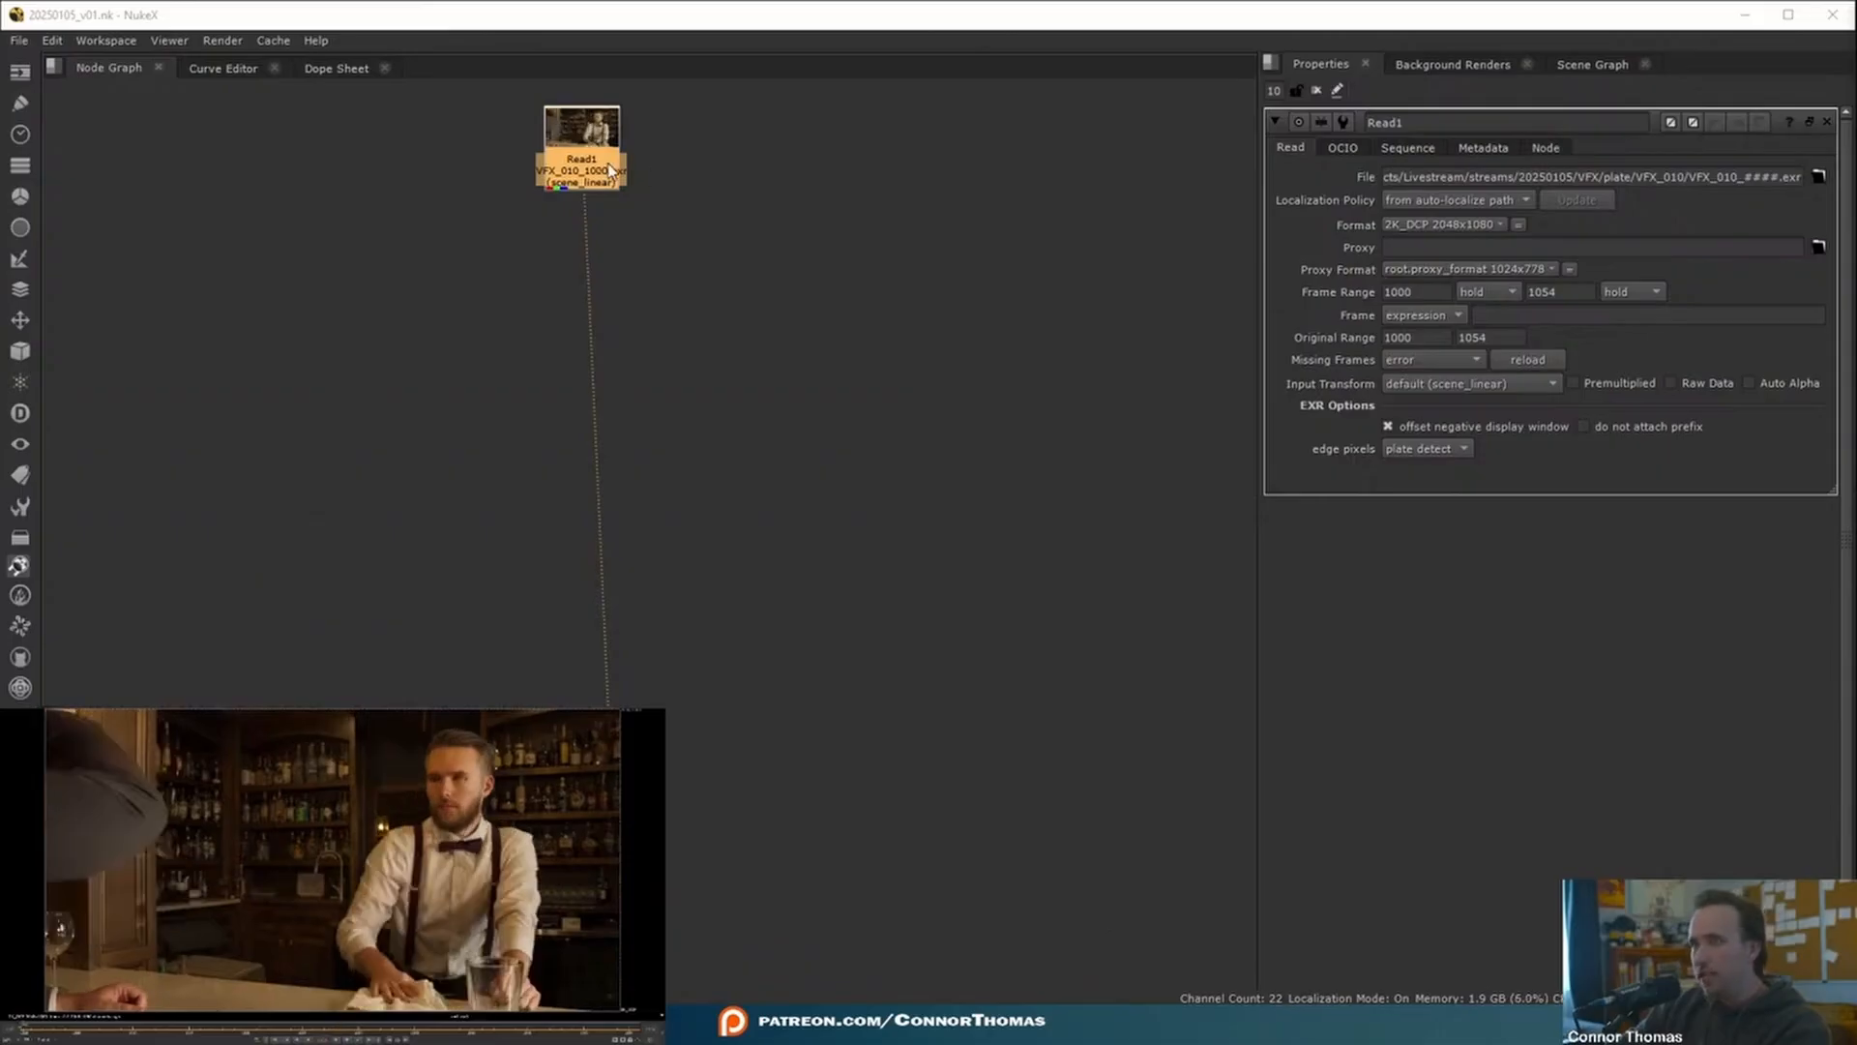
- Attach a CameraTracker node to the Read node of the VFX_010 plate and space it out below
drag(585, 162, 594, 168)
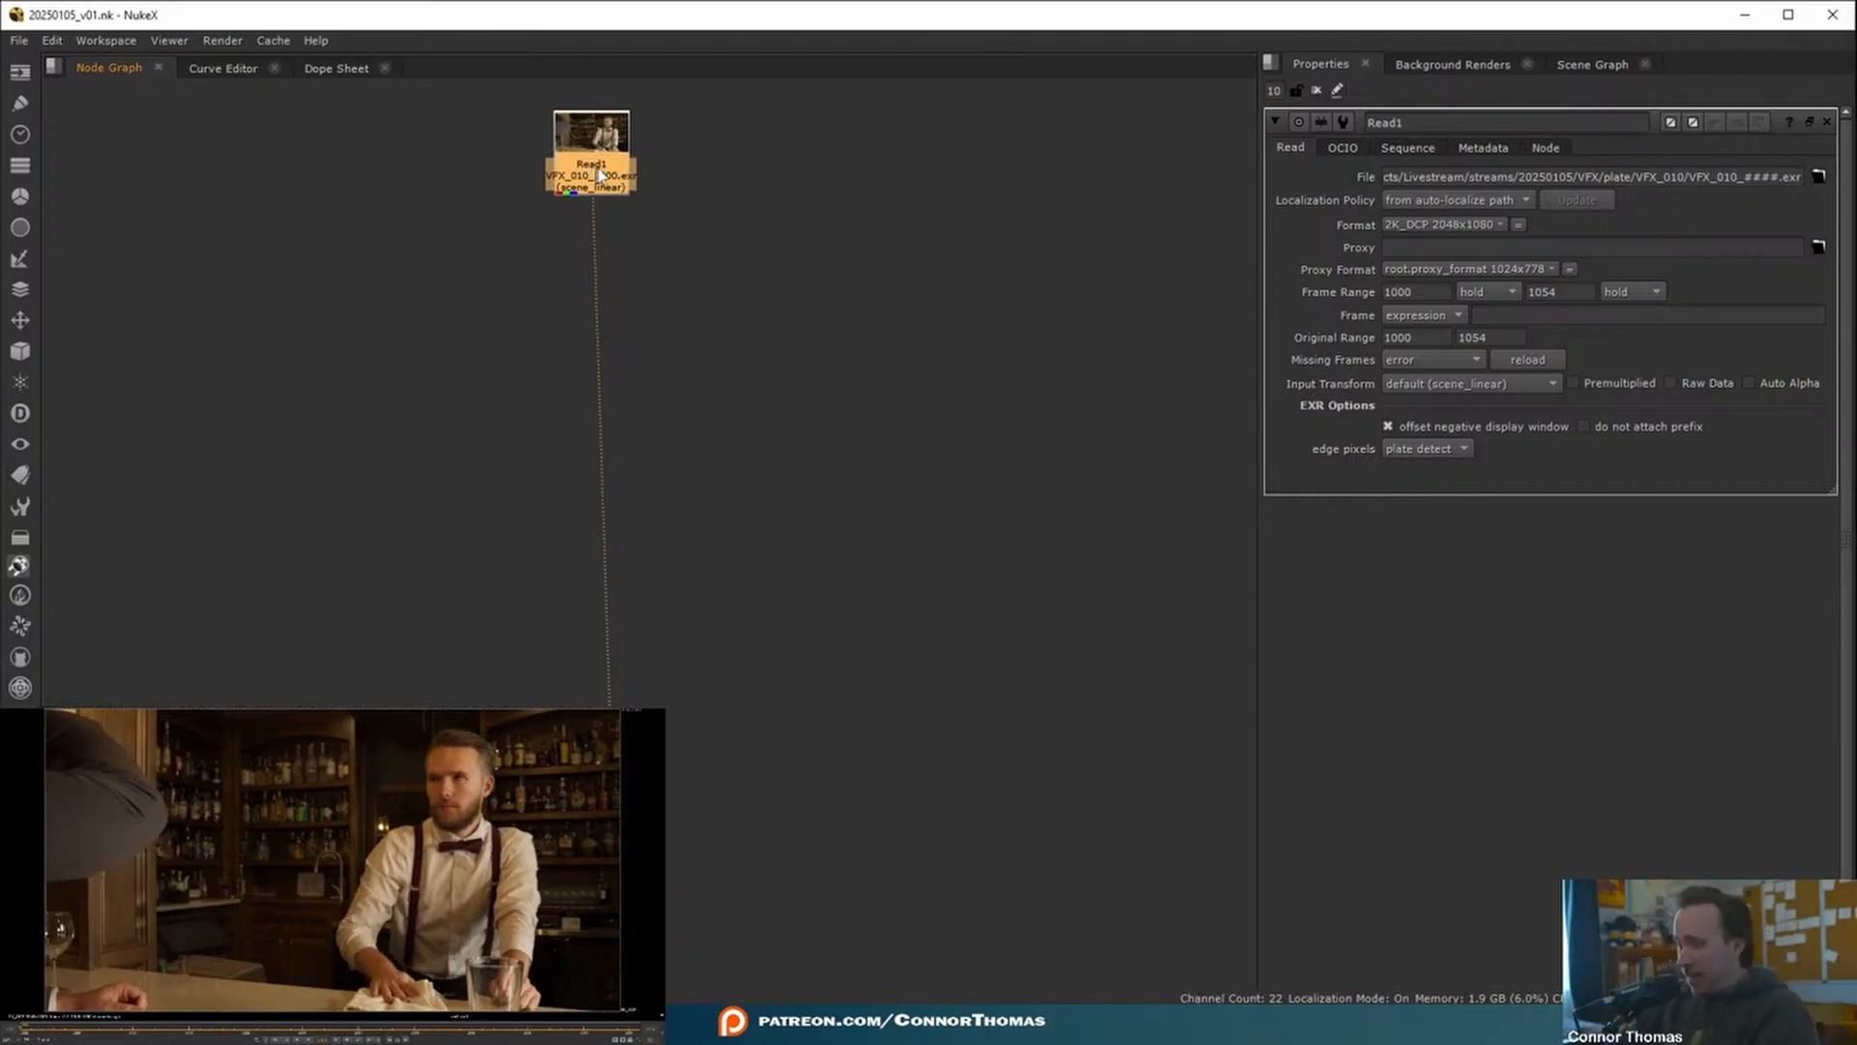
drag(48, 1026, 170, 1040)
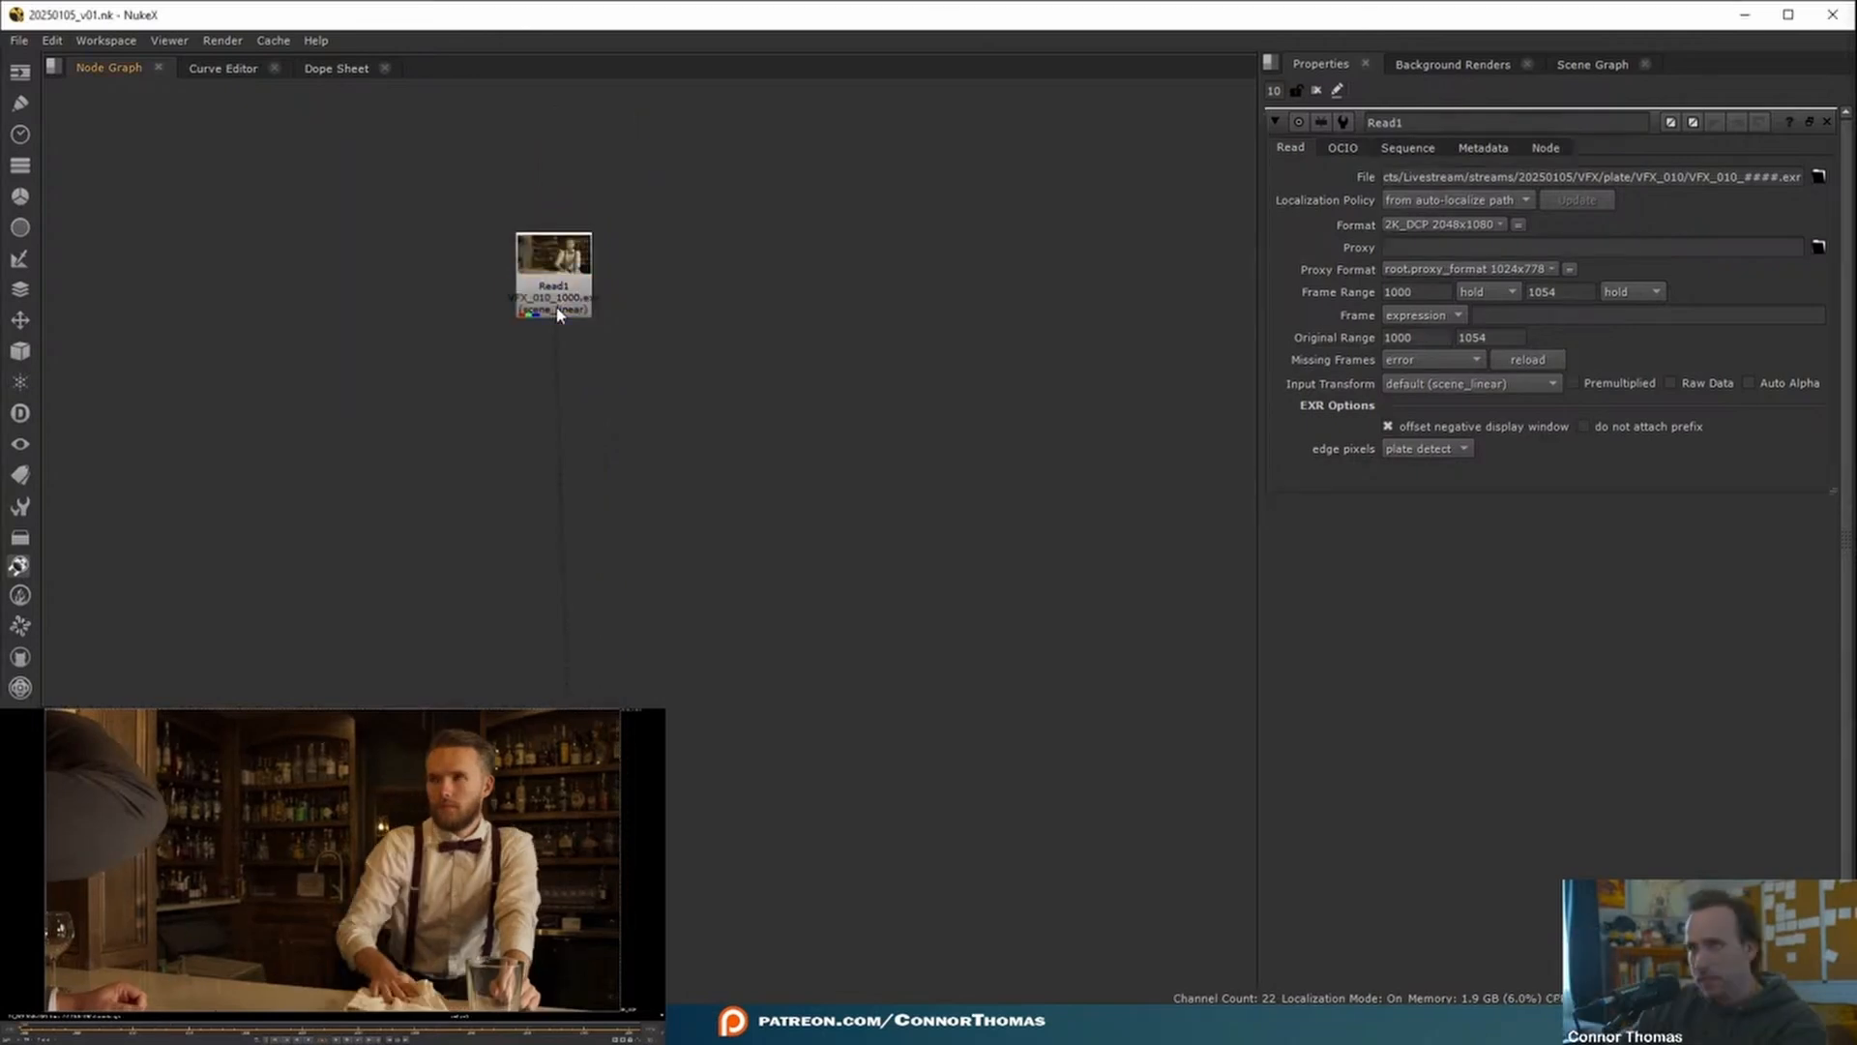
click(558, 315)
key(Tab)
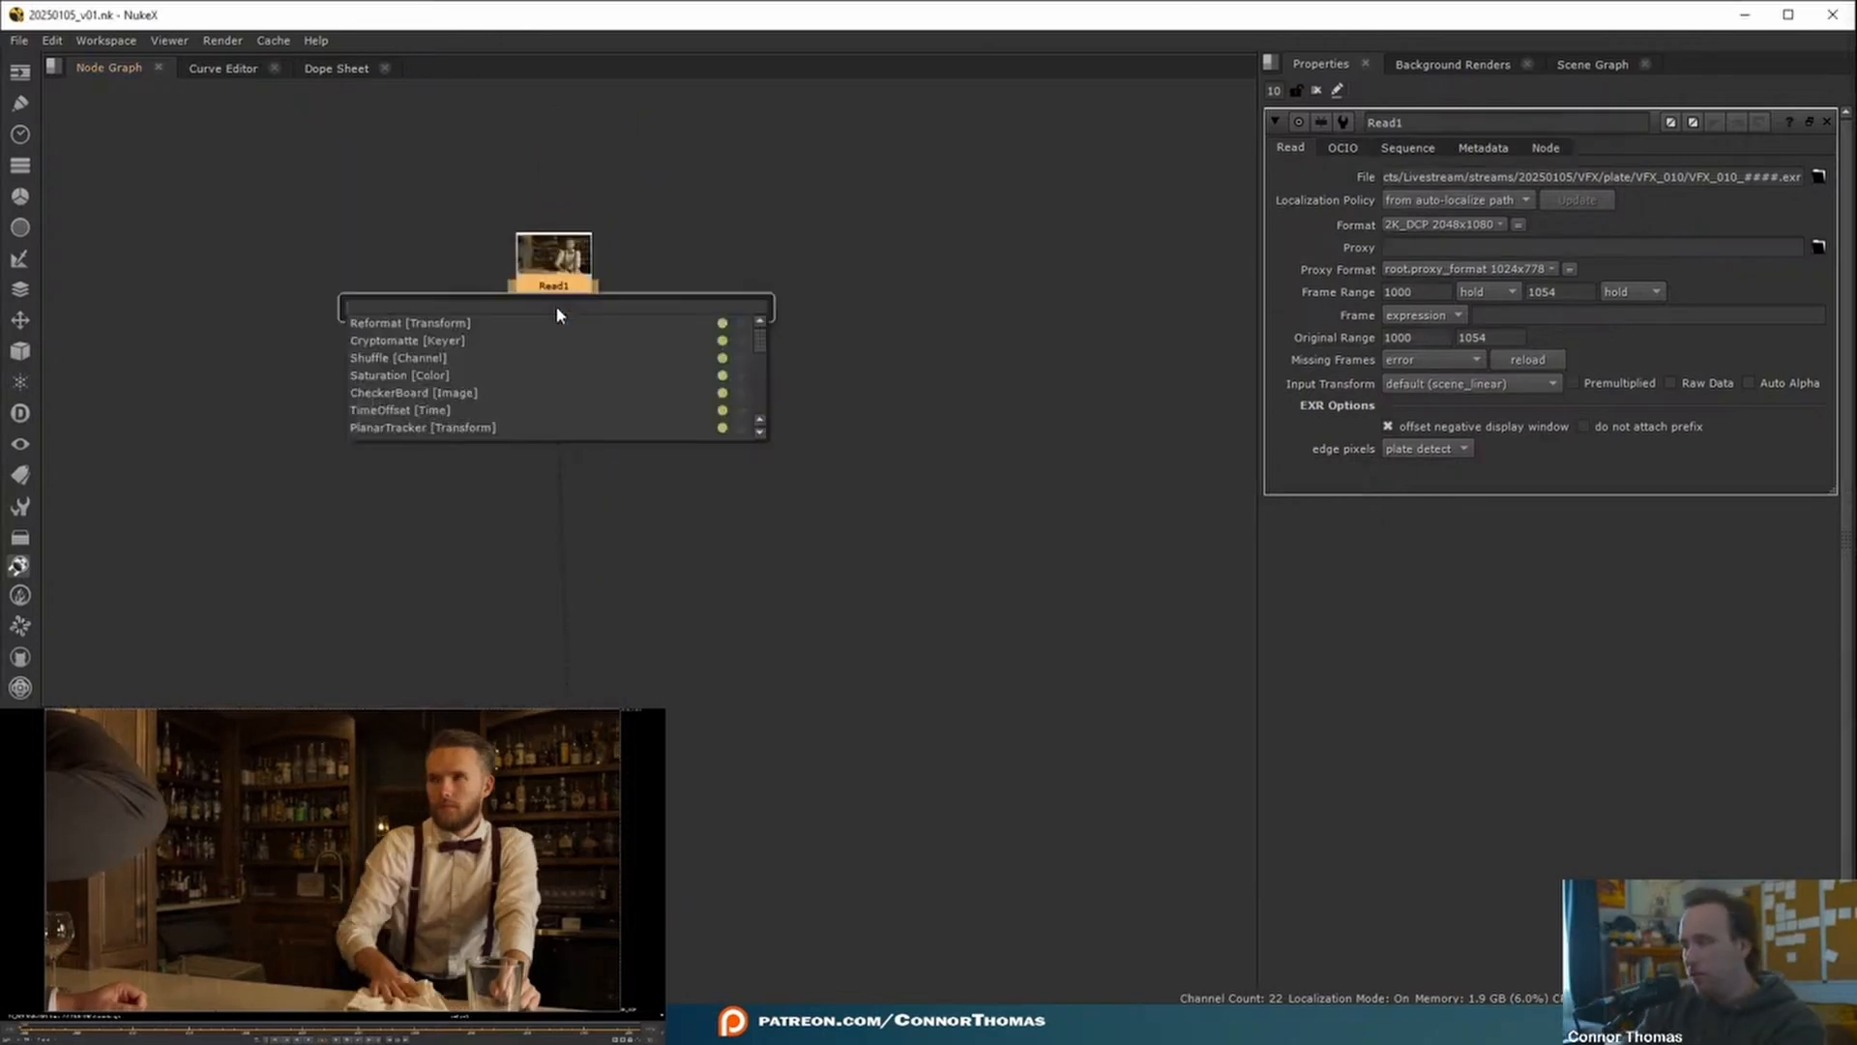
text(camer)
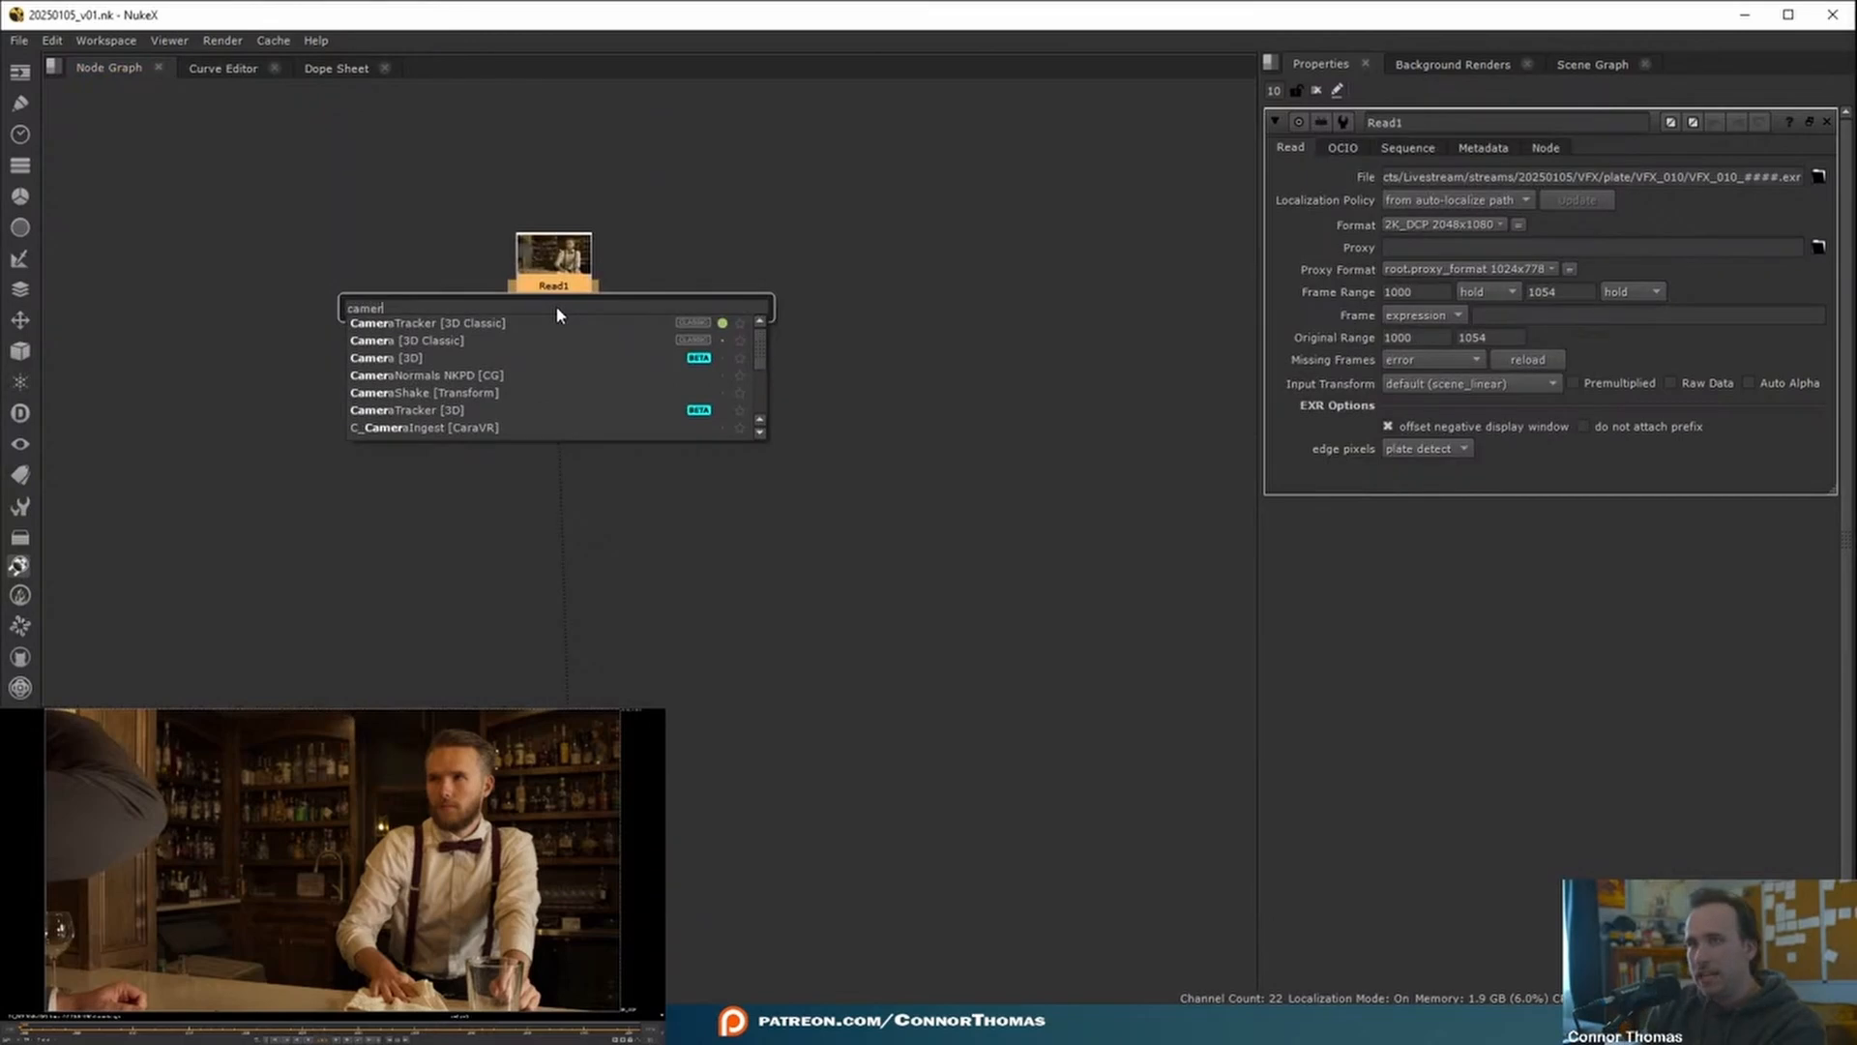
key(Return)
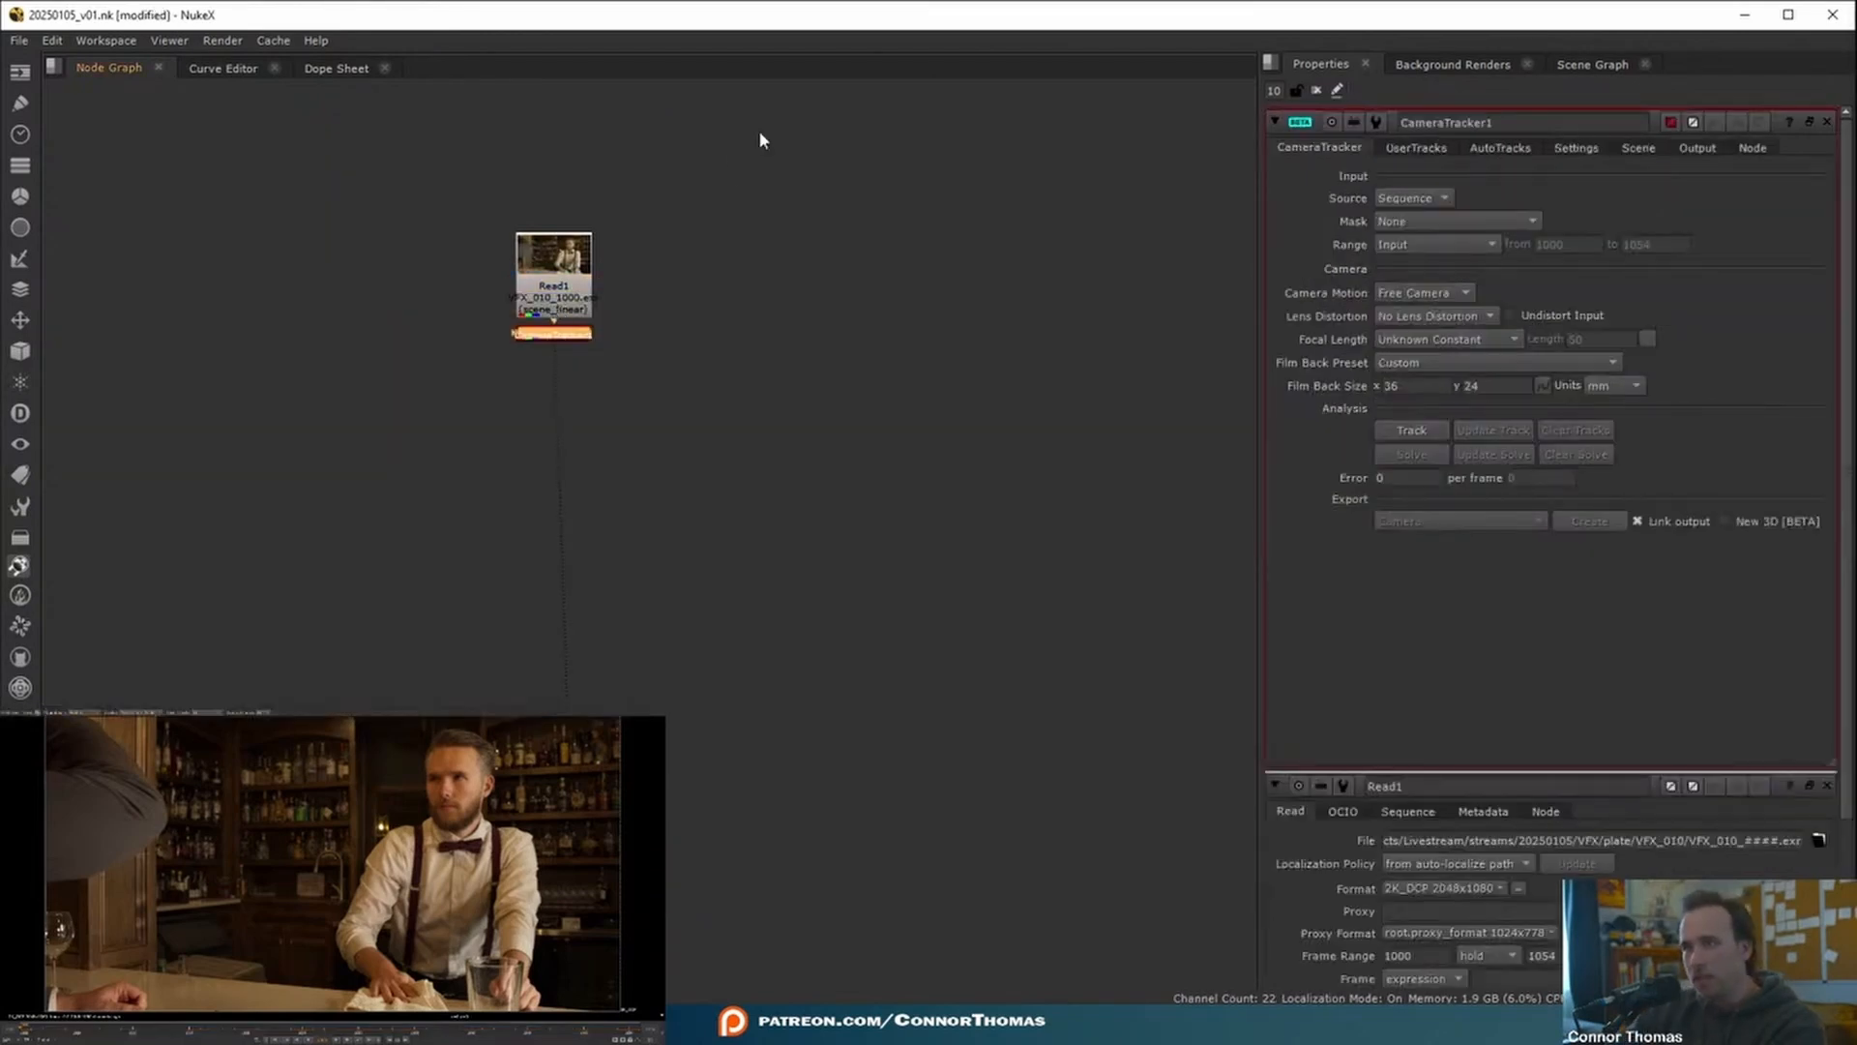
drag(580, 333, 580, 420)
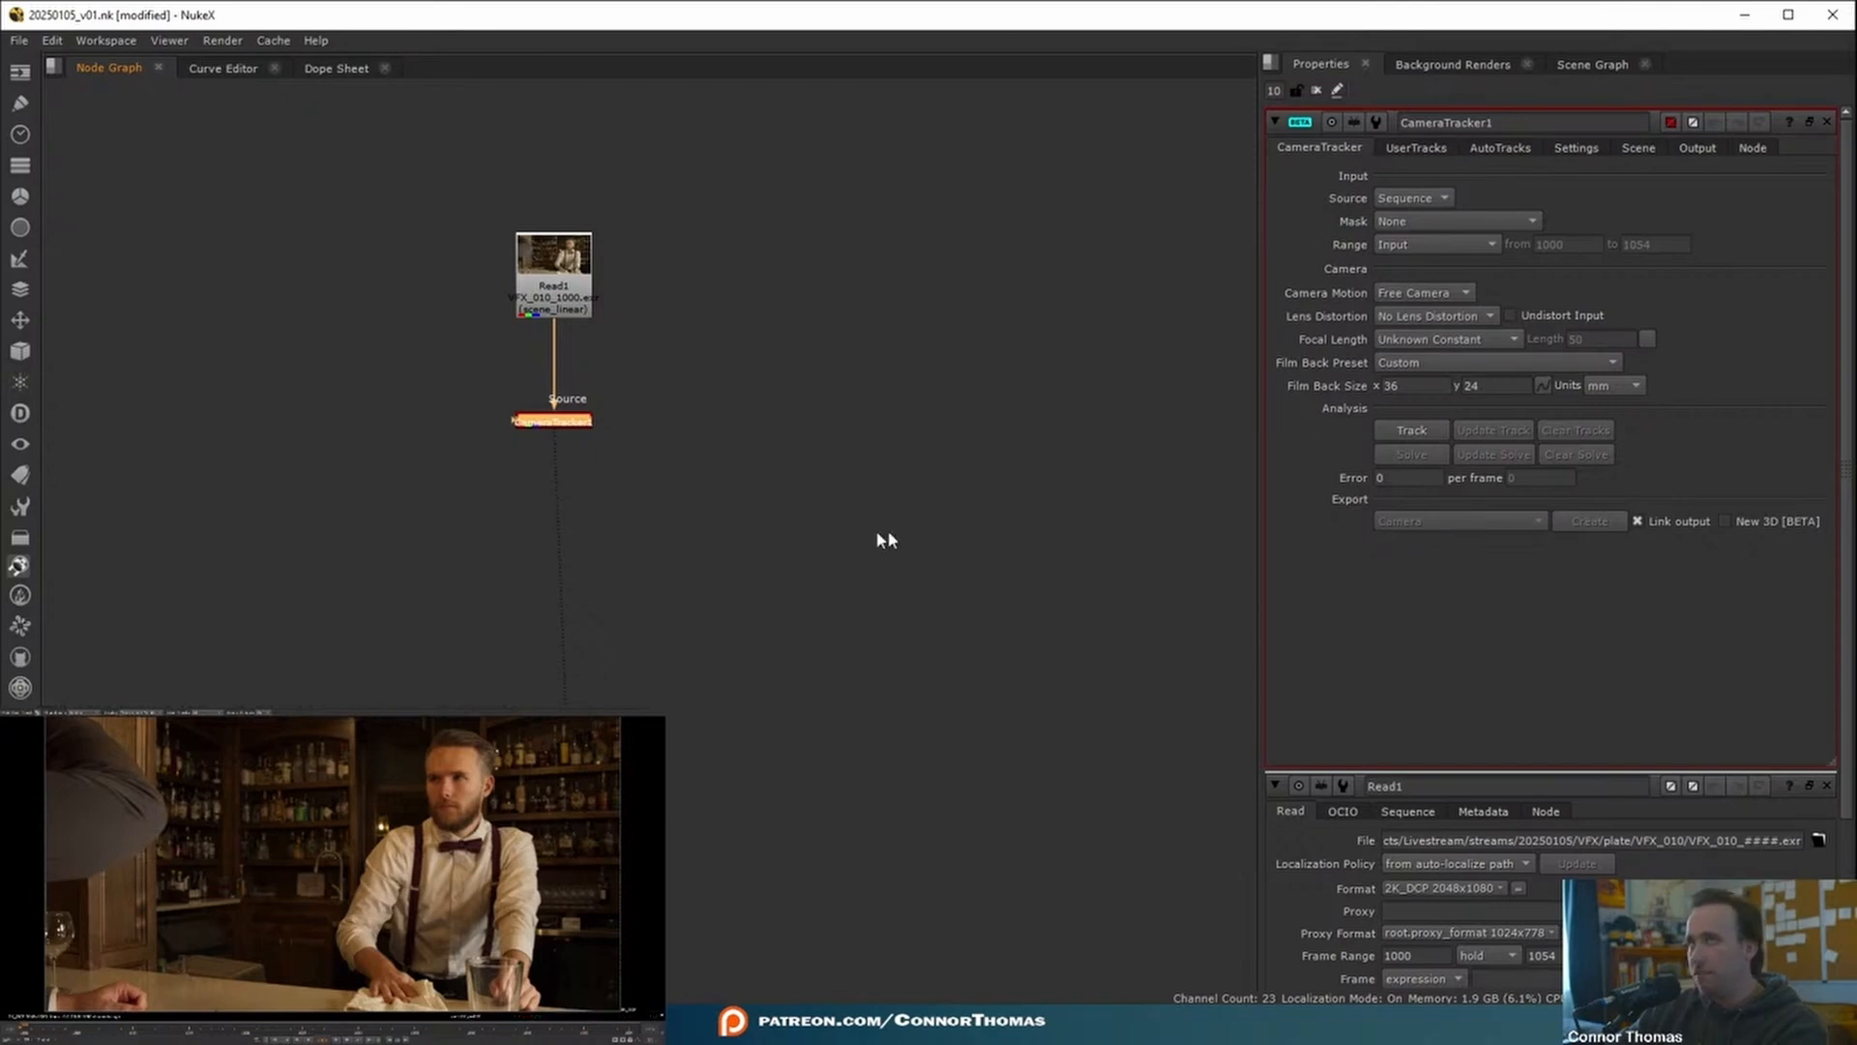
- Insert a Dot under the Read node, branch a Roto node from it, and connect the Roto to the CameraTracker's Mask input
drag(581, 308, 581, 222)
key(period)
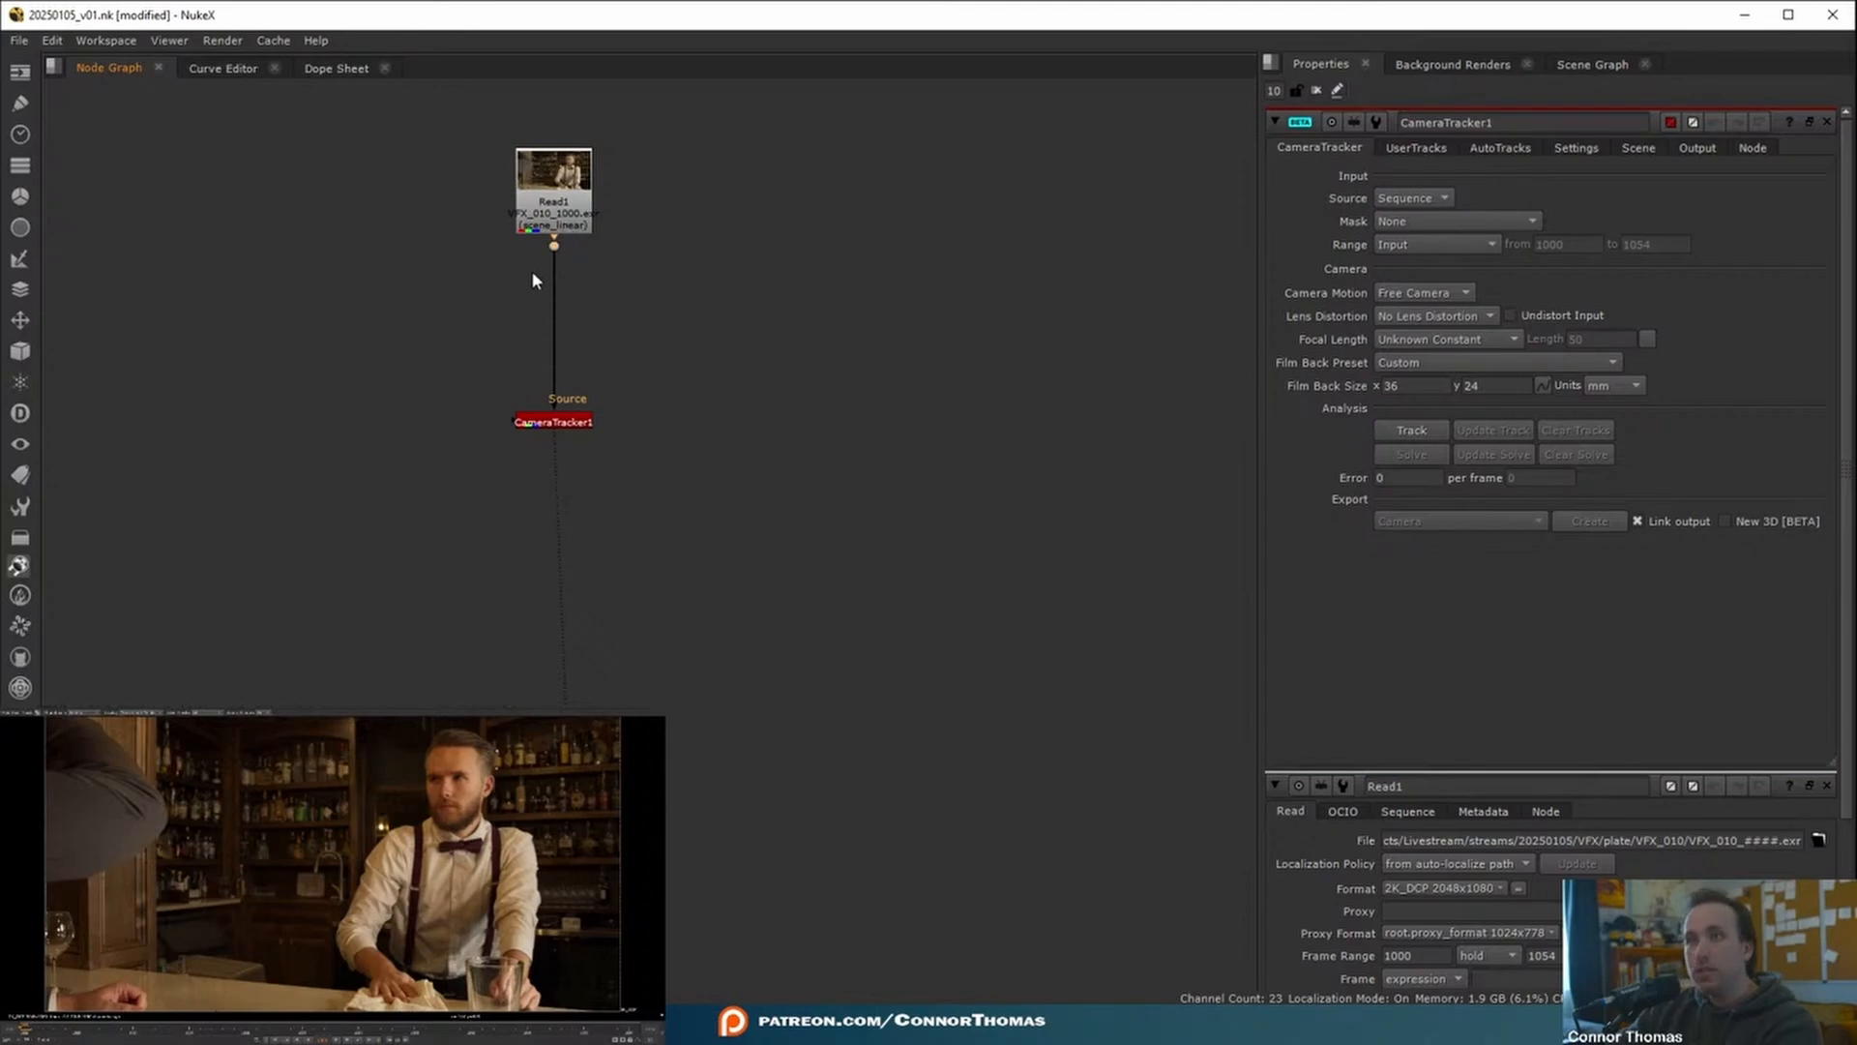
drag(558, 254, 560, 329)
key(o)
drag(667, 346, 555, 334)
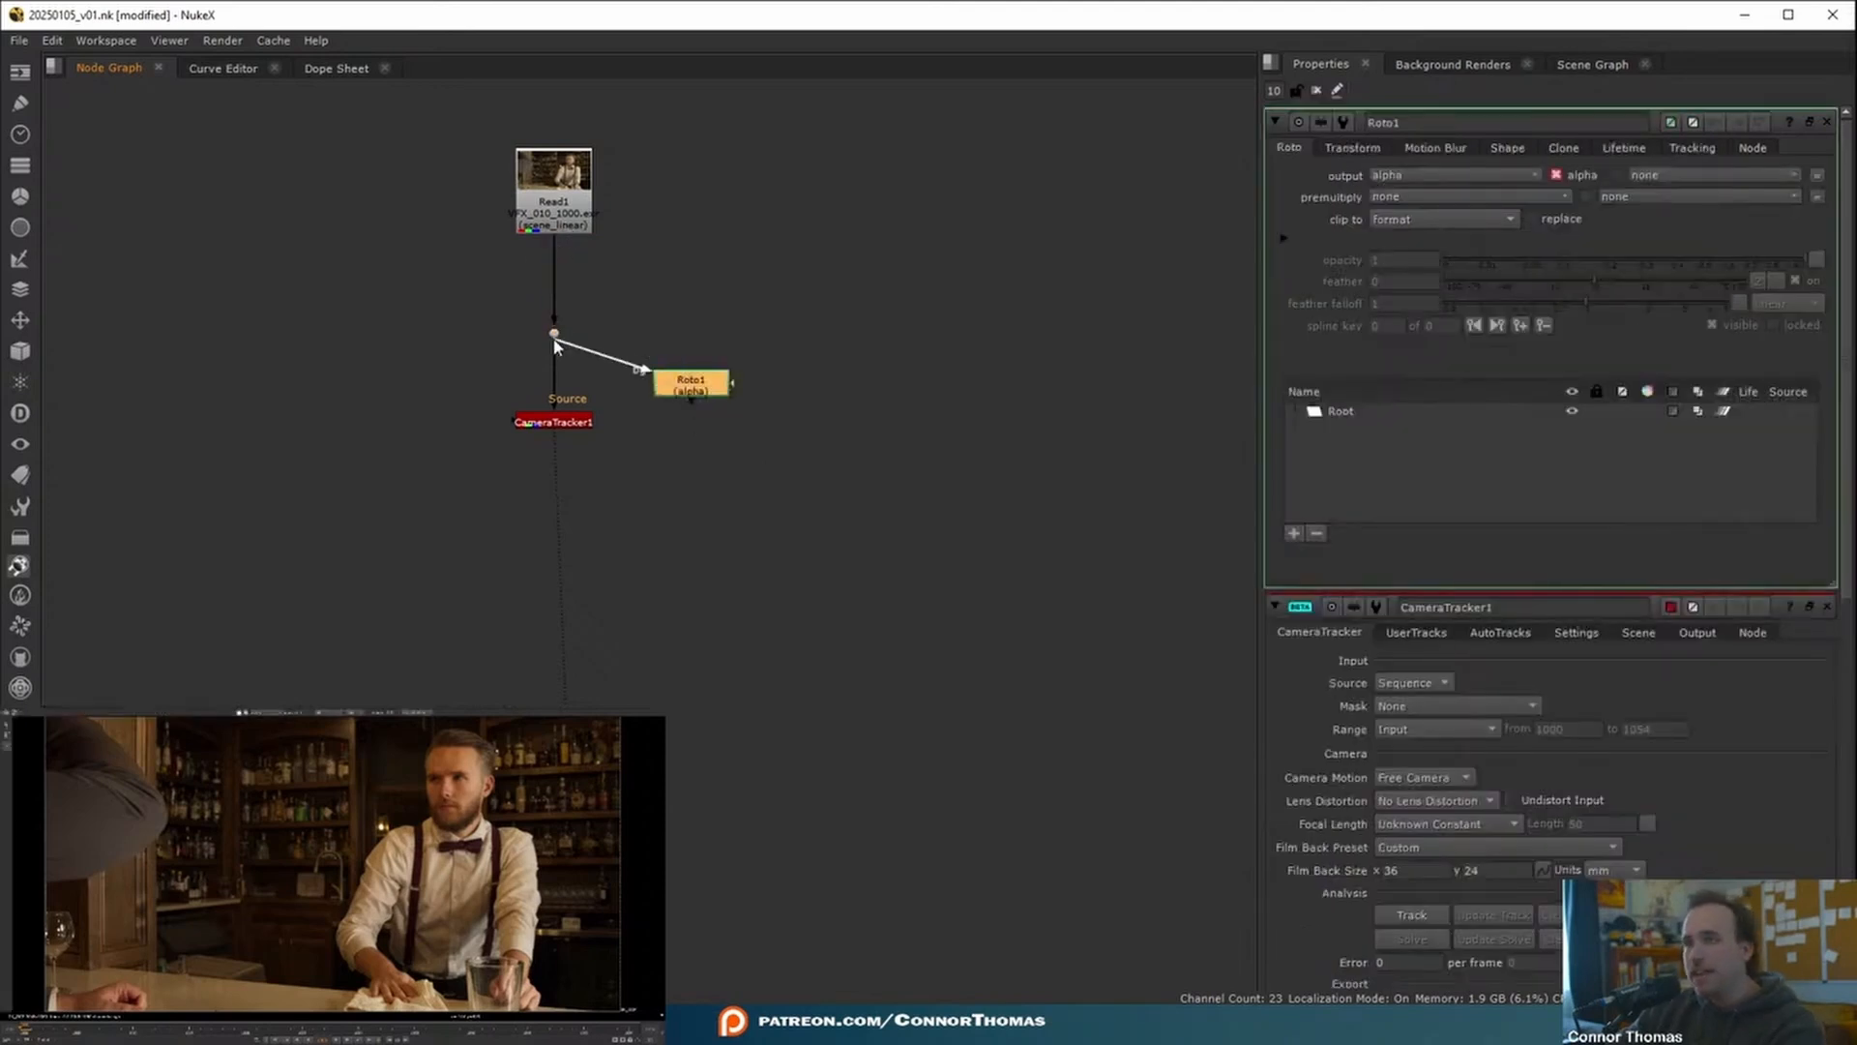
click(502, 422)
drag(510, 425, 709, 327)
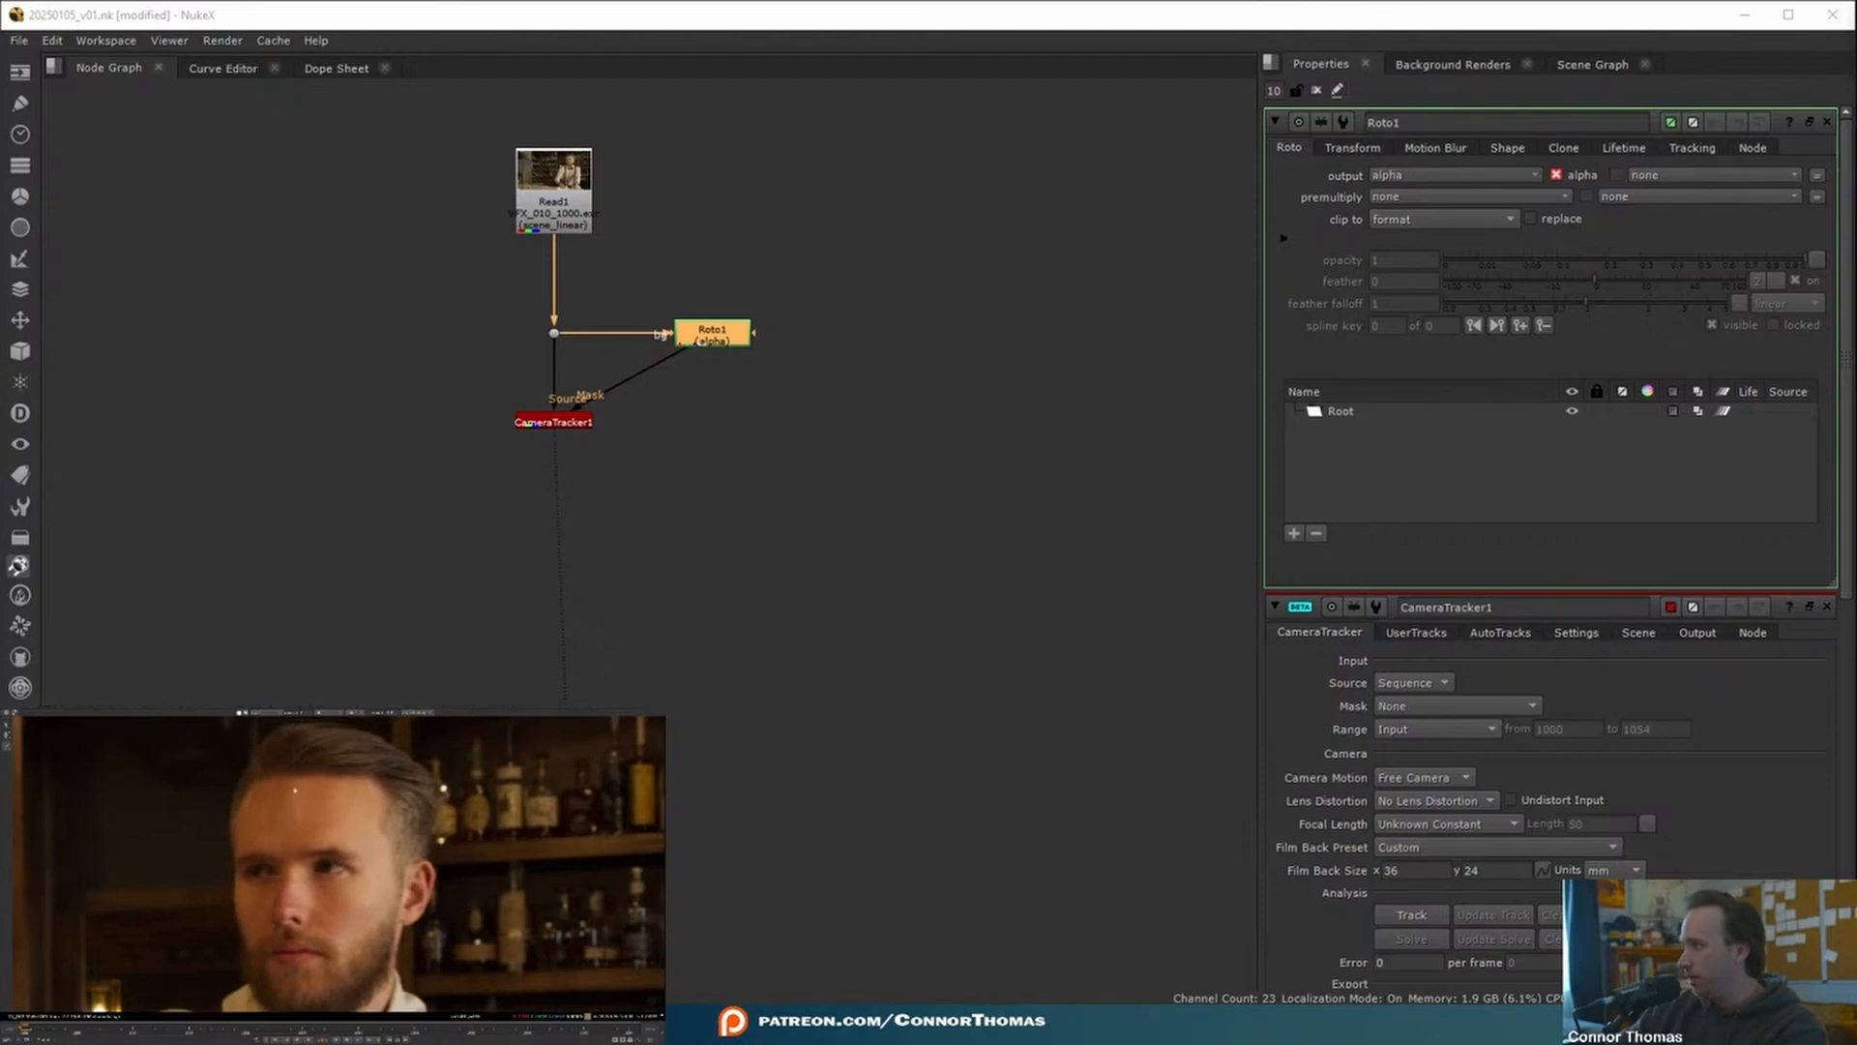
- Draw a closed Bezier roto shape loosely around the bartender's head at frame 1000
click(273, 735)
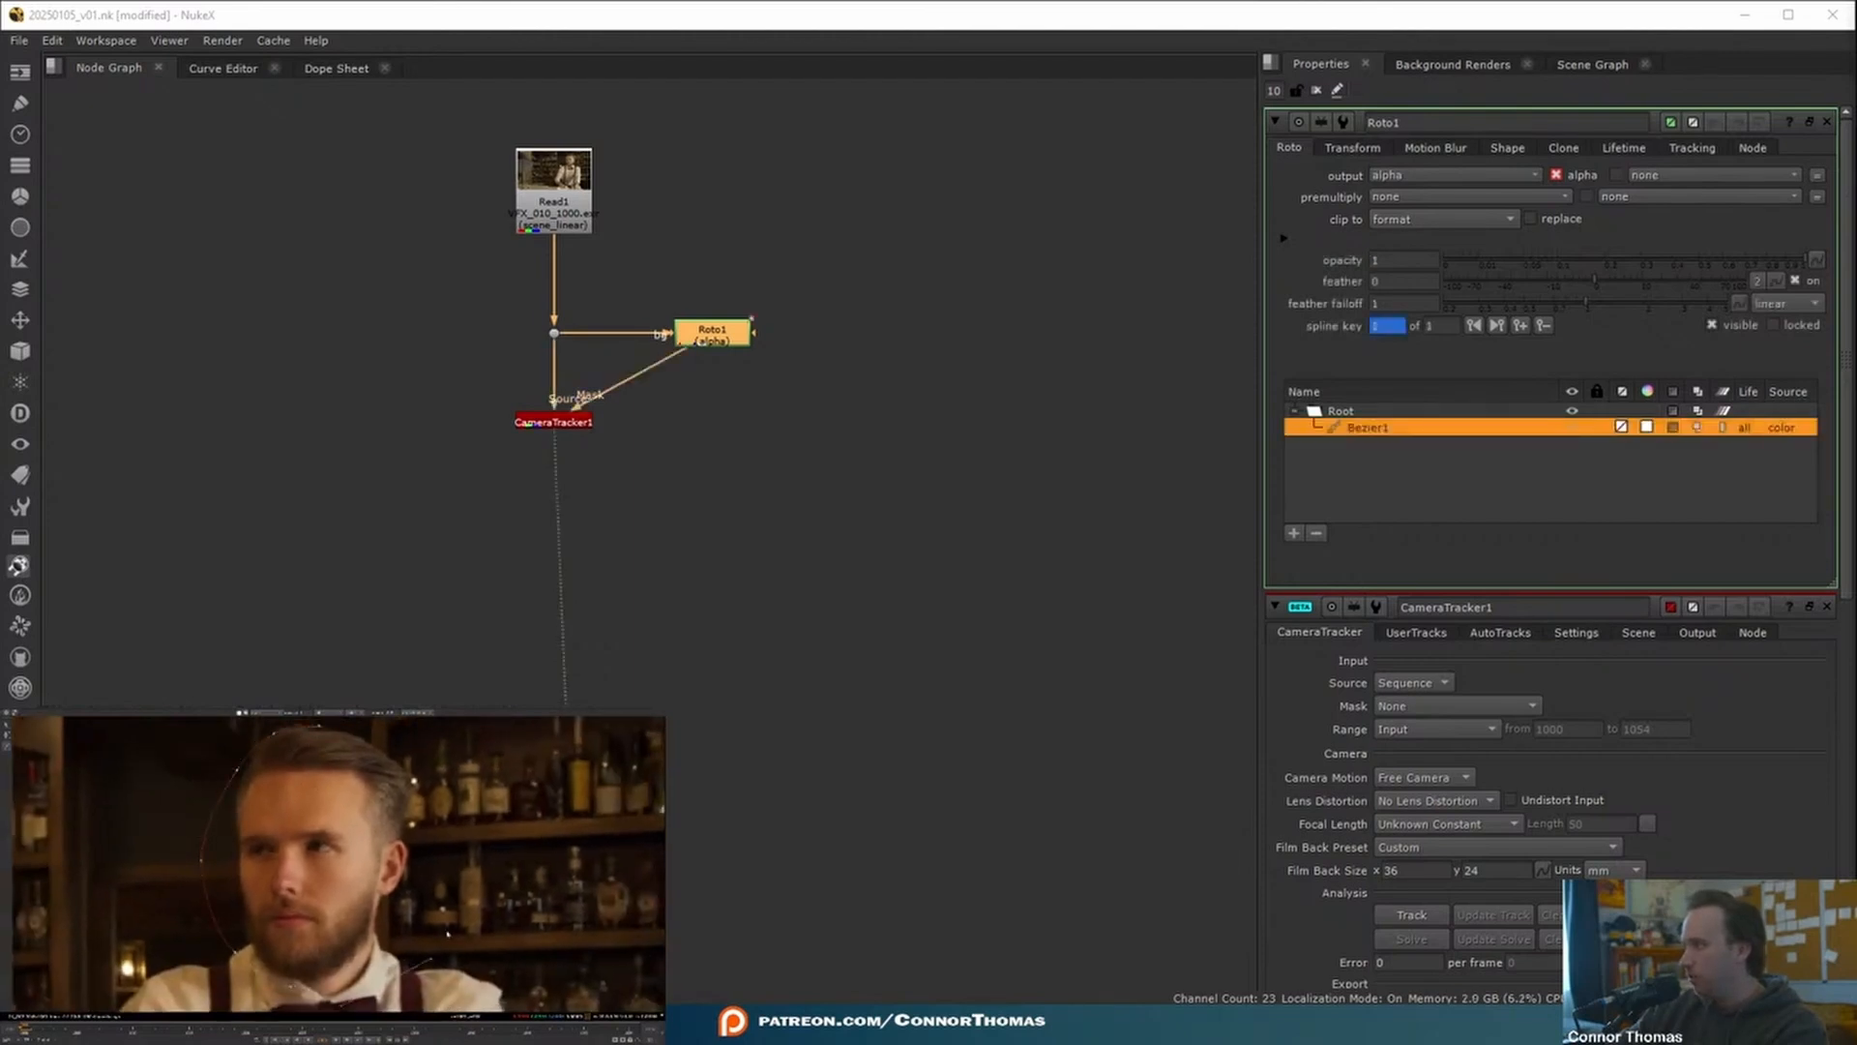
click(318, 727)
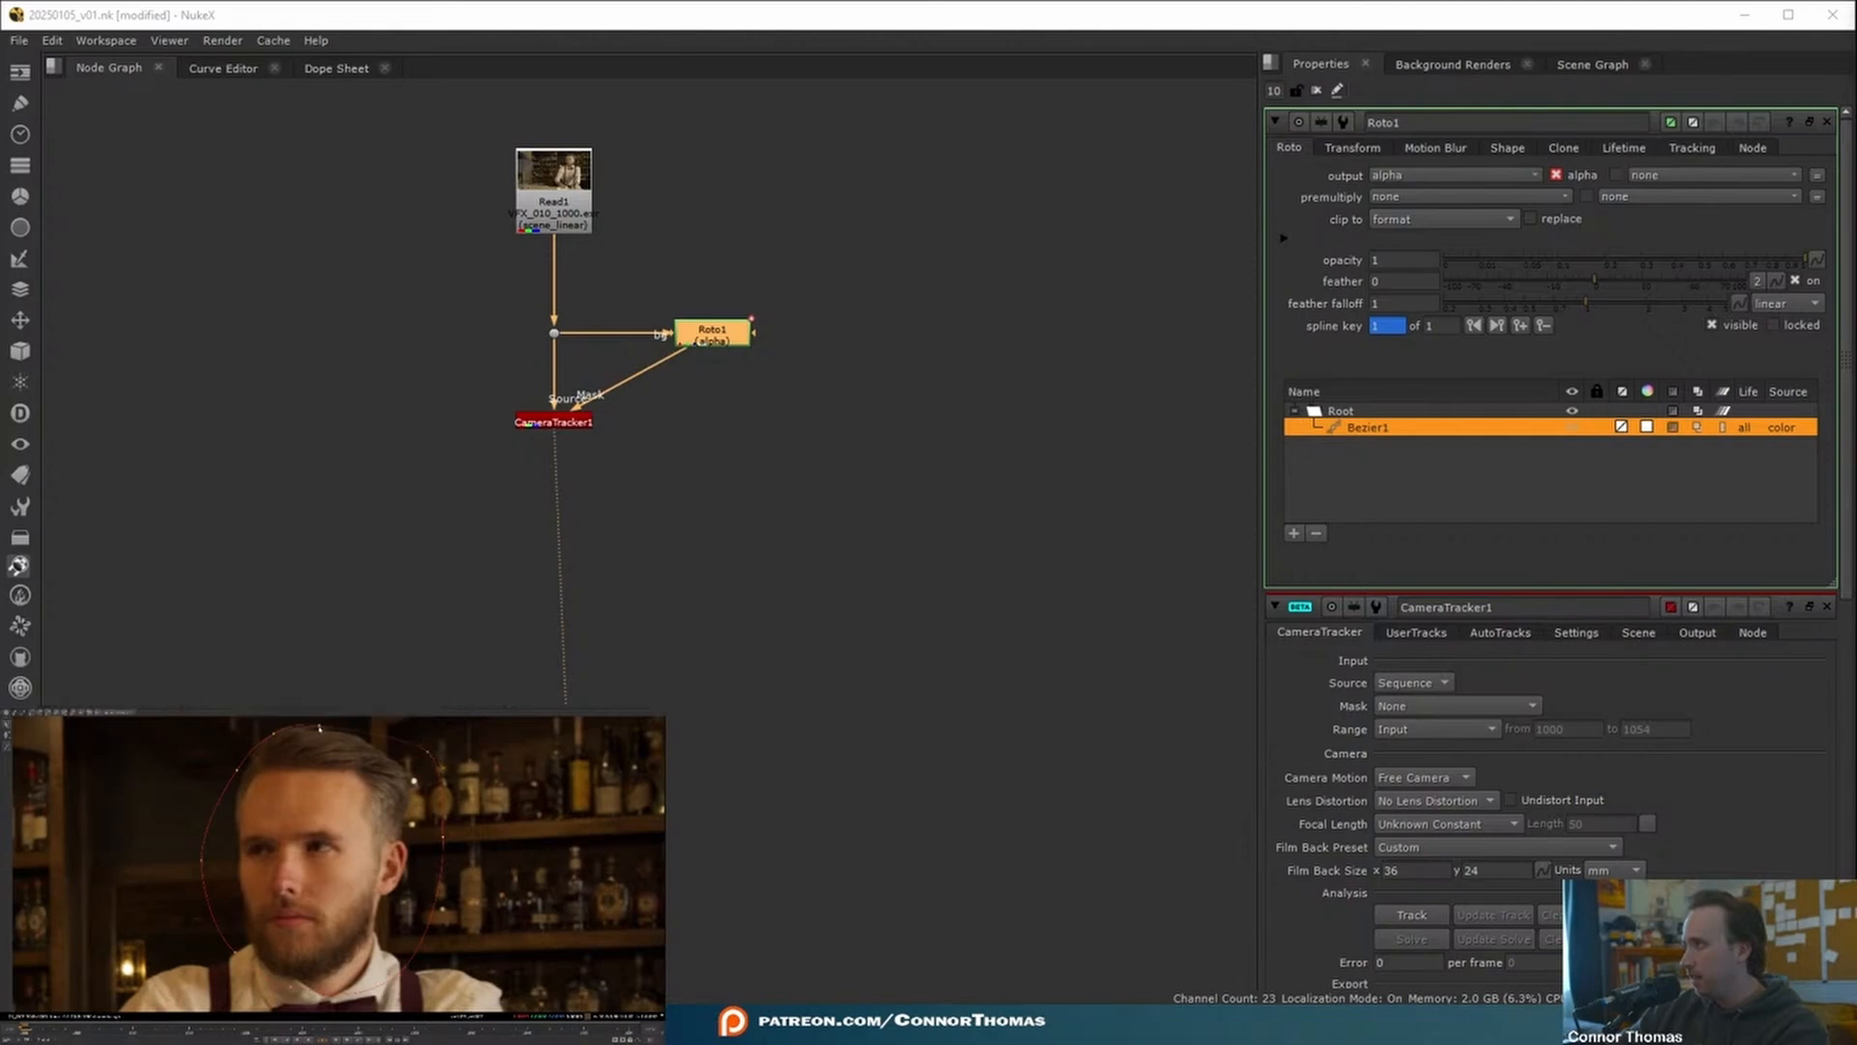
key(f)
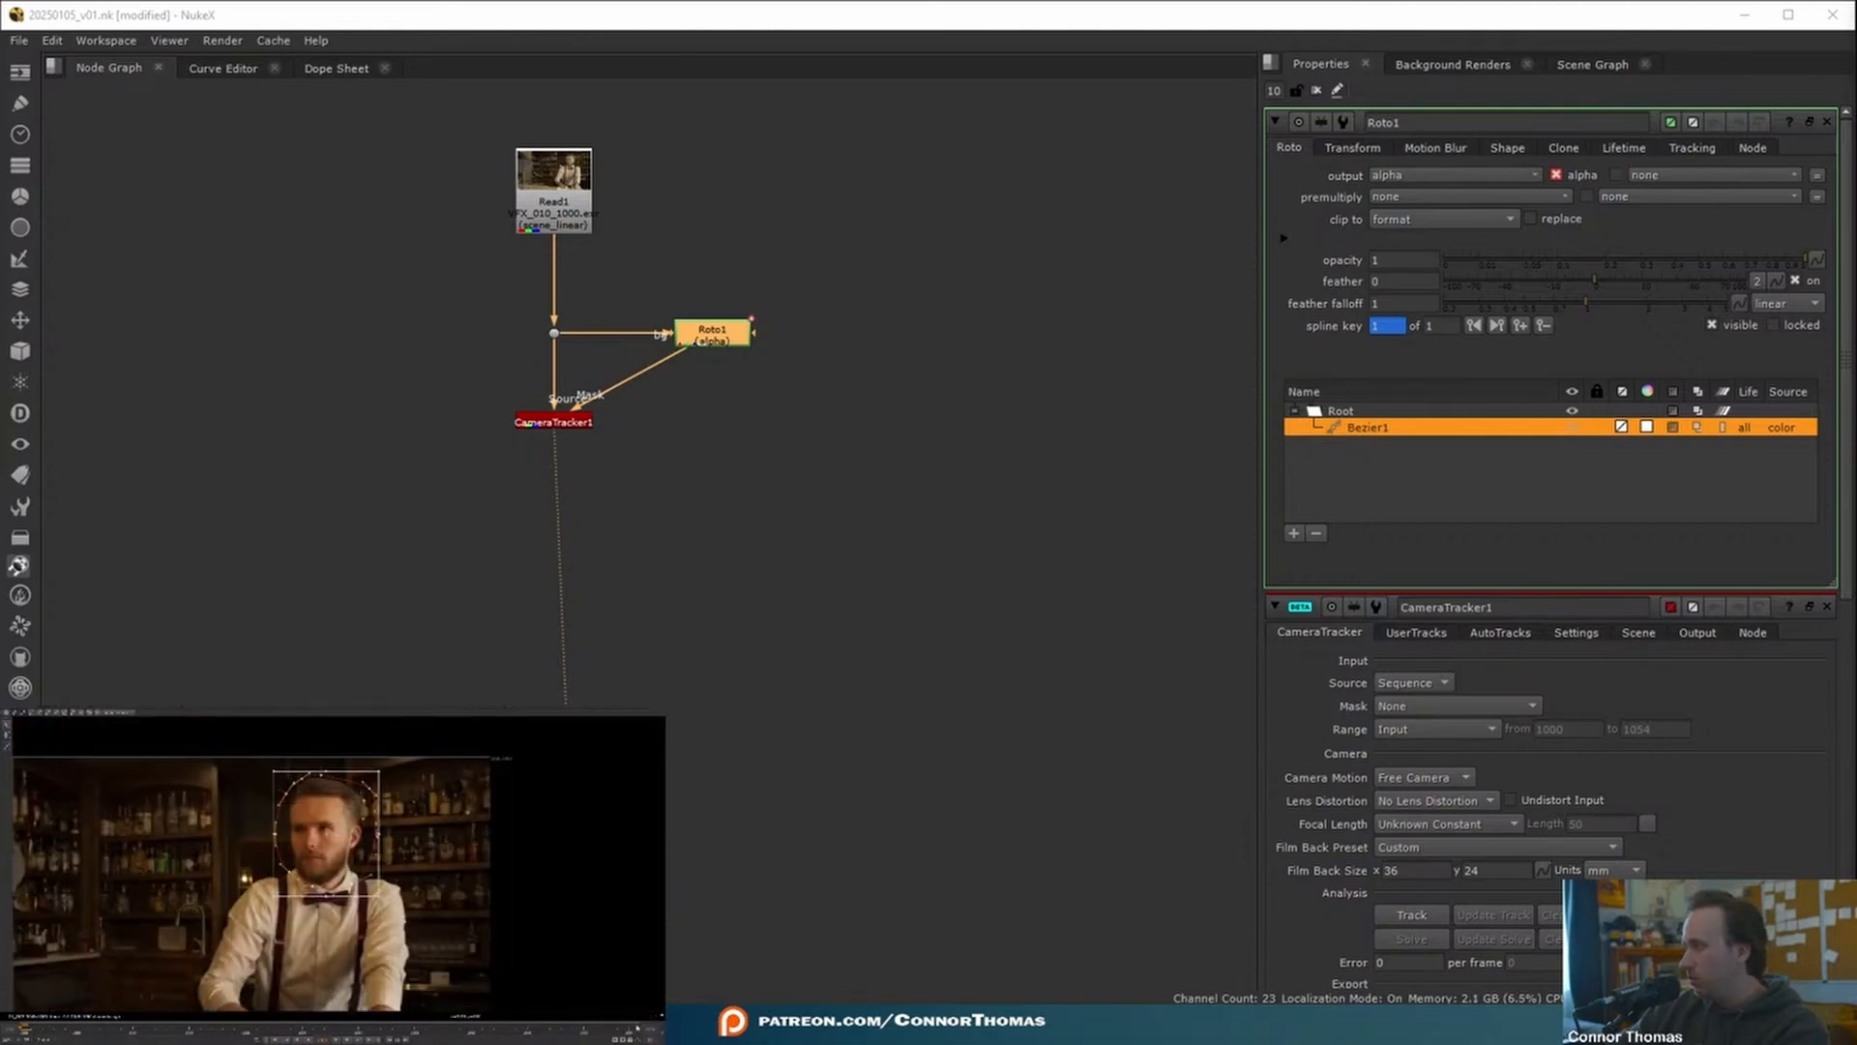
- Animate the roto shape to follow the bartender's head by repositioning it at spaced frames from 1000 to 1054, including 1006 and 1047
click(628, 1029)
mouse_move(322, 838)
mouse_down()
mouse_move(269, 827)
mouse_move(302, 829)
mouse_up()
click(302, 1027)
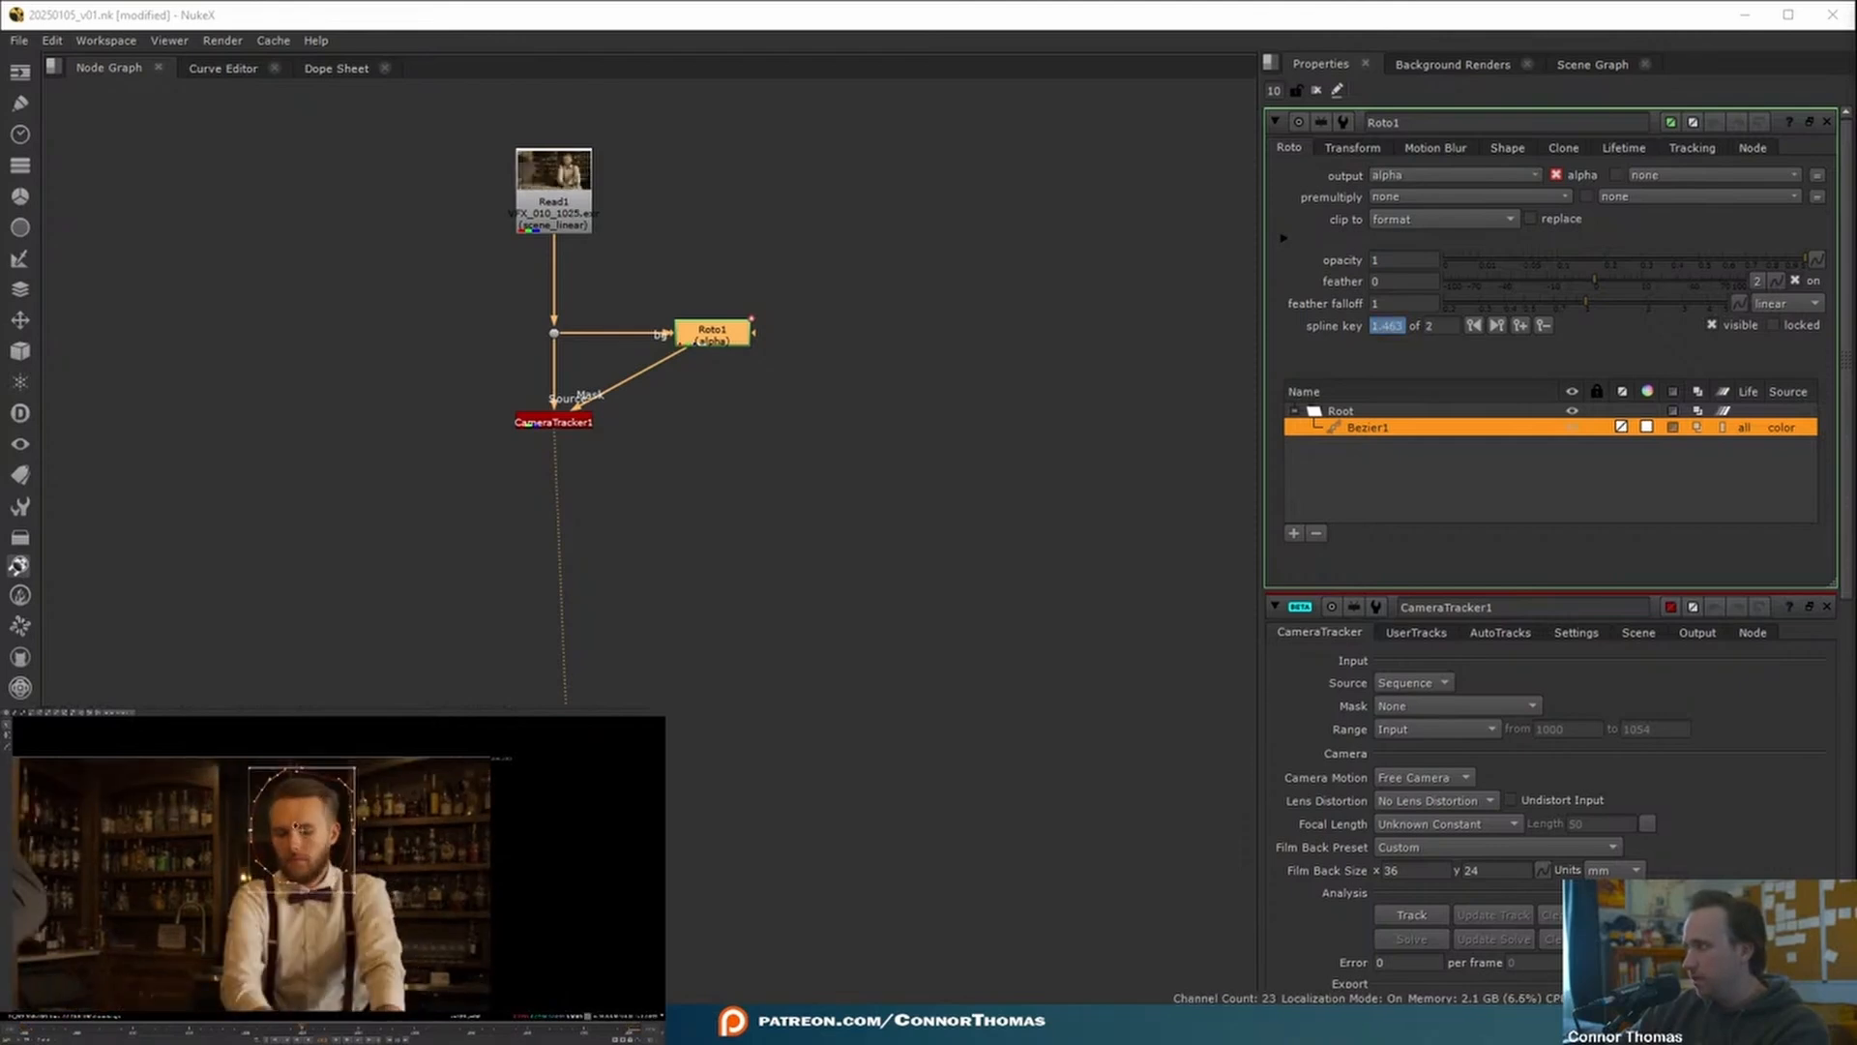
click(167, 1032)
drag(324, 844, 322, 844)
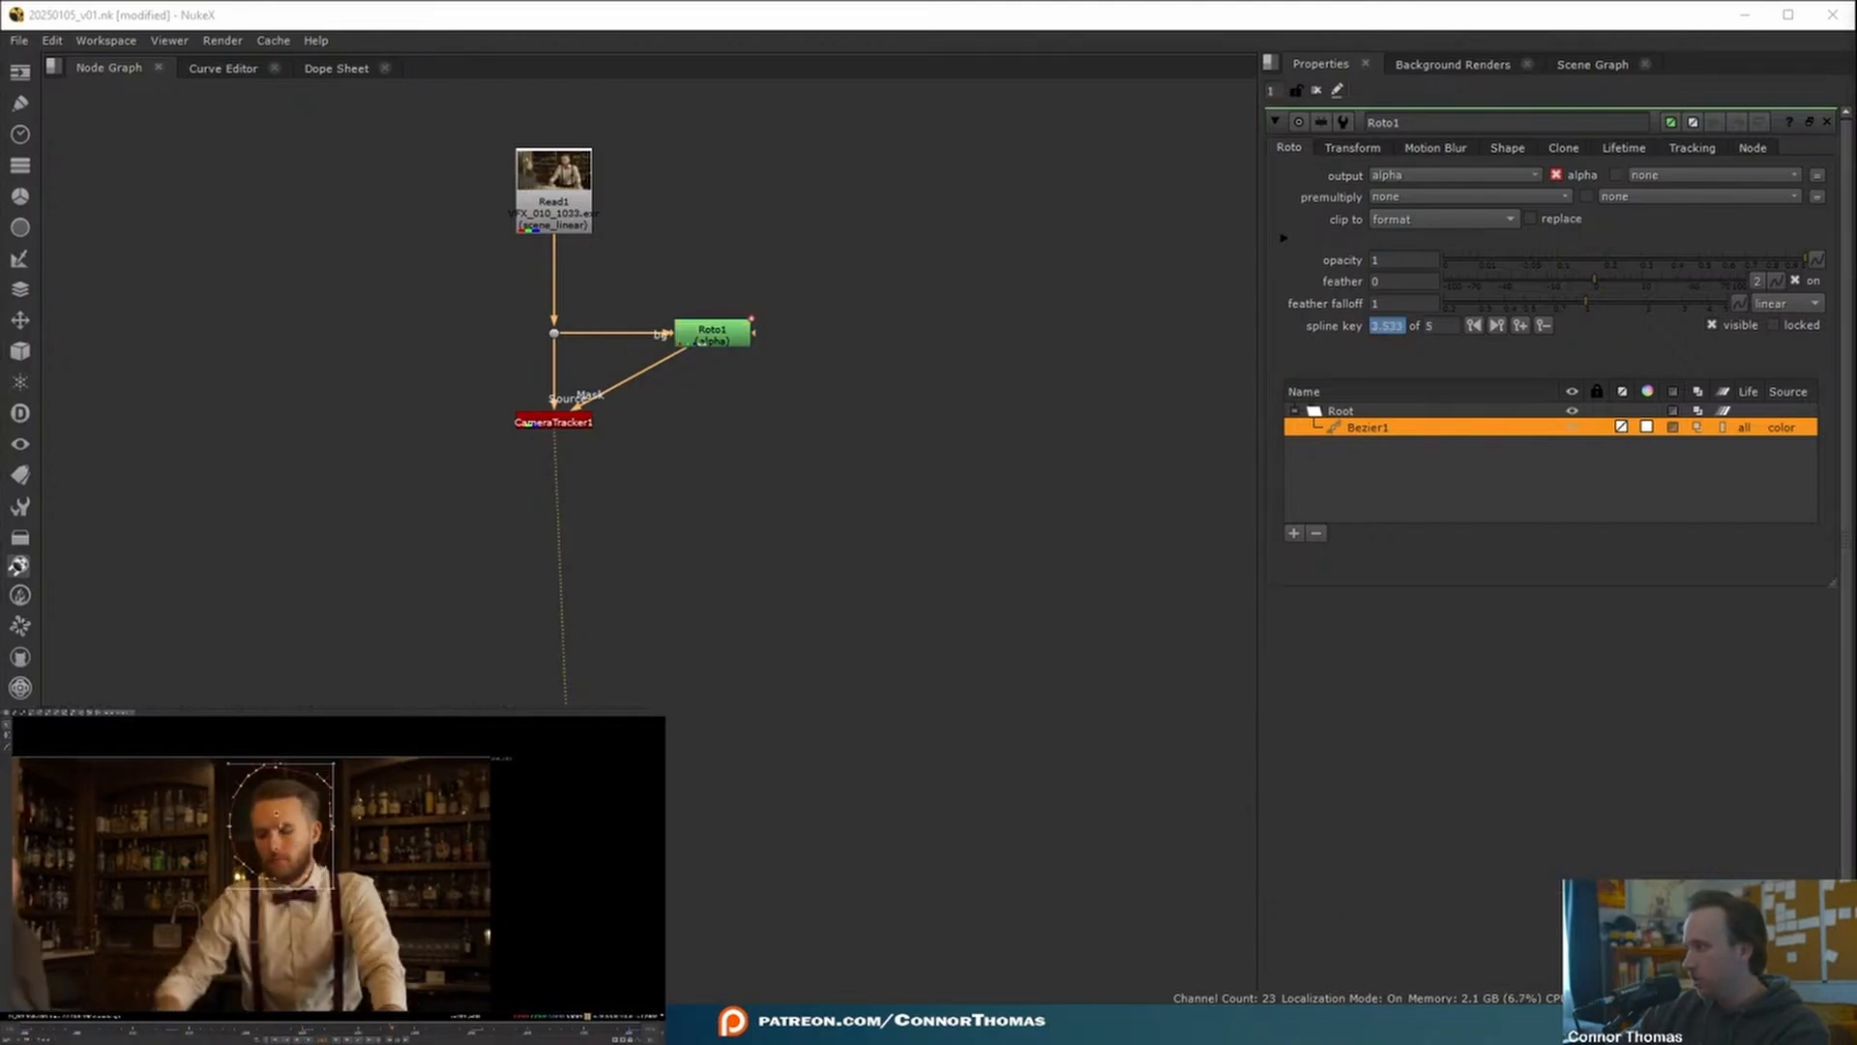
drag(284, 828, 283, 831)
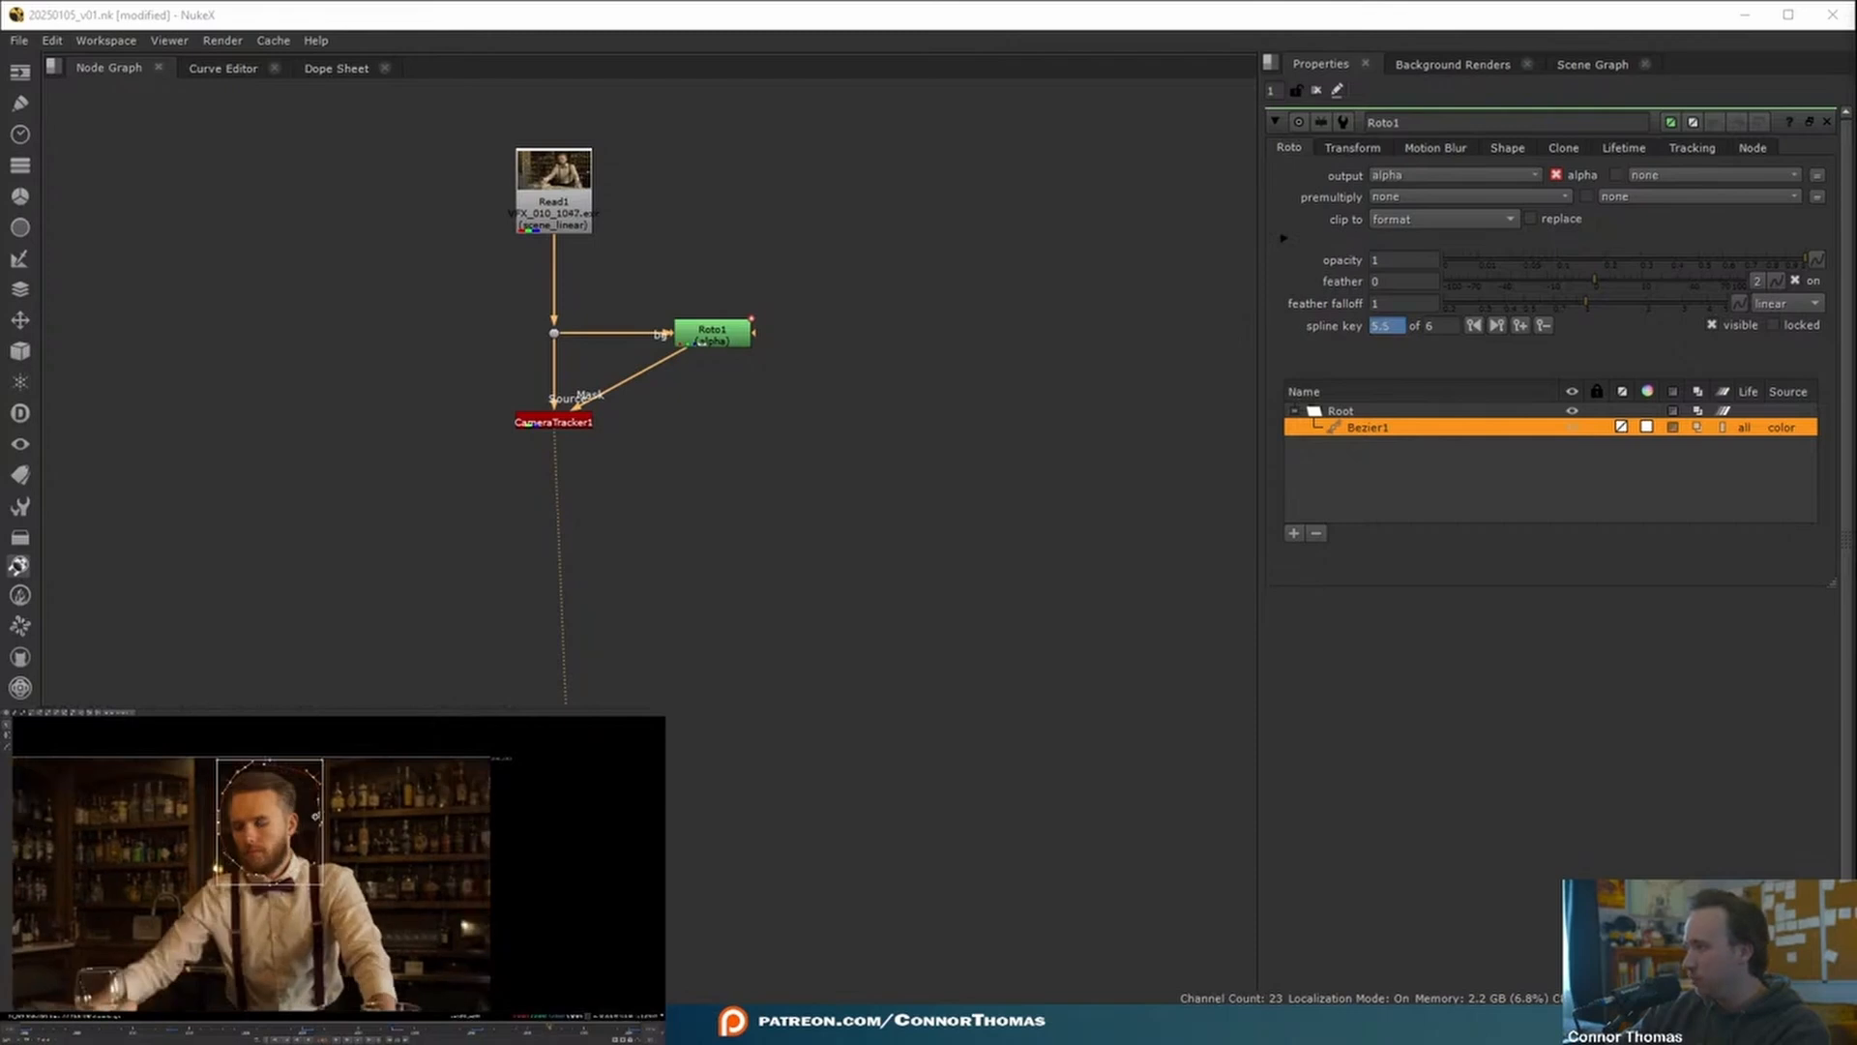
drag(255, 823, 252, 823)
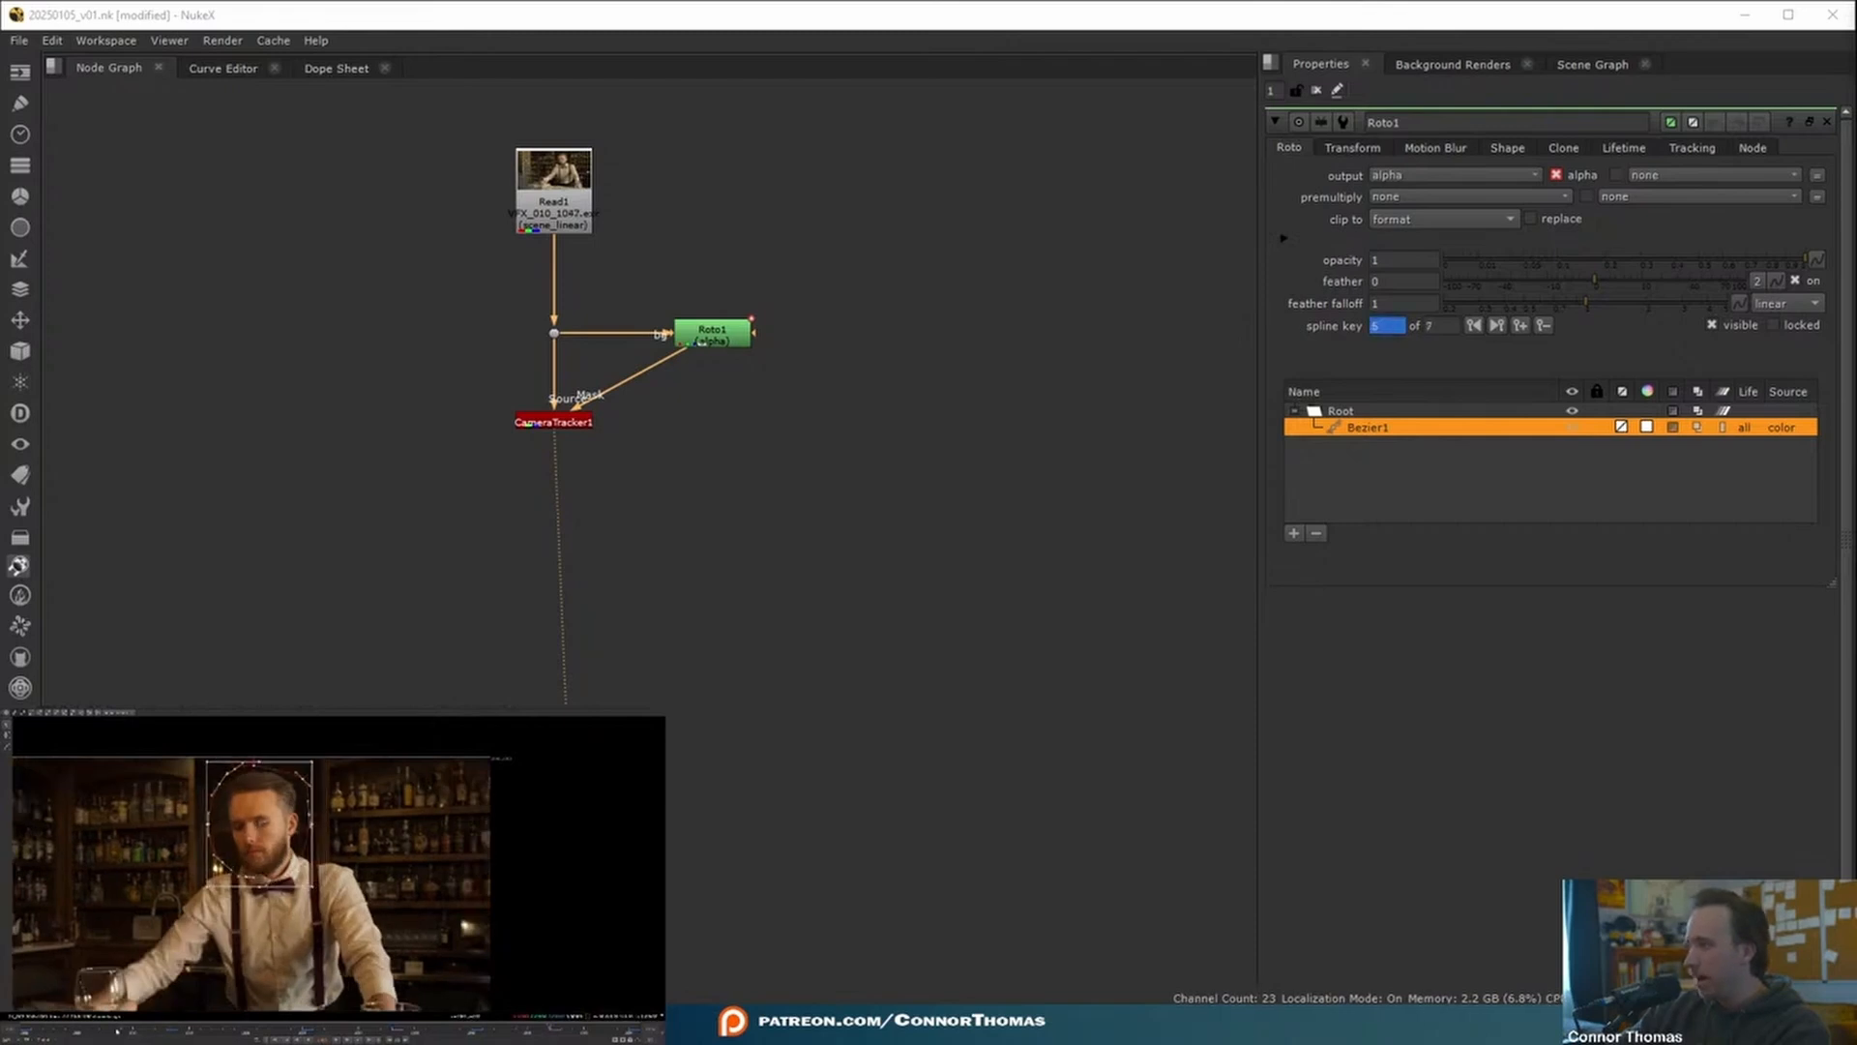
click(89, 1028)
drag(339, 822, 332, 817)
click(322, 771)
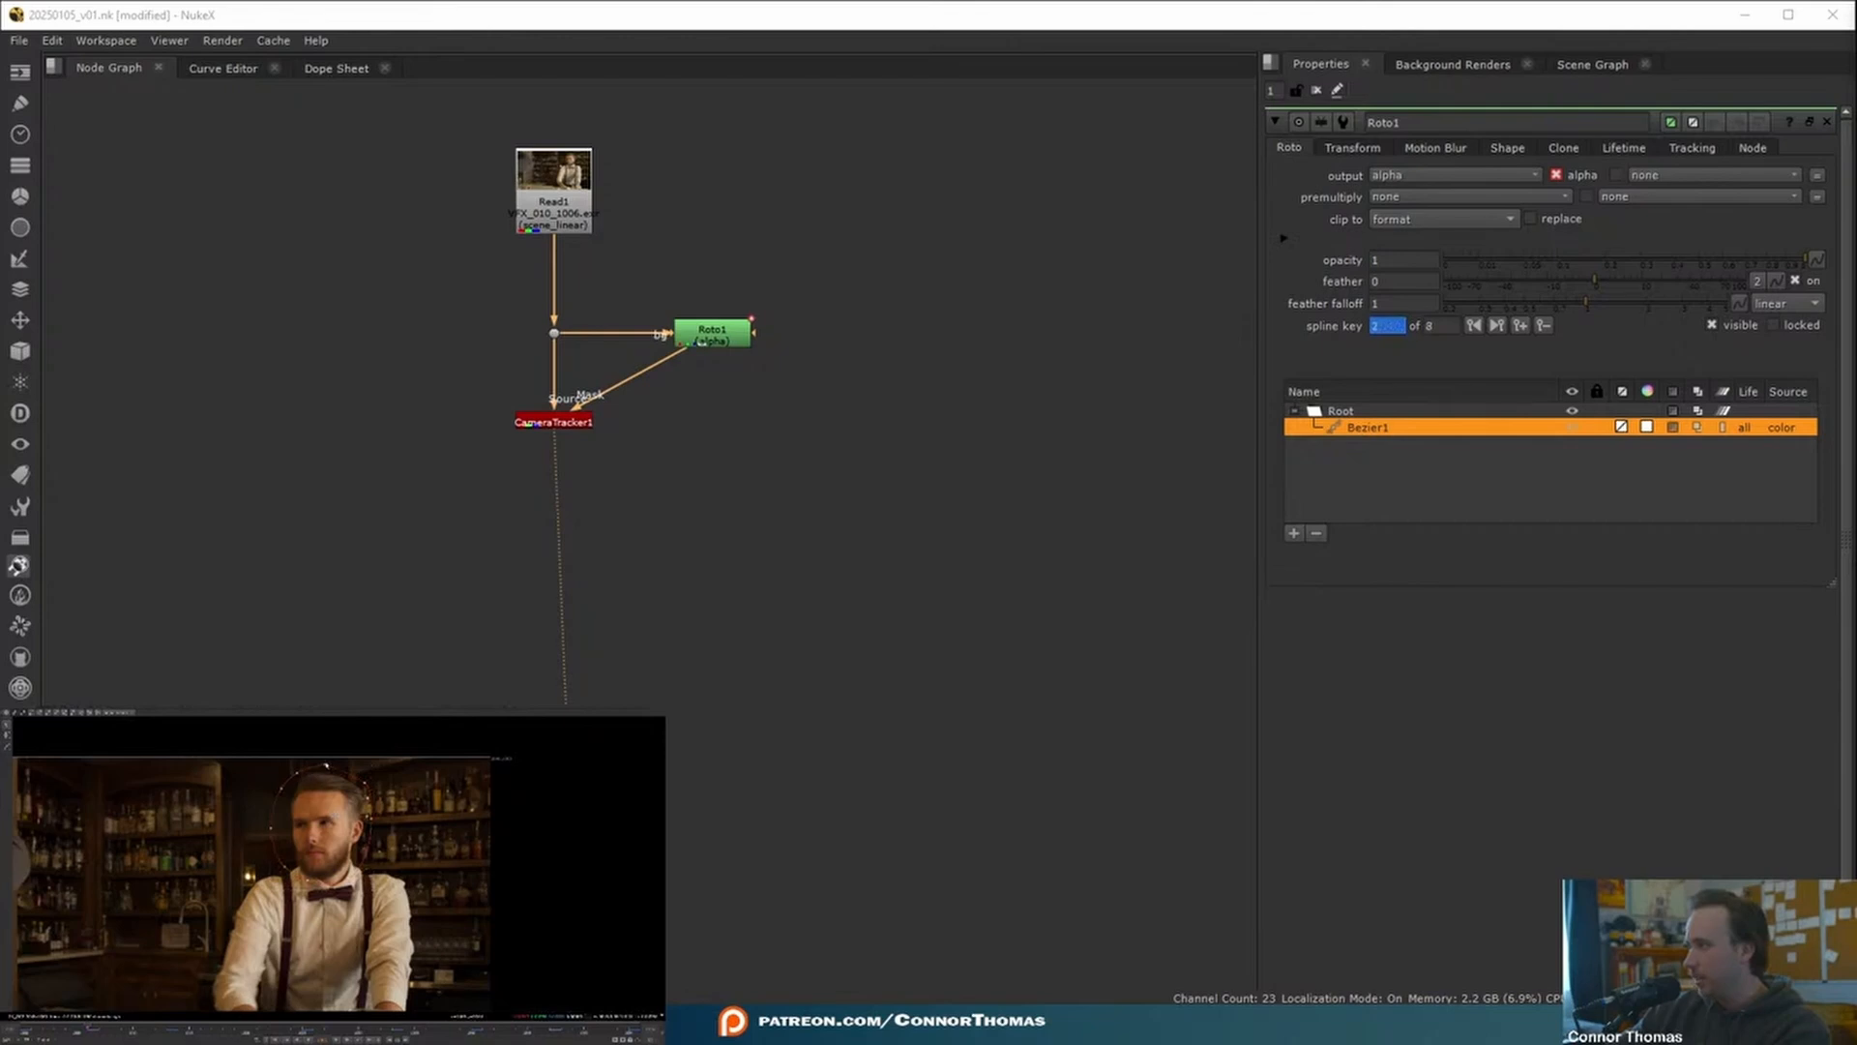
click(303, 1038)
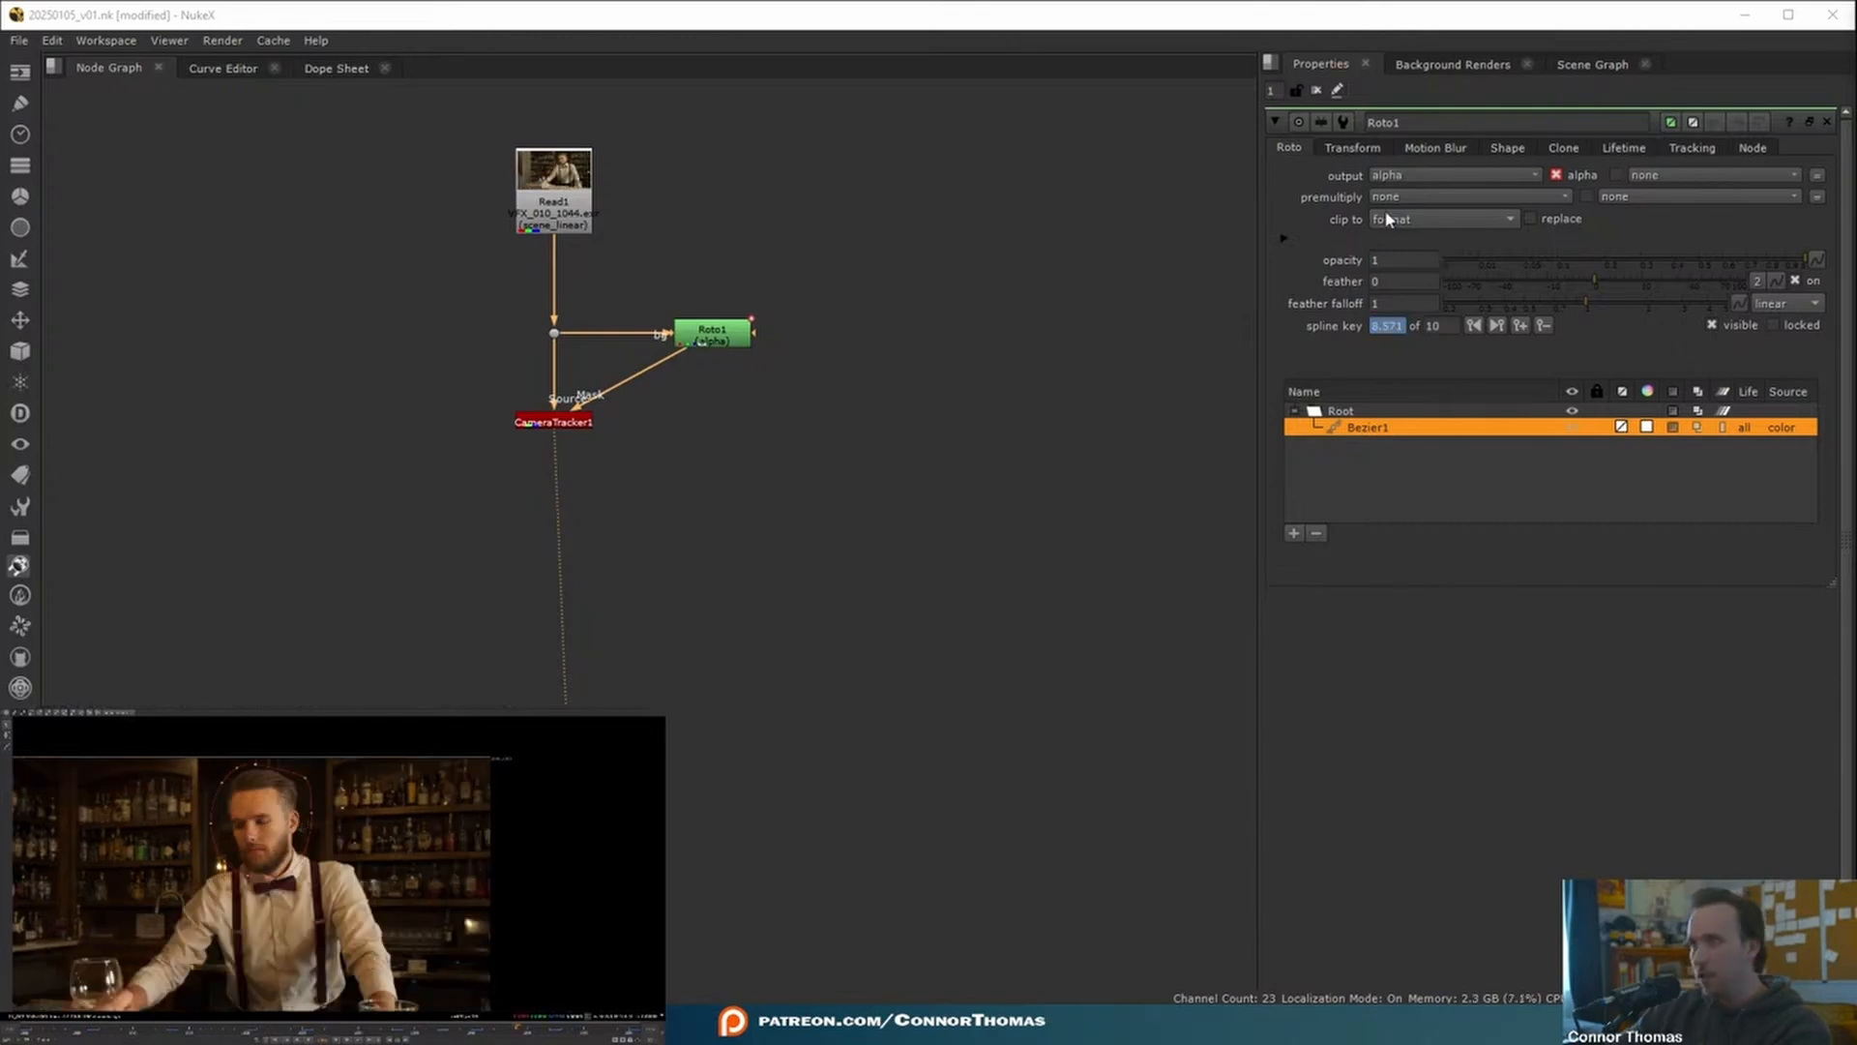
- Set the Roto node's premultiply to rgba and clear the open node properties
click(1451, 196)
click(1408, 279)
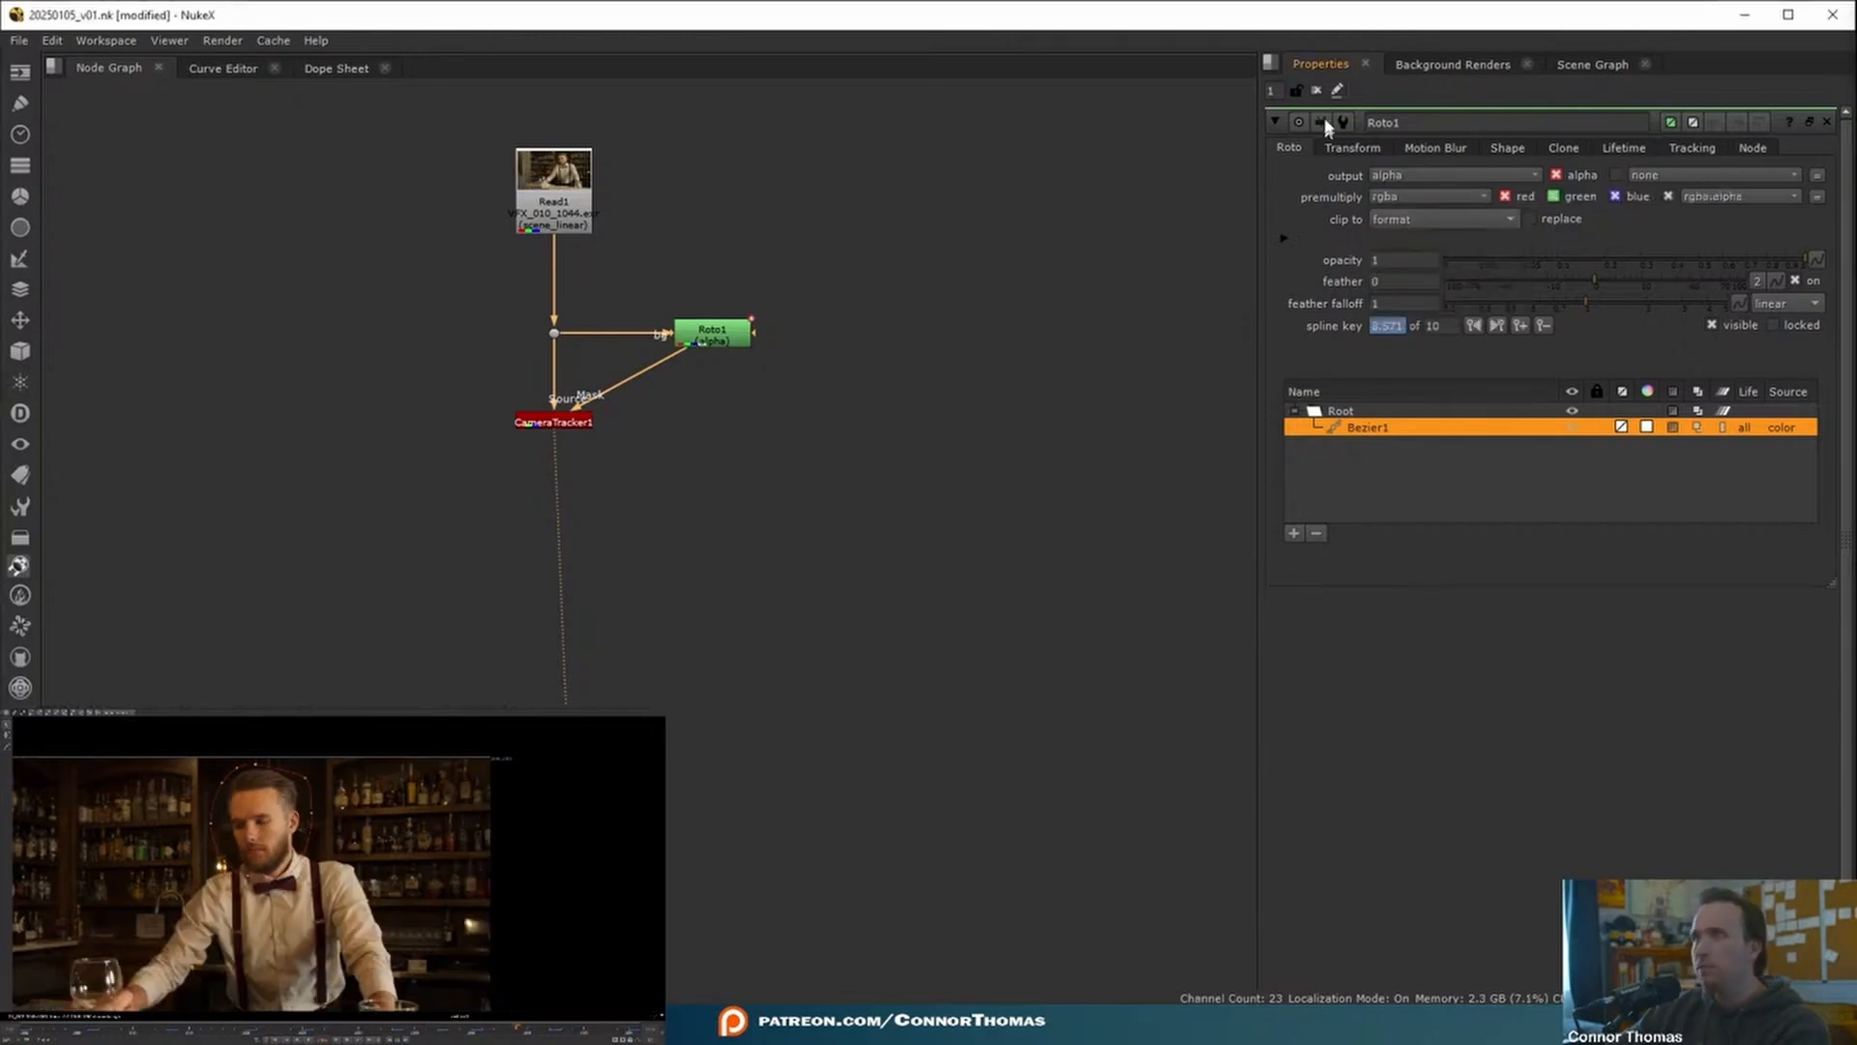
click(1316, 90)
- Open the CameraTracker node's feature settings and turn on Preview Features
double_click(567, 427)
click(1565, 152)
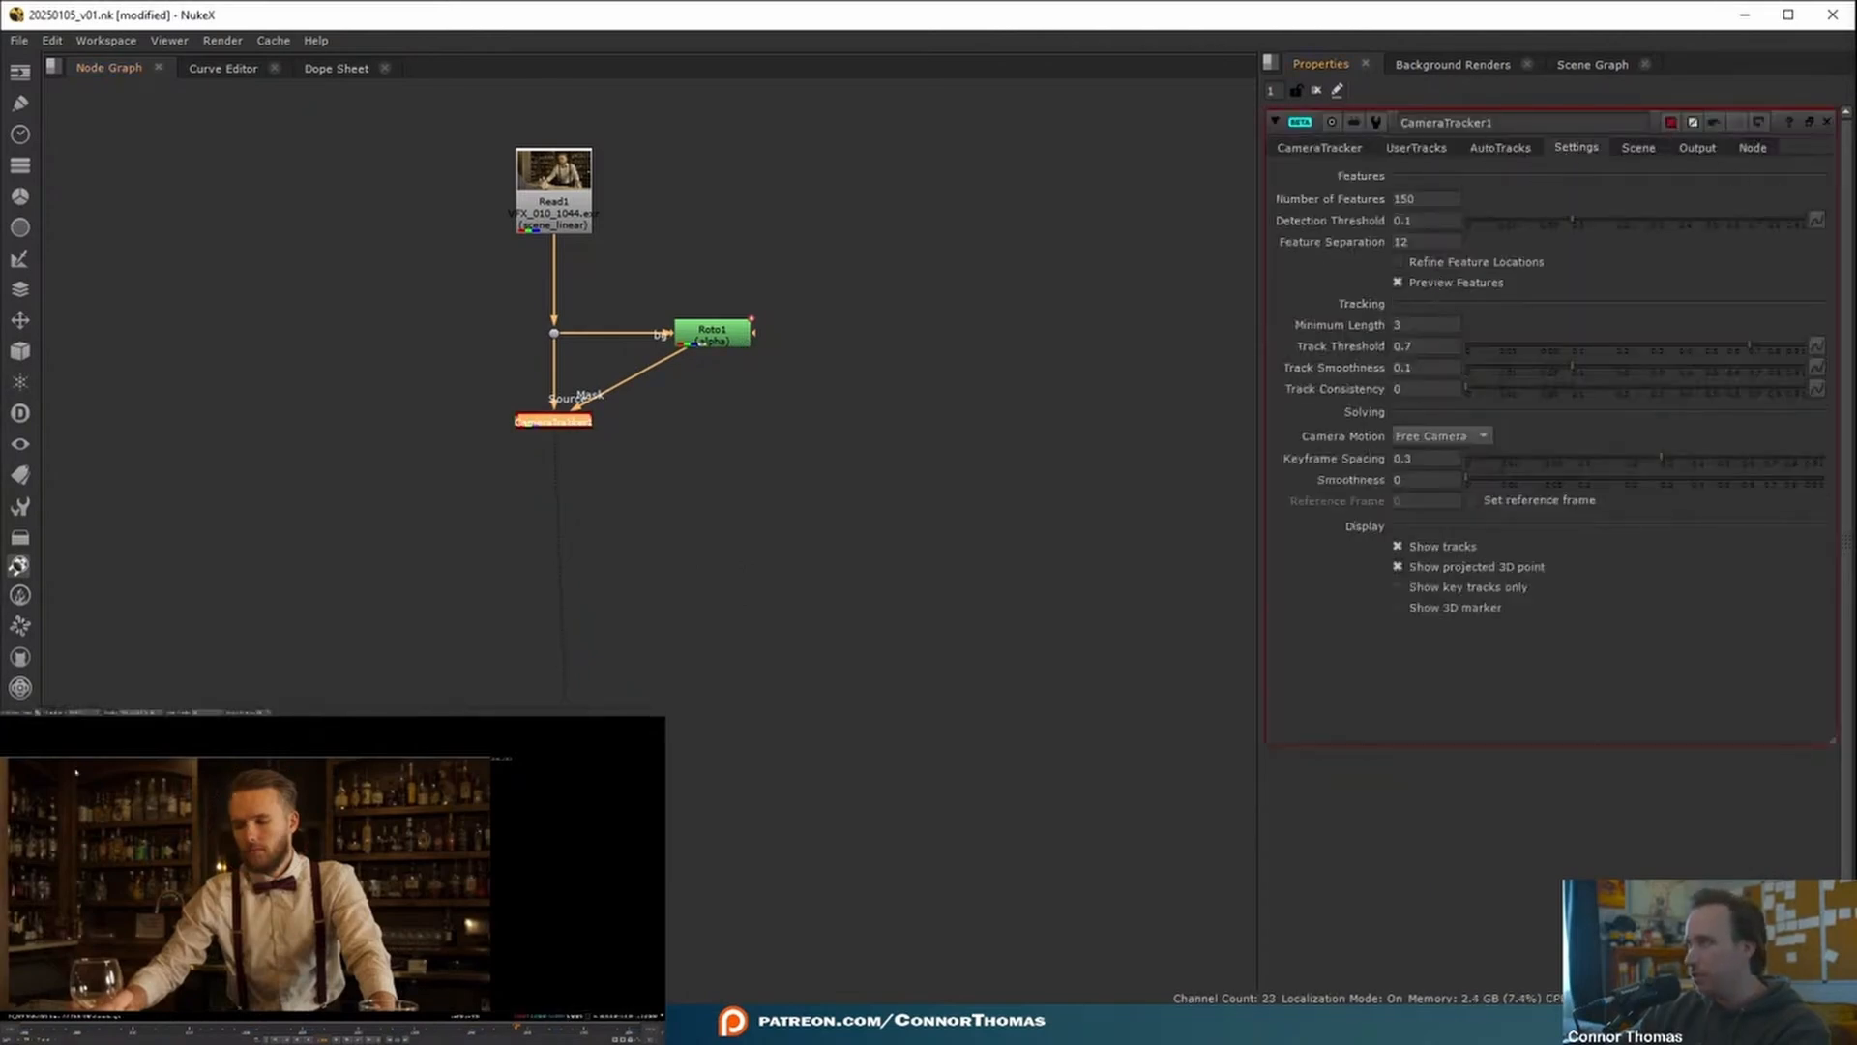
key(f)
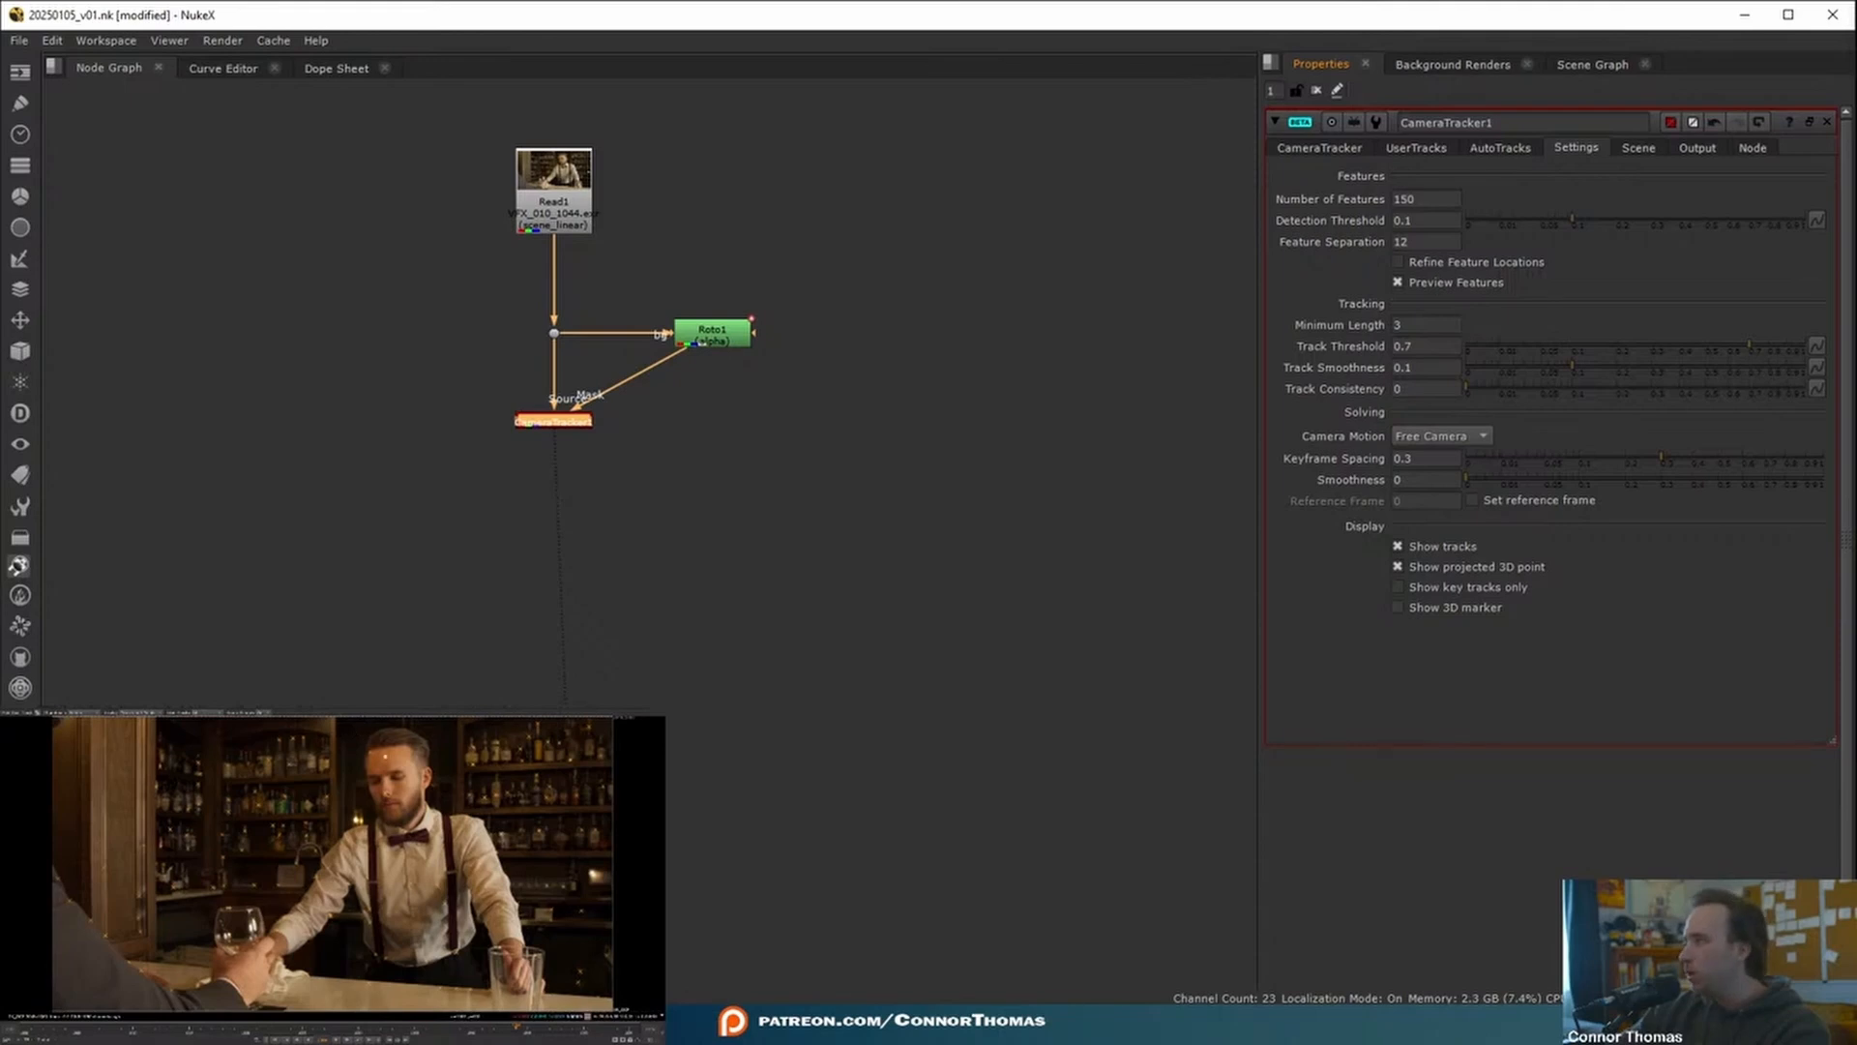
- Set the CameraTracker's mask to Mask Inverted Alpha and track the sequence
click(1283, 152)
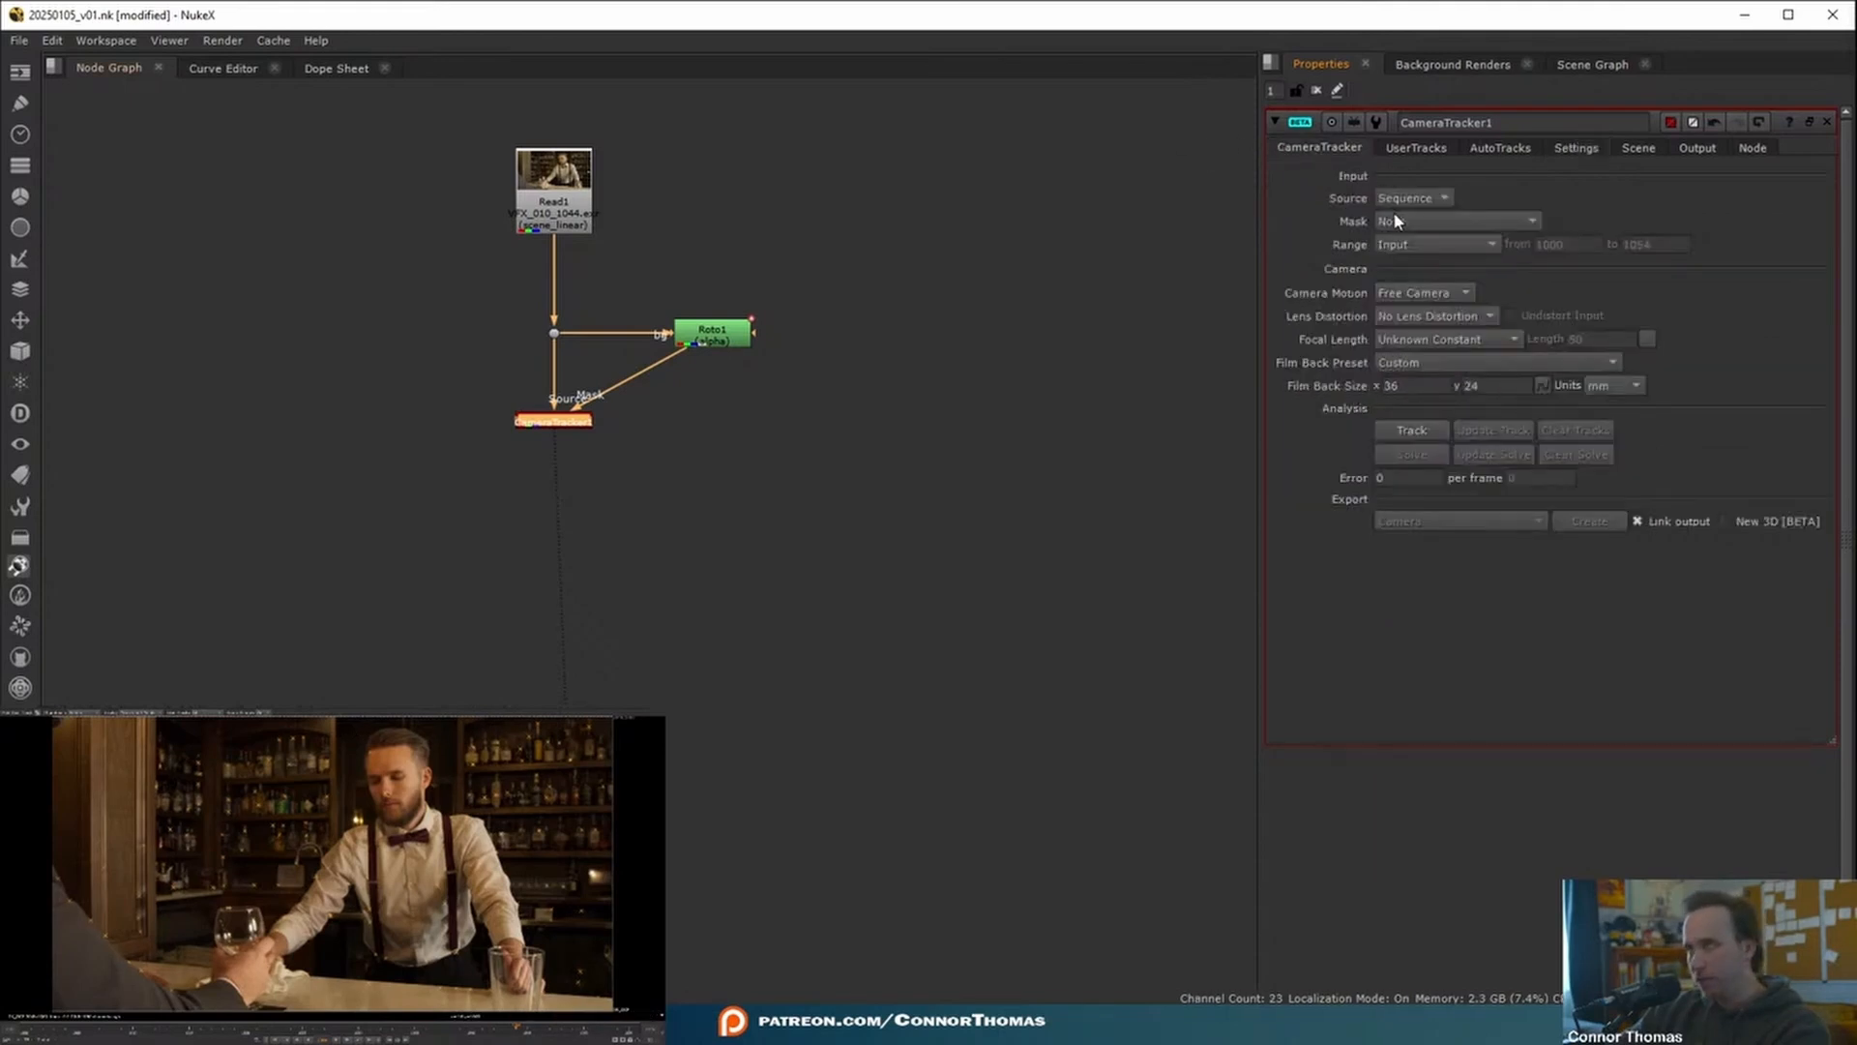
click(1393, 220)
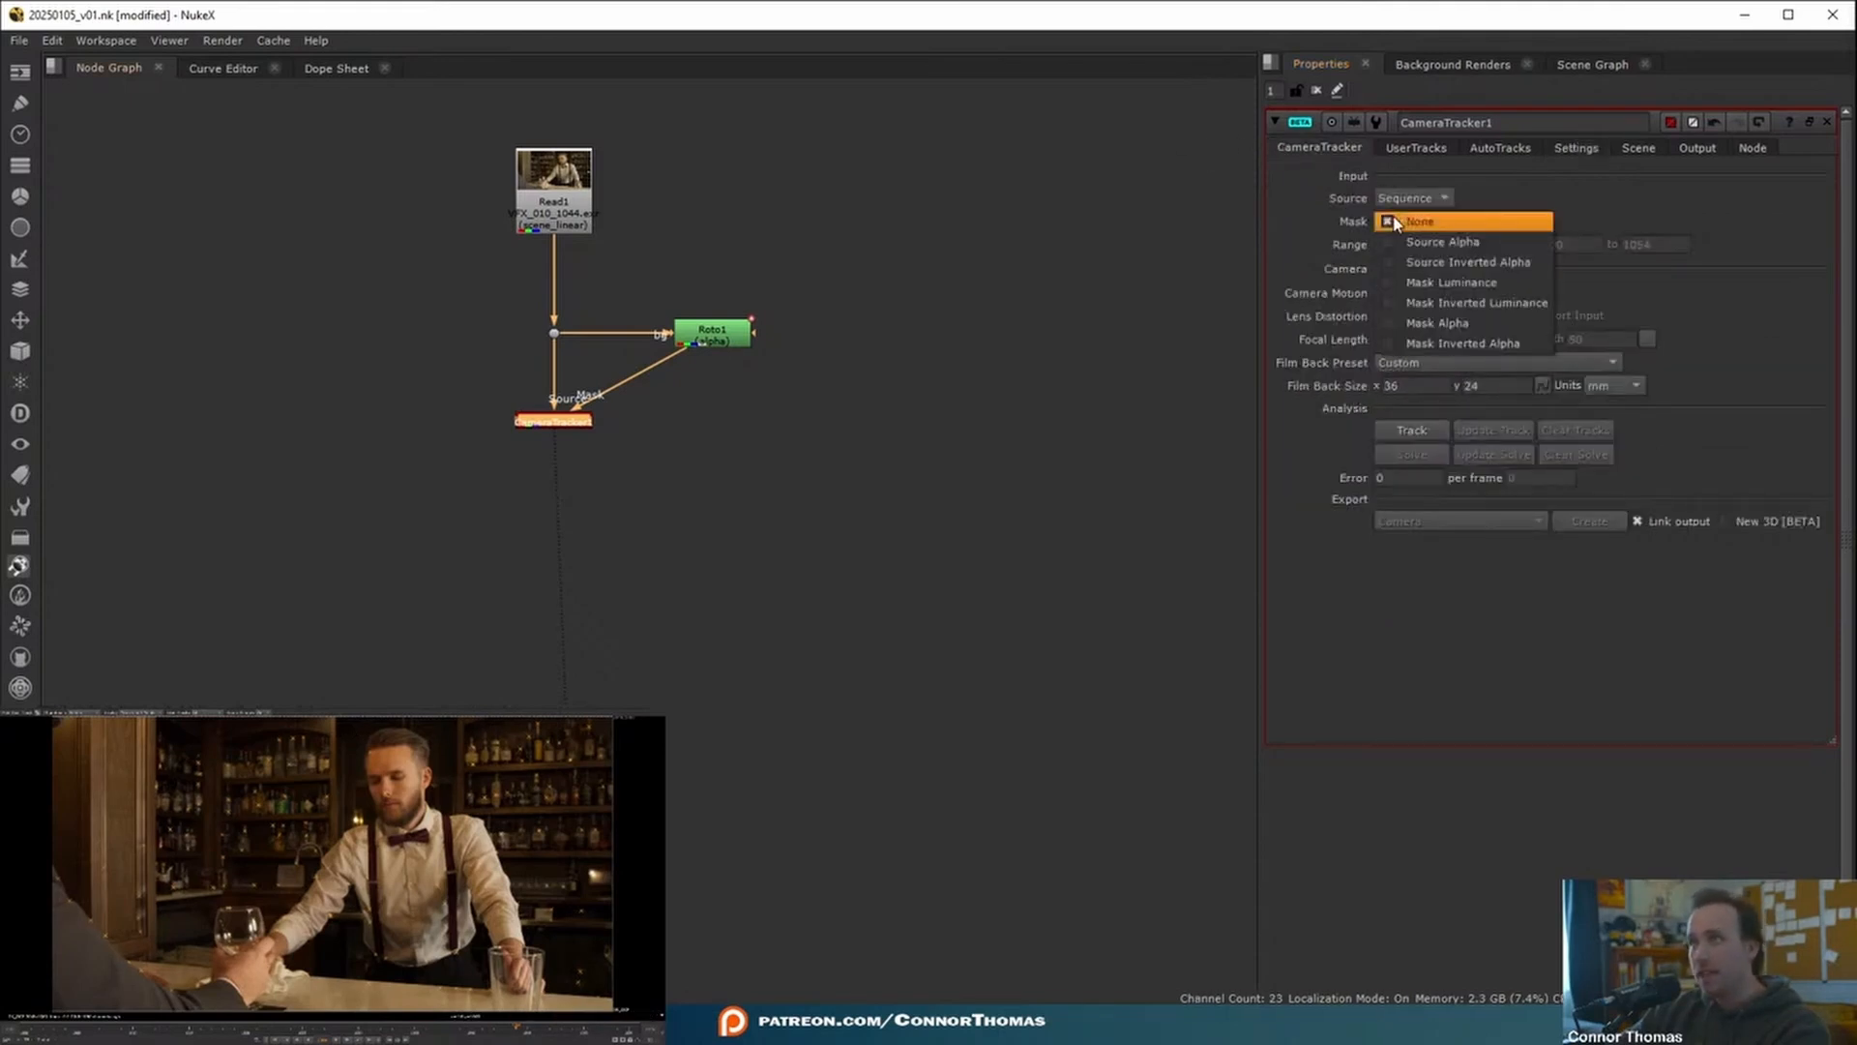
click(1484, 238)
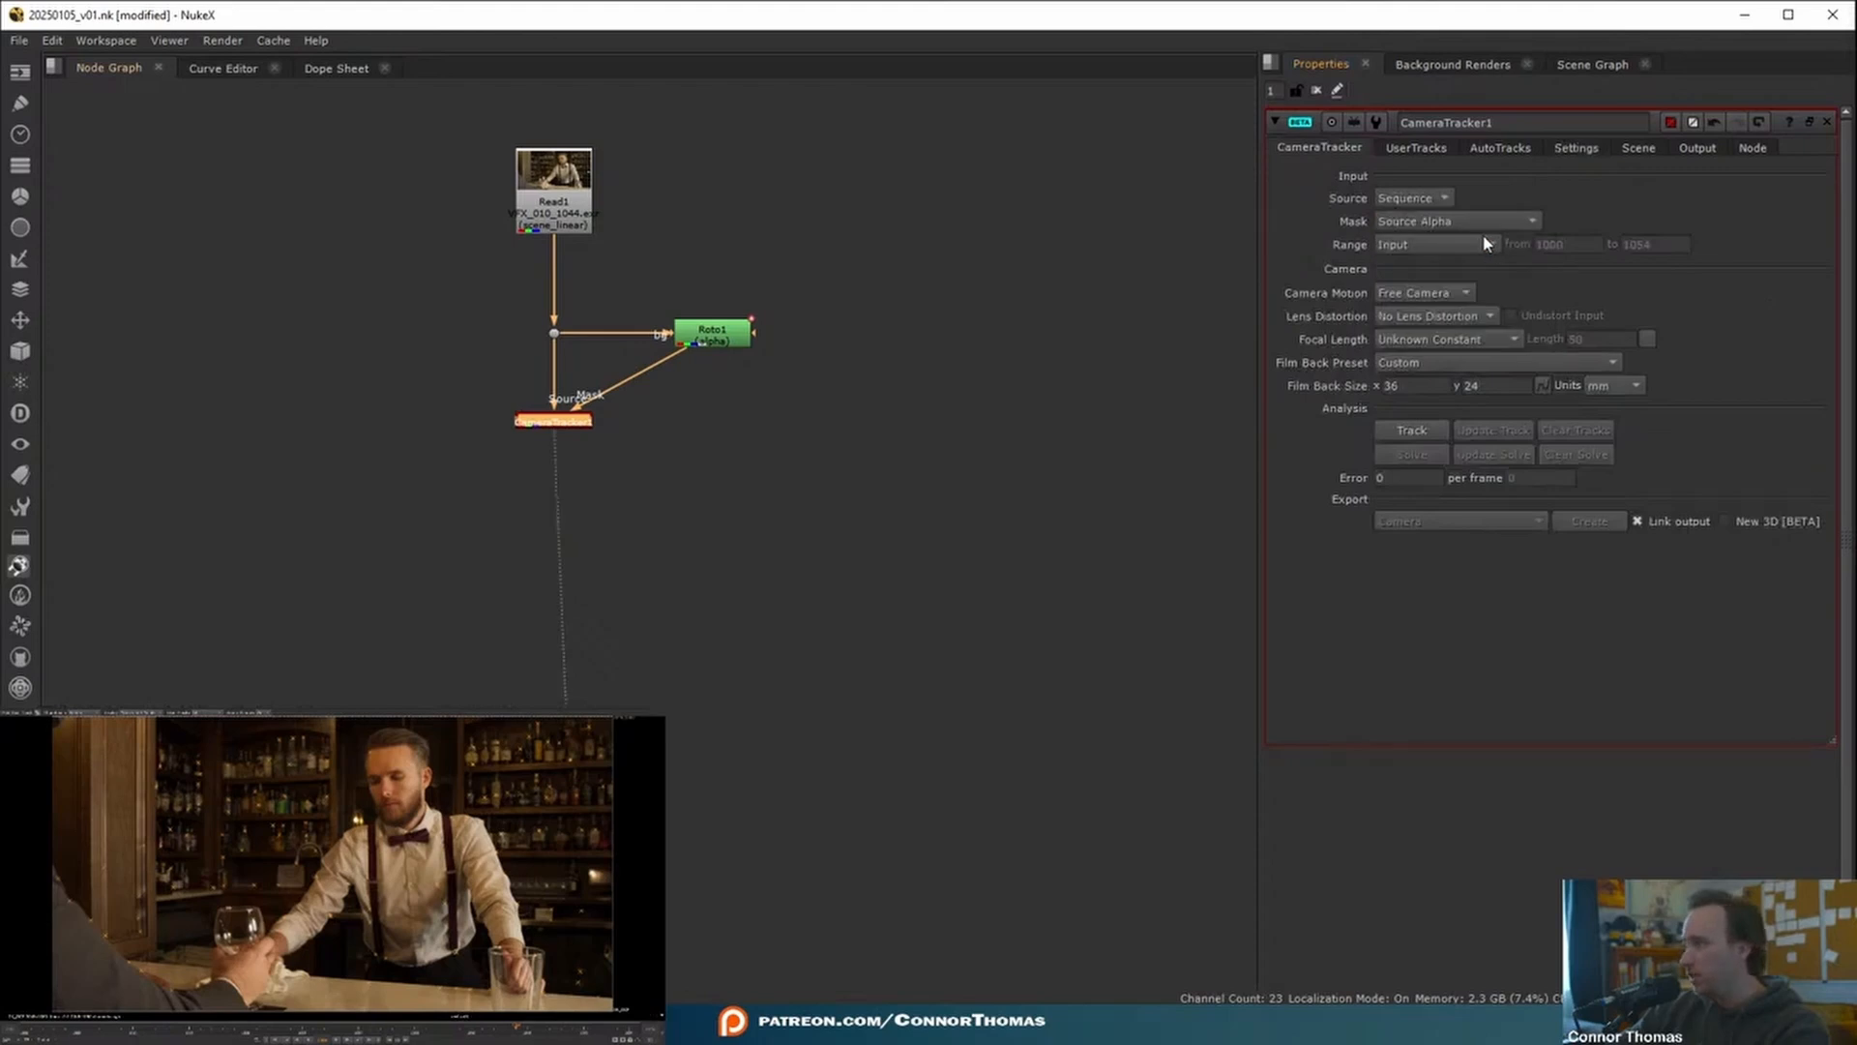
click(1424, 223)
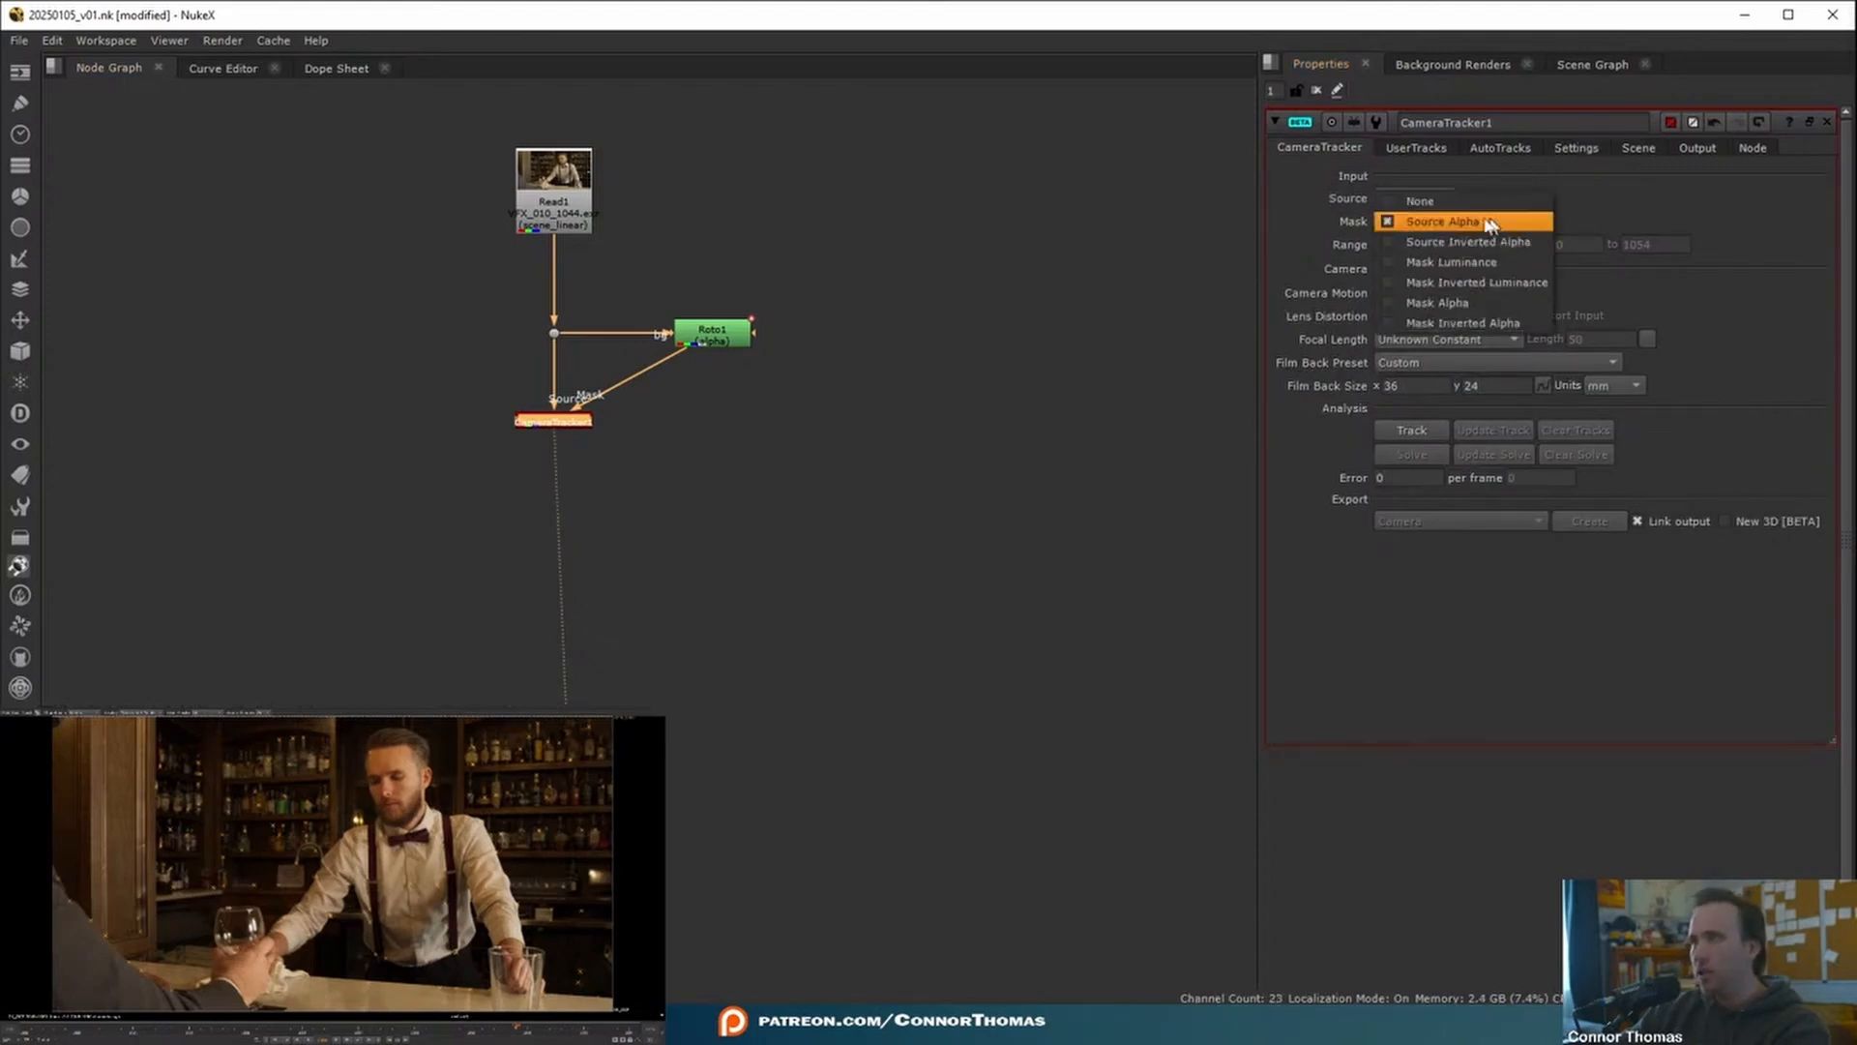
click(1467, 306)
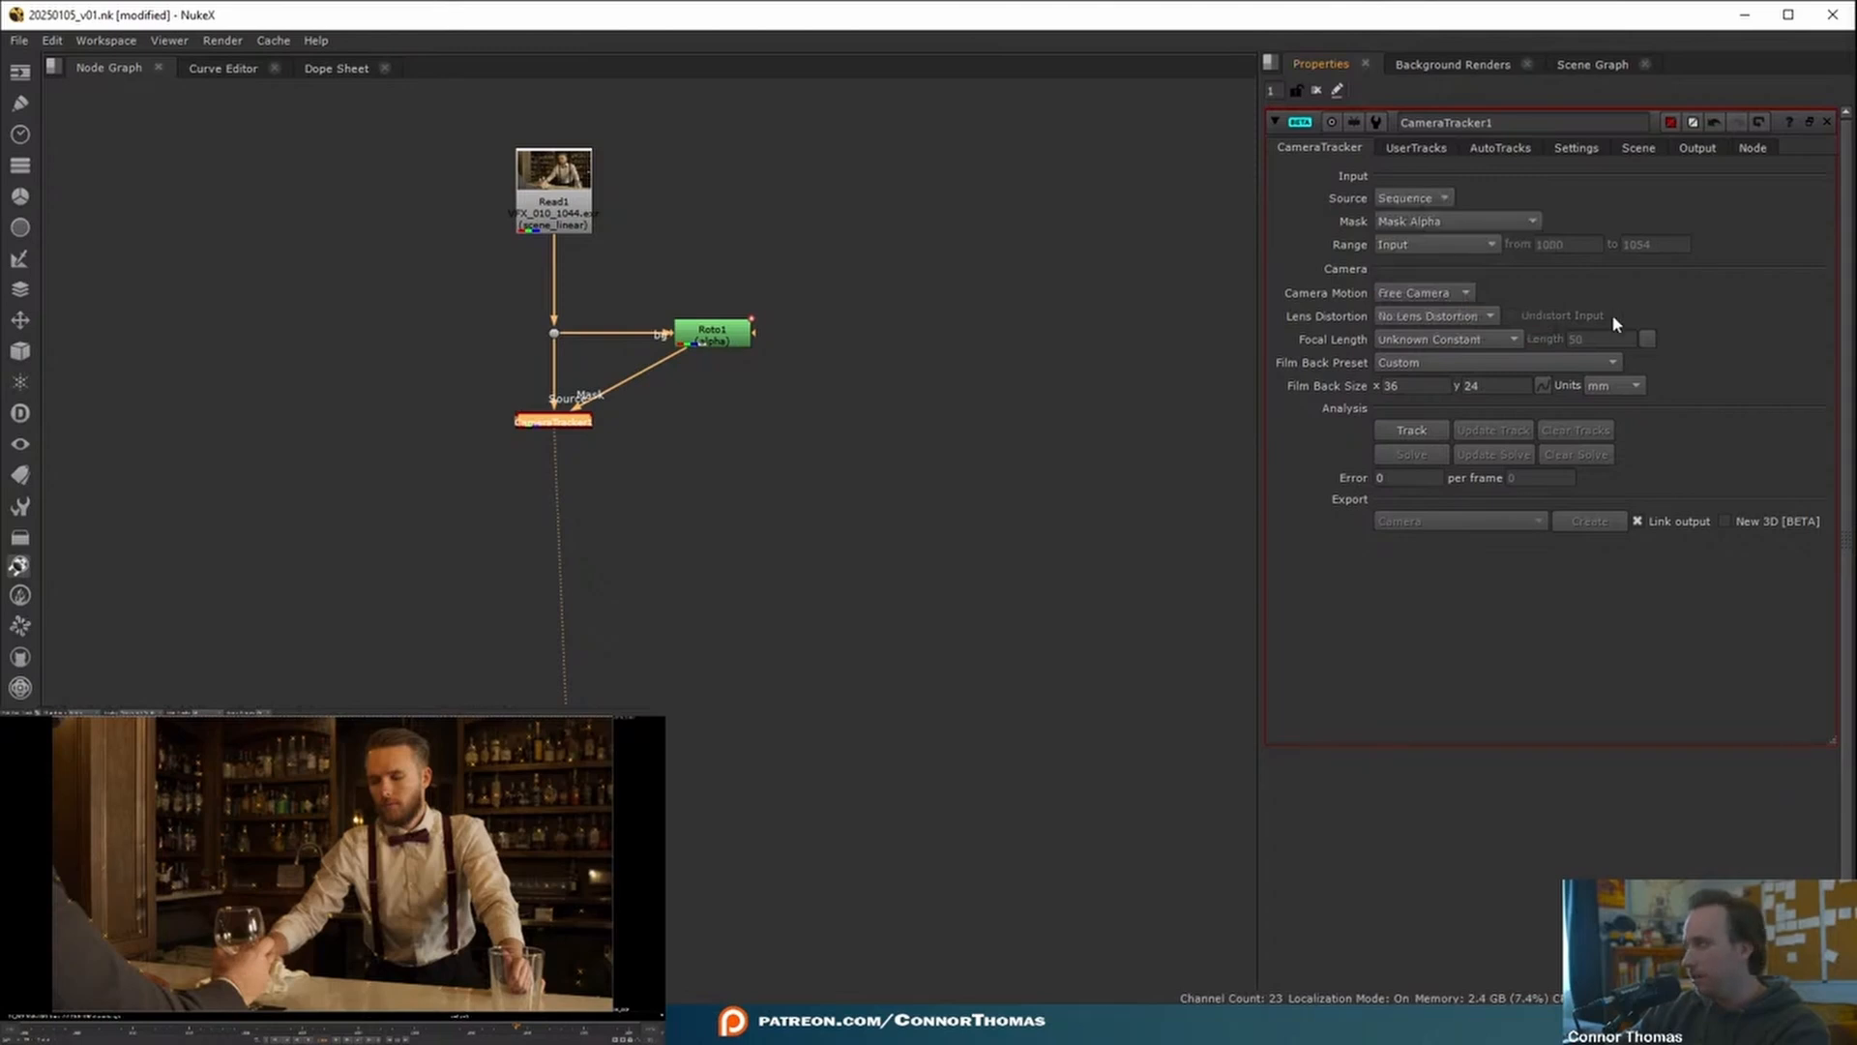
click(1513, 222)
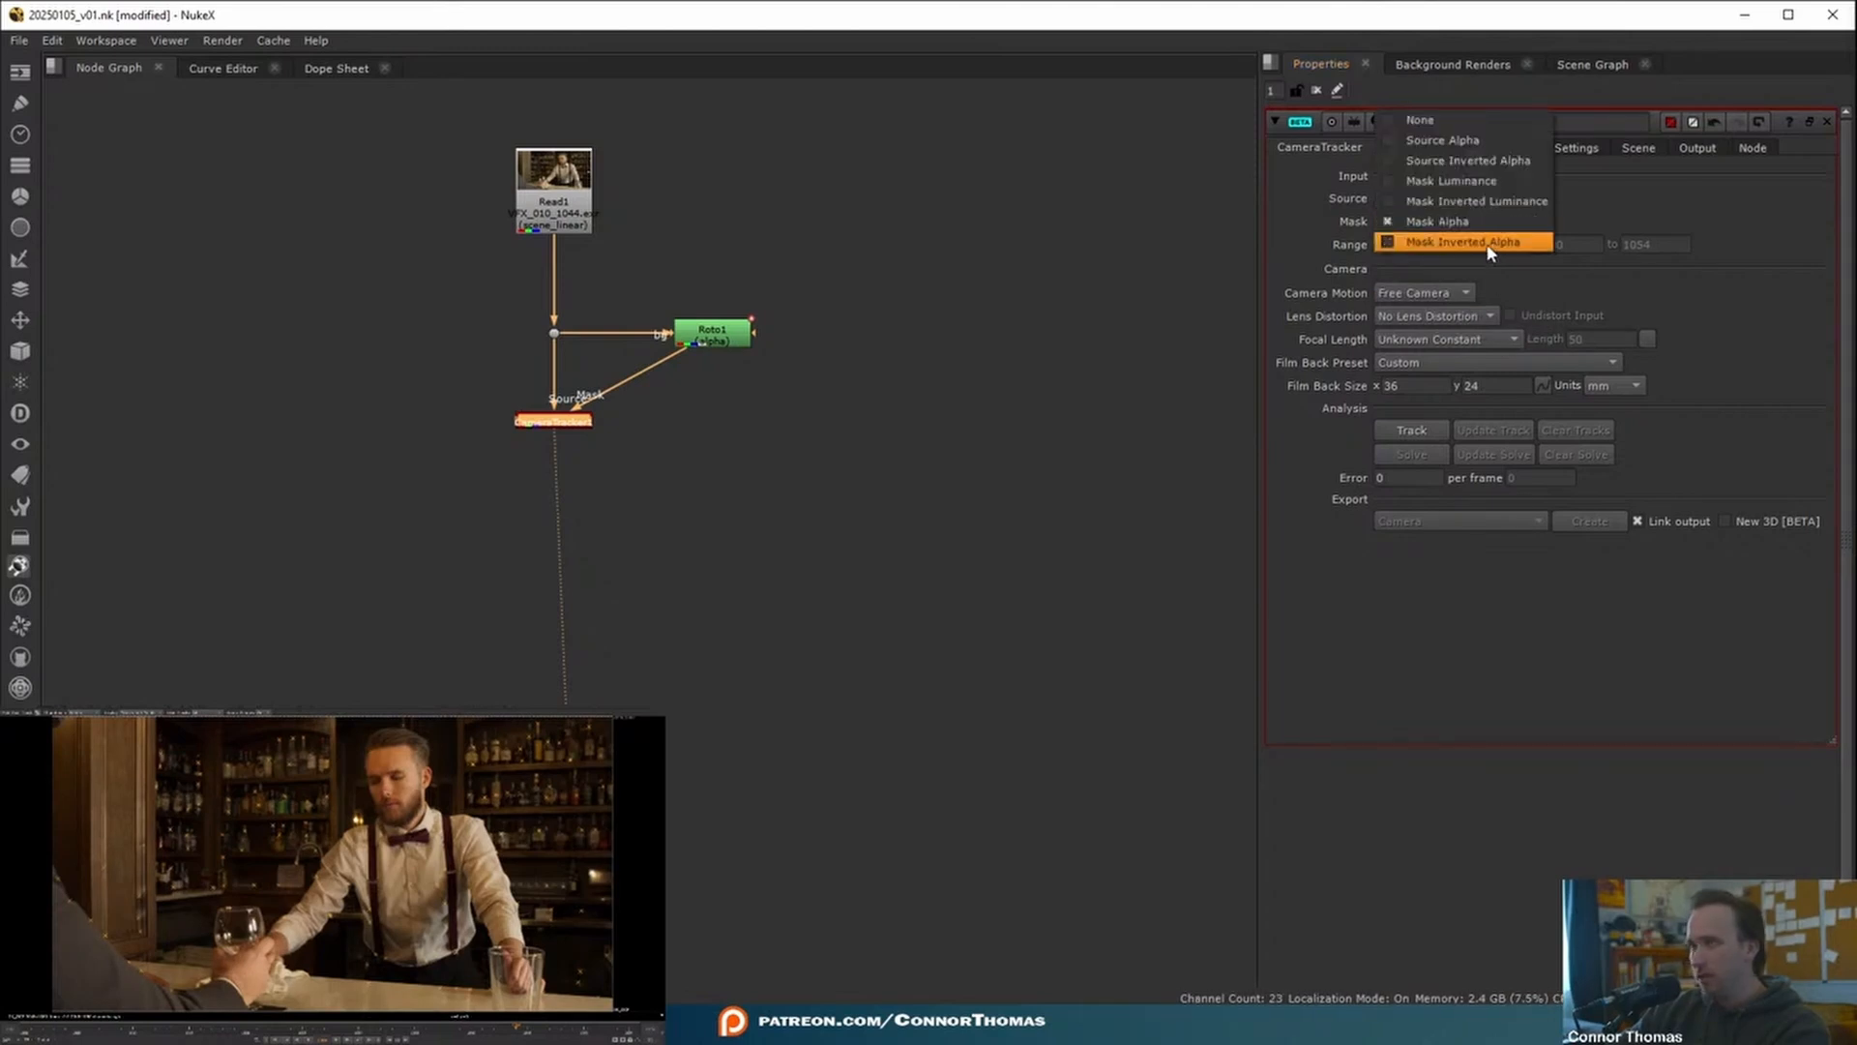
click(1481, 244)
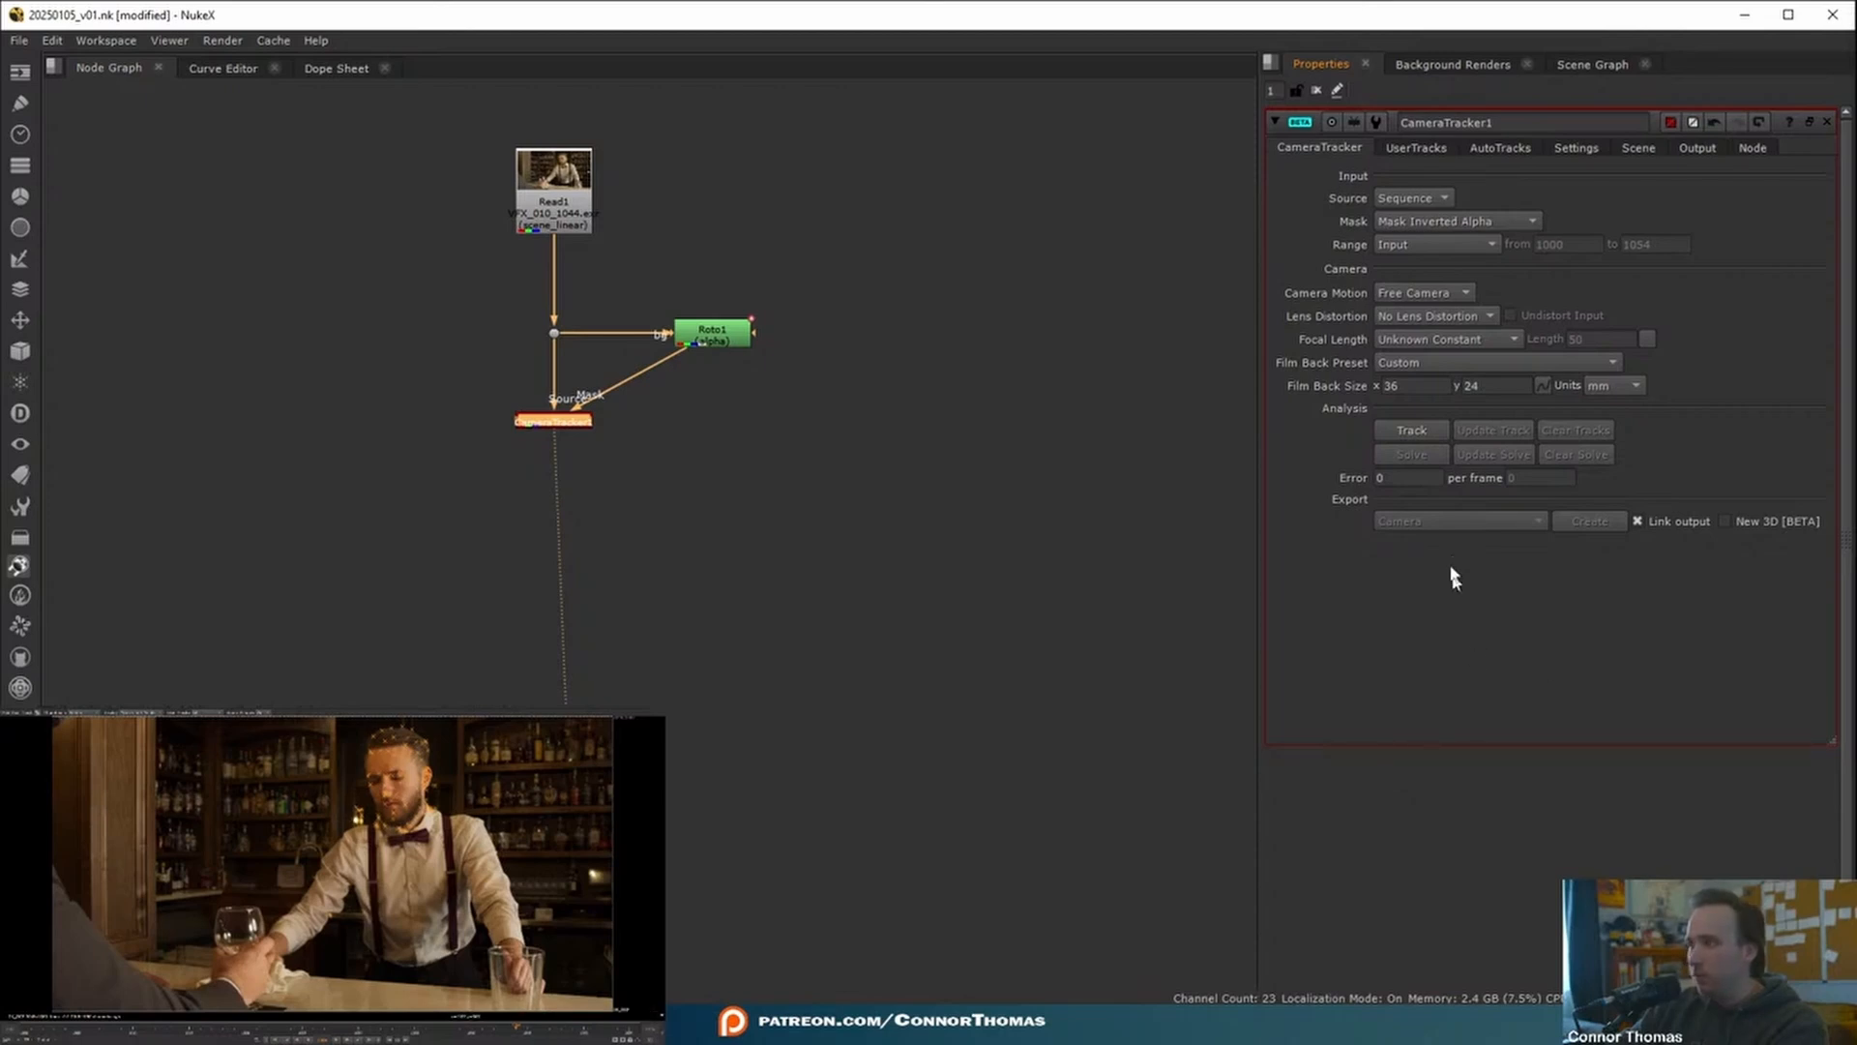
click(1422, 428)
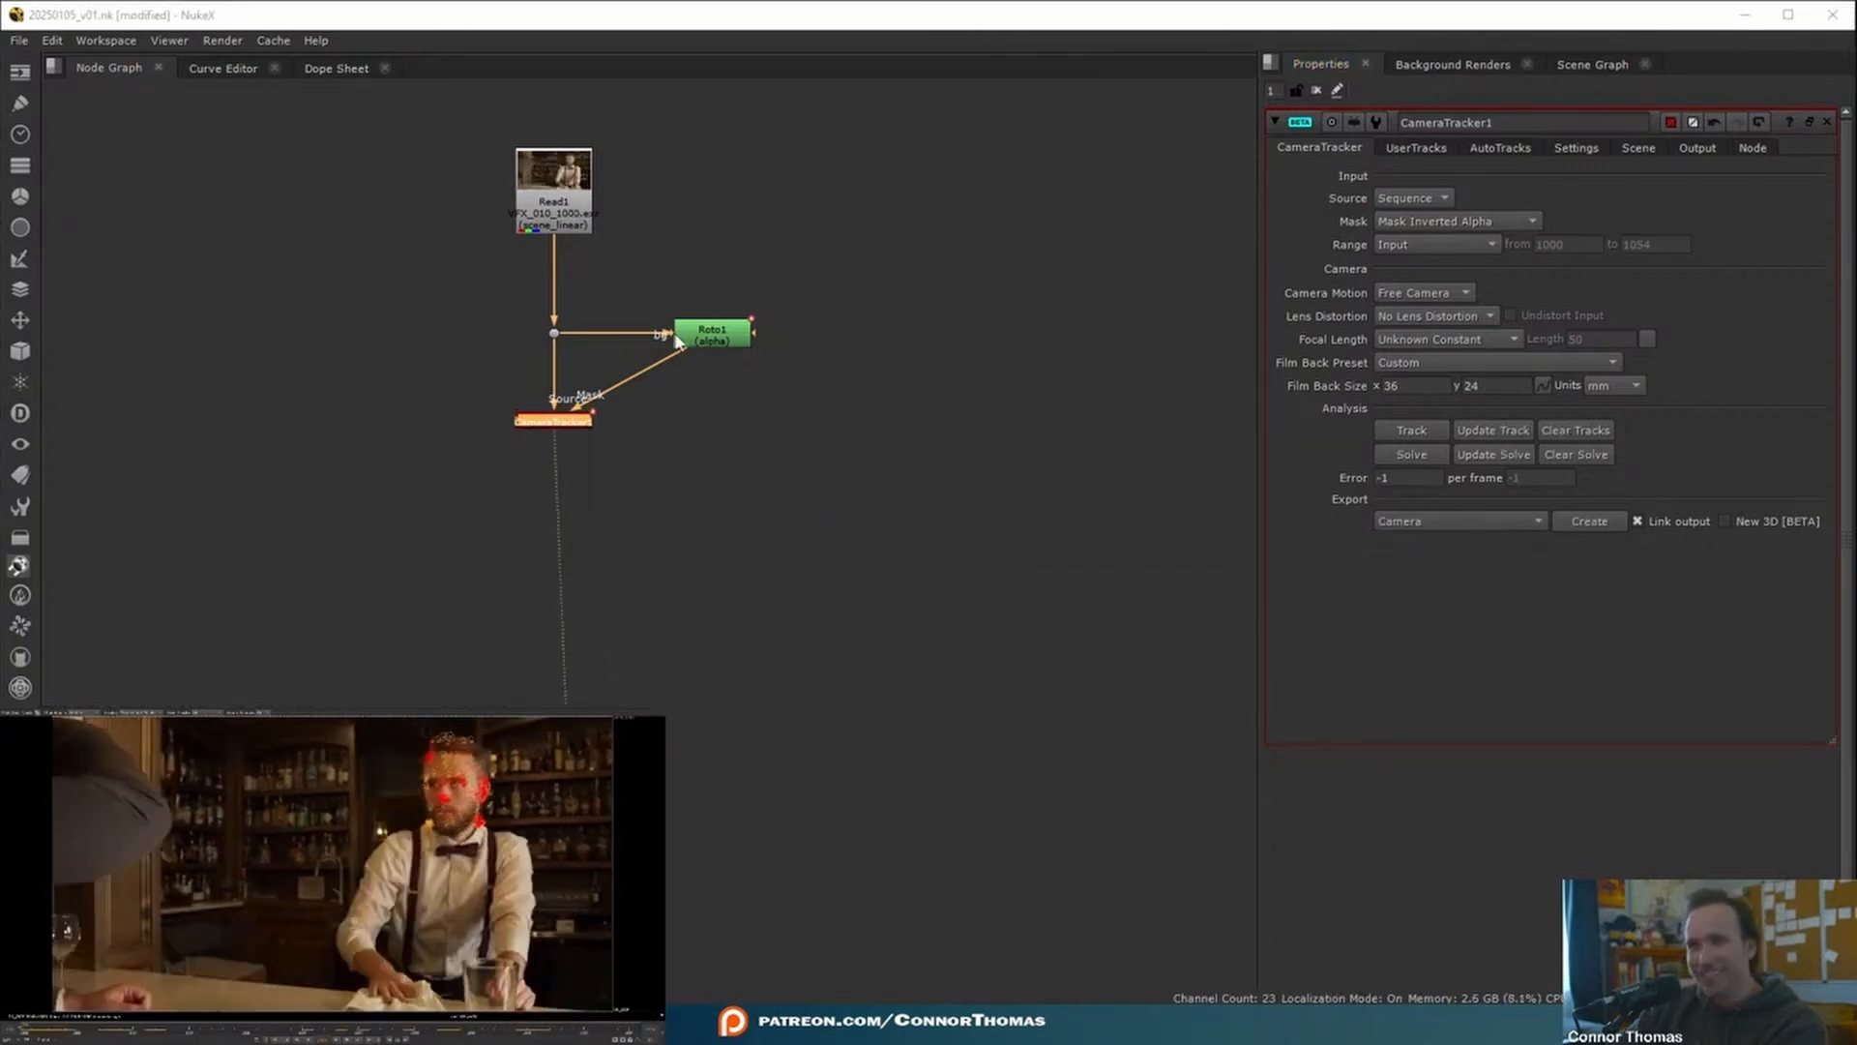
- Reduce the Roto's Bezier to a single key at frame 1000 fitted tightly around the bartender's head, and planar-track the shape
click(711, 333)
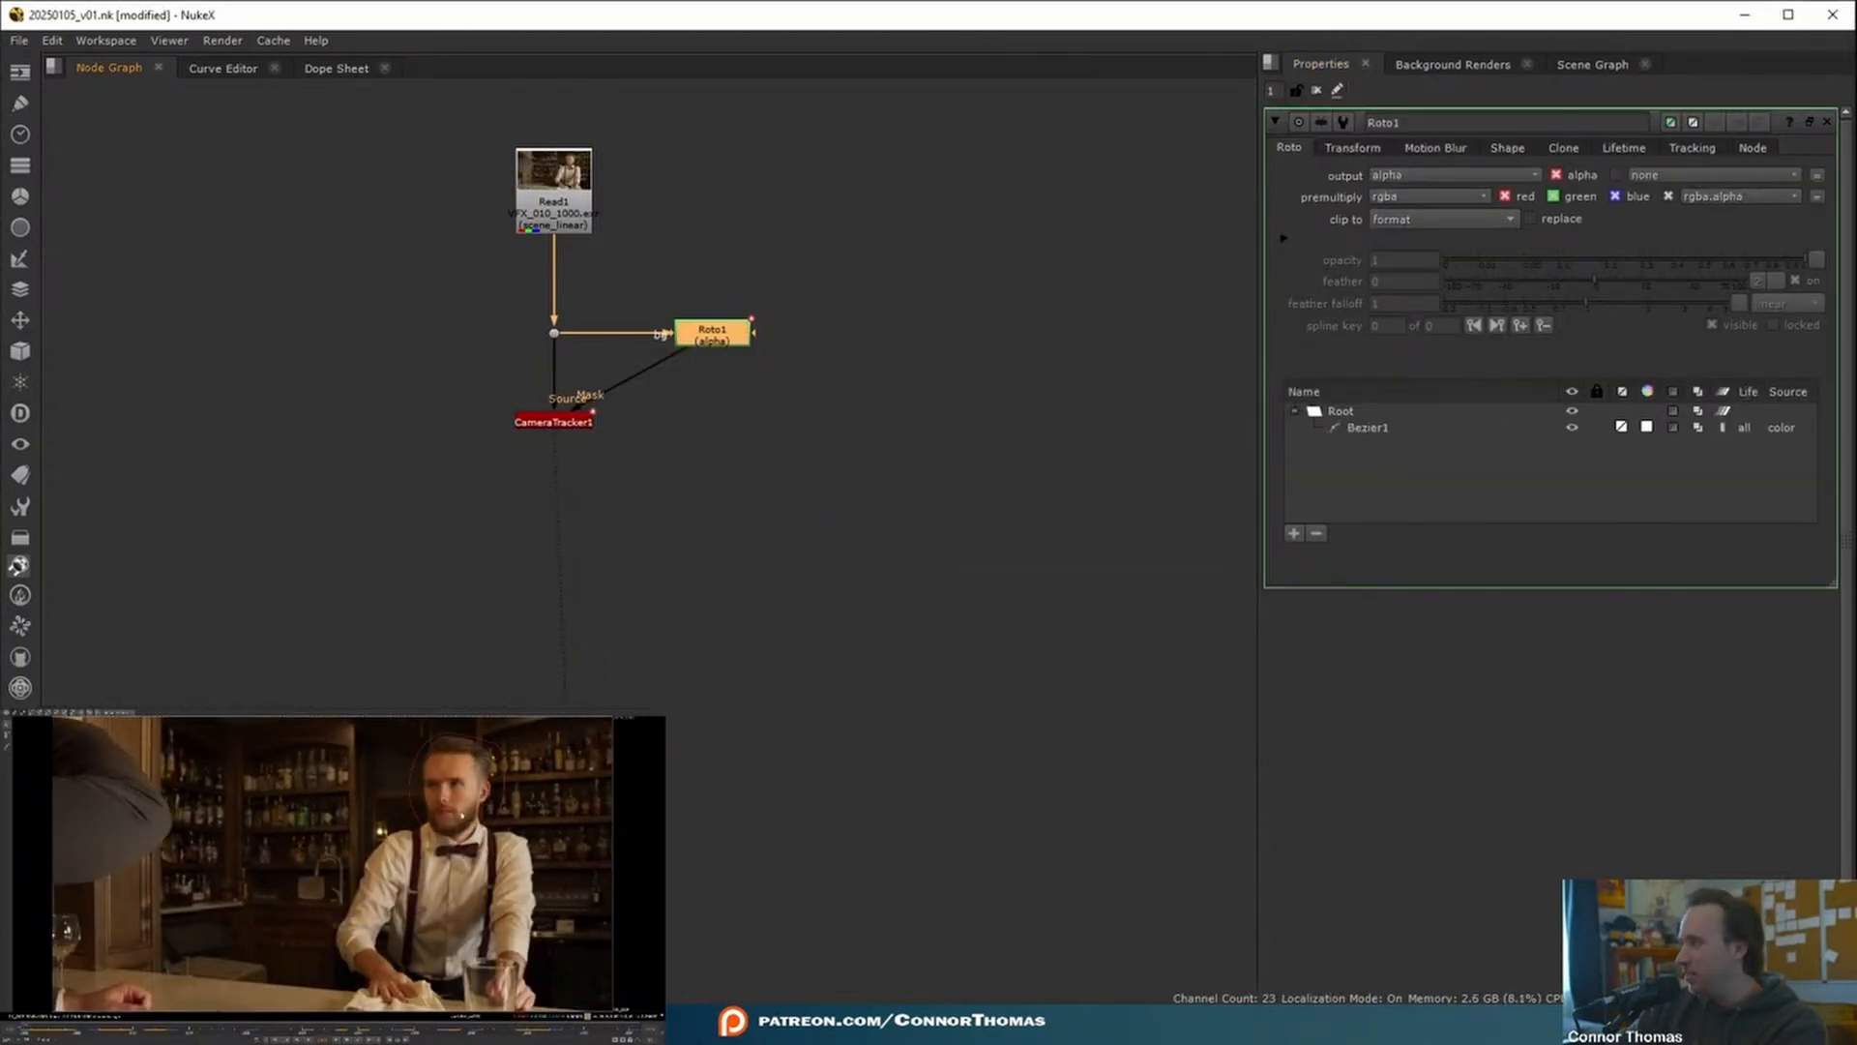
click(411, 803)
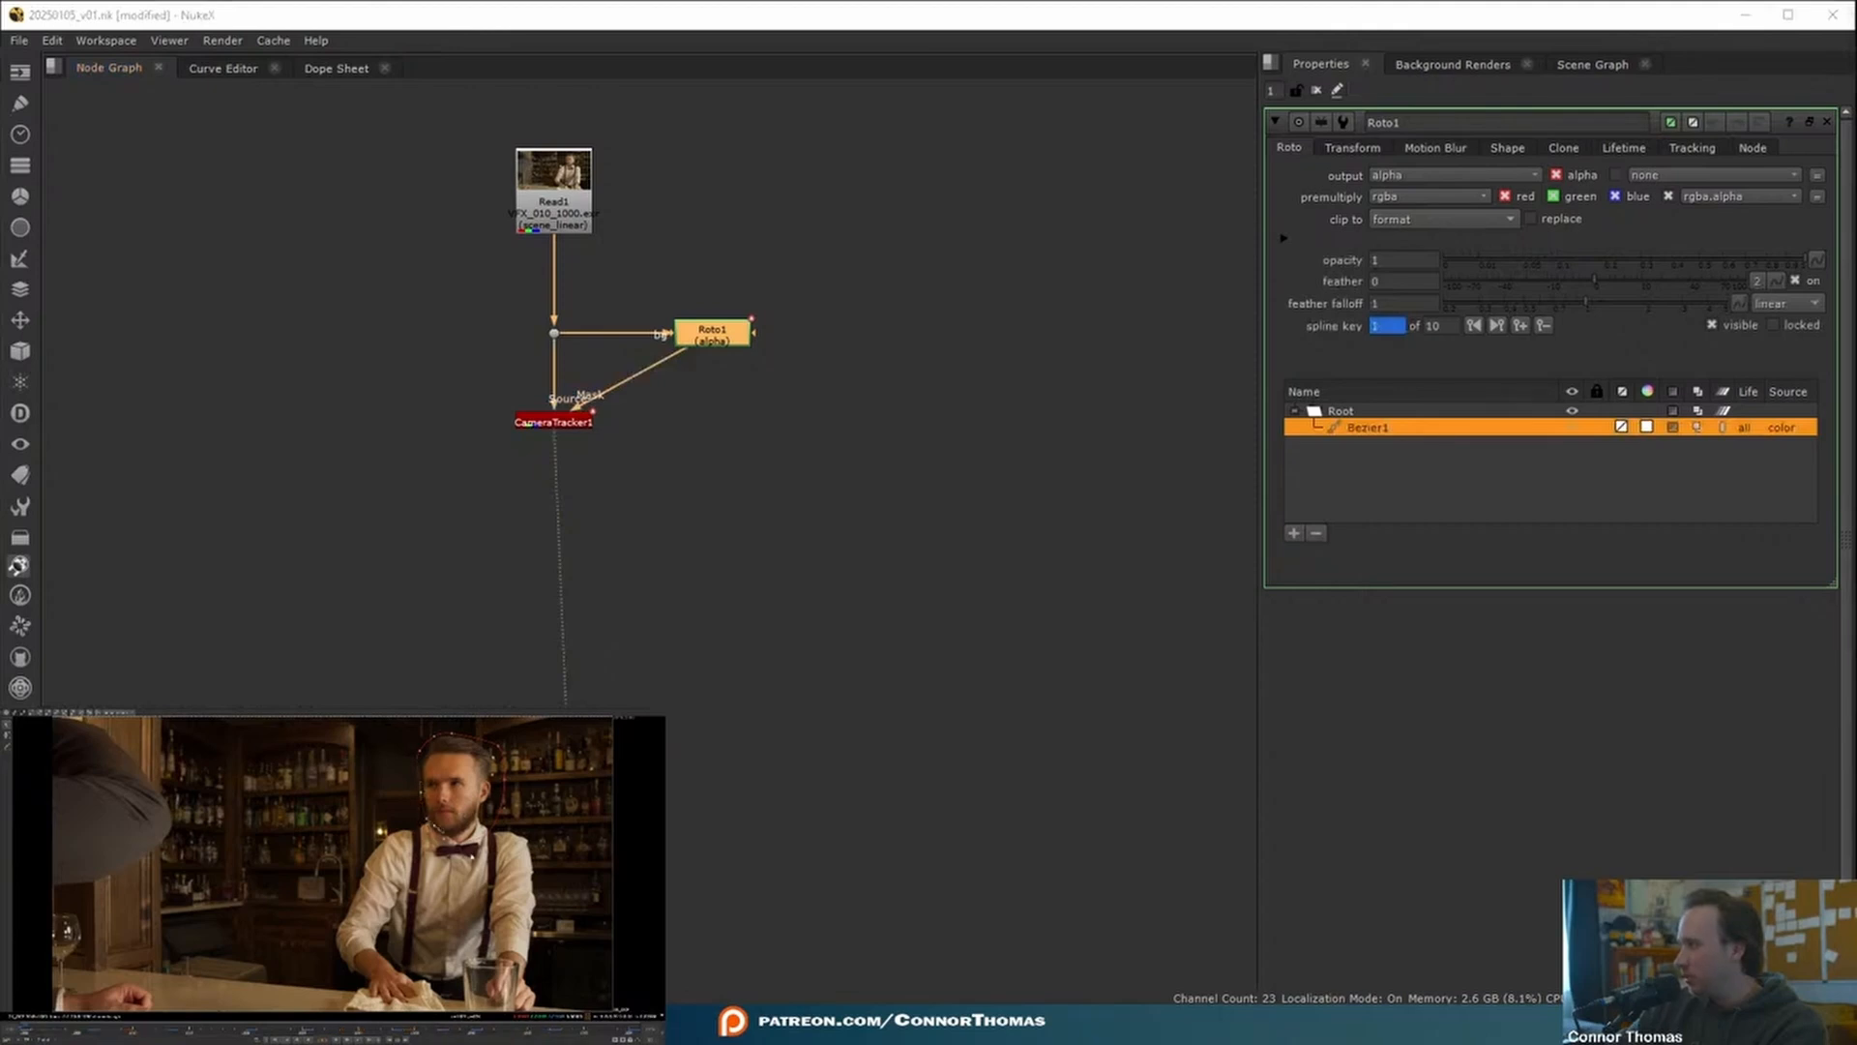
key(ctrl+z)
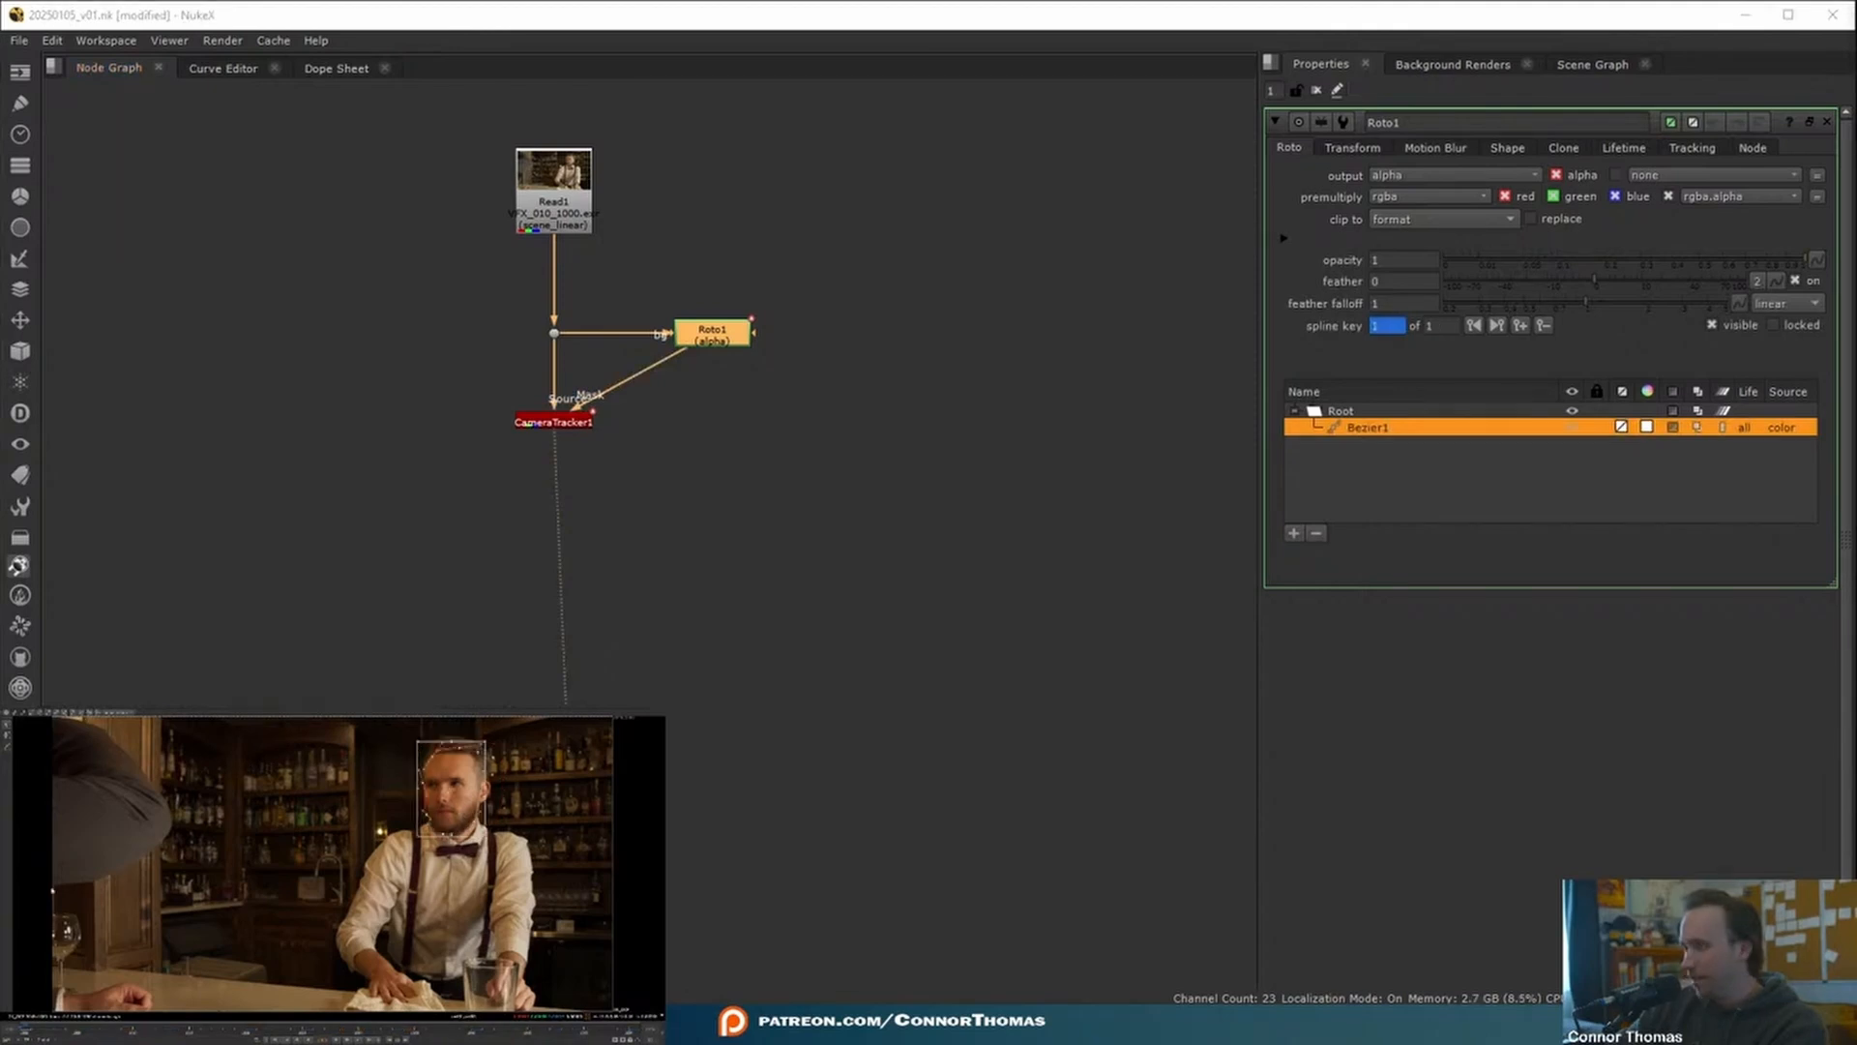
right_click(1345, 431)
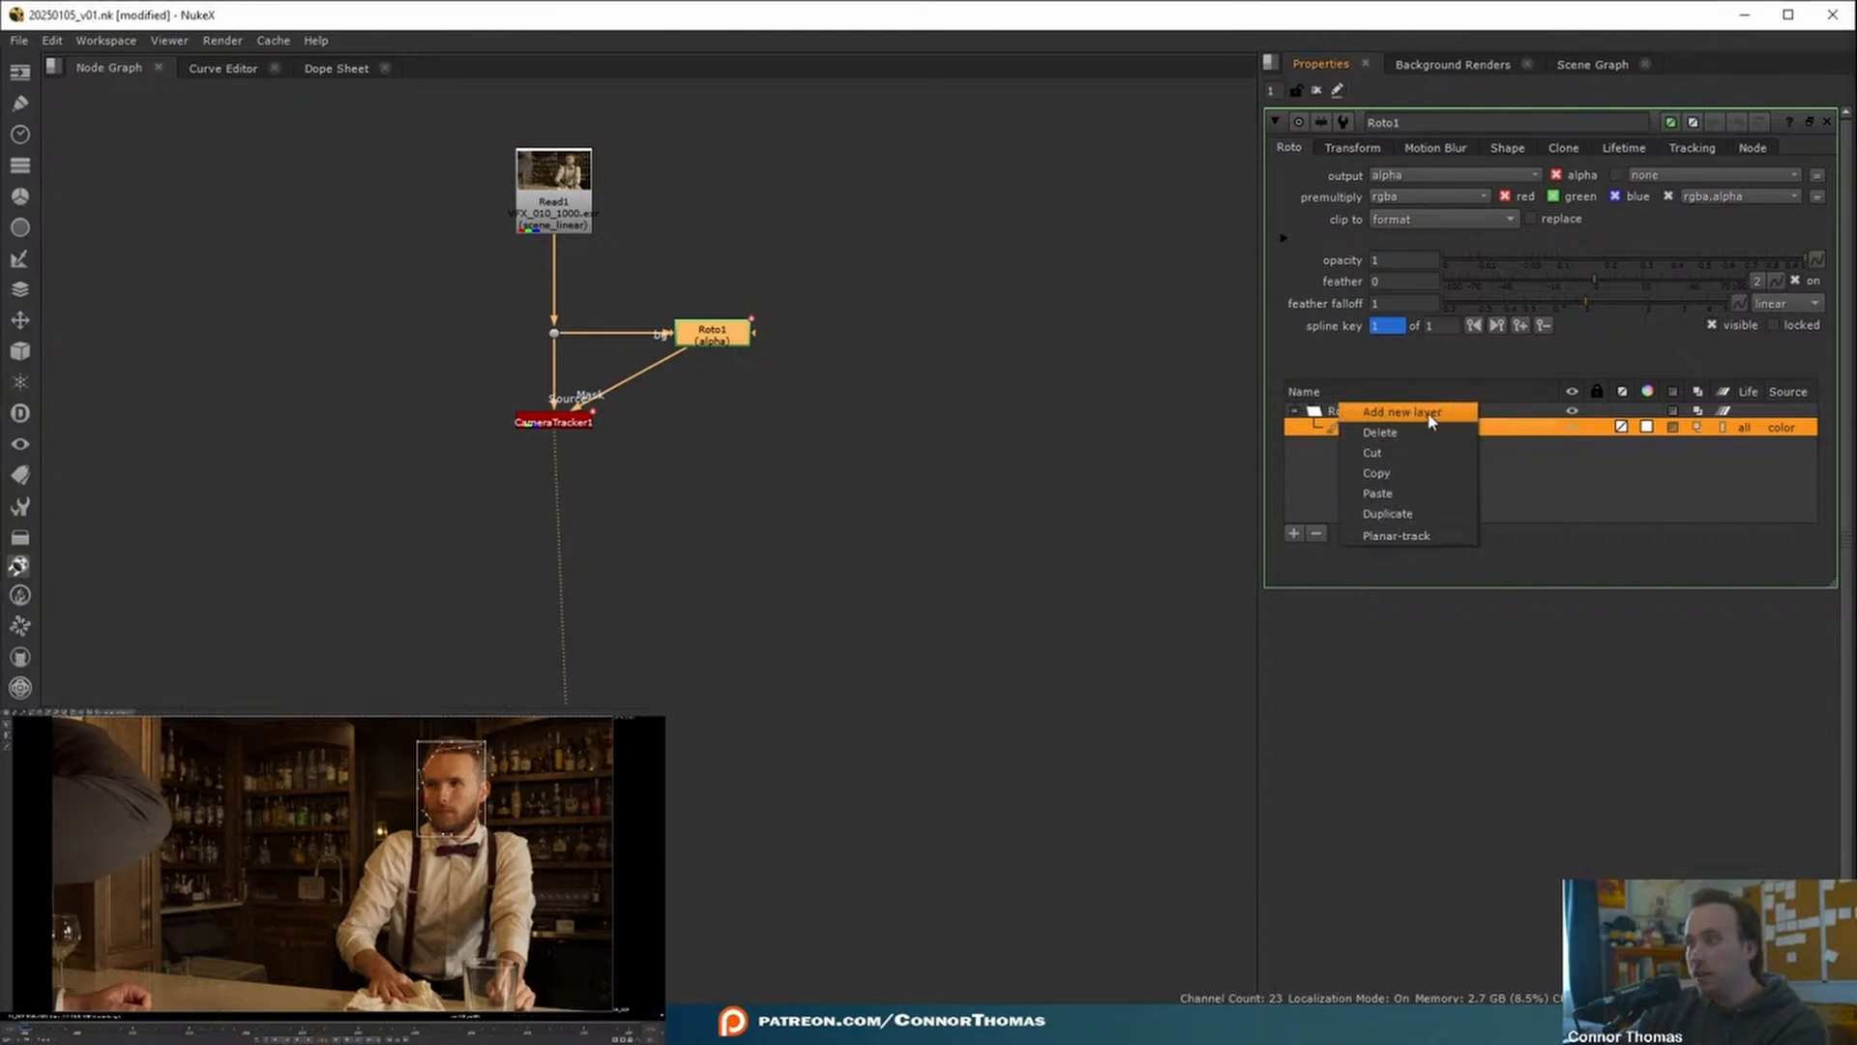
click(1395, 536)
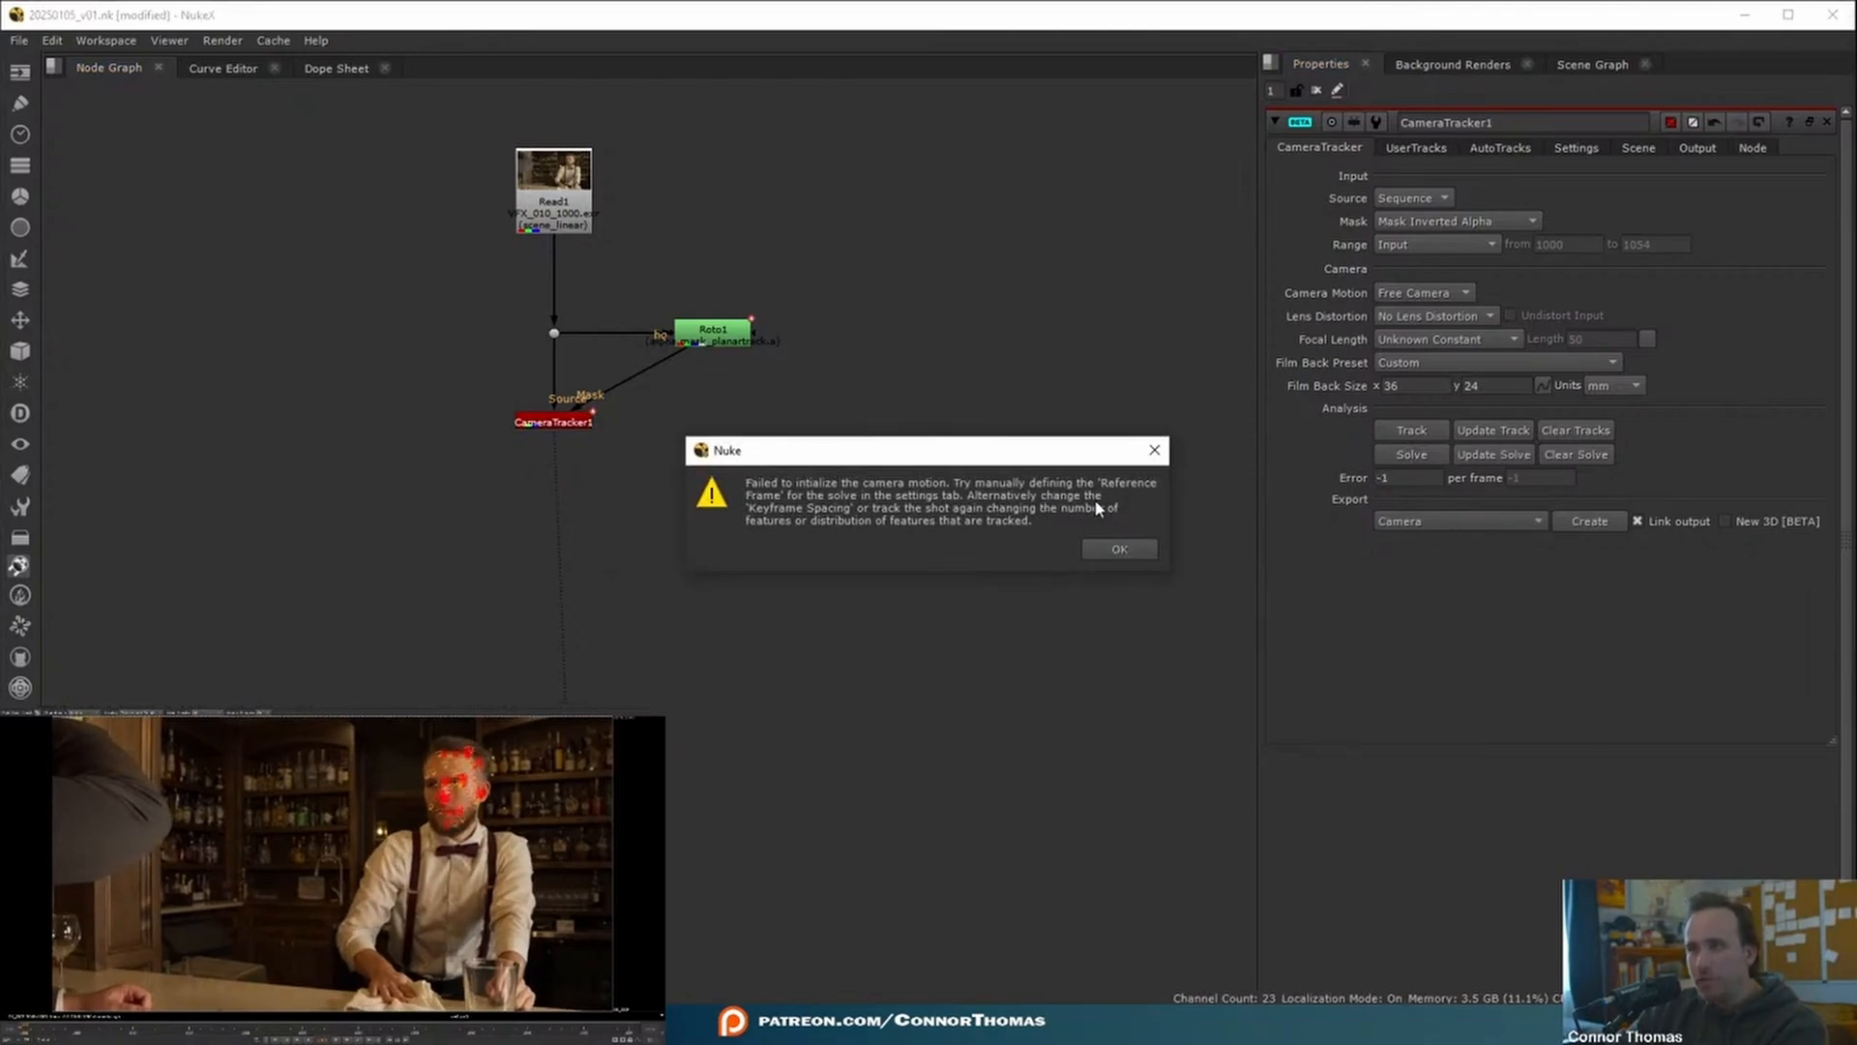
- Set the CameraTracker's reference frame to 1000, then clear the failed solve and solve the camera again
click(1114, 550)
click(1576, 147)
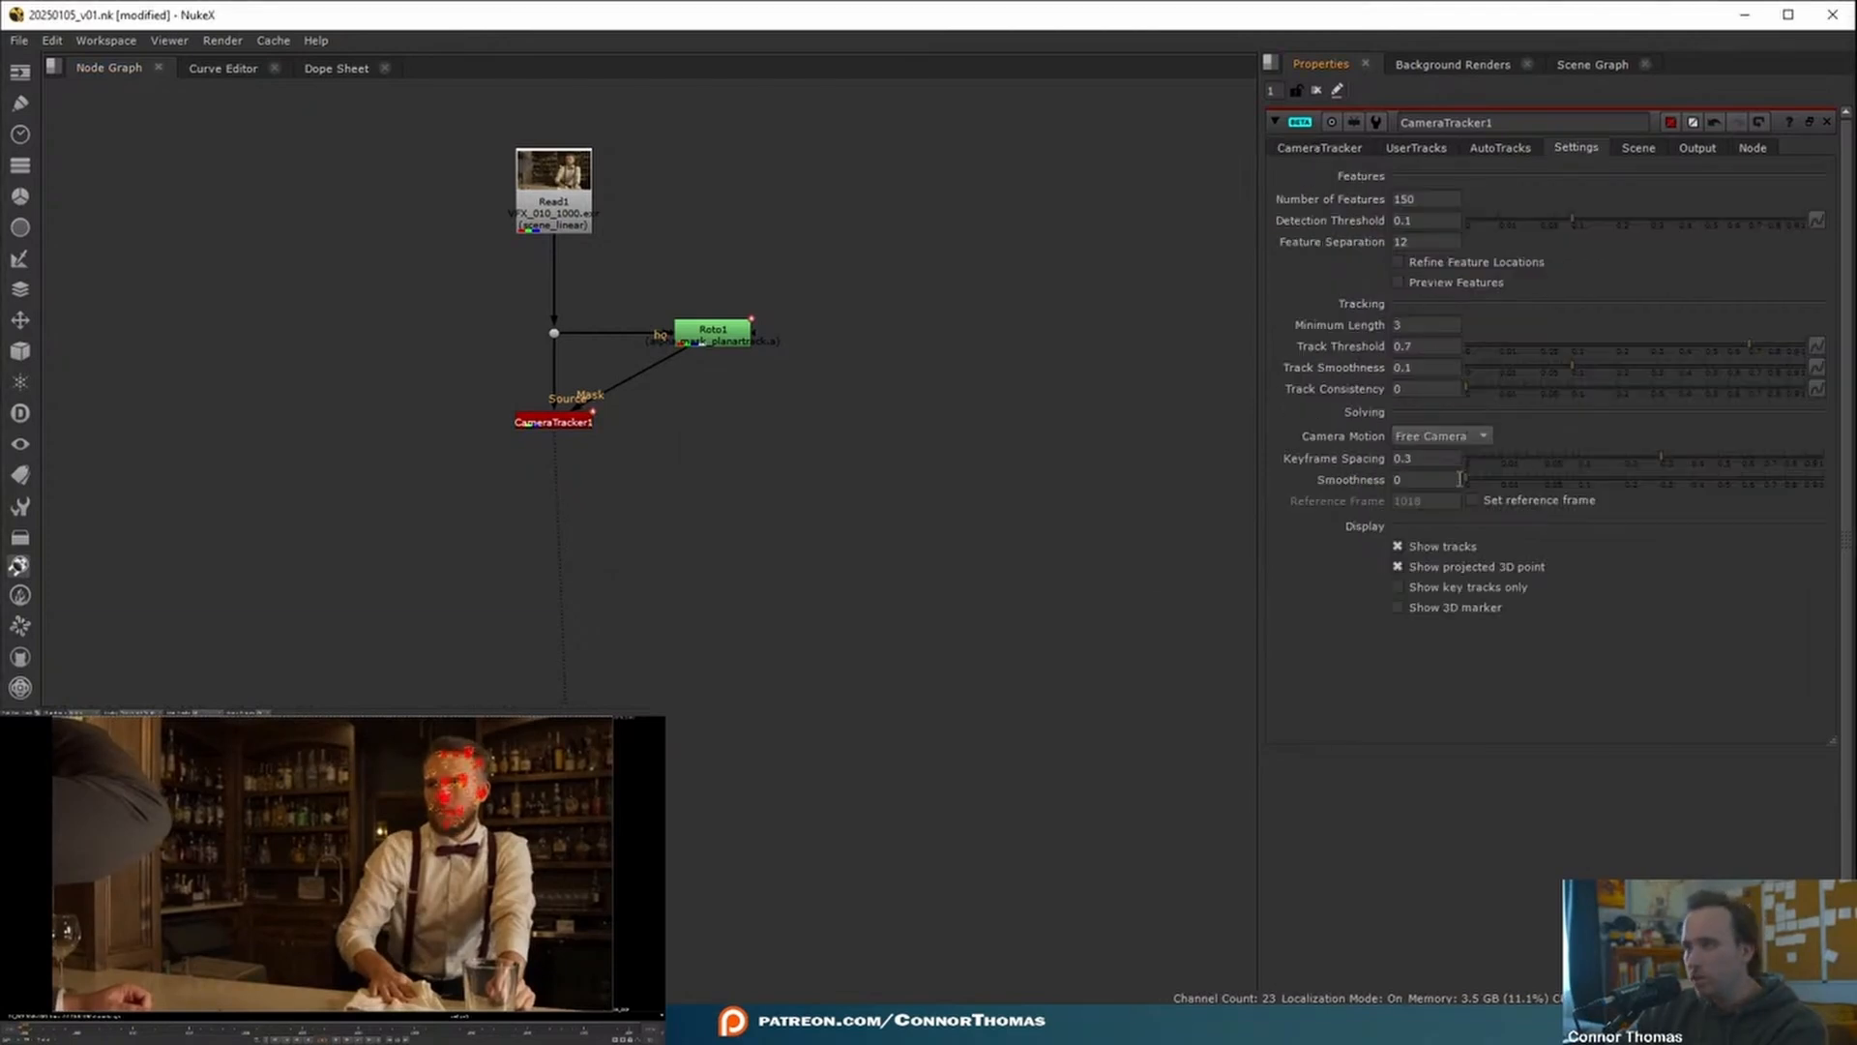
click(1541, 498)
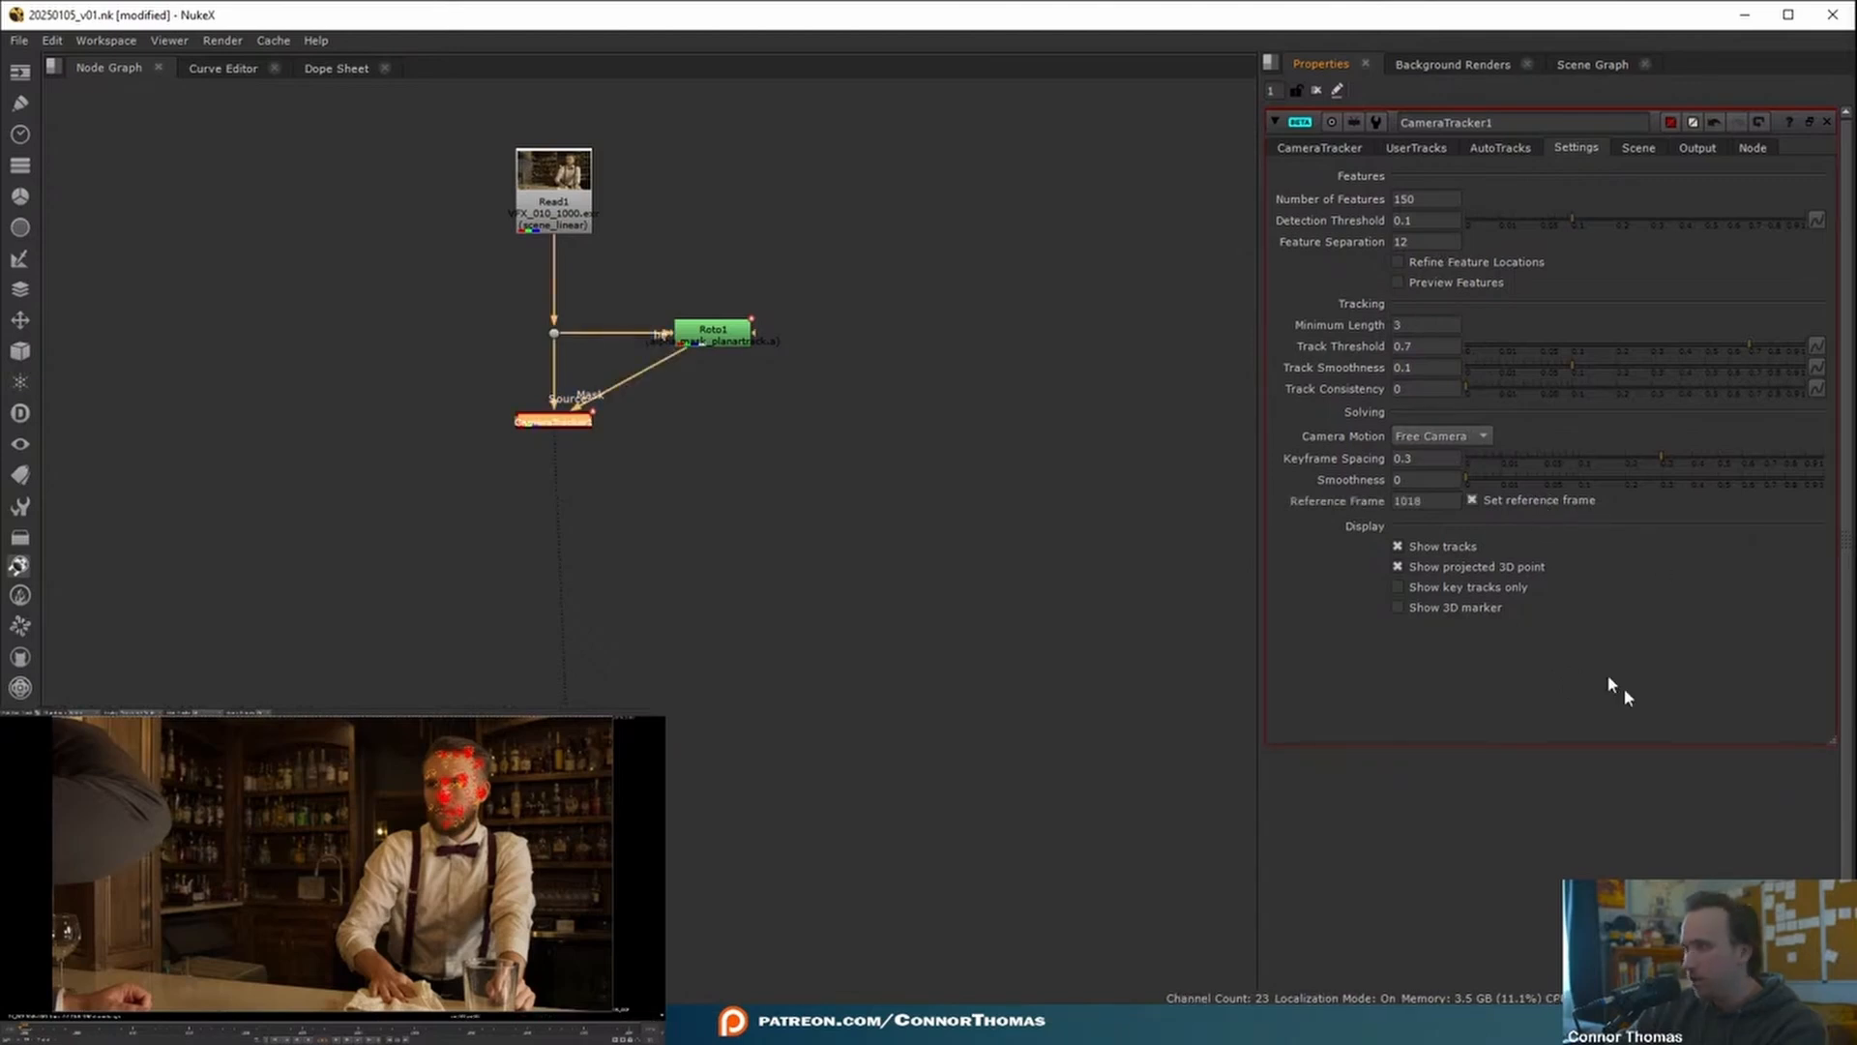
double_click(1420, 500)
text(1000)
click(1099, 468)
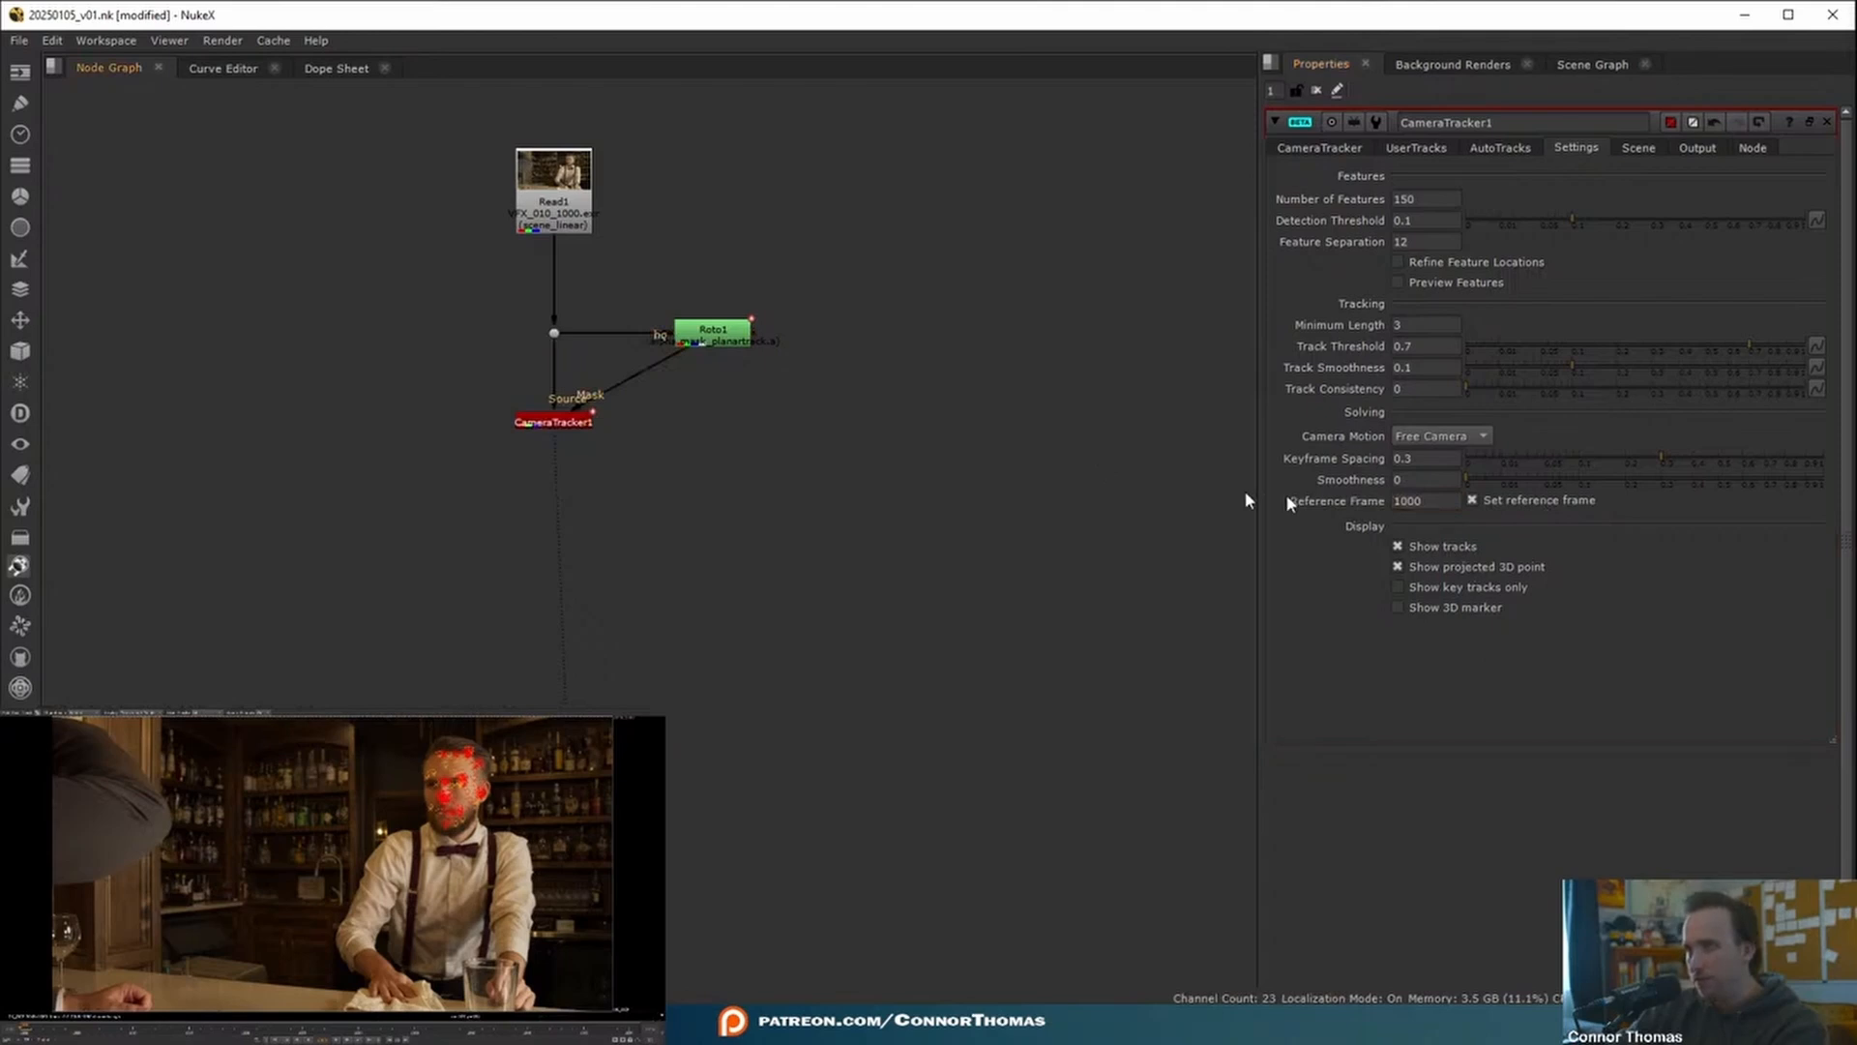
click(1330, 146)
click(1575, 454)
click(1019, 535)
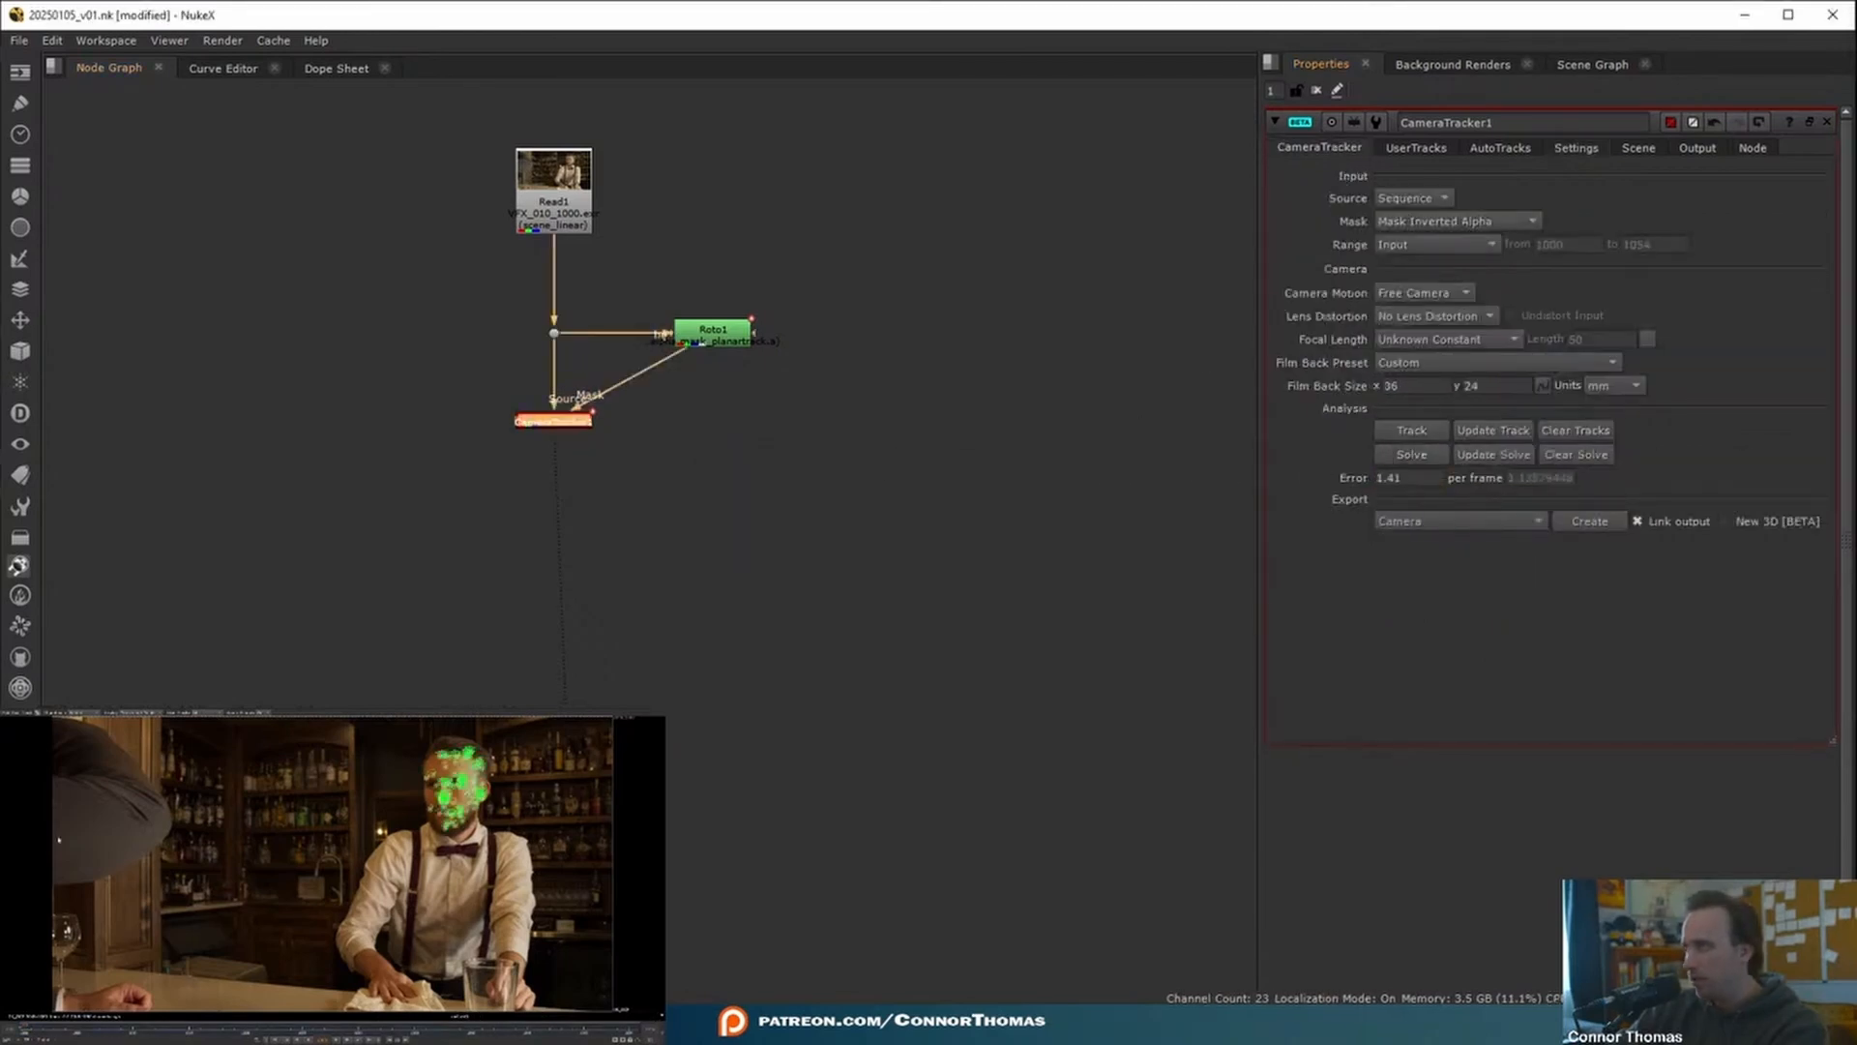
- Lower the auto-tracks' Max Track Error to refine the solve, and export it as a Scene+ setup
click(1499, 148)
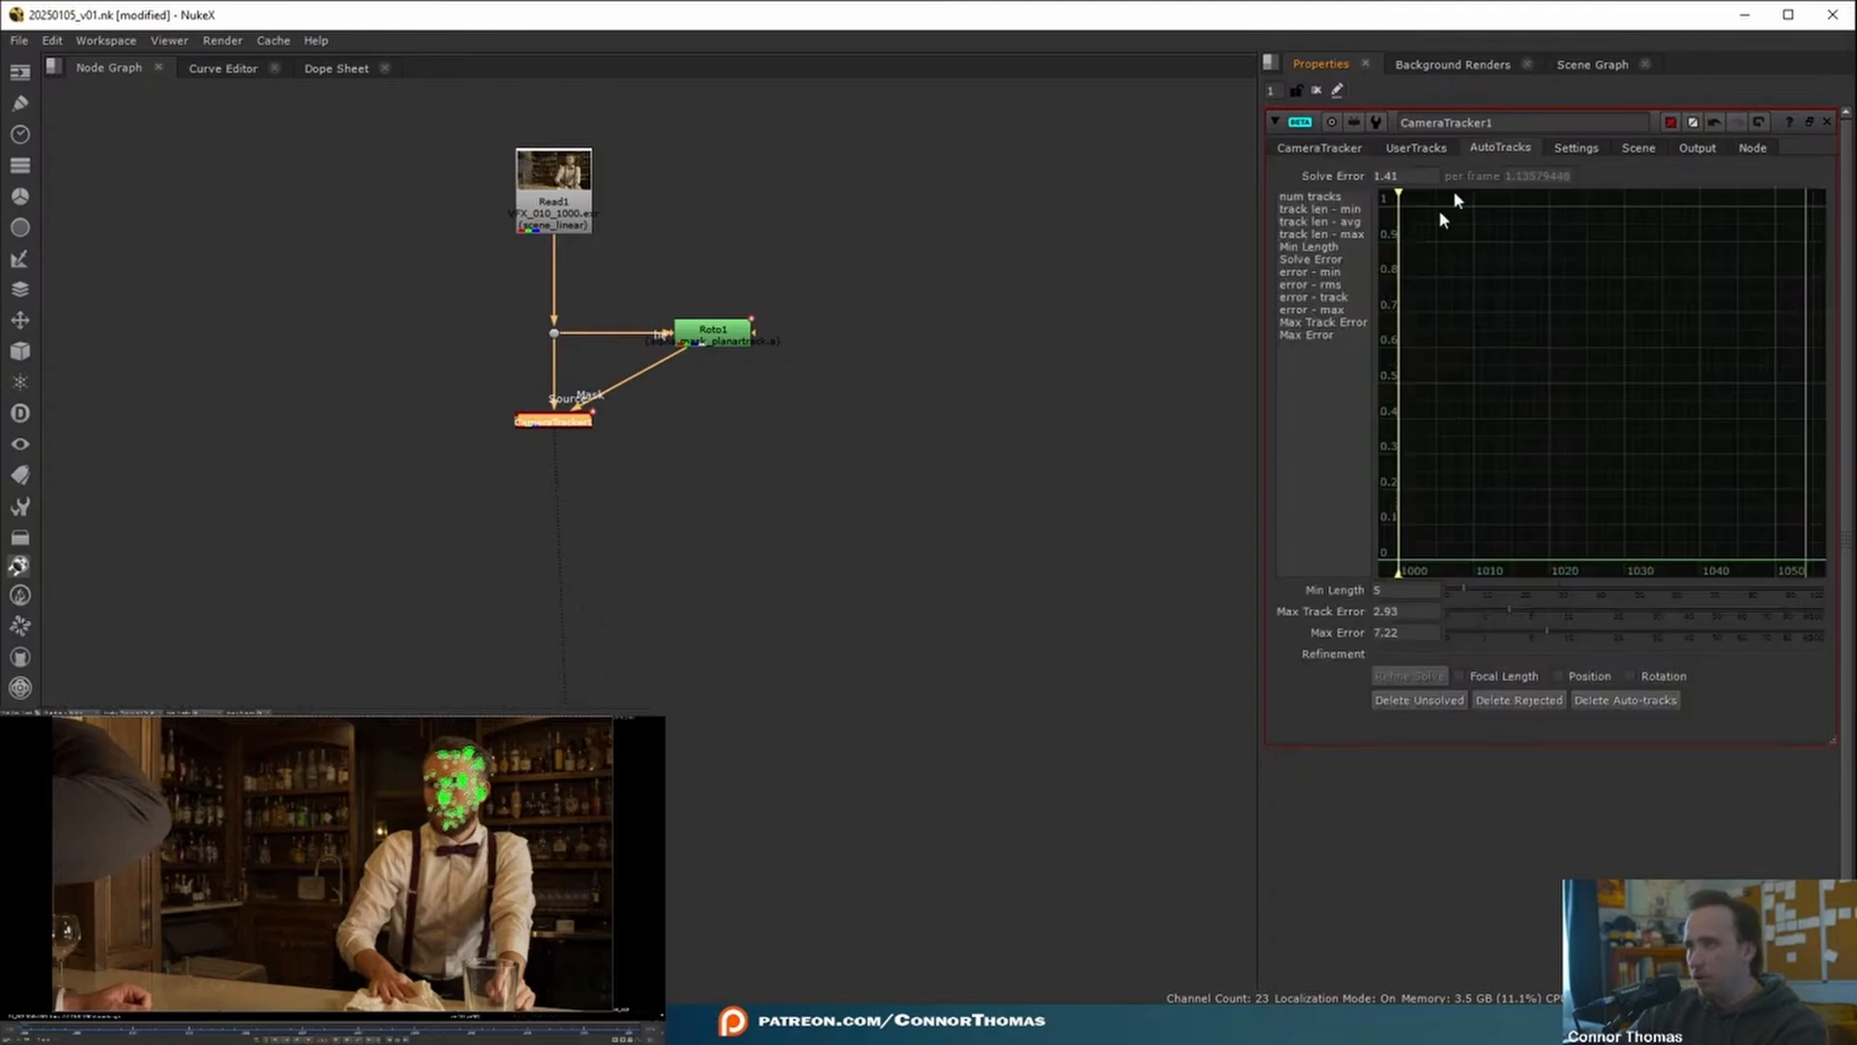
drag(1497, 609, 1487, 609)
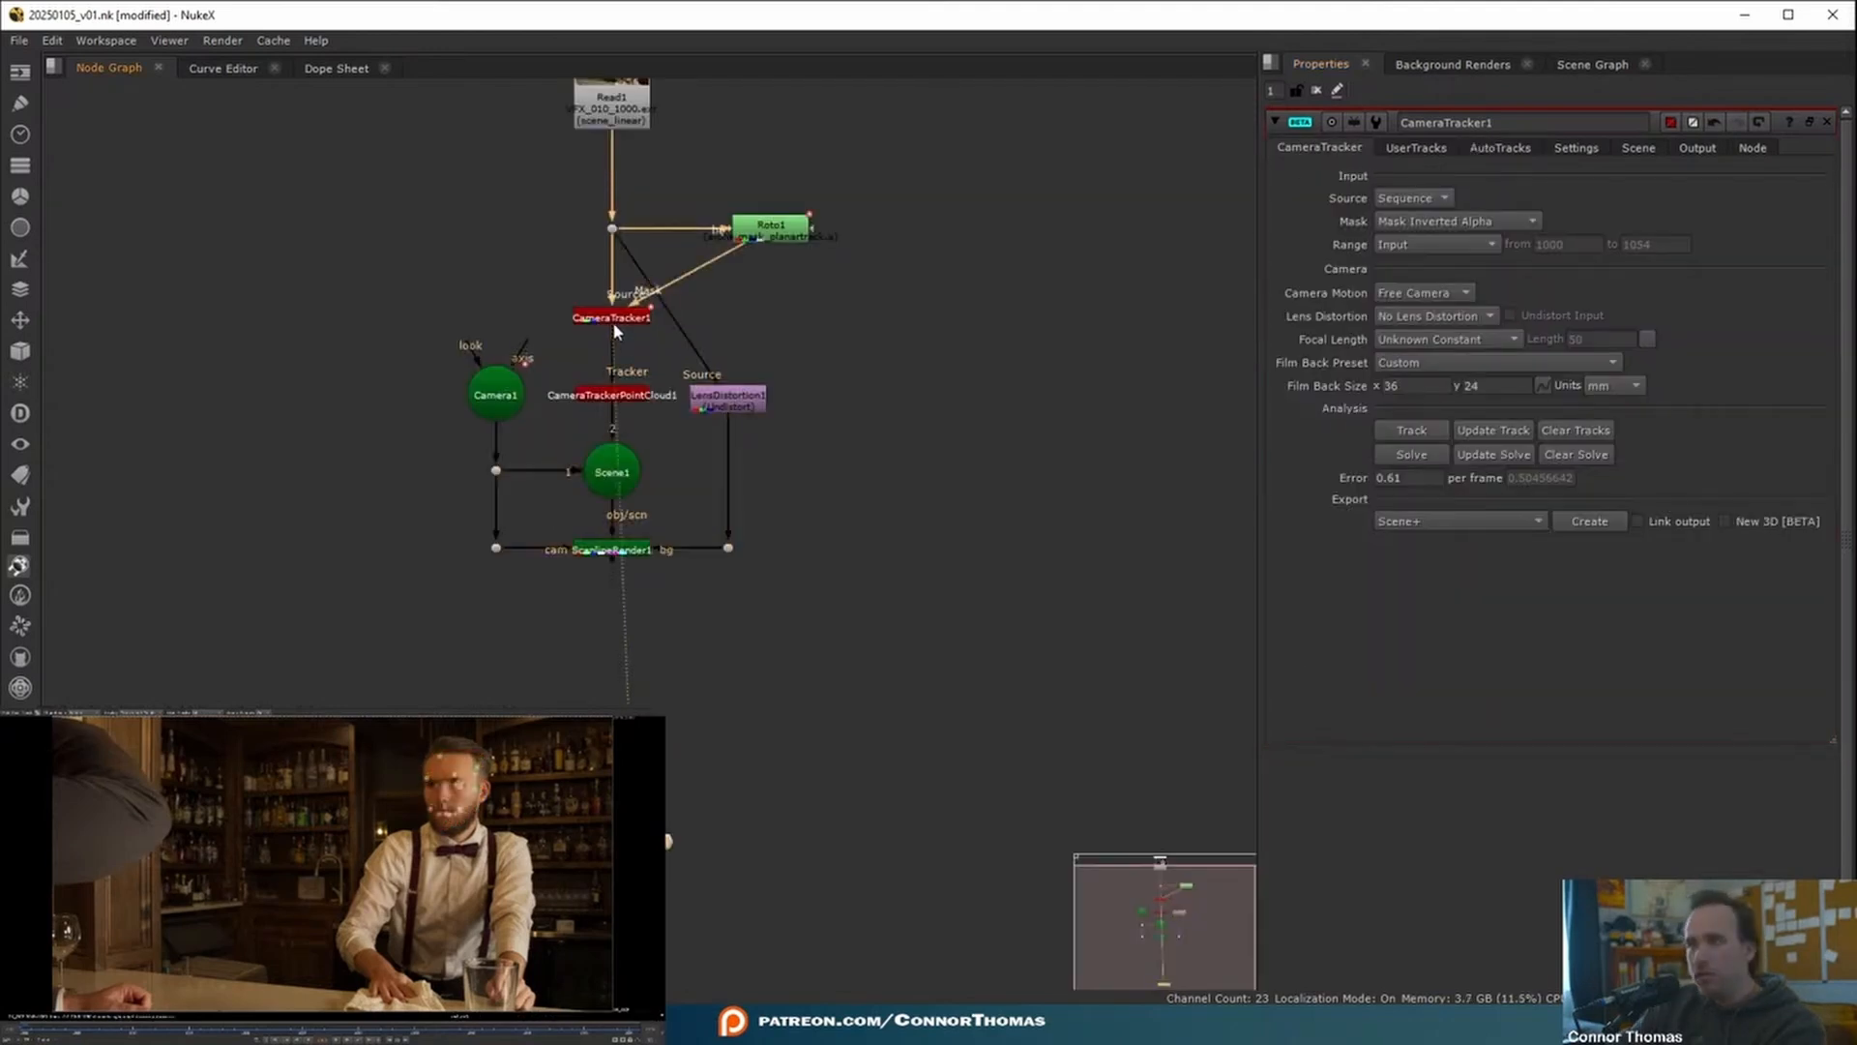
- Create a cube at a tracked point on the bartender's face and connect it to Scene1
click(613, 319)
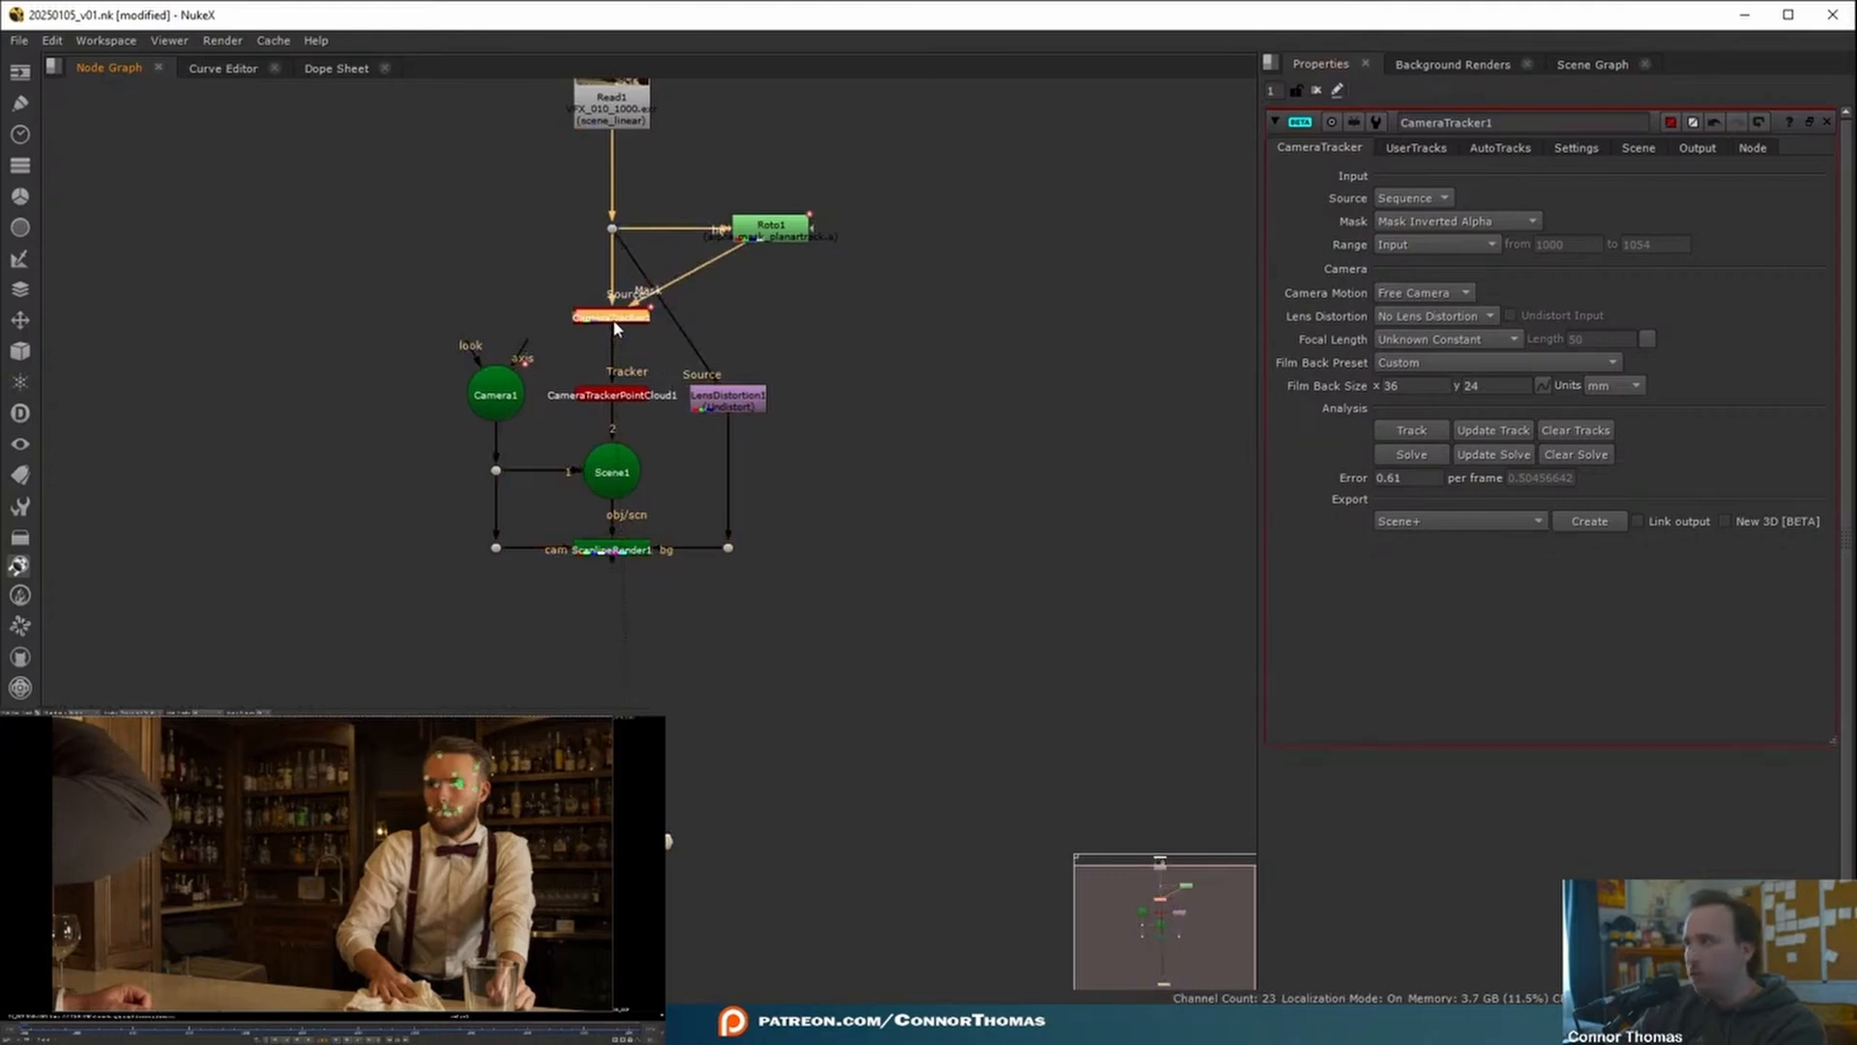
right_click(444, 807)
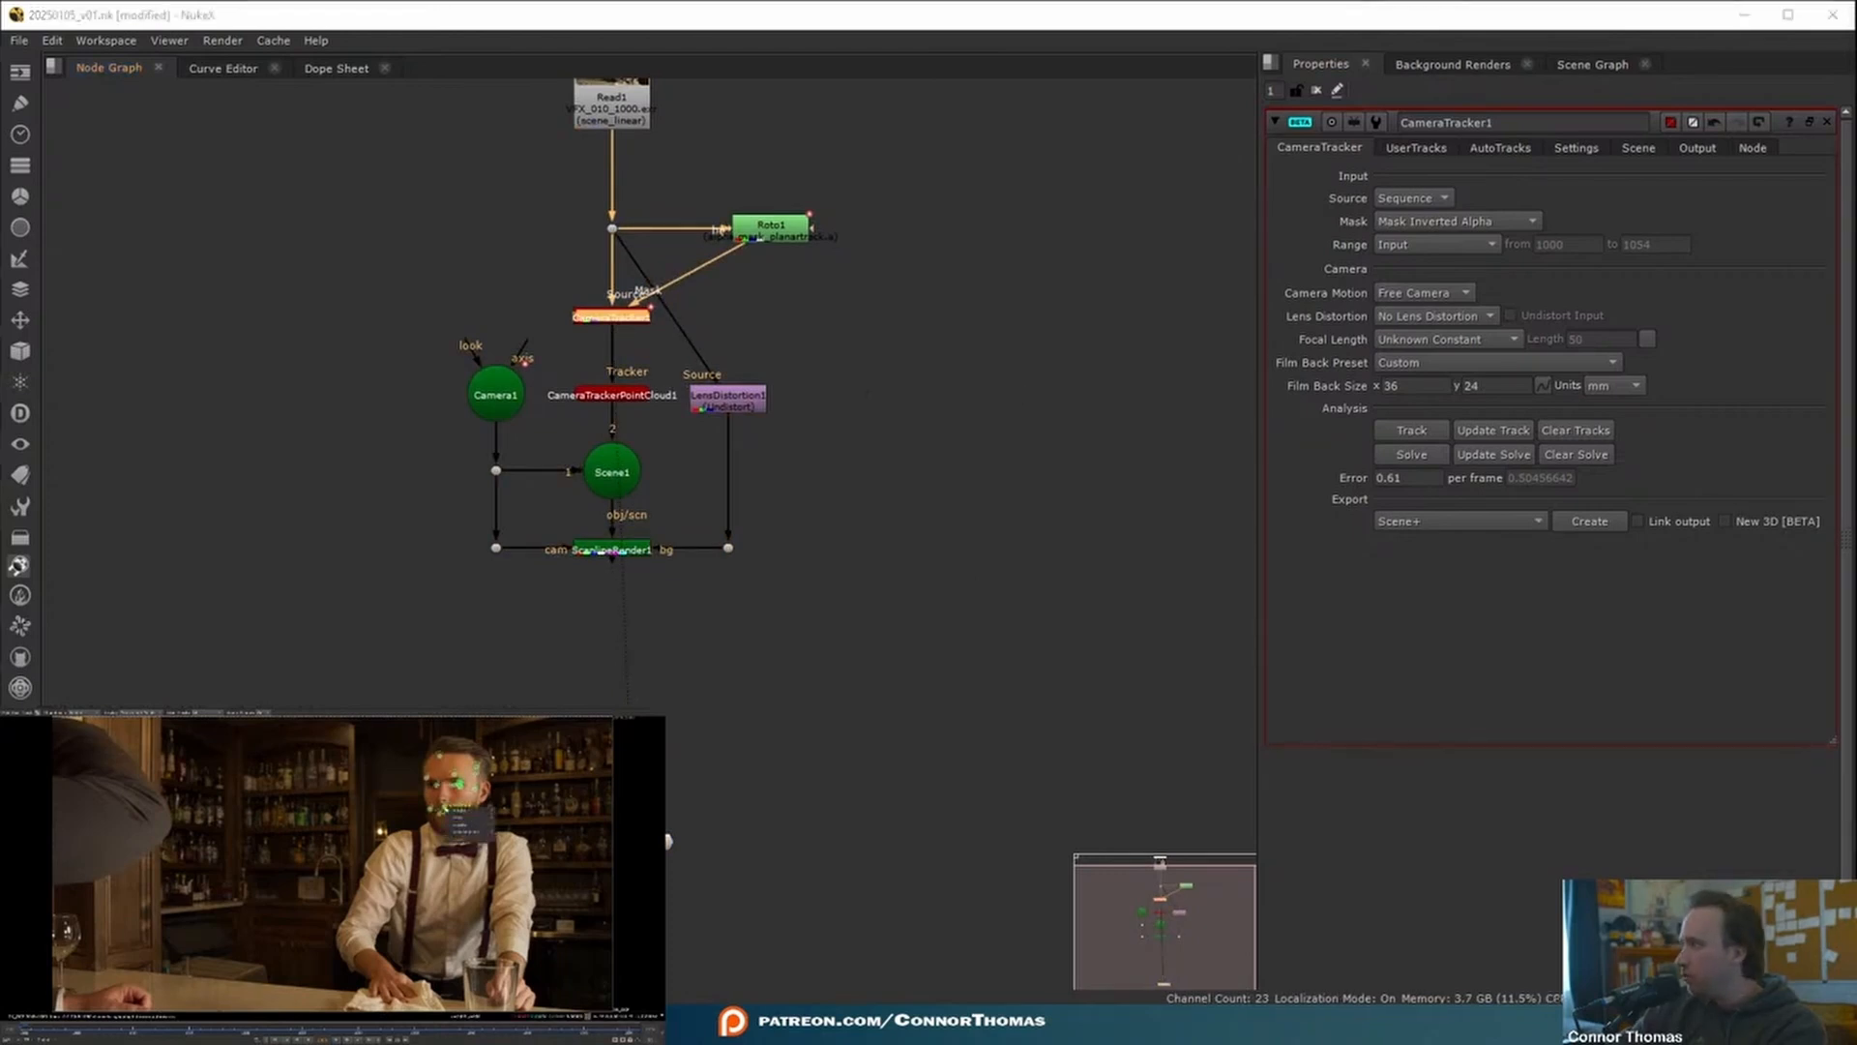
click(517, 846)
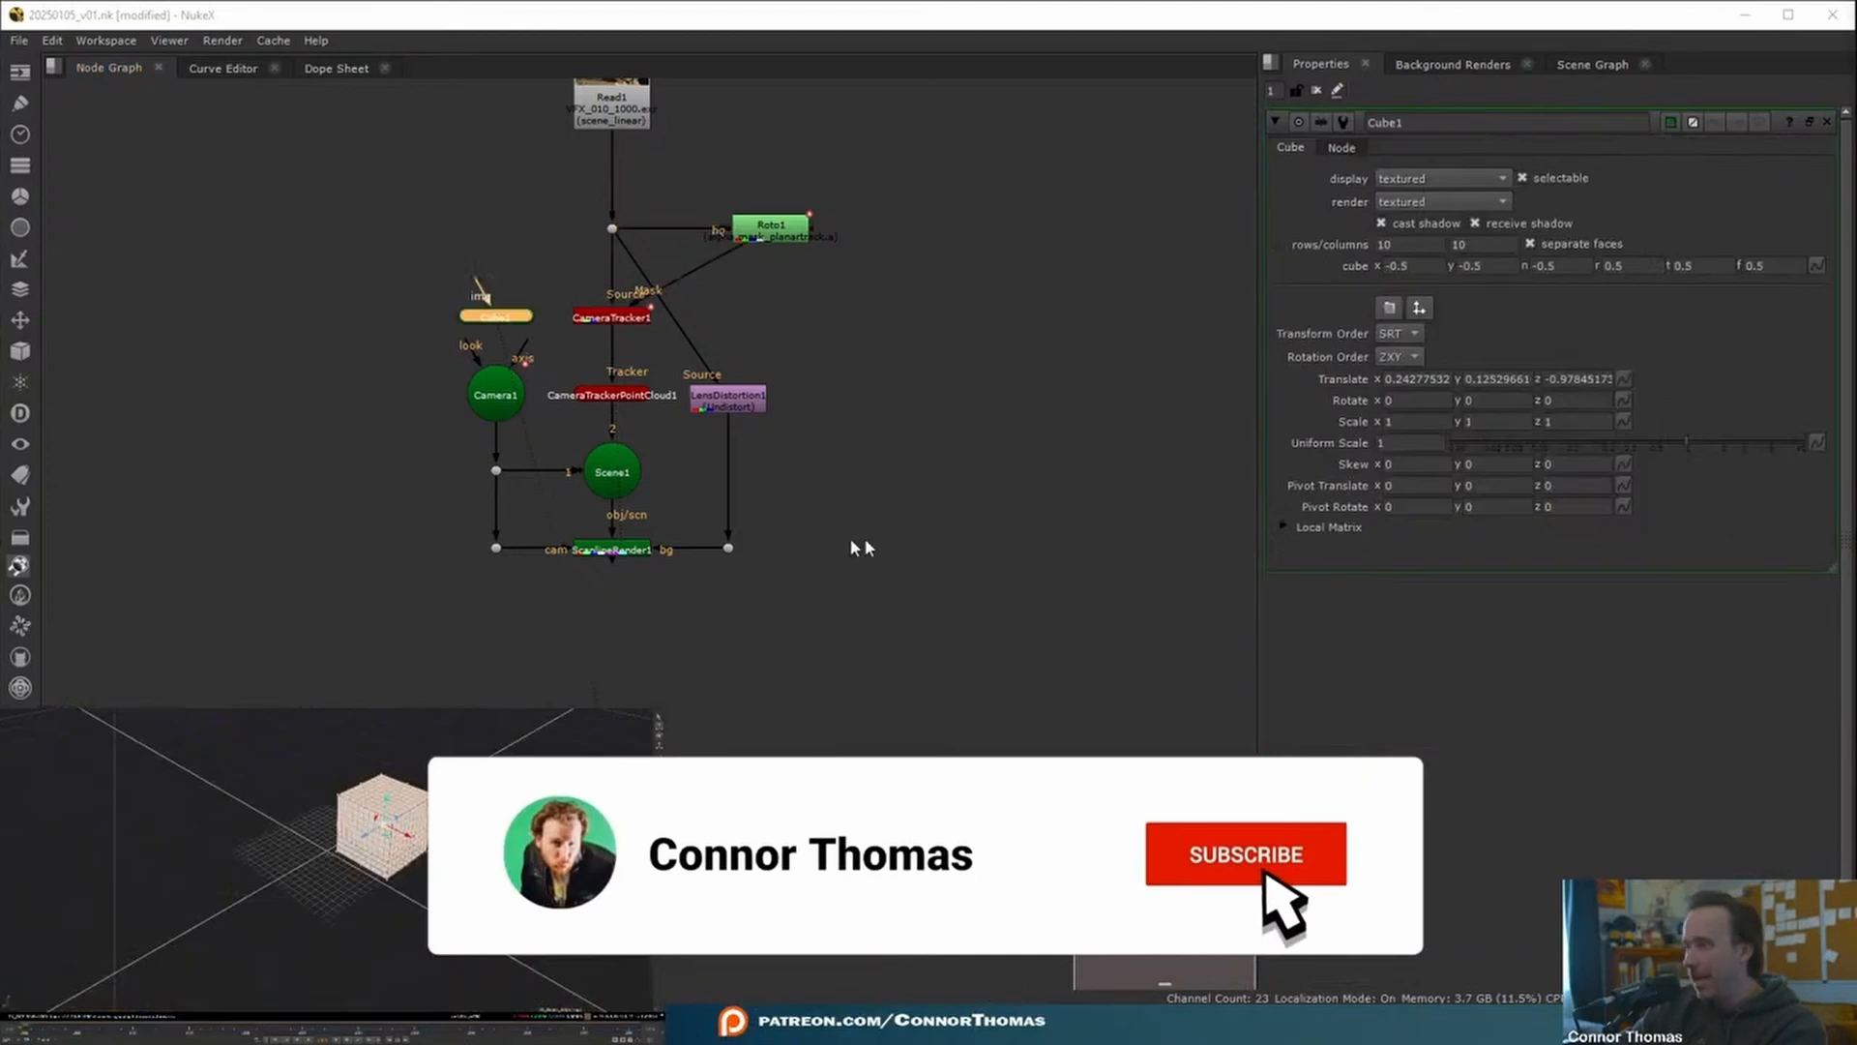
drag(497, 317, 596, 490)
click(615, 555)
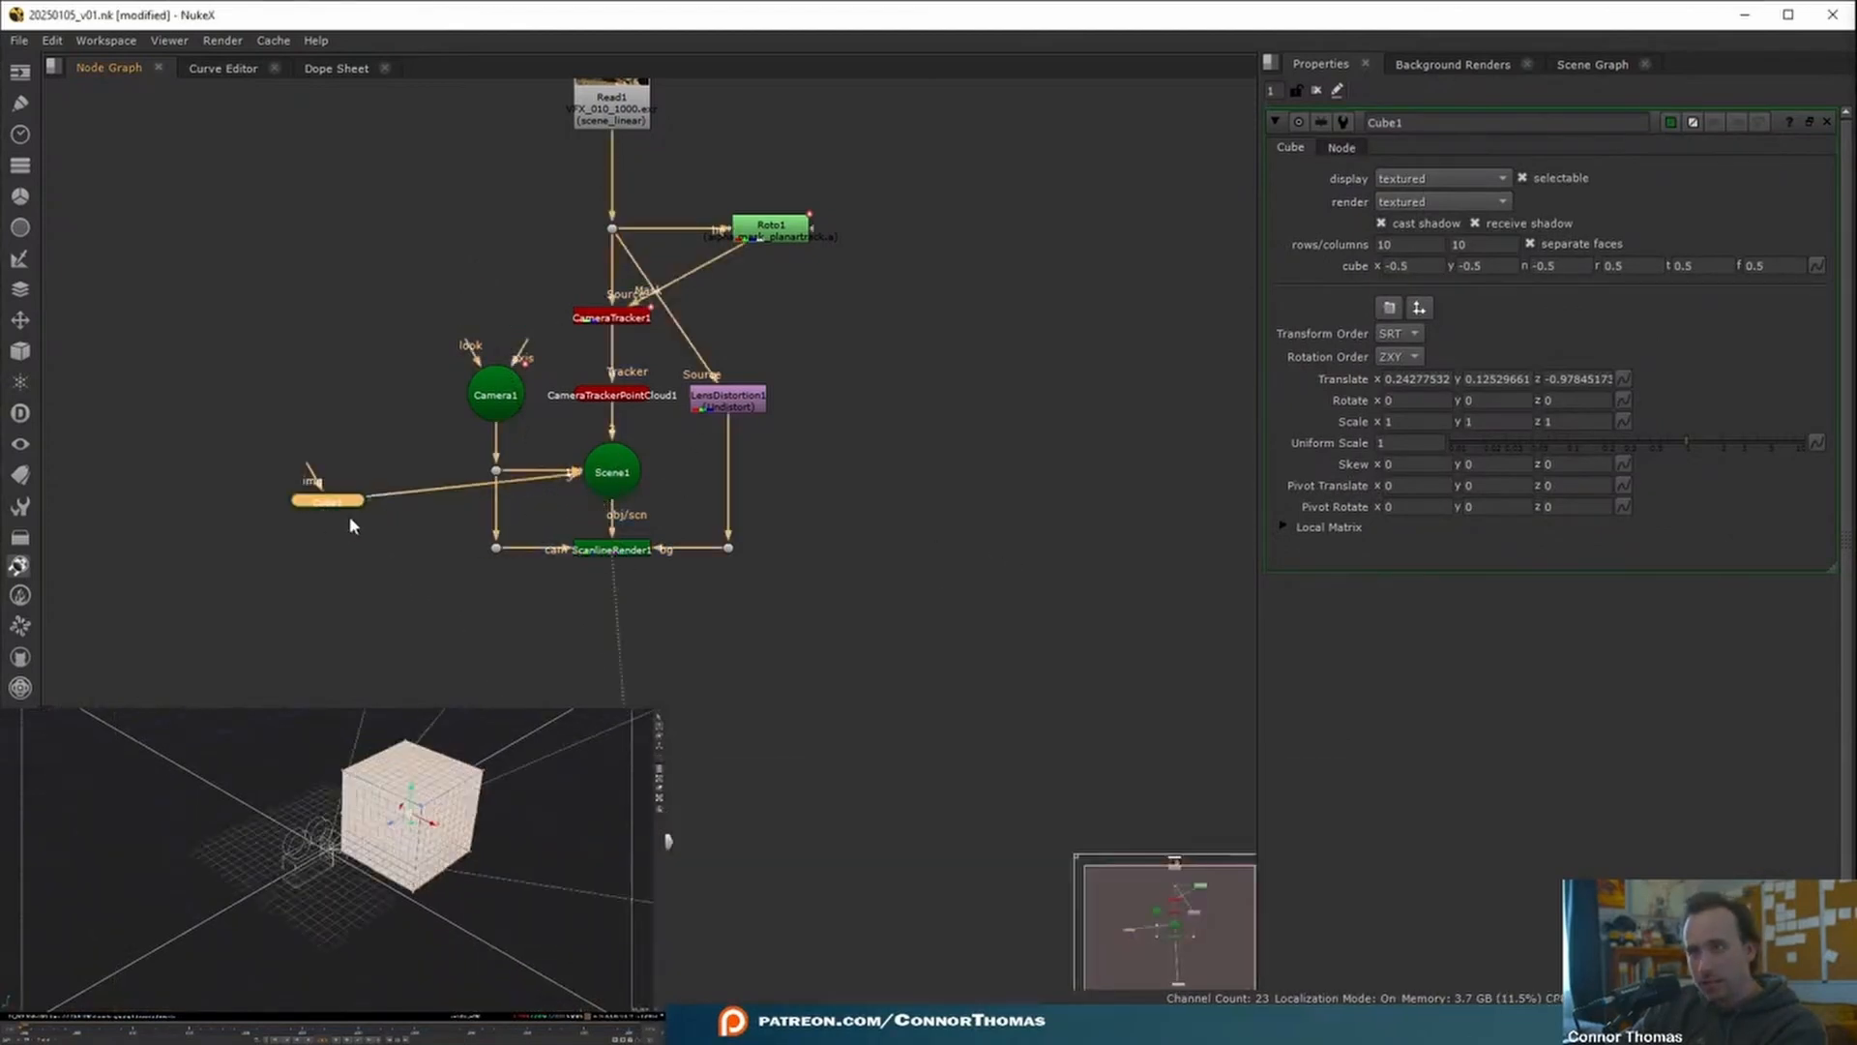
- Add a CheckerBoard node above the cube and connect it to the cube's img input as texture
drag(343, 511, 348, 569)
key(Tab)
text(check)
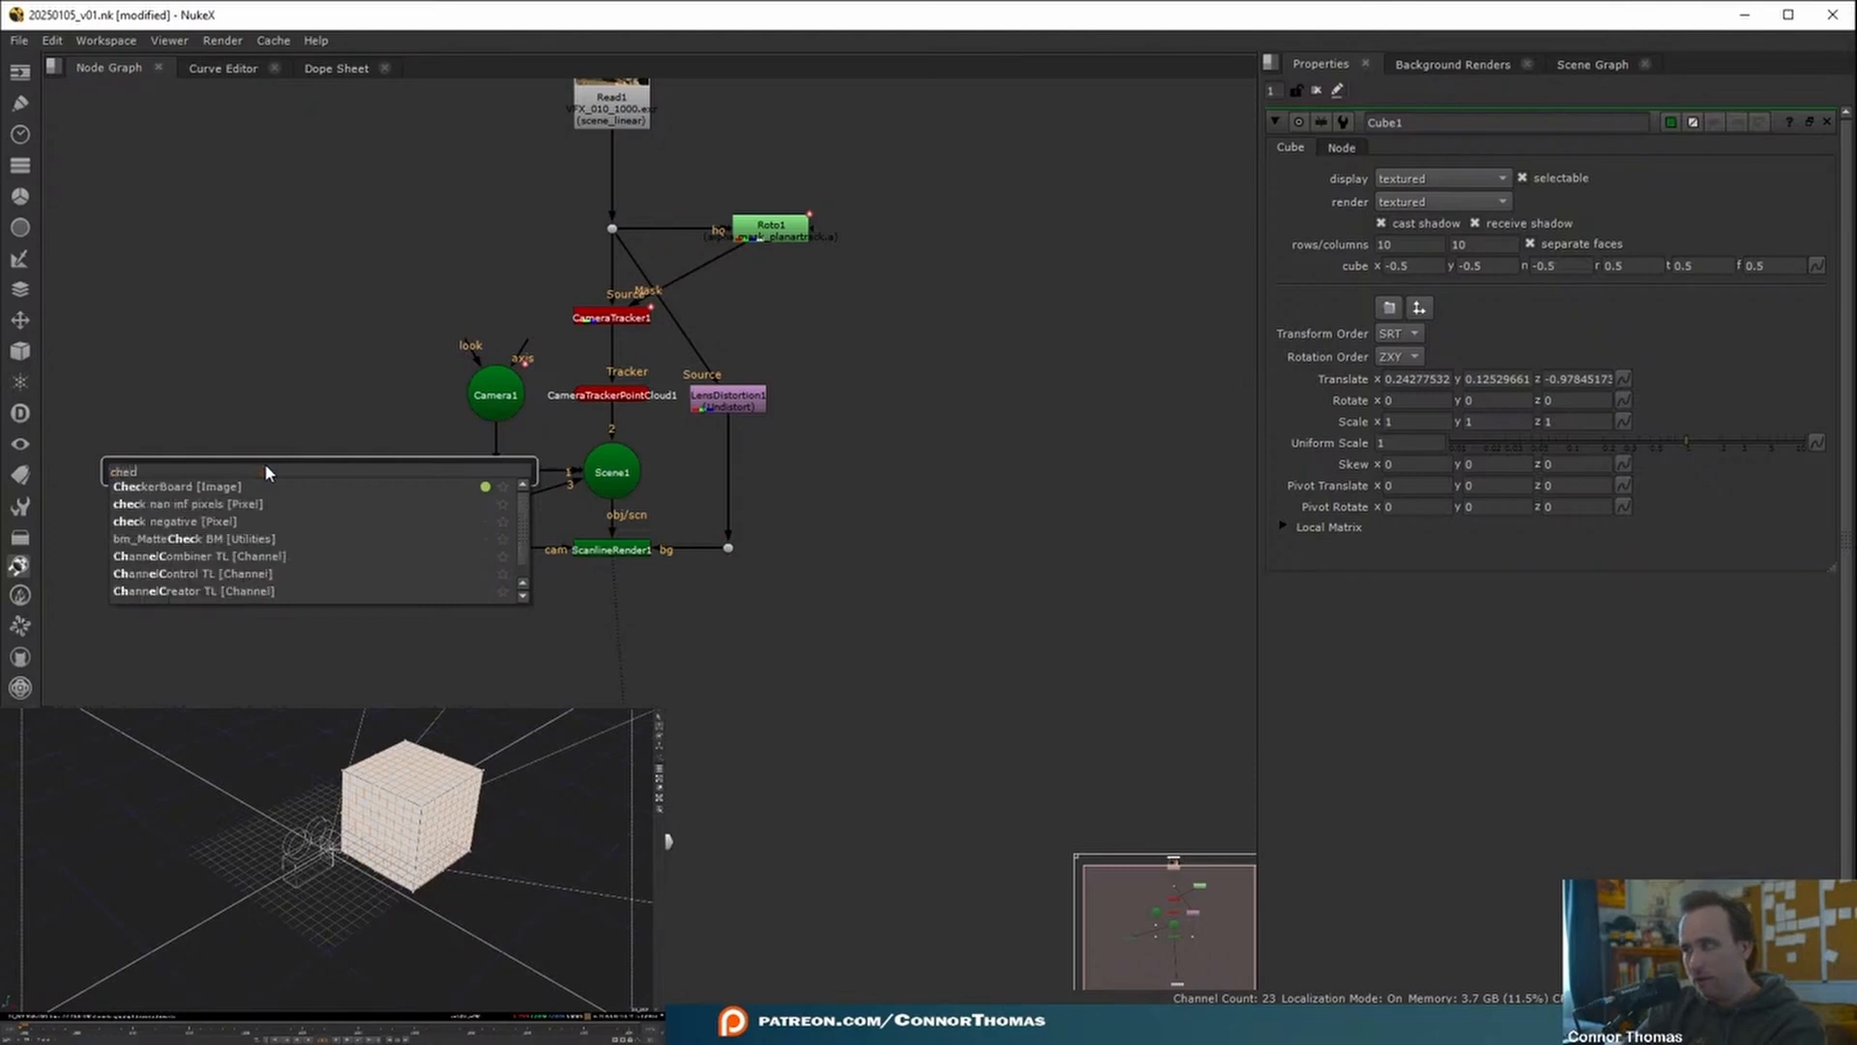
key(Return)
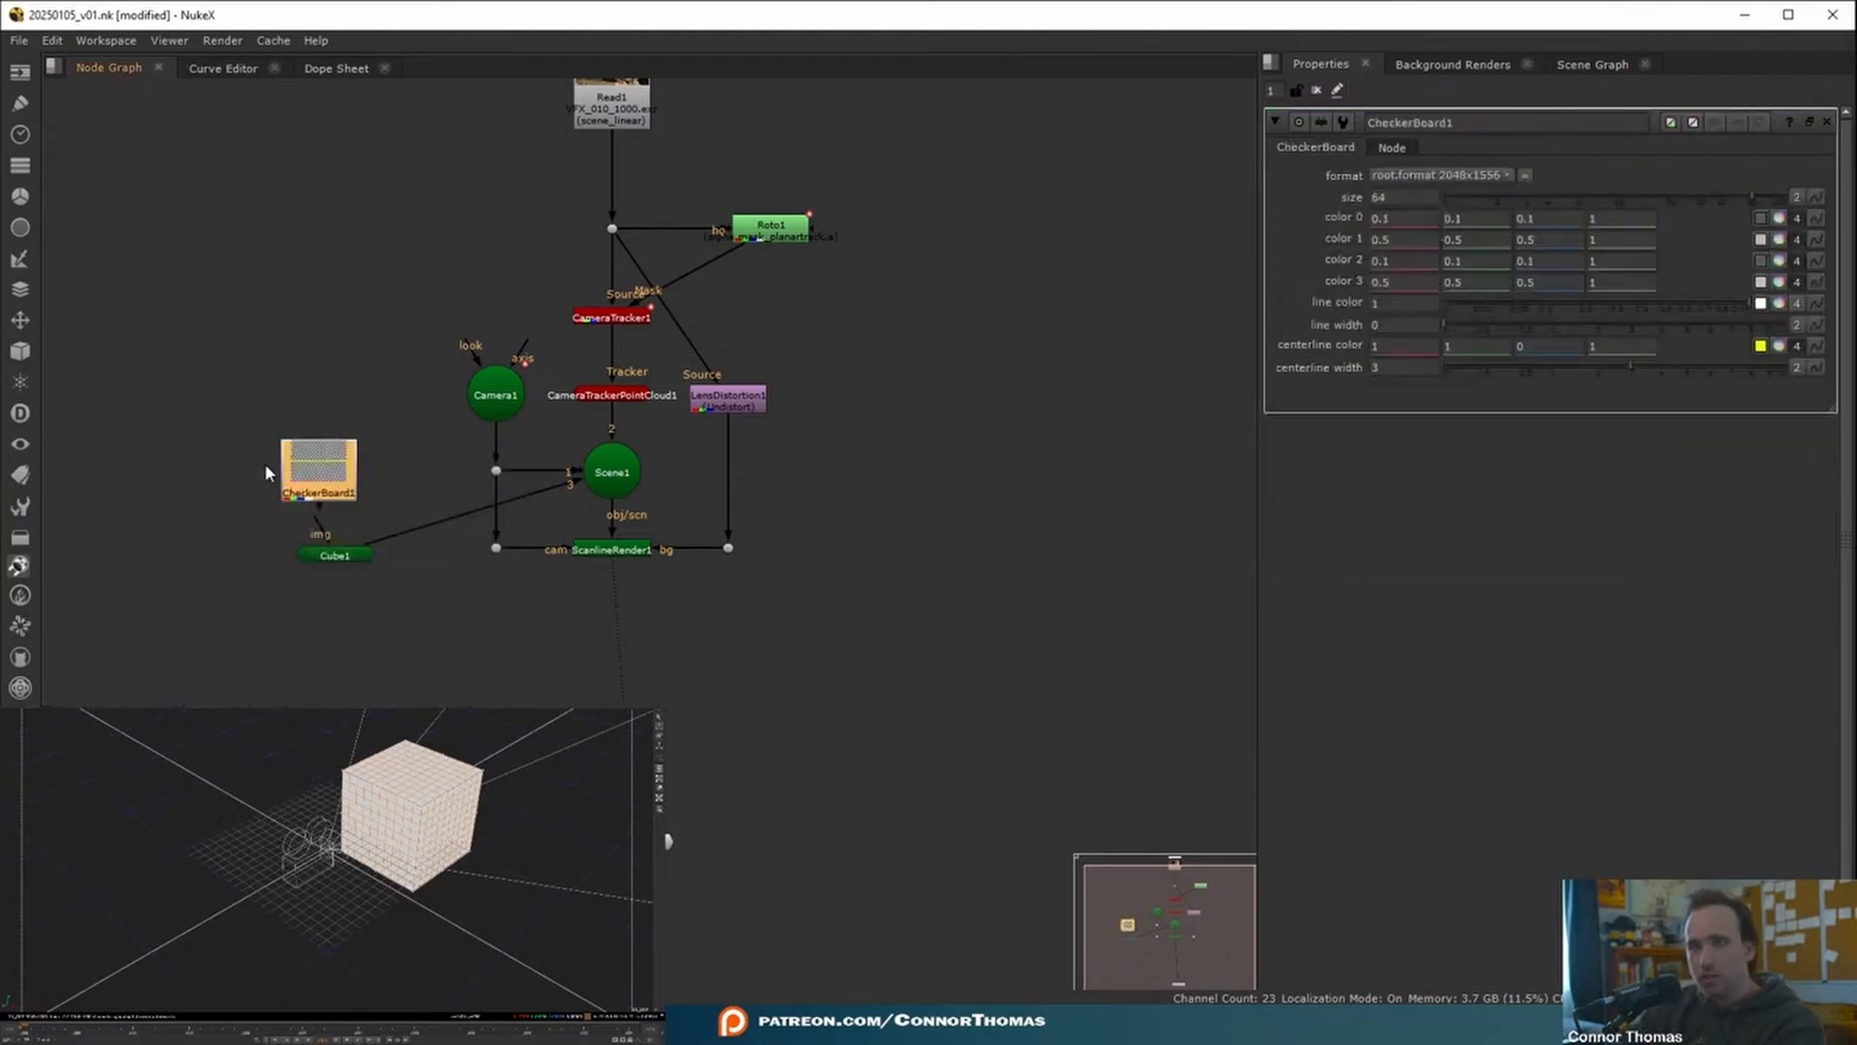
drag(321, 478, 319, 442)
click(854, 495)
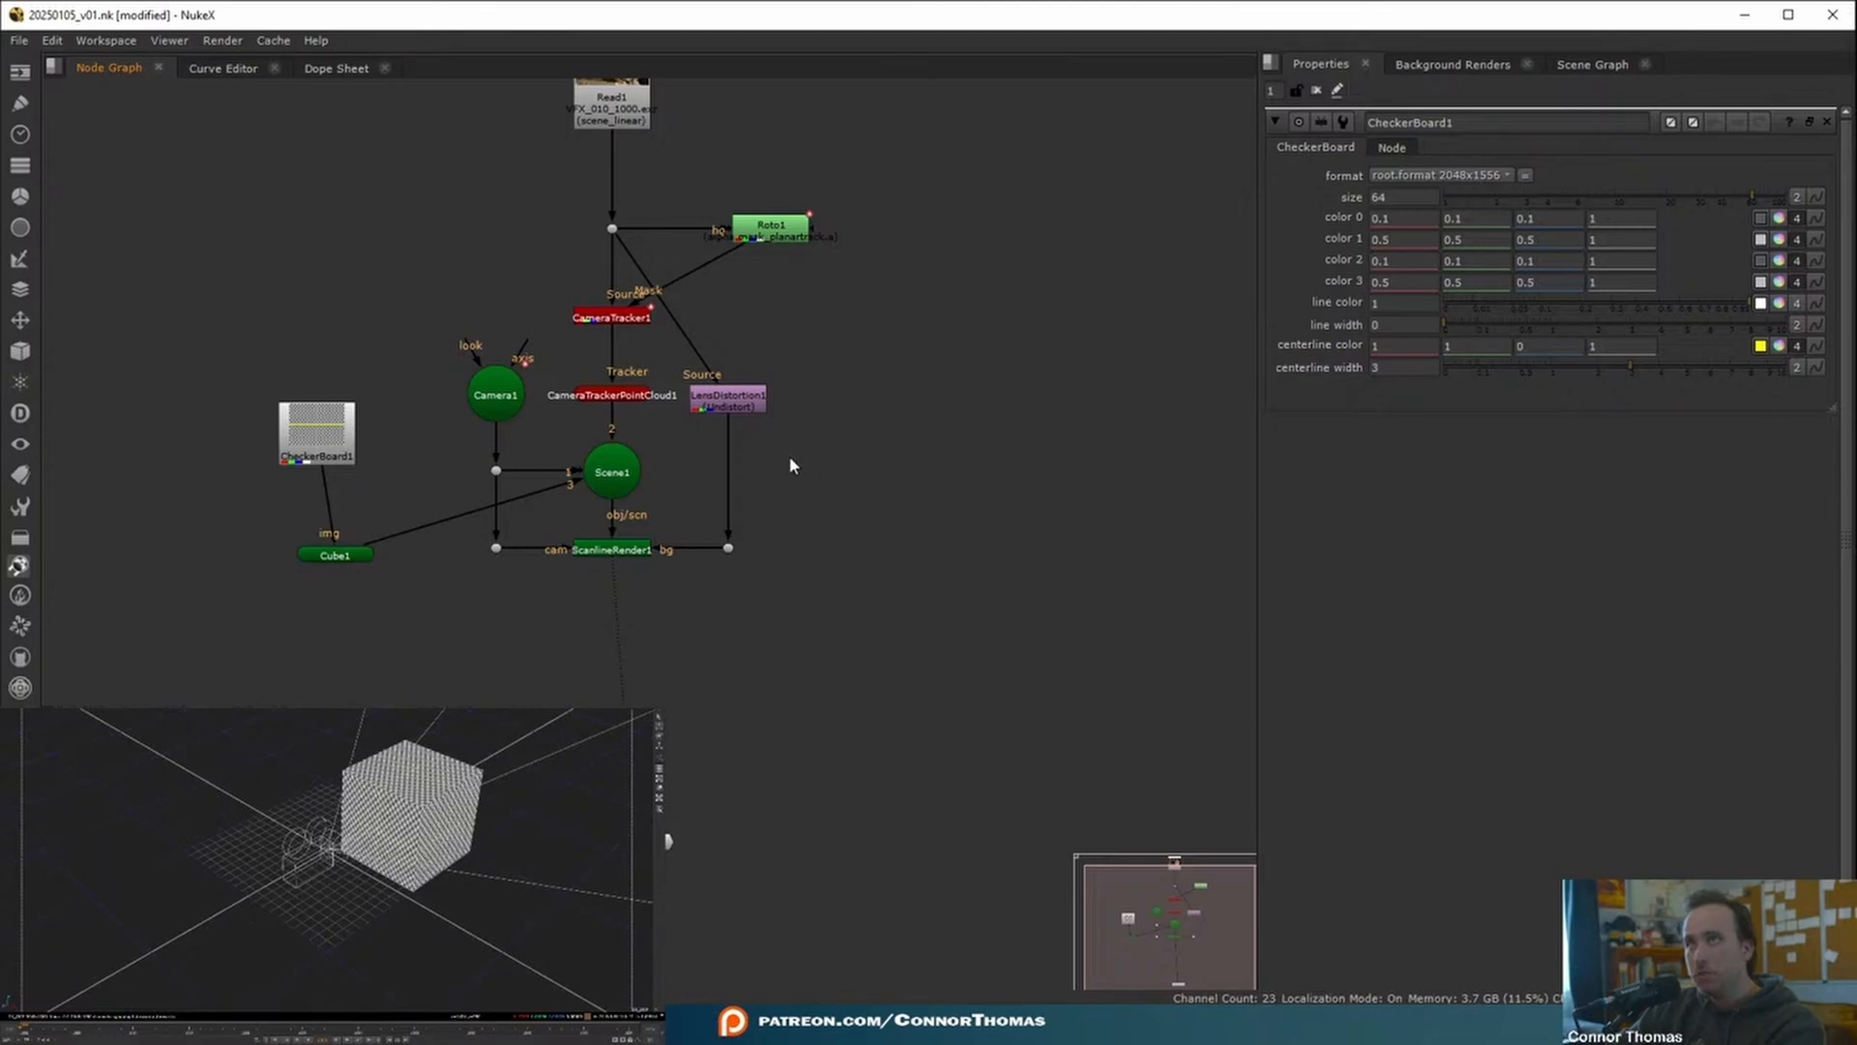
- Set the cube's uniform scale to 0.135, move and rotate it to cover the bartender's head, and clear the open node properties
scroll(675, 514, up, 2)
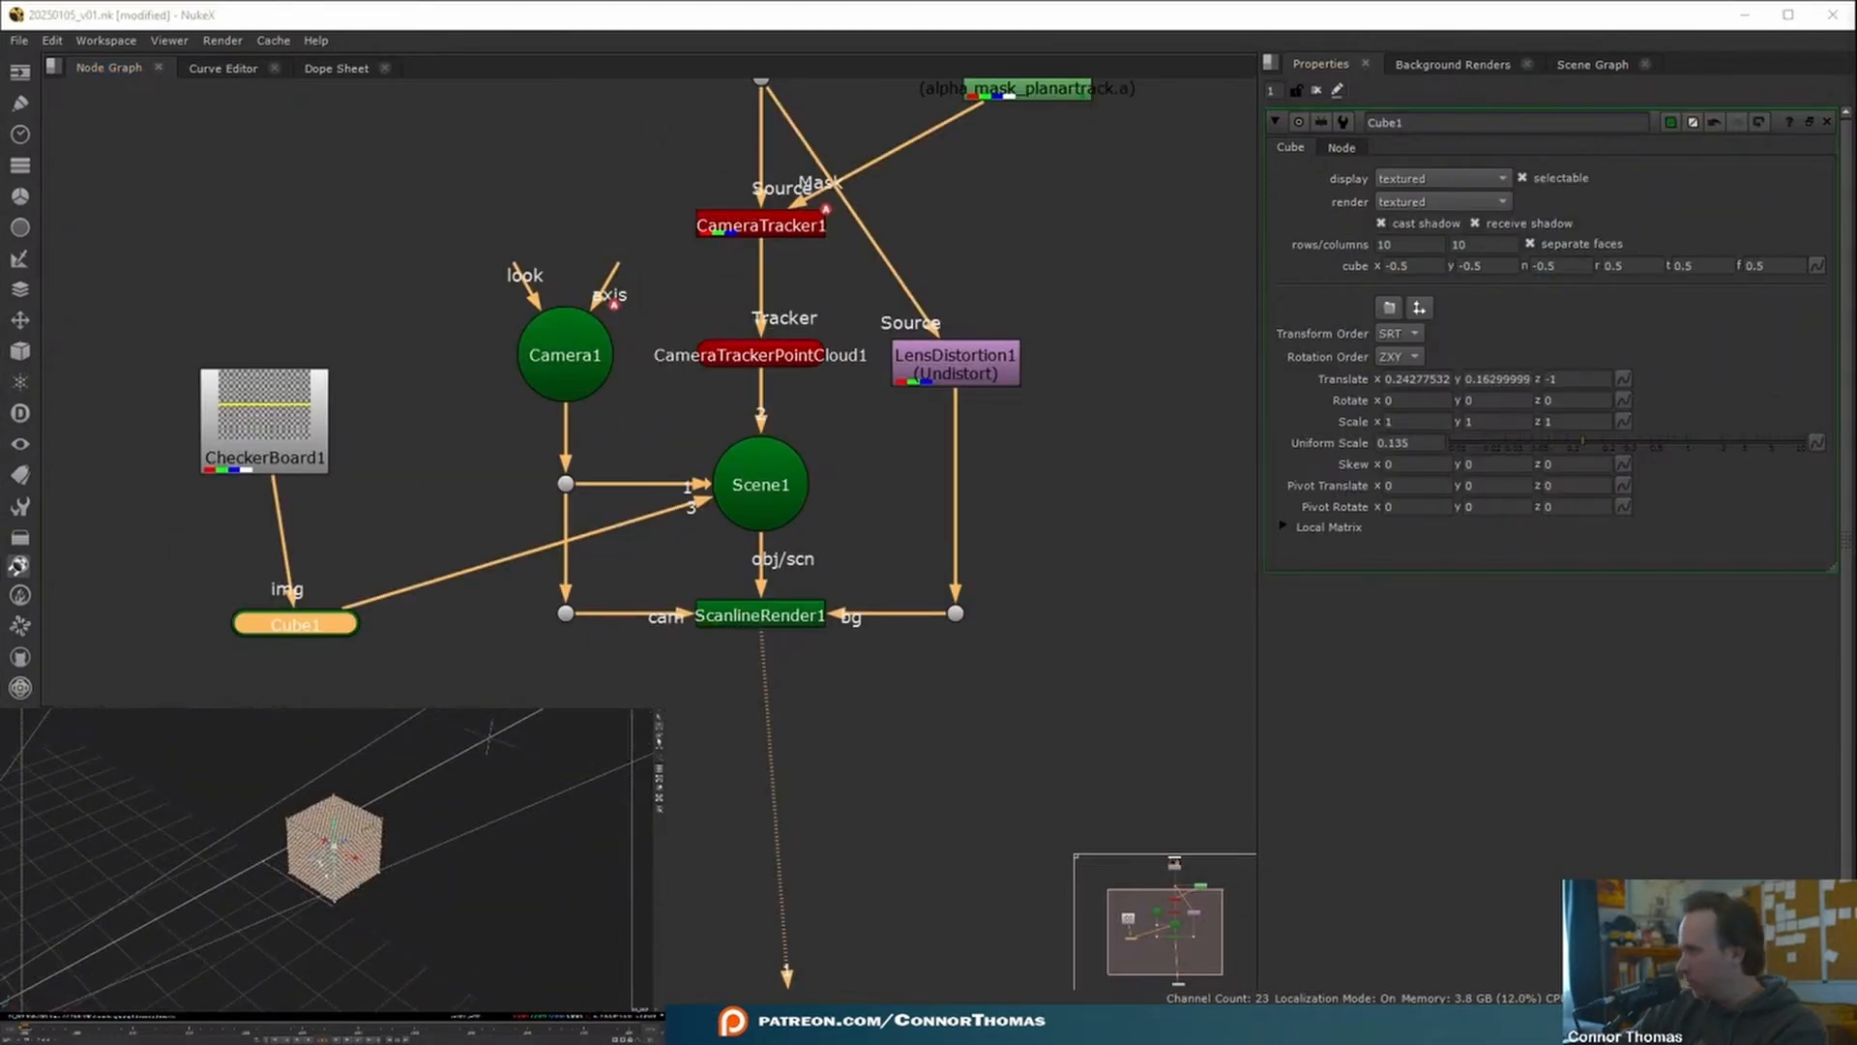
ctrl+drag(363, 855, 329, 859)
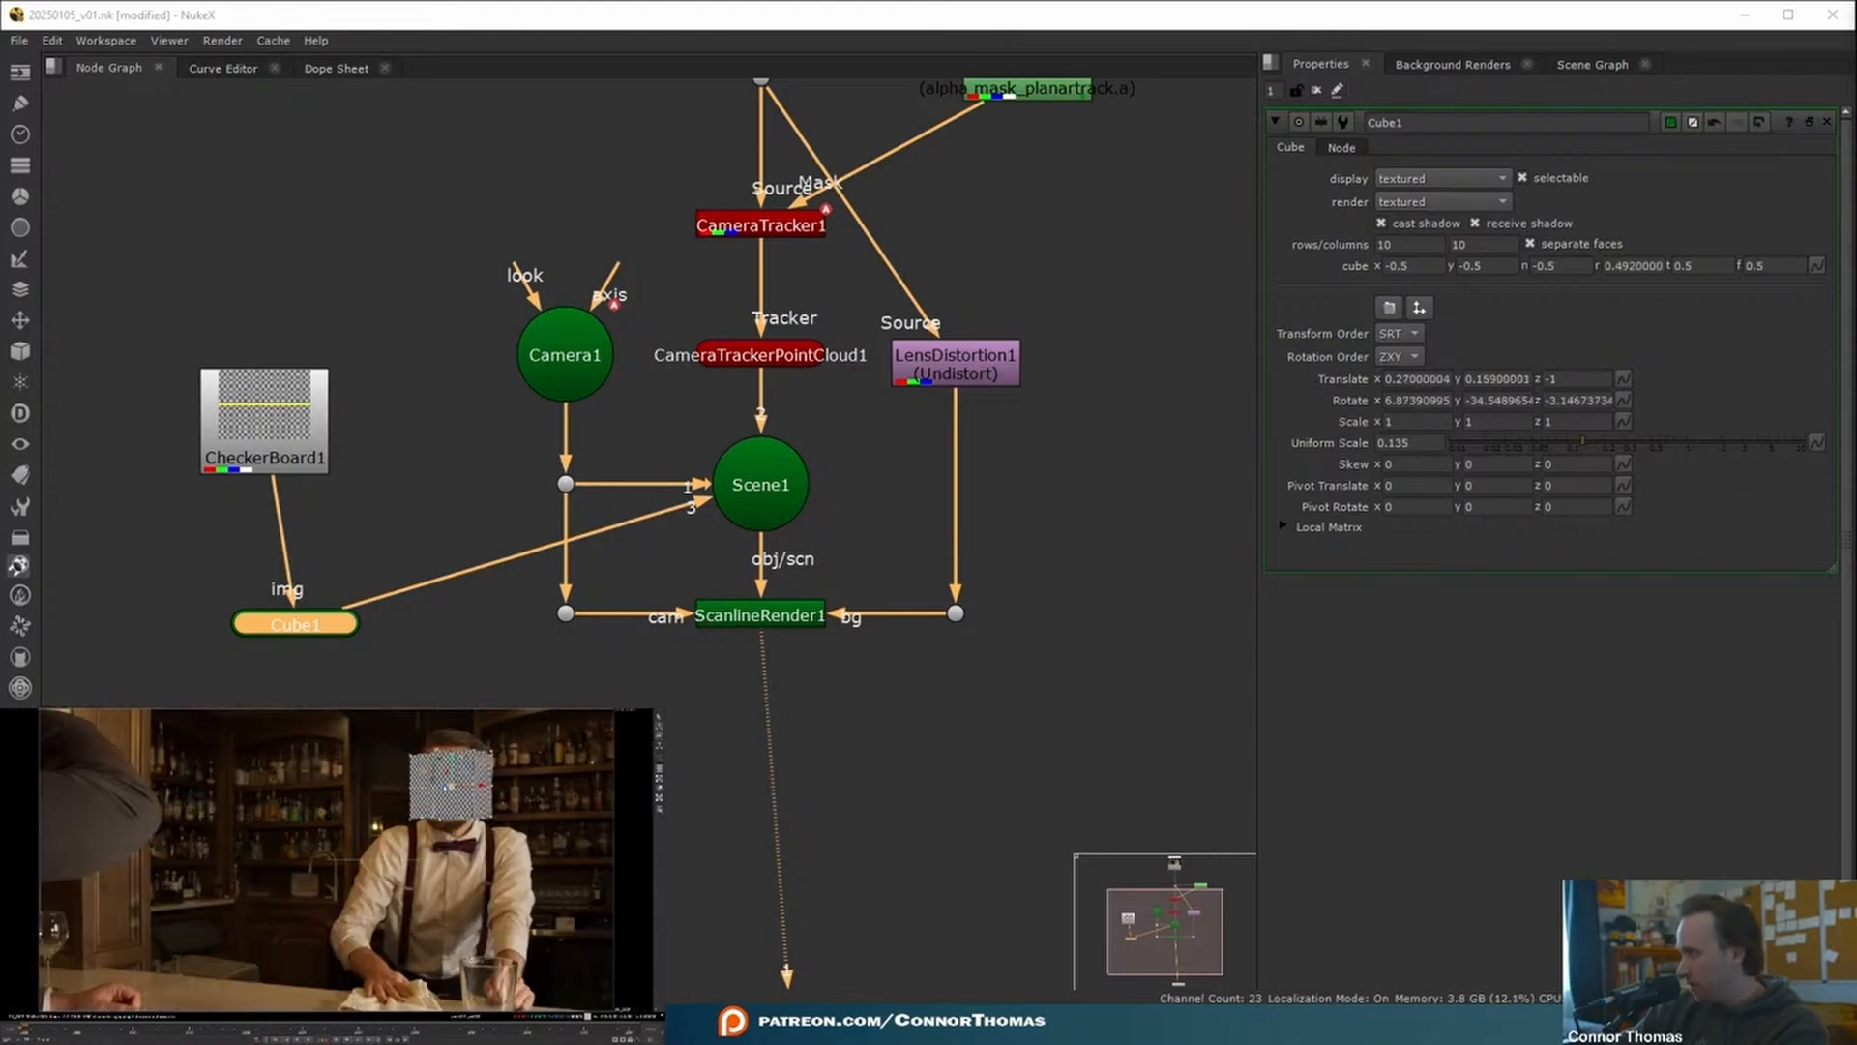
click(1314, 90)
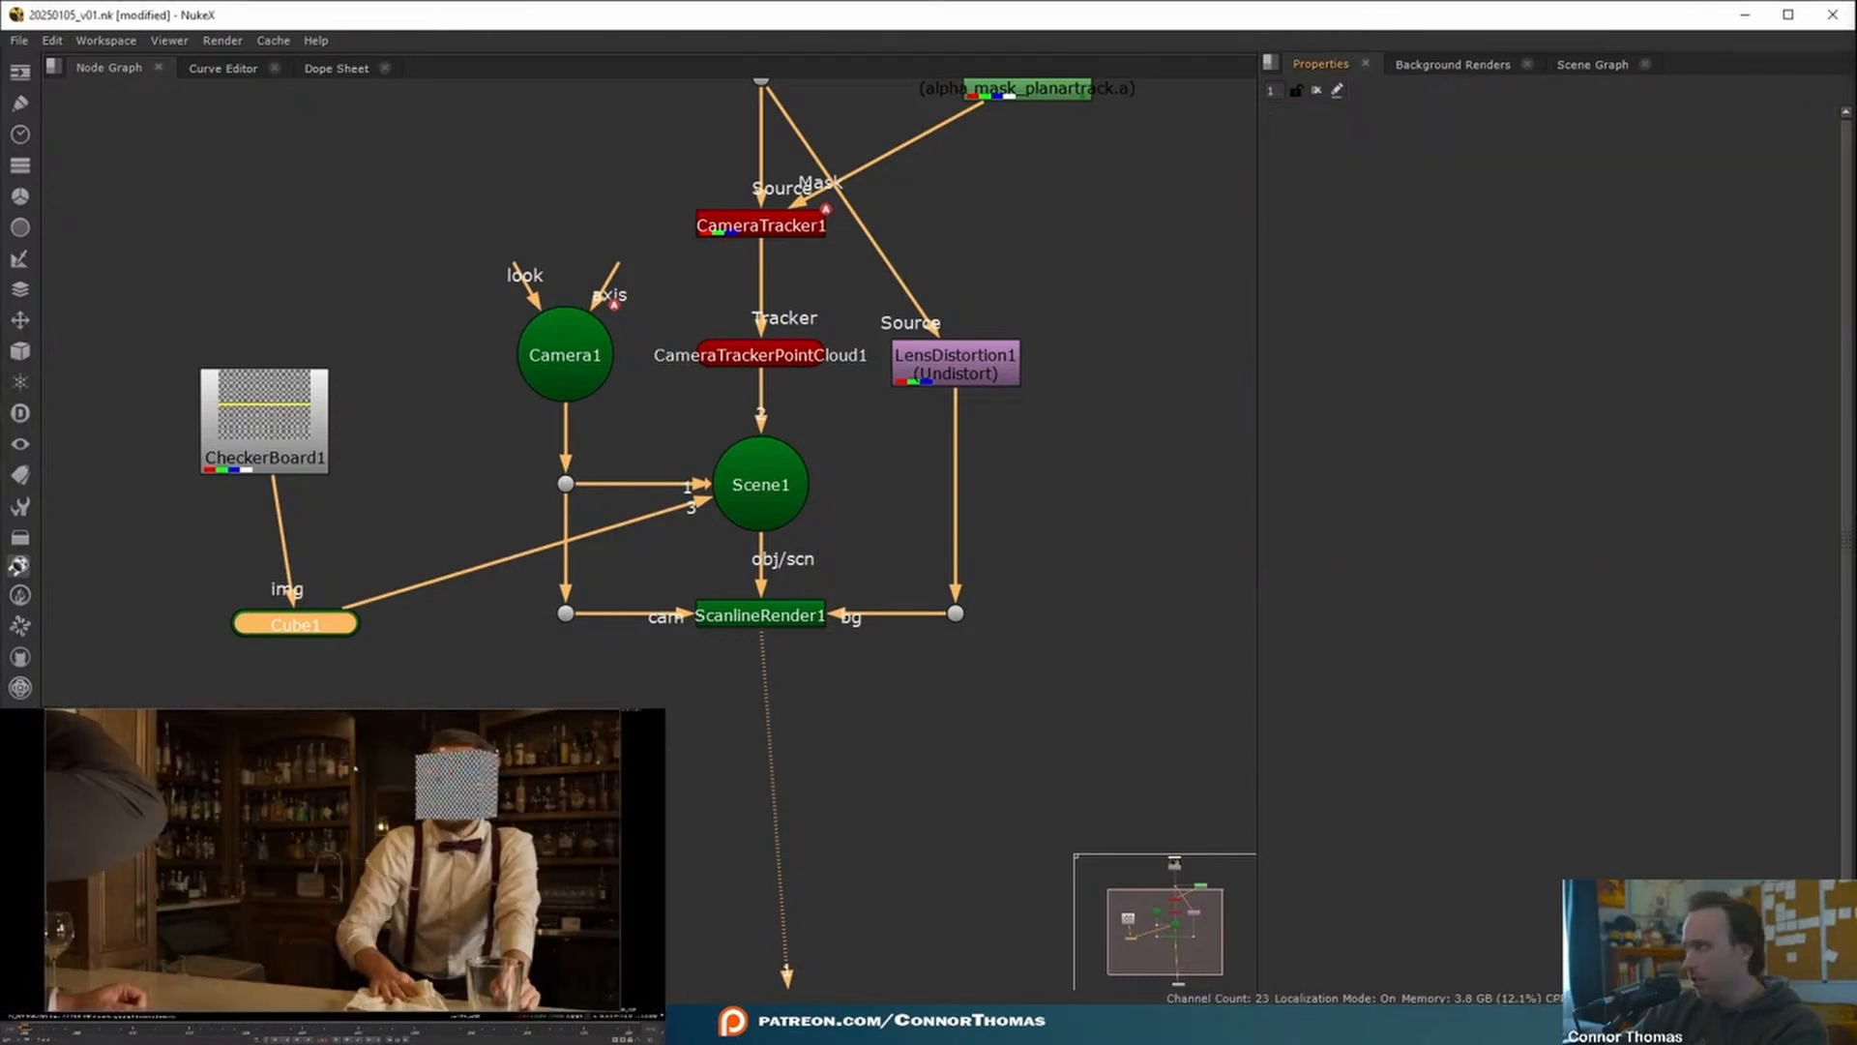
- Set the CameraTrackerPointCloud's render and display to off, play the shot to check the cube, and return to the first frame
double_click(769, 353)
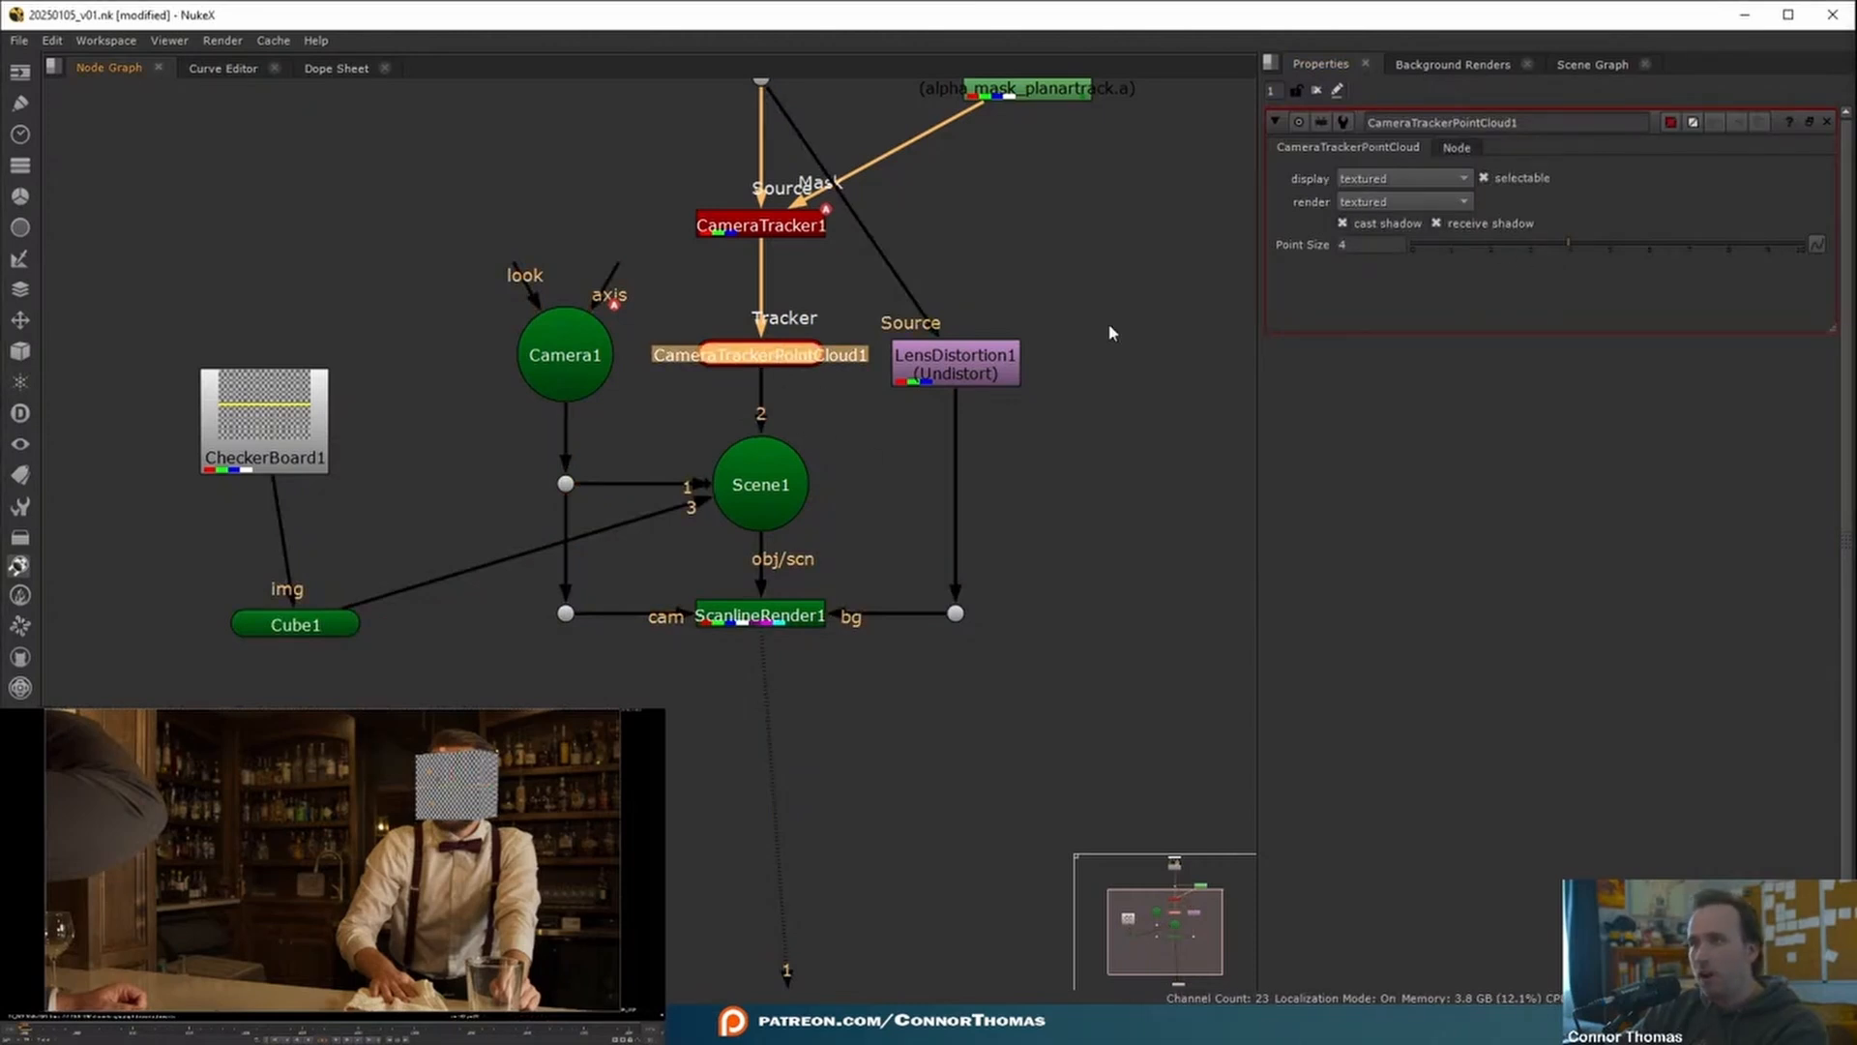
click(1364, 203)
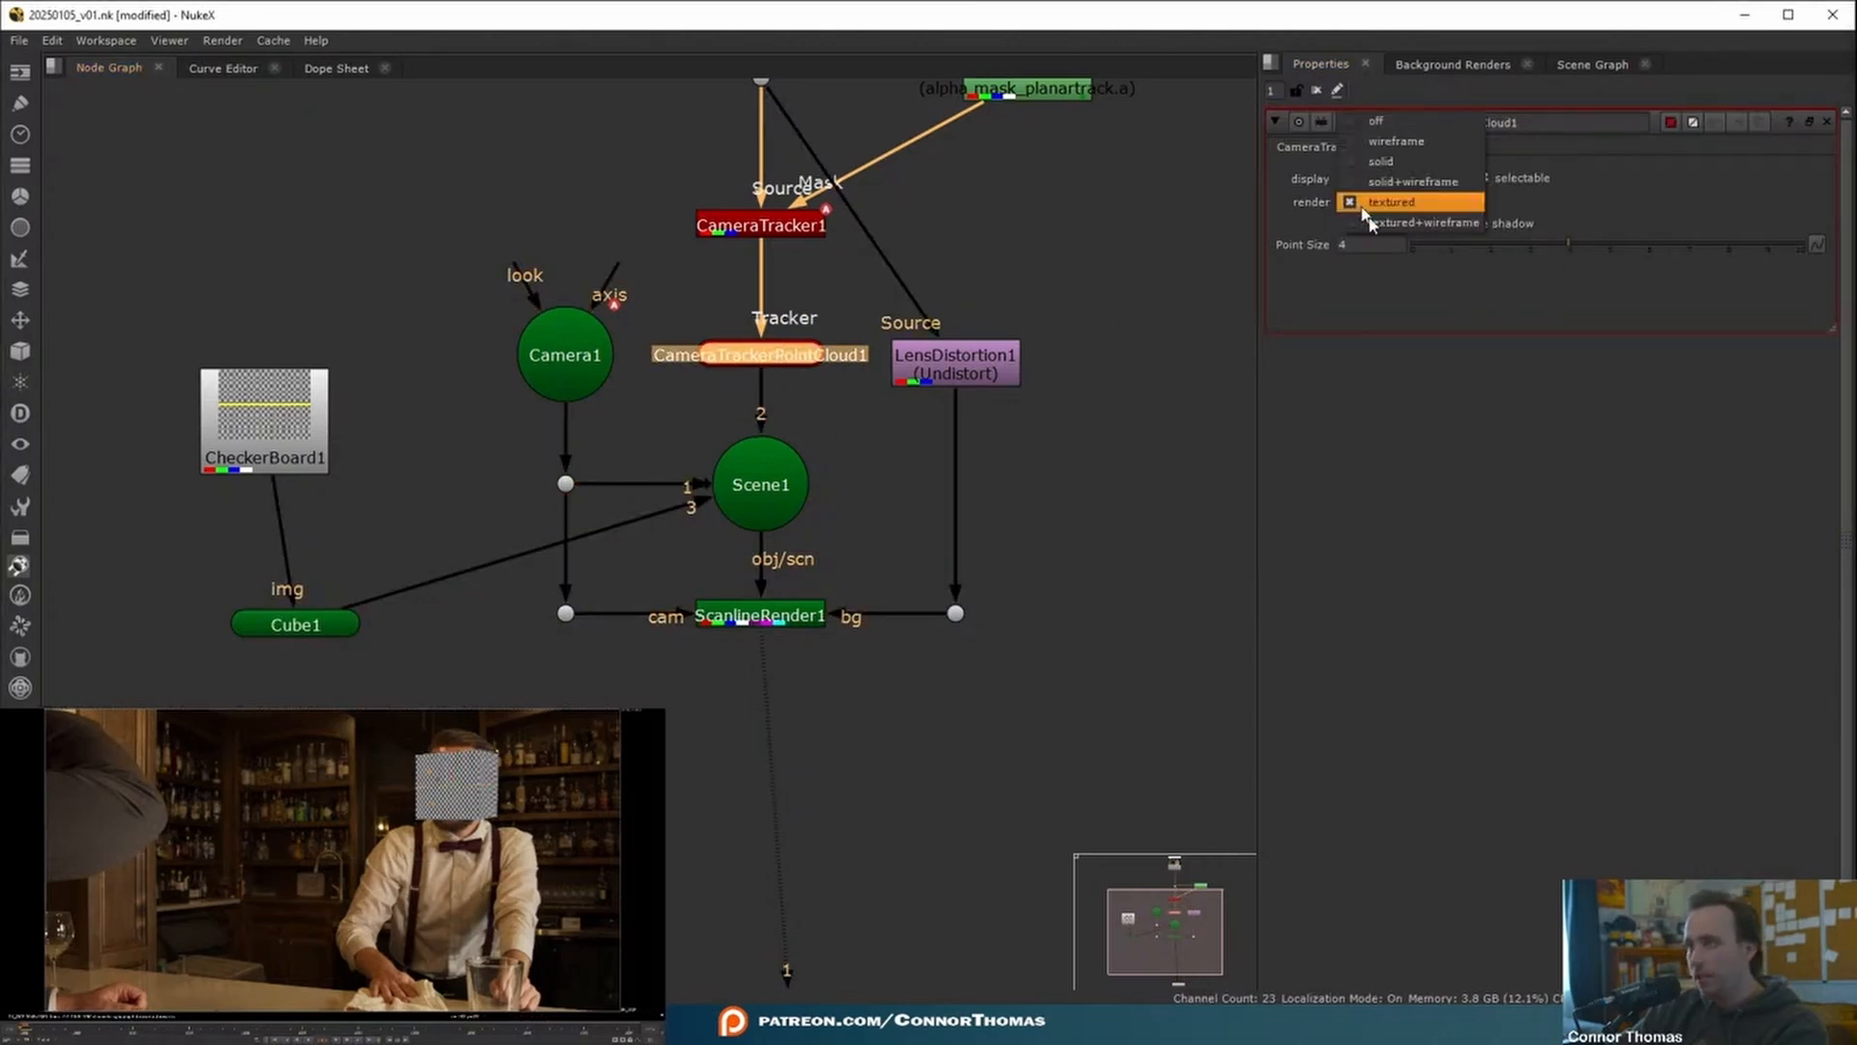
click(1400, 117)
click(1372, 179)
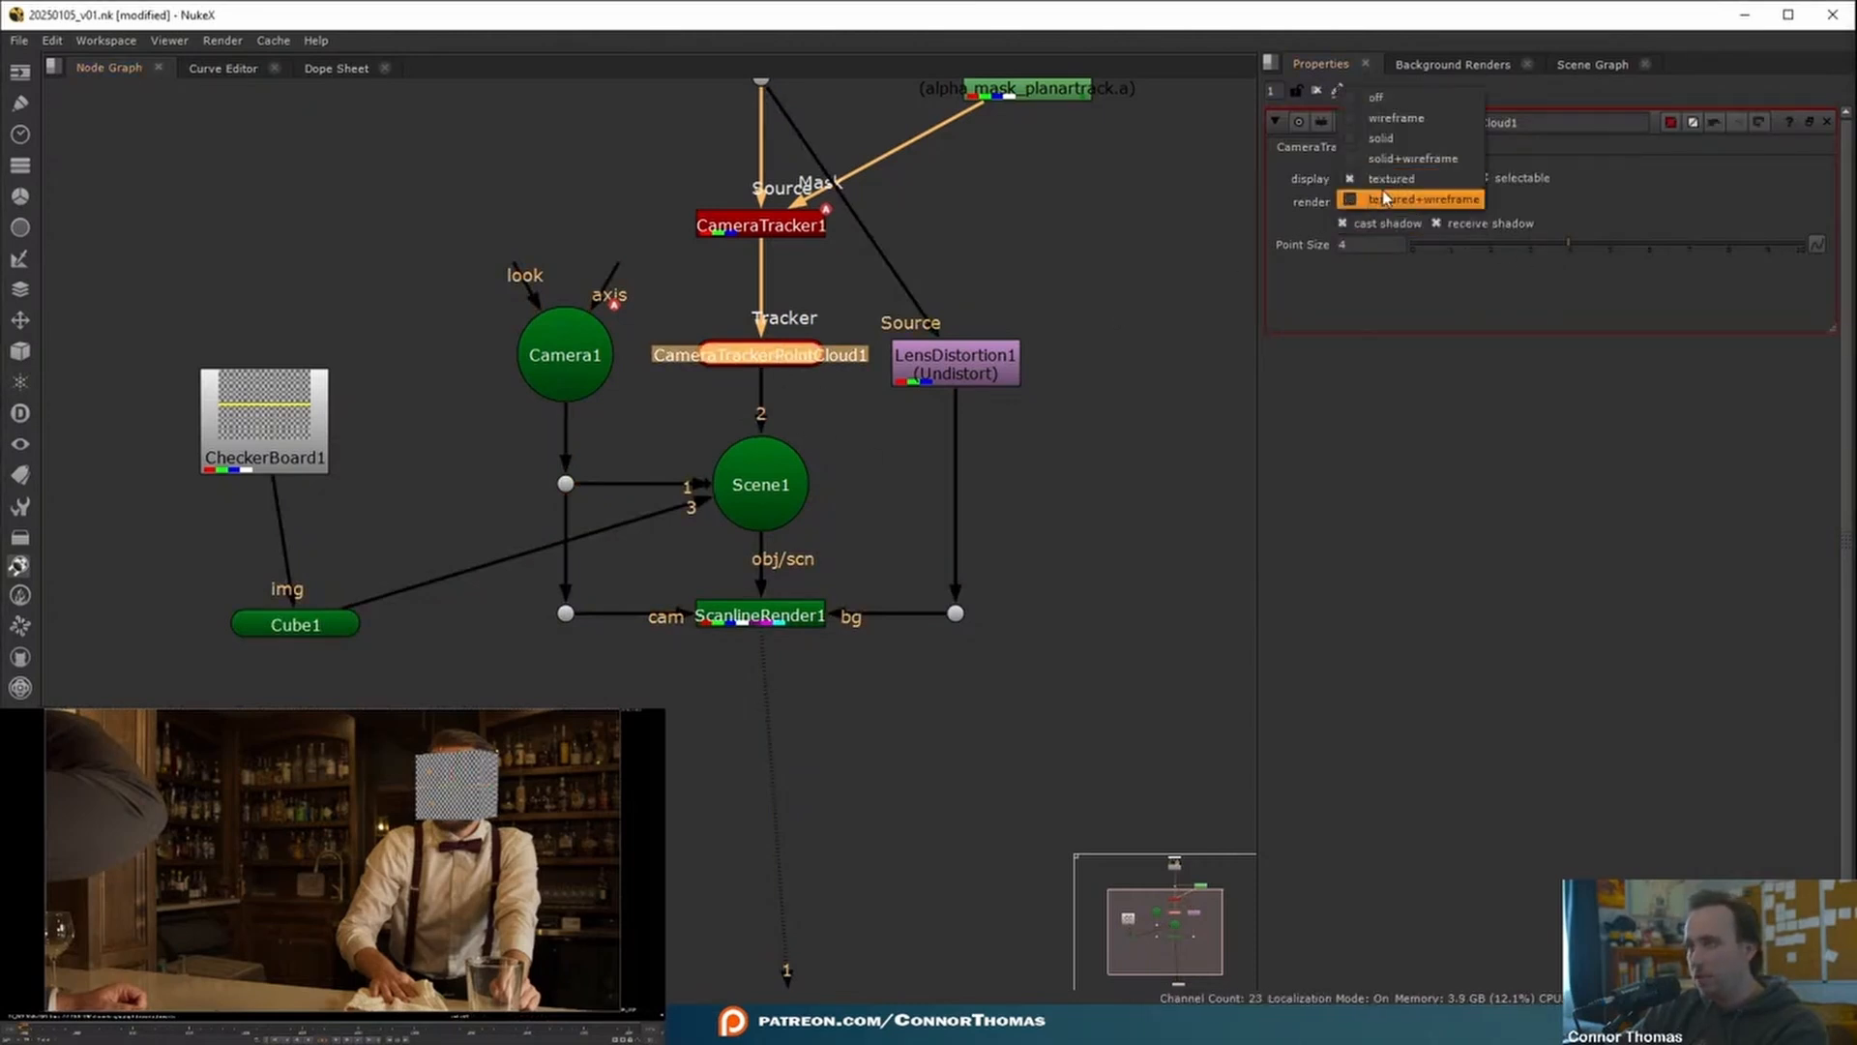
click(1375, 96)
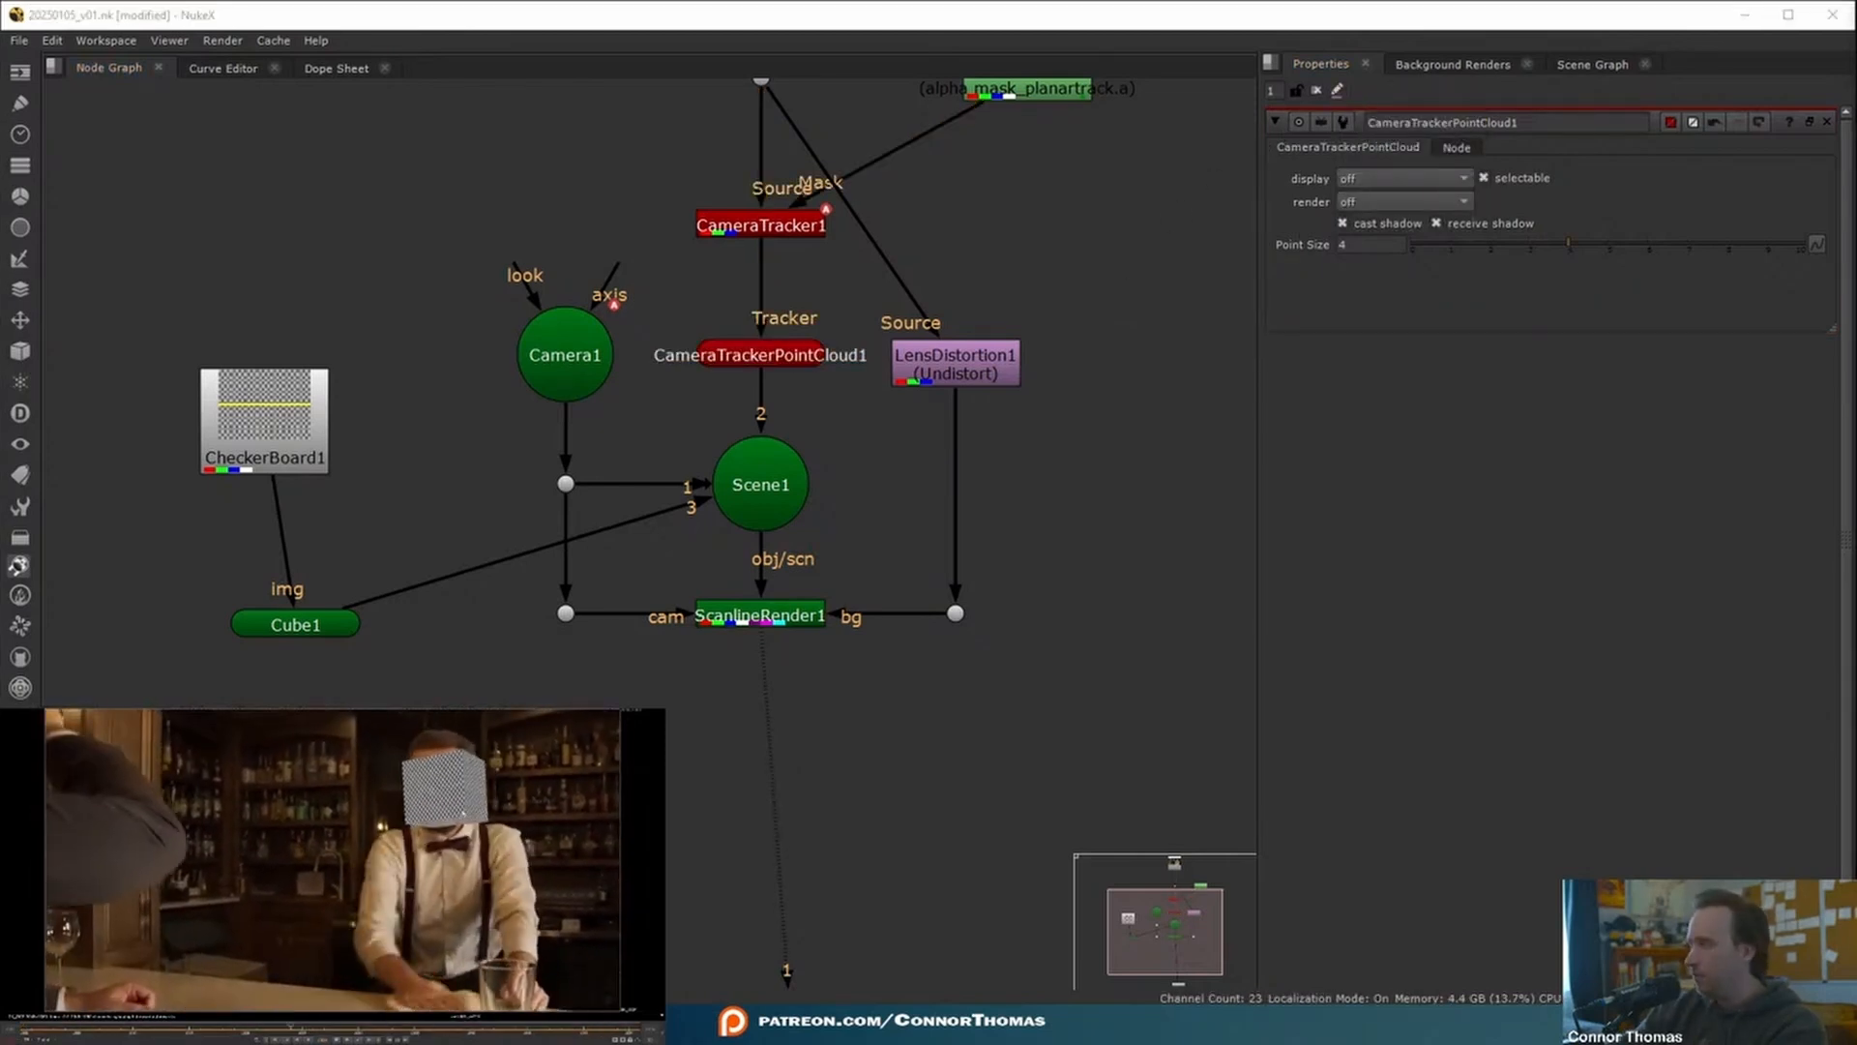
click(23, 1027)
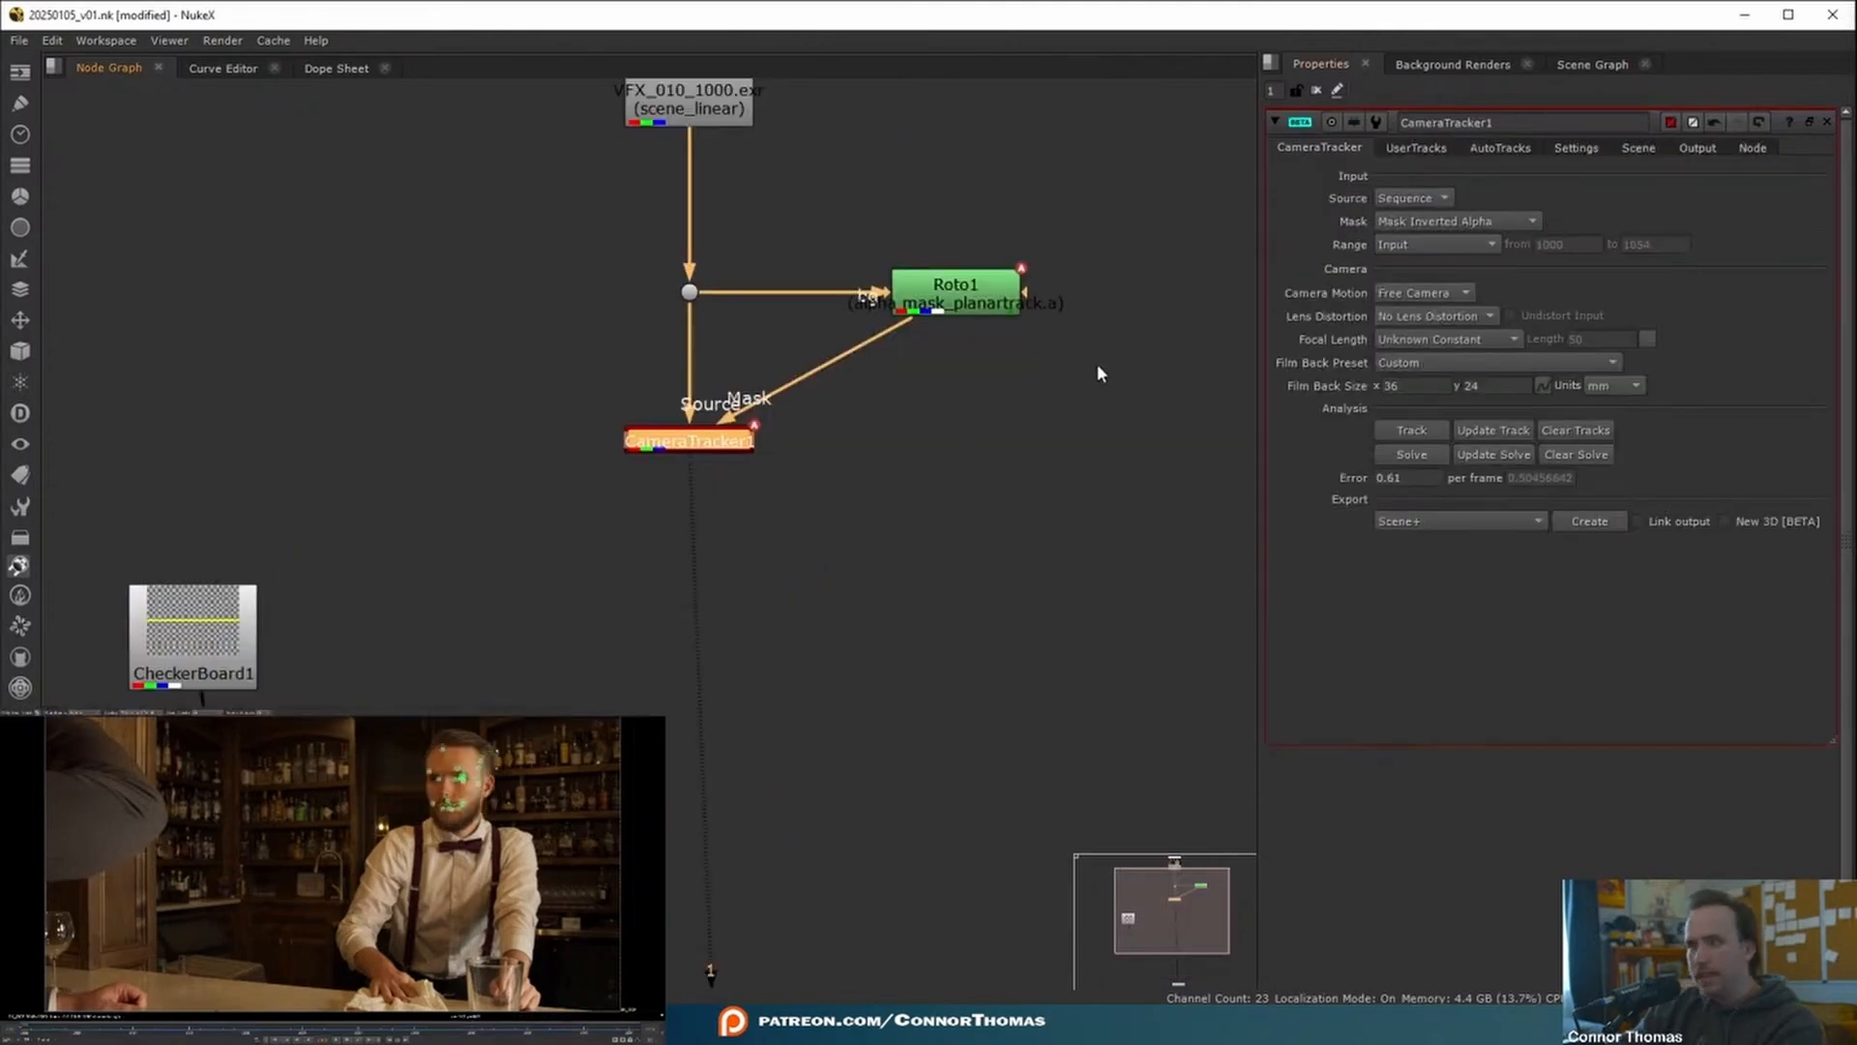
- View the Roto node close up on the face and draw a second Bezier that cuts the eye area out of the mask
click(1045, 295)
key(1)
middle_drag(445, 776, 313, 825)
scroll(313, 825, up, 5)
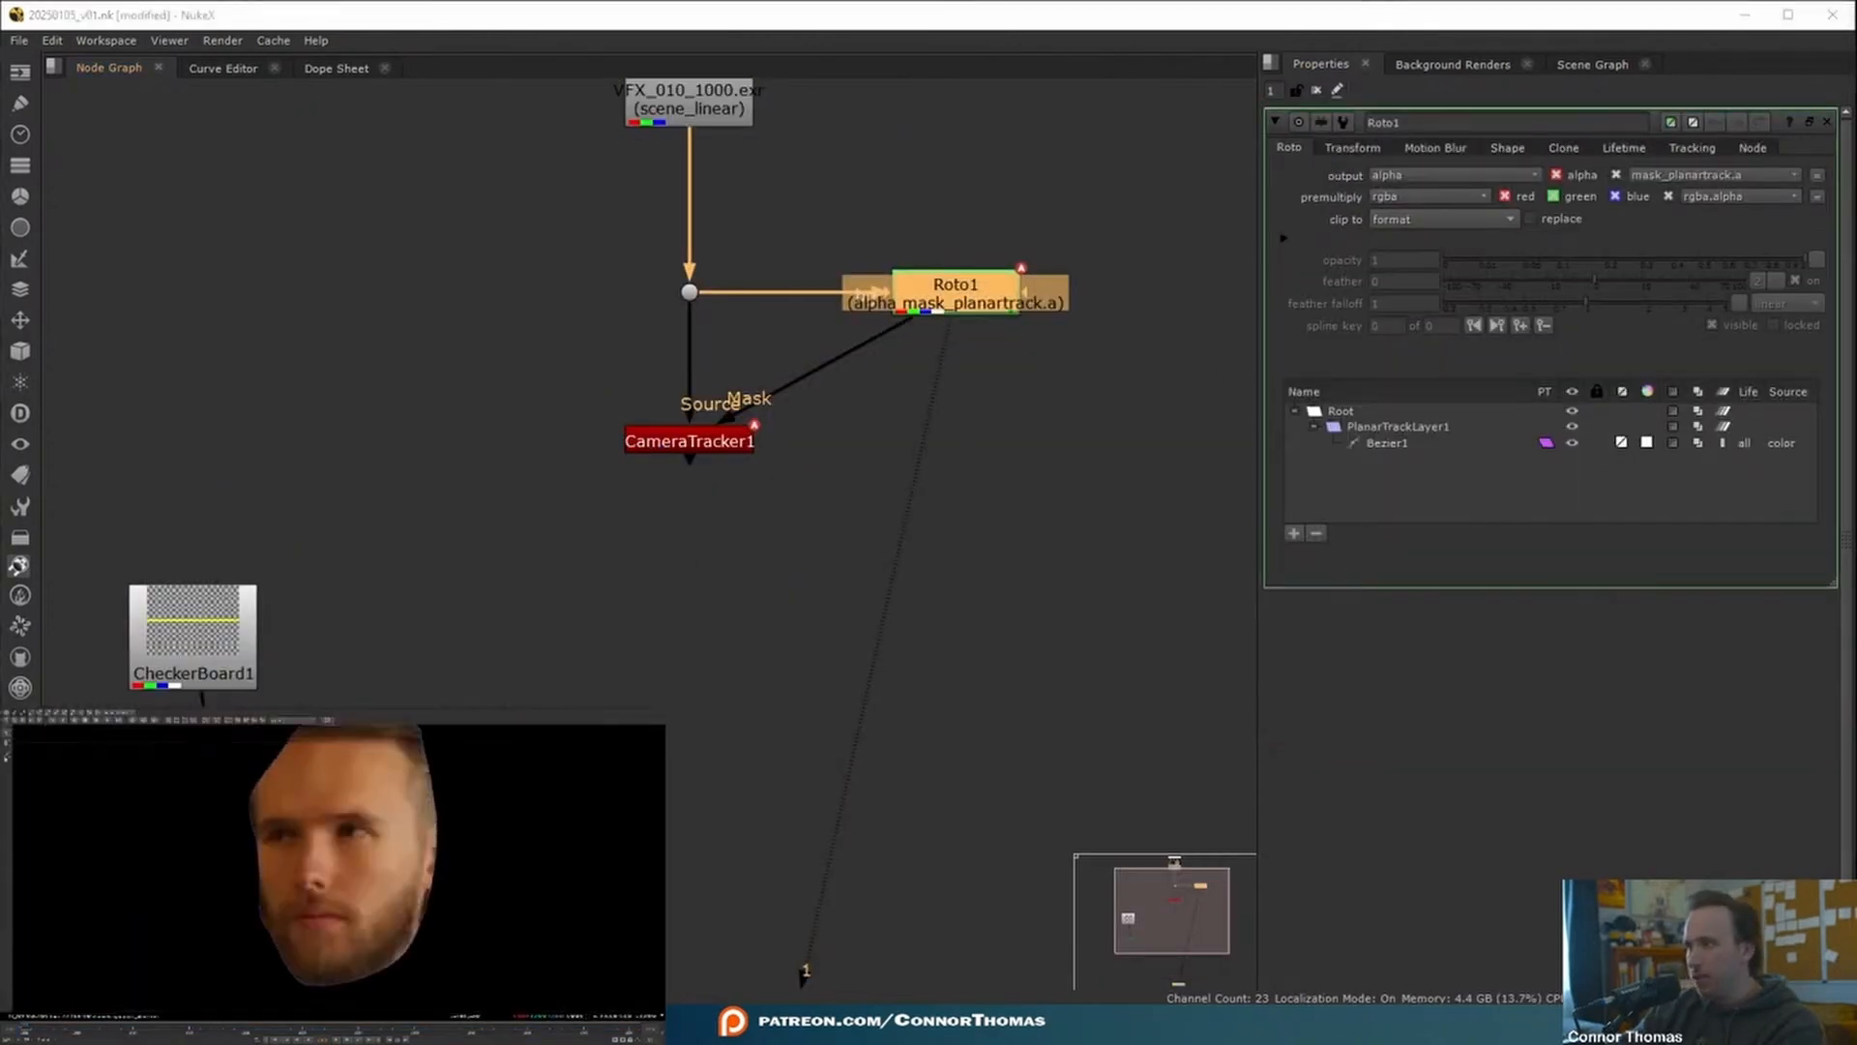
click(274, 825)
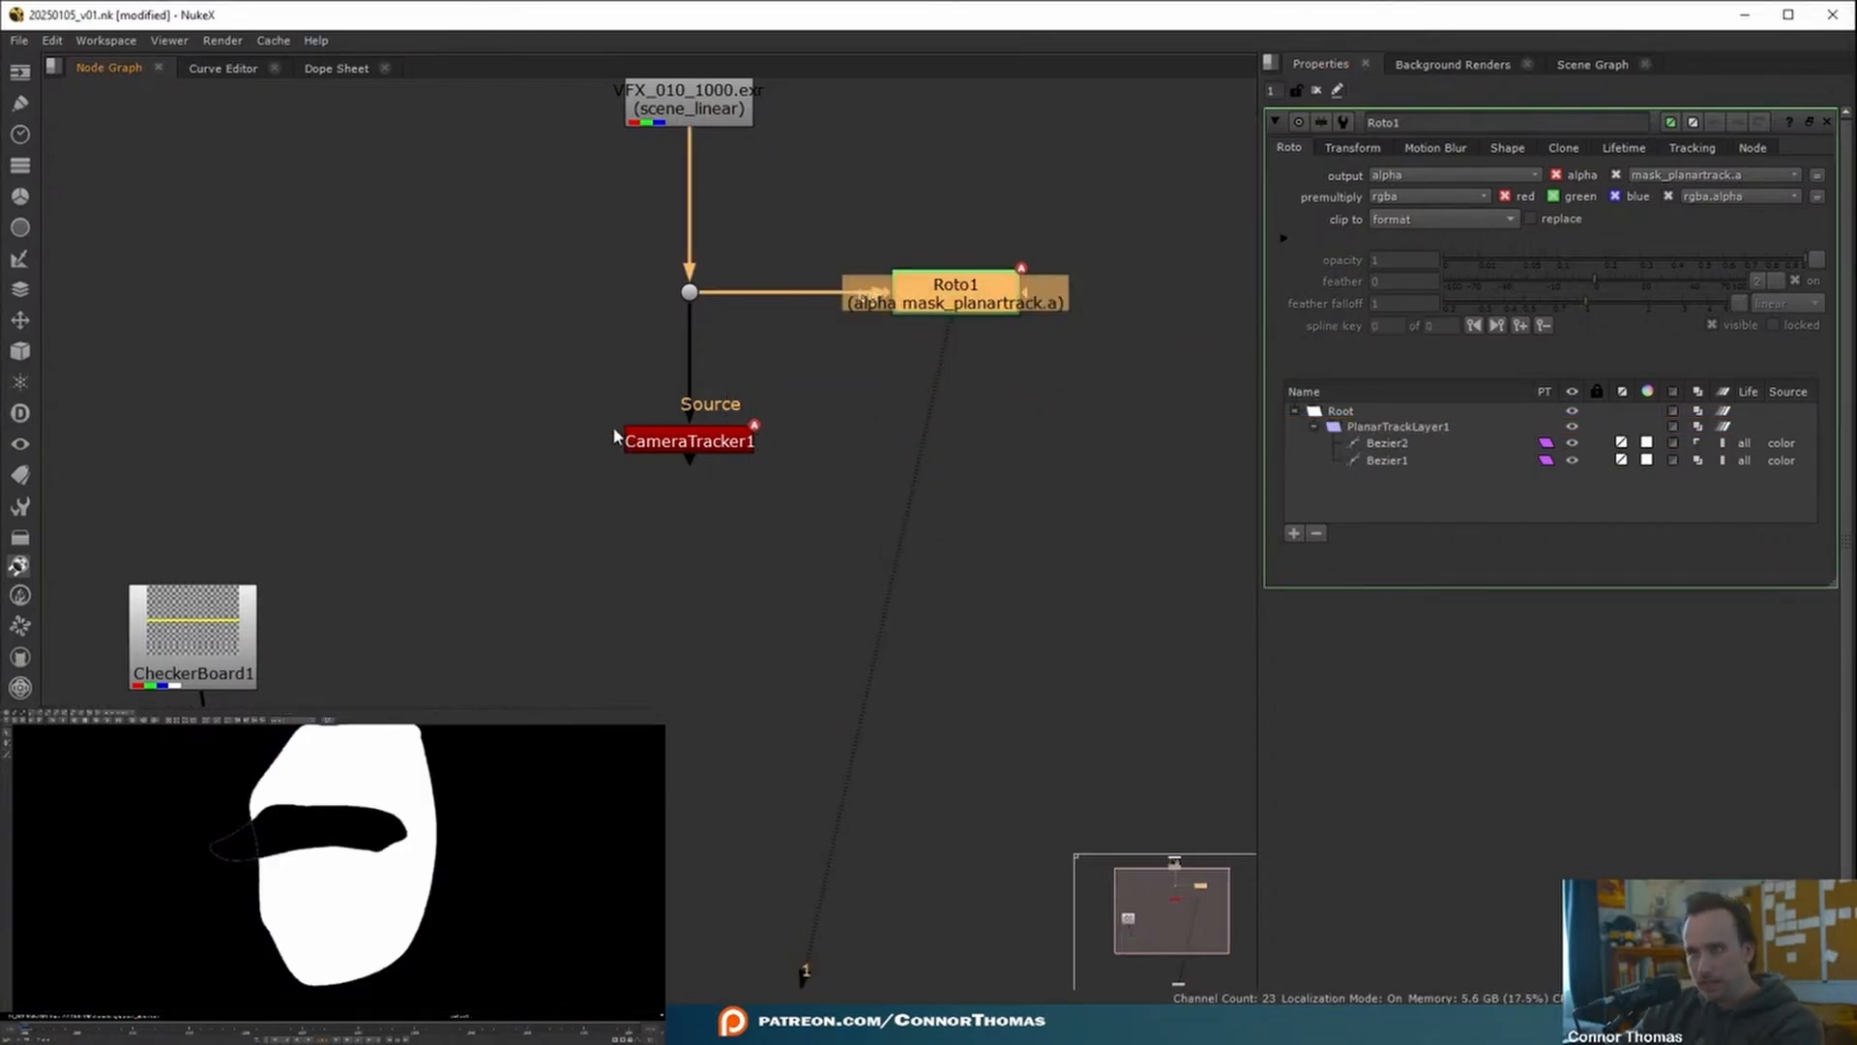
- Reconnect the CameraTracker's Mask input to Roto1 and check the masked face in colour
drag(615, 436, 930, 308)
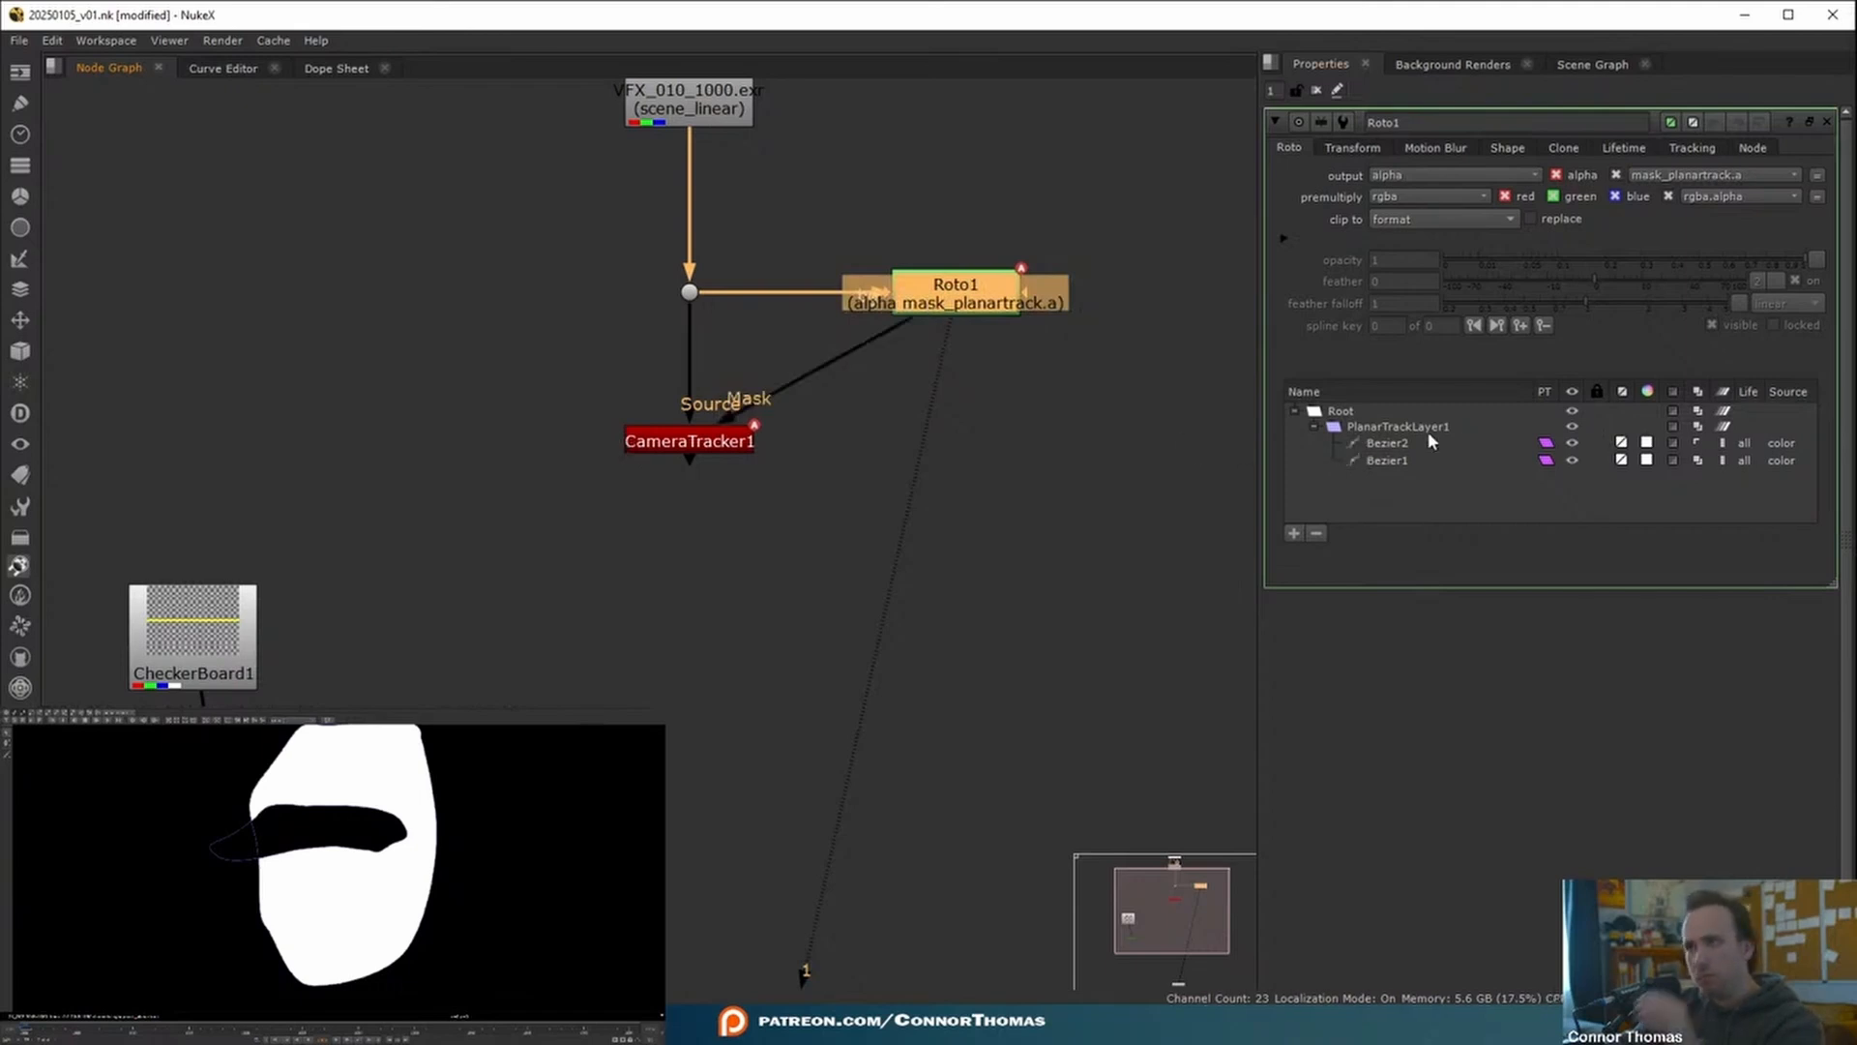
mouse_move(25, 1030)
mouse_down()
mouse_move(164, 1031)
mouse_move(25, 1030)
mouse_up()
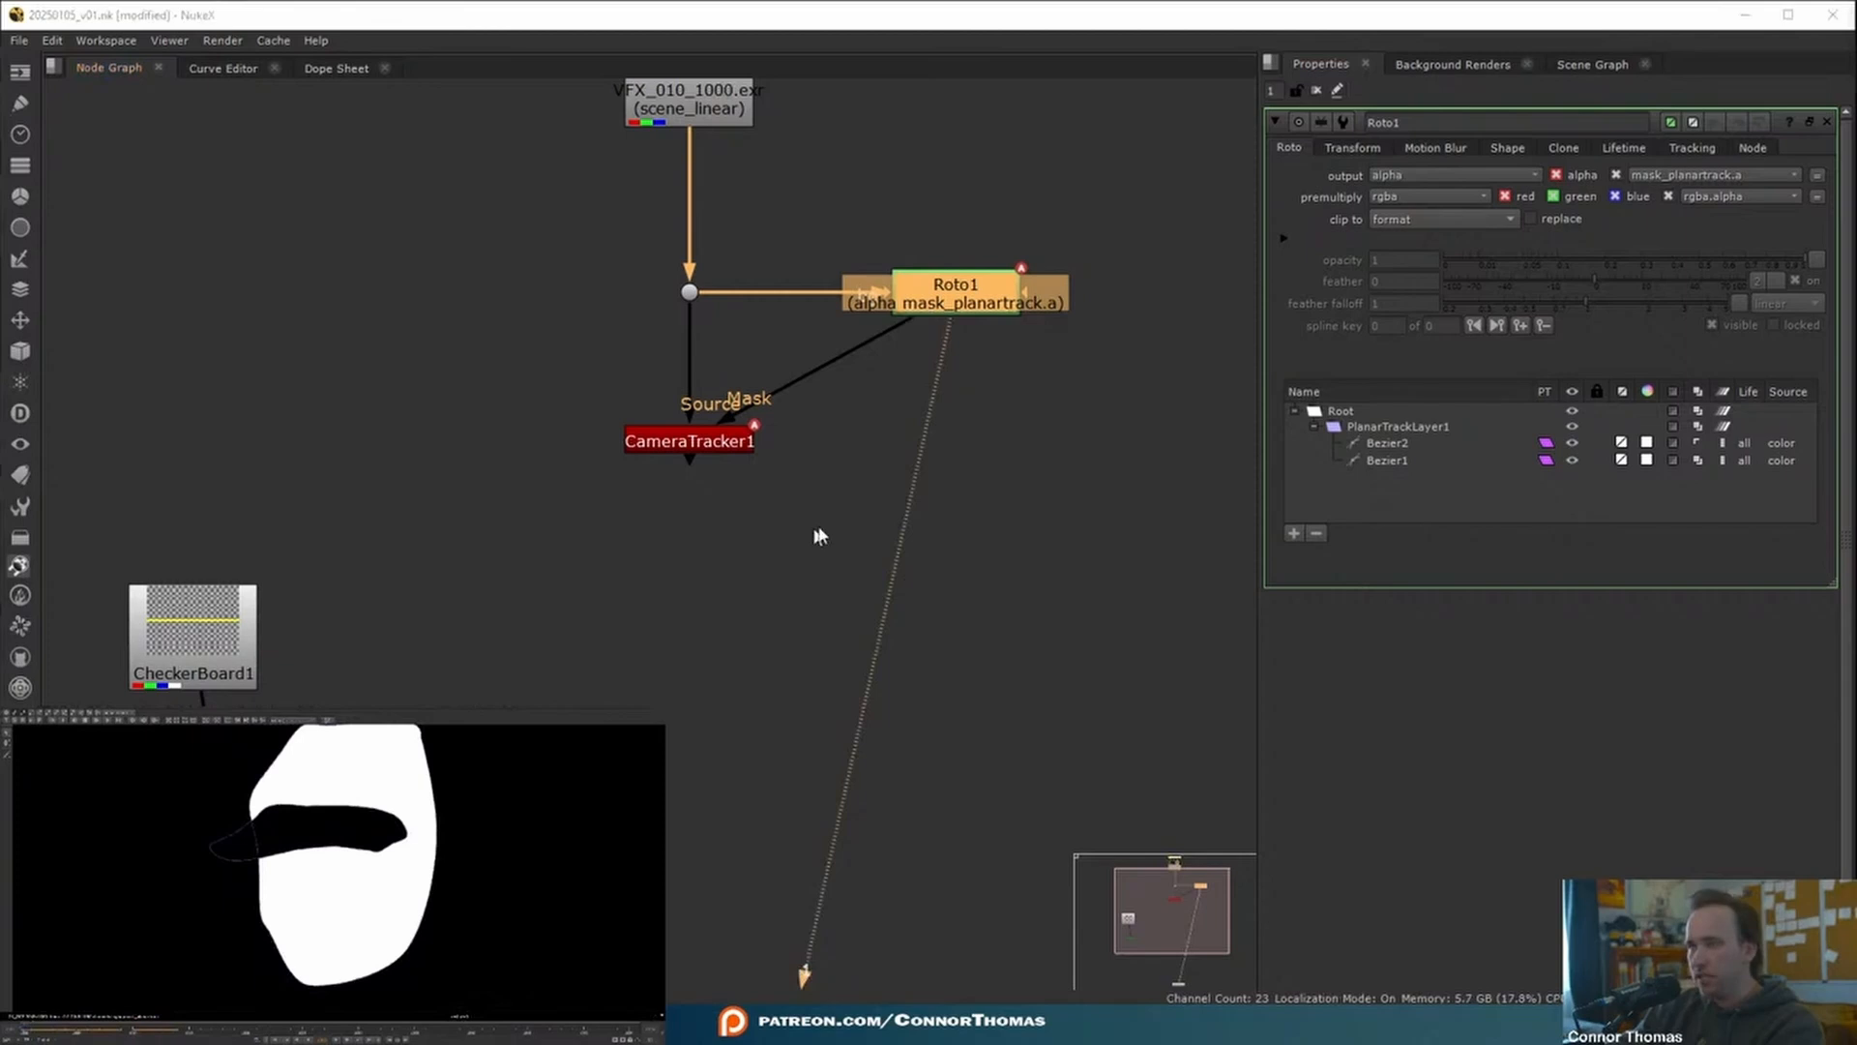
key(1)
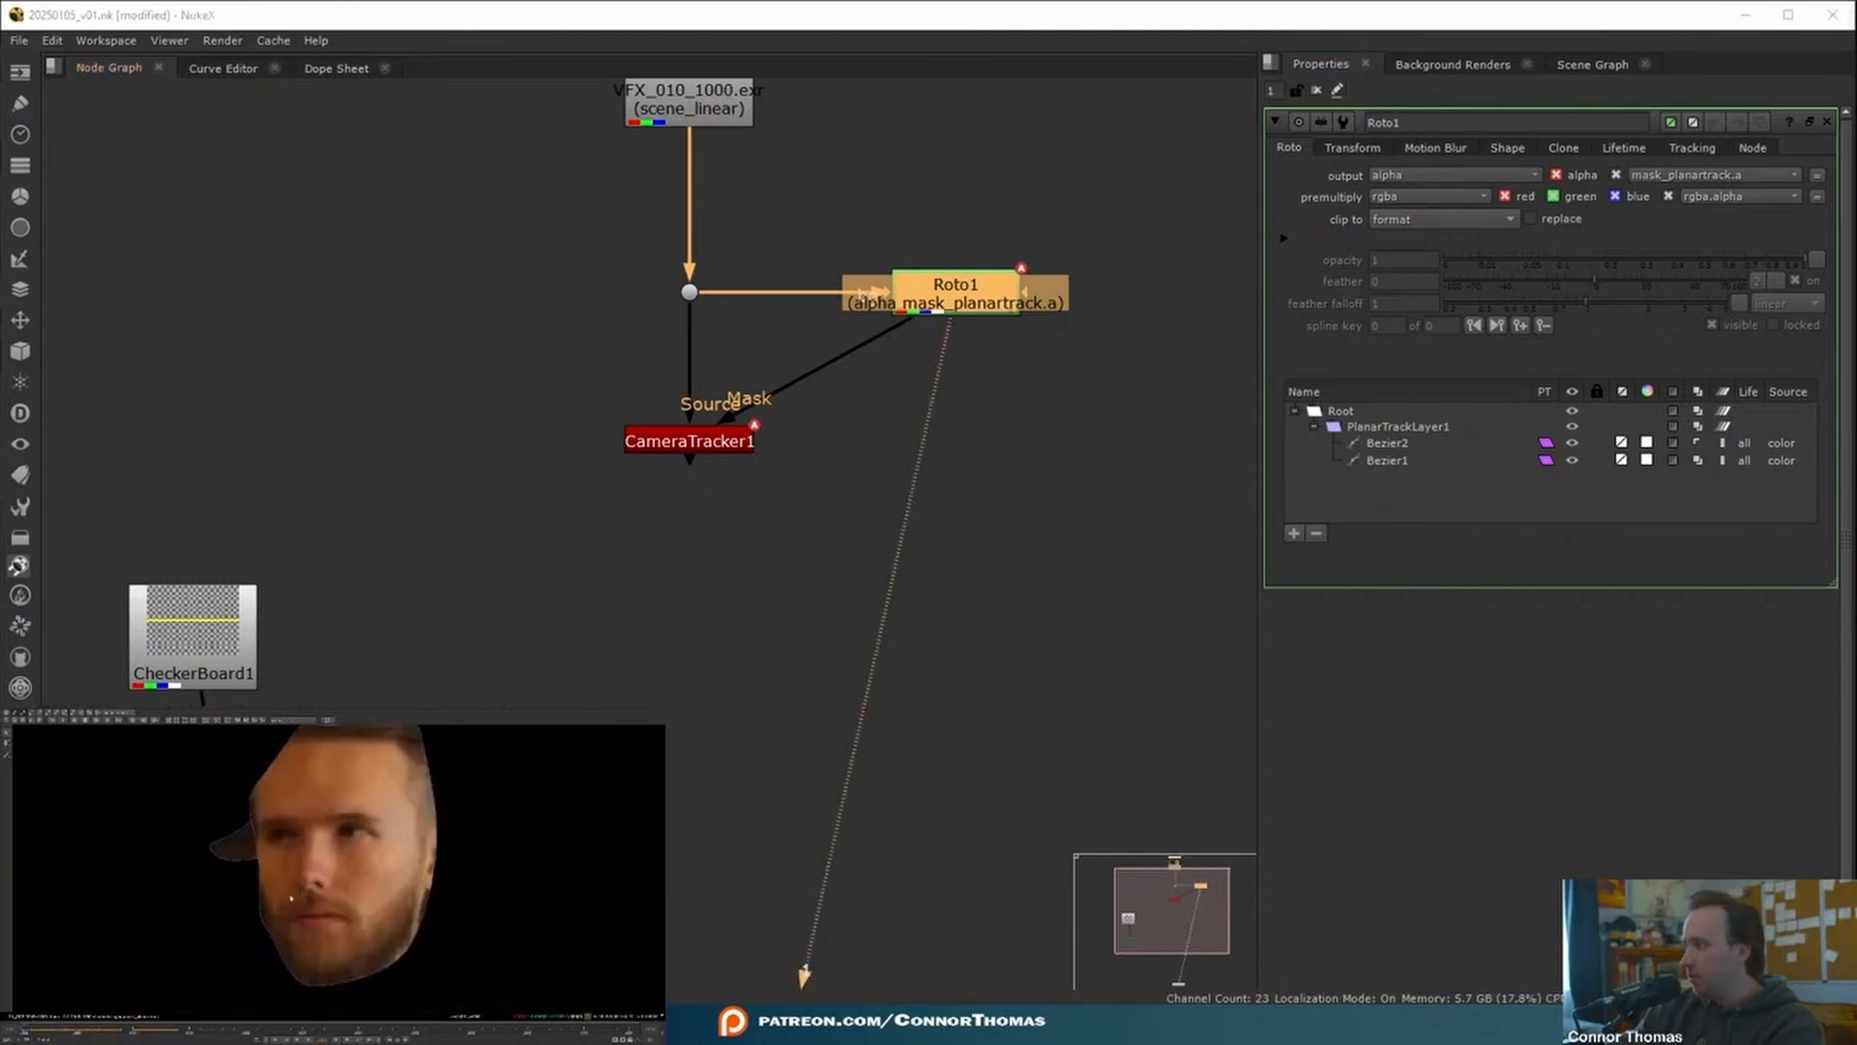
- Clear the CameraTracker's existing solve and tracks, and turn on Preview Features
click(640, 431)
key(1)
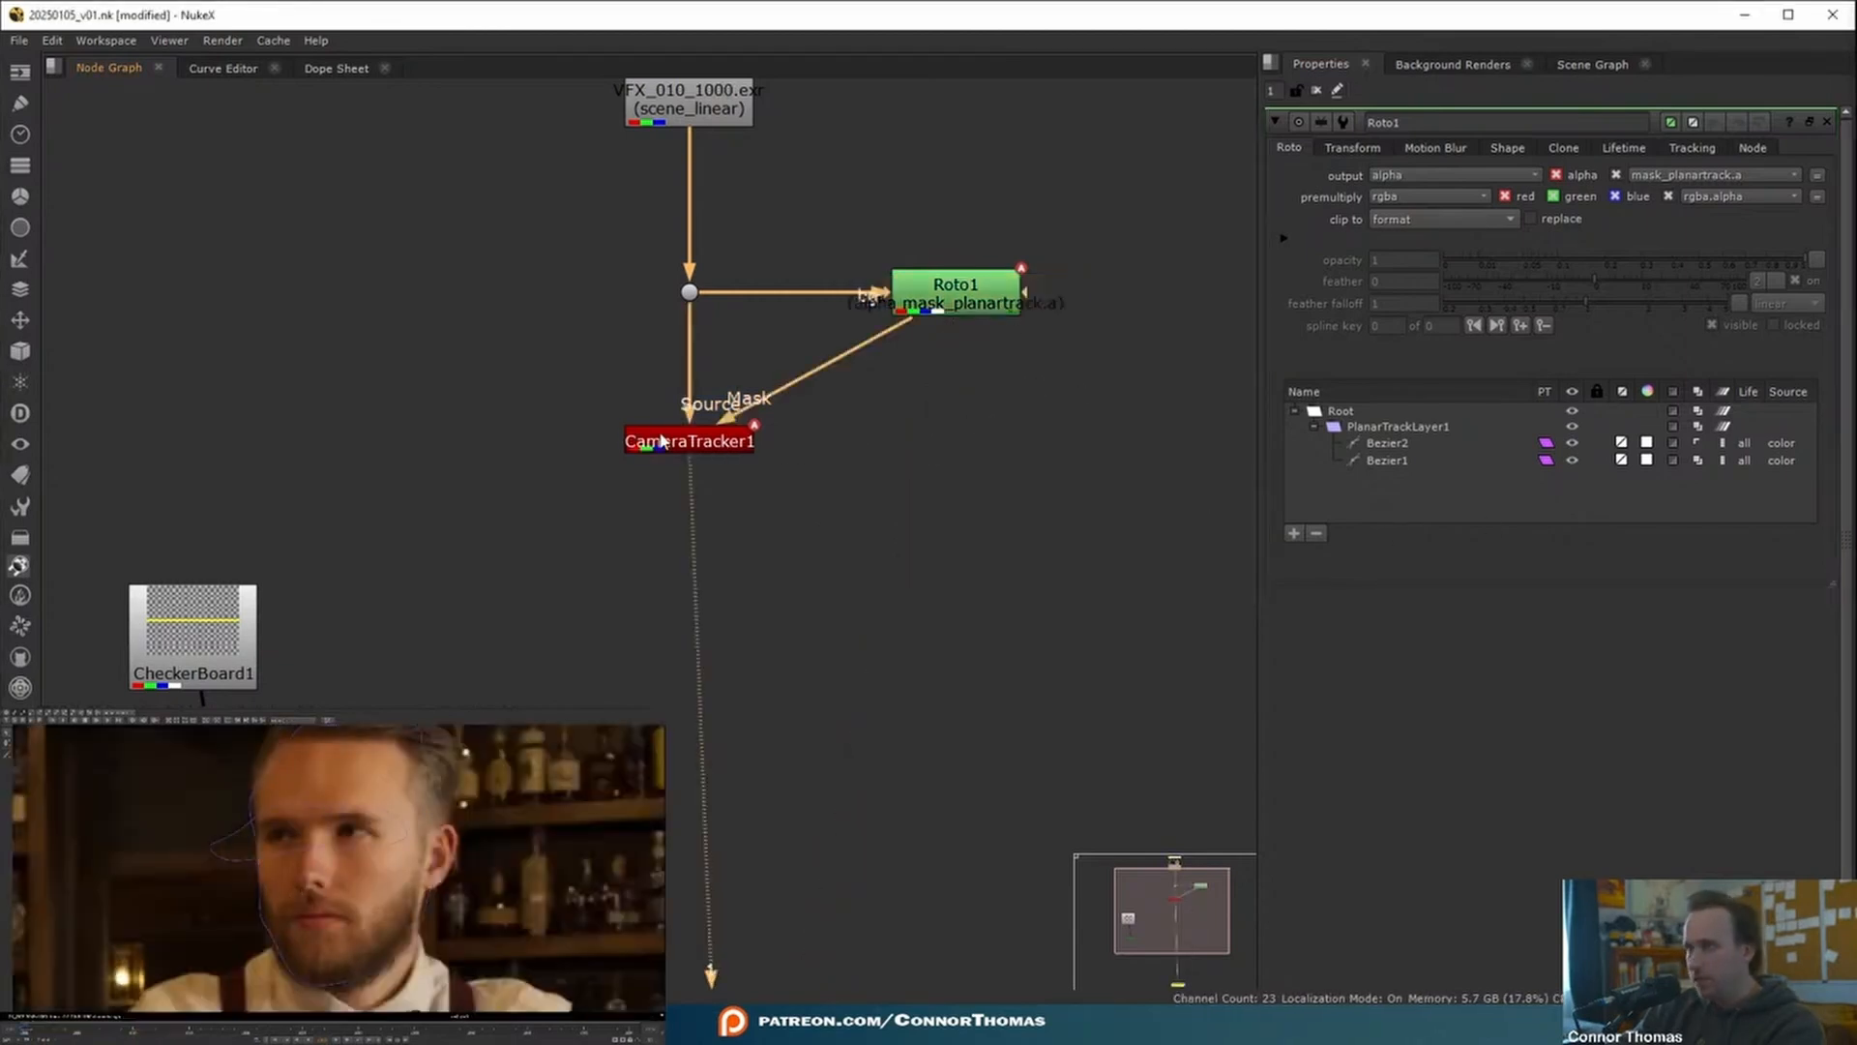
double_click(650, 435)
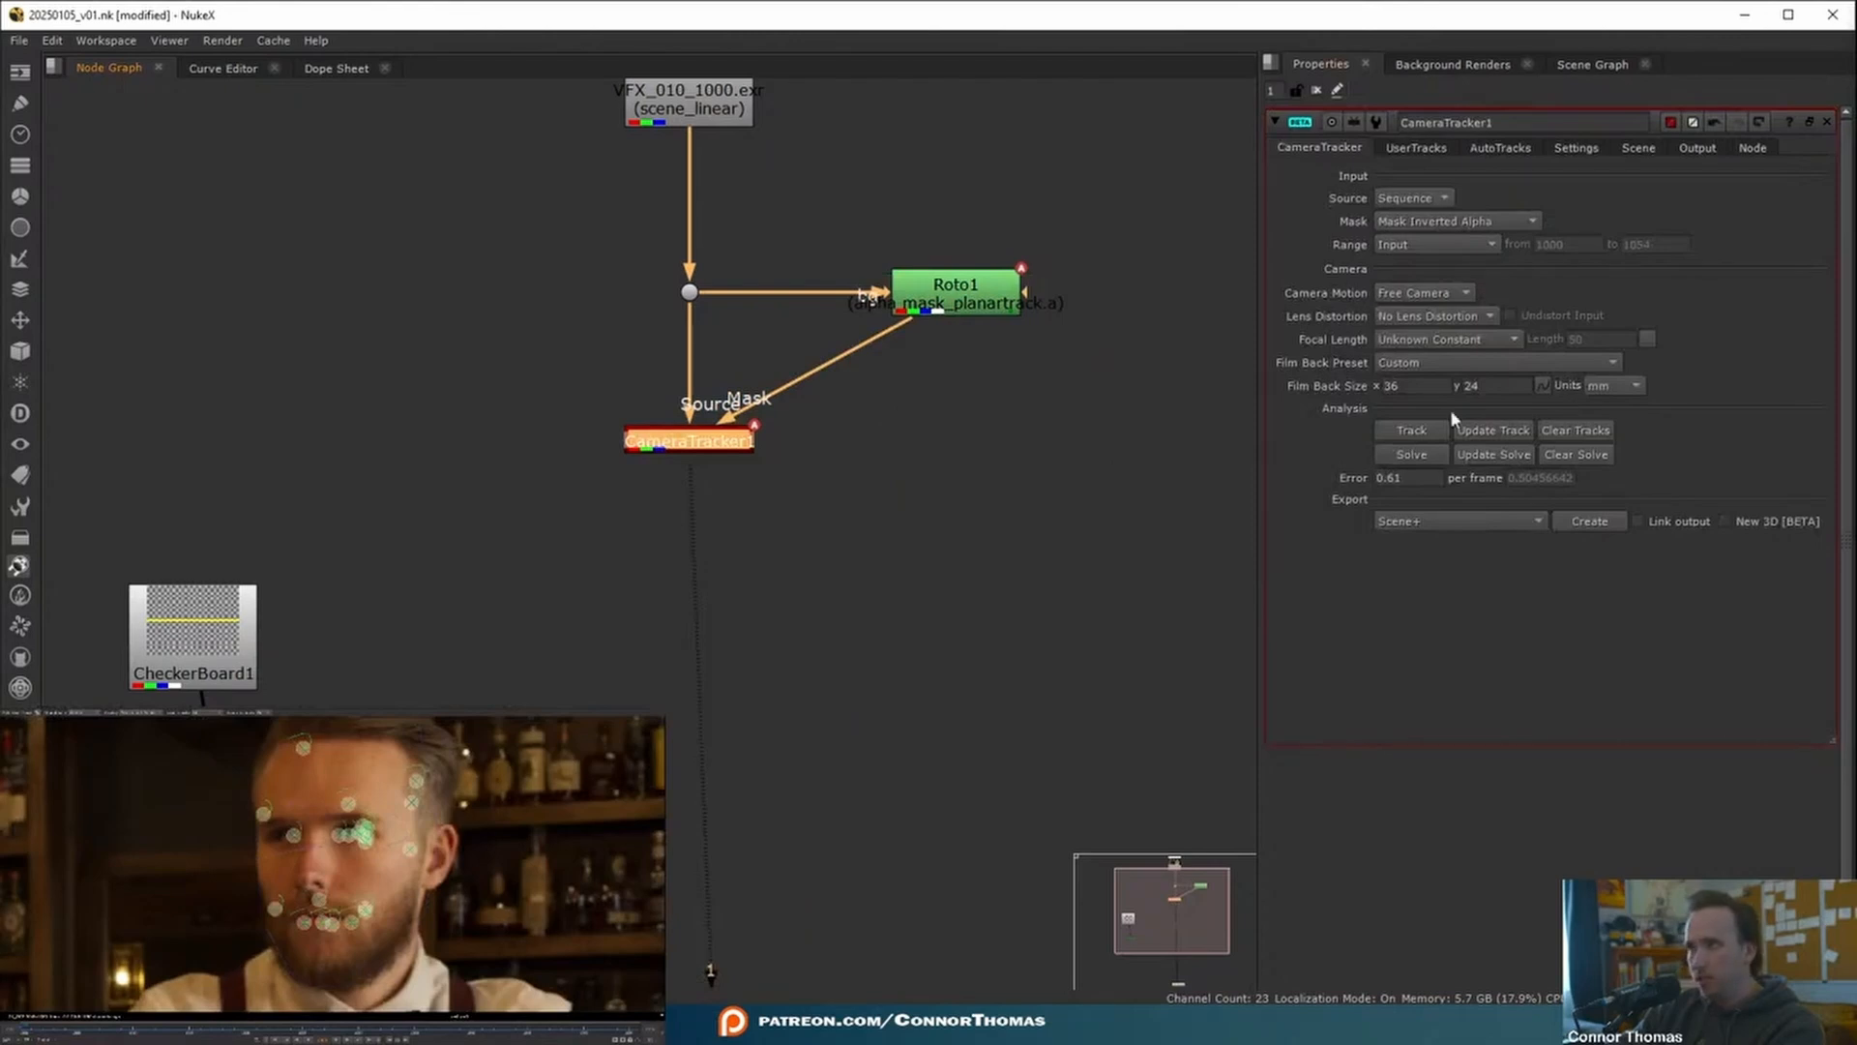
click(1573, 454)
click(1002, 532)
click(1600, 433)
click(958, 535)
click(1575, 147)
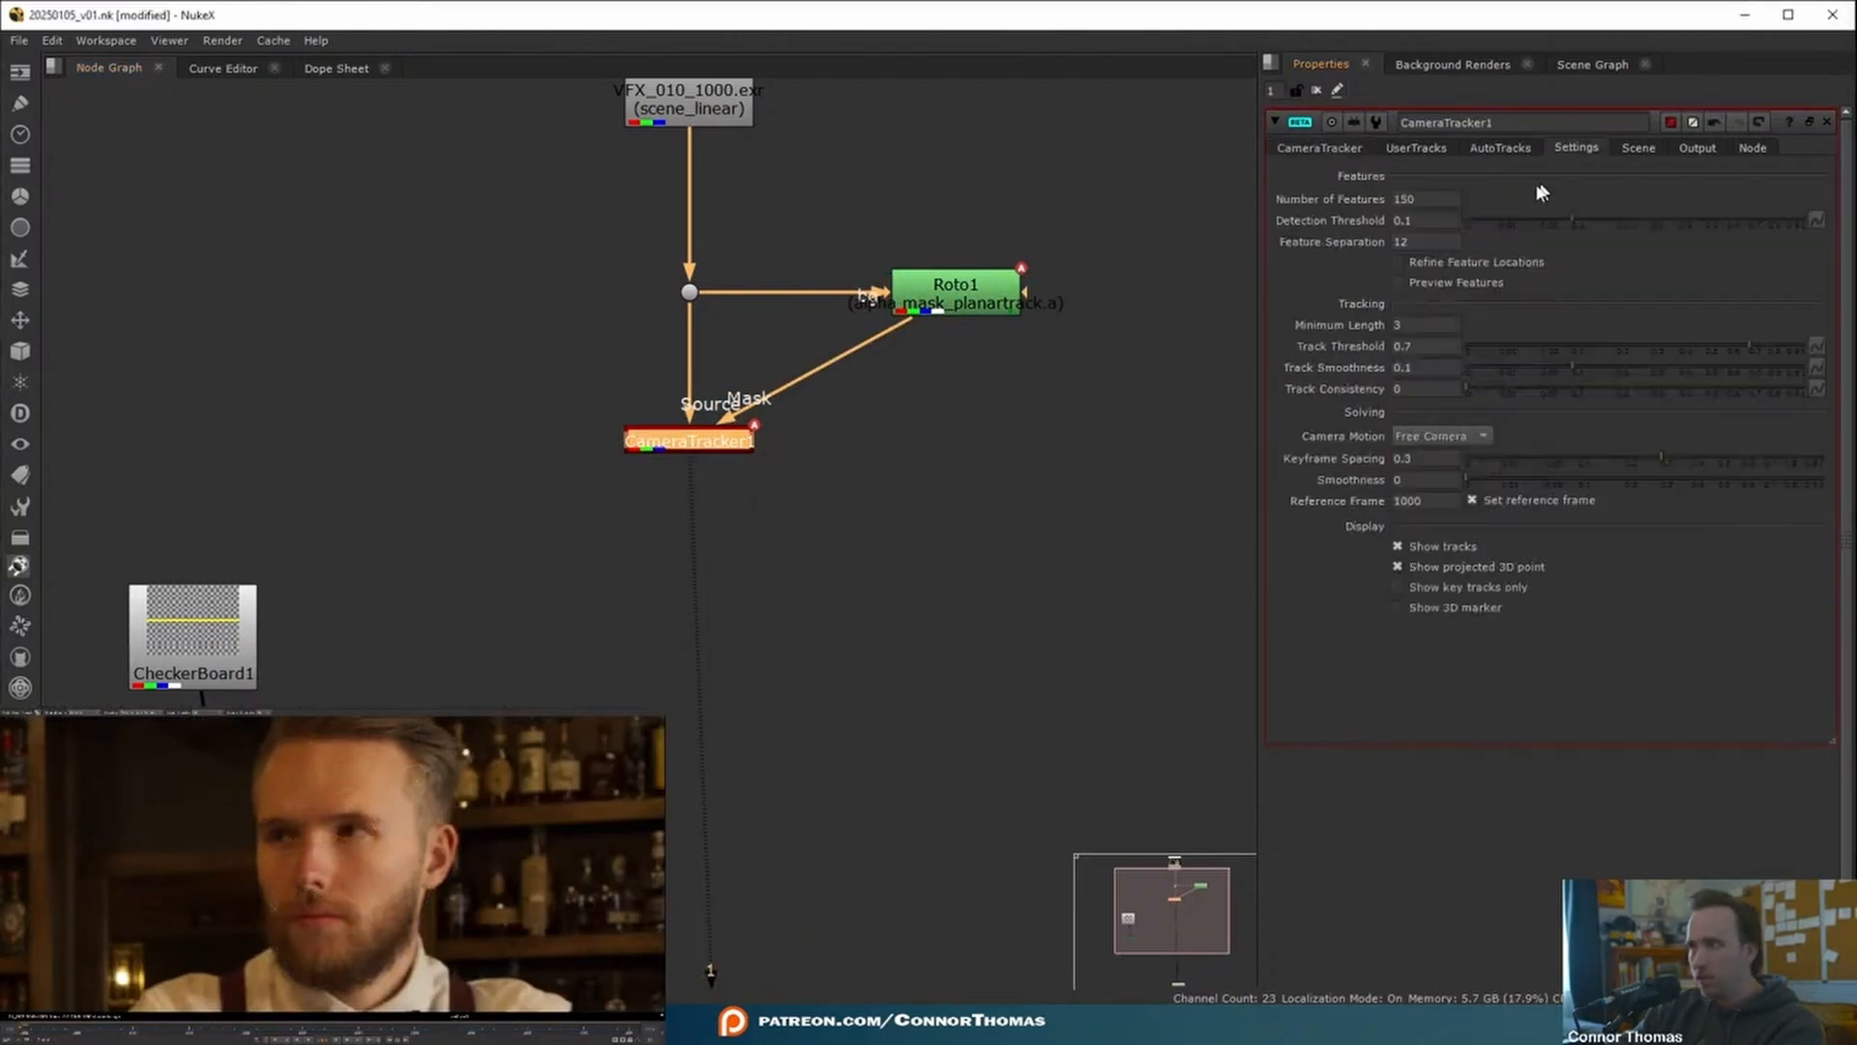
click(1397, 282)
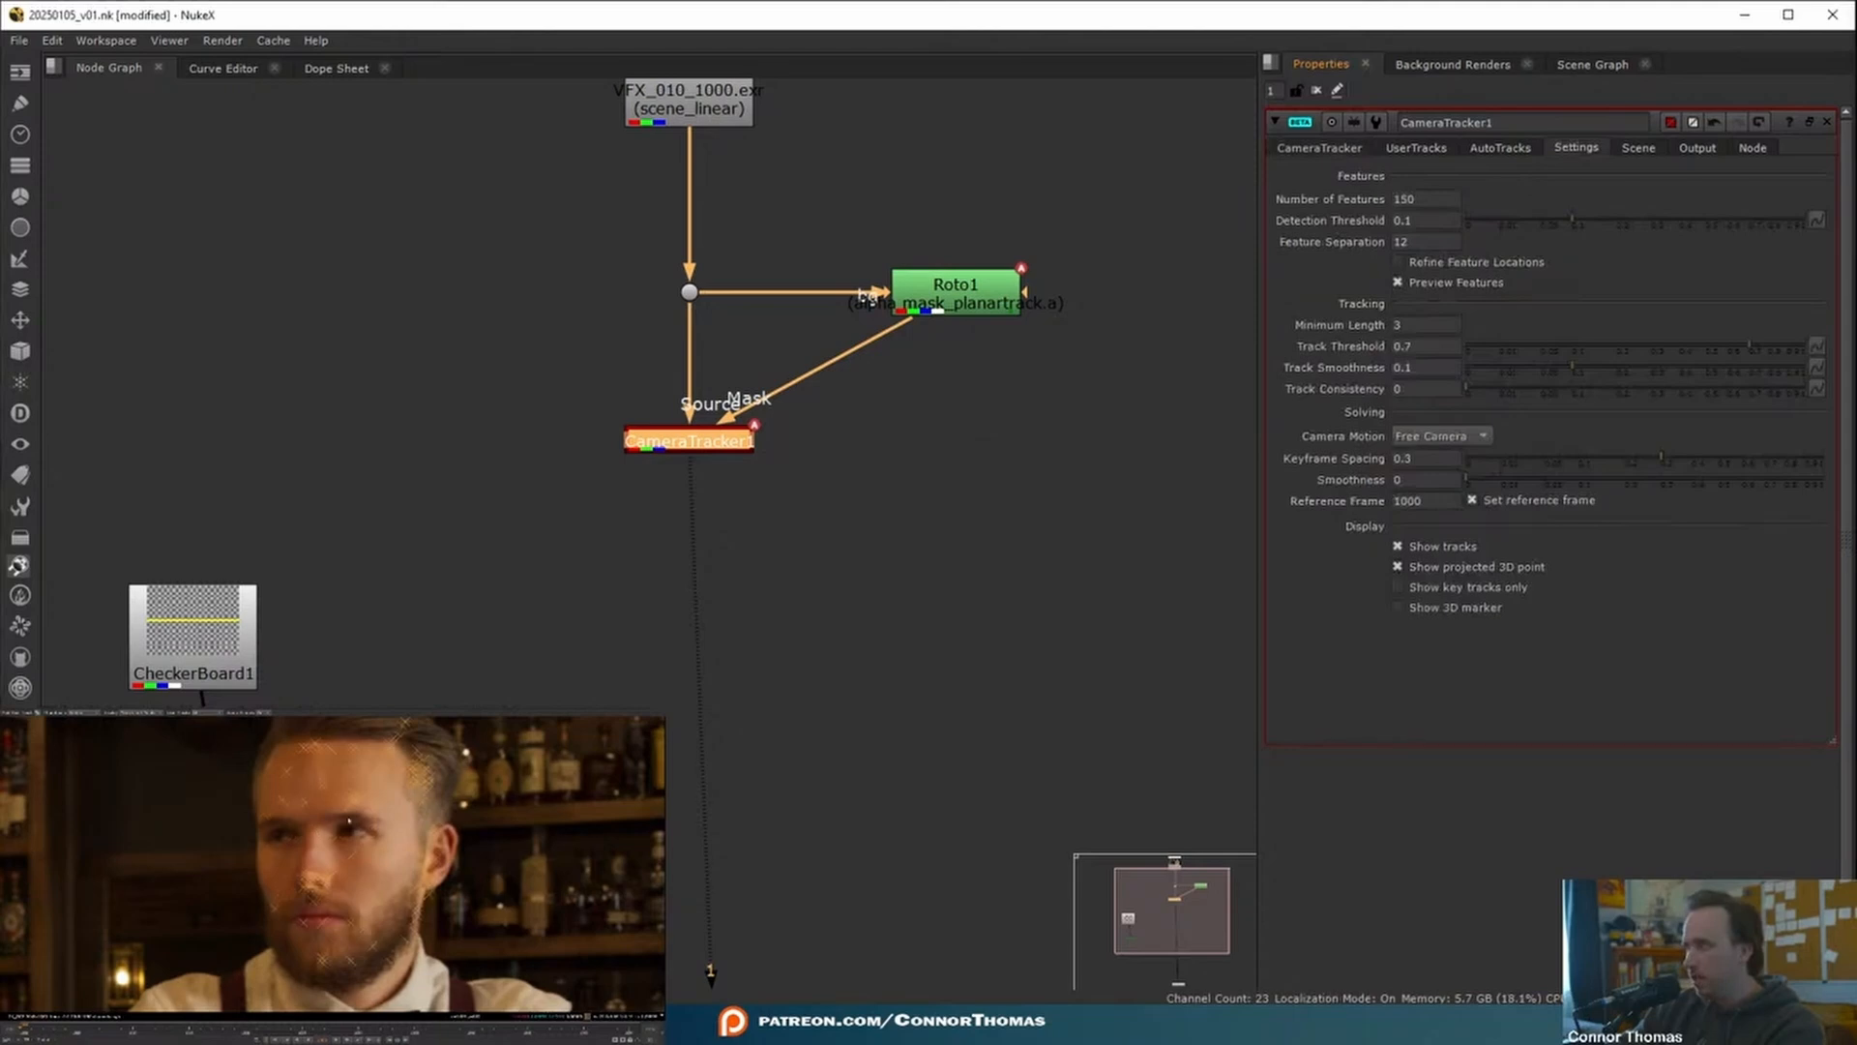
- Compare the CameraTracker's feature preview with the Roto's eye-area Bezier hidden and shown
double_click(989, 303)
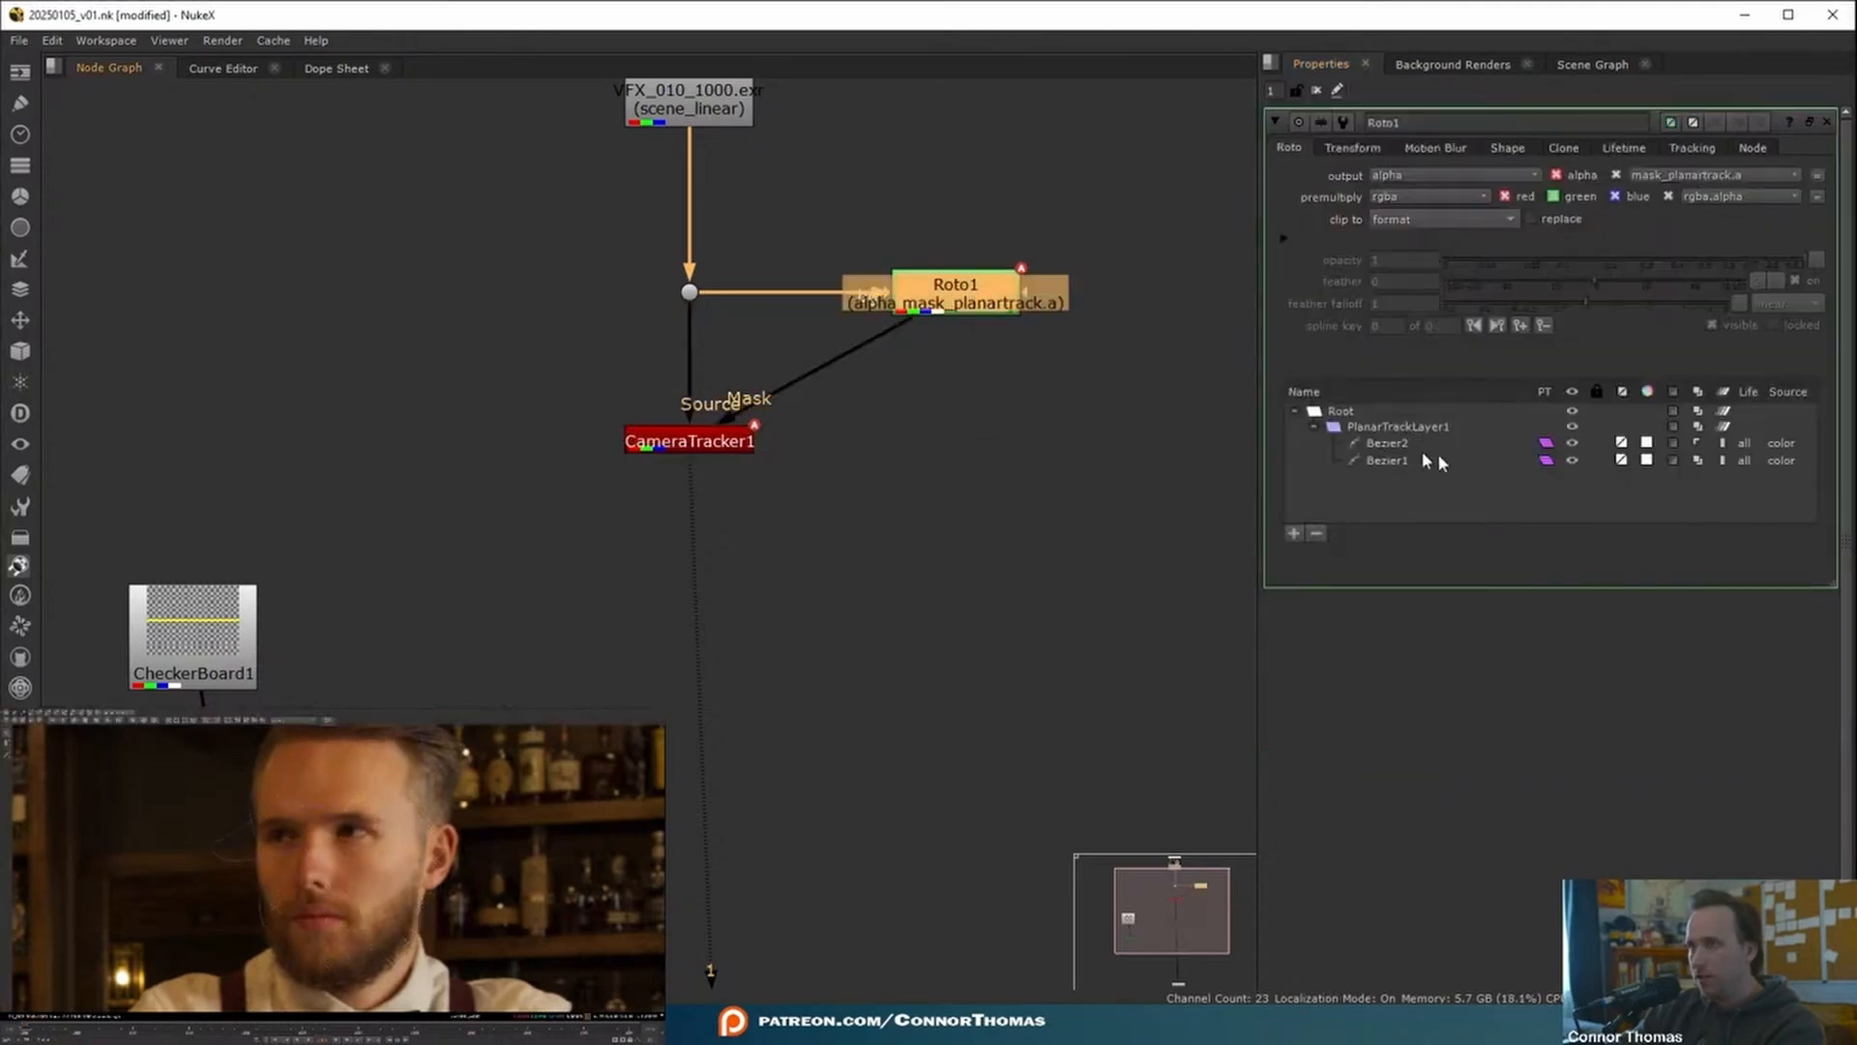
click(1568, 443)
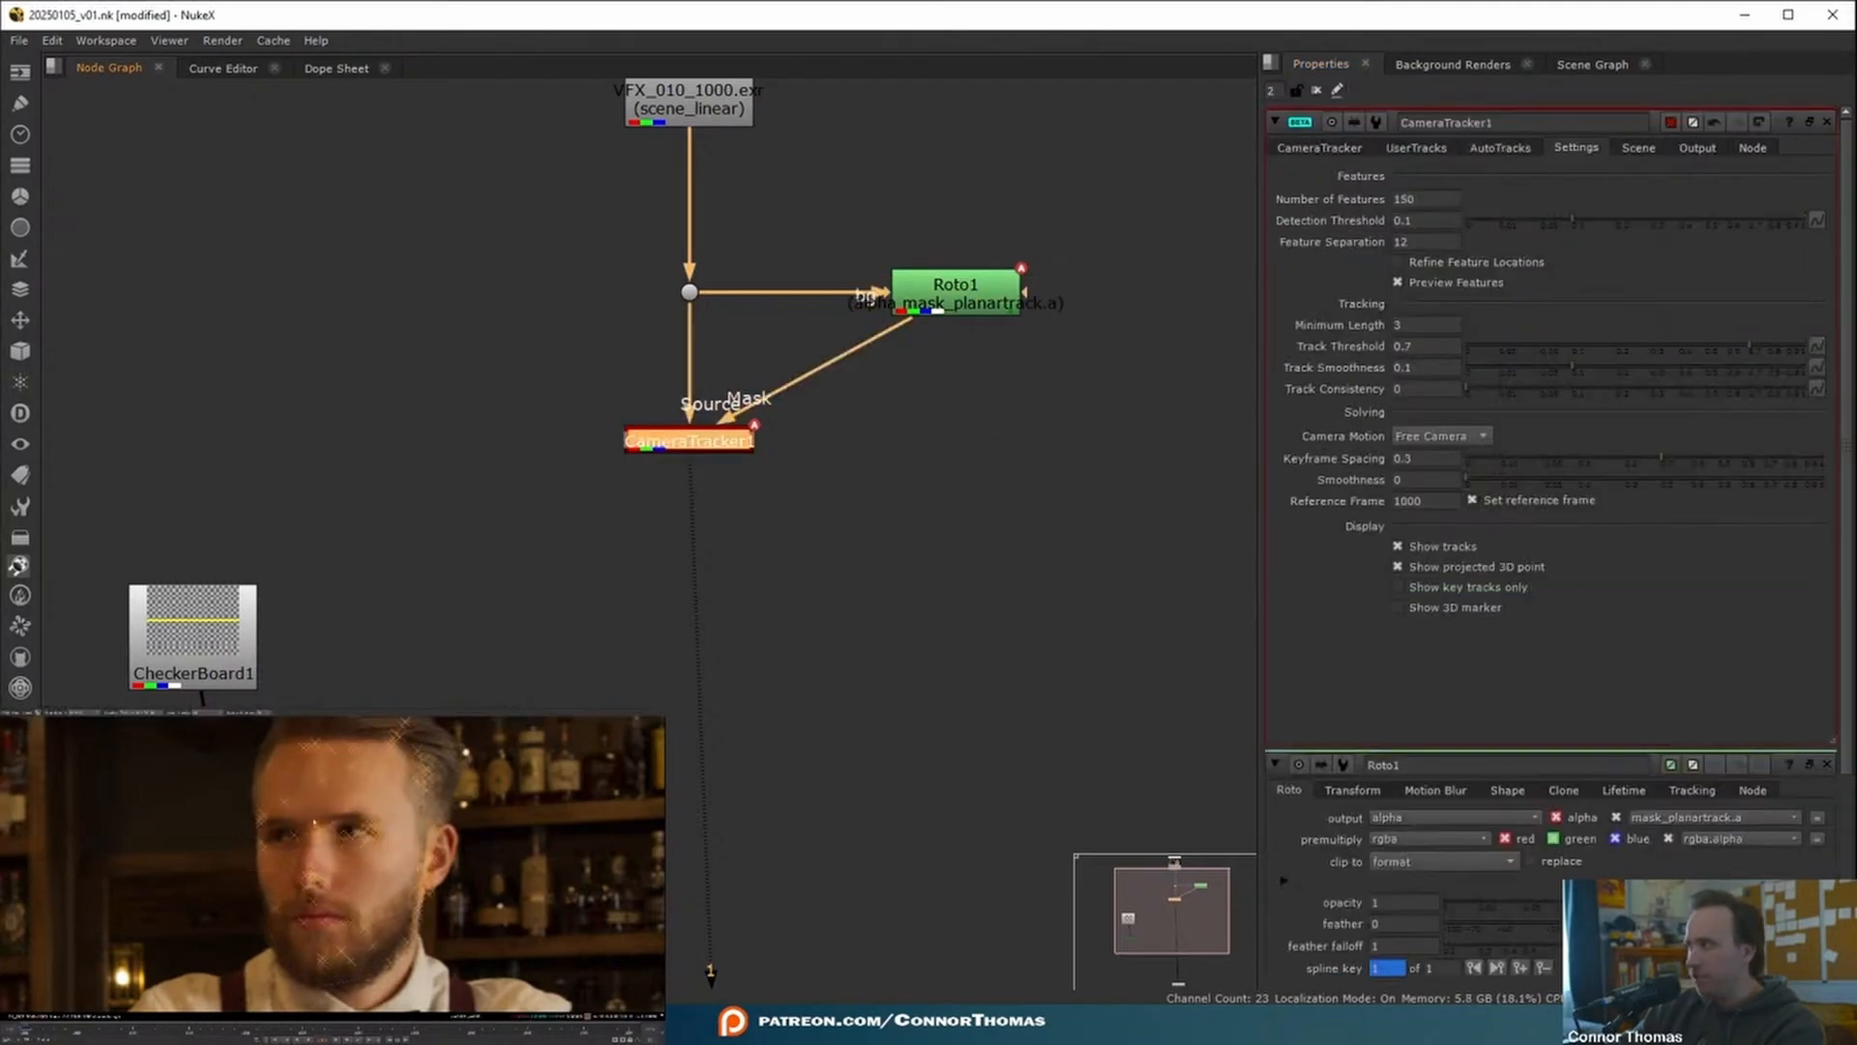
click(956, 324)
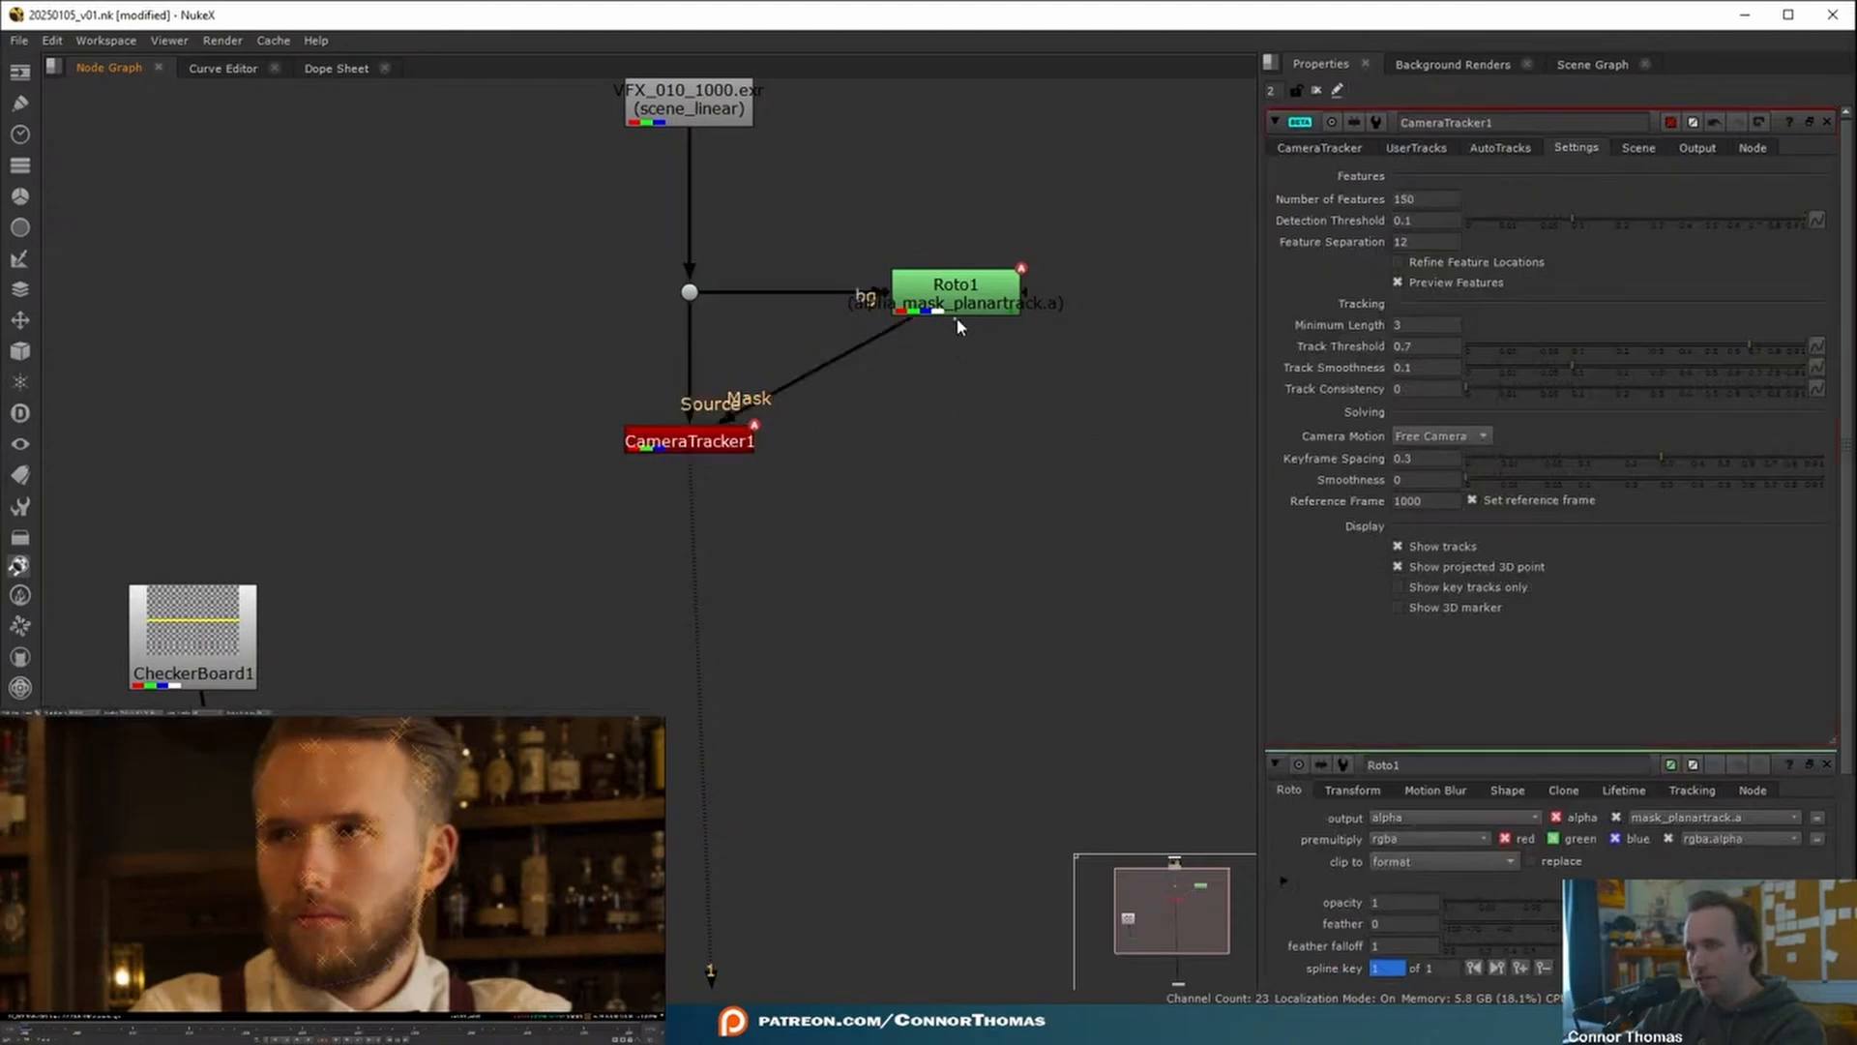
click(969, 306)
double_click(969, 306)
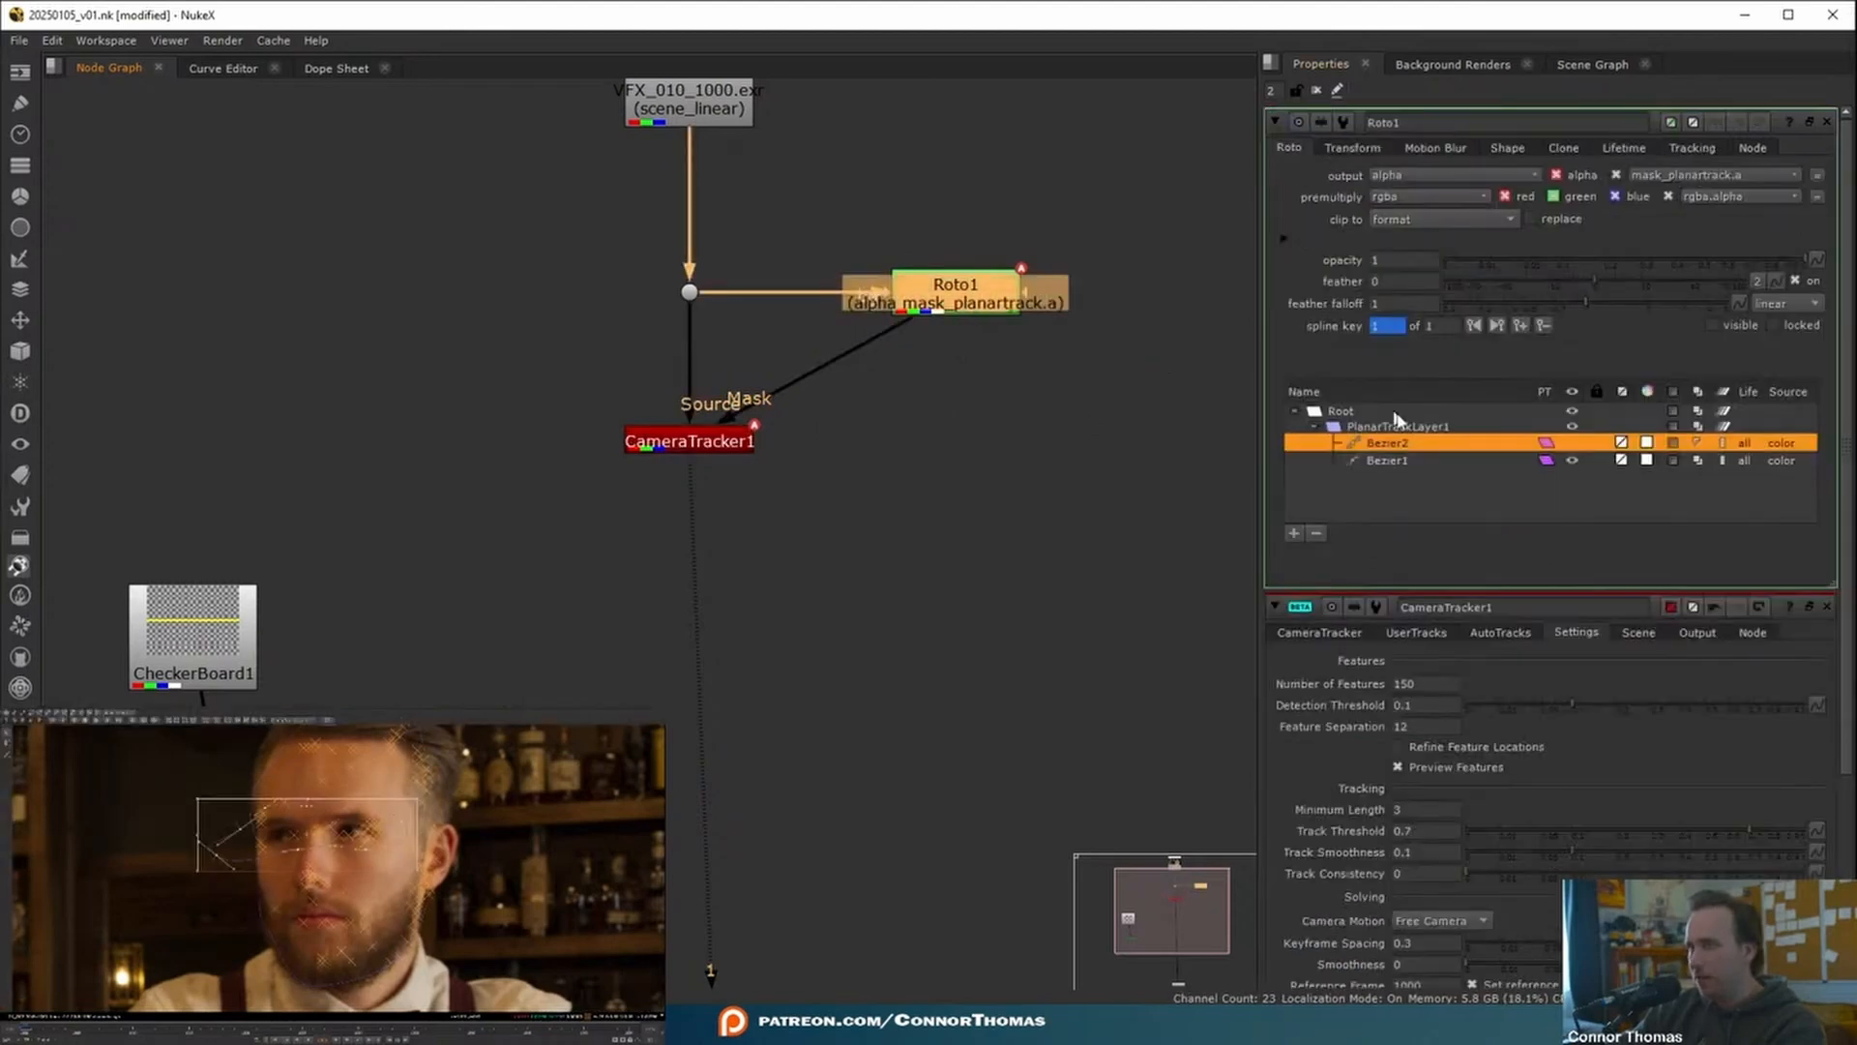
click(1571, 443)
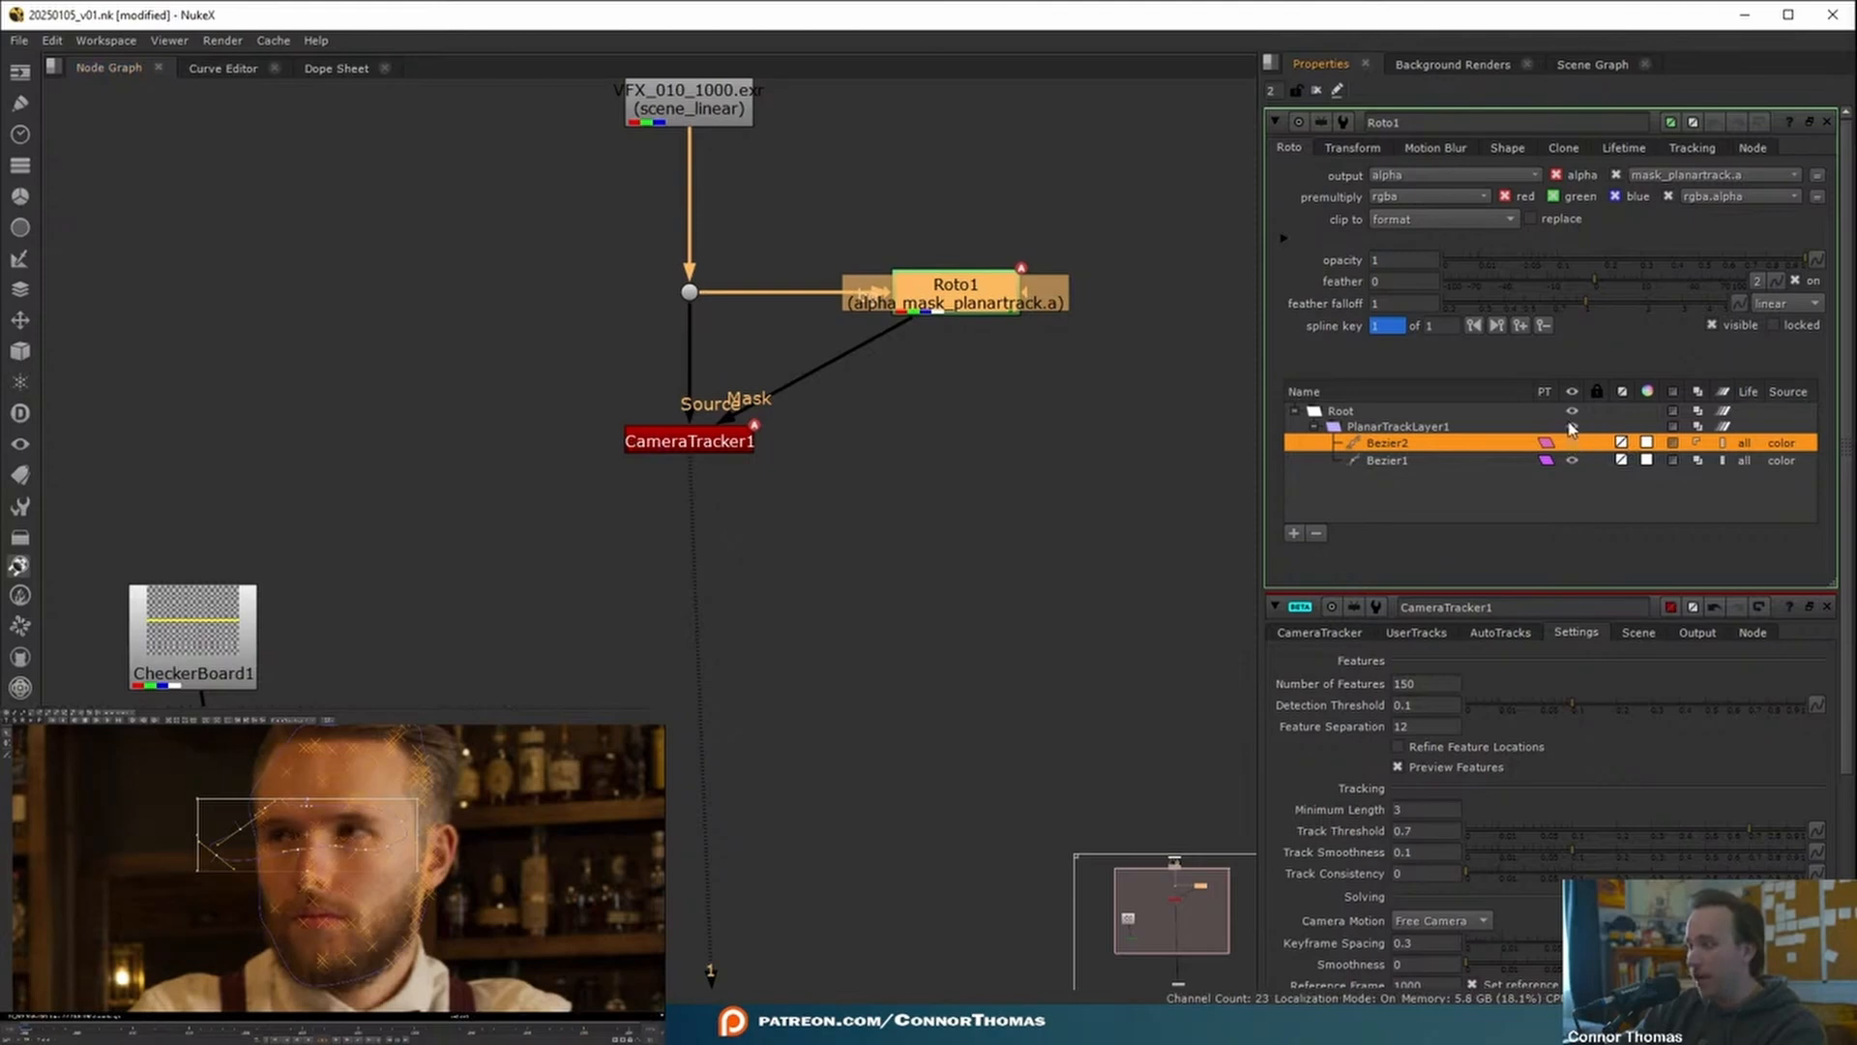
- Close Roto1's properties, then track and solve the masked head with CameraTracker1
click(1823, 122)
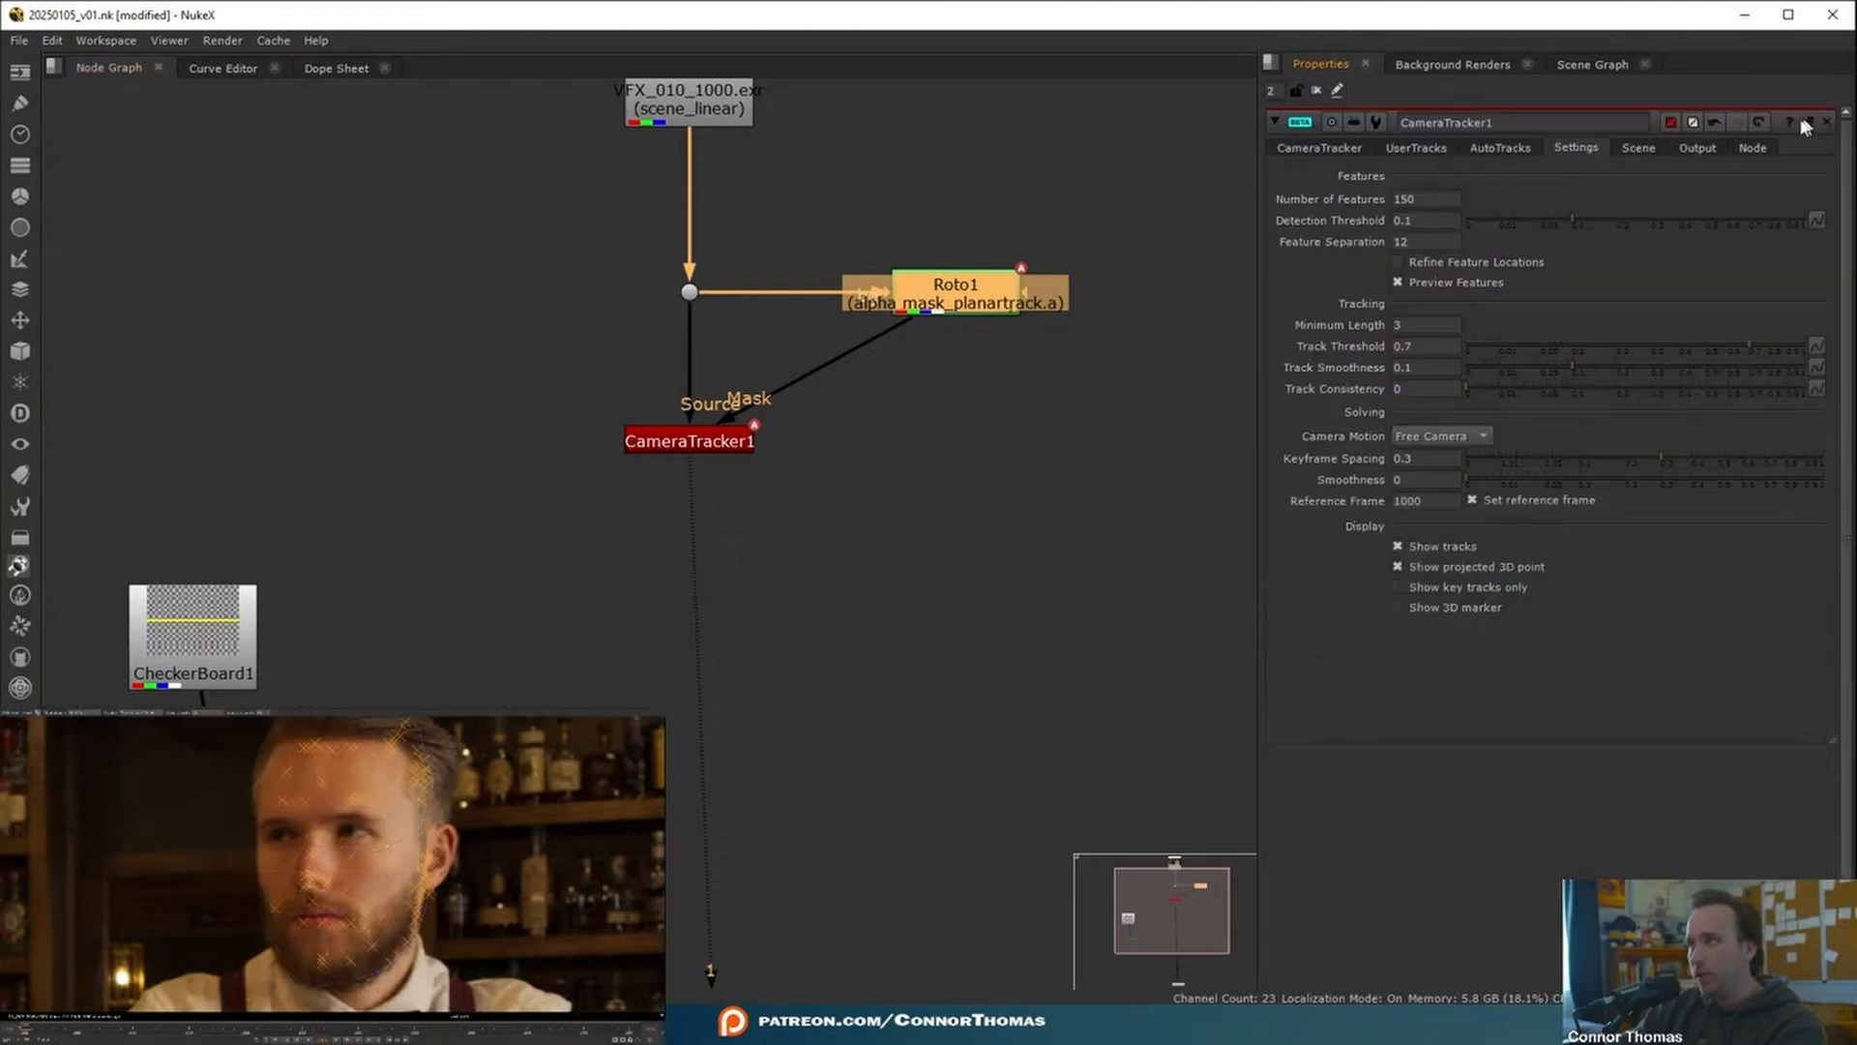
click(1320, 147)
click(1385, 440)
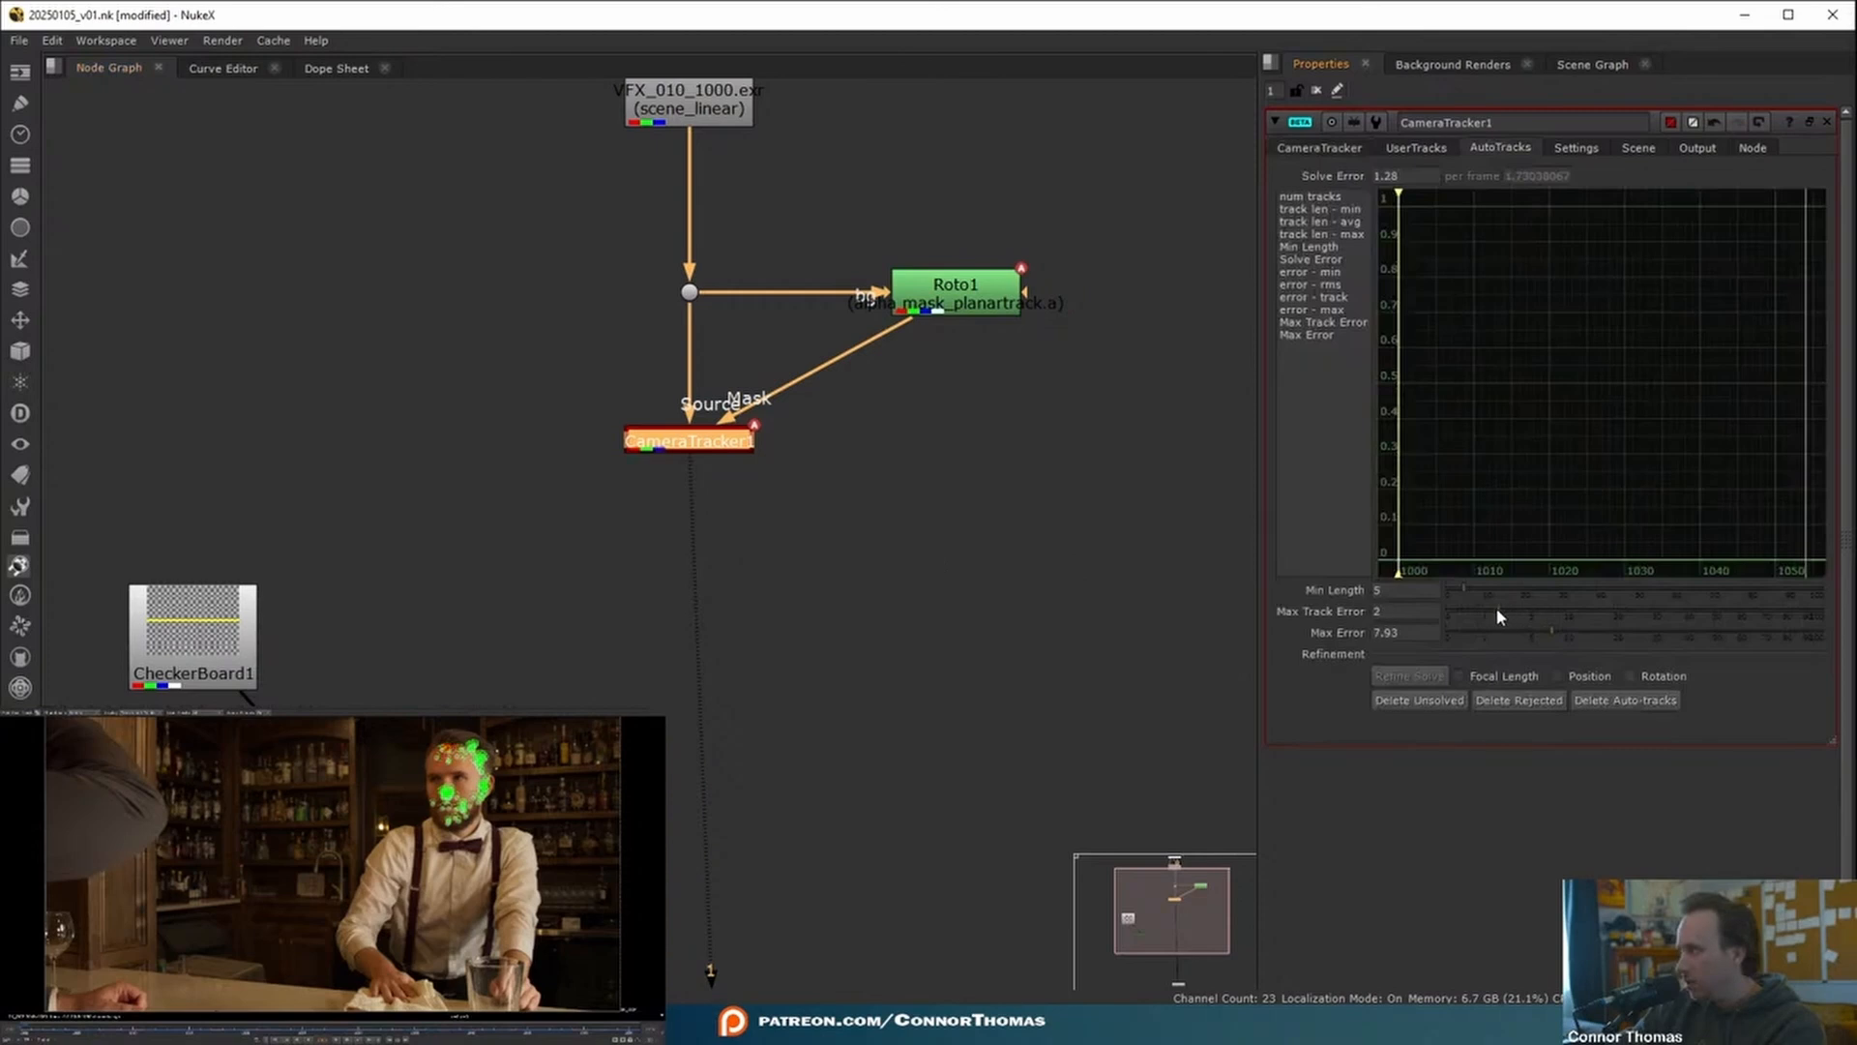
- Set CameraTracker1's Max Track Error to 1.4 and Max Error to 1.9, and delete the rejected tracks
drag(1496, 606, 1501, 630)
click(1505, 696)
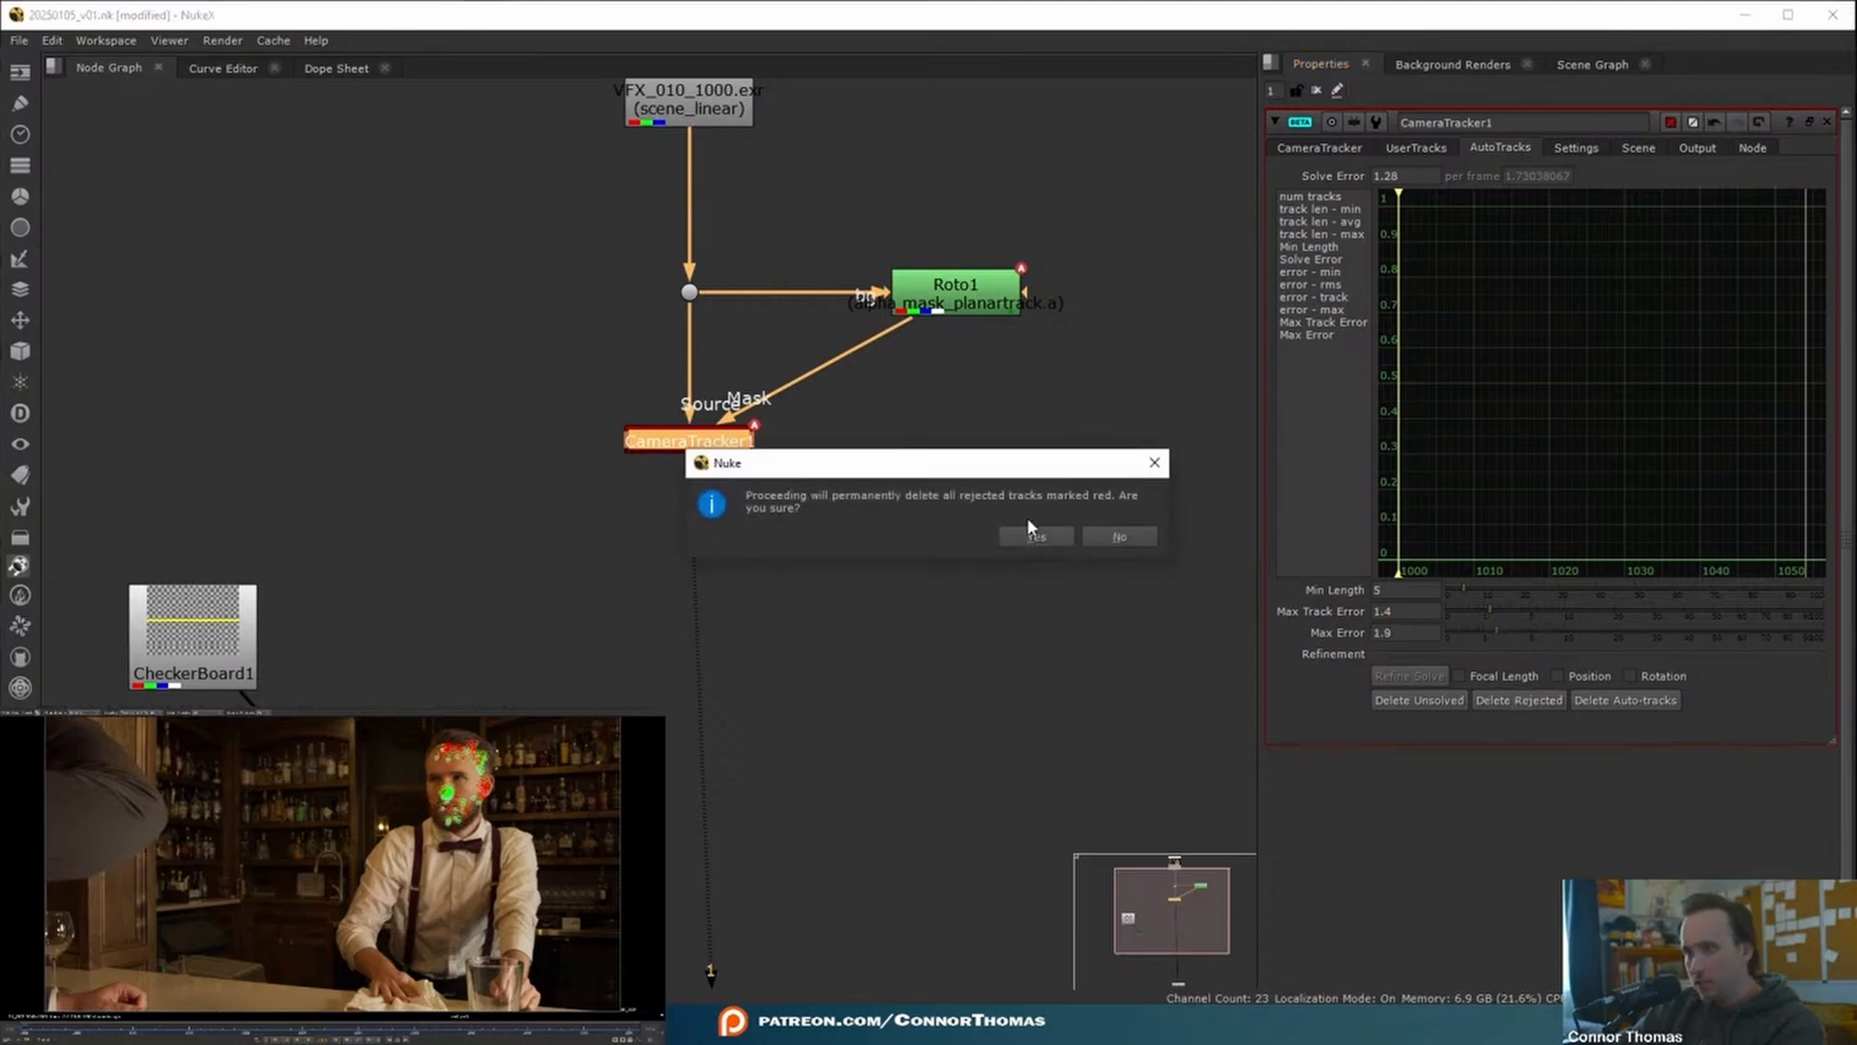
click(1037, 538)
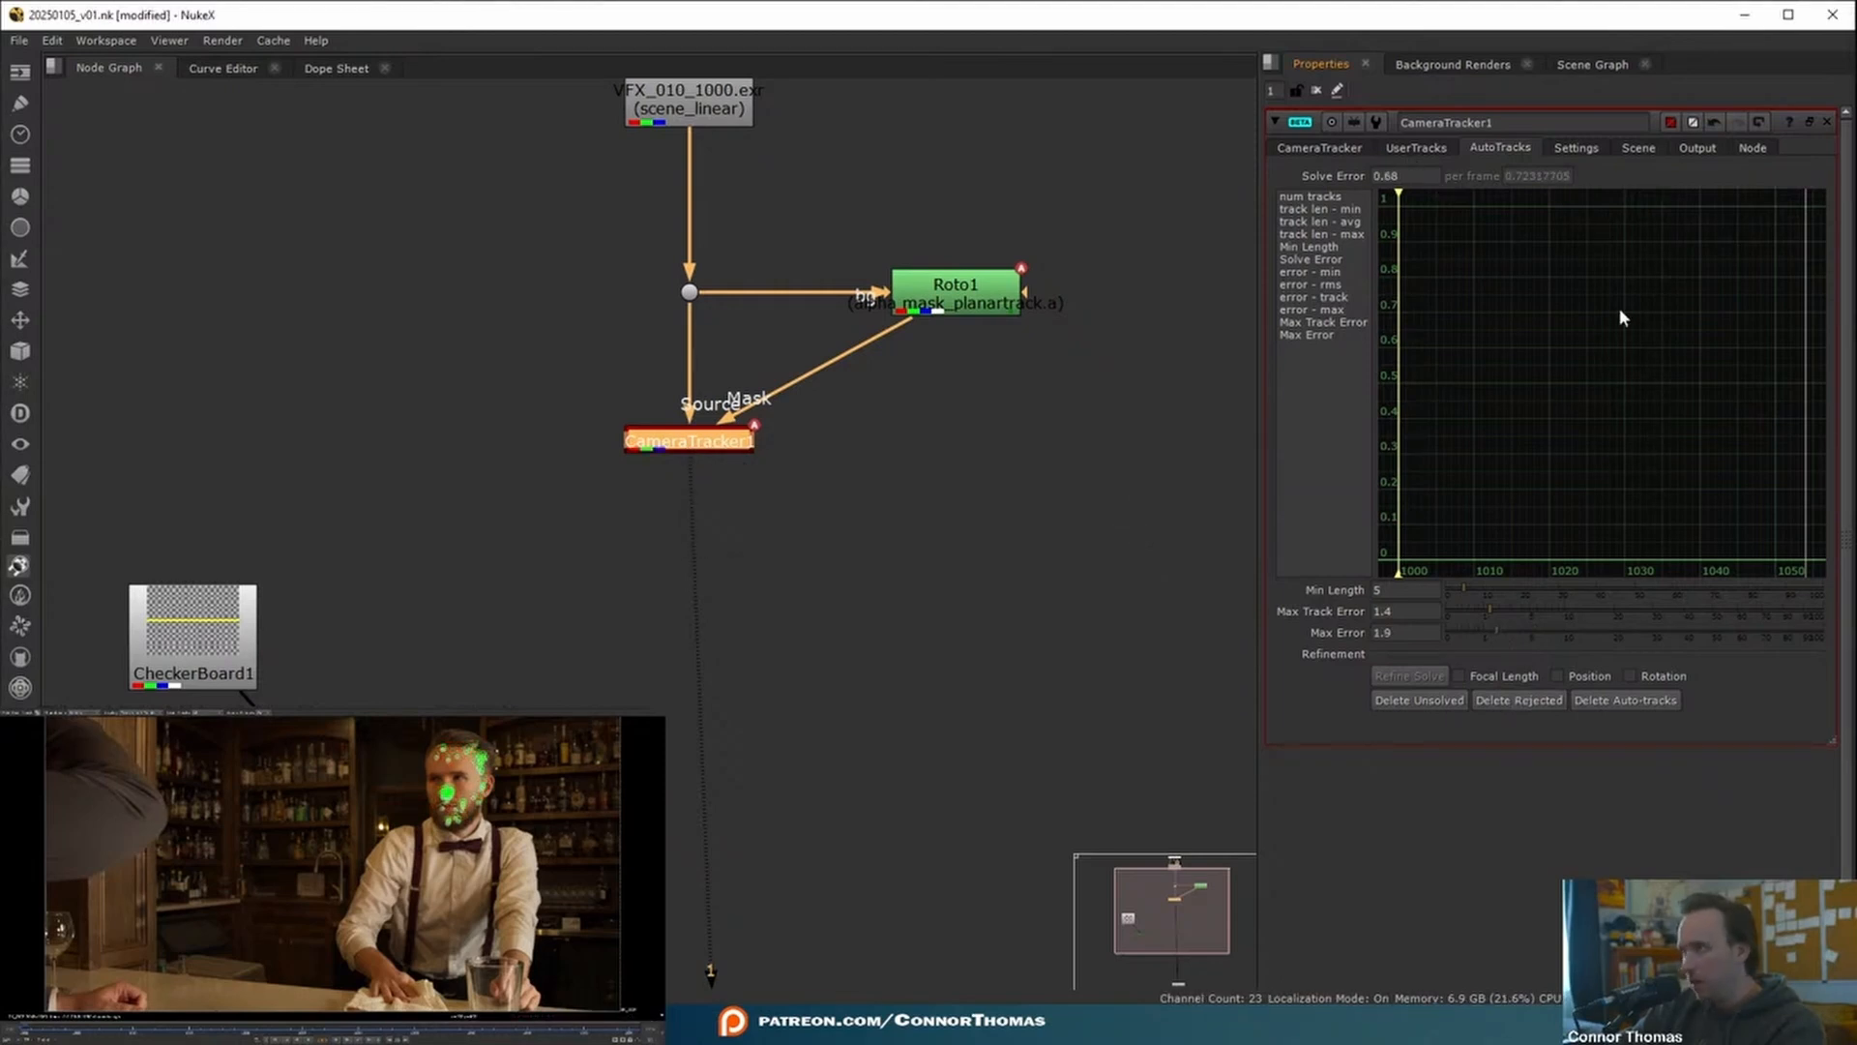
- Create a Scene+ export from CameraTracker1 and view the ScanlineRender with the checkerboard cube on the bartender's head
click(1319, 147)
click(1589, 520)
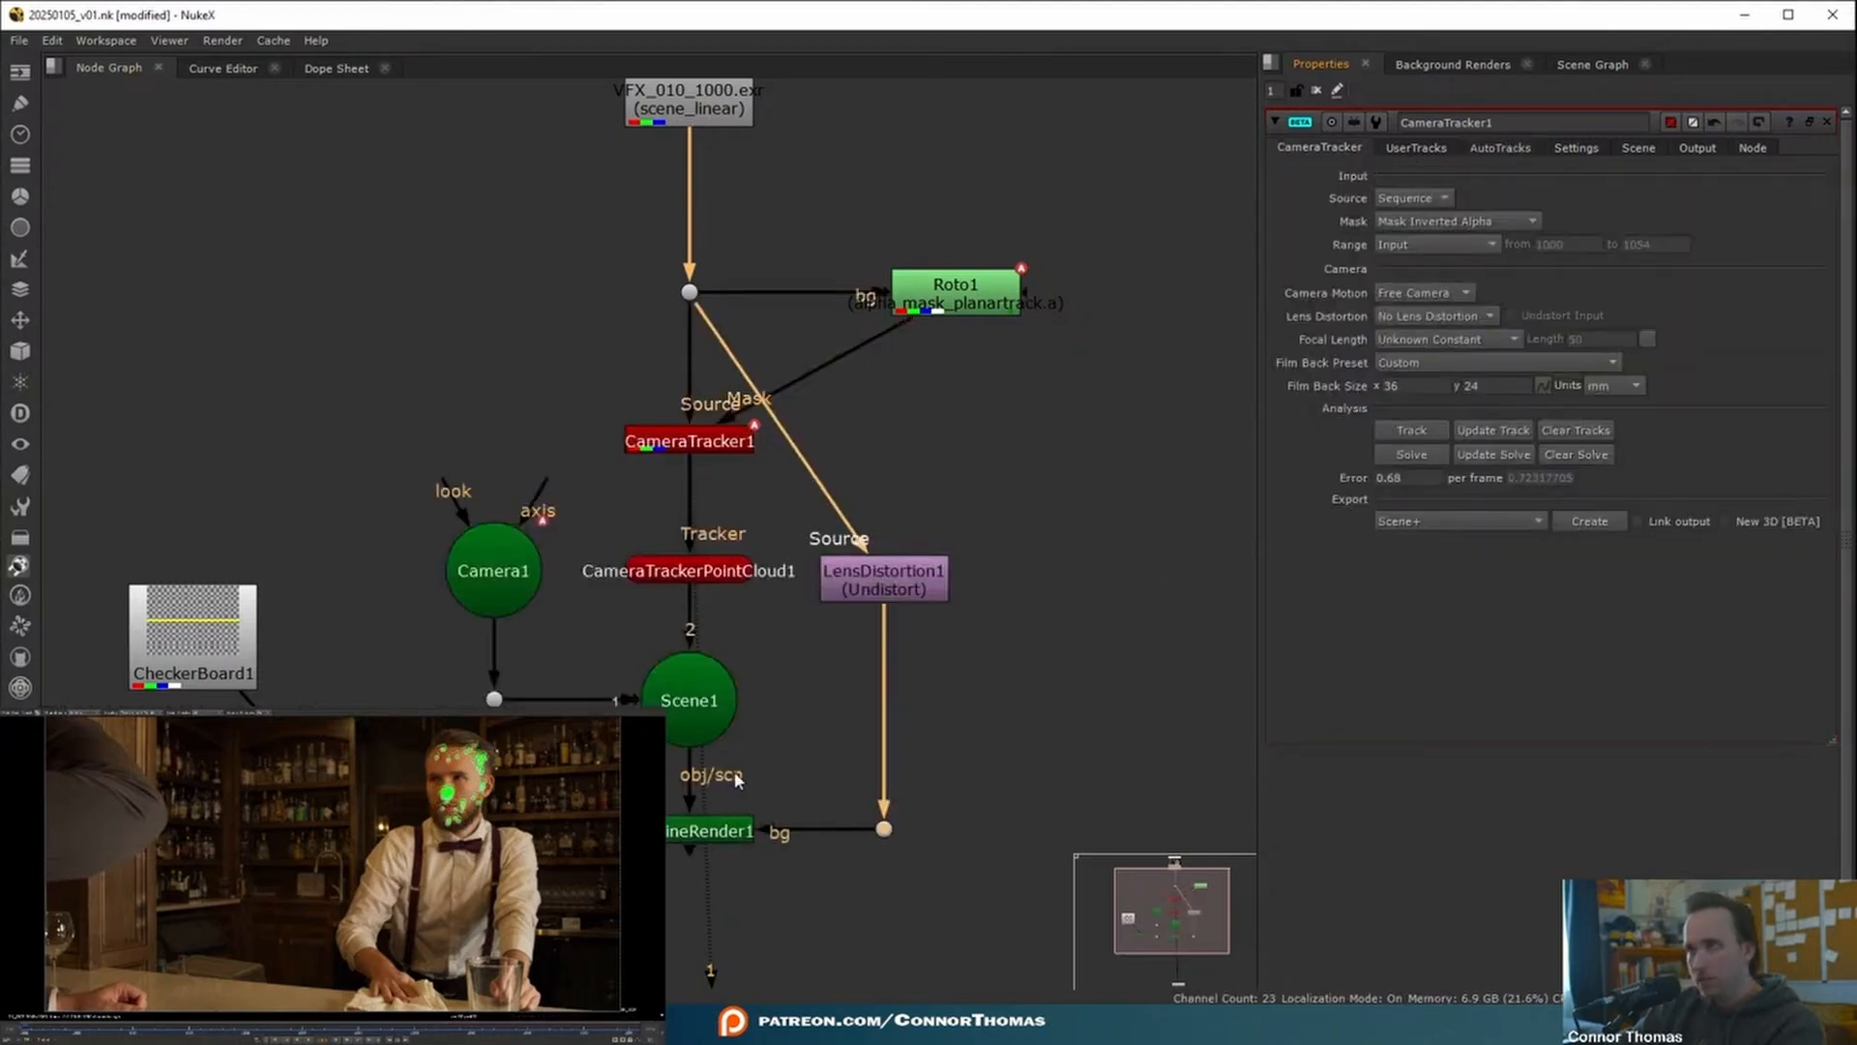
click(683, 830)
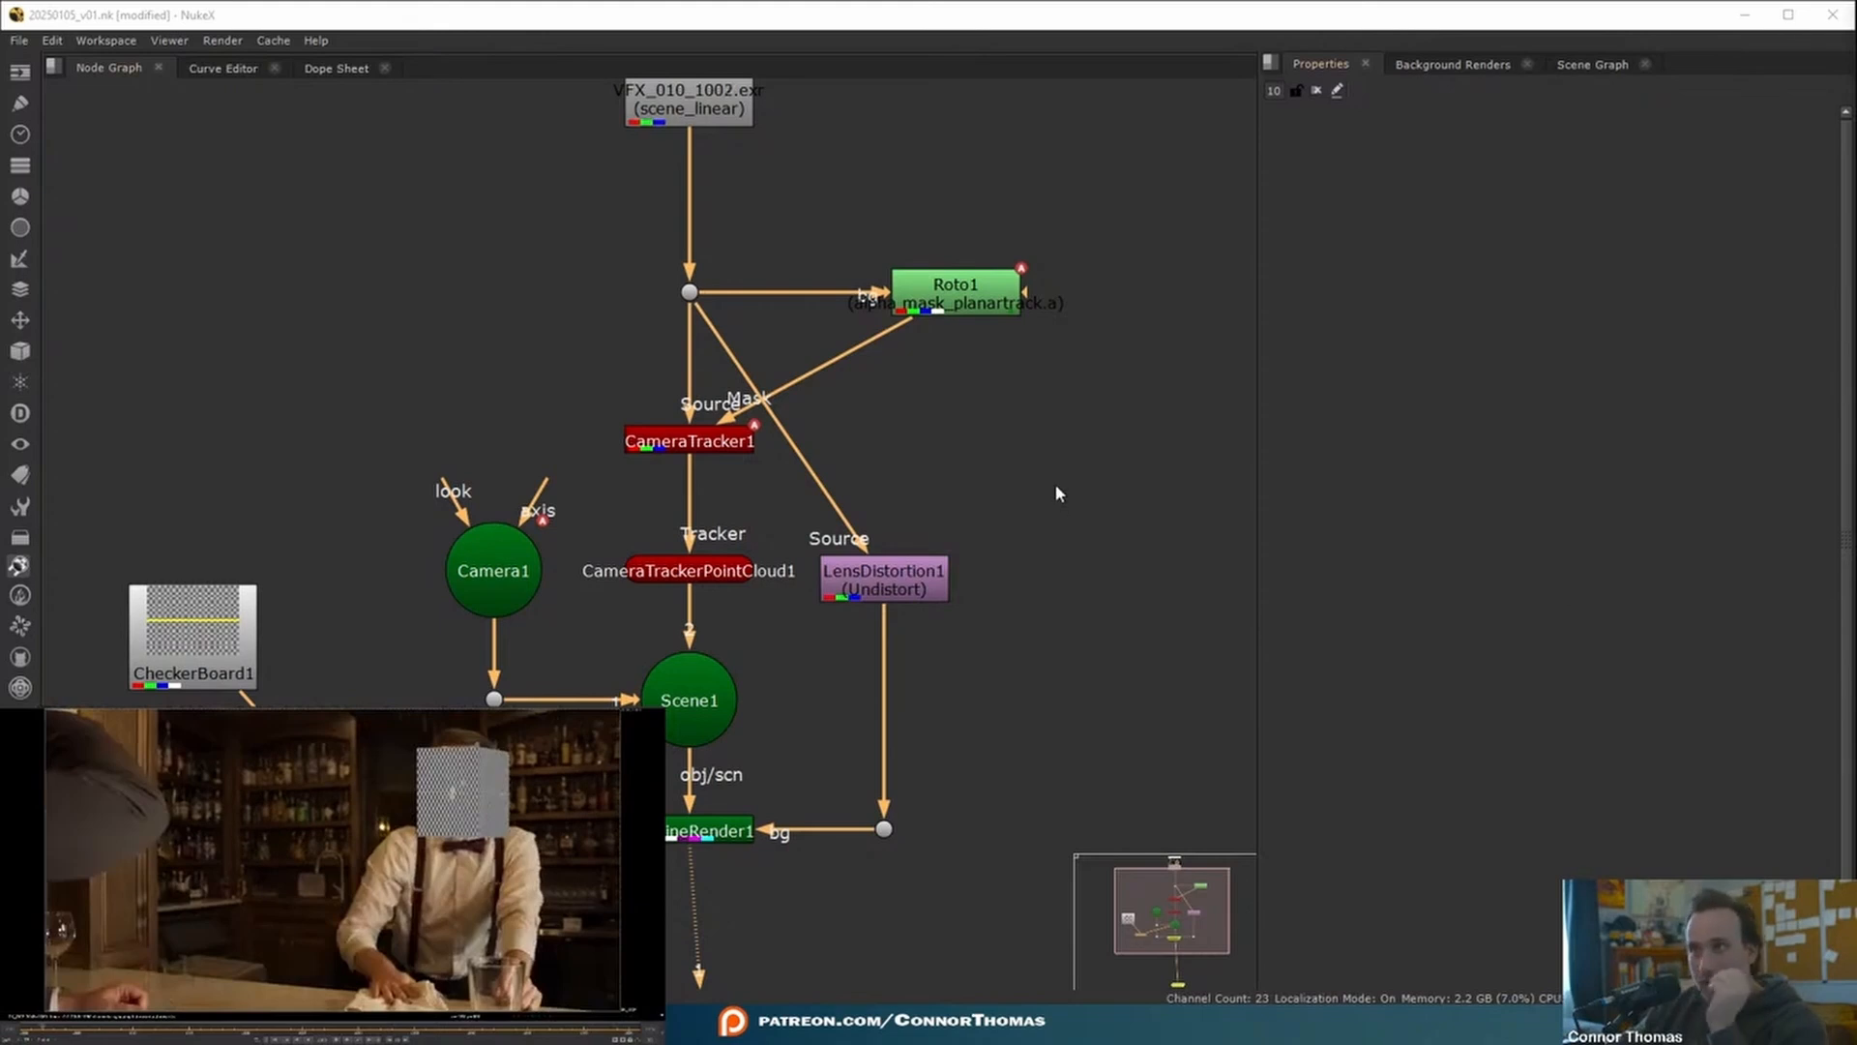
drag(661, 239, 717, 314)
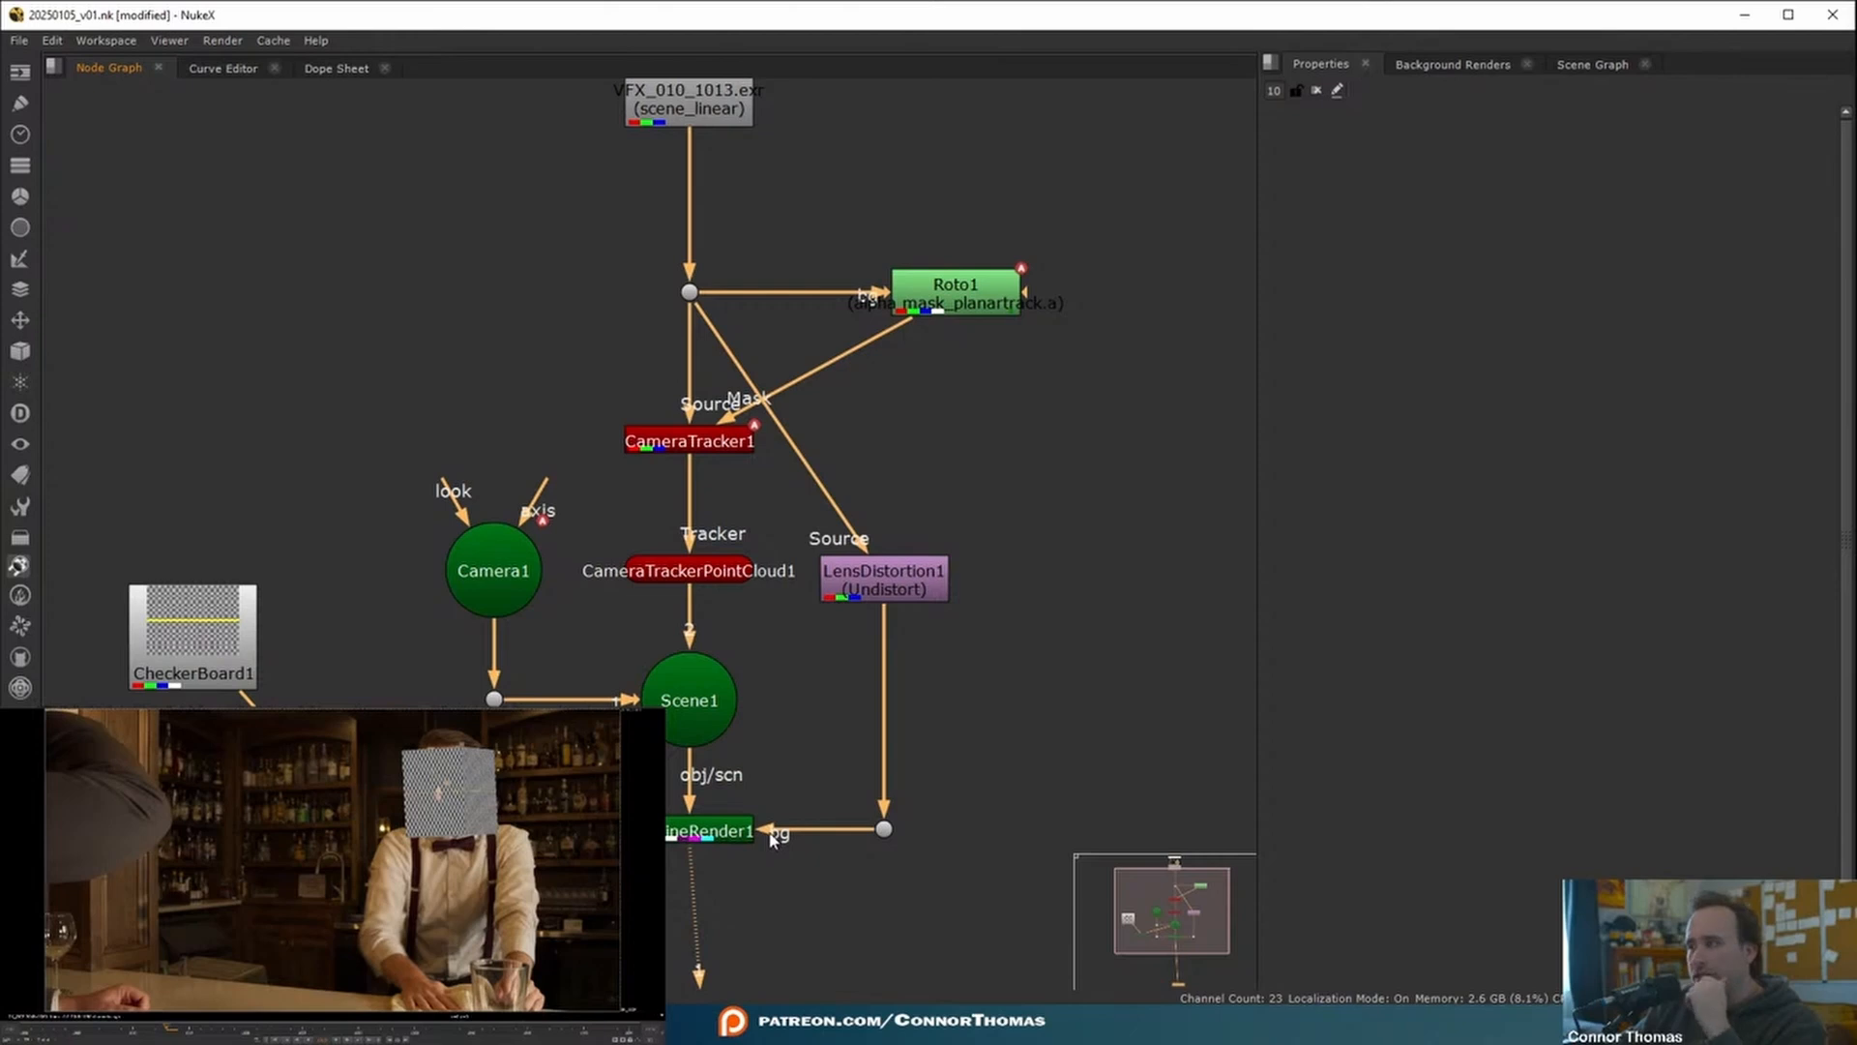
- Move Read1 well away from the tracking nodes and route its output through a new Dot placed below it
middle_drag(661, 409, 778, 417)
scroll(777, 417, down, 3)
scroll(758, 503, down, 1)
middle_drag(778, 322, 766, 562)
drag(792, 470, 131, 314)
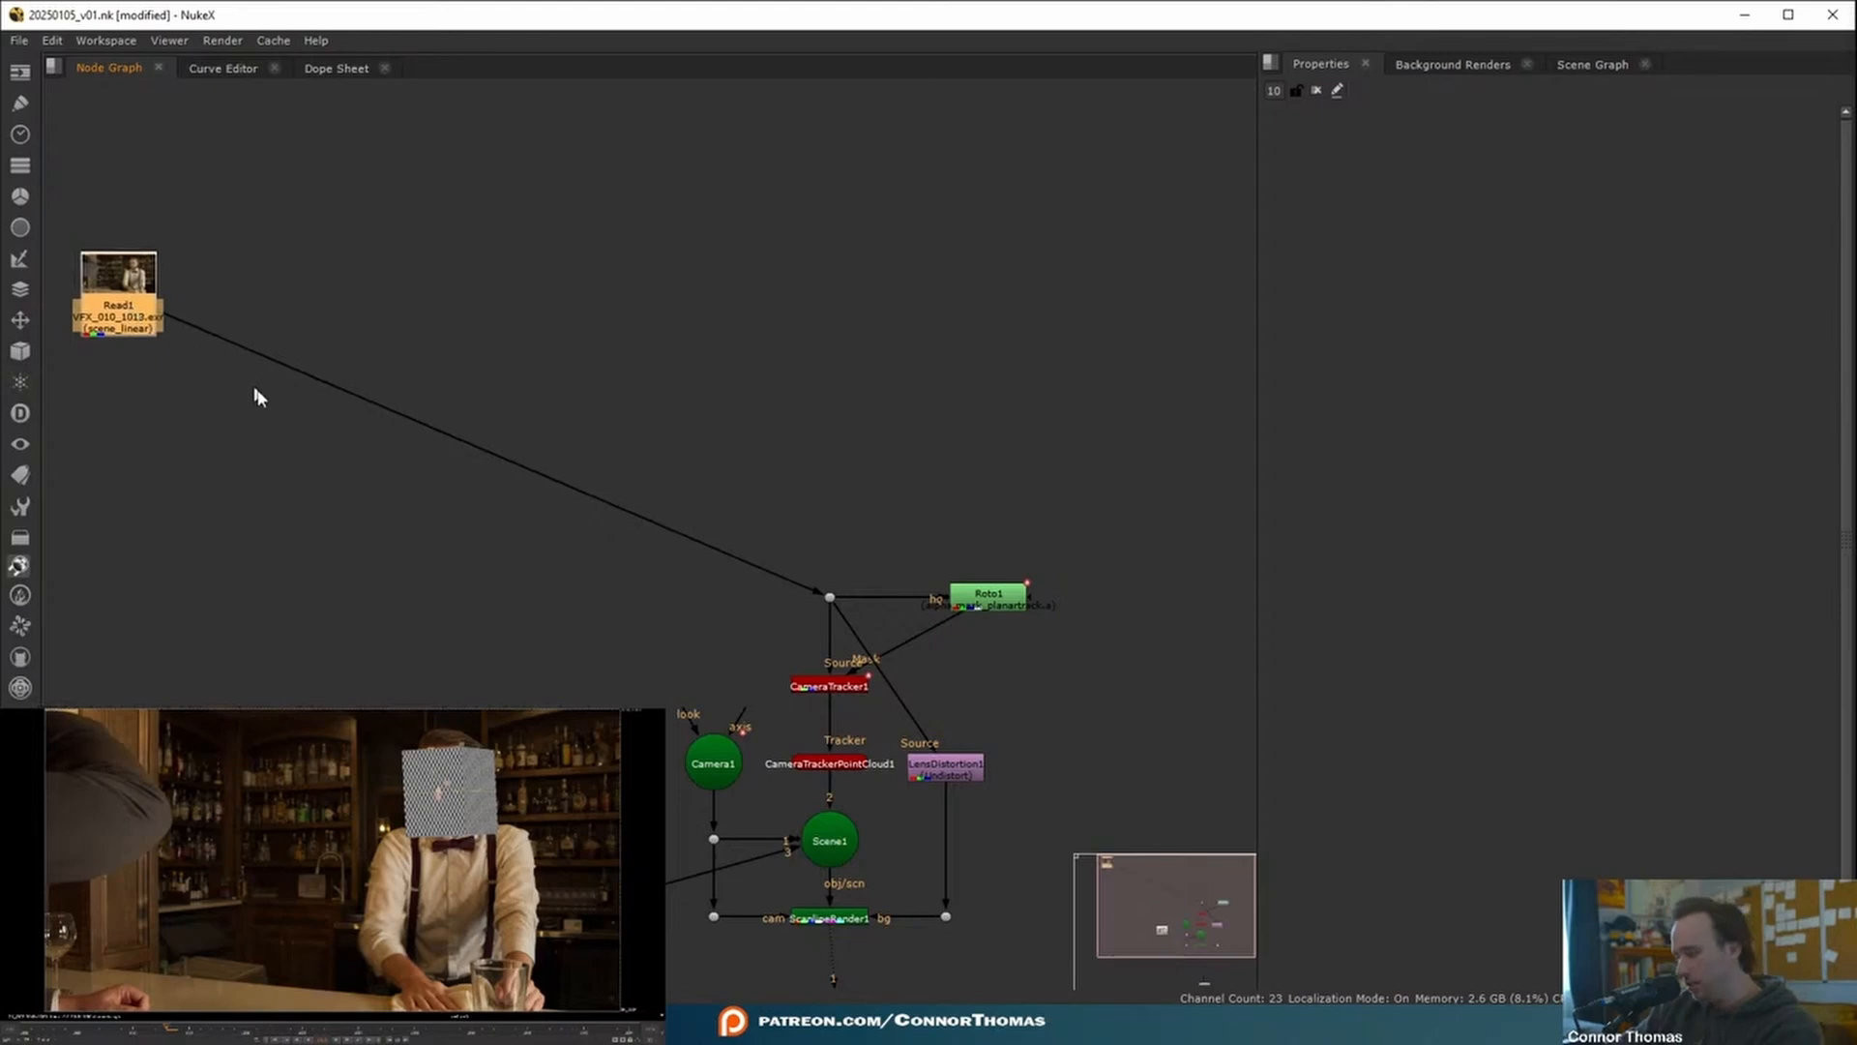
key(.)
drag(120, 397, 124, 598)
middle_drag(233, 796, 754, 663)
- Add a Write node below the new Dot, connect it, and view it at the first frame, 1000
click(625, 577)
key(w)
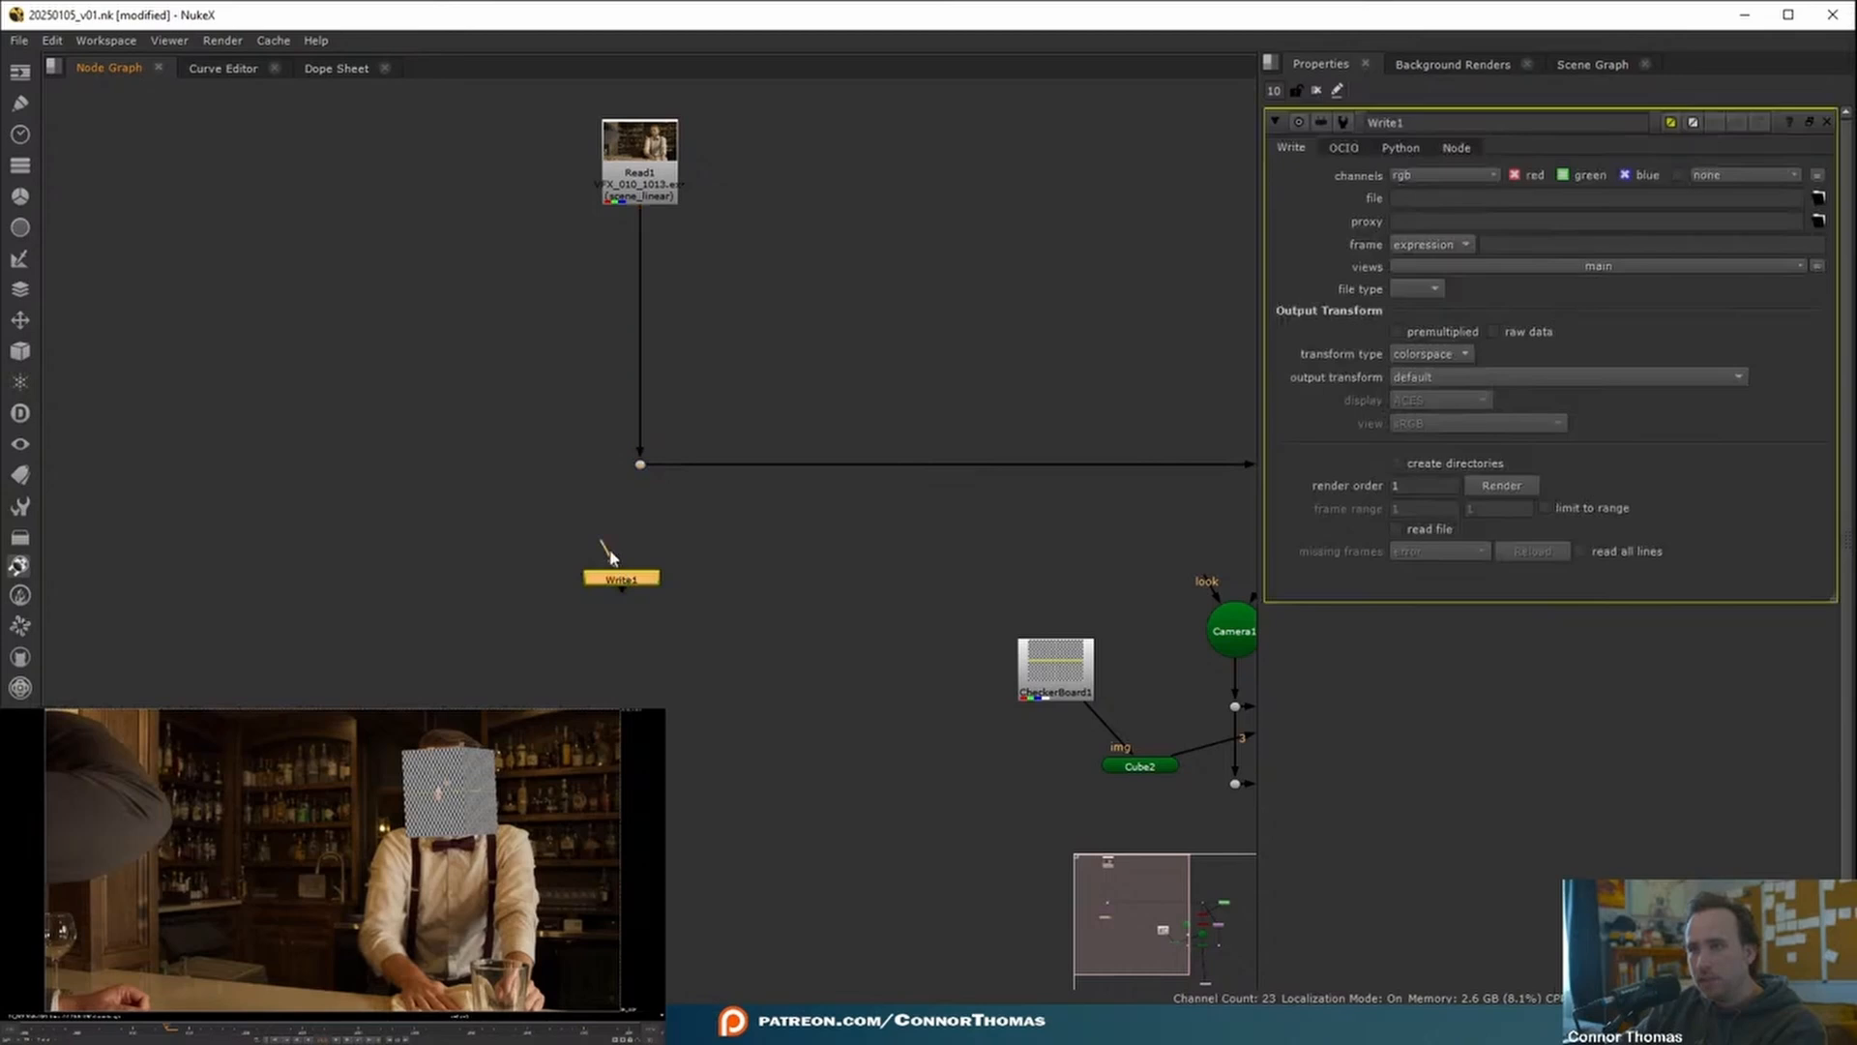
drag(653, 464, 640, 465)
drag(634, 590, 640, 608)
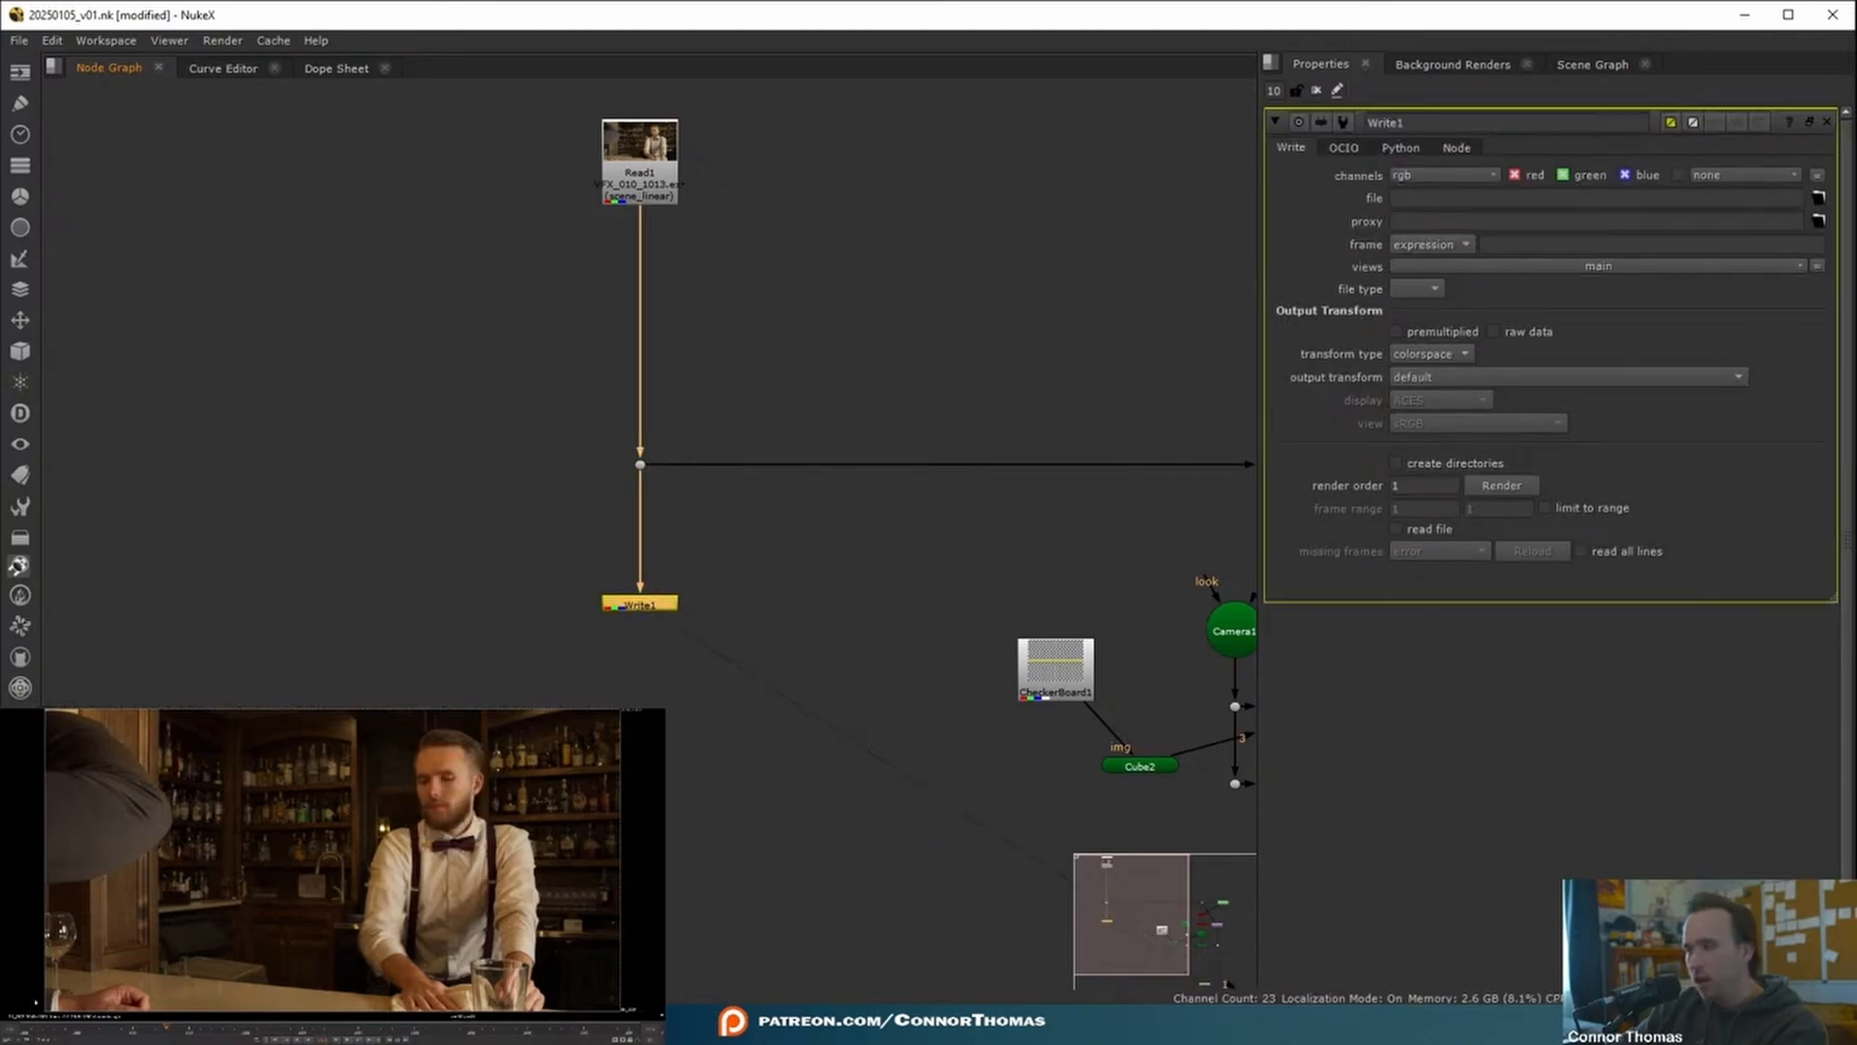
click(21, 1029)
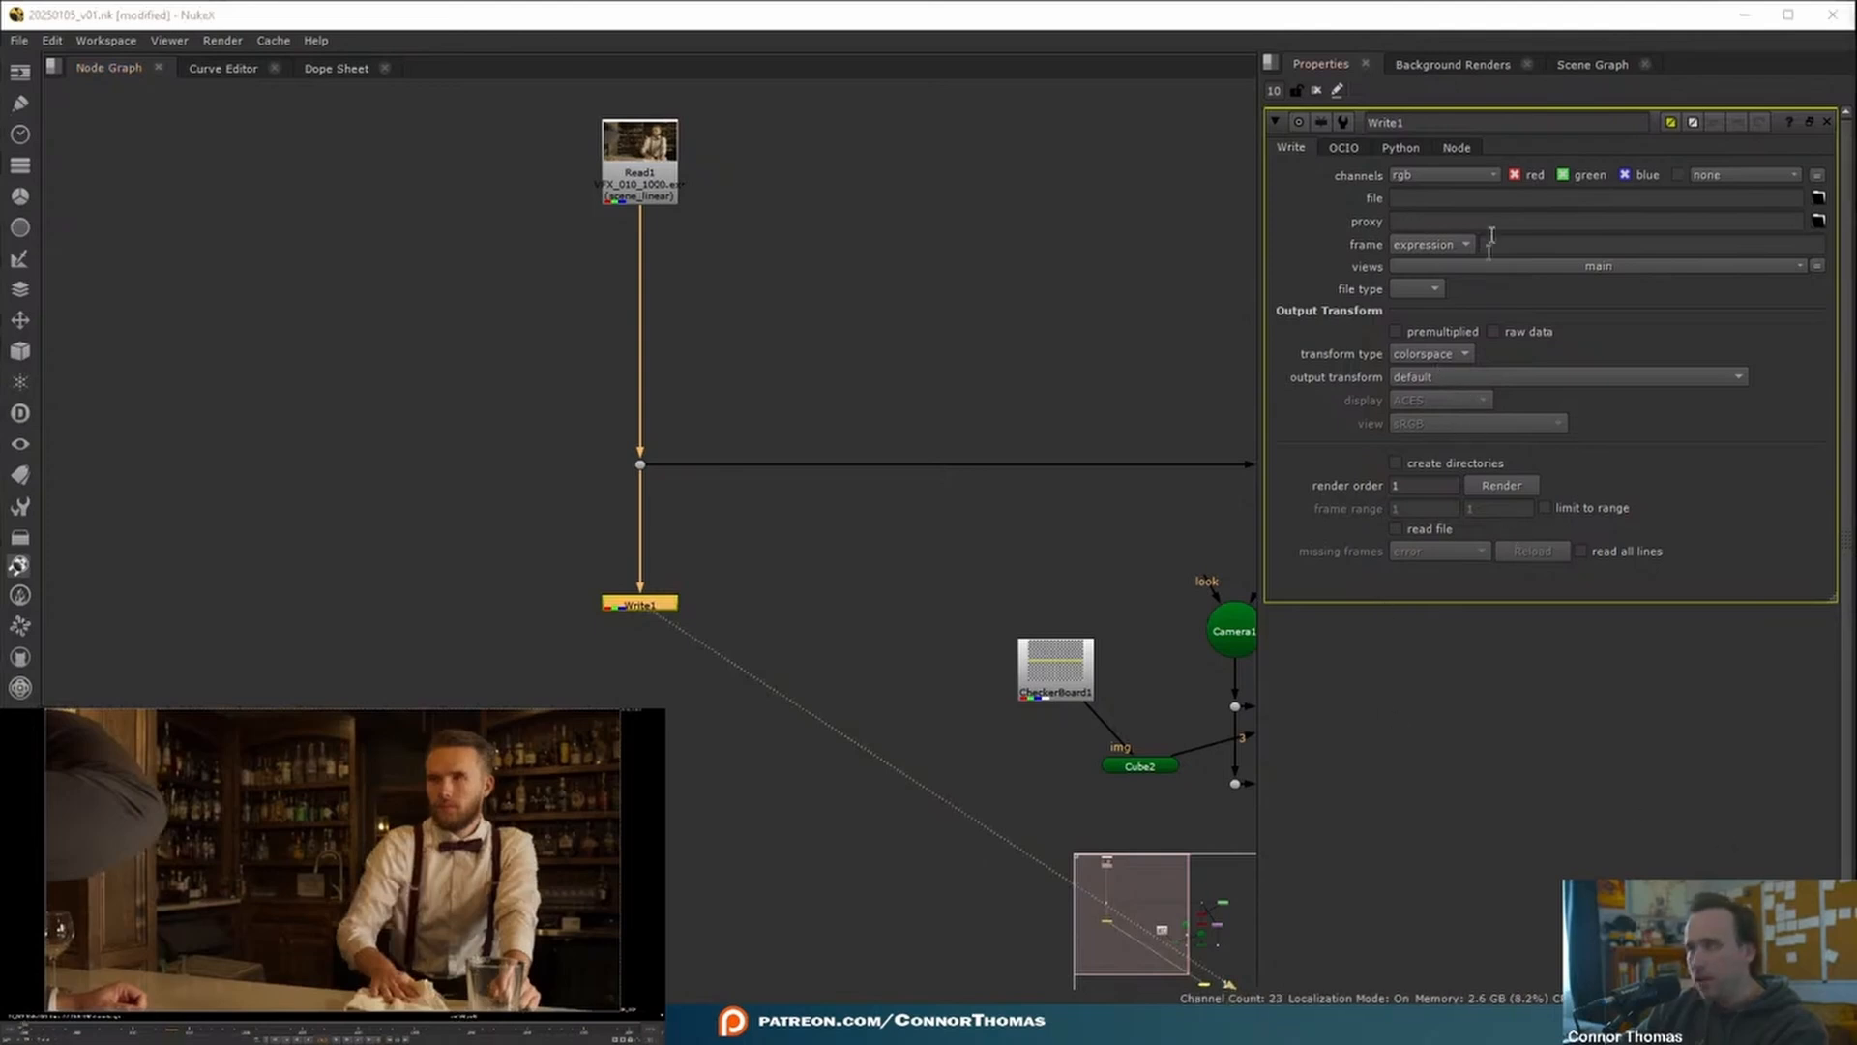
- Set the Write node's output to 20250105_DMP_source_v01.####.png in the VFX/material/DMP folder, keeping the default (matte_paint) output transform
click(1819, 198)
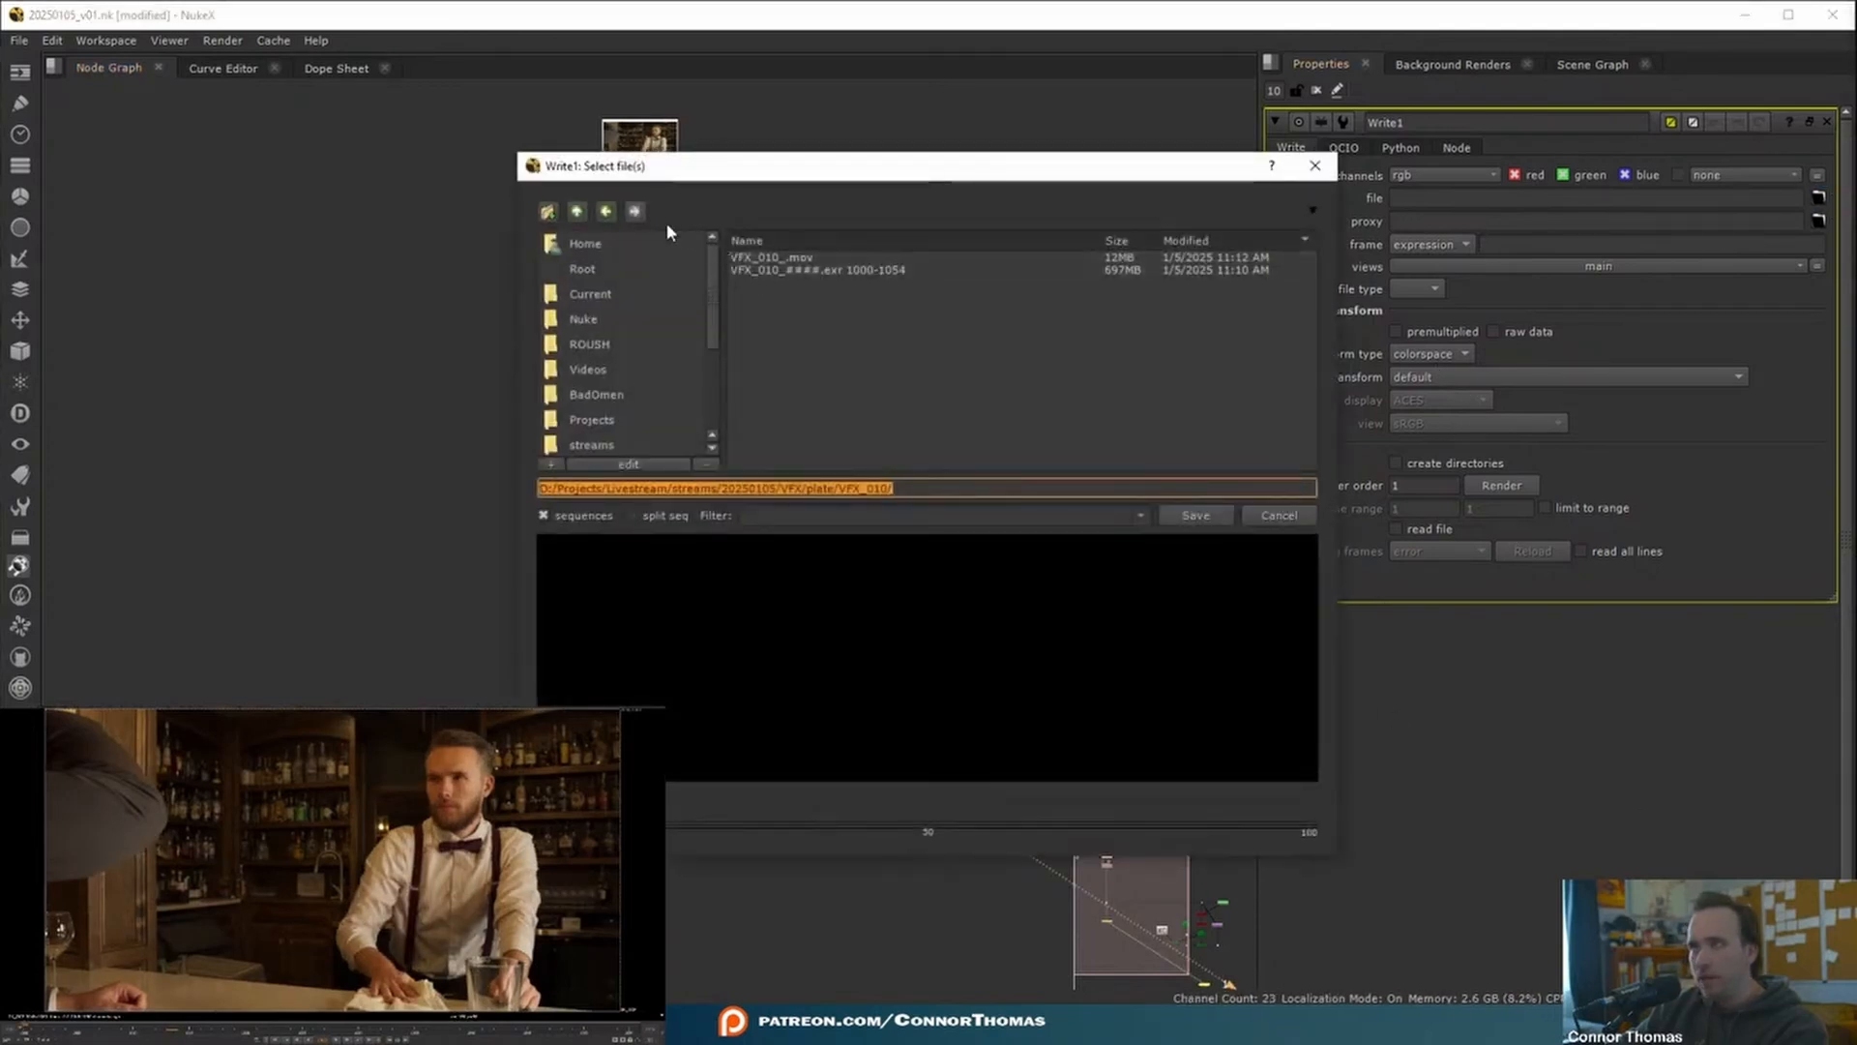
click(570, 214)
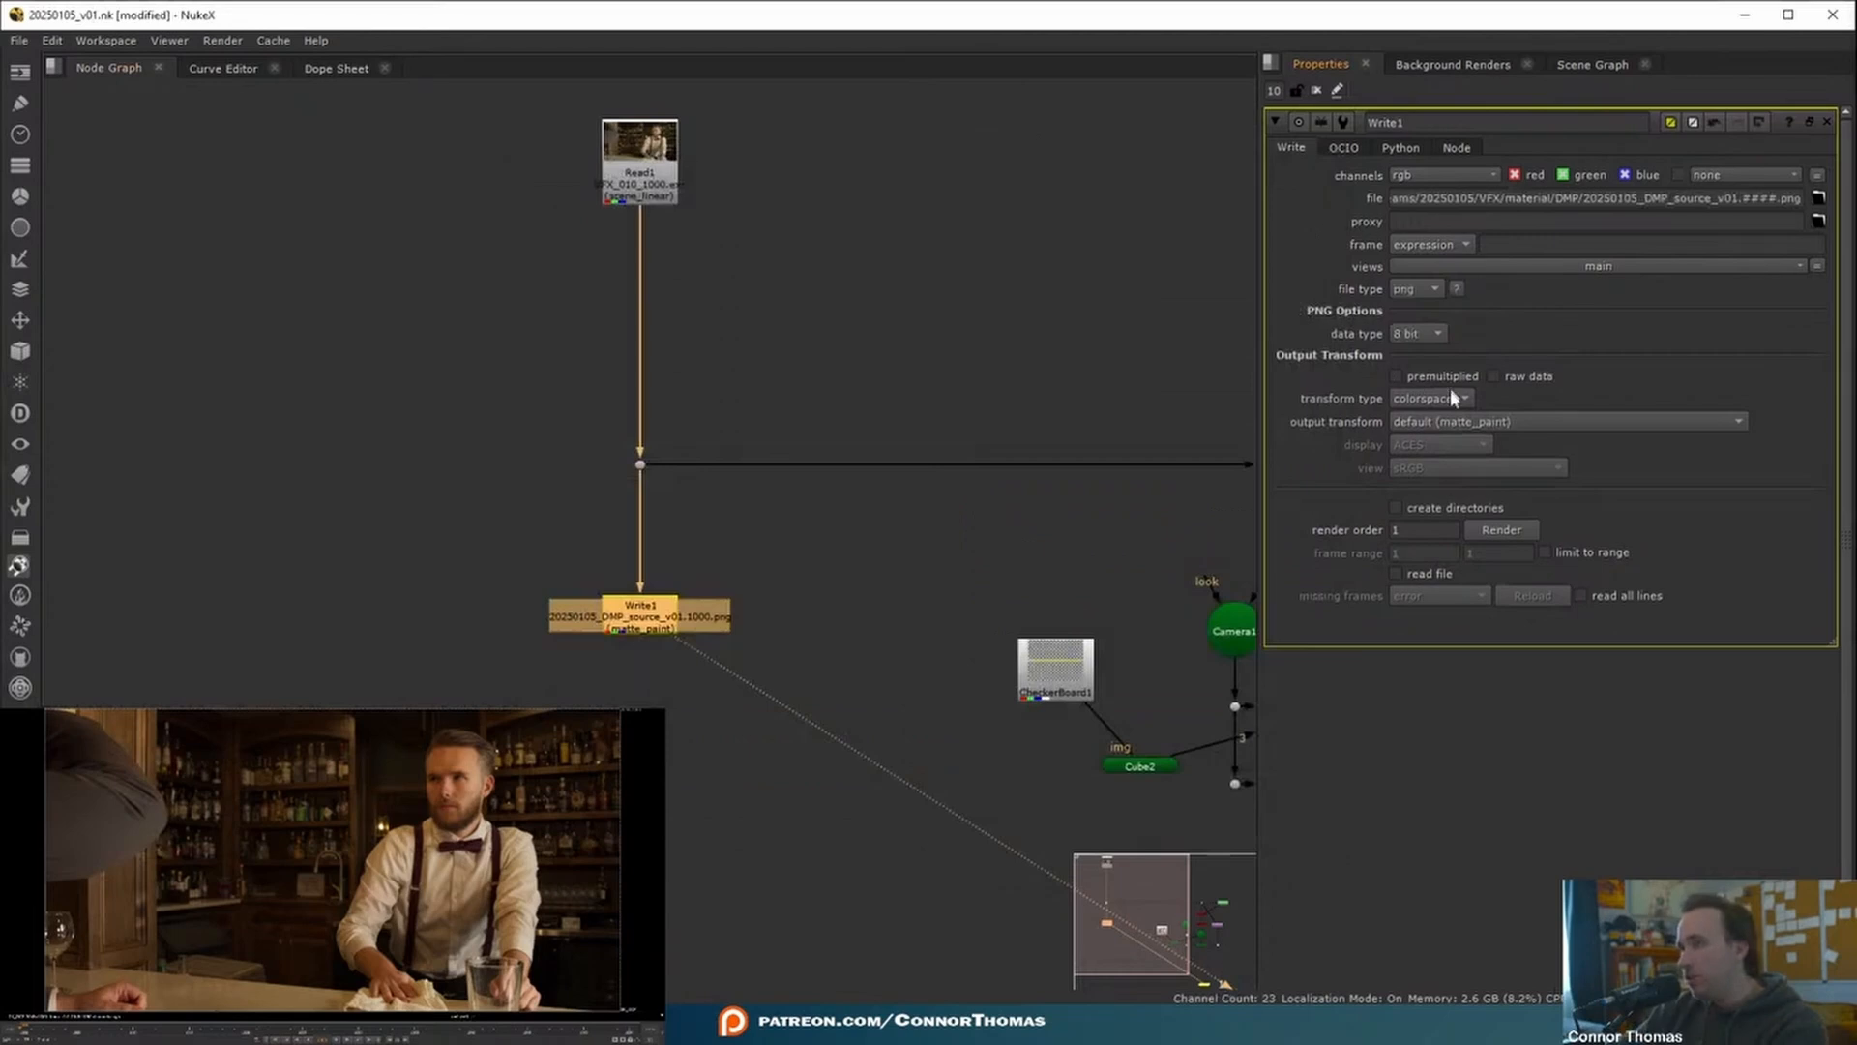
click(1436, 431)
click(1111, 365)
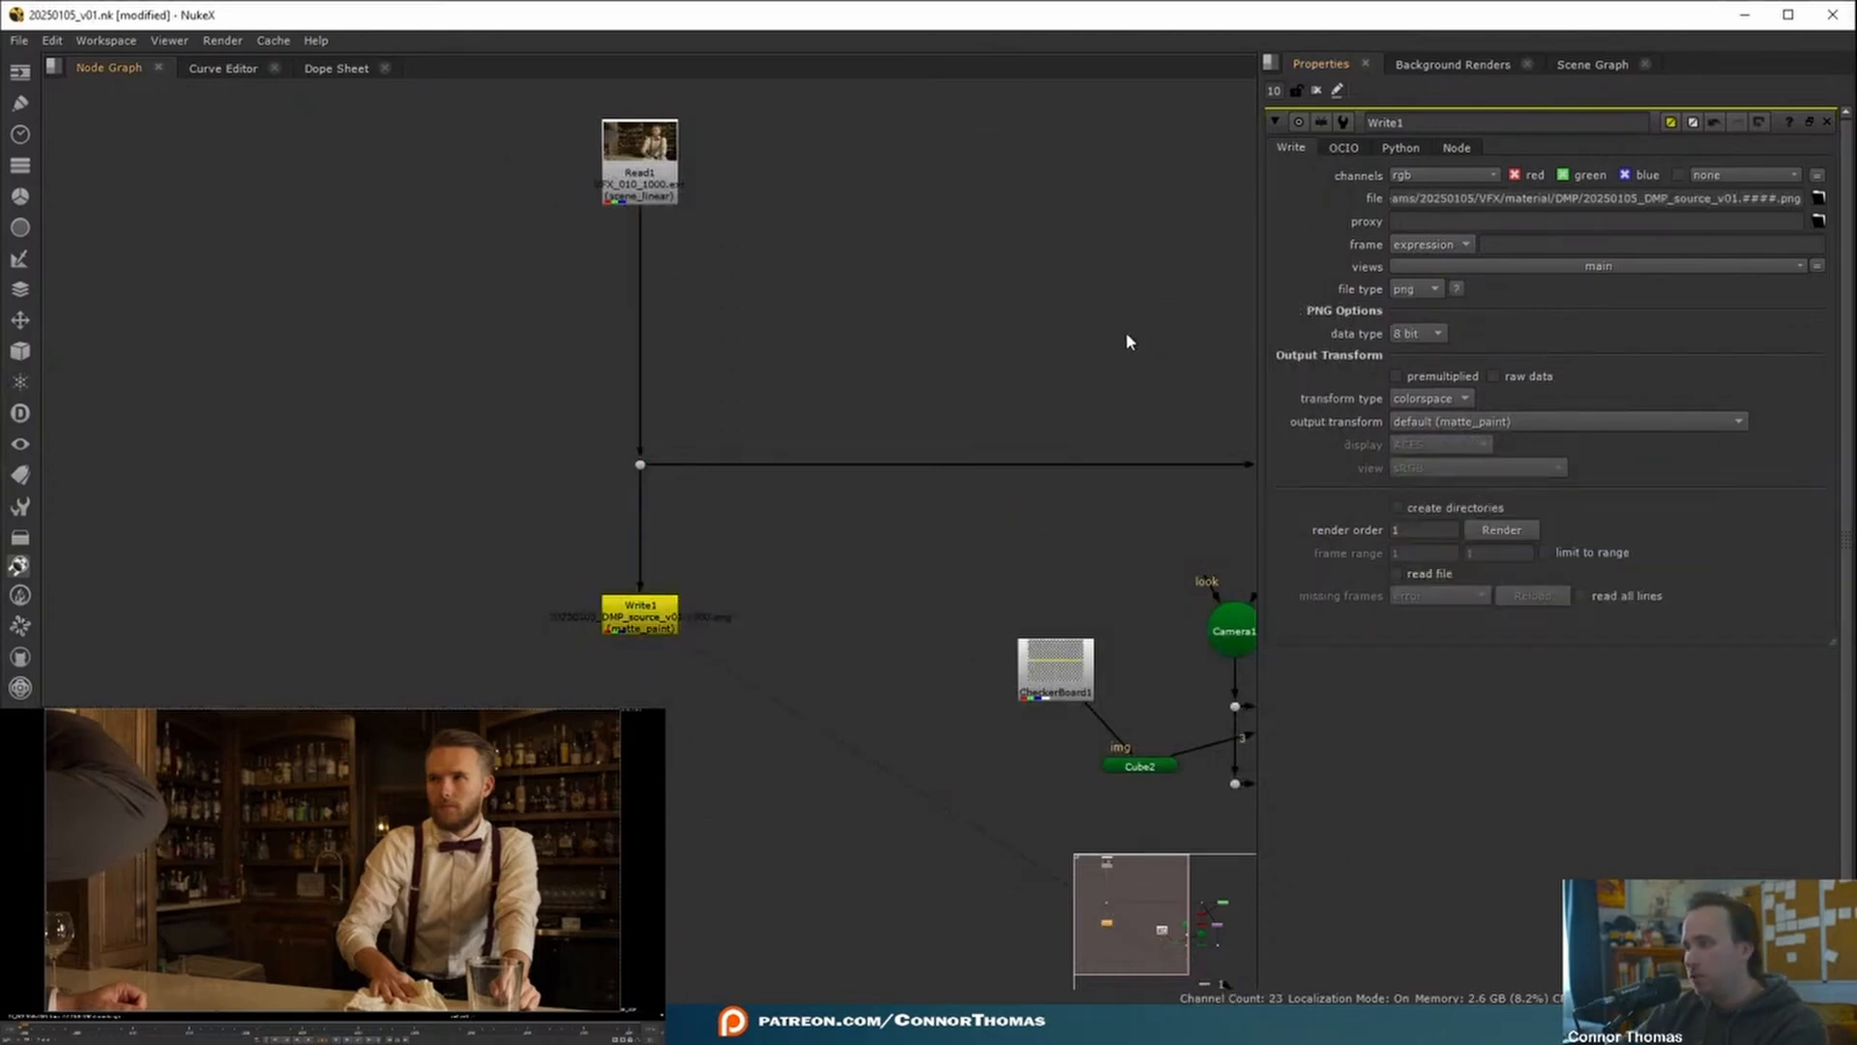
- Render frame 1000 from the Write node and open the resulting PNG in Photoshop
click(1501, 529)
drag(1019, 456, 618, 421)
key(Return)
key(super)
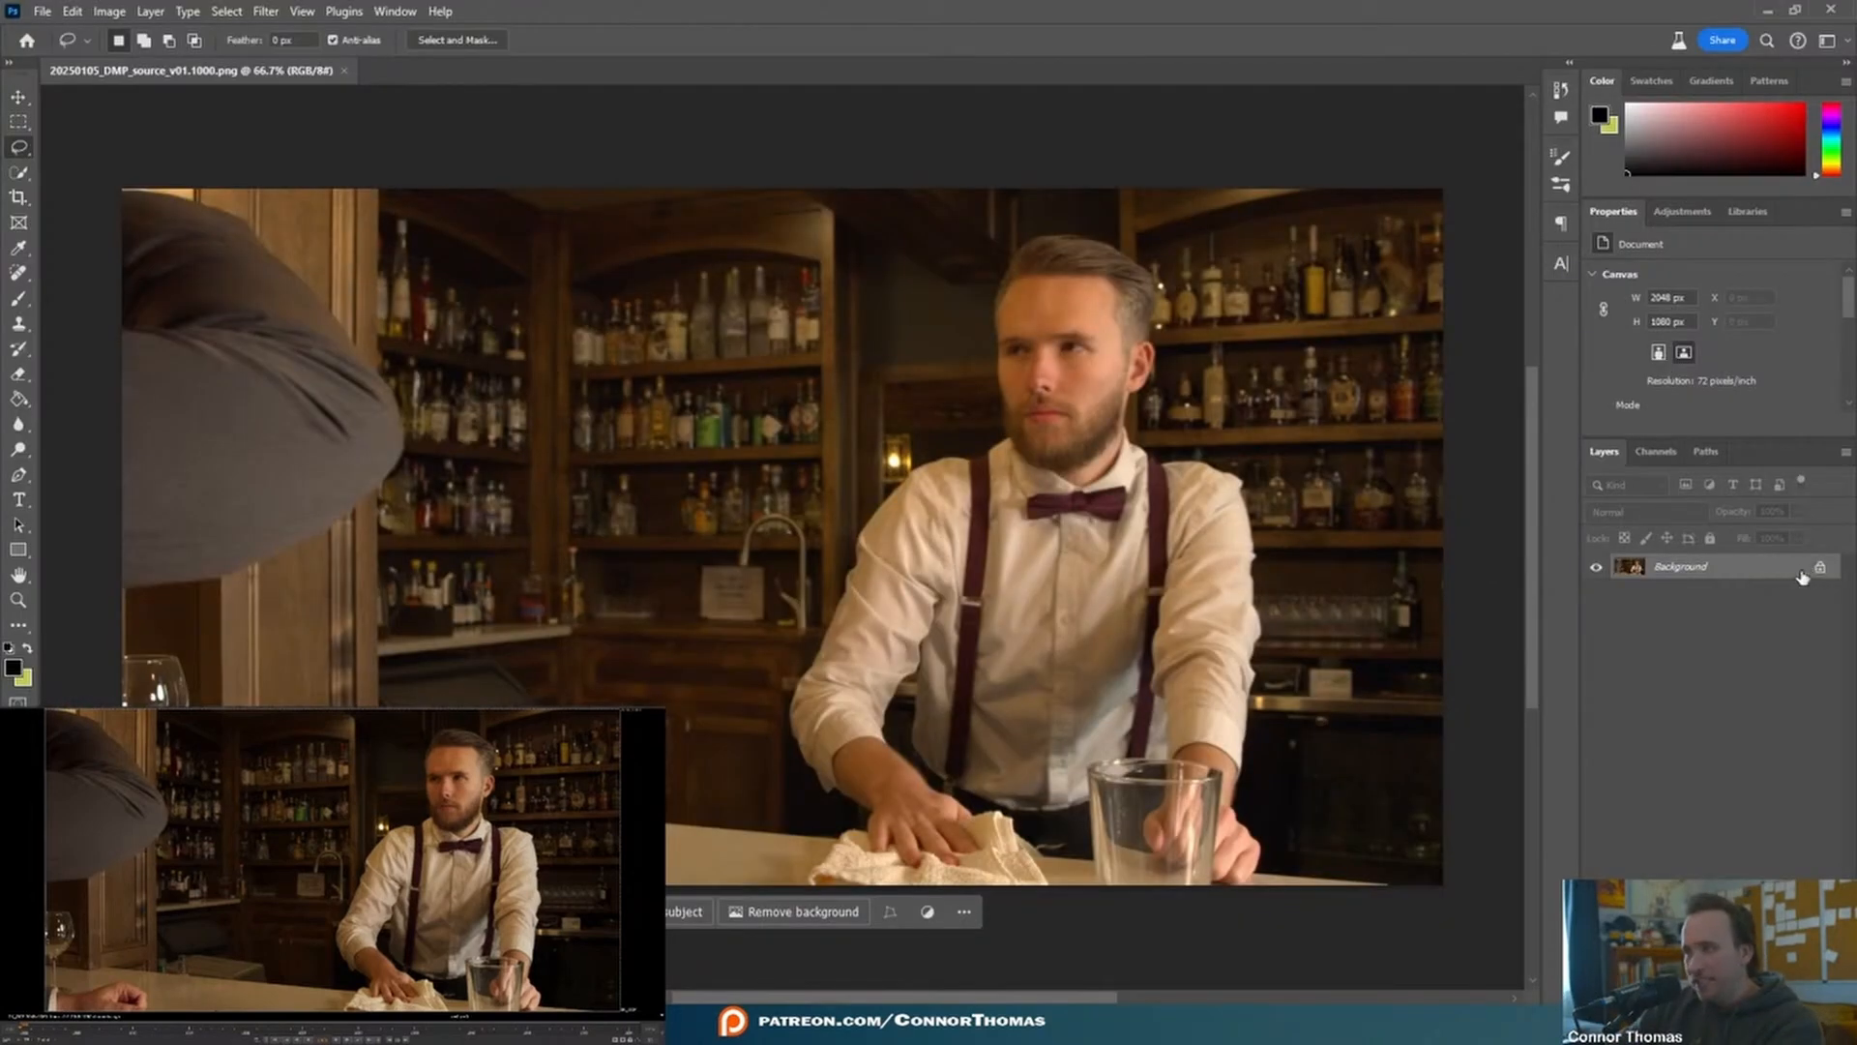
- Unlock the Background layer, lasso around the whole bartender, remove him with Generative Fill and choose variation 2 of 6
click(1820, 572)
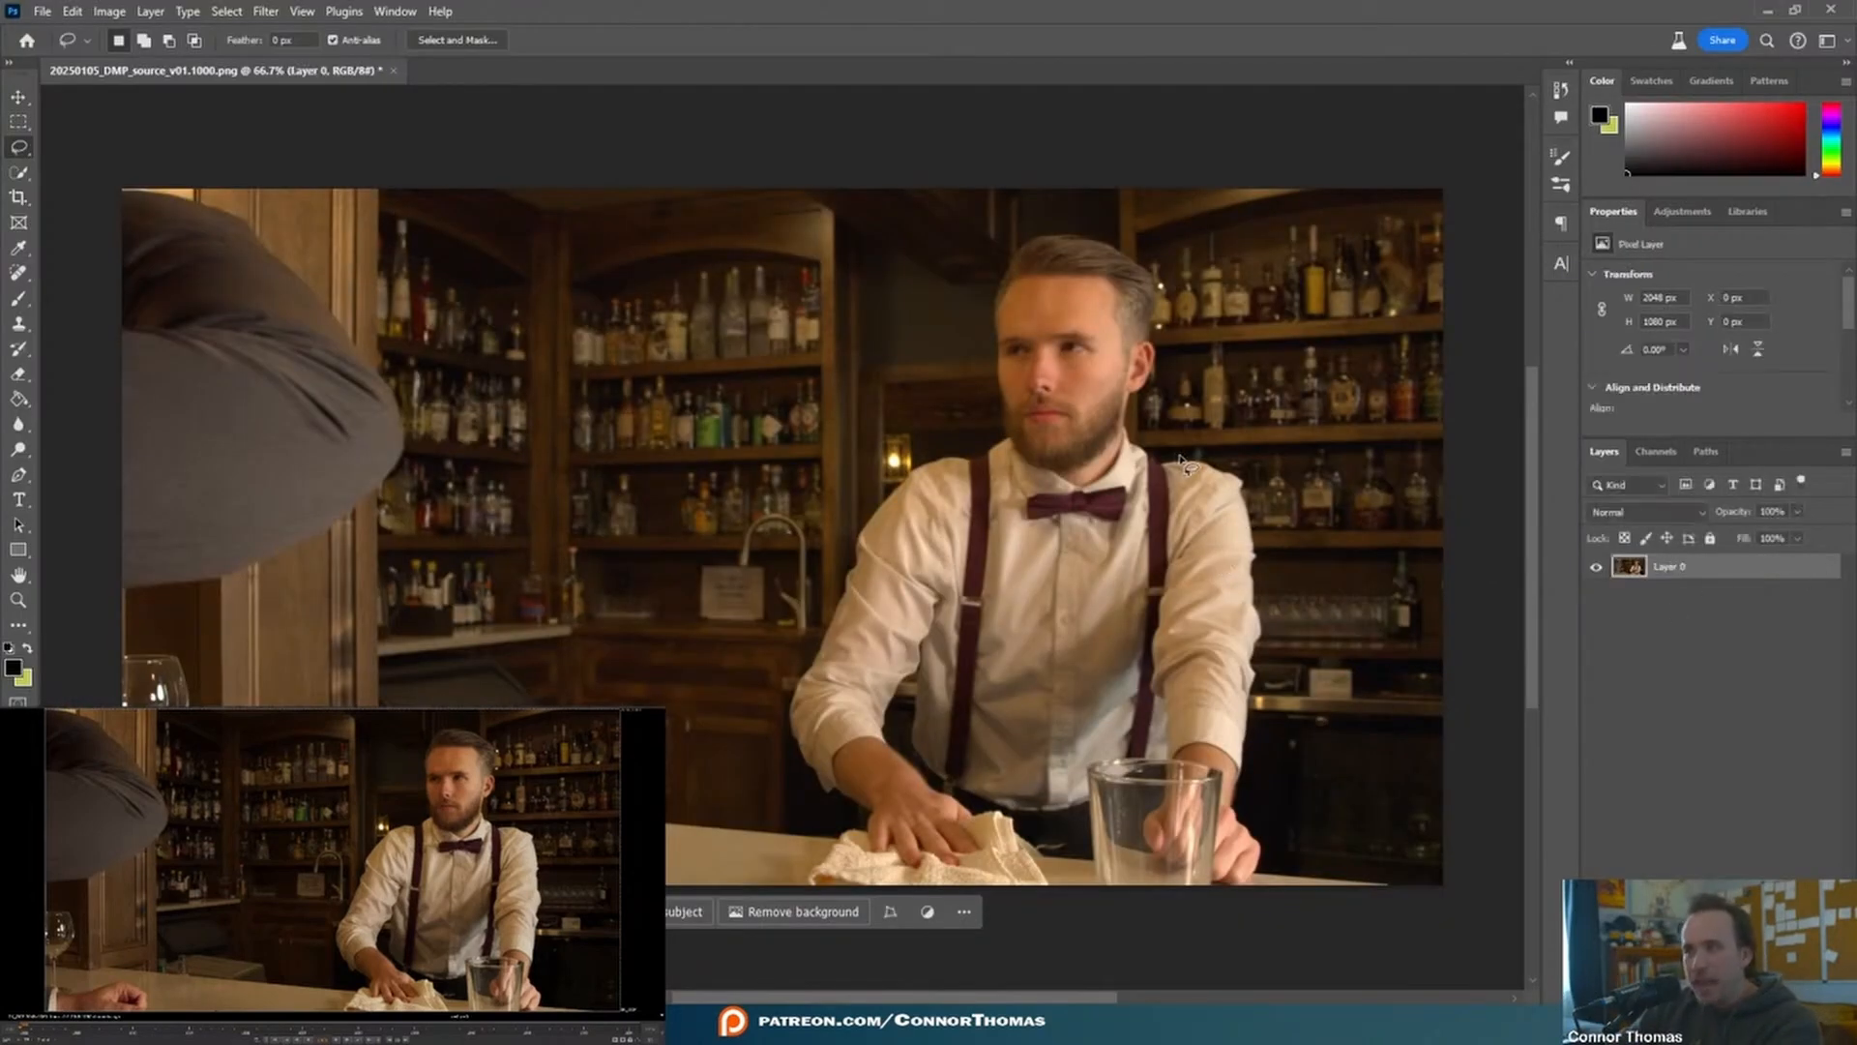
mouse_move(1172, 457)
mouse_down()
mouse_move(1165, 273)
mouse_move(1130, 240)
mouse_move(1038, 231)
mouse_move(988, 289)
mouse_move(994, 427)
mouse_move(966, 462)
mouse_up()
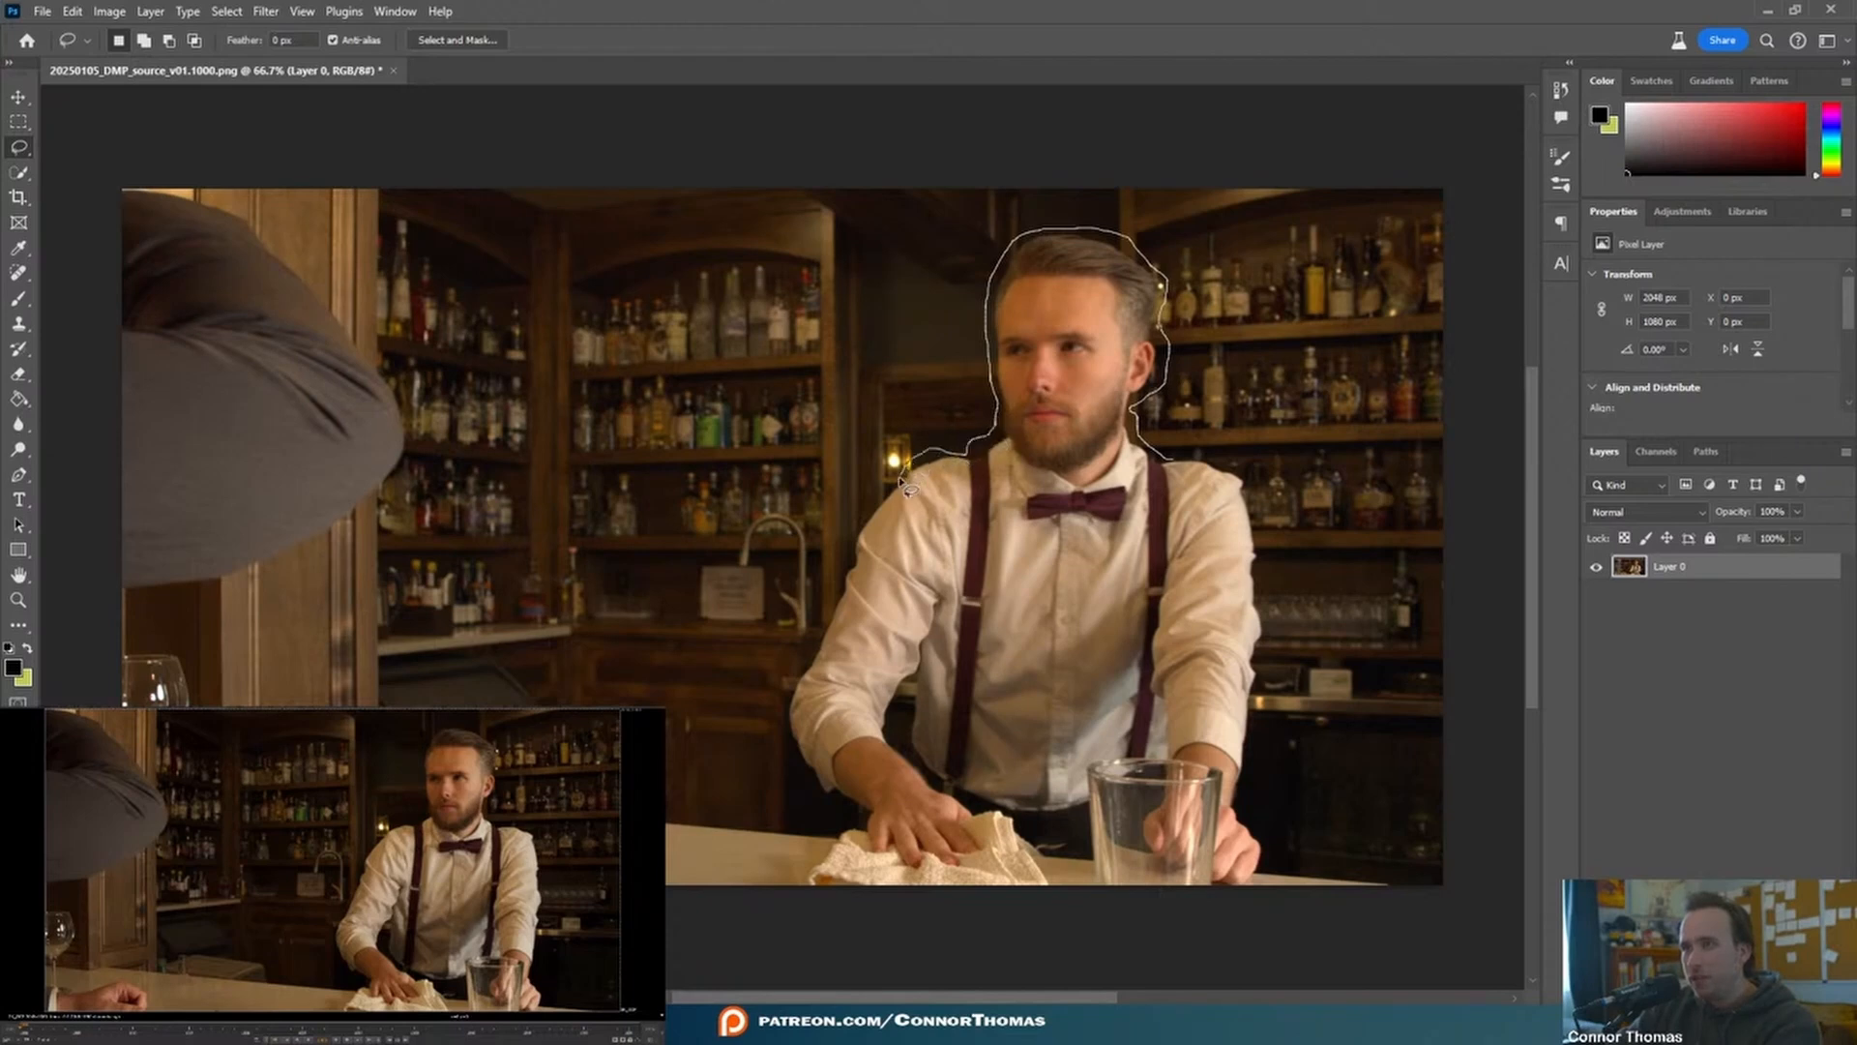
mouse_move(860, 538)
mouse_down()
mouse_move(788, 711)
mouse_move(808, 785)
mouse_move(847, 810)
mouse_move(795, 895)
mouse_up()
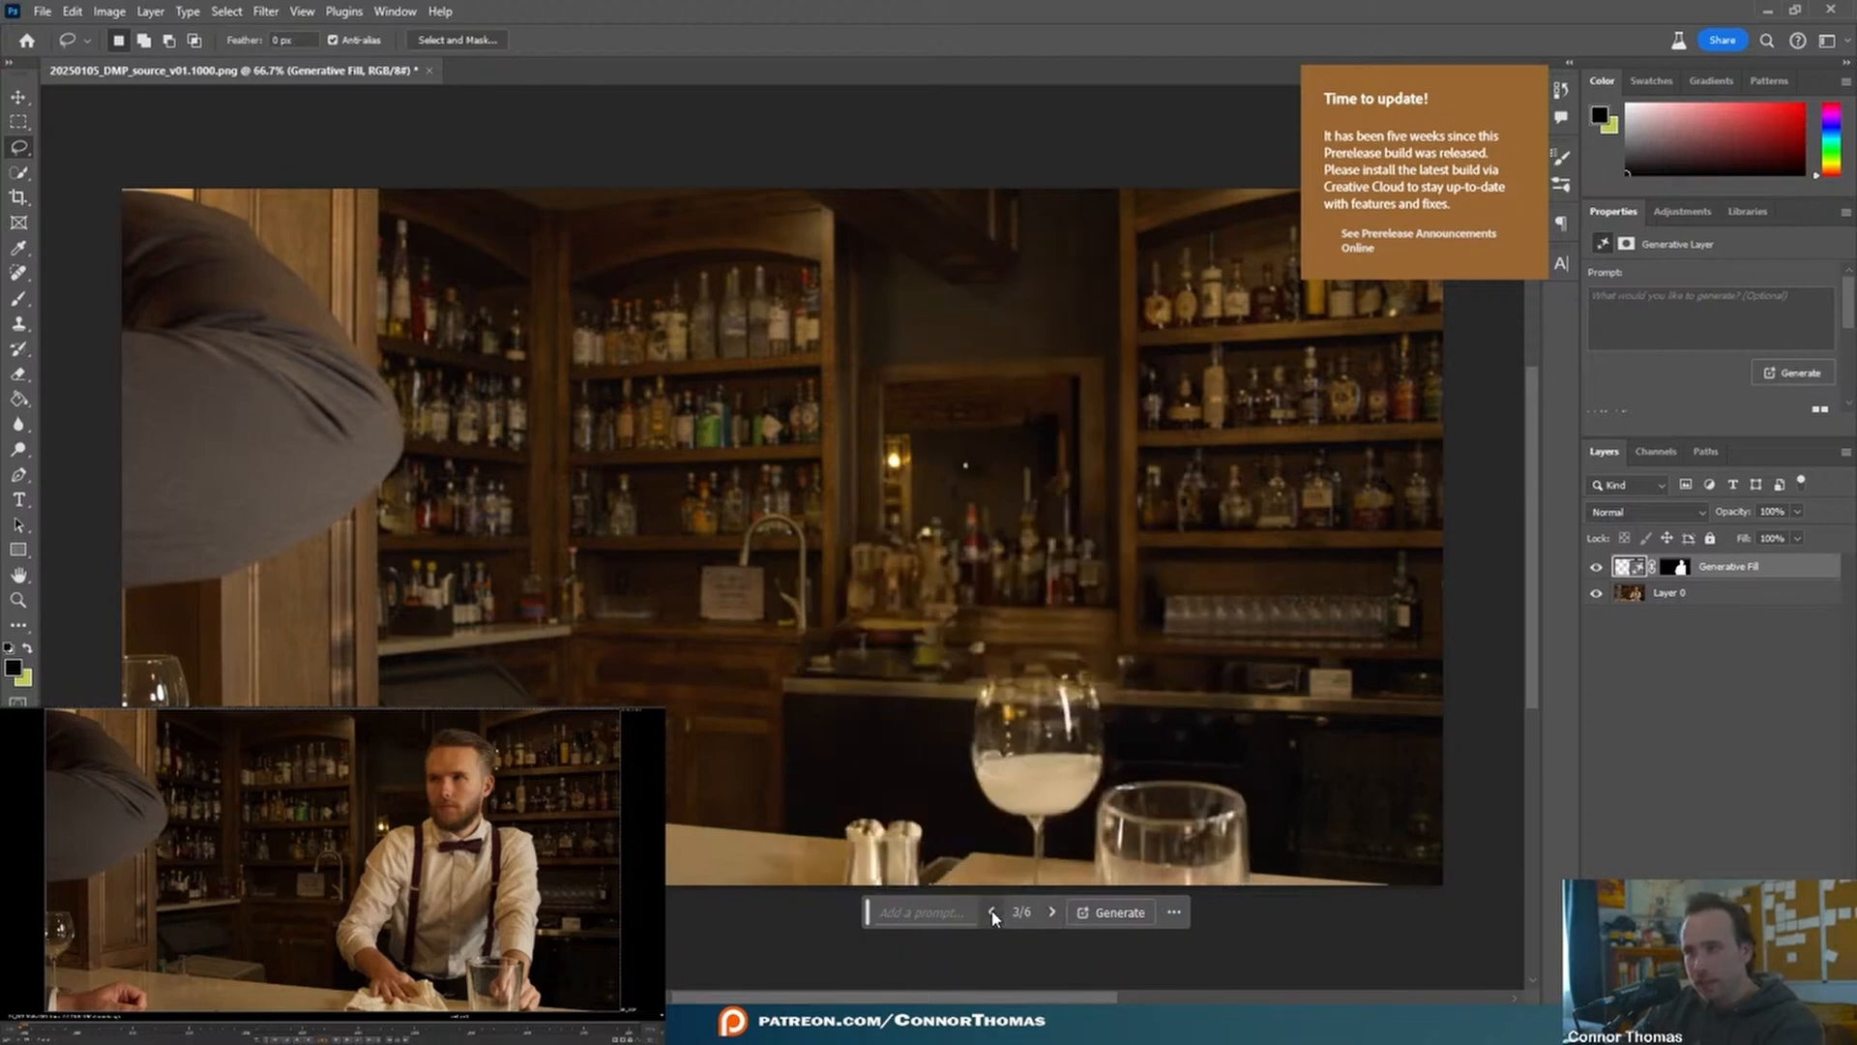
click(992, 912)
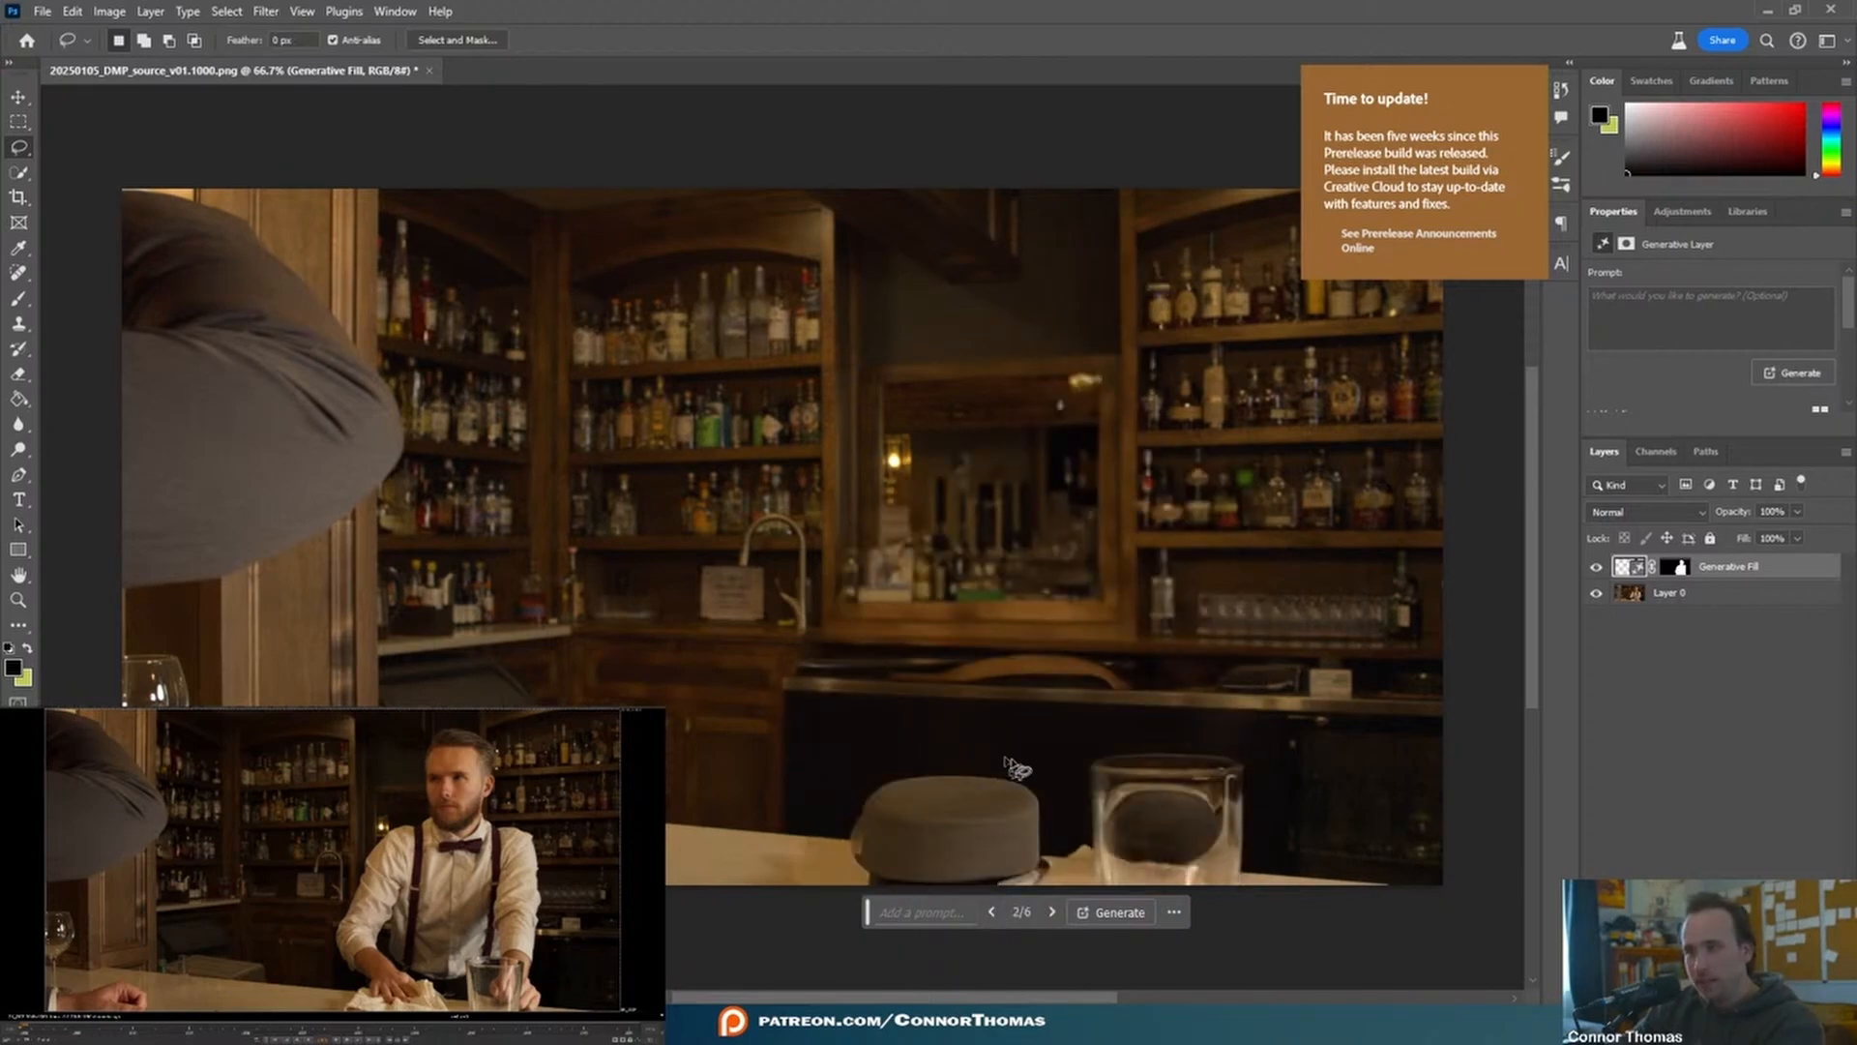
- Lasso the leftover round object and glass on the counter and remove them with Generative Fill
drag(986, 762, 824, 857)
drag(906, 928, 1255, 888)
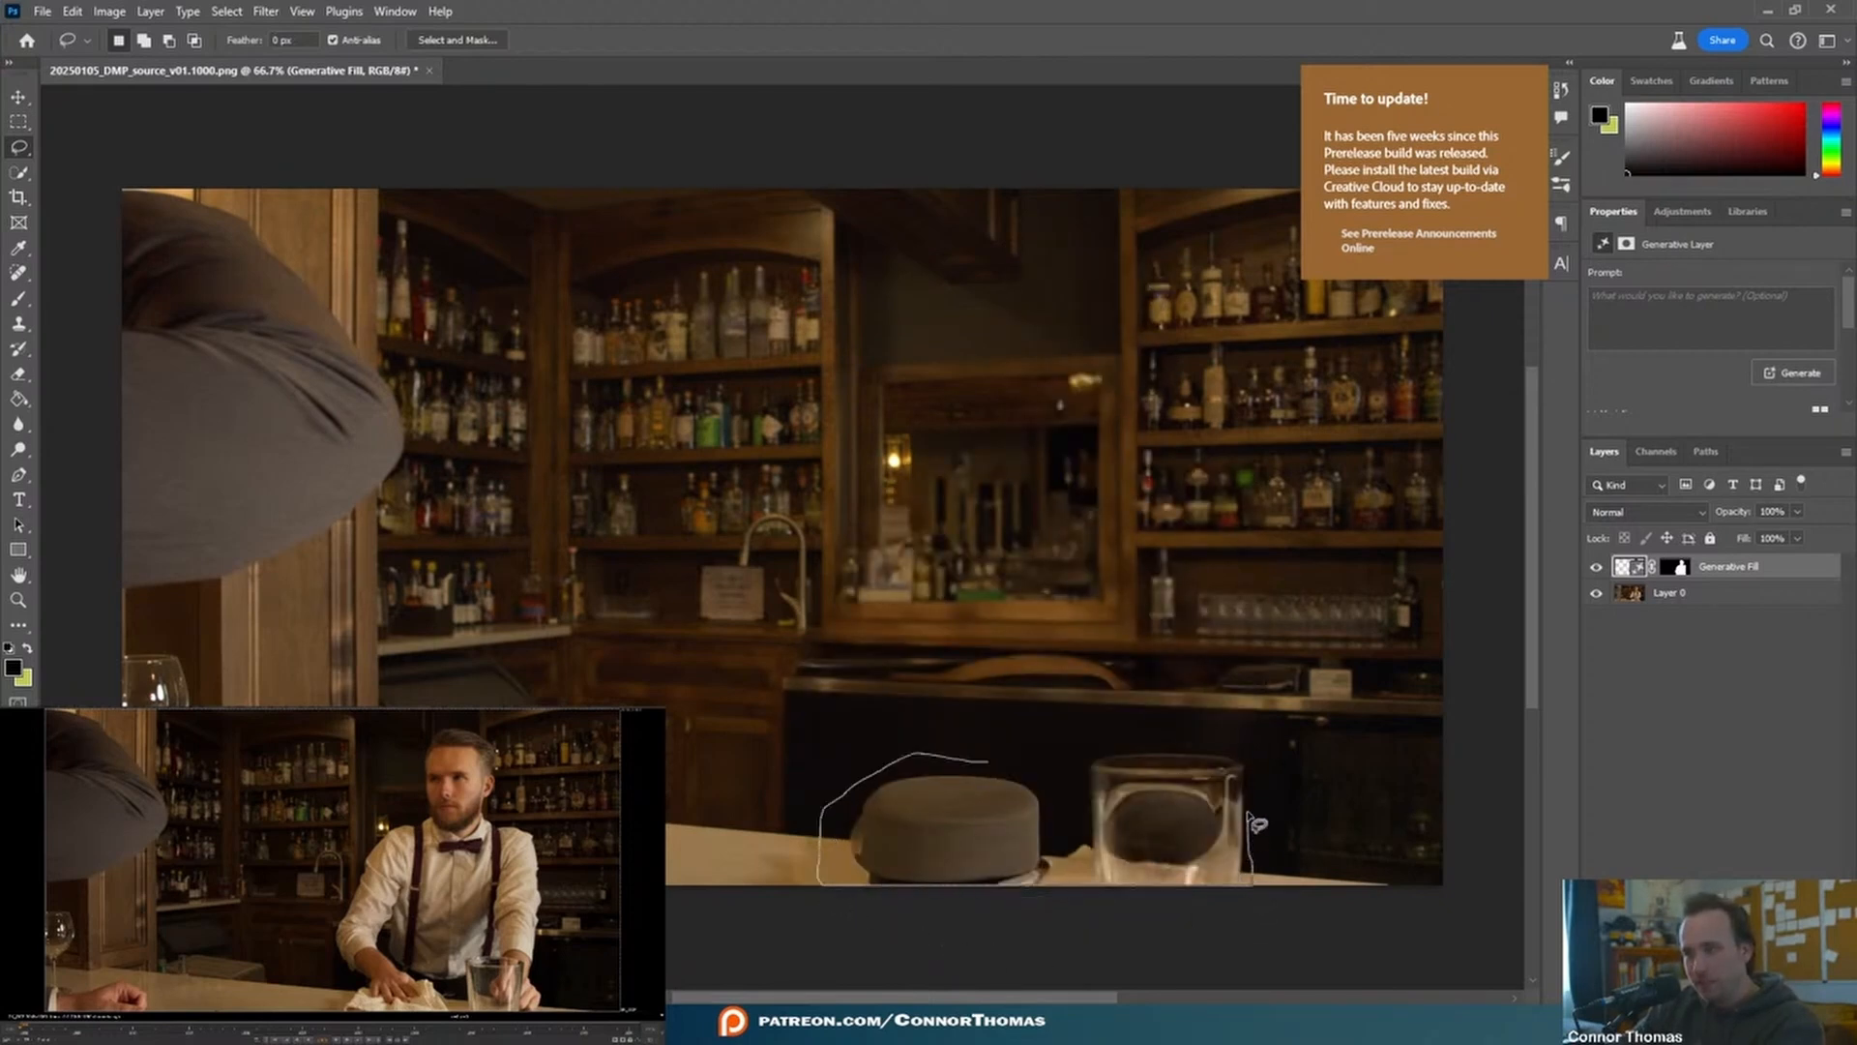
drag(1084, 752, 1003, 775)
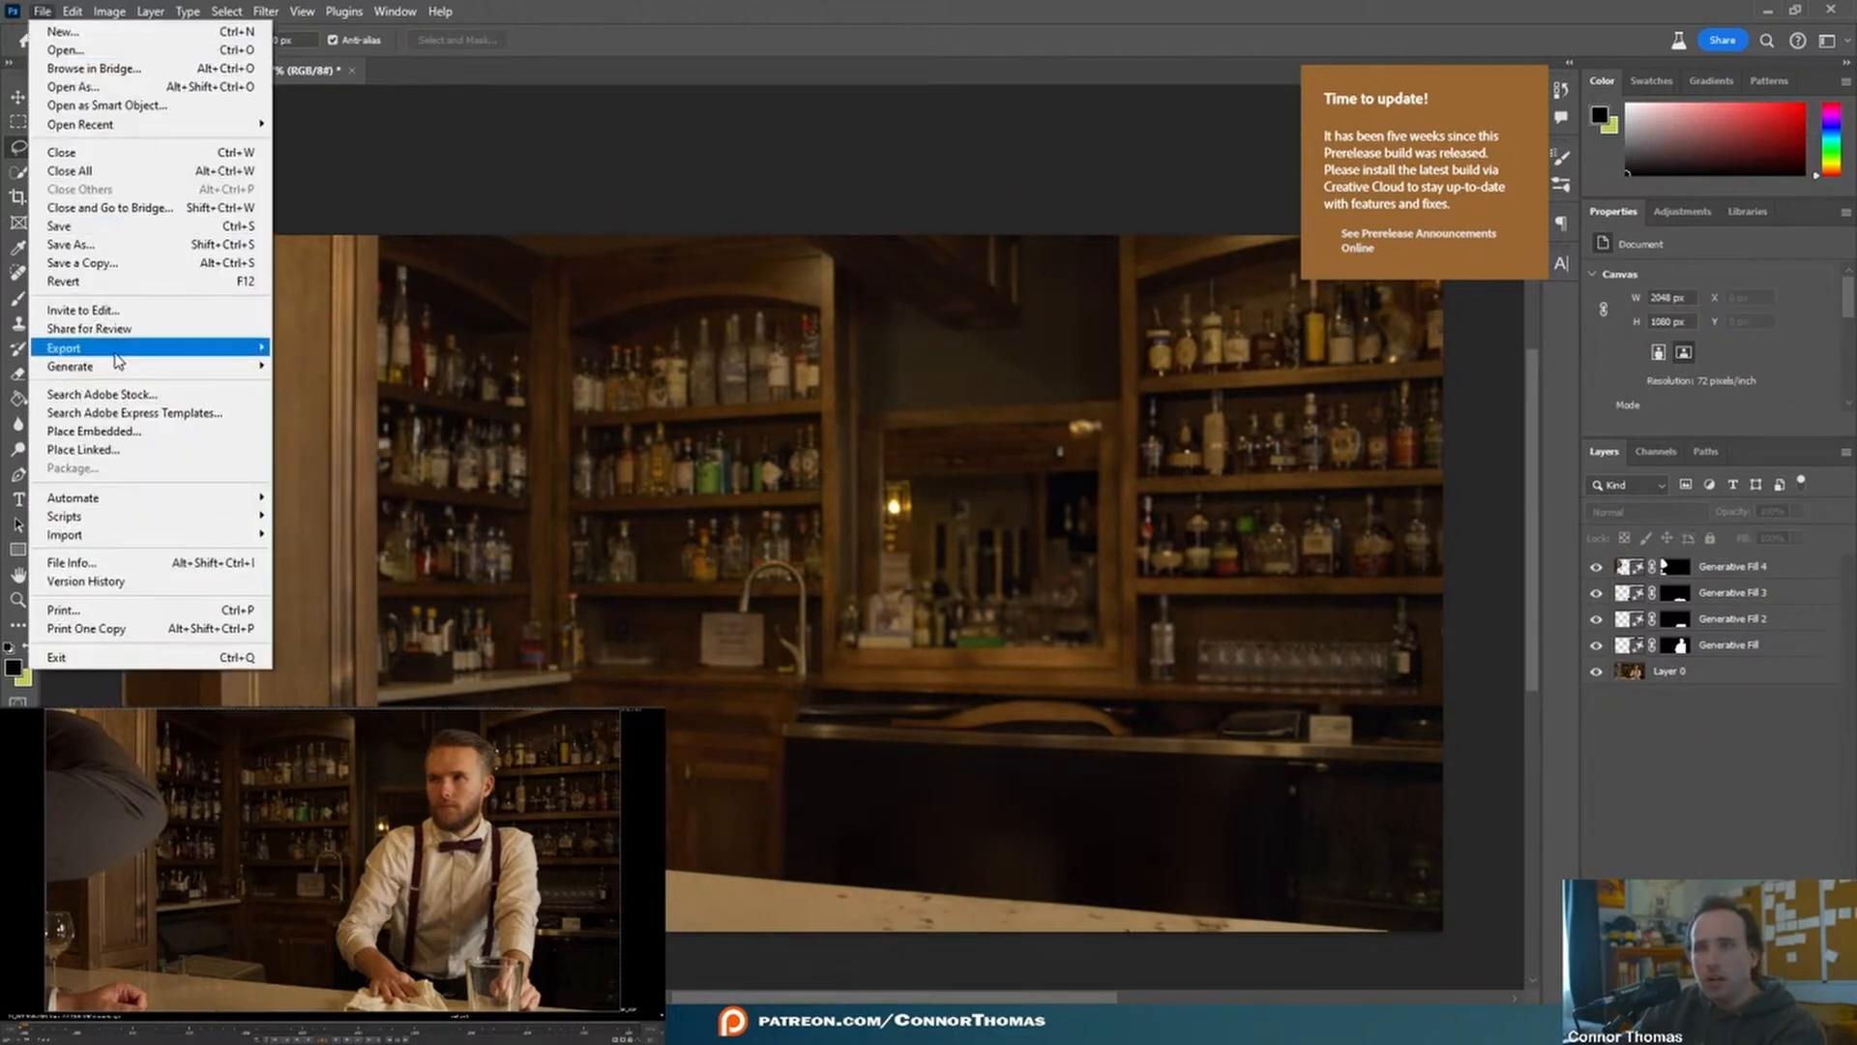
- Quick-export the cleaned bar as 20250105_DMP_clean_v01.1000.png and reopen 20250105_DMP_source_v01.1000.png in Photoshop
mouse_move(223, 348)
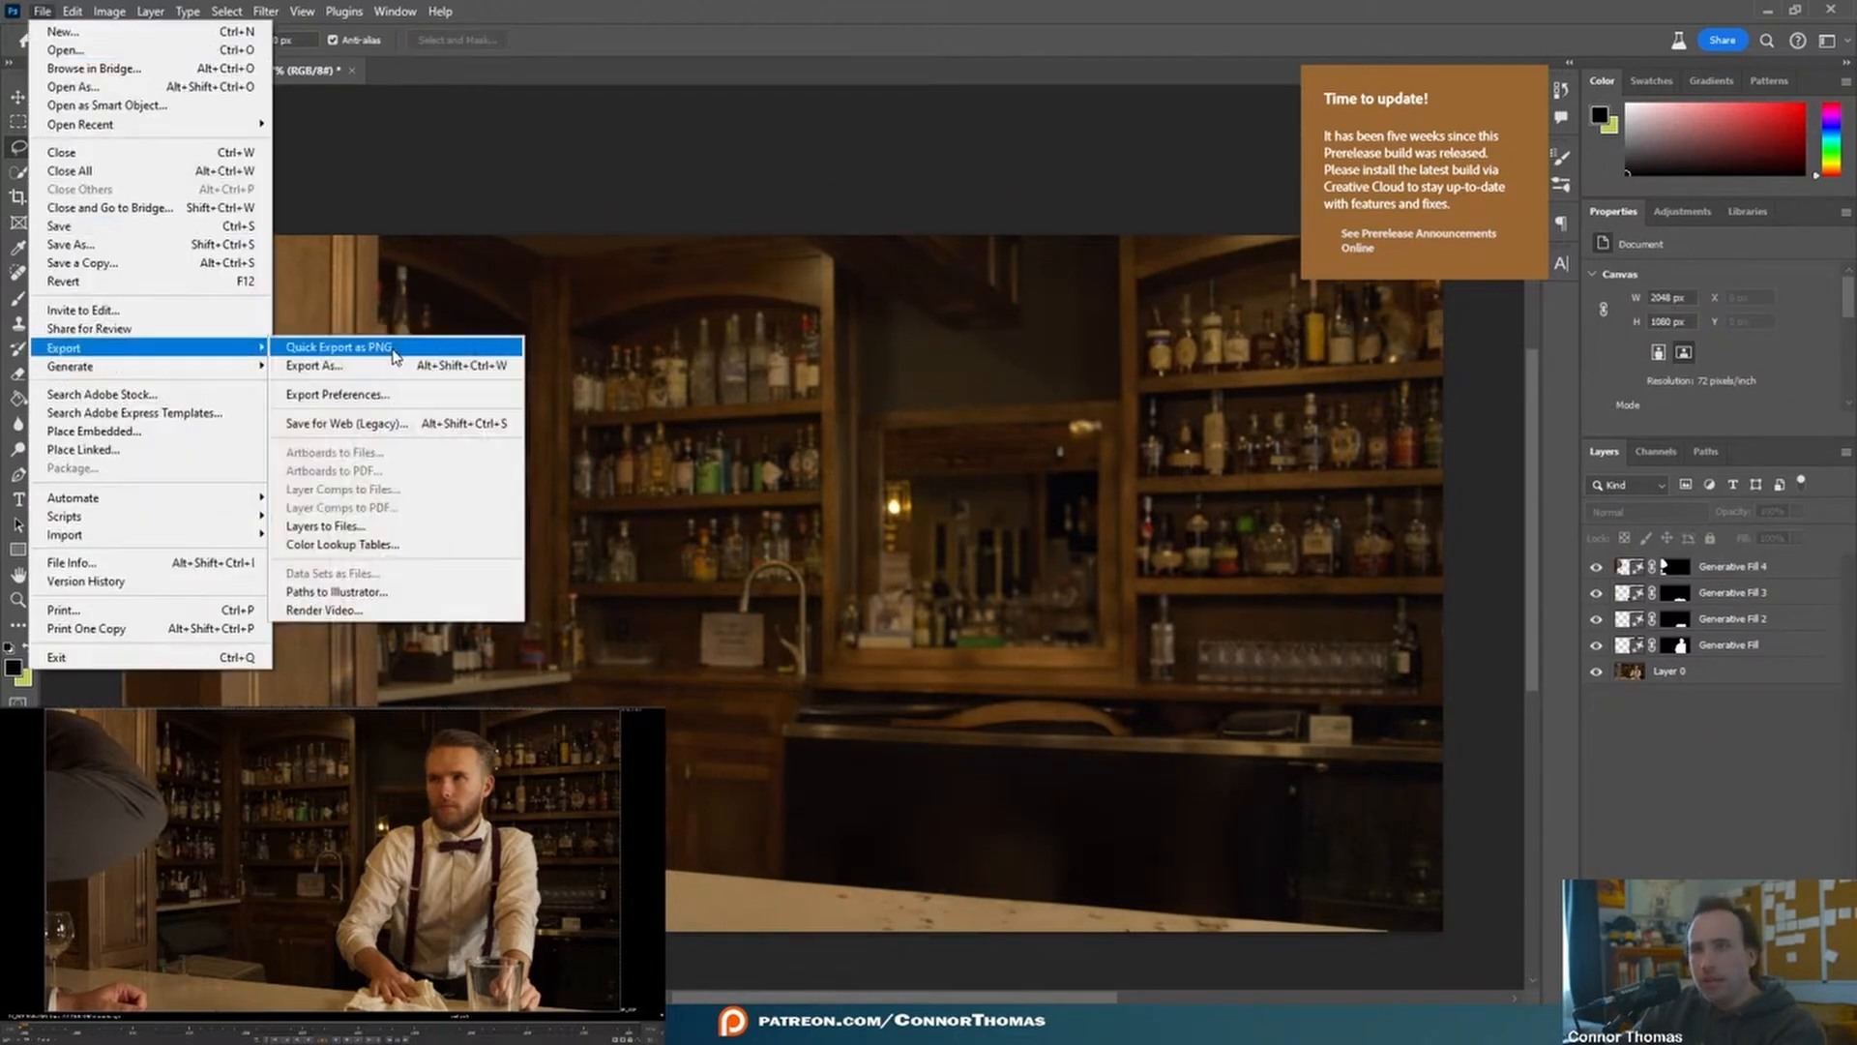
click(387, 345)
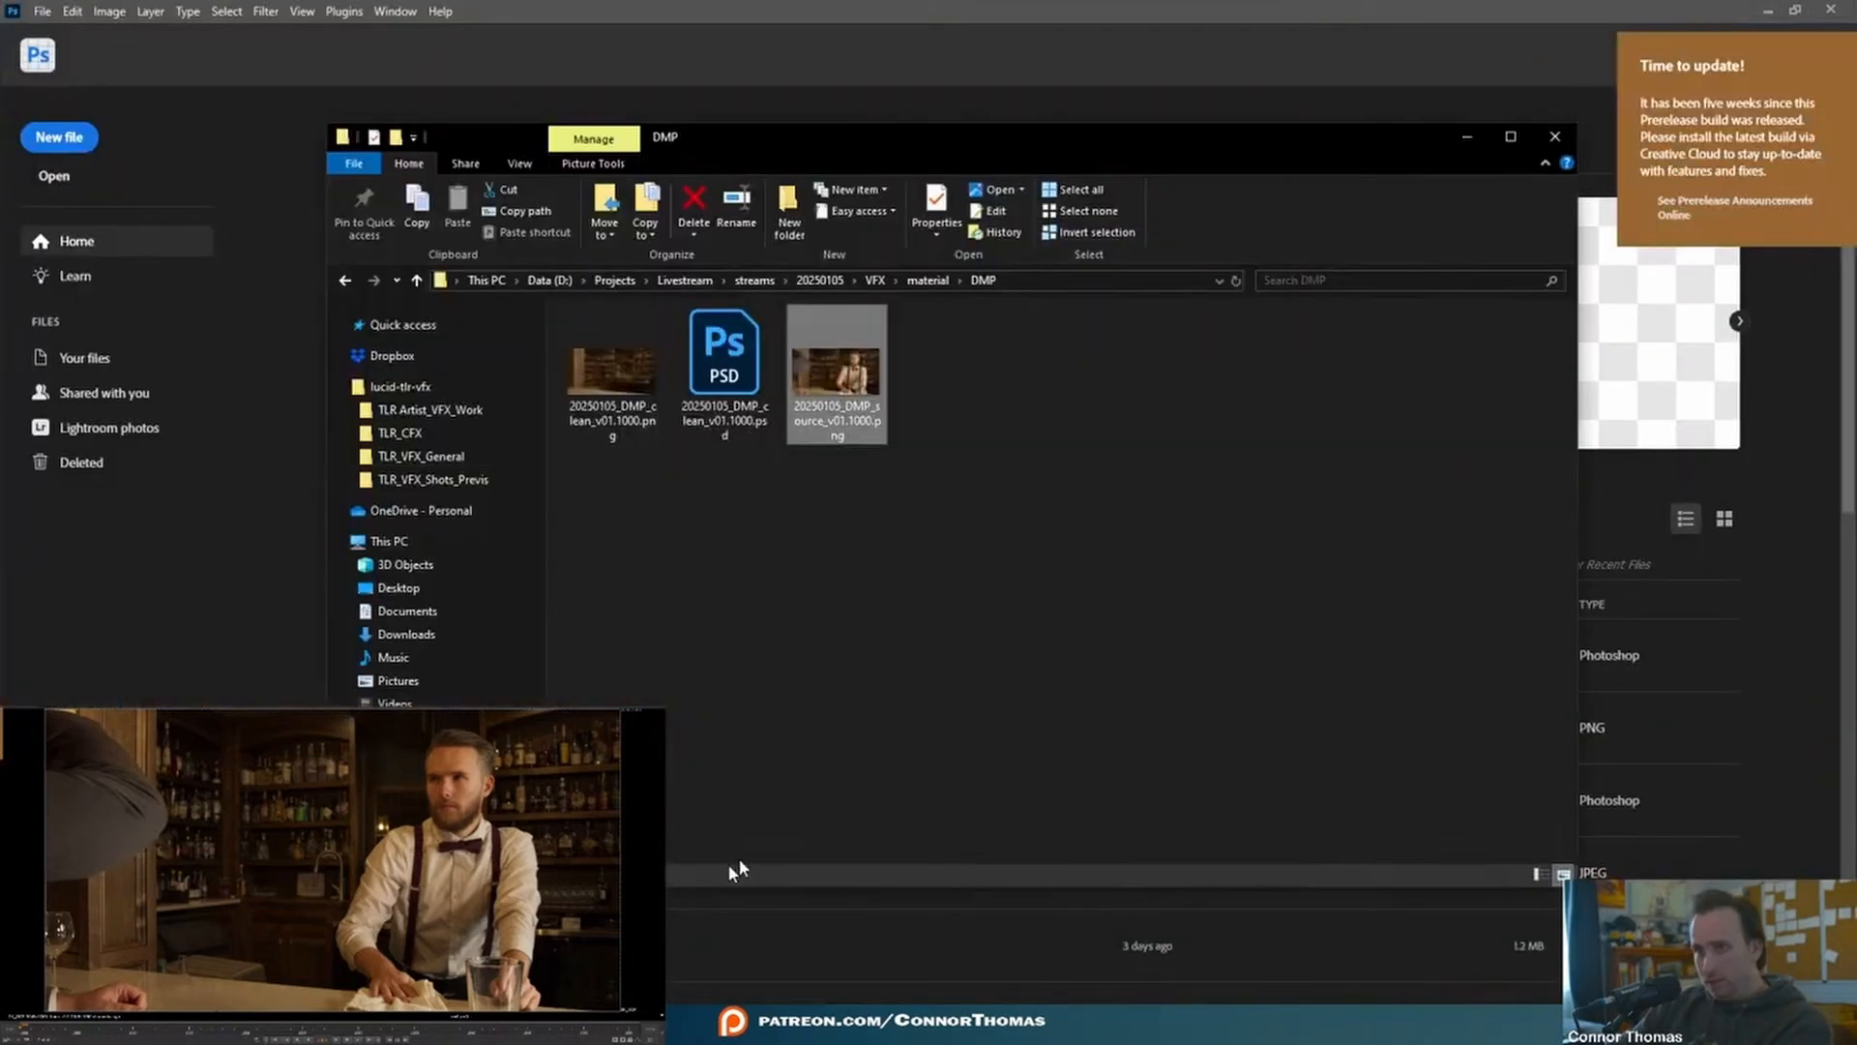
drag(806, 390, 1754, 735)
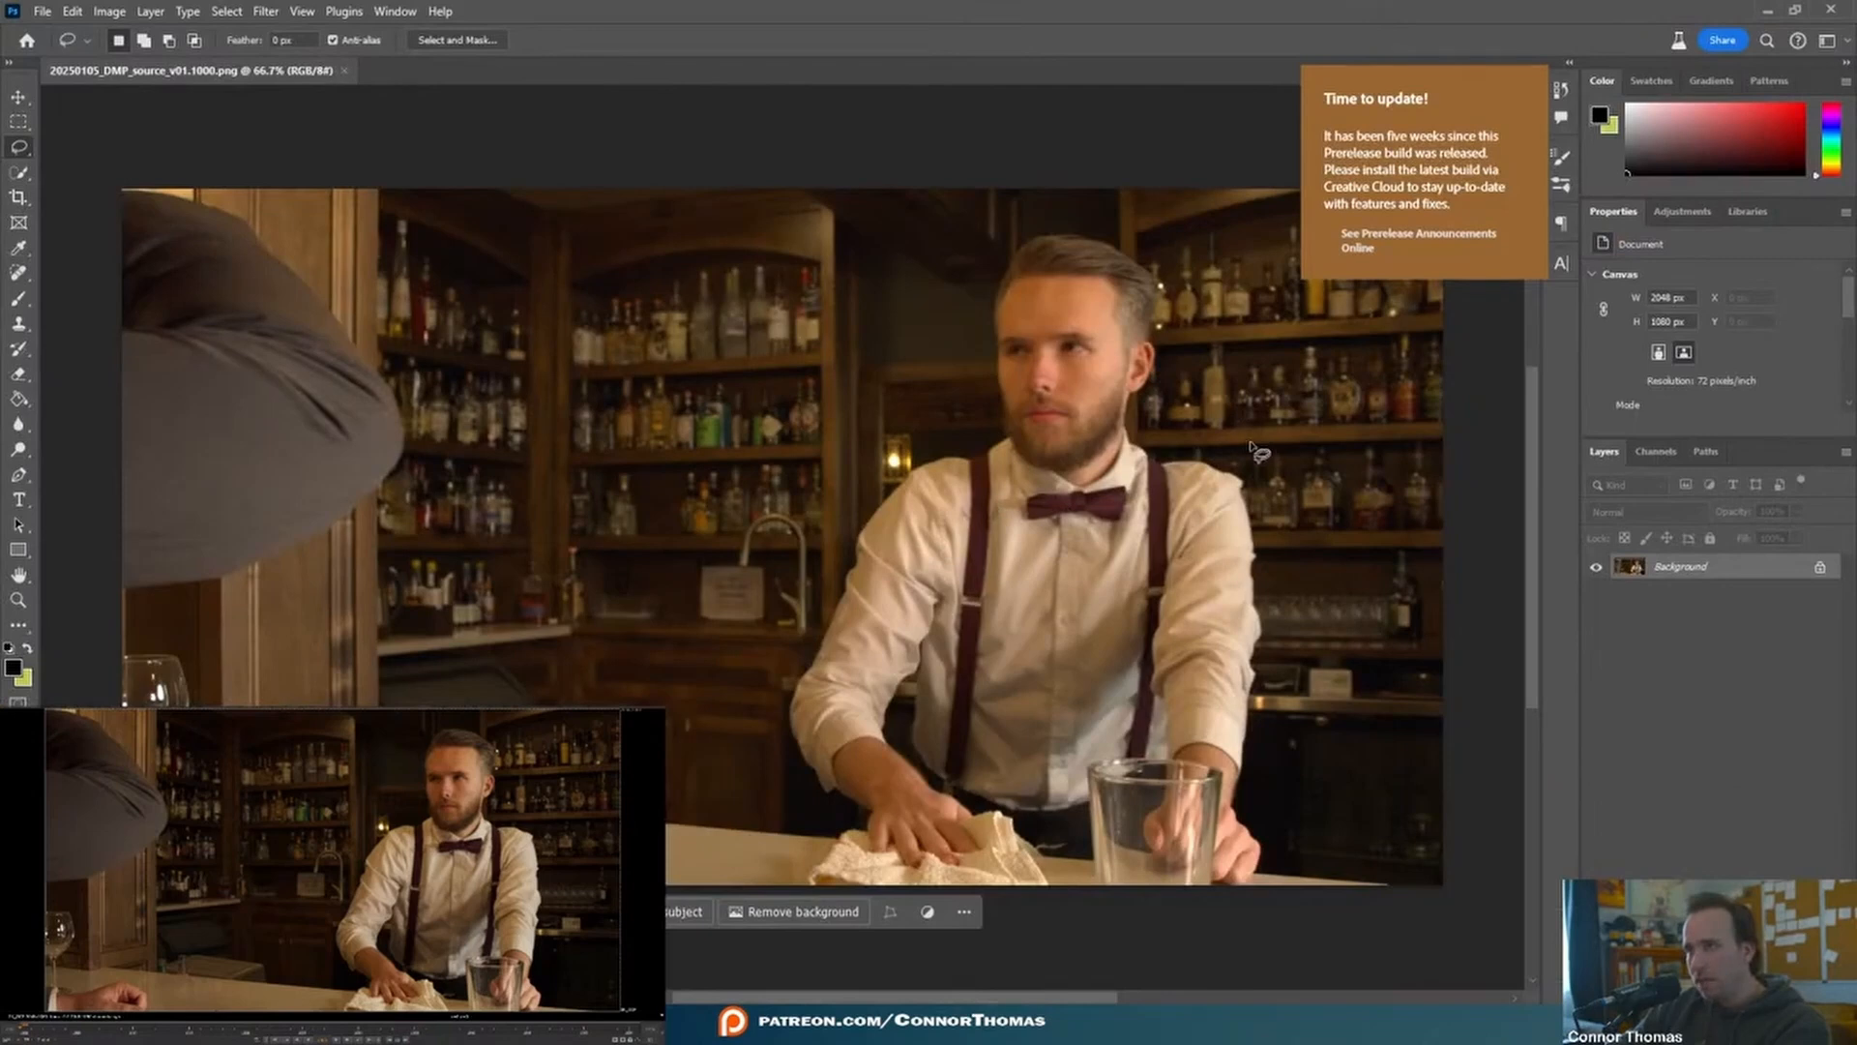
alt+scroll(1169, 457, up, 5)
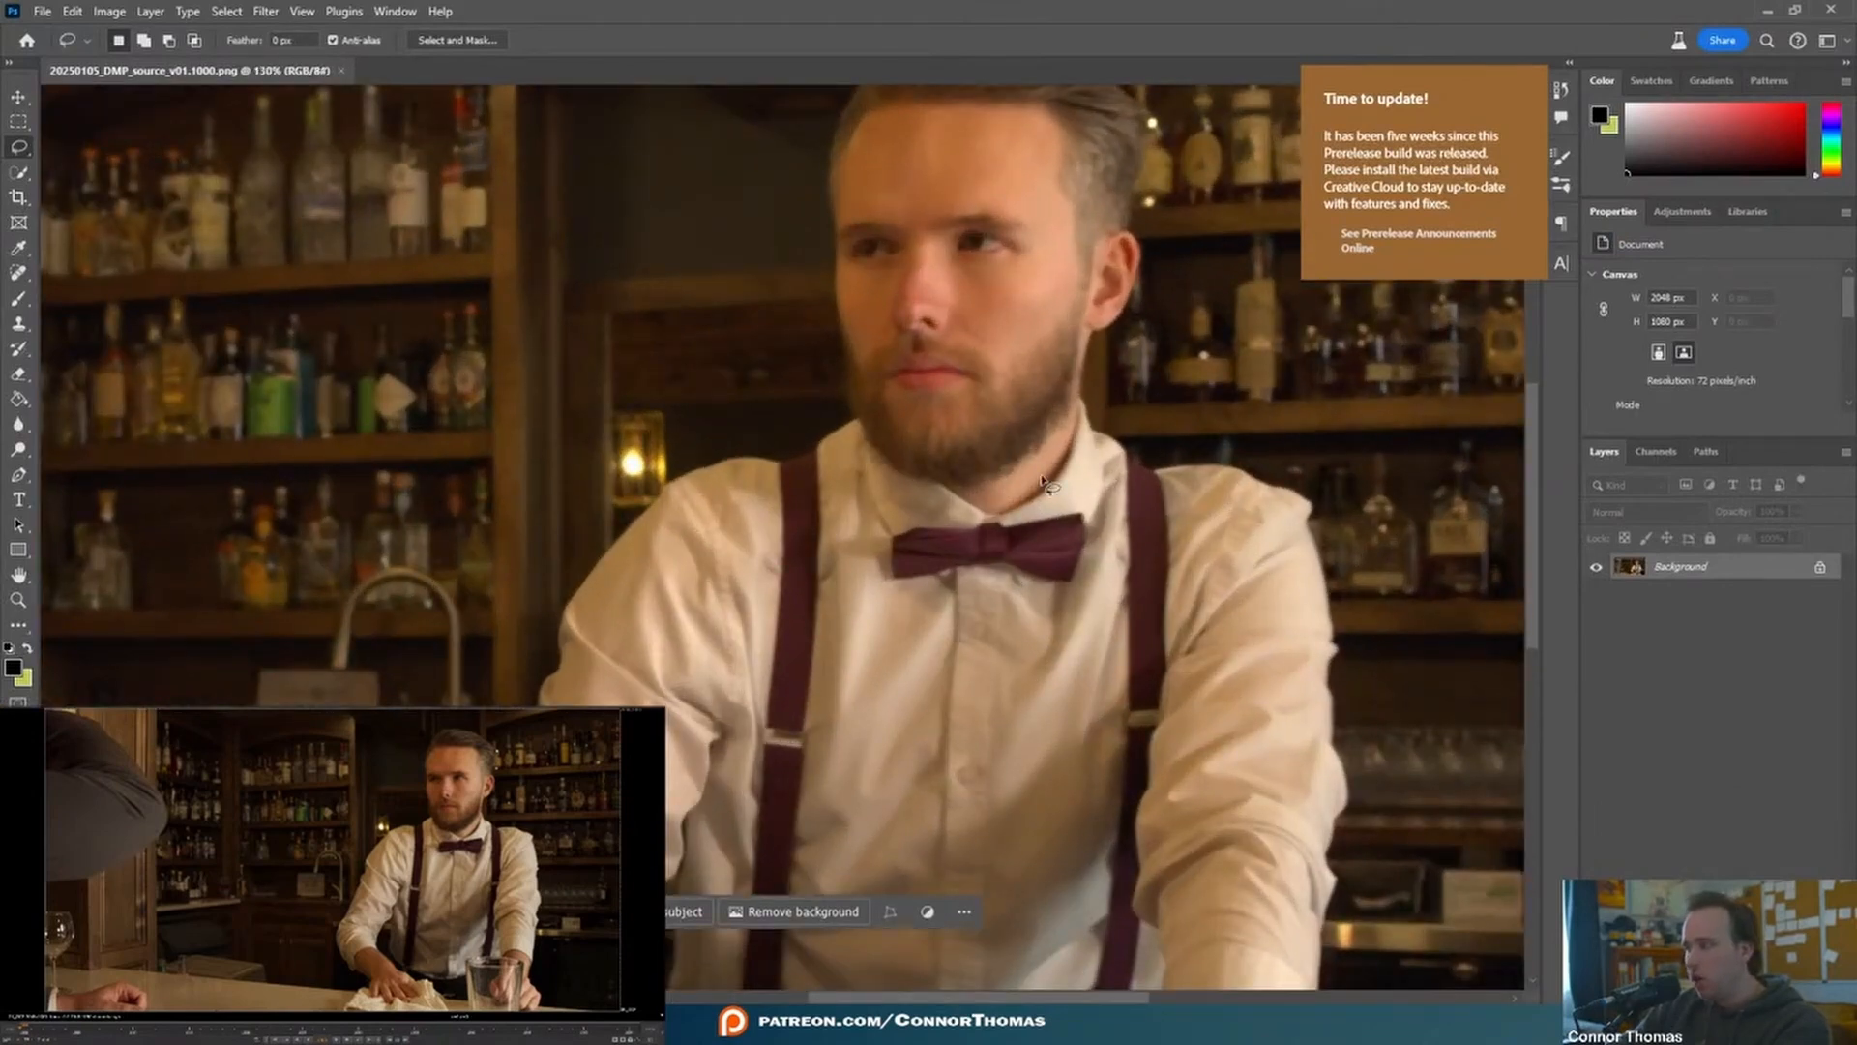
scroll(1043, 481, up, 2)
scroll(1094, 471, up, 3)
drag(945, 136, 1057, 613)
key(ctrl+d)
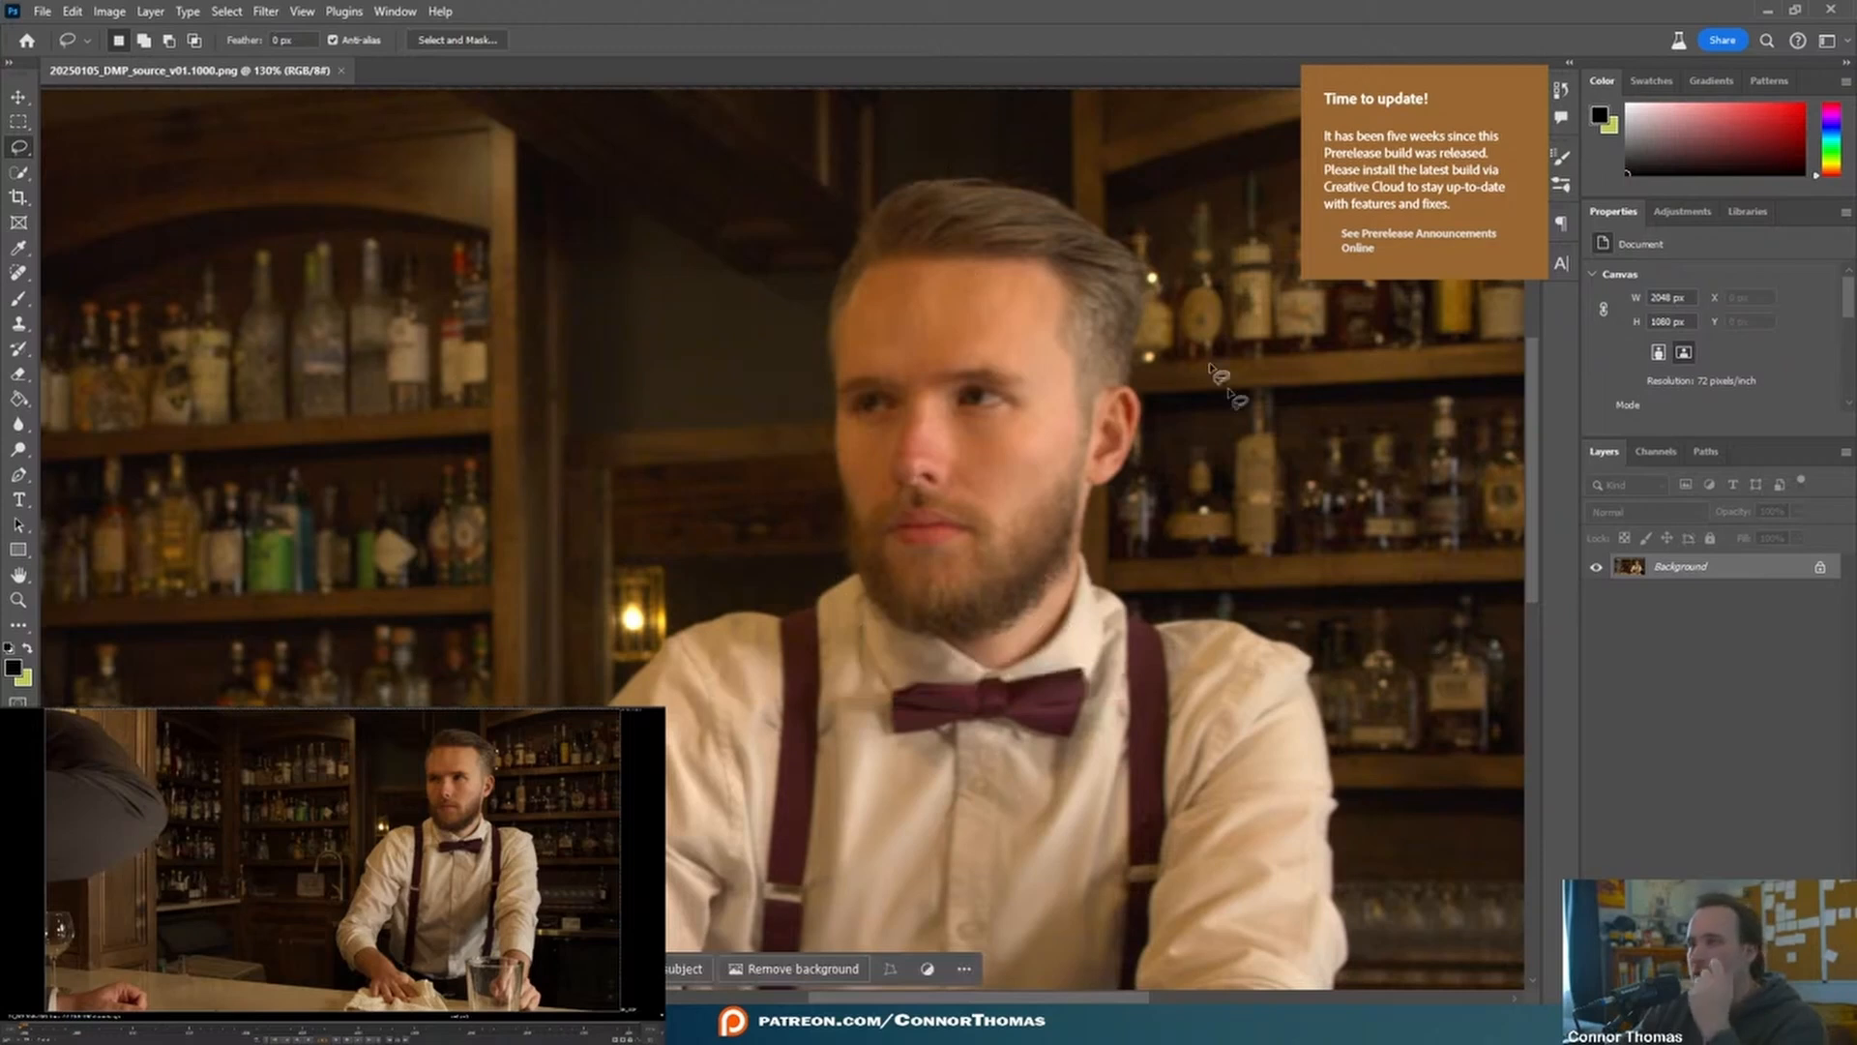
- Place 20250105_DMP_clean_v01.1000.png into the source document, unlock the Background layer and move it above the clean plate
key(alt+Tab)
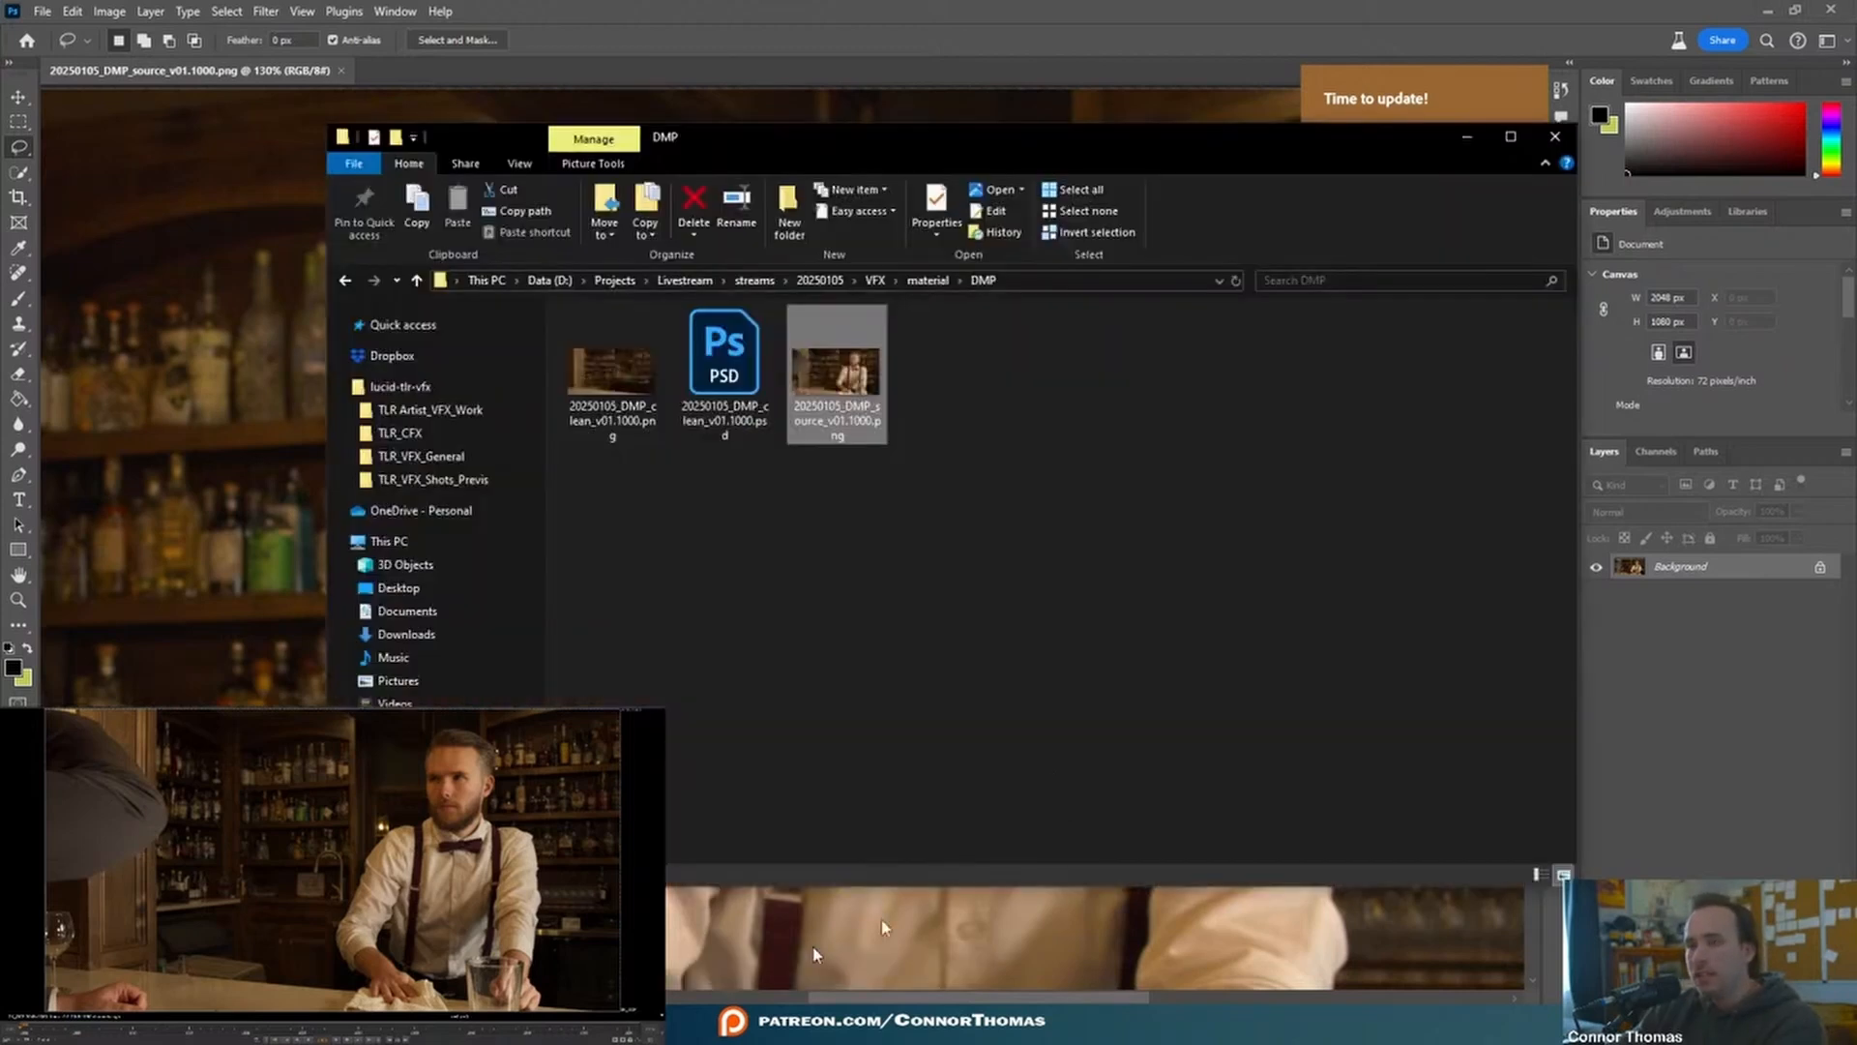
drag(631, 383, 254, 474)
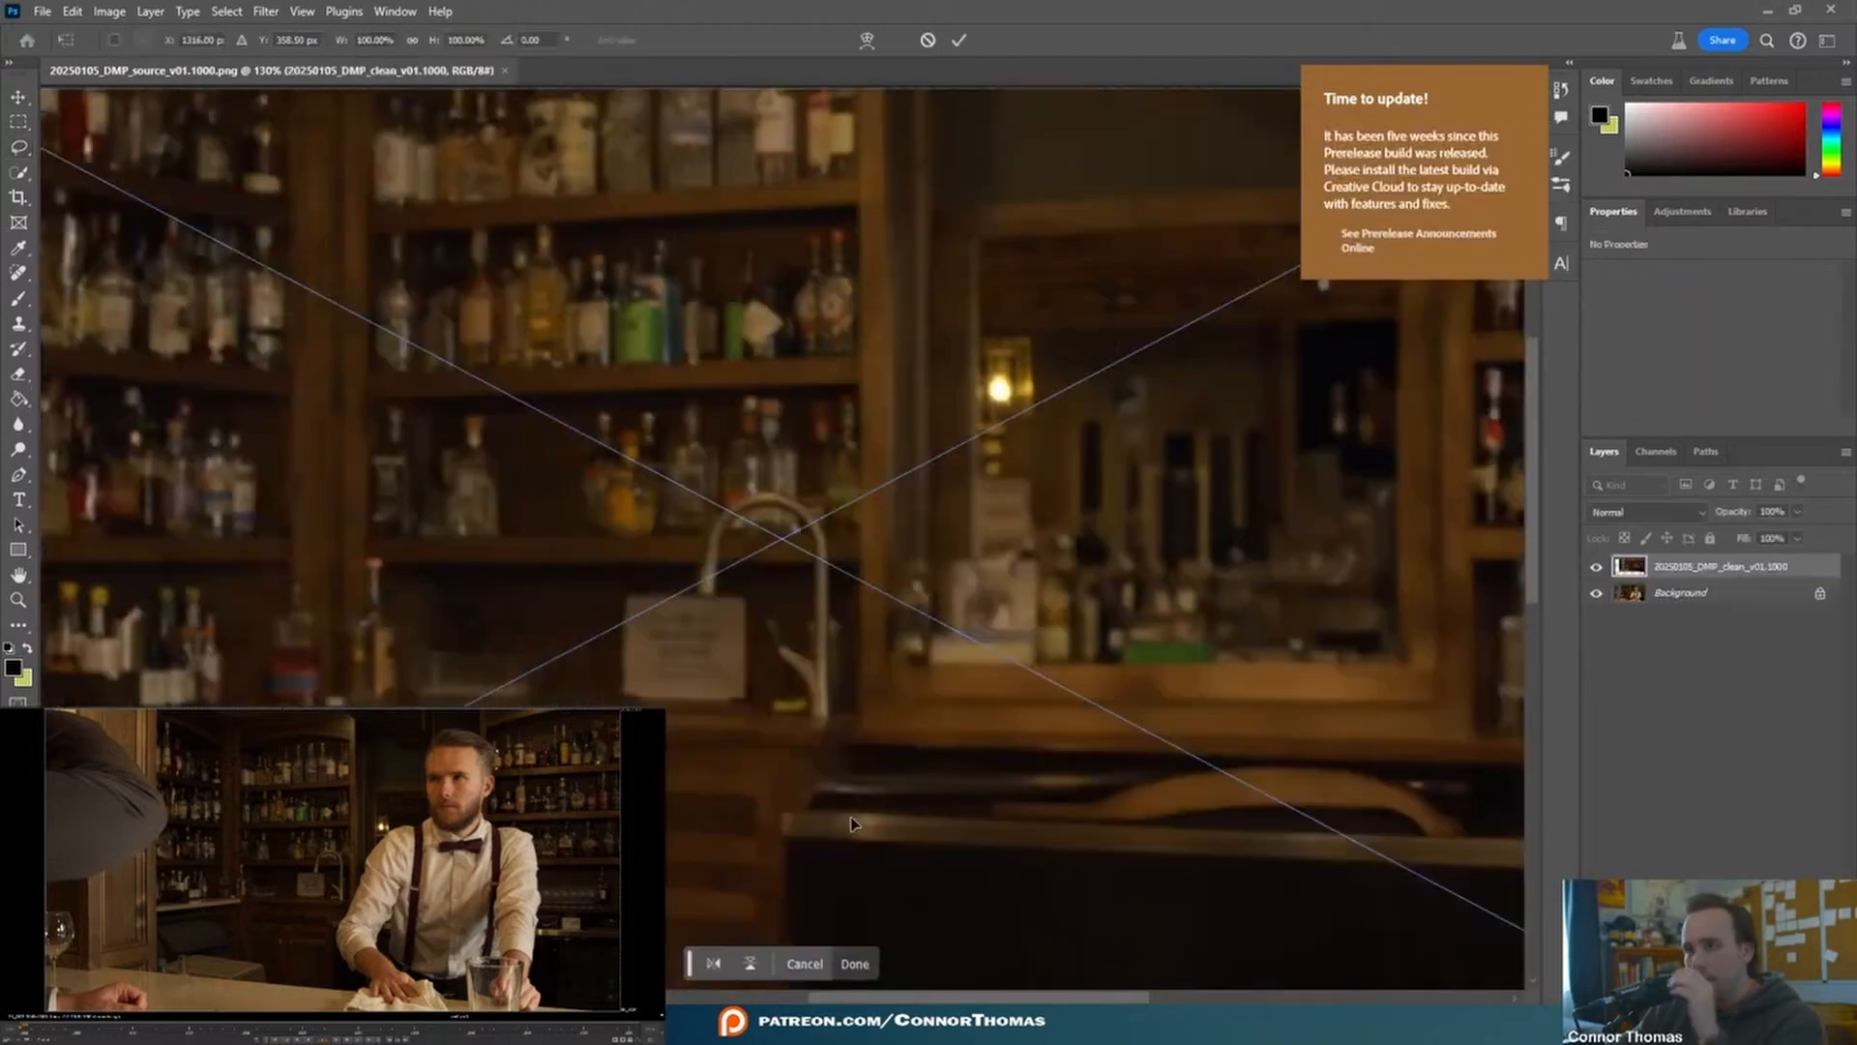
alt+scroll(907, 565, down, 5)
drag(874, 619, 756, 703)
click(1820, 594)
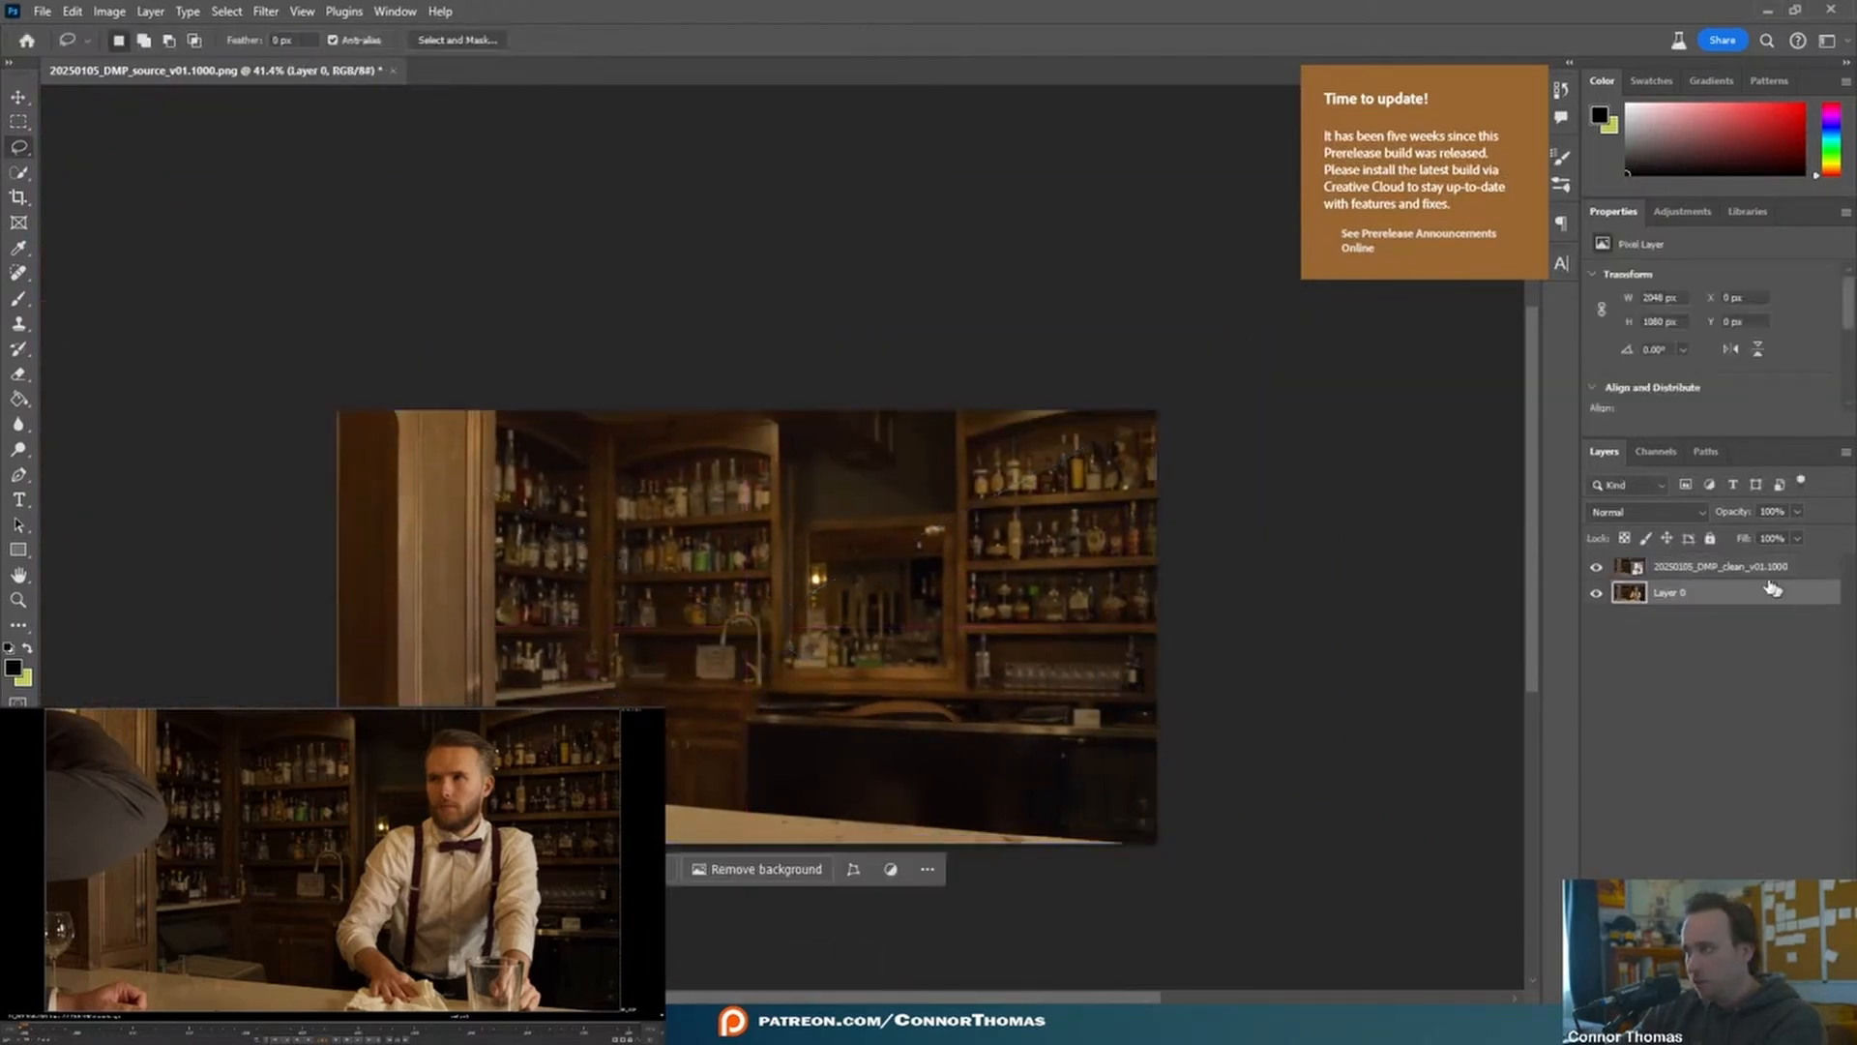
drag(1685, 578, 1685, 563)
- Lasso the bartender's head, beard and neck on Layer 0 and delete them down to the shirt collar
alt+scroll(873, 455, up, 8)
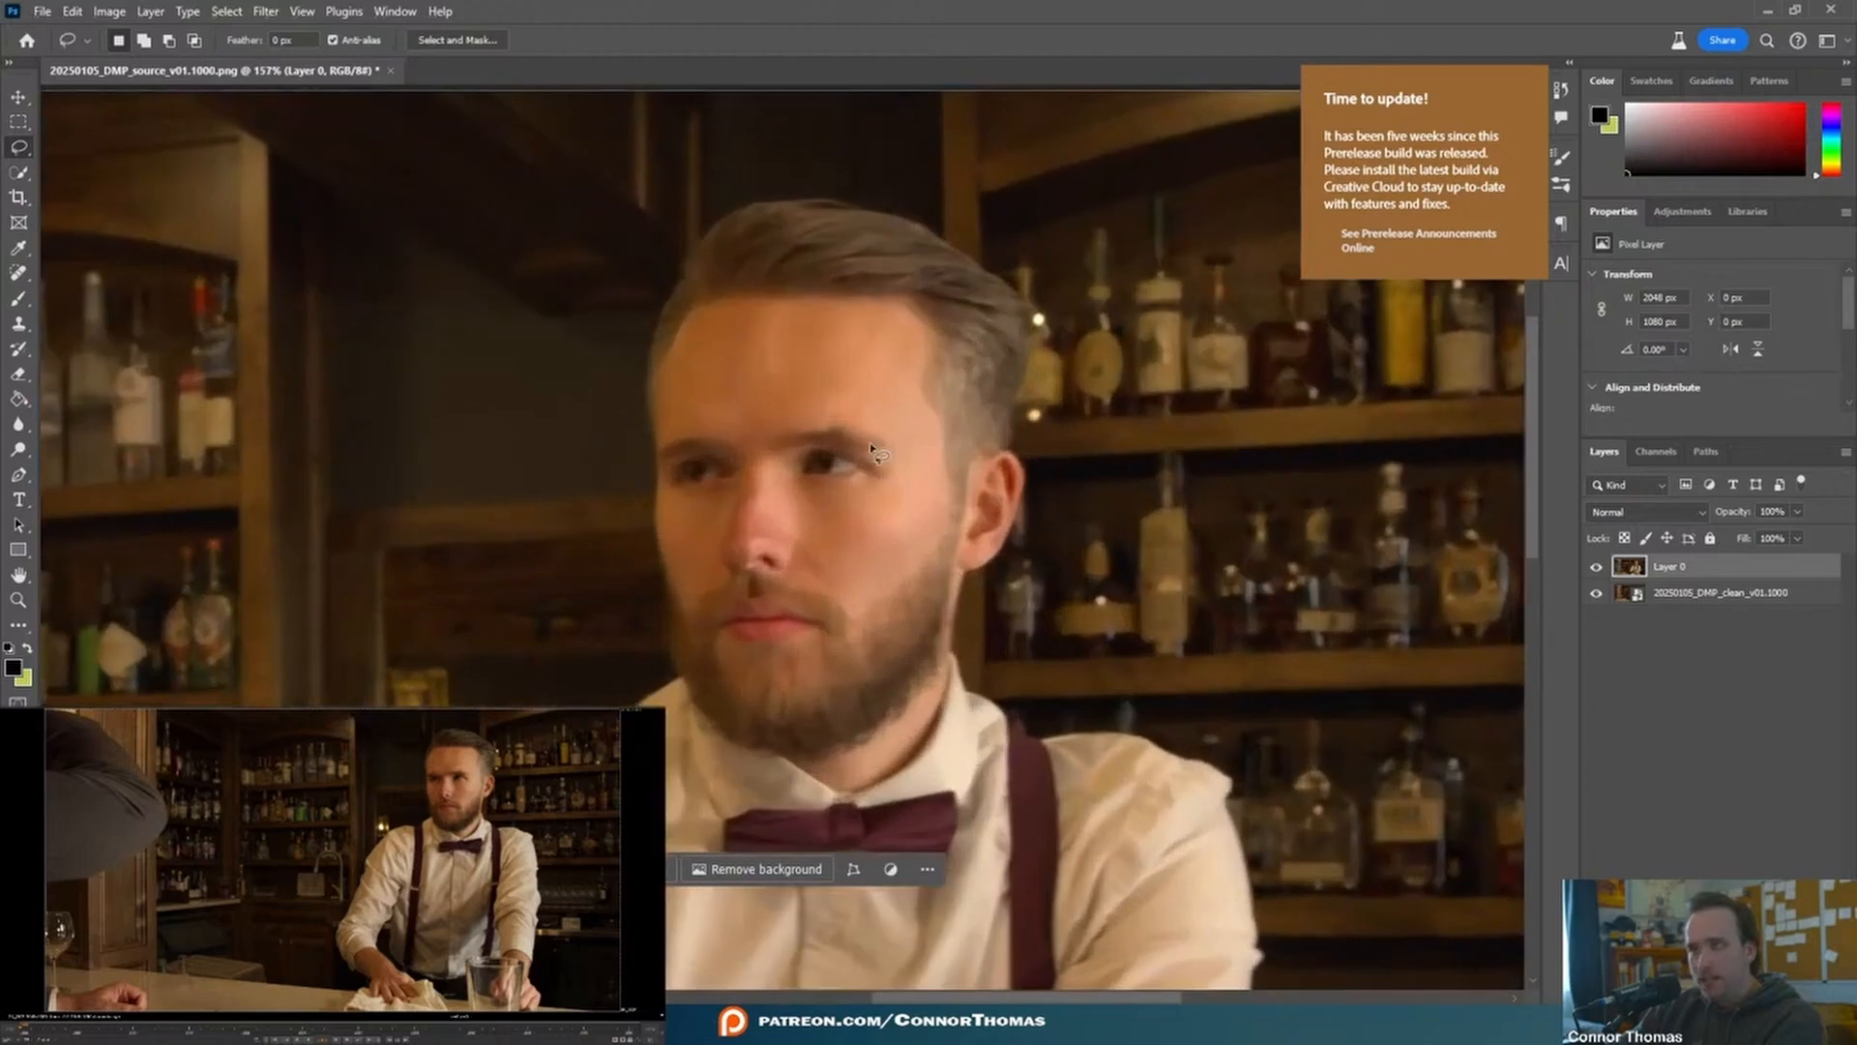
drag(769, 154, 592, 558)
mouse_move(628, 636)
mouse_down()
mouse_move(875, 634)
mouse_move(1118, 543)
mouse_move(977, 152)
mouse_up()
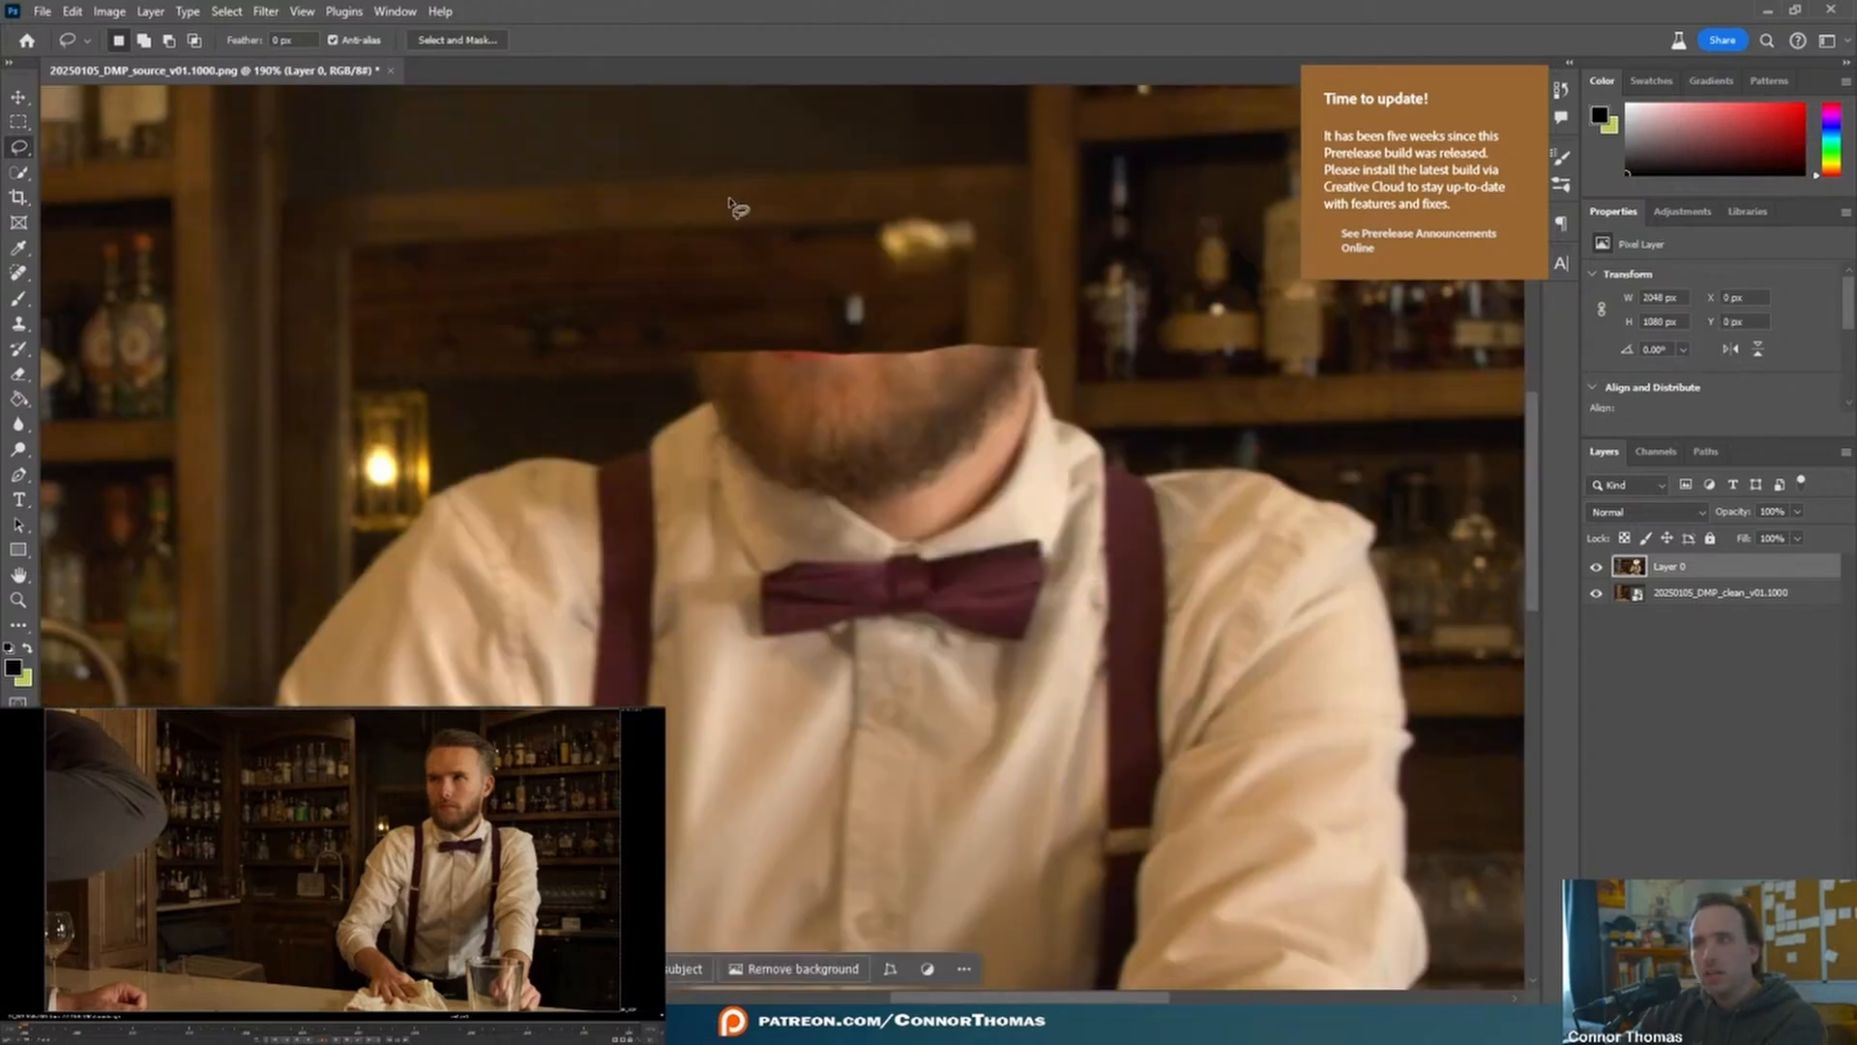
drag(728, 198, 662, 360)
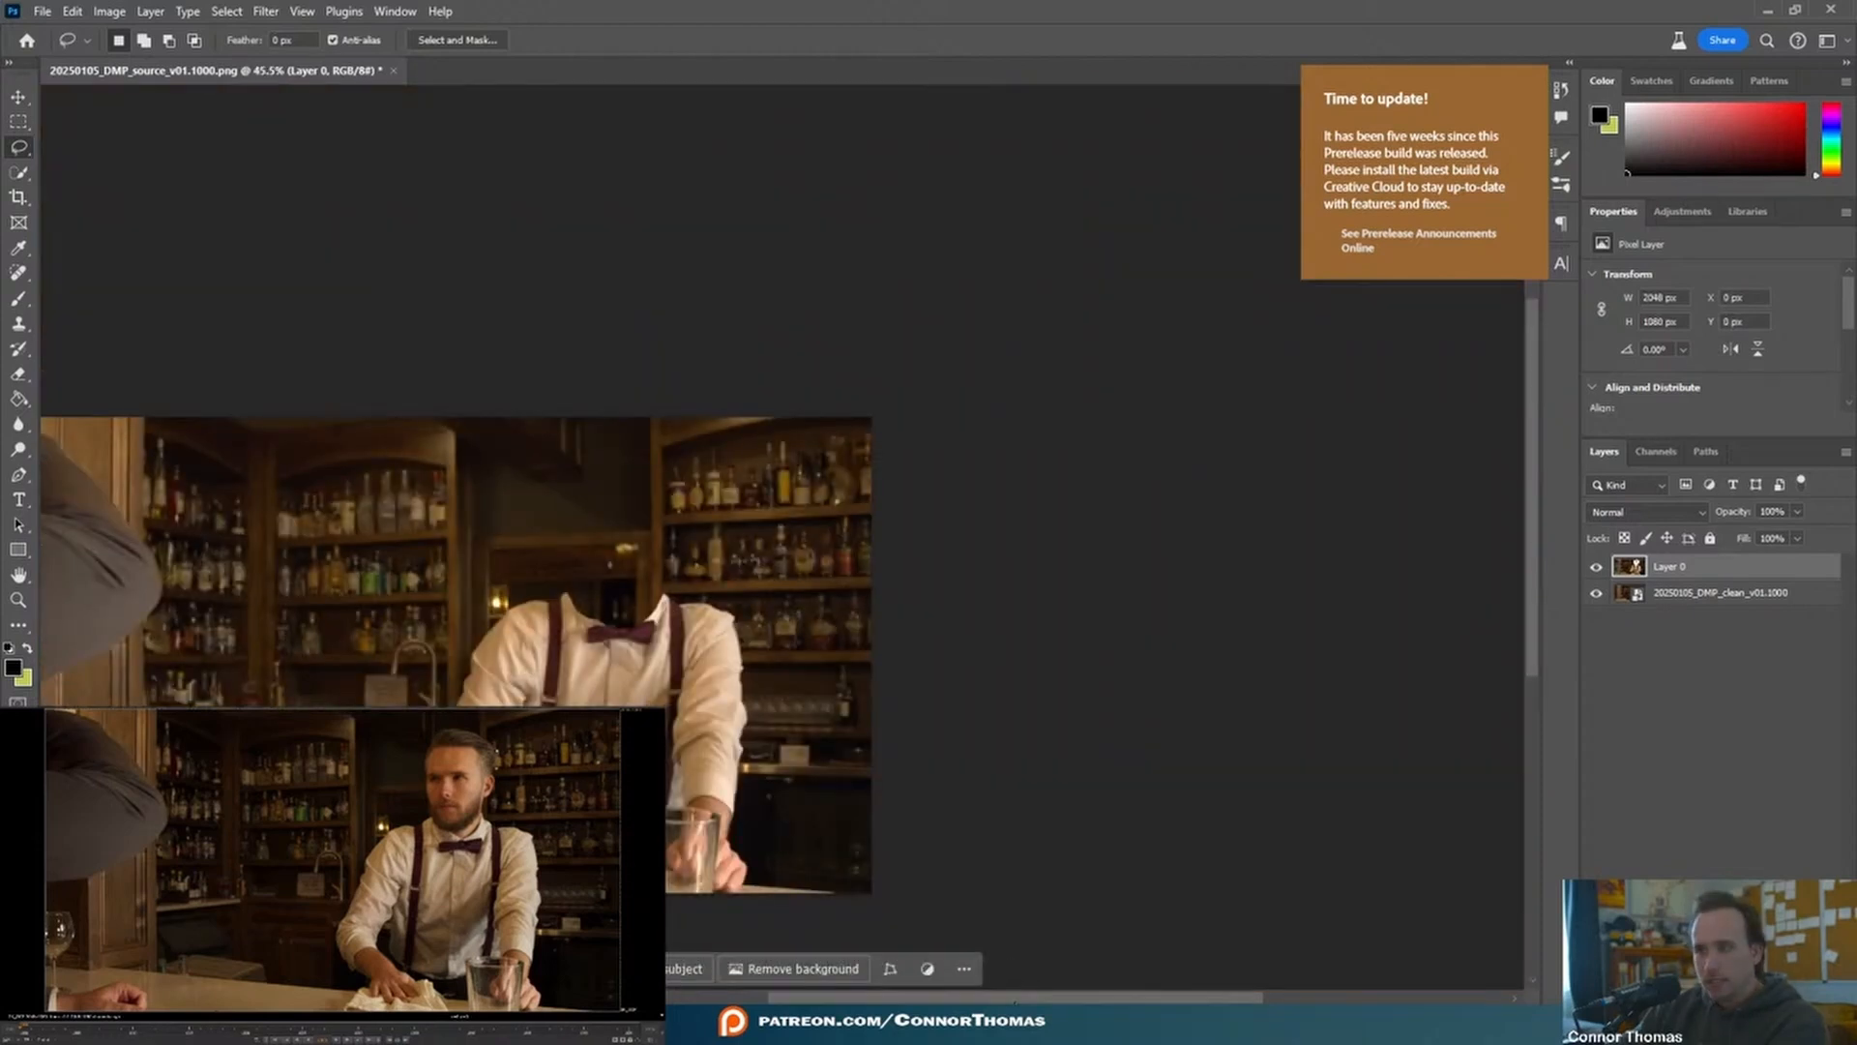
shift+scroll(832, 658, left, 5)
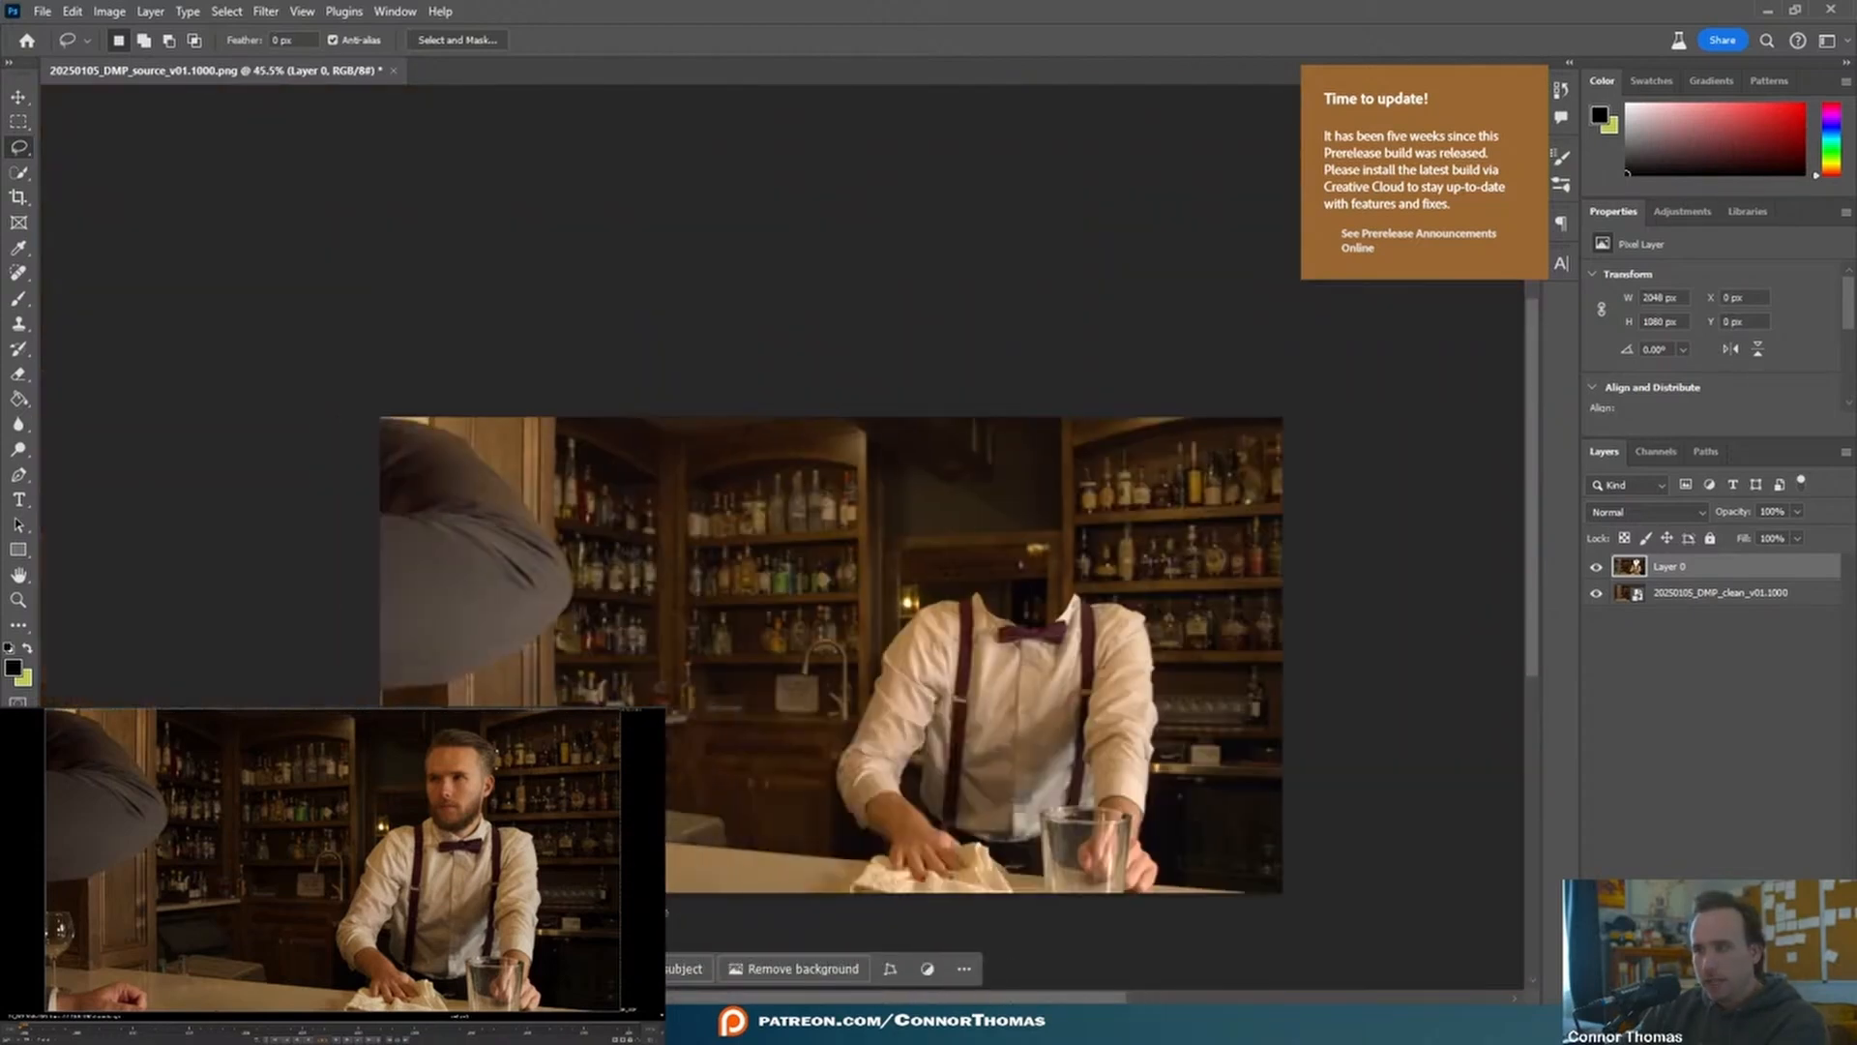
- Place 20250105_DMP_source_v01.1000.png above Layer 0 and quick-select the front collar and bow tie, excluding the skin and beard
key(alt+Tab)
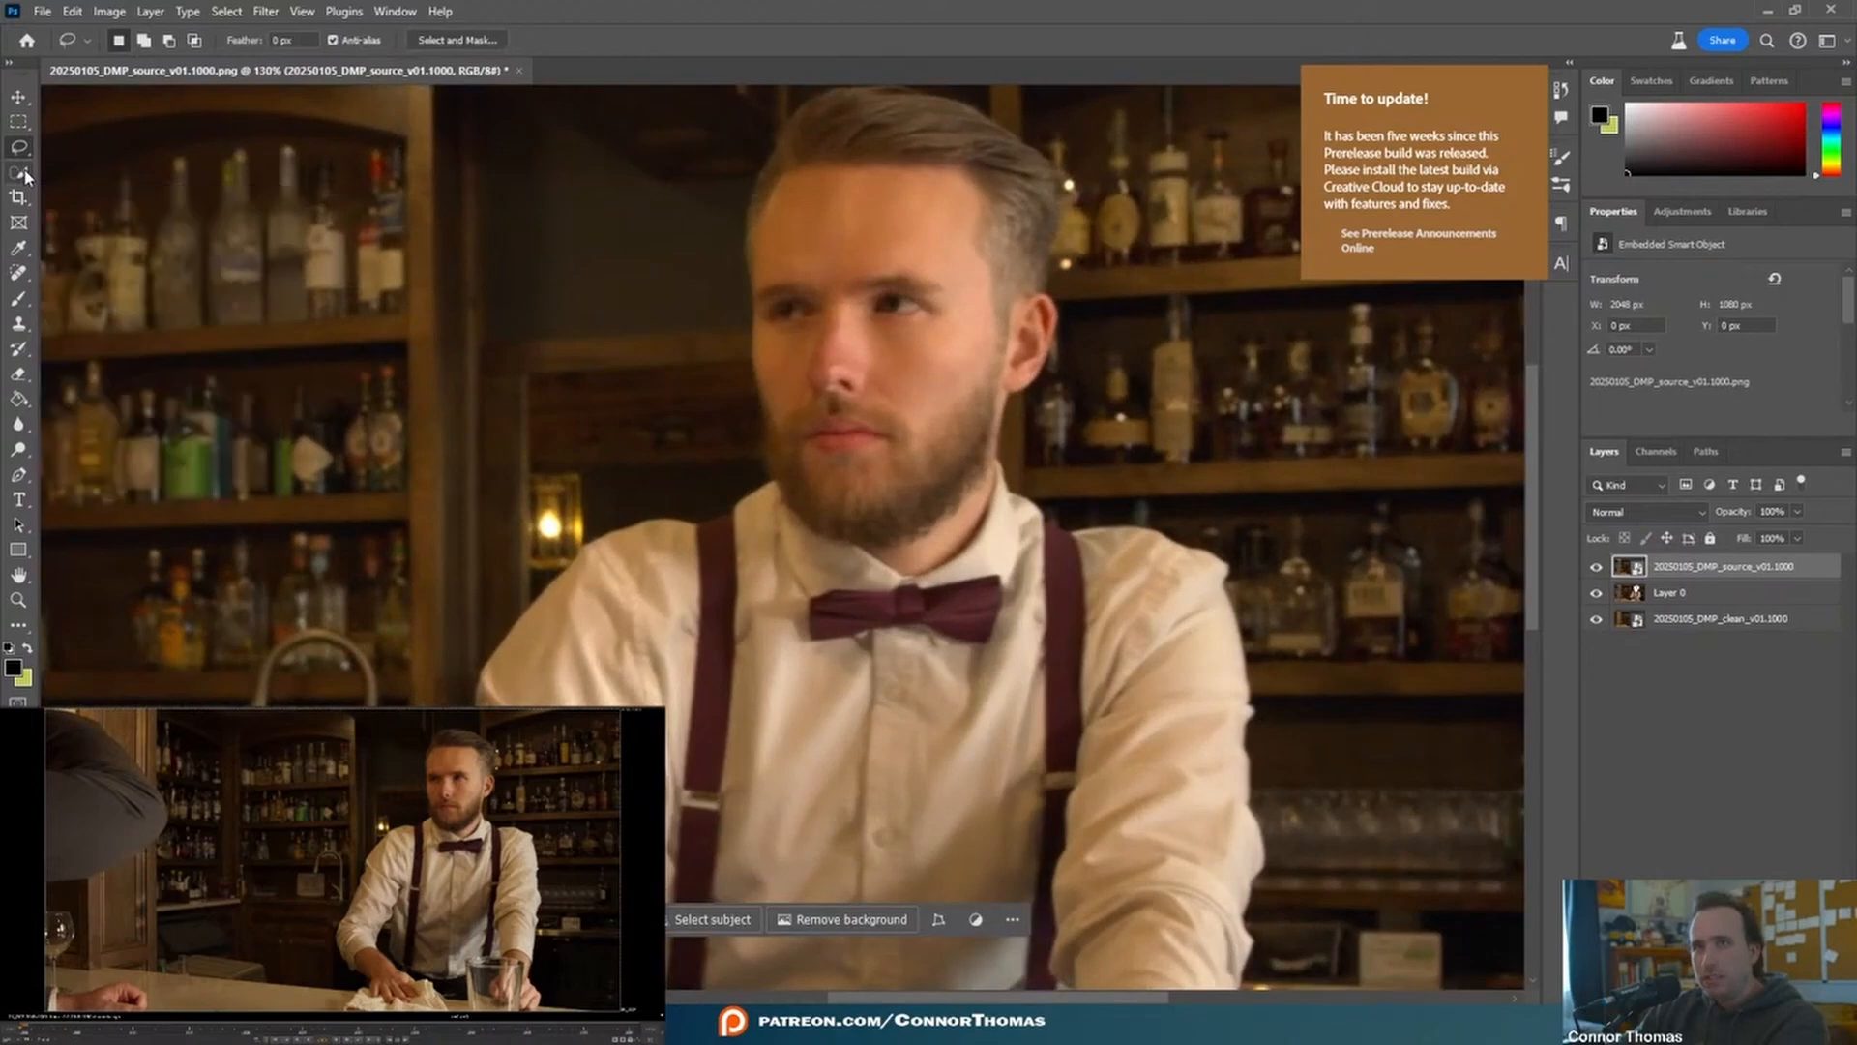
alt+right_drag(1027, 571, 985, 578)
alt+right_drag(1011, 511, 1003, 518)
alt+scroll(1002, 505, up, 6)
mouse_move(1031, 512)
mouse_down()
mouse_move(1031, 465)
mouse_move(977, 556)
mouse_move(887, 602)
mouse_move(855, 646)
mouse_up()
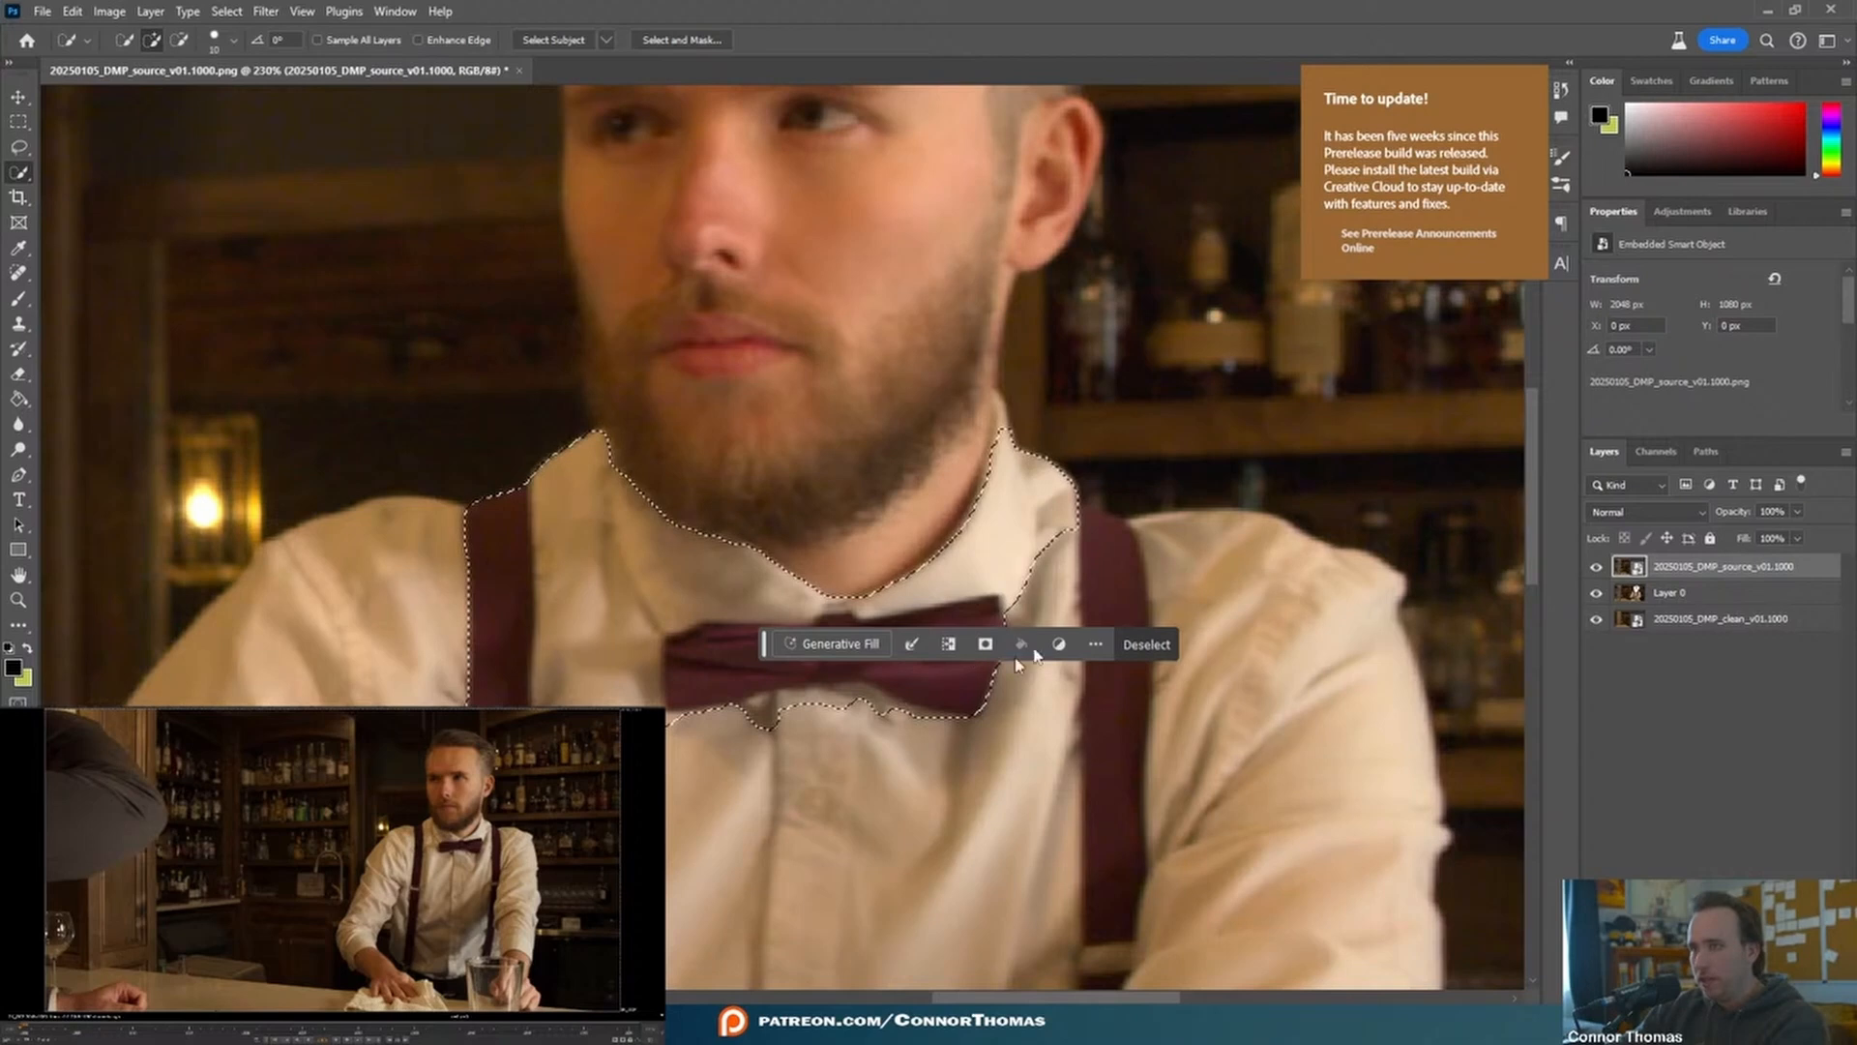
alt+drag(941, 564, 1003, 435)
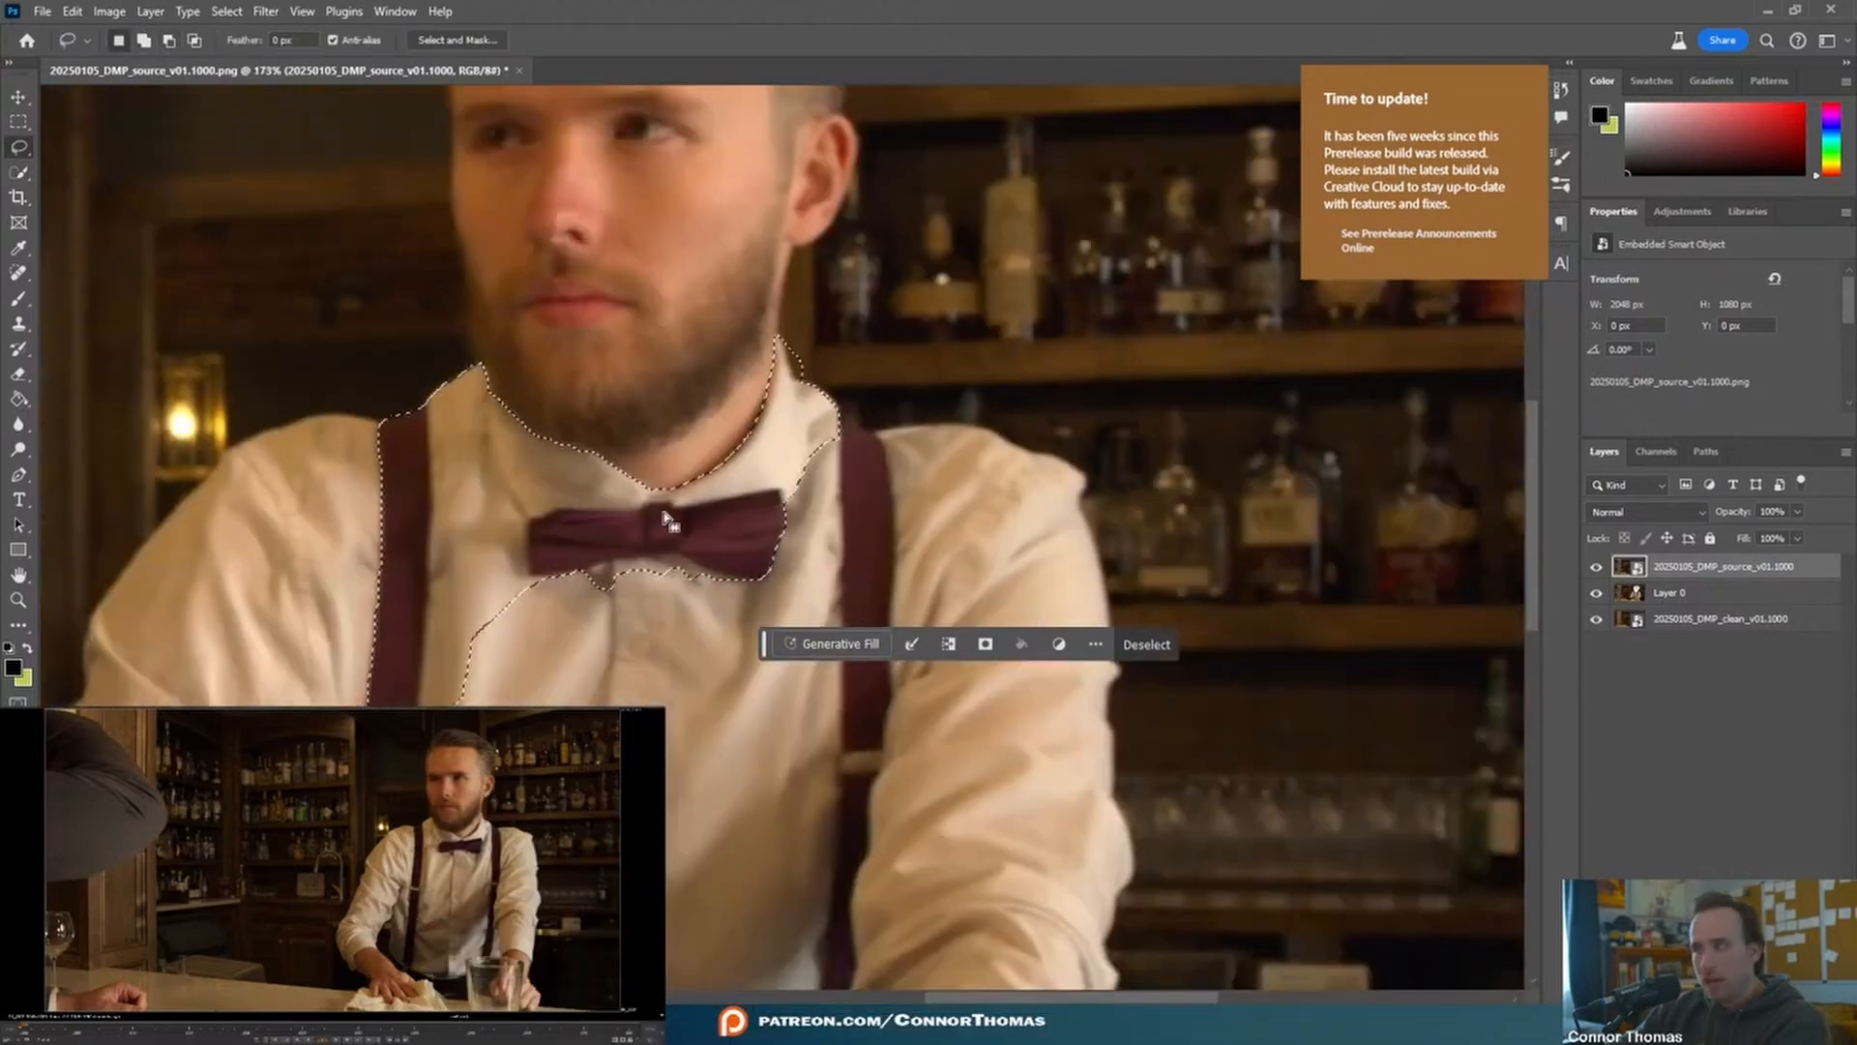
- Rasterize the placed source layer, delete everything outside the collar and bow tie selection, and deselect
key(b)
click(778, 496)
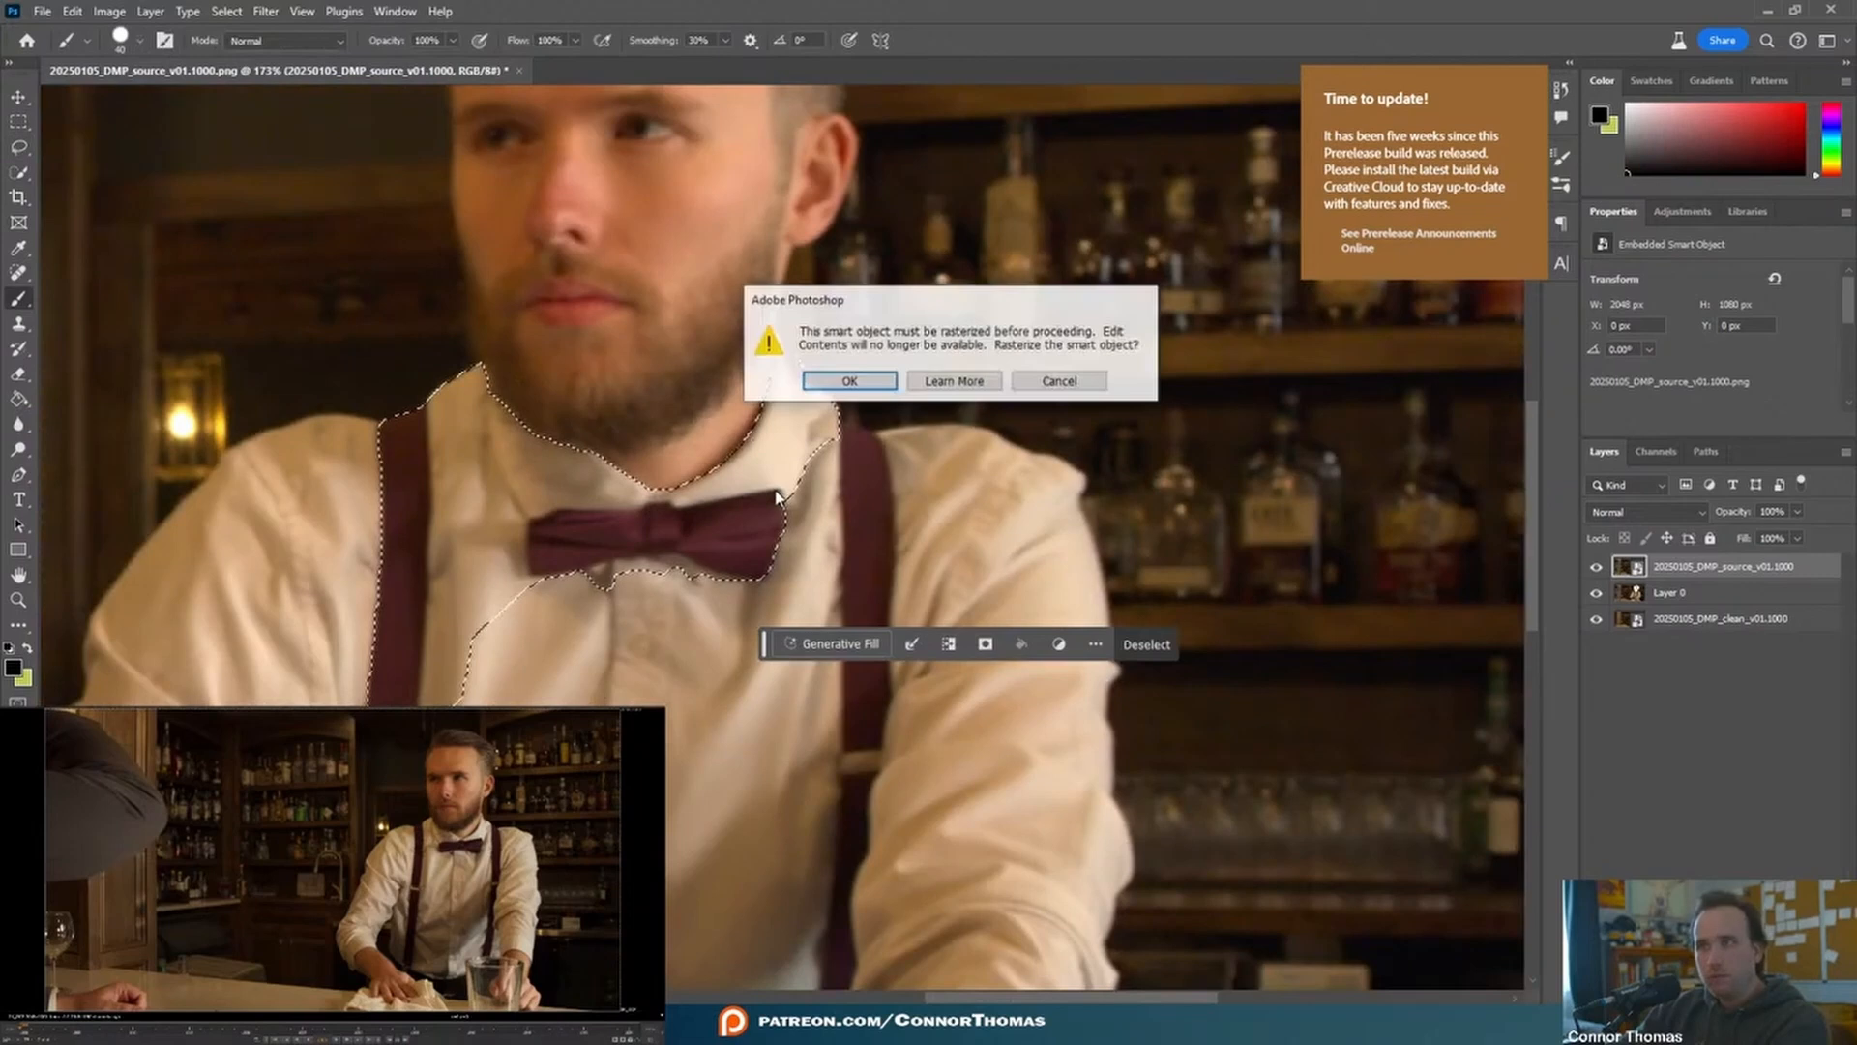
click(843, 380)
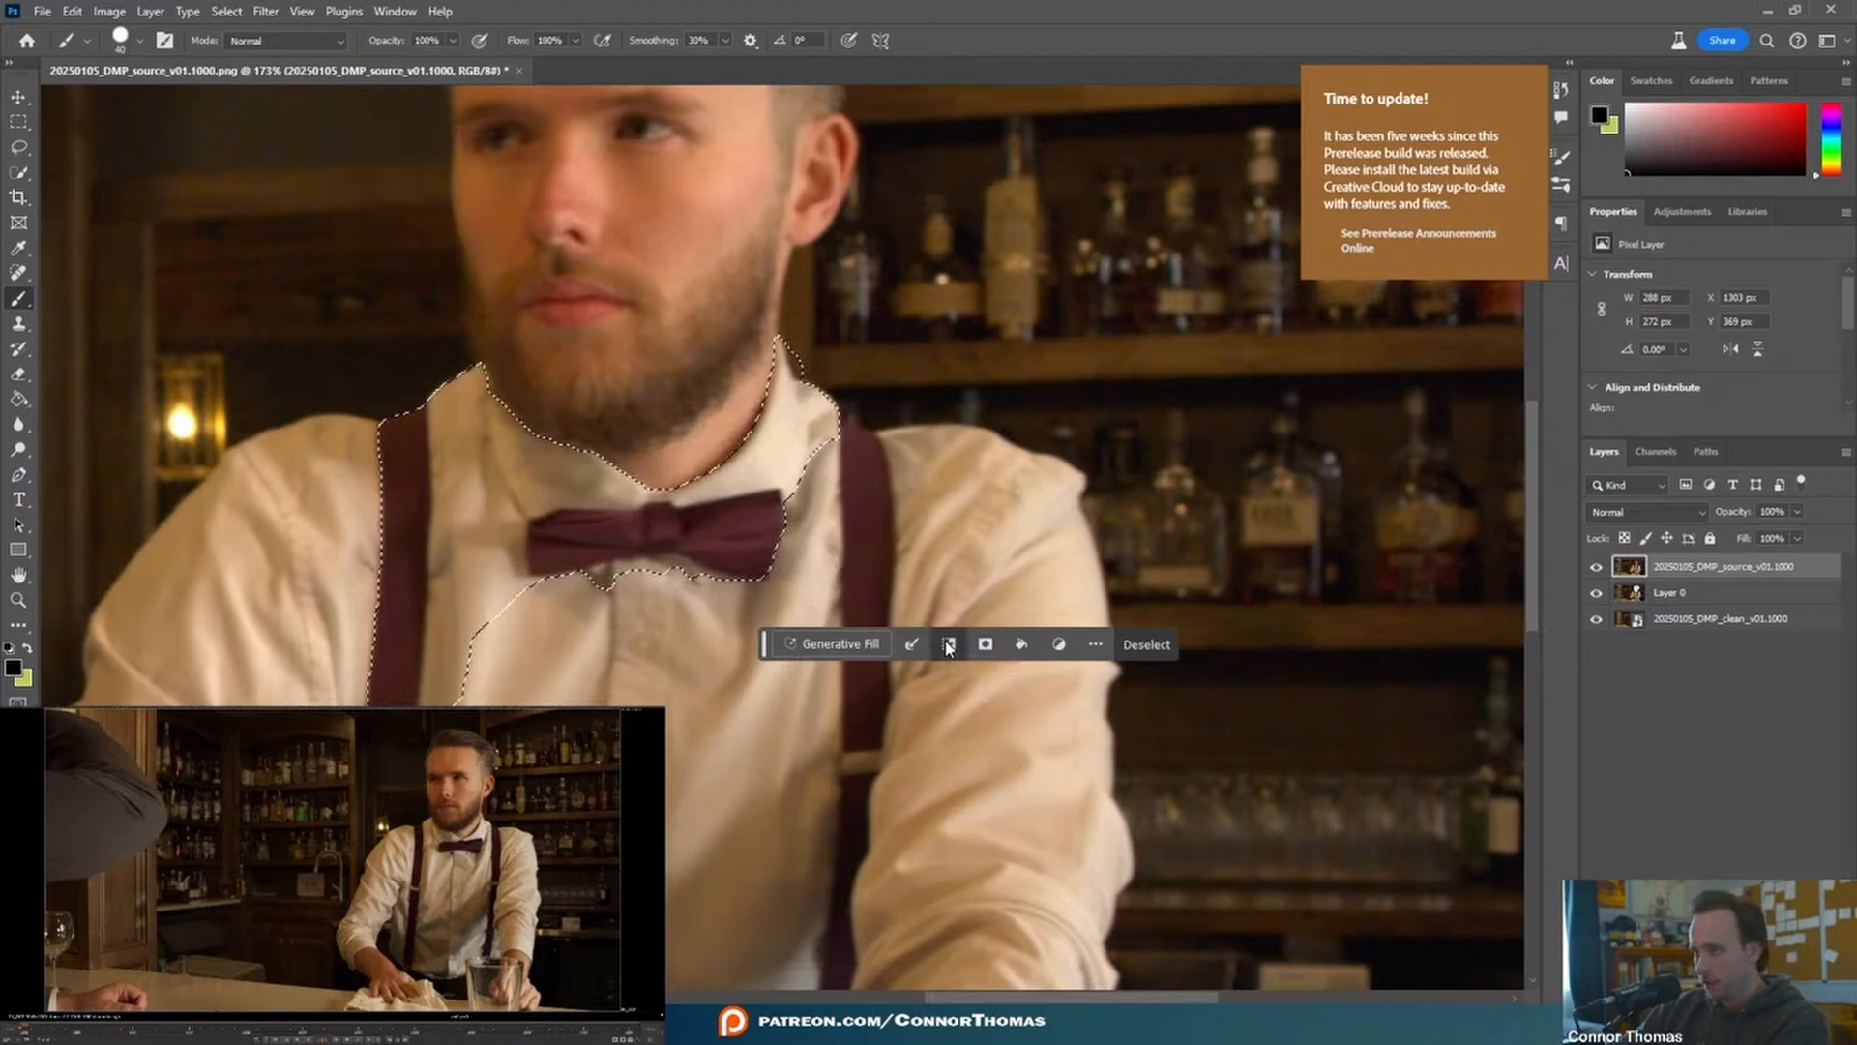
key(Delete)
key(ctrl+d)
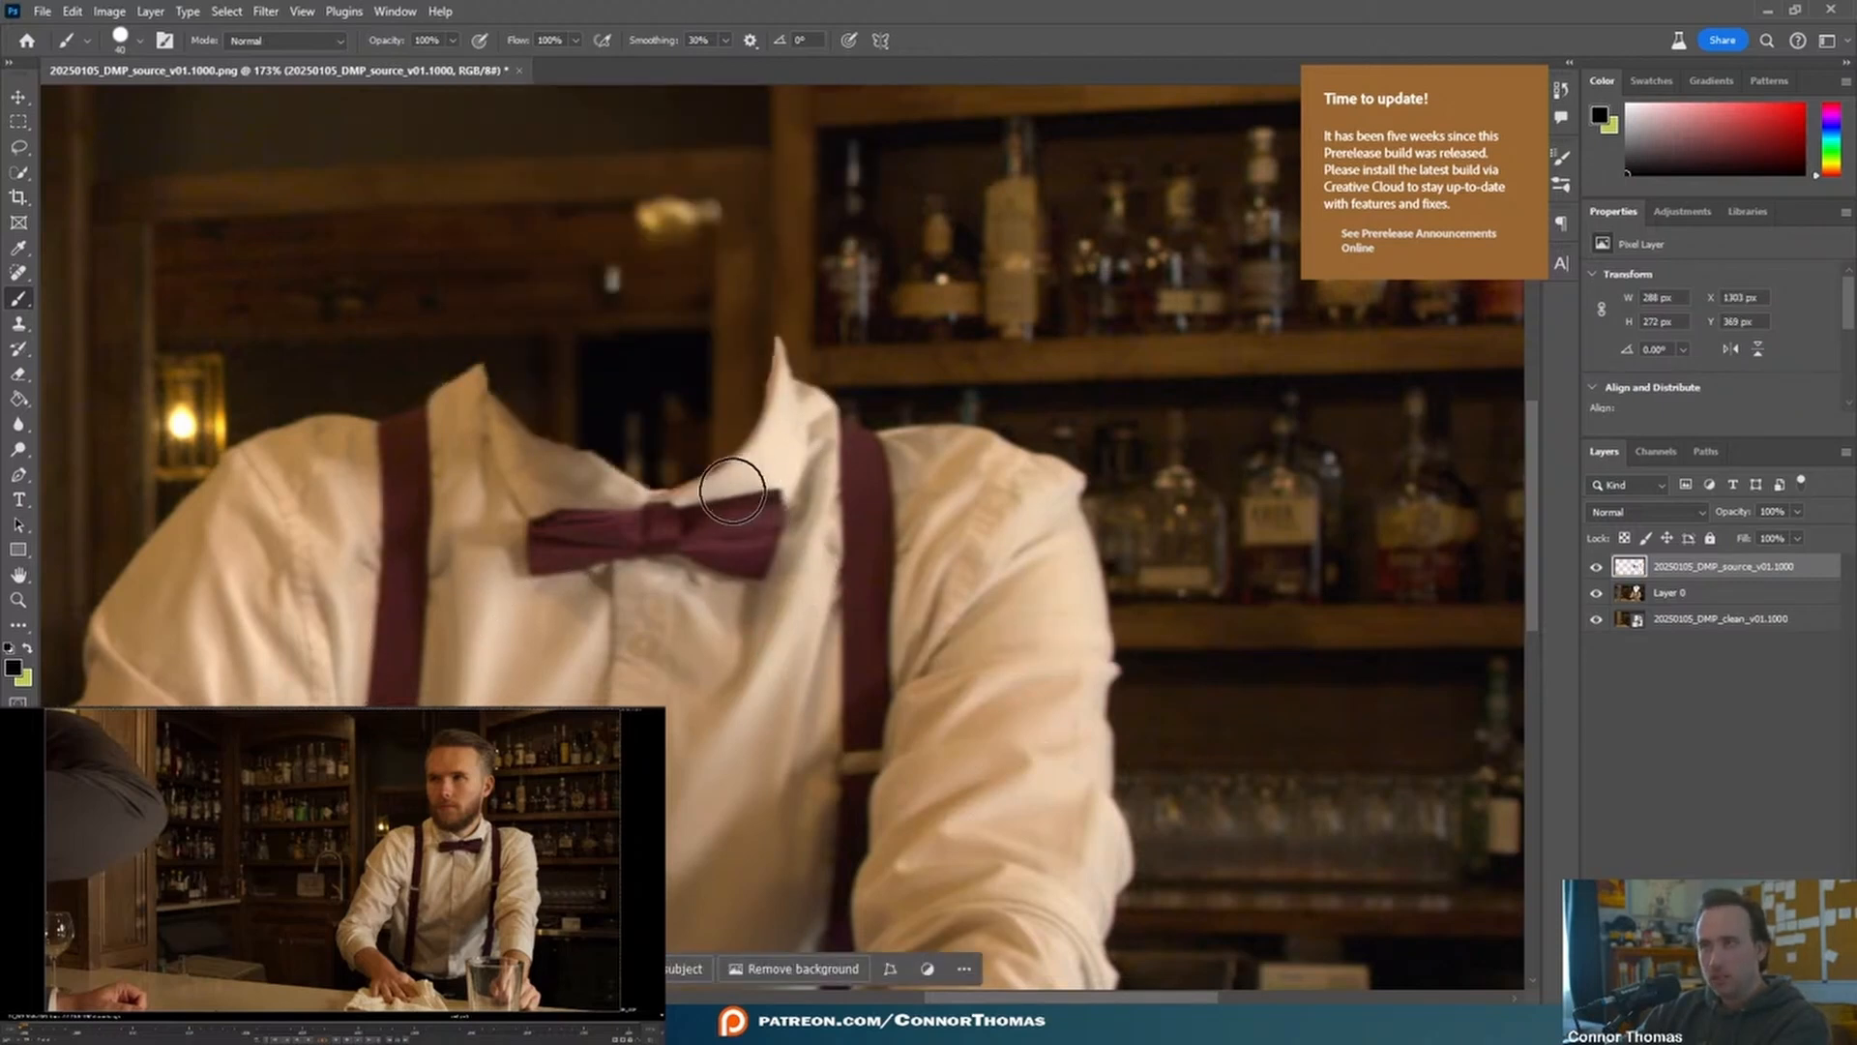
- Compare the neck opening with the cut-out collar layer hidden and shown
key(v)
click(1722, 592)
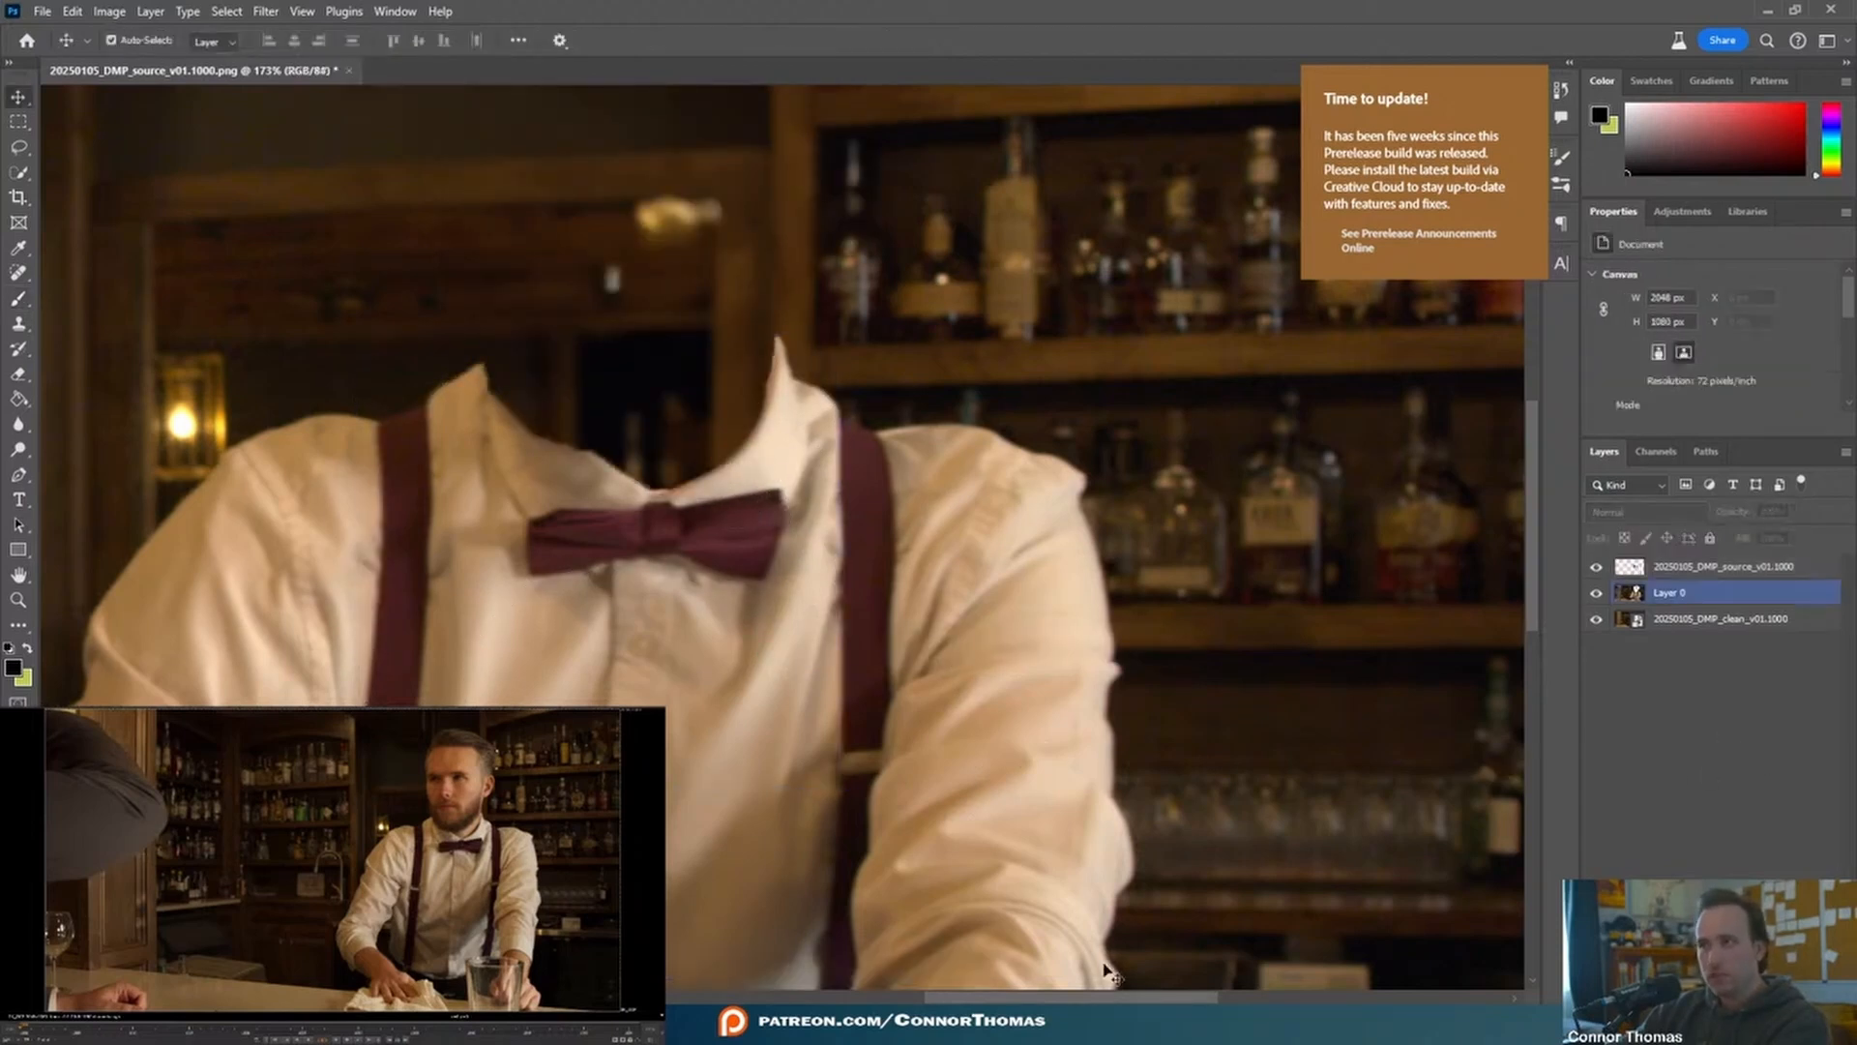
drag(1101, 999, 1044, 1000)
click(1631, 568)
click(1597, 566)
click(1597, 566)
click(1597, 567)
click(1597, 567)
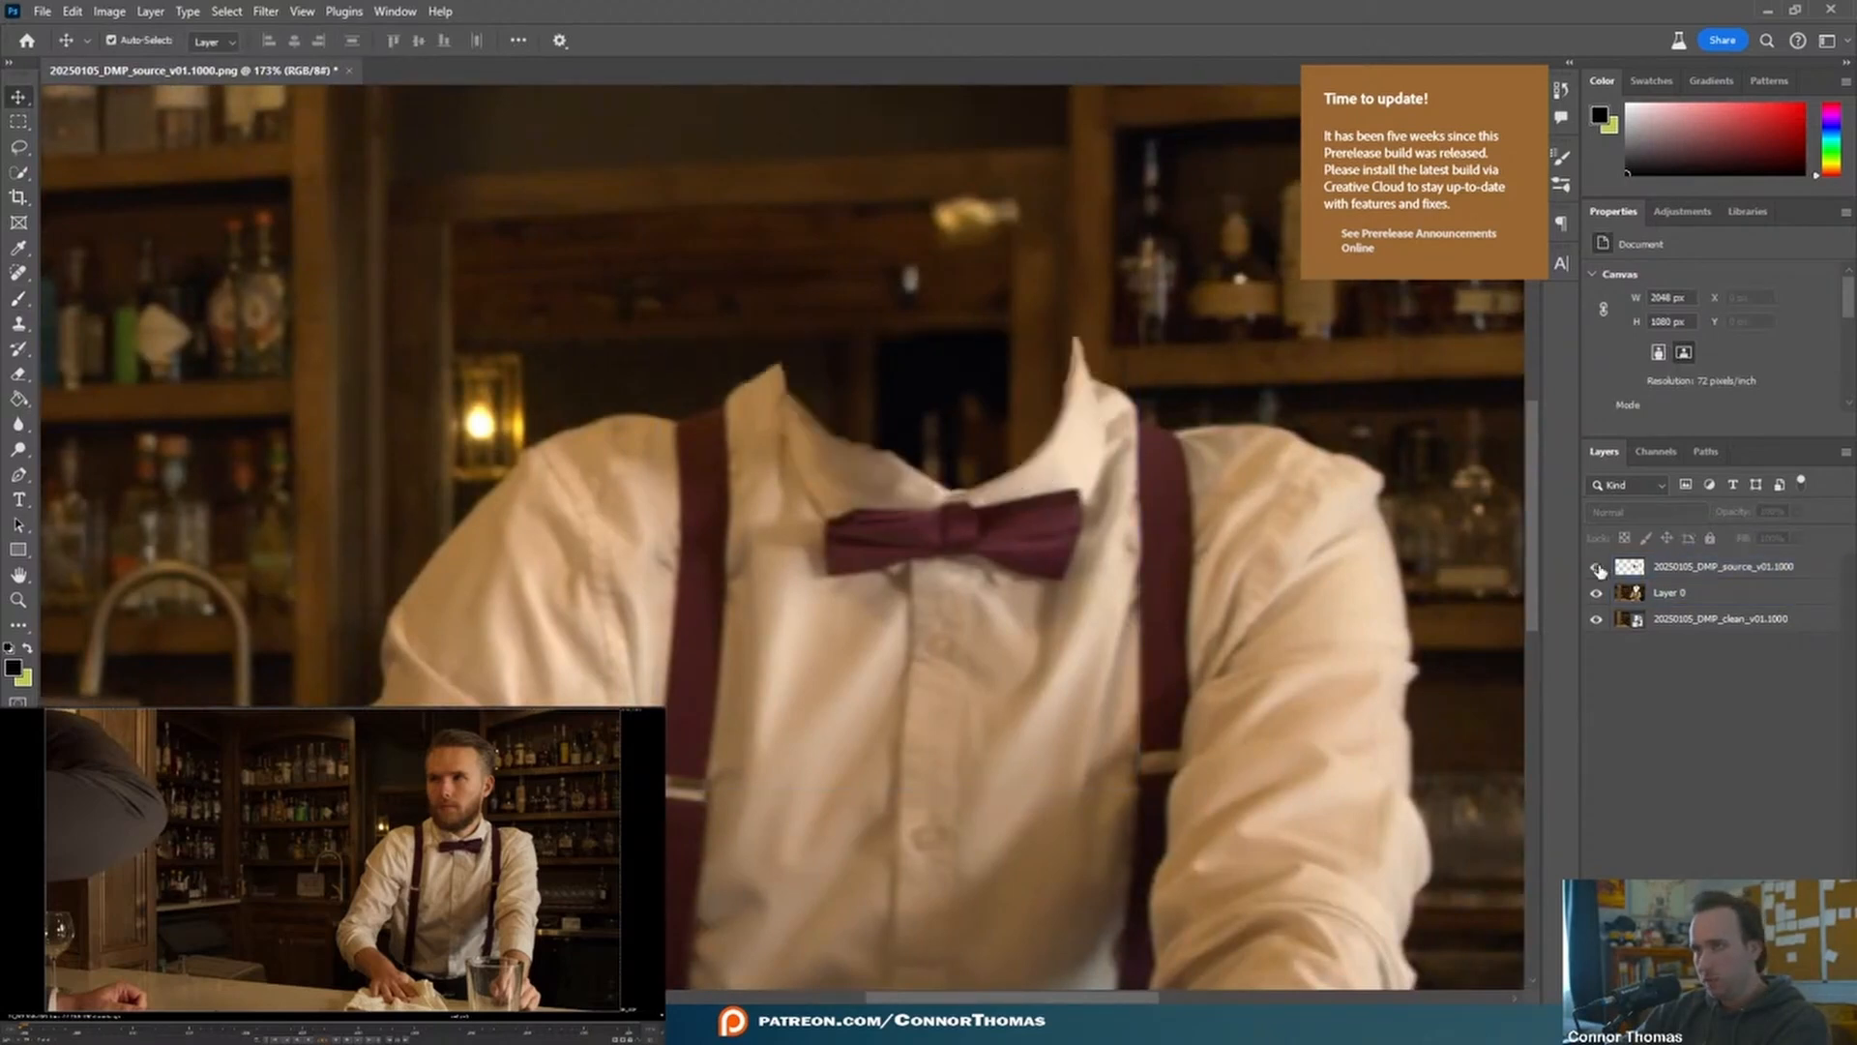
- Inspect which layers supply the collar, the shirt and the background around the neck opening
click(1664, 592)
alt+scroll(1004, 426, up, 2)
click(1072, 560)
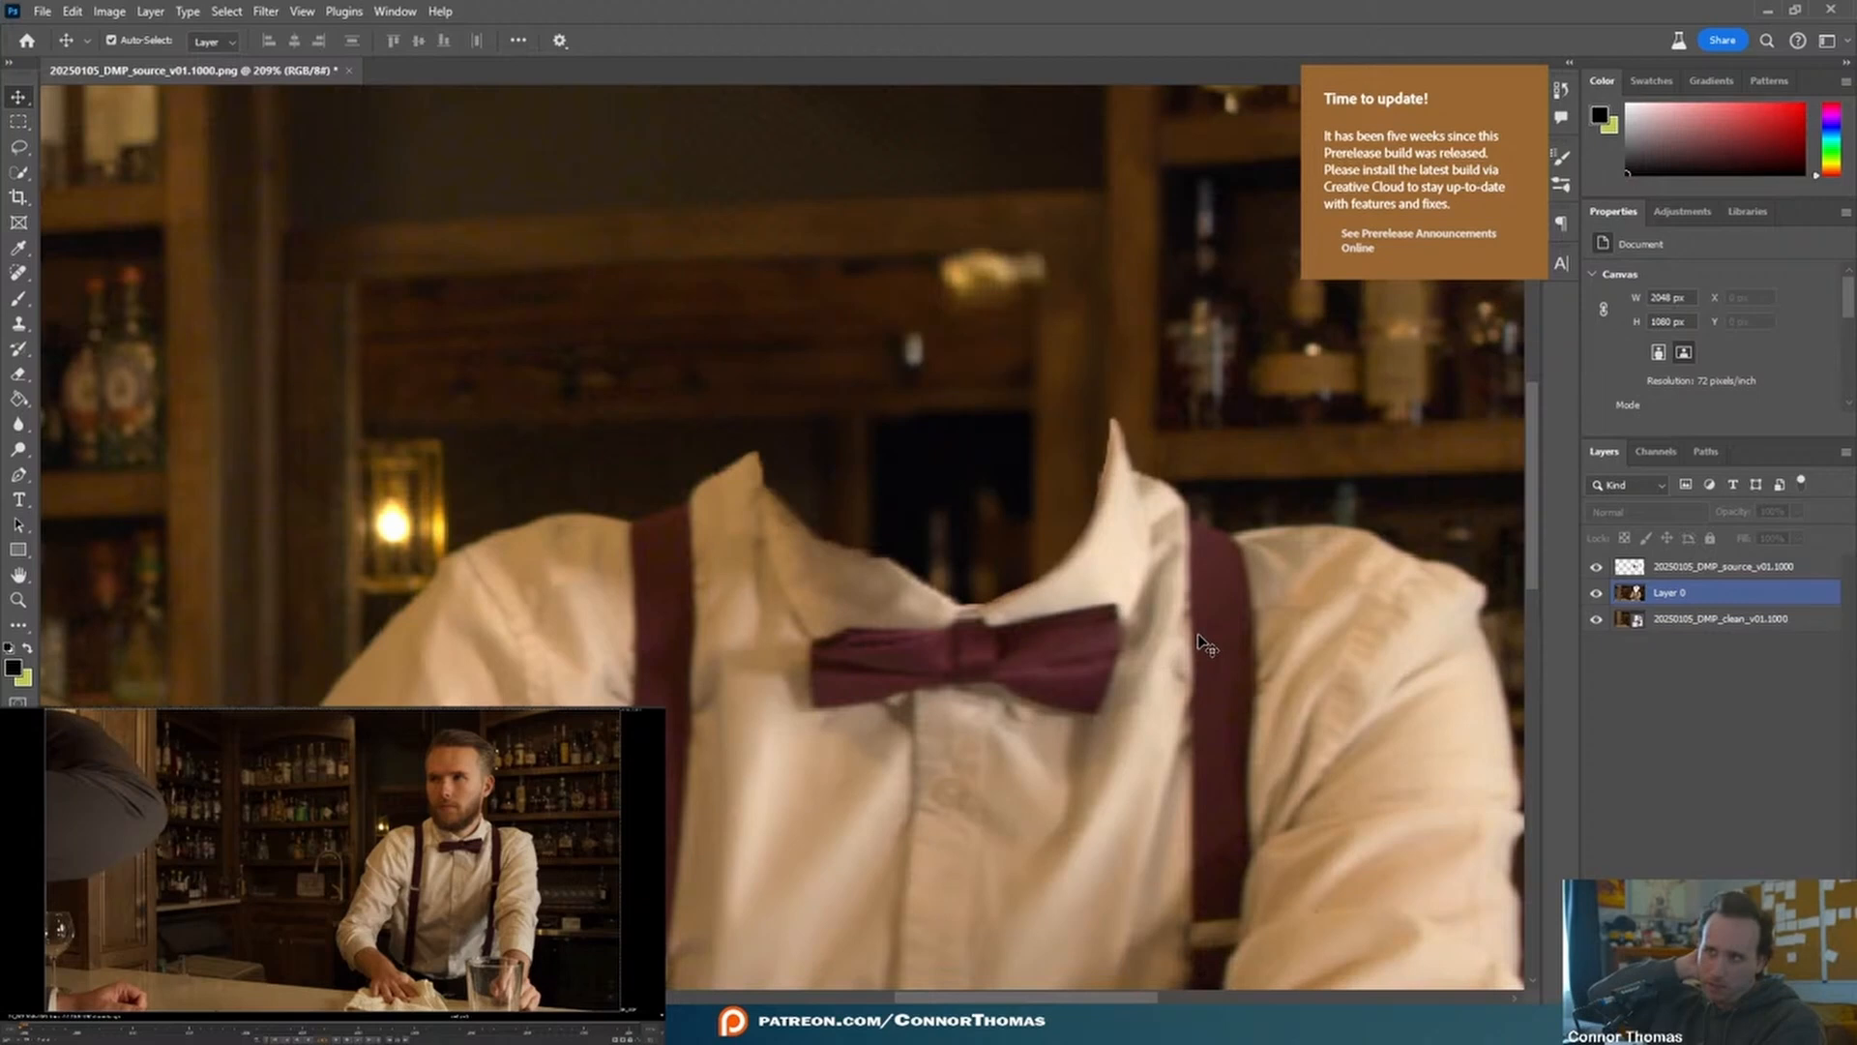
click(908, 392)
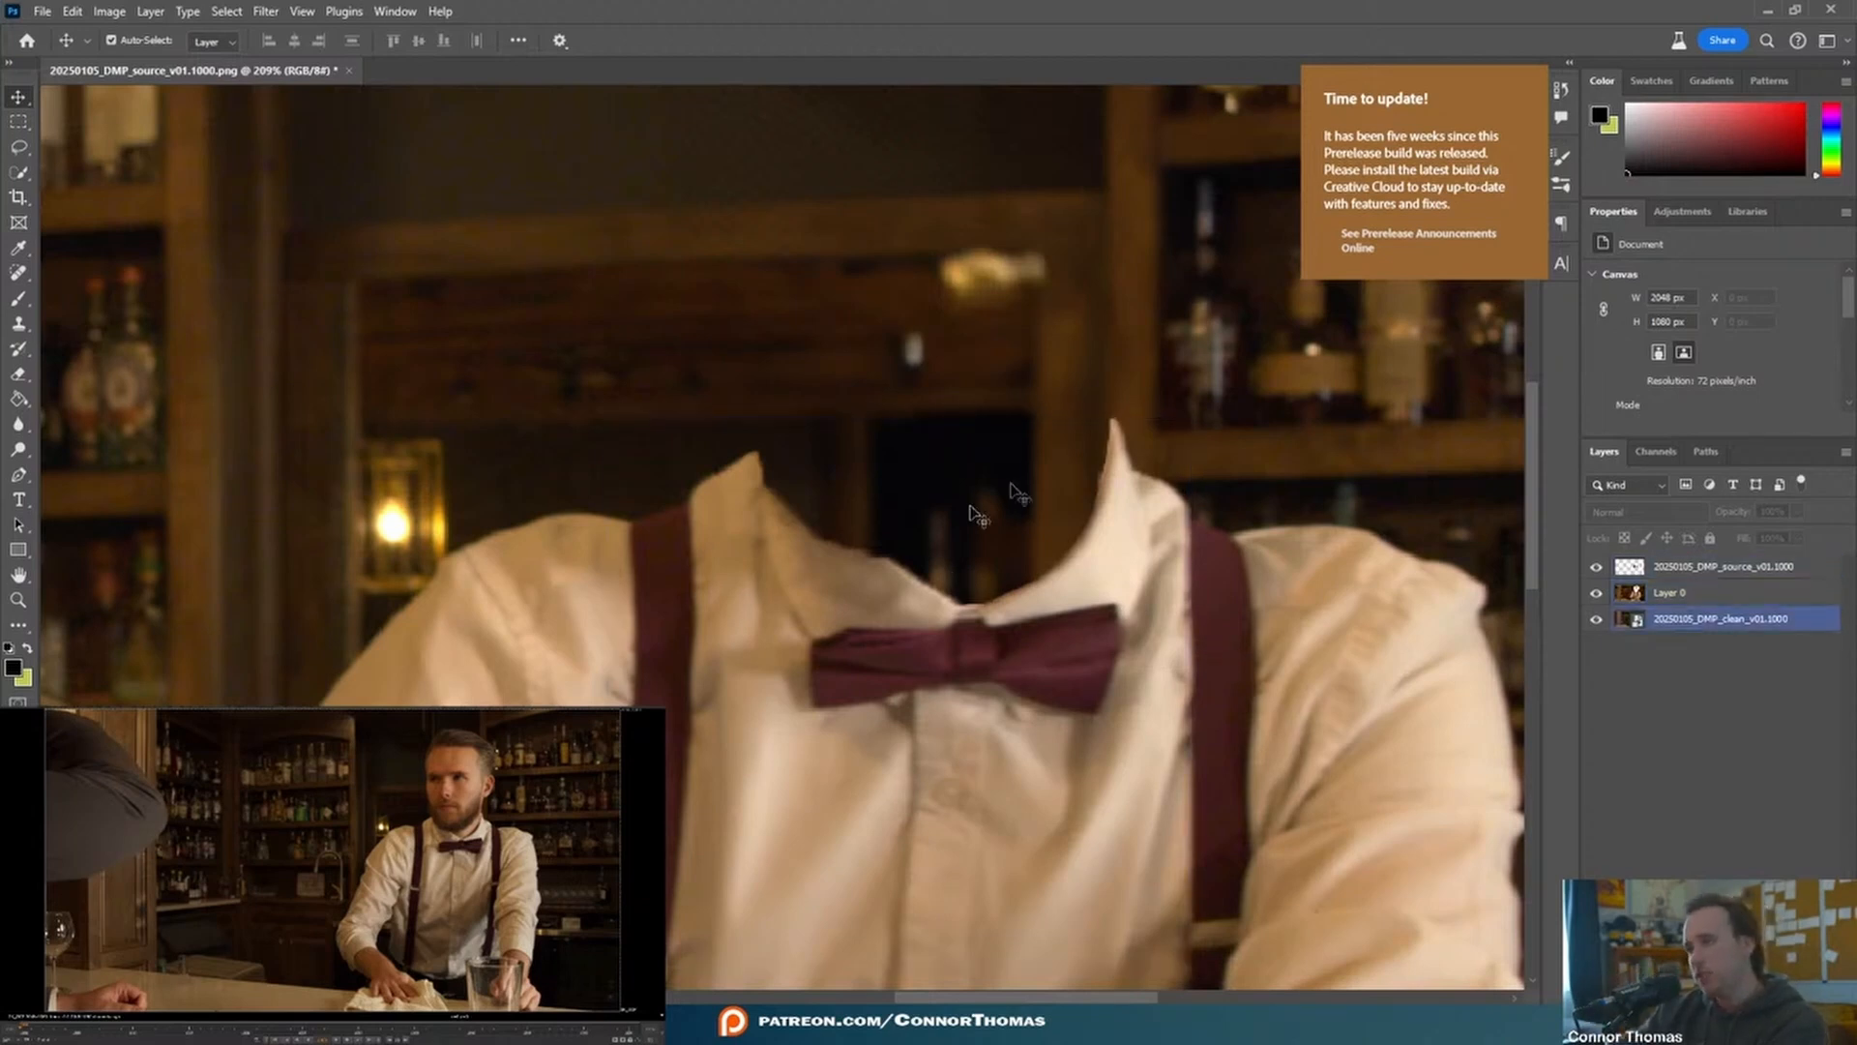
click(1111, 561)
click(1136, 411)
click(955, 687)
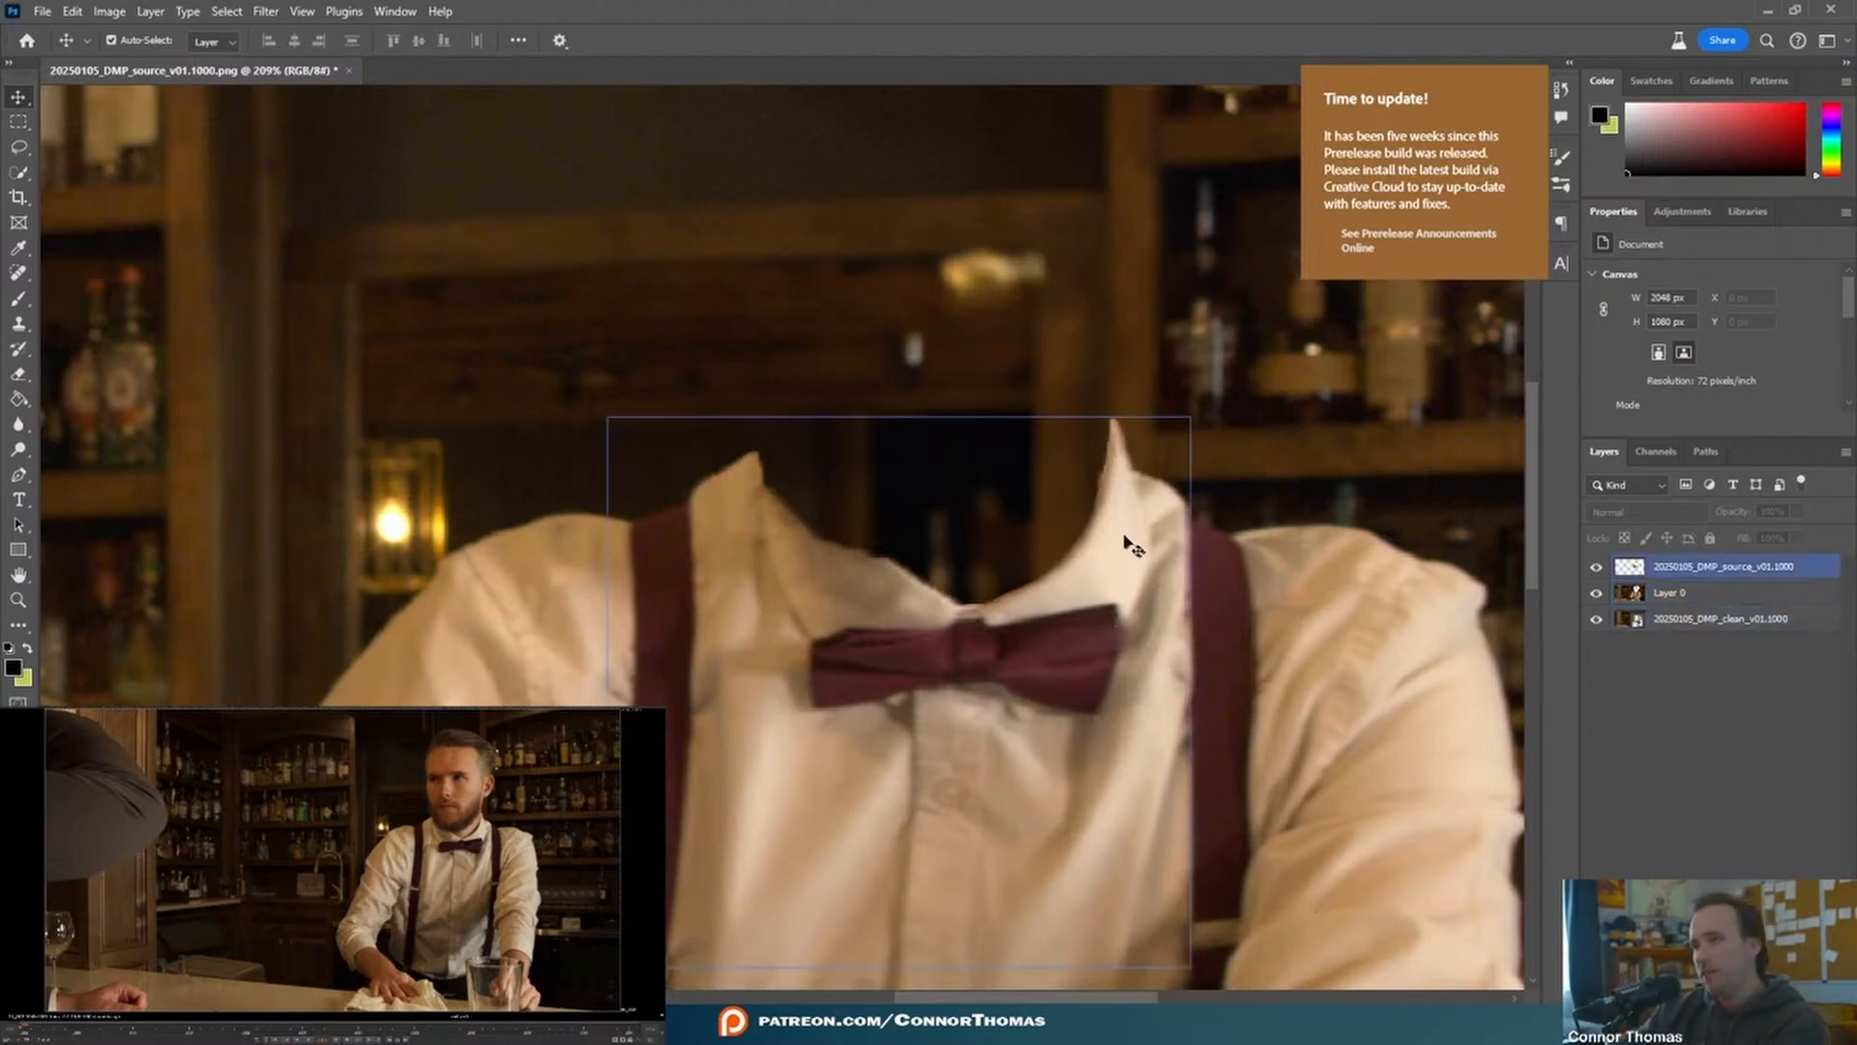
click(522, 422)
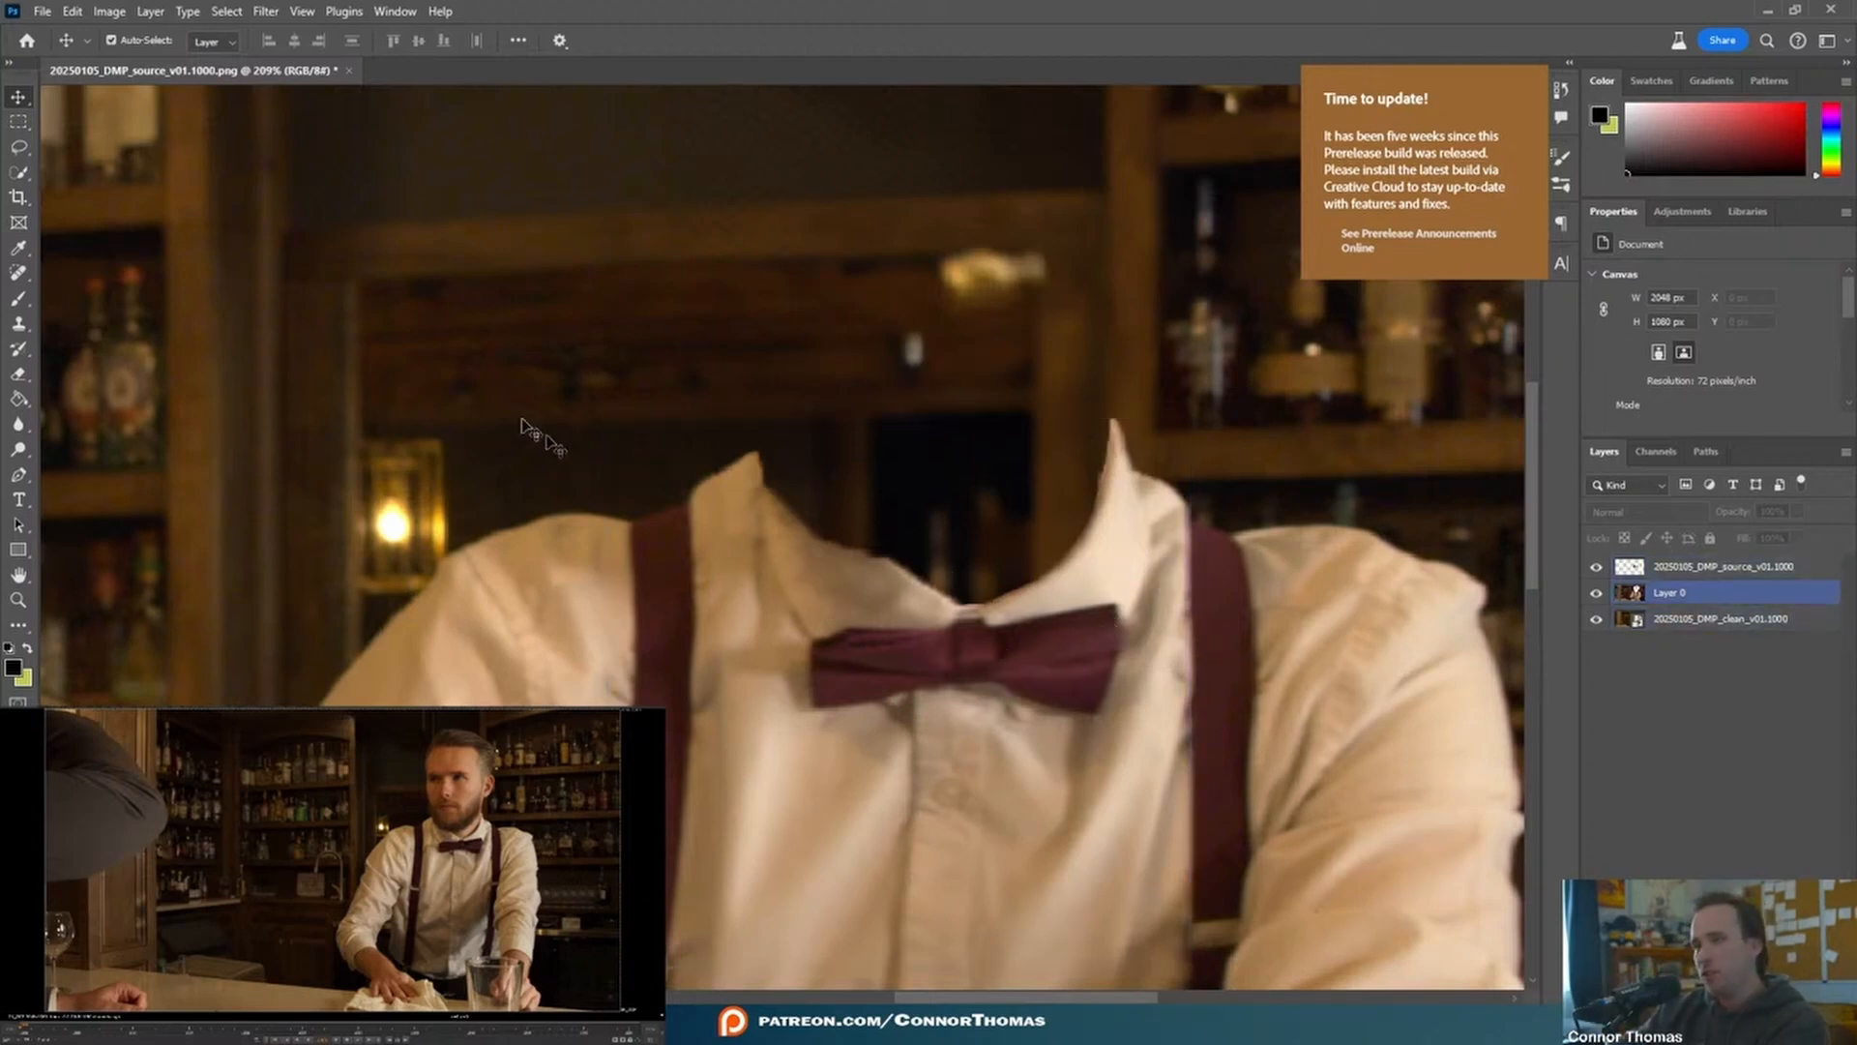
- Lasso the inner edge of the collar flap on the lantern side and extend it with an unprompted Generative Fill
click(18, 147)
drag(910, 586, 761, 451)
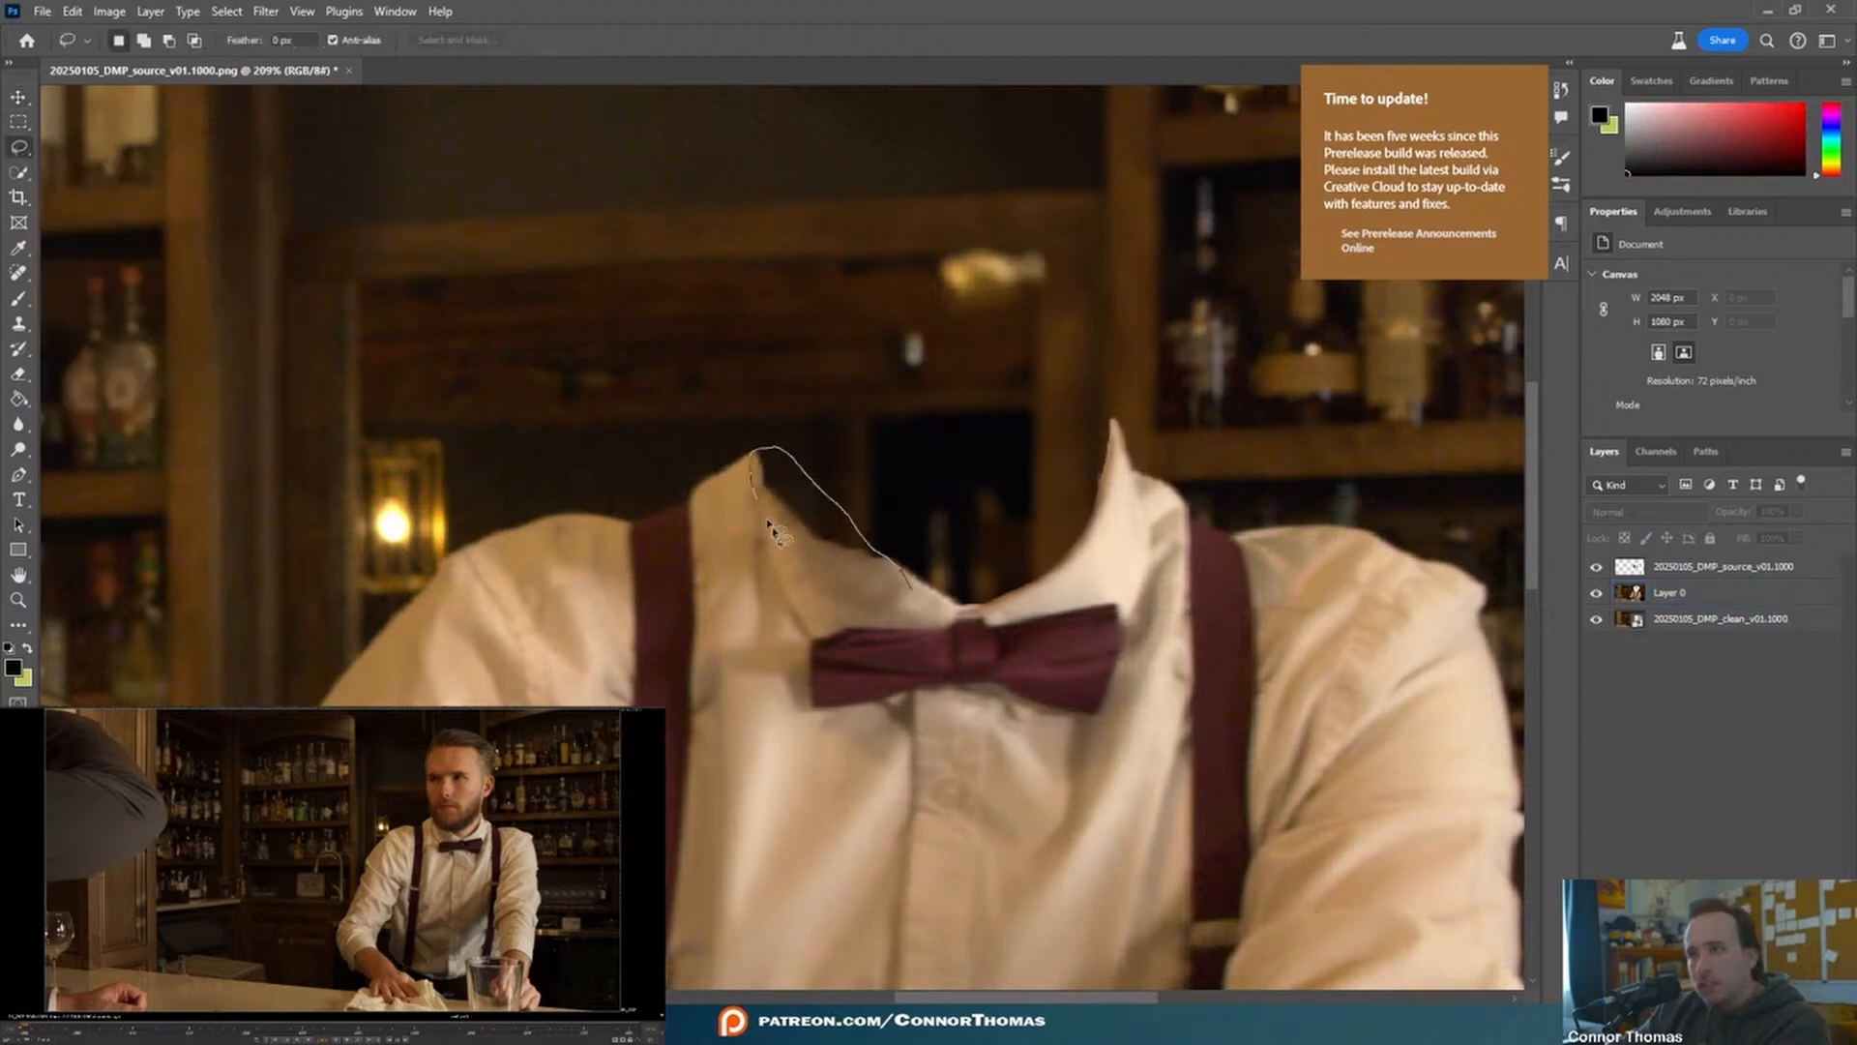
drag(878, 633, 873, 627)
click(701, 644)
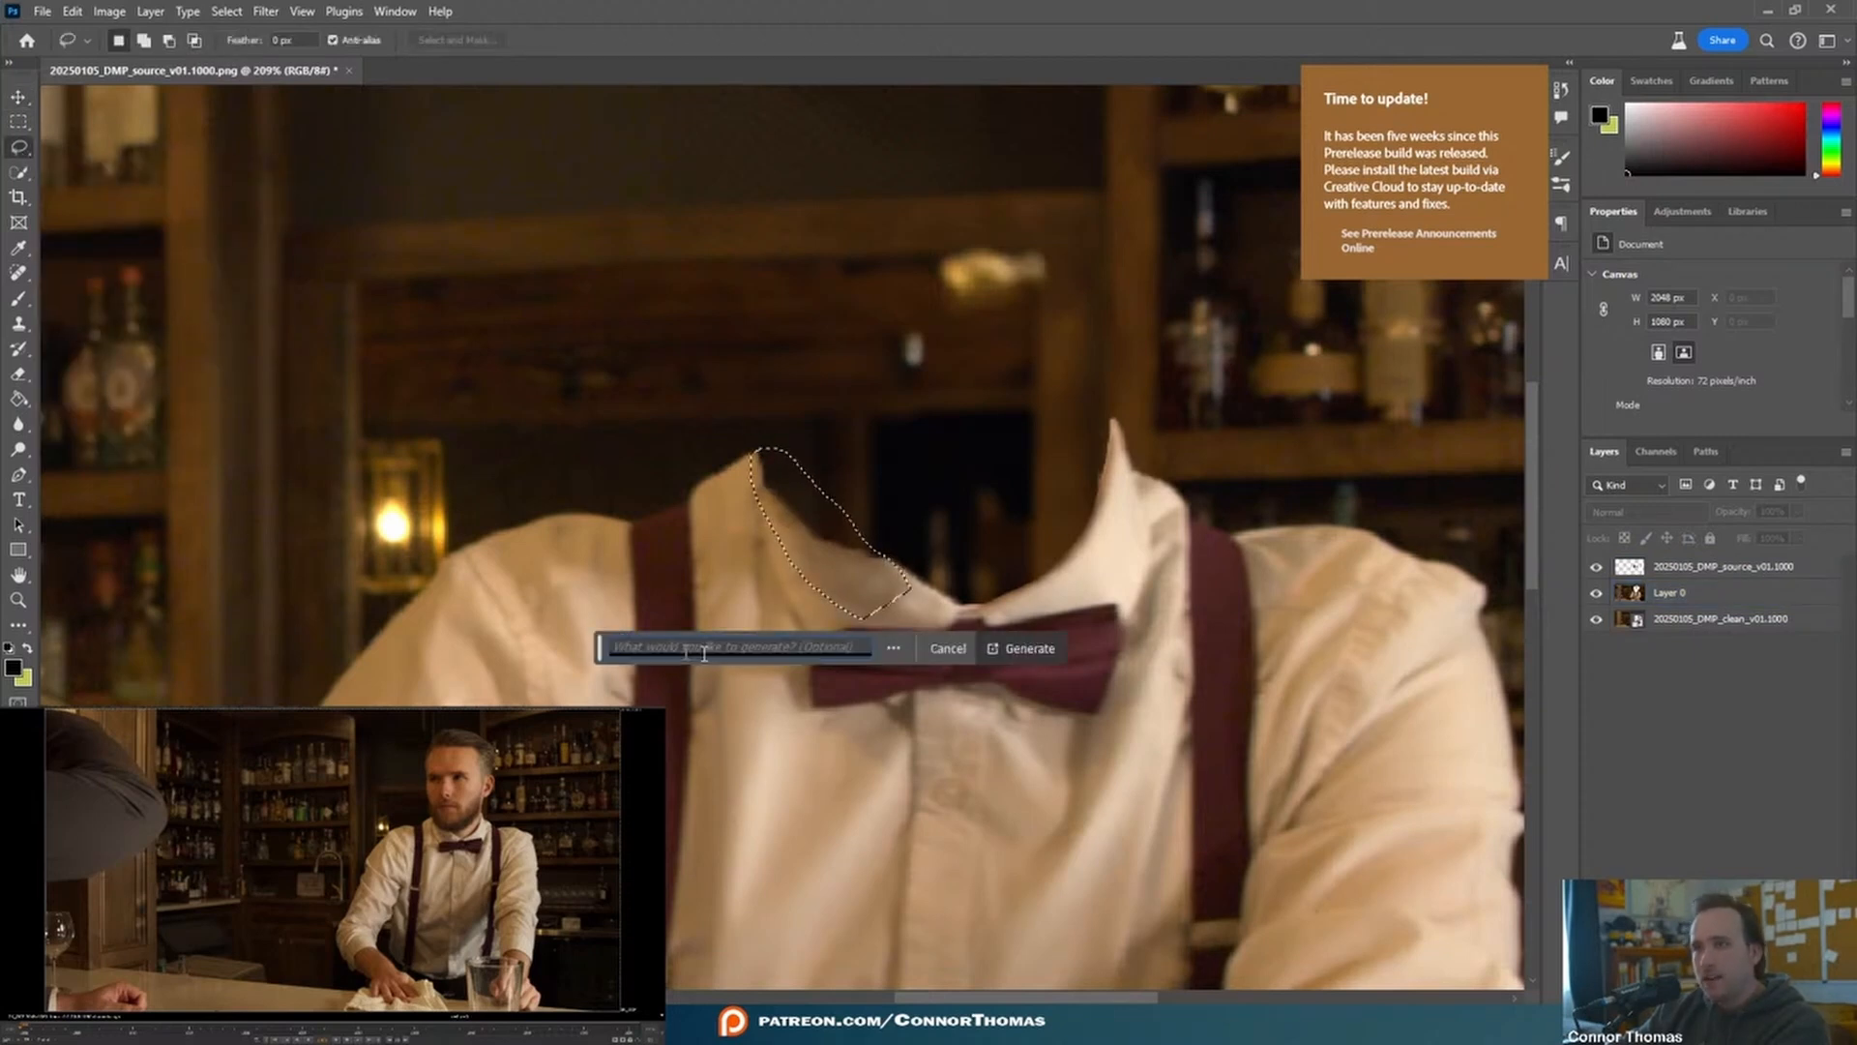
click(1024, 649)
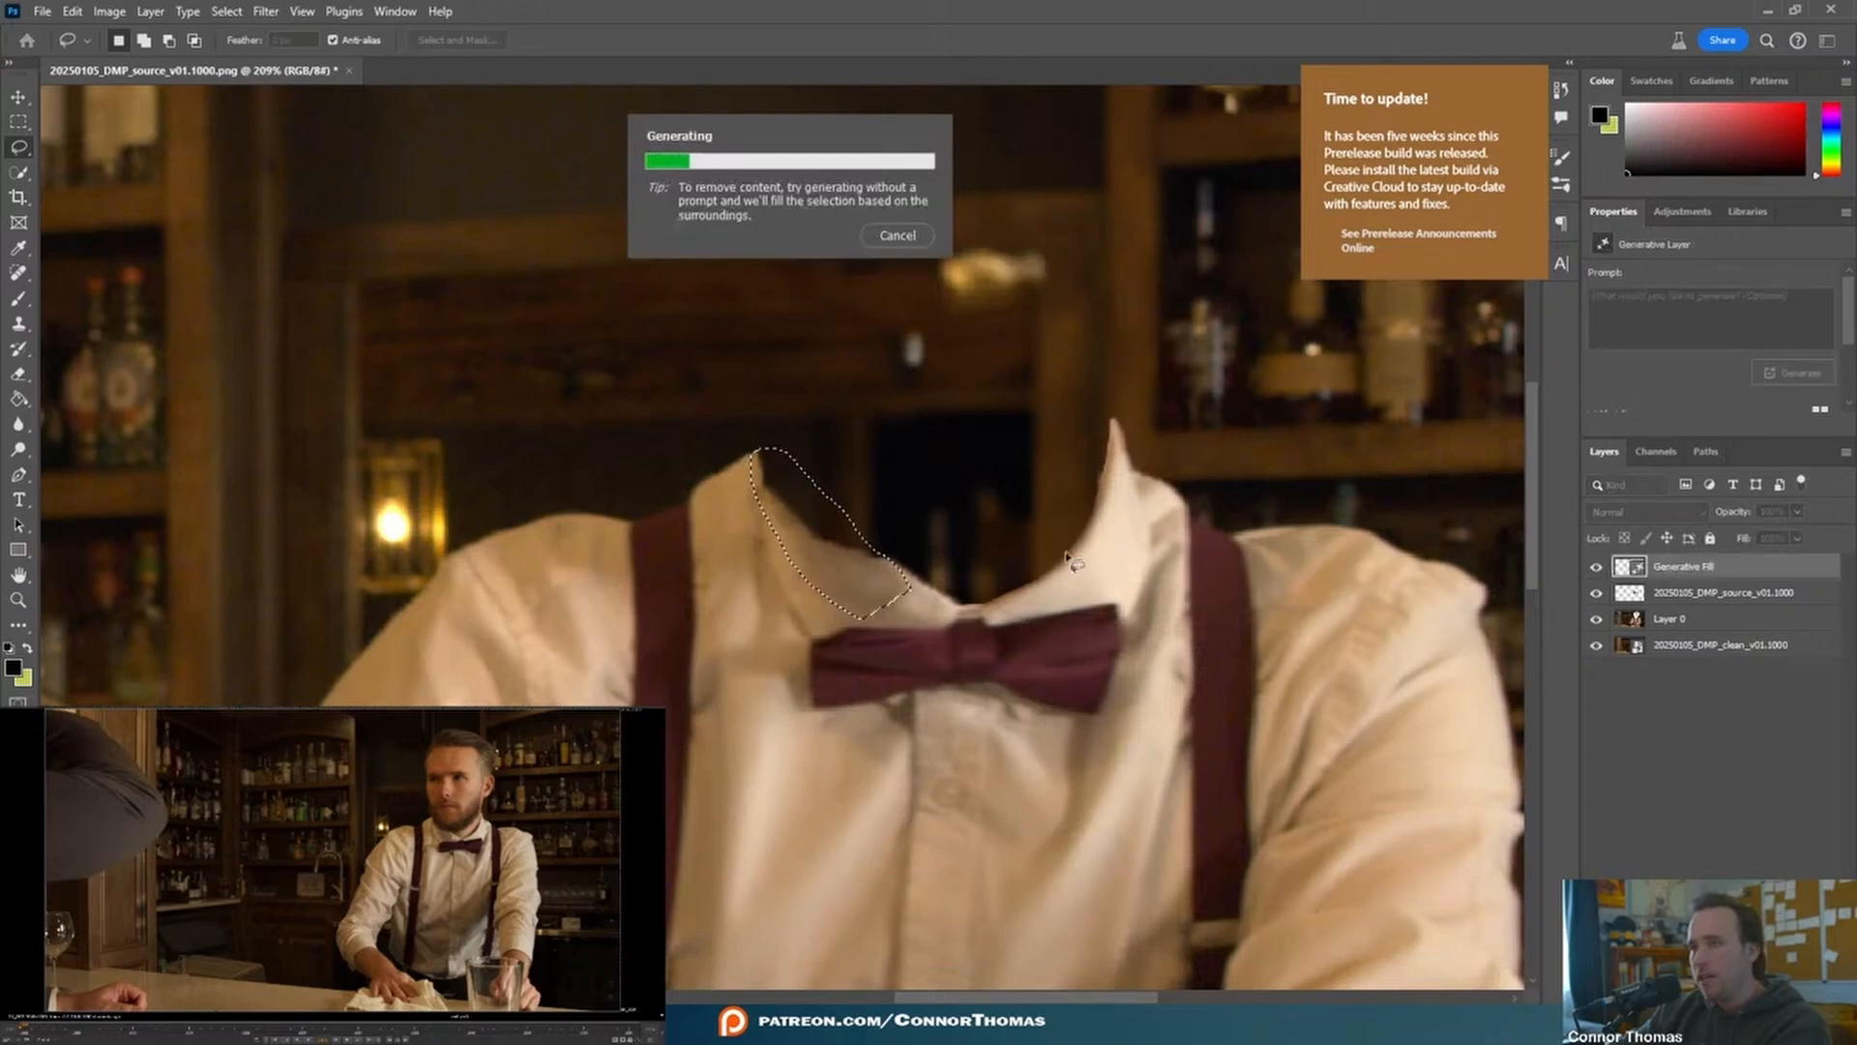
- Lasso the uneven edge of the newly generated collar flap and regenerate it with a second unprompted Generative Fill
scroll(769, 558, down, 3)
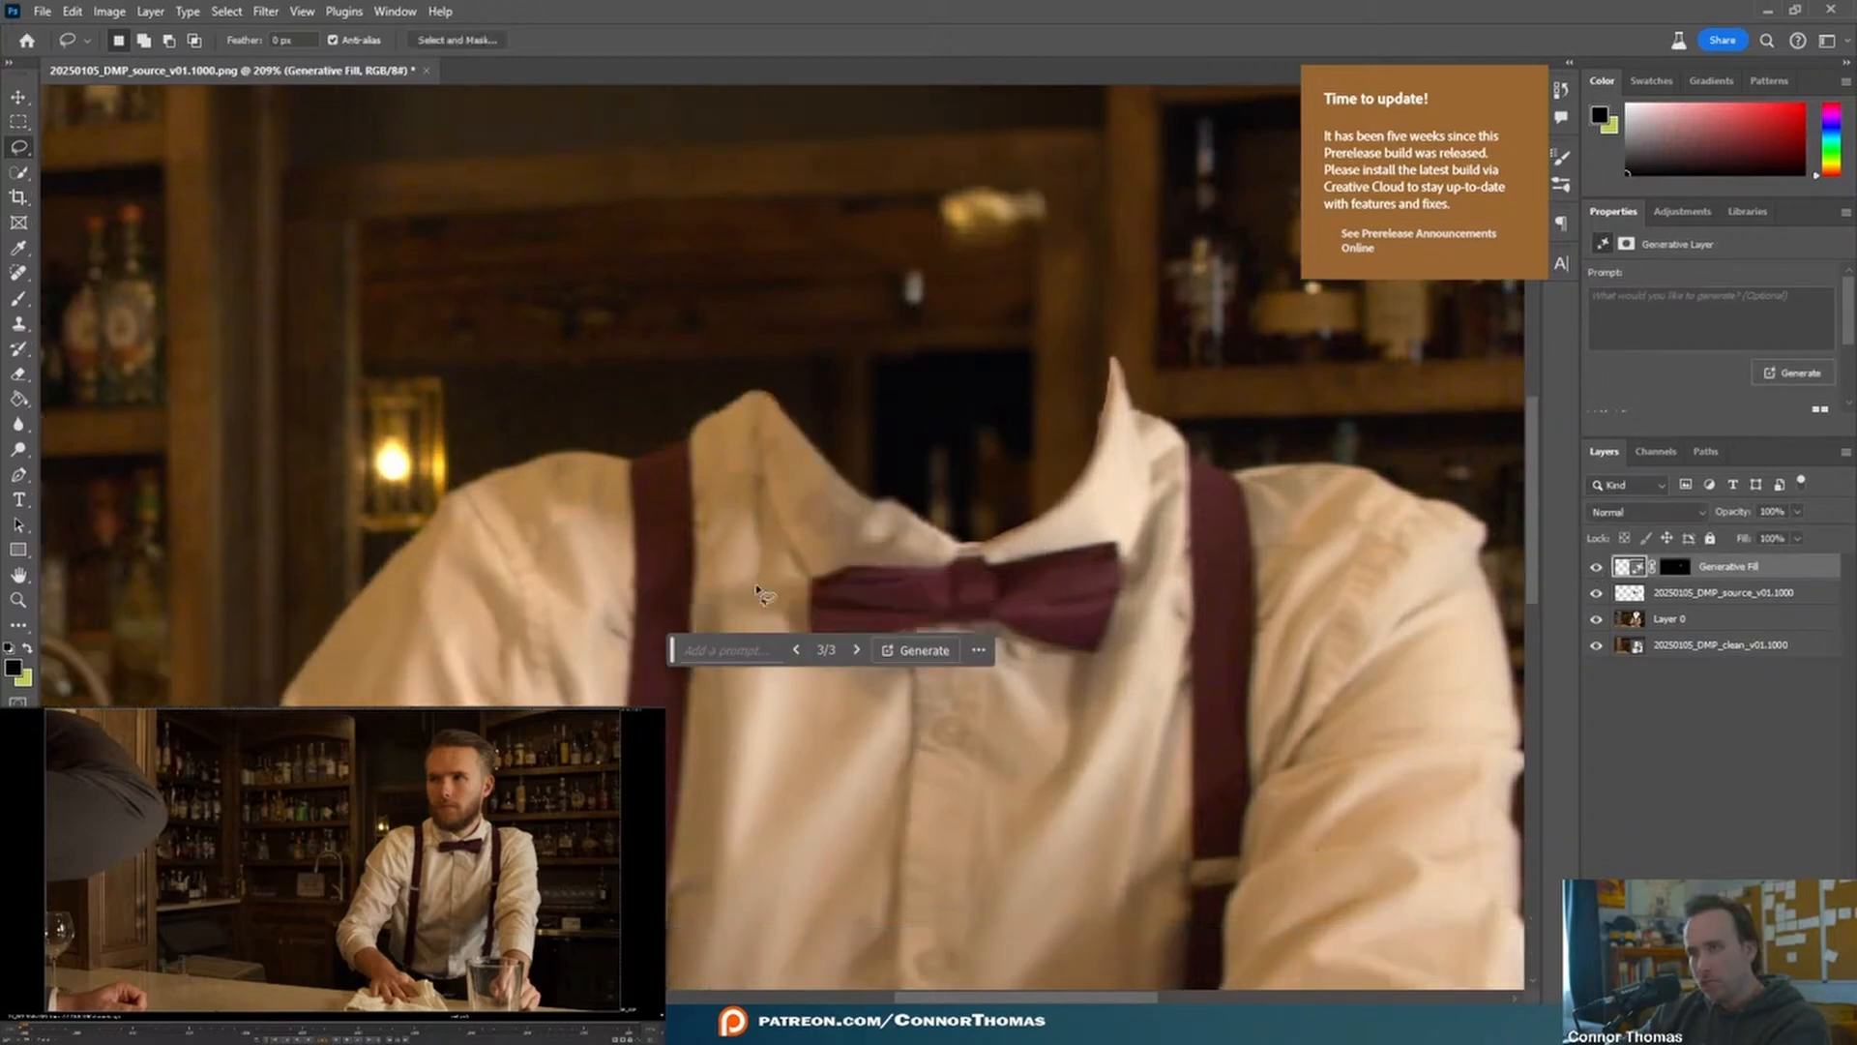
alt+scroll(900, 450, up, 2)
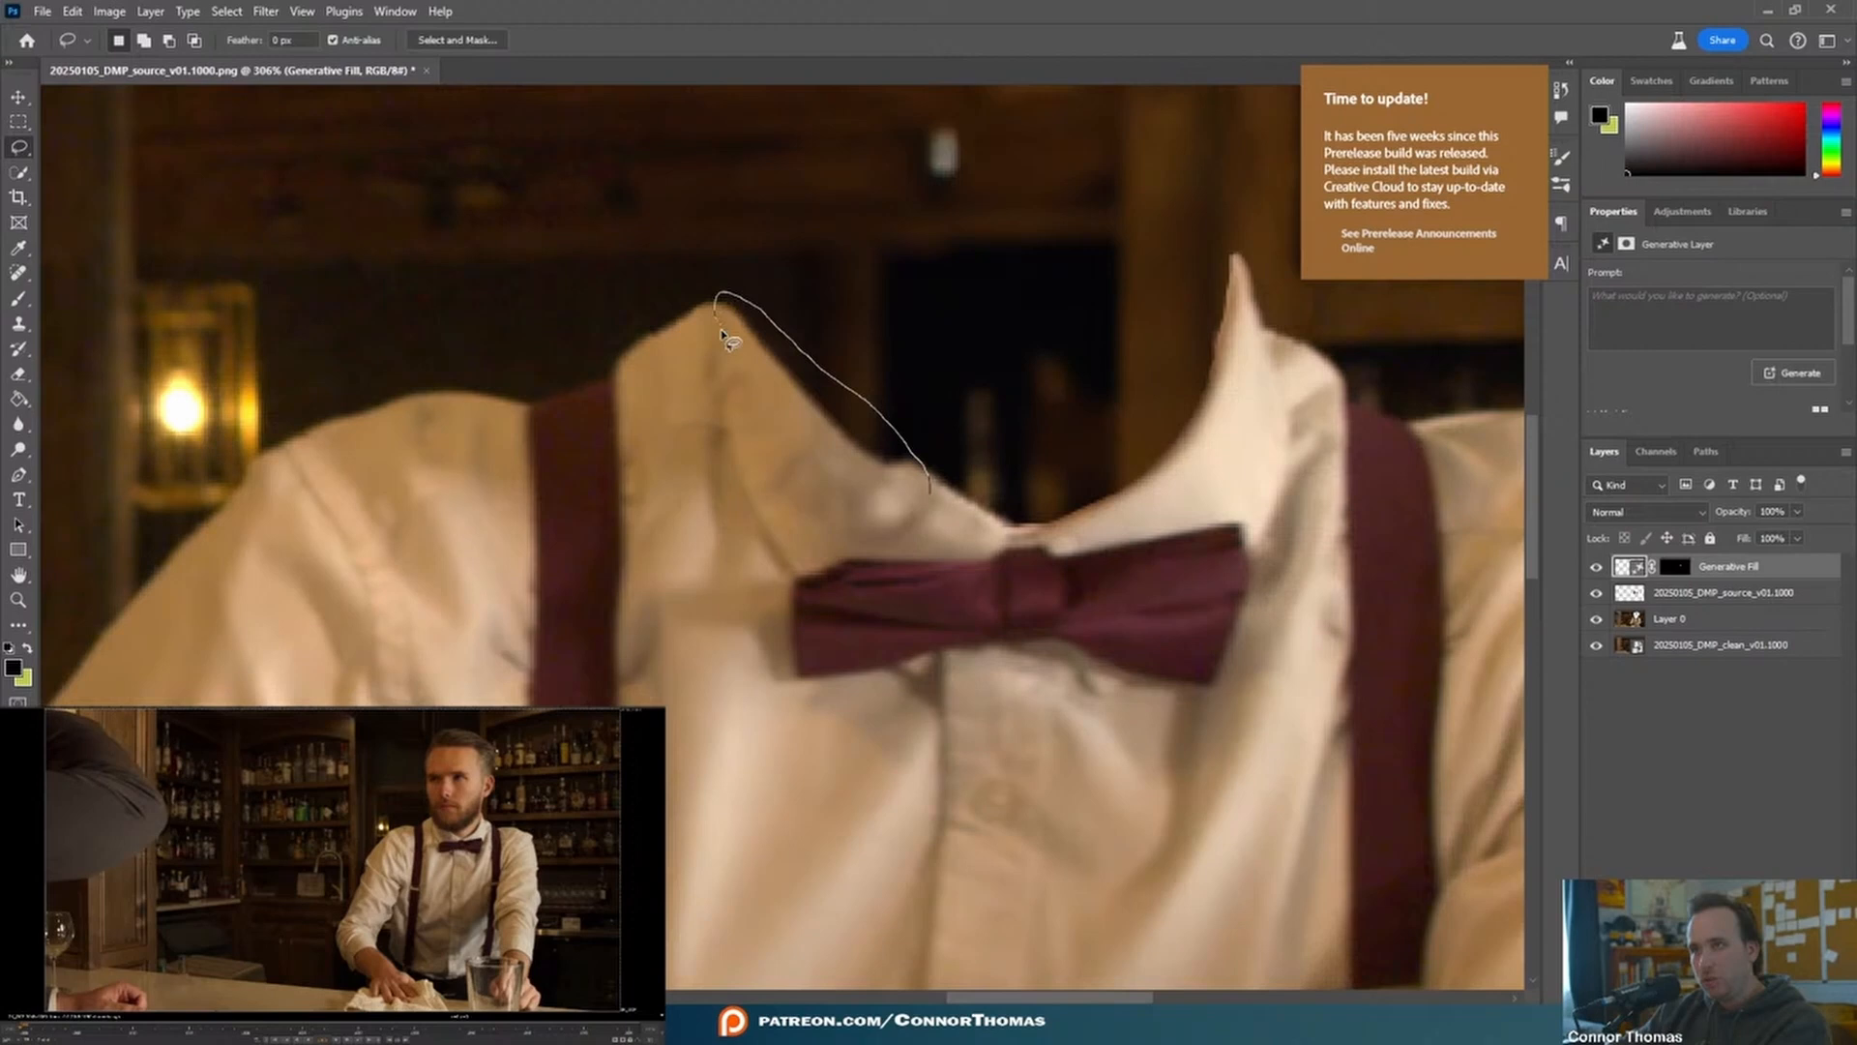
drag(882, 504, 919, 498)
click(691, 530)
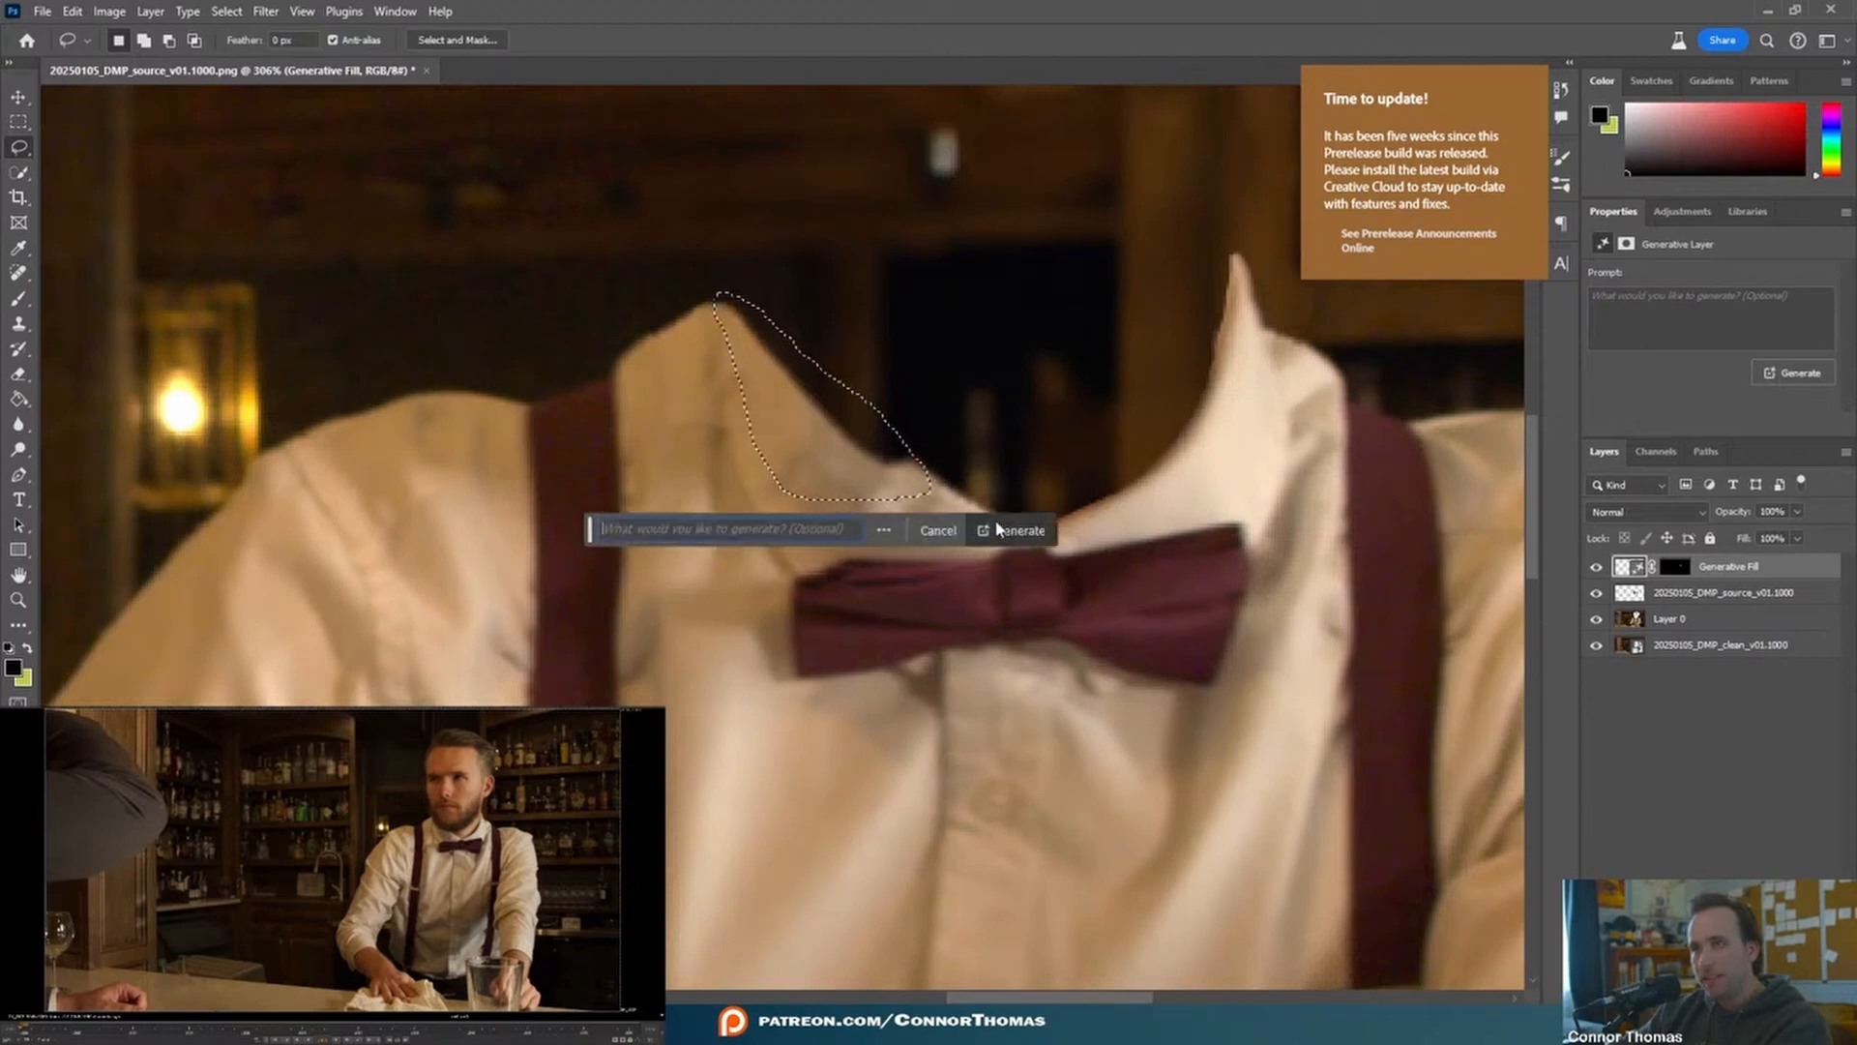
click(1019, 531)
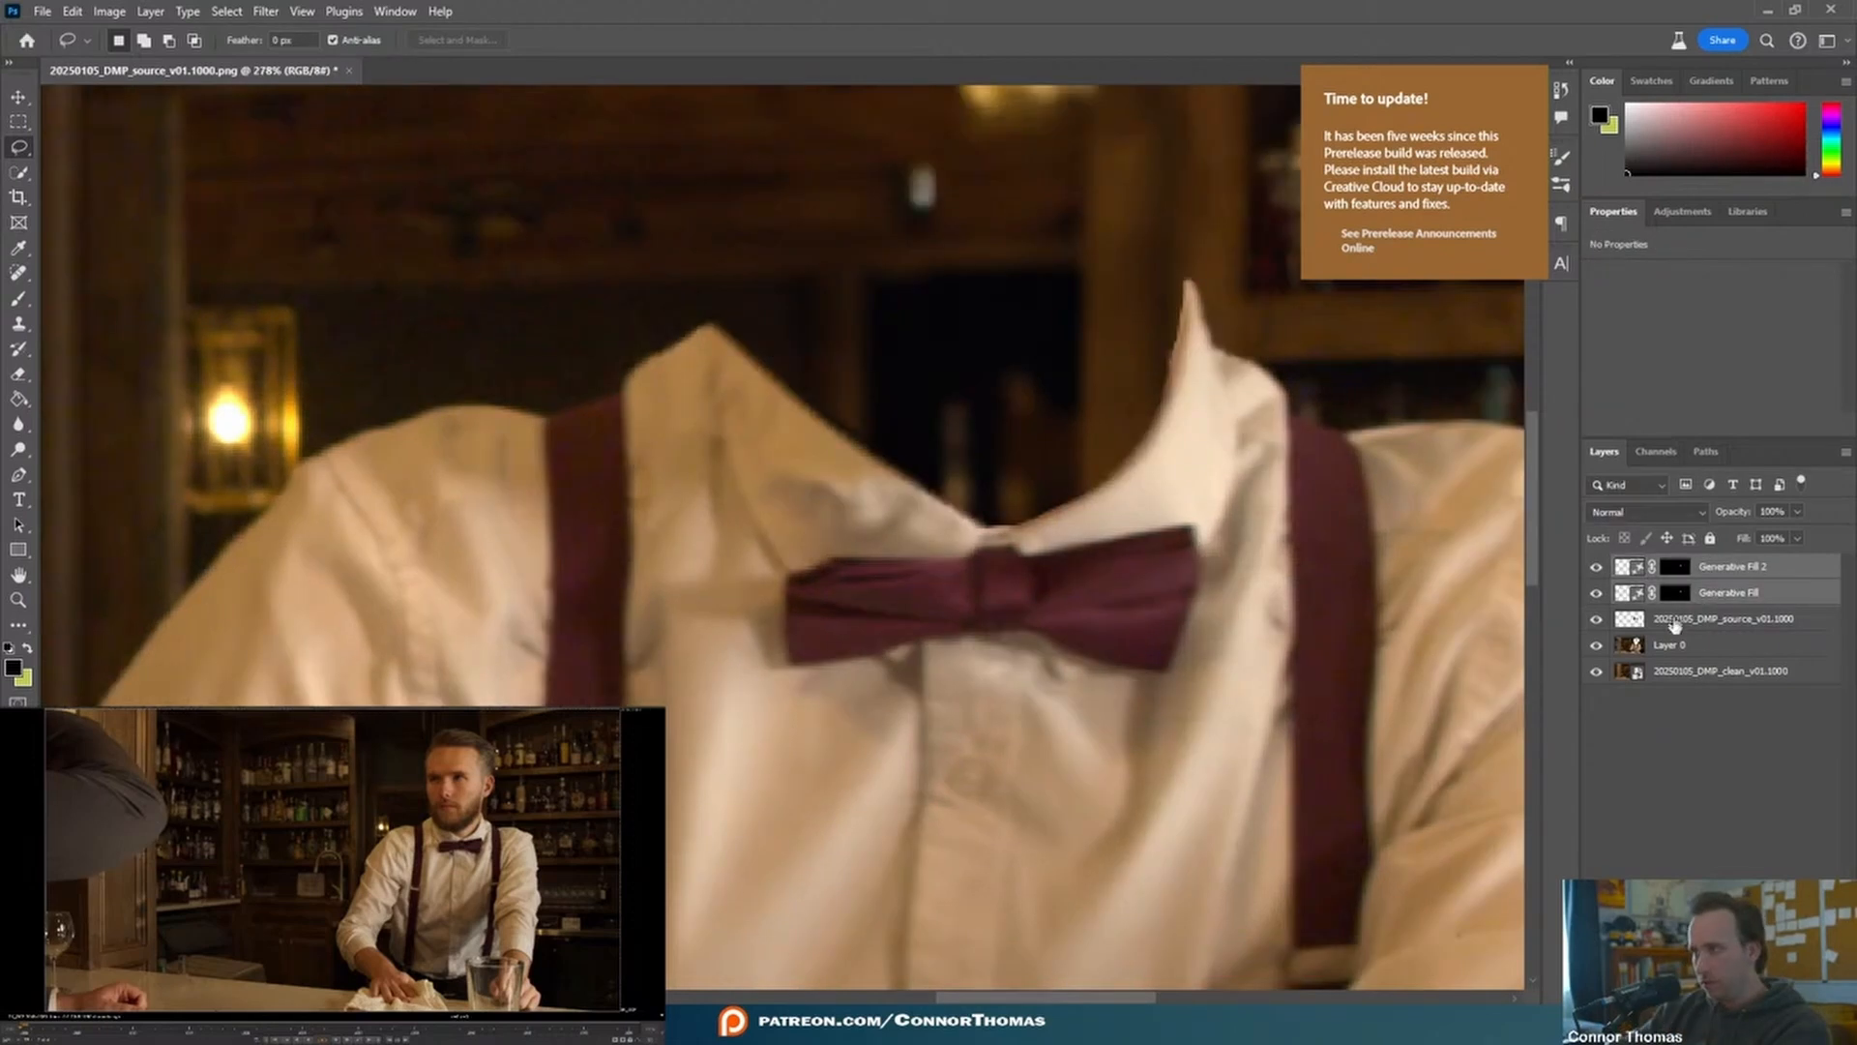
- Hide Layer 0 and the clean plate, and merge both Generative Fill layers with the cut-out collar layer
click(1668, 749)
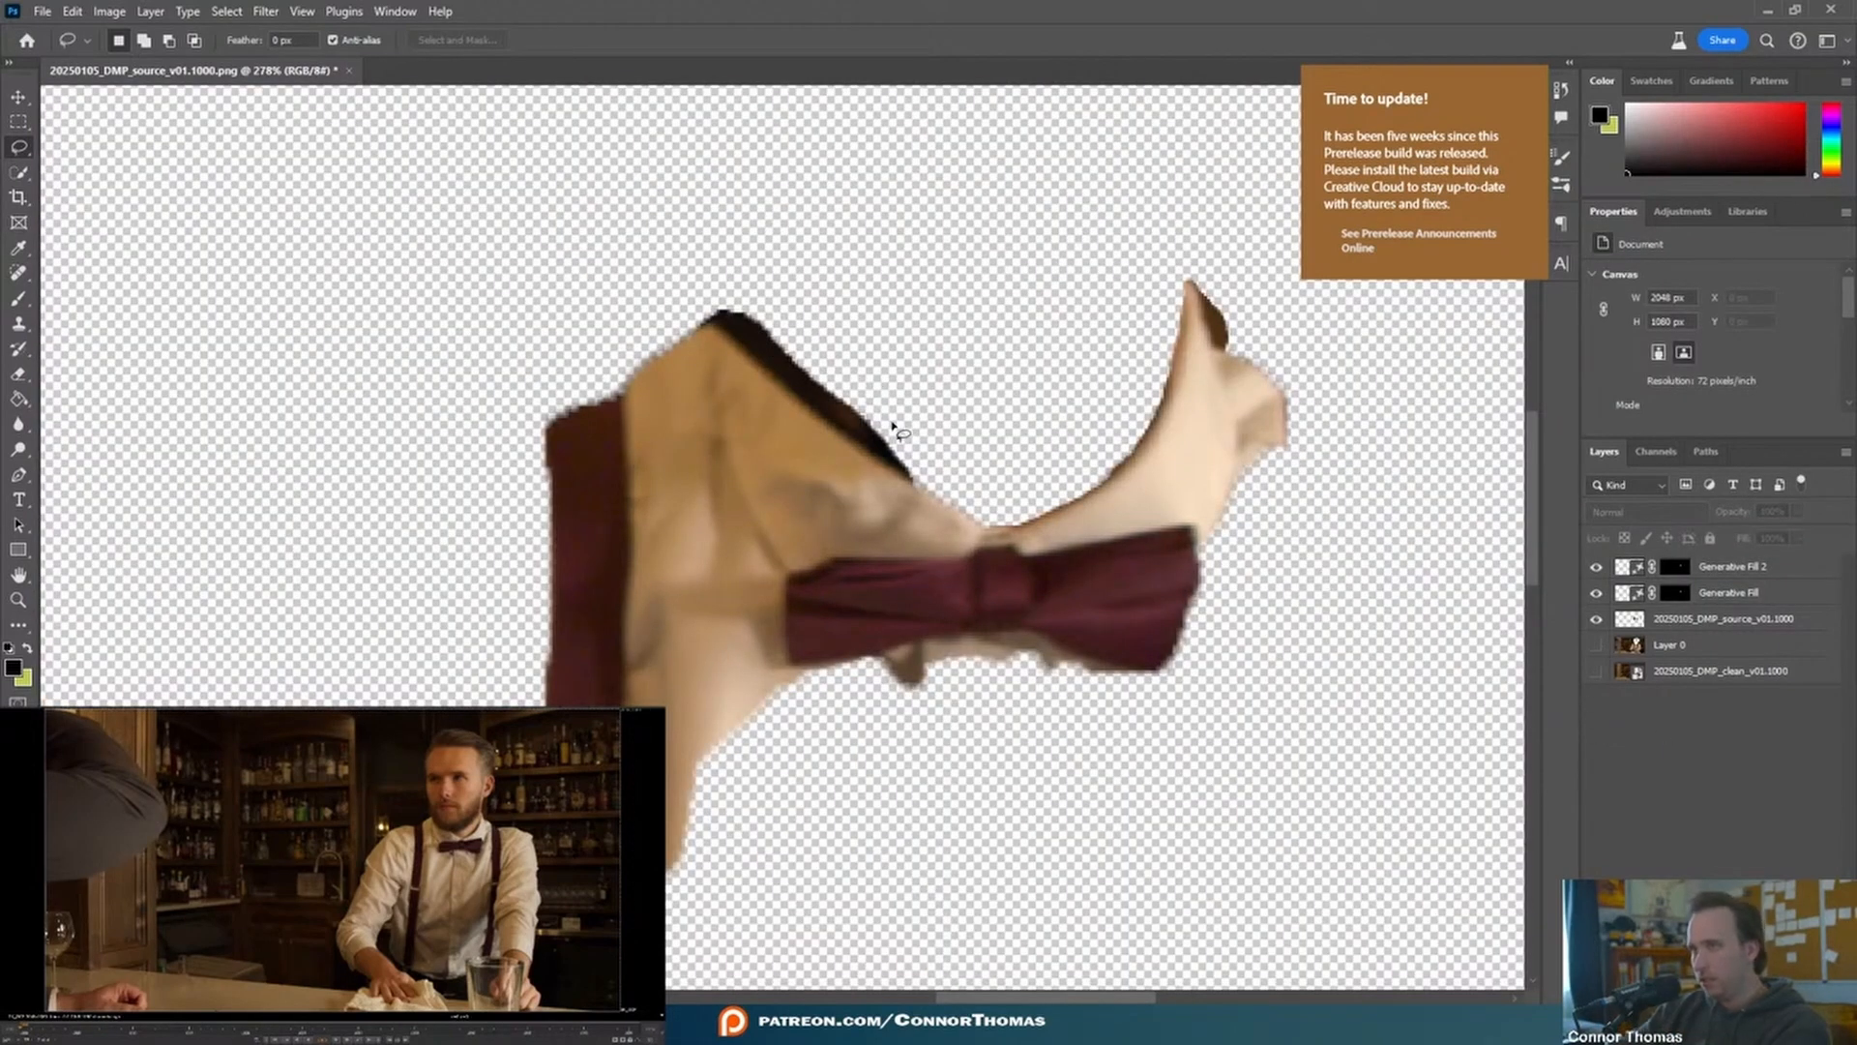
click(1685, 619)
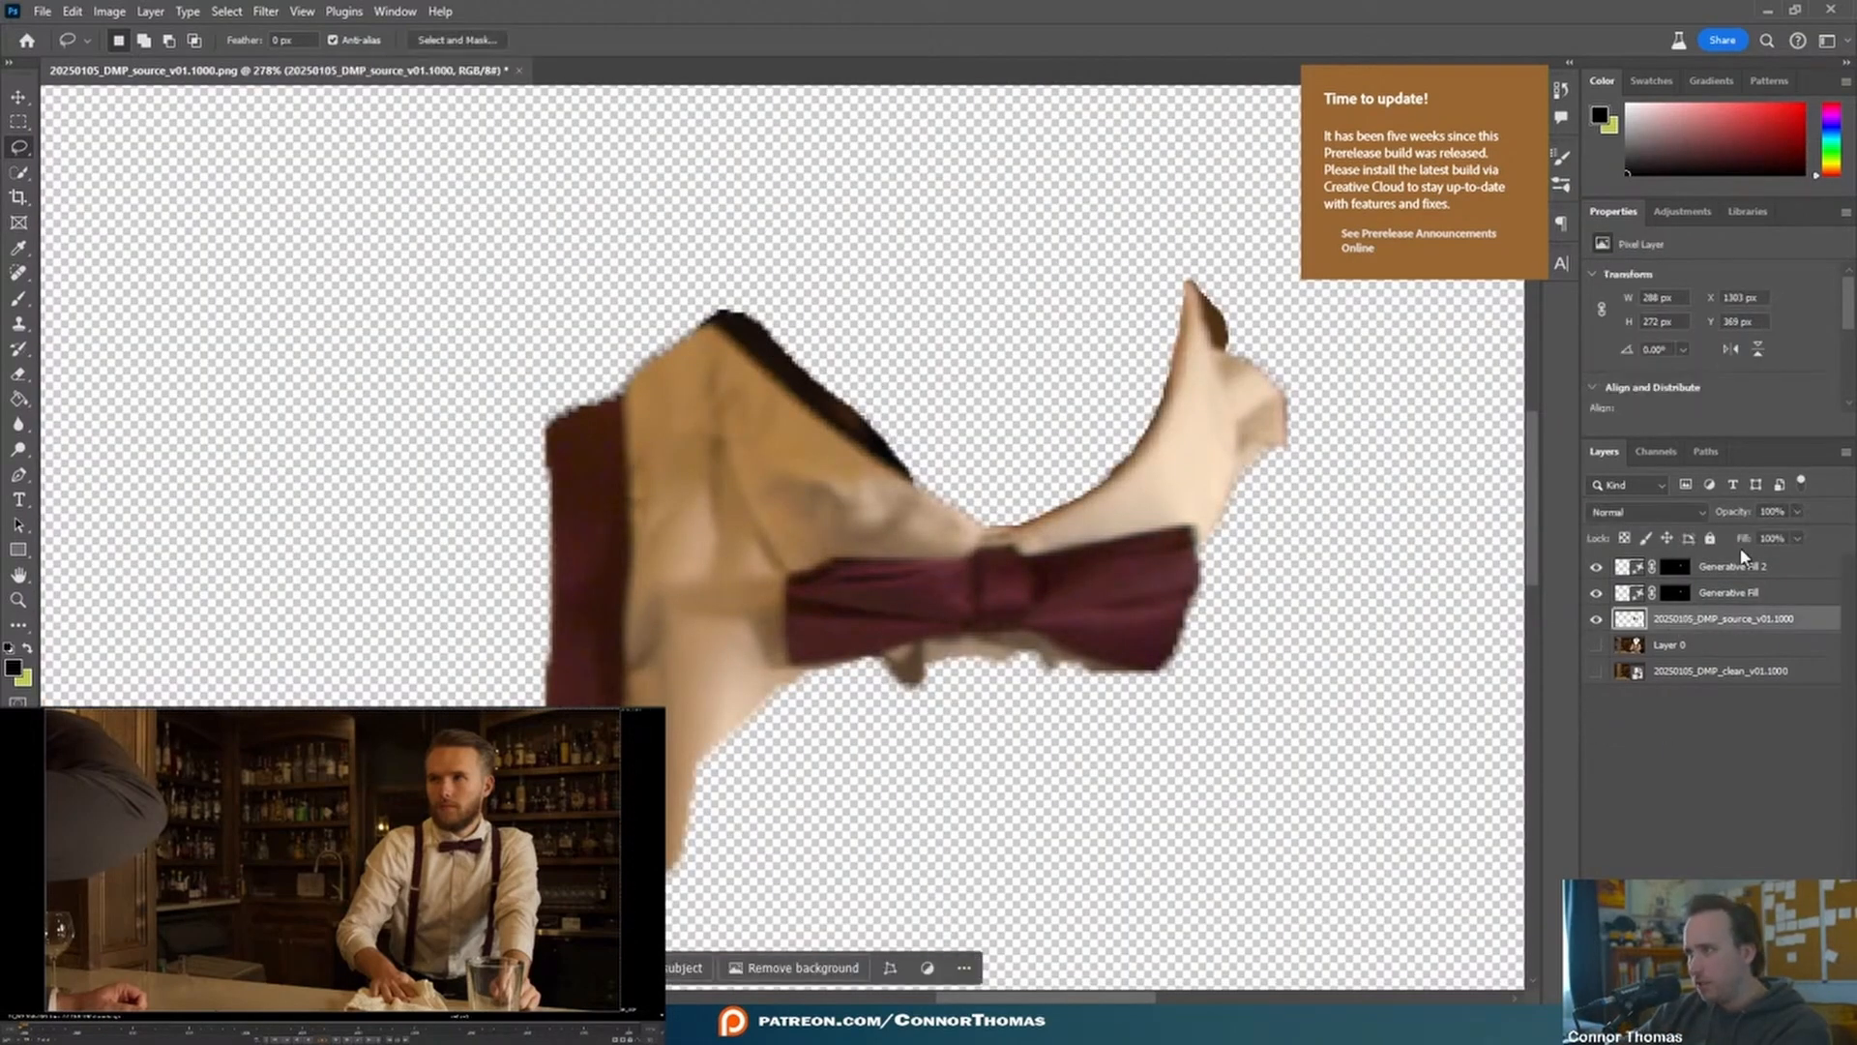
shift+click(1730, 570)
right_click(1730, 570)
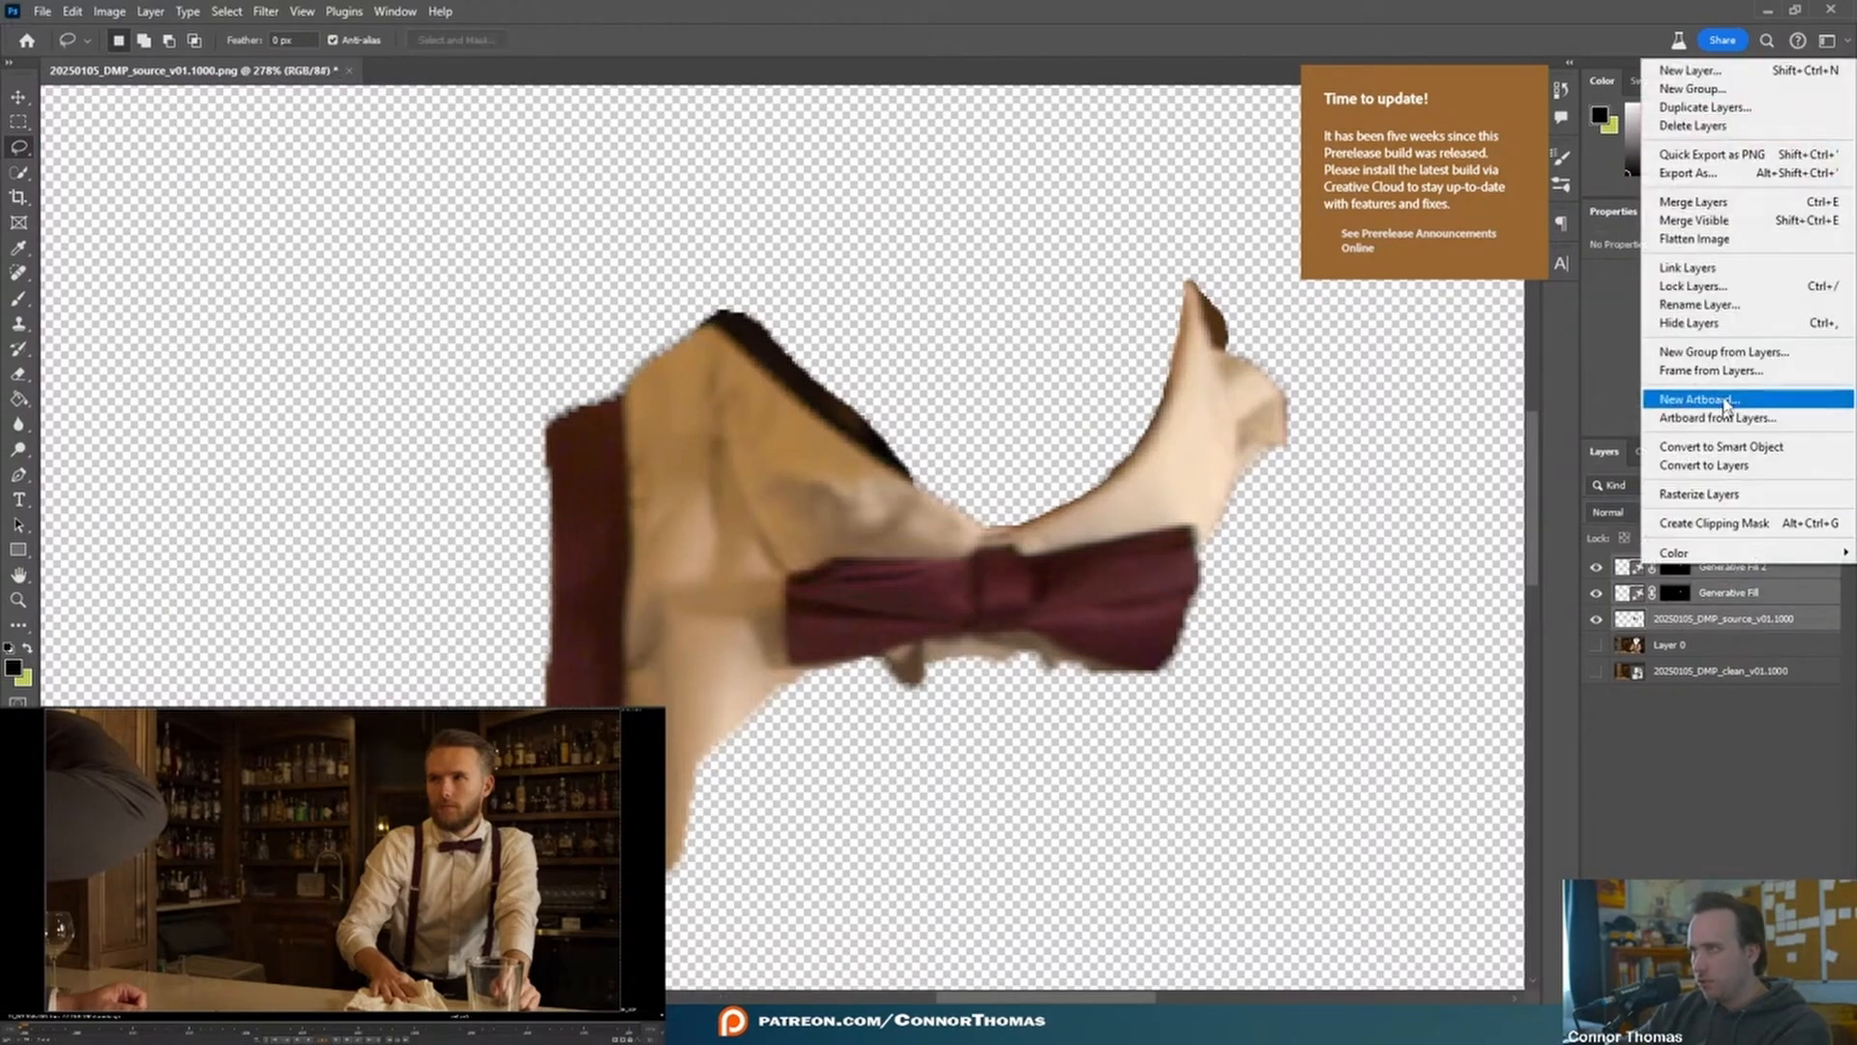
click(1699, 202)
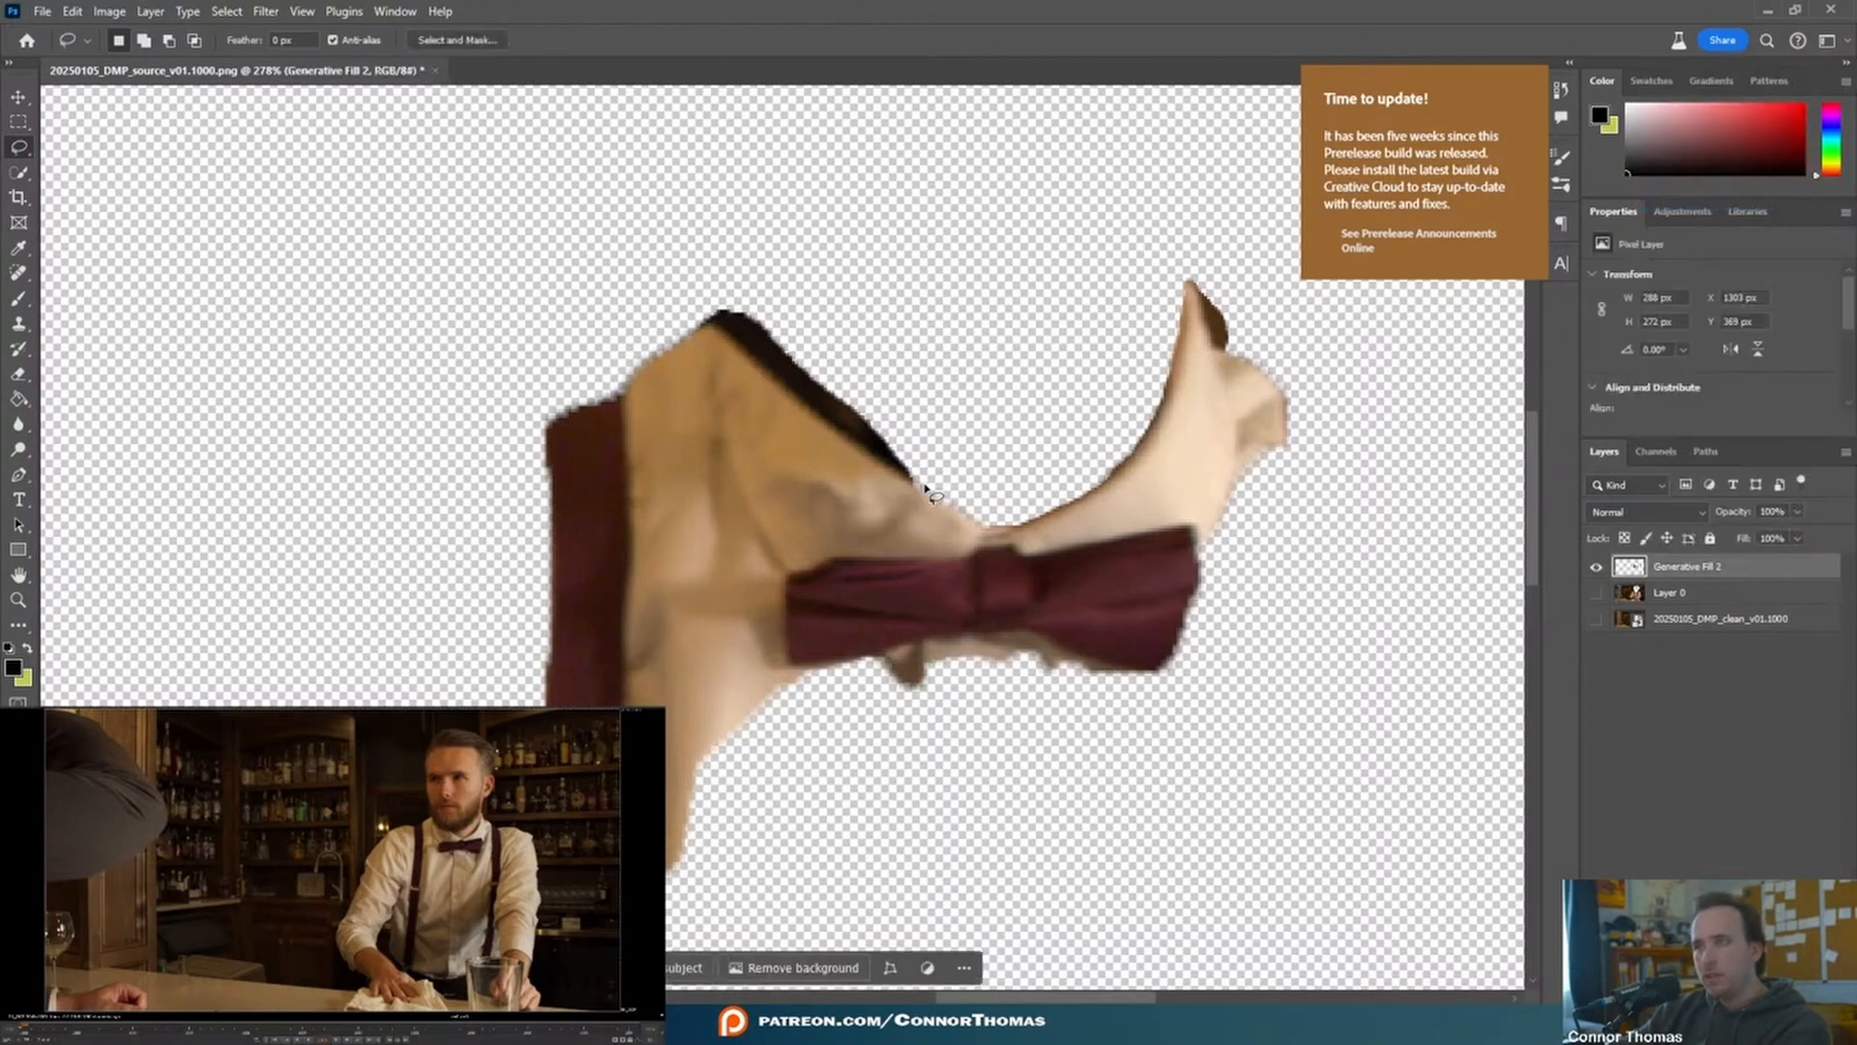
- Lasso and delete the dark fringe along the merged collar's edges, trying a 5 px feather and settling on 2 px
double_click(286, 40)
text(5)
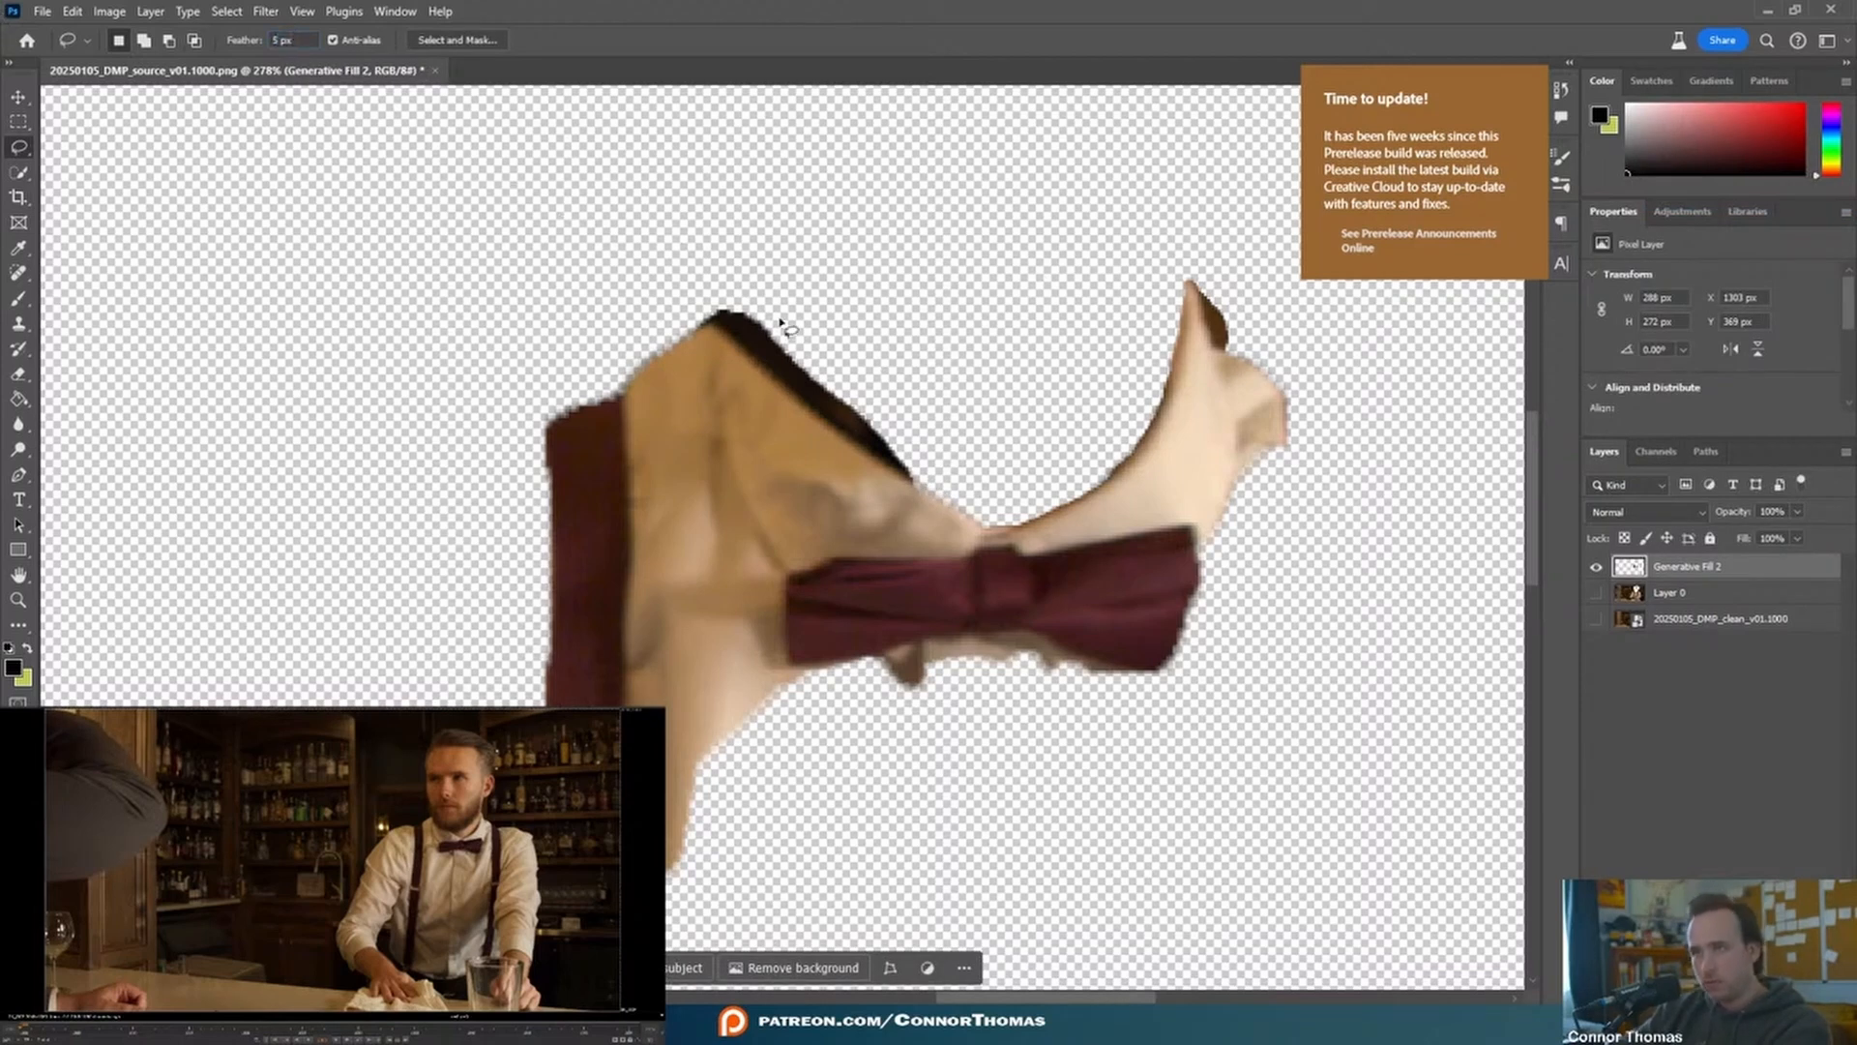
drag(639, 304, 680, 317)
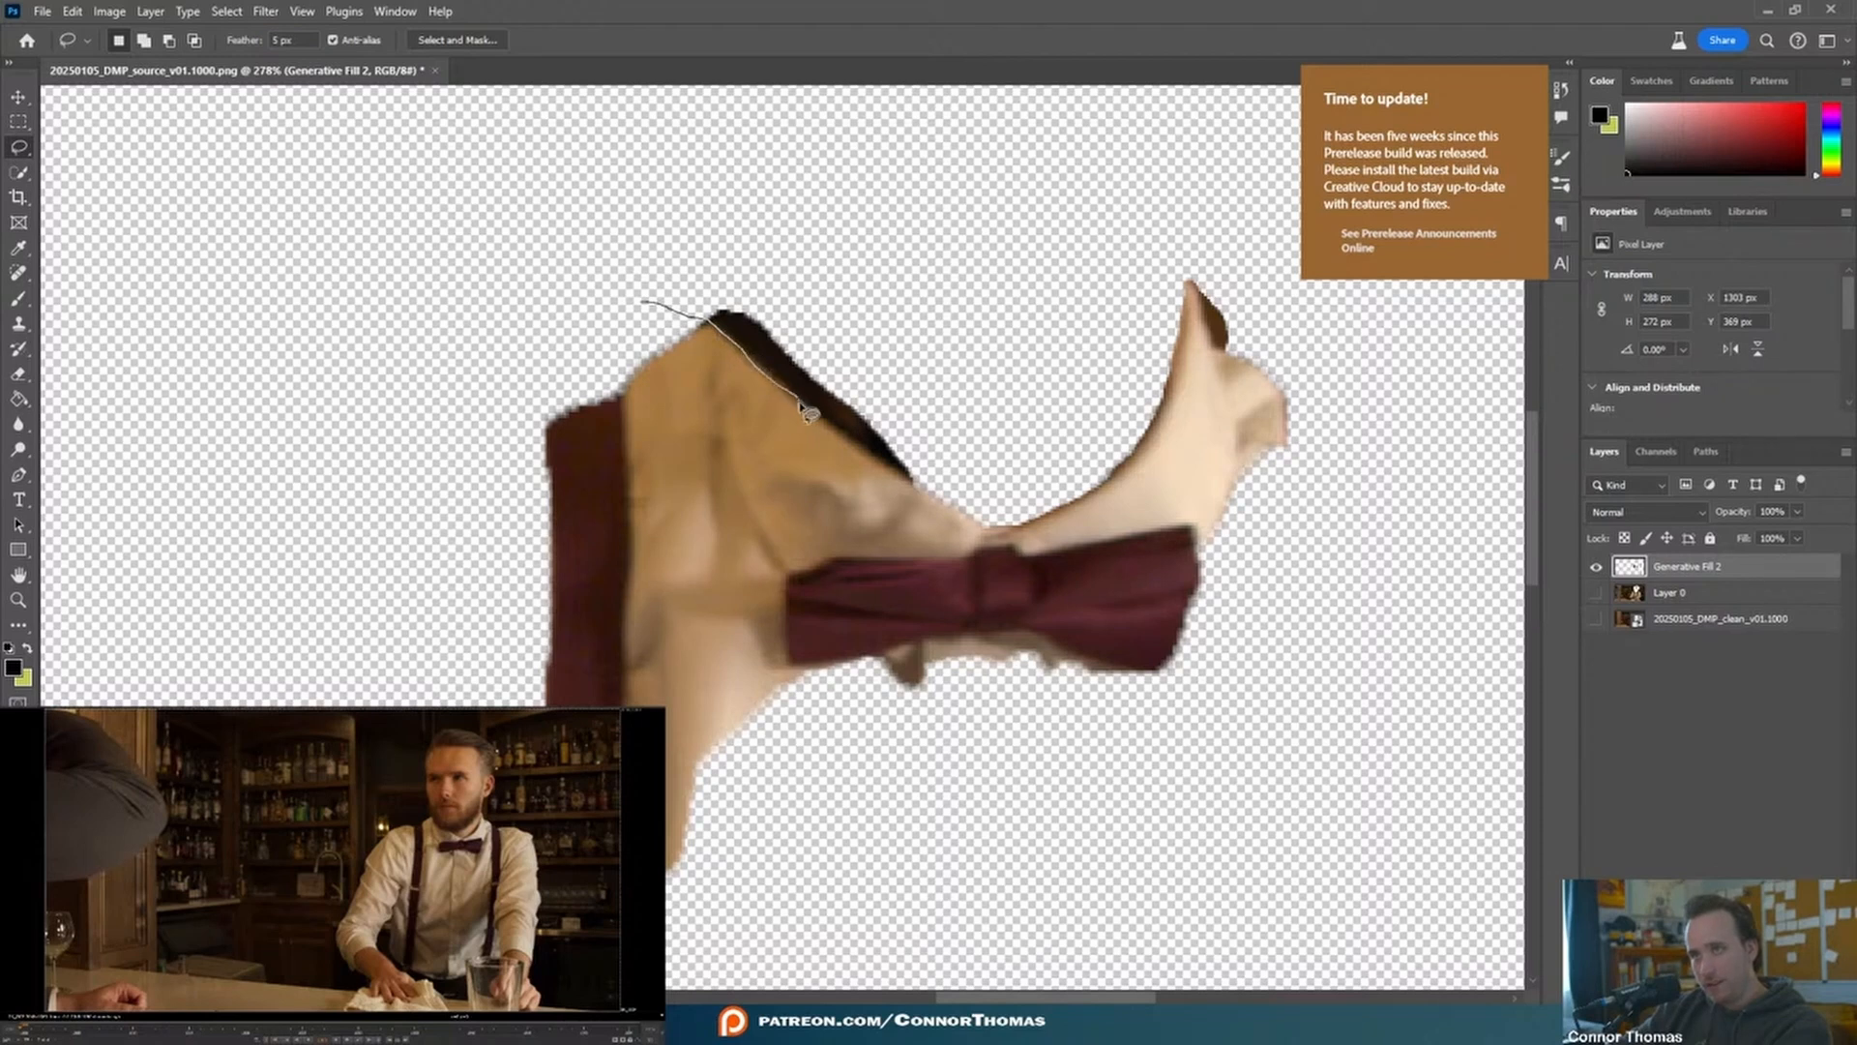
drag(927, 488, 929, 490)
click(857, 230)
drag(733, 336, 612, 281)
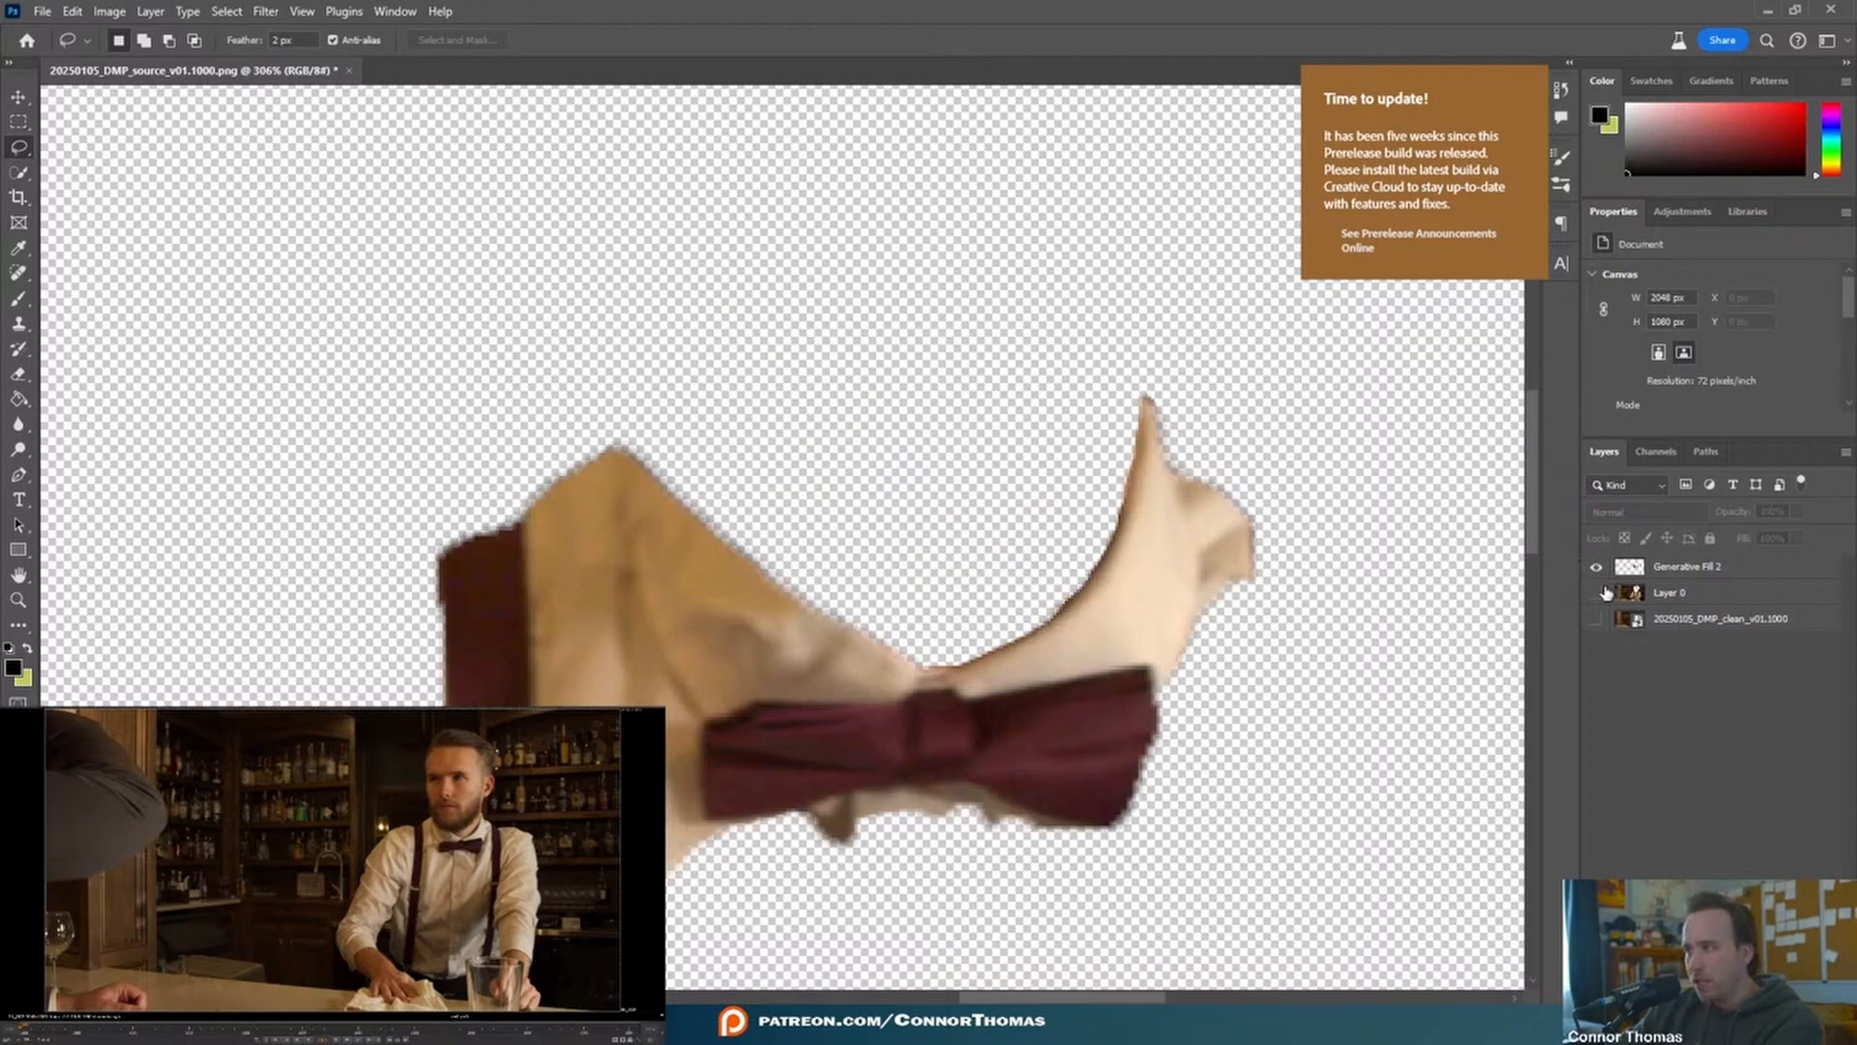
- Show Layer 0 and the clean plate again, compare the layers, and rename the merged collar layer to Front
click(1597, 593)
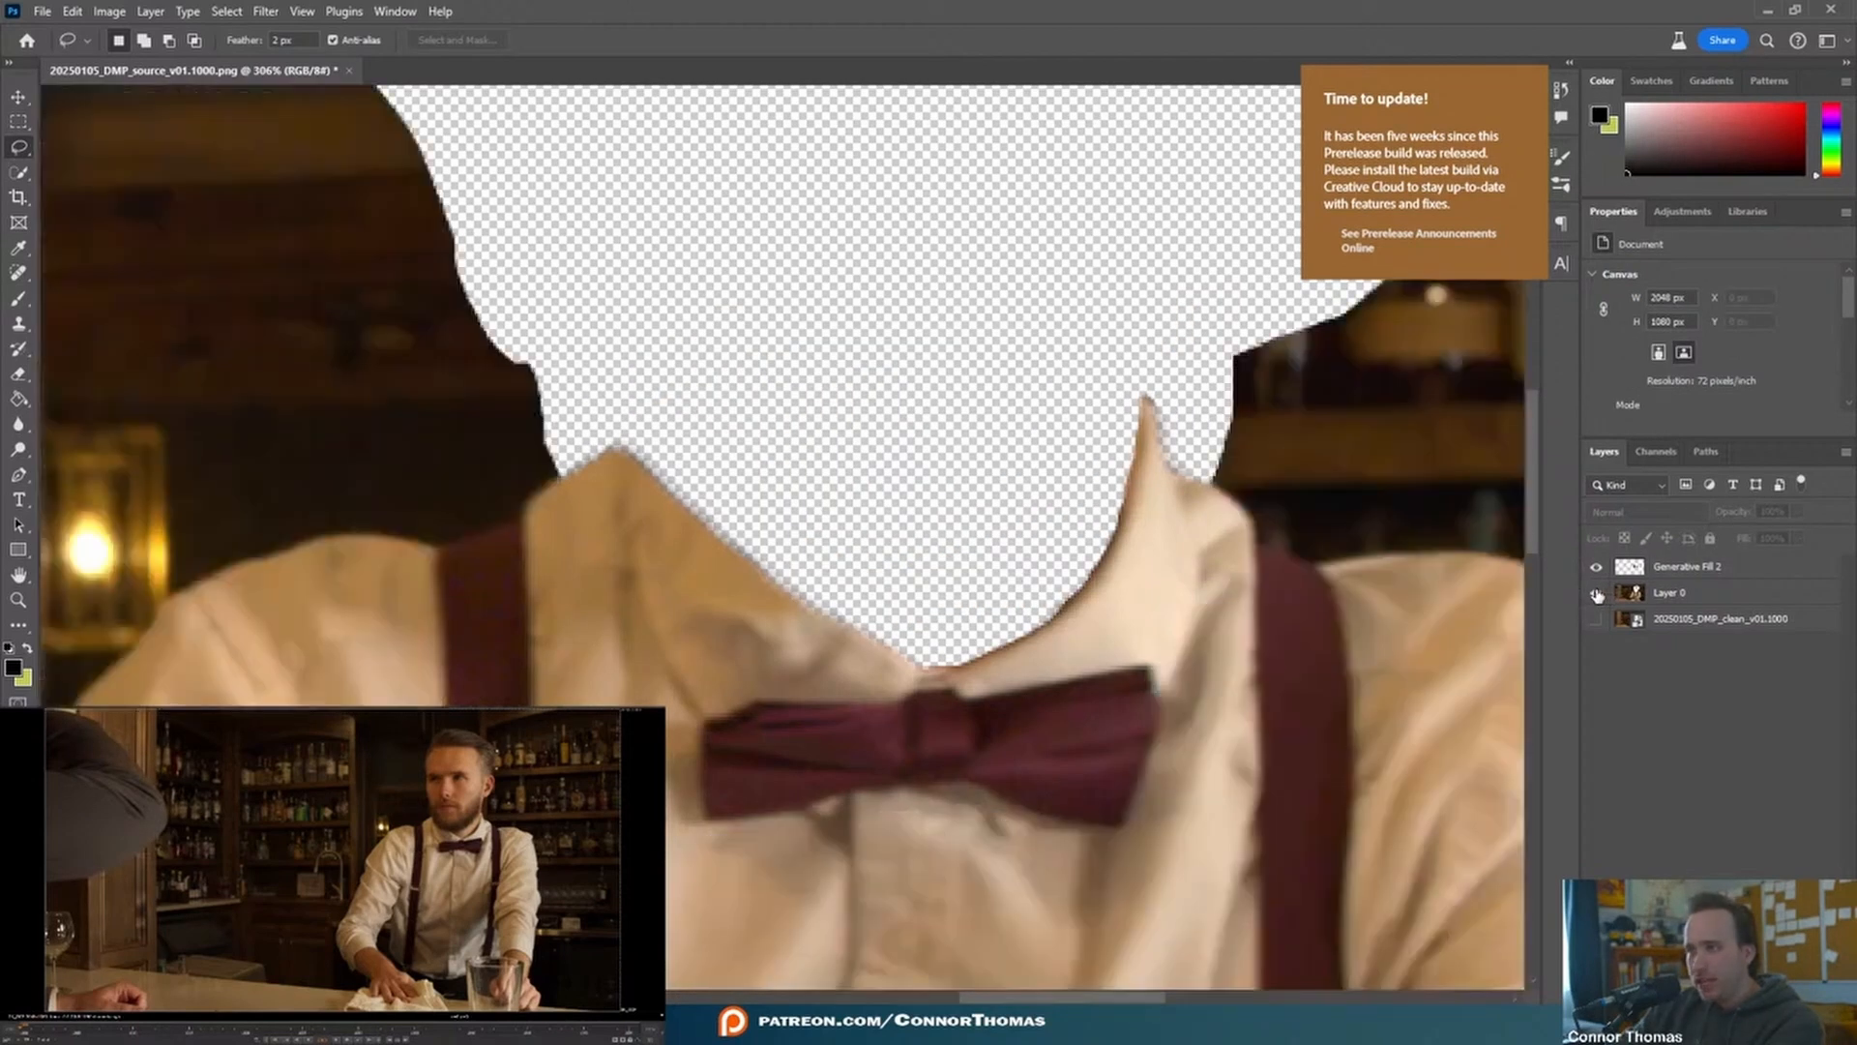
alt+scroll(1012, 579, down, 6)
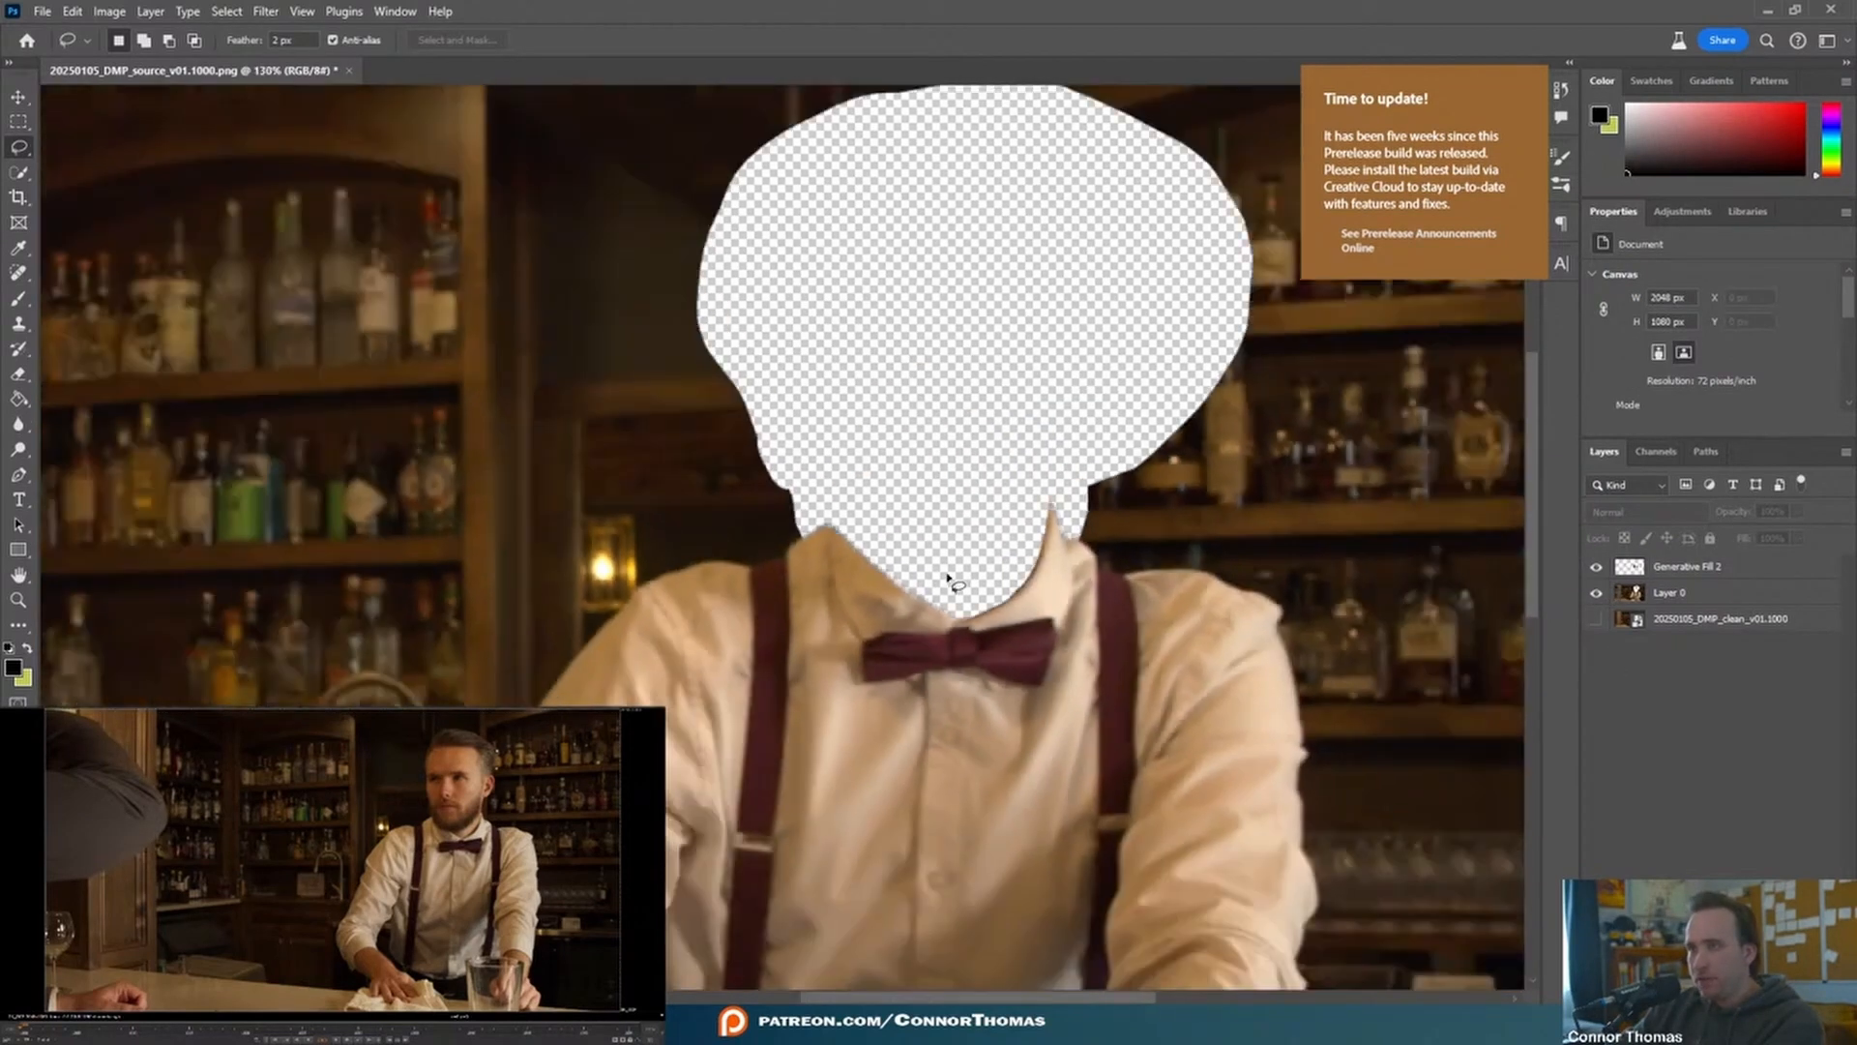
click(1597, 593)
click(1596, 602)
click(1596, 602)
click(1596, 602)
click(1596, 602)
click(1596, 602)
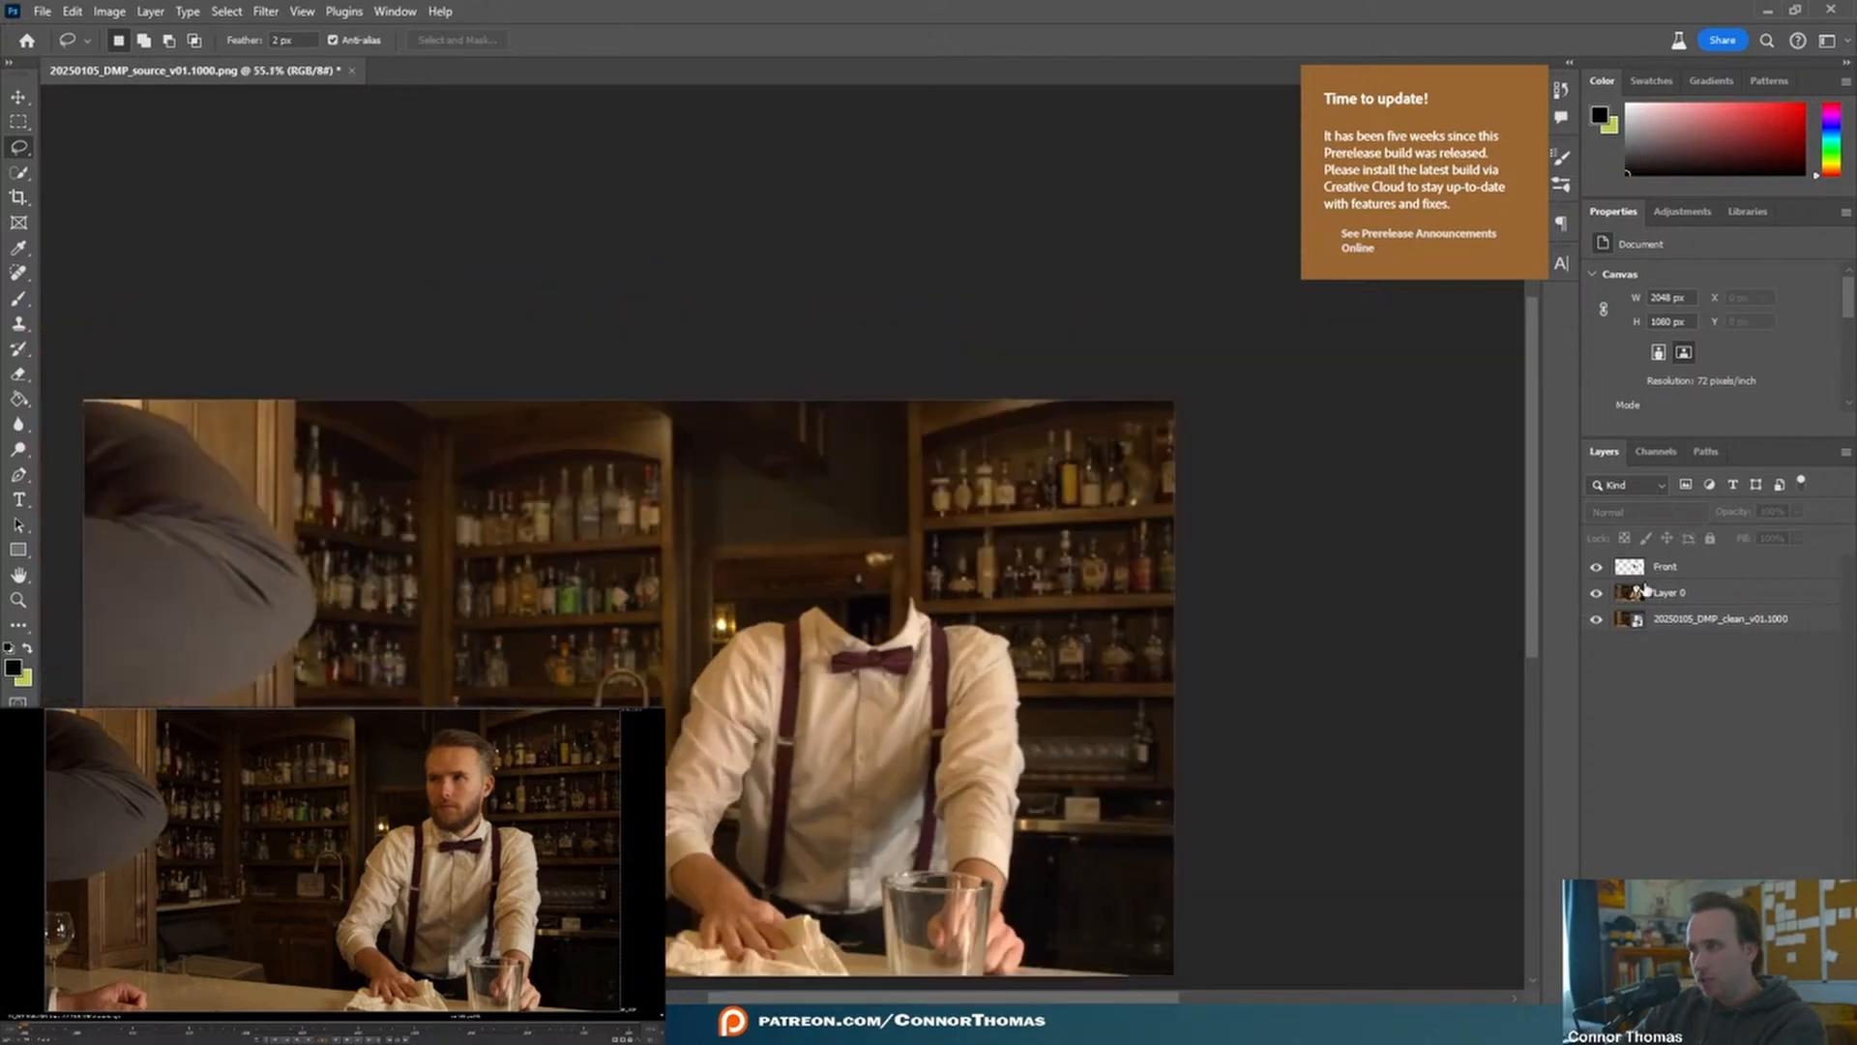
- Add a new layer between Front and Layer 0 and lasso the collar opening, about 196 by 137 px
click(1688, 593)
key(ctrl+shift+alt+n)
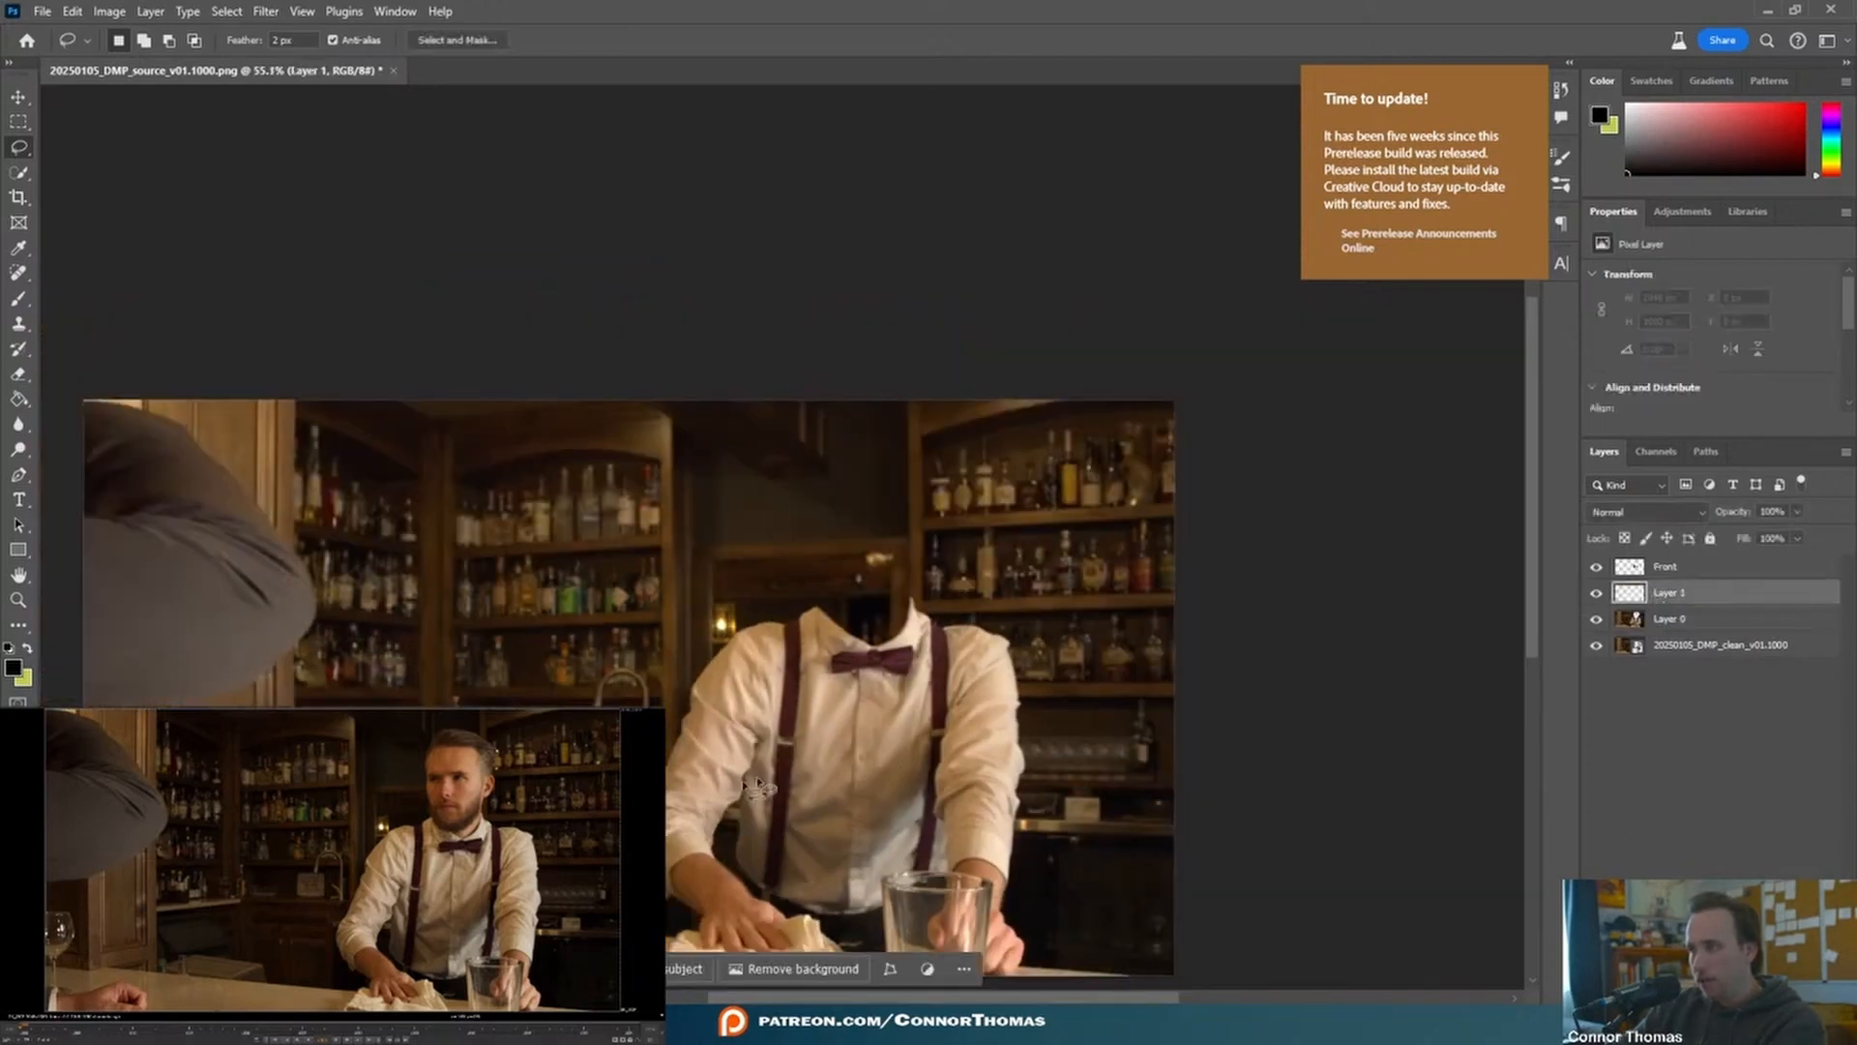
alt+scroll(832, 639, up, 5)
mouse_move(760, 520)
mouse_down()
mouse_move(782, 523)
mouse_move(757, 504)
mouse_move(784, 478)
mouse_up()
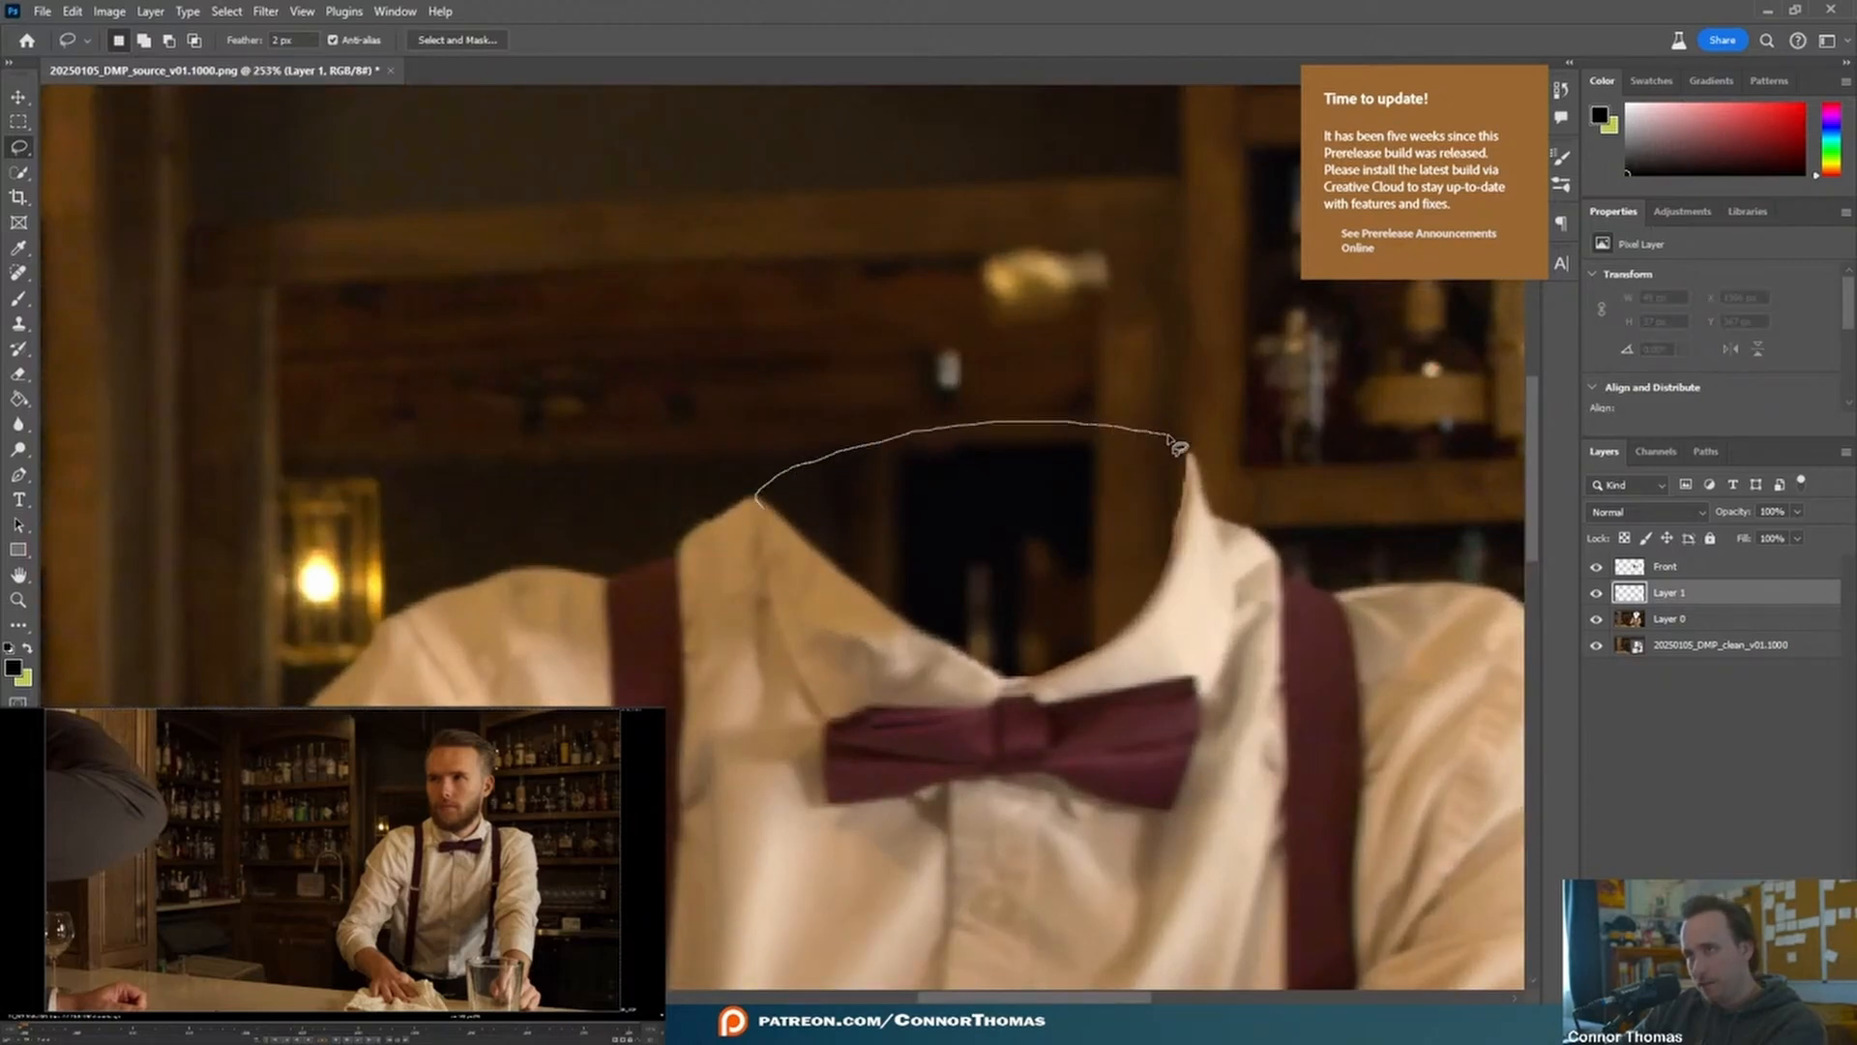
drag(1168, 437, 1189, 454)
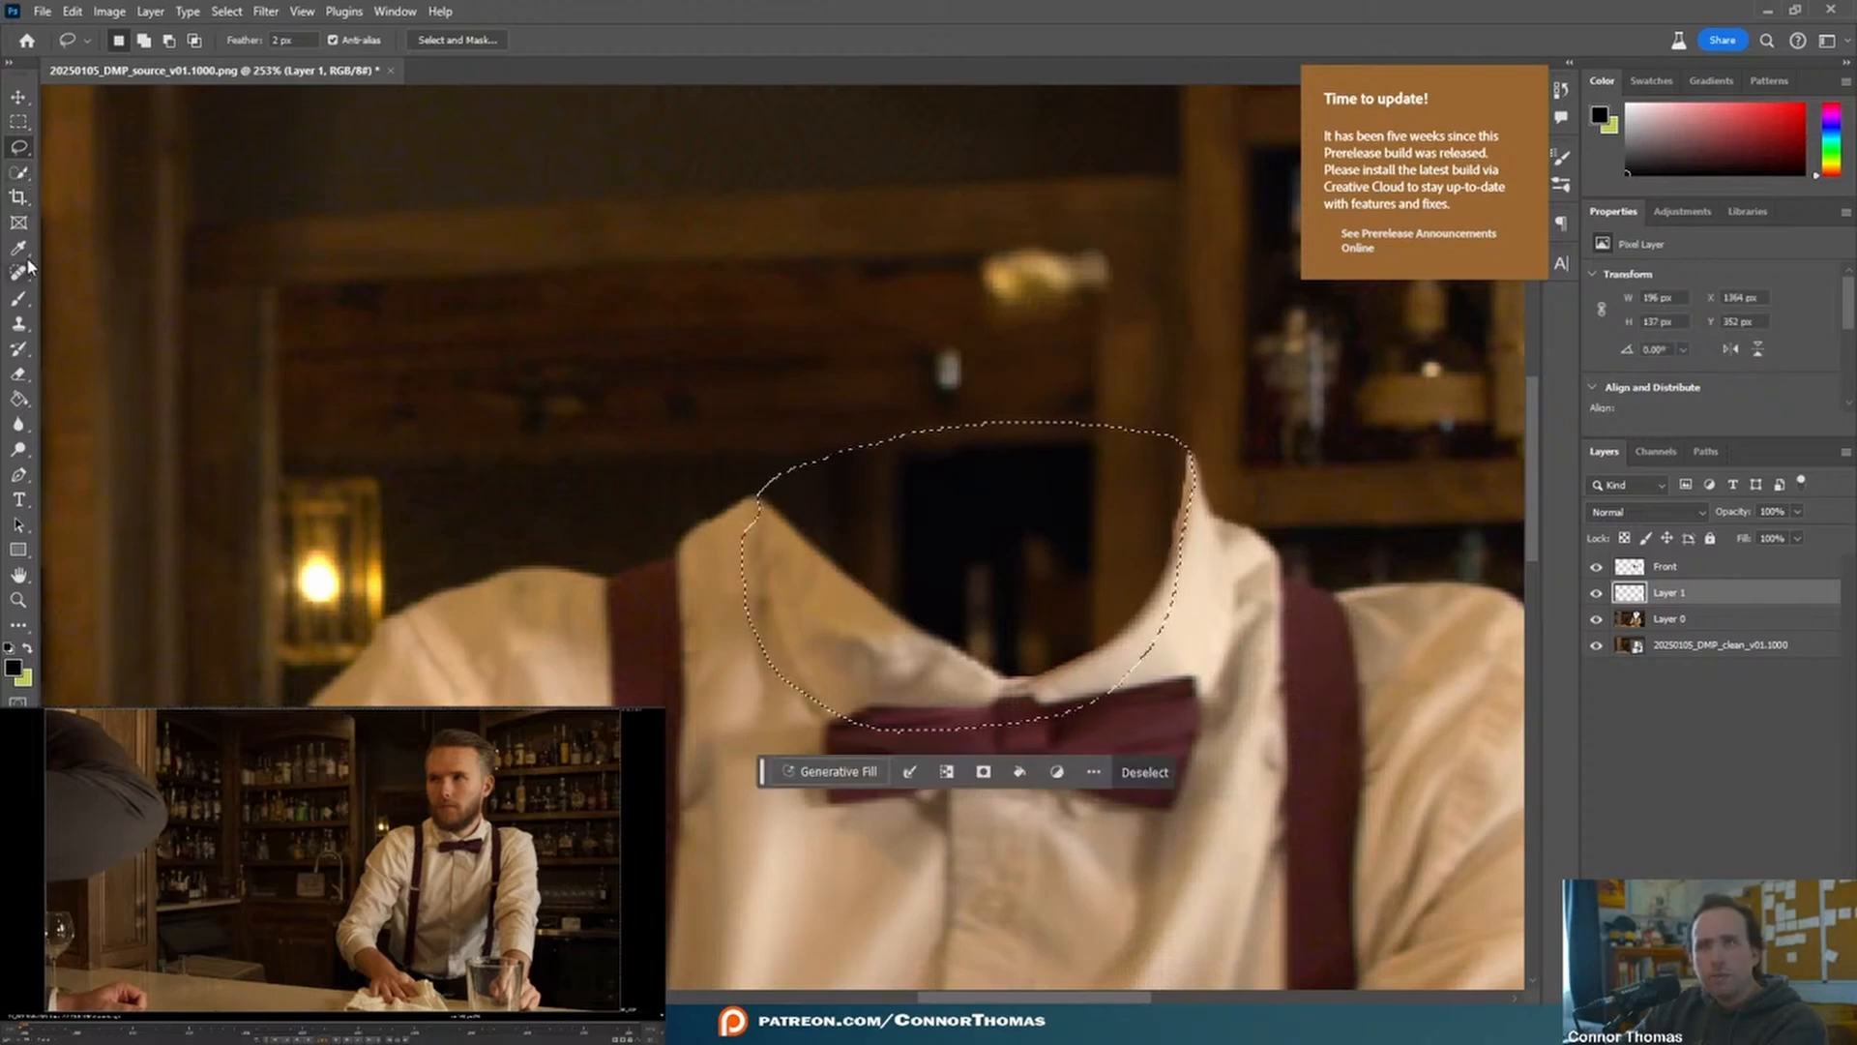
- Sample the shaded tan colour from the collar flap and fill the collar-opening selection on Layer 1 with it
click(25, 249)
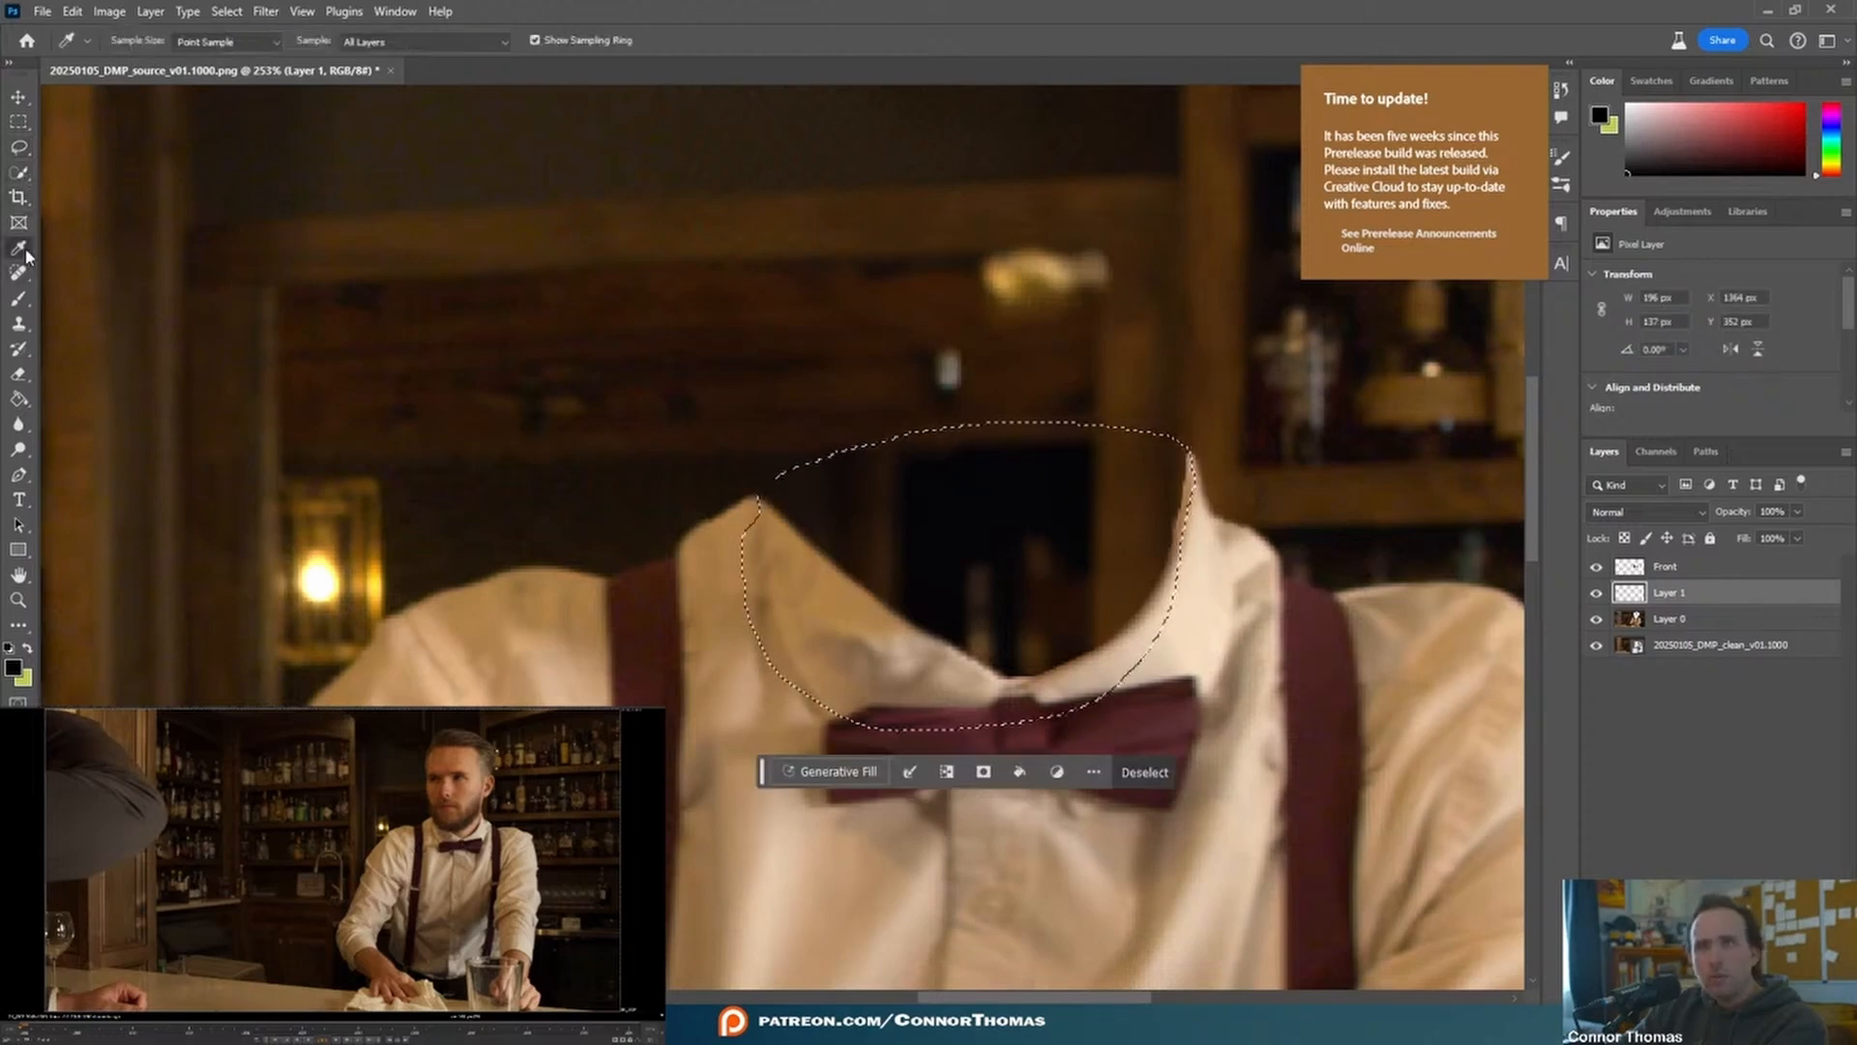
click(842, 591)
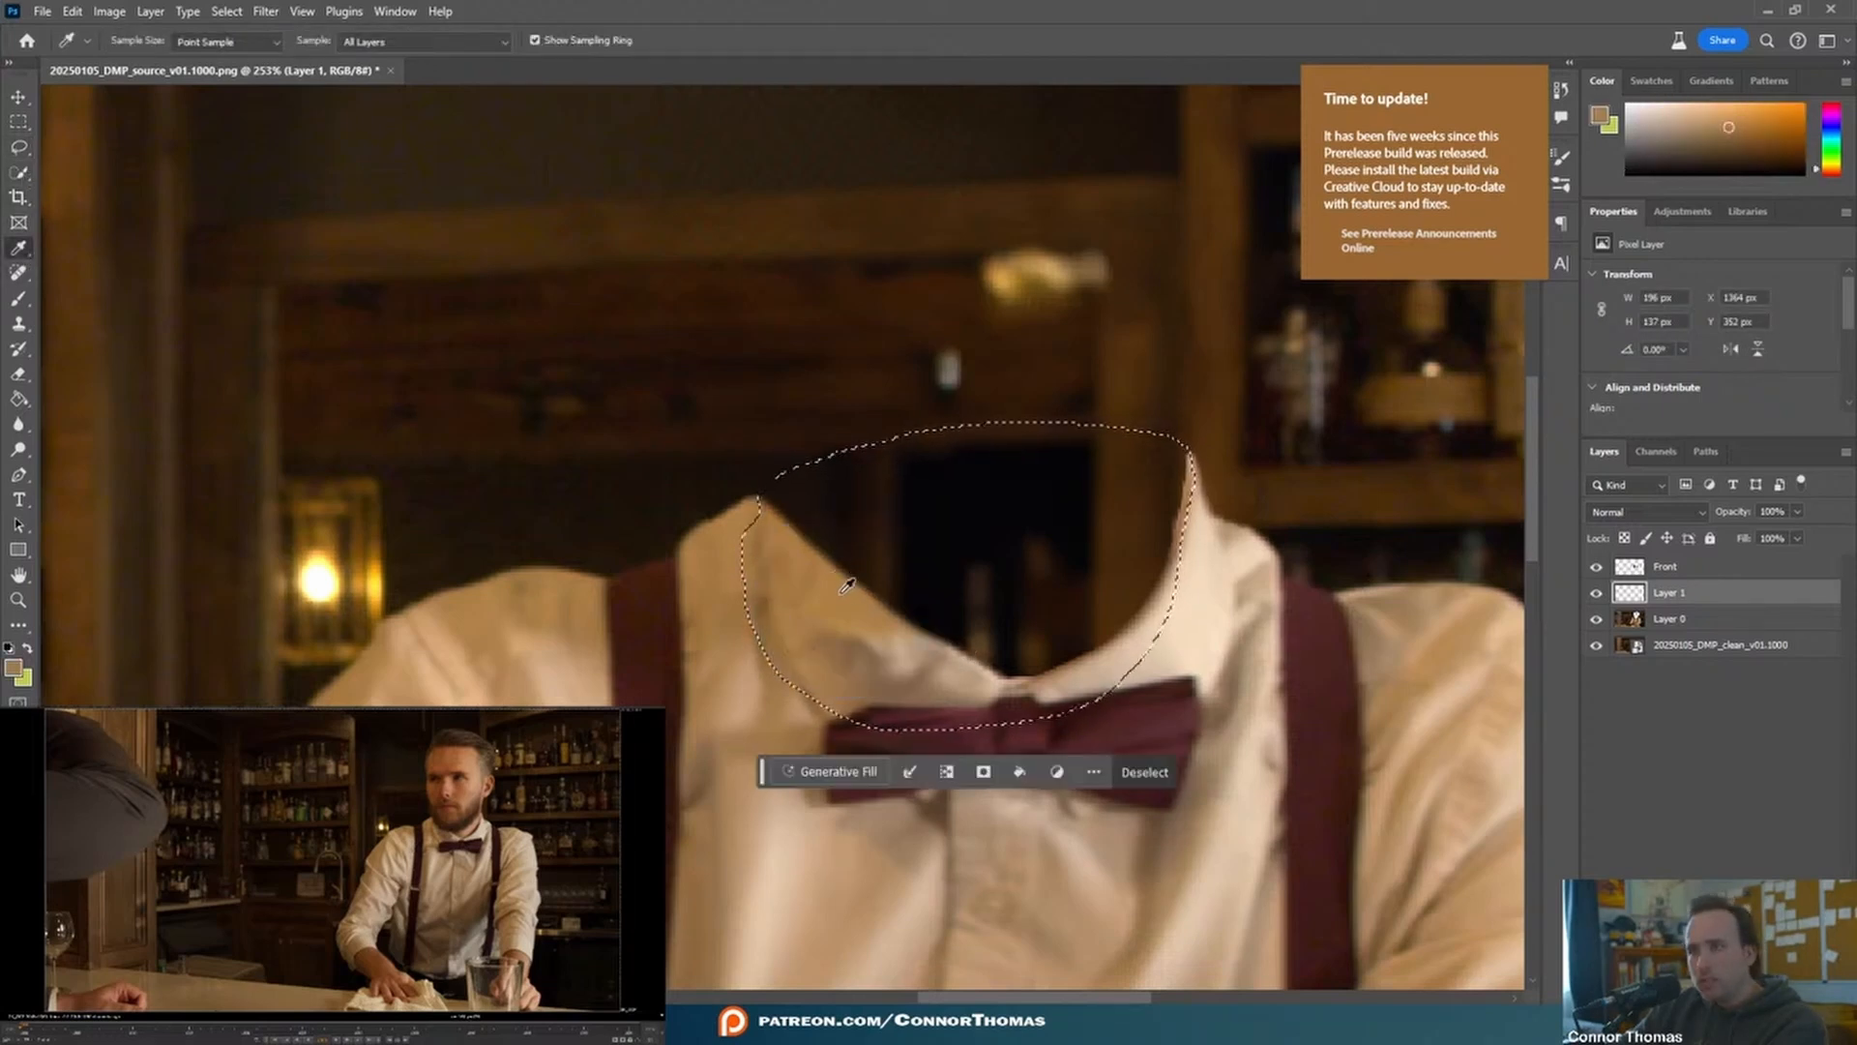
key(g)
click(1016, 576)
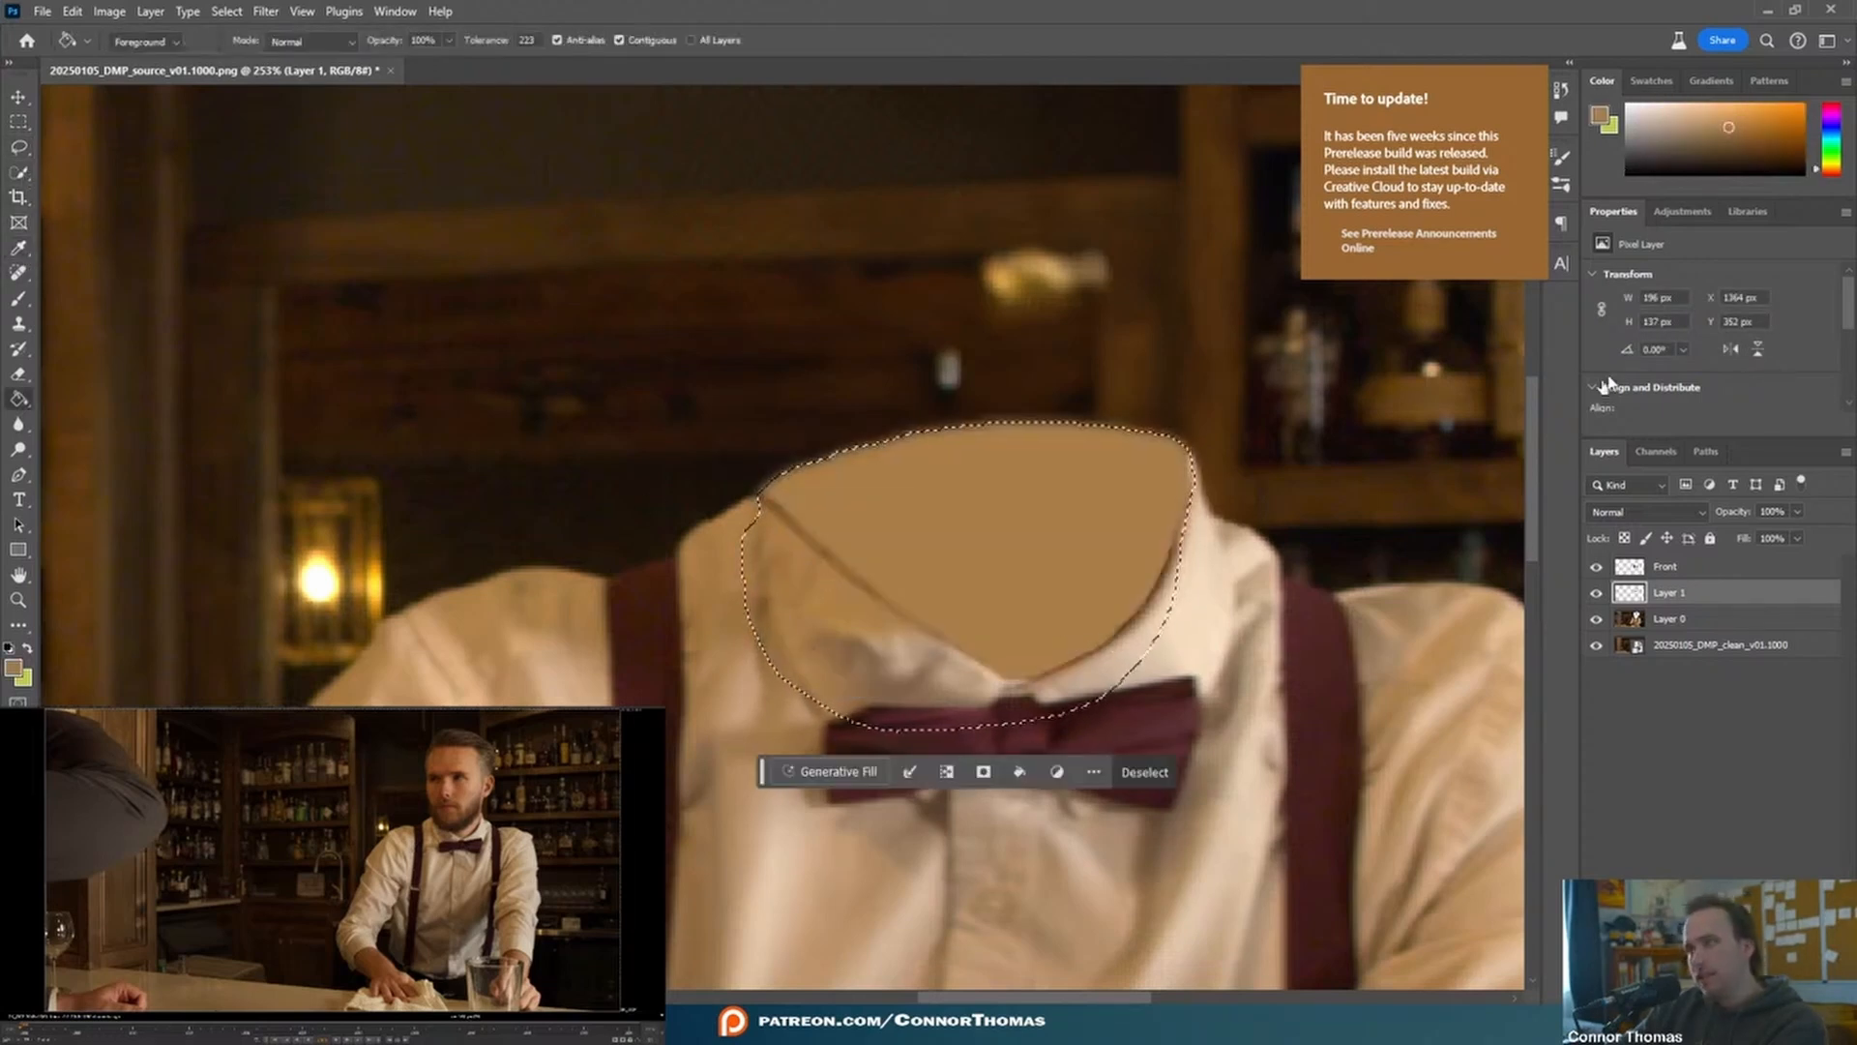
- Soften the brush tip and paint darker graded shading inside the collar opening on Layer 1
key(b)
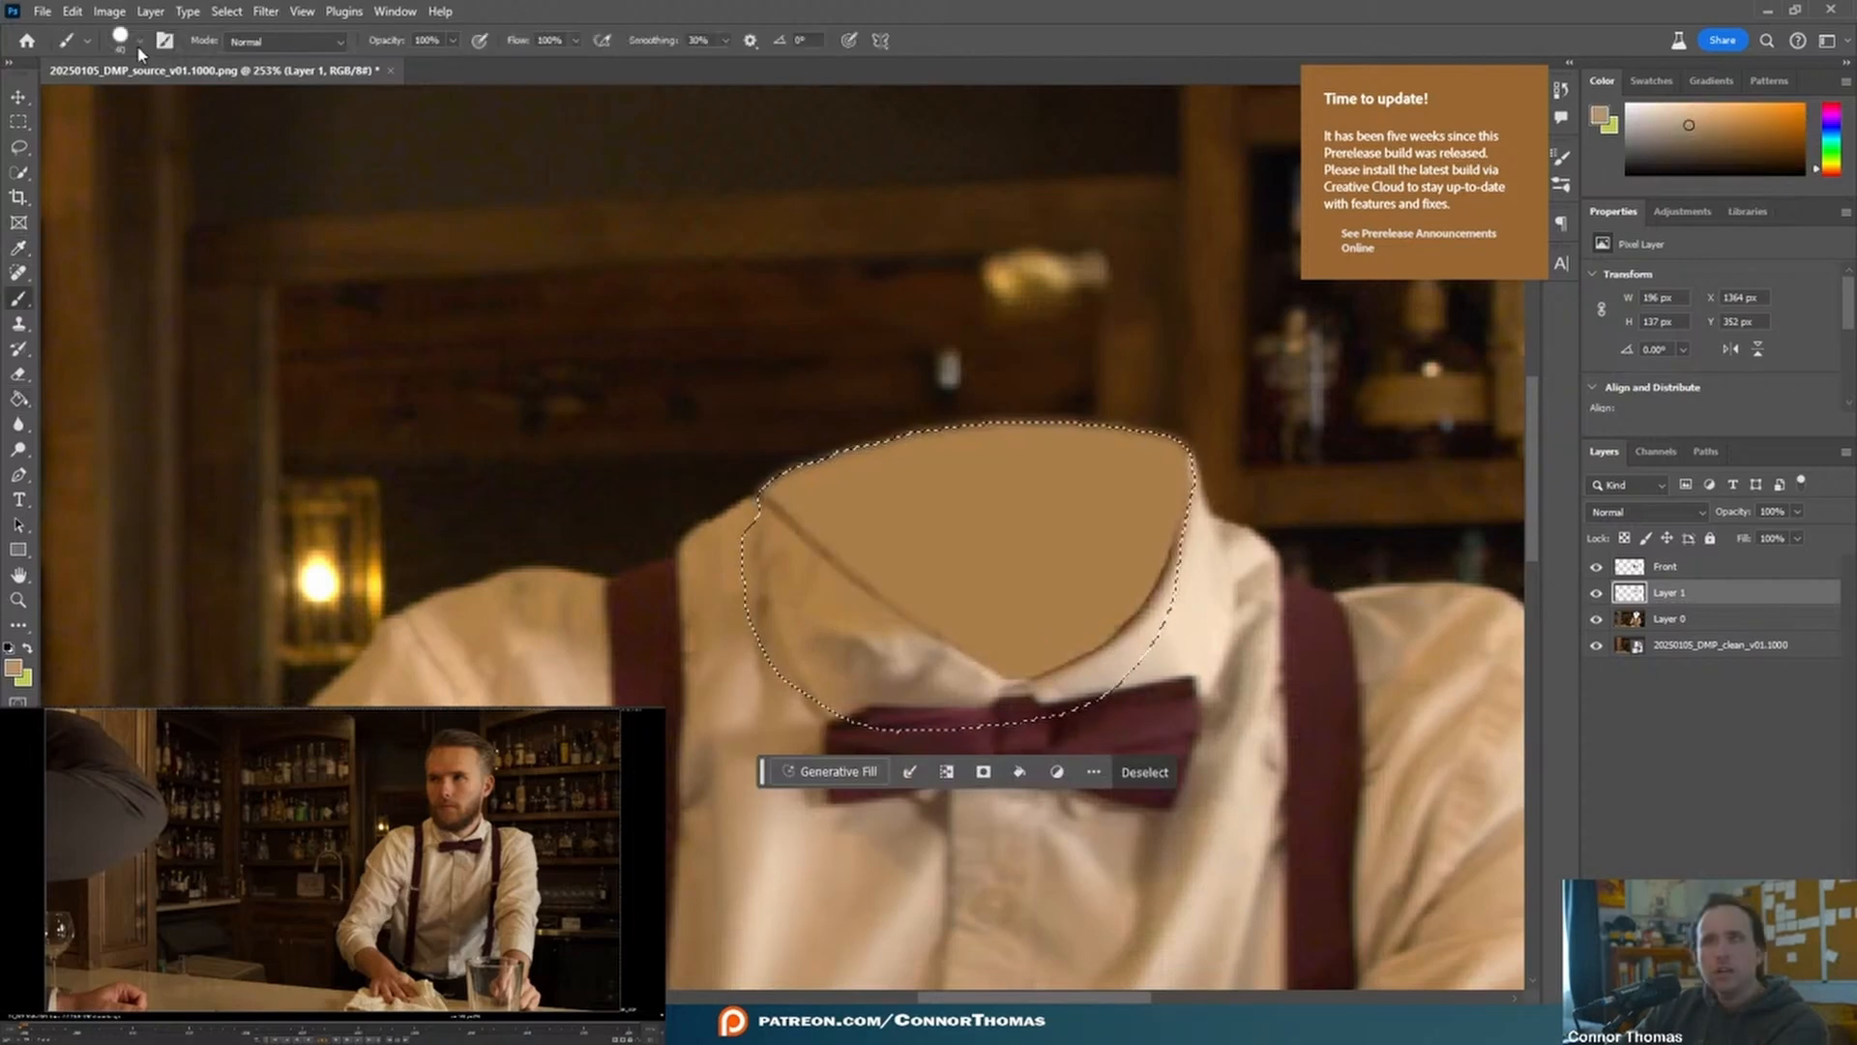
click(138, 44)
drag(189, 140, 22, 136)
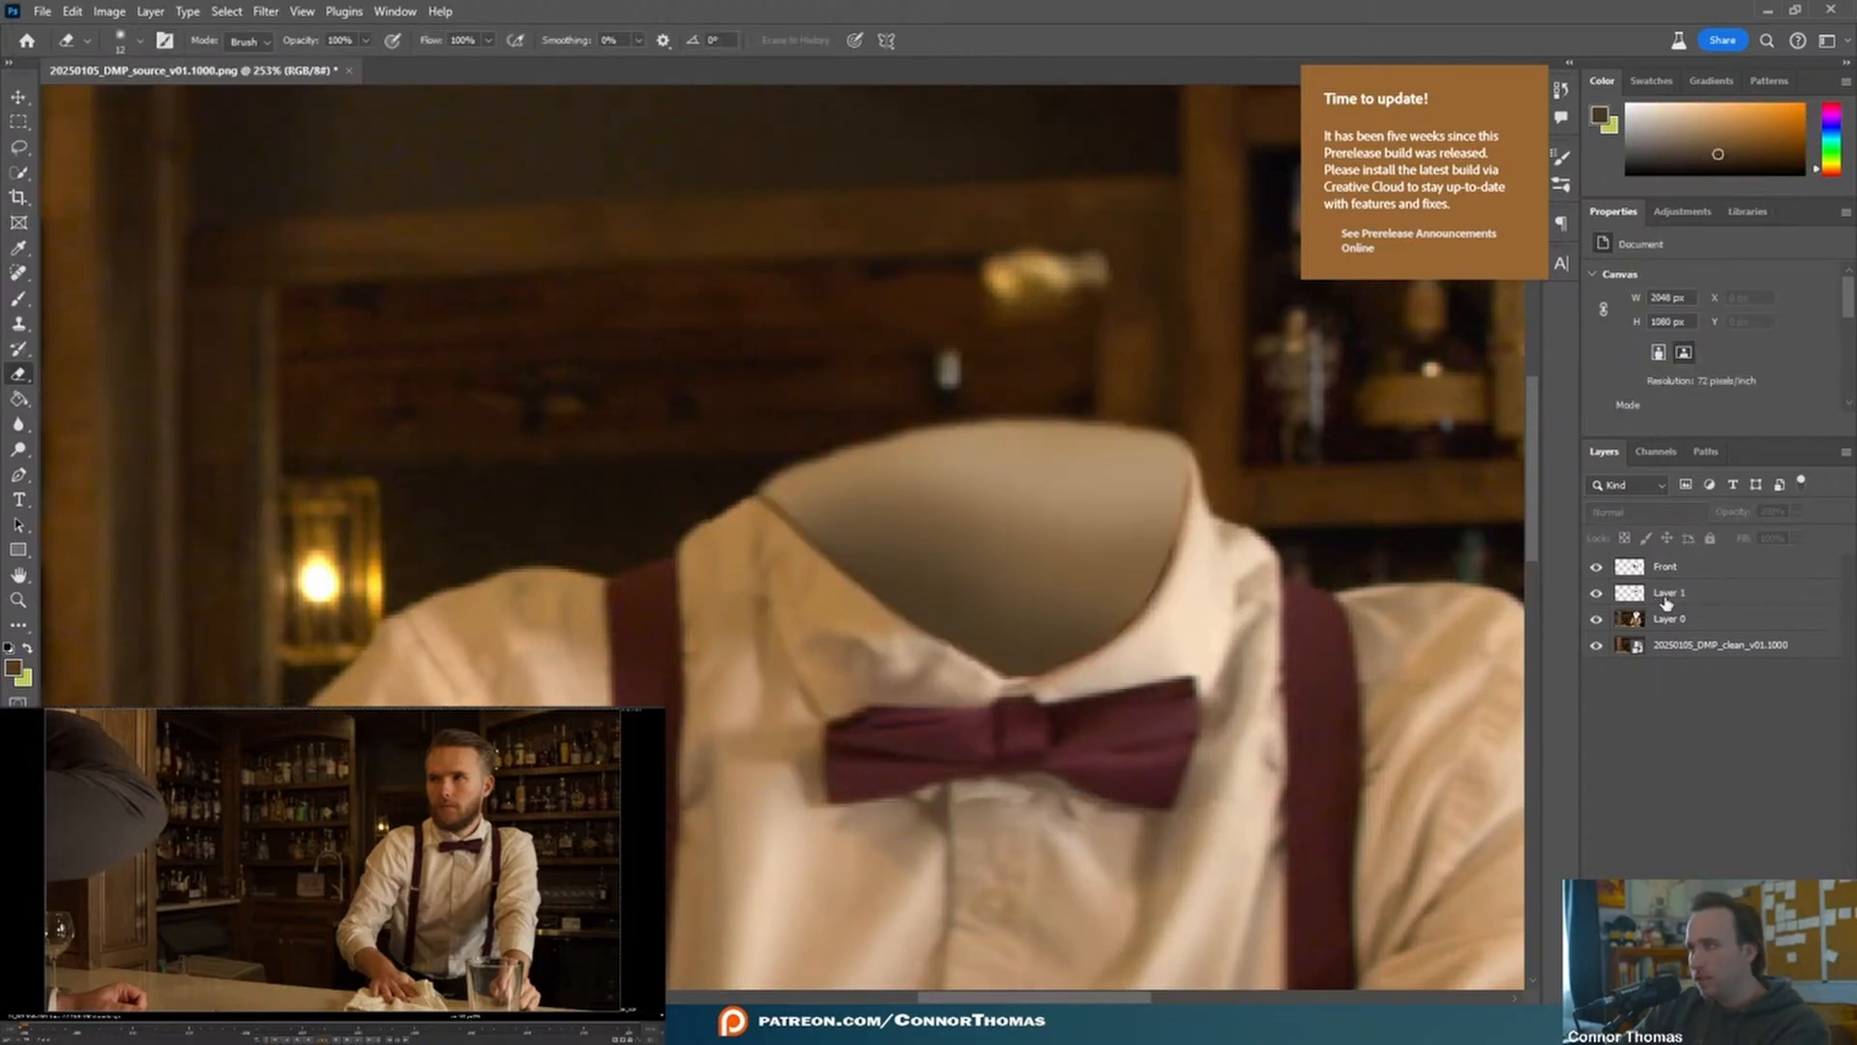
- Lasso a V-shaped strip along the collar's inner edge and generate a fill for it above the Front layer
click(1665, 596)
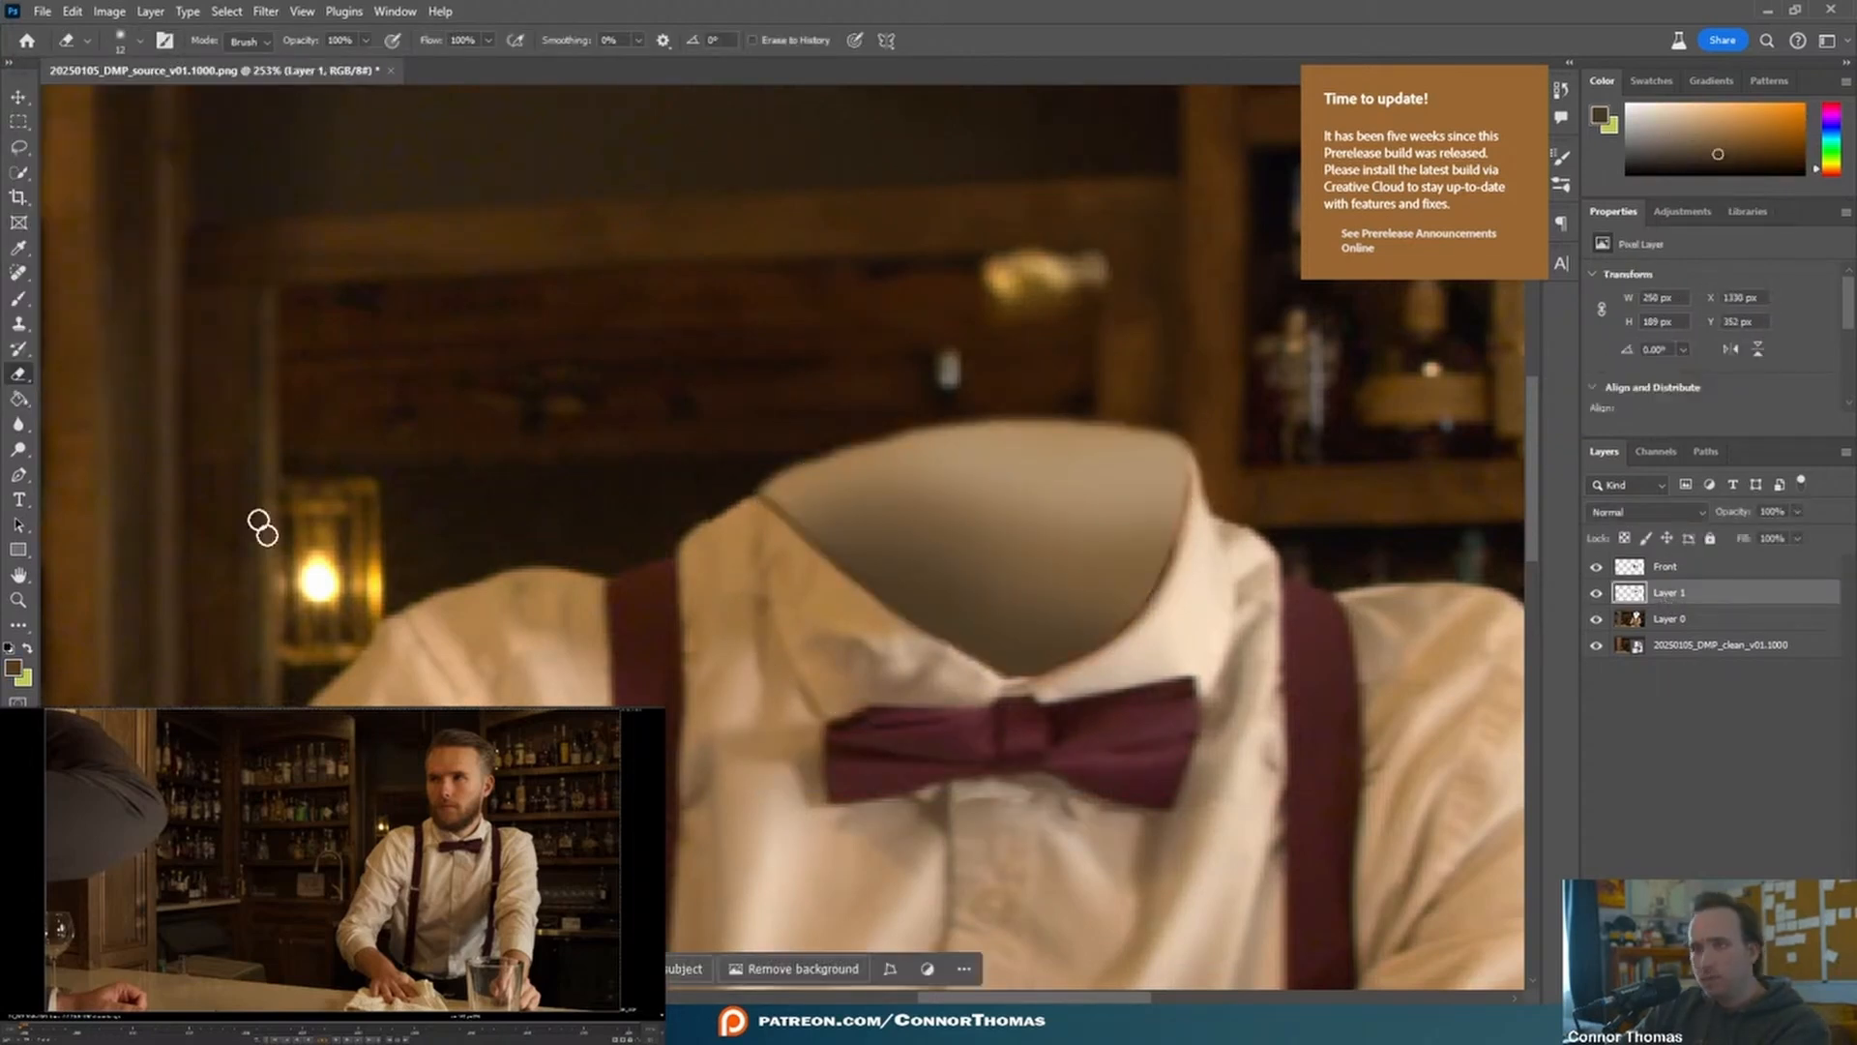
click(19, 146)
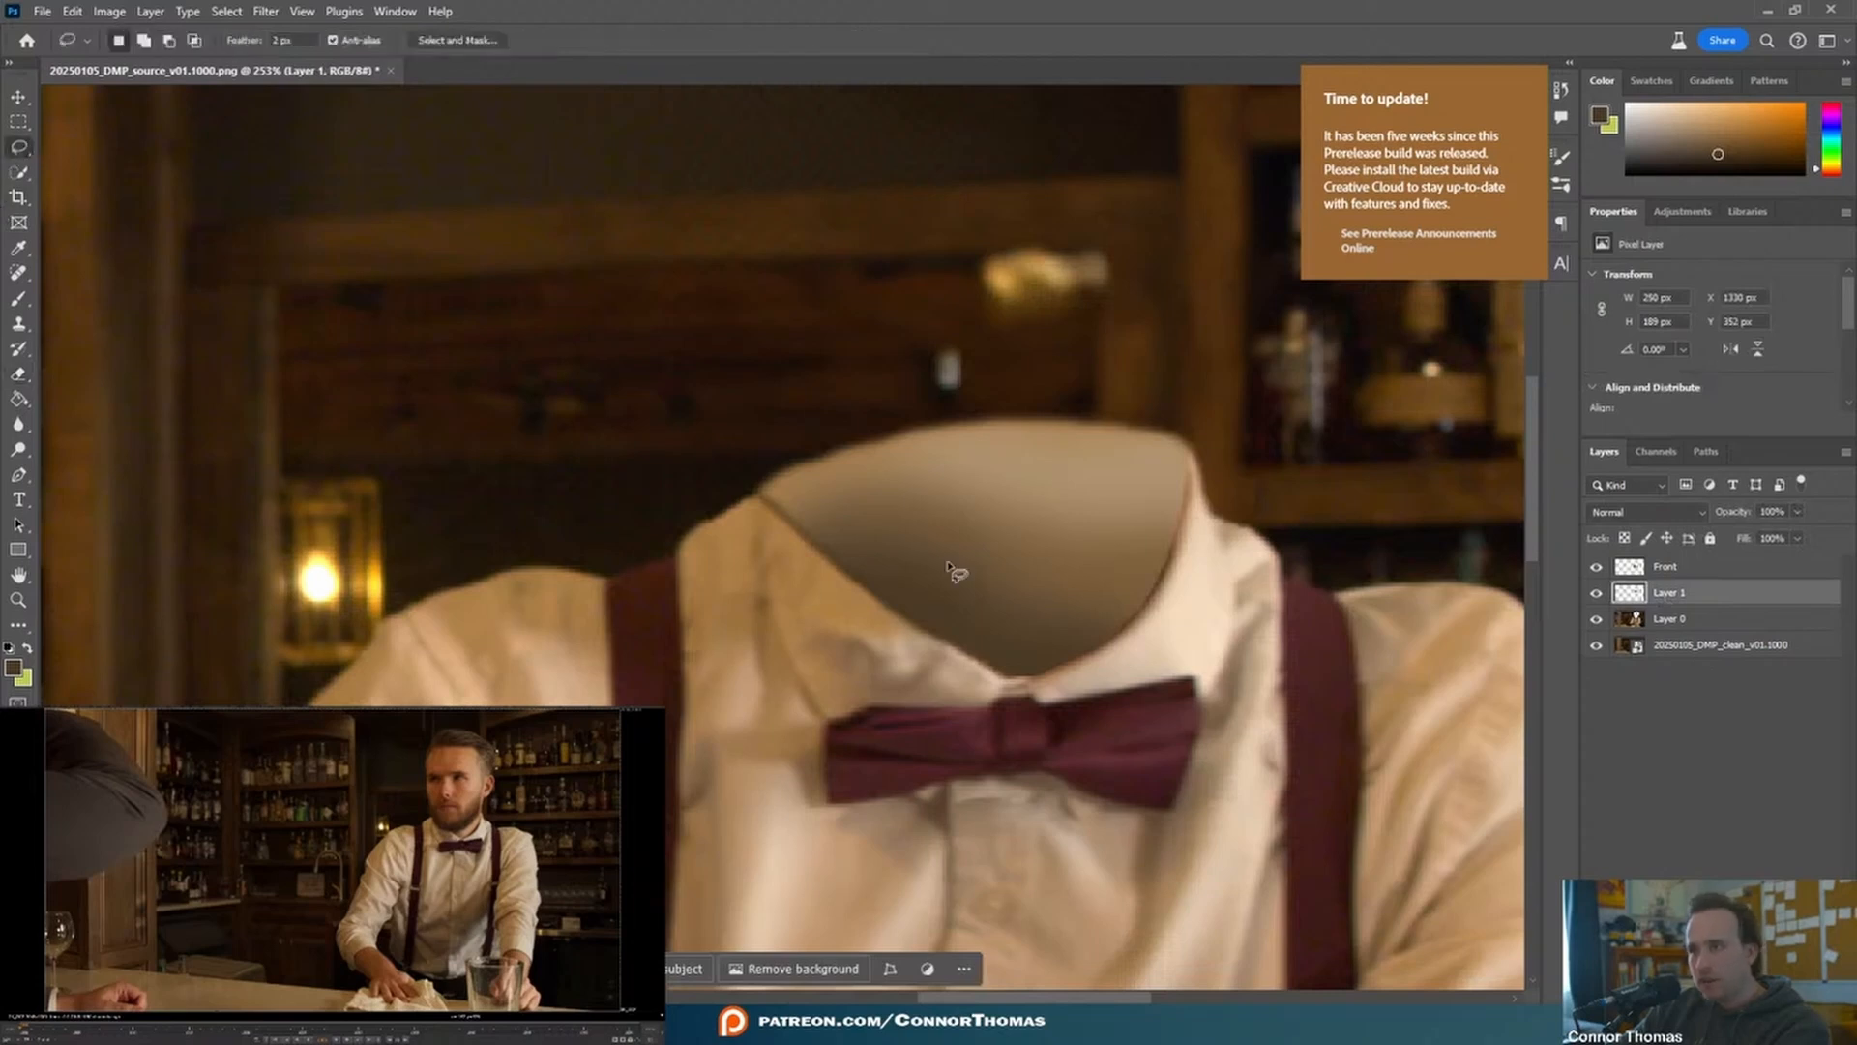
drag(937, 580, 929, 580)
click(1663, 568)
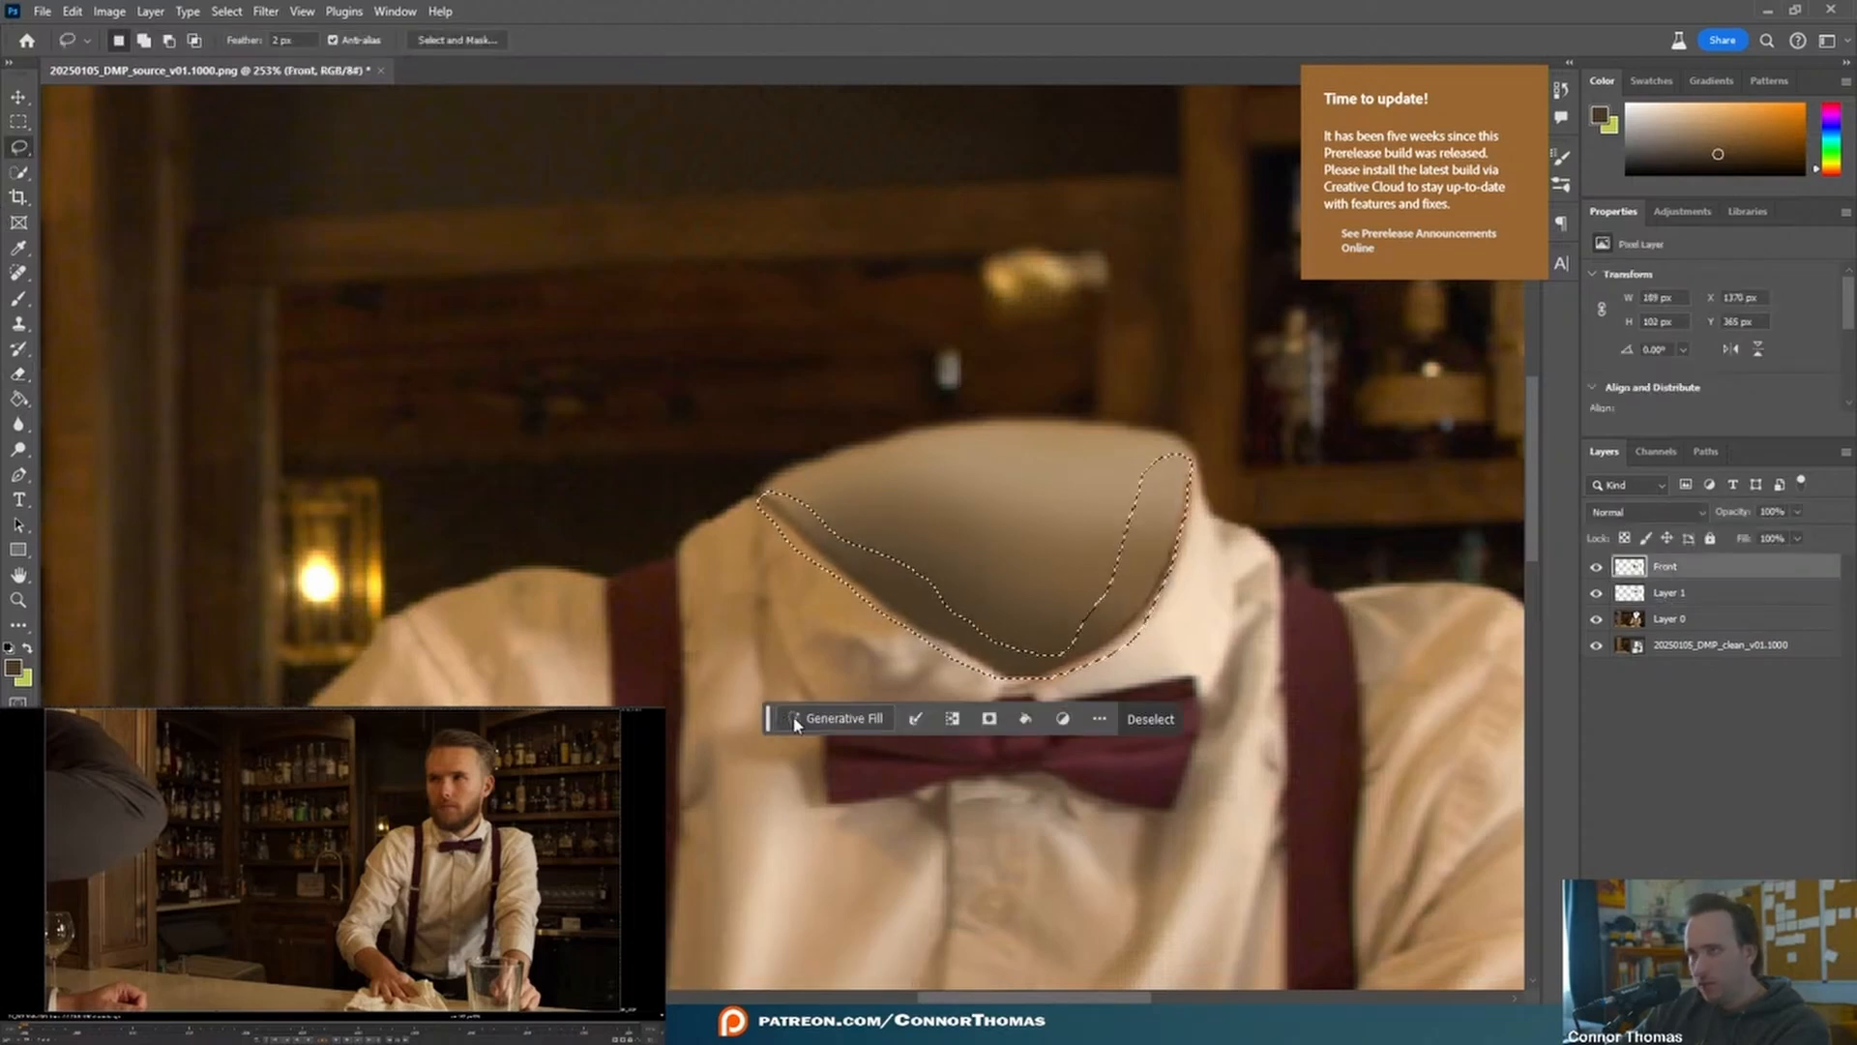
click(834, 718)
click(1161, 718)
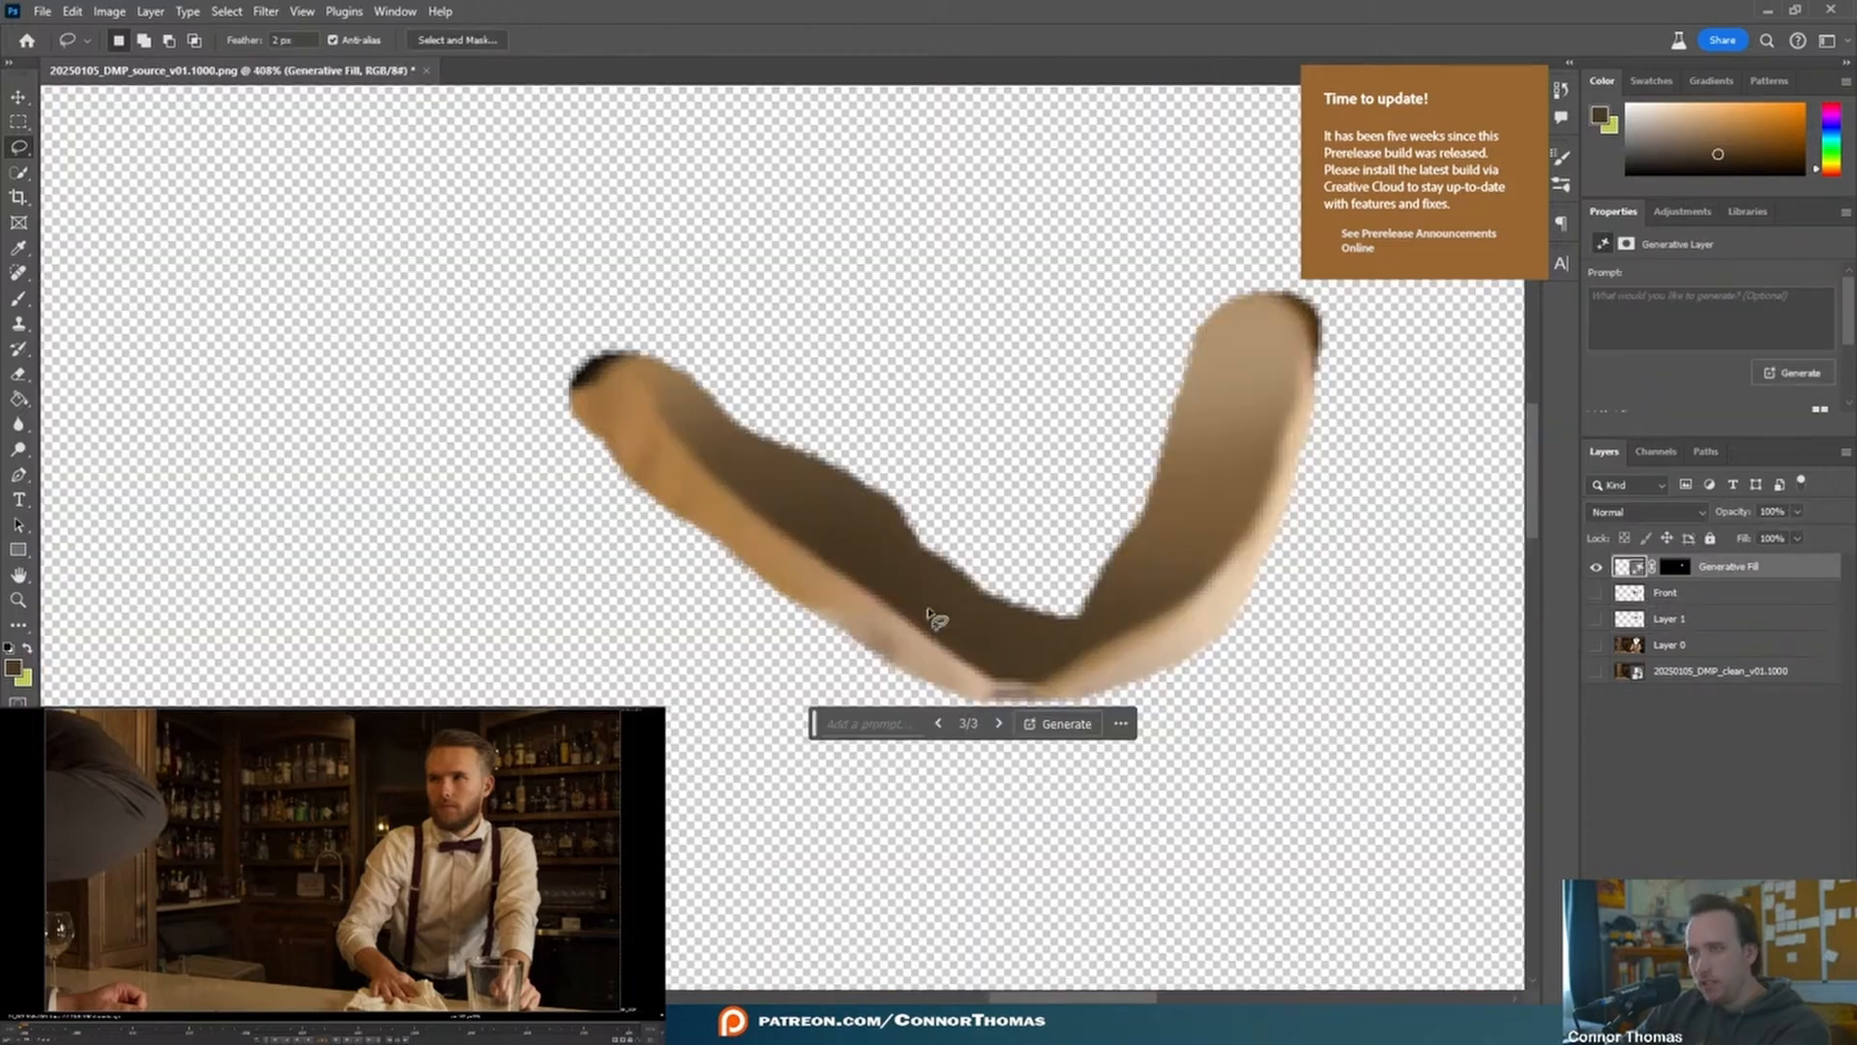
click(19, 173)
alt+right_drag(713, 427, 692, 428)
drag(677, 373, 737, 462)
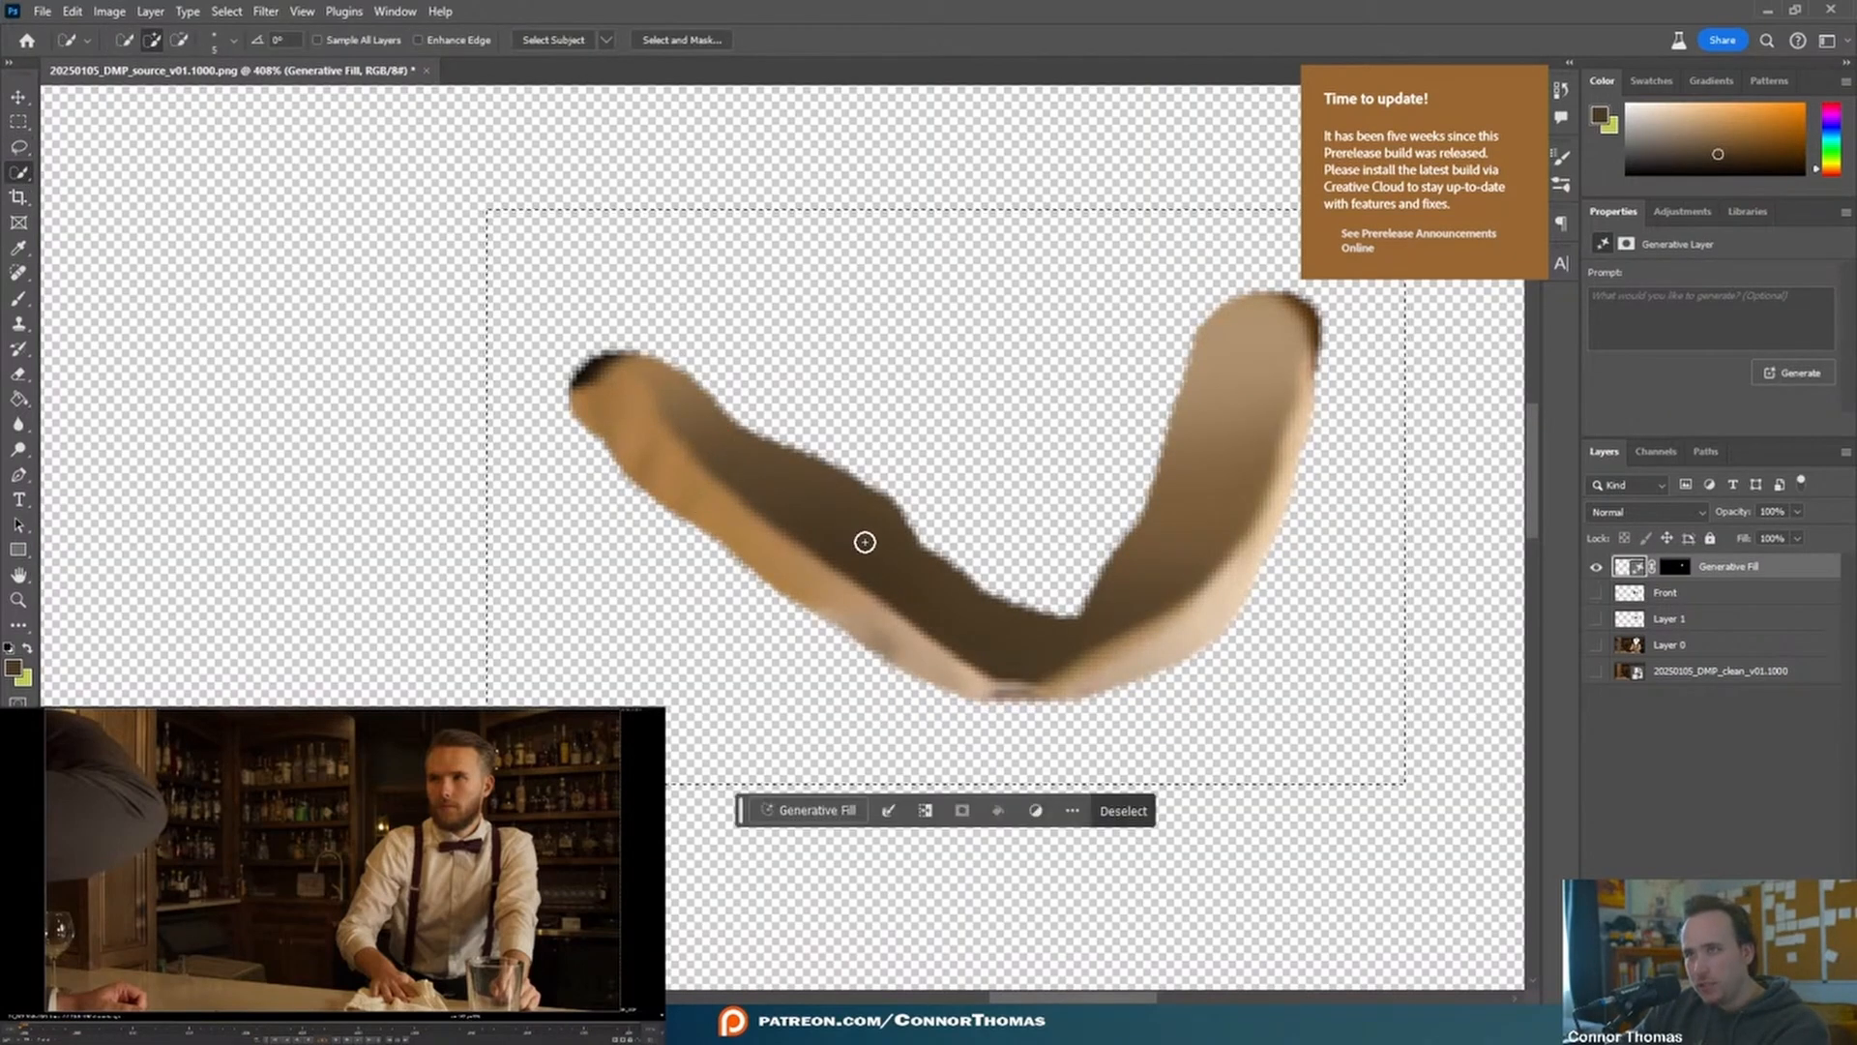
key(ctrl+d)
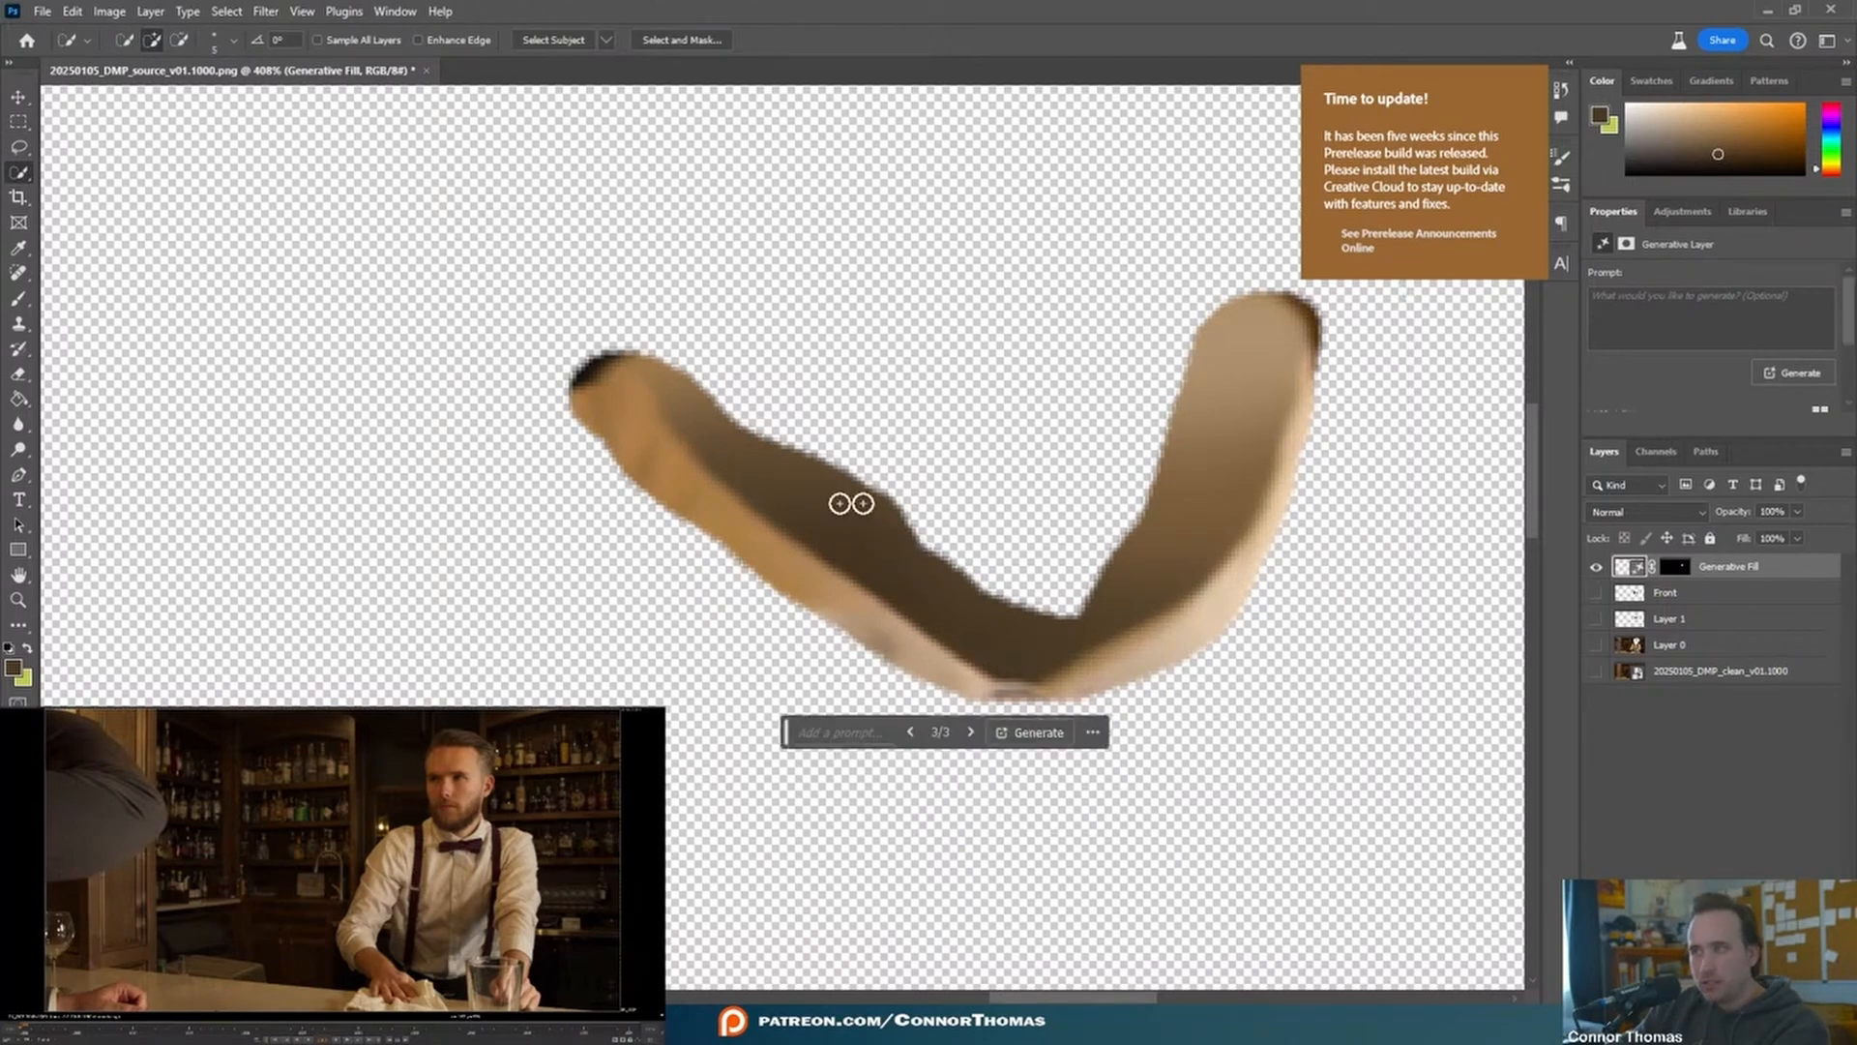
- Show the Front layer and merge it with the Generative Fill layer
click(1593, 595)
click(1590, 596)
click(1590, 596)
click(1684, 595)
shift+click(1741, 568)
right_click(1741, 575)
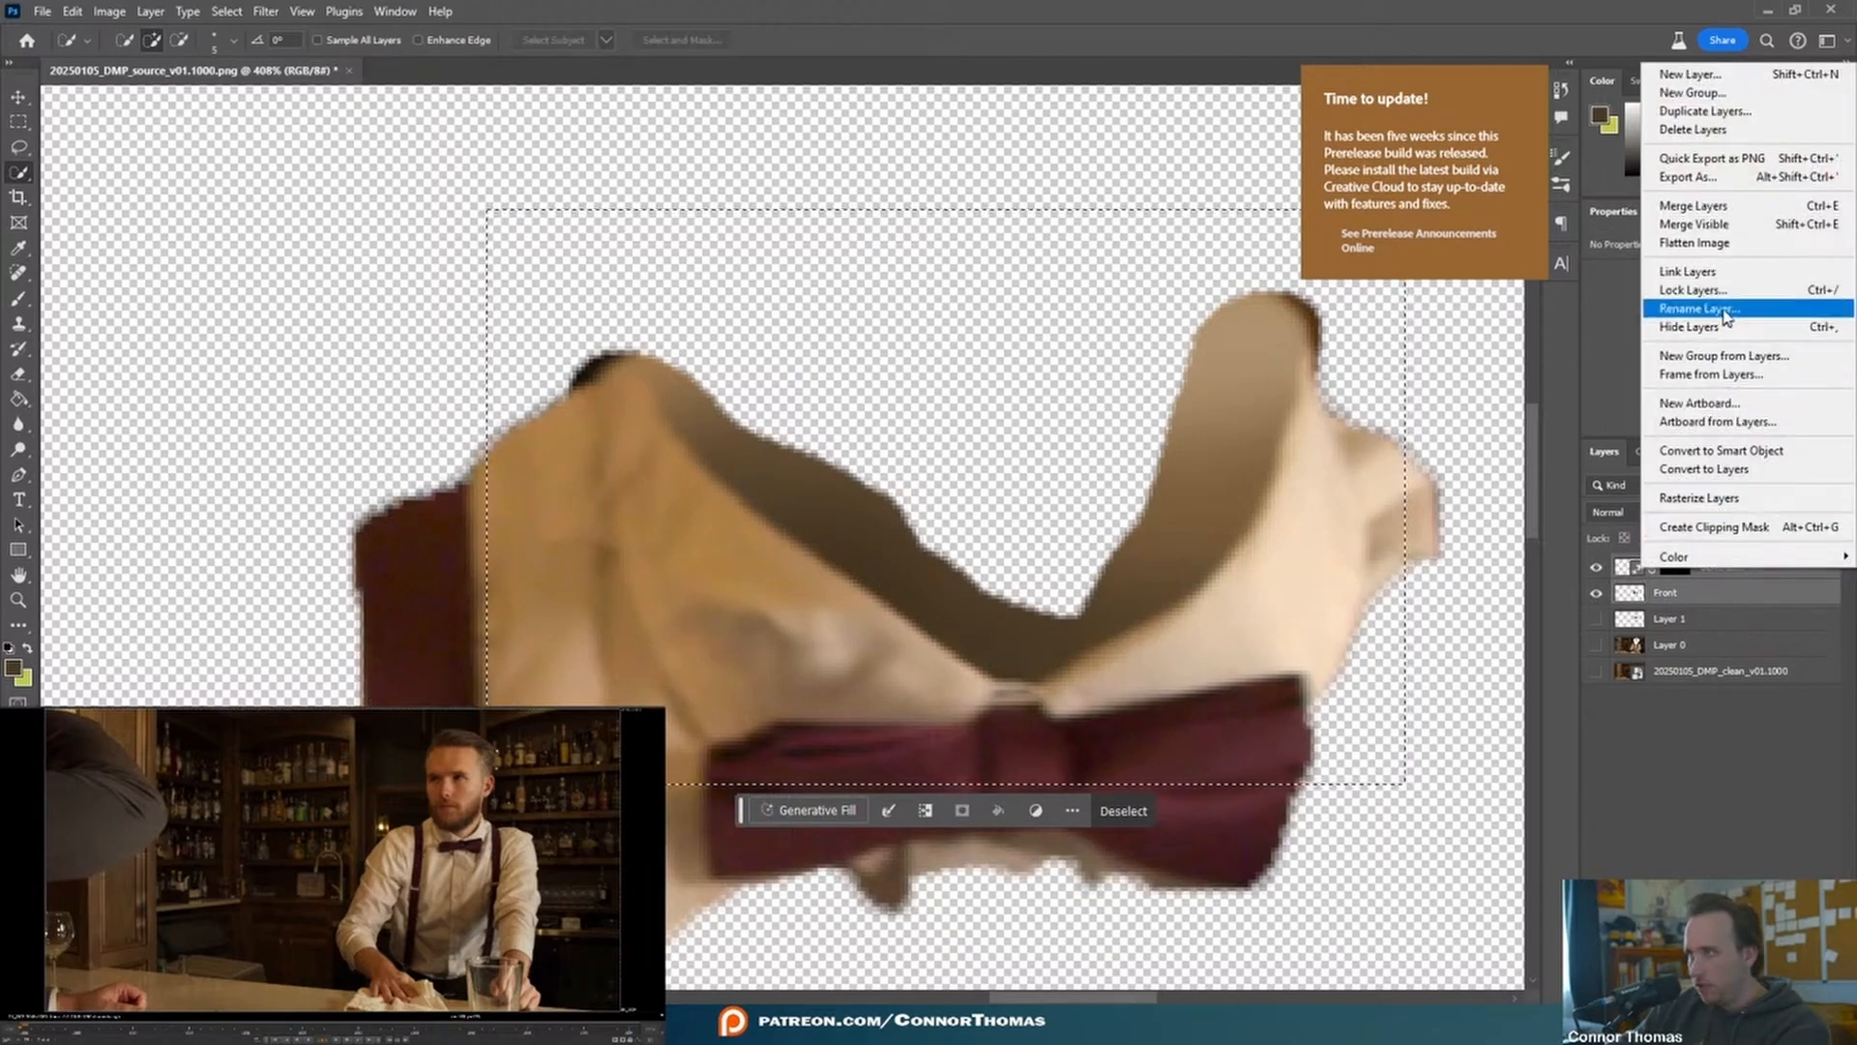
click(1693, 206)
- Quick-select the shaded interior inside the merged collar, excluding the flaps, and cut it out onto its own layer
mouse_move(671, 381)
mouse_down()
mouse_move(716, 448)
mouse_move(822, 479)
mouse_up()
mouse_move(610, 408)
alt+mouse_down()
mouse_move(850, 709)
mouse_move(767, 634)
mouse_move(967, 729)
mouse_move(1310, 539)
mouse_move(1268, 542)
alt+mouse_up()
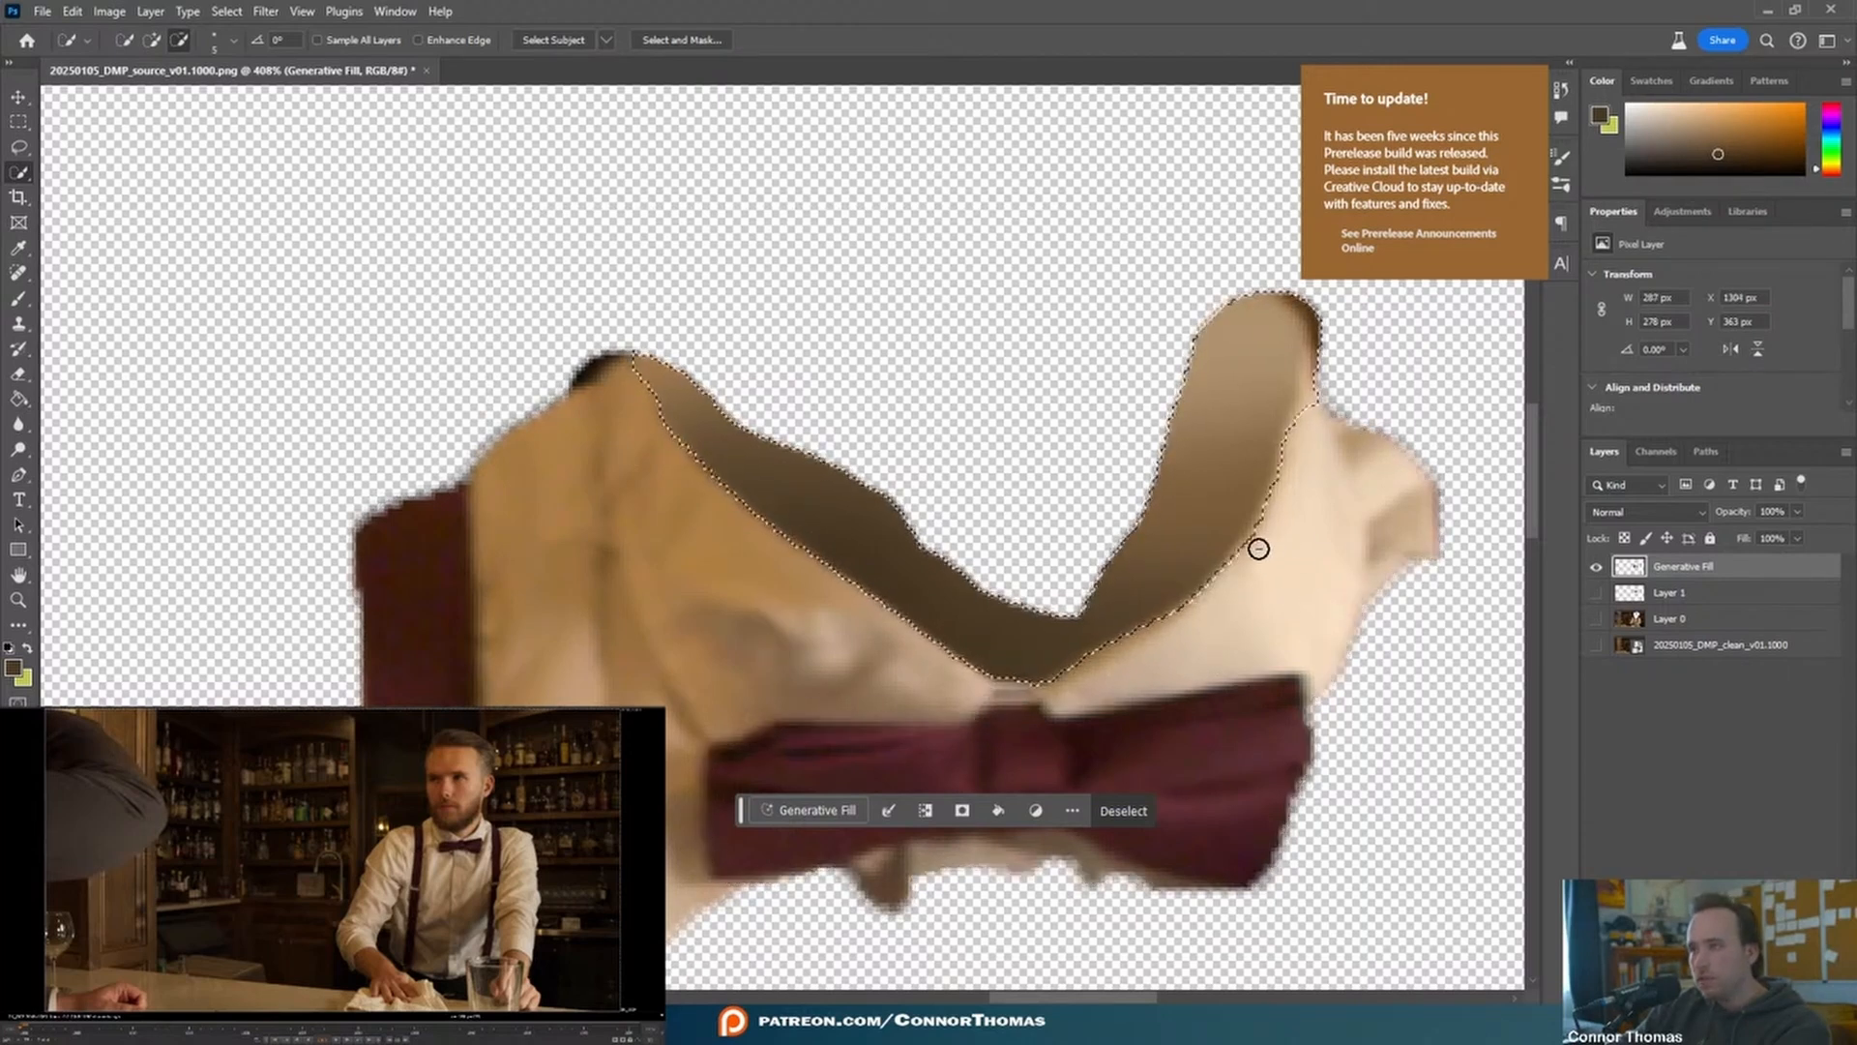
key(Delete)
key(ctrl+d)
alt+scroll(809, 613, down, 5)
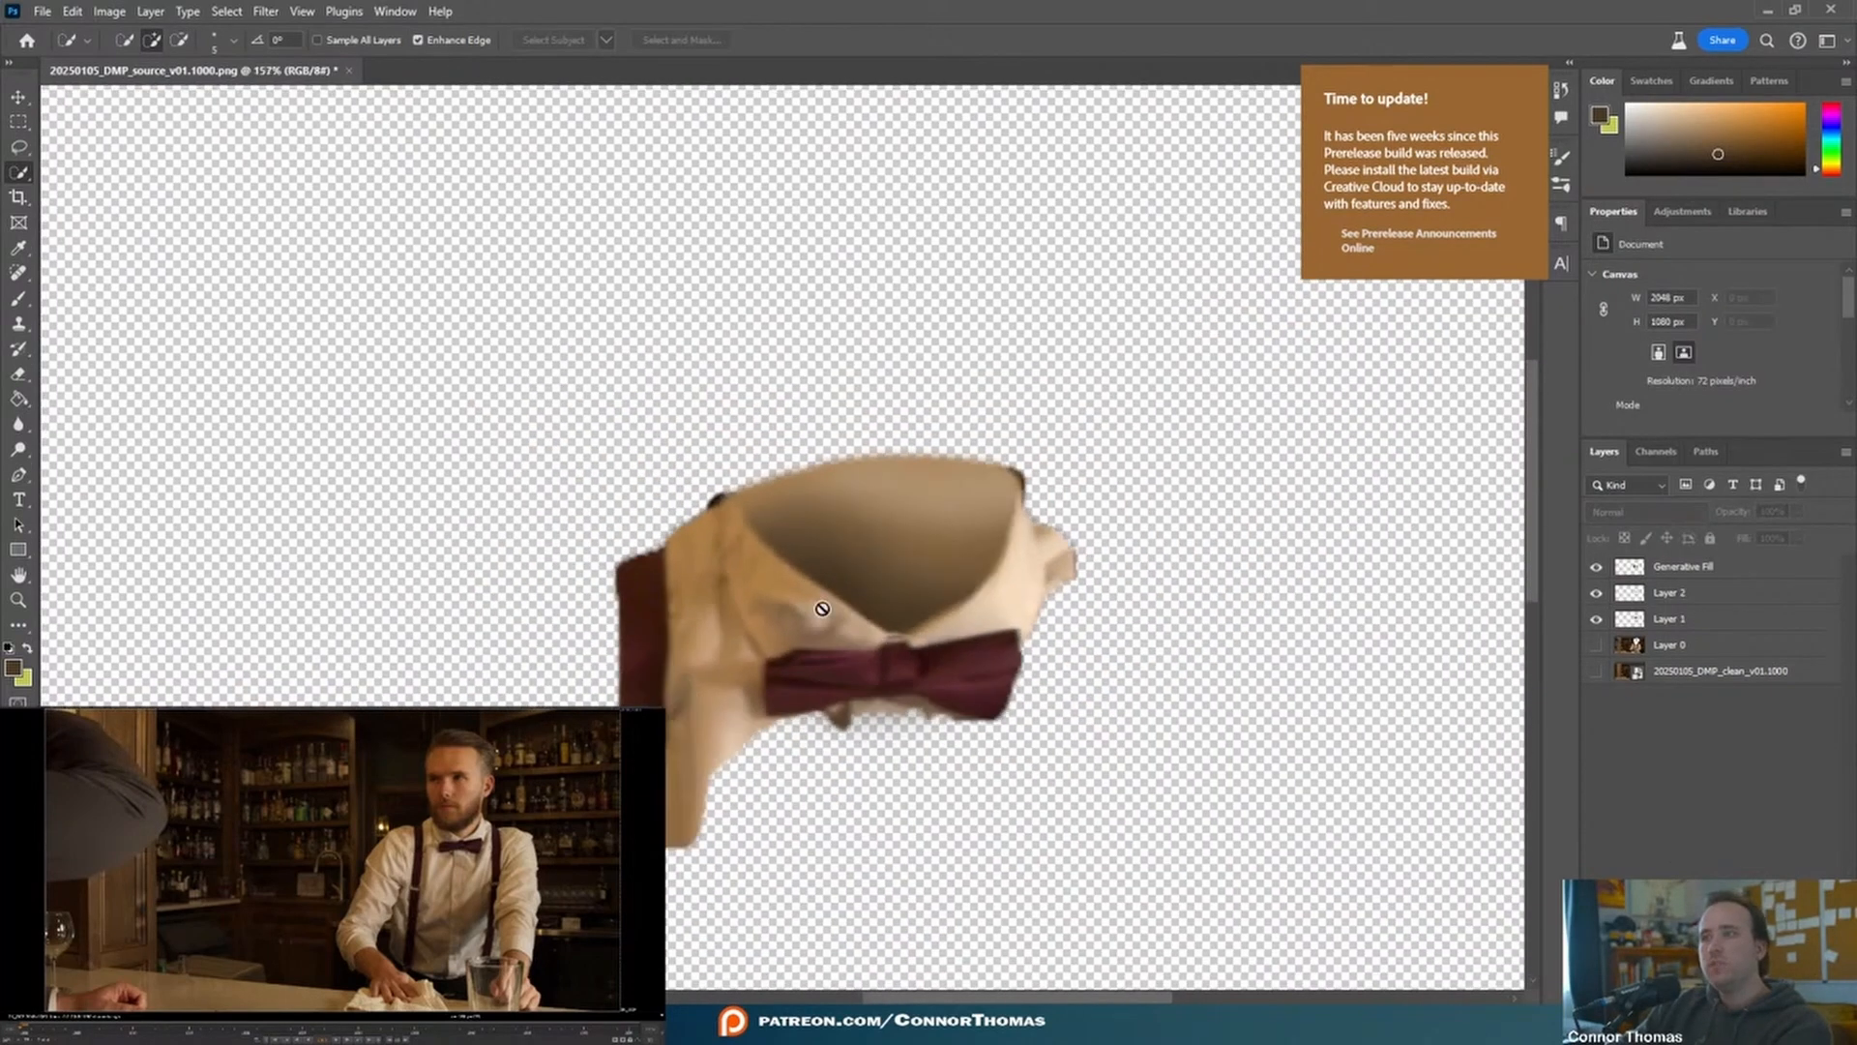
alt+scroll(832, 667, up, 2)
alt+scroll(831, 666, up, 3)
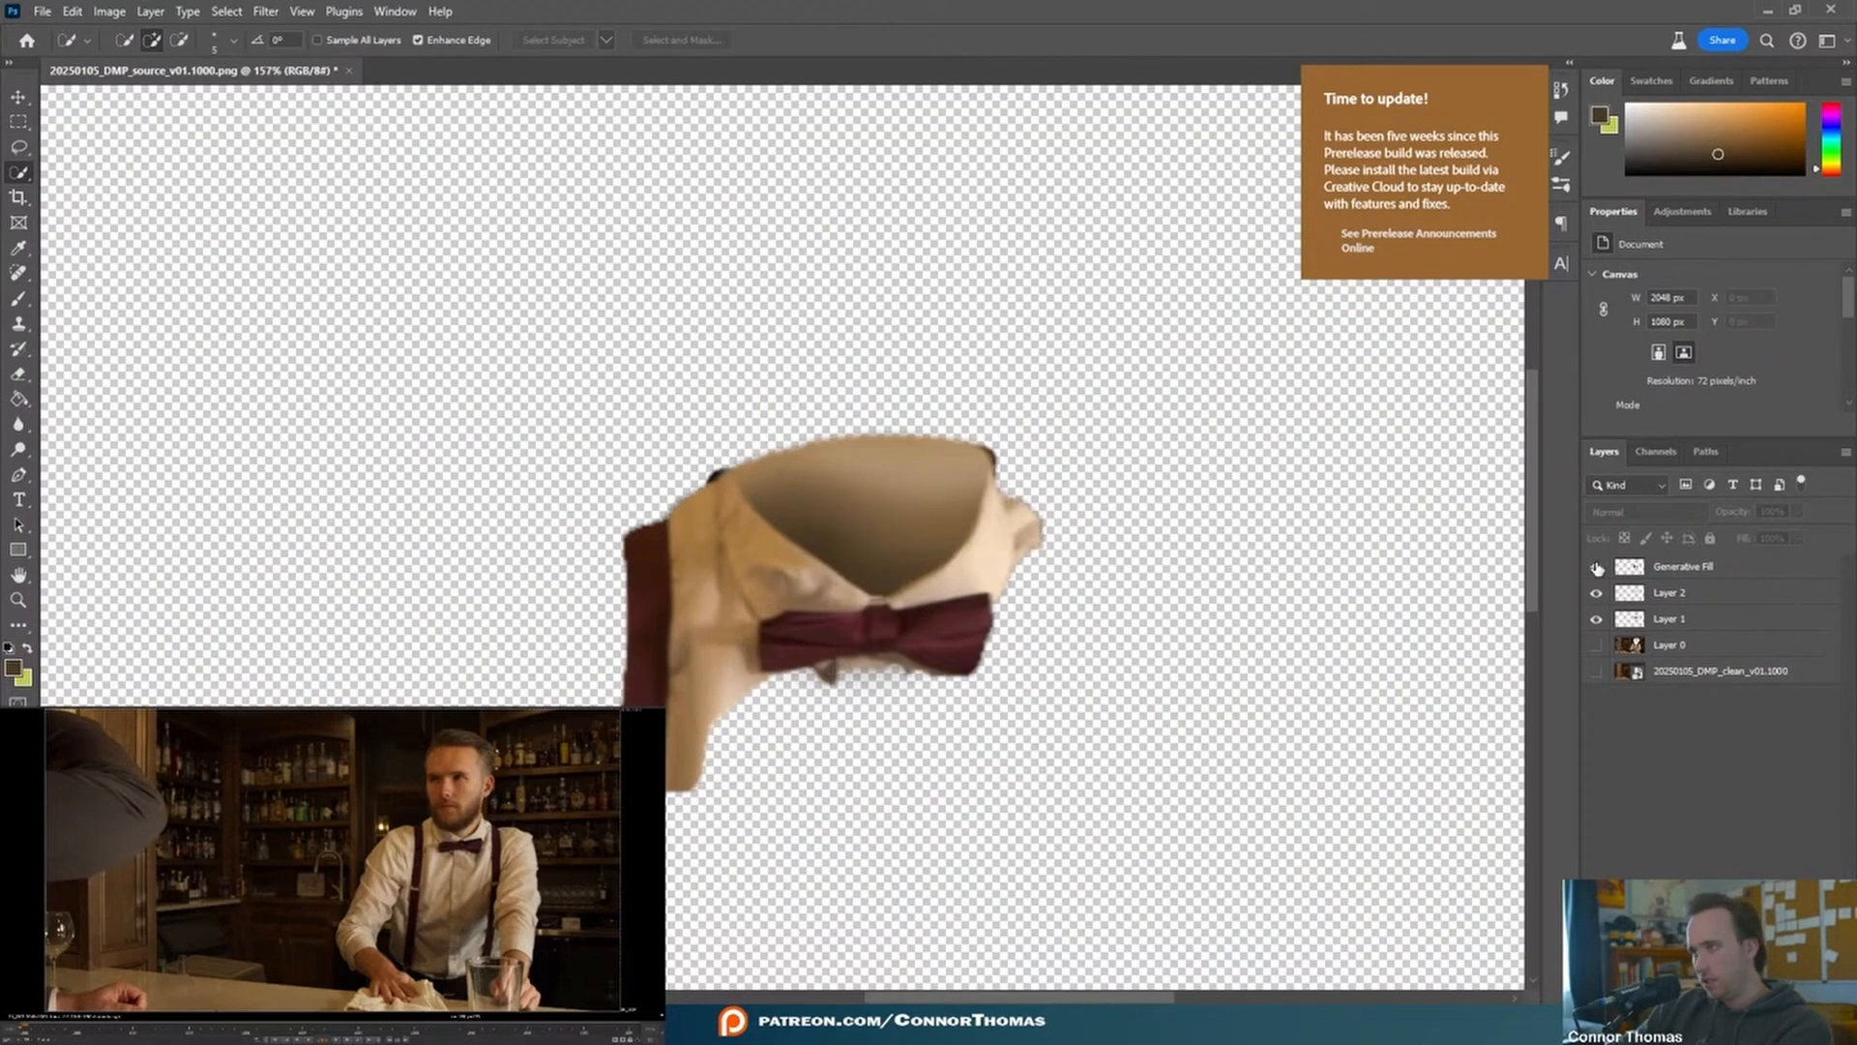
- Compare the collar with and without the Generative Fill layer, and rename that layer to Front
click(1597, 567)
click(1596, 567)
click(1596, 567)
click(1596, 567)
click(1596, 567)
click(1595, 568)
click(1699, 571)
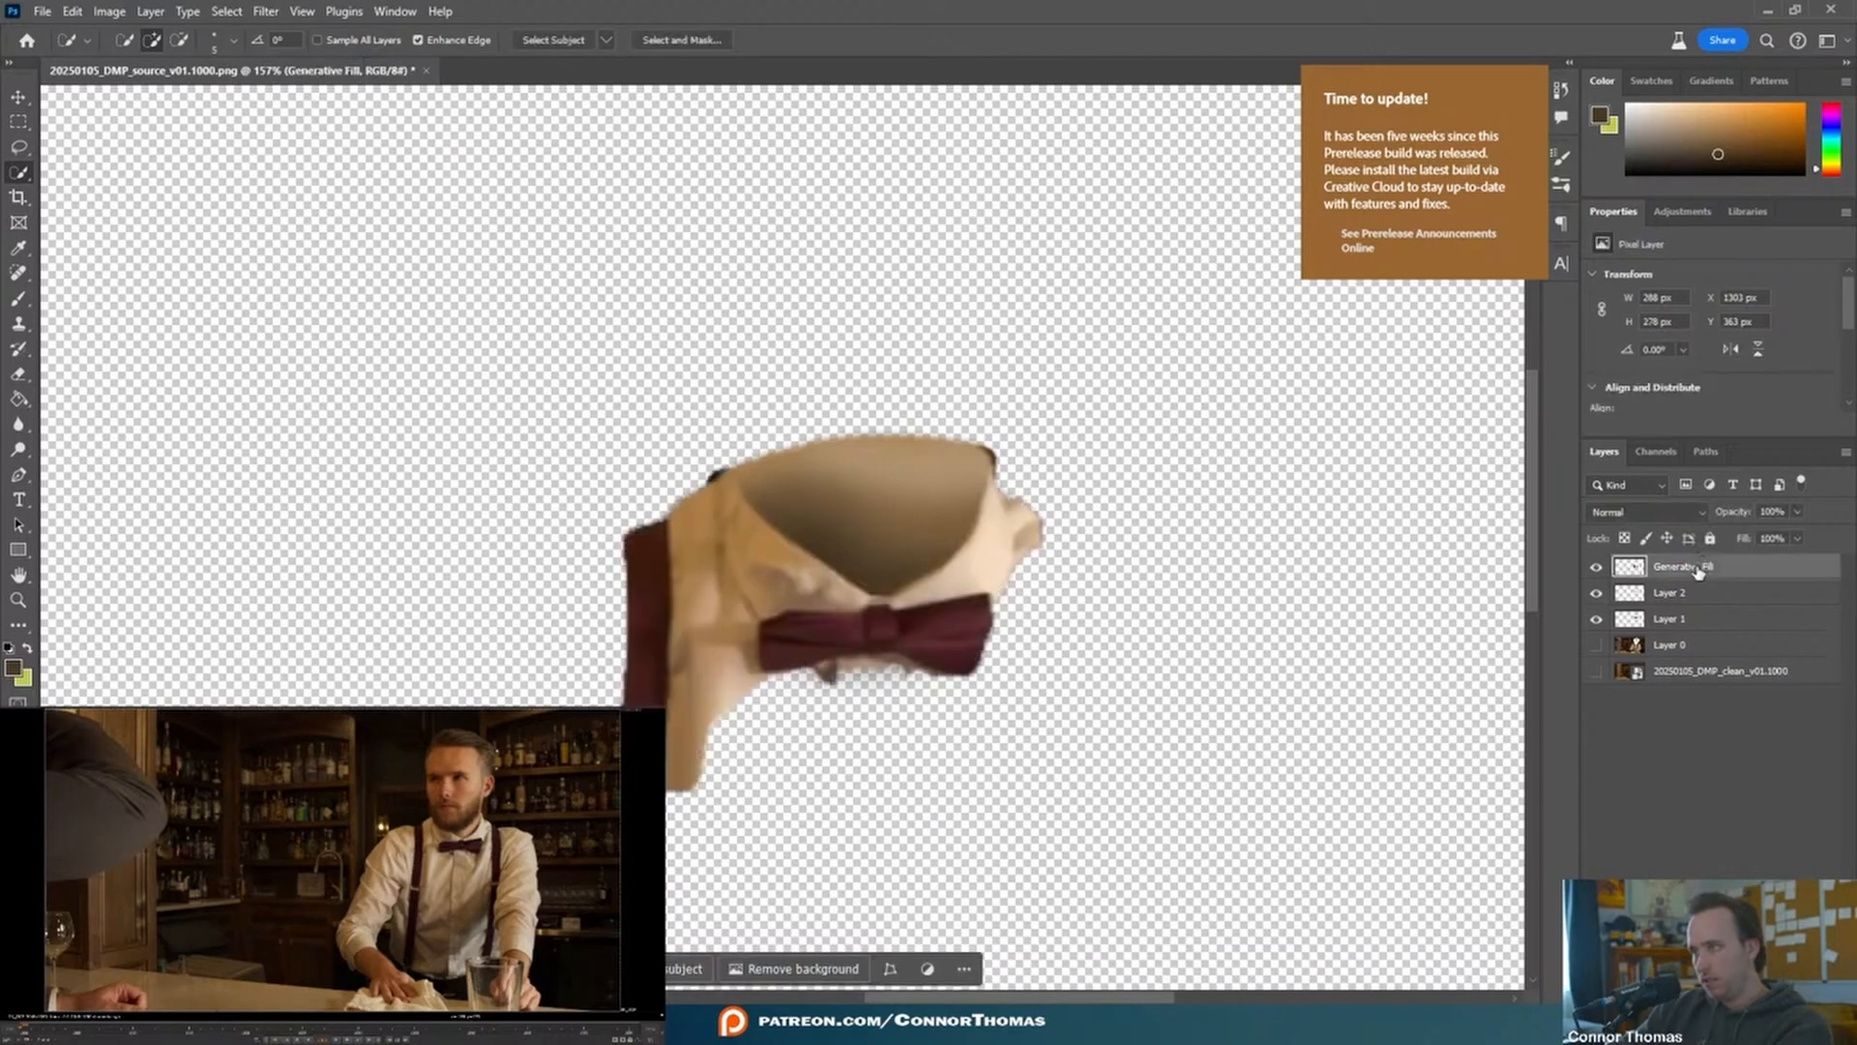
text(Front)
key(Return)
- Check the collar interior with Front hidden, and turn off Layer 2
click(1596, 566)
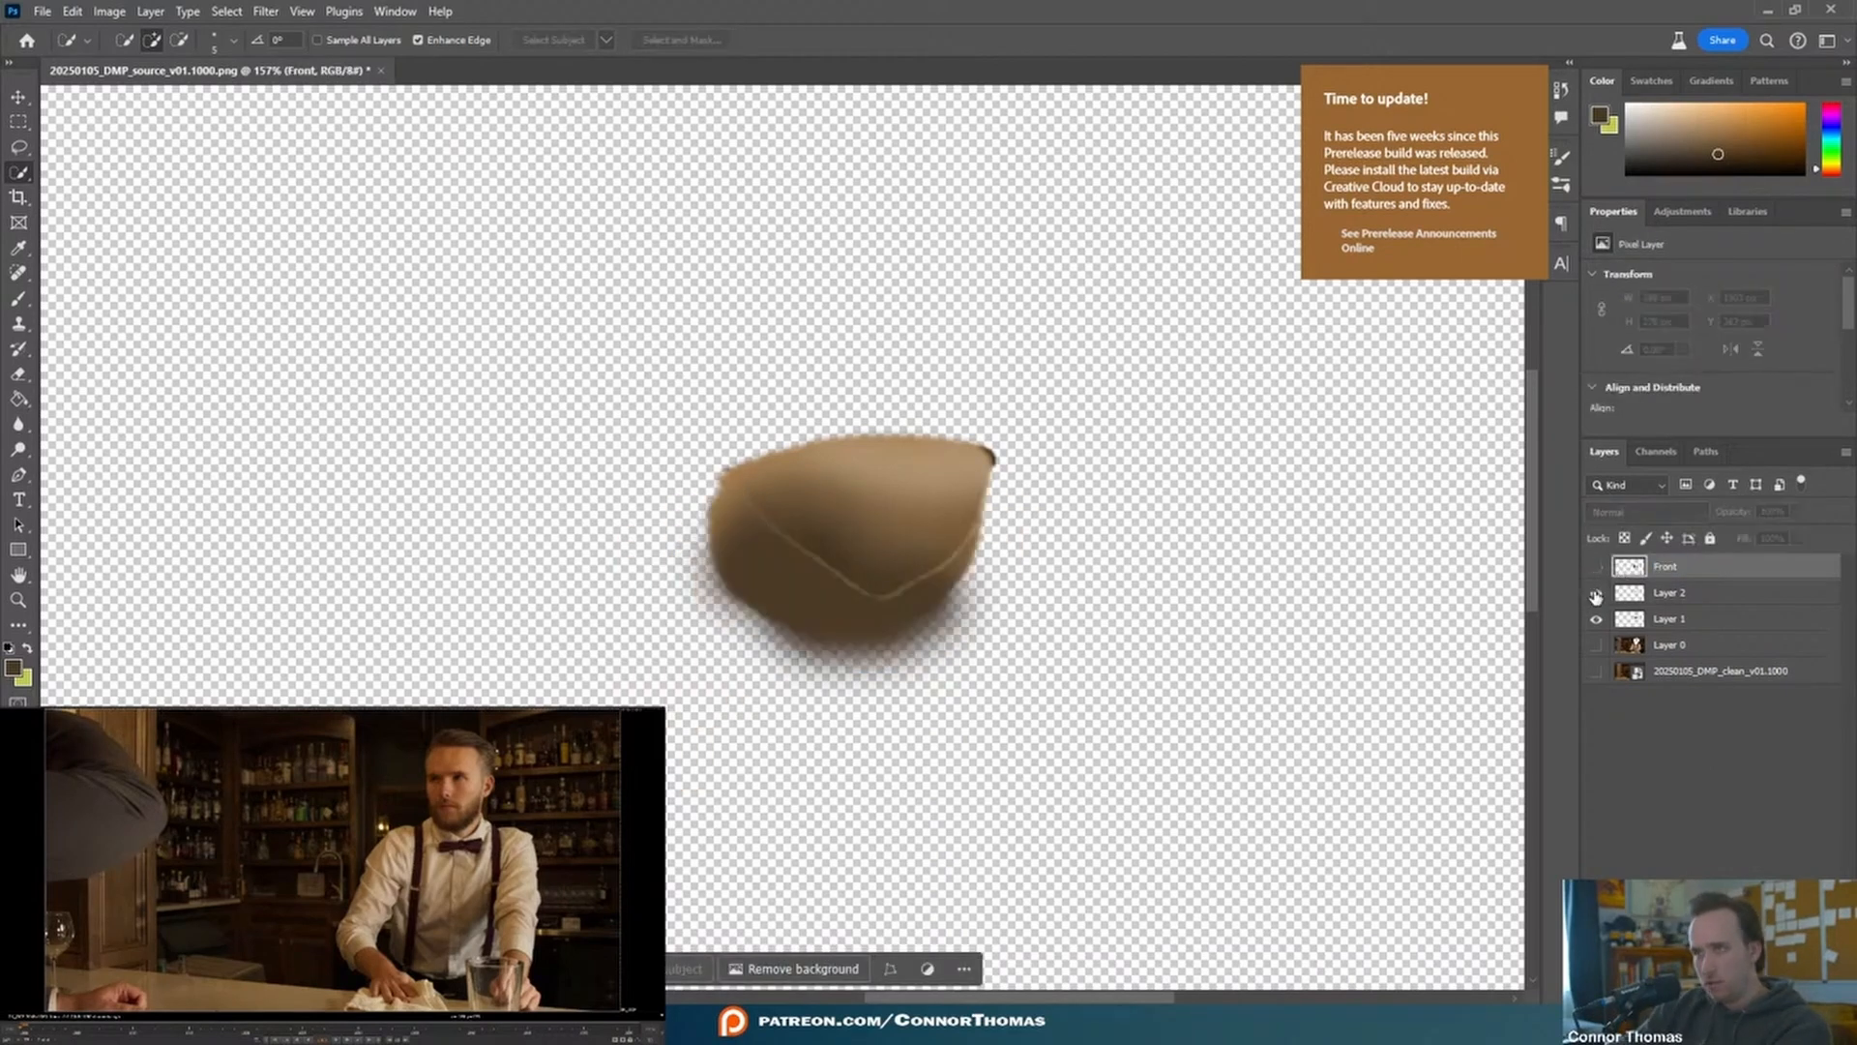
alt+scroll(953, 621, up, 3)
click(1596, 593)
click(1596, 593)
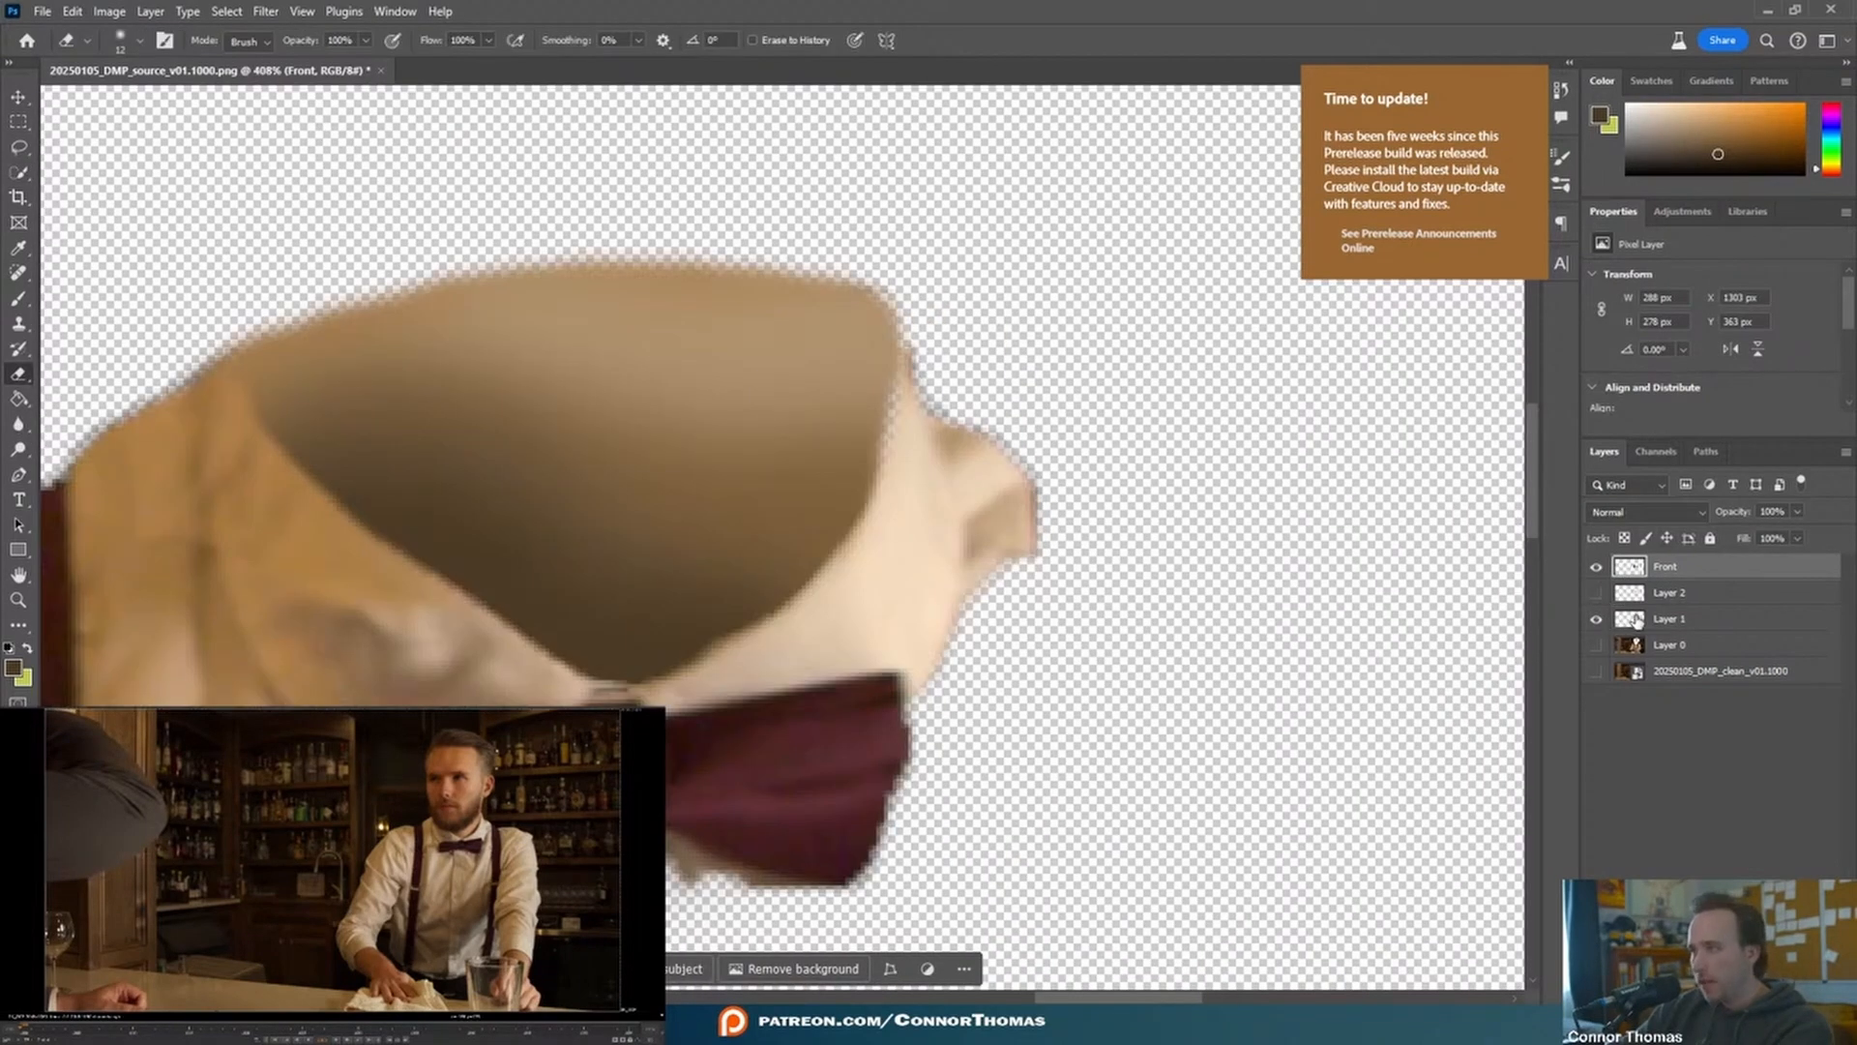
- With Front hidden, sample the brown near the interior's edge and brush it outward to extend the fill on Layer 1
click(1633, 619)
click(1595, 566)
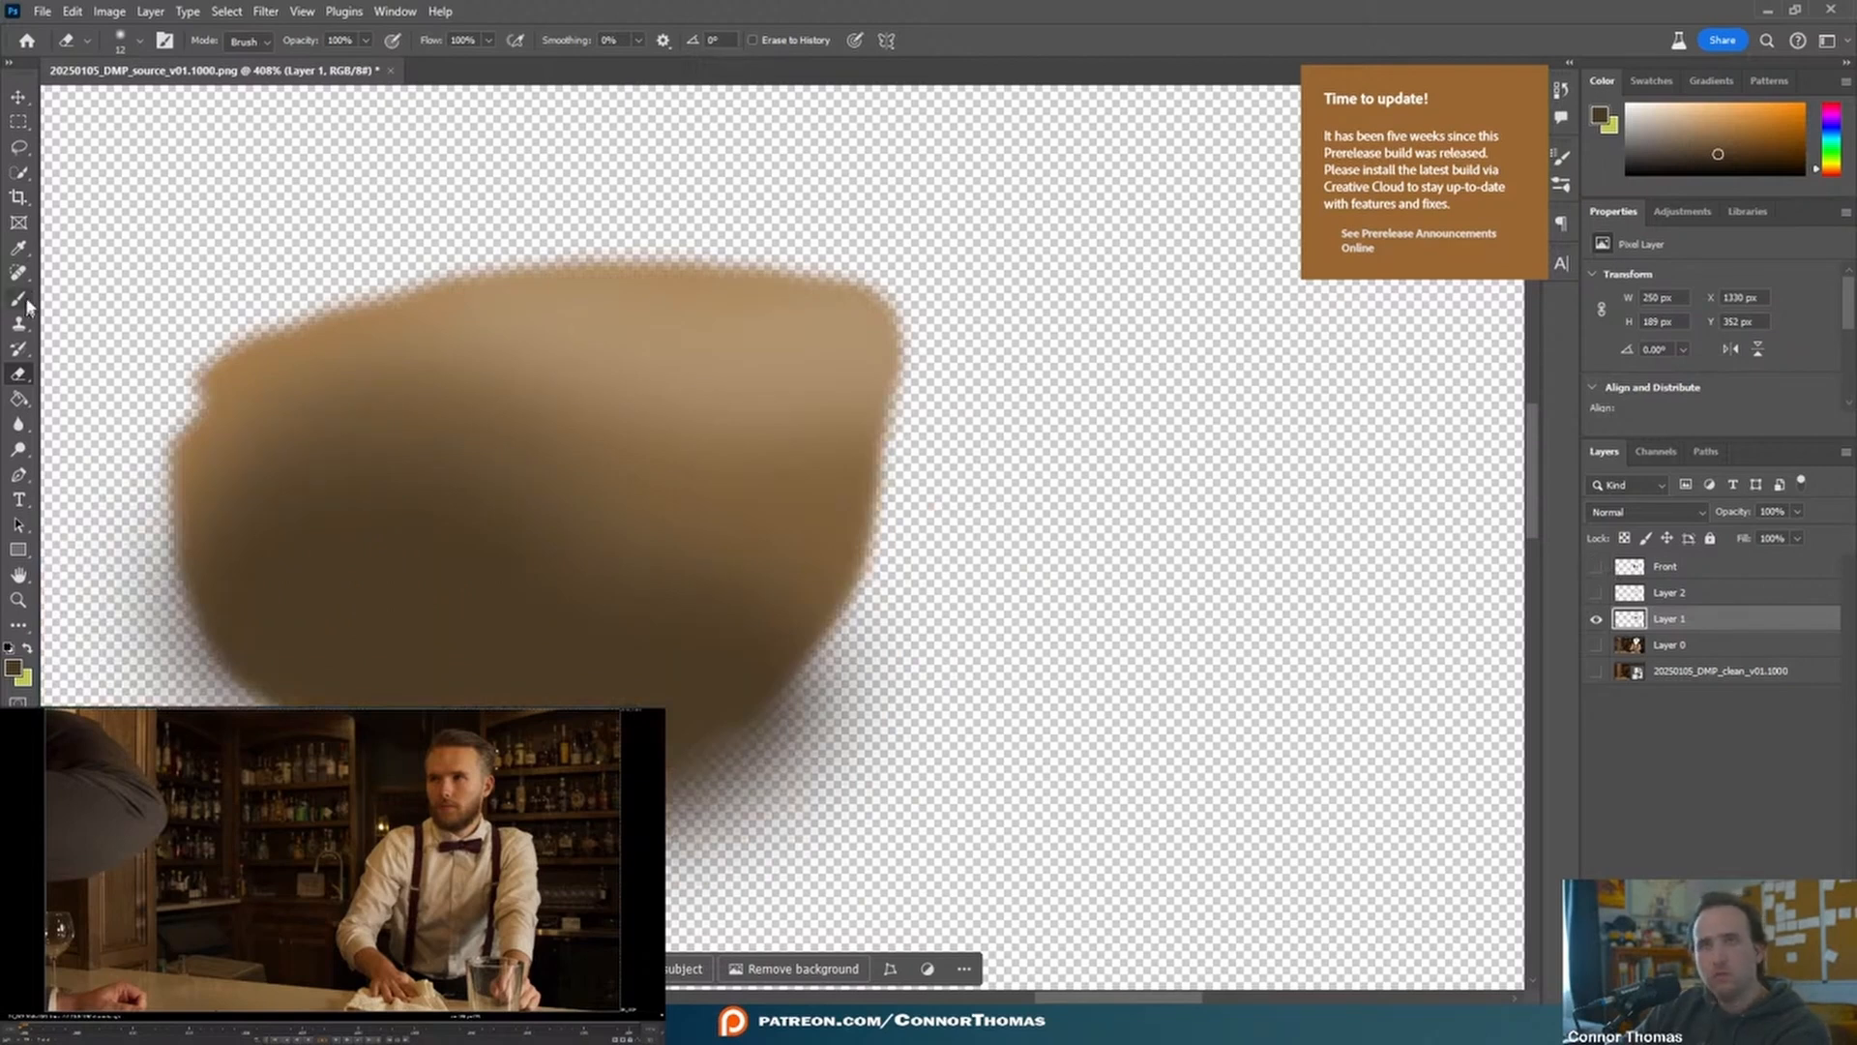
key(i)
click(865, 481)
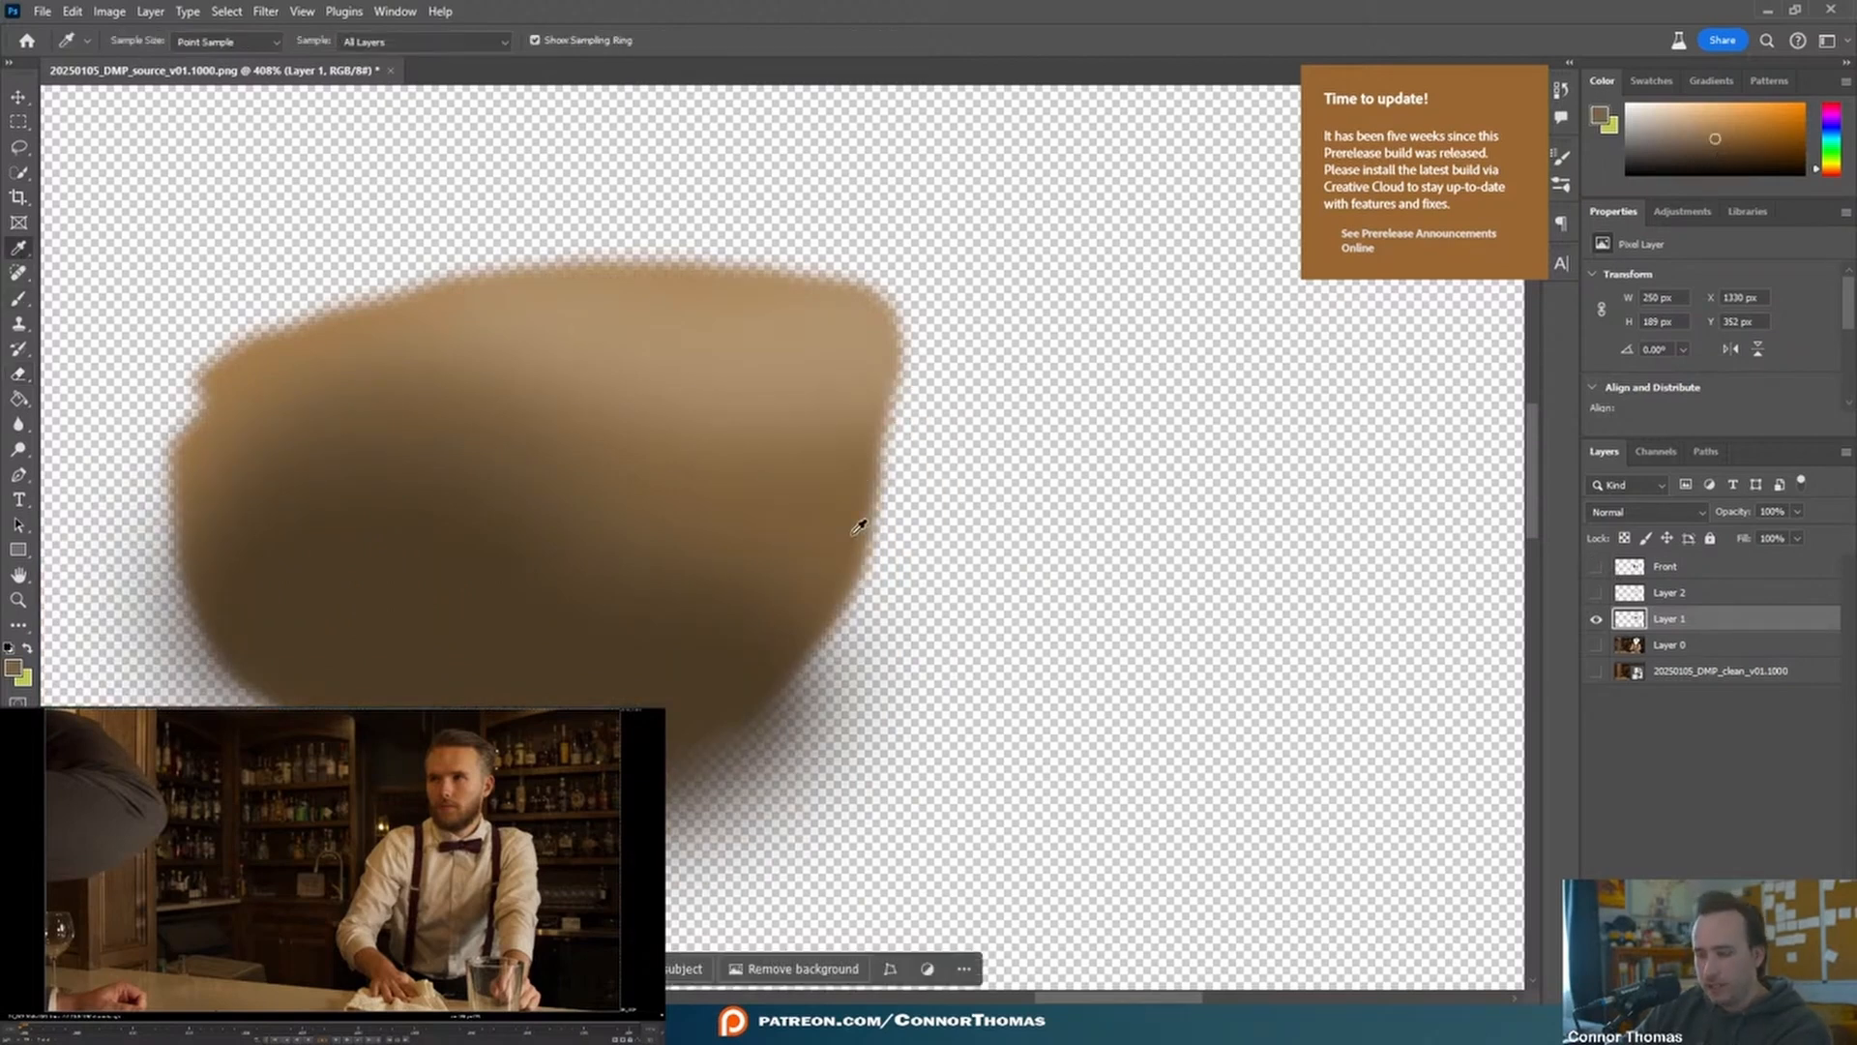
key(b)
alt+right_drag(859, 609, 832, 610)
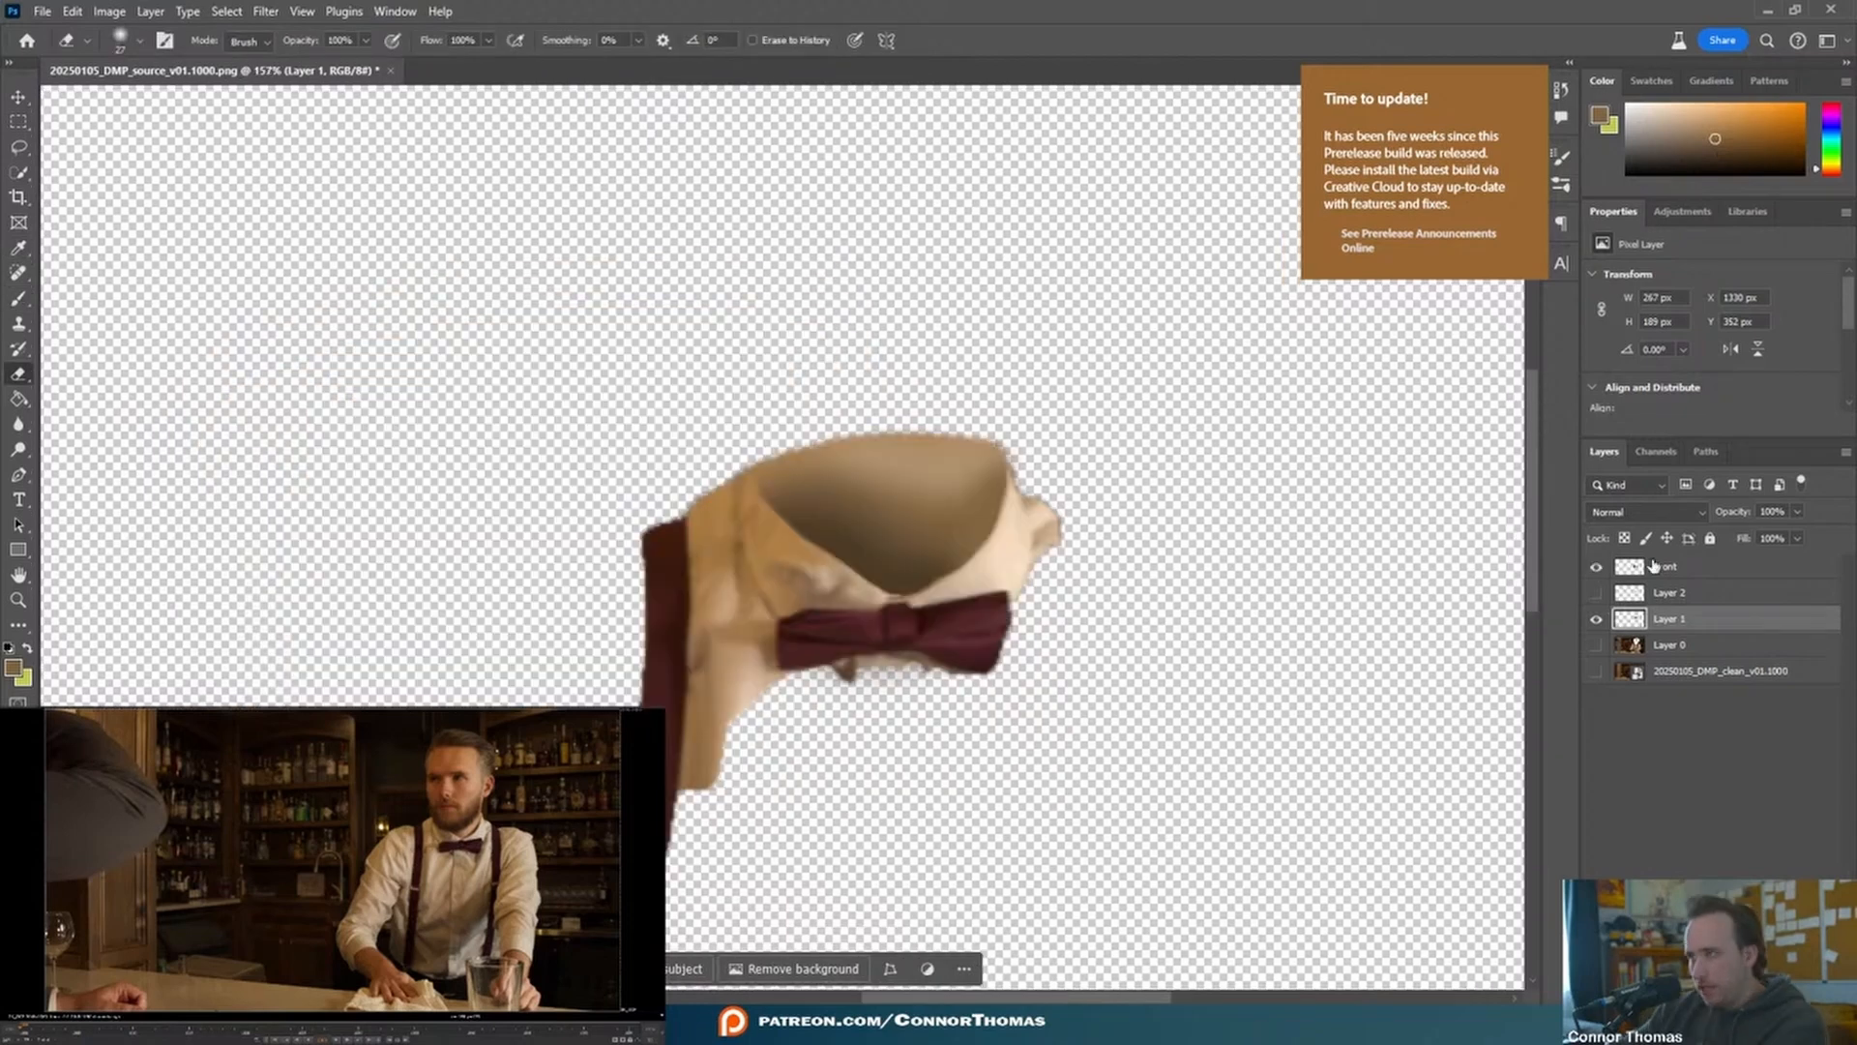
- Show Layer 0 and move it above the Front layer
click(1655, 569)
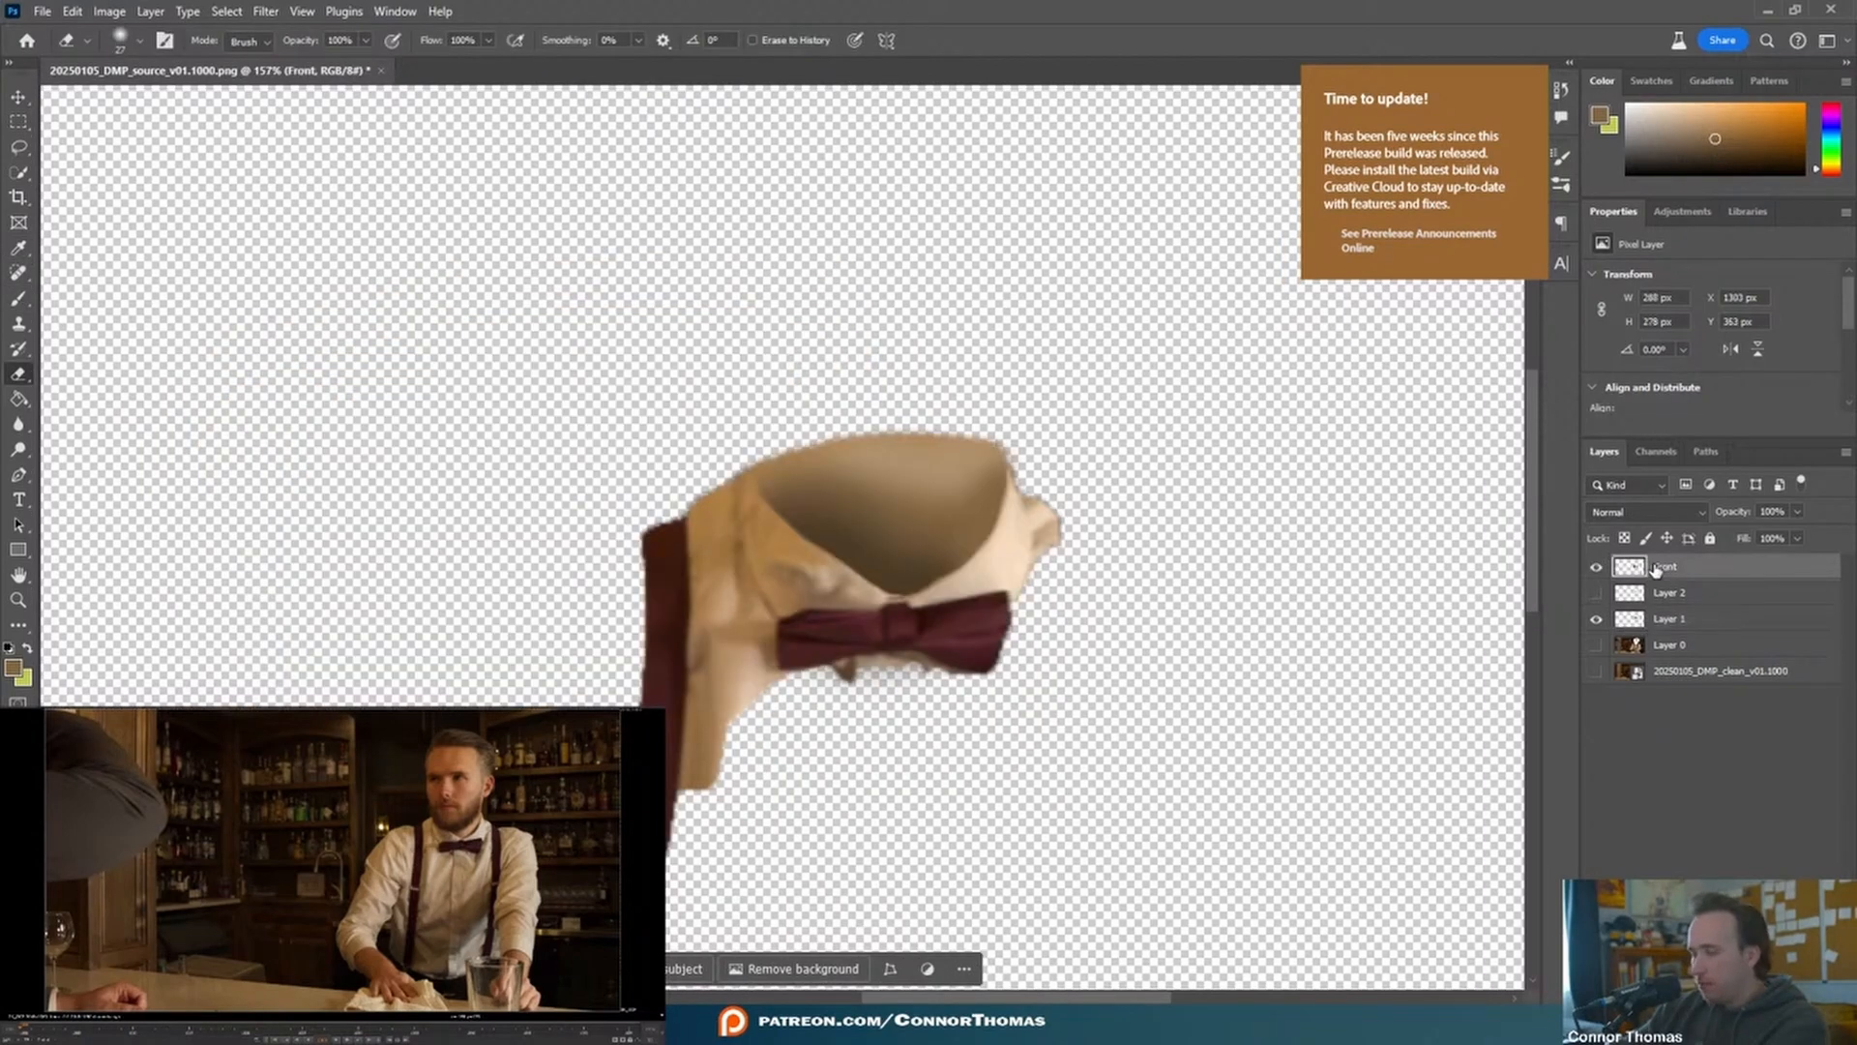
click(1596, 644)
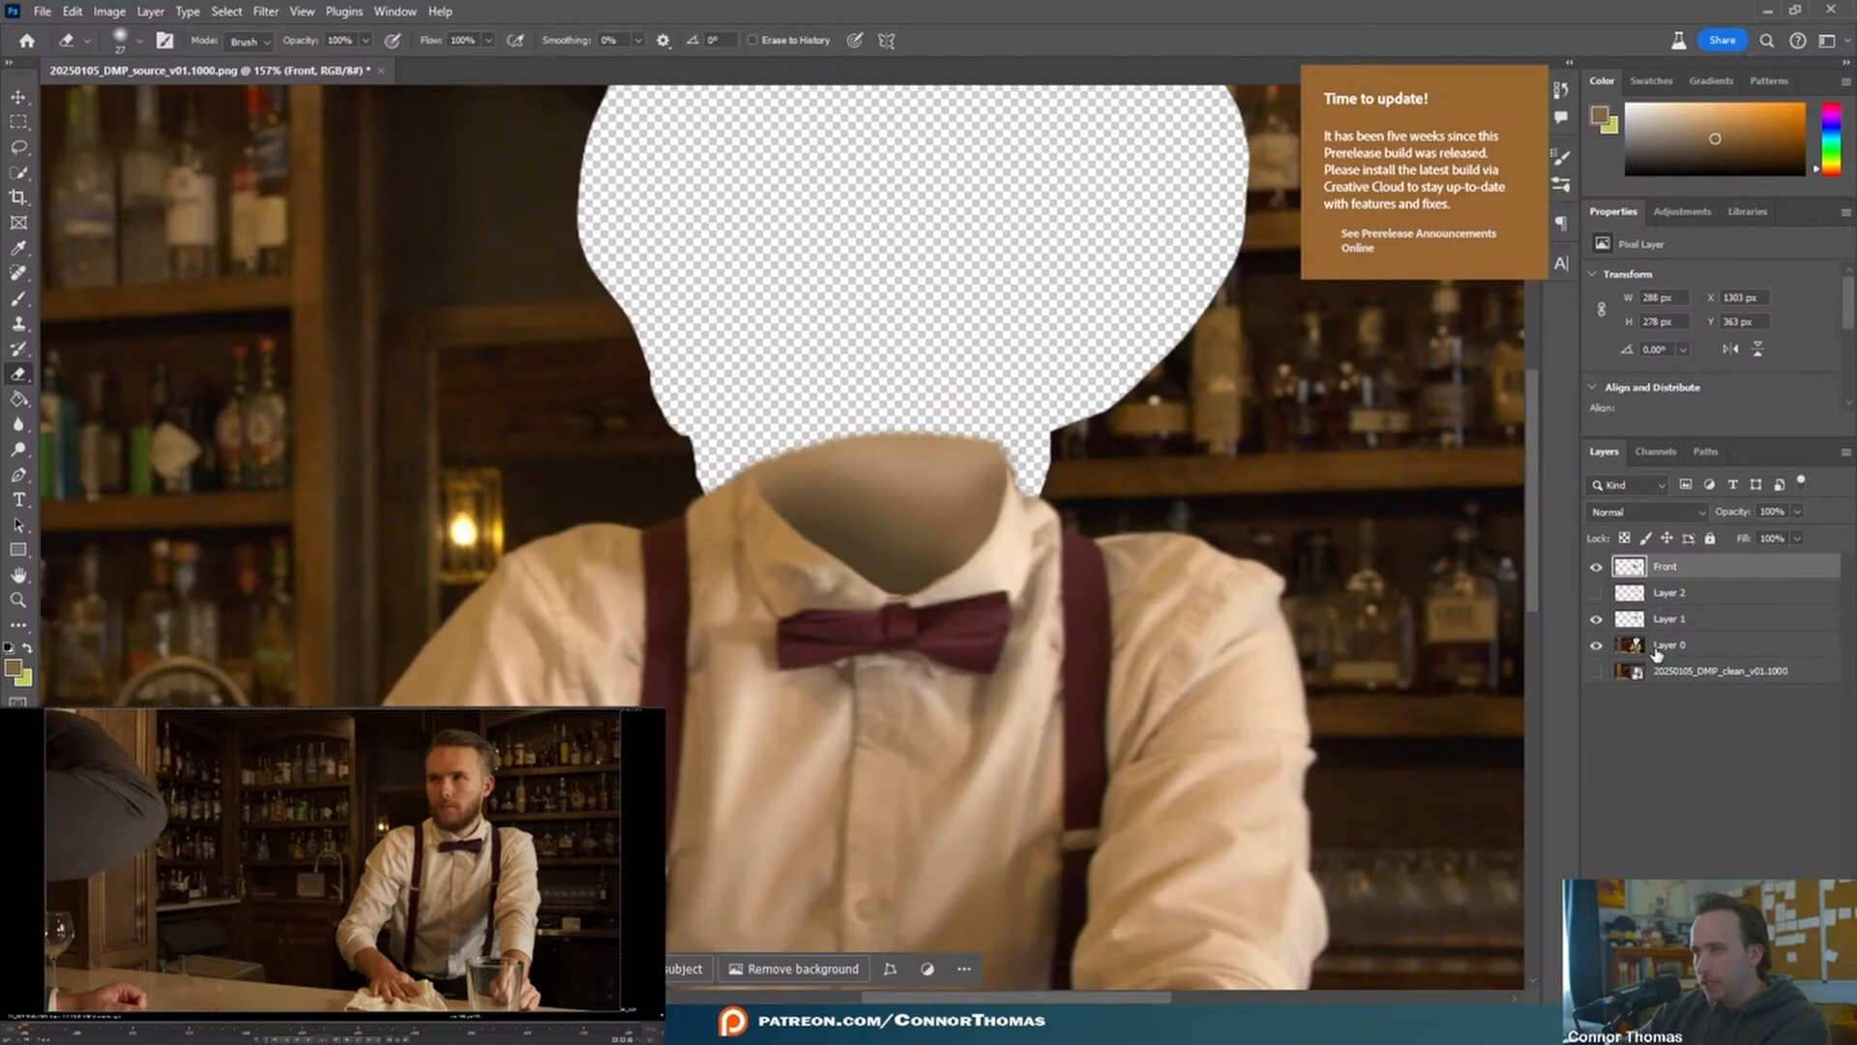
drag(1681, 648, 1677, 566)
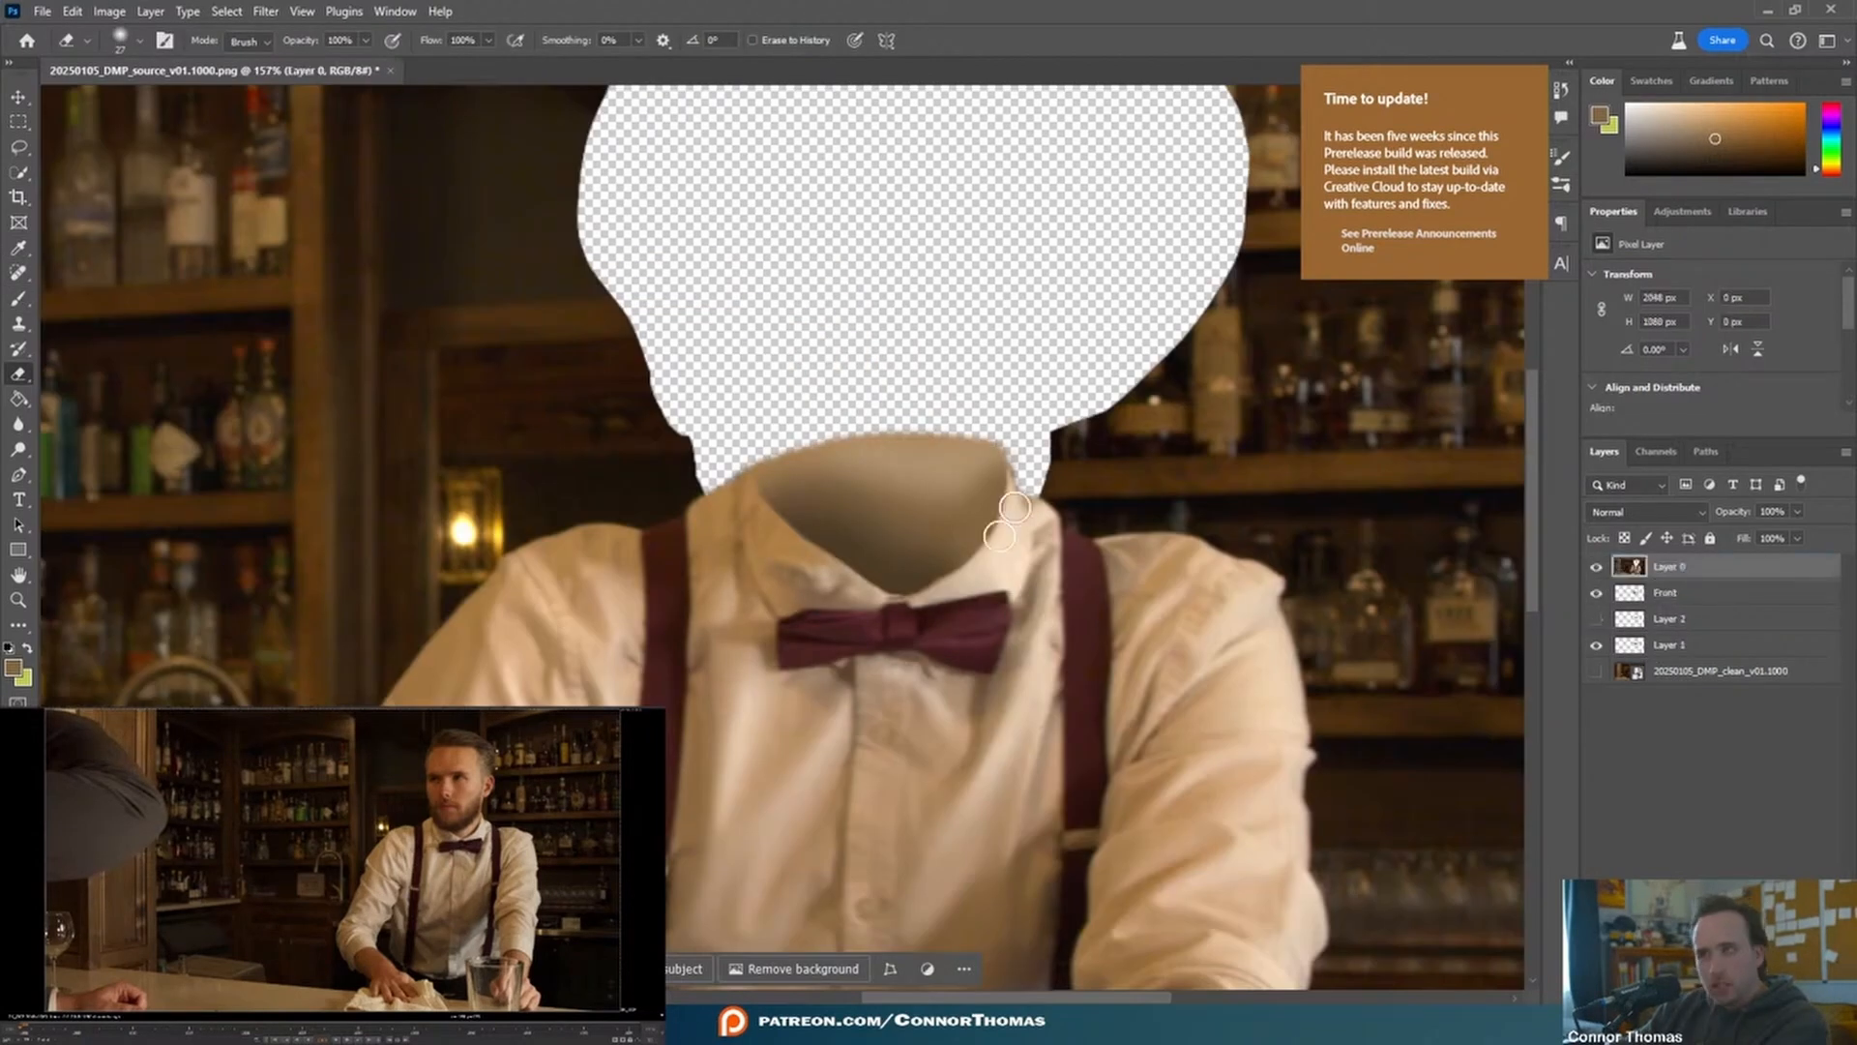
- Lasso the shirt front with bow tie and braces below the collar edge, about 340 by 255 px, and copy it to a new layer
key(l)
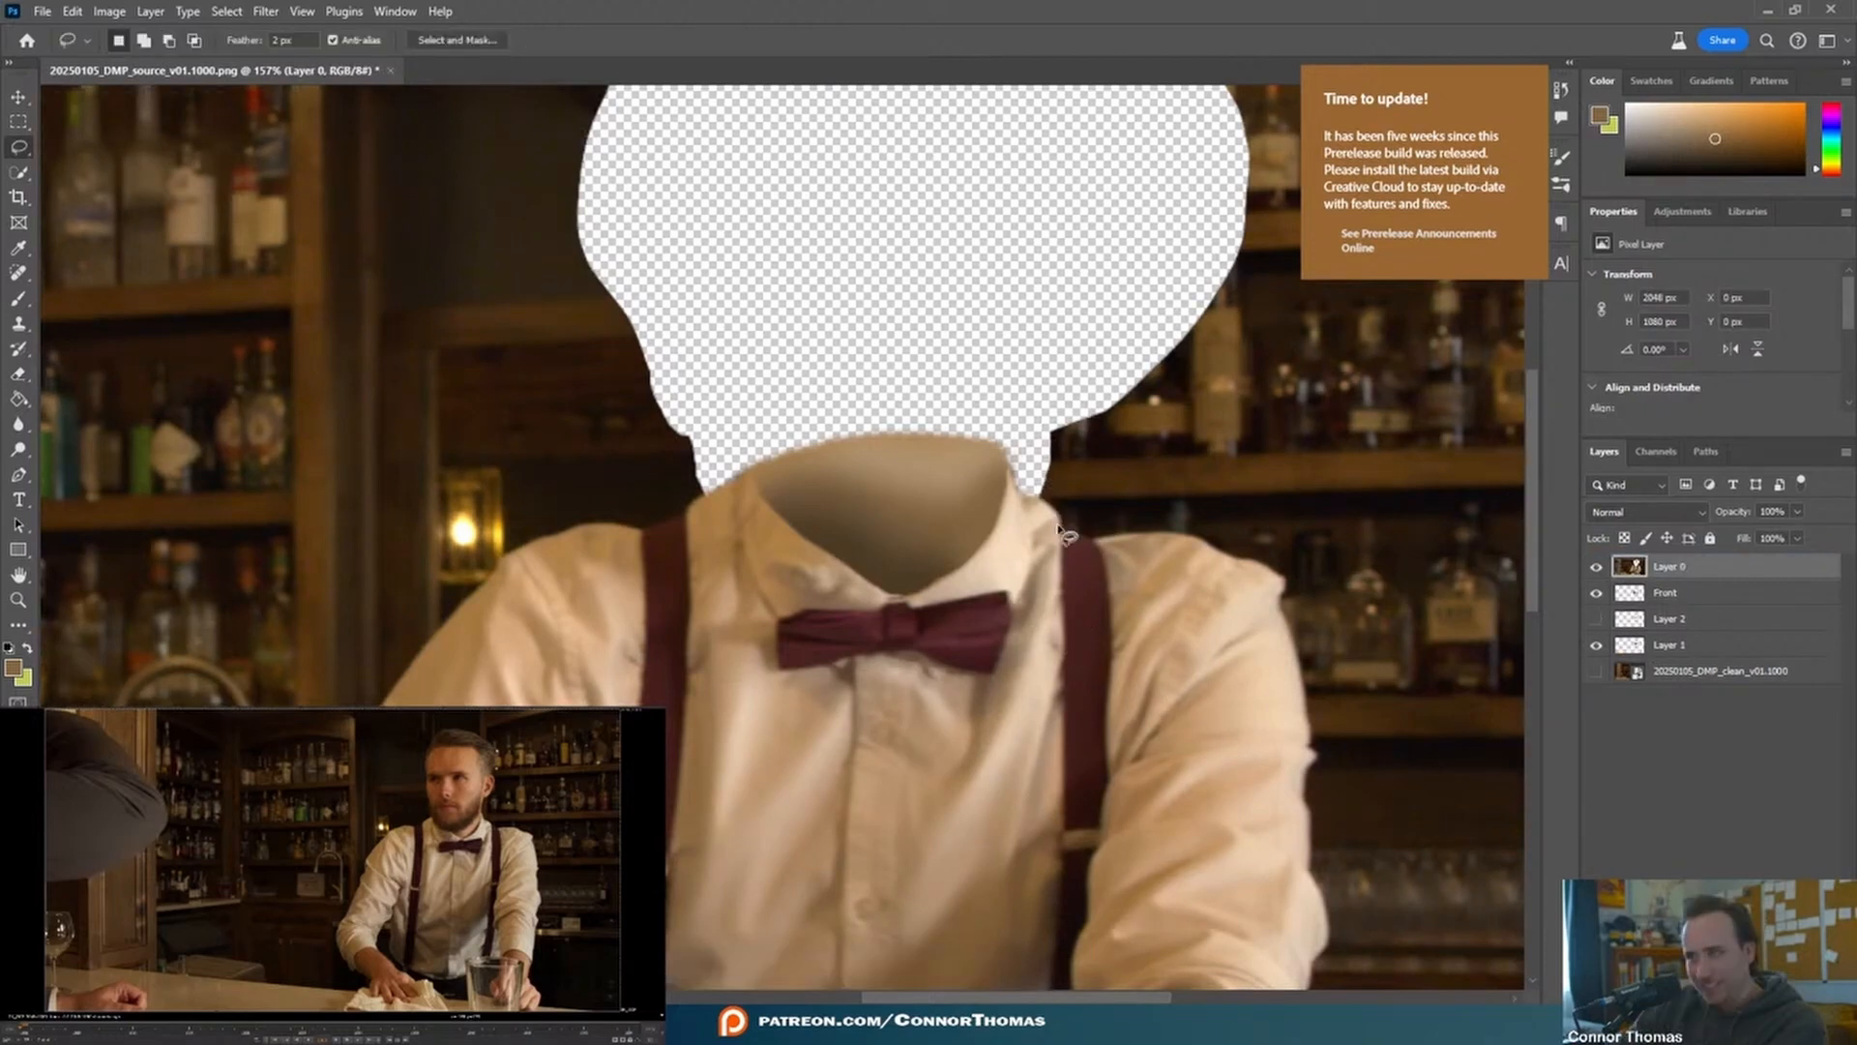
mouse_move(1129, 661)
mouse_down()
mouse_move(1081, 798)
mouse_move(1028, 856)
mouse_move(827, 867)
mouse_move(675, 769)
mouse_move(785, 546)
mouse_up()
drag(909, 611, 979, 598)
drag(1030, 520, 1034, 518)
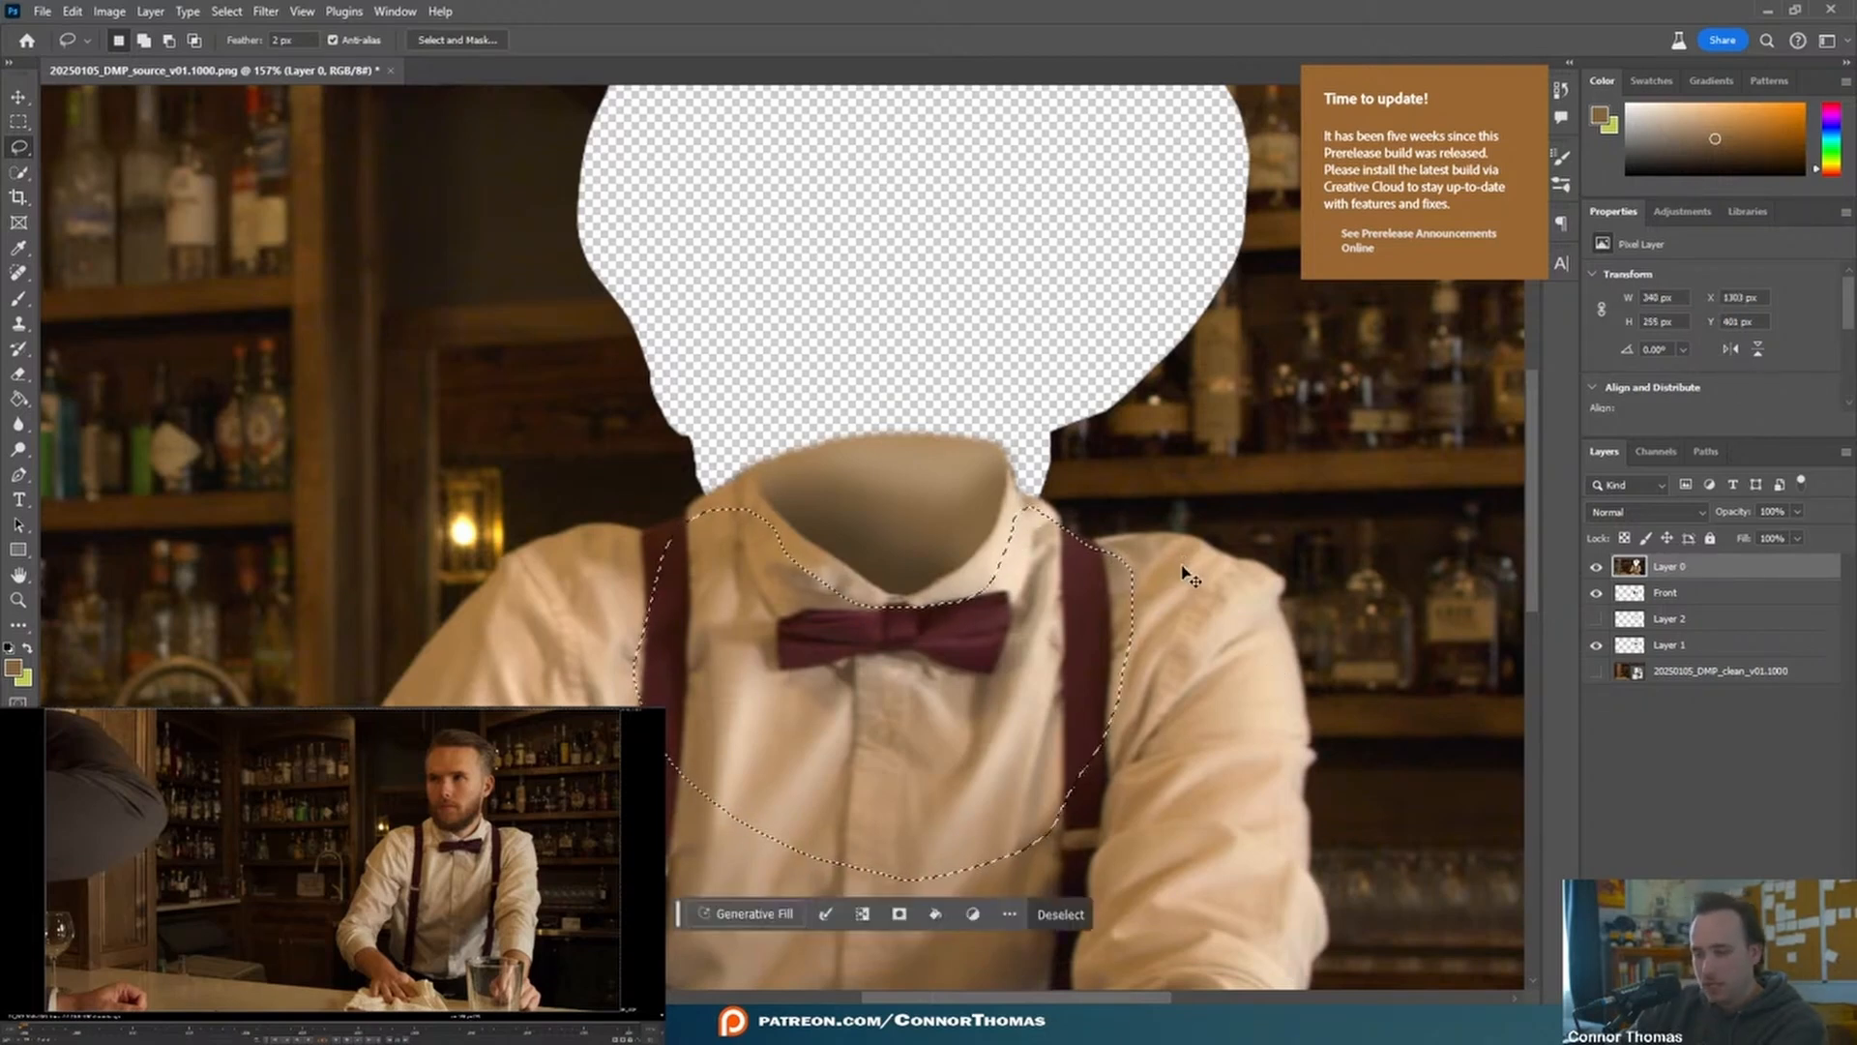
key(ctrl+j)
- Move Layer 0 back beneath Layer 1 and hide it, leaving the shirt-front copy on top
drag(1650, 597, 1629, 709)
click(1597, 673)
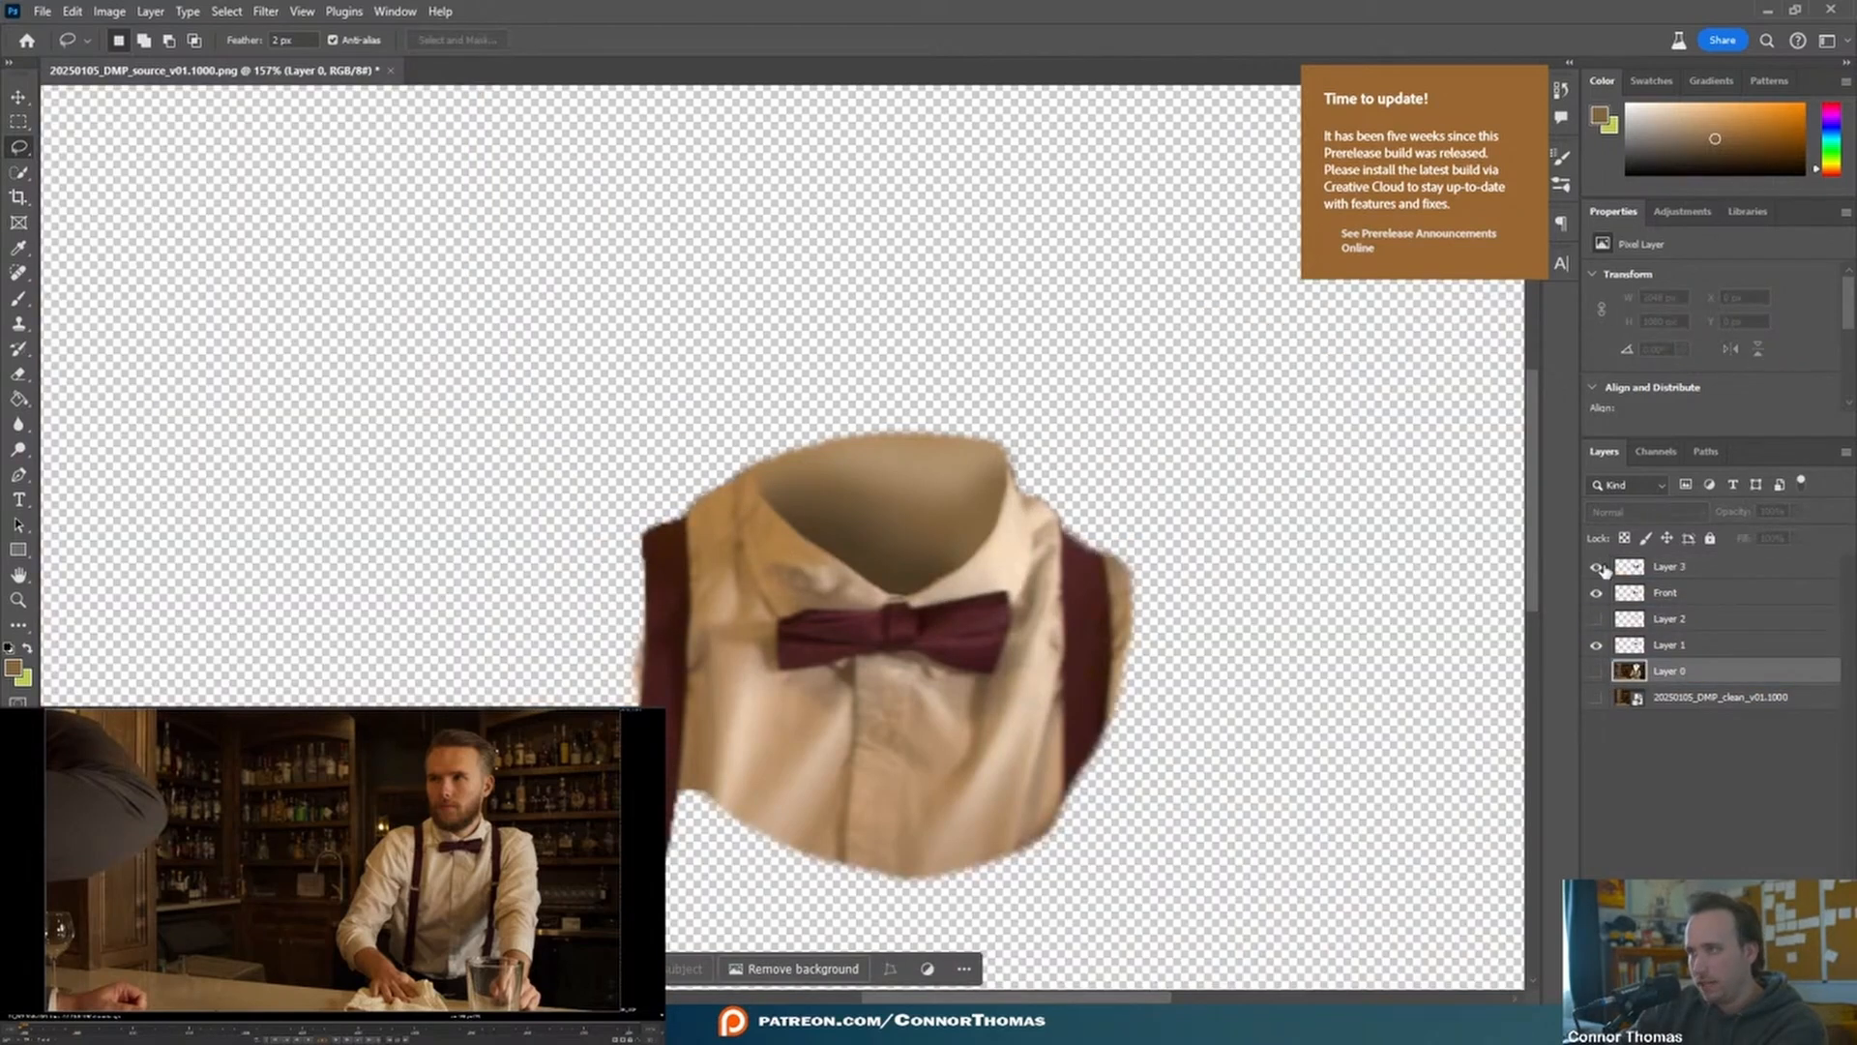
click(1597, 567)
- Examine the assembled collar, bow tie and shirt front up close and from a distance
alt+scroll(763, 627, down, 2)
alt+scroll(727, 632, down, 5)
alt+scroll(716, 646, up, 9)
scroll(875, 639, down, 2)
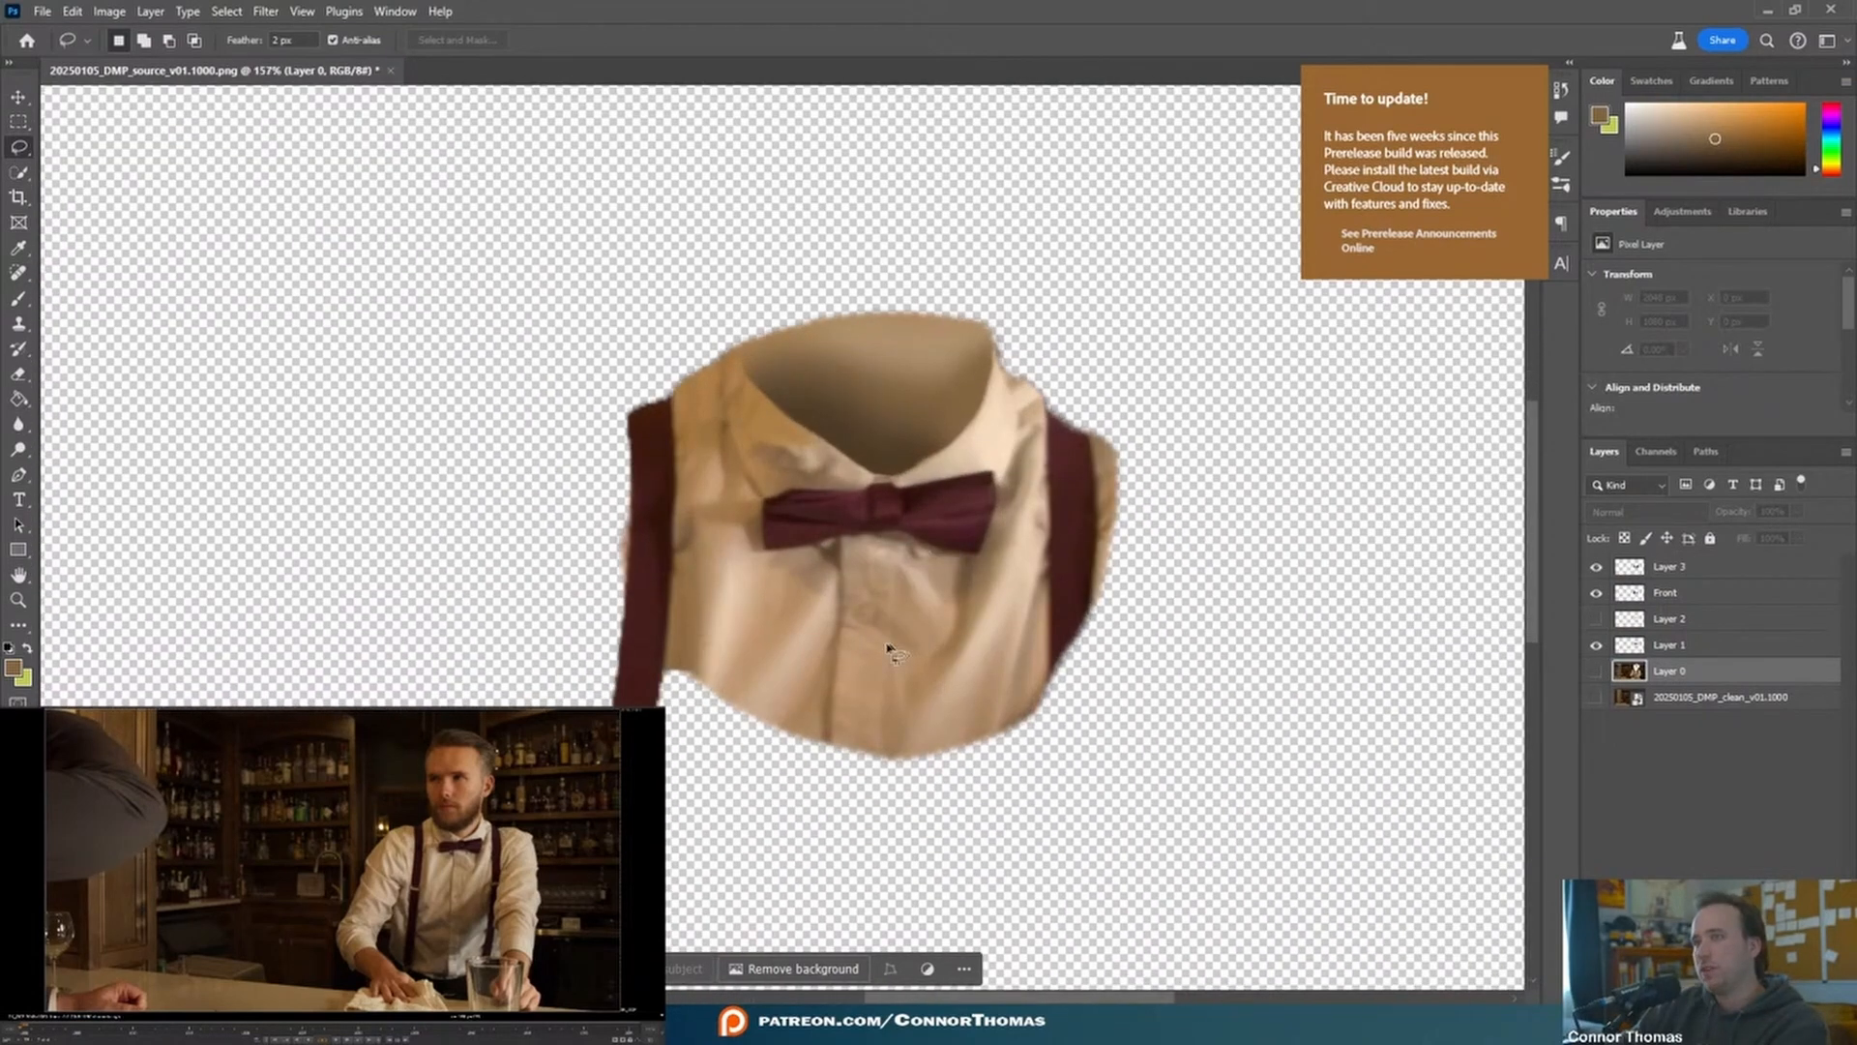
alt+scroll(806, 593, down, 6)
alt+scroll(805, 593, down, 2)
scroll(870, 590, left, 3)
alt+scroll(967, 594, up, 5)
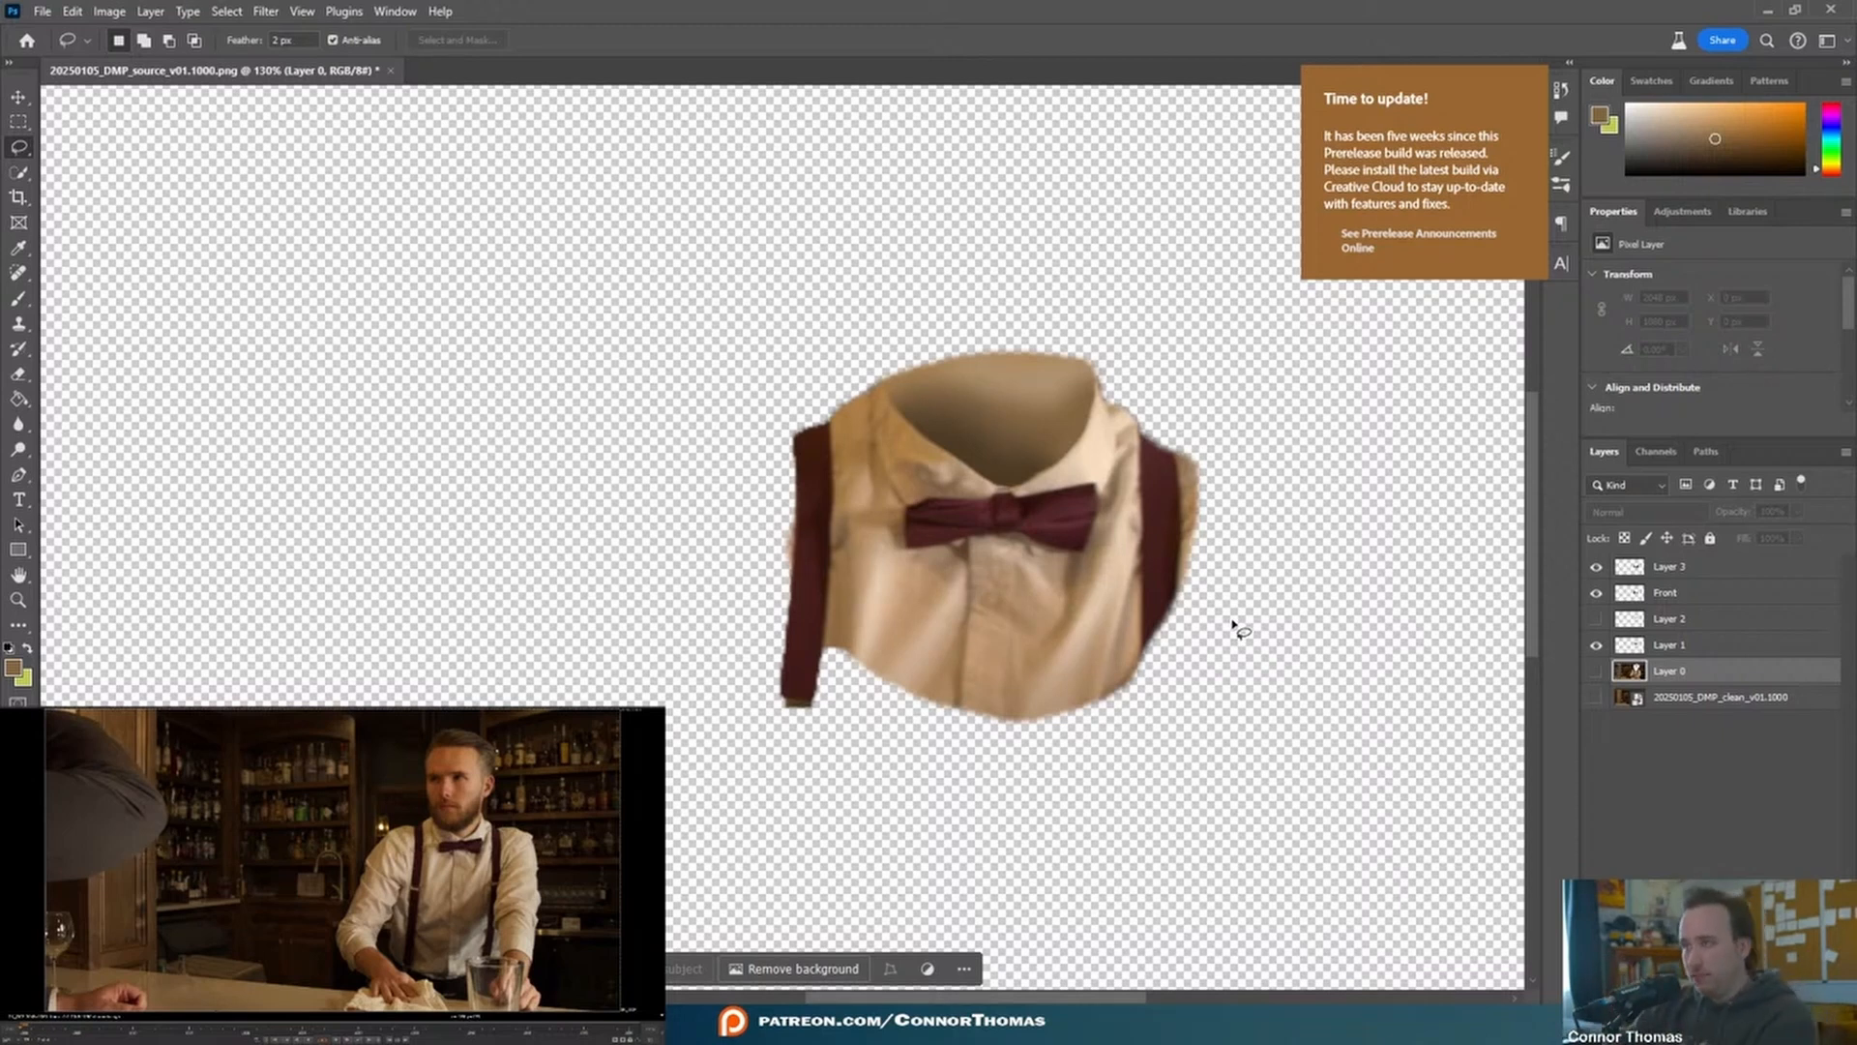
- Rename the shirt-front copy to Front2 and the collar interior on Layer 1 to Back
double_click(1684, 568)
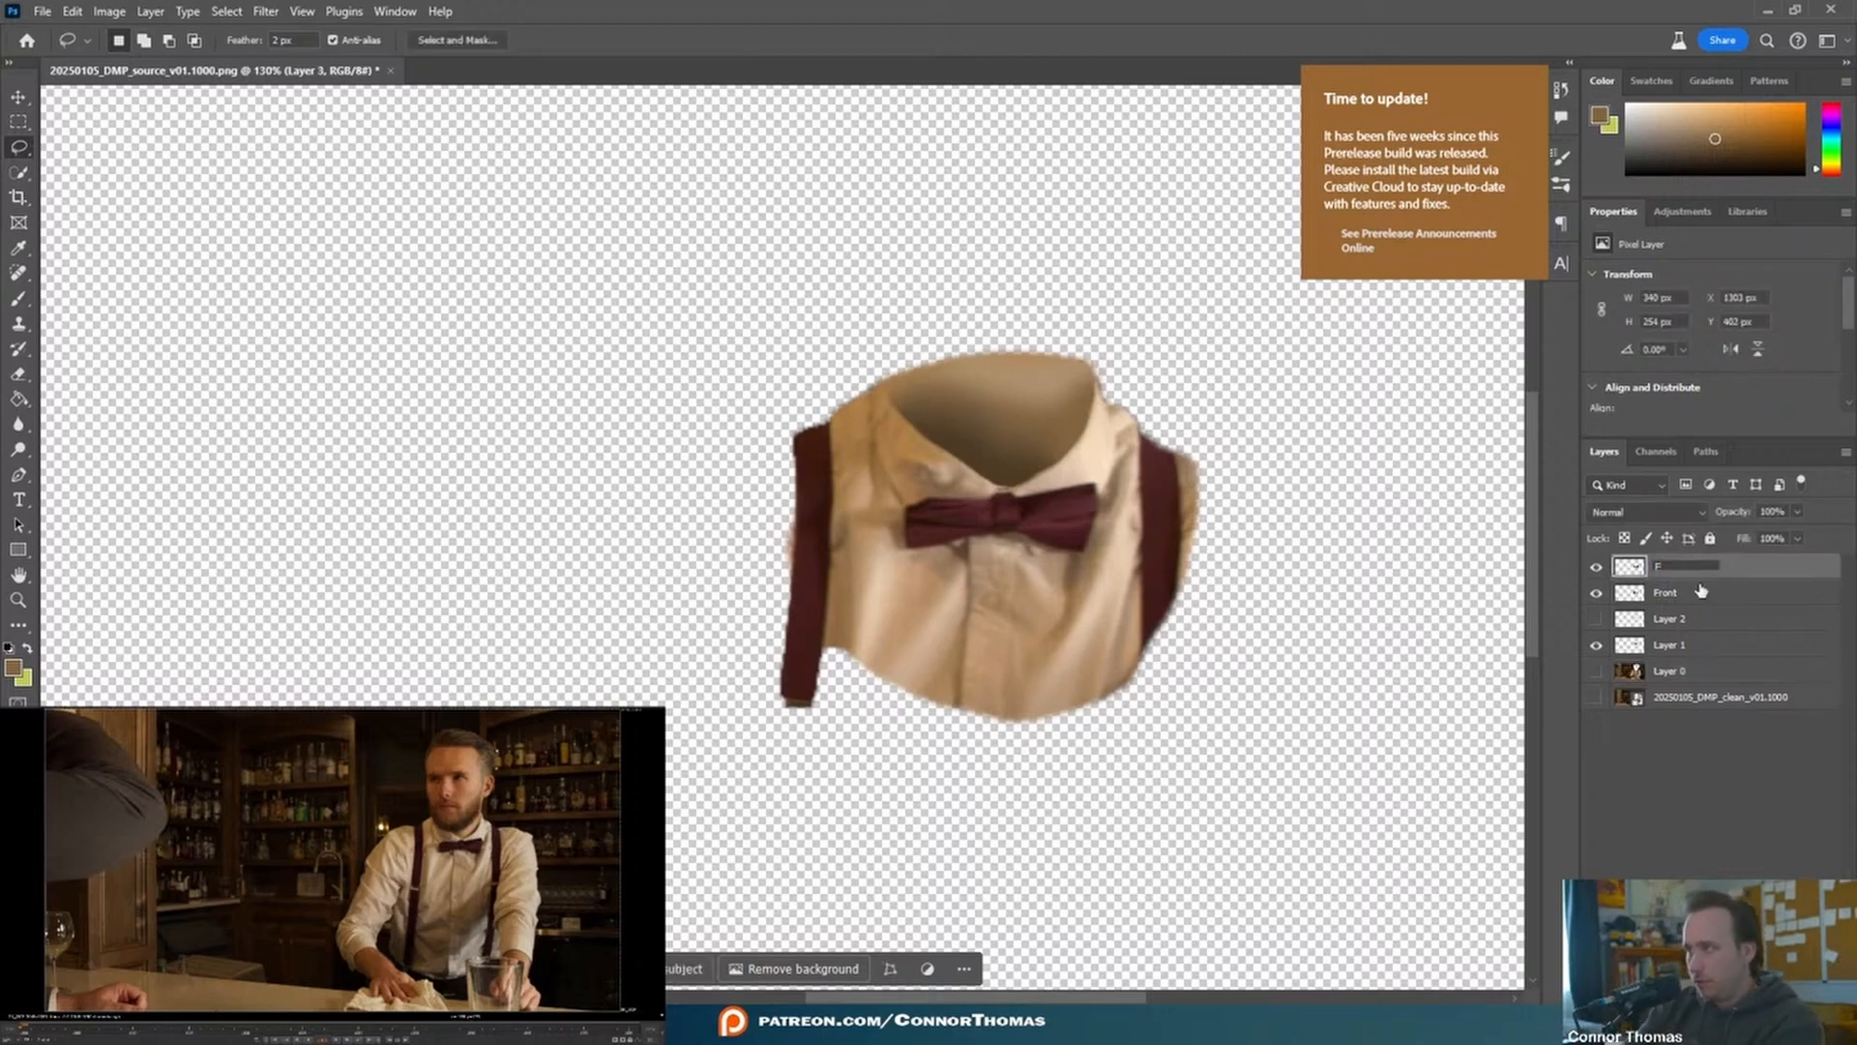
text(Front2)
key(Return)
key(b)
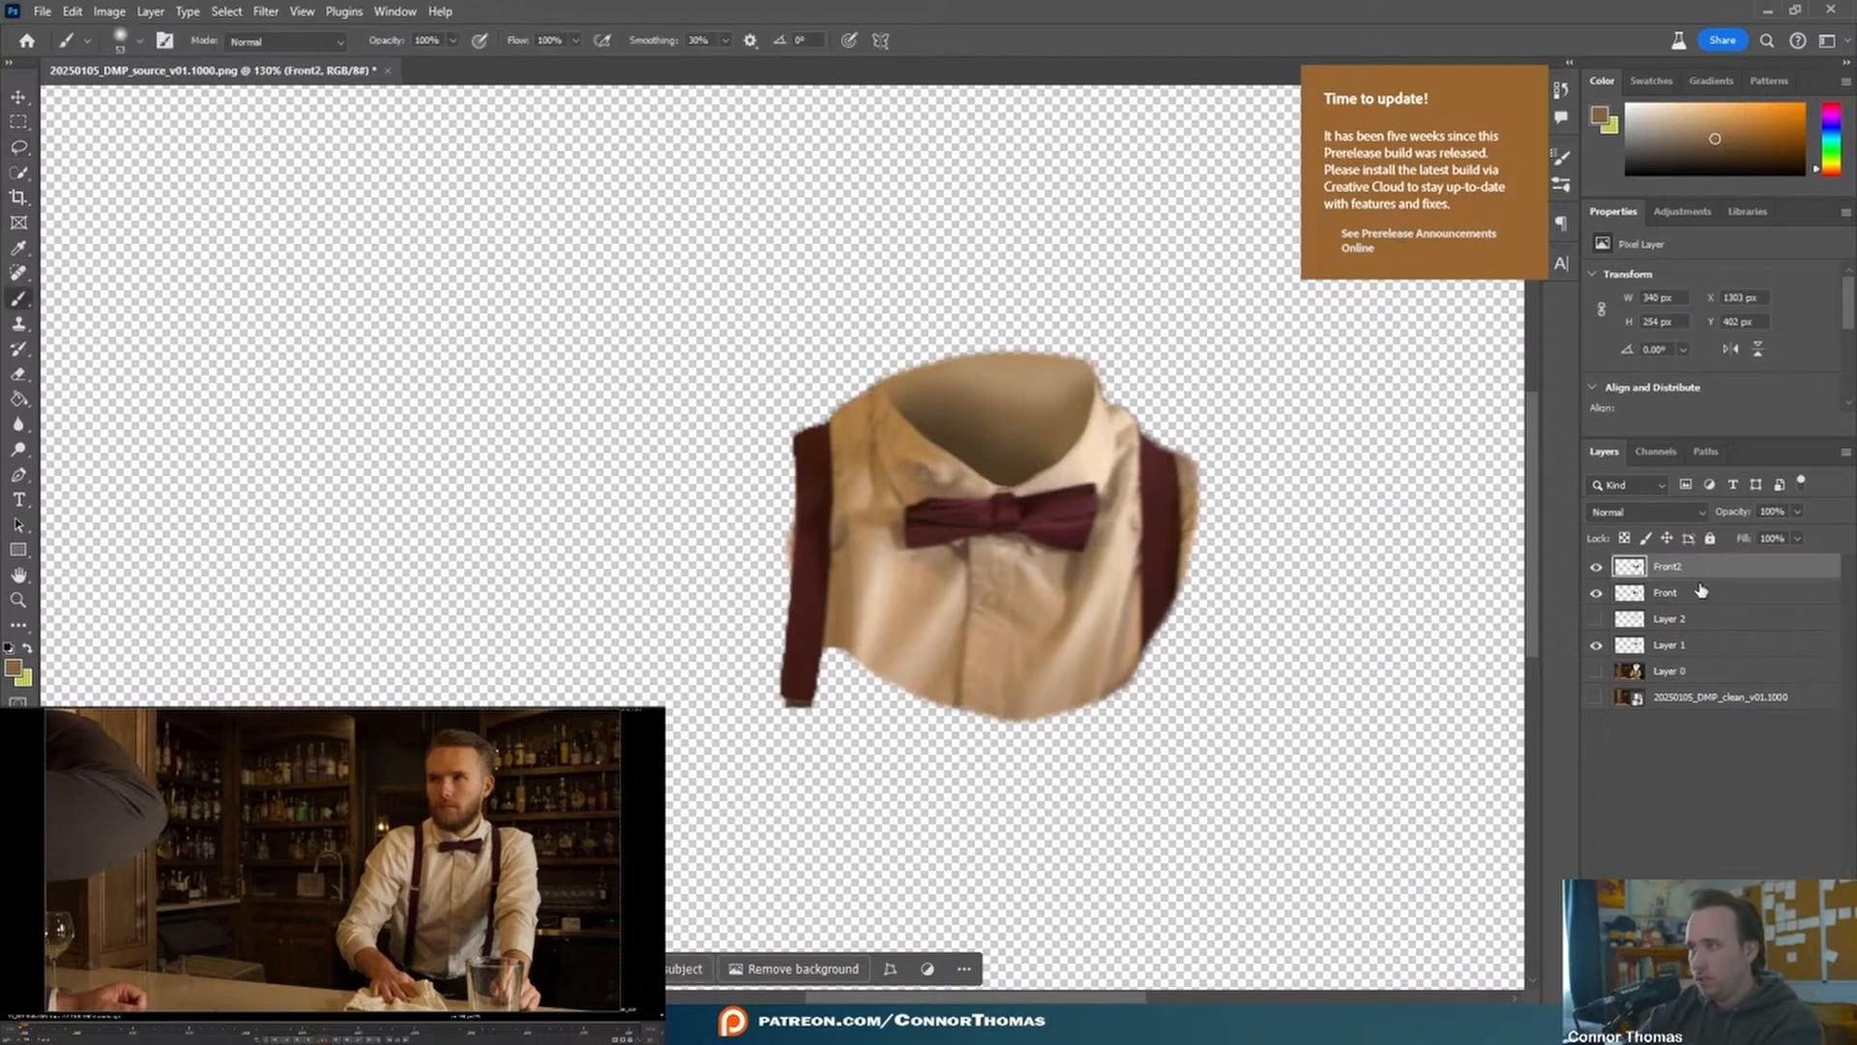
click(1684, 649)
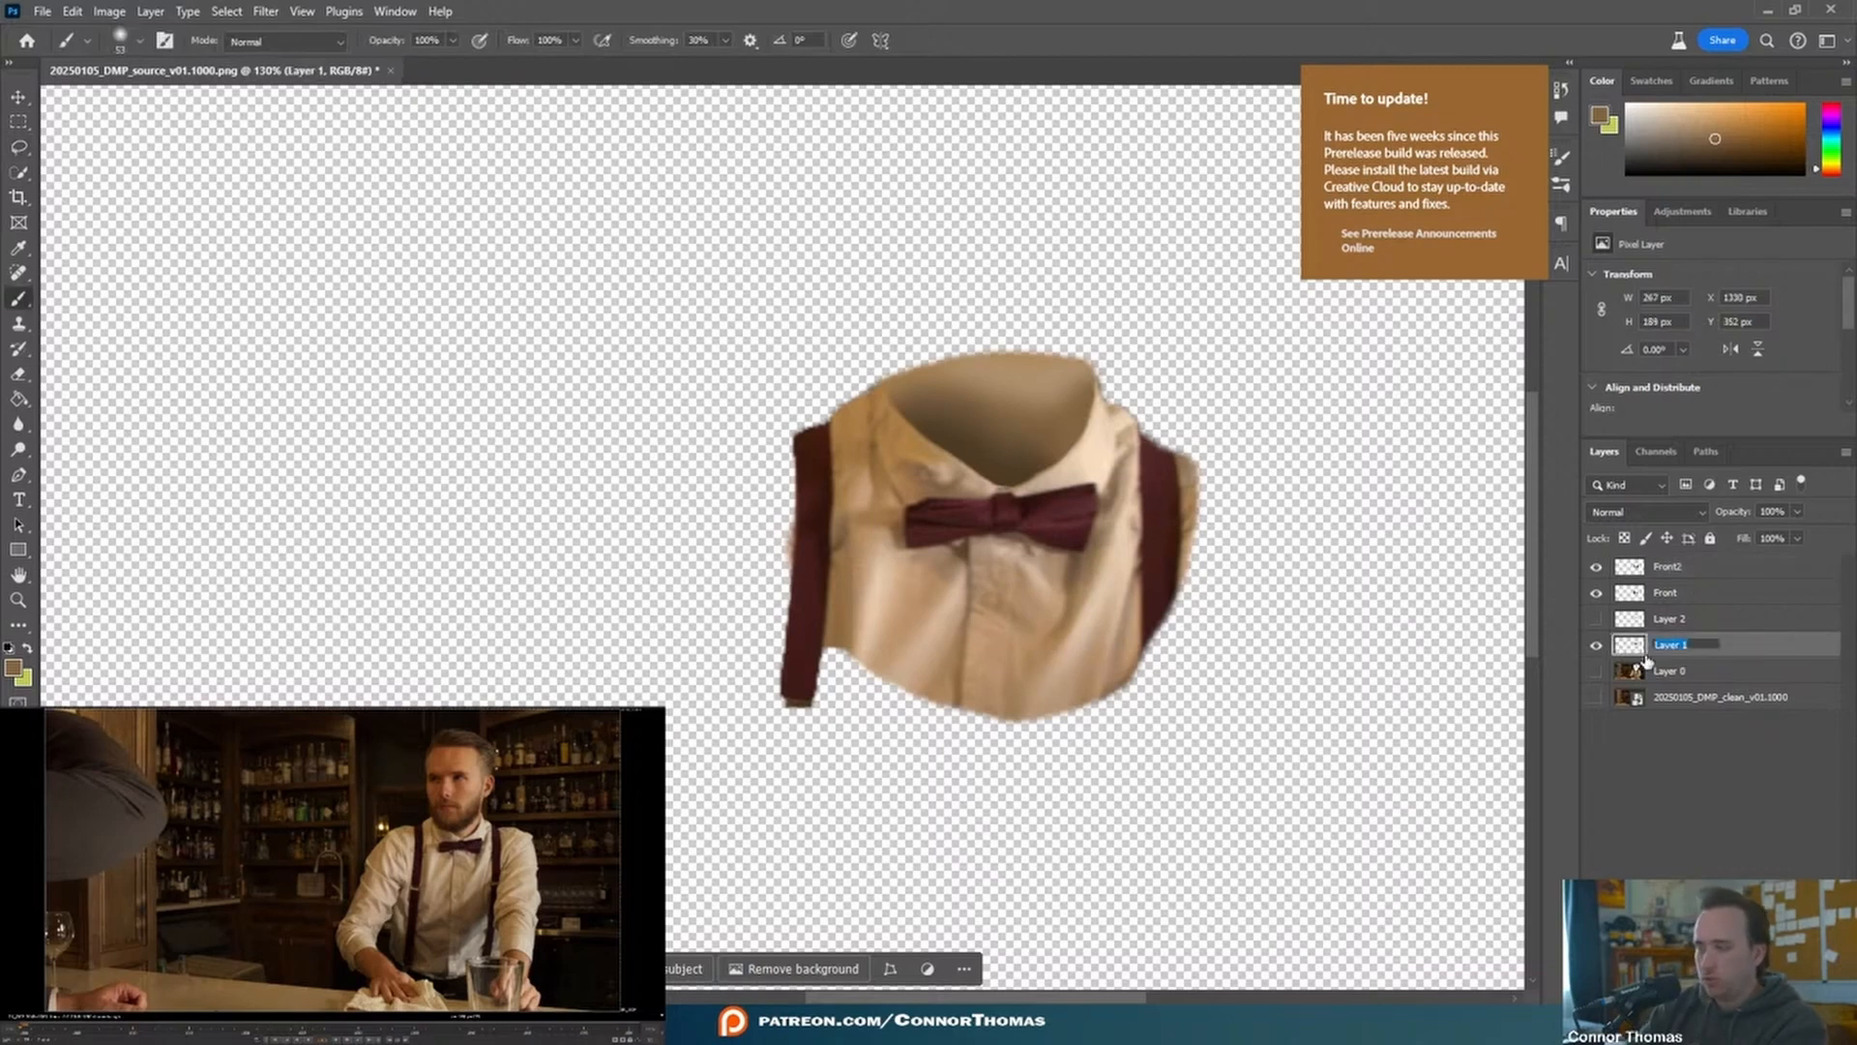
text(Back)
key(Return)
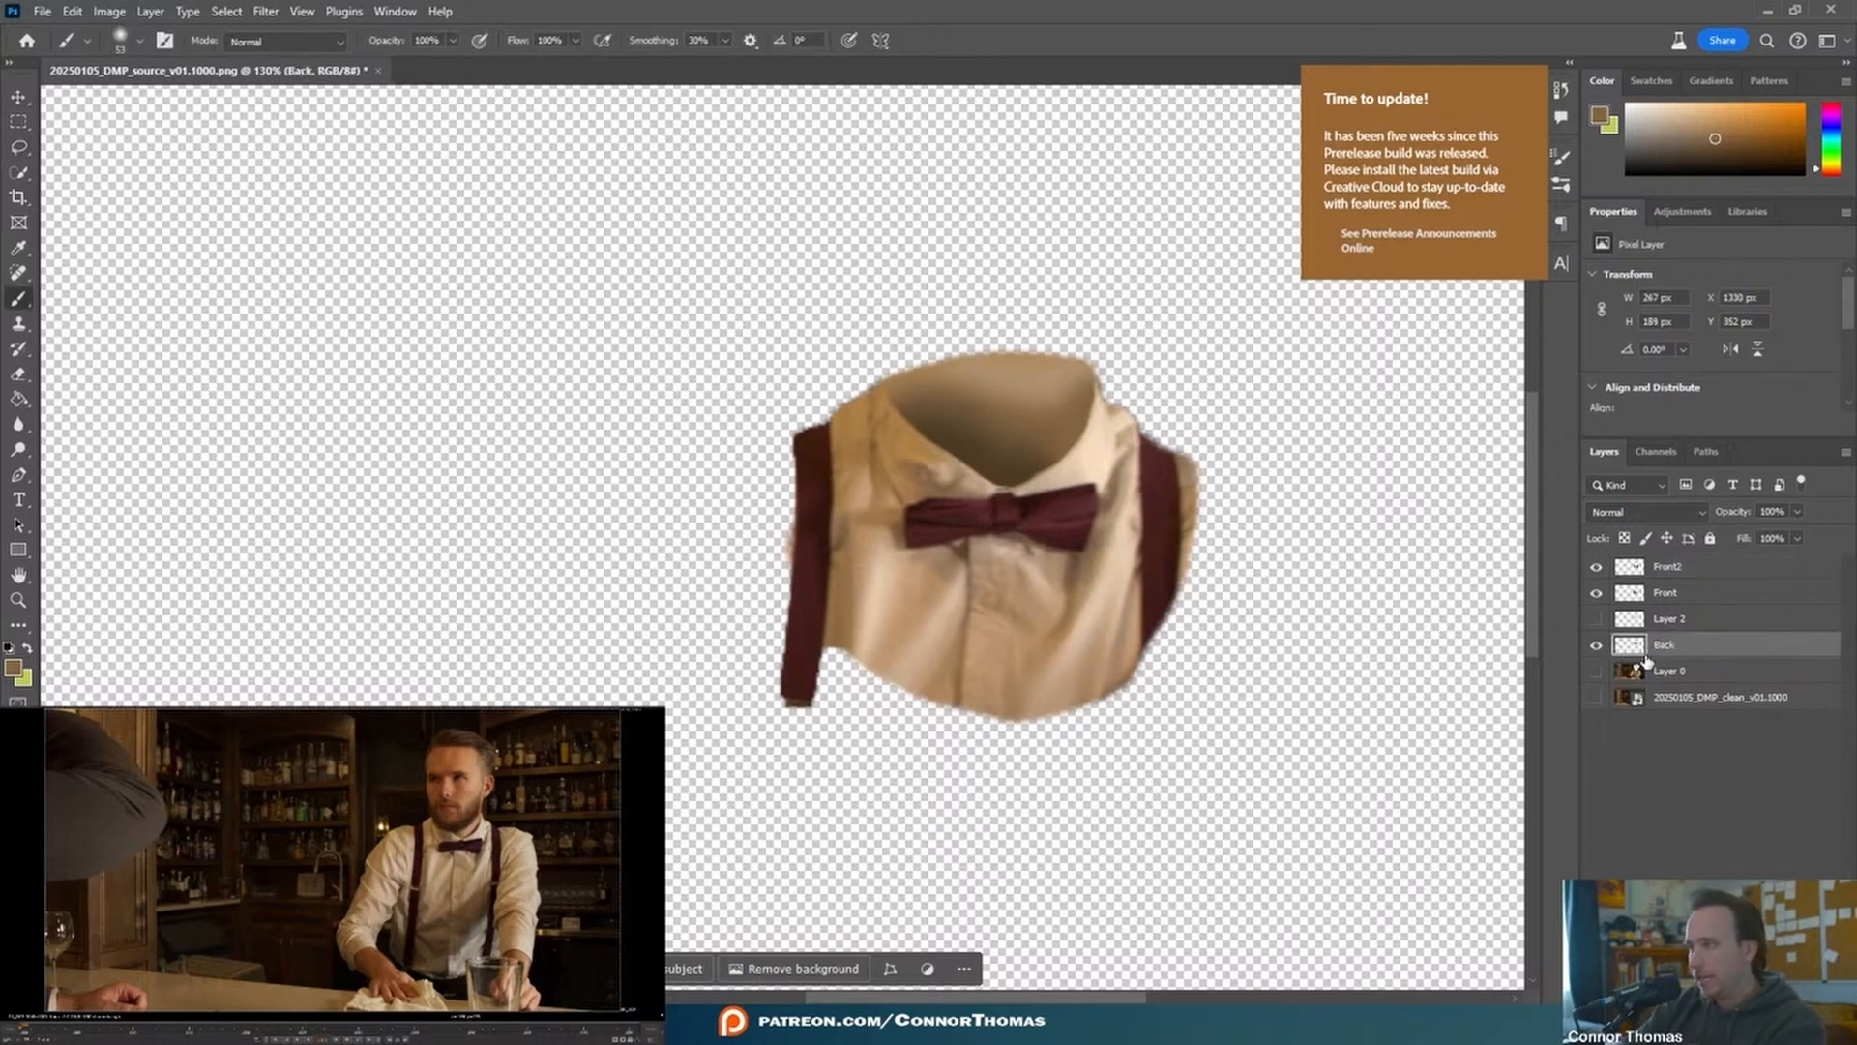
- Hide Front and Front2 and quick-export the Back layer alone as a PNG
click(1596, 592)
click(1596, 566)
click(42, 11)
mouse_move(97, 347)
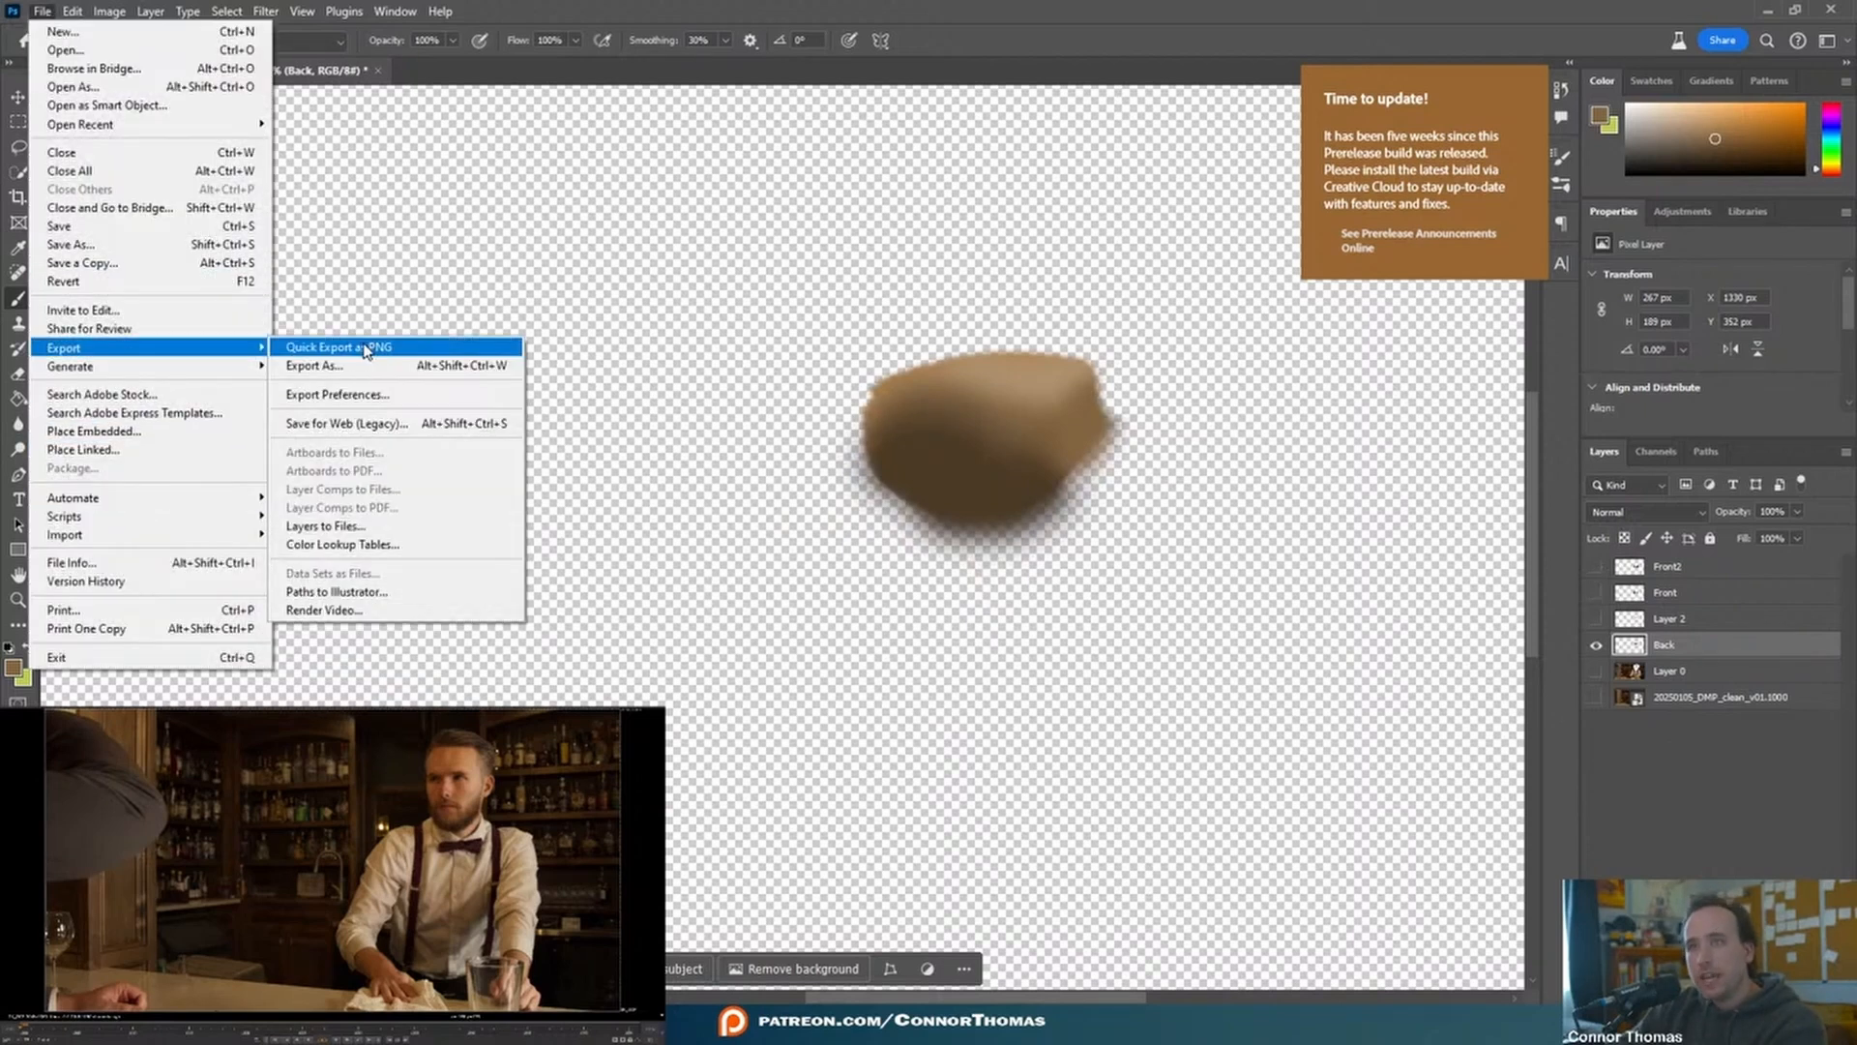
click(368, 346)
key(Return)
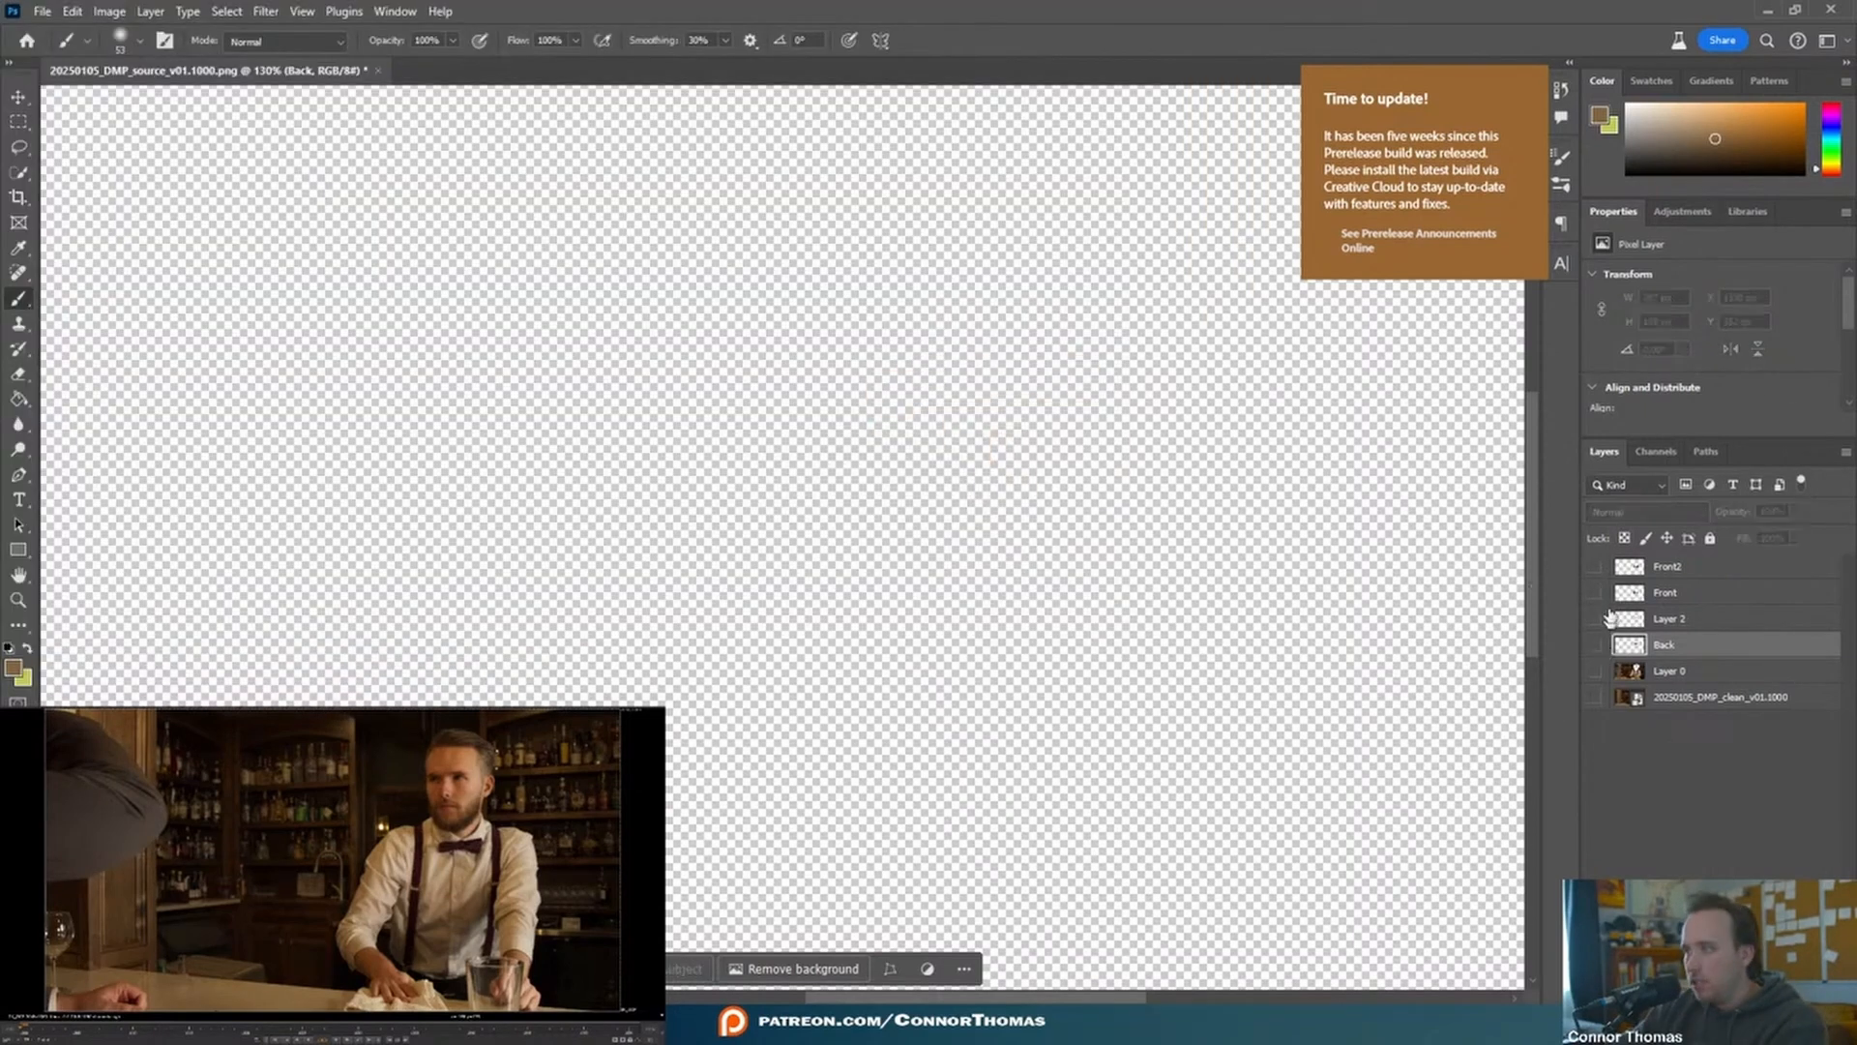
- Show Front and Front2 with Back hidden, and touch up the collar edge on Front with a small brush
click(1595, 592)
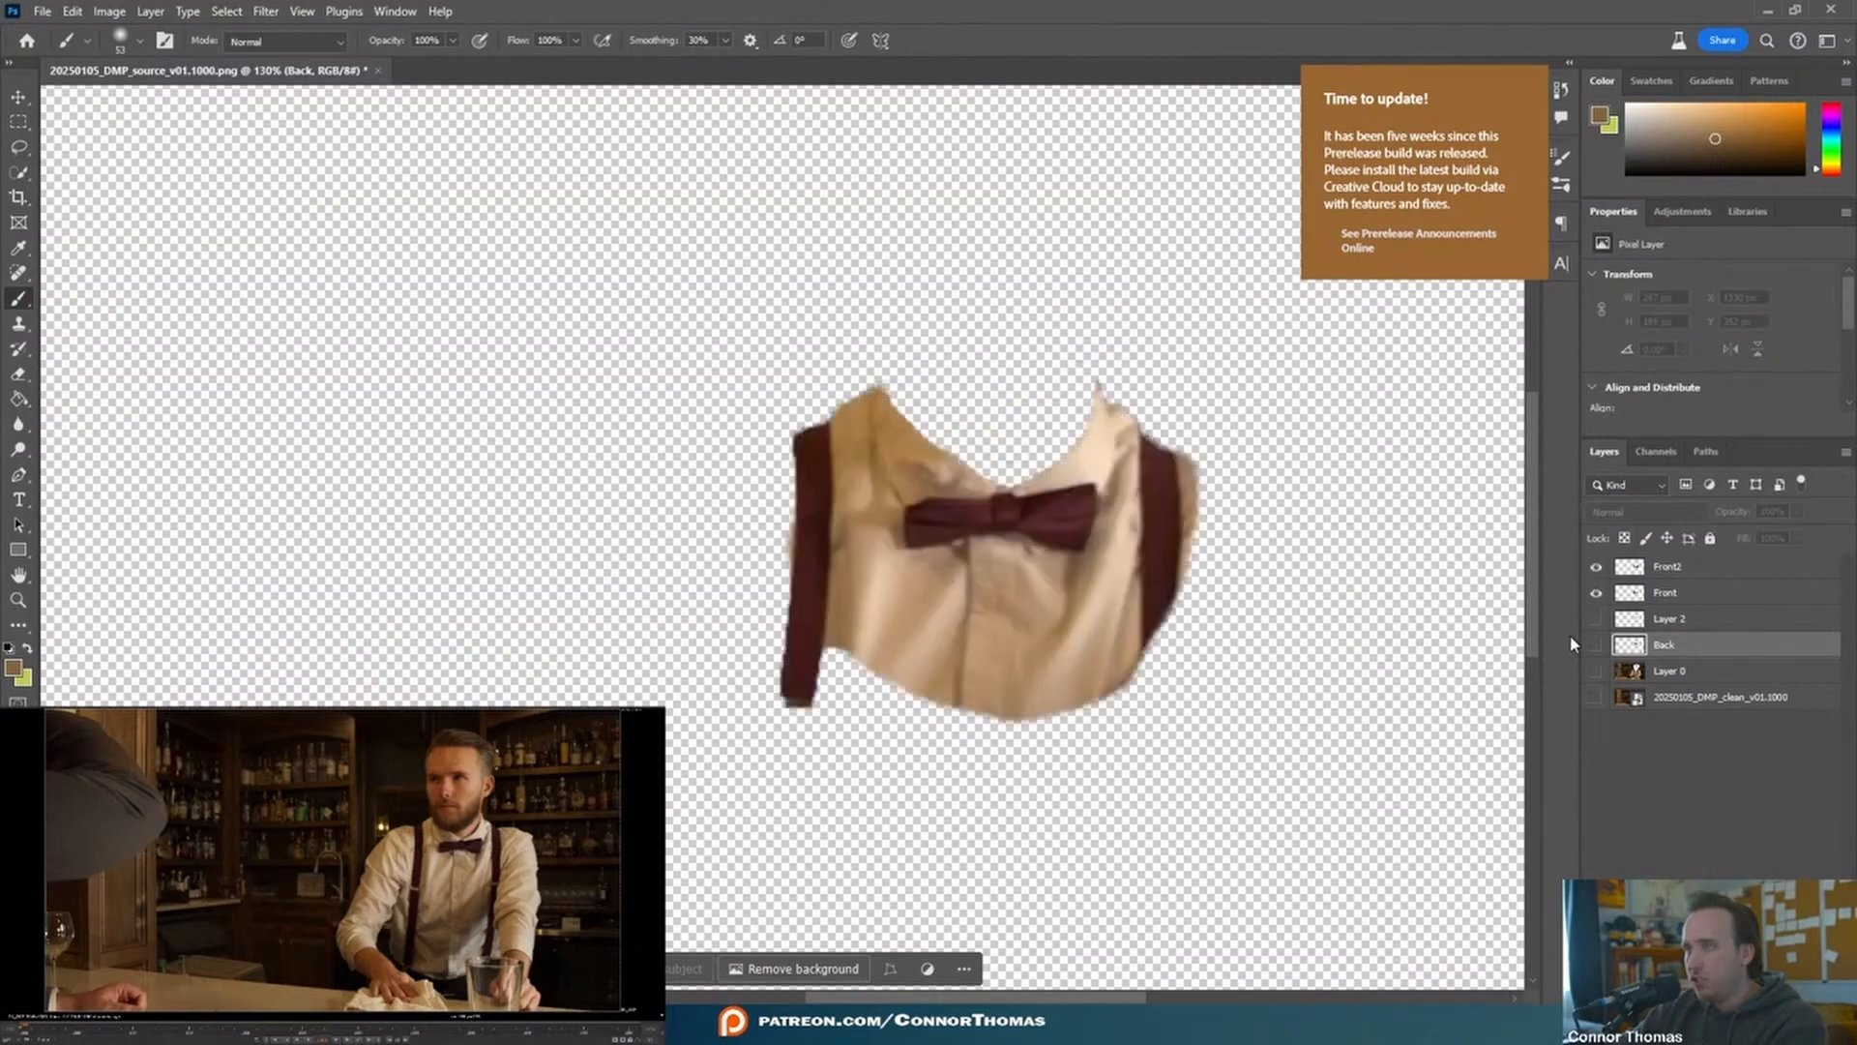
click(1600, 653)
click(1600, 653)
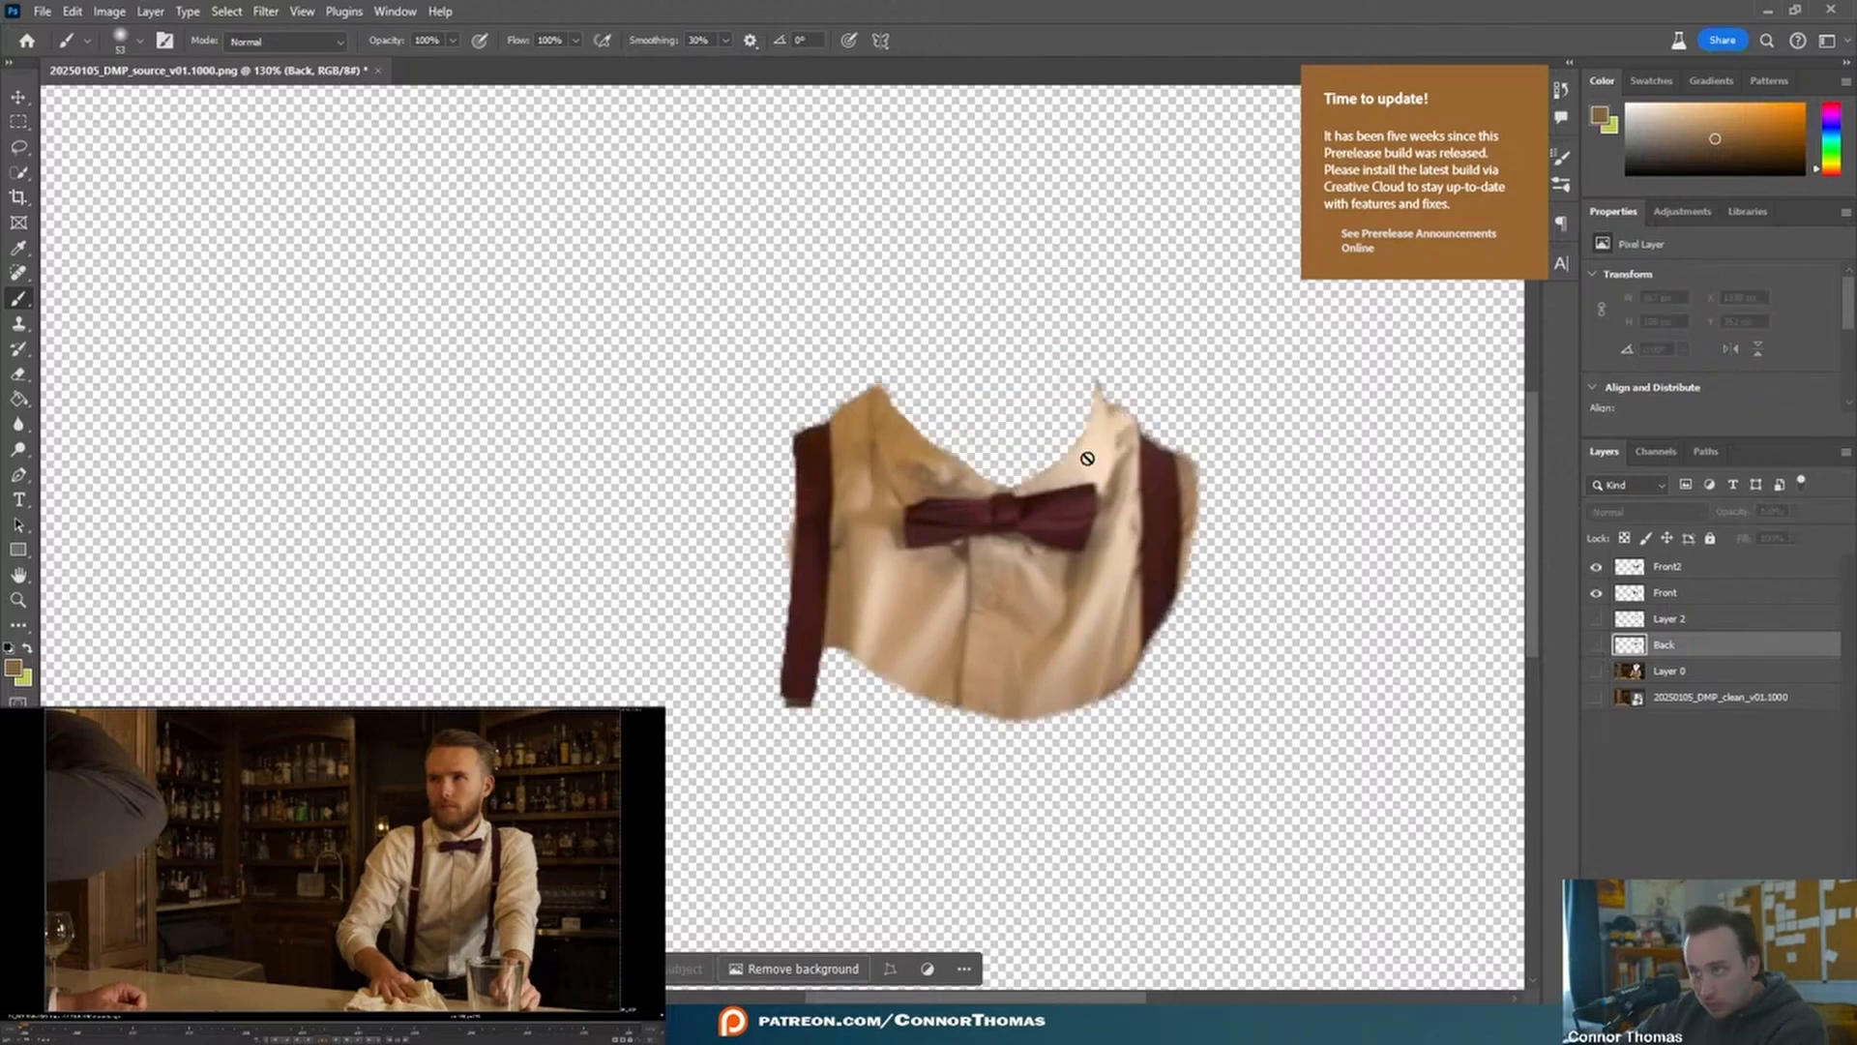
alt+scroll(1087, 464, up, 7)
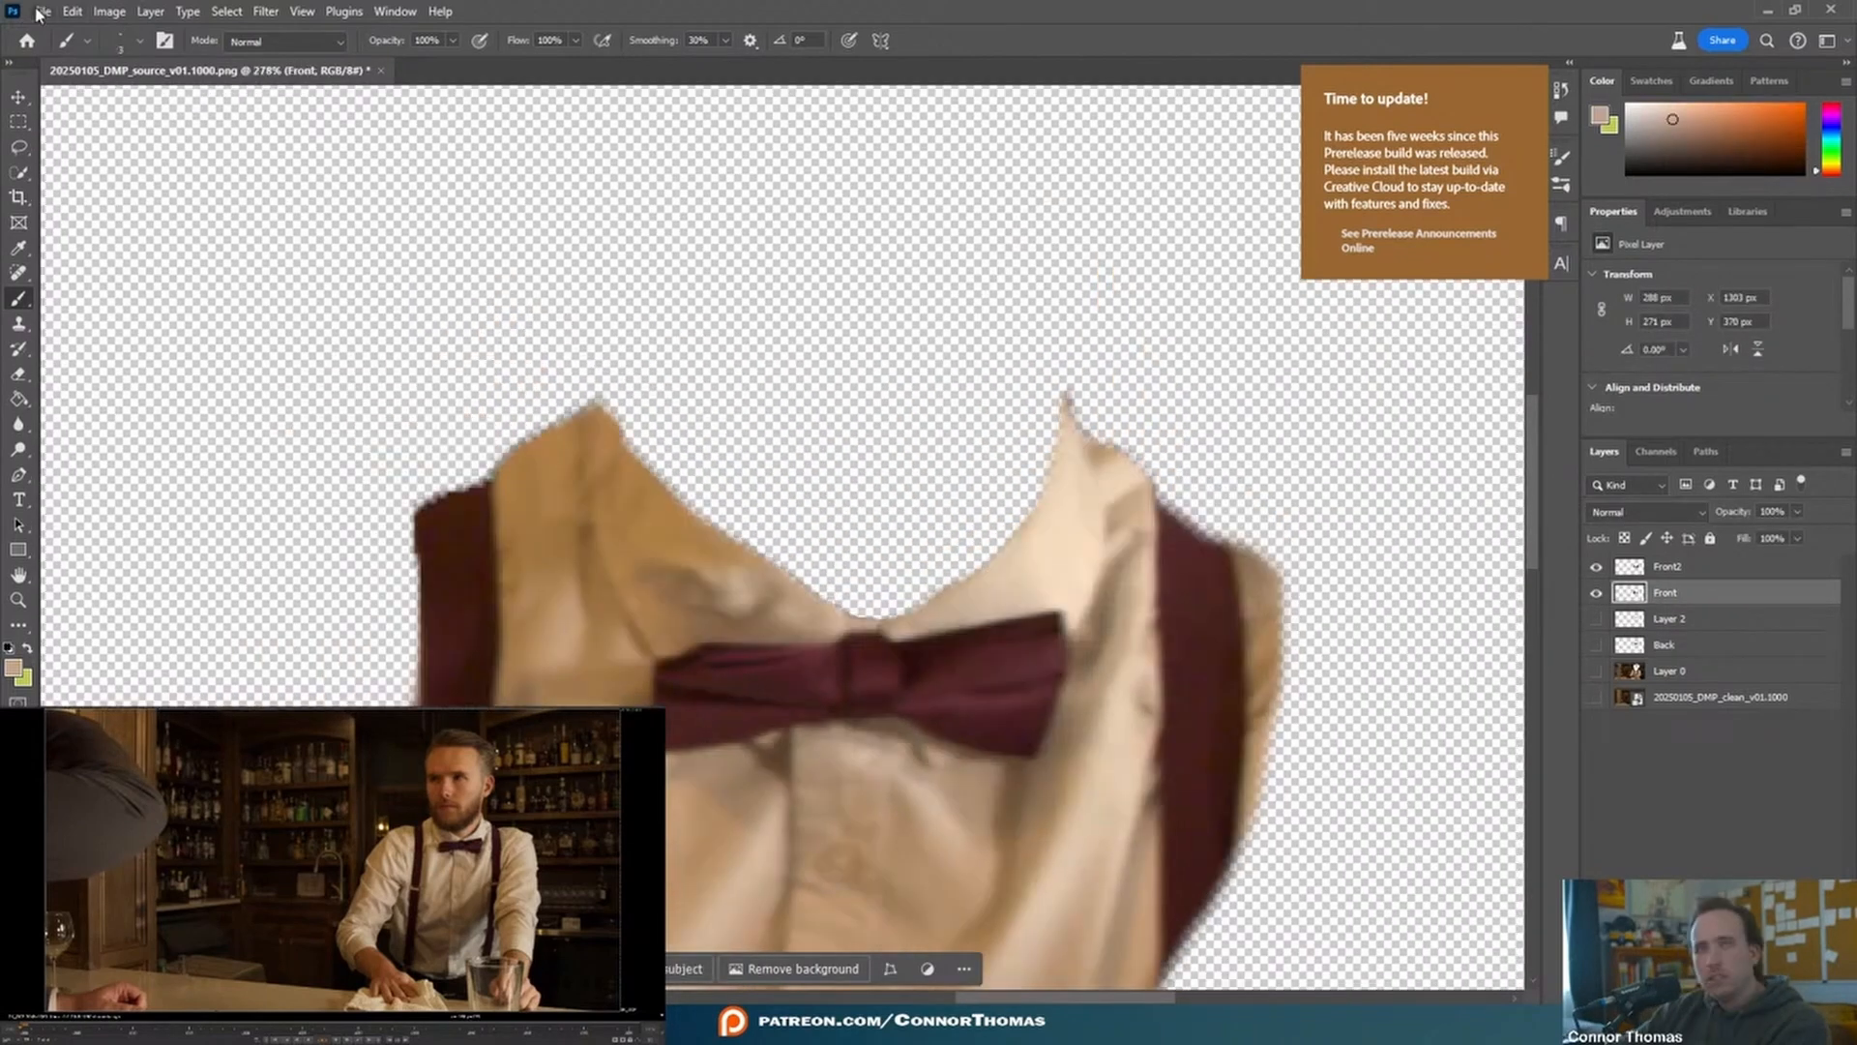
- Quick-export the visible Front and Front2 layers together as a PNG
click(38, 13)
mouse_move(207, 345)
click(404, 343)
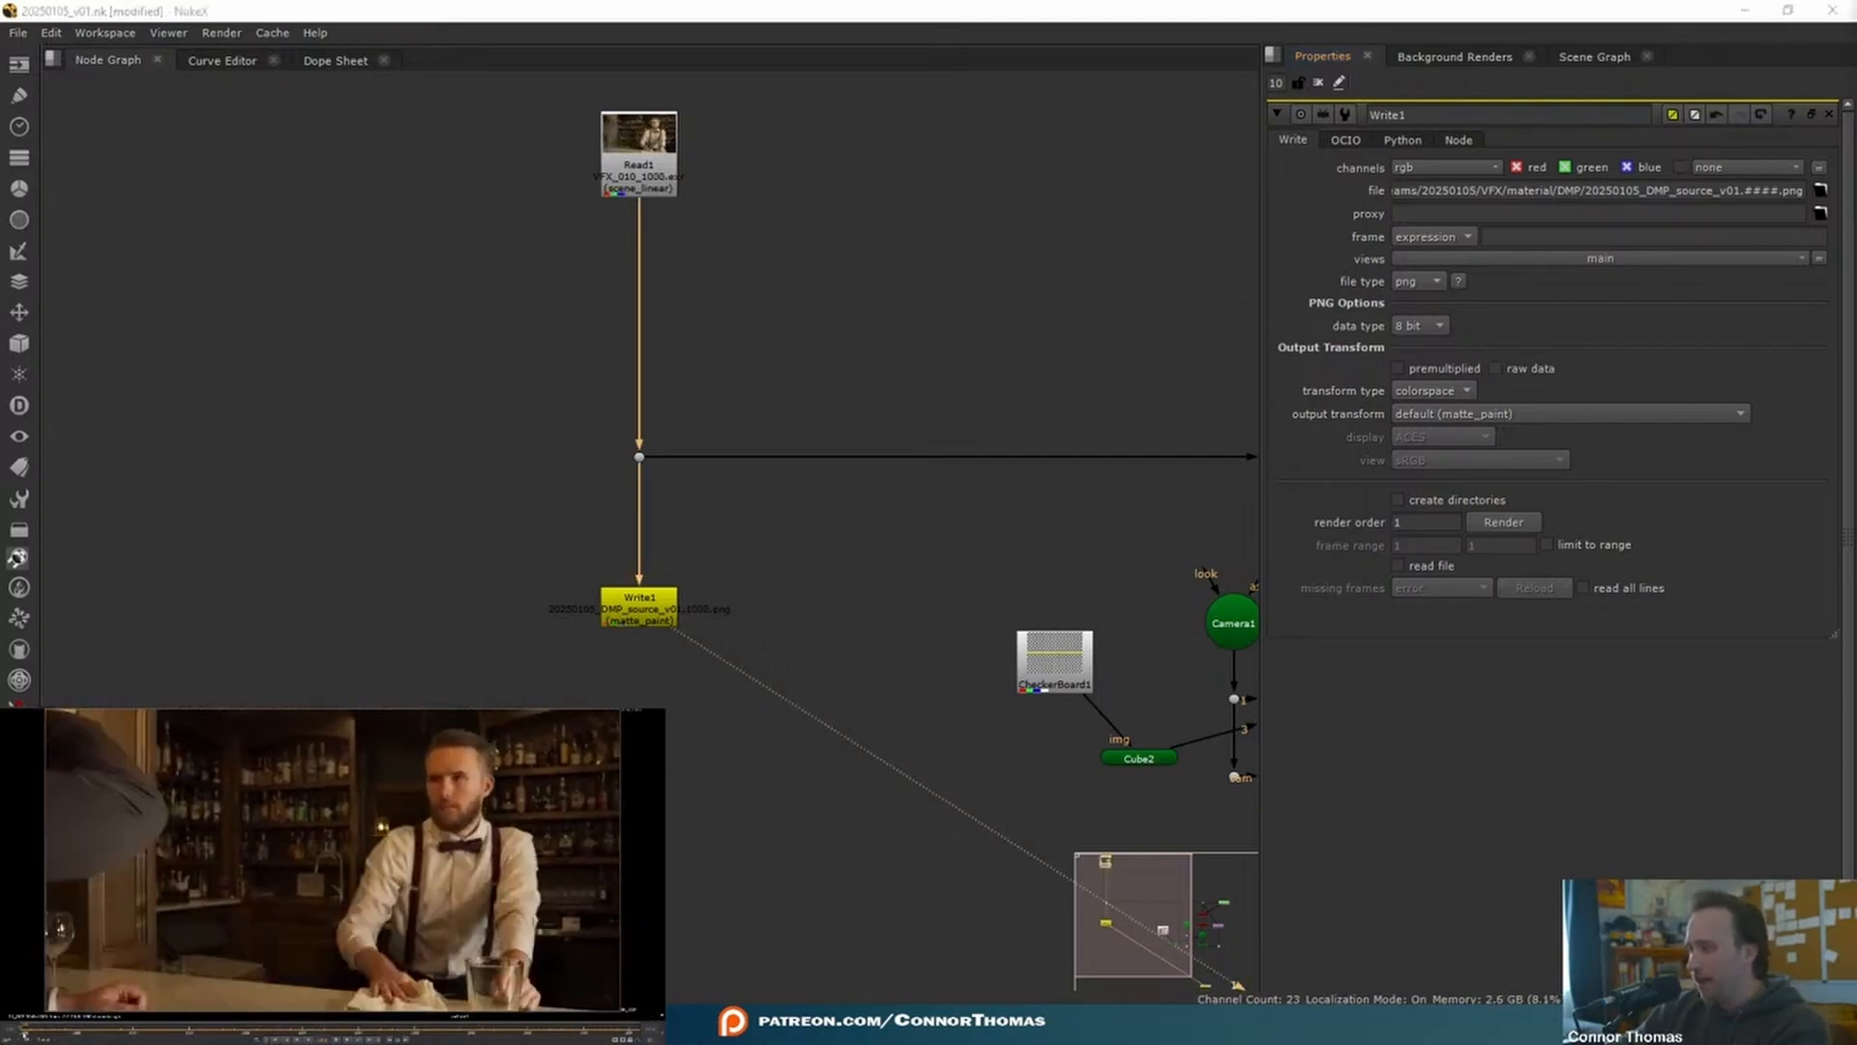
- Switch to NukeX, move Write1 to the left of the Read1 pipe, and add a new Dot below the existing one
middle_drag(607, 580, 646, 518)
drag(679, 546, 674, 470)
click(678, 600)
key(ctrl+z)
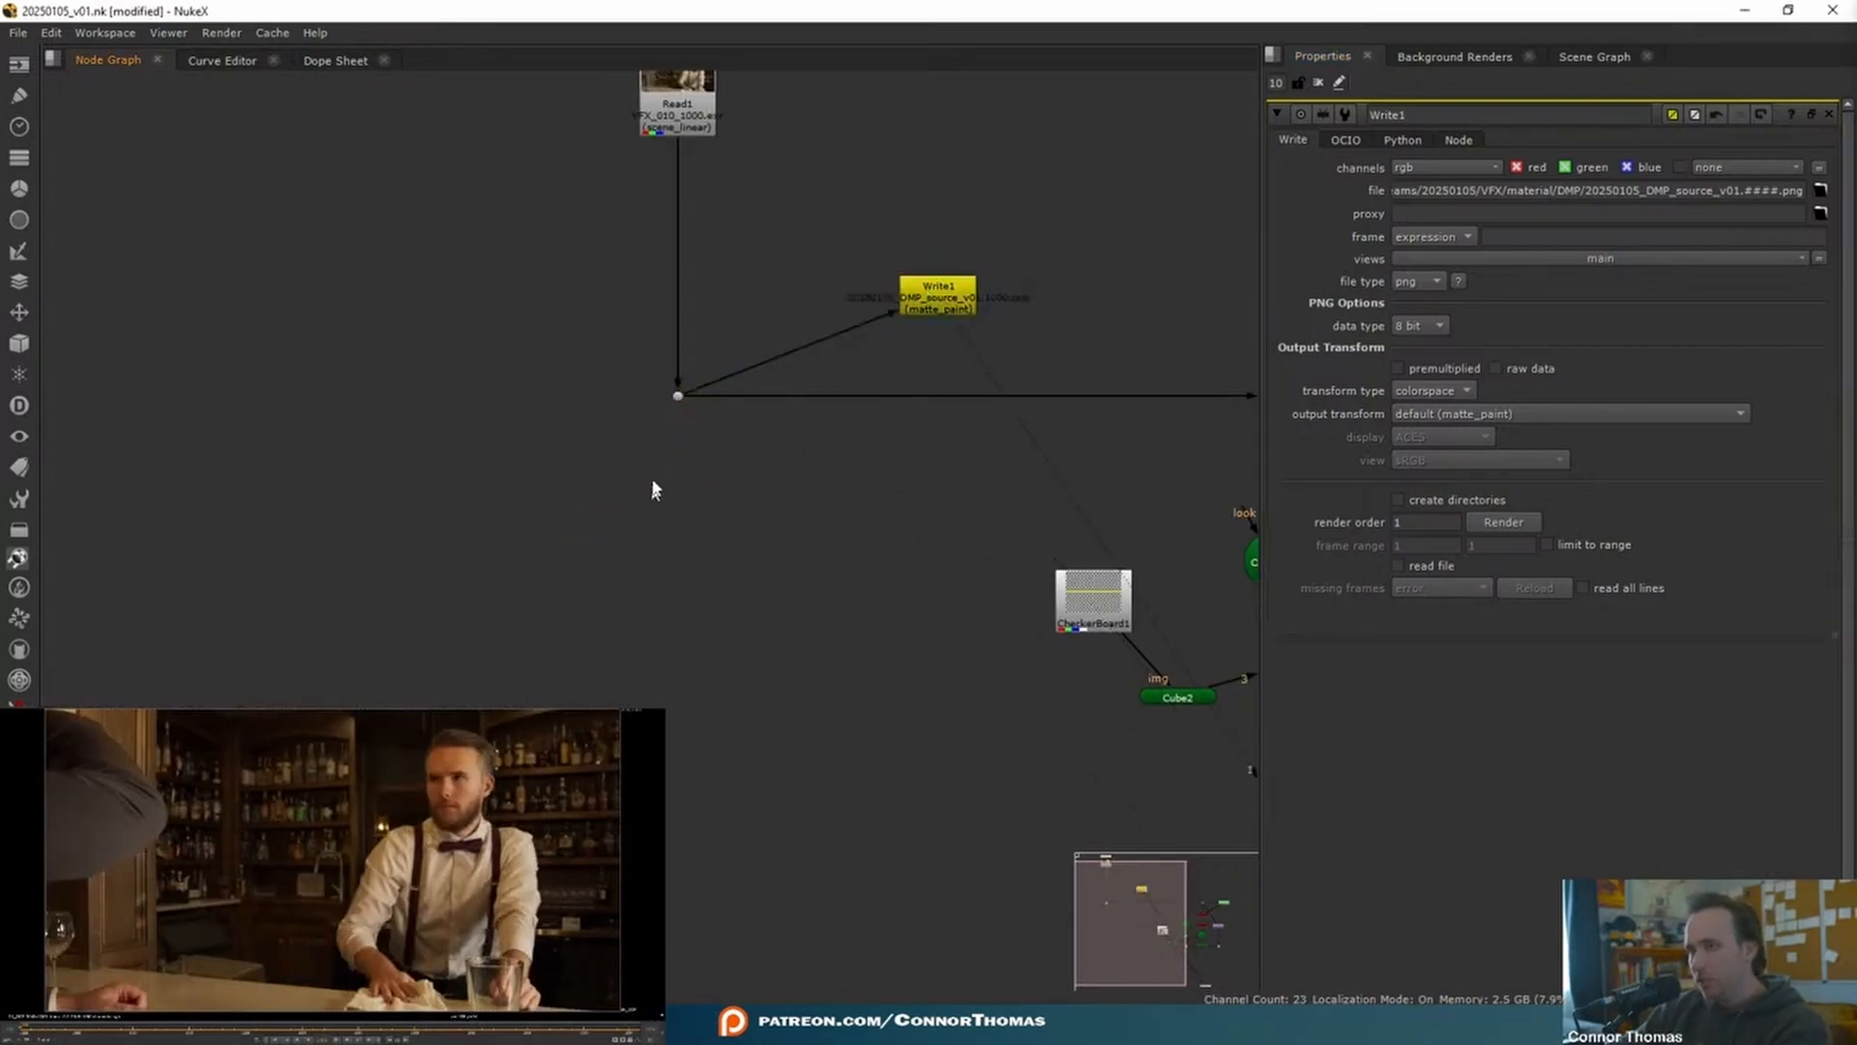
click(676, 400)
click(668, 474)
key(period)
drag(672, 489, 680, 553)
drag(890, 306, 439, 406)
click(878, 680)
click(676, 547)
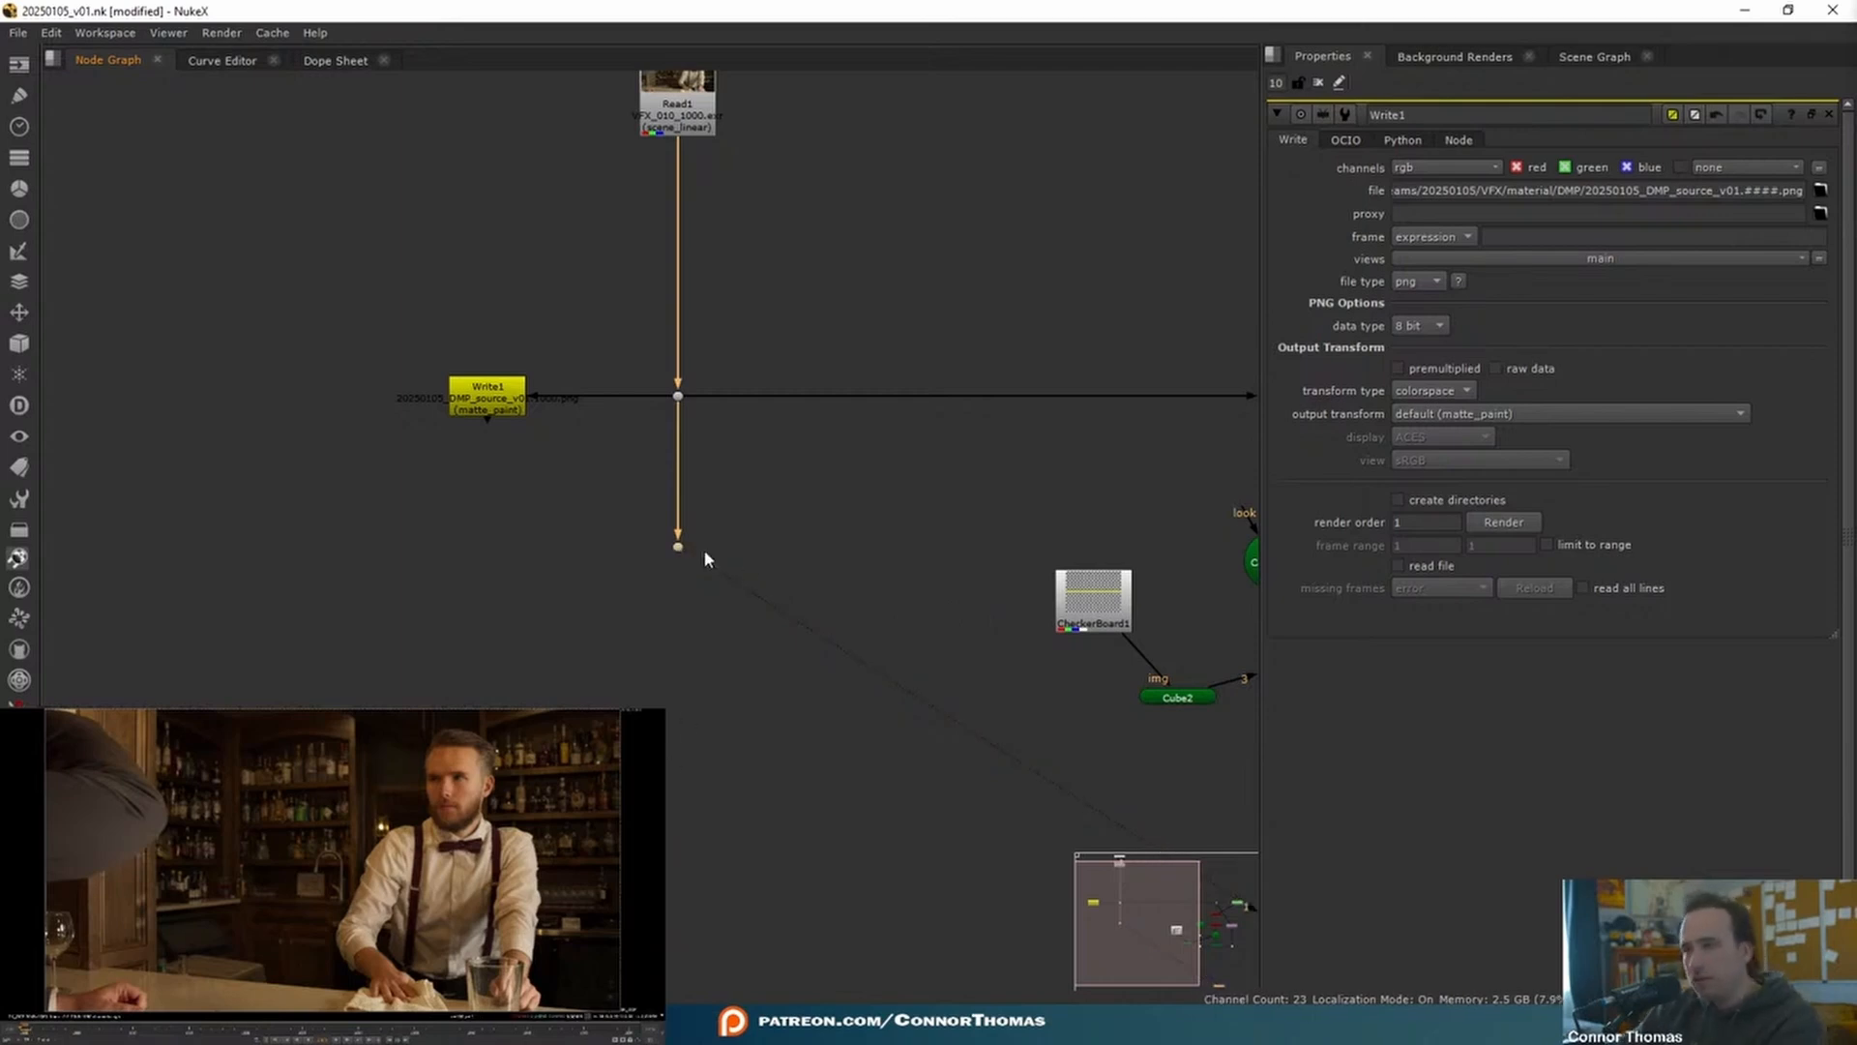
- Add a PlanarTracker node under the new Dot and draw a Bezier shape over the bartender's shirt front
key(Tab)
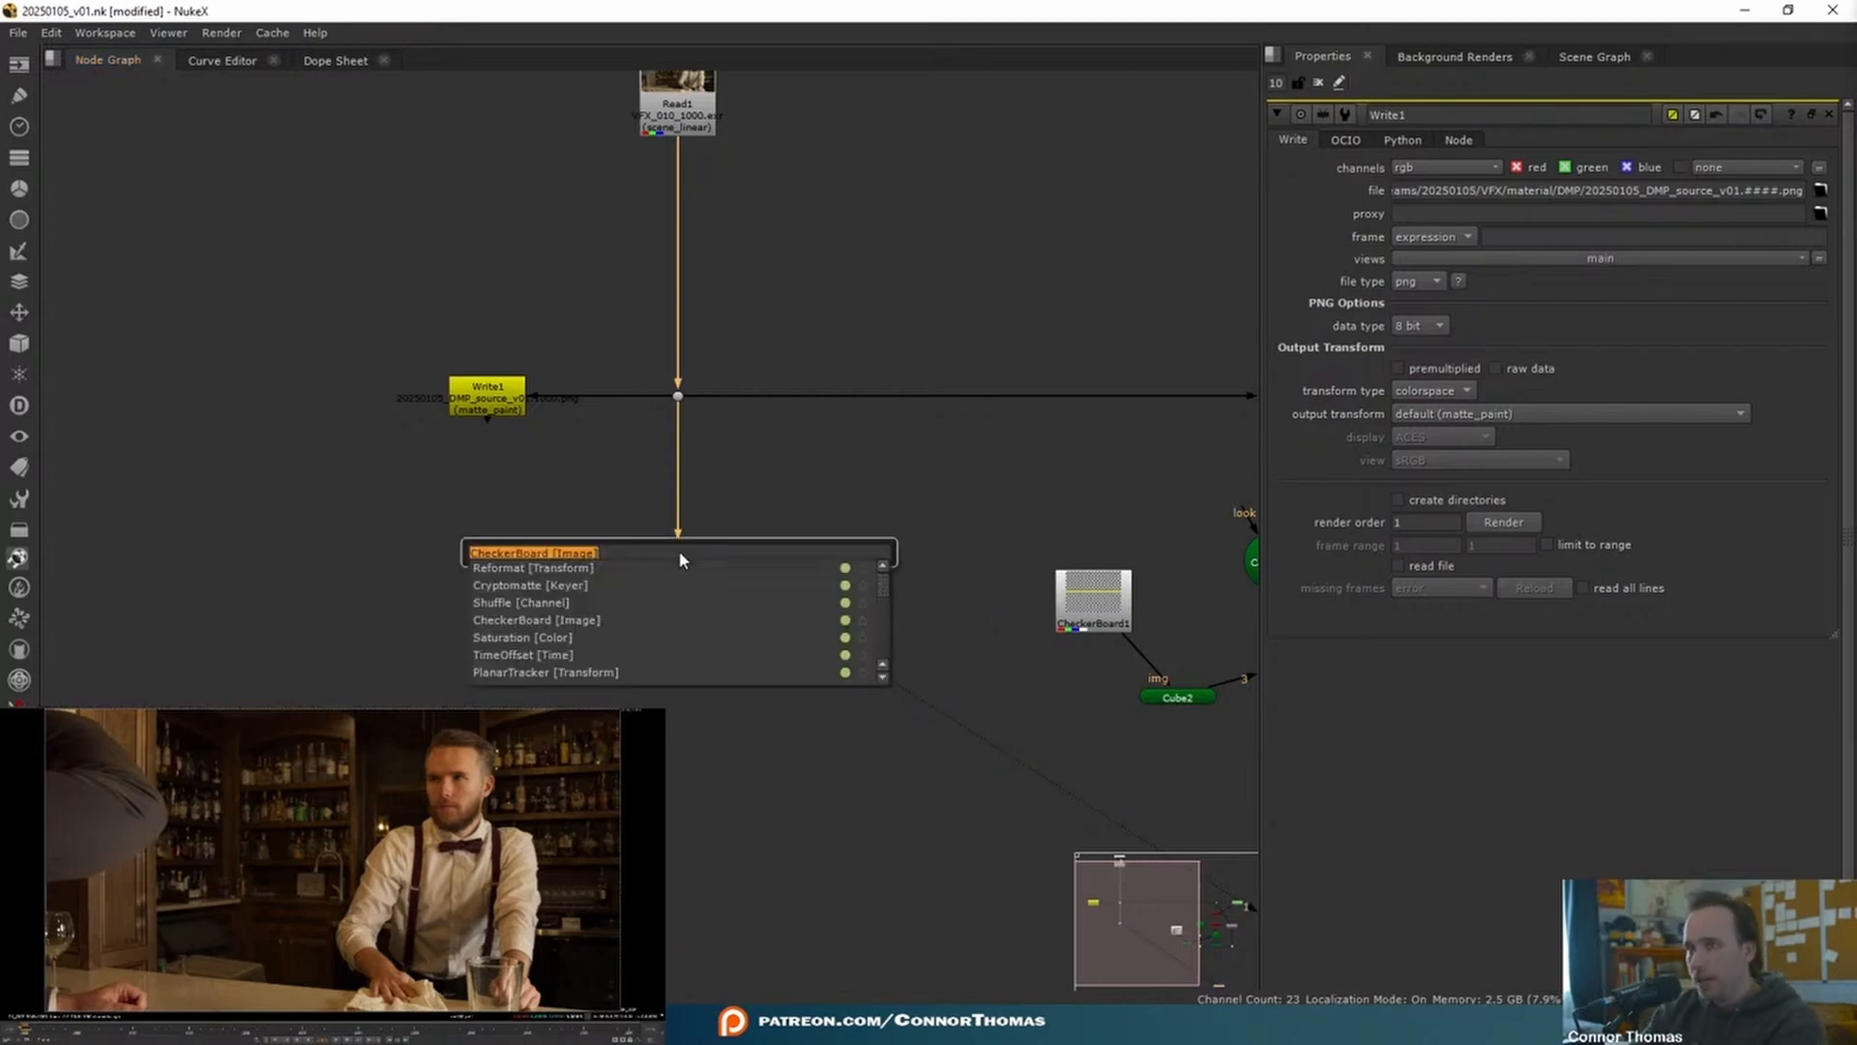
text(planar)
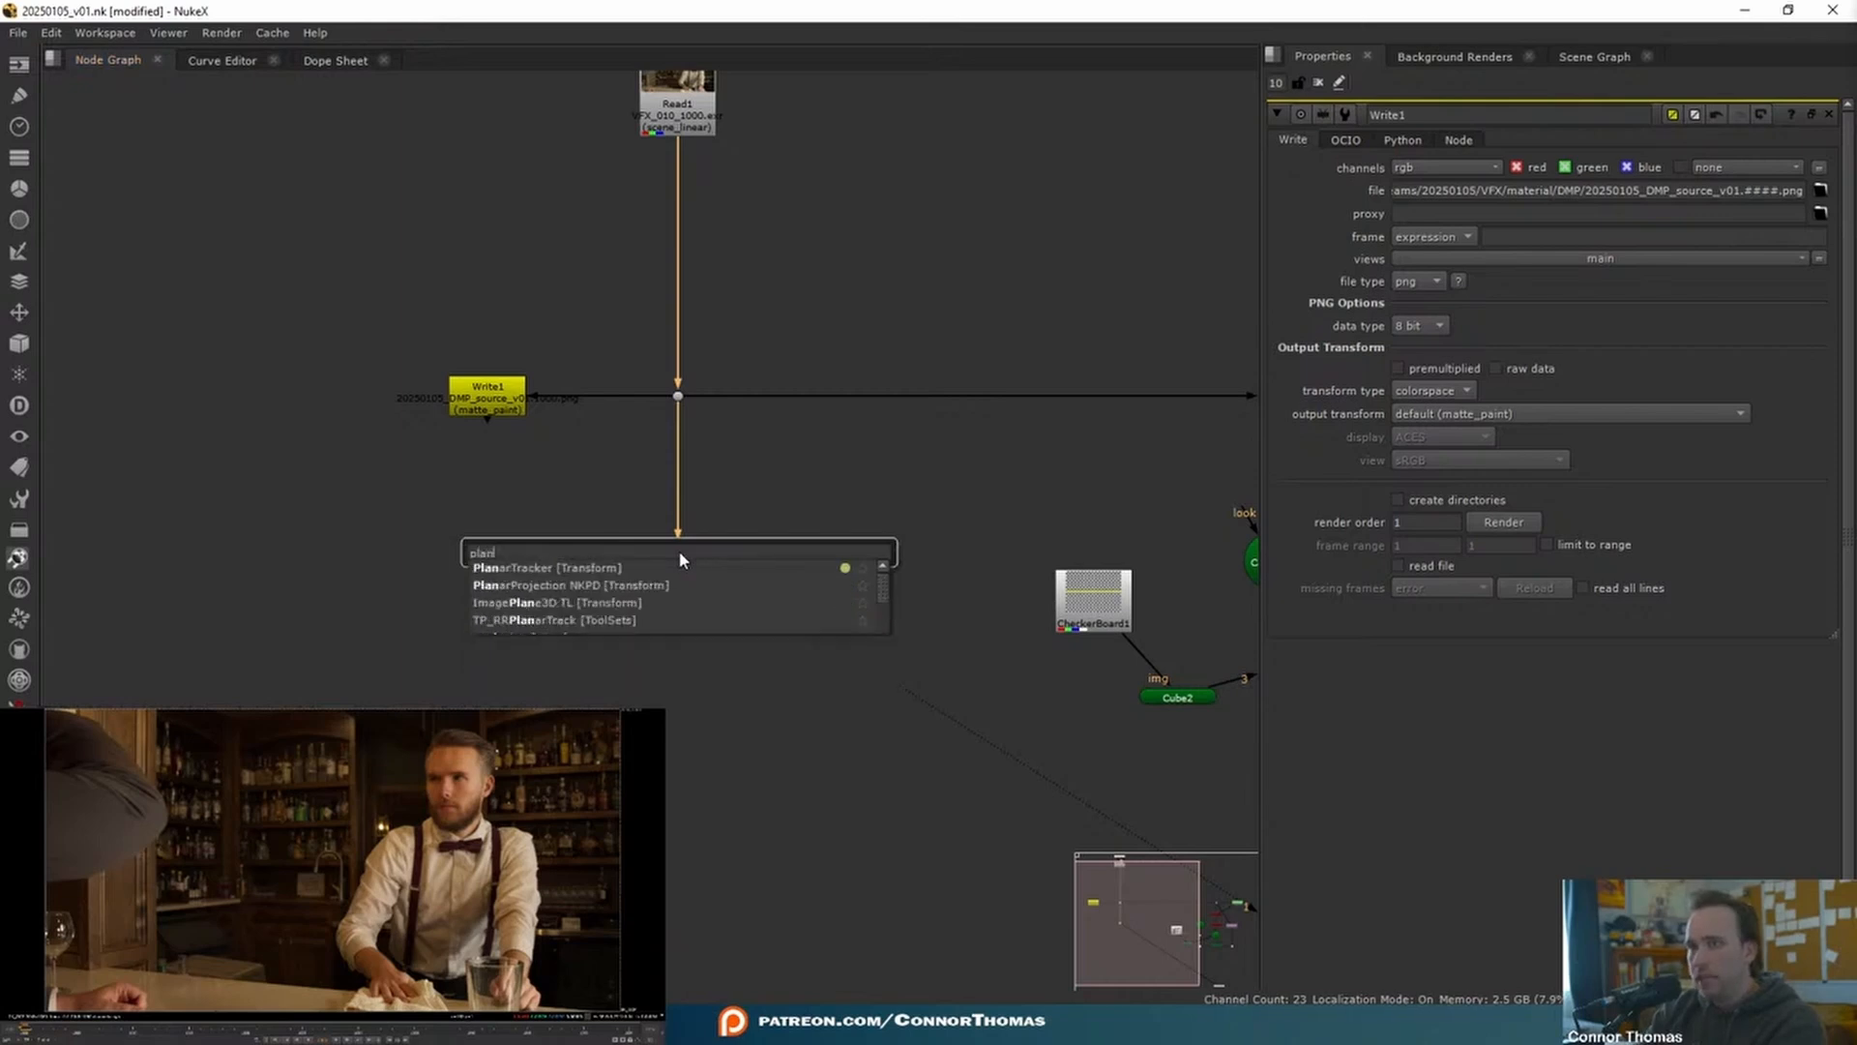
key(Return)
drag(680, 569, 680, 583)
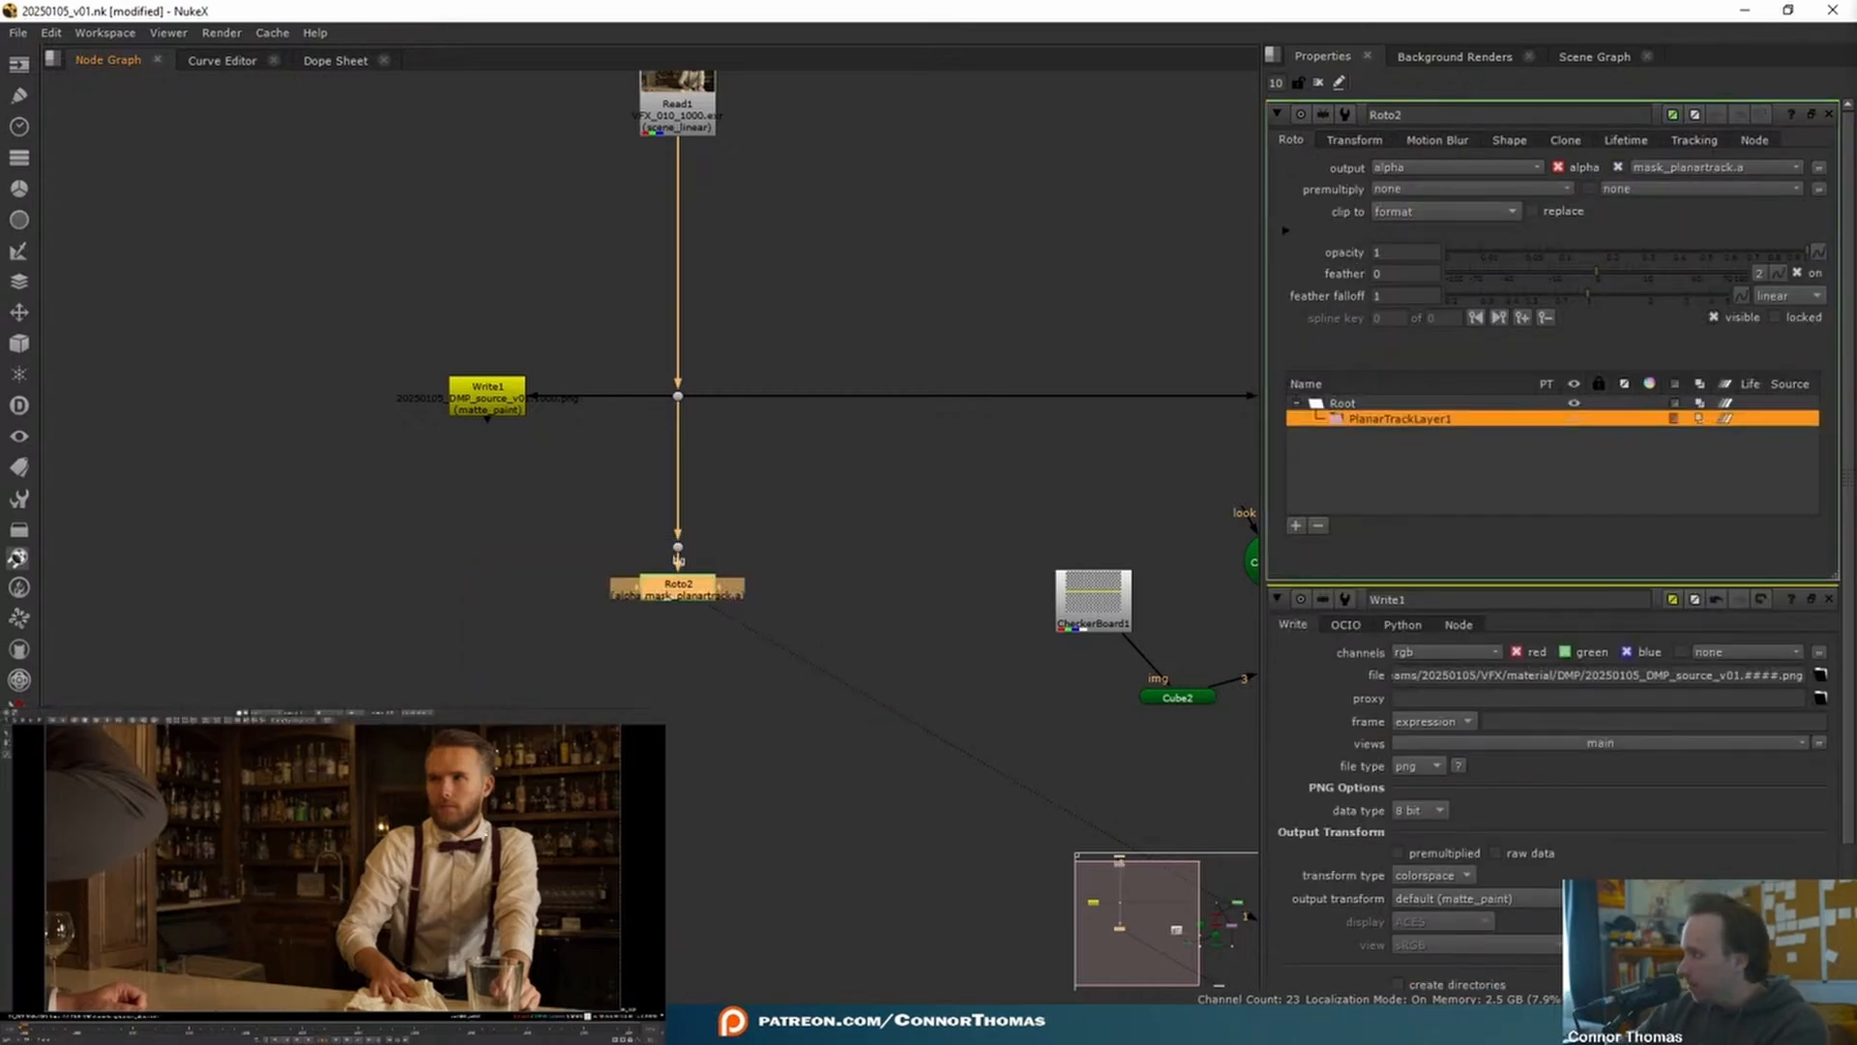
click(475, 842)
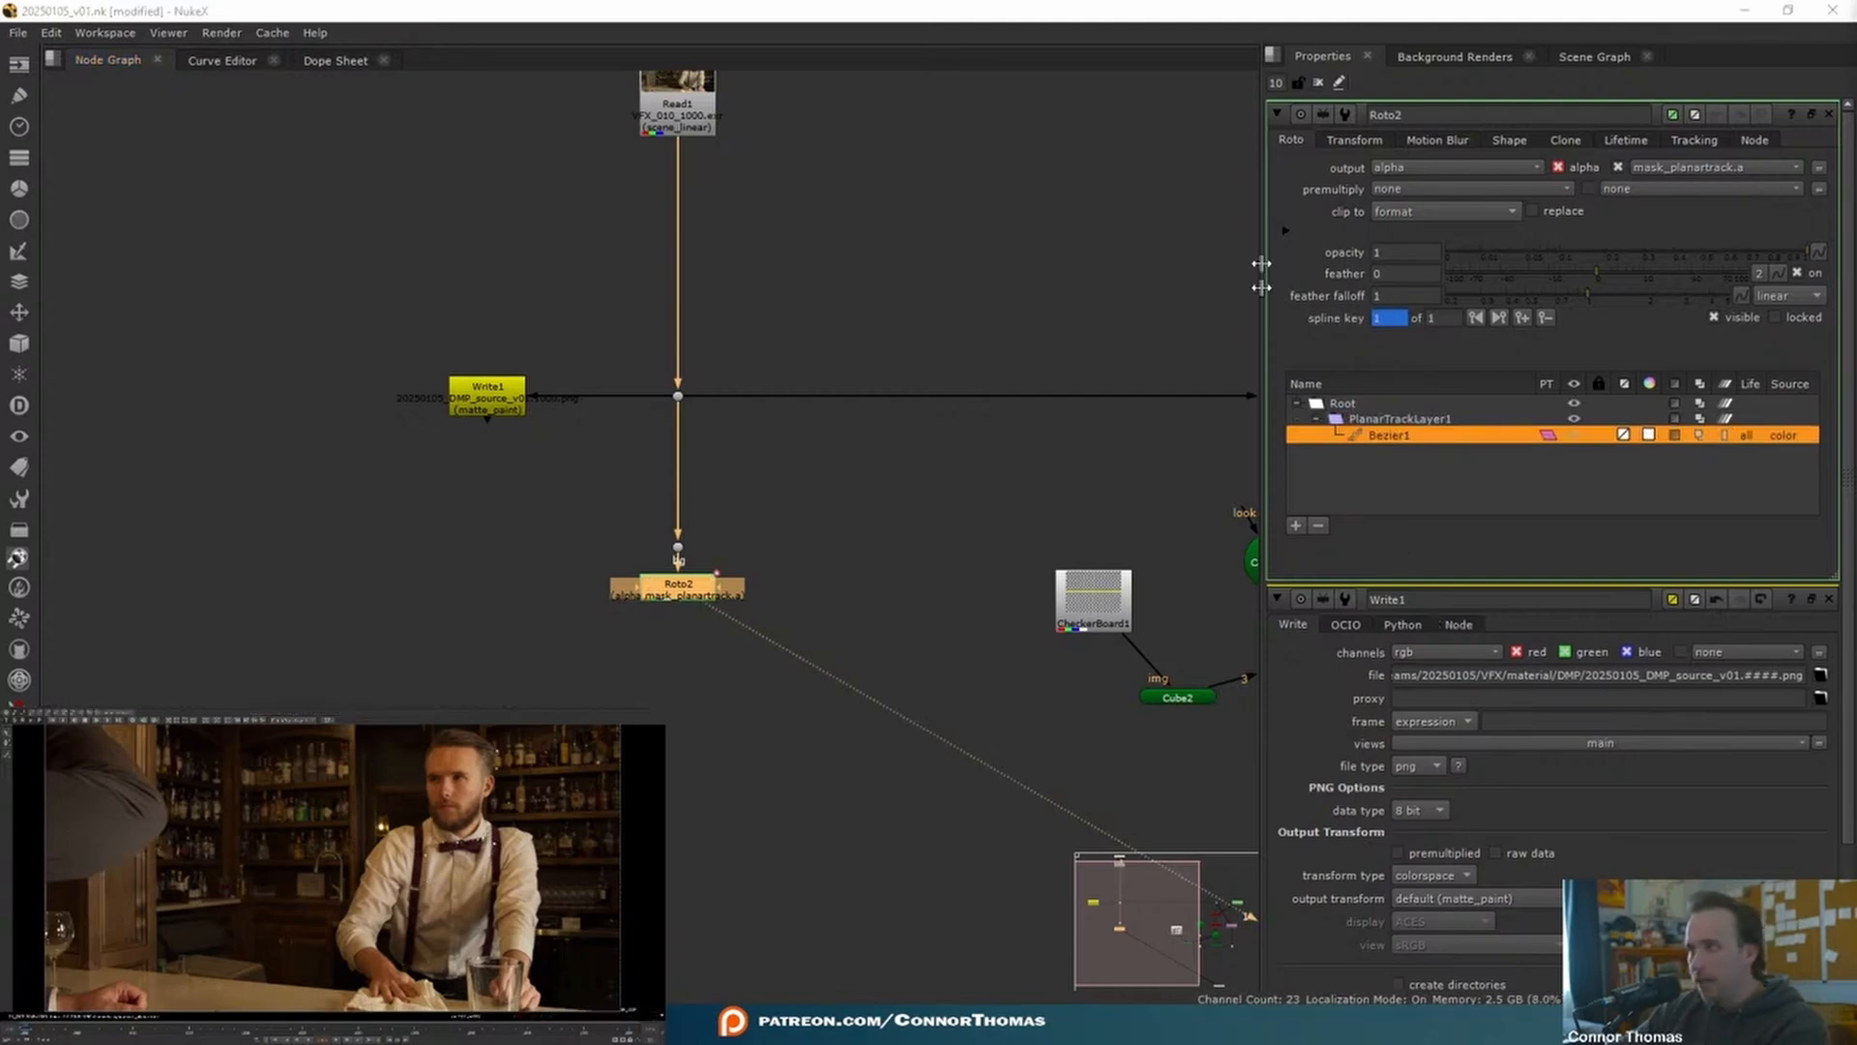
- Limit the open properties panels to 1 and planar-track the Bezier on the shirt through the shot
click(1281, 83)
key(BackSpace)
click(1132, 336)
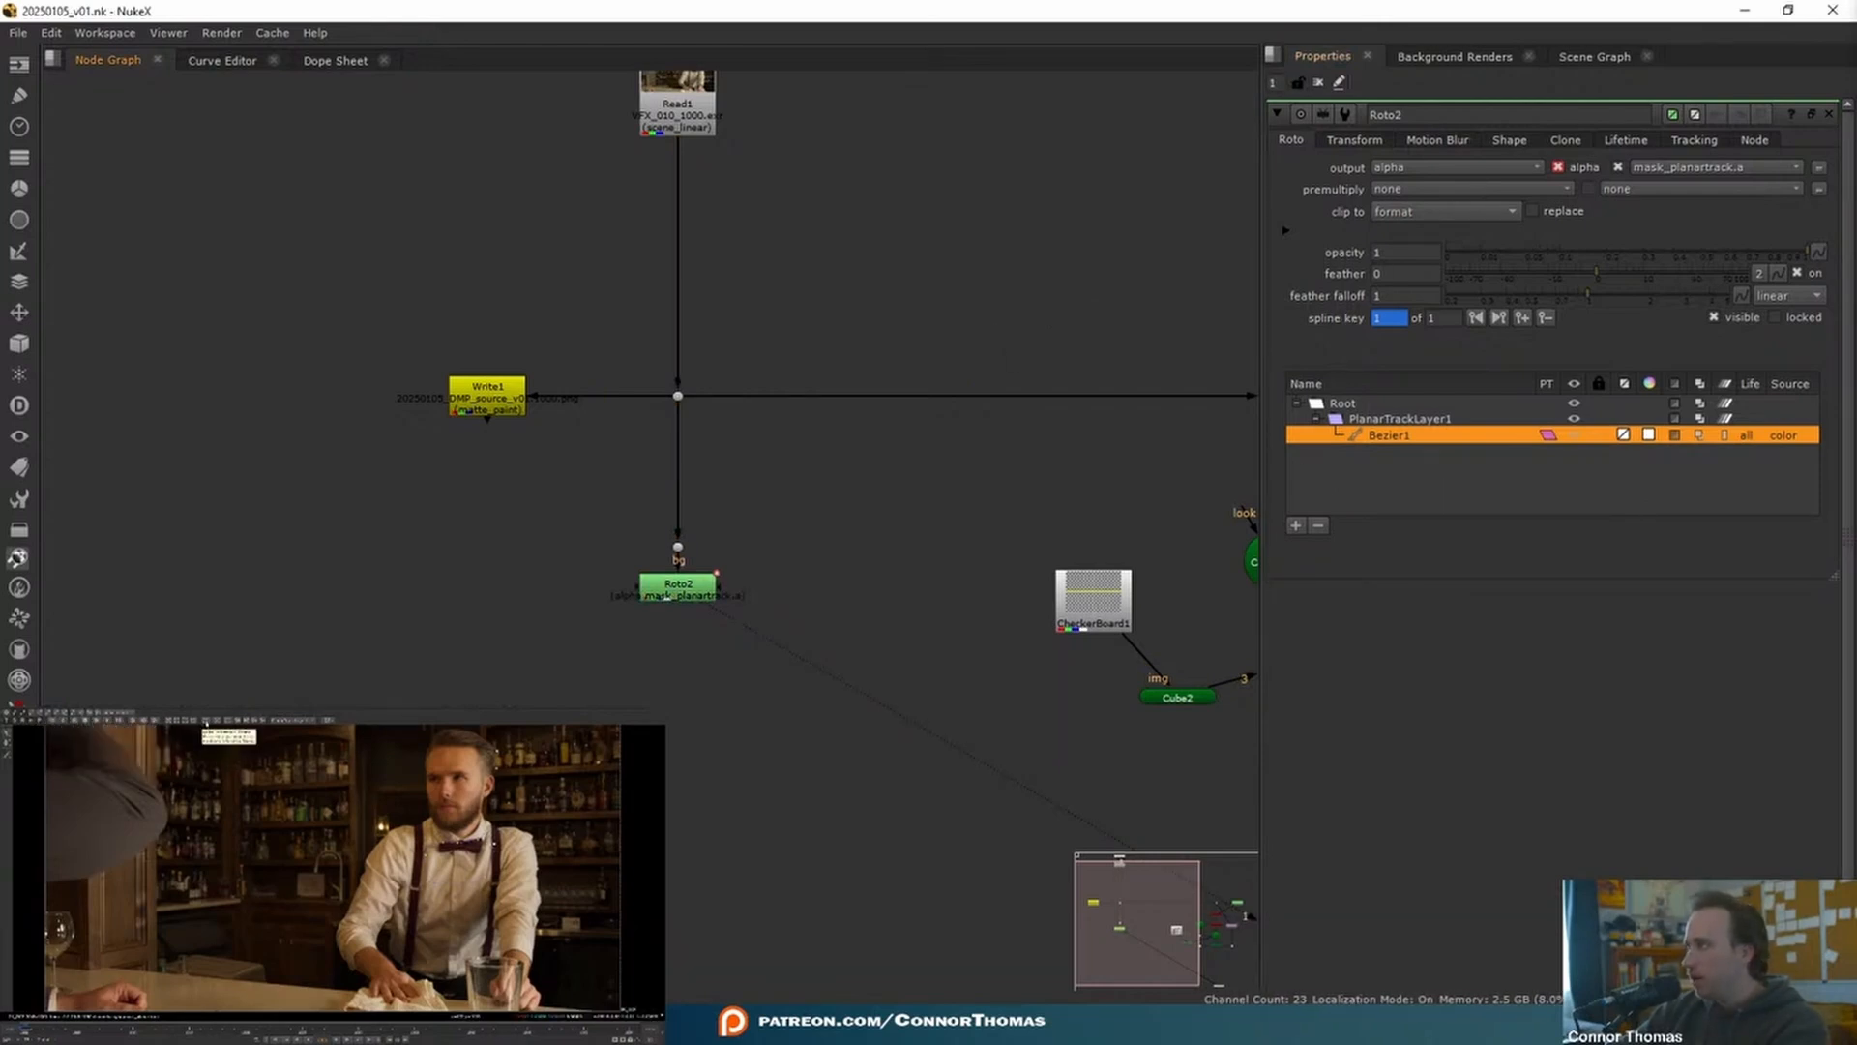
click(215, 722)
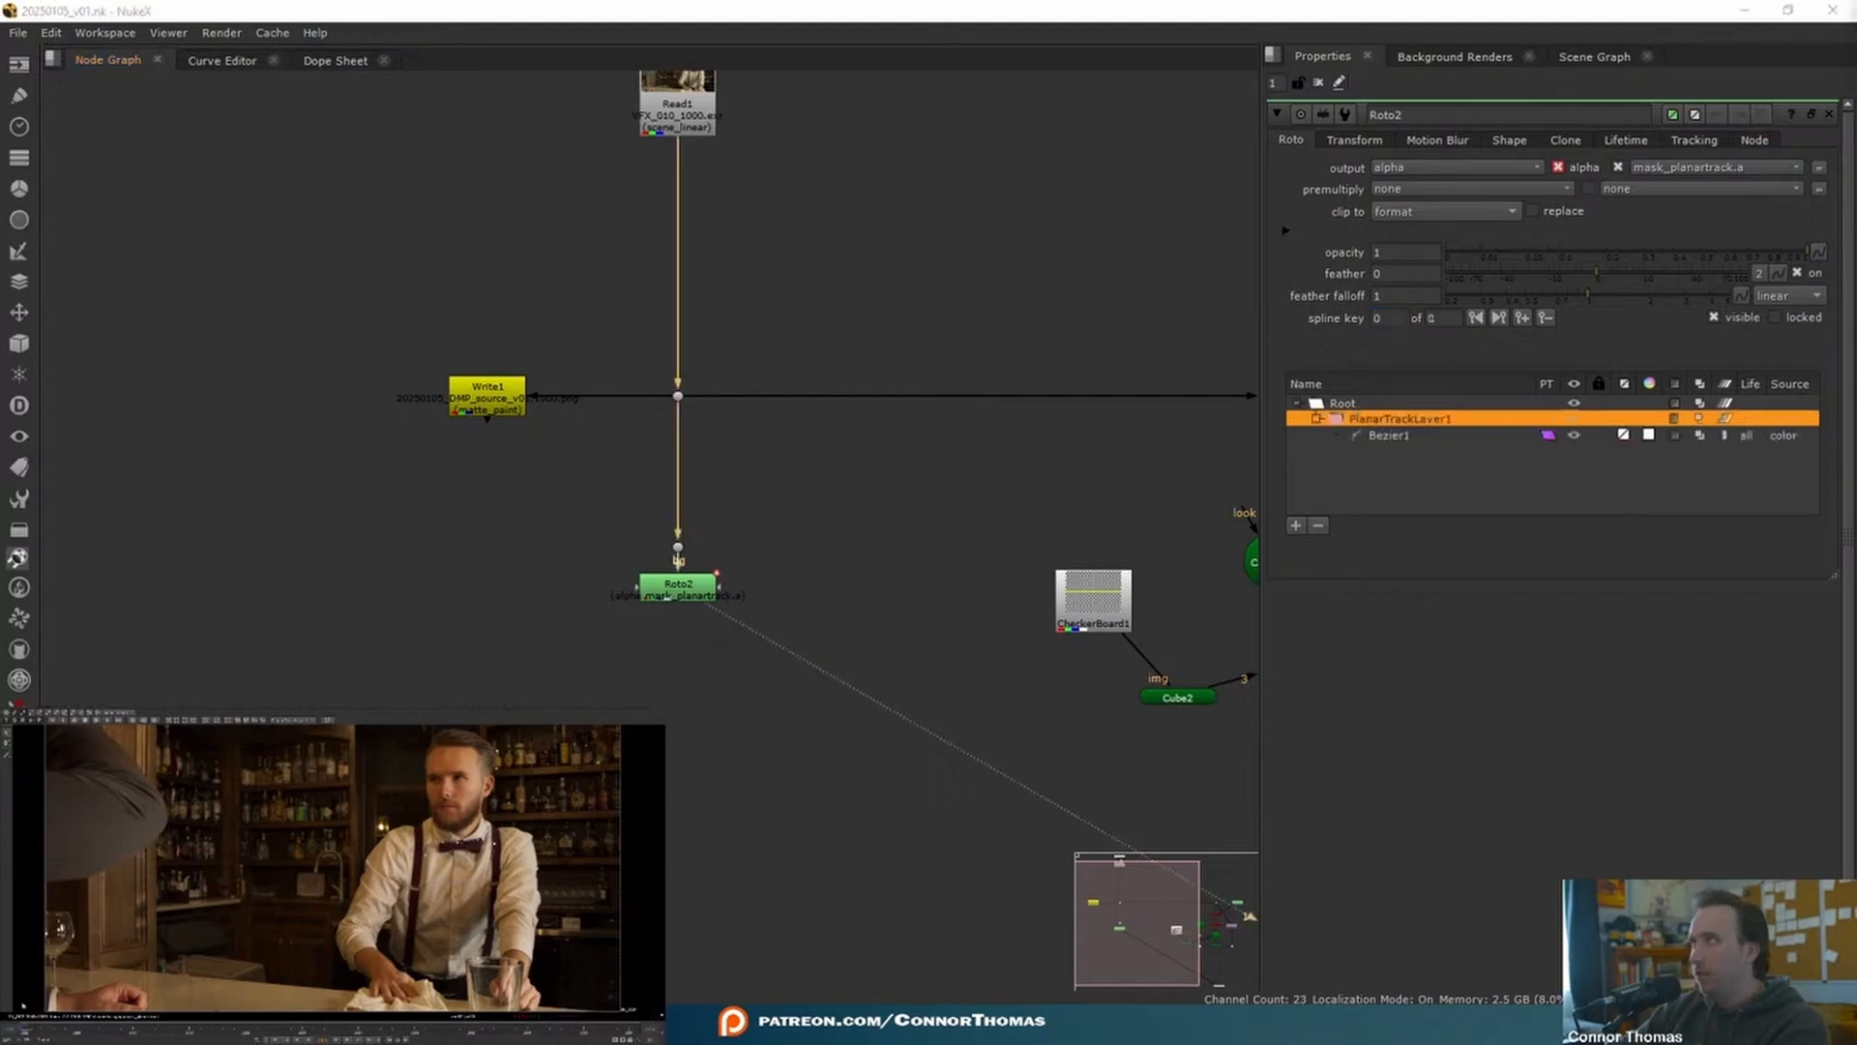
click(666, 592)
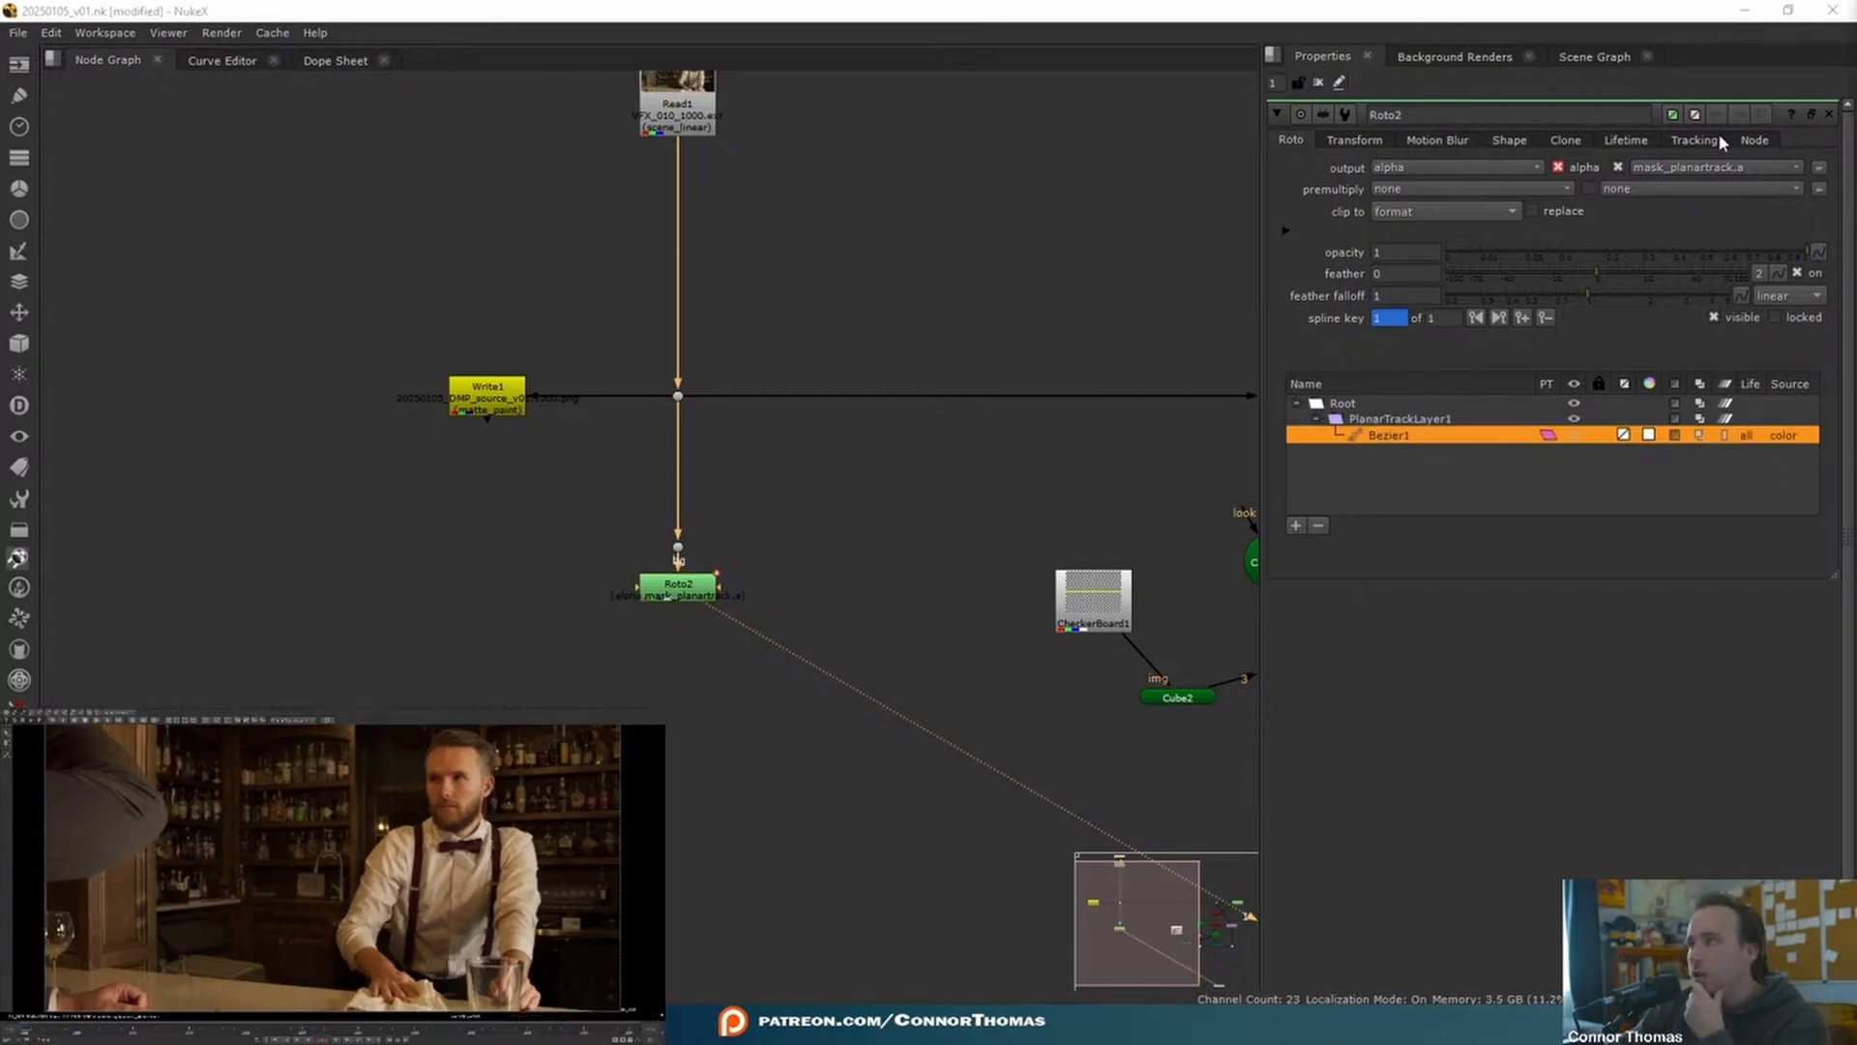
- Enable adjust for luminance changes in Roto2's tracking settings and export PlanarTrackLayer1 as a Tracker node
click(1695, 140)
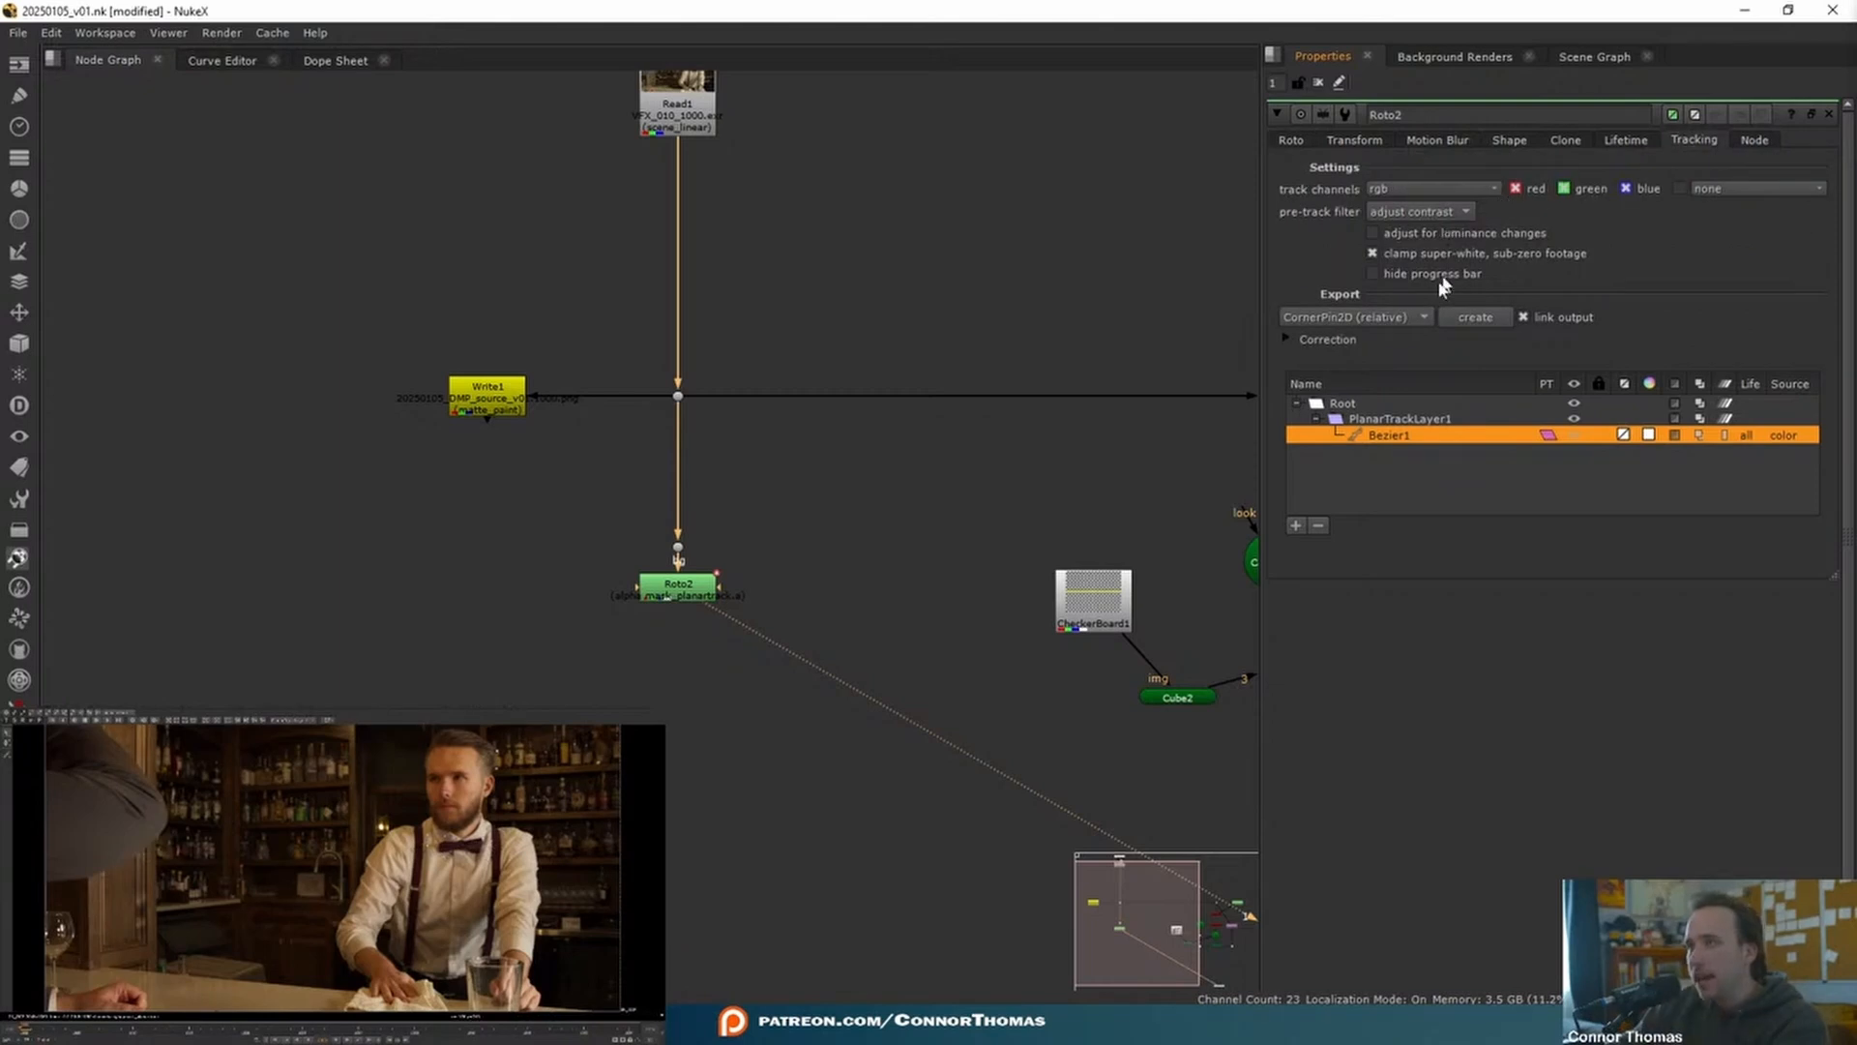
click(1435, 235)
click(1393, 420)
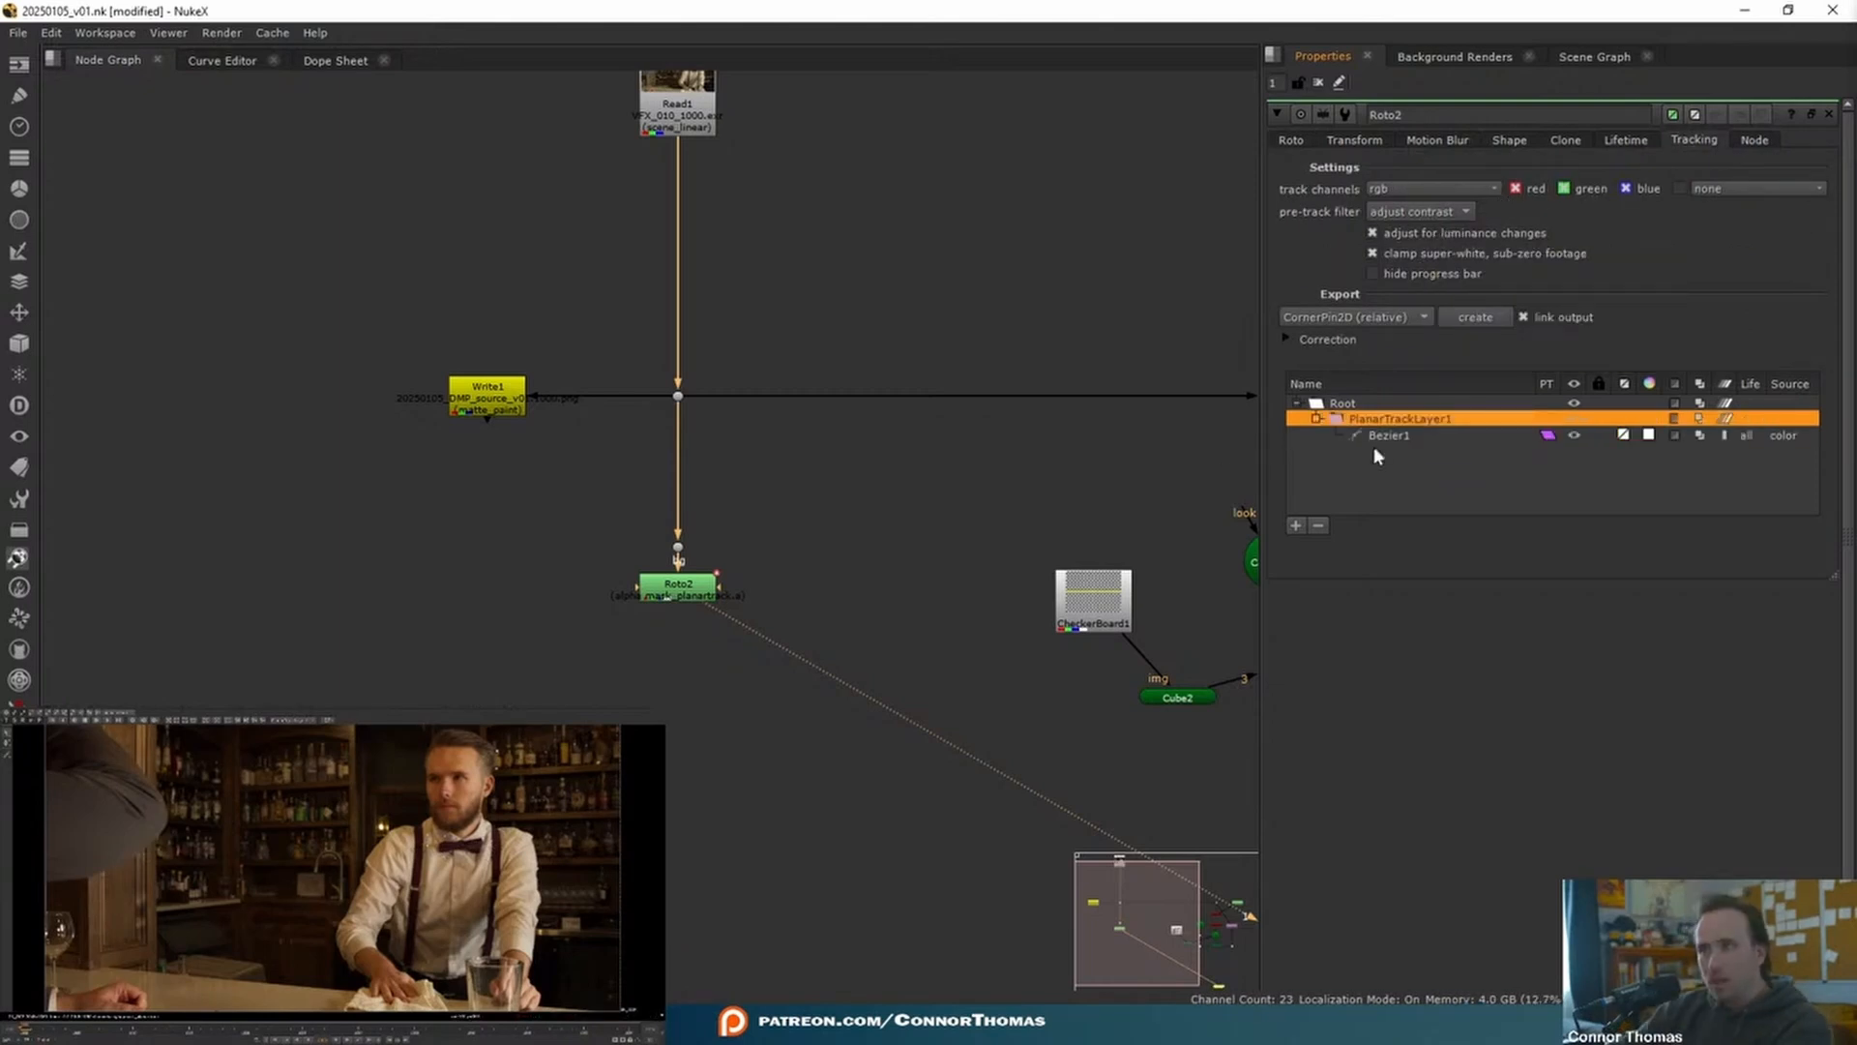
click(327, 722)
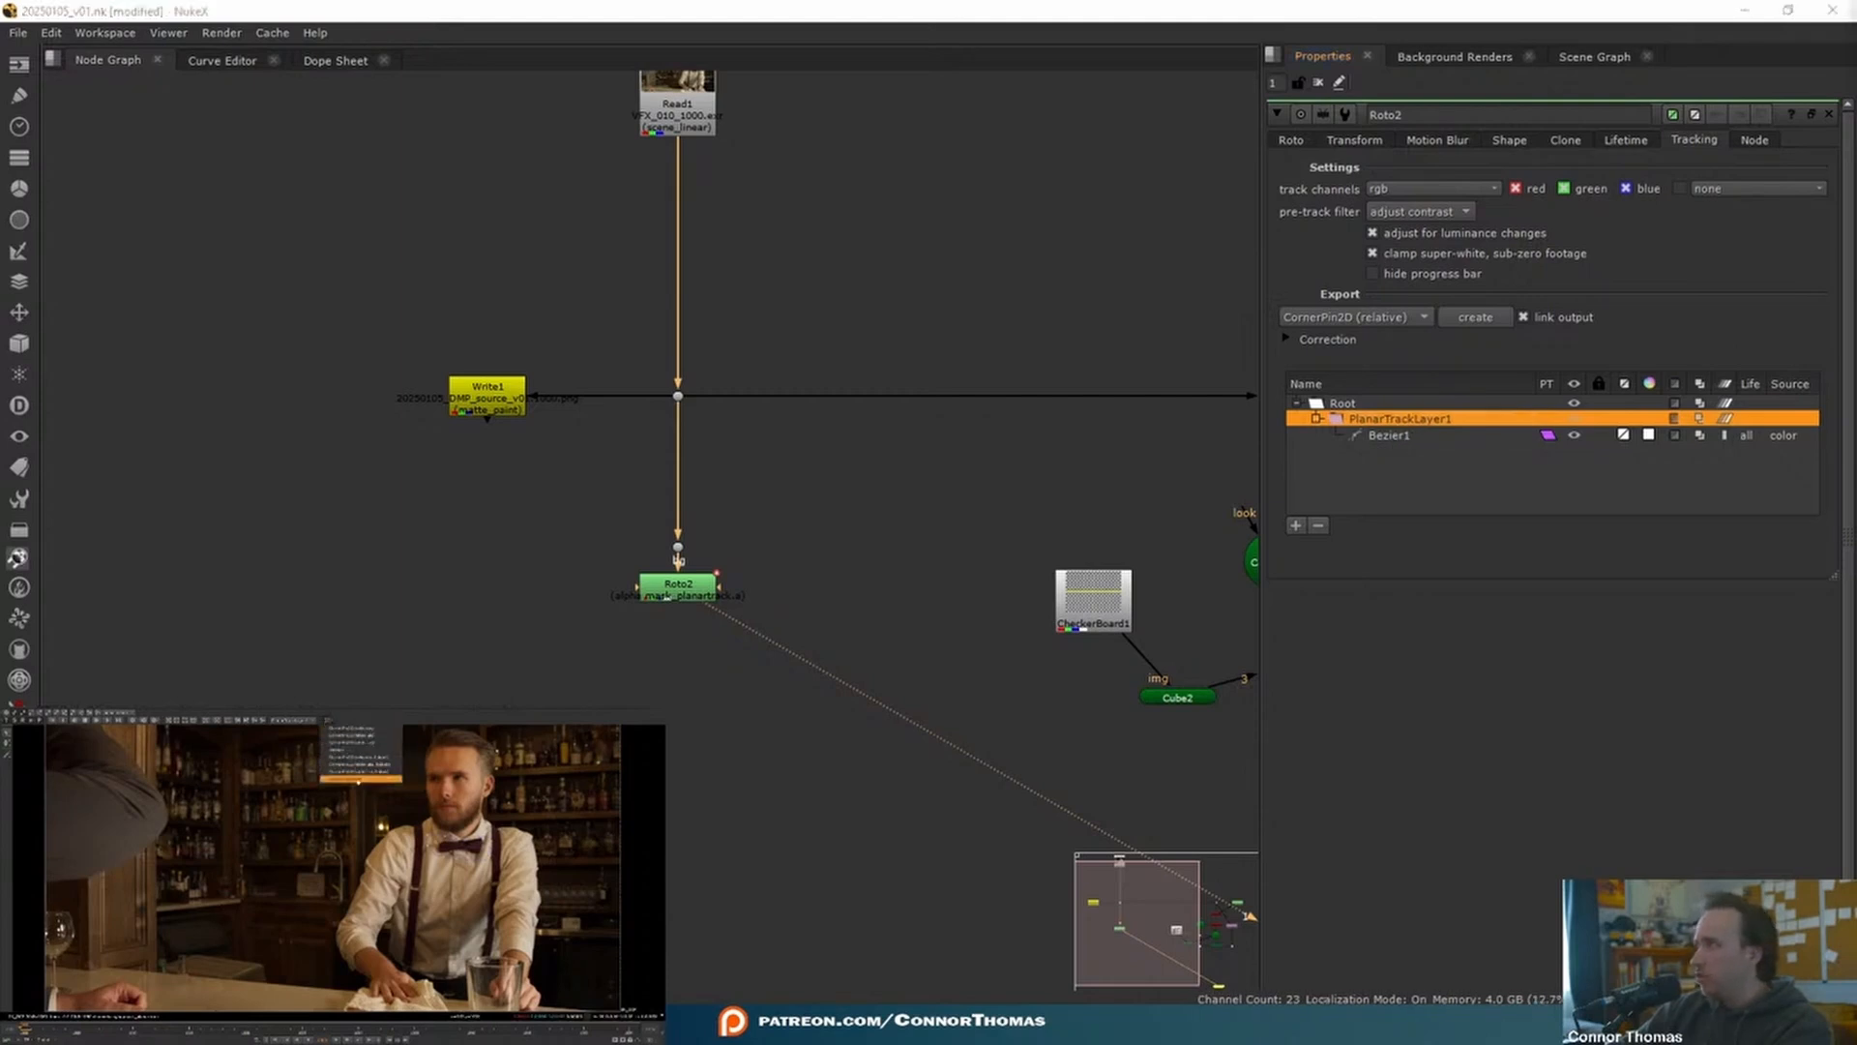
click(358, 779)
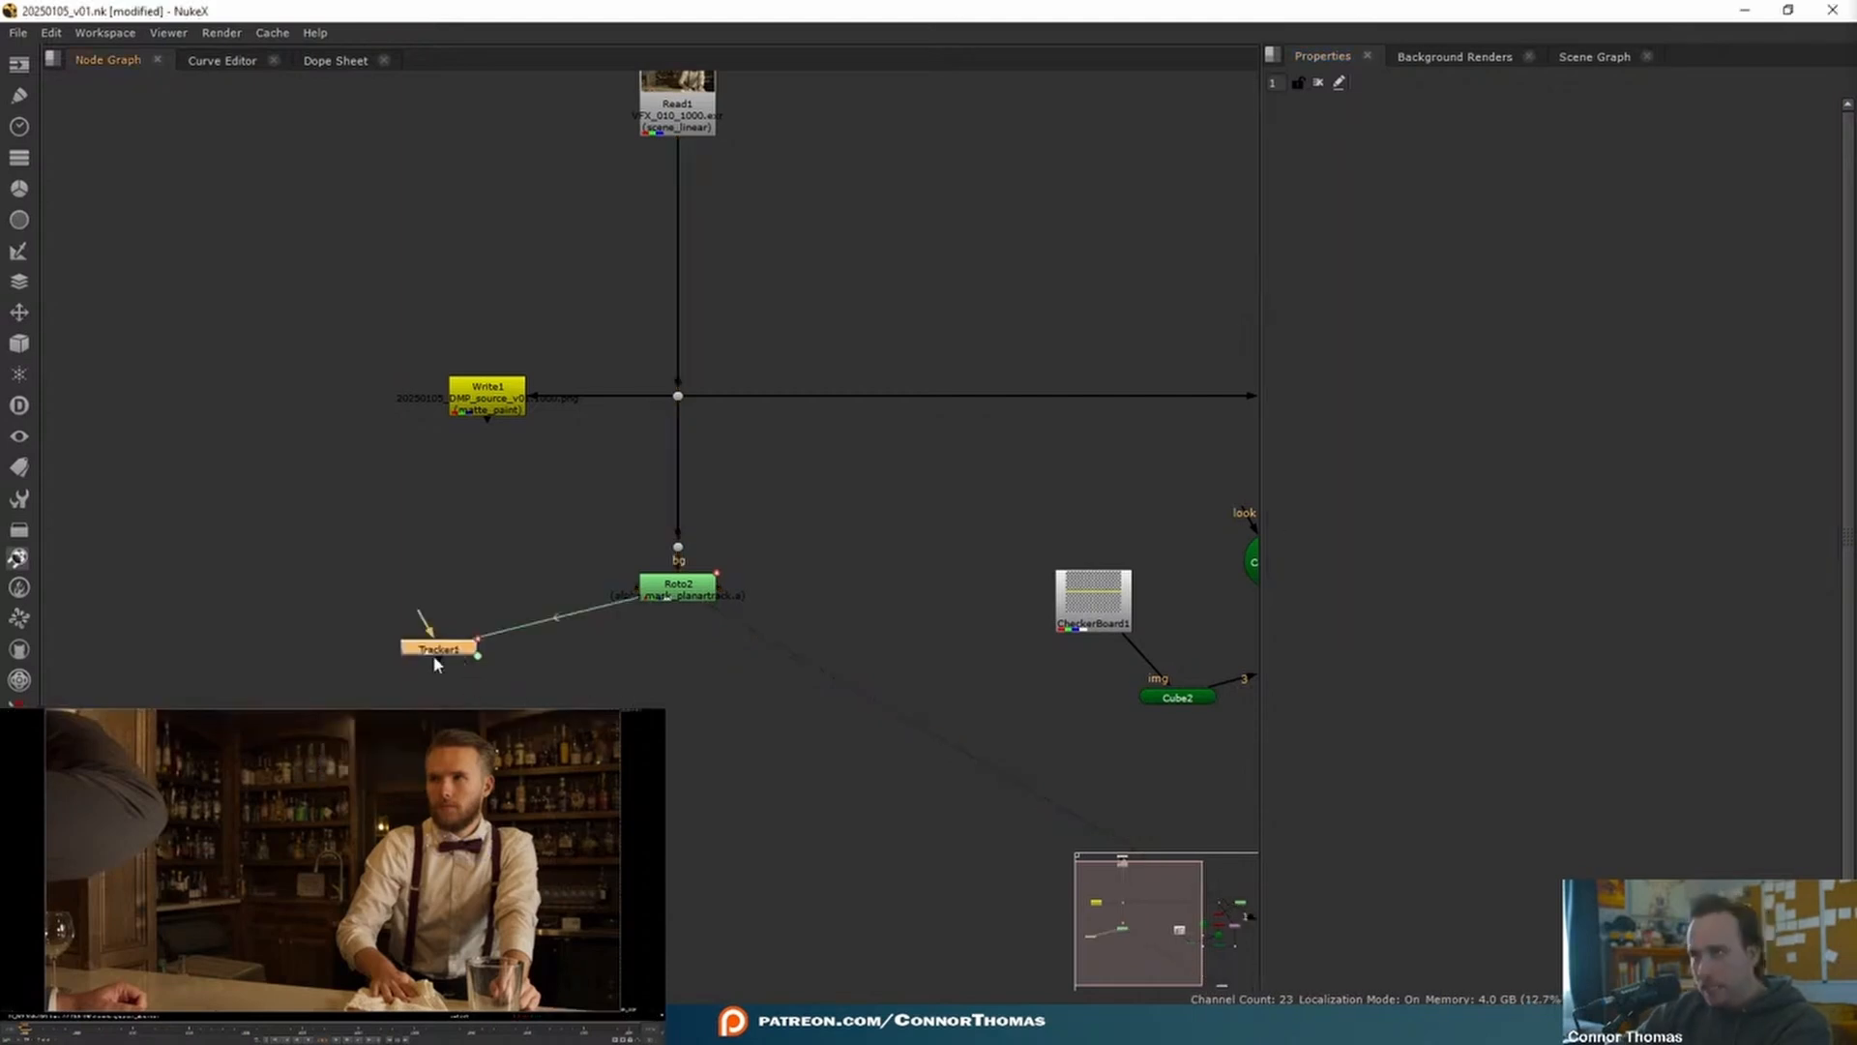
- Enable translate, rotate and scale for tracks 1 to 4 in Tracker1
double_click(435, 654)
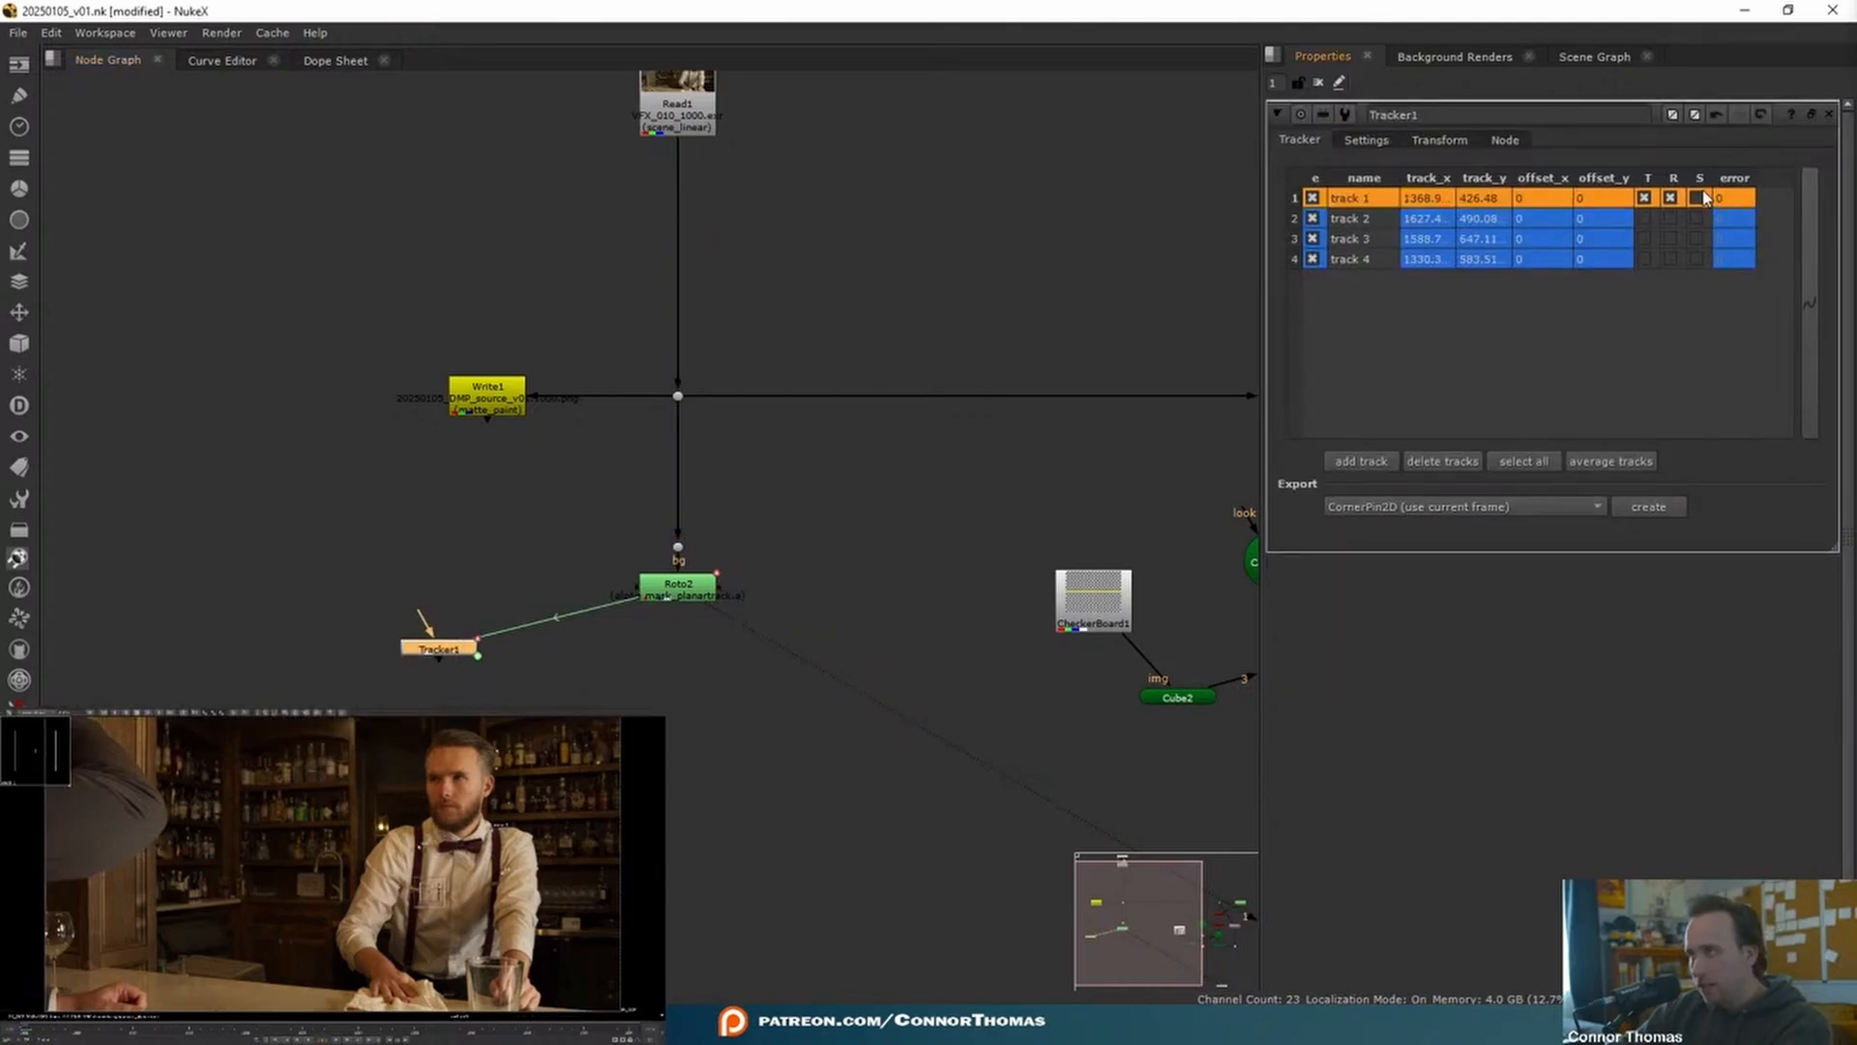
click(1697, 219)
click(1670, 219)
click(1645, 218)
click(1647, 238)
click(1671, 238)
click(1696, 238)
click(1697, 258)
click(1671, 258)
click(1644, 258)
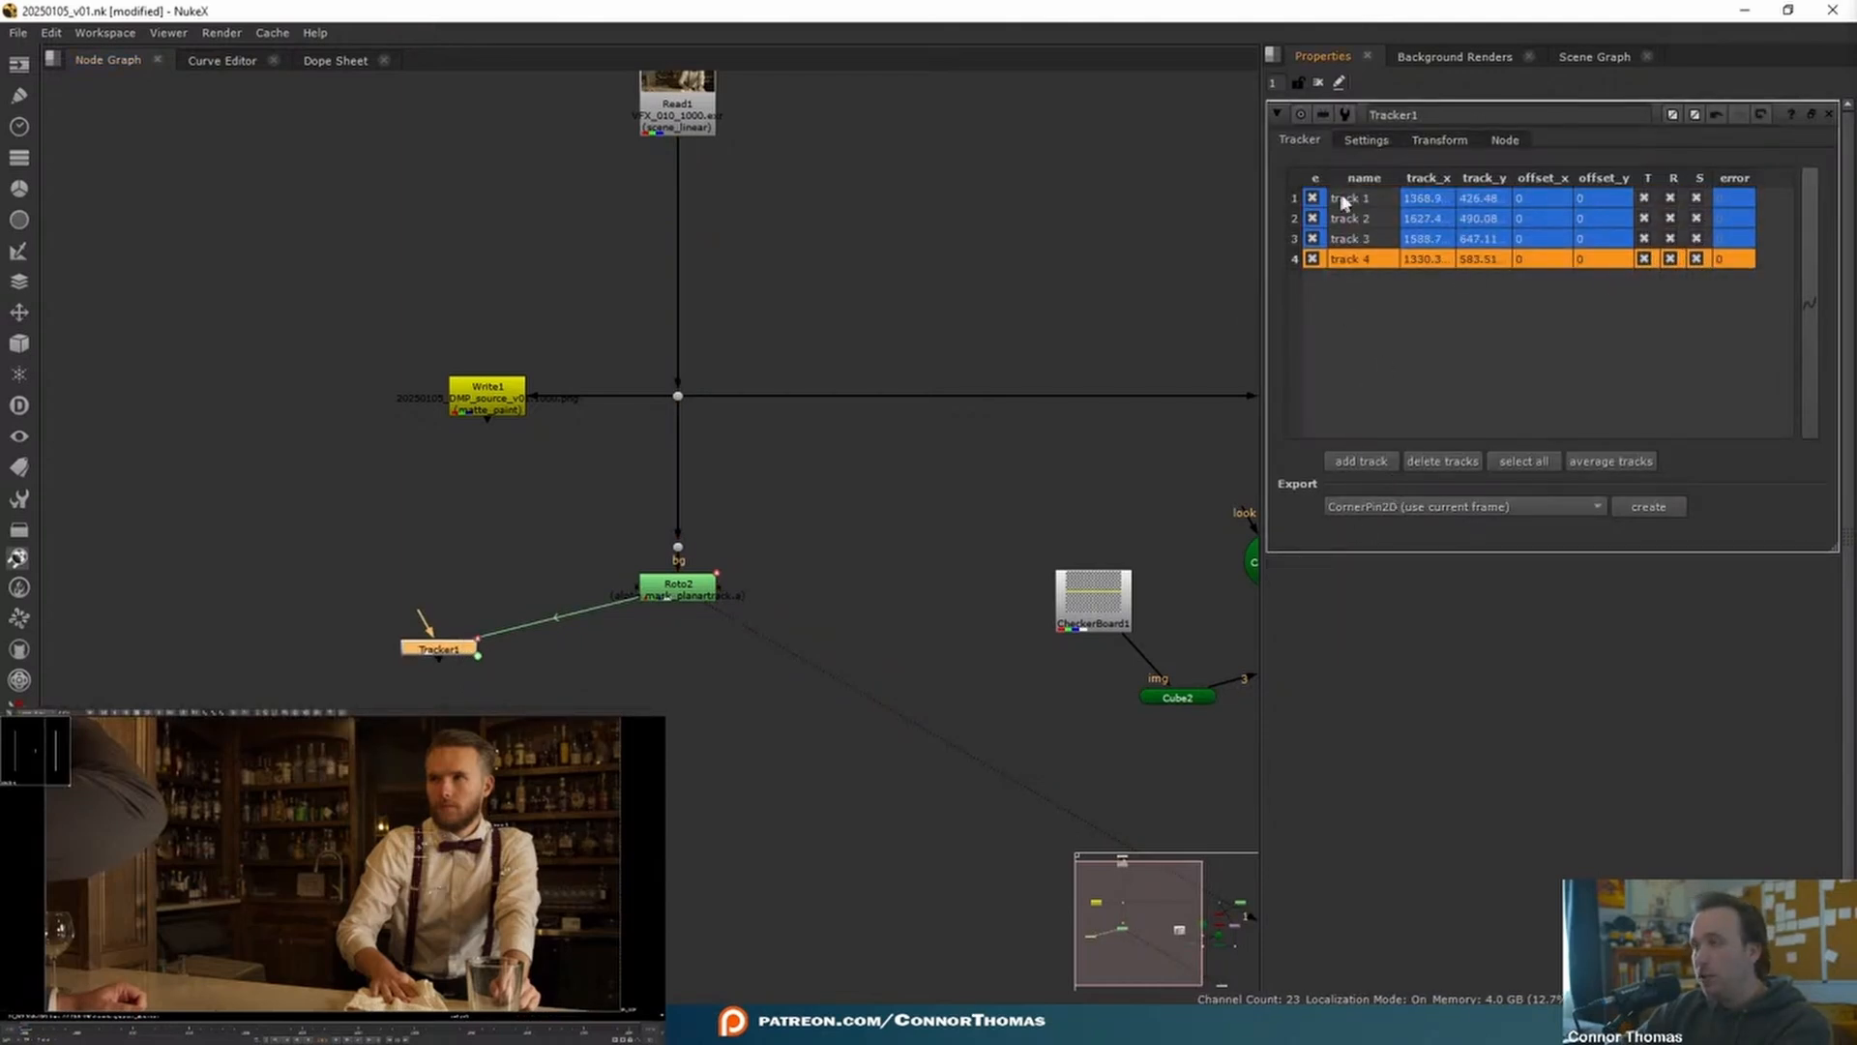
- Export all four tracks as a Transform (stabilize), connect it below the Dot, and place Roto2 beside the pipe
drag(1349, 201, 1349, 200)
click(1451, 506)
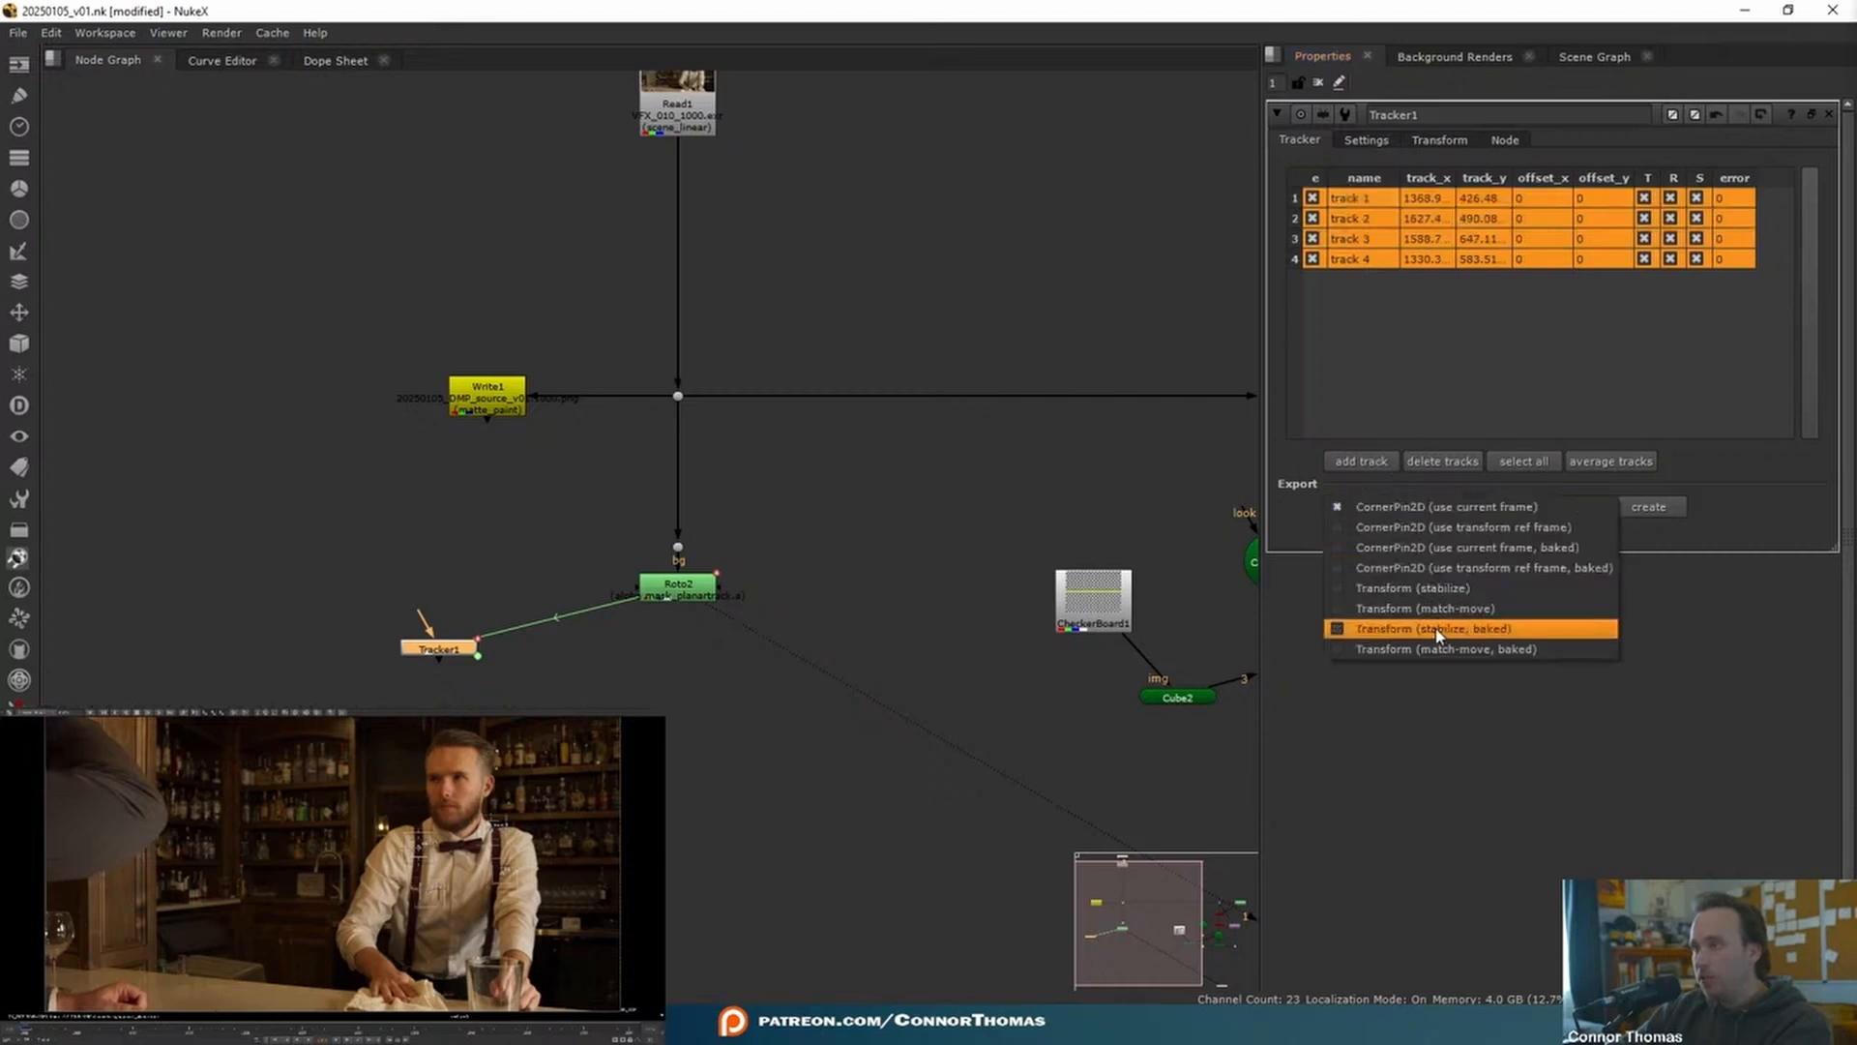
click(1431, 588)
click(1644, 509)
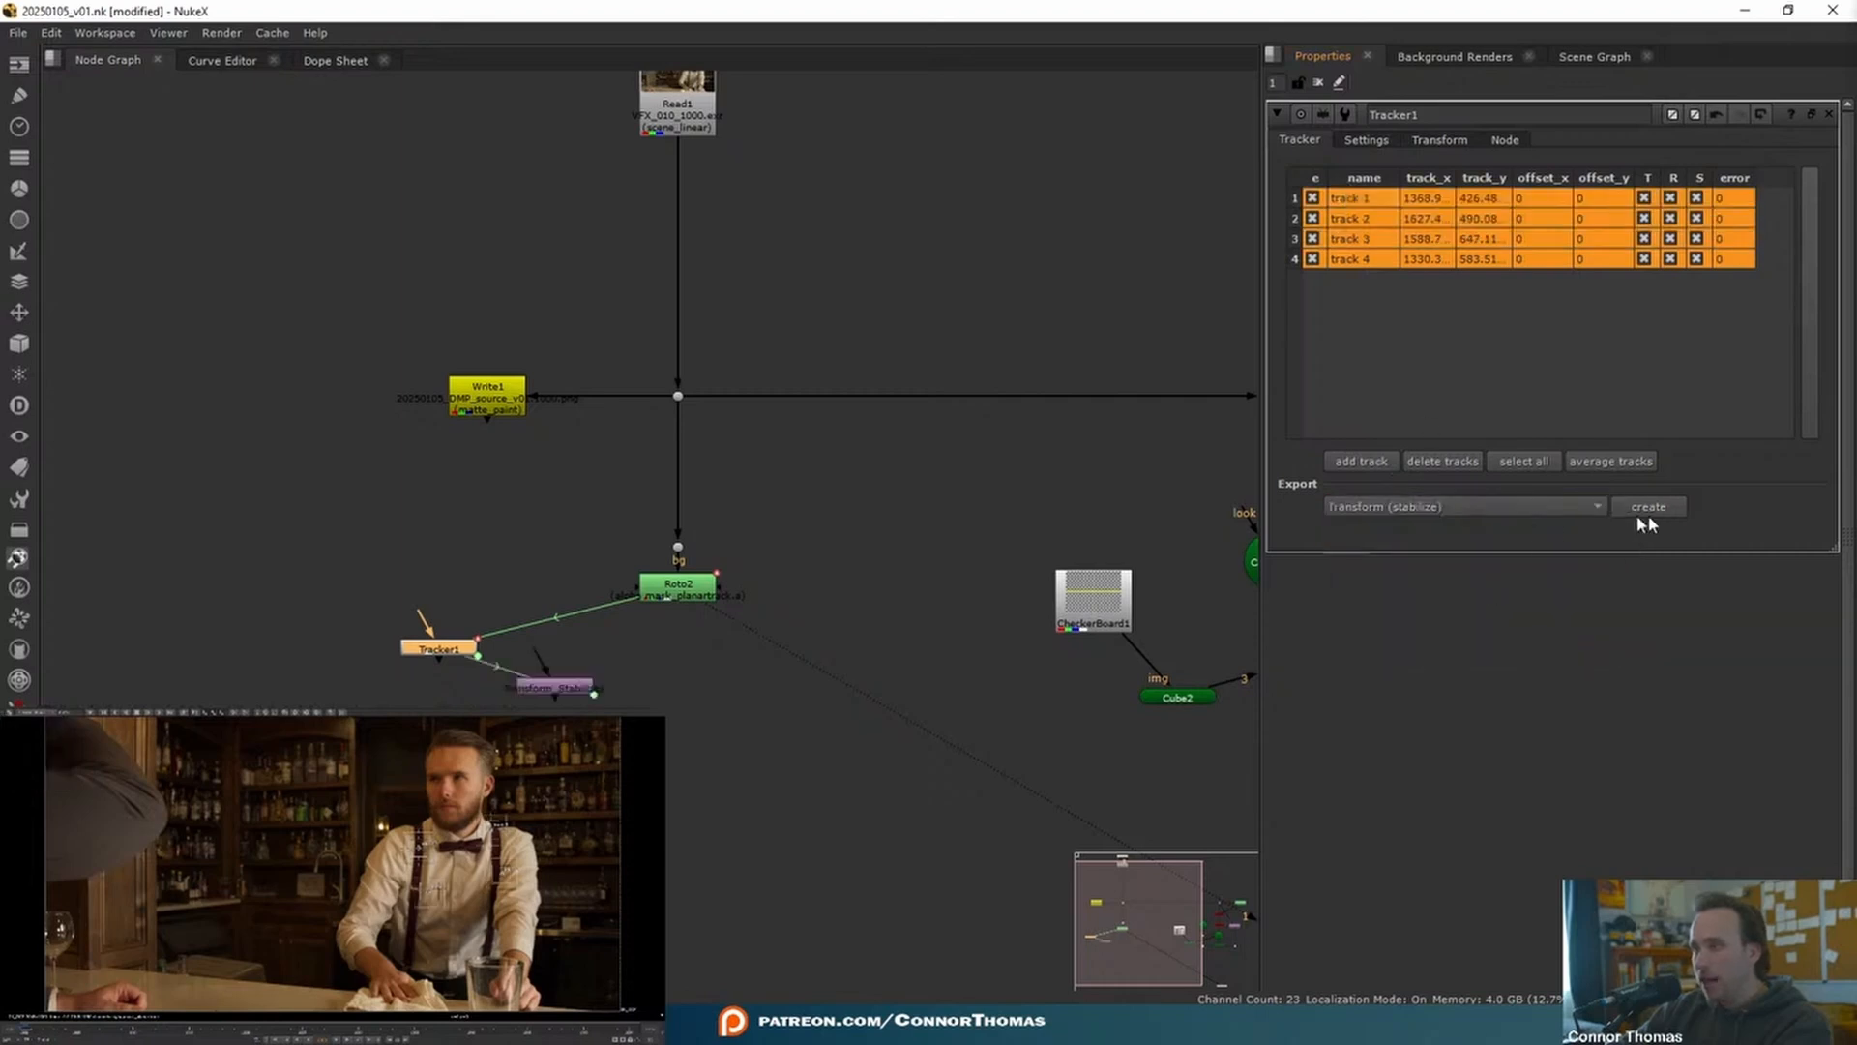
drag(555, 686, 678, 548)
drag(682, 595, 445, 556)
drag(674, 761, 669, 714)
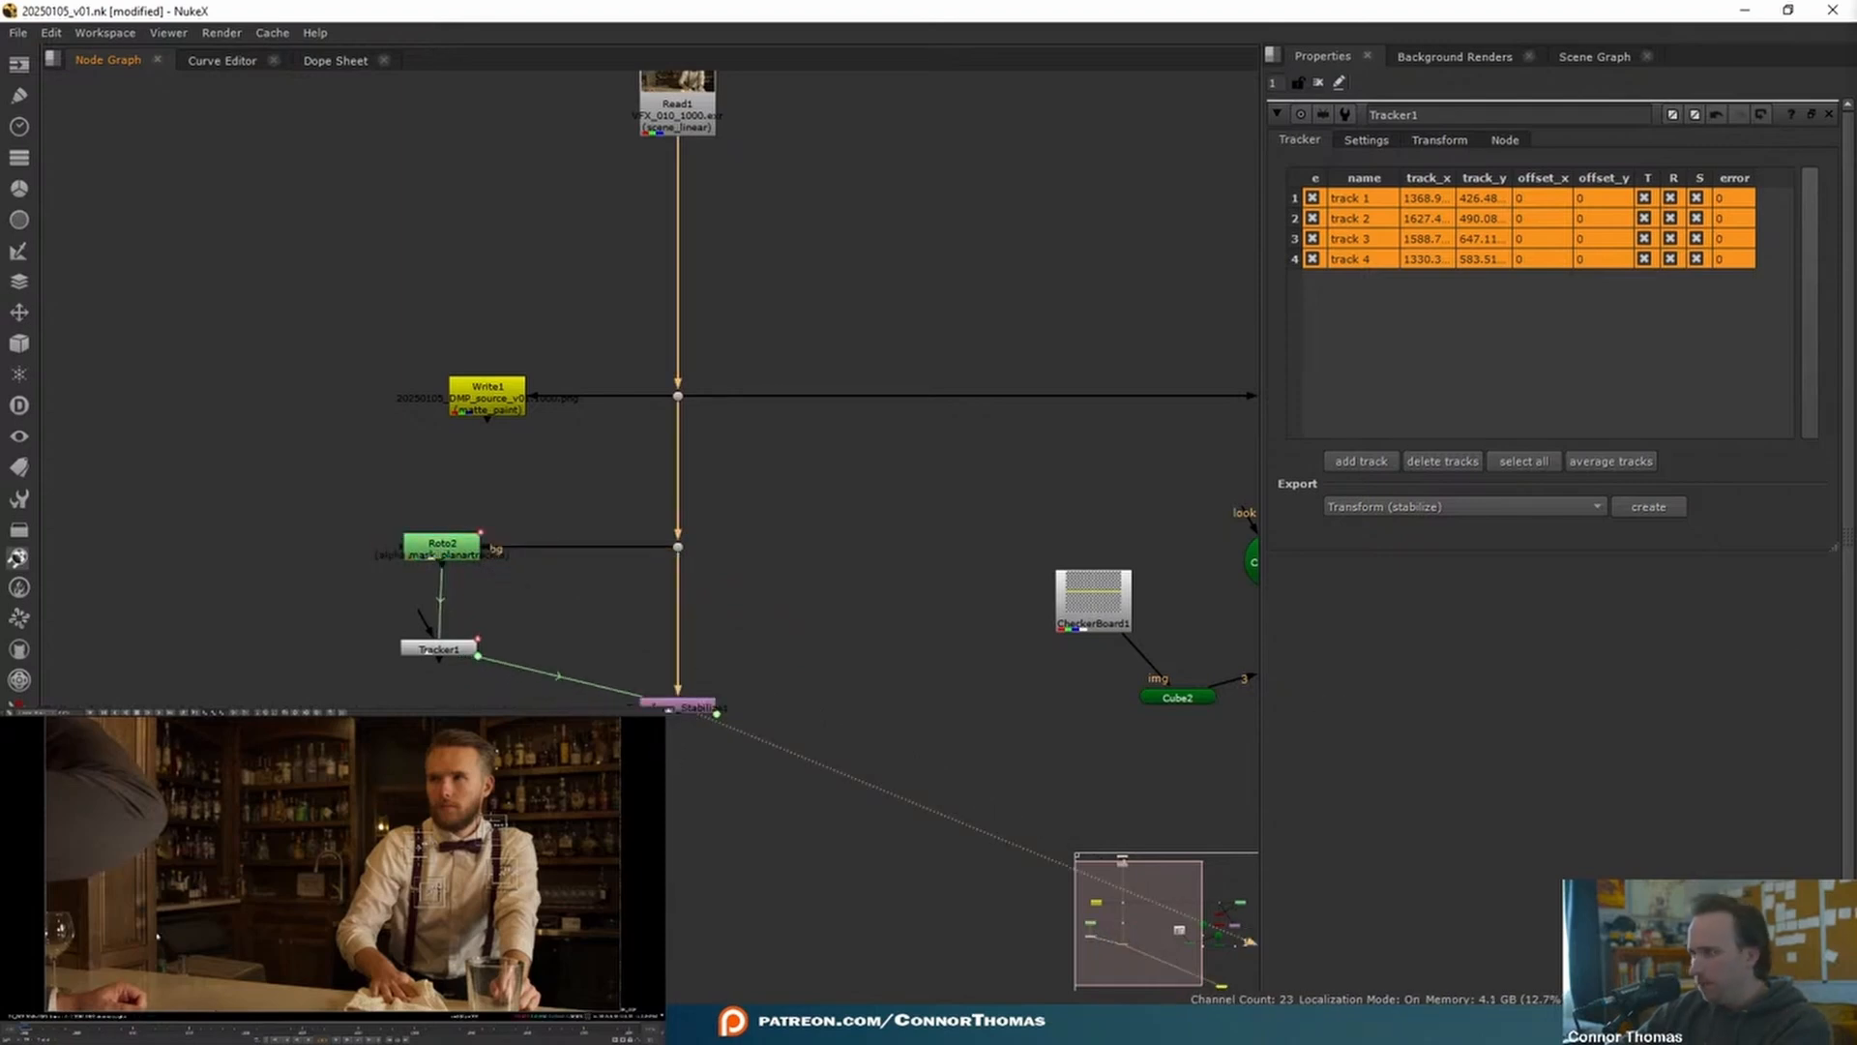
- Check the settings of the stabilize transform and Tracker1's reference frame, and close the properties
double_click(672, 712)
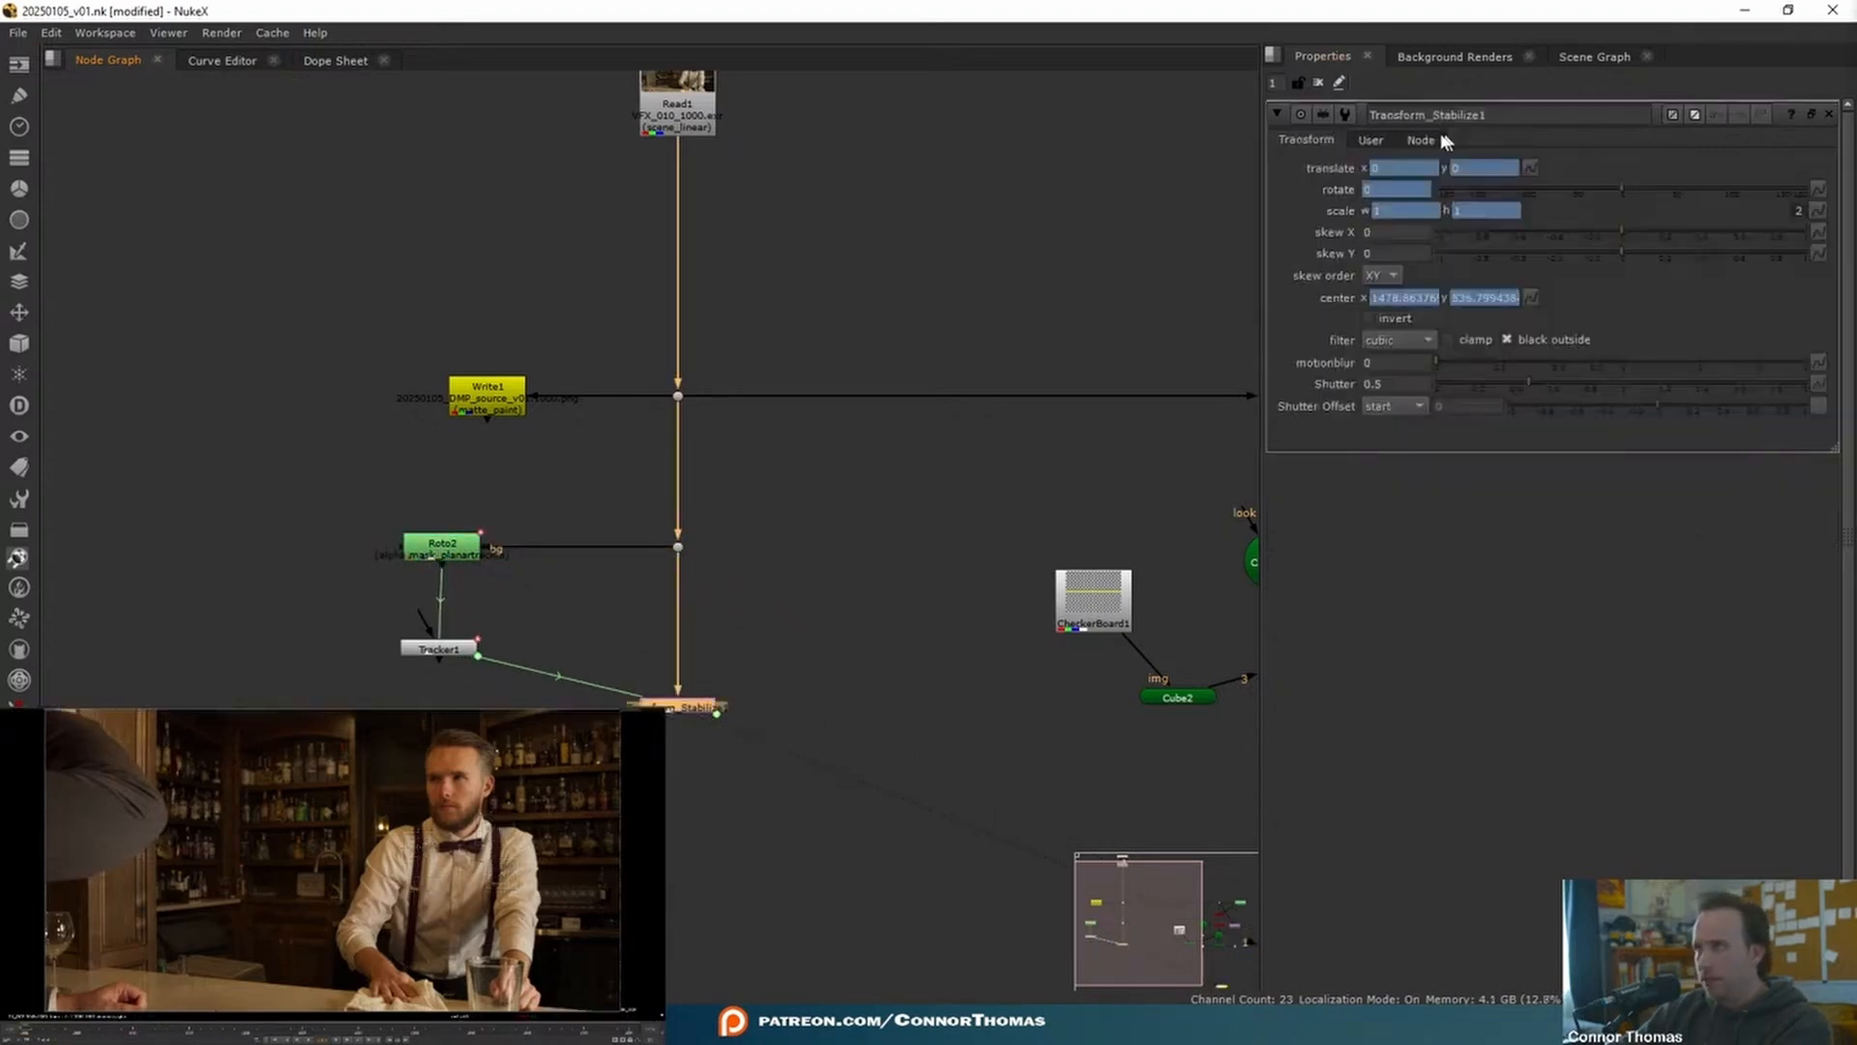
click(1371, 141)
click(1325, 138)
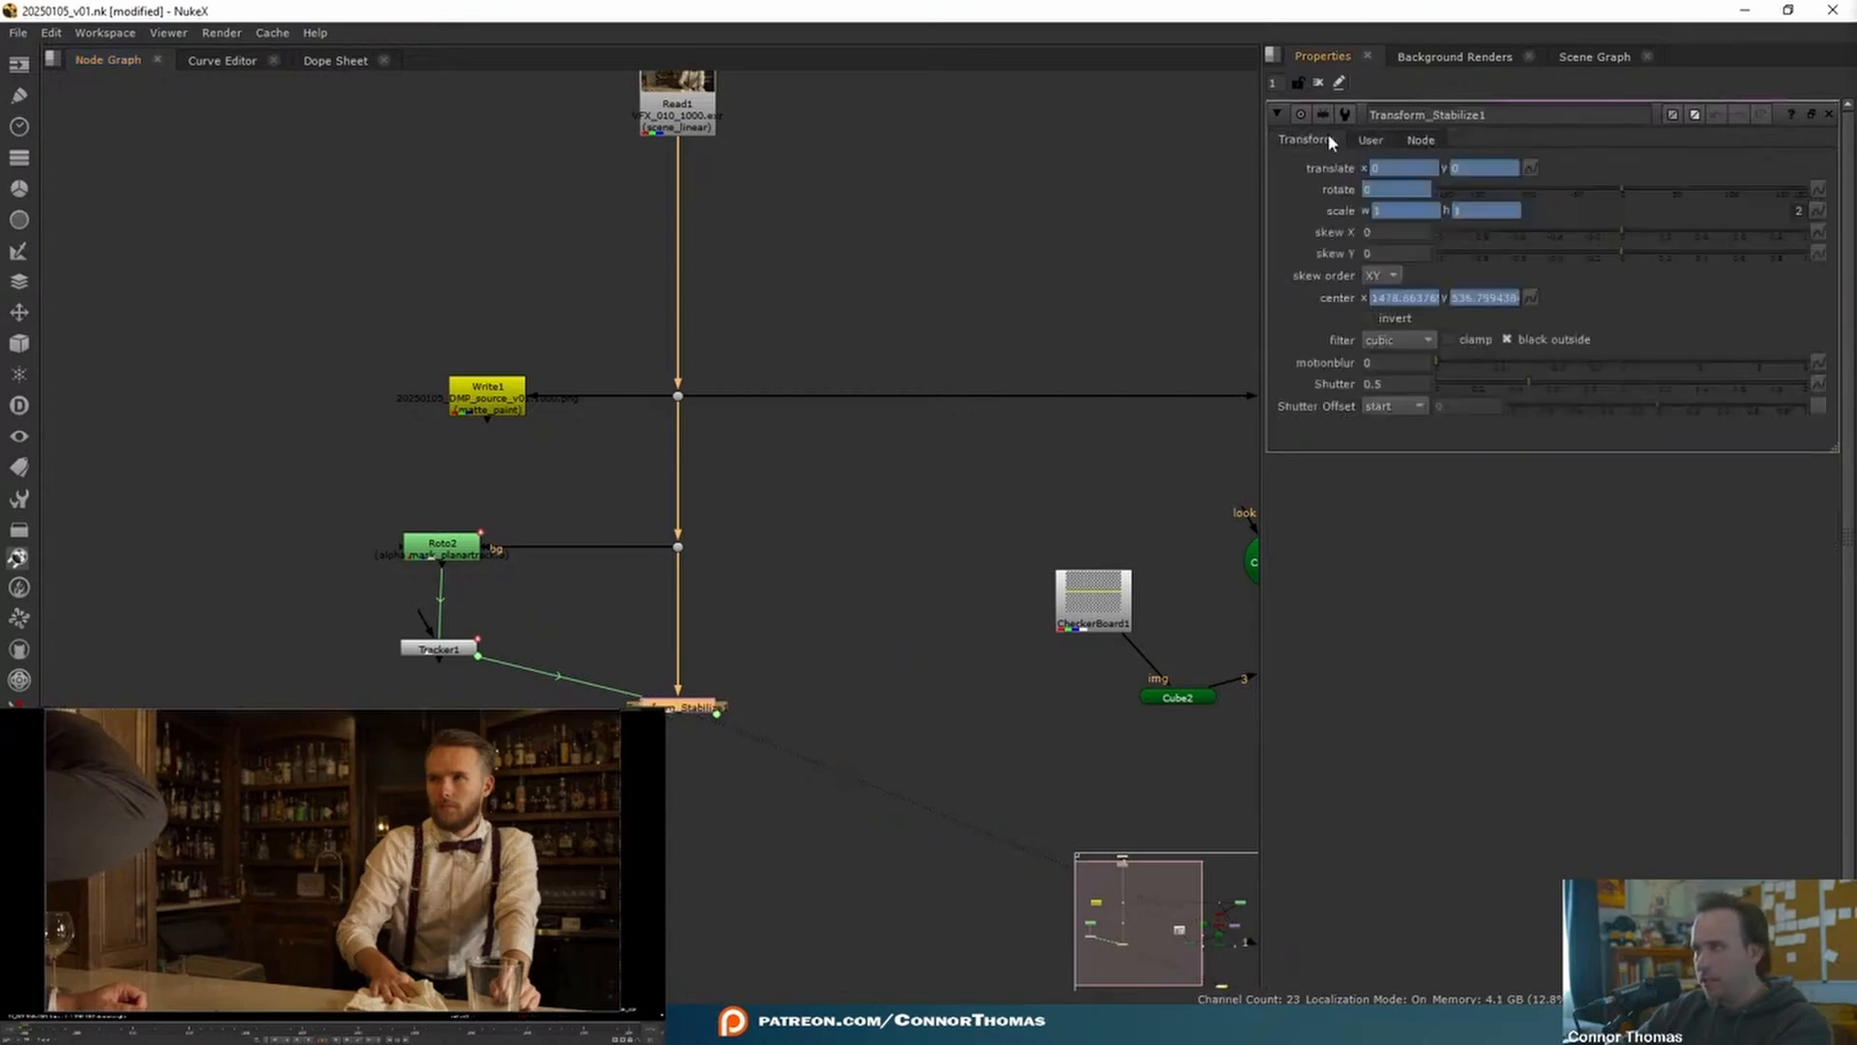
double_click(438, 649)
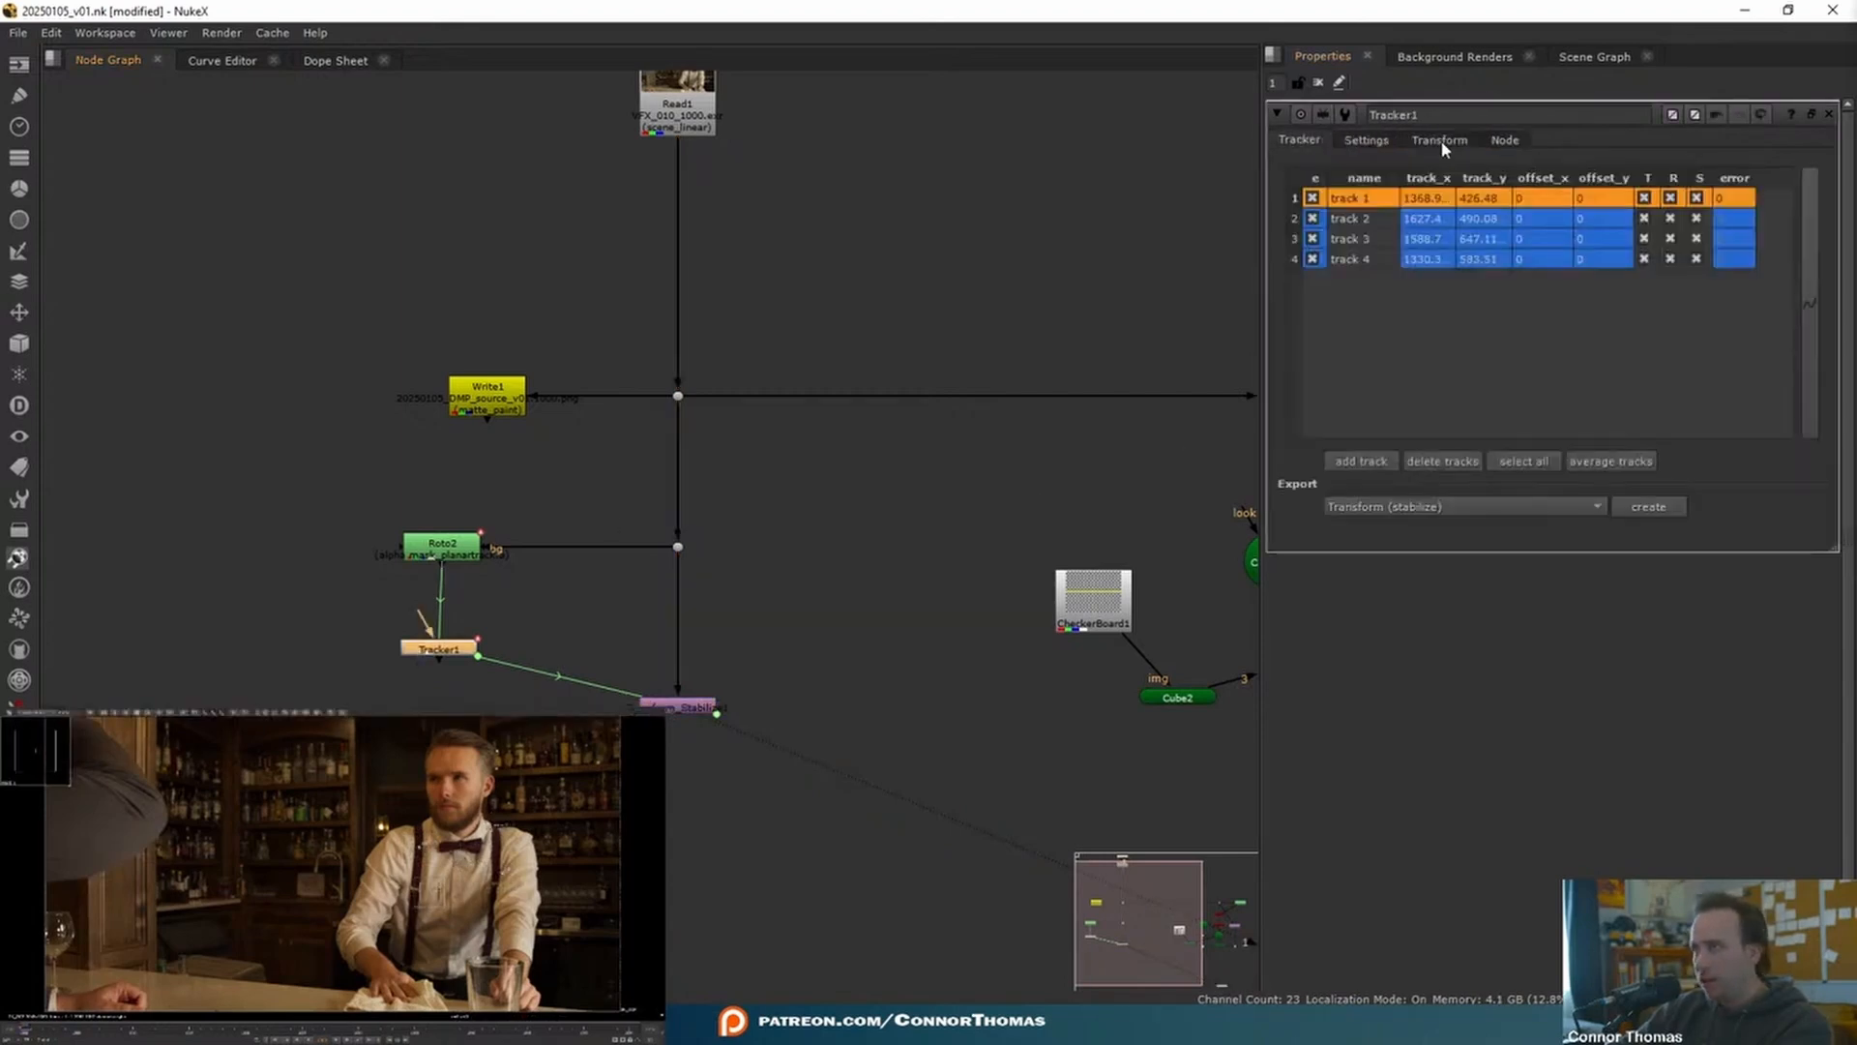
click(1440, 141)
double_click(1385, 192)
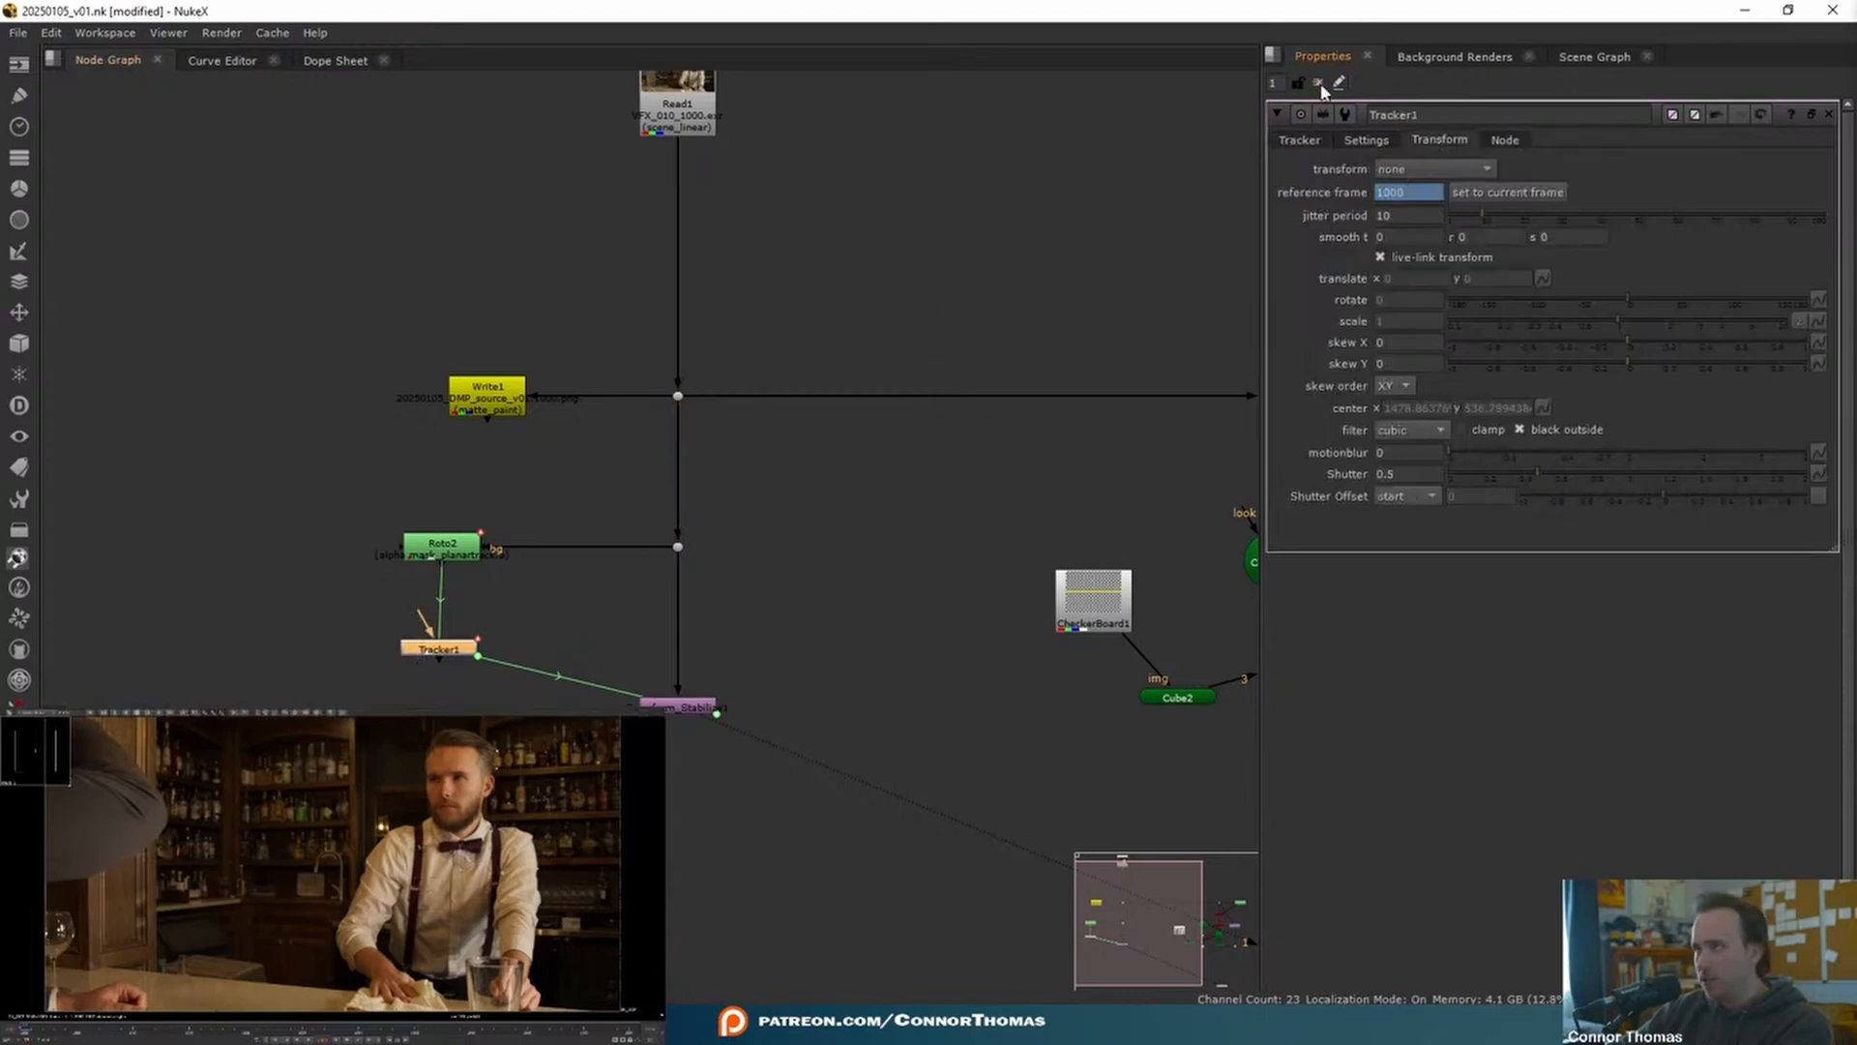
click(1319, 84)
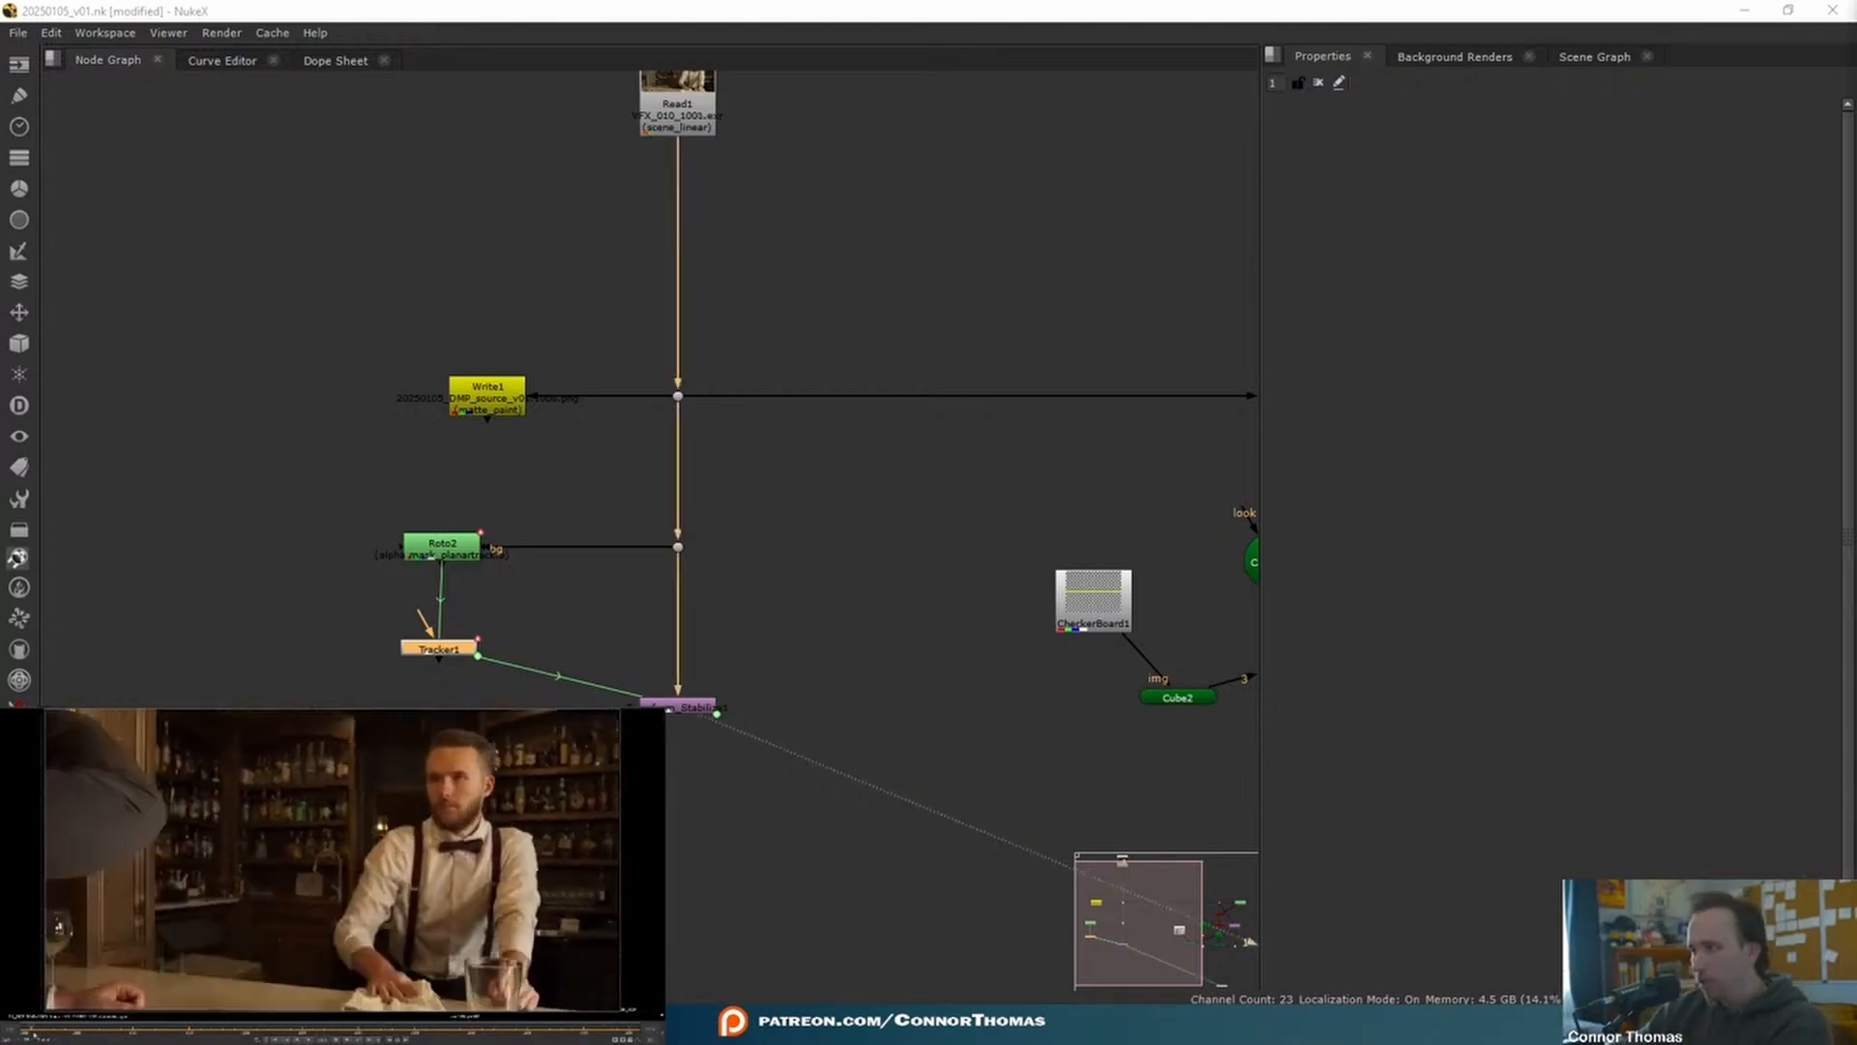
- Replace Roto2's tracked layer with a new layer and set it to Planar-track
double_click(442, 543)
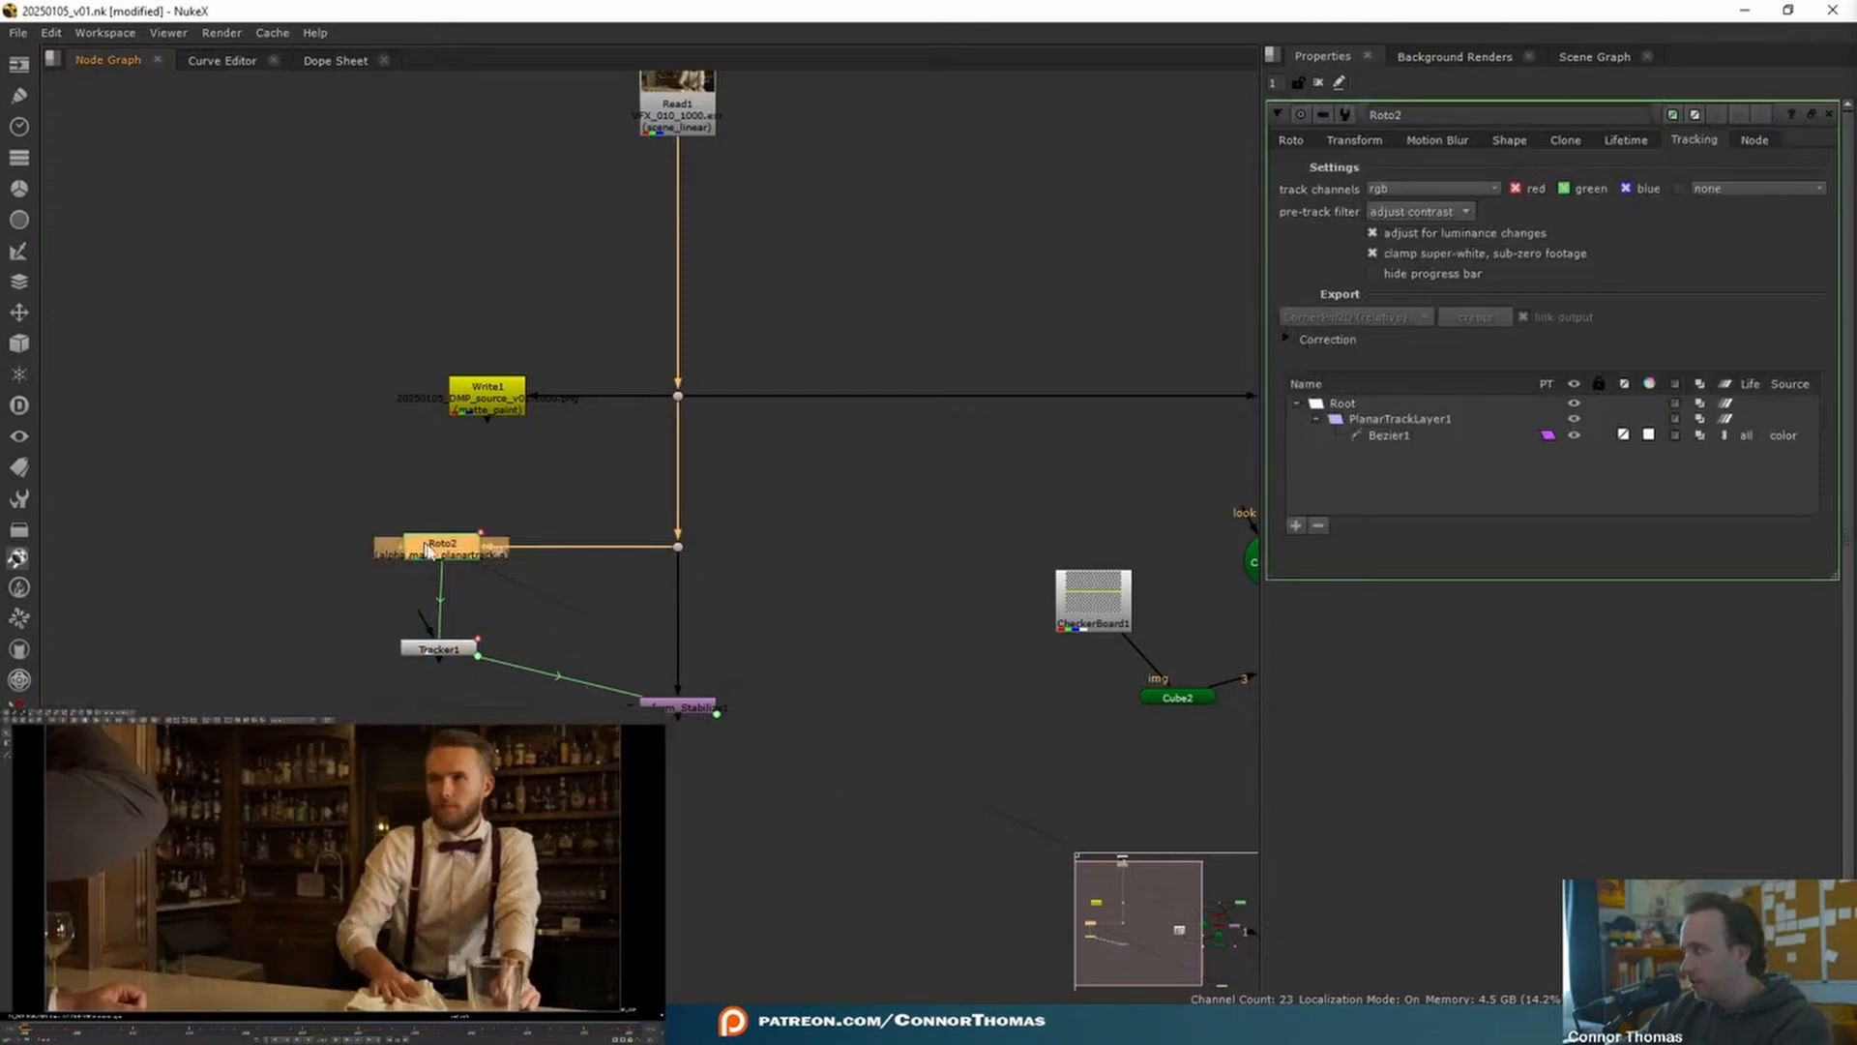
click(1297, 525)
right_click(1377, 425)
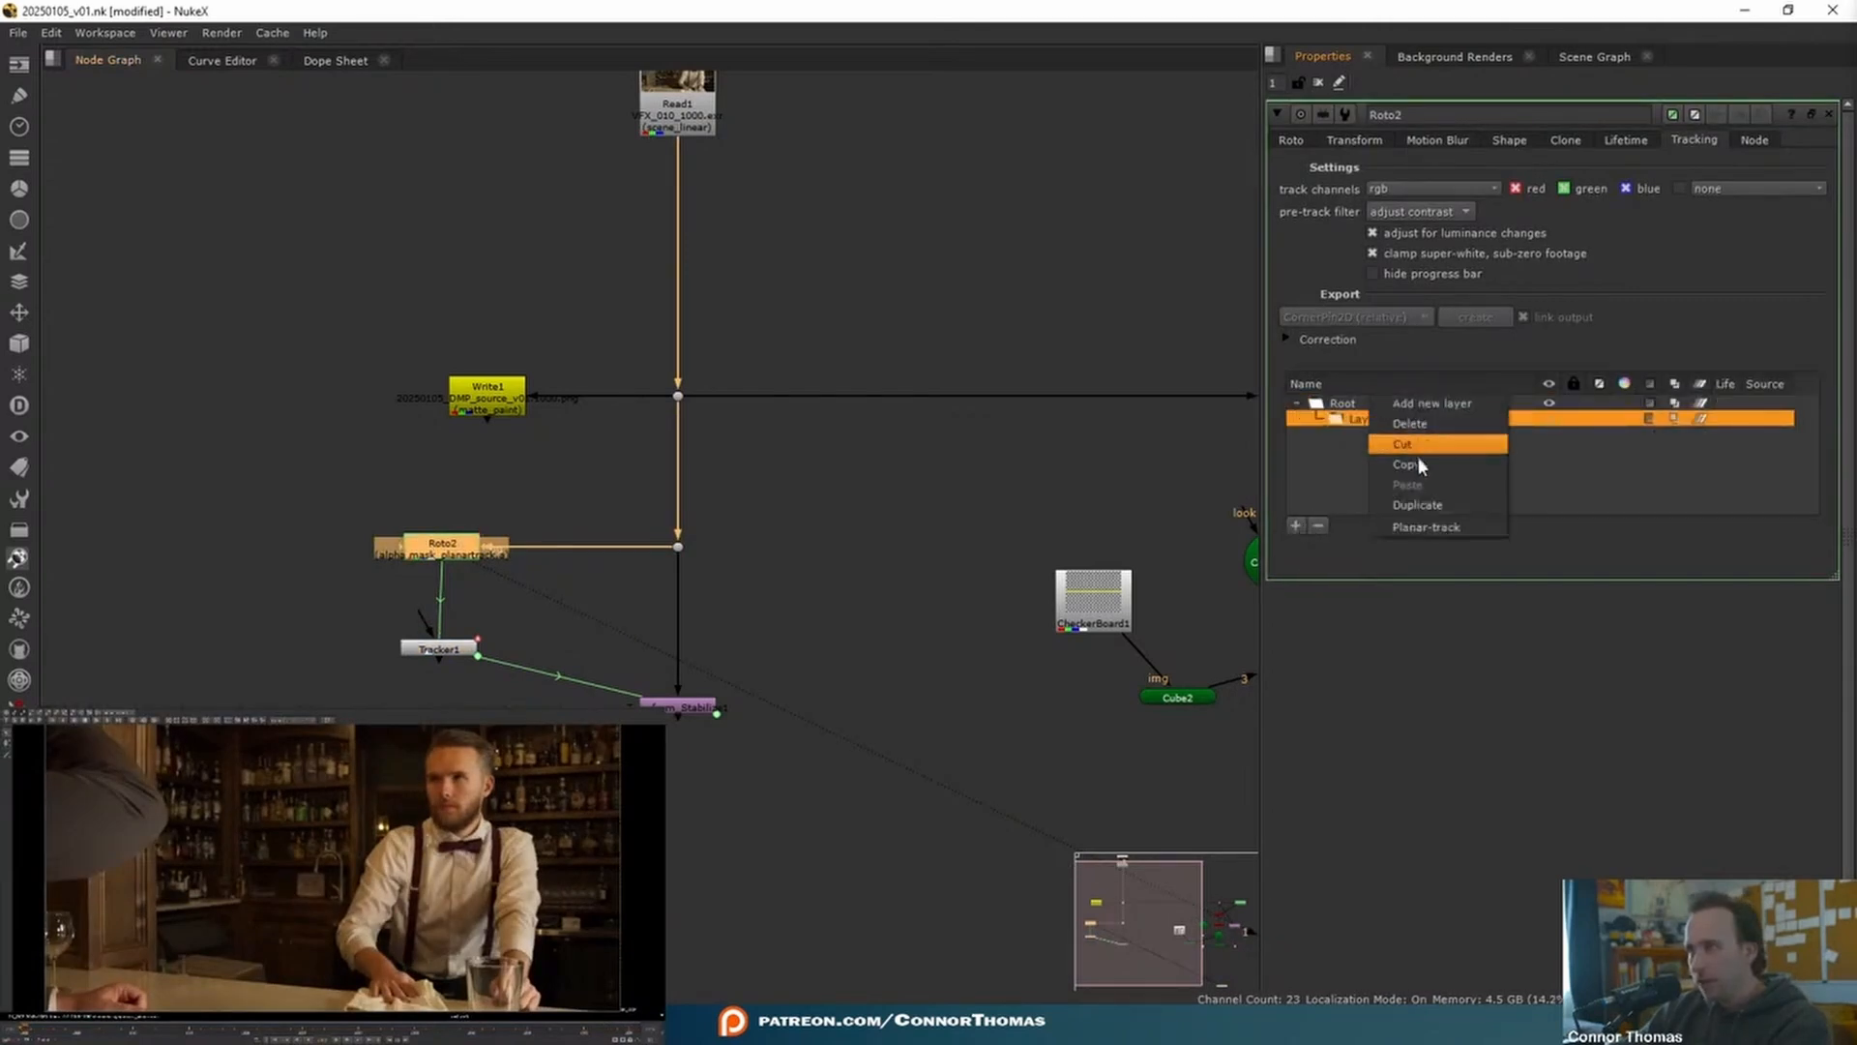
click(1425, 528)
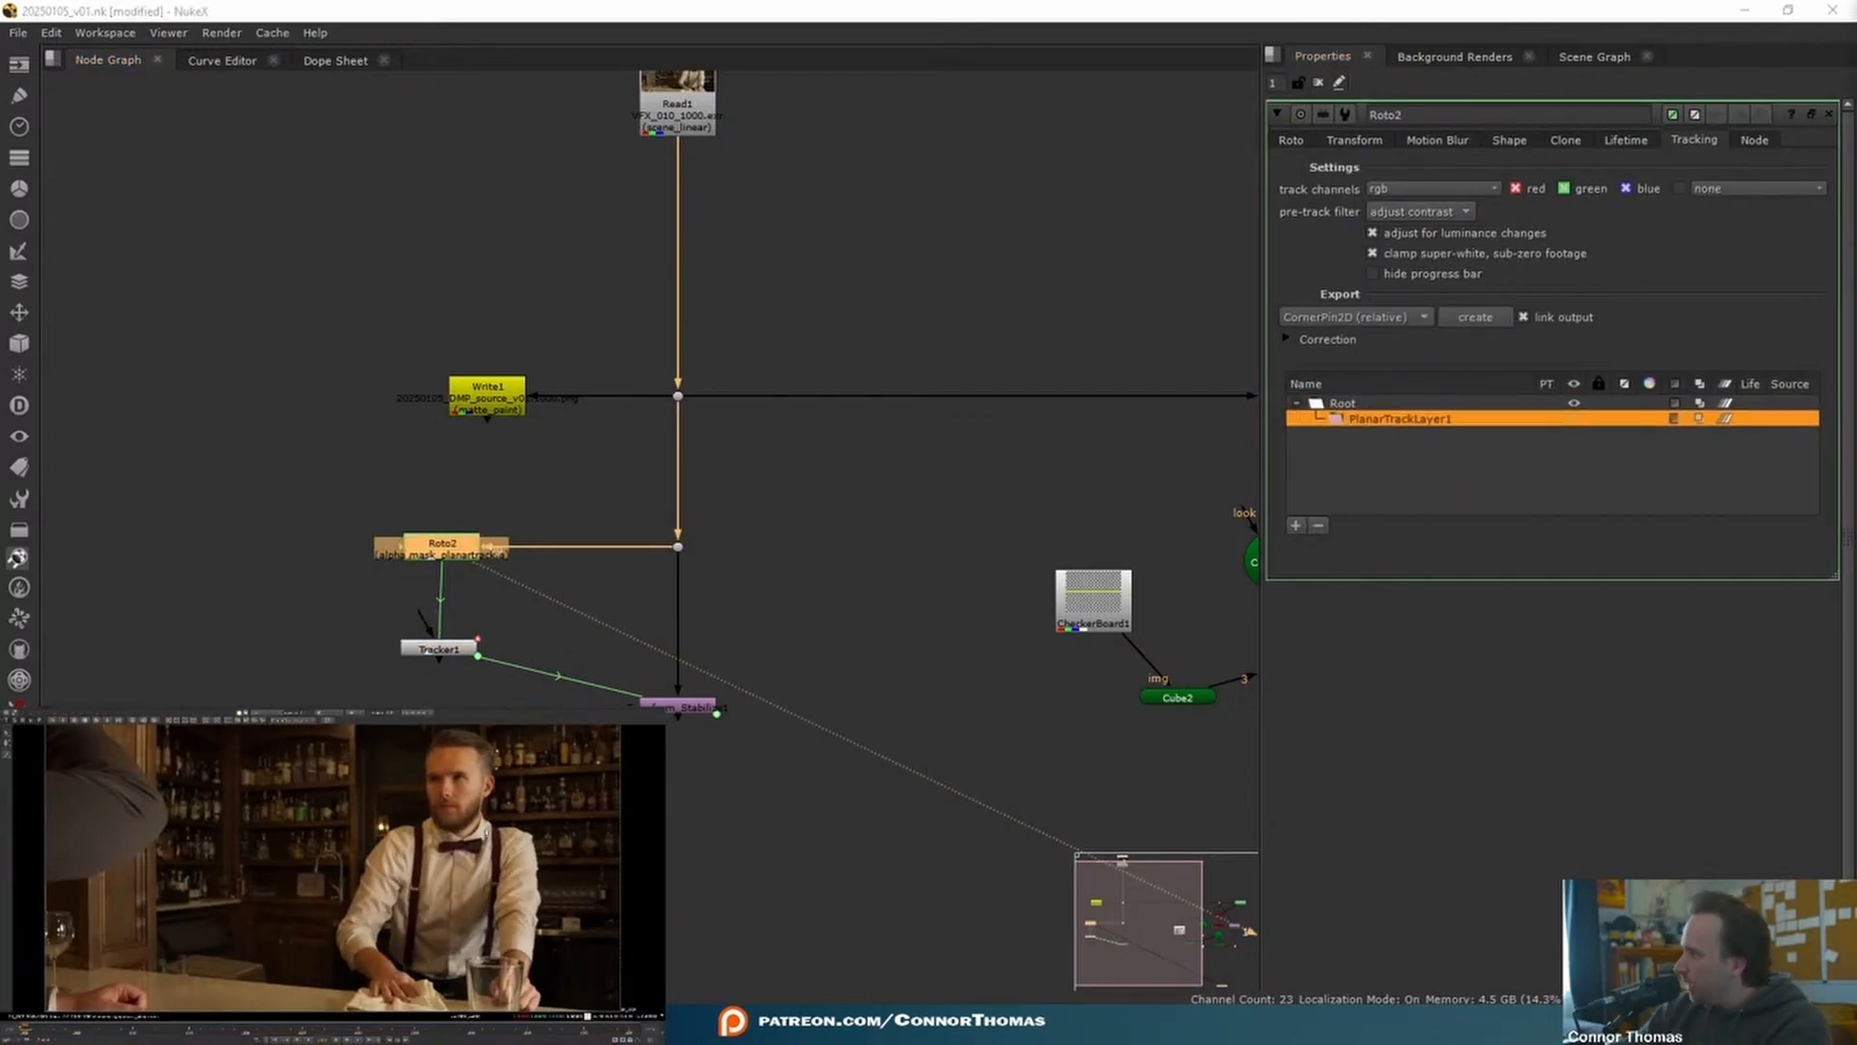
- Draw a new Bezier in the planar-track layer, track it through the shot, and review the result from the first frame
click(235, 733)
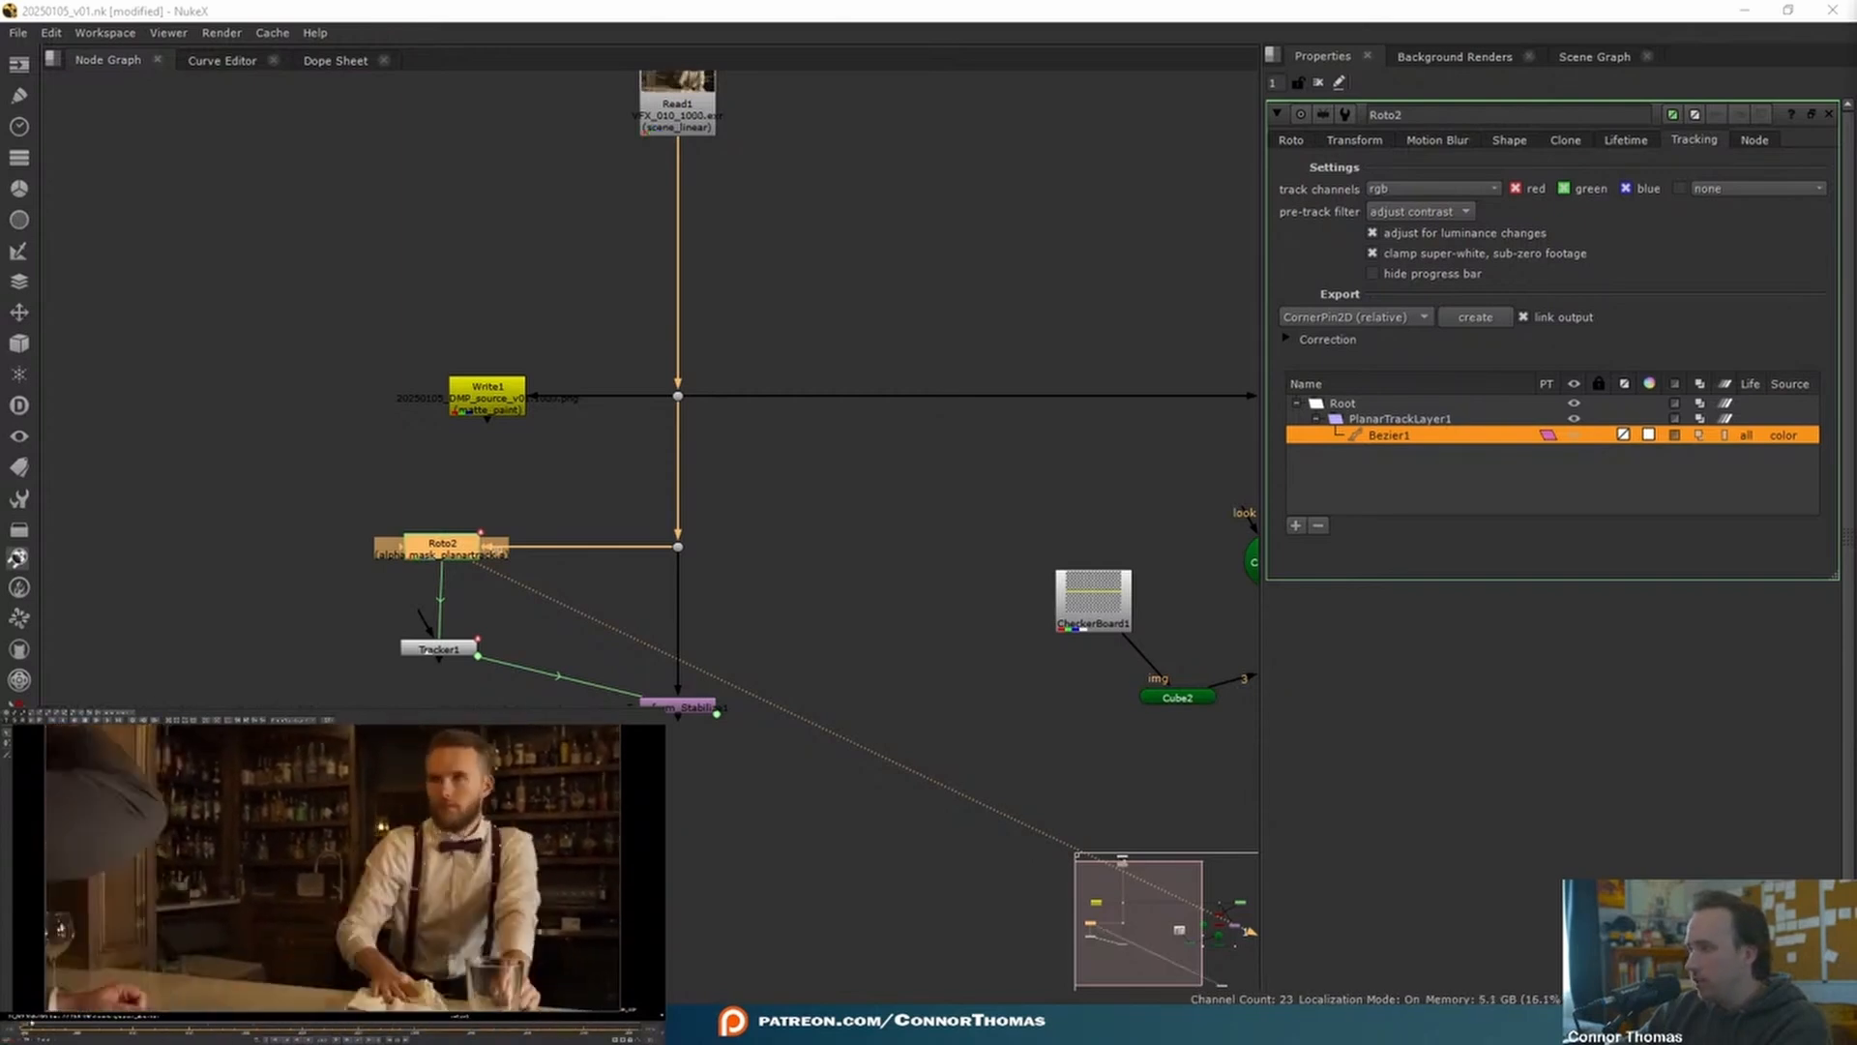
click(106, 721)
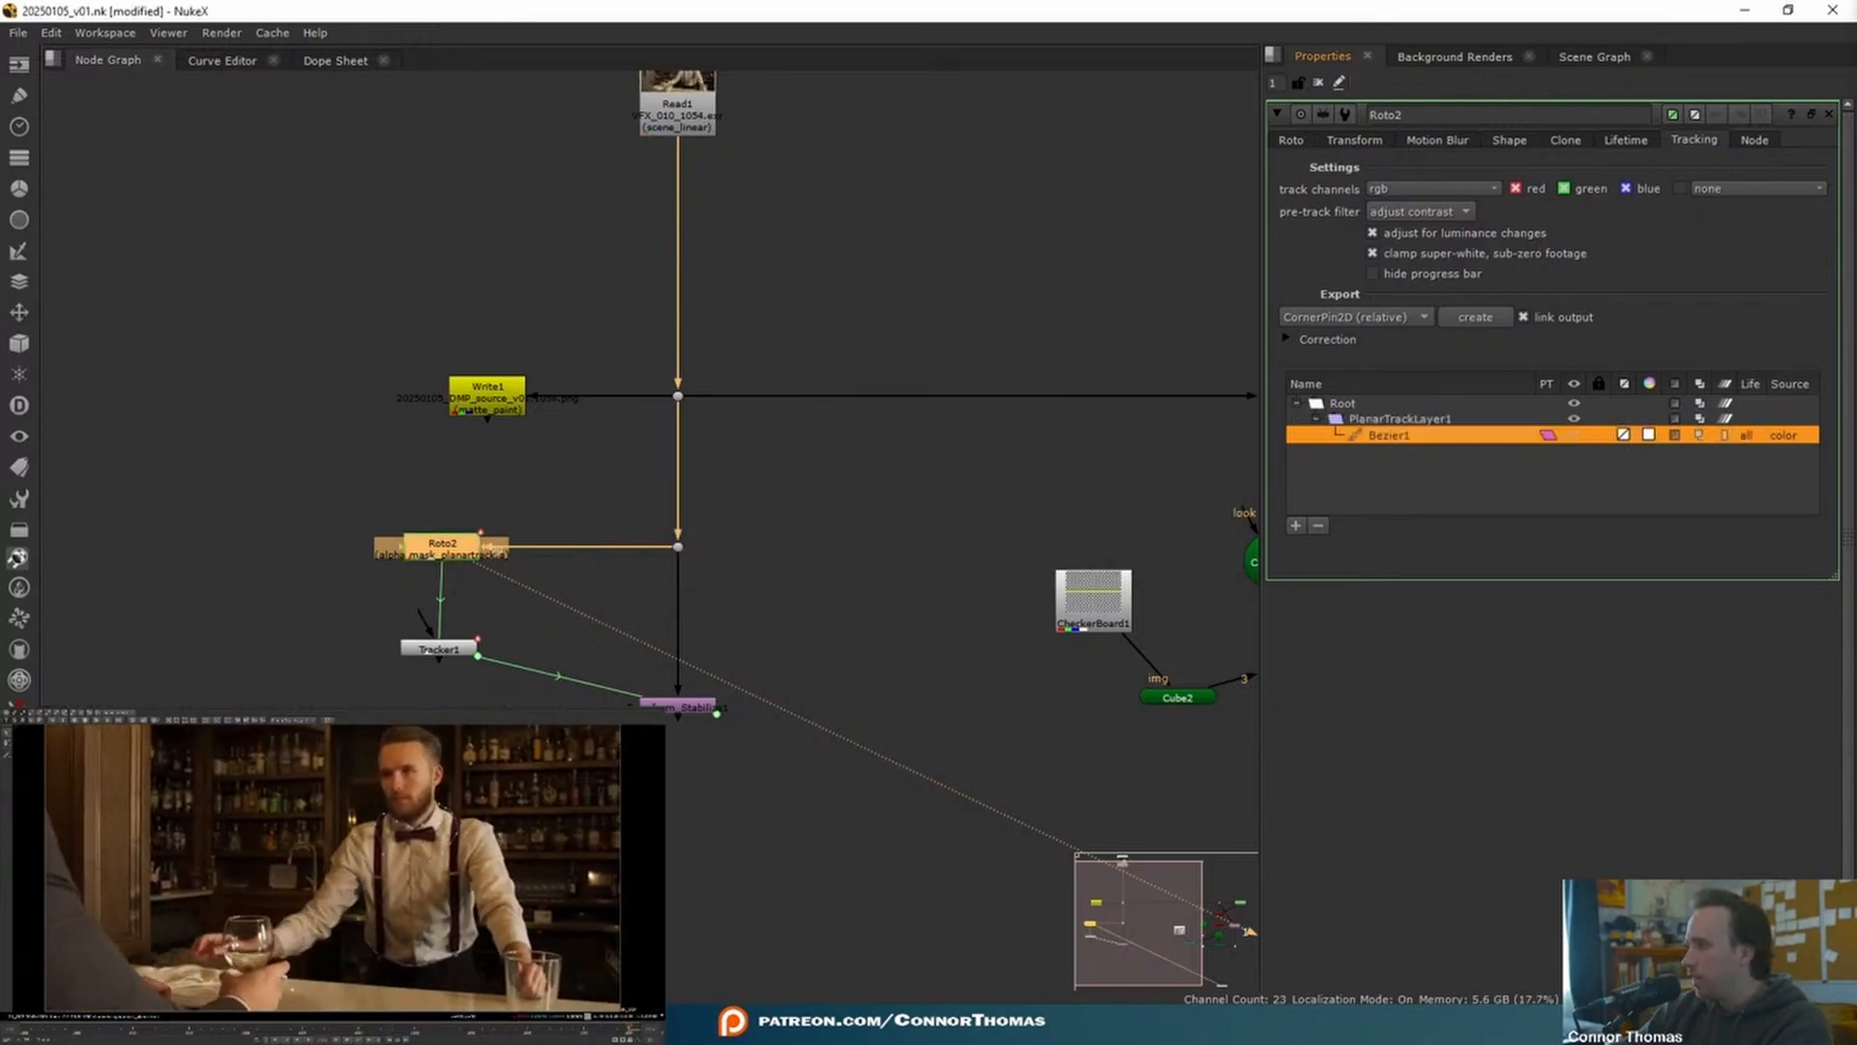
drag(60, 1029, 26, 1030)
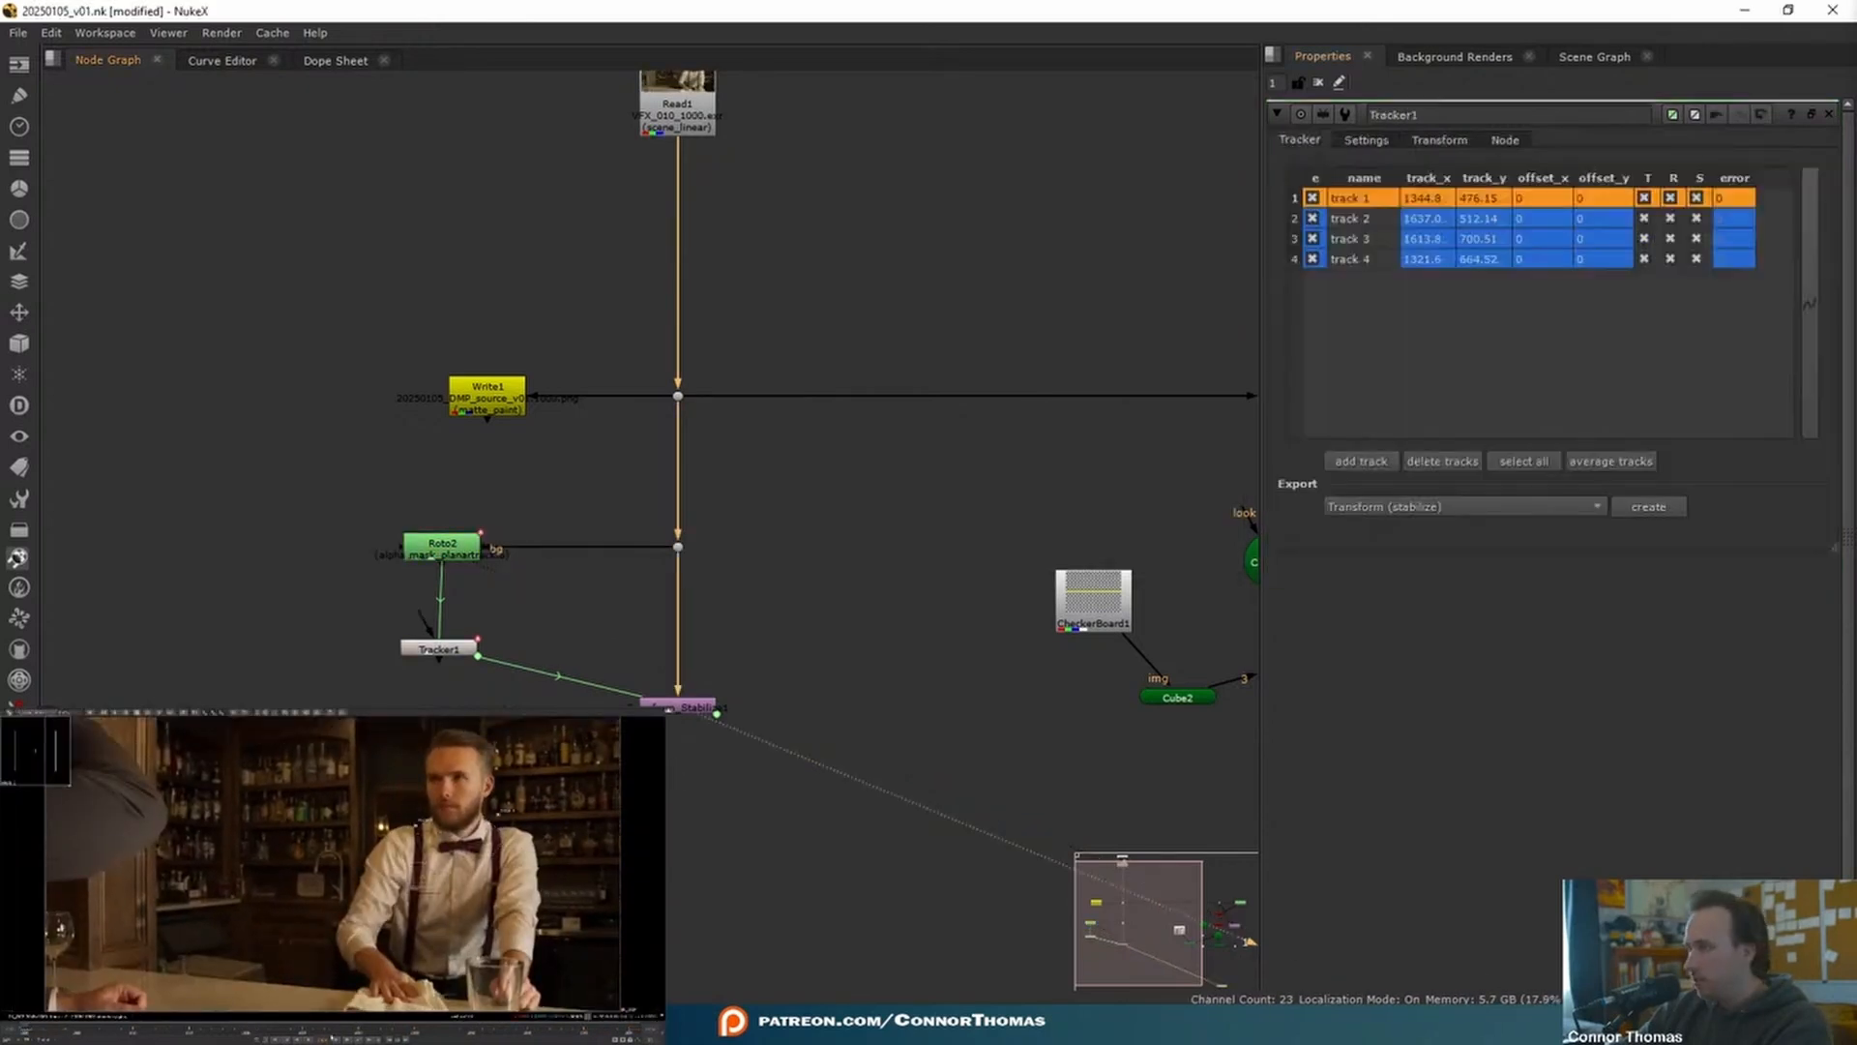
click(338, 1040)
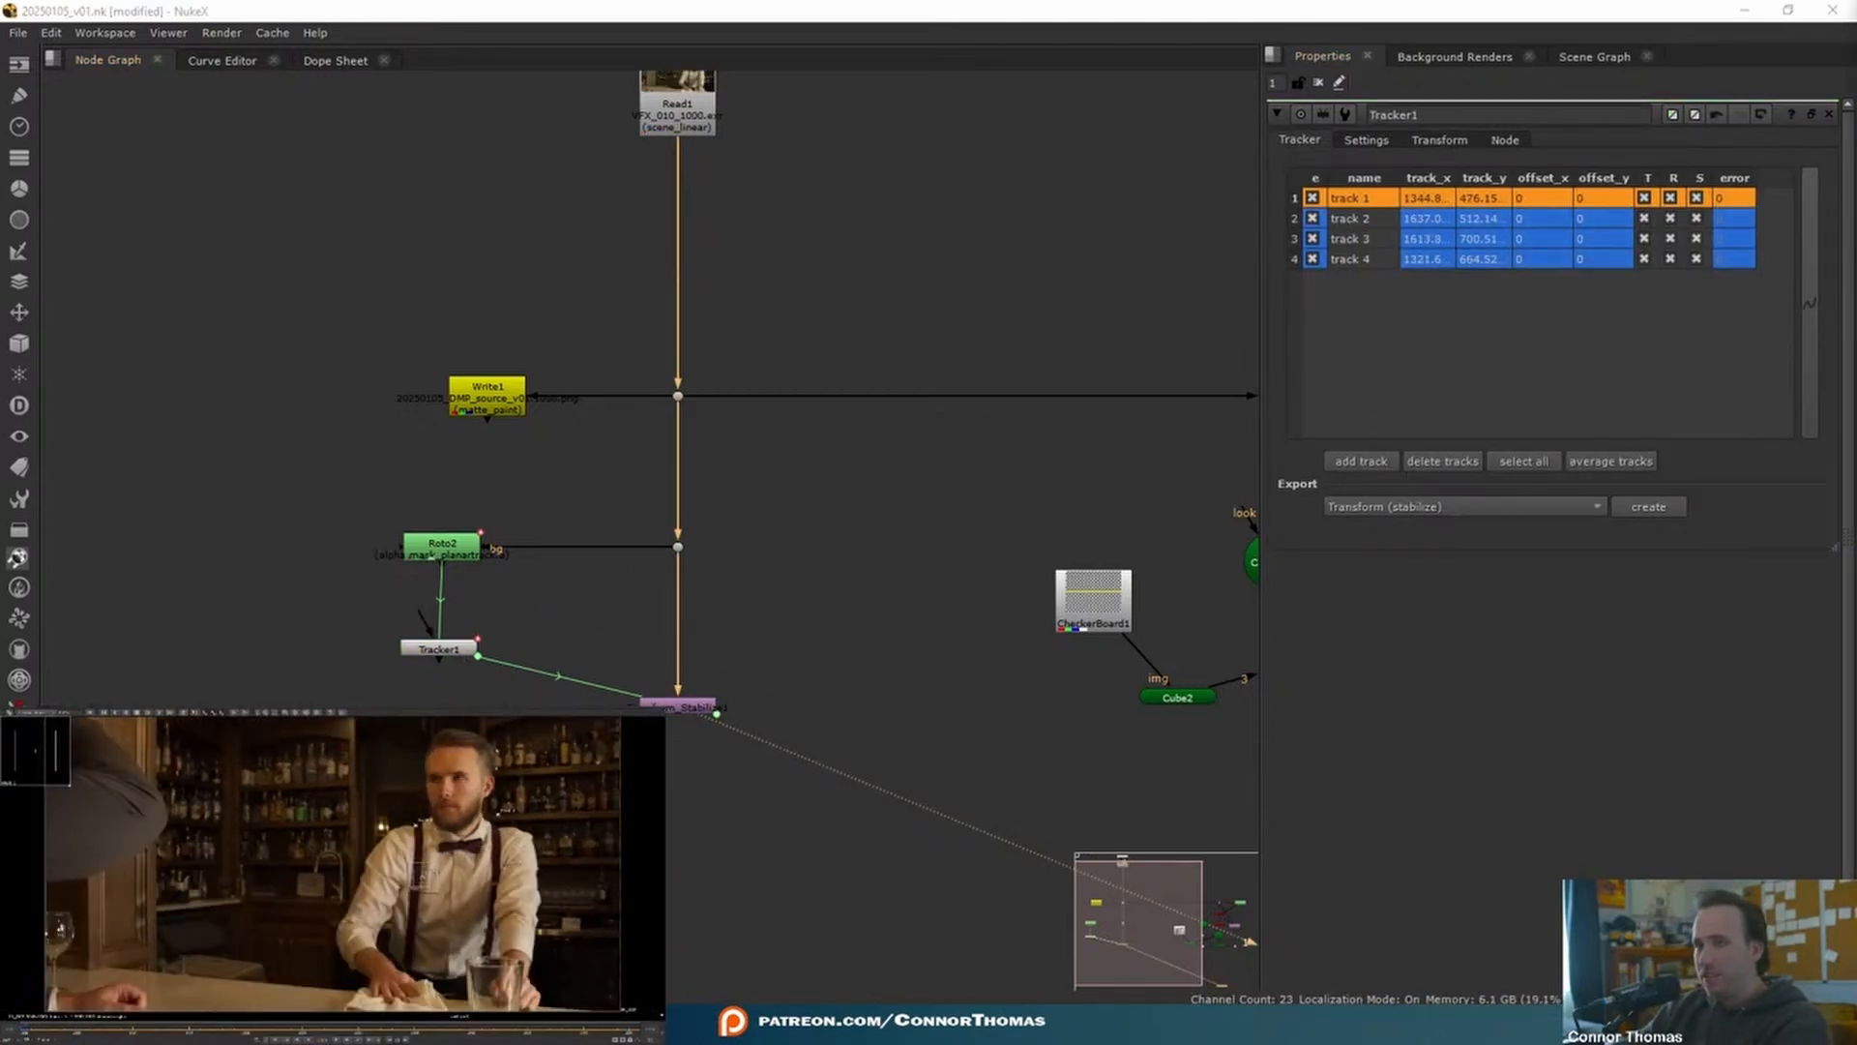
- Export all of Tracker1's tracks as a Transform (match-move) and connect it directly below the stabilize transform
click(435, 654)
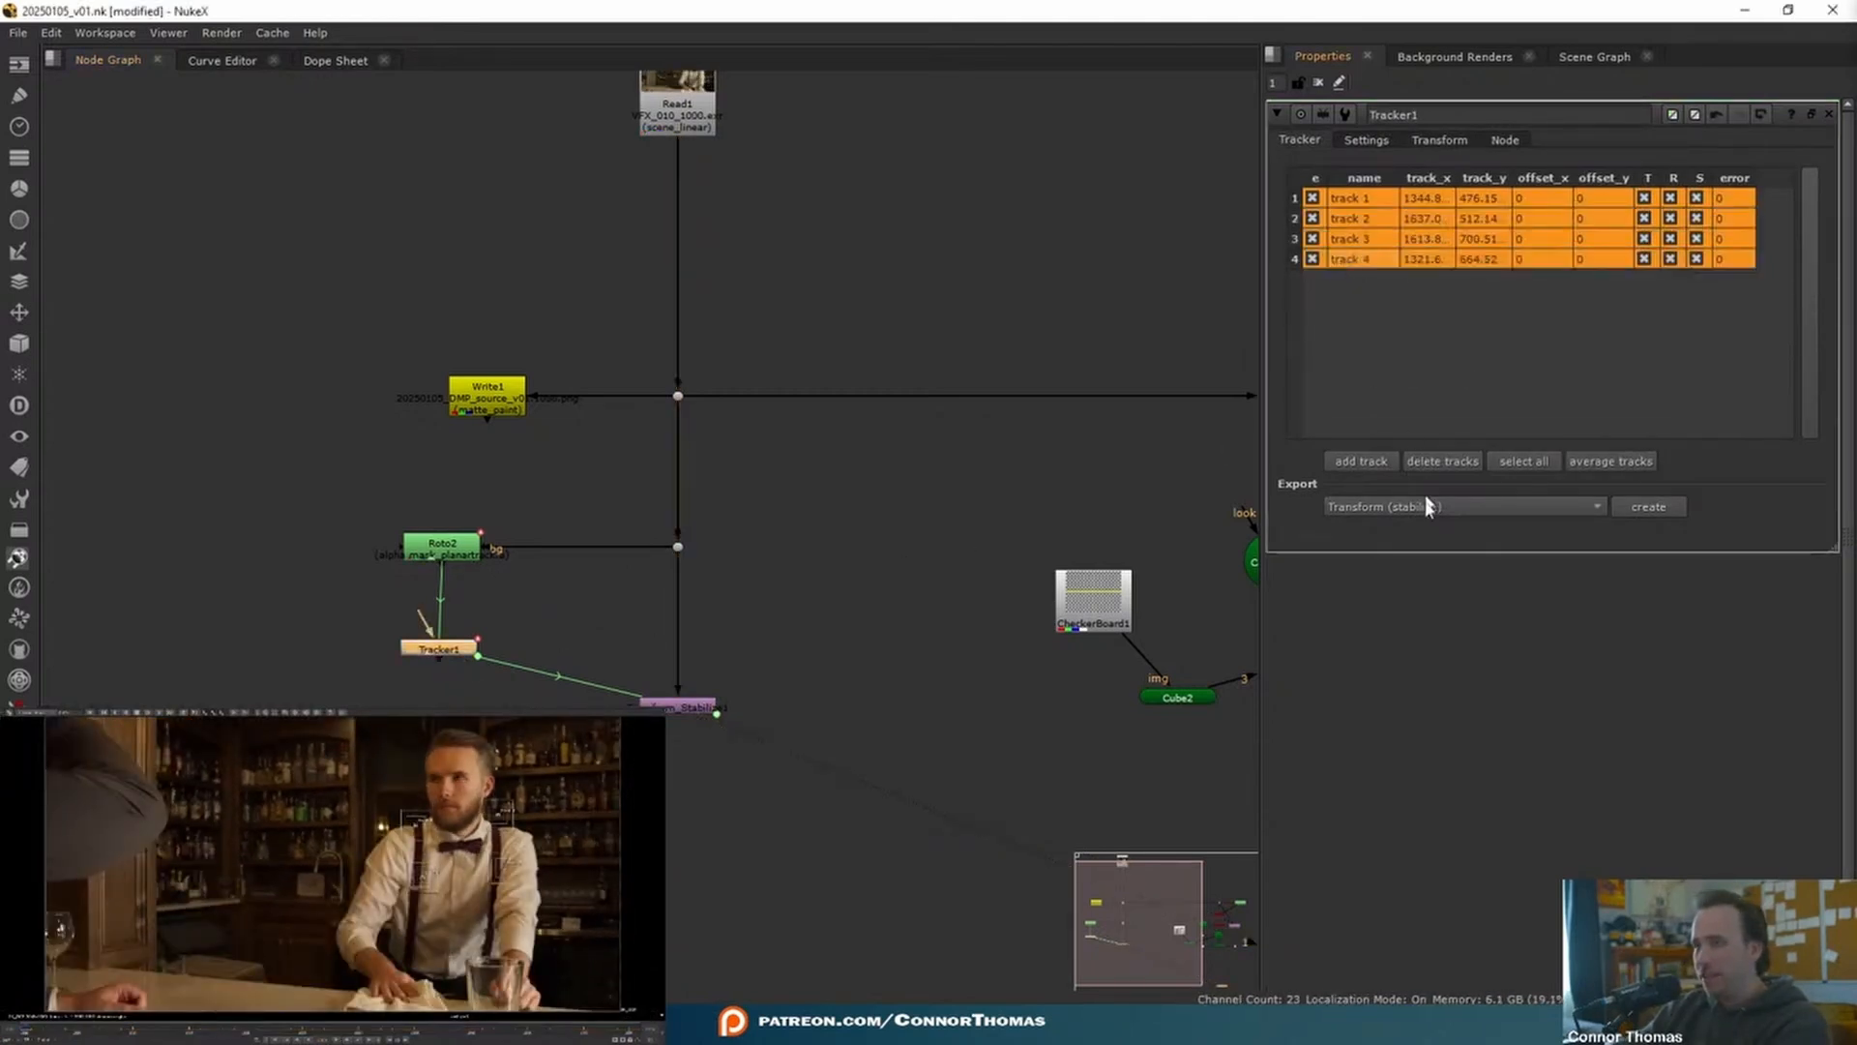
click(1421, 506)
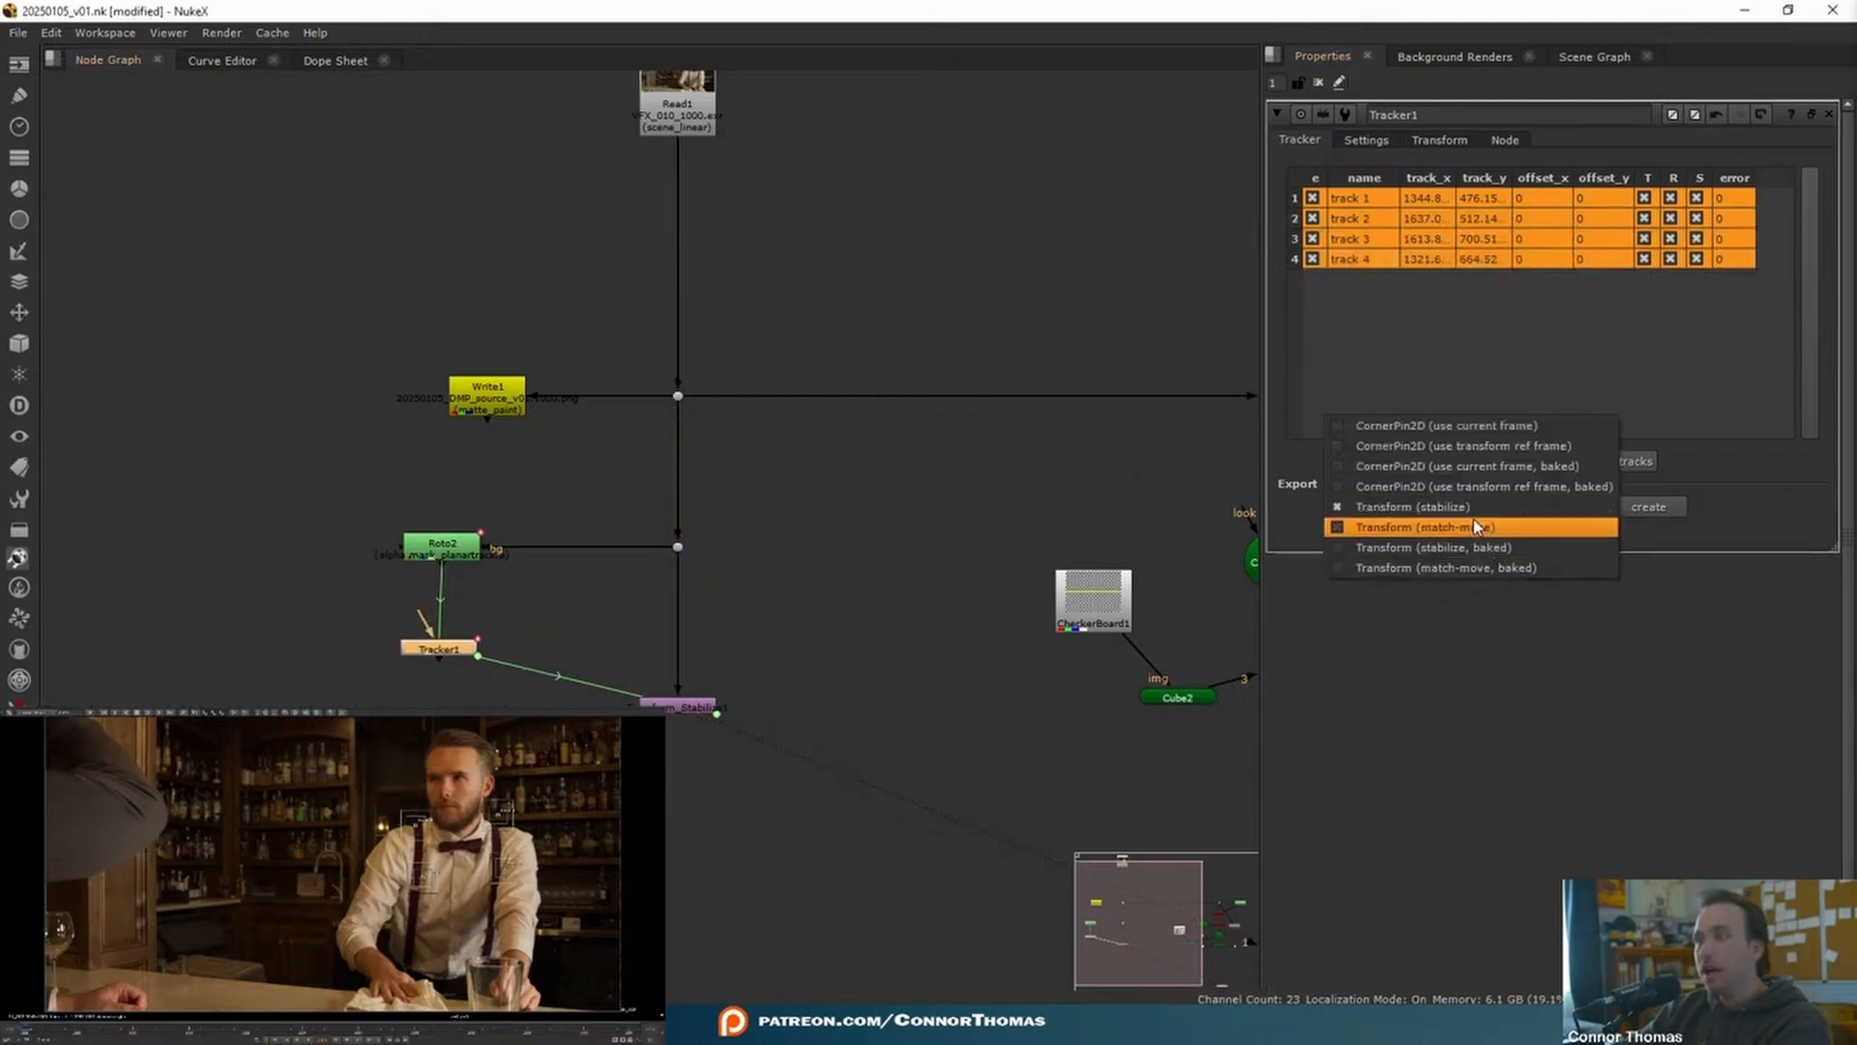
click(1482, 532)
click(1645, 511)
drag(593, 689, 668, 691)
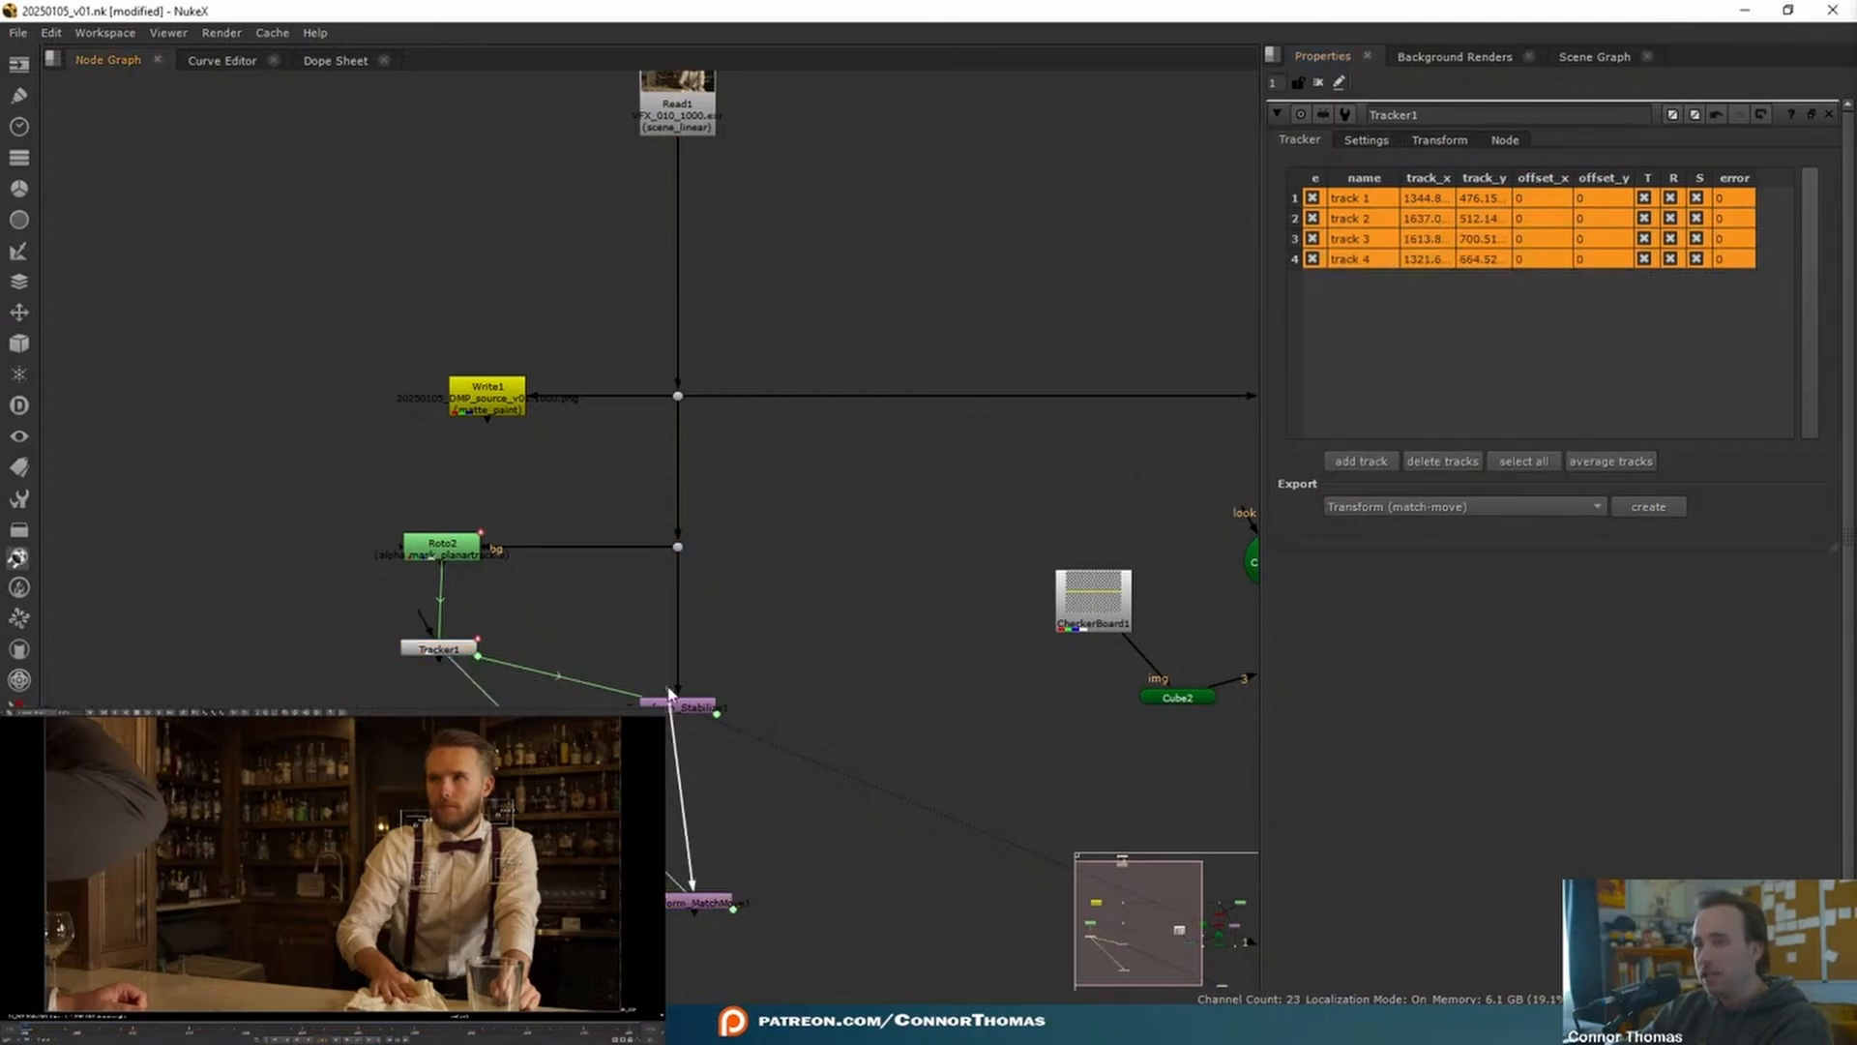
drag(706, 917, 688, 906)
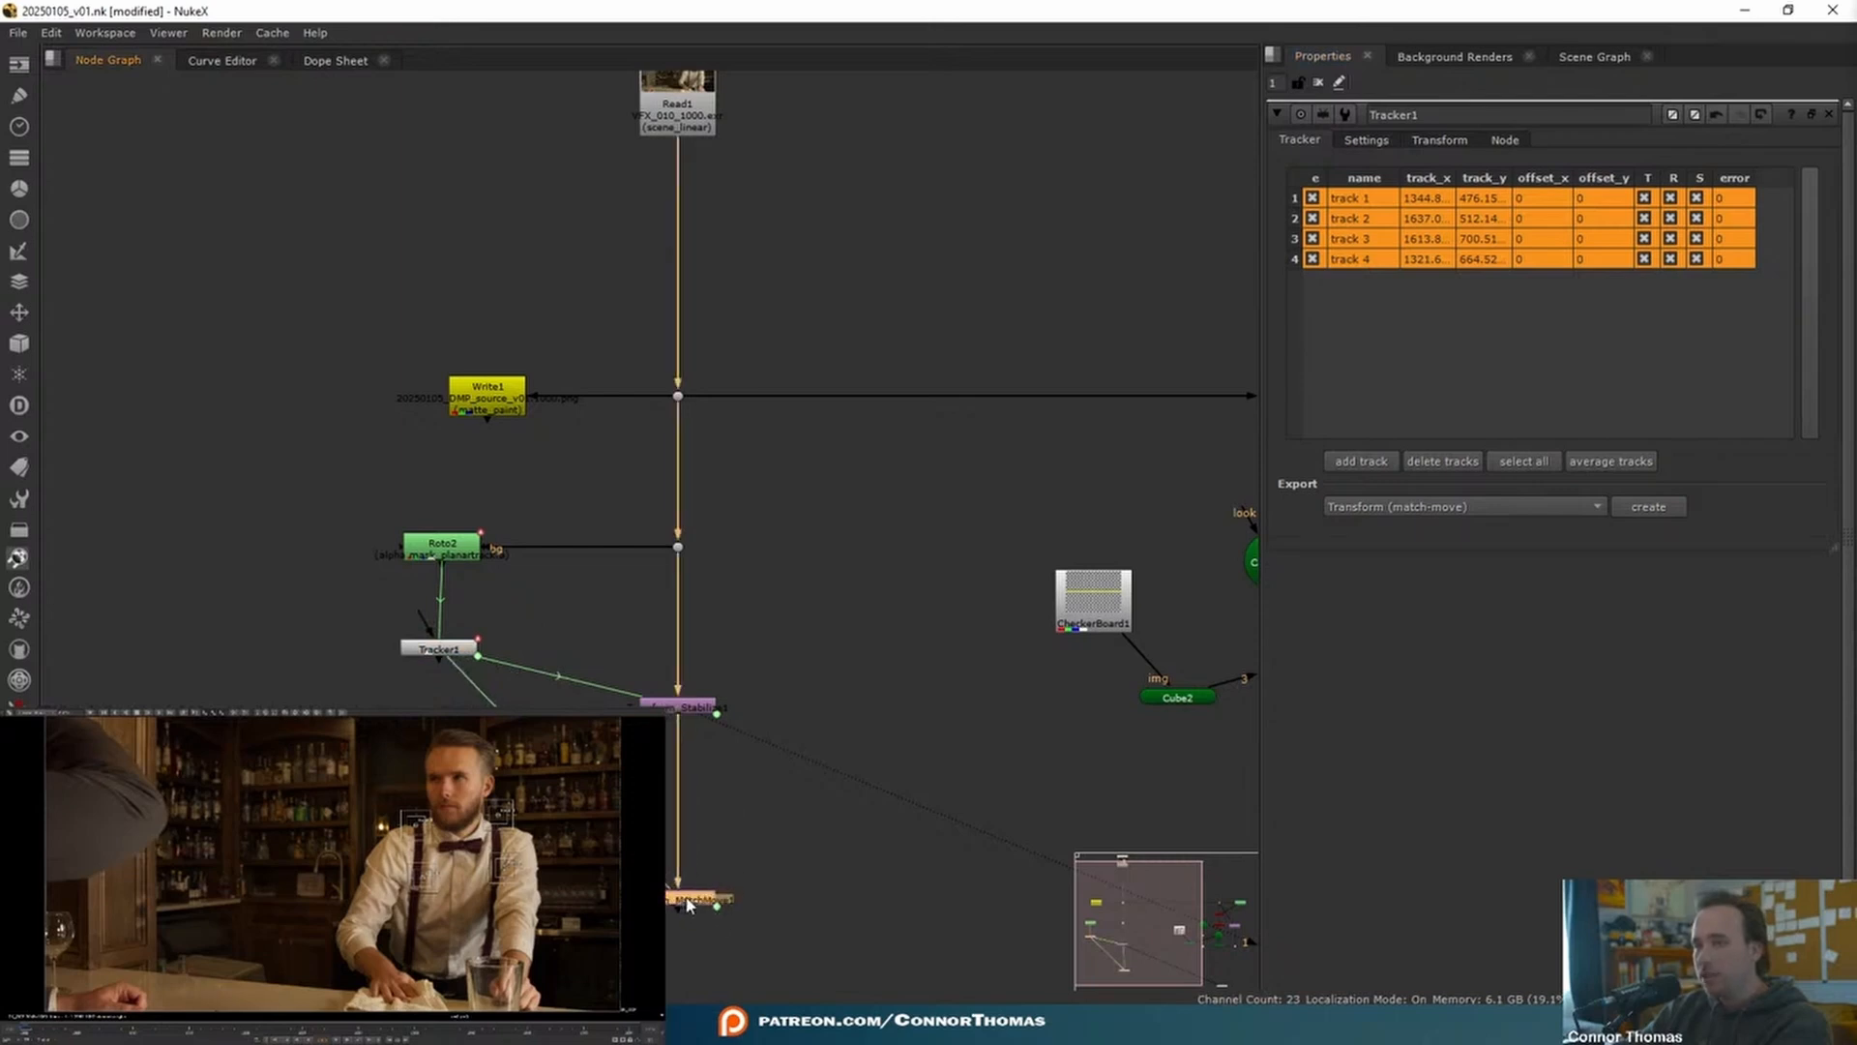
- View the result of the new match-move transform, close all open properties, and select the stabilize transform
key(1)
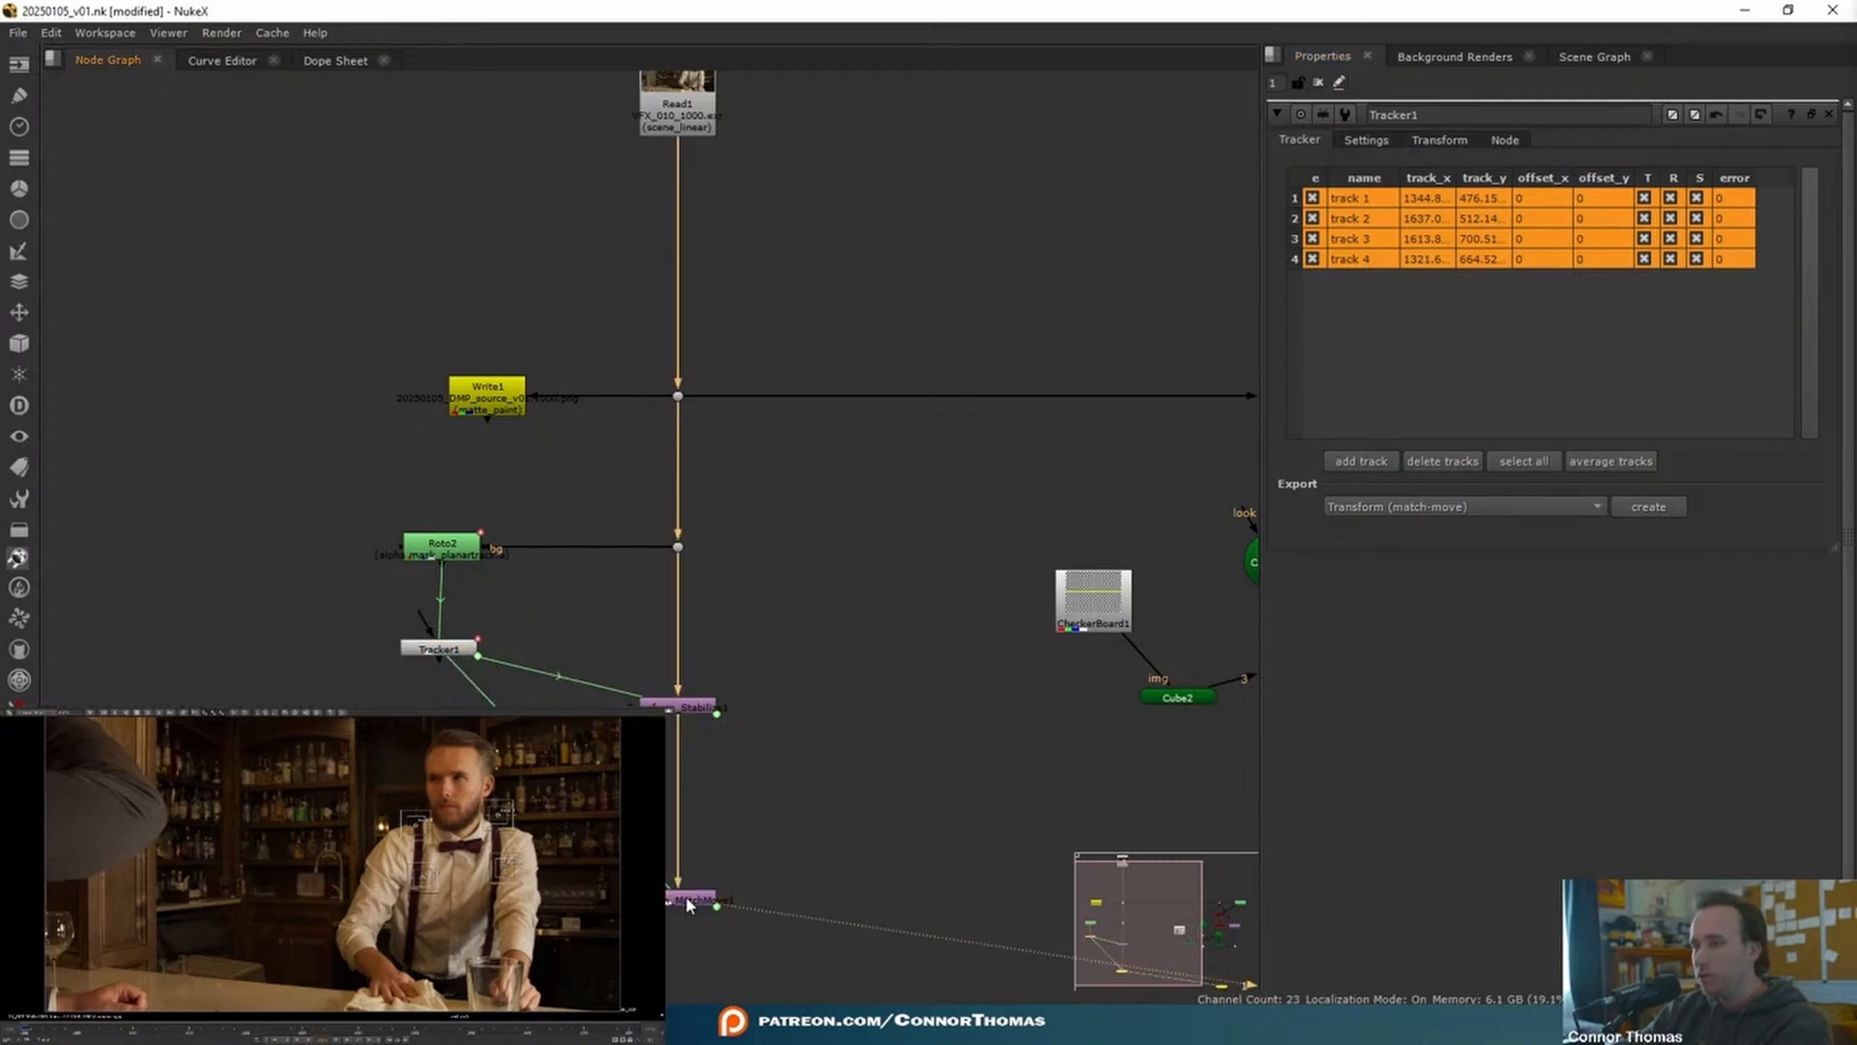
click(1316, 84)
mouse_move(813, 747)
middle_down()
mouse_move(829, 697)
mouse_move(827, 743)
middle_up()
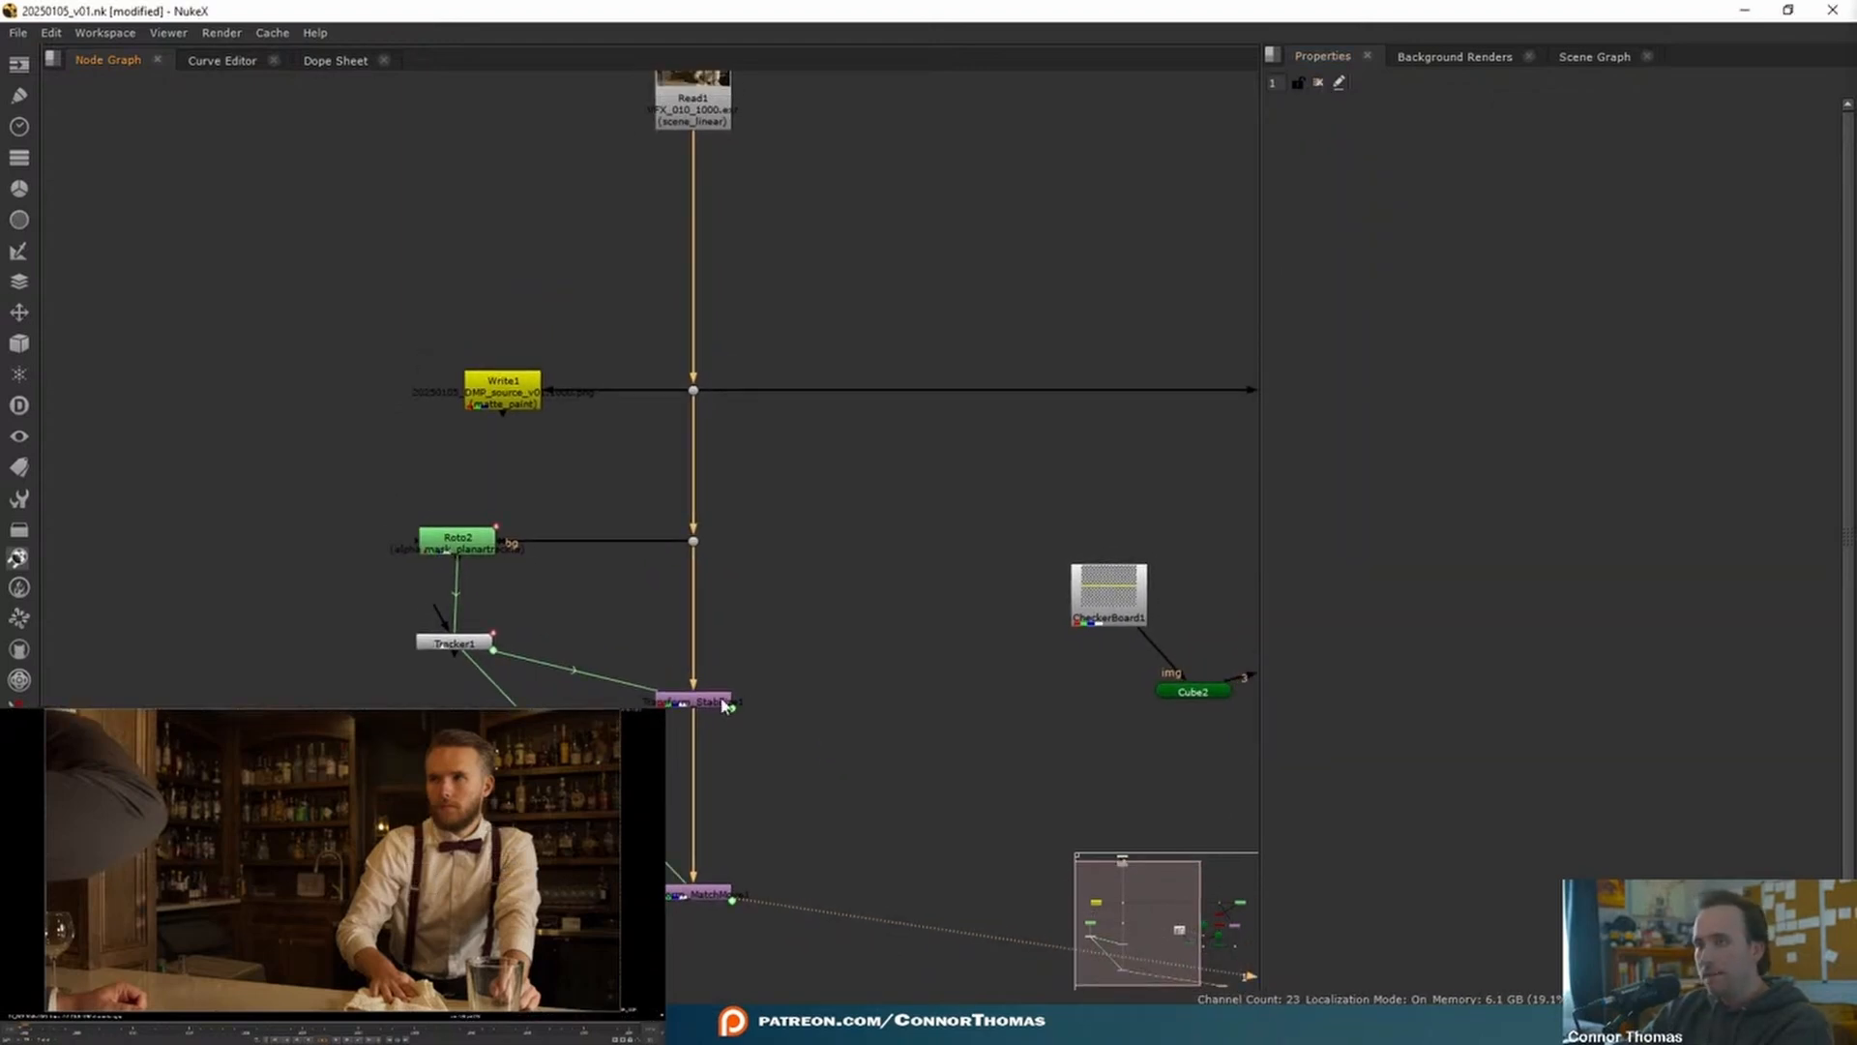
click(726, 703)
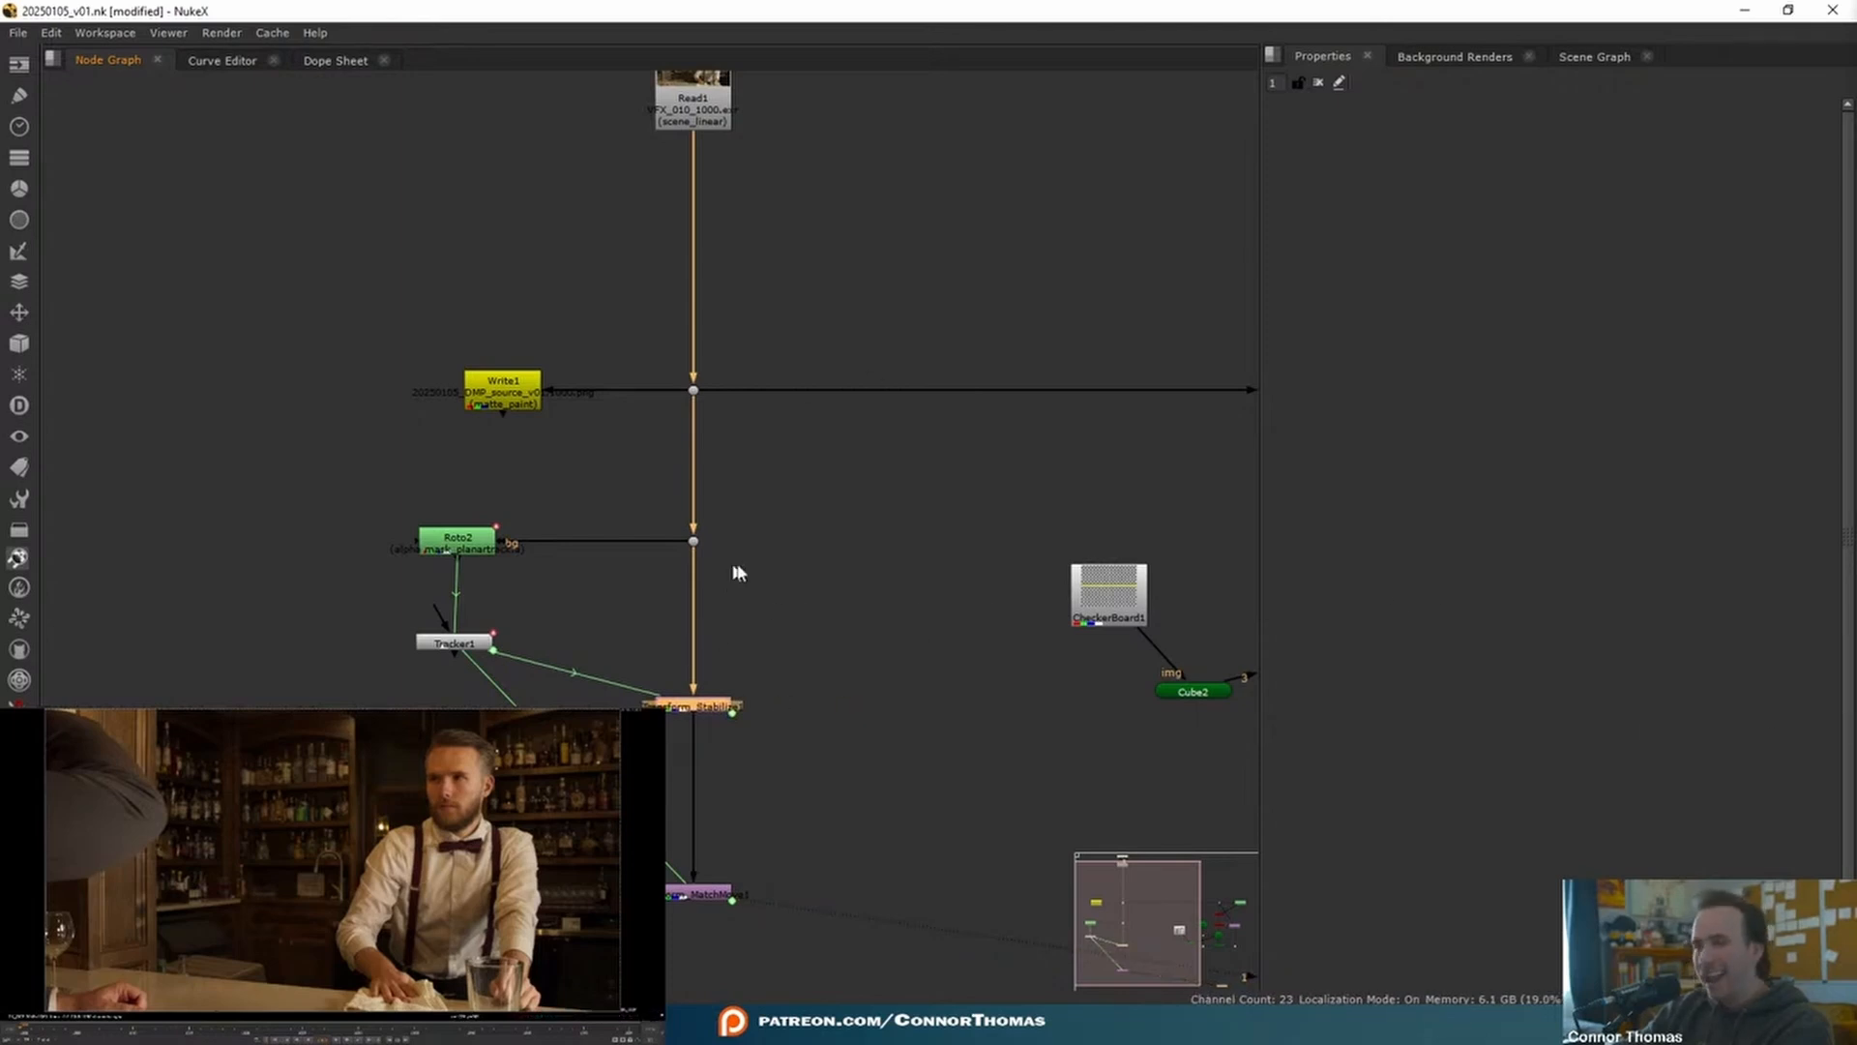
- Add a second Tracker node and connect it to the dot on the main pipe above the stabilize transform
click(839, 609)
key(Tab)
text(track)
key(Down)
key(Down)
key(Down)
key(Return)
drag(290, 440, 693, 541)
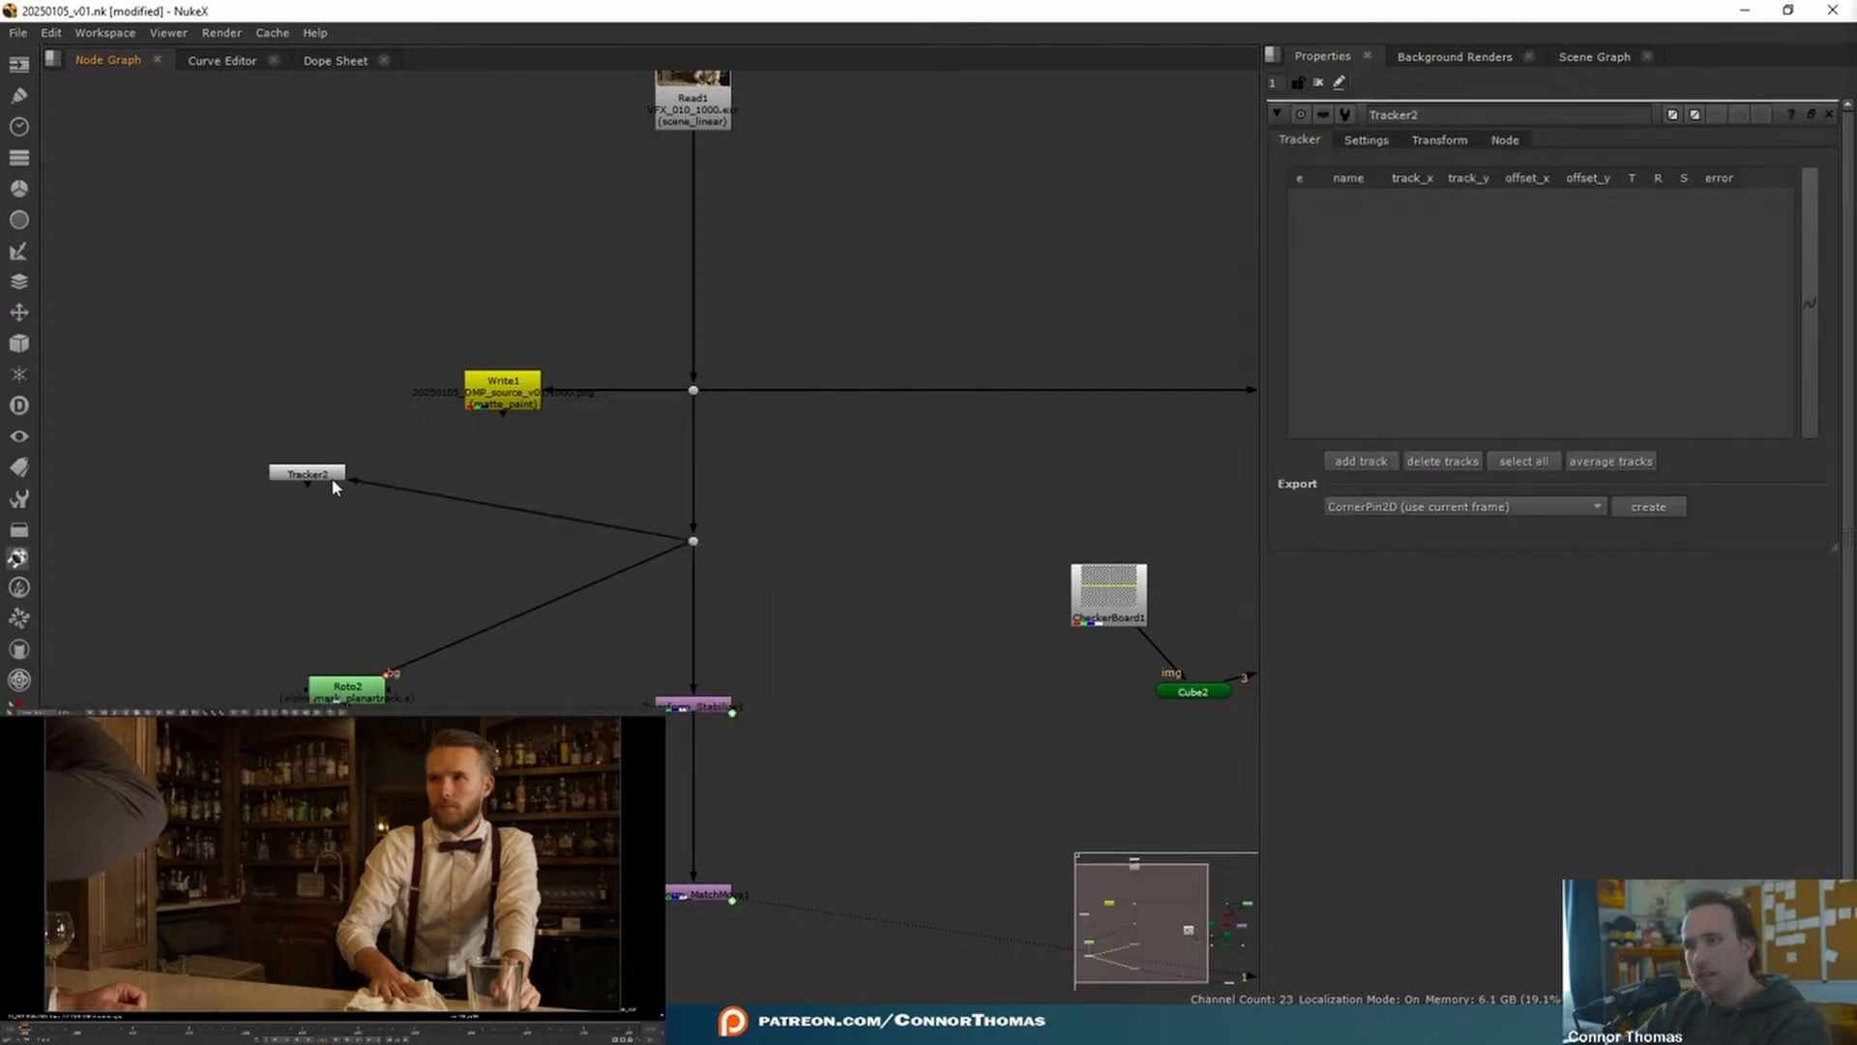
- Track two background shelf points in Tracker2 for translation and rotation, and place its exported stabilize transform in the main pipe
click(1364, 462)
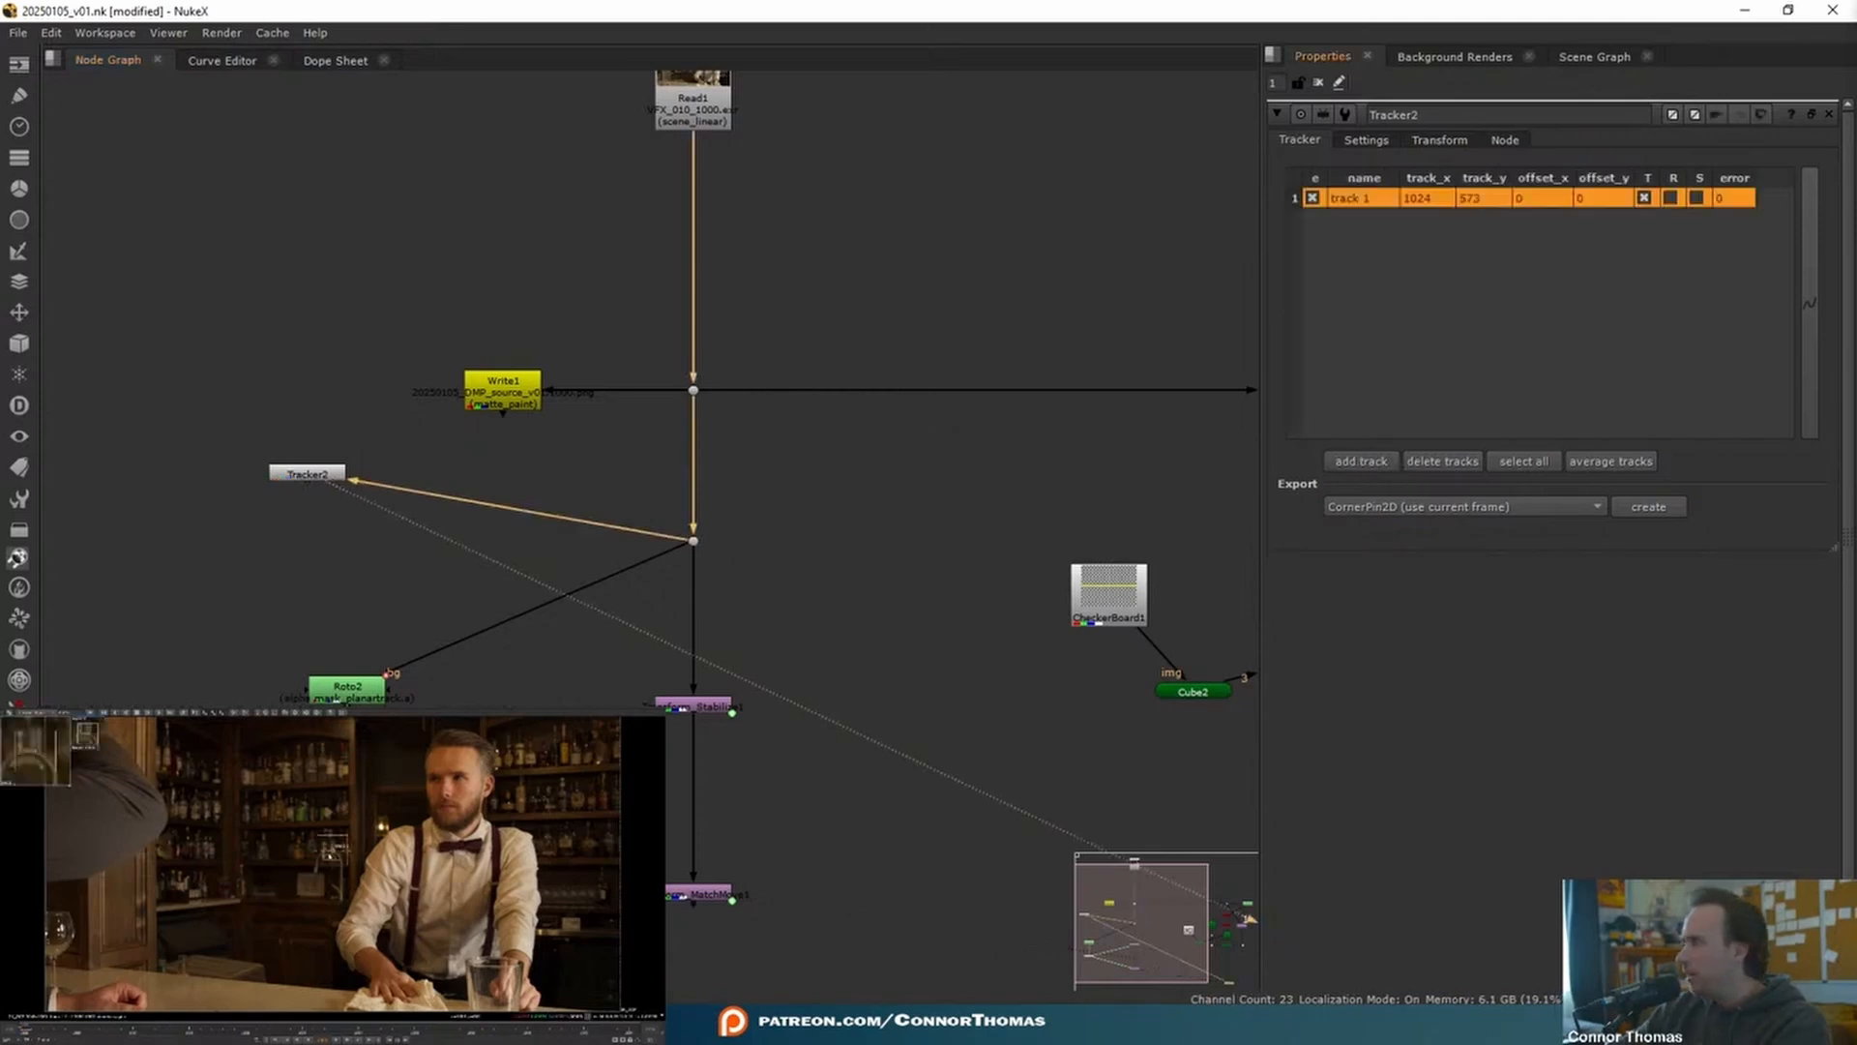
drag(332, 846, 277, 758)
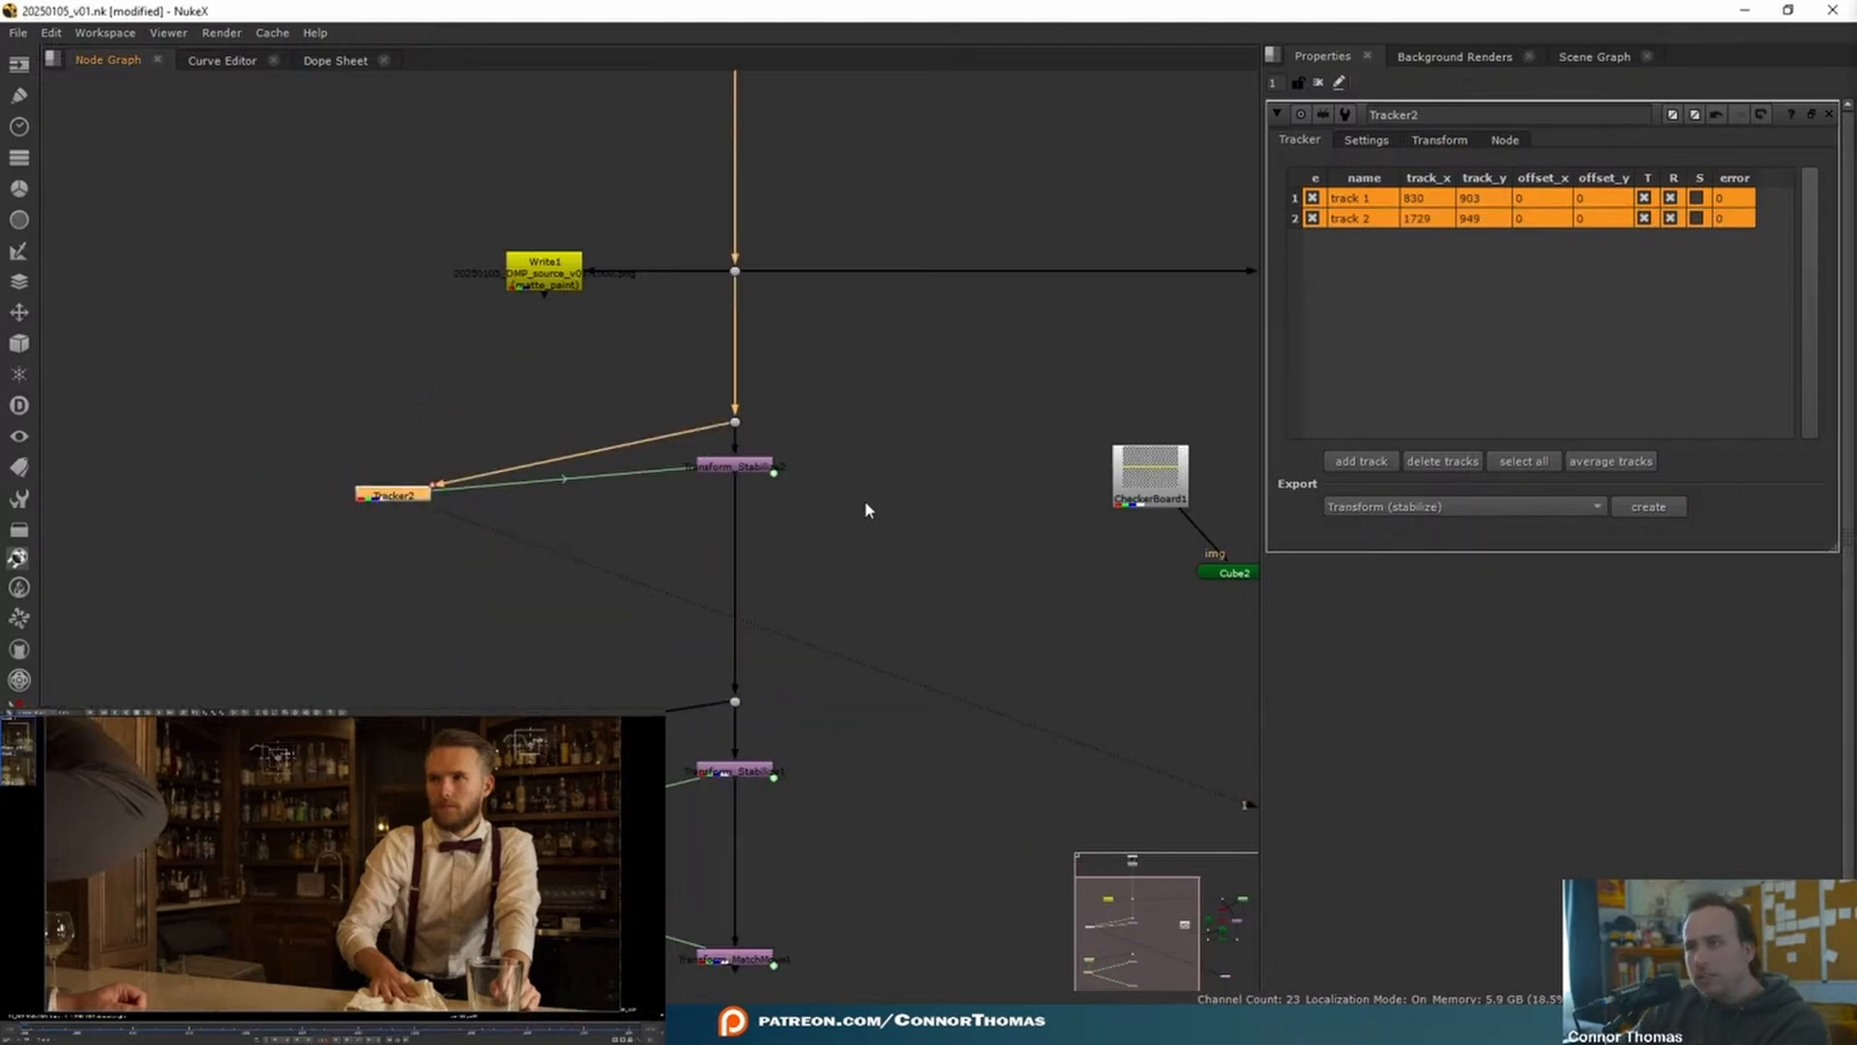
drag(761, 482, 761, 511)
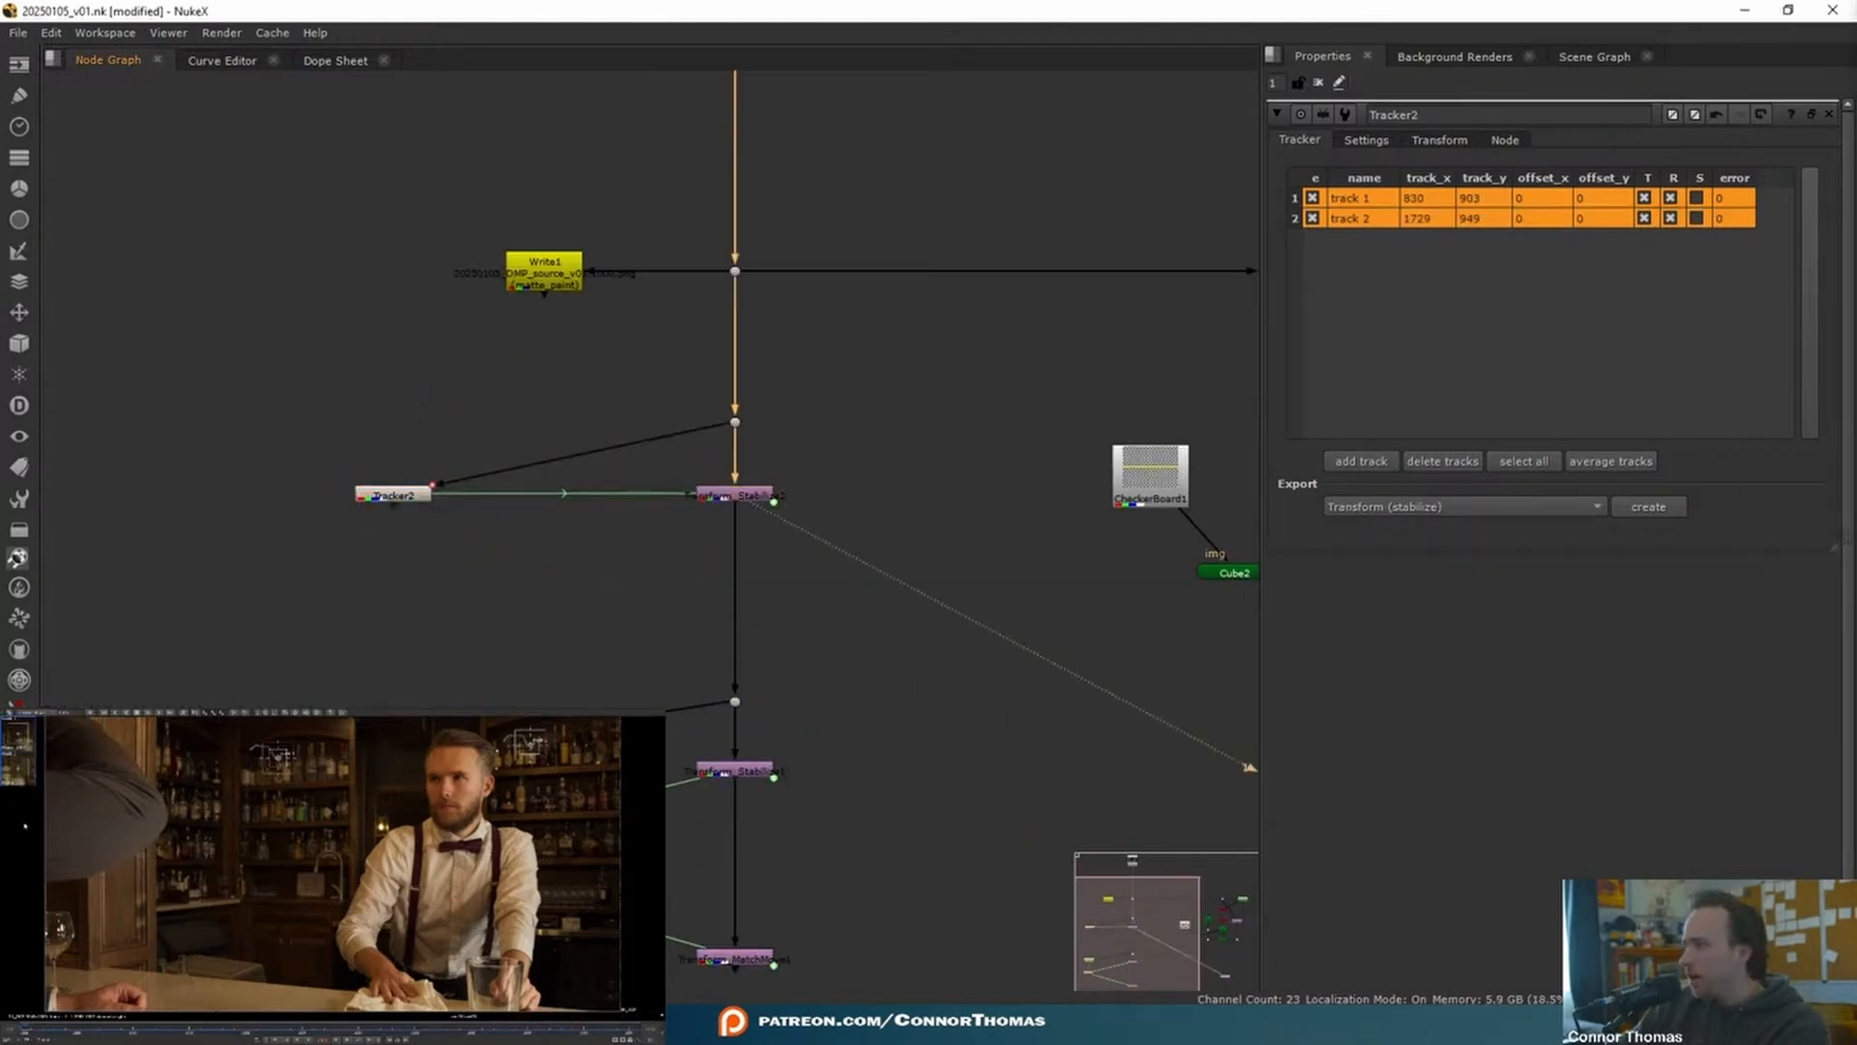
click(1319, 83)
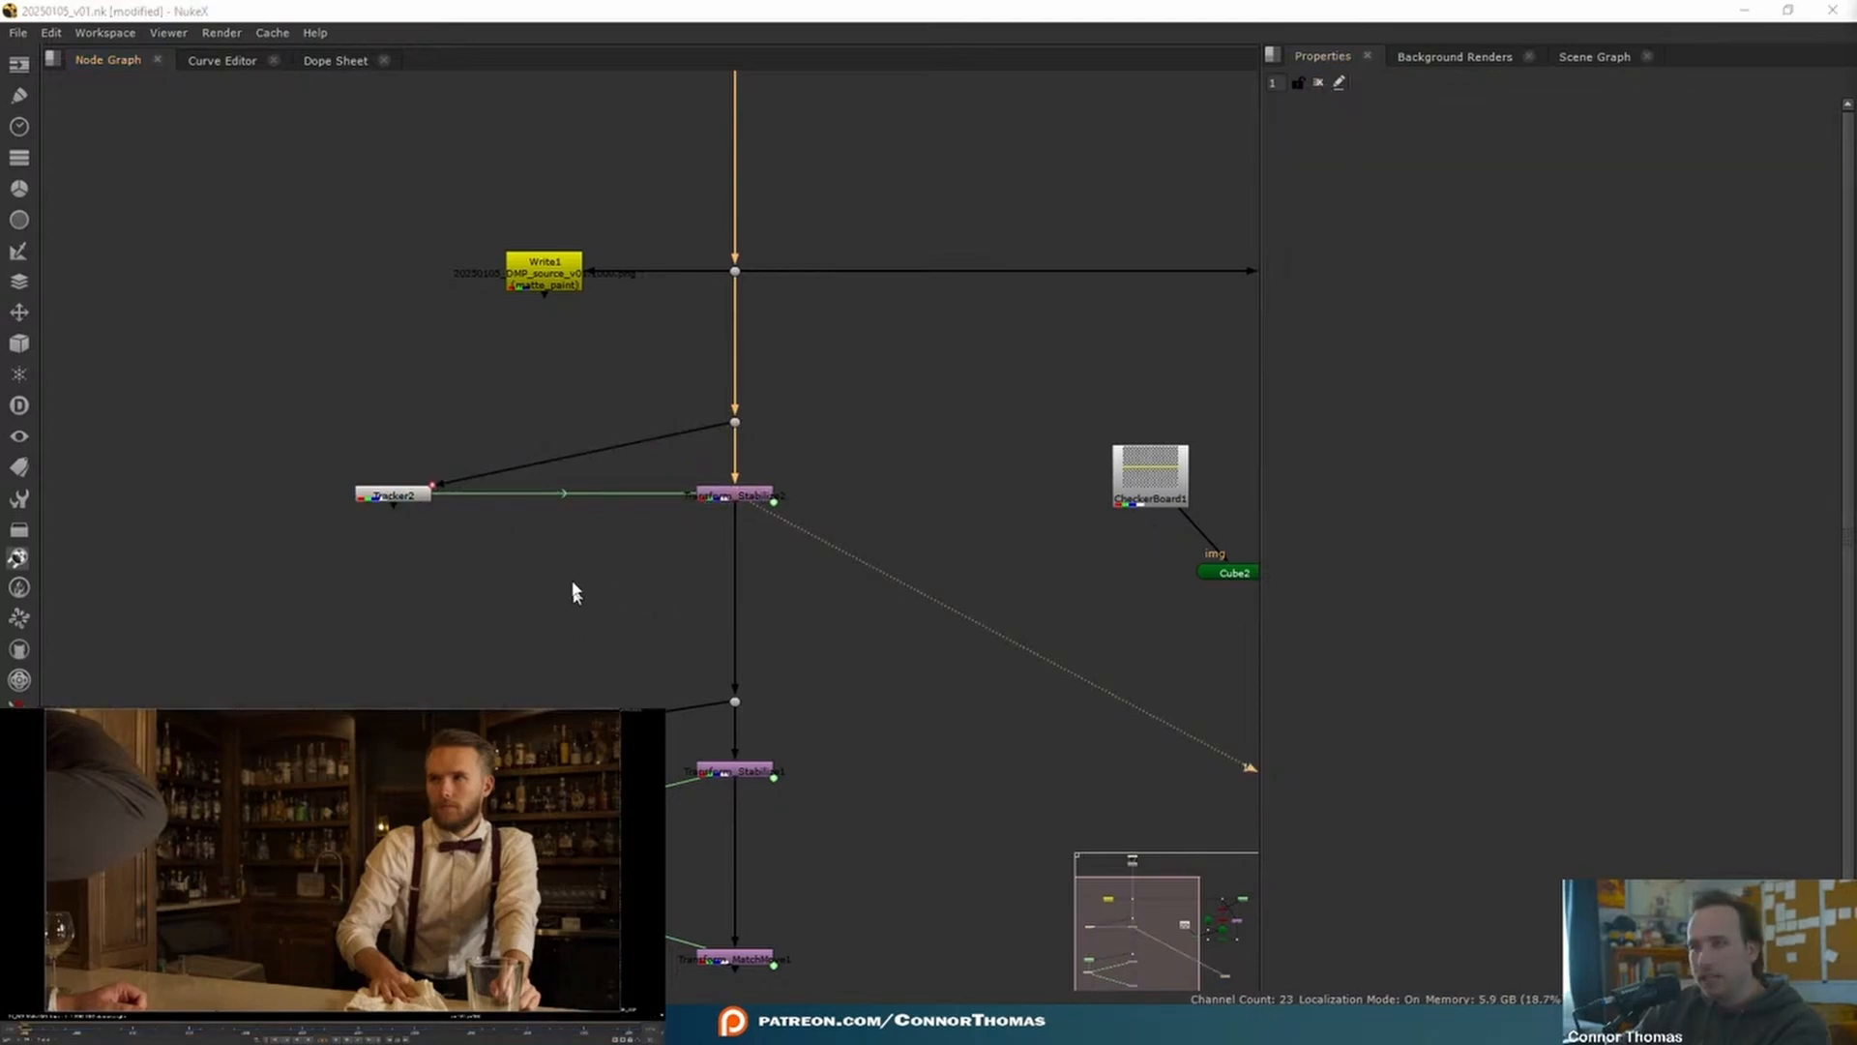
- Read in 20250105_DMP_clean_v01.1000.png beside the new stabilize transform and place a Merge node below it
key(r)
double_click(820, 271)
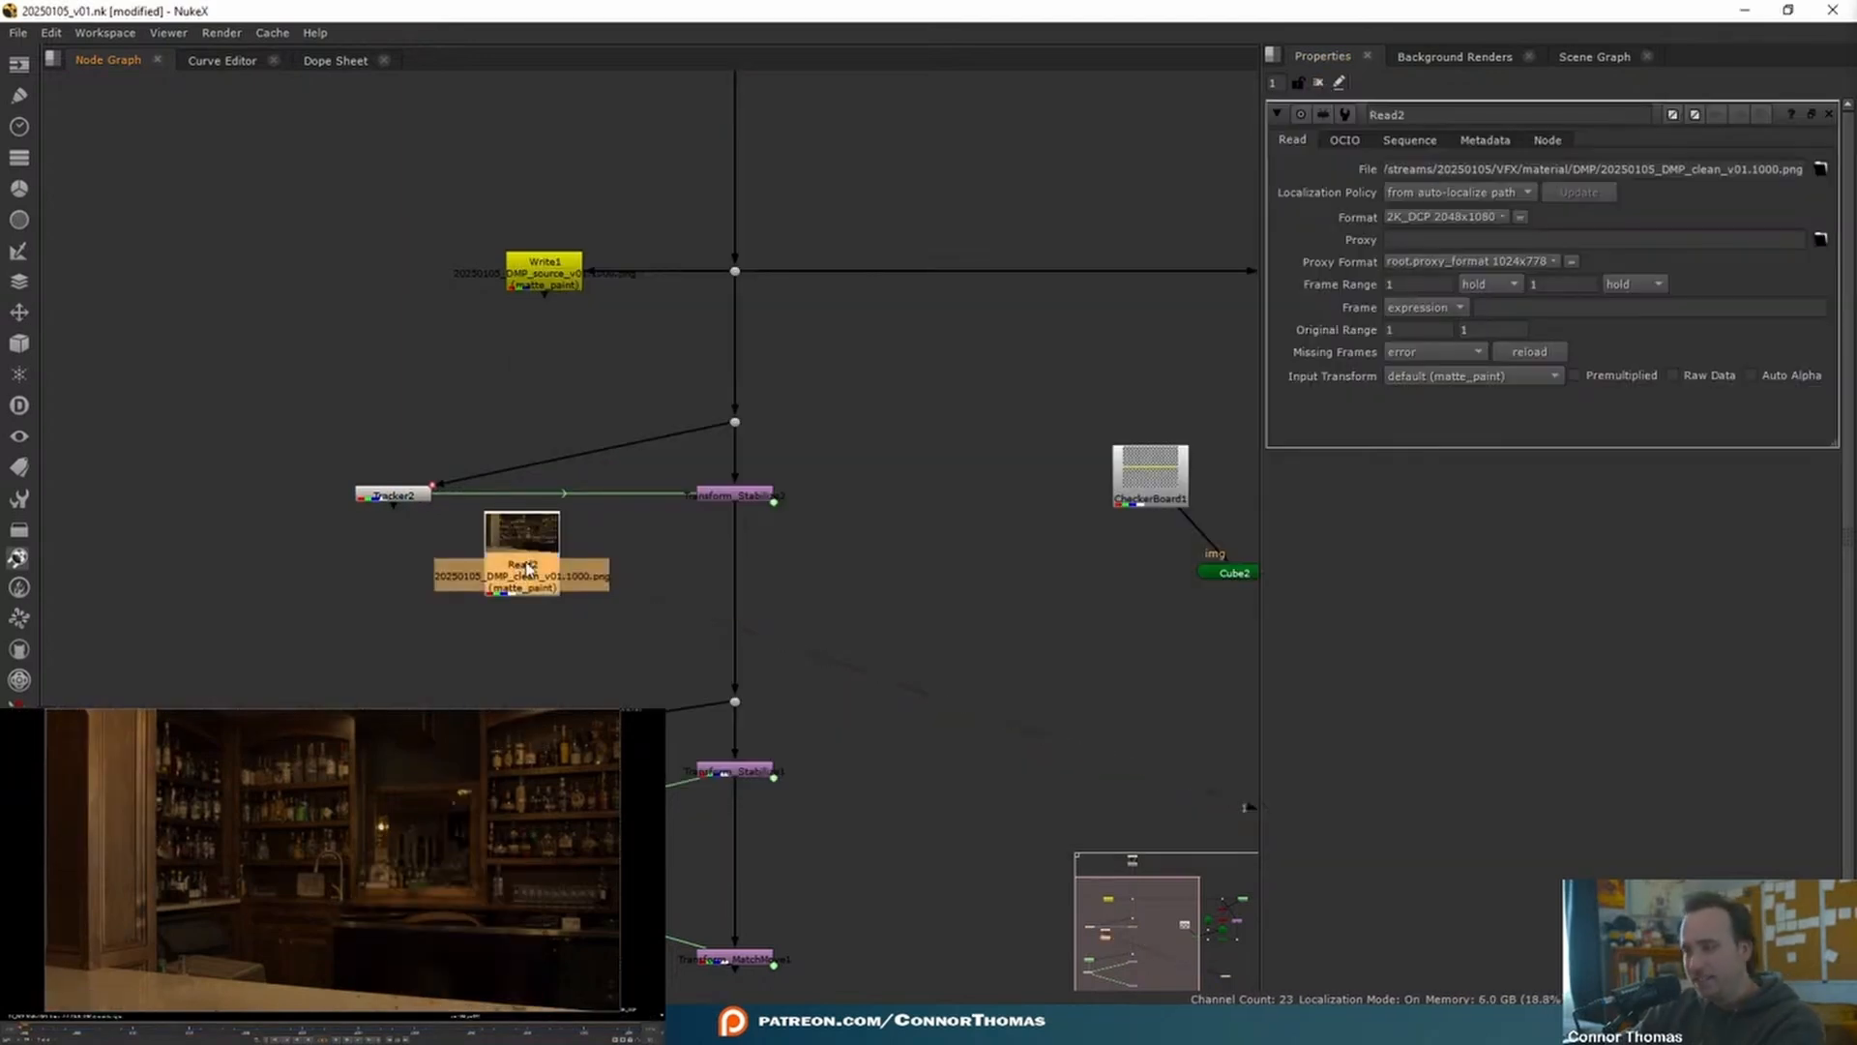
key(m)
drag(590, 549, 512, 645)
- Move the collar tracking nodes further down the graph and add a Roto node as the mask of the clean plate's Merge
middle_drag(772, 679, 801, 486)
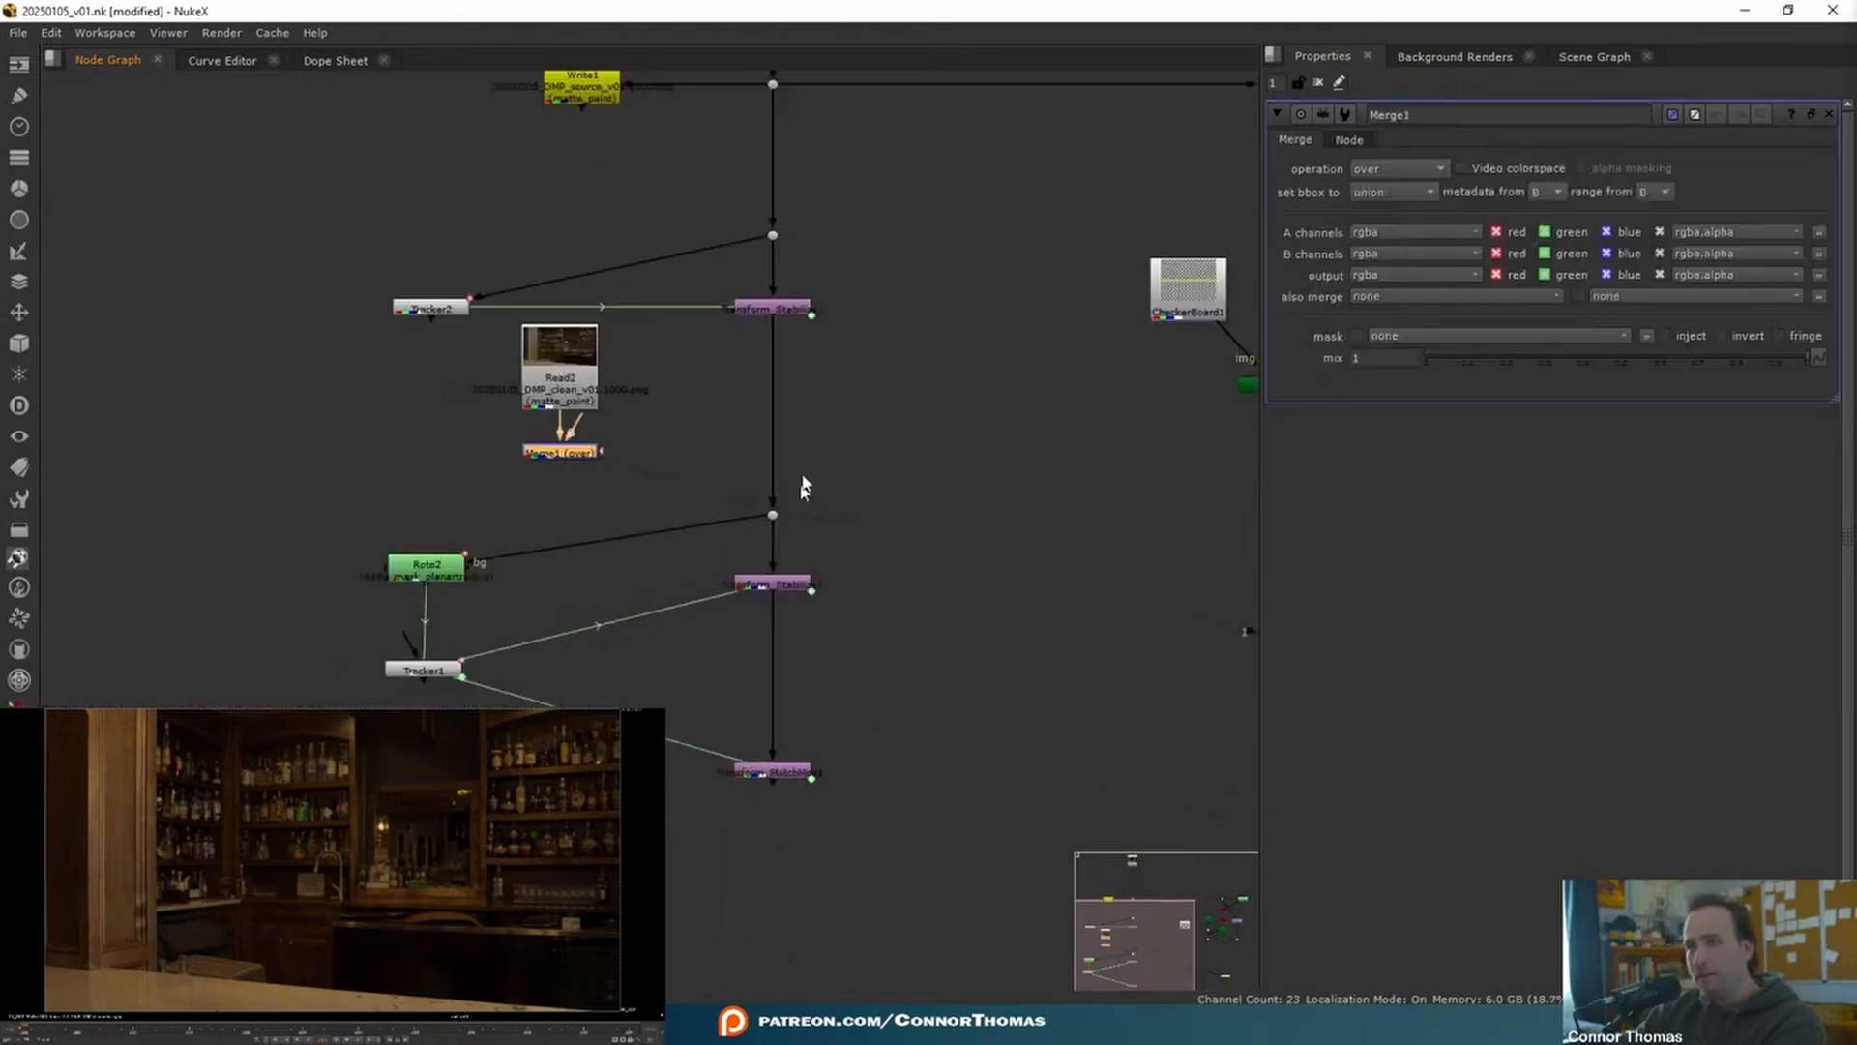
scroll(803, 387, down, 4)
drag(402, 766, 953, 435)
drag(771, 477, 771, 778)
click(831, 600)
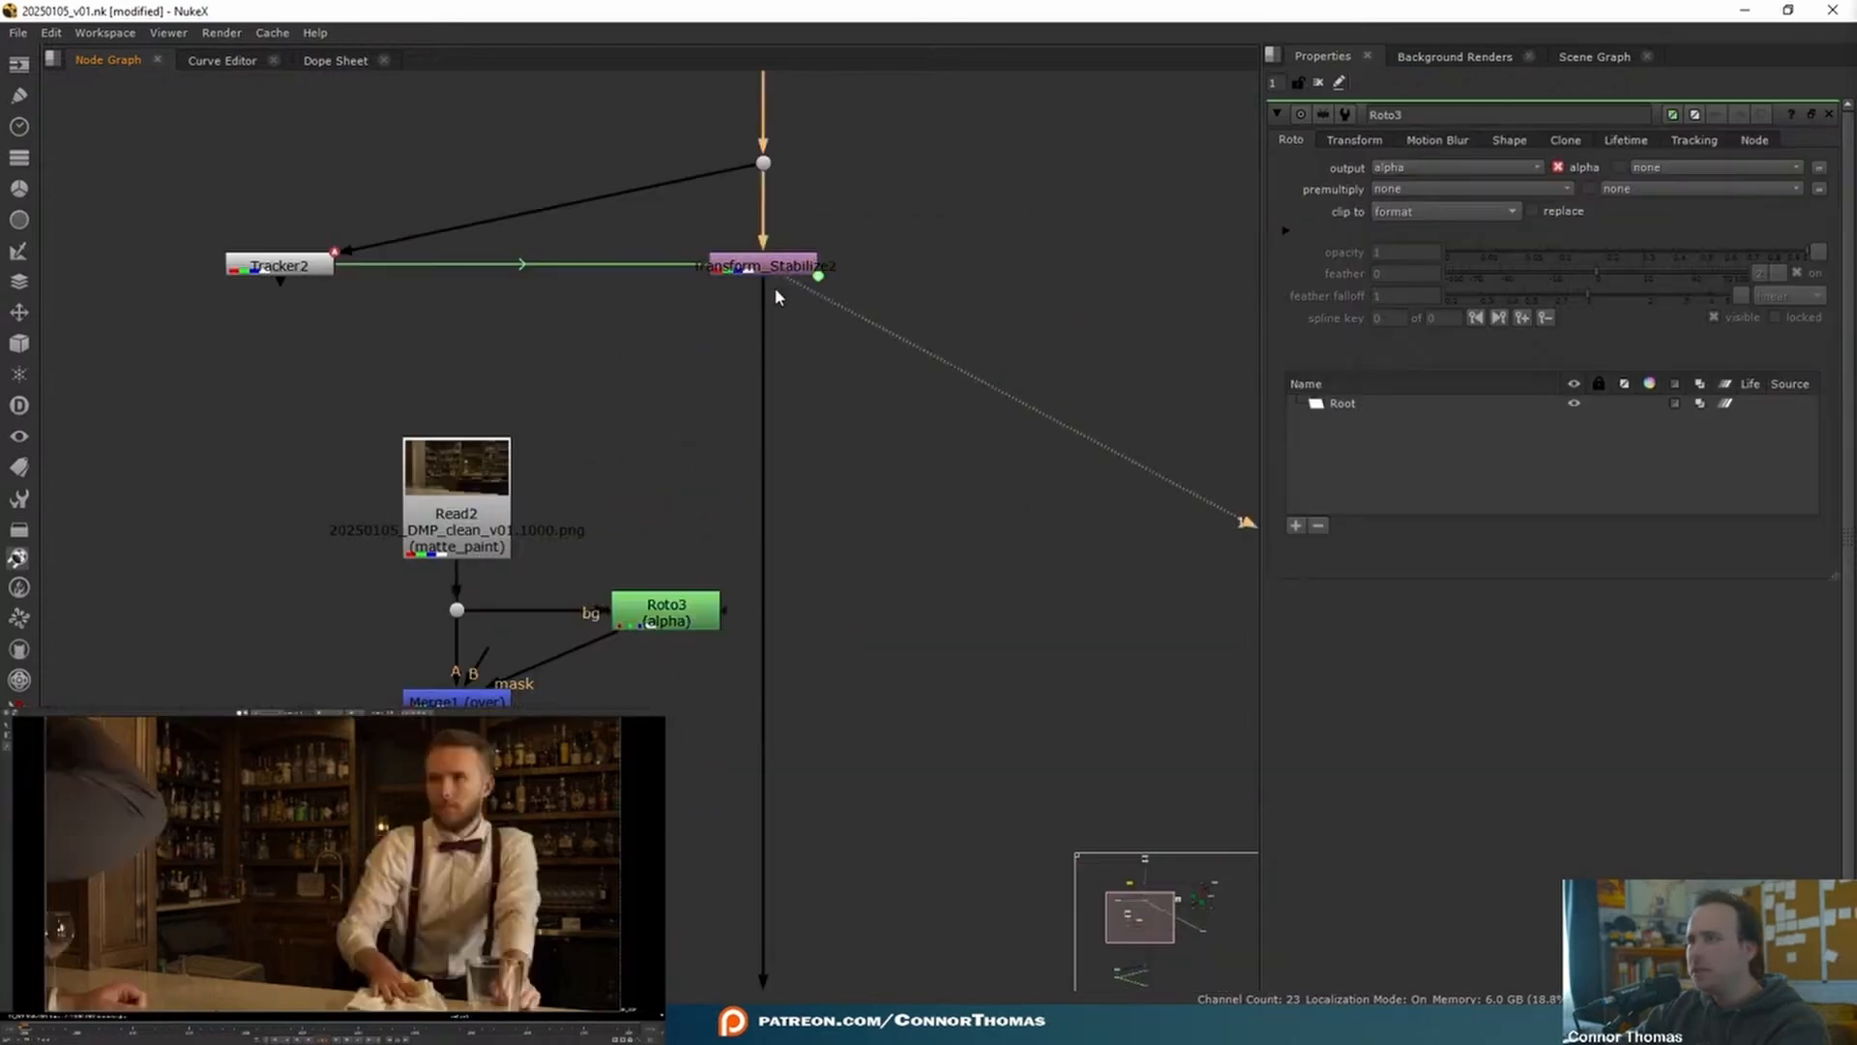
- Draw a closed Bezier around the bartender's head in Roto3, set premultiply to rgba, and close the properties
click(769, 166)
key(1)
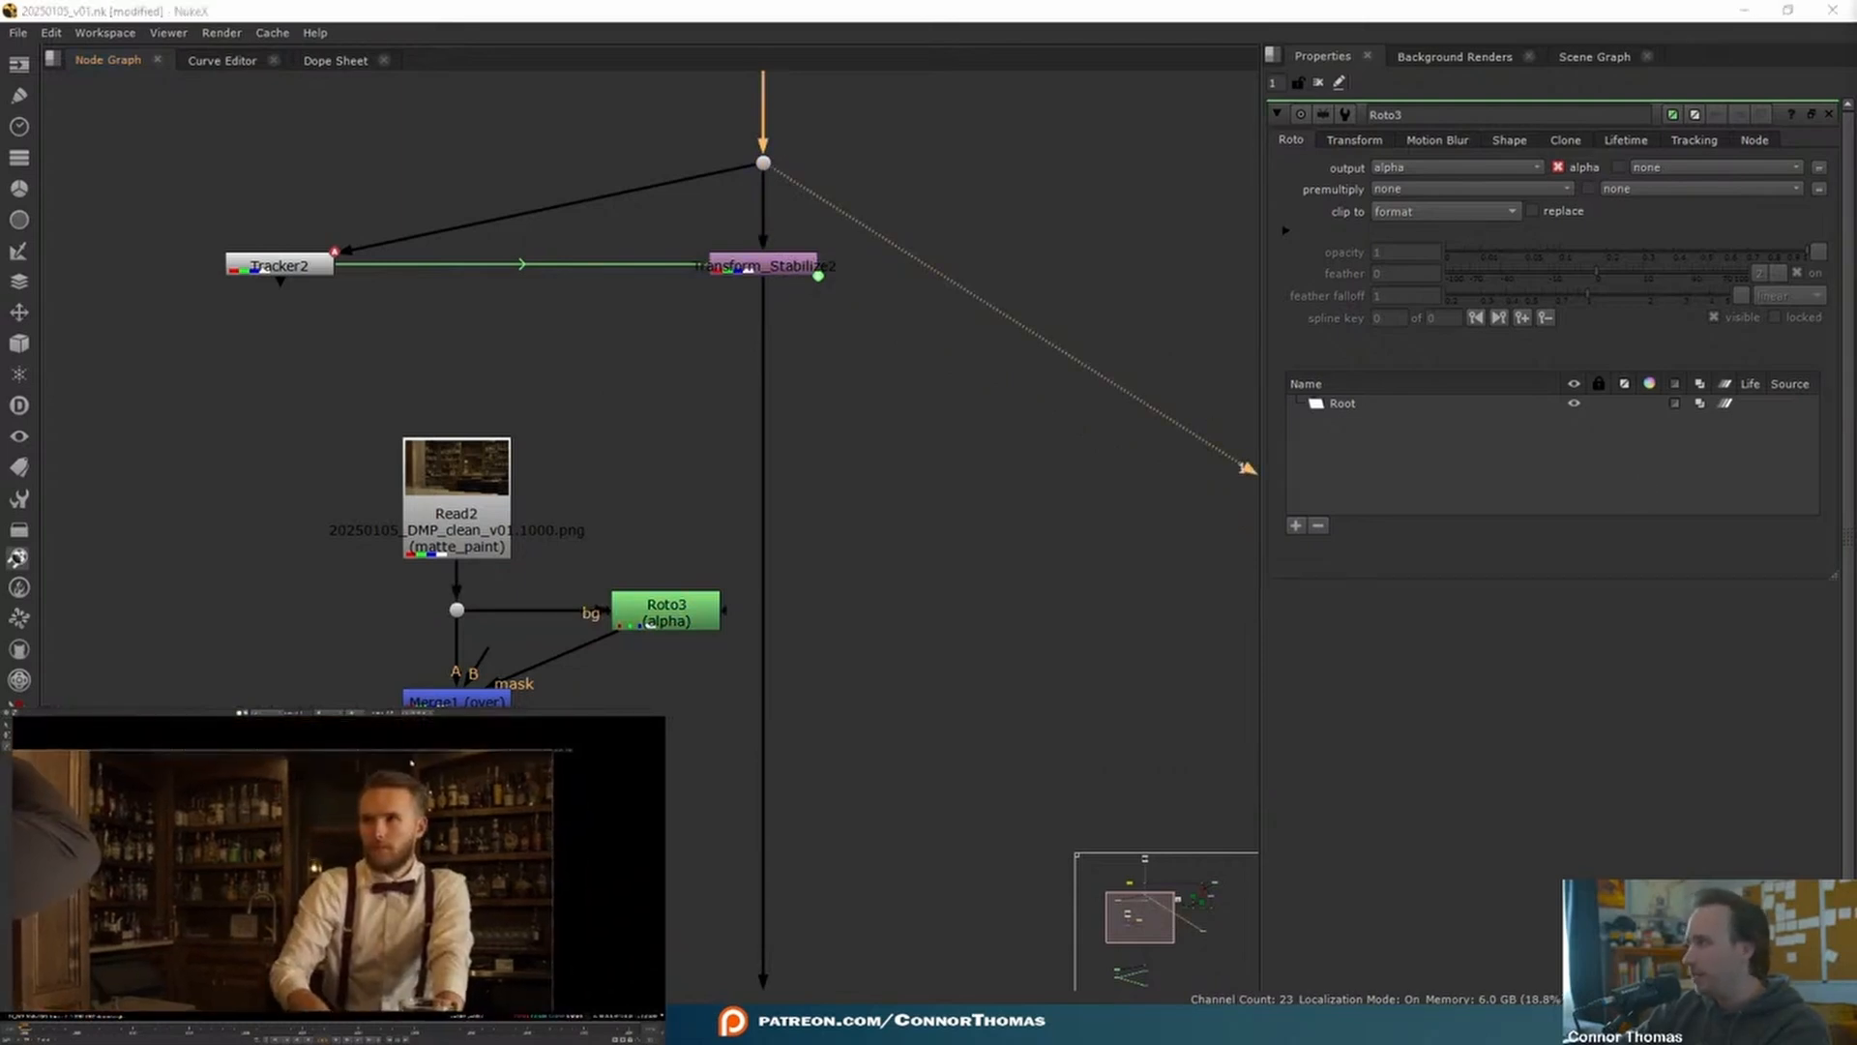
click(405, 759)
click(364, 759)
click(344, 776)
click(303, 822)
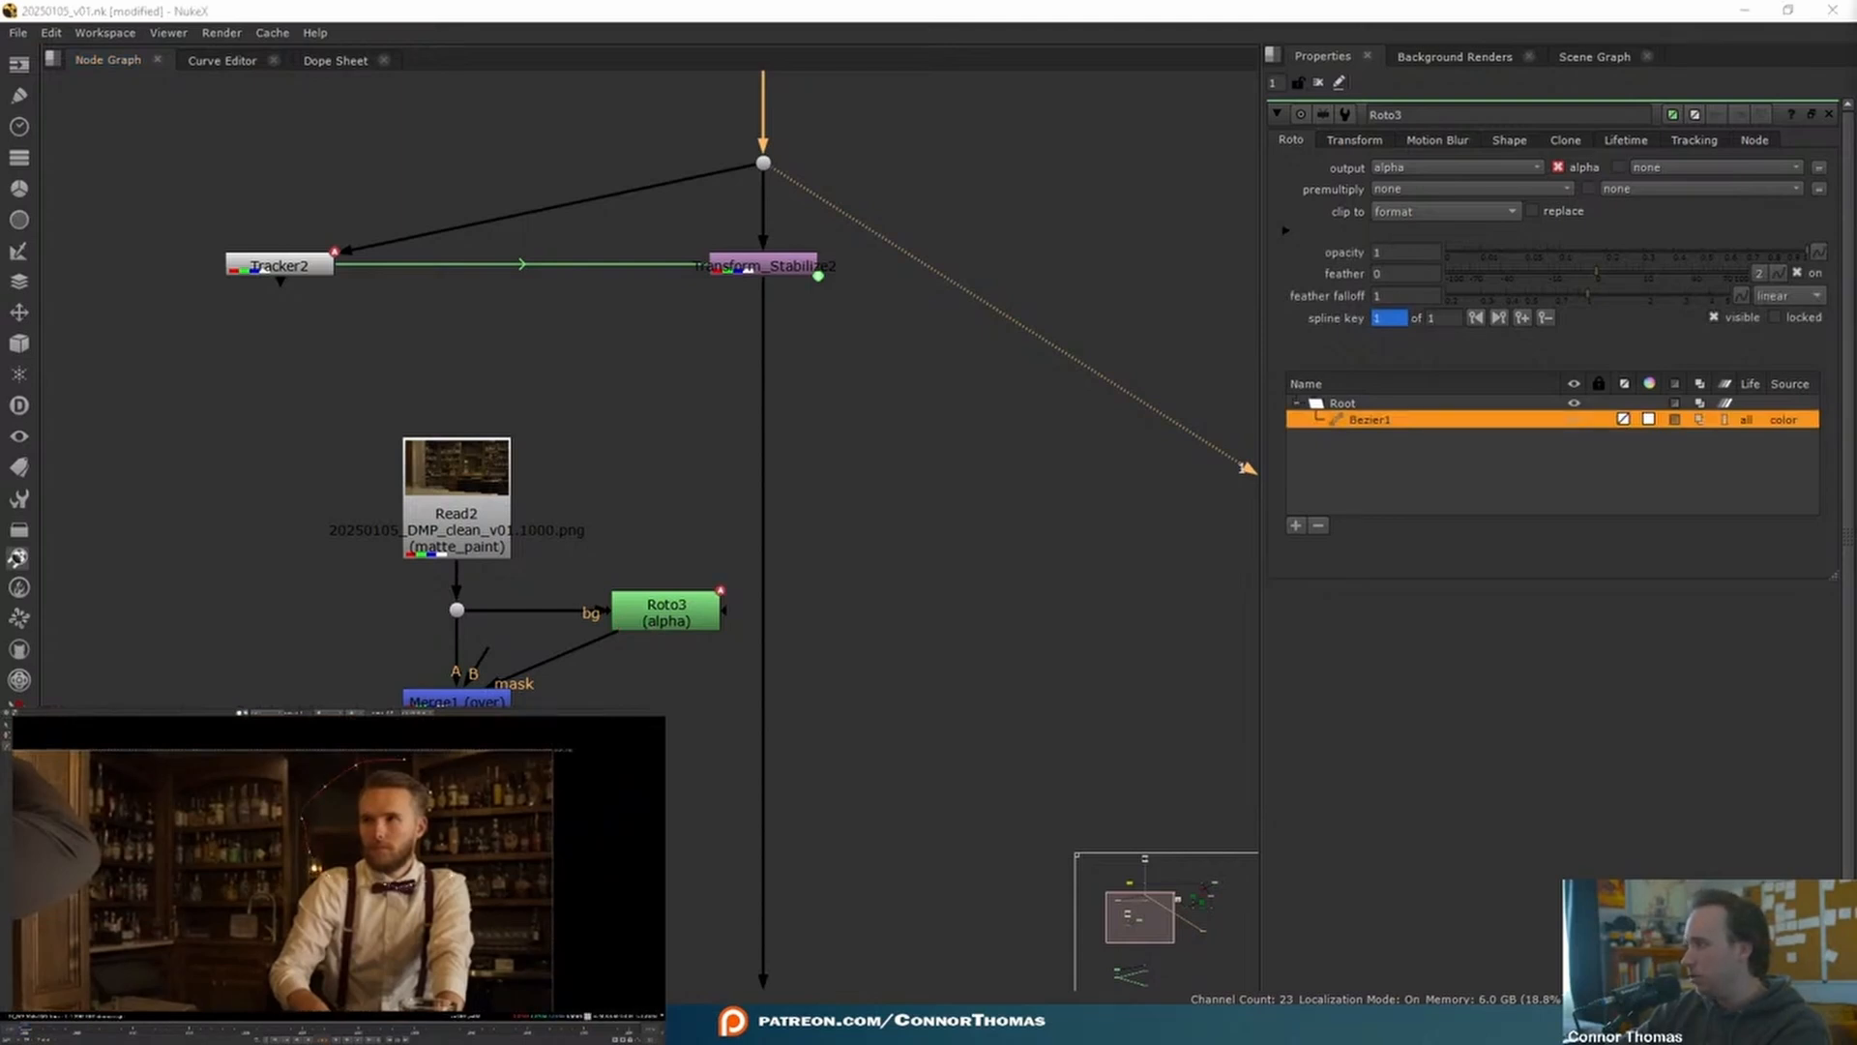
click(405, 760)
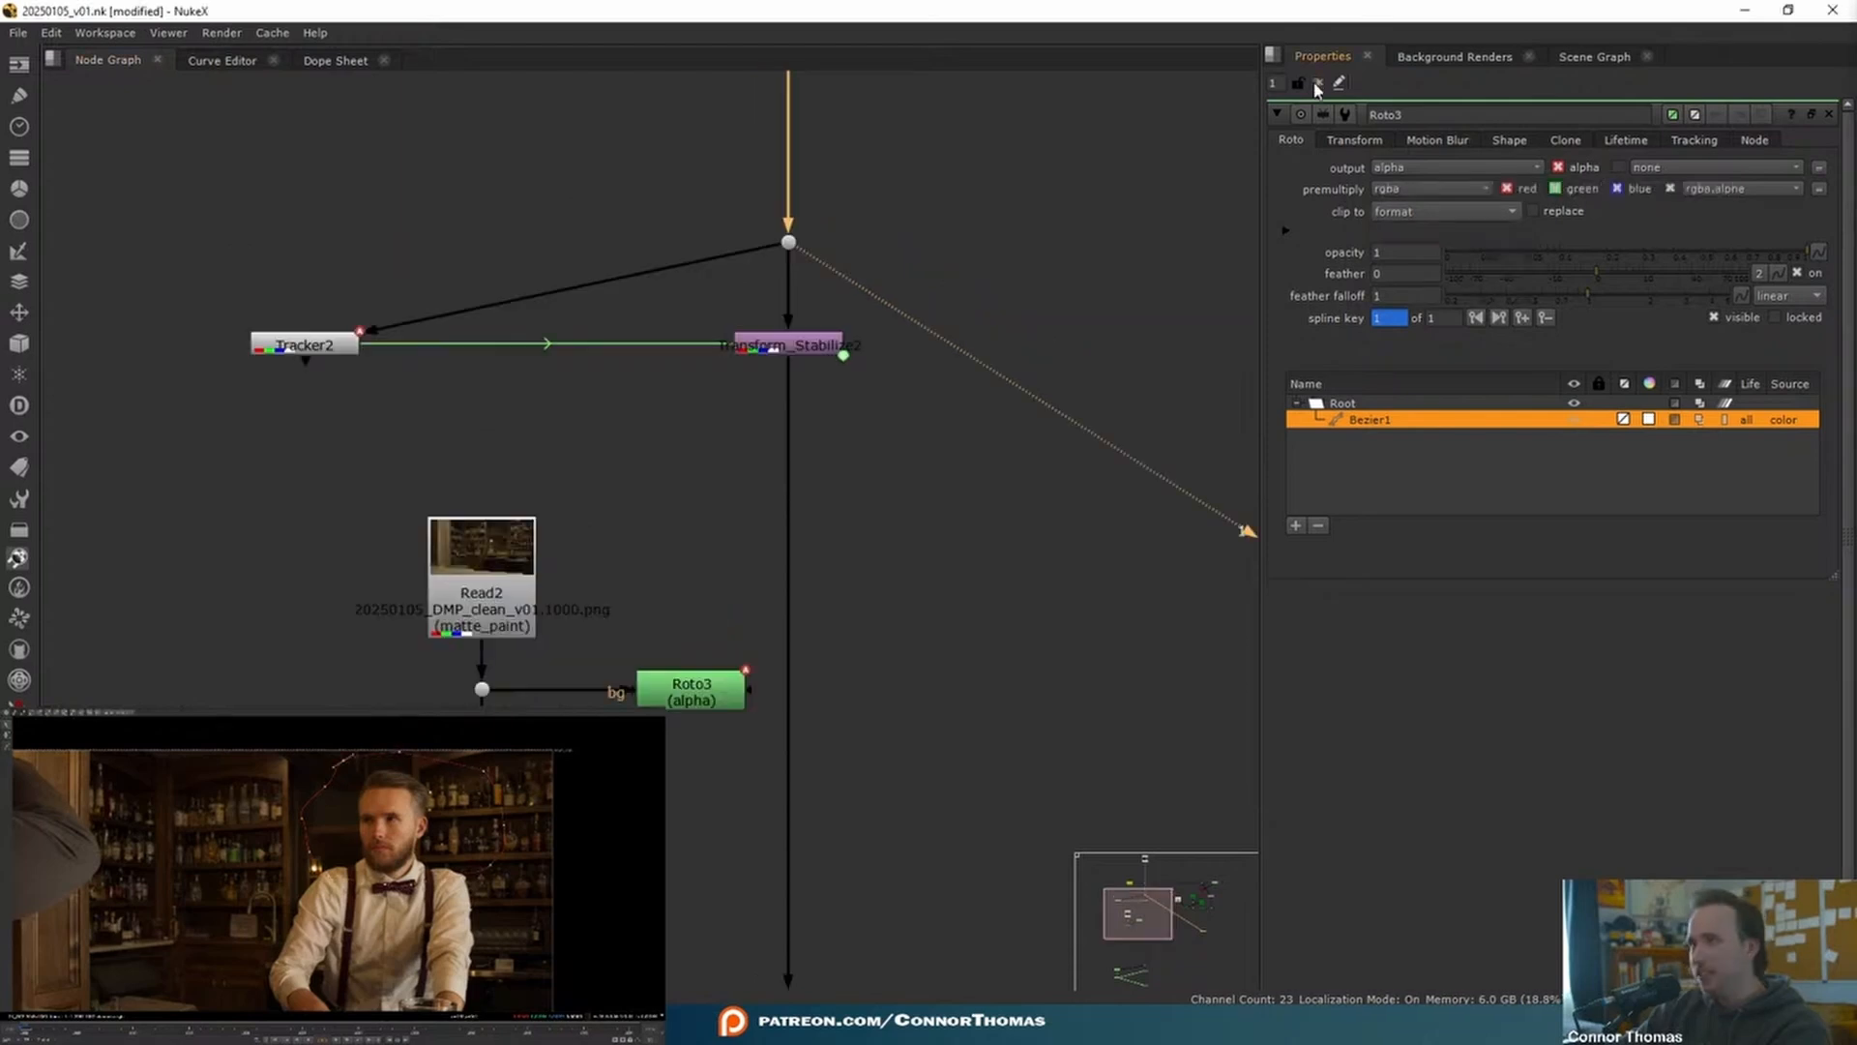
click(1317, 83)
- Check the masked clean plate, then merge it through a dot over the main pipe below the background stabilize transform
middle_drag(664, 675, 667, 558)
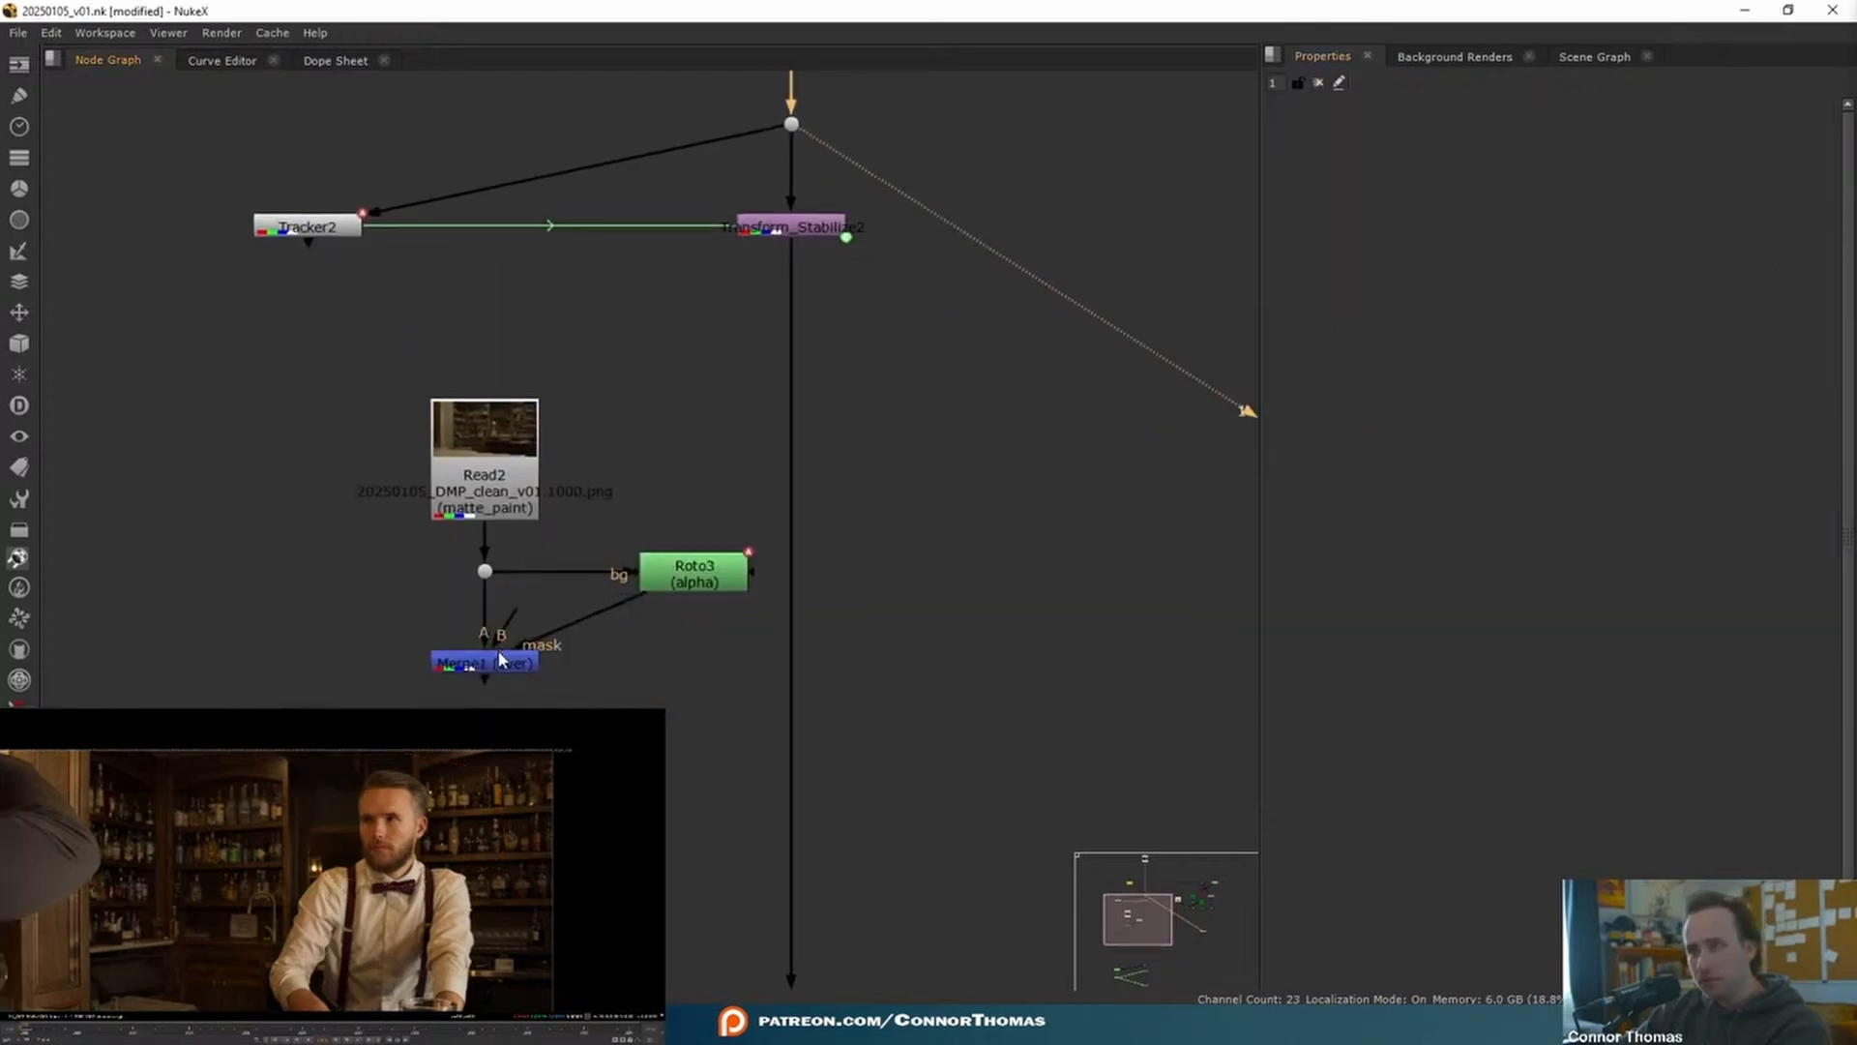
click(488, 663)
key(1)
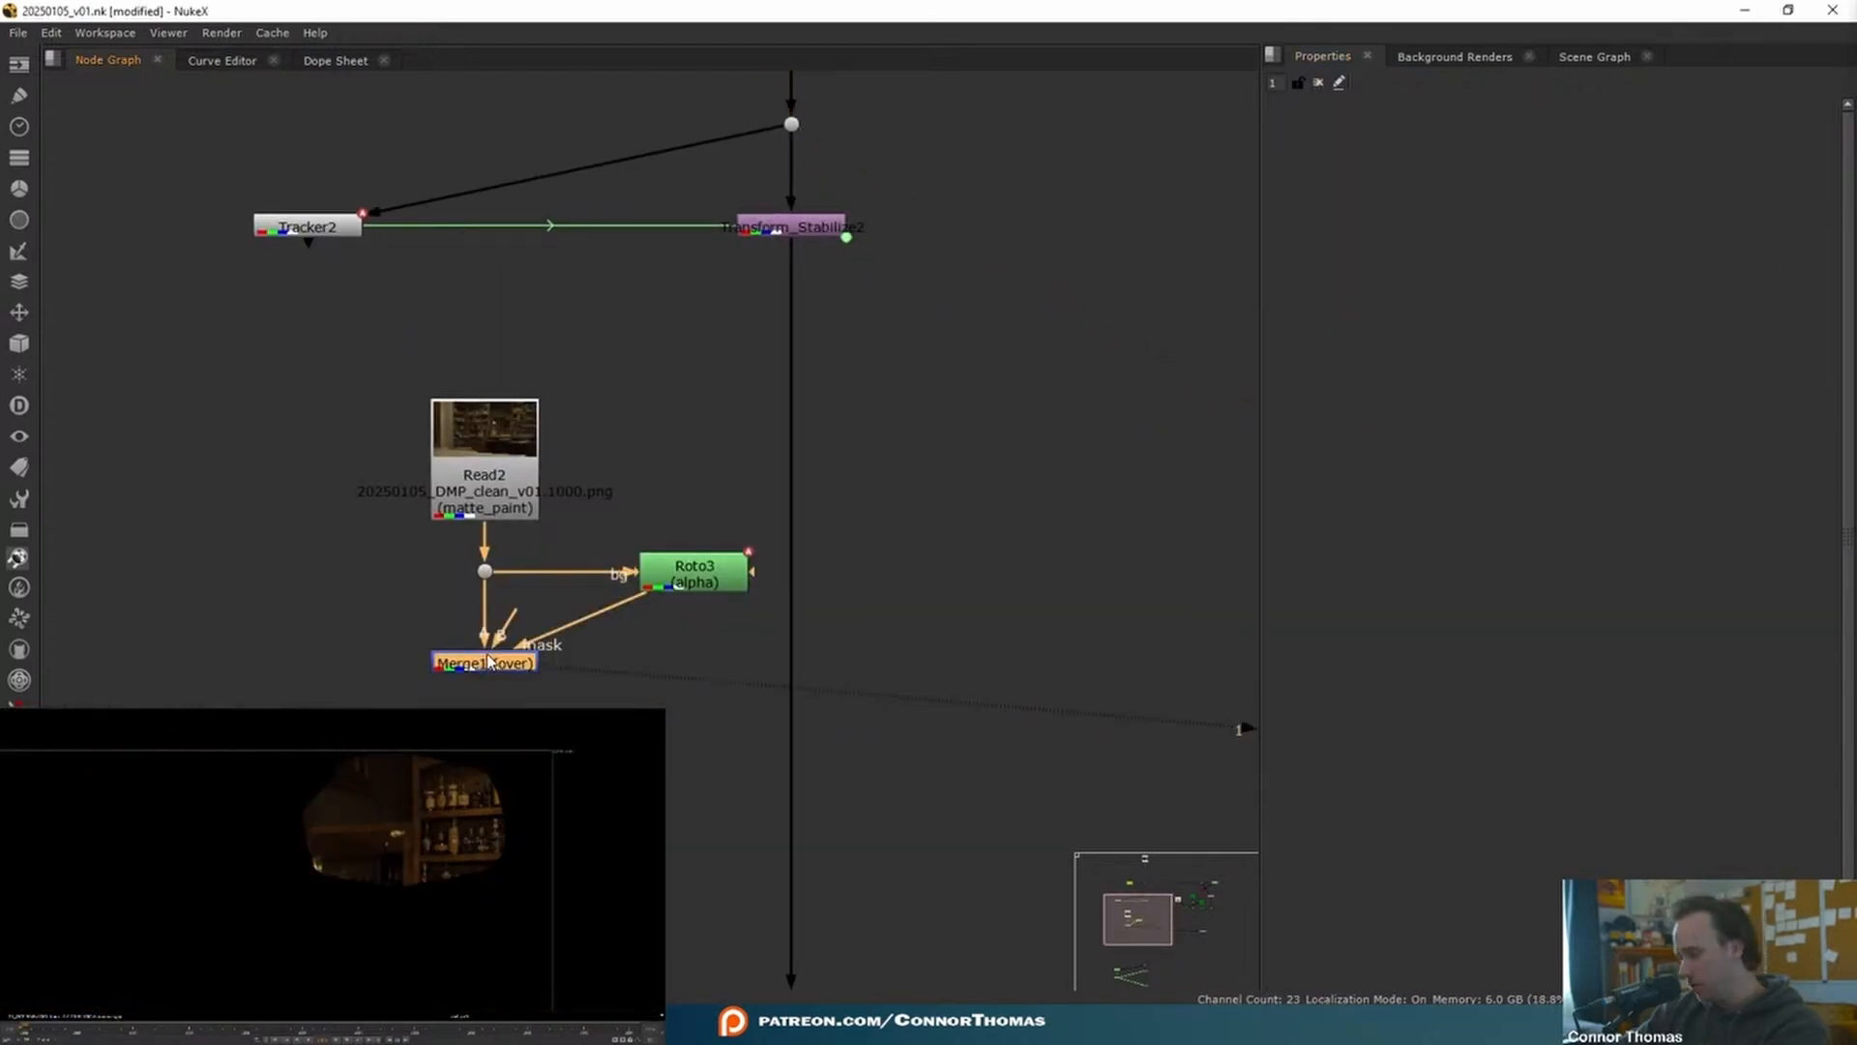
key(period)
drag(487, 692, 490, 728)
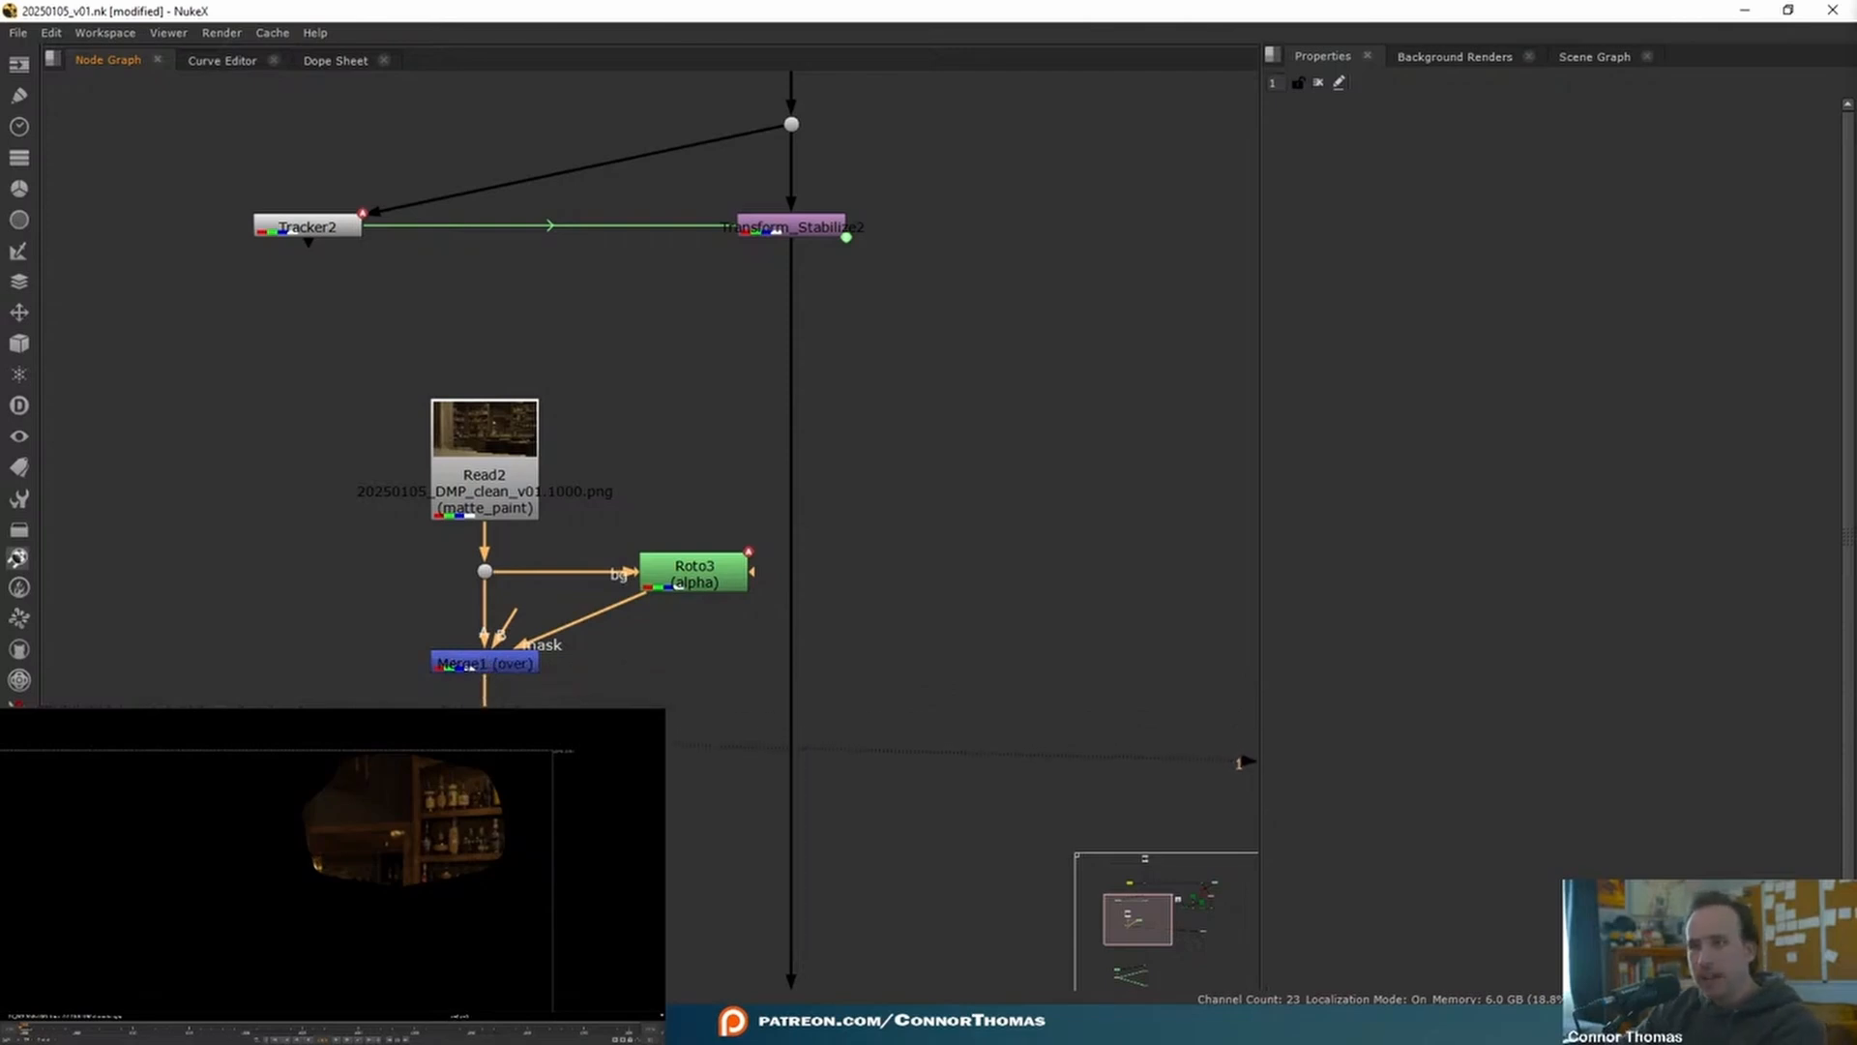
key(m)
drag(658, 745, 810, 747)
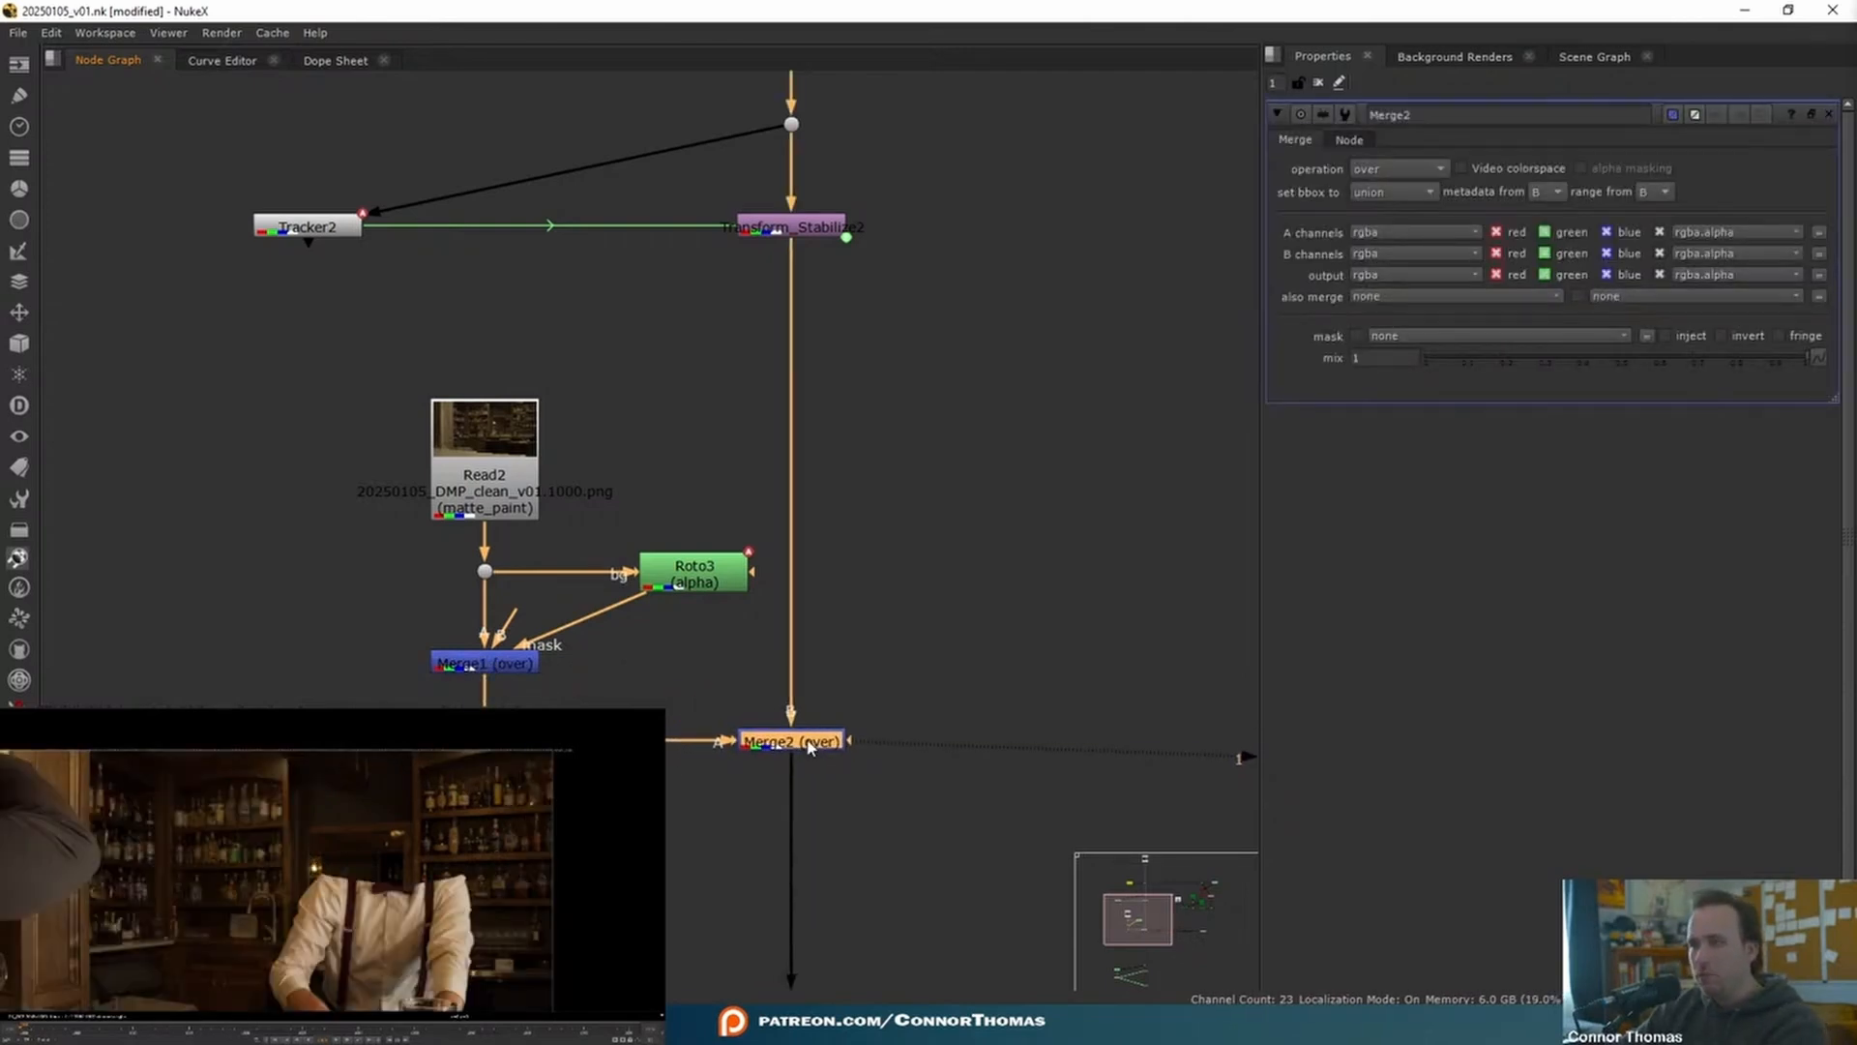
- Insert a Blur with size 29 between Roto3 and the mask input of Merge1
scroll(533, 615, down, 3)
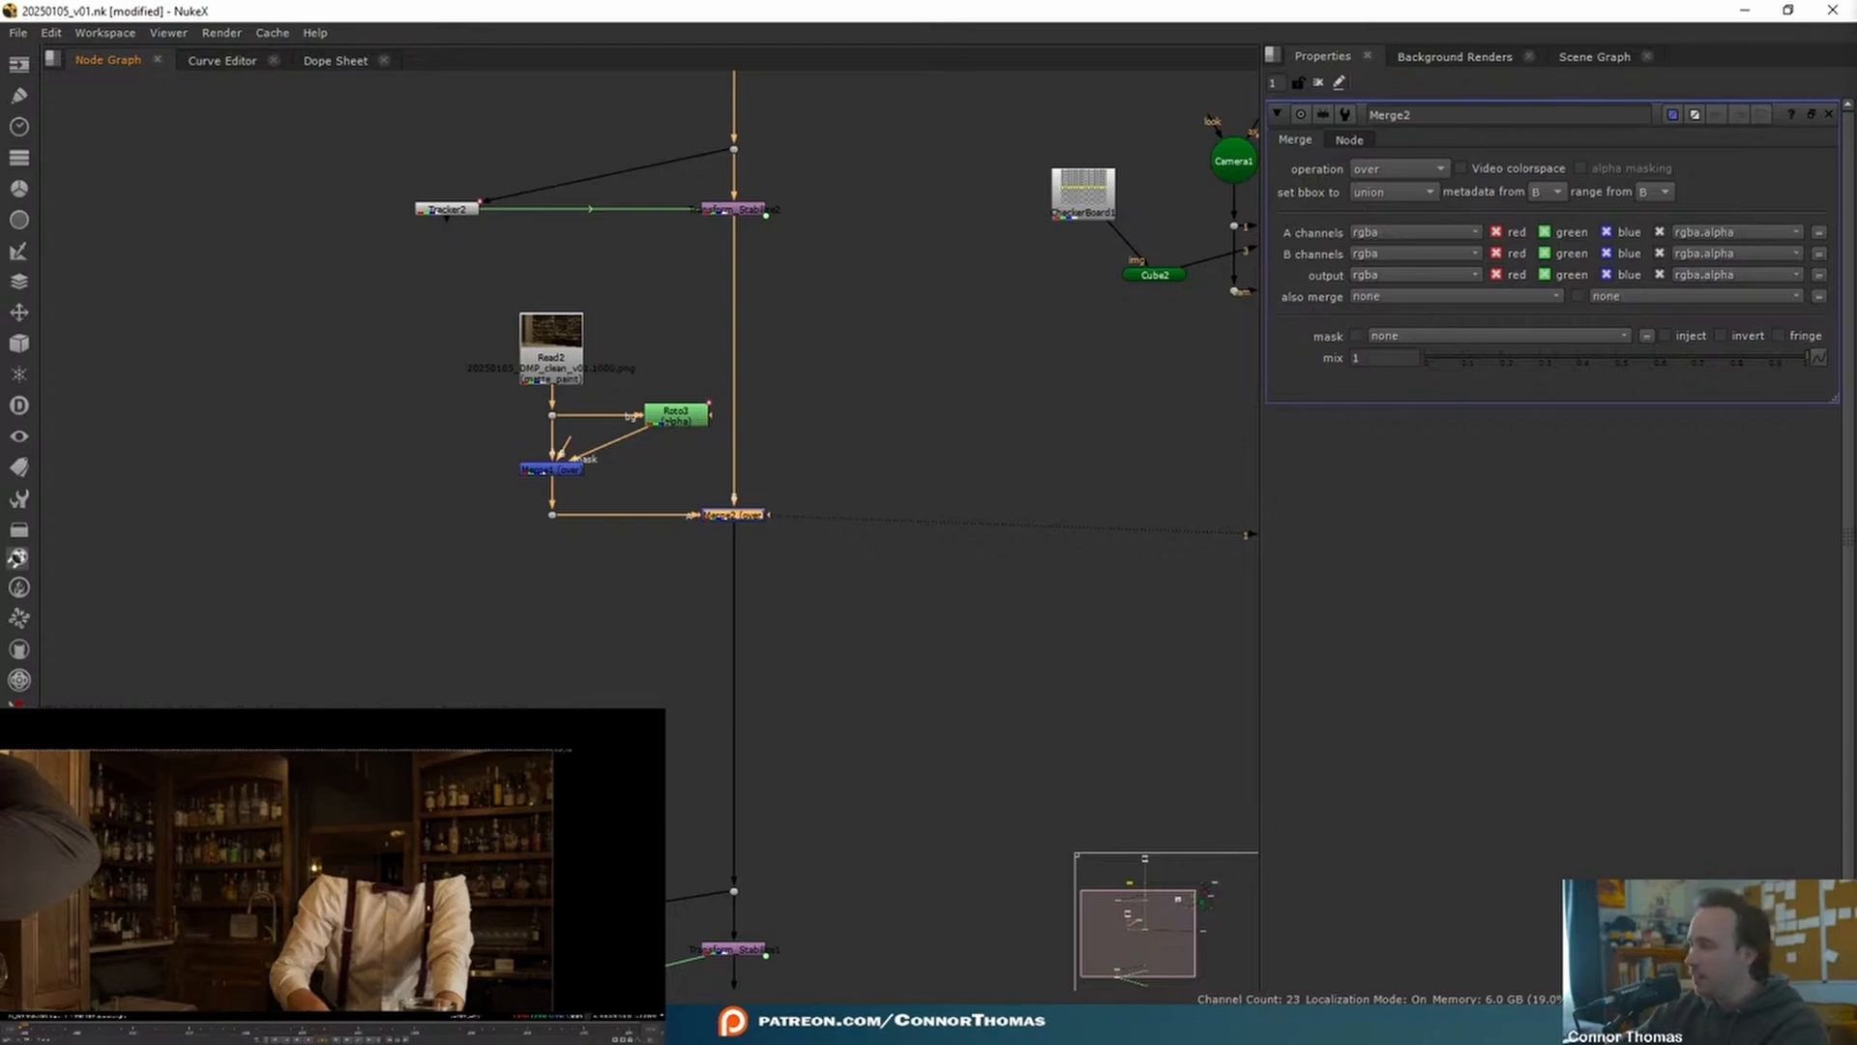
scroll(697, 472, up, 3)
click(645, 422)
key(b)
drag(648, 440, 647, 472)
click(1611, 189)
drag(677, 471, 677, 487)
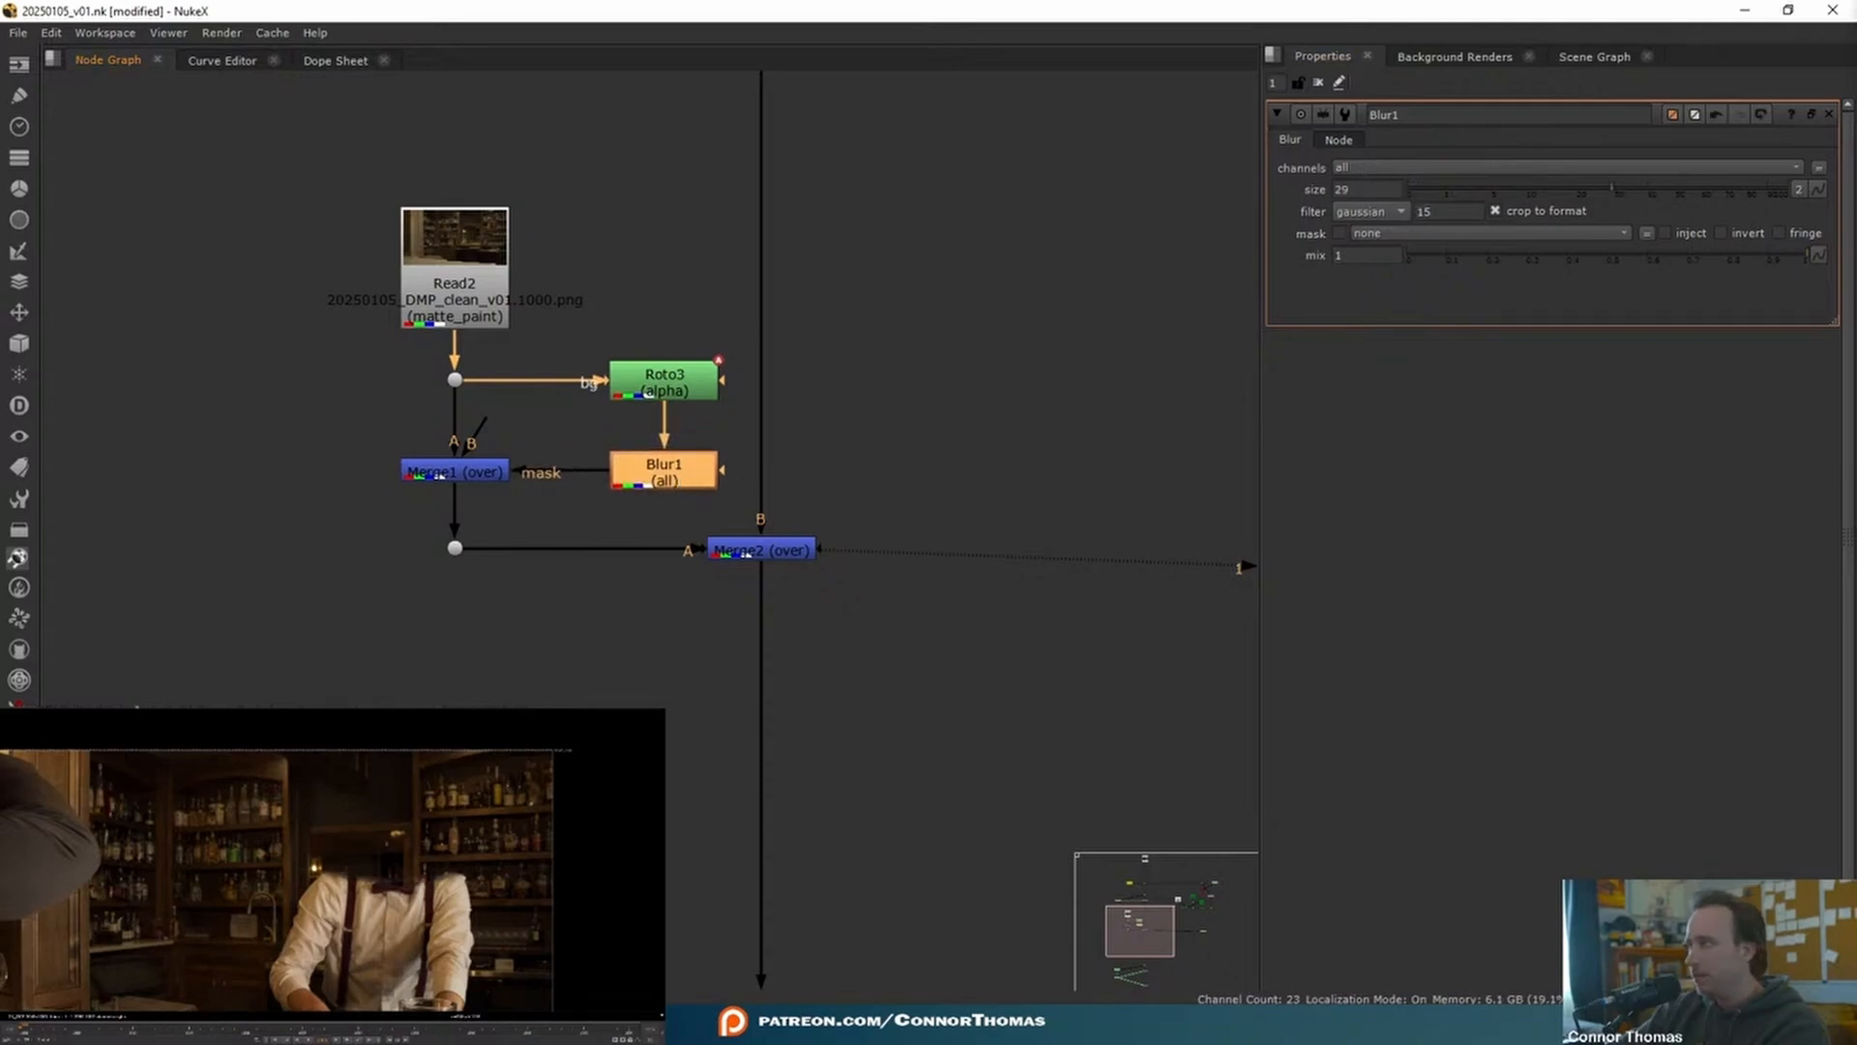
- Brighten the viewer and compare the head patch's edges with Blur1 disabled and enabled
click(48, 742)
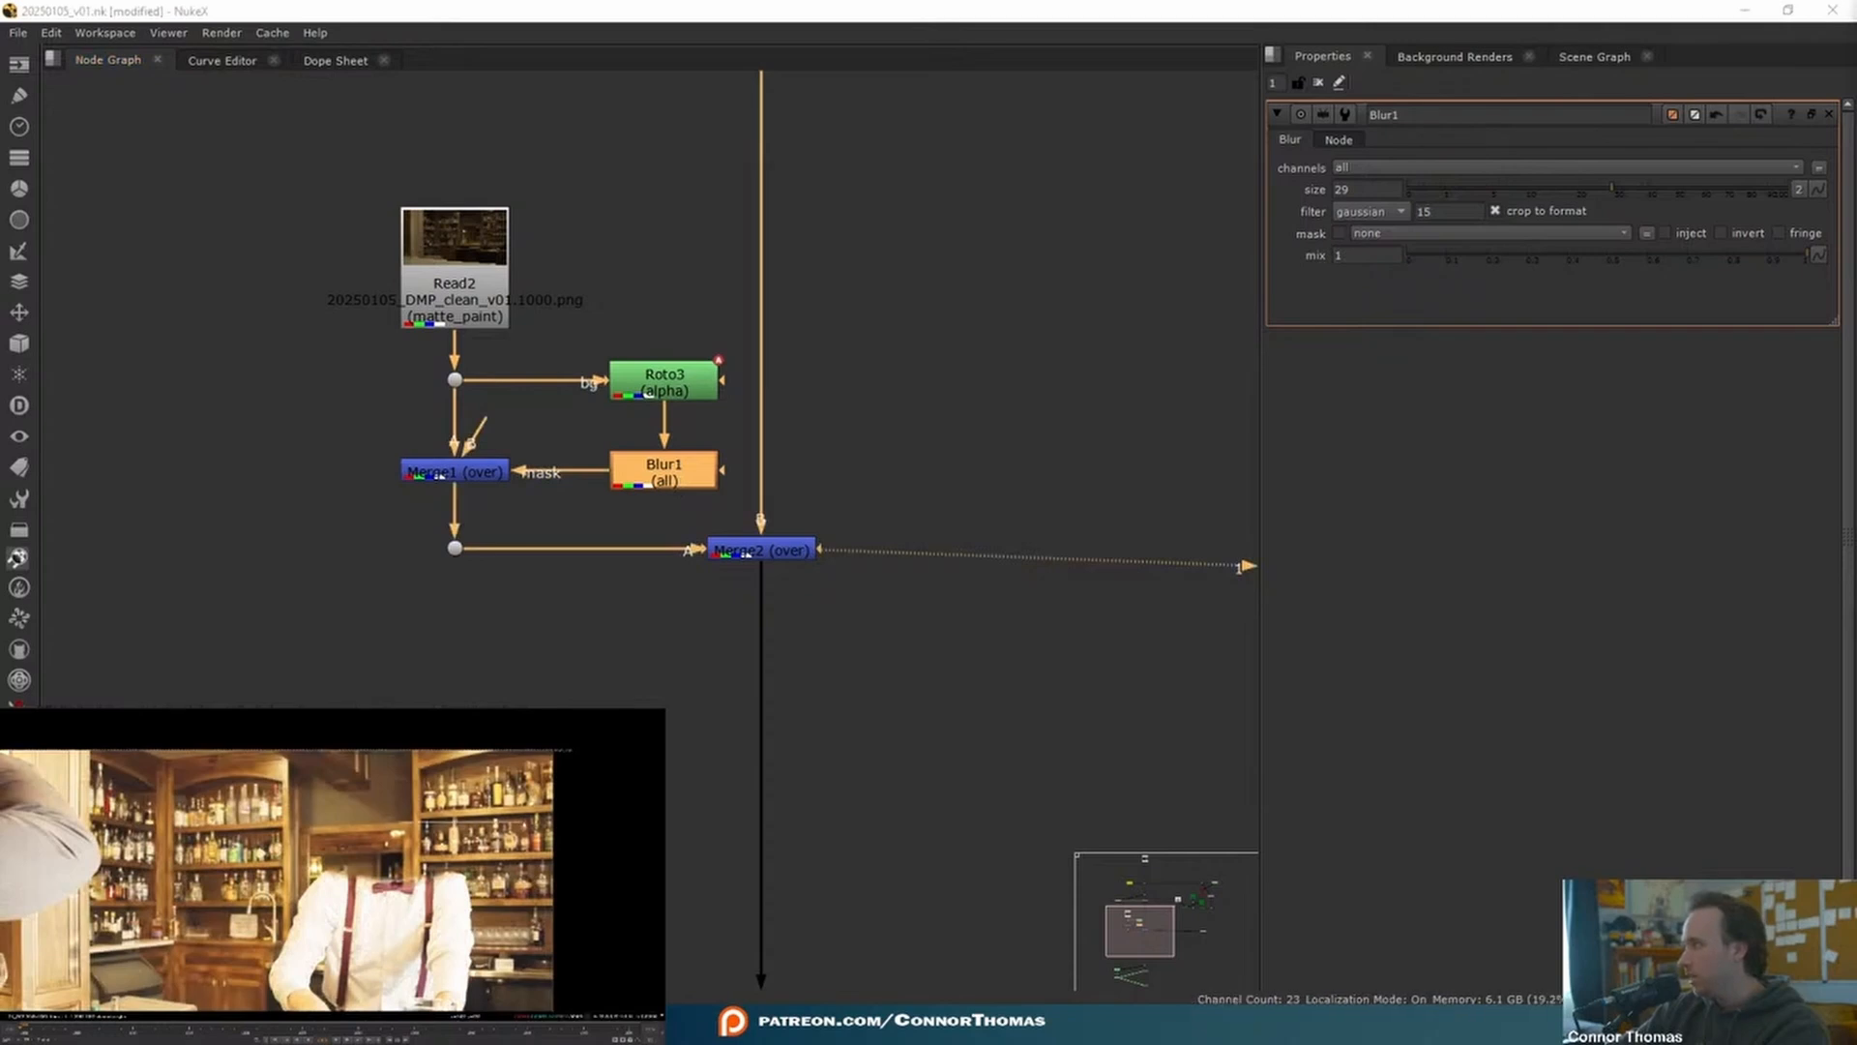
click(709, 484)
key(d)
key(d)
key(d)
key(d)
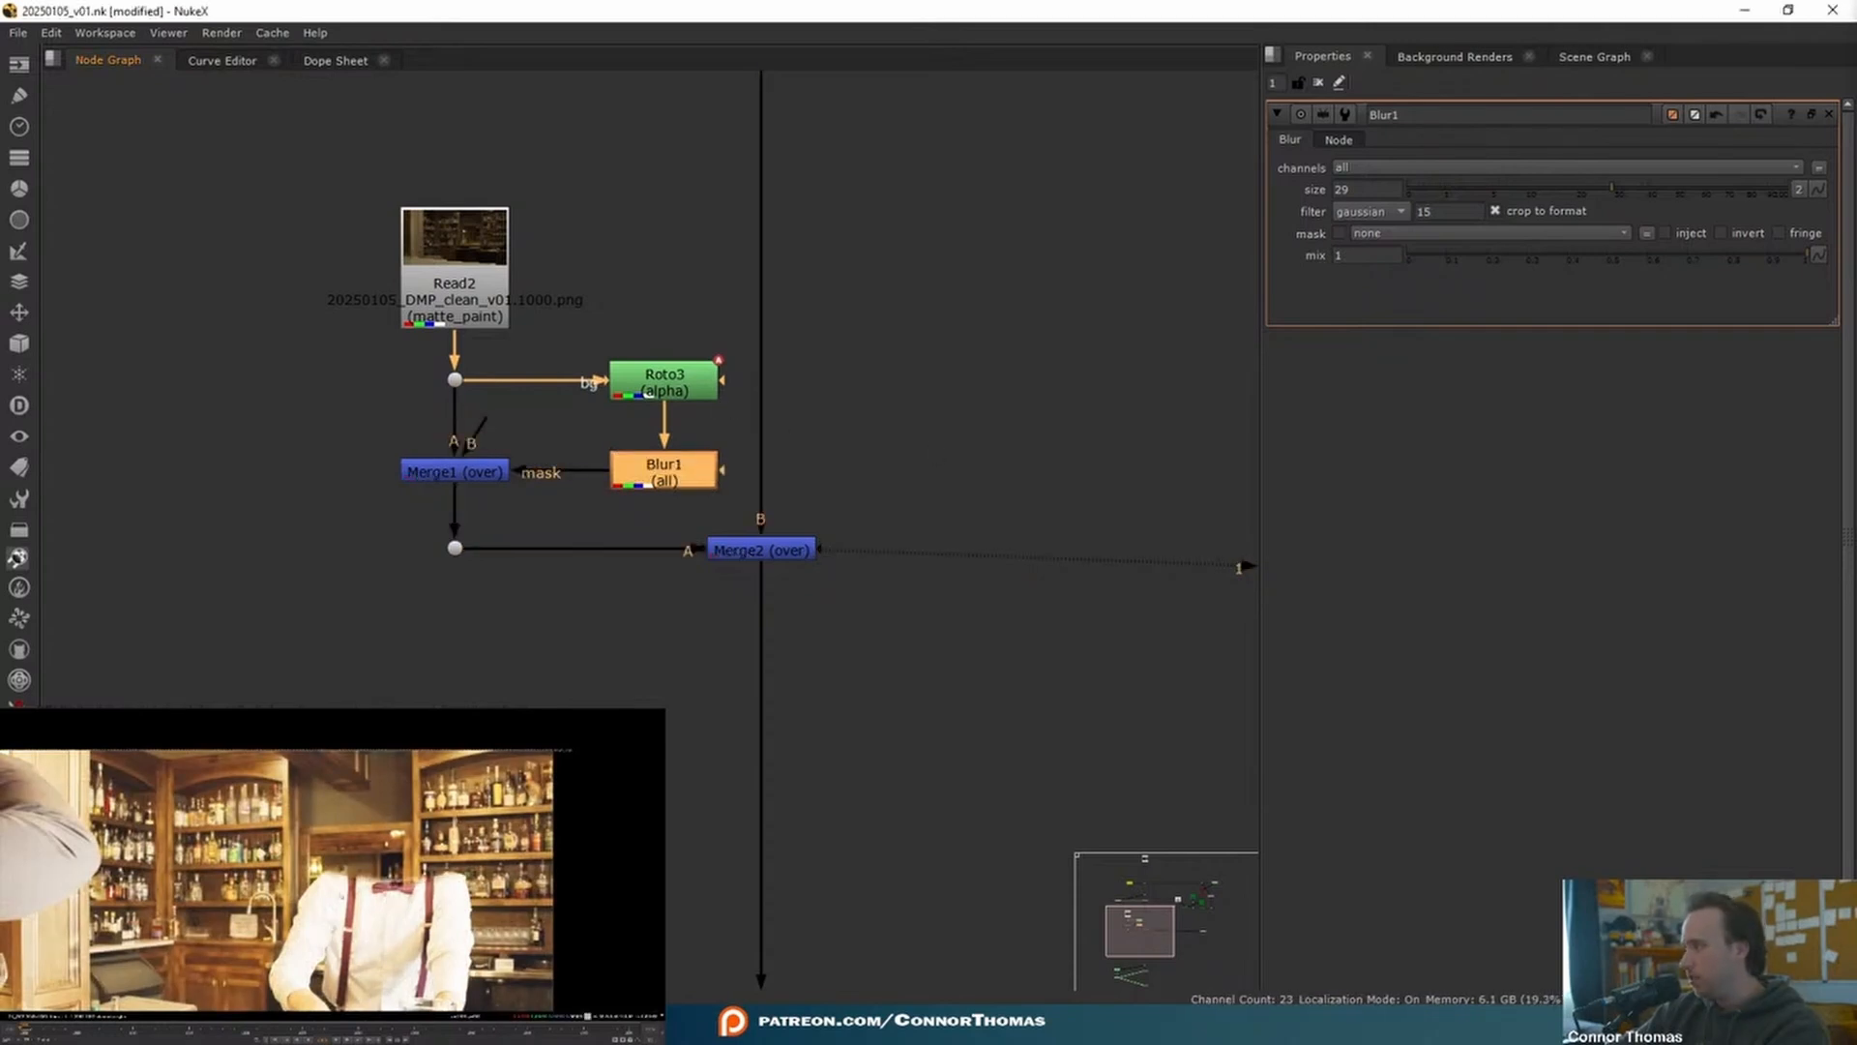
click(773, 553)
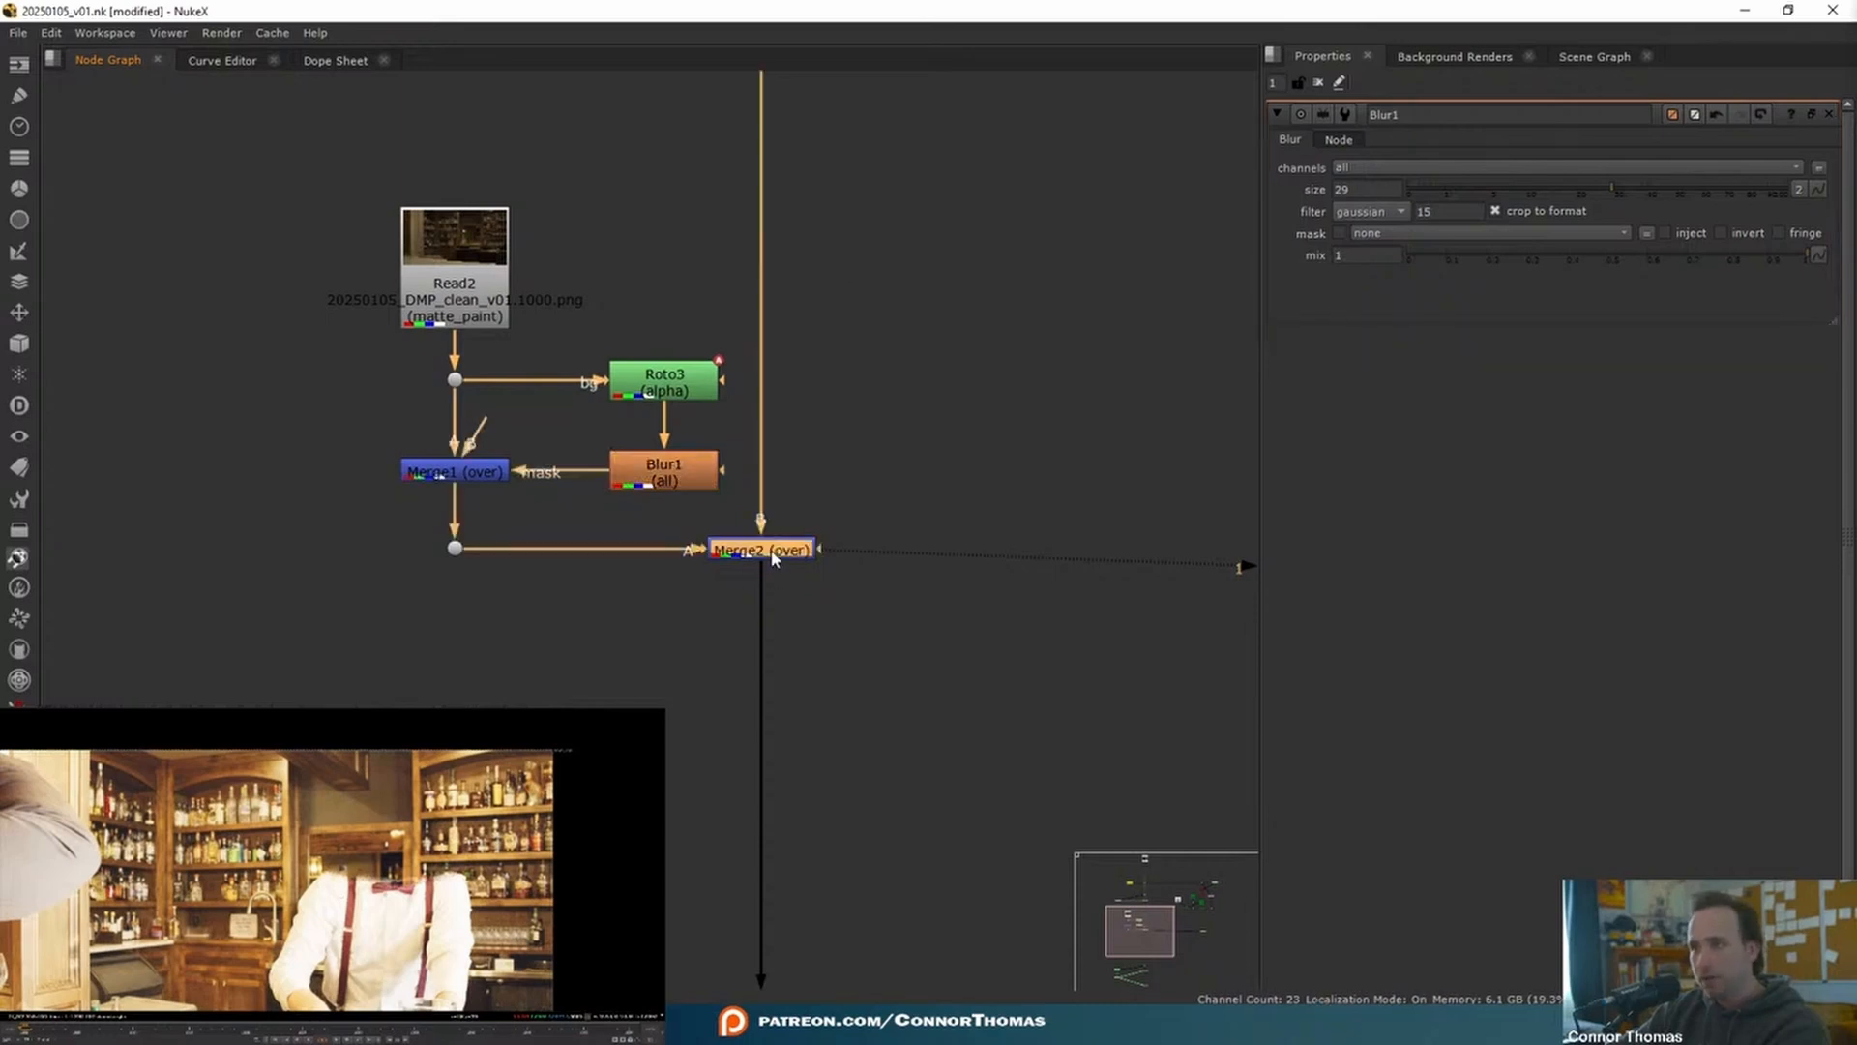
- Export both of Tracker2's tracks as a Transform (match-move) and connect it in the main pipe below Merge2
middle_drag(871, 278, 976, 538)
scroll(976, 538, down, 1)
drag(503, 341, 356, 421)
double_click(356, 421)
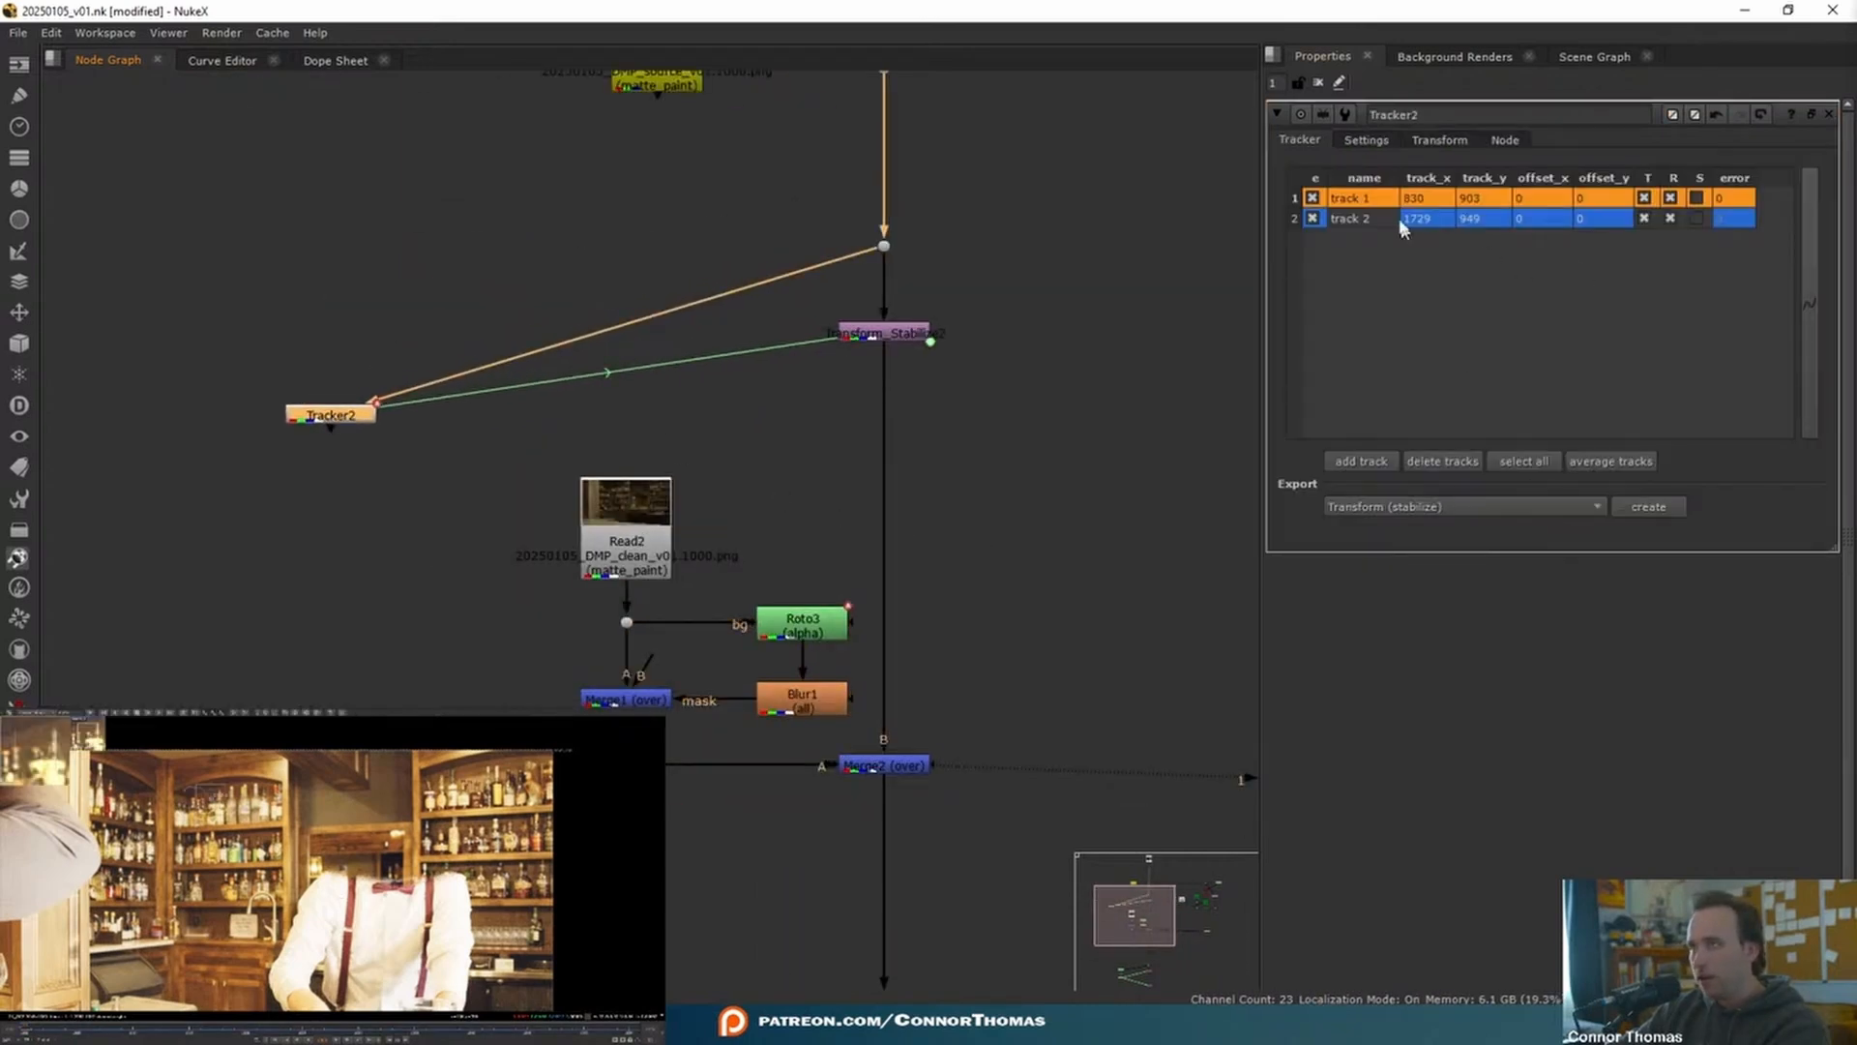
click(1368, 219)
click(1434, 506)
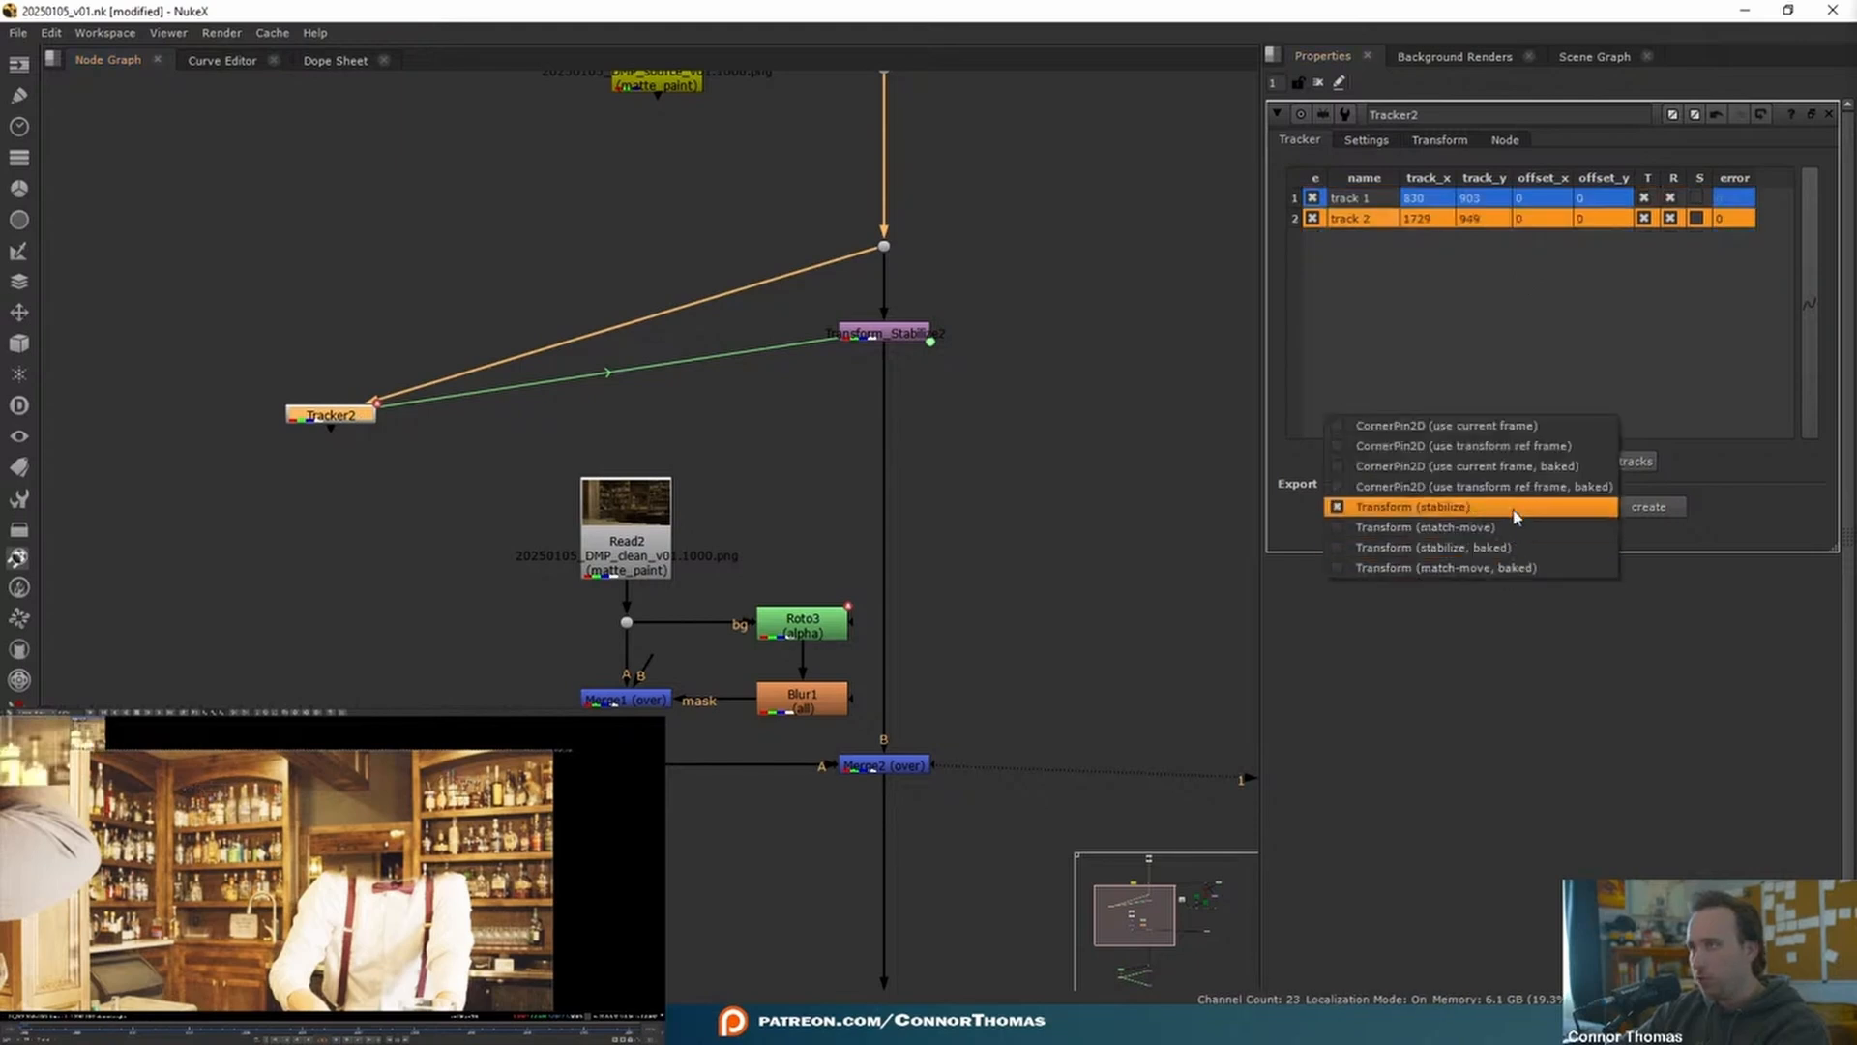
click(1425, 527)
click(1649, 506)
middle_drag(455, 471, 521, 308)
drag(520, 303, 722, 792)
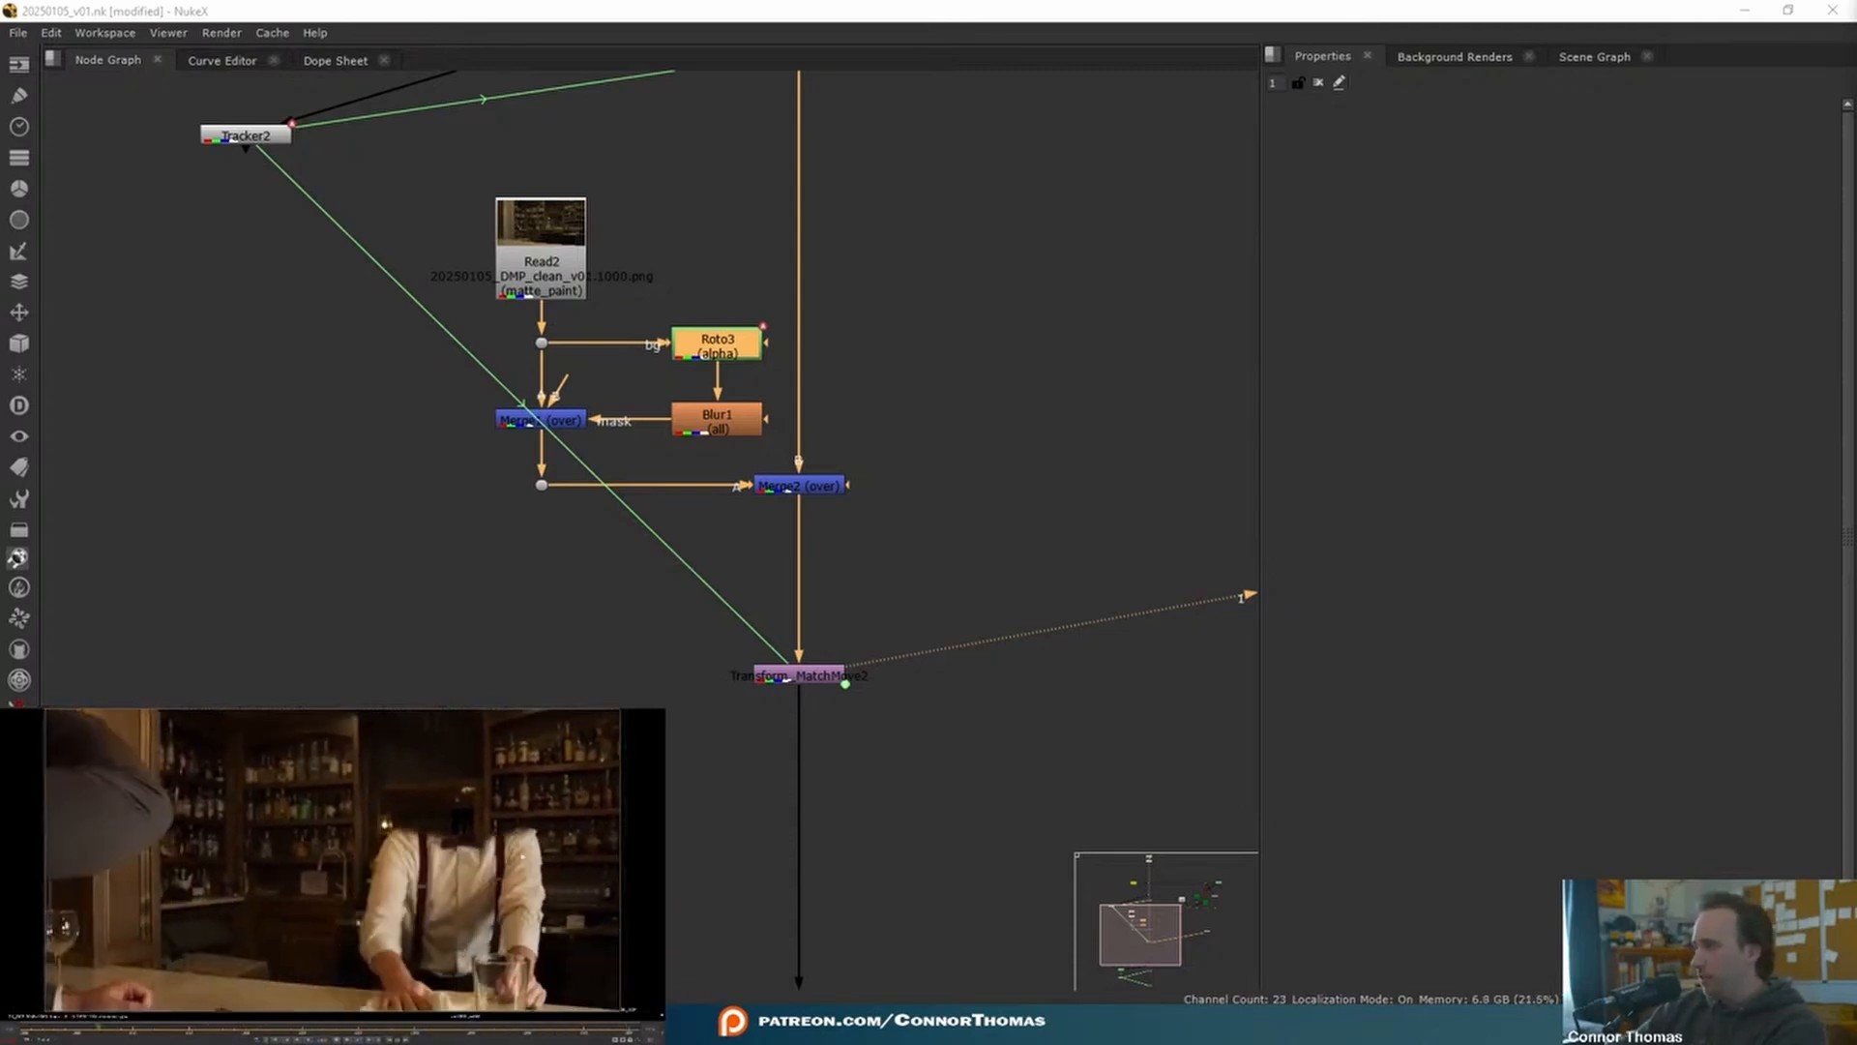
- View the collar's stabilize transform and read in 20250105_DMP_backcolar_v01.1000.png beside the main pipe
middle_drag(822, 977, 759, 660)
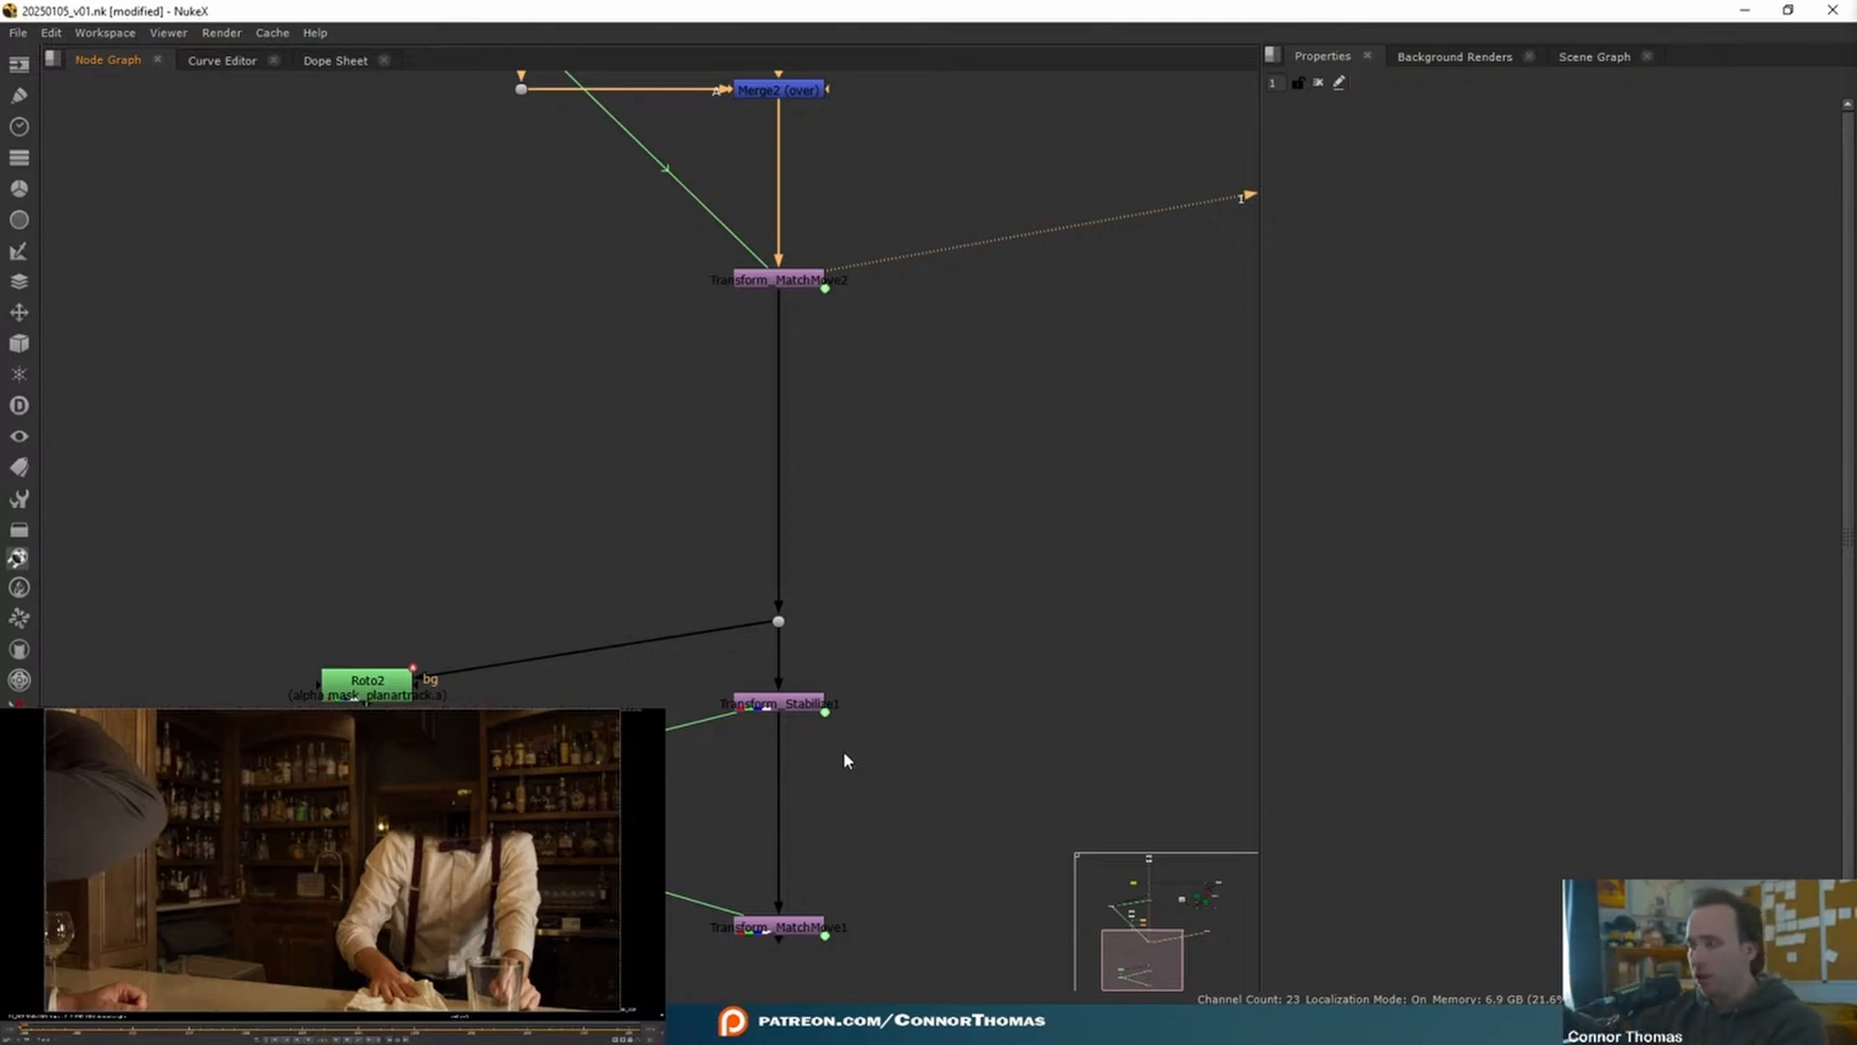
middle_drag(866, 745, 897, 597)
click(815, 590)
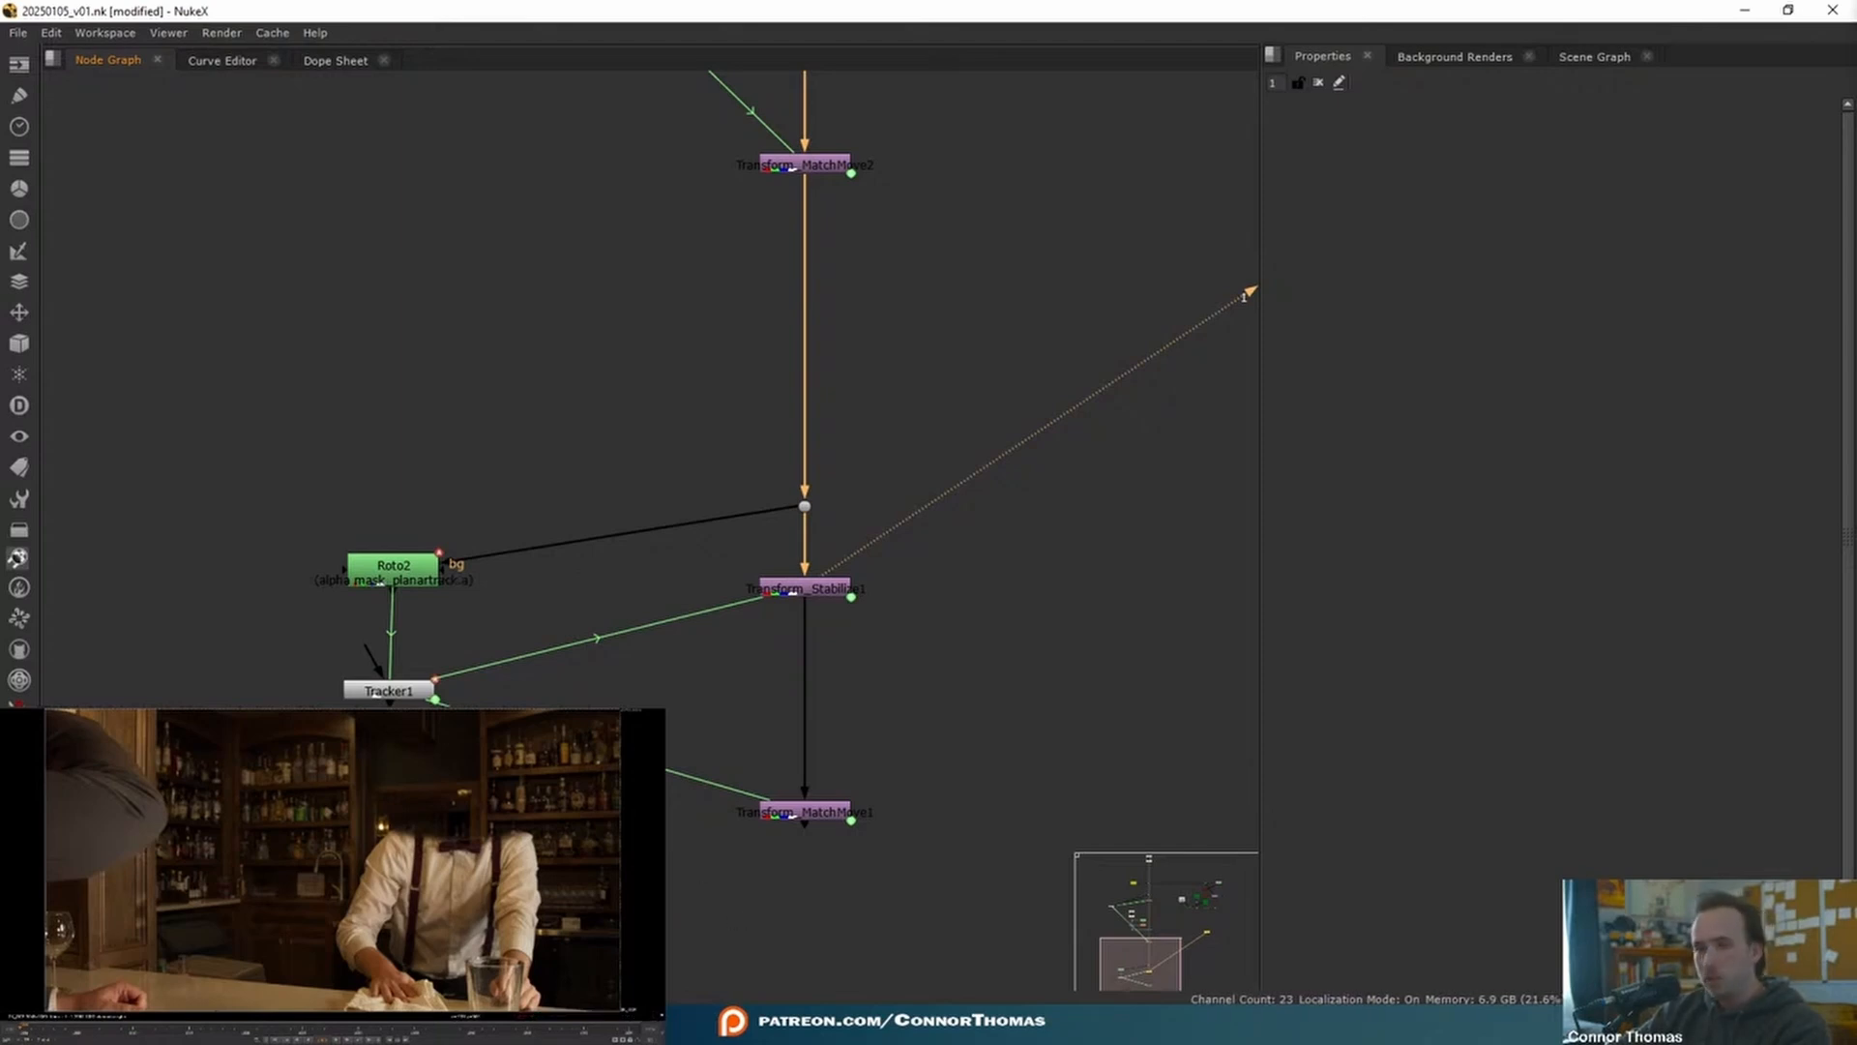
key(alt+Tab)
key(alt+Tab)
key(r)
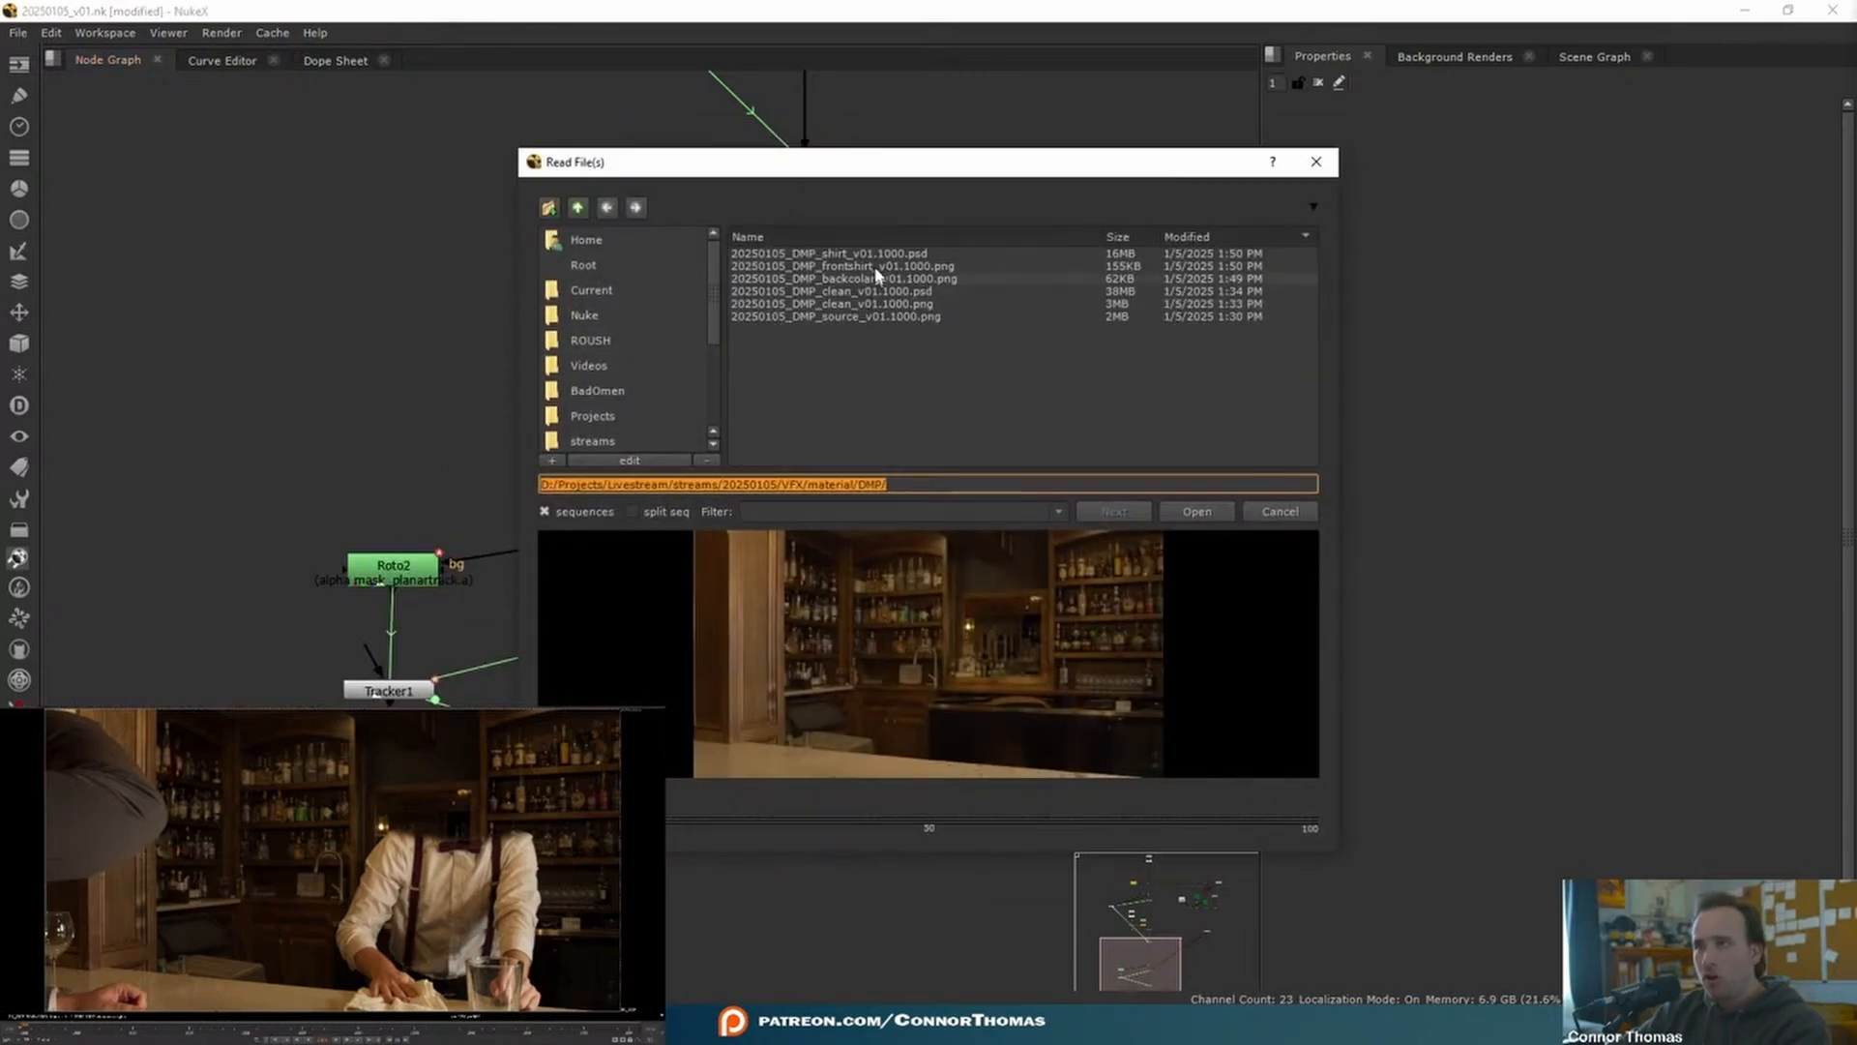
click(868, 279)
click(1199, 510)
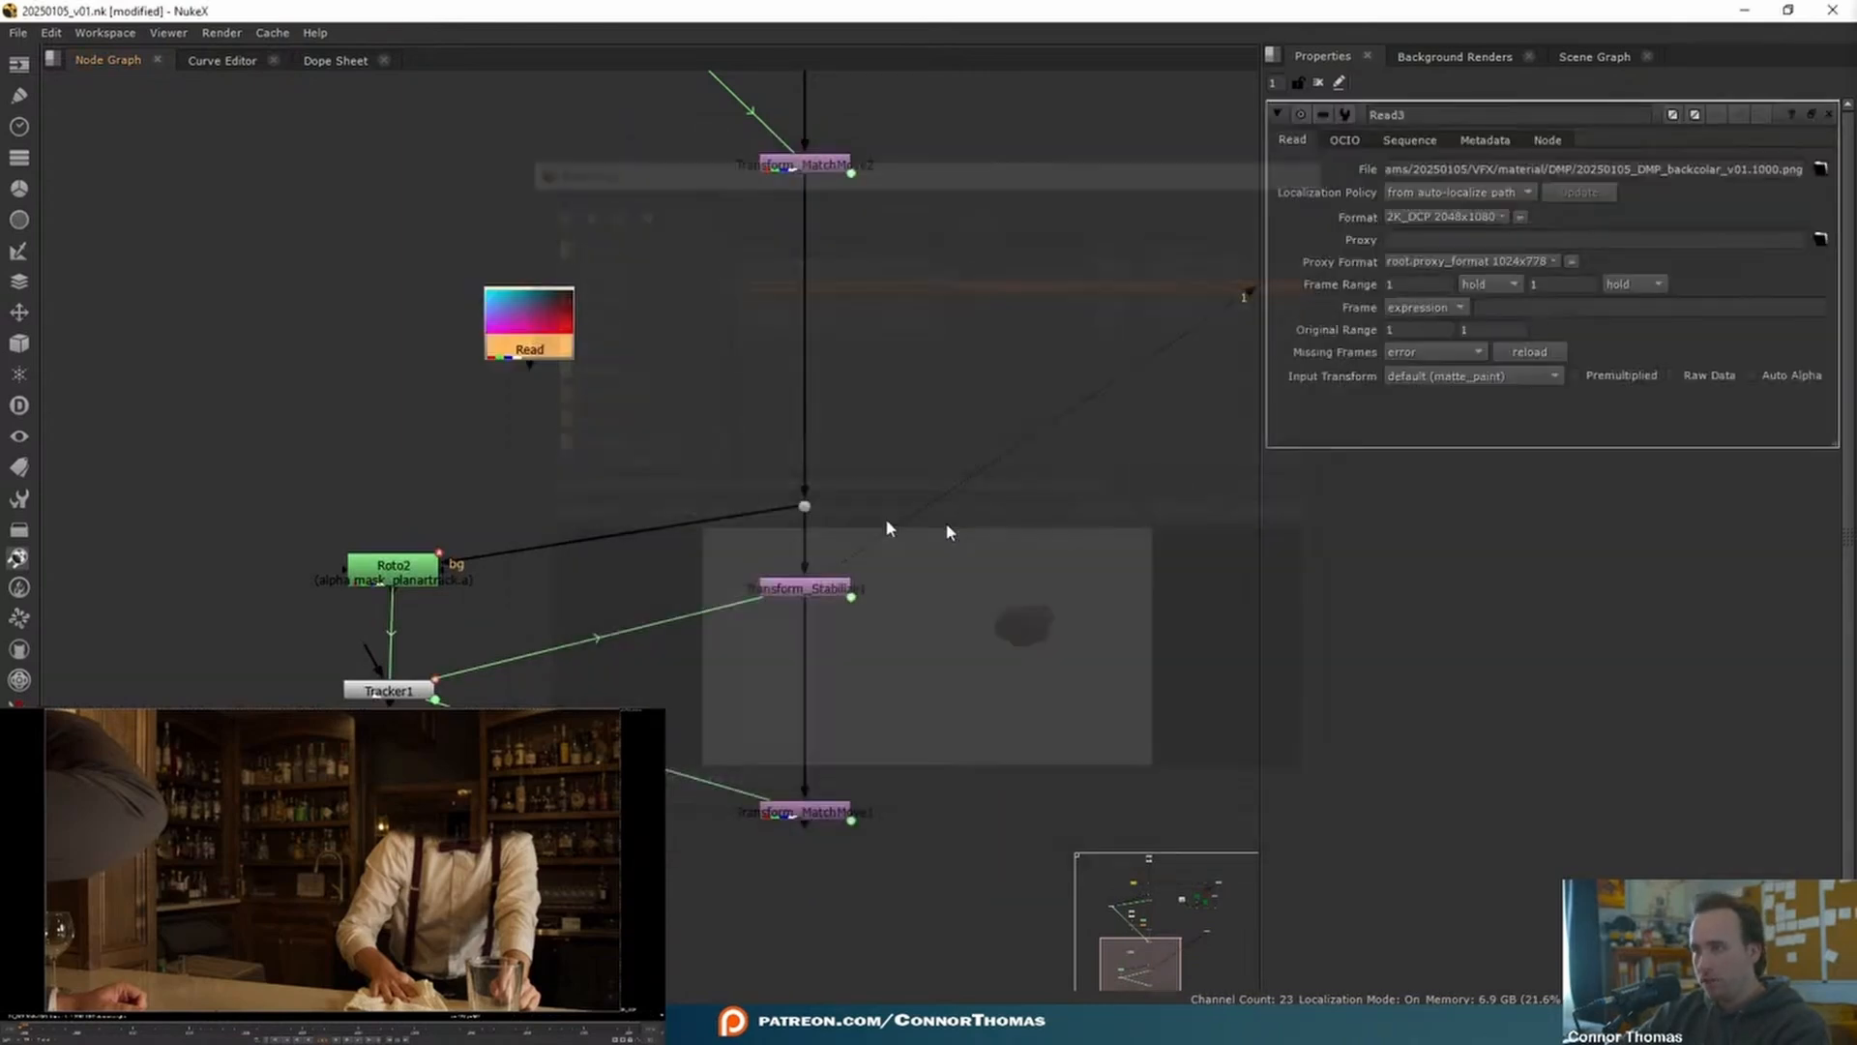
- Inspect the back-collar plate's alpha, enable Auto Alpha on its Read node, and add a Merge node below it
click(566, 340)
key(1)
key(a)
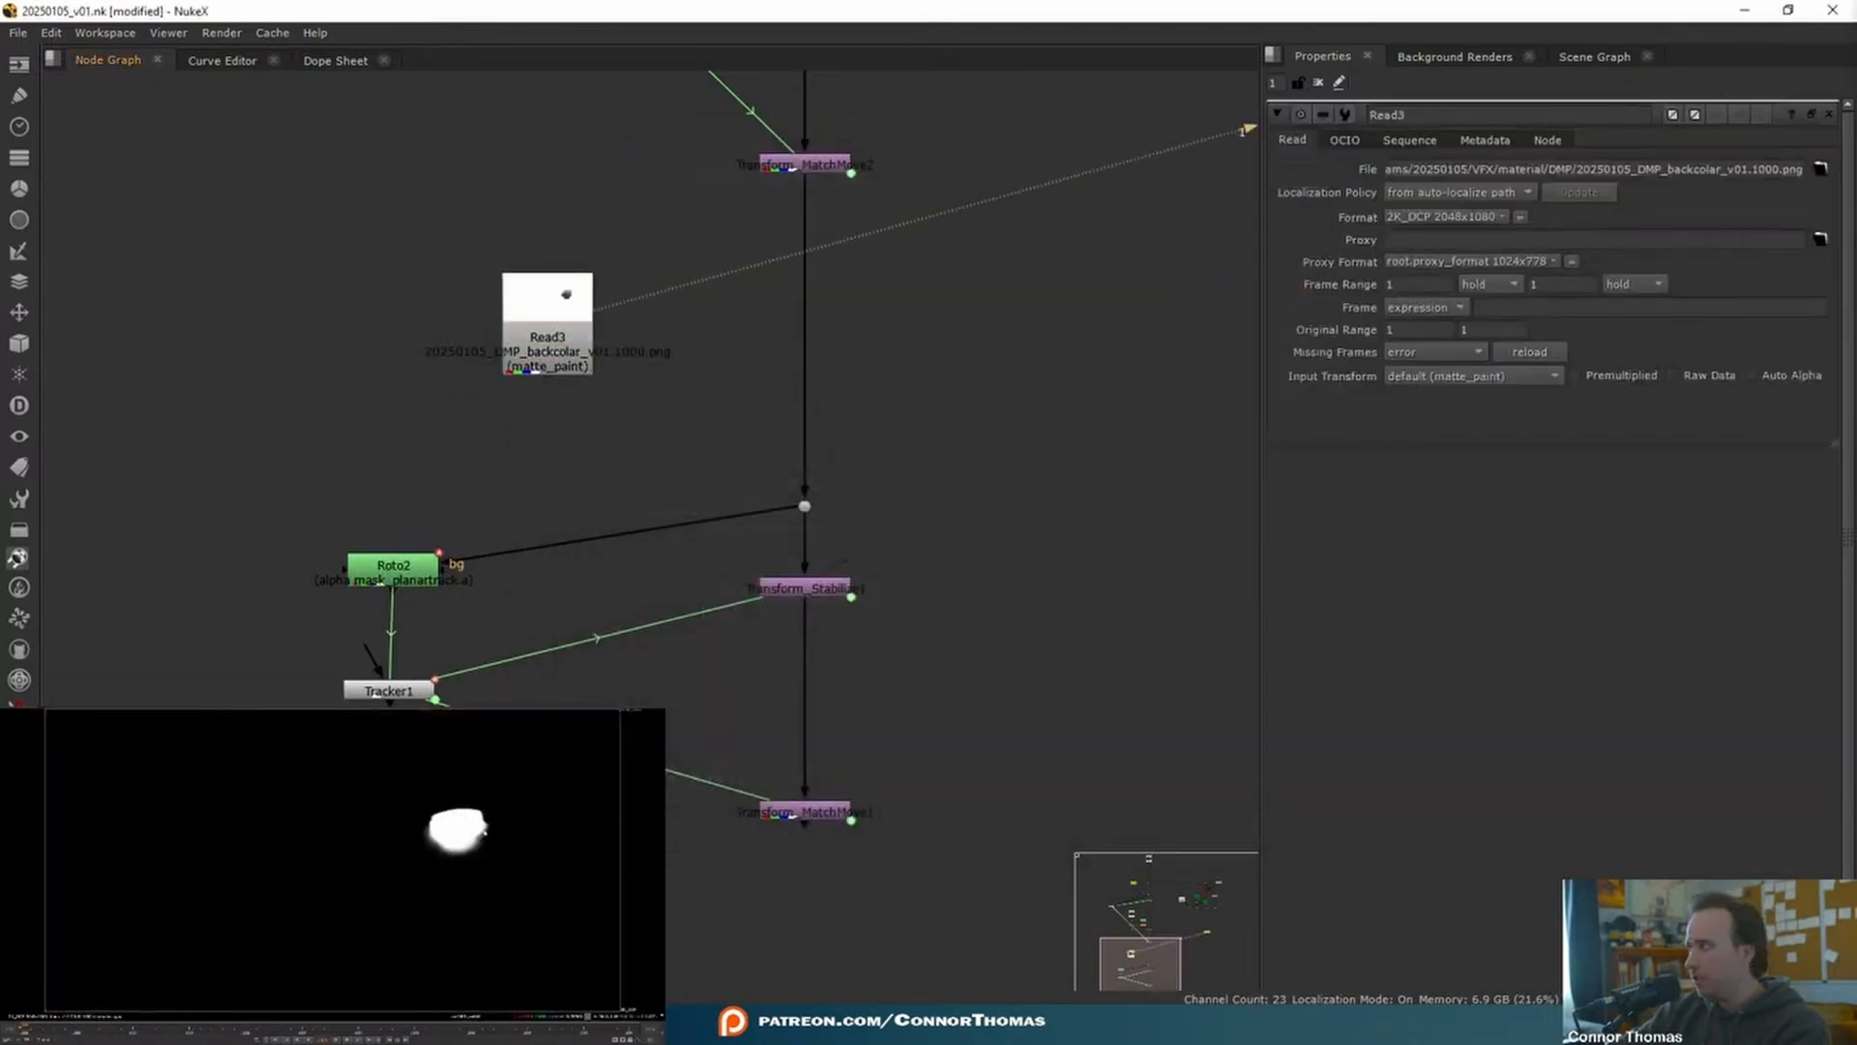
key(a)
drag(535, 341, 371, 325)
key(m)
drag(522, 311, 406, 416)
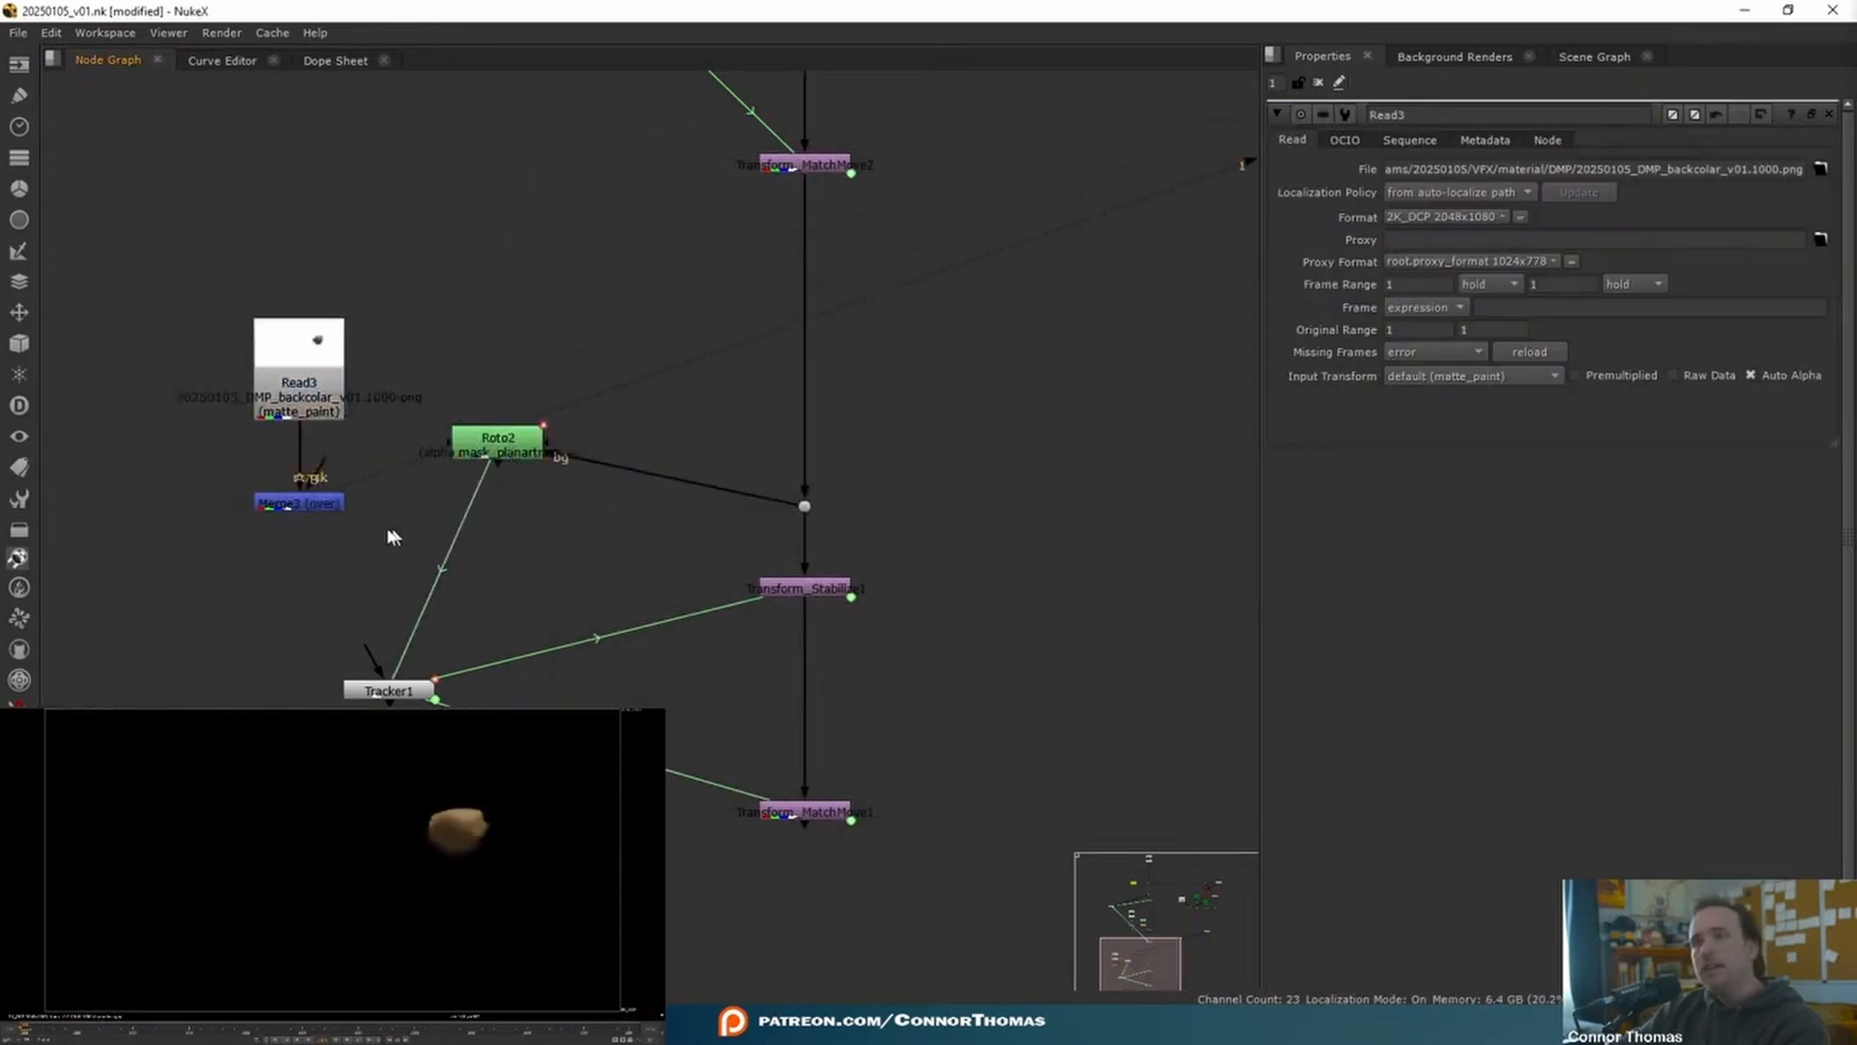
- Merge the back-collar branch over the main pipe between the collar's stabilize and match-move transforms
click(338, 507)
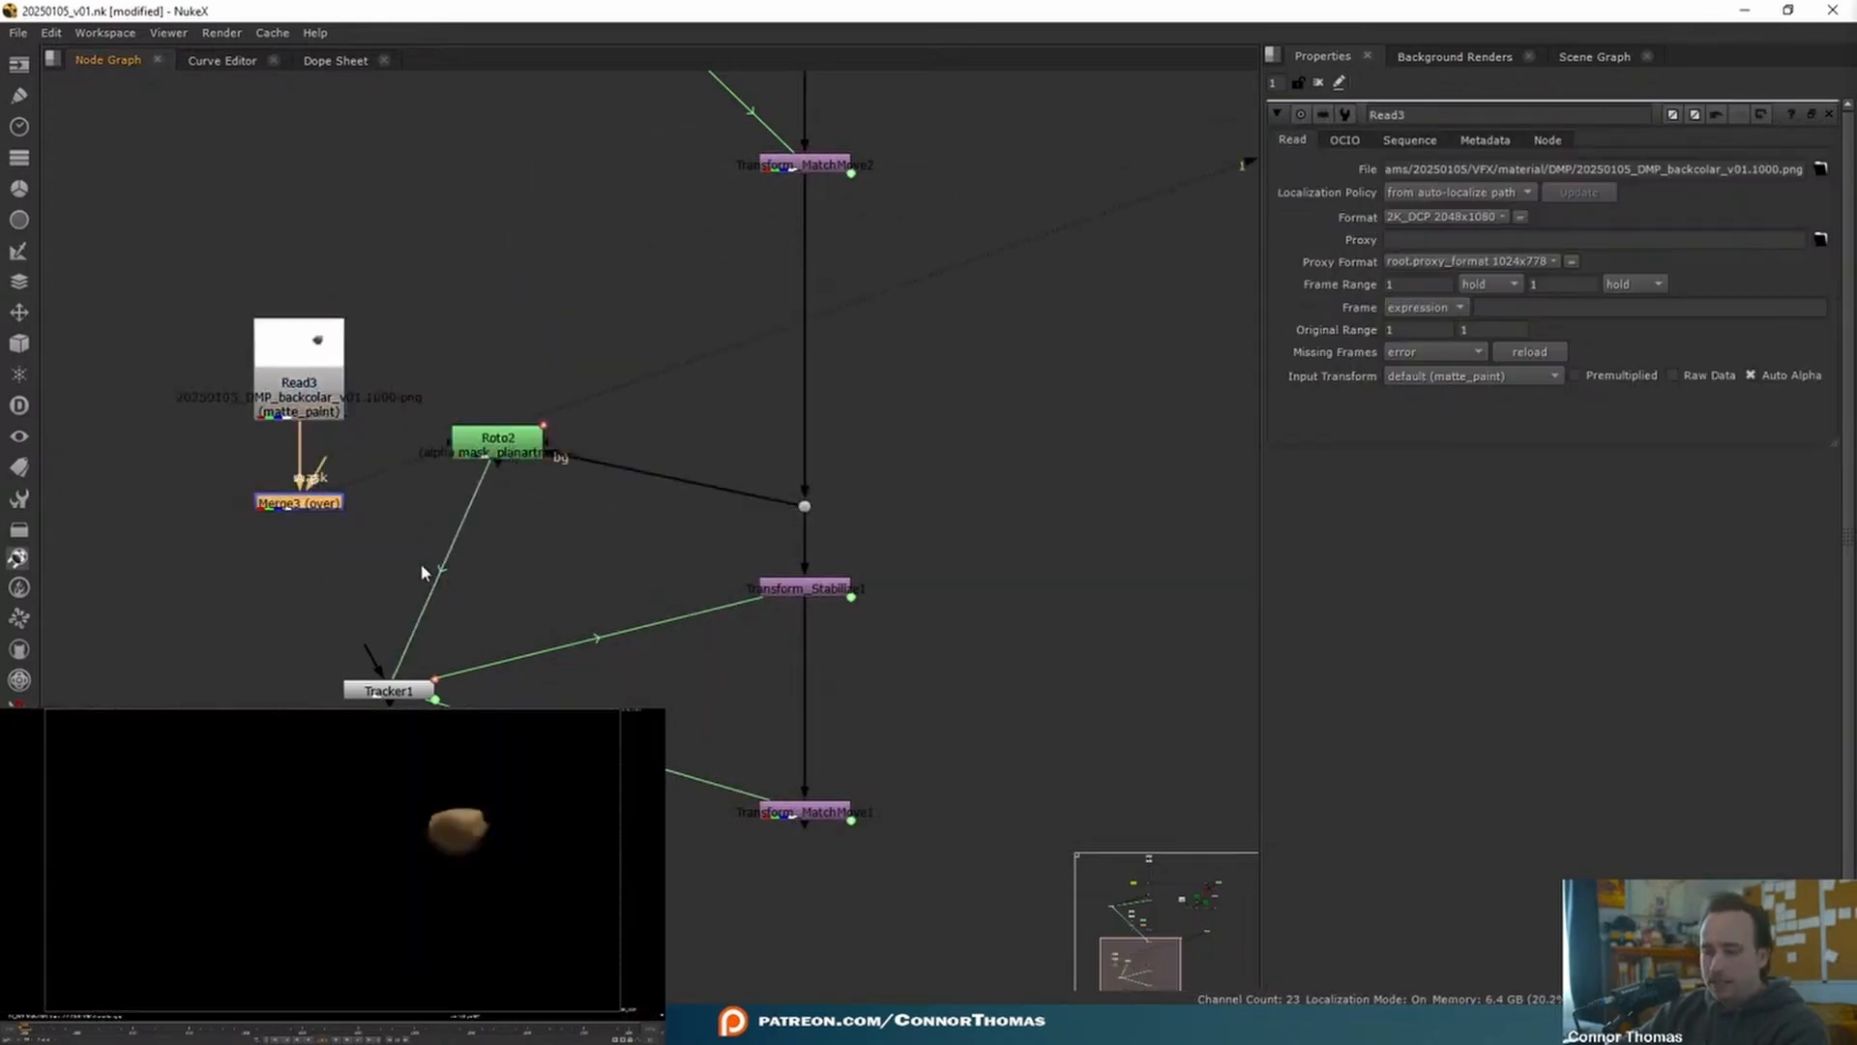
key(m)
drag(432, 506, 821, 669)
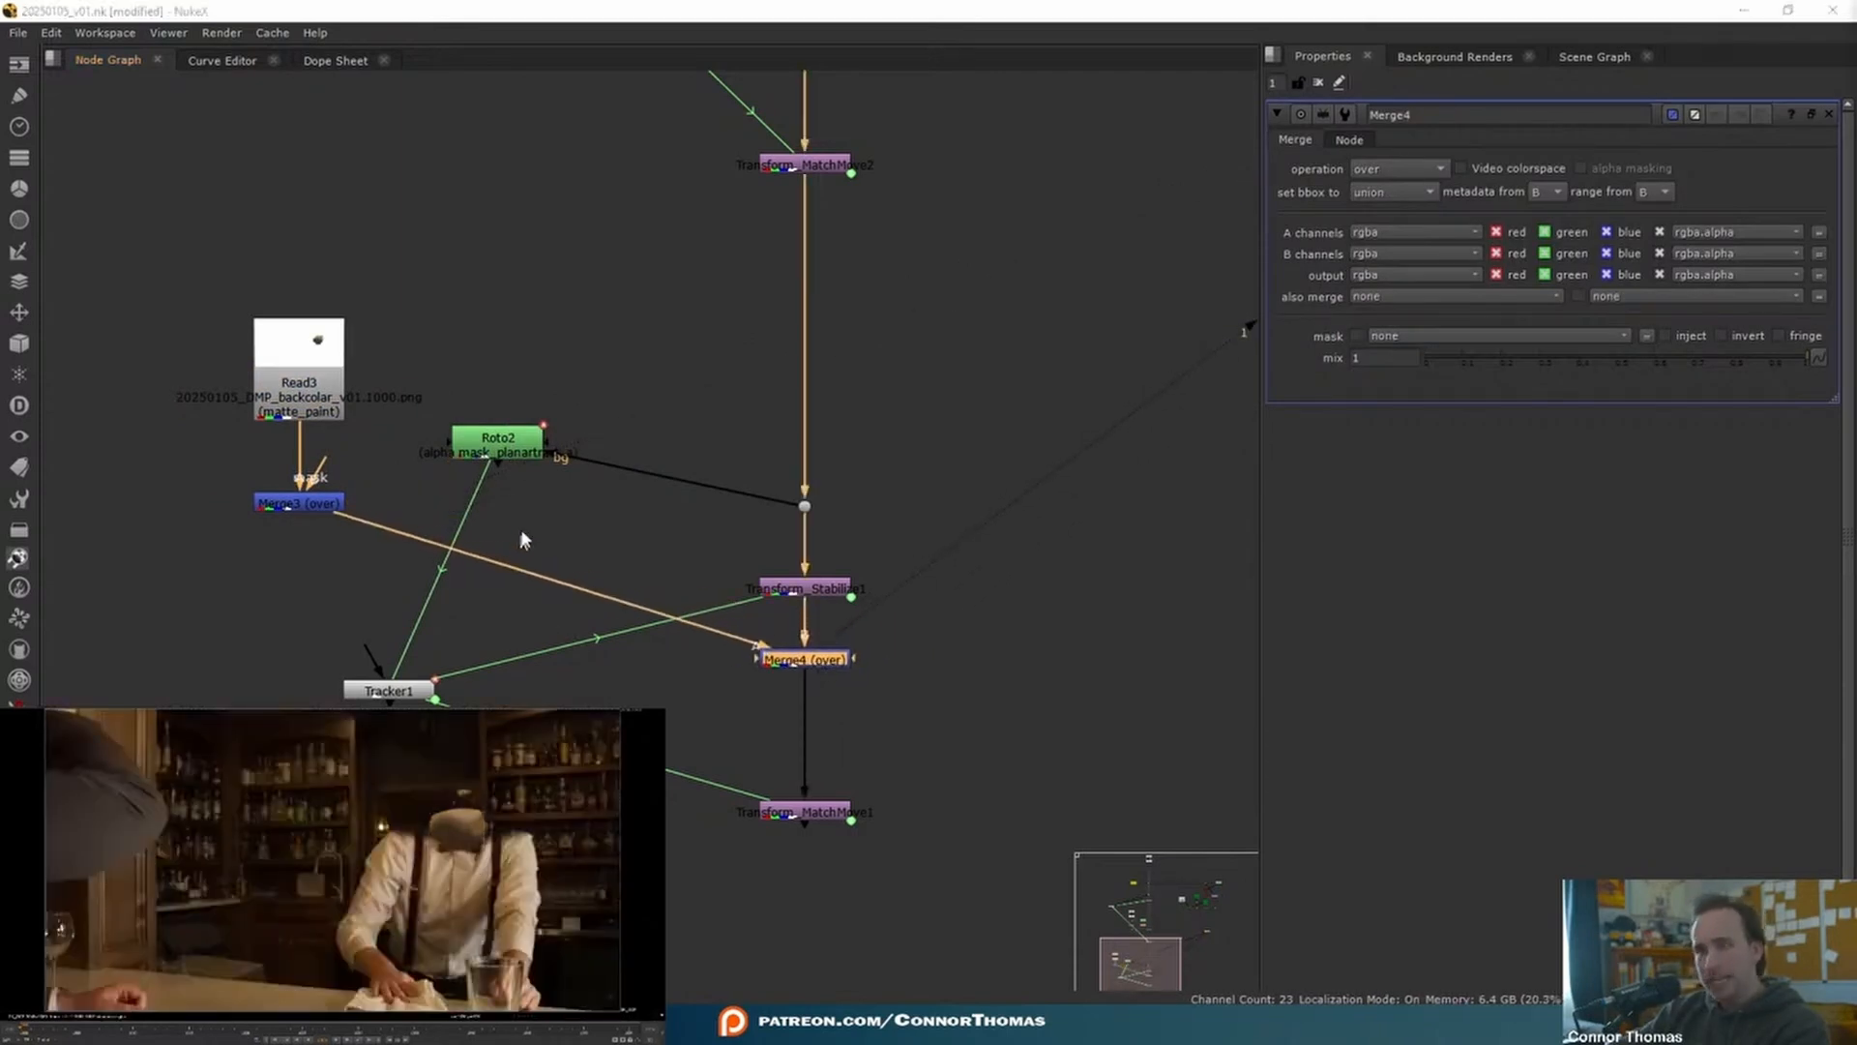
- Read in 20250105_DMP_frontshirt_v01.1000.png and place it beside the back-collar plate
middle_drag(519, 537, 639, 496)
click(236, 412)
key(r)
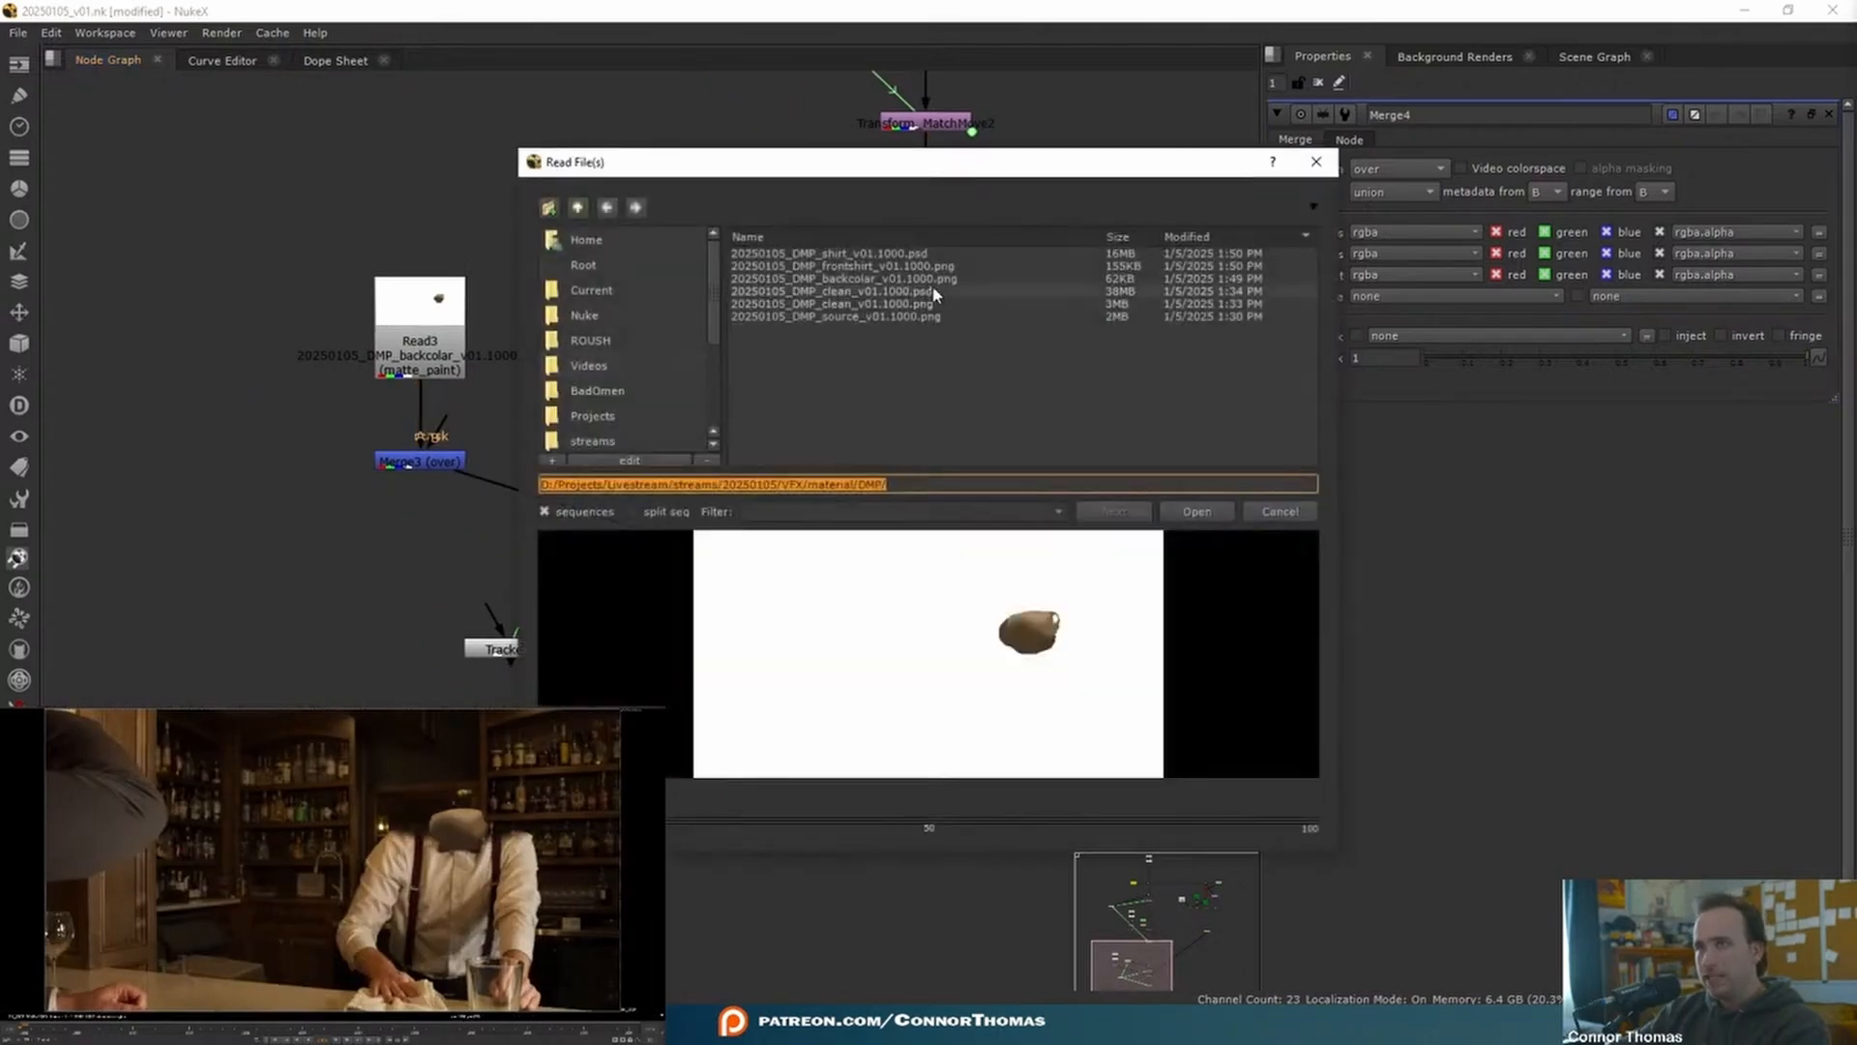
click(851, 267)
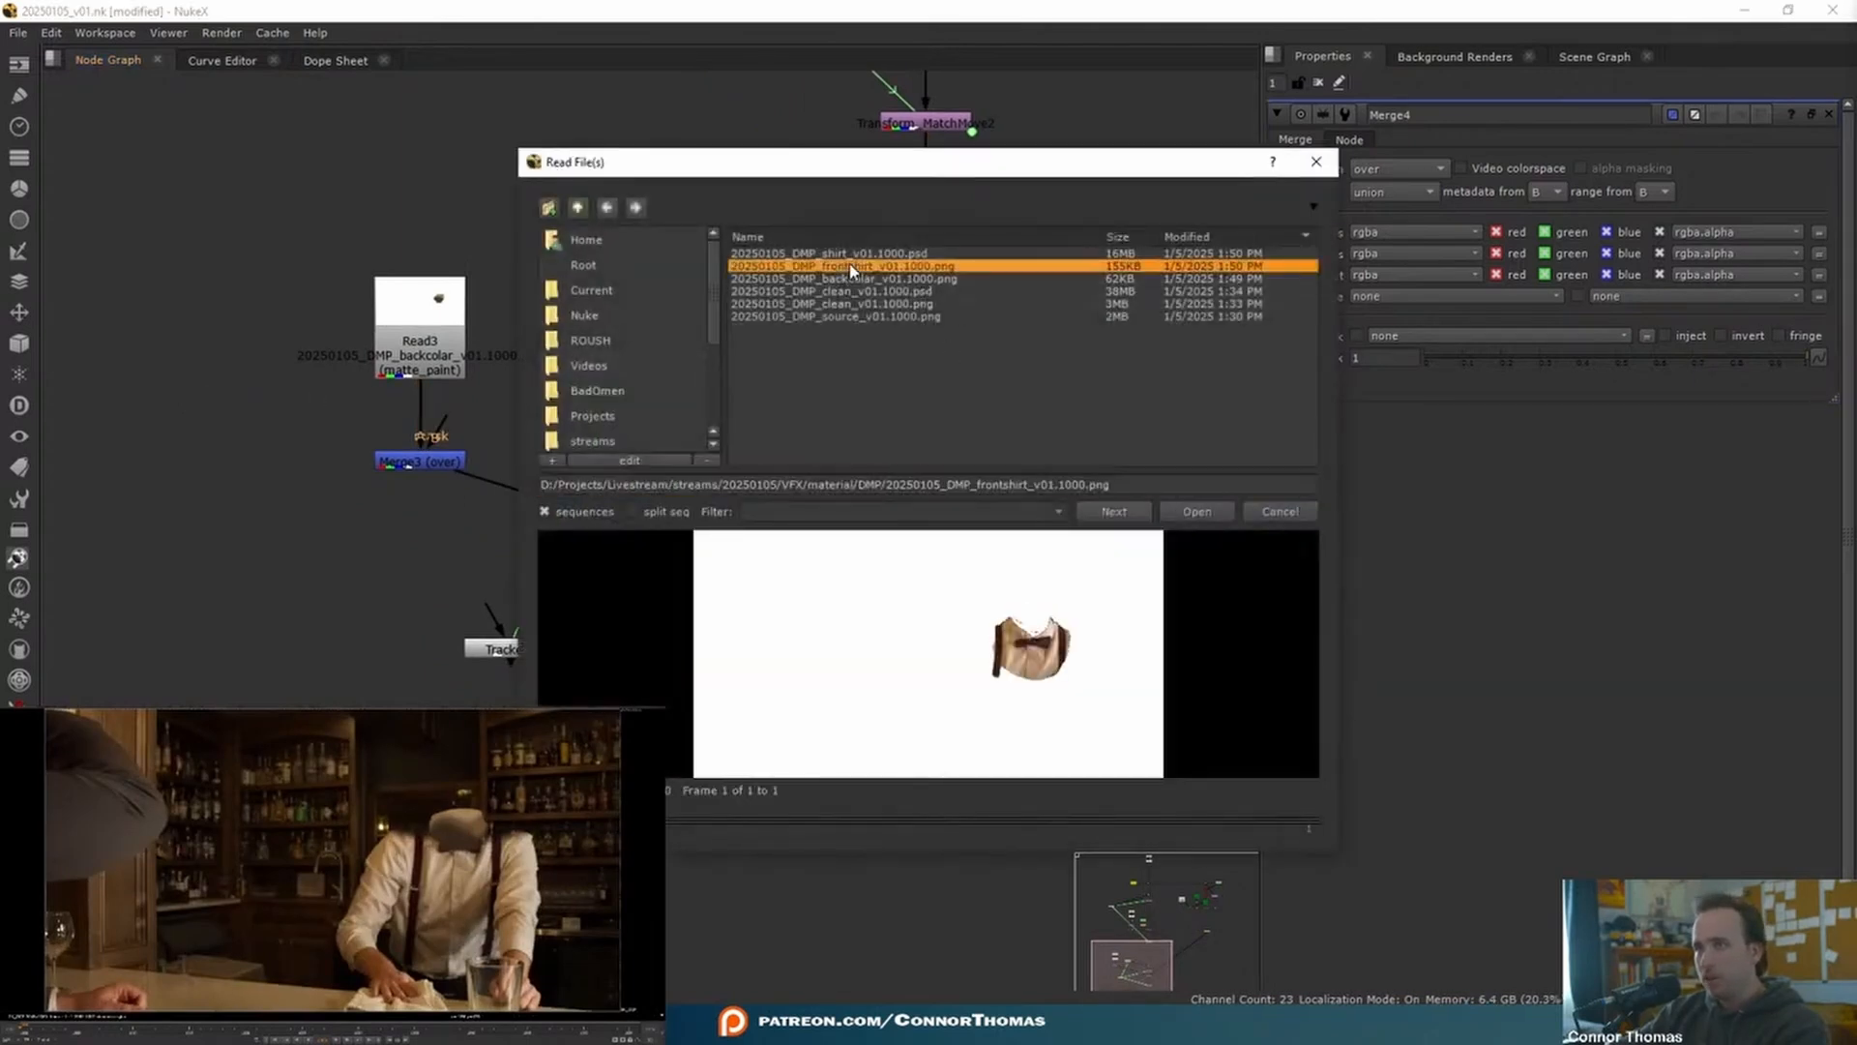
double_click(851, 267)
drag(249, 454, 160, 496)
- Add a Merge below the front-shirt plate, merge that branch over the main pipe above the collar's match-move, and view the match-move
key(m)
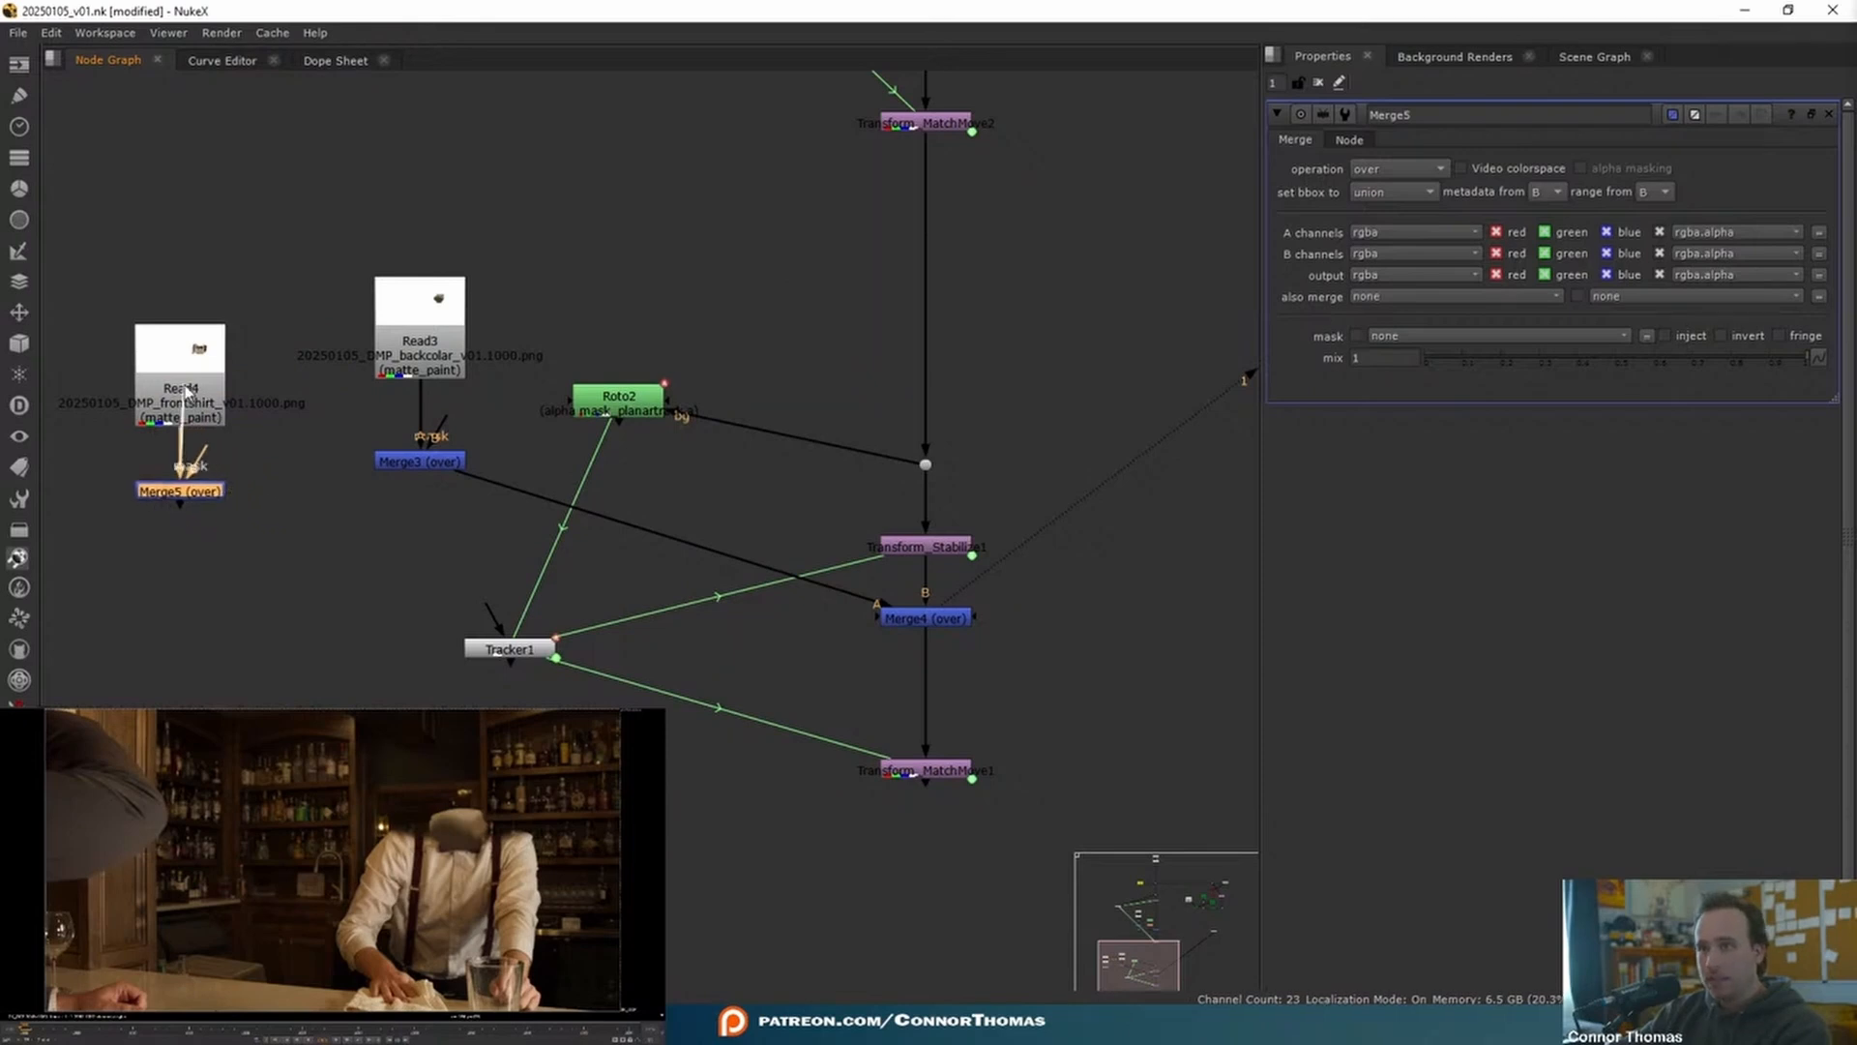
key(m)
drag(307, 502, 932, 715)
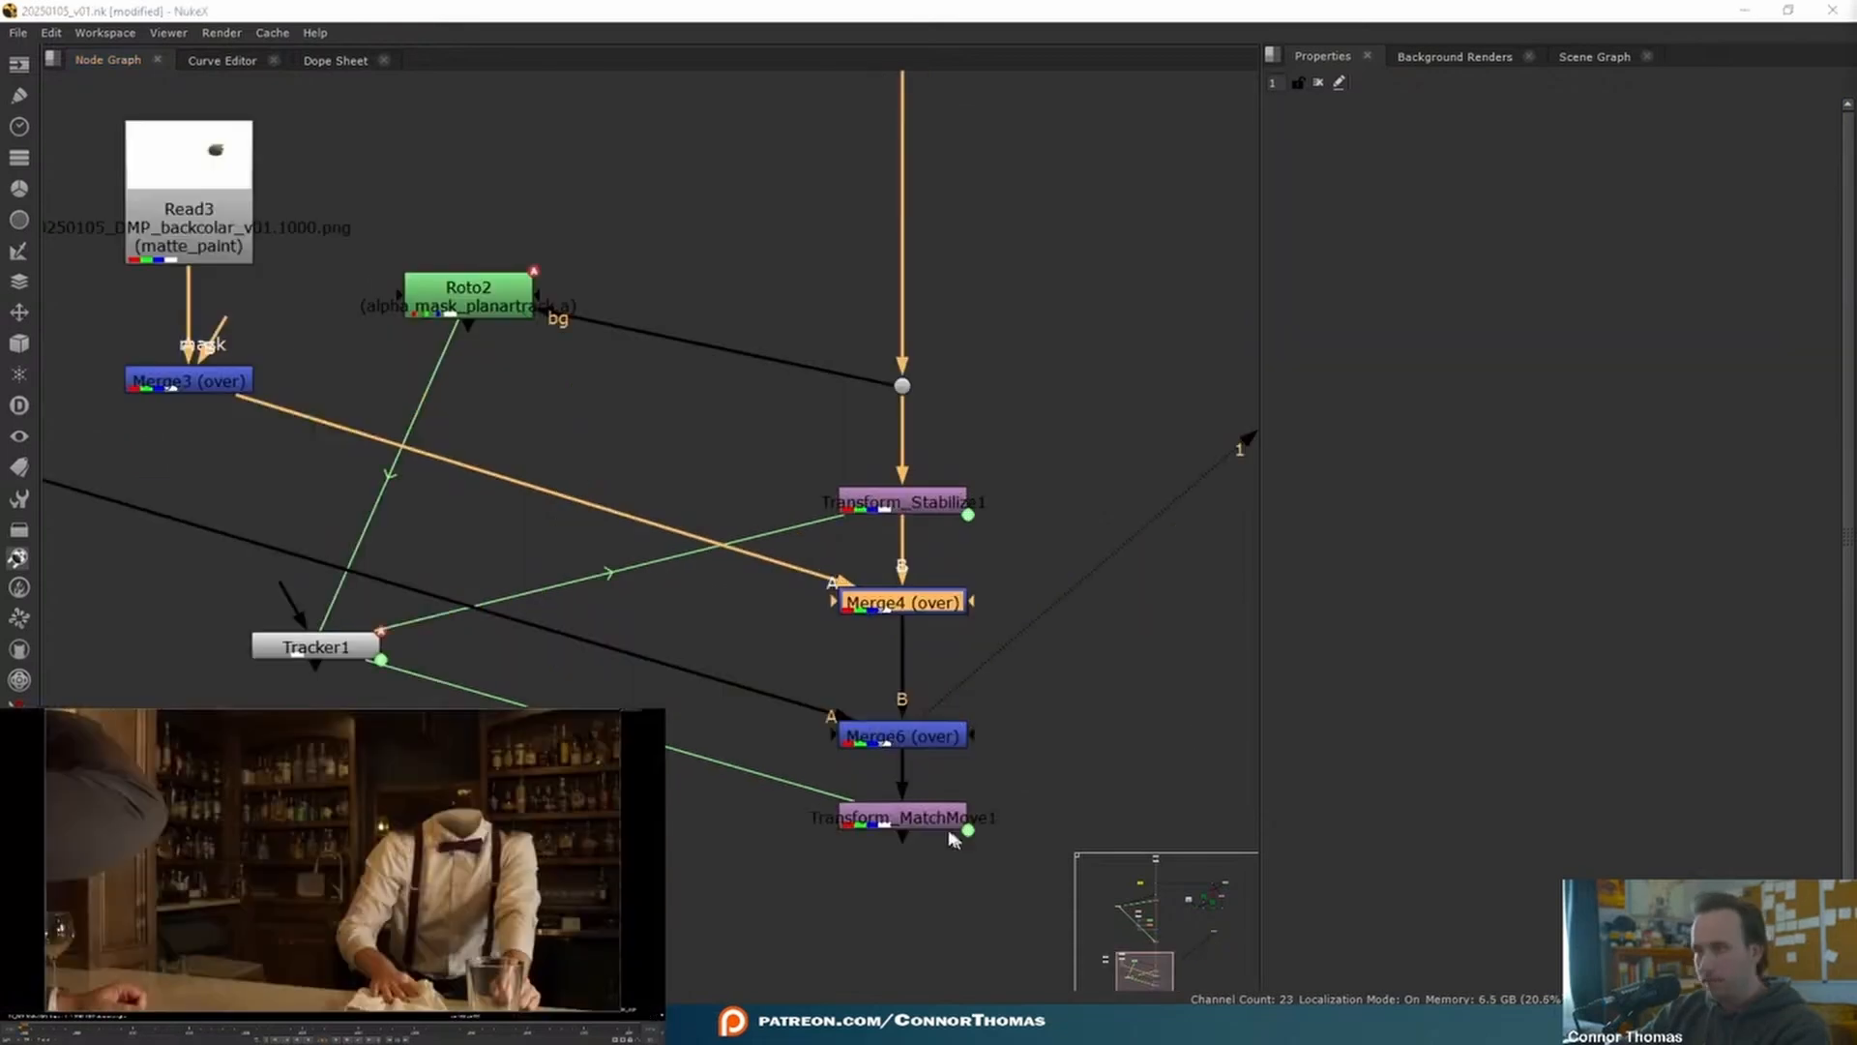
click(915, 819)
key(1)
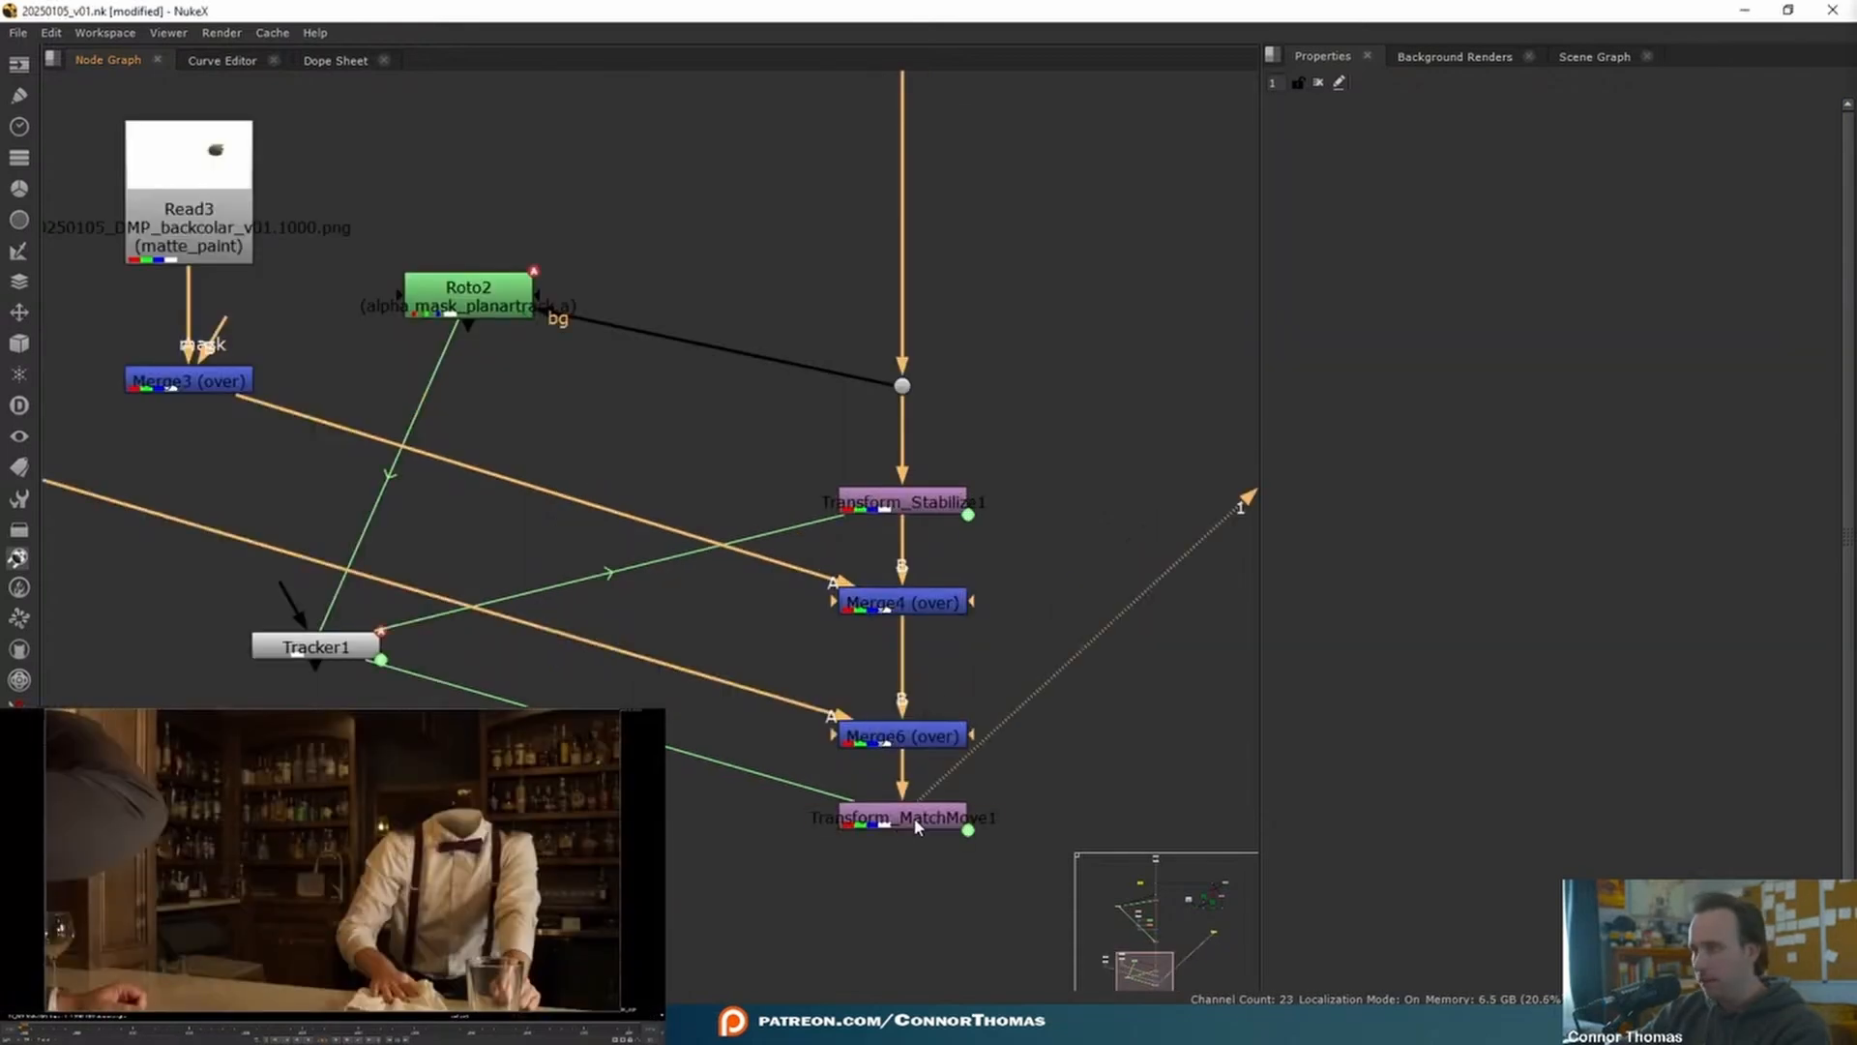
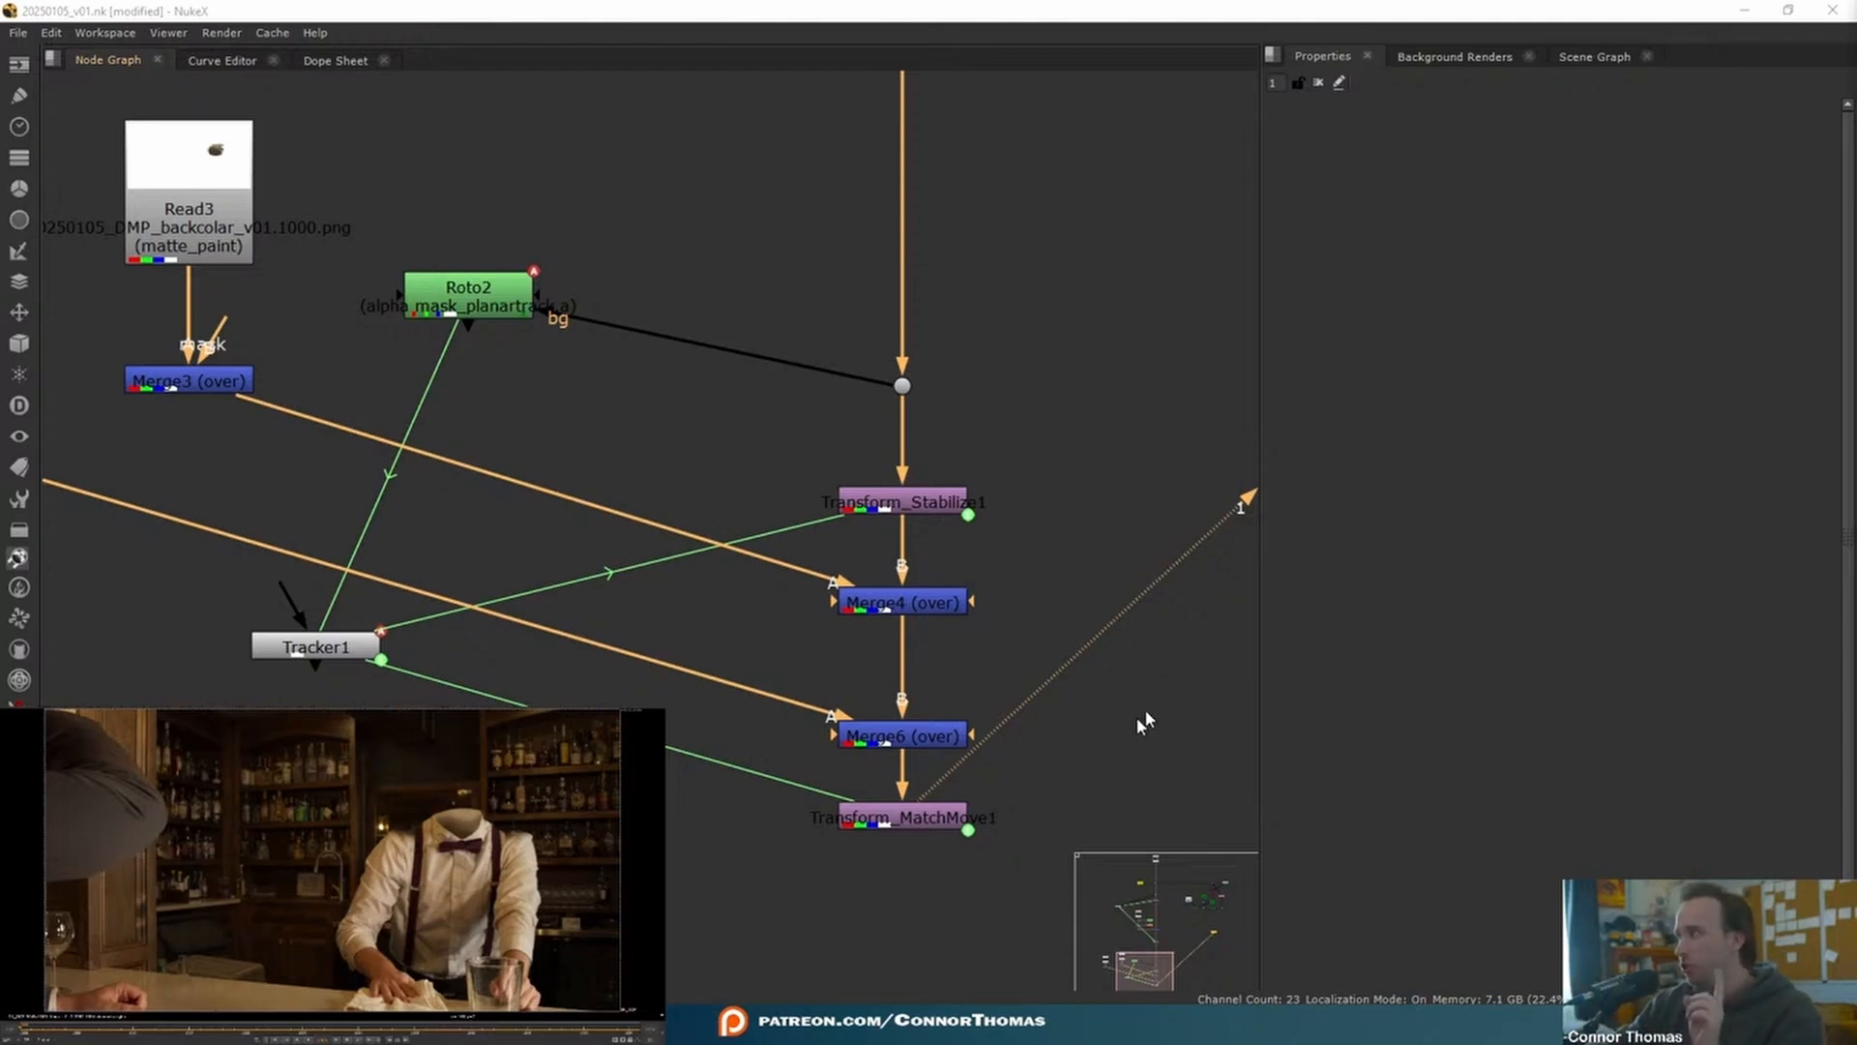
- Rearrange the collar's dot, Roto2, Tracker1, stabilize and merge nodes to open up space above the front-shirt merge
drag(901, 385, 901, 124)
drag(519, 321, 660, 201)
click(1079, 270)
drag(308, 650, 504, 304)
click(1049, 291)
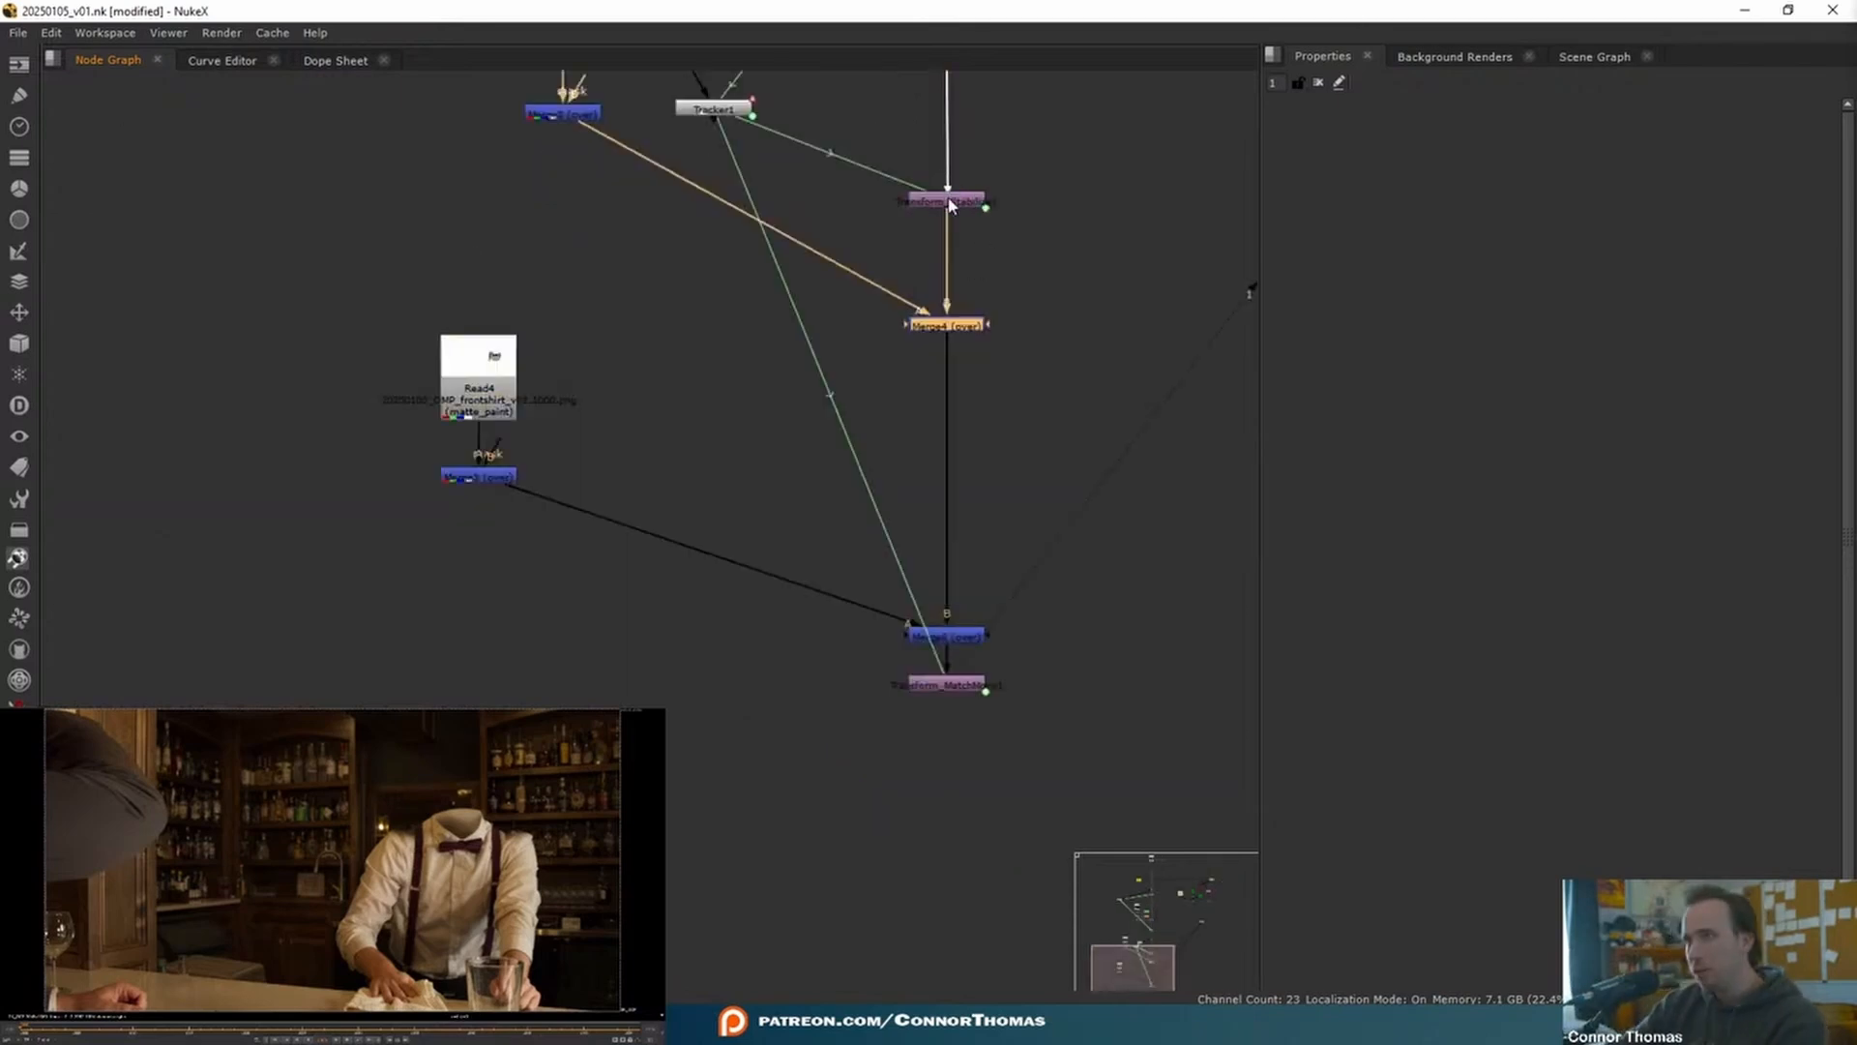
click(952, 222)
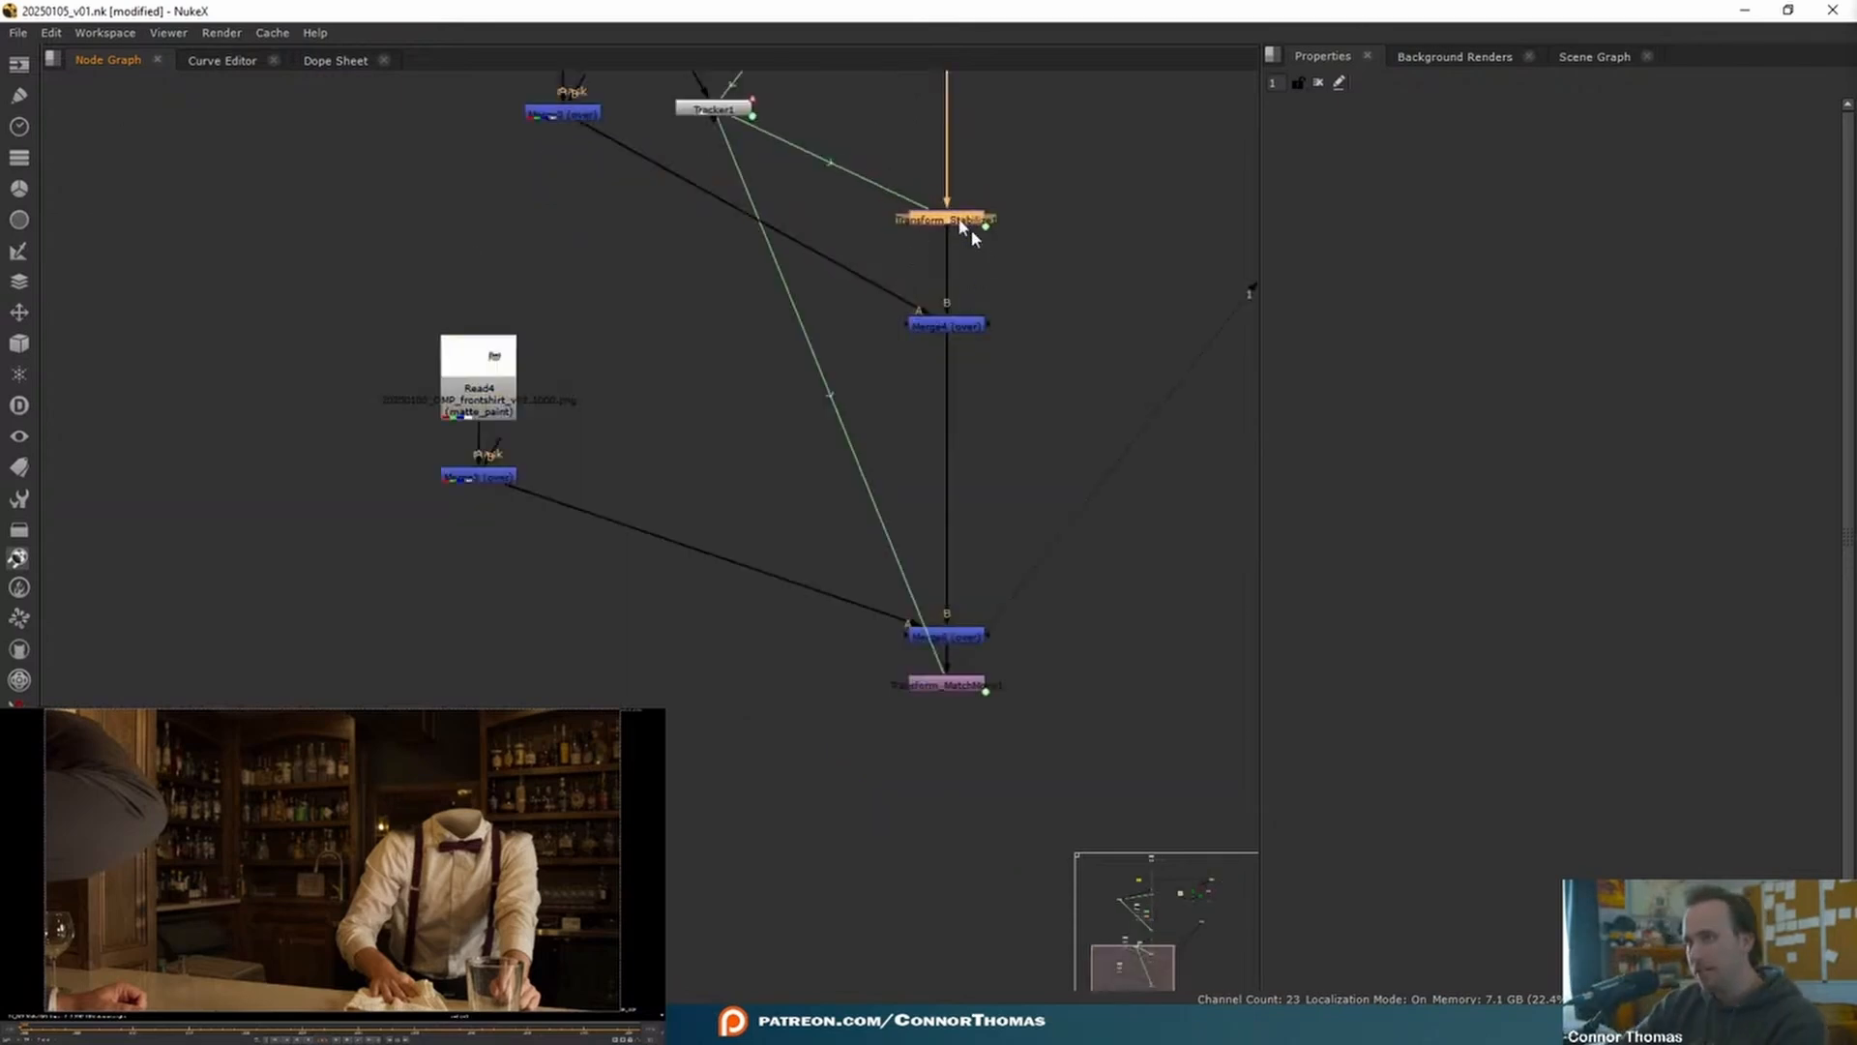
- Add a Dot beside the main pipe and connect its input to the collar's stabilize transform
middle_drag(845, 396, 849, 418)
middle_drag(684, 407, 691, 536)
middle_drag(901, 529, 958, 567)
click(762, 554)
key(period)
drag(752, 515, 998, 414)
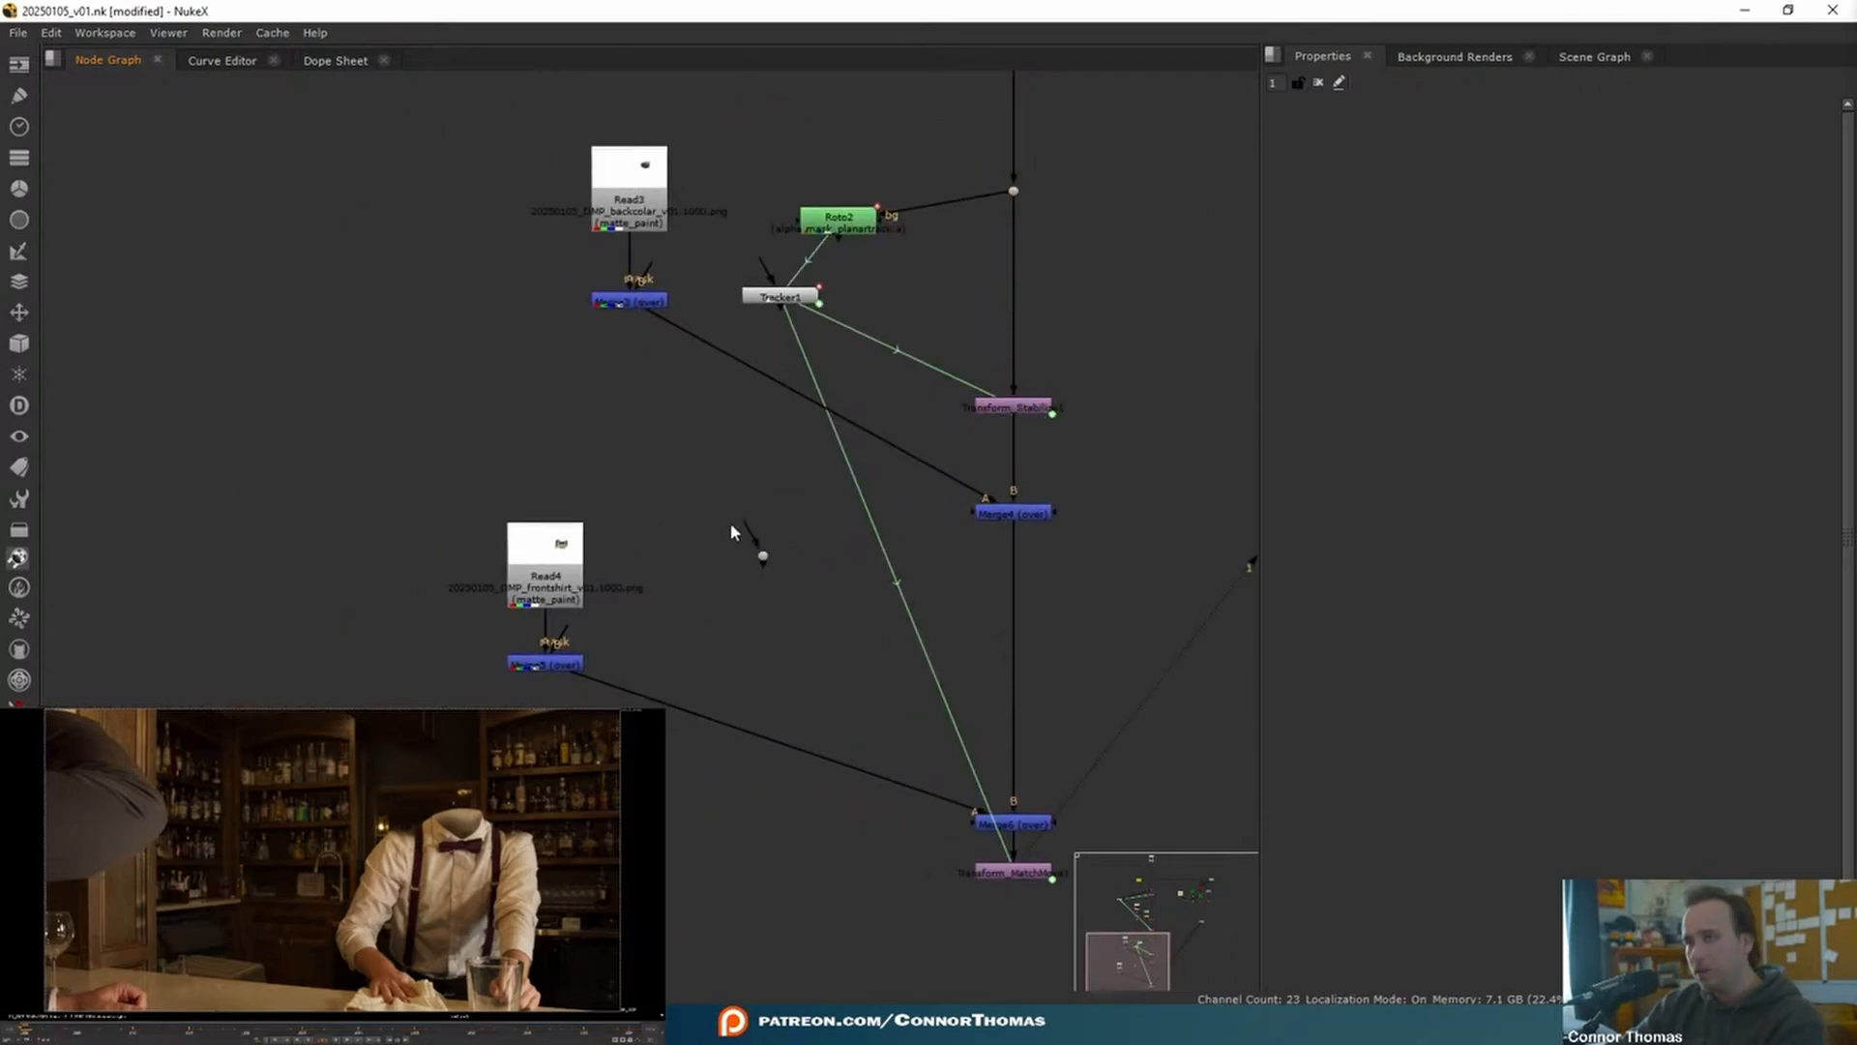
drag(771, 499, 1003, 412)
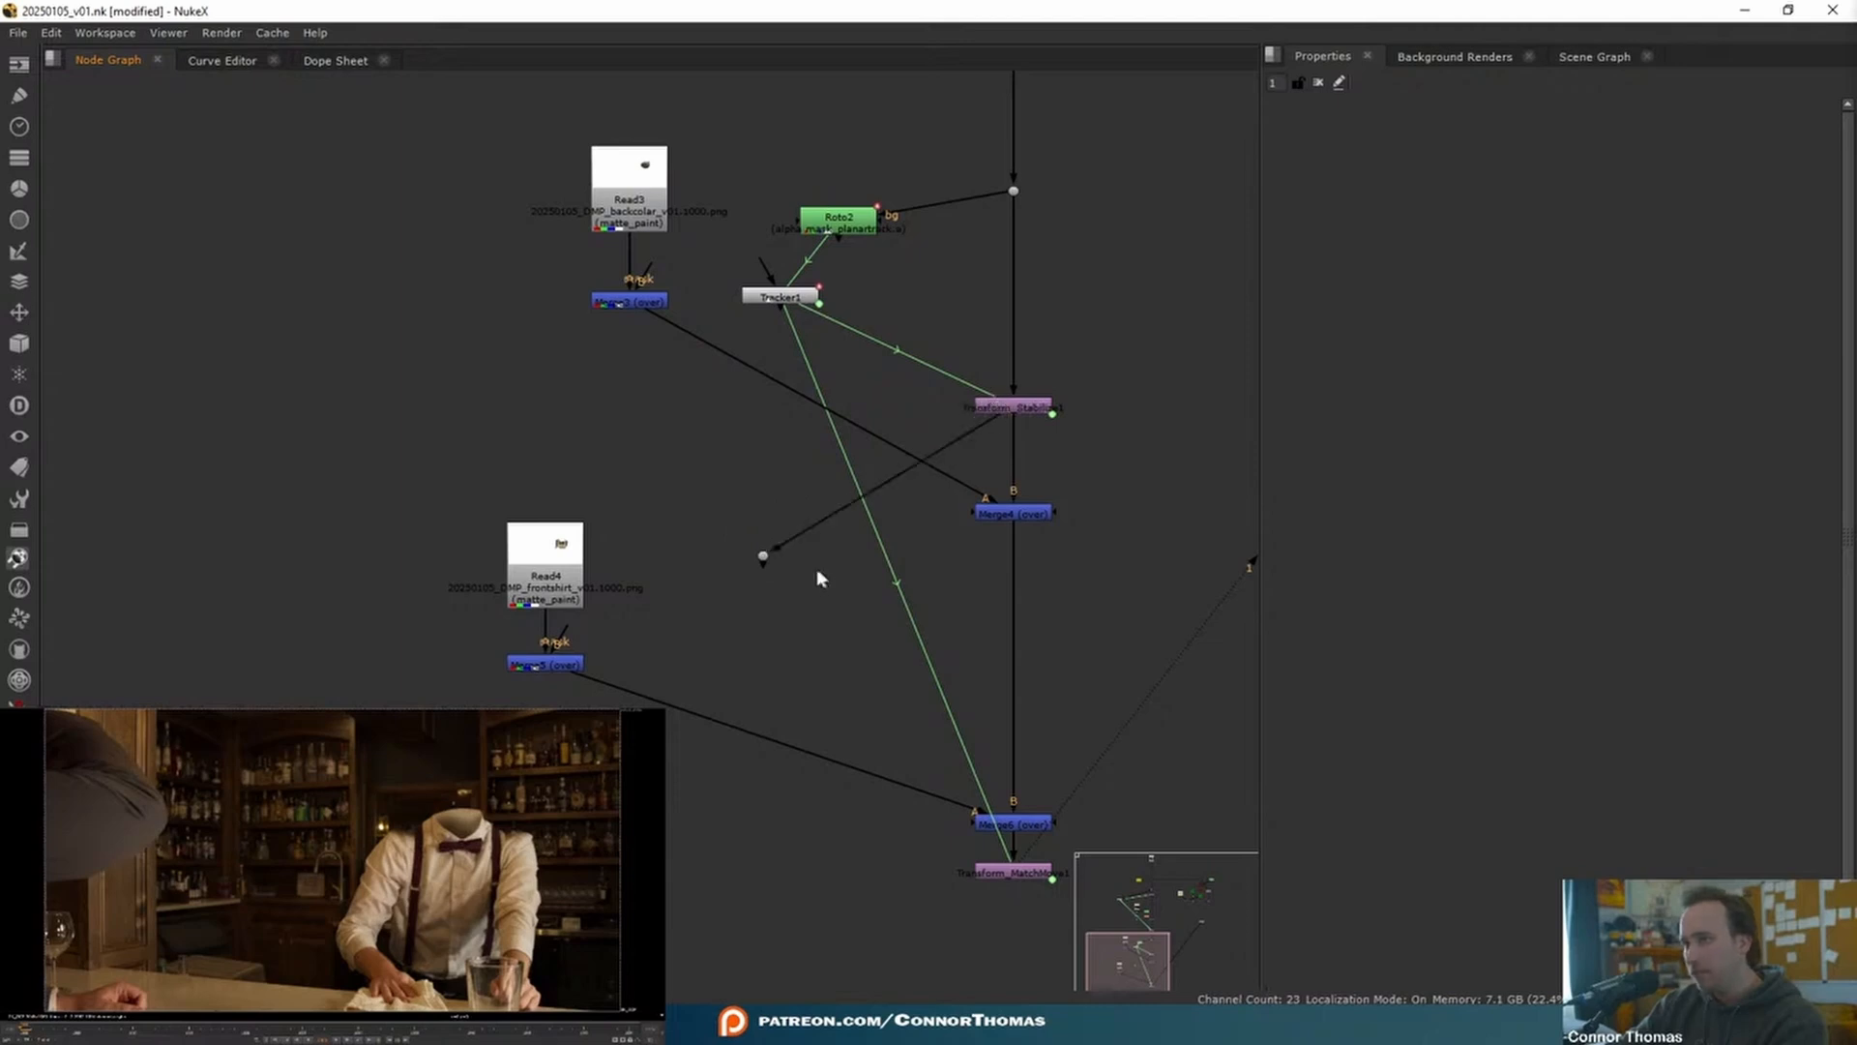
click(761, 559)
- Duplicate the collar's stabilize transform, connect the copy to the original plate's dot at the head of the pipe, and move it aside
middle_drag(1049, 356, 1054, 495)
click(1012, 552)
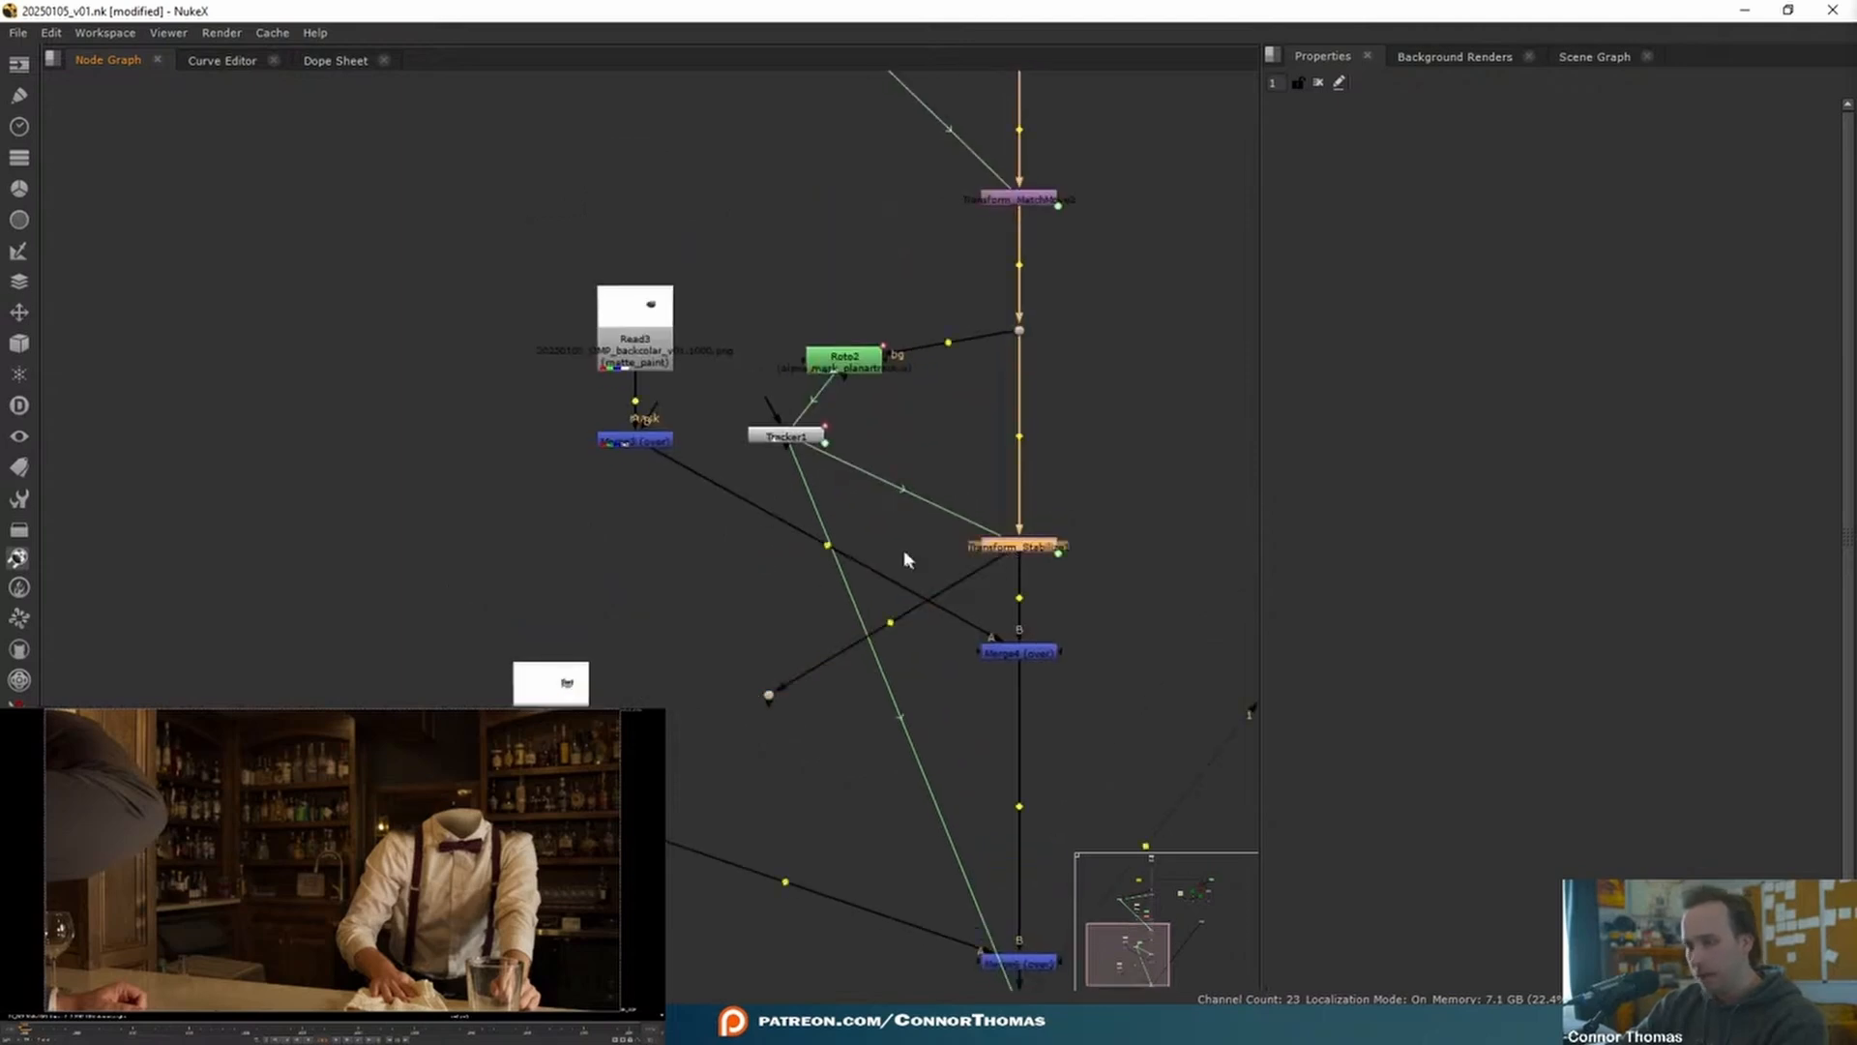
key(ctrl+c)
key(ctrl+v)
middle_drag(713, 489, 747, 668)
scroll(747, 667, down, 3)
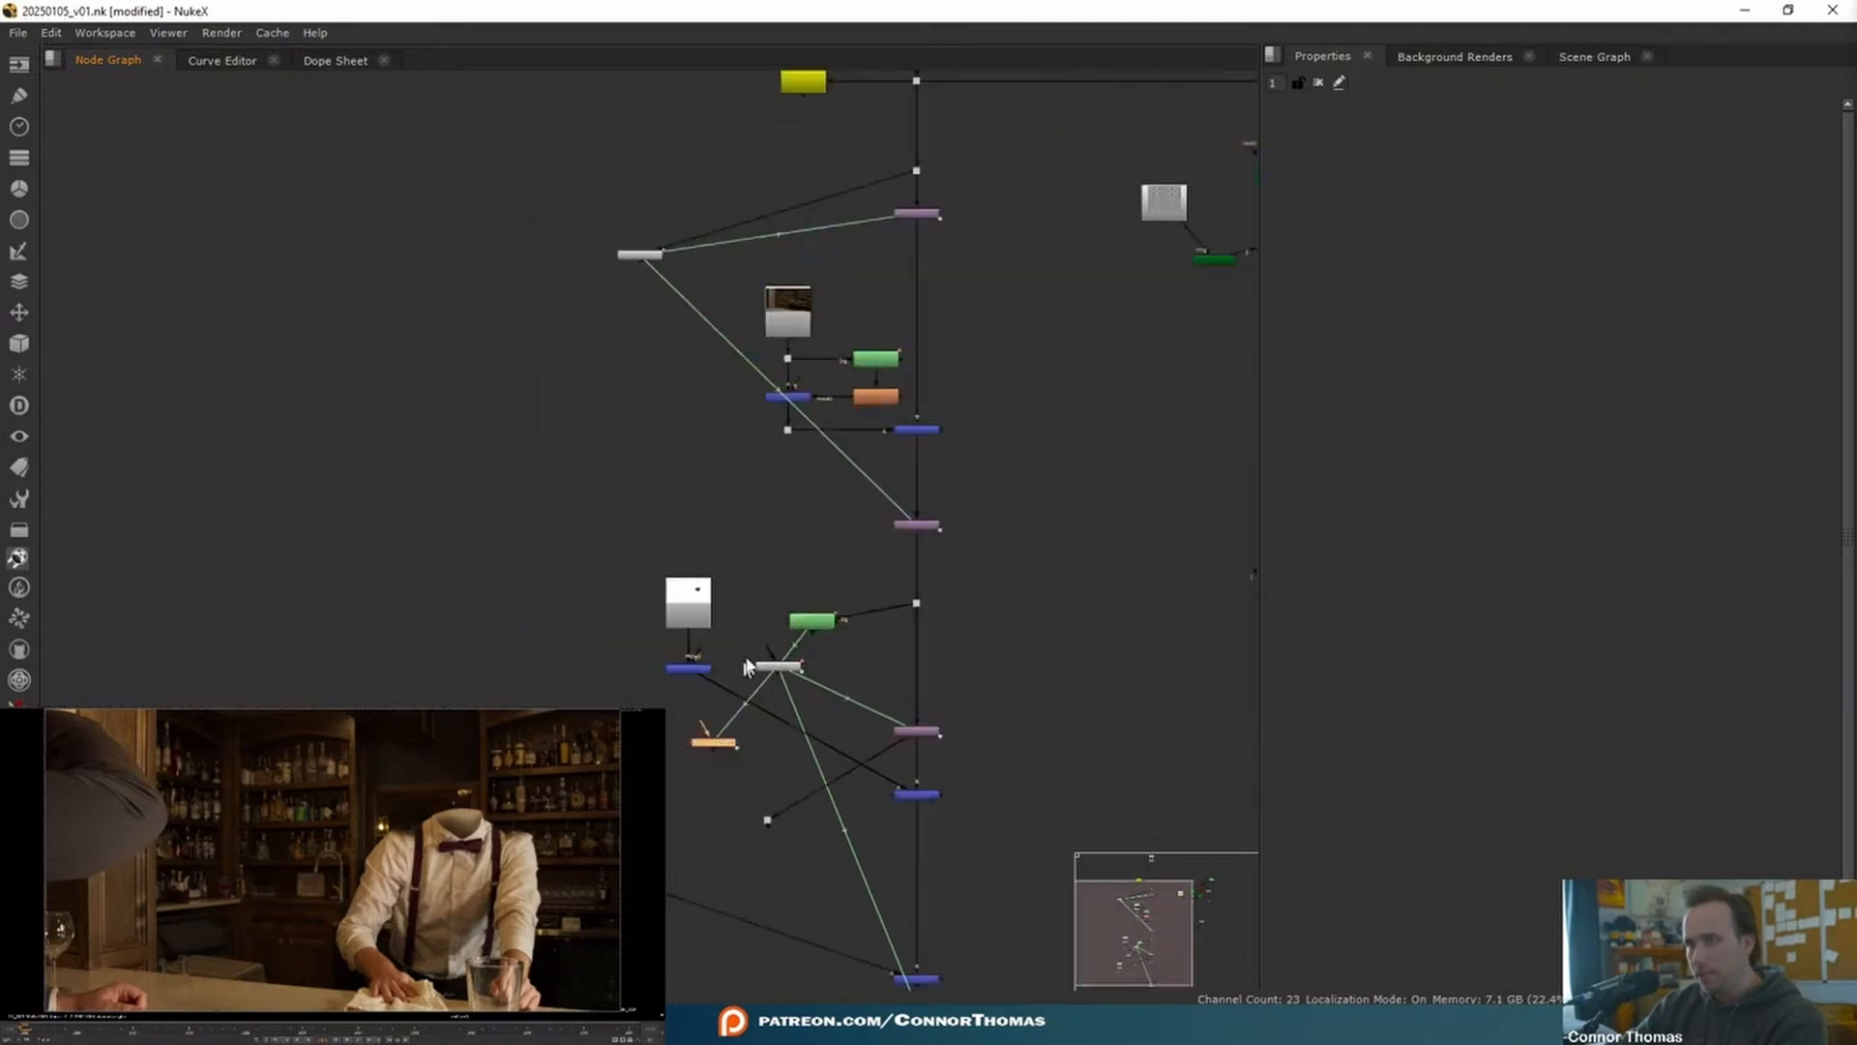
click(709, 708)
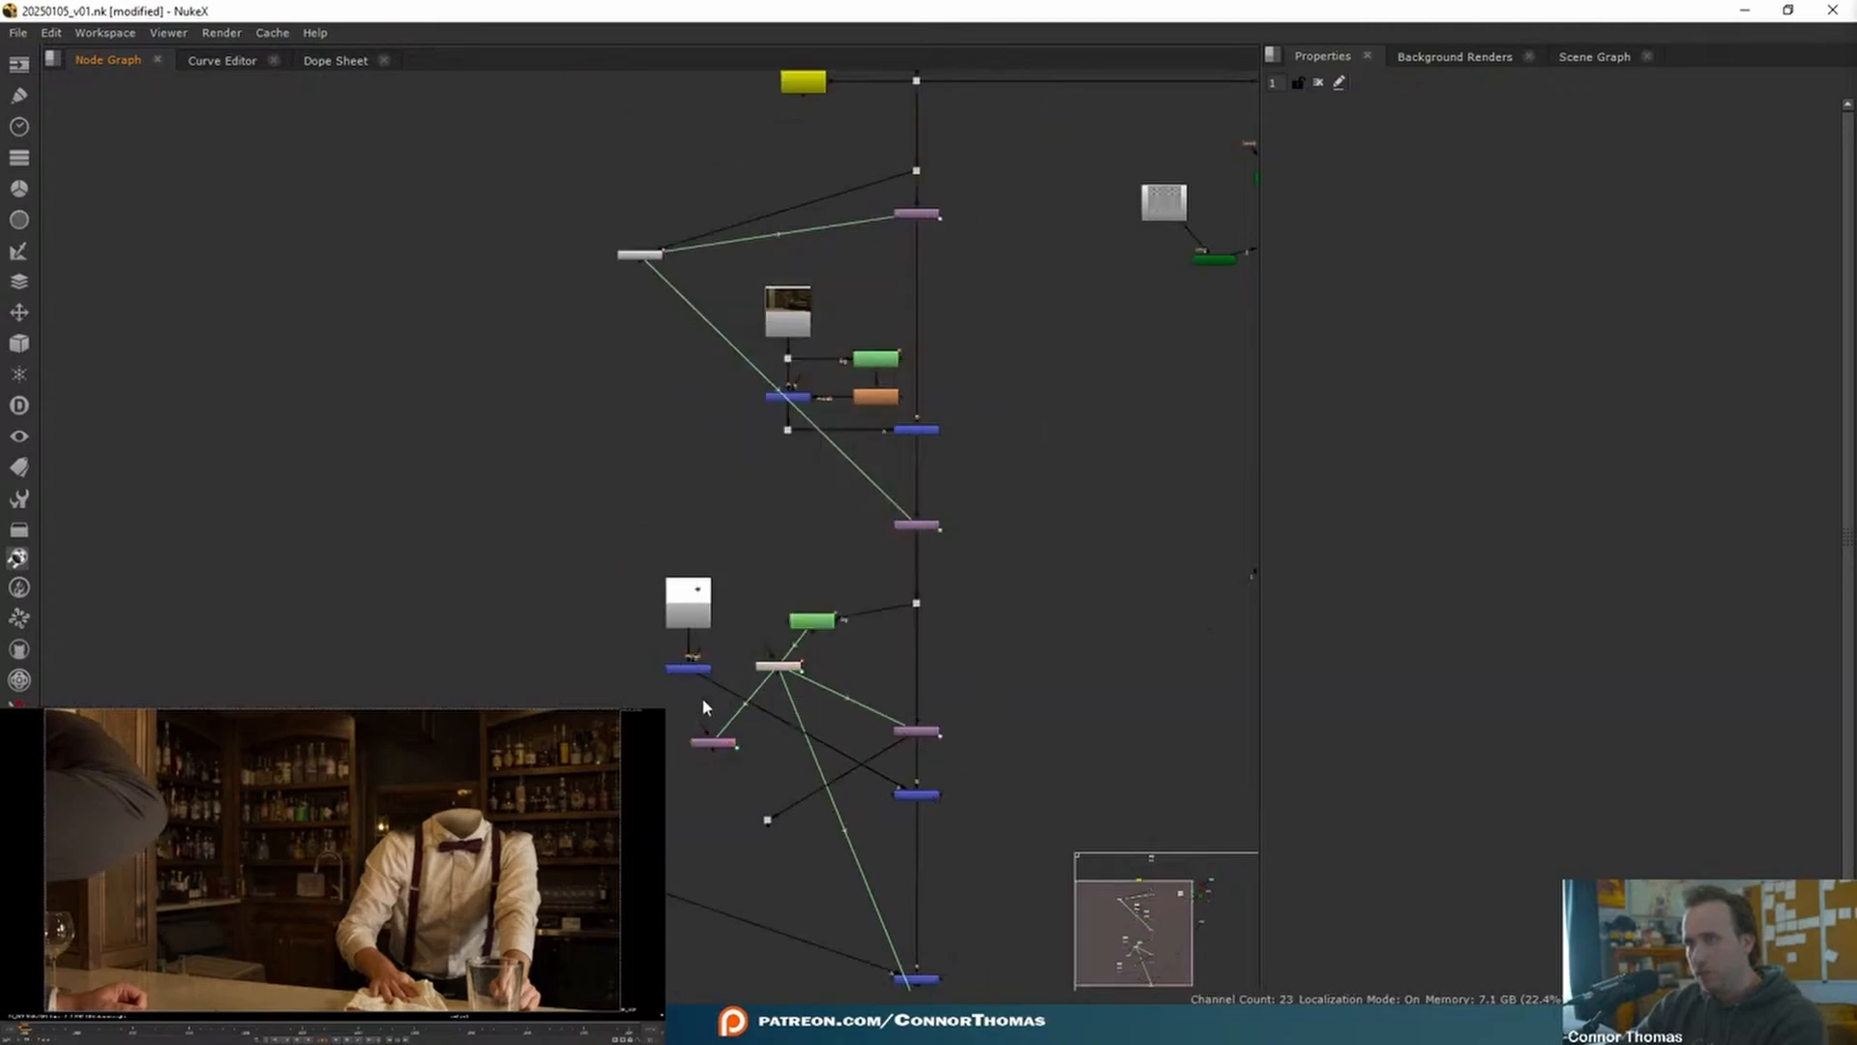
drag(706, 733, 936, 39)
drag(721, 796, 537, 774)
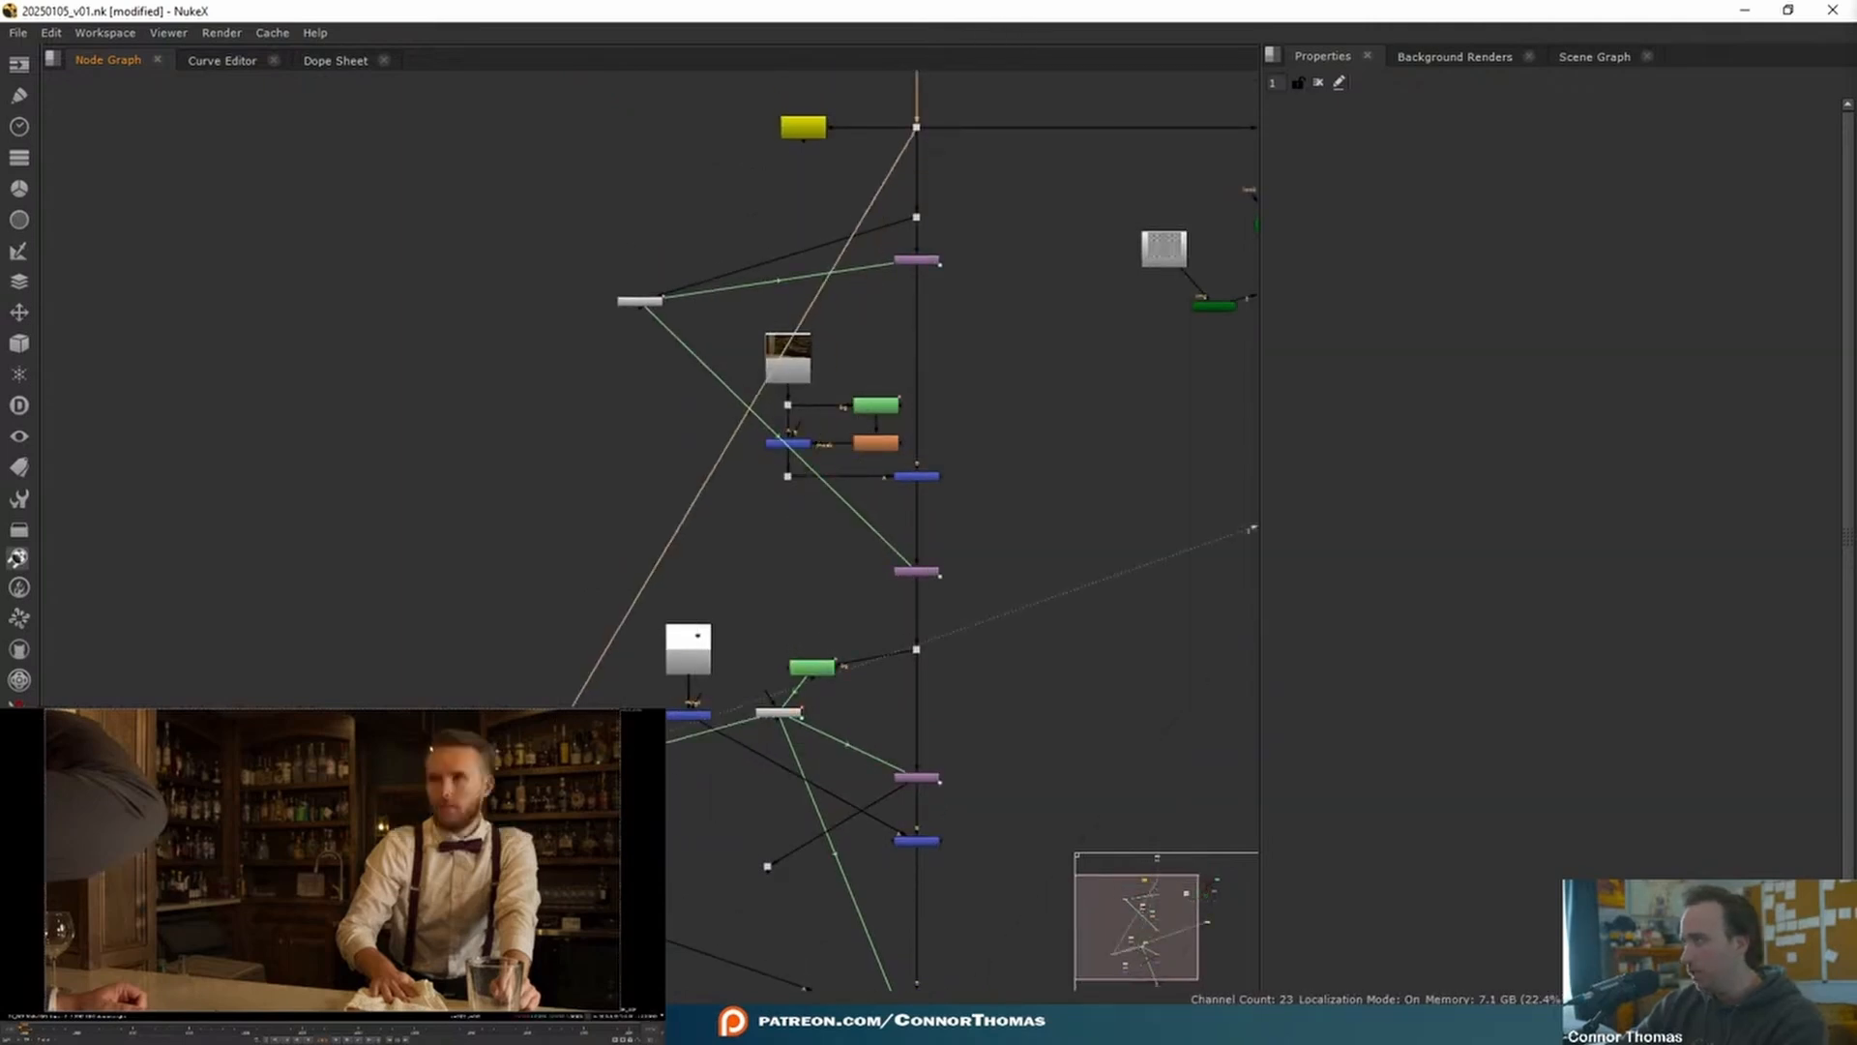
- View the dot below the duplicated stabilize transform and move the front-shirt Read and its Merge lower in the graph
scroll(711, 566, up, 5)
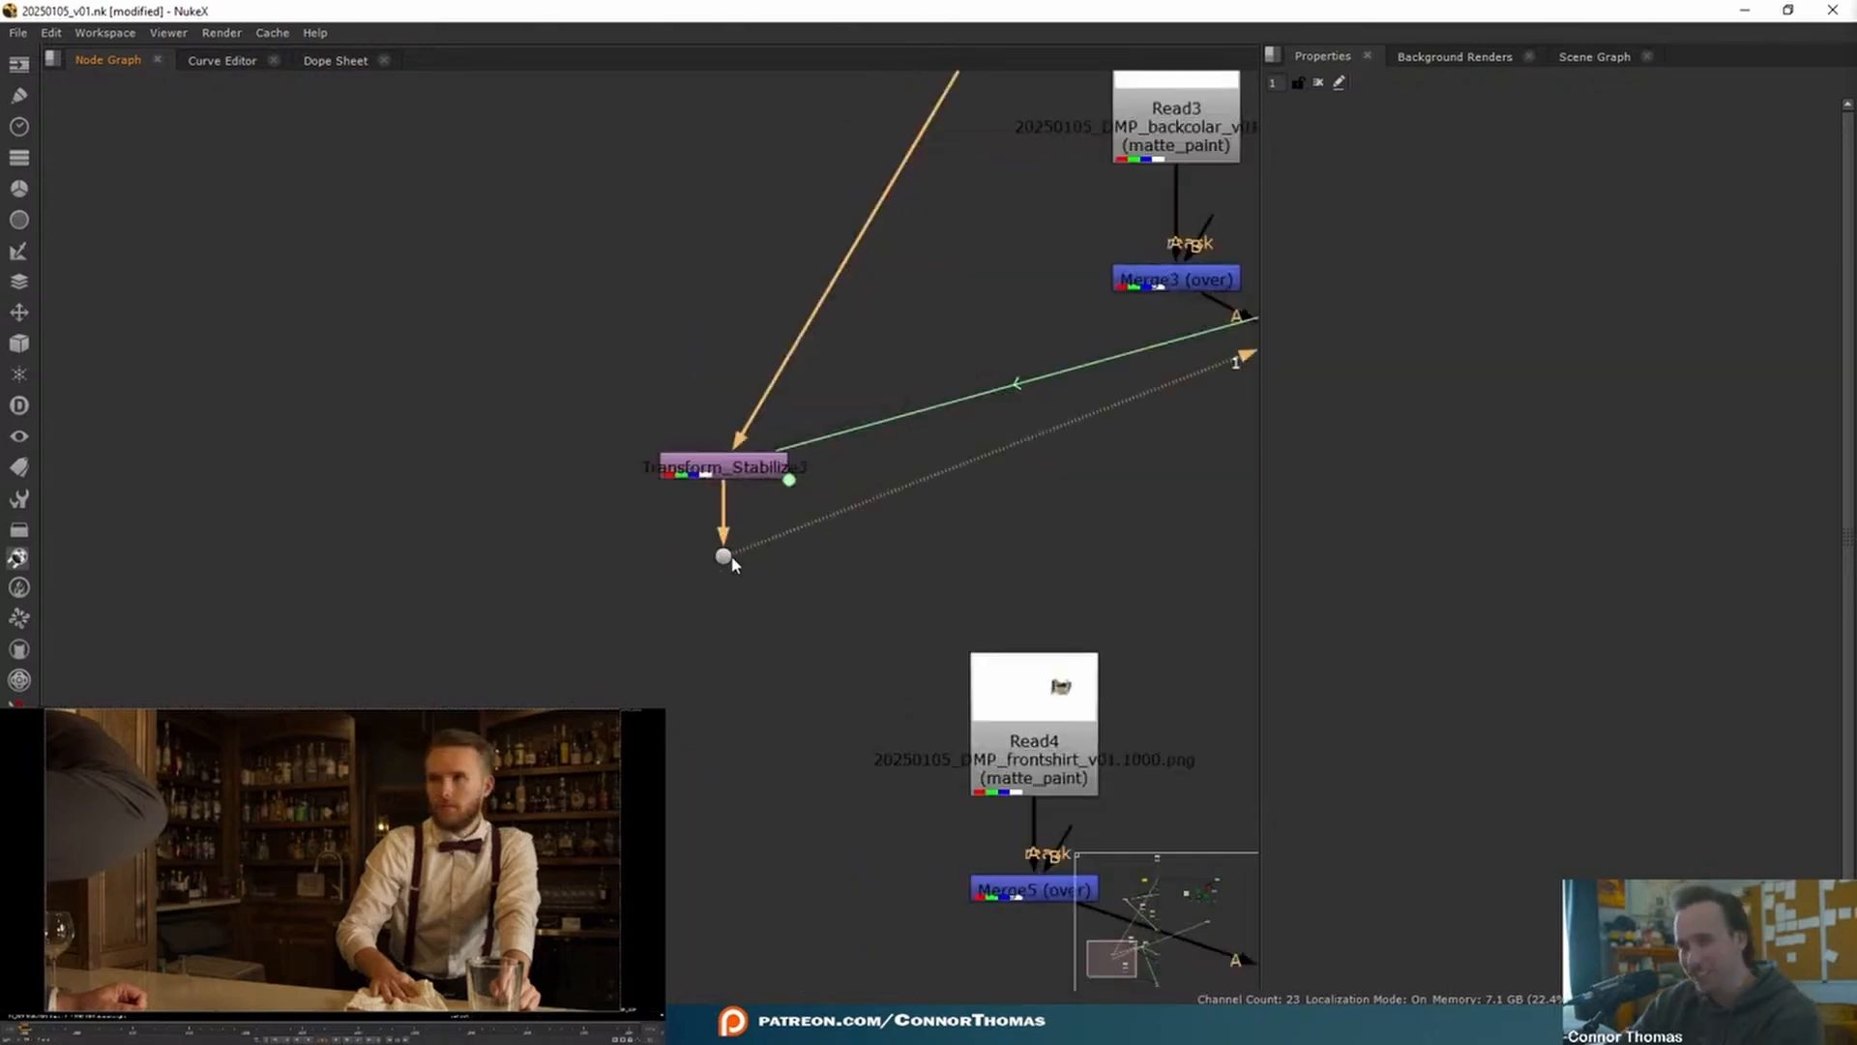
scroll(897, 553, down, 3)
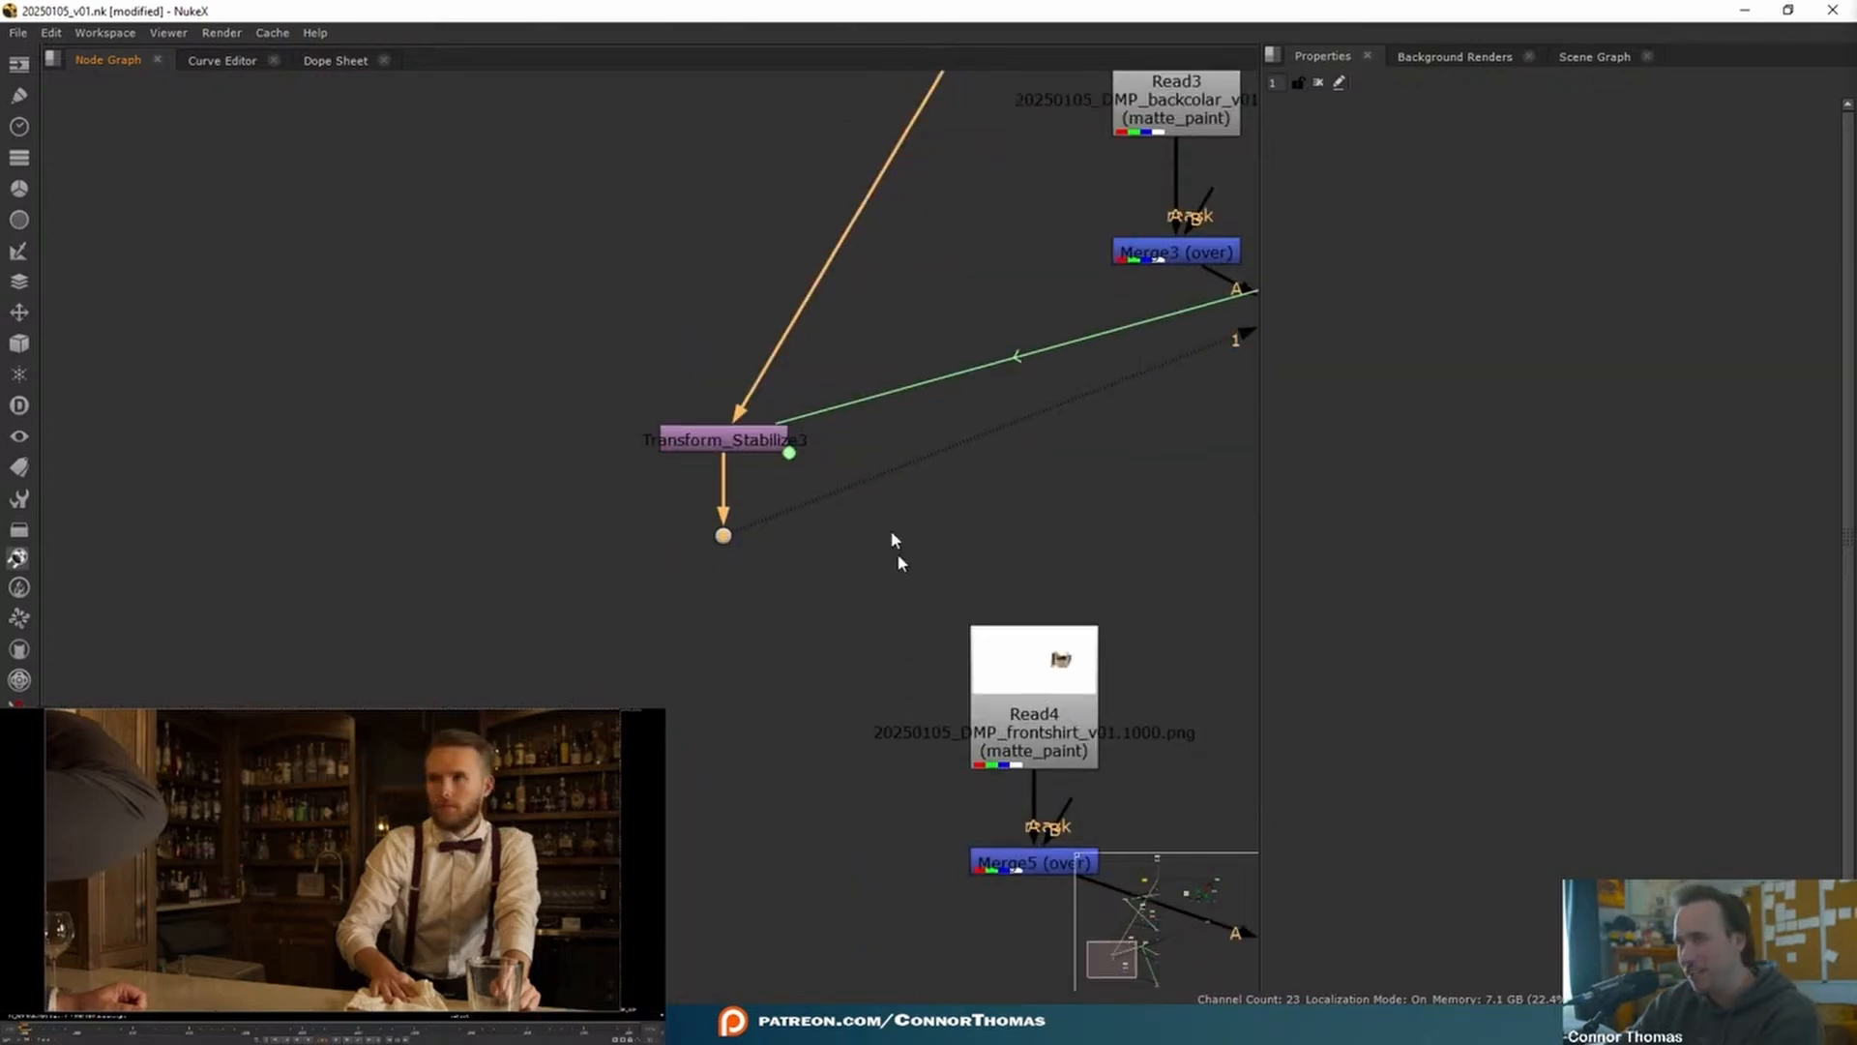
drag(829, 402, 952, 653)
drag(851, 496, 943, 788)
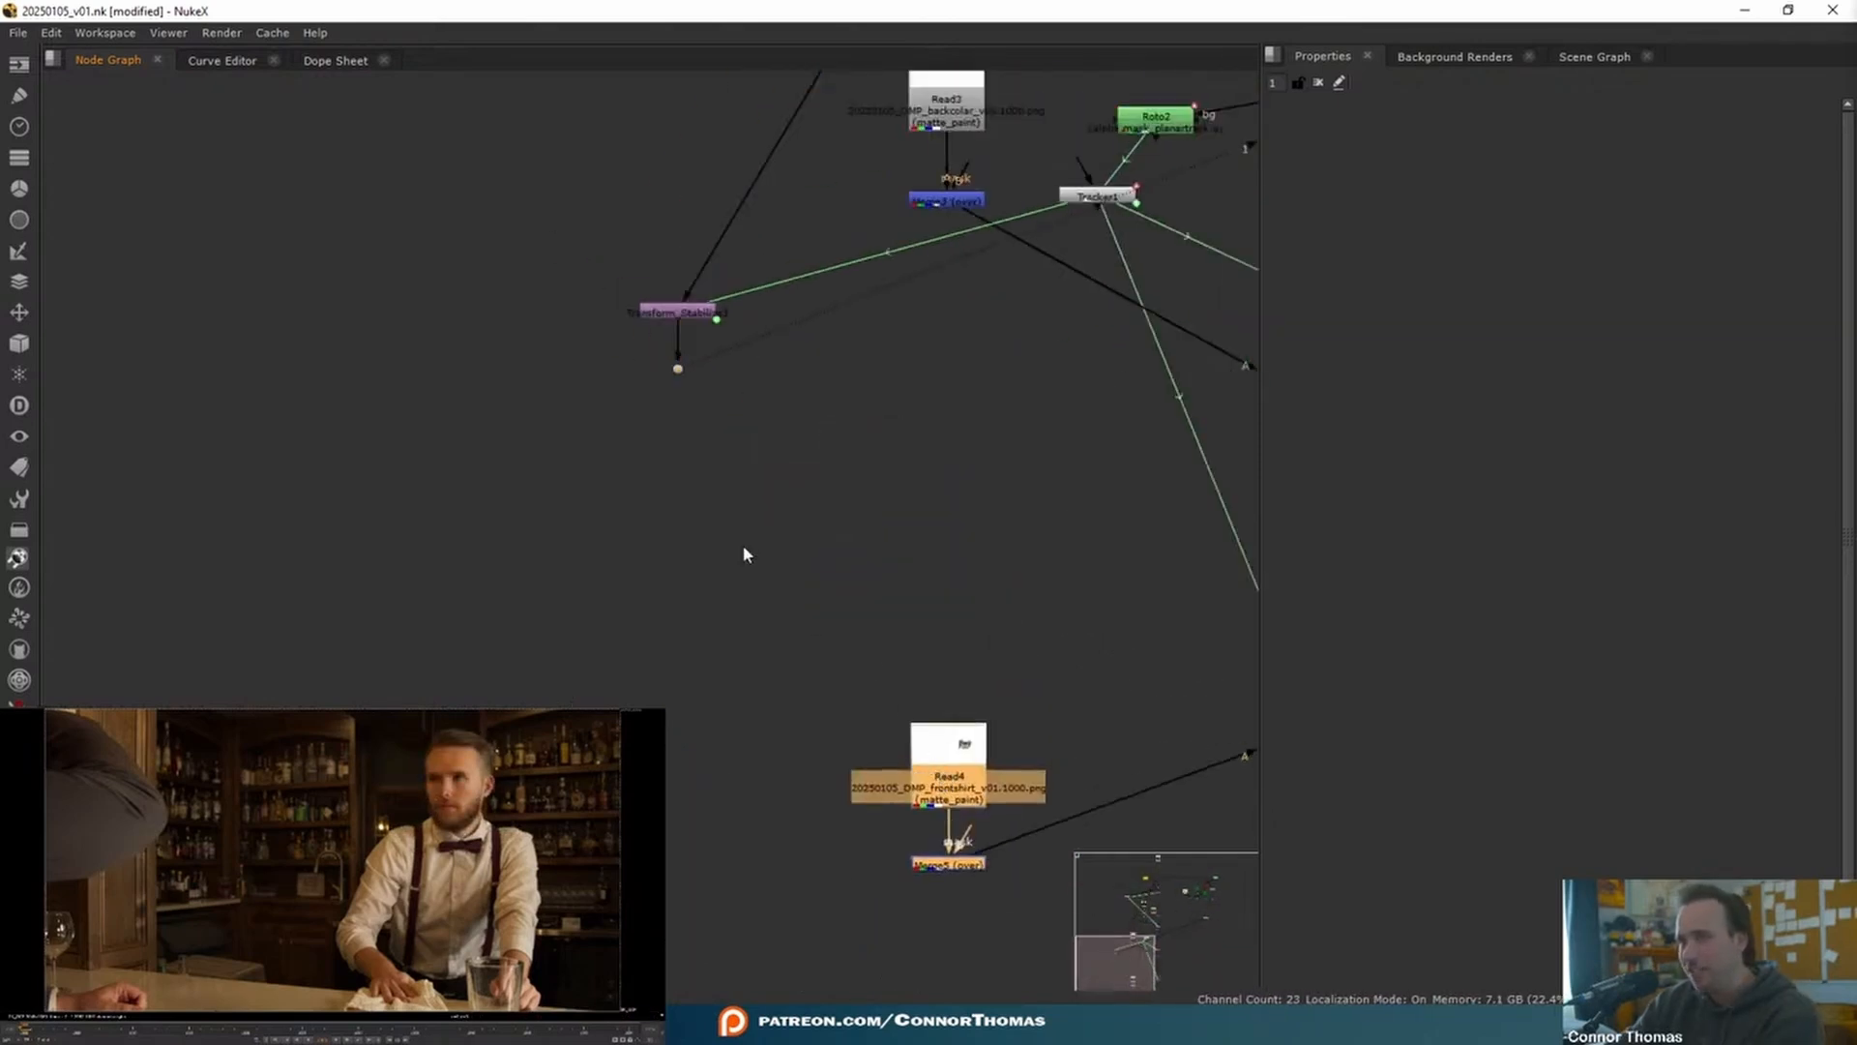
- Add a SmartVector node, connect its Source to the dot under the duplicated stabilize transform, and place it directly below
scroll(743, 544, up, 5)
key(Tab)
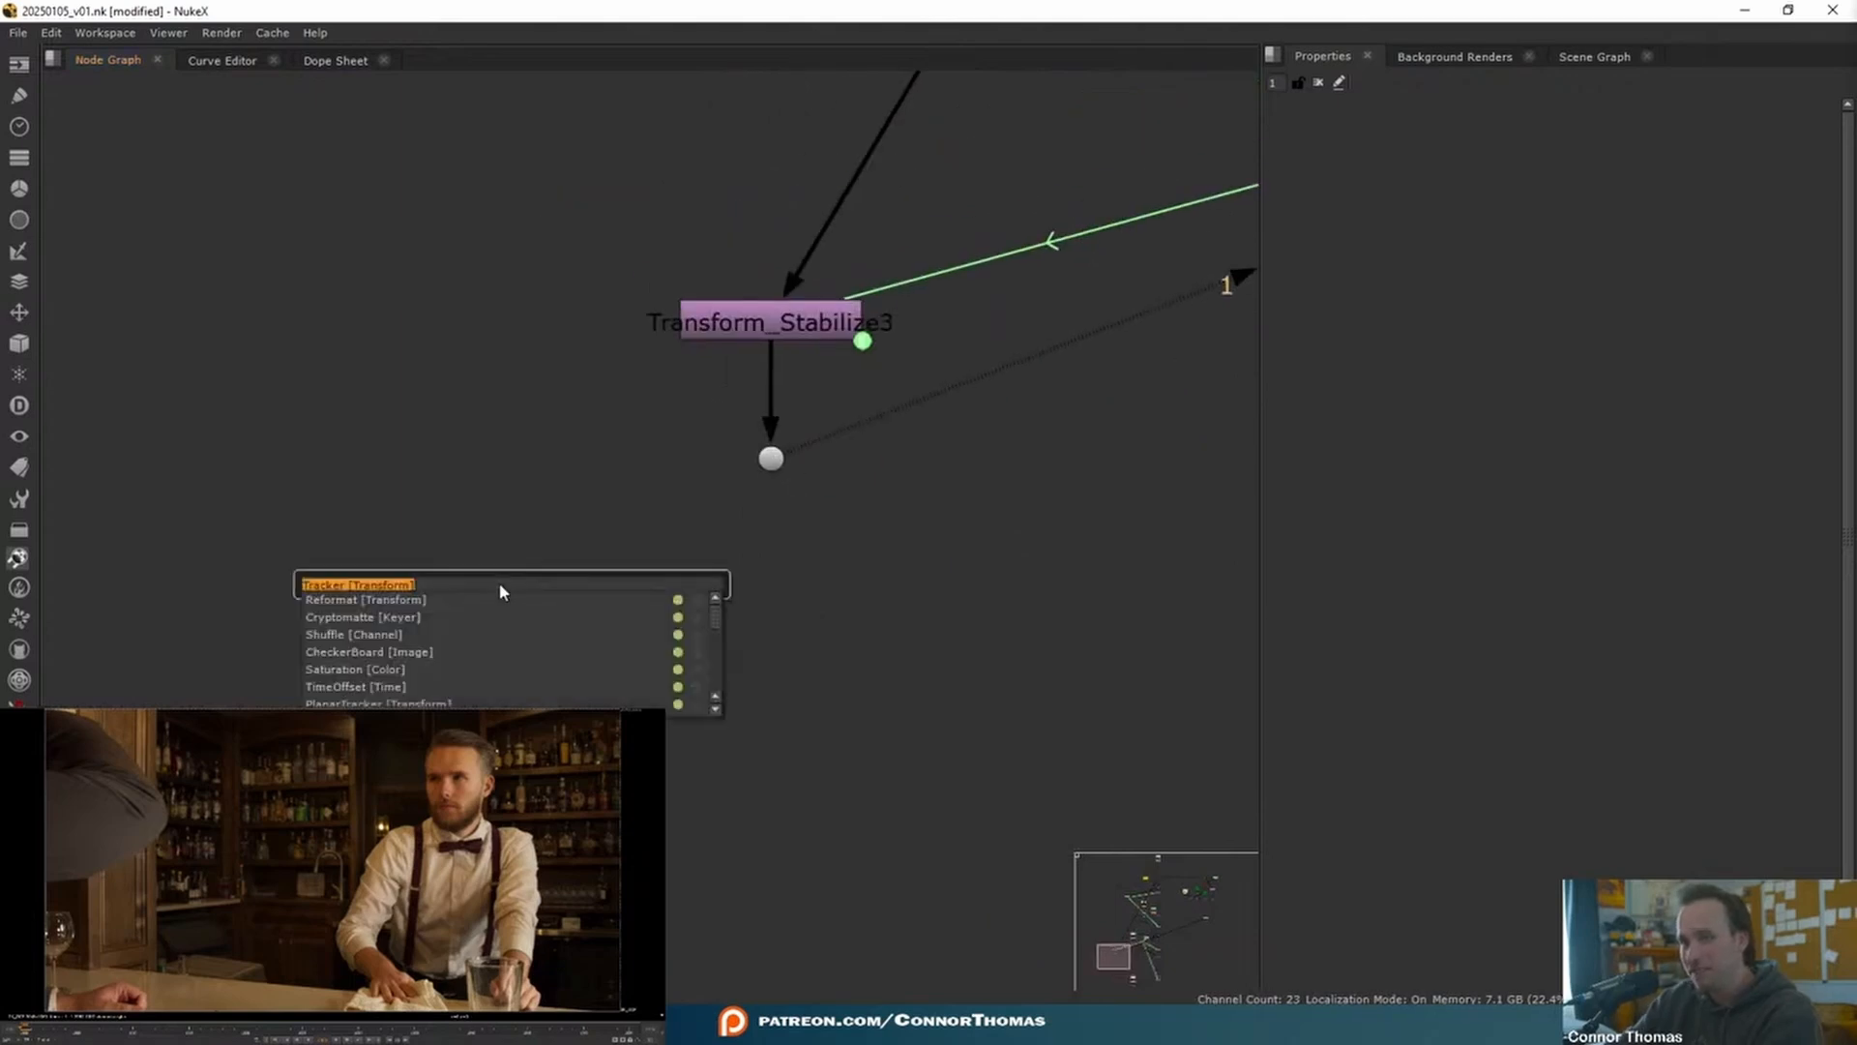
text(smartv)
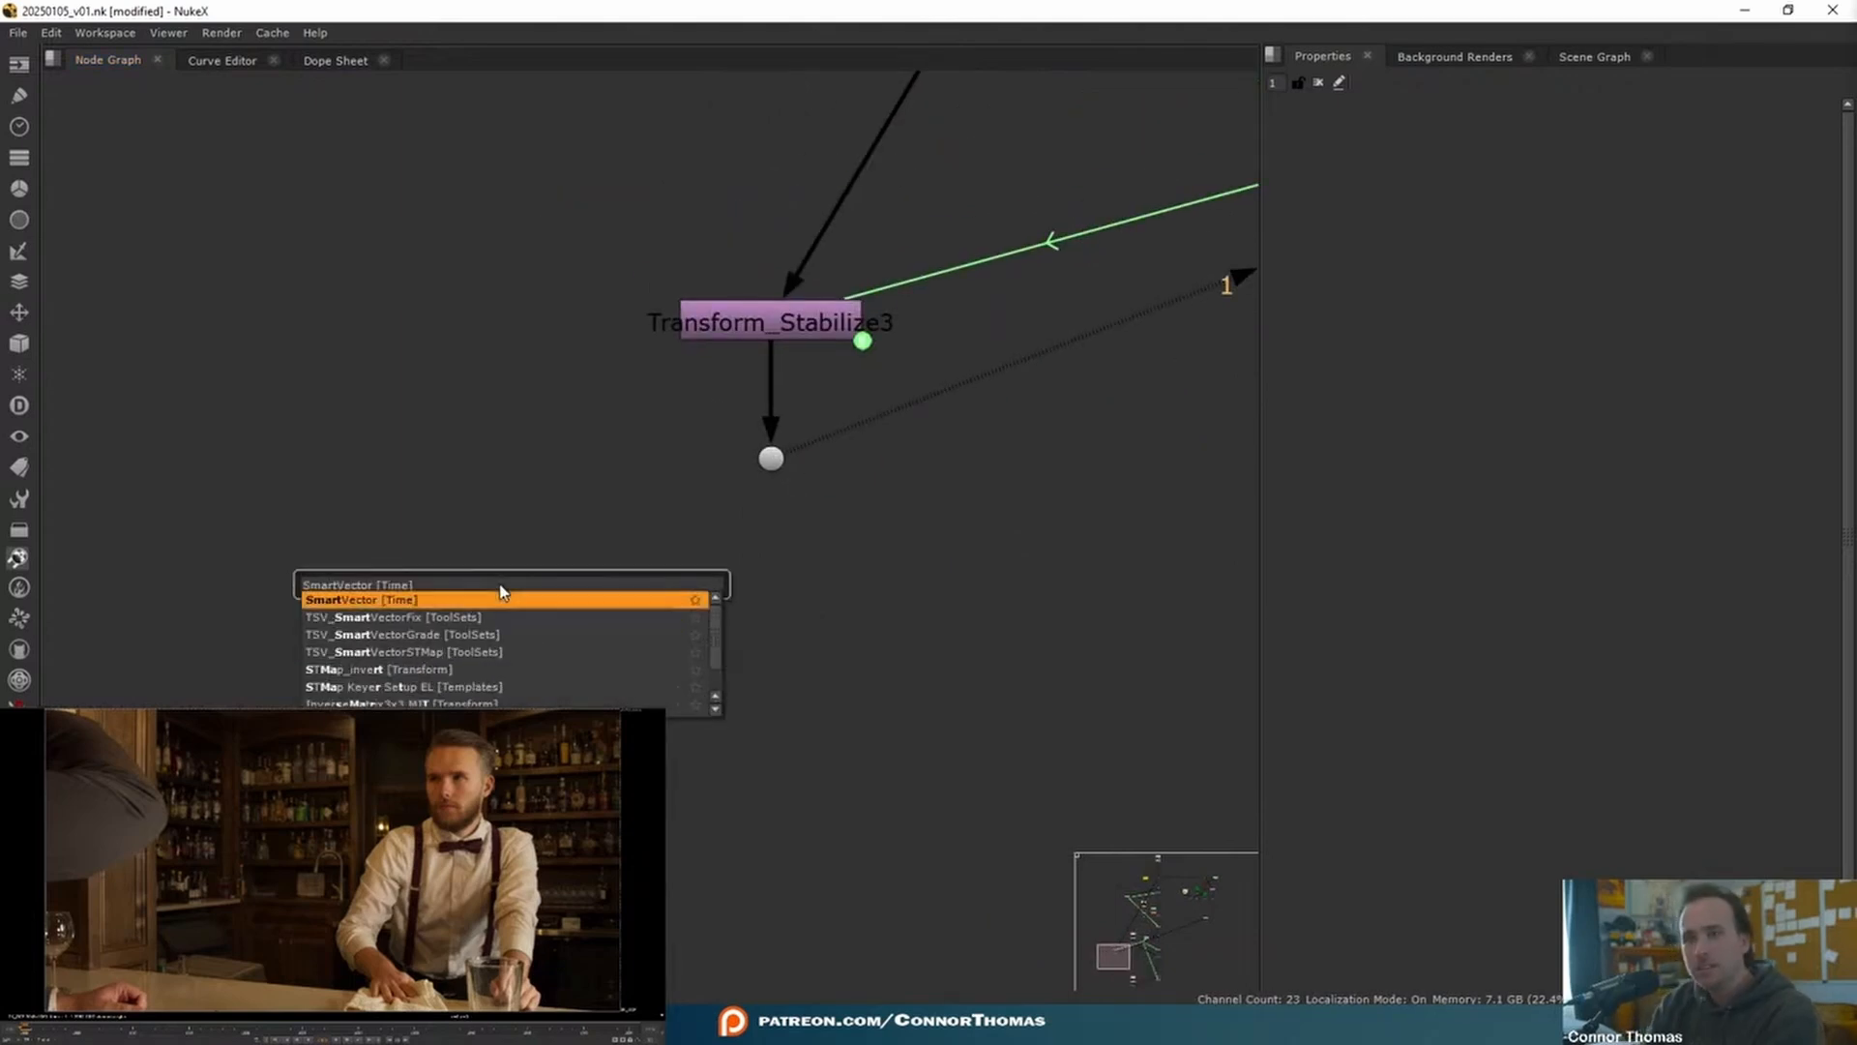
key(Return)
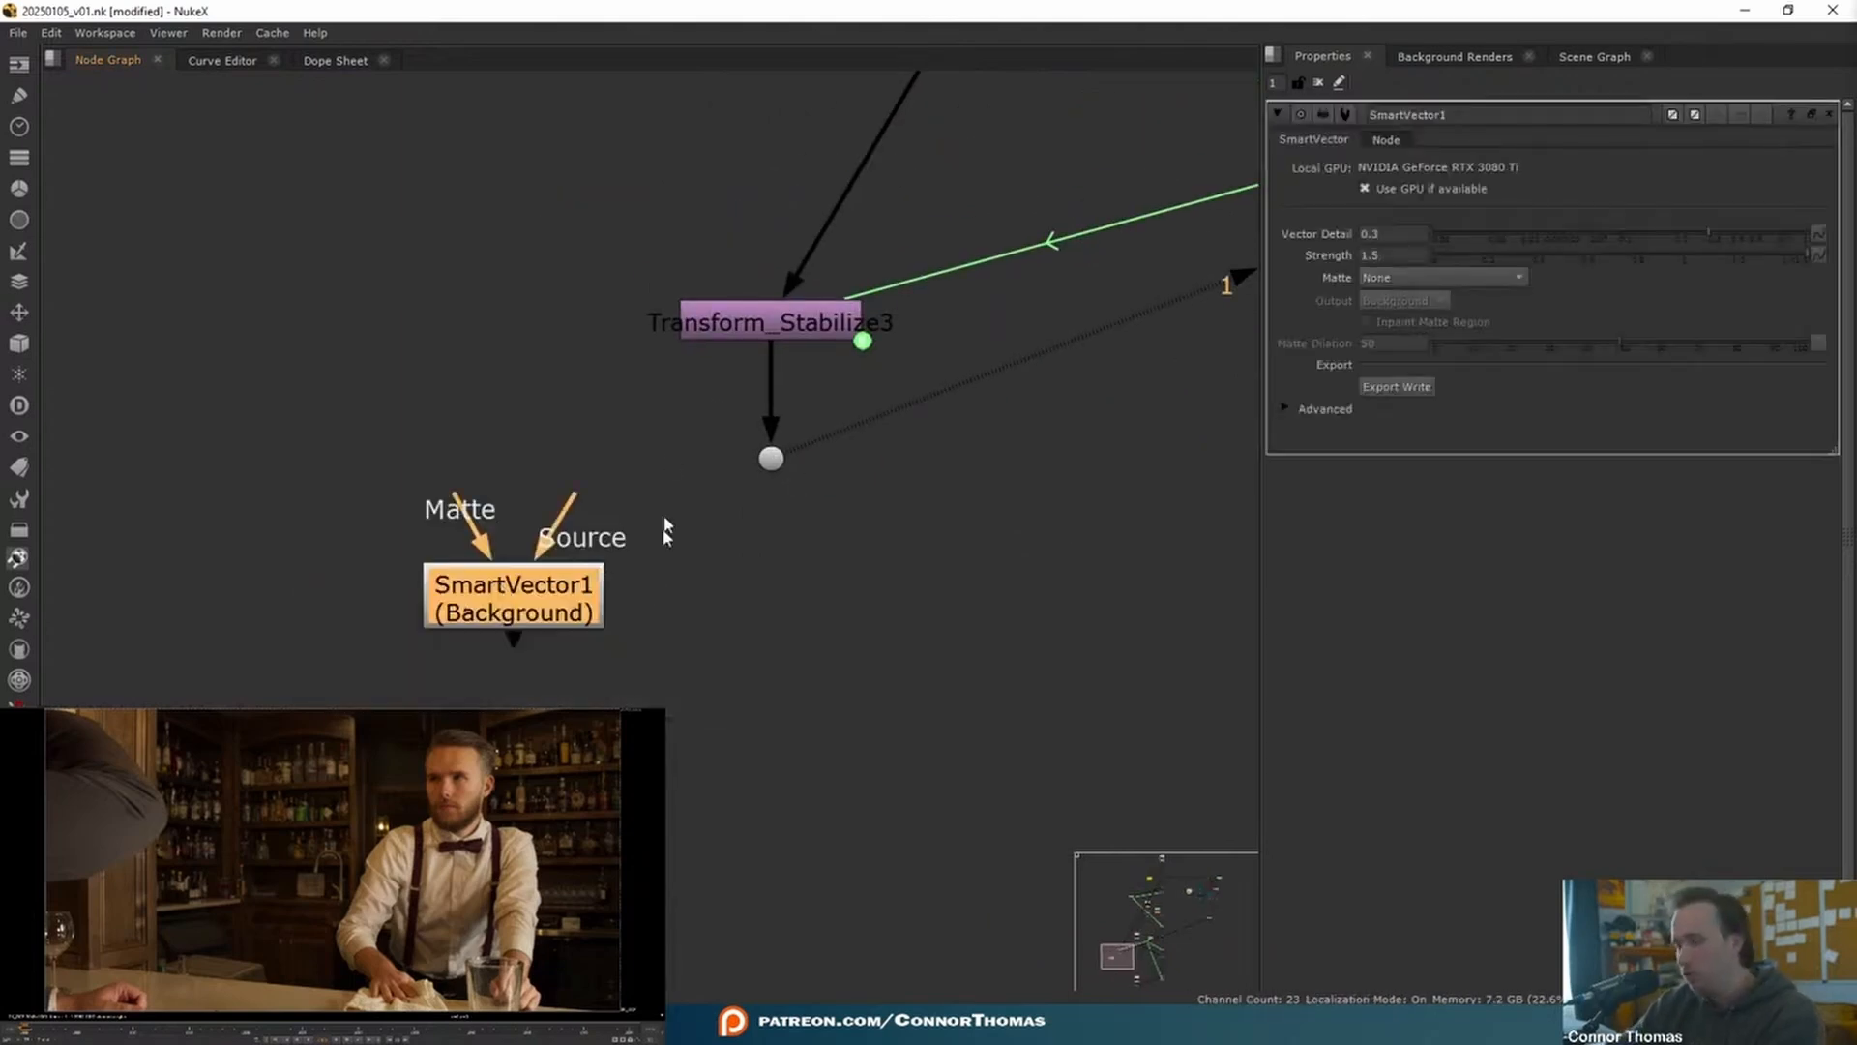
drag(571, 497, 771, 457)
drag(540, 614, 799, 651)
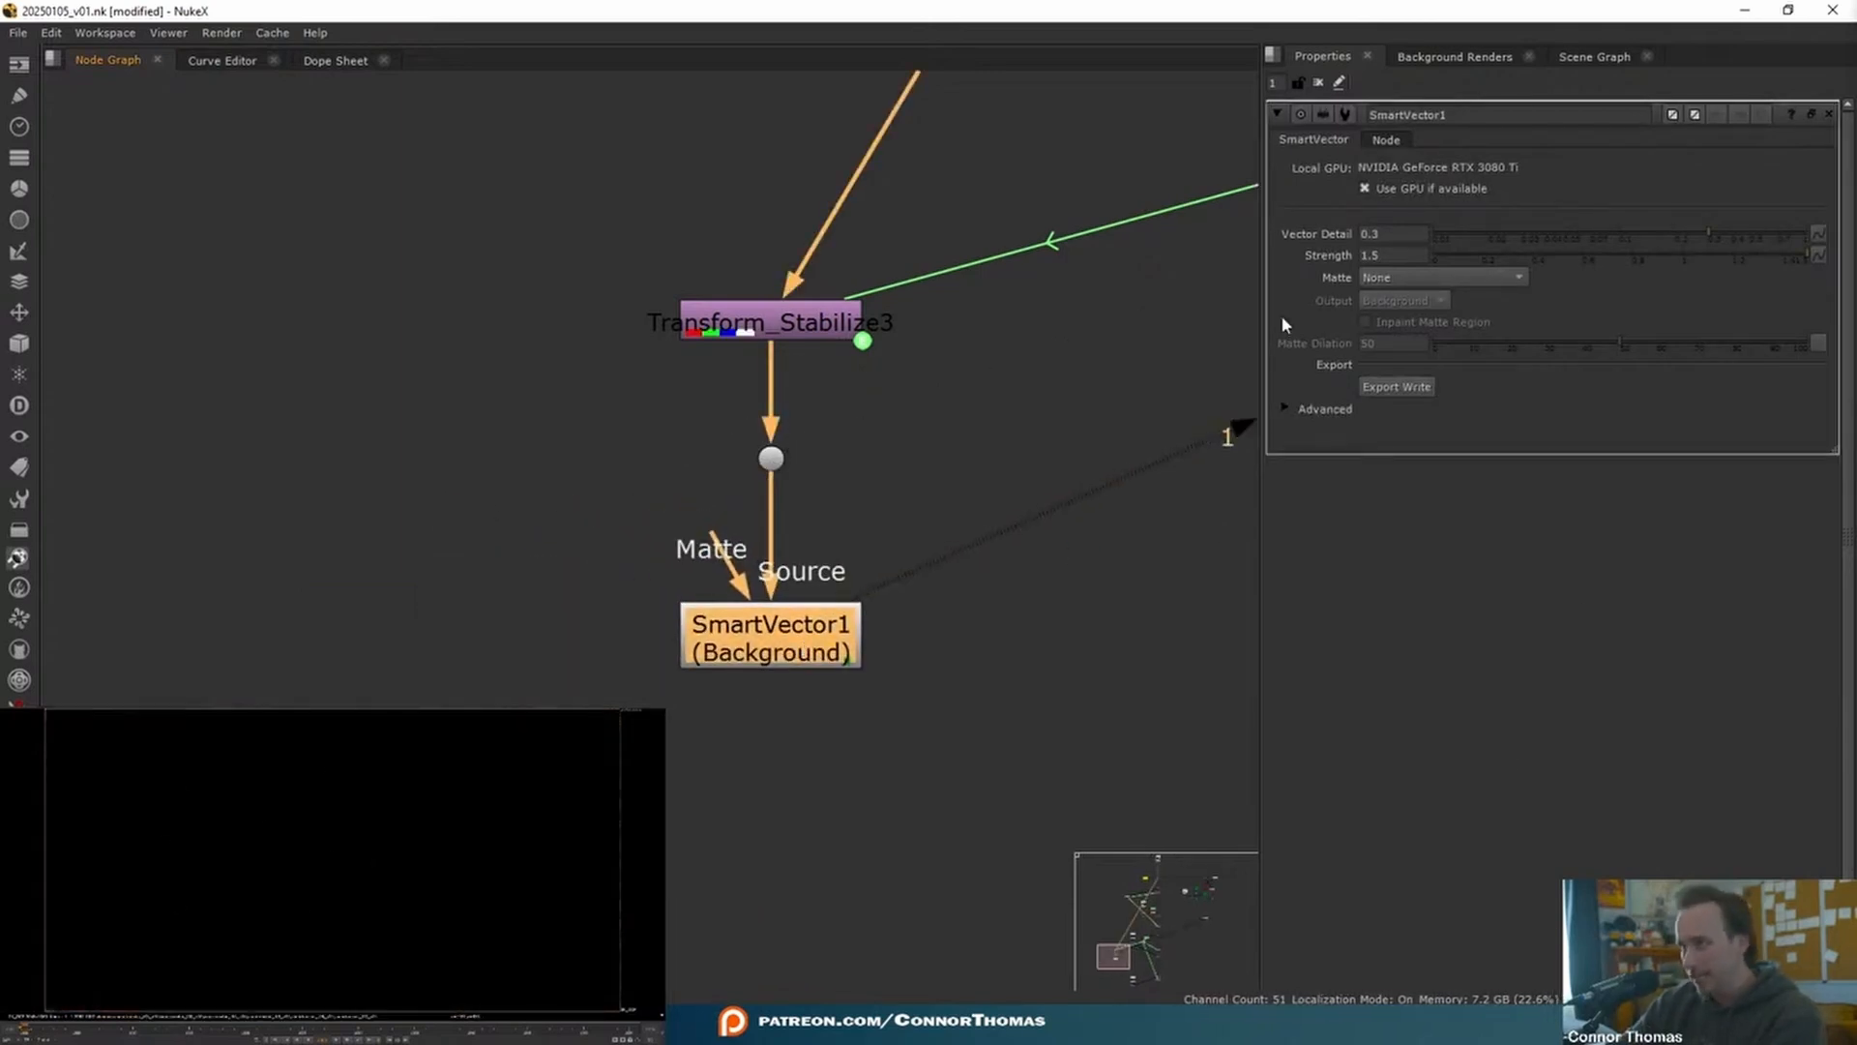
- Set the SmartVector's Vector Detail to 0.9
double_click(1402, 233)
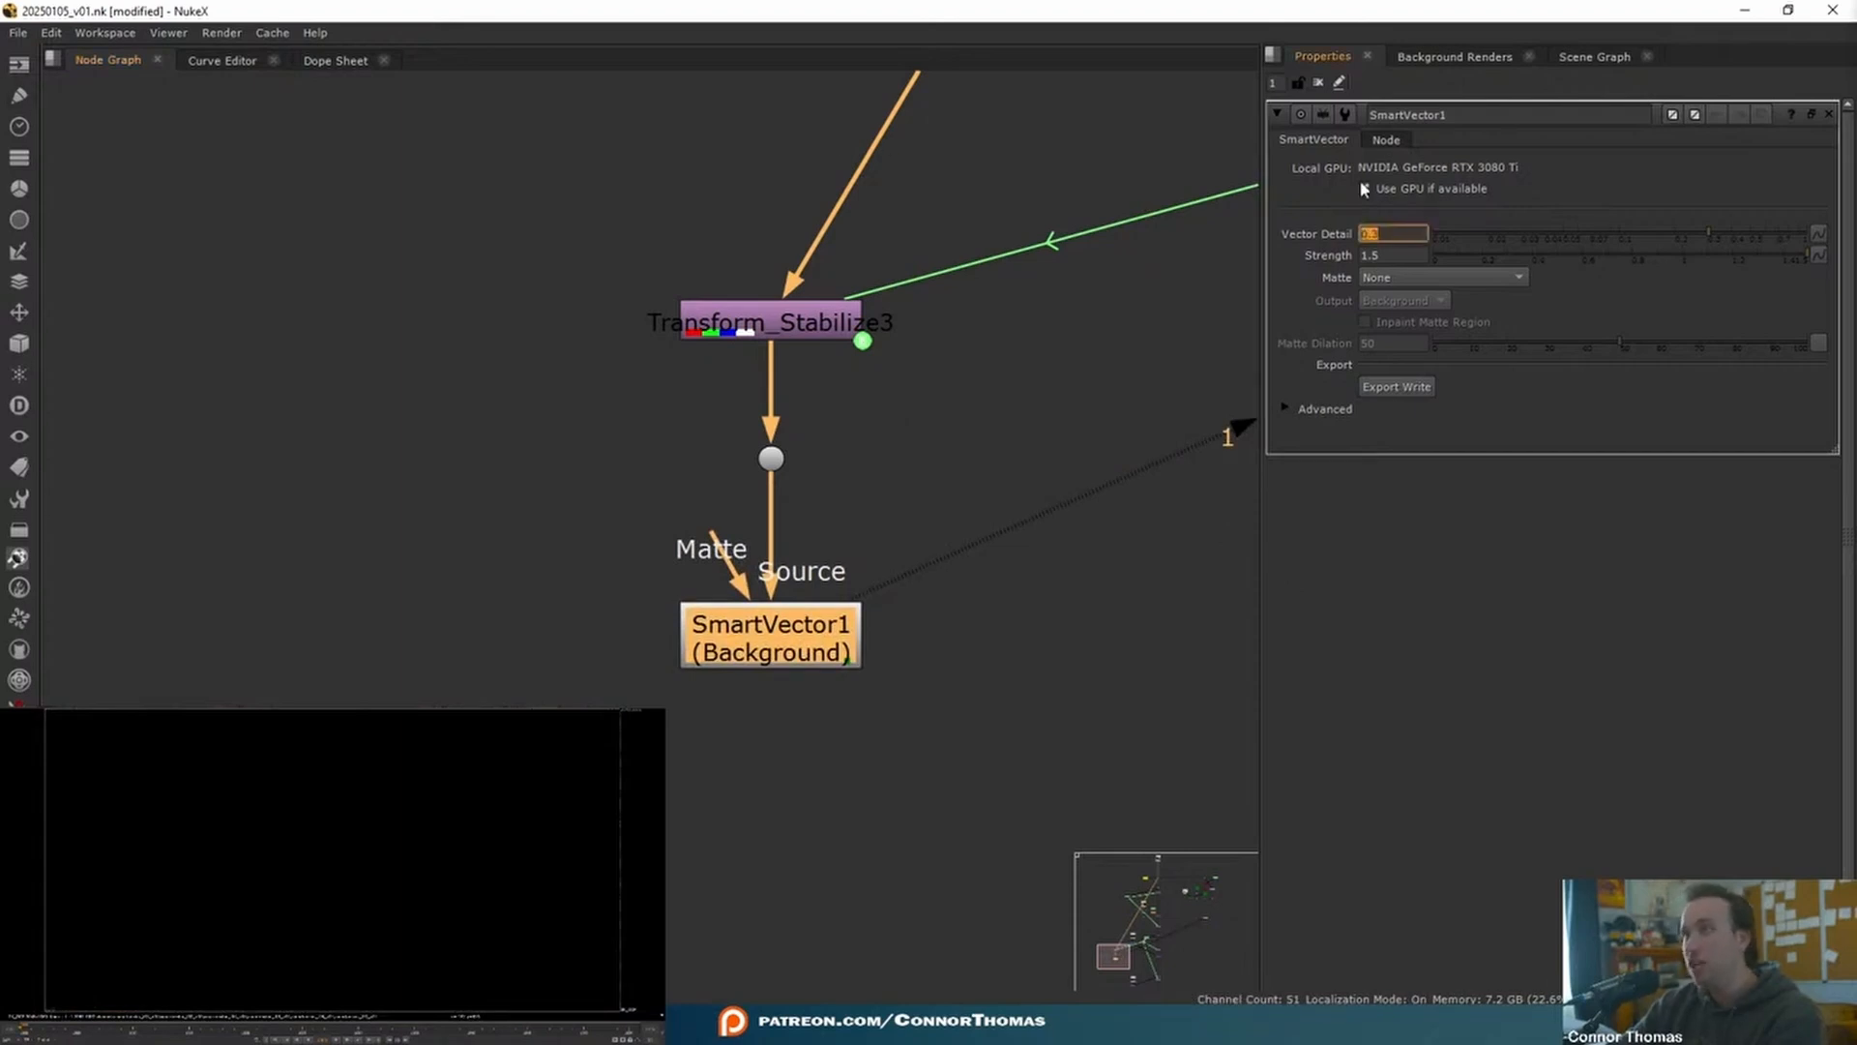
click(1192, 201)
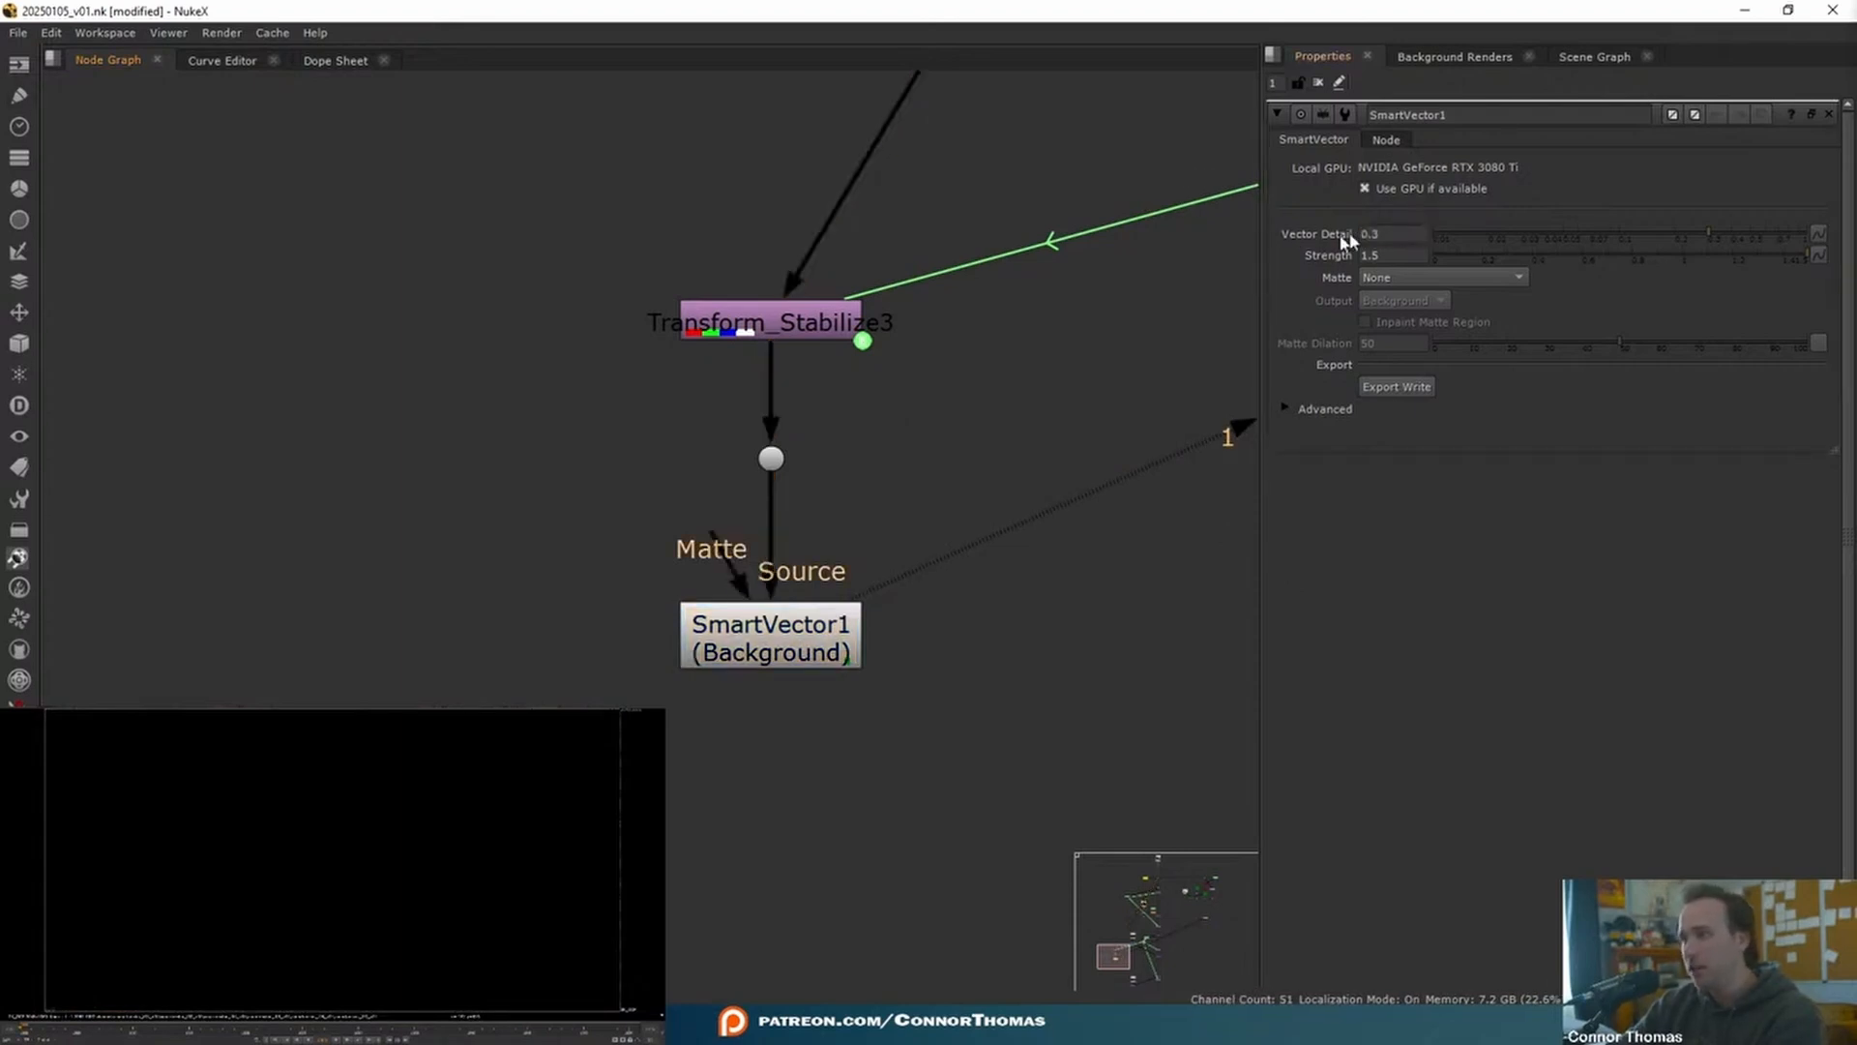
double_click(1378, 233)
text(.9)
key(Return)
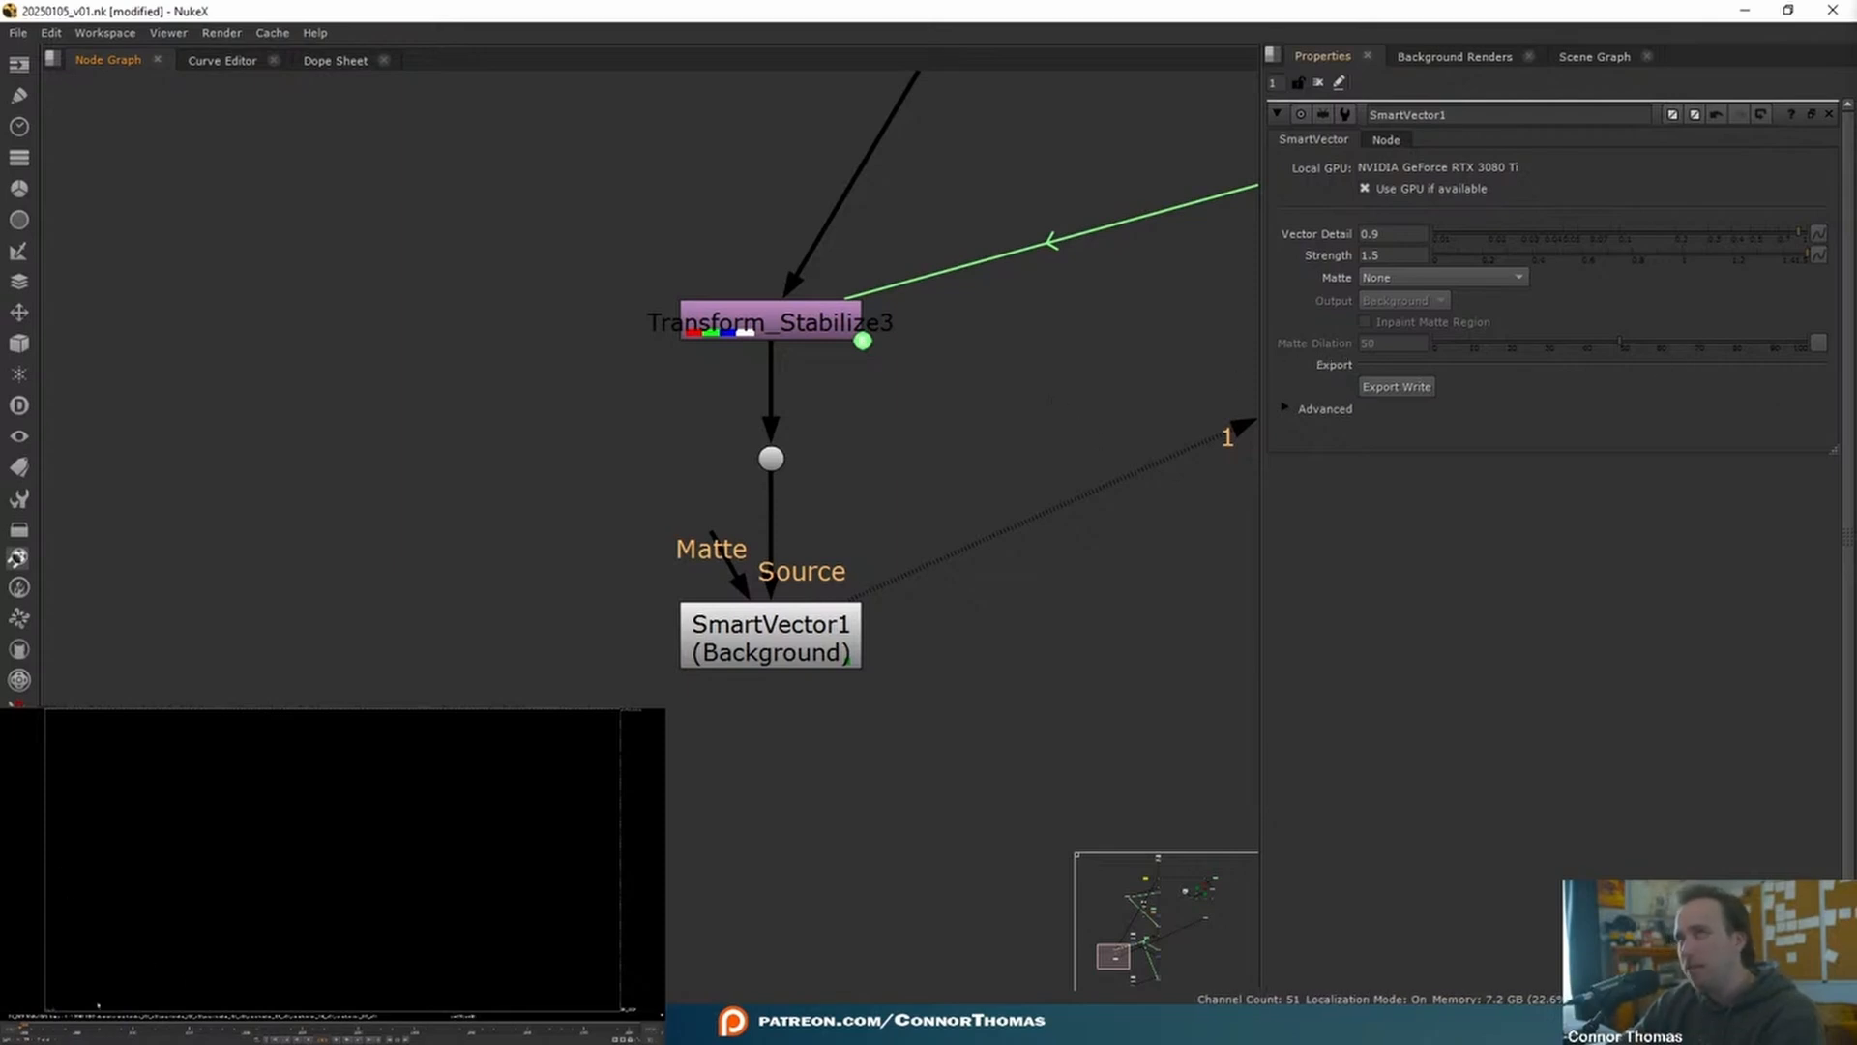
- Export a Write node from the SmartVector, place it directly below, and open its properties
click(1379, 391)
drag(1023, 595, 751, 620)
double_click(752, 620)
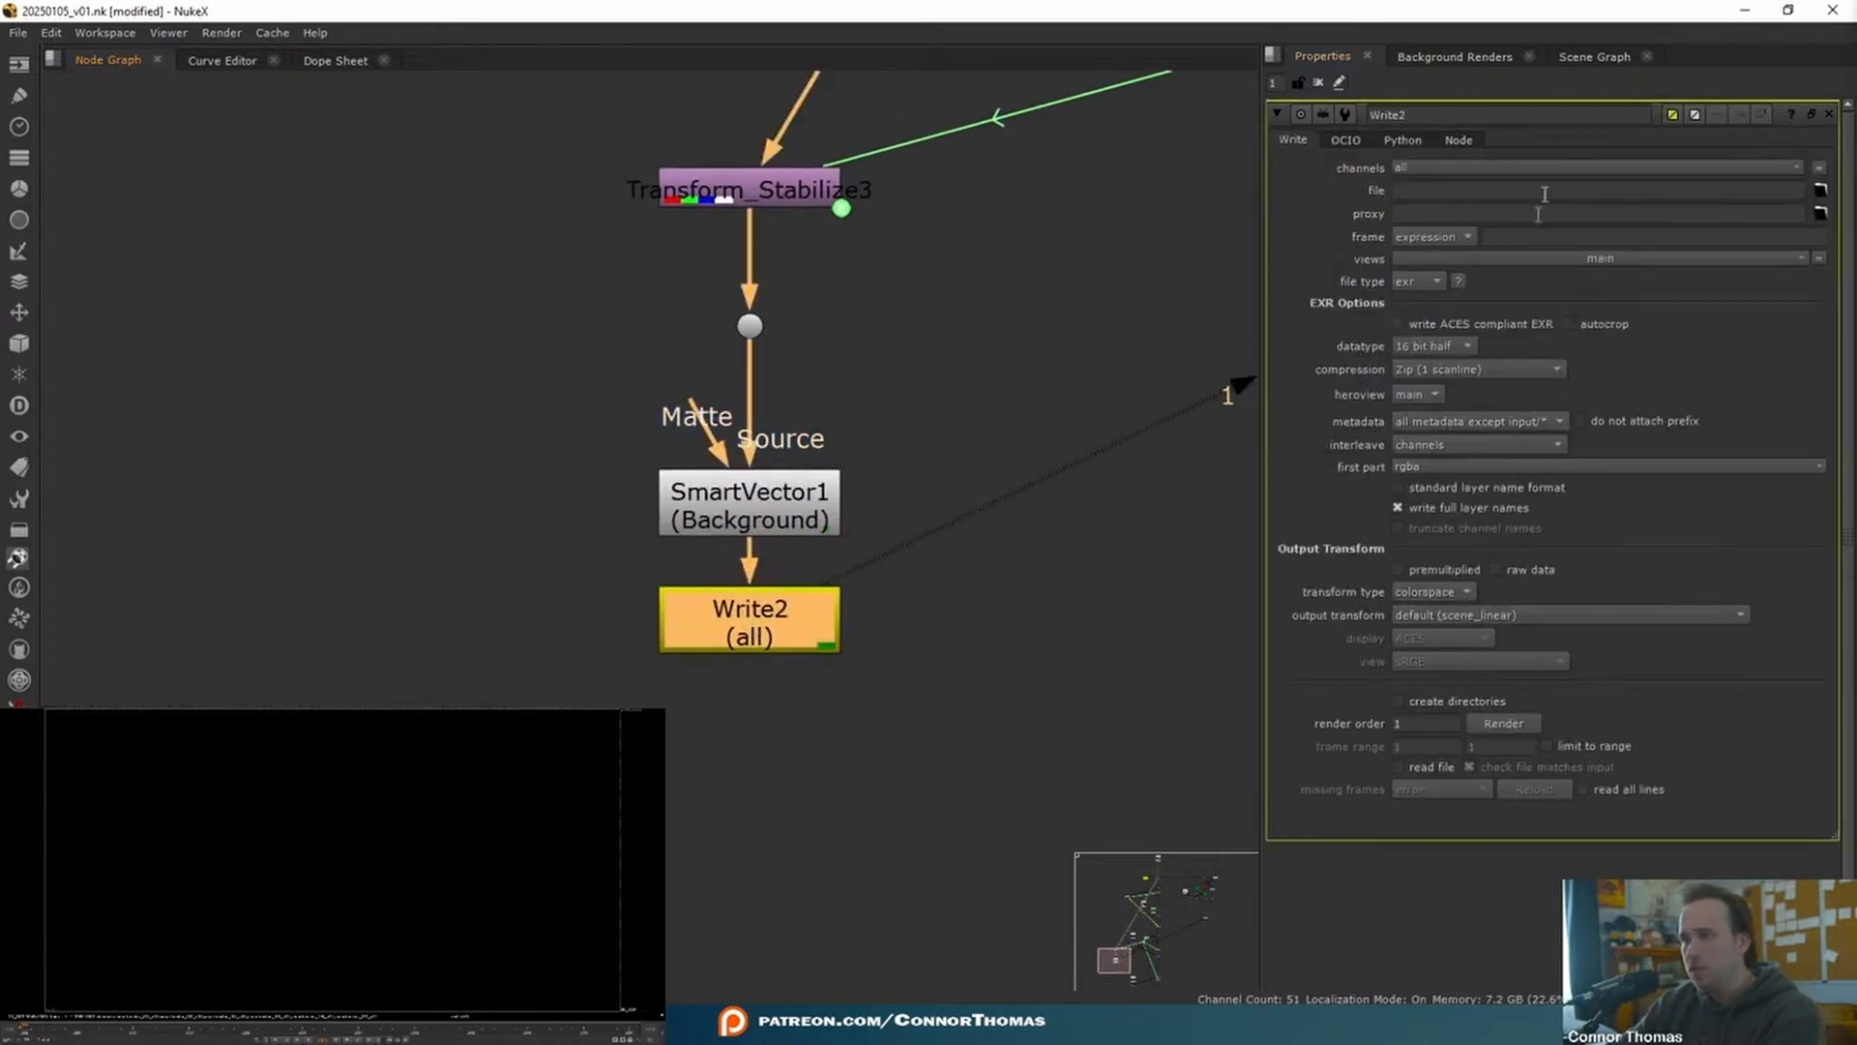
- Browse the Write node's output location to the VFX folder and create a folder named prerender there
click(1822, 191)
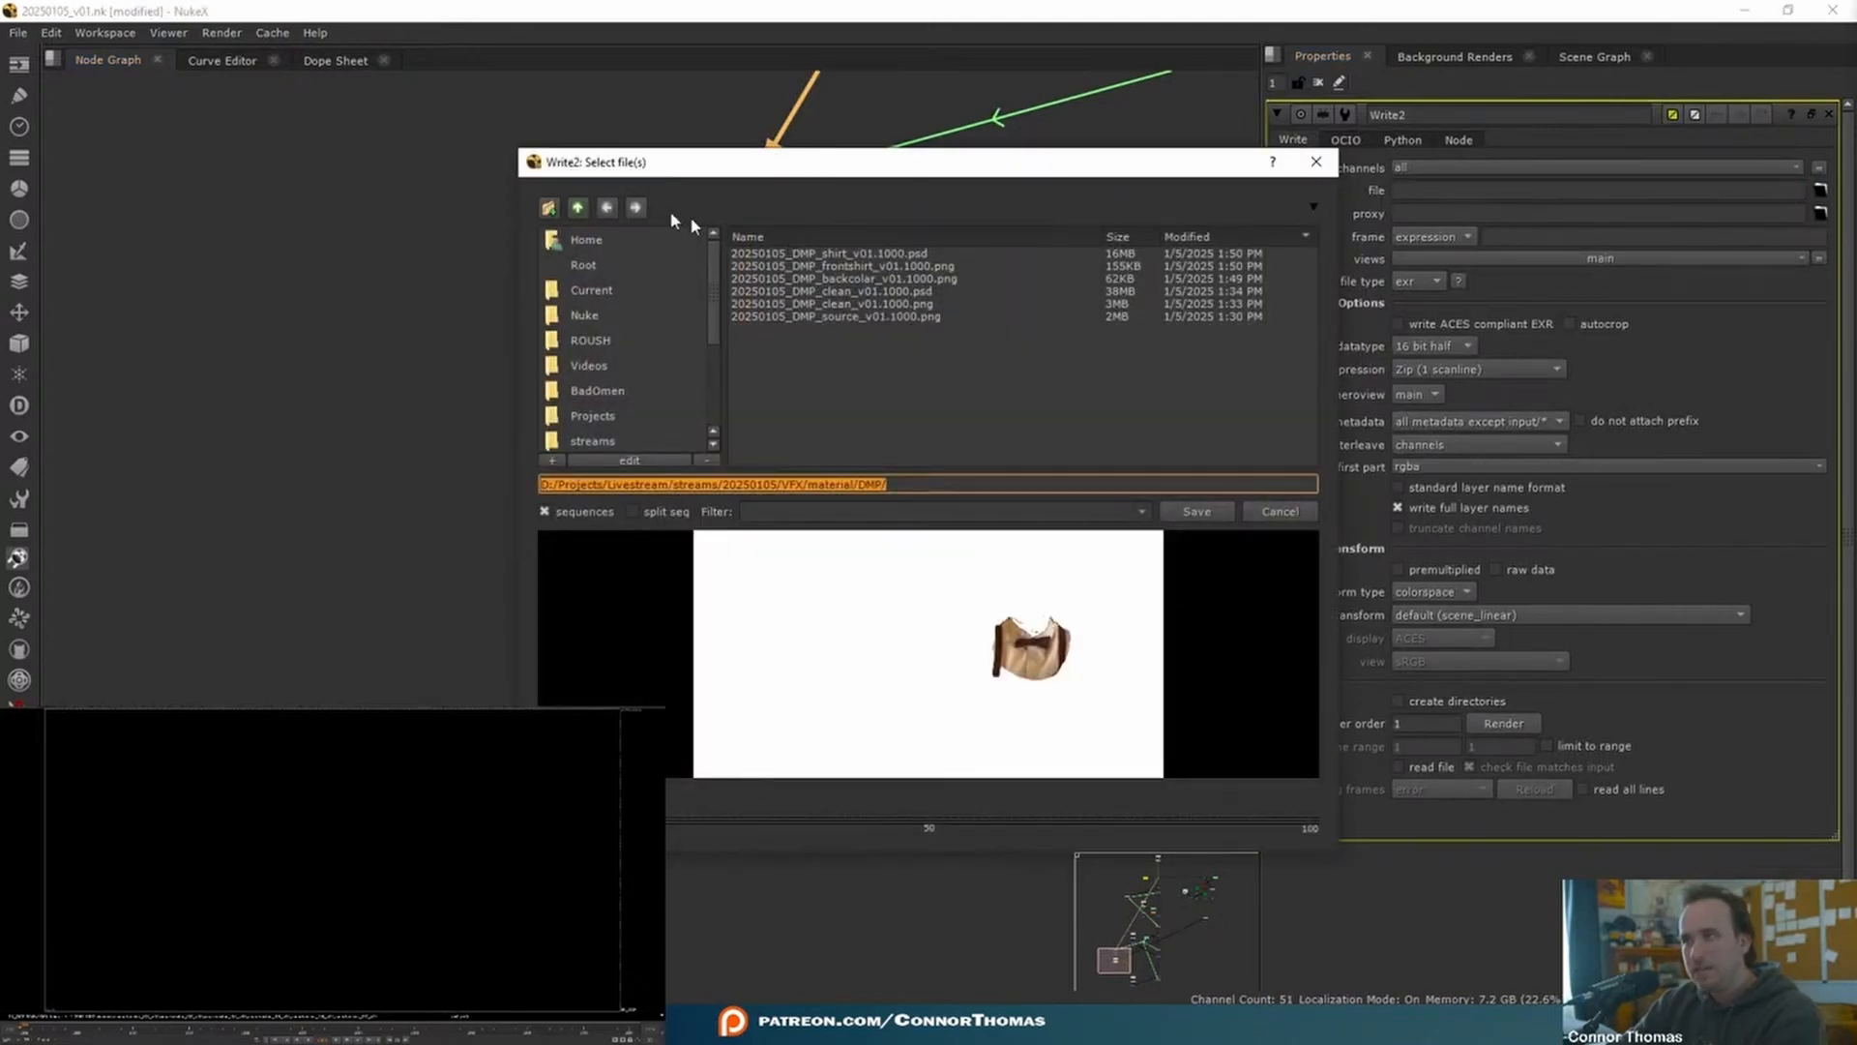
click(579, 209)
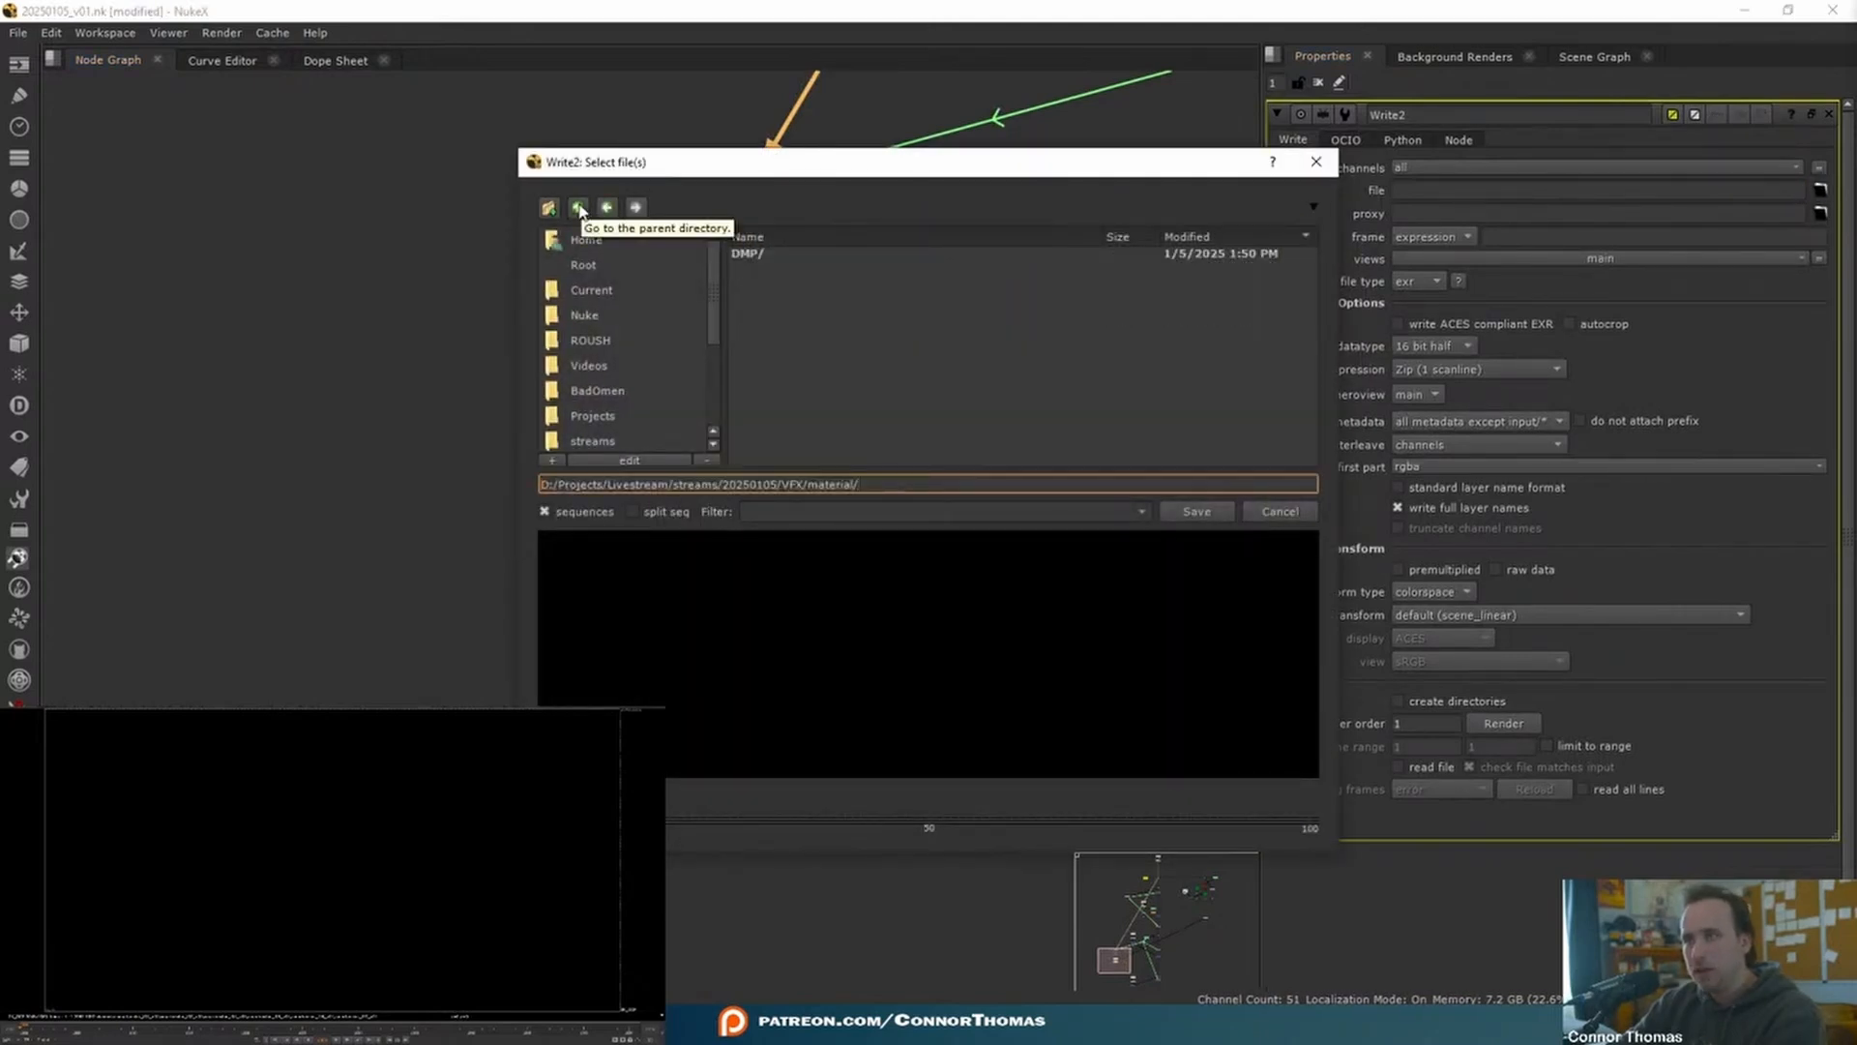
click(578, 208)
click(548, 207)
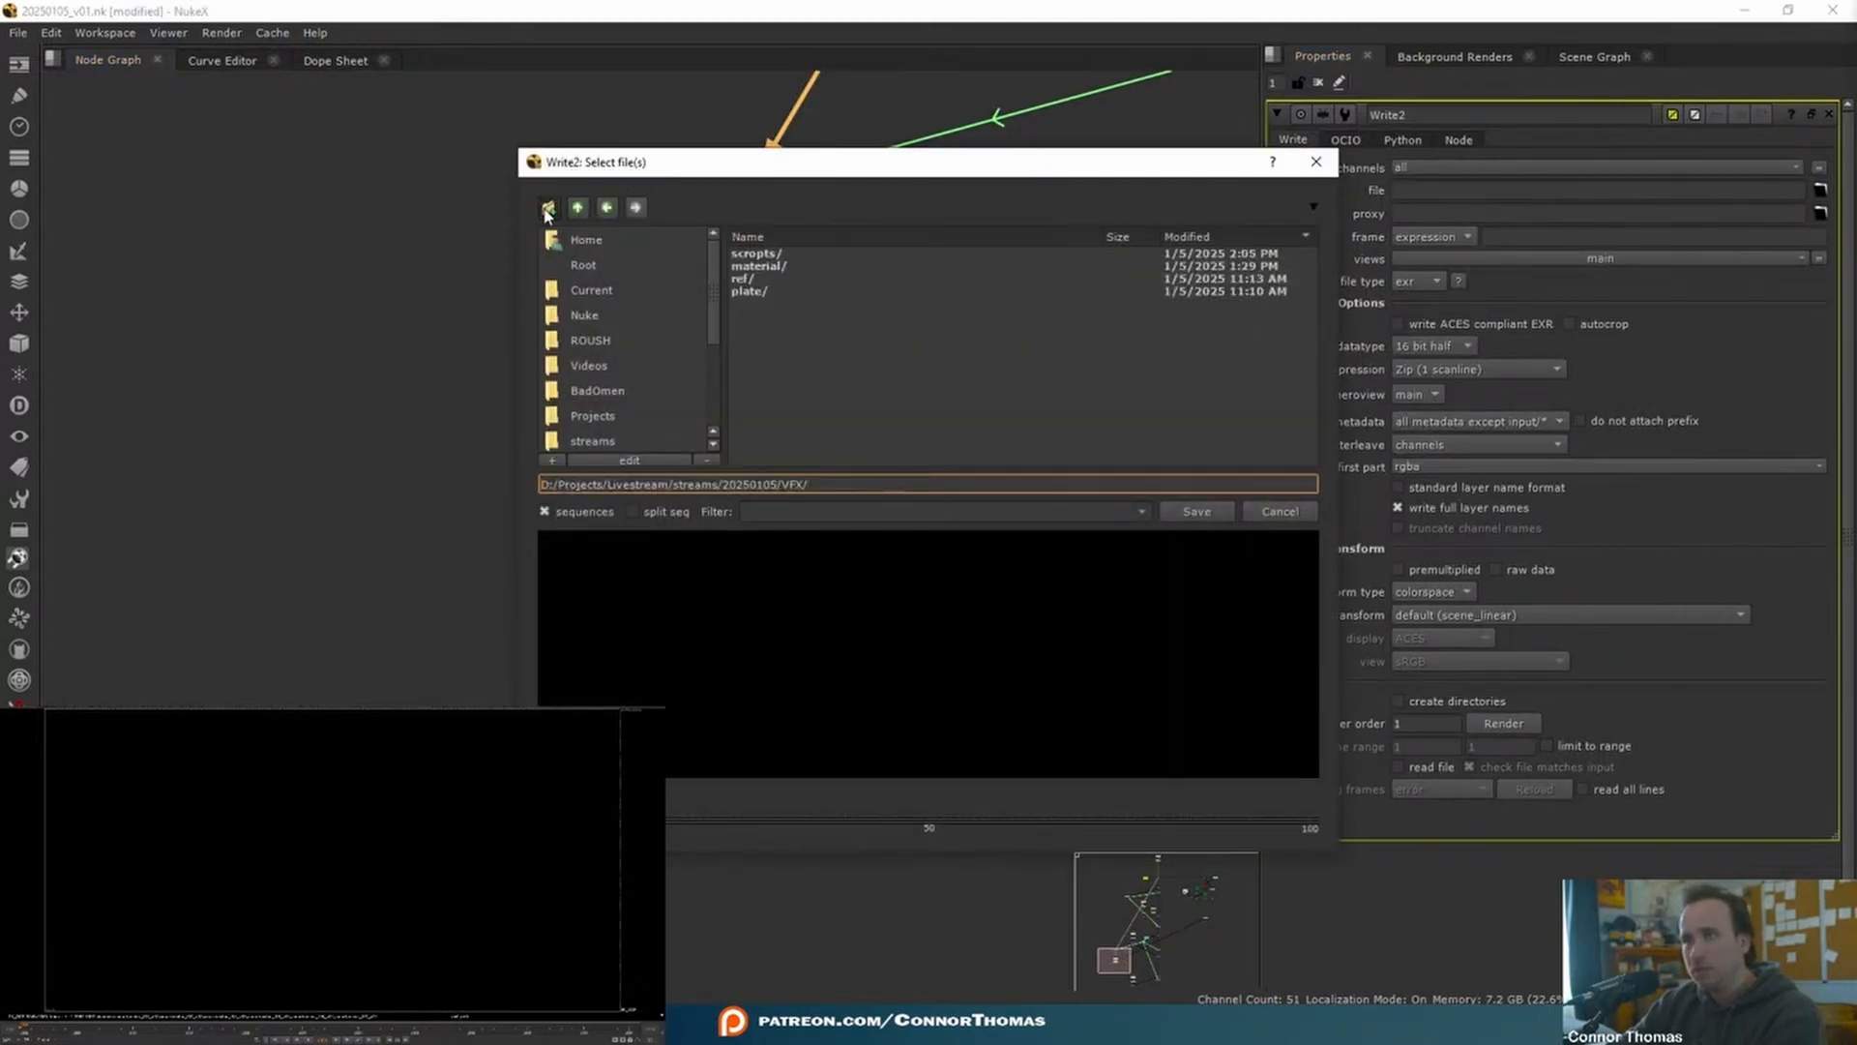
text(preren)
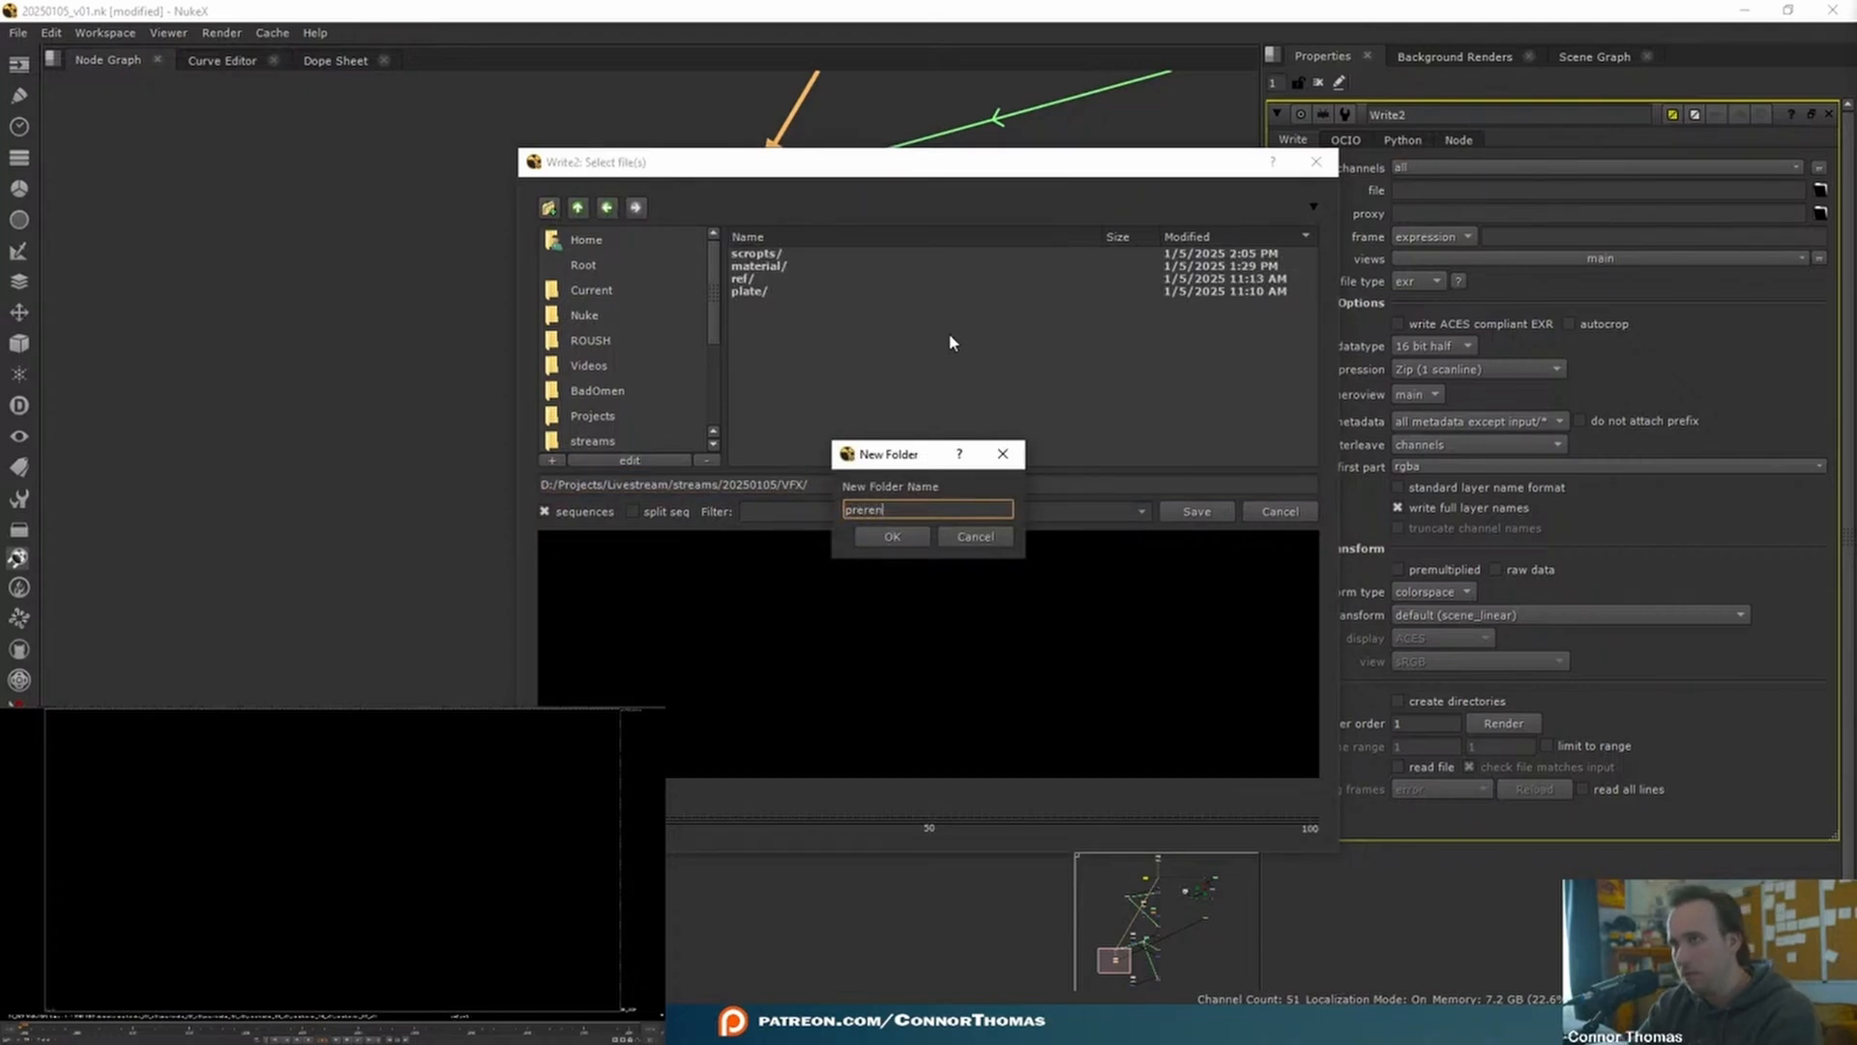
text(der)
key(Return)
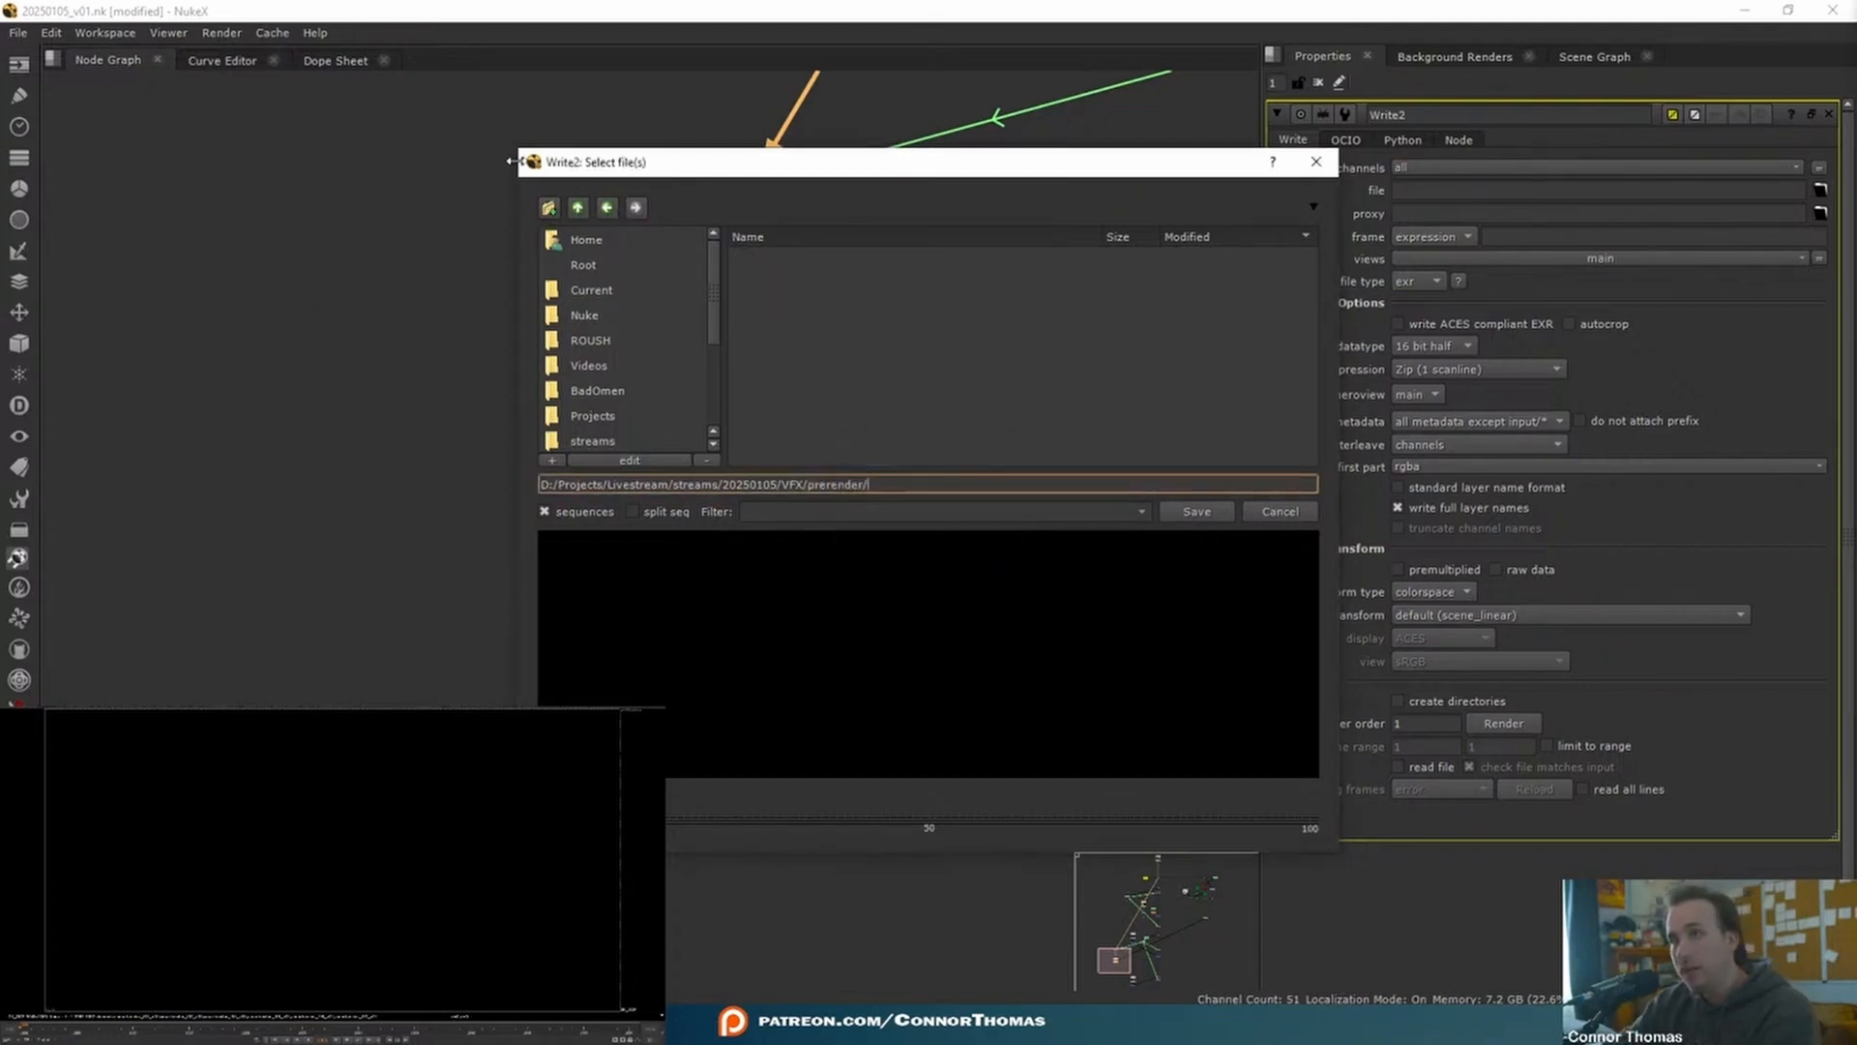
- Create a smartvector folder inside prerender and set the Write node's output file to smartvector.####.exr in it
click(548, 207)
text(smartvector)
key(ctrl+a)
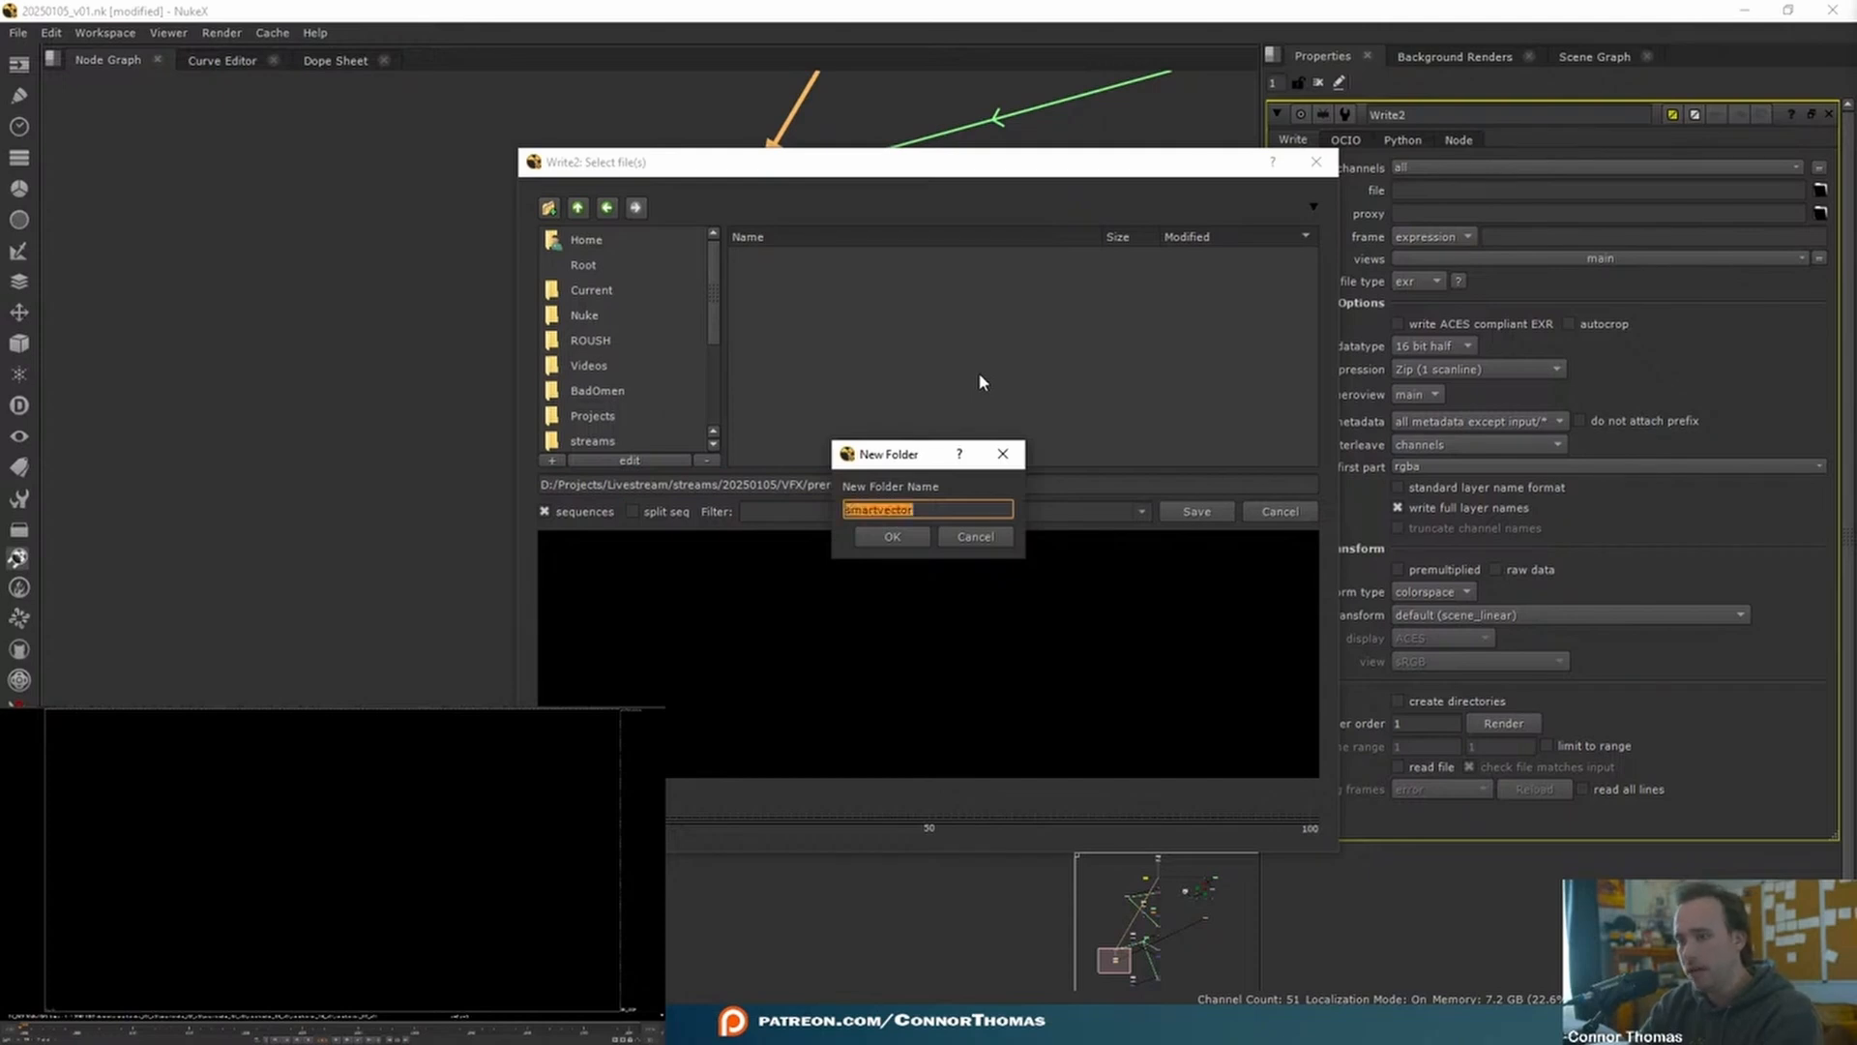
key(Return)
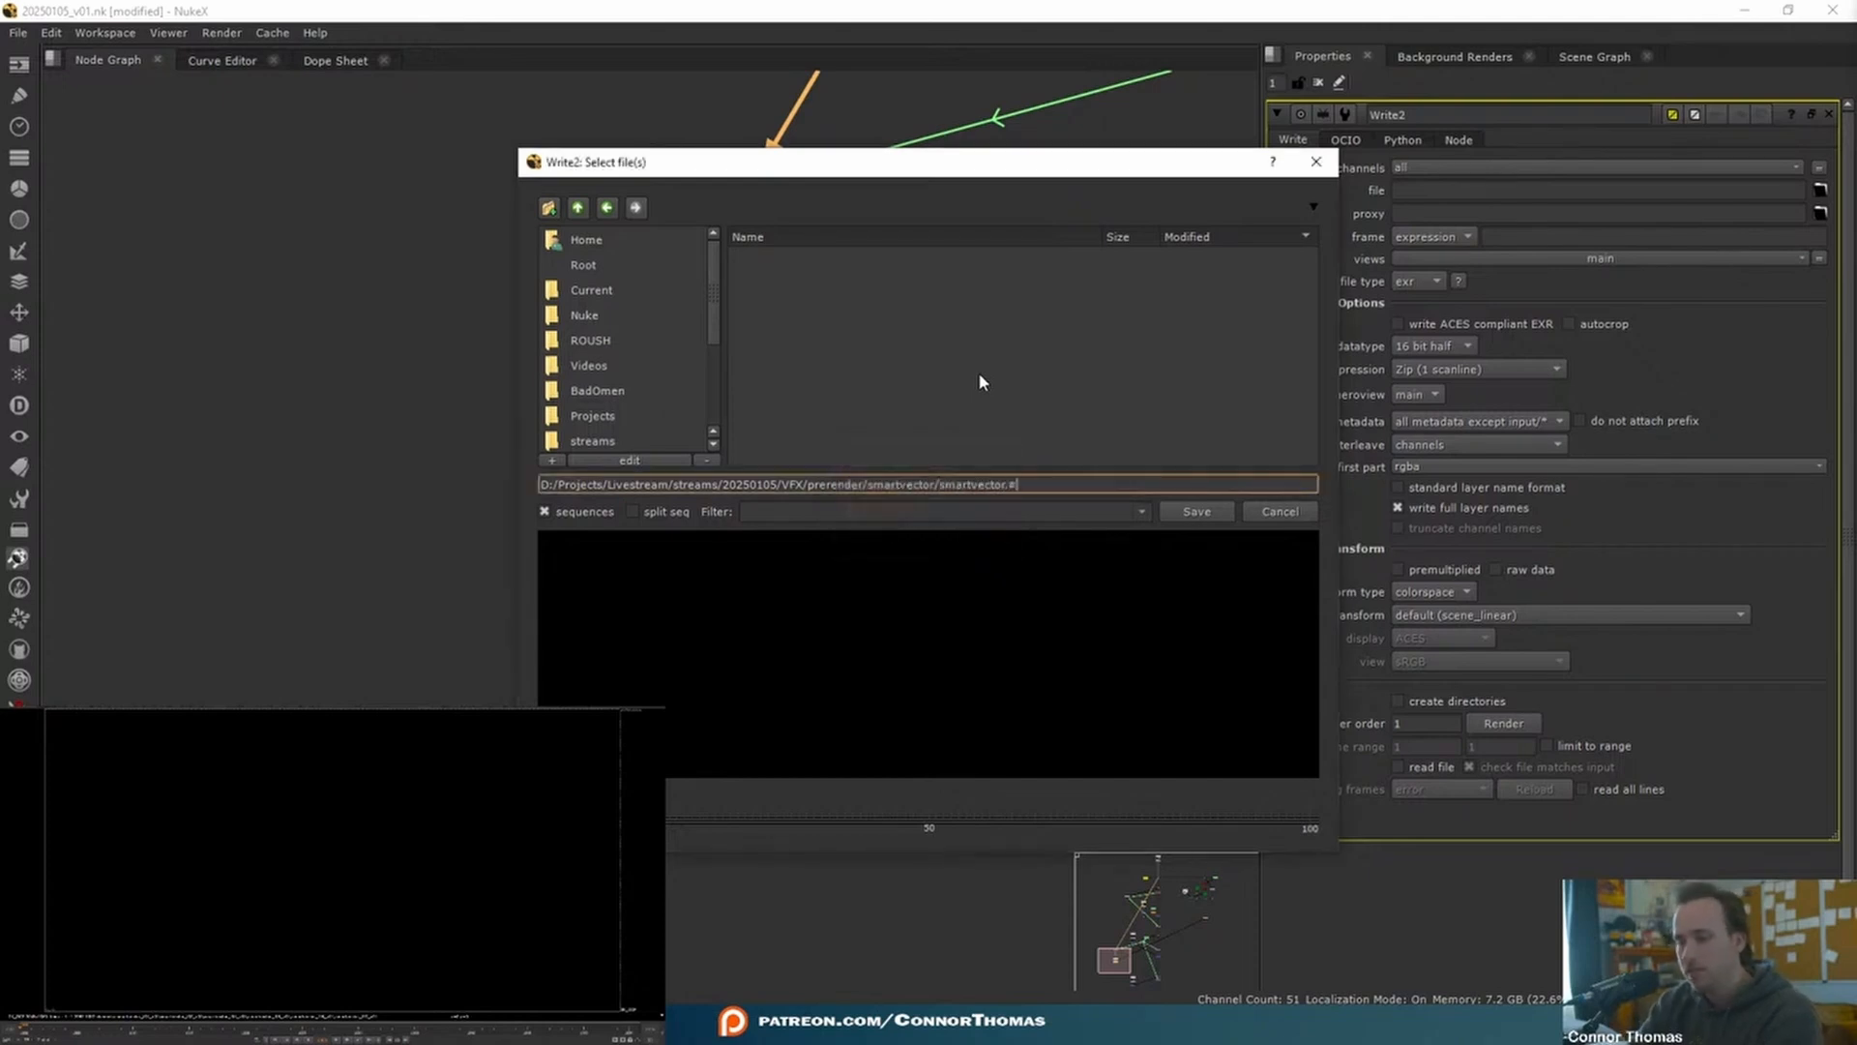
key(Return)
- Enable create directories on the SmartVector's Write node and render it over the global frame range
click(1398, 700)
middle_drag(1070, 526, 848, 505)
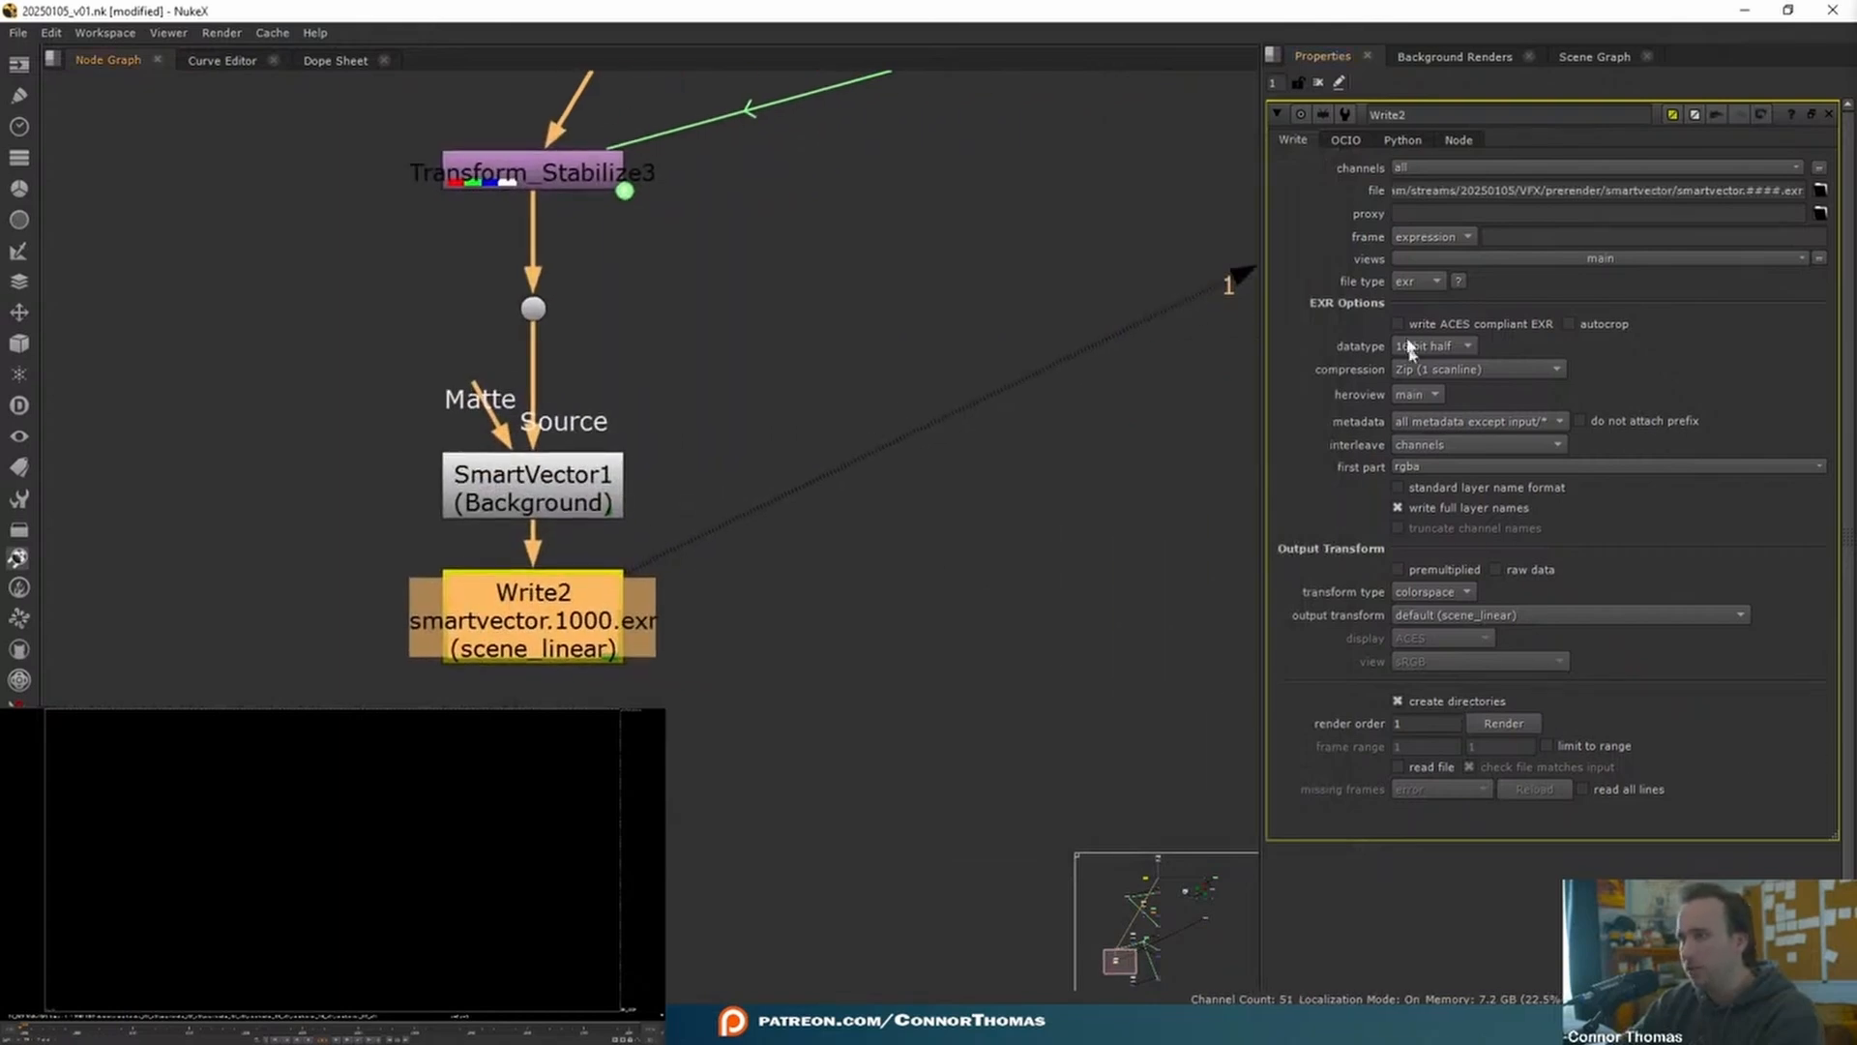
click(1503, 723)
click(902, 460)
click(909, 480)
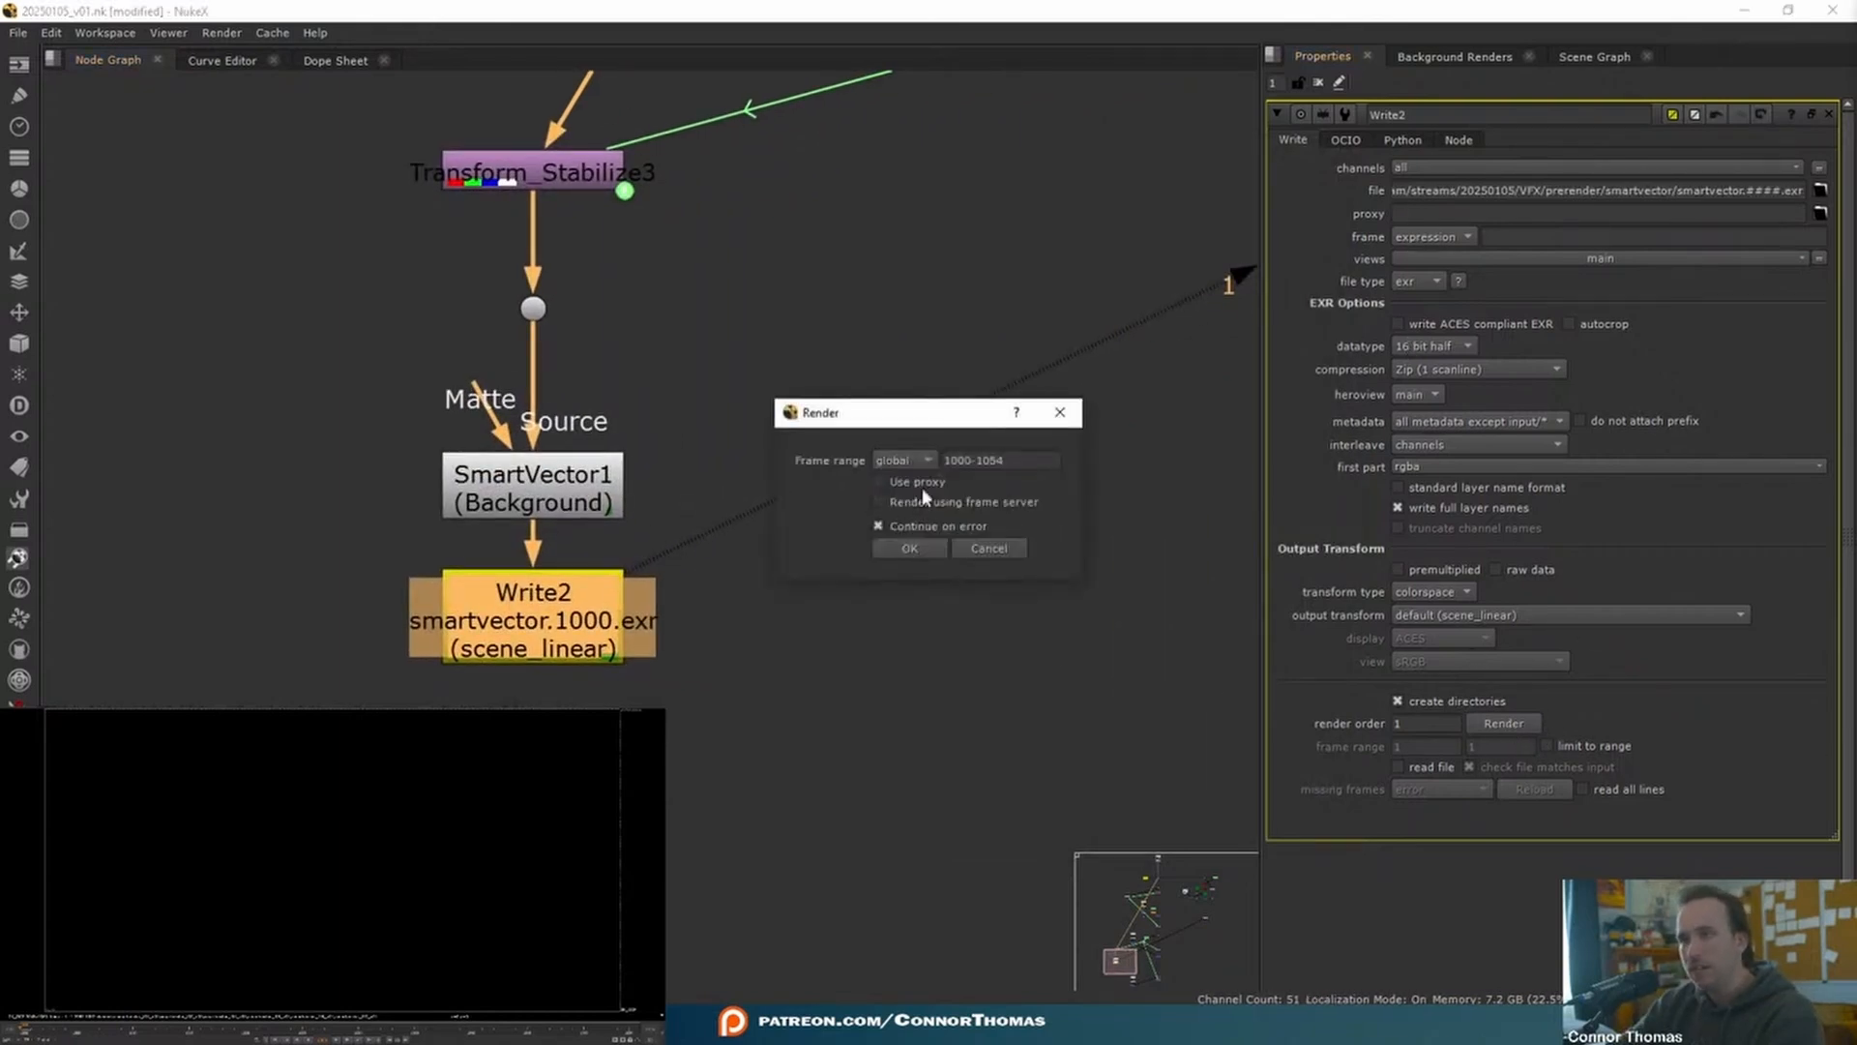
click(909, 548)
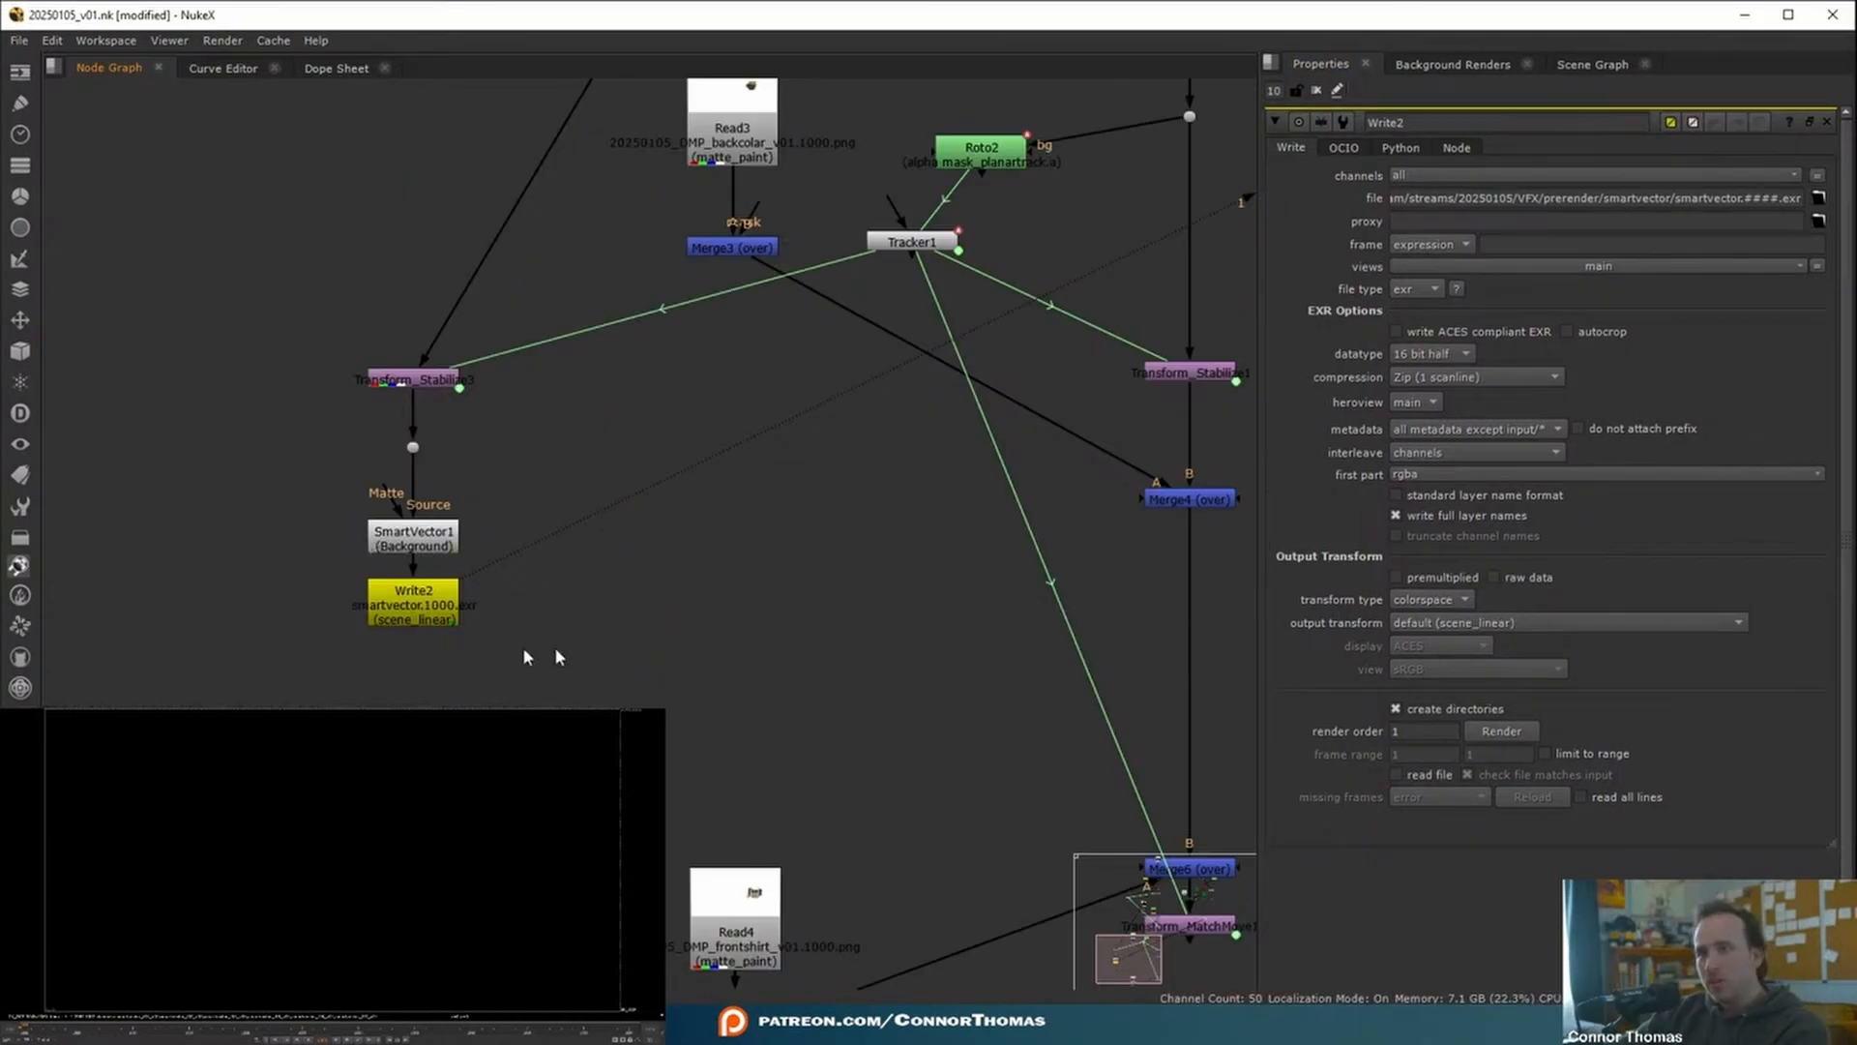
- Add a VectorDistort node beside the smart vector Write node and connect its SmartVector input to that Write
middle_drag(505, 552, 554, 689)
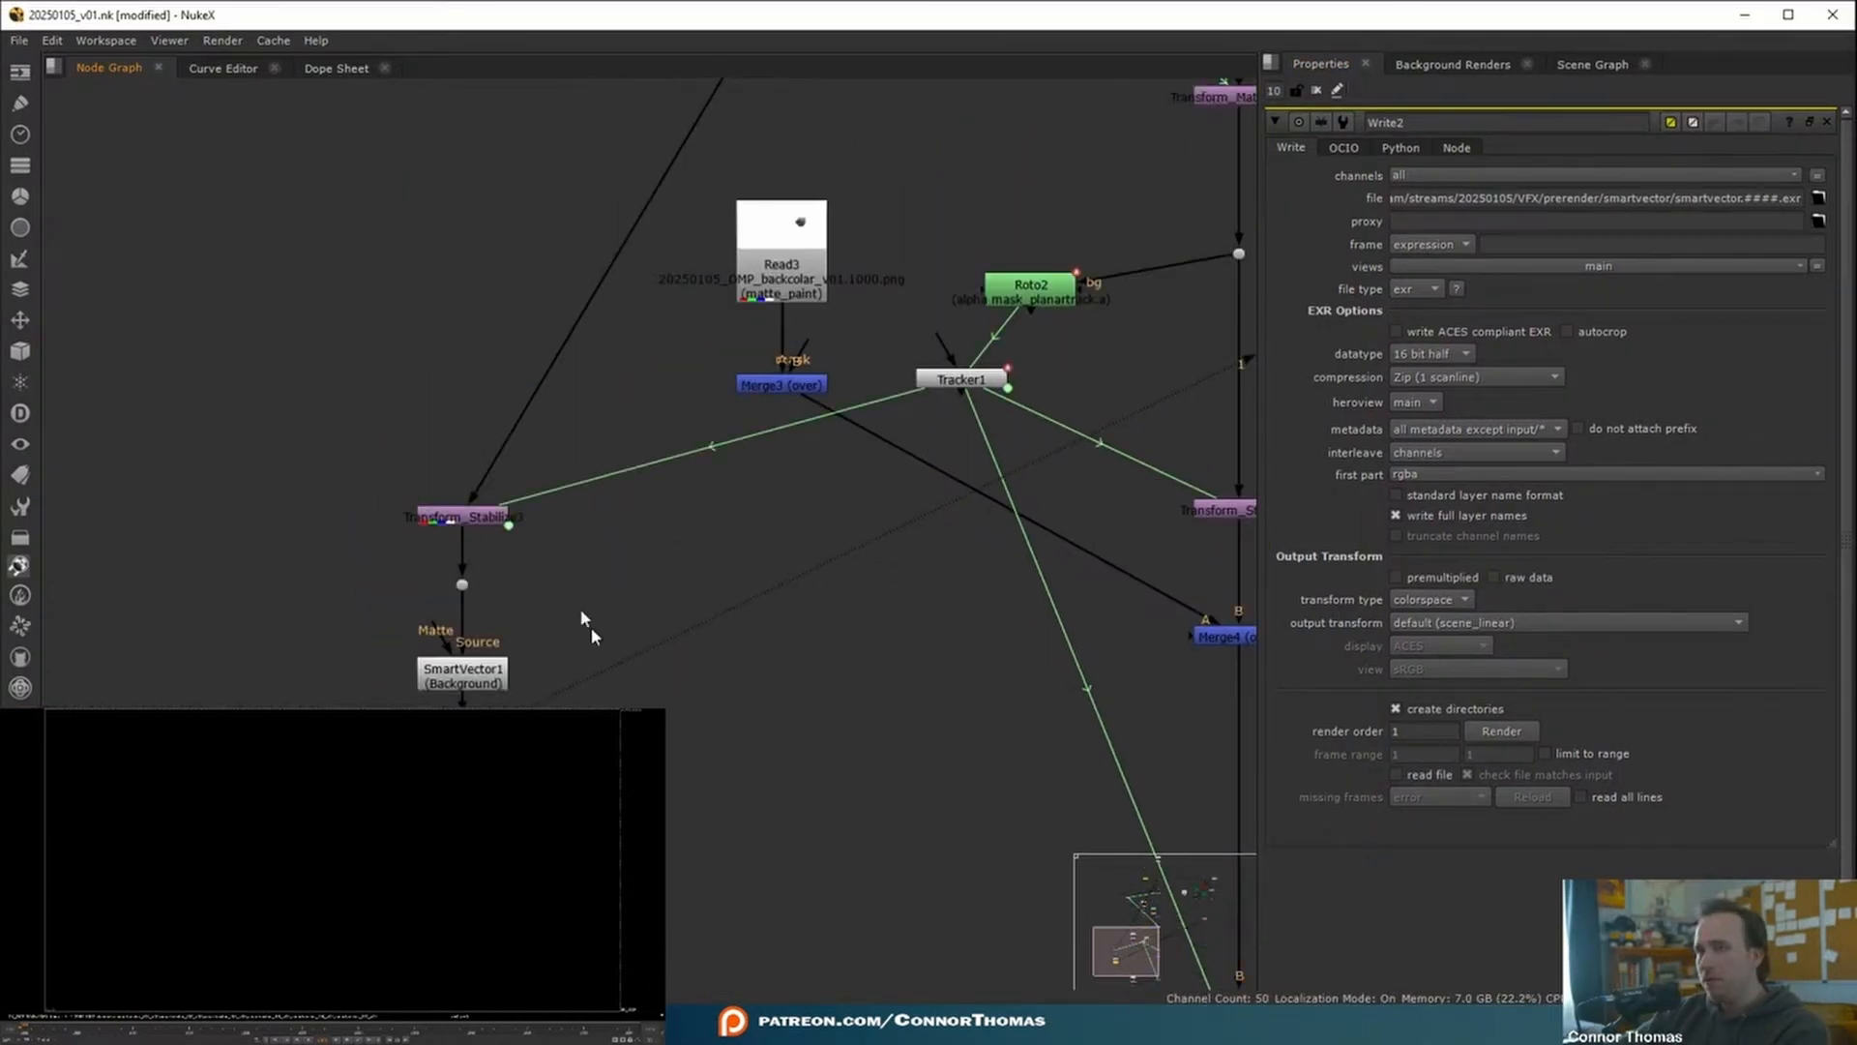
middle_drag(728, 559, 523, 548)
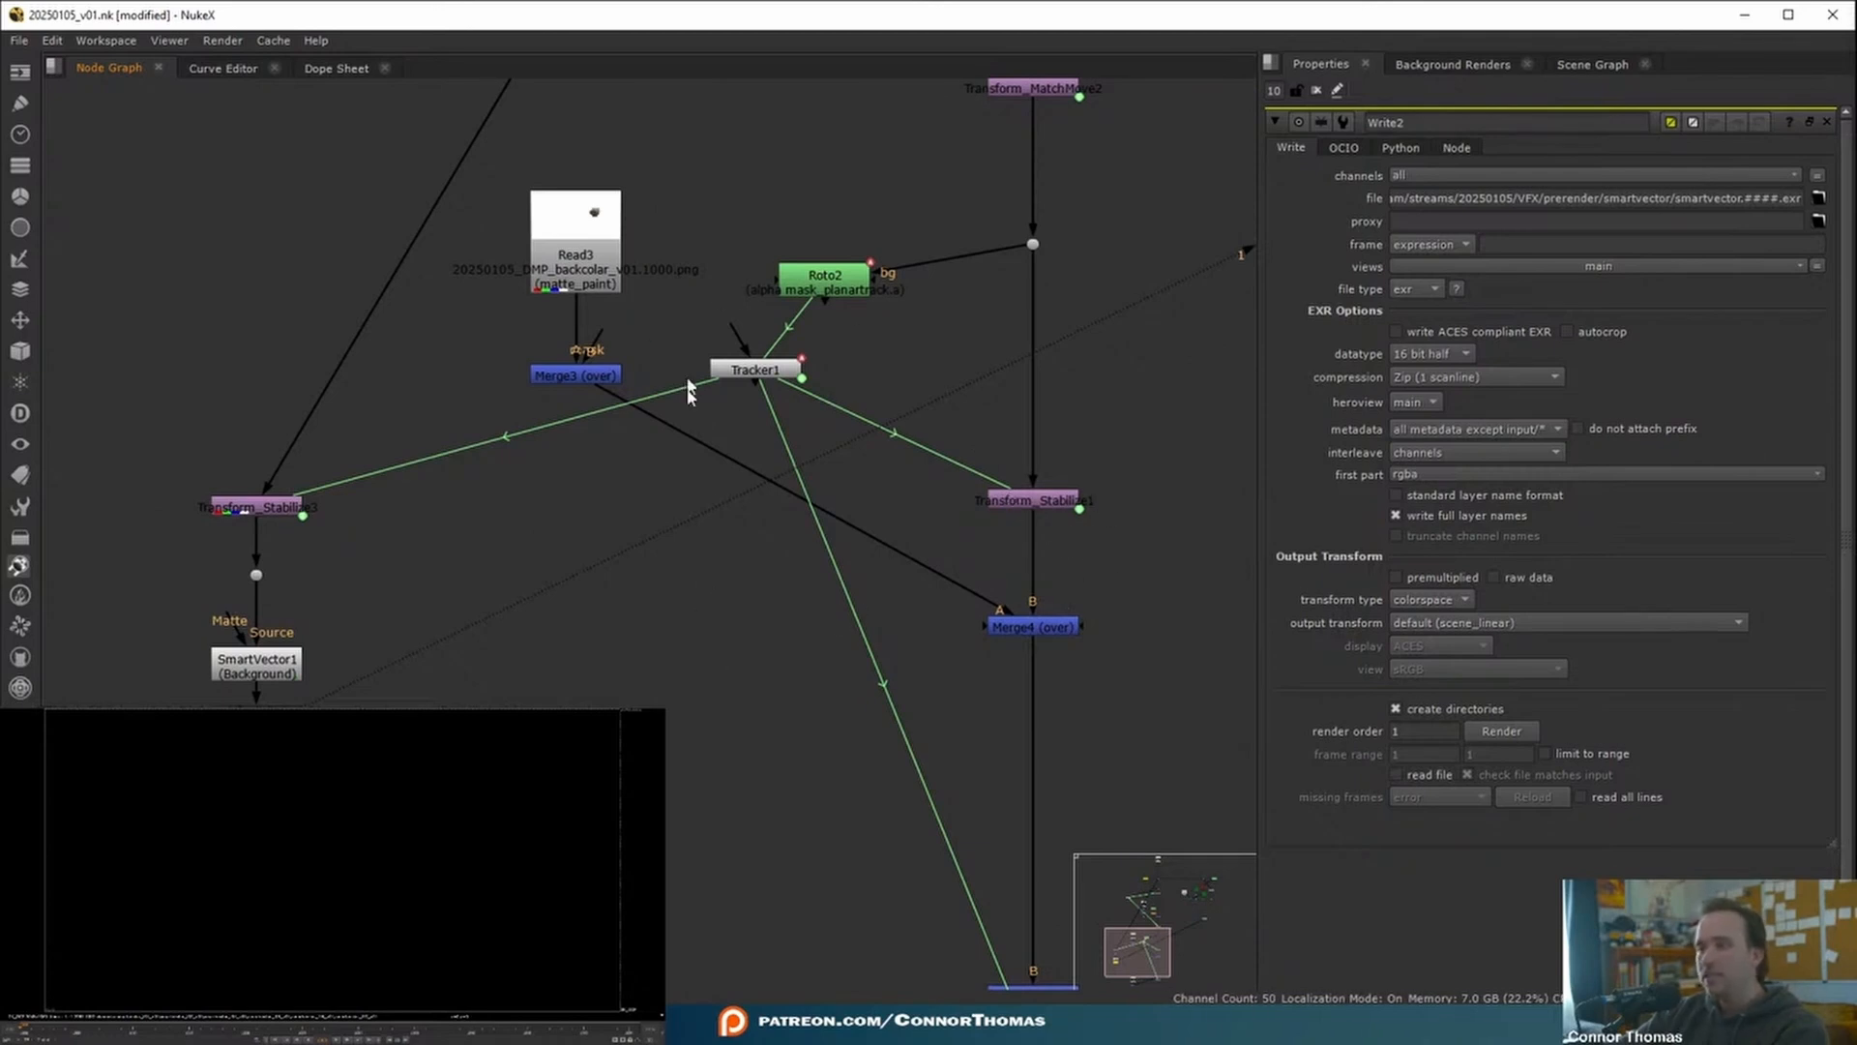
middle_drag(557, 621, 562, 619)
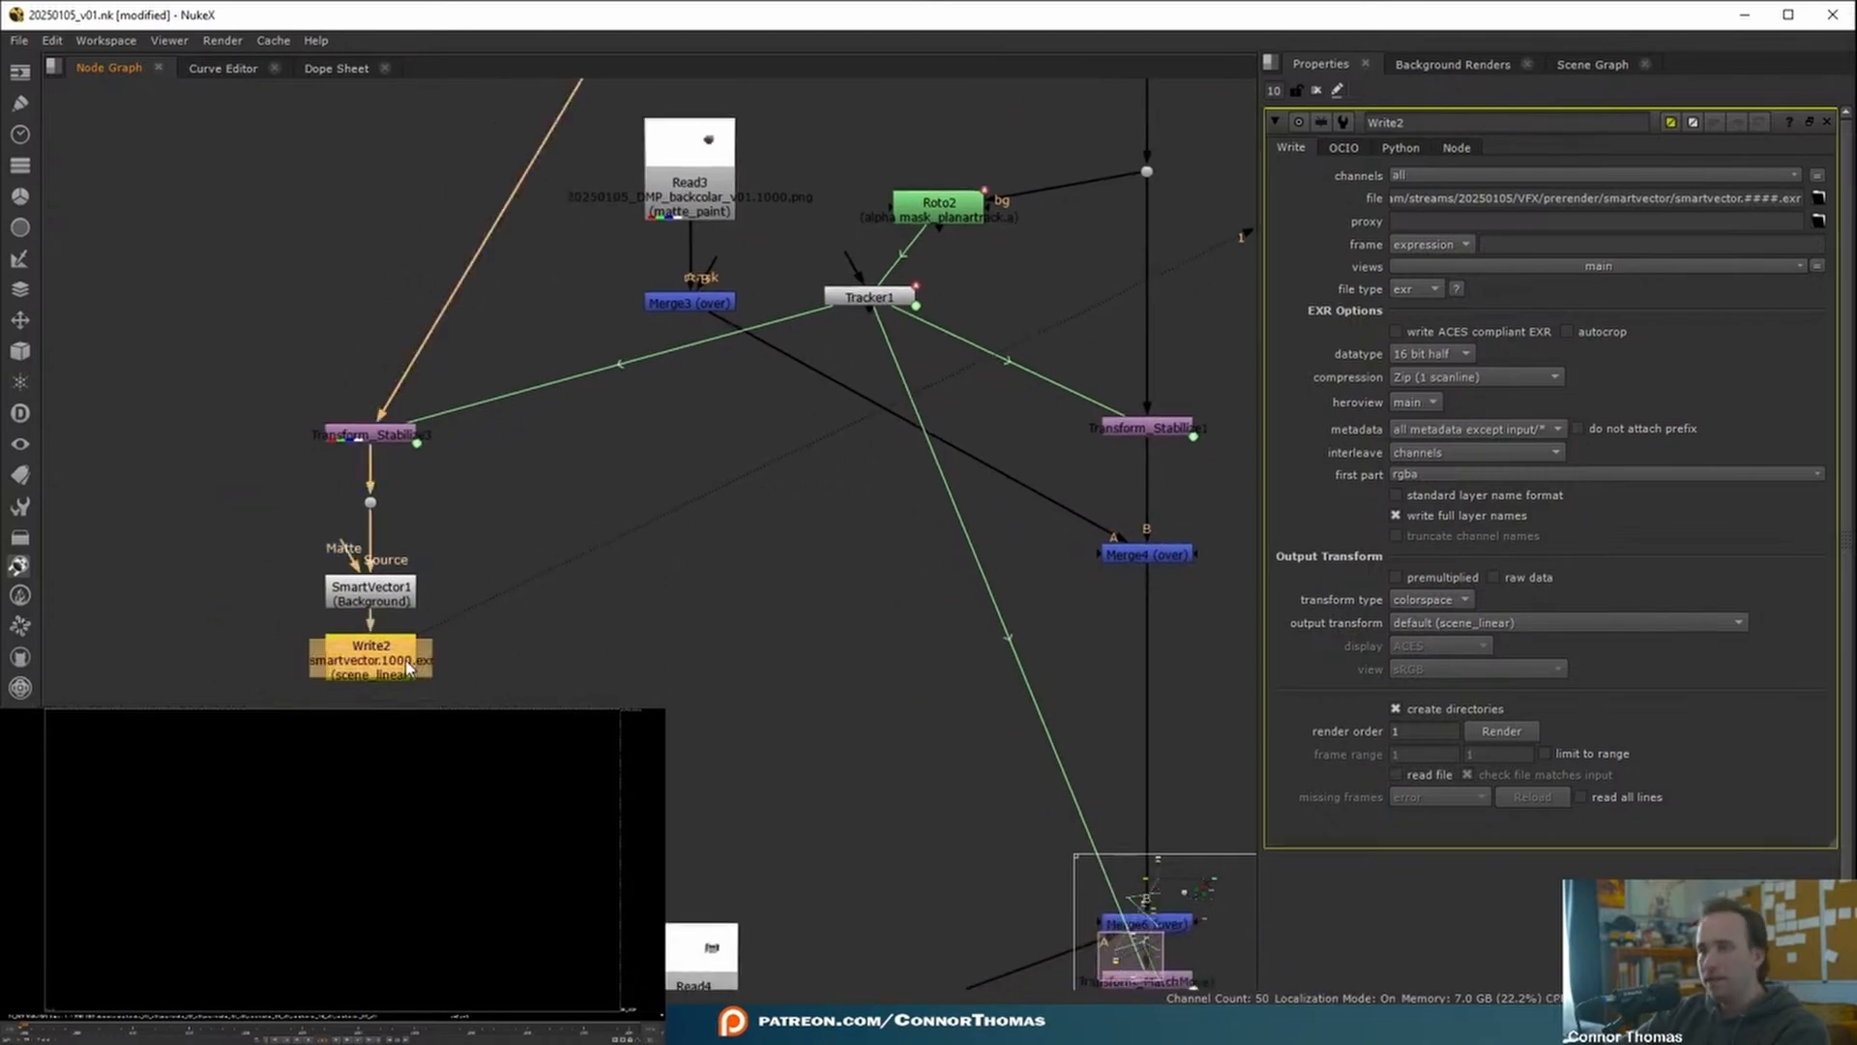
key(Tab)
text(v)
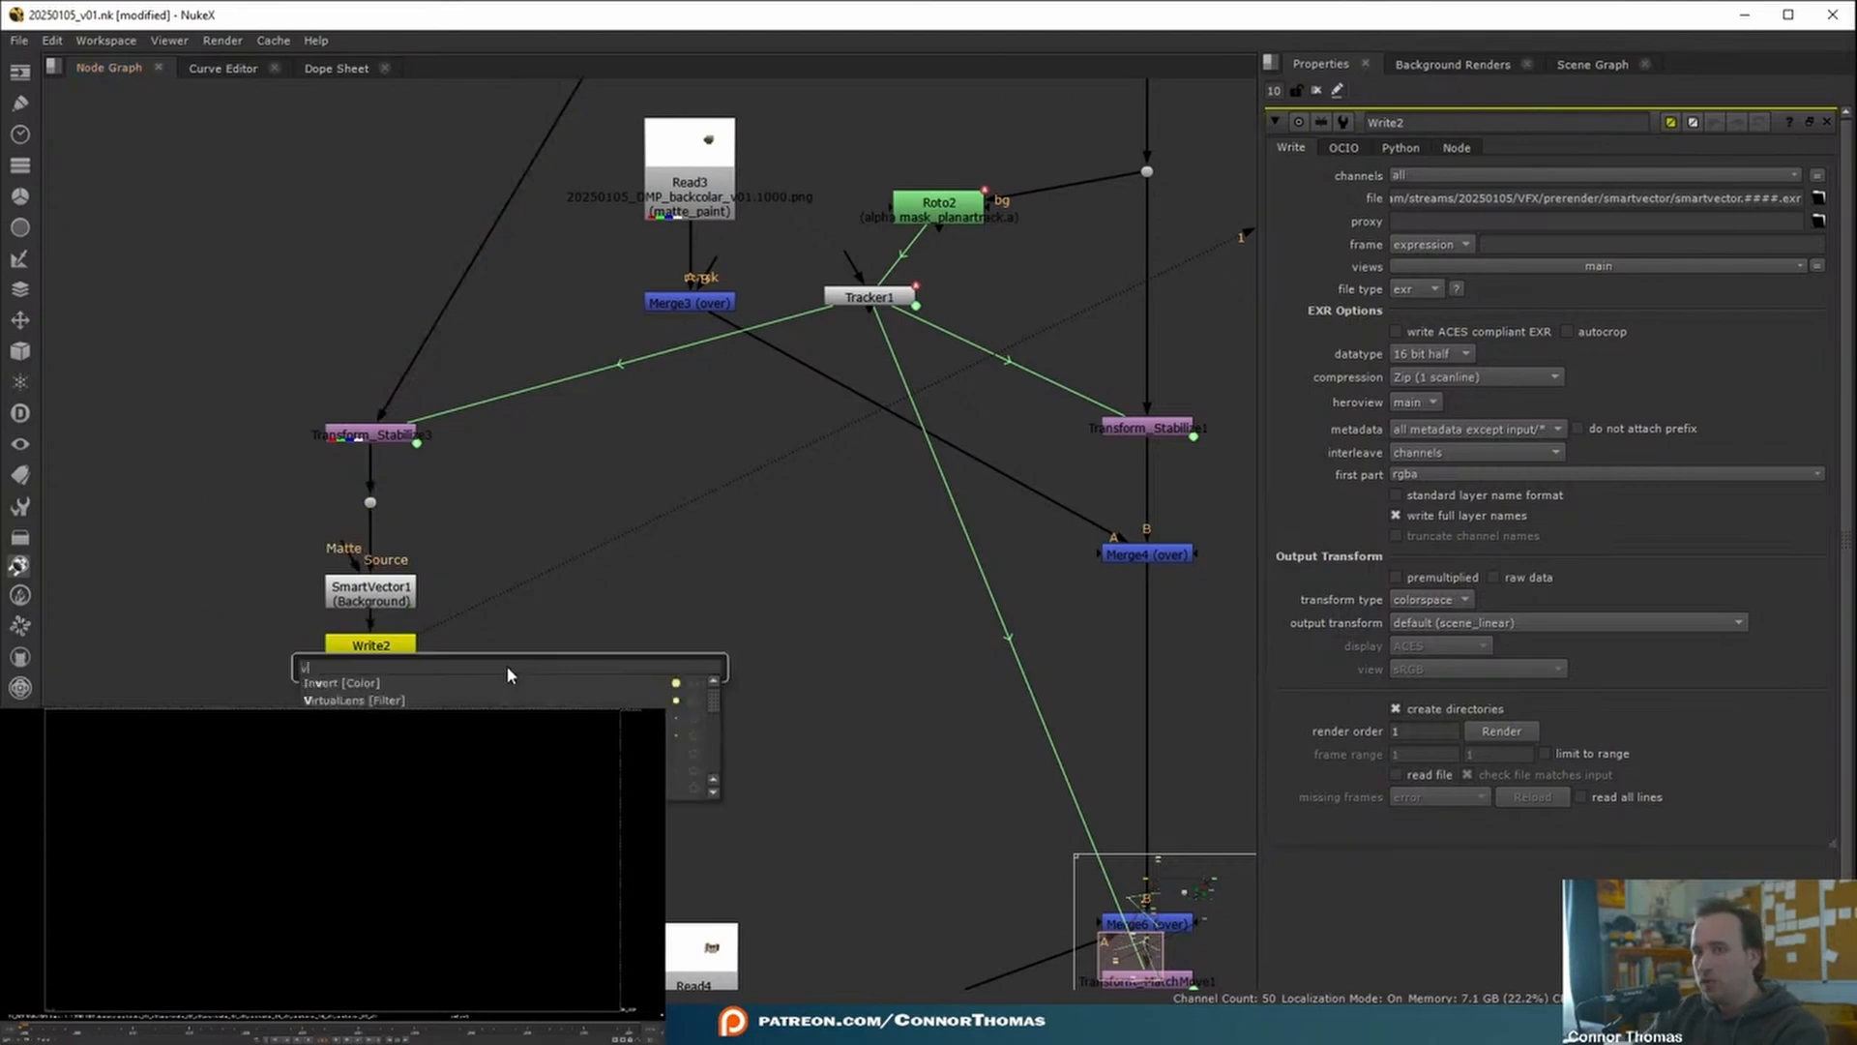
text(ectordi)
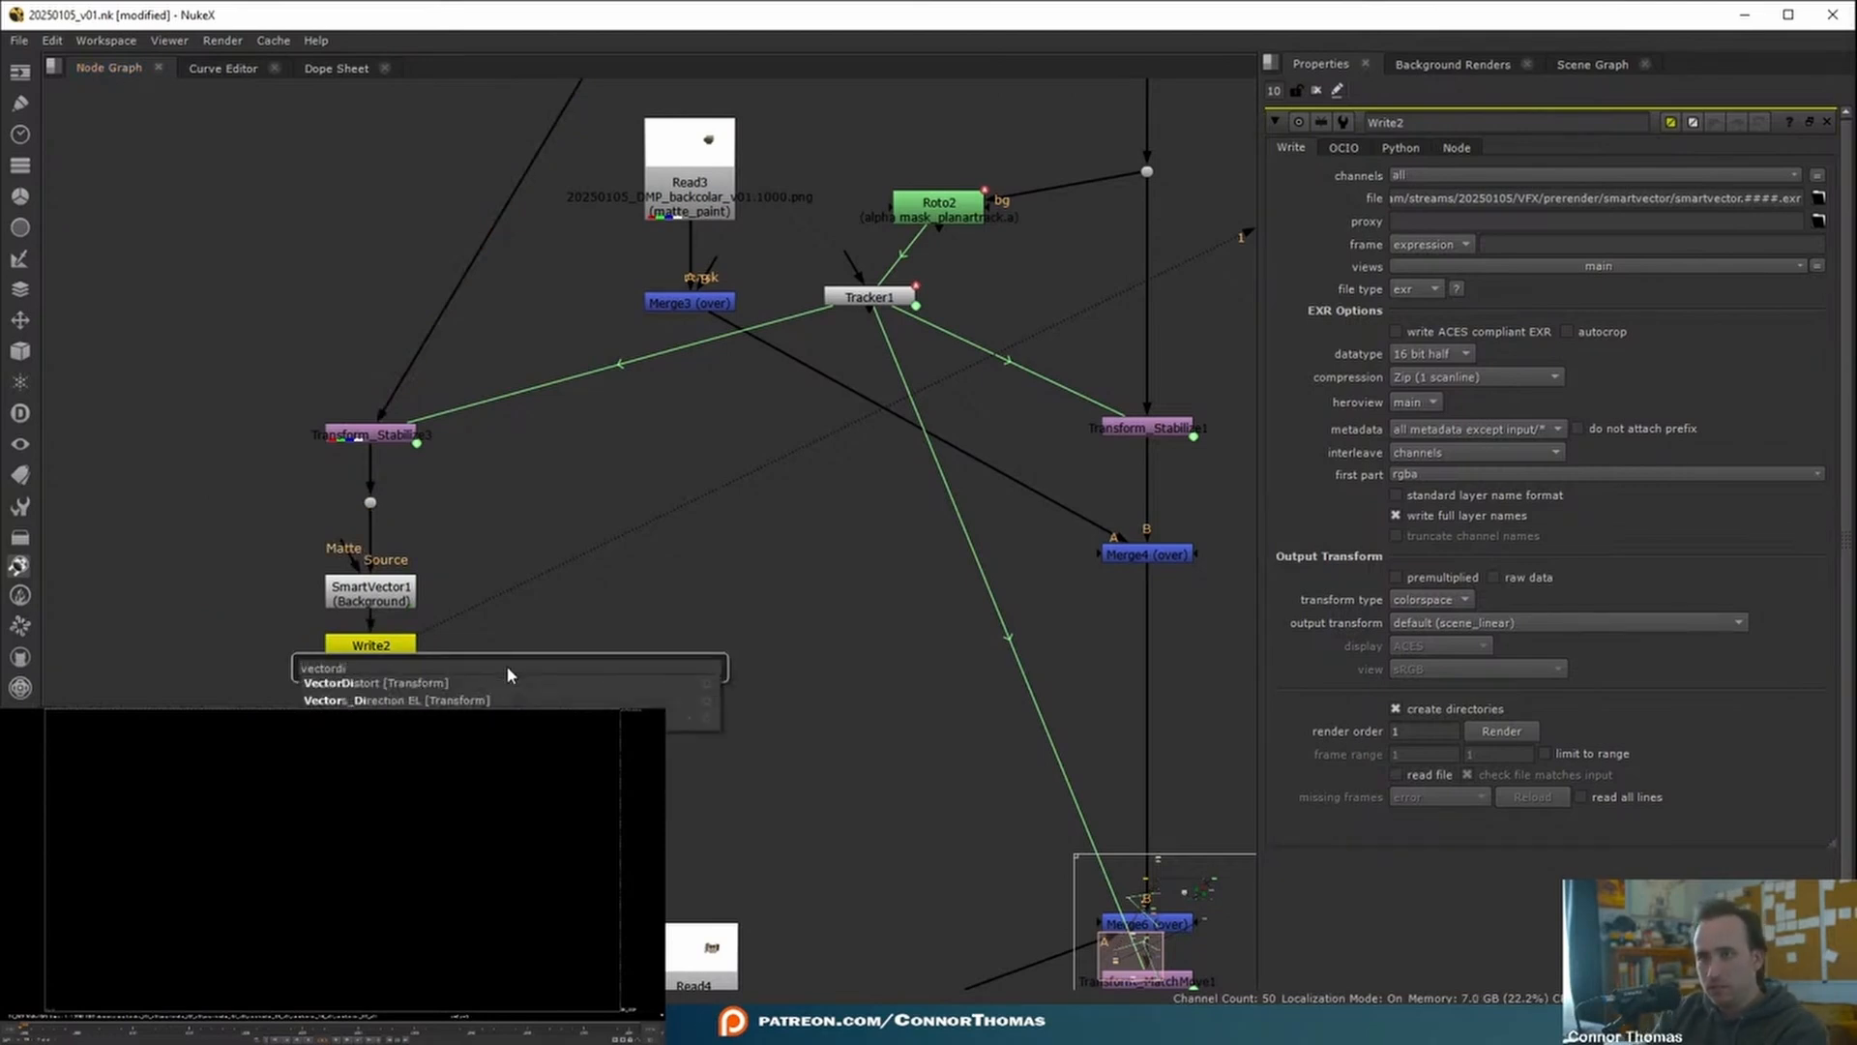
key(Return)
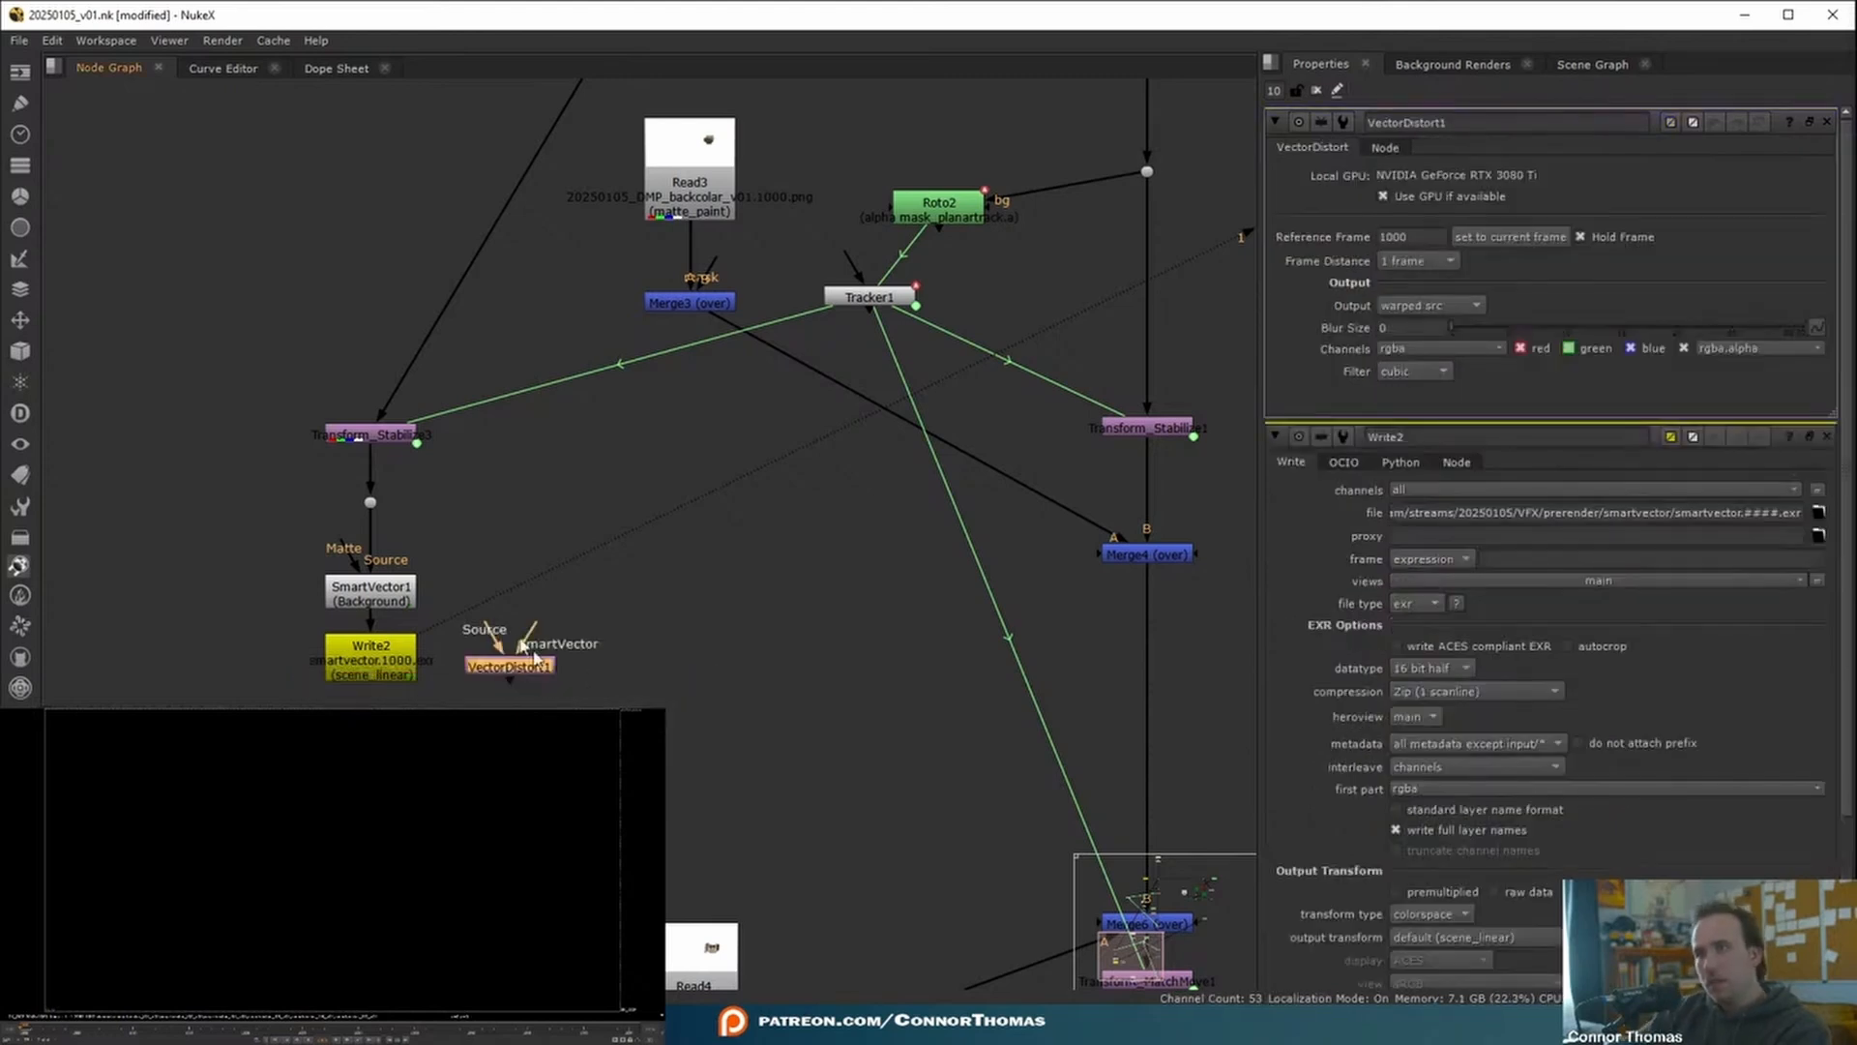
drag(518, 668, 406, 667)
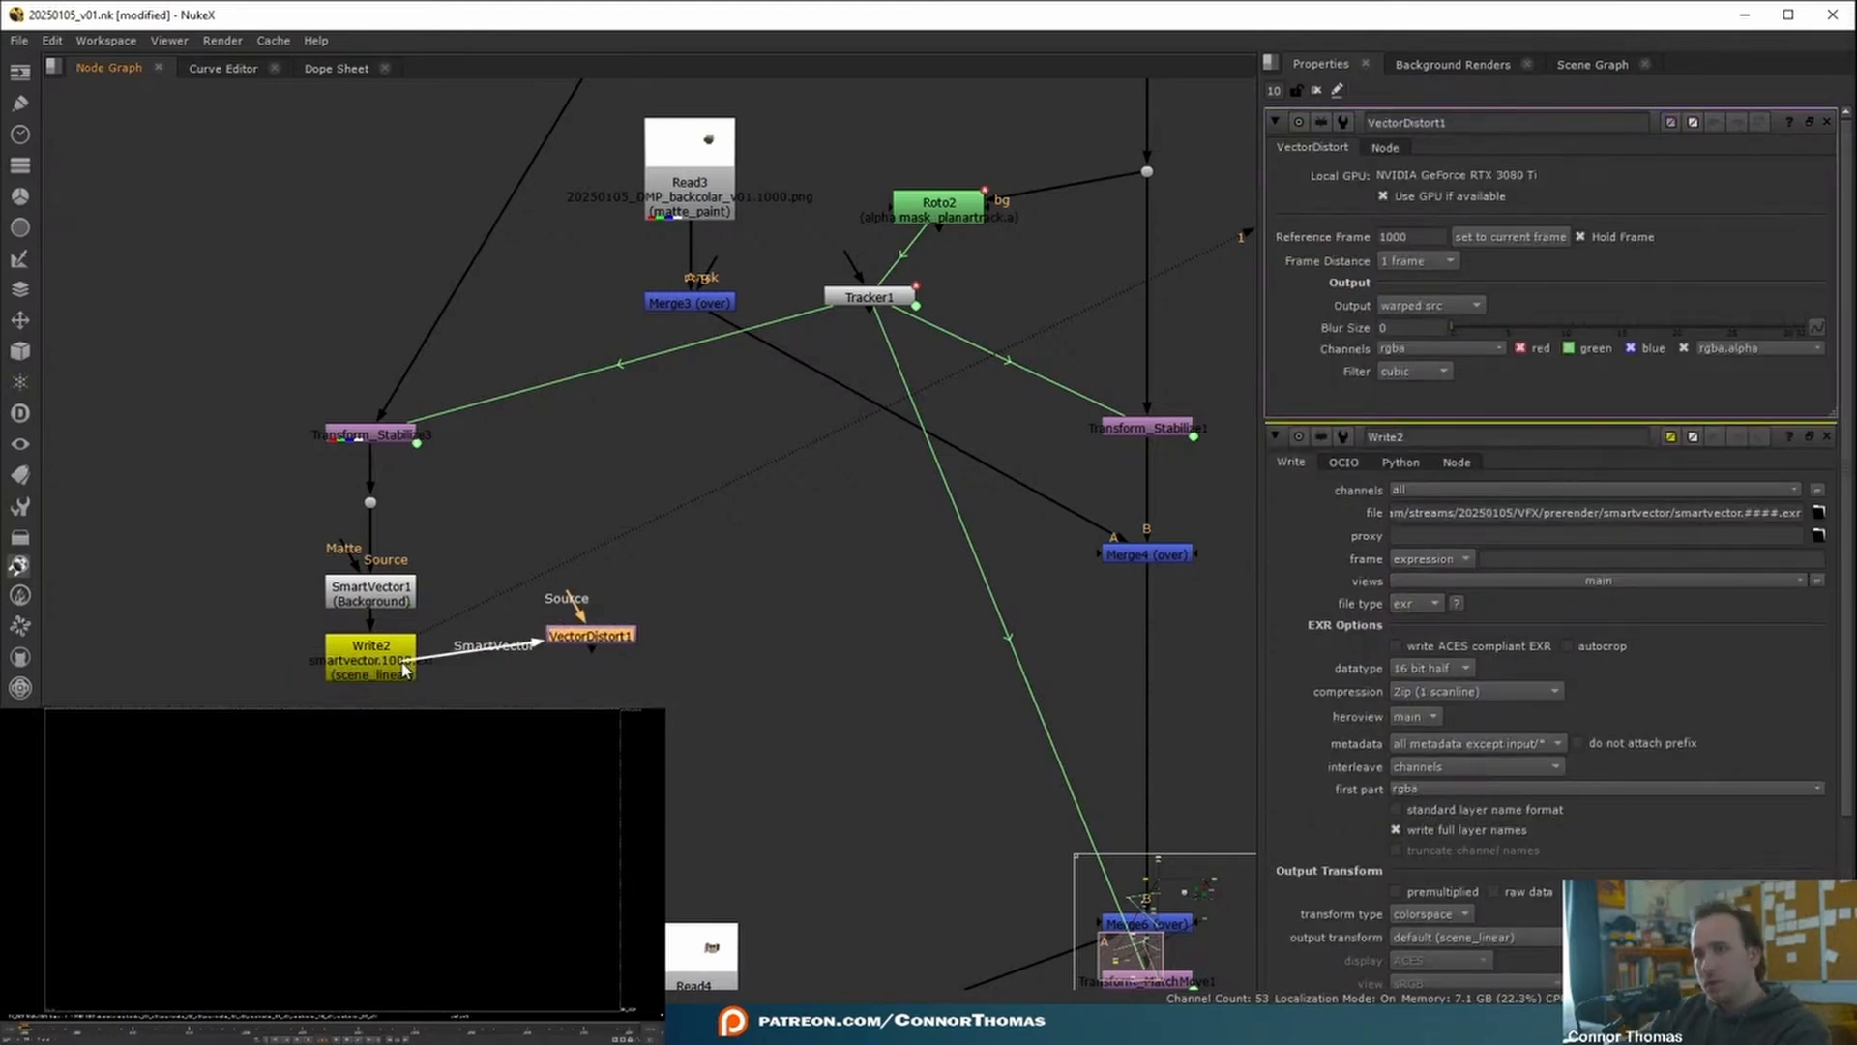
- Place the VectorDistort below the back collar merge, take its Source from that merge, and feed it into the A input of Merge4
drag(578, 639, 748, 426)
drag(701, 306, 702, 308)
drag(787, 484, 690, 426)
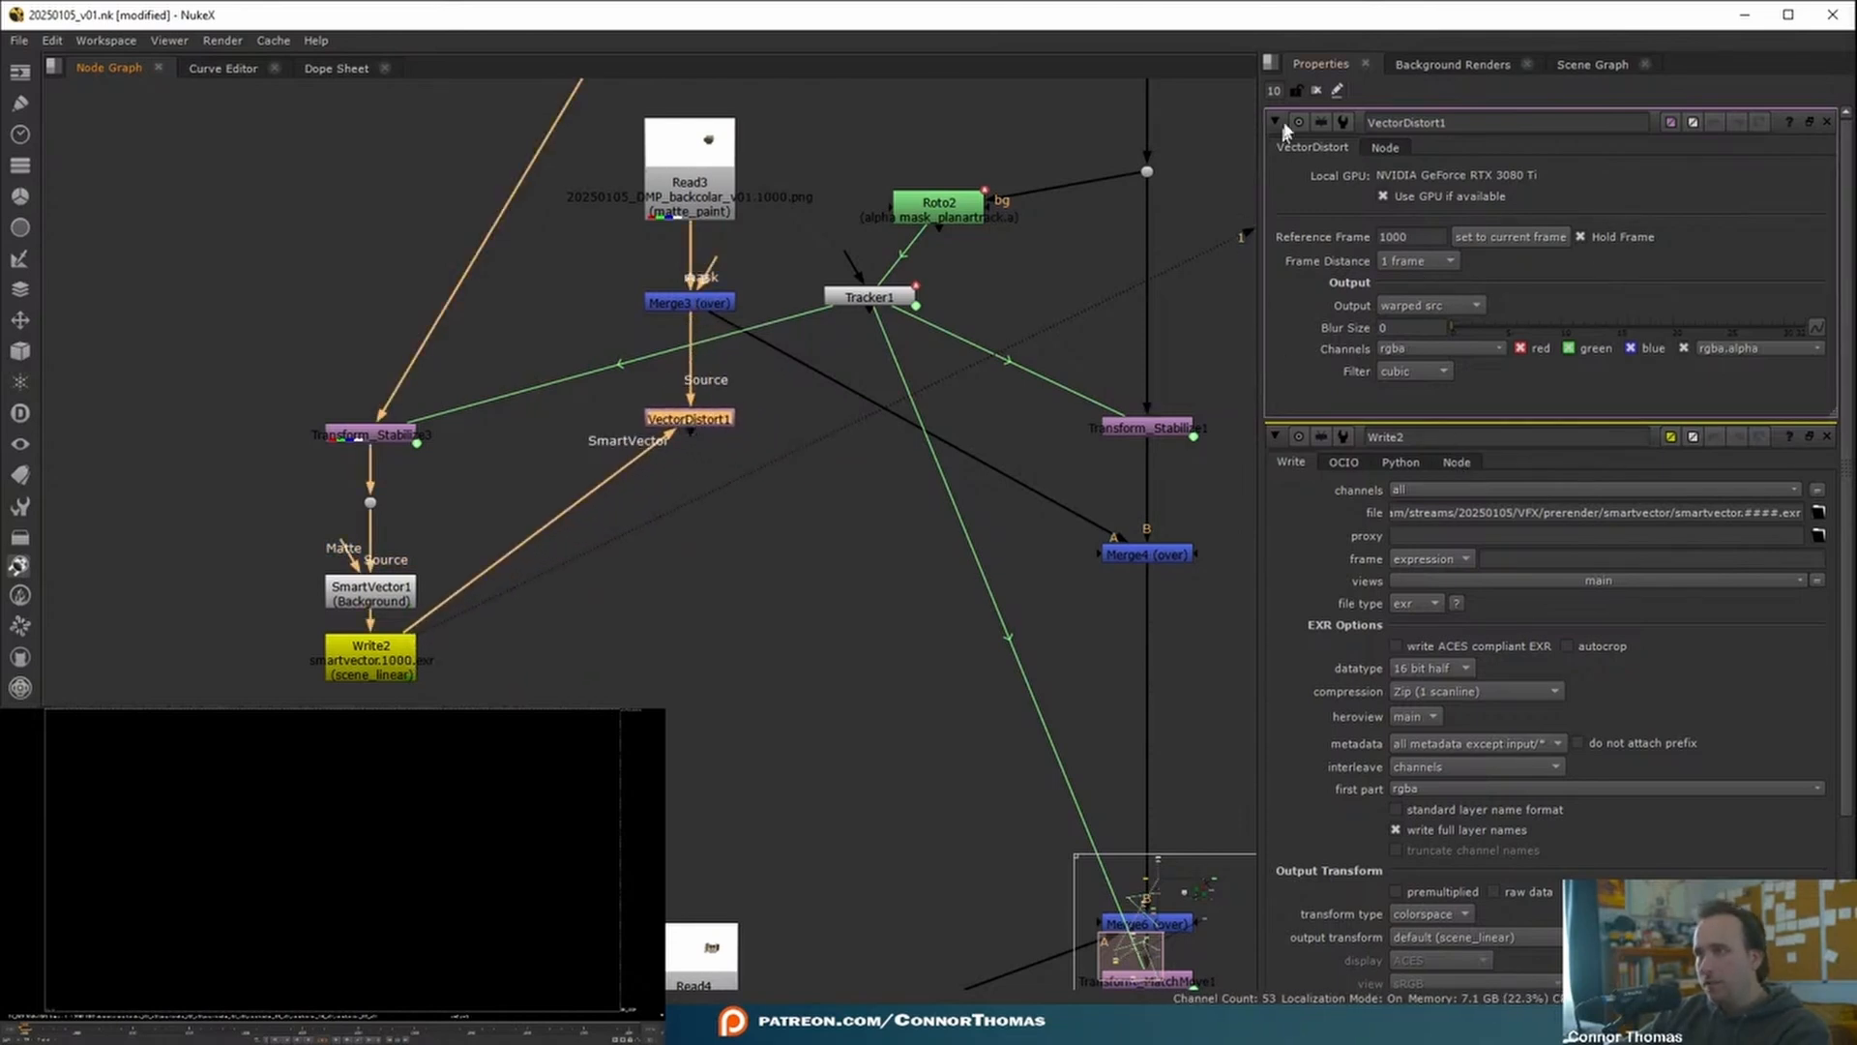
click(1068, 109)
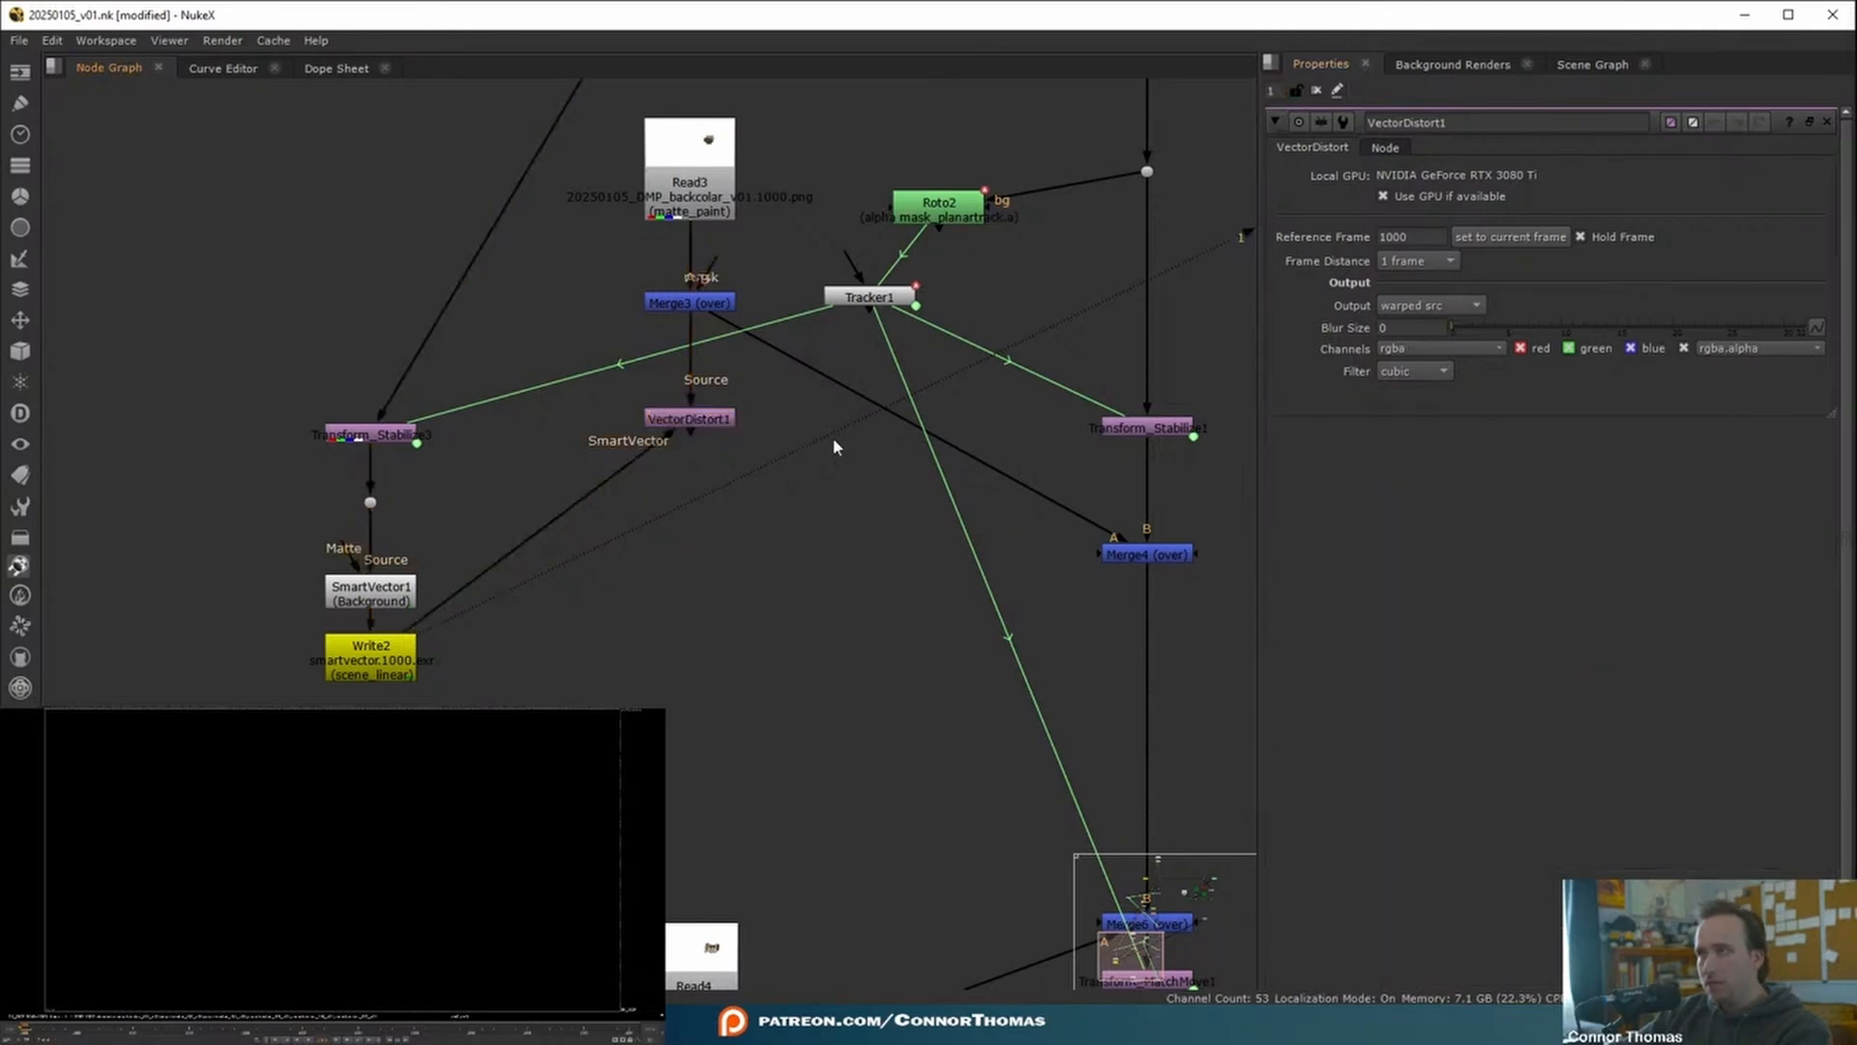
drag(799, 362, 704, 426)
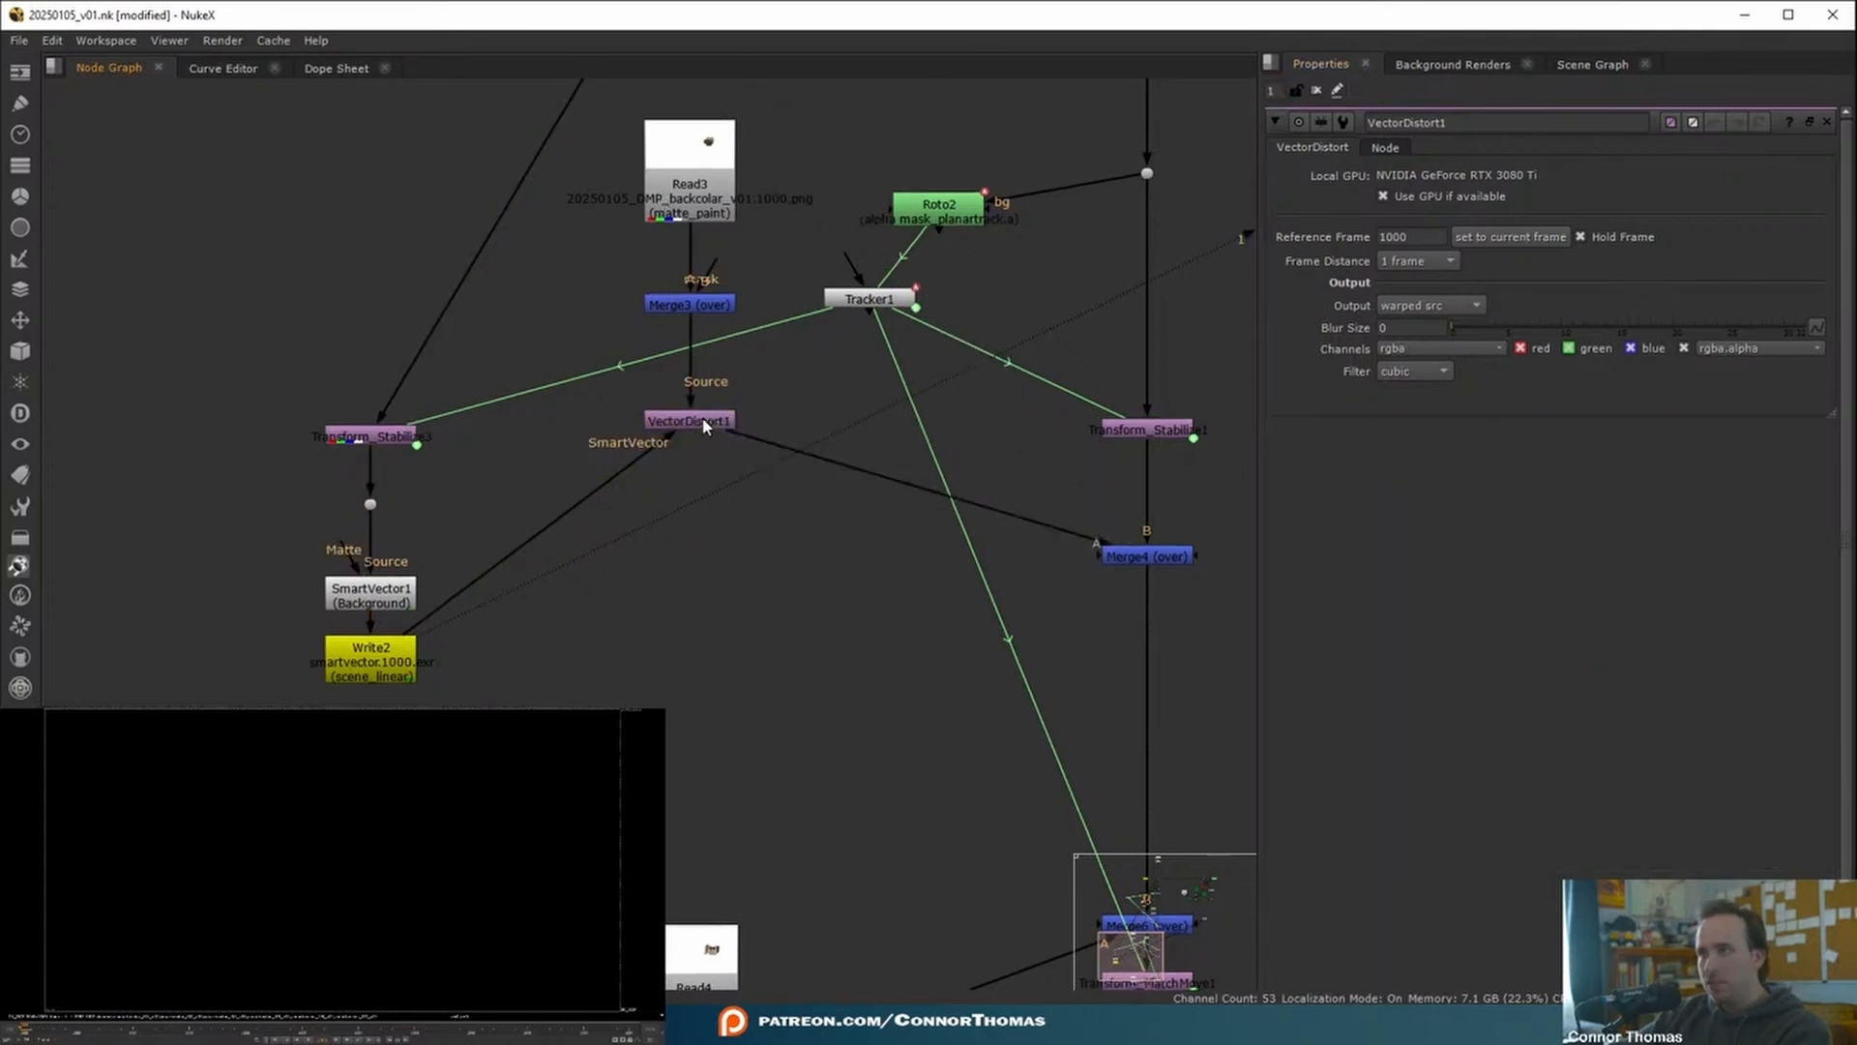
- View the back collar composite at Merge4 and play it back
click(1149, 557)
key(1)
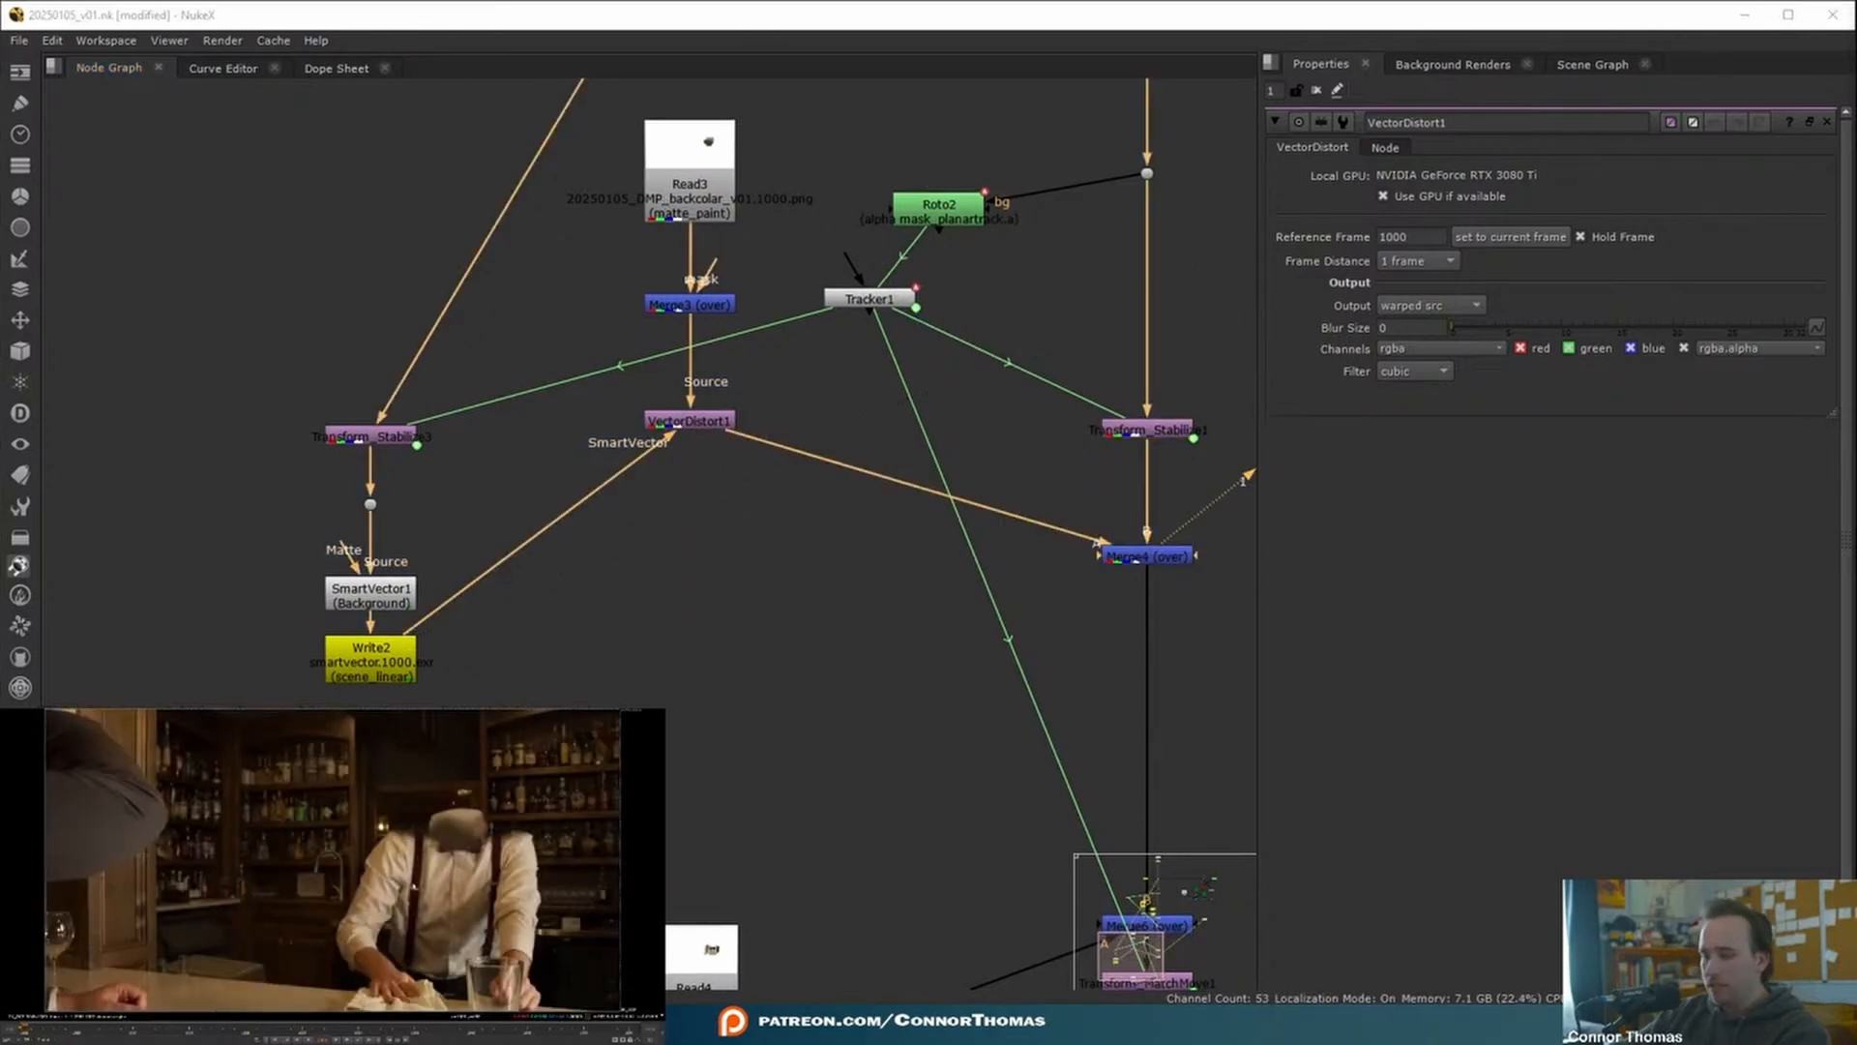
key(l)
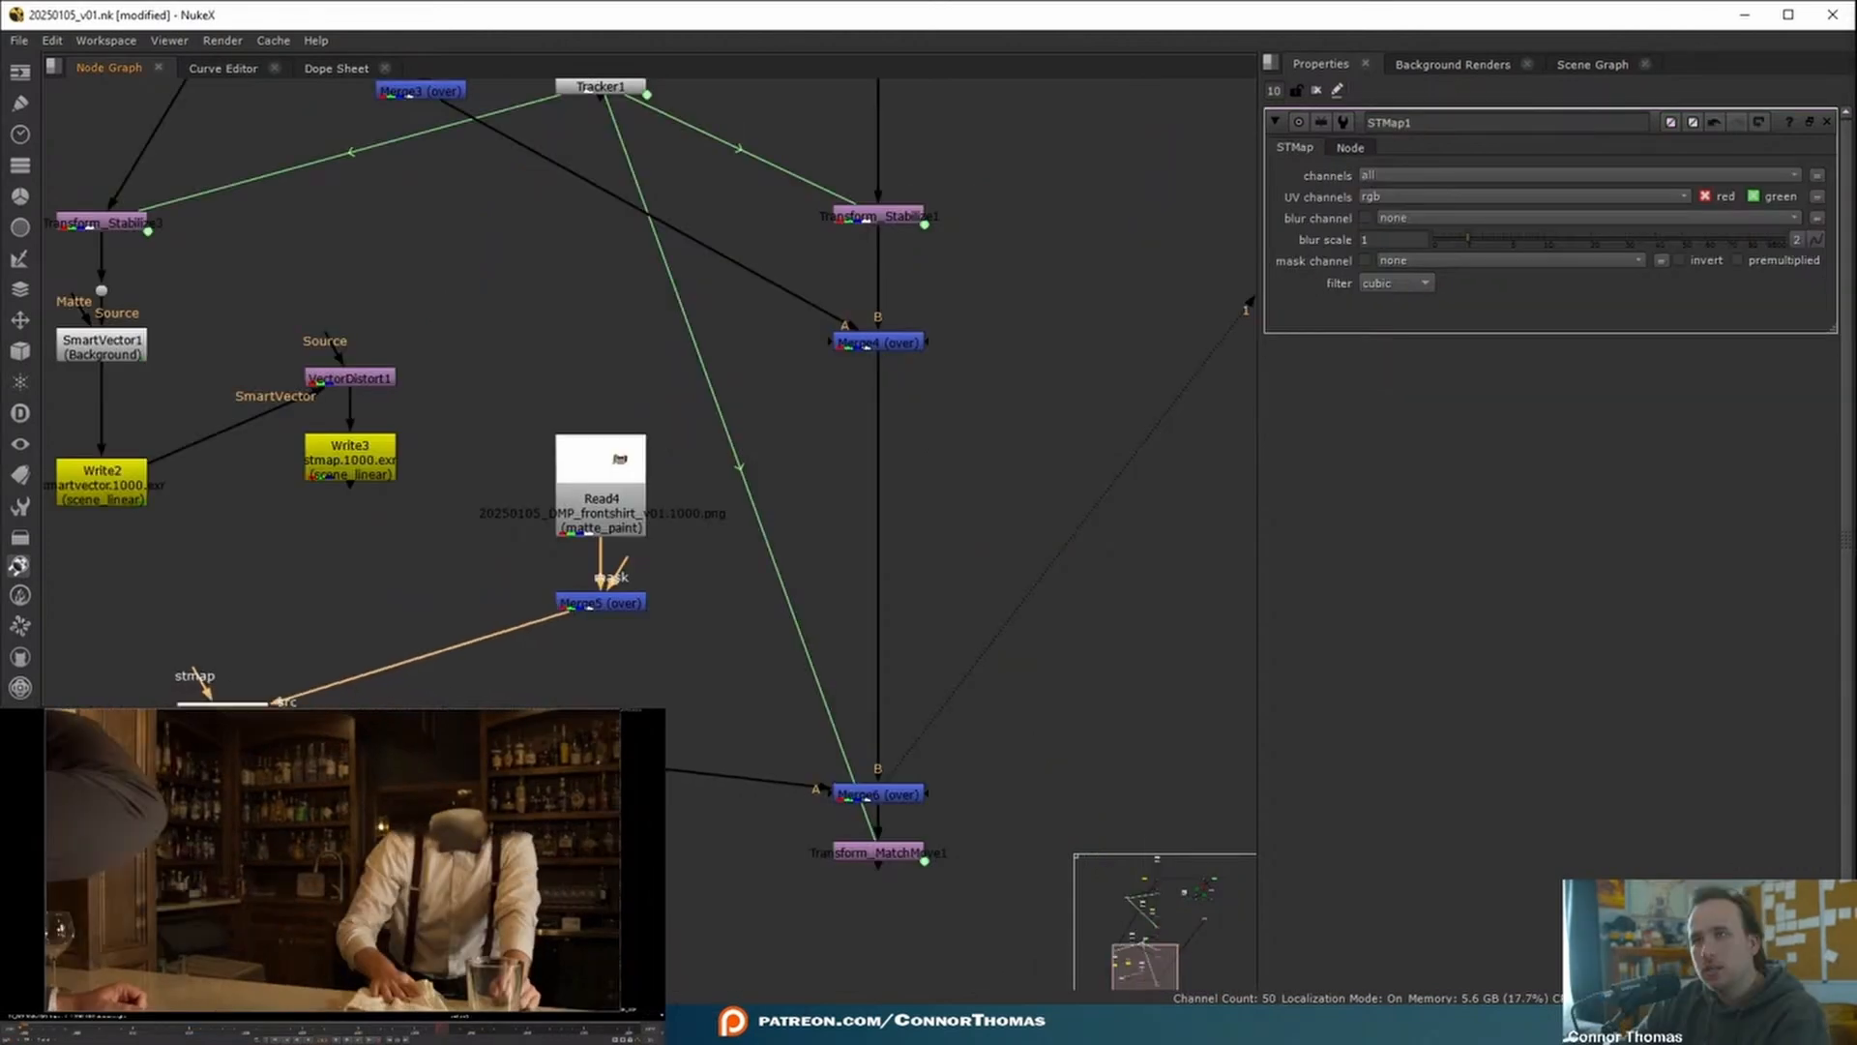
- Insert the VectorDistort between the front shirt merge and Merge6, driven by the smart vector Write, and disconnect the STMap
drag(351, 379, 103, 483)
drag(600, 641, 601, 603)
drag(714, 772, 156, 635)
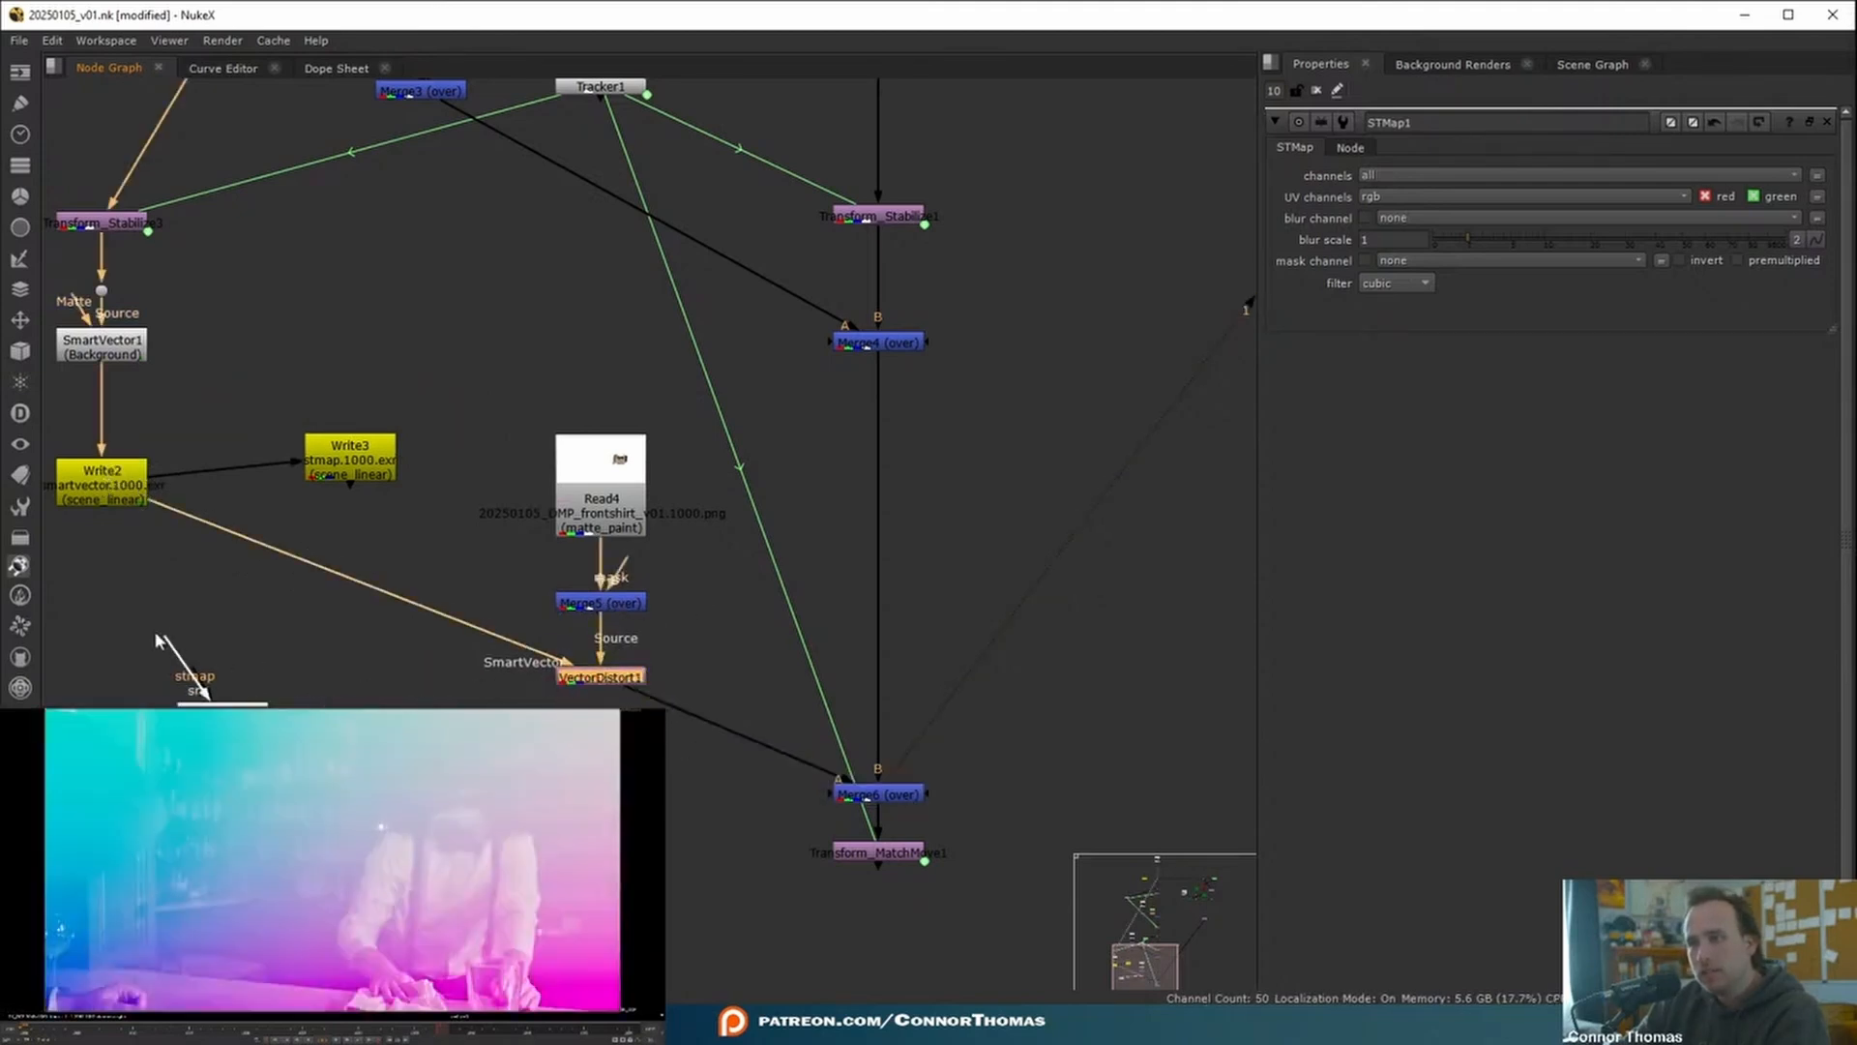
- Set the VectorDistort's output to warped src and check the composite along the timeline
double_click(604, 679)
click(1393, 307)
click(1438, 284)
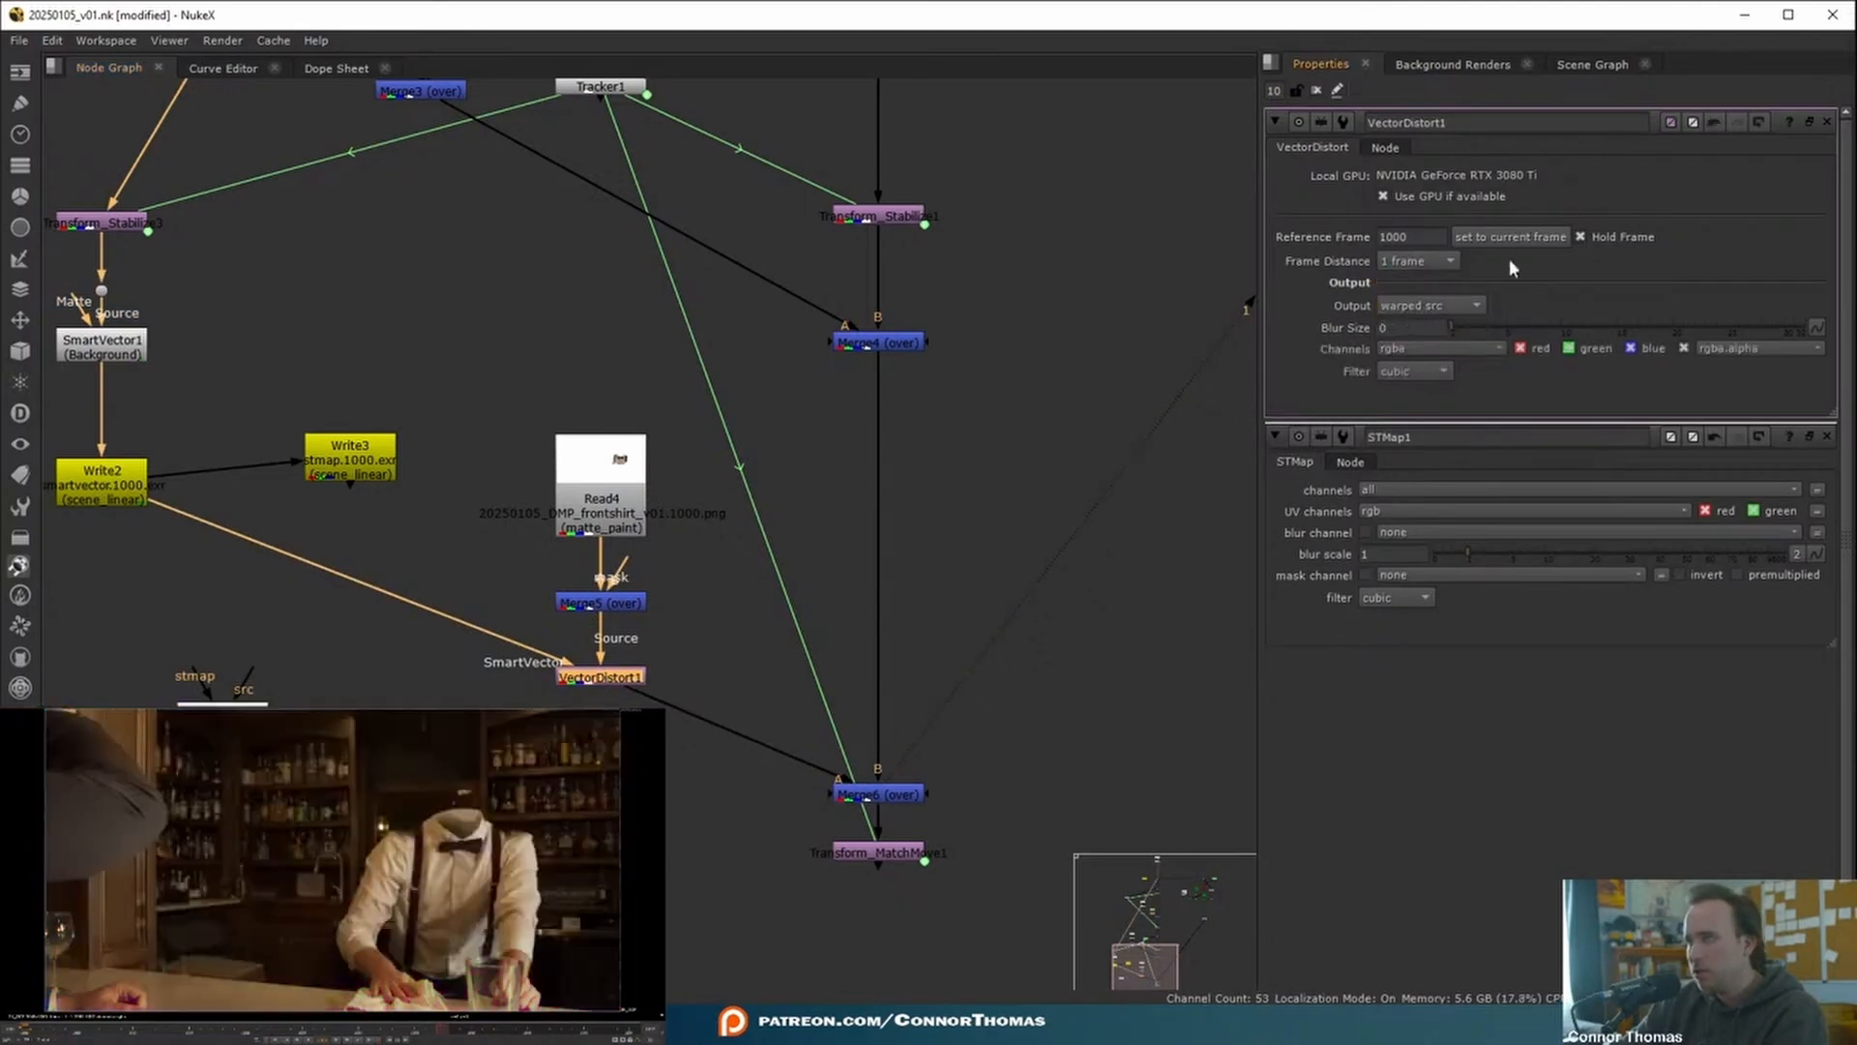
click(266, 1029)
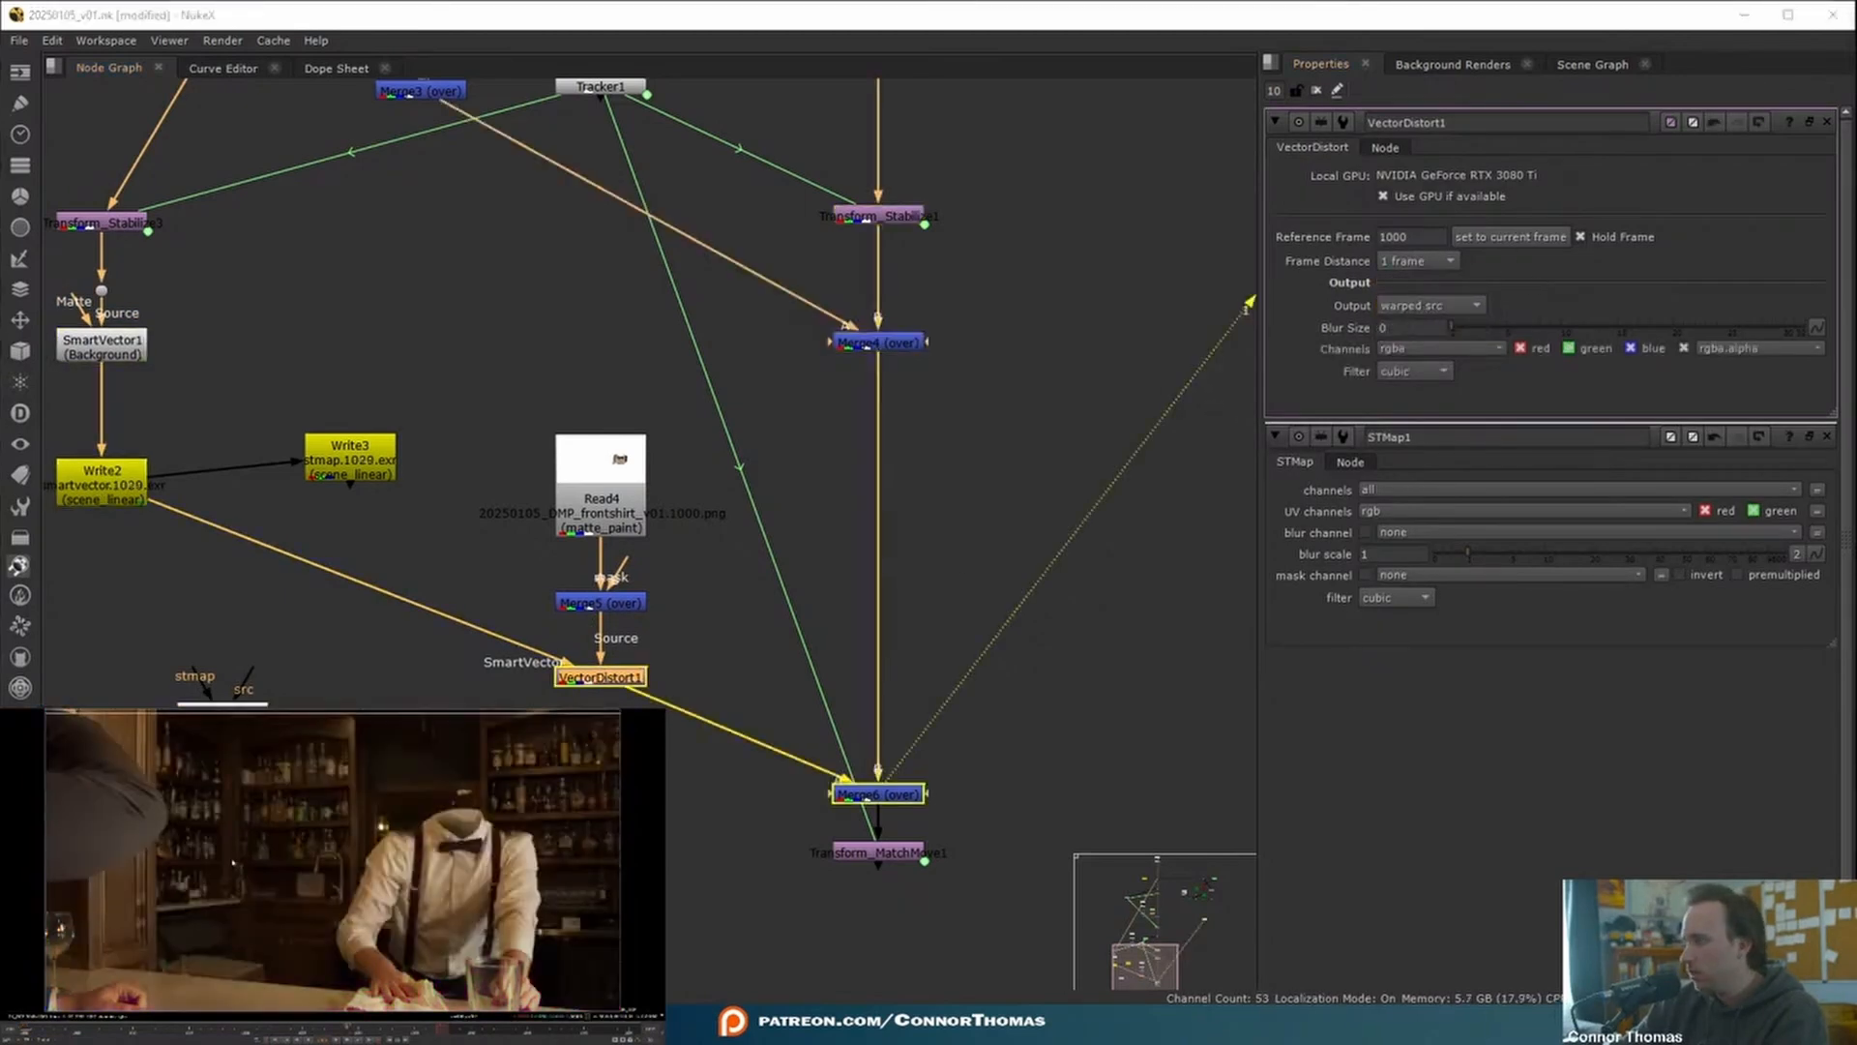
- Add a Write node below the VectorDistort, view it, and set its channels to rgba
click(590, 675)
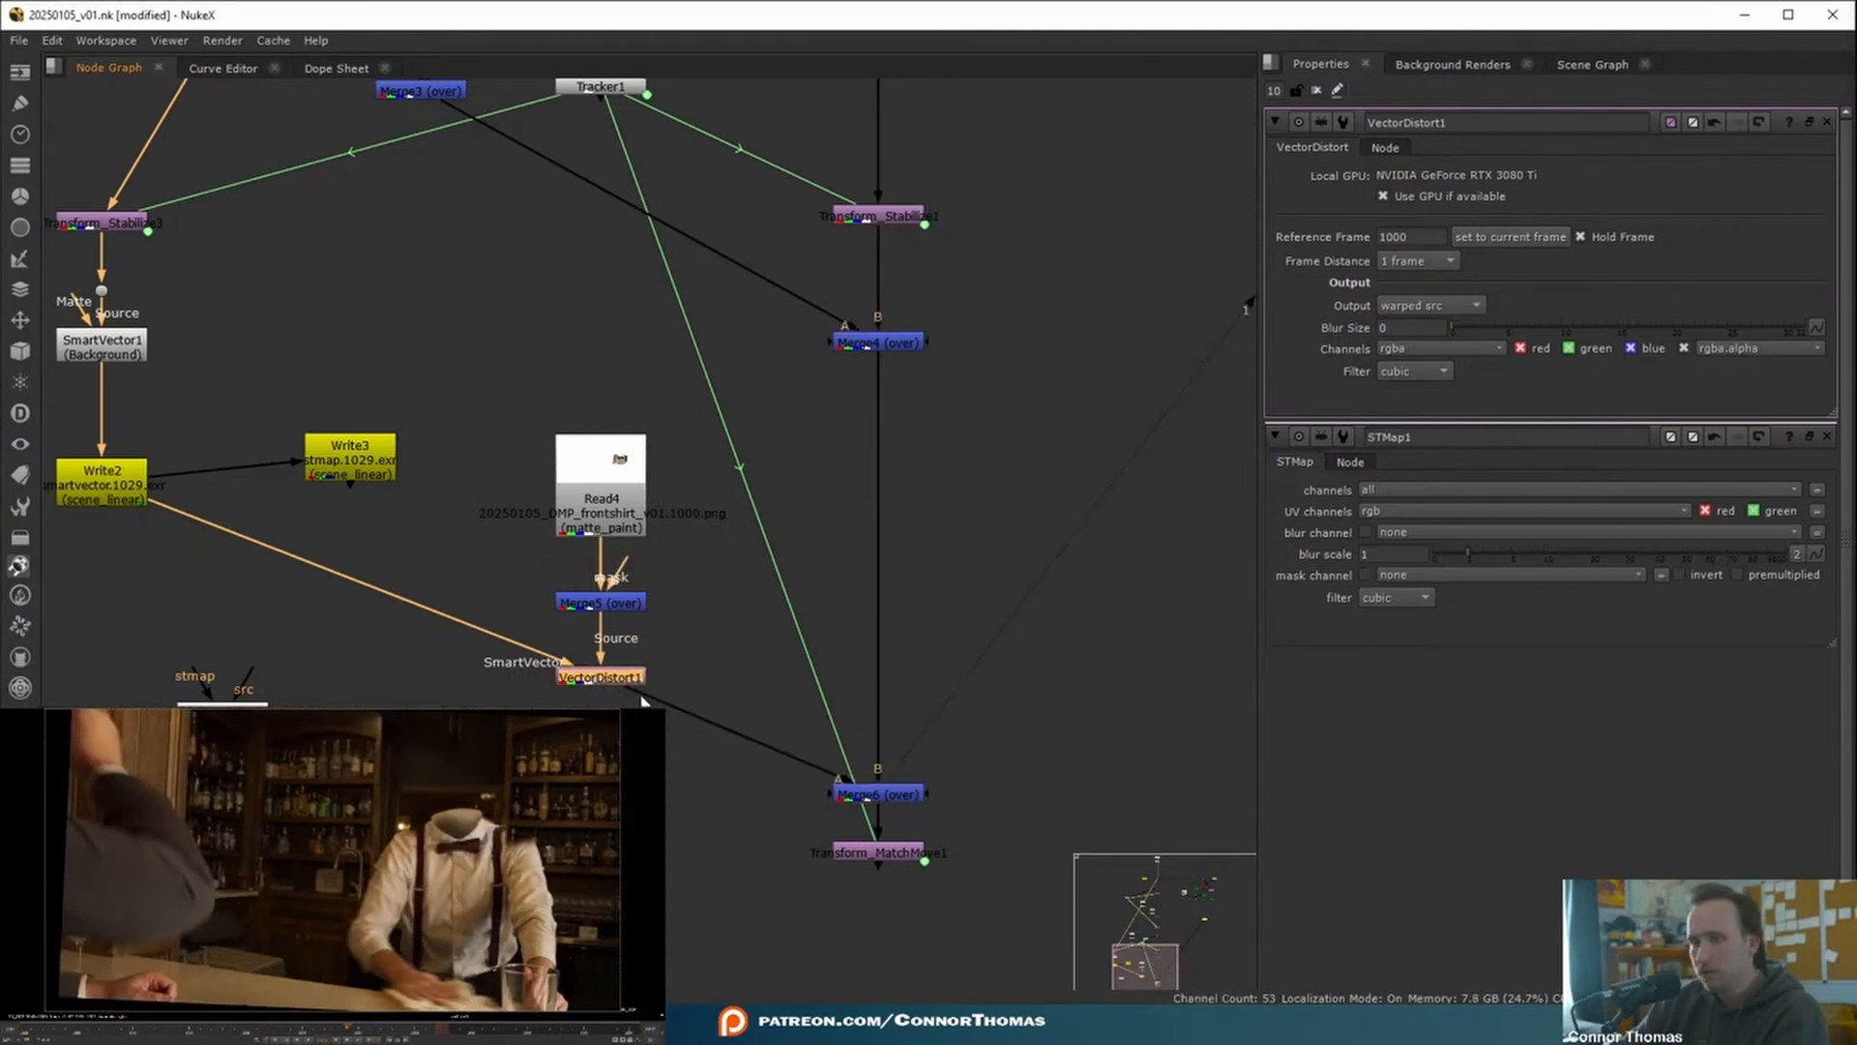
key(w)
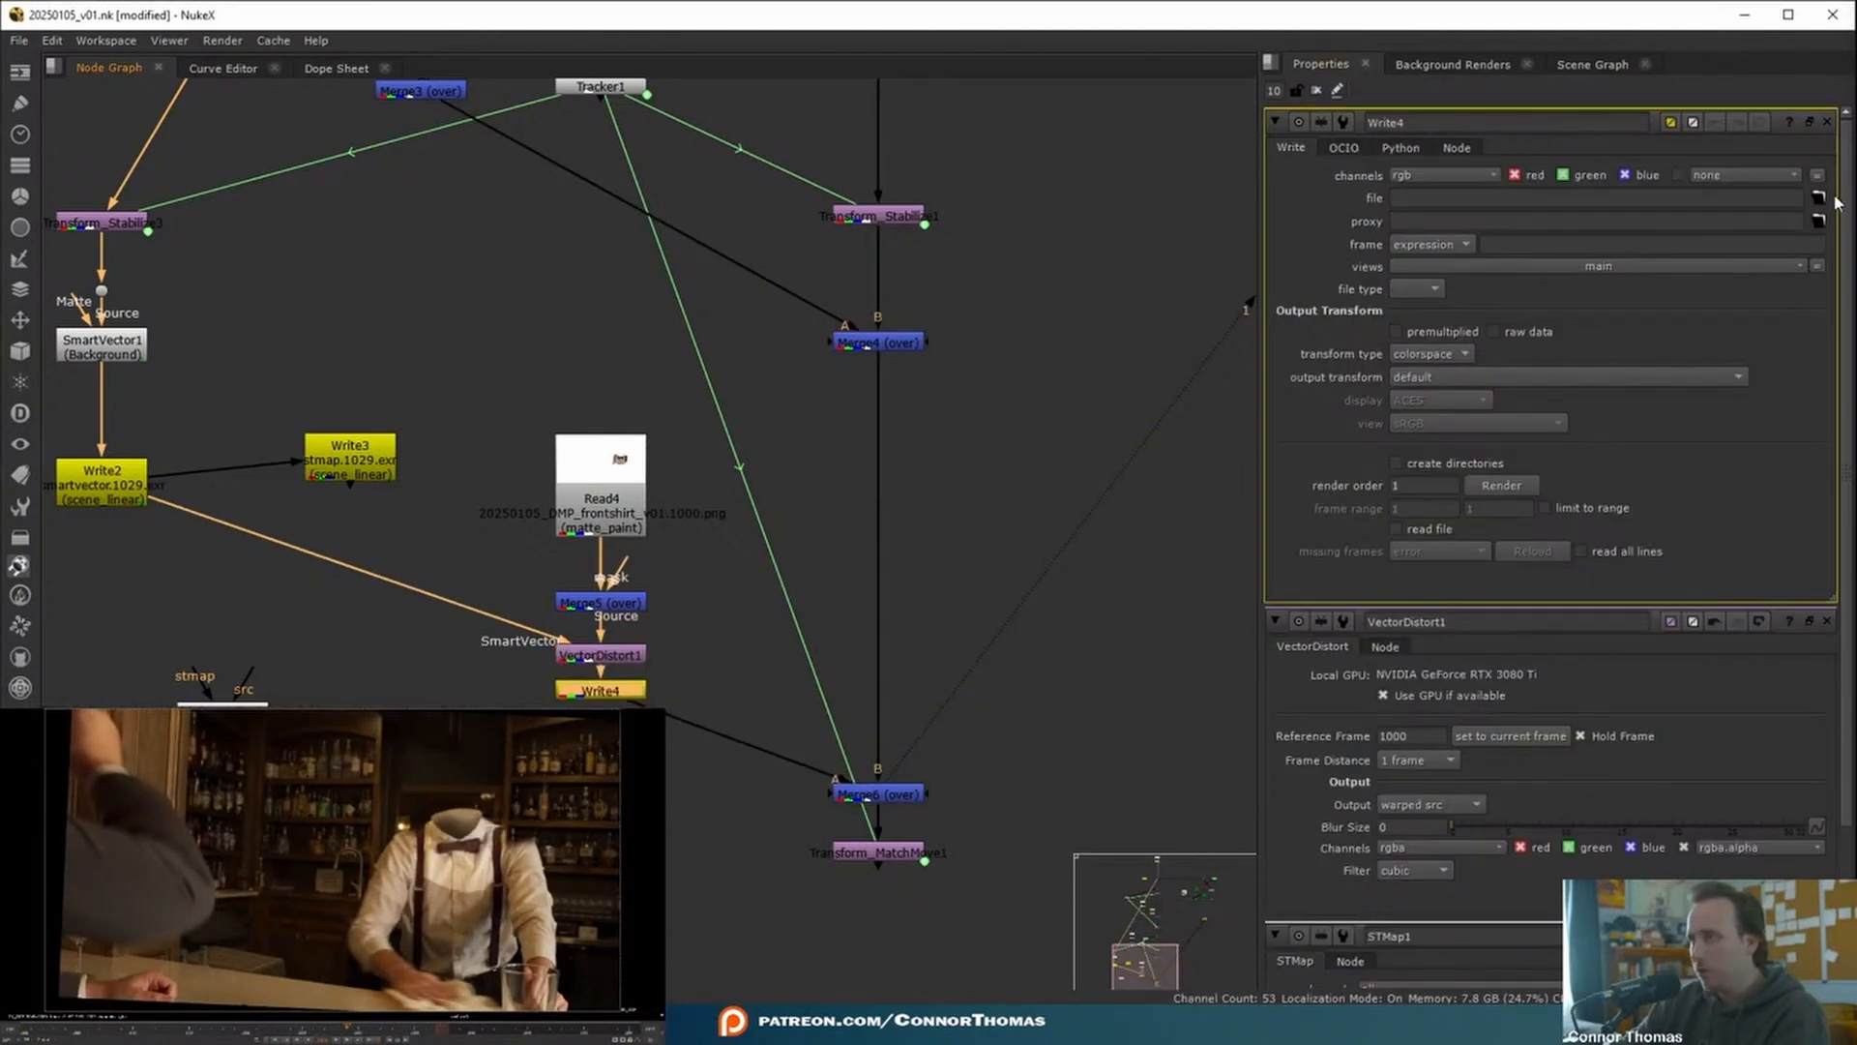
click(1005, 305)
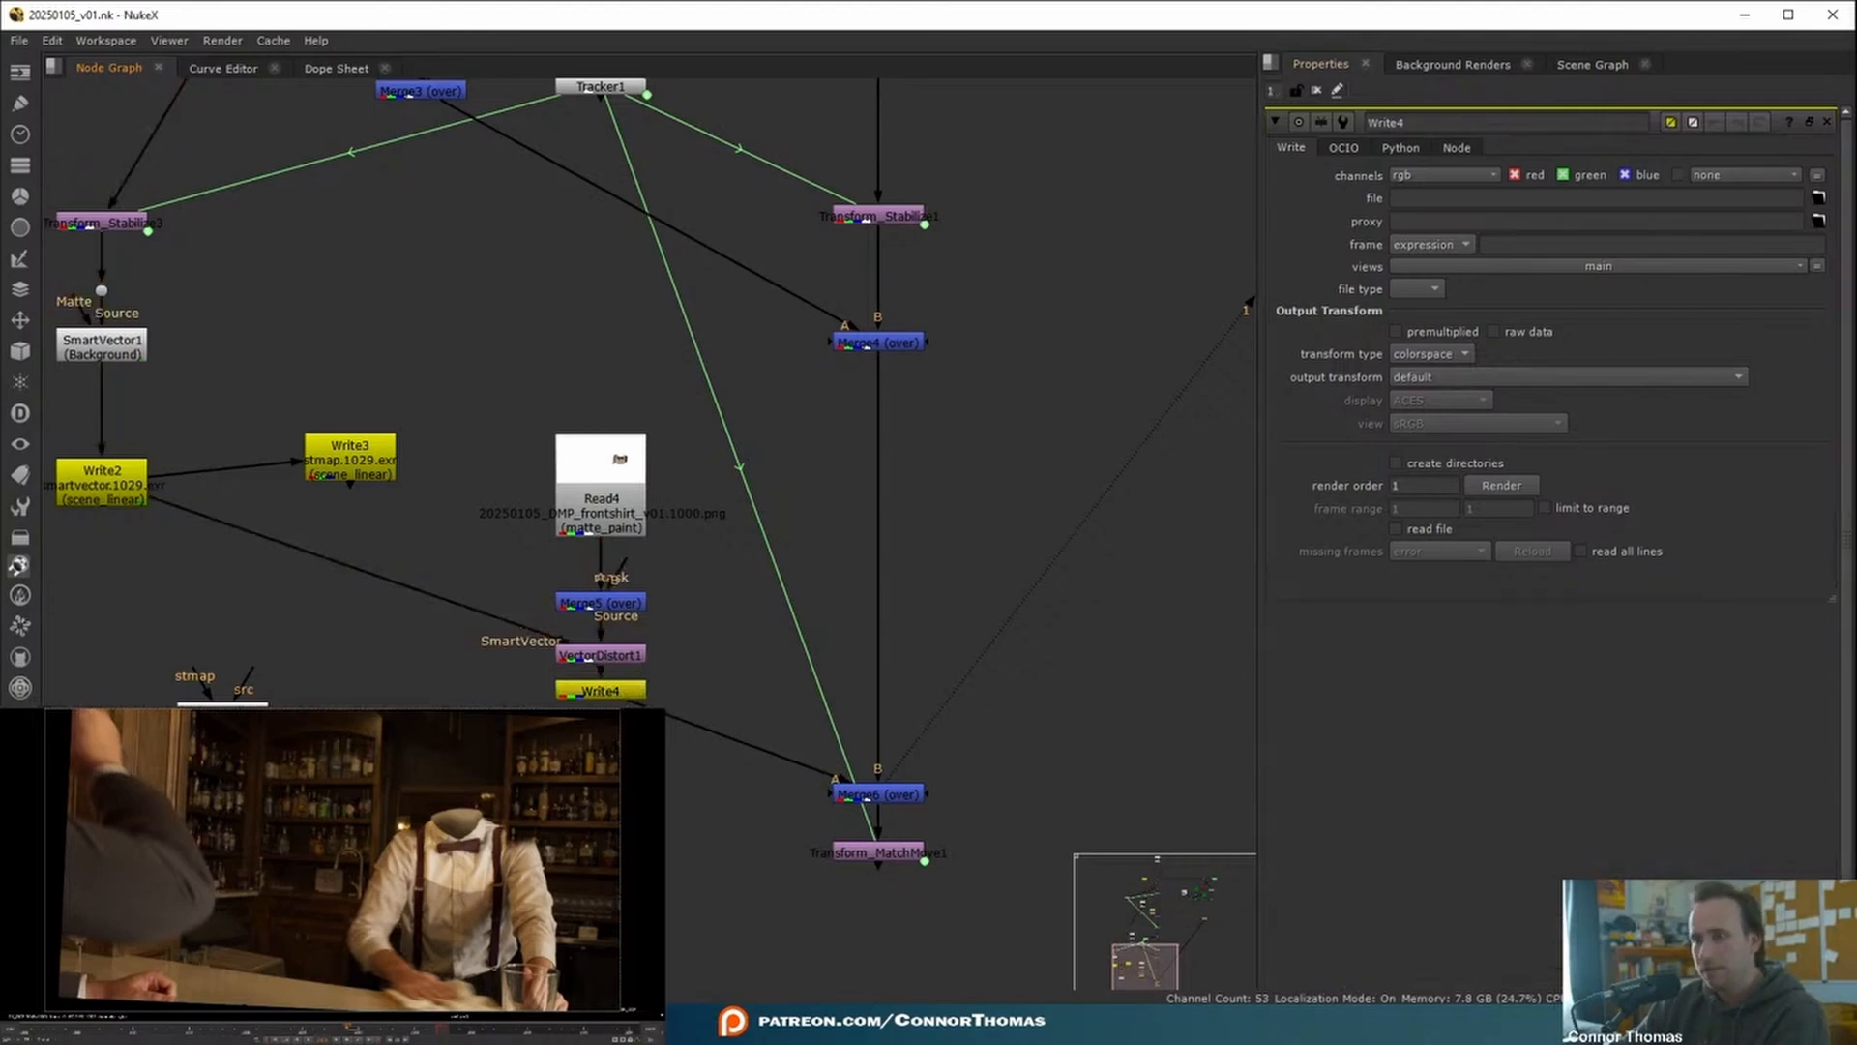
click(596, 691)
key(1)
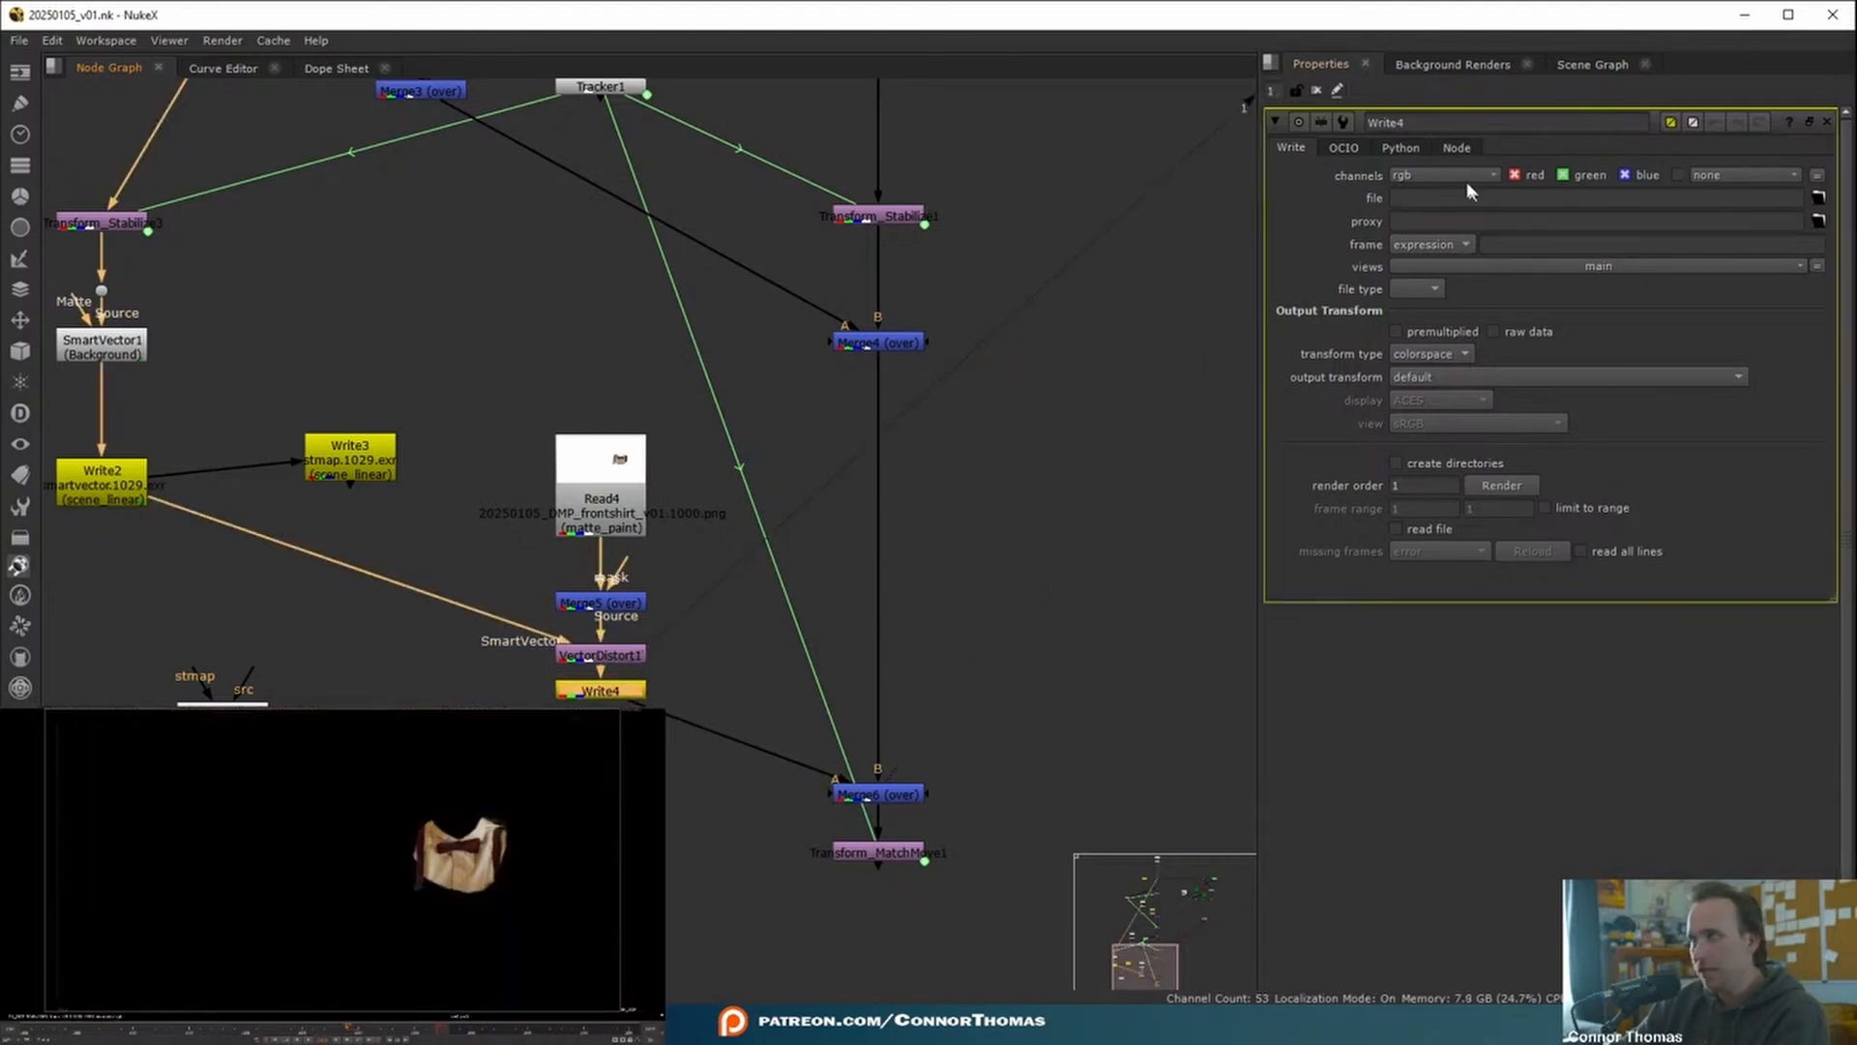
click(1404, 175)
click(1414, 257)
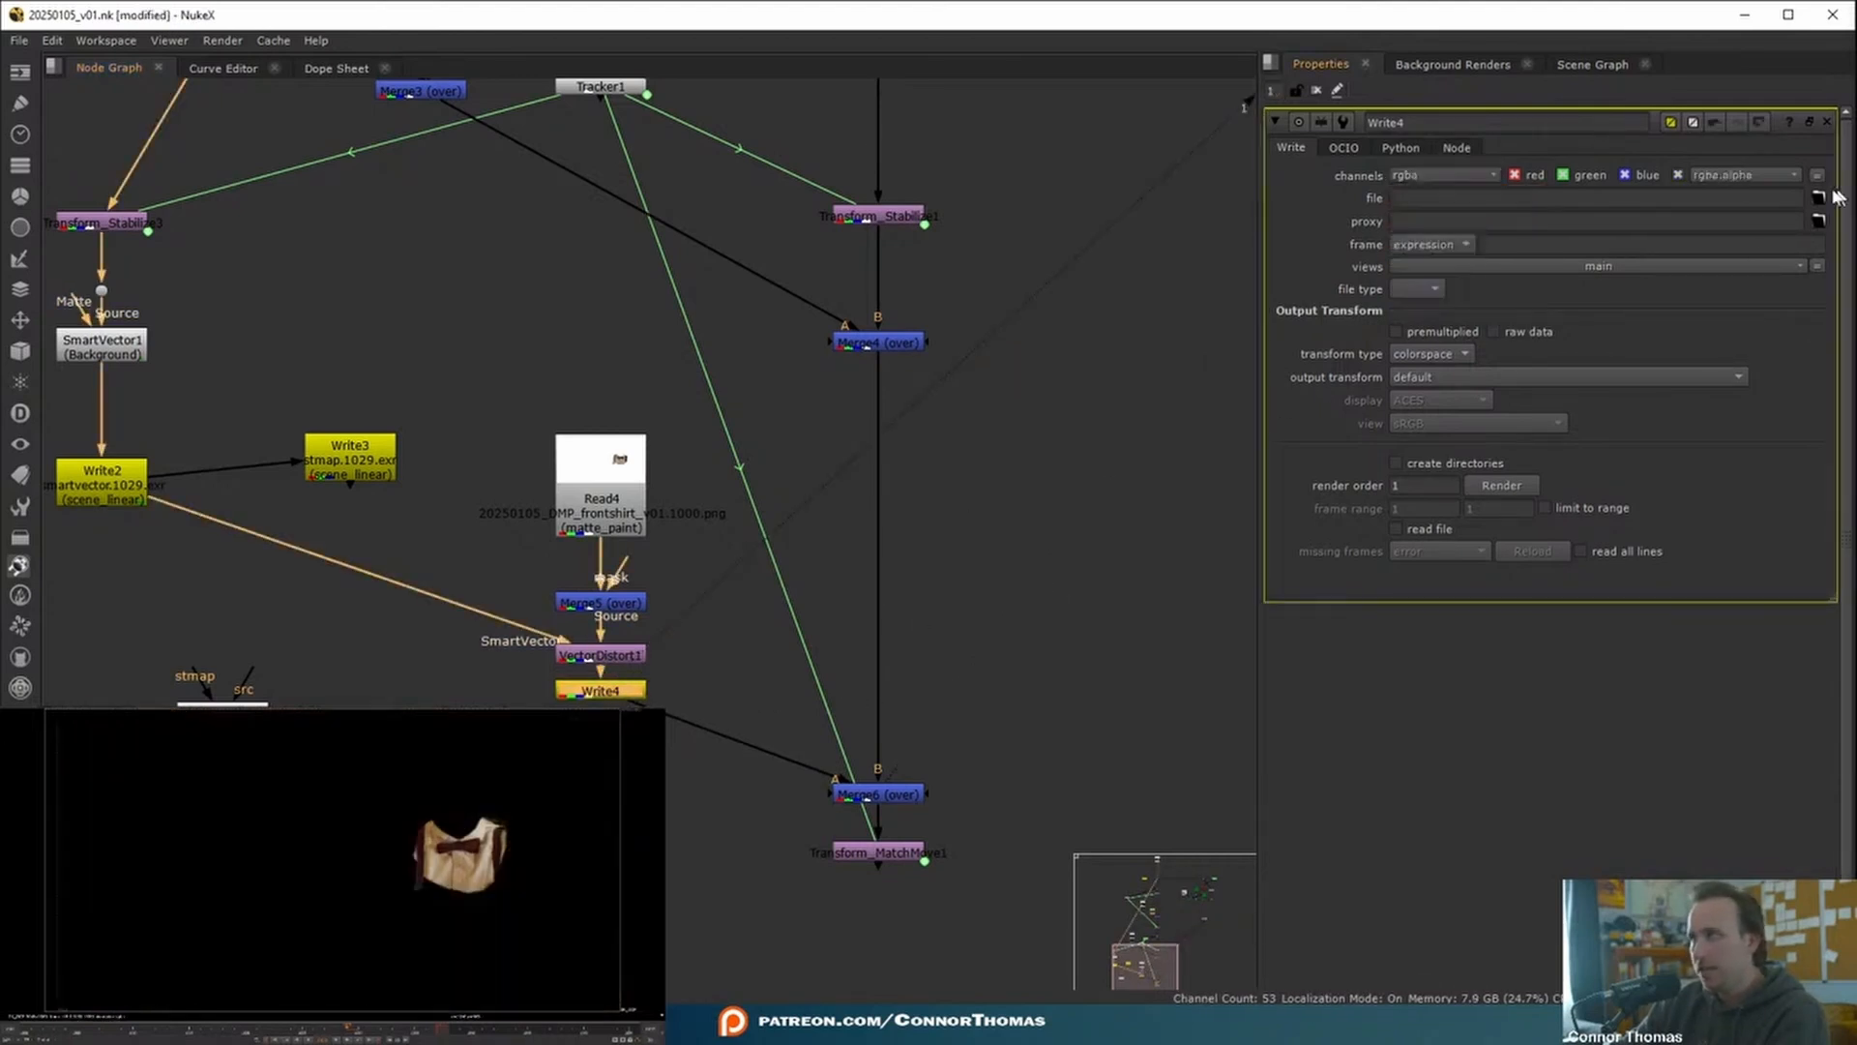
- Create a frontcolar folder inside prerender, set the Write's output to frontcolar.####.exr in it, and enable create directories
click(1819, 197)
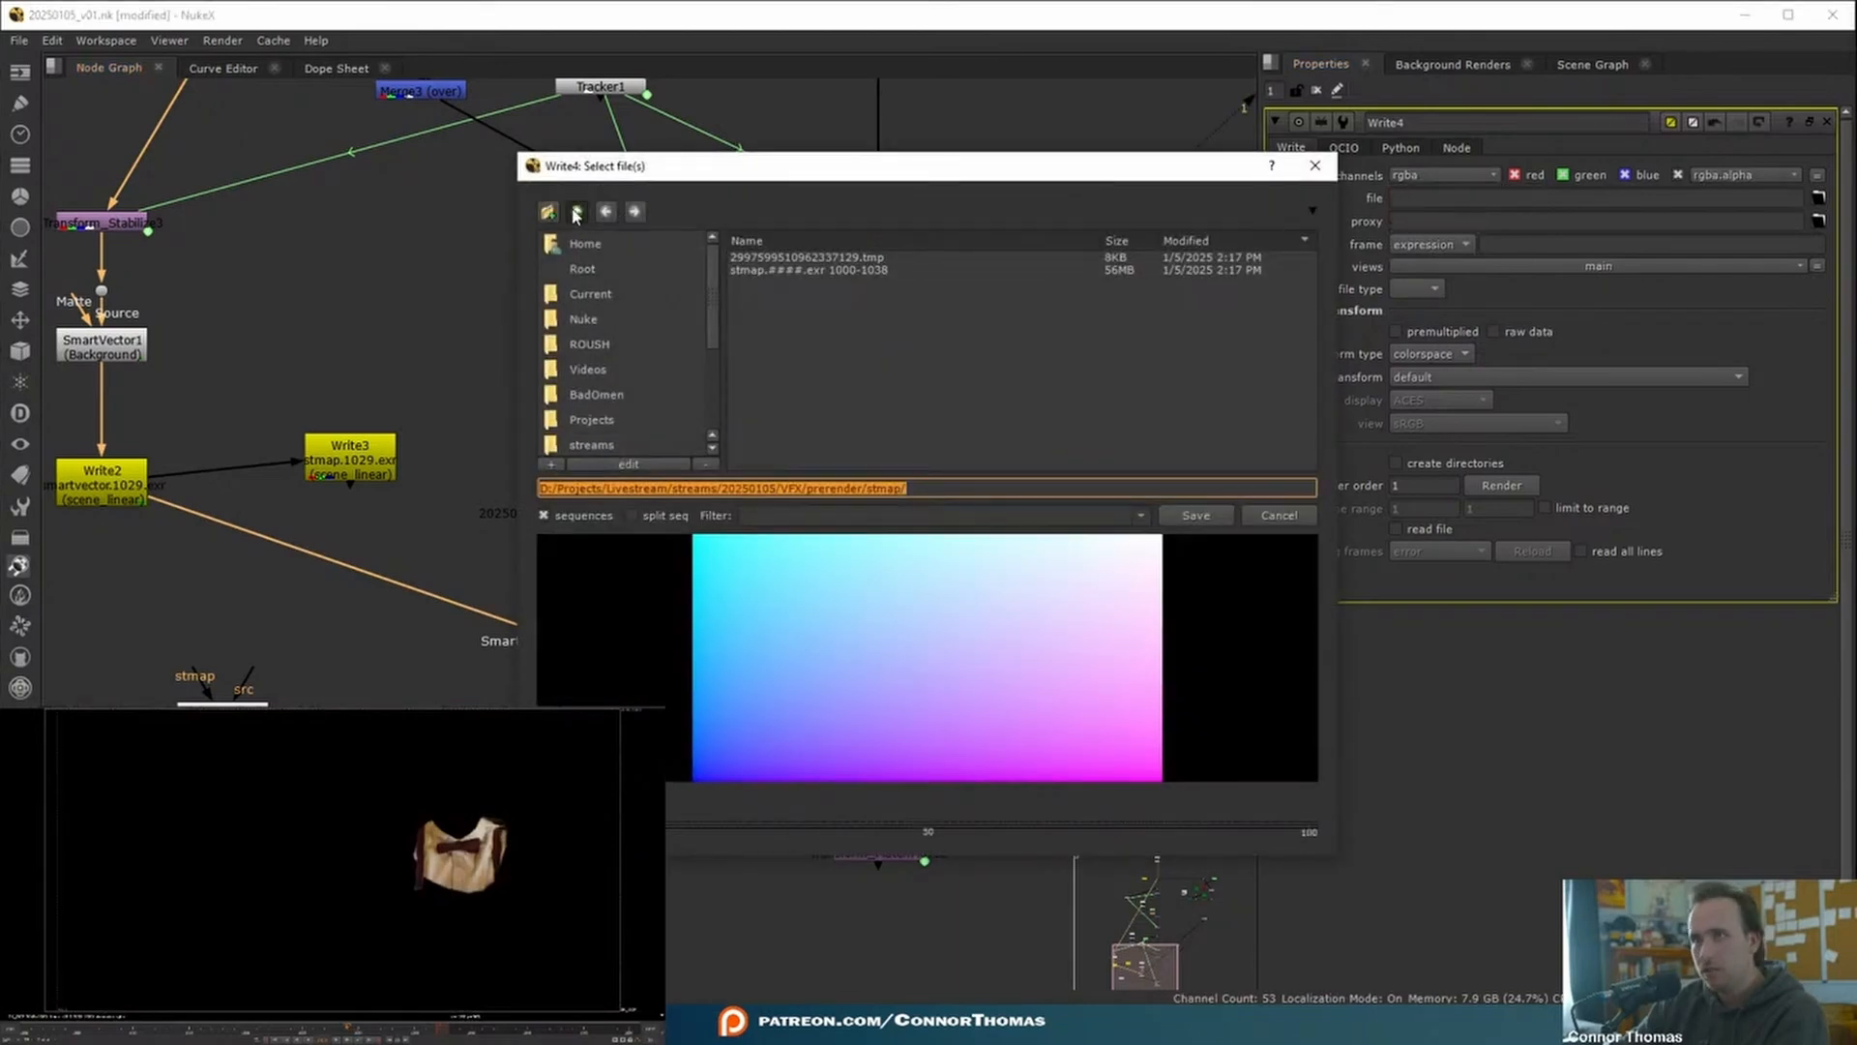
click(576, 213)
click(551, 212)
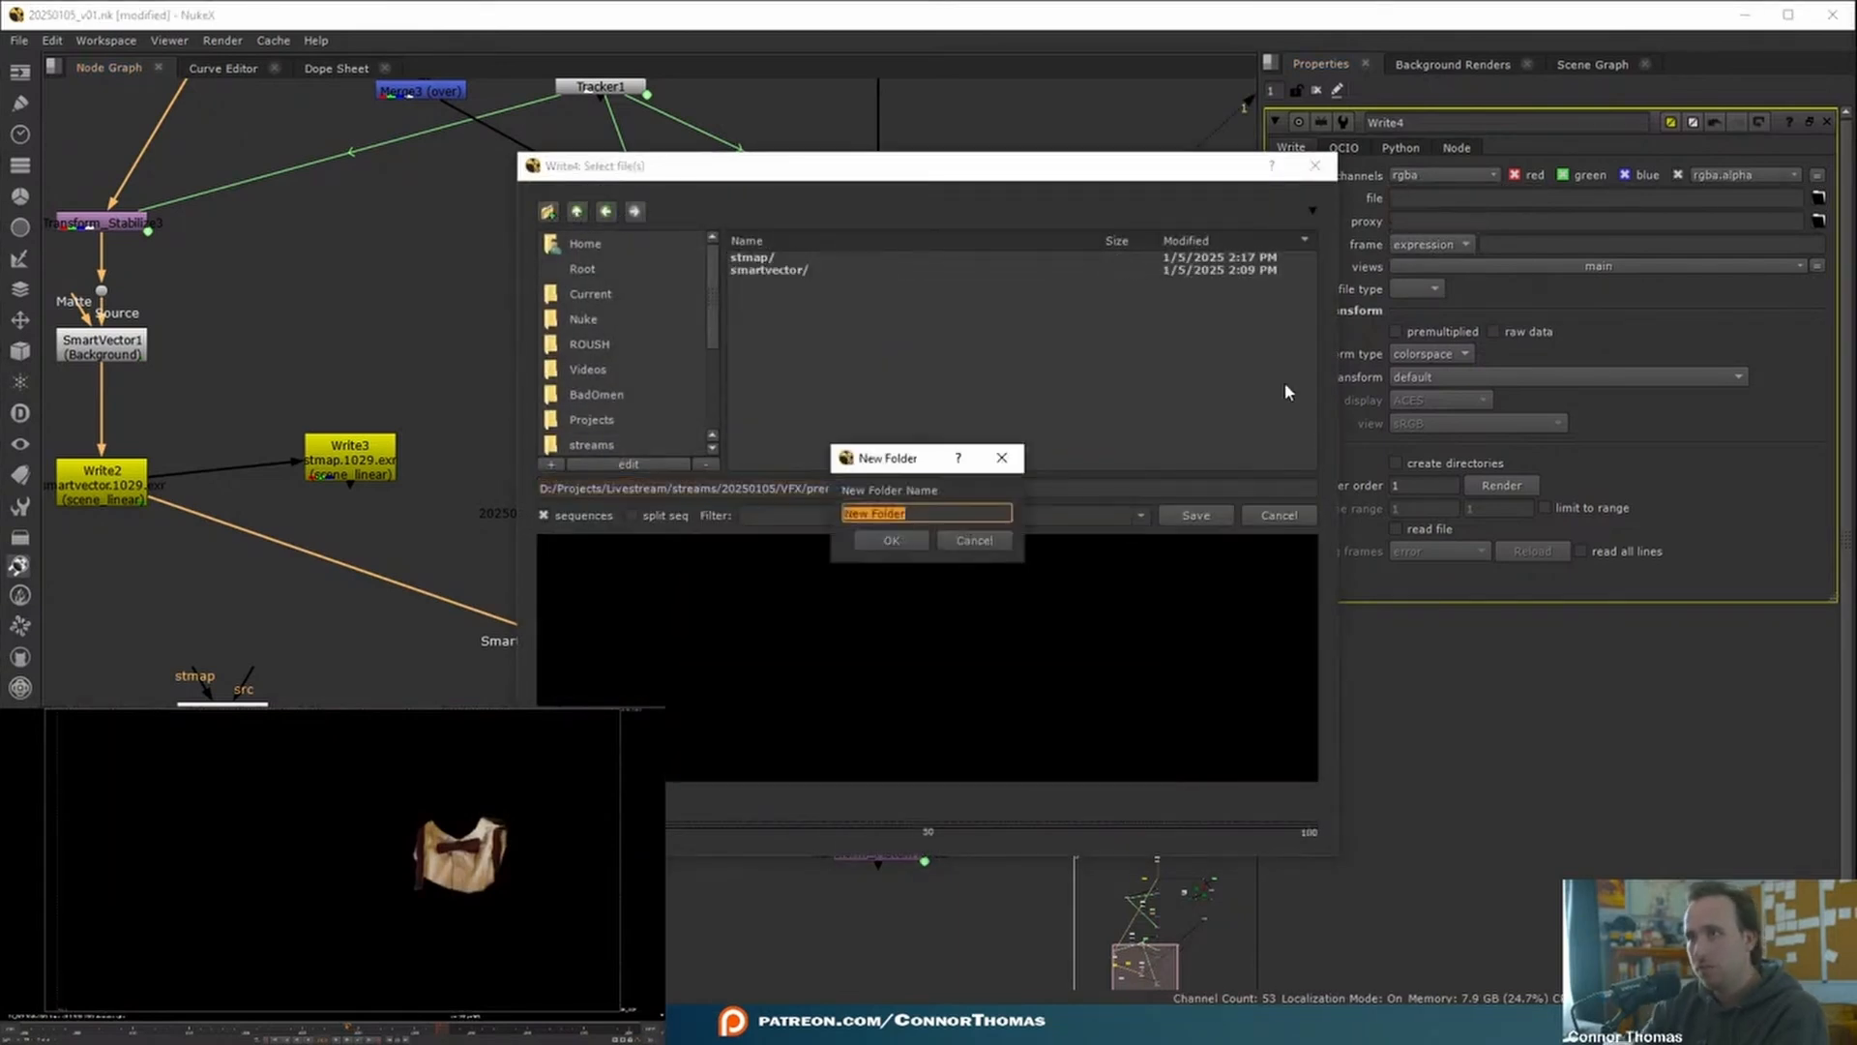
text(frontcolar)
key(ctrl+a)
key(ctrl+c)
key(Return)
key(ctrl+v)
text(.####.exr)
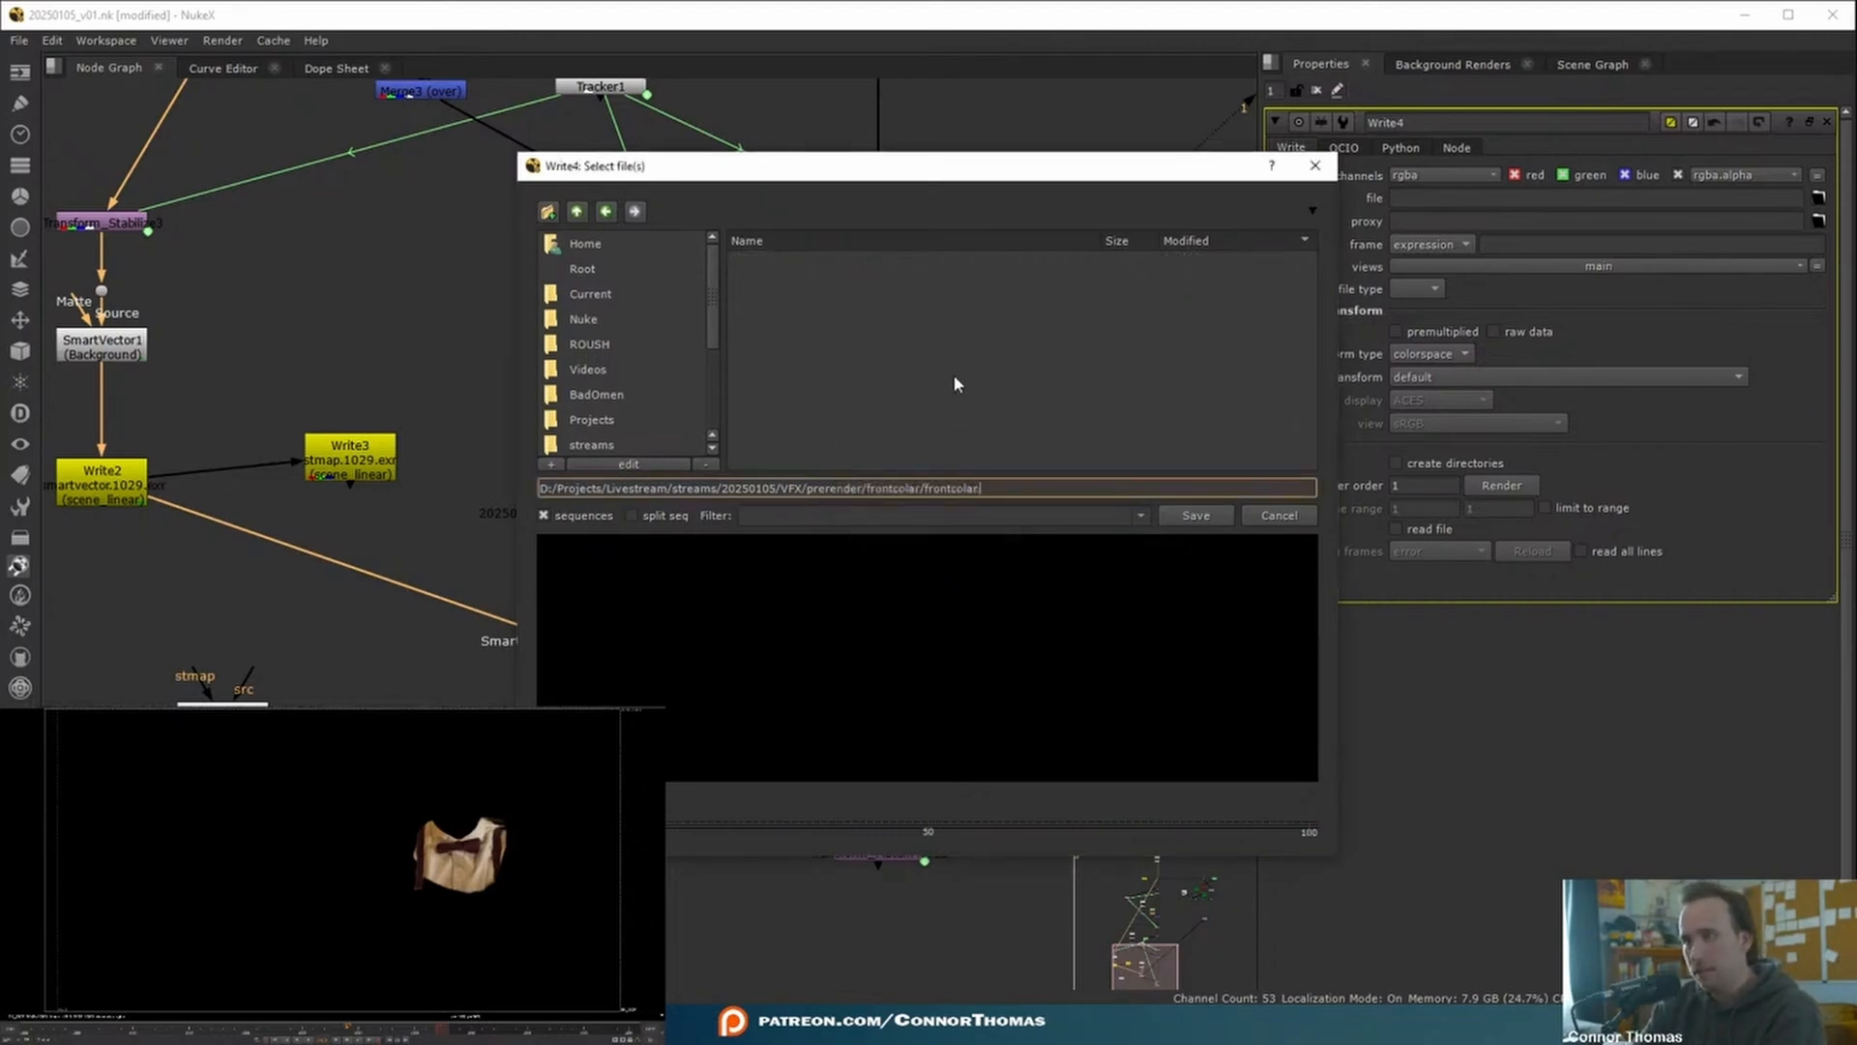
key(Return)
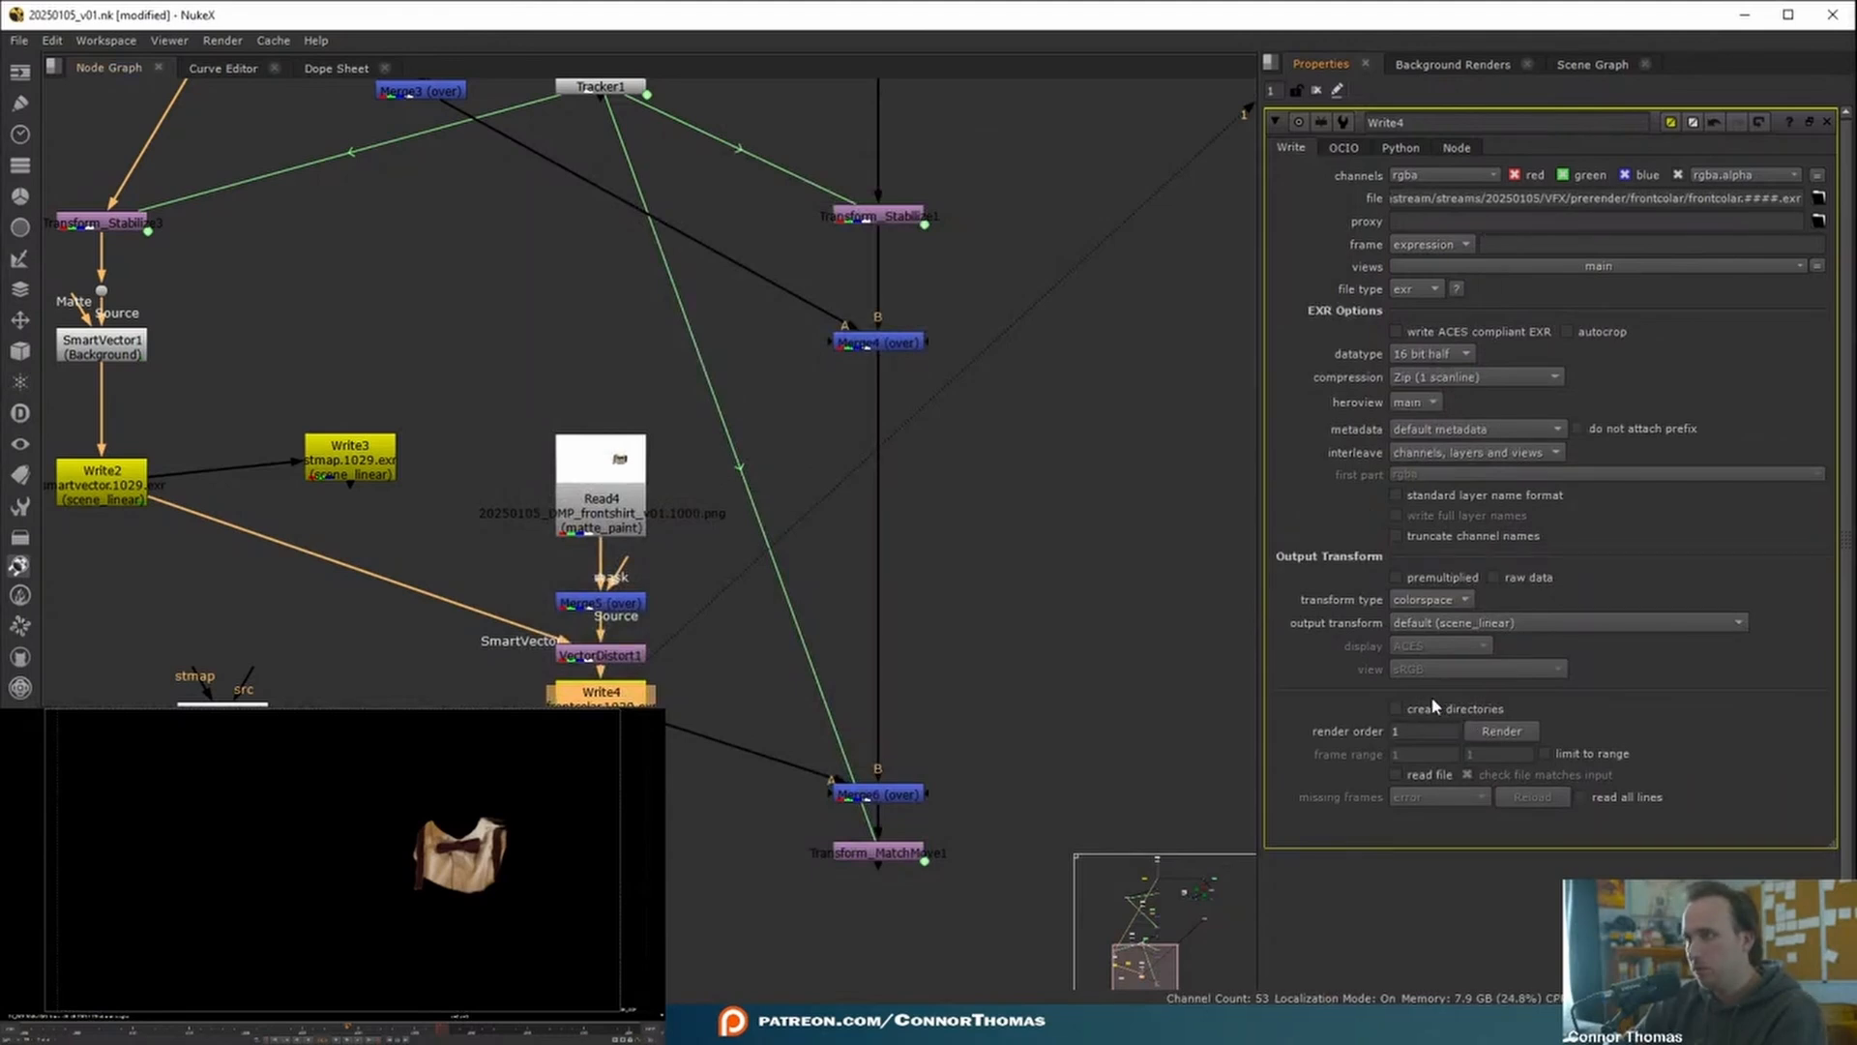
click(1501, 731)
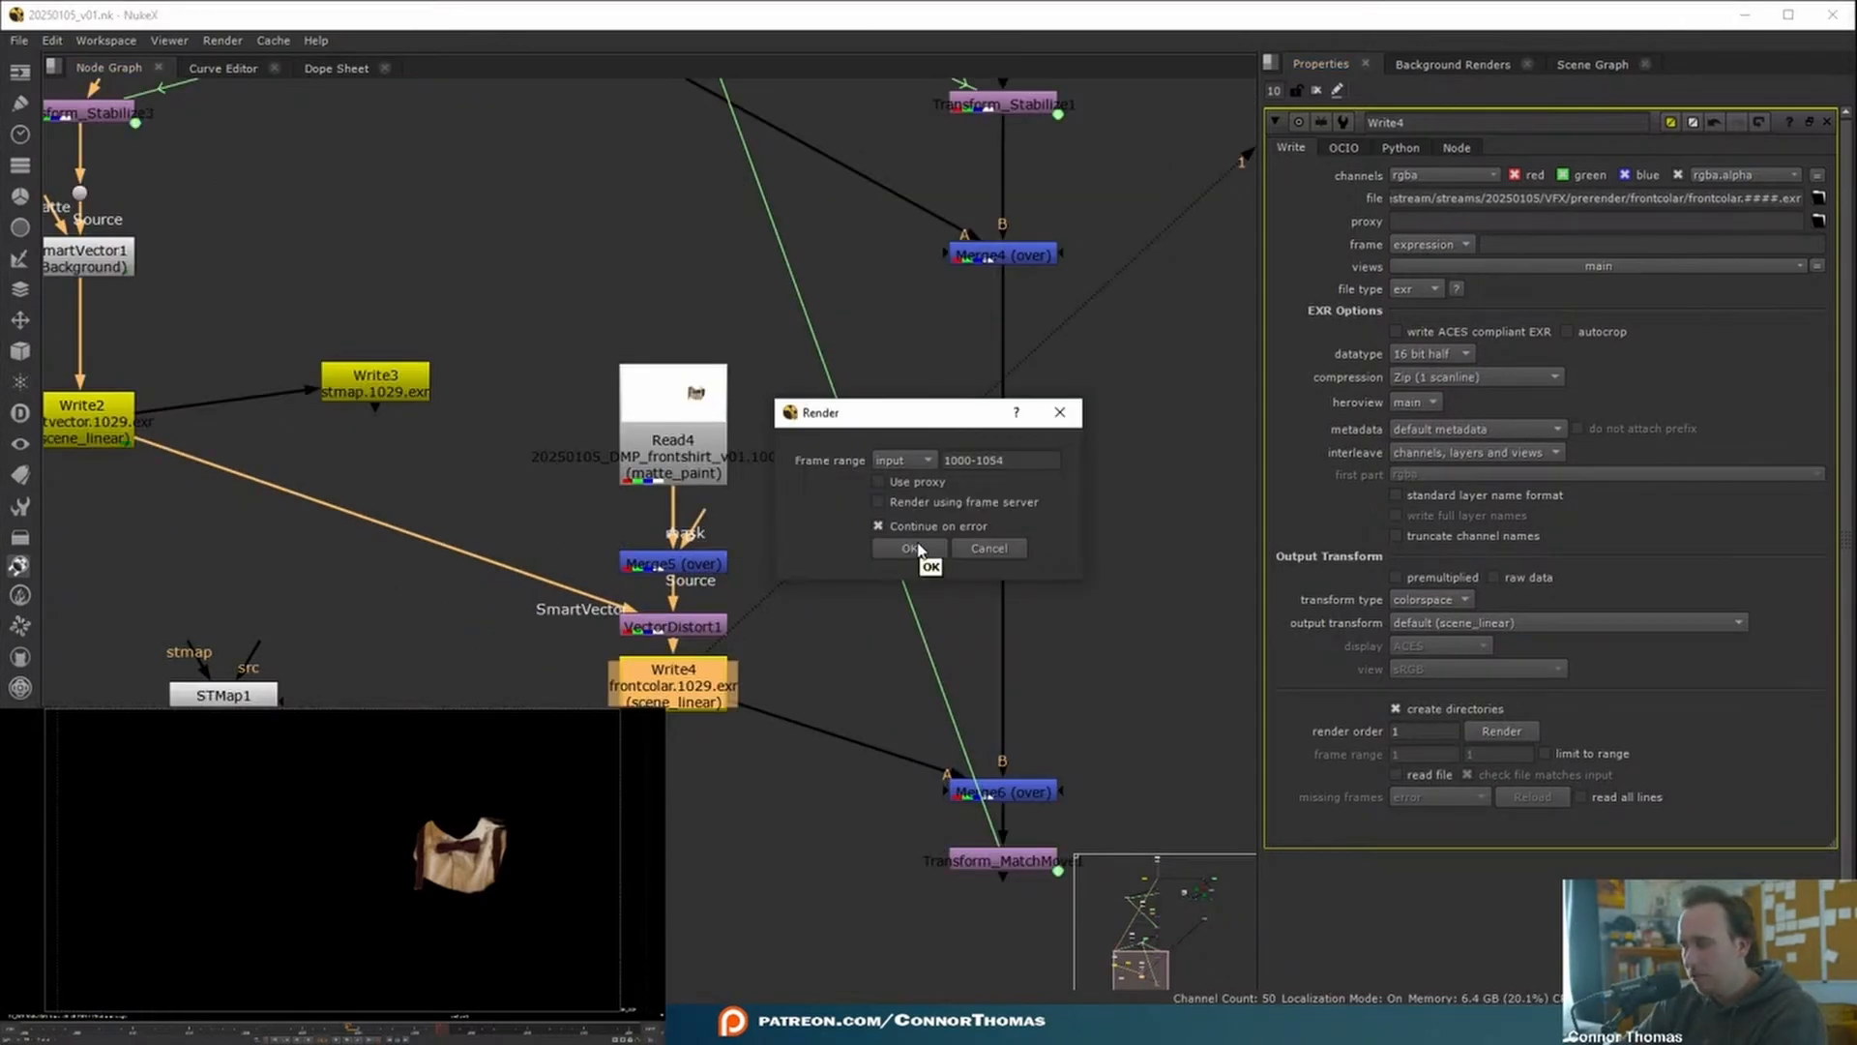
click(1016, 556)
- Insert a Crop node between the VectorDistort and the frontcolar Write node, then clear the open property panels
drag(679, 703, 679, 771)
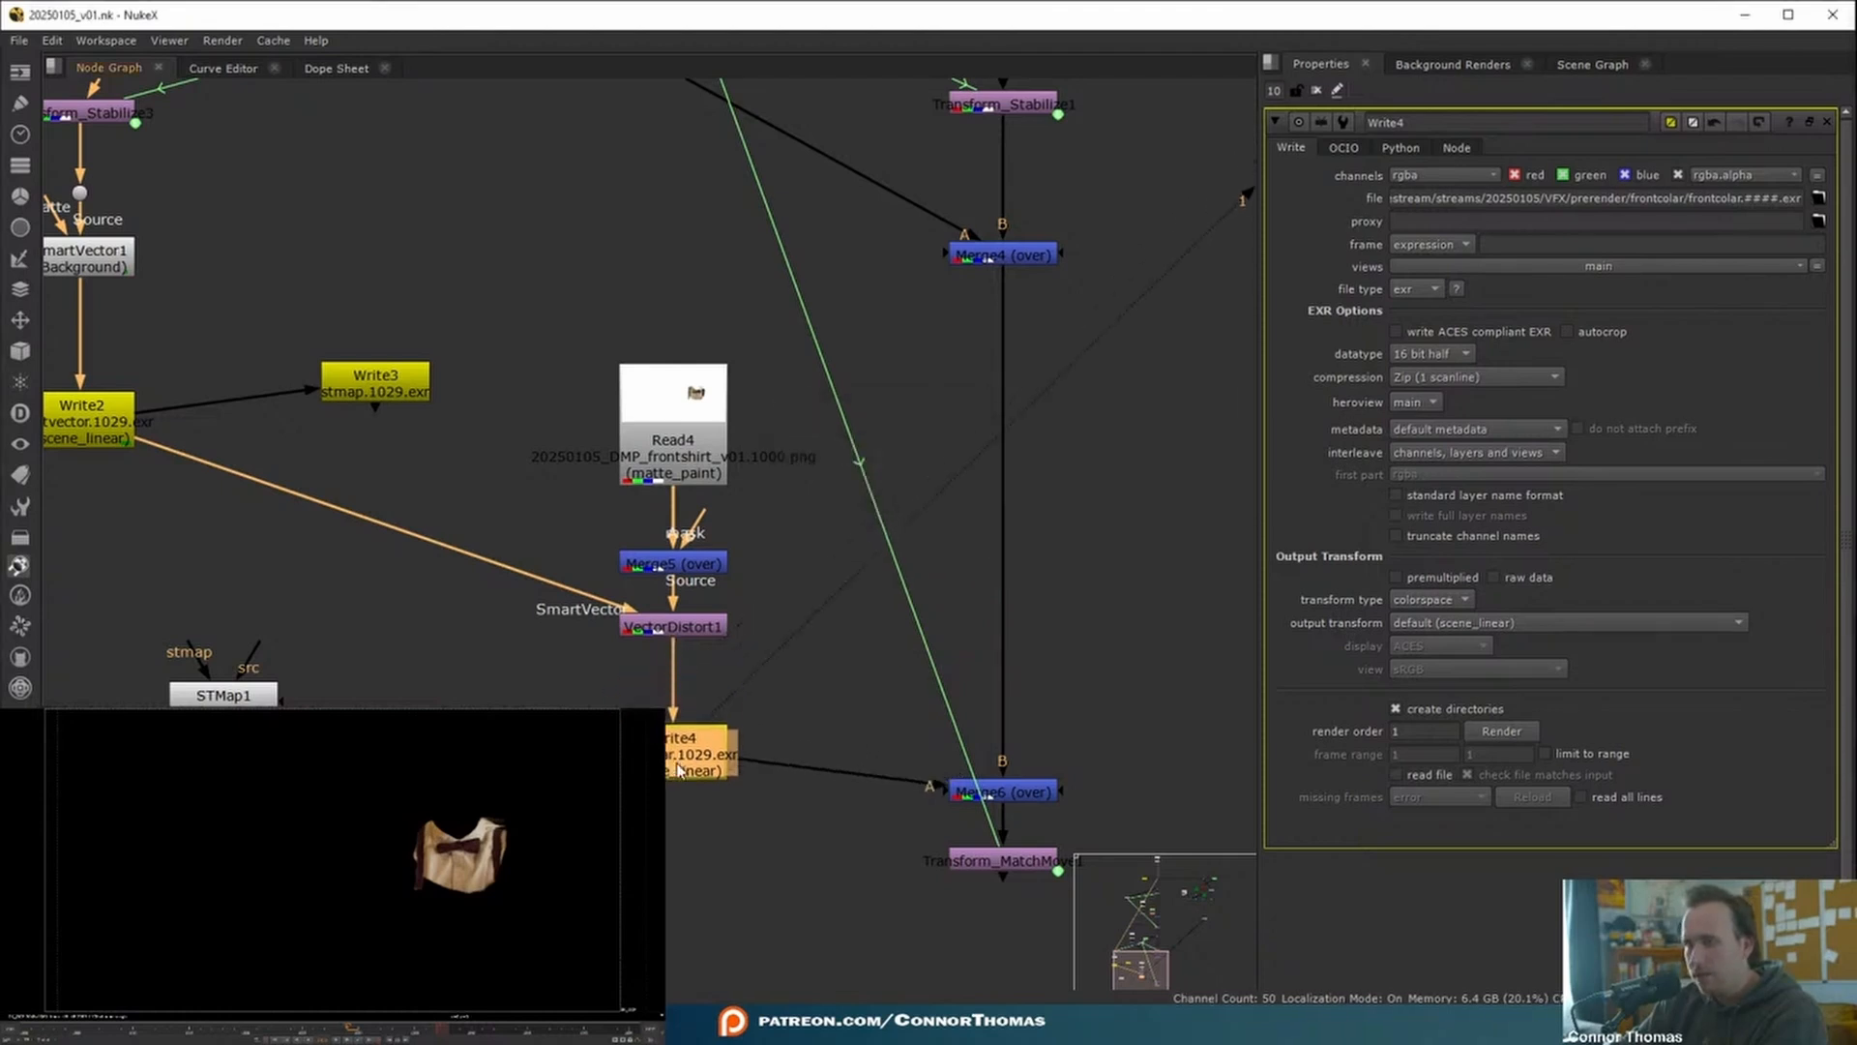
click(694, 659)
key(Tab)
text(crop)
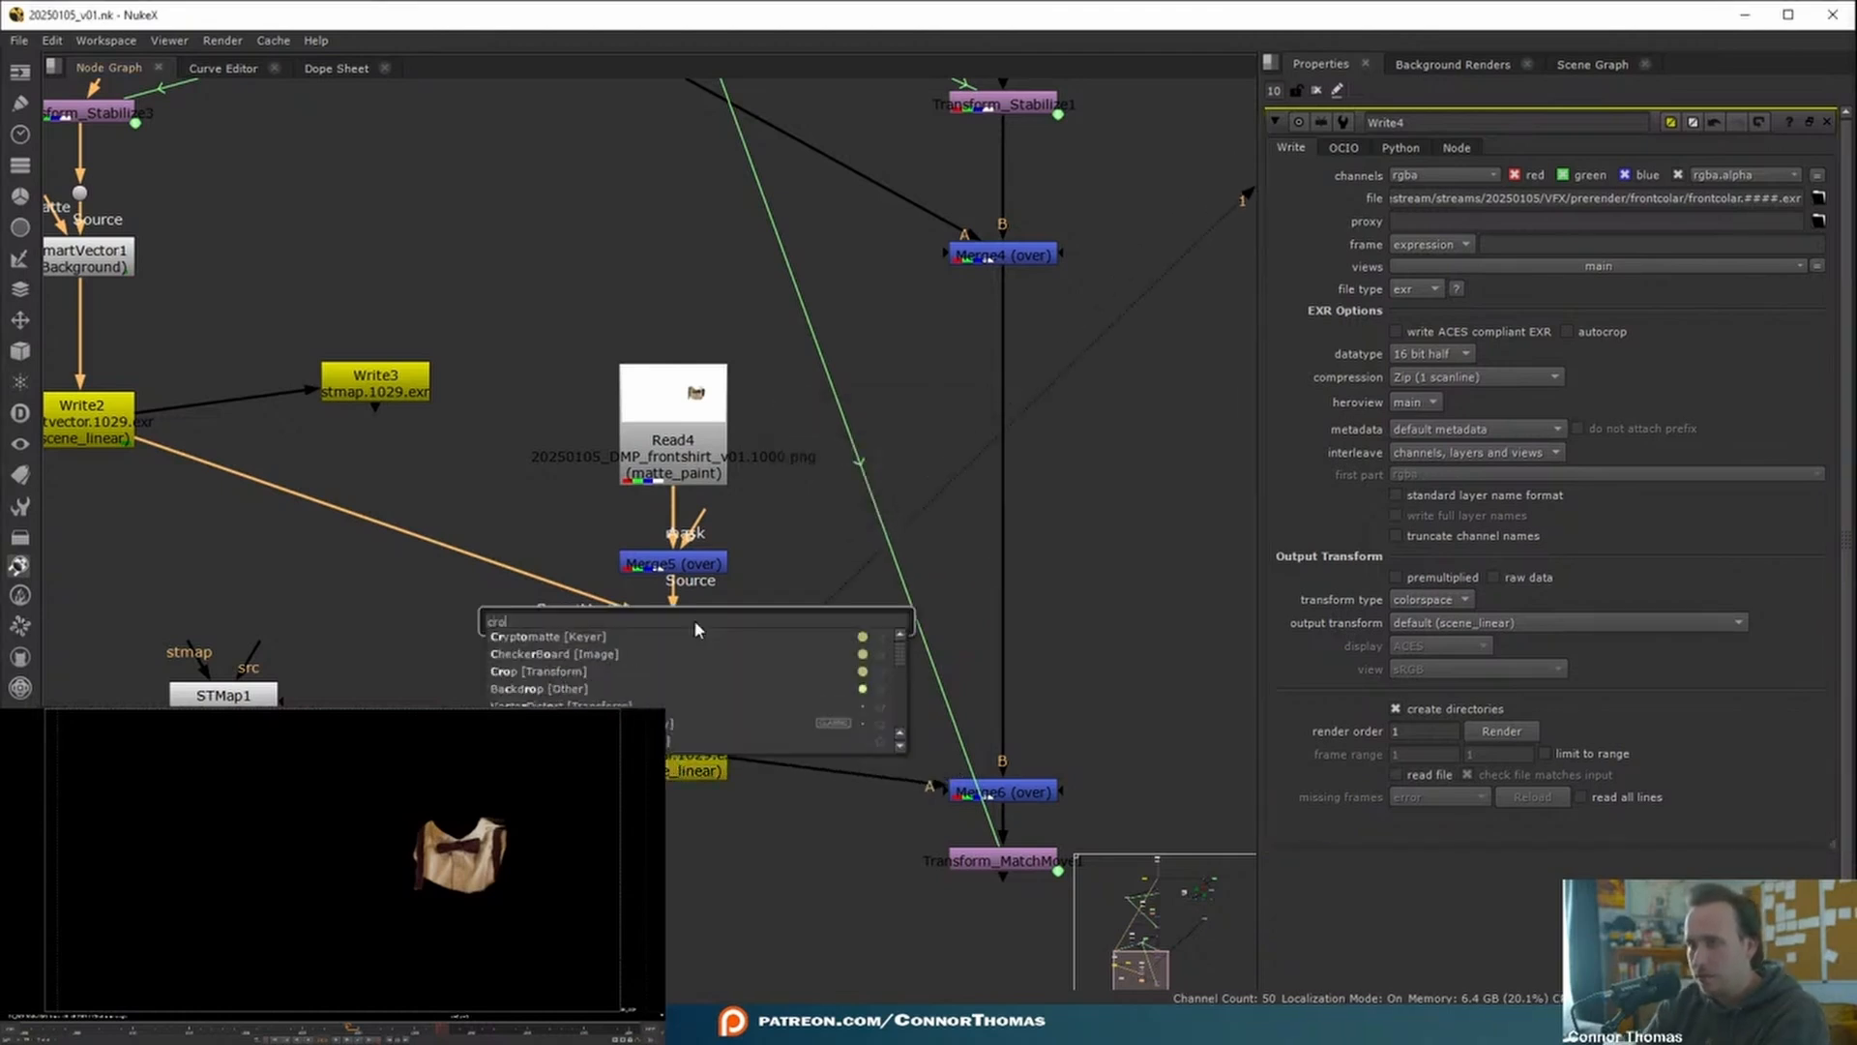
key(Return)
click(1316, 90)
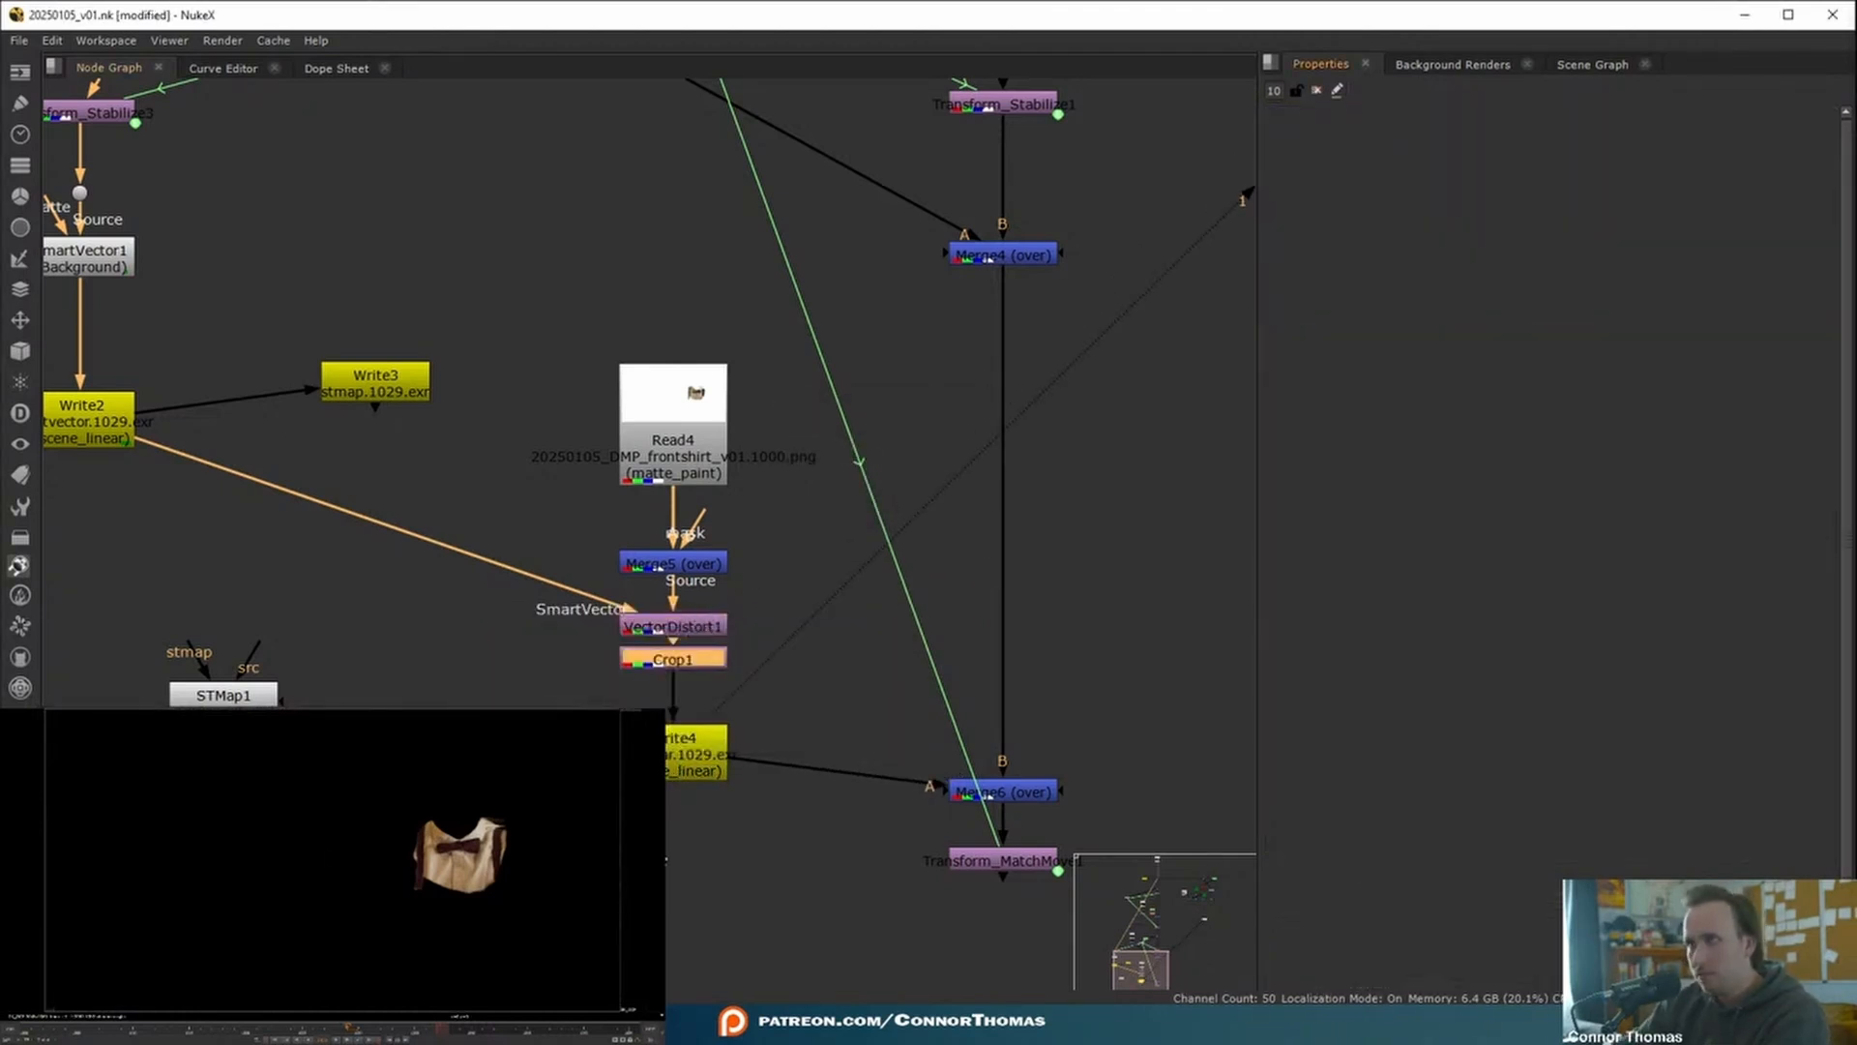
- Render the frontcolar Write node over frames 1000-1054
double_click(709, 745)
middle_drag(823, 761, 842, 633)
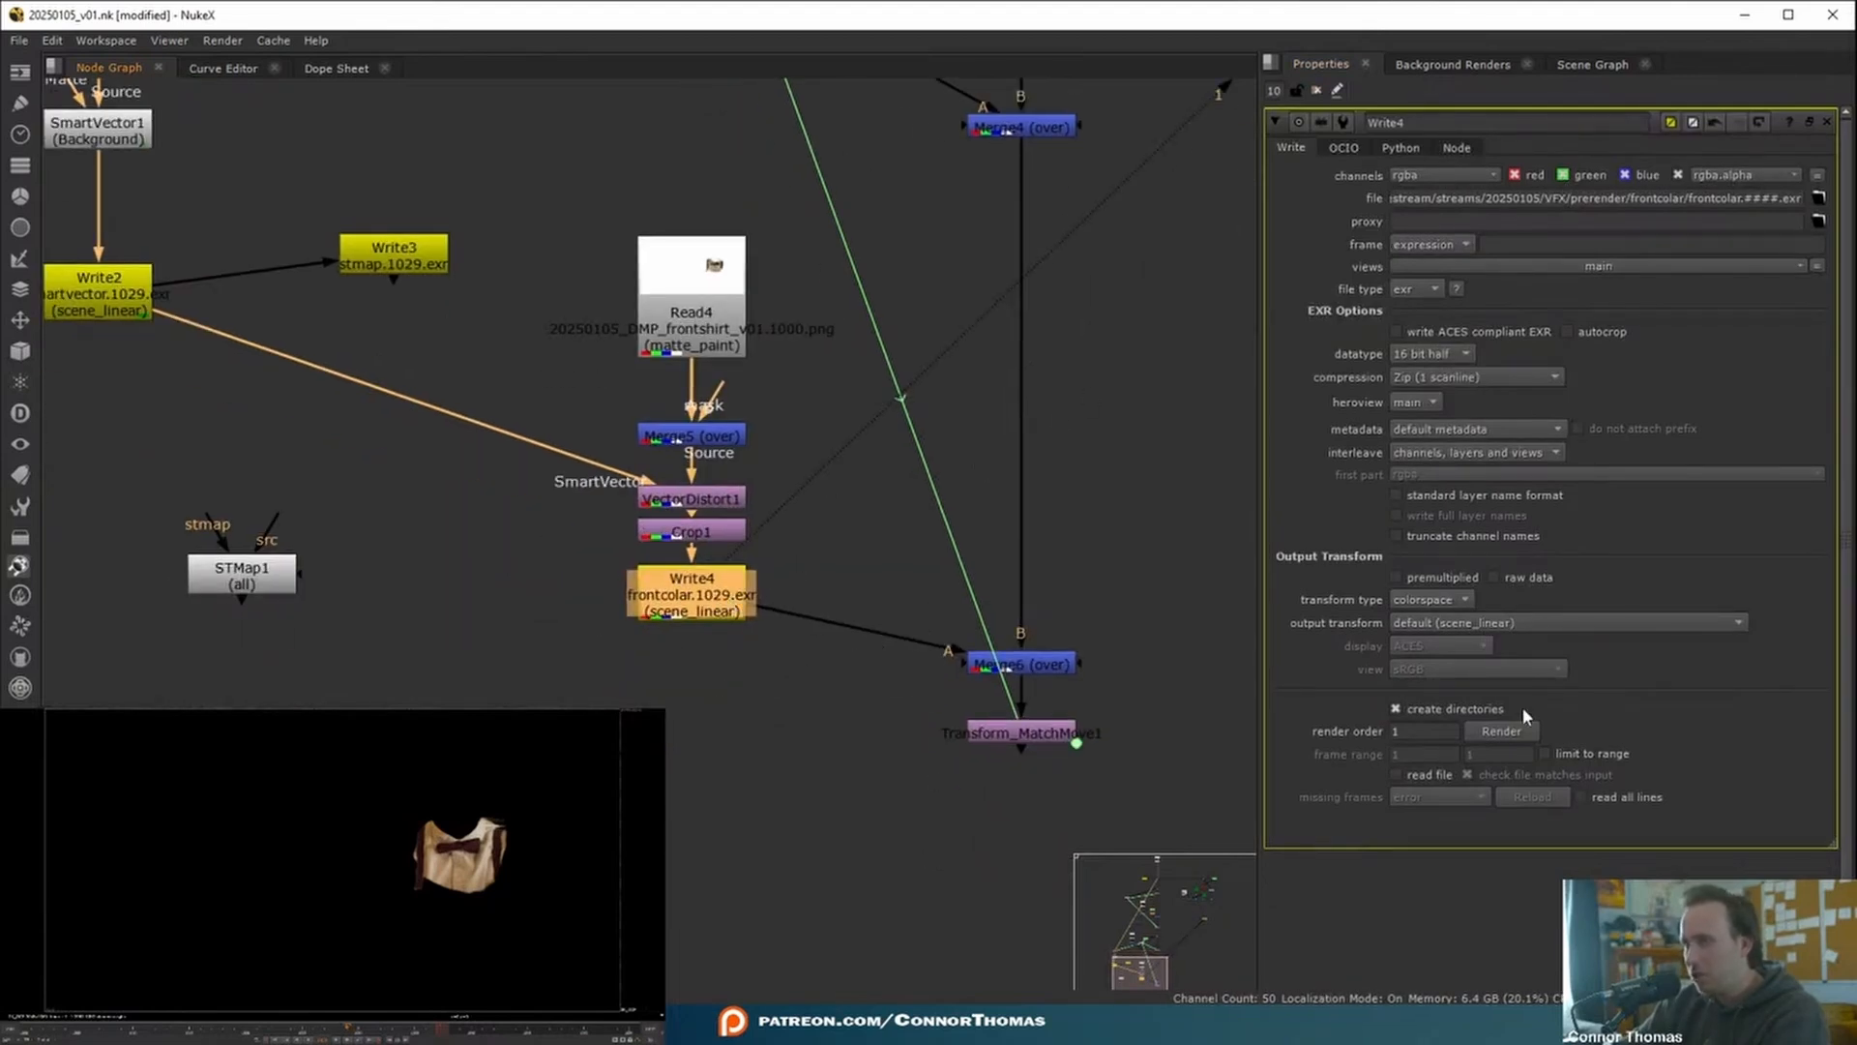
click(1501, 733)
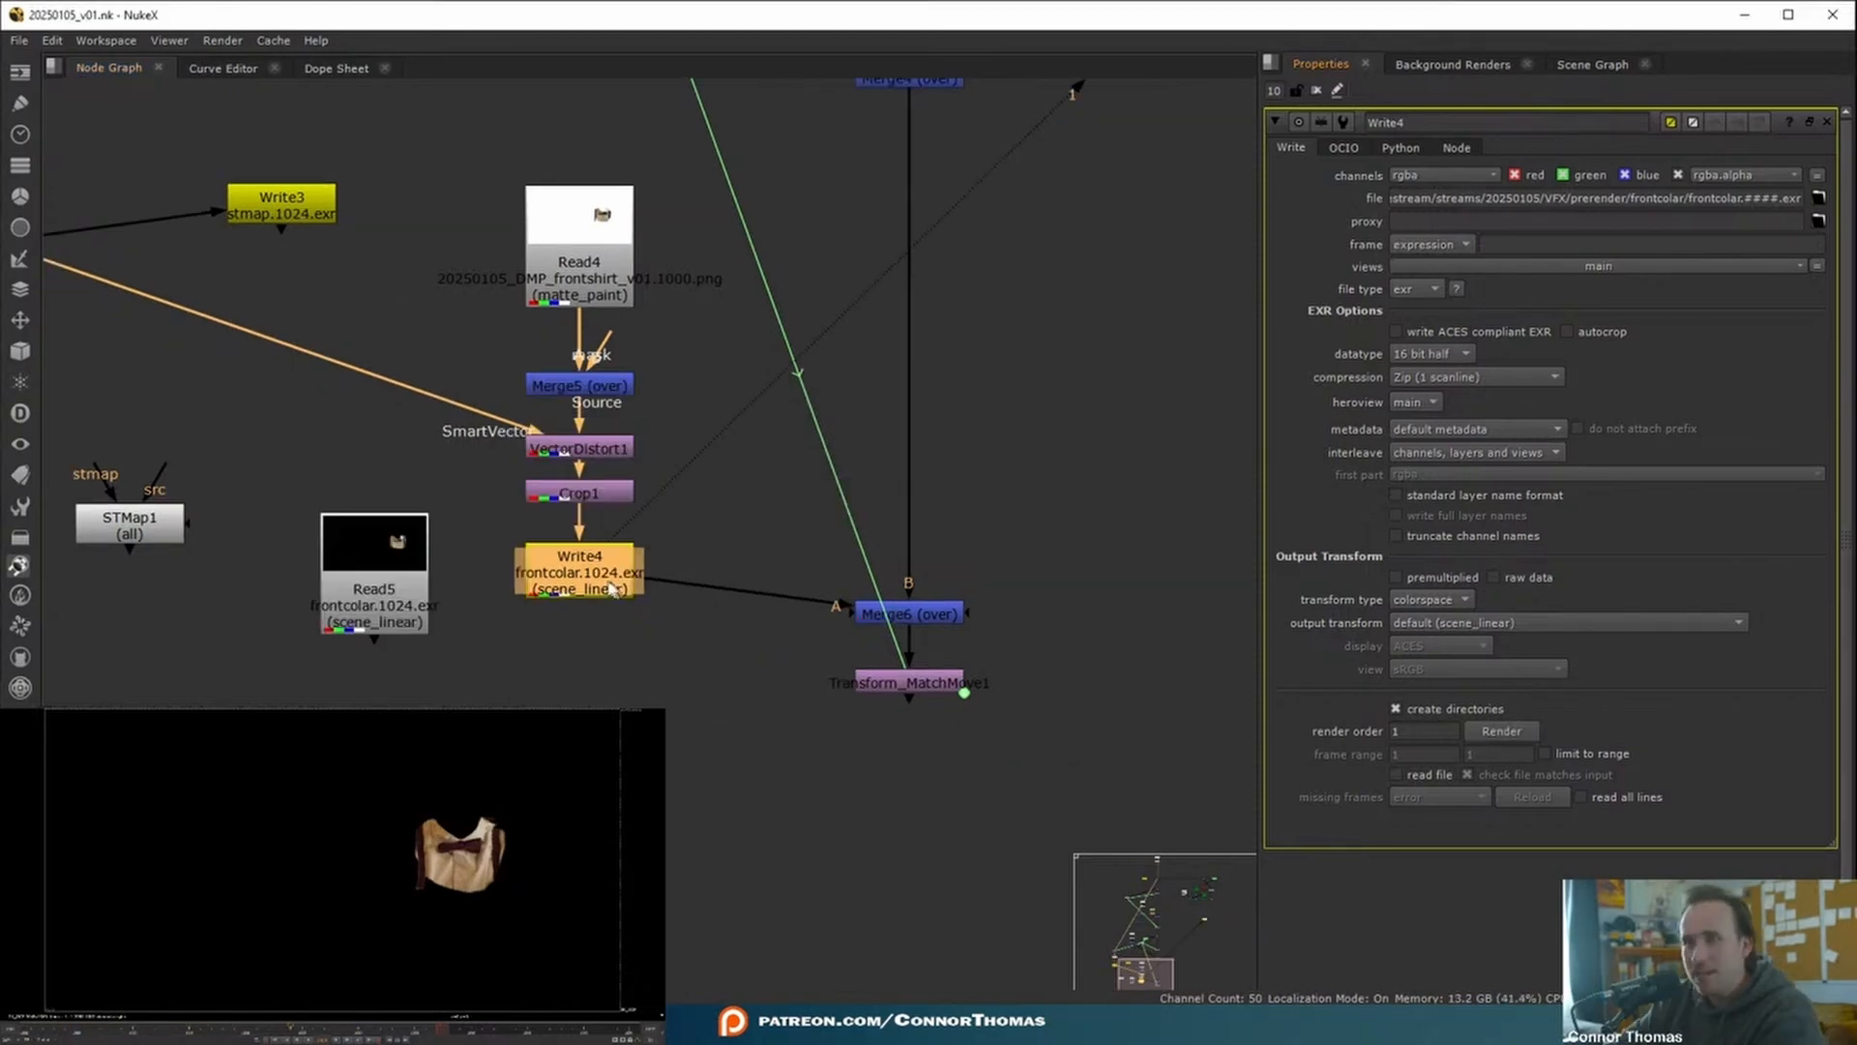
- Load the rendered frontcolar.####.exr sequence into a Read node and enable its auto alpha
key(r)
click(821, 282)
double_click(821, 283)
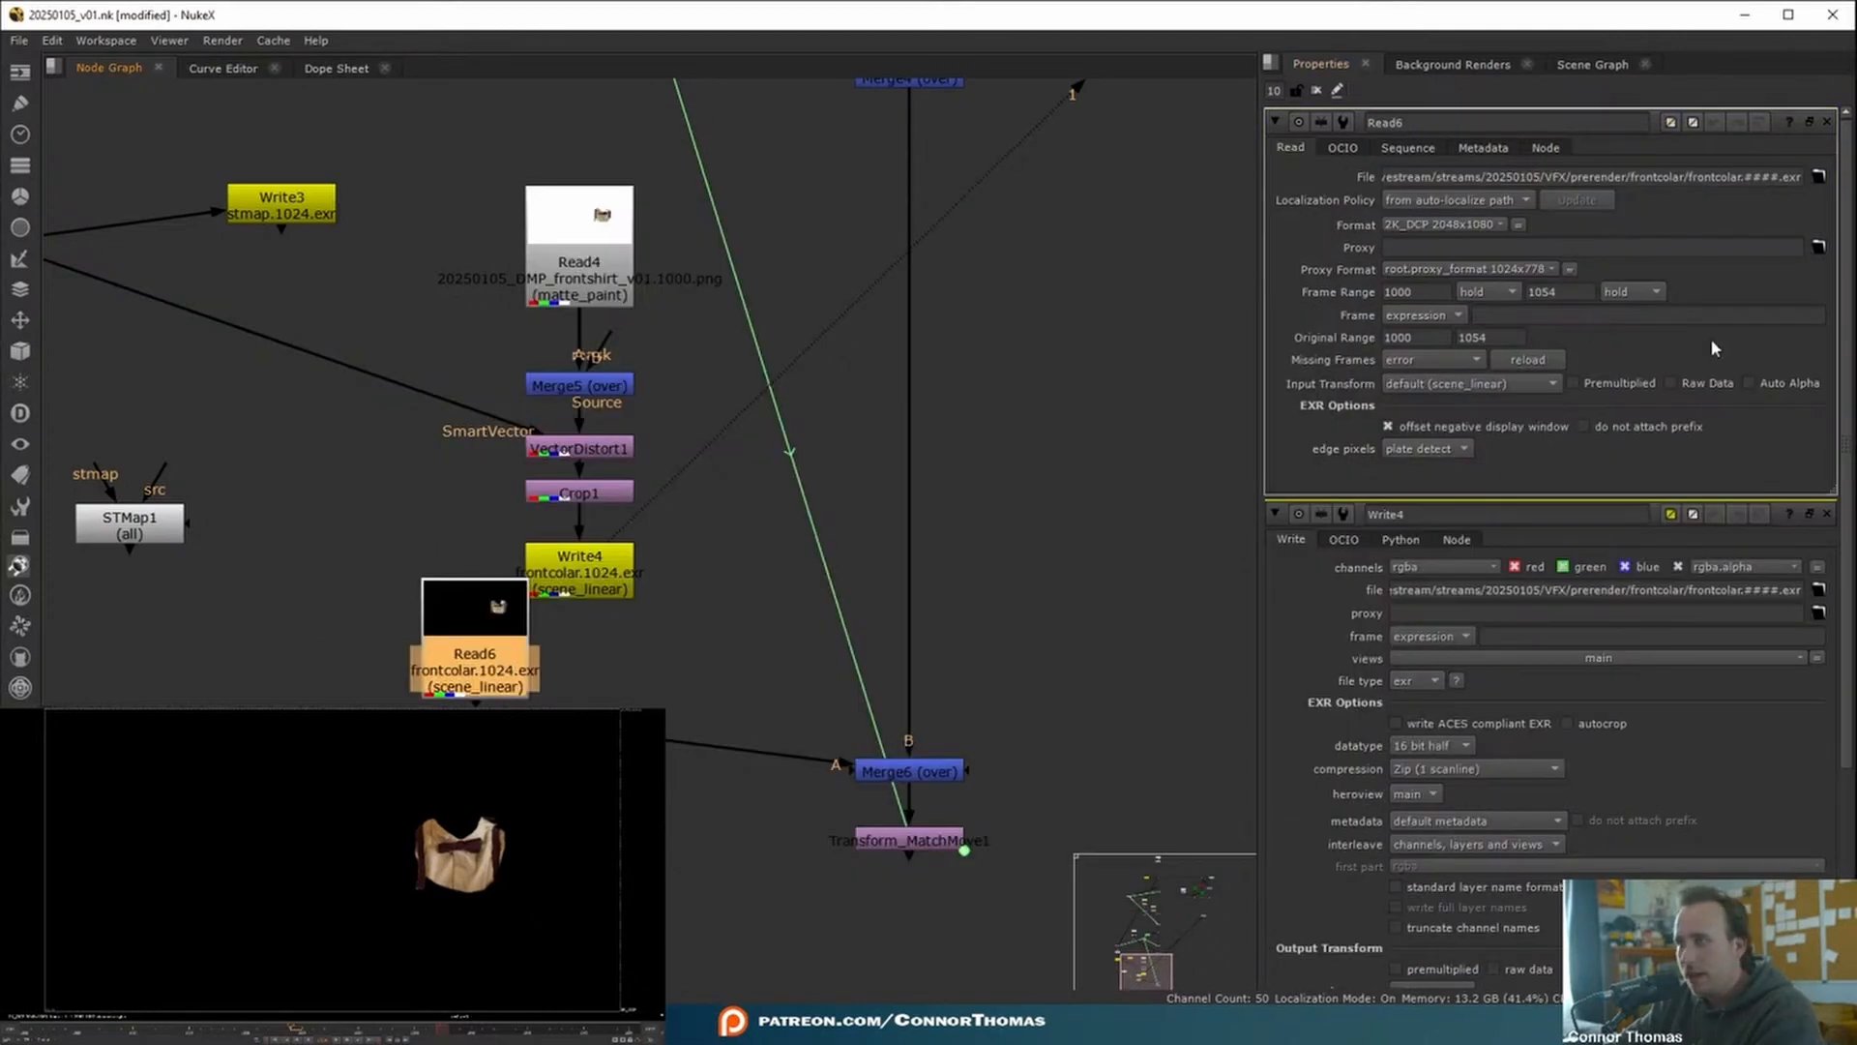
click(1279, 91)
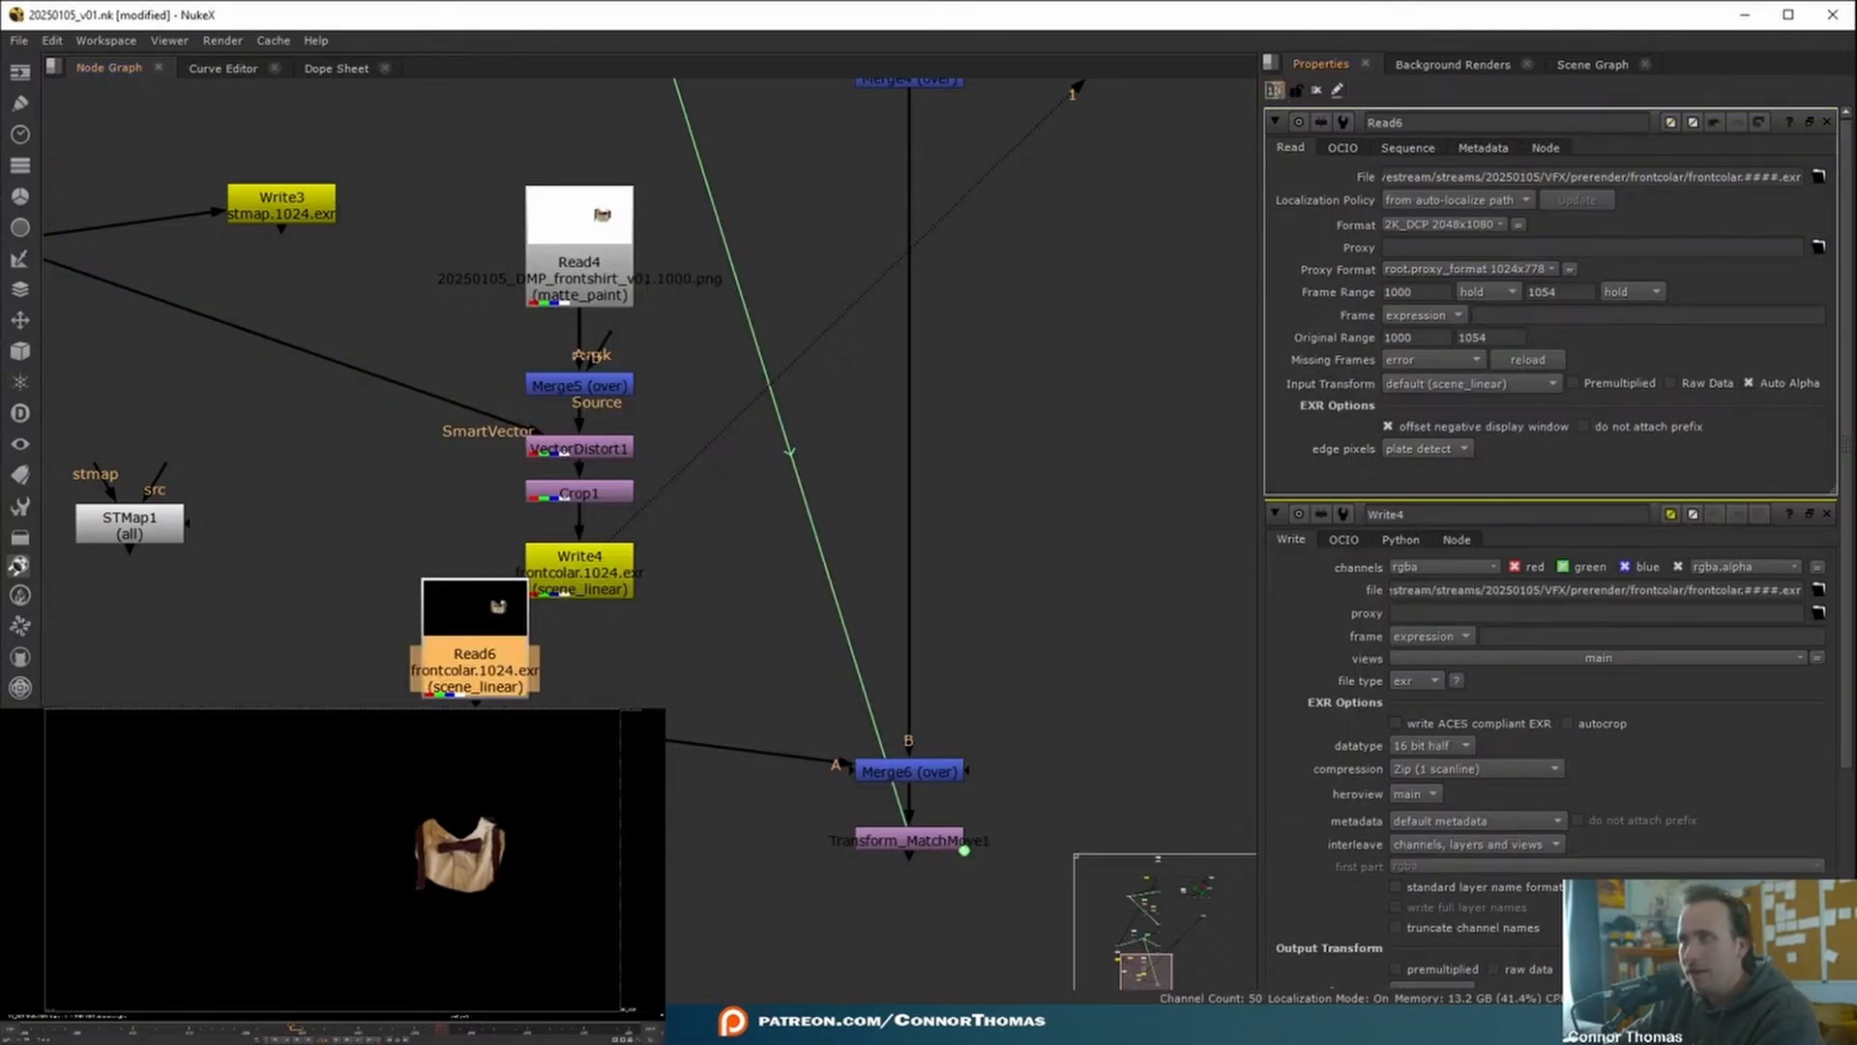
key(BackSpace)
- Place the new Merge below the frontcolar Read and add a dot on the Read's connection into its A input
click(999, 568)
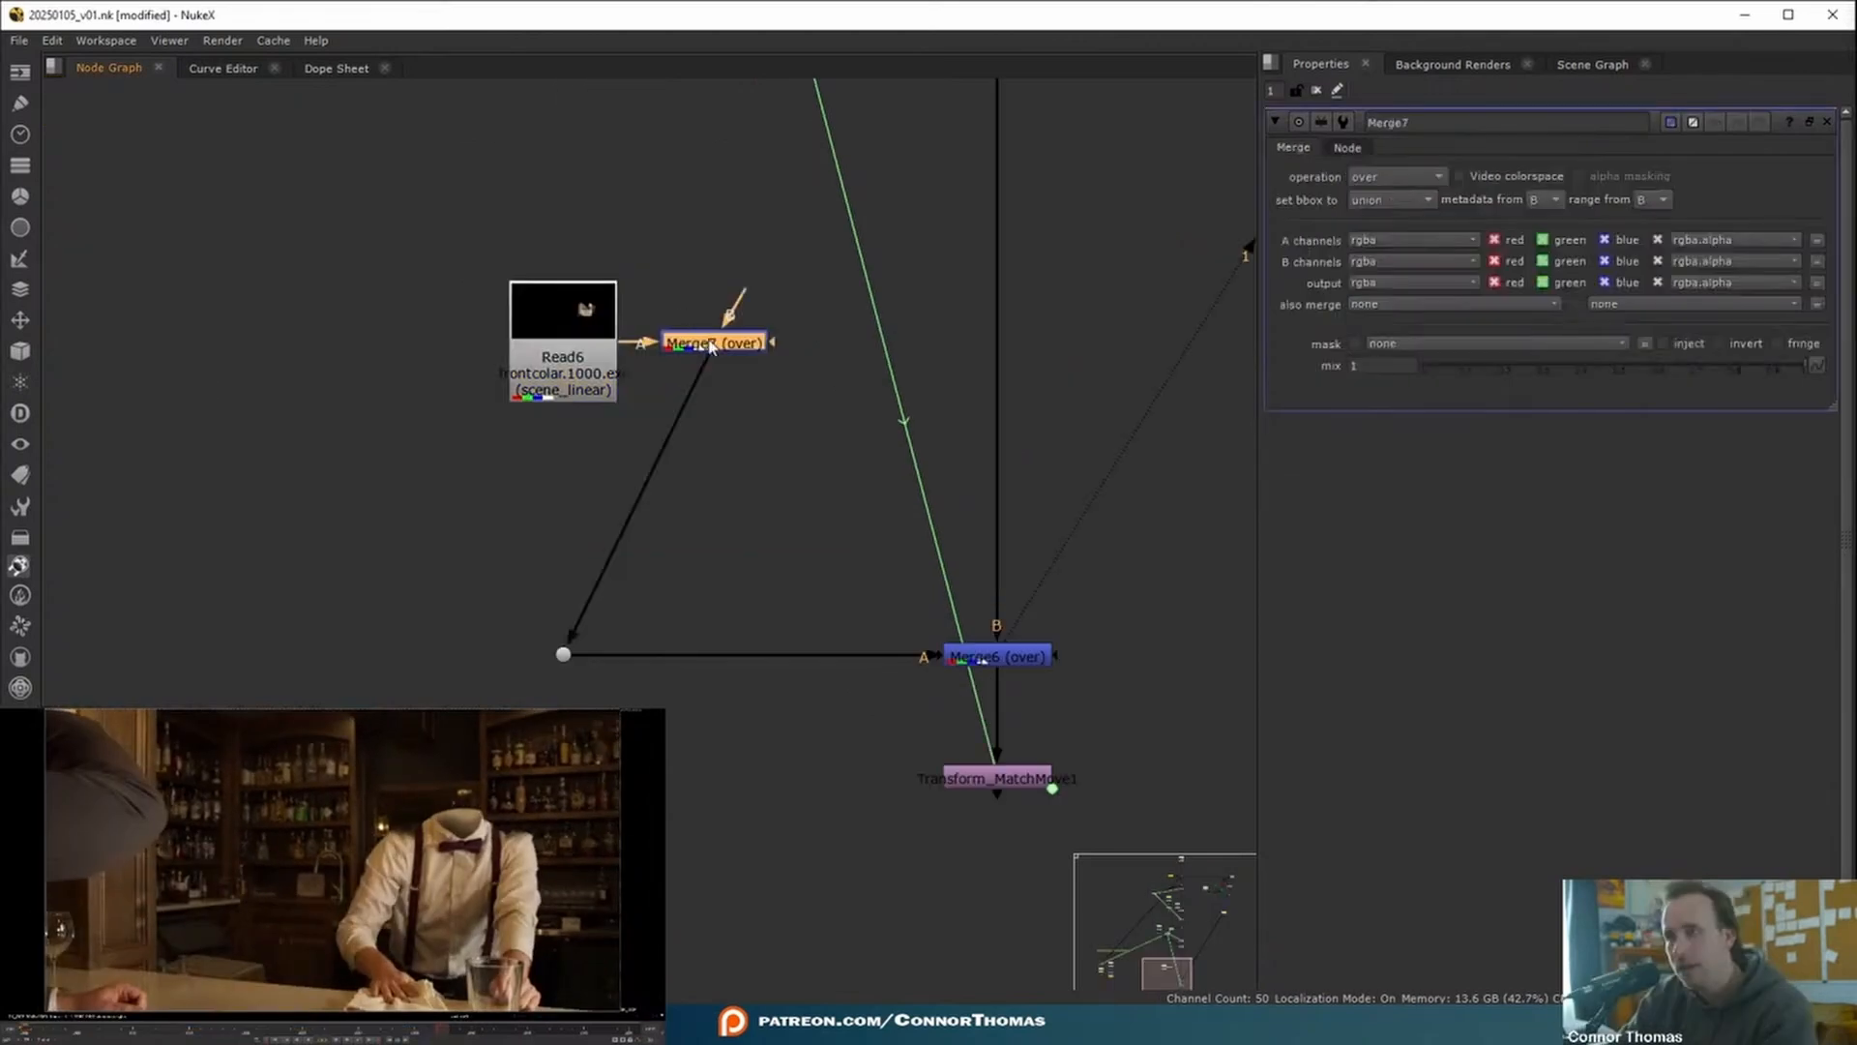
drag(712, 346, 564, 542)
click(561, 385)
key(period)
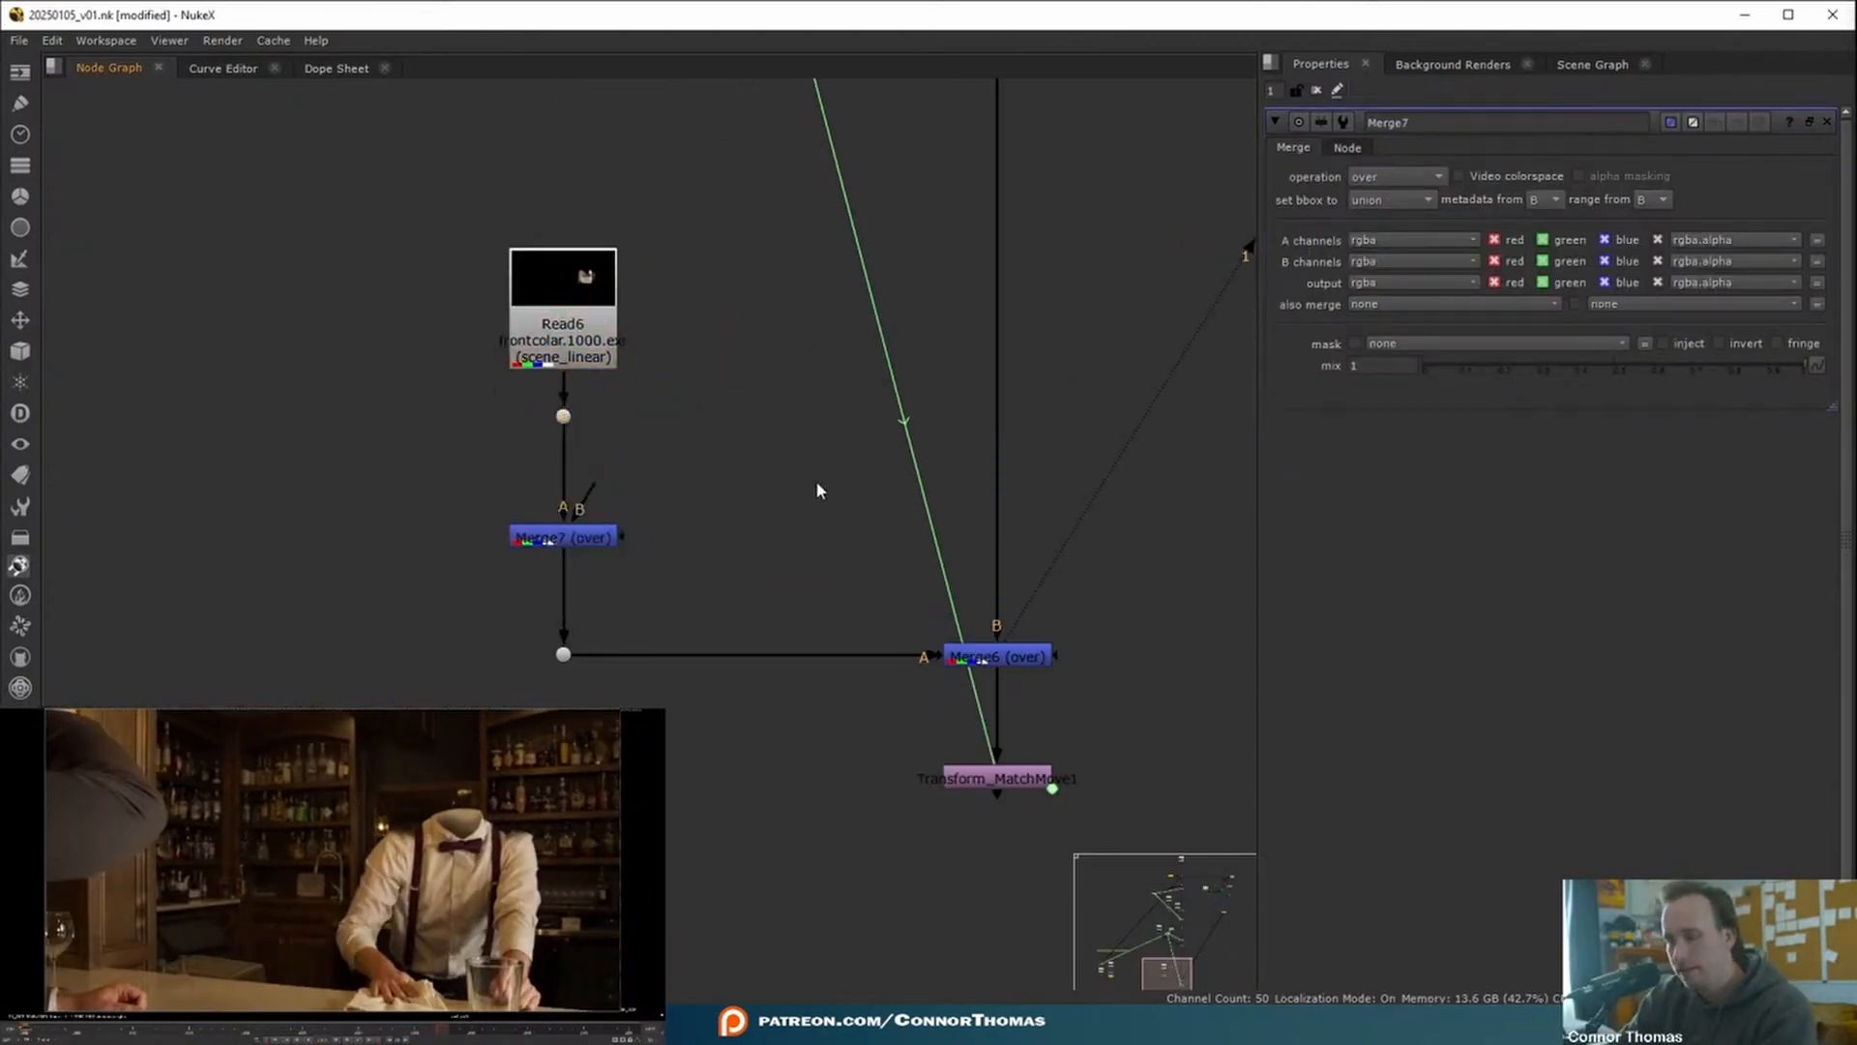
- Add a Roto node fed by the dot below the frontcolar Read and connect it to Merge7's mask input
key(o)
click(731, 433)
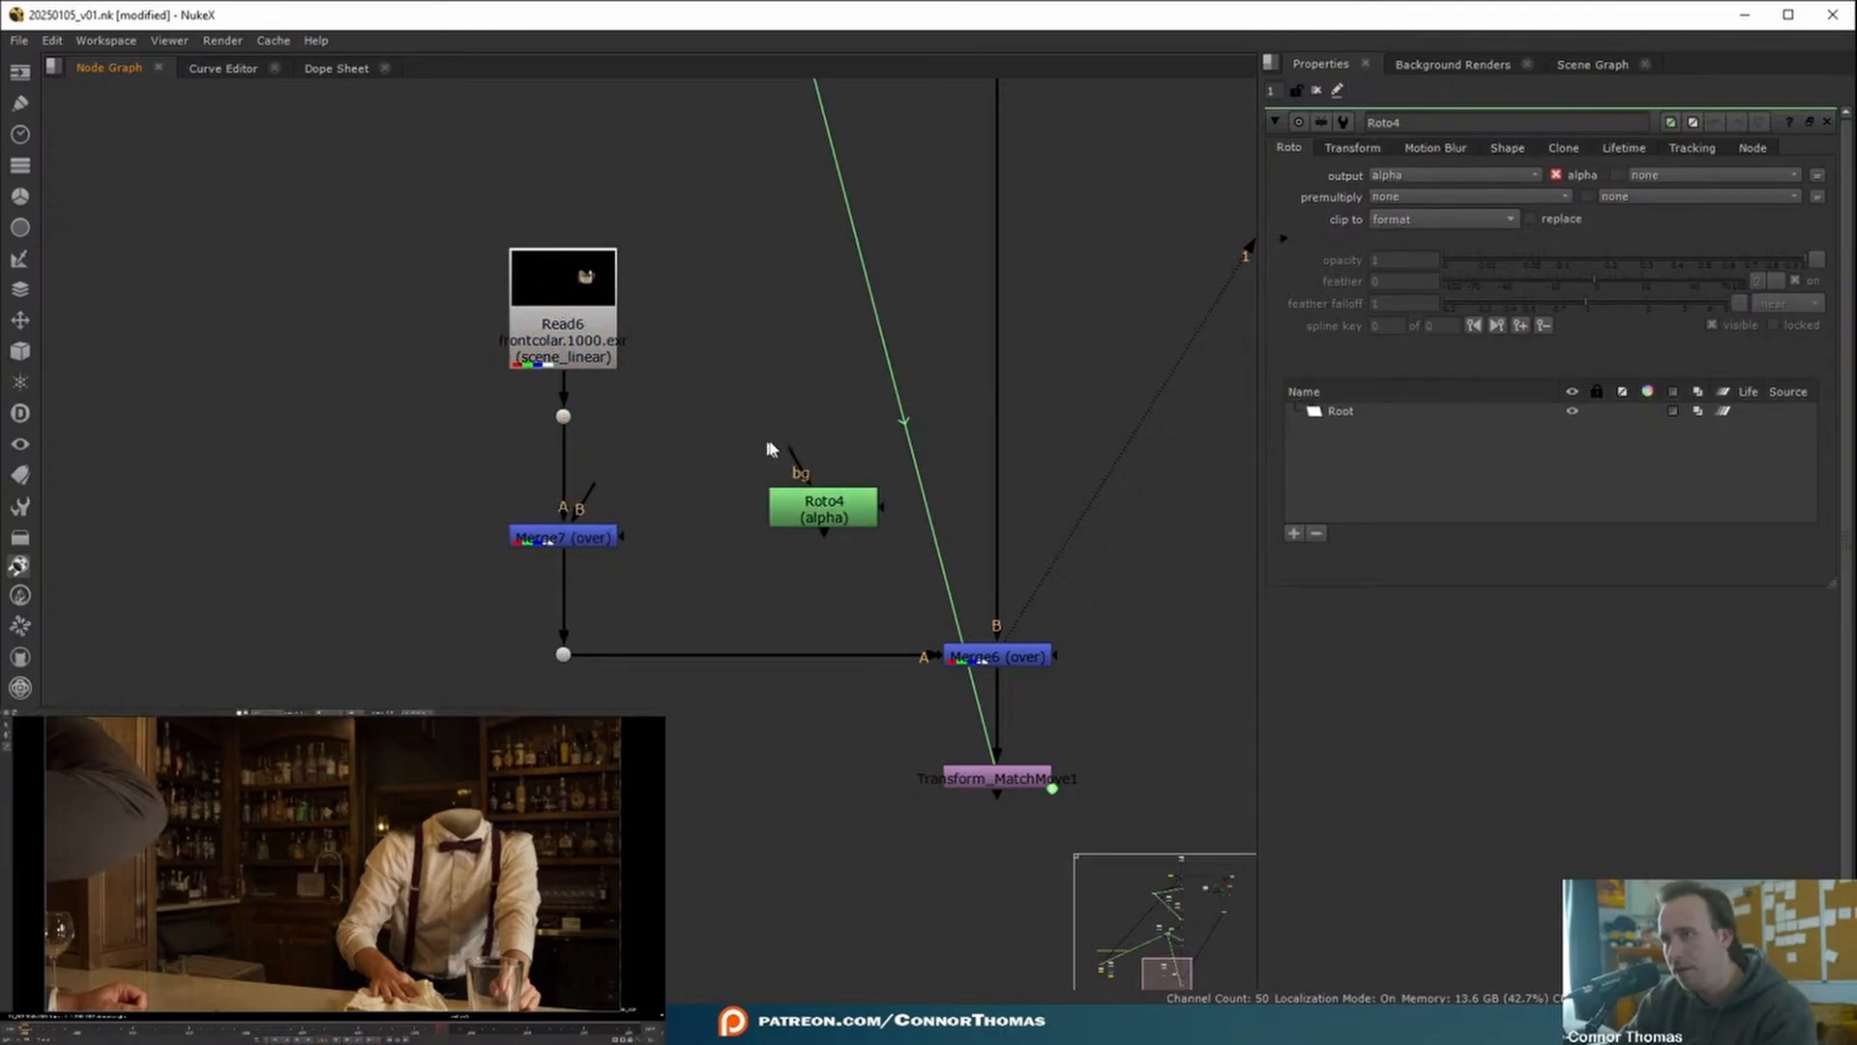
drag(568, 437, 565, 422)
drag(629, 537, 758, 457)
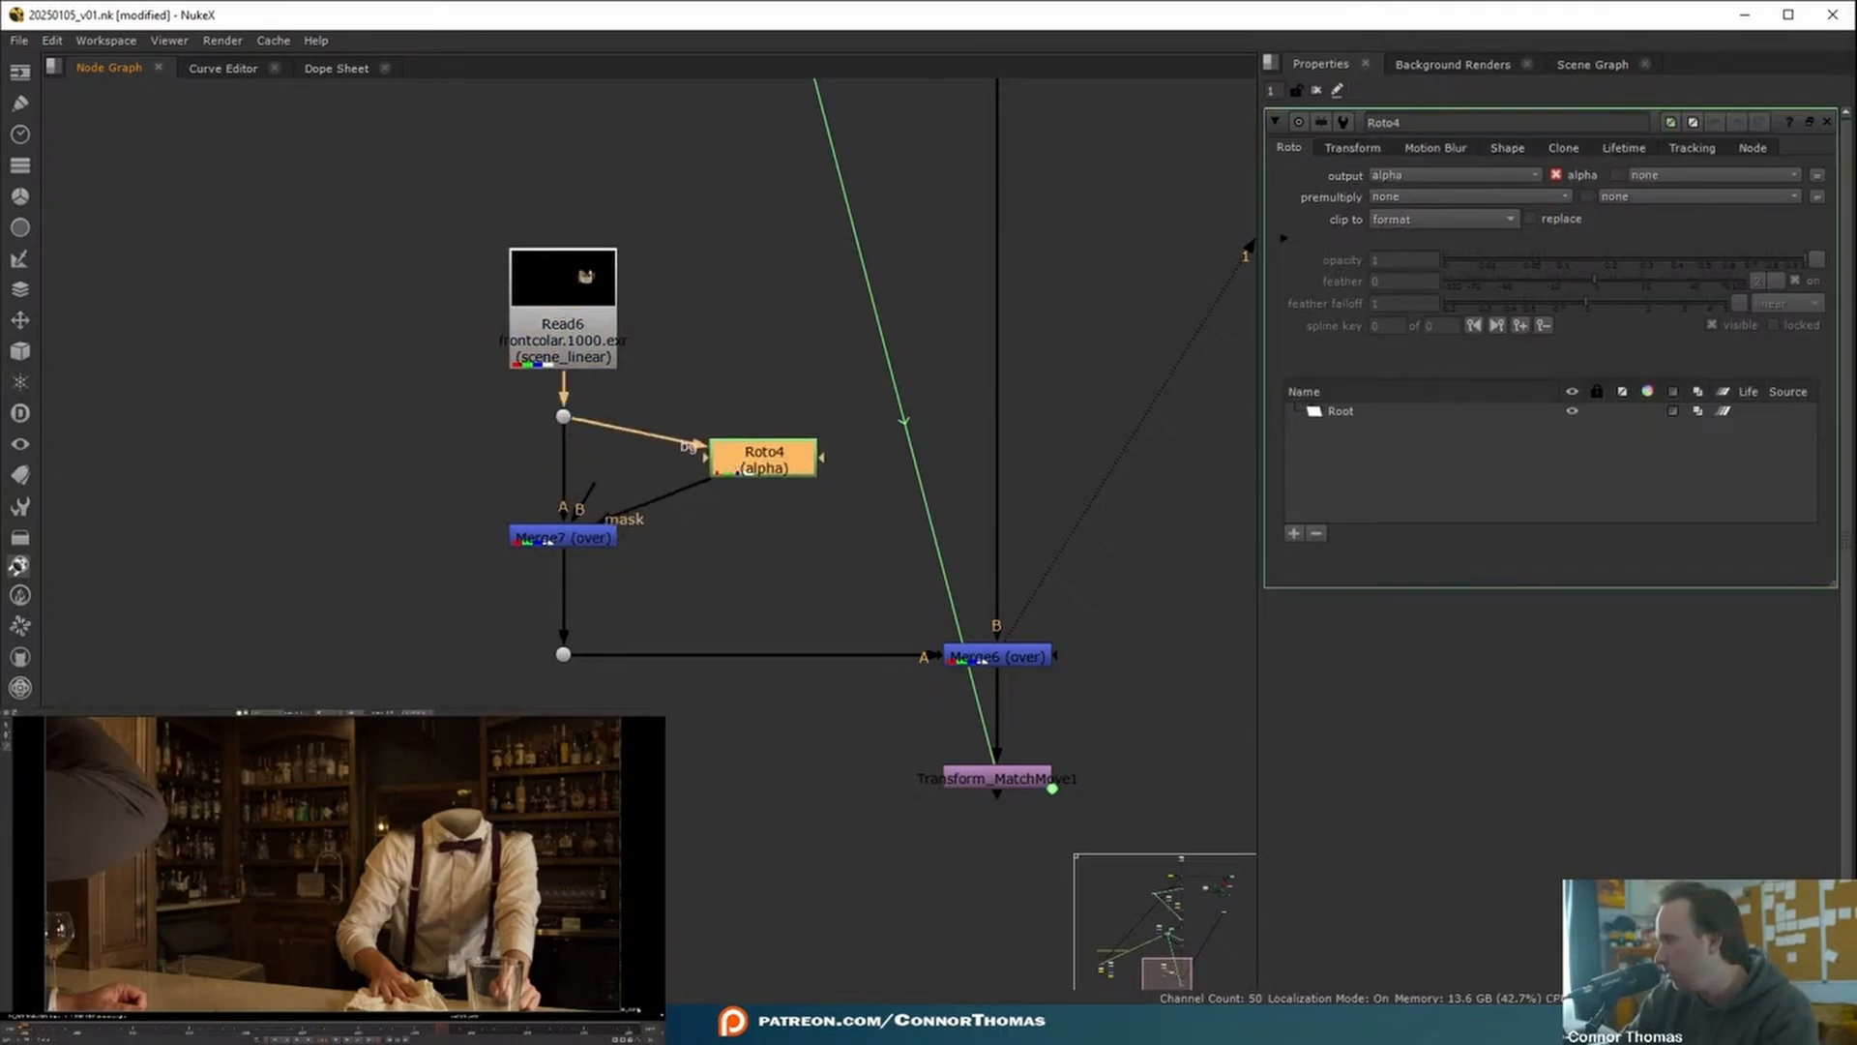
- Draw a closed Bezier over the shirt below the bow tie in Roto4 and set its premultiply to rgba
click(521, 866)
click(422, 924)
key(Return)
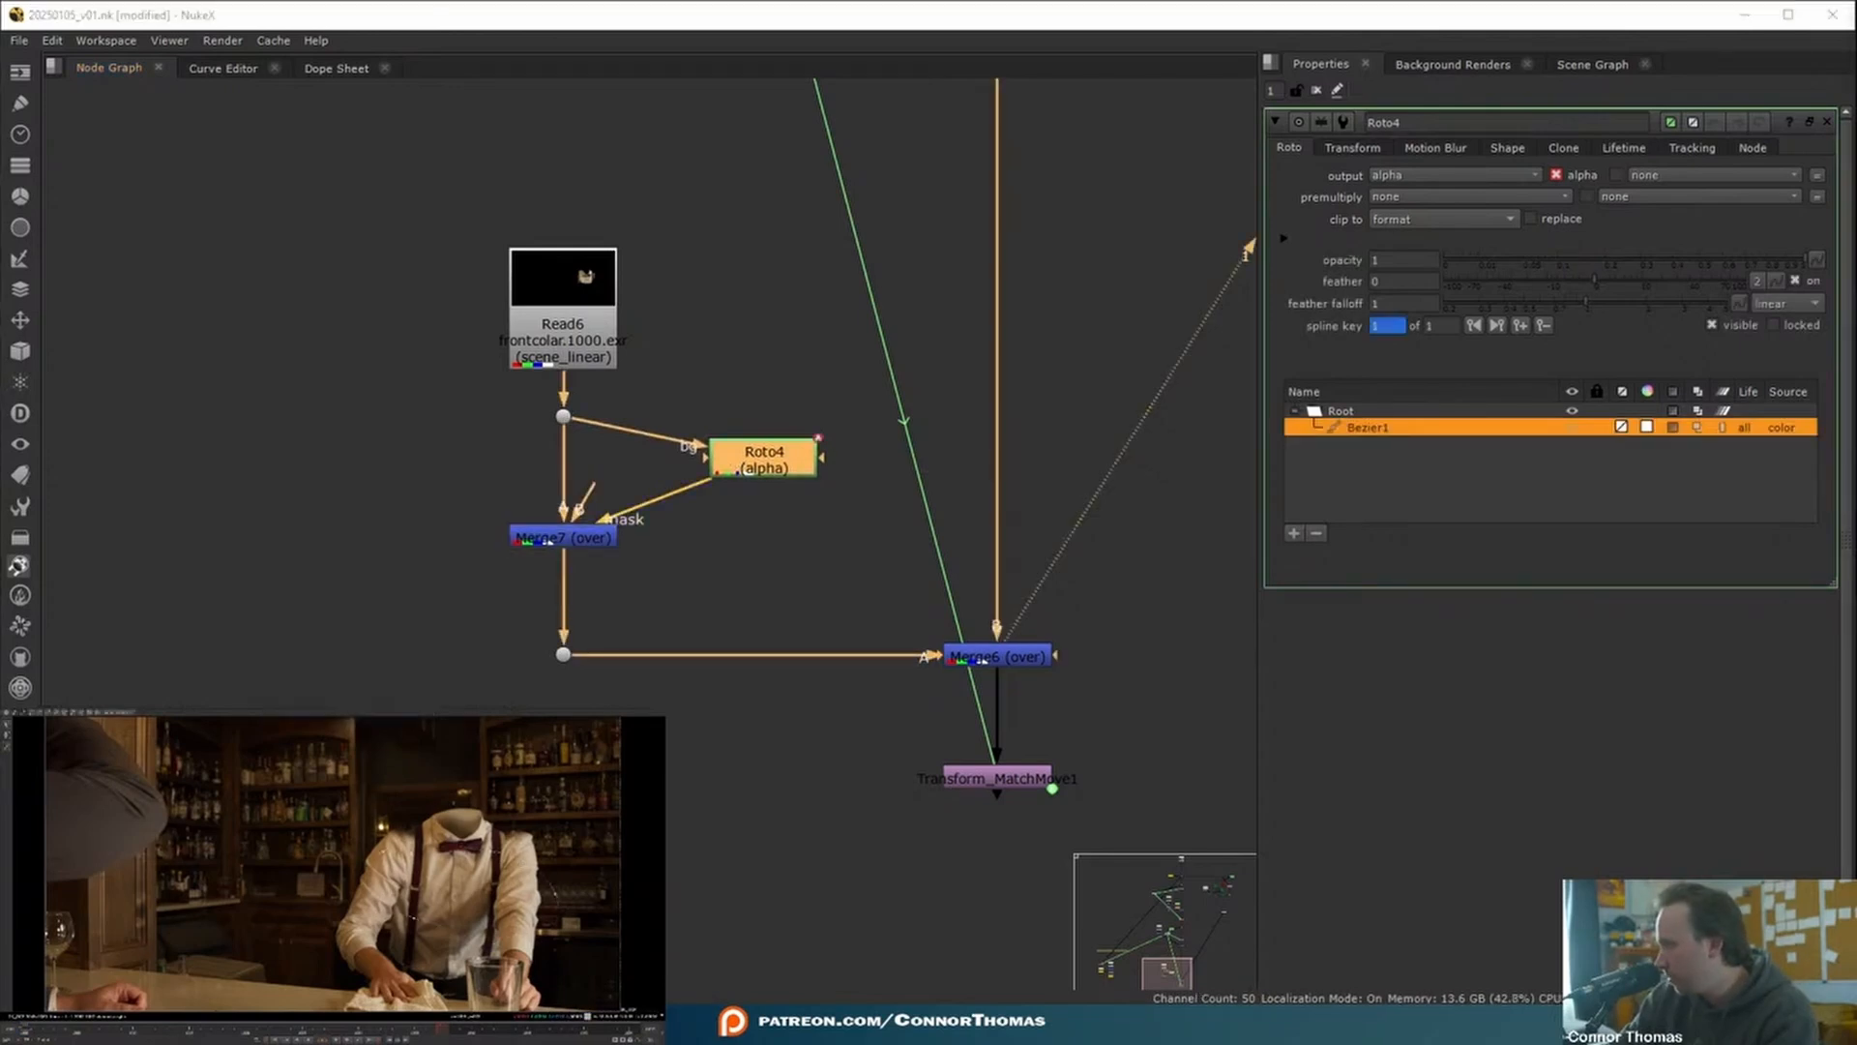
click(1370, 197)
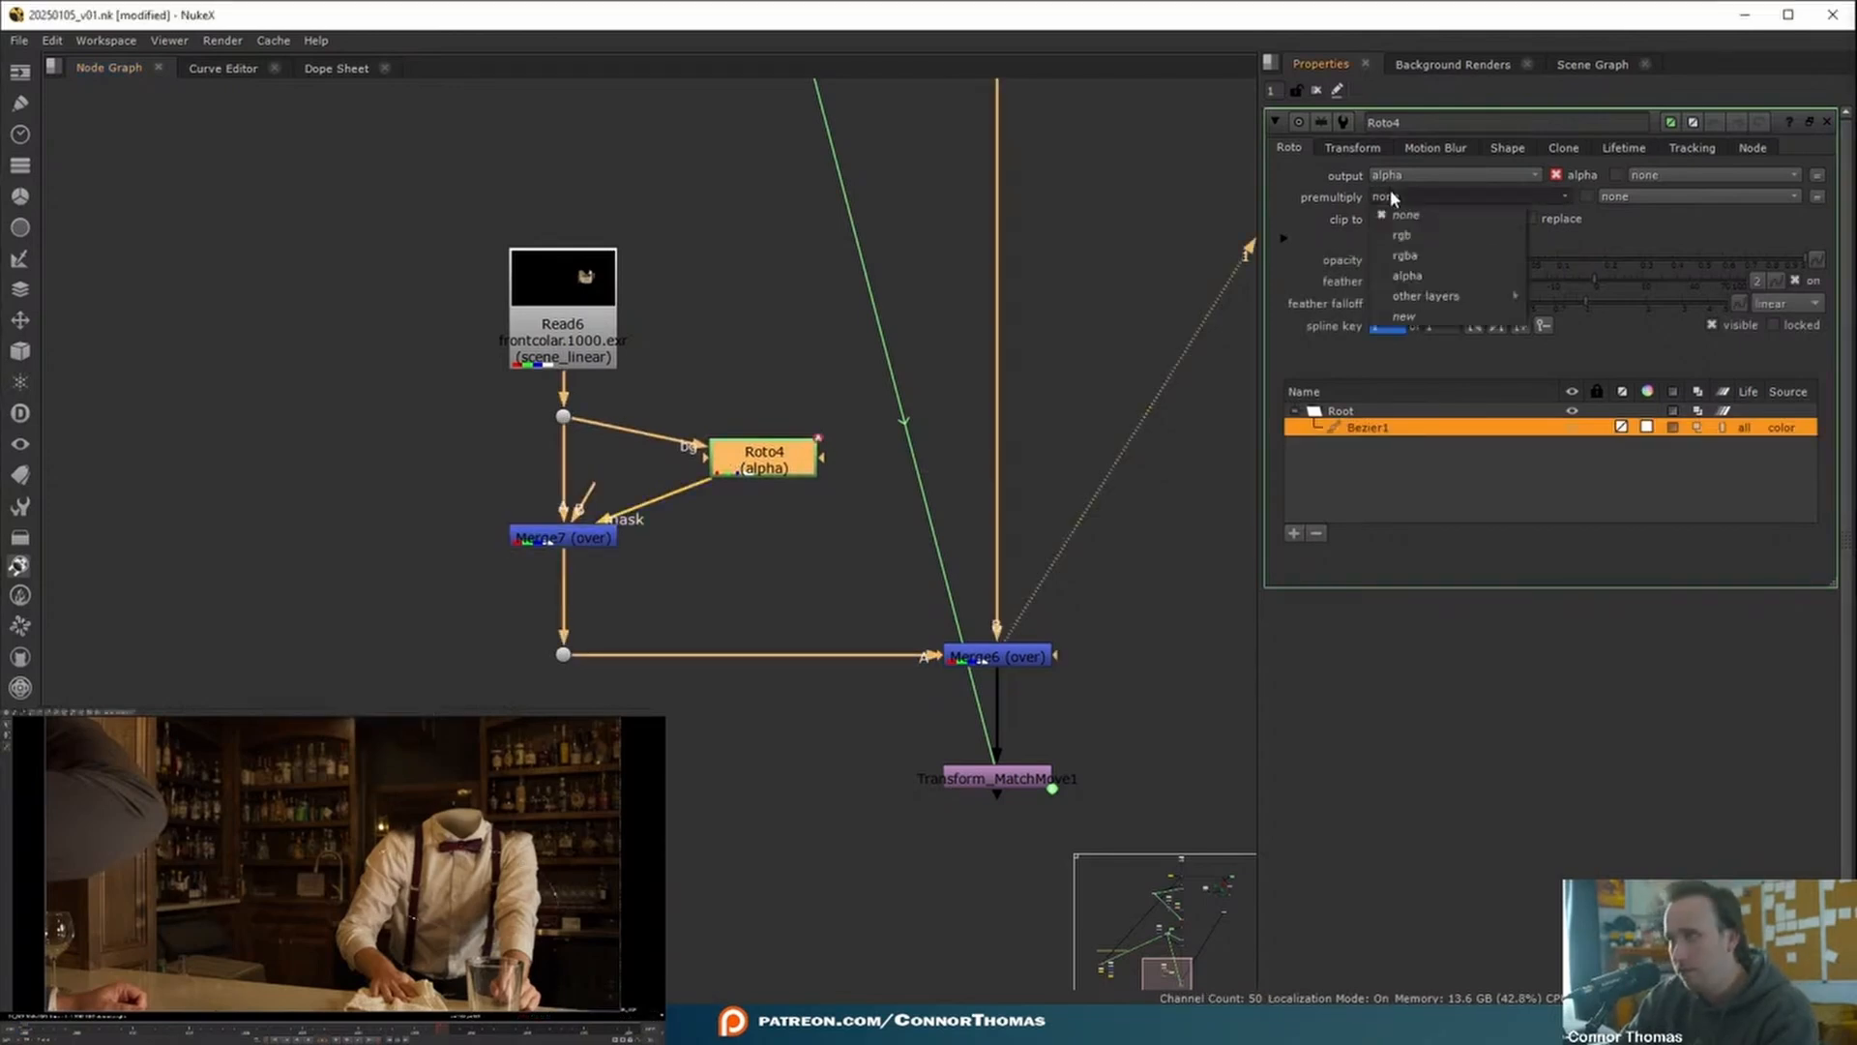
click(1417, 256)
- Rewire Merge7 with Roto4 in A and the frontcolar dot in B, and set its operation to stencil
drag(733, 457, 762, 417)
drag(613, 514, 570, 532)
click(559, 535)
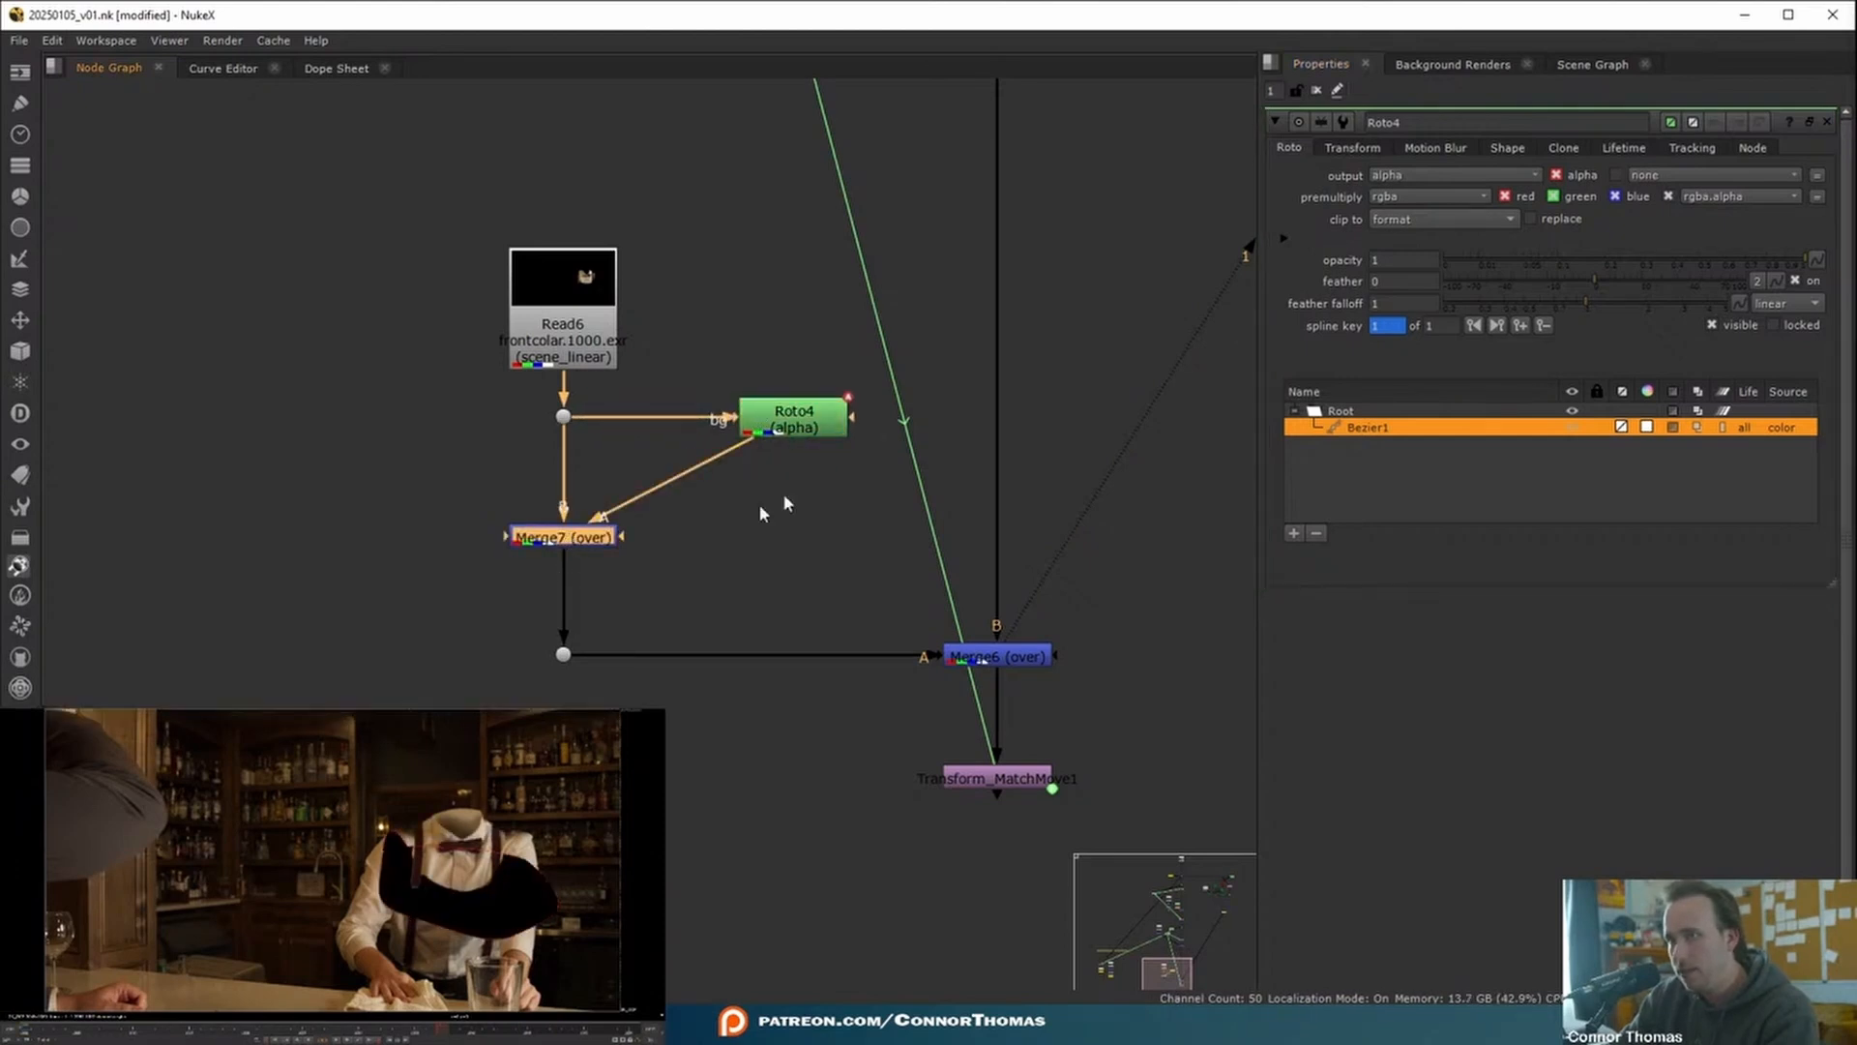
double_click(561, 535)
click(1375, 175)
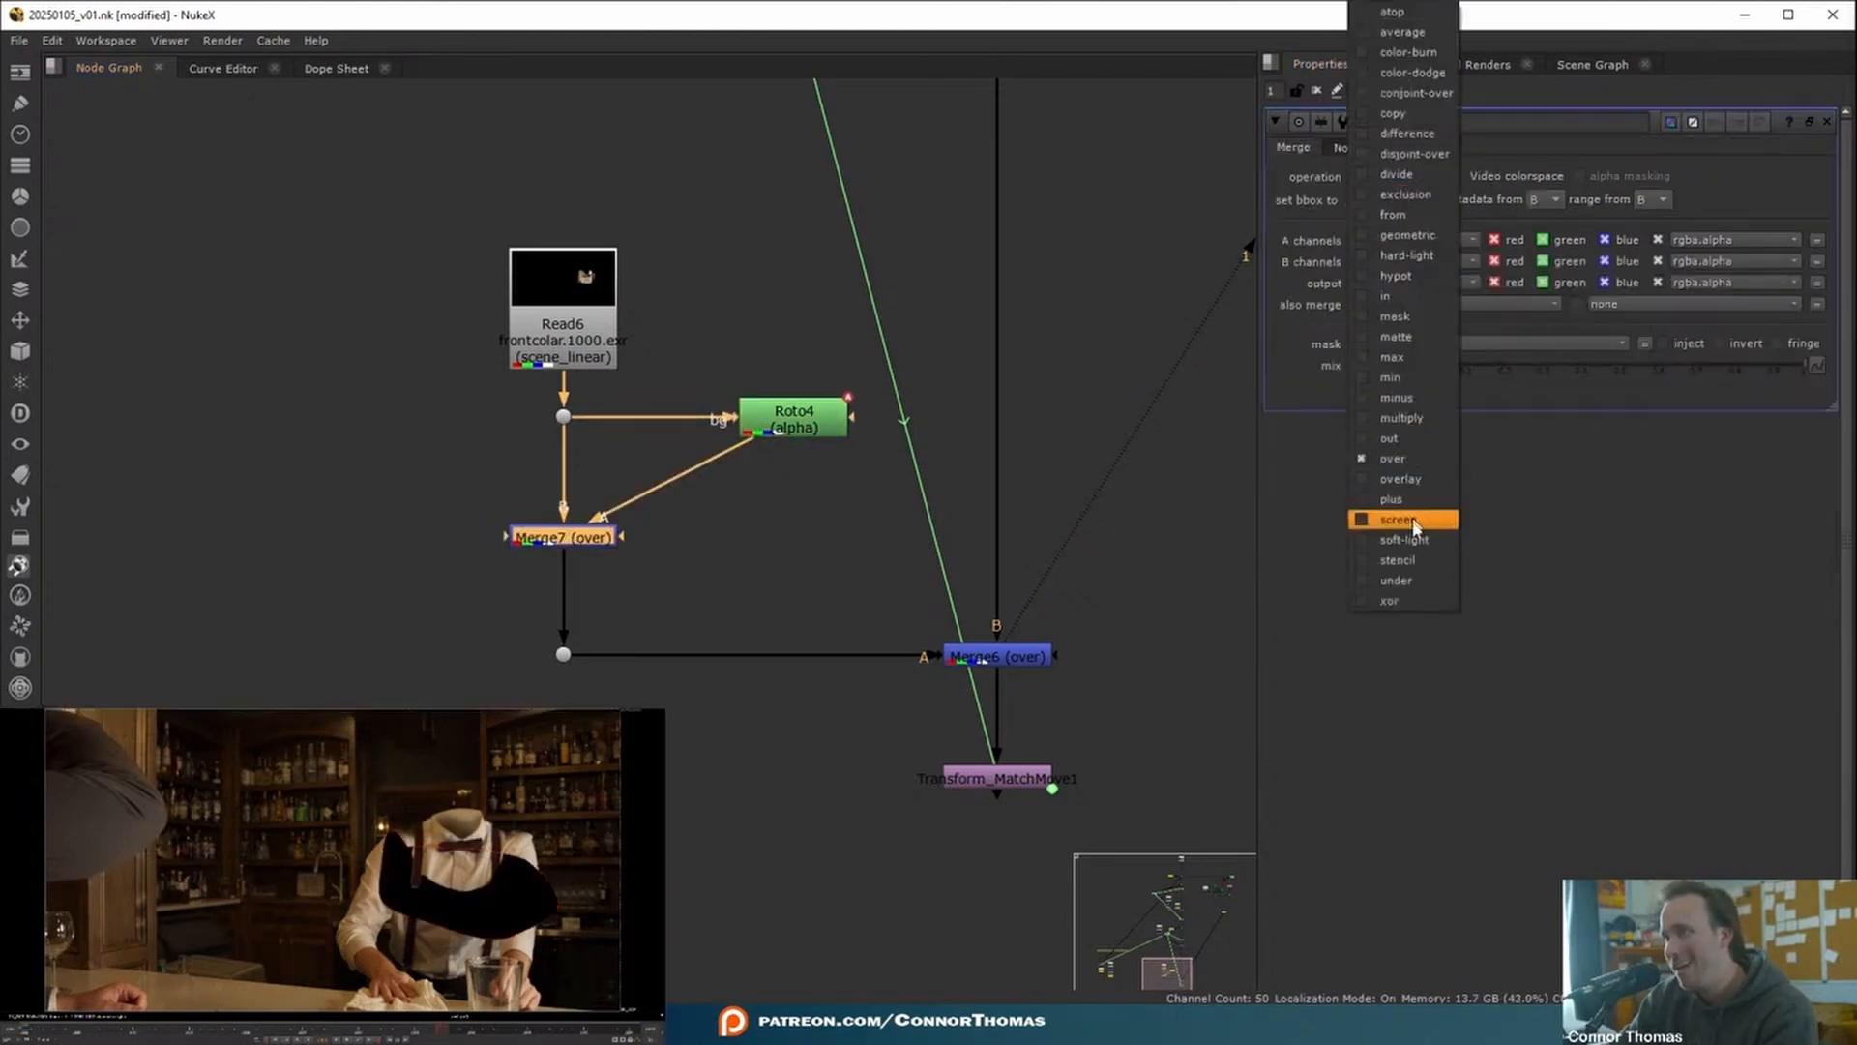
click(1411, 561)
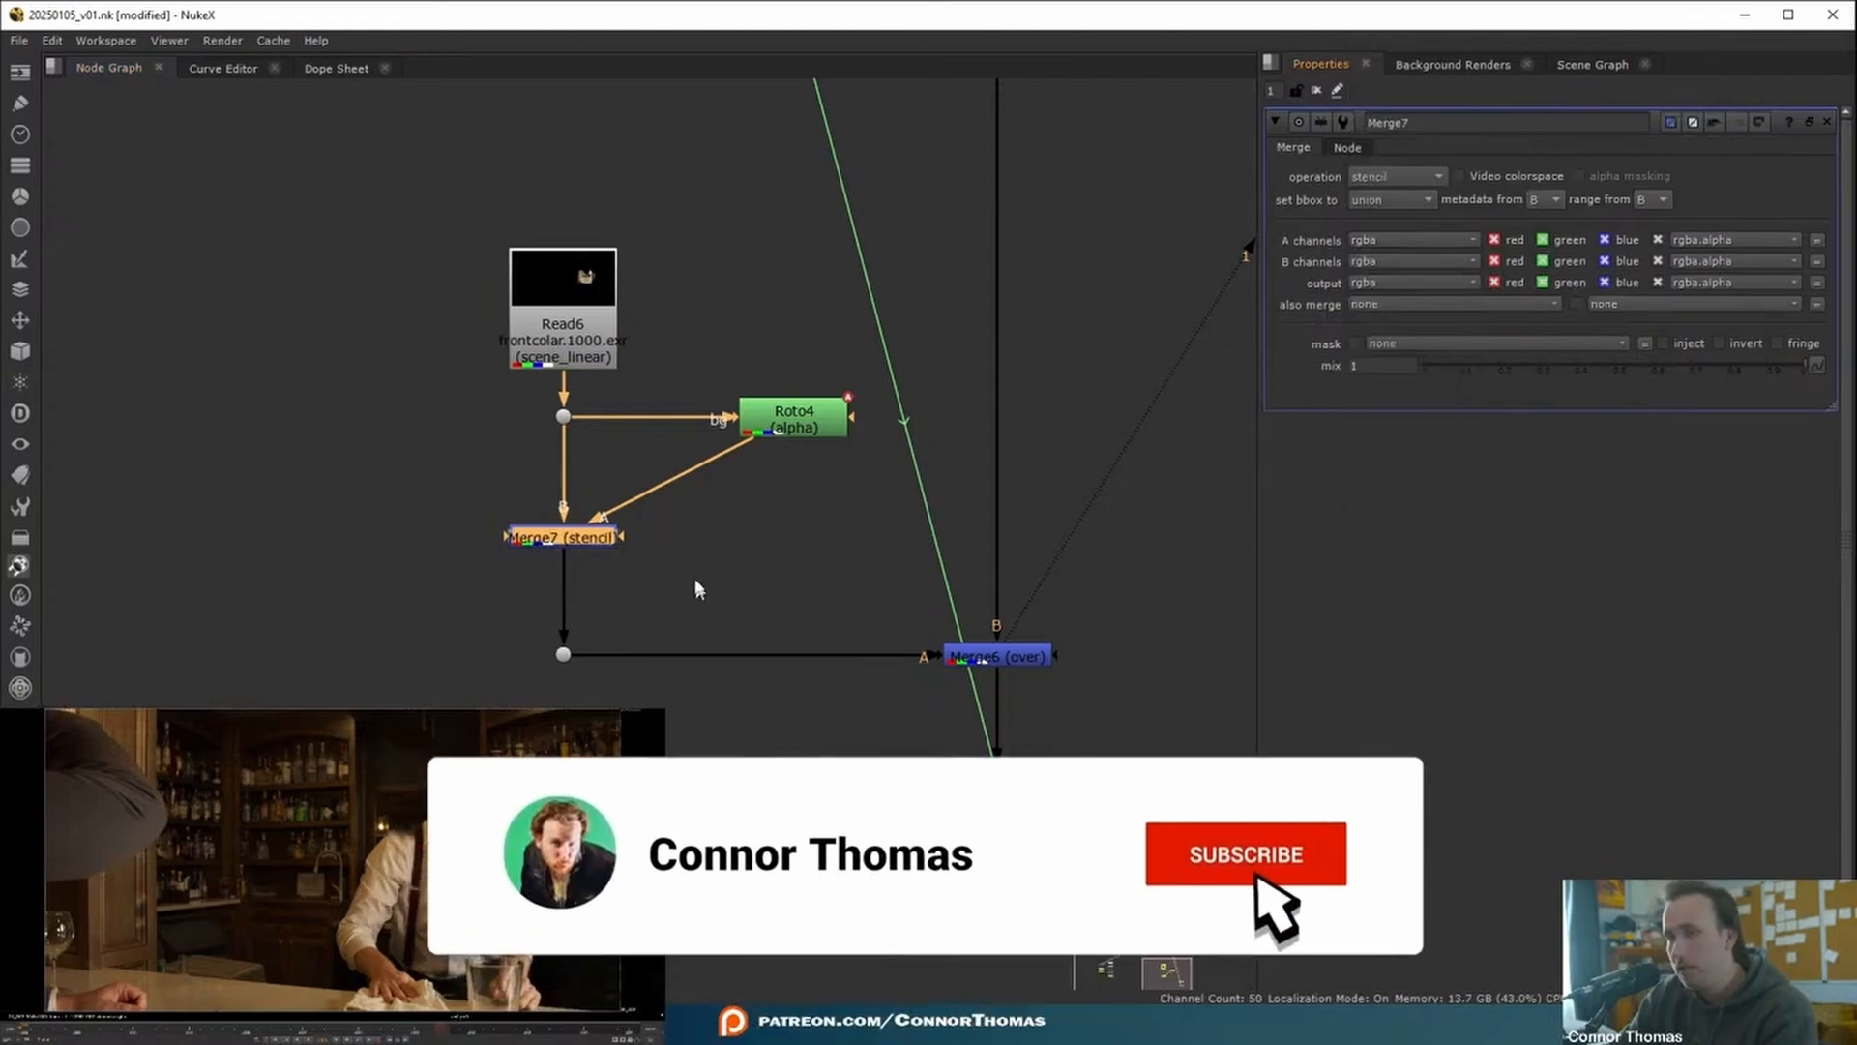
- Add a Blur of size 36.5 after Roto4, viewing its output and the stencilled collar from Merge7
click(780, 432)
key(b)
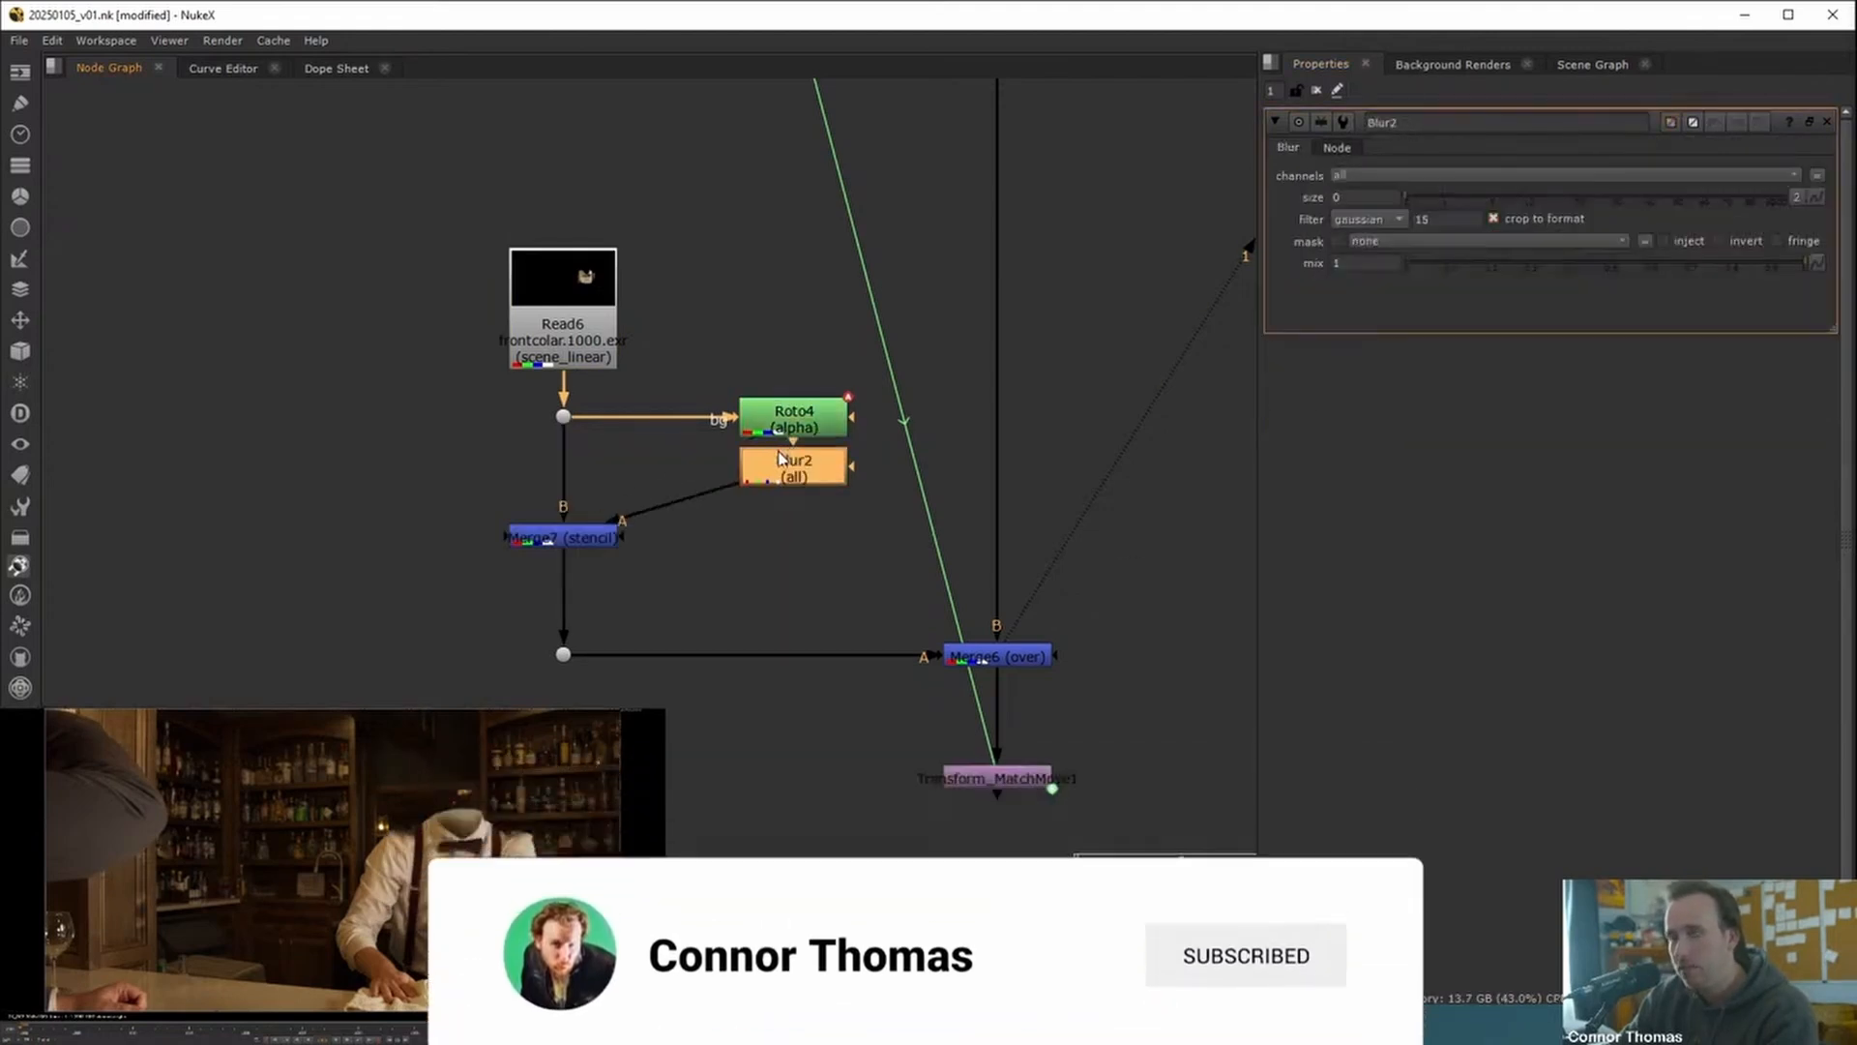
click(1635, 196)
key(2)
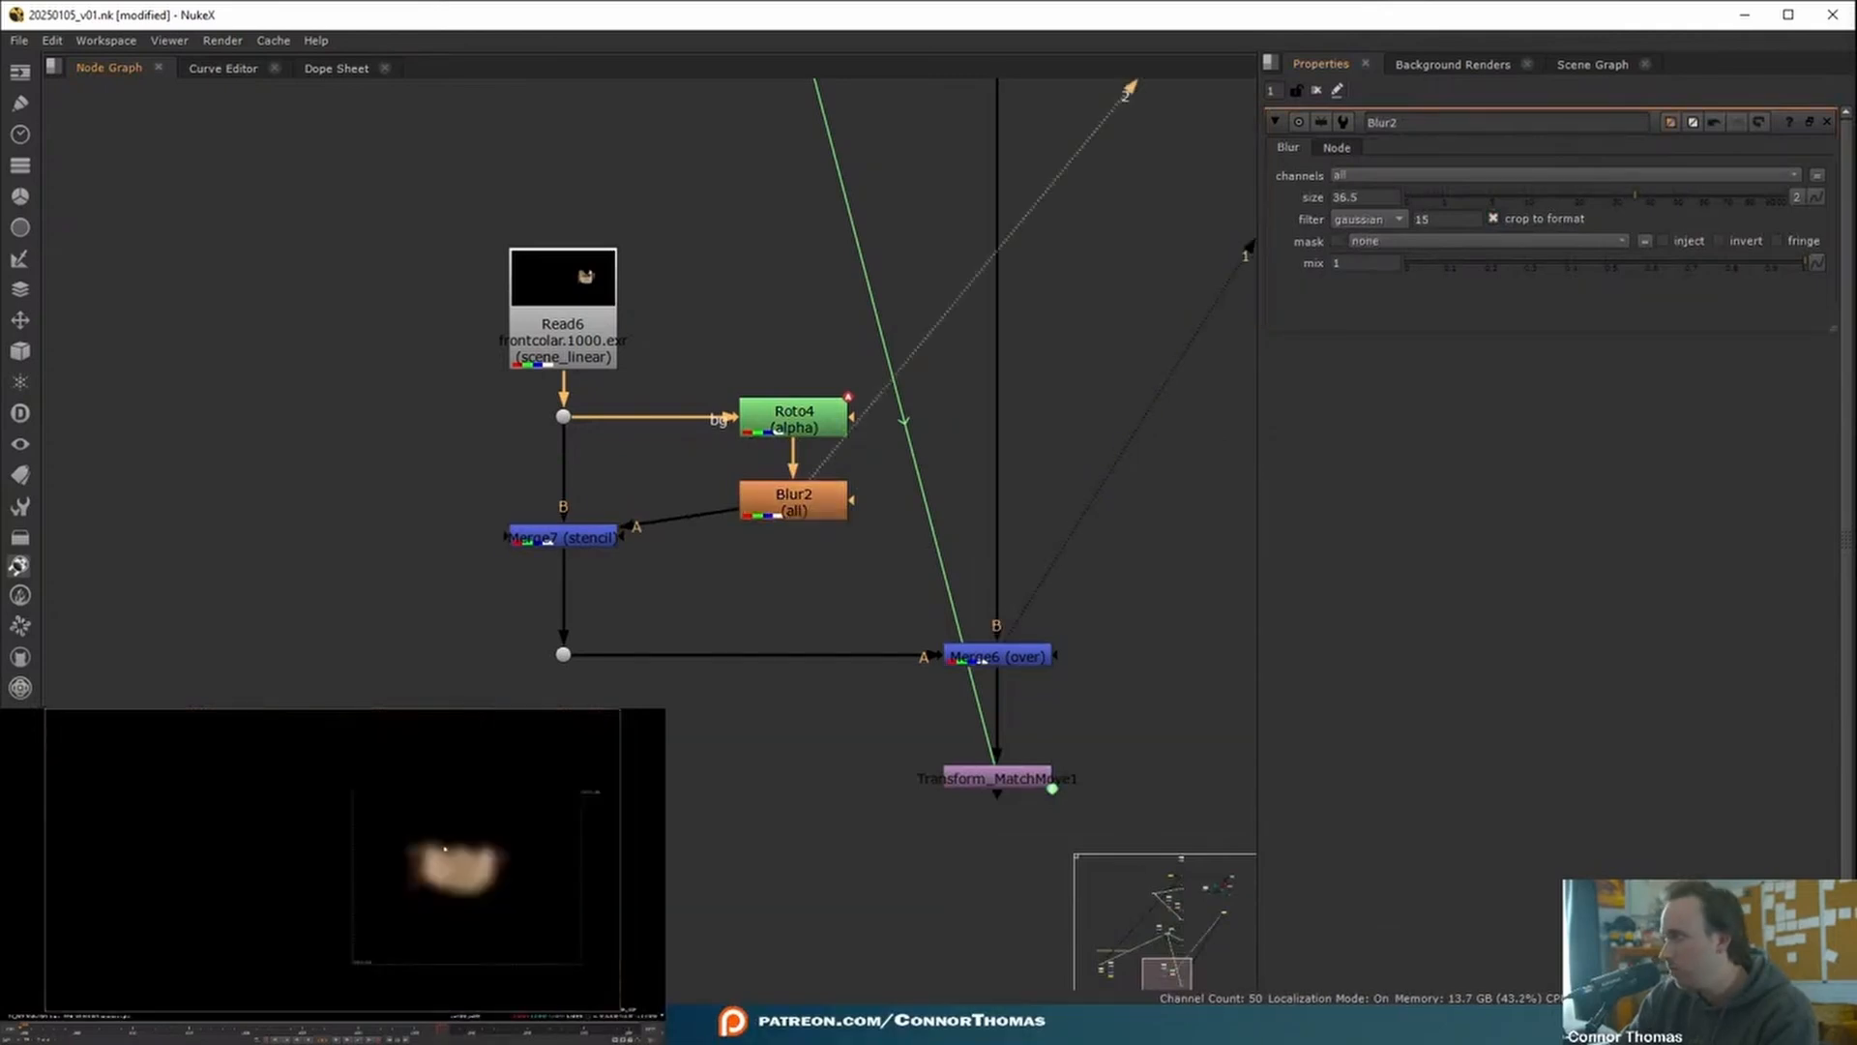
click(585, 537)
key(2)
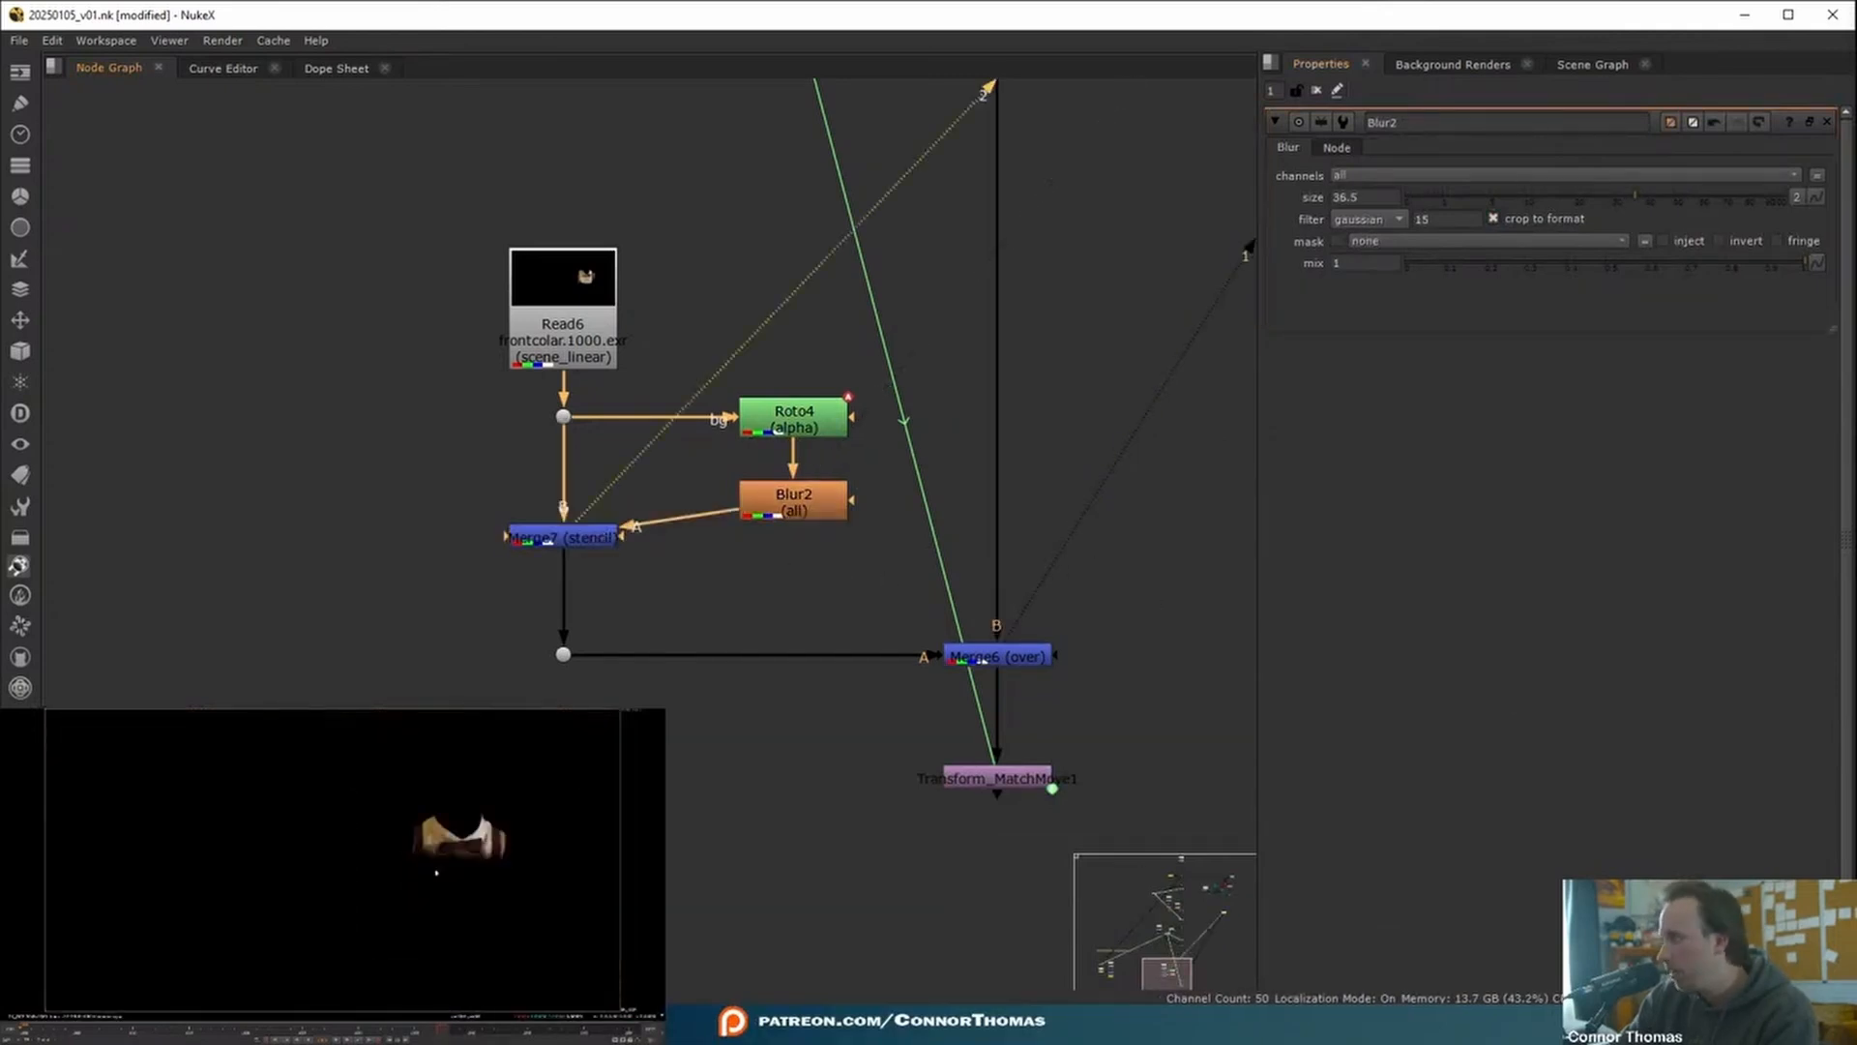
- Lower the upper edge of Roto4's shape below the bow tie and review the masked collar on other frames
double_click(774, 424)
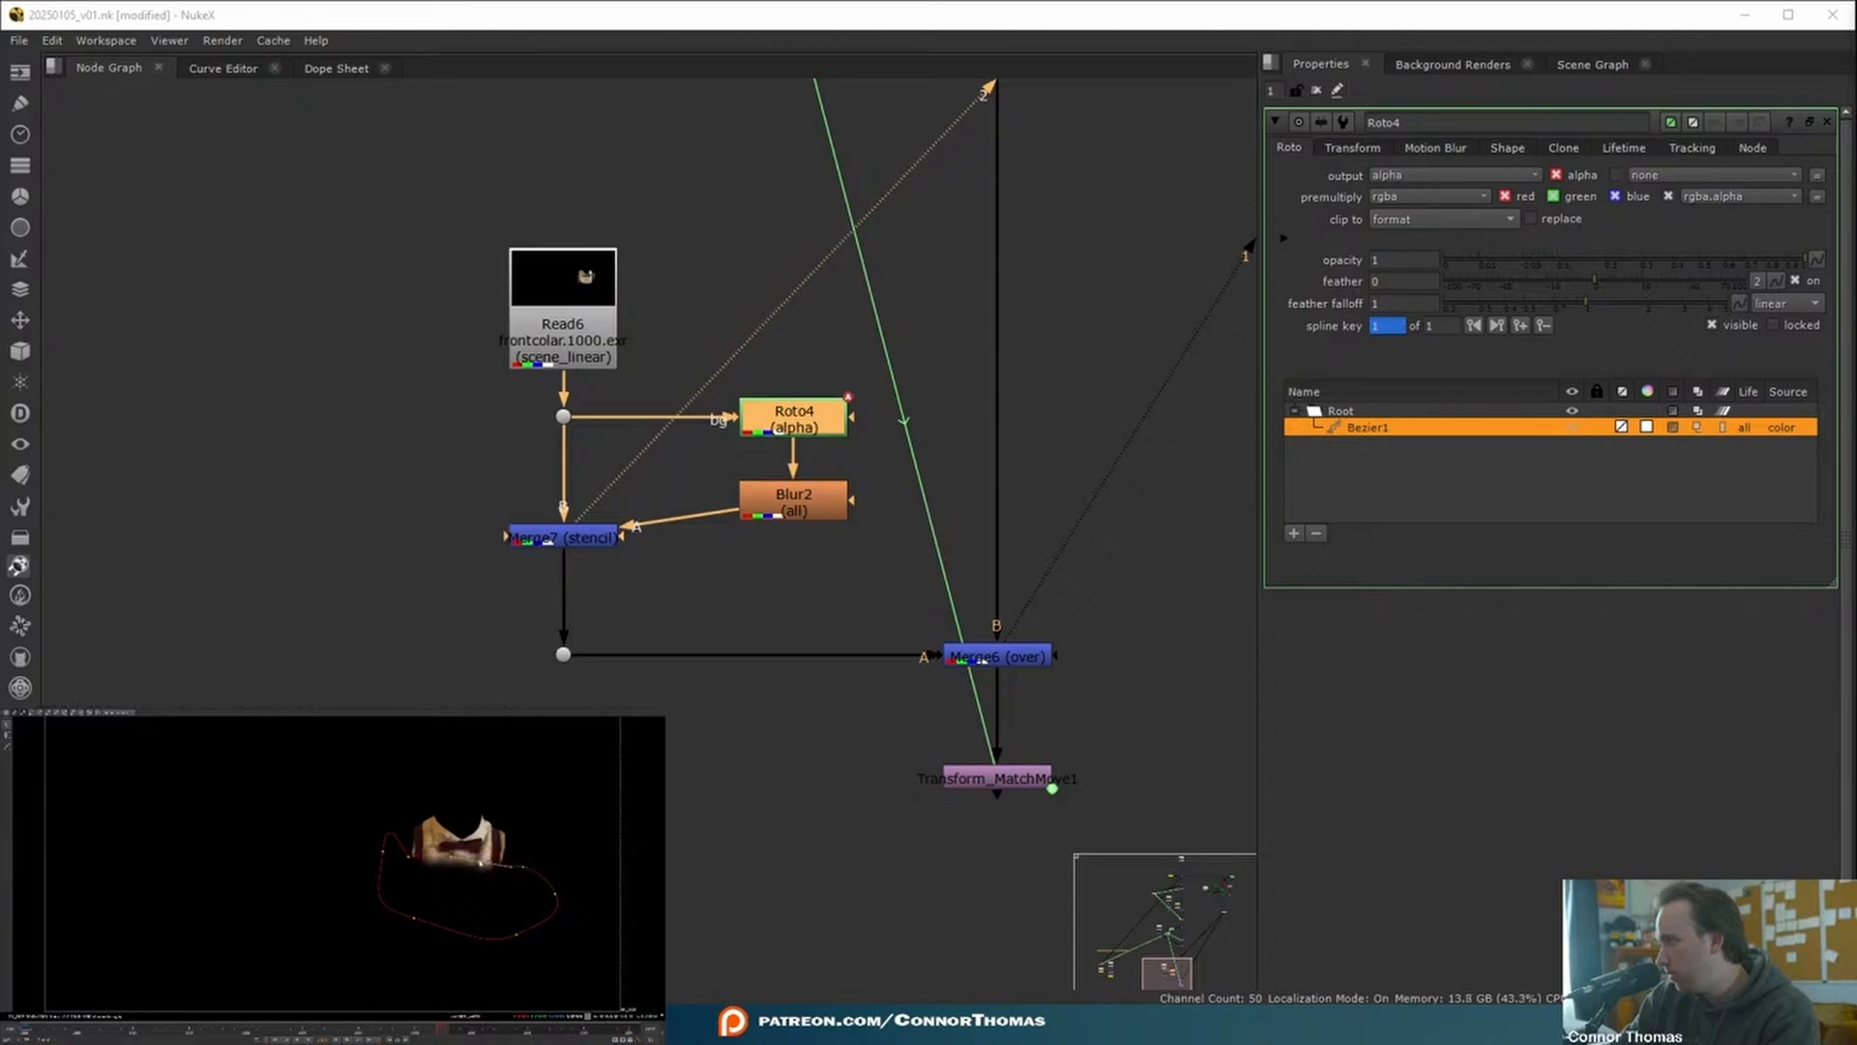
click(1317, 90)
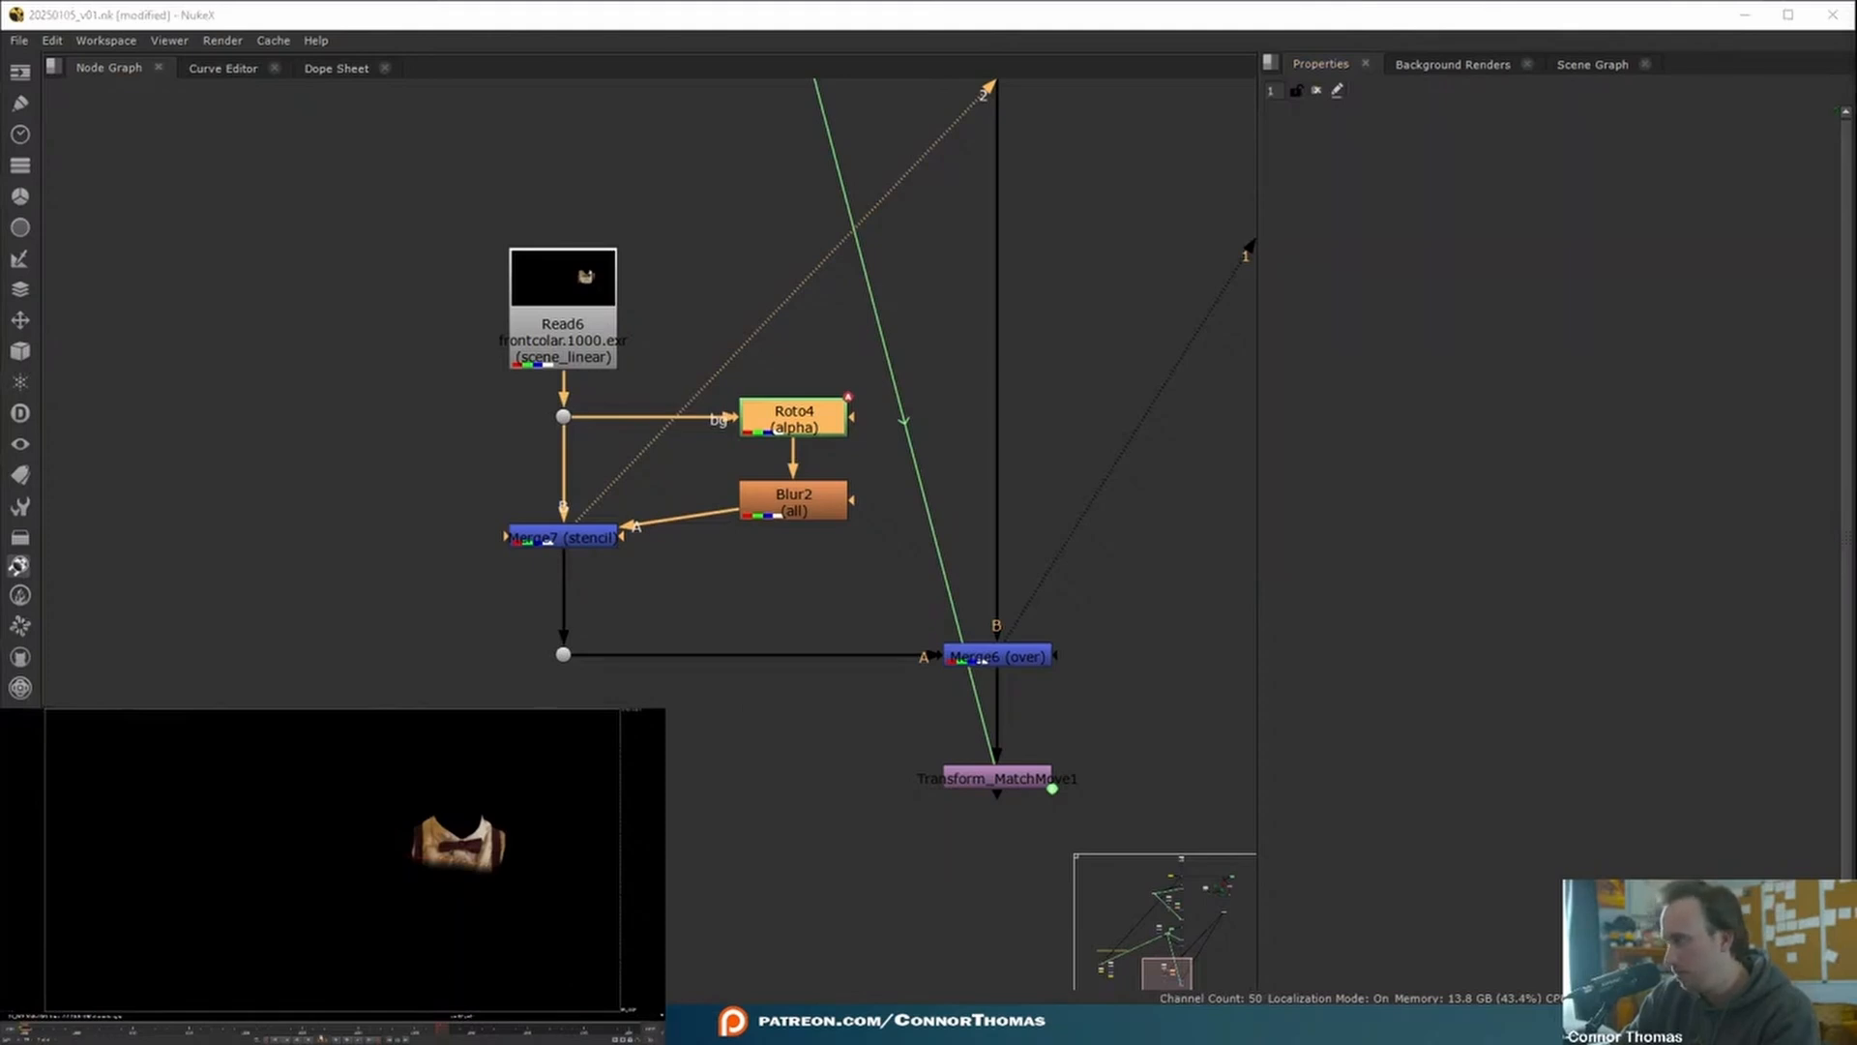
key(Left)
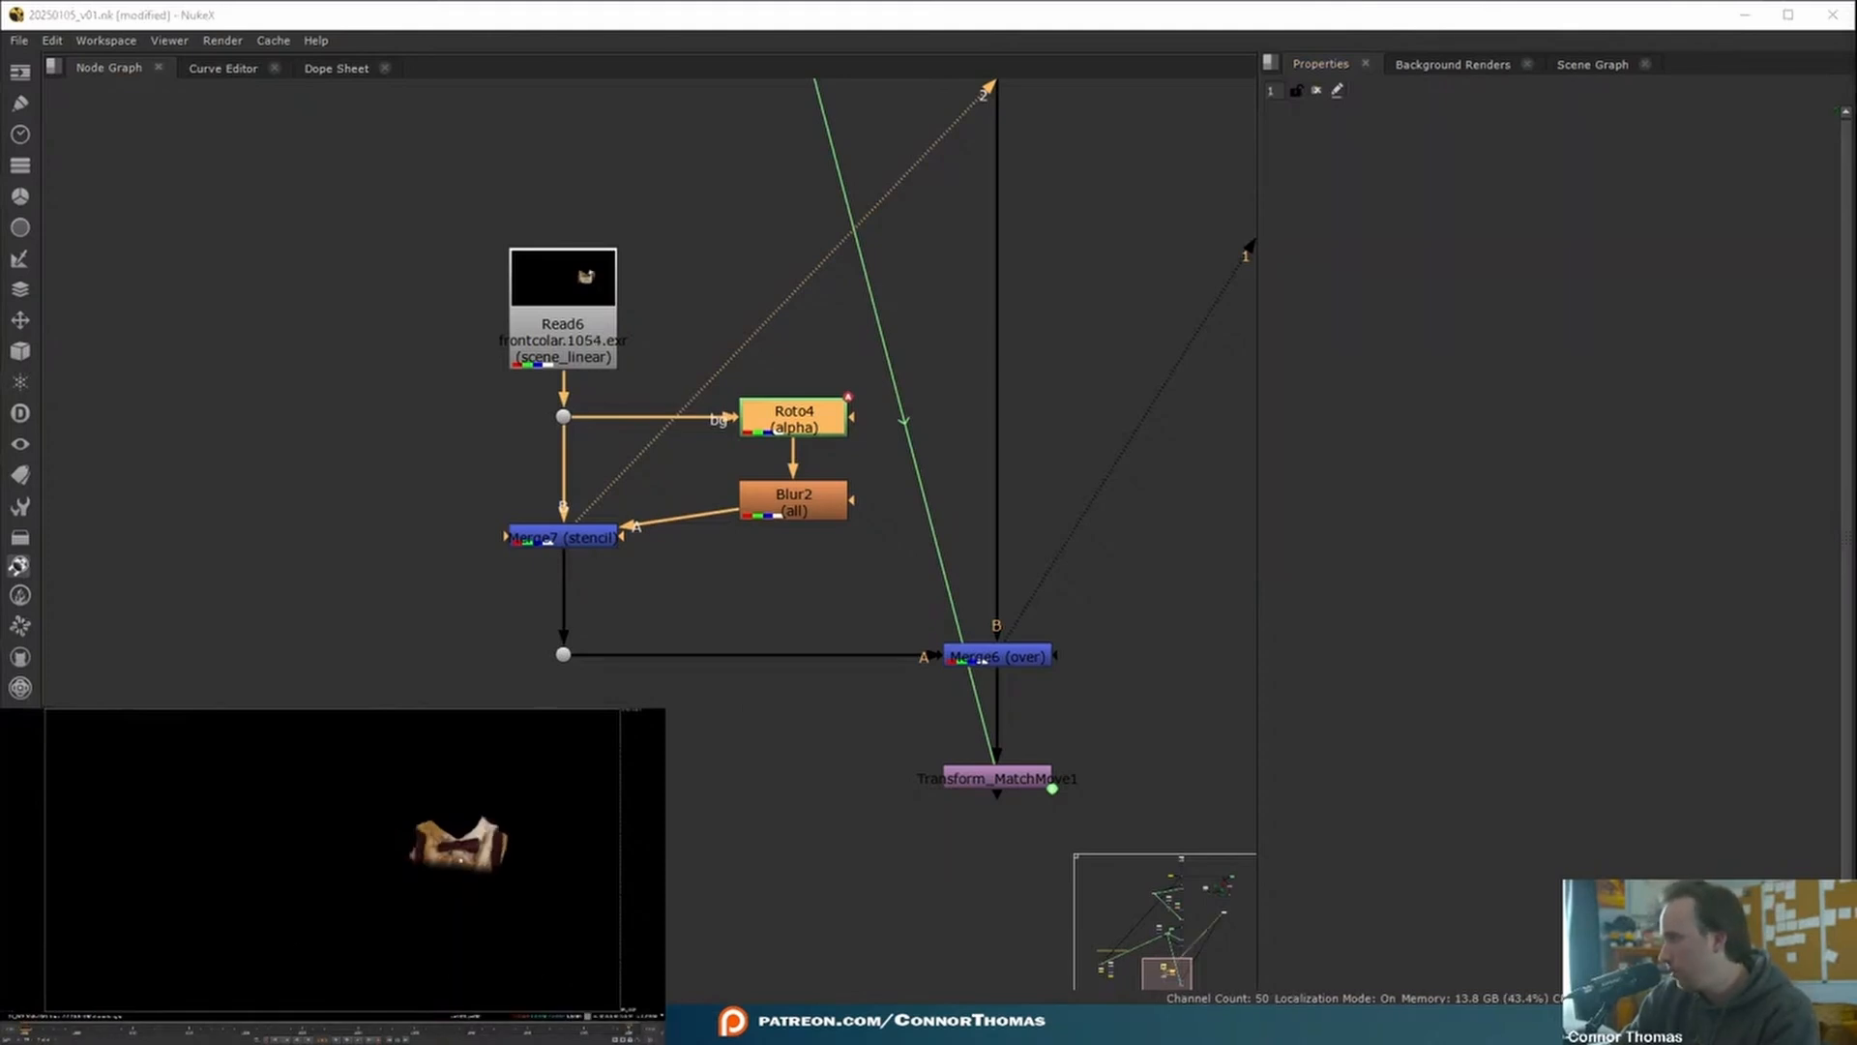
key(j)
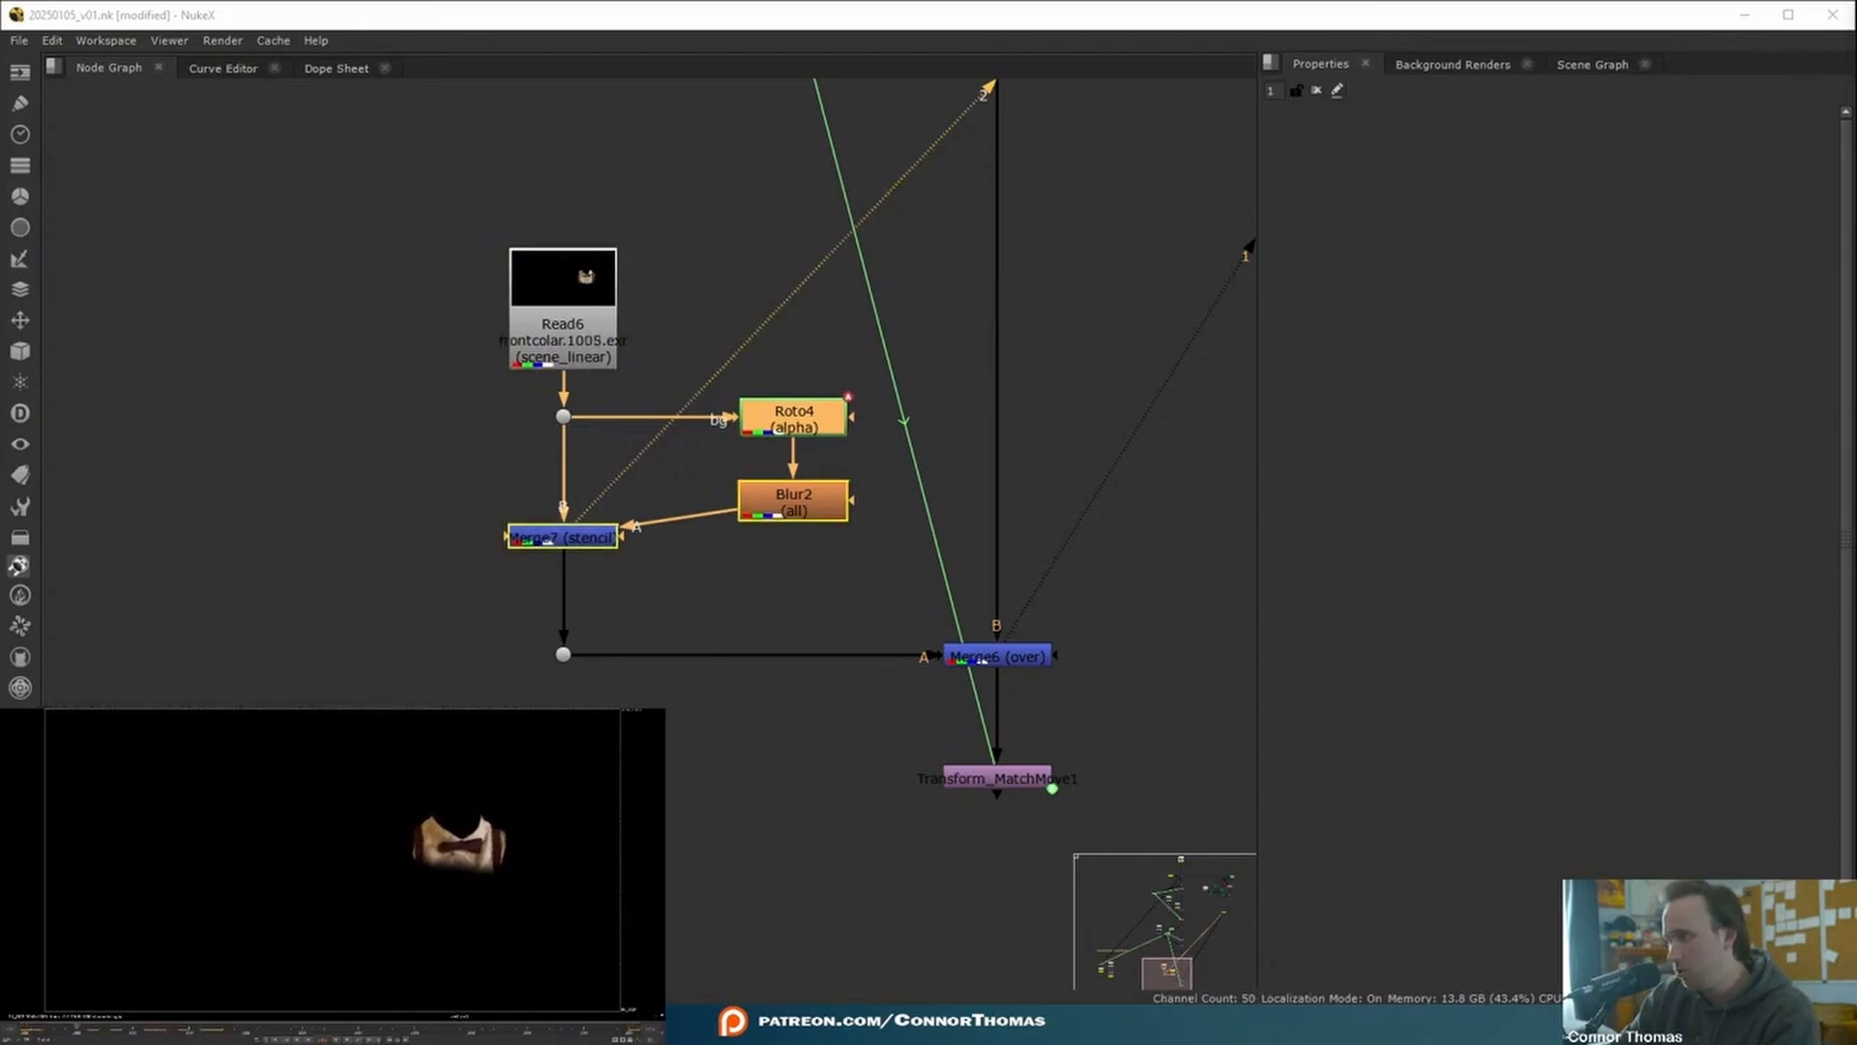
- View the composite from Transform_MatchMove1 and check Roto3's shape around the removed head with the overlay toggled
middle_drag(933, 540, 766, 415)
click(849, 530)
key(1)
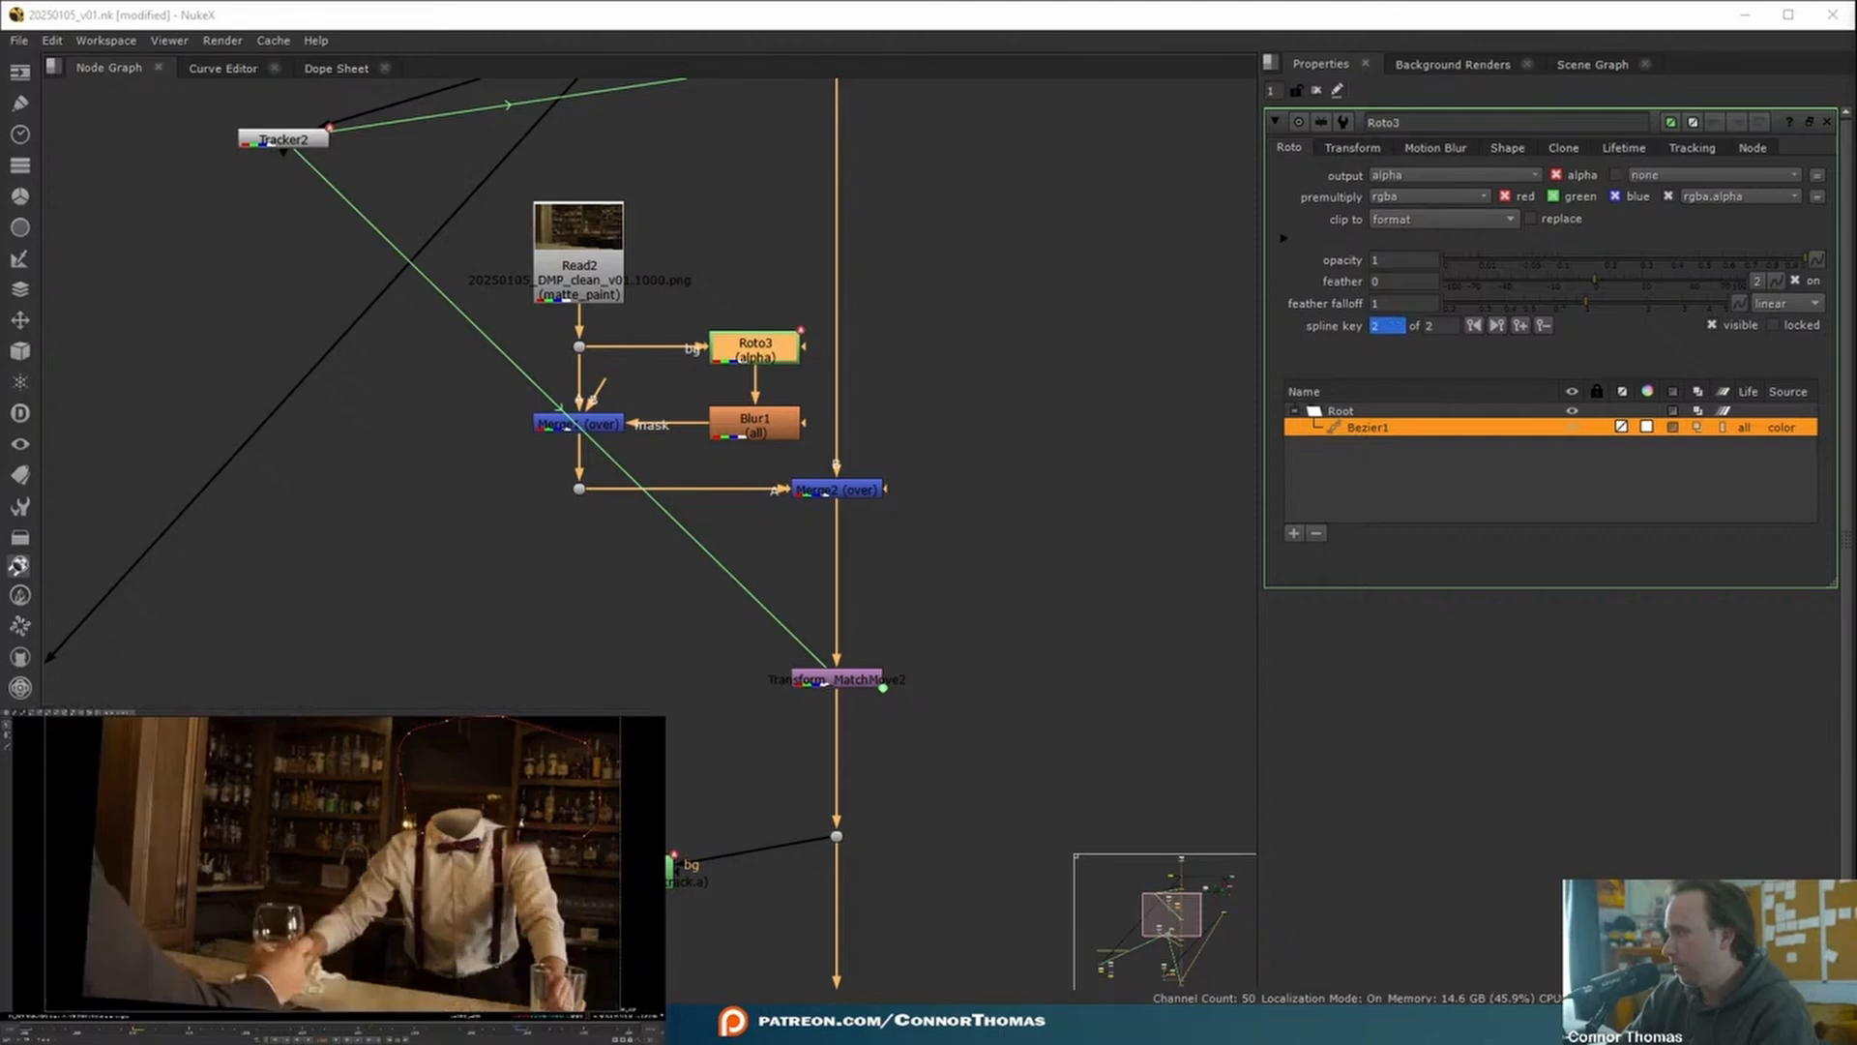
key(o)
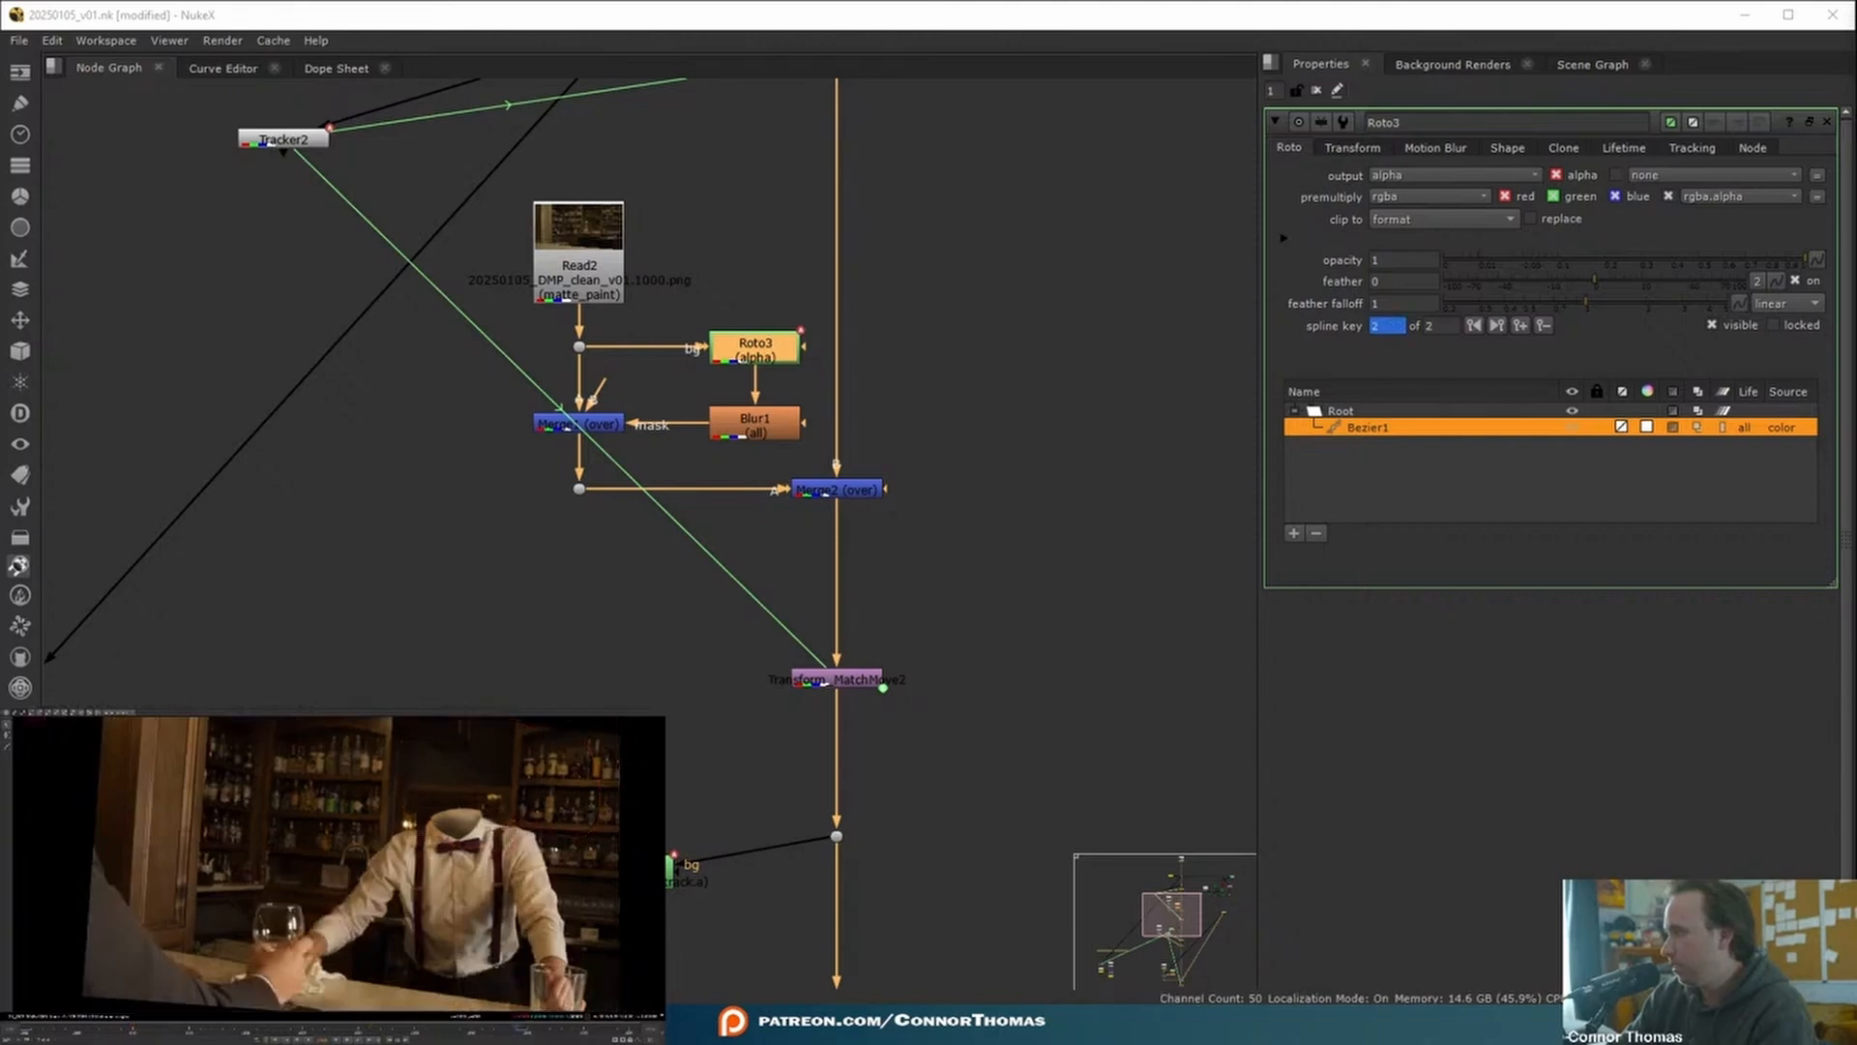
key(o)
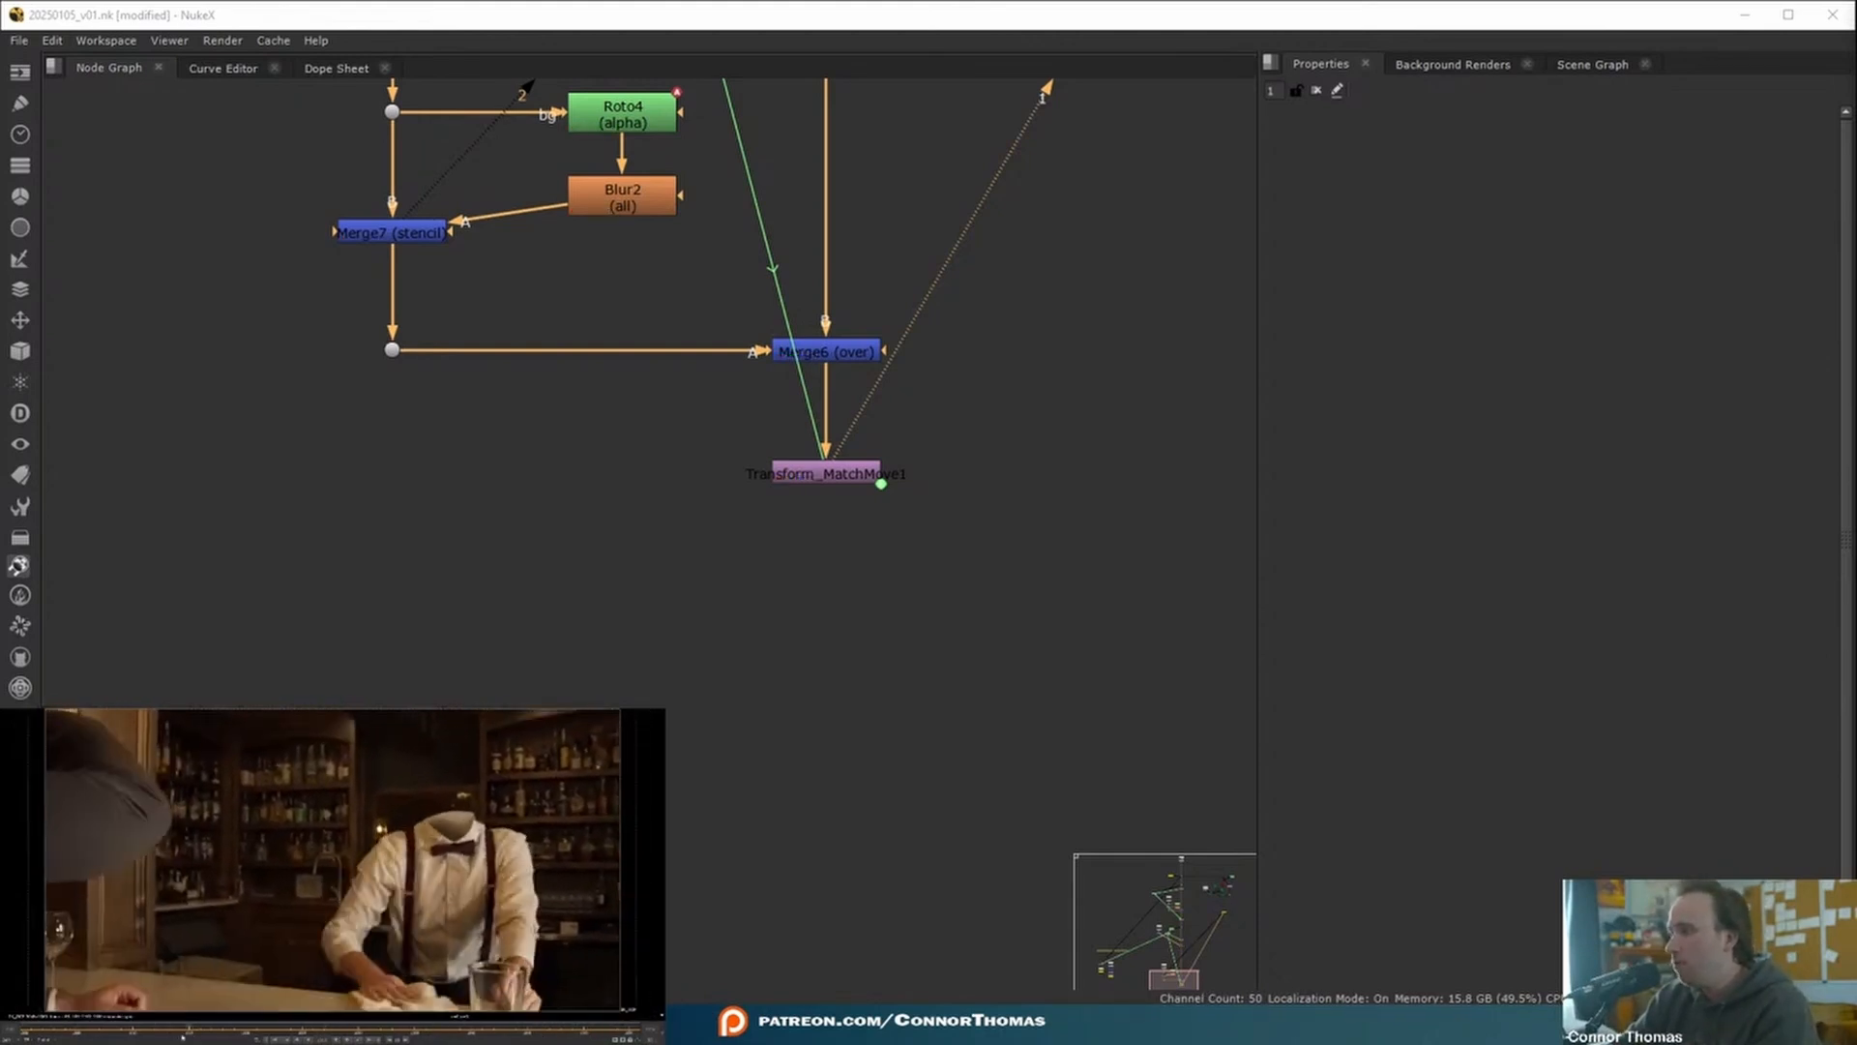
- Add a Crop node with the format preset after Transform_MatchMove1 and save the script
click(876, 474)
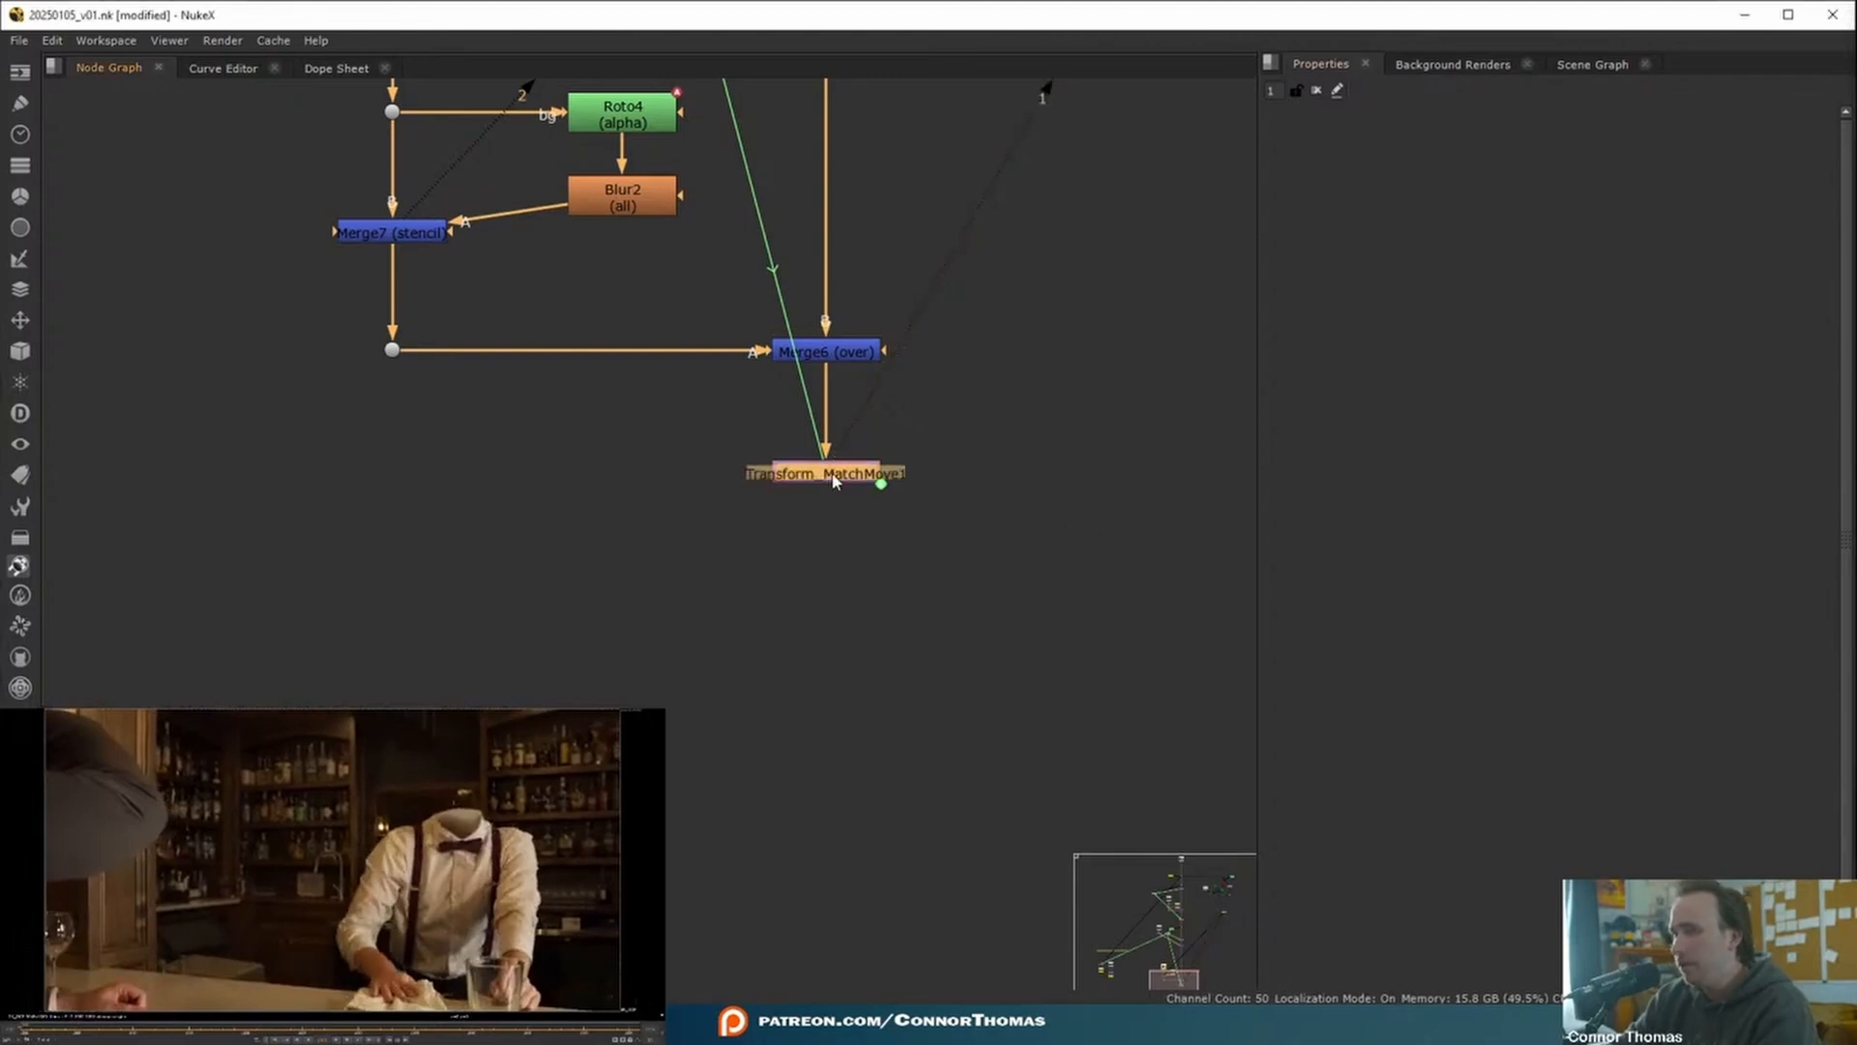
key(Tab)
text(crop)
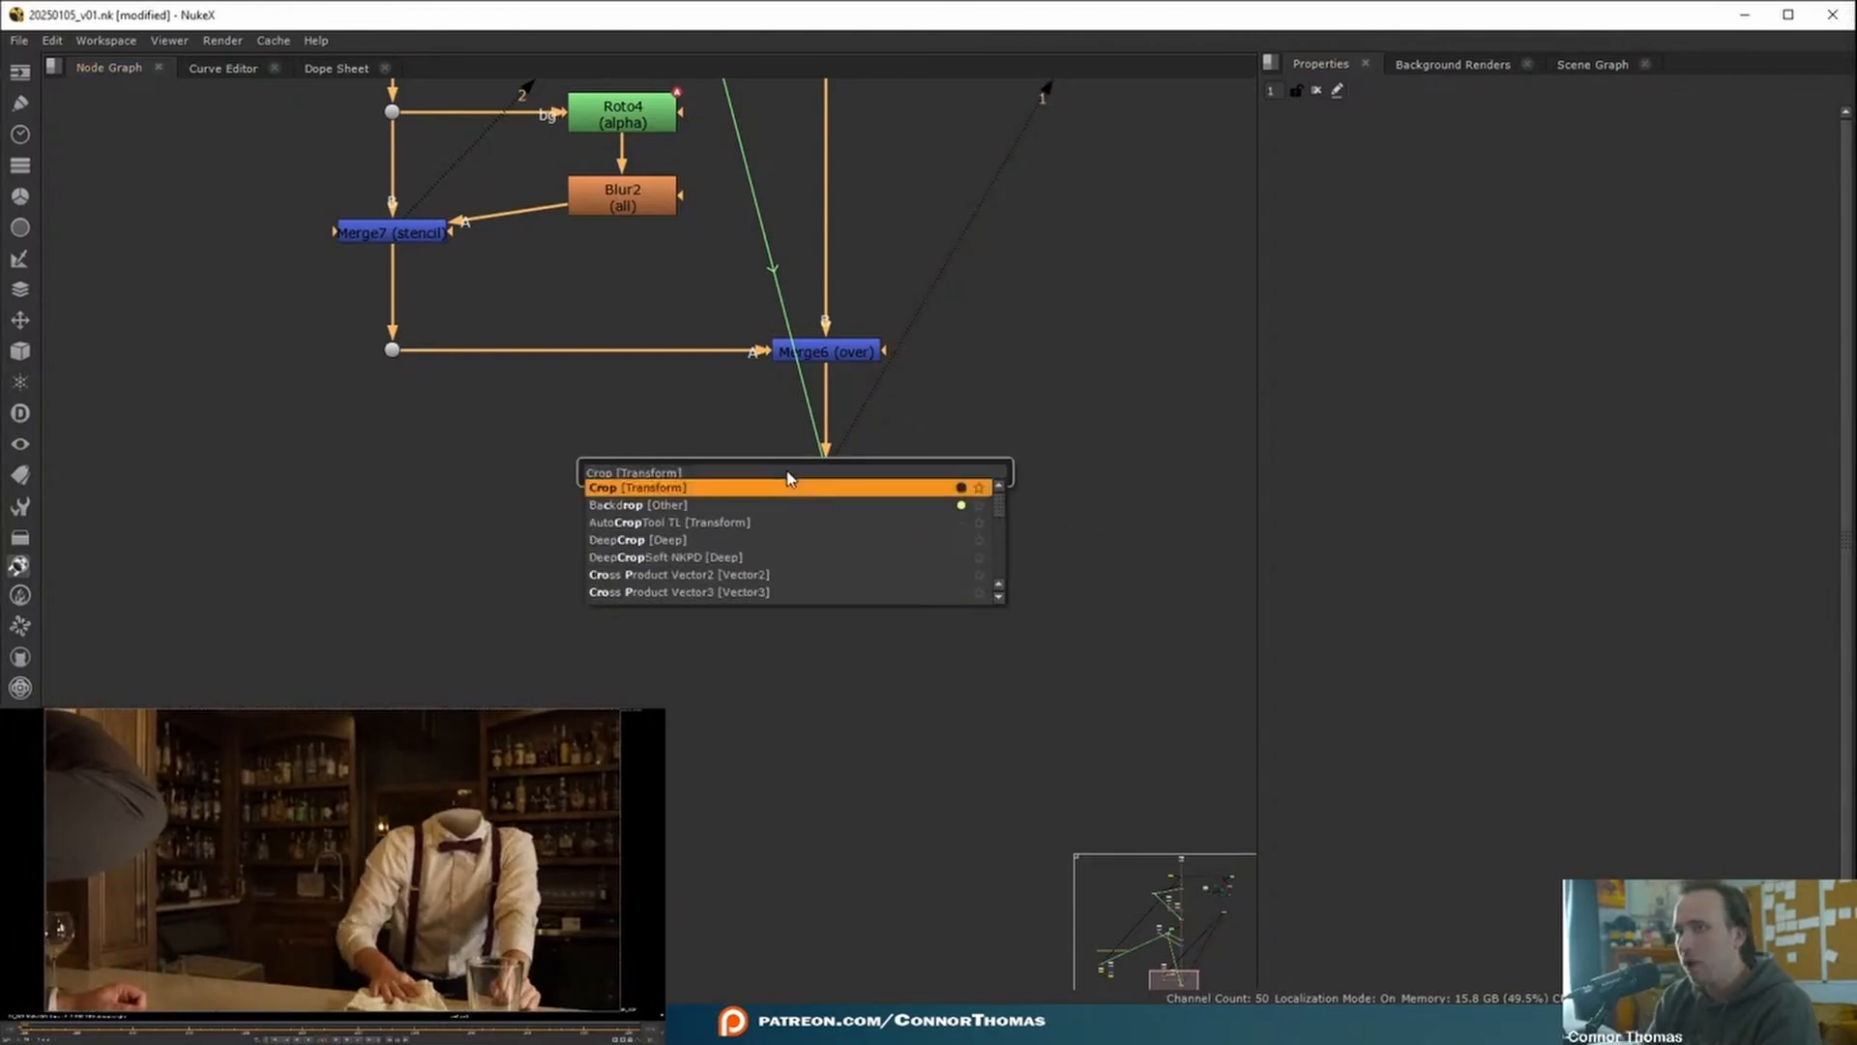
key(Return)
drag(864, 506, 864, 518)
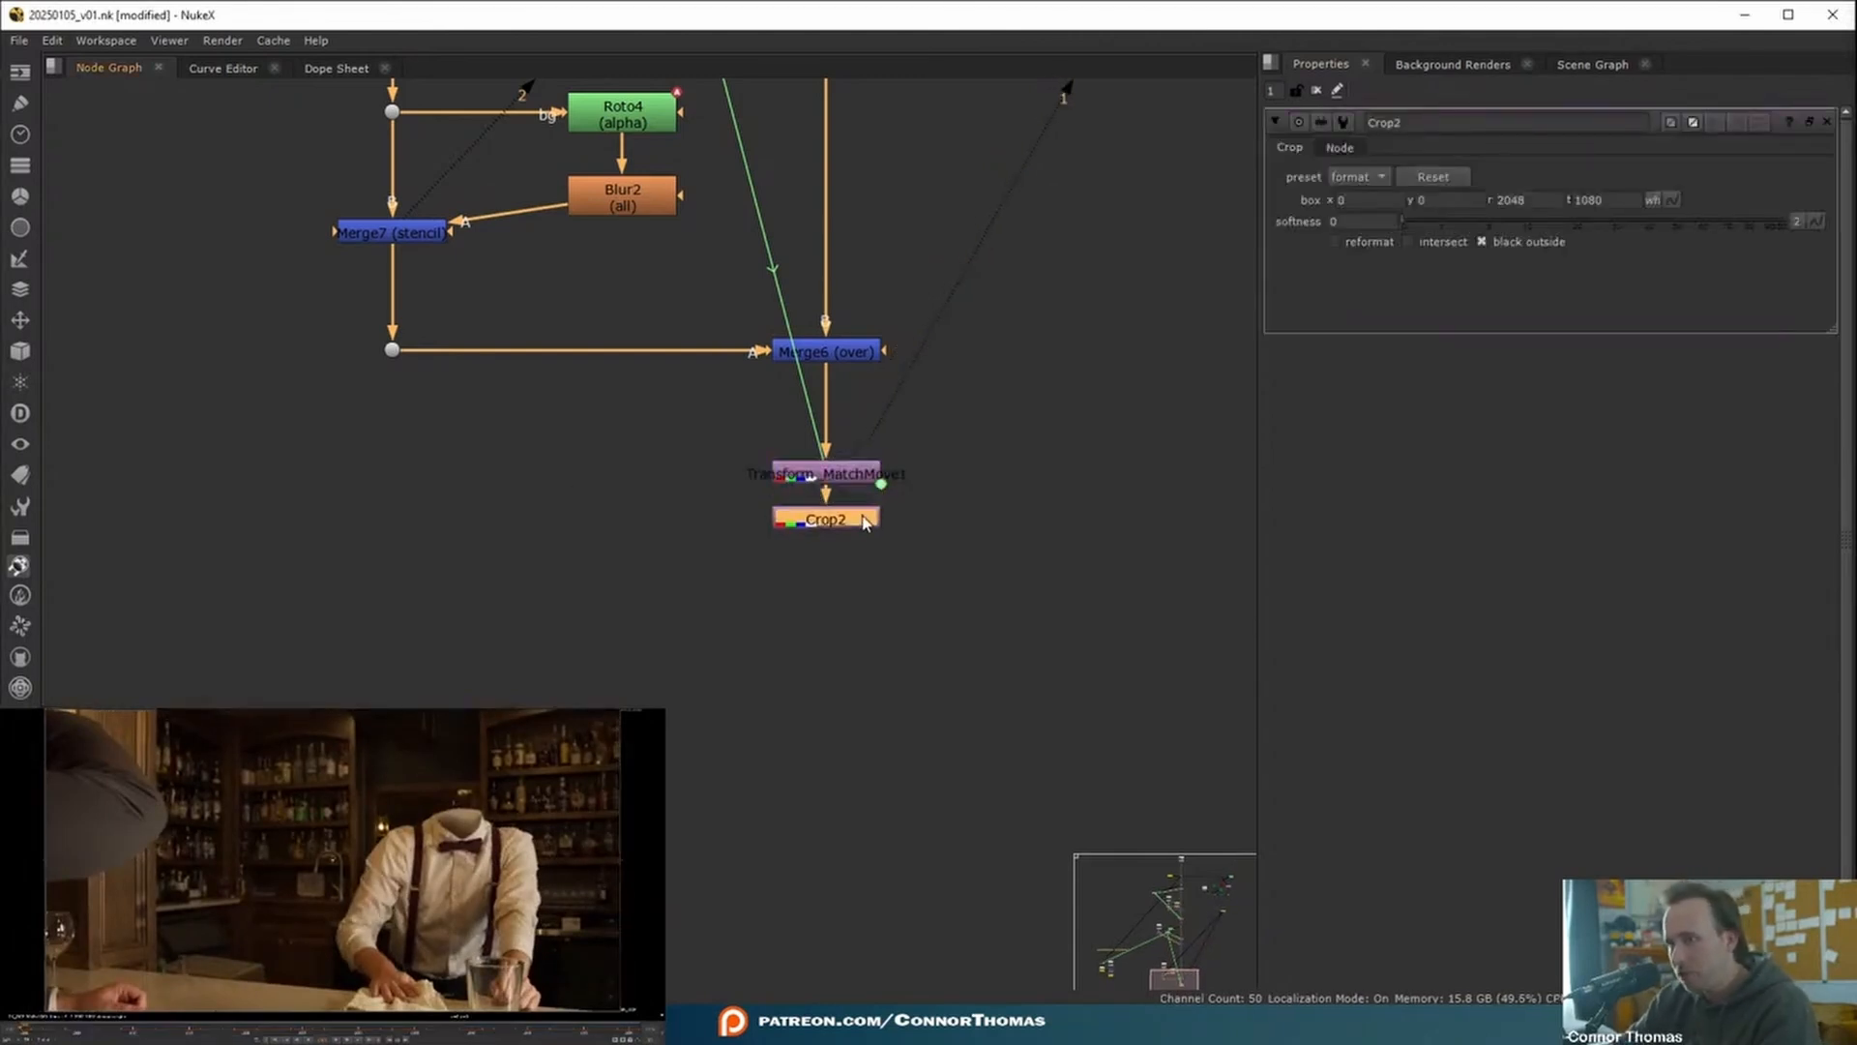
click(824, 524)
key(ctrl+s)
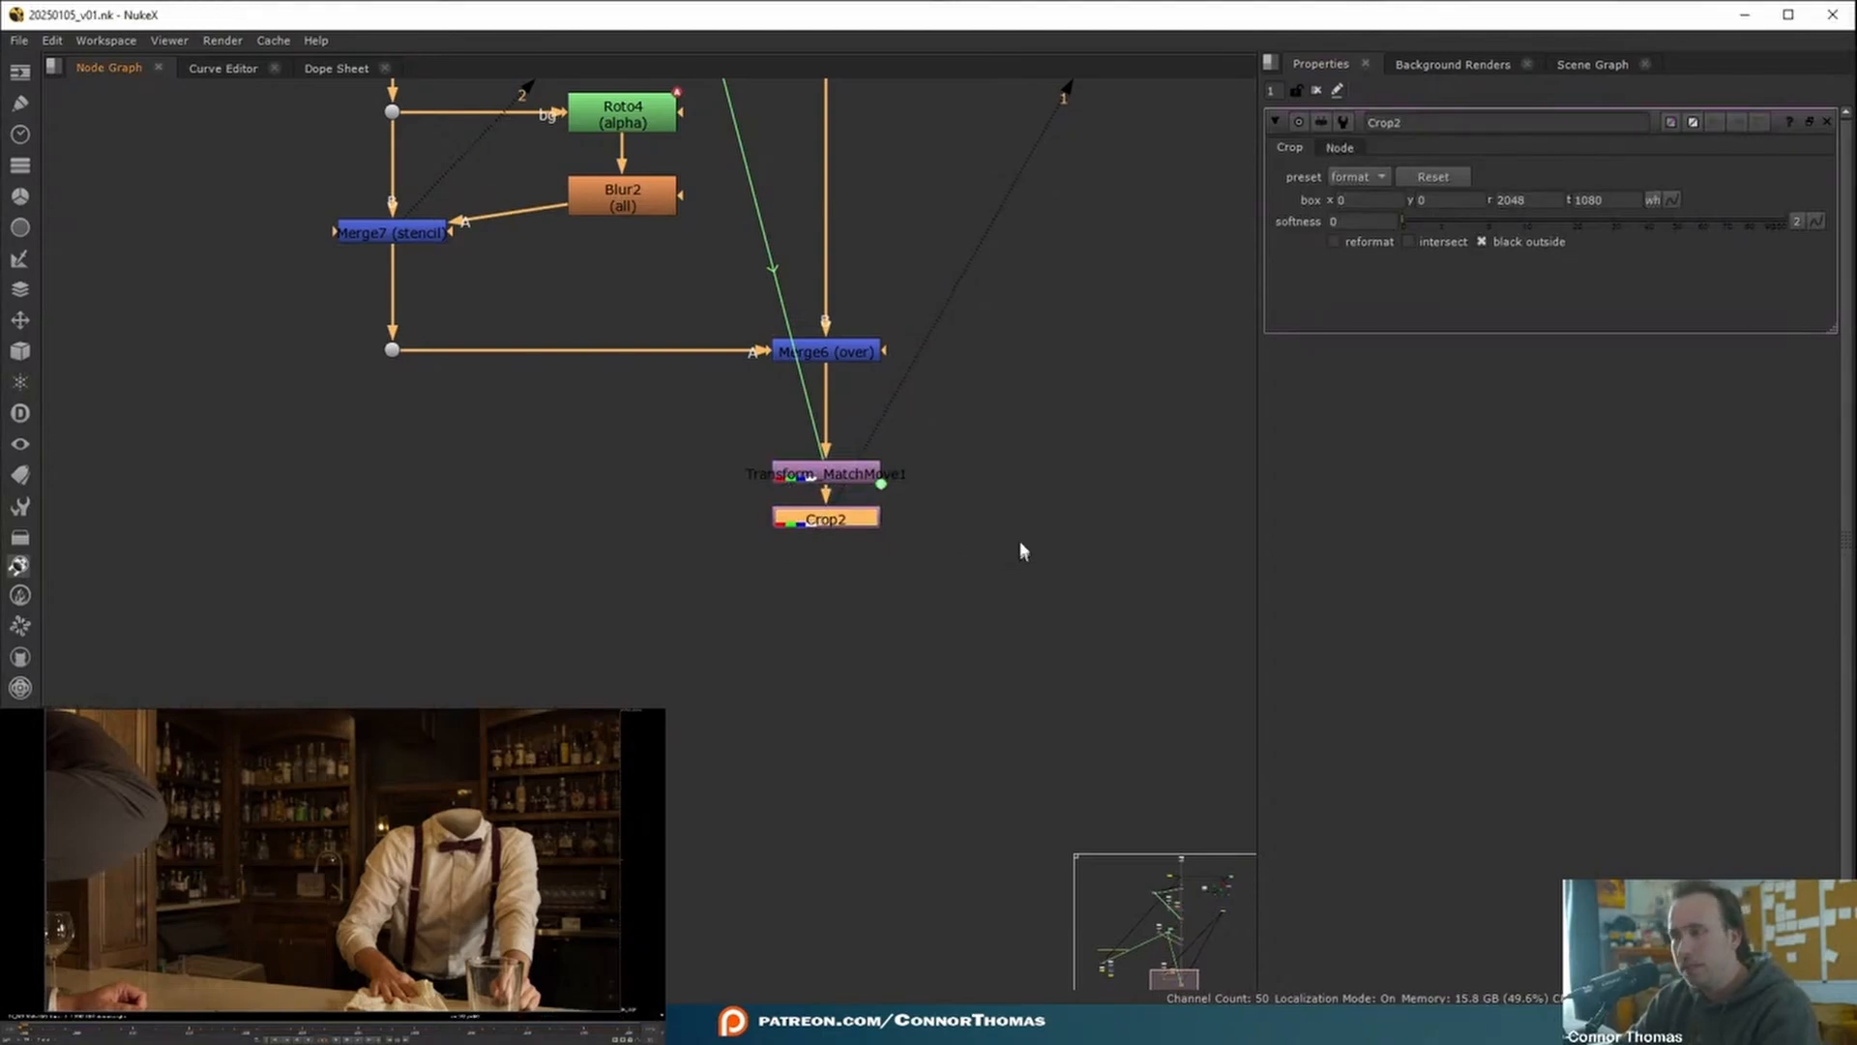
- View the ScanlineRender output and adjust the checkerboard Cube2 so its lower edge sits higher above the bow tie
scroll(1018, 550, down, 5)
middle_drag(1042, 466, 774, 784)
scroll(773, 785, down, 2)
middle_drag(876, 513, 978, 310)
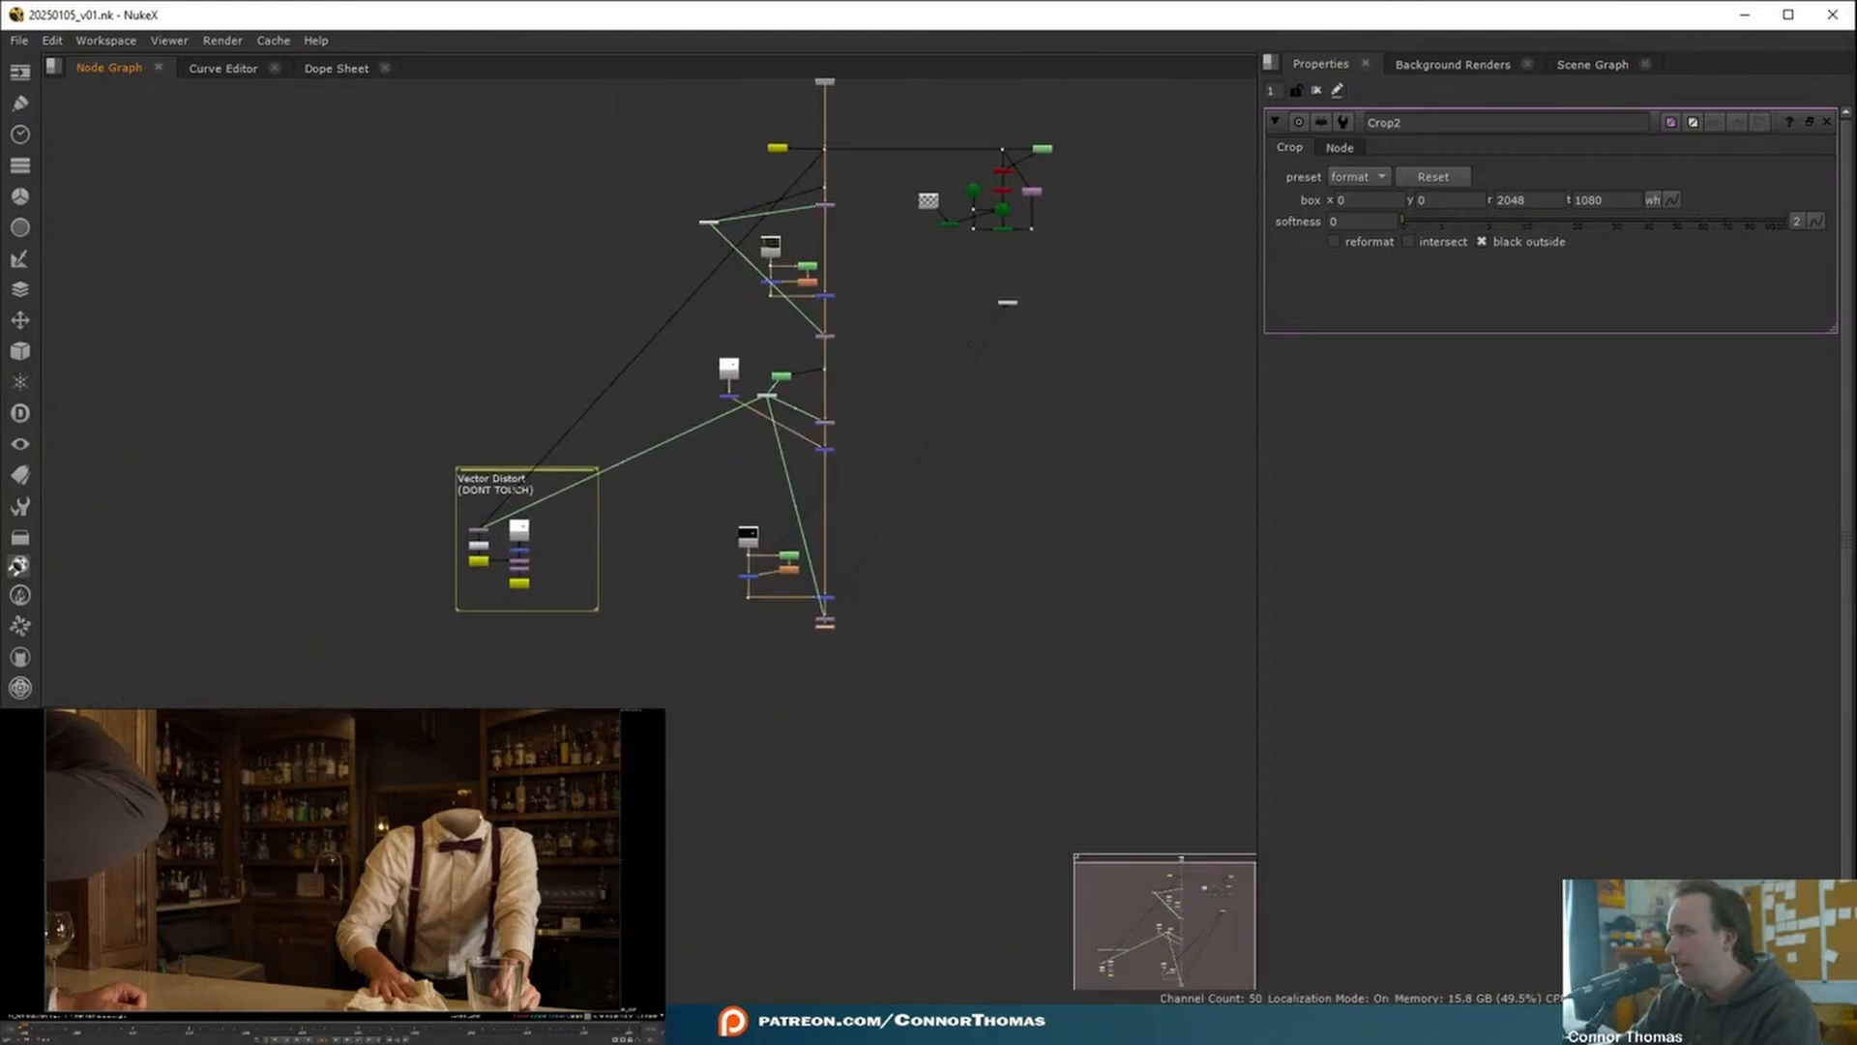
click(432, 823)
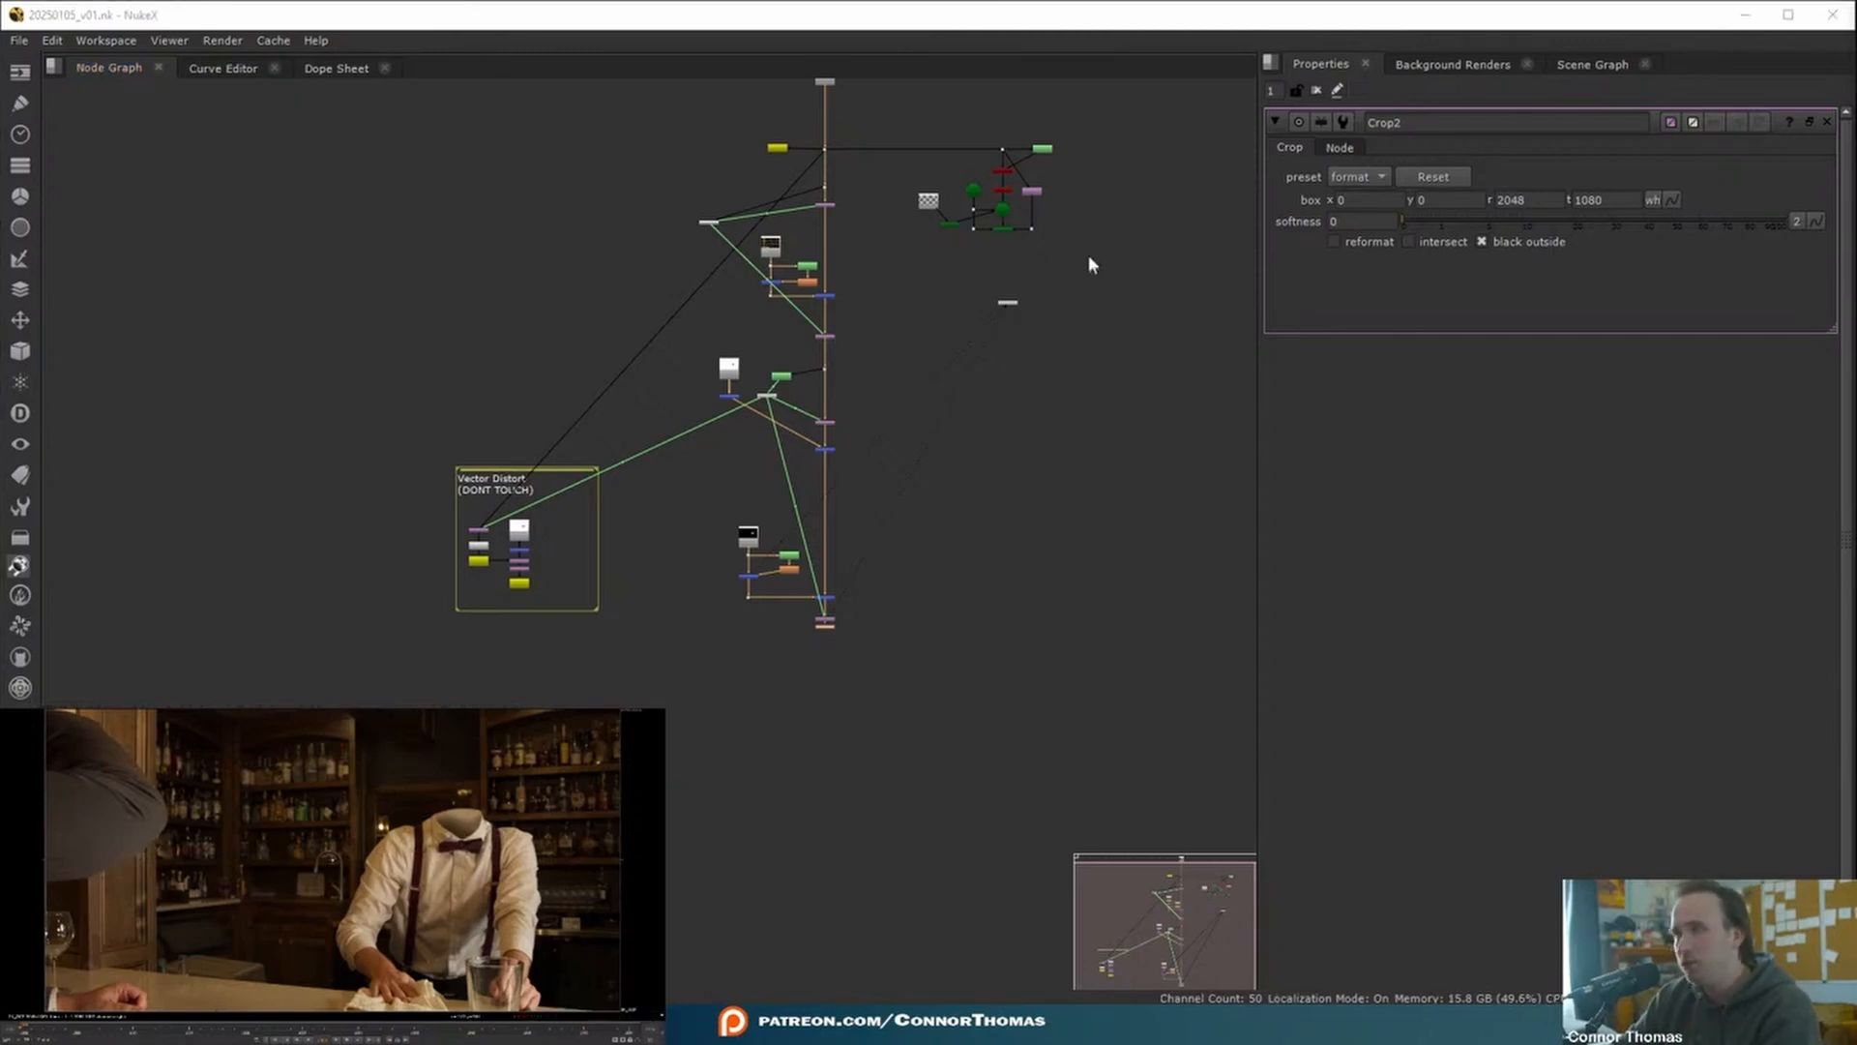
scroll(1069, 282, up, 5)
click(874, 323)
key(1)
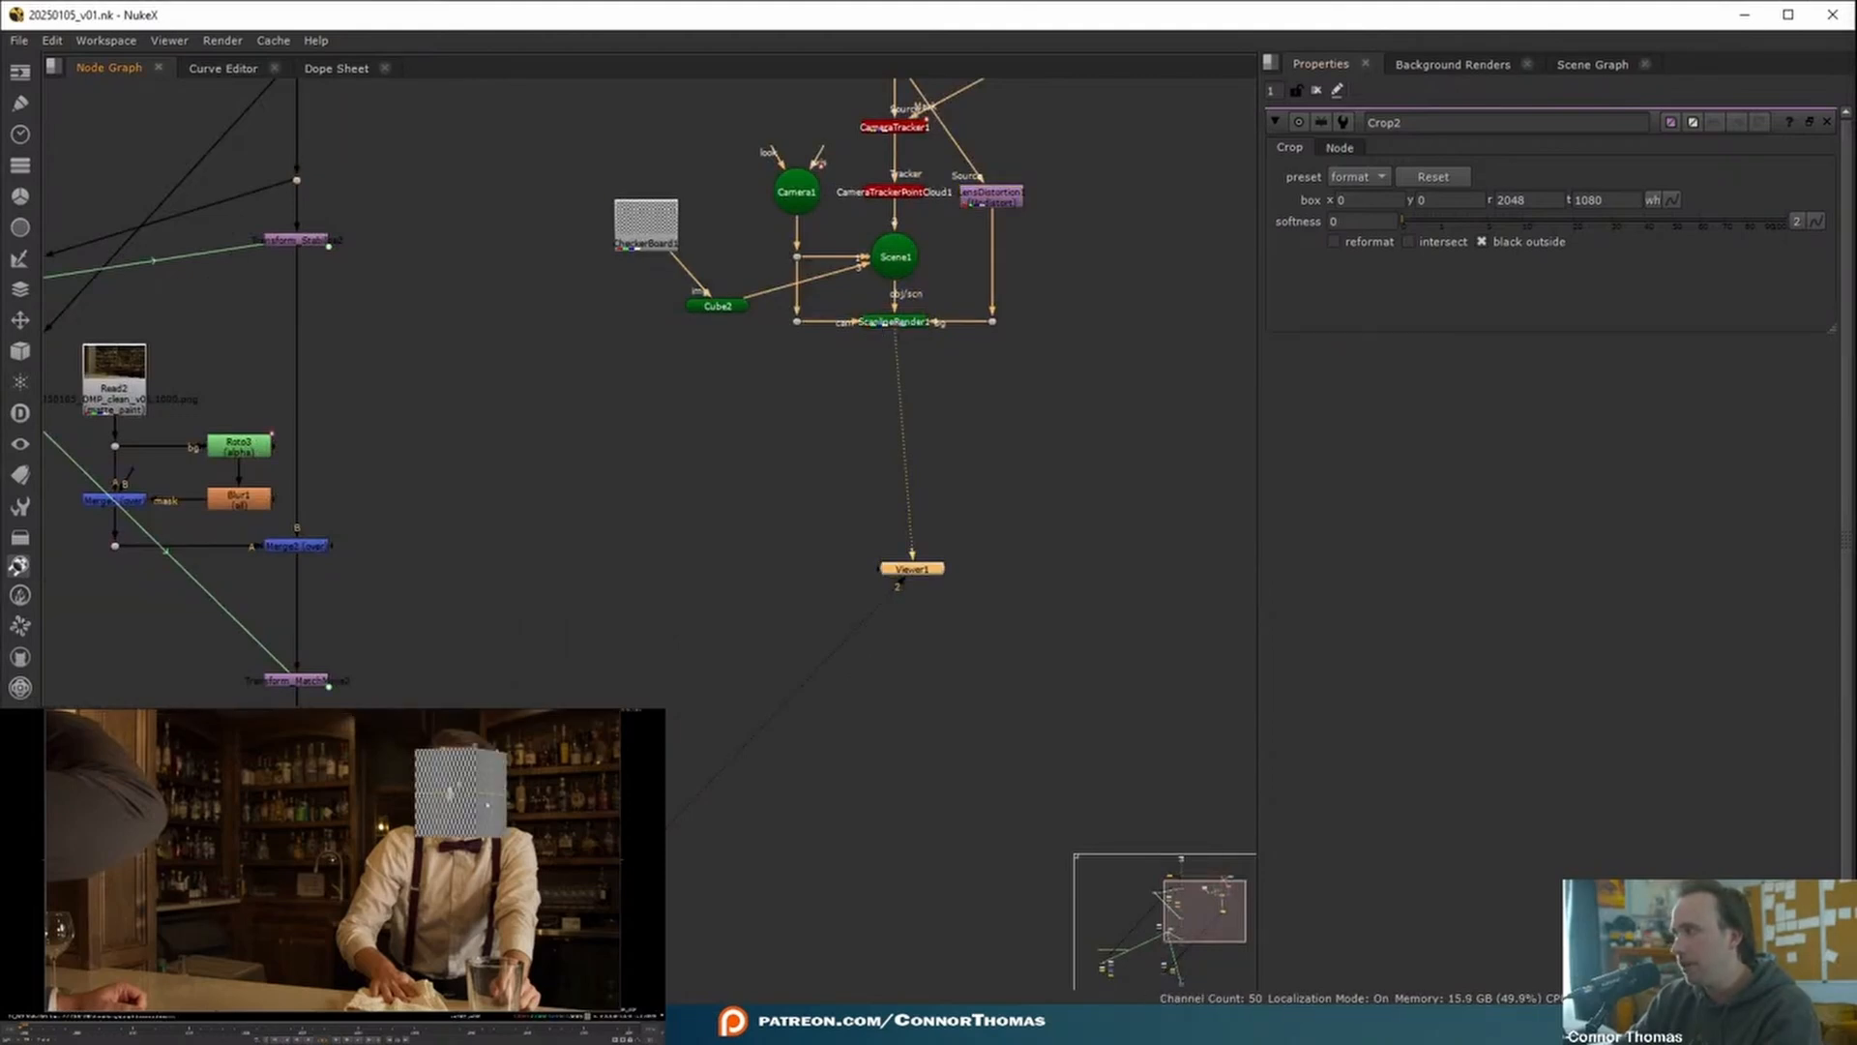
double_click(716, 305)
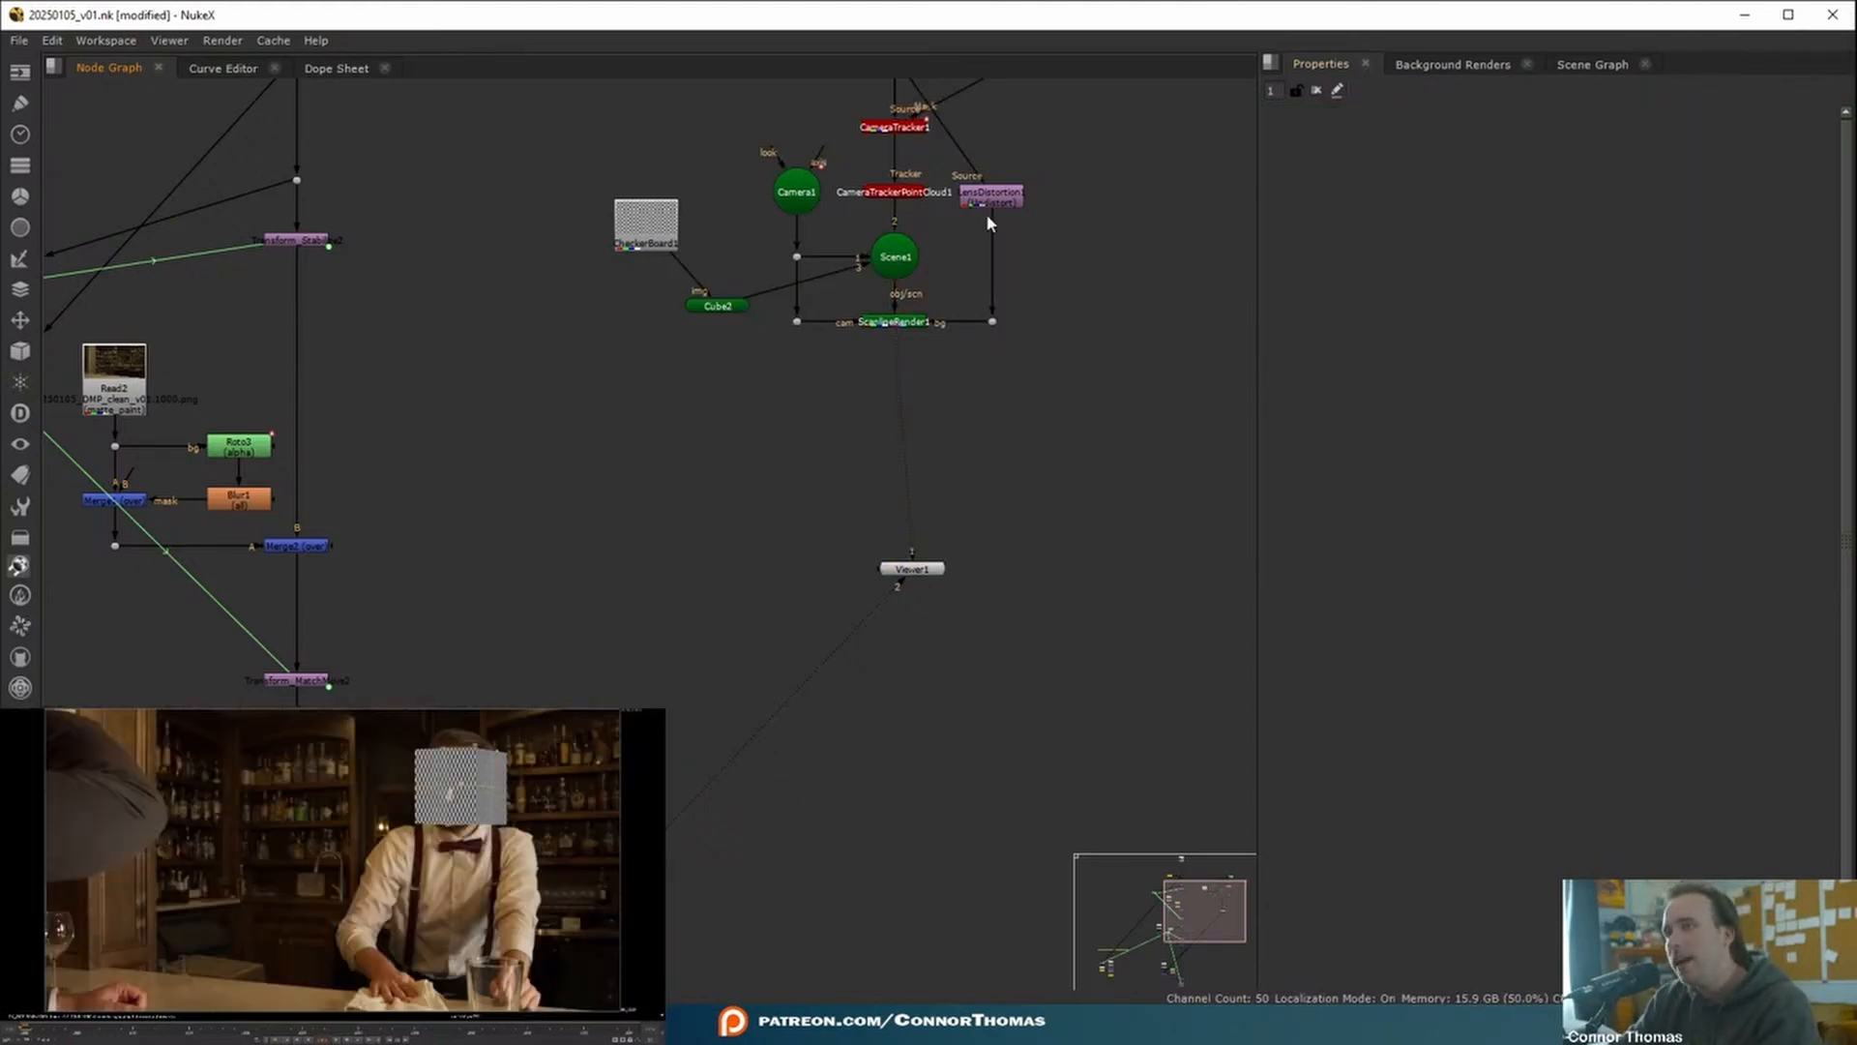
- Move the whole camera-tracking group, including its scene, cube and render nodes, to the end of the main comp near Crop2
scroll(989, 222, down, 5)
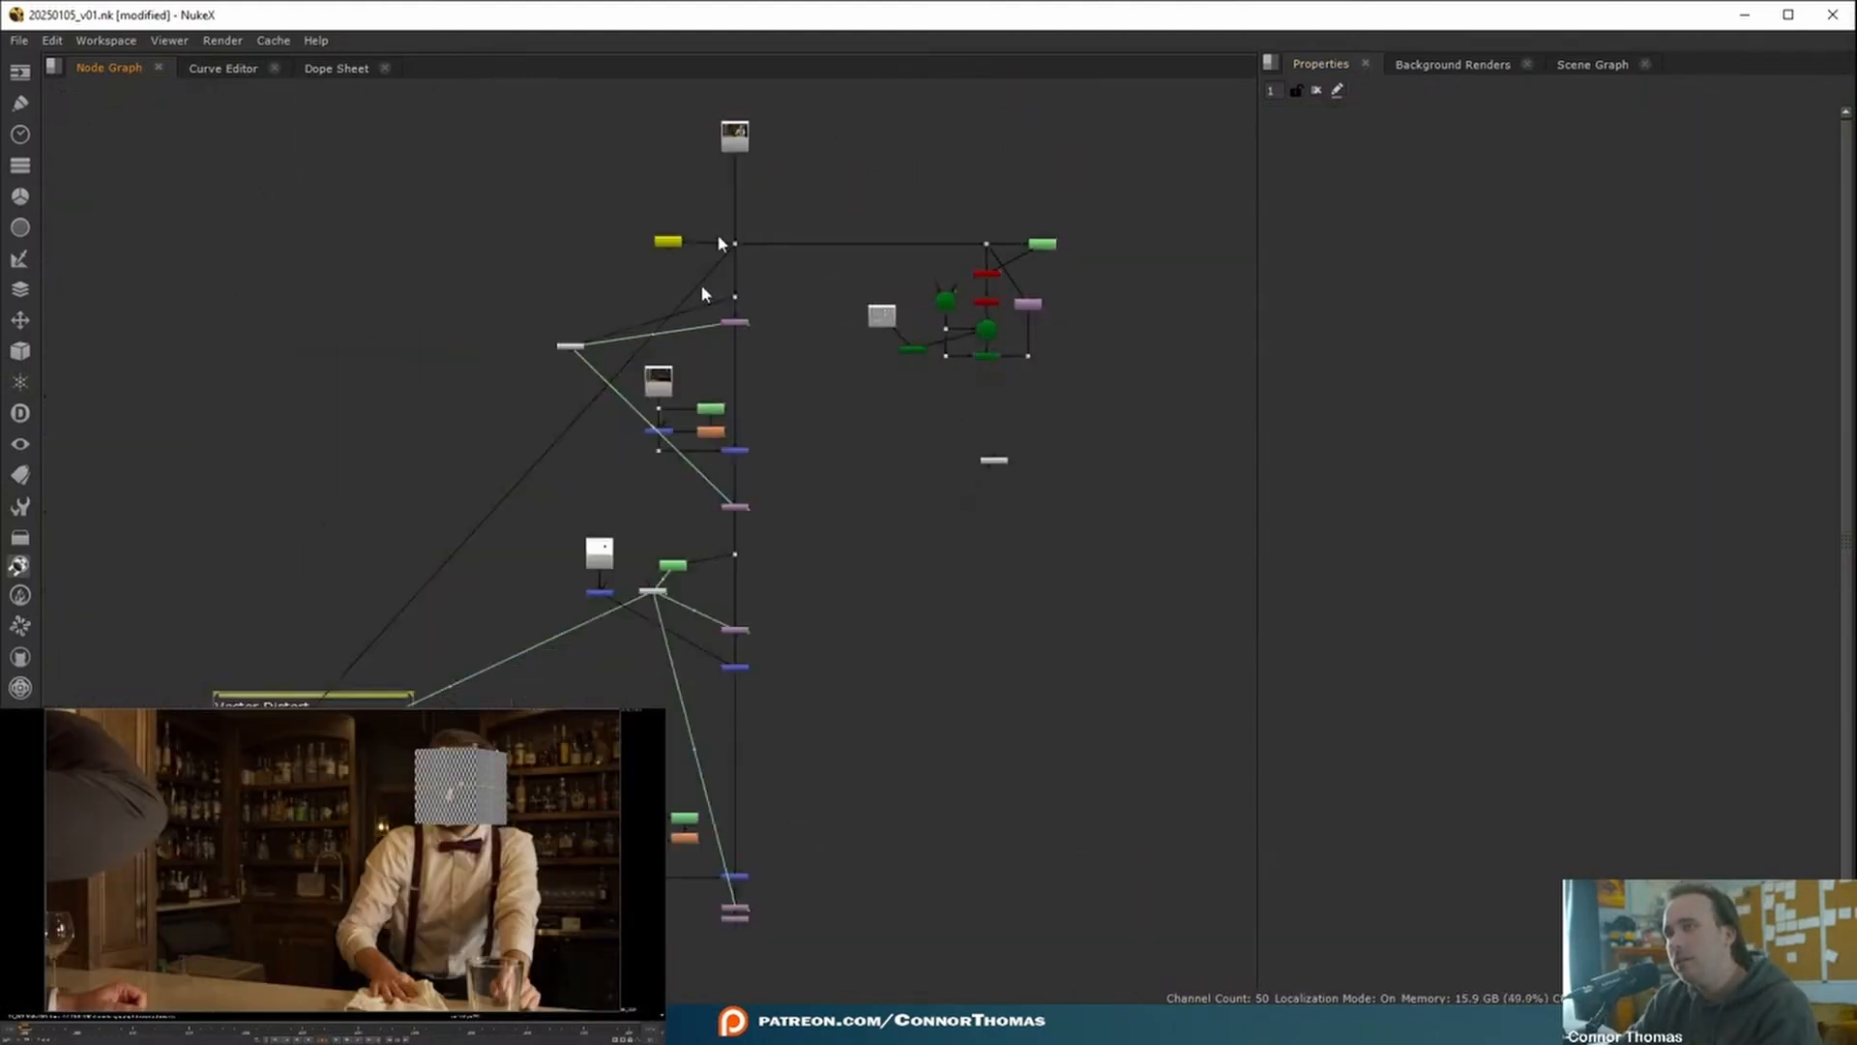
drag(868, 174, 1216, 428)
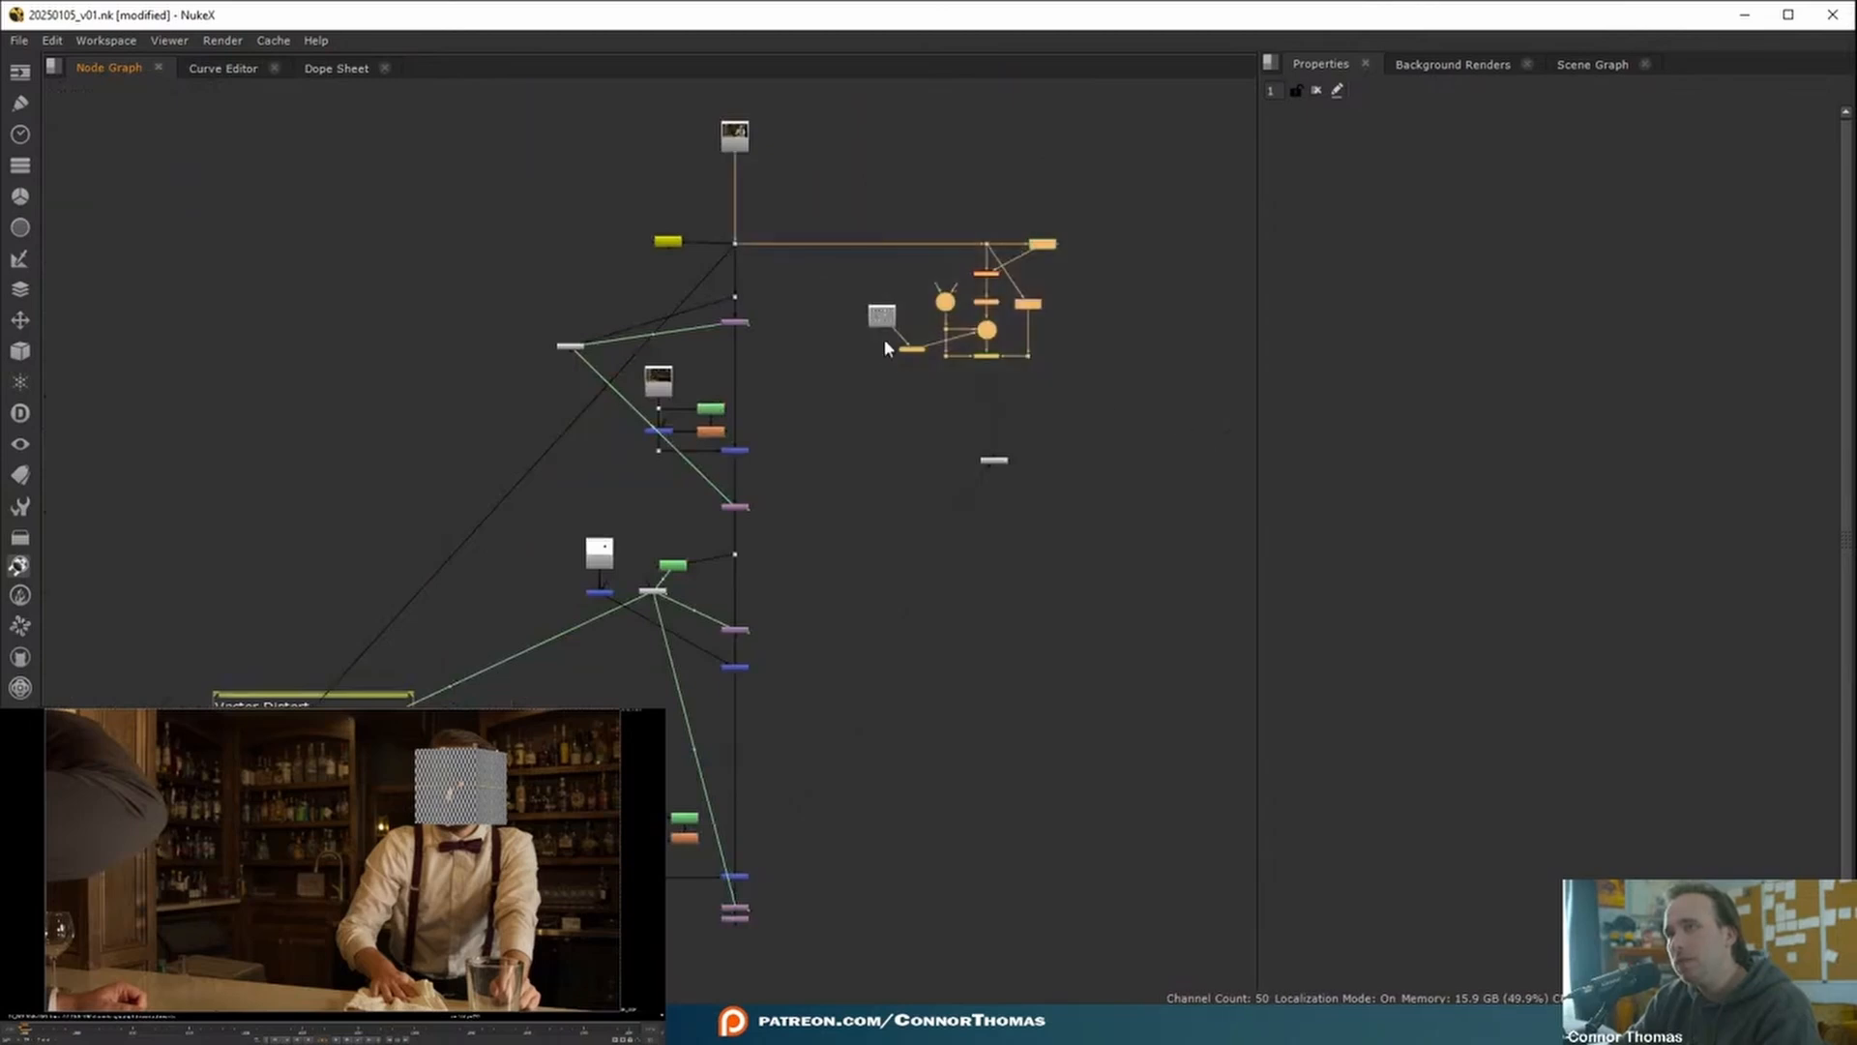
middle_drag(967, 537, 996, 383)
key(Delete)
middle_drag(794, 821, 891, 510)
scroll(803, 566, up, 5)
middle_drag(774, 432, 763, 687)
scroll(763, 687, down, 4)
scroll(615, 648, up, 4)
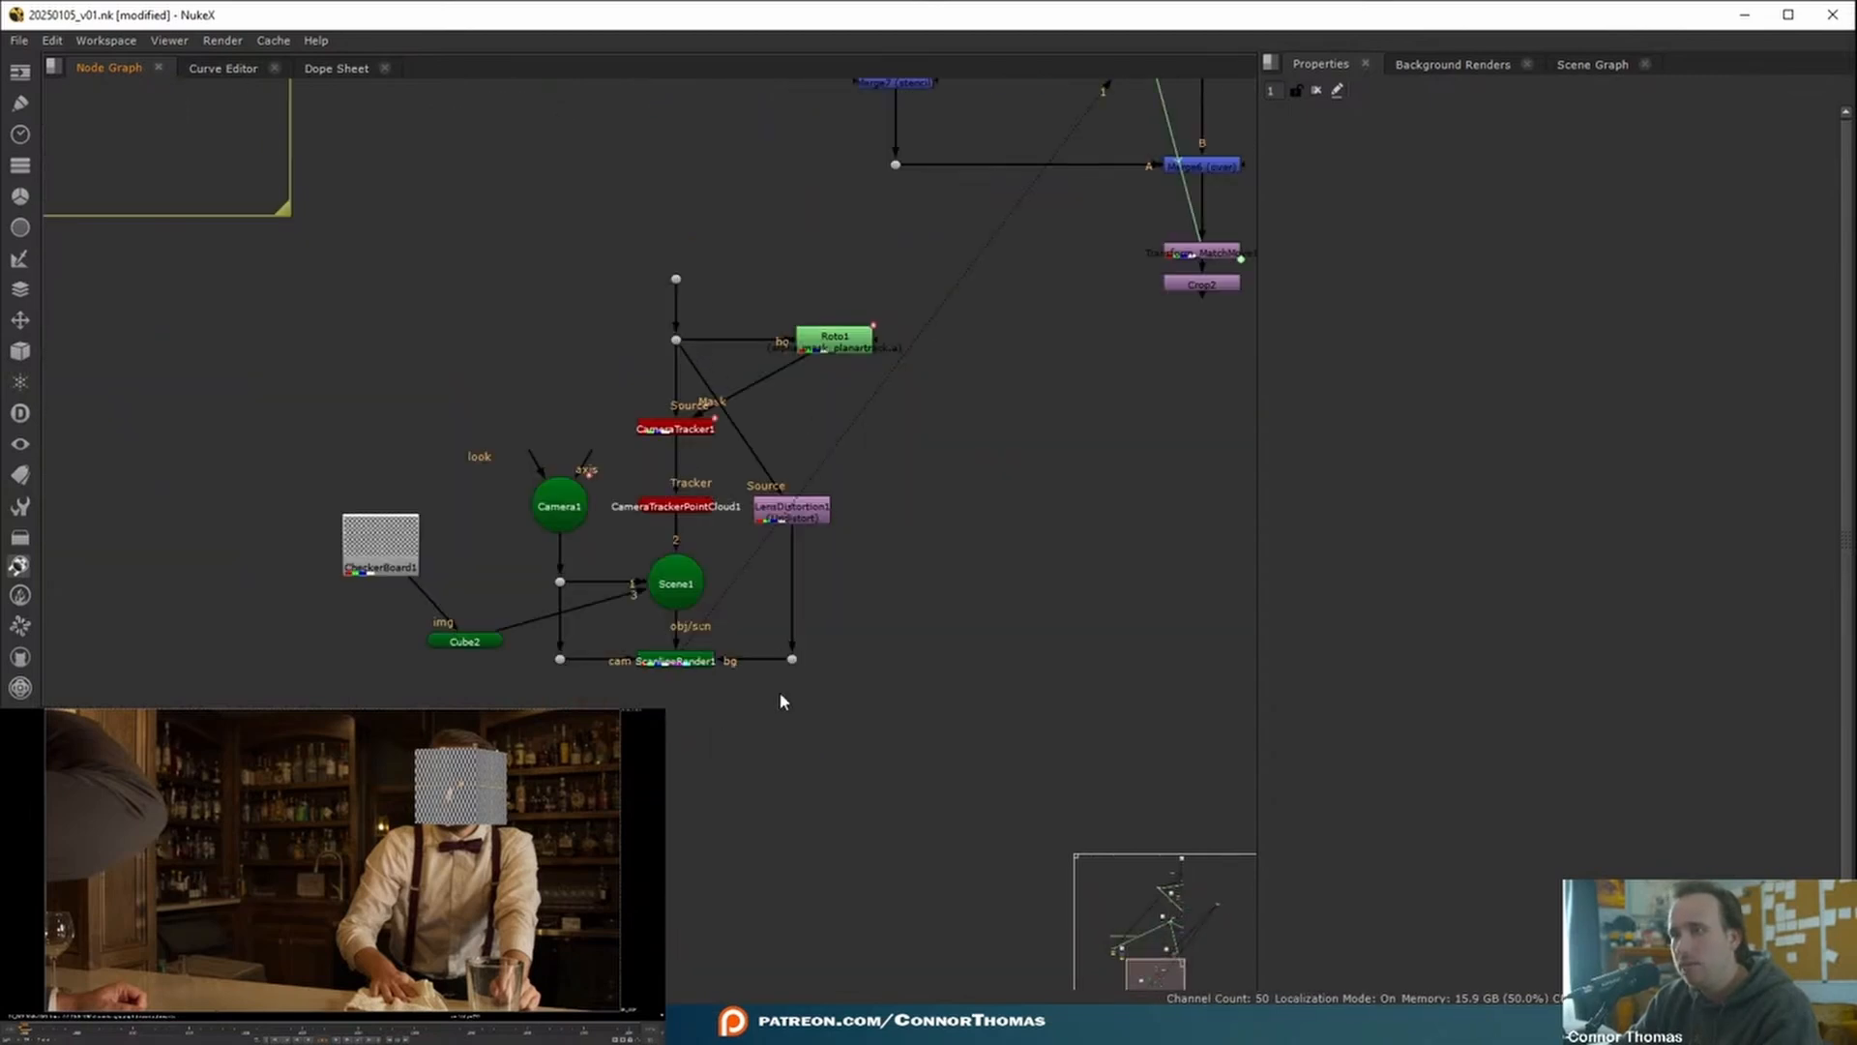
- Disconnect the LensDistortion plate from ScanlineRender1's bg input and shift the loose bg dot upward
click(691, 665)
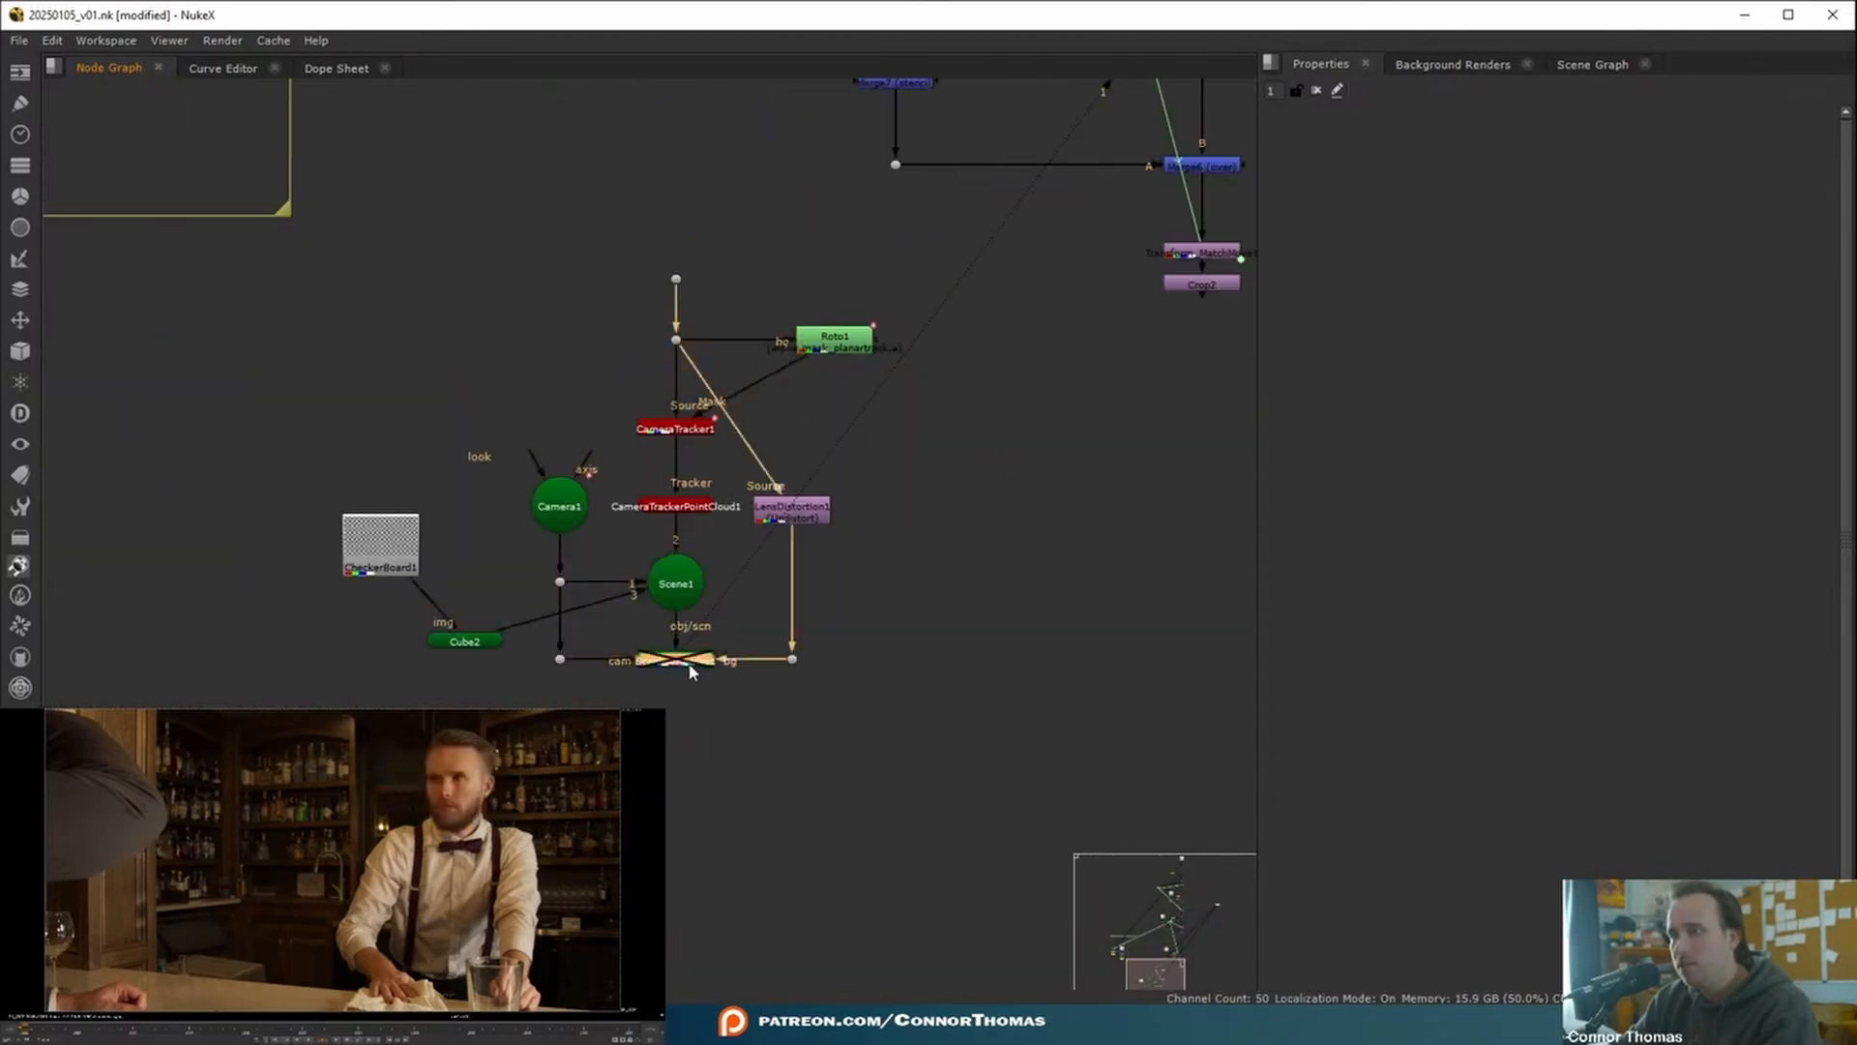
drag(788, 561, 1152, 569)
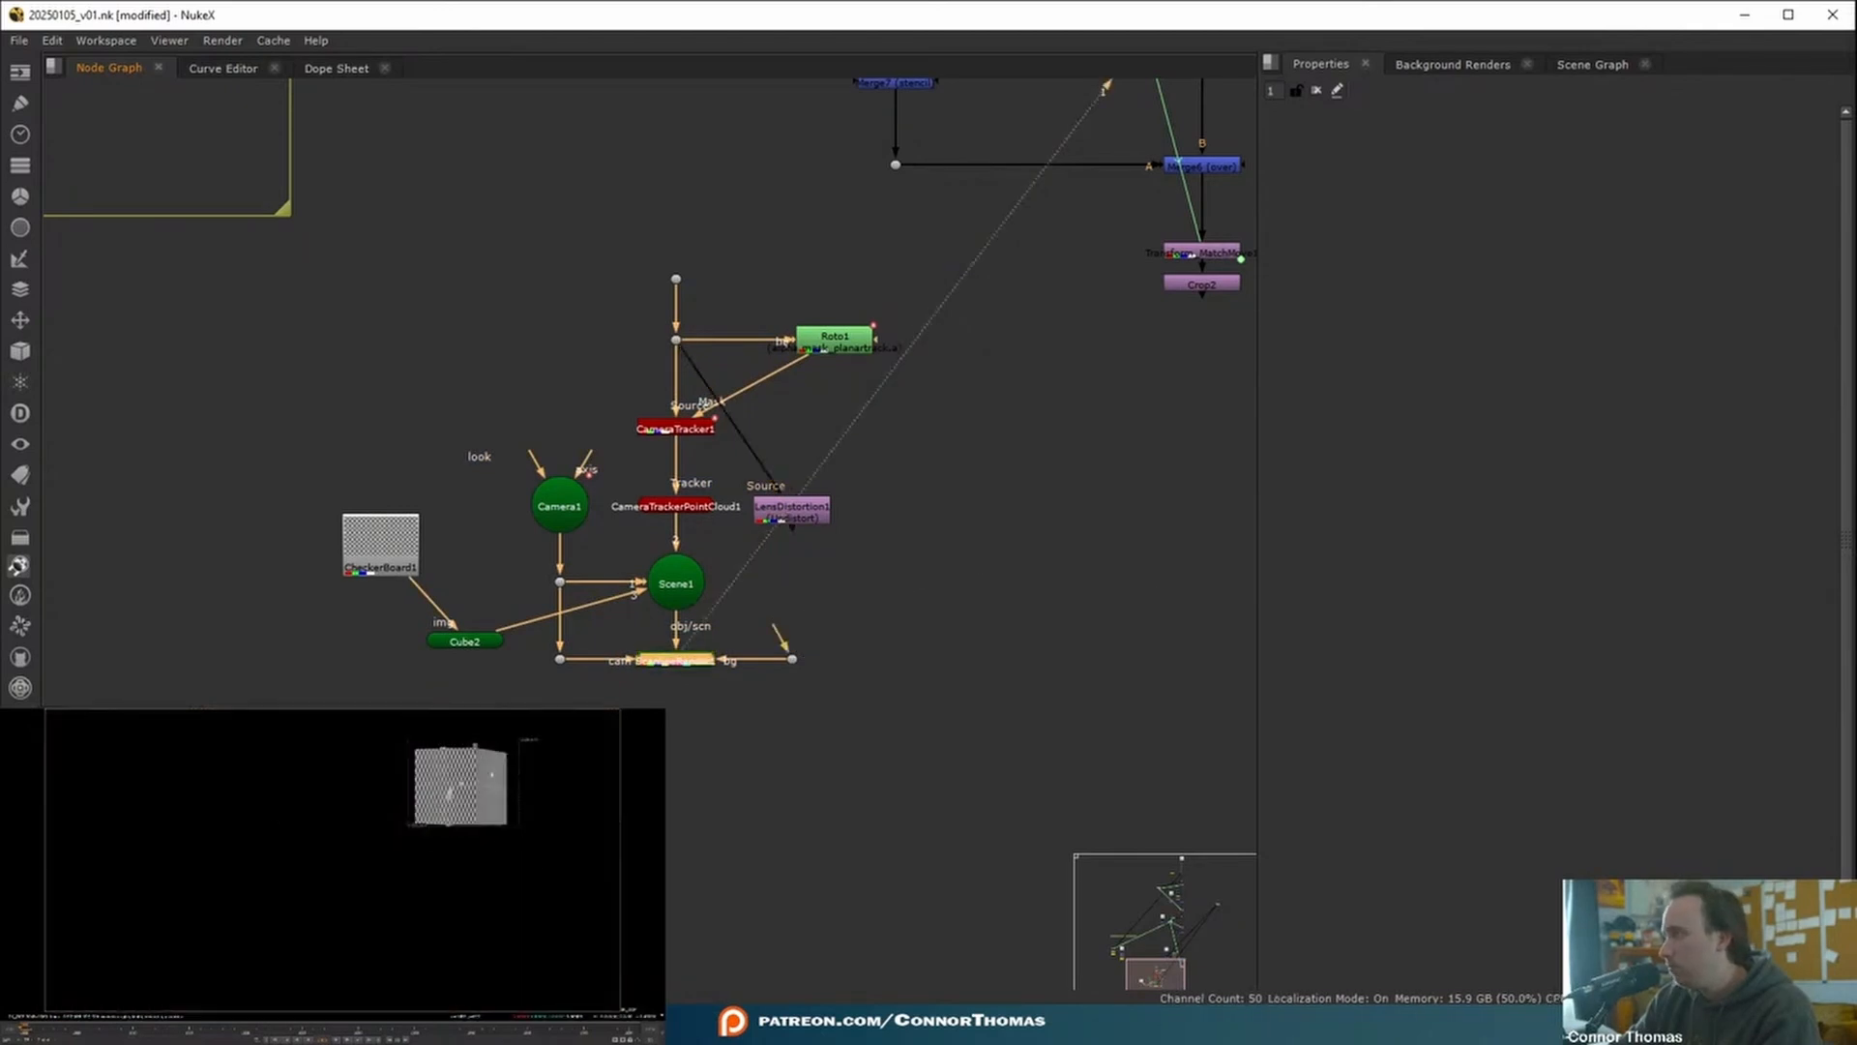
drag(796, 663, 801, 589)
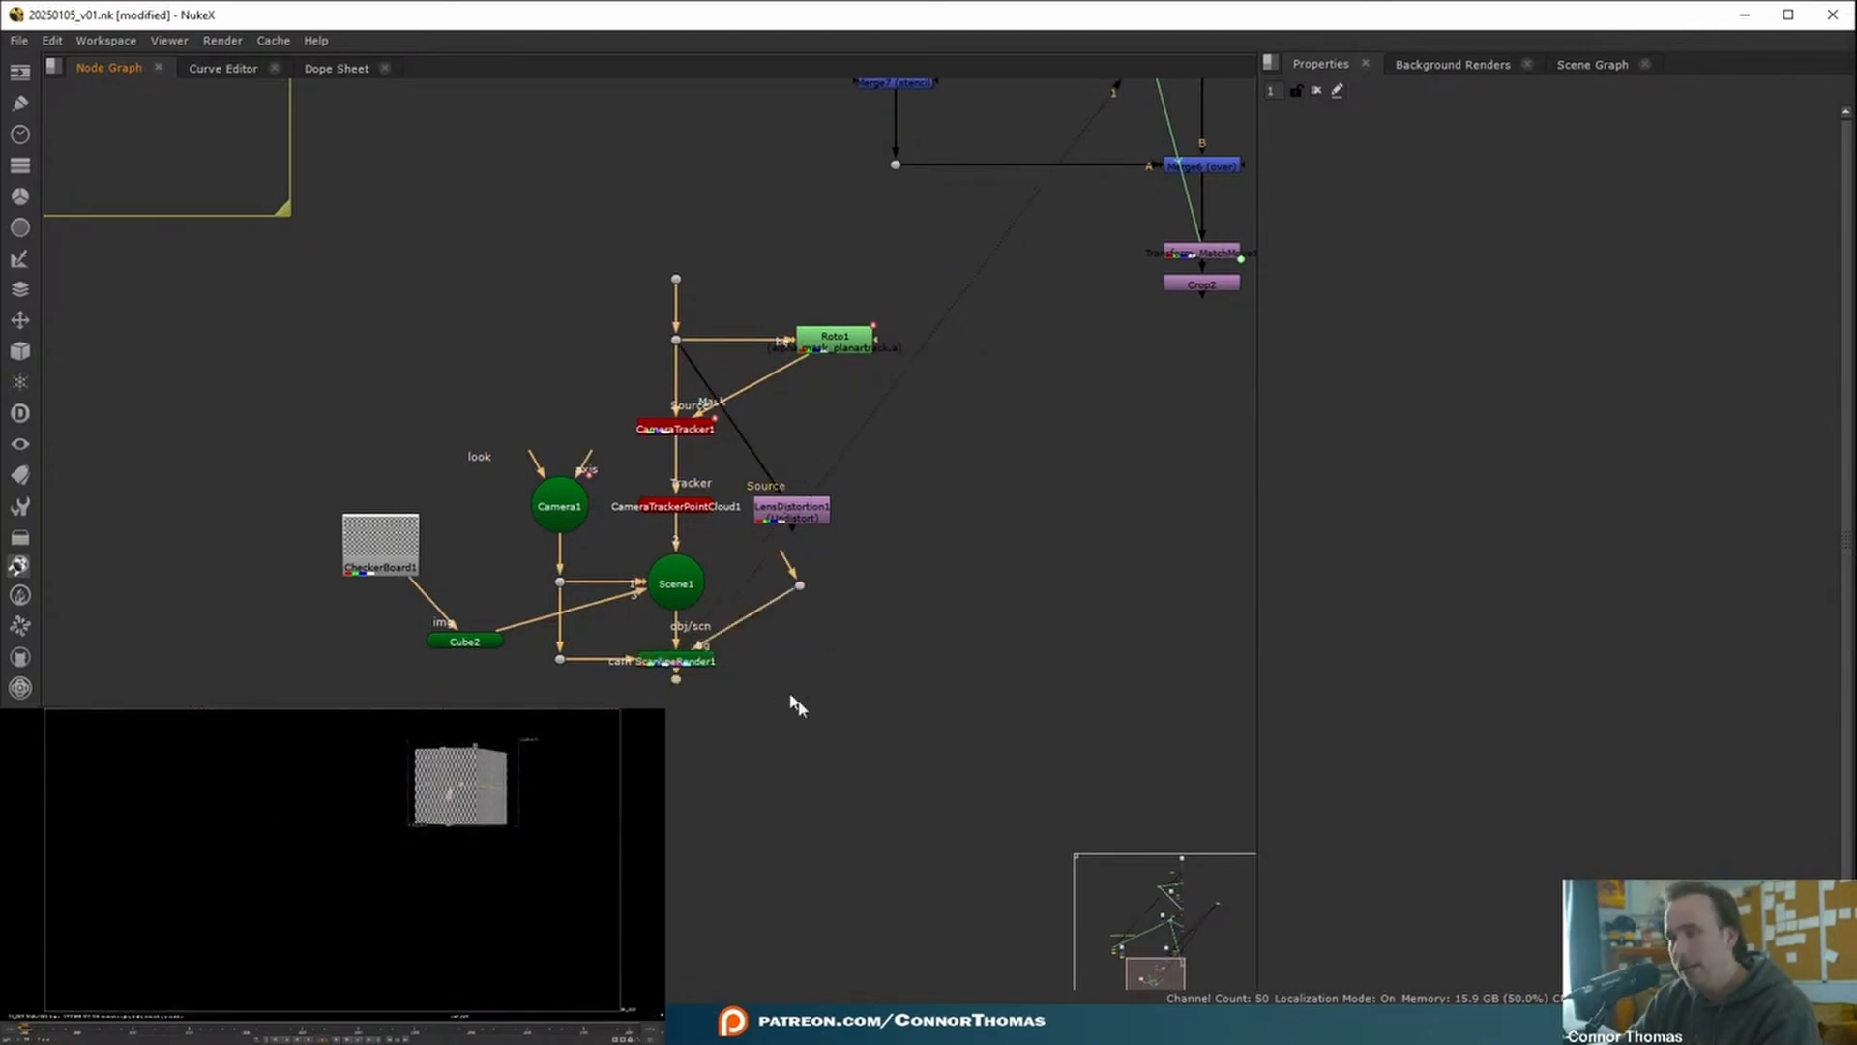
- Merge the ScanlineRender cube over Crop2 through a dot, align the Merge beneath Crop2, and clear the property panels
drag(680, 714, 679, 727)
key(m)
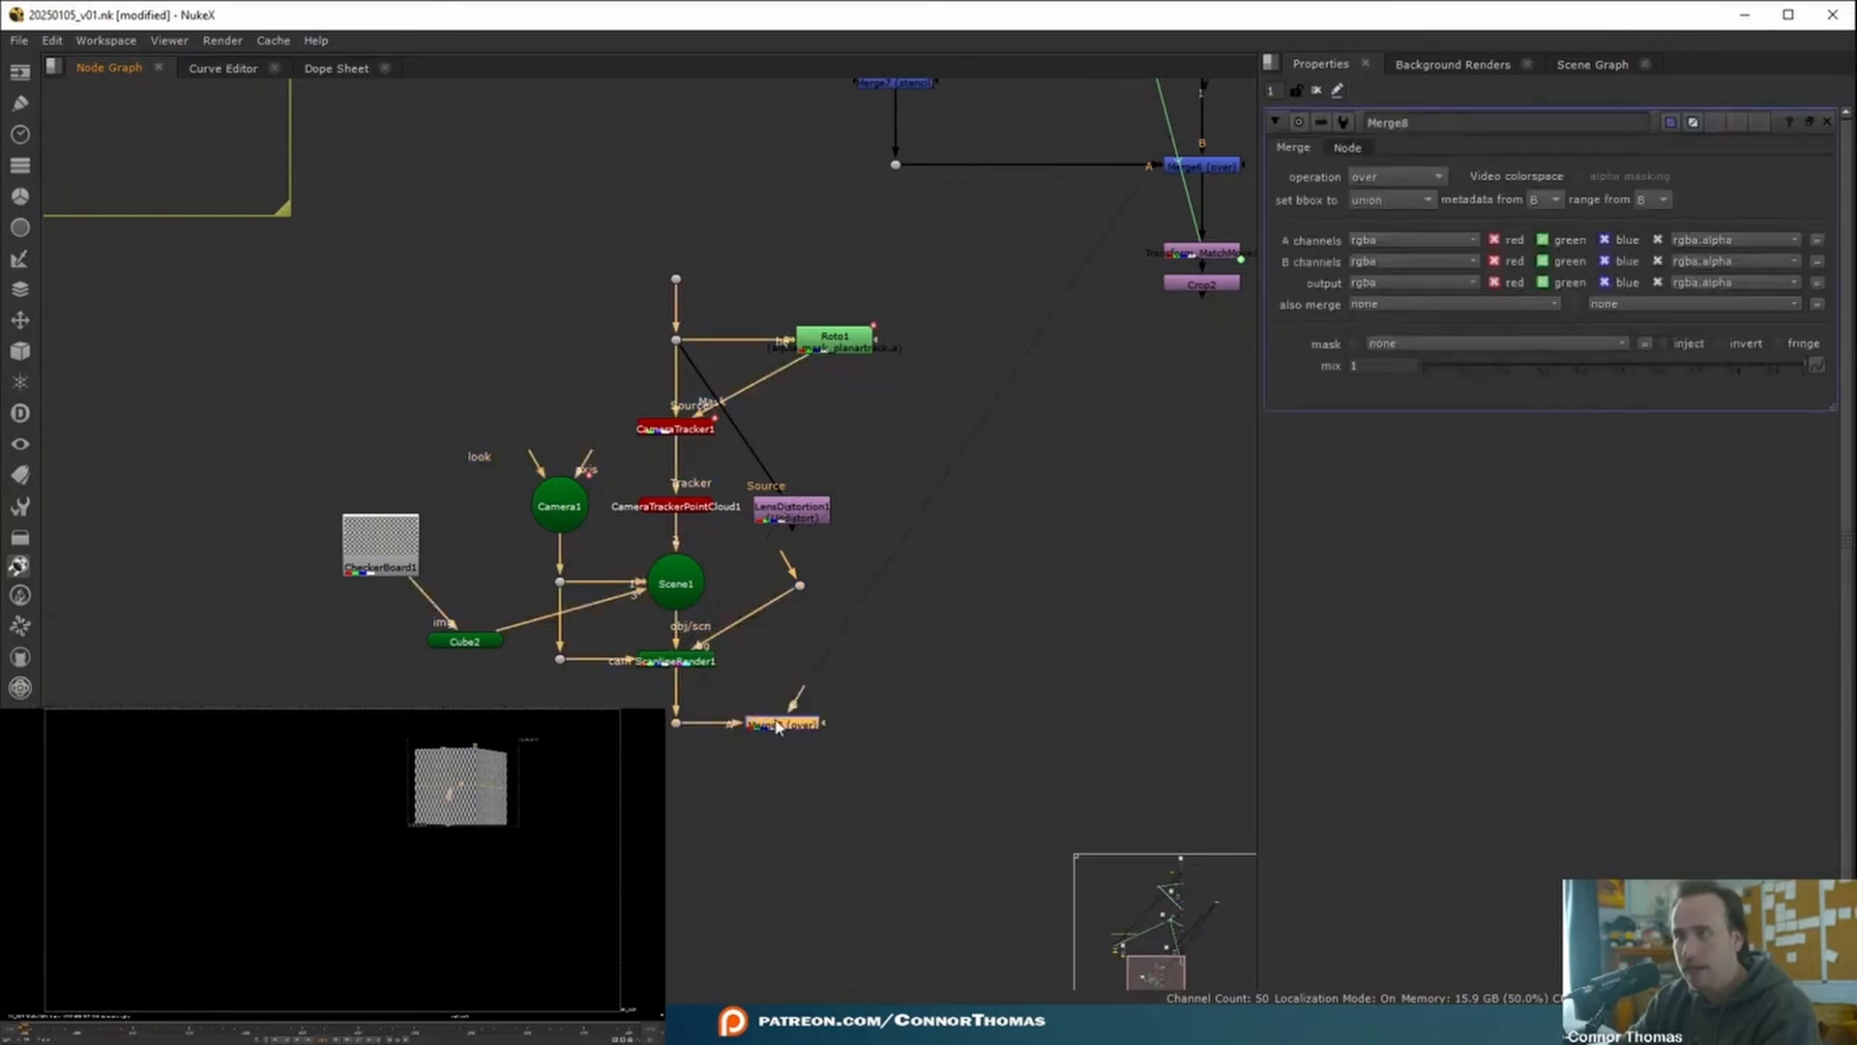
drag(803, 694, 1200, 290)
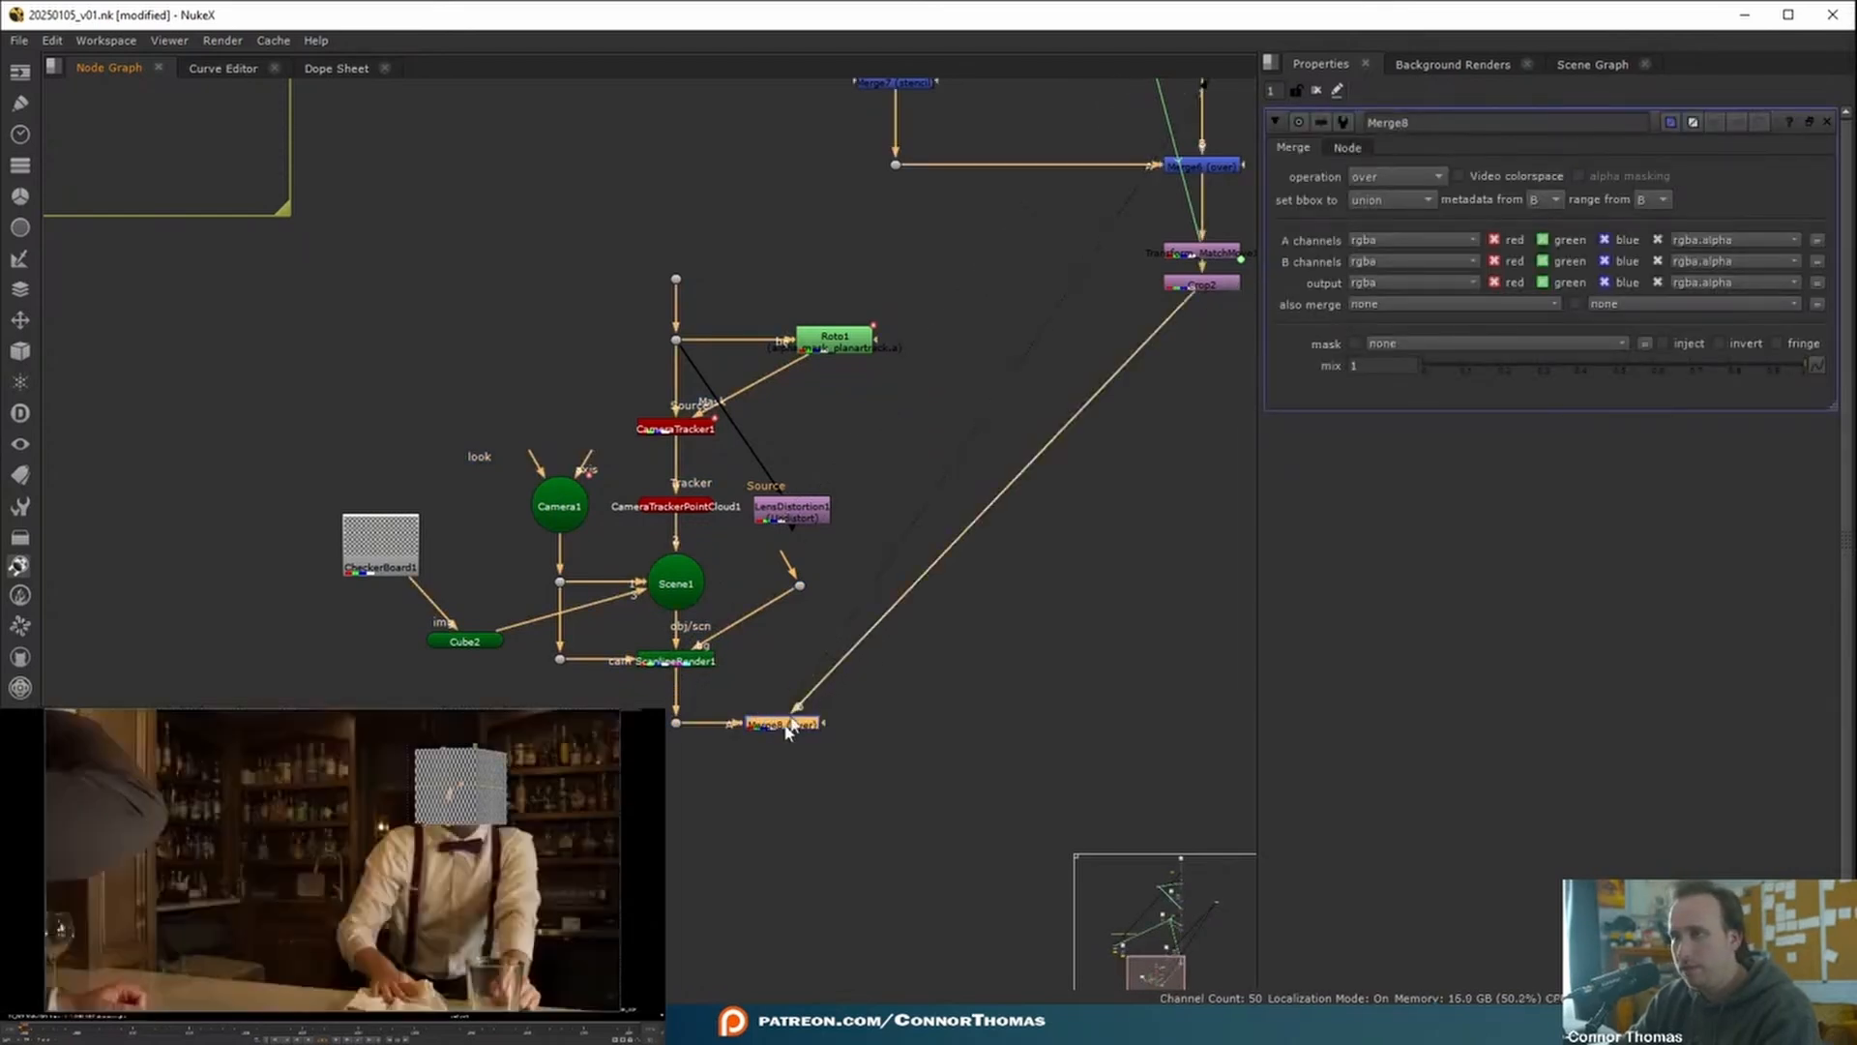
drag(792, 730, 1211, 733)
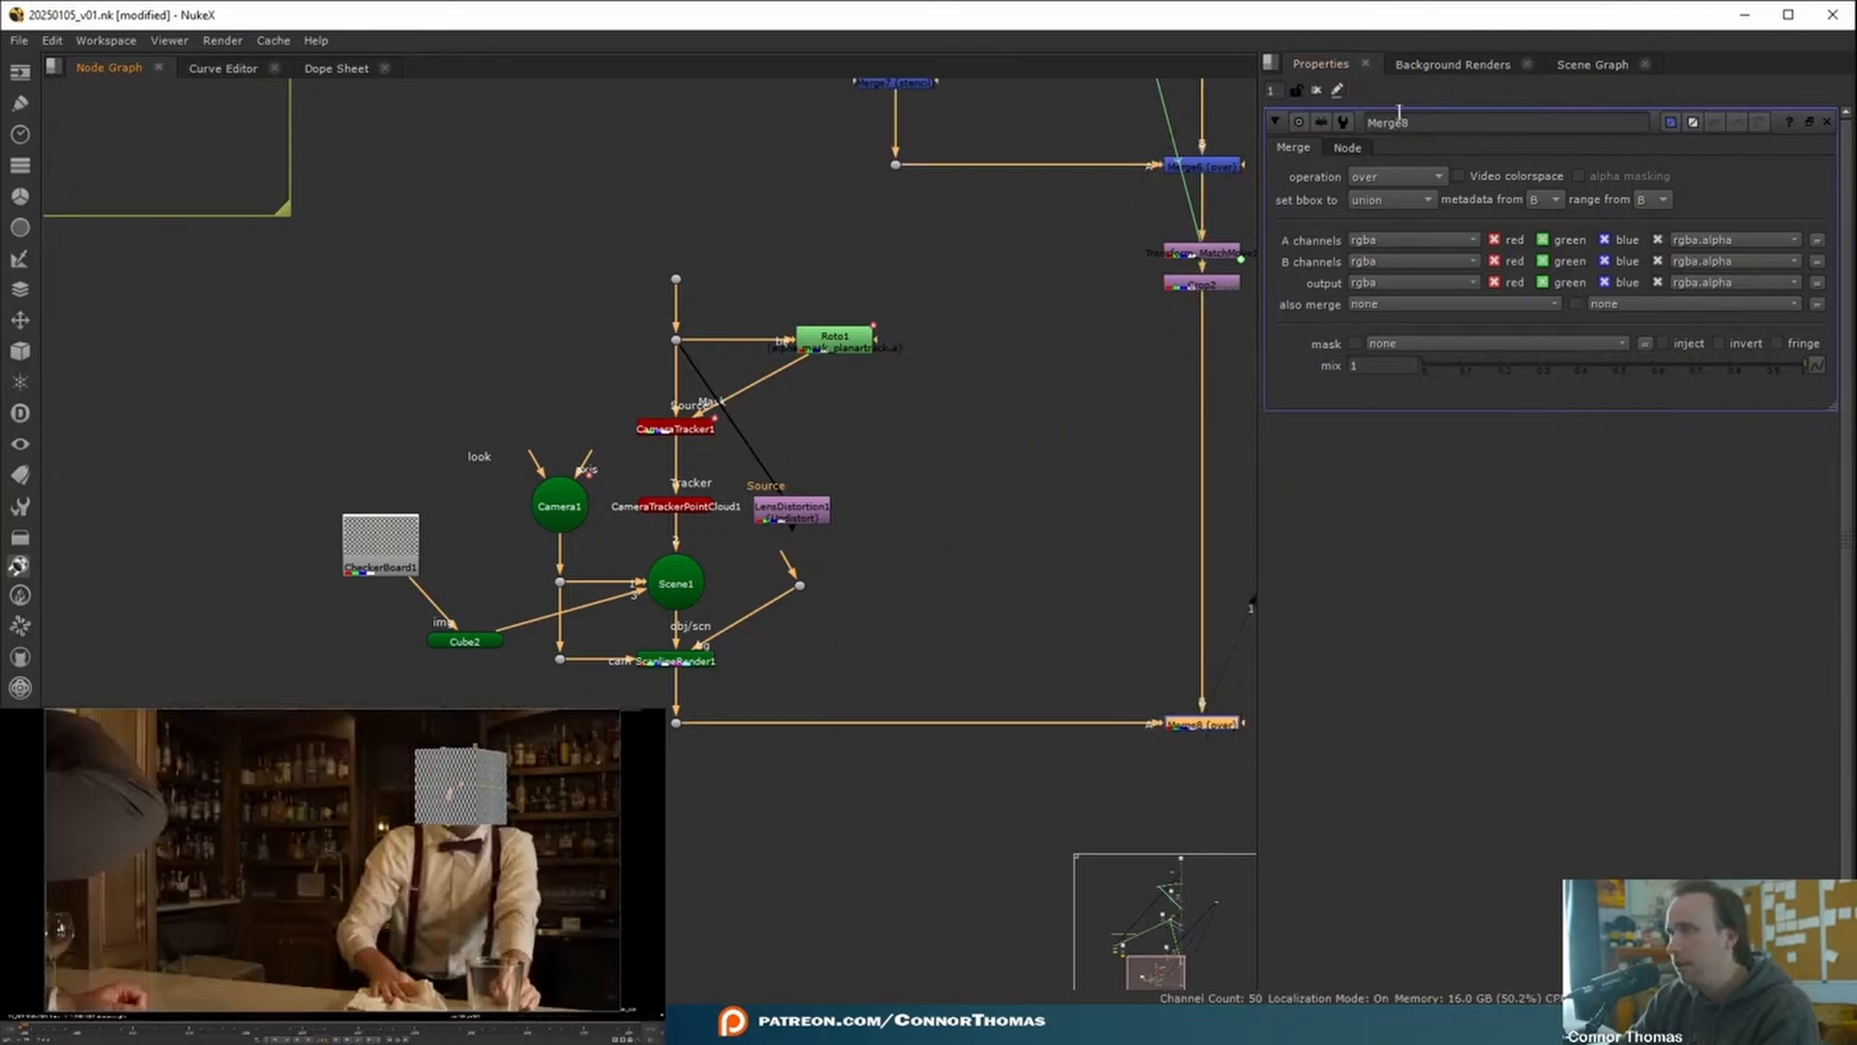
click(1316, 91)
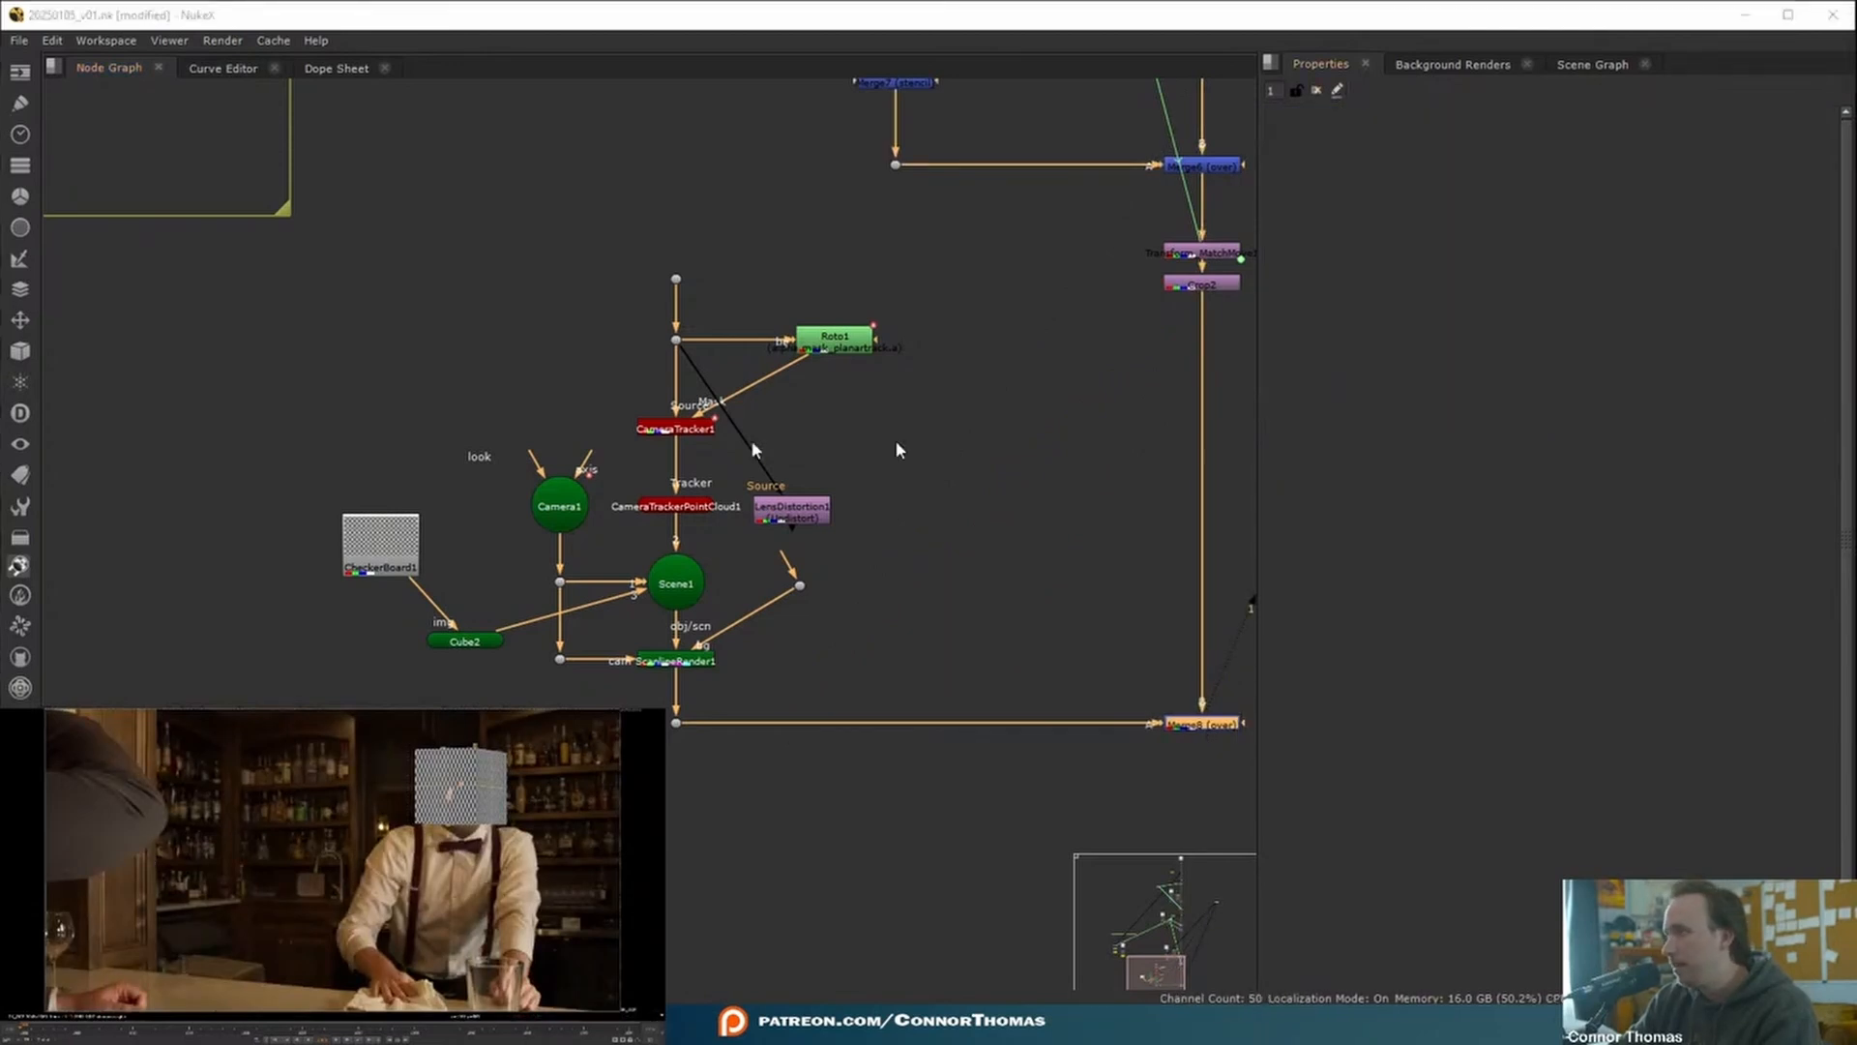
- Turn off rendering for CameraTrackerPointCloud1 so its points stay out of the merged cube render, and clear the property panels
double_click(669, 509)
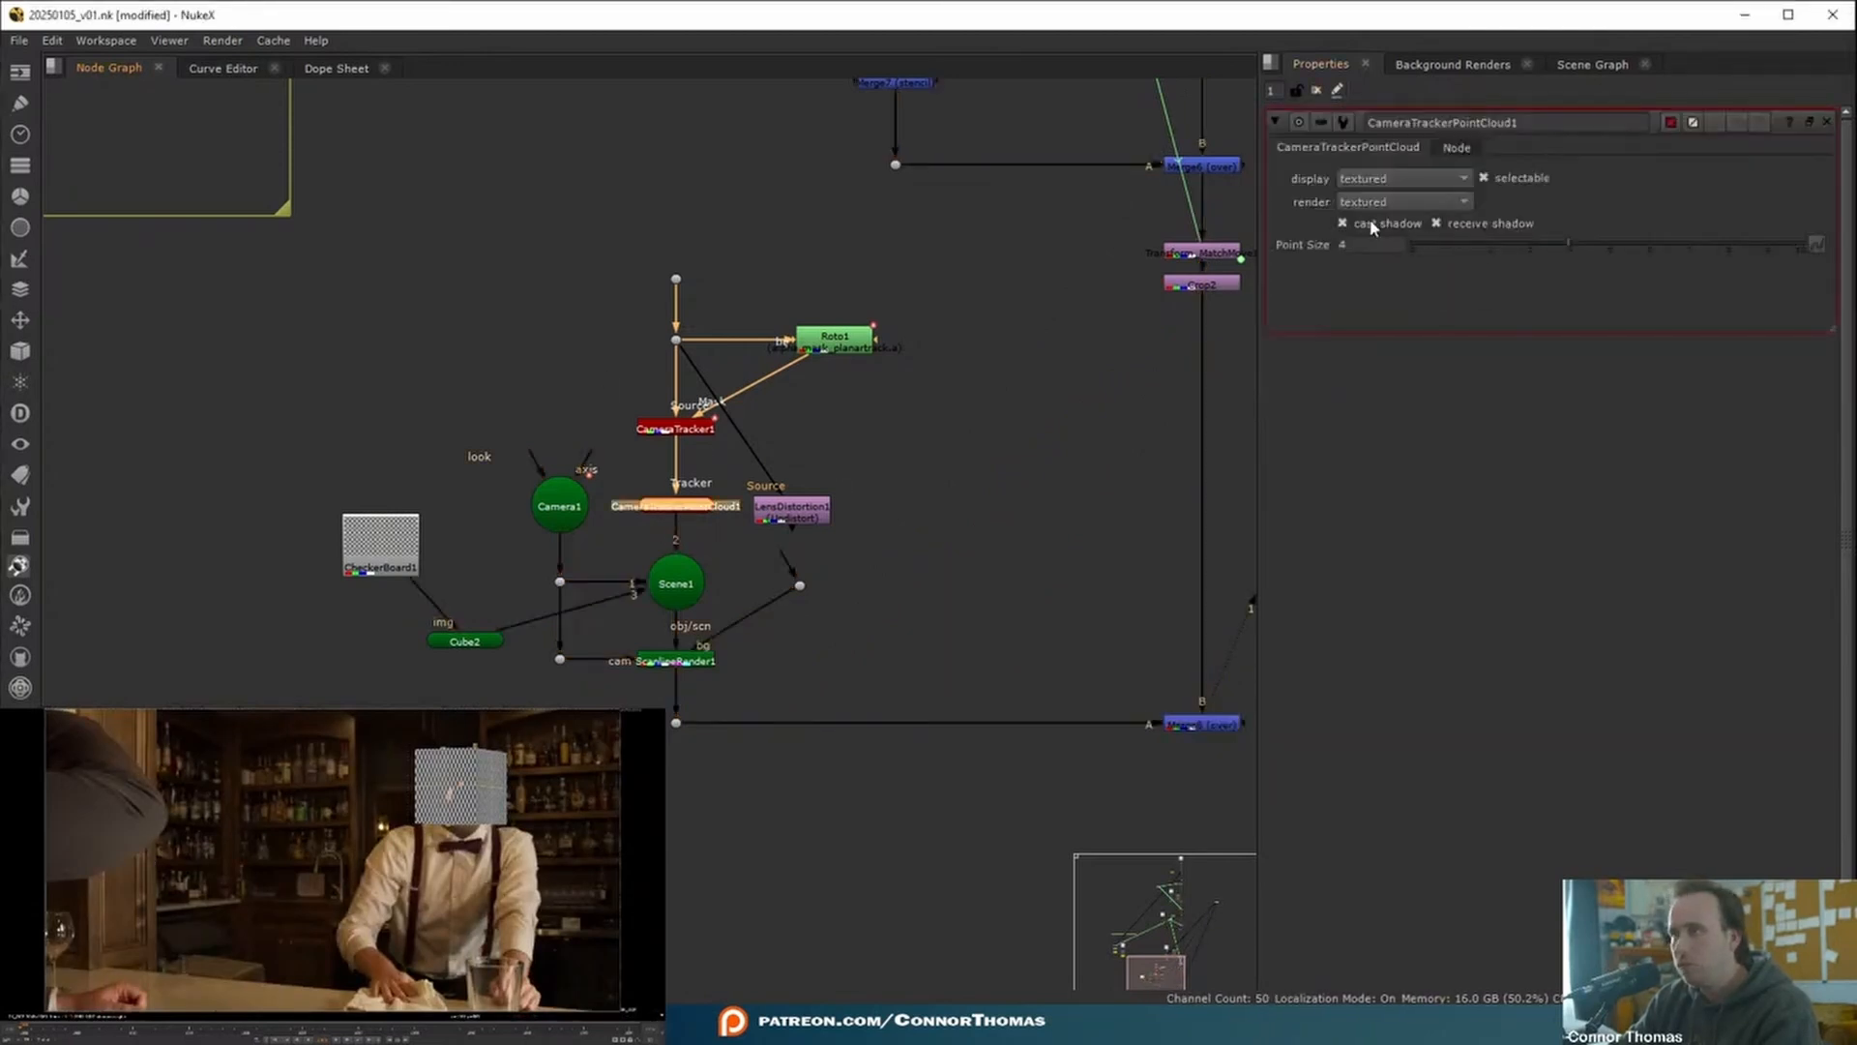
click(1394, 200)
click(1398, 125)
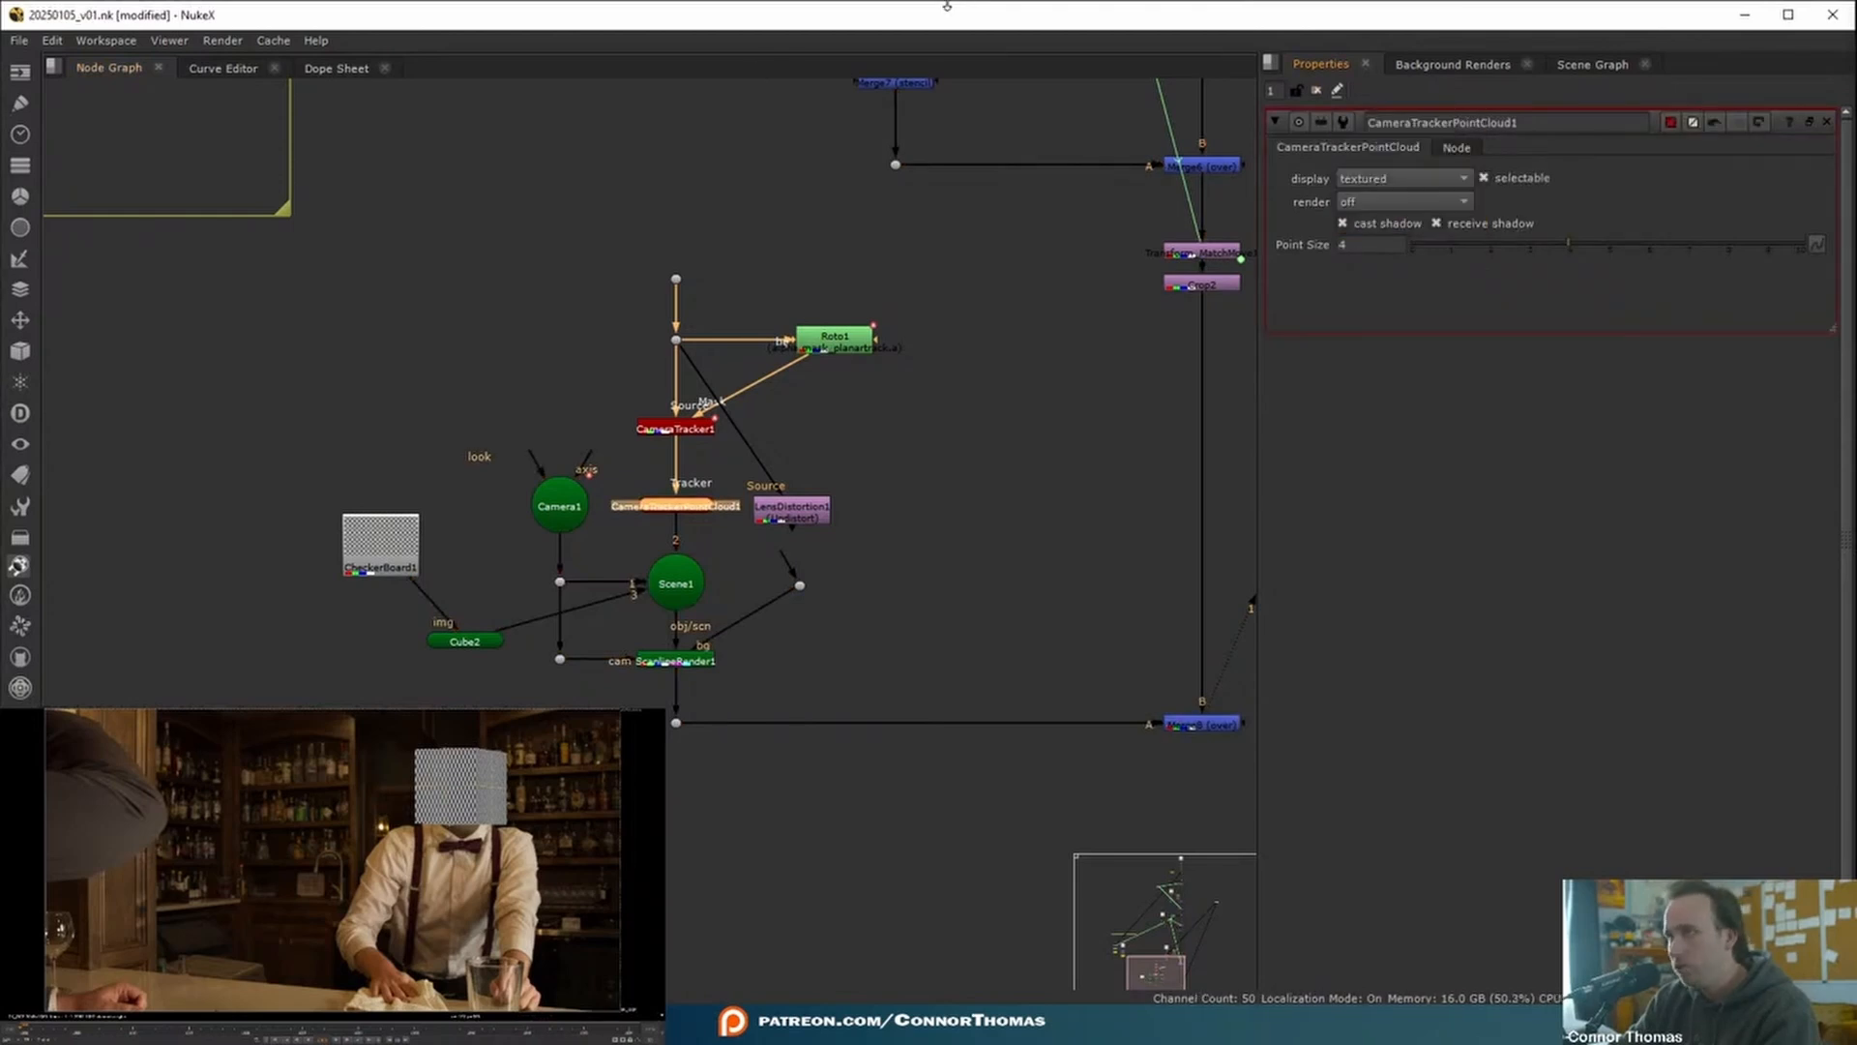
click(1317, 91)
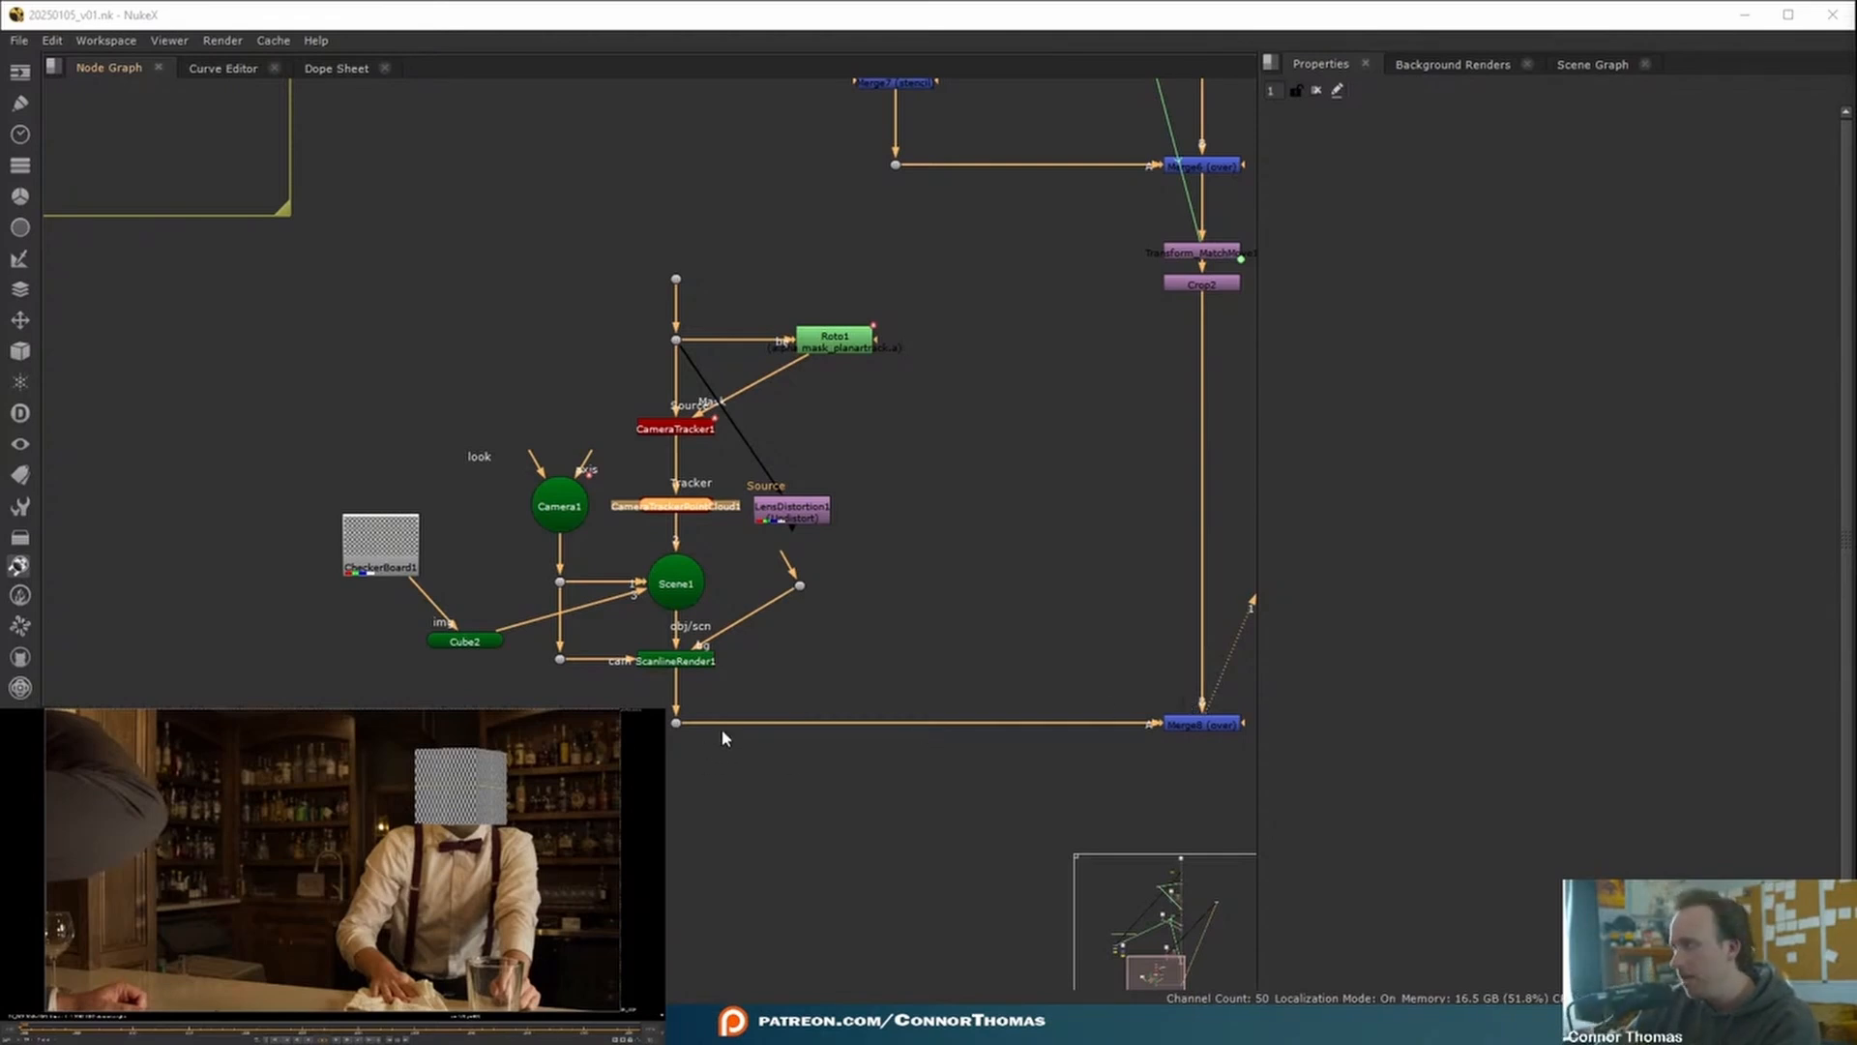
- Add a WriteGeo node below the camera-tracking group and connect its input to Scene1
middle_drag(850, 718, 982, 618)
click(707, 656)
key(Tab)
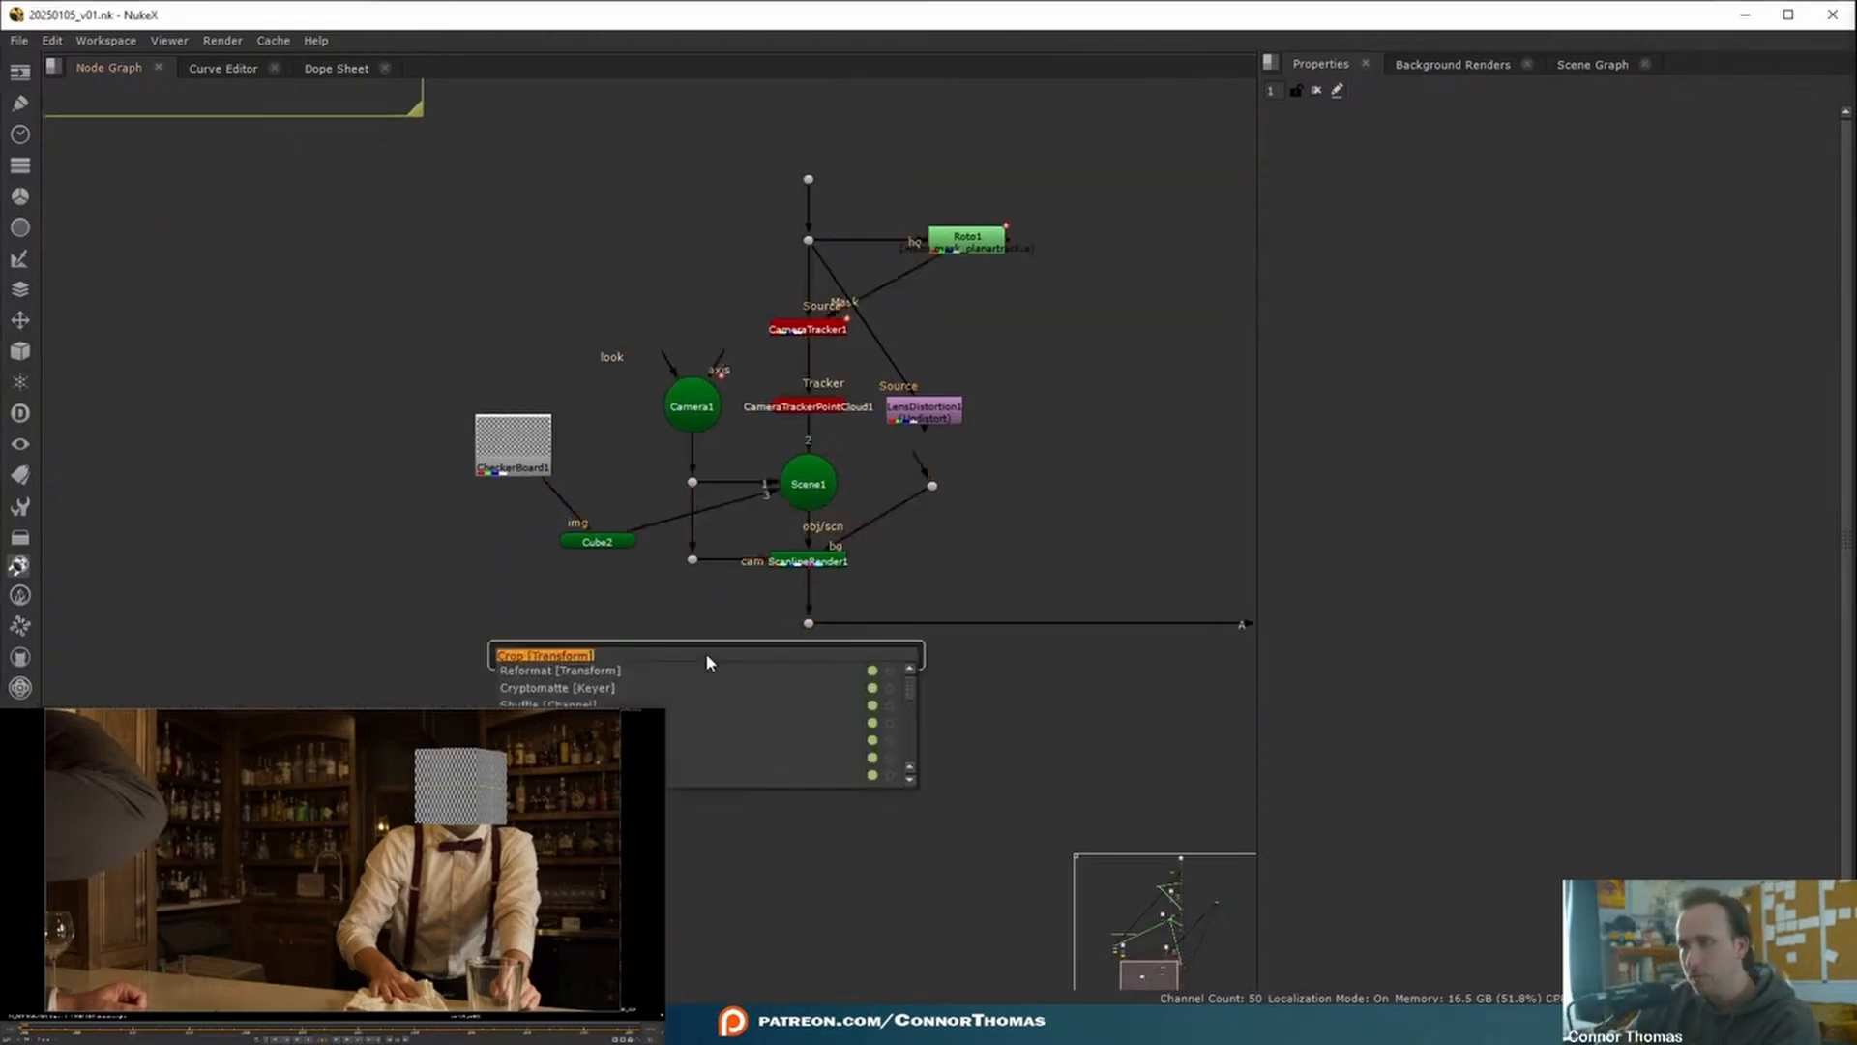
text(write)
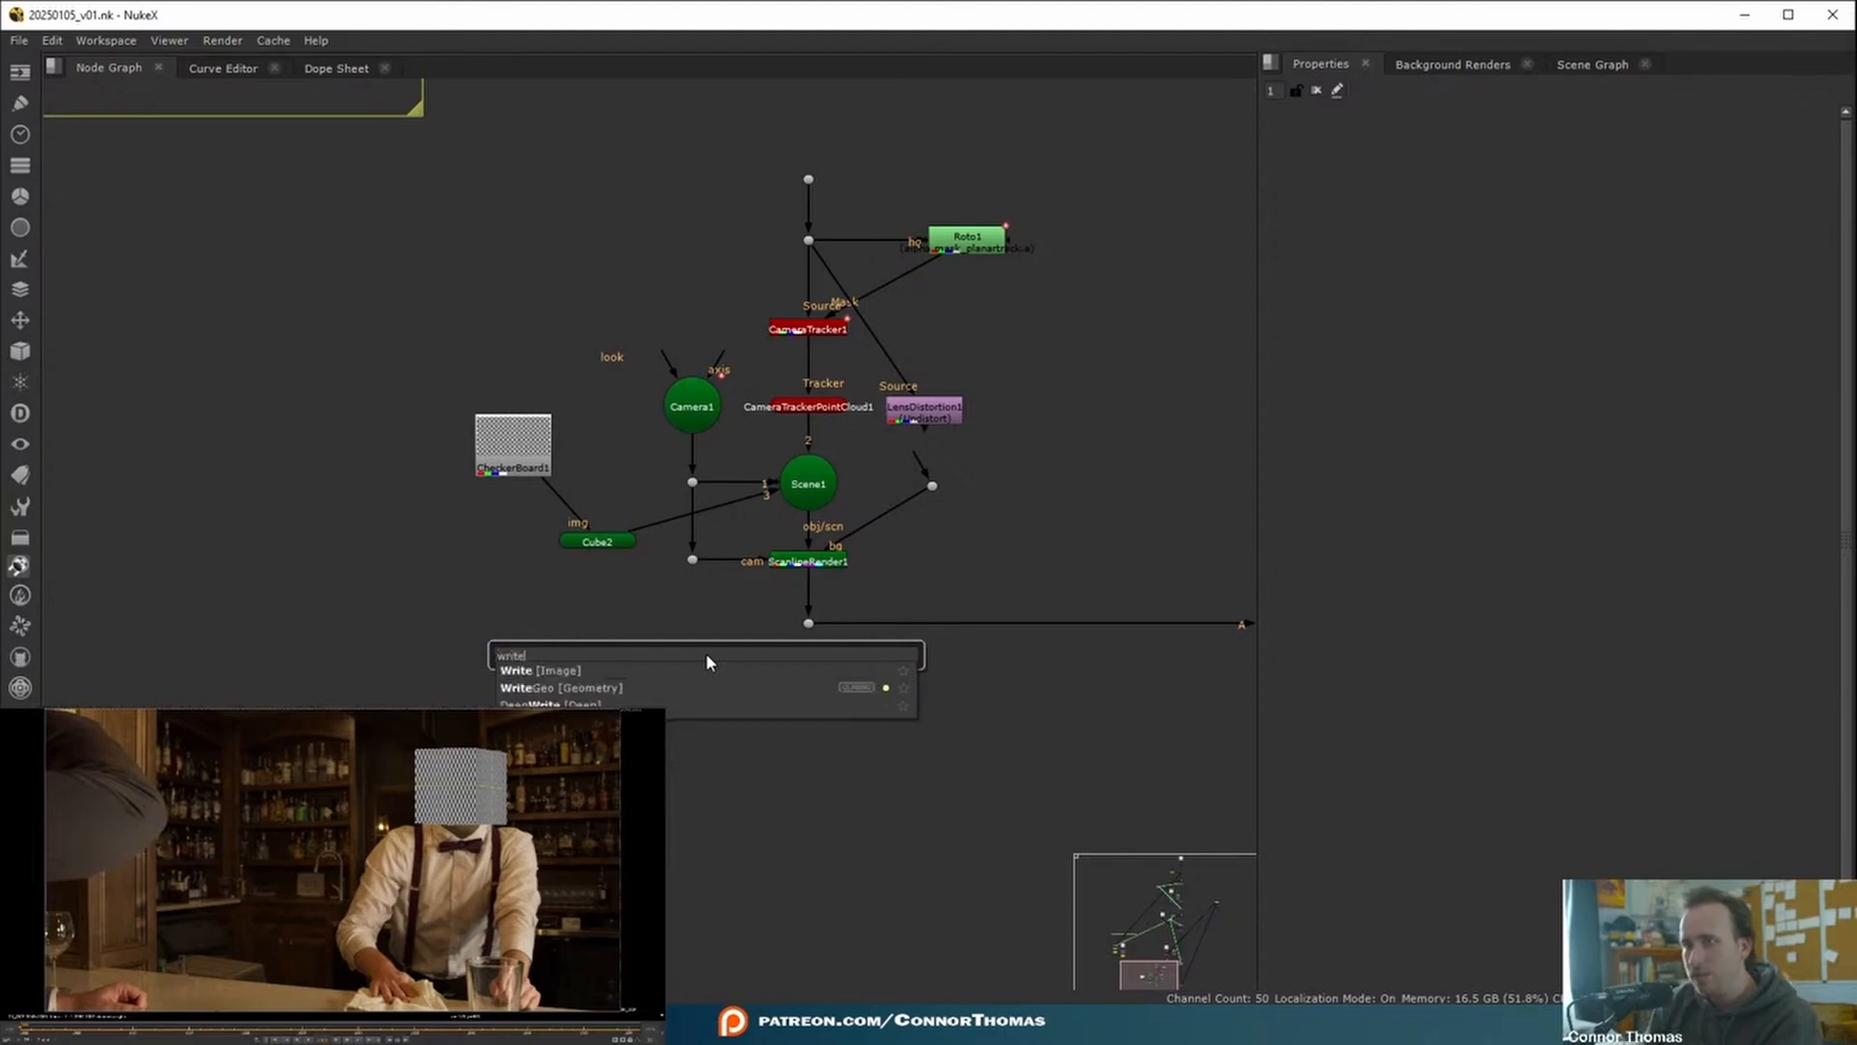
key(Return)
drag(707, 661, 808, 486)
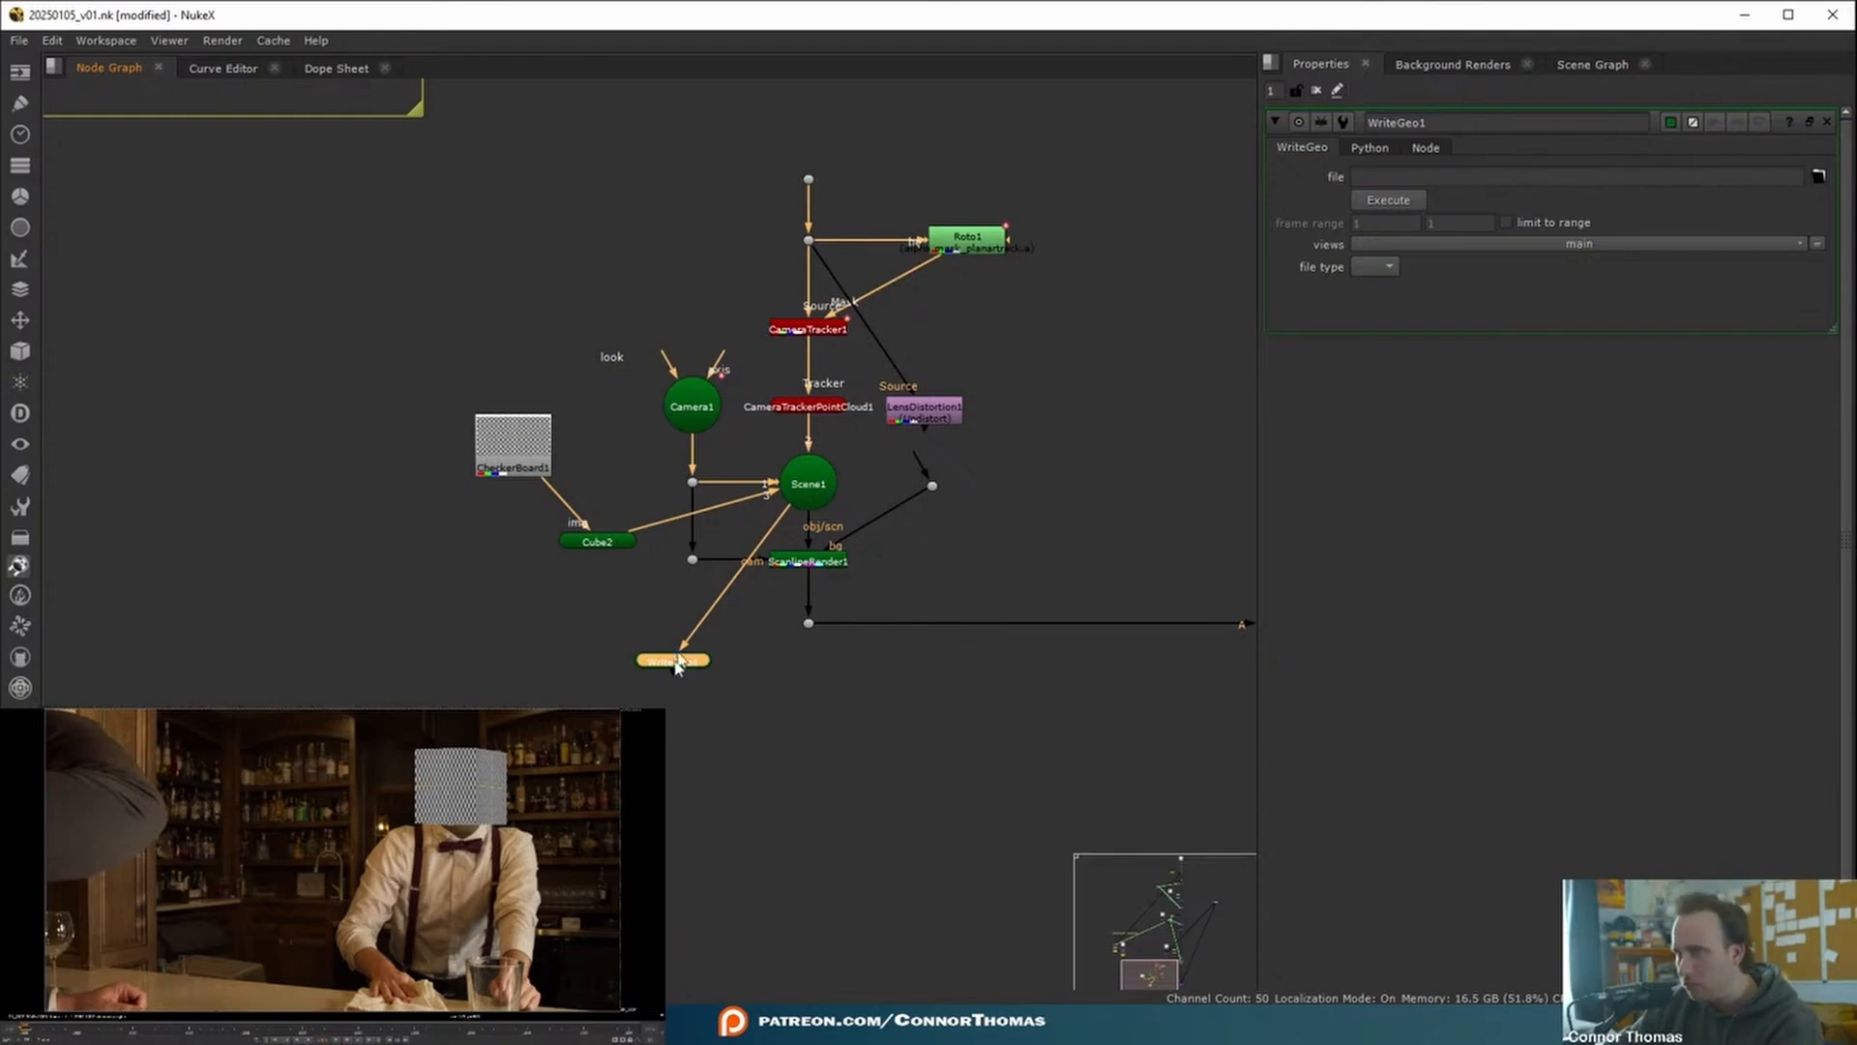
- View the WriteGeo node's geometry output in the 3D viewer and look over the surrounding node graph
key(1)
click(1025, 587)
click(670, 665)
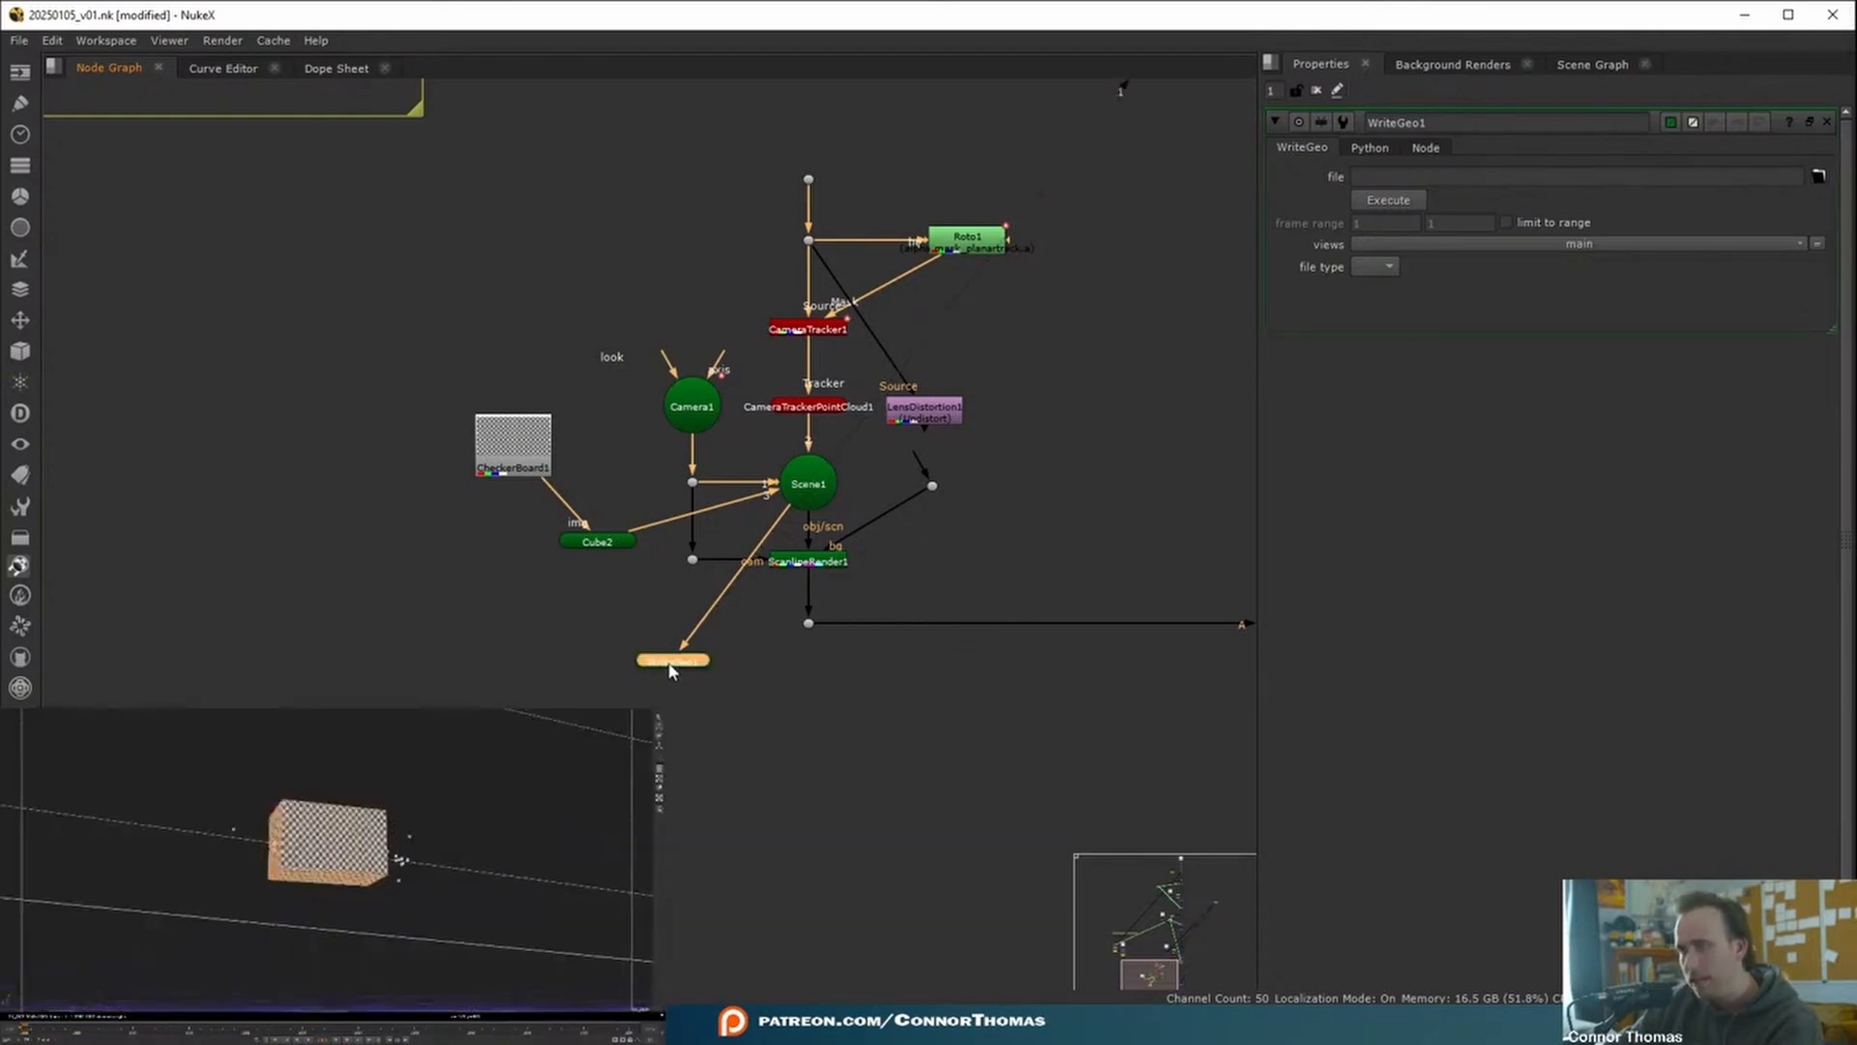
middle_drag(993, 404, 585, 926)
scroll(829, 642, down, 5)
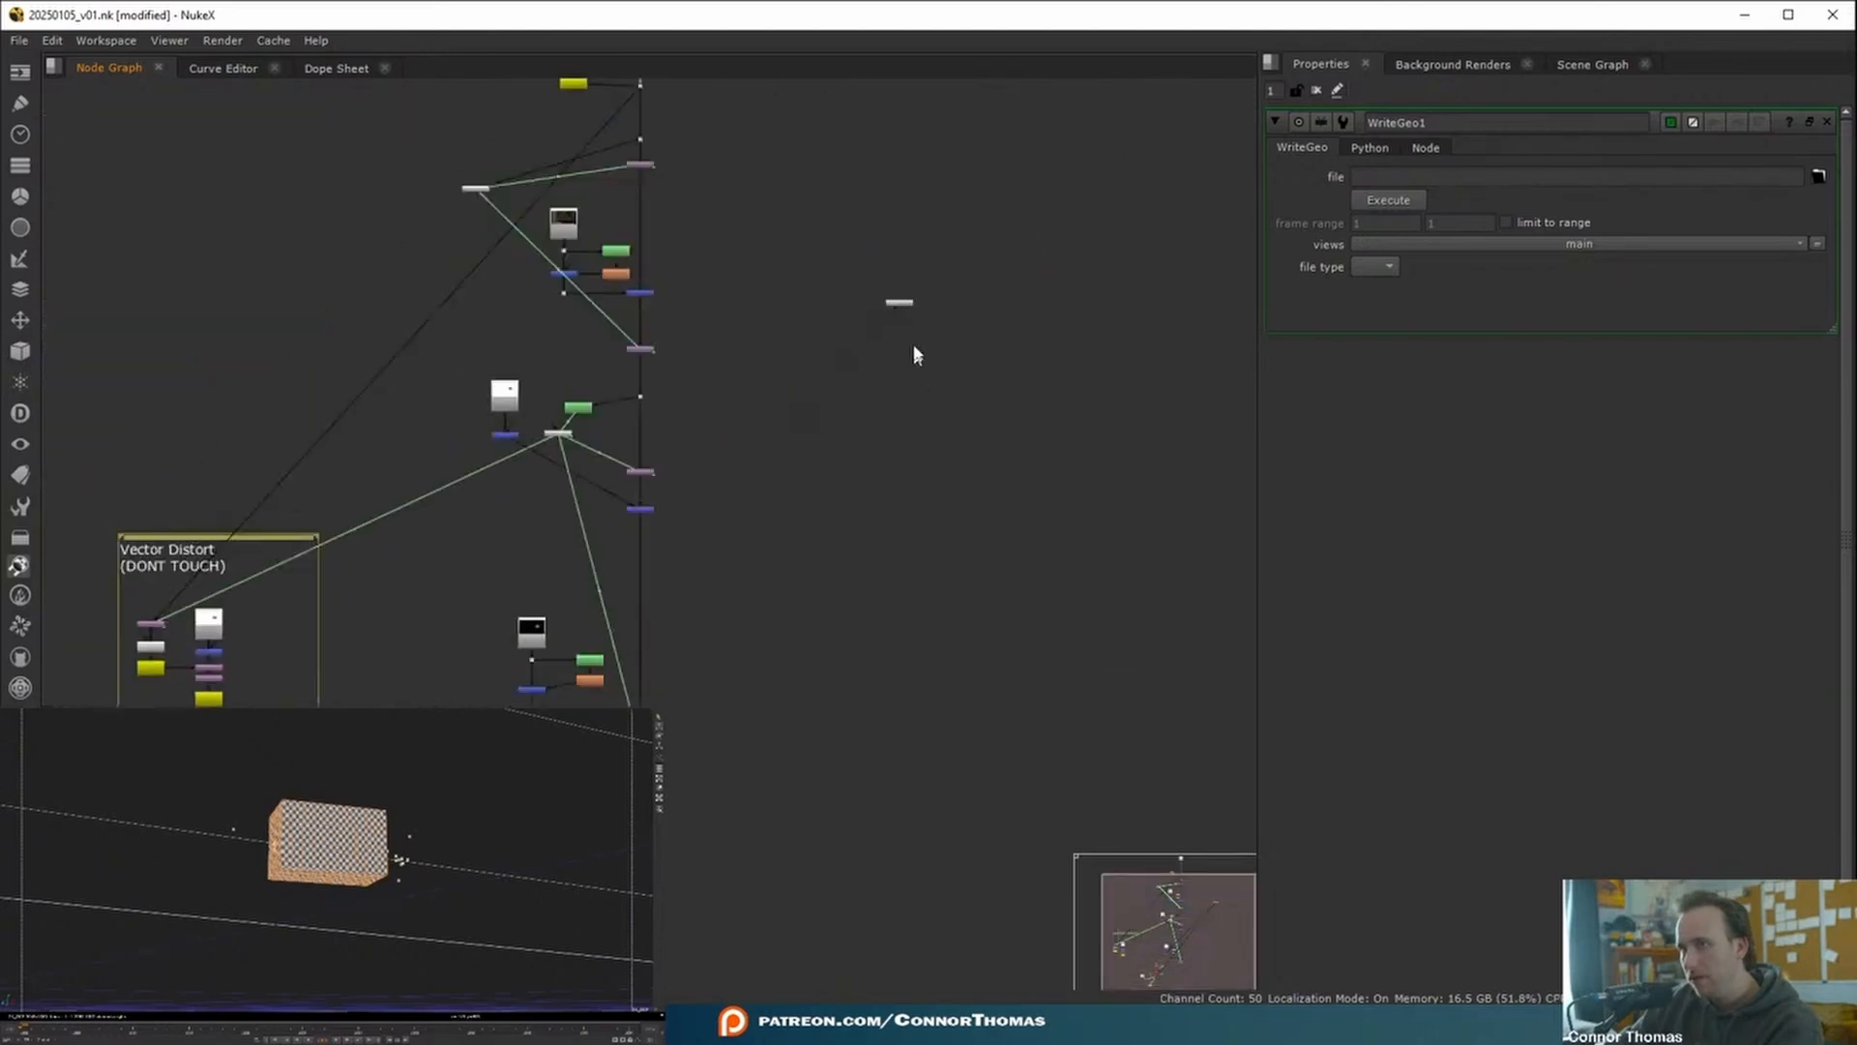
scroll(905, 308, up, 10)
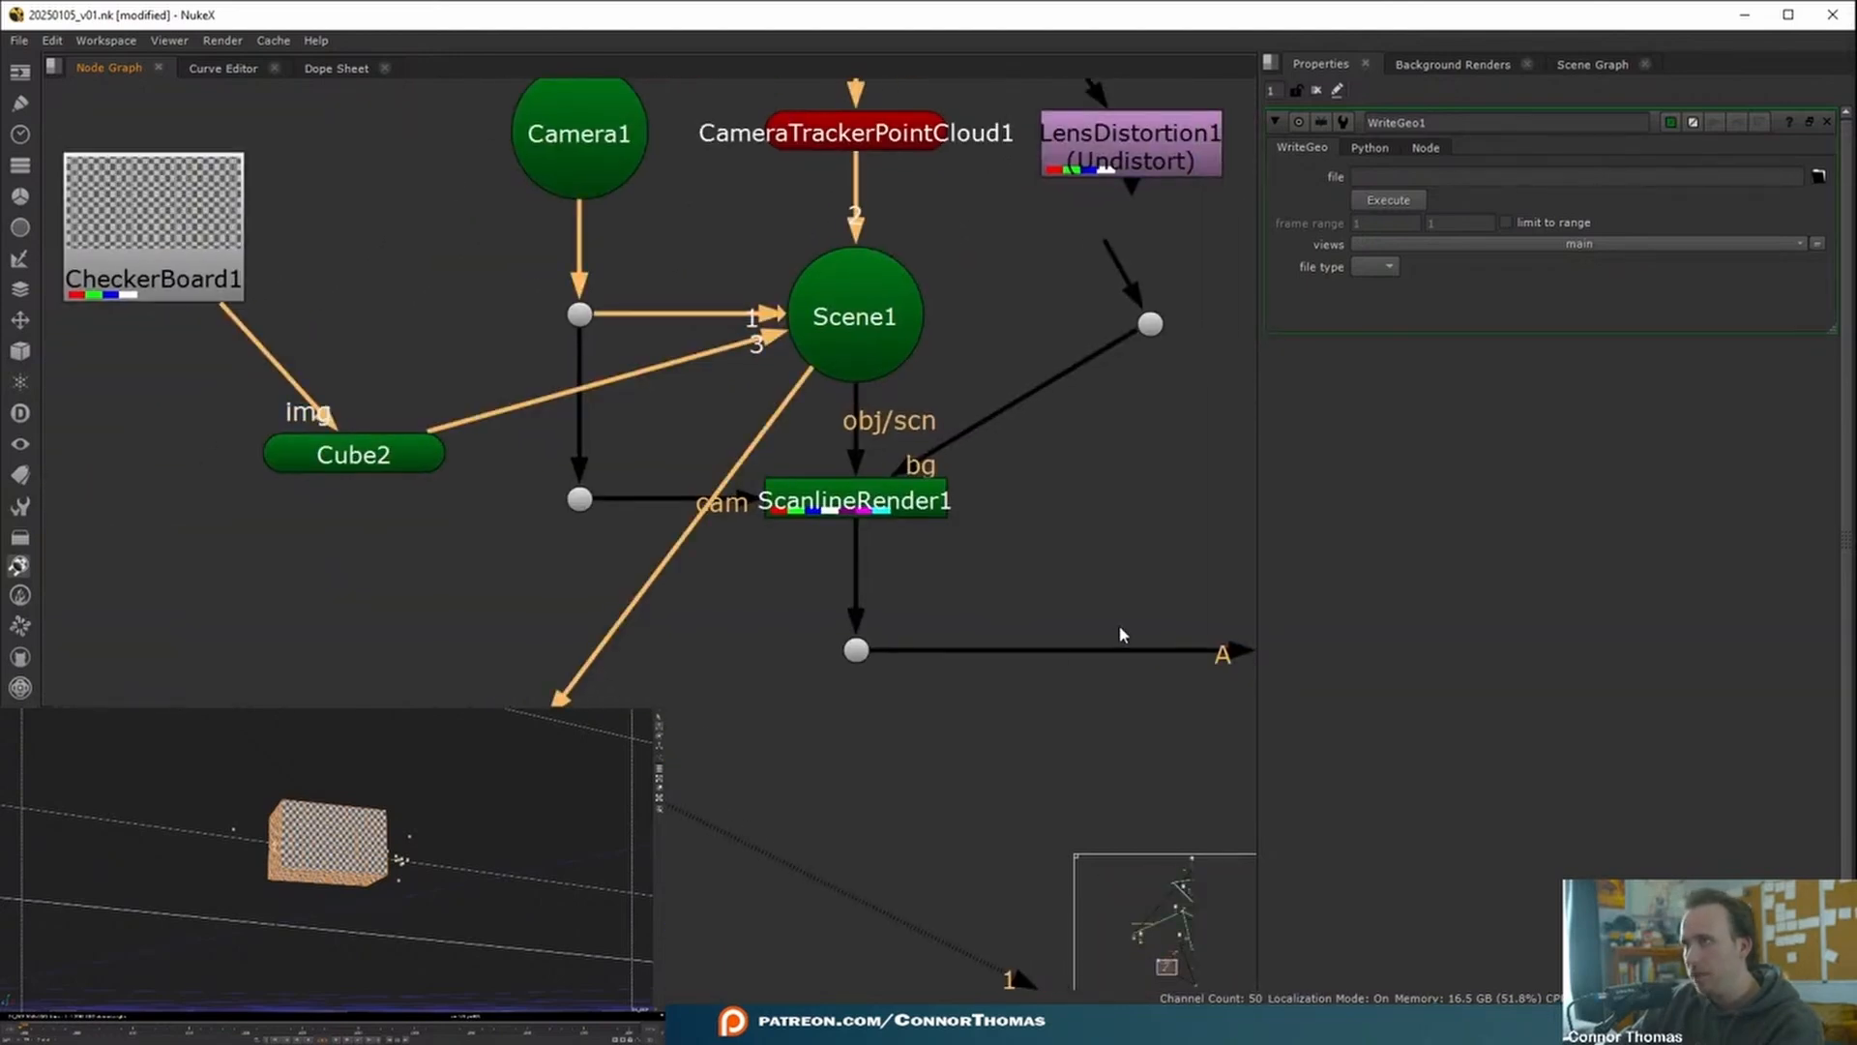
- Set the WriteGeo output to setup_Cam_v01.abc in a new tracking folder under D:/Projects/Livestream/streams/20250105/VFX/material
click(1817, 178)
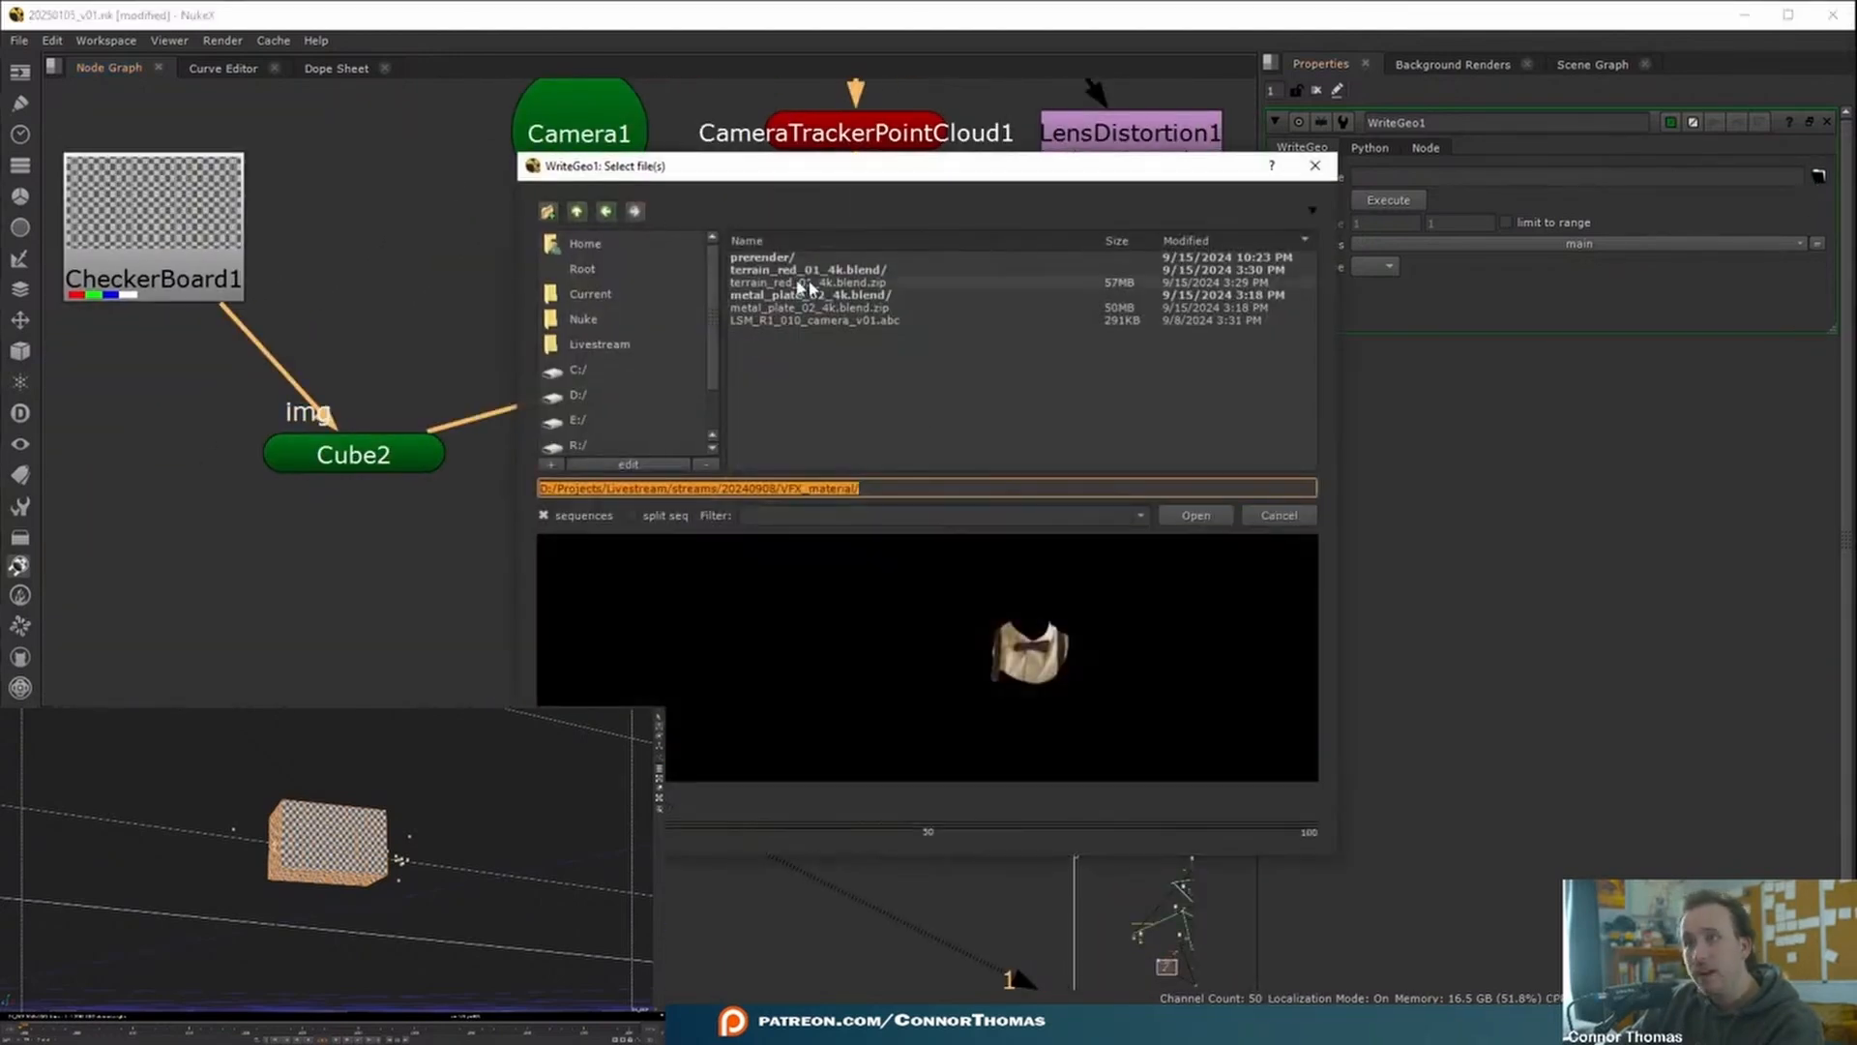
click(579, 211)
click(578, 211)
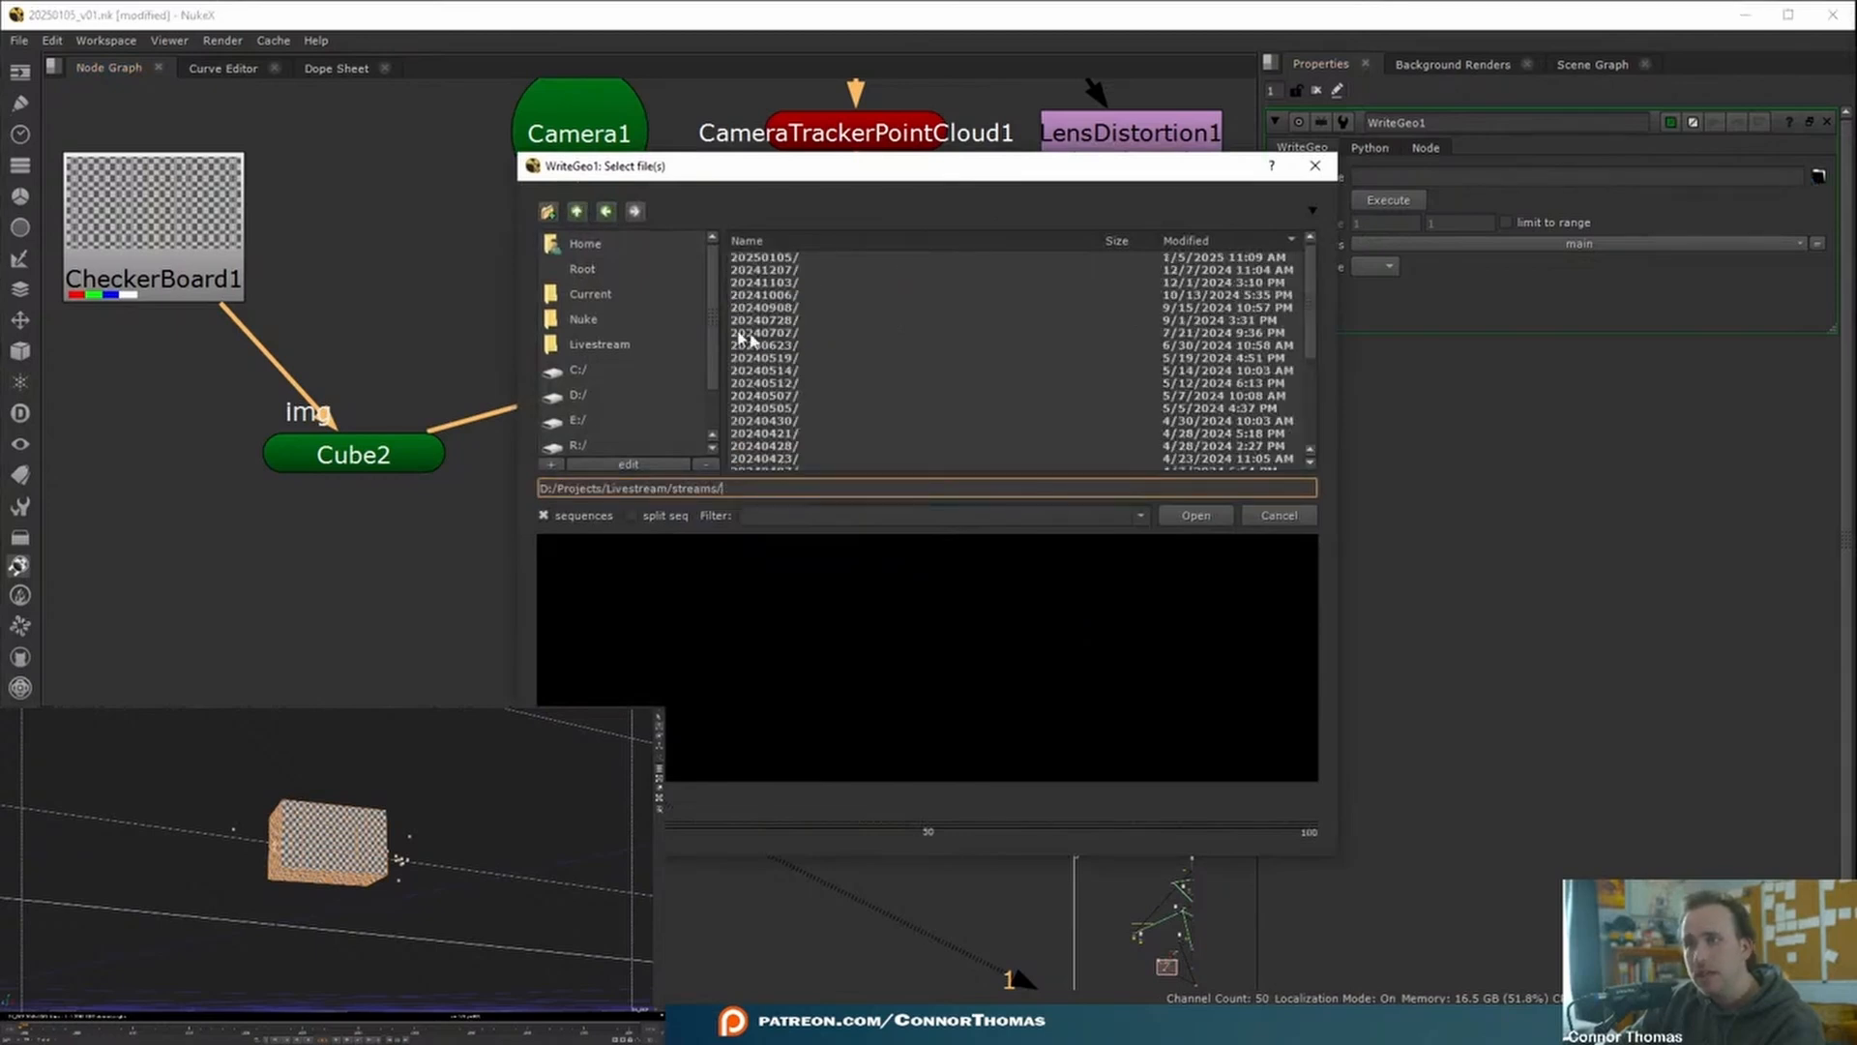
double_click(764, 259)
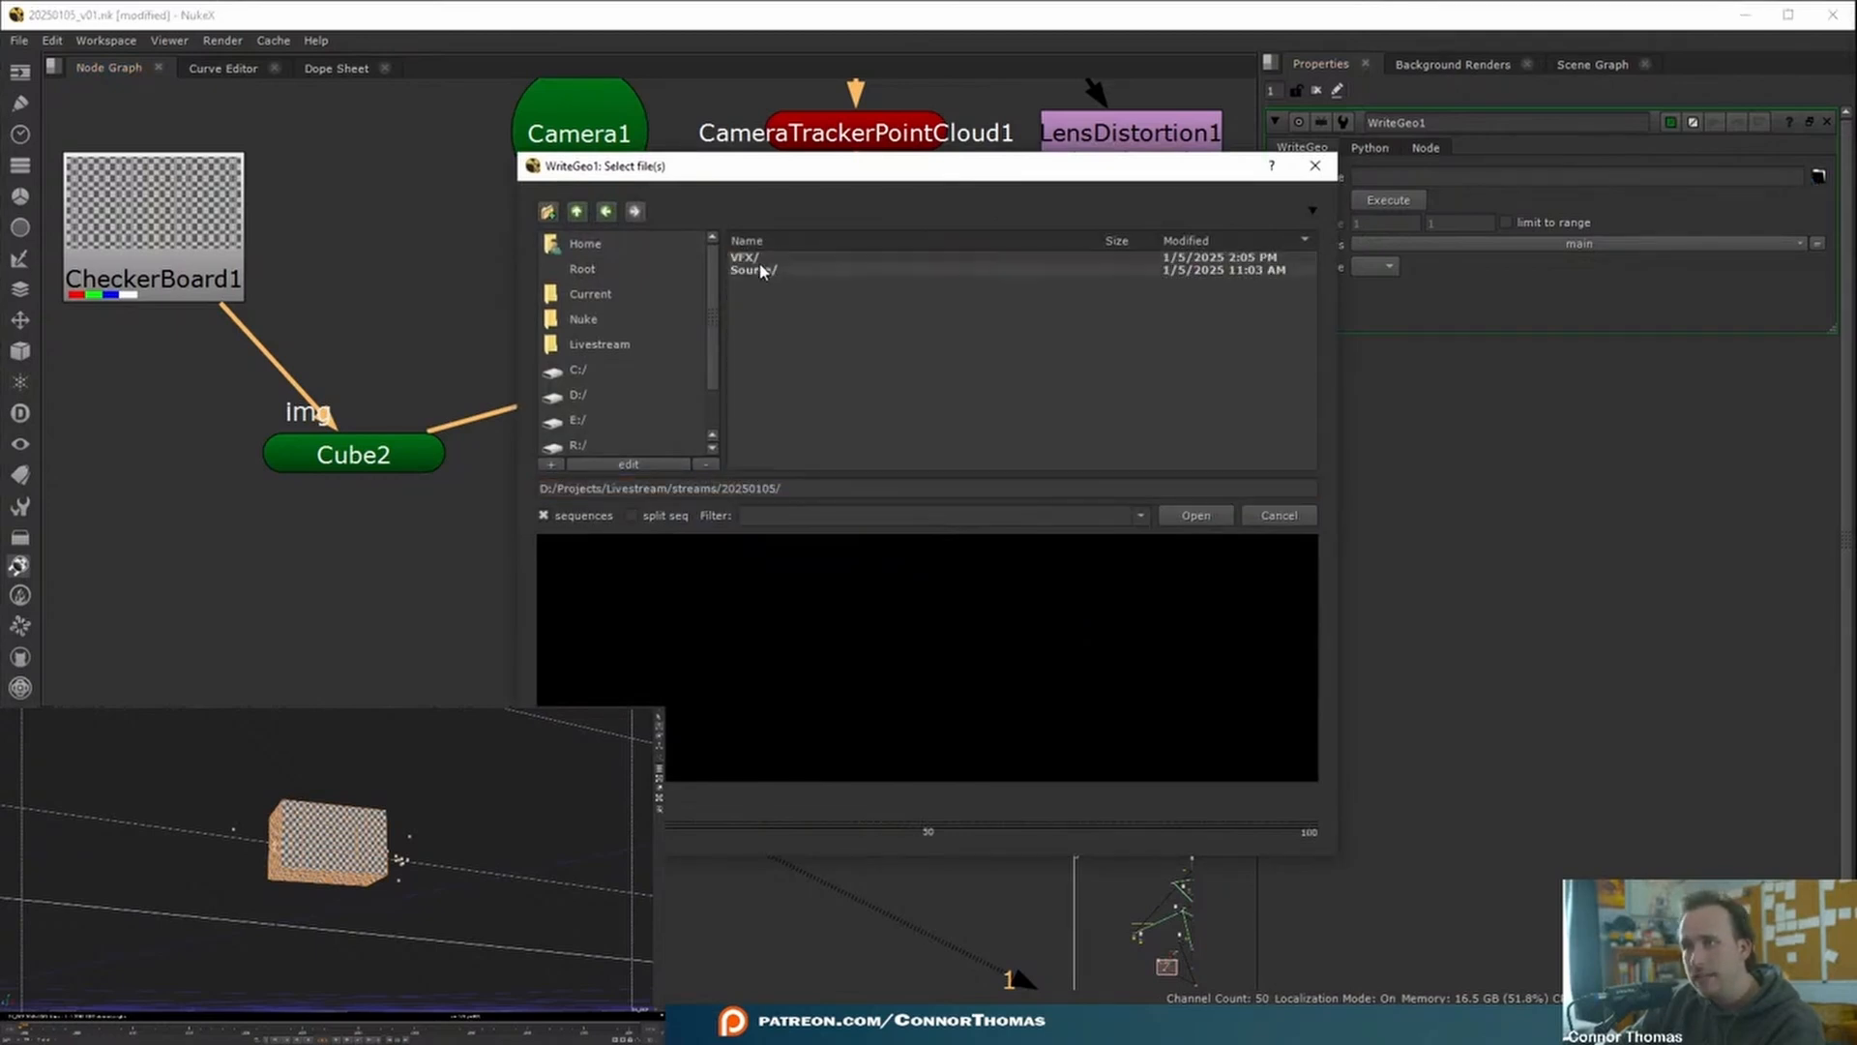
double_click(766, 271)
double_click(764, 282)
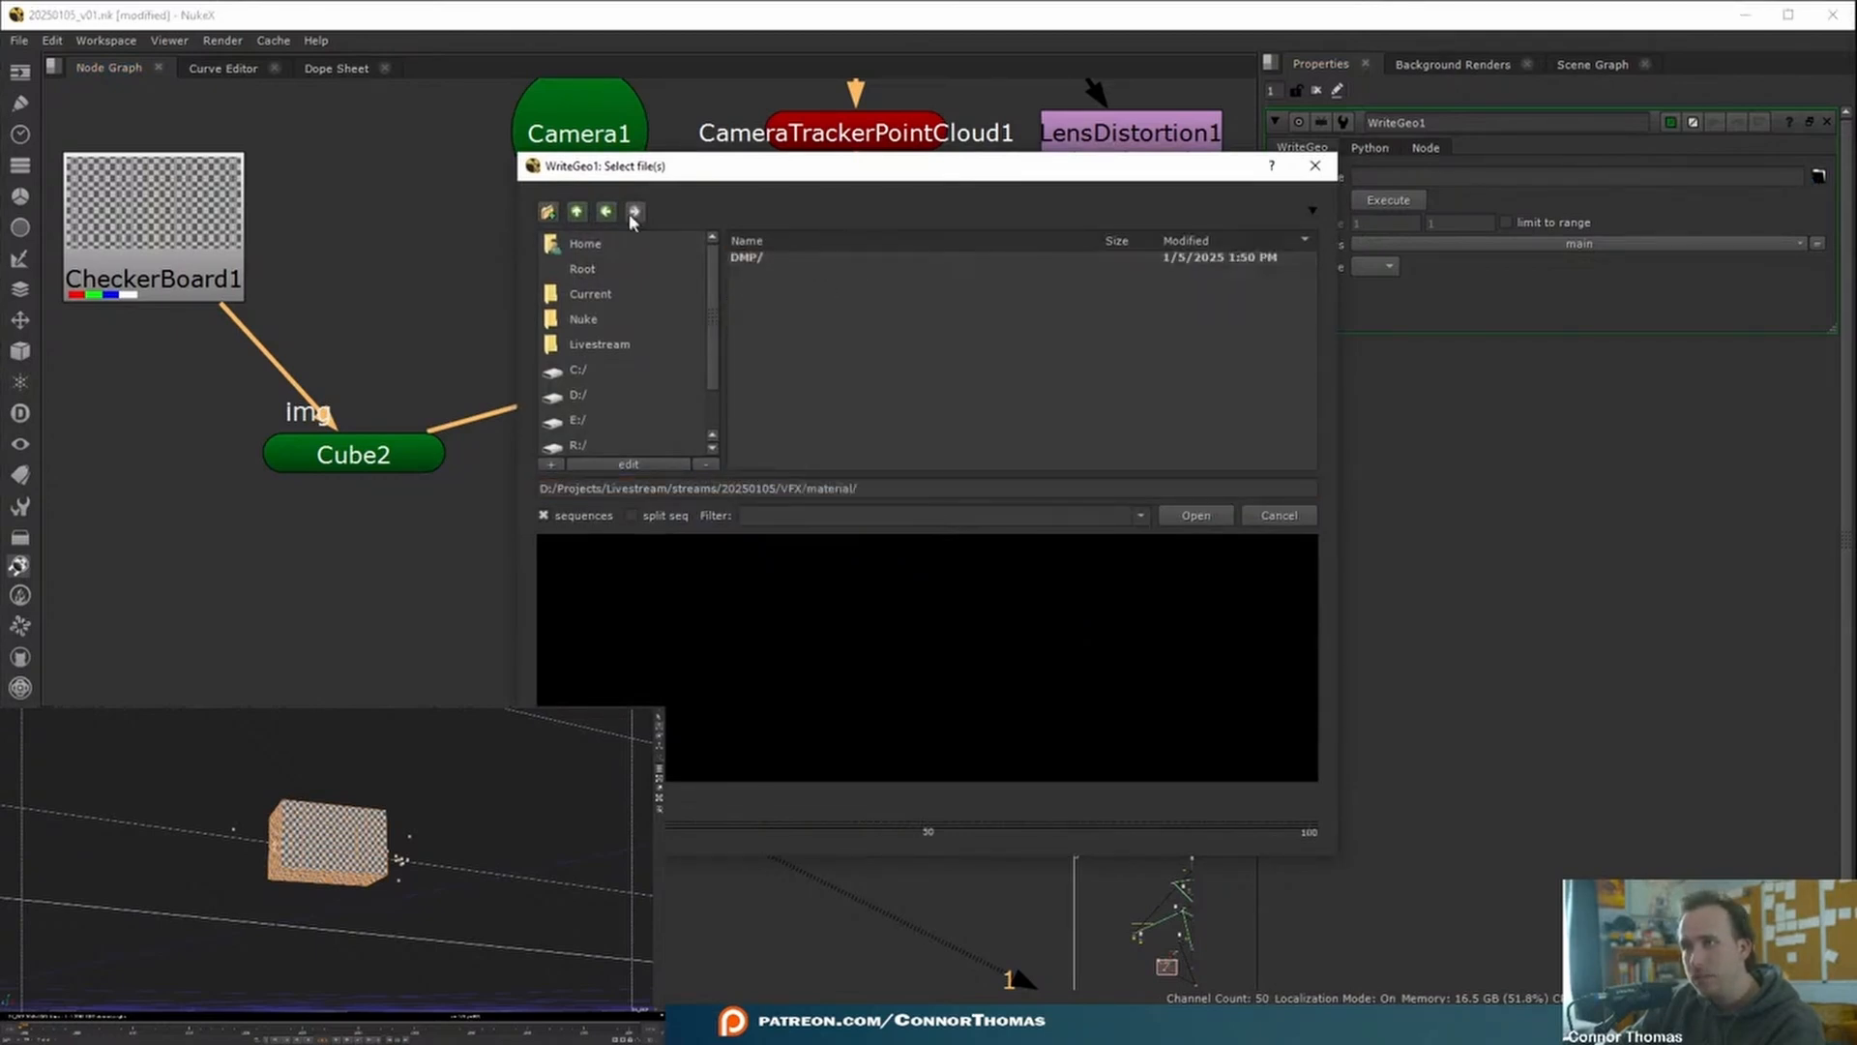
click(550, 213)
text(tracking)
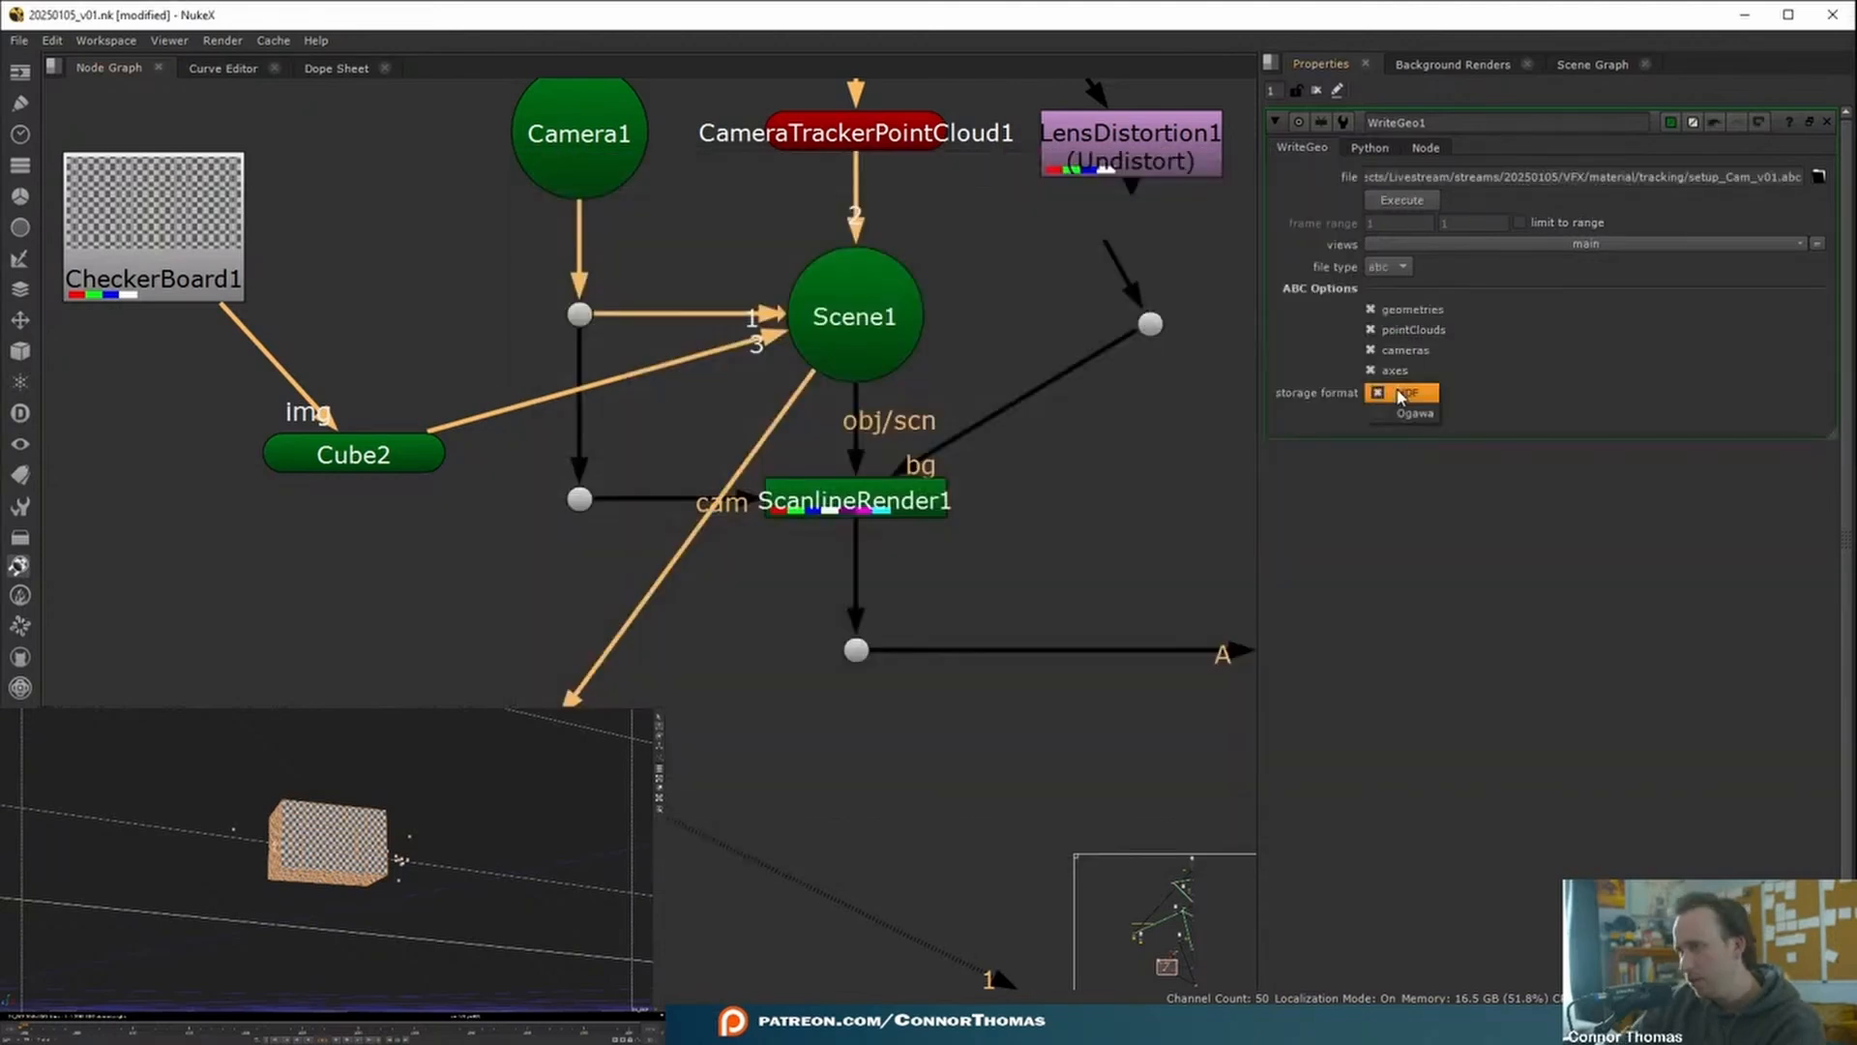
- Limit the Alembic export to geometries and cameras with Ogawa storage, and start executing it with the global frame range
click(1398, 391)
click(1412, 333)
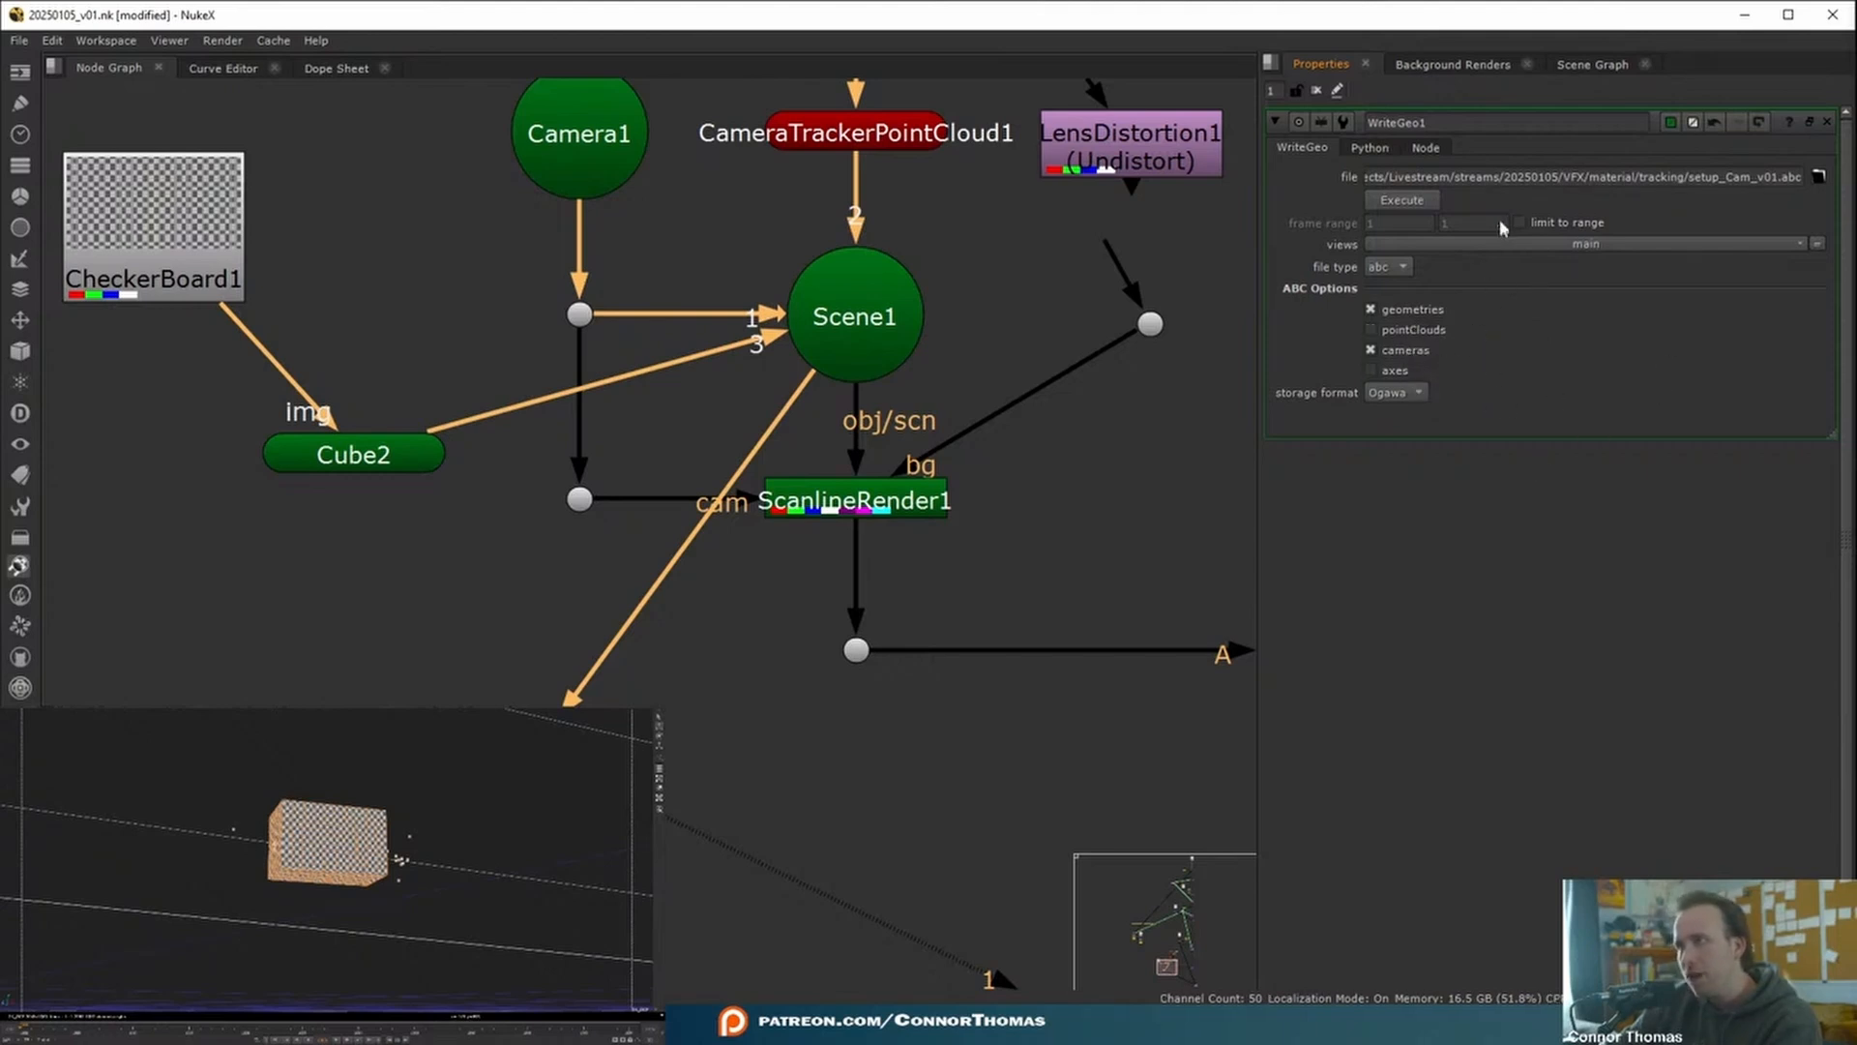
click(1437, 198)
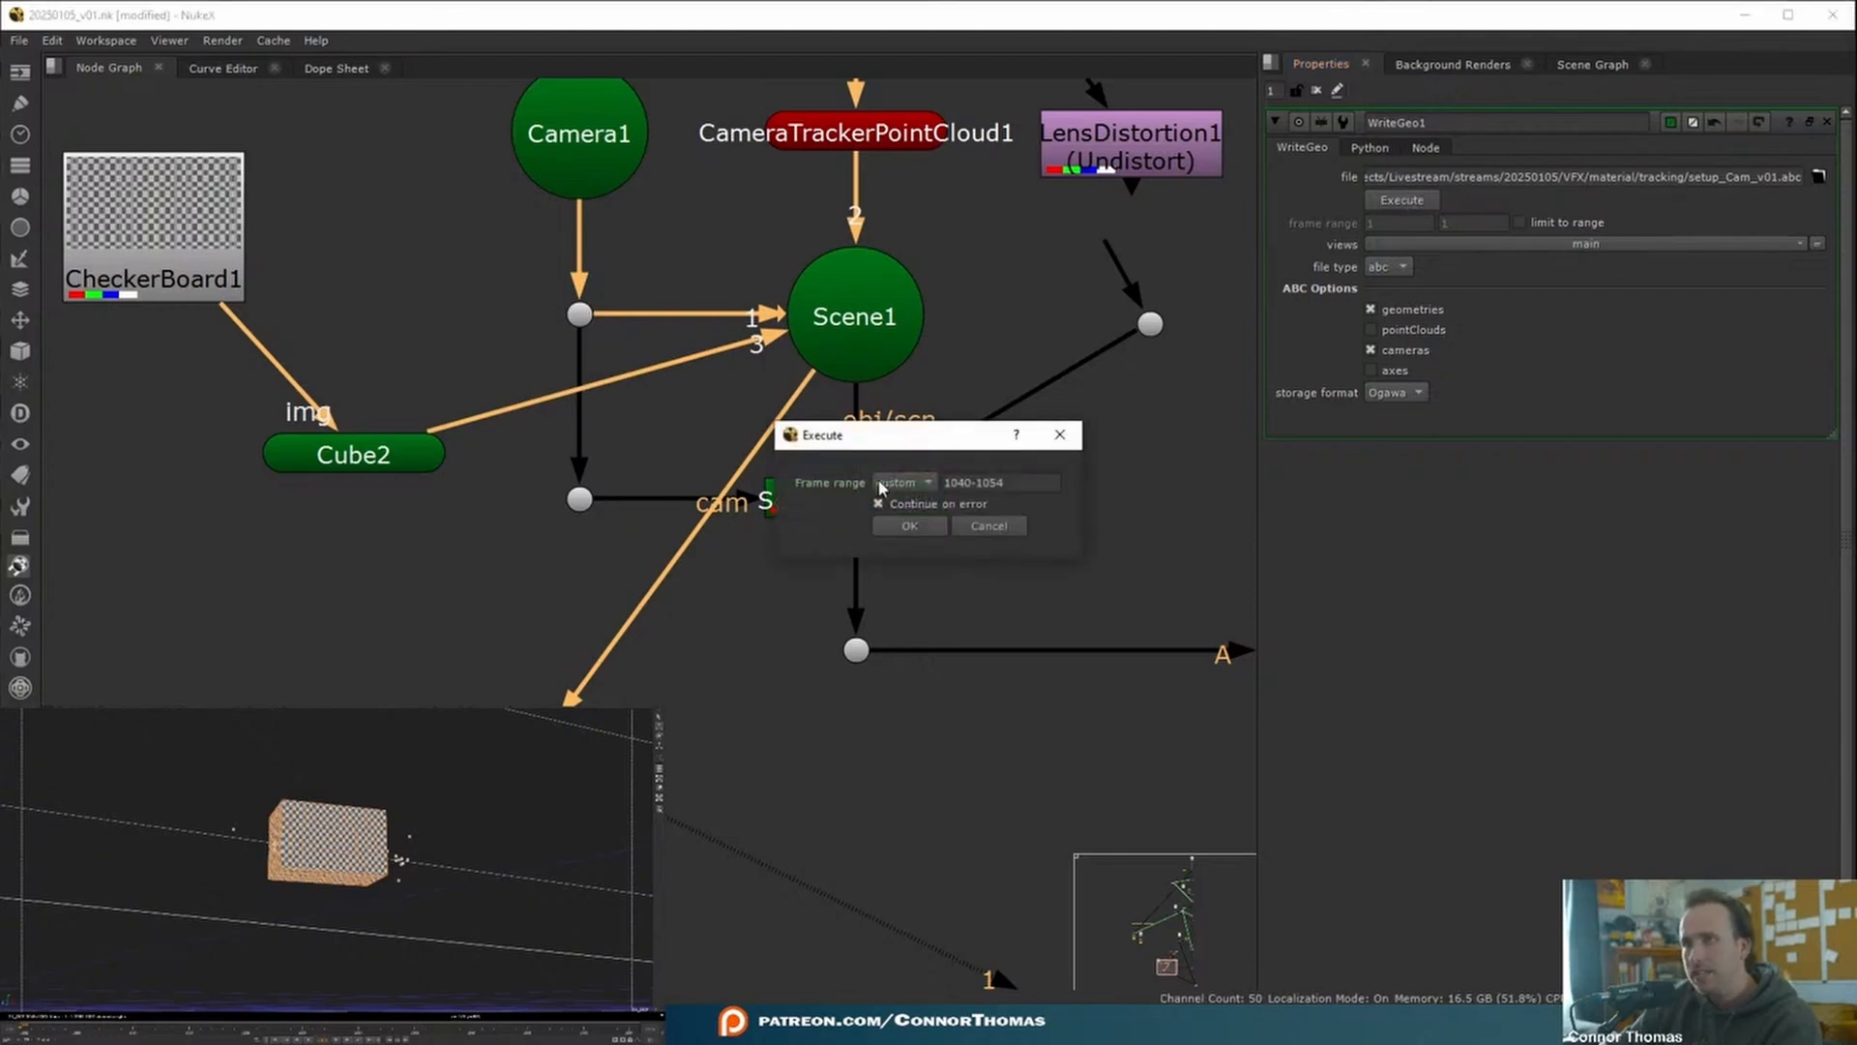
click(904, 482)
click(900, 498)
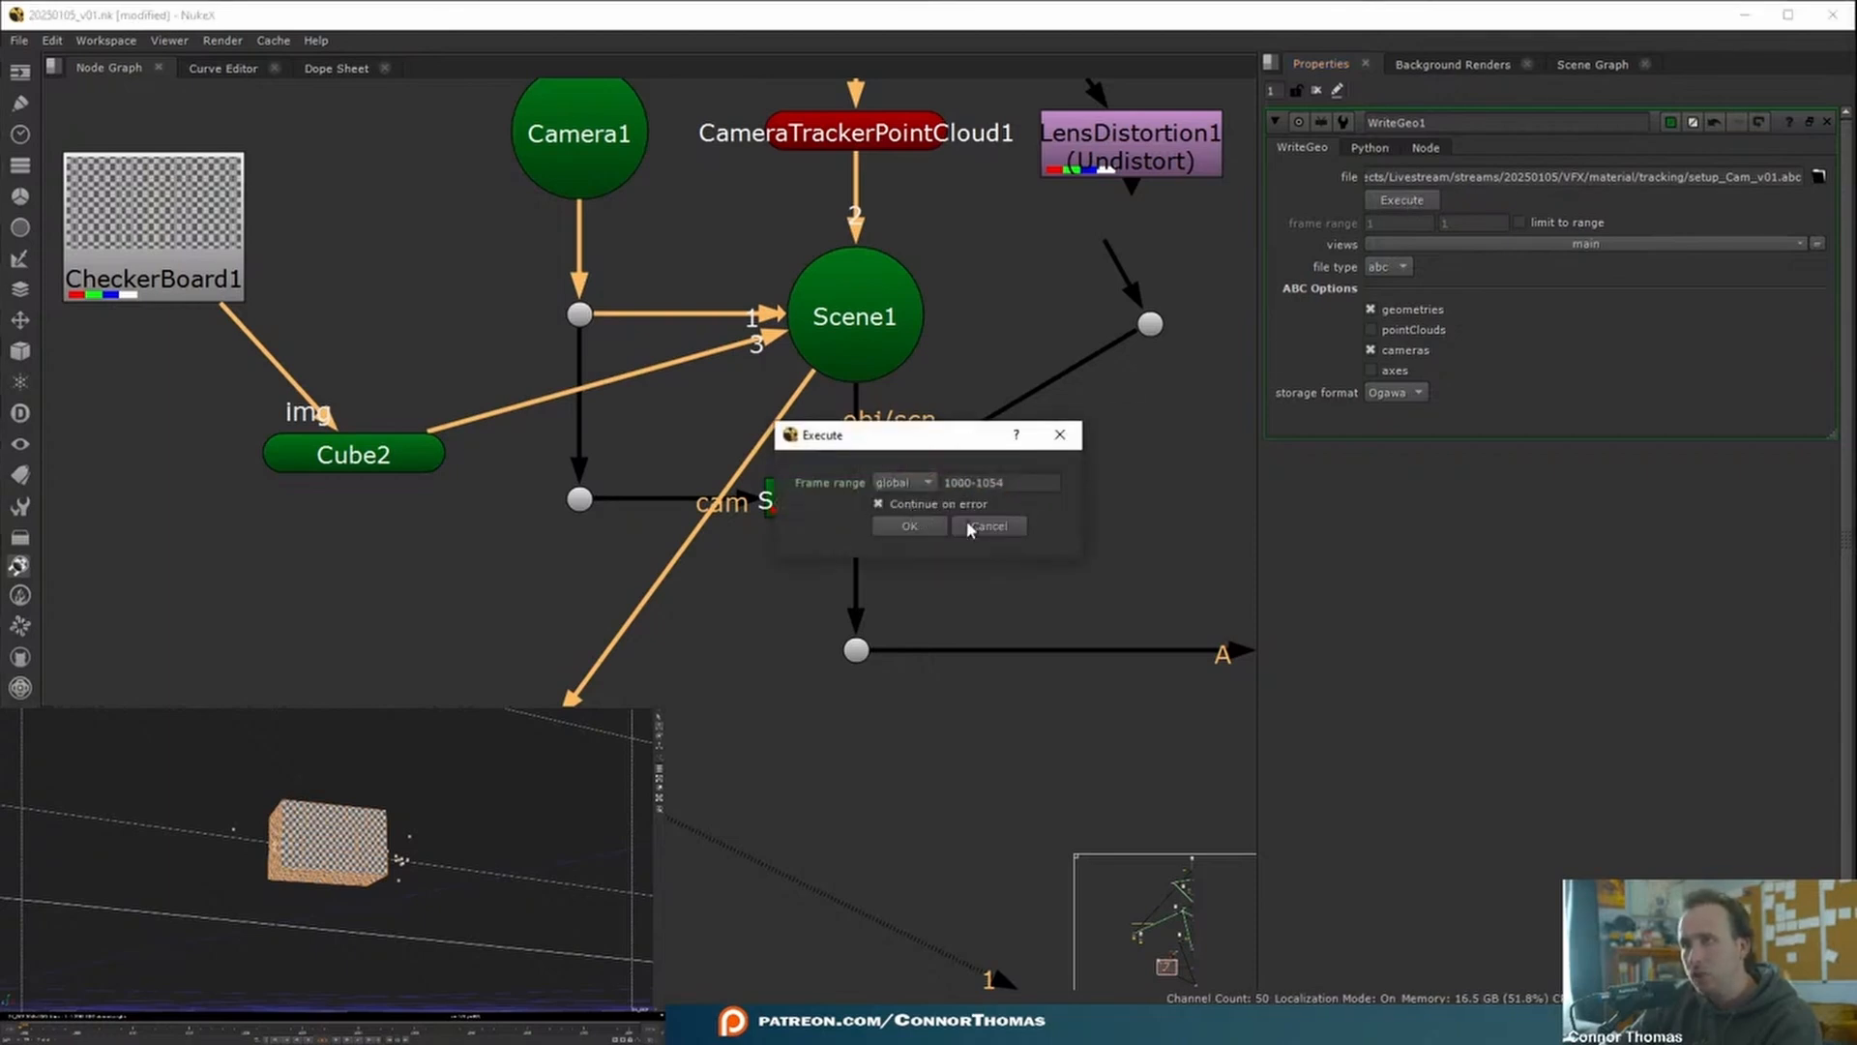
- Export the tracked camera and geometry to setup_Cam_v01.abc by executing WriteGeo1 over the global frame range 1000-1054
click(923, 524)
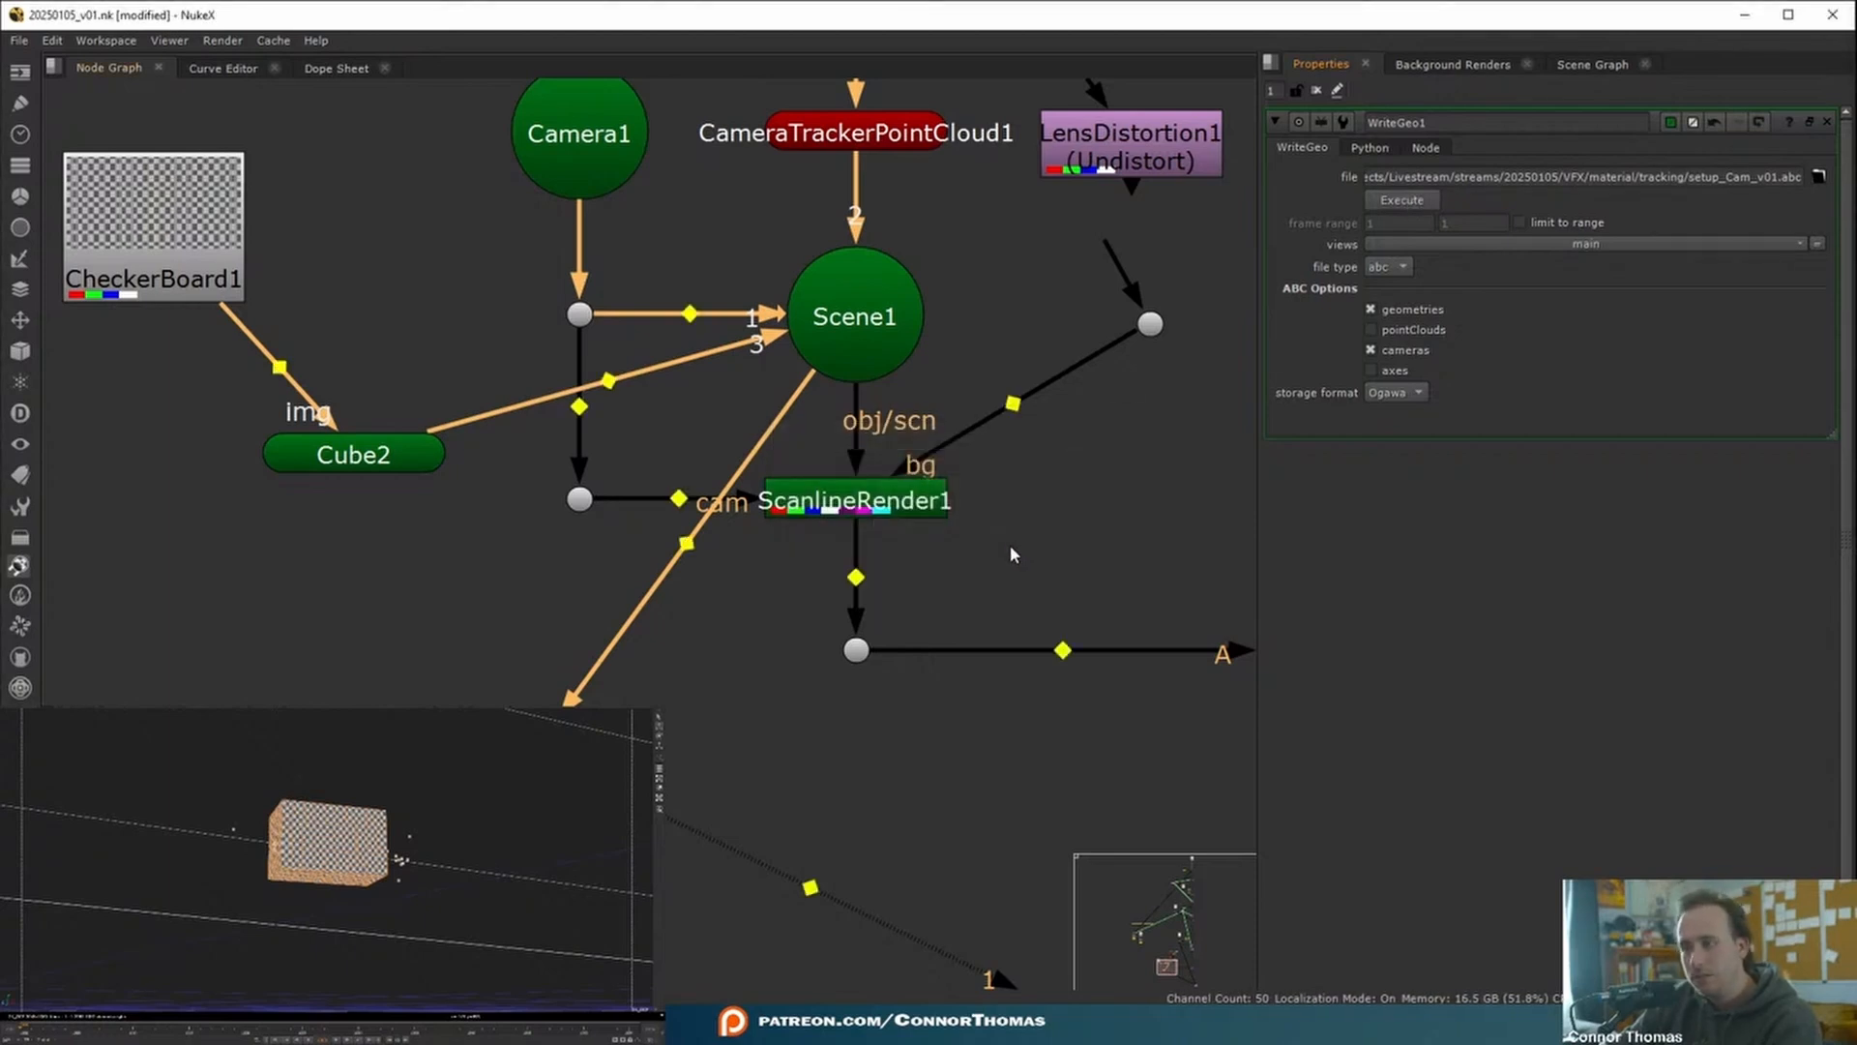
click(1401, 199)
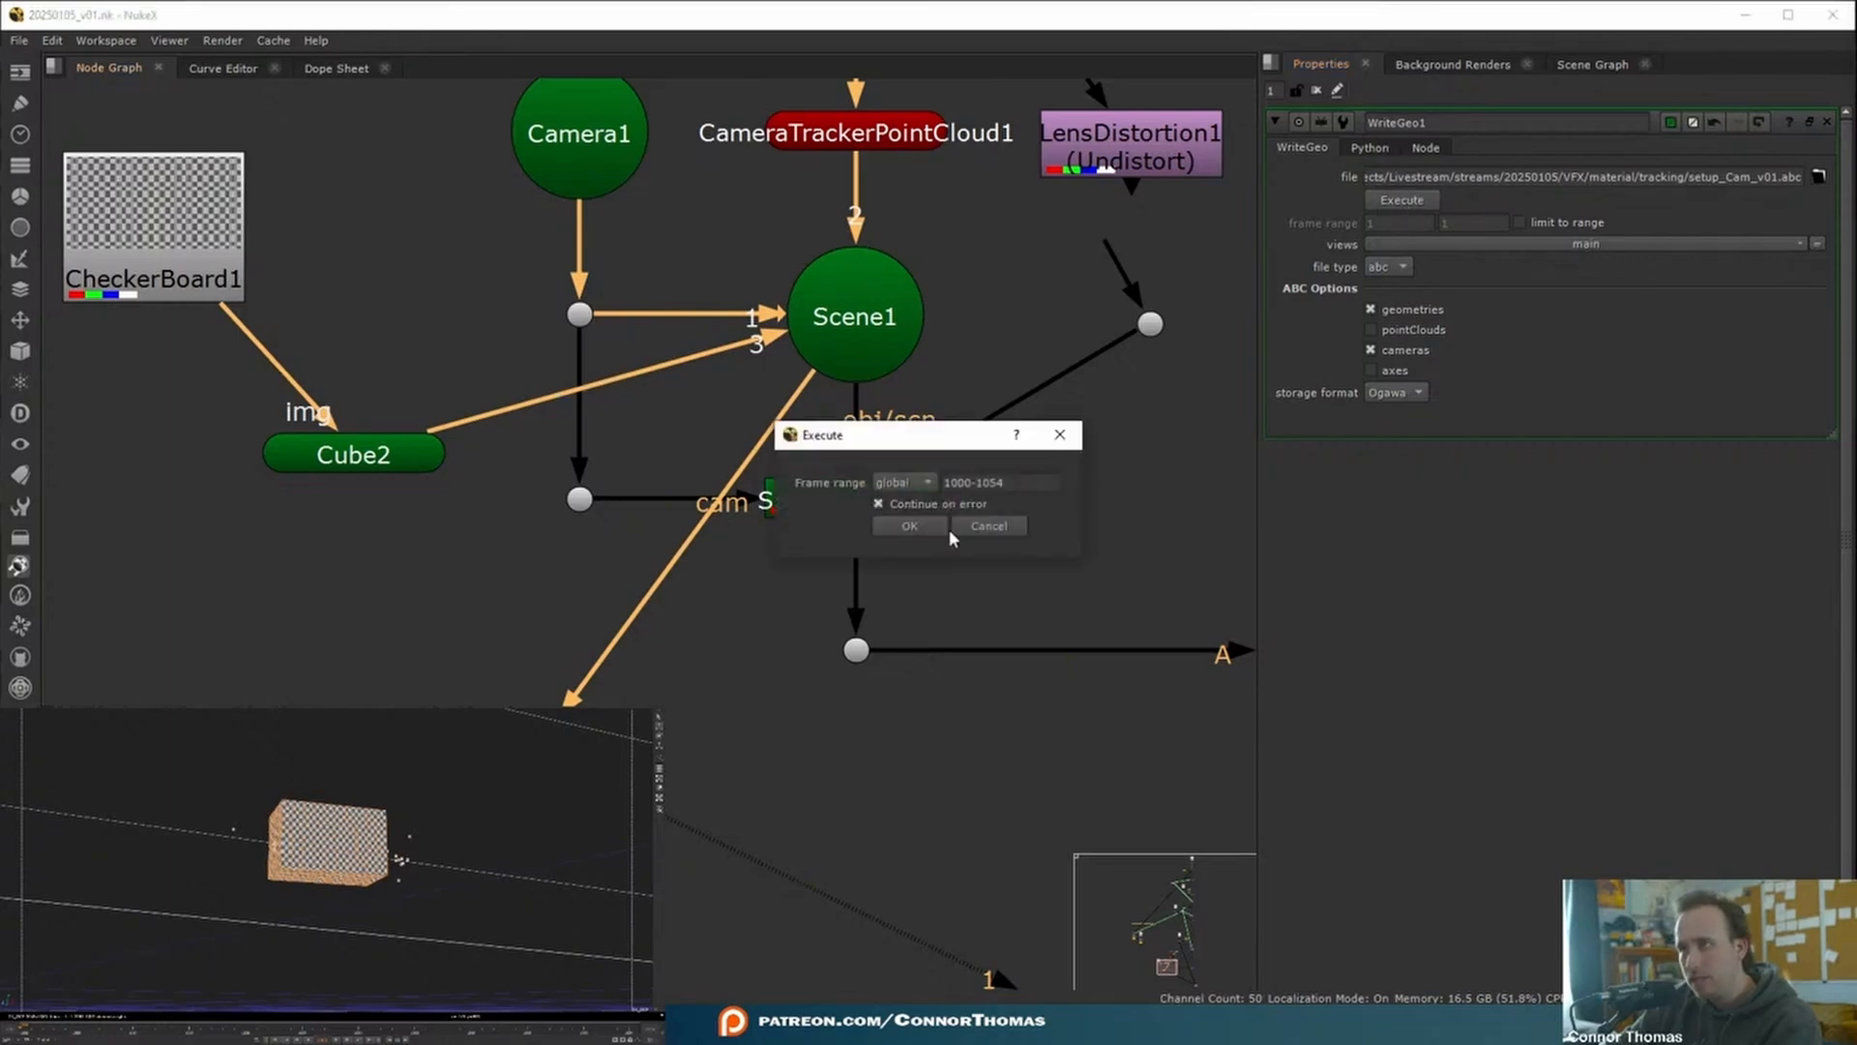
click(911, 527)
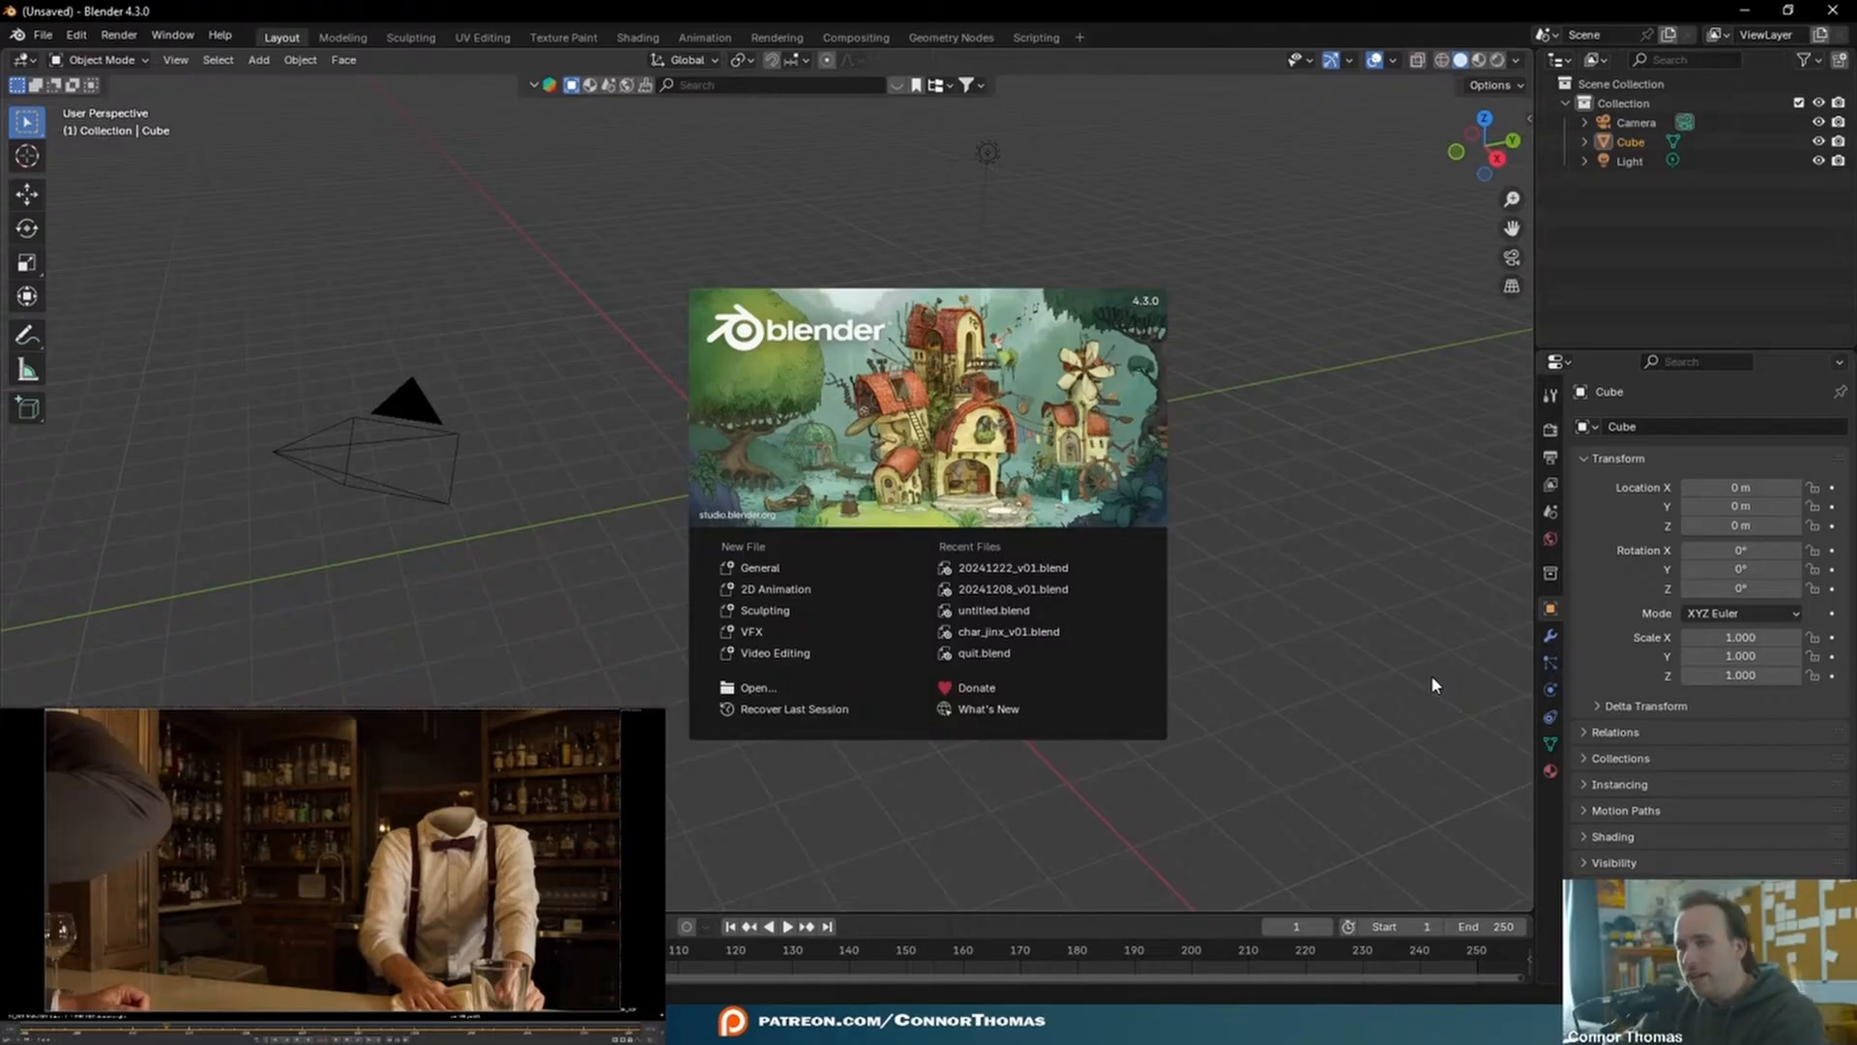
- Switch to Blender, enlarge the Properties editor and expand the scene's Color Management render settings
click(1587, 346)
drag(1587, 346, 1582, 188)
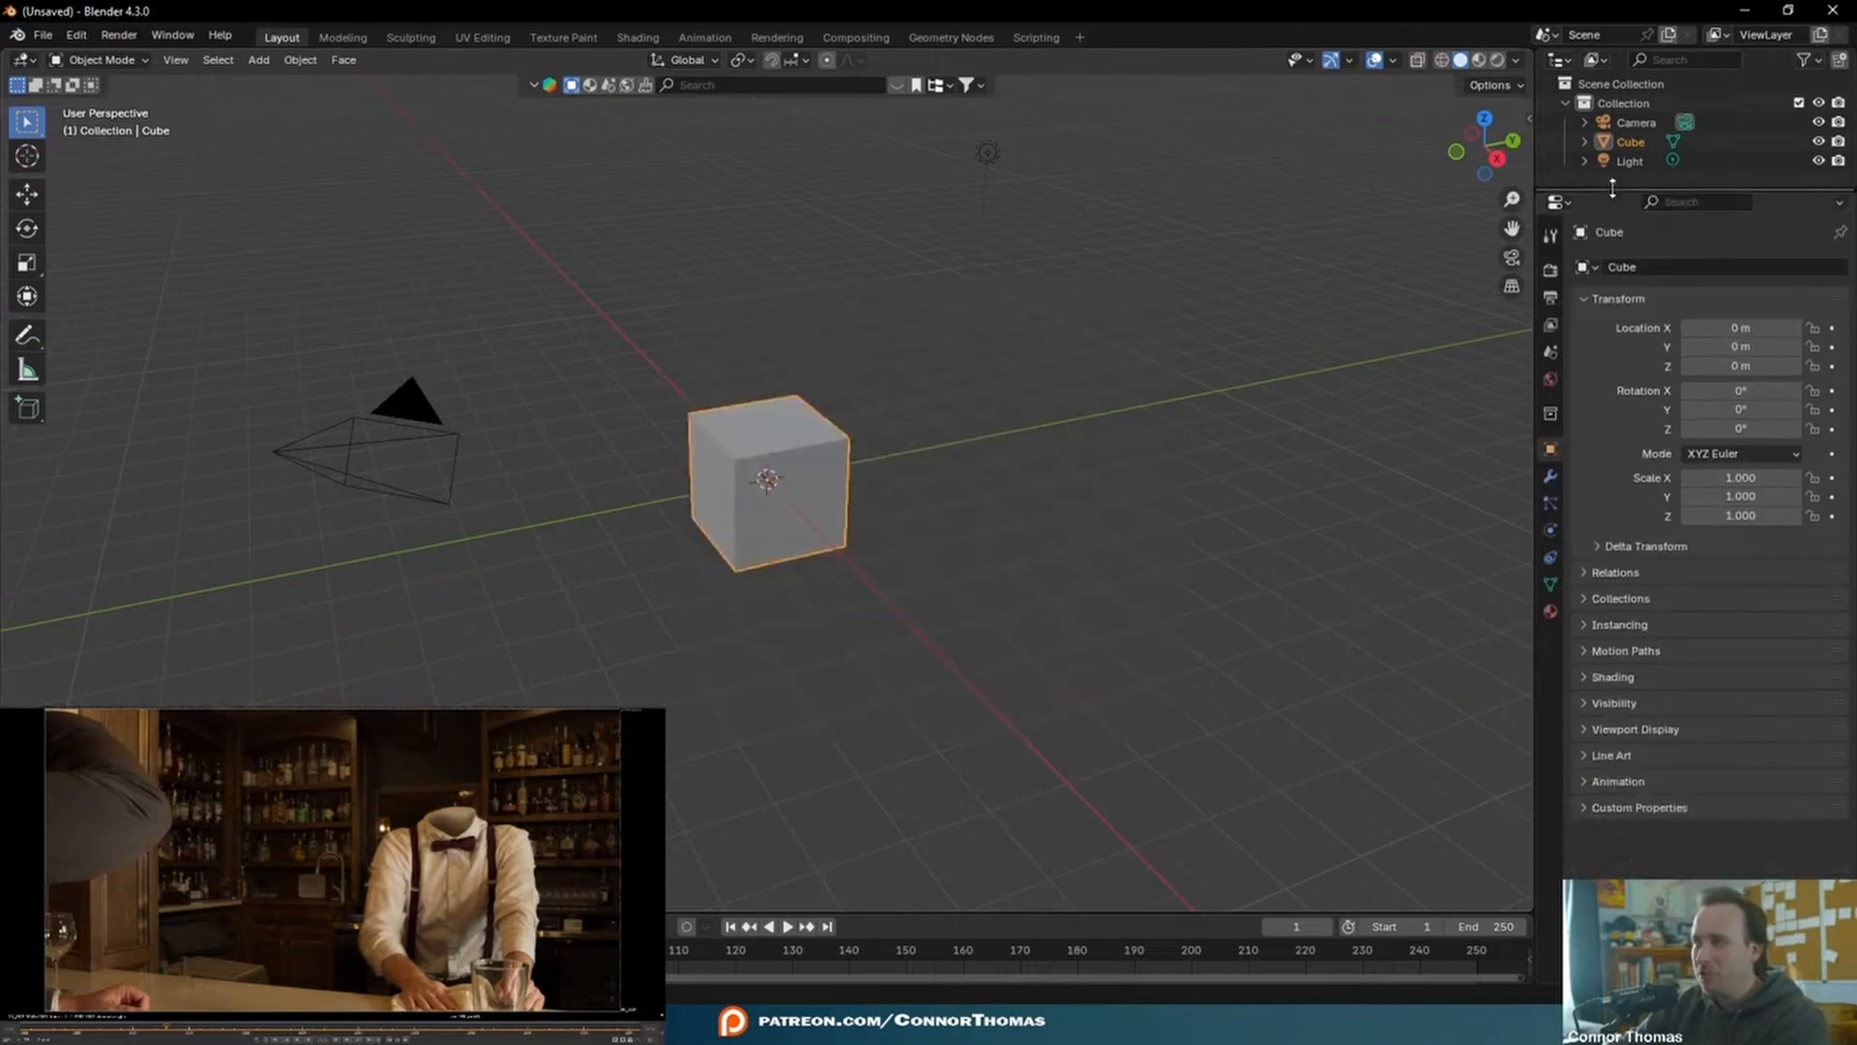
click(1550, 270)
click(1587, 820)
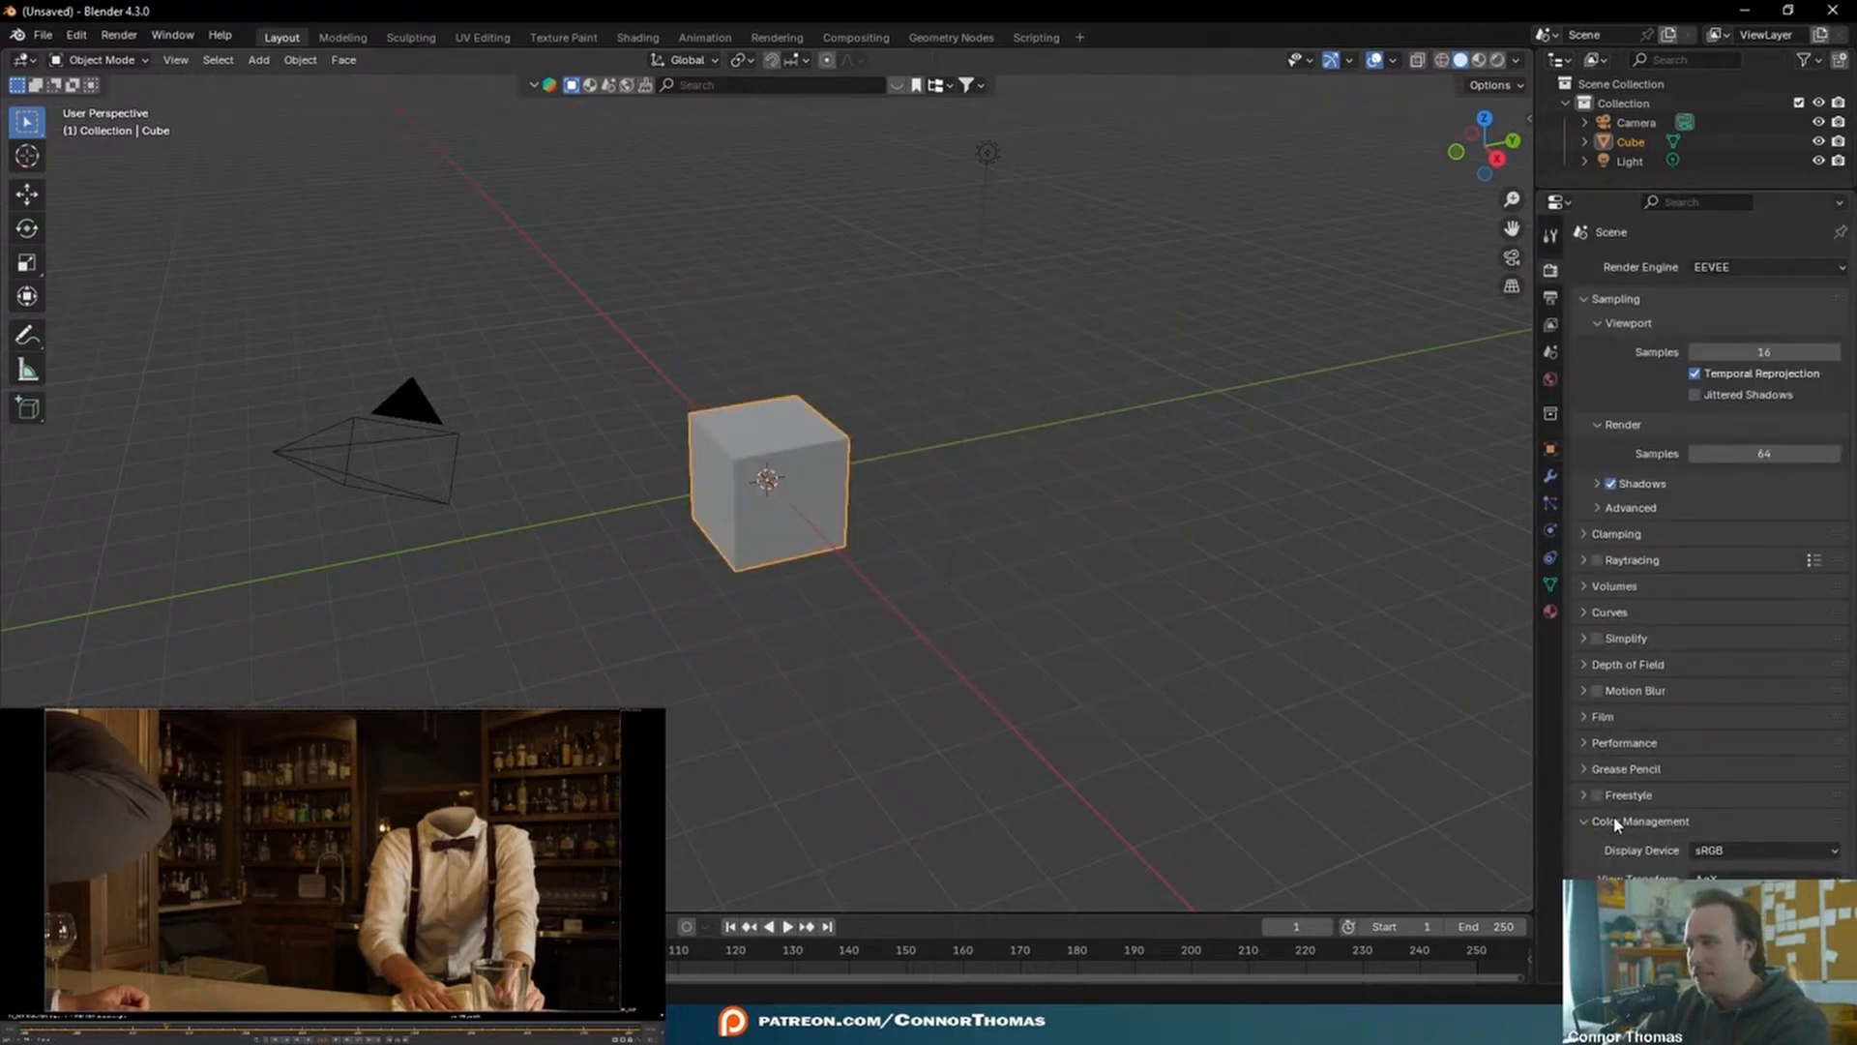
scroll(1622, 800, down, 2)
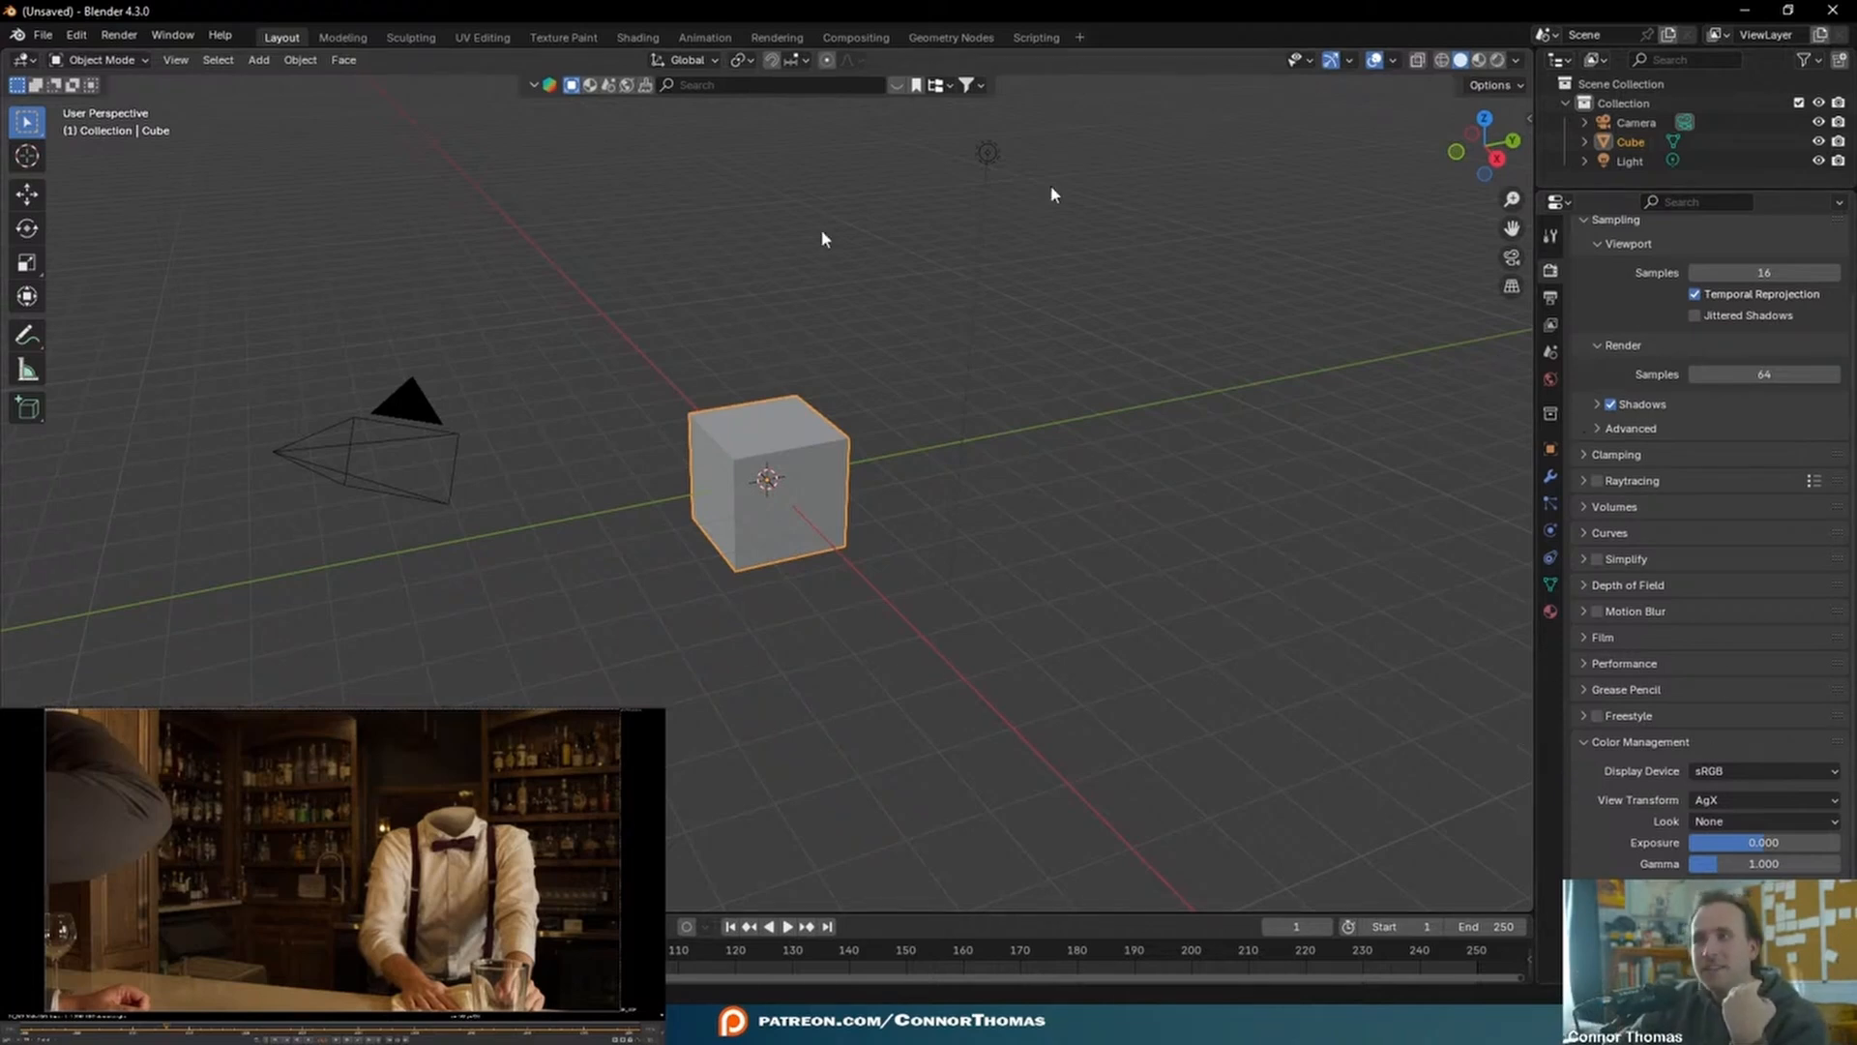
key(super)
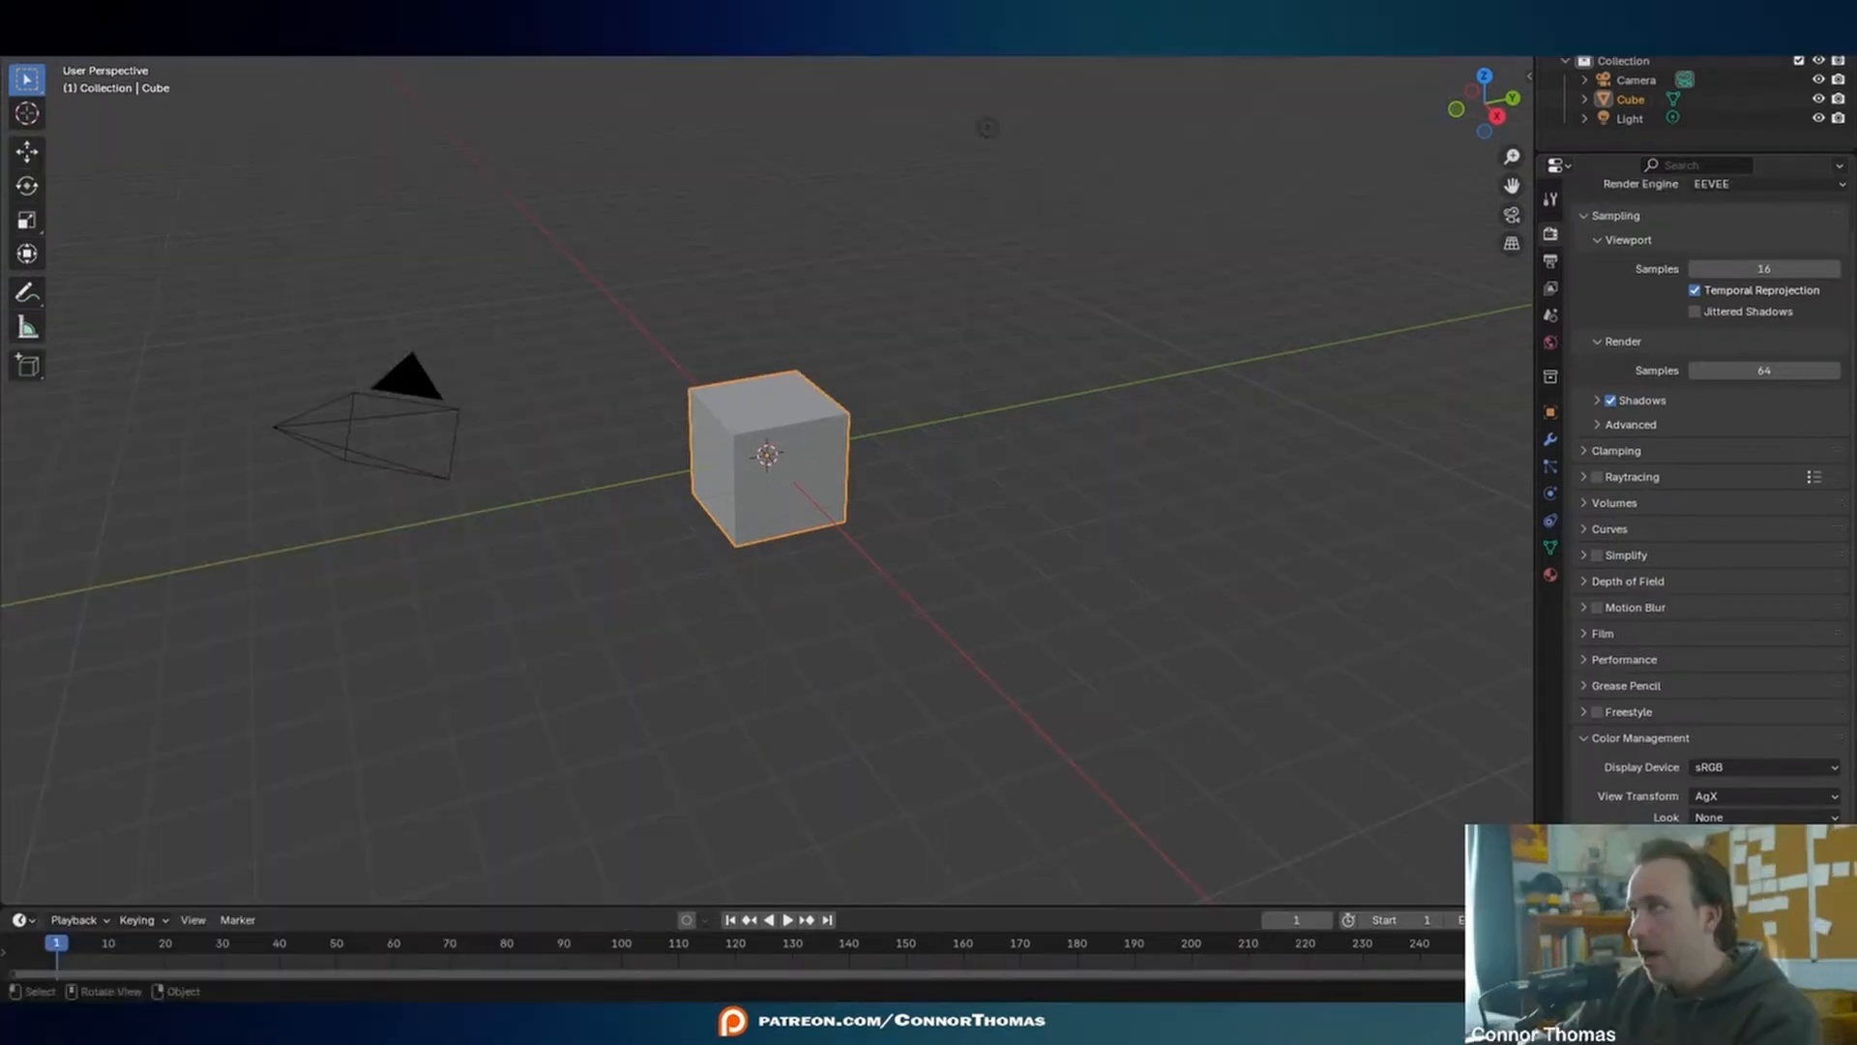
- Import the tracked scene as an Alembic file from the material folder of the 20250105 VFX project
click(42, 13)
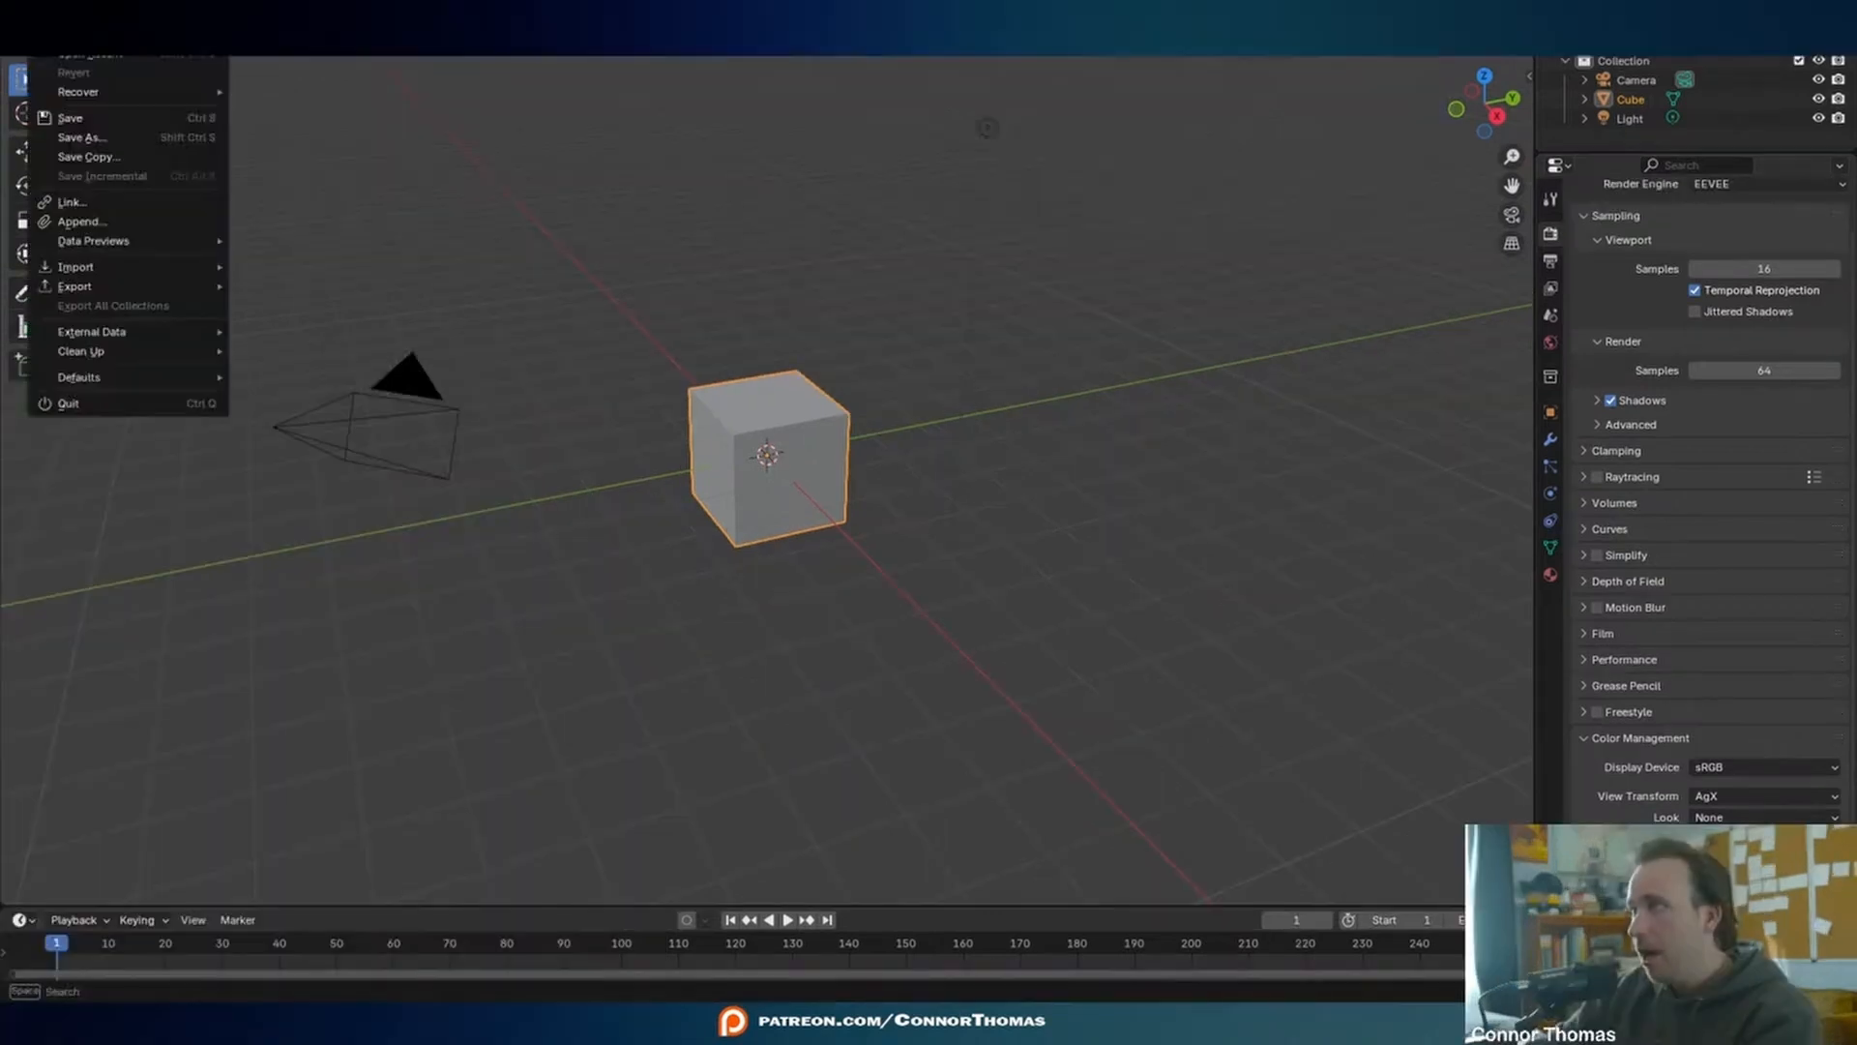
mouse_move(160, 270)
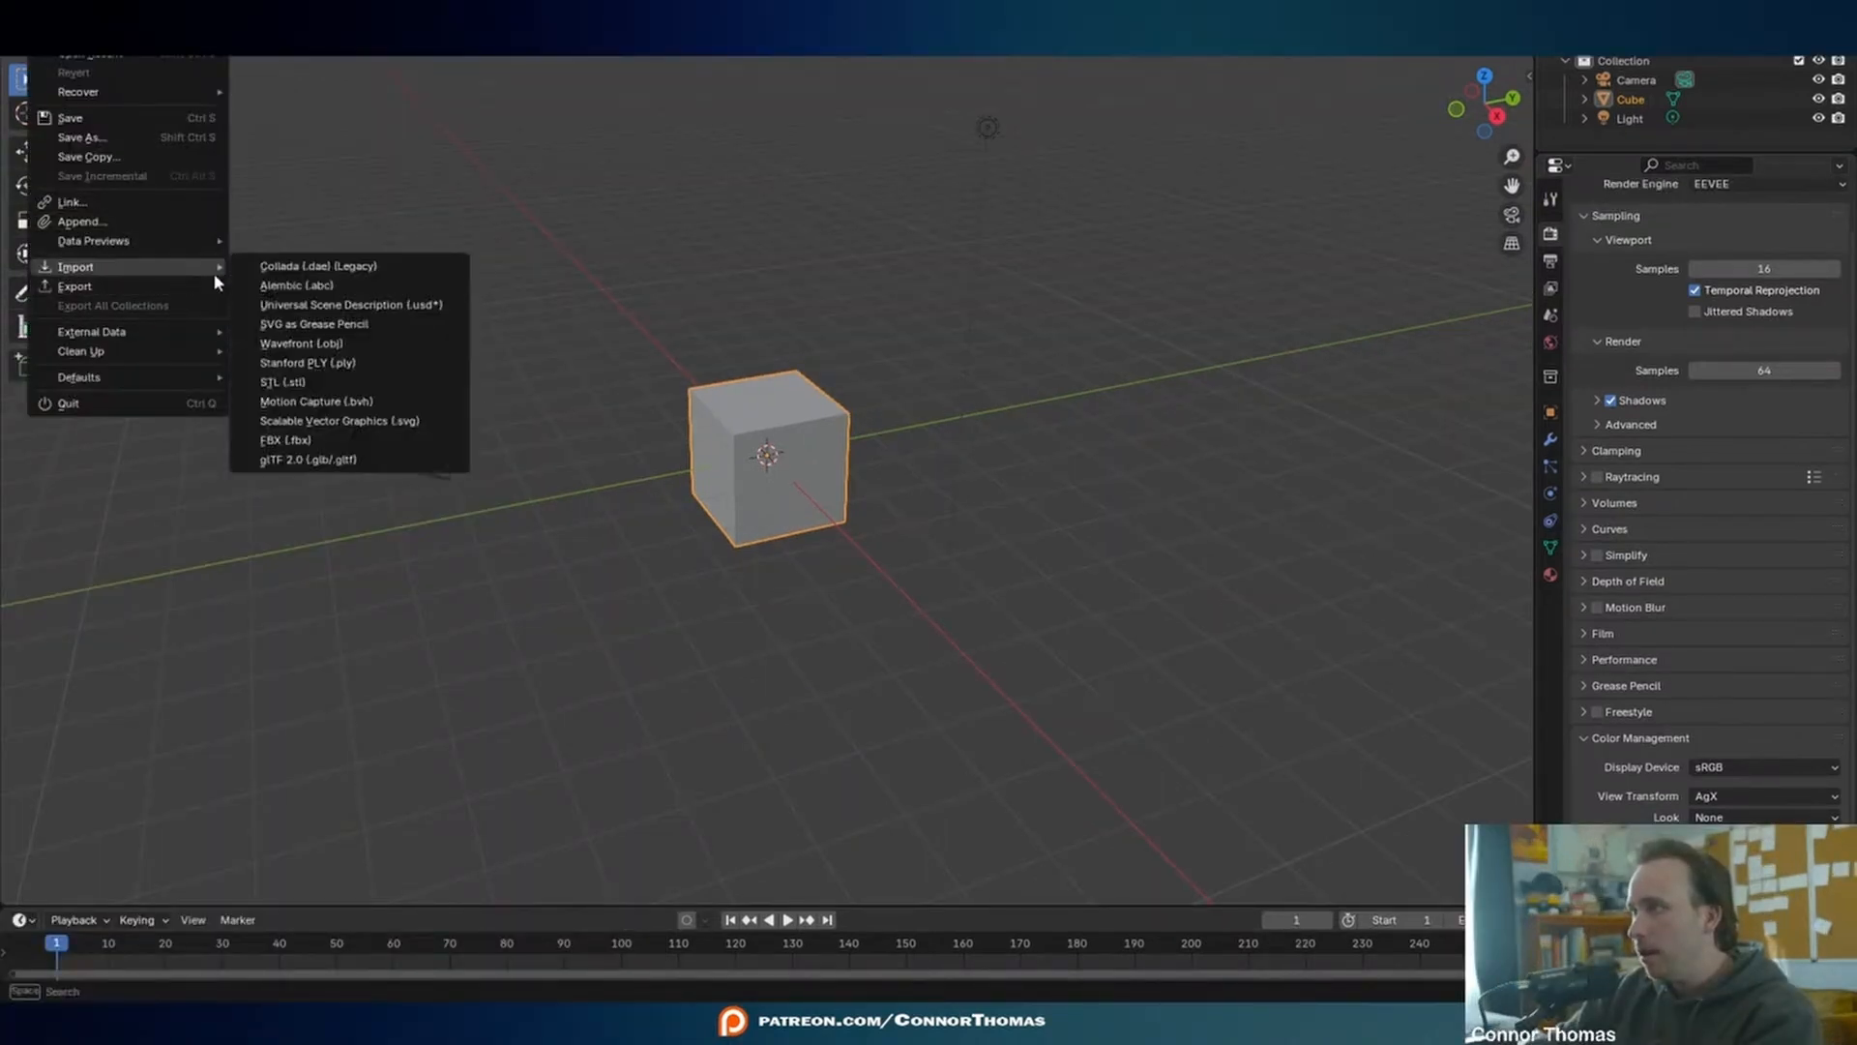
click(314, 289)
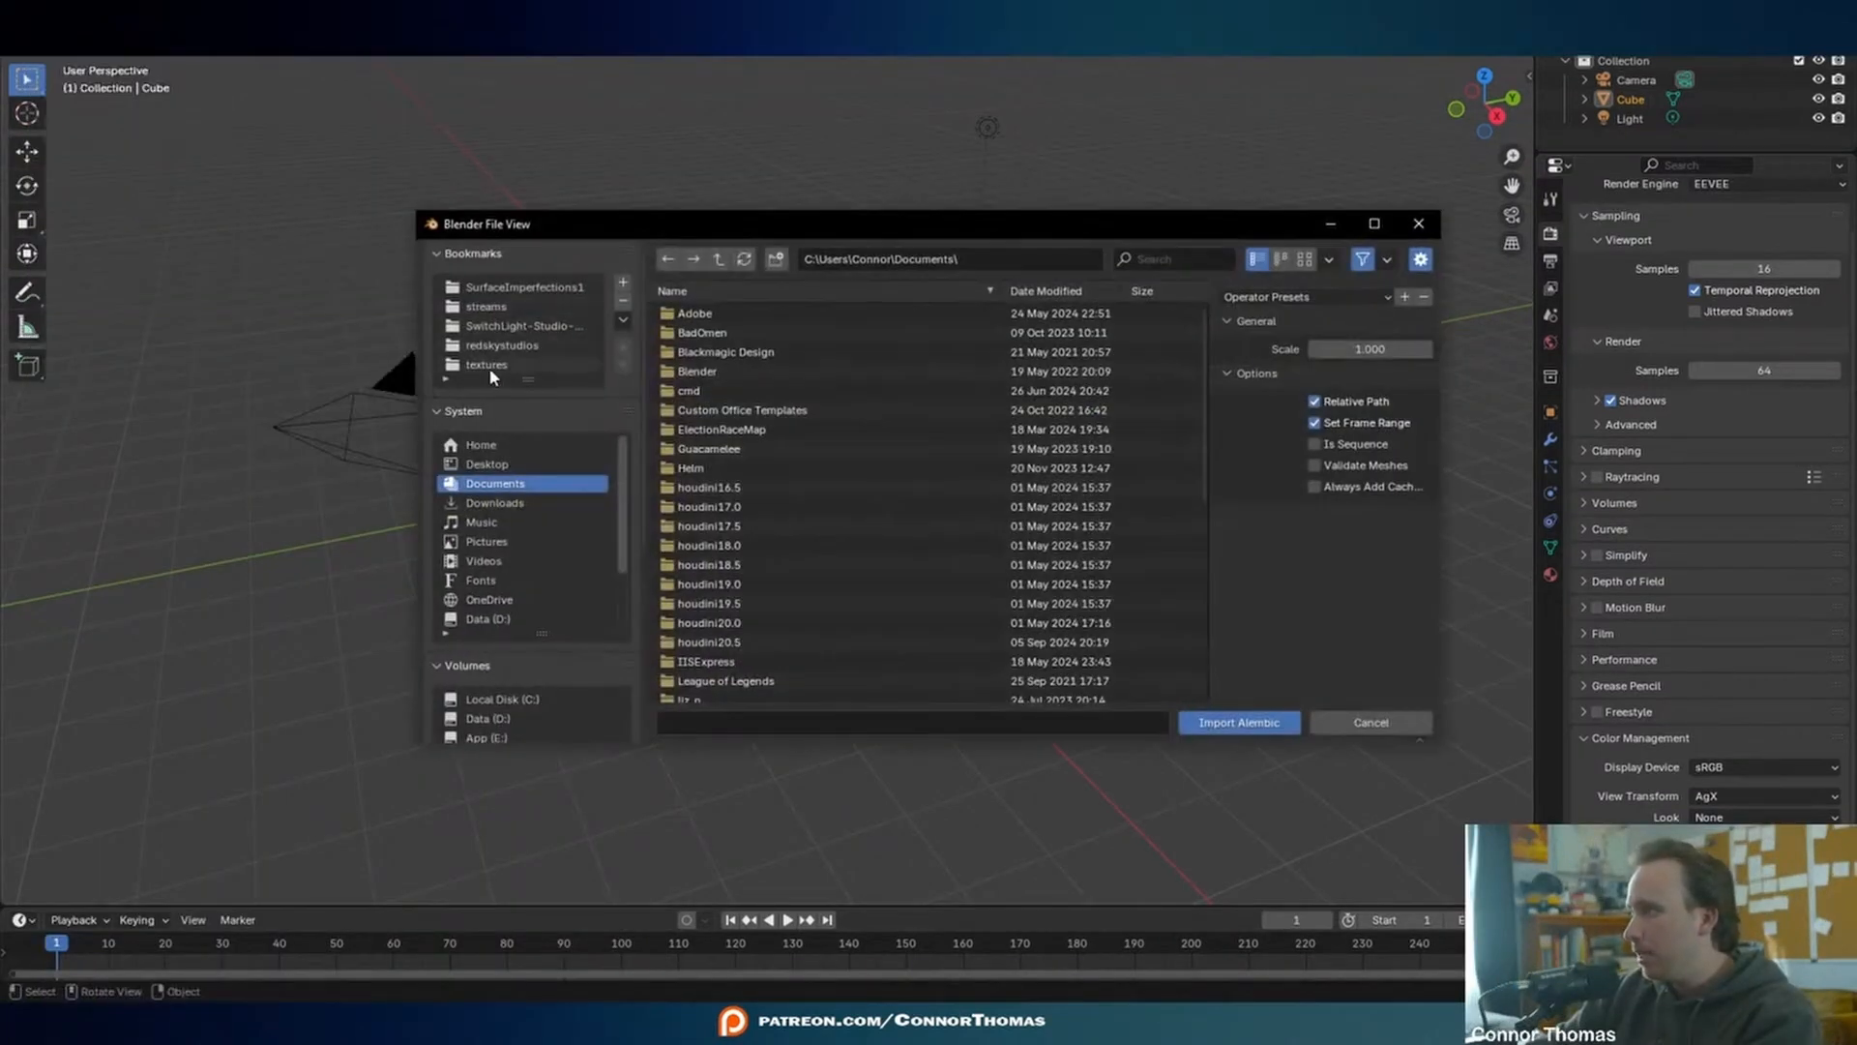
click(491, 308)
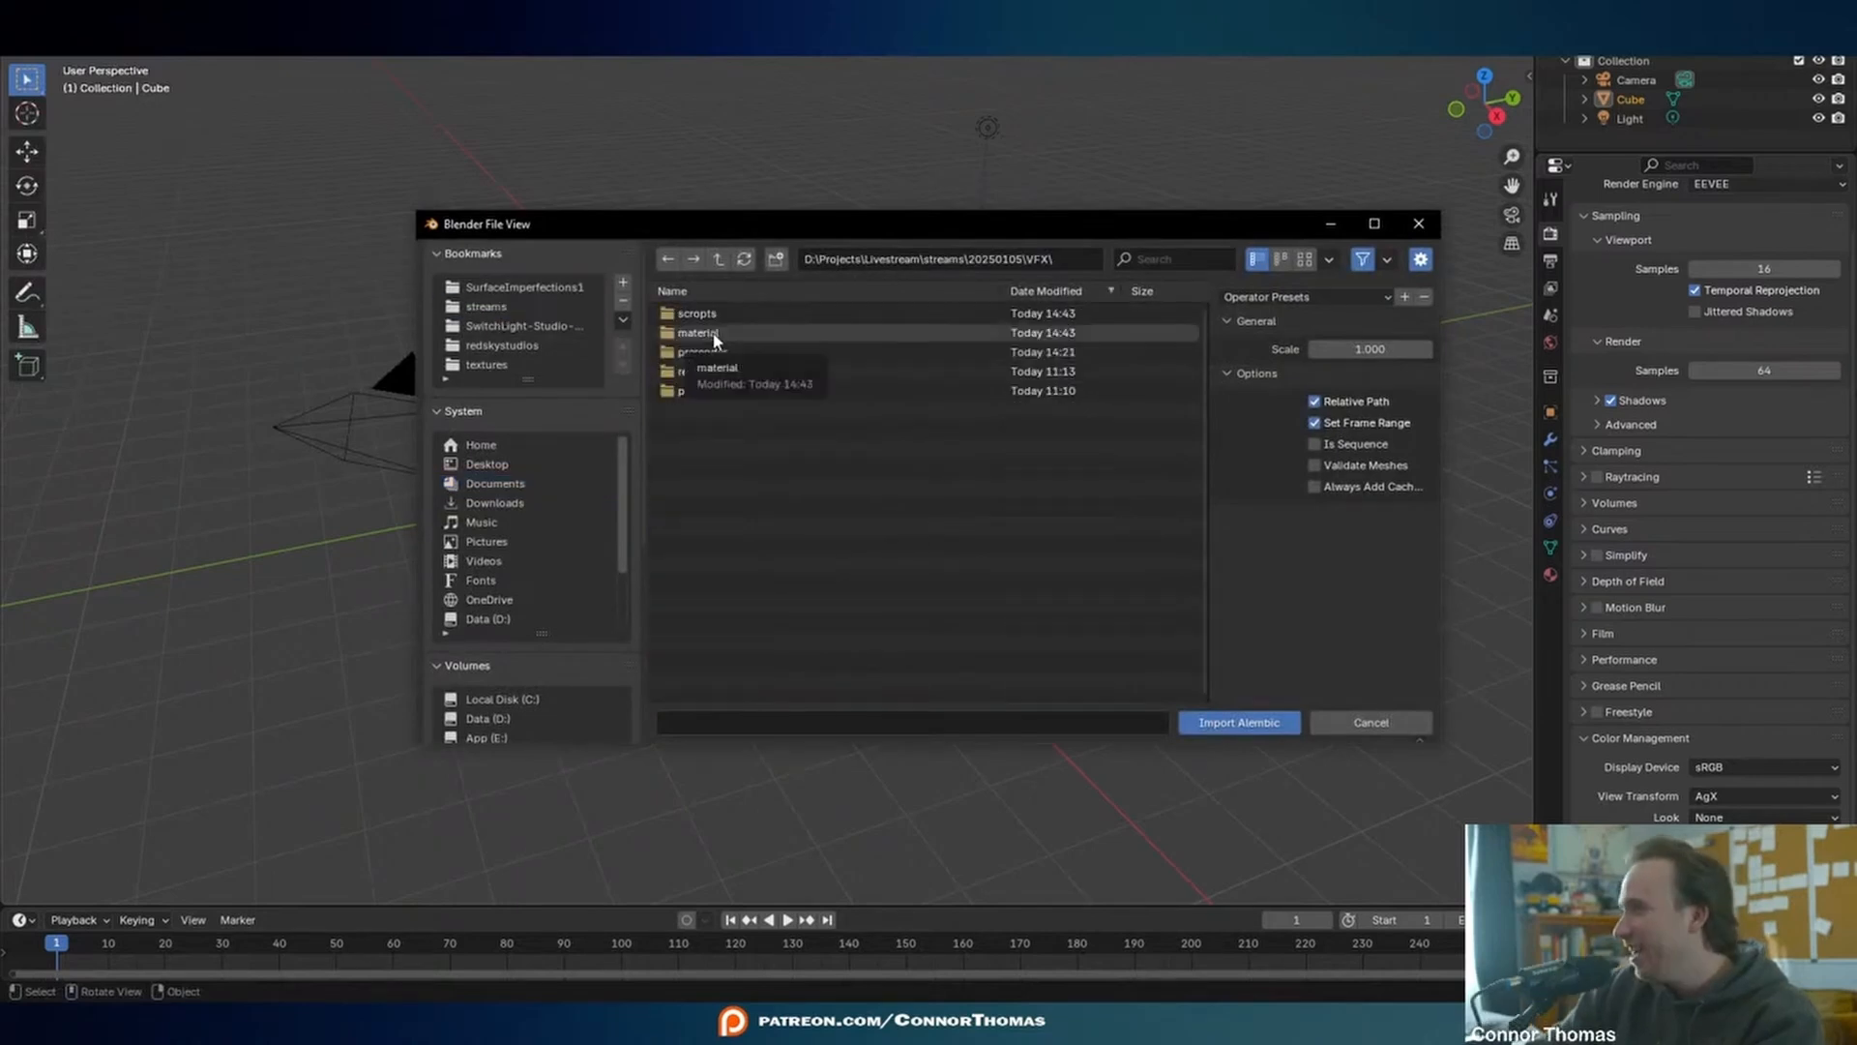
double_click(713, 333)
click(703, 315)
double_click(703, 317)
double_click(697, 313)
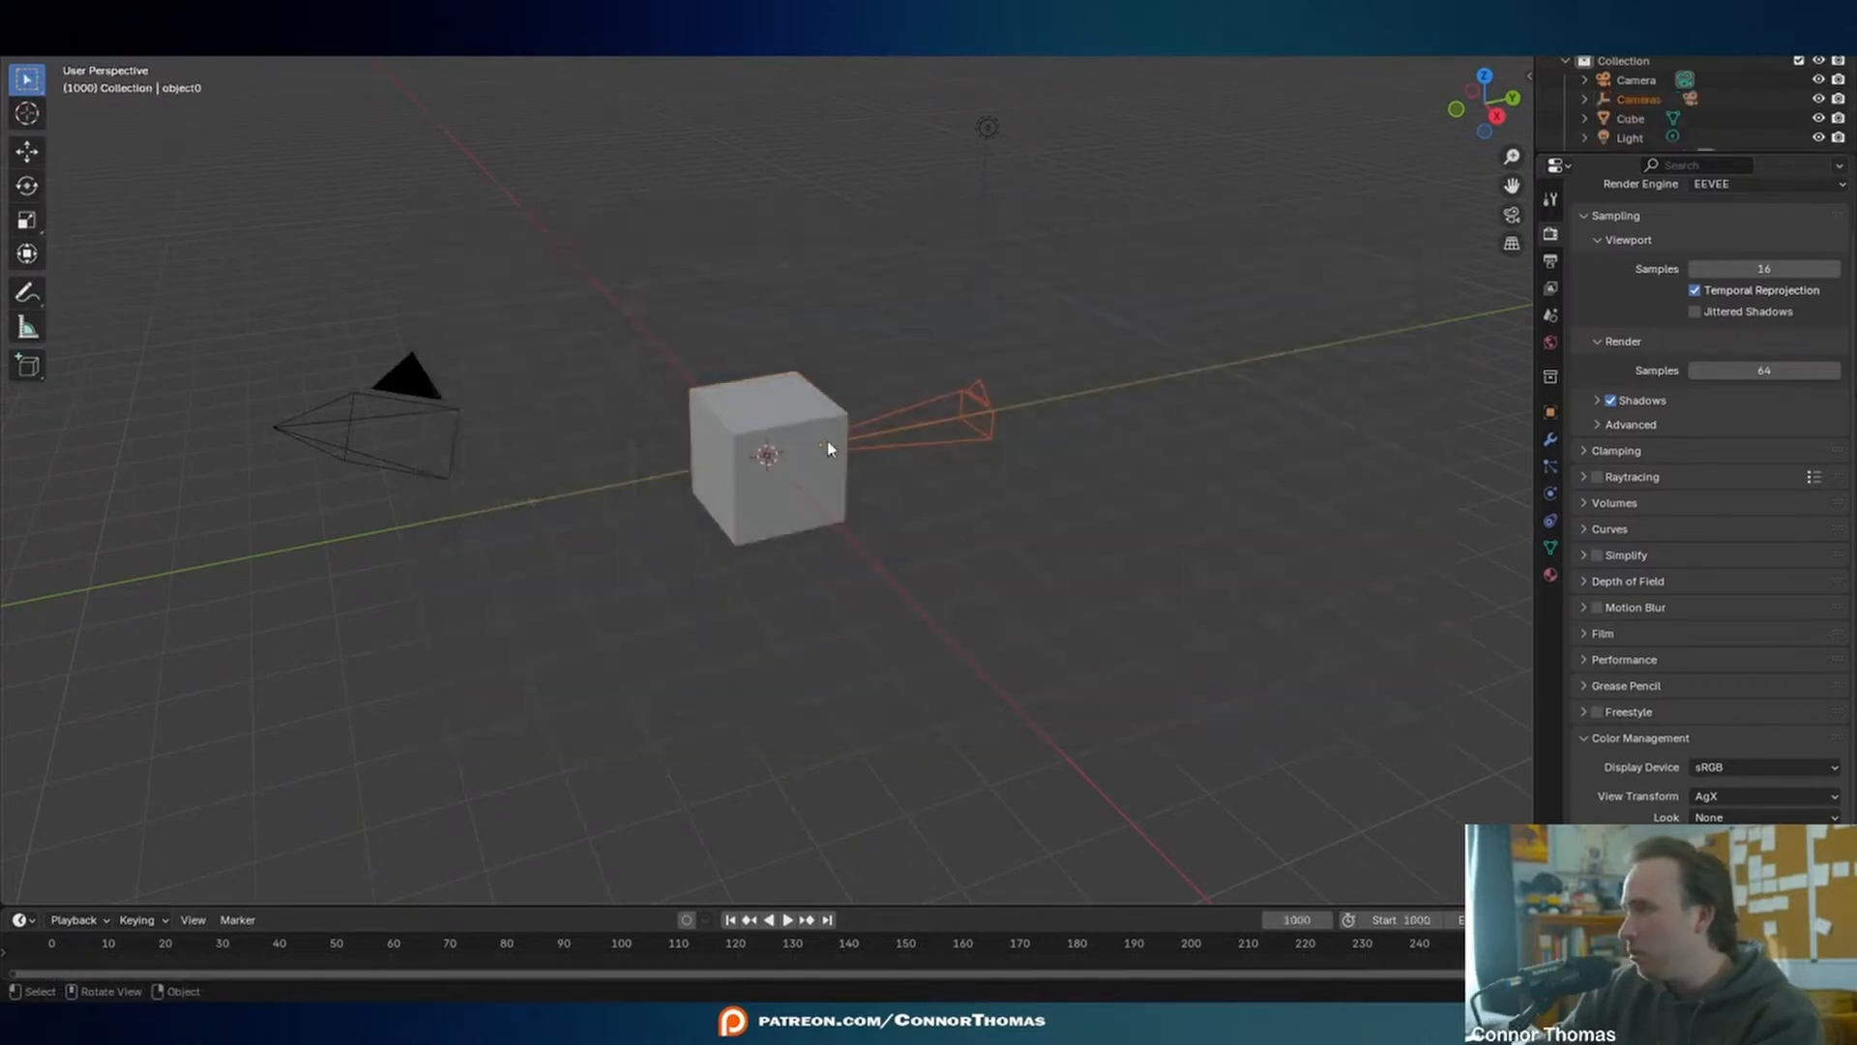
- Delete the default cube from the scene
click(774, 432)
key(x)
key(x)
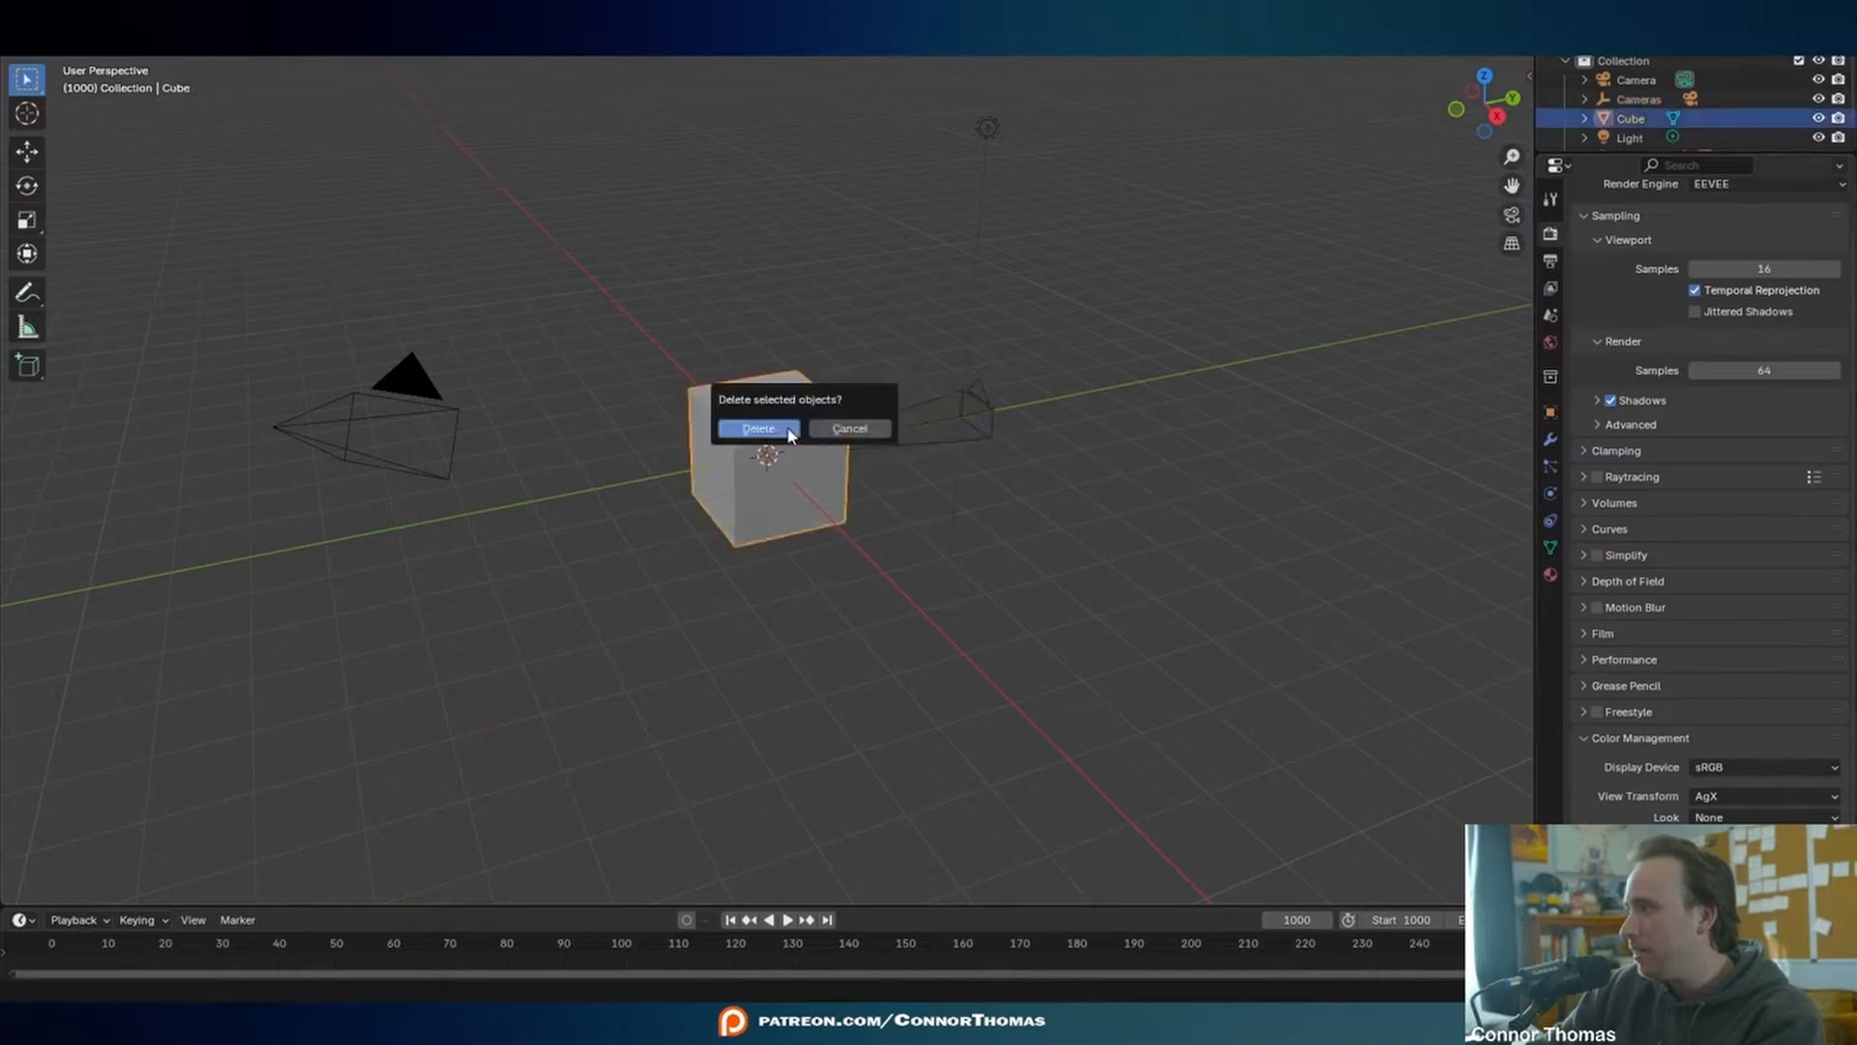
click(769, 421)
- Frame the timeline on the imported shot range starting at frame 1000
scroll(824, 944, down, 10)
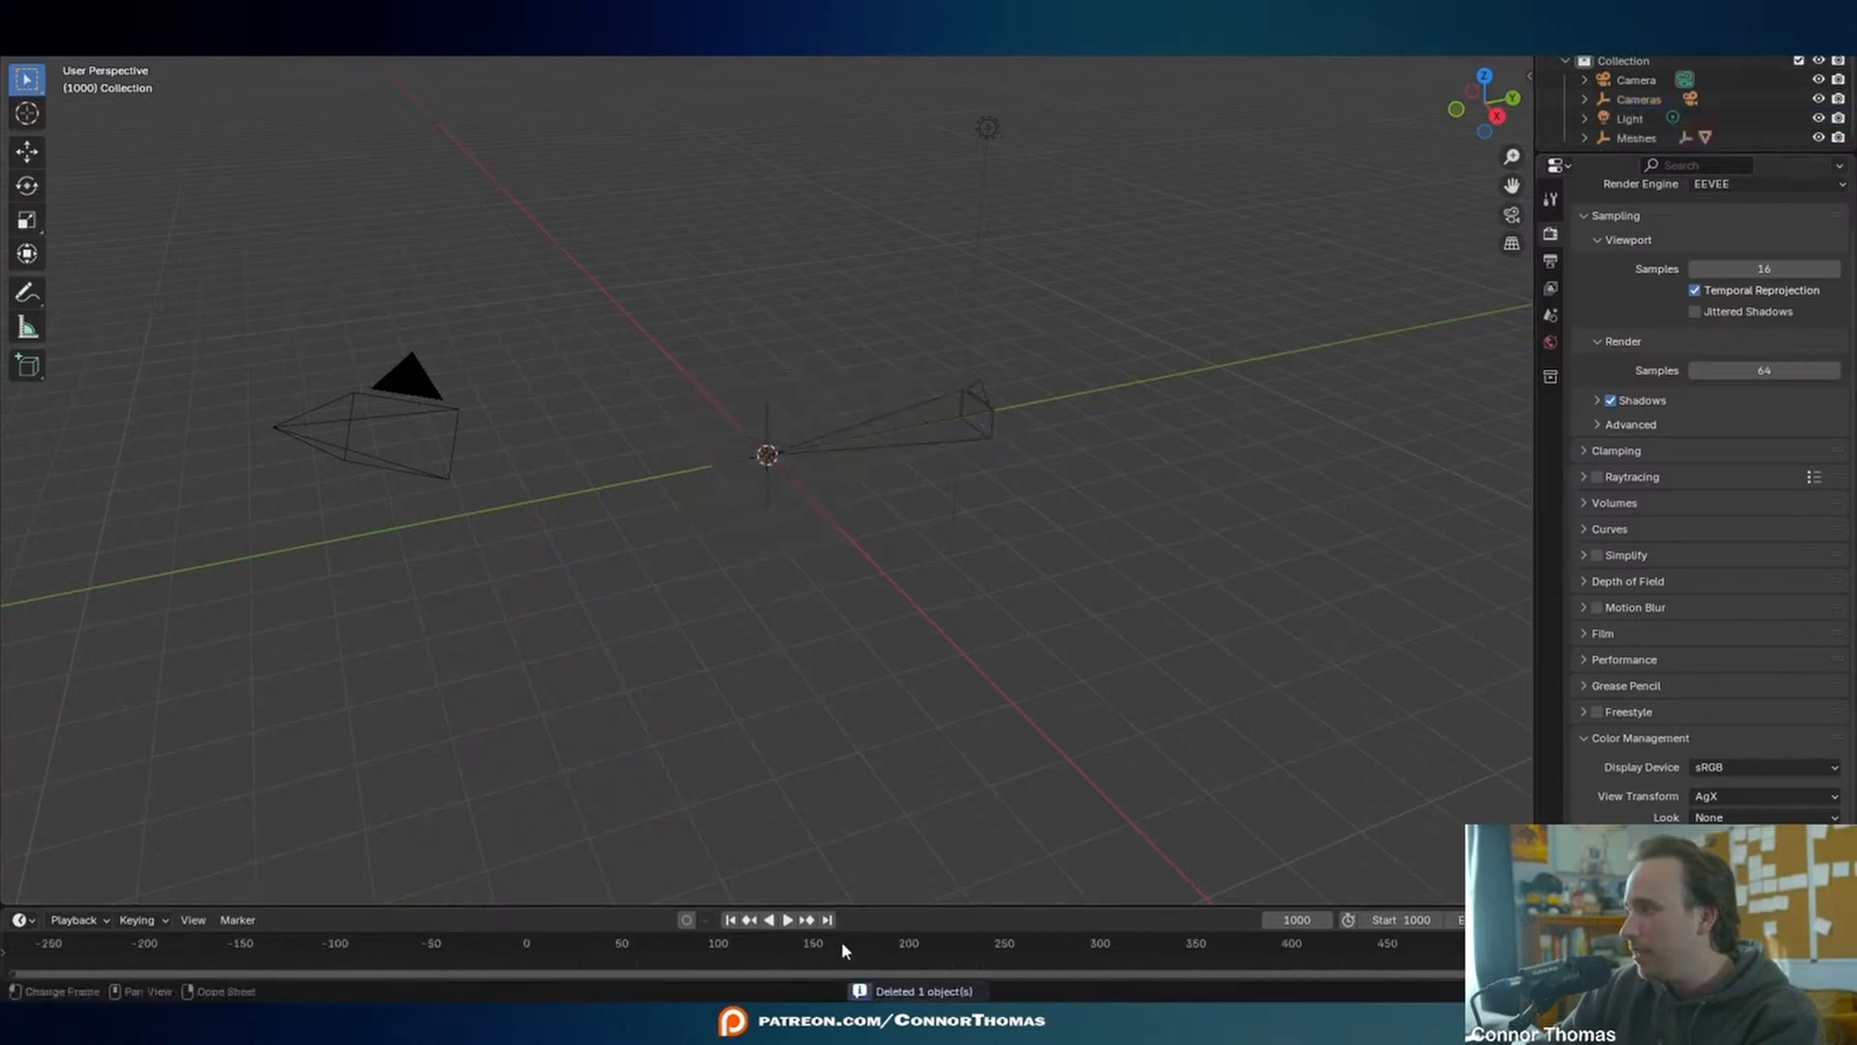
scroll(854, 943, down, 5)
middle_drag(970, 962, 527, 937)
scroll(701, 959, up, 9)
scroll(615, 944, up, 8)
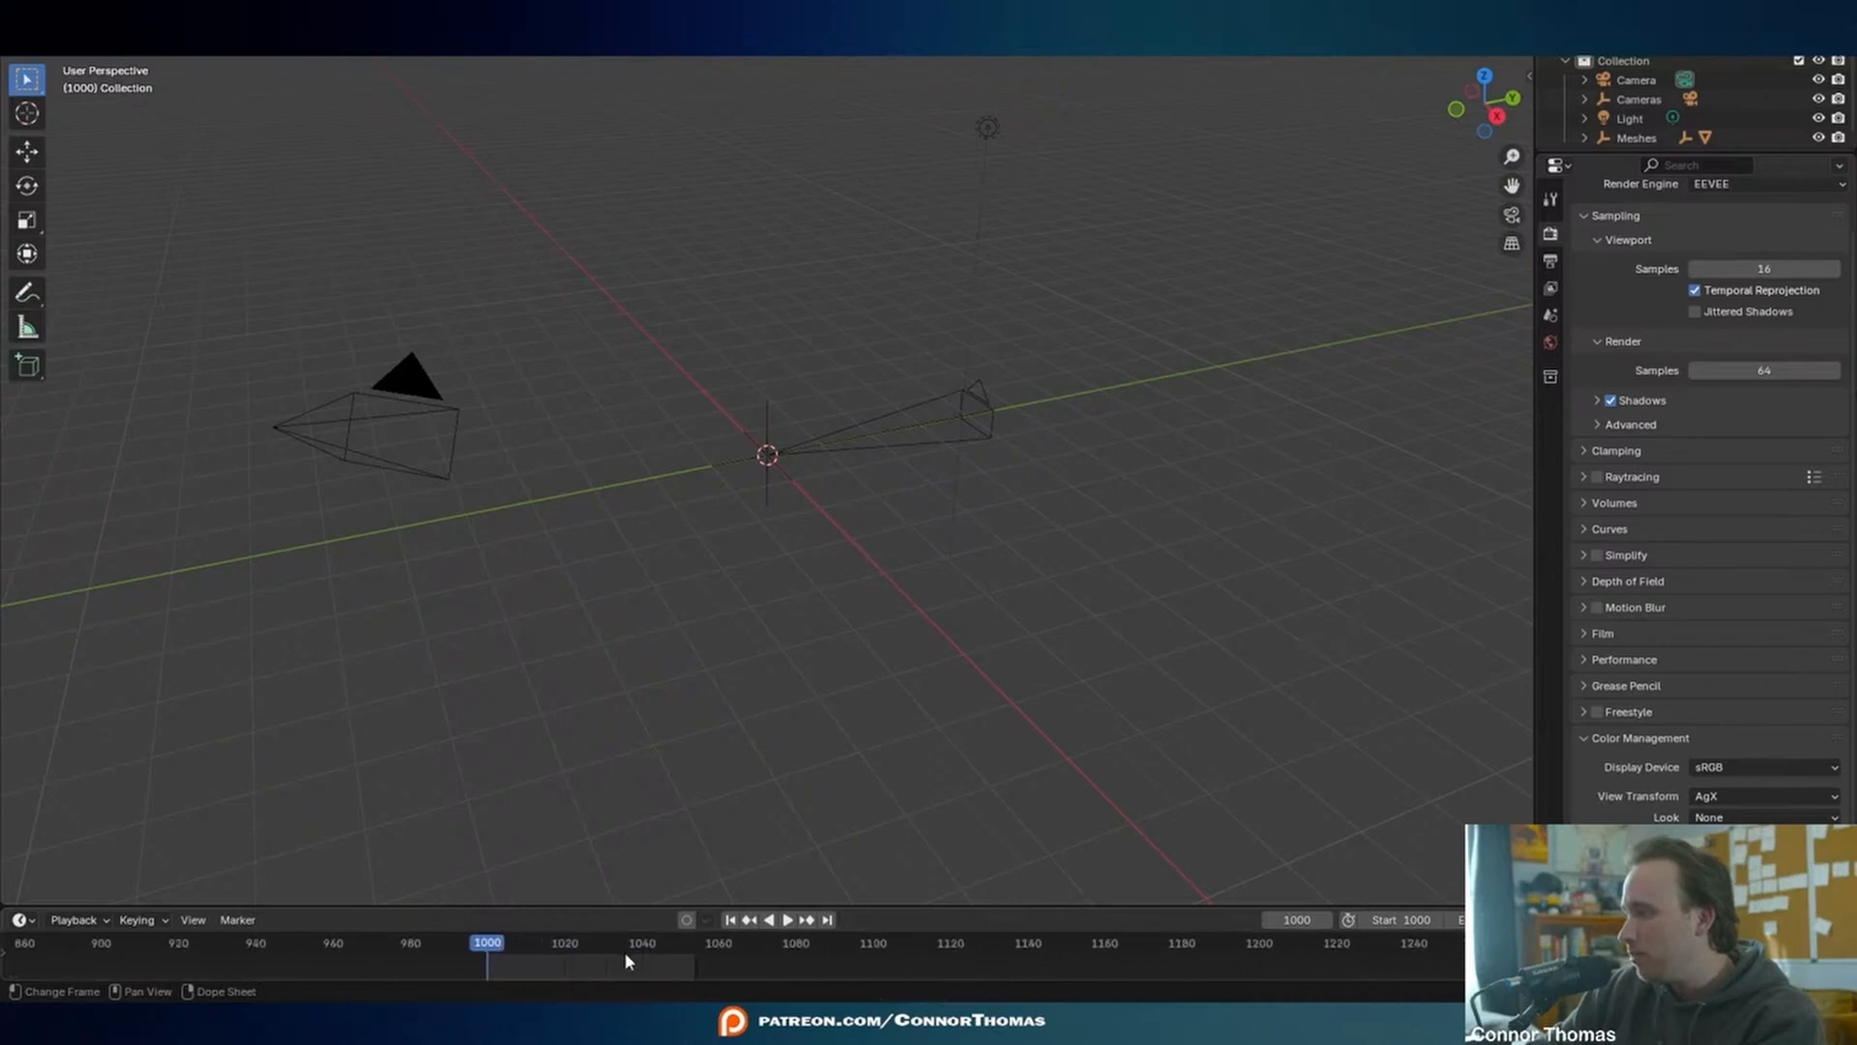
scroll(570, 977, up, 2)
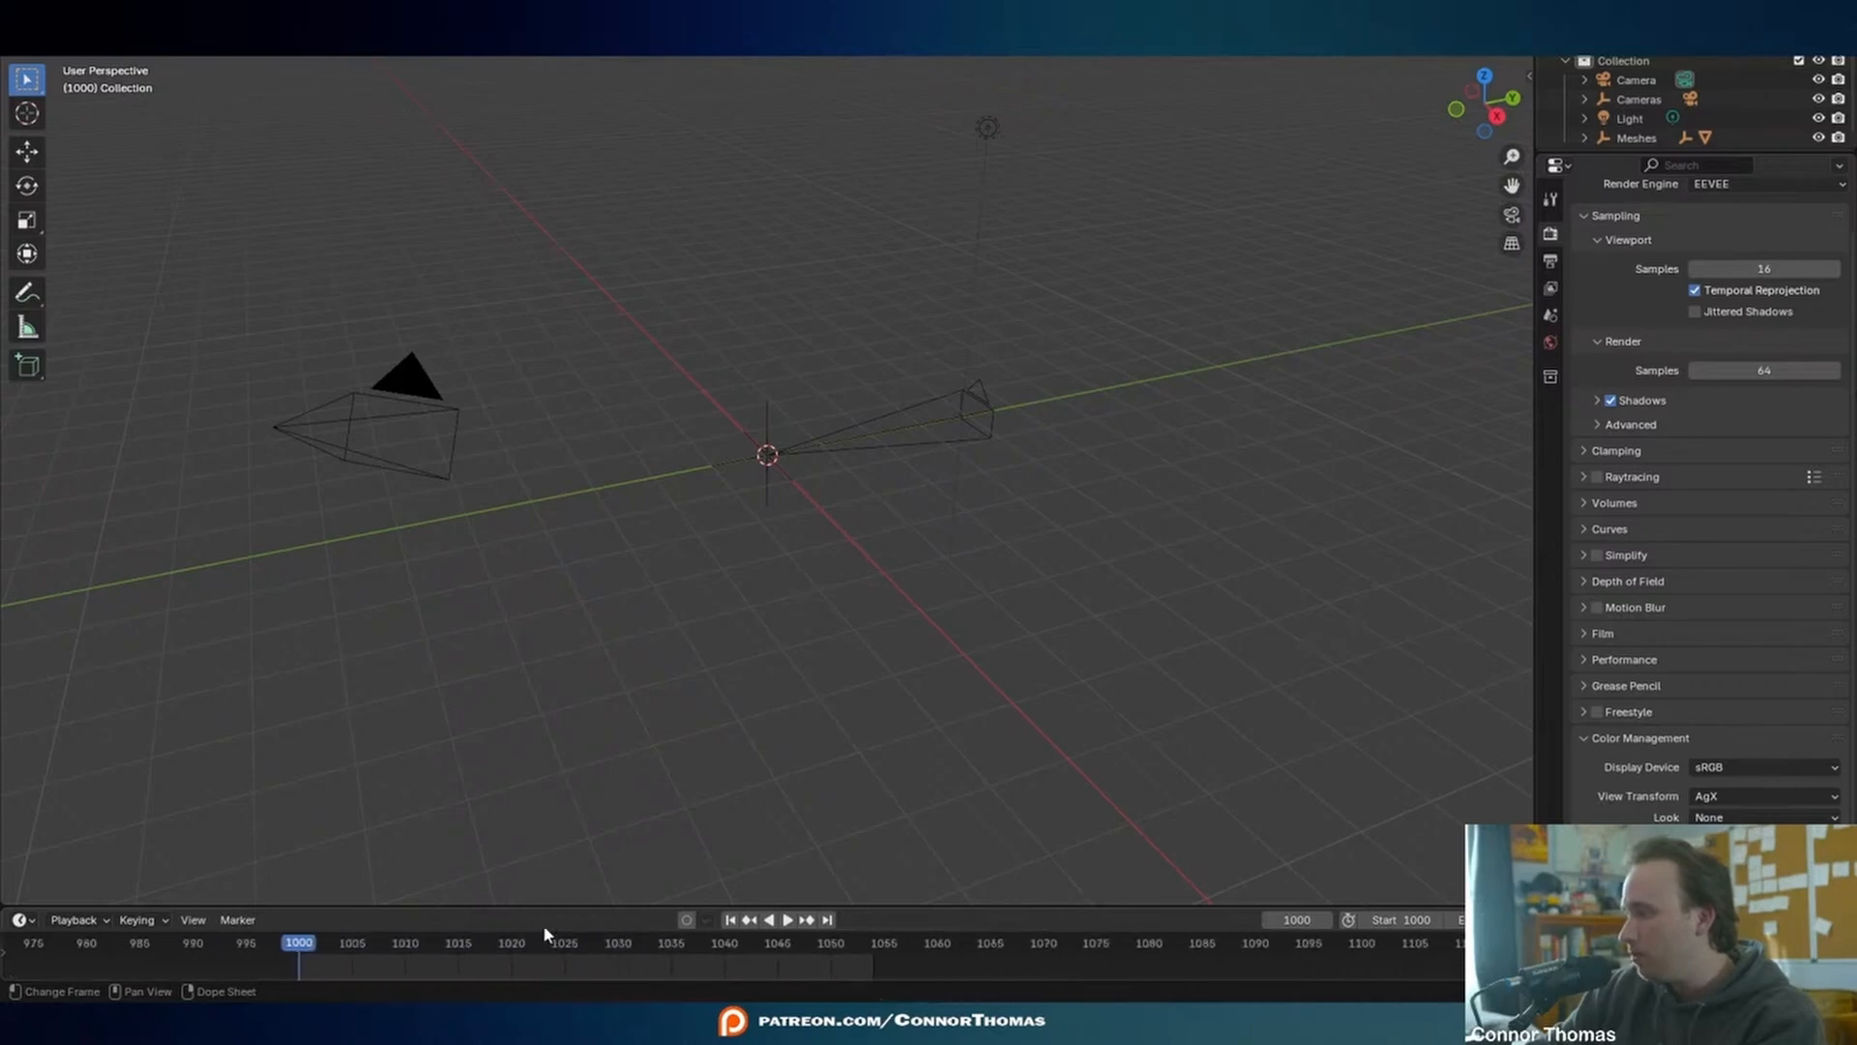
middle_drag(453, 949, 569, 949)
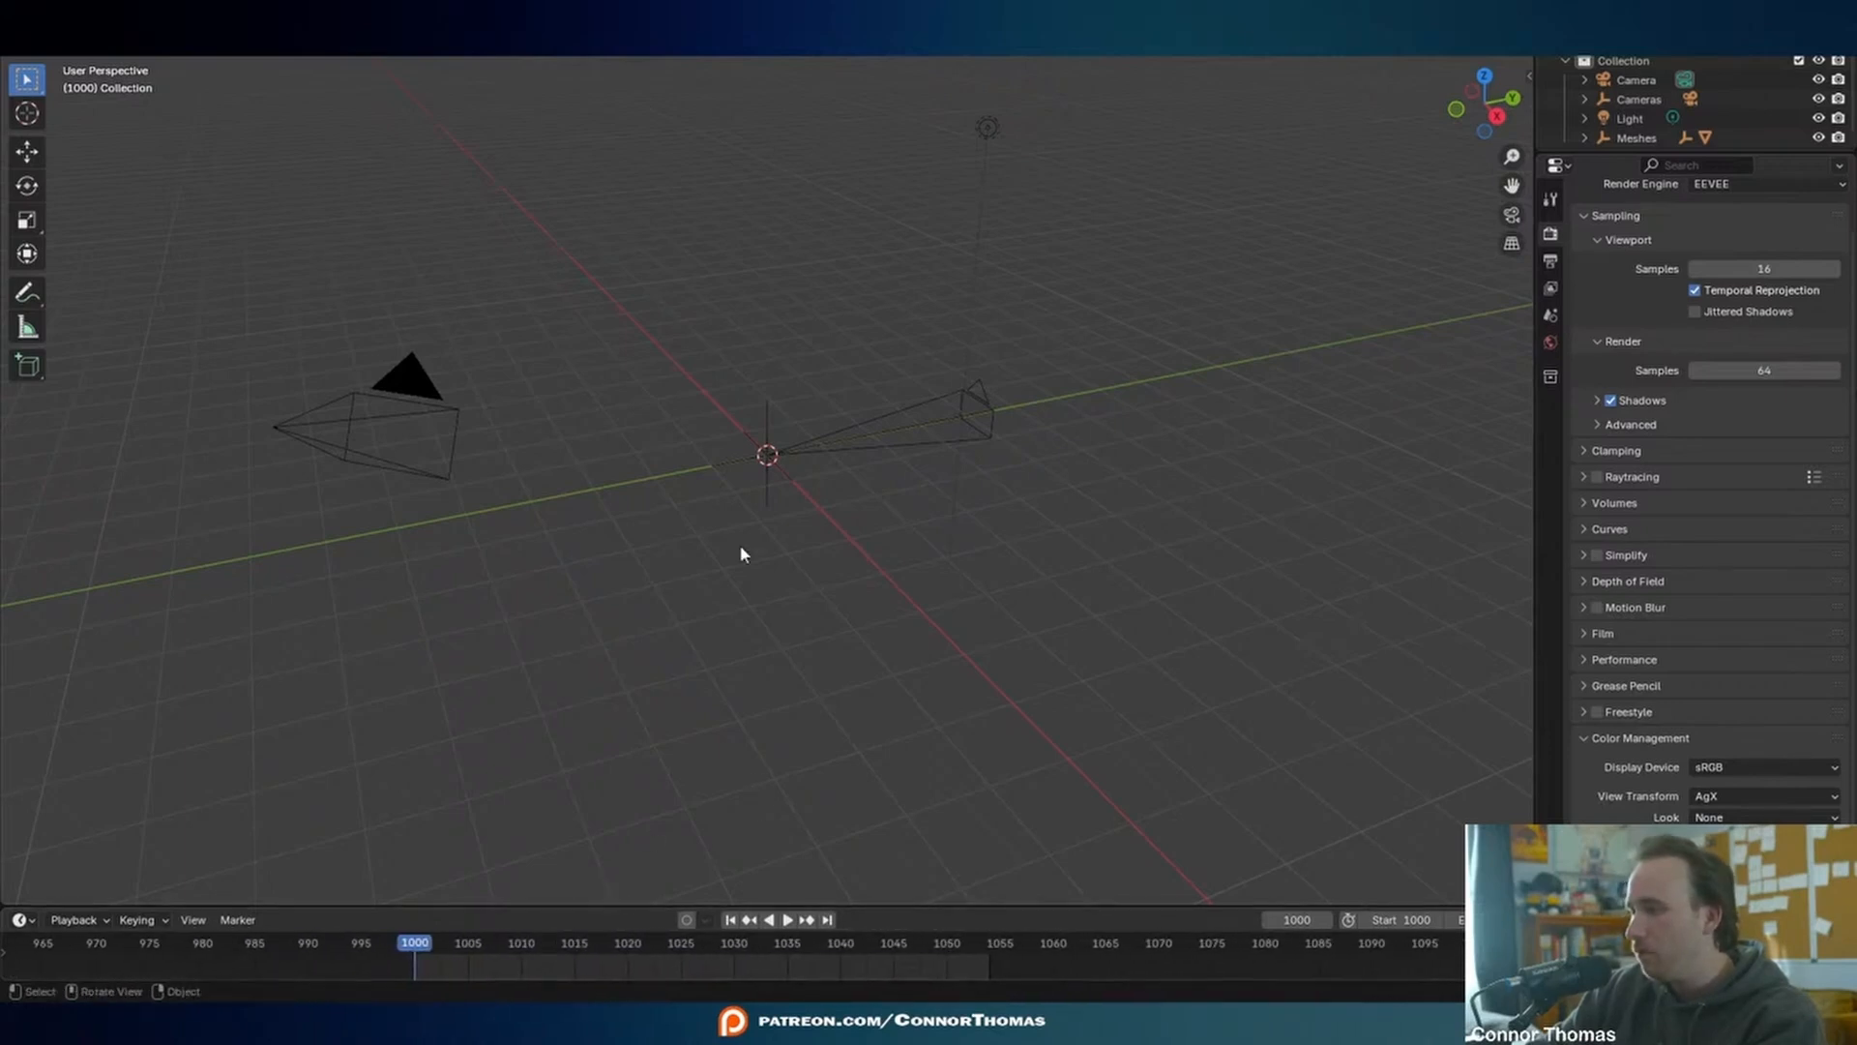
- Select the imported Camera1, make it the active scene camera and look through it
key(KP_0)
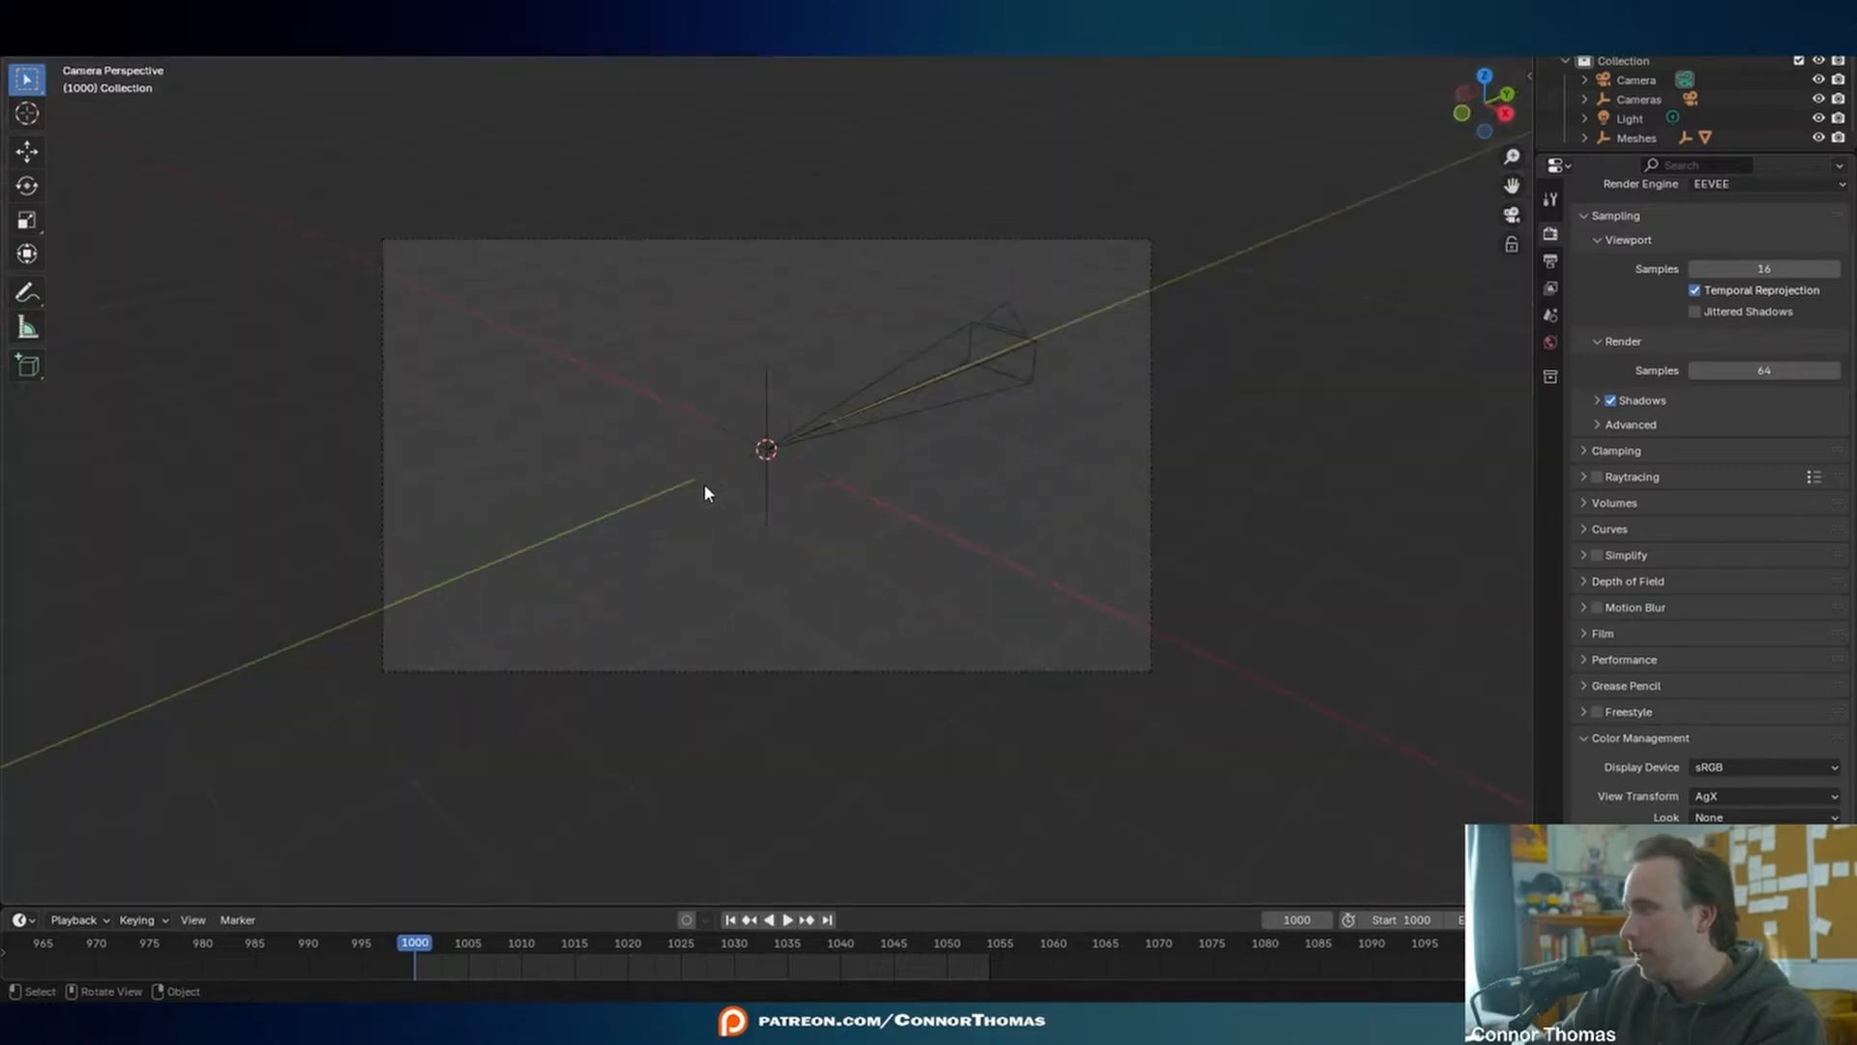
key(KP_0)
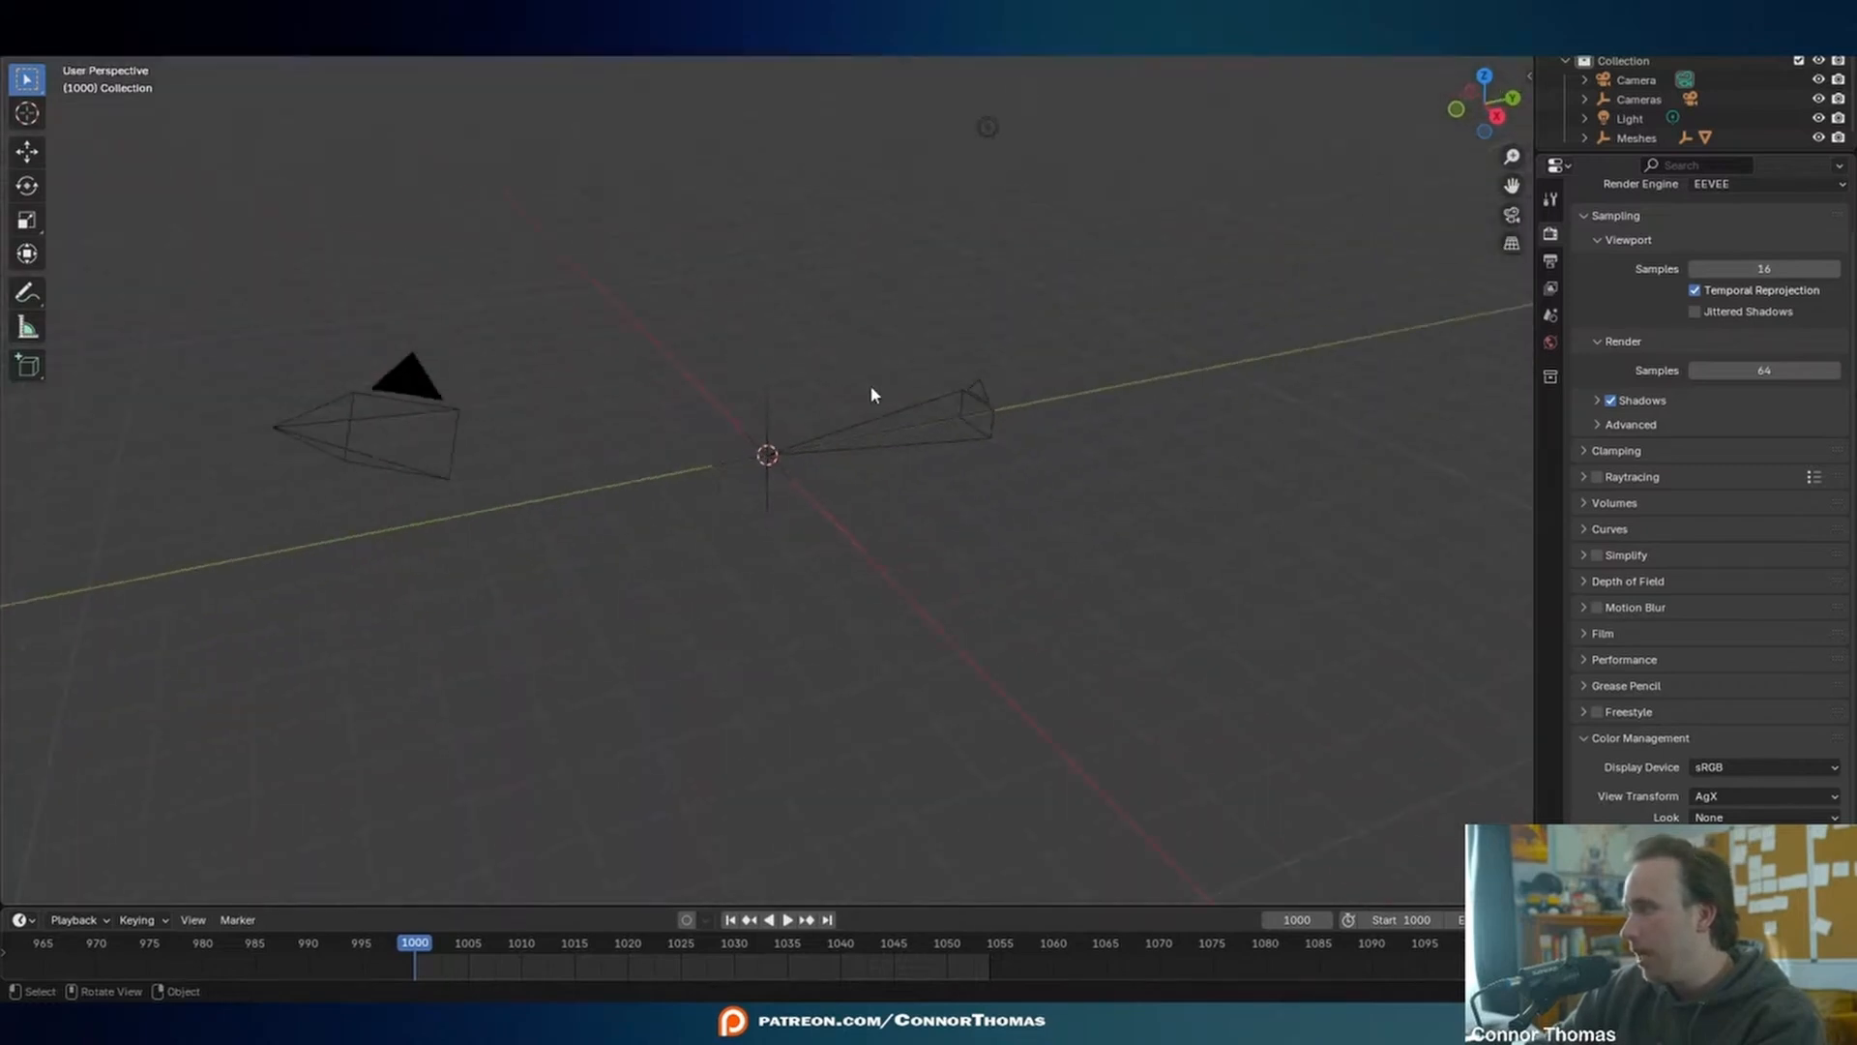
middle_drag(870, 391, 879, 439)
click(890, 414)
key(KP_Decimal)
key(KP_0)
- Play the animation through the imported camera, stop it and return to frame 1000
key(space)
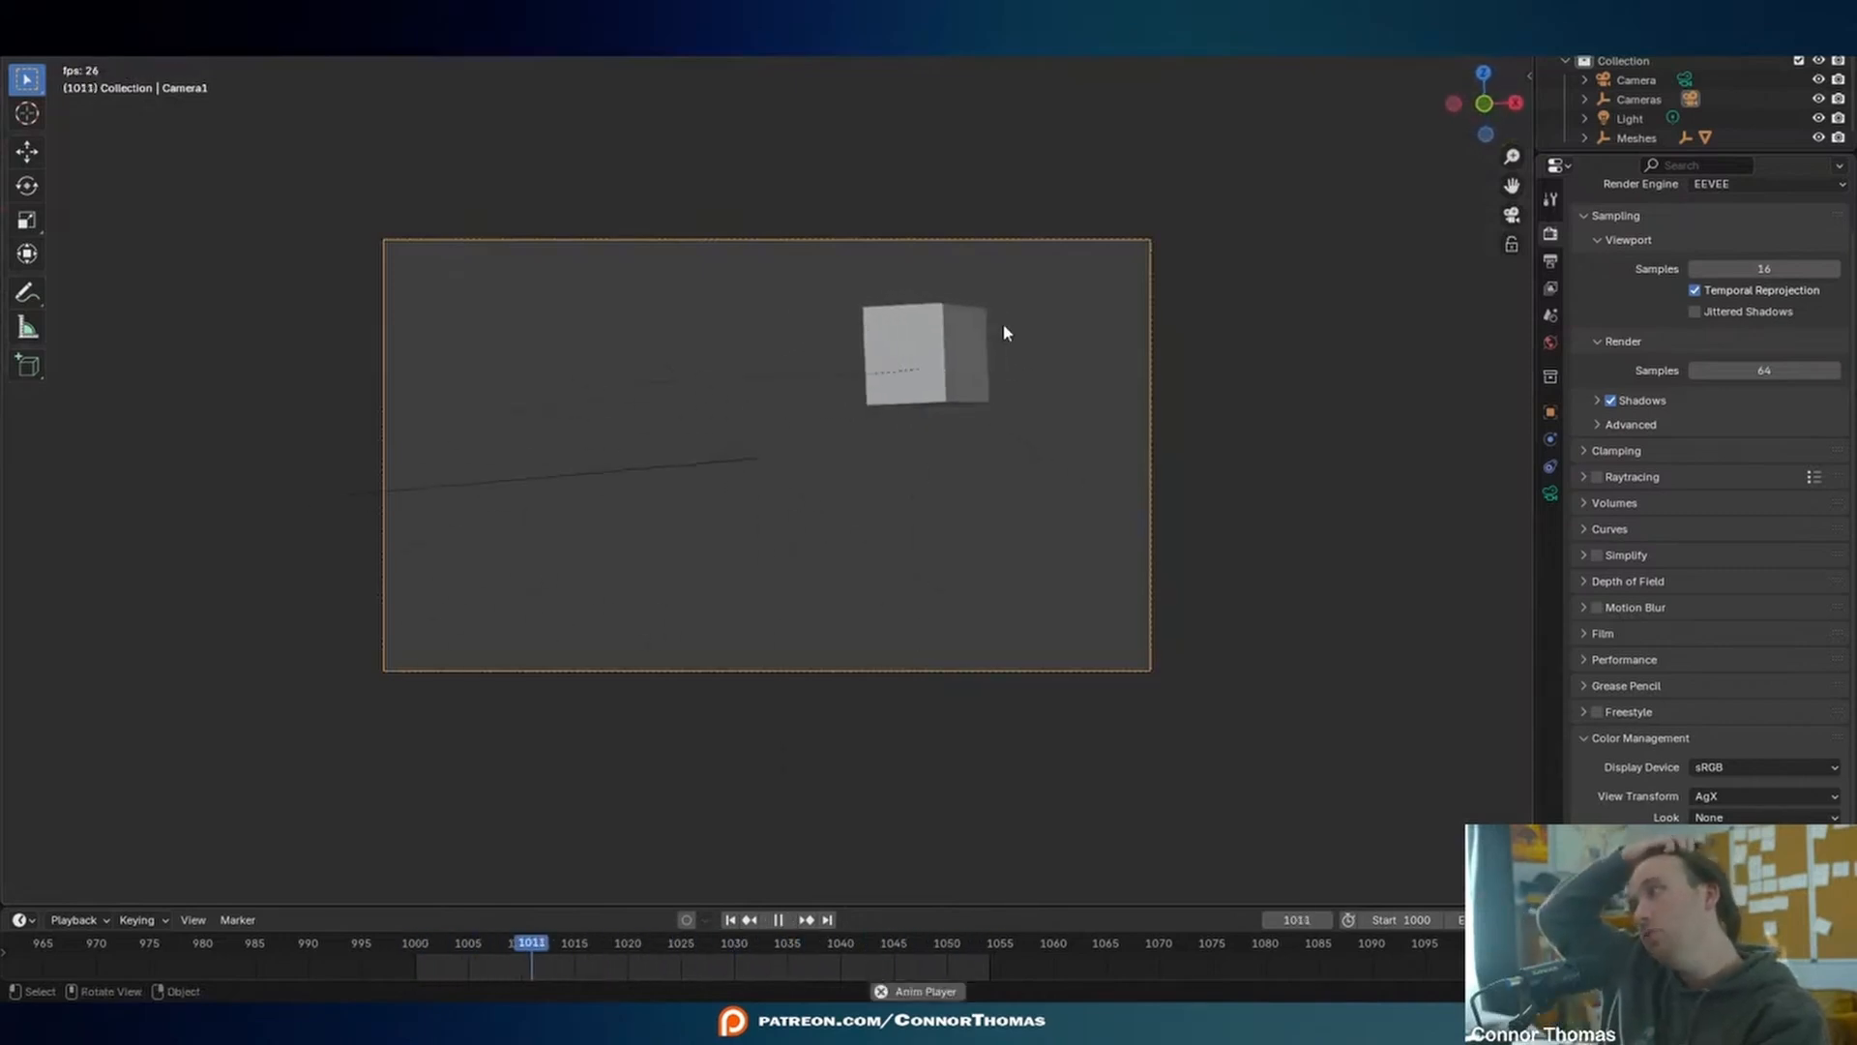
key(space)
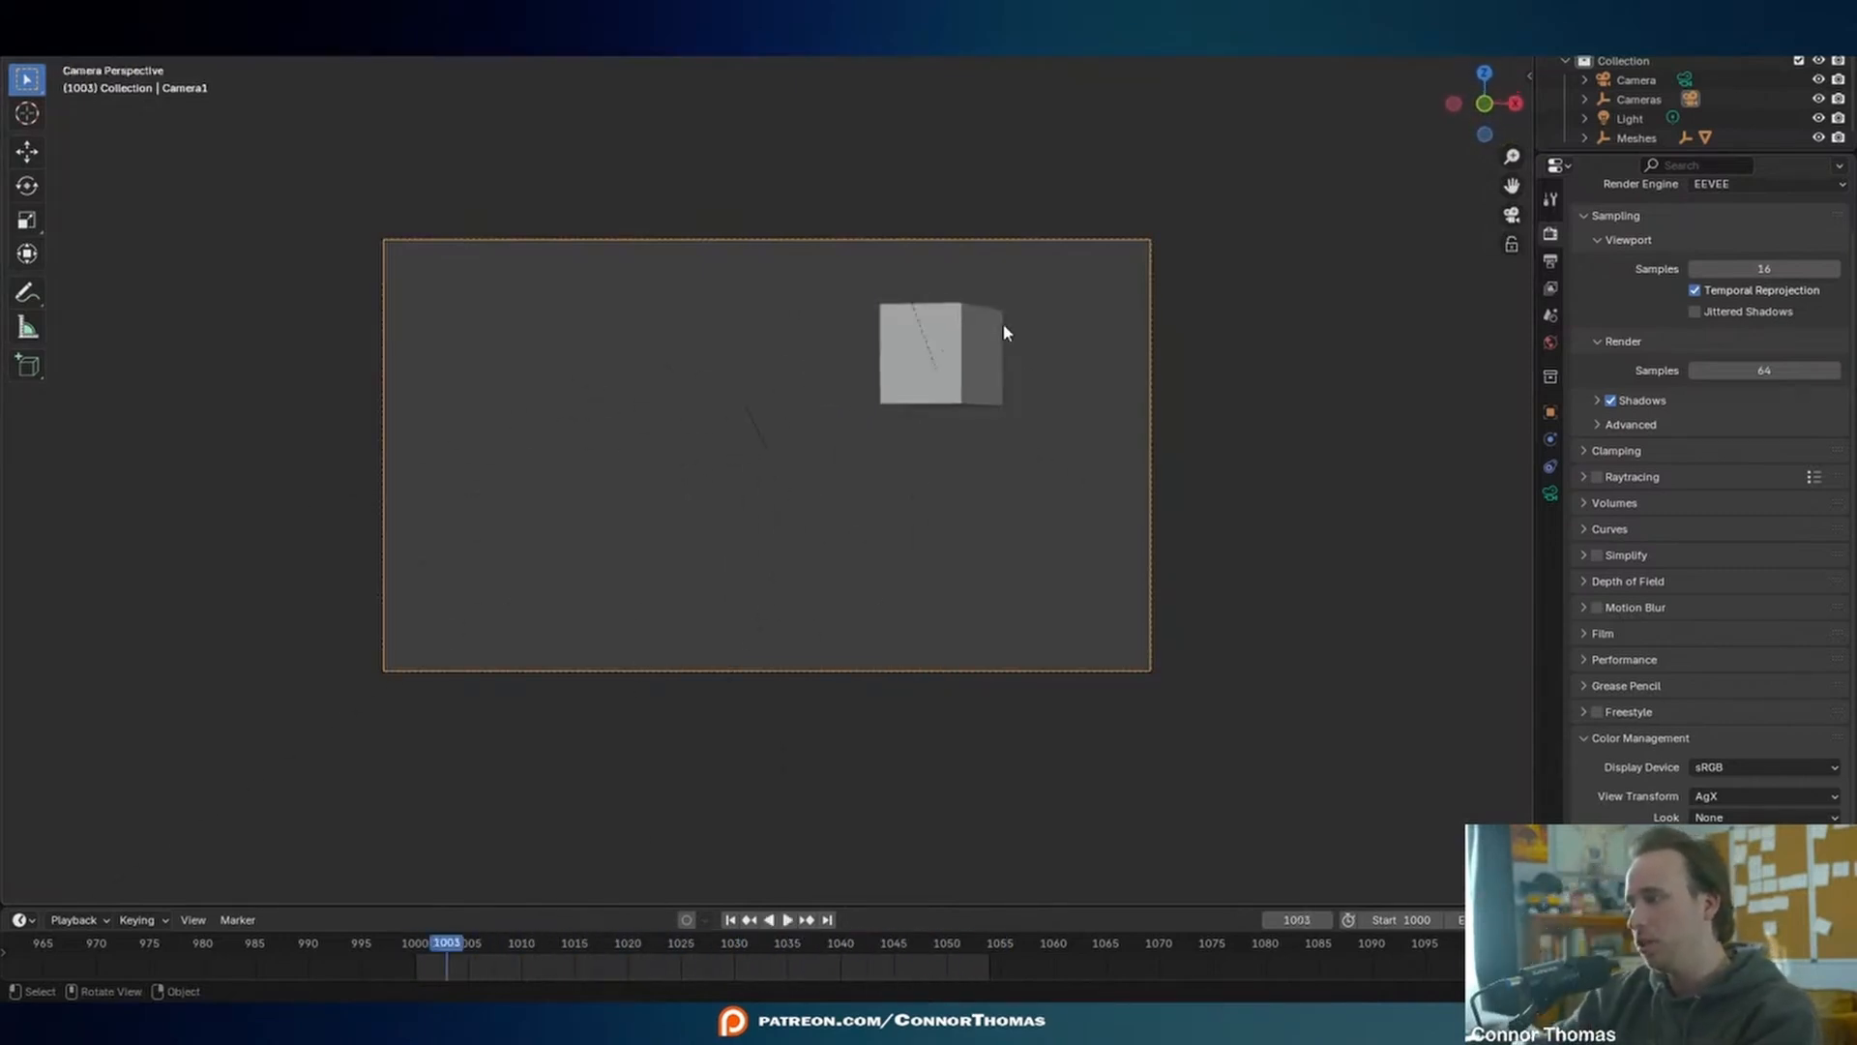
click(415, 949)
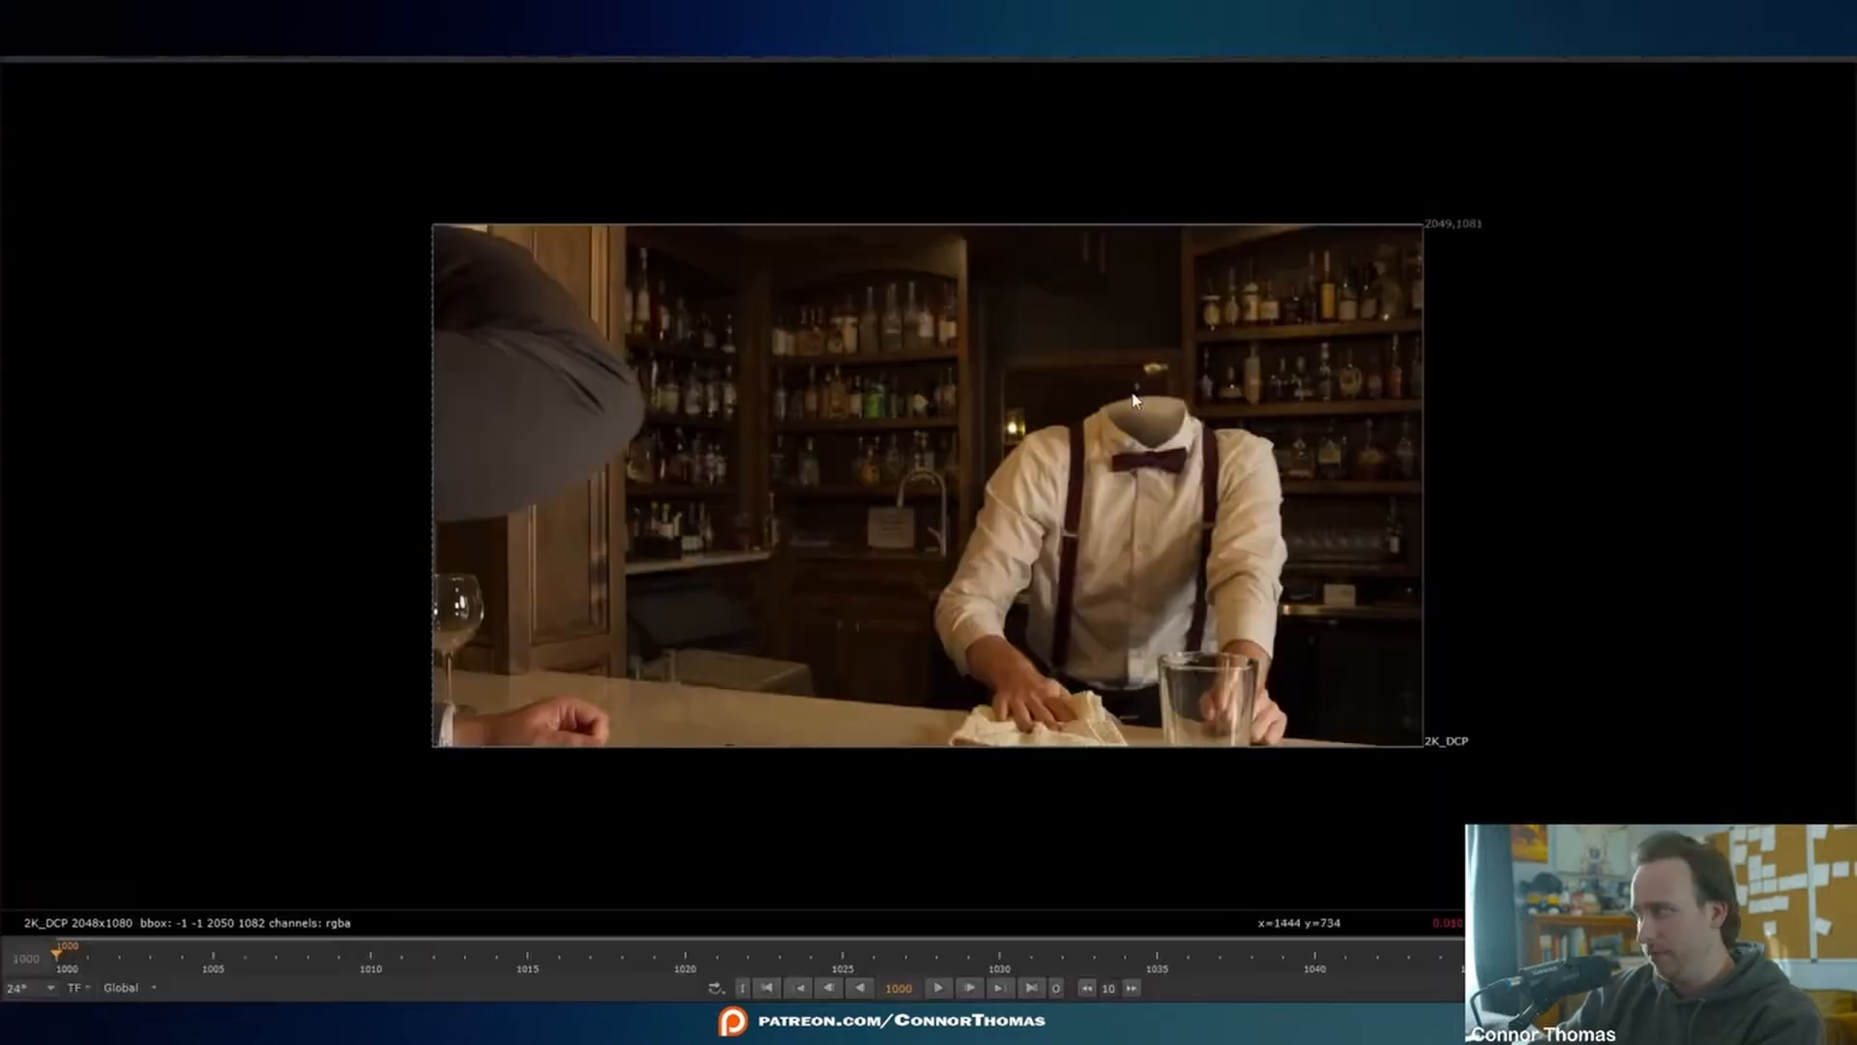
- Switch to Nuke and compare the headless bartender composite with its other viewer inputs, with the image fitted to the viewer
key(f)
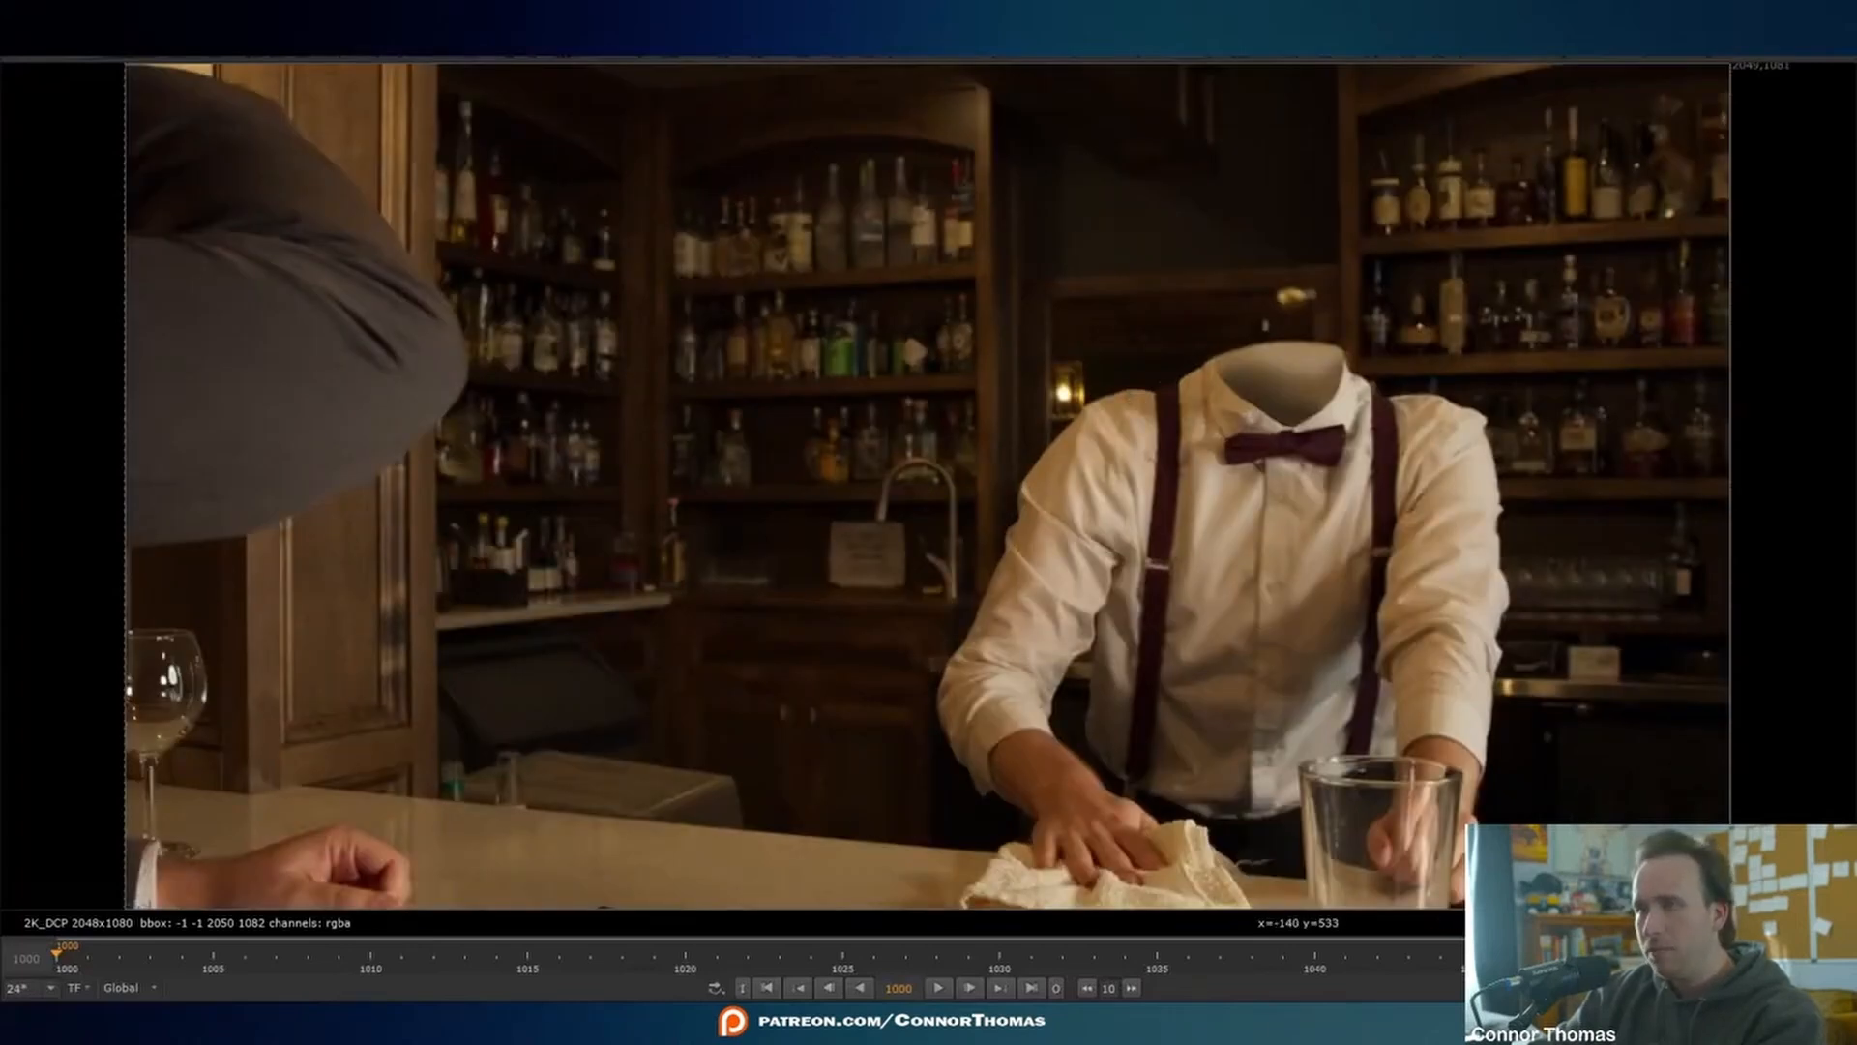
key(1)
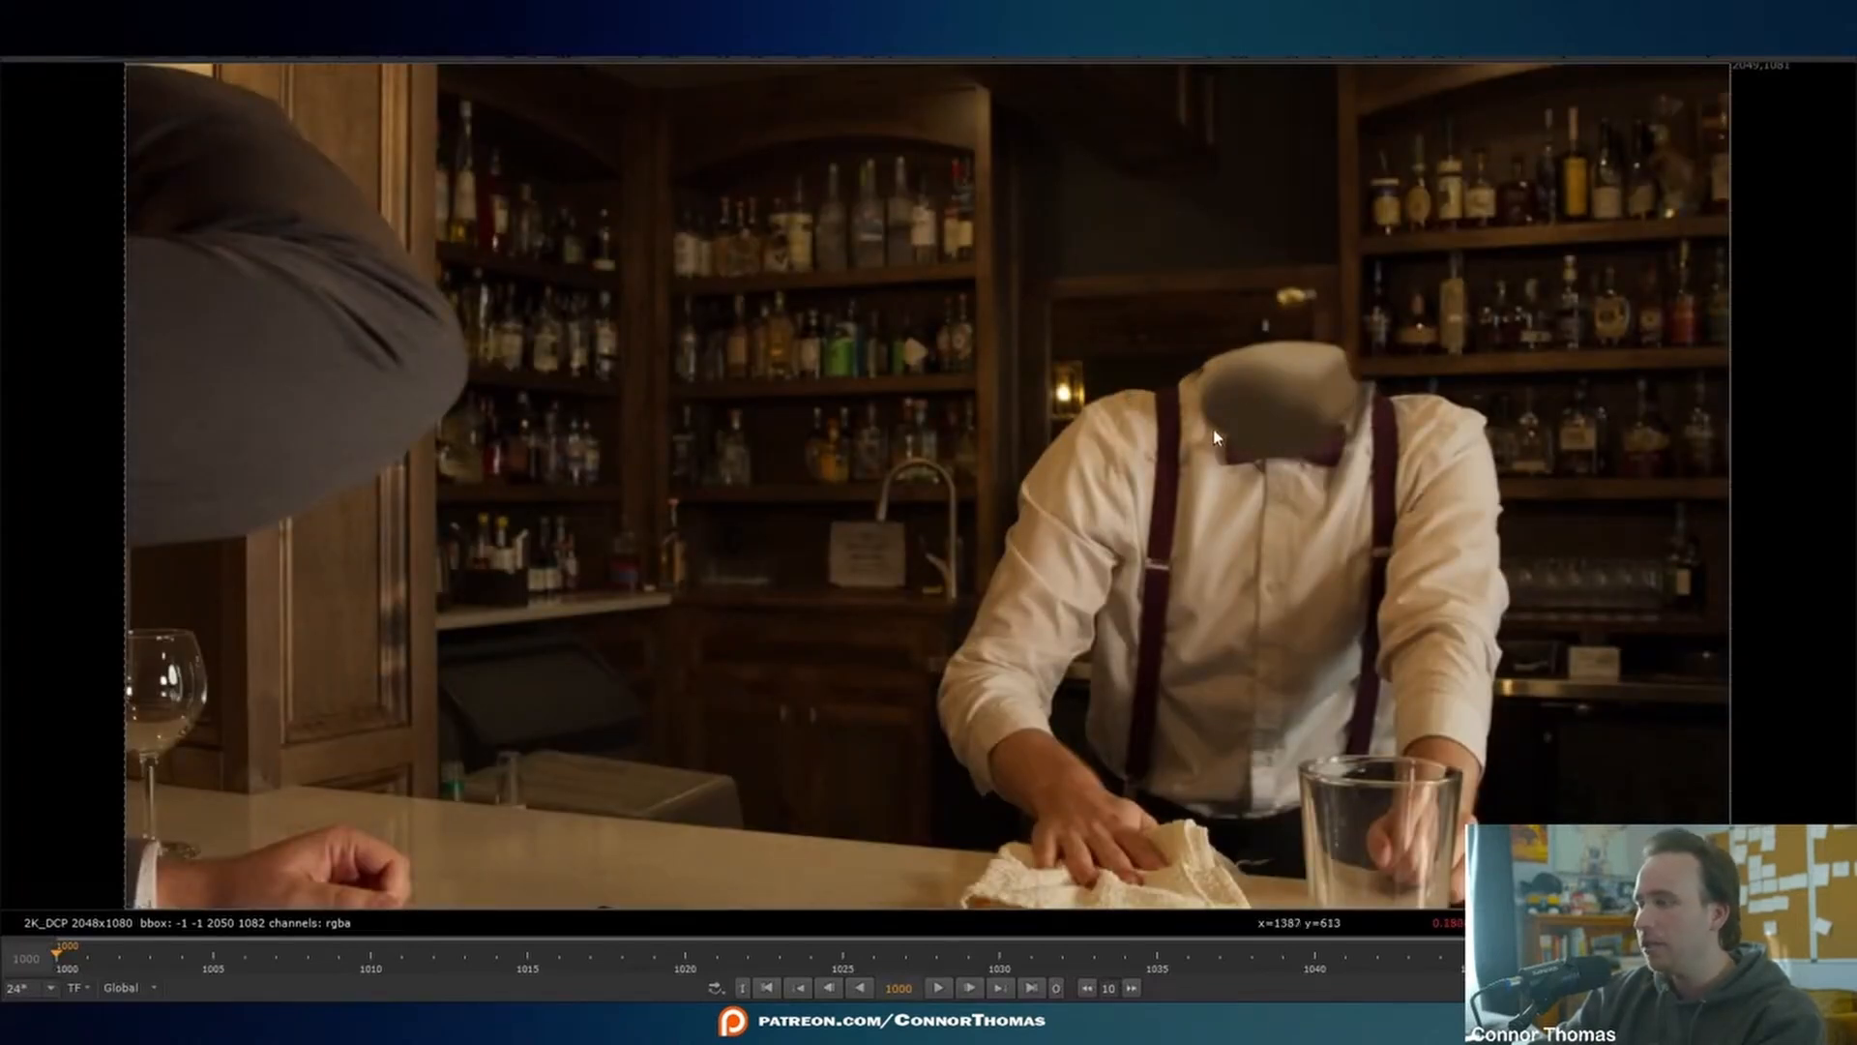
key(2)
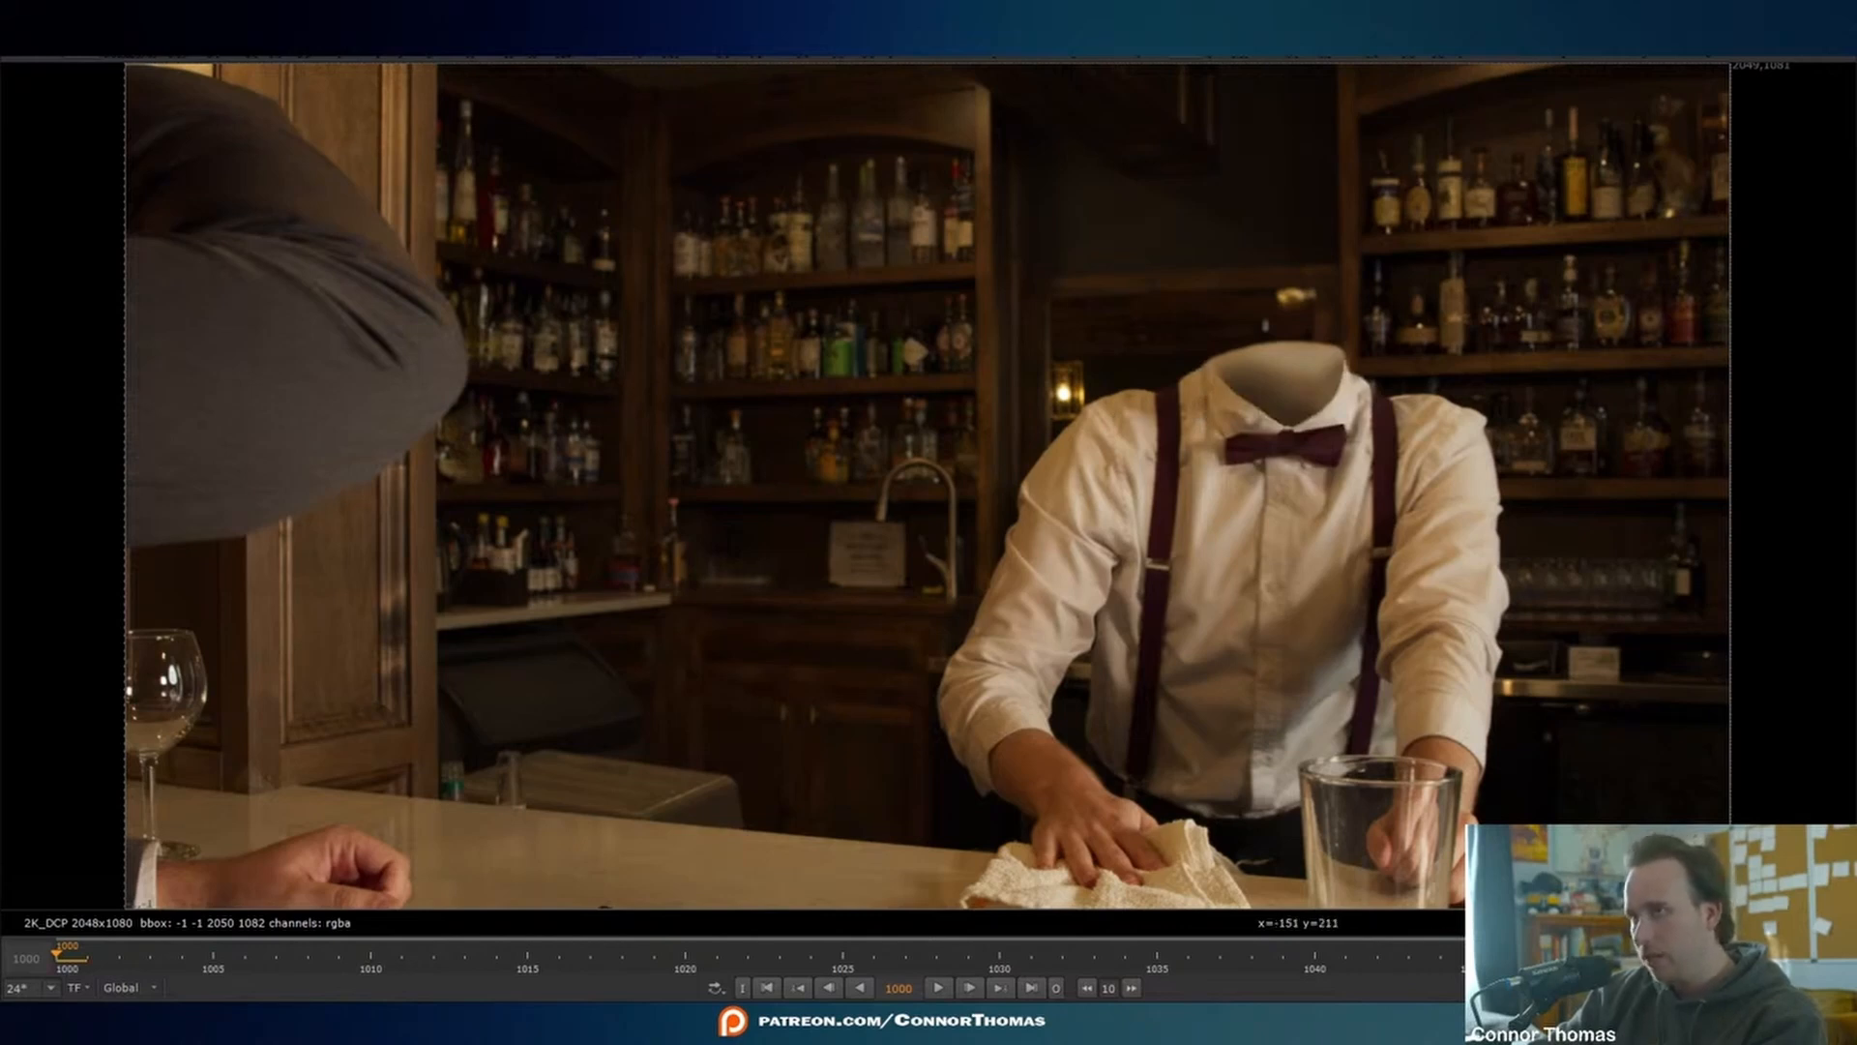
key(3)
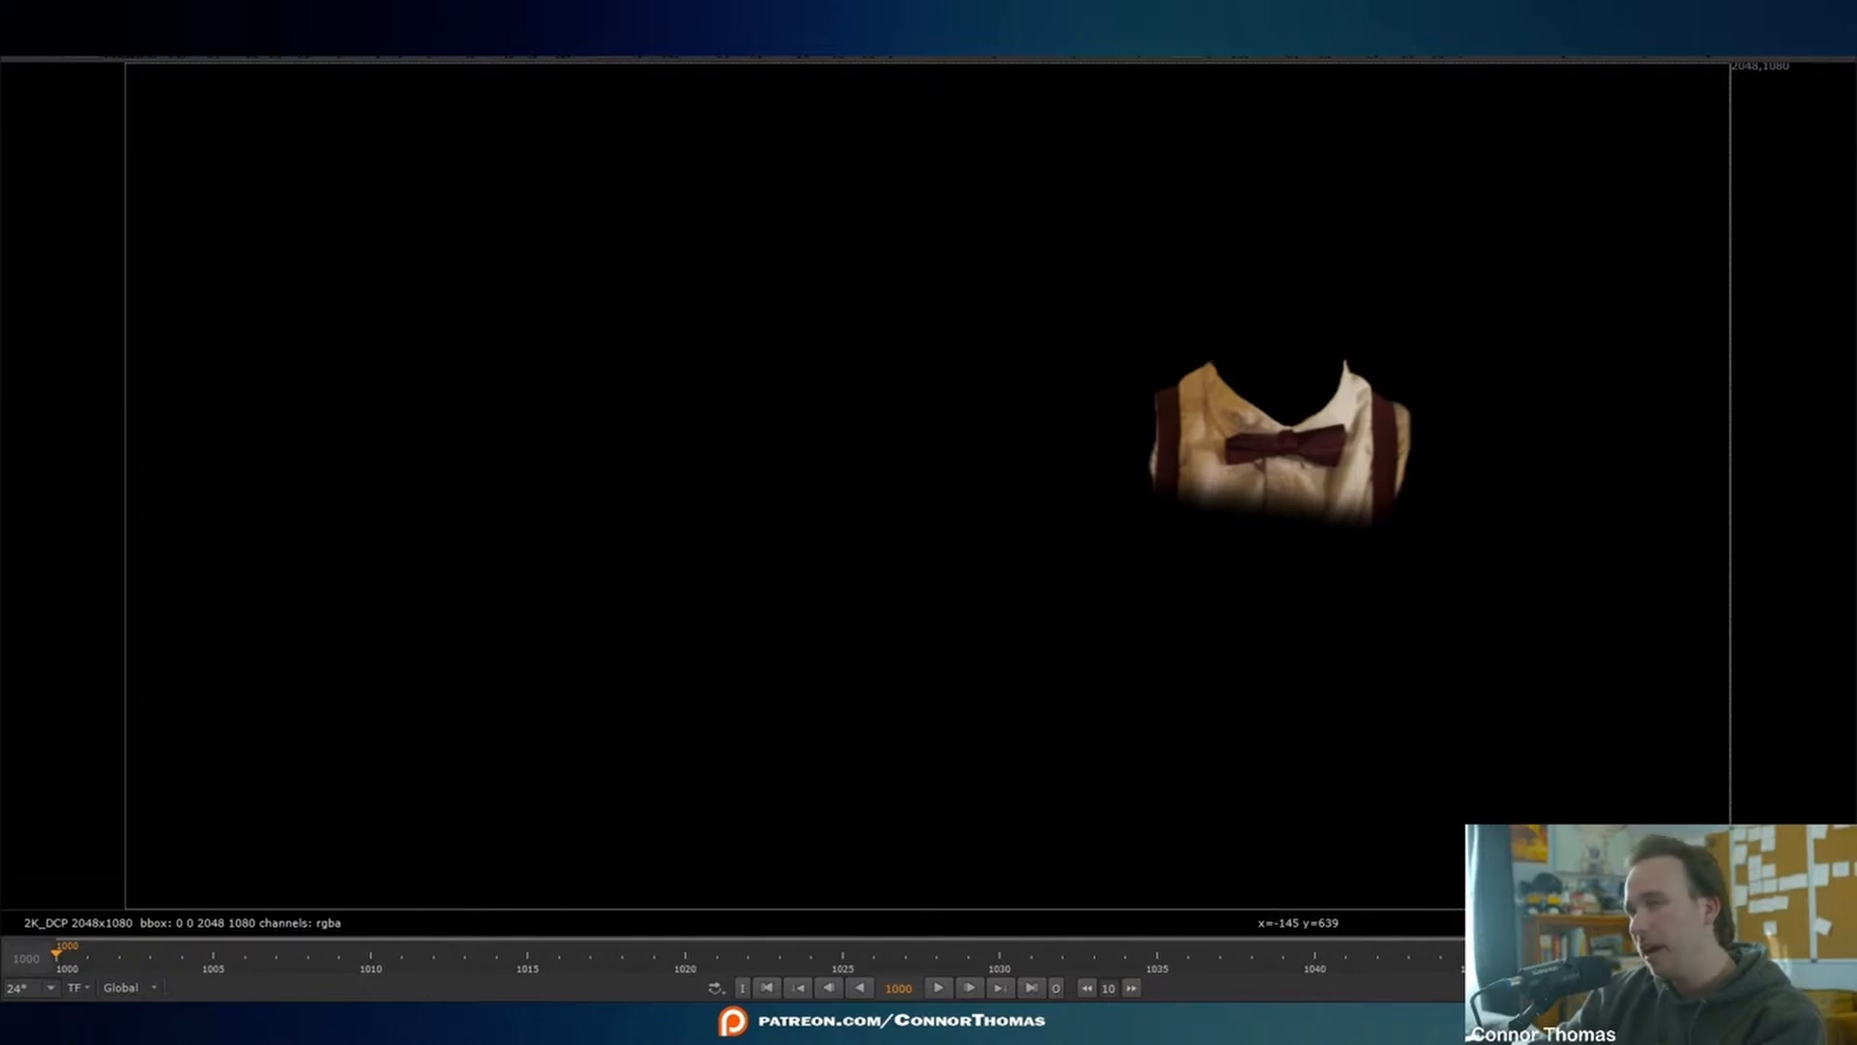
key(1)
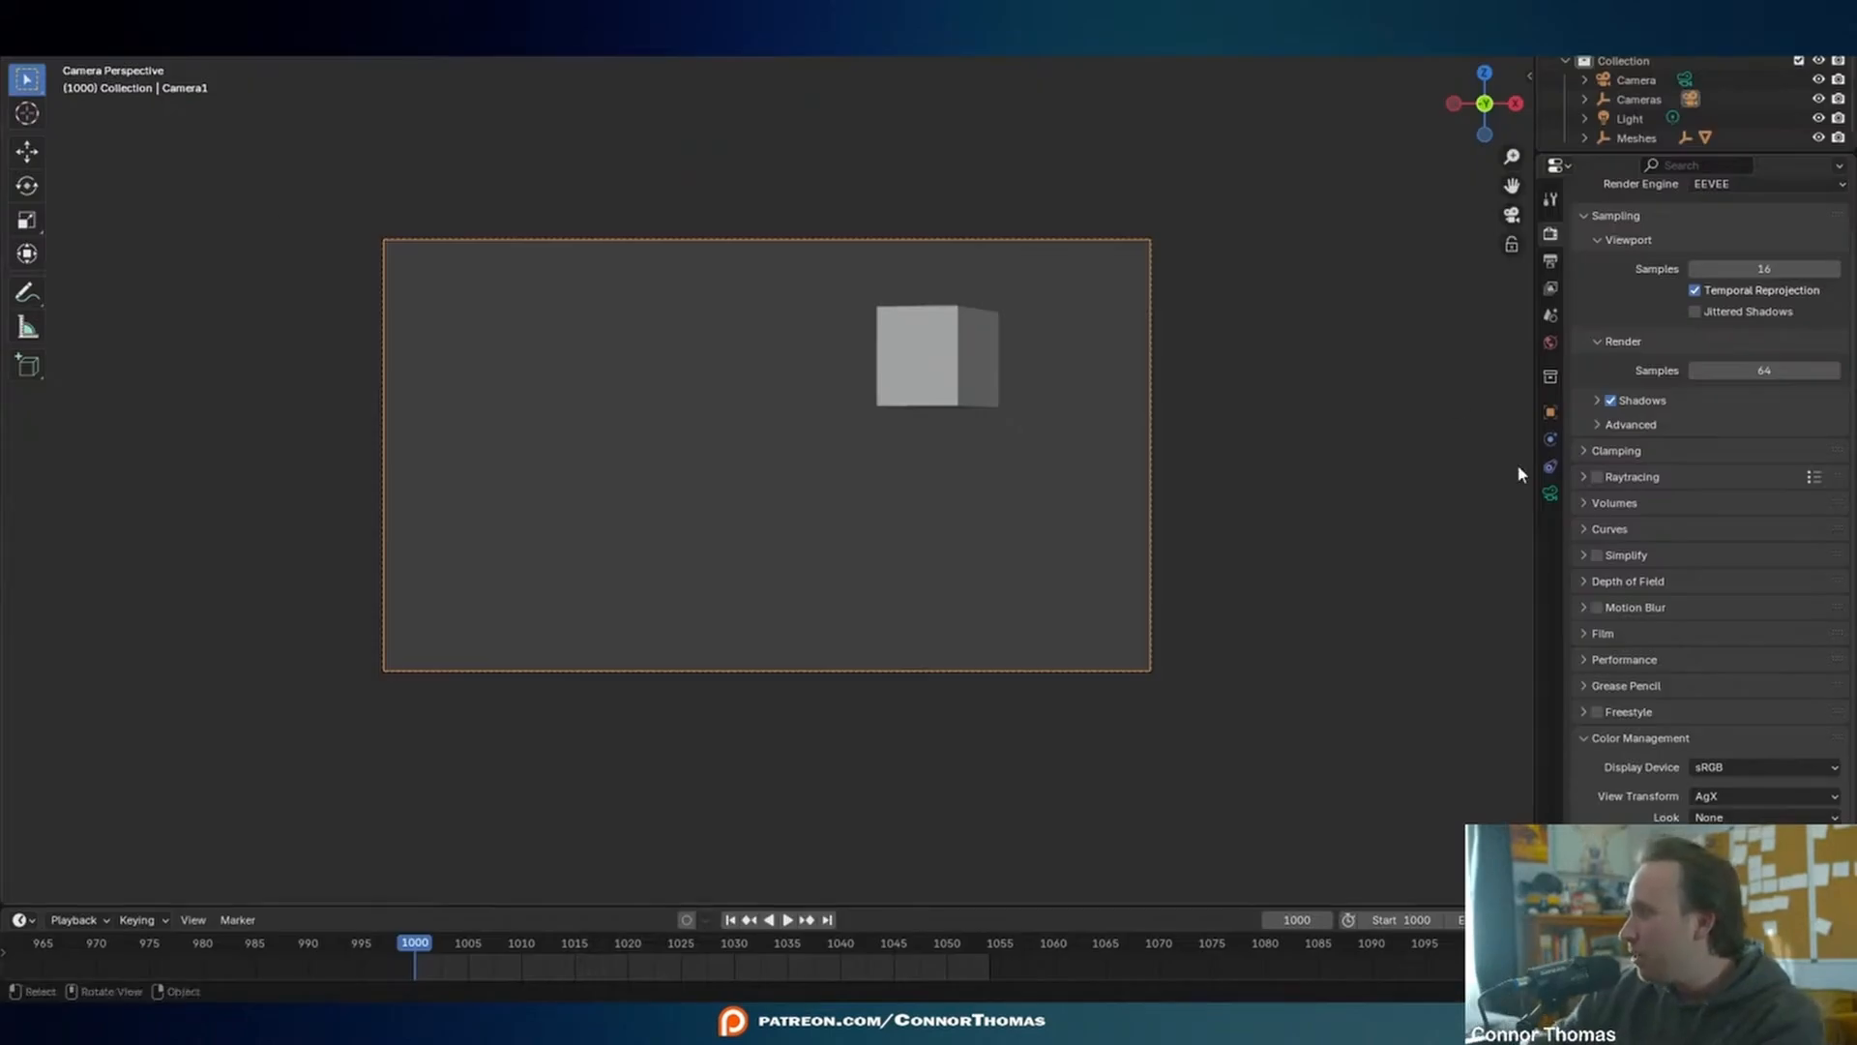
- Back in Blender, enable background images for Camera1 and add an empty image slot
click(1551, 494)
click(1610, 554)
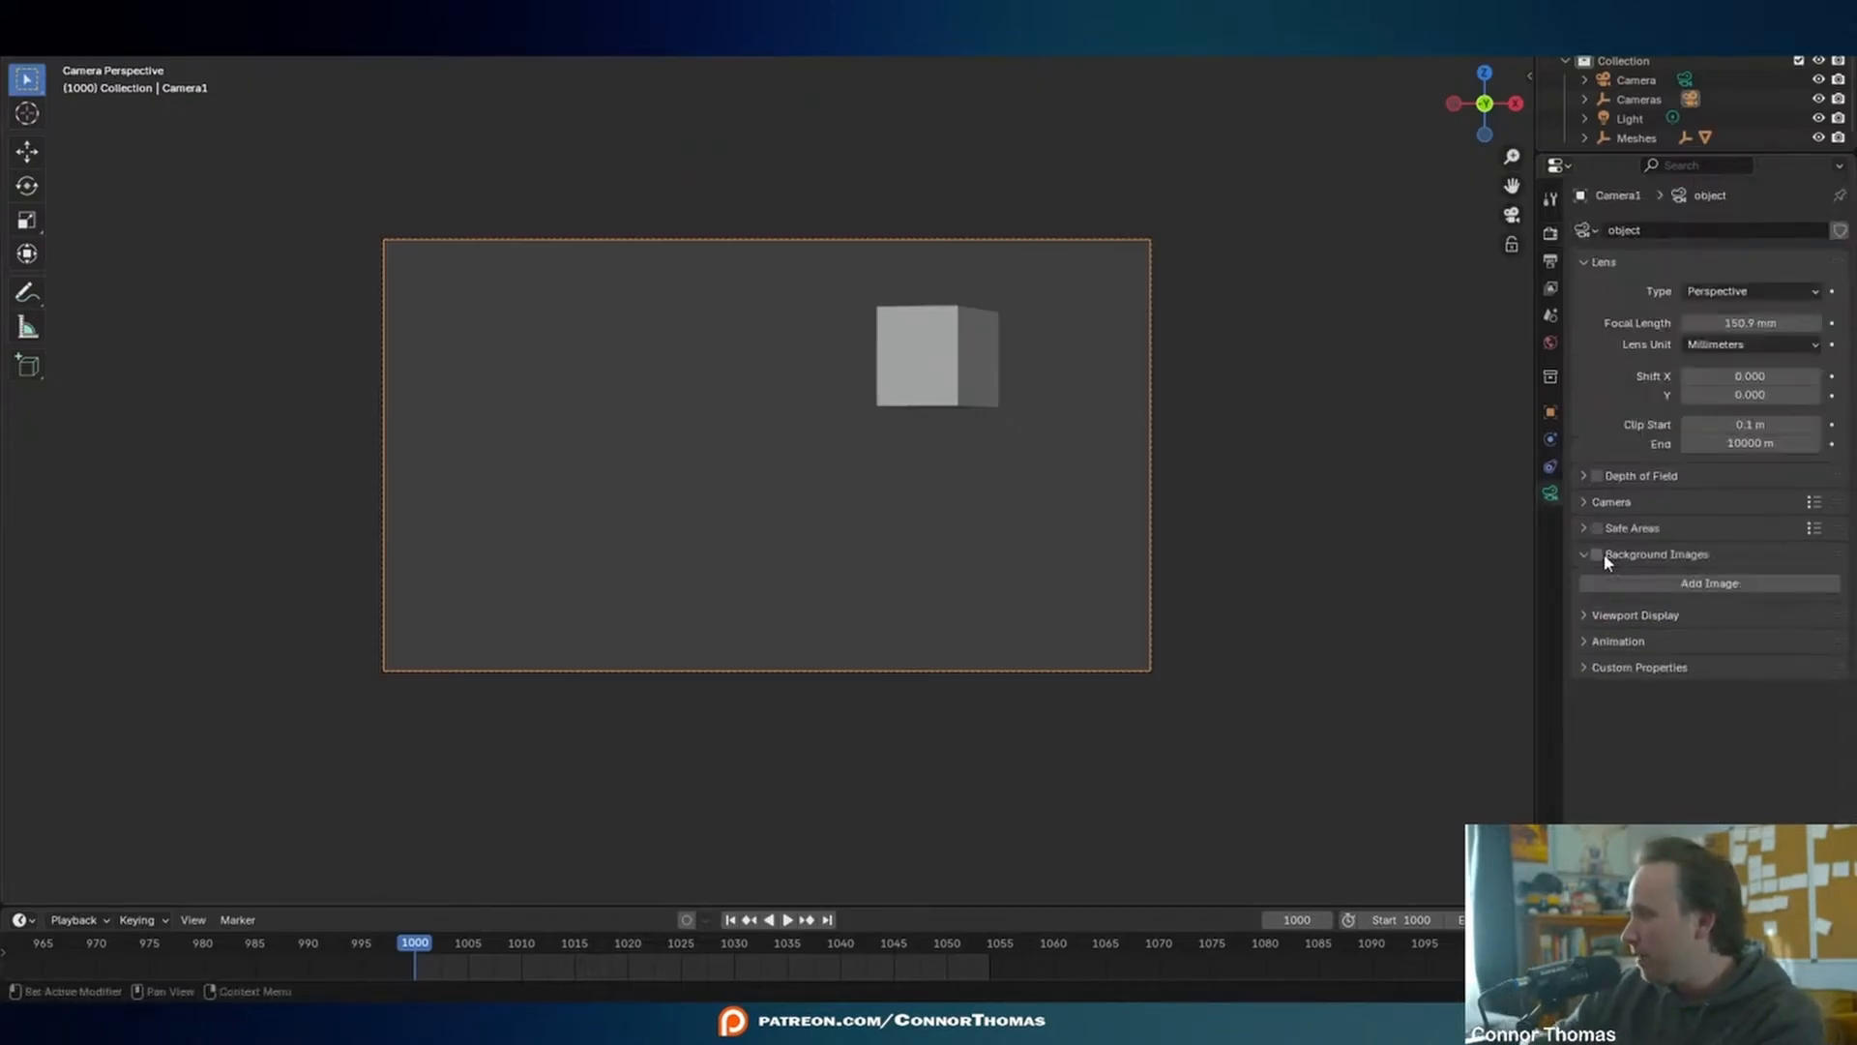
click(1647, 585)
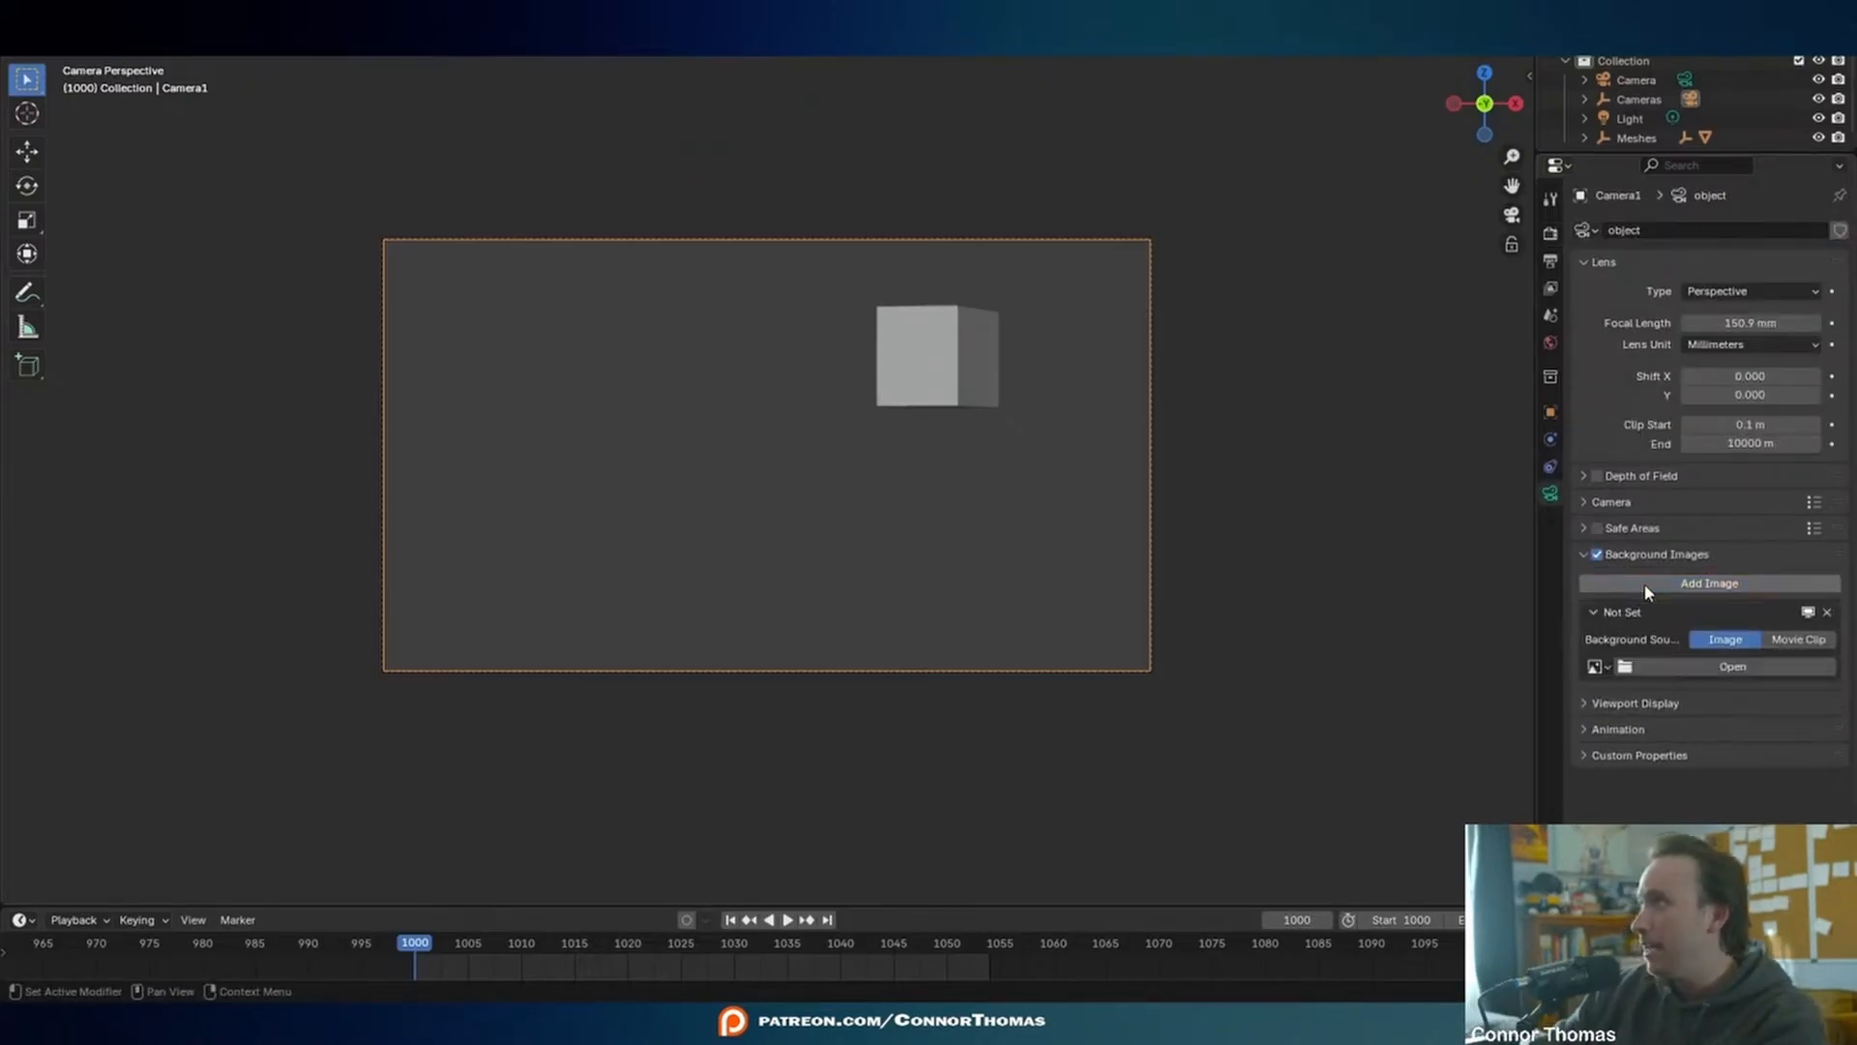
- Browse for Camera1's background image in the streams project folder 20250105, down to VFX\ref\VFX_010_ref
click(1734, 667)
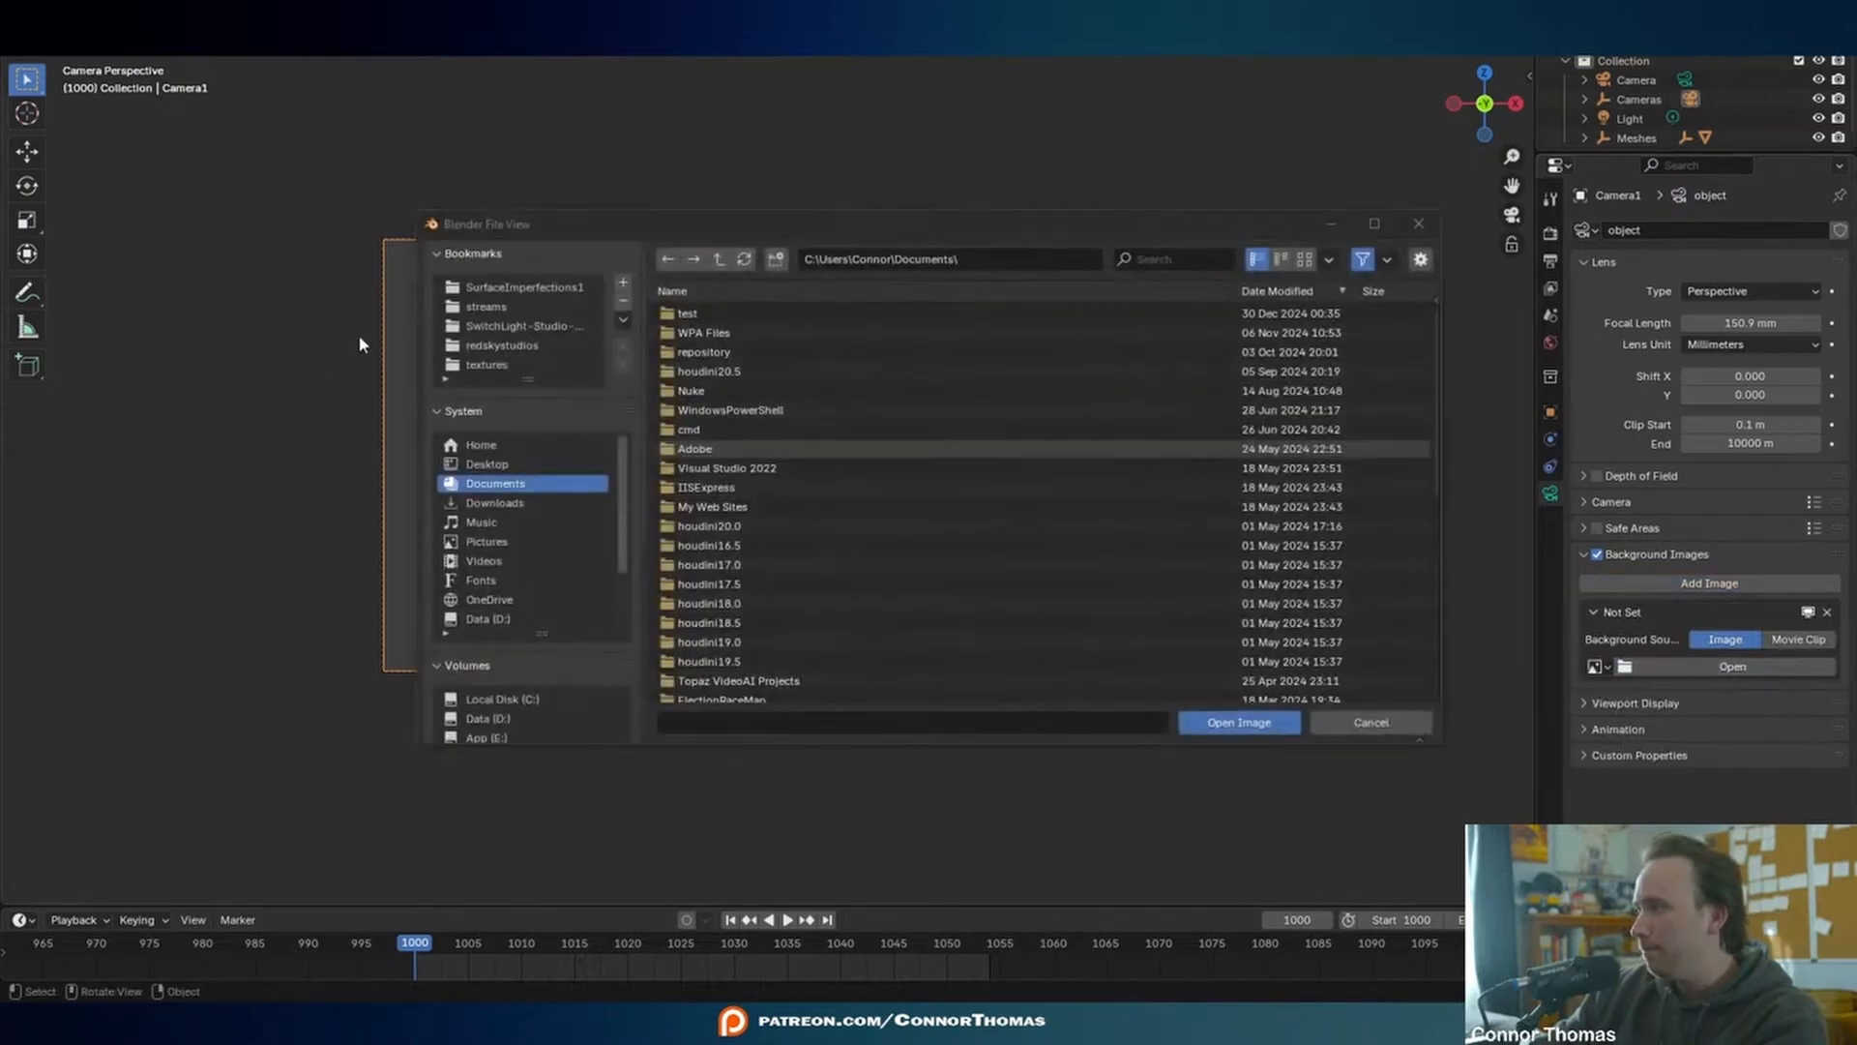
click(486, 306)
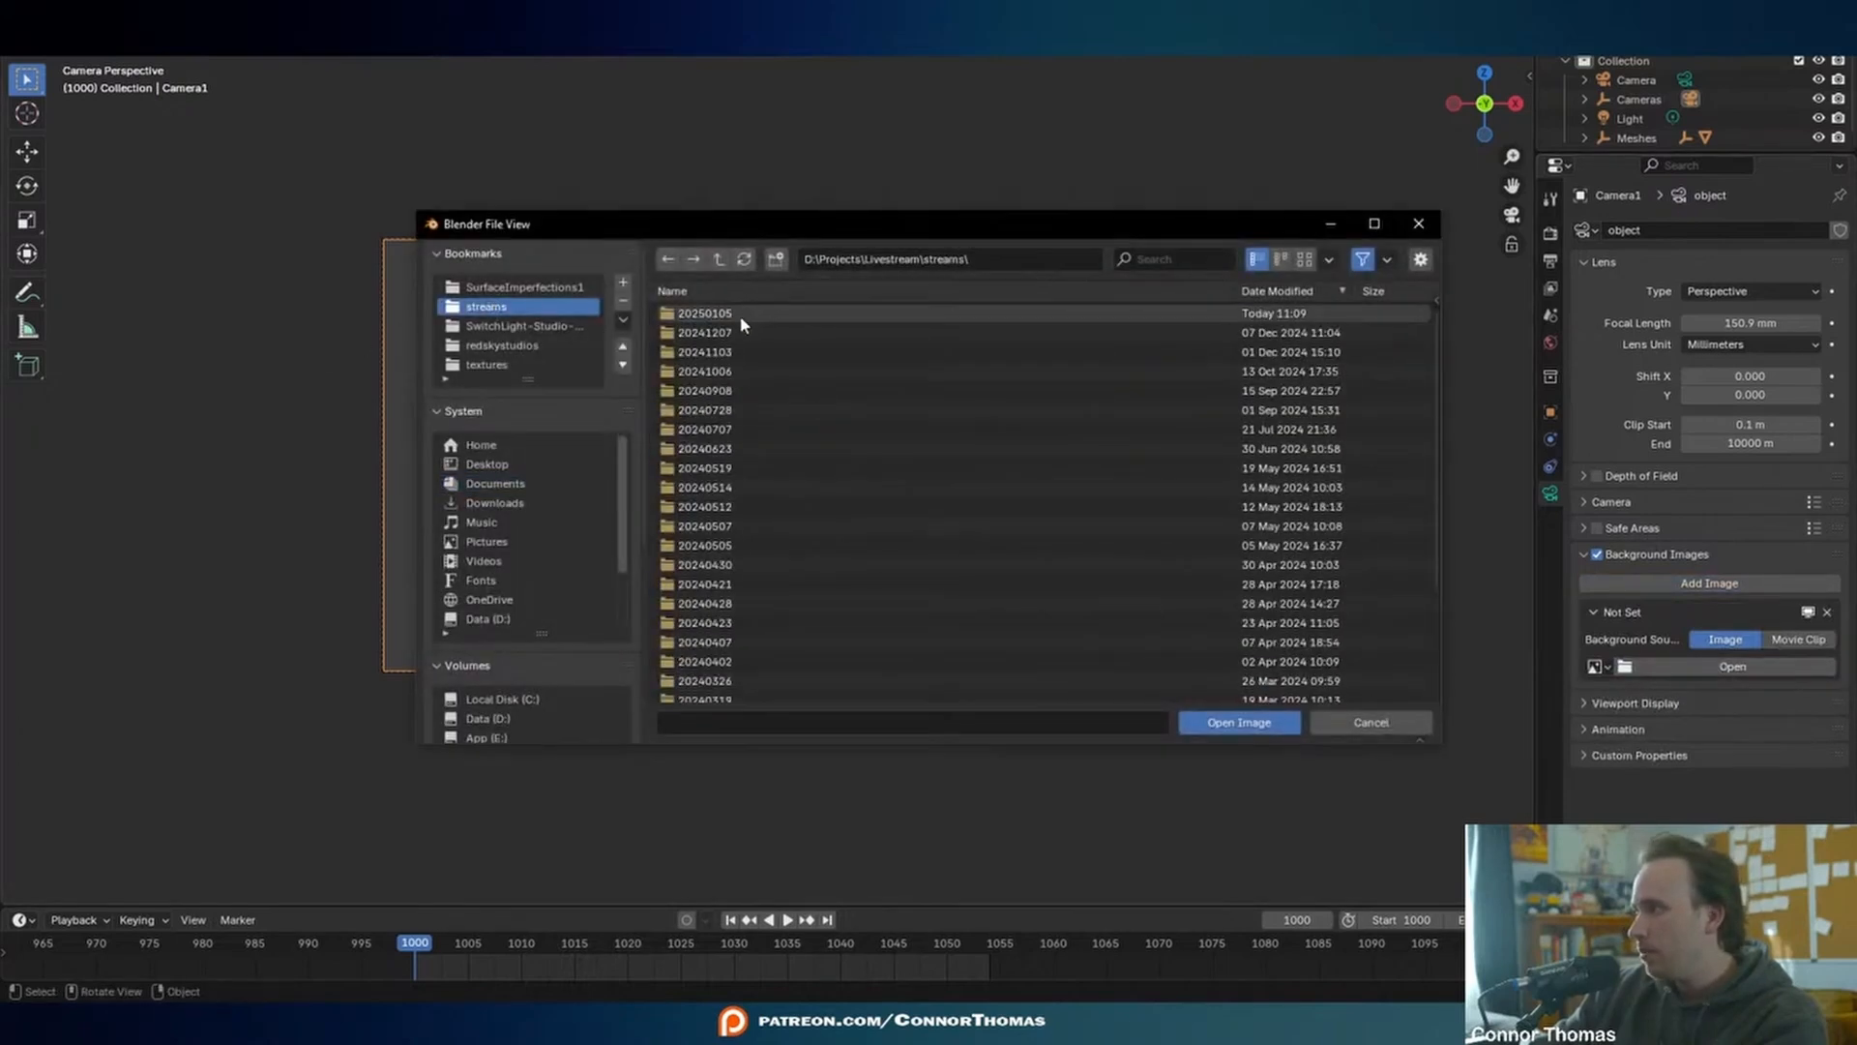
double_click(731, 312)
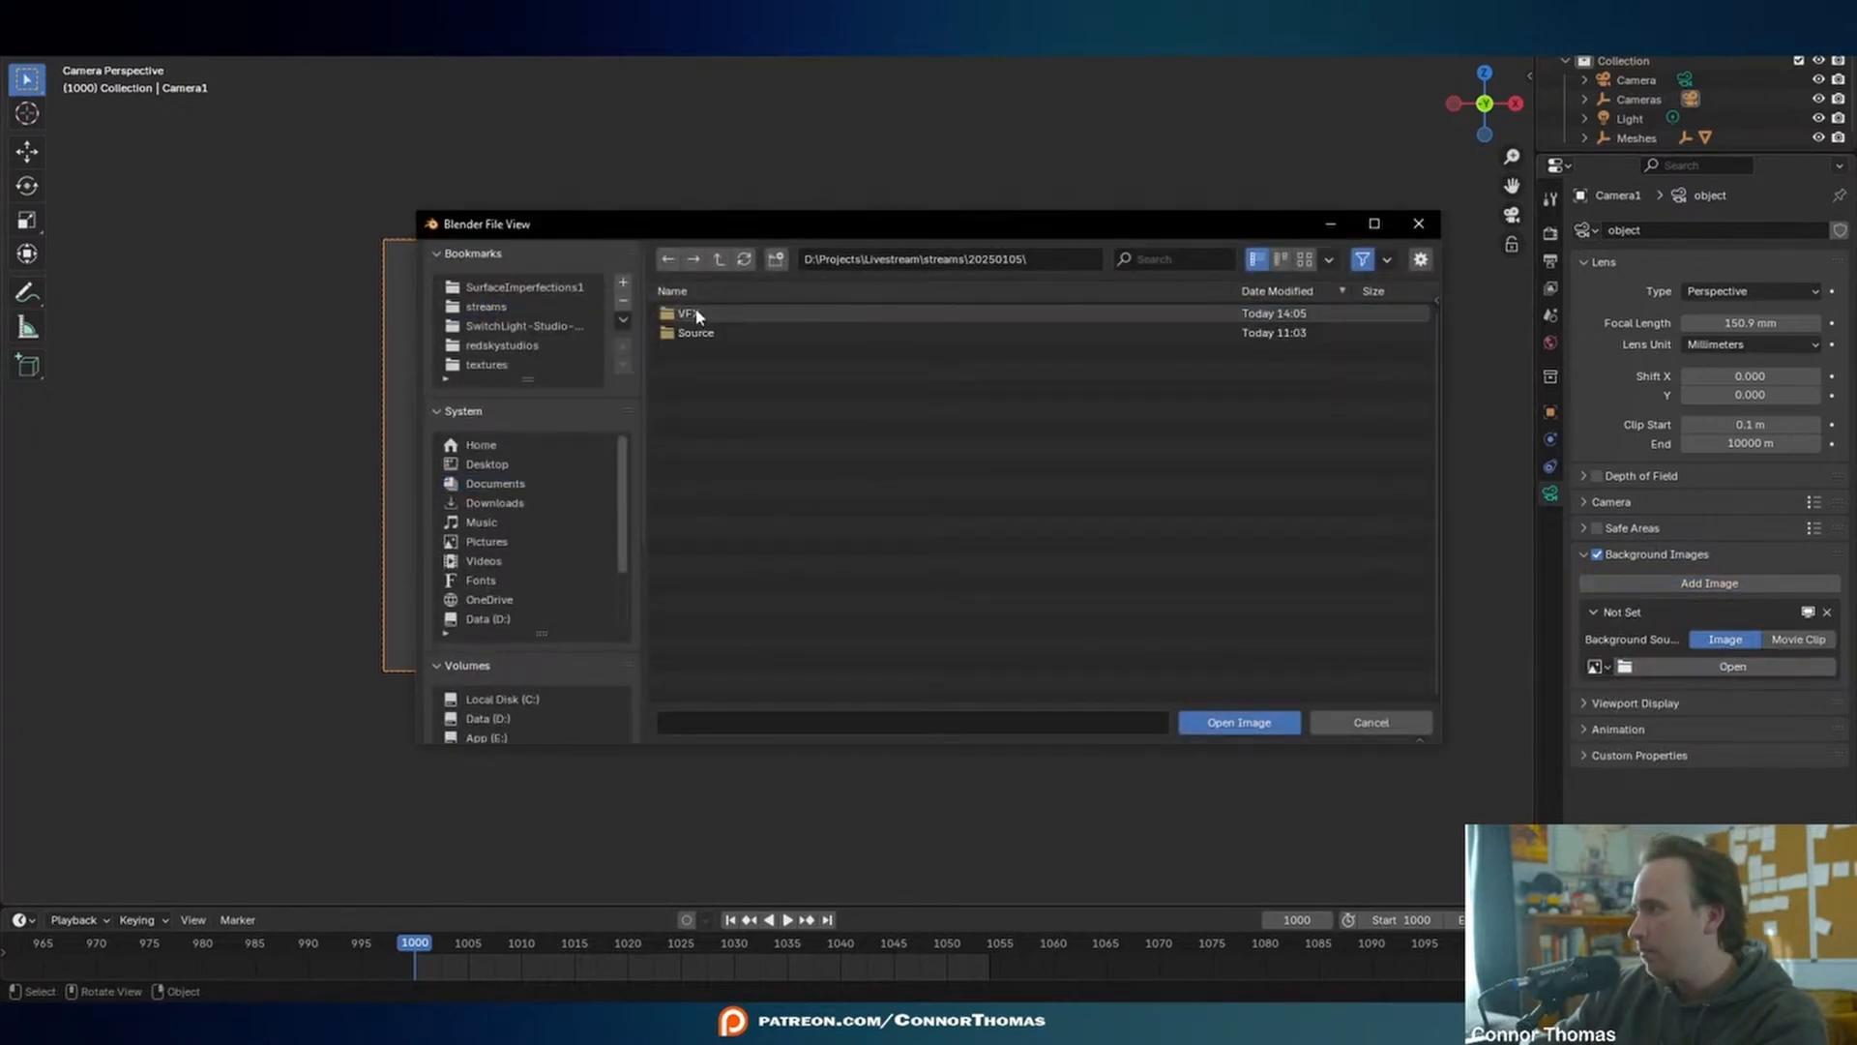
double_click(693, 313)
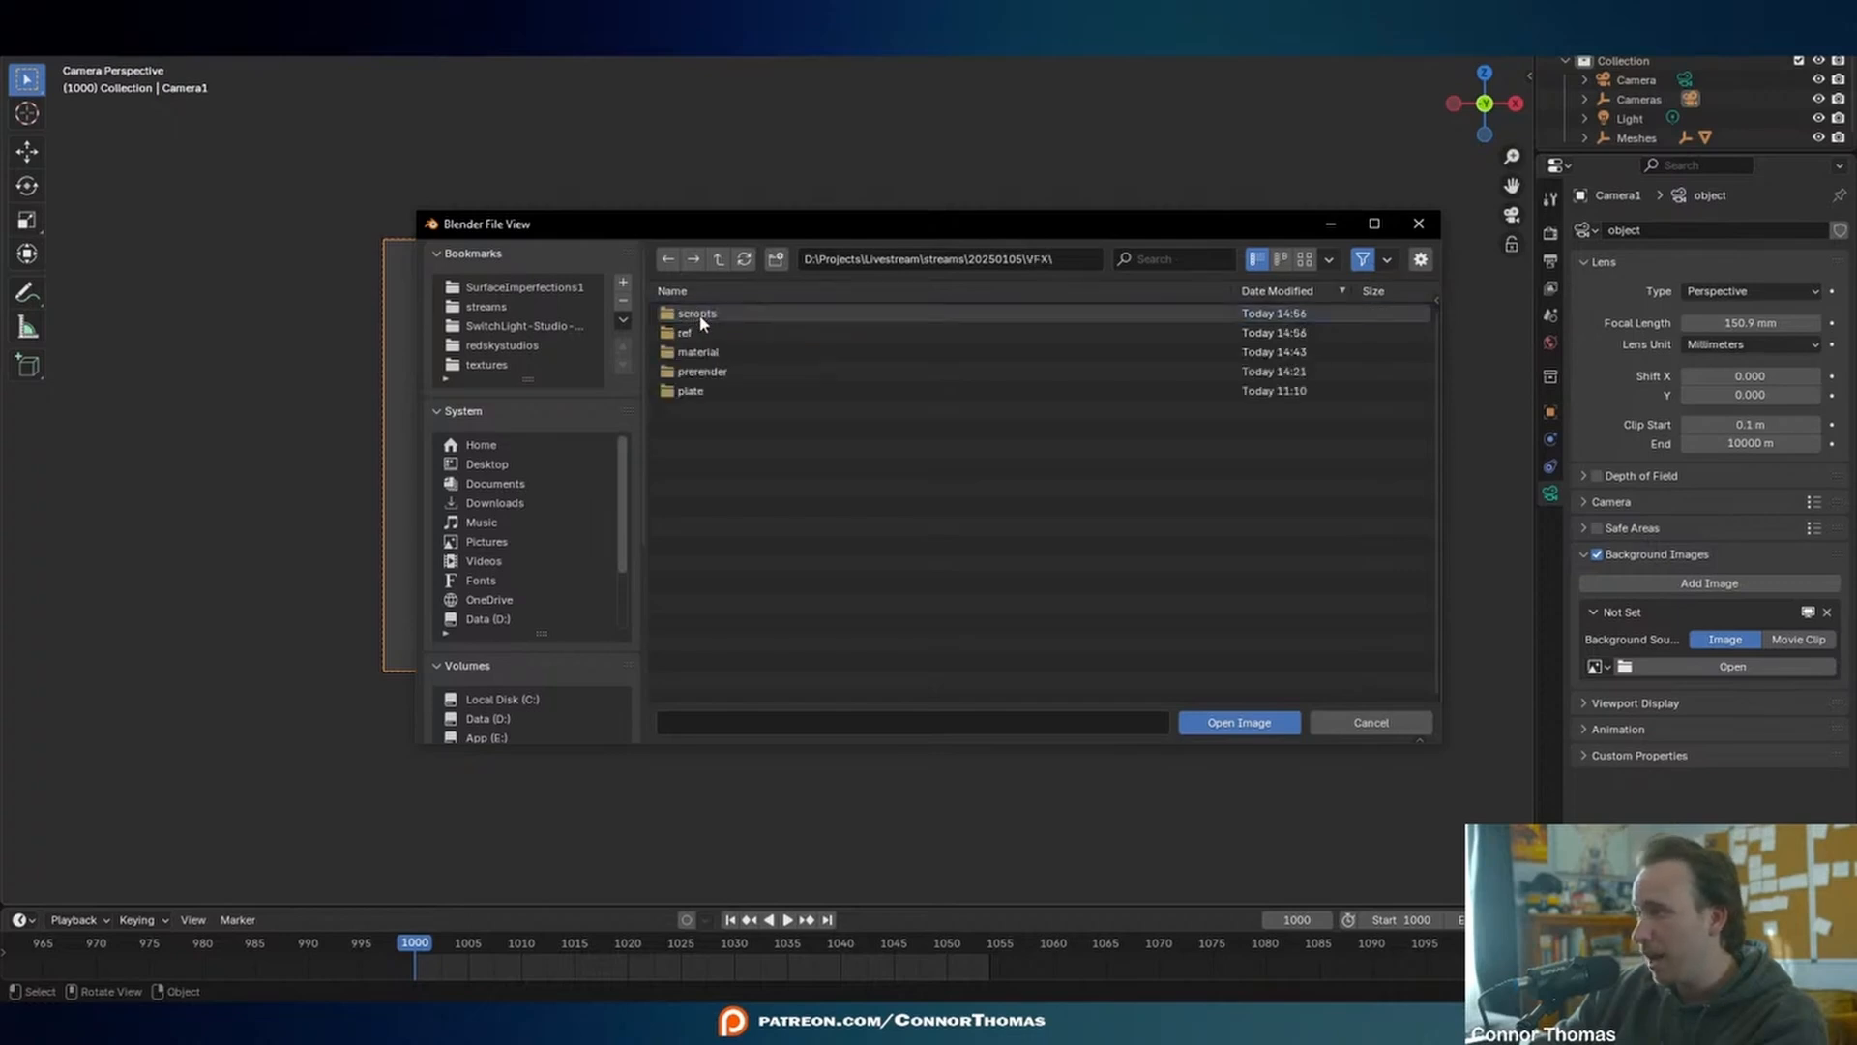
double_click(687, 332)
double_click(727, 315)
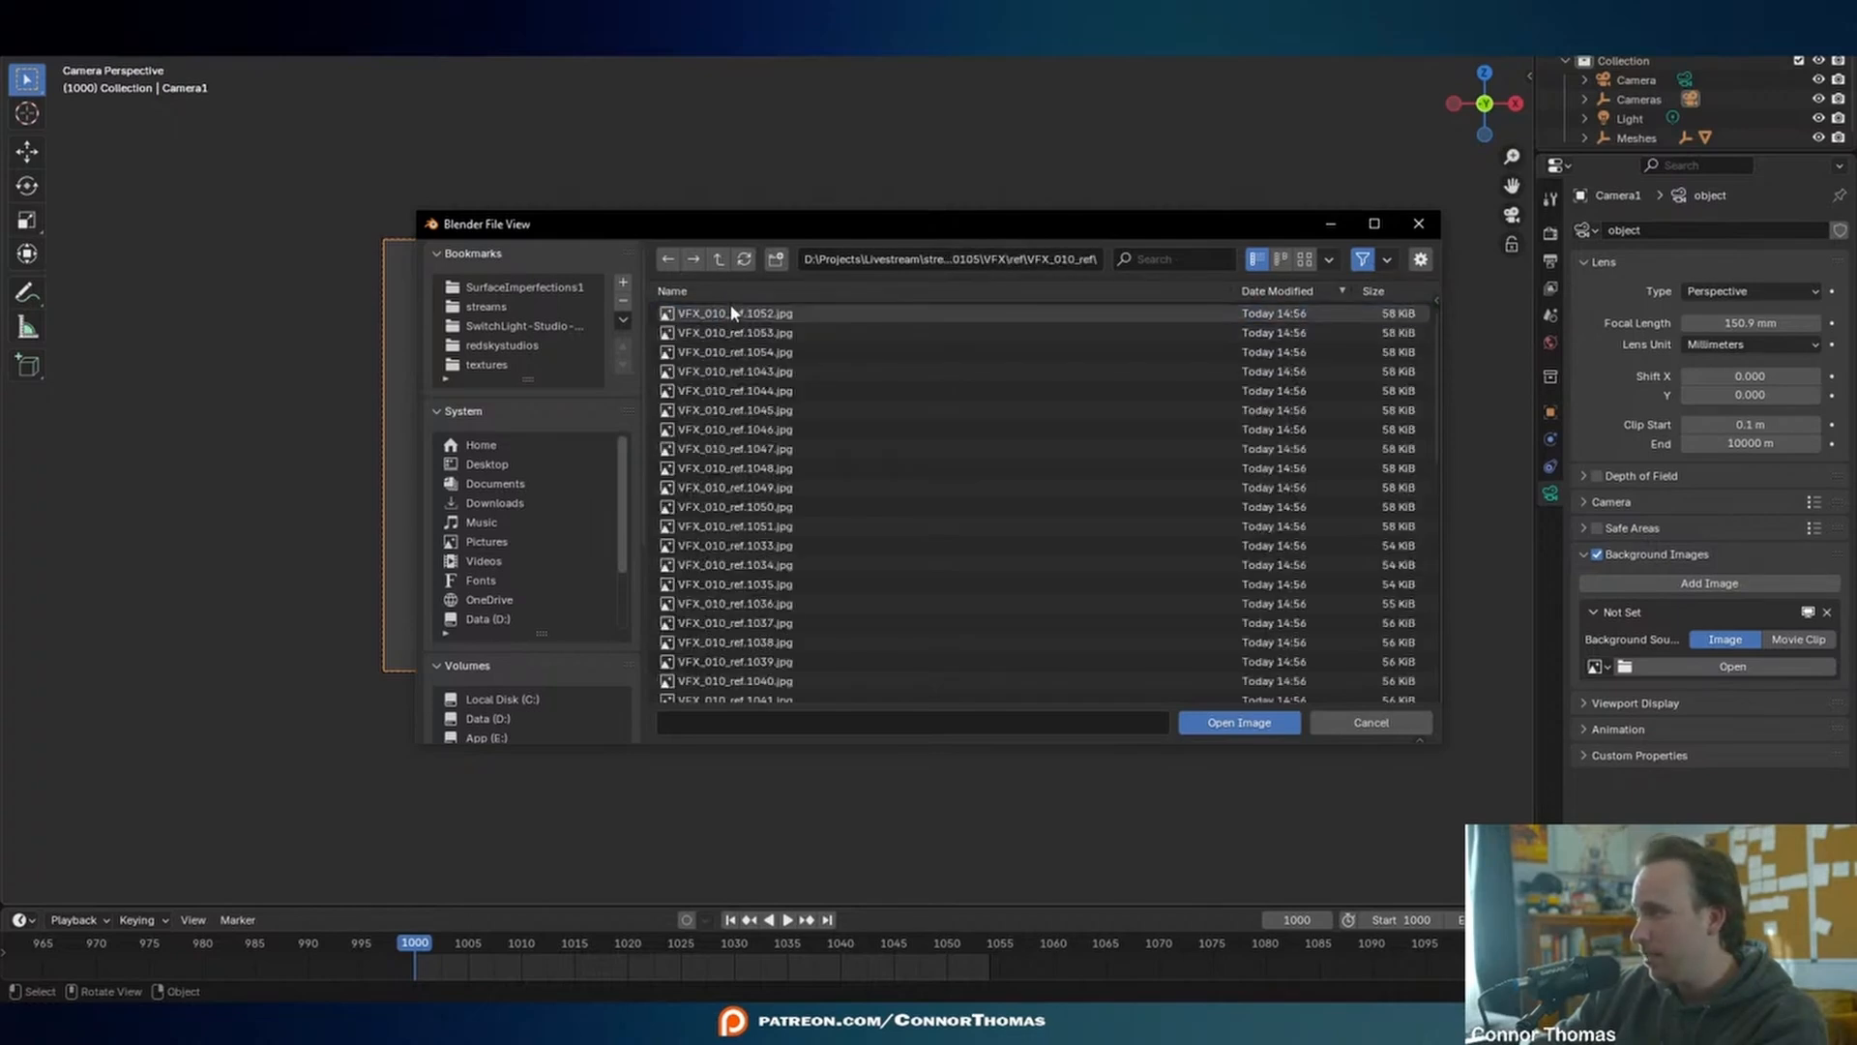
- Sort the files by name and load VFX_010_ref.1000.jpg through VFX_010_ref.1054.jpg as the camera's background image sequence
click(764, 290)
click(735, 312)
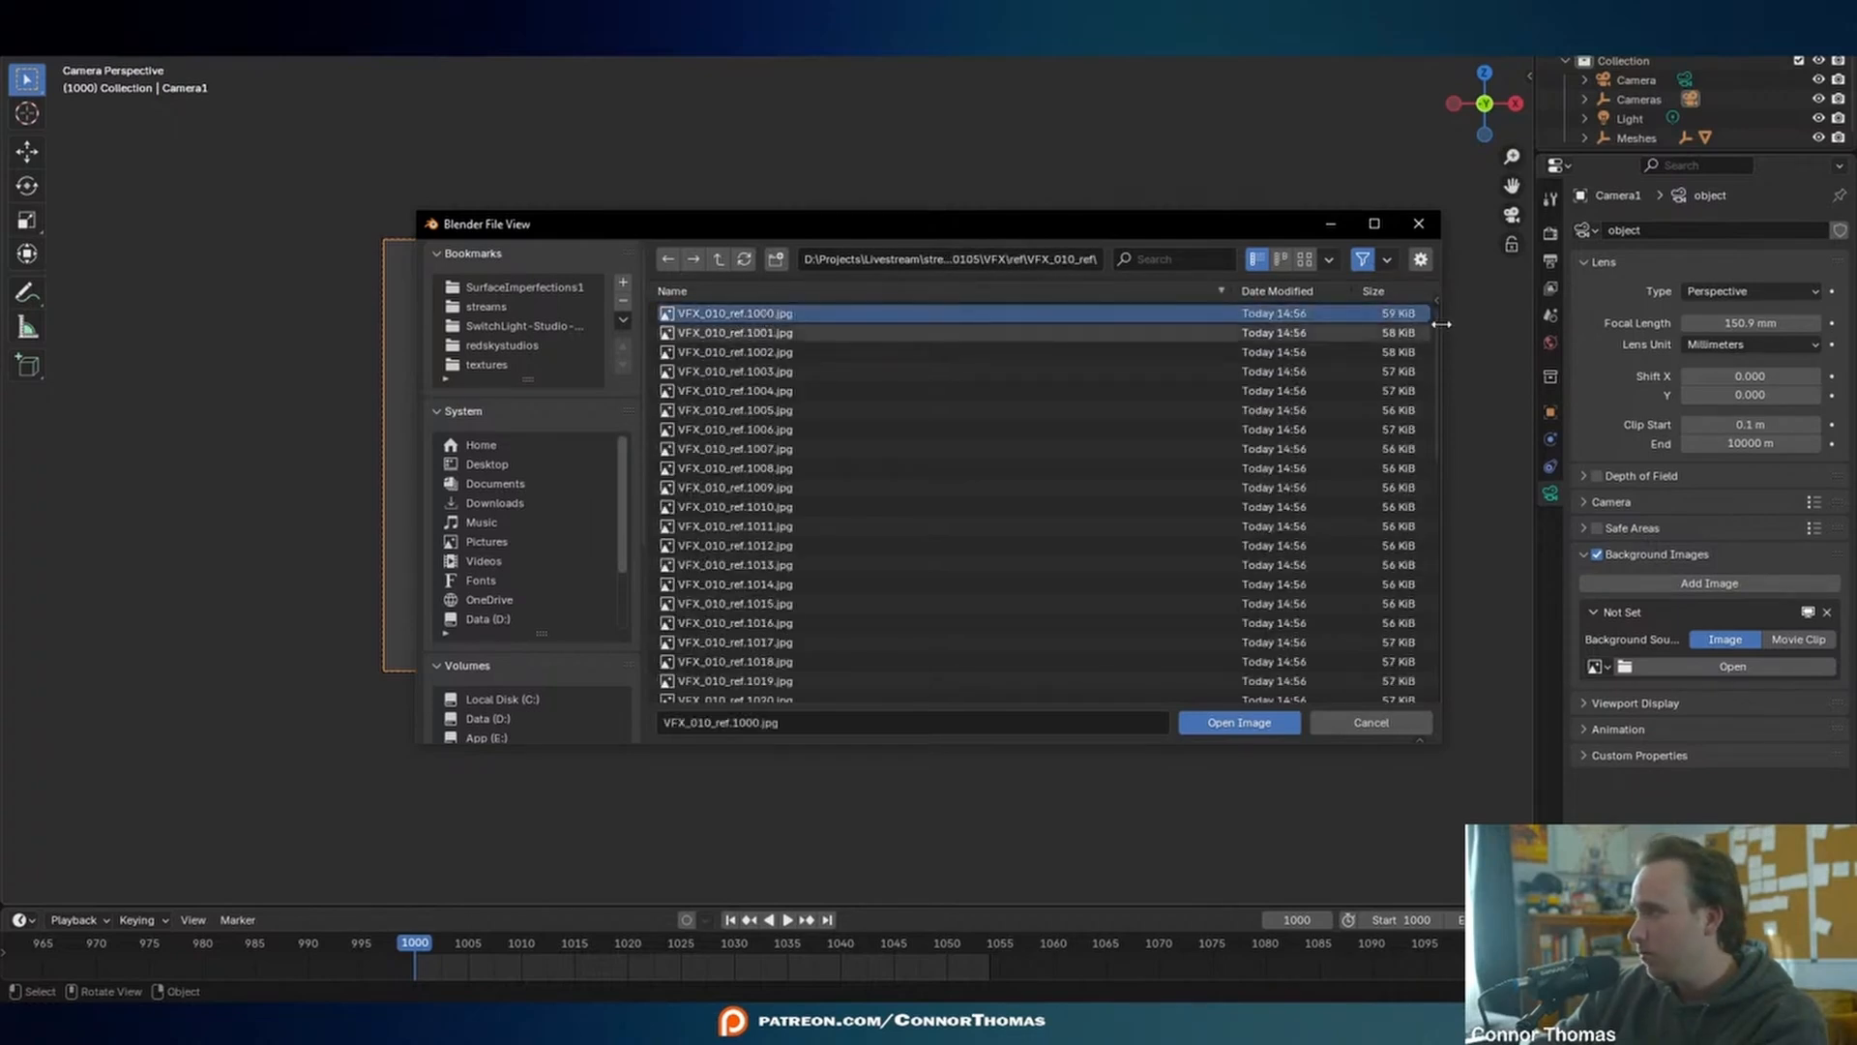
drag(1434, 332, 1434, 644)
scroll(619, 571, down, 4)
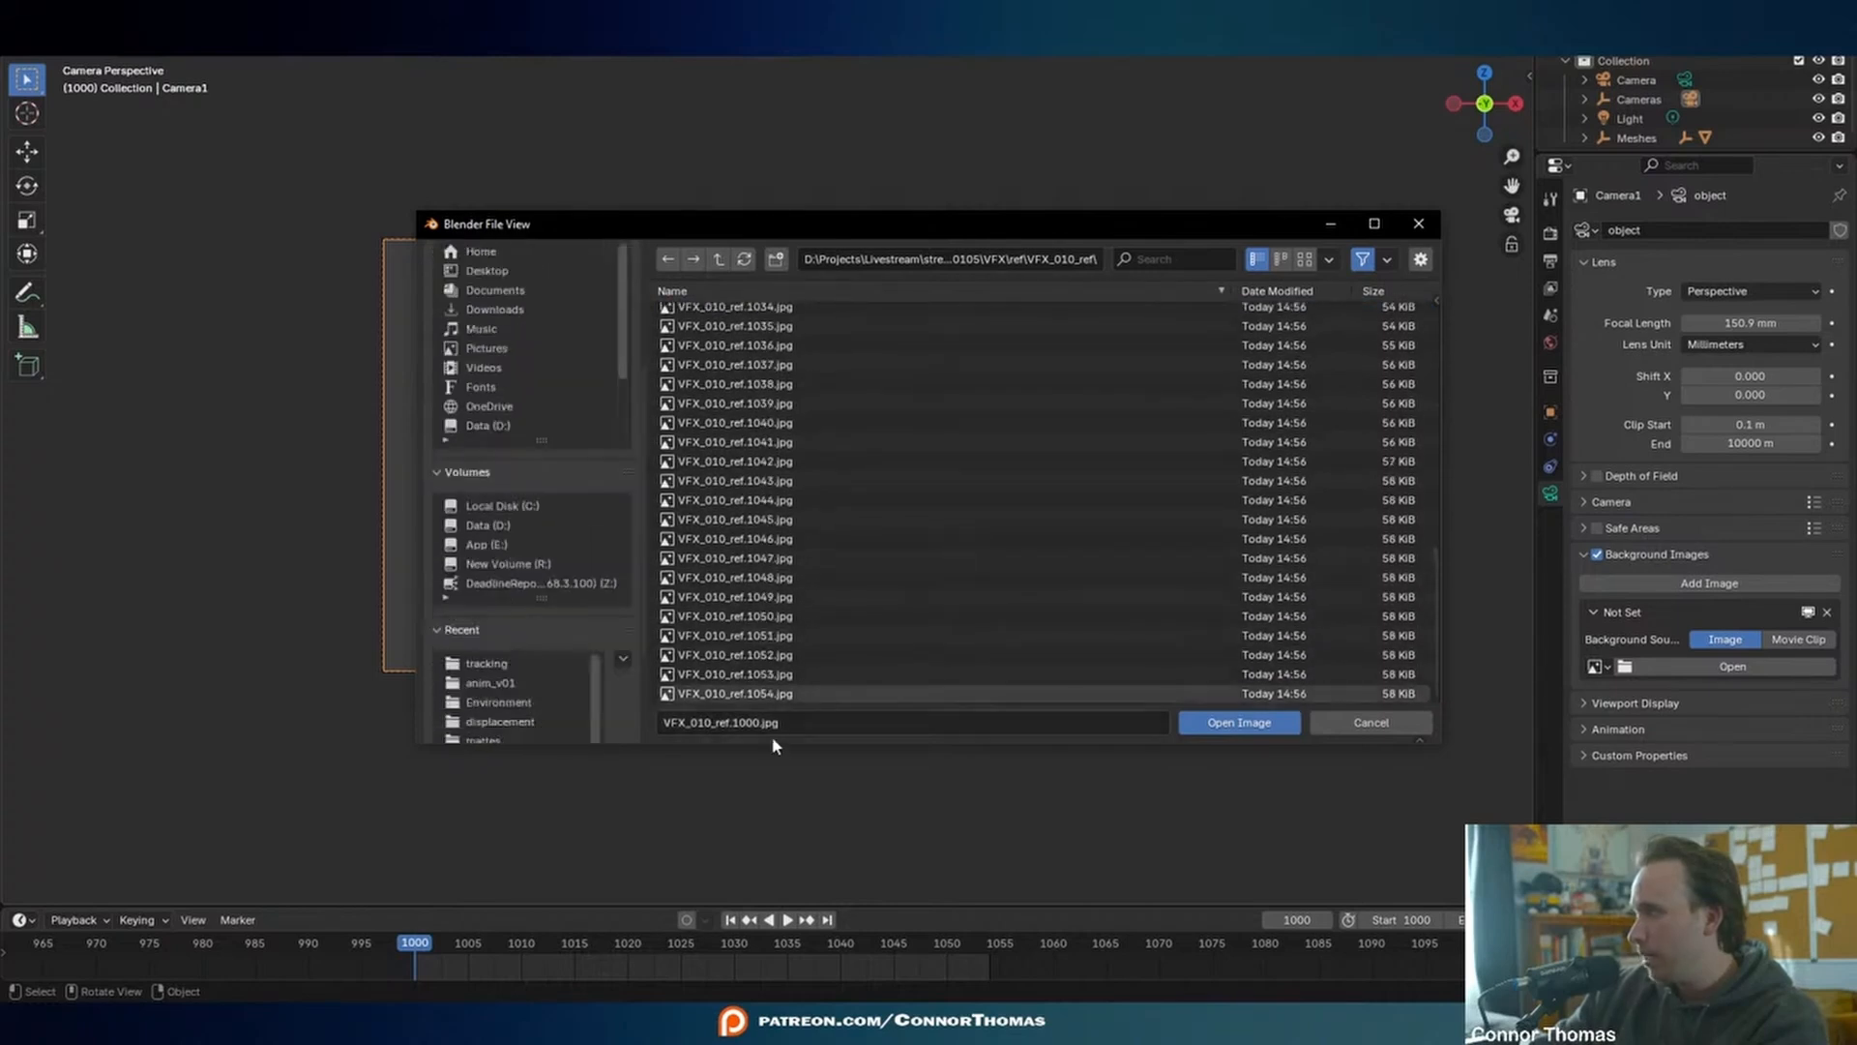
shift+click(777, 694)
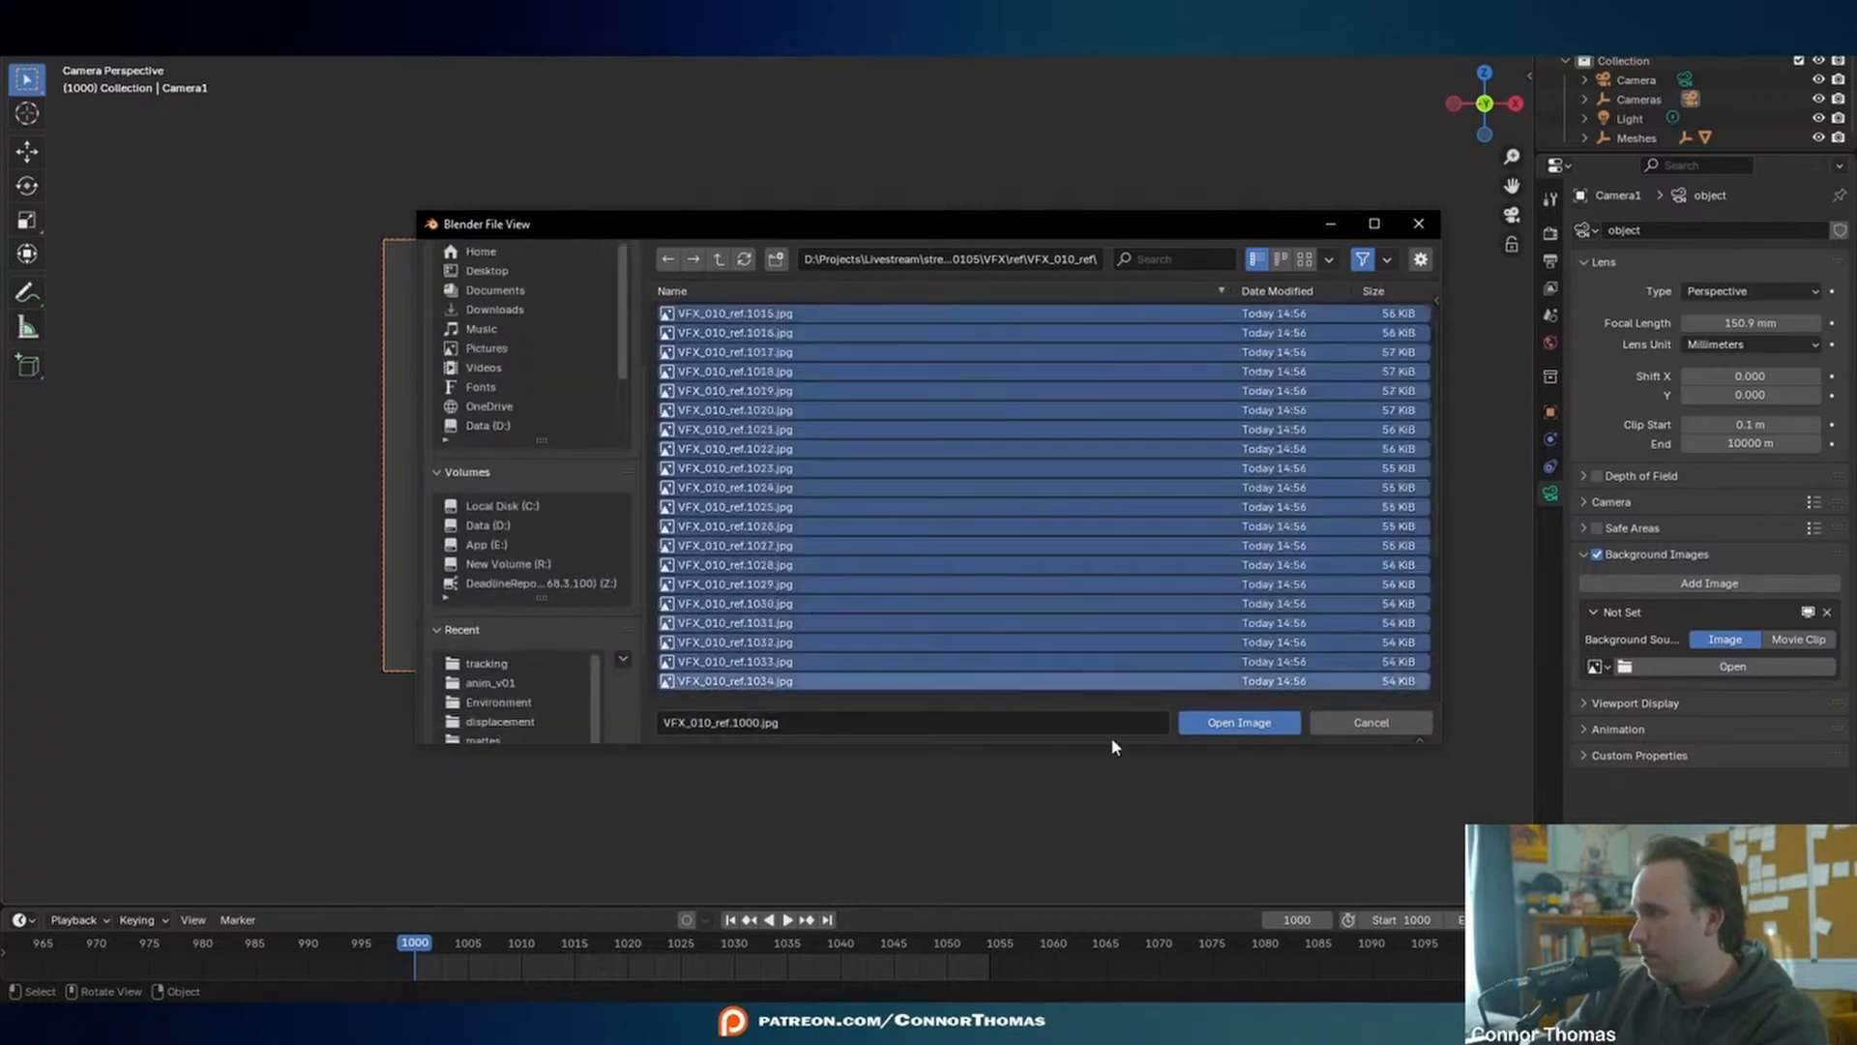
click(1233, 722)
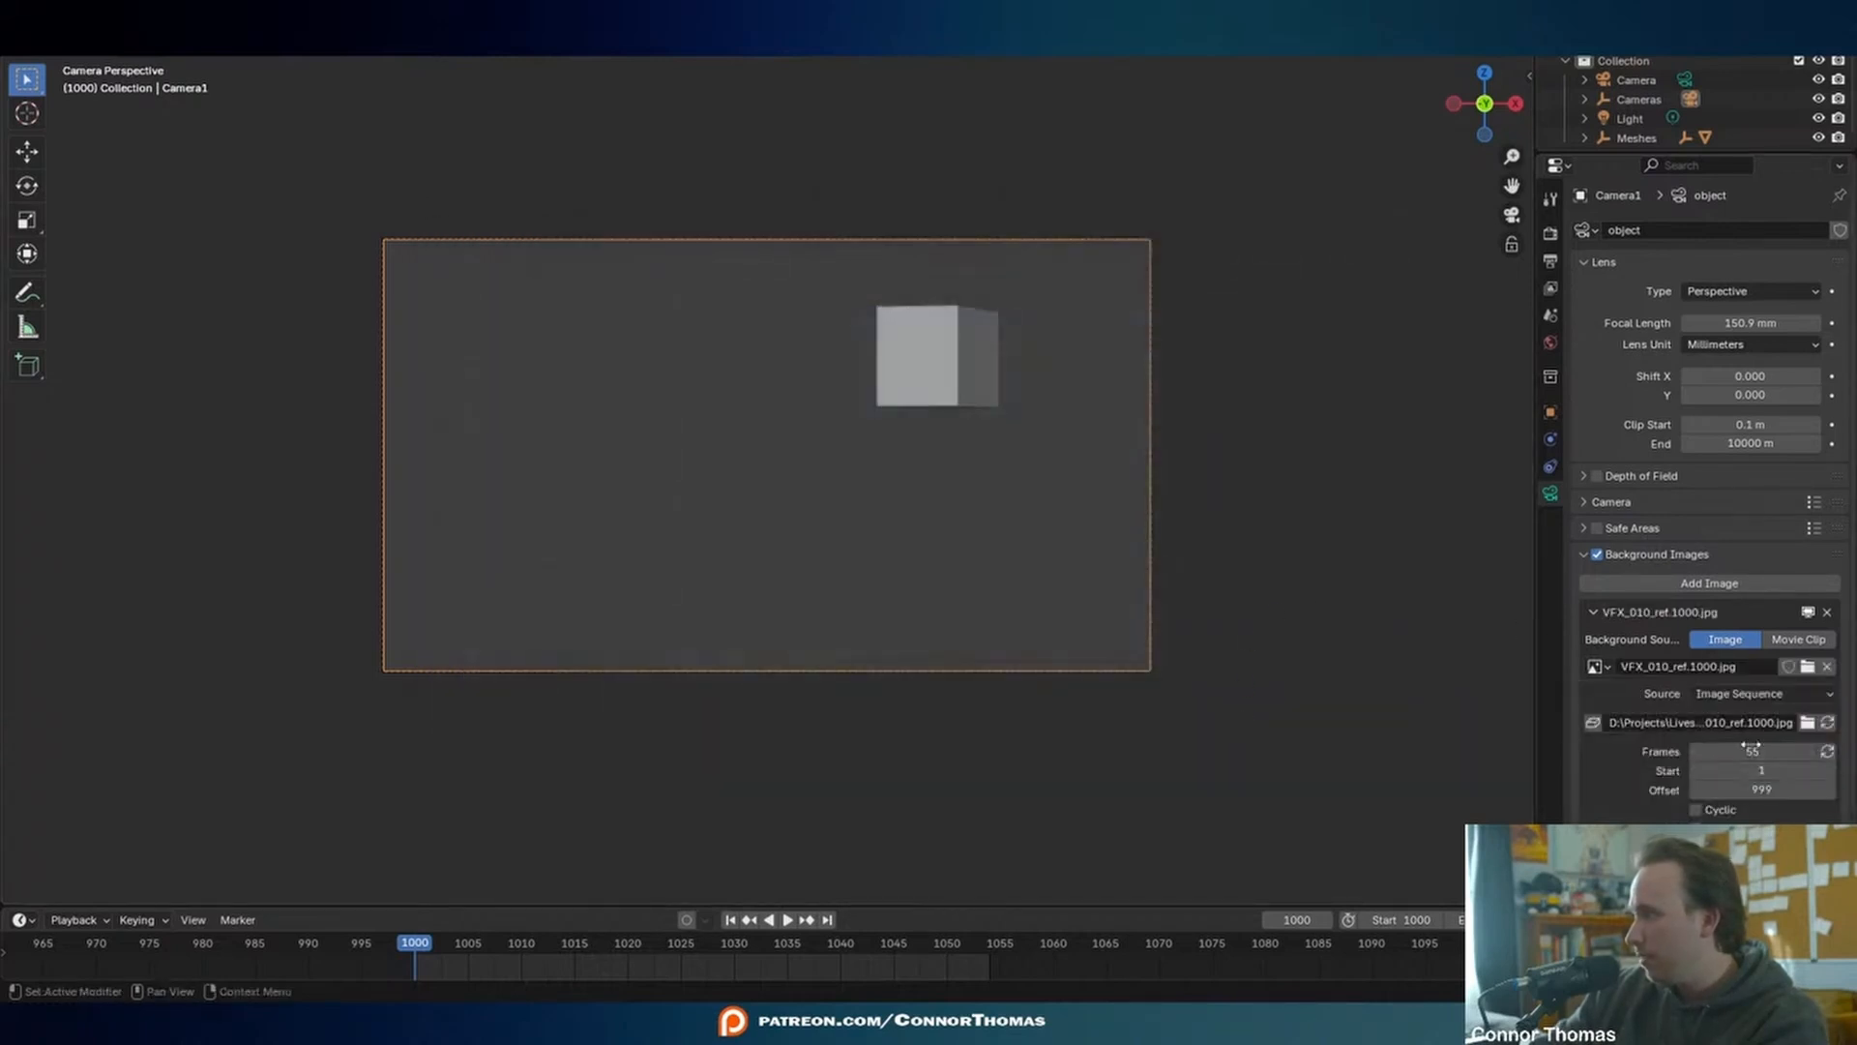
- Try a start frame of 999 for the background sequence and check it on frames 999 and 1000
scroll(1035, 470, up, 4)
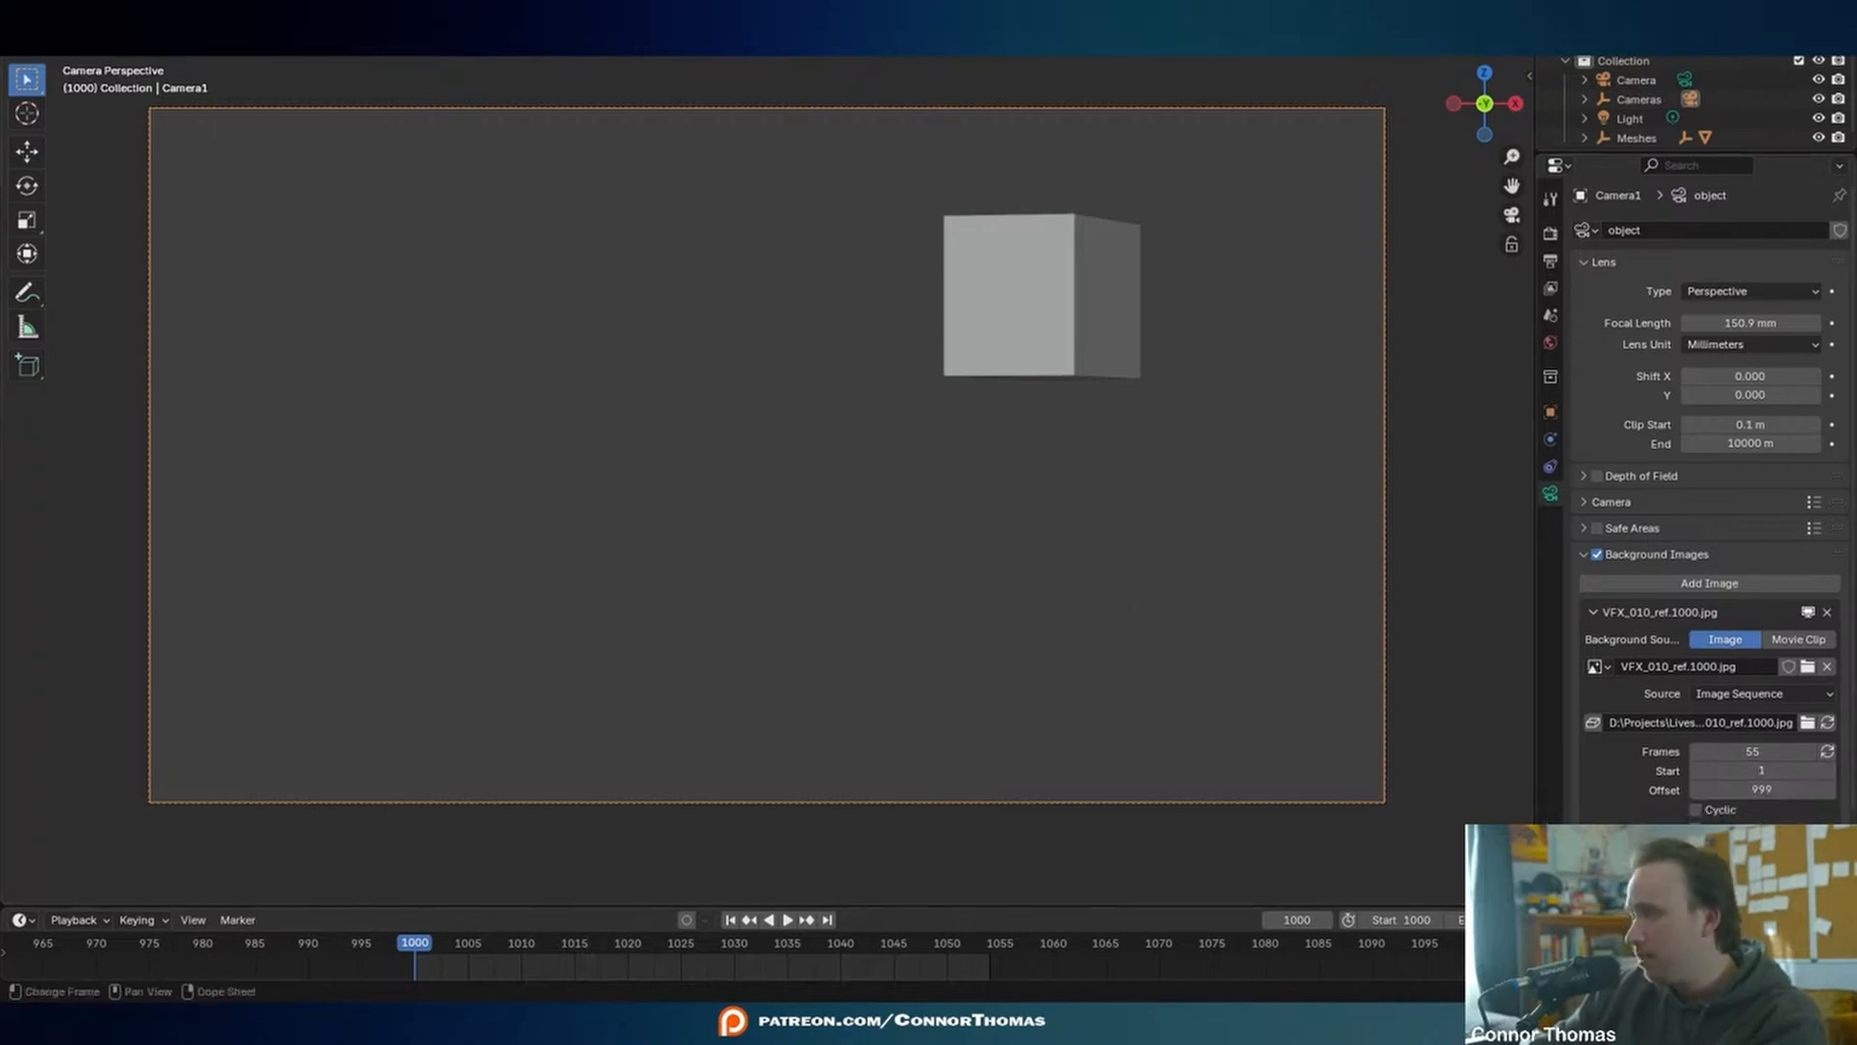
key(space)
key(Escape)
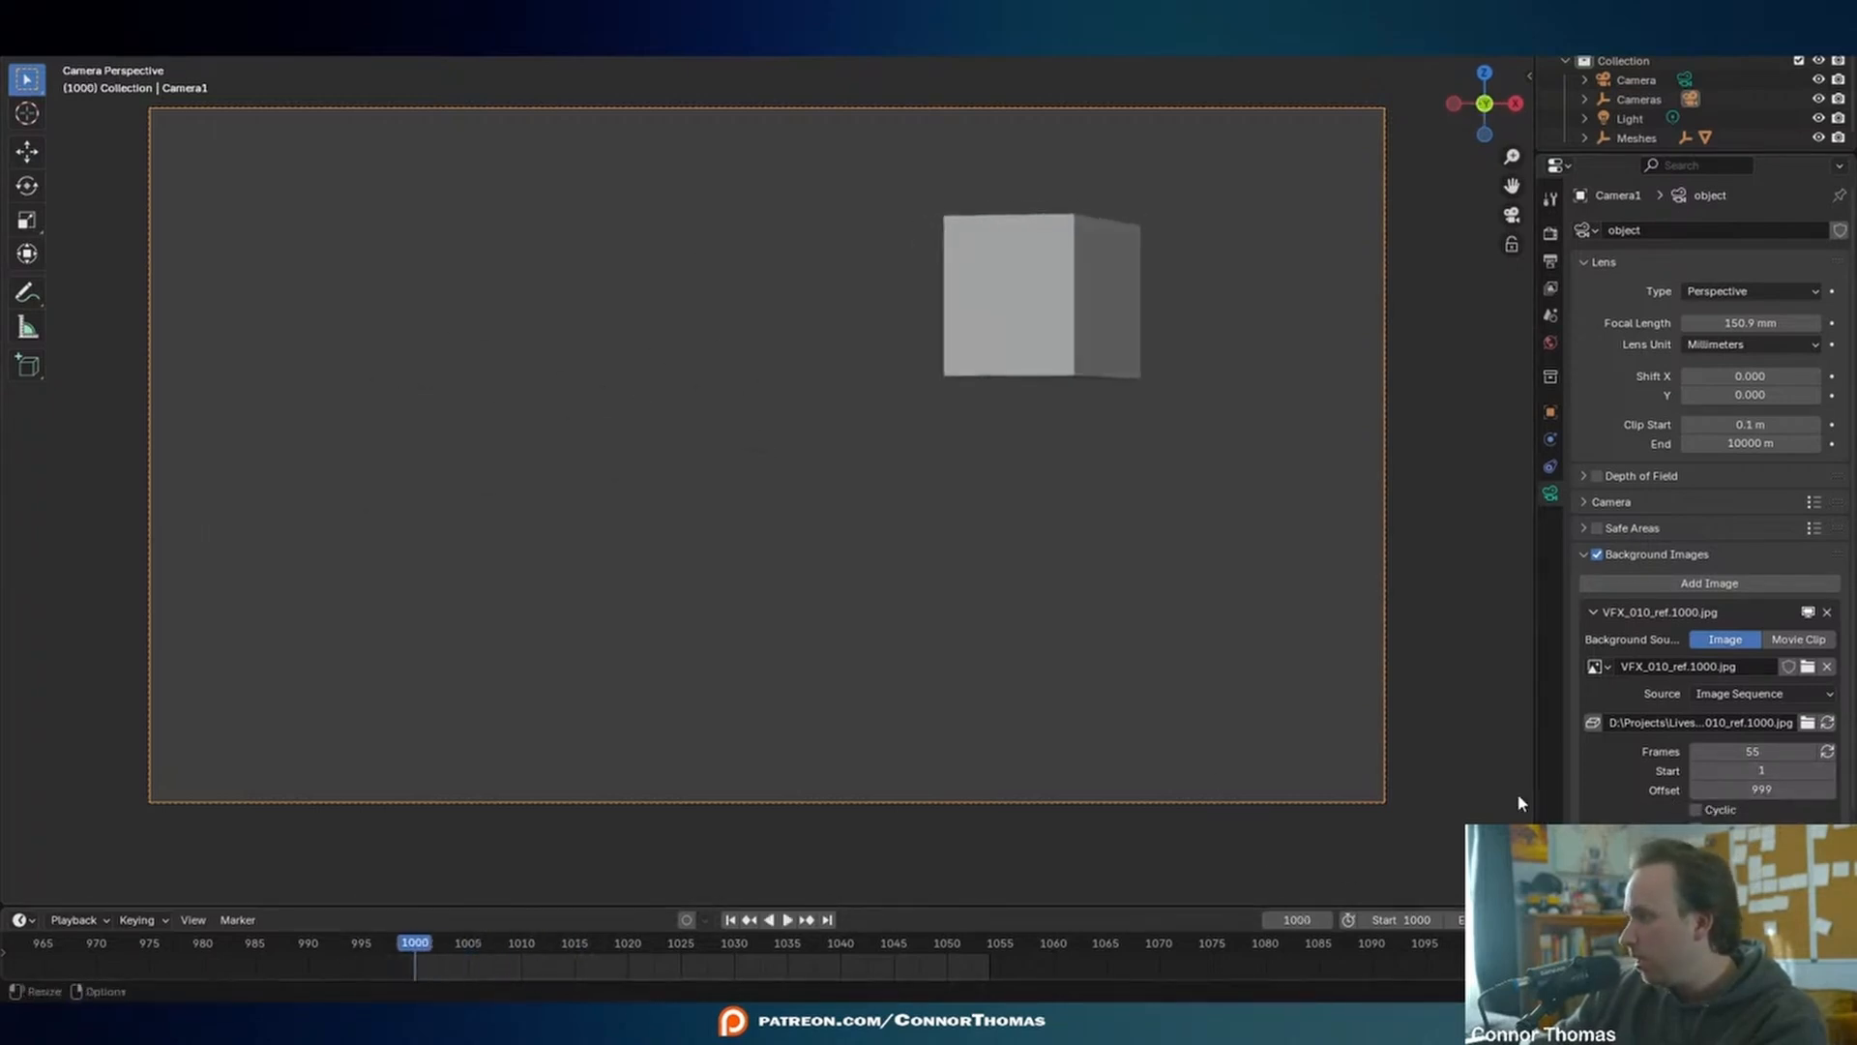
click(1757, 771)
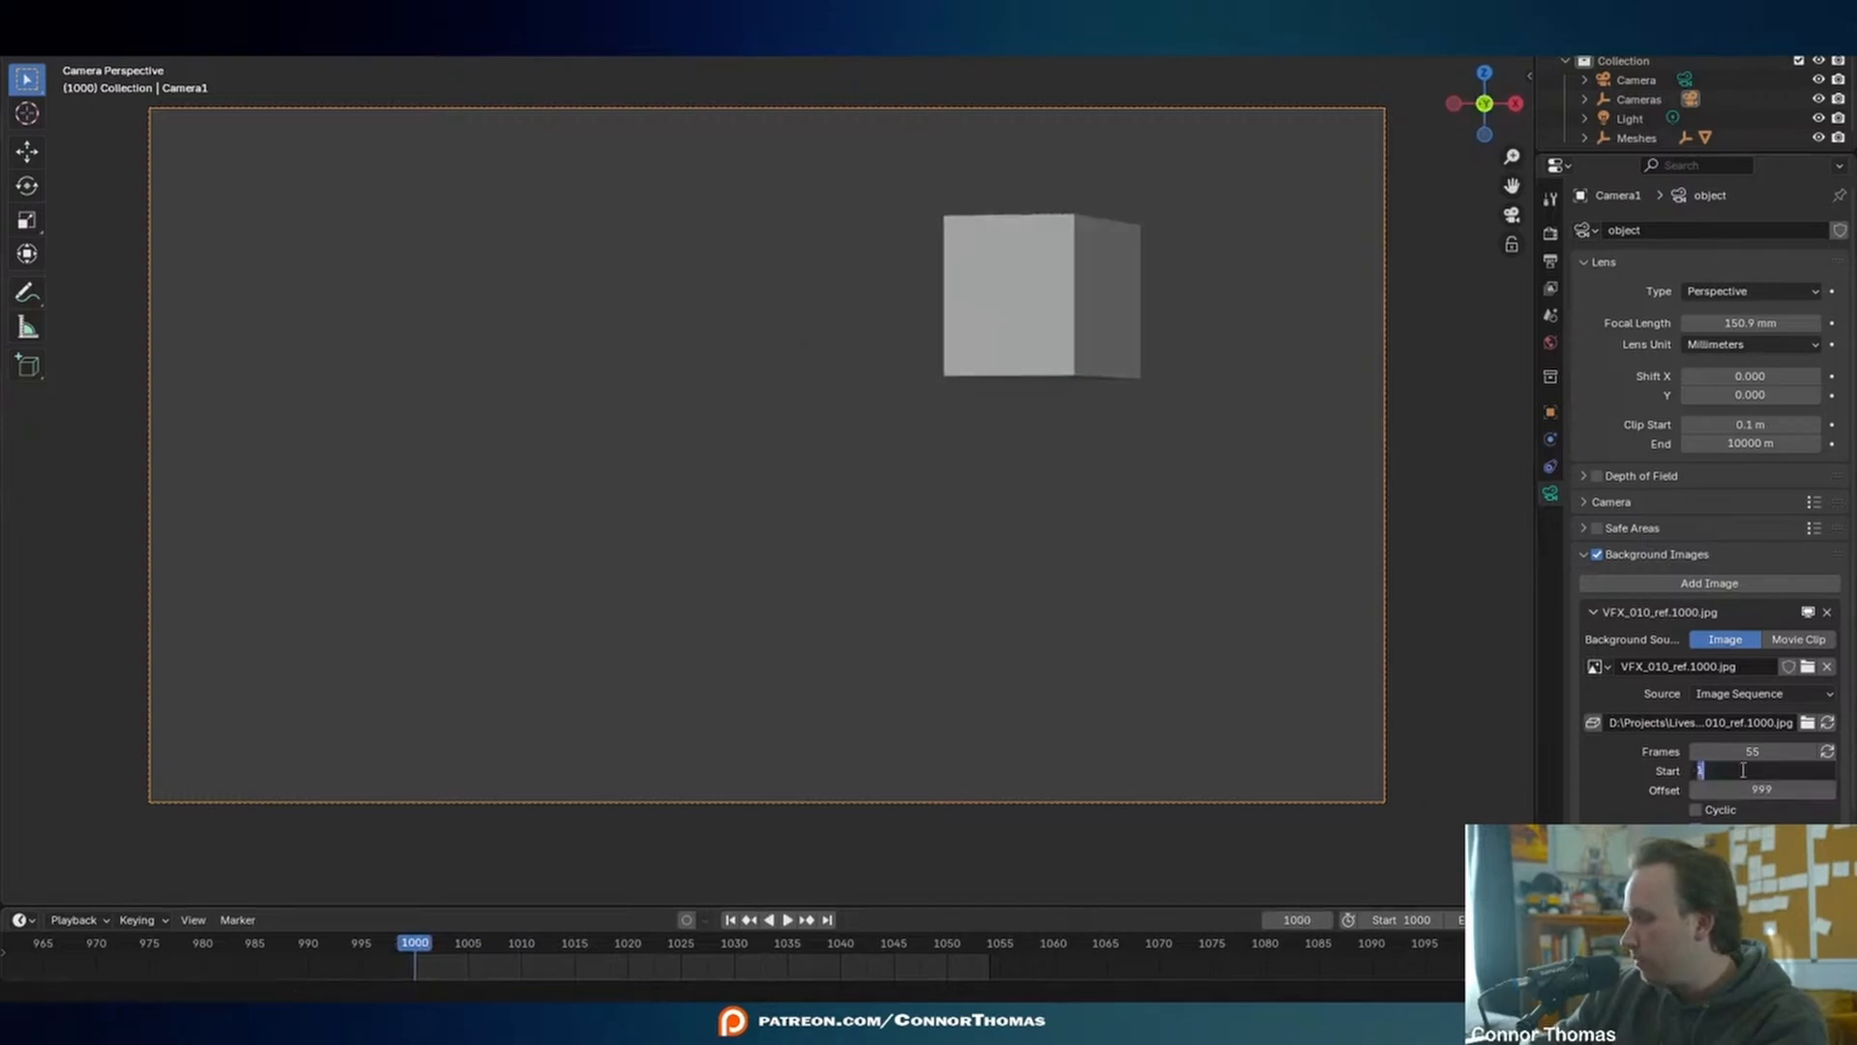
text(999)
key(Return)
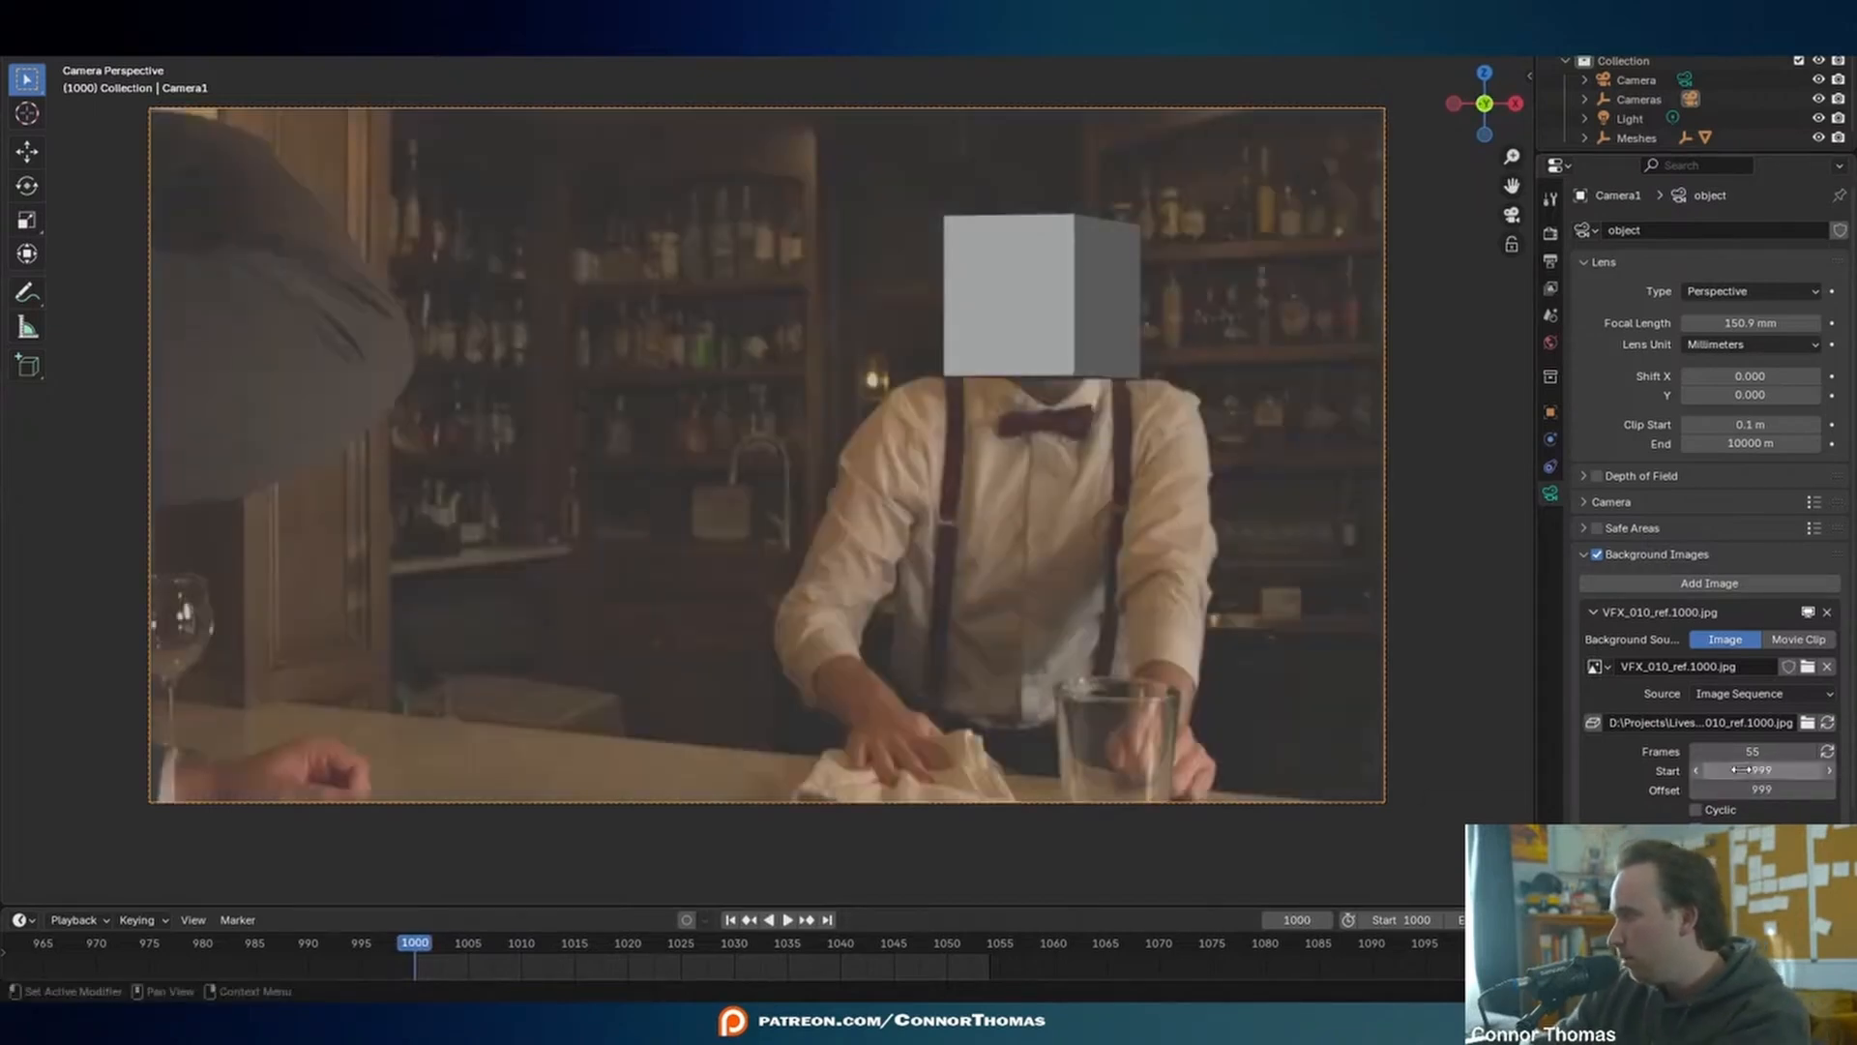
key(Down)
key(Left)
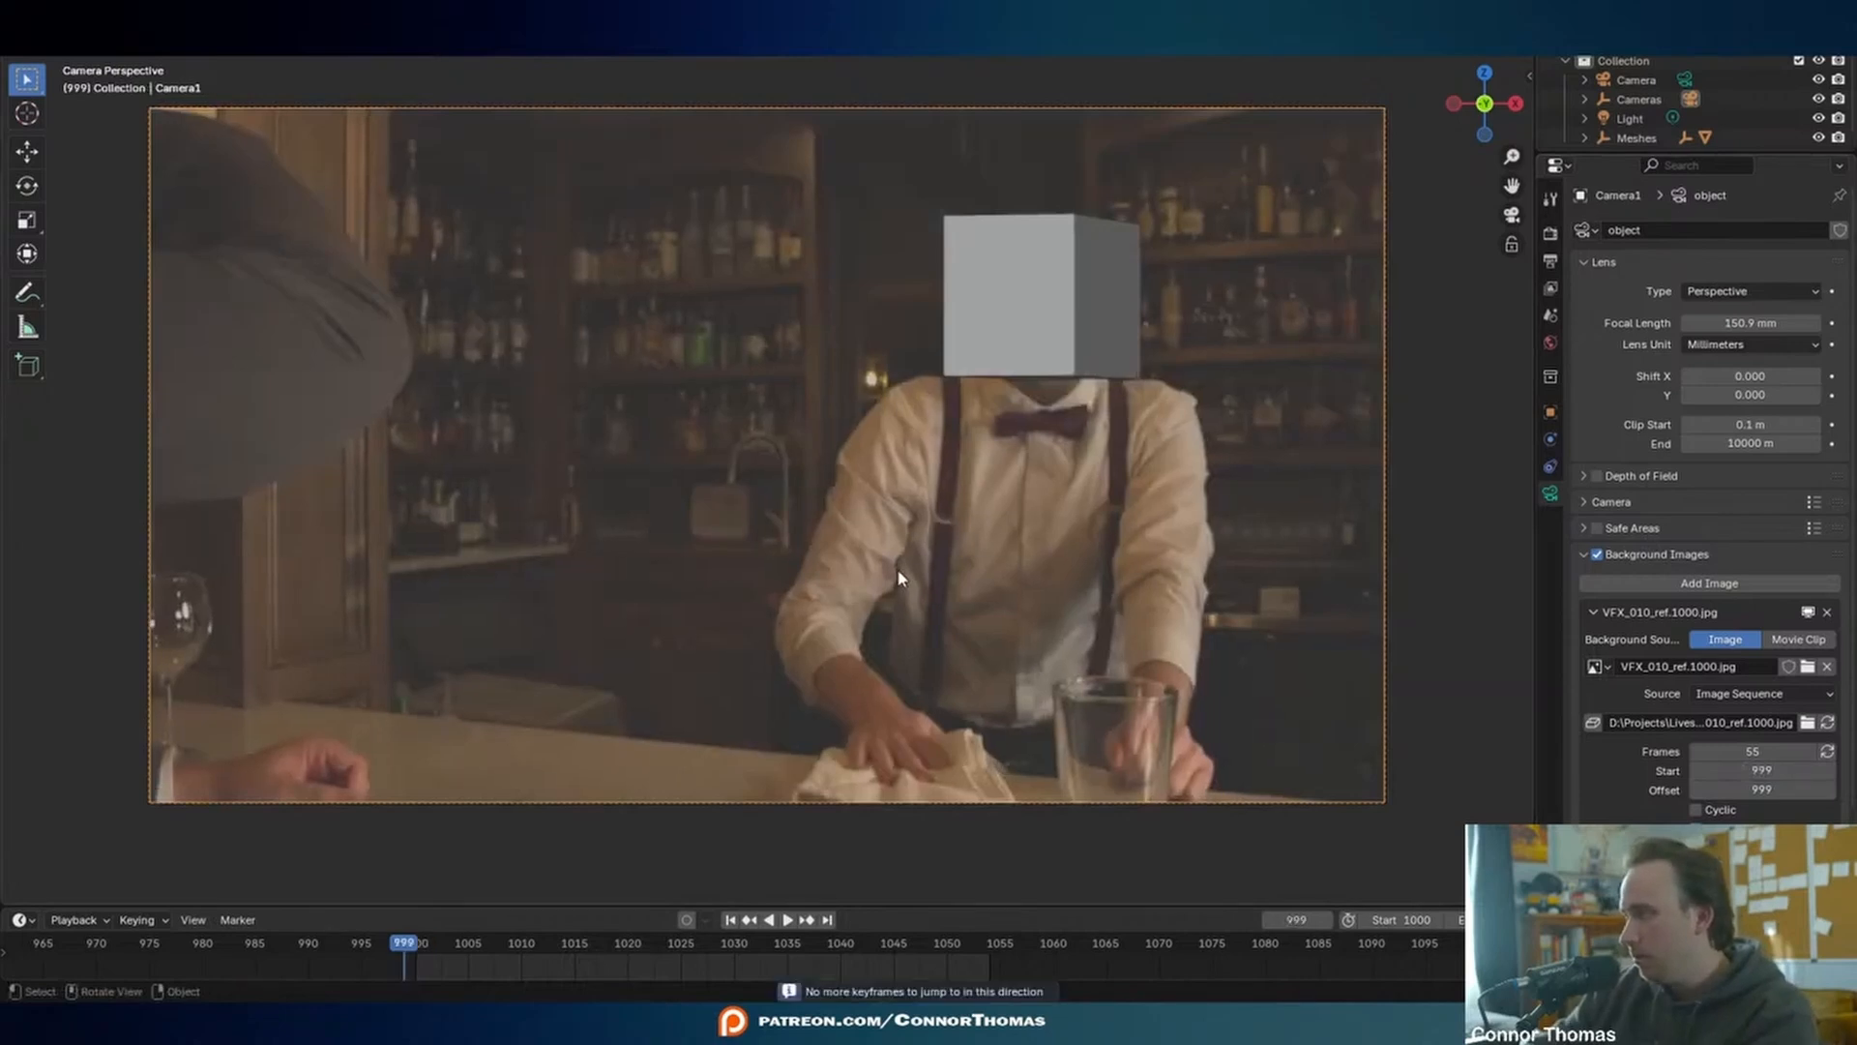
key(Right)
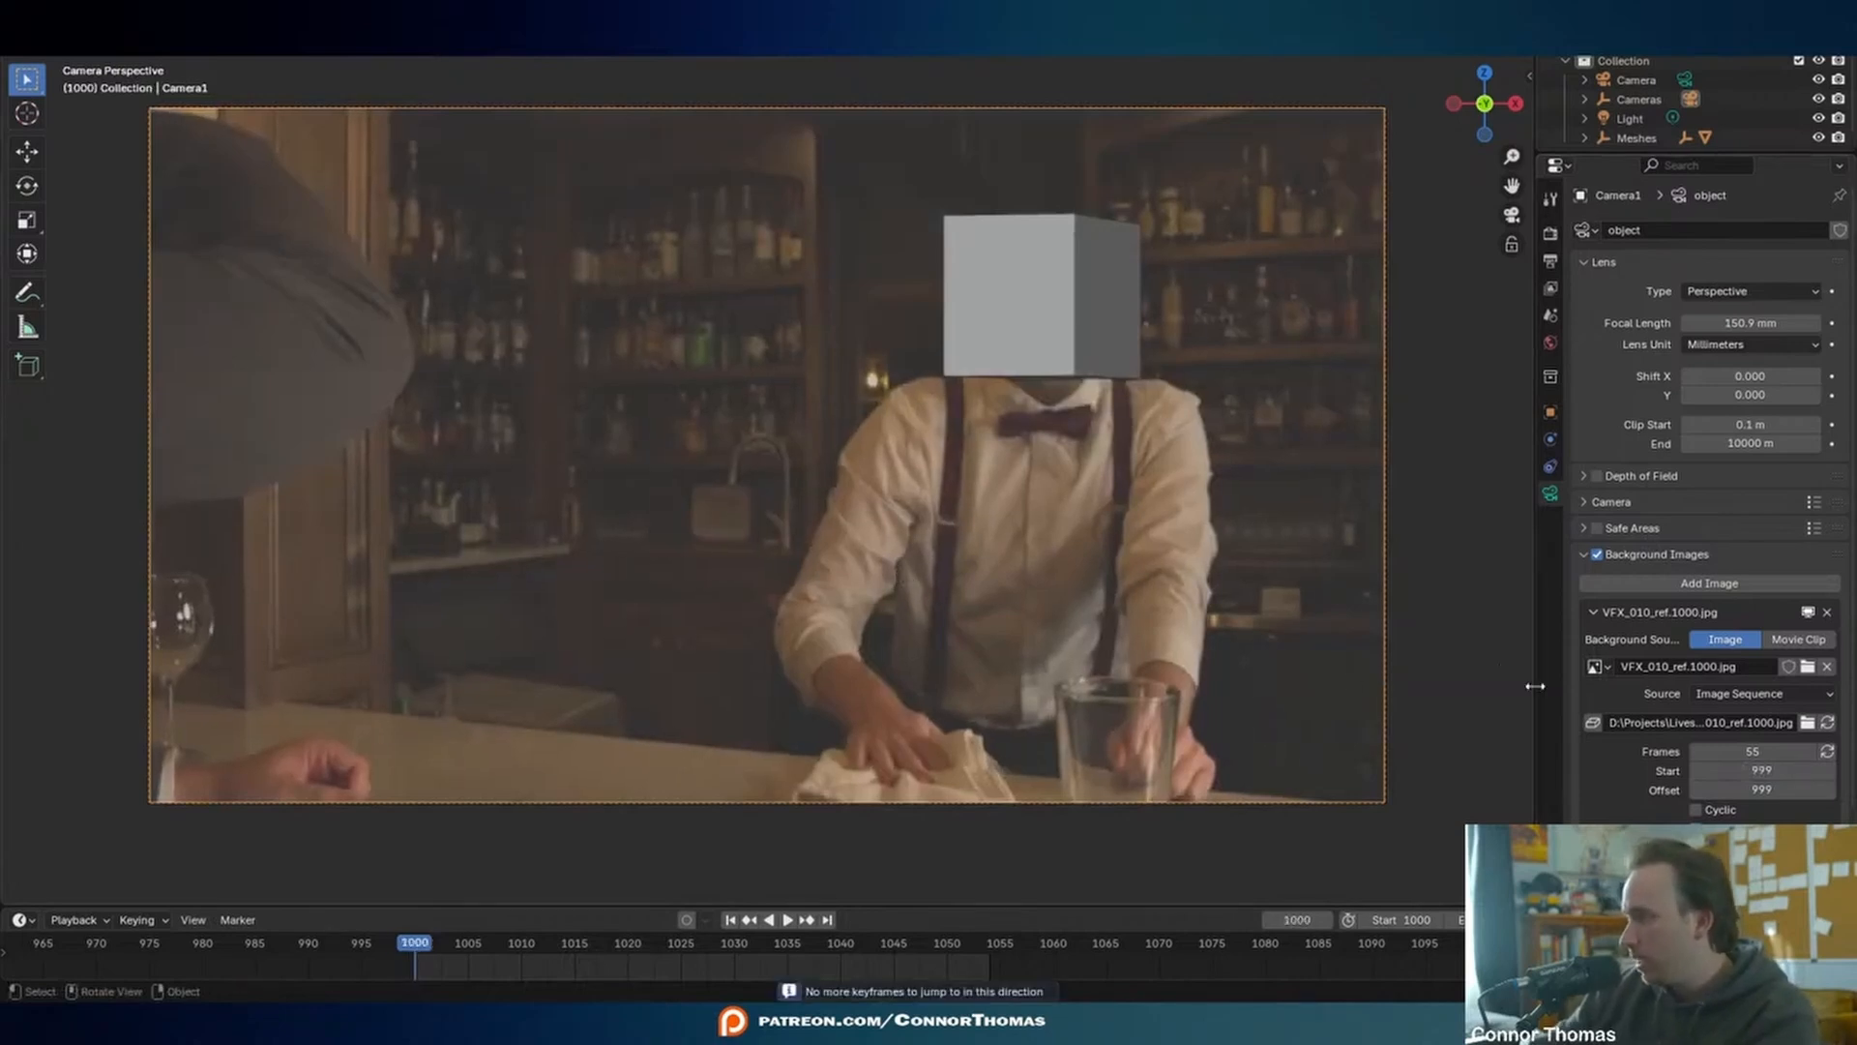
- Try 1001 as the background sequence's start frame, settle on 1000, and check frames 999 and 1000
click(1828, 770)
click(1828, 770)
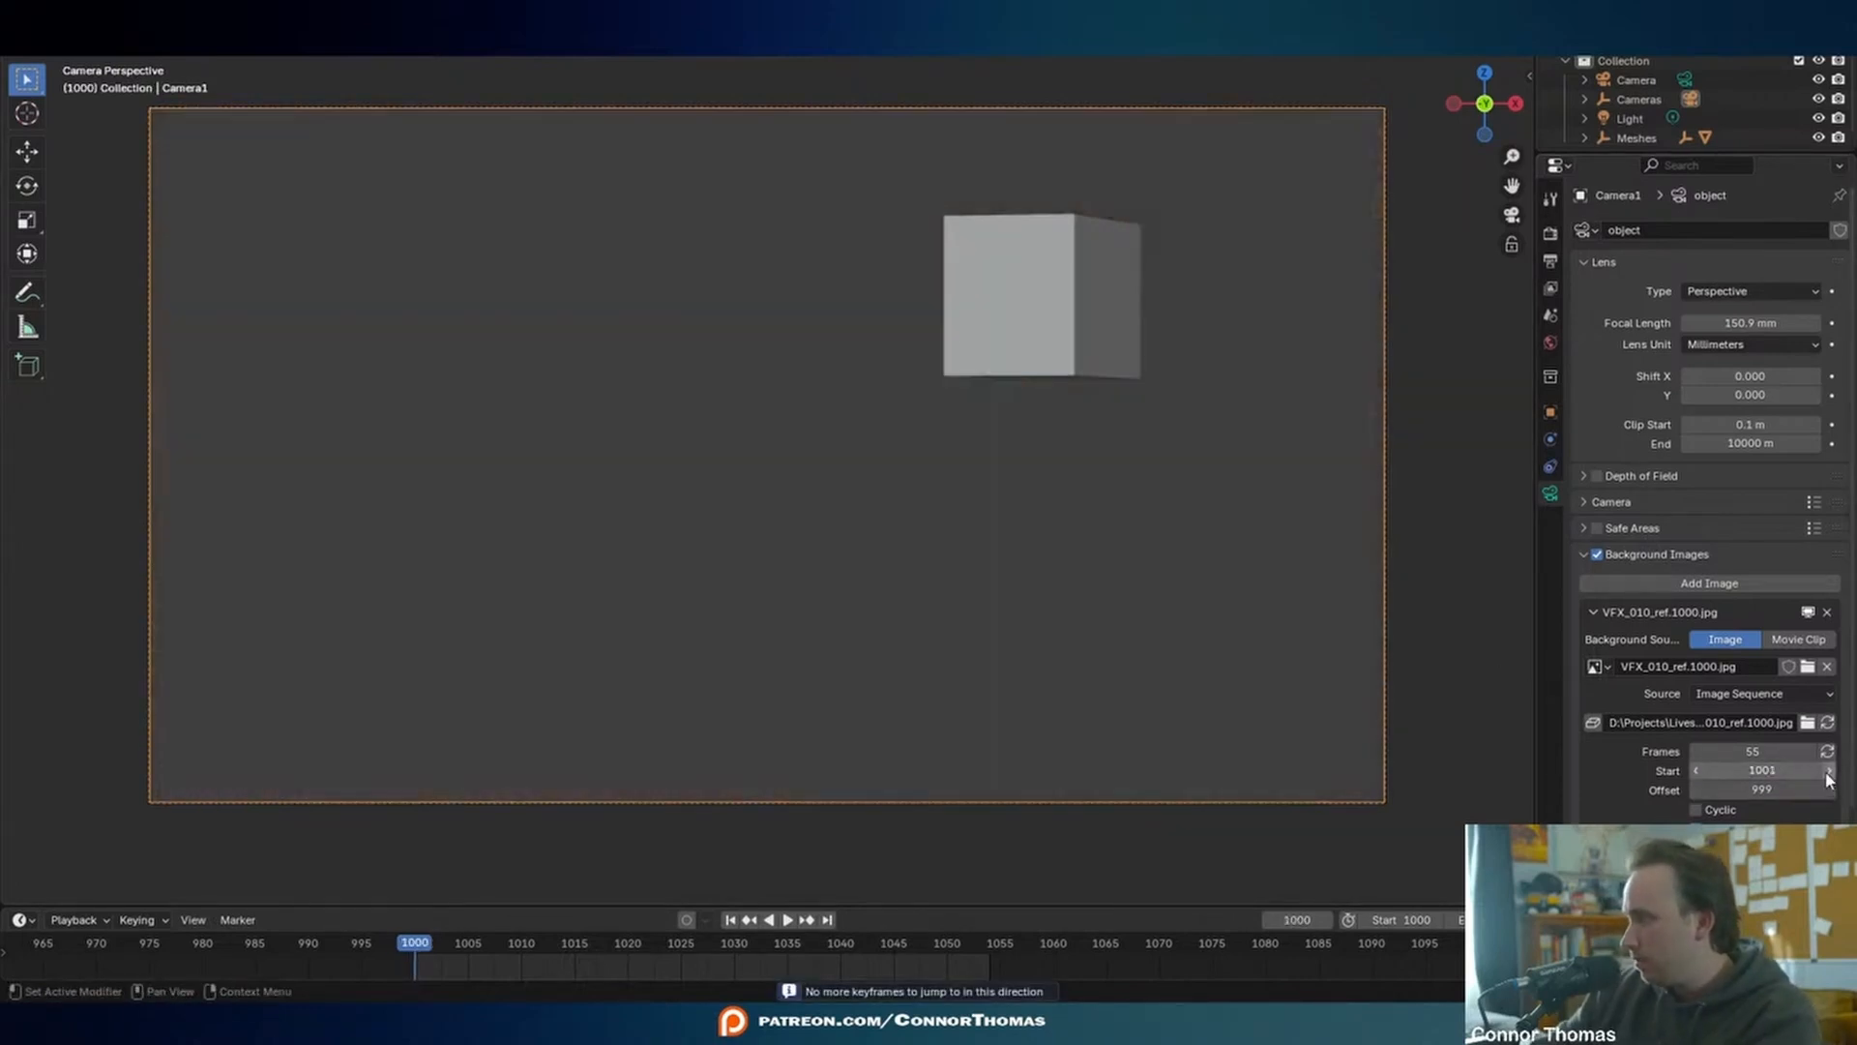
key(Left)
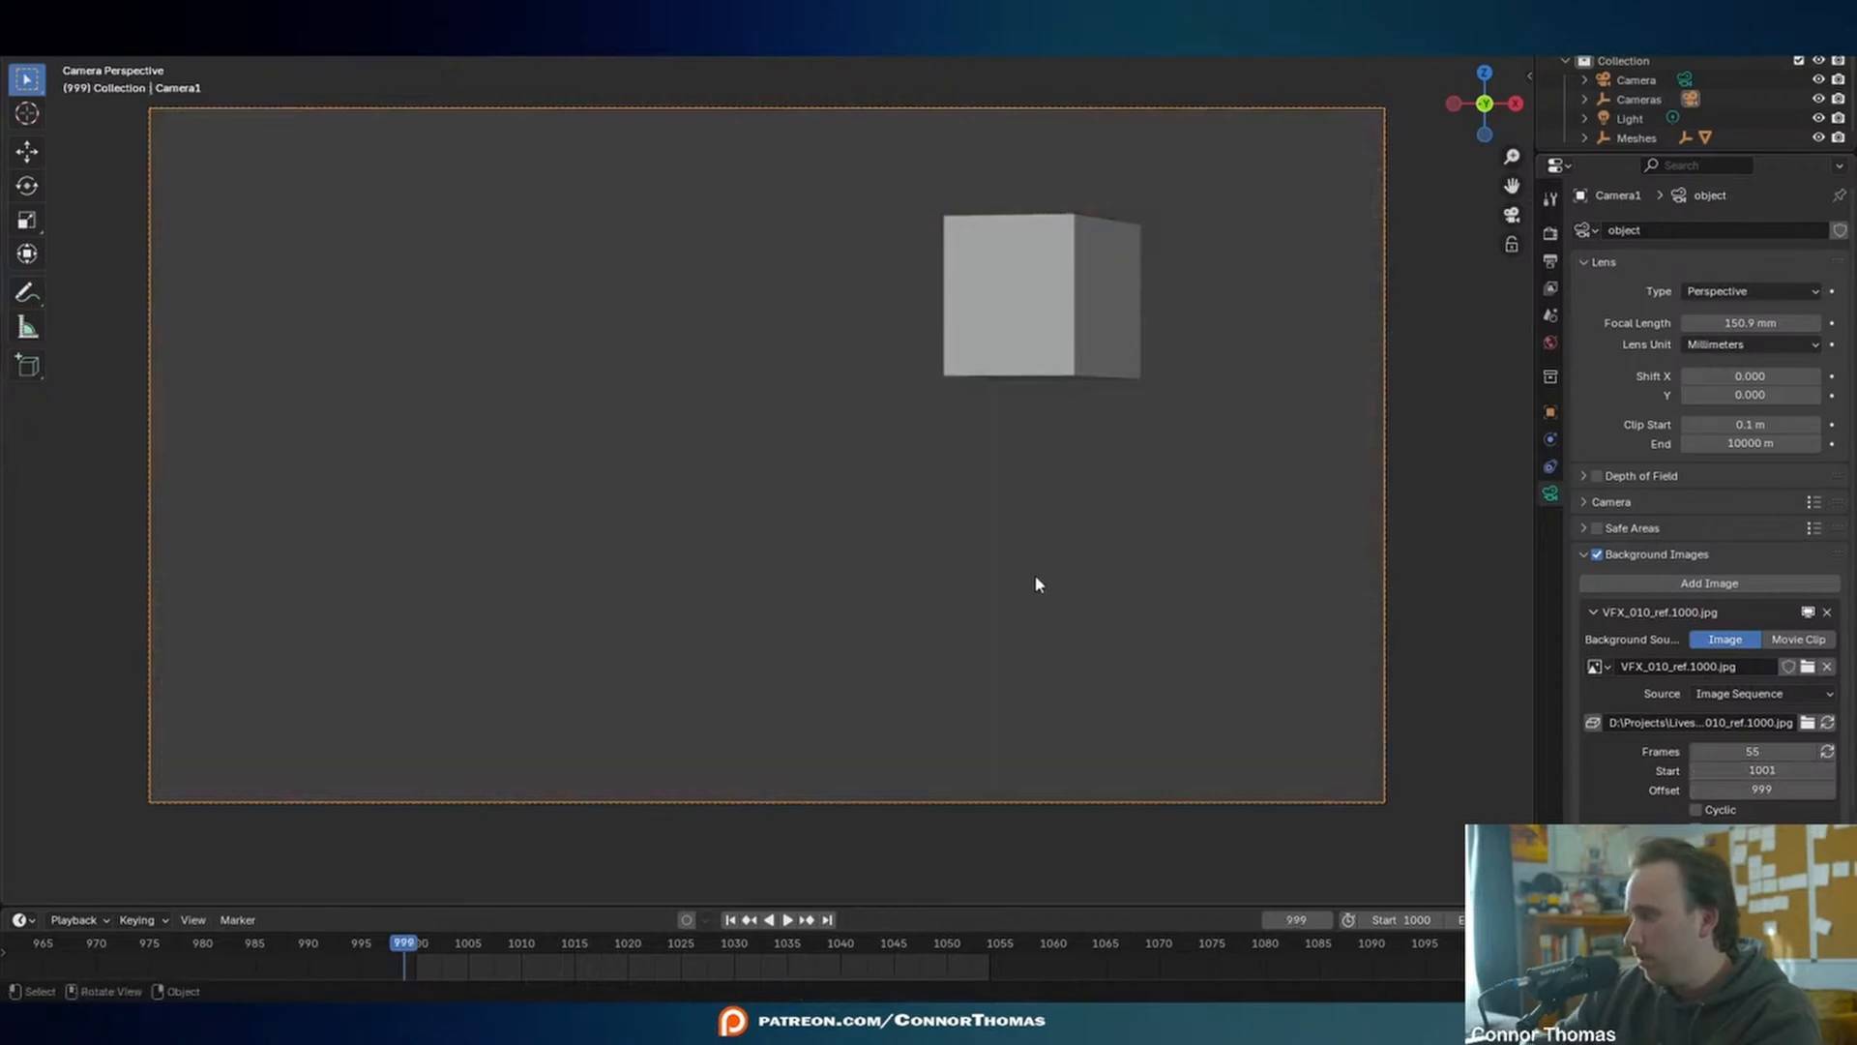
key(Right)
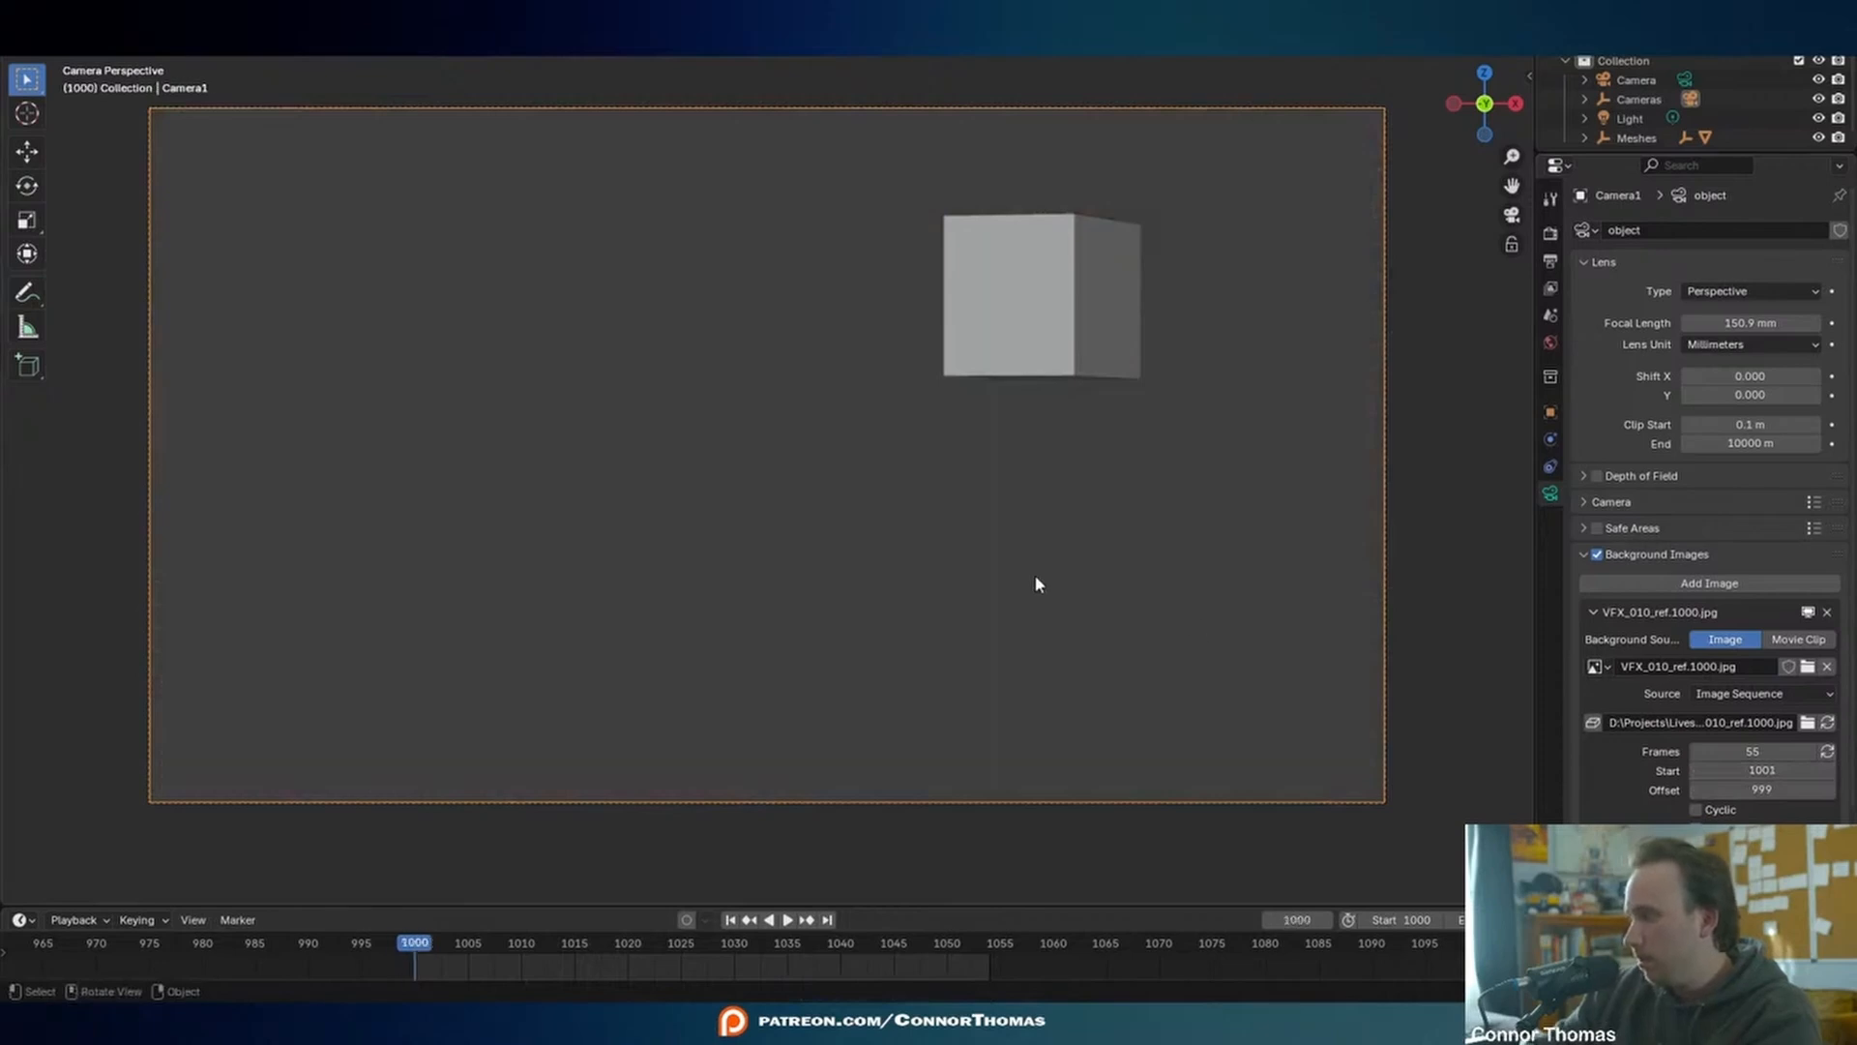
click(1697, 770)
key(Left)
key(Right)
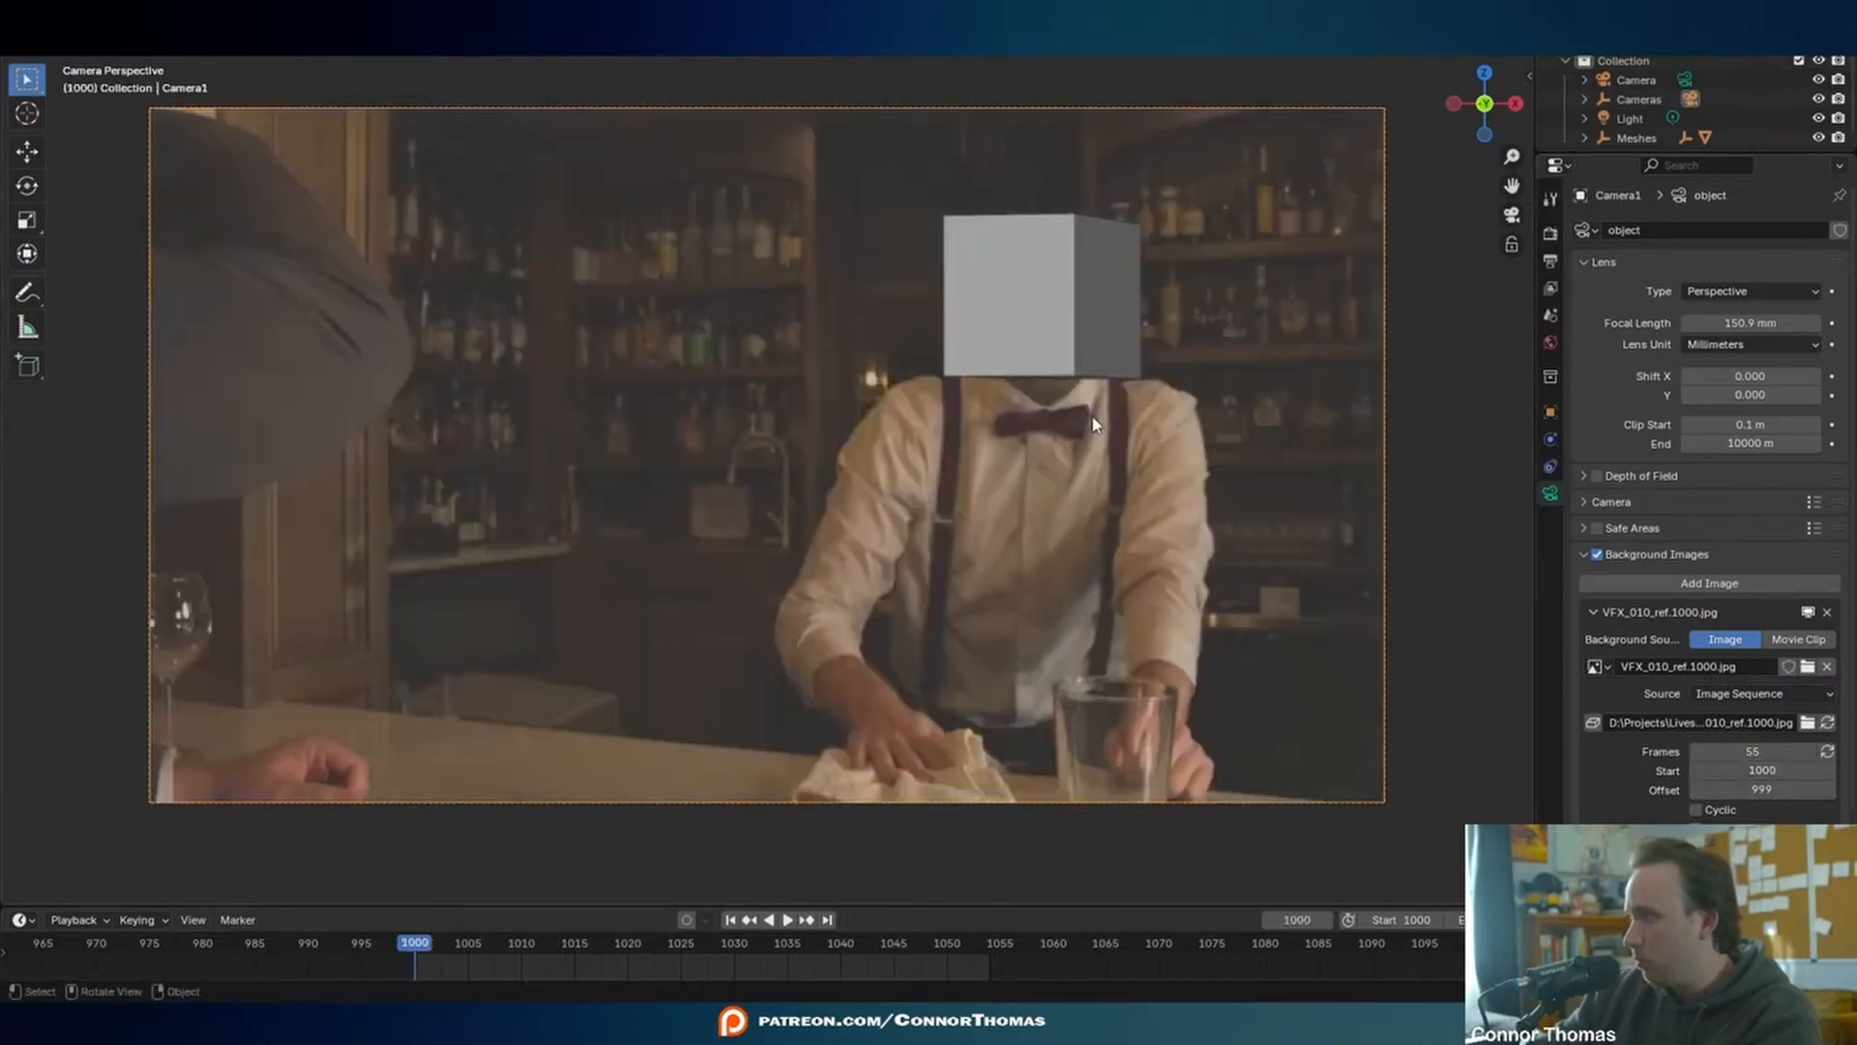
- Play the shot to check the cube against the bartender footage, stop, and look over the background image settings
key(space)
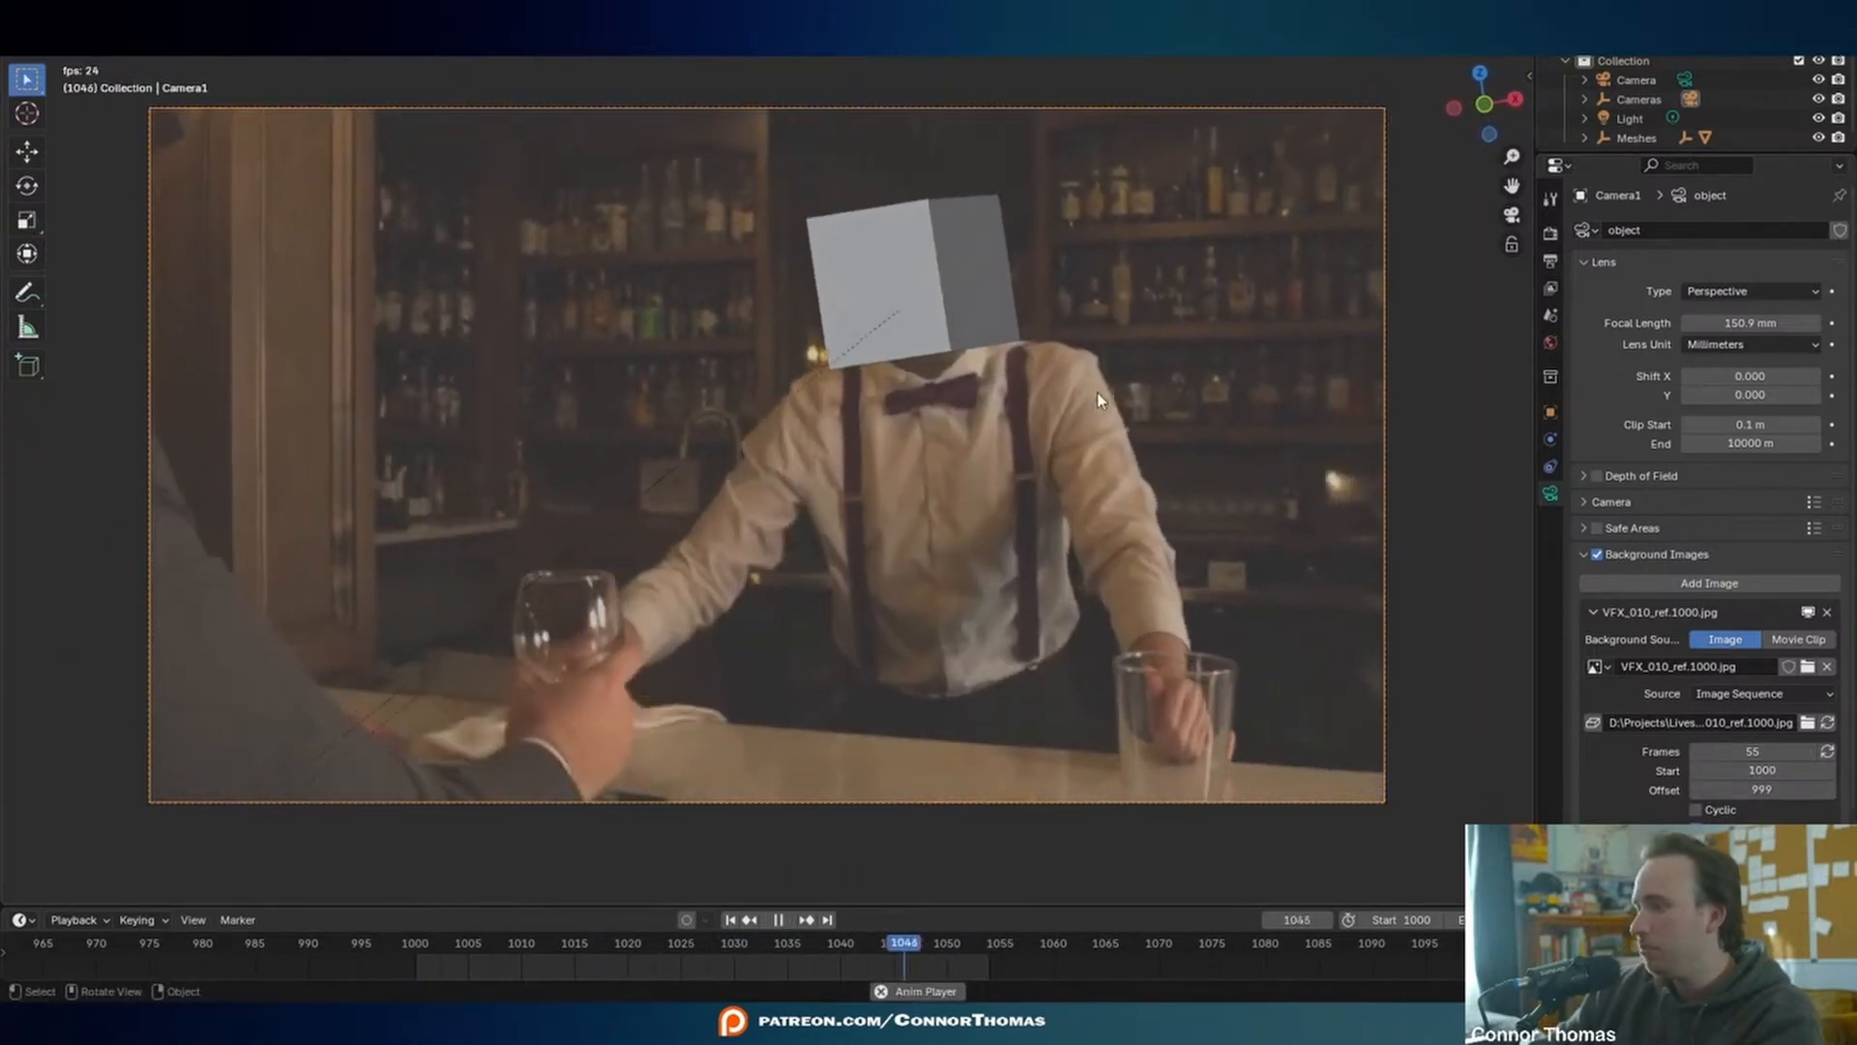
key(space)
scroll(1751, 697, down, 4)
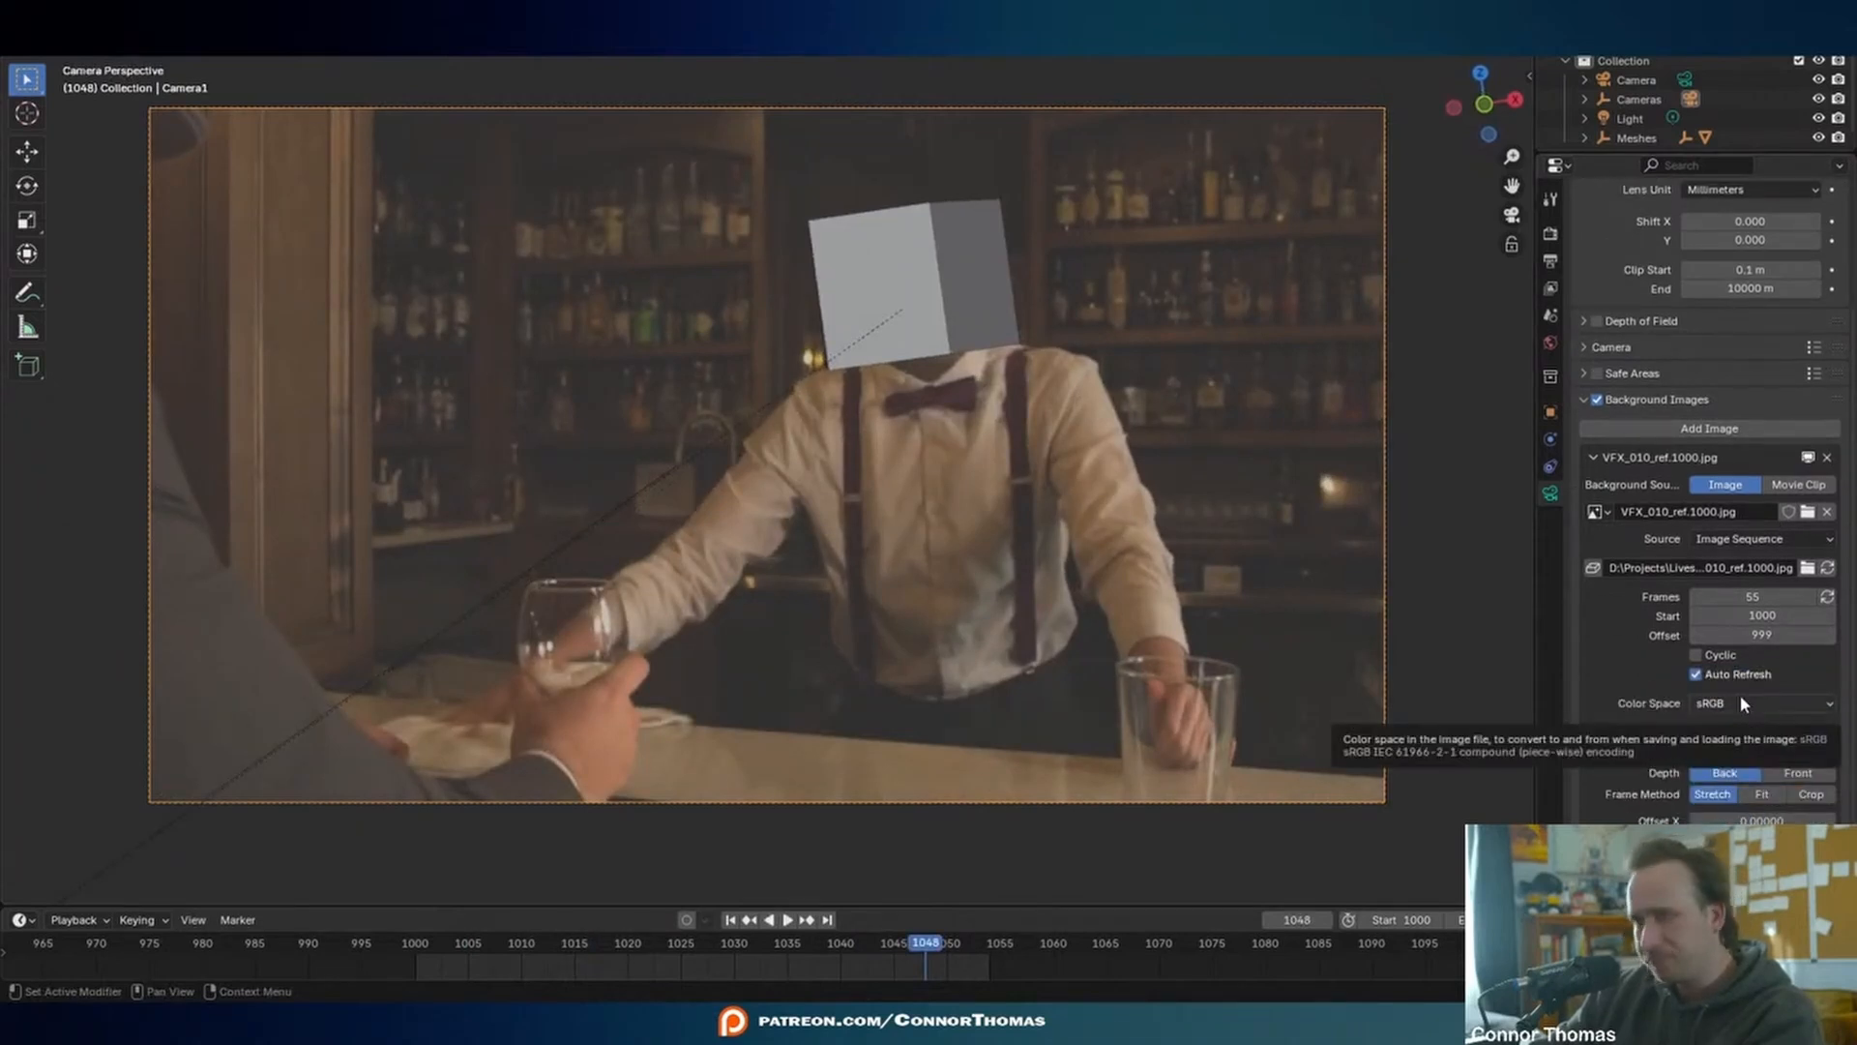
- Start saving the Blender file and browse to the VFX folder inside streams\20250105
key(ctrl+s)
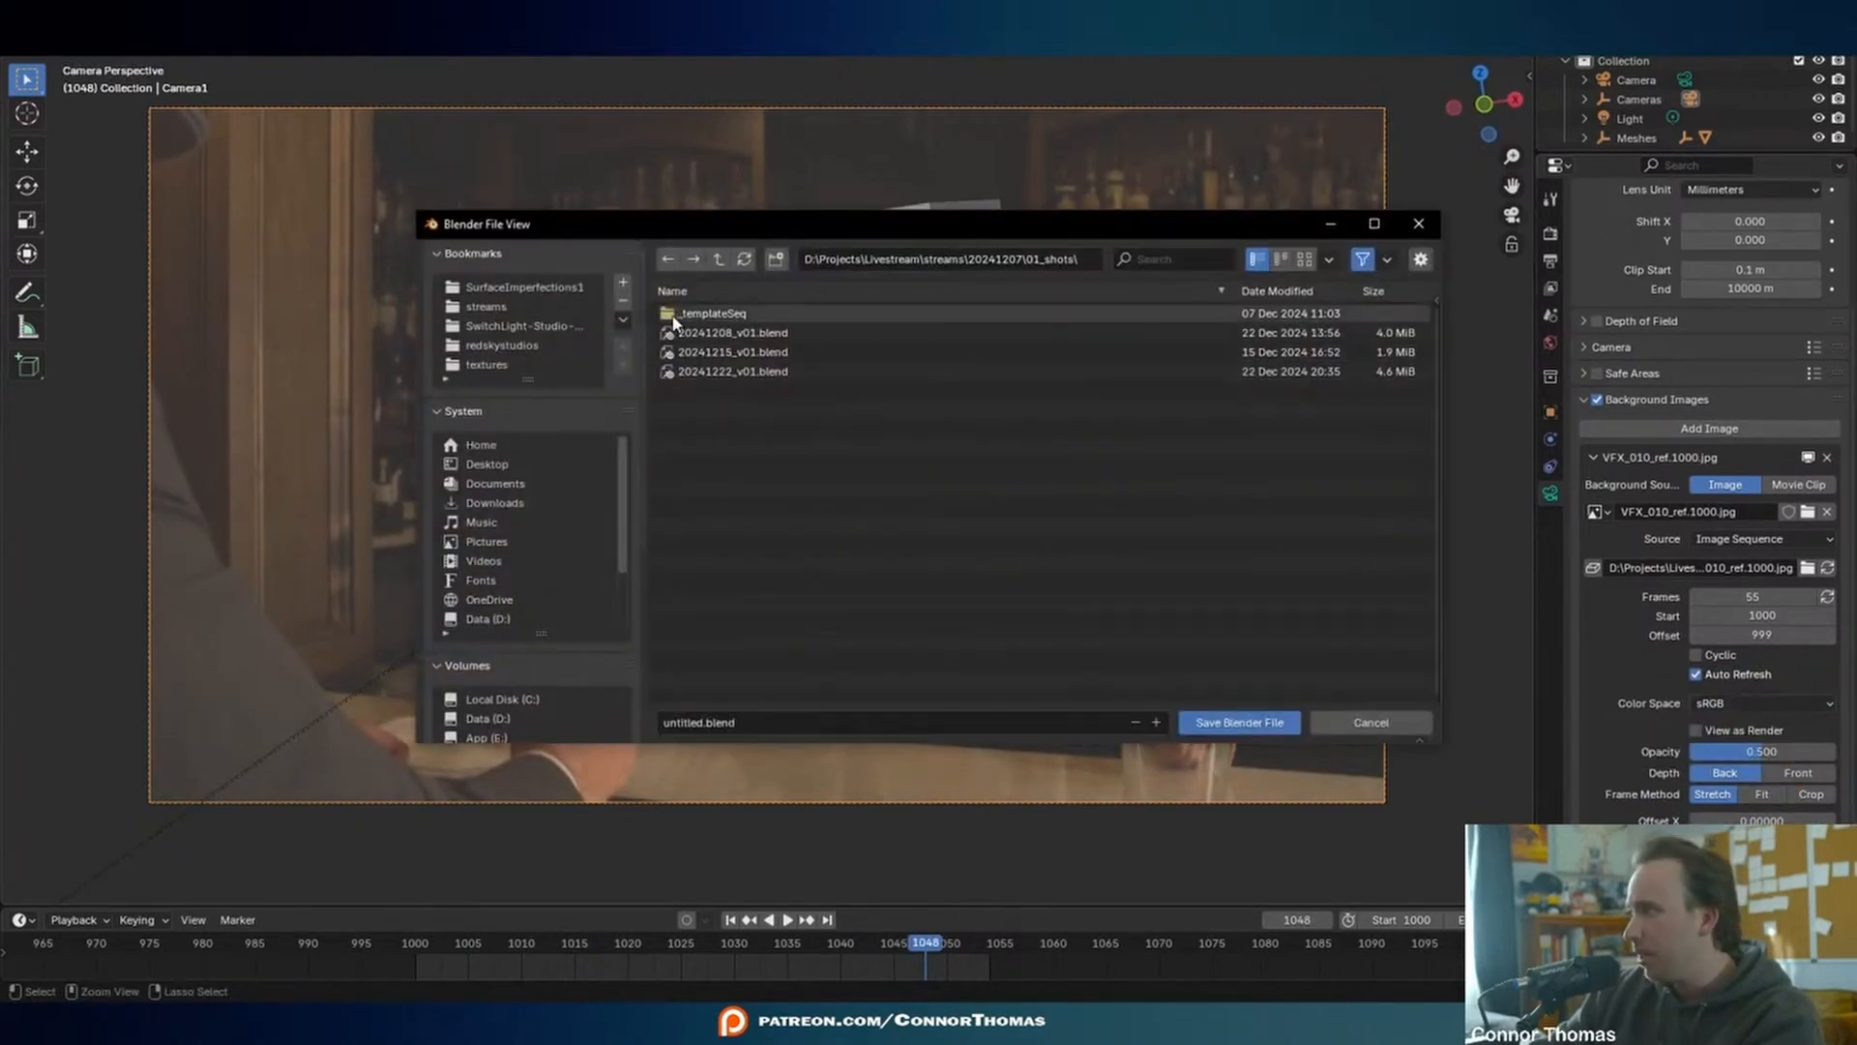
click(717, 259)
click(717, 260)
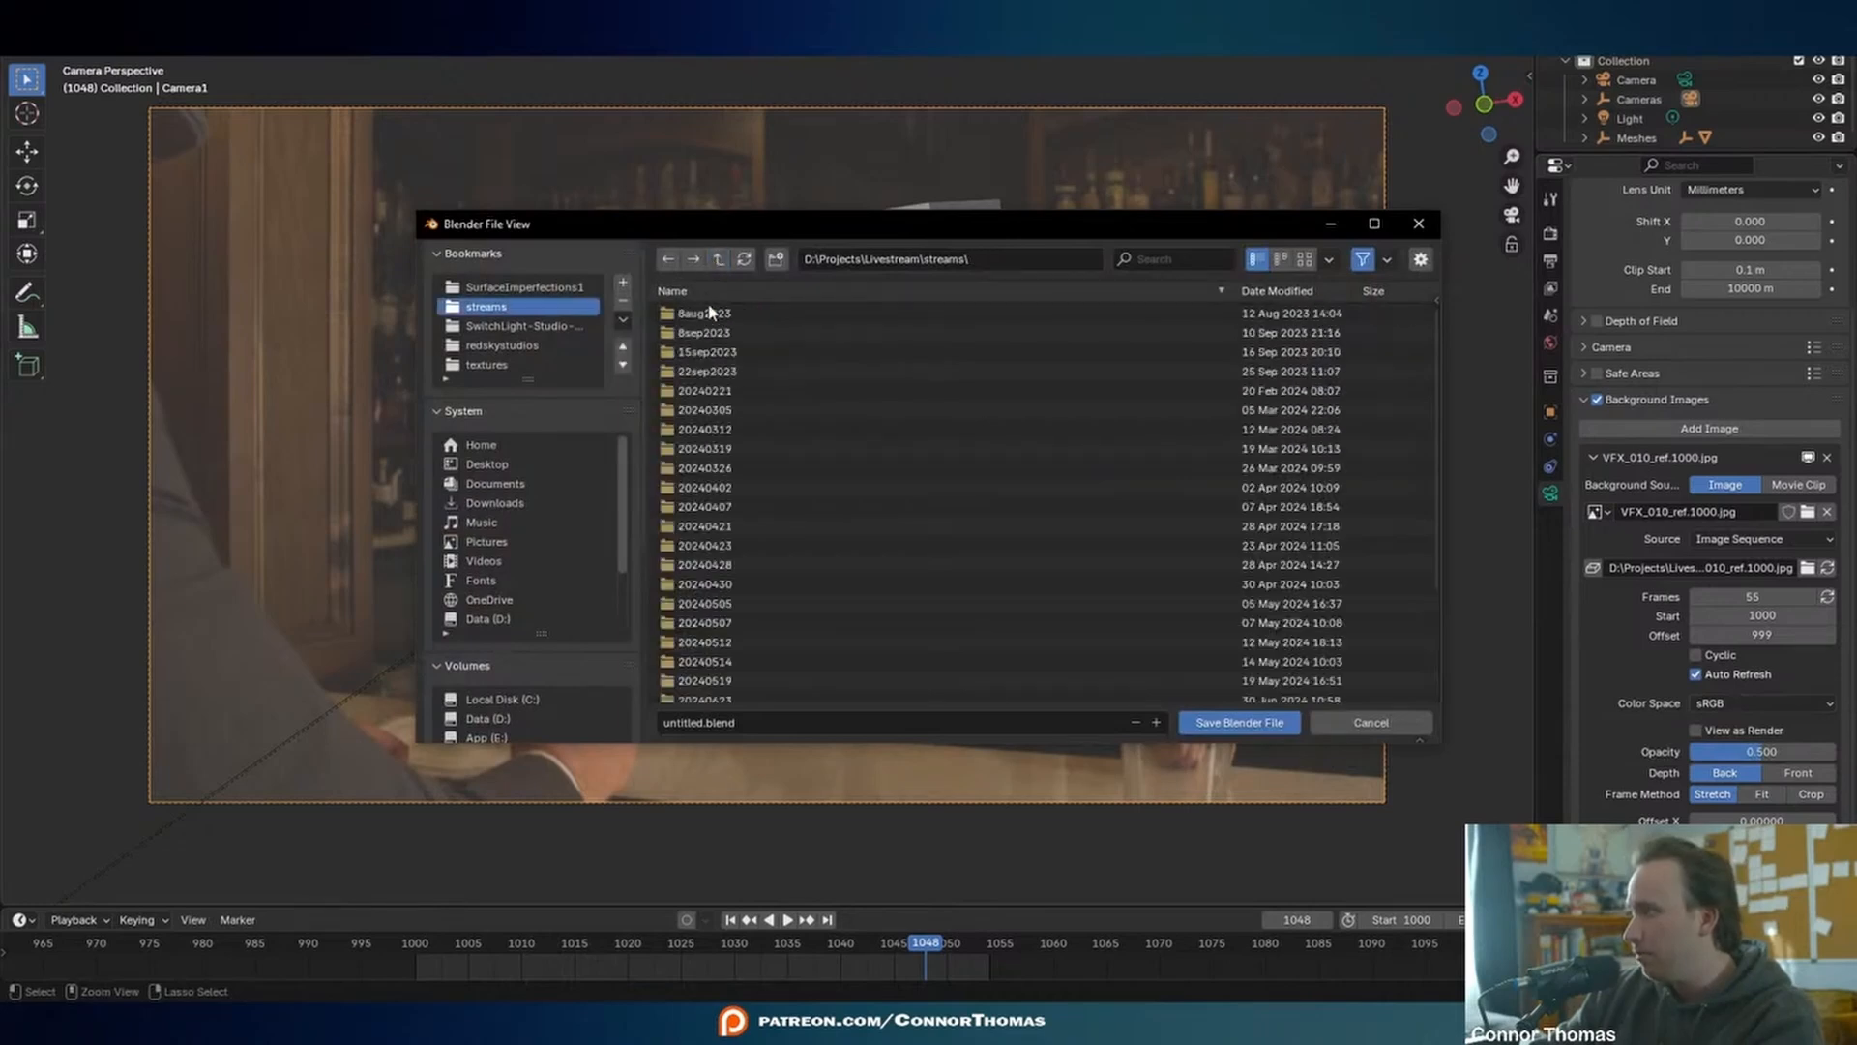
click(1277, 290)
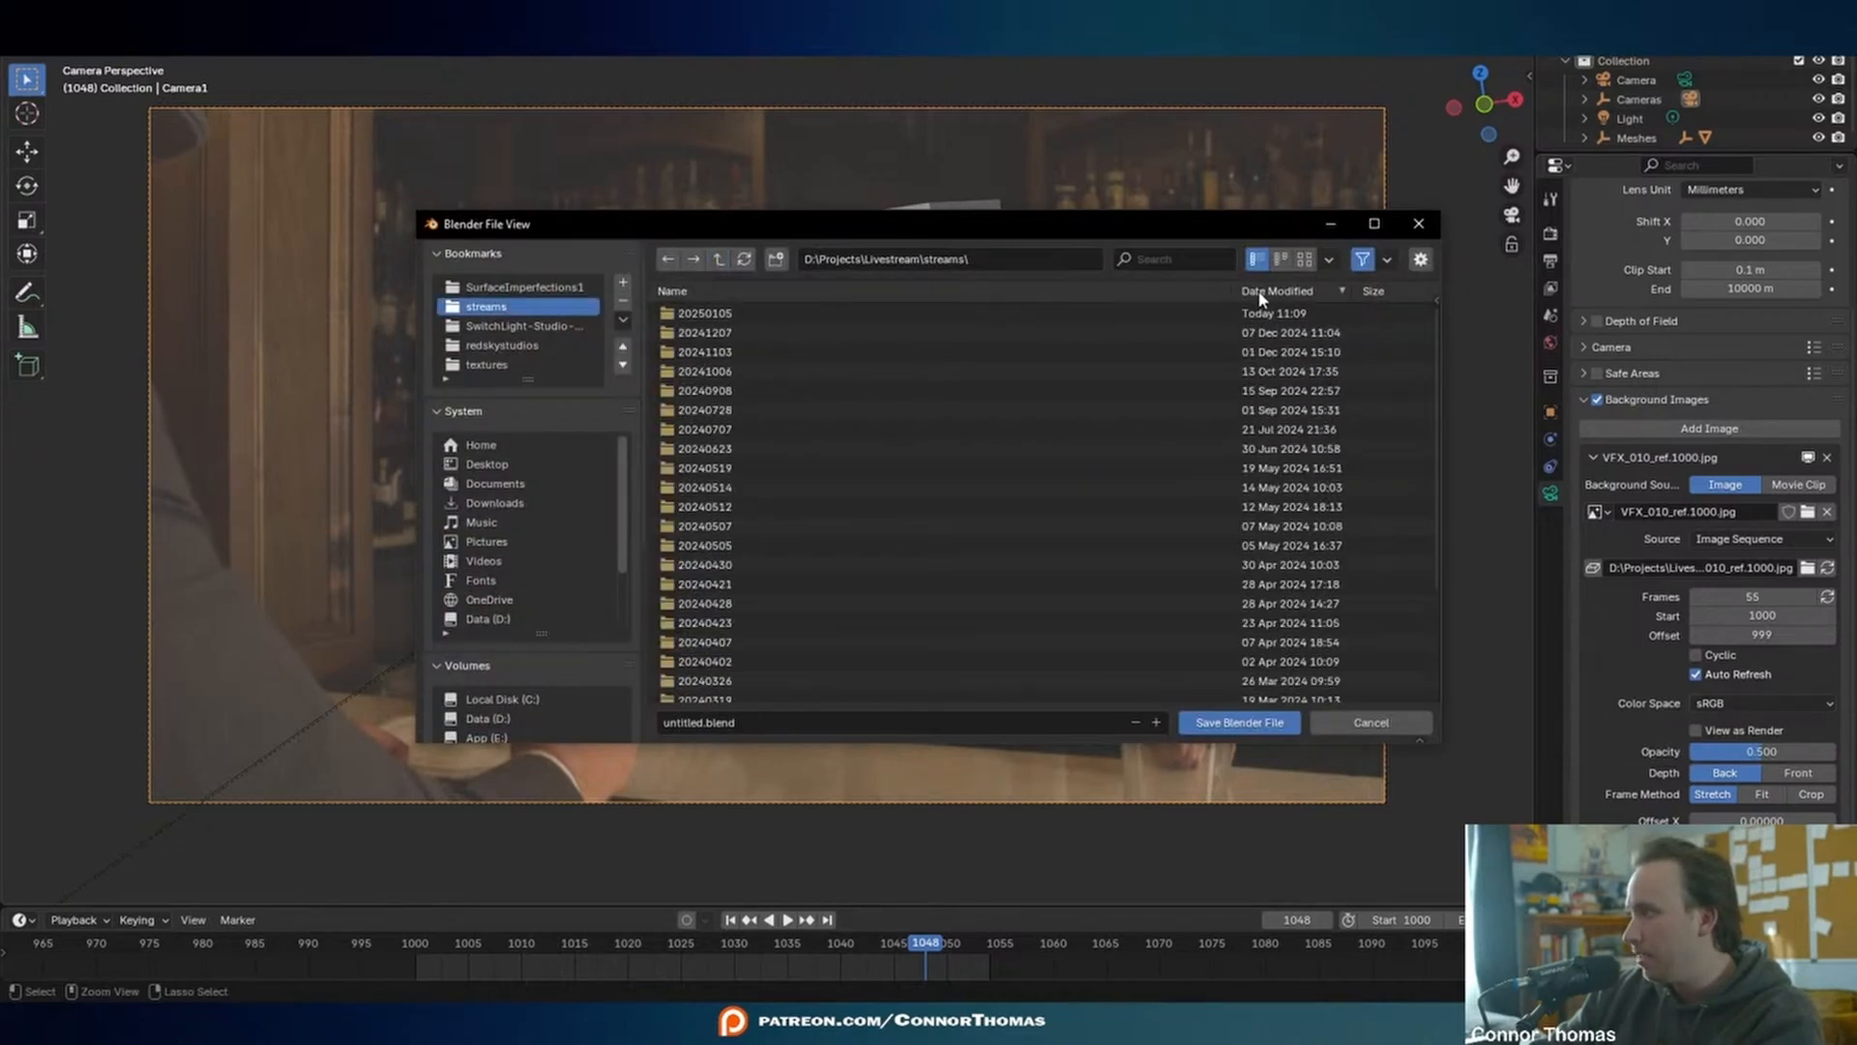
double_click(745, 313)
double_click(727, 314)
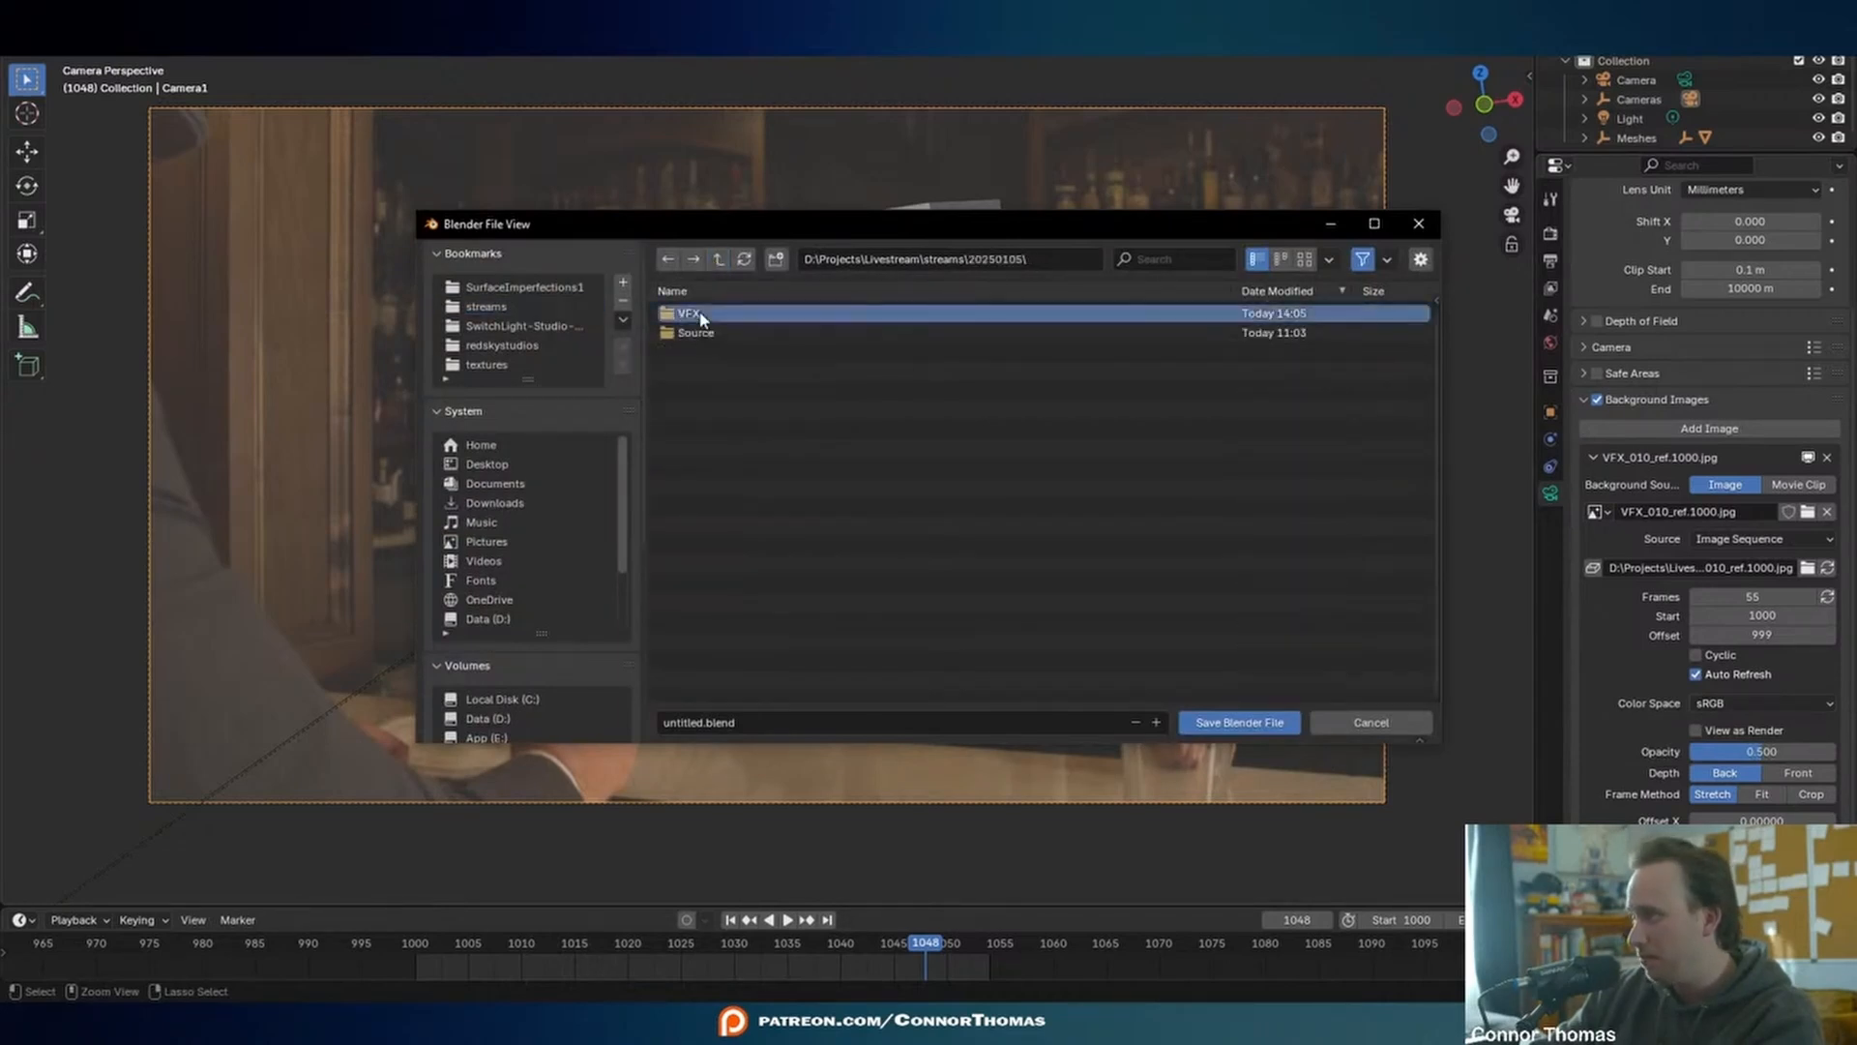
click(719, 259)
double_click(703, 315)
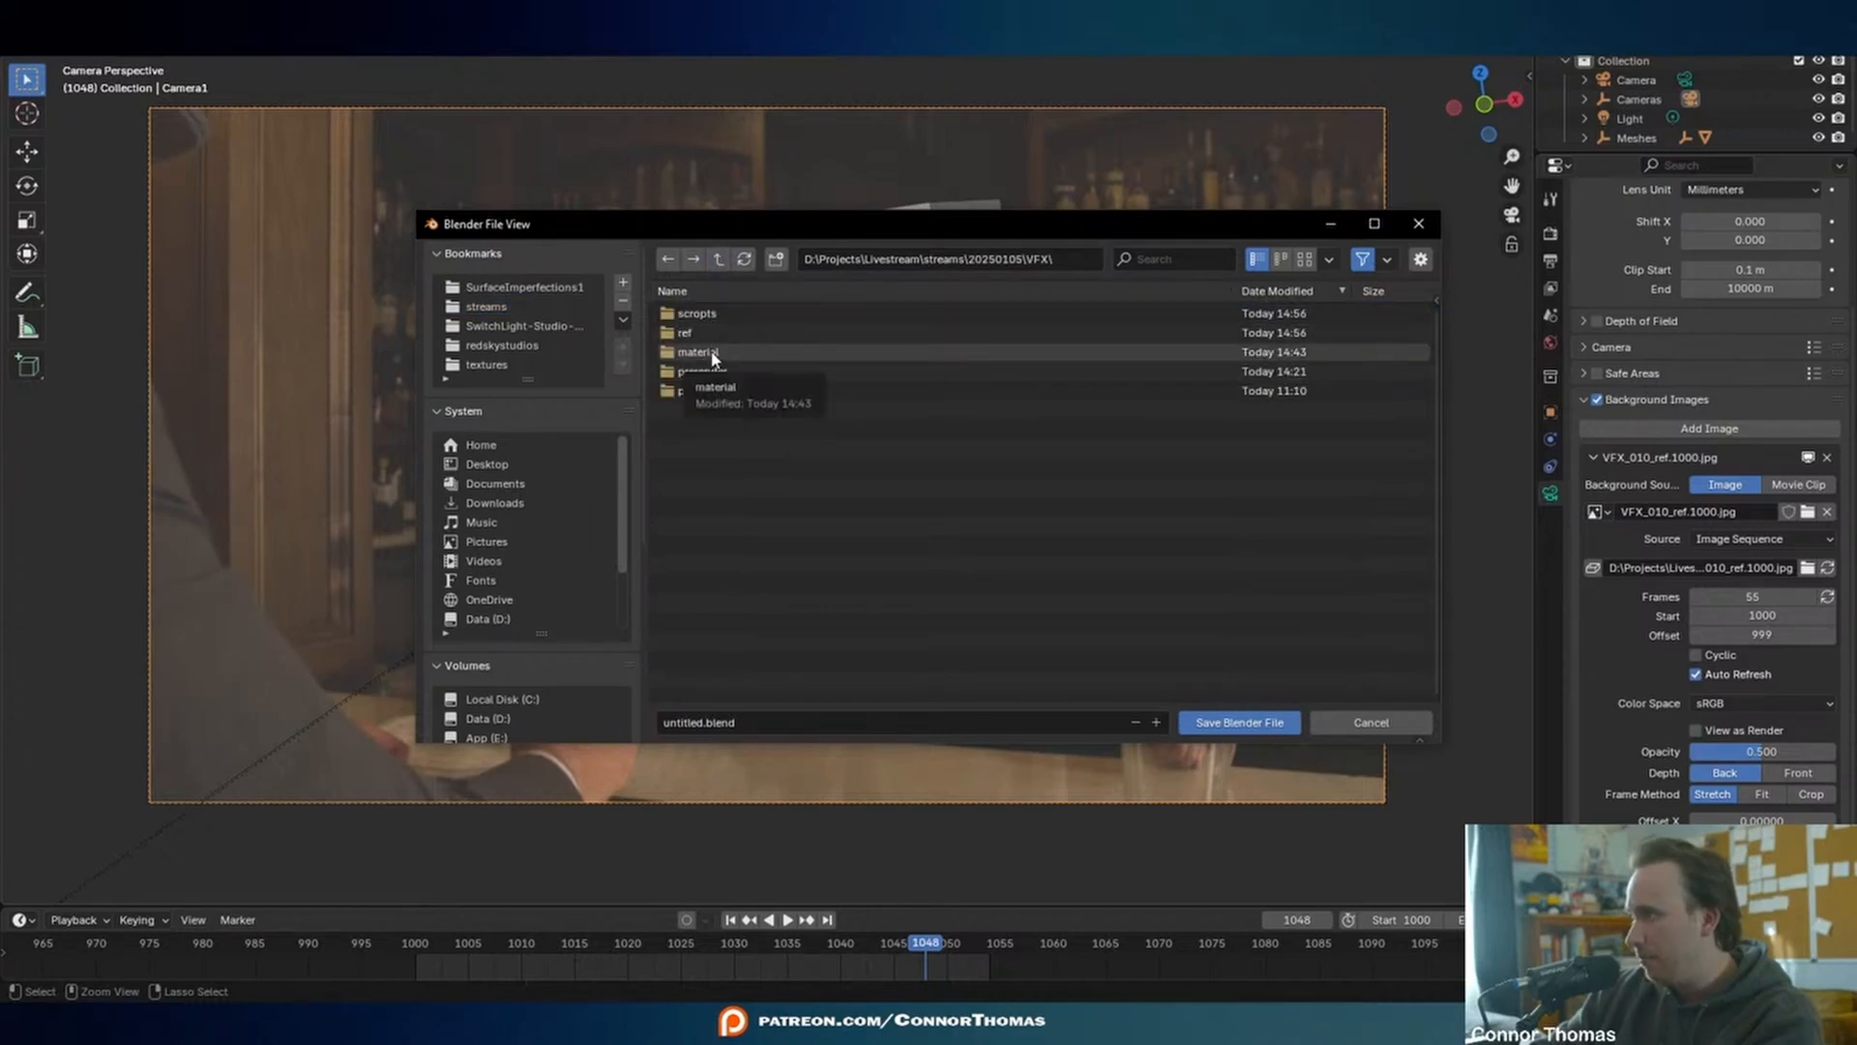
- Create a new folder named 3D_work inside the VFX folder
click(777, 259)
text(3D_w)
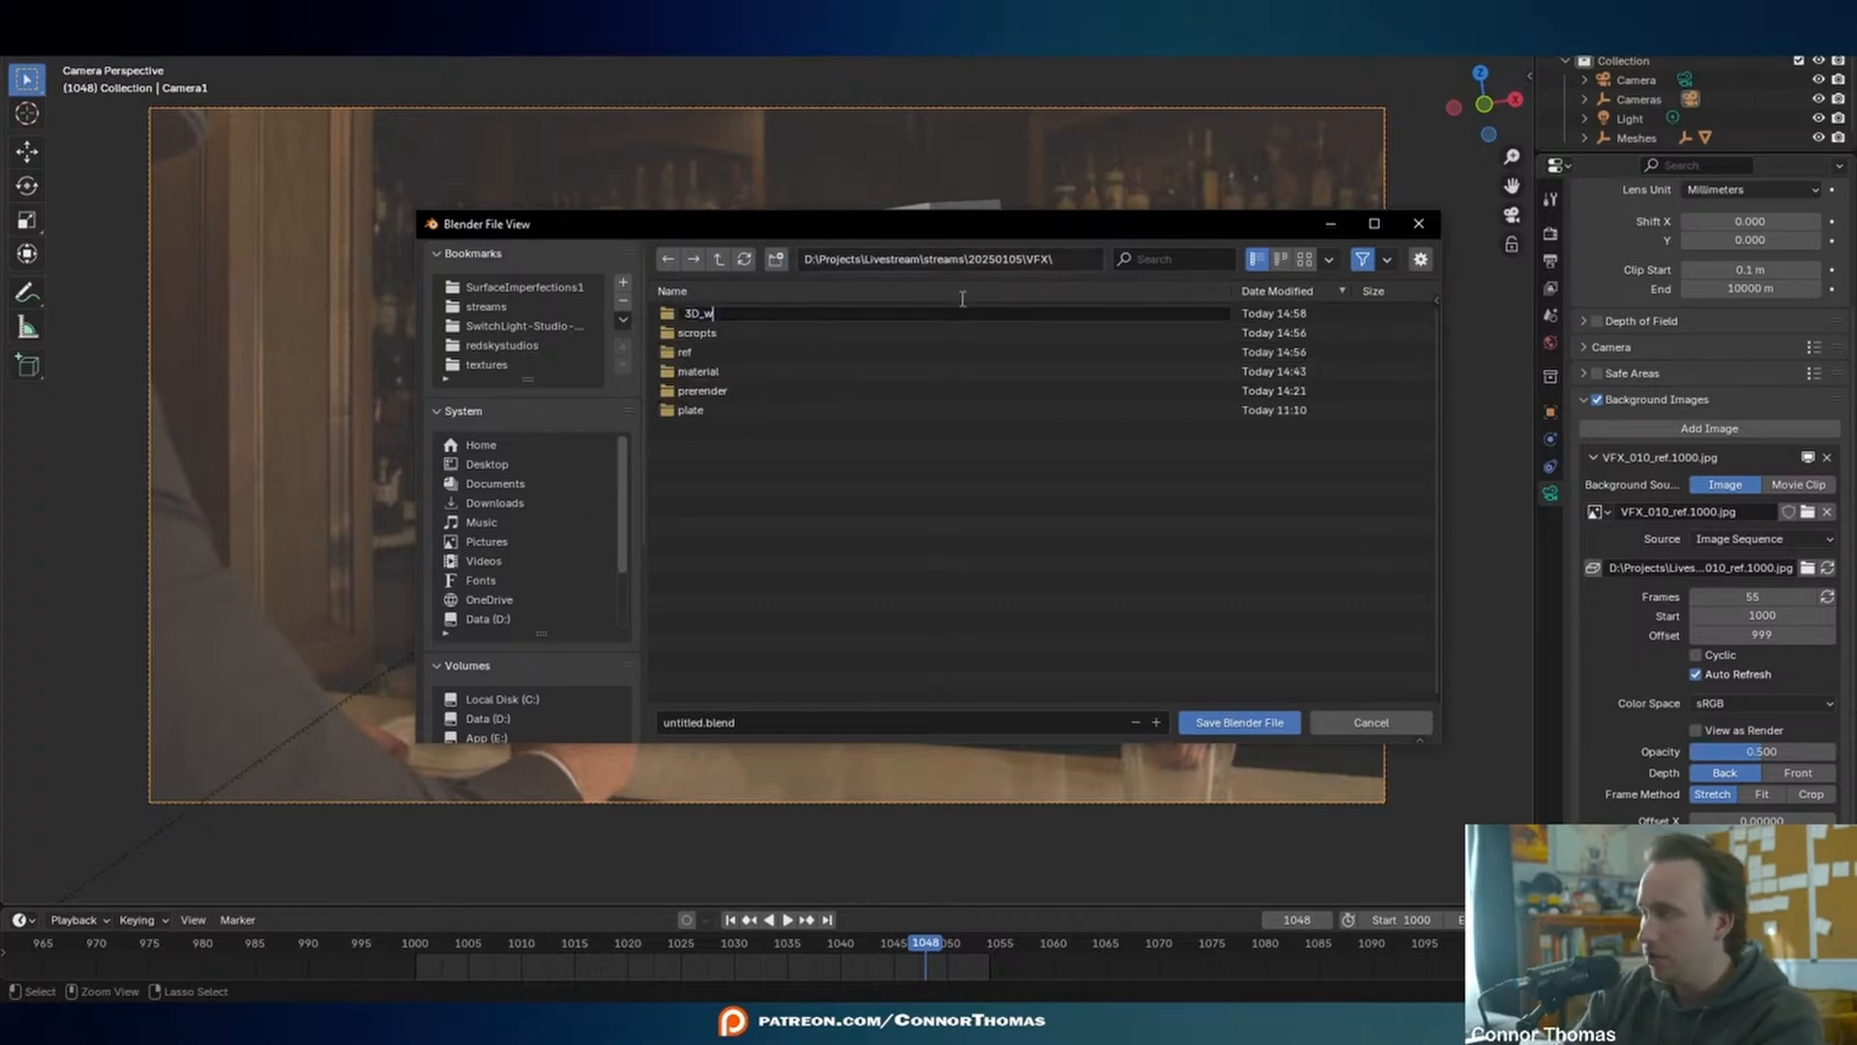
text(ork)
key(Return)
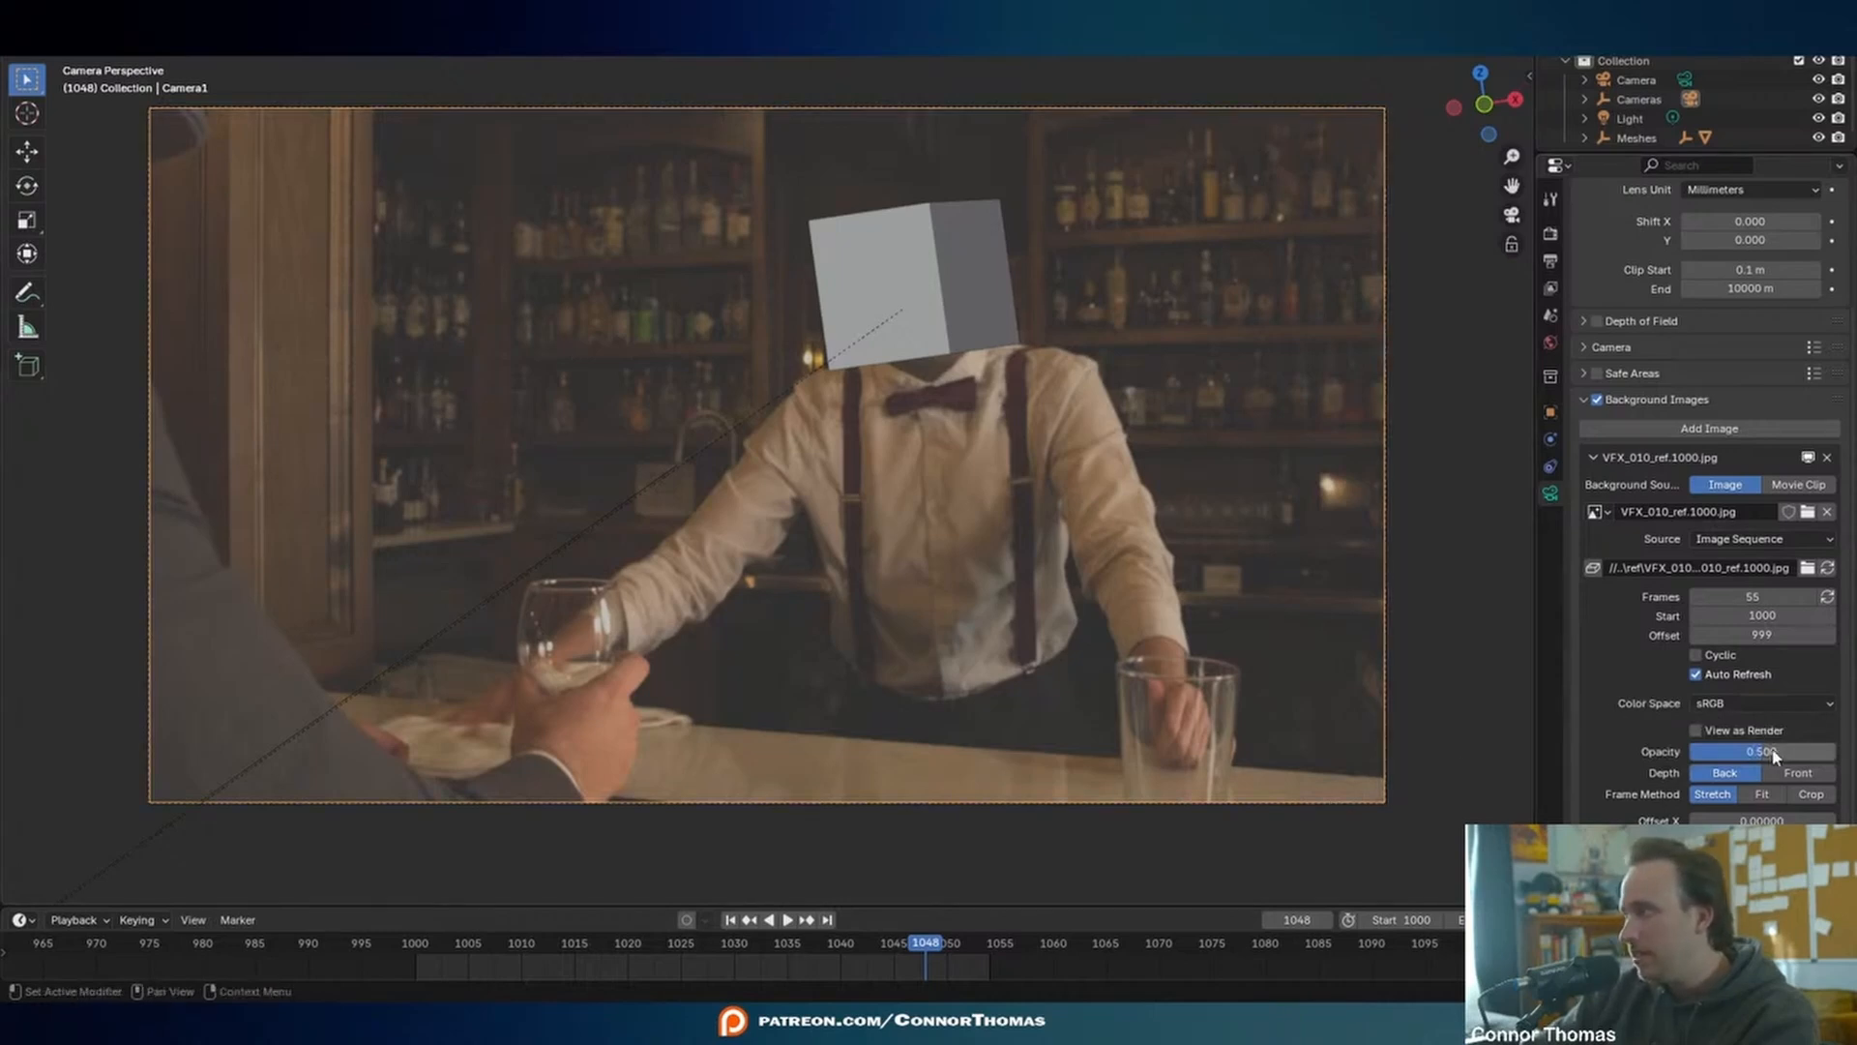
- Raise the background image's opacity to 1.000 and save the Blender file
drag(1741, 752, 1834, 752)
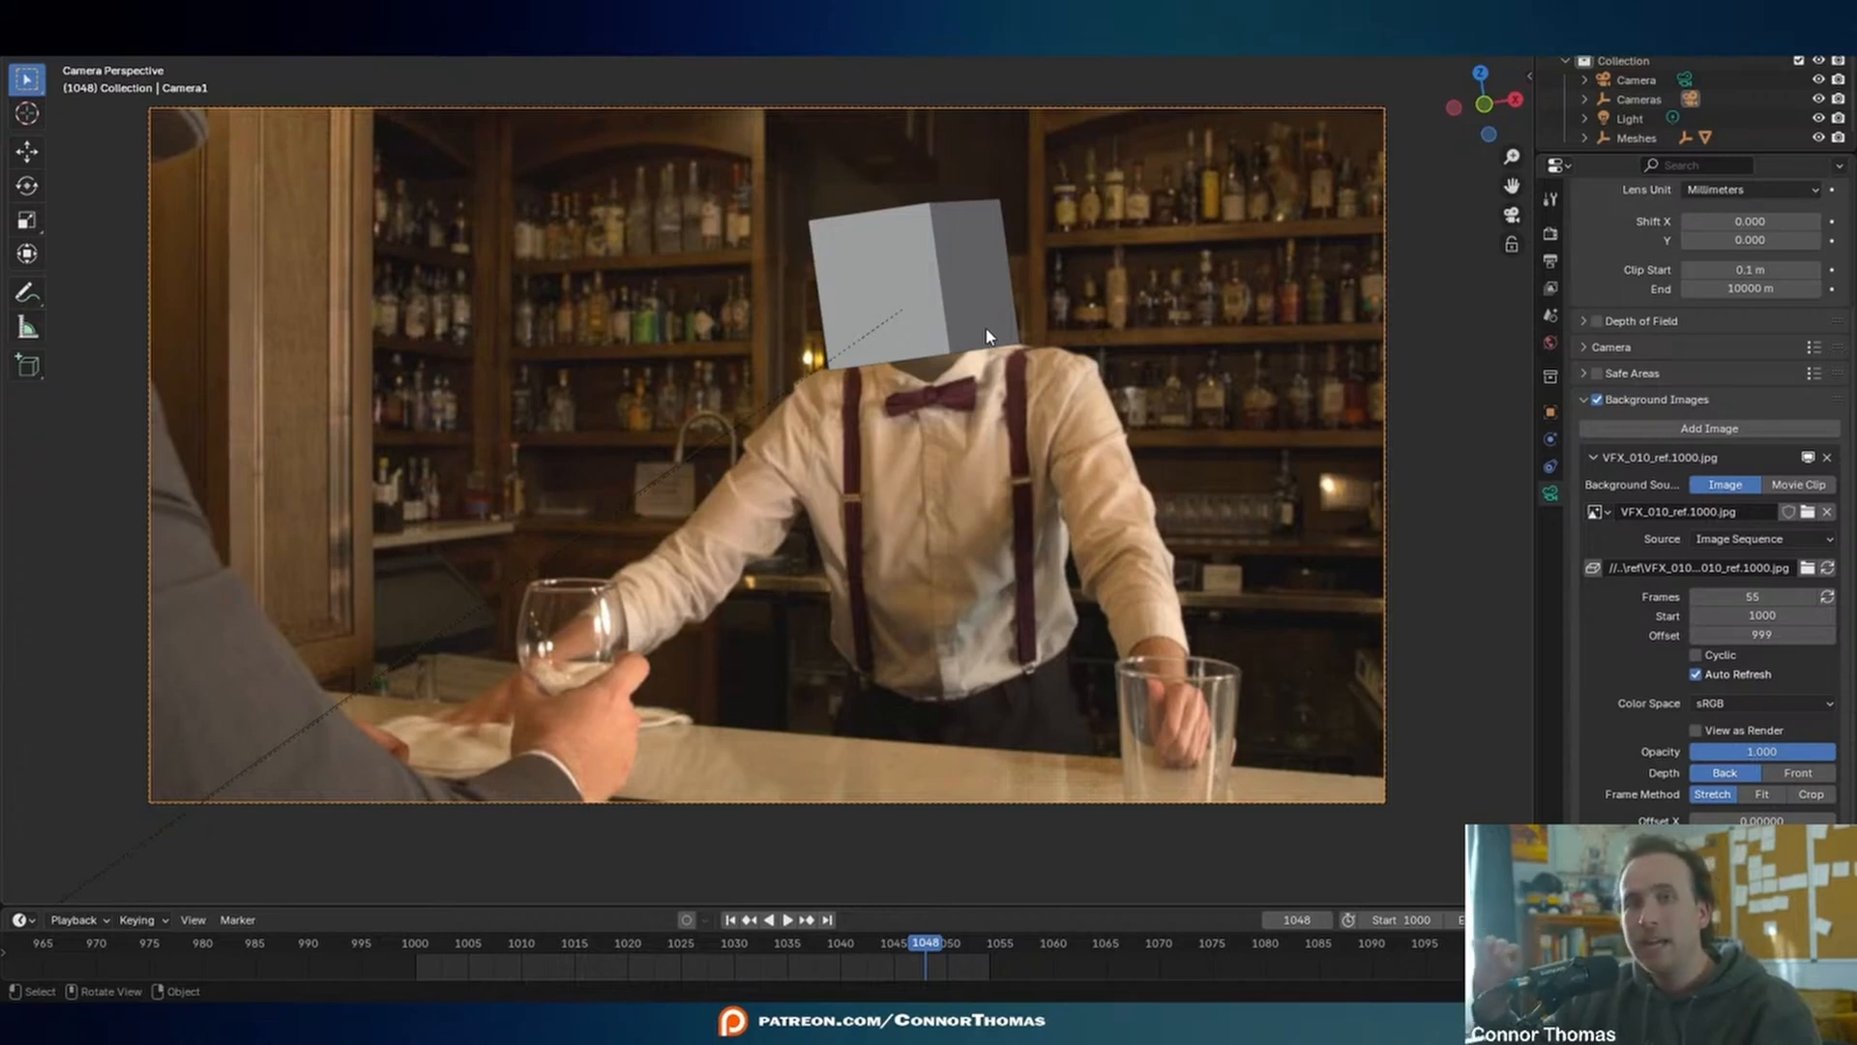
key(s)
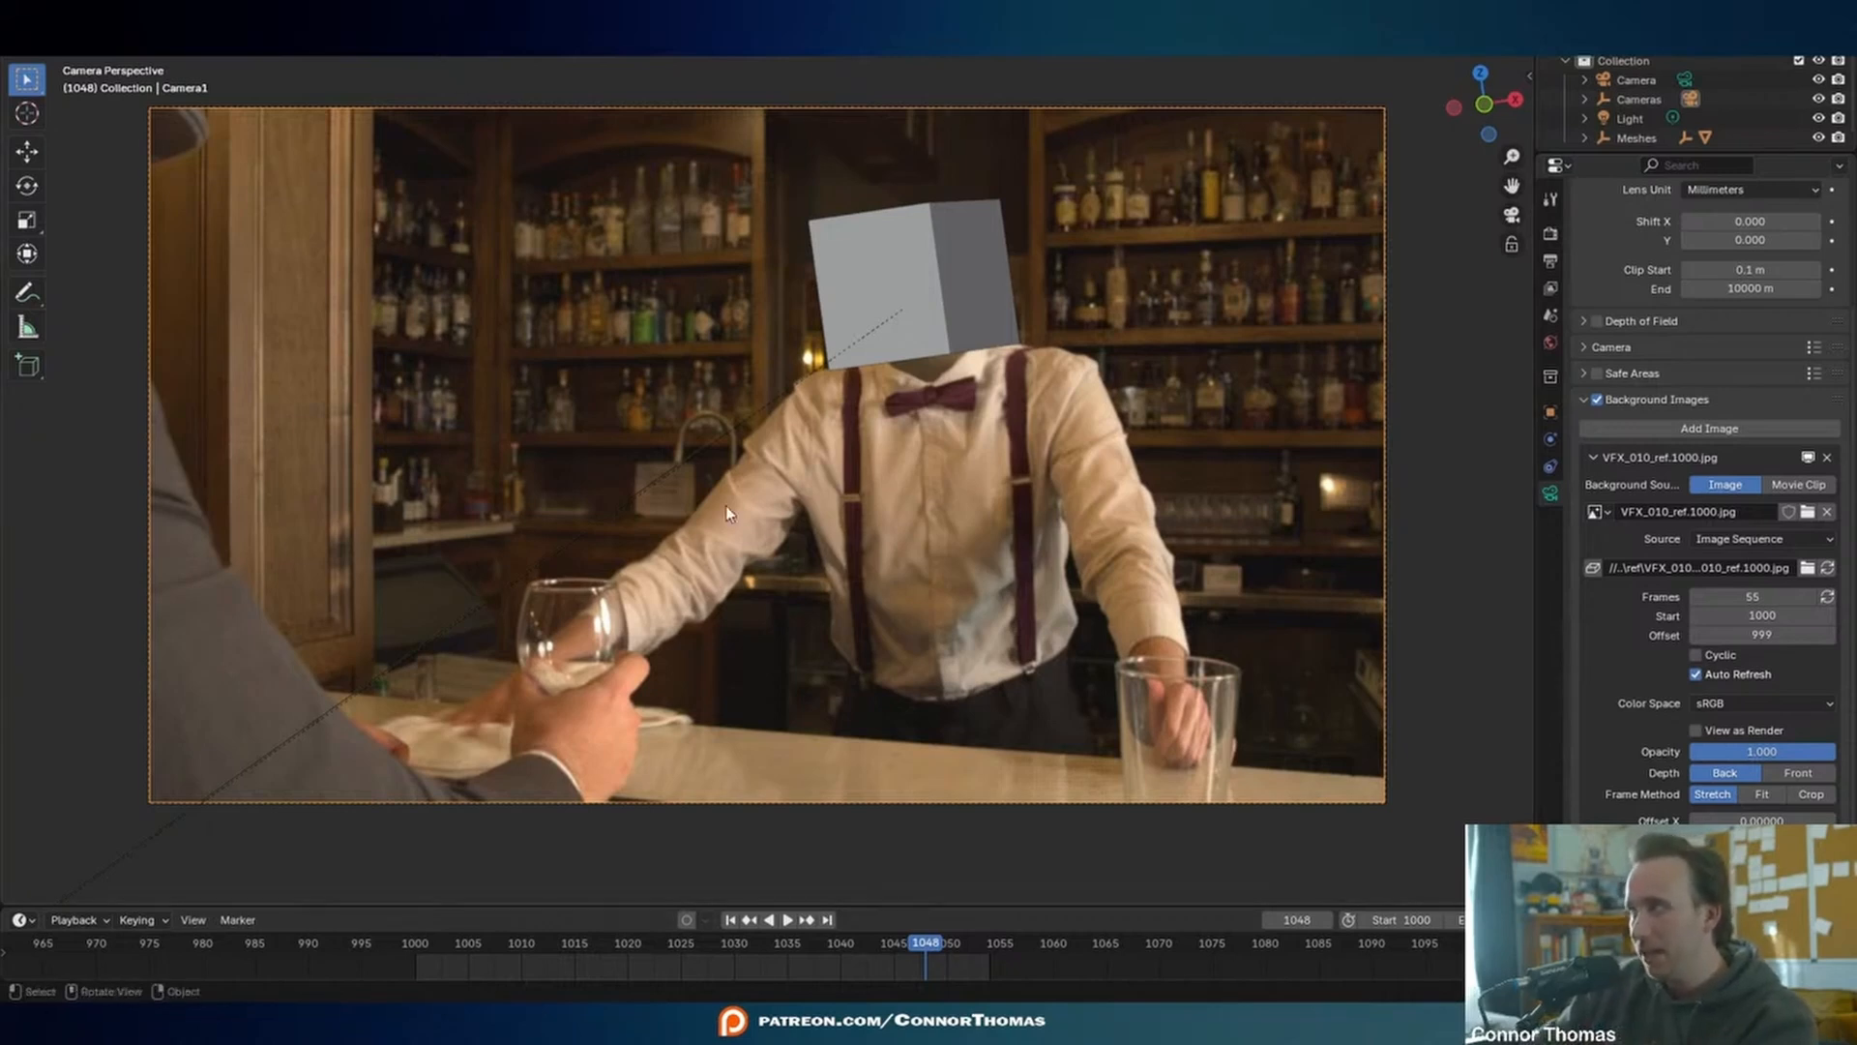
key(ctrl+s)
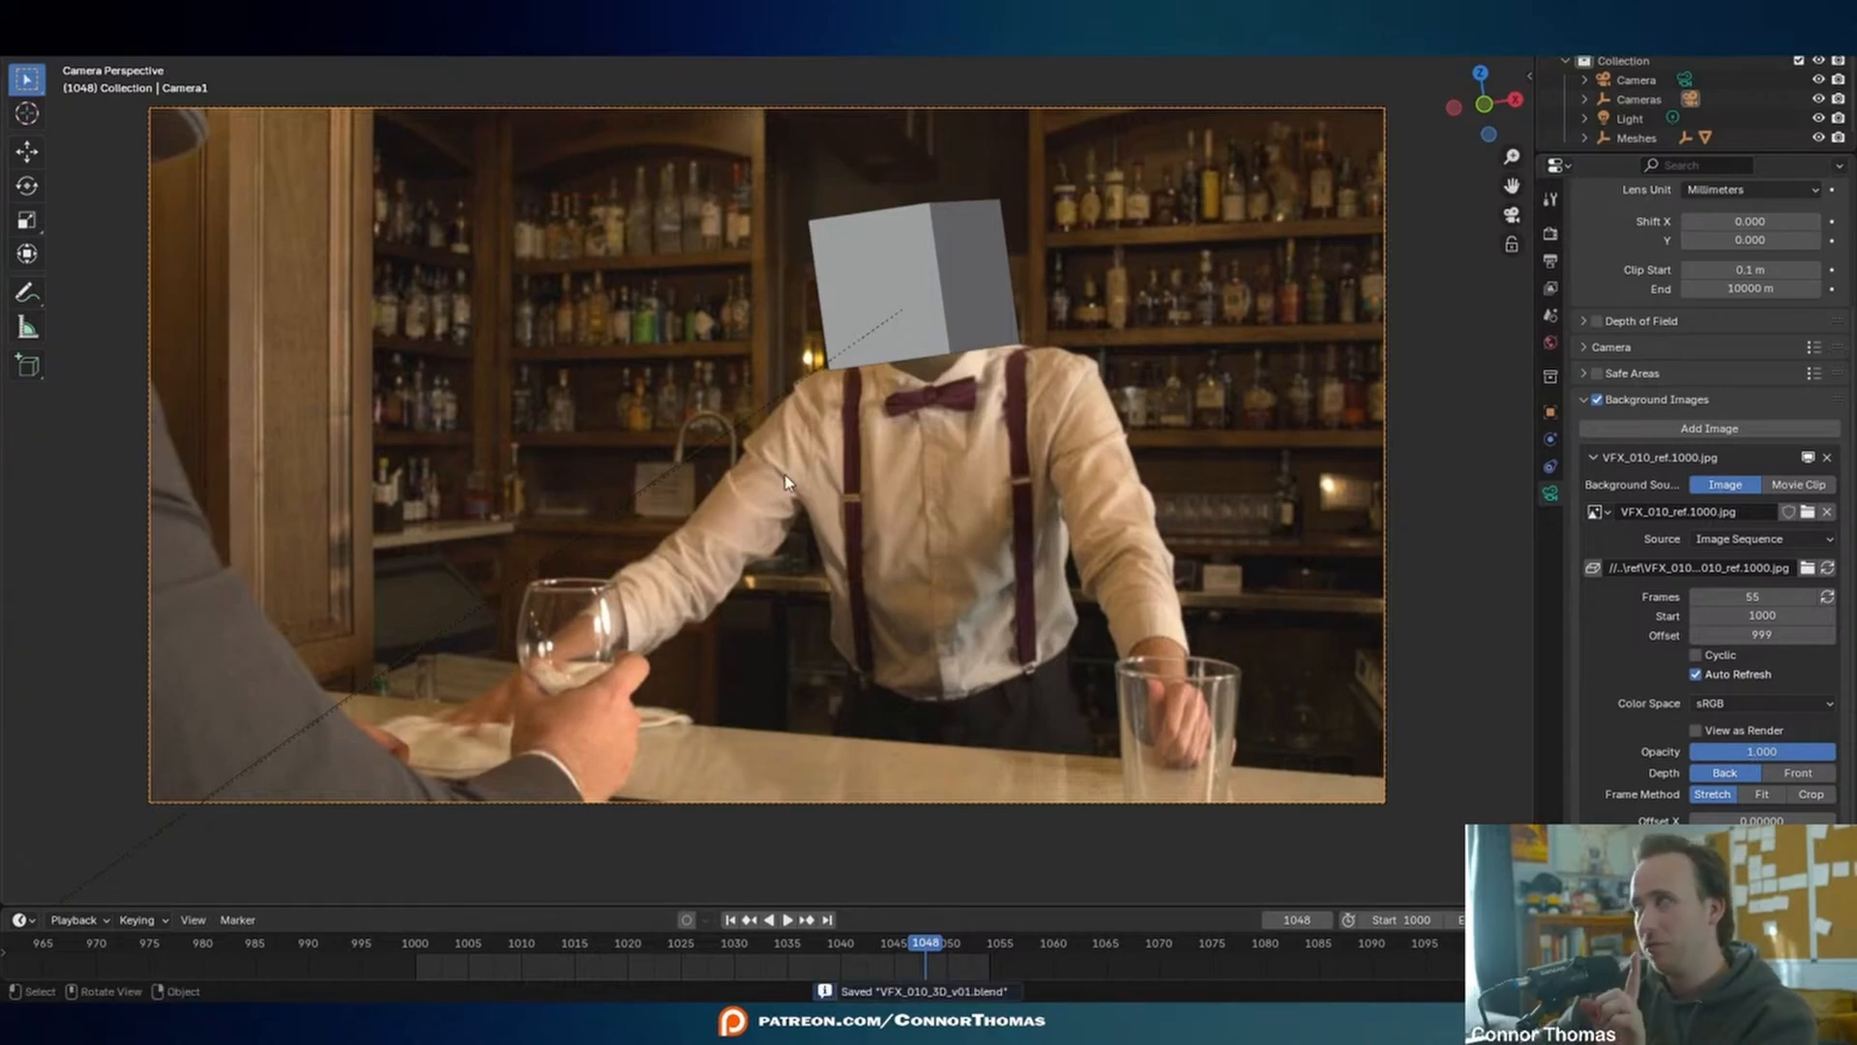
- Play the shot through the camera and from an orbited view to examine the tracked cube, ending in camera view with playback stopped
key(space)
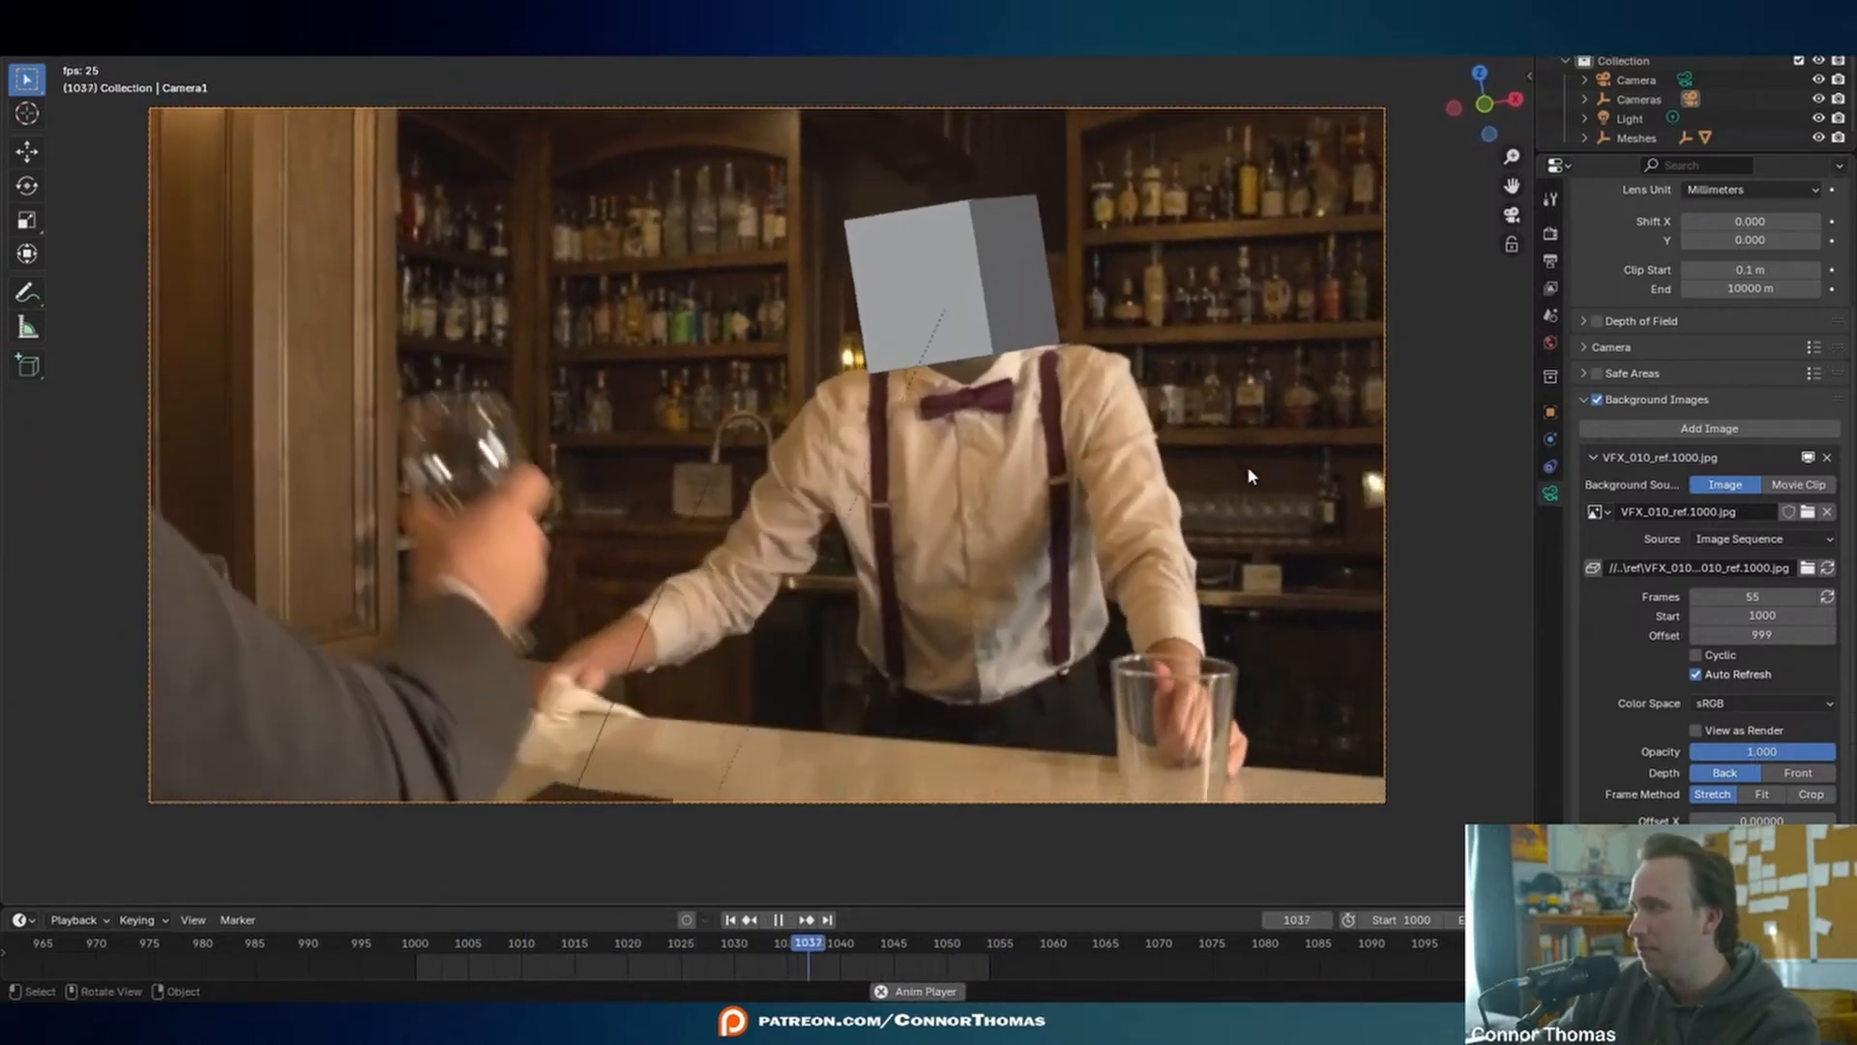
key(space)
middle_drag(913, 484, 834, 452)
key(space)
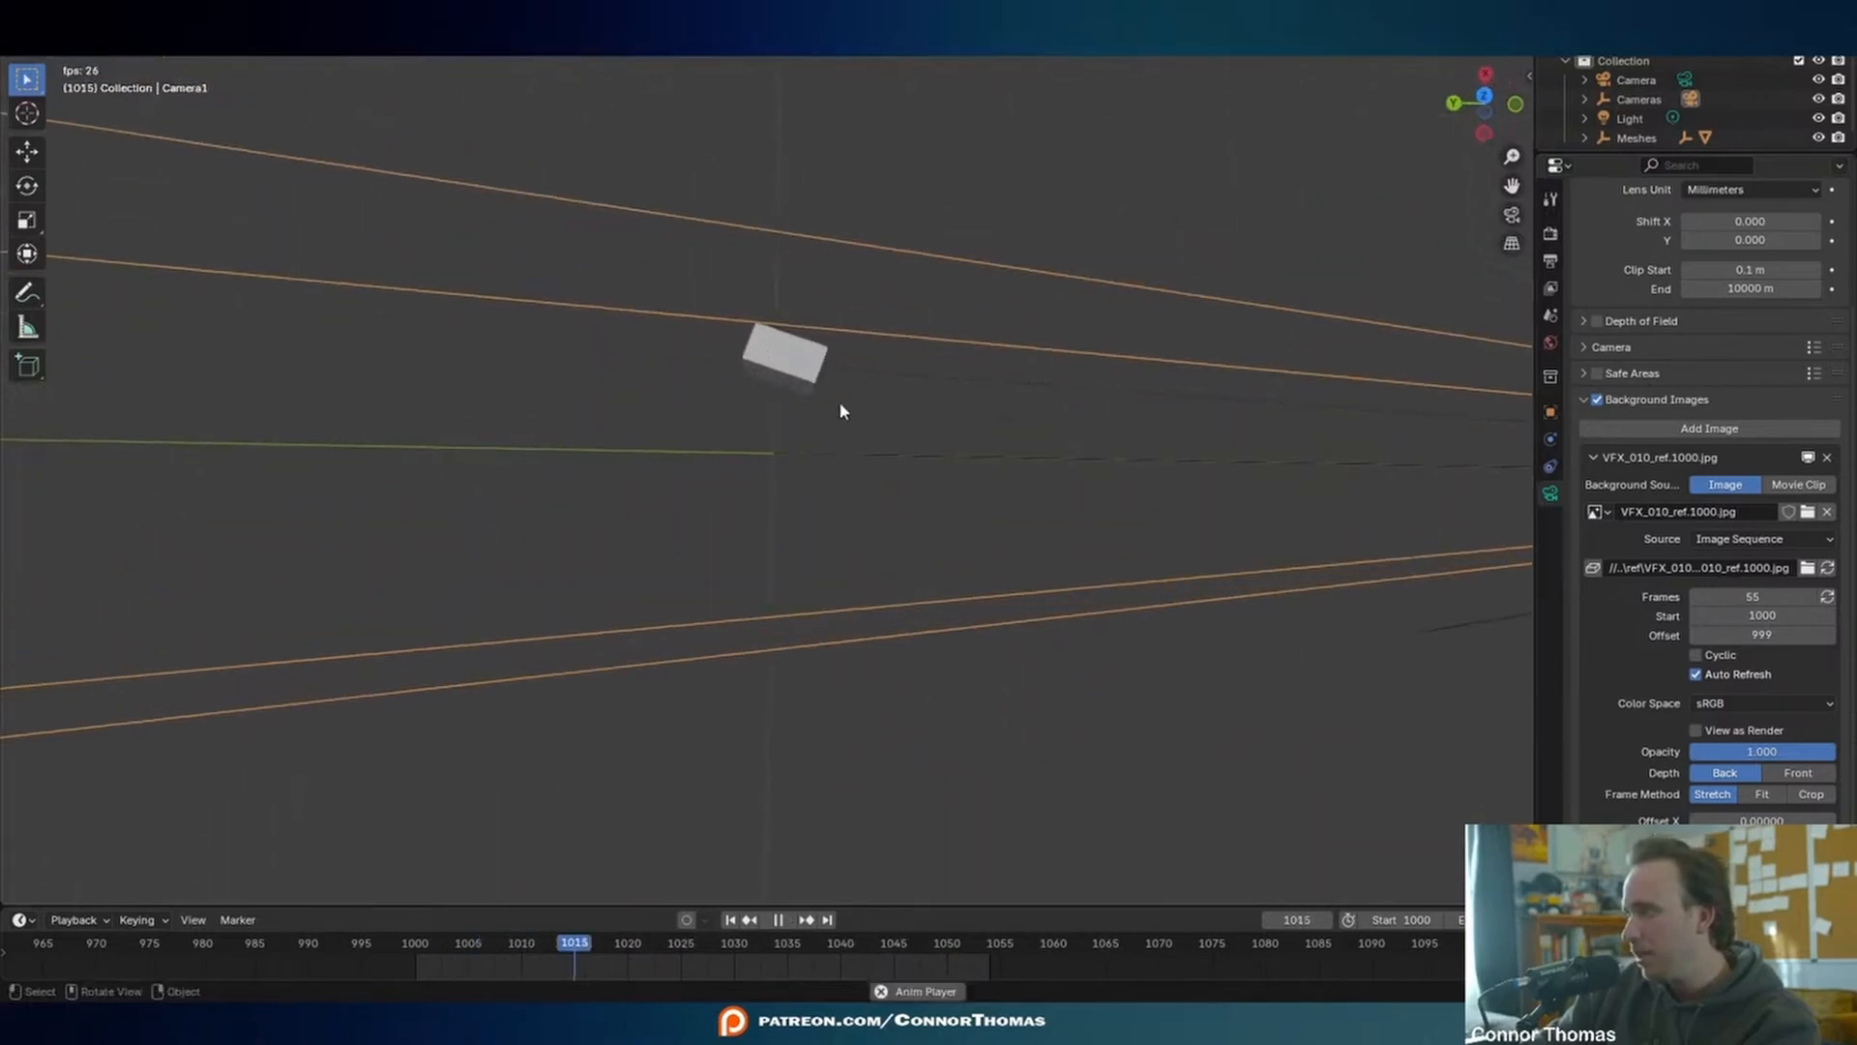
key(KP_0)
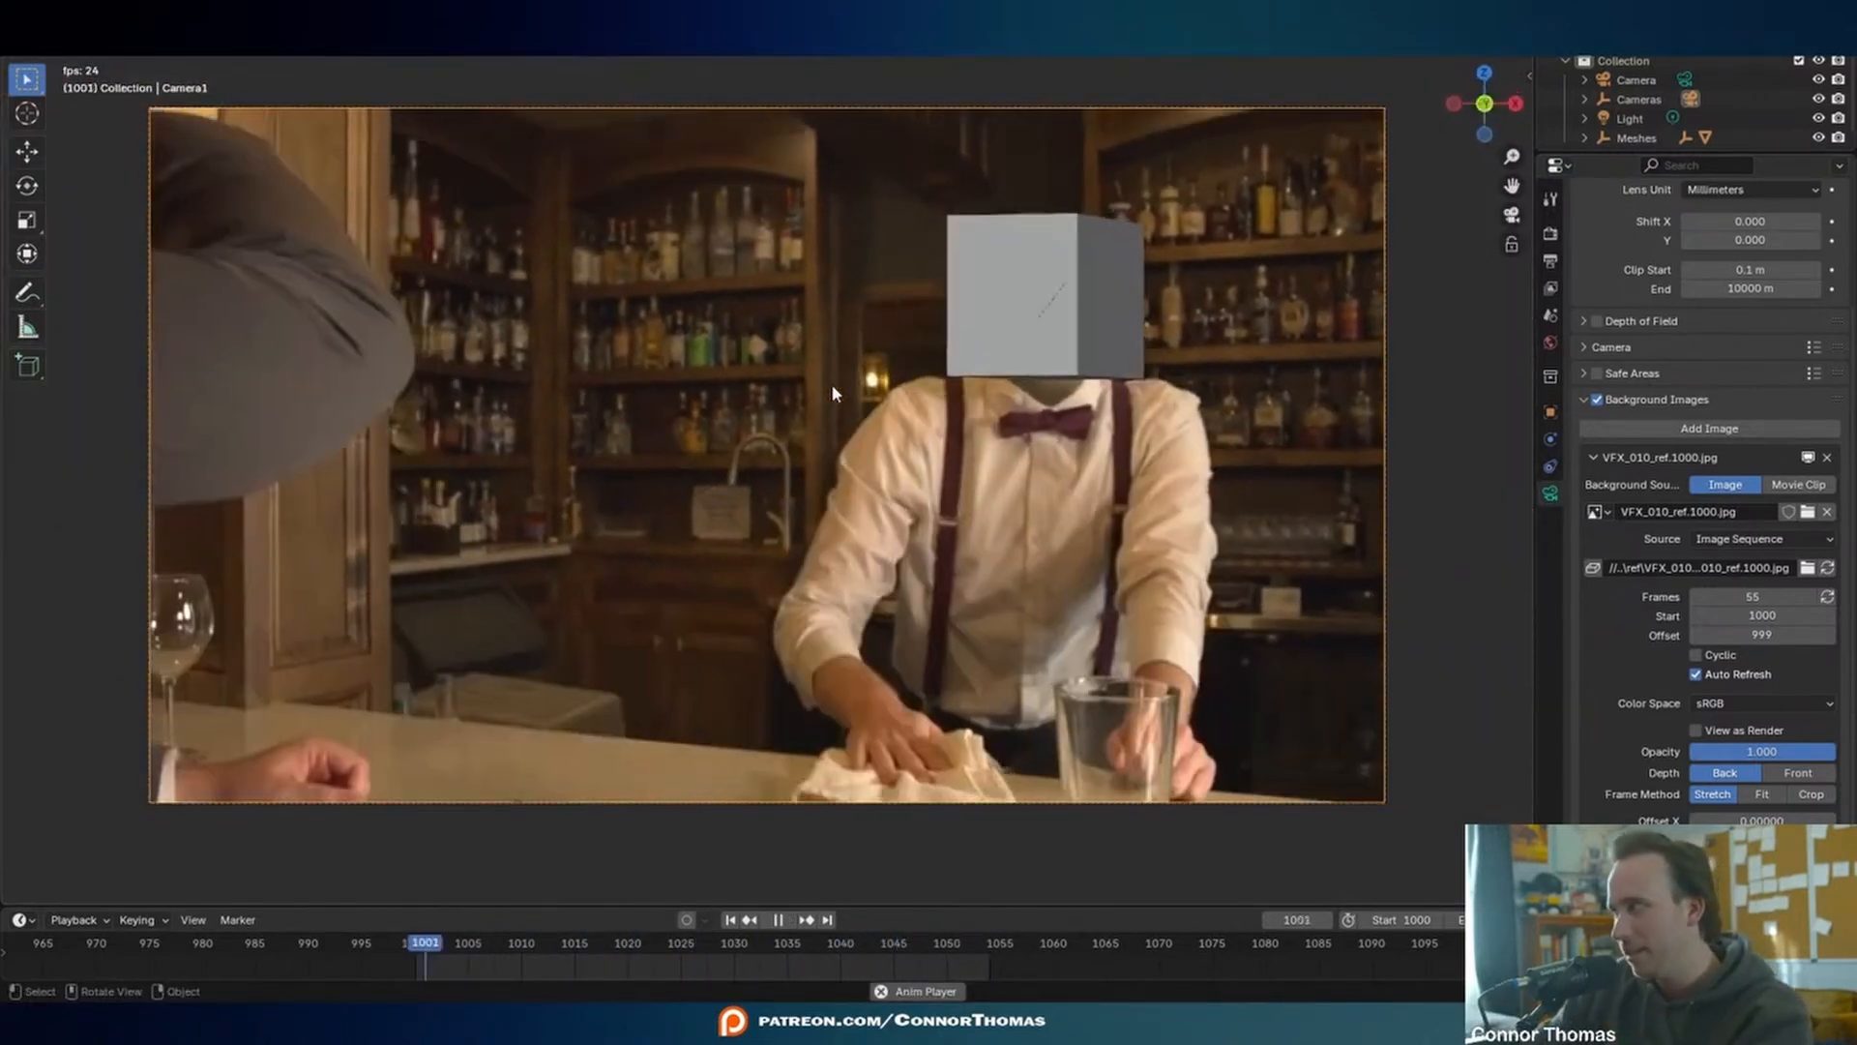
key(space)
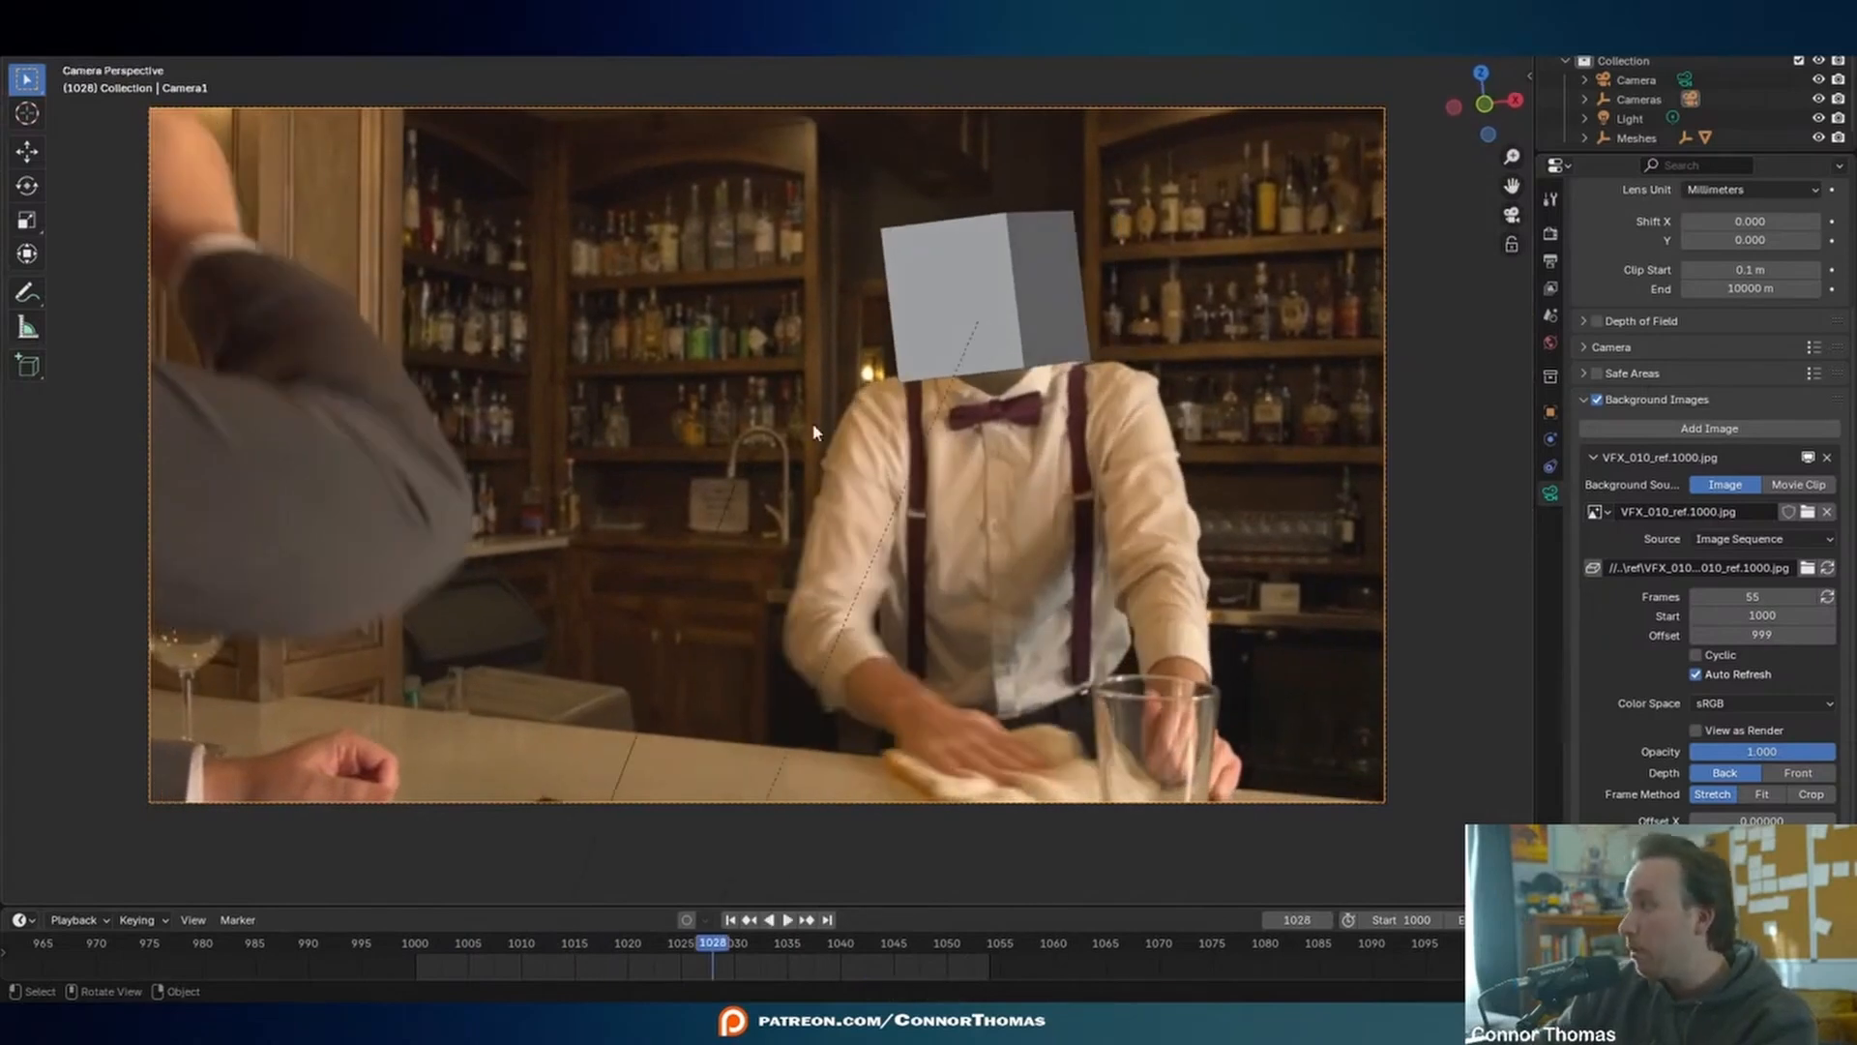
- Leave Blender for File Explorer and browse to C:\Program Files\Blender Foundation\Blender 4.3\4.3\datafiles\colormanagement
key(super+d)
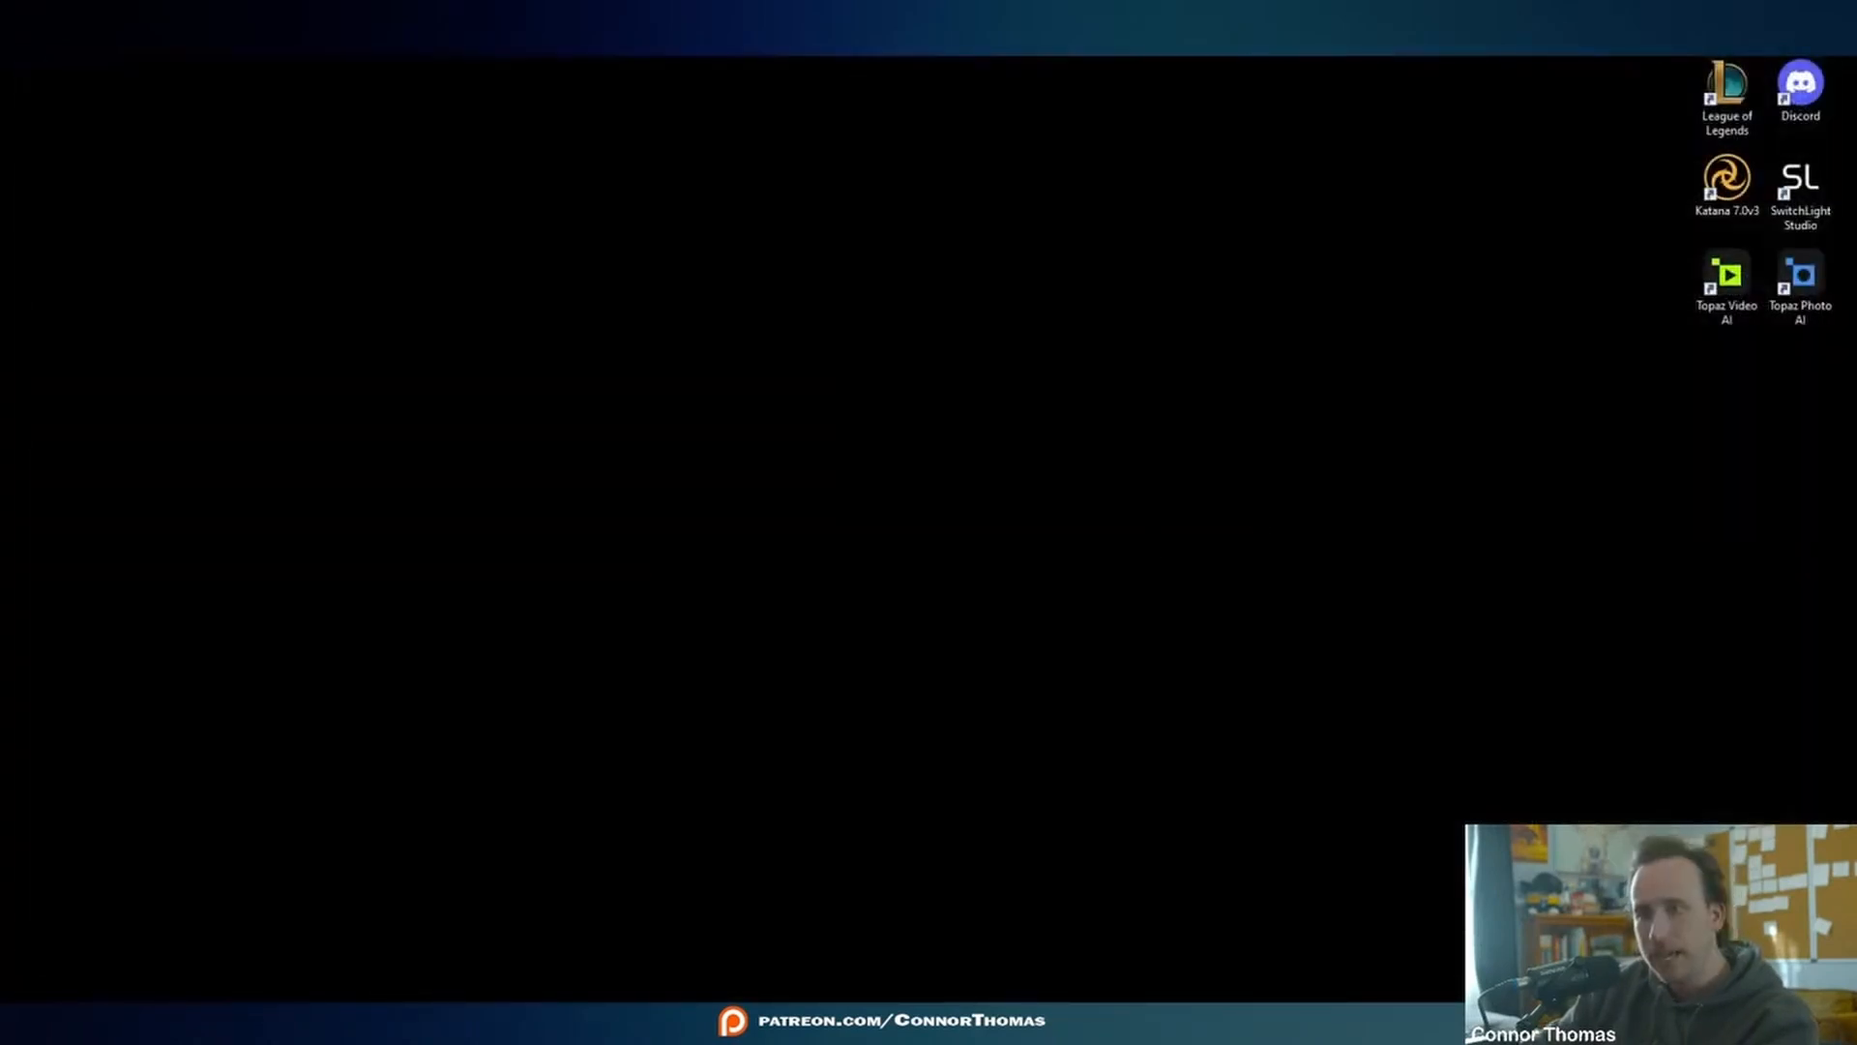
key(super)
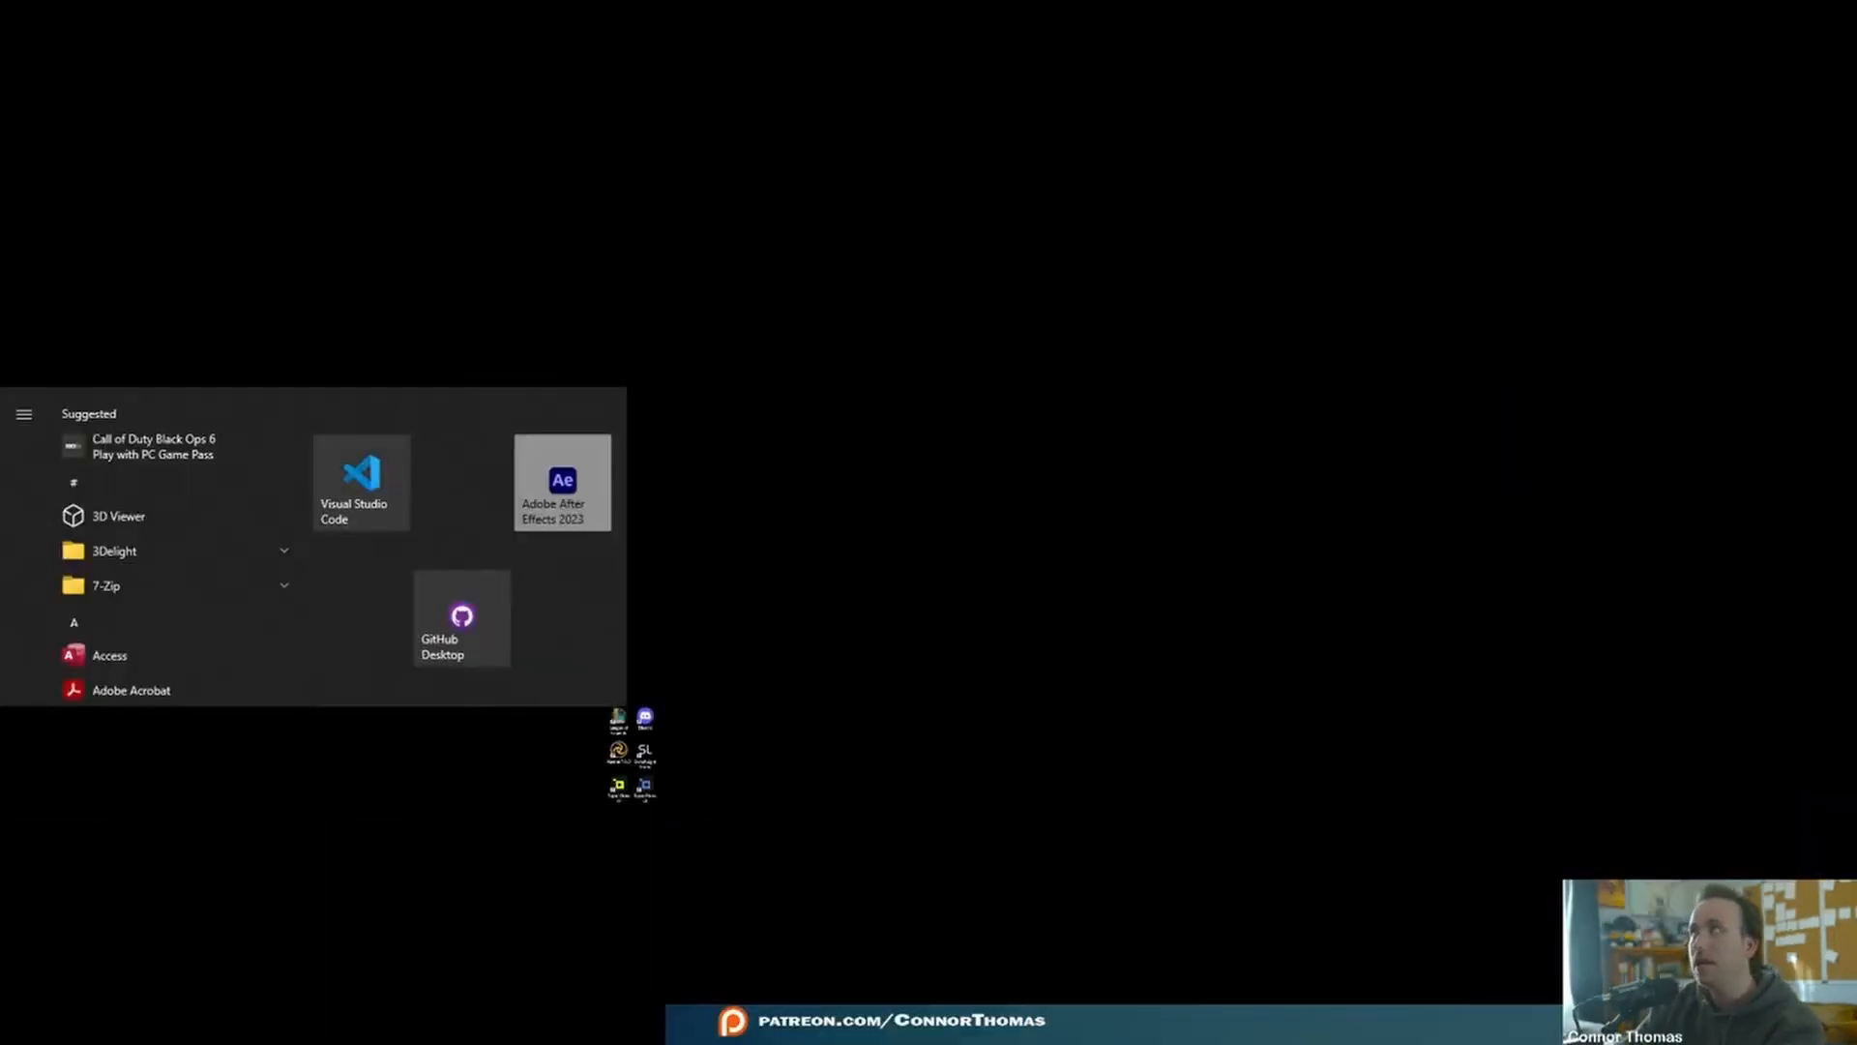
click(954, 668)
key(super)
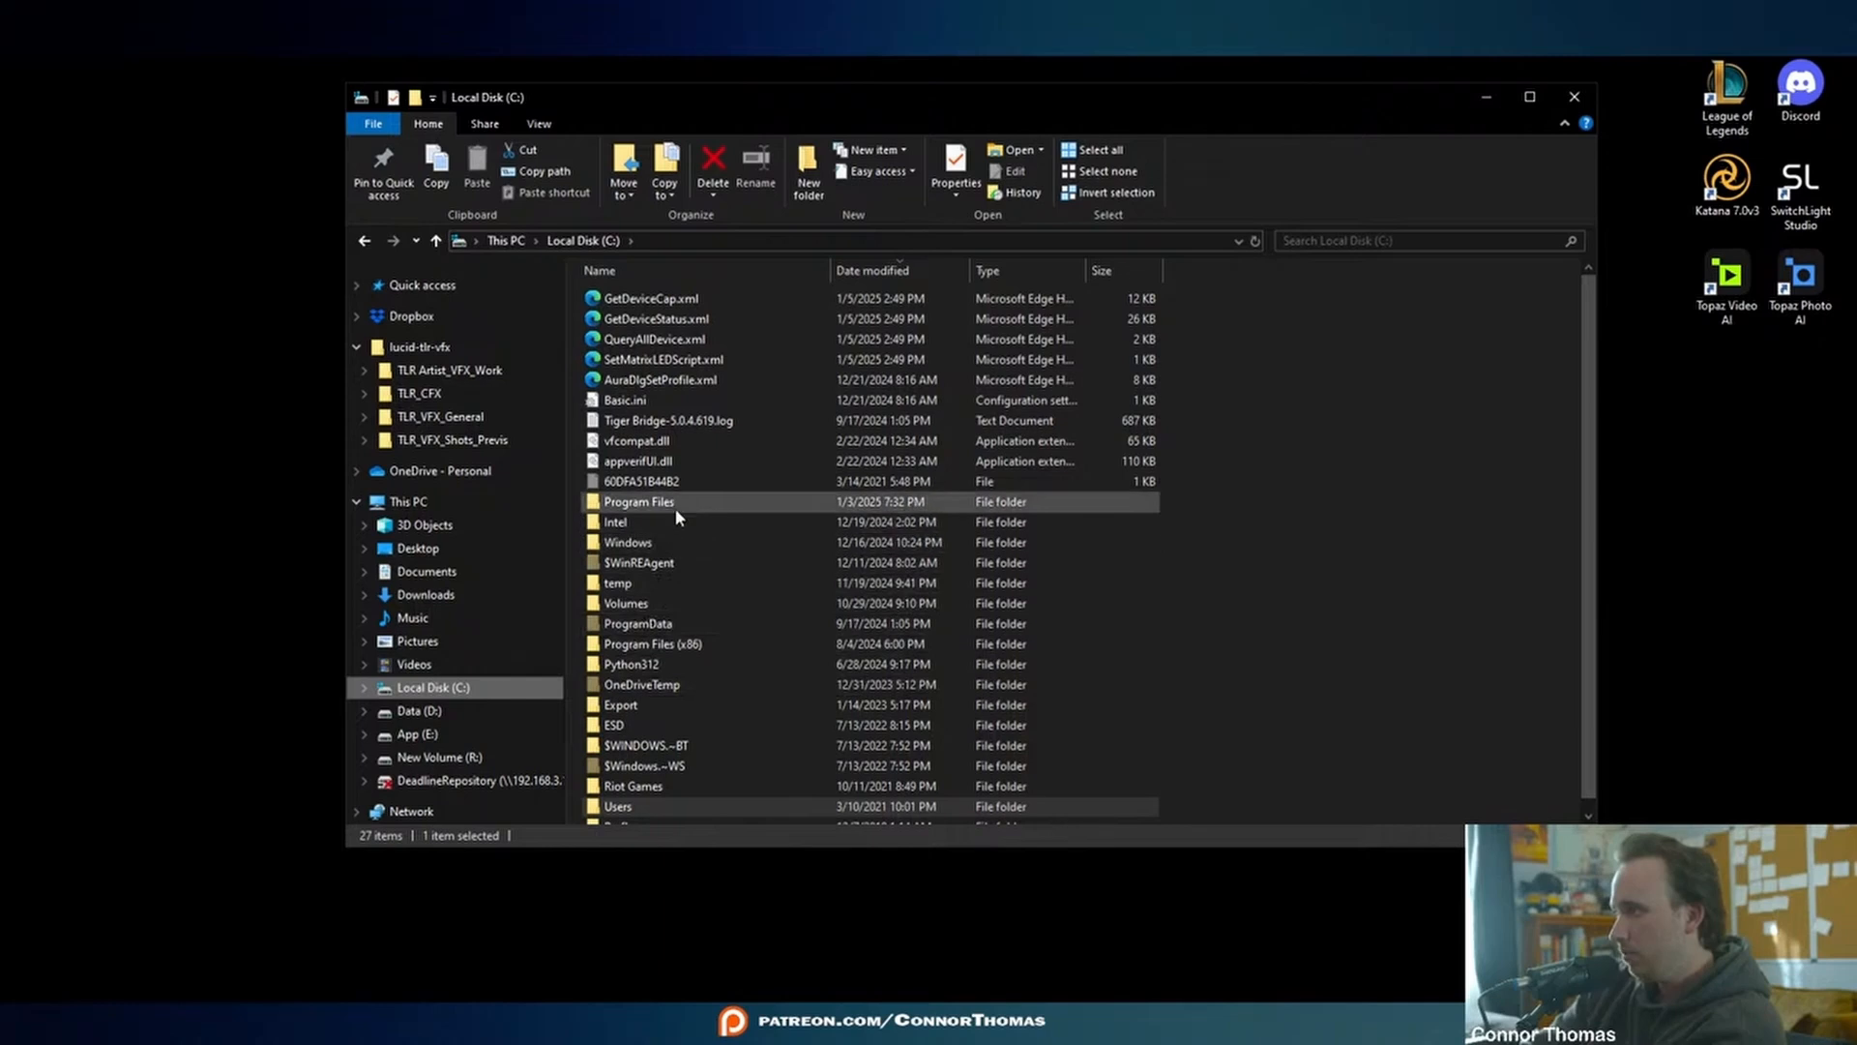
double_click(675, 507)
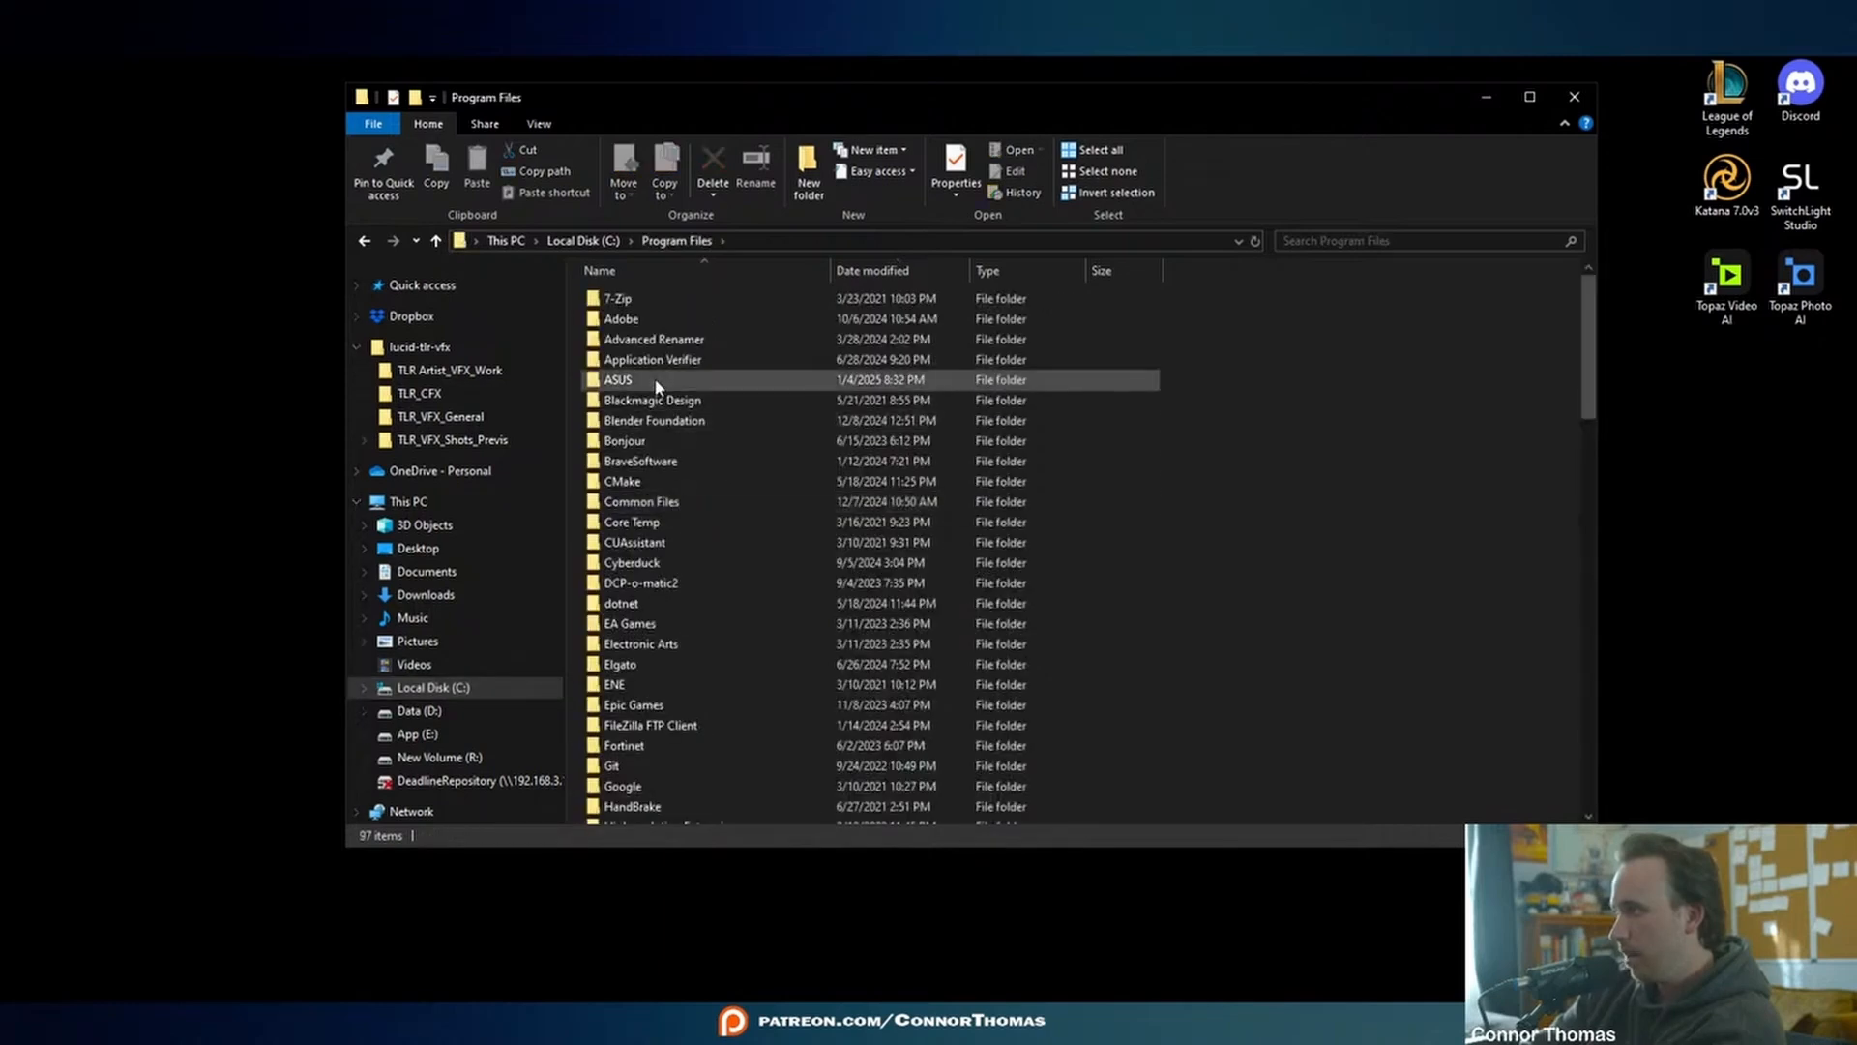
double_click(679, 422)
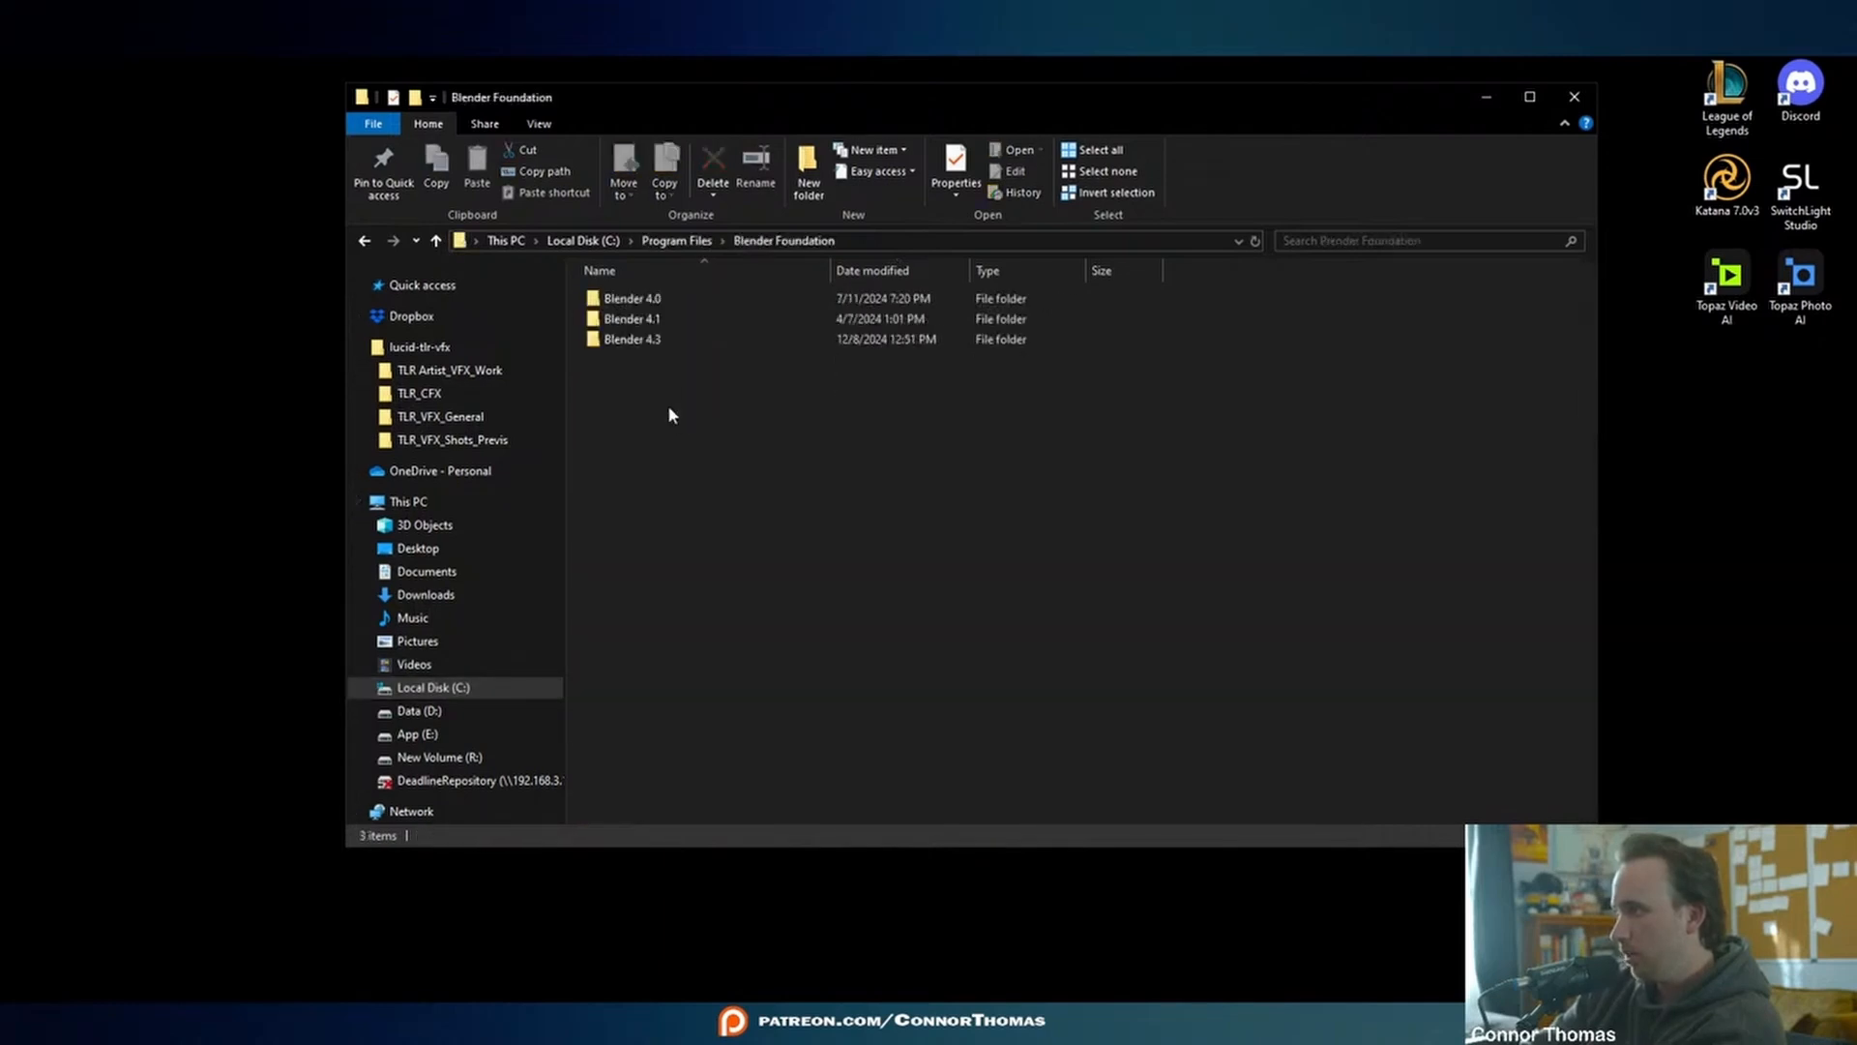
double_click(659, 338)
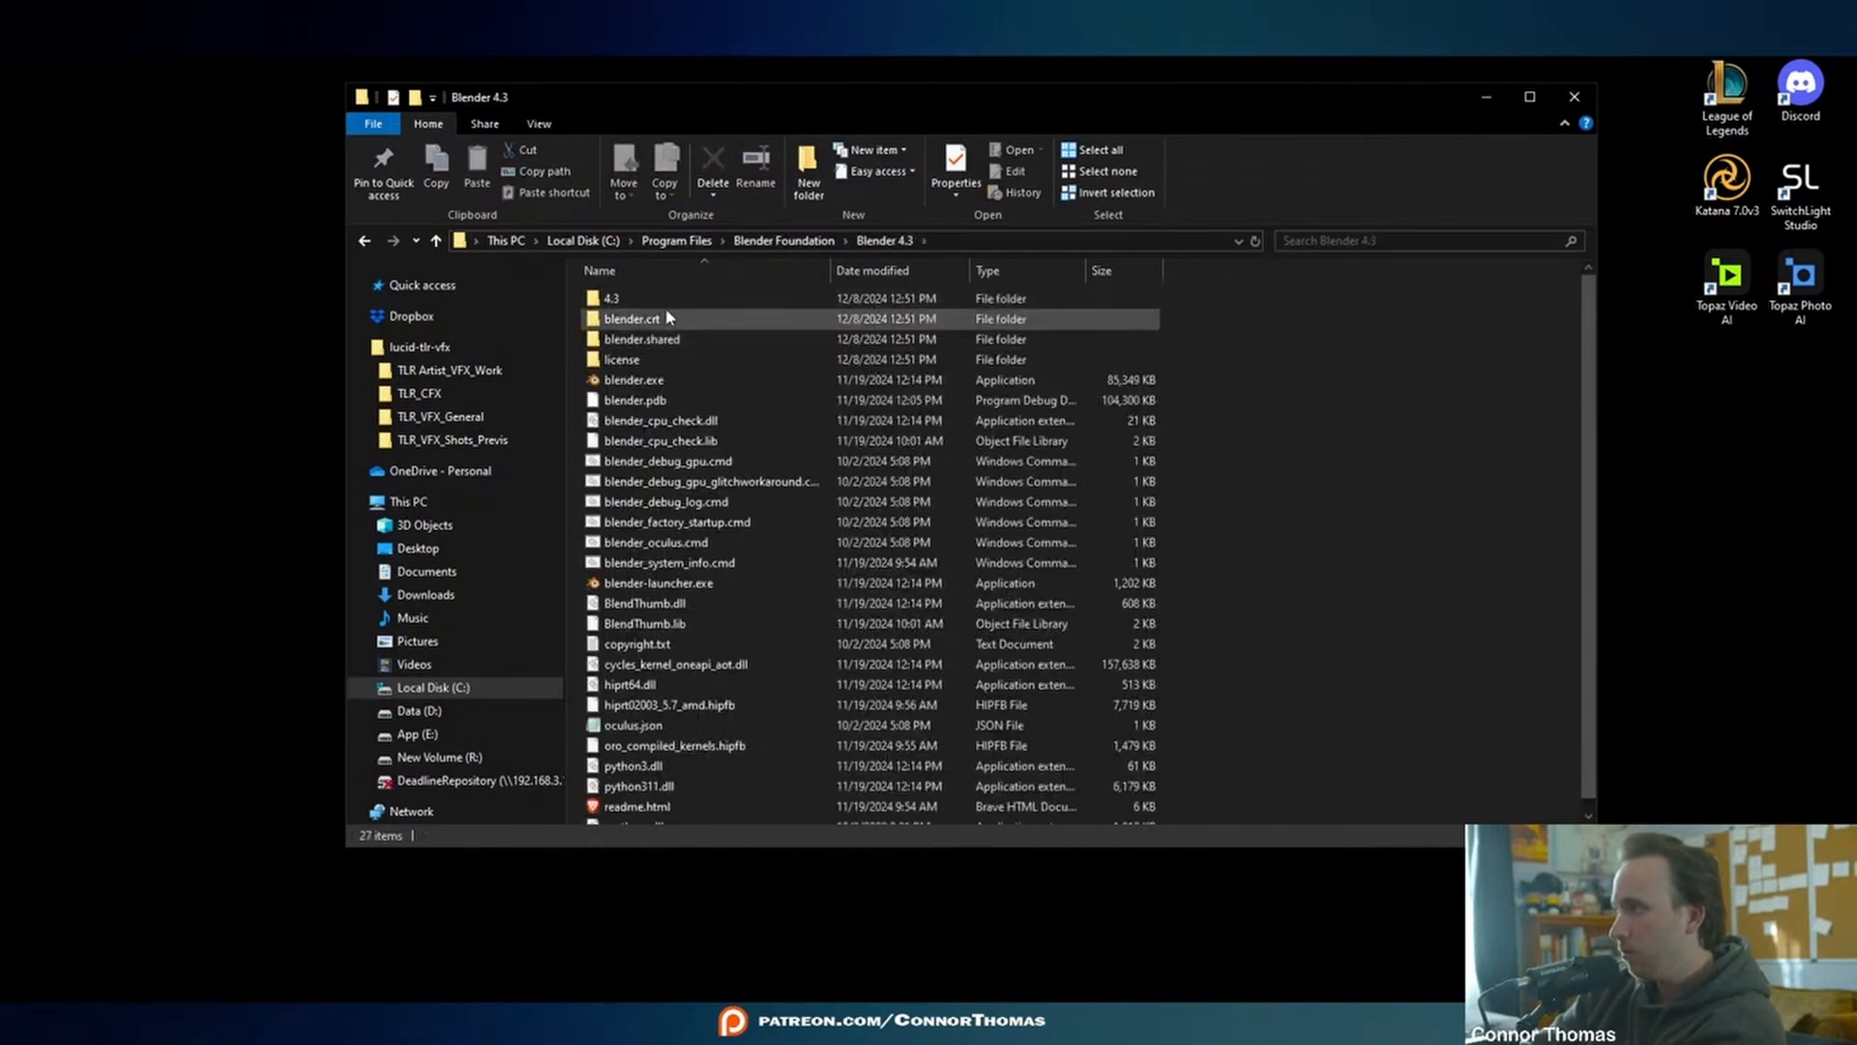
double_click(629, 301)
double_click(635, 302)
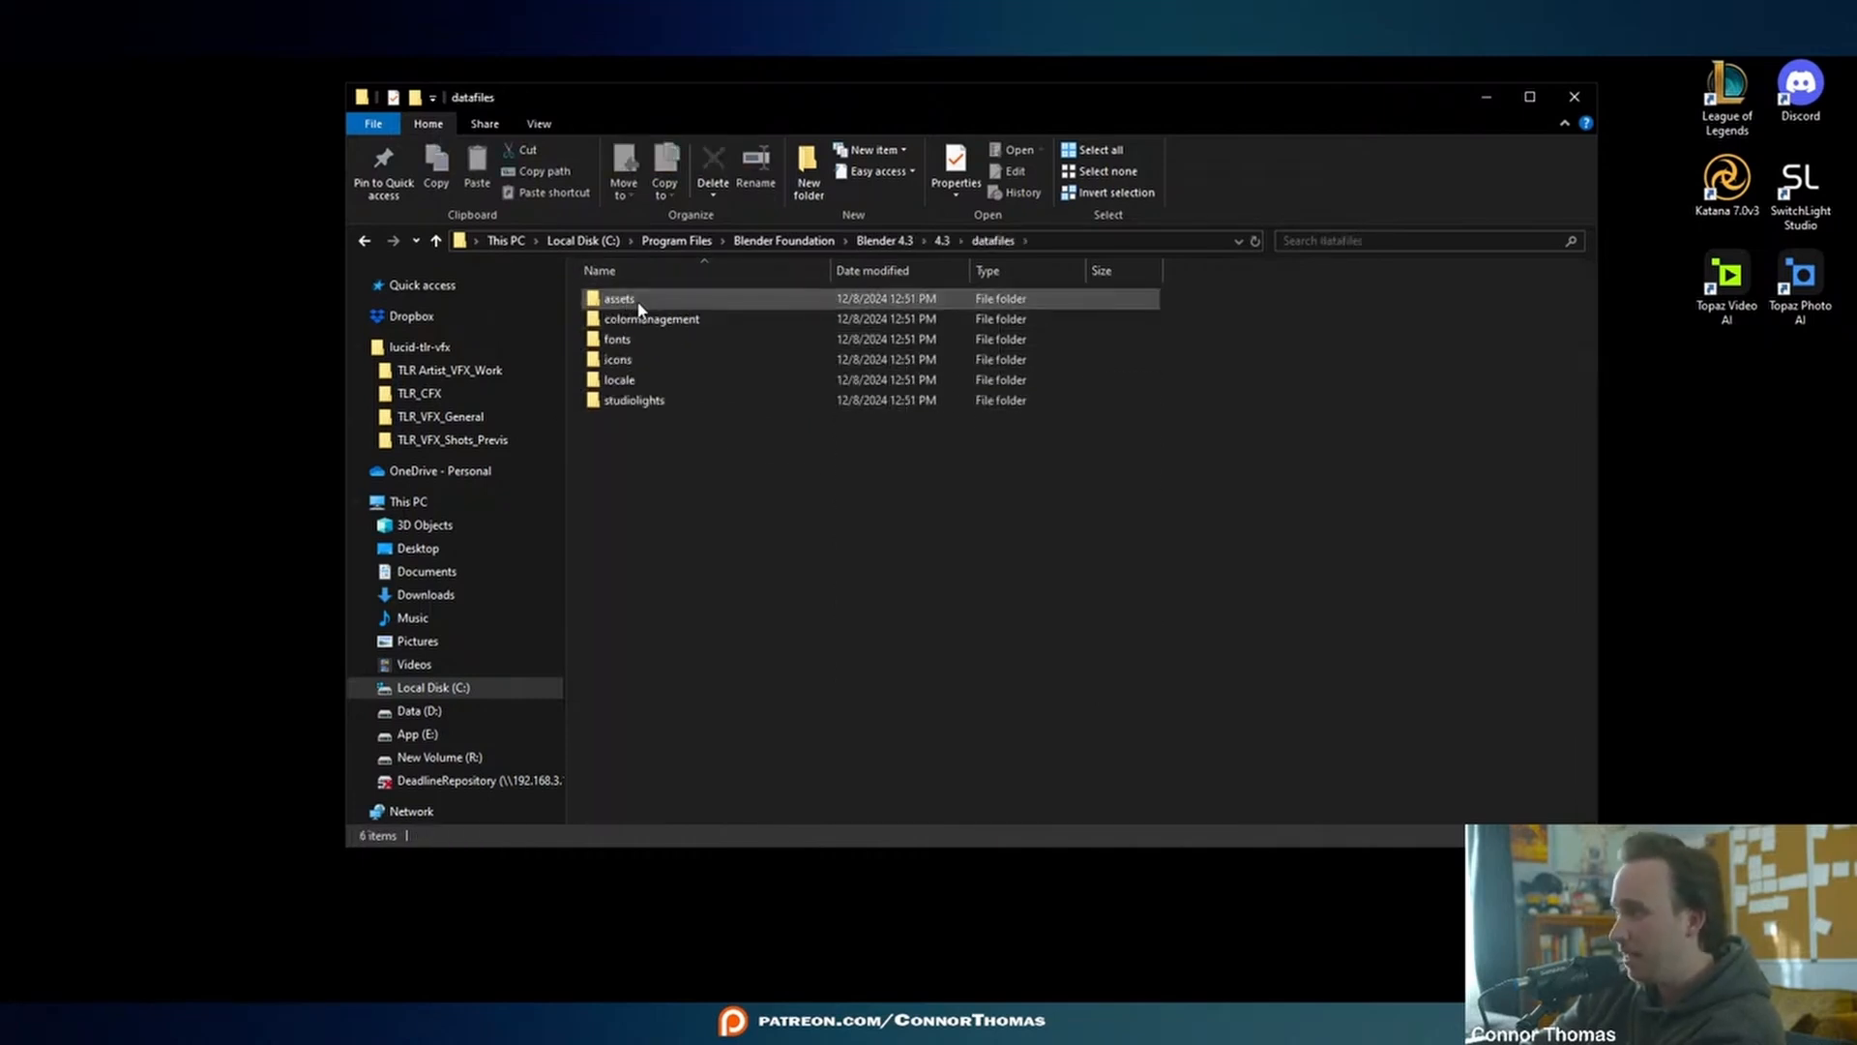
double_click(657, 327)
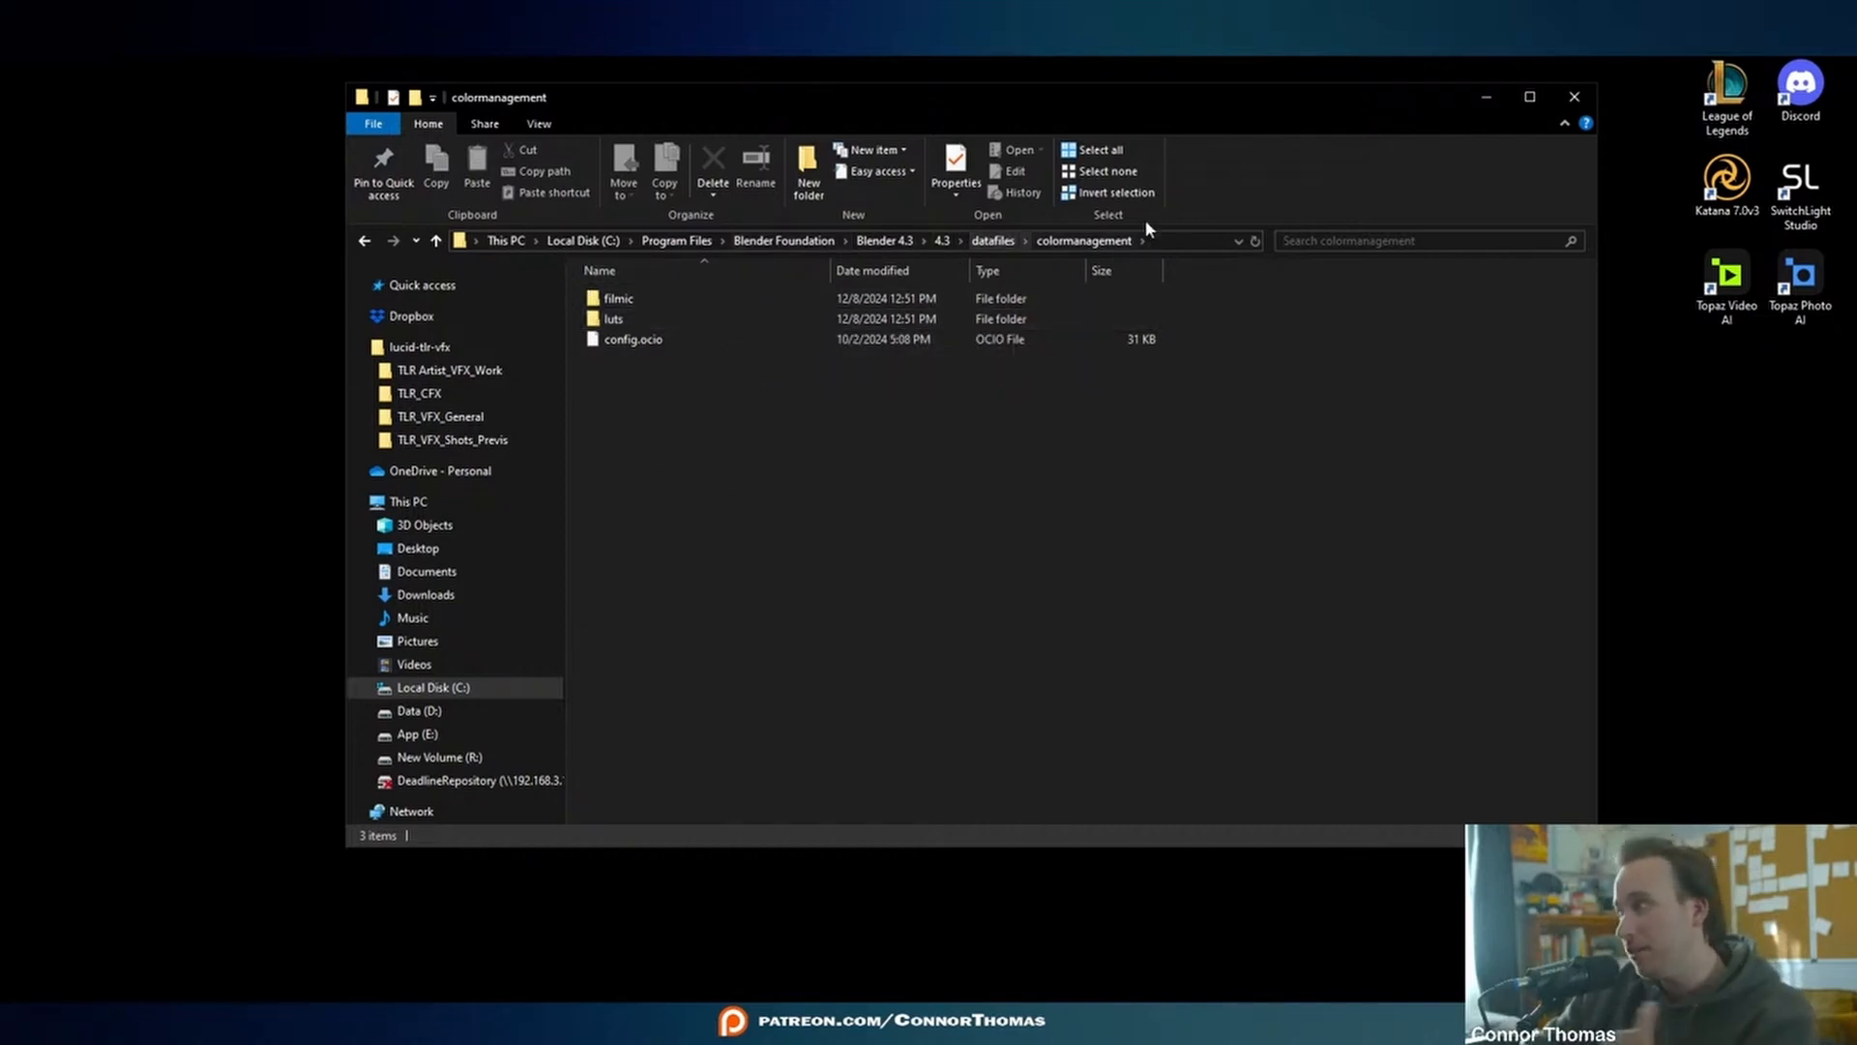
- Select the stock filmic, luts and config.ocio items in Blender 4.3's colormanagement folder, and create a folder named backup on New Volume (R:)
click(943, 241)
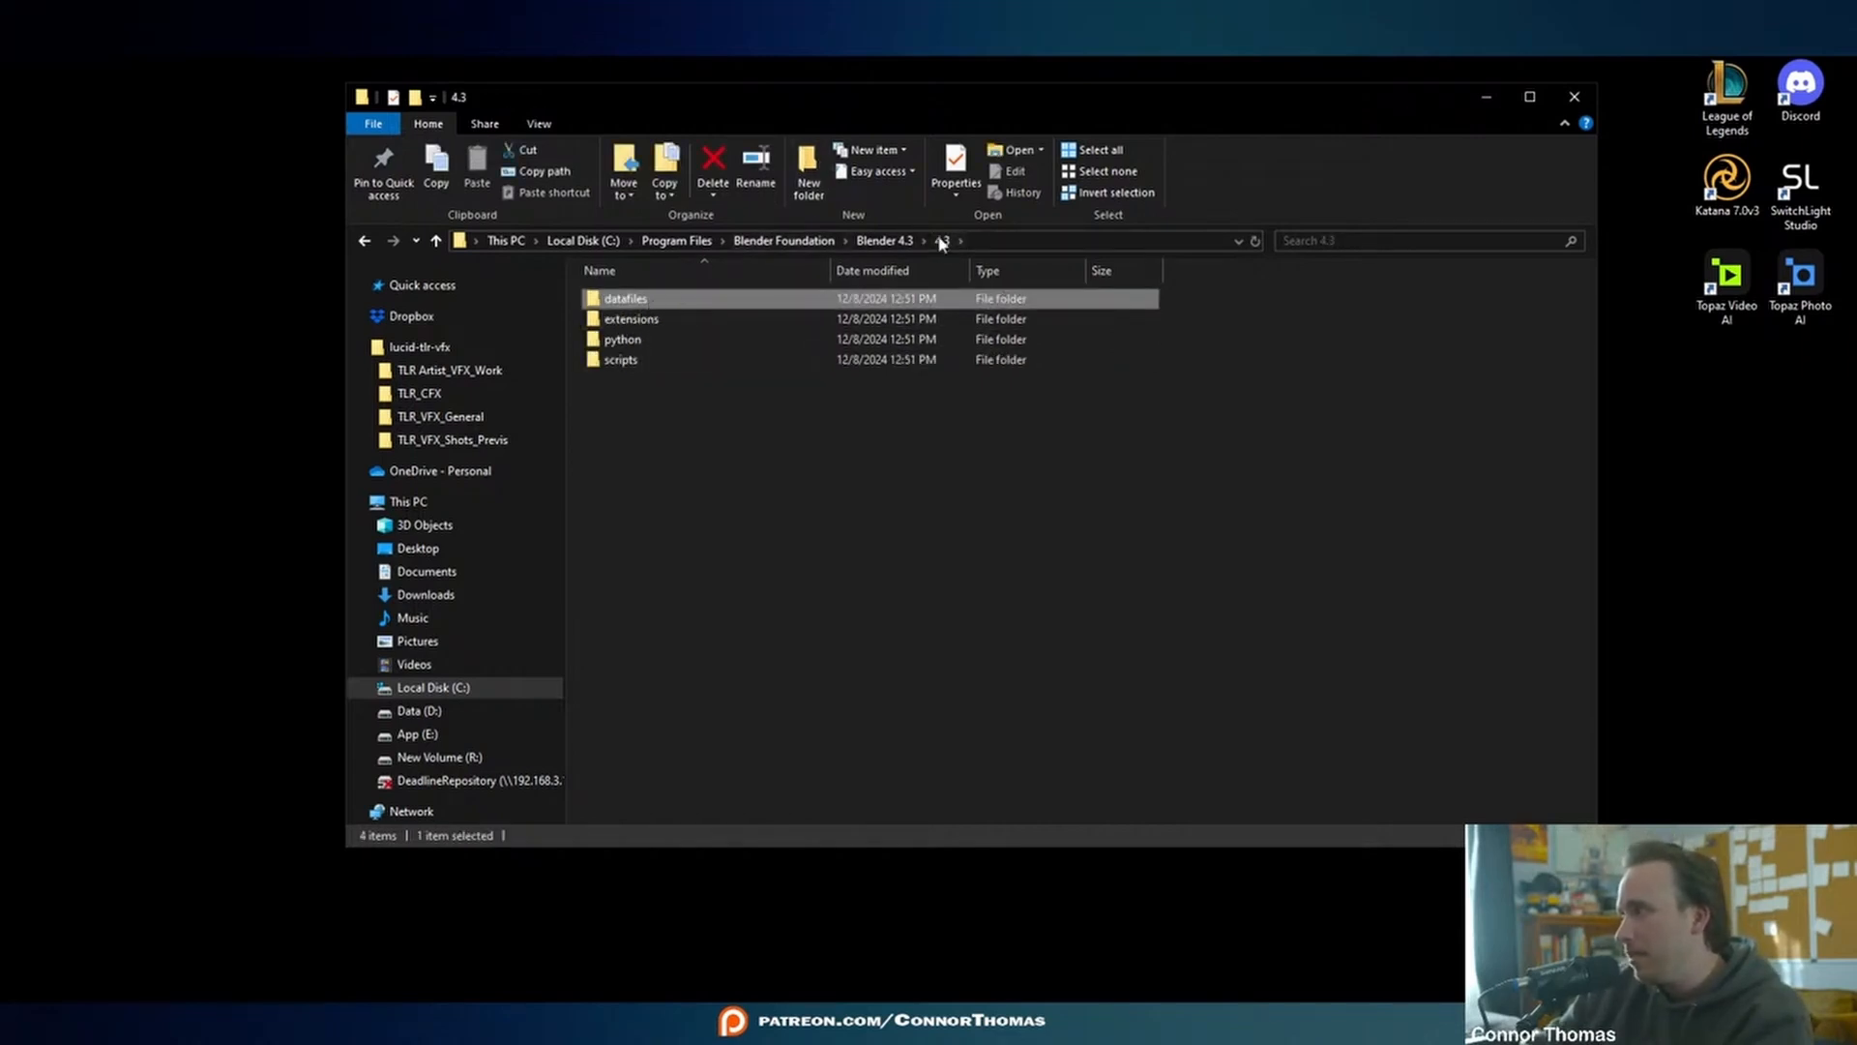
double_click(617, 301)
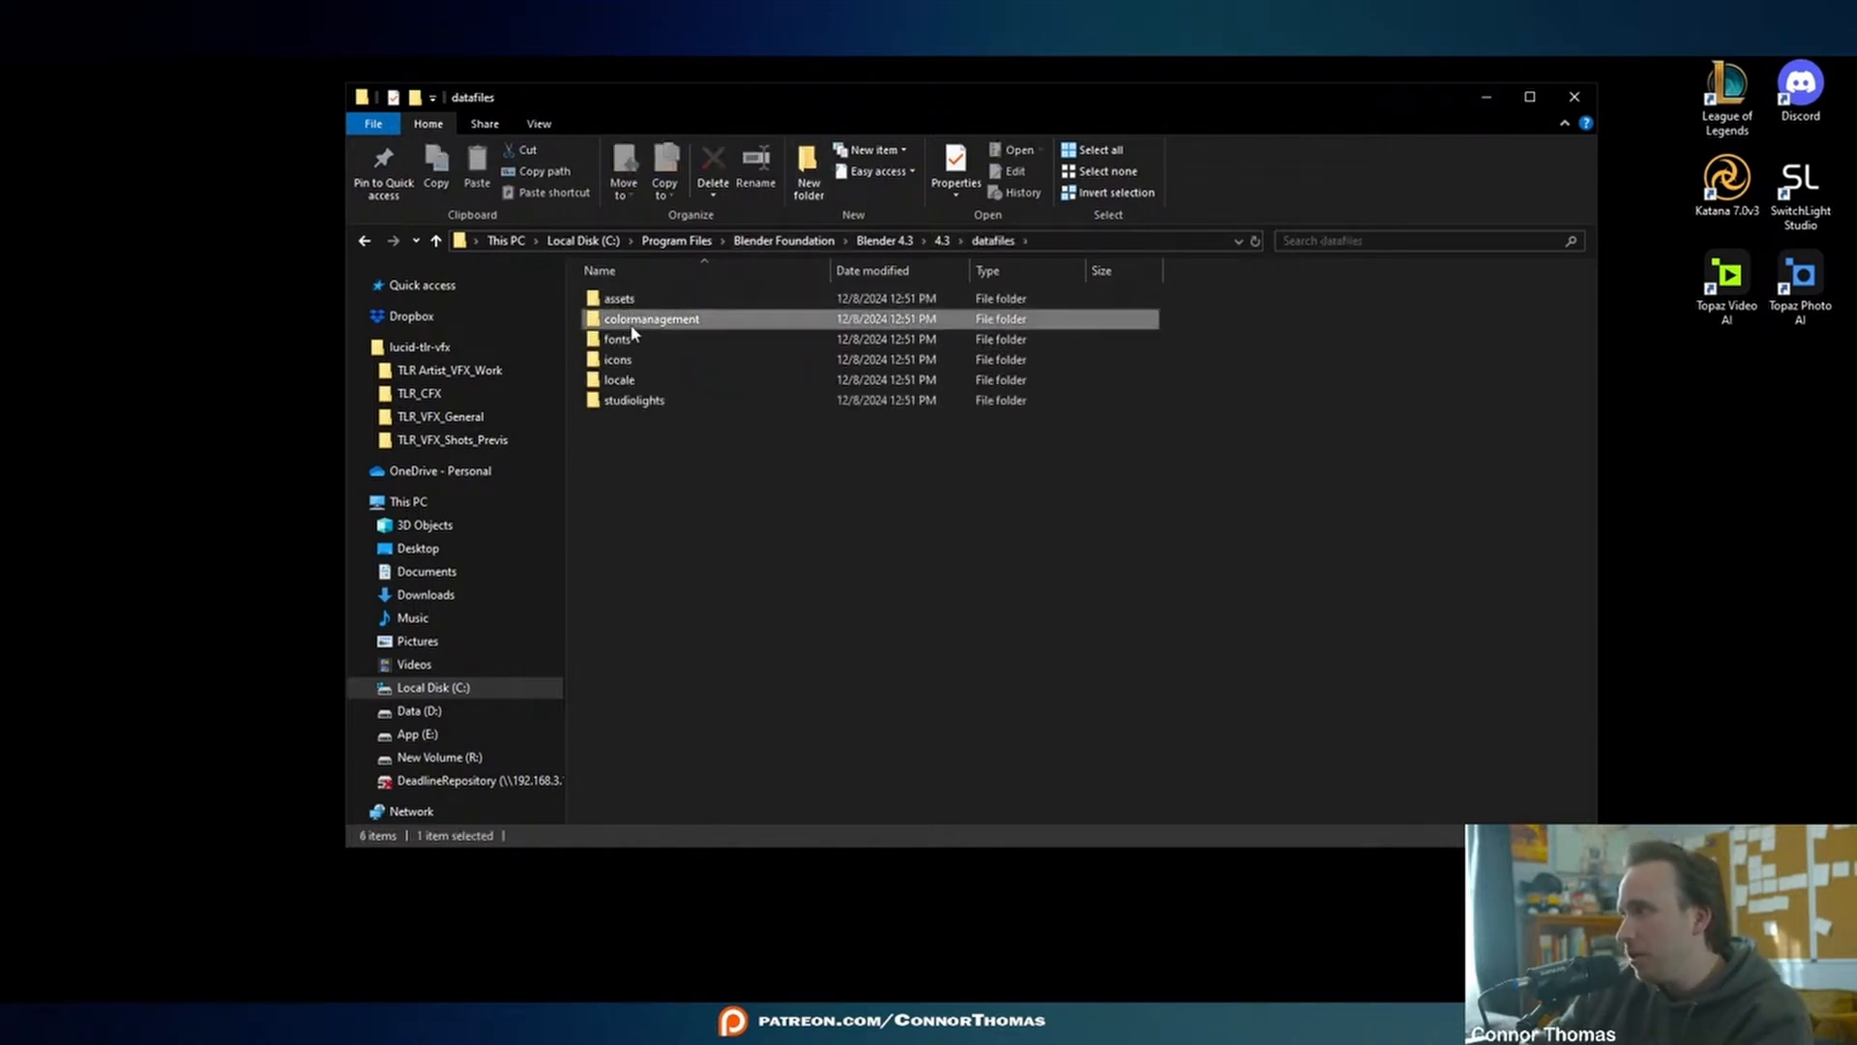
double_click(639, 320)
click(638, 339)
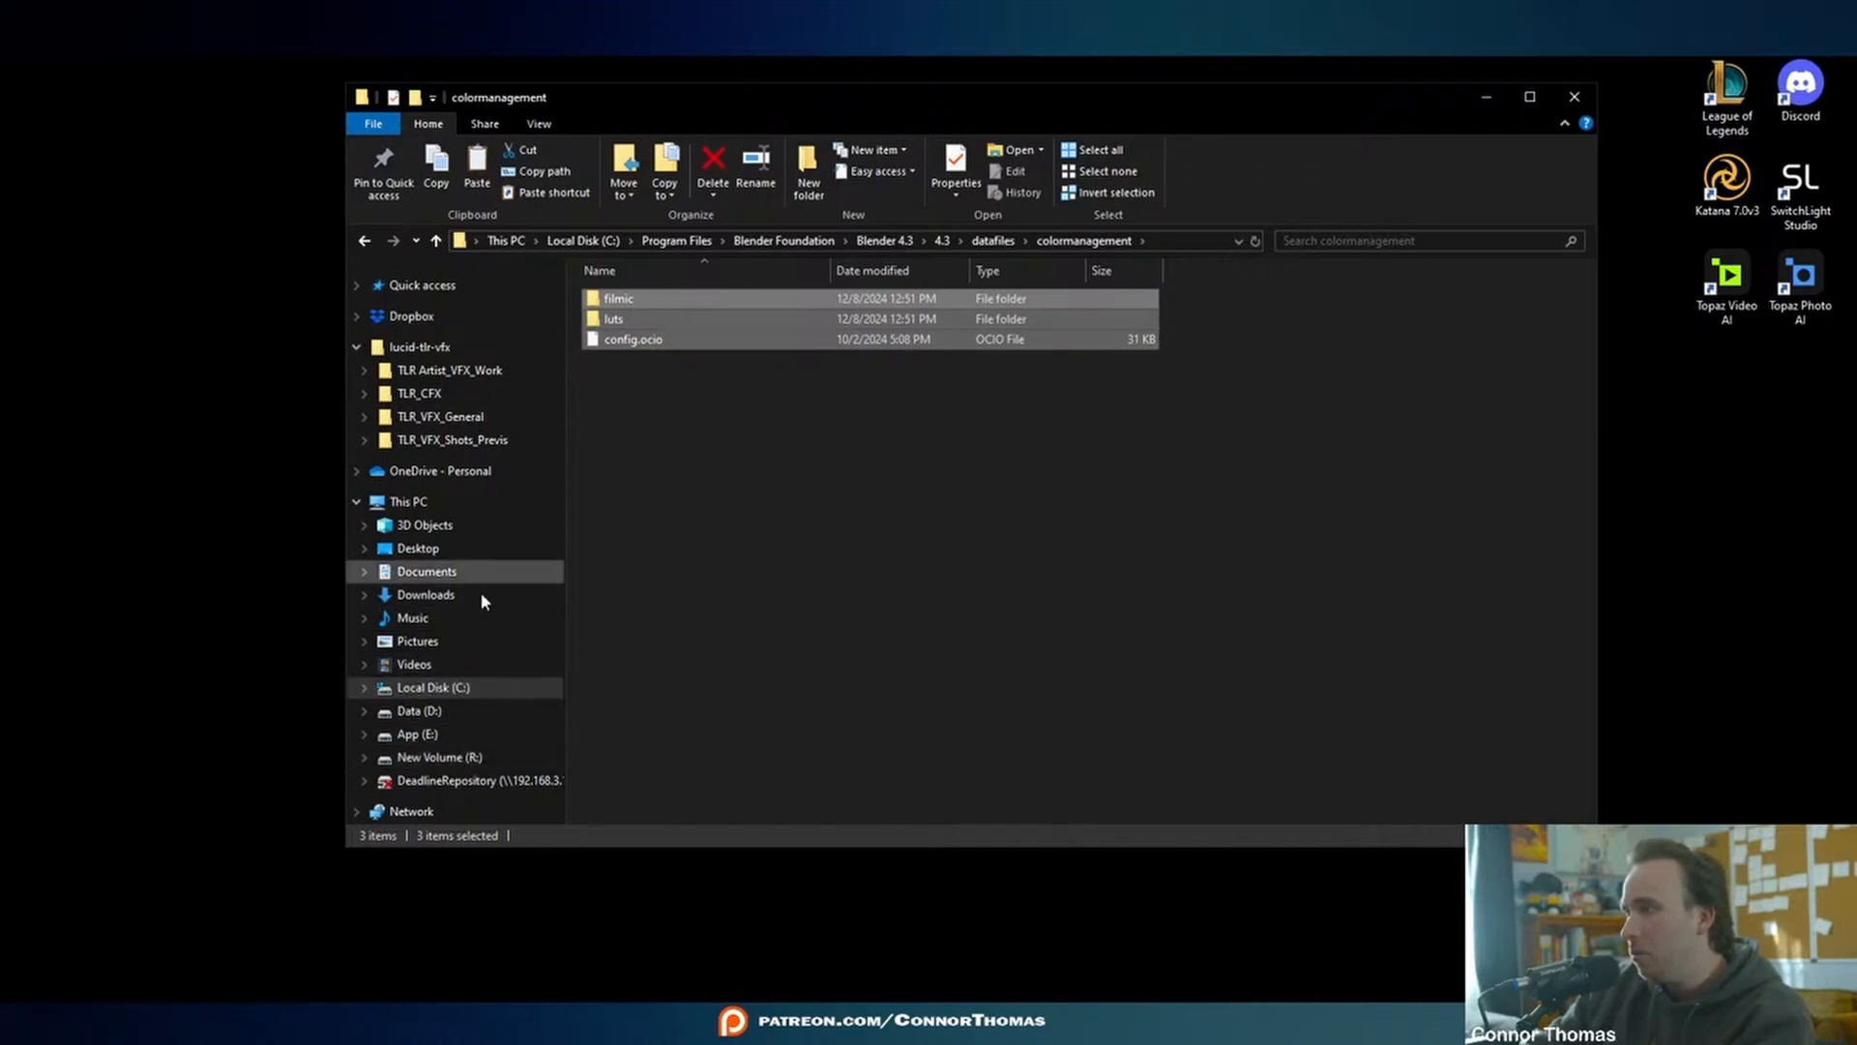
click(435, 762)
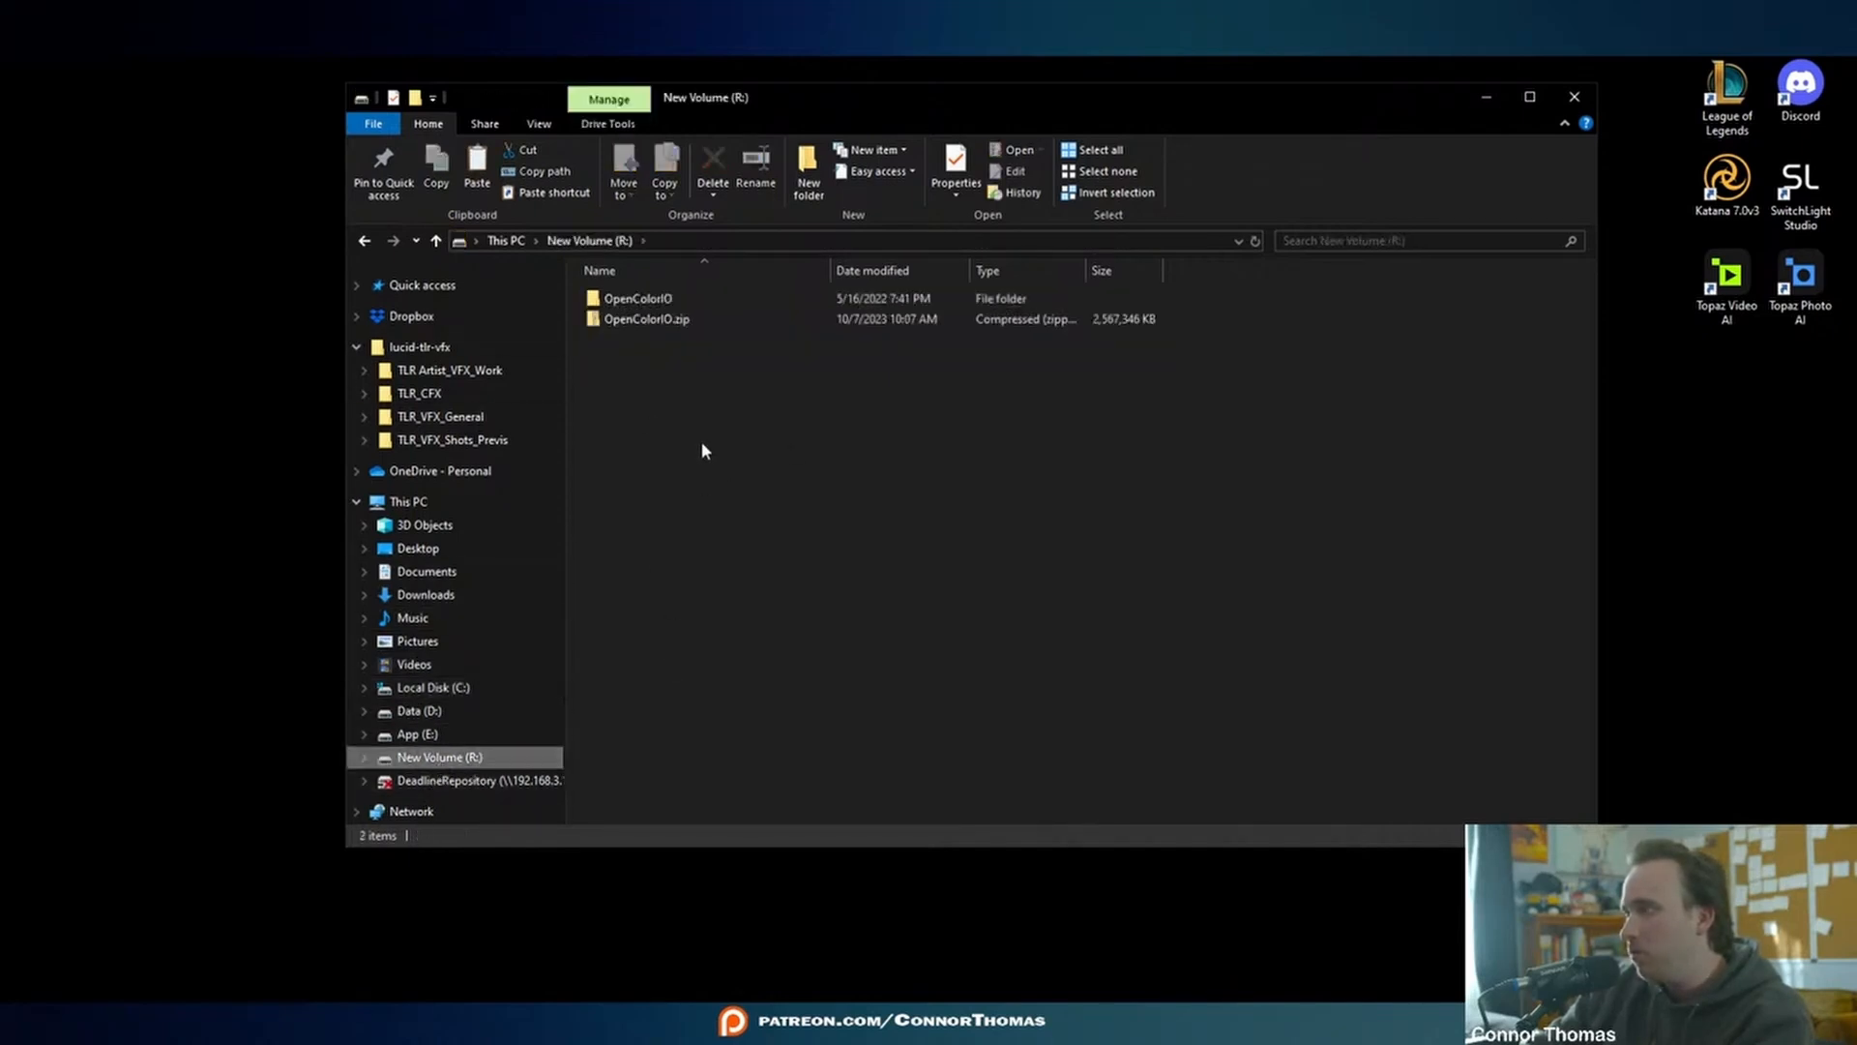
right_click(655, 392)
mouse_move(706, 711)
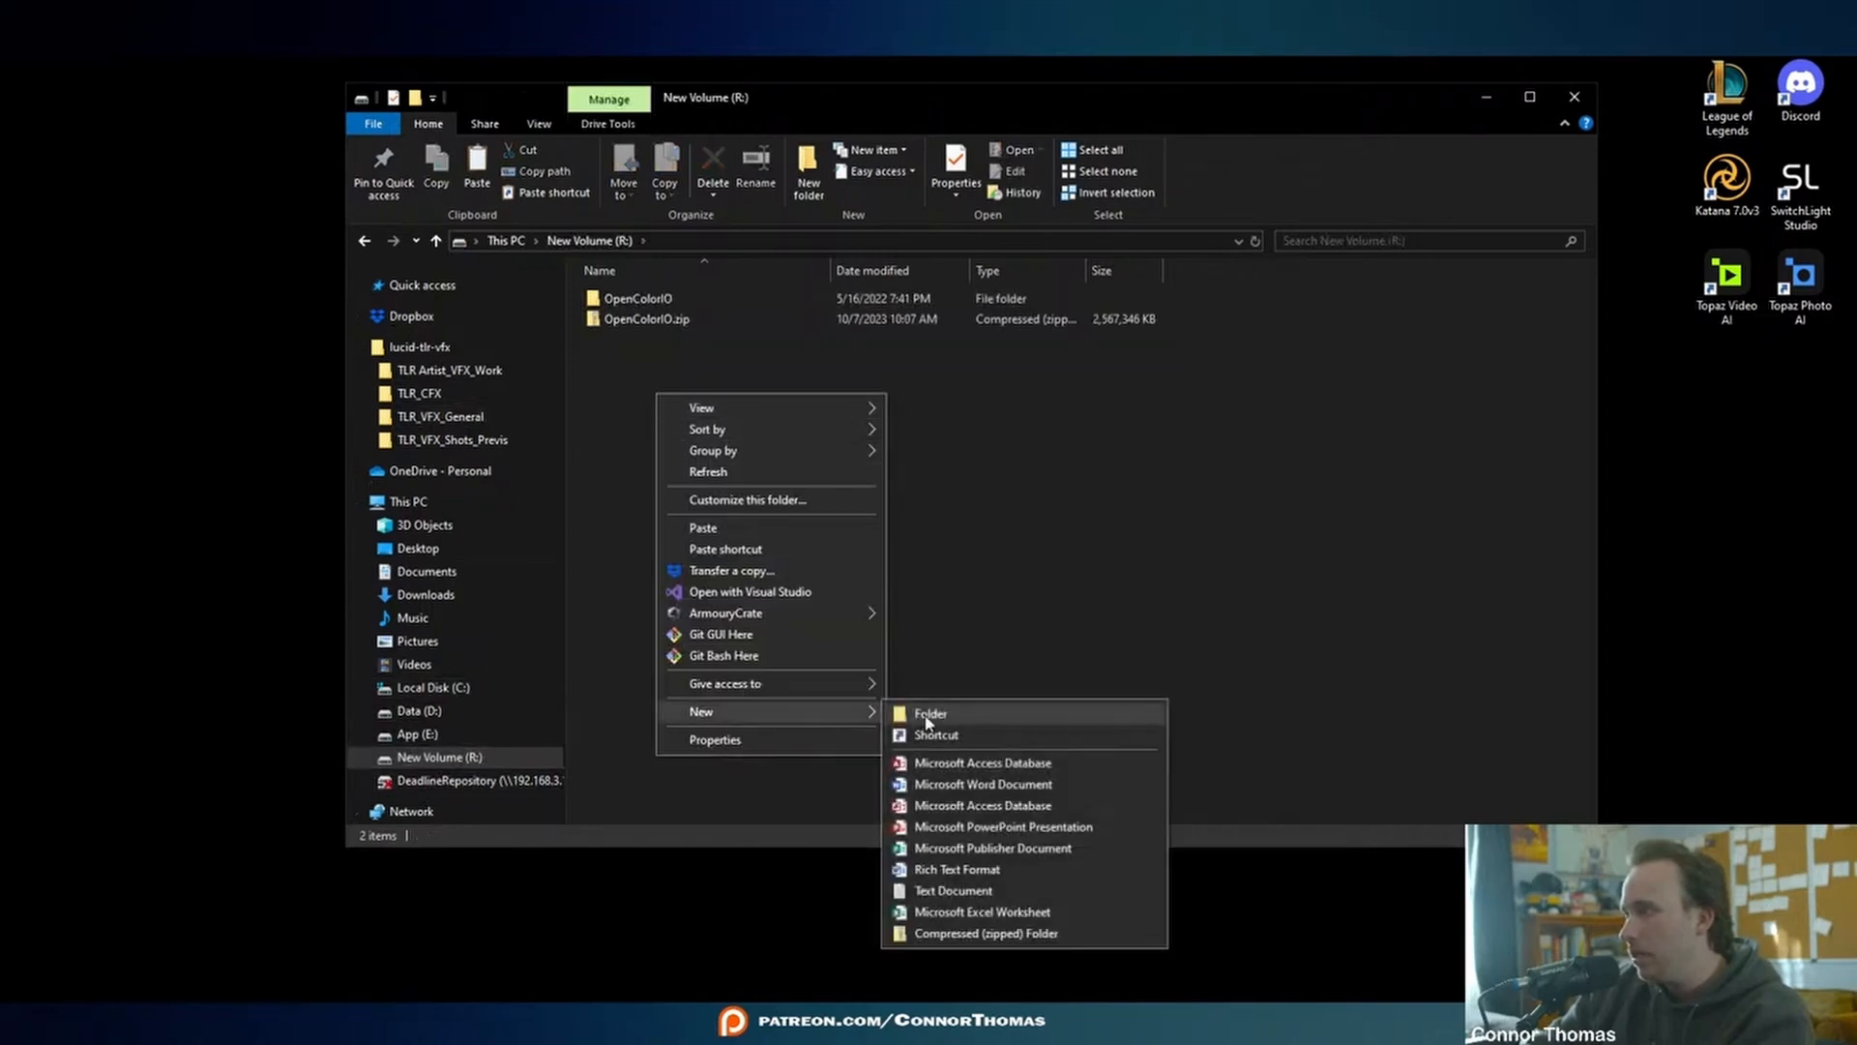
click(928, 716)
text(backup)
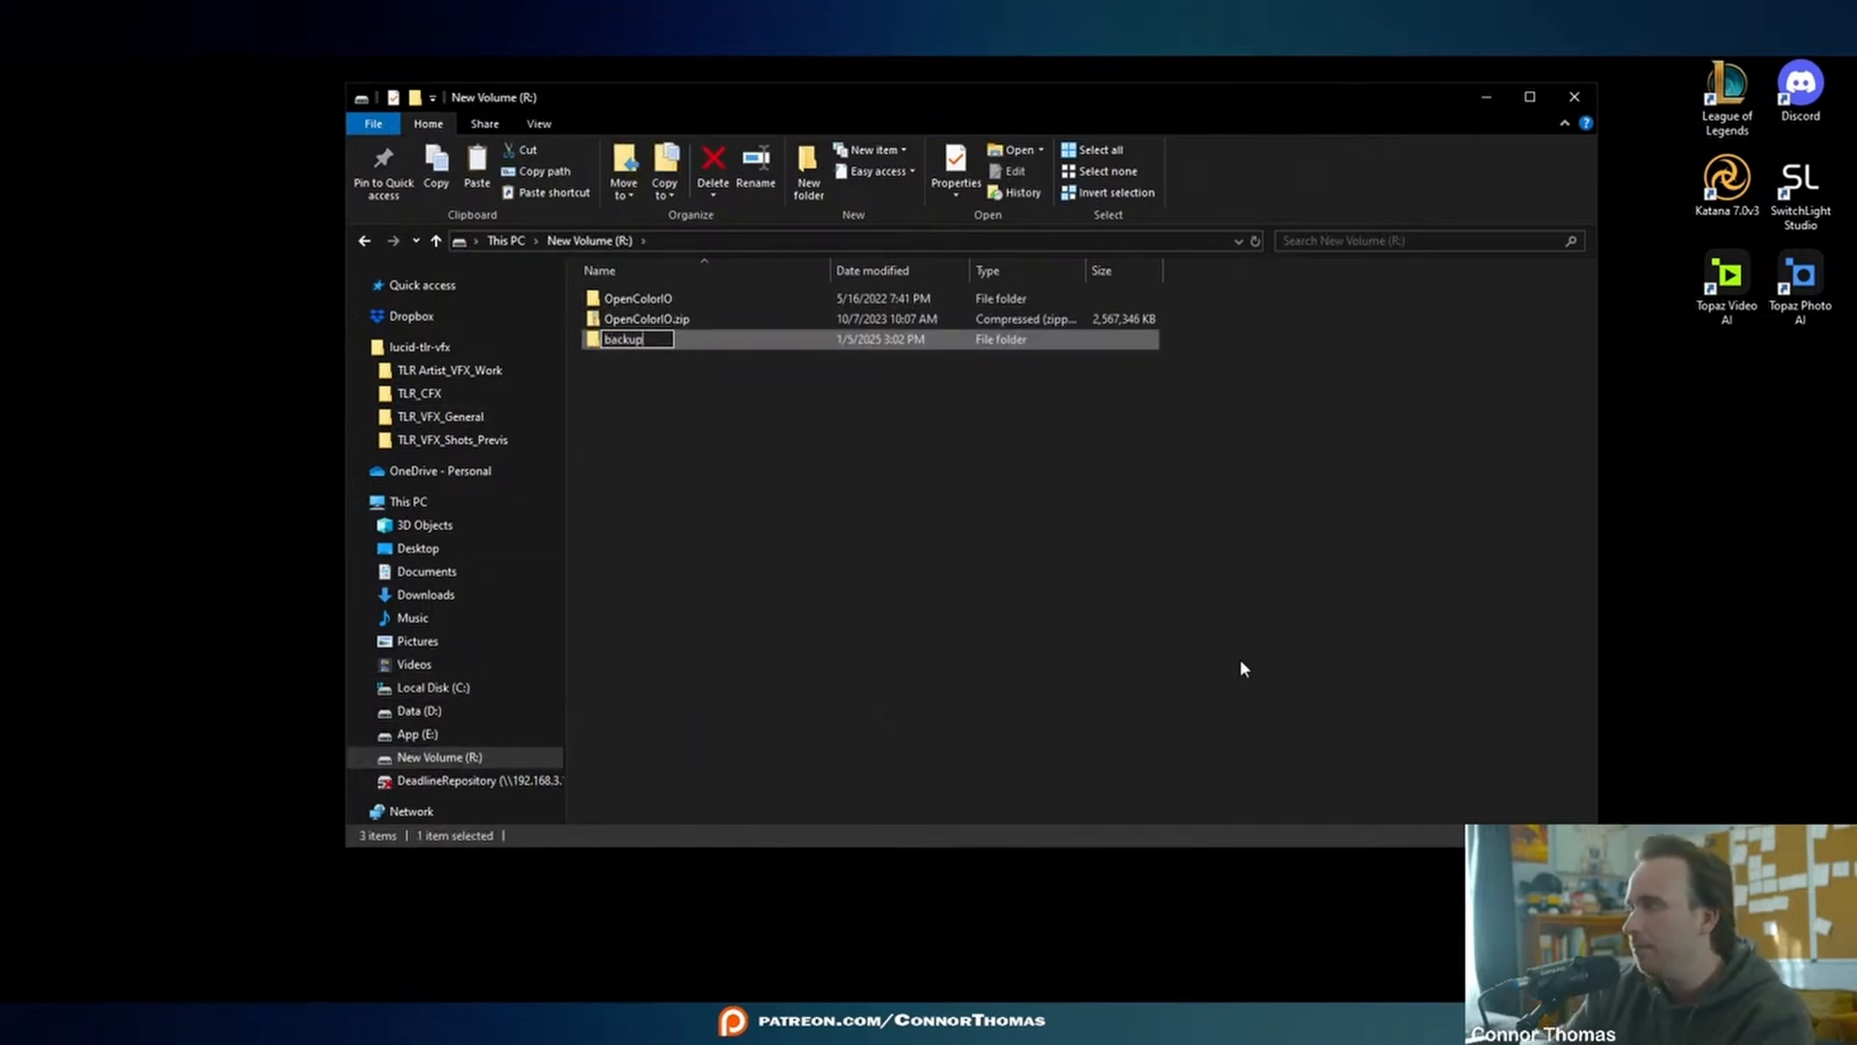
- Delete filmic, luts and config.ocio from Blender 4.3's colormanagement folder, granting administrator permission
click(364, 241)
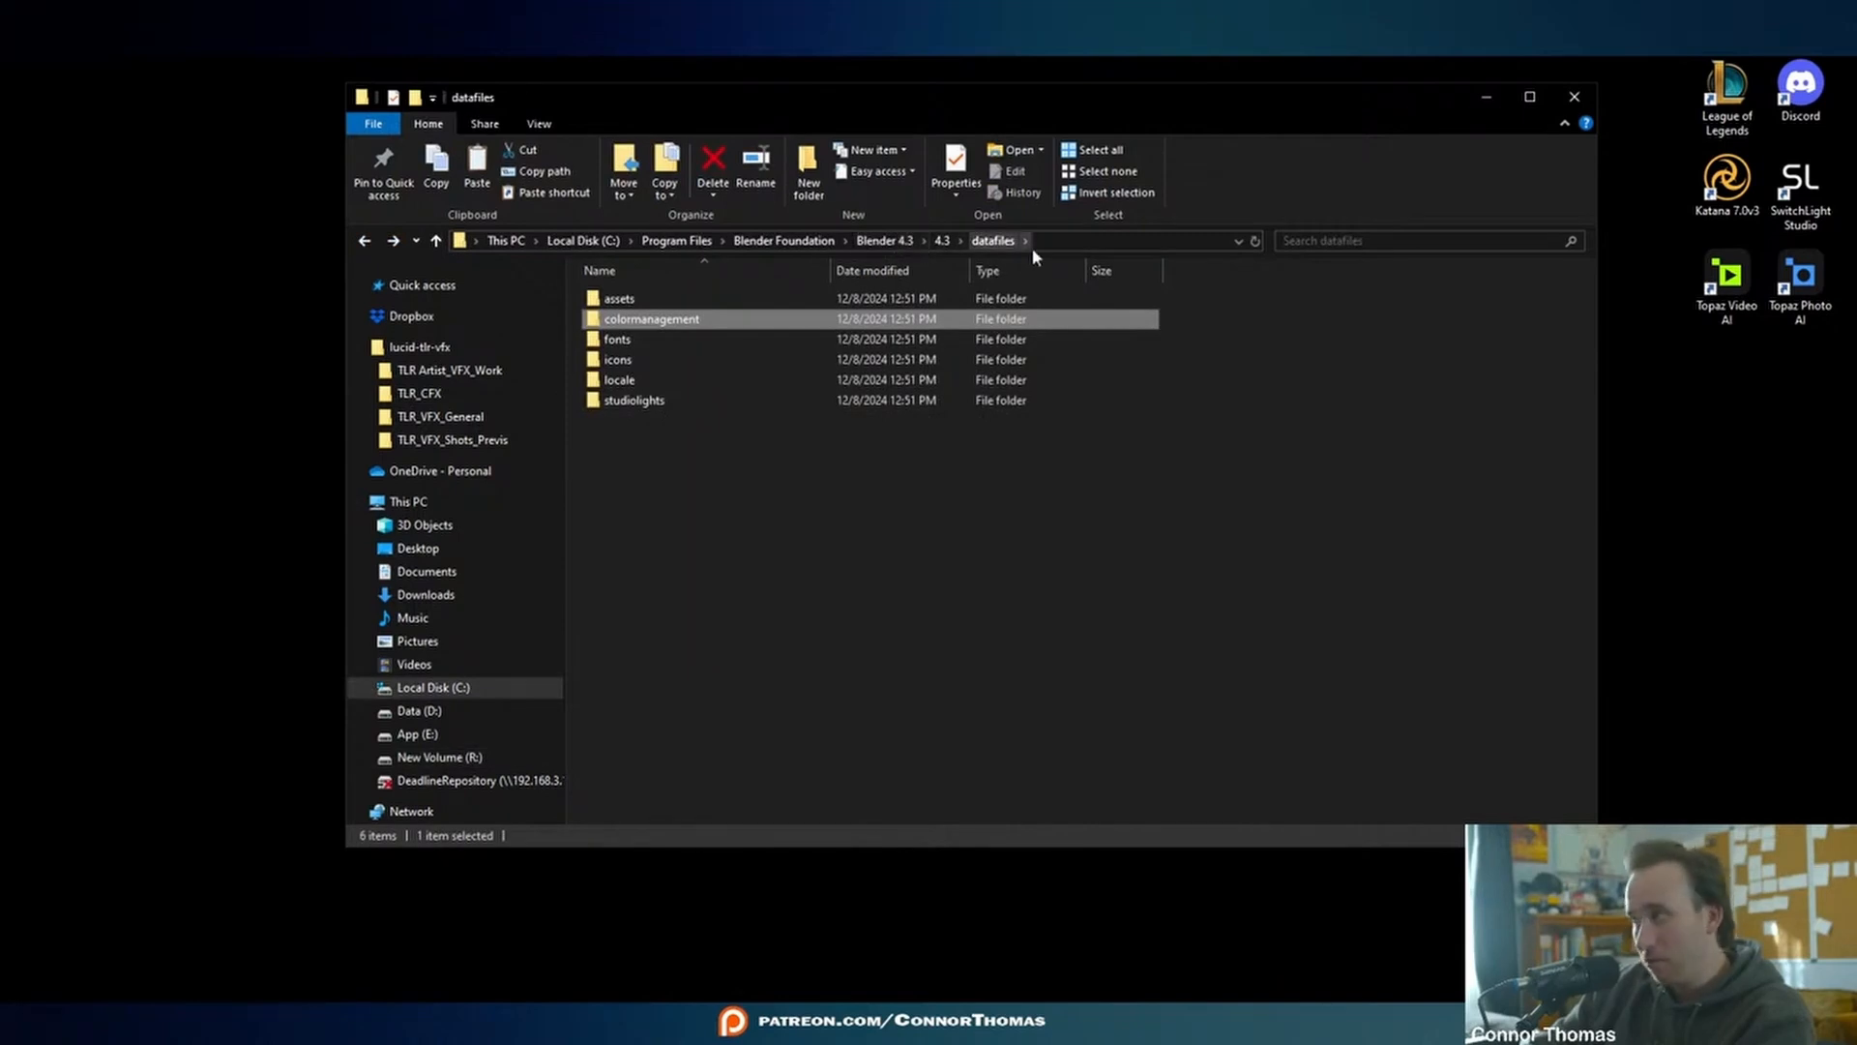
double_click(639, 316)
drag(649, 385, 636, 300)
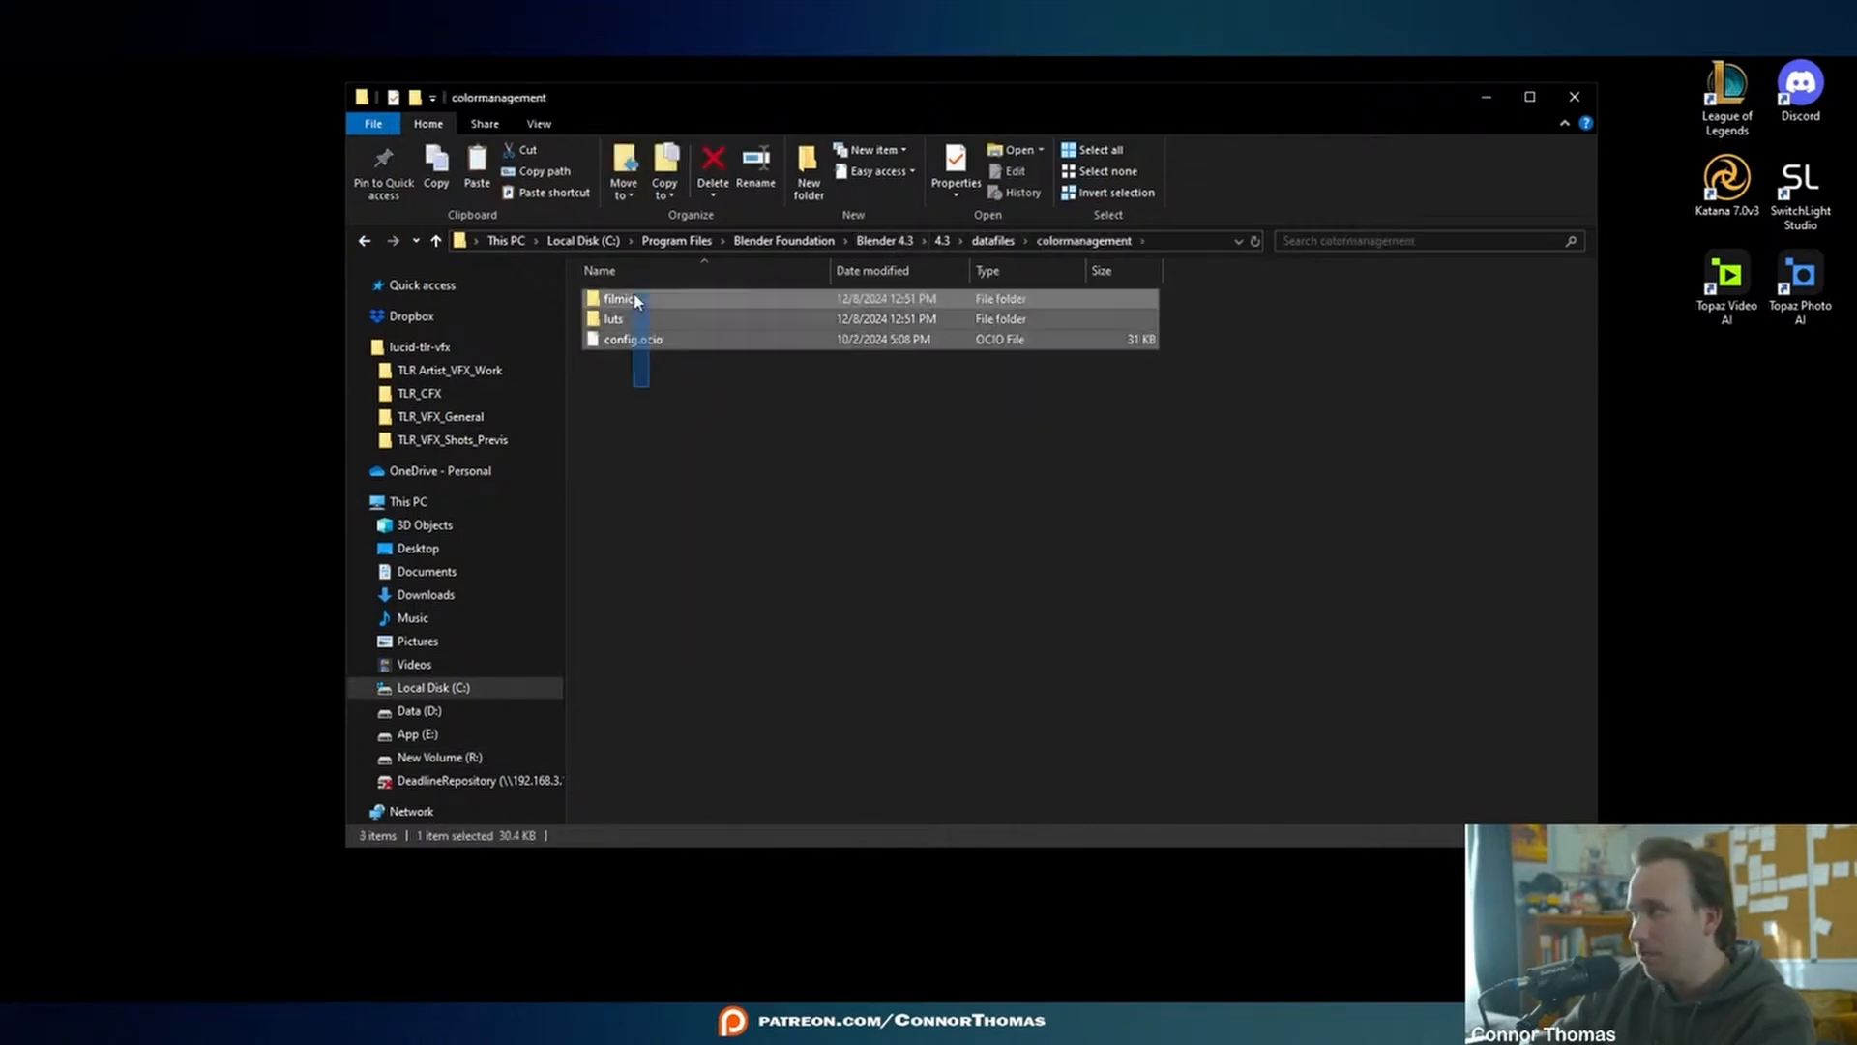
key(Delete)
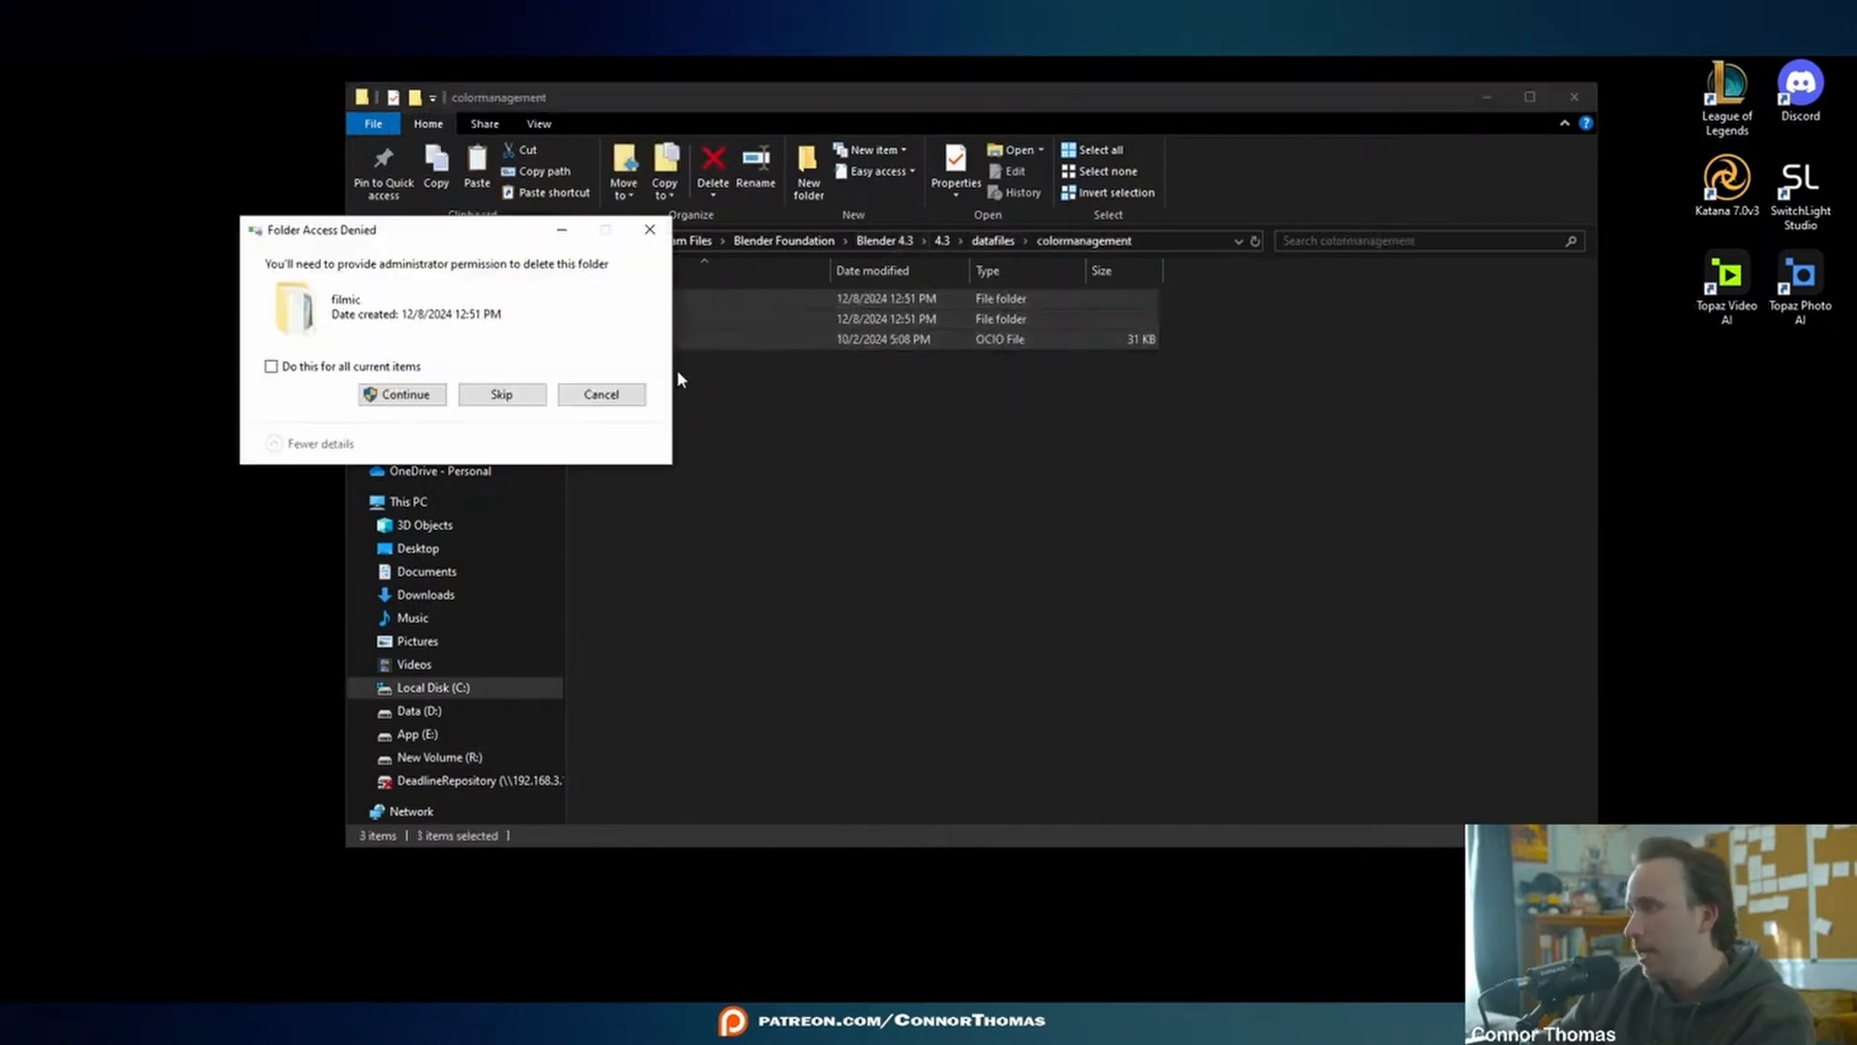
click(403, 394)
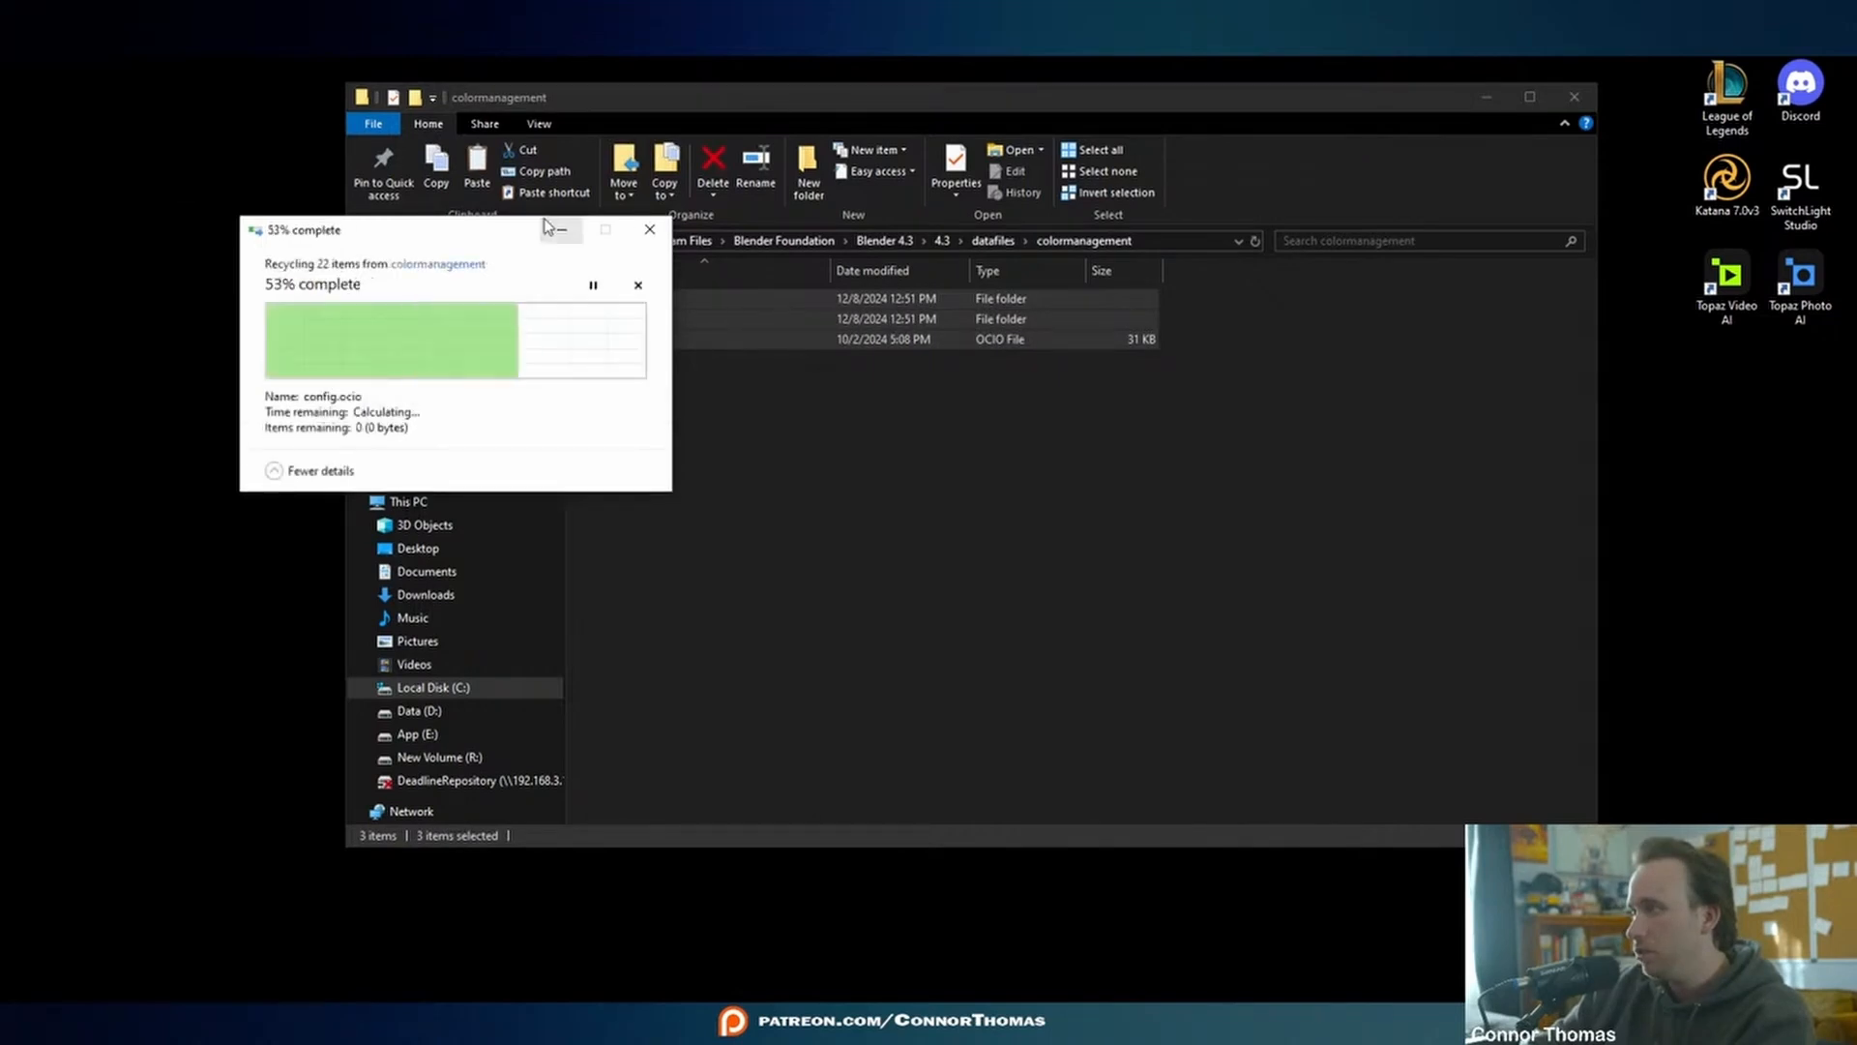
- Copy aces_luts, filmic, luts and config.ocio from Blender 4.1's datafiles\colormanagement folder
click(885, 242)
click(783, 241)
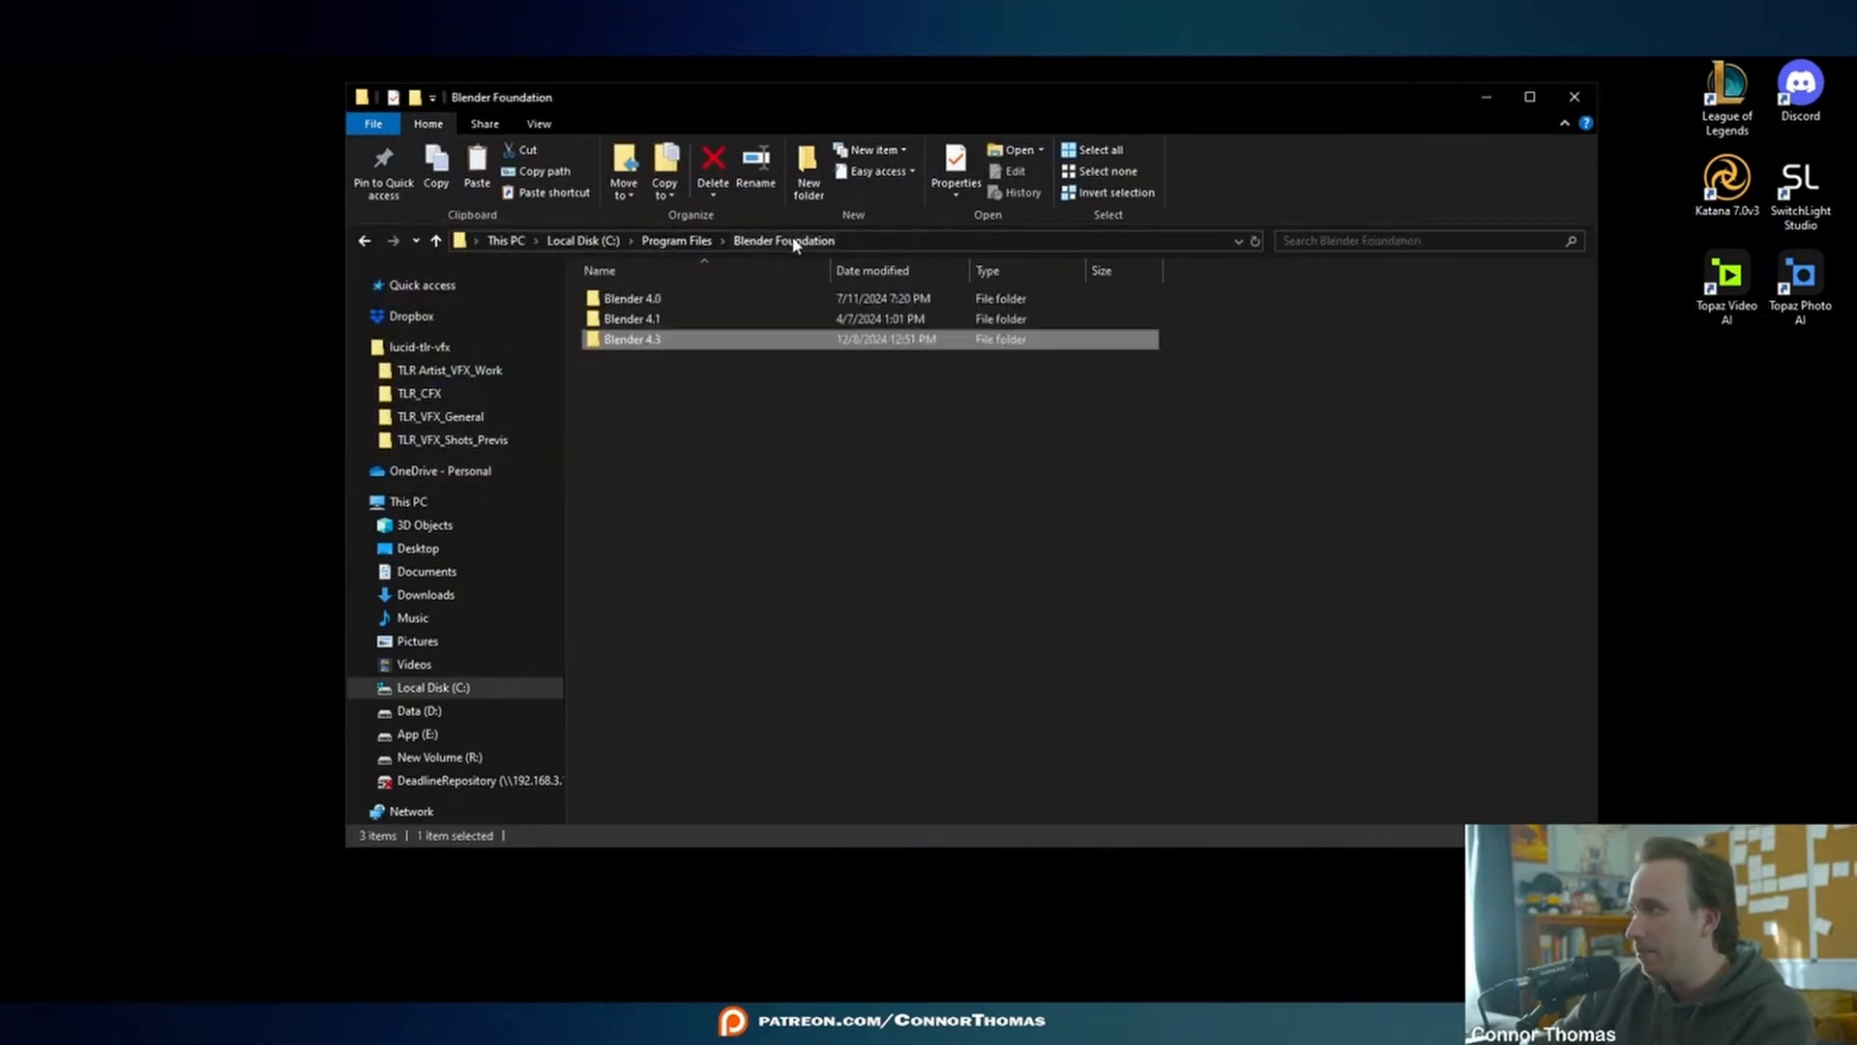
click(661, 327)
double_click(660, 327)
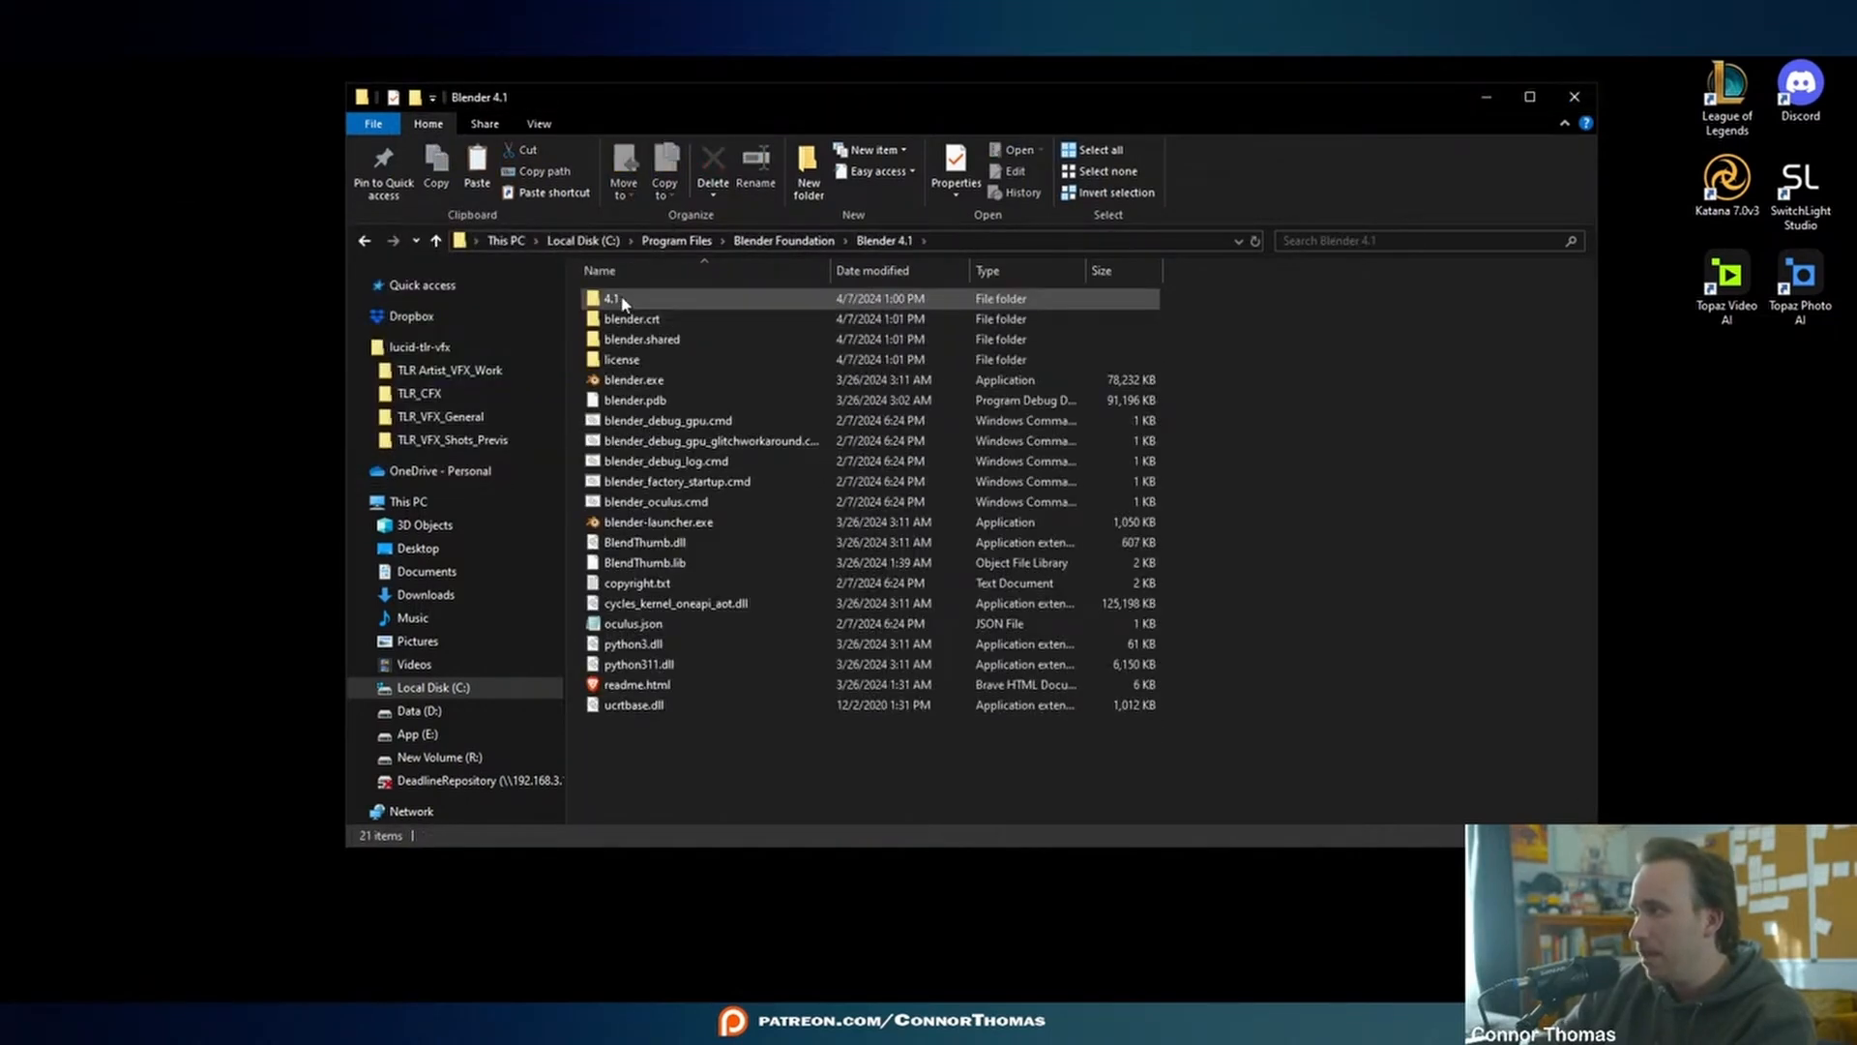
double_click(622, 300)
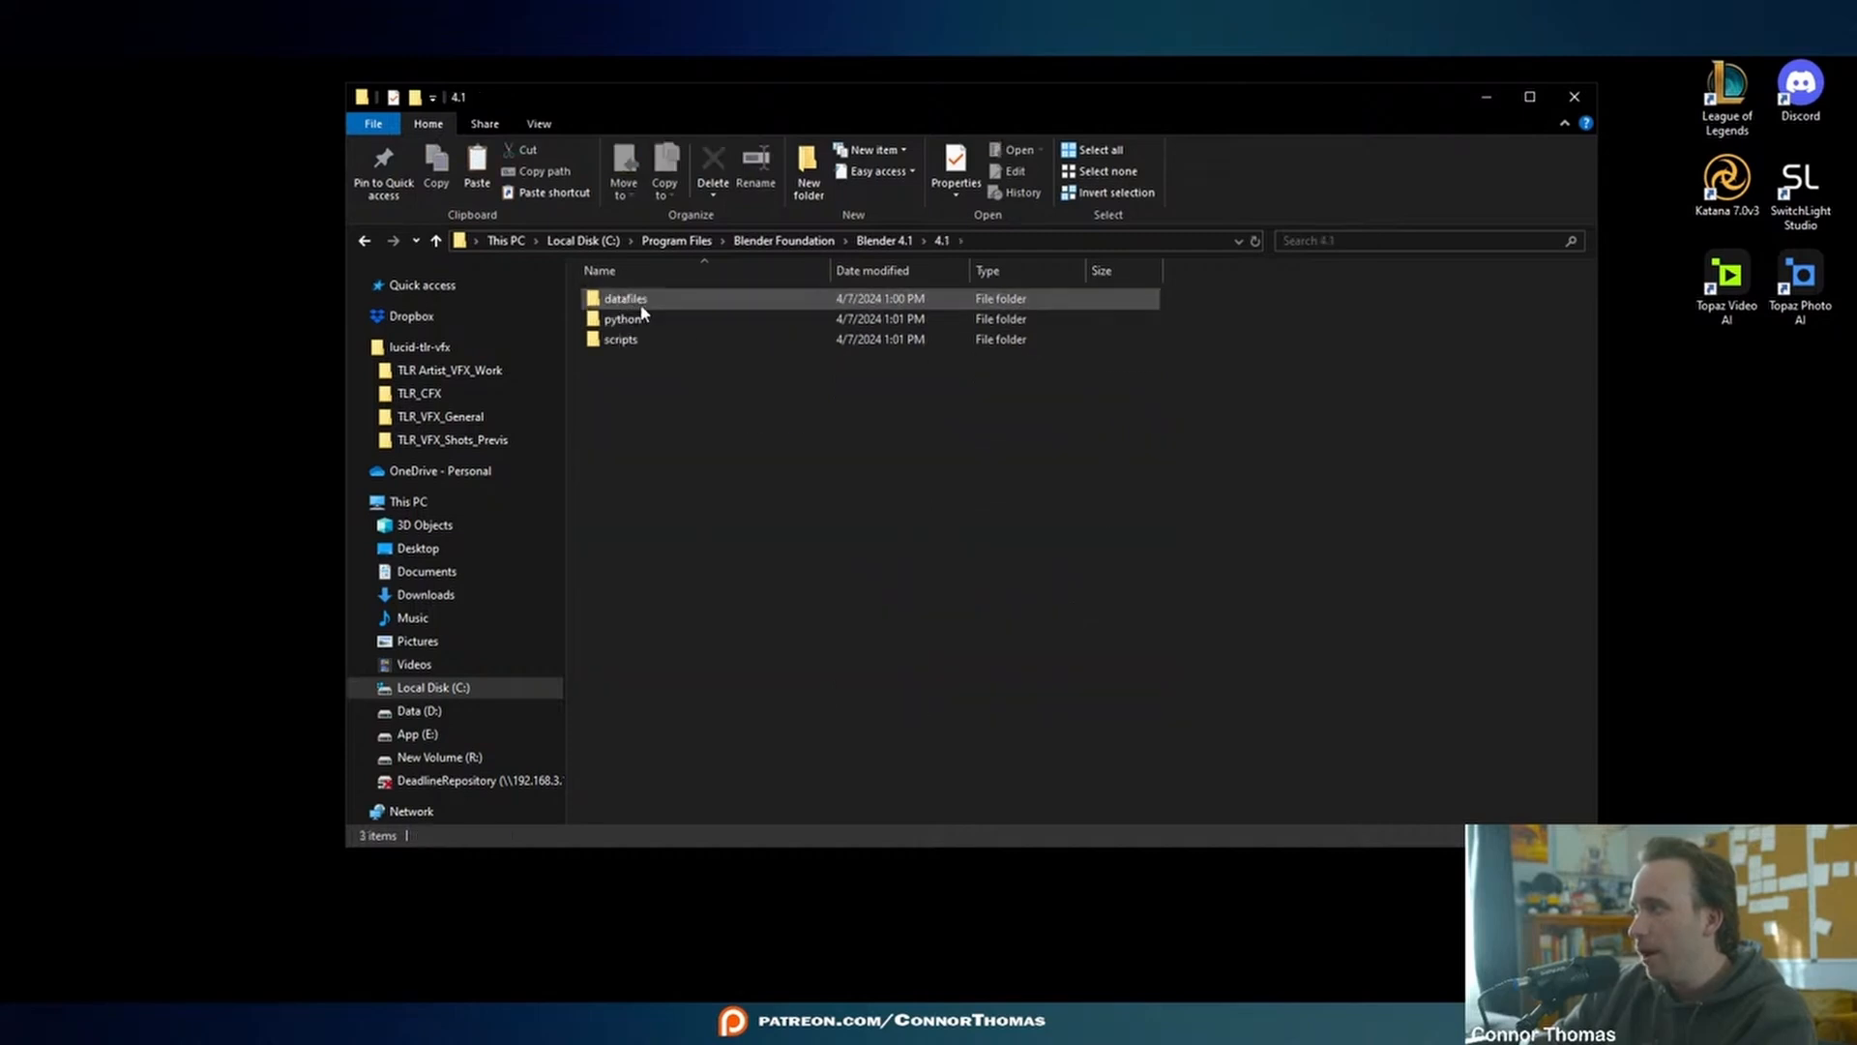
double_click(643, 308)
double_click(642, 320)
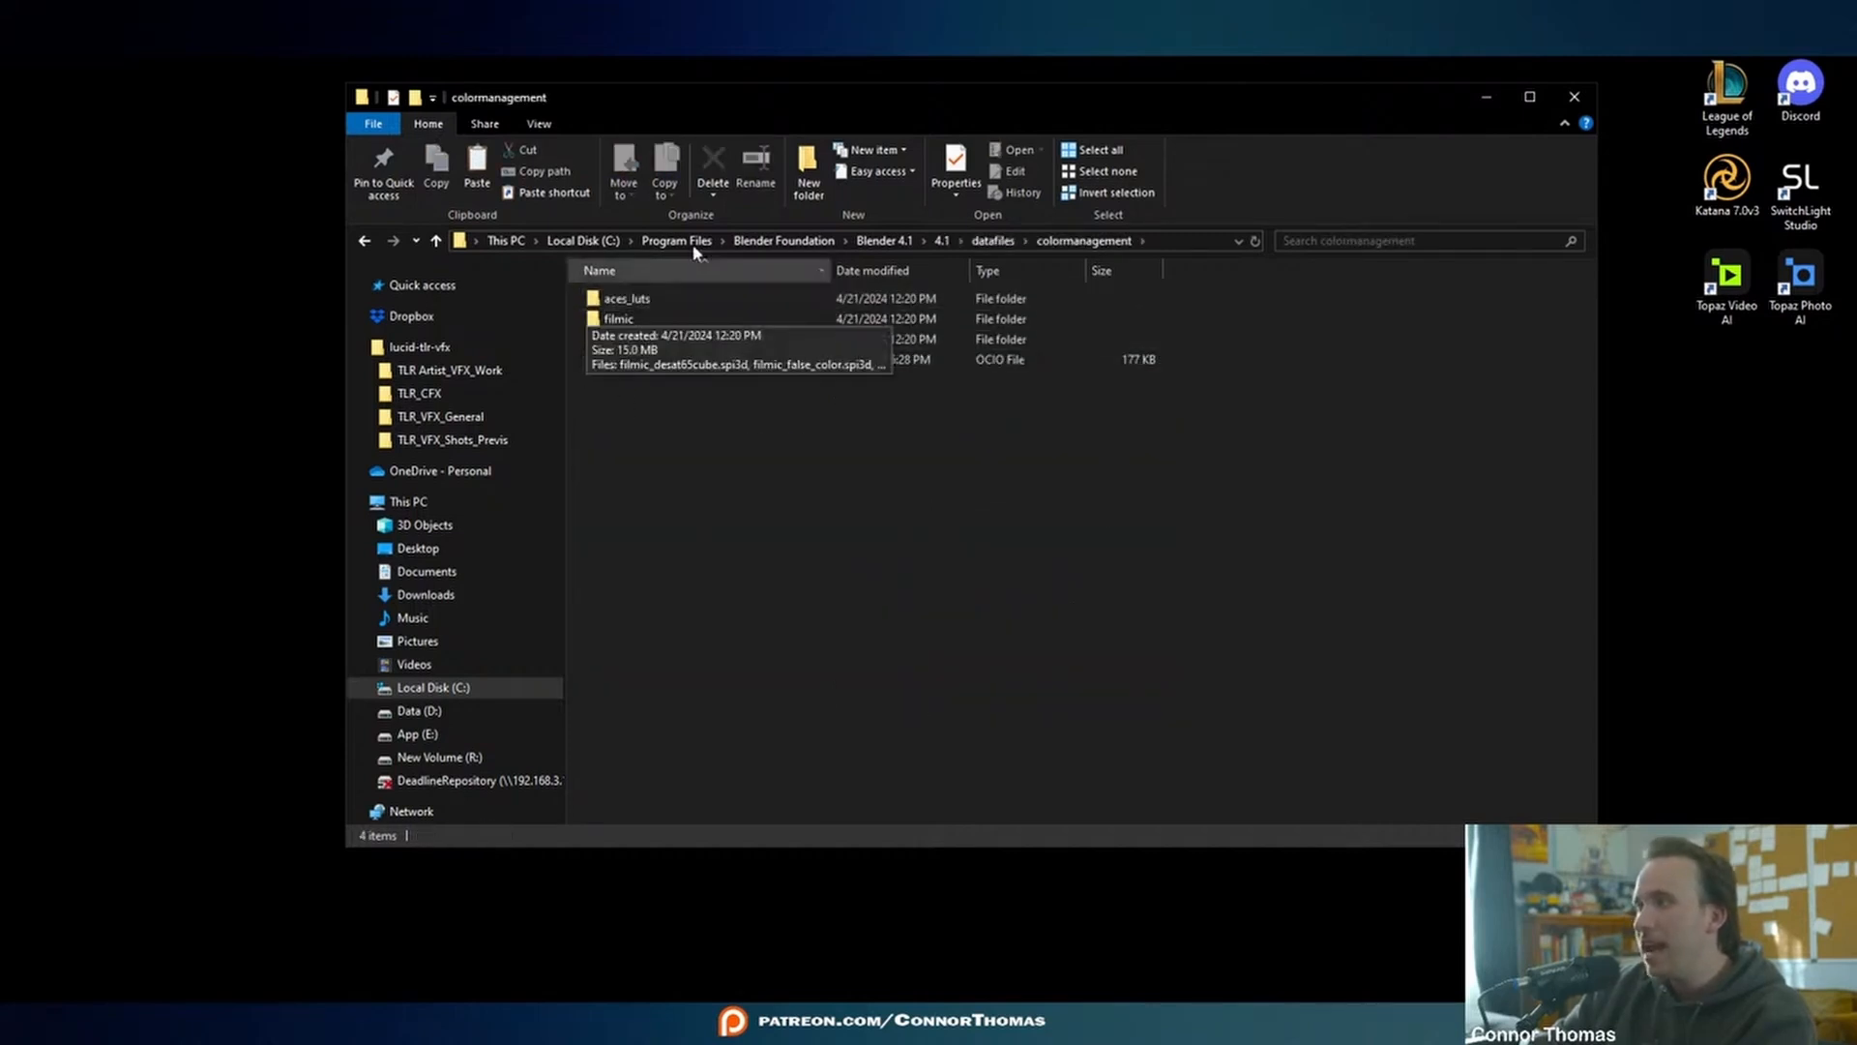
drag(659, 415, 627, 250)
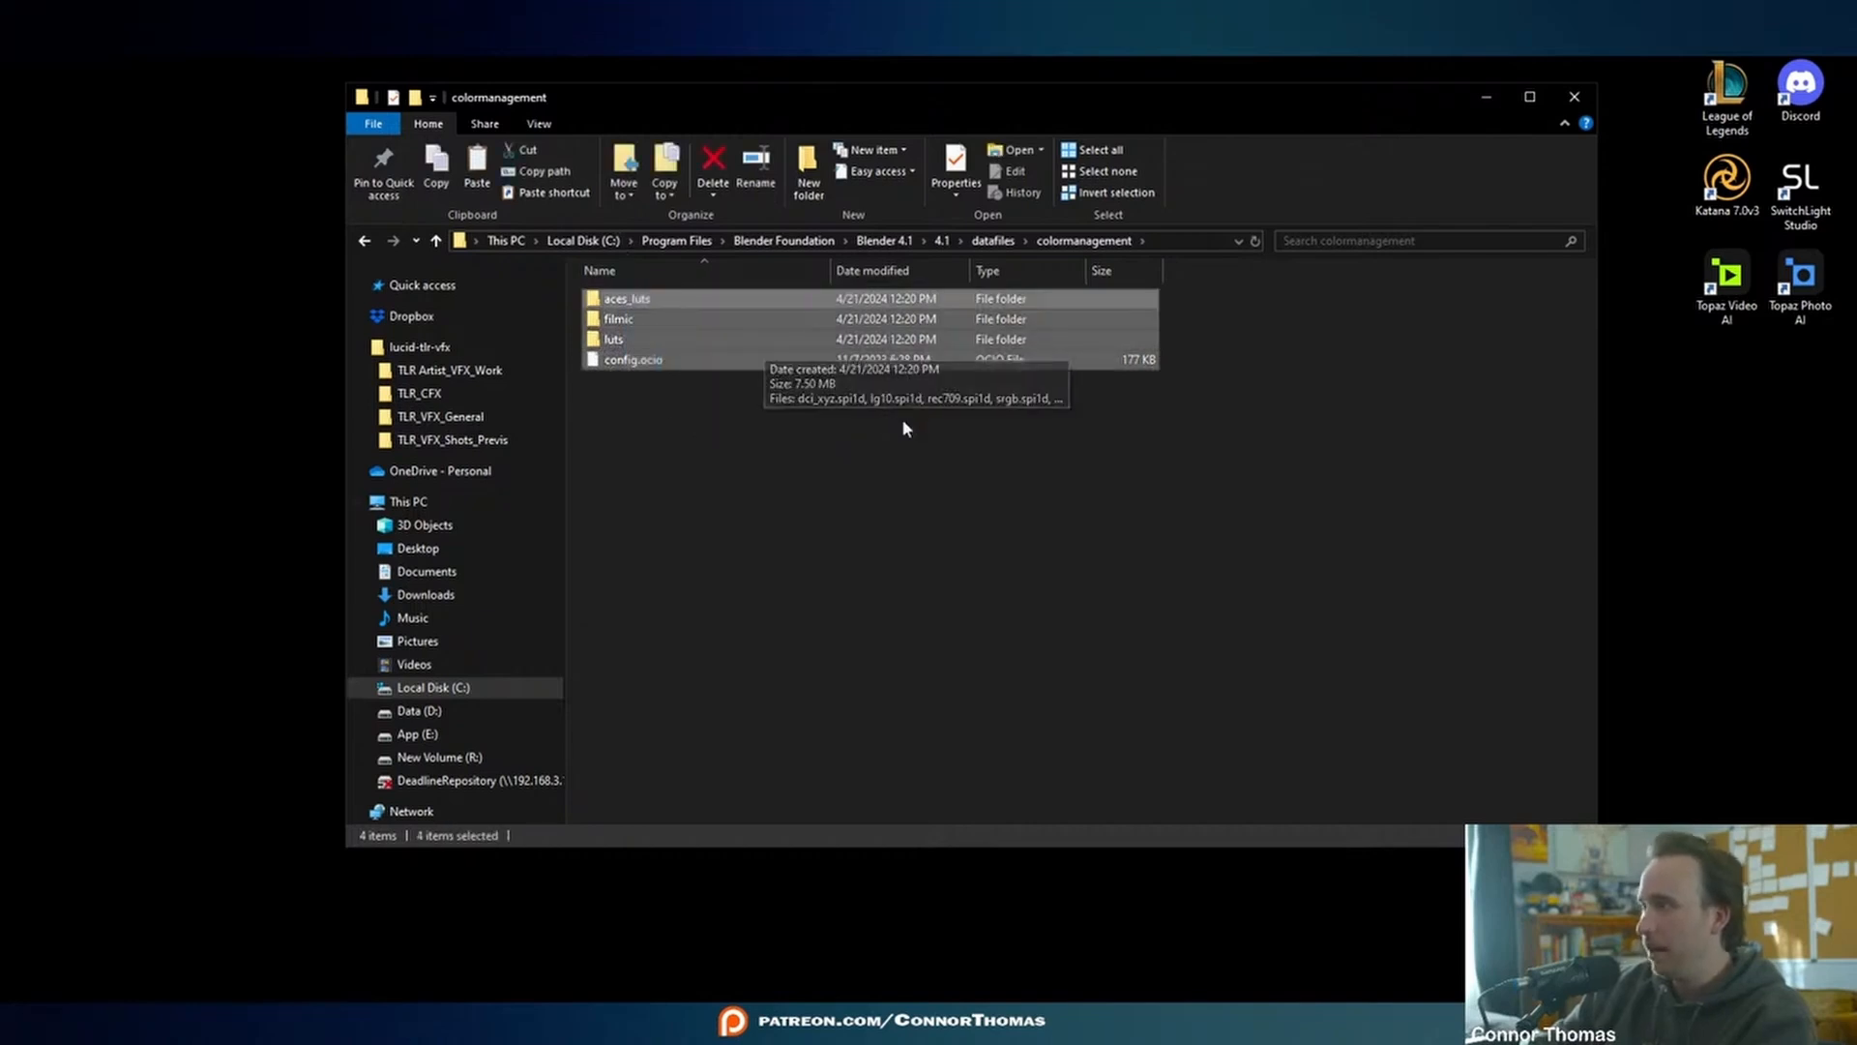
- Paste the copied ACES color management files into Blender 4.3's datafiles\colormanagement folder, granting permission
click(884, 240)
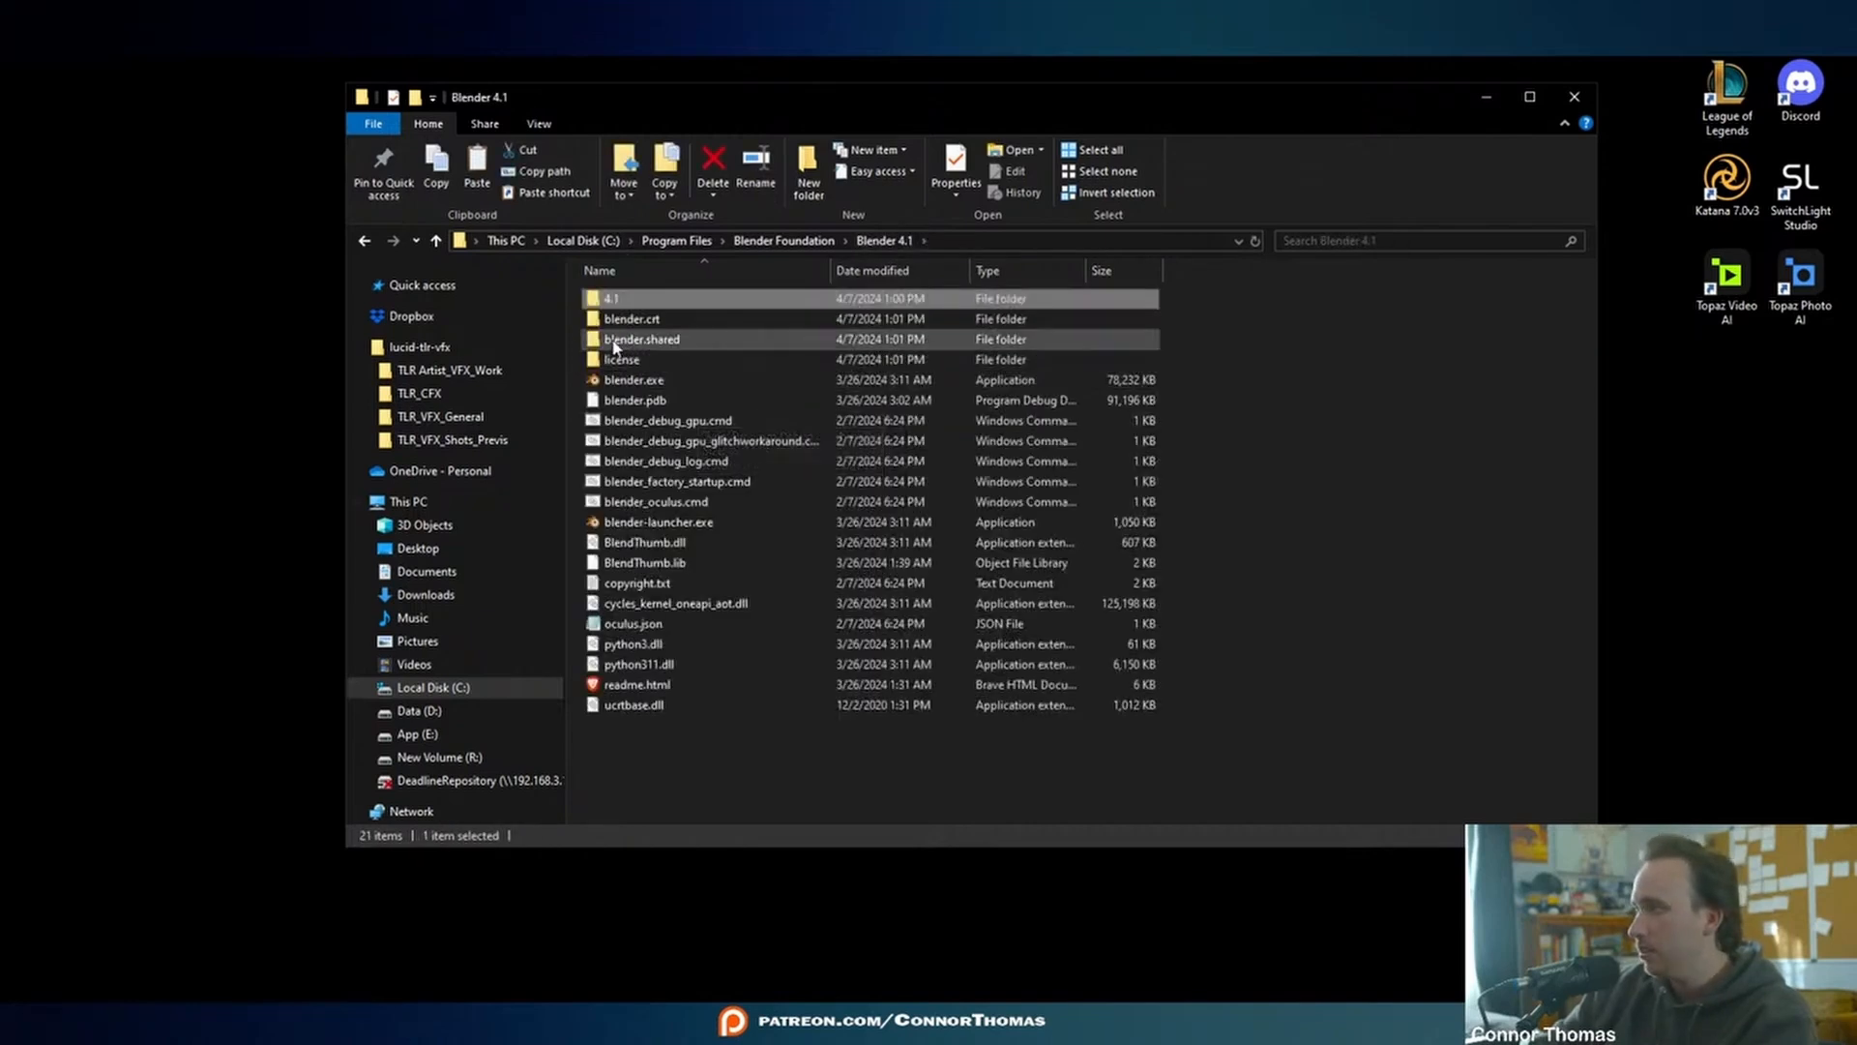
click(783, 240)
double_click(656, 340)
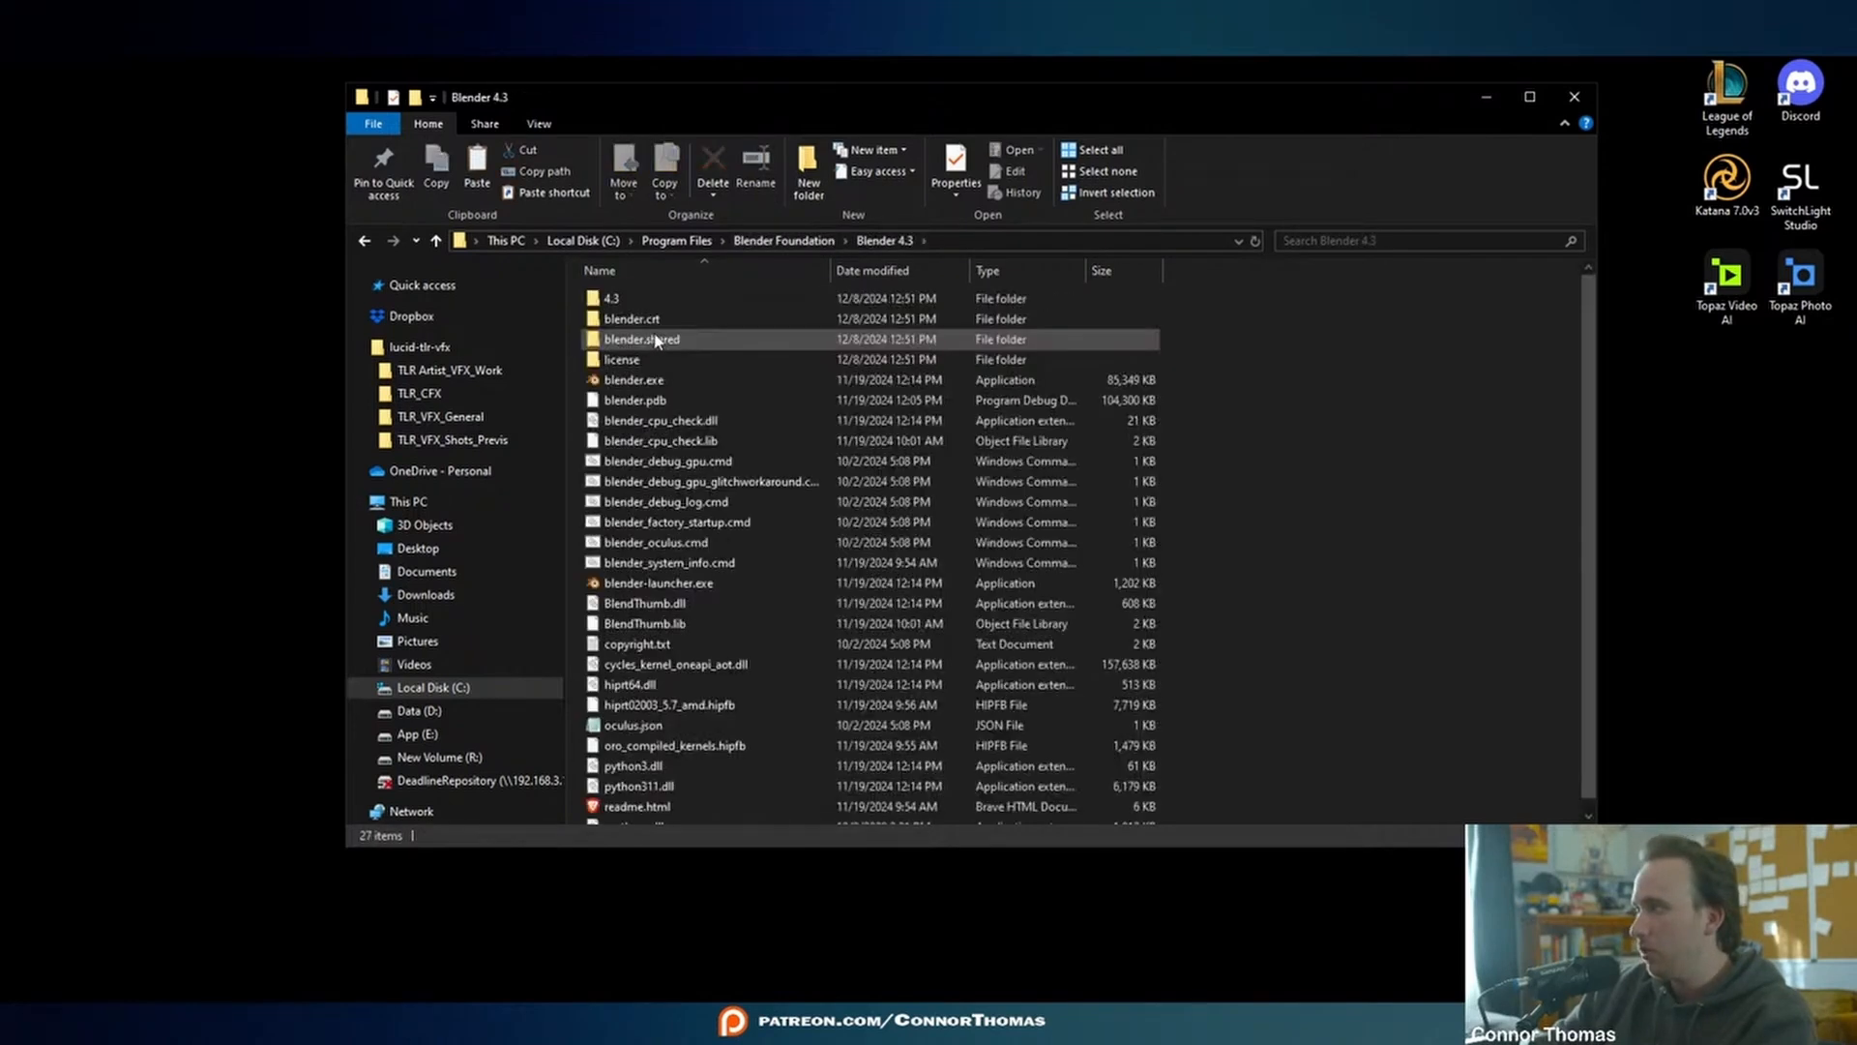
double_click(613, 299)
double_click(619, 299)
click(638, 323)
double_click(638, 323)
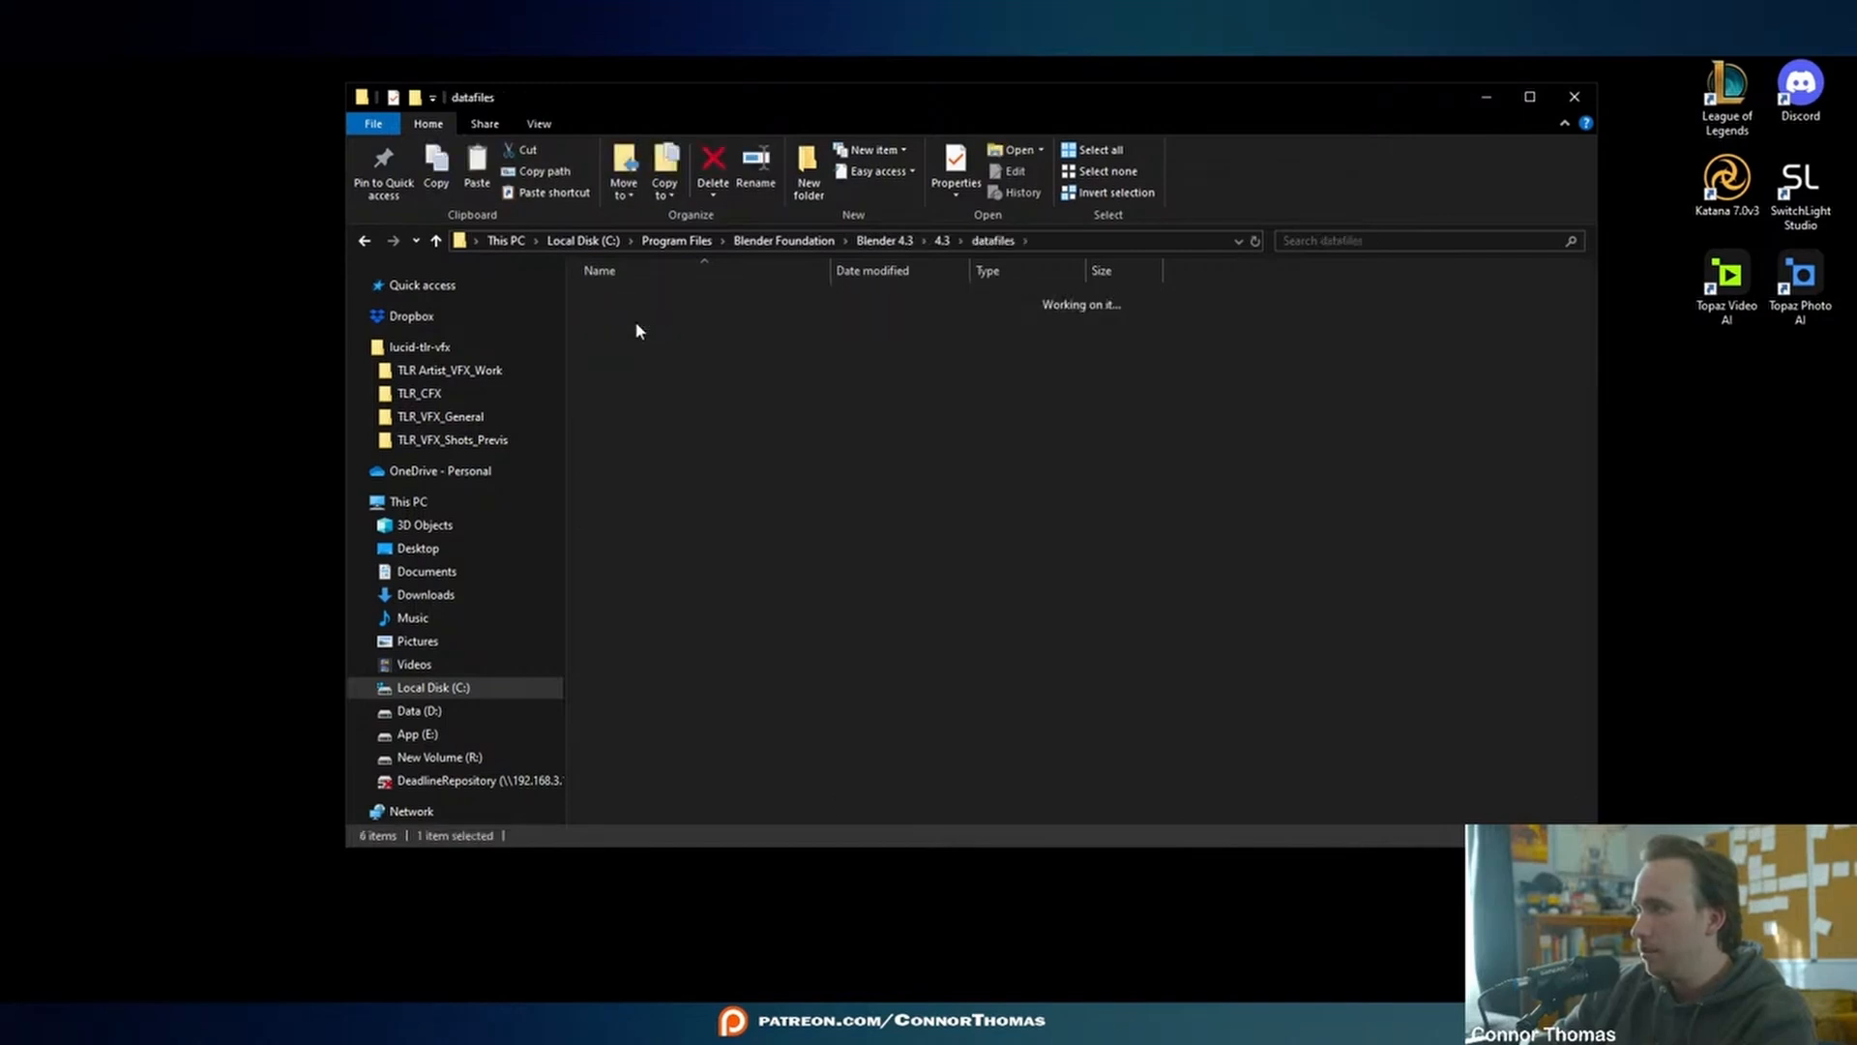
key(ctrl+v)
click(774, 391)
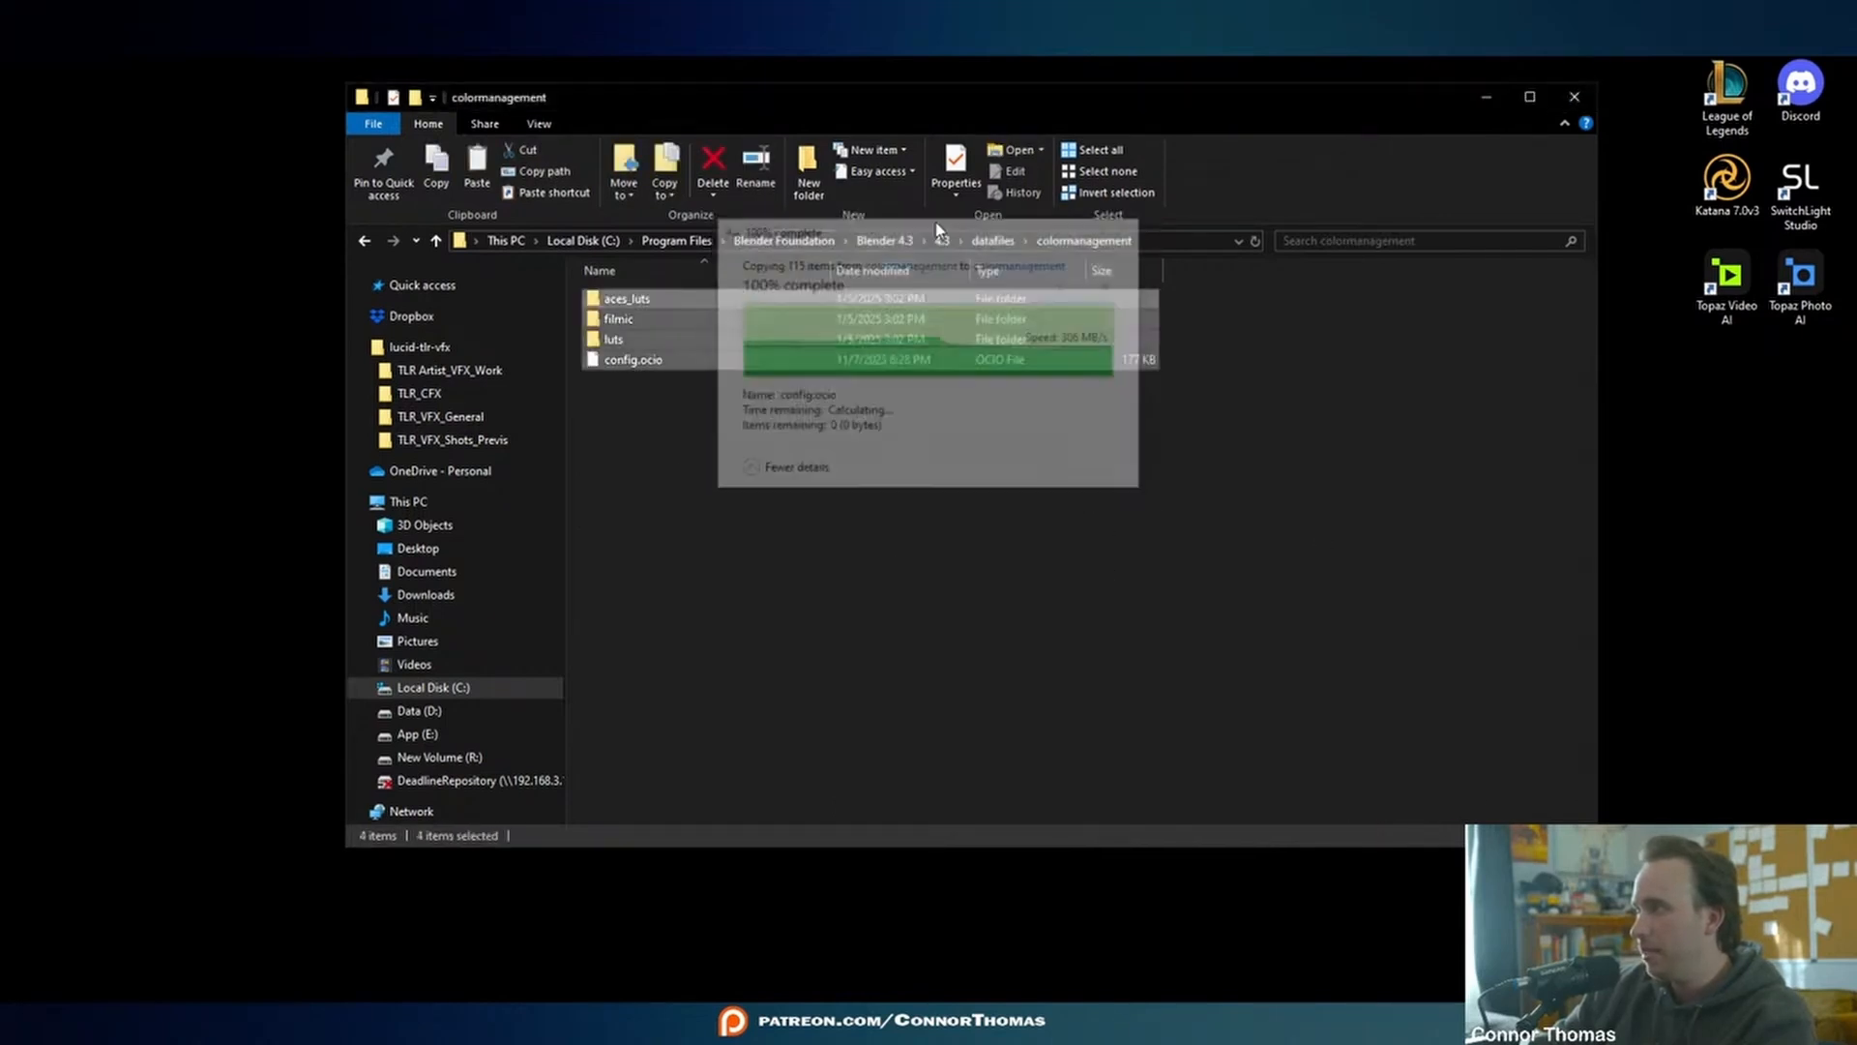
click(677, 406)
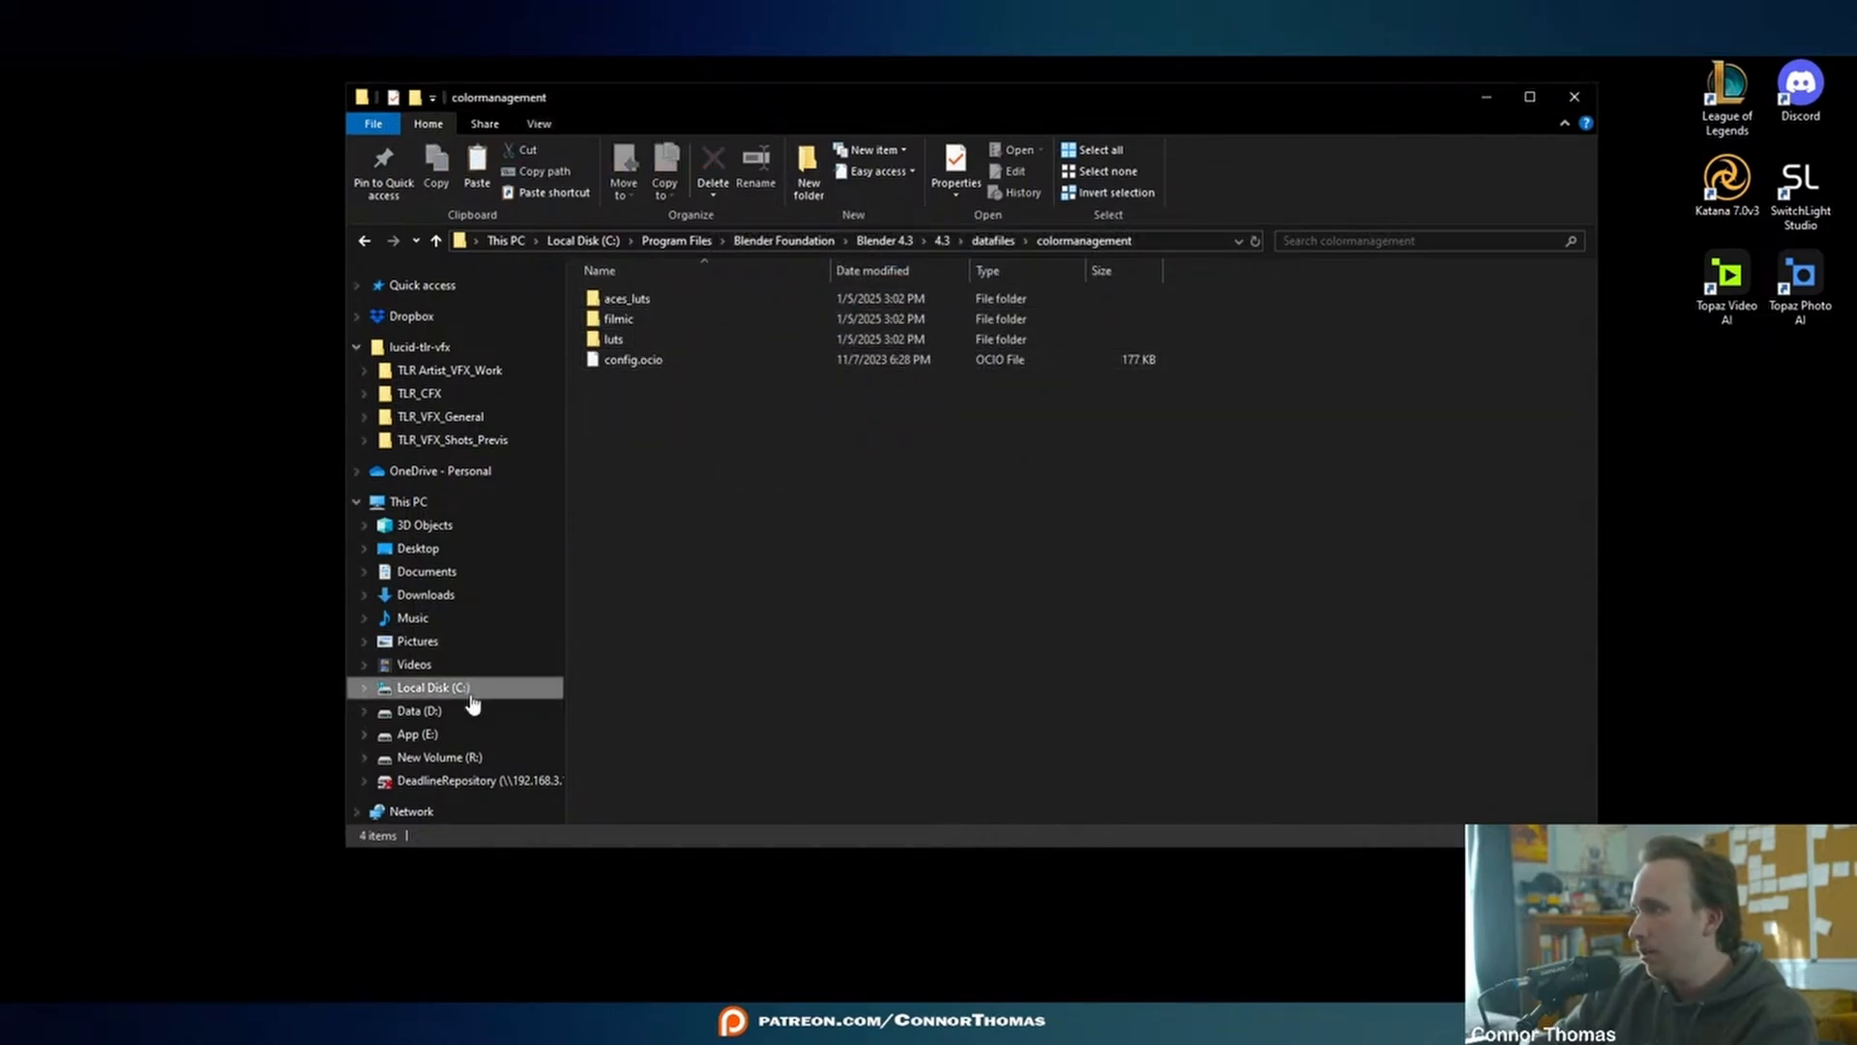
right_click(443, 759)
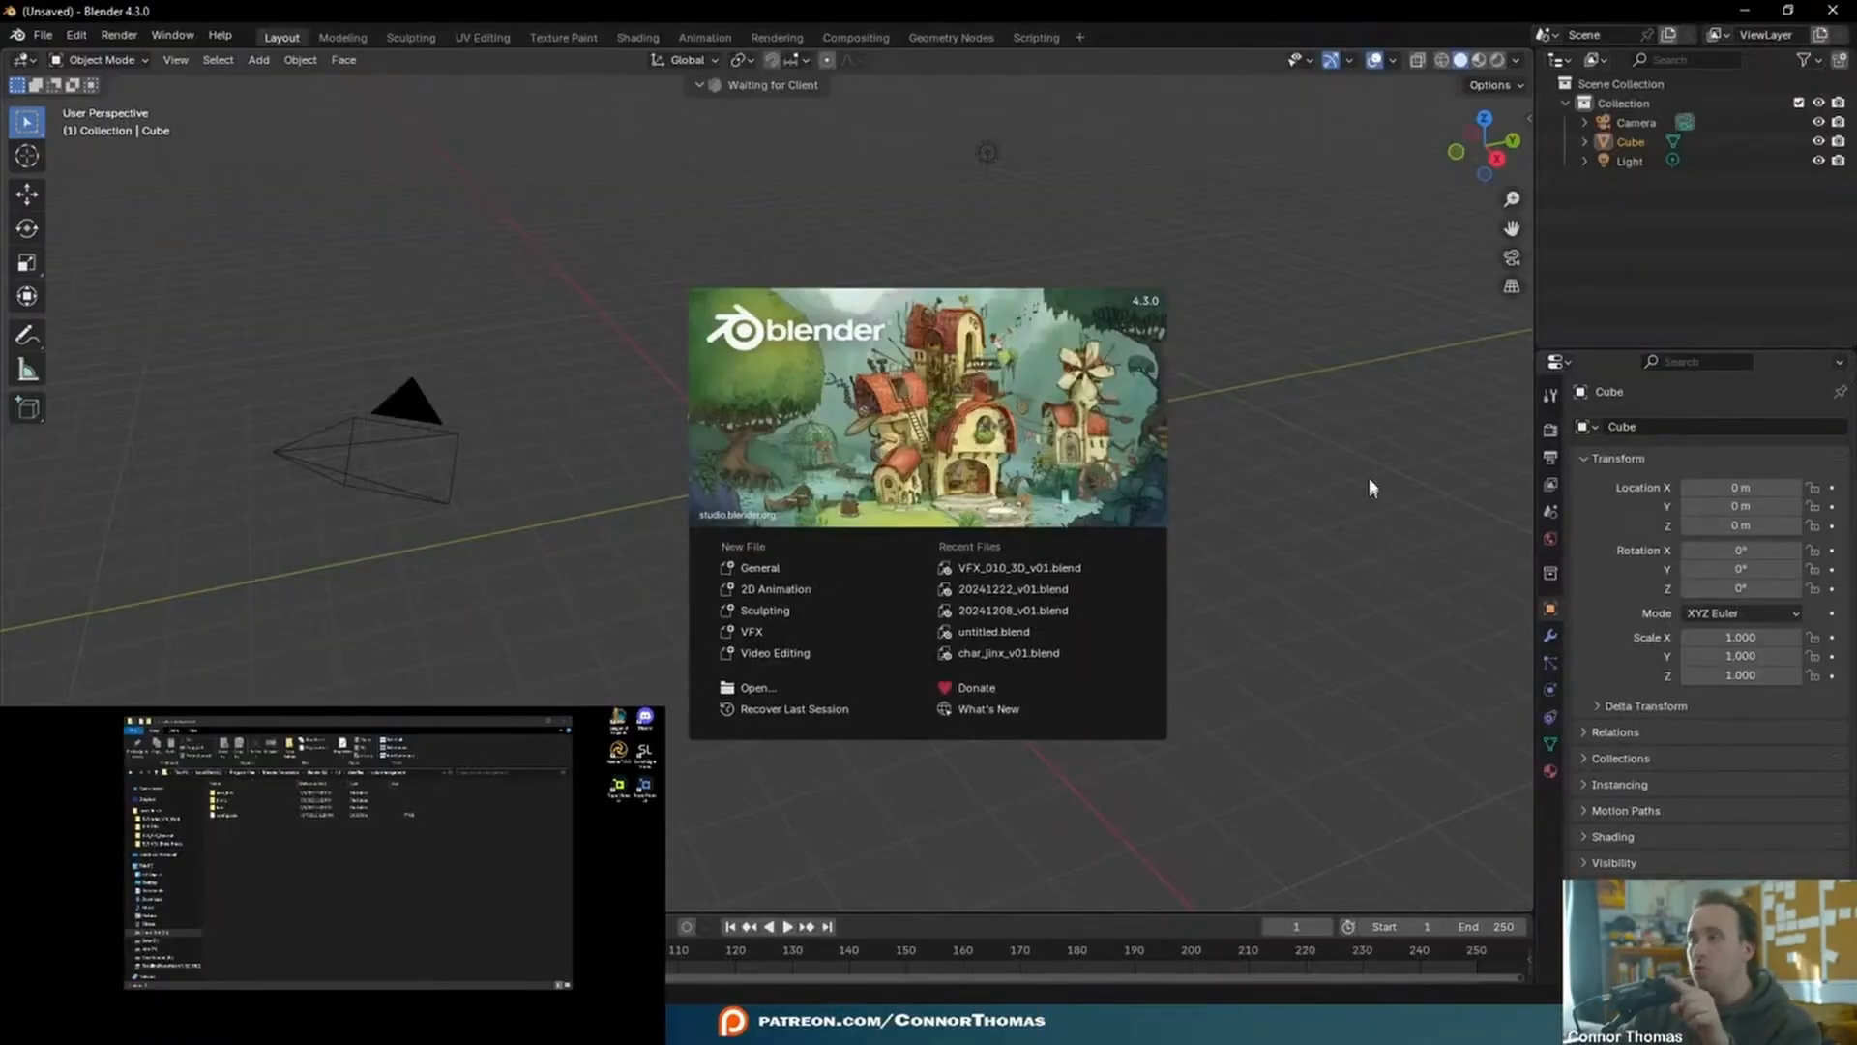
- In the freshly started Blender 4.3, expand the scene's Color Management render settings to check the display device and view transform
click(1405, 352)
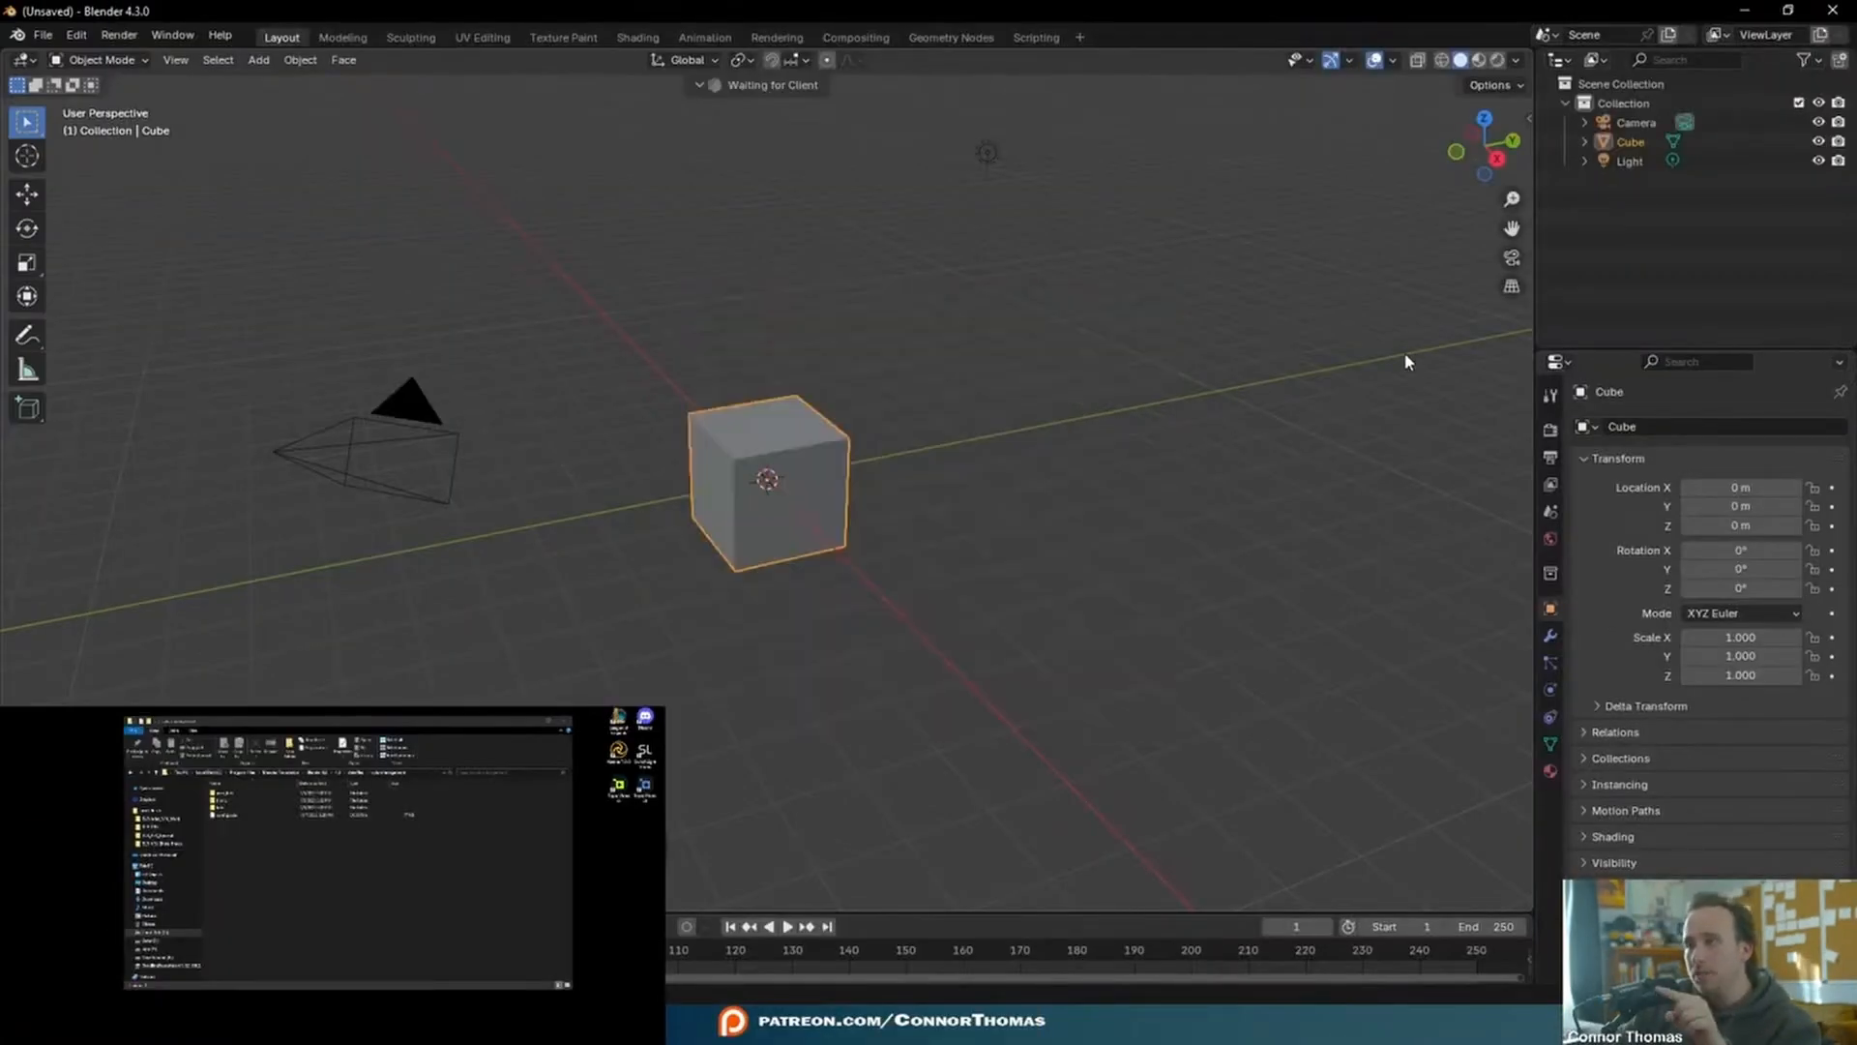
click(1553, 429)
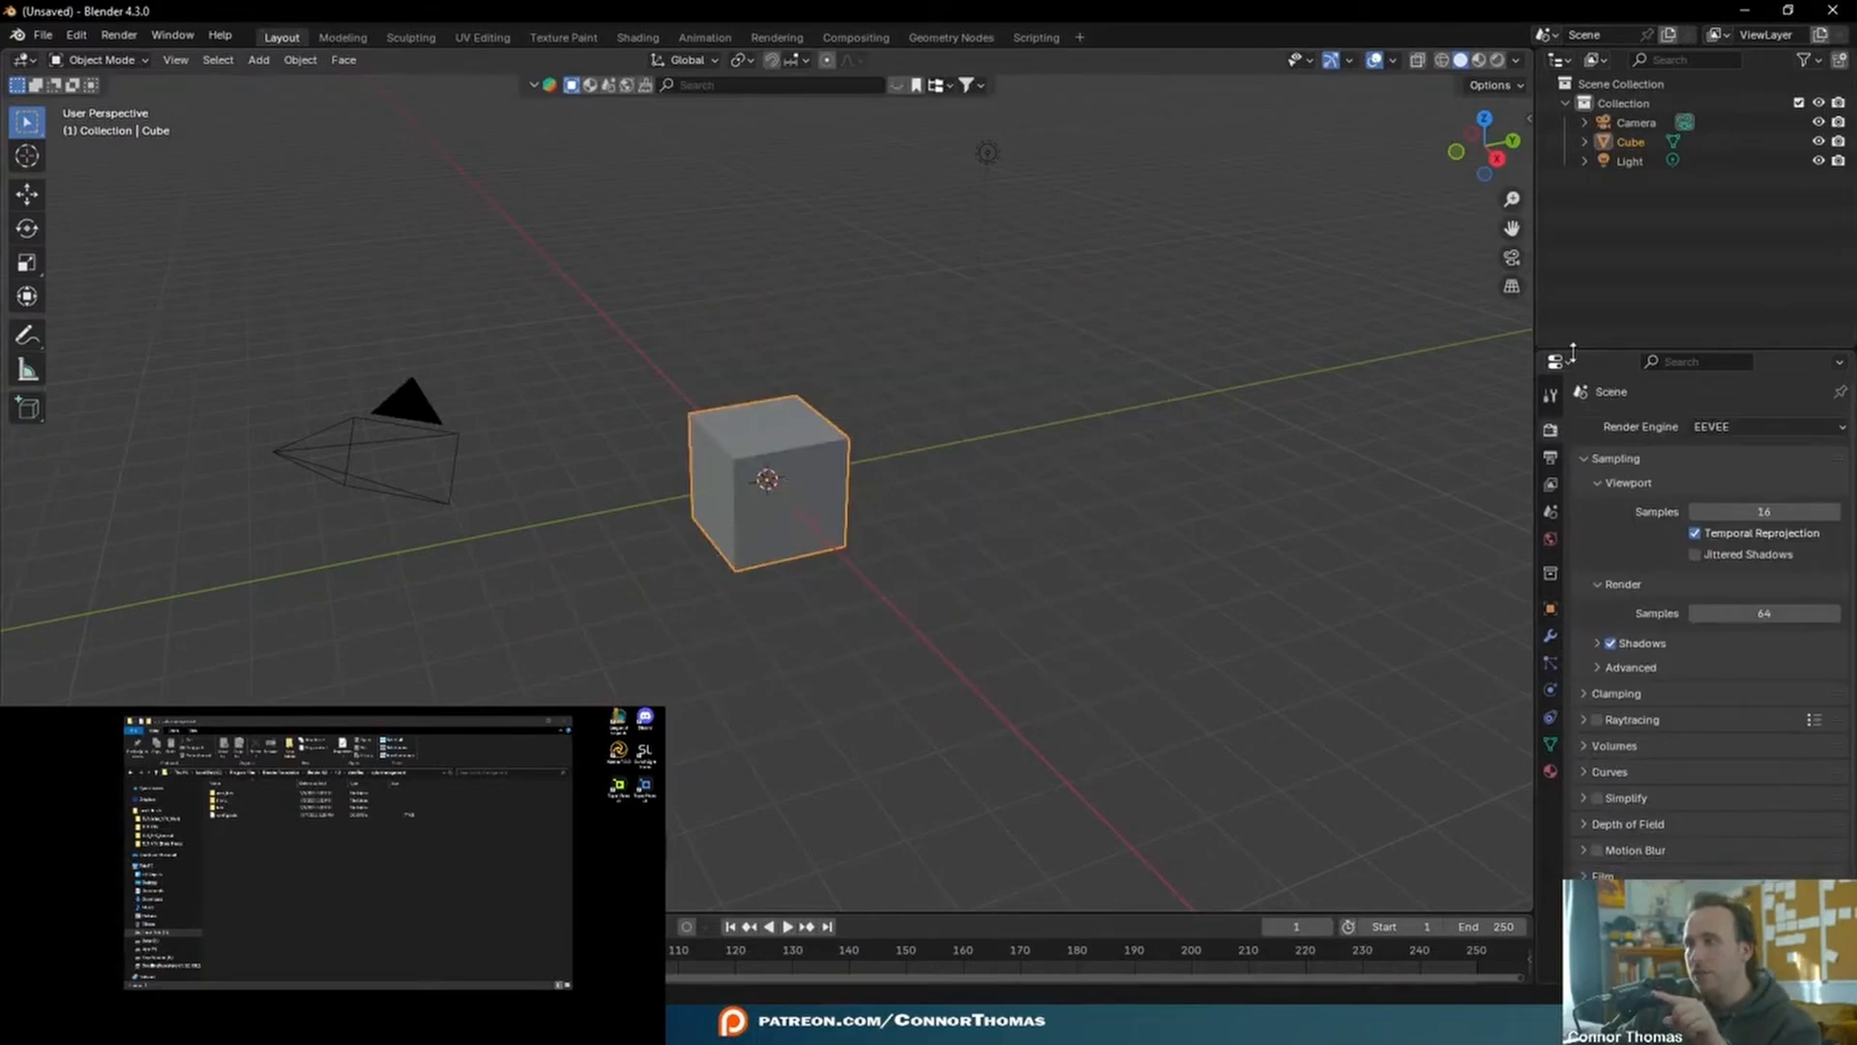
drag(1573, 352, 1575, 172)
click(1645, 799)
scroll(1640, 799, down, 2)
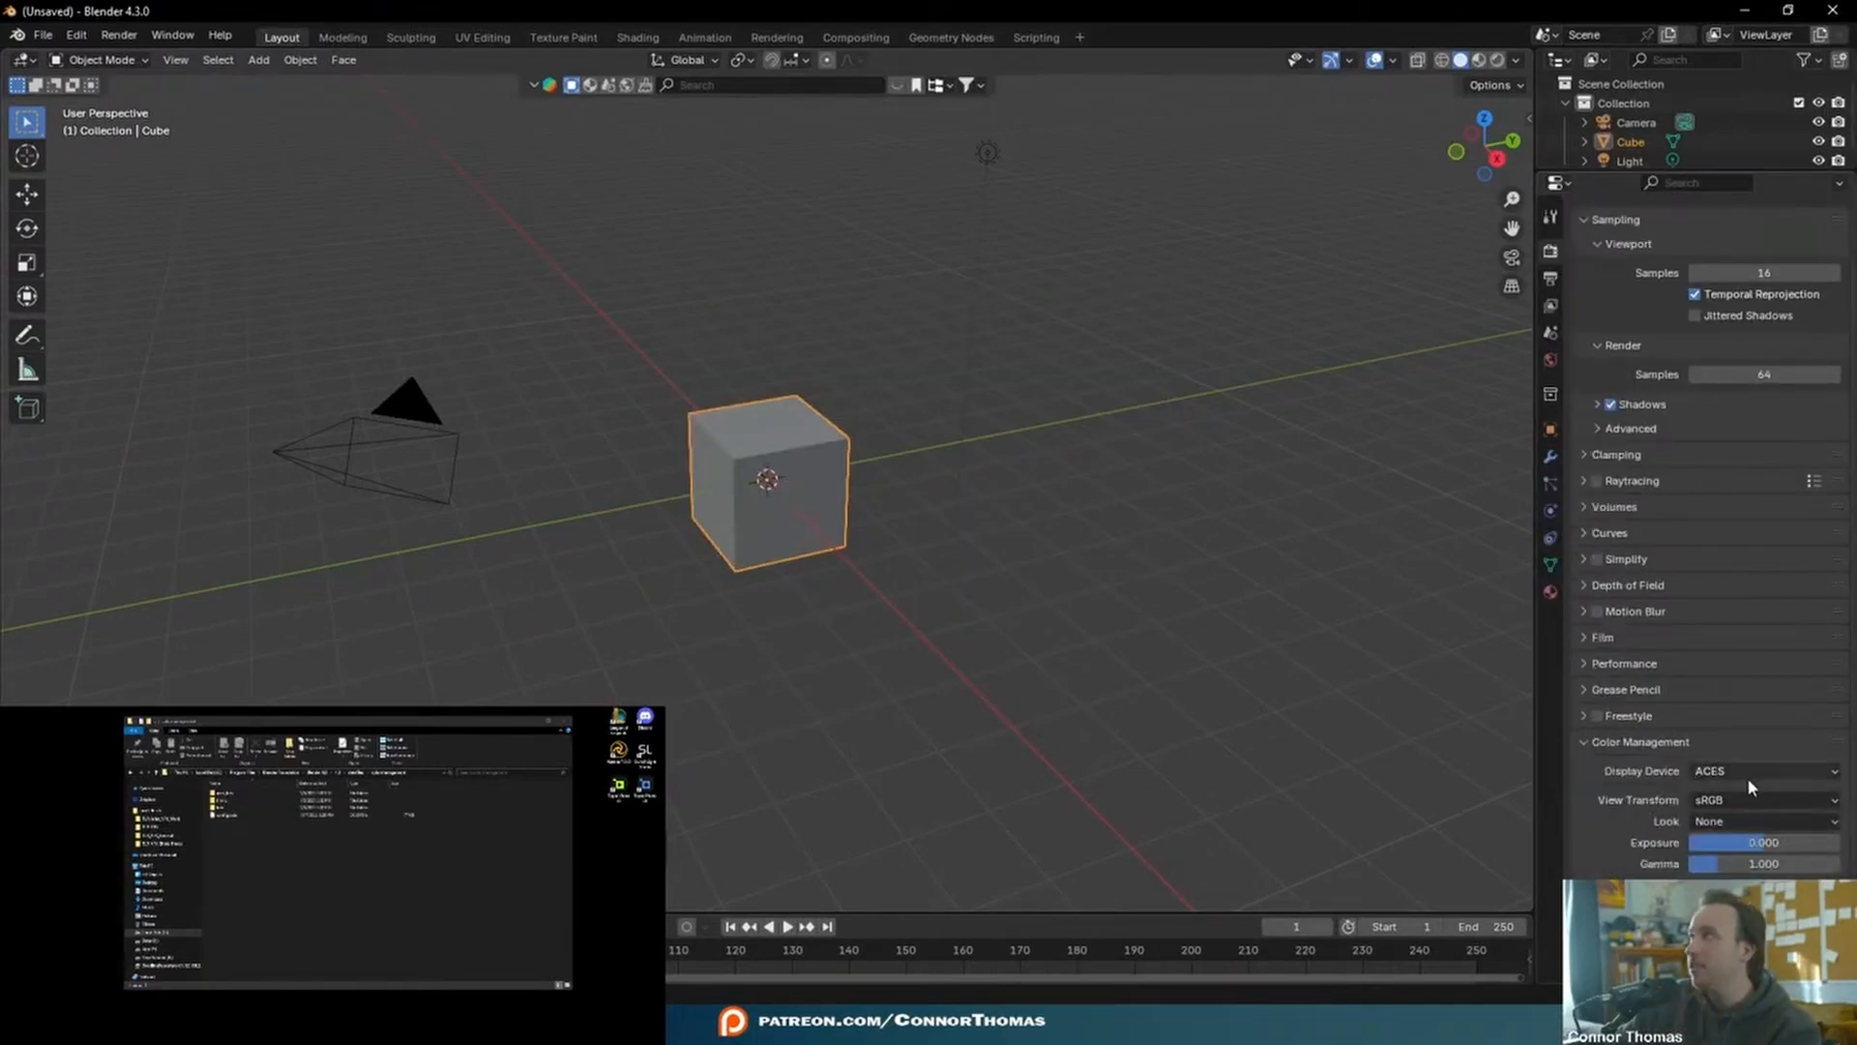
drag(1620, 174, 1622, 82)
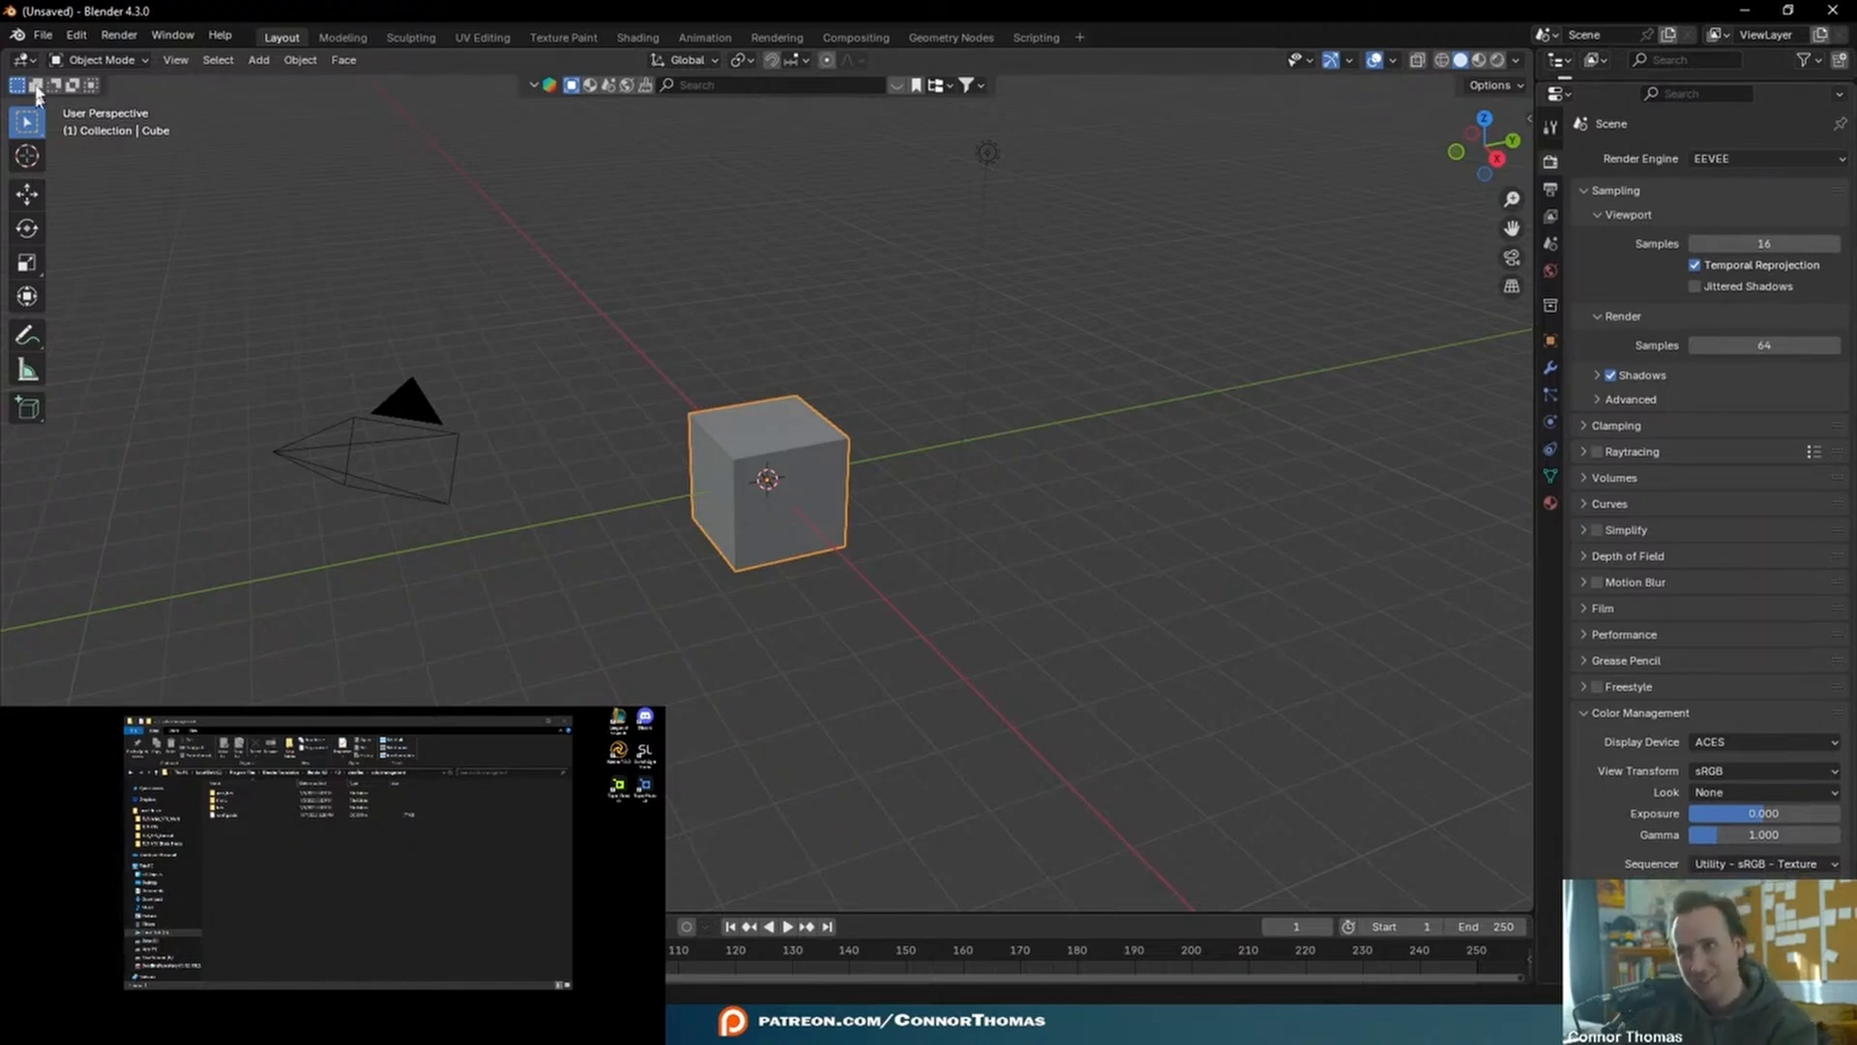
- Reopen the recent scene file VFX_010_3D_v01.blend
click(43, 35)
mouse_move(87, 96)
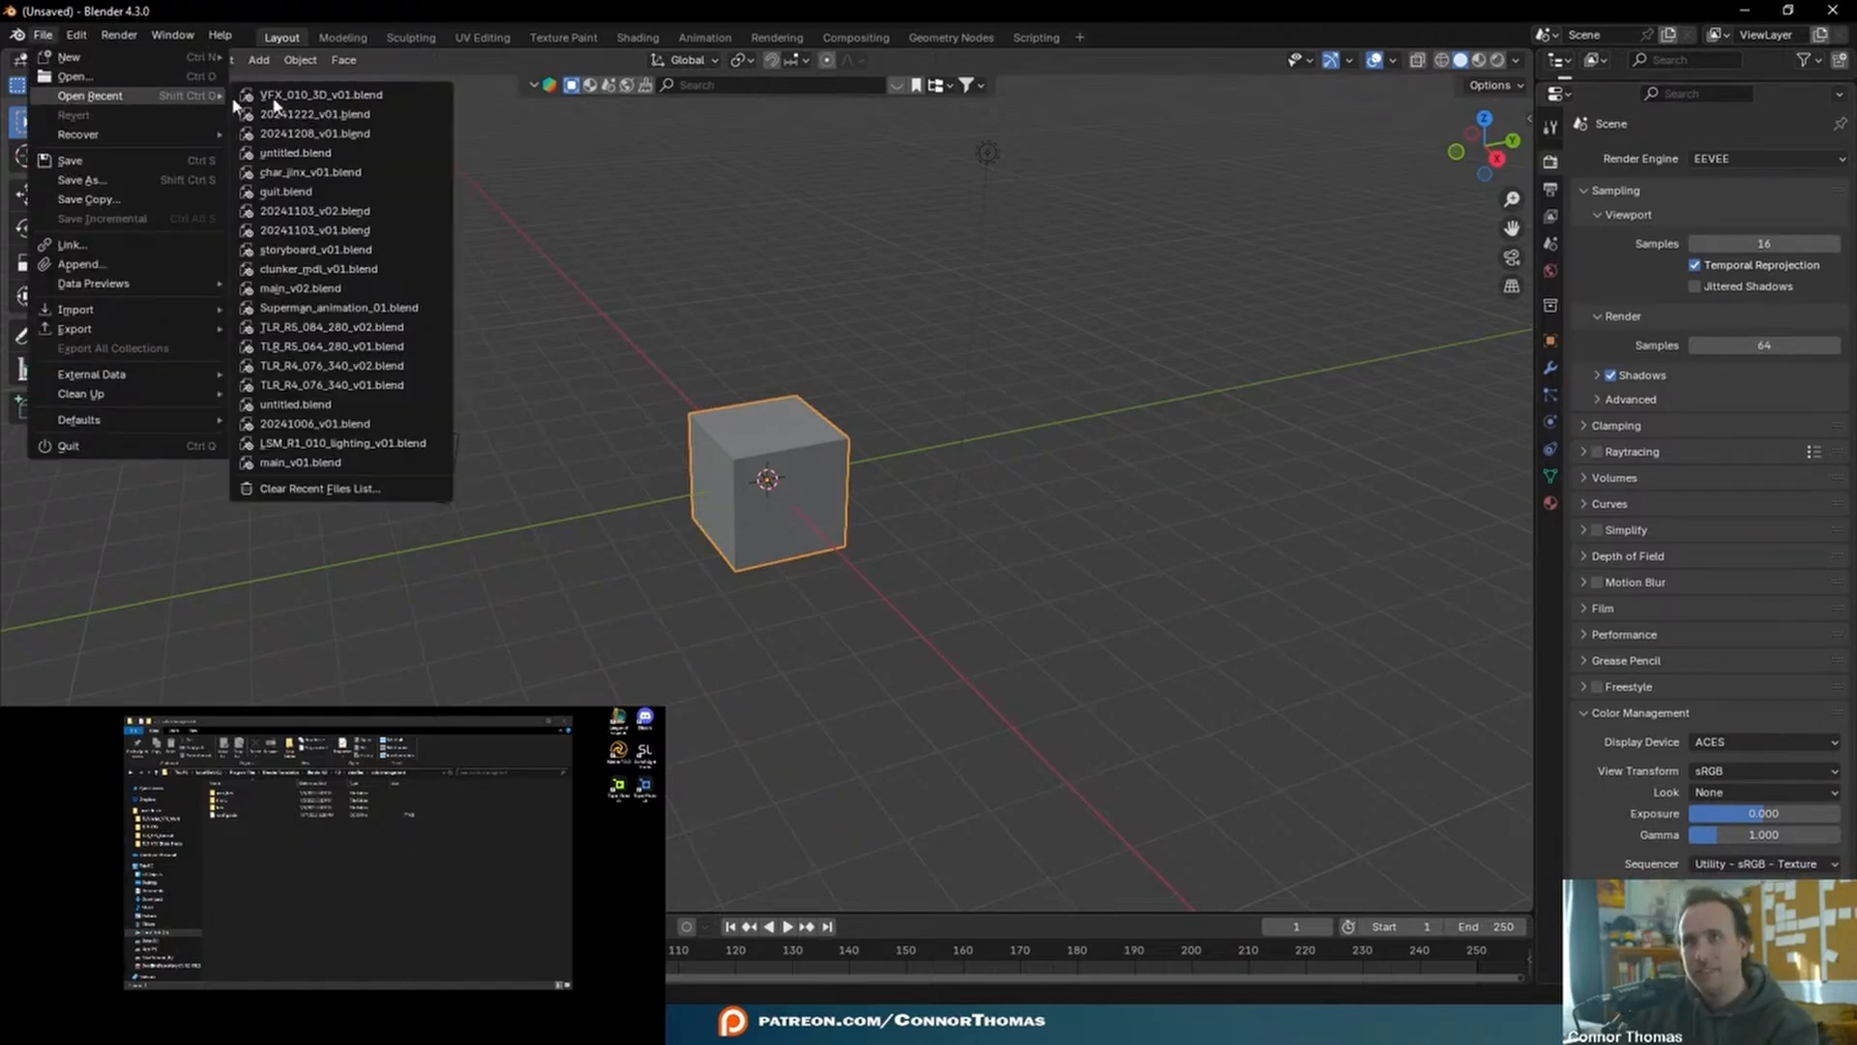
click(329, 96)
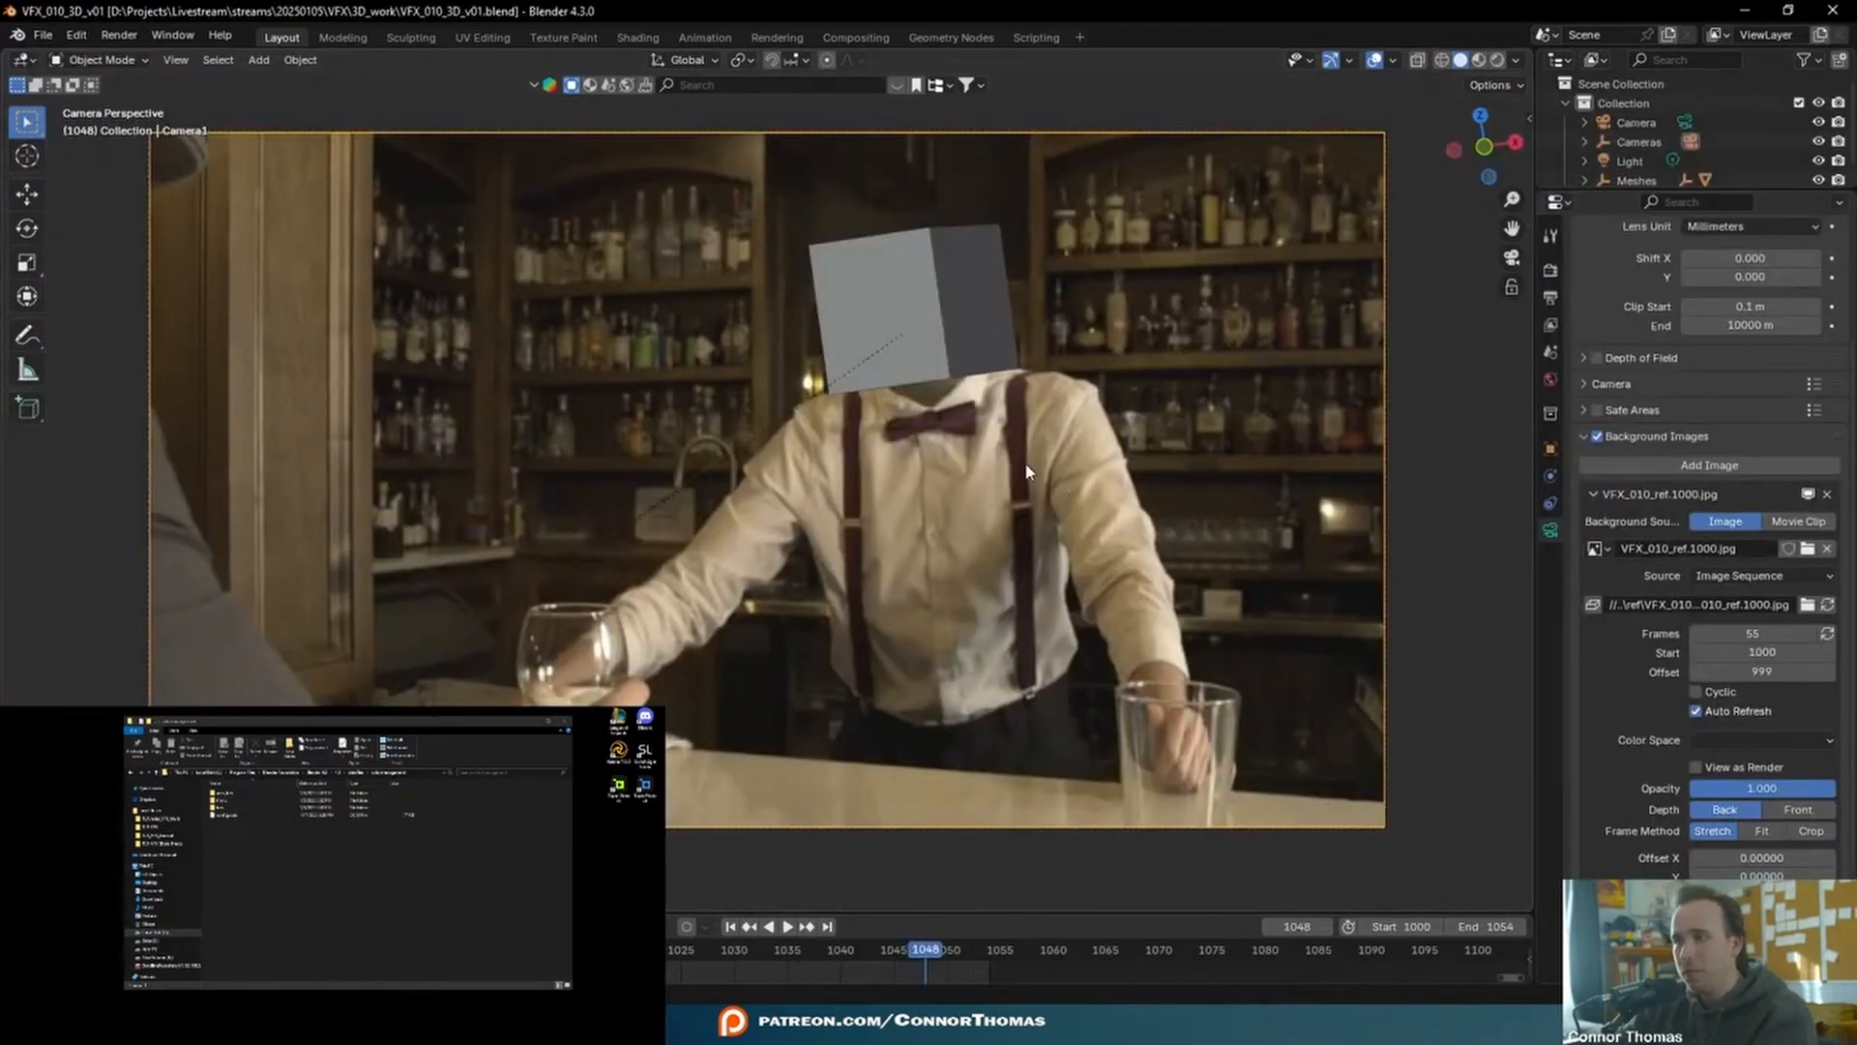
- Set the camera background image's color space to Utility - sRGB - Texture and enable View as Render for it
click(1733, 740)
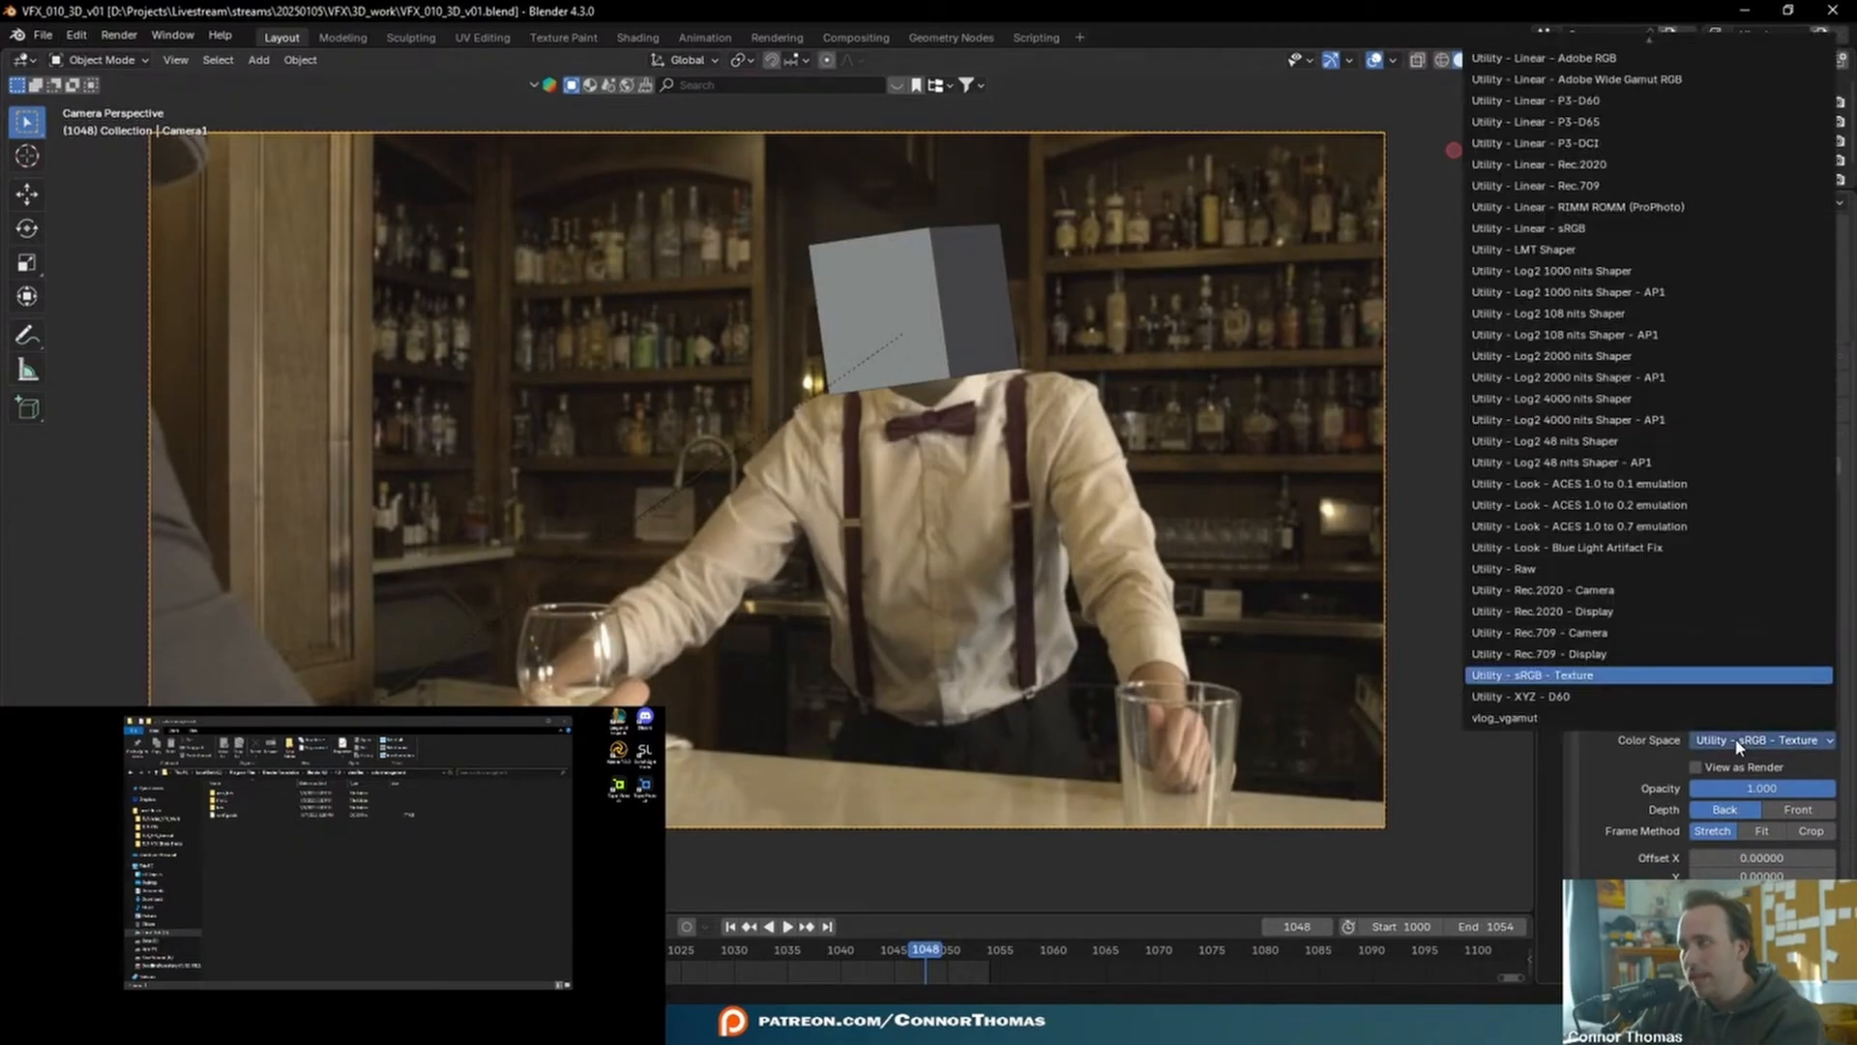
click(1539, 676)
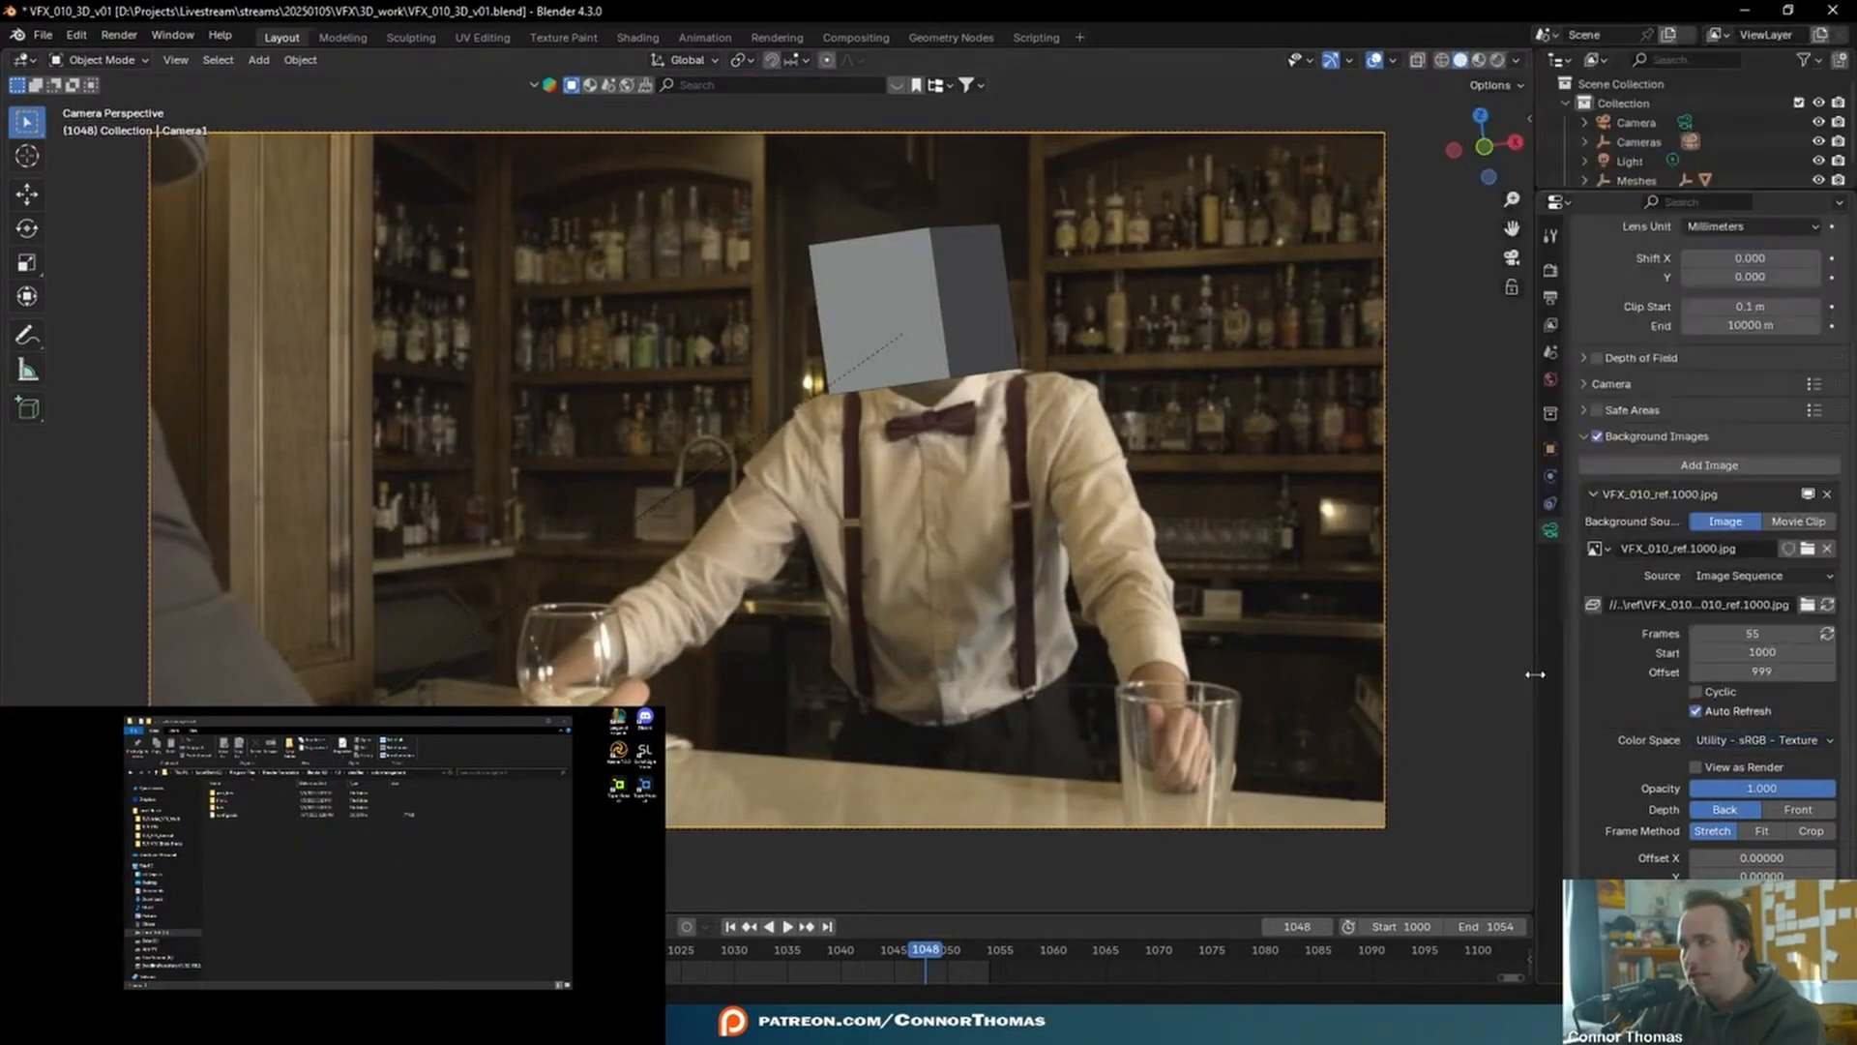
click(1696, 767)
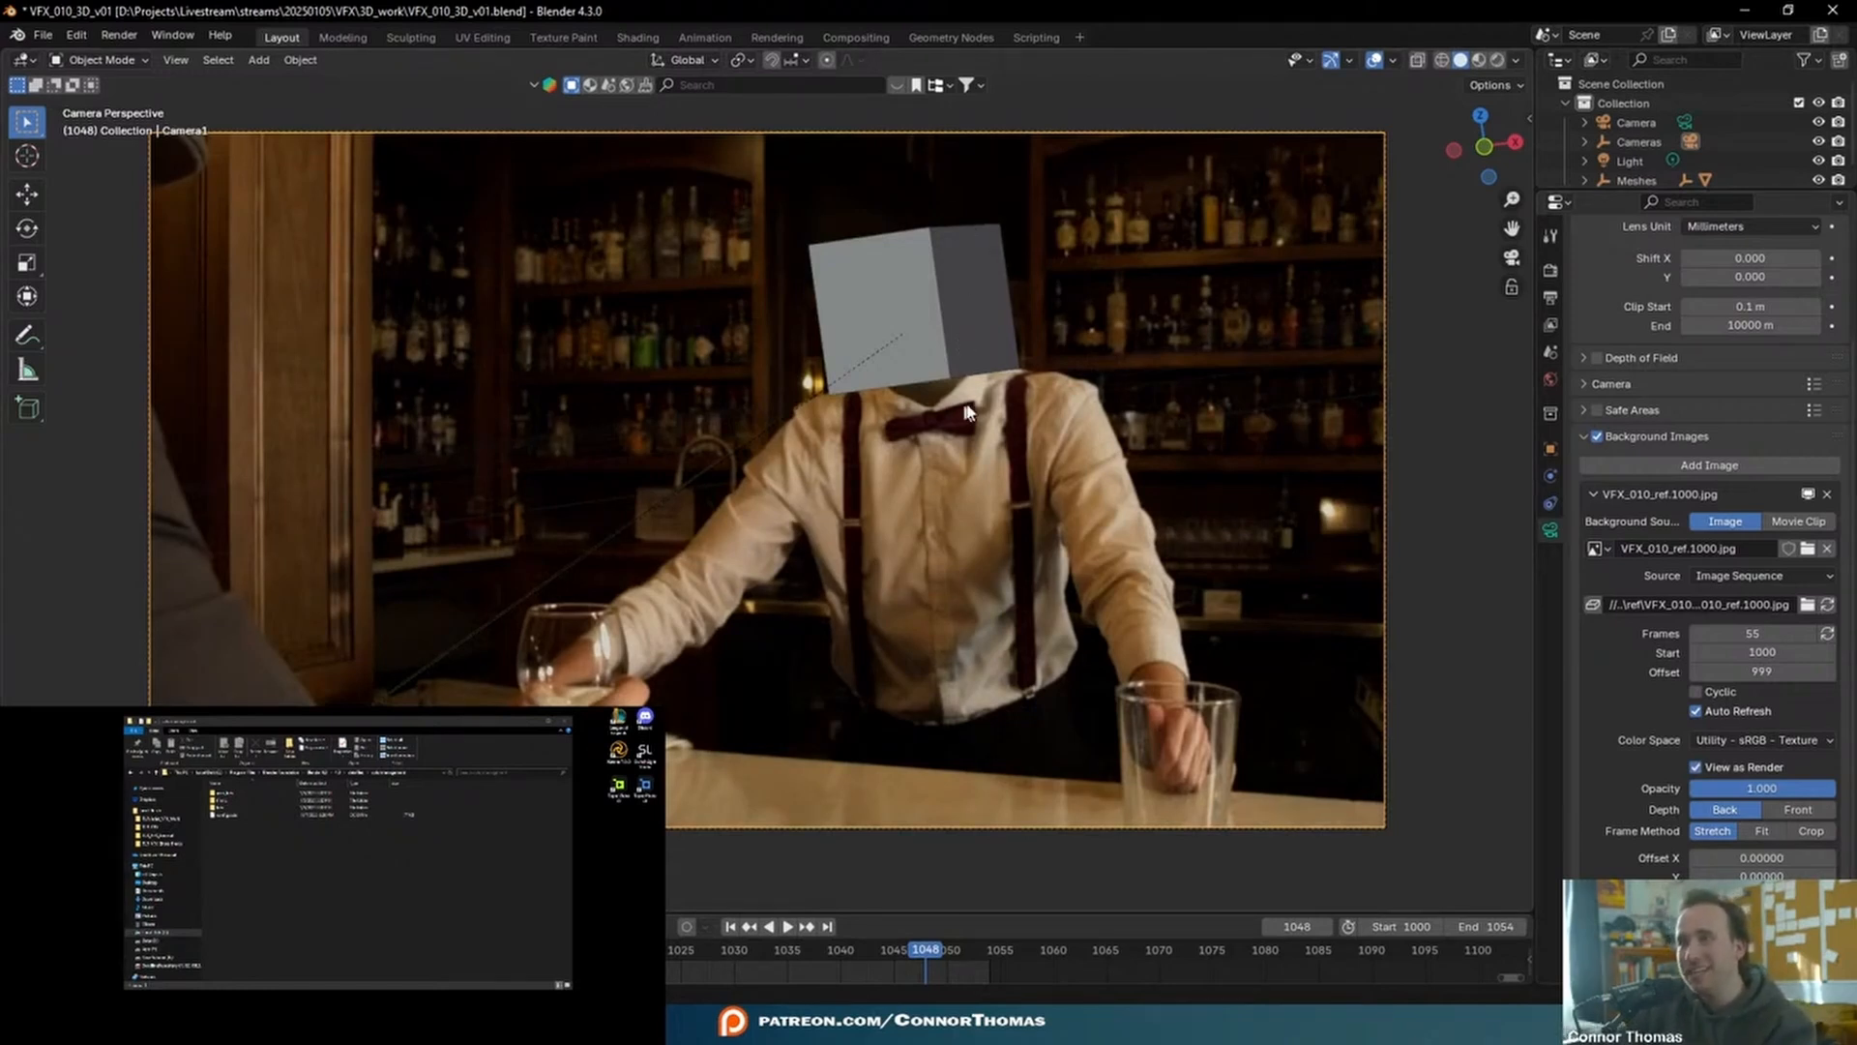
- Play the shot through the camera to check the background footage's color
scroll(967, 349, up, 1)
key(space)
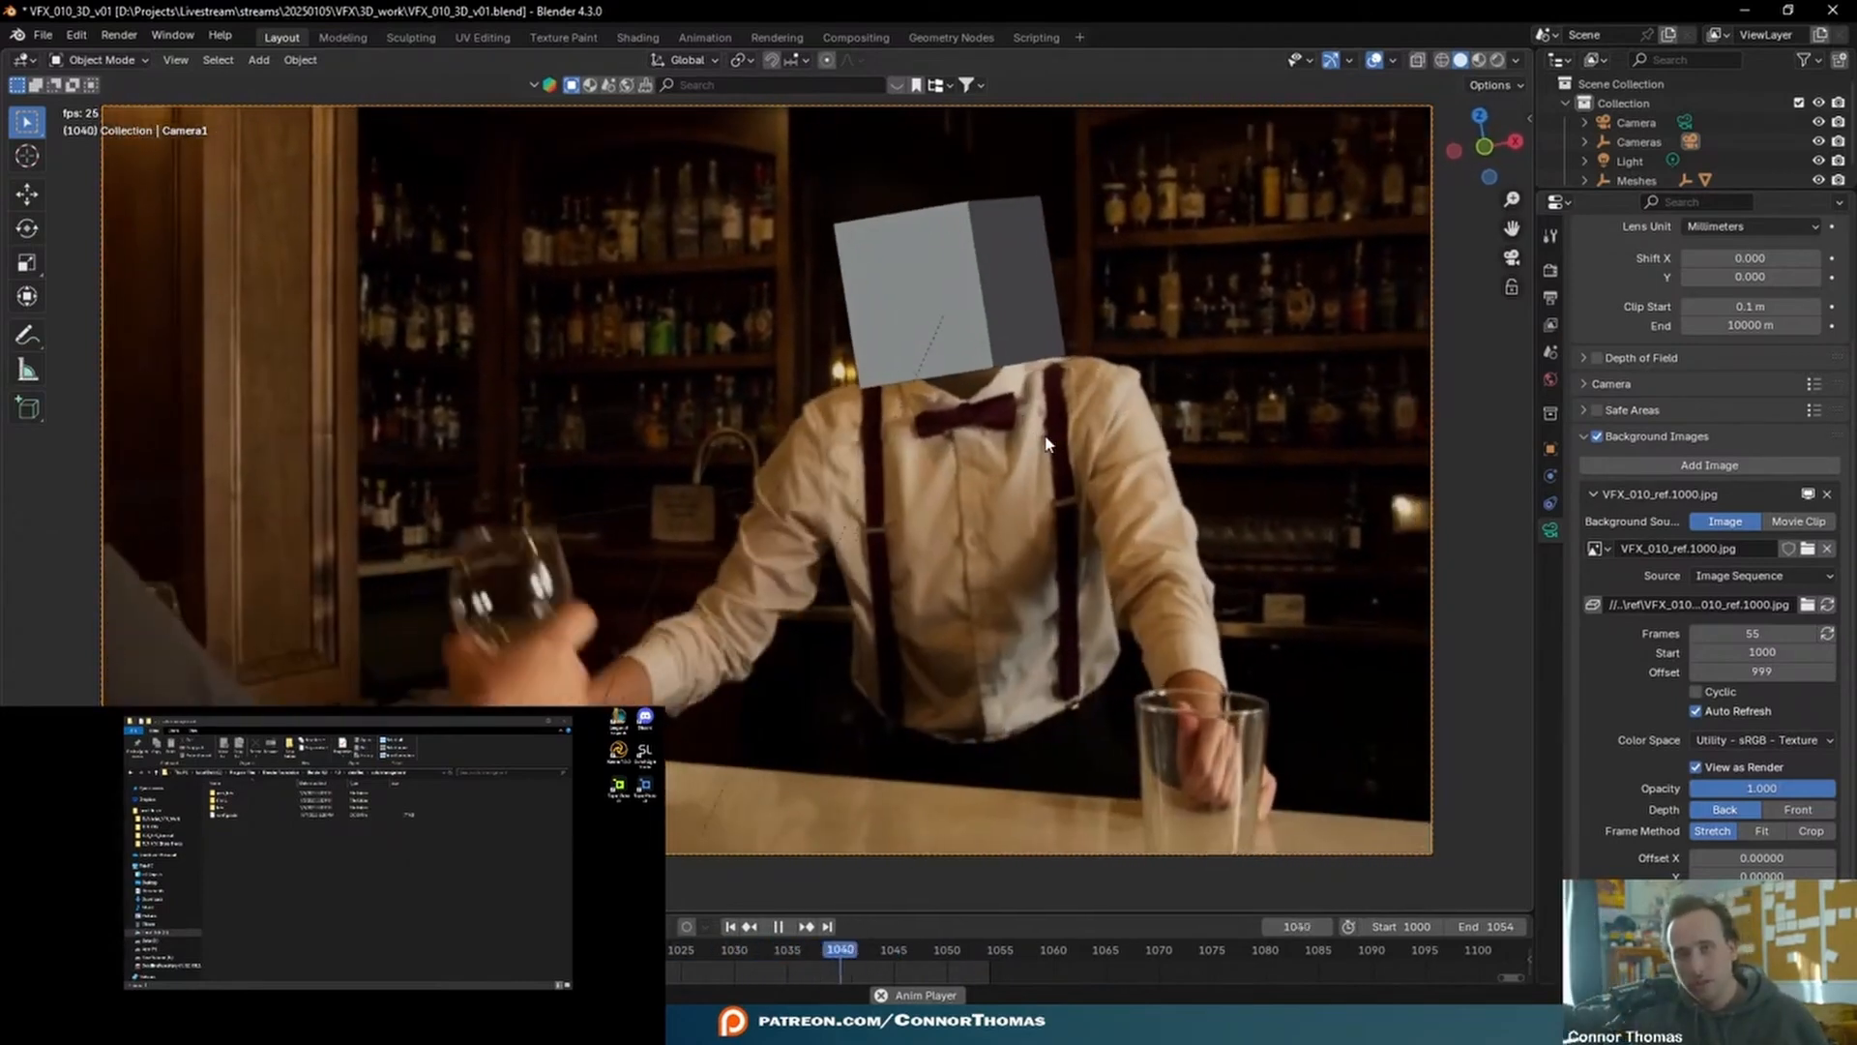
key(space)
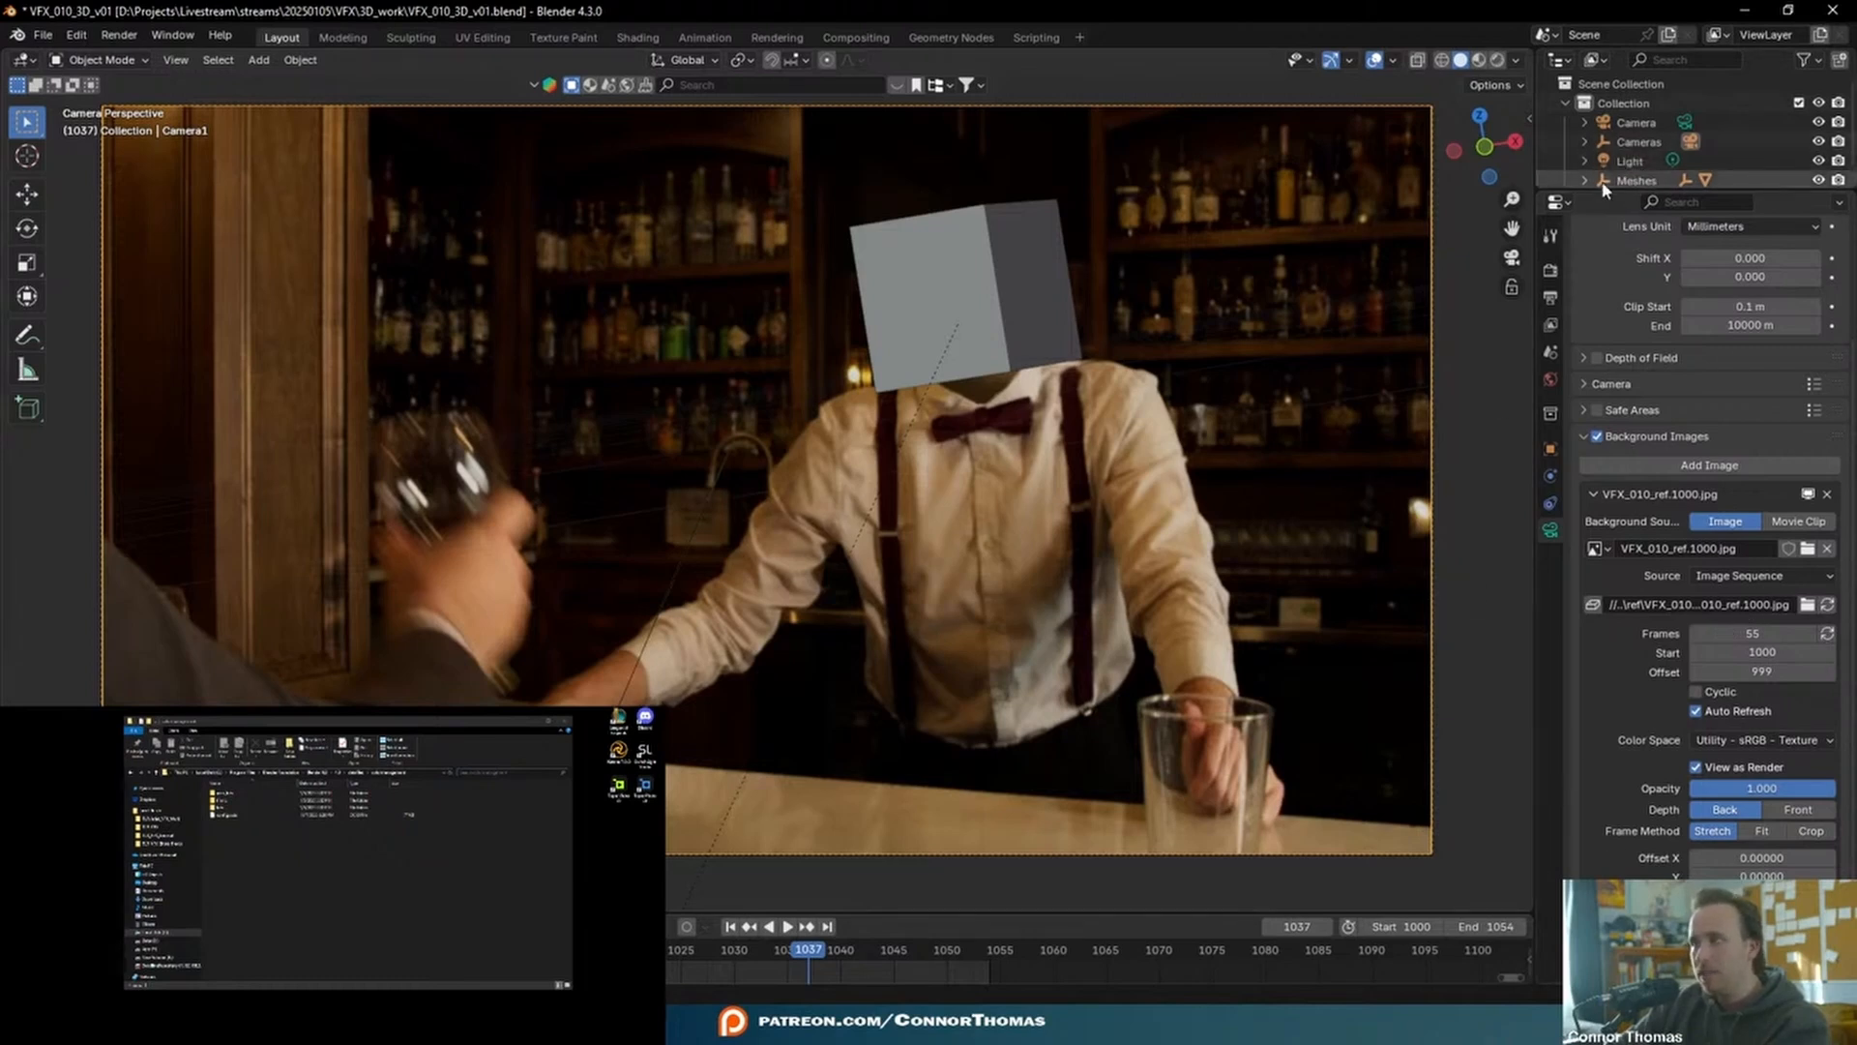
- Open a second Blender window on the other monitor and fit the camera view of the shot in it
drag(1606, 192, 1630, 366)
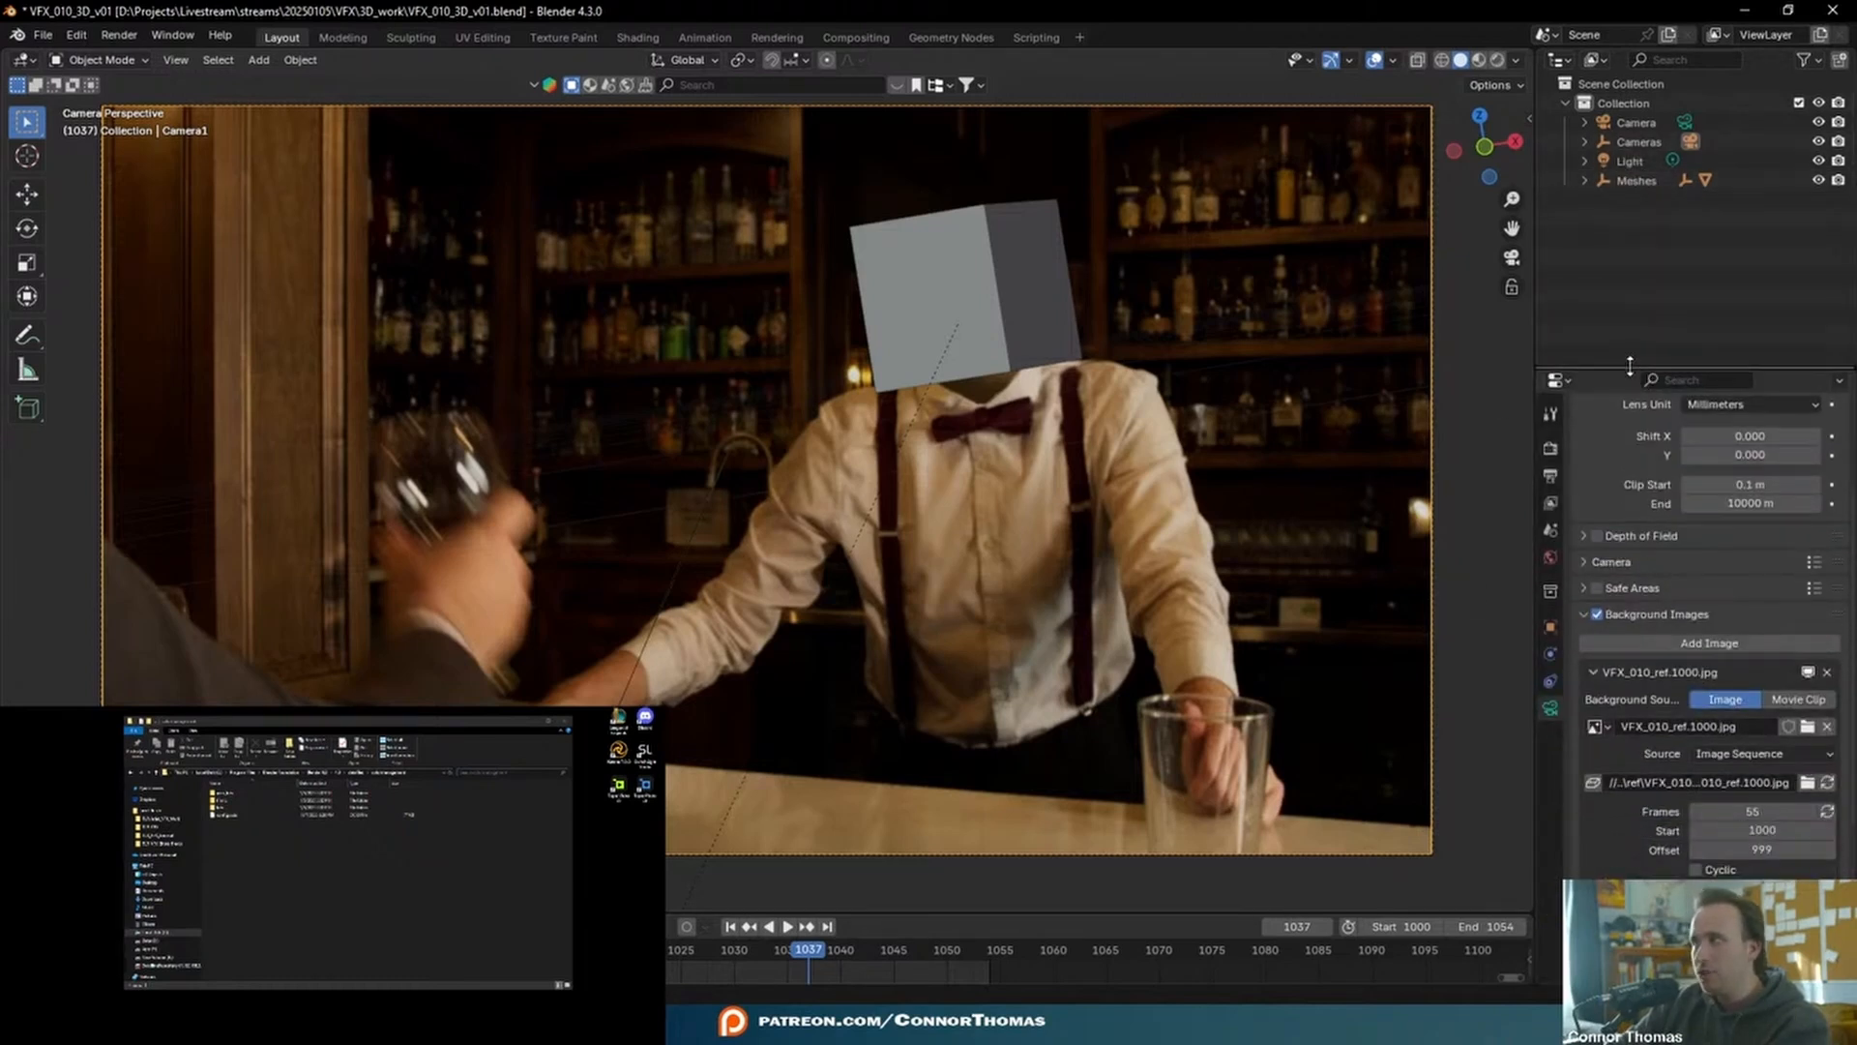
click(197, 40)
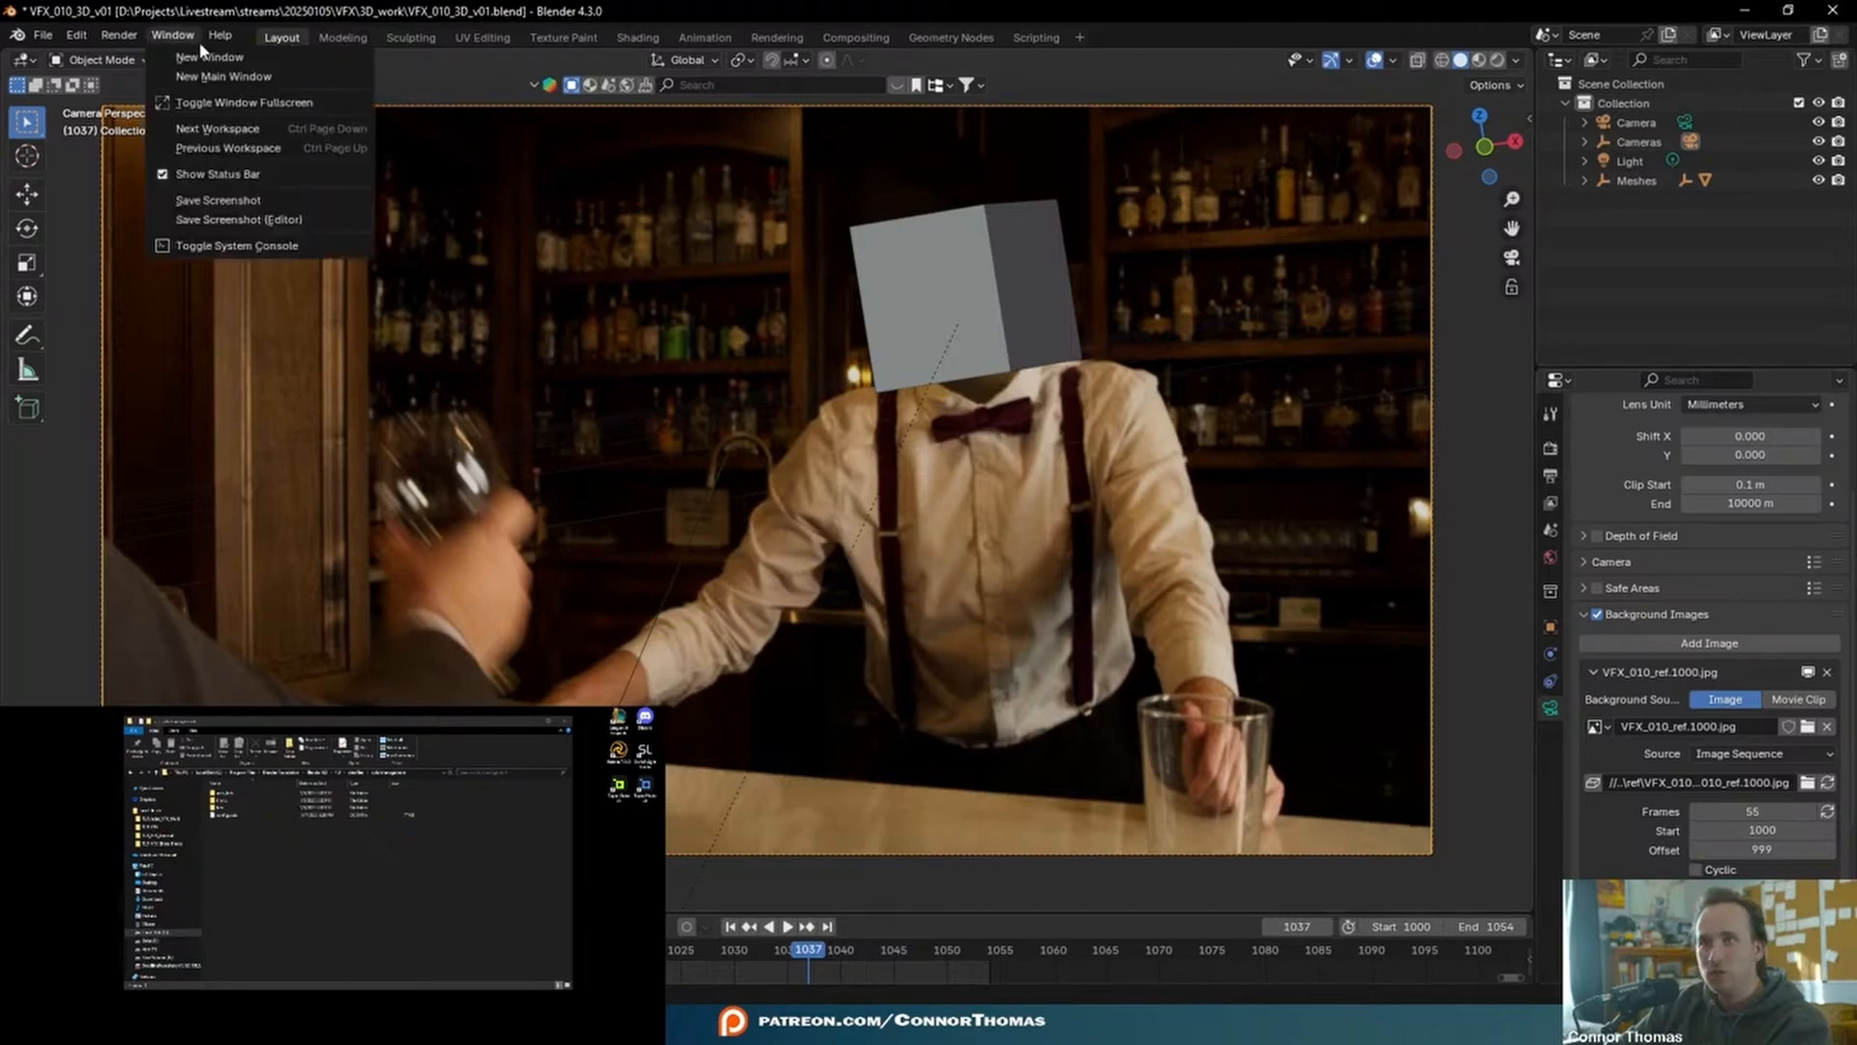
click(209, 57)
drag(497, 71, 252, 708)
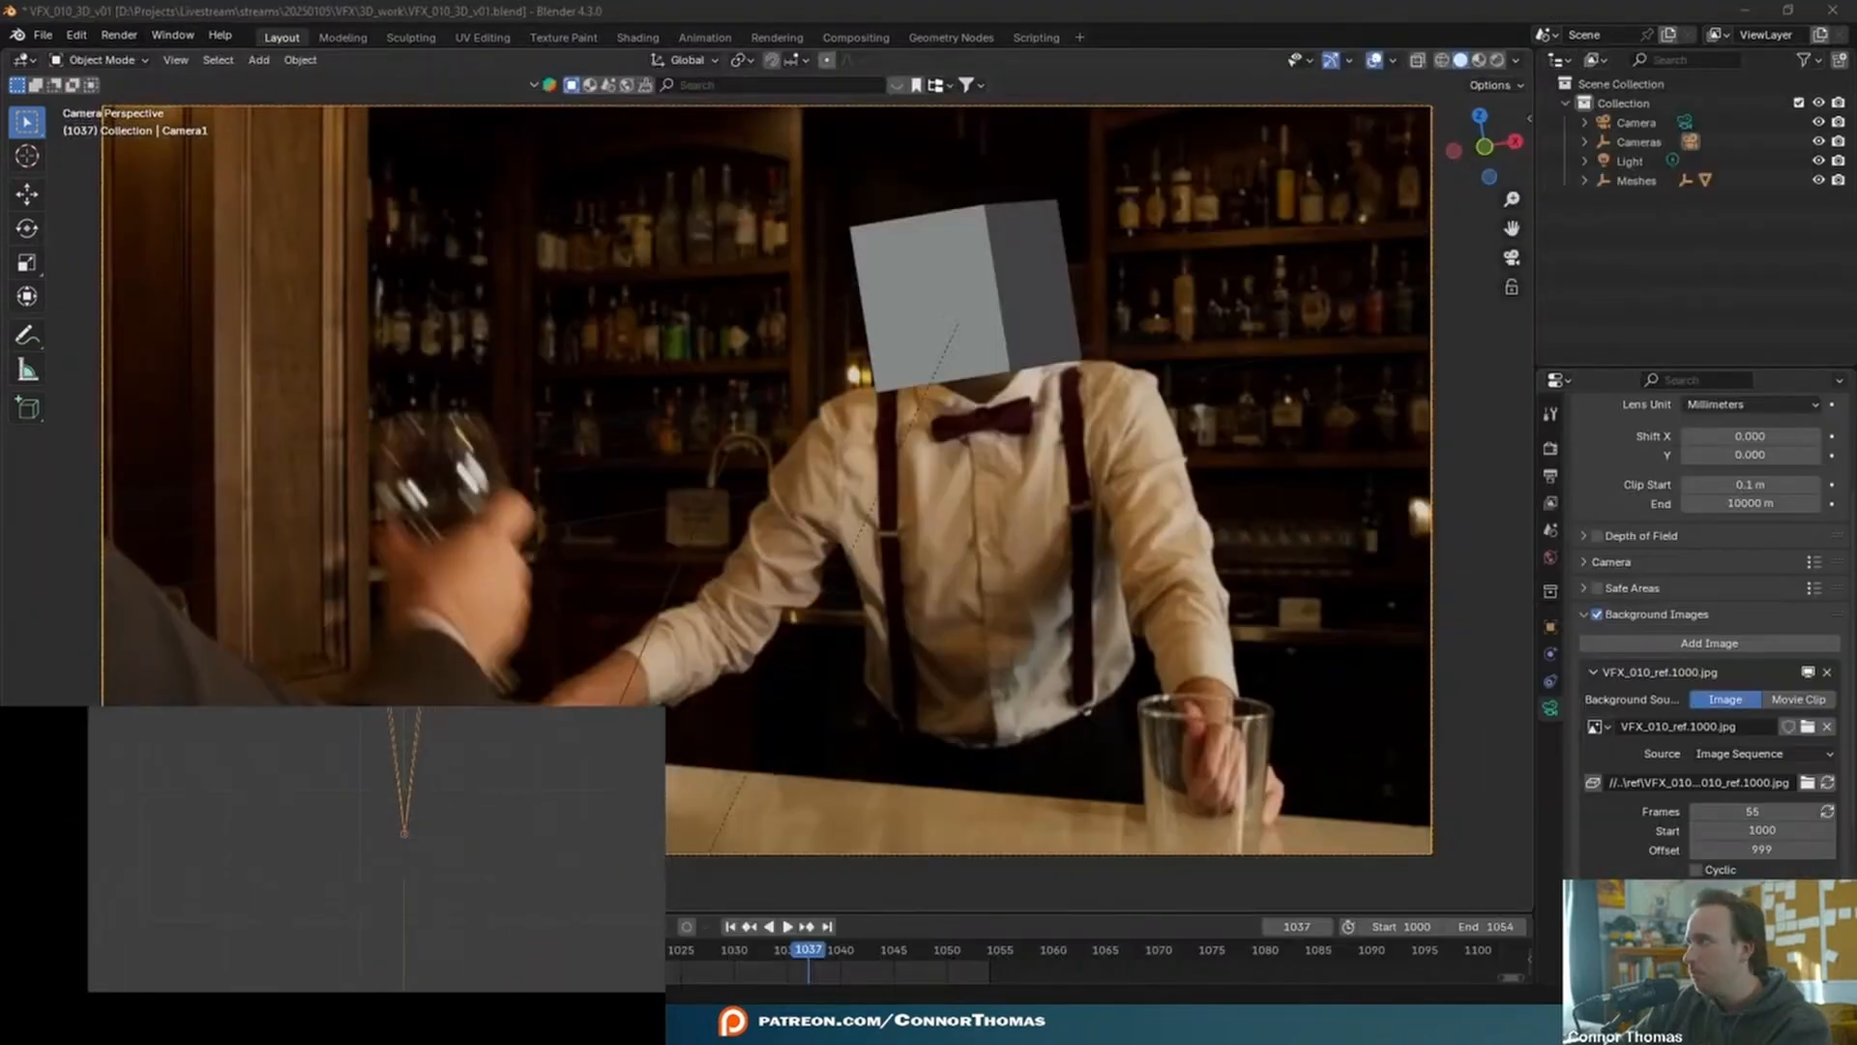
key(KP_0)
key(Home)
ctrl+middle_drag(333, 861, 333, 829)
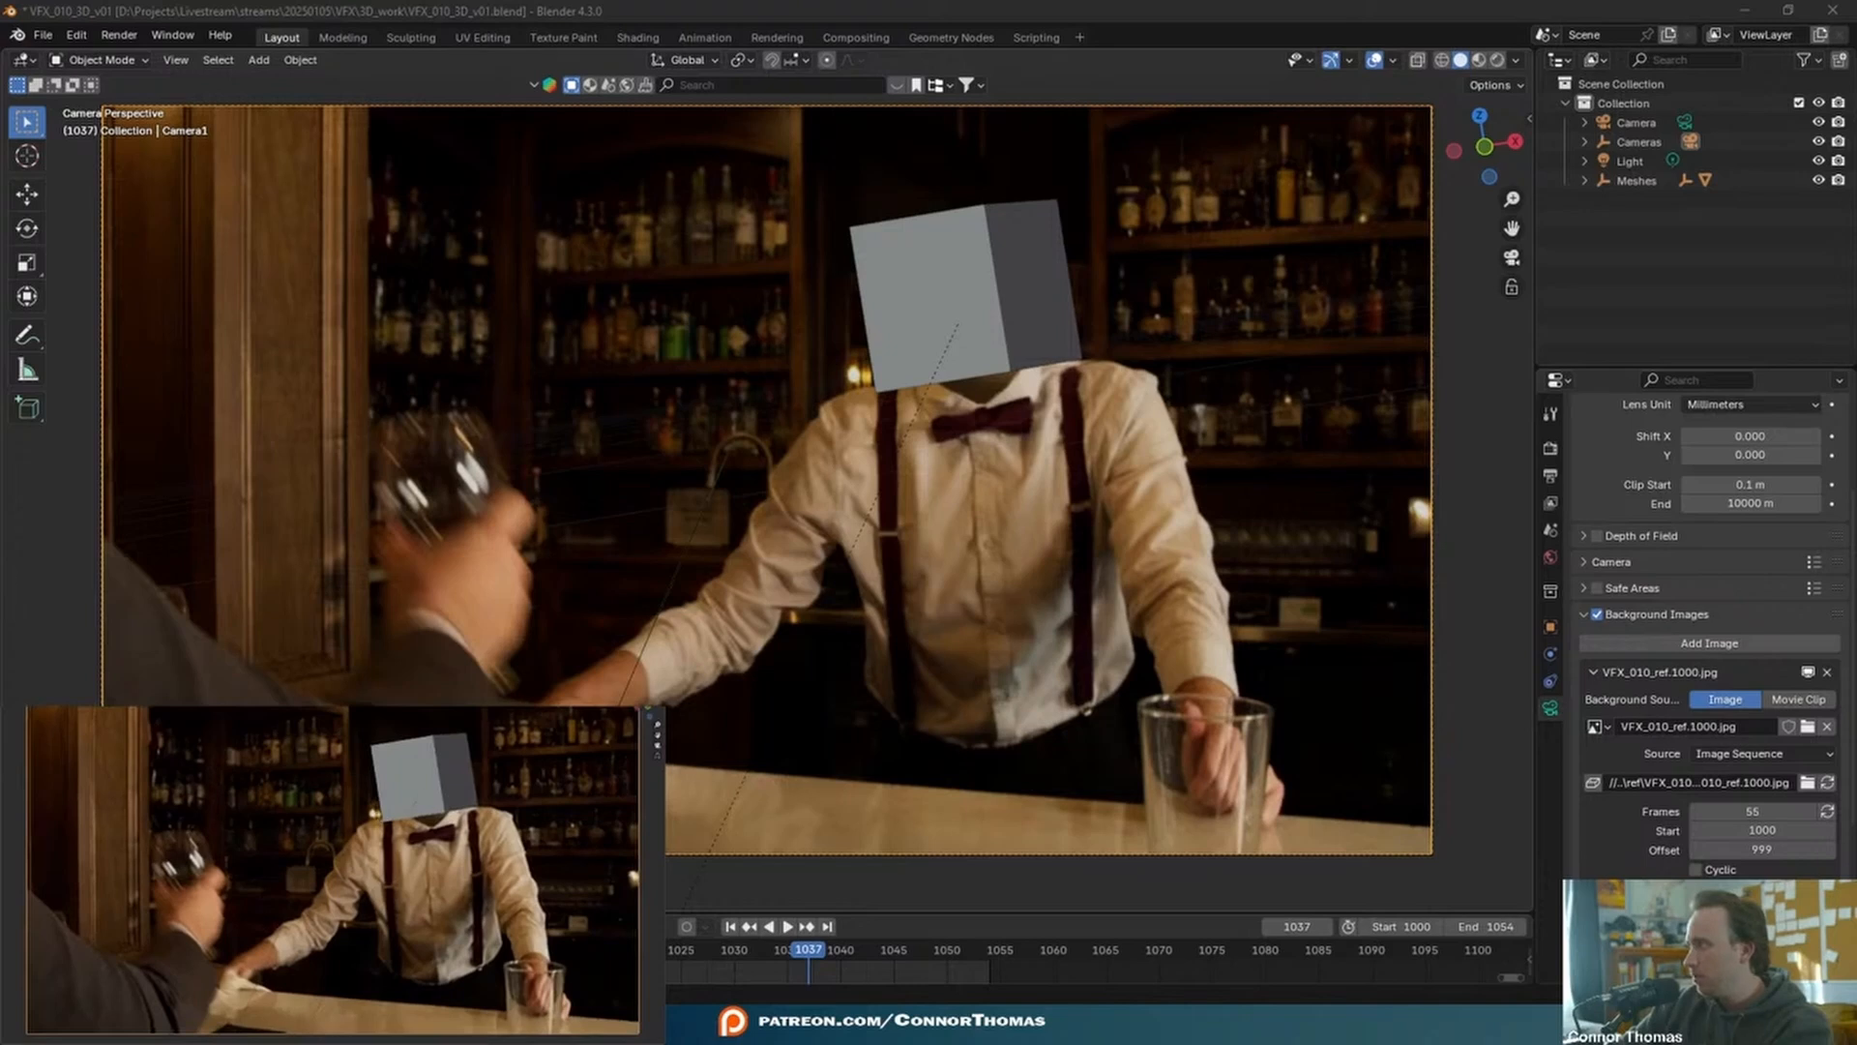
click(611, 708)
click(611, 708)
click(611, 708)
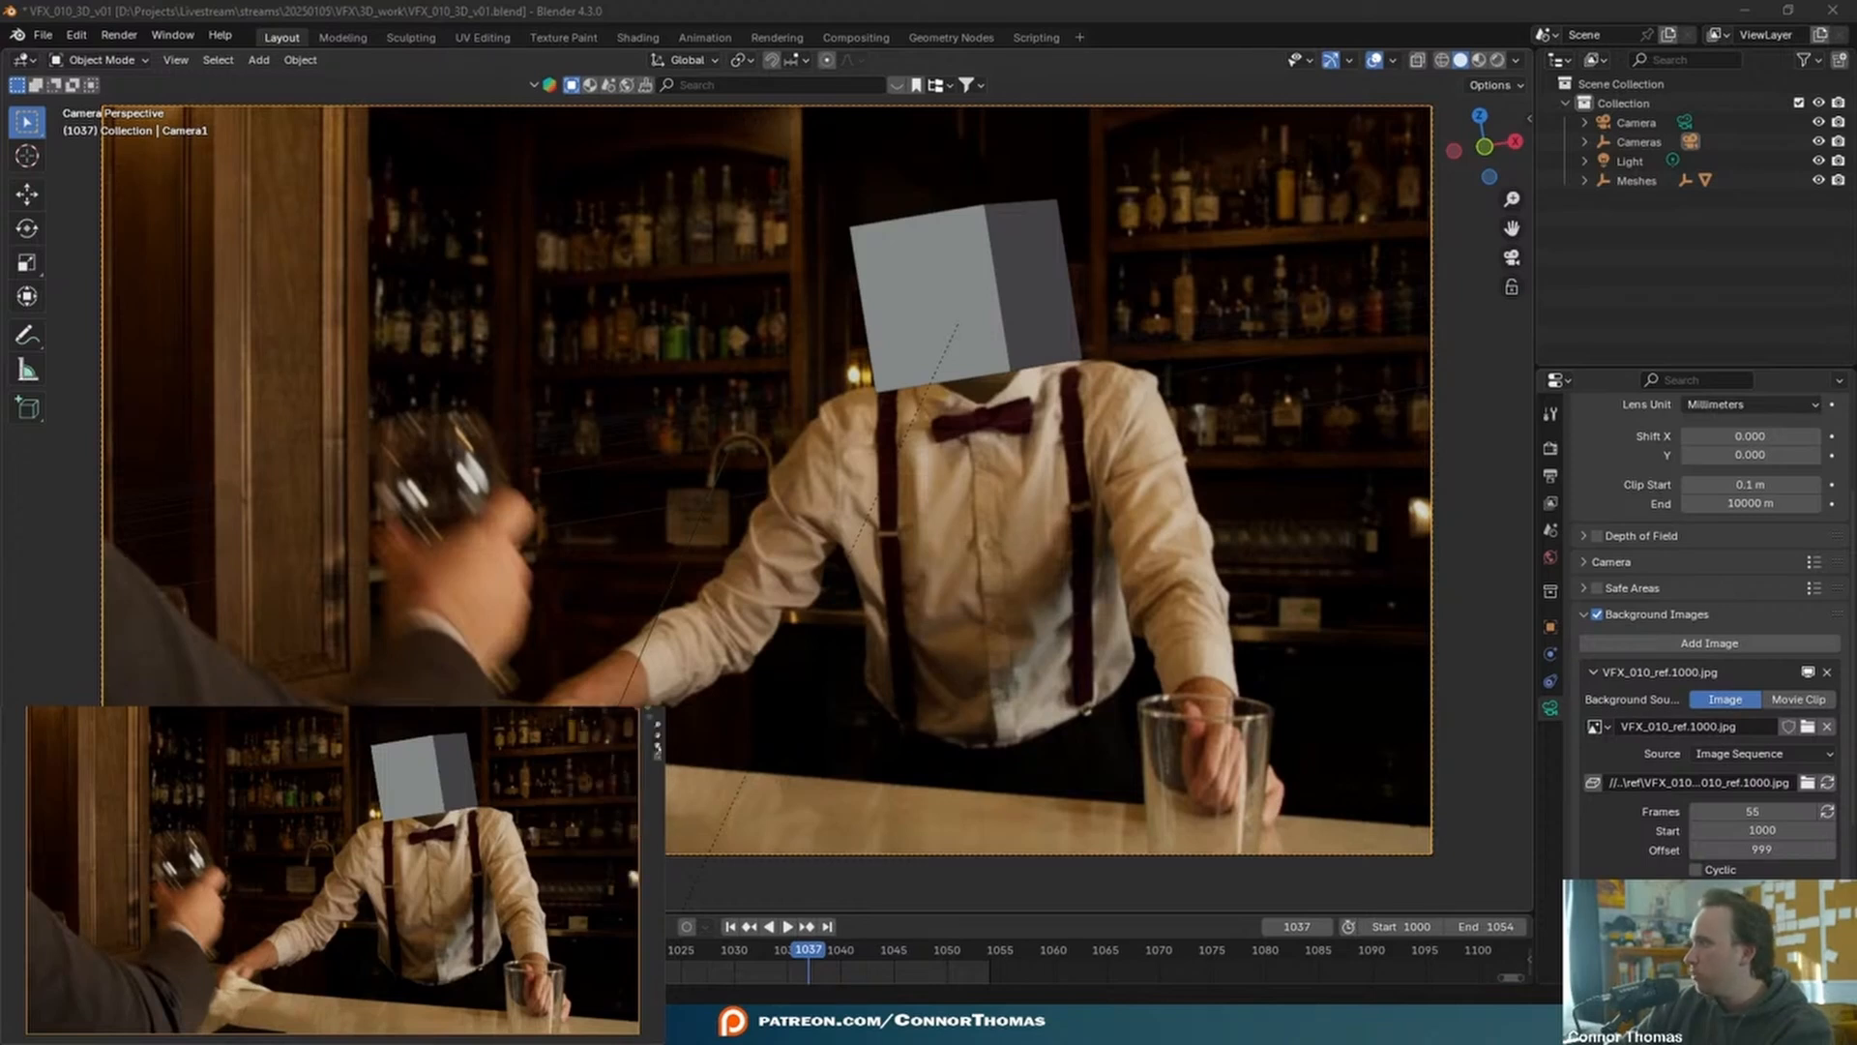
- Play the shot in the second window and switch its viewport to rendered shading
key(space)
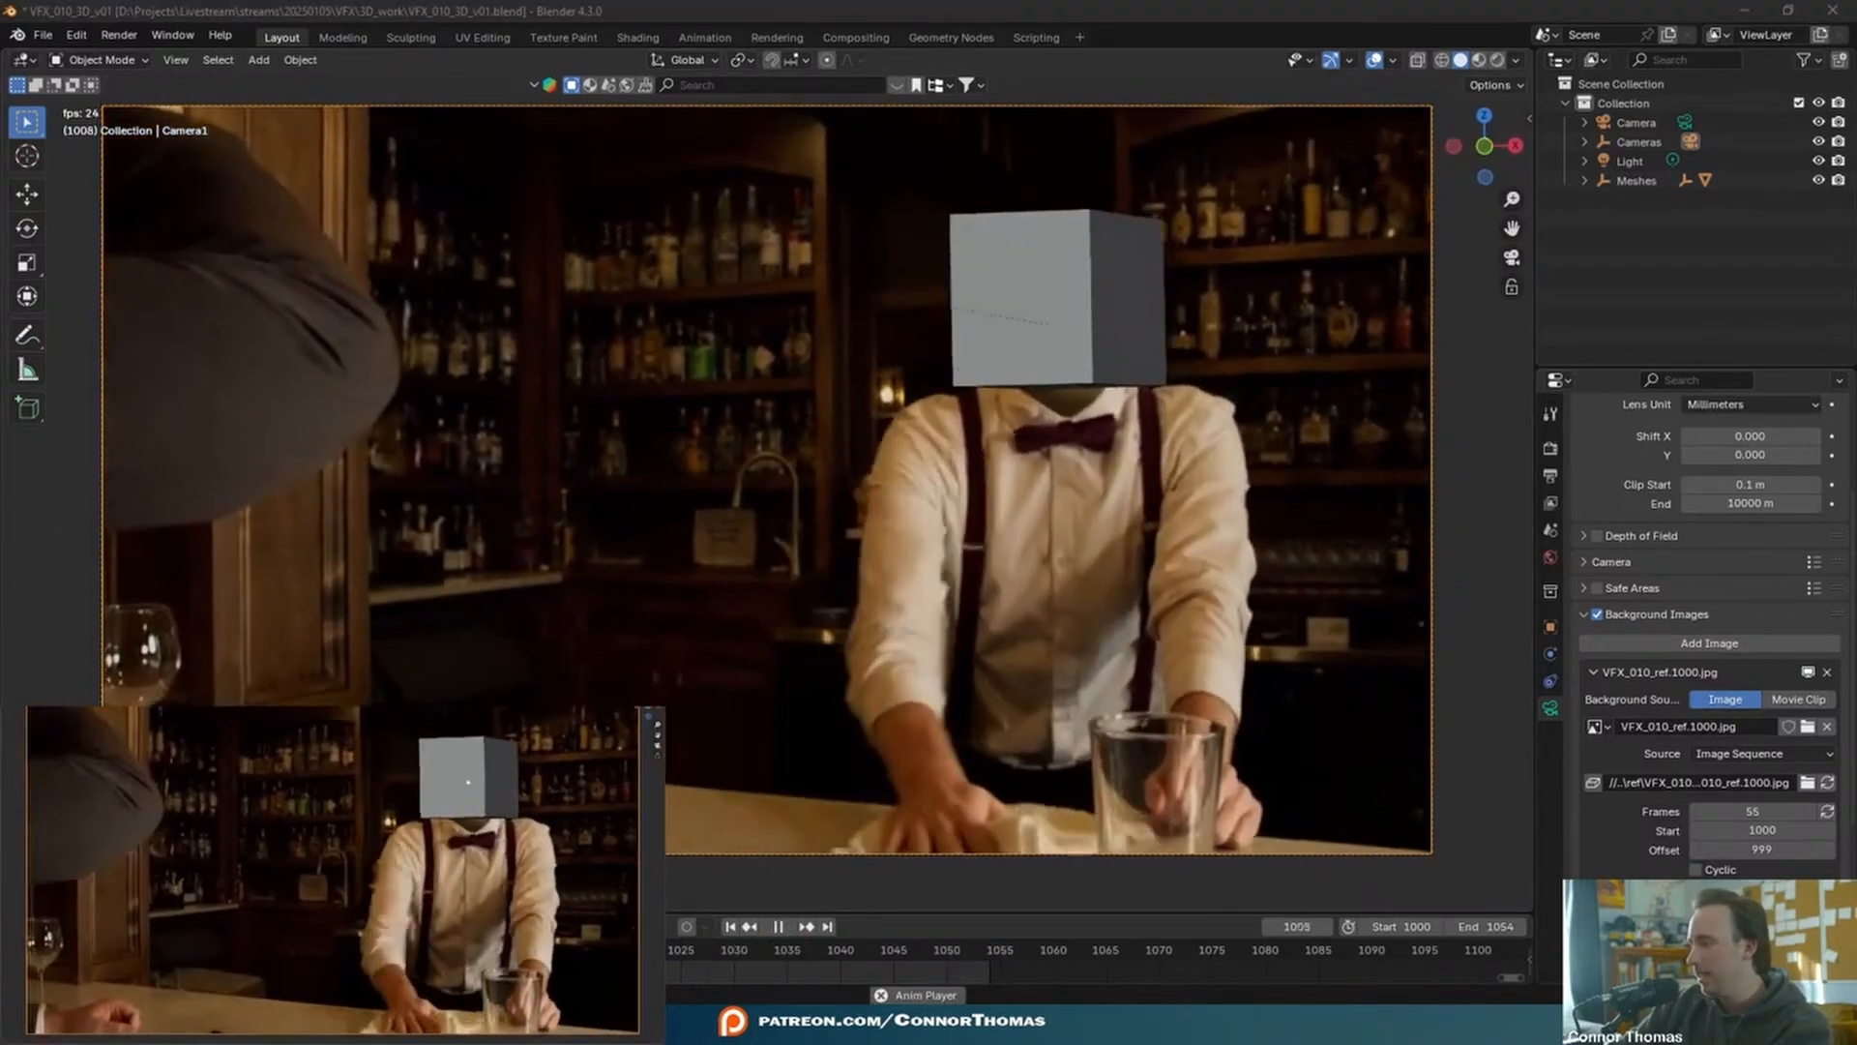
key(space)
key(z)
click(469, 728)
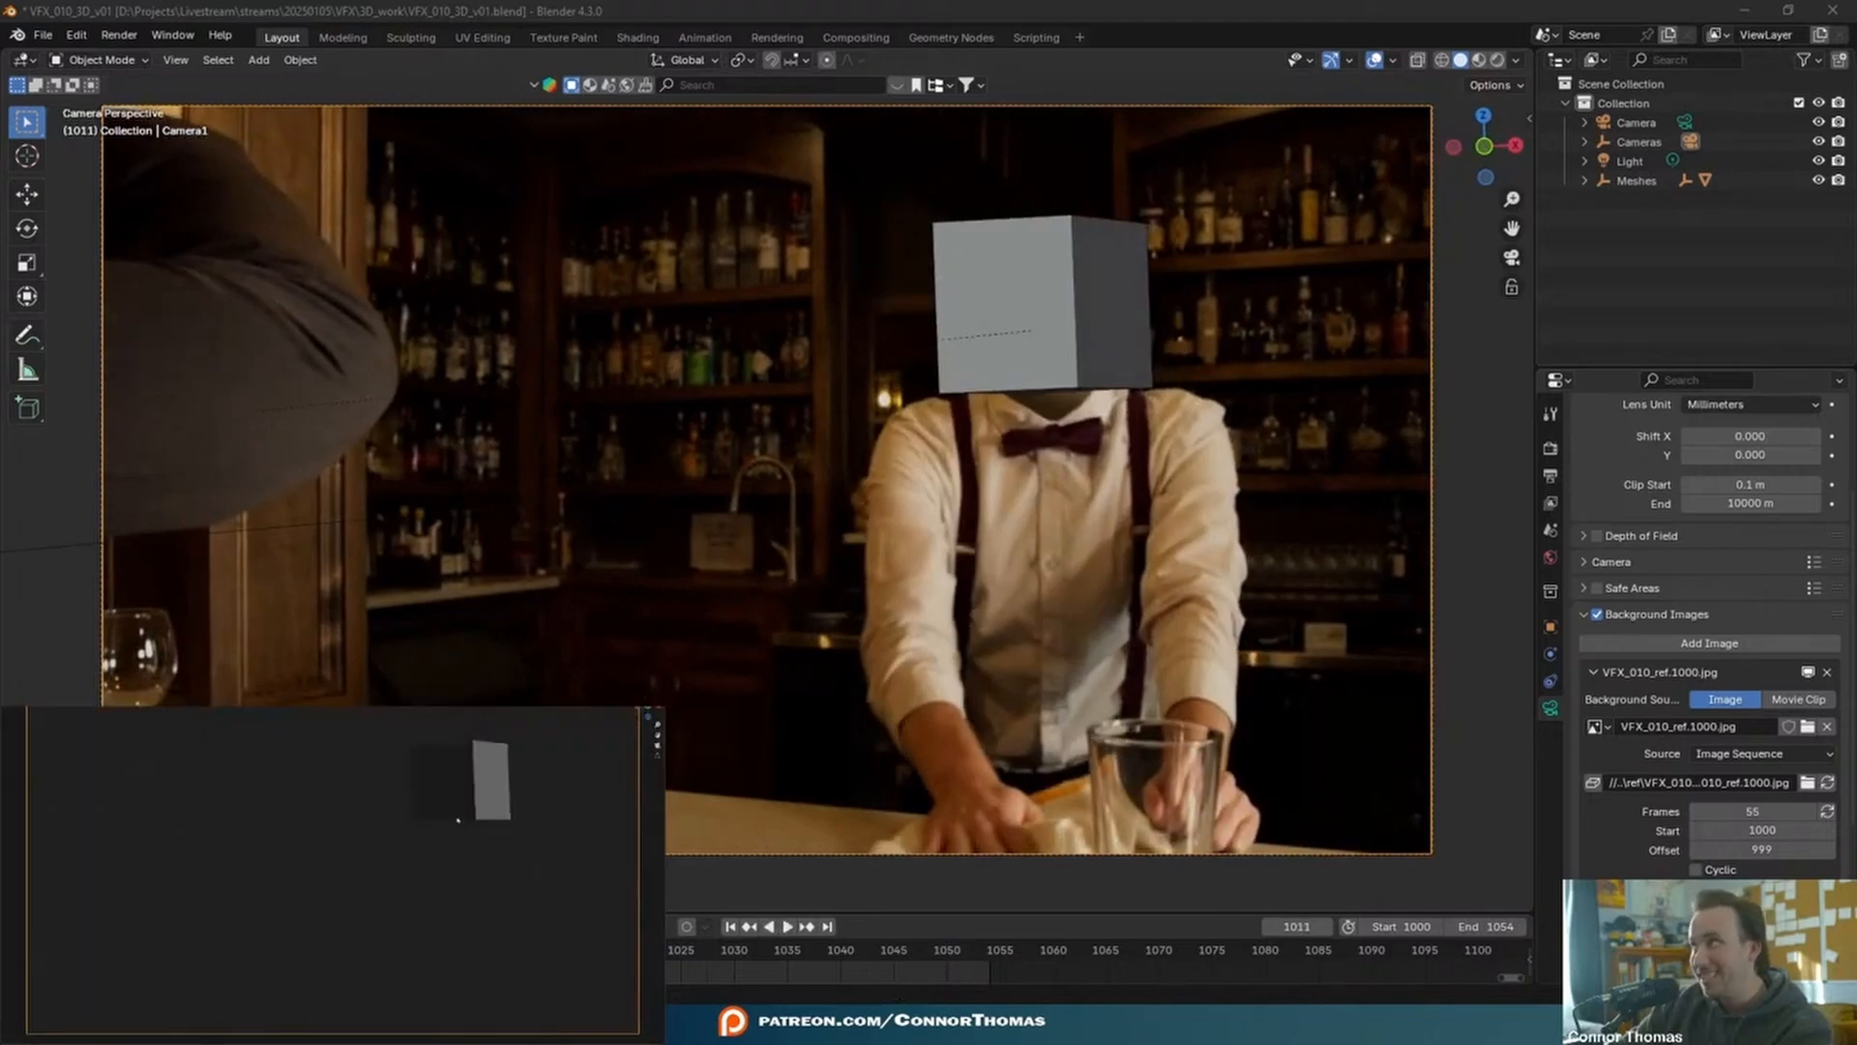
- Enable Transparent film in the render settings and play the shot to check the cube over the footage
drag(1596, 369, 1596, 214)
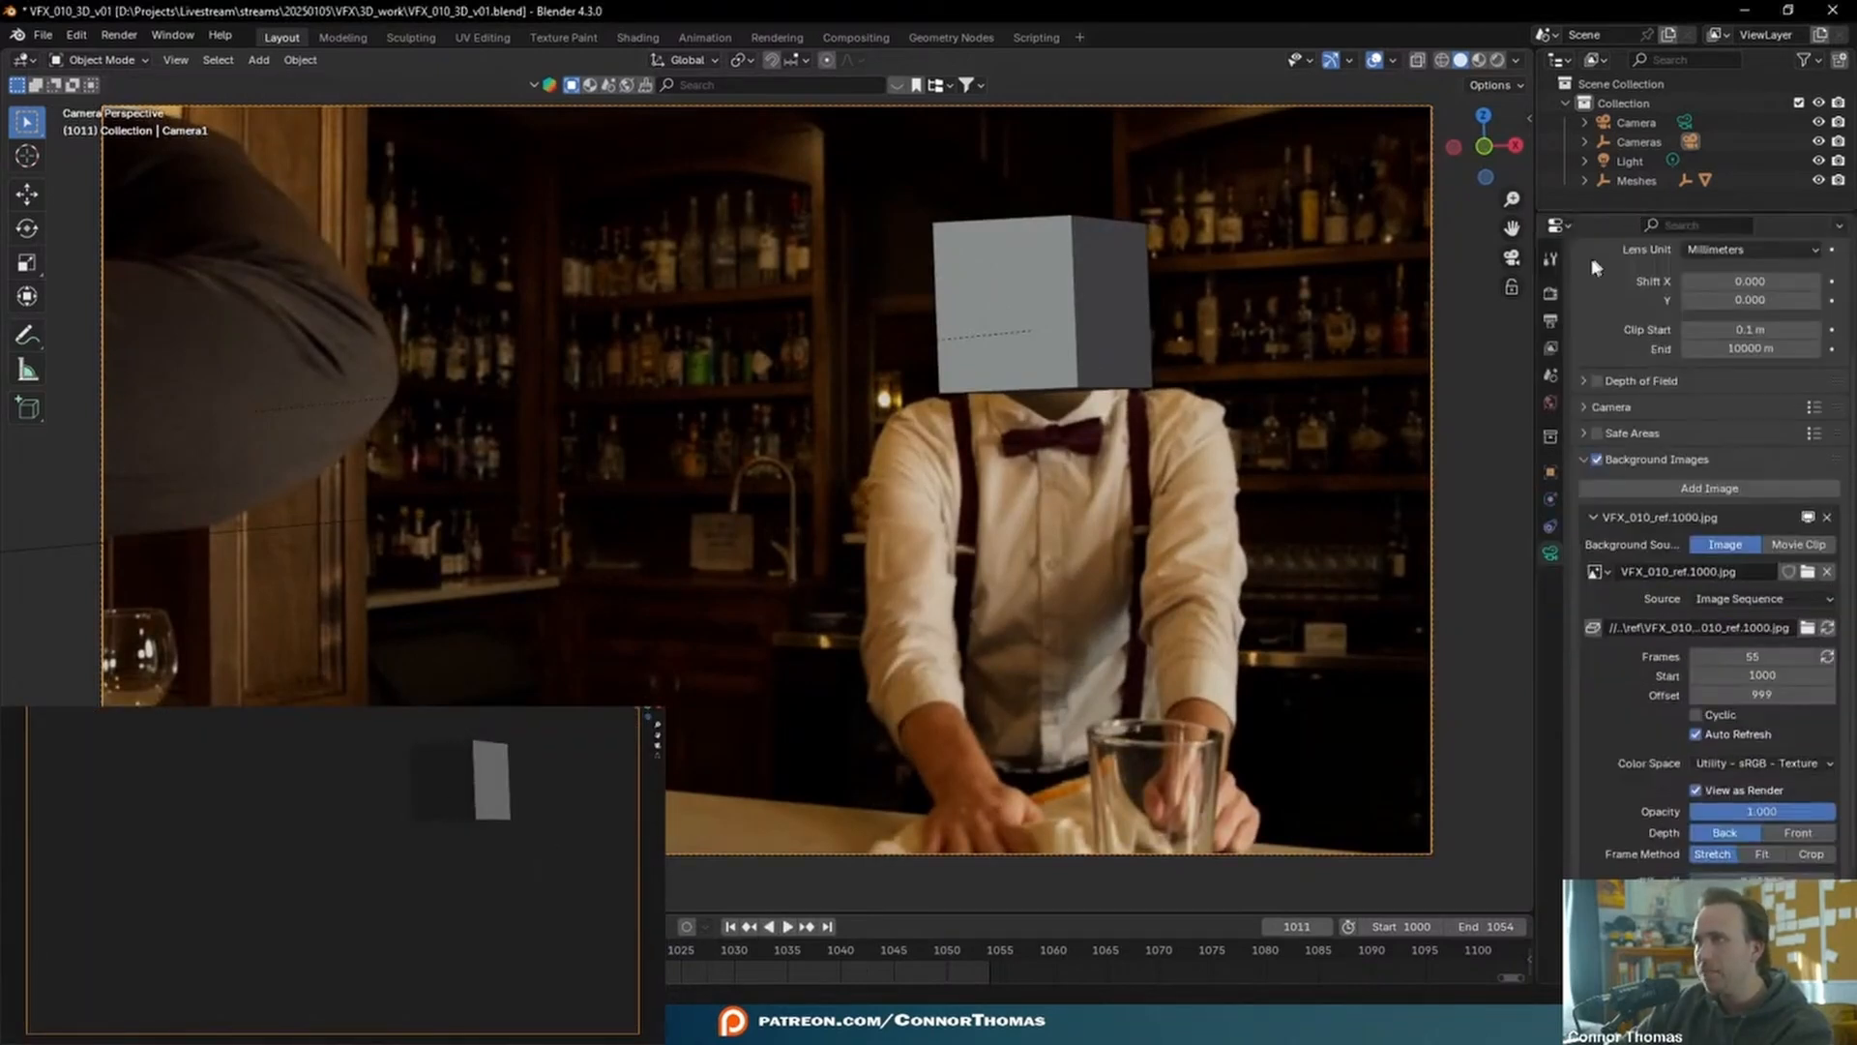
click(1551, 294)
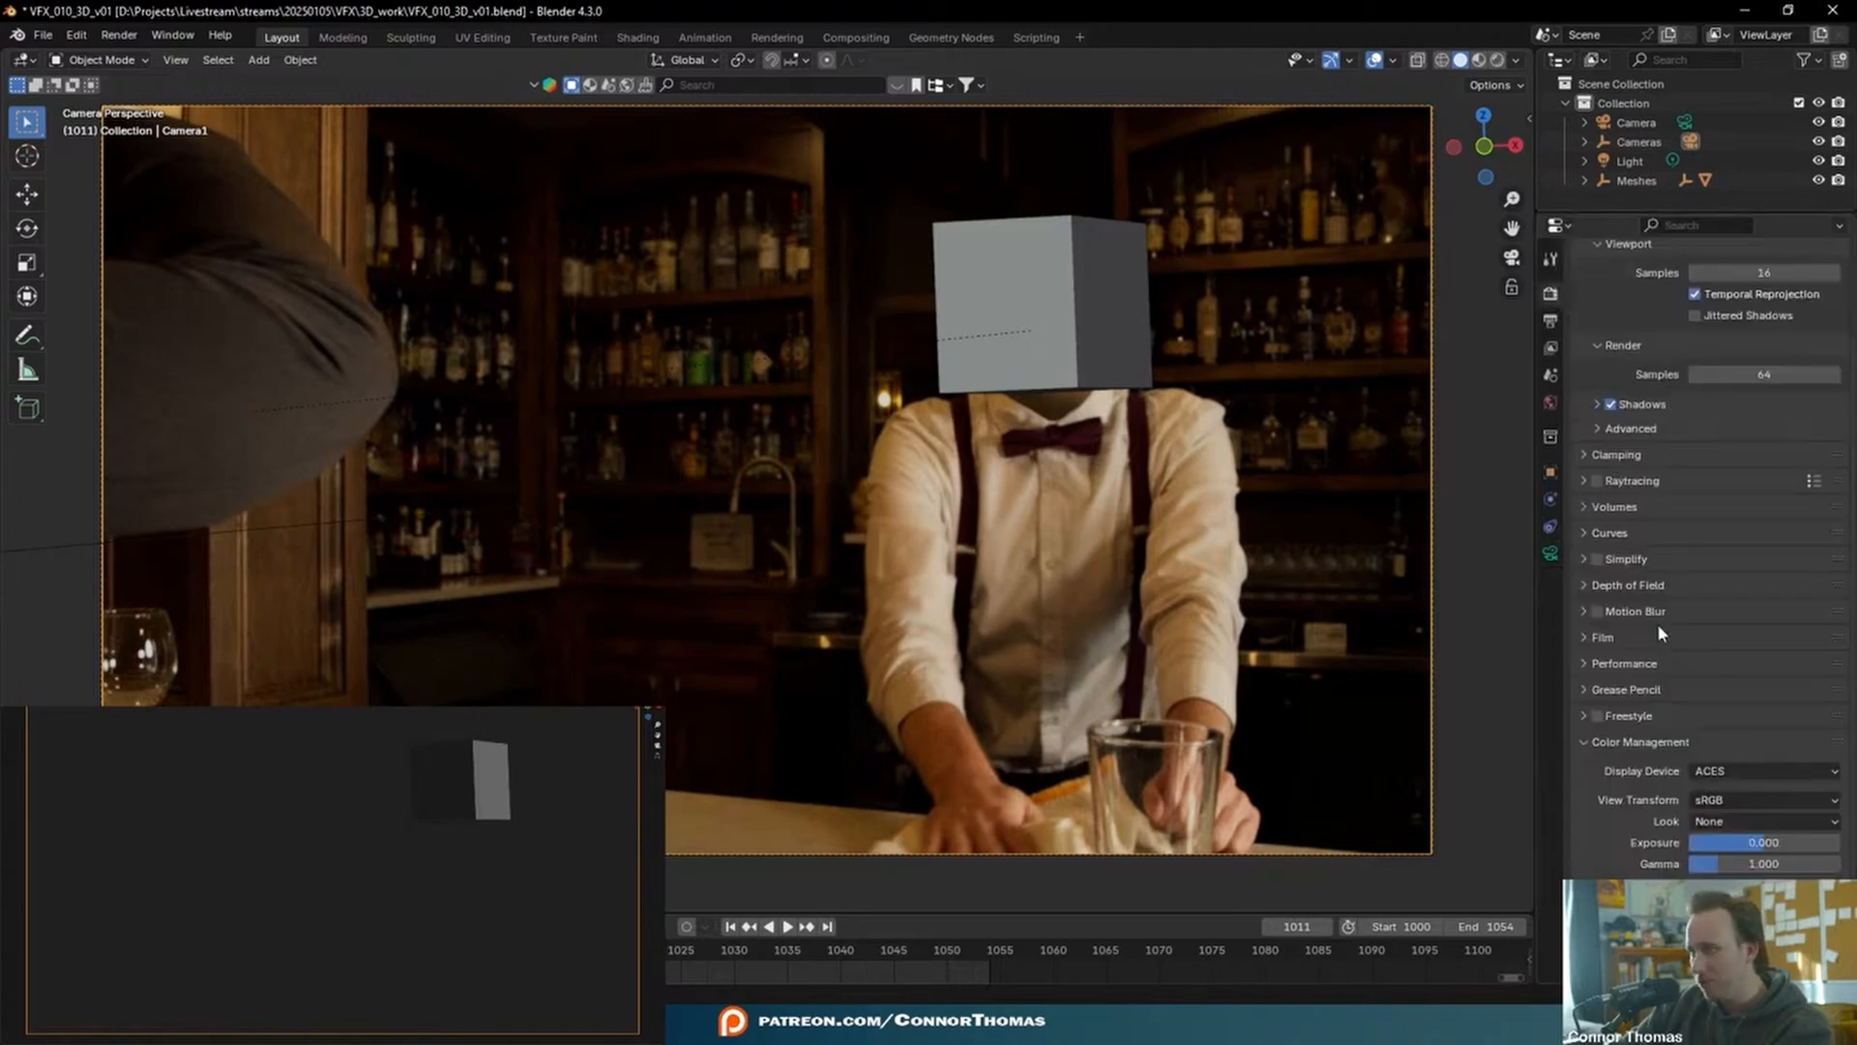
click(1606, 638)
click(1688, 607)
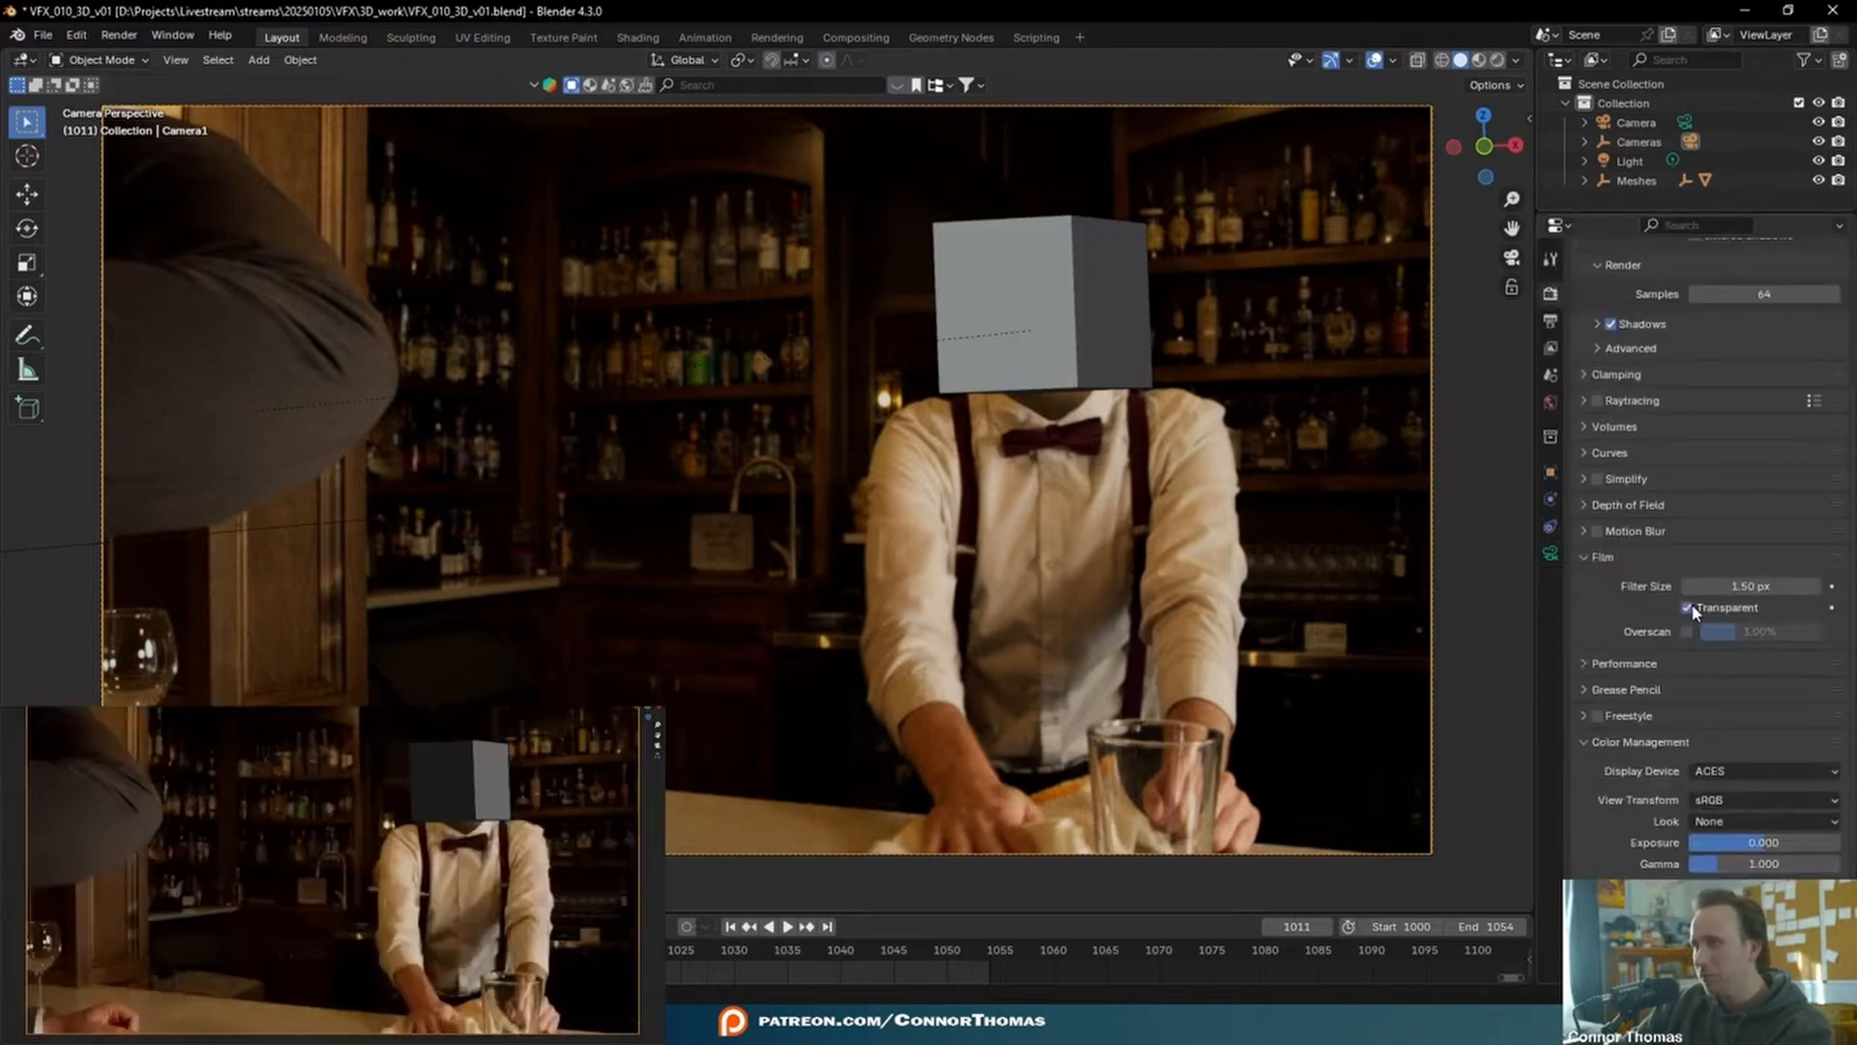
click(1604, 559)
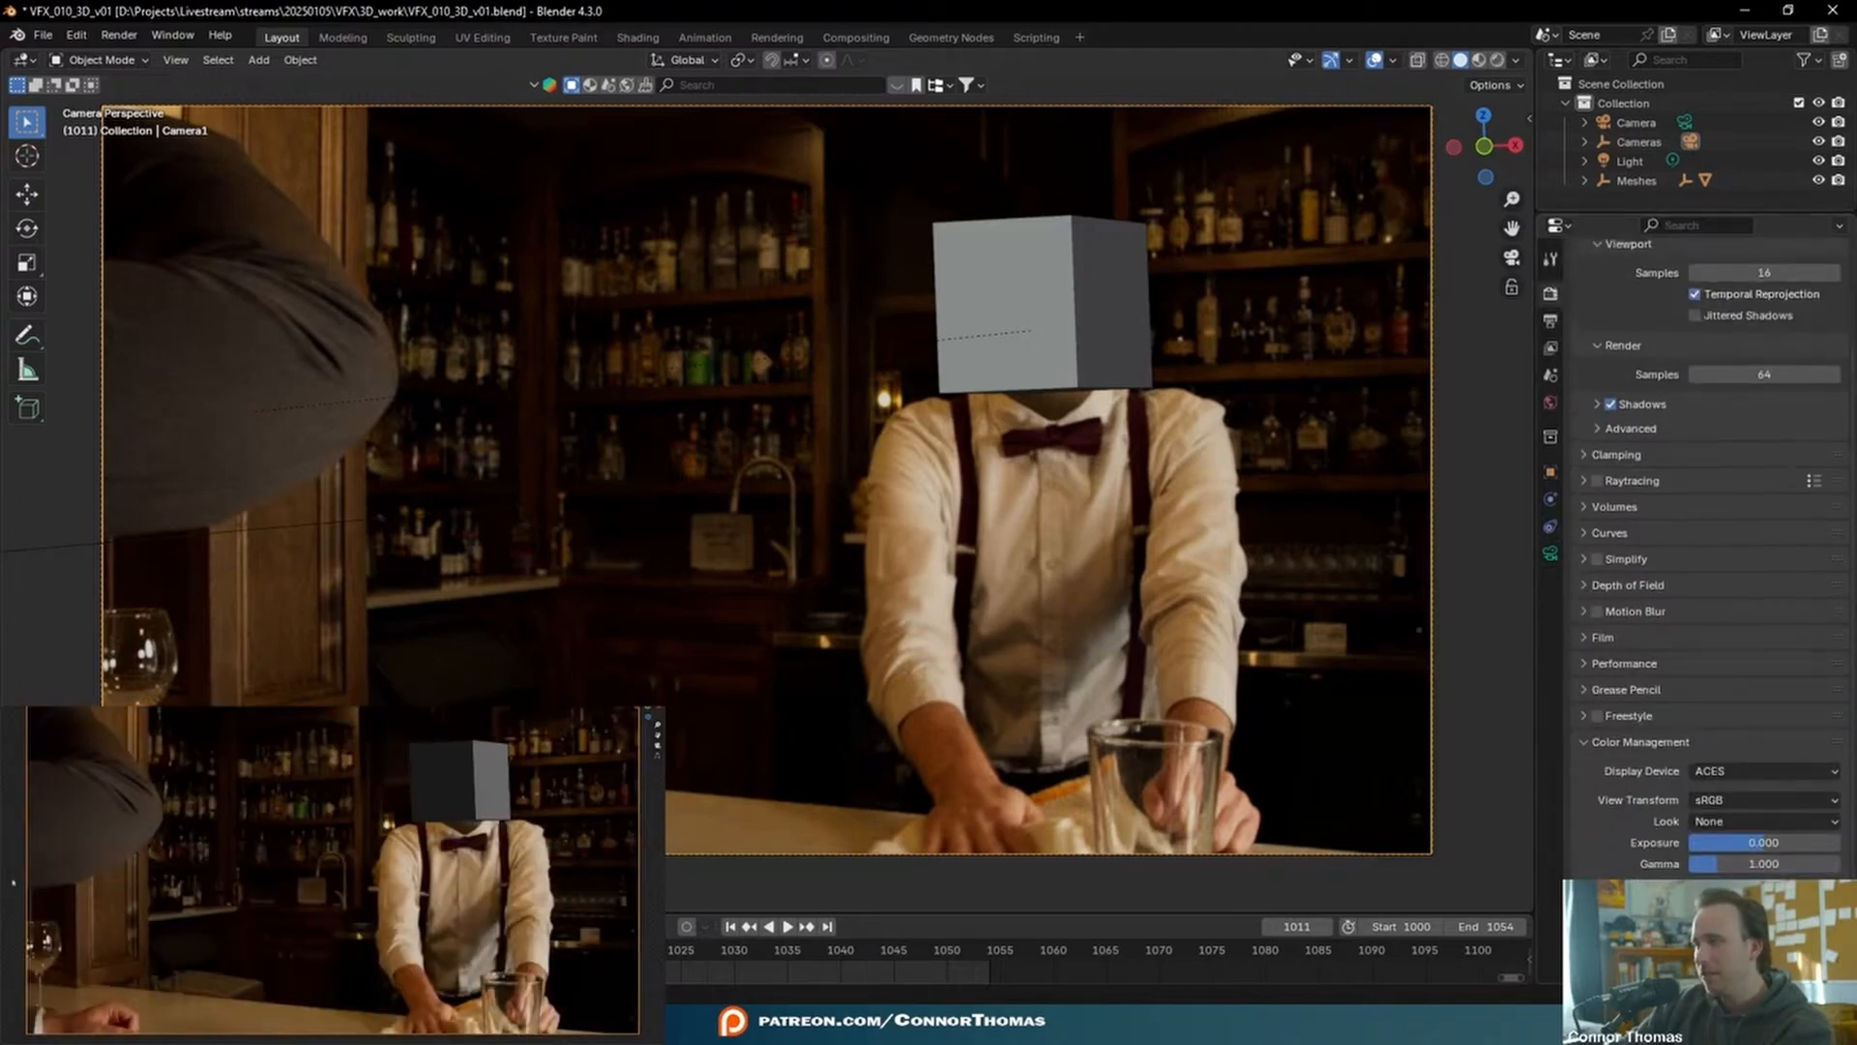
key(space)
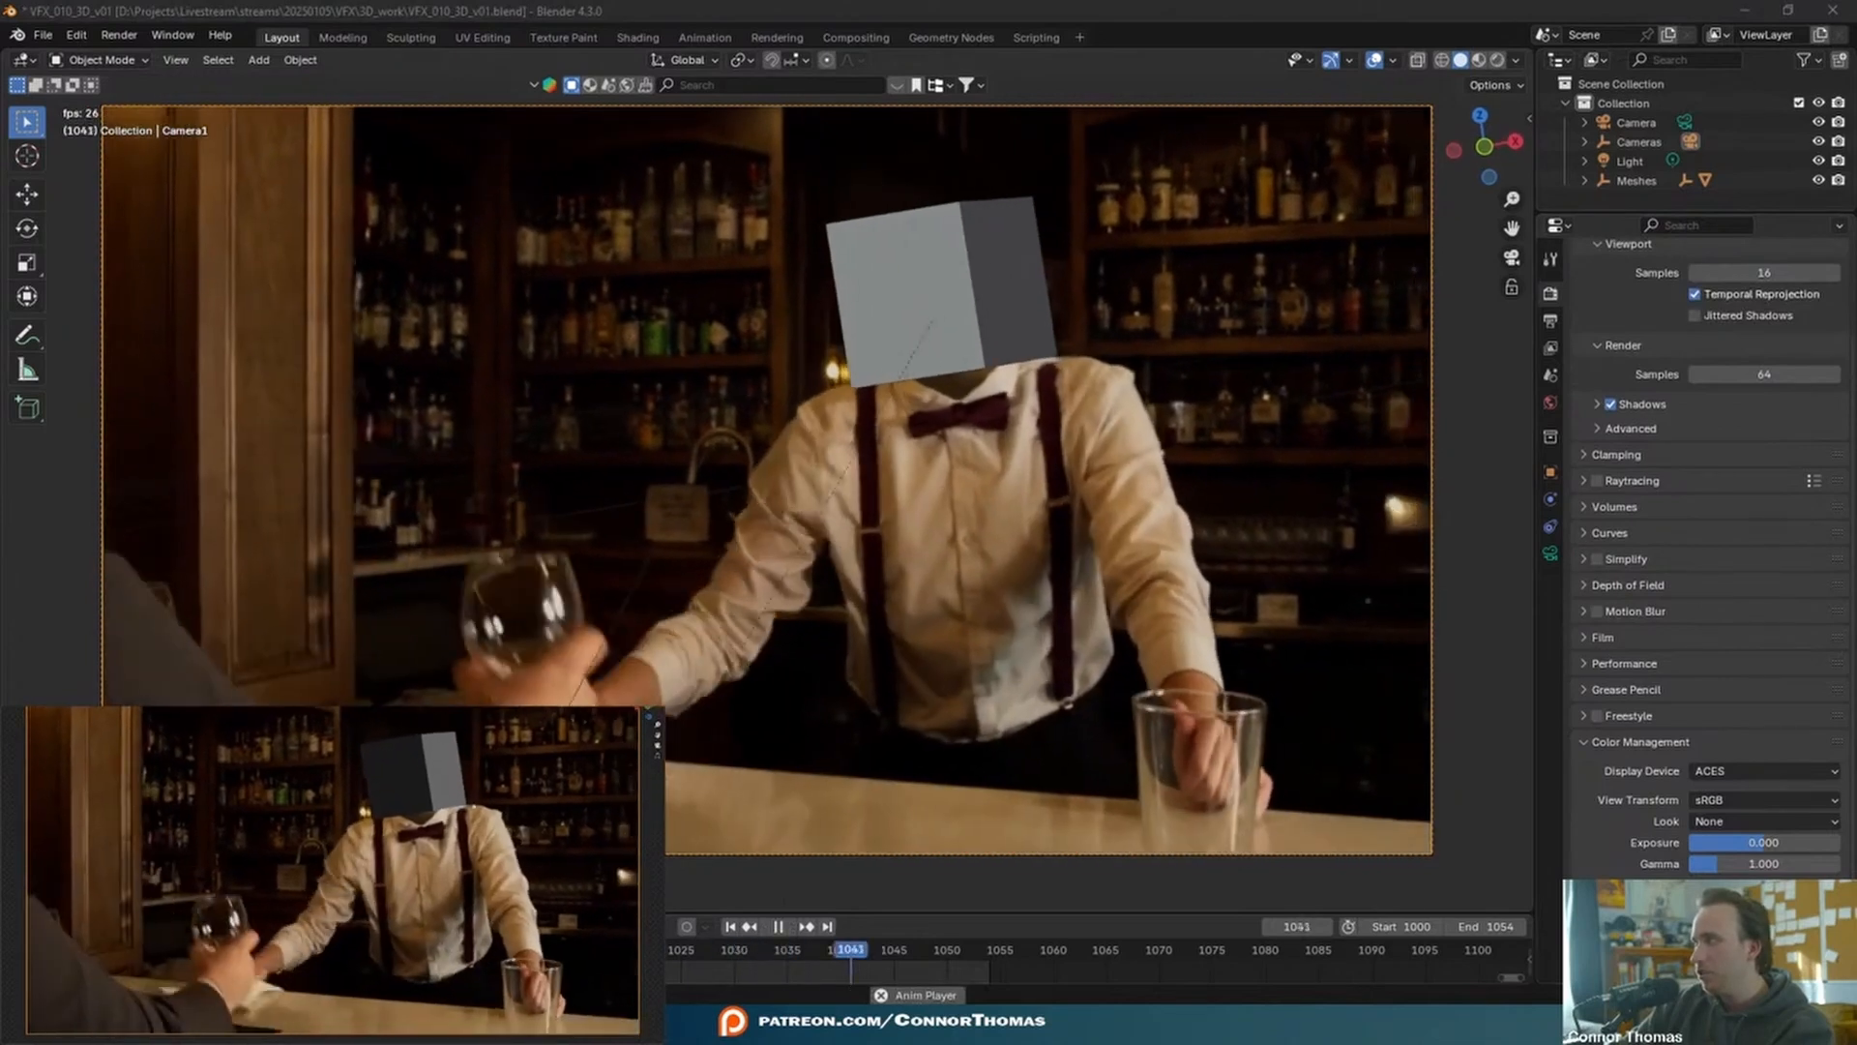
key(space)
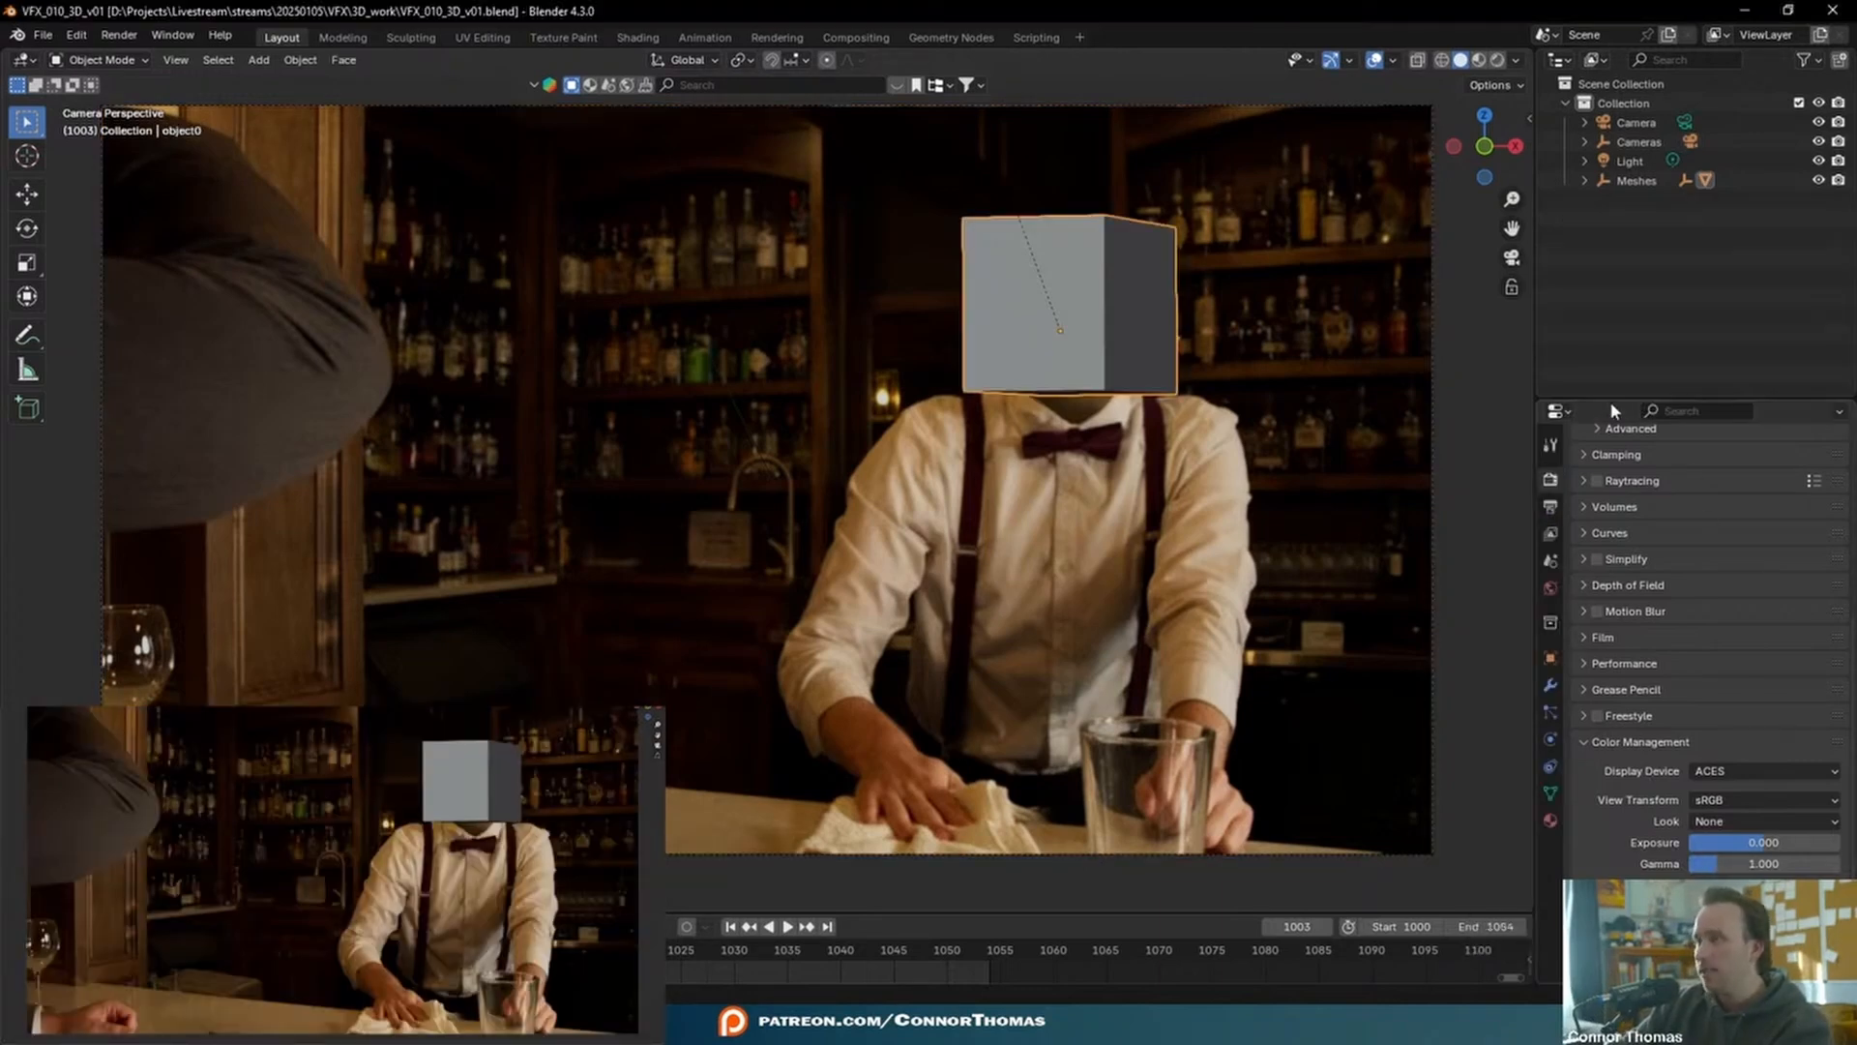
- Set the scene's Sequencer color space to ACES - ACEScg in Color Management
drag(1611, 400, 1623, 64)
click(1766, 857)
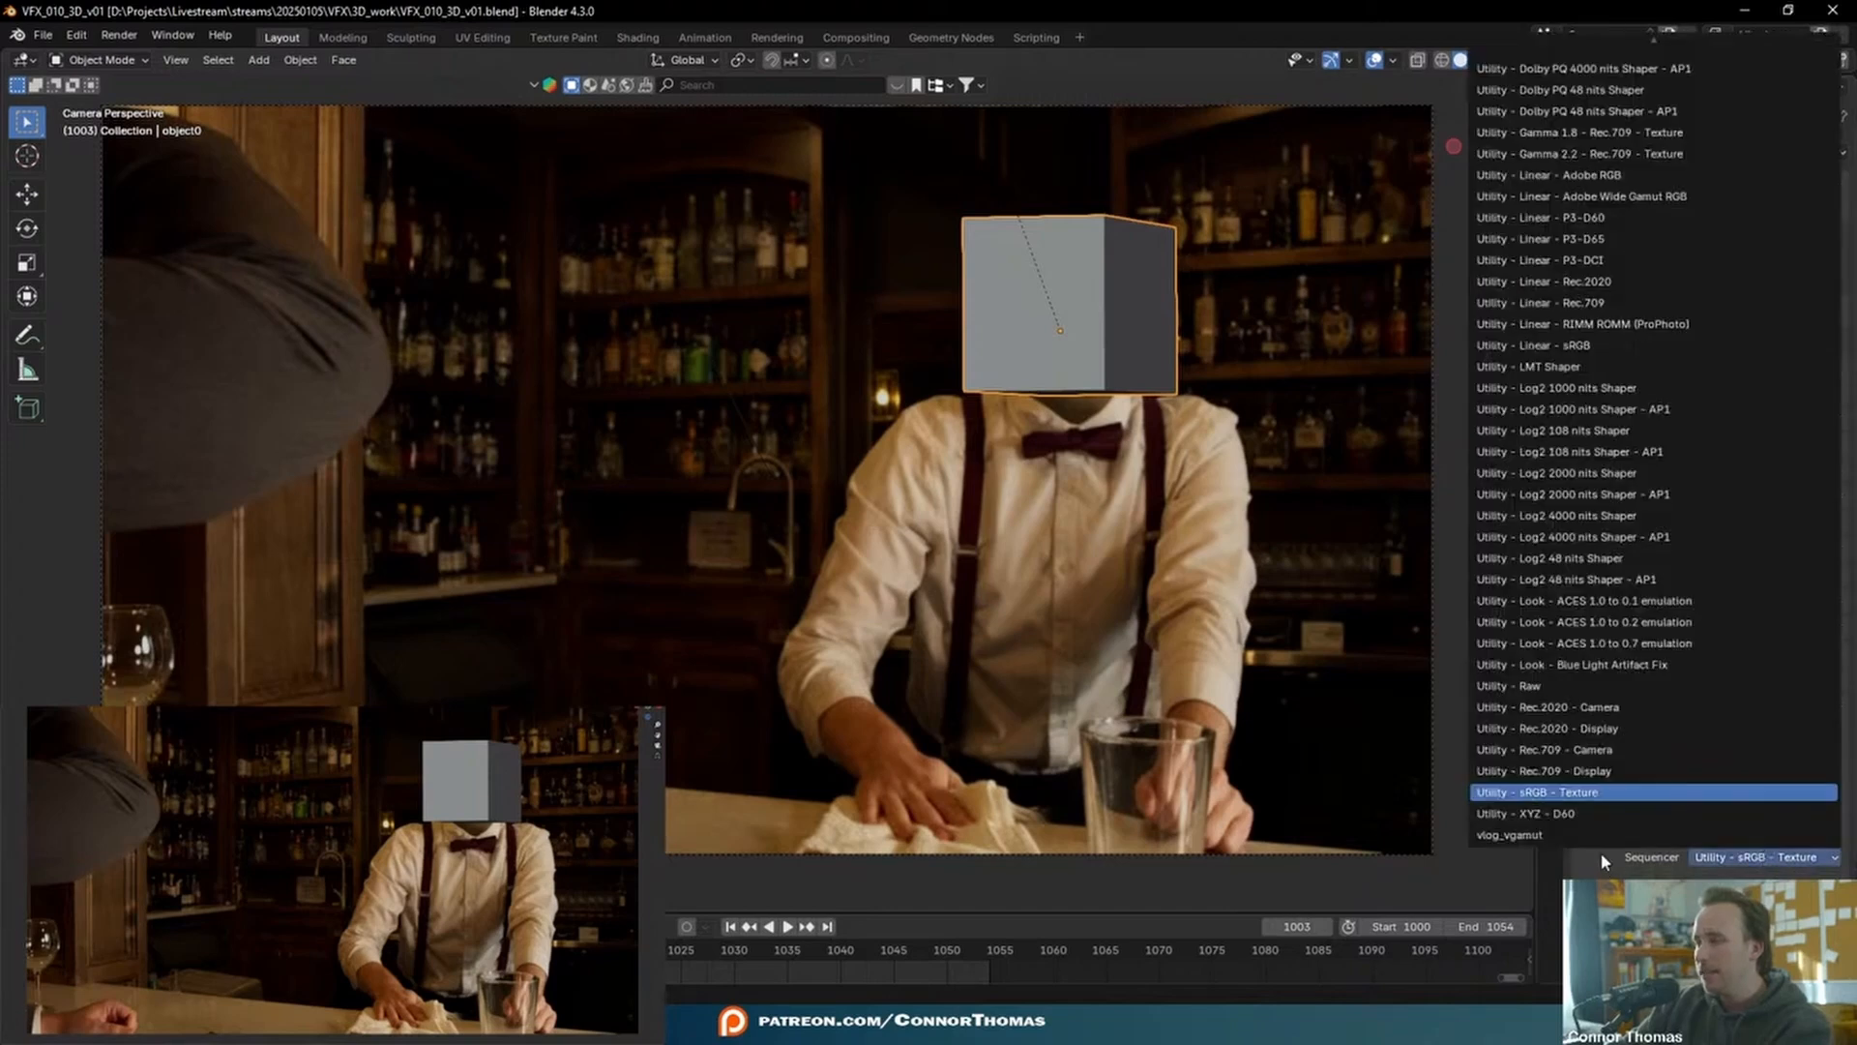
click(1718, 857)
scroll(1717, 857, down, 6)
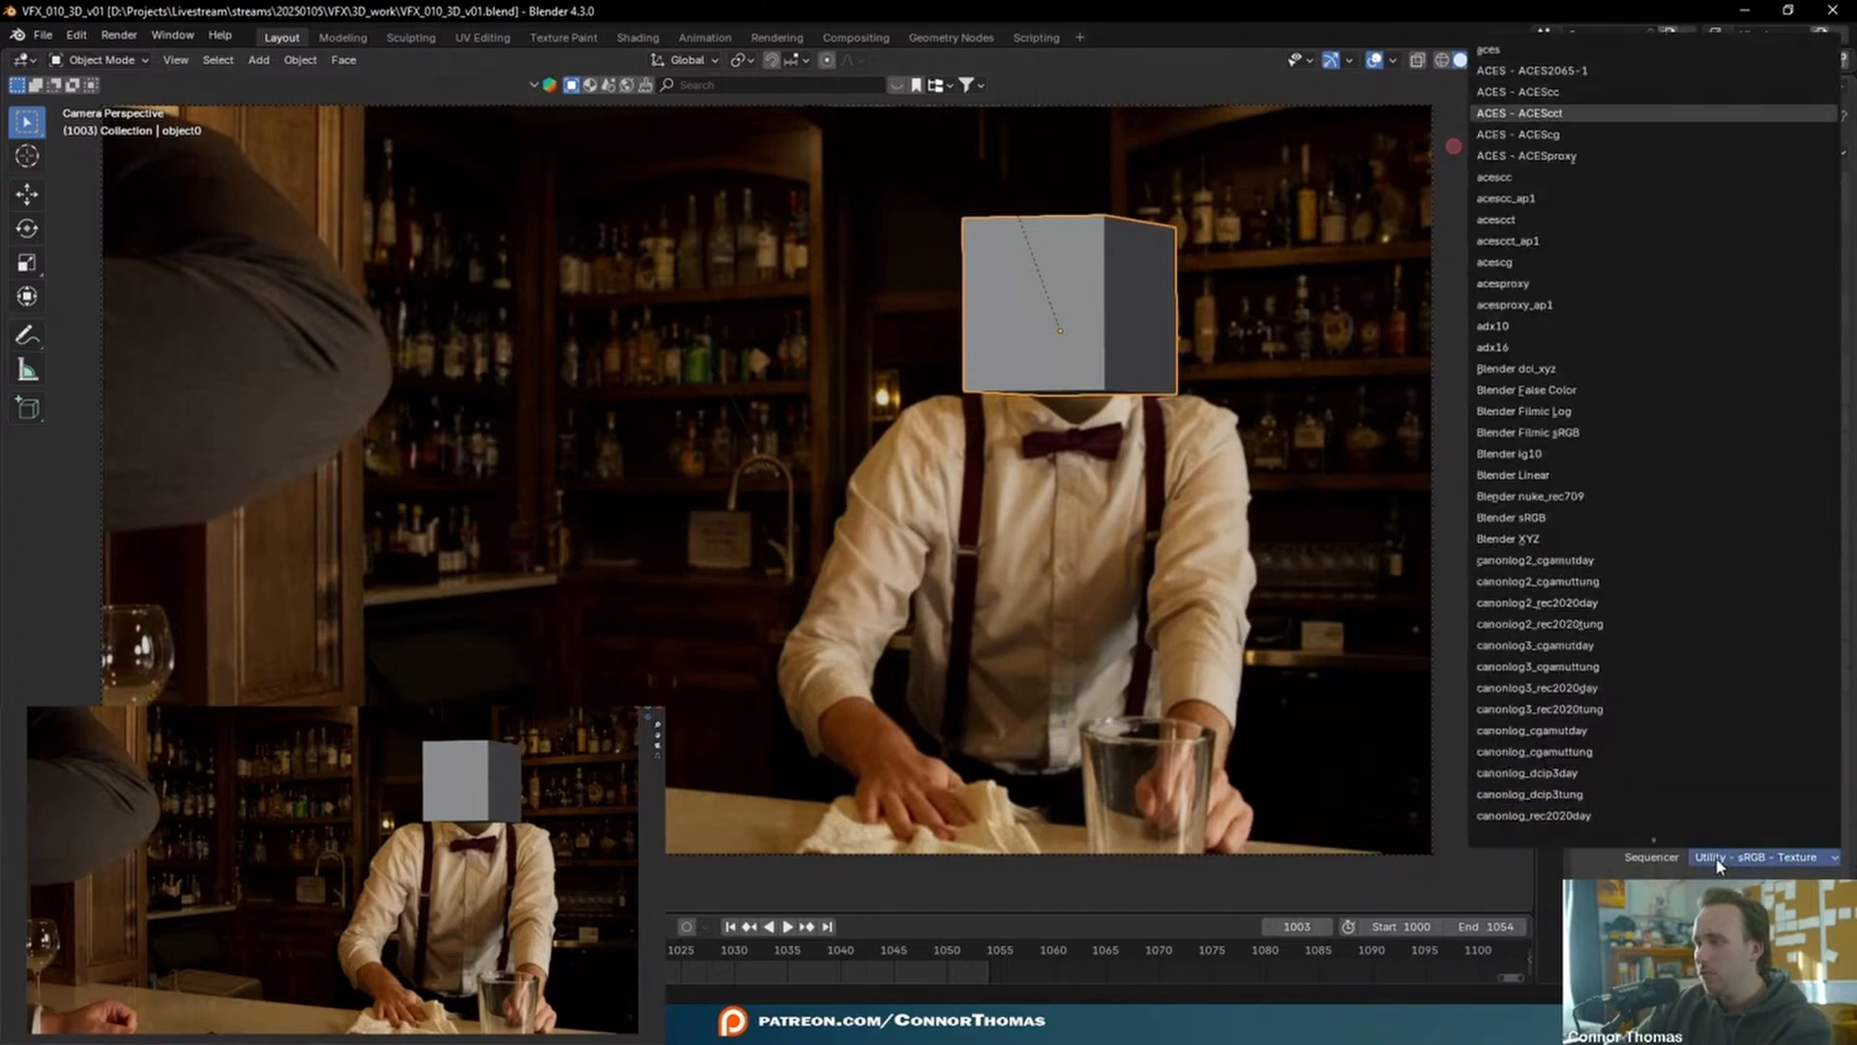
click(1545, 136)
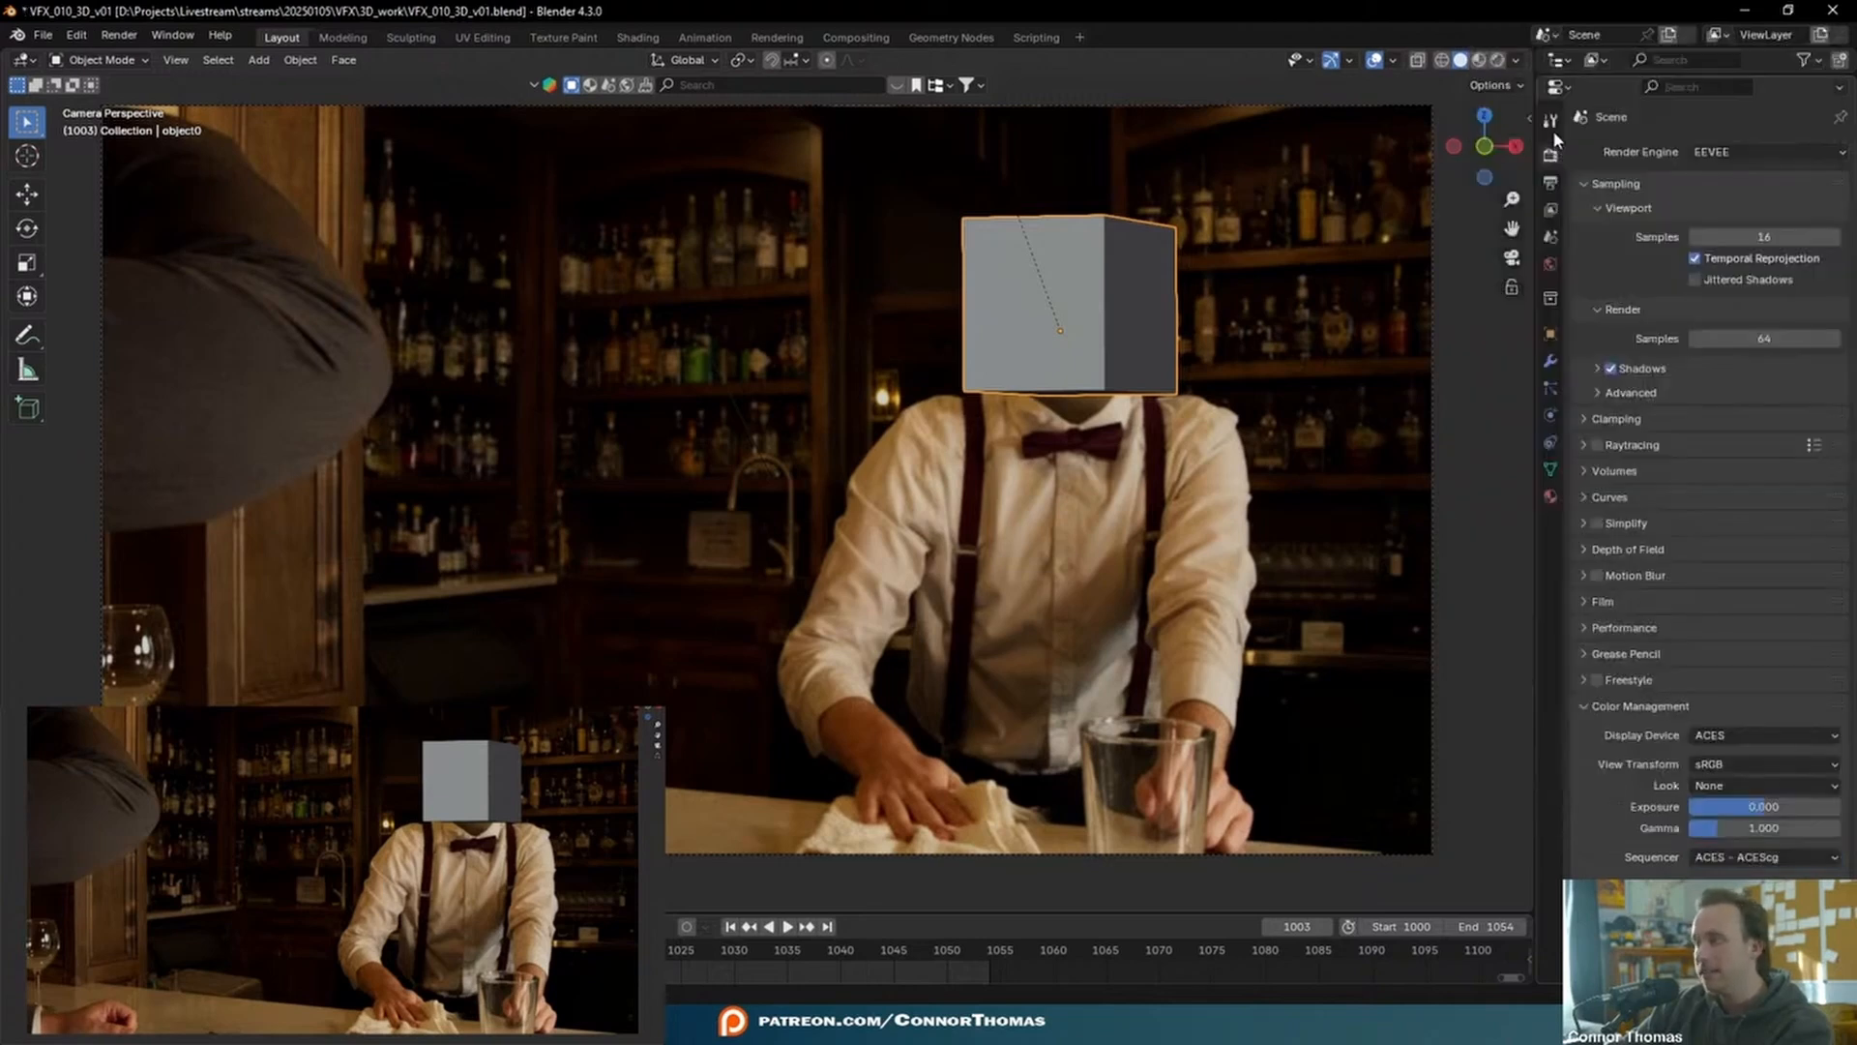
- Set the scene's View Transform to Rec.709 and save the file
click(1711, 765)
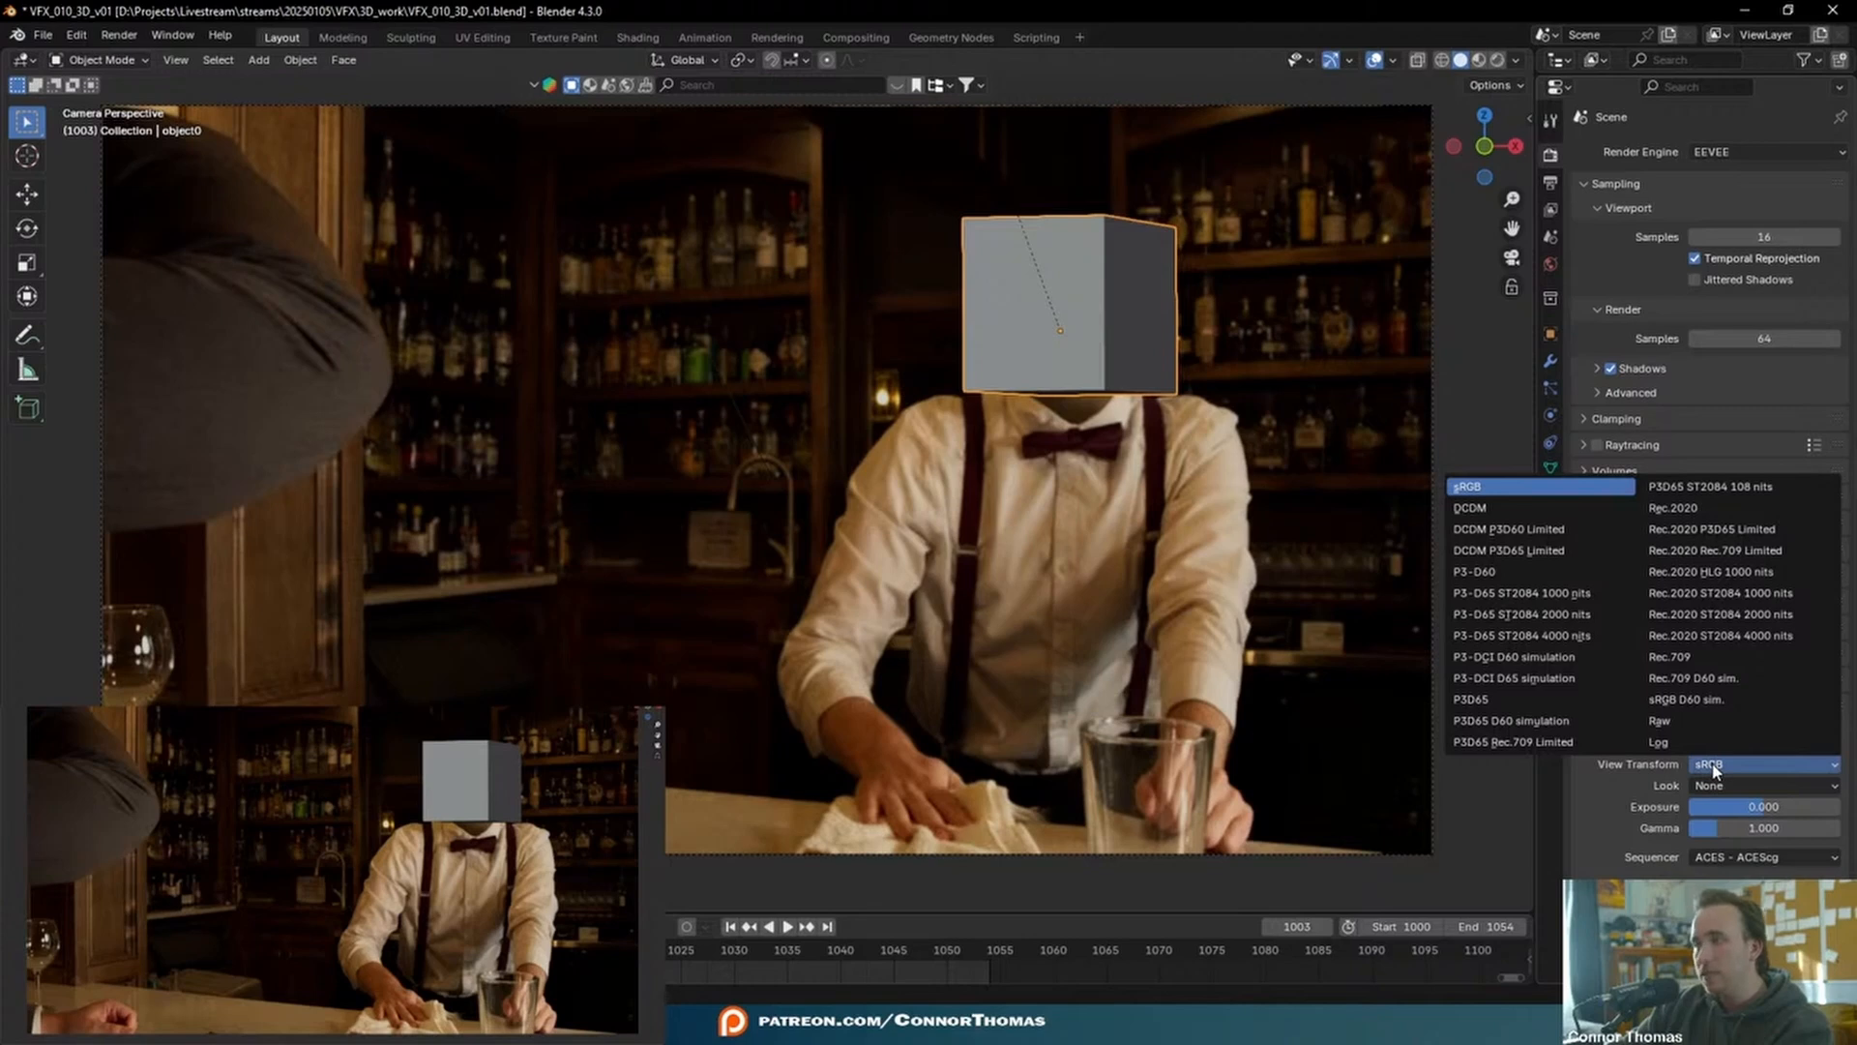
click(1676, 657)
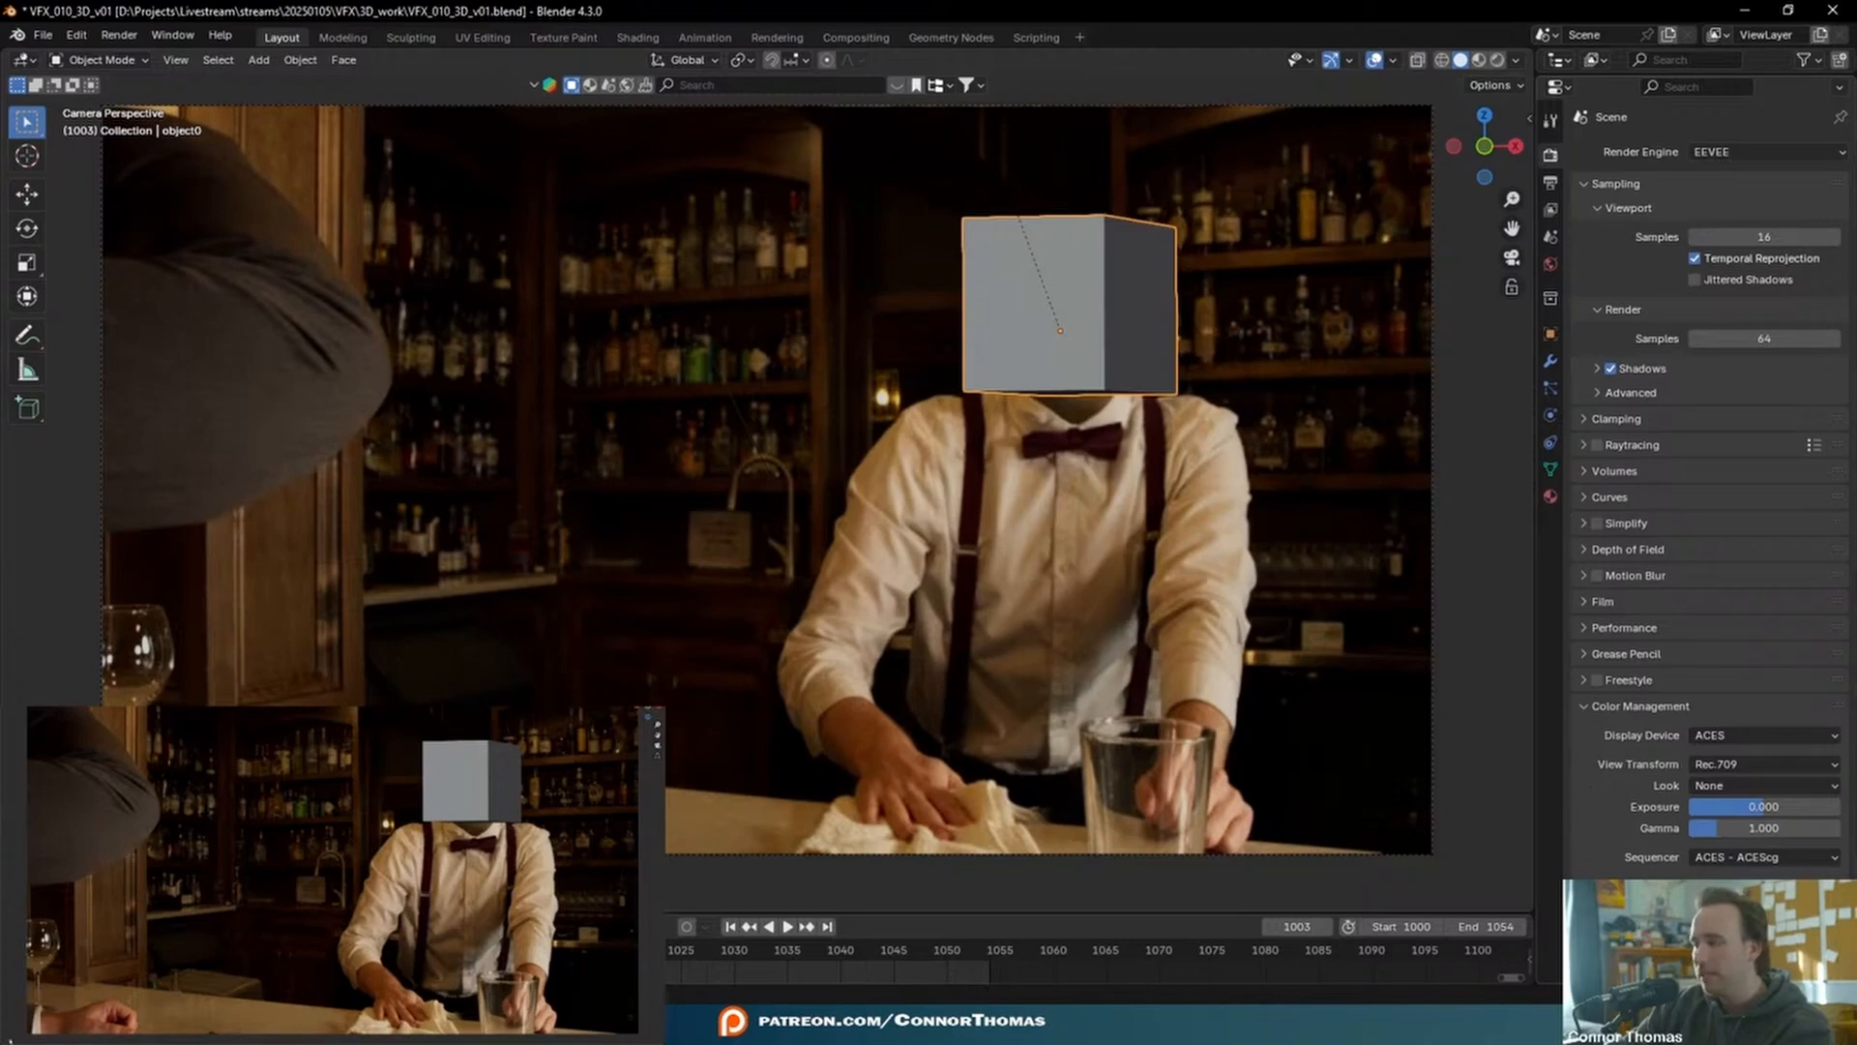
key(ctrl+s)
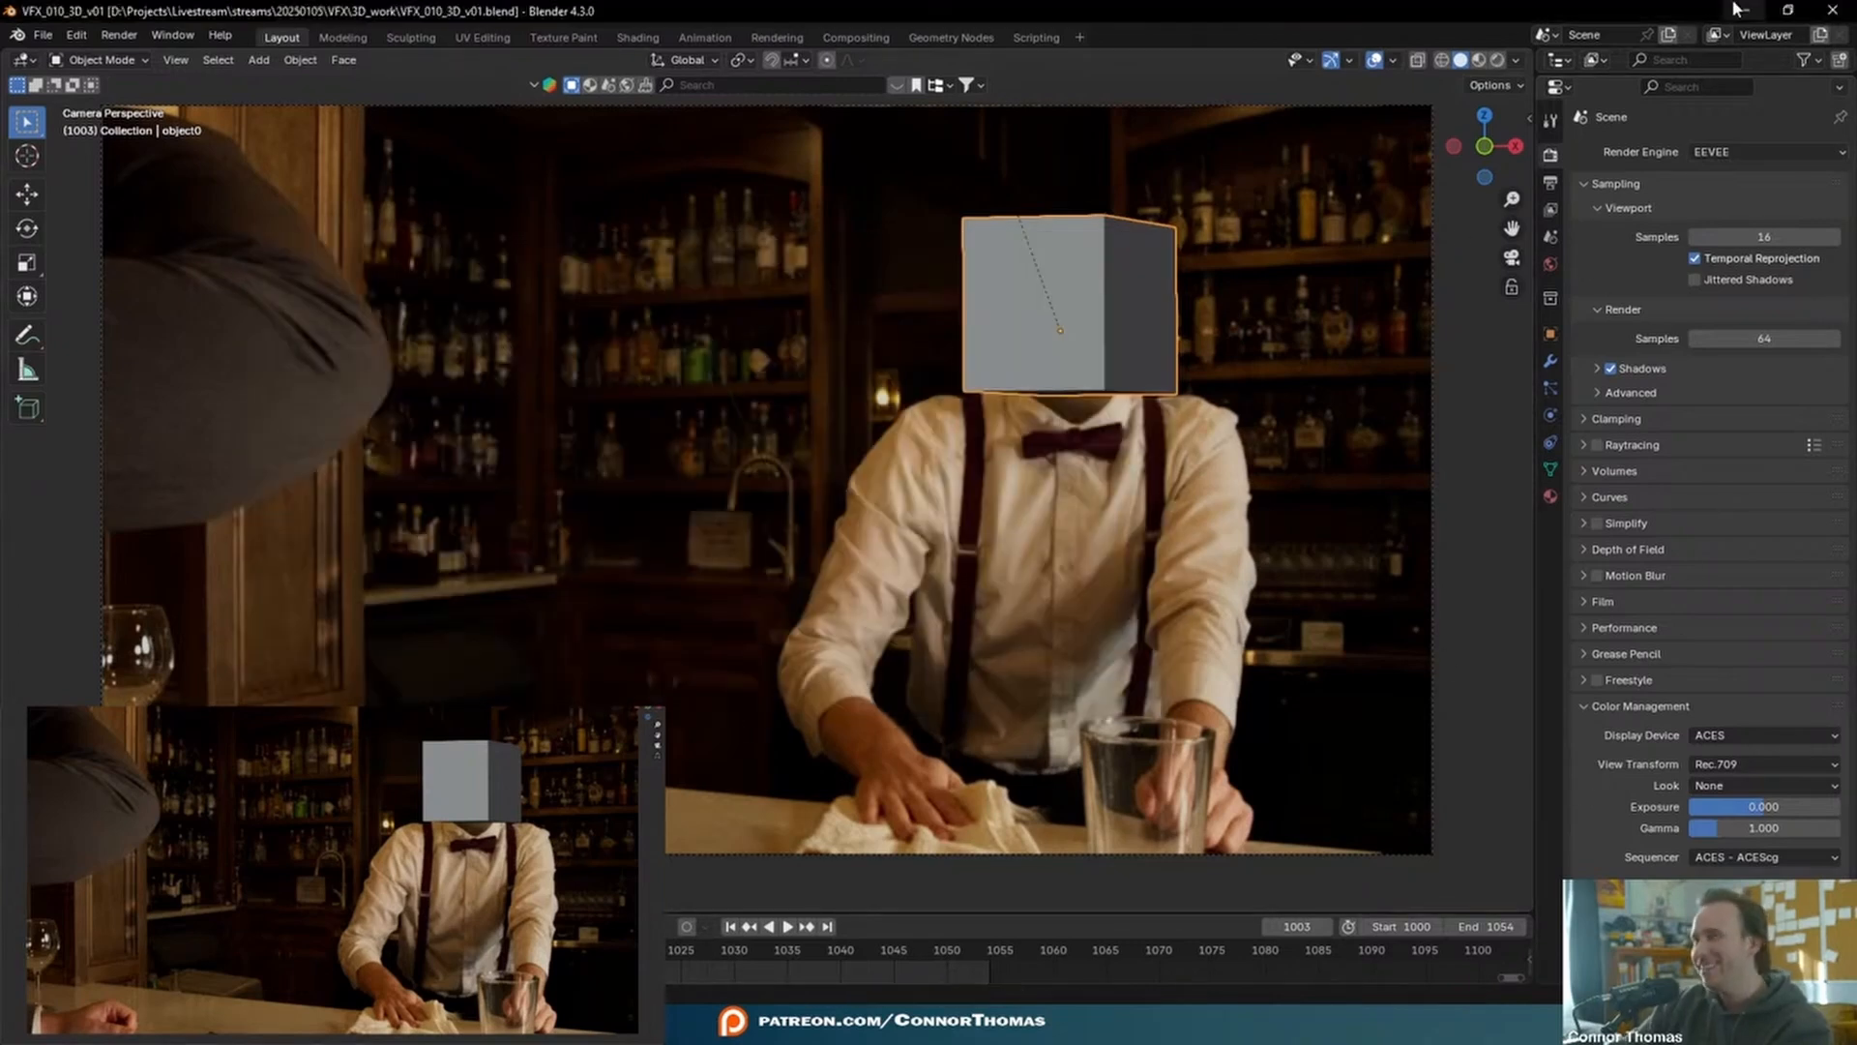
- Switch to NukeX and close the 20250105_v01.nk script window
key(alt+Tab)
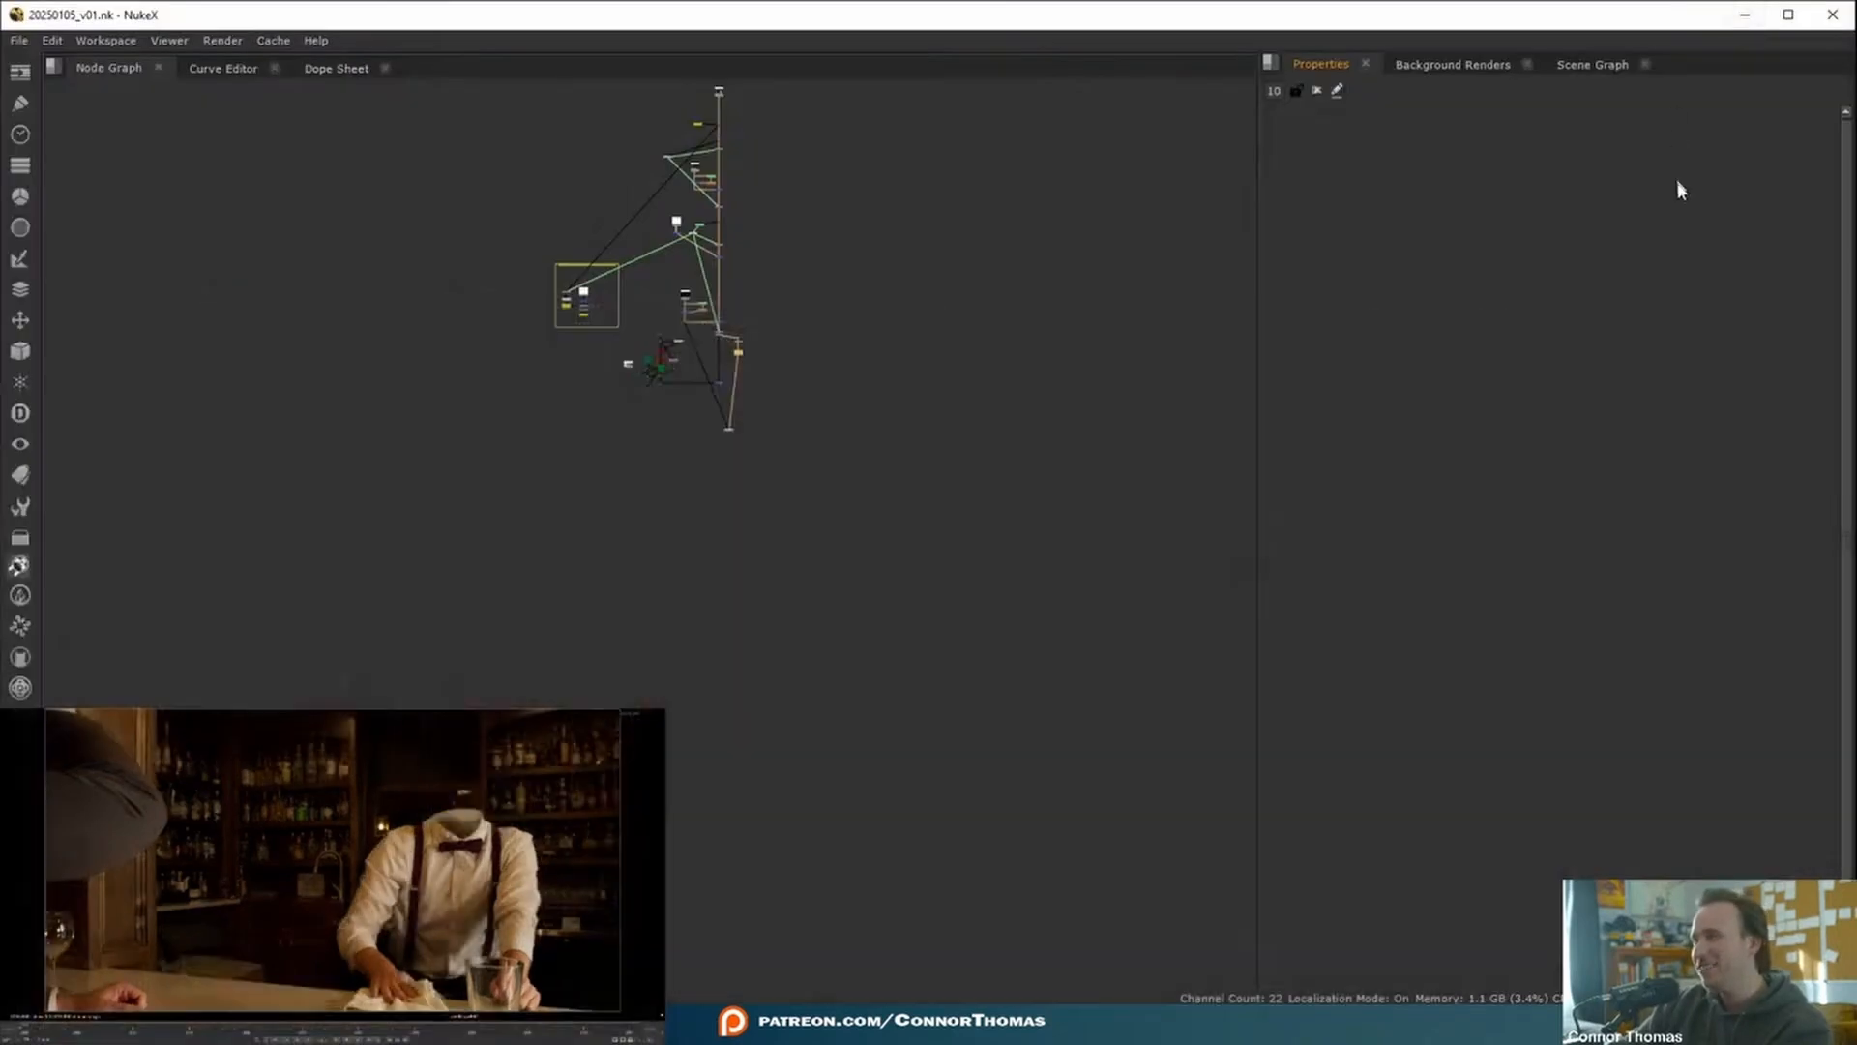
click(1833, 15)
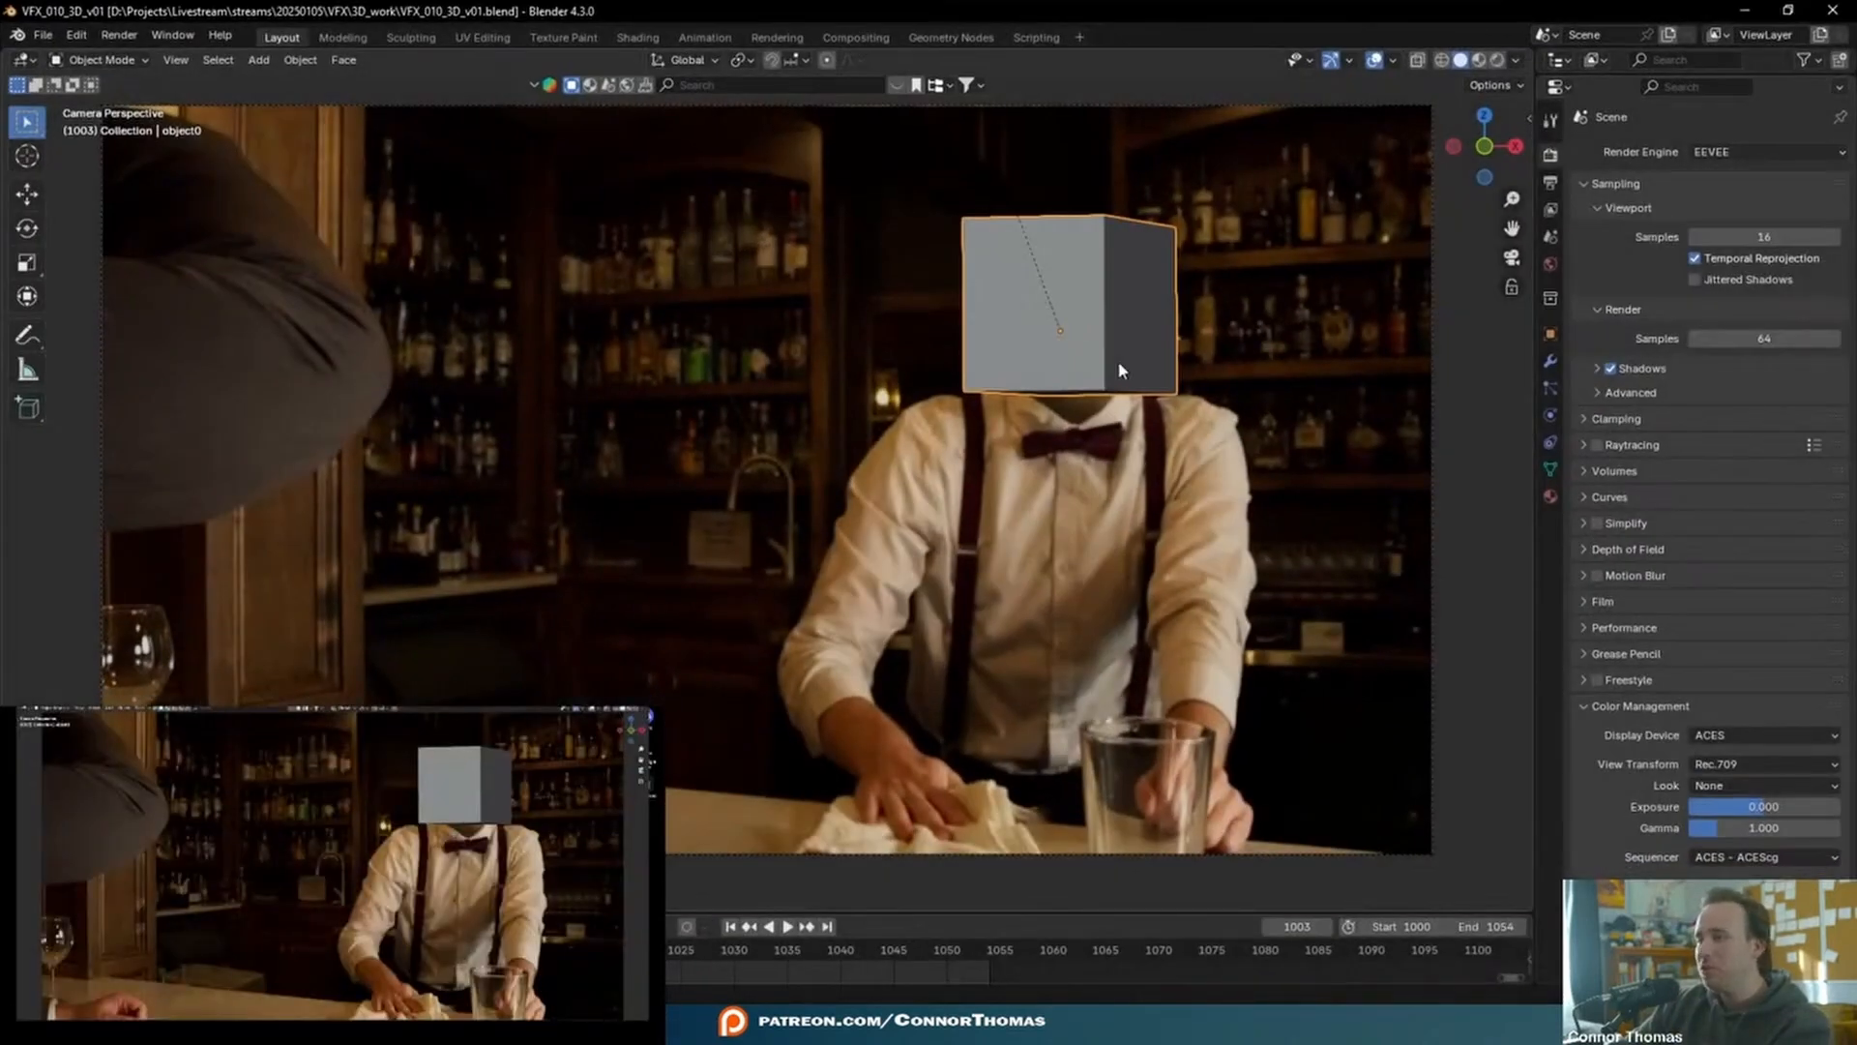
- Play the tracked cube's animation through the camera and from a free angle framed around the cube
key(space)
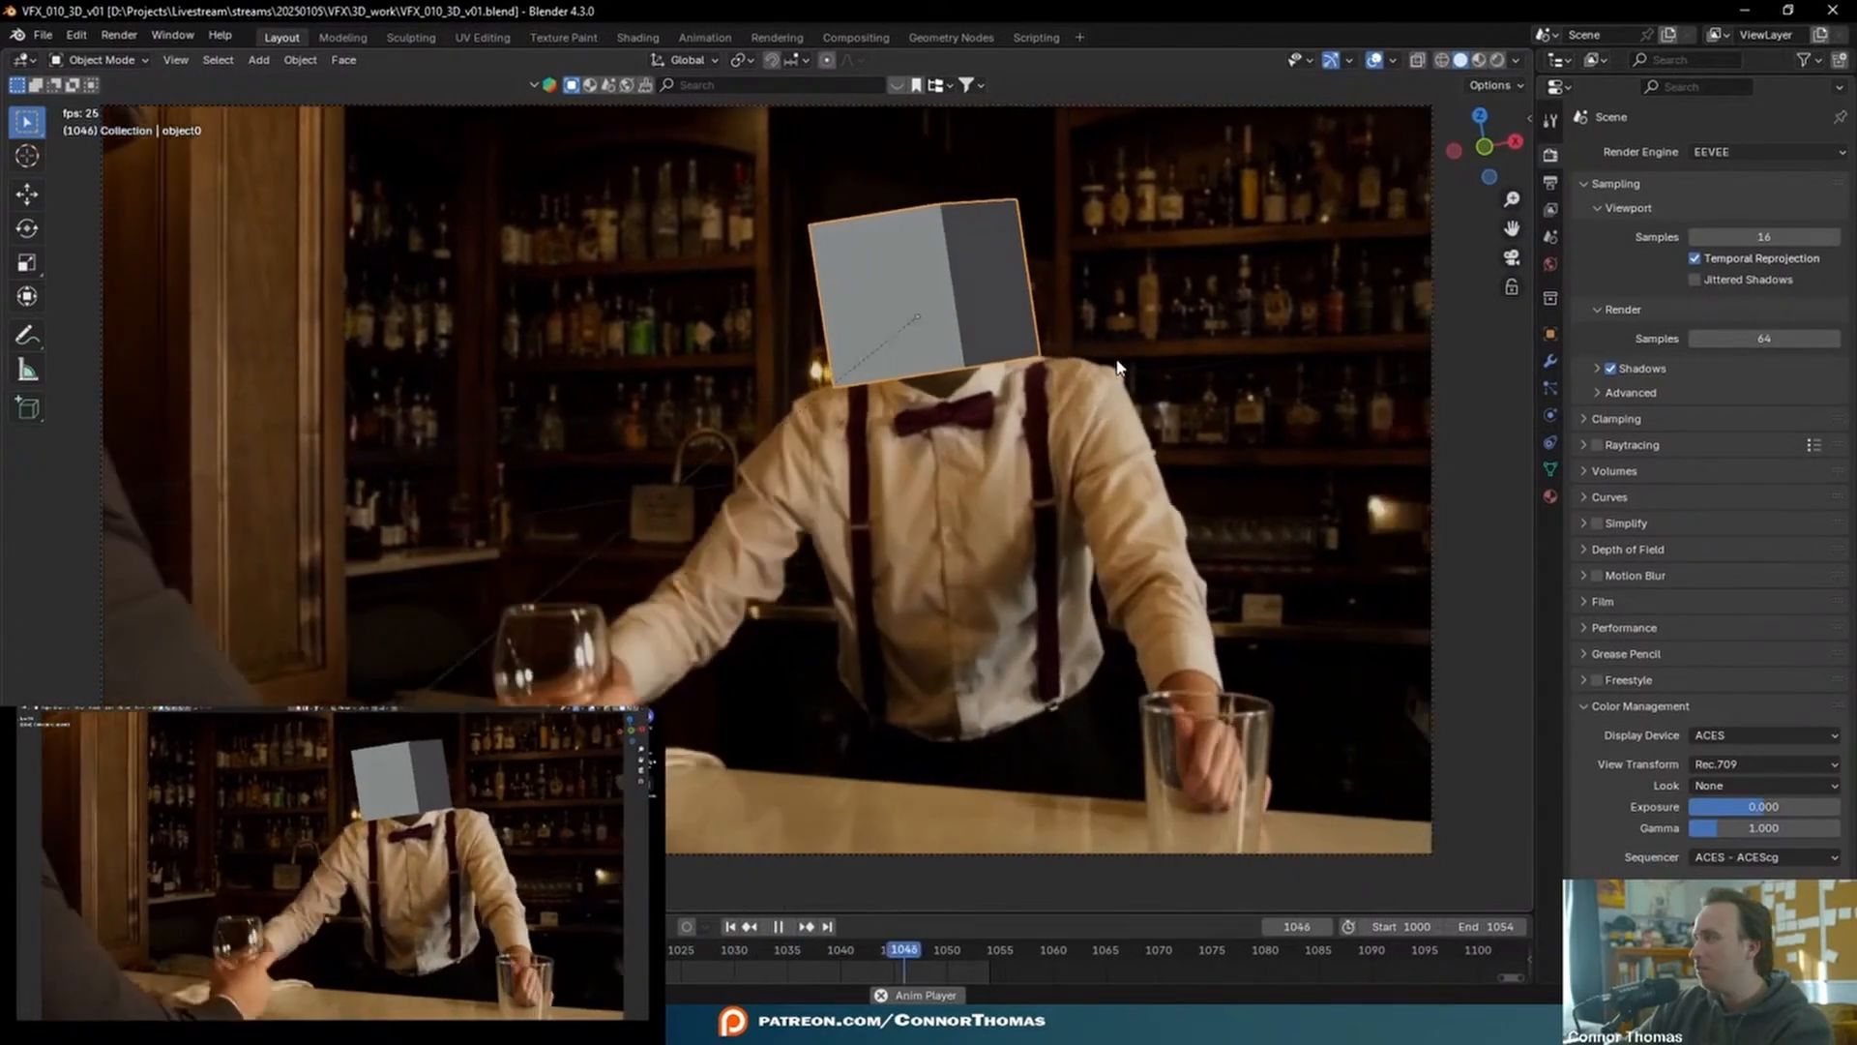
key(space)
middle_drag(1116, 367, 966, 315)
key(KP_Decimal)
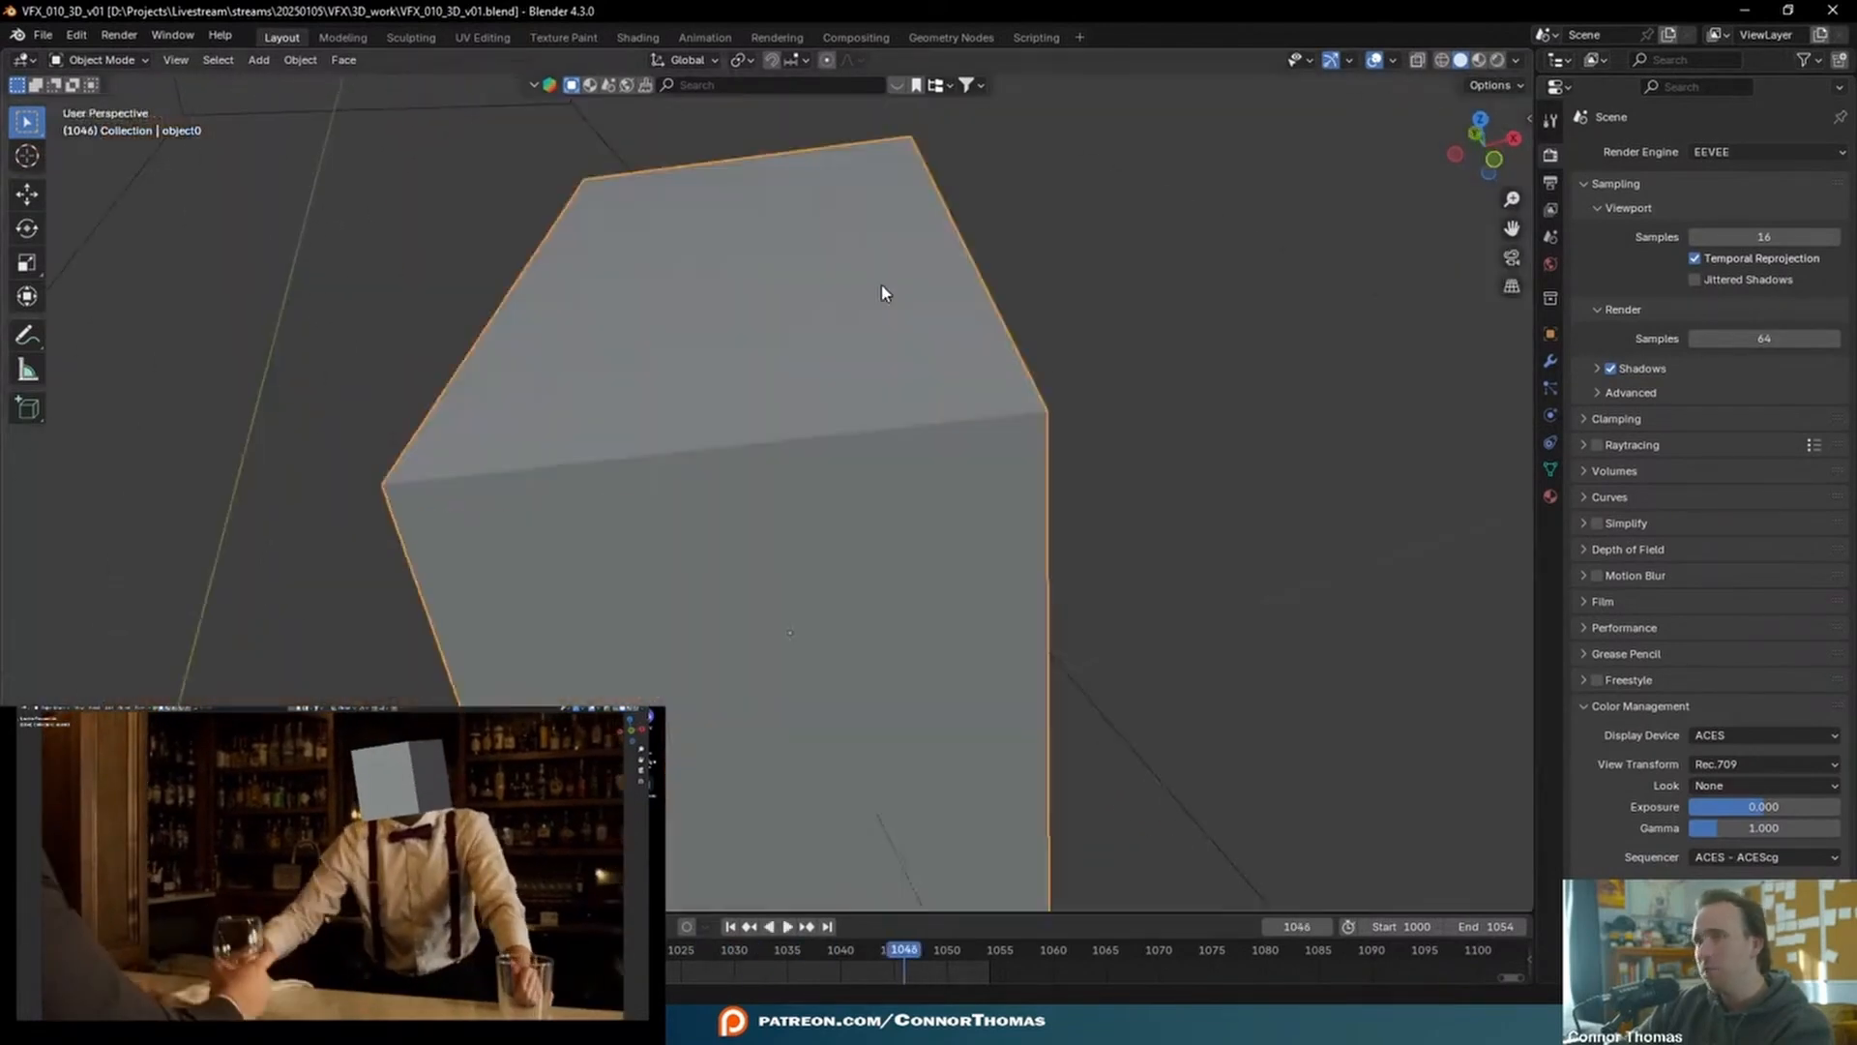
scroll(883, 426, down, 7)
middle_drag(912, 504, 957, 411)
key(space)
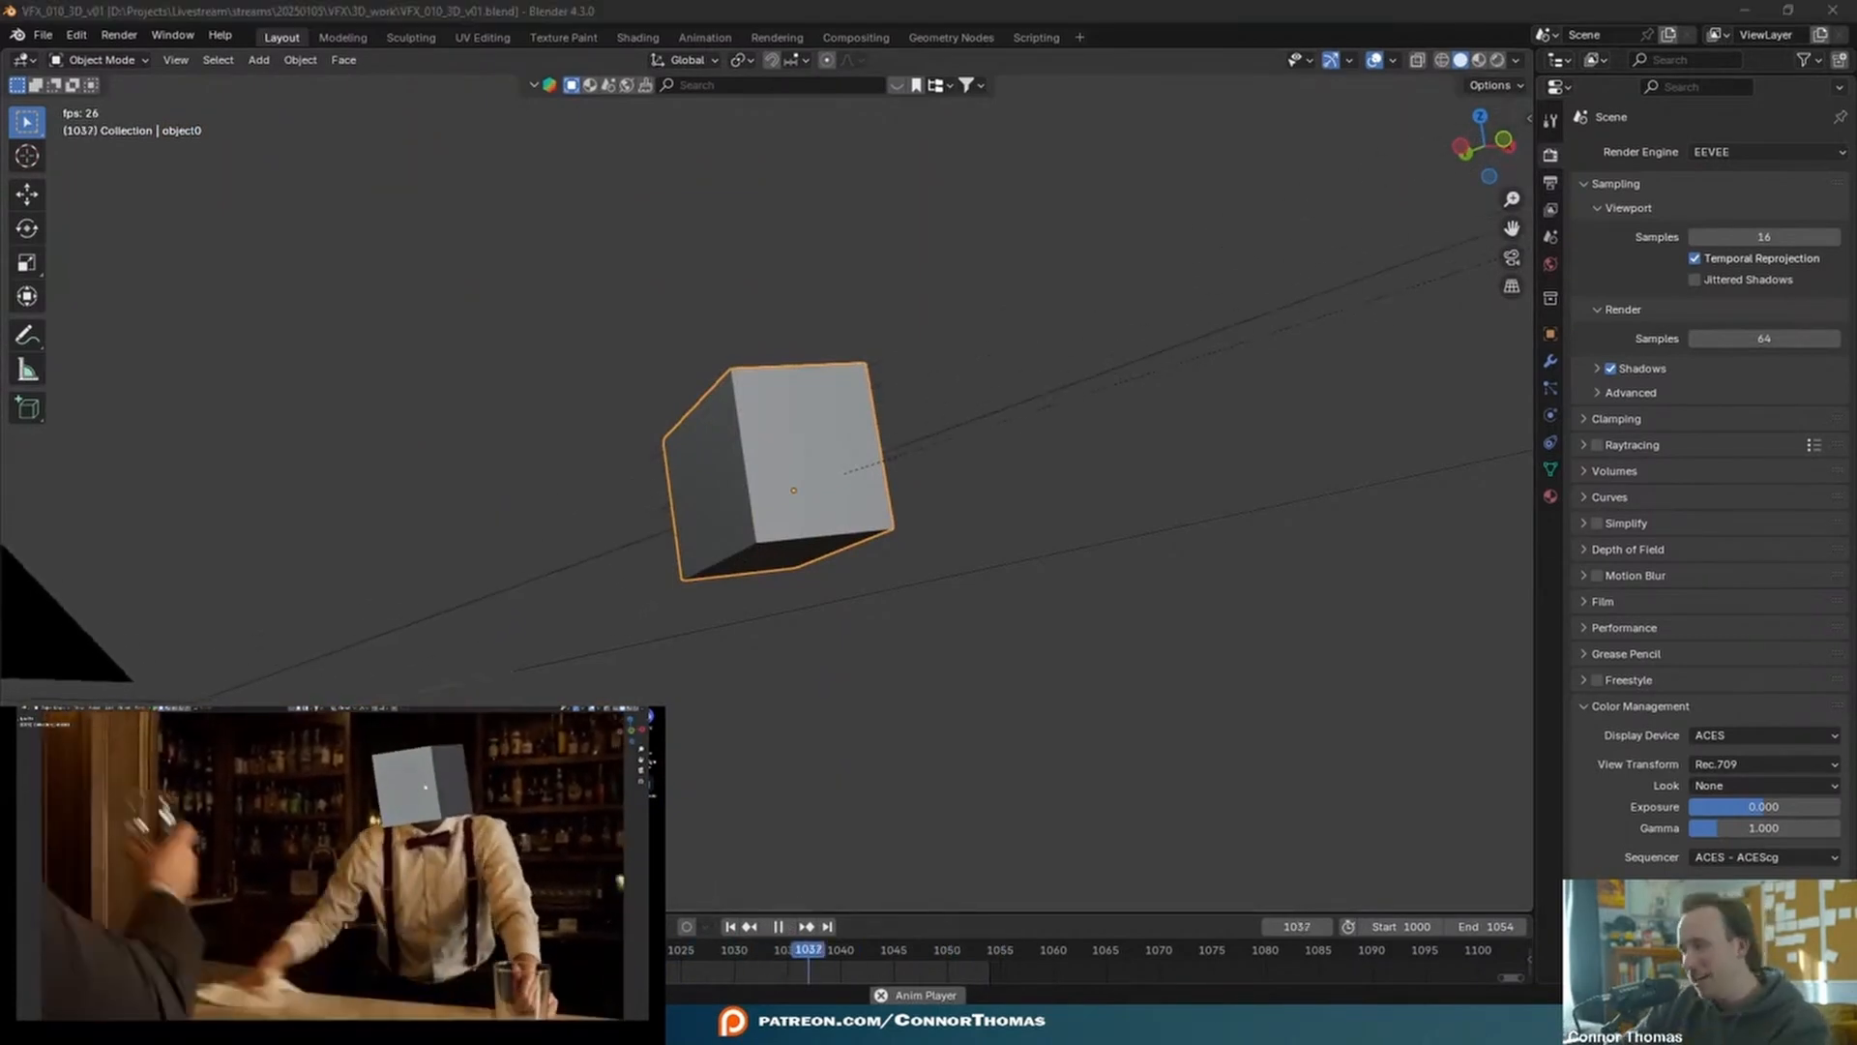
- Return to the camera view with the head cube hidden and examine the bartender's empty collar at frame 1035
key(KP_0)
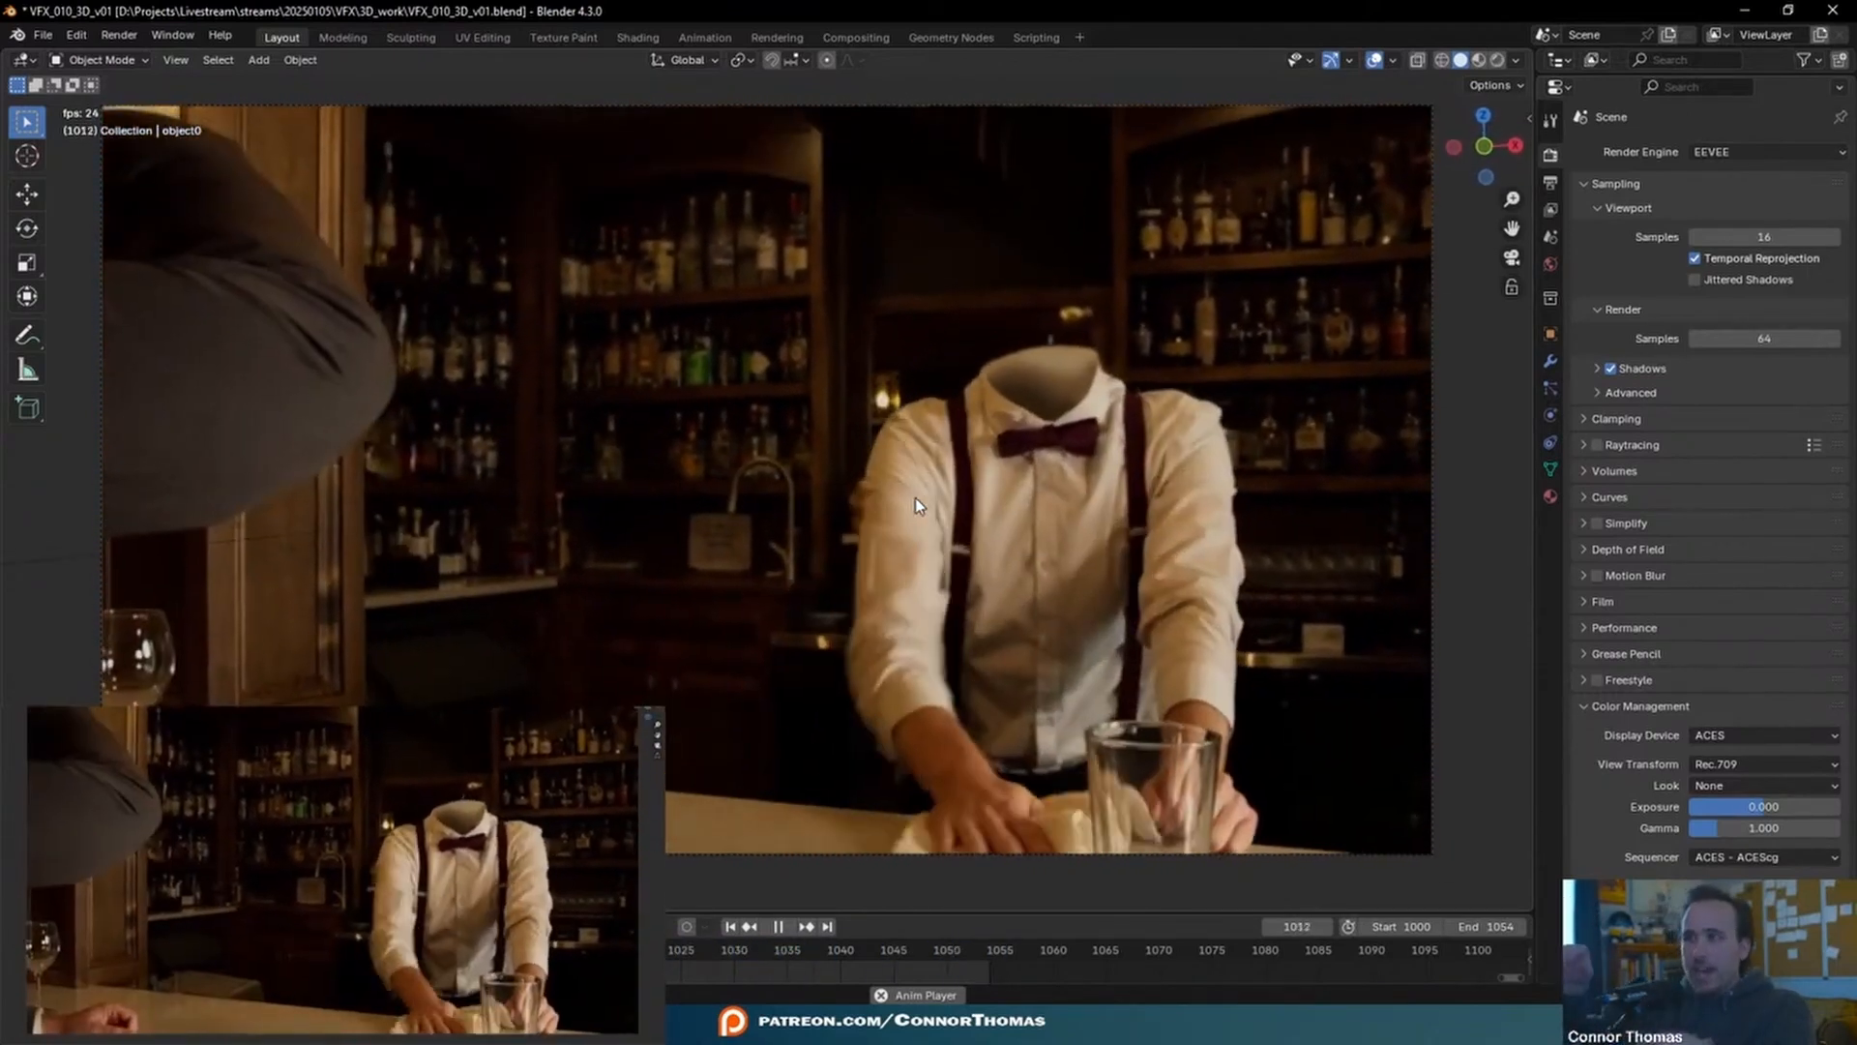
key(space)
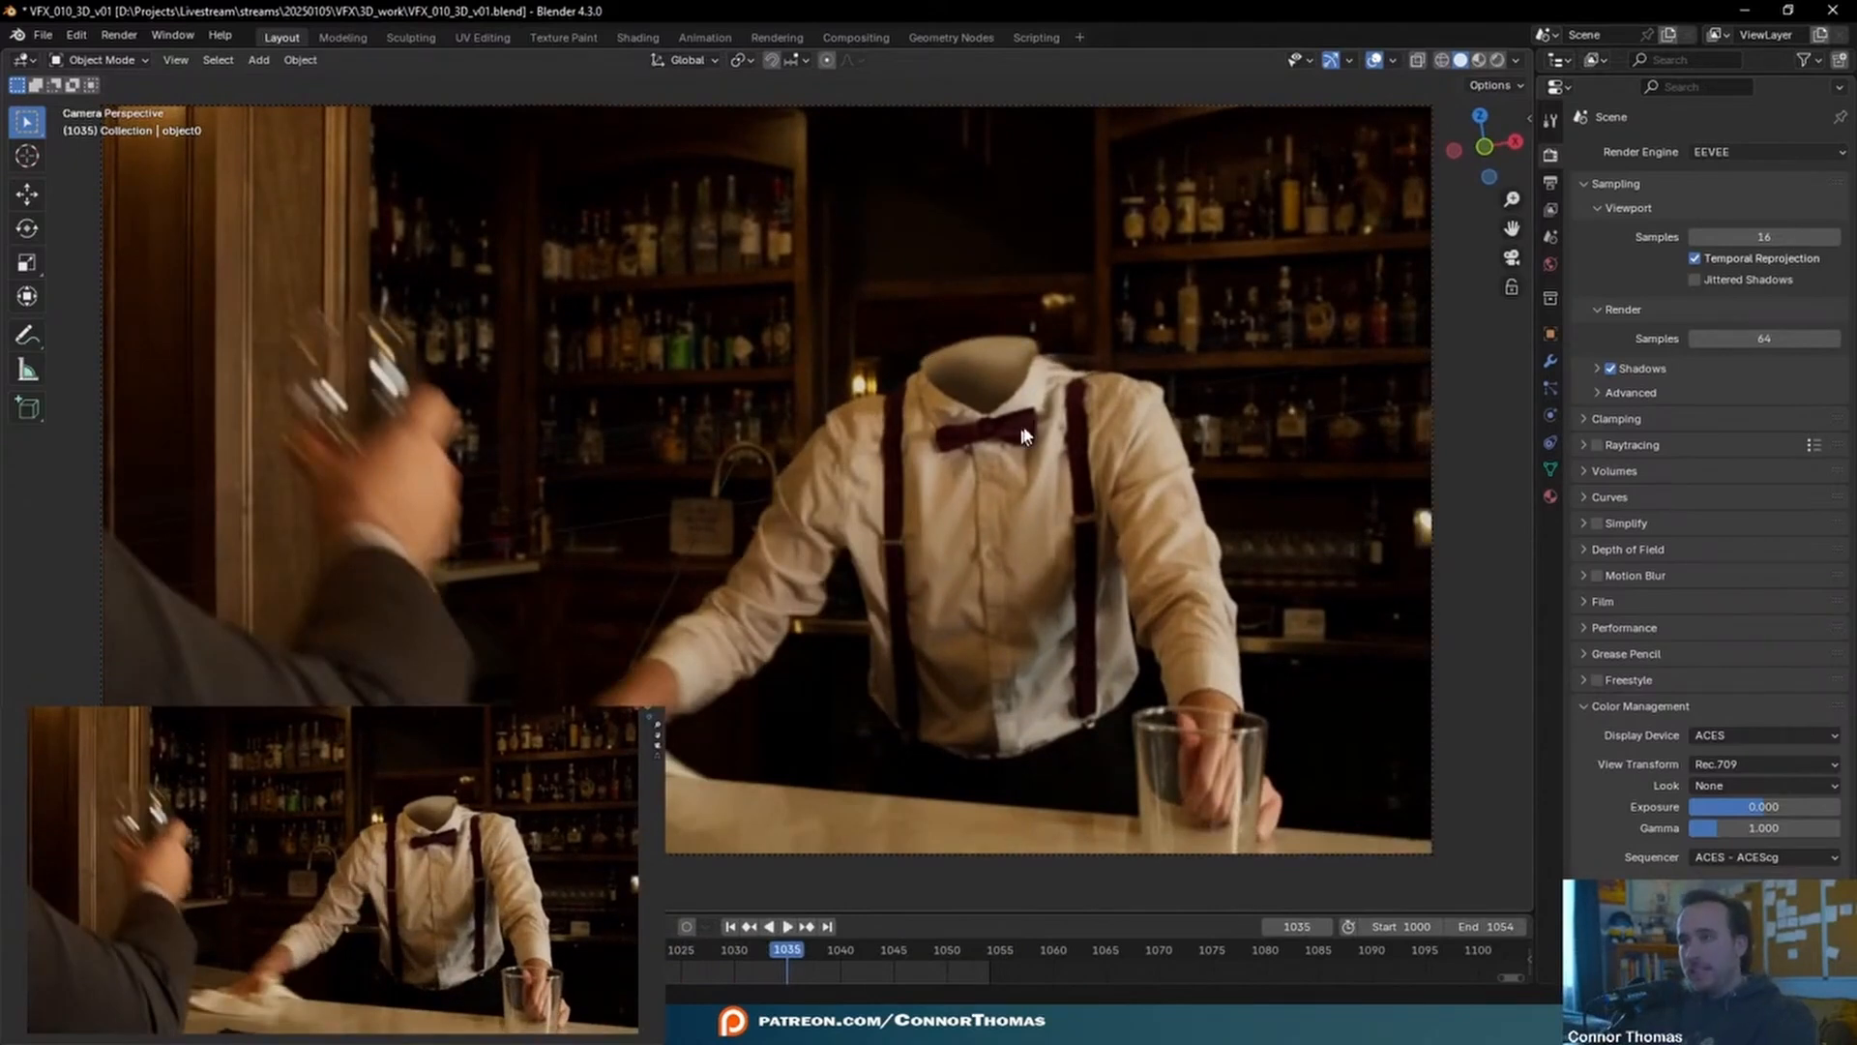
scroll(1043, 387, up, 8)
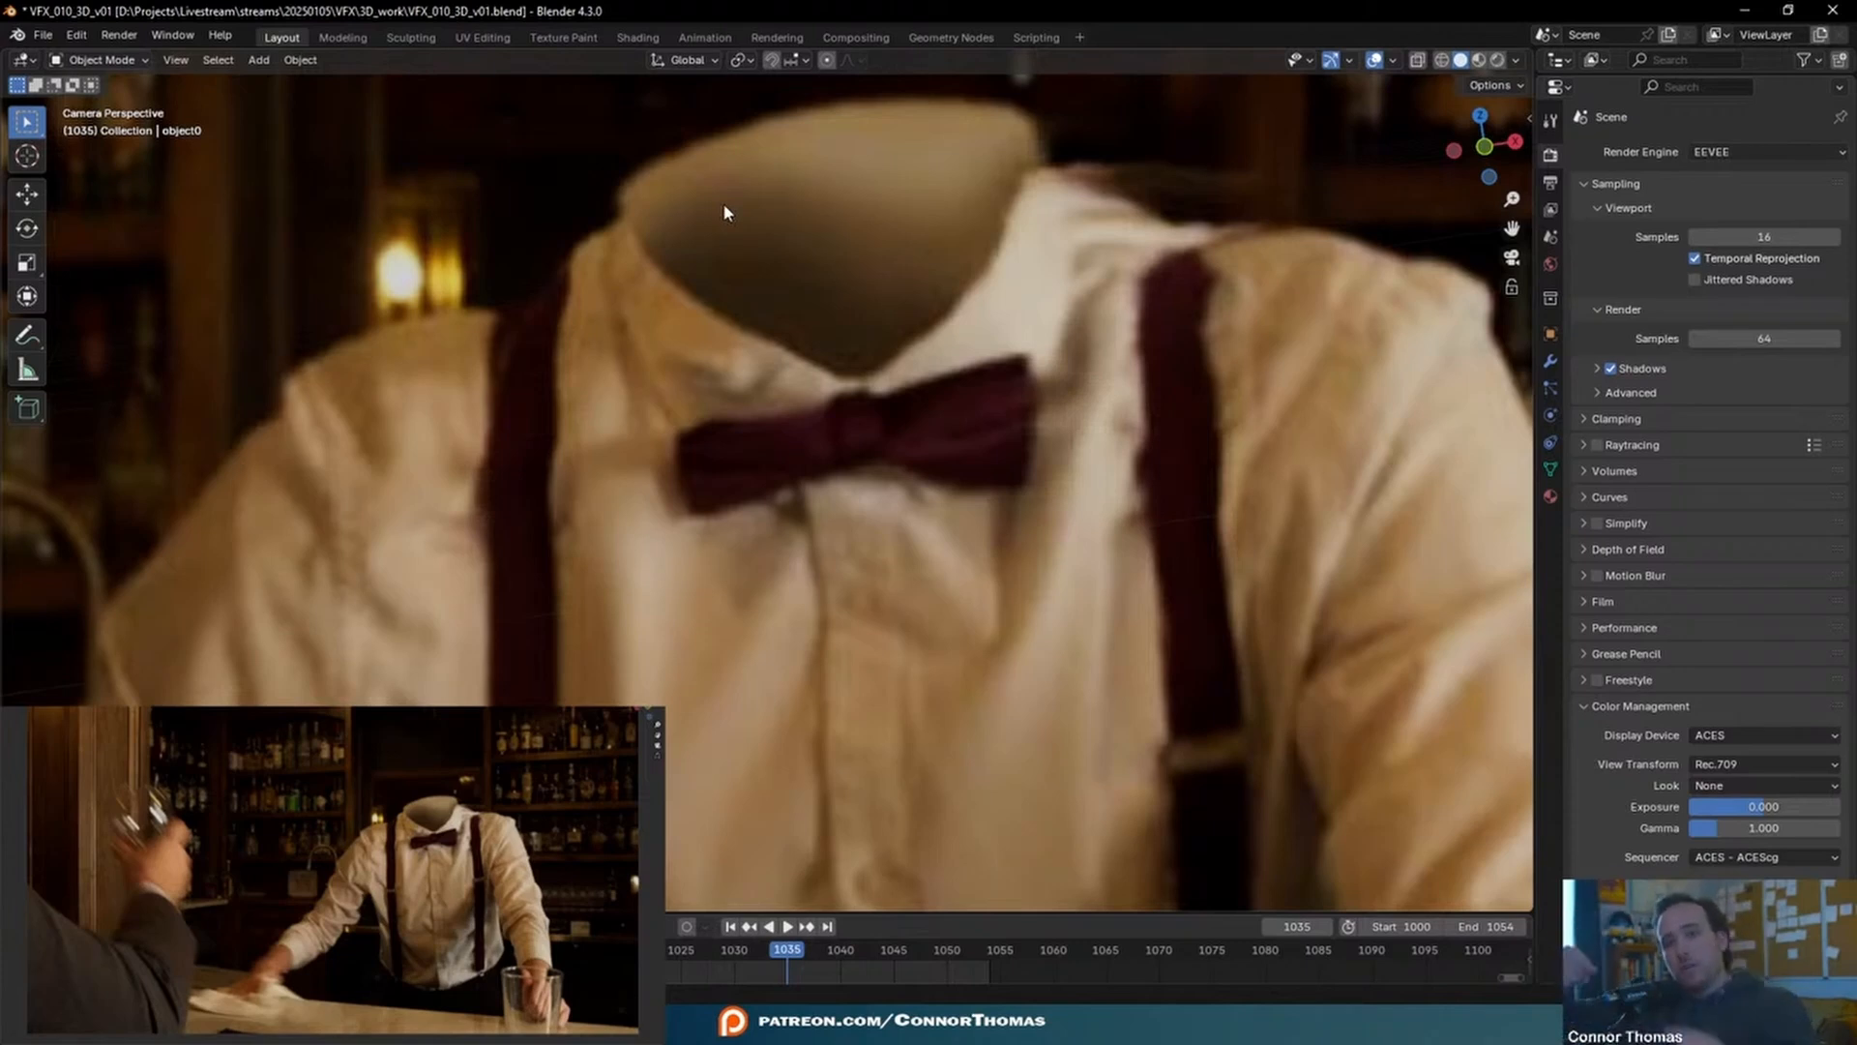
key(Home)
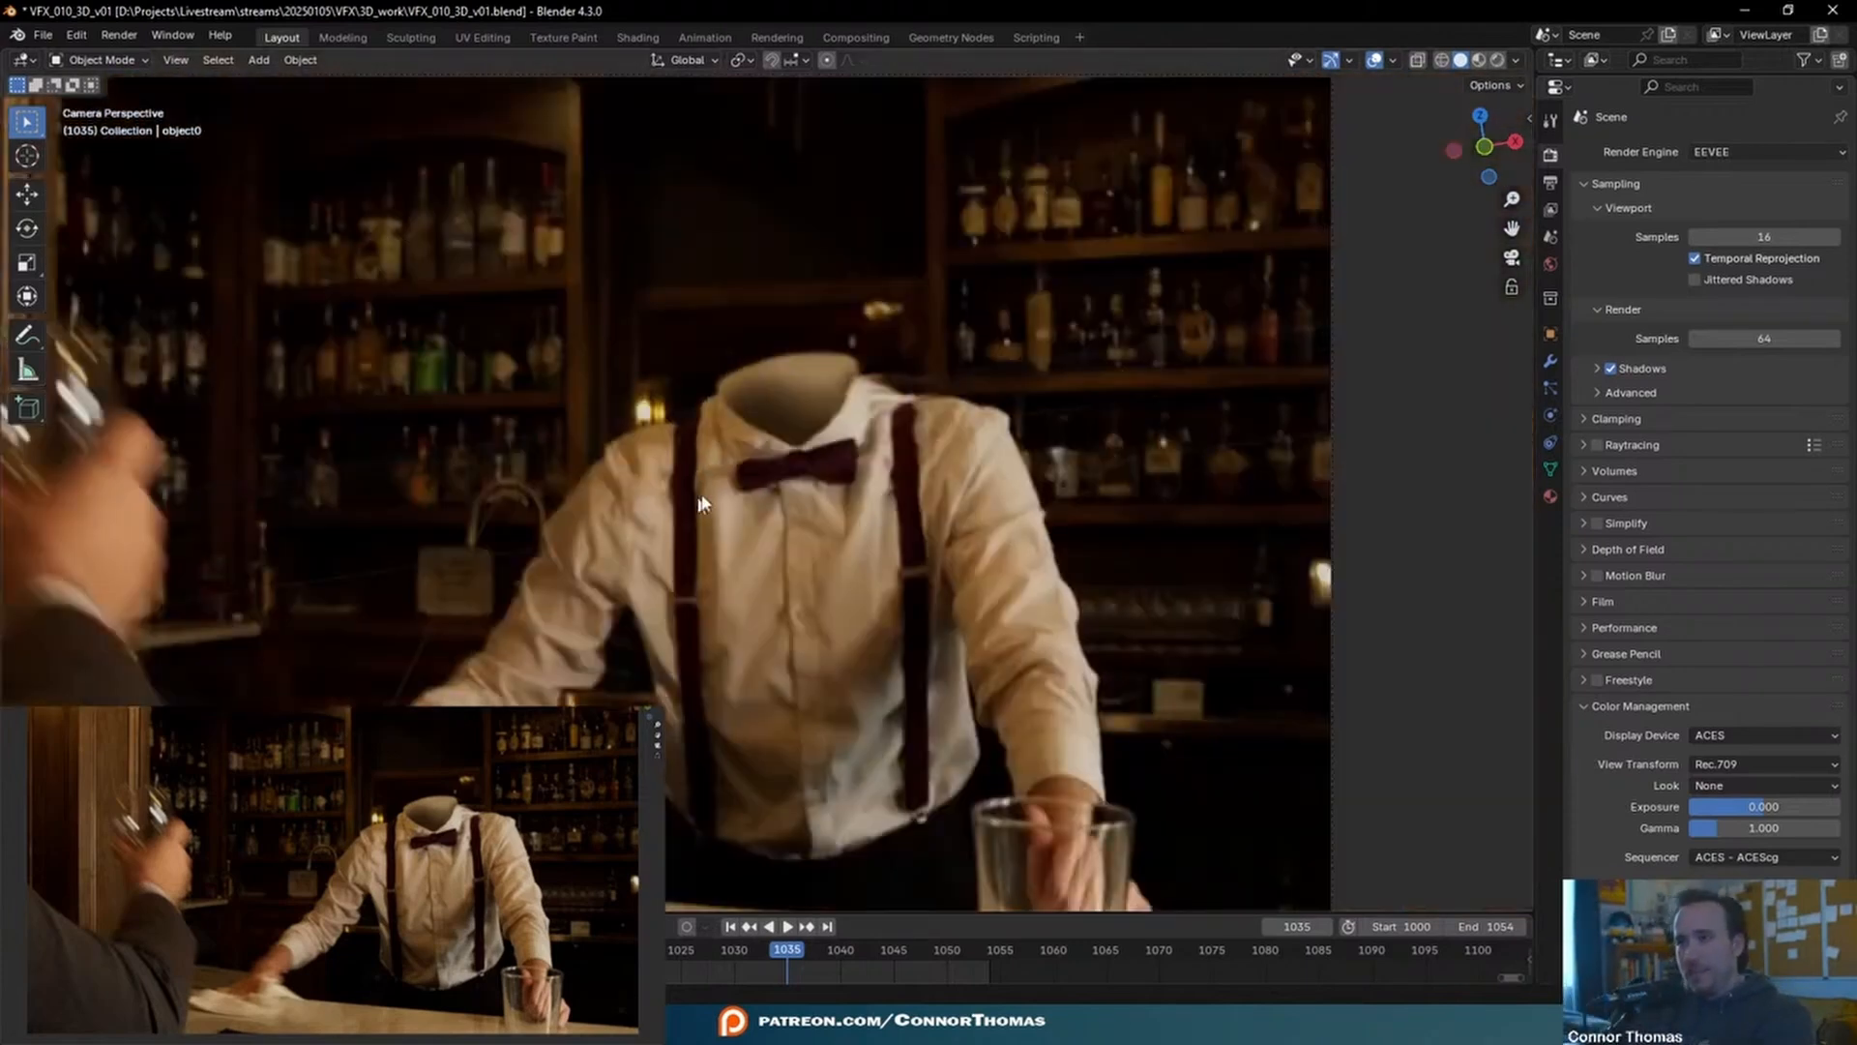
scroll(804, 535, down, 1)
shift+middle_drag(900, 532, 907, 578)
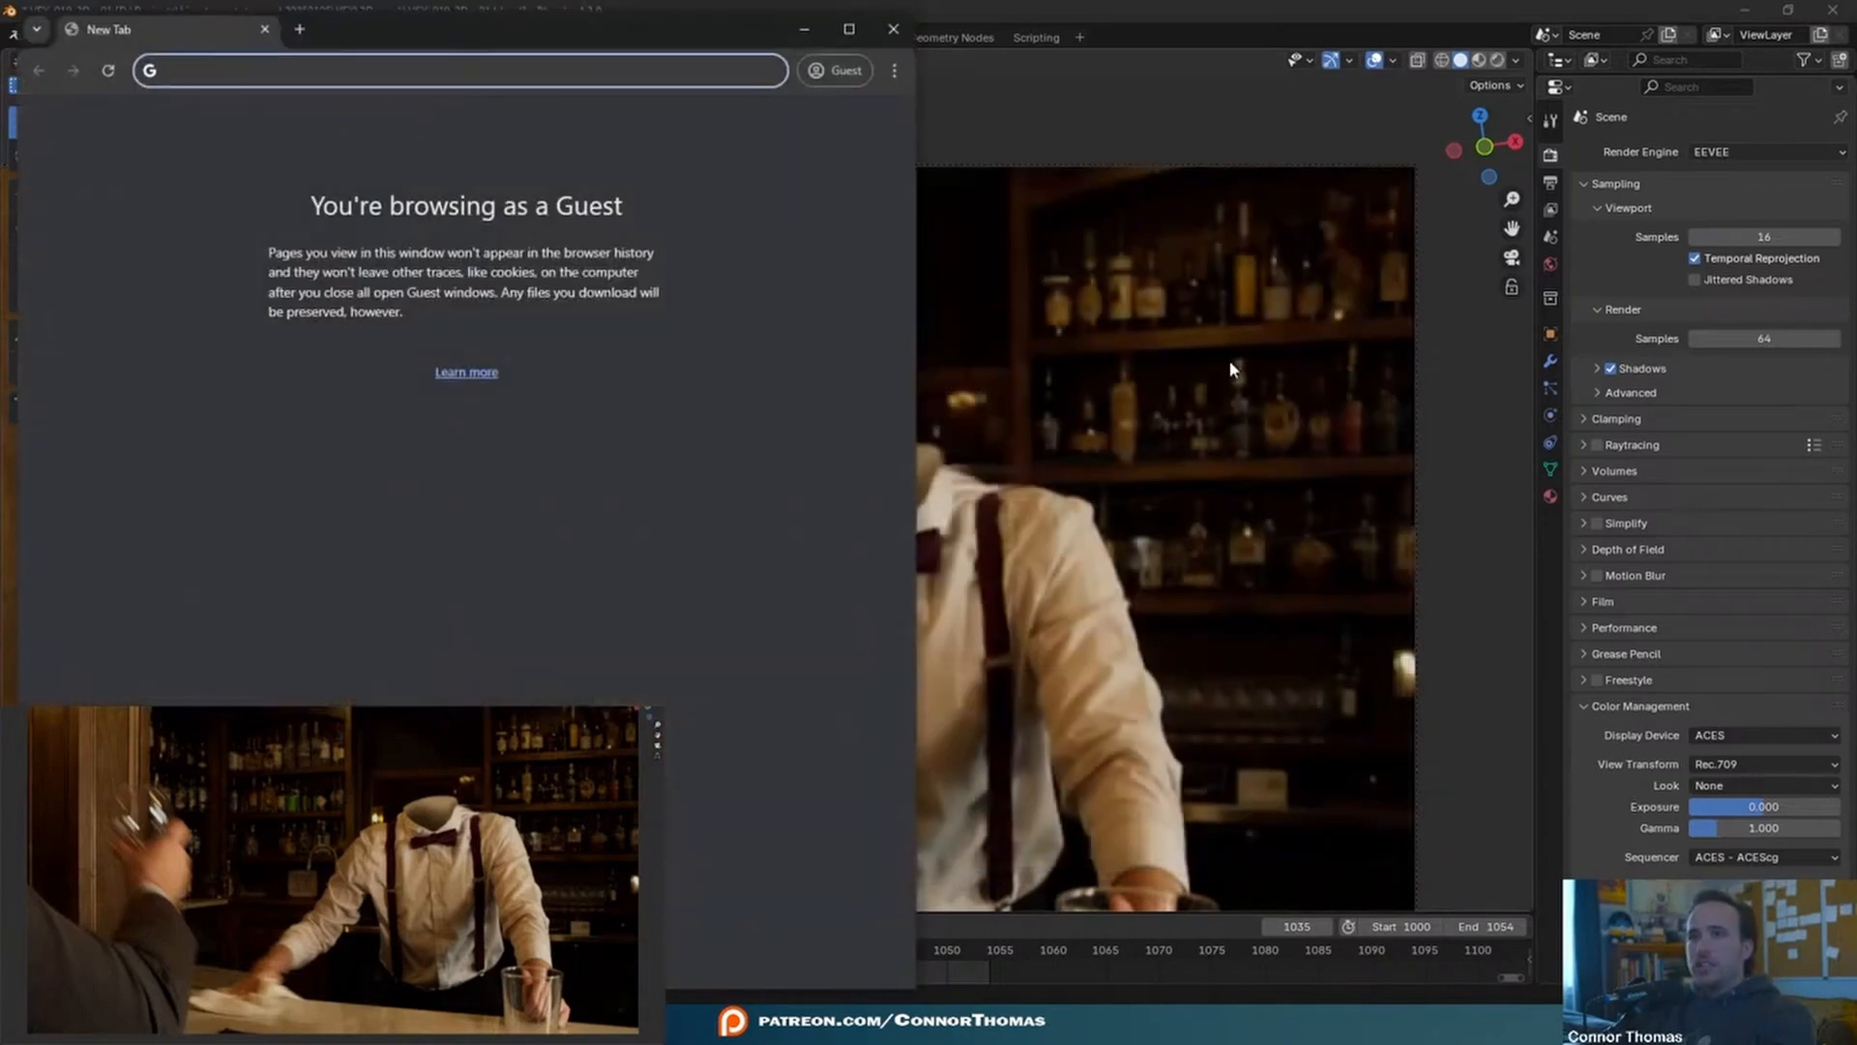
- In the web browser, search Google Images for "chappie head" and enlarge the window to view the references
text(chappie head)
key(Return)
click(103, 202)
key(super+Up)
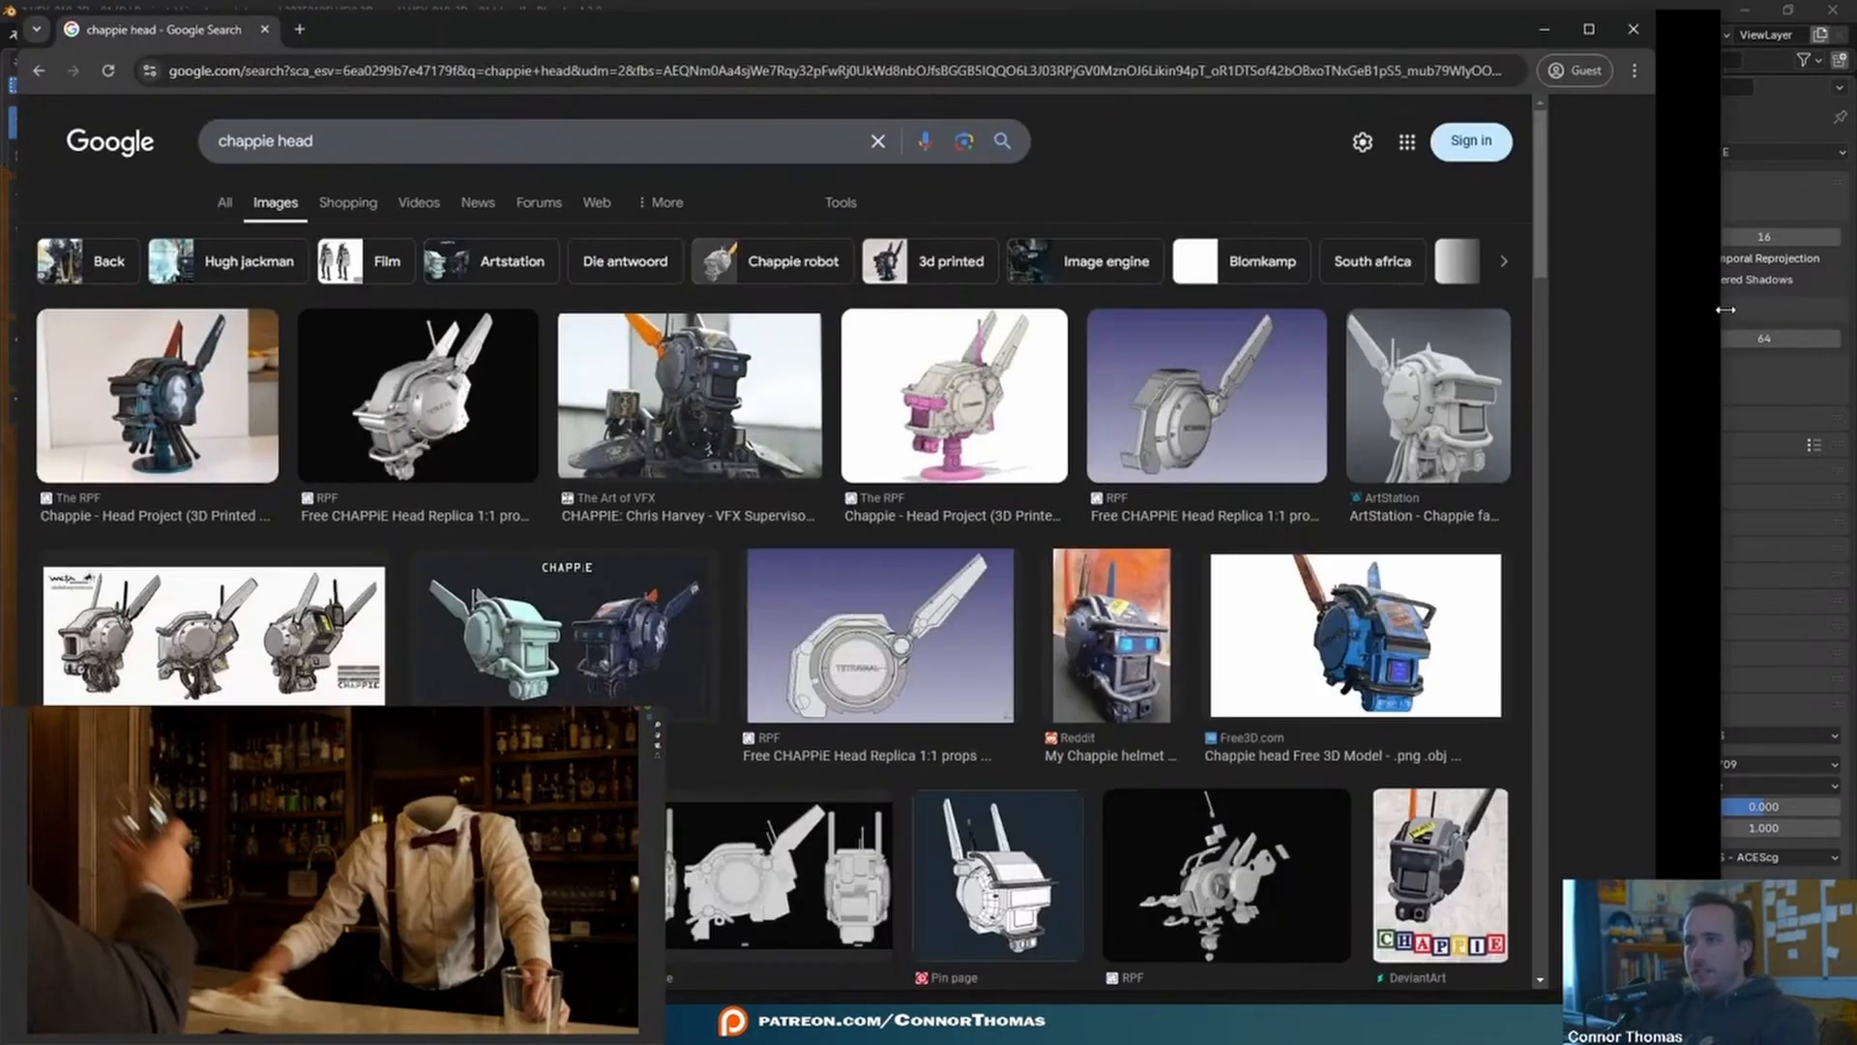
- Preview the Behance and Free3D Chappie head results and open the blue Free3D head image in a new tab
click(667, 635)
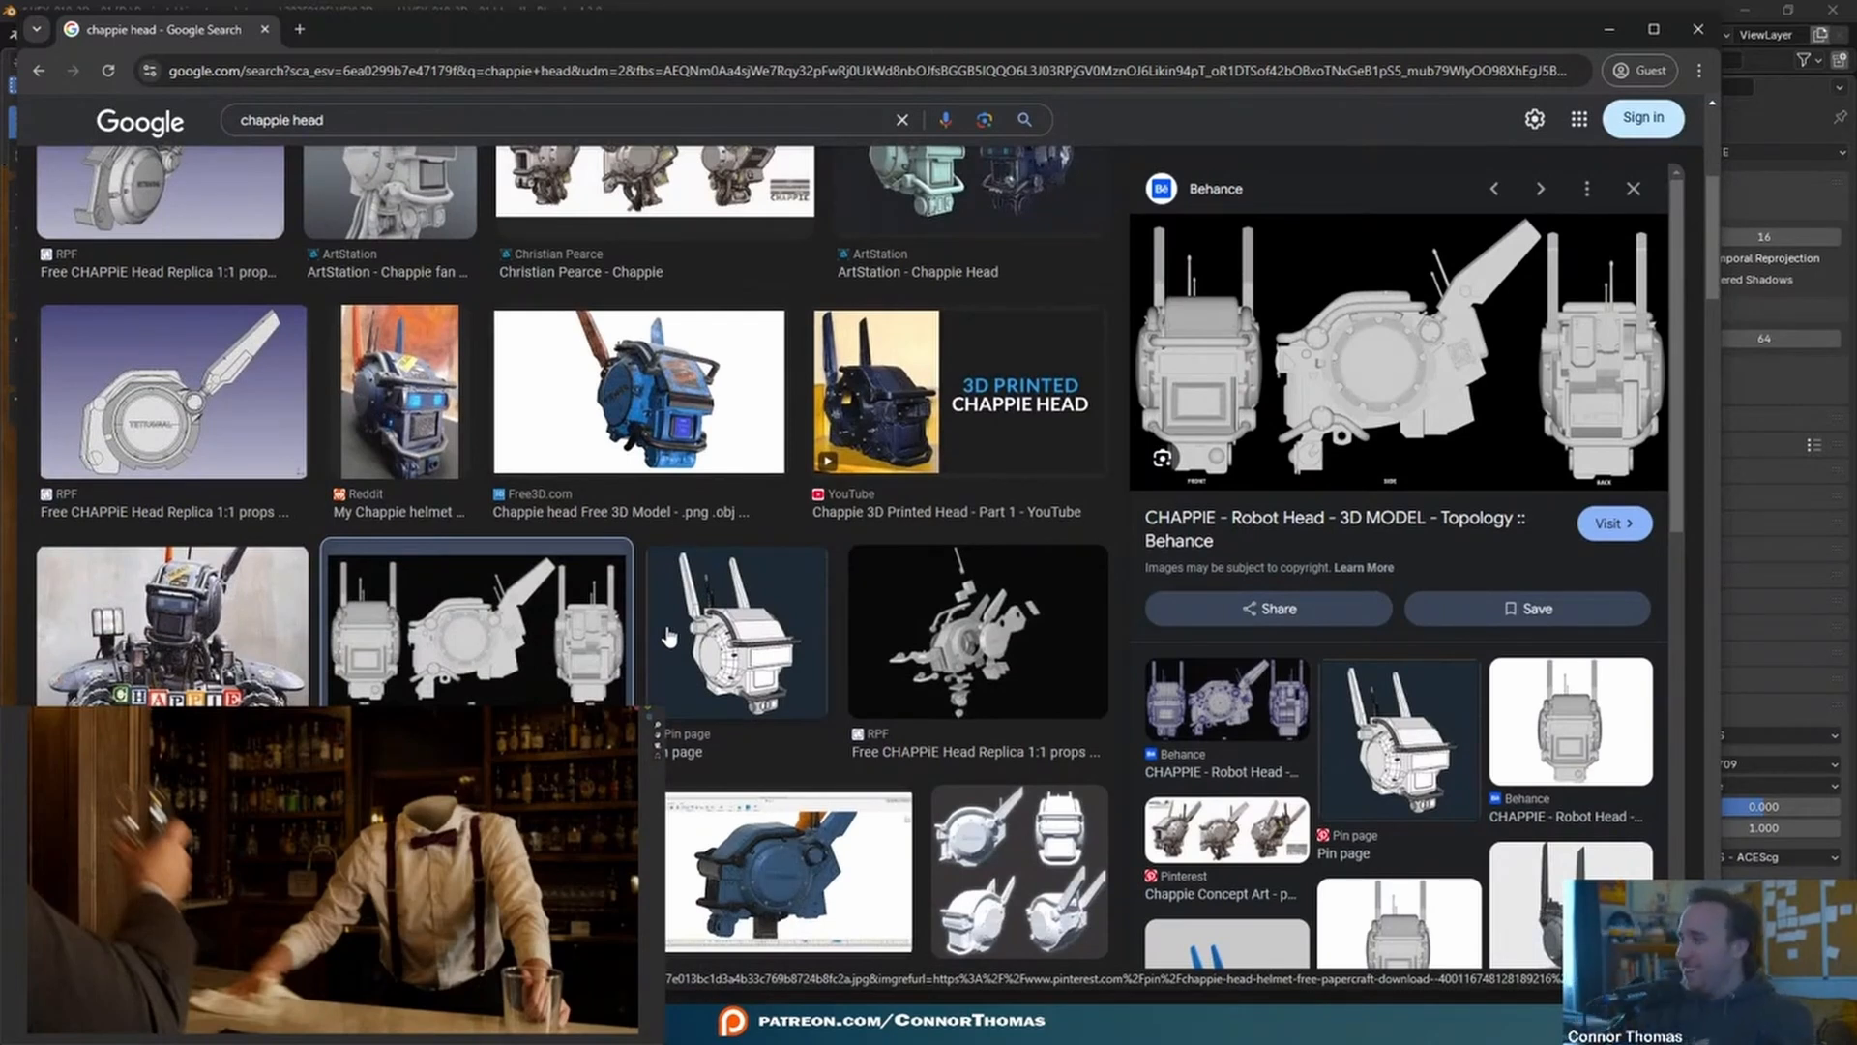
click(633, 399)
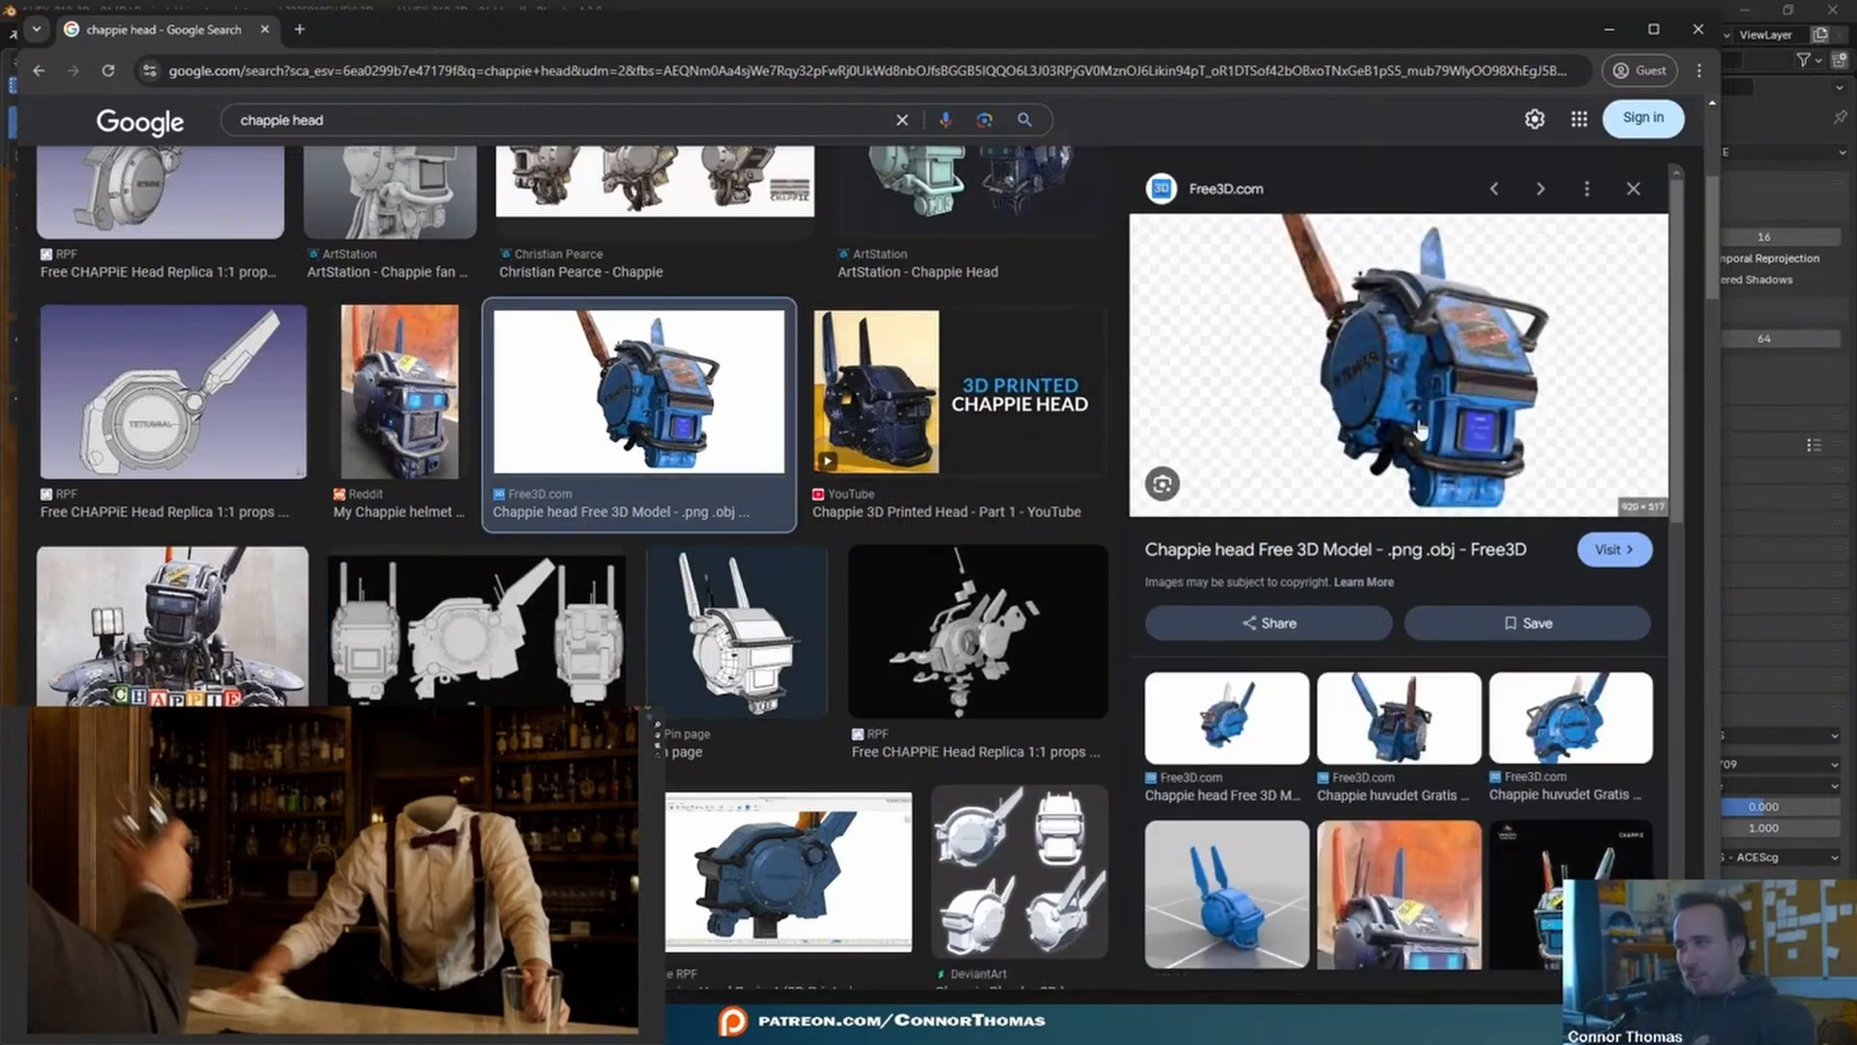
right_click(1407, 377)
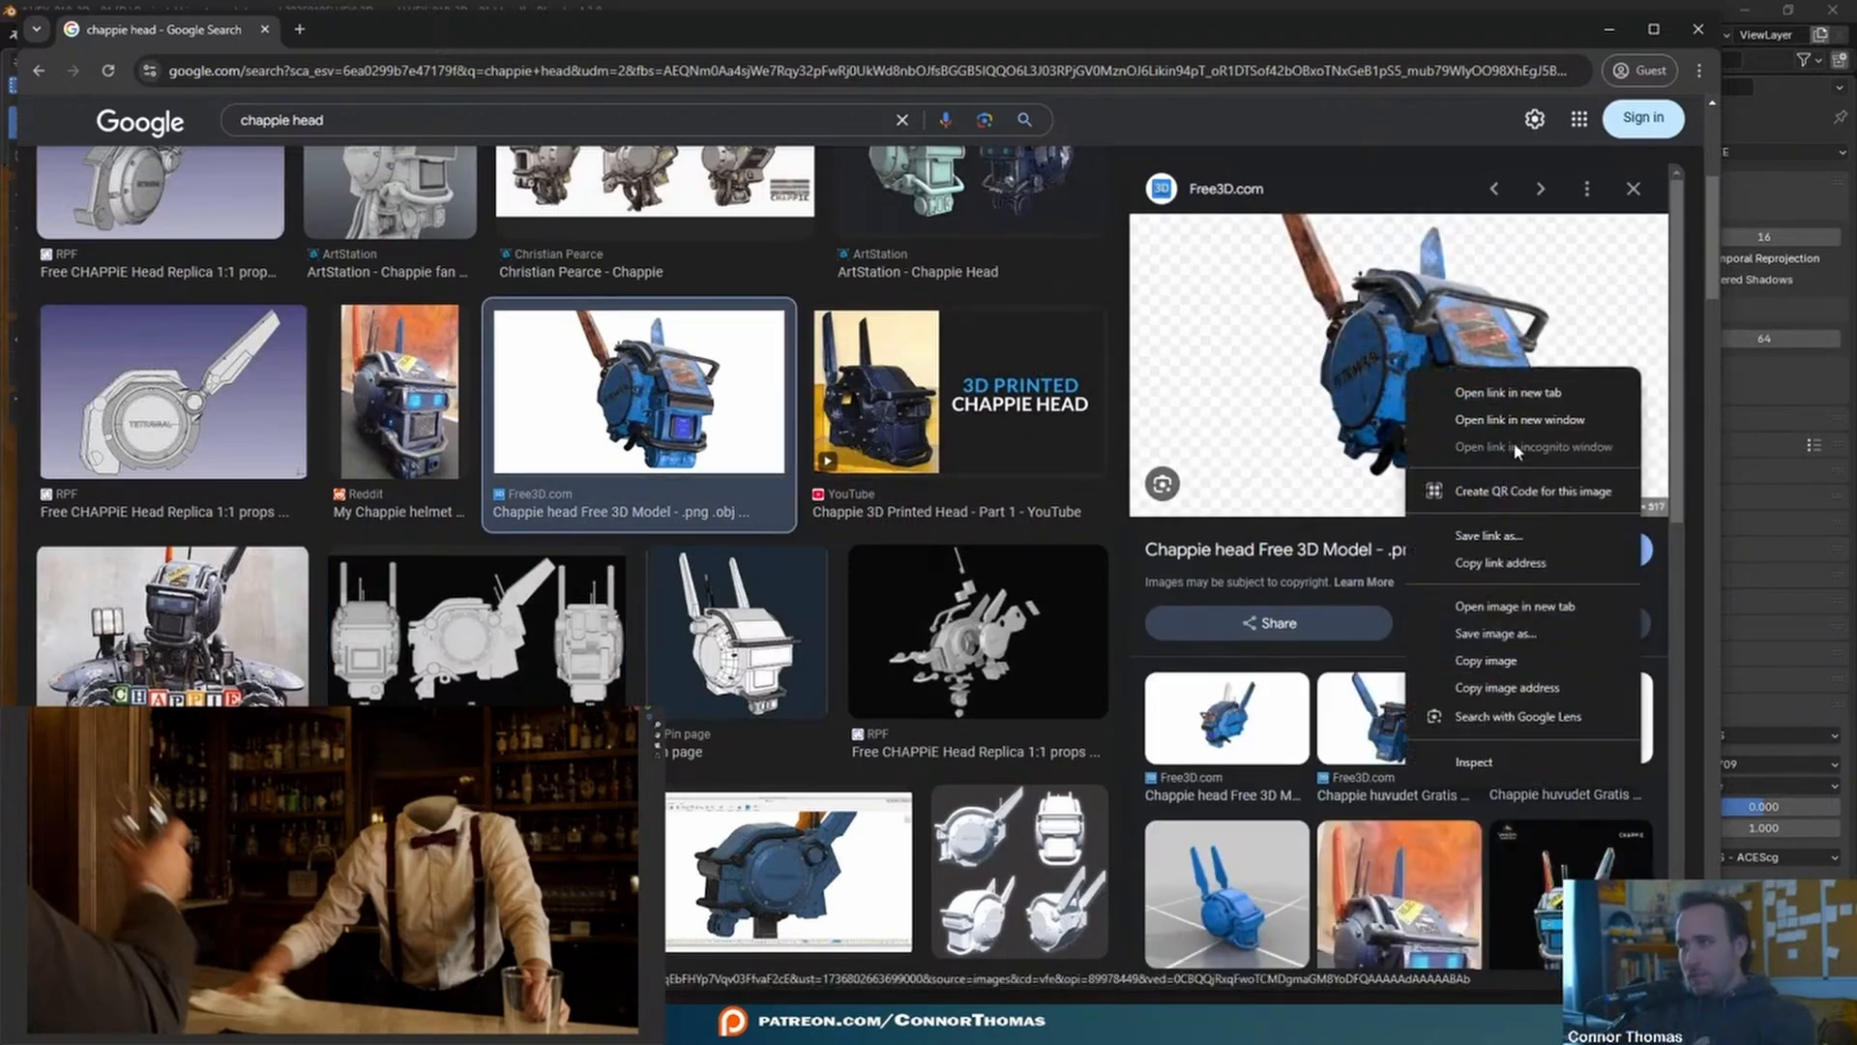
click(1515, 607)
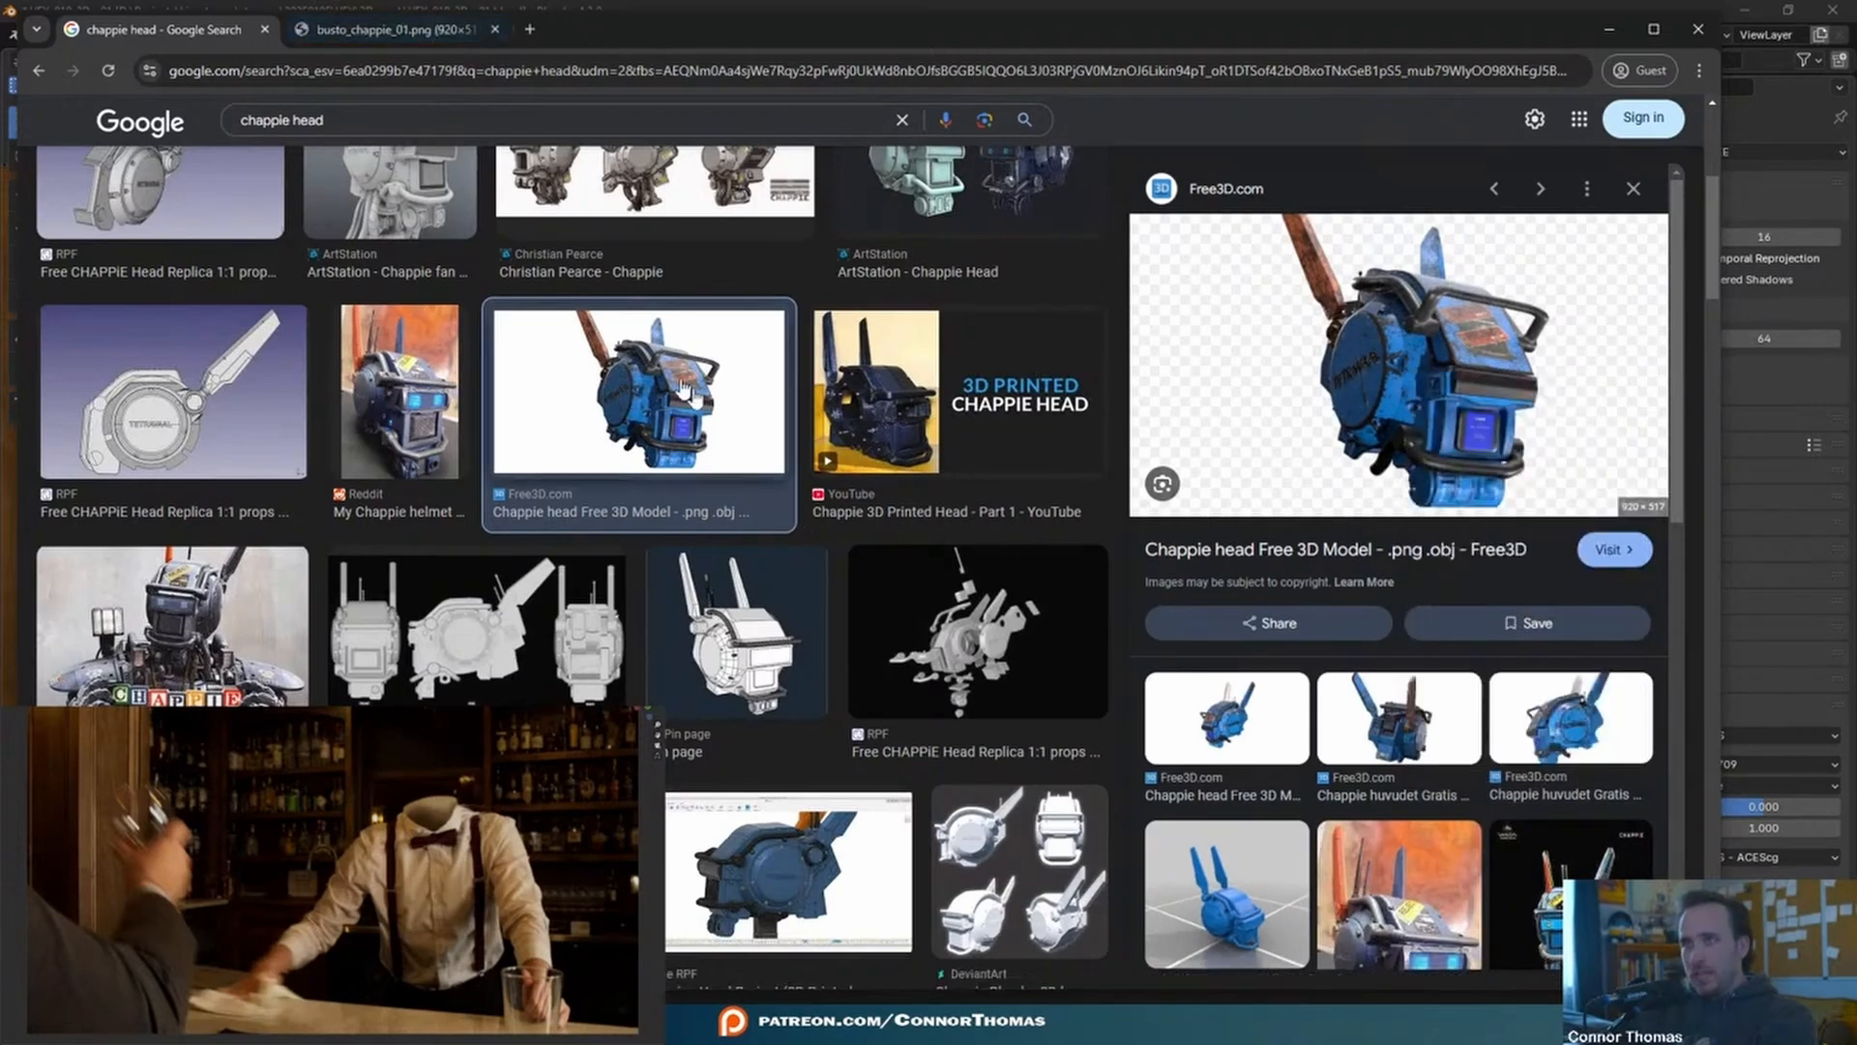
- Preview the white ArtStation Chappie fan art render and examine its head construction
scroll(683, 389, up, 4)
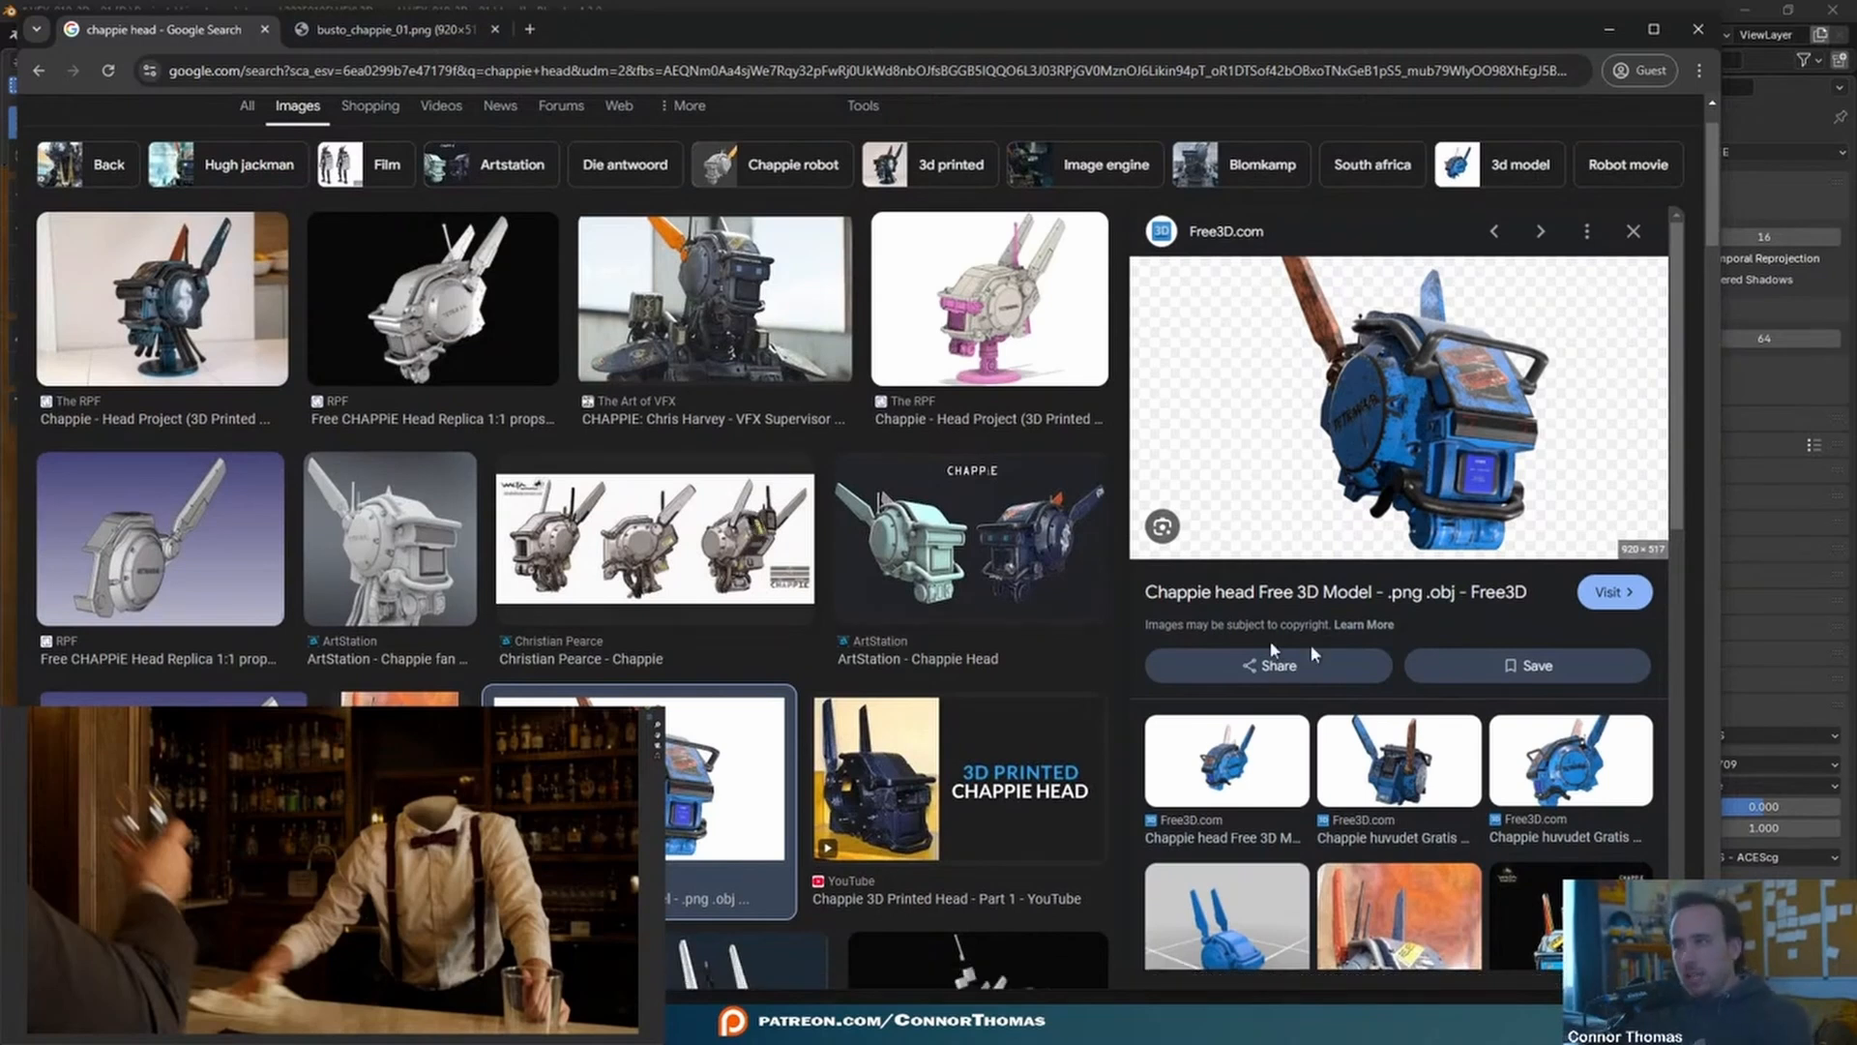
click(414, 547)
scroll(1390, 704, down, 1)
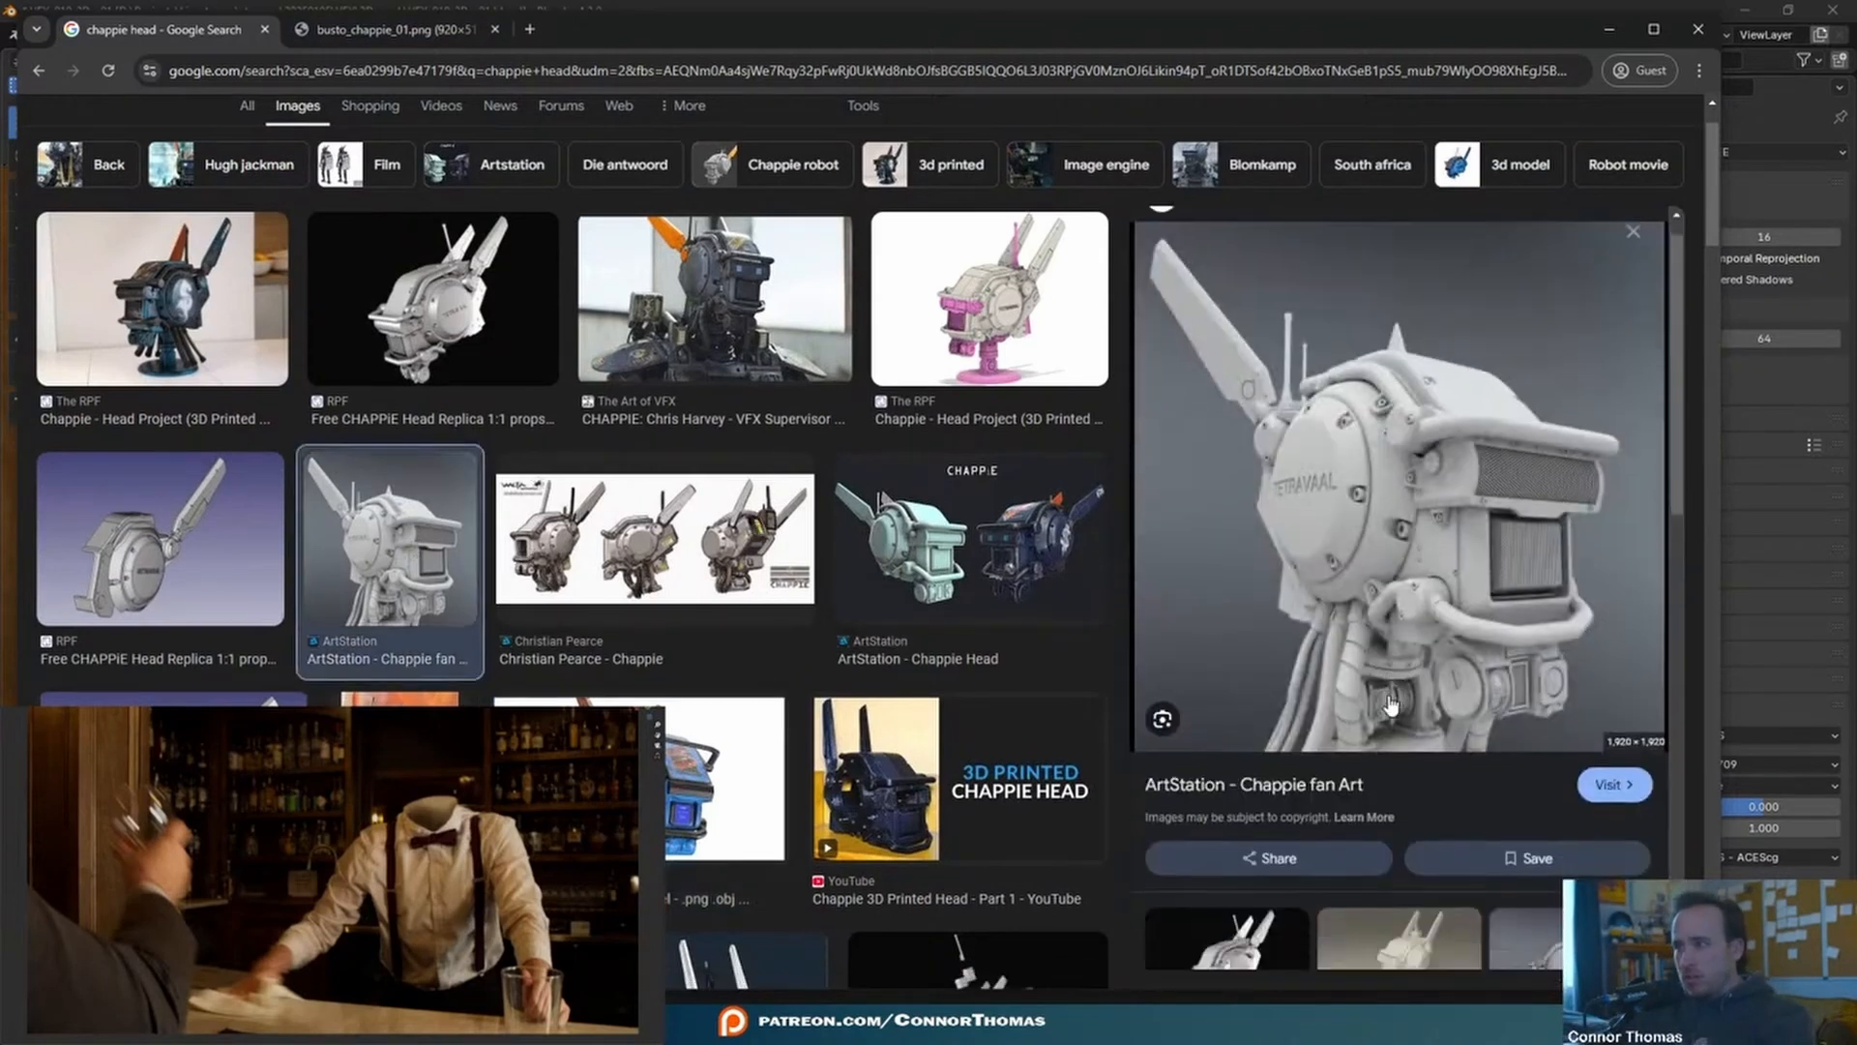
scroll(1390, 703, down, 1)
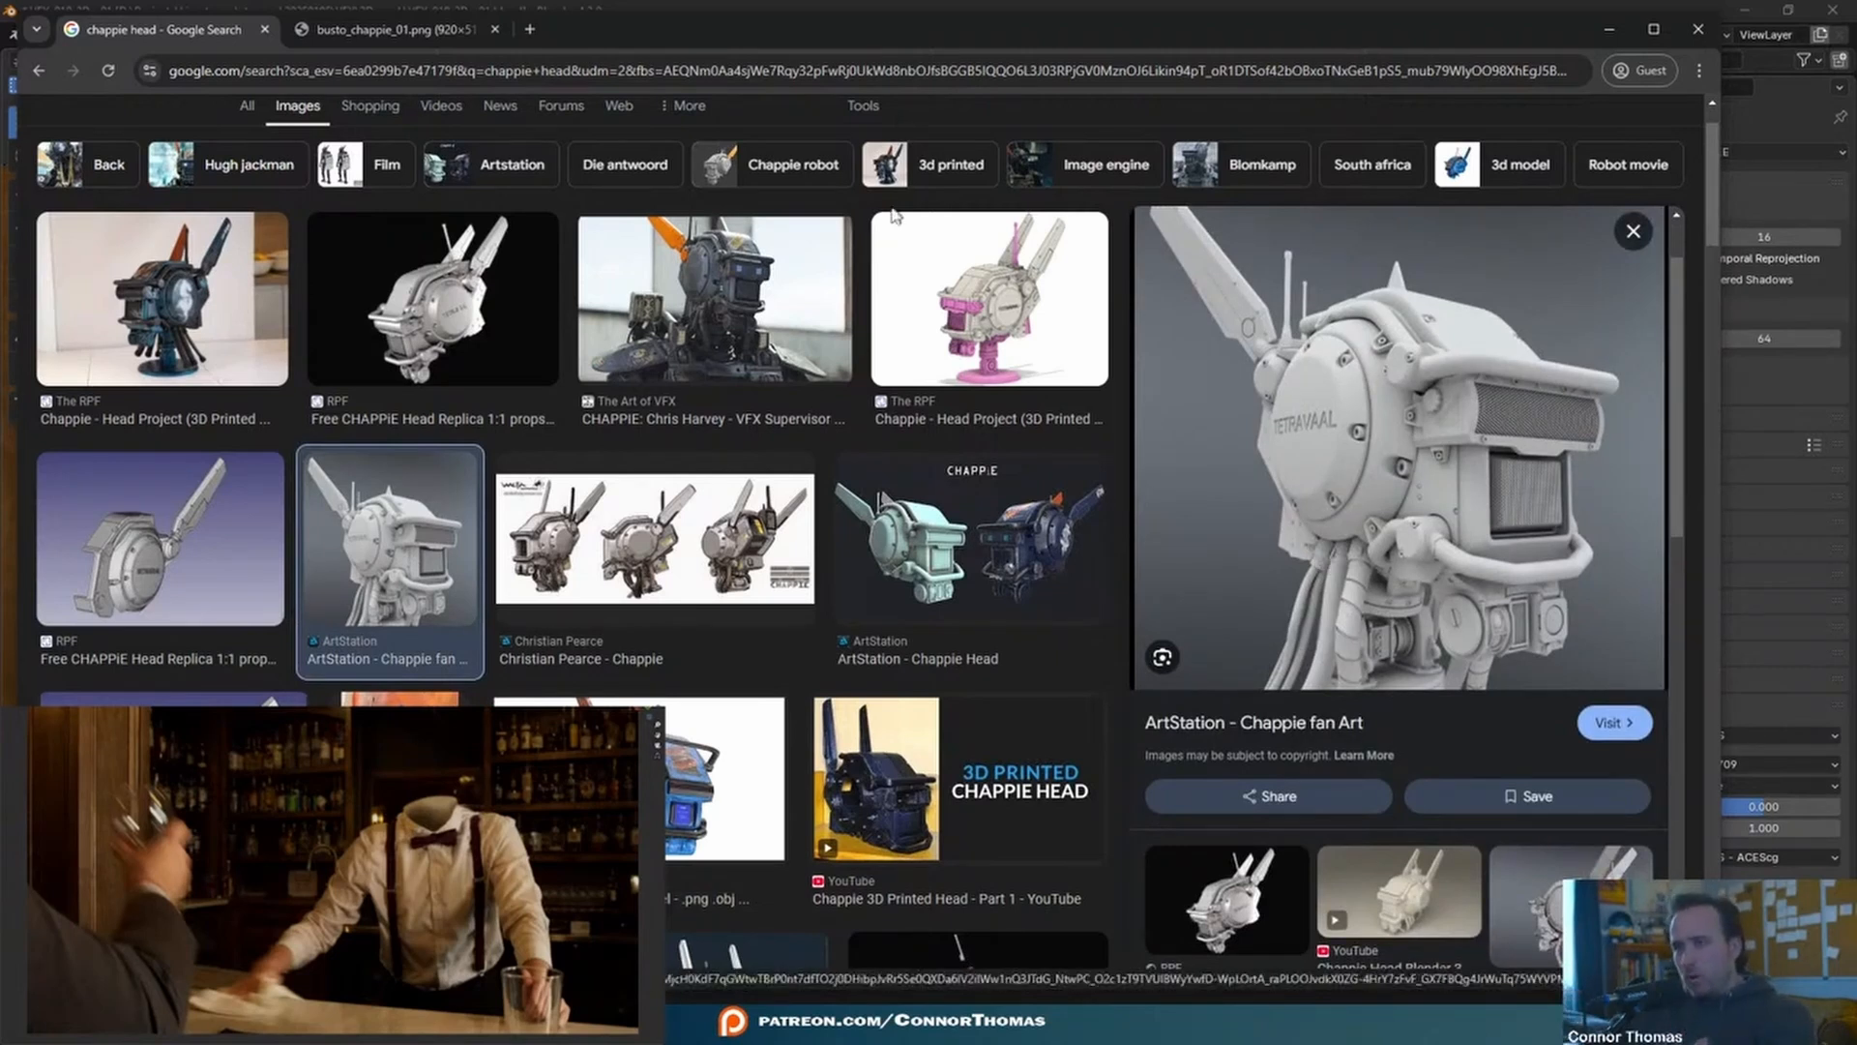
- Browse further Chappie results and preview the Washington Post film still to study the robot's head and neck
scroll(880, 280, down, 4)
scroll(881, 281, down, 2)
scroll(882, 285, down, 2)
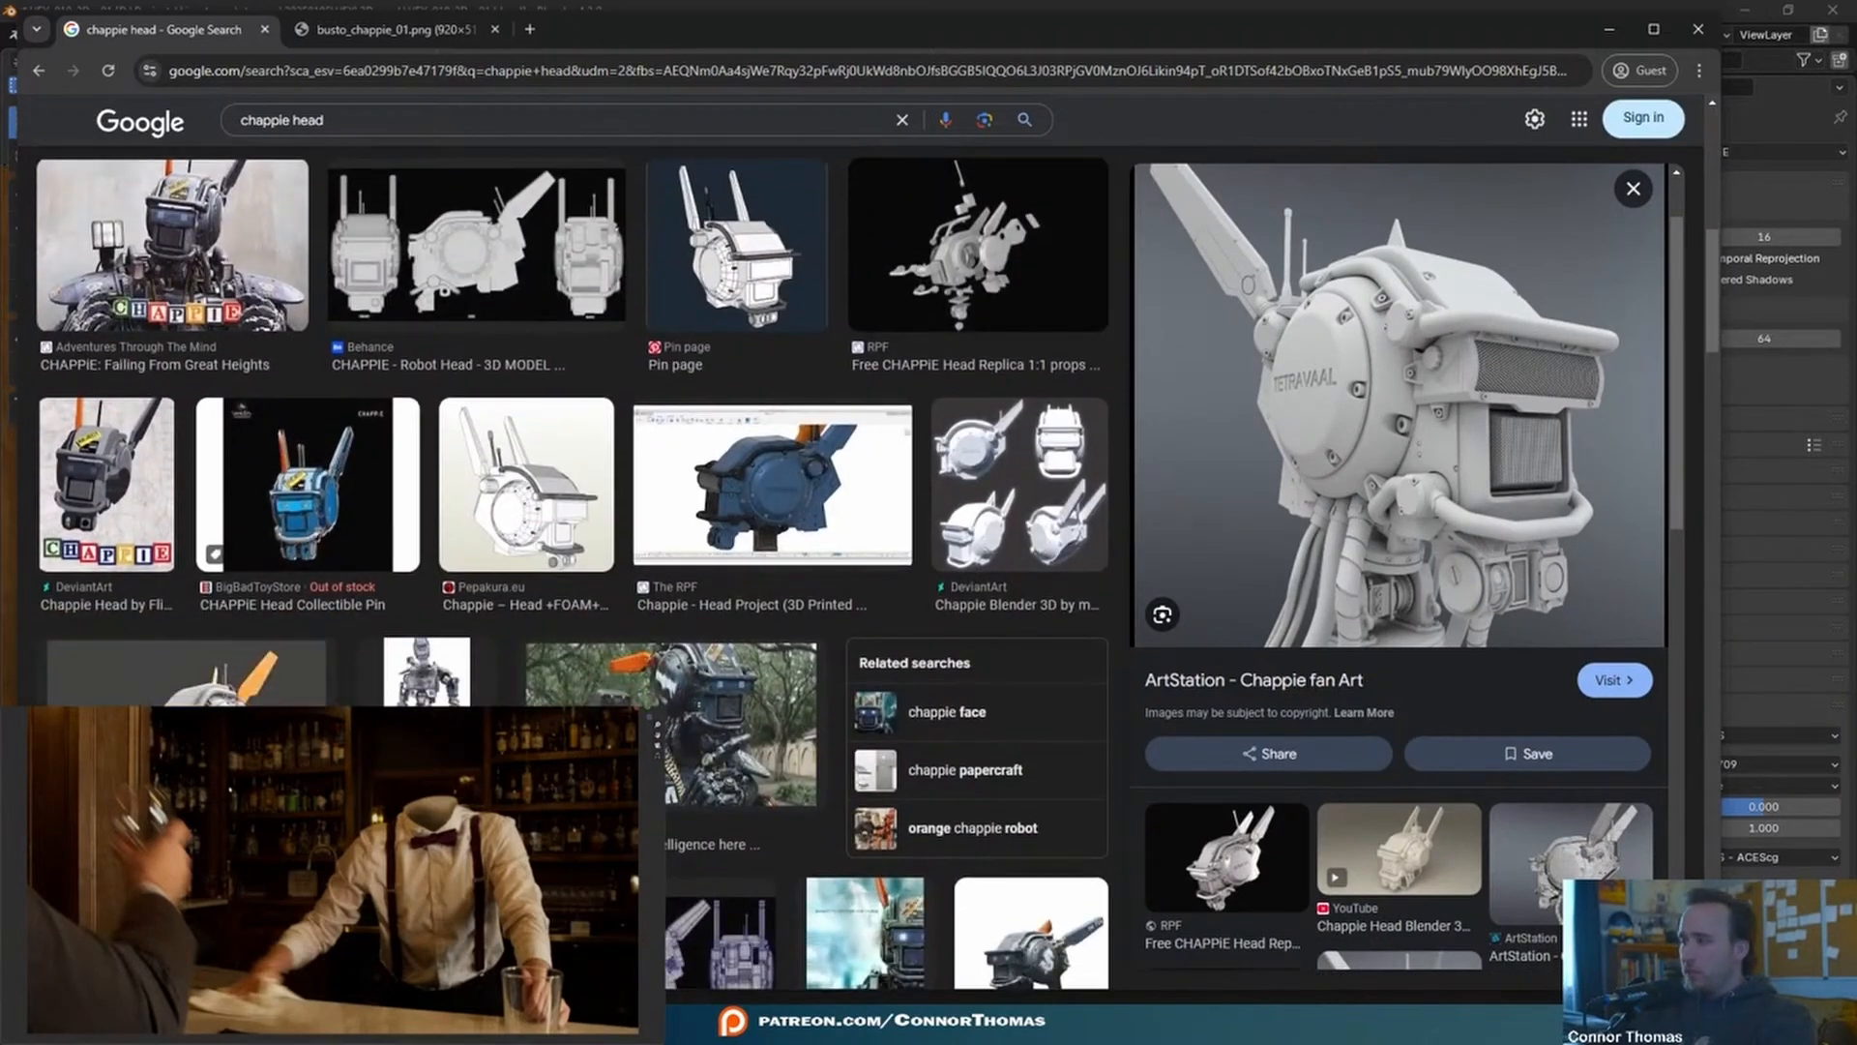
scroll(612, 580, down, 3)
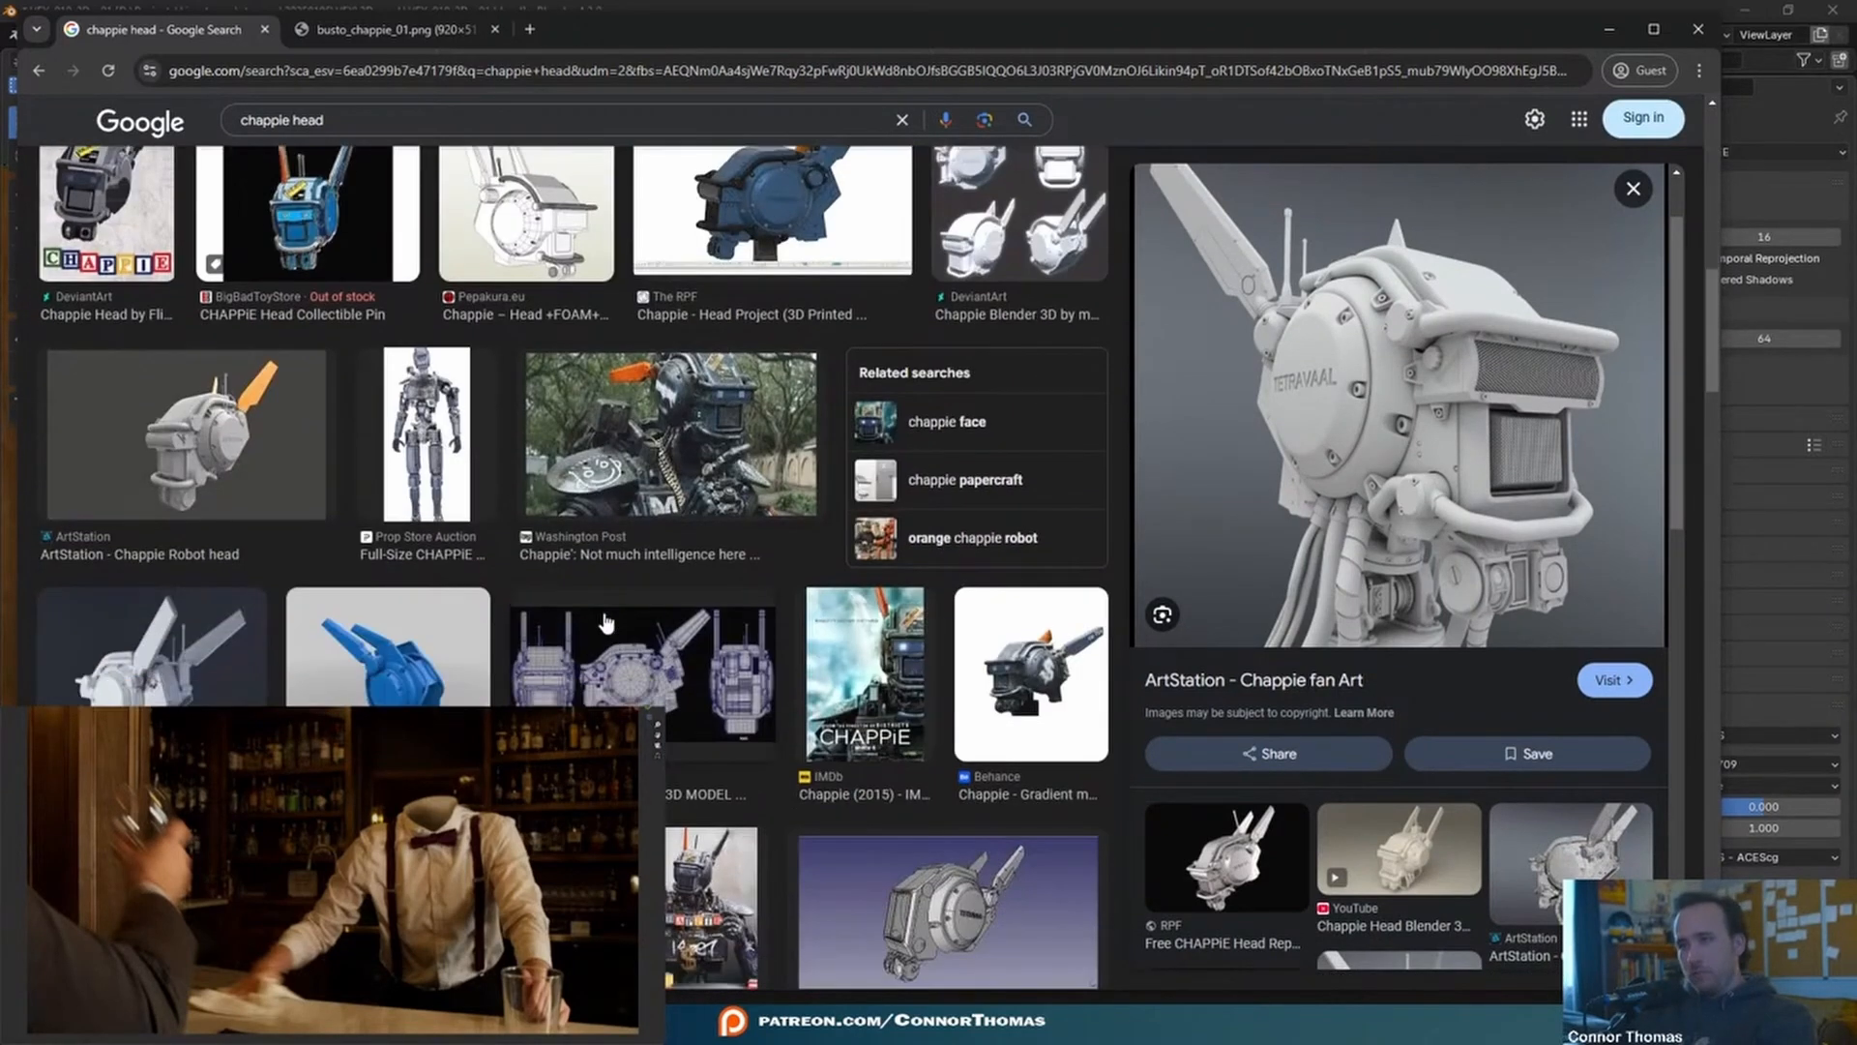
click(700, 438)
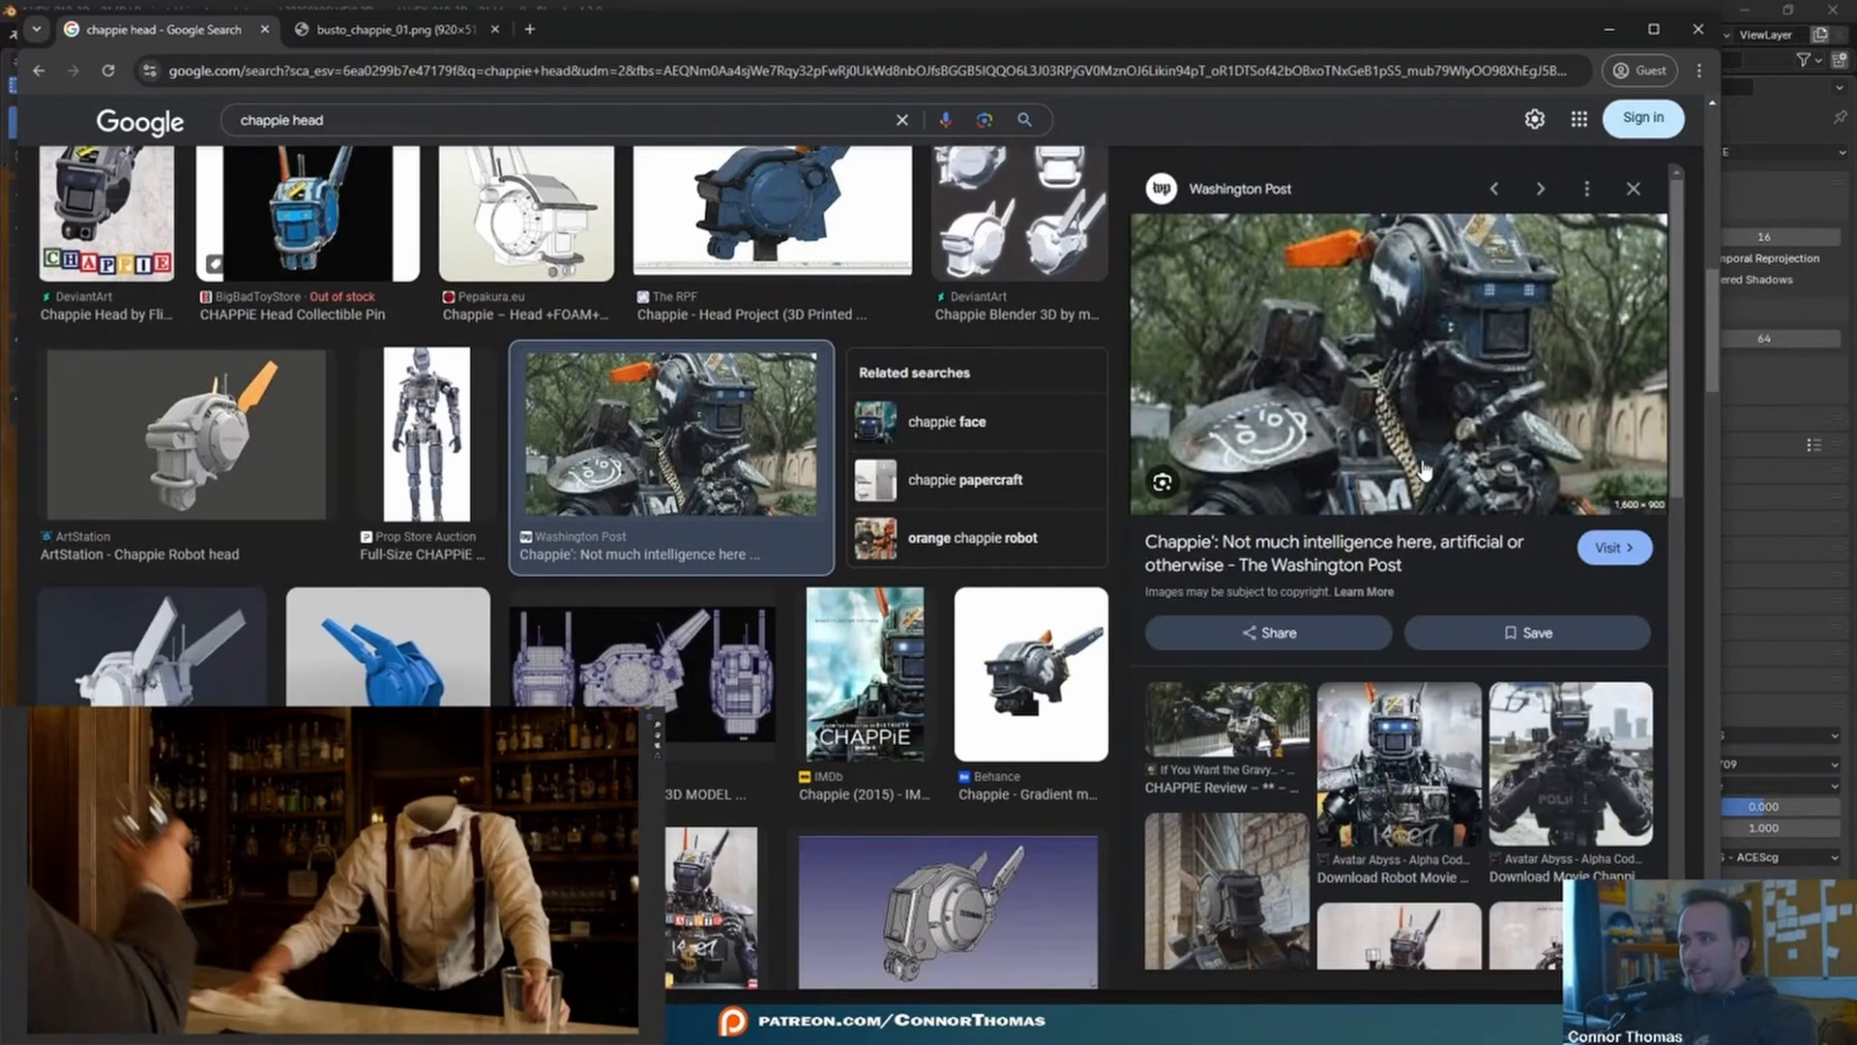
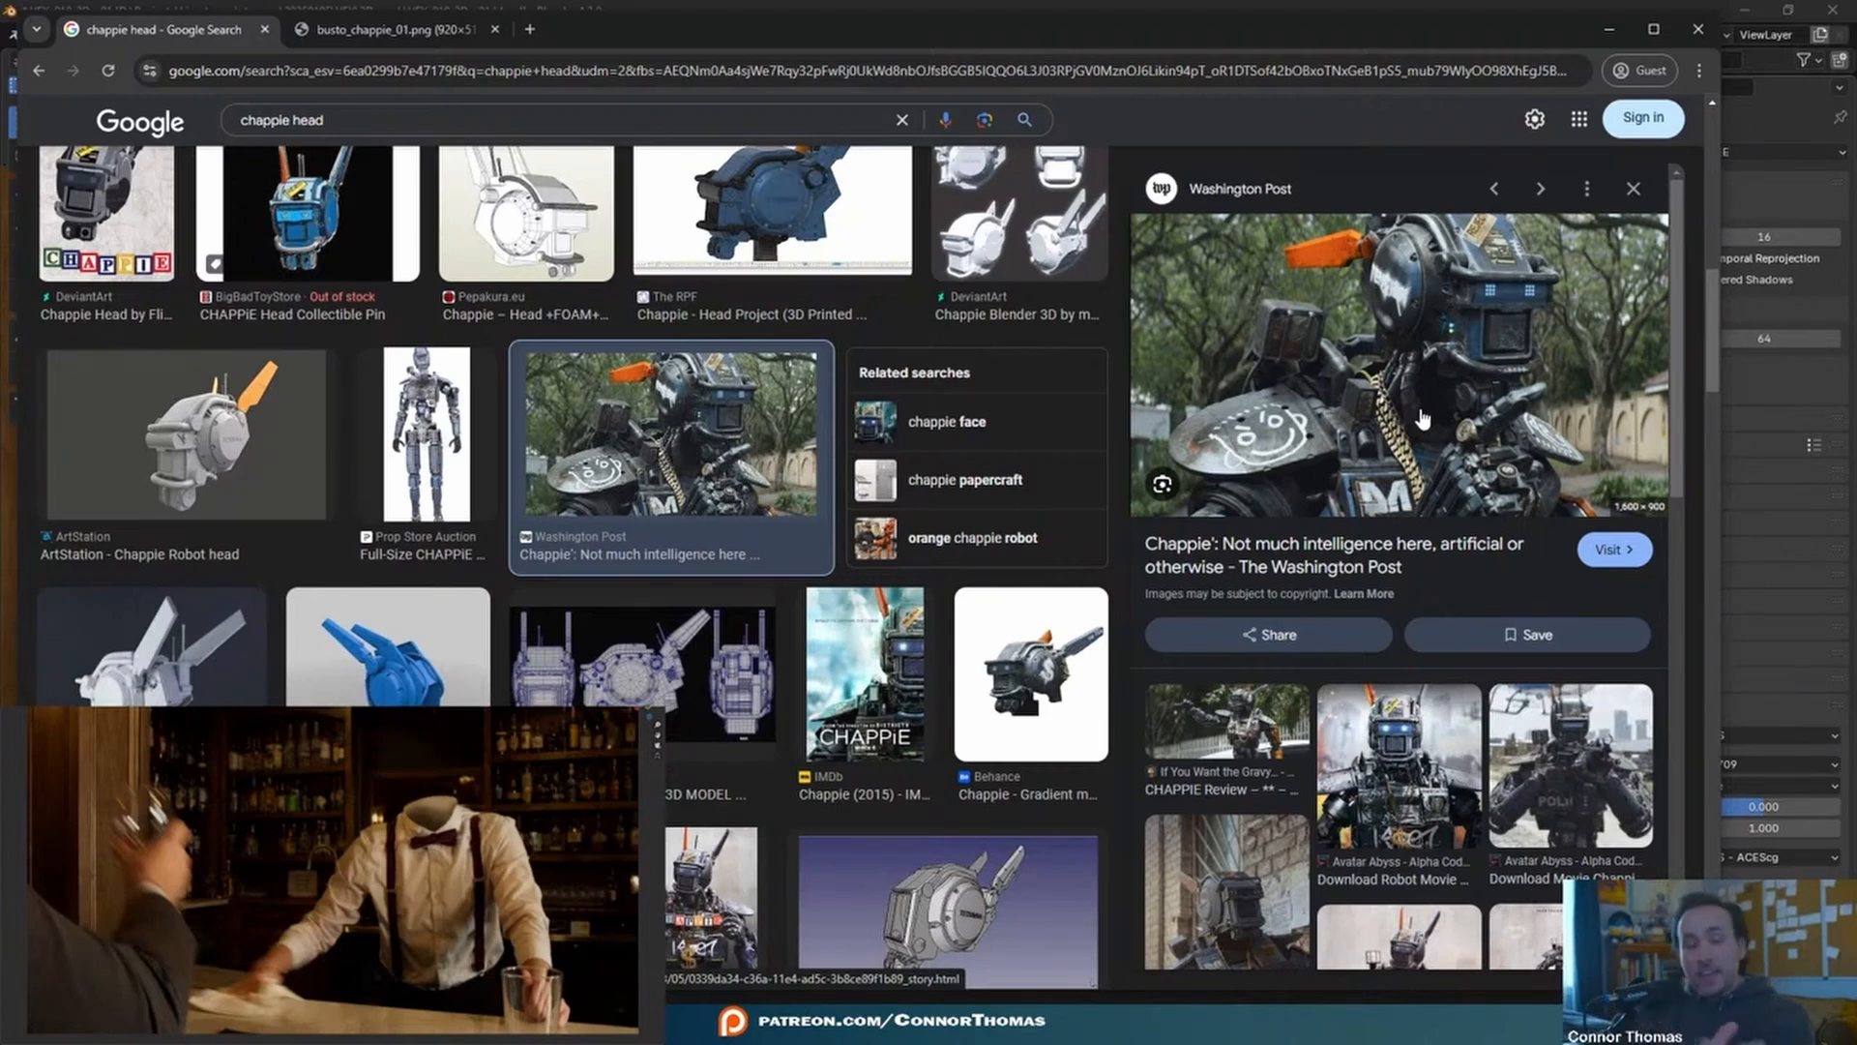
right_click(1622, 466)
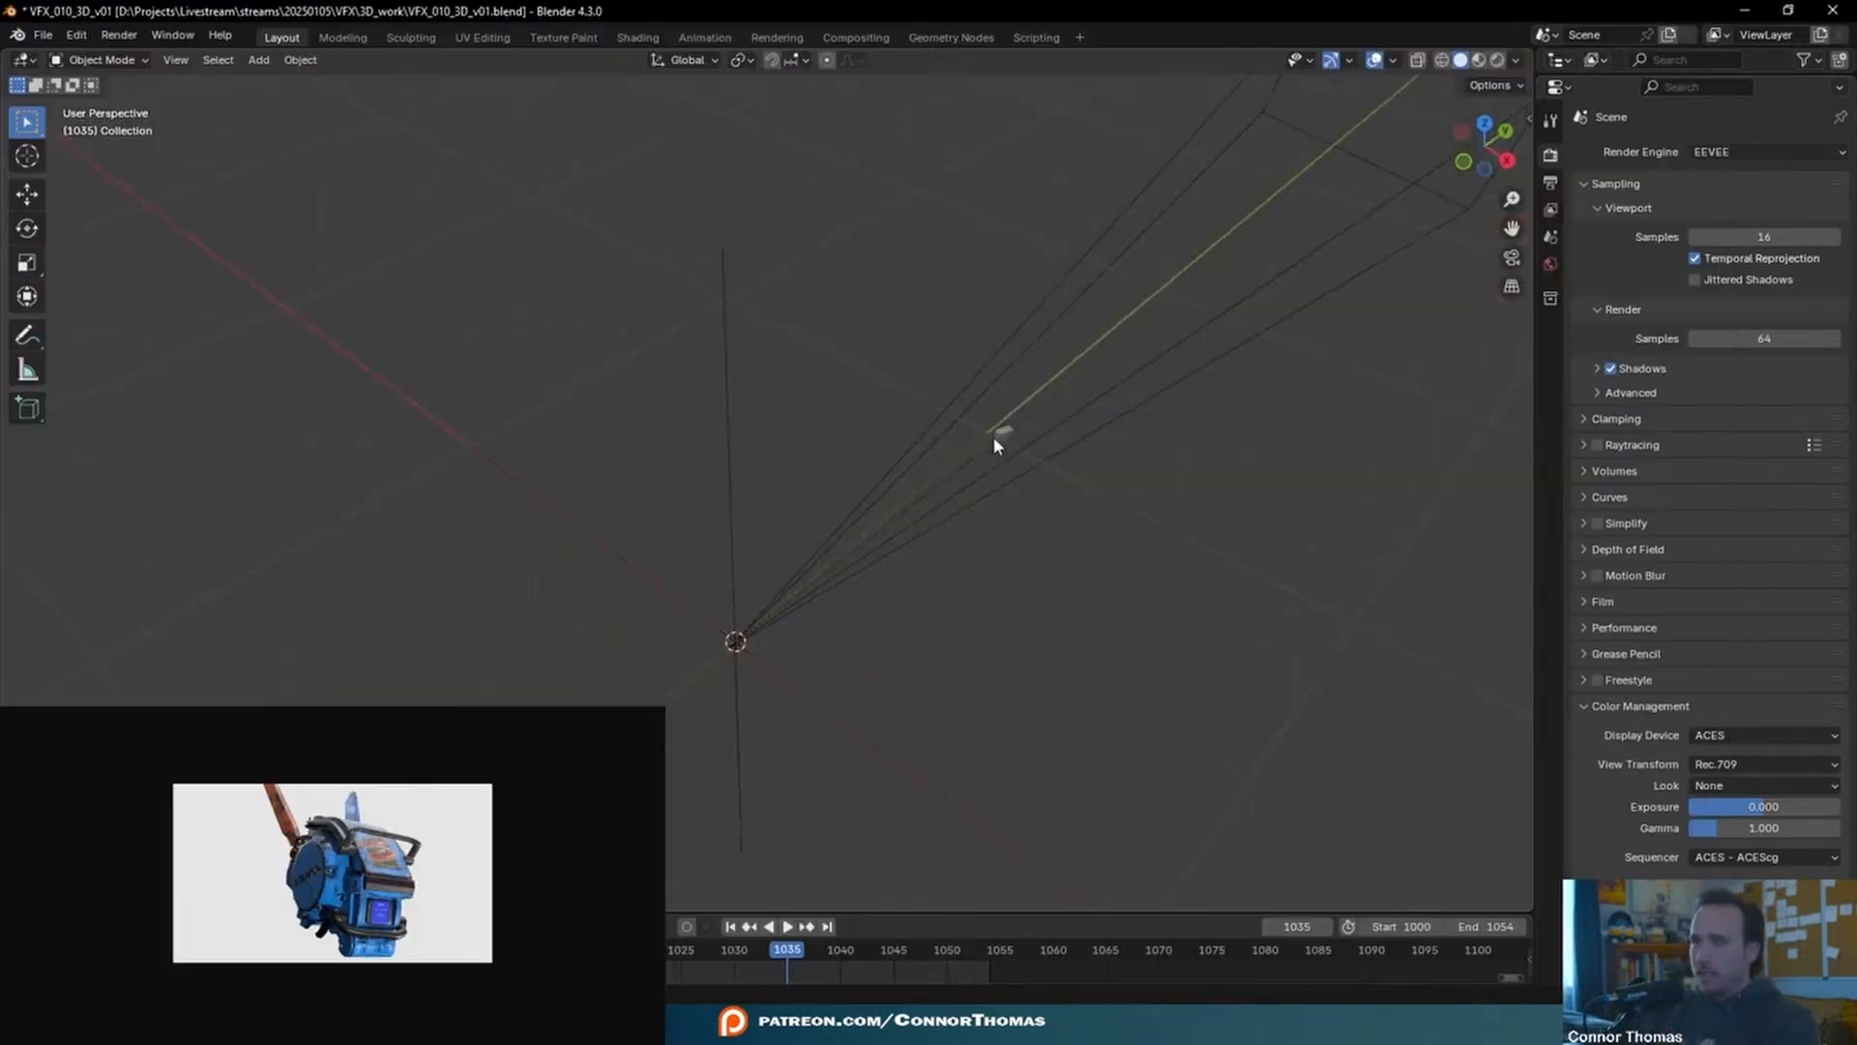
- In Blender, test moving the Meshes empty at the world origin
click(1002, 432)
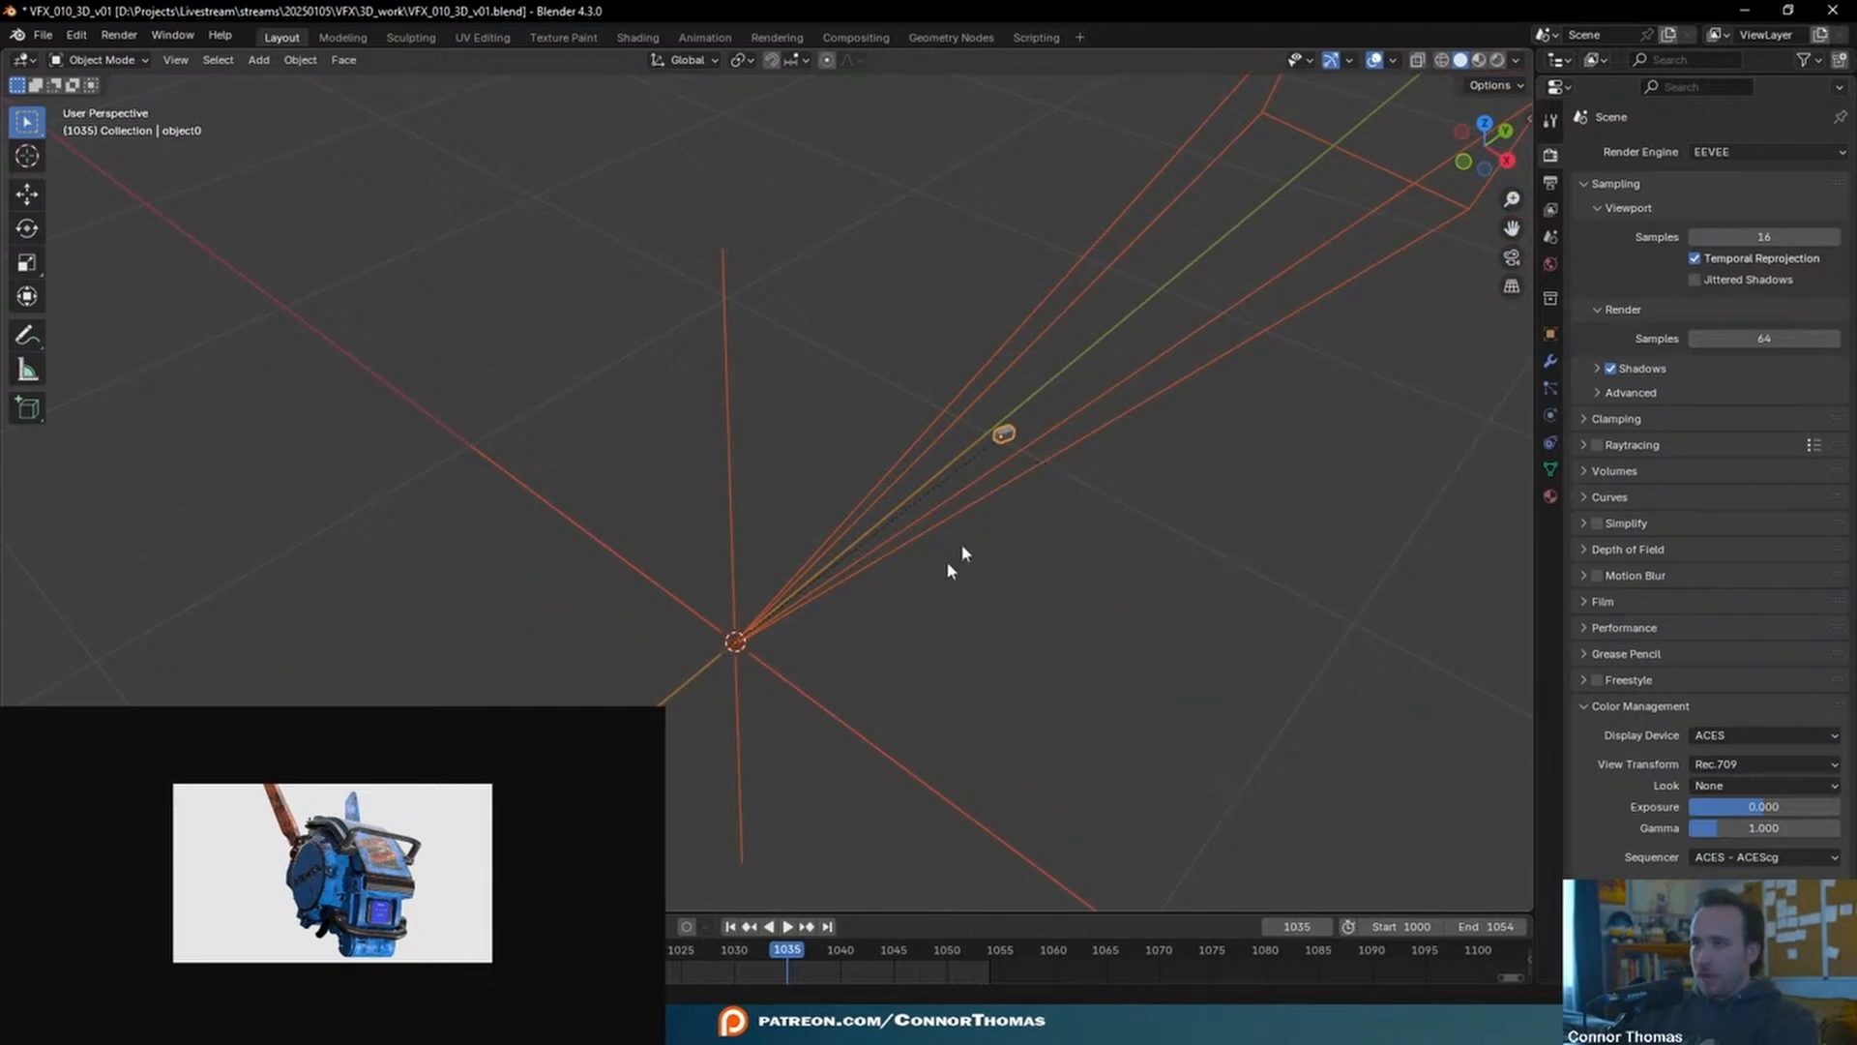
click(811, 706)
middle_drag(810, 706, 817, 634)
key(g)
key(Escape)
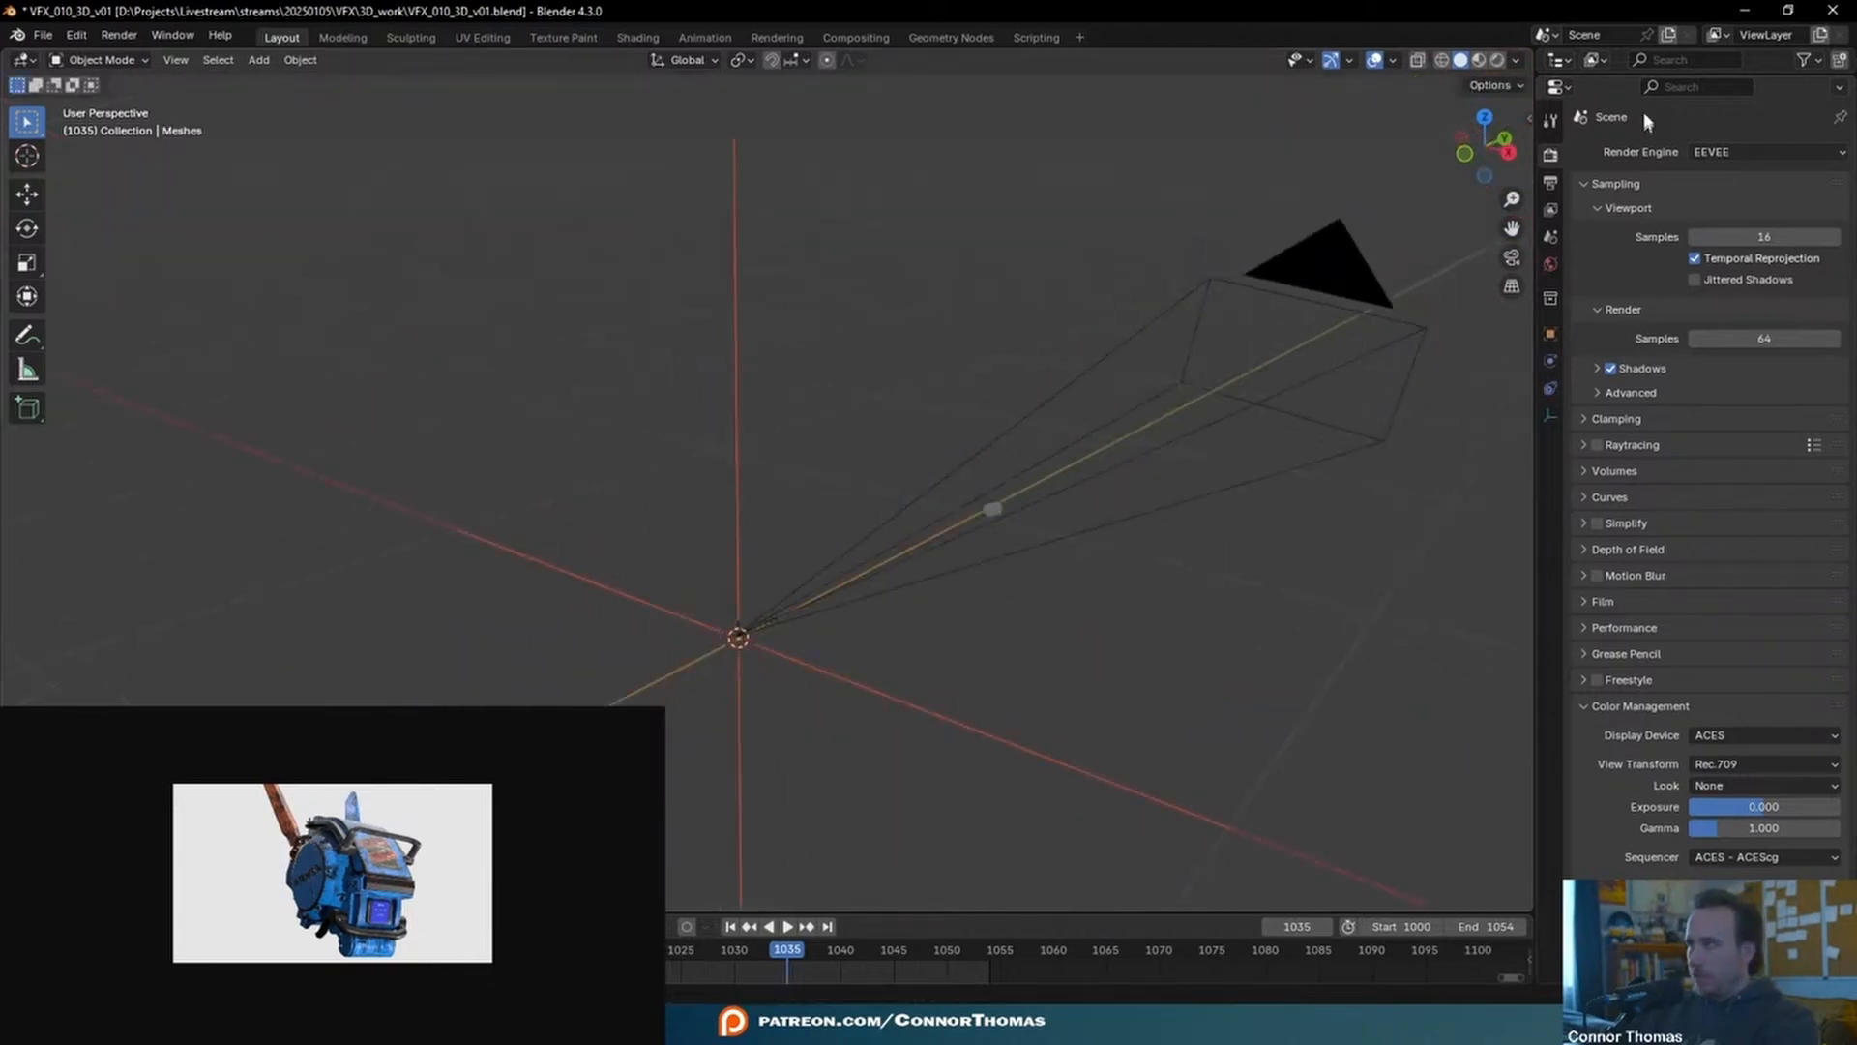
- Enlarge the scene hierarchy and select the Cameras empty together with the Meshes empty
drag(1615, 74, 1615, 358)
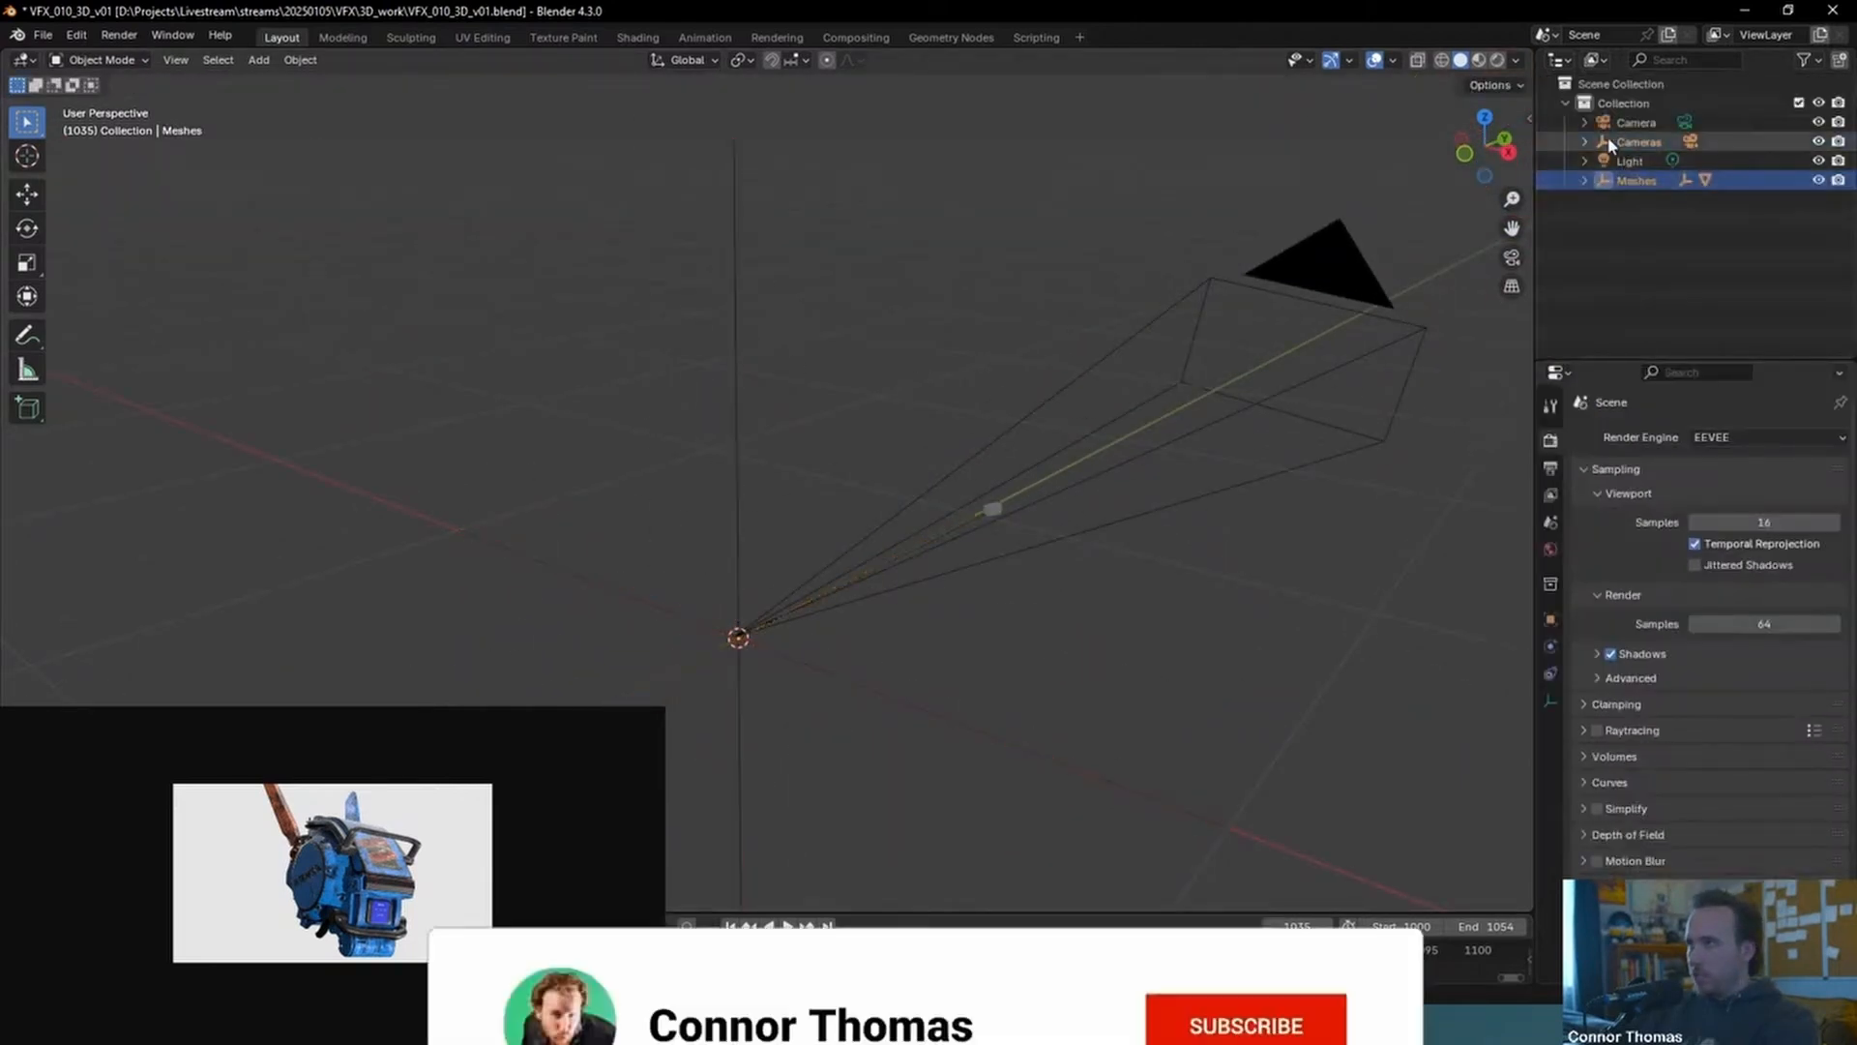
ctrl+click(1635, 141)
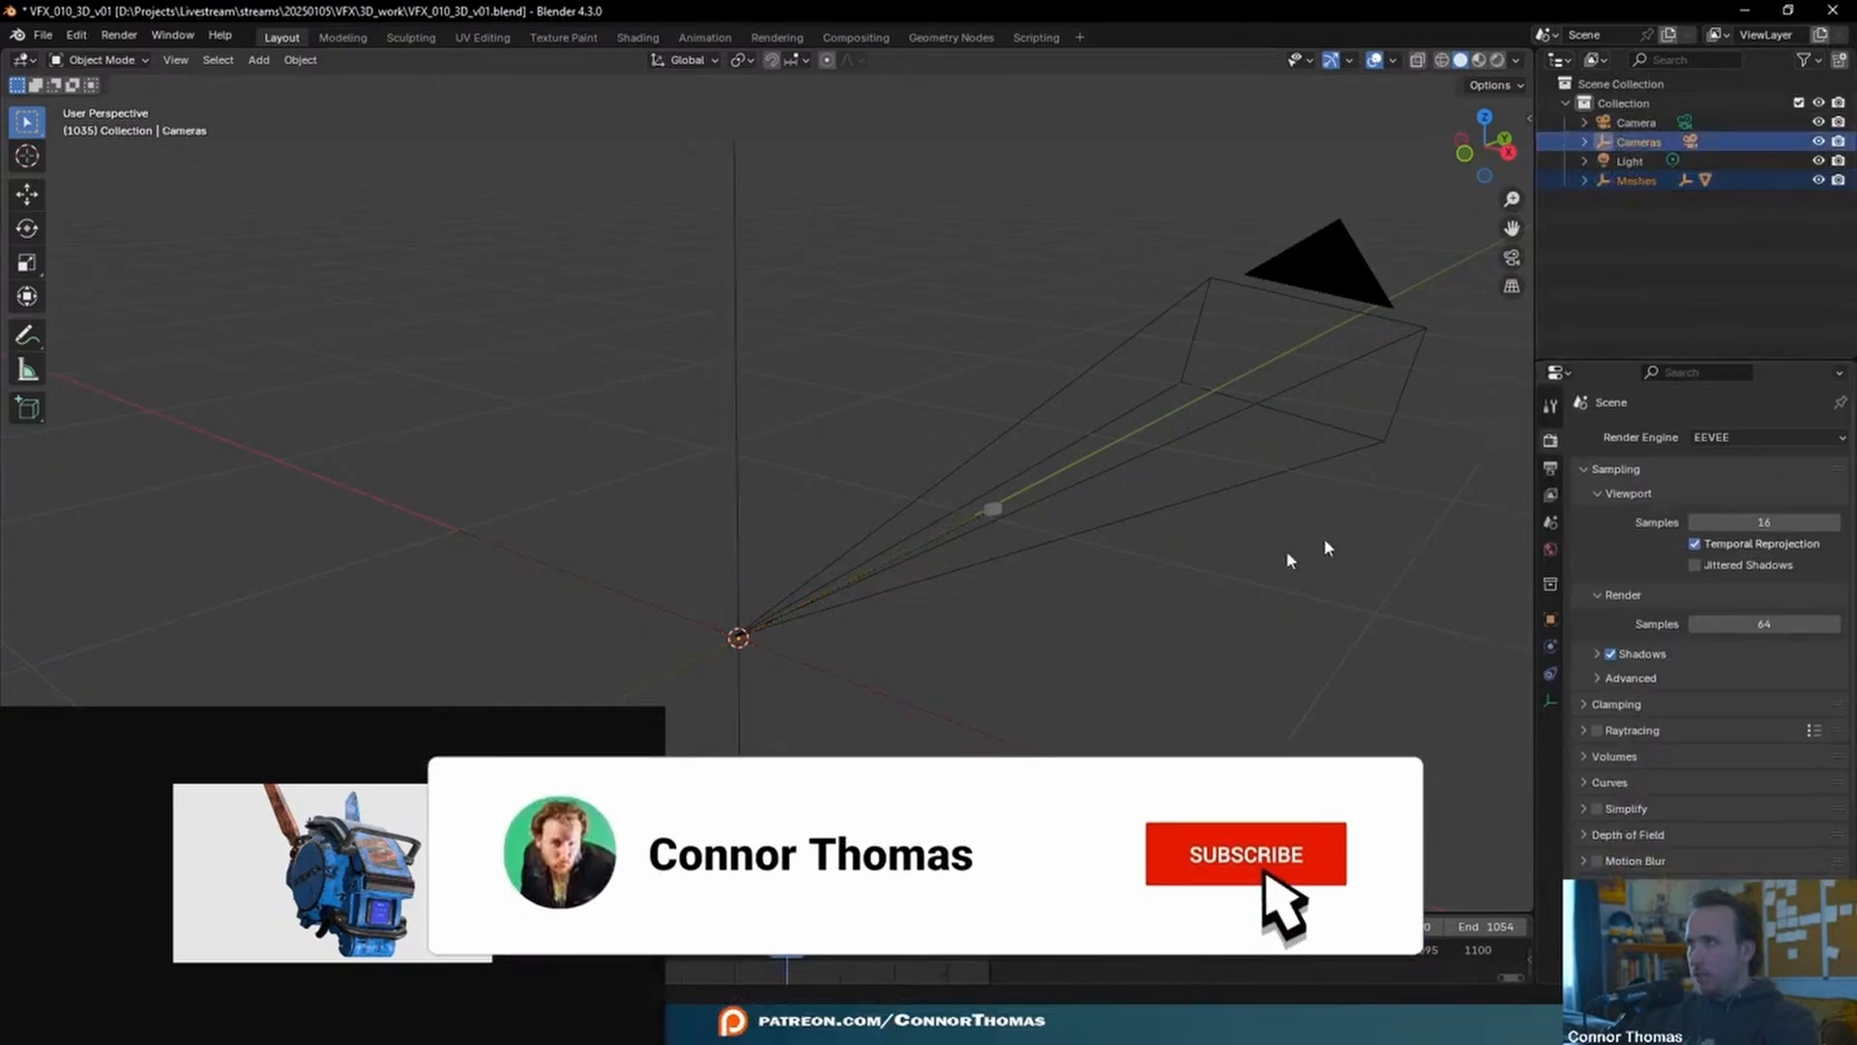
middle_drag(1030, 548, 1159, 637)
- Delete the Meshes empty from the scene collection
click(1113, 601)
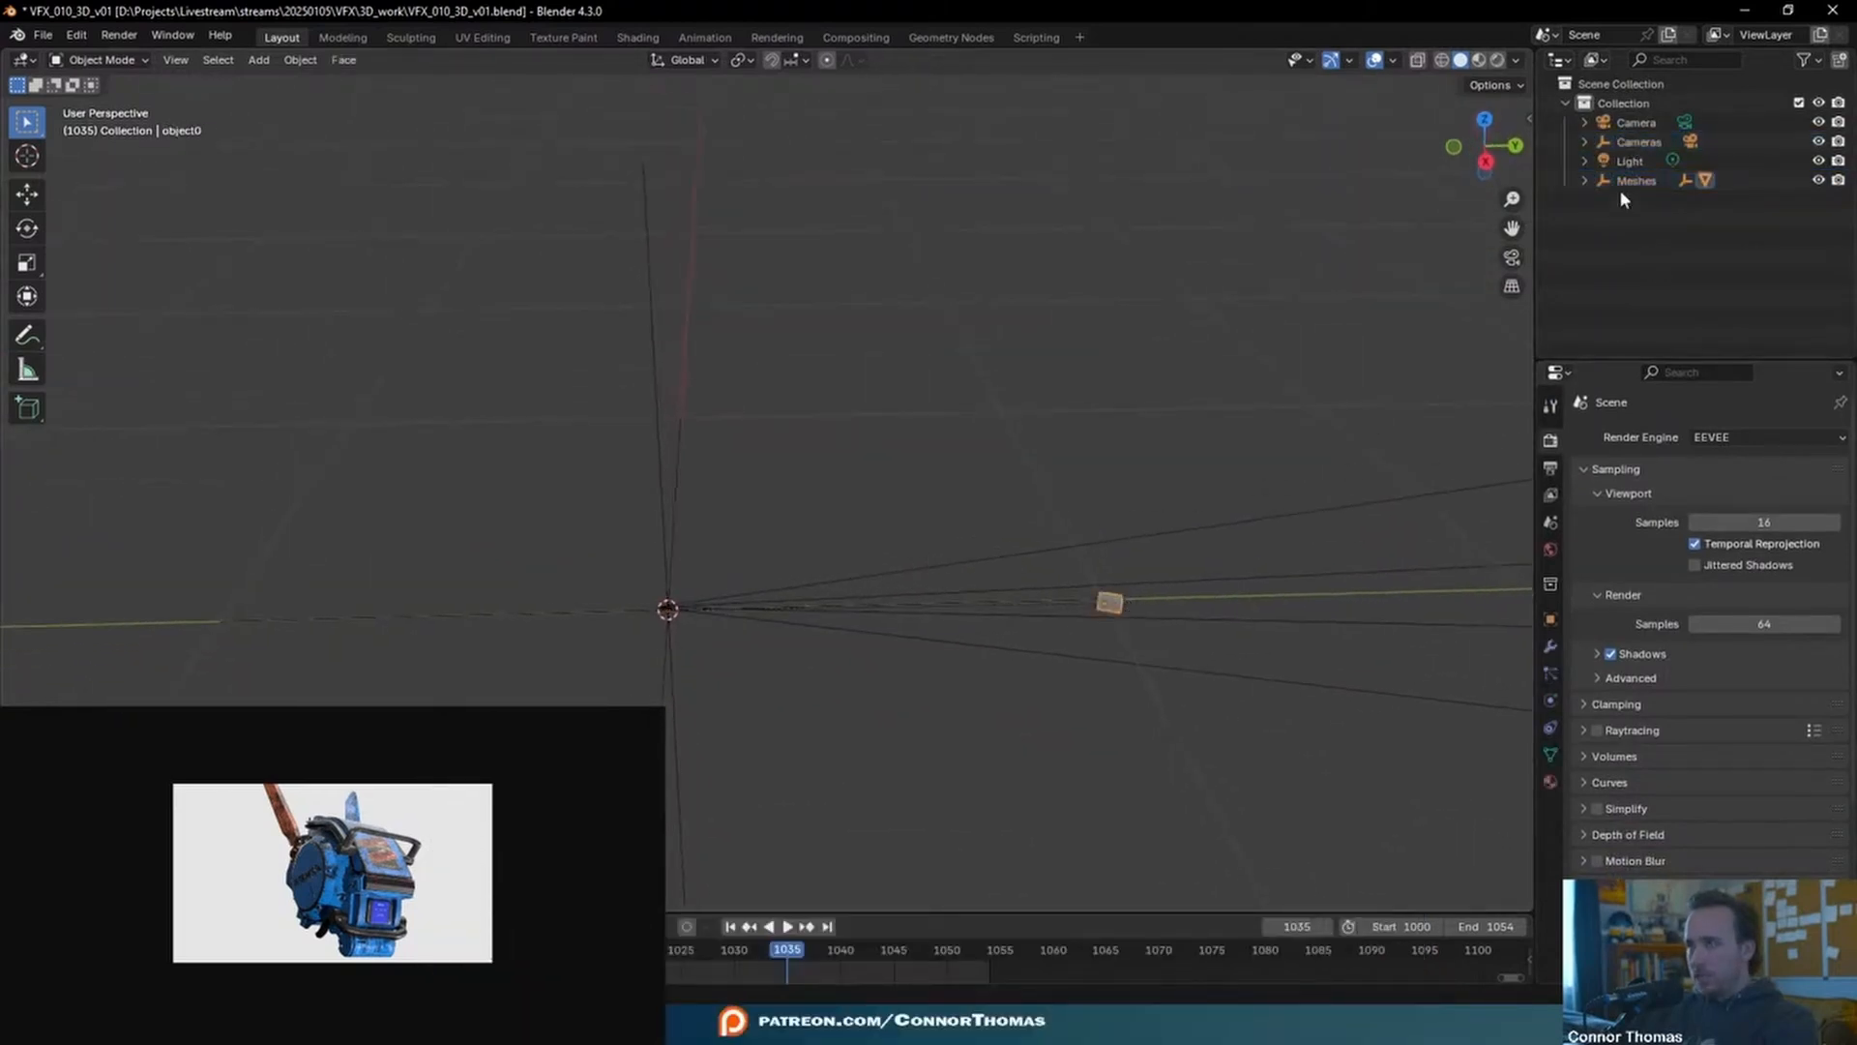
click(1634, 181)
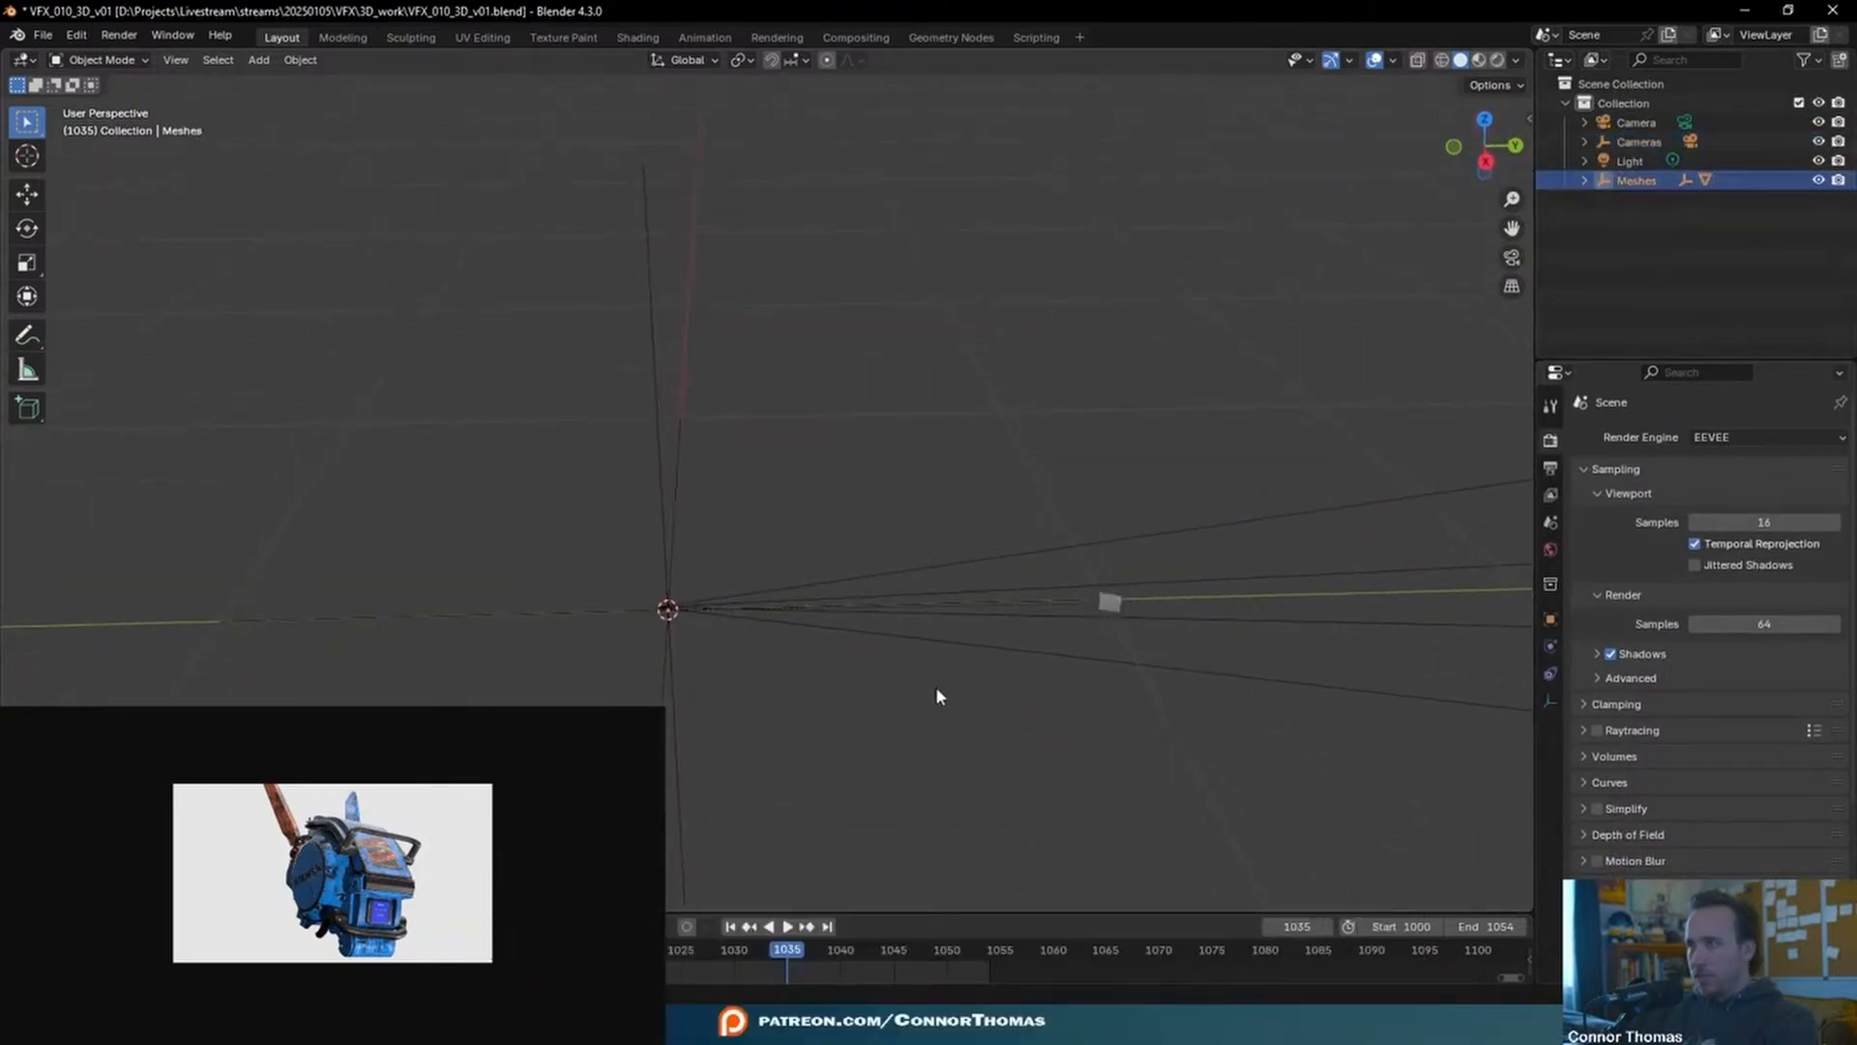
click(1641, 142)
key(g)
right_click(767, 526)
click(1635, 182)
key(Delete)
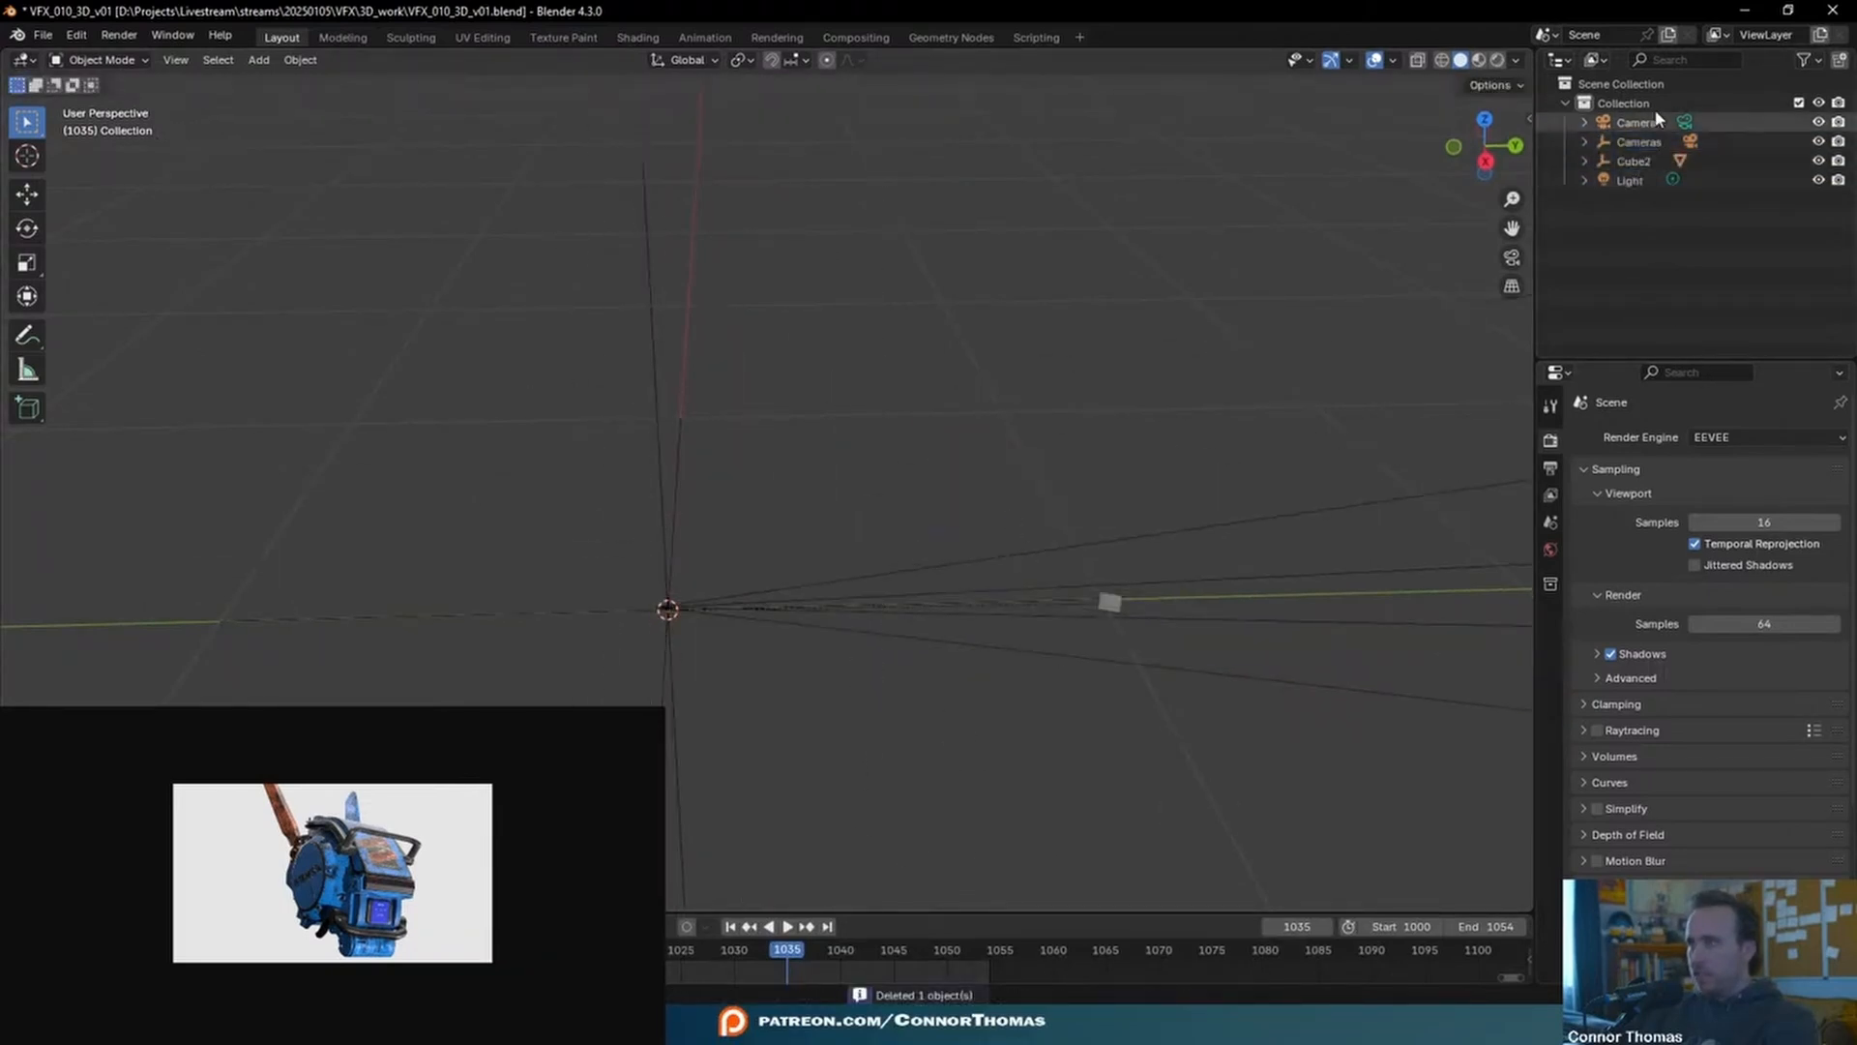
- Delete the Cube2 empty above the tracked cube and expand the Cameras hierarchy
click(662, 561)
key(g)
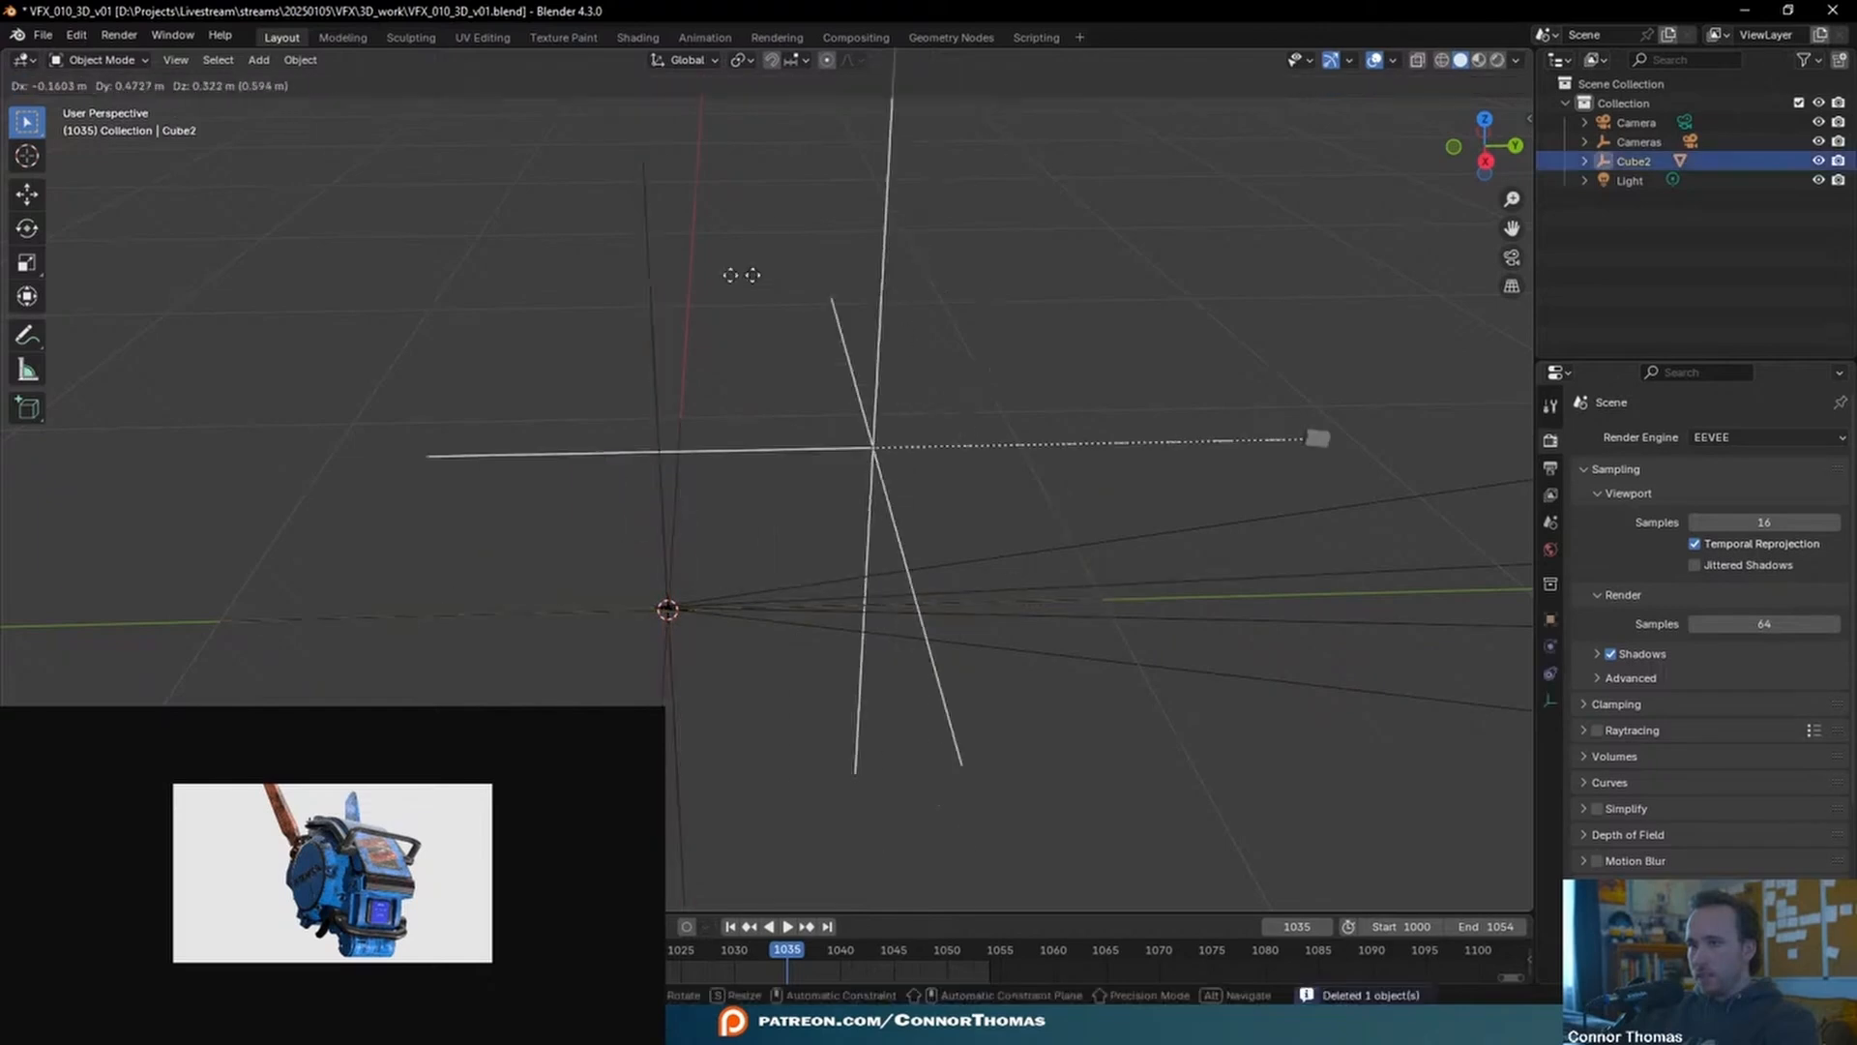
right_click(619, 361)
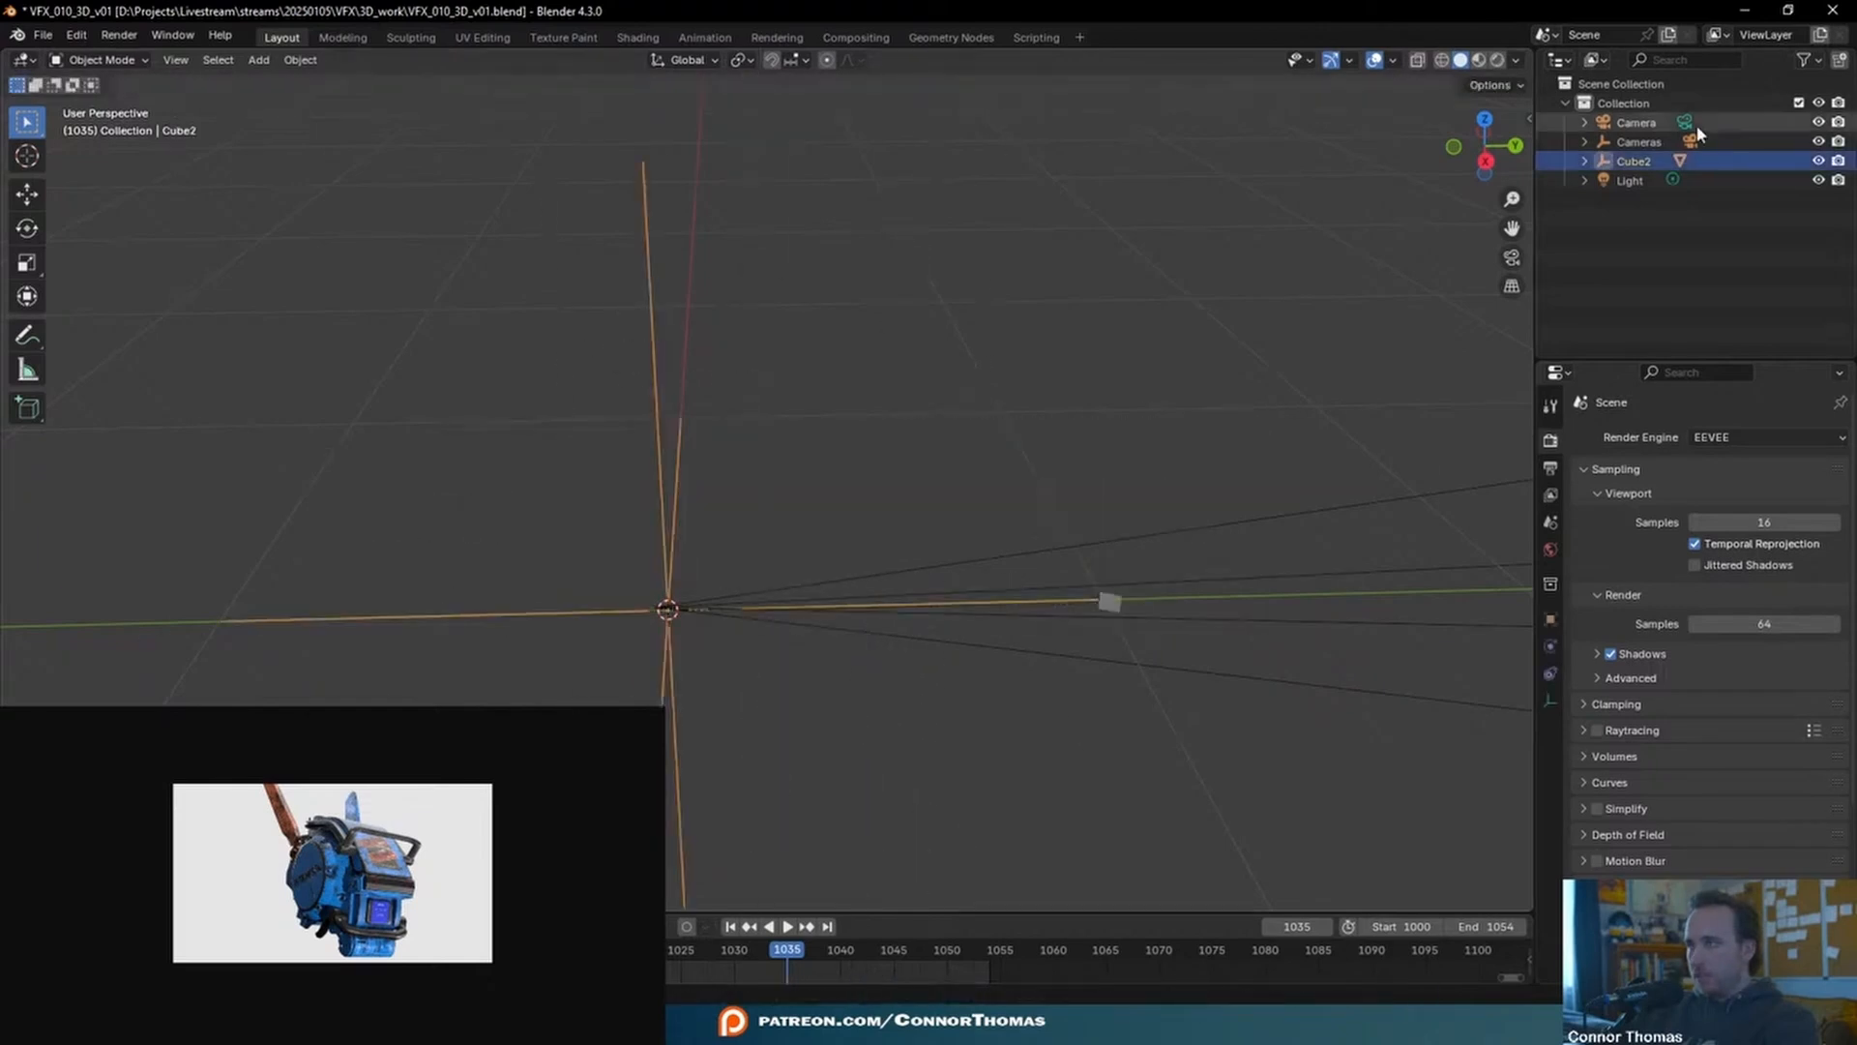
click(1582, 141)
key(x)
- Parent the Cameras empty to the tracked cube object0
middle_drag(645, 406, 698, 449)
click(699, 450)
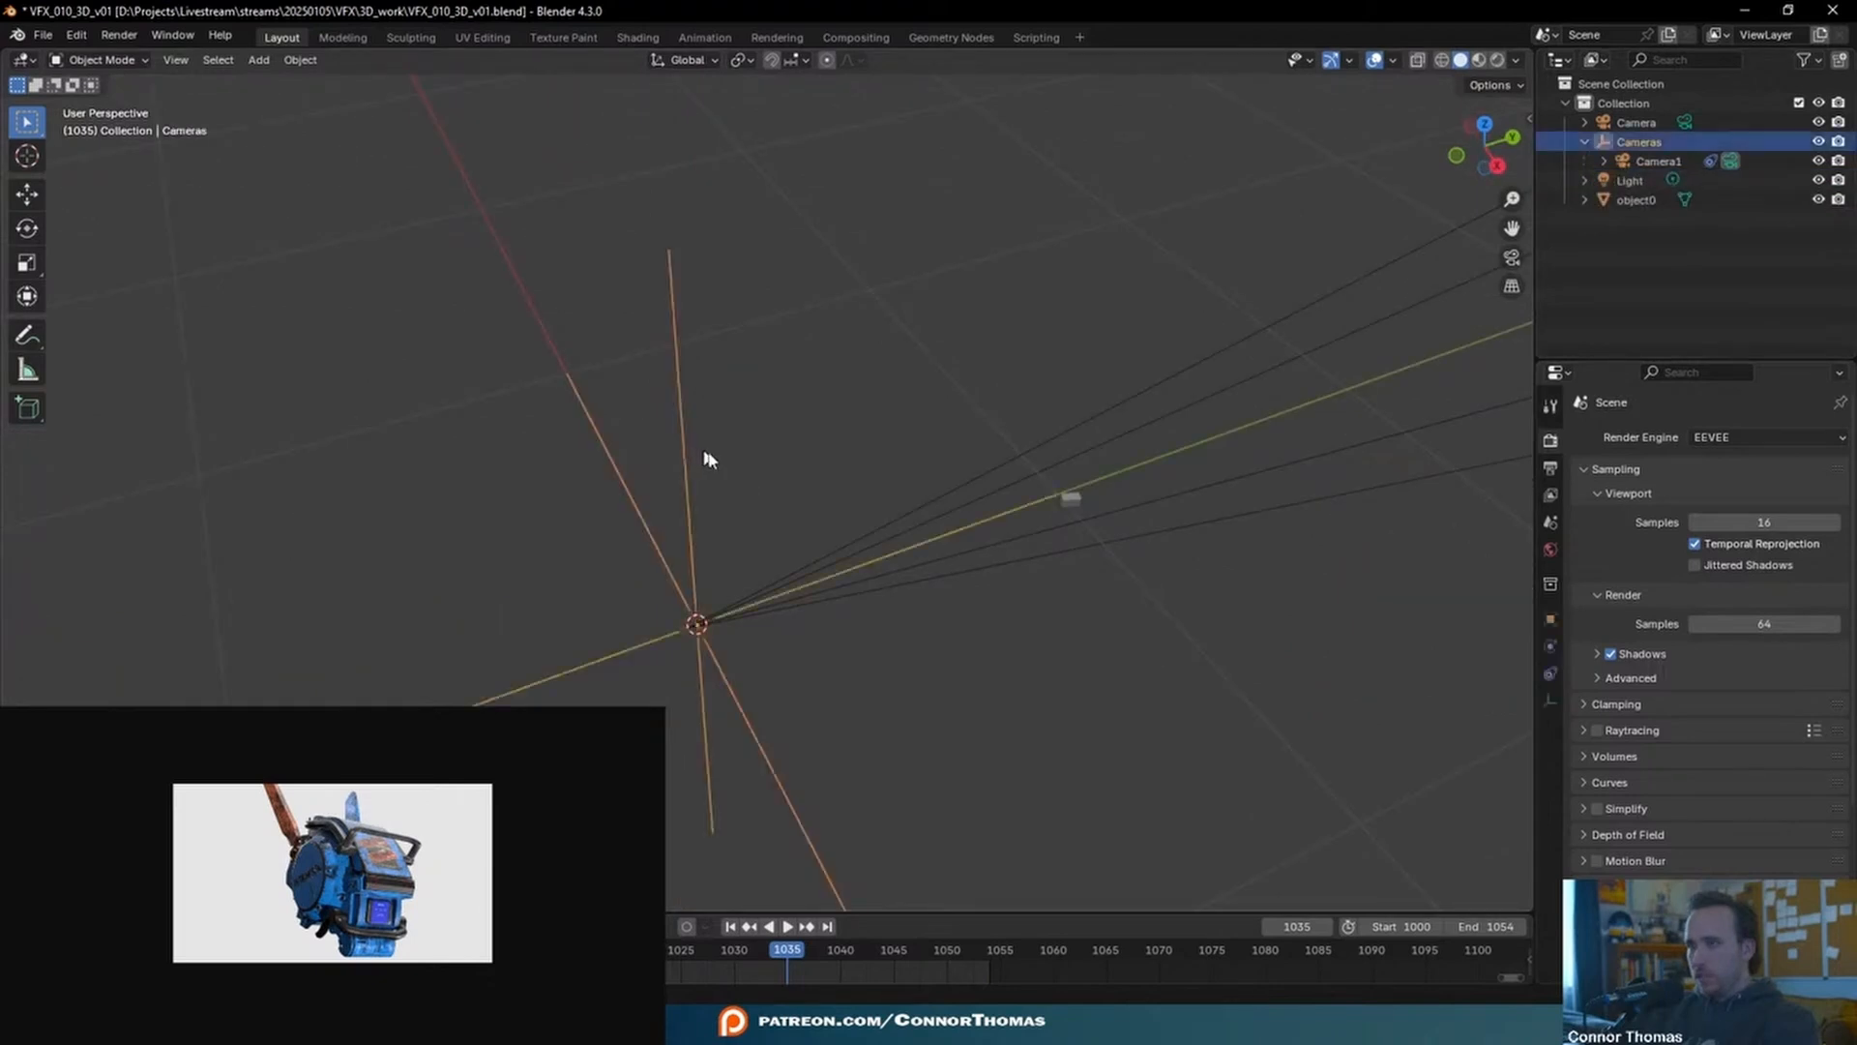
key(g)
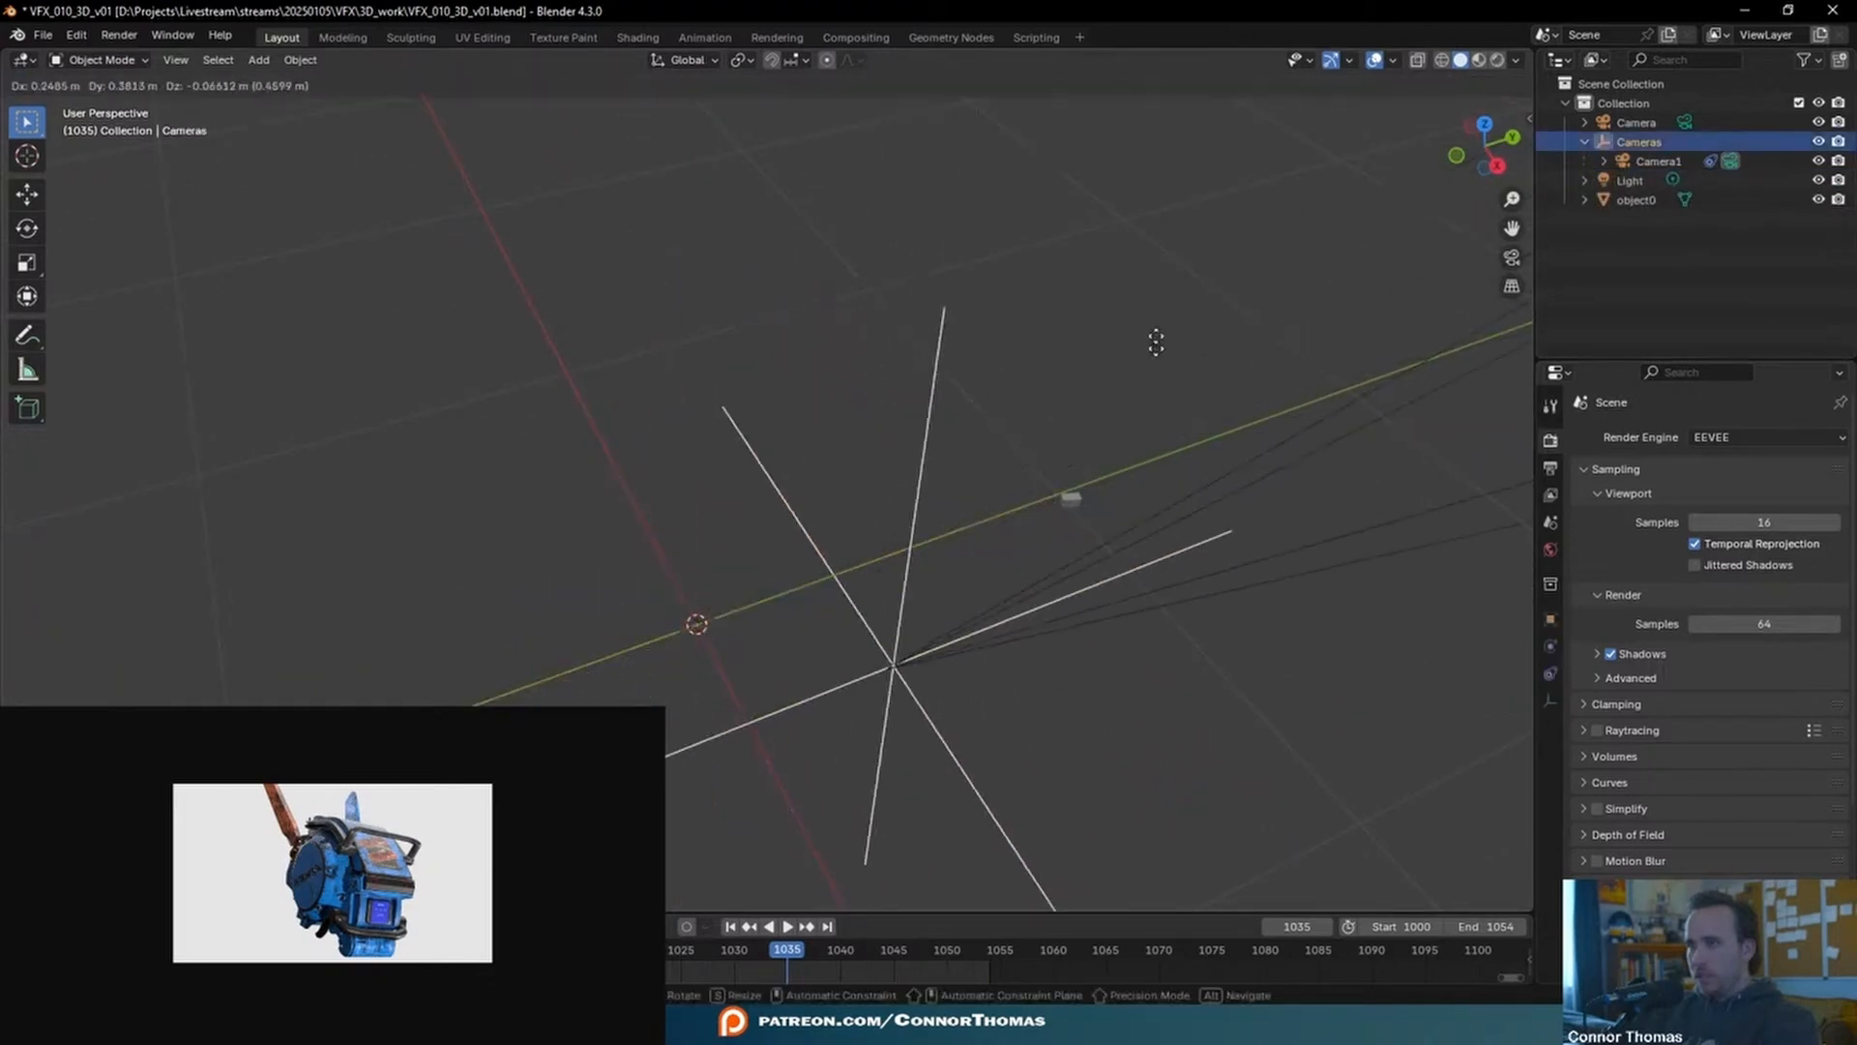
key(Escape)
shift+click(1070, 499)
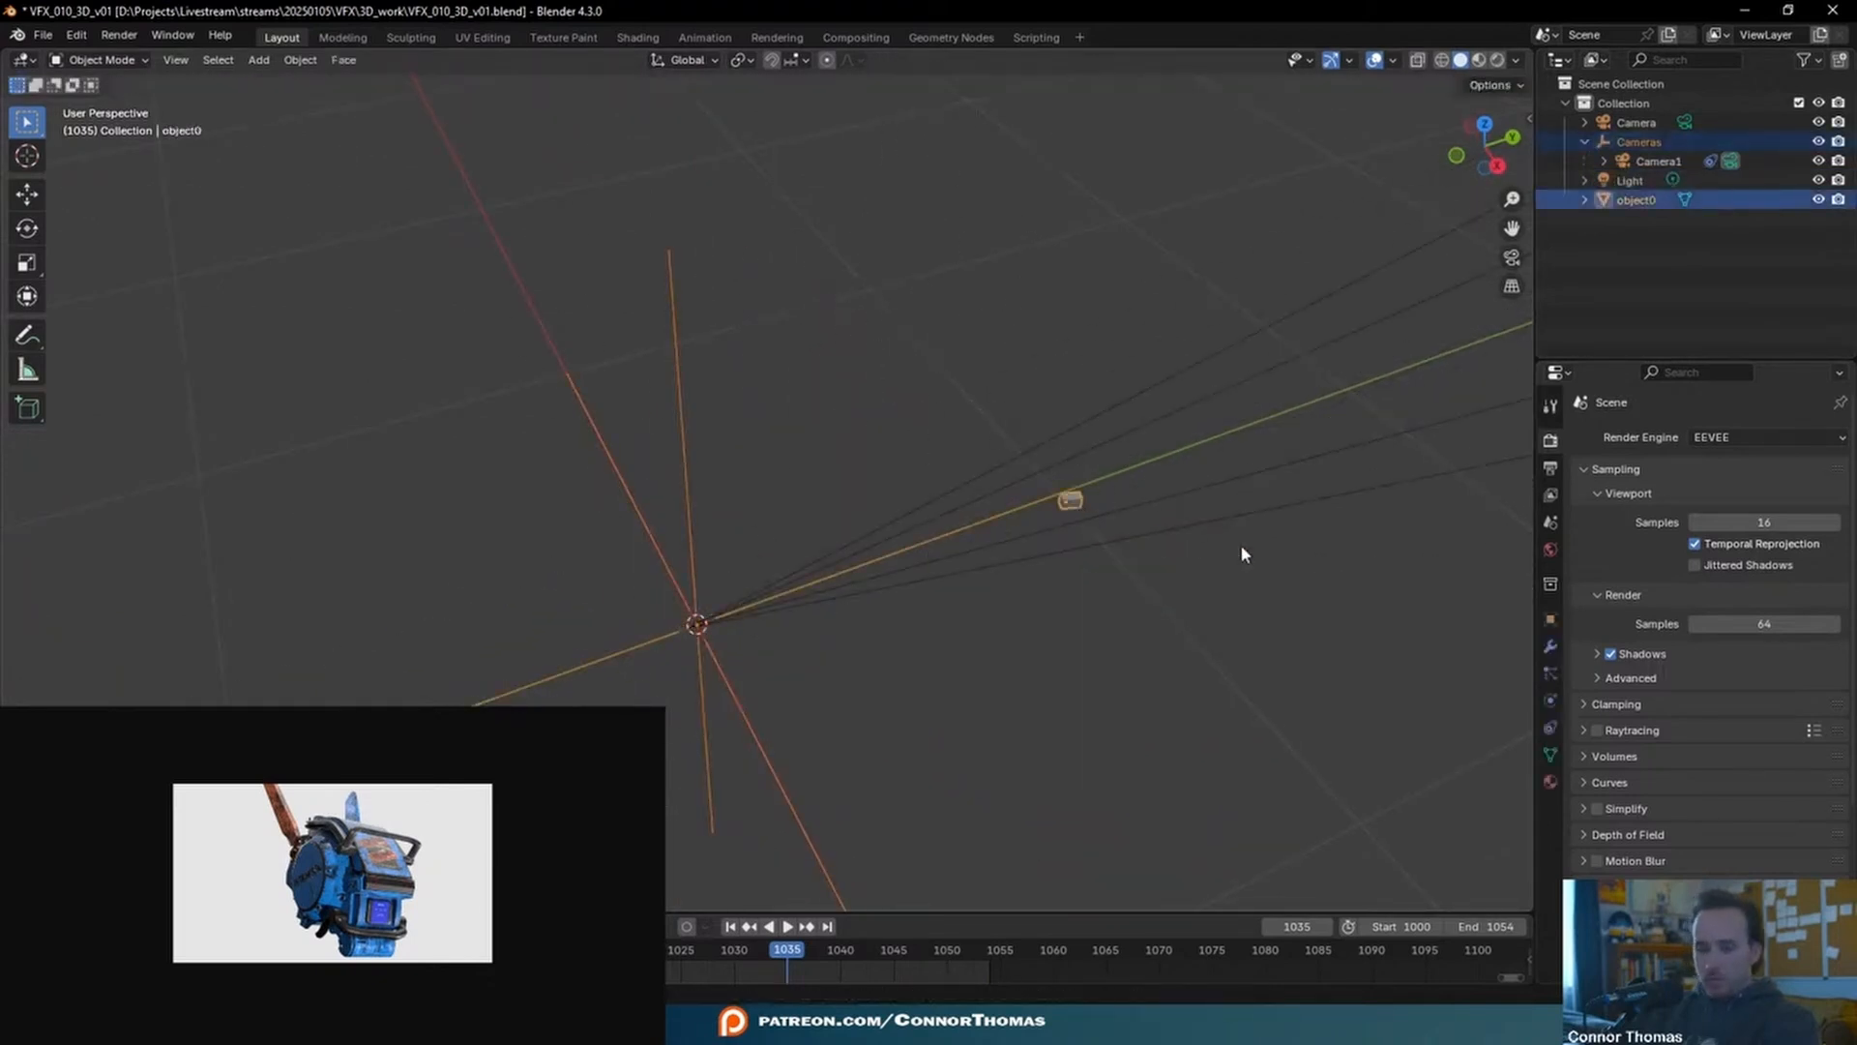
key(shift+s)
click(1227, 560)
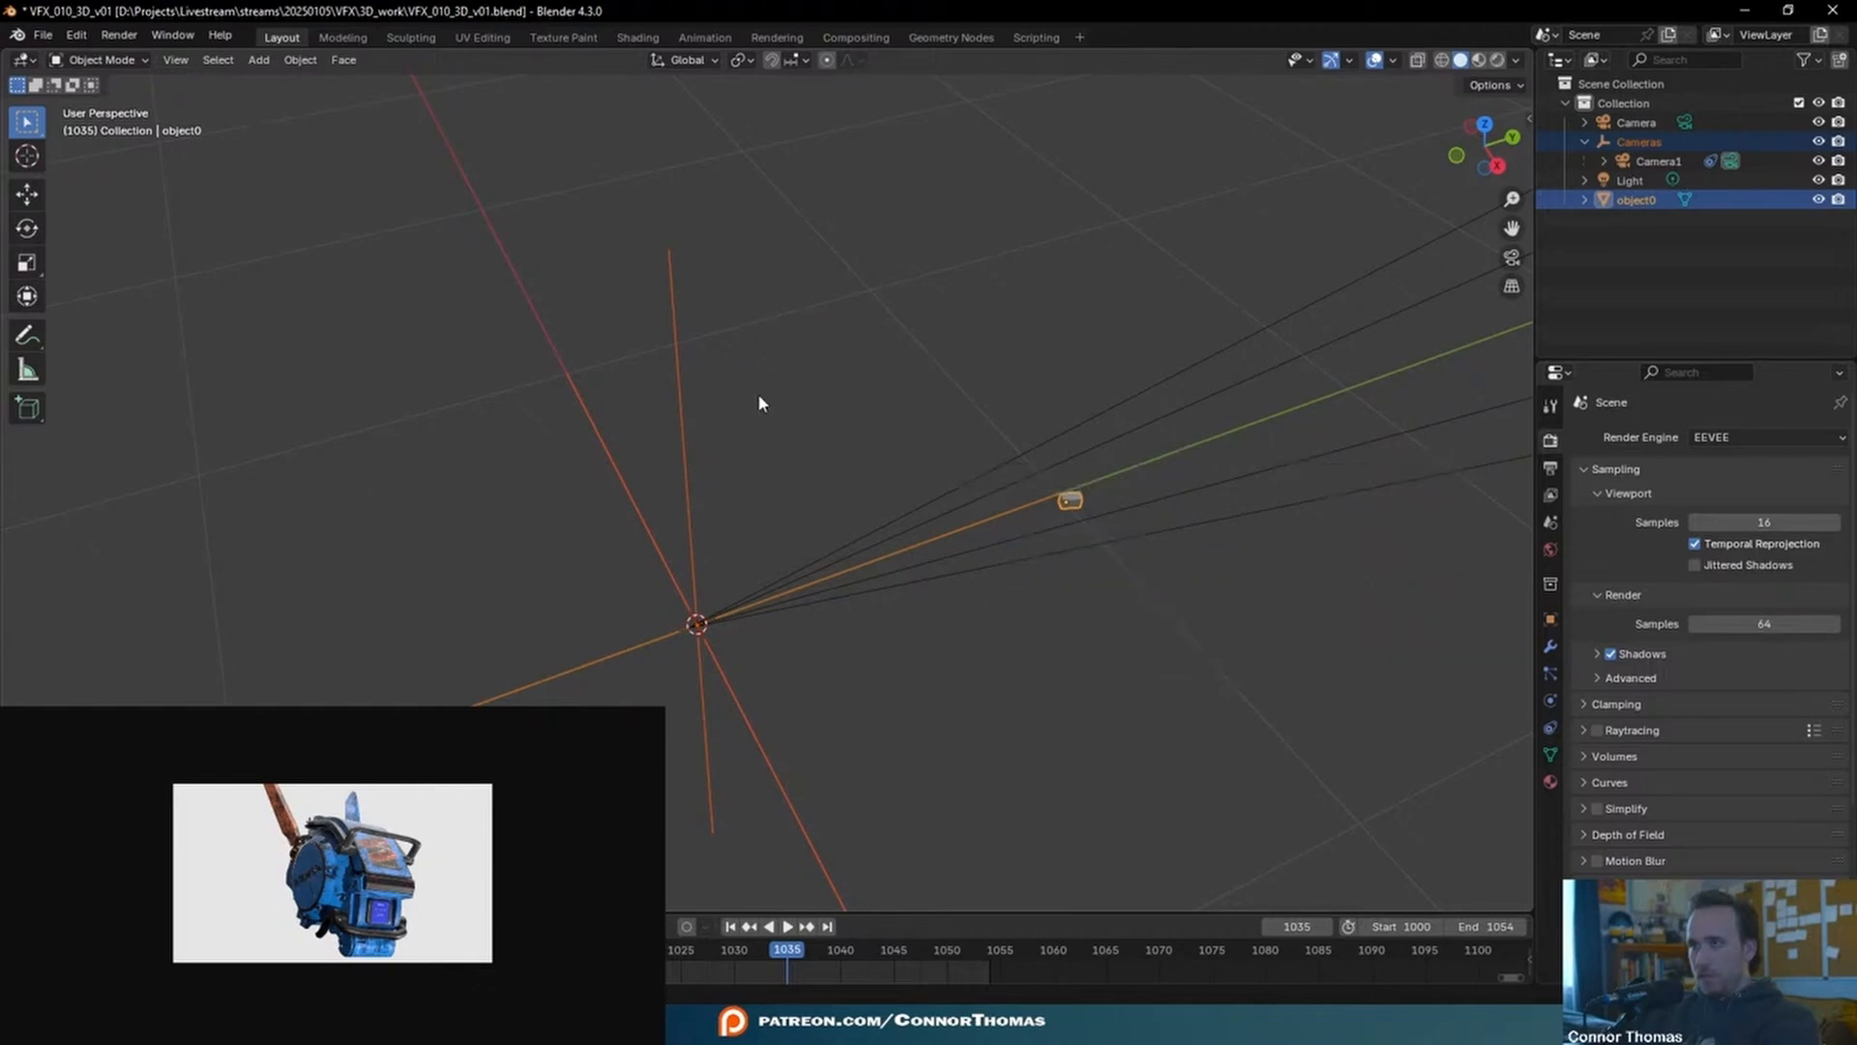
key(ctrl+p)
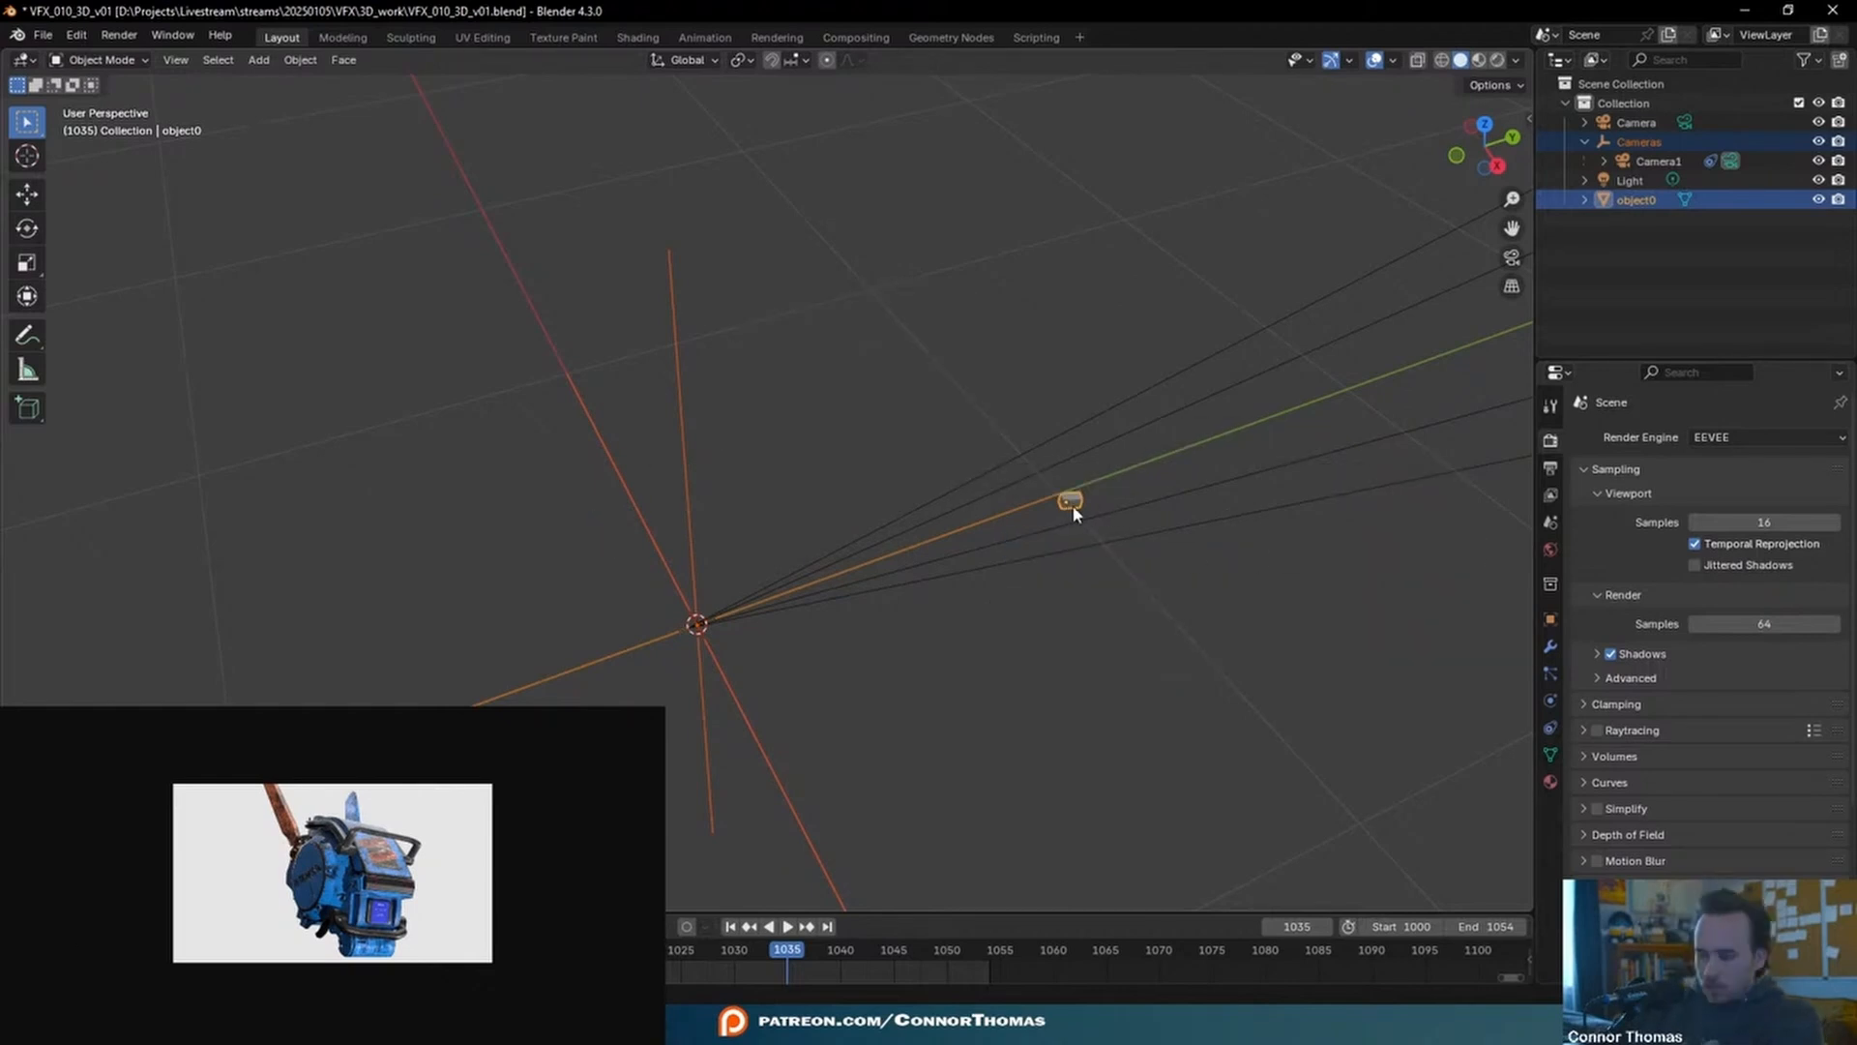
key(ctrl+p)
click(1027, 524)
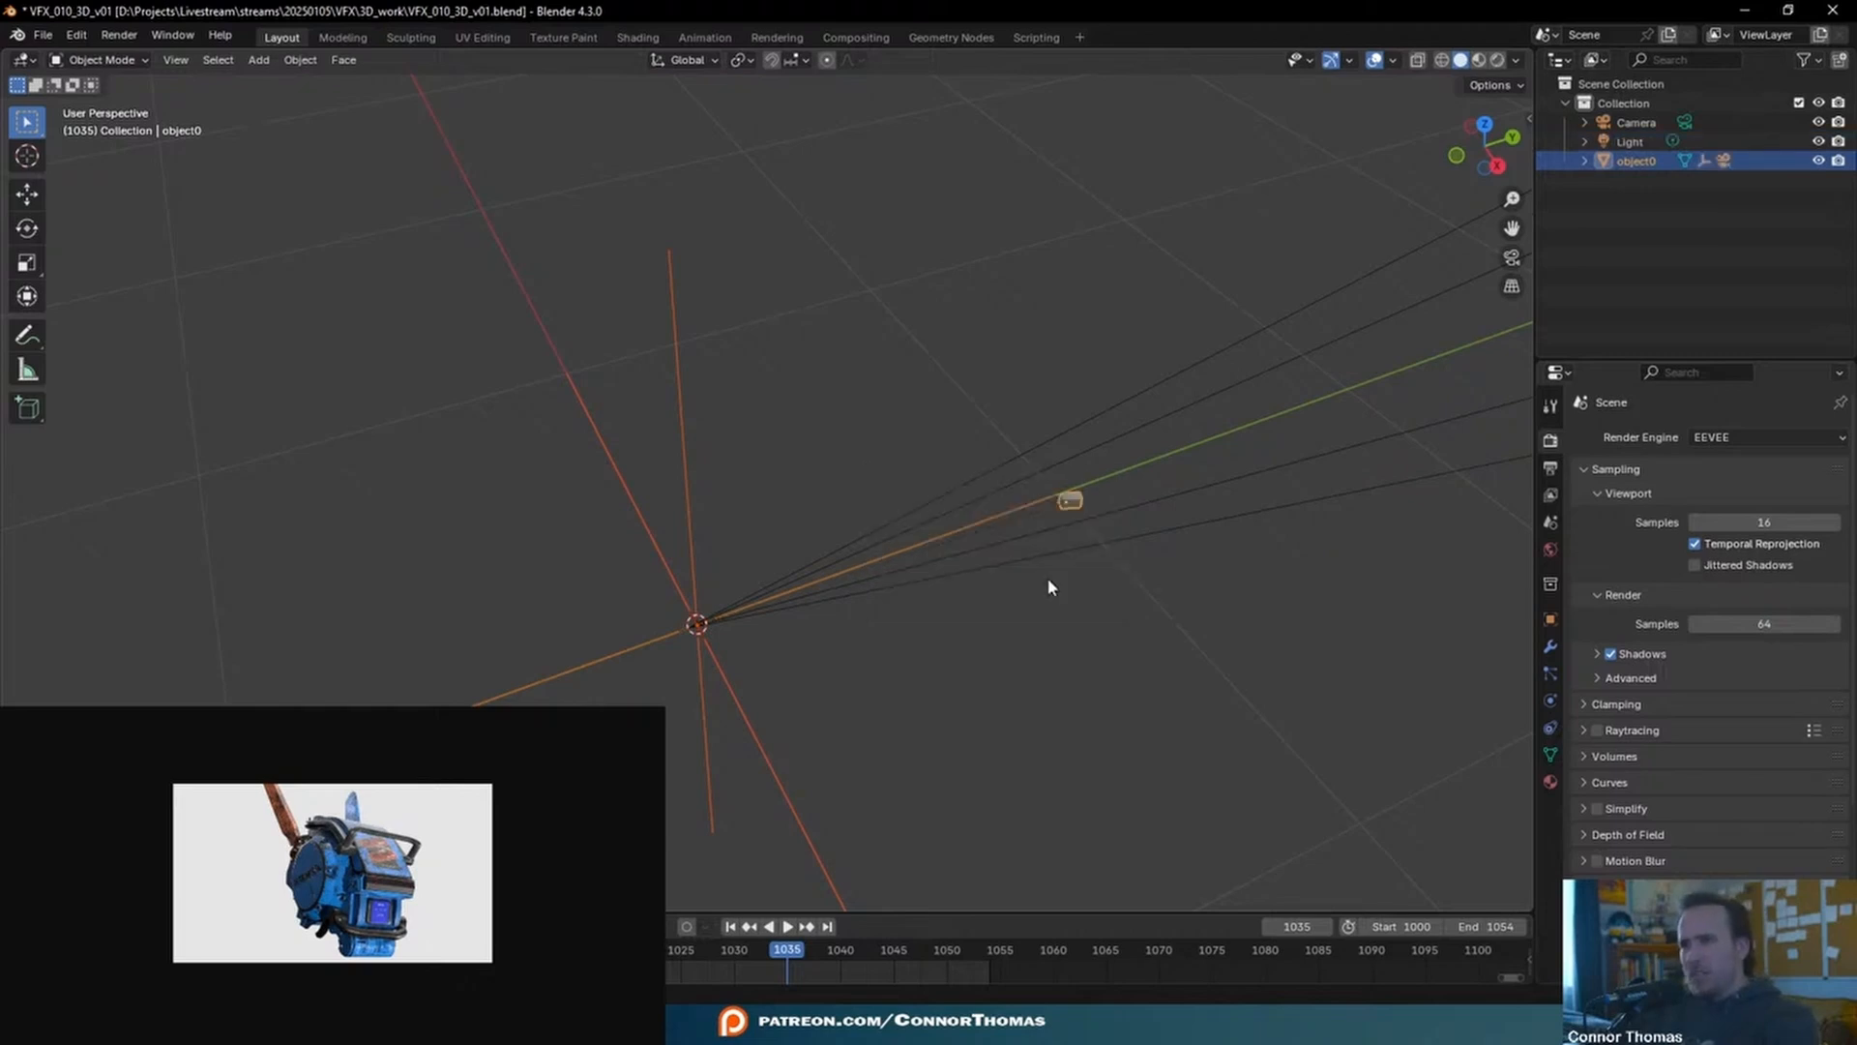
- Test moving object0 with its parented camera, and snap it to the 3D cursor at the world origin
click(1076, 504)
key(g)
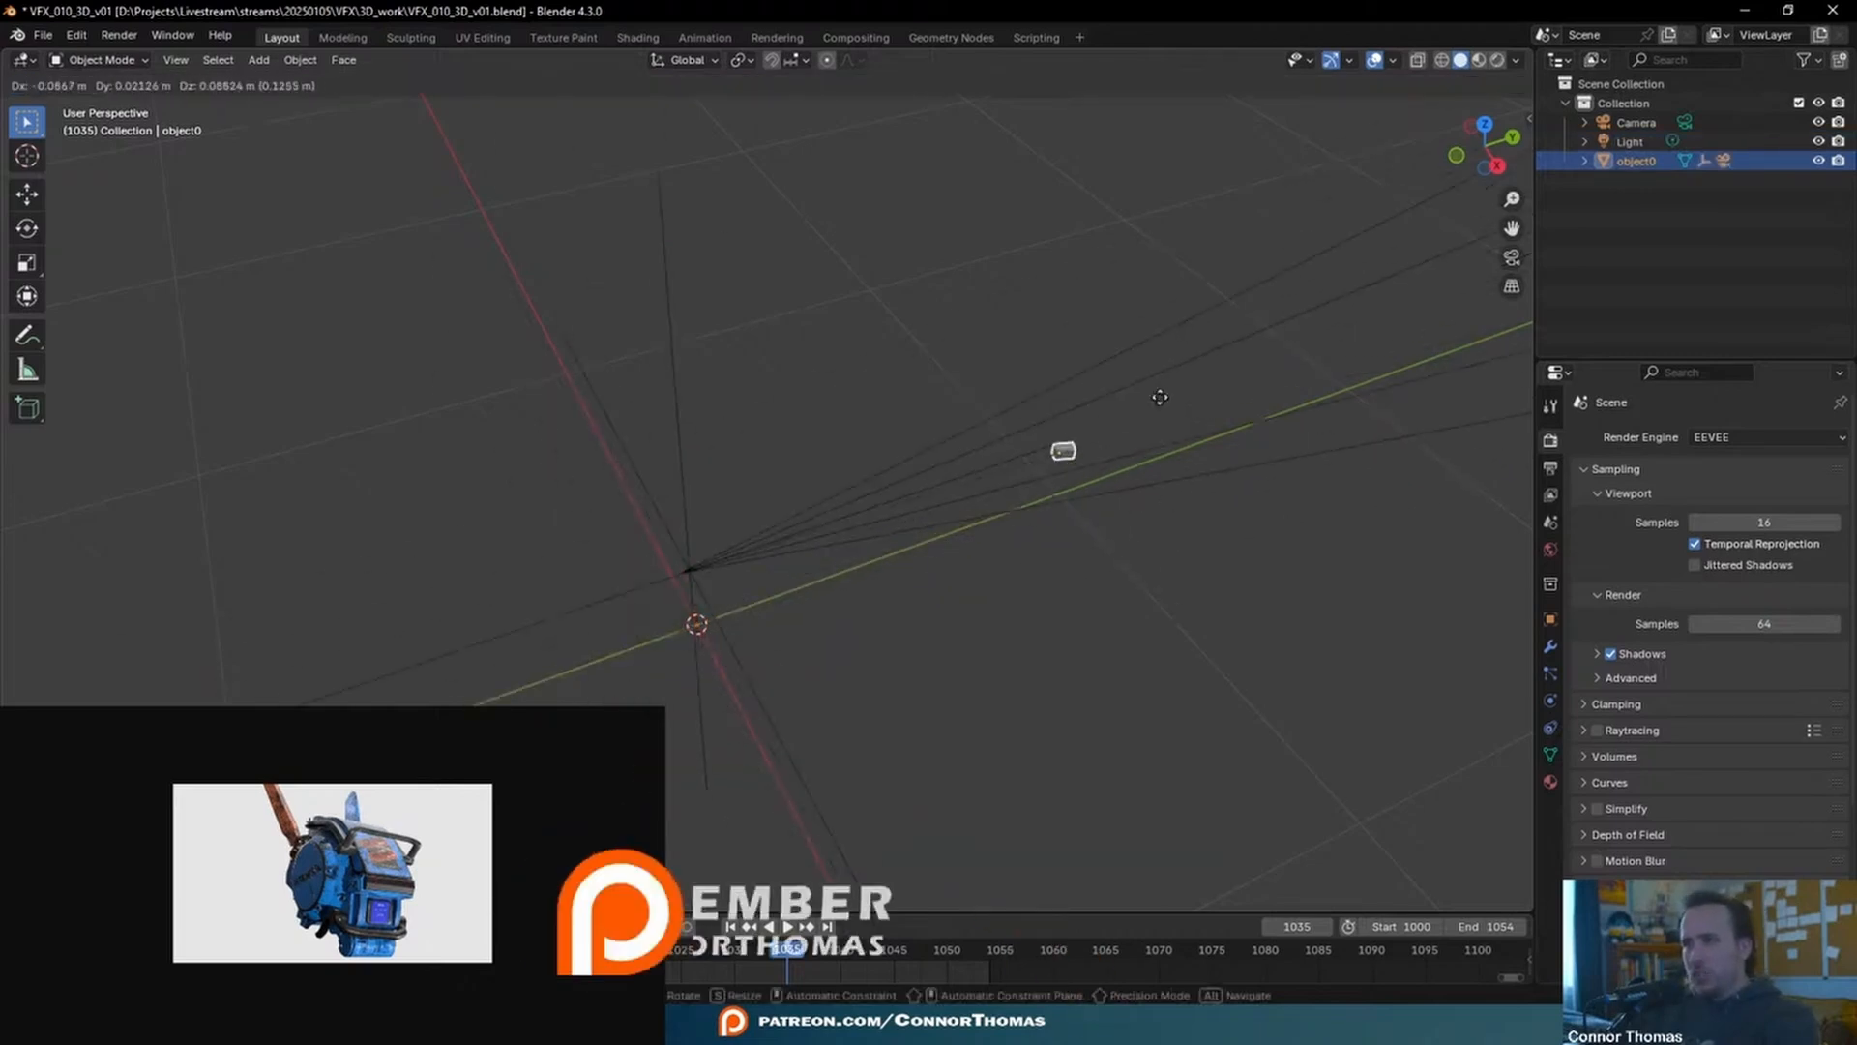
right_click(1134, 338)
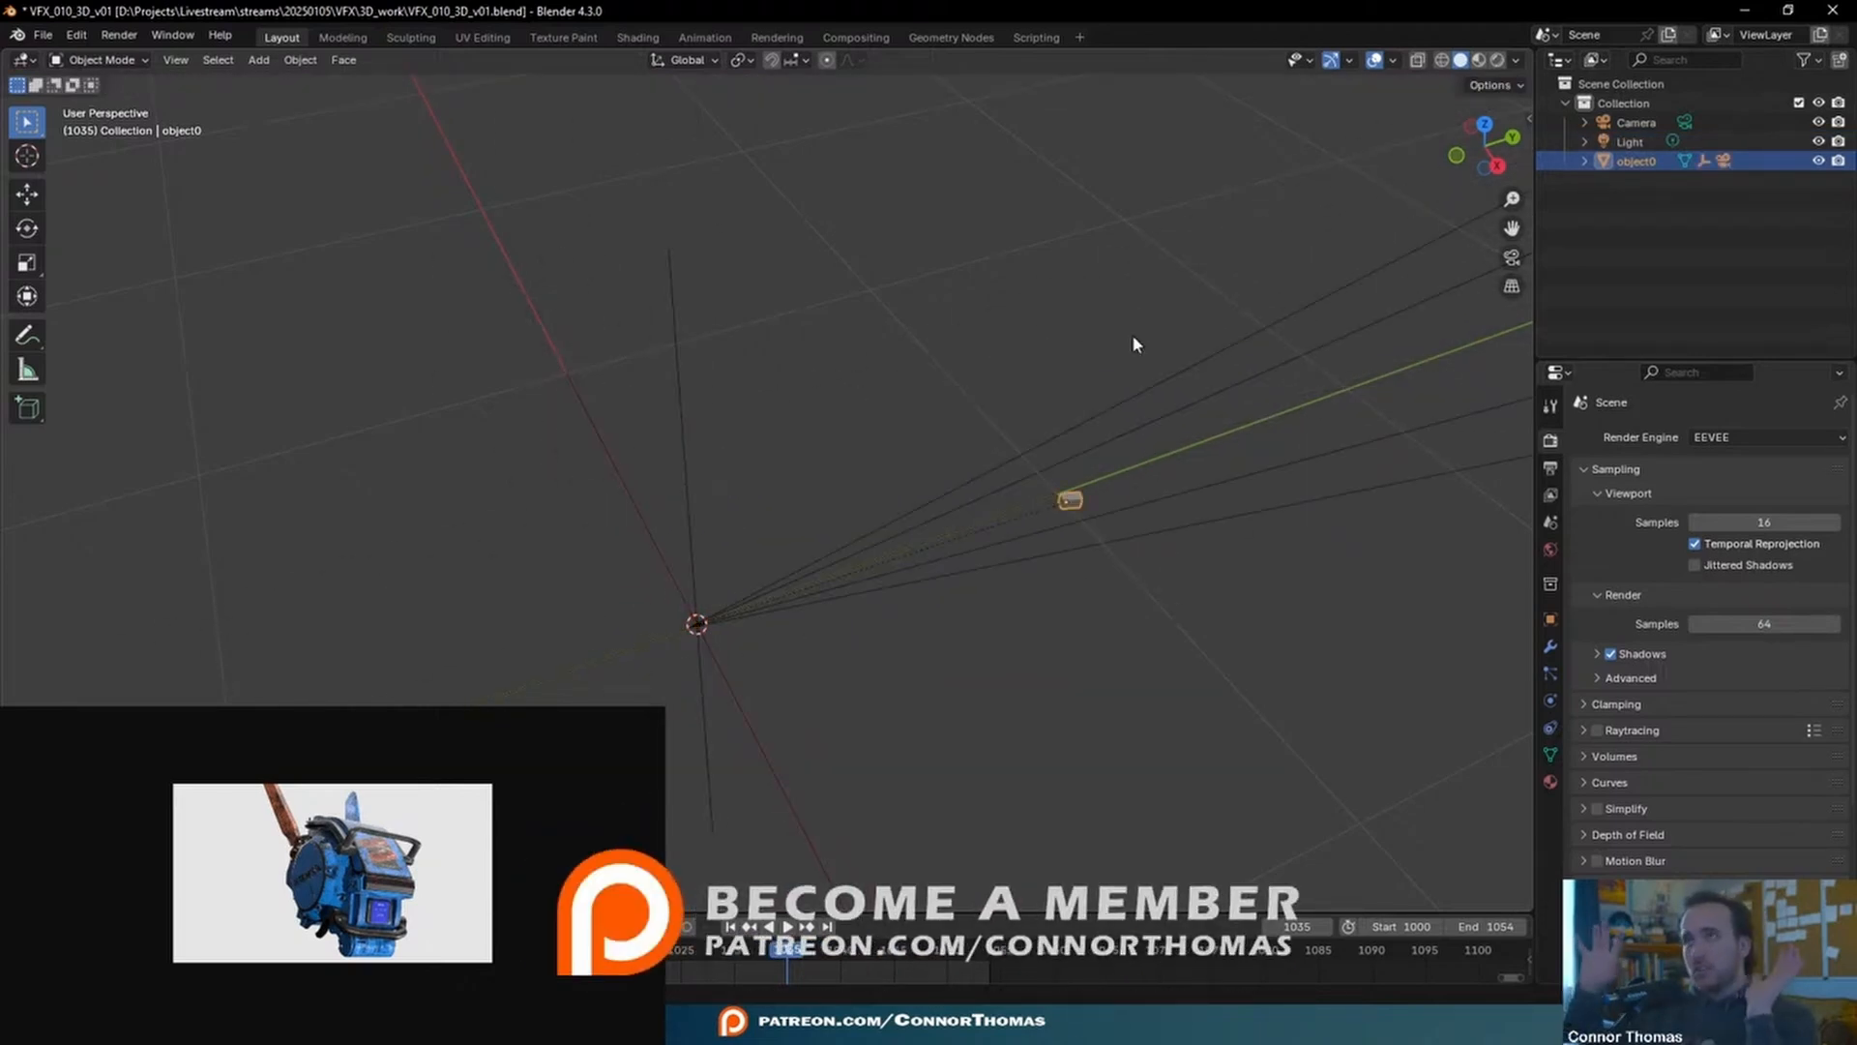
key(shift+s)
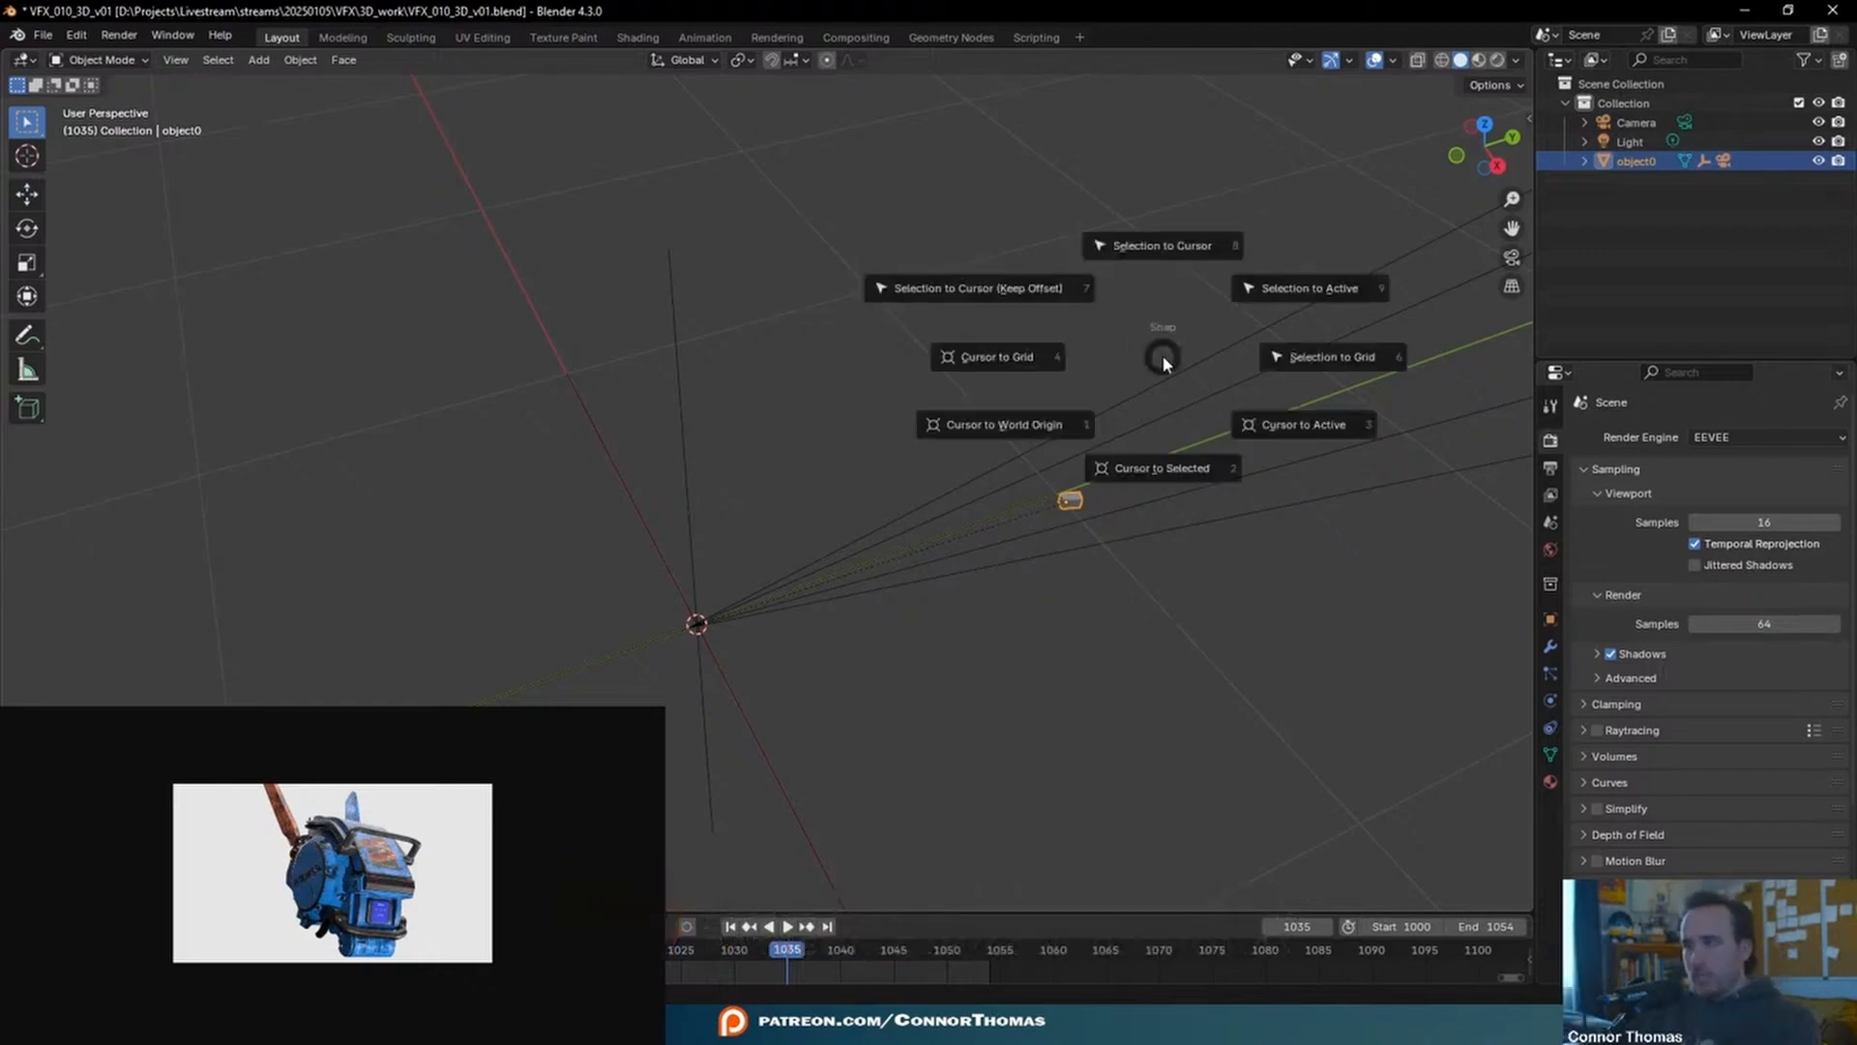
click(1165, 248)
middle_drag(579, 627, 966, 588)
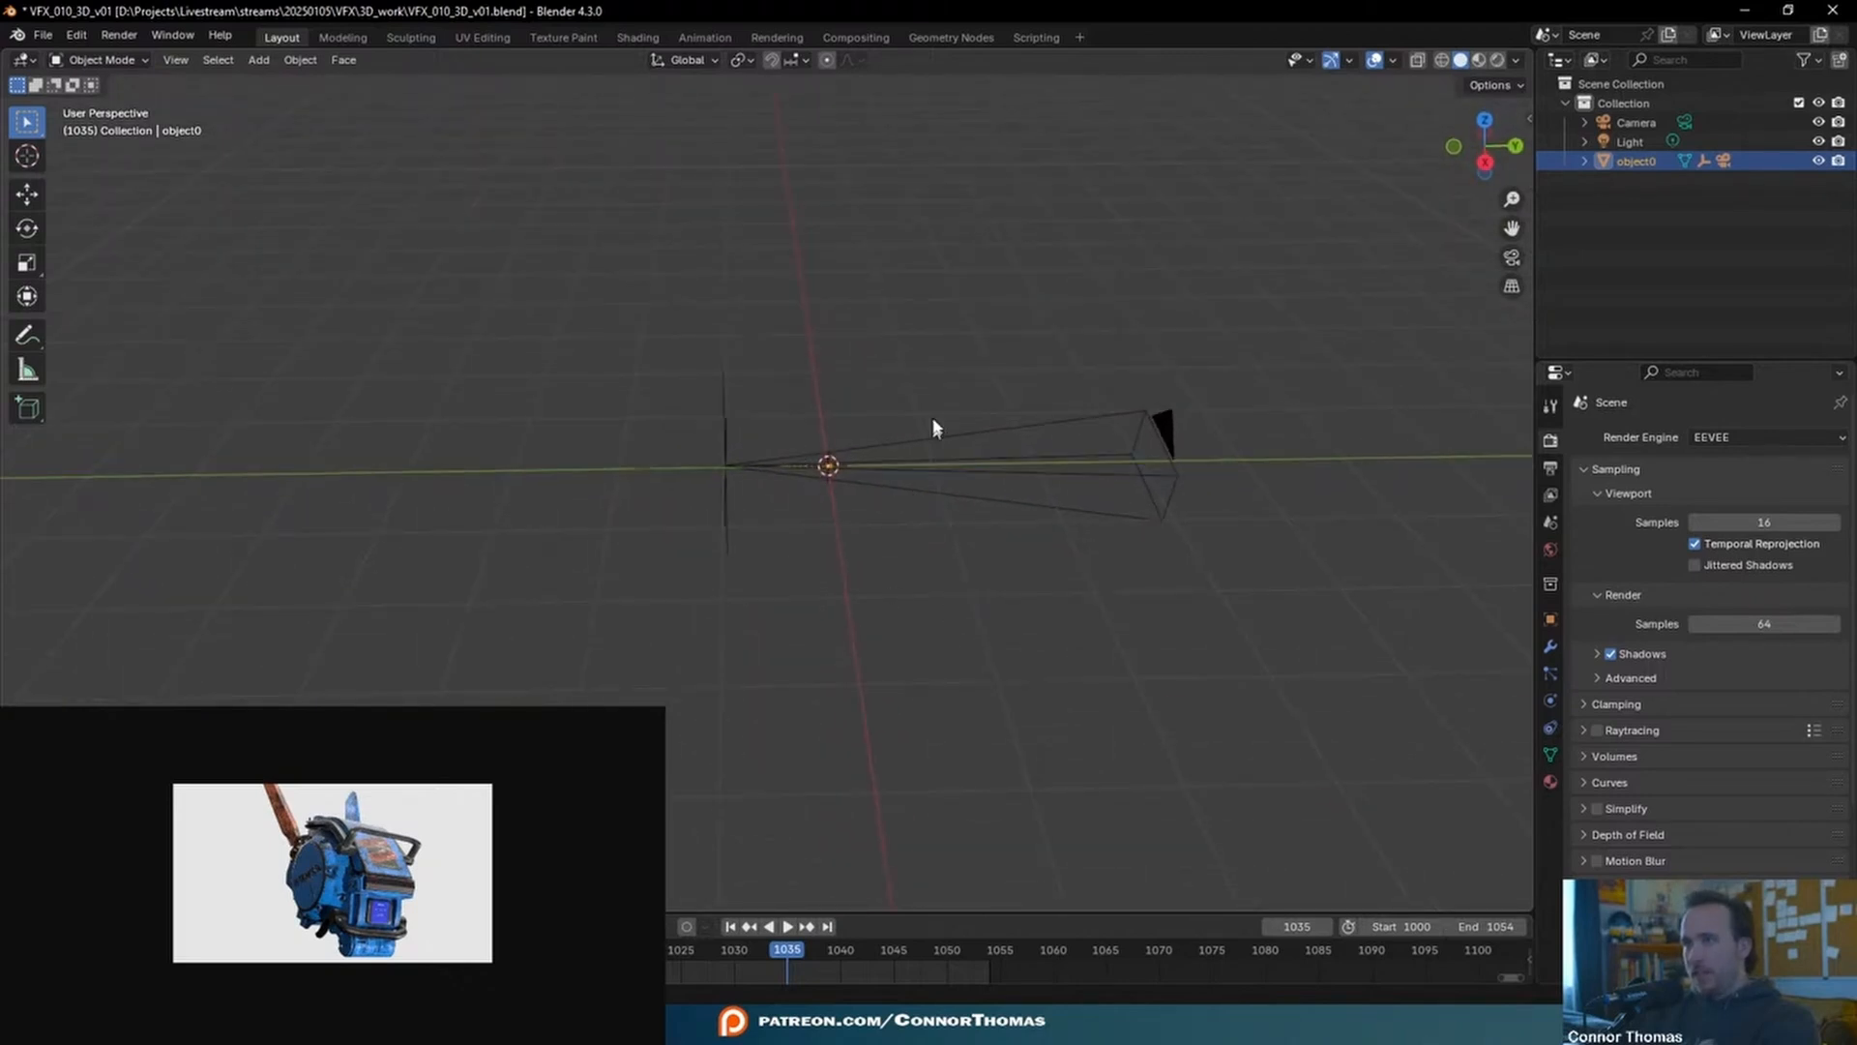
- Deselect everything and search the web for "male height of a head"
key(alt+a)
key(shift+a)
mouse_move(929, 406)
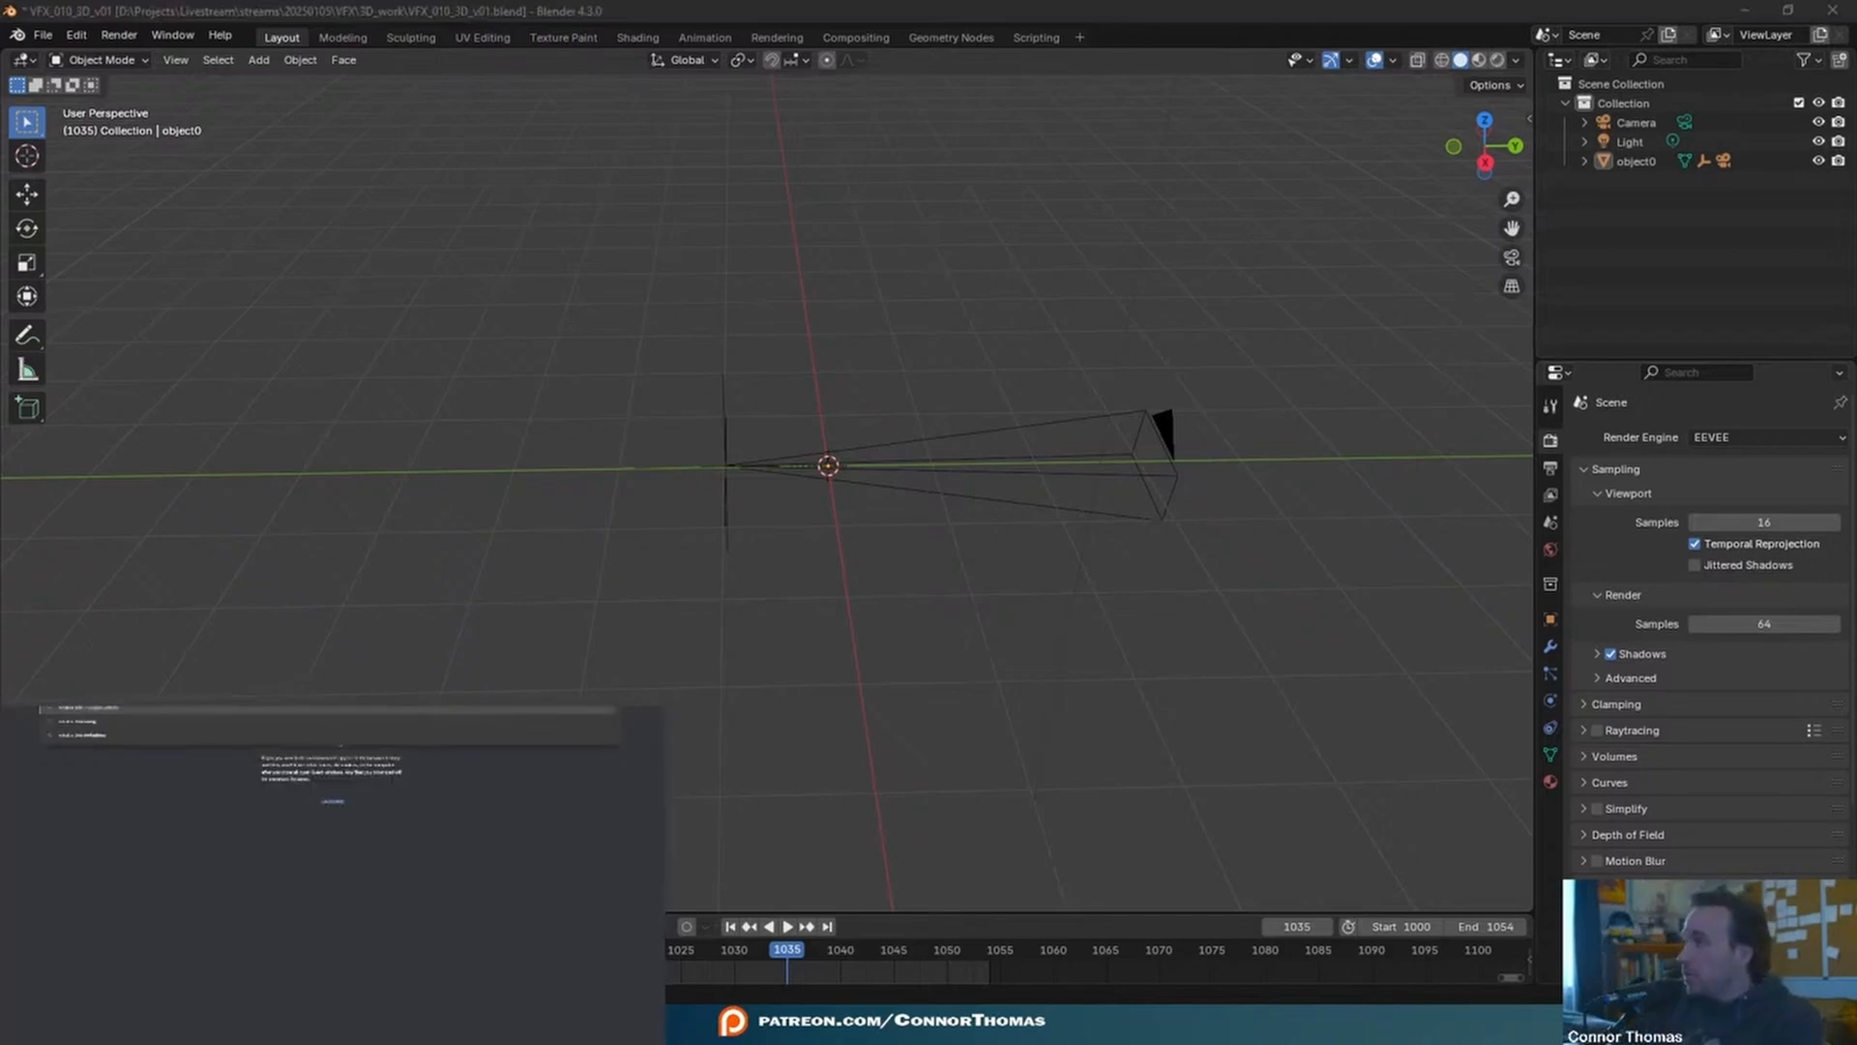
text(male height of a head)
key(Return)
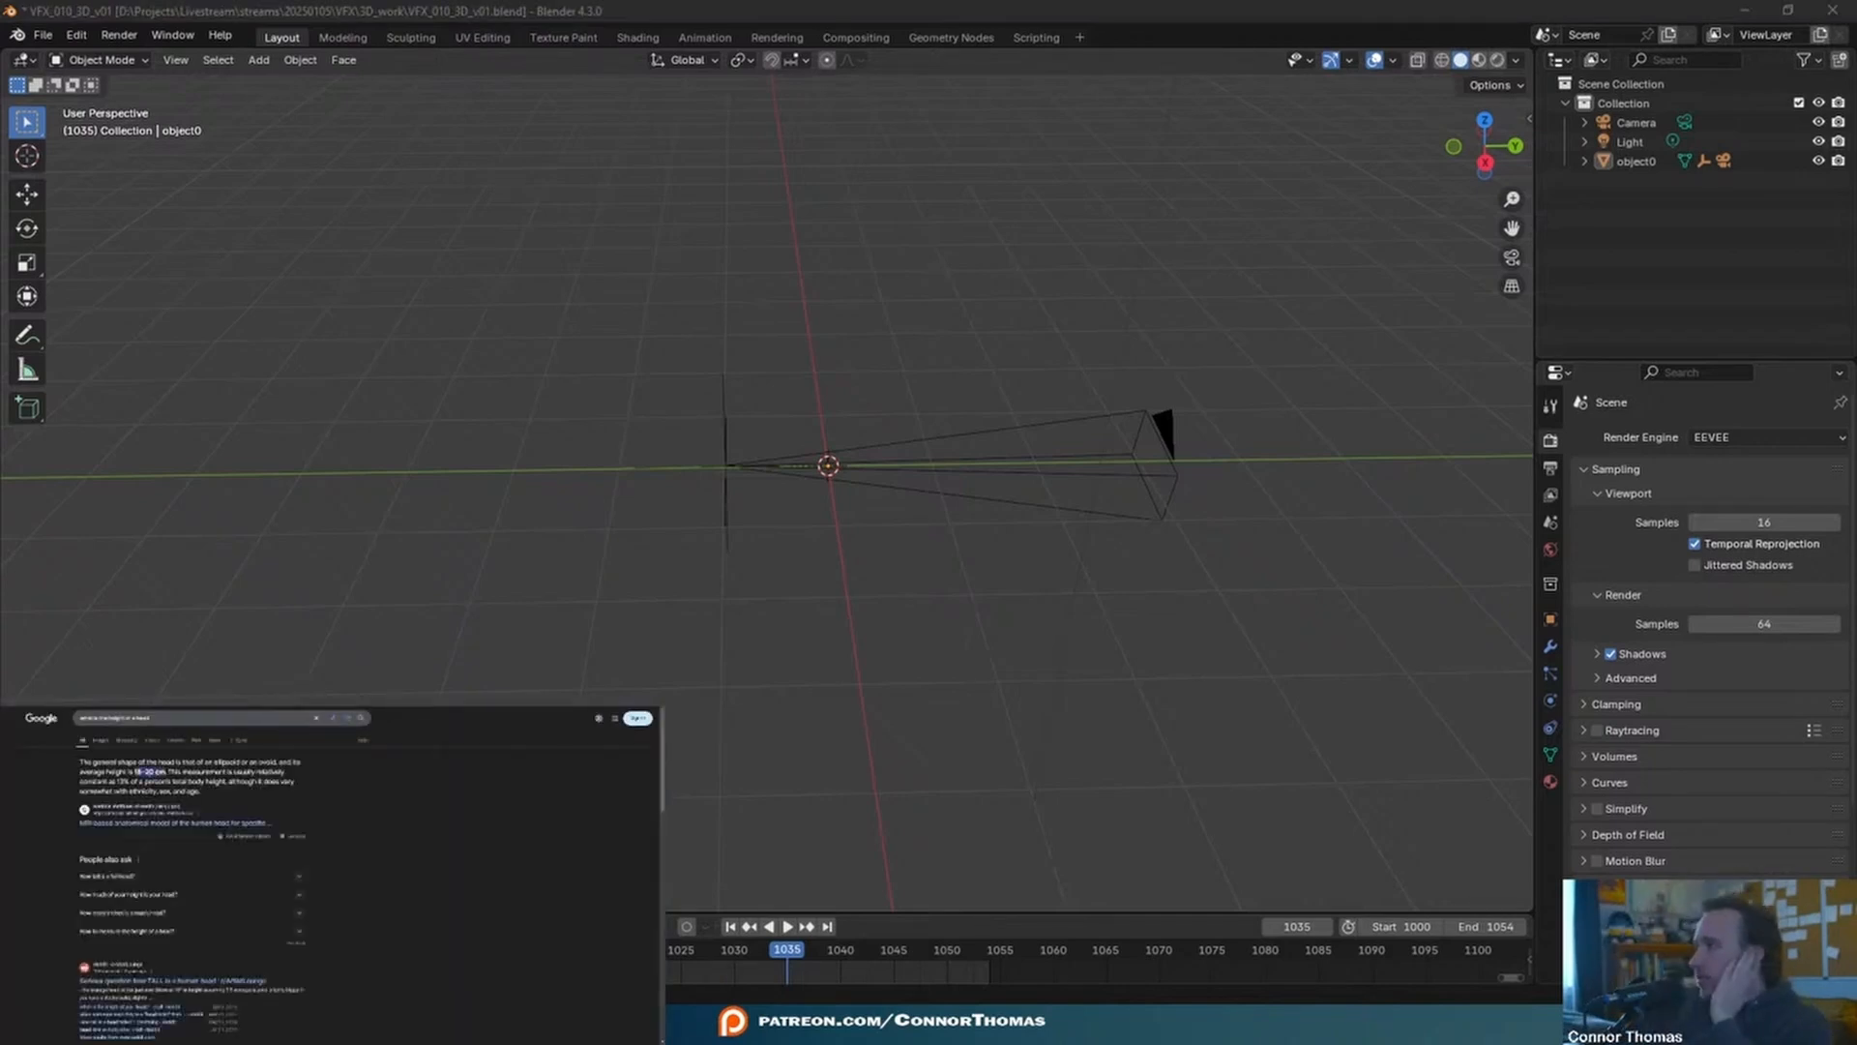
- Add a mesh plane at the world origin around the tracked cube
middle_drag(846, 483, 902, 439)
scroll(902, 439, up, 3)
key(shift+a)
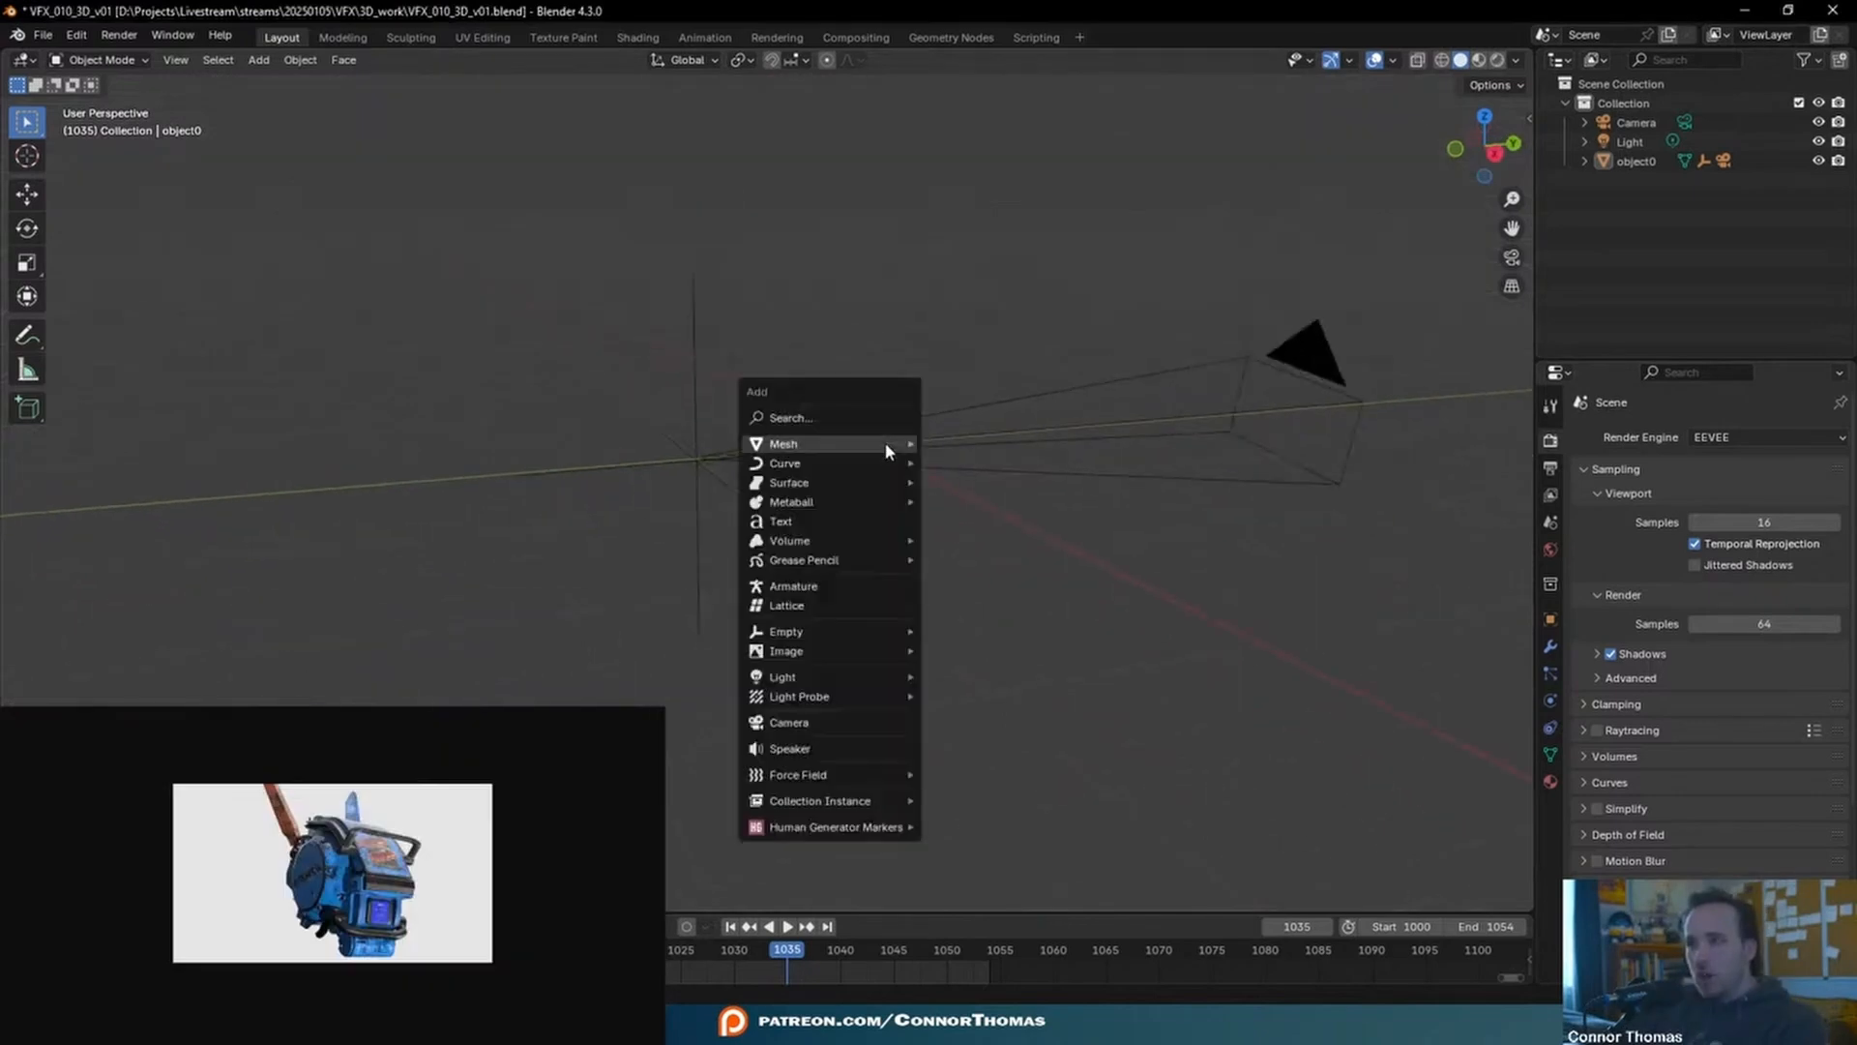
mouse_move(885, 443)
click(958, 447)
middle_drag(975, 456, 1023, 590)
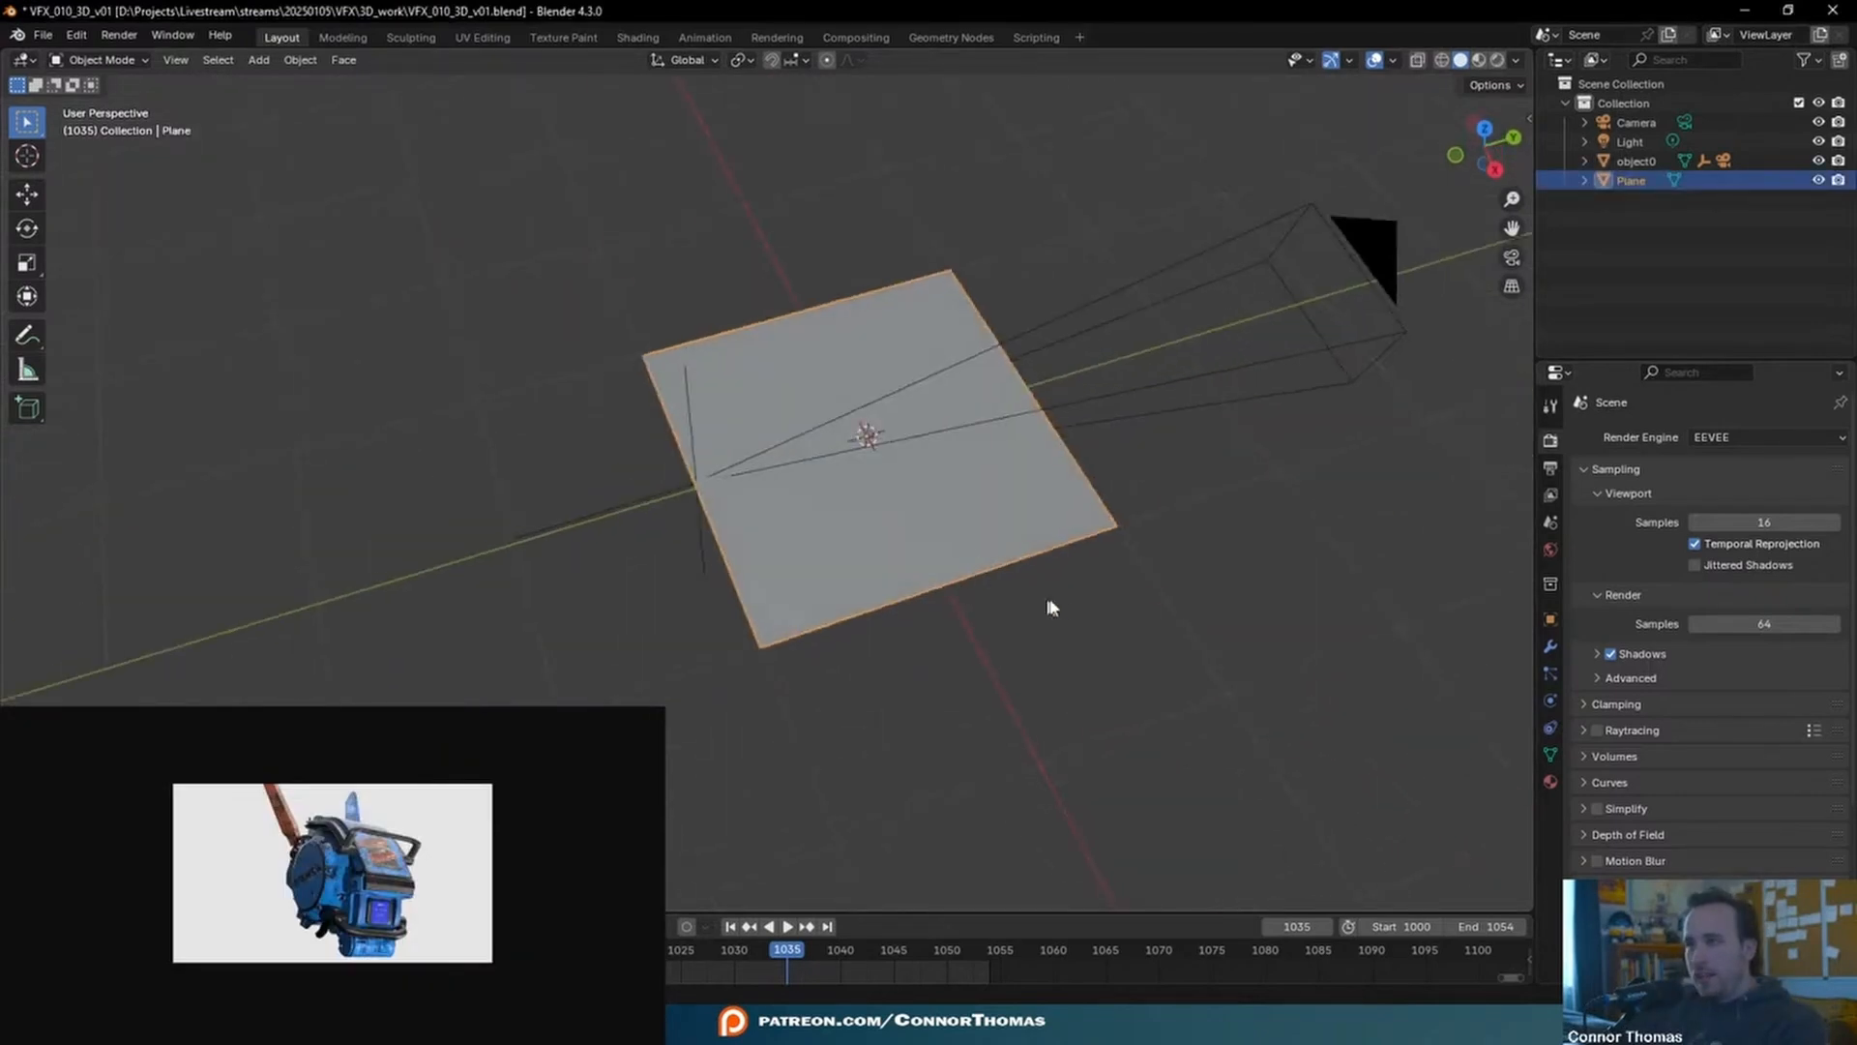
- Reduce the plane to a single vertex in Edit Mode and snap it to the 3D cursor at the world origin
key(Tab)
key(x)
click(1156, 530)
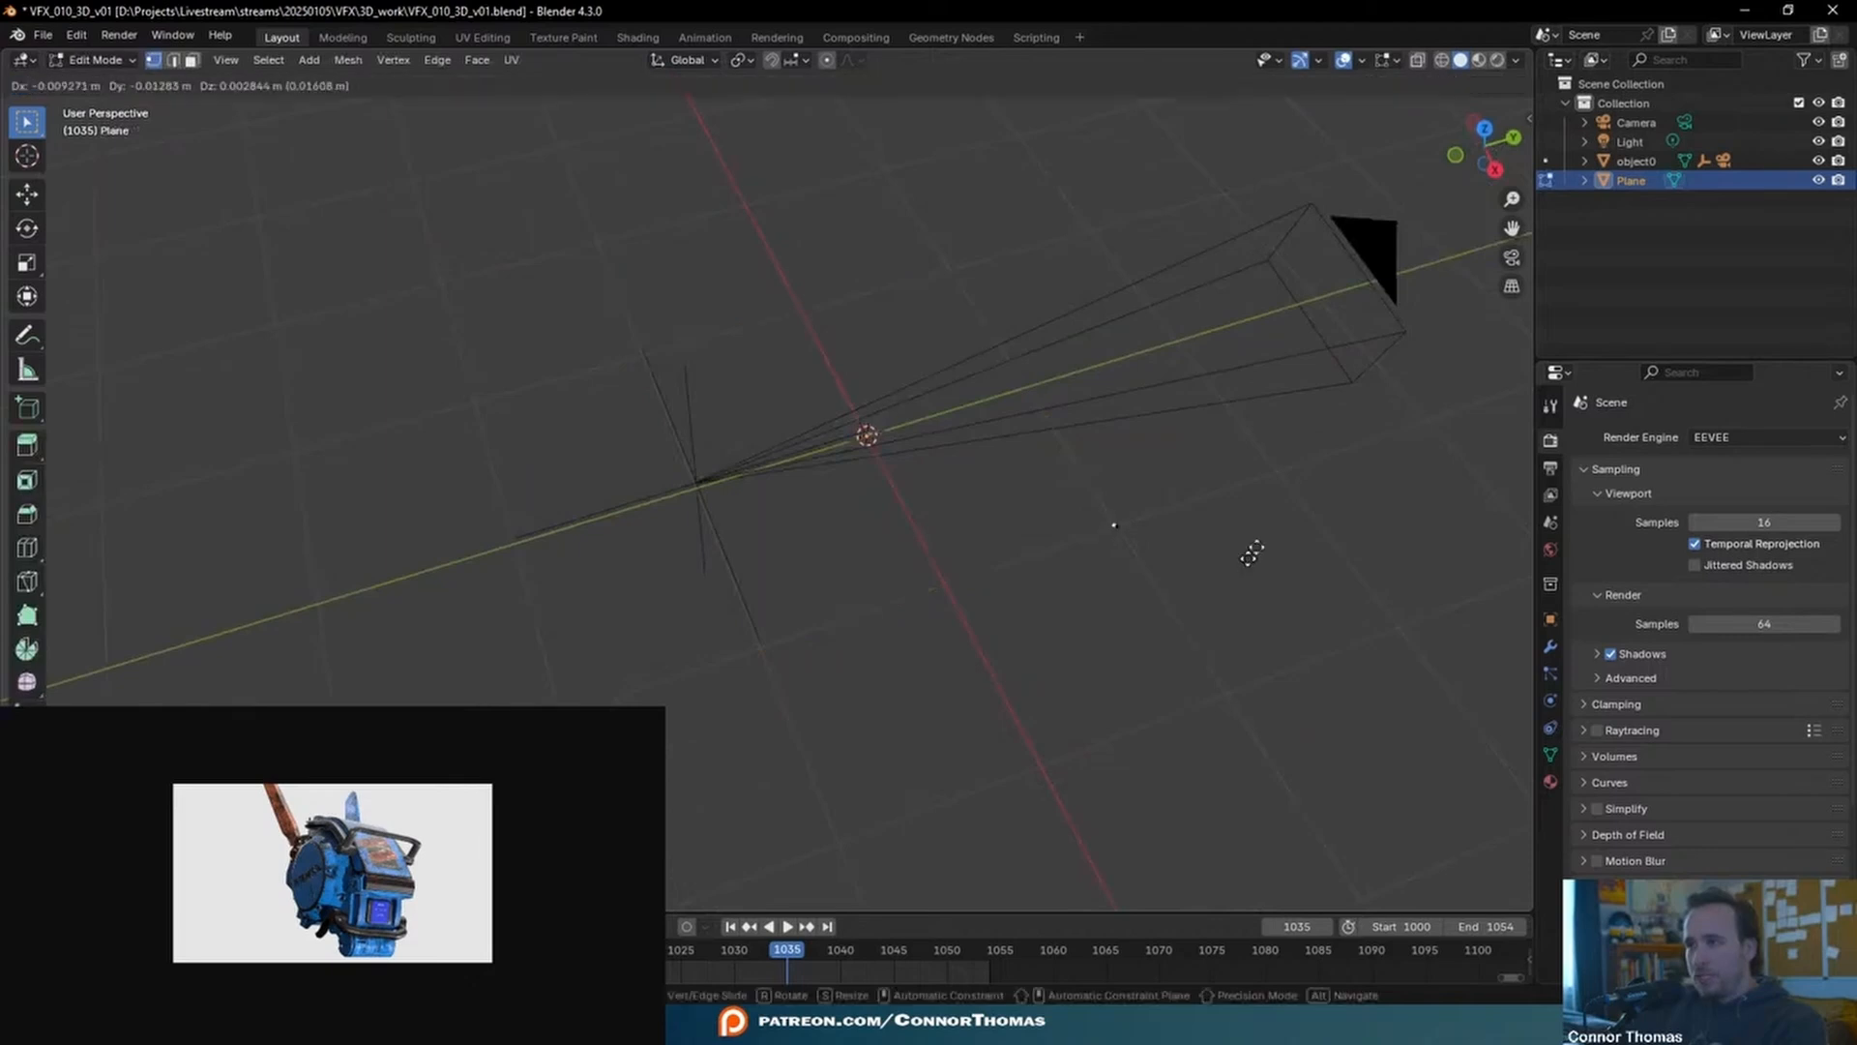
click(1190, 504)
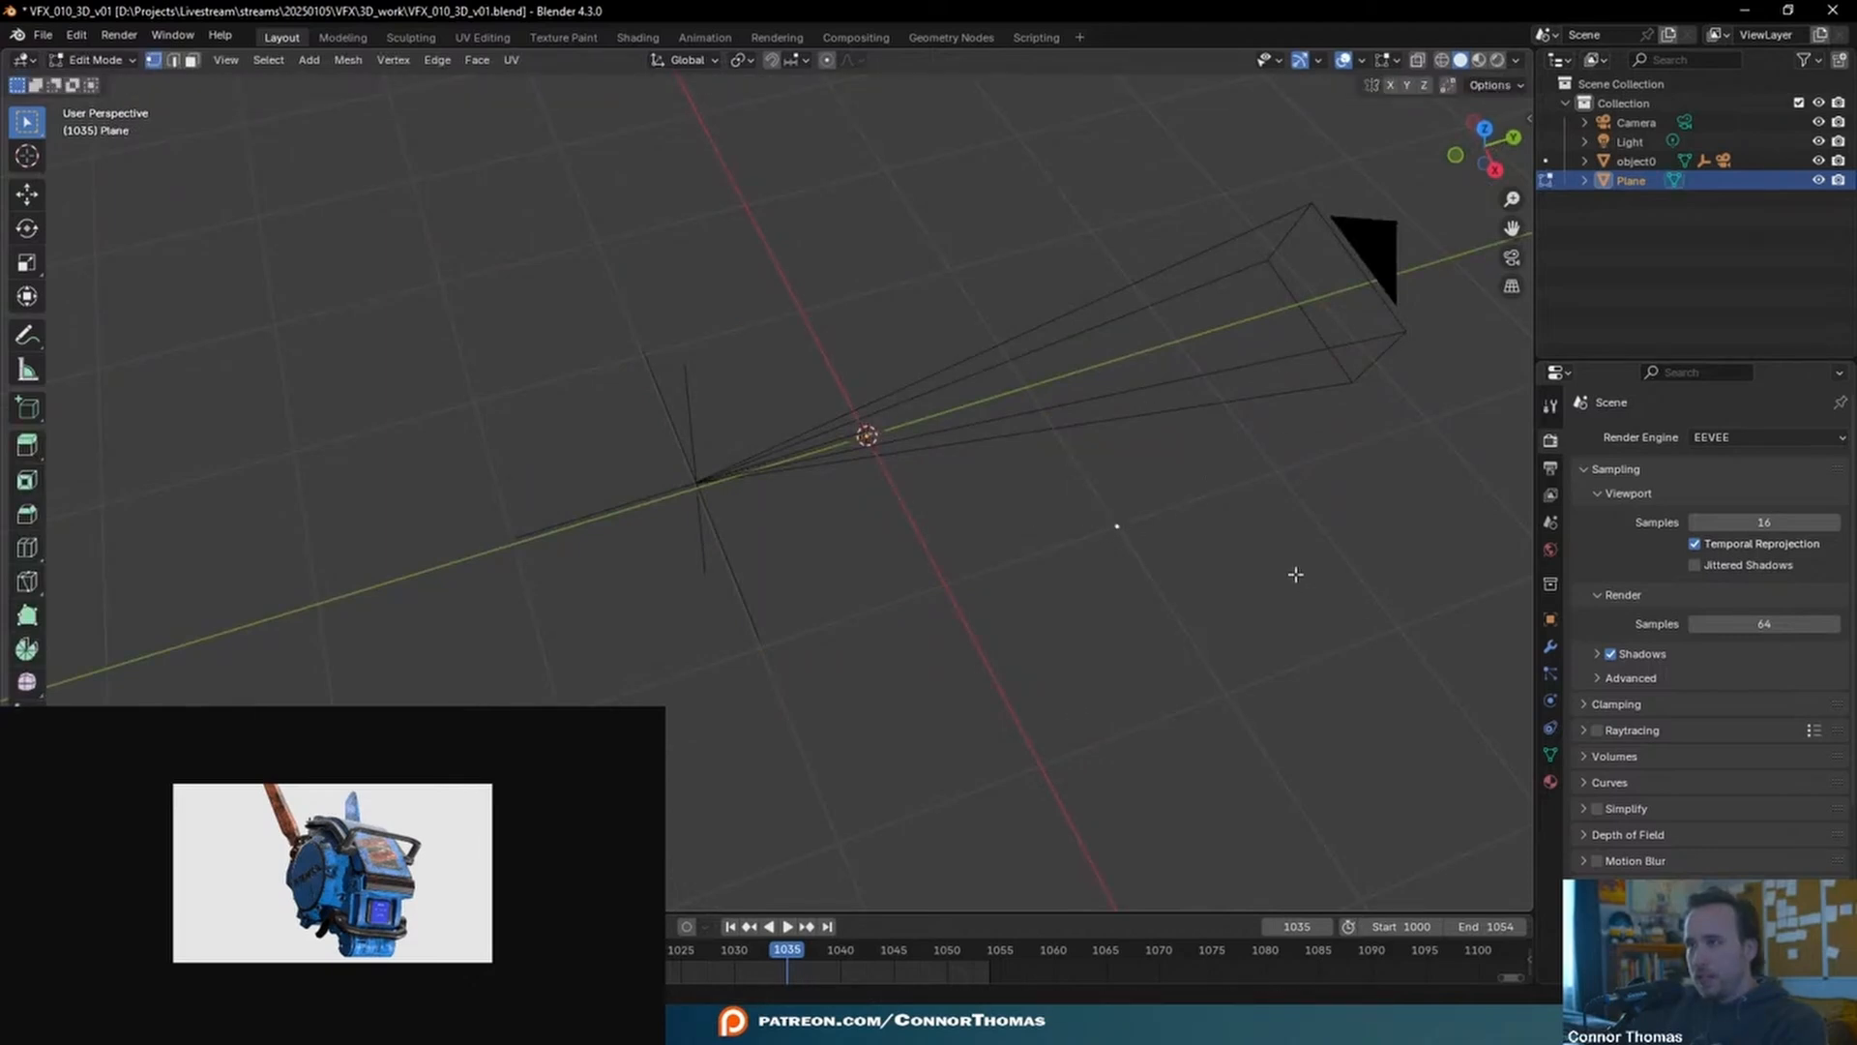
key(shift+s)
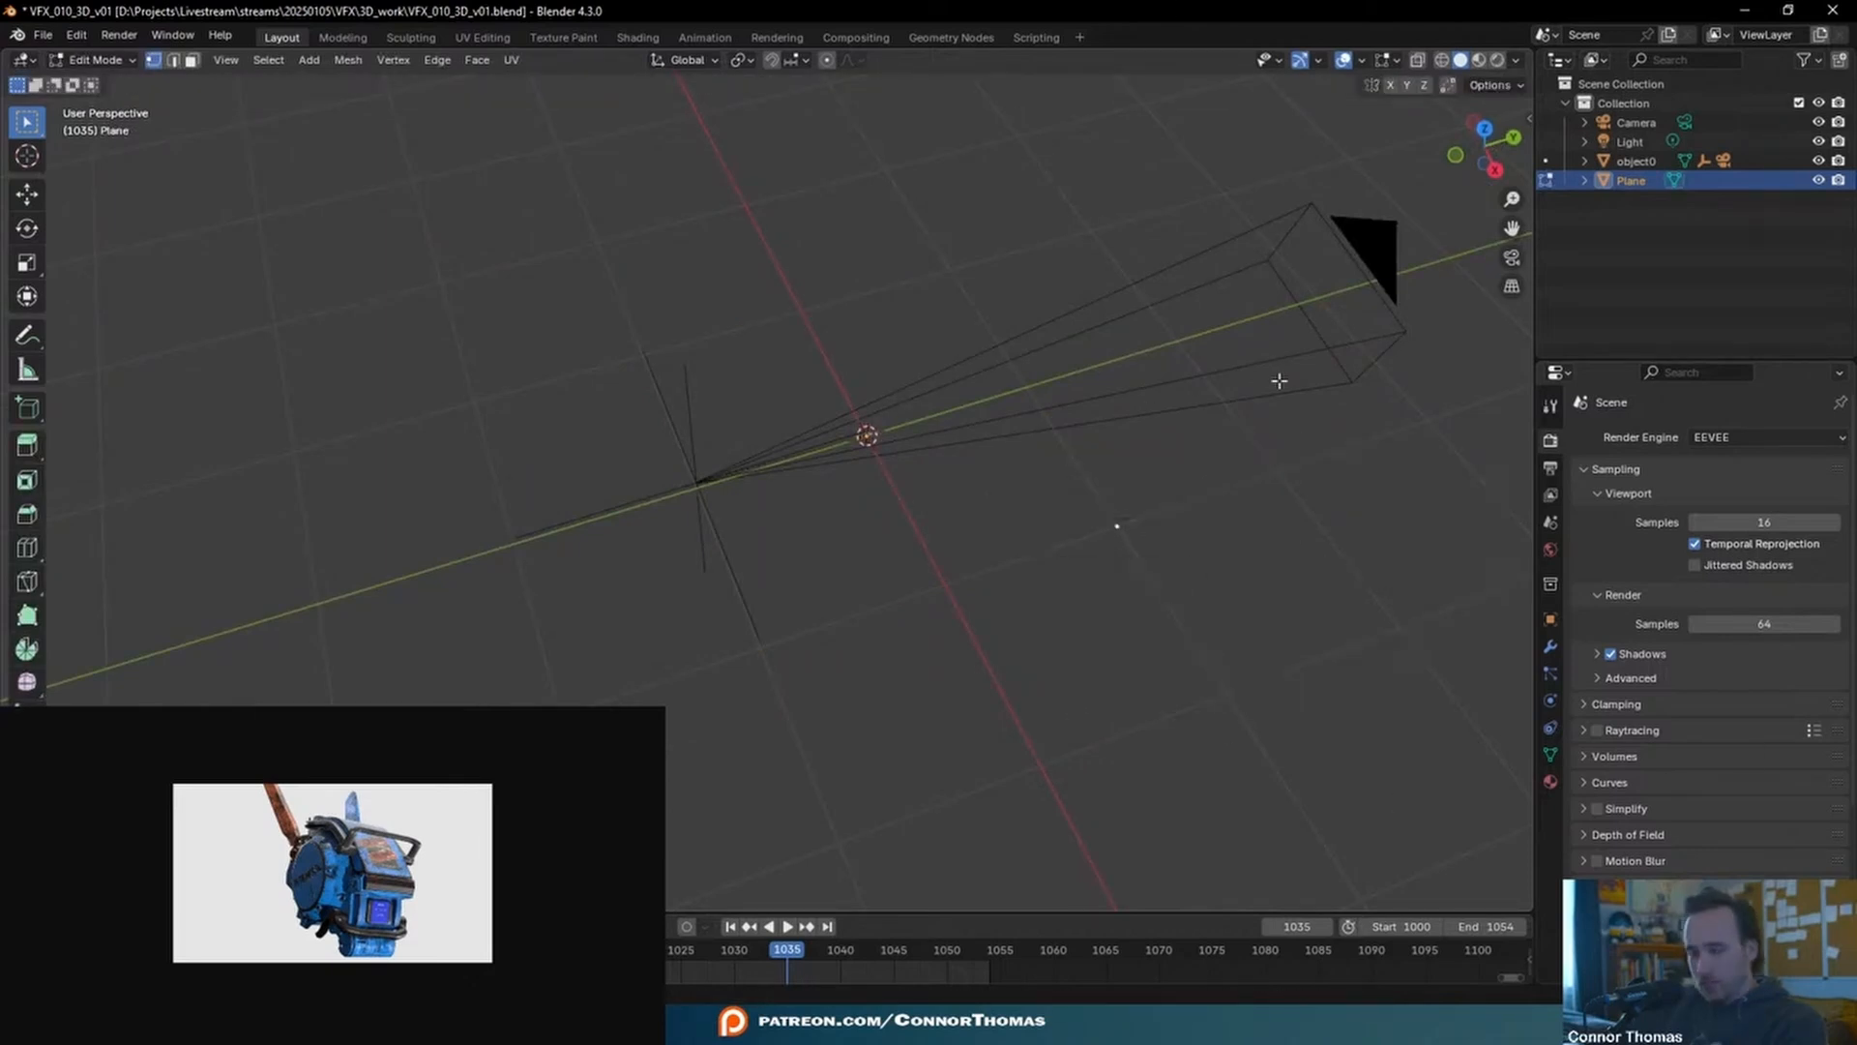
key(shift+s)
click(1277, 270)
- Extrude the vertex 0.2 m straight up along Z as a head-height reference line and return to Object Mode
middle_drag(970, 497, 973, 369)
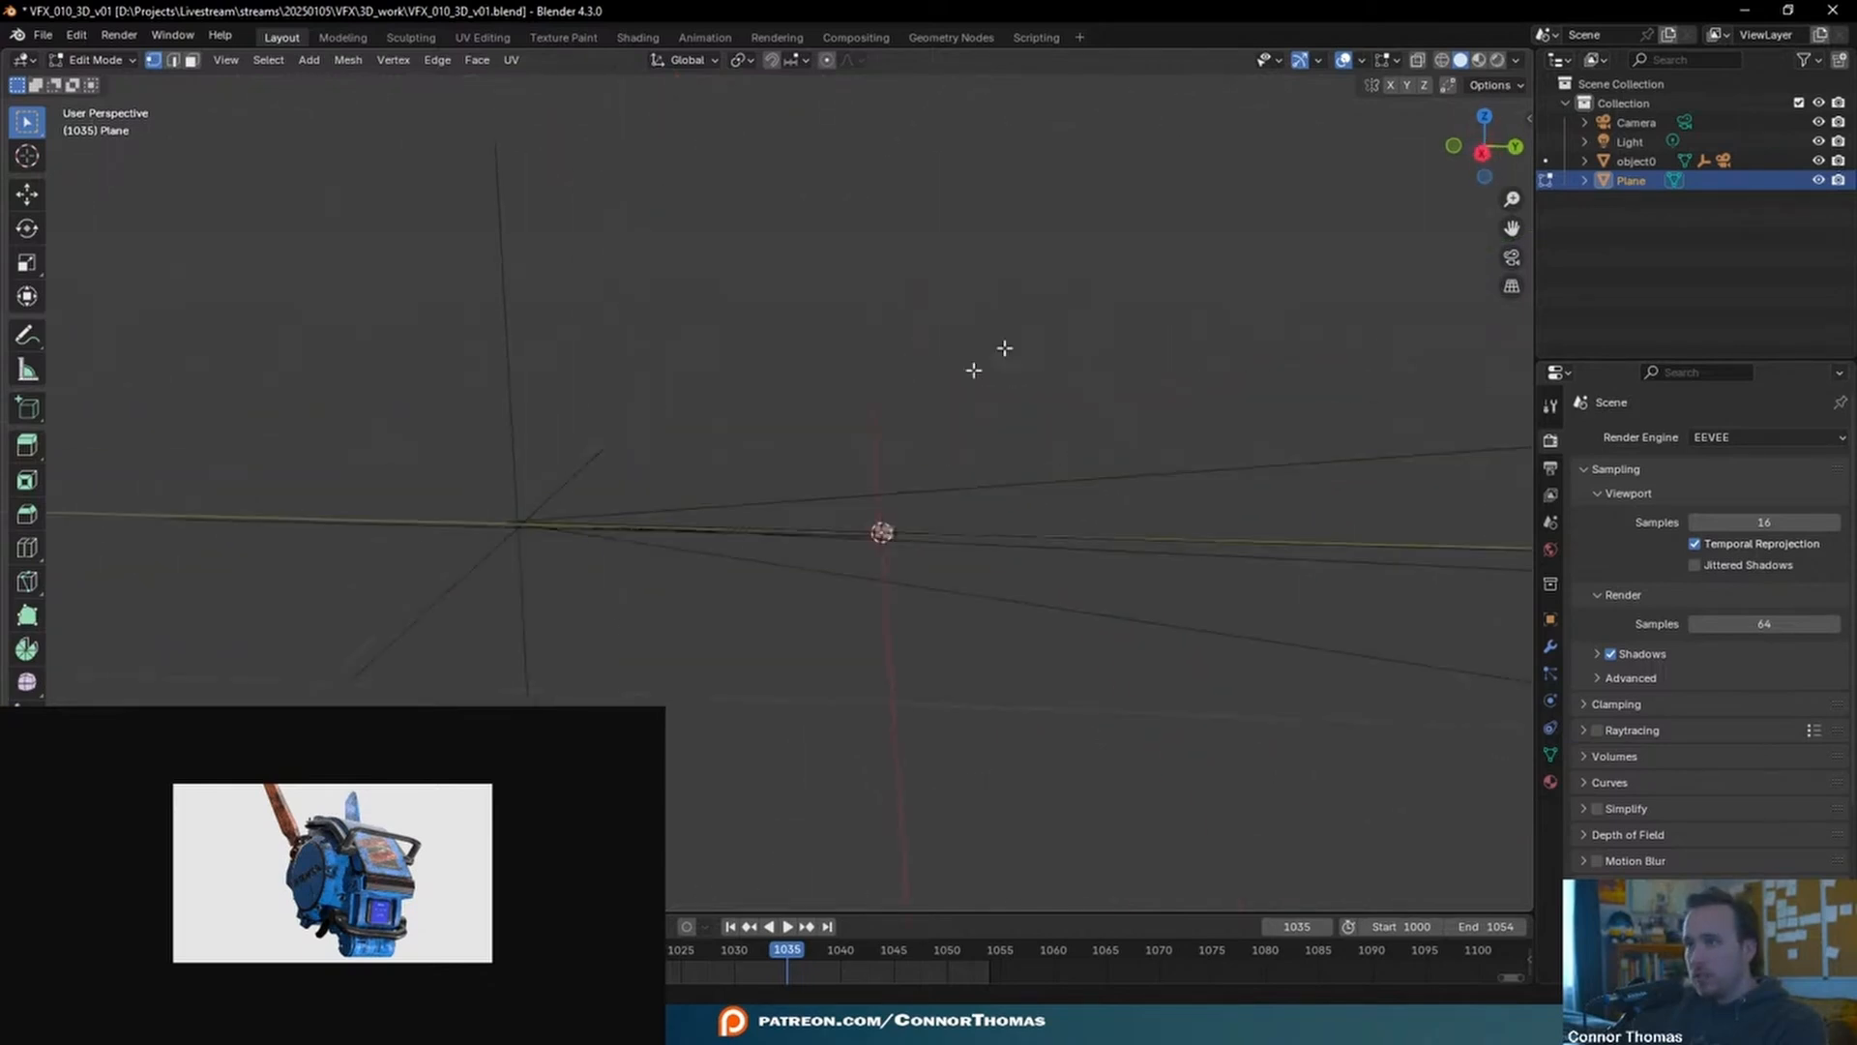
key(g)
key(z)
text(2)
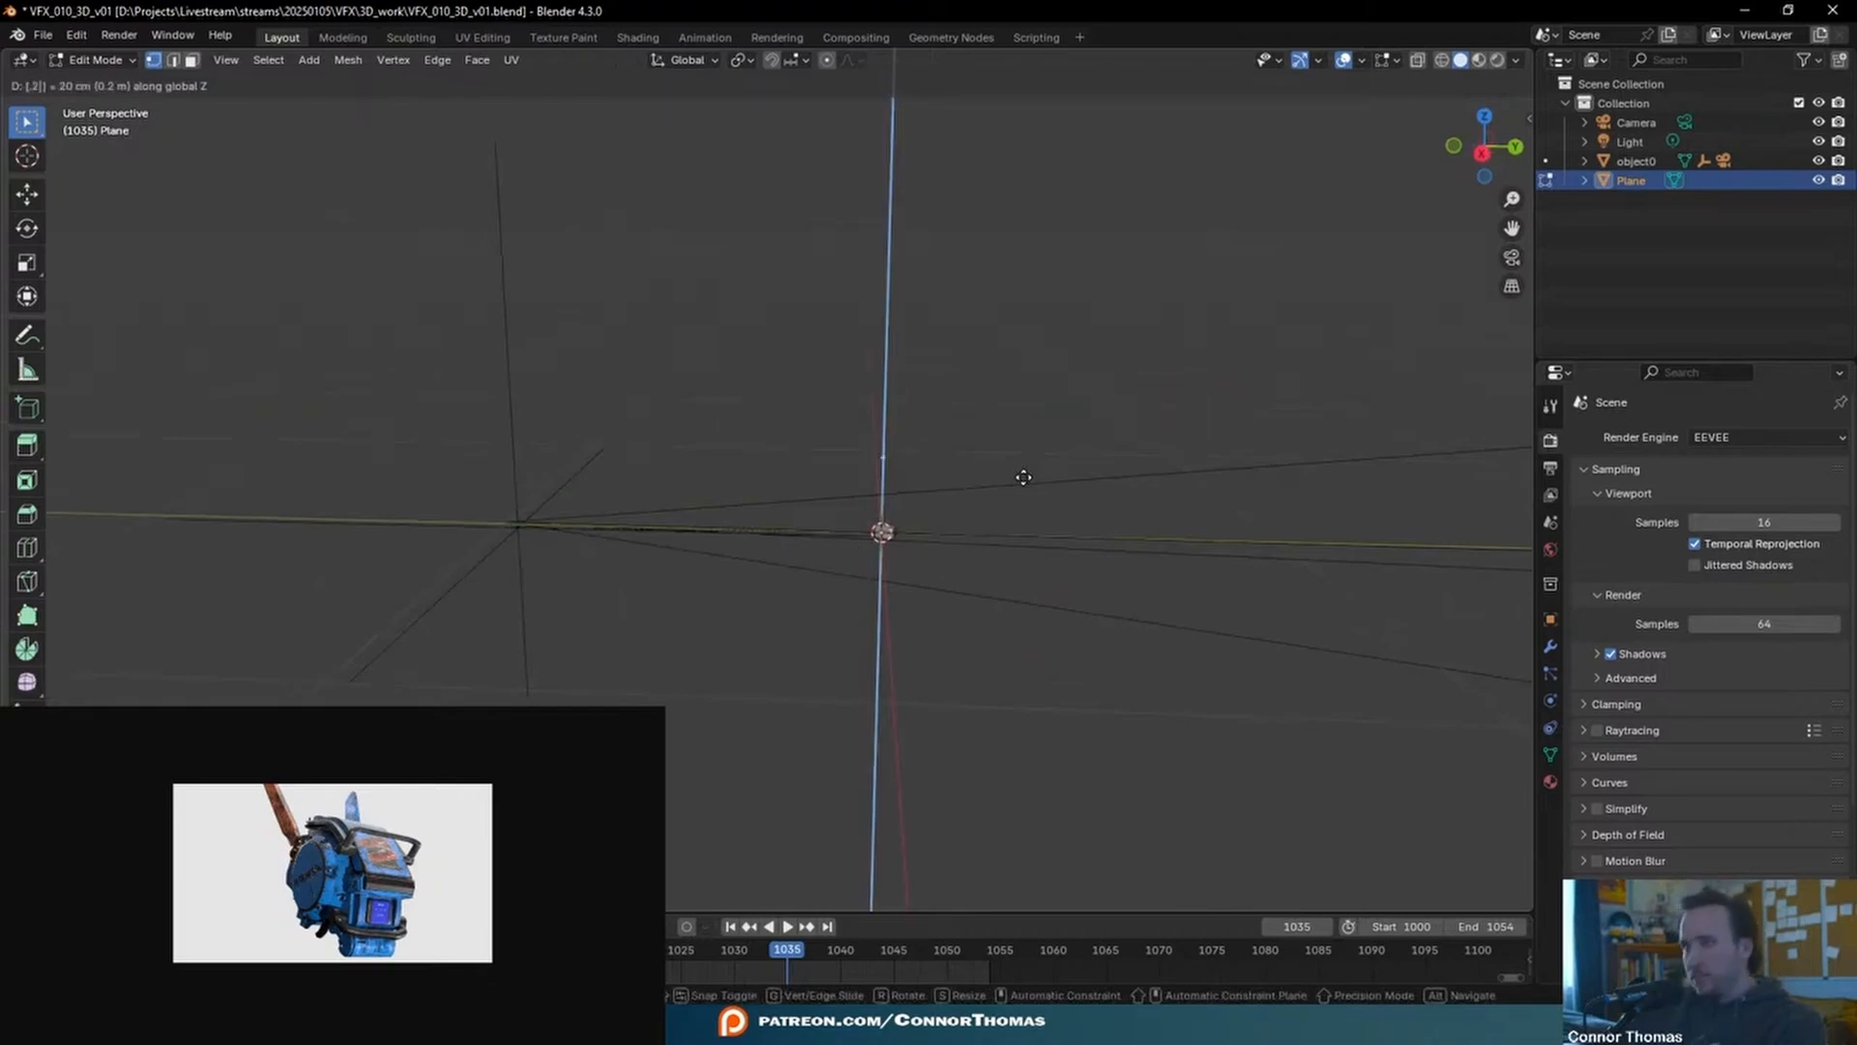
key(Return)
key(Tab)
middle_drag(874, 593, 861, 518)
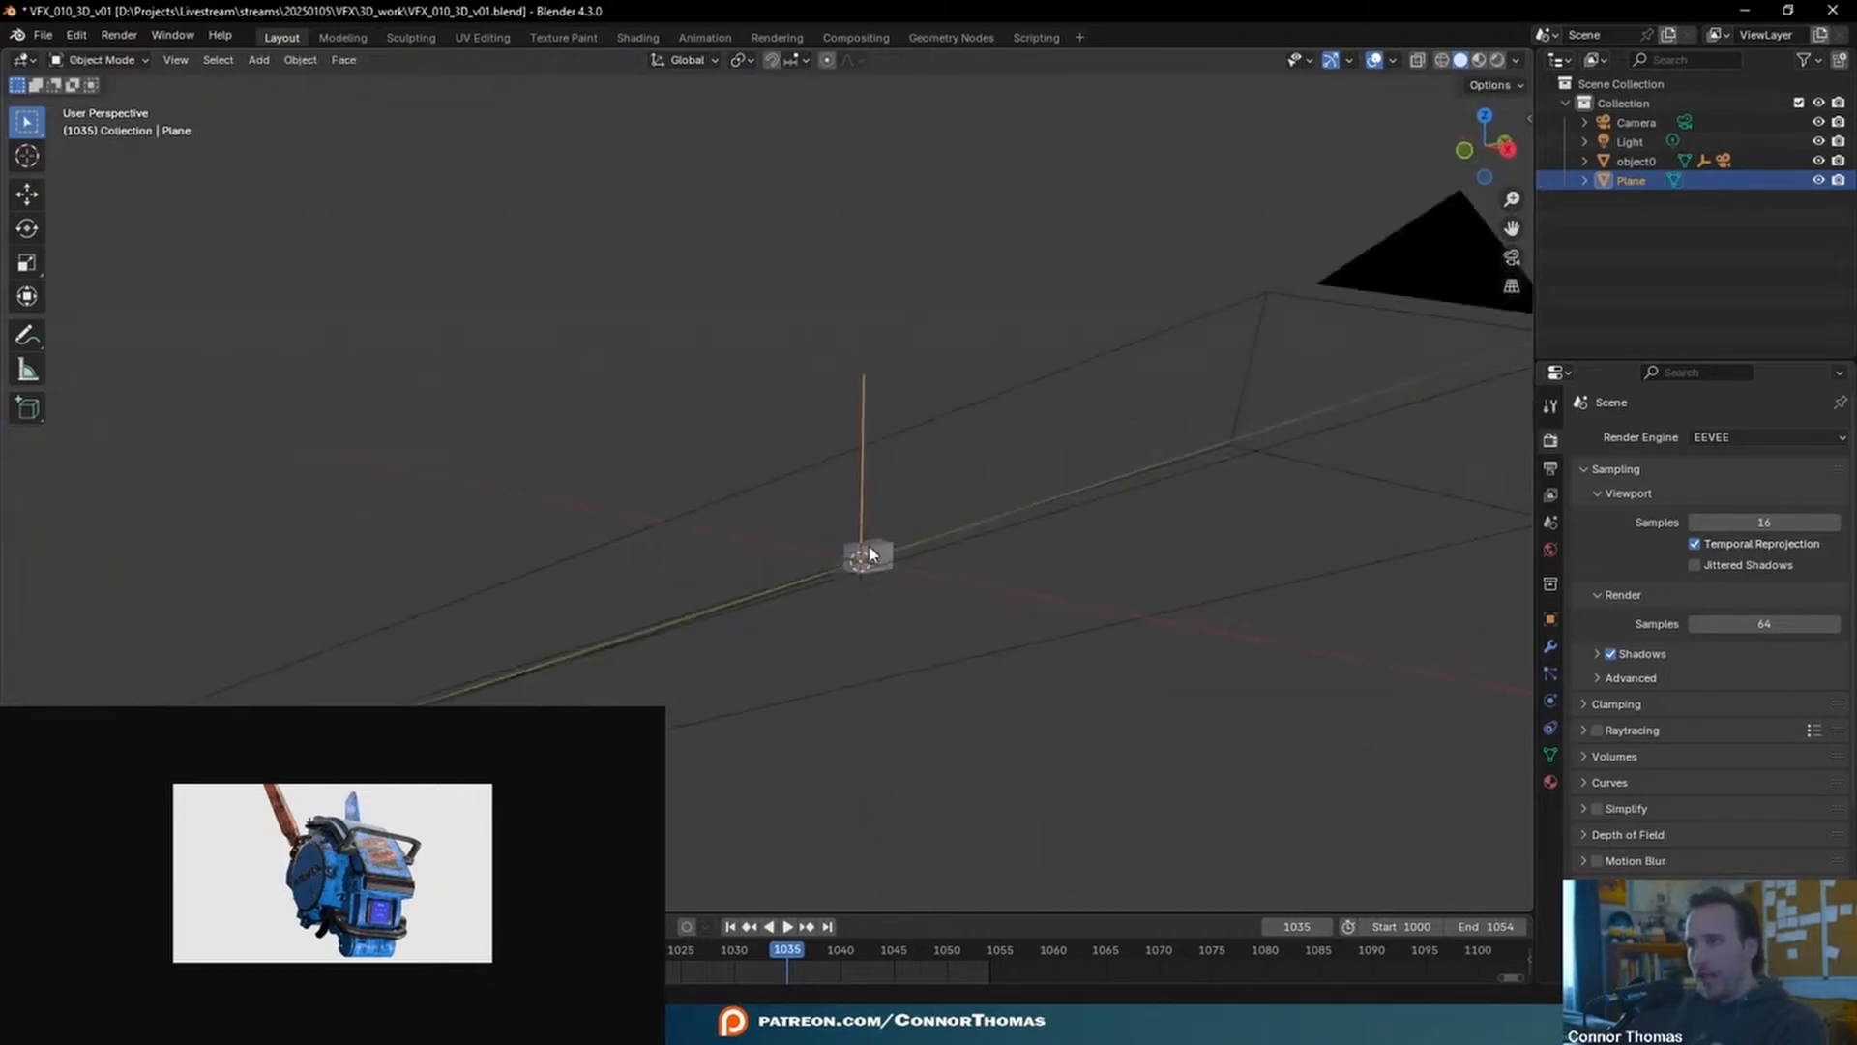
- Raise the tracked cube object0 about 1 cm along Z in the right side view so its base sits at ground level
click(871, 553)
middle_drag(981, 415, 884, 435)
key(s)
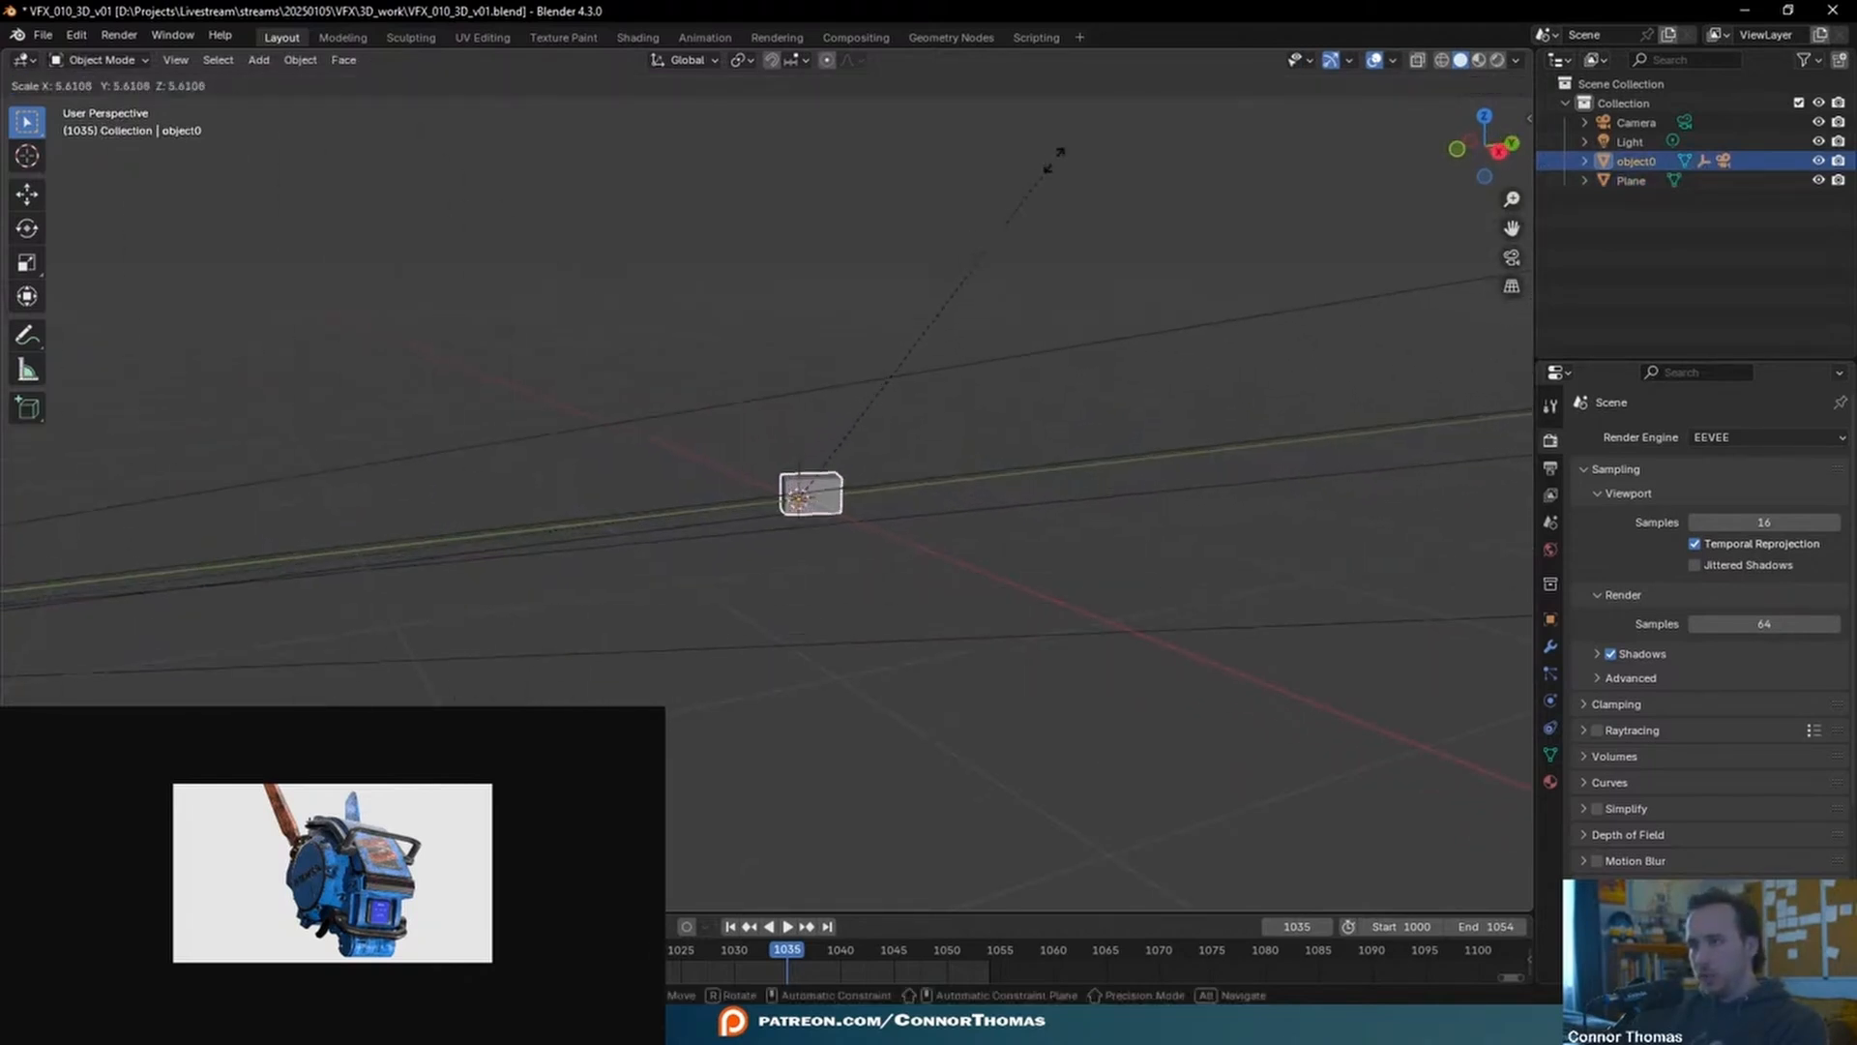
right_click(1004, 235)
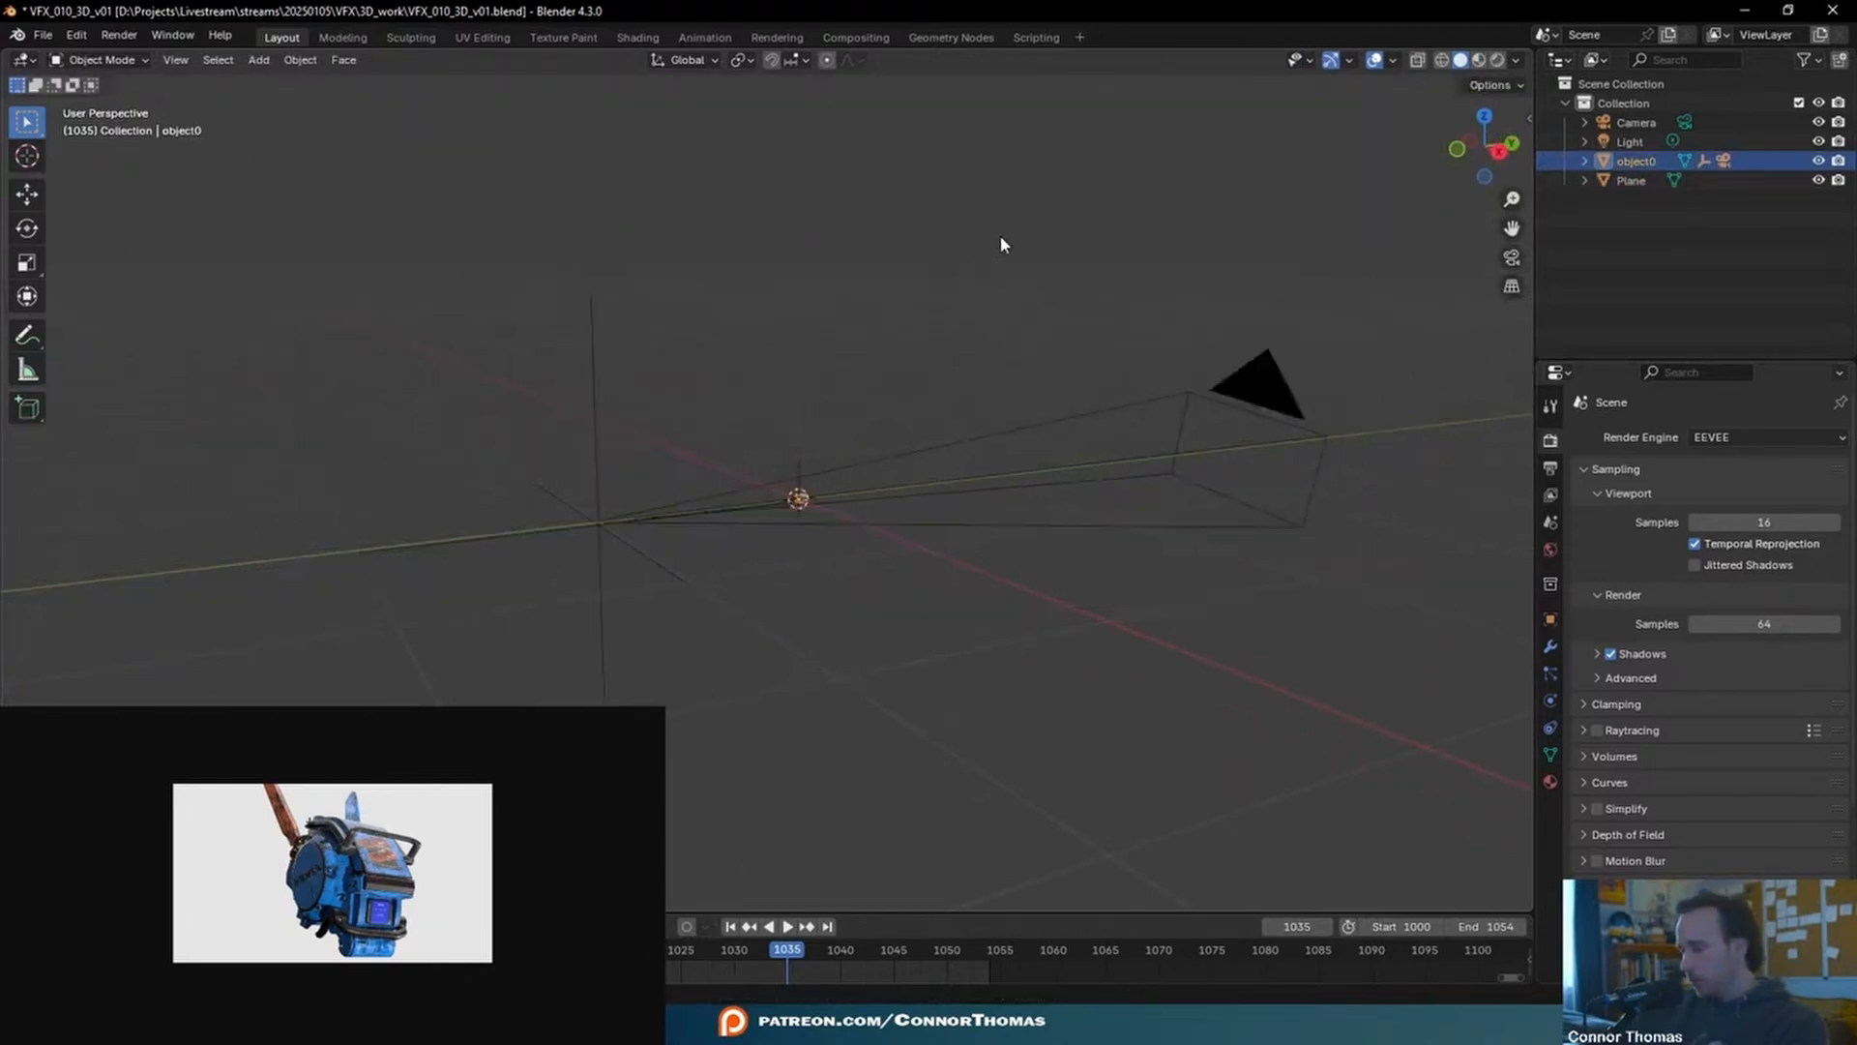
key(KP_3)
scroll(982, 549, up, 11)
shift+middle_drag(1014, 611, 789, 296)
scroll(789, 297, up, 5)
key(g)
key(z)
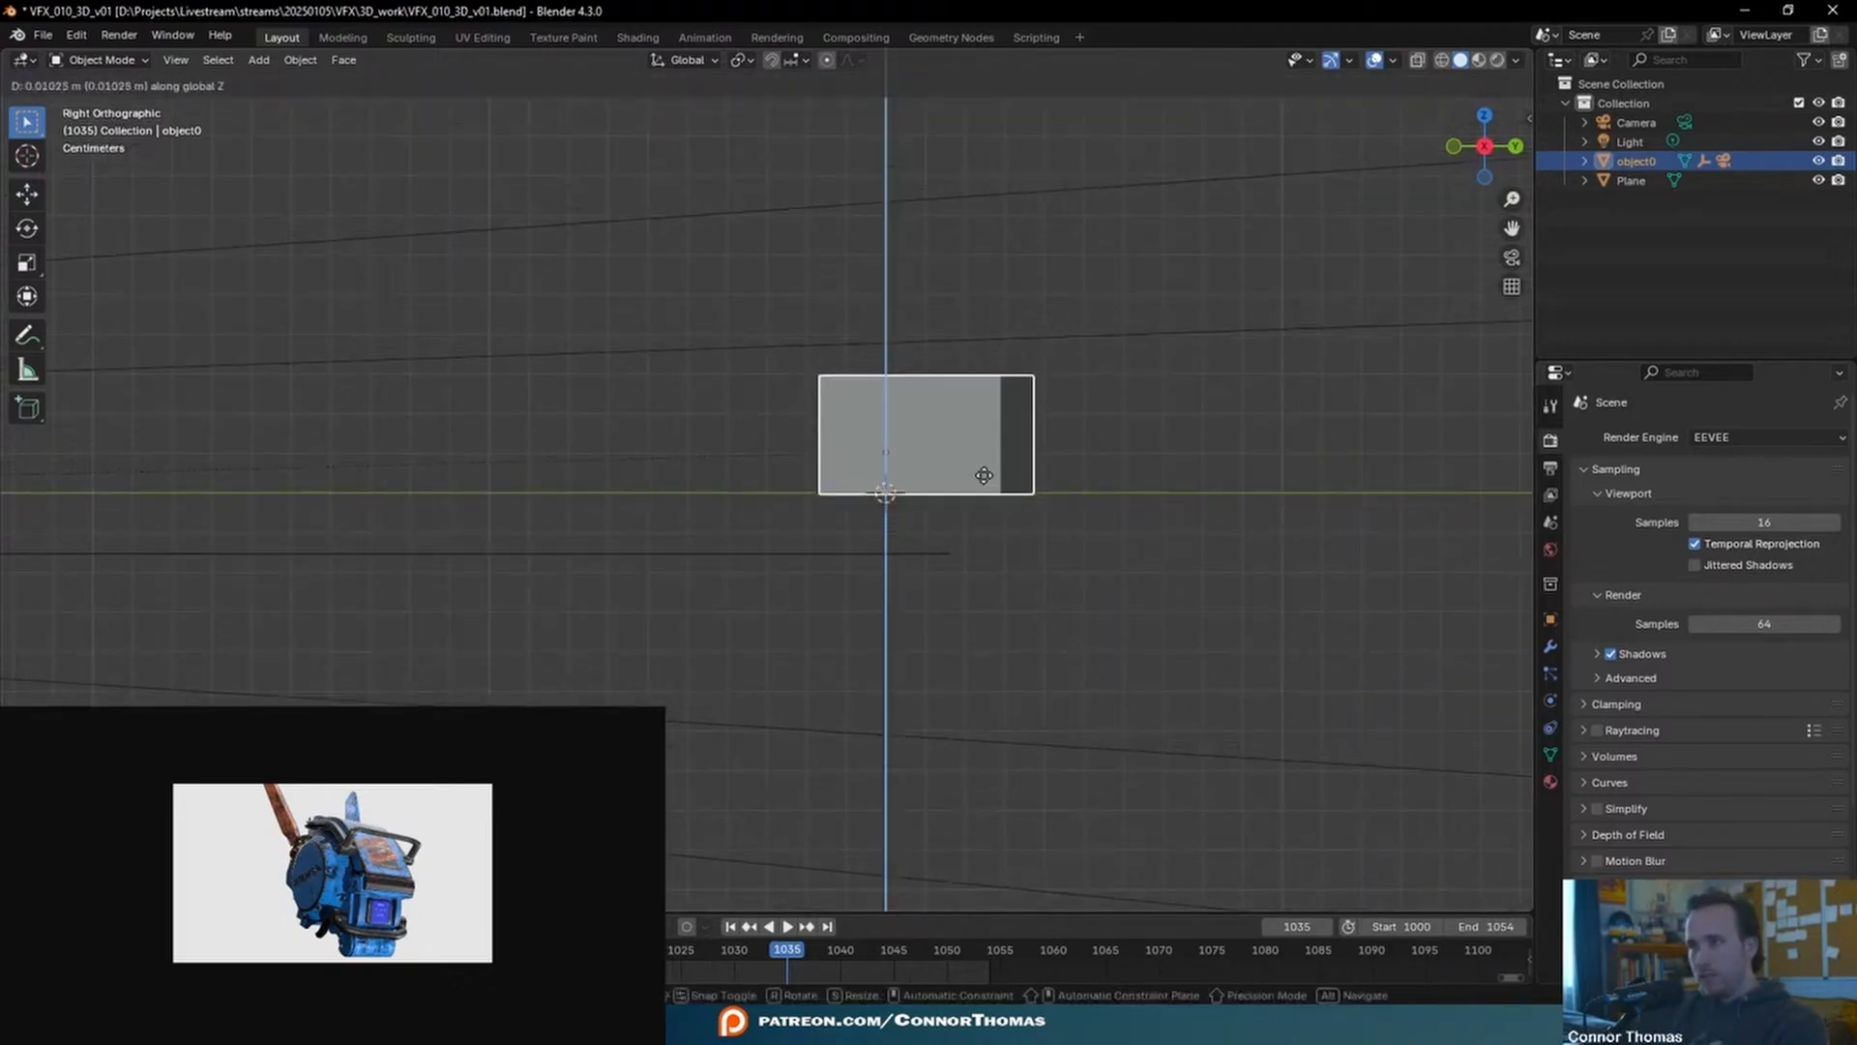
click(984, 471)
scroll(966, 548, down, 4)
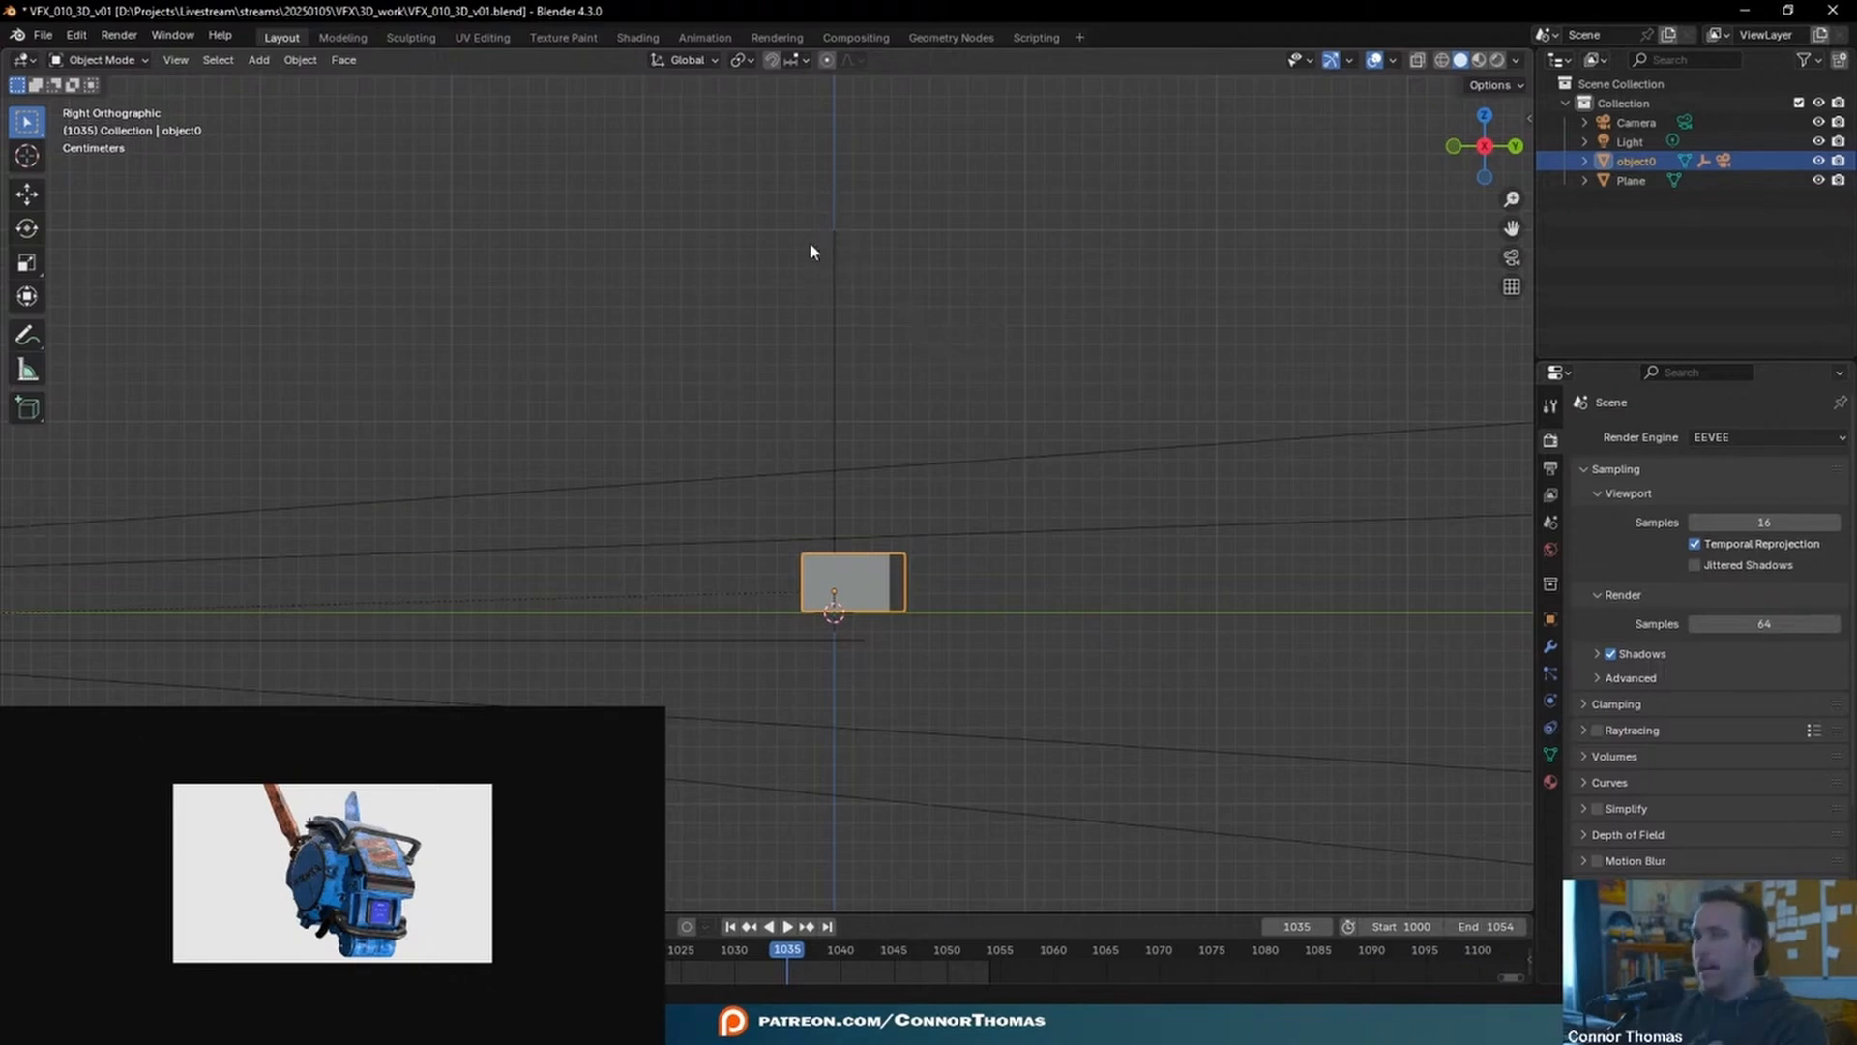
- Set the pivot point to the 3D cursor and scale object0 up to about 0.255 to match the 20 cm reference line
click(737, 63)
click(803, 128)
key(s)
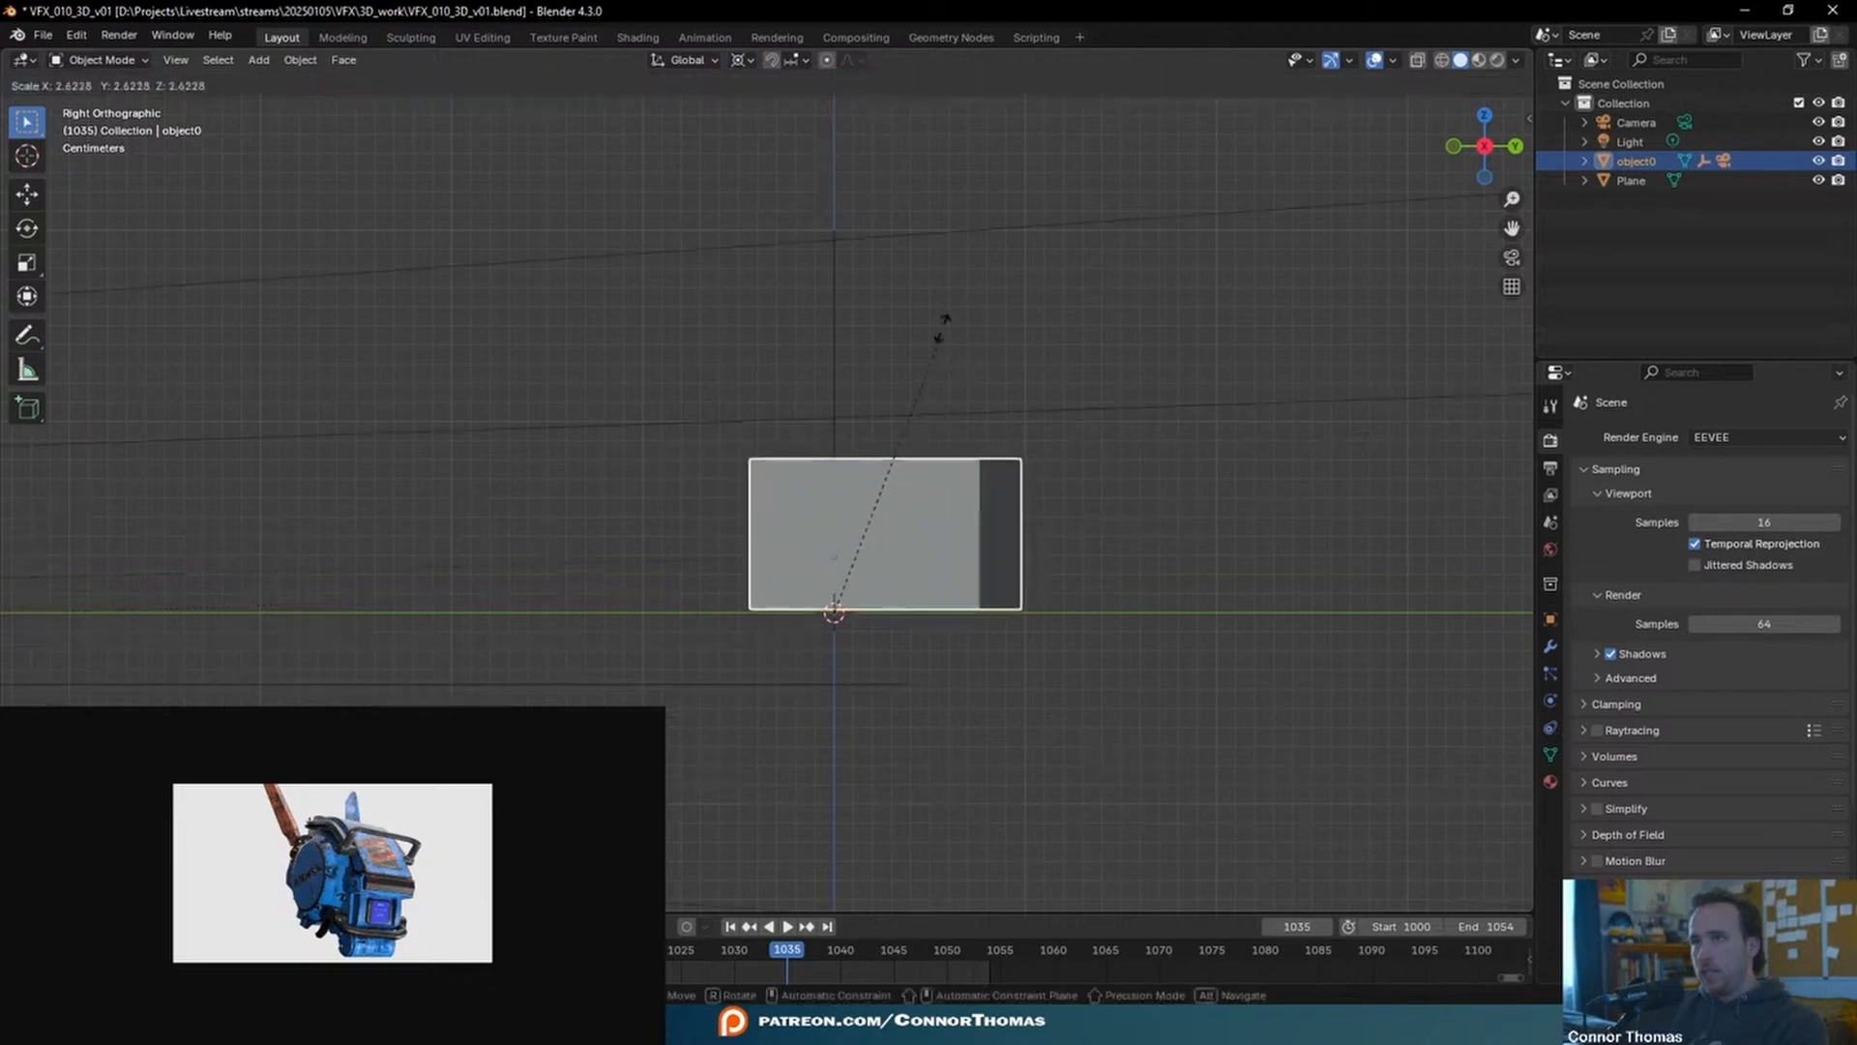
click(1112, 813)
middle_drag(958, 494, 1061, 589)
scroll(1062, 589, down, 6)
scroll(772, 389, down, 3)
- Deselect the cube and play the shot through the camera to check the scaled cube against the bartender footage
middle_drag(772, 389, 677, 281)
click(808, 429)
middle_drag(808, 429, 843, 488)
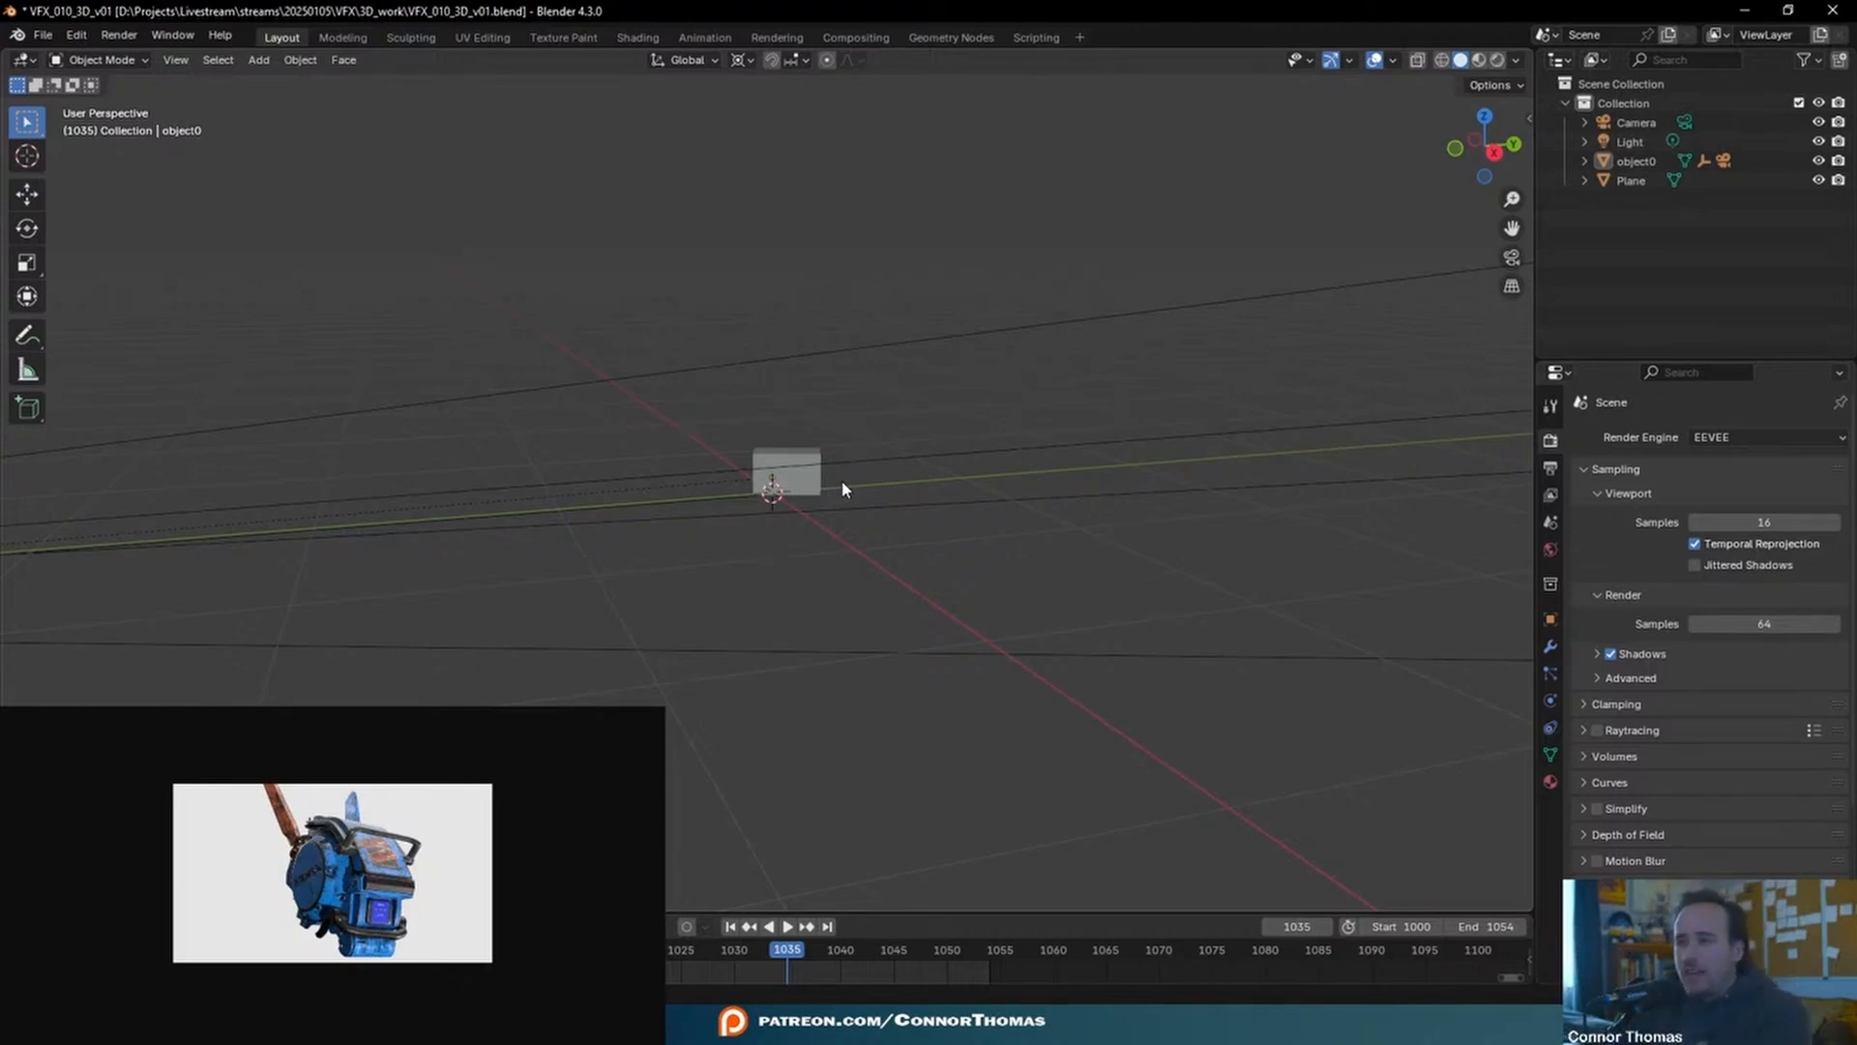
key(KP_0)
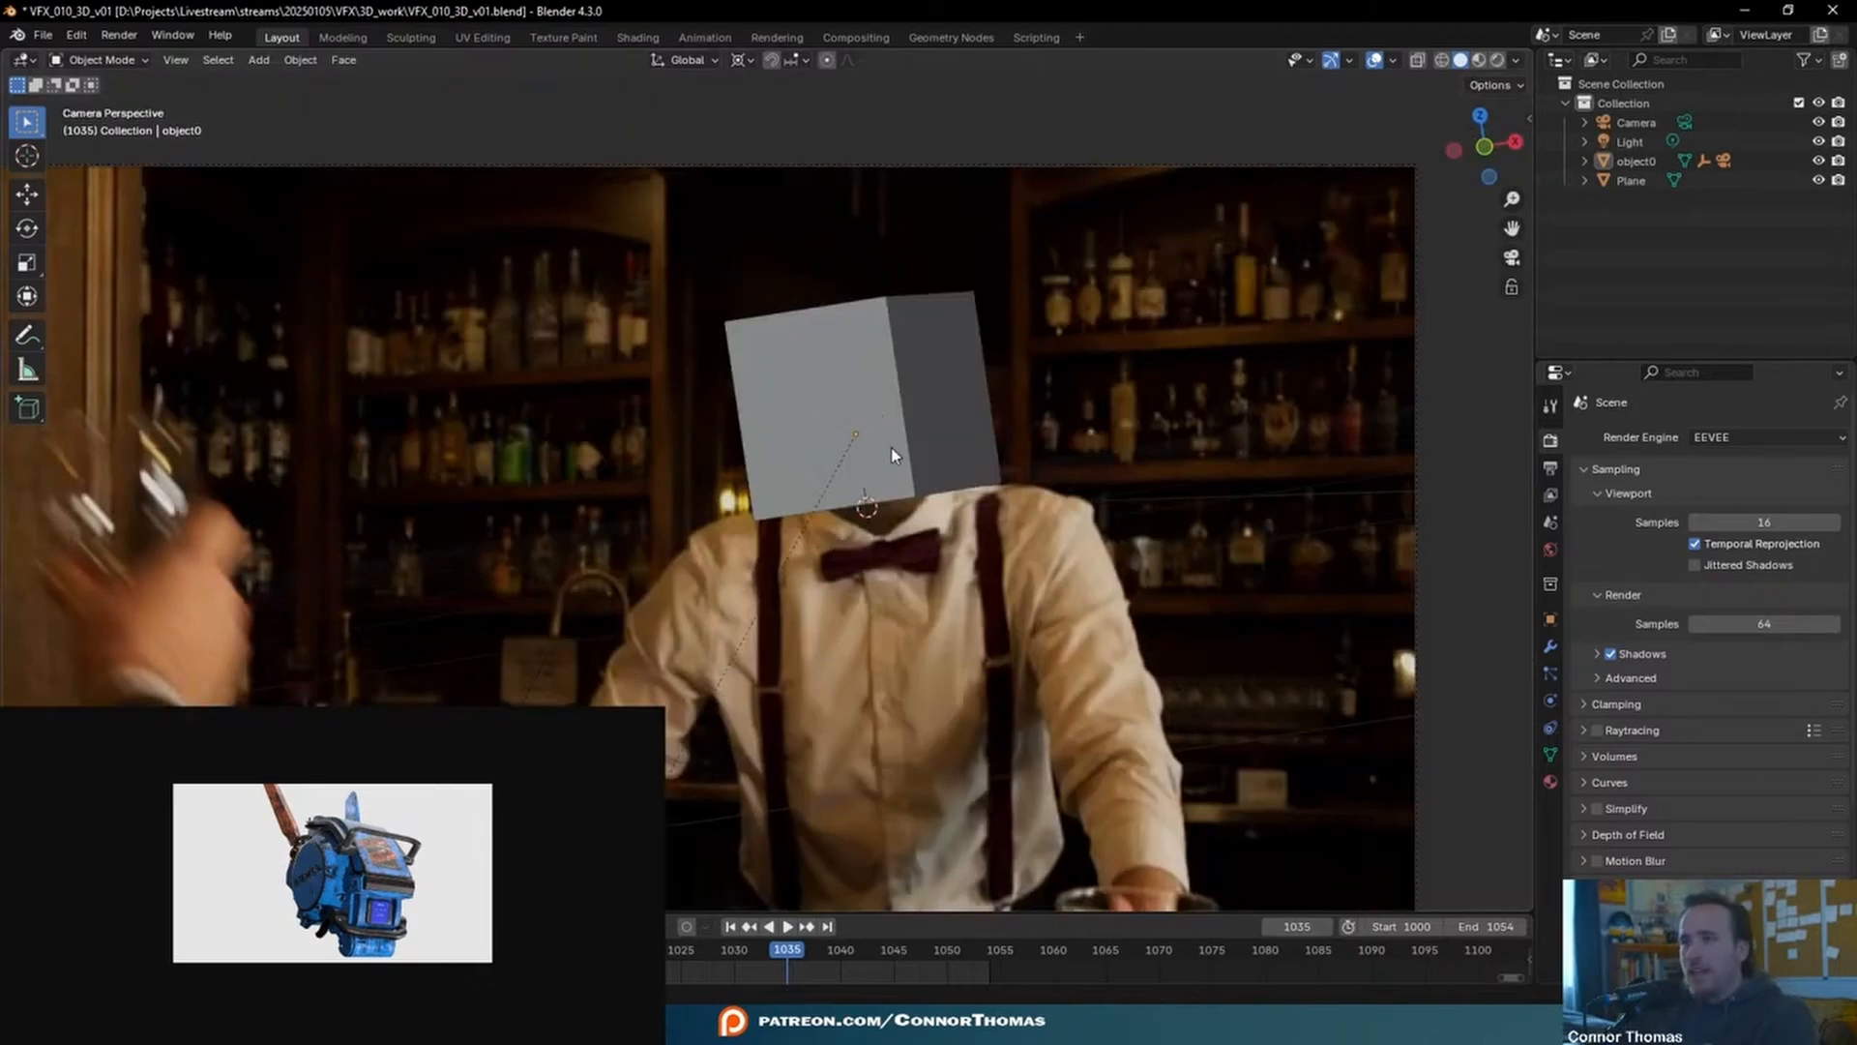
key(space)
scroll(925, 433, down, 1)
key(Escape)
- Delete the leftover default Camera from the scene
middle_drag(949, 442, 864, 692)
click(1045, 755)
key(x)
click(738, 651)
- Select the tracked camera Camera1 and set its viewport display size to 0.12 m
middle_drag(663, 571, 919, 489)
click(1313, 282)
key(s)
key(Escape)
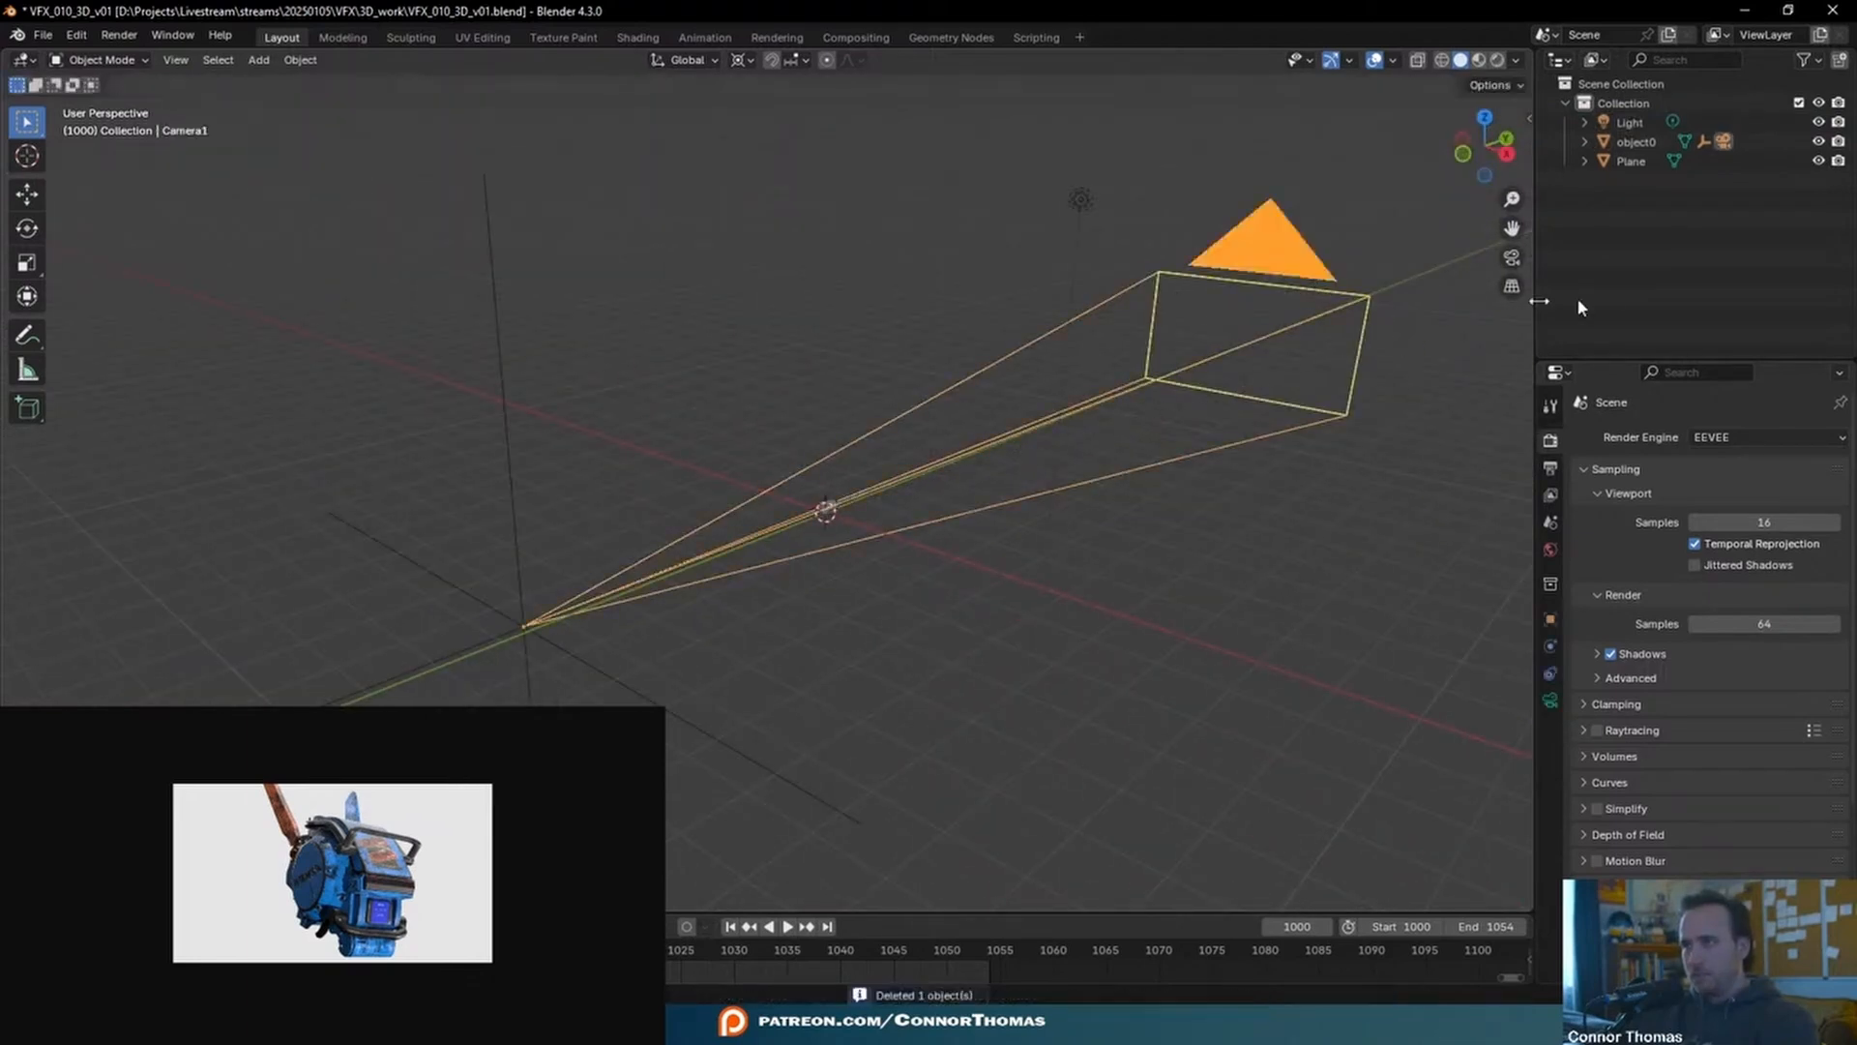
click(1550, 702)
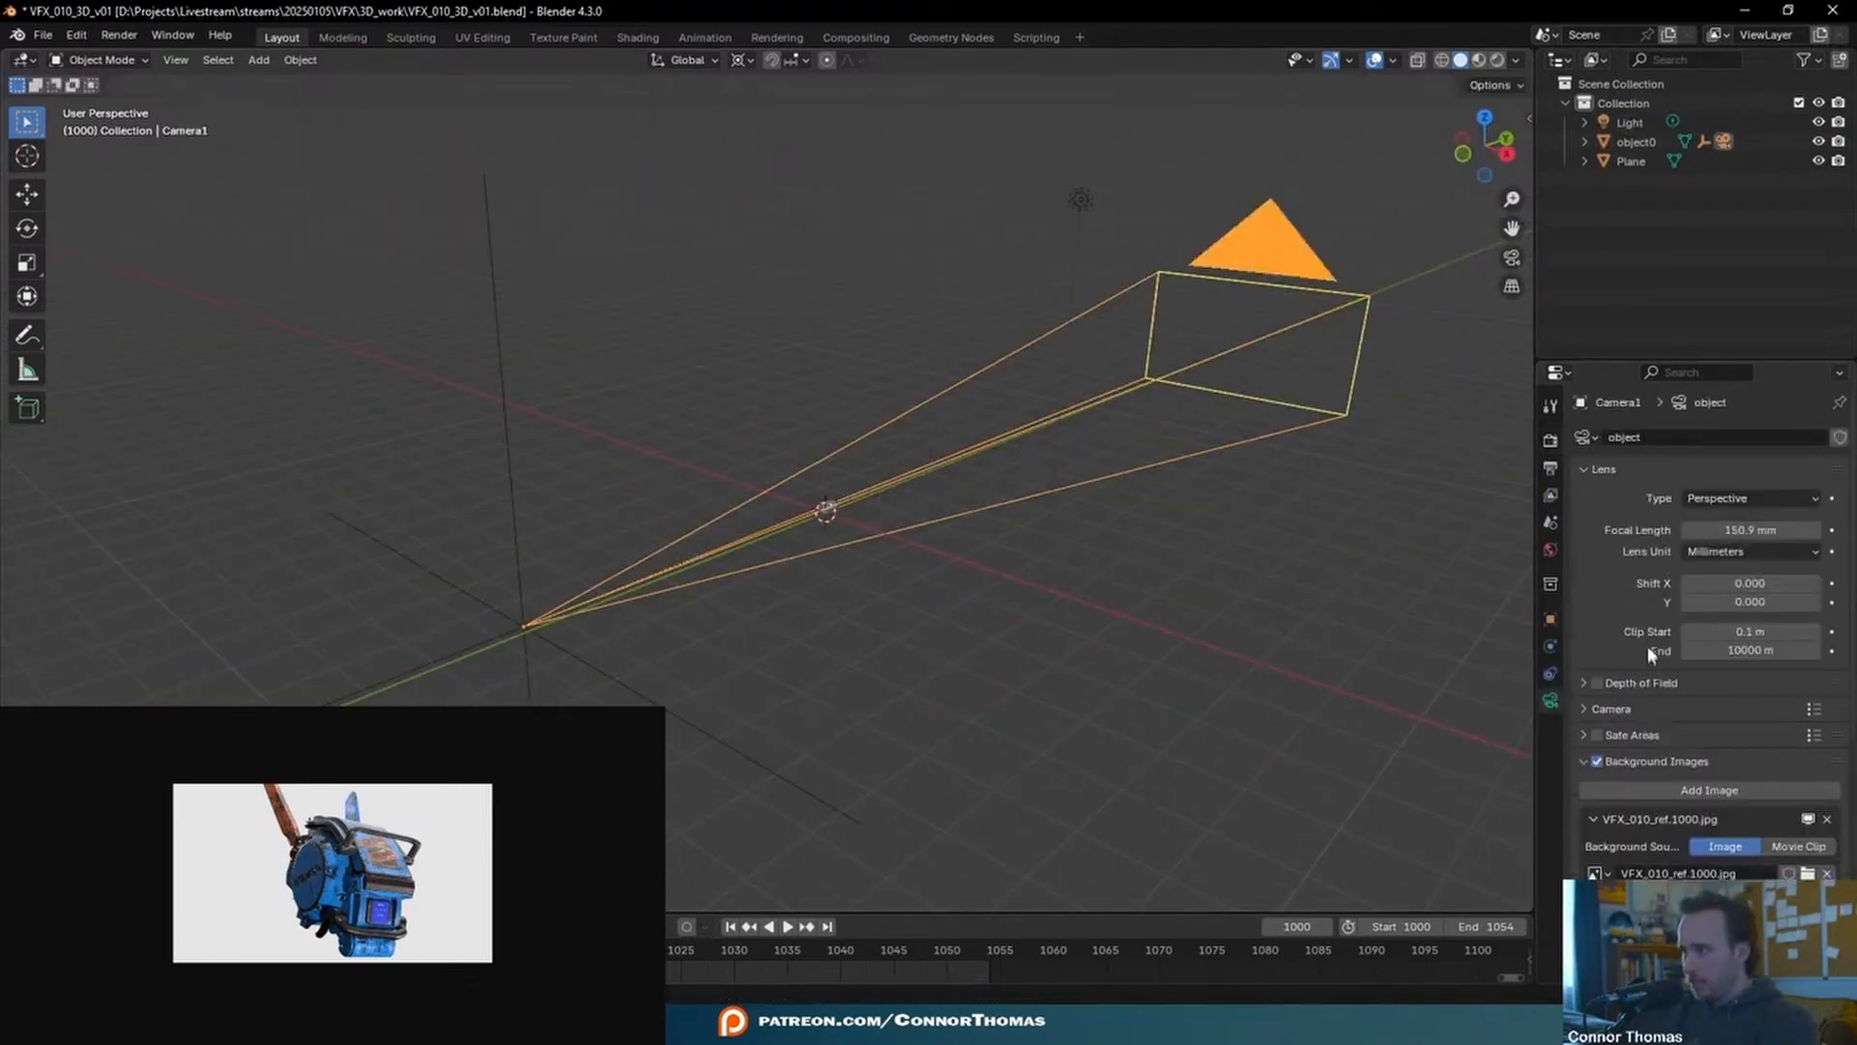
scroll(1645, 605, down, 3)
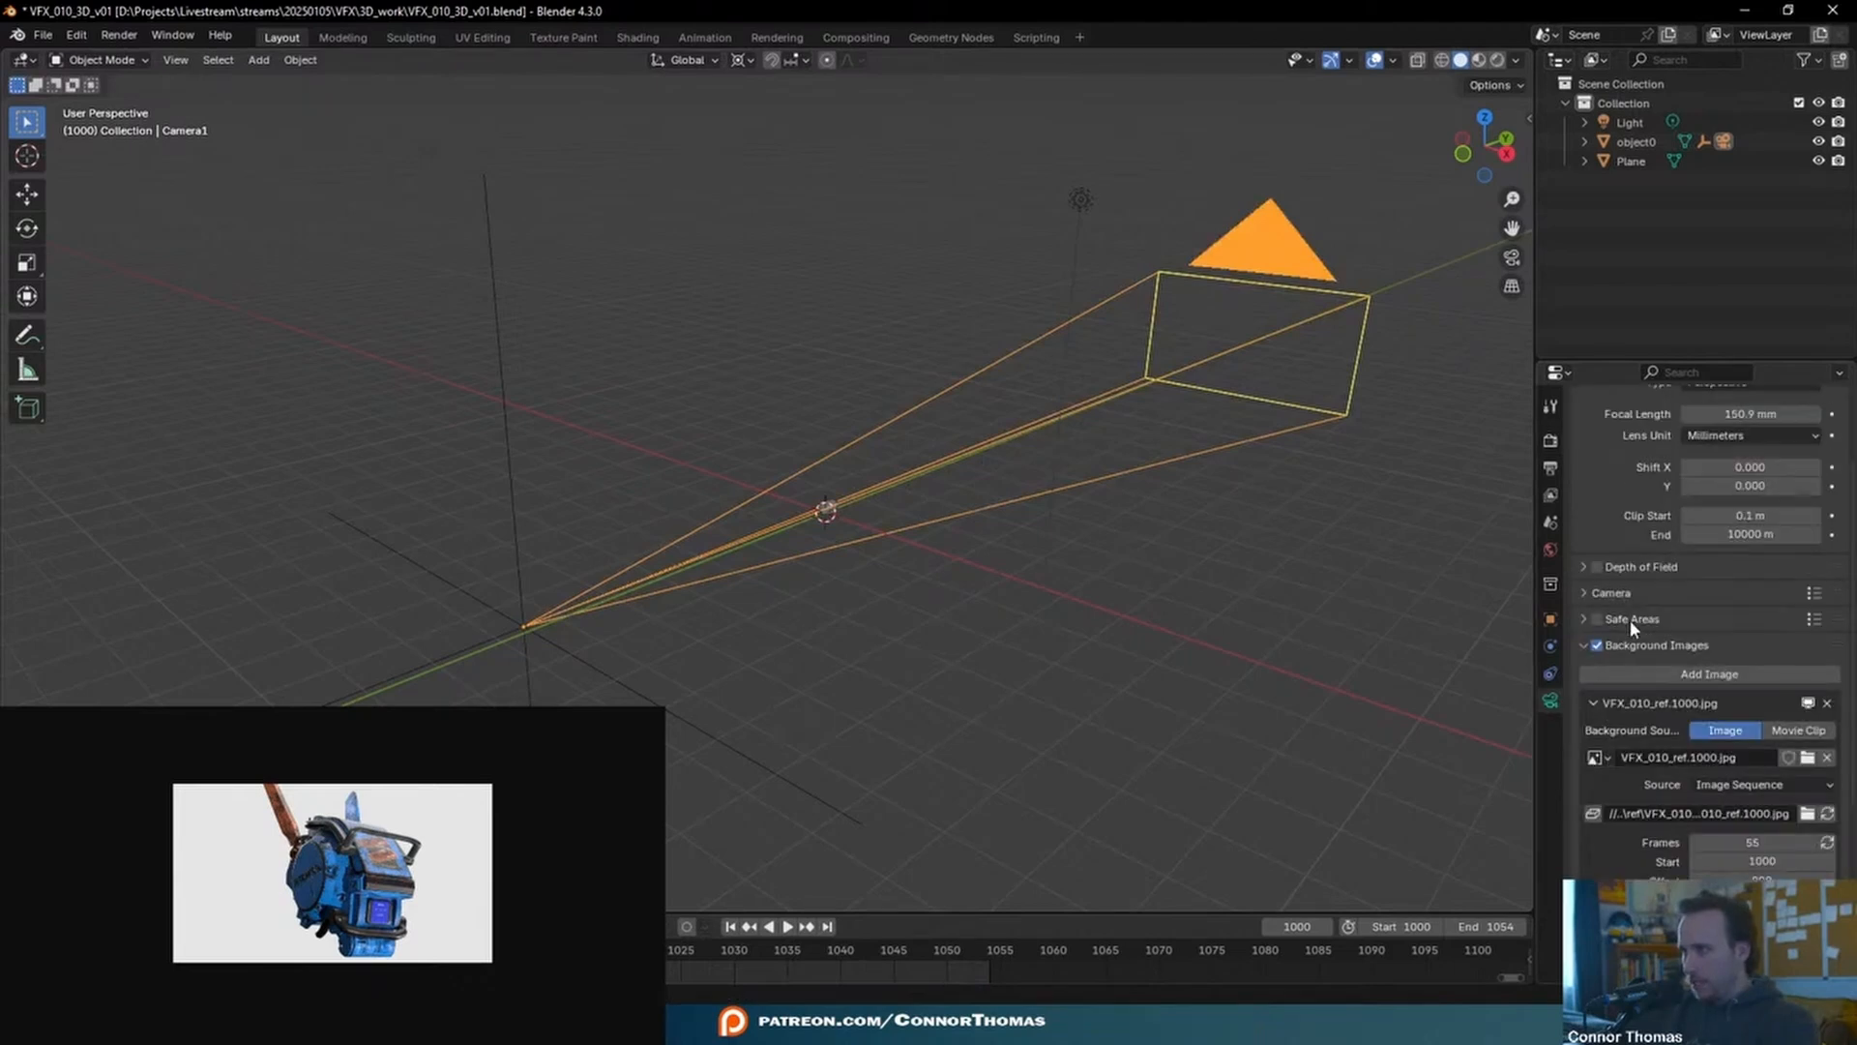
click(1607, 645)
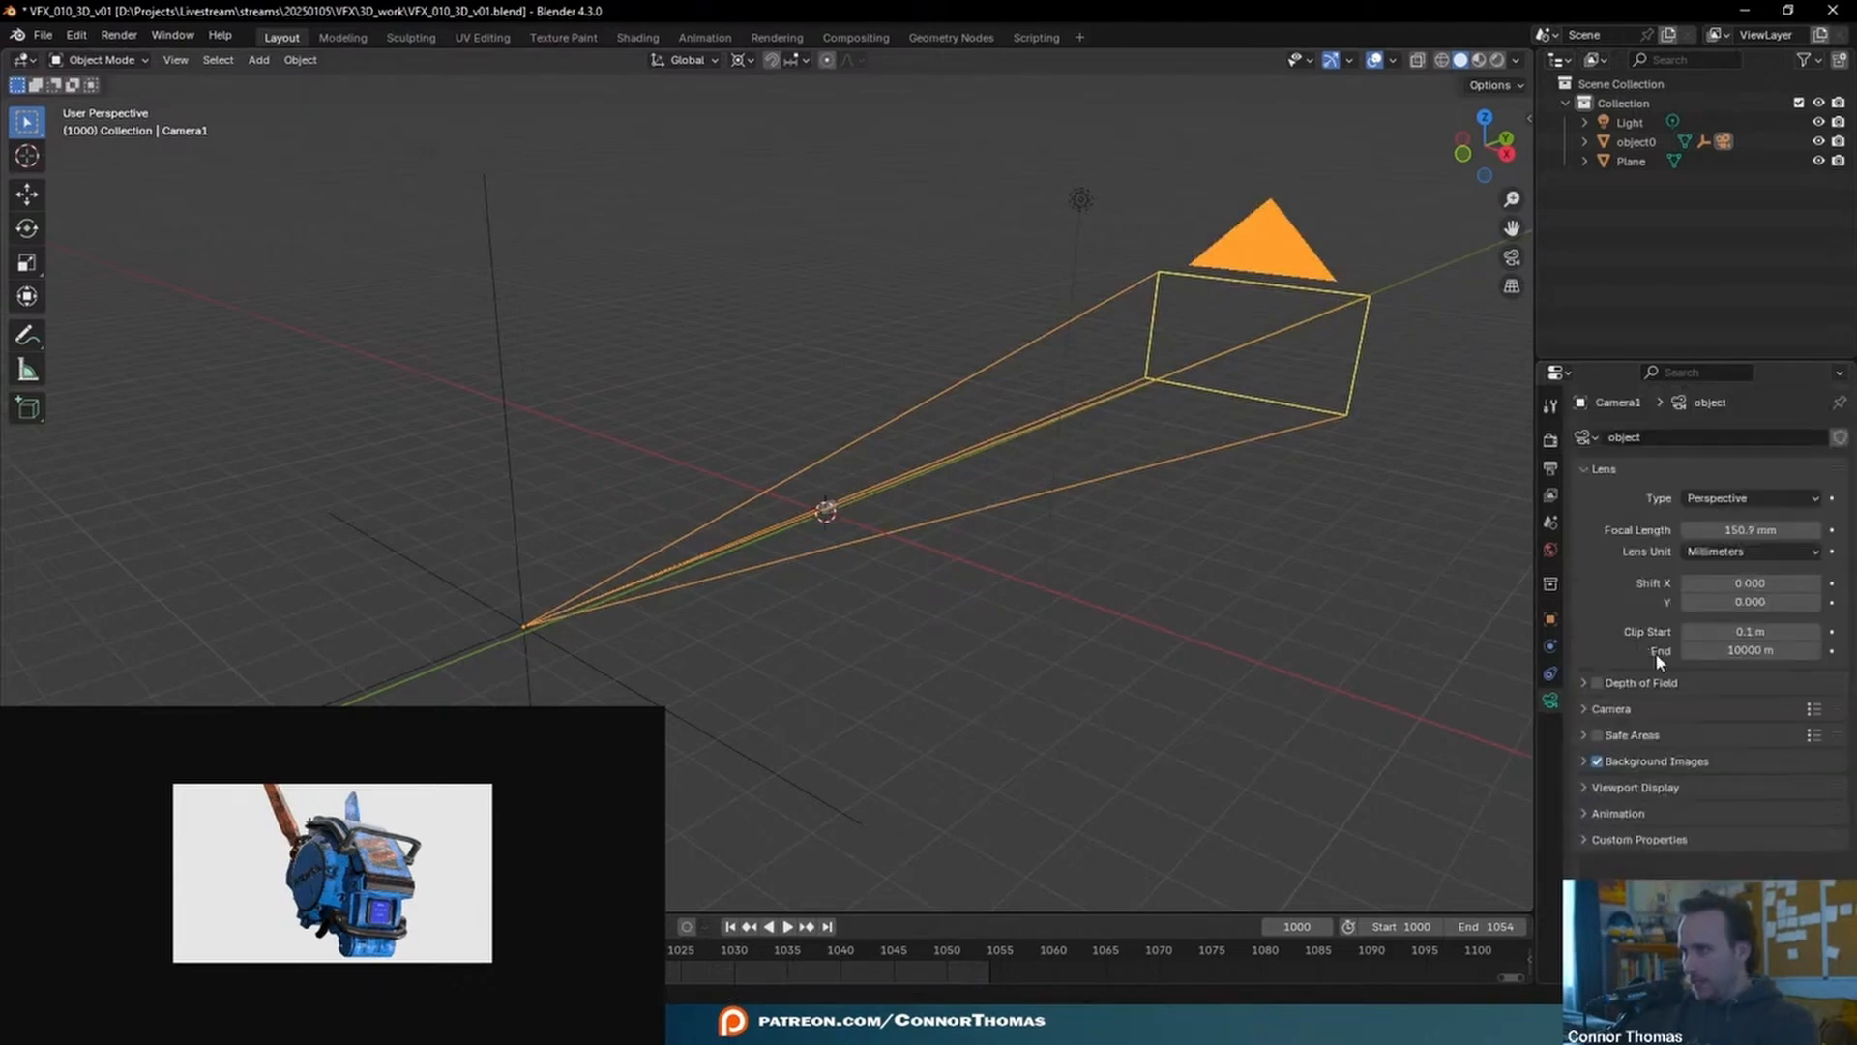
click(1633, 787)
scroll(1645, 788, down, 1)
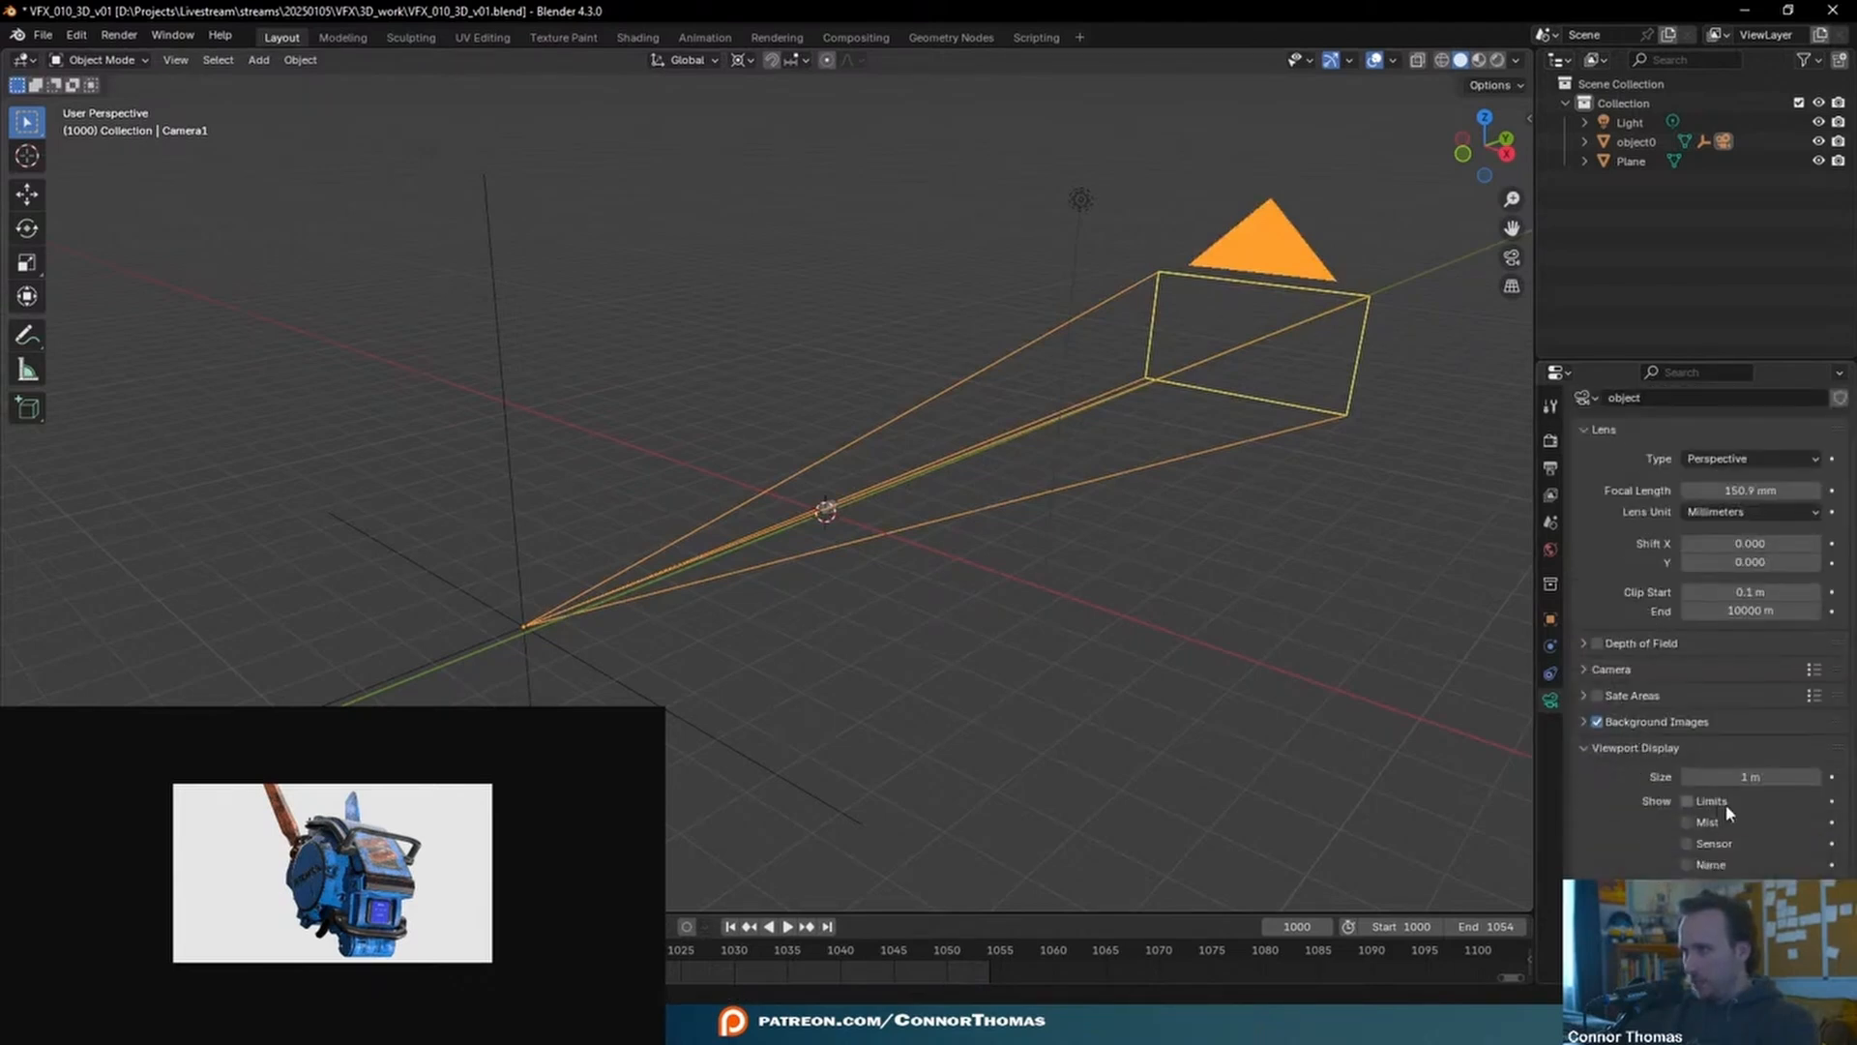
drag(1743, 782, 1679, 781)
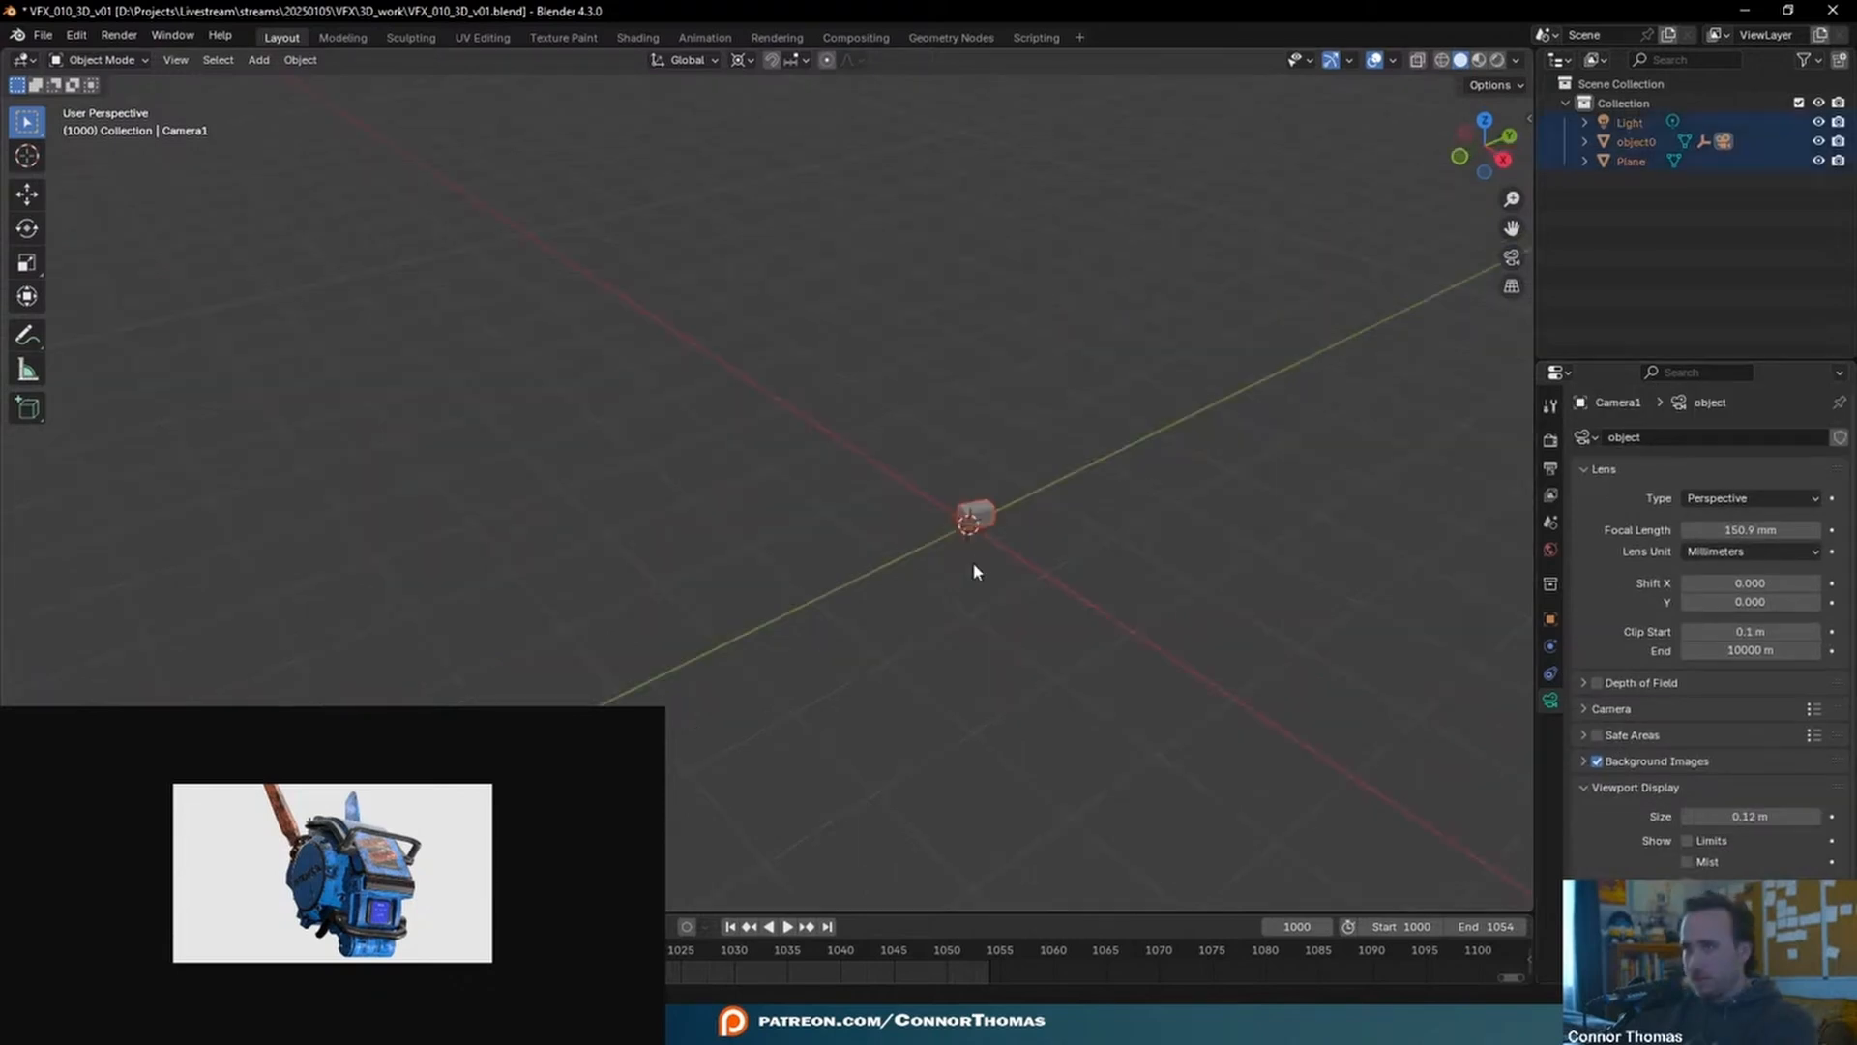
- Select object0, frame it in the viewport to inspect it, and show its object transform properties
click(973, 563)
middle_drag(972, 561, 964, 484)
click(1002, 554)
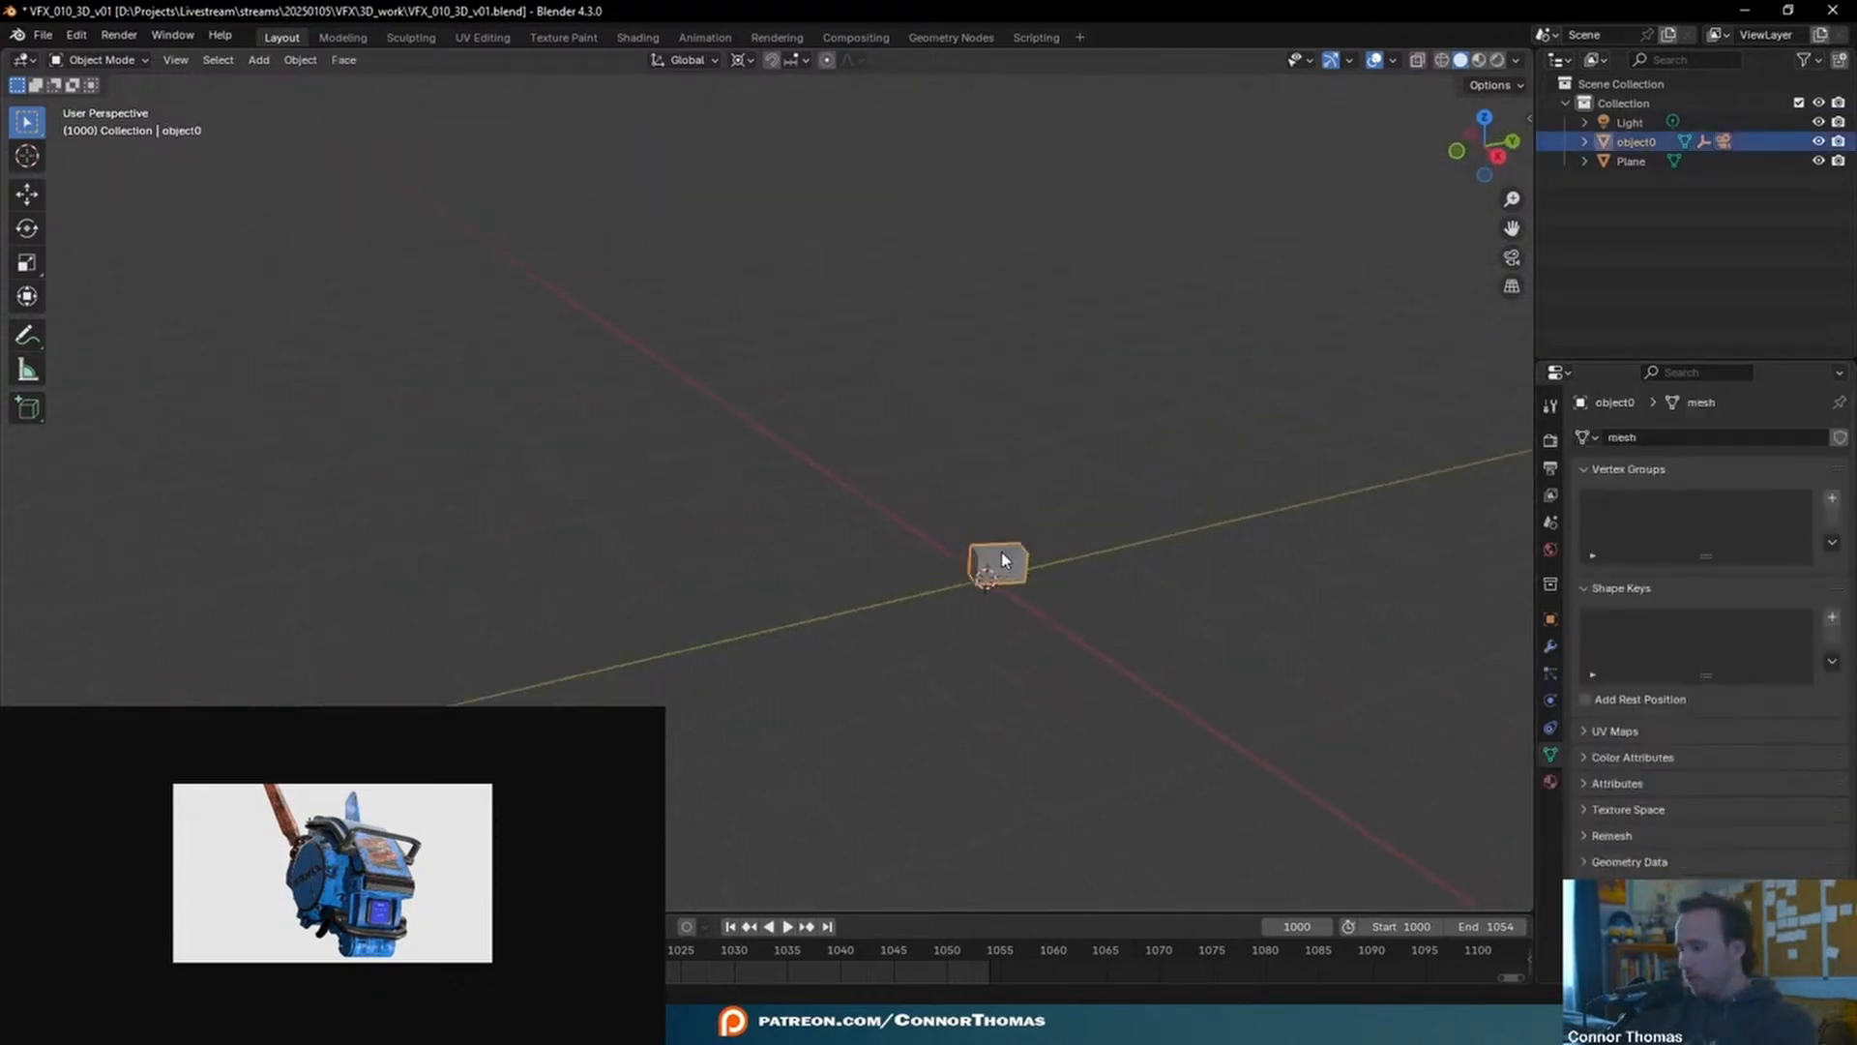
key(KP_Decimal)
middle_drag(1054, 559, 1160, 543)
scroll(1064, 534, down, 4)
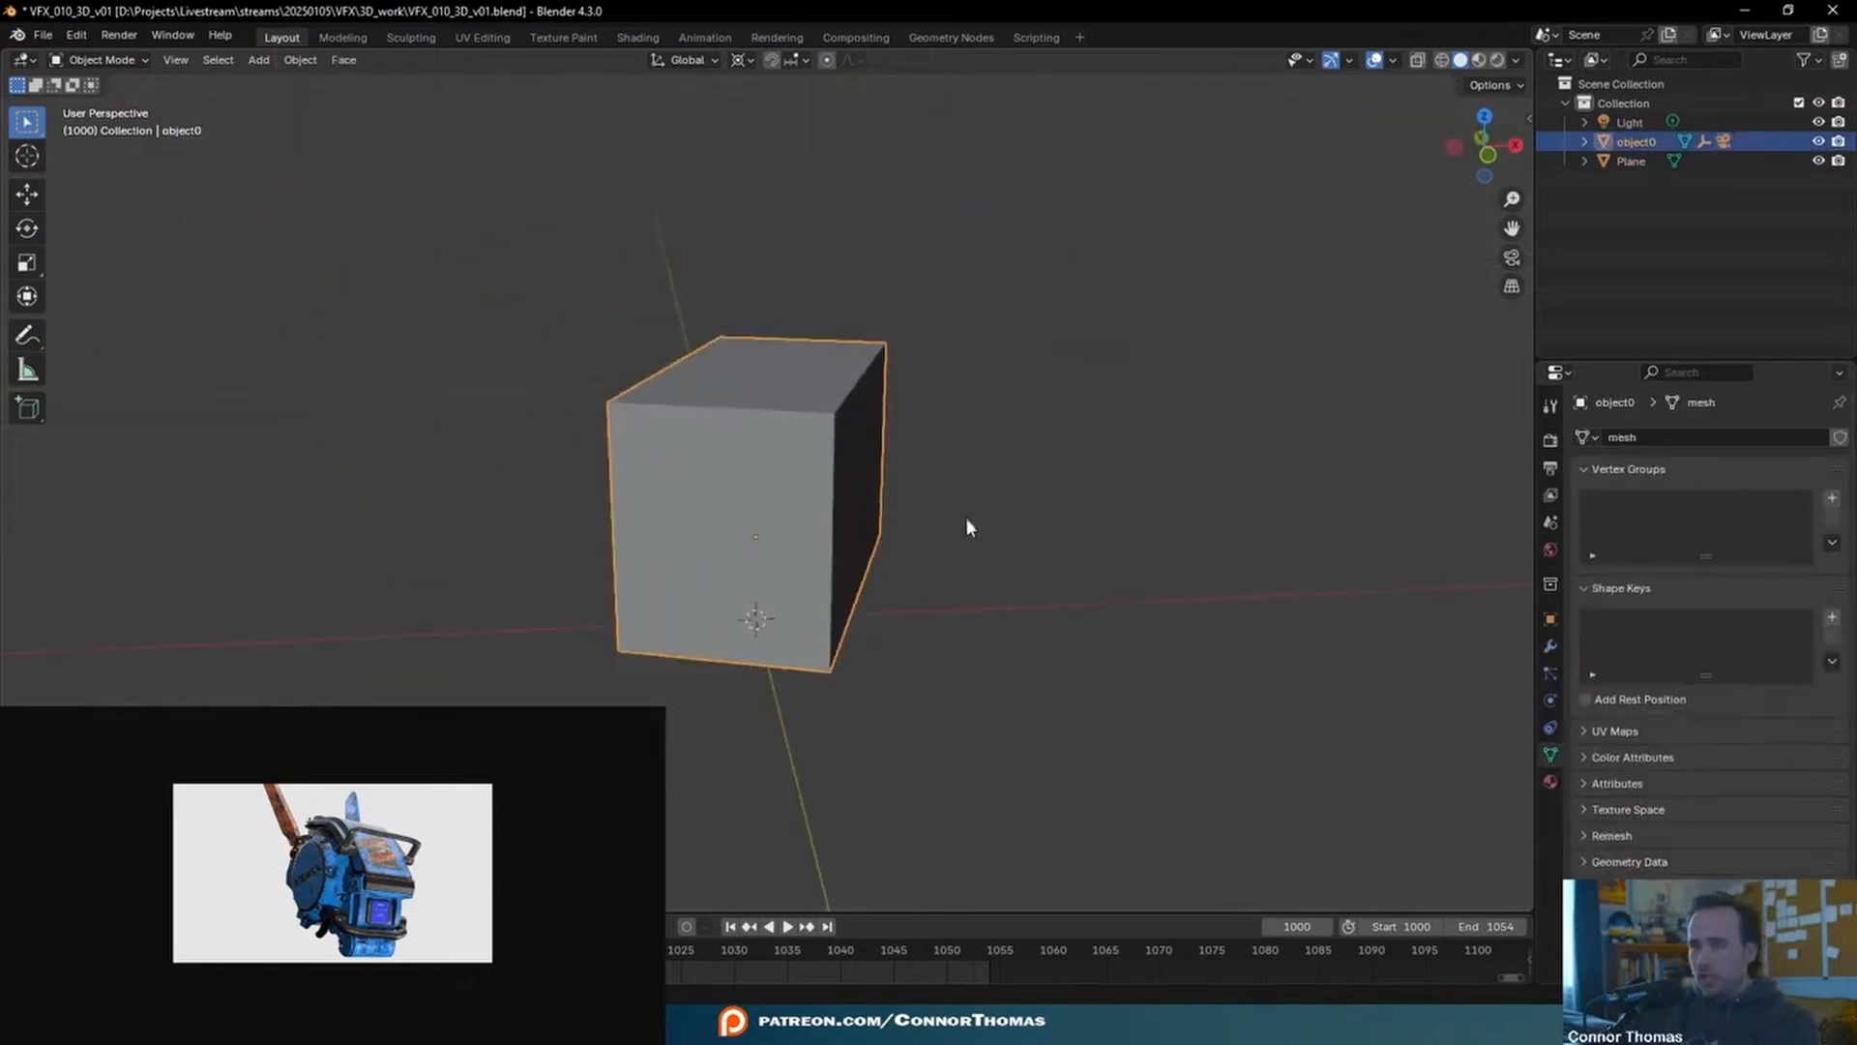
middle_drag(970, 527, 991, 606)
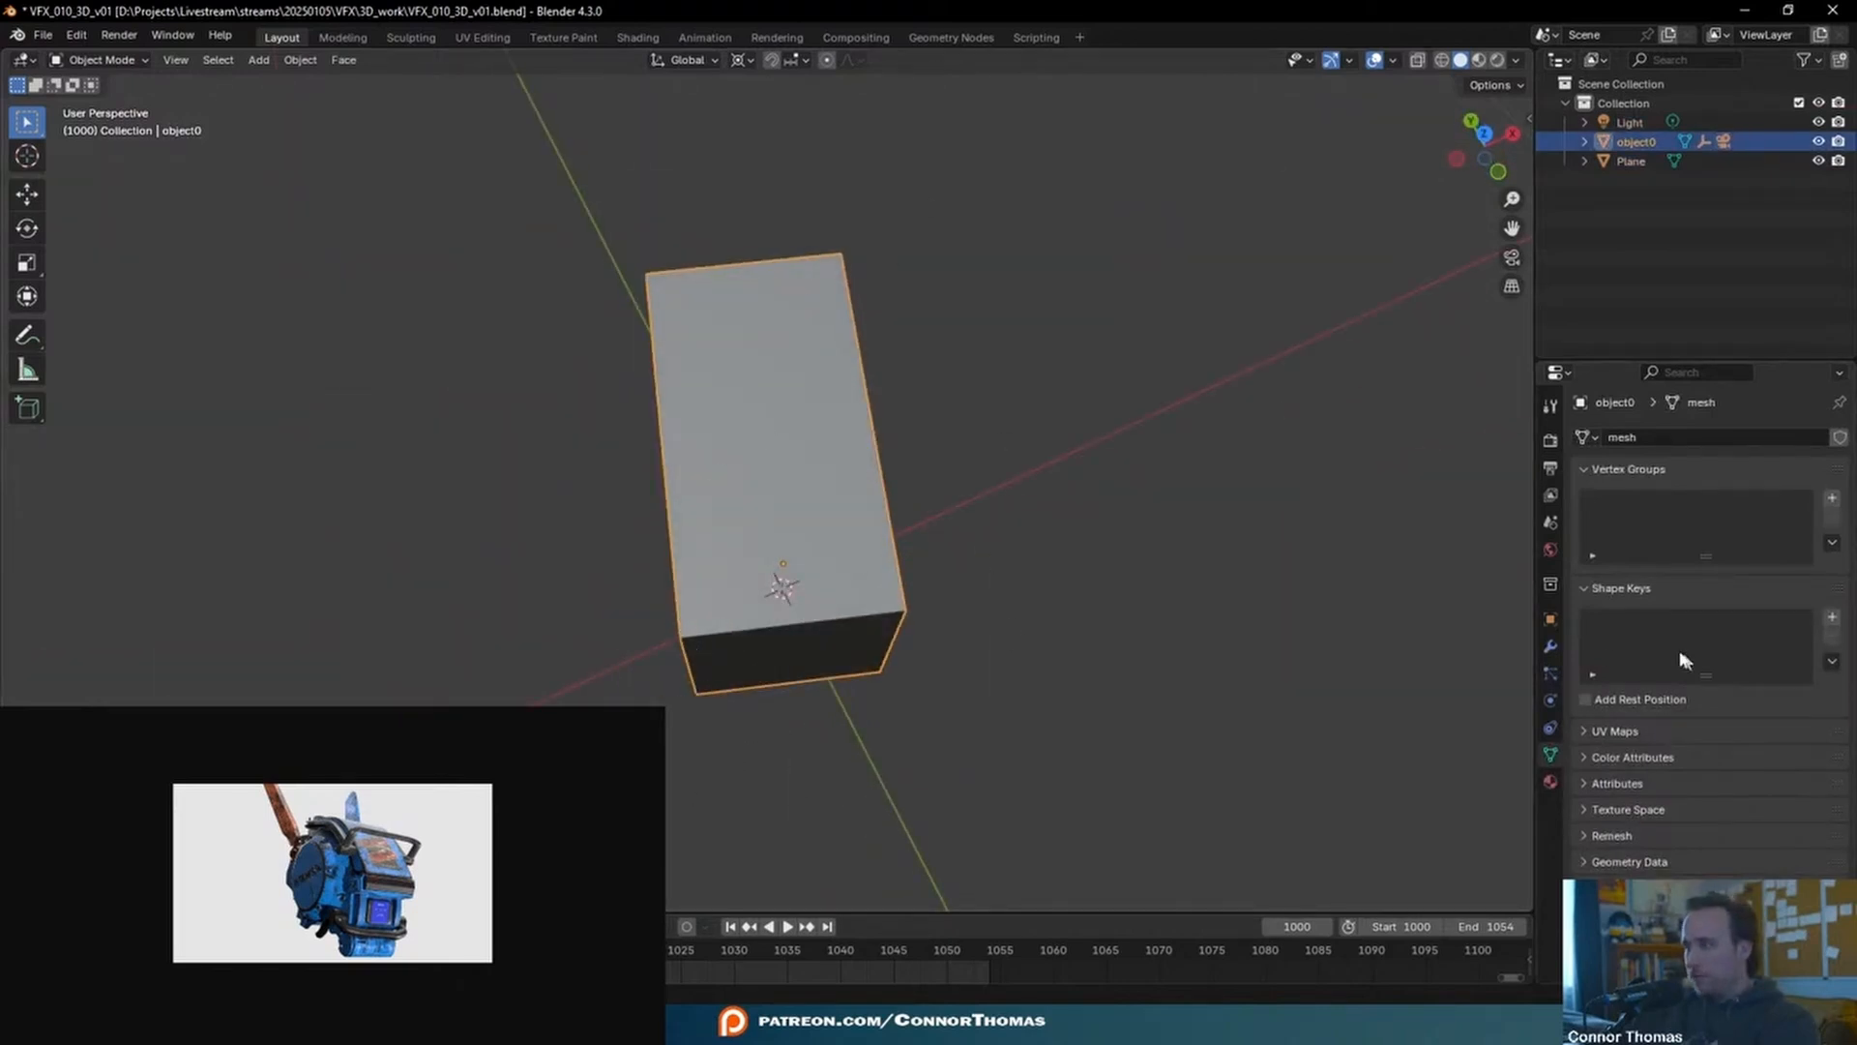
click(1551, 621)
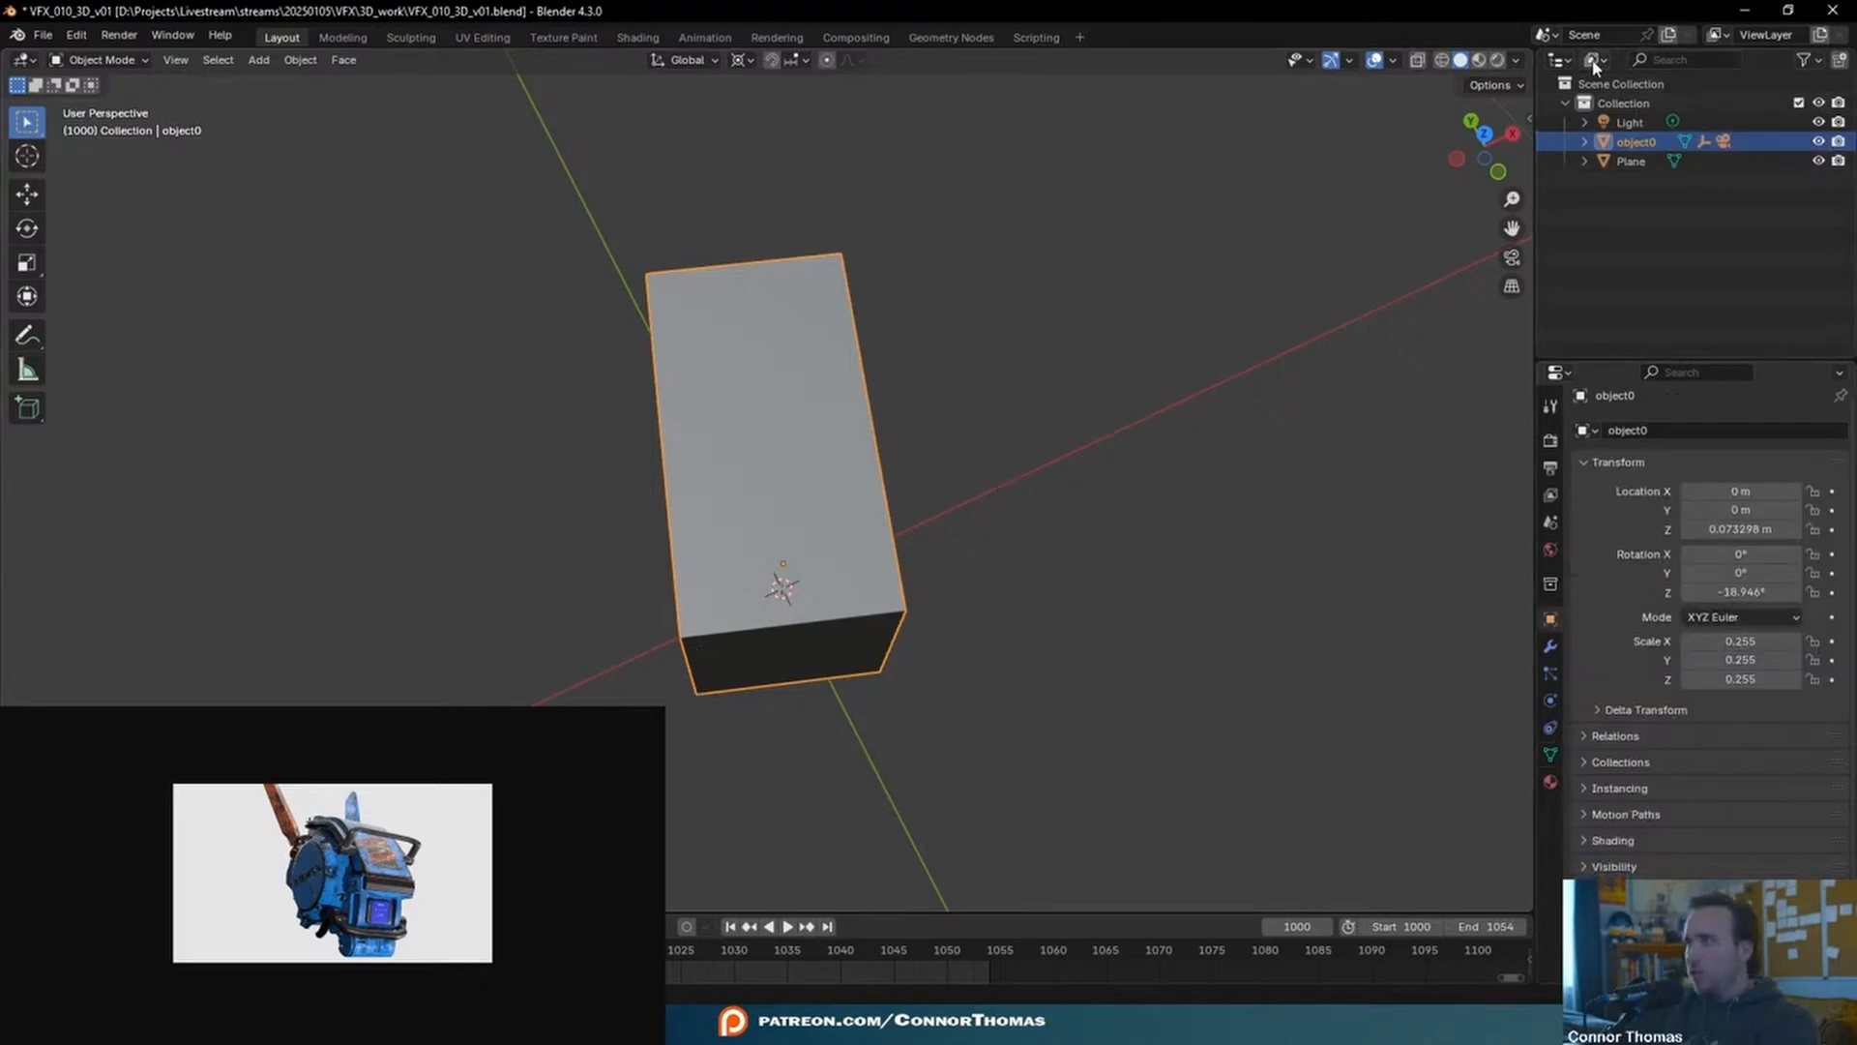
- Create a new collection in the scene and rename it Reference
right_click(1644, 246)
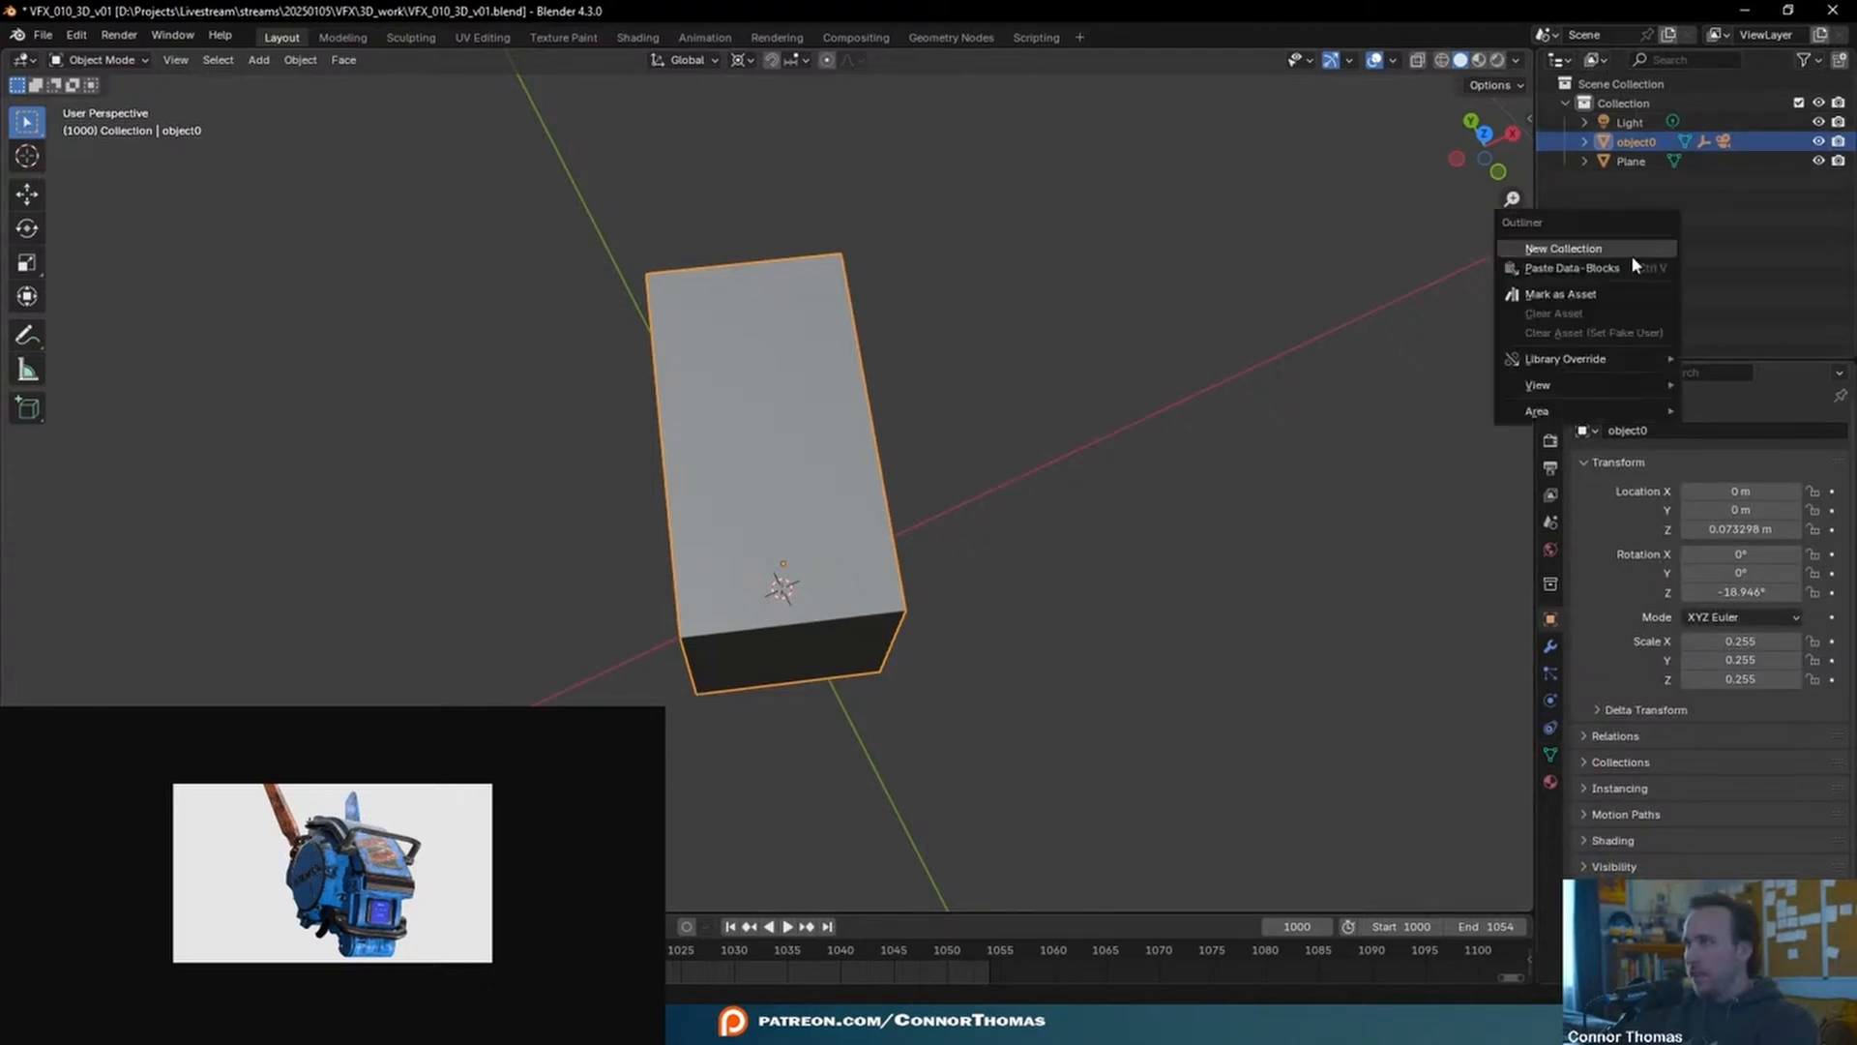
click(1637, 248)
double_click(1628, 182)
text(Ref)
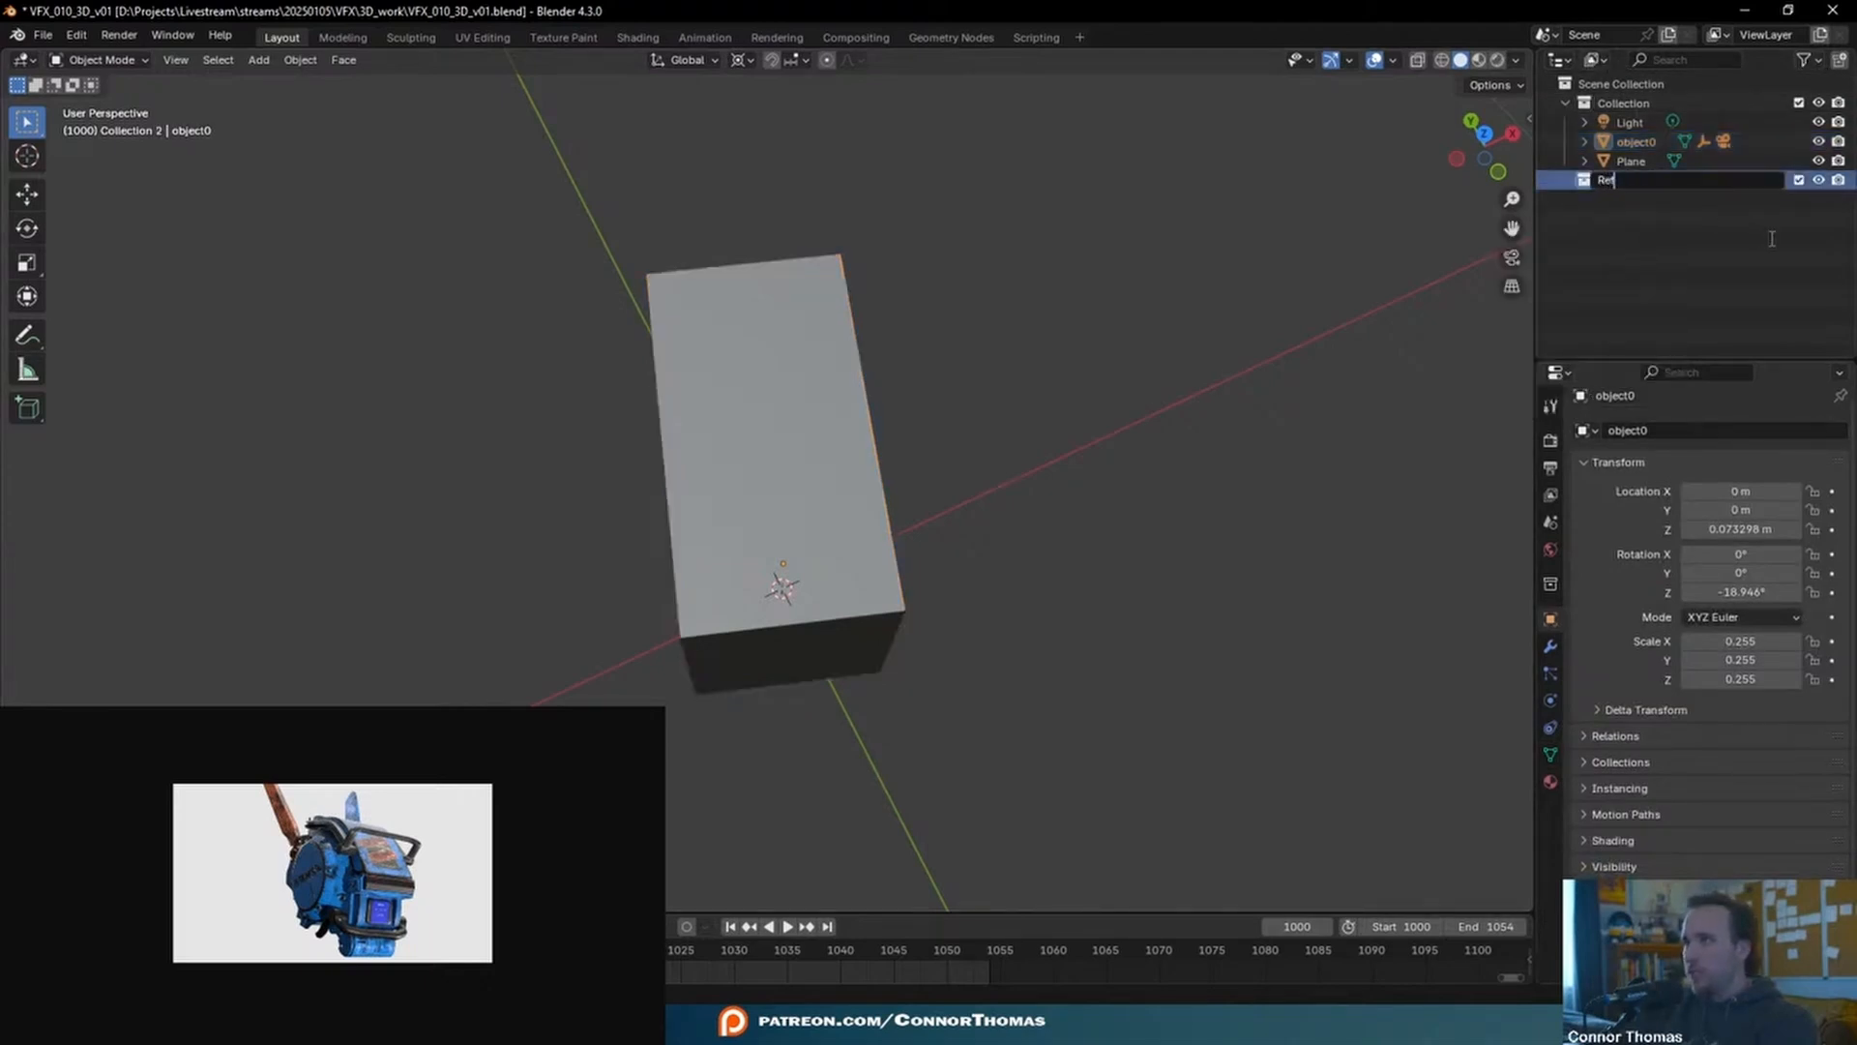
text(erence)
key(Return)
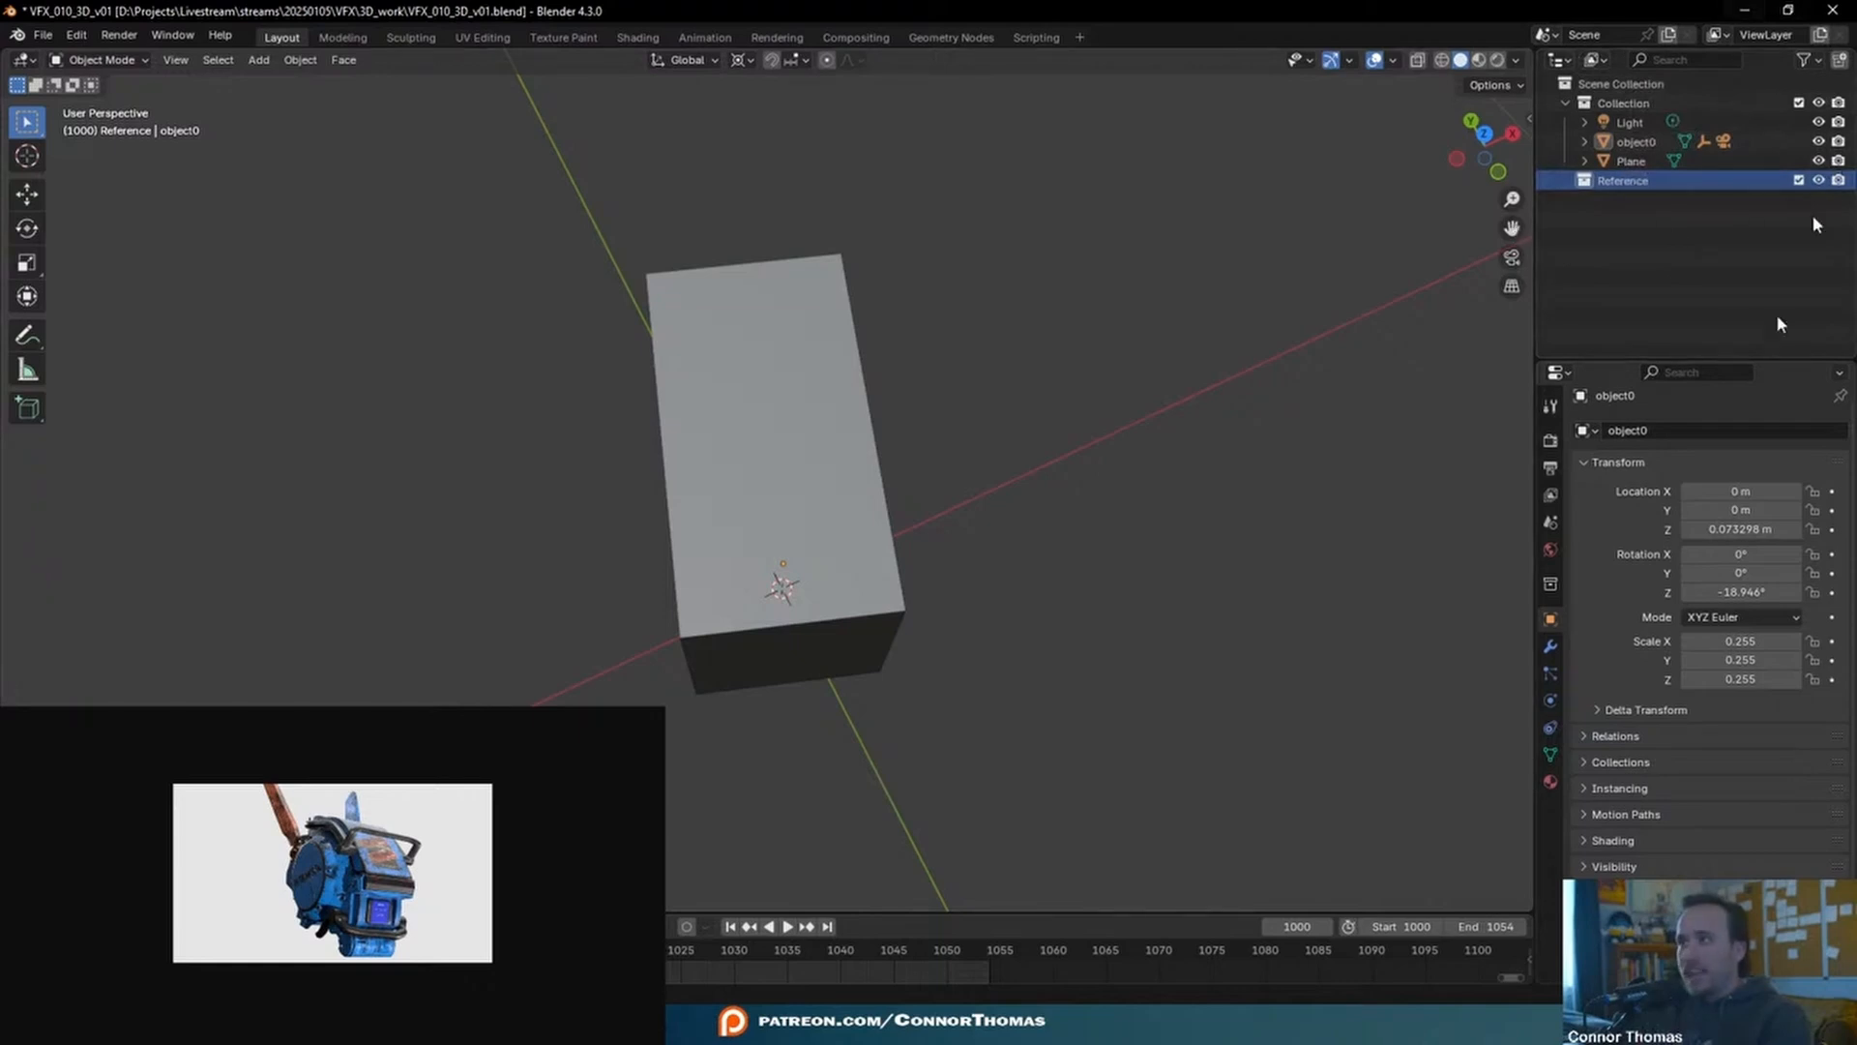
- Move object0 from Collection into the Reference collection
click(1634, 142)
middle_drag(774, 484, 658, 358)
drag(1647, 140, 1627, 184)
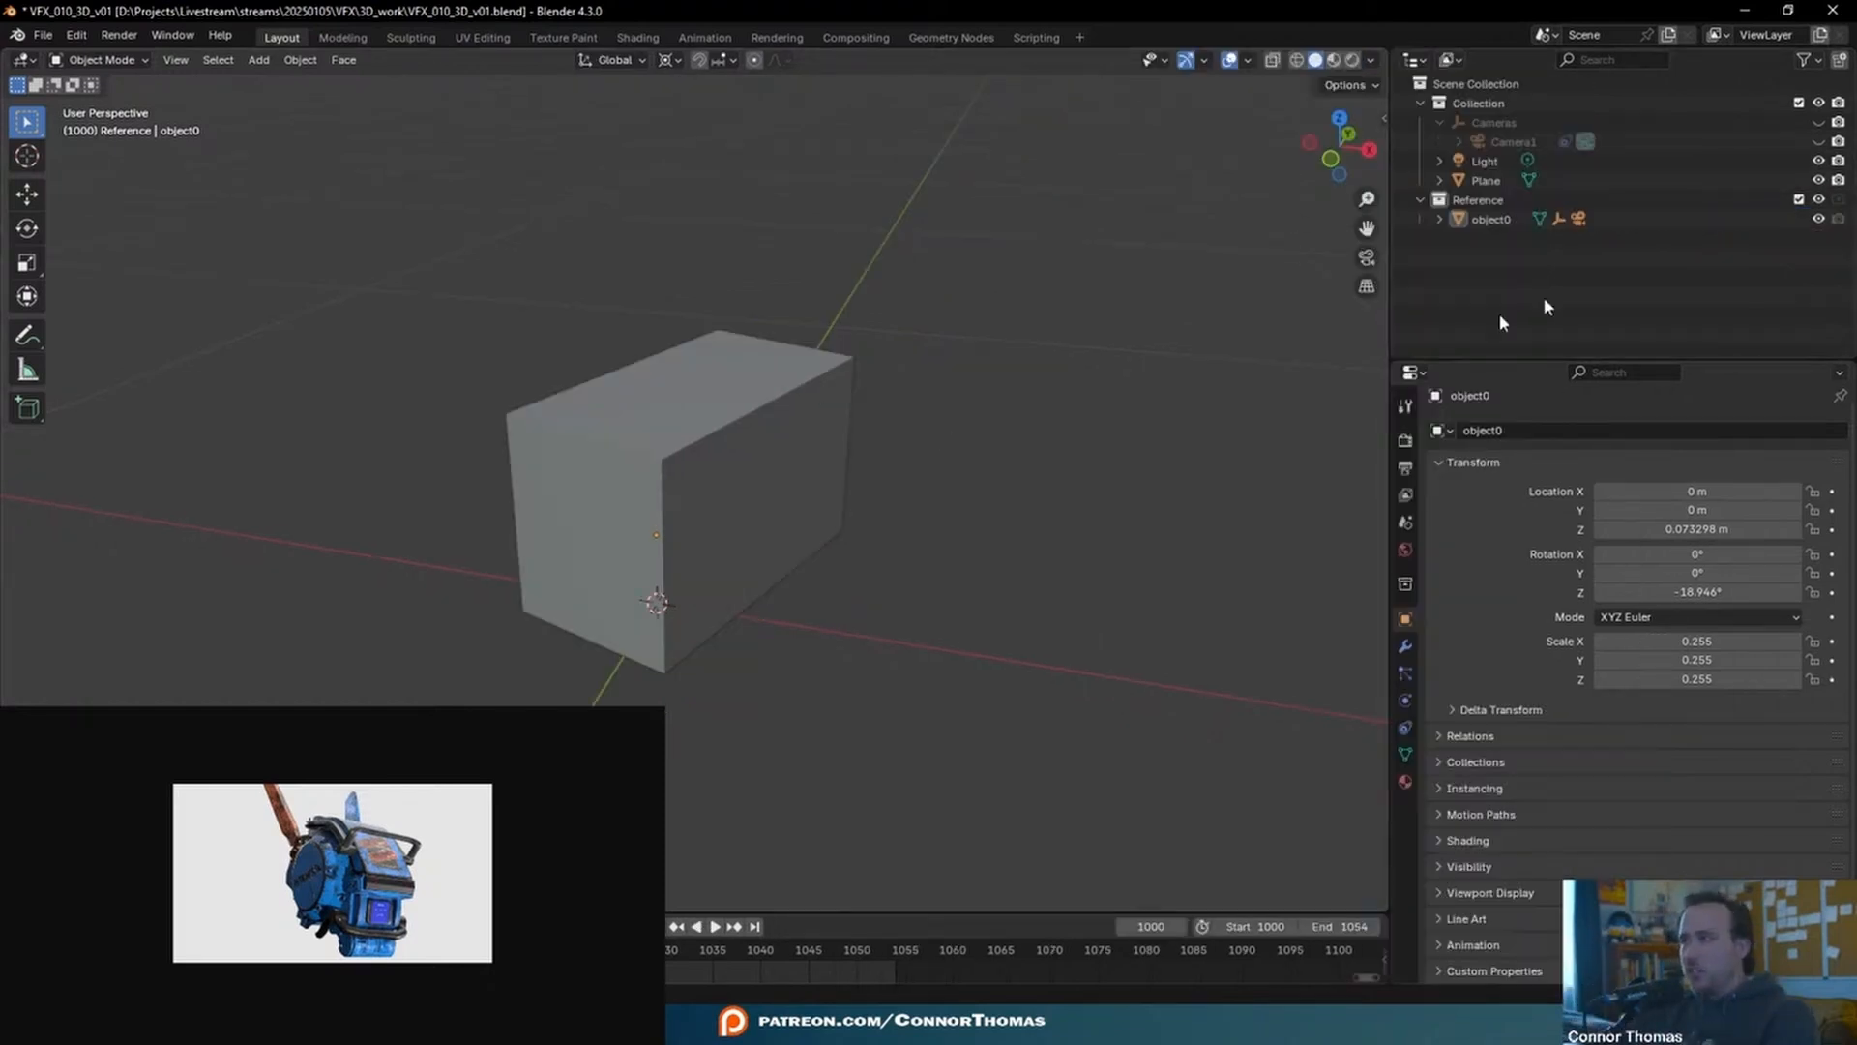
- Set object0's viewport display to Wire
click(1509, 219)
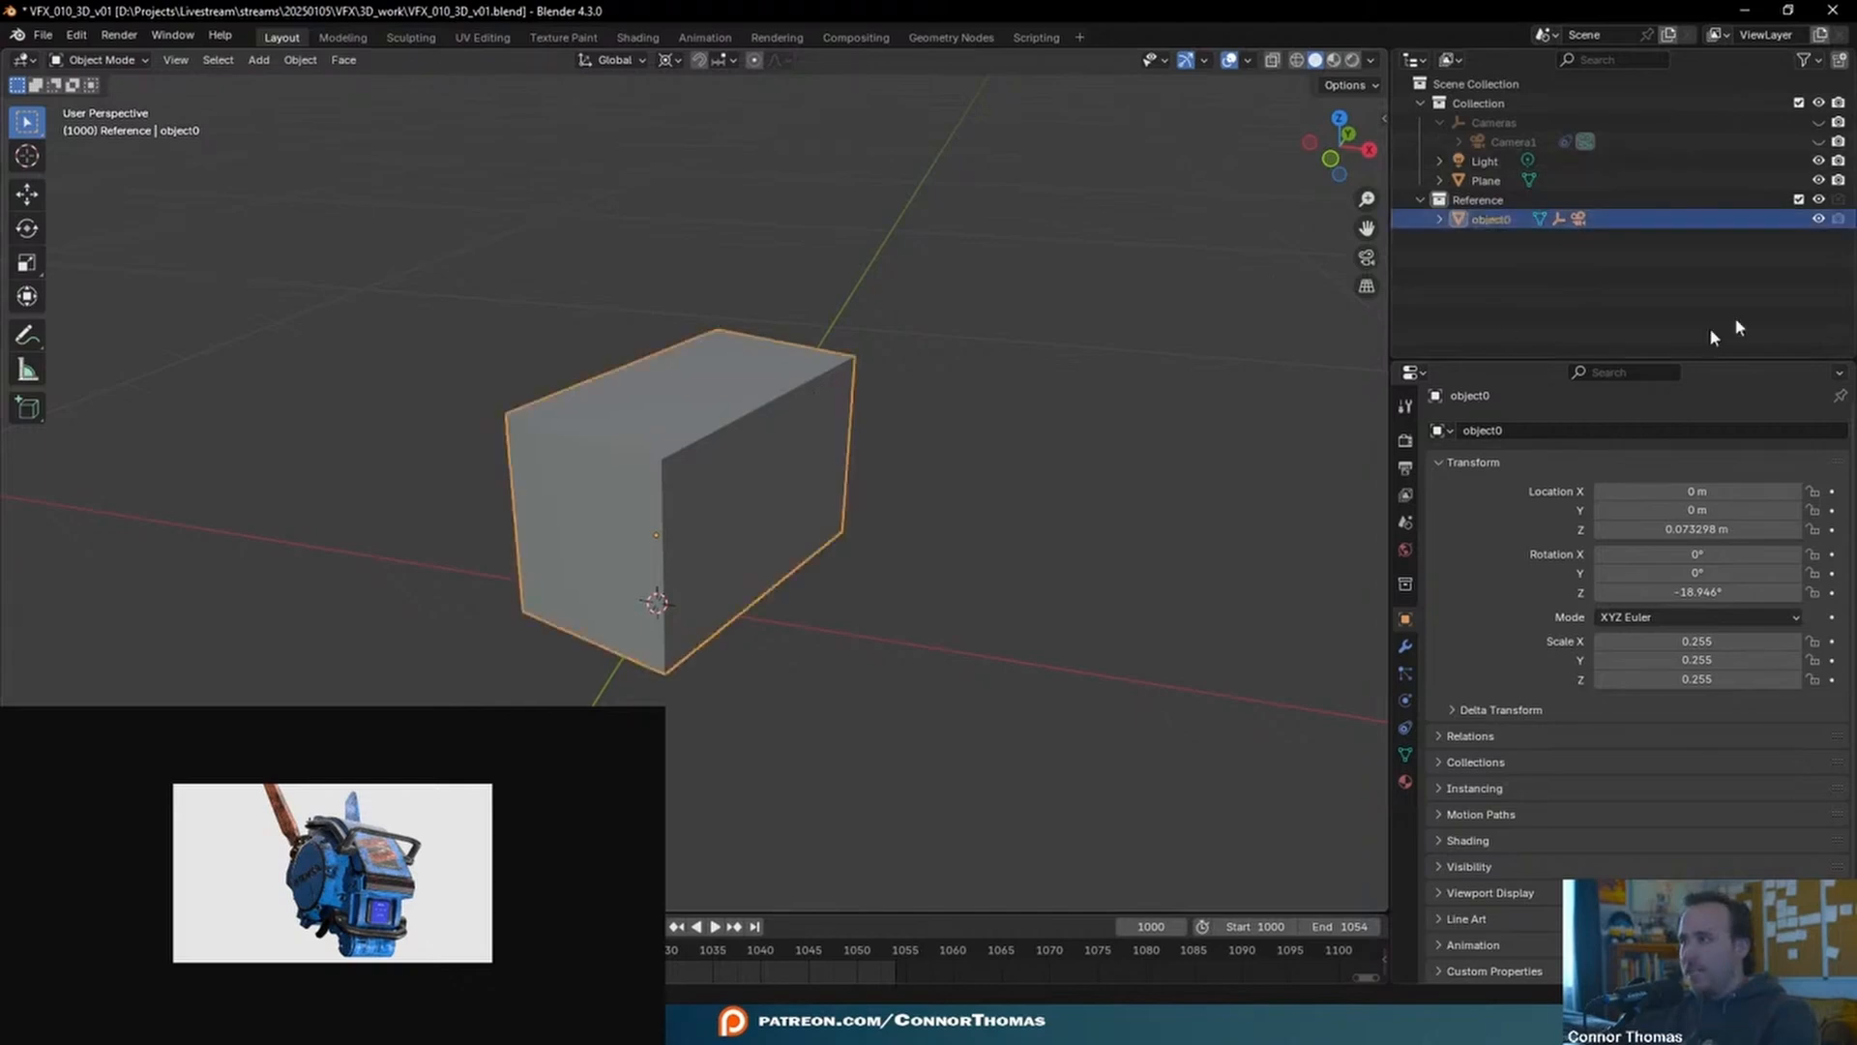
middle_drag(758, 323, 1015, 352)
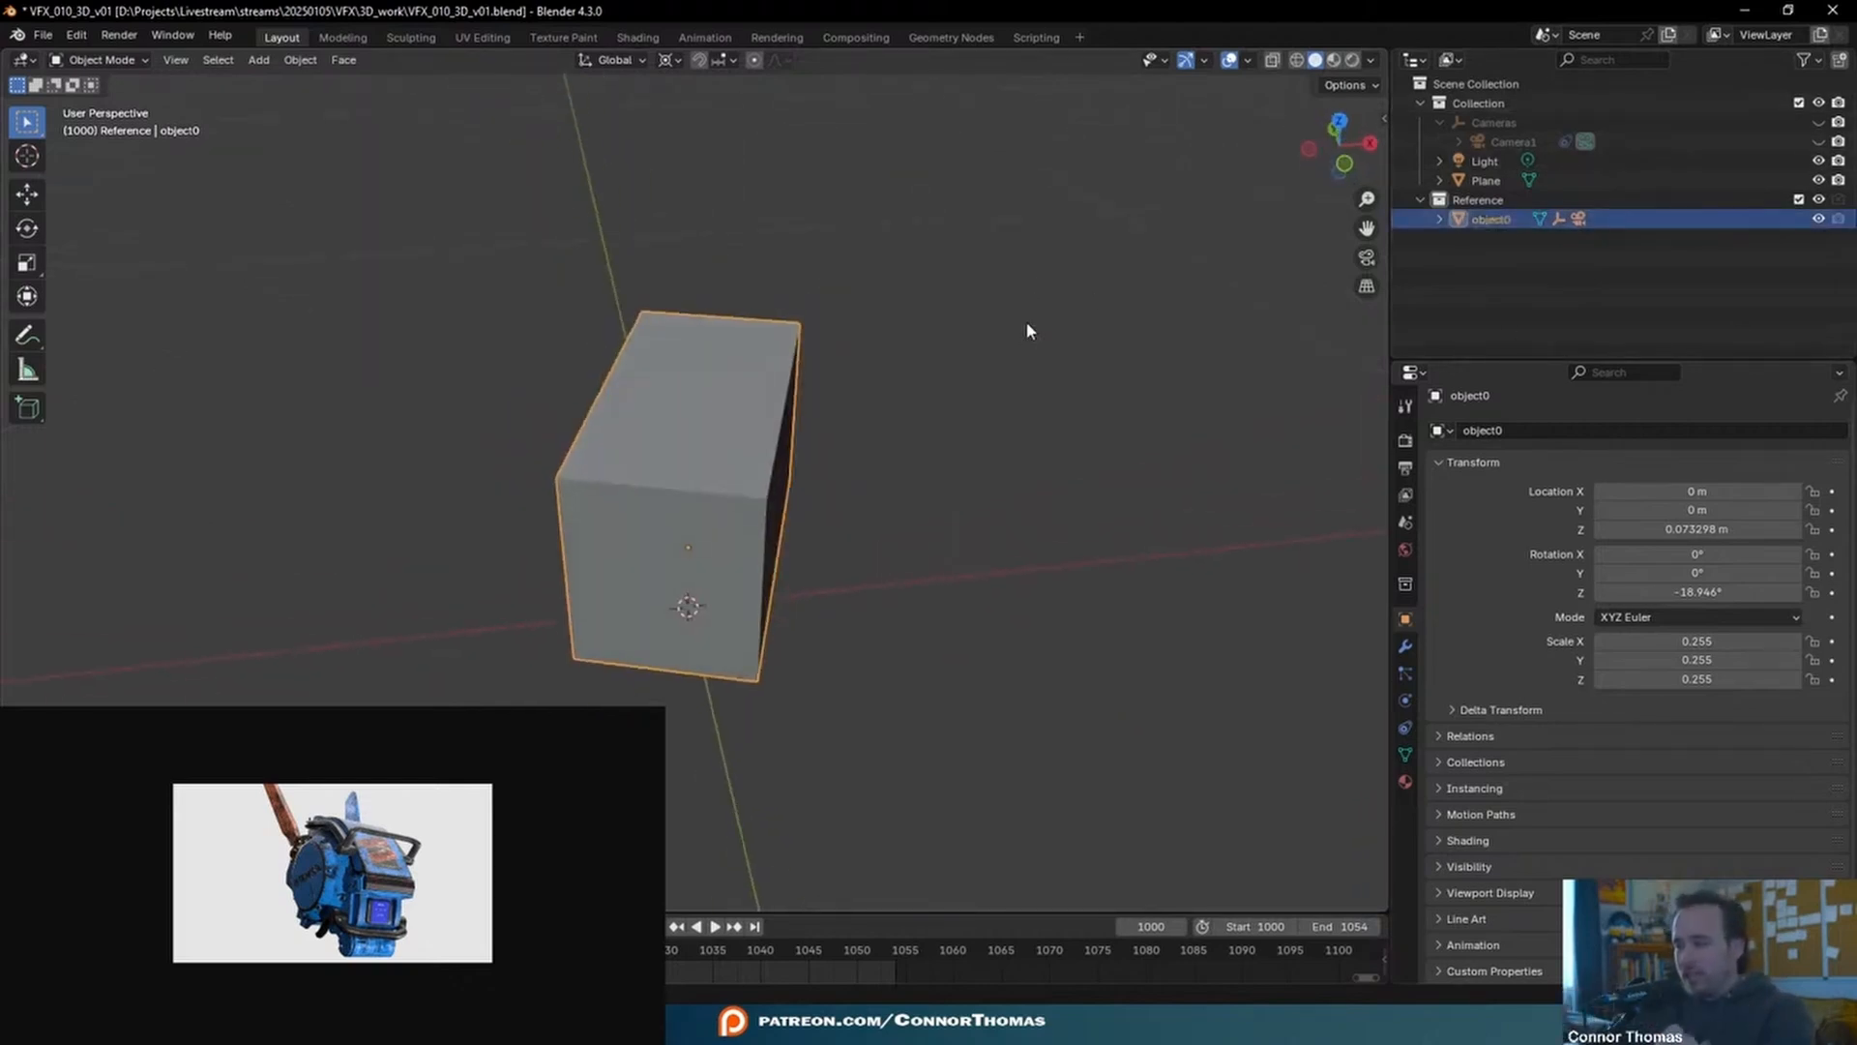
drag(1541, 359, 1541, 243)
click(1509, 783)
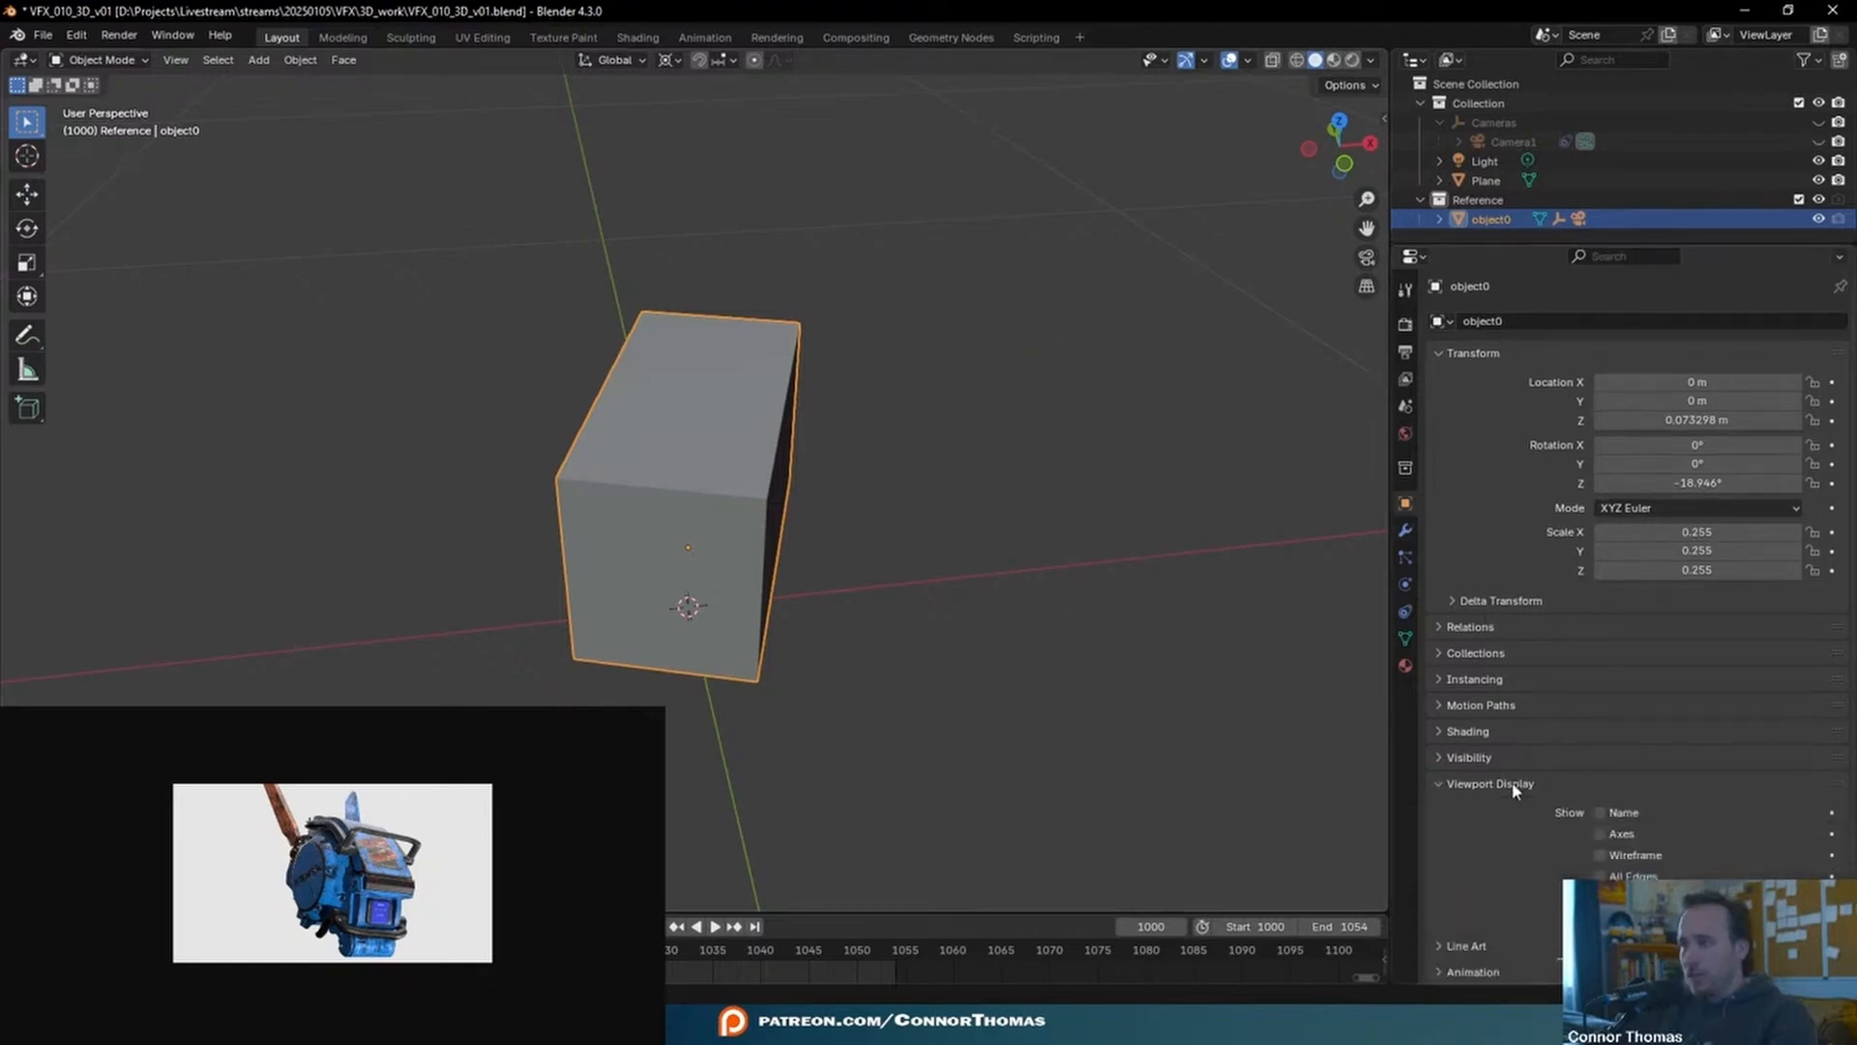
scroll(1520, 627, down, 3)
click(1623, 867)
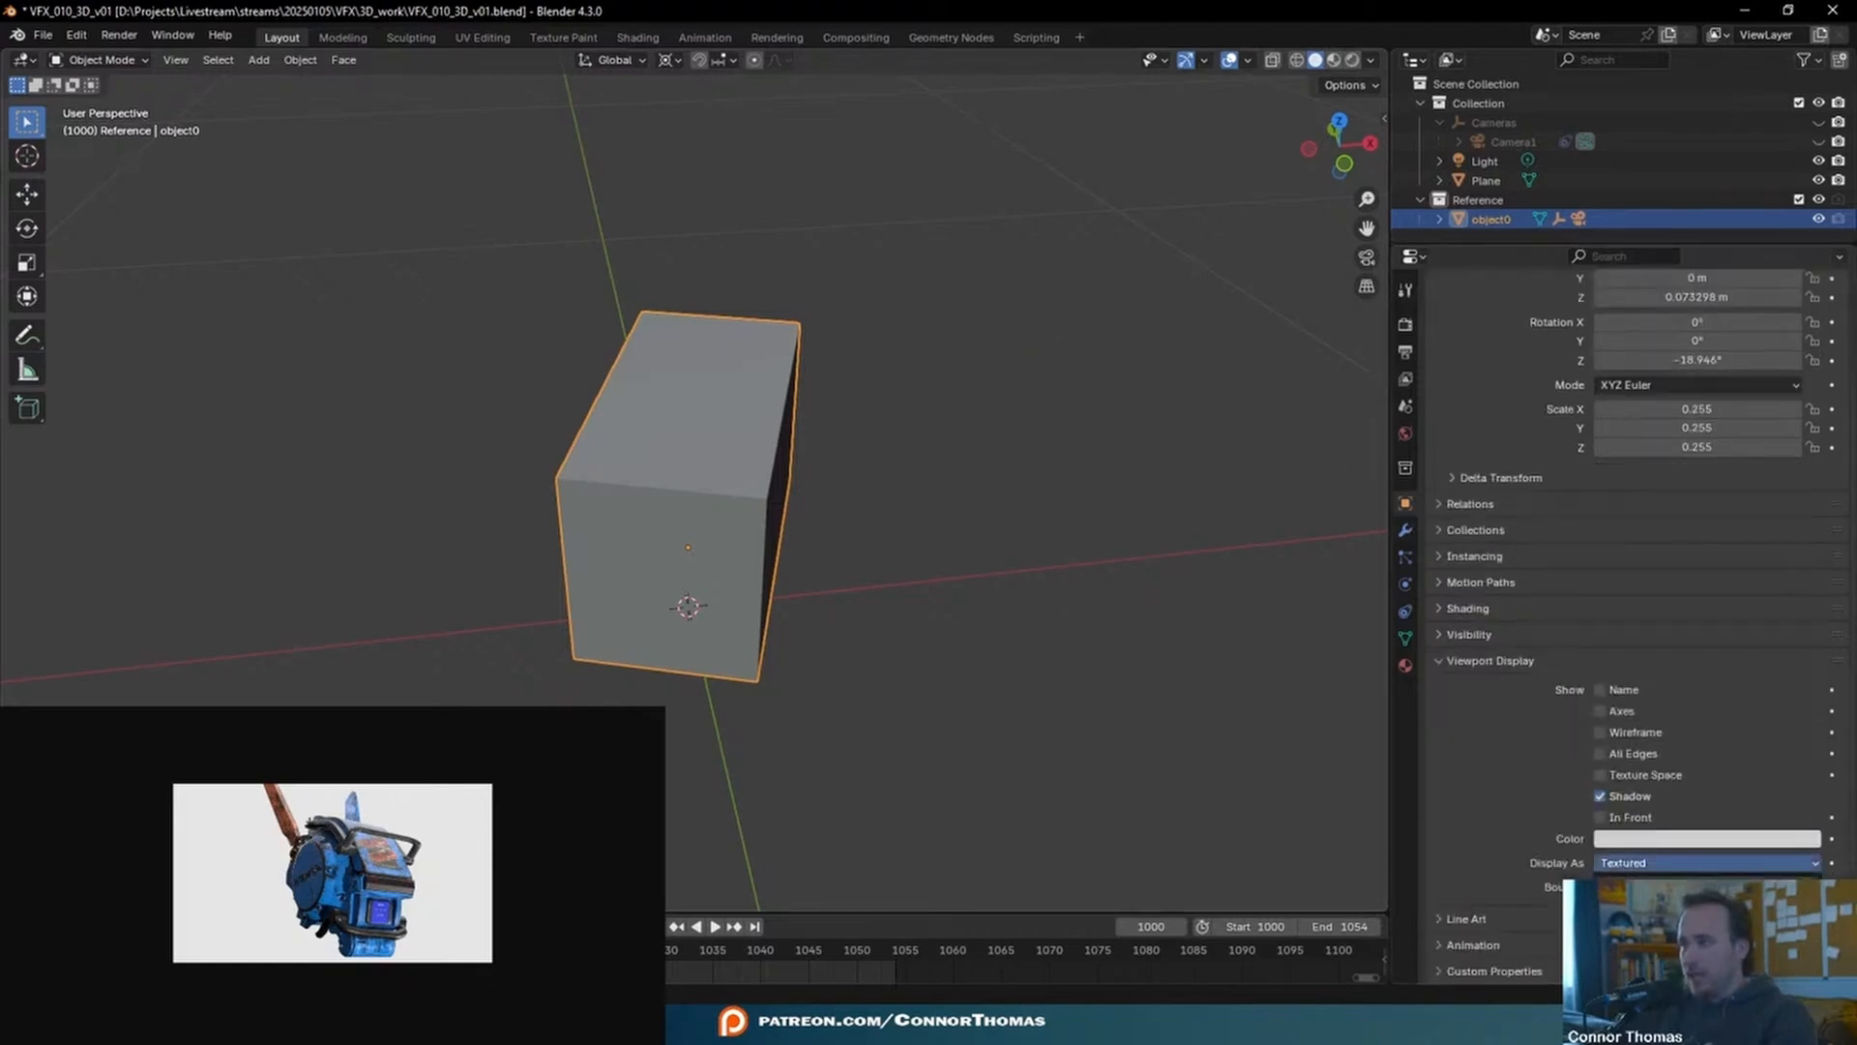
click(1622, 914)
click(1072, 539)
- Enter Edit Mode on object0 and set its viewport display to Solid
middle_drag(1124, 464, 1006, 435)
click(832, 471)
mouse_move(793, 454)
middle_down()
mouse_move(663, 359)
mouse_move(795, 423)
middle_up()
key(Tab)
key(a)
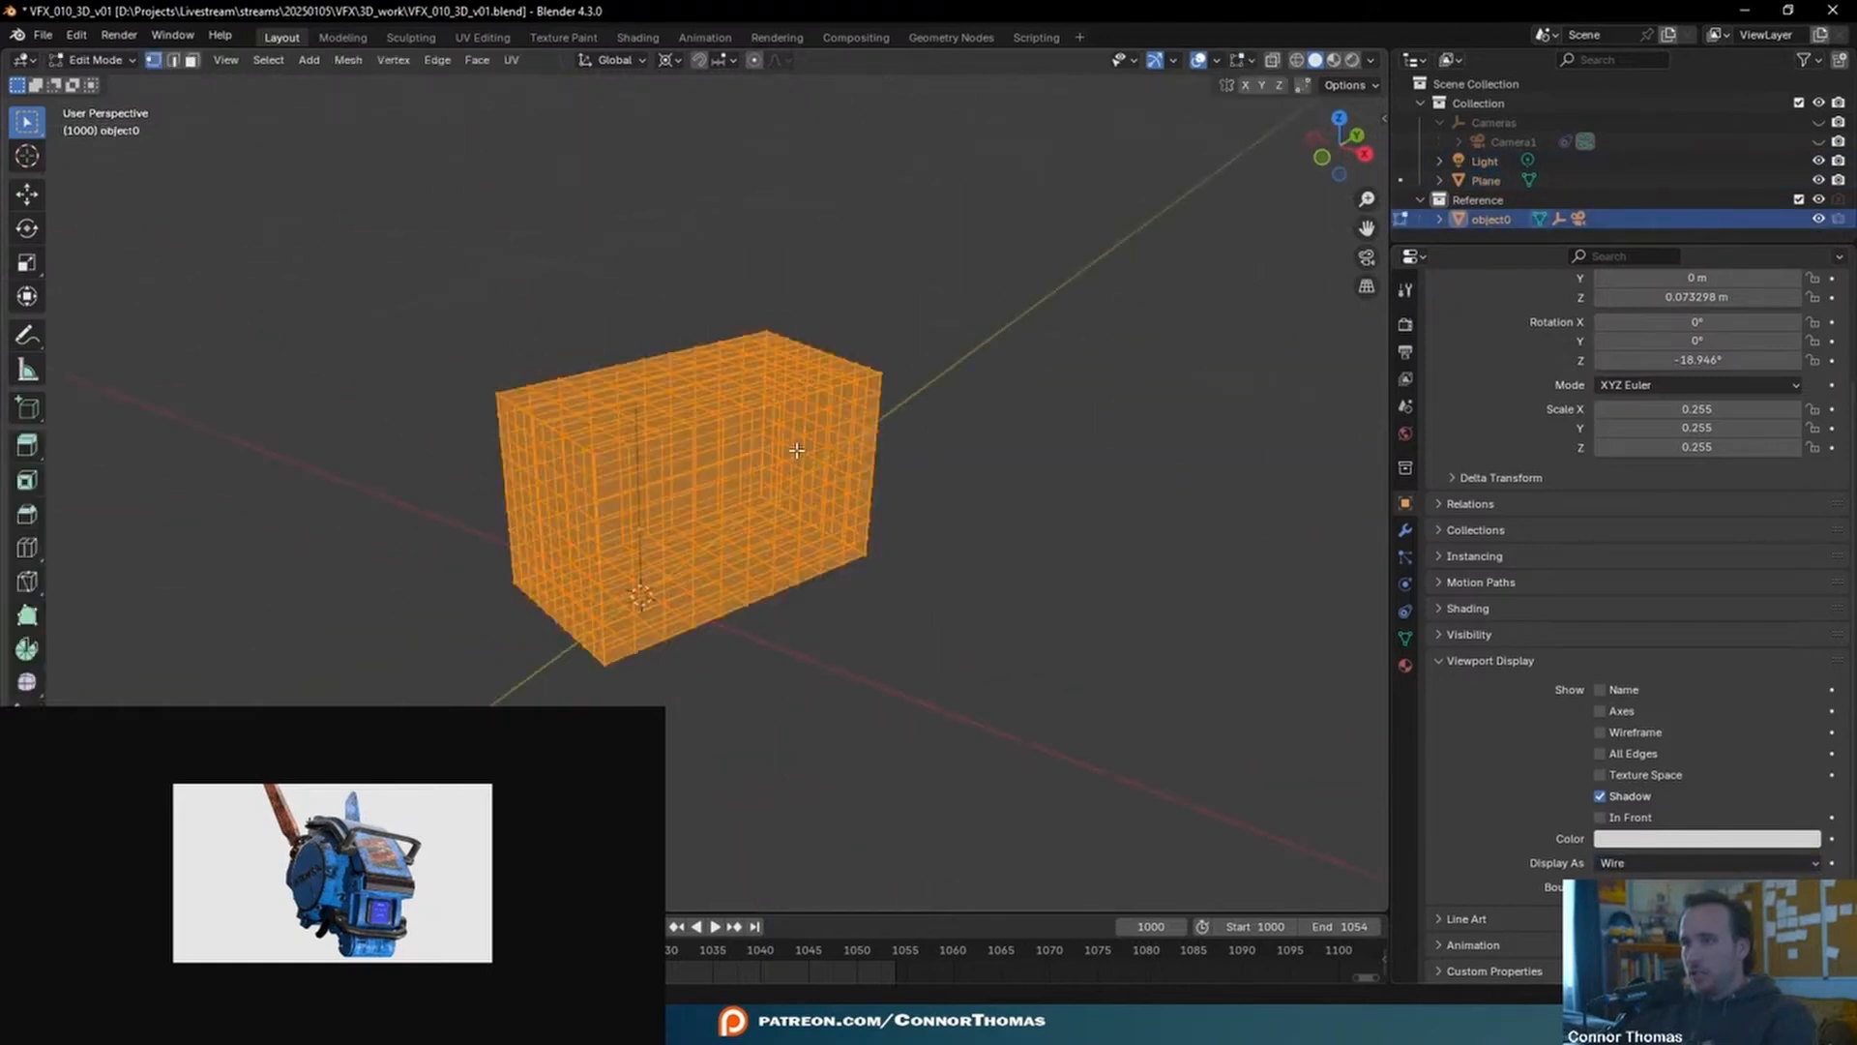
right_click(793, 443)
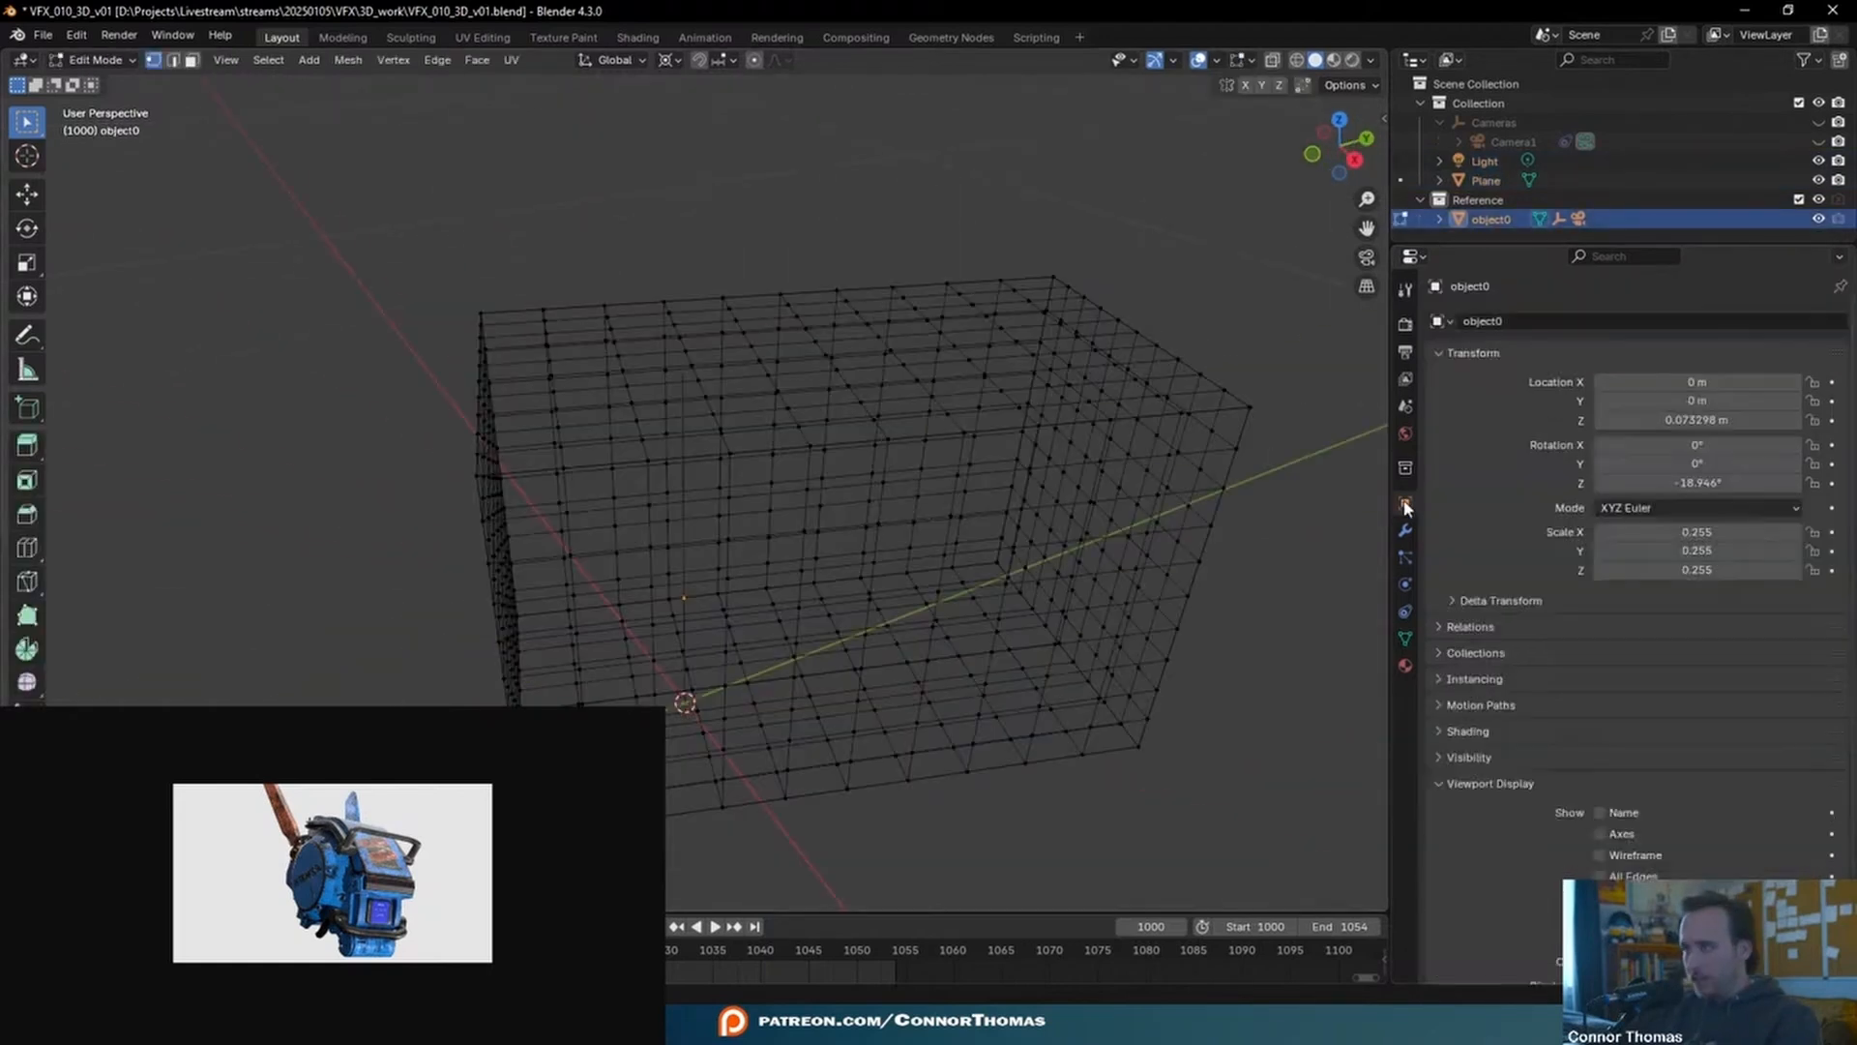
scroll(1538, 745, down, 3)
click(1614, 862)
click(1622, 892)
click(1628, 861)
click(1623, 931)
mouse_move(1012, 585)
middle_down()
mouse_move(1062, 571)
mouse_move(1020, 565)
middle_up()
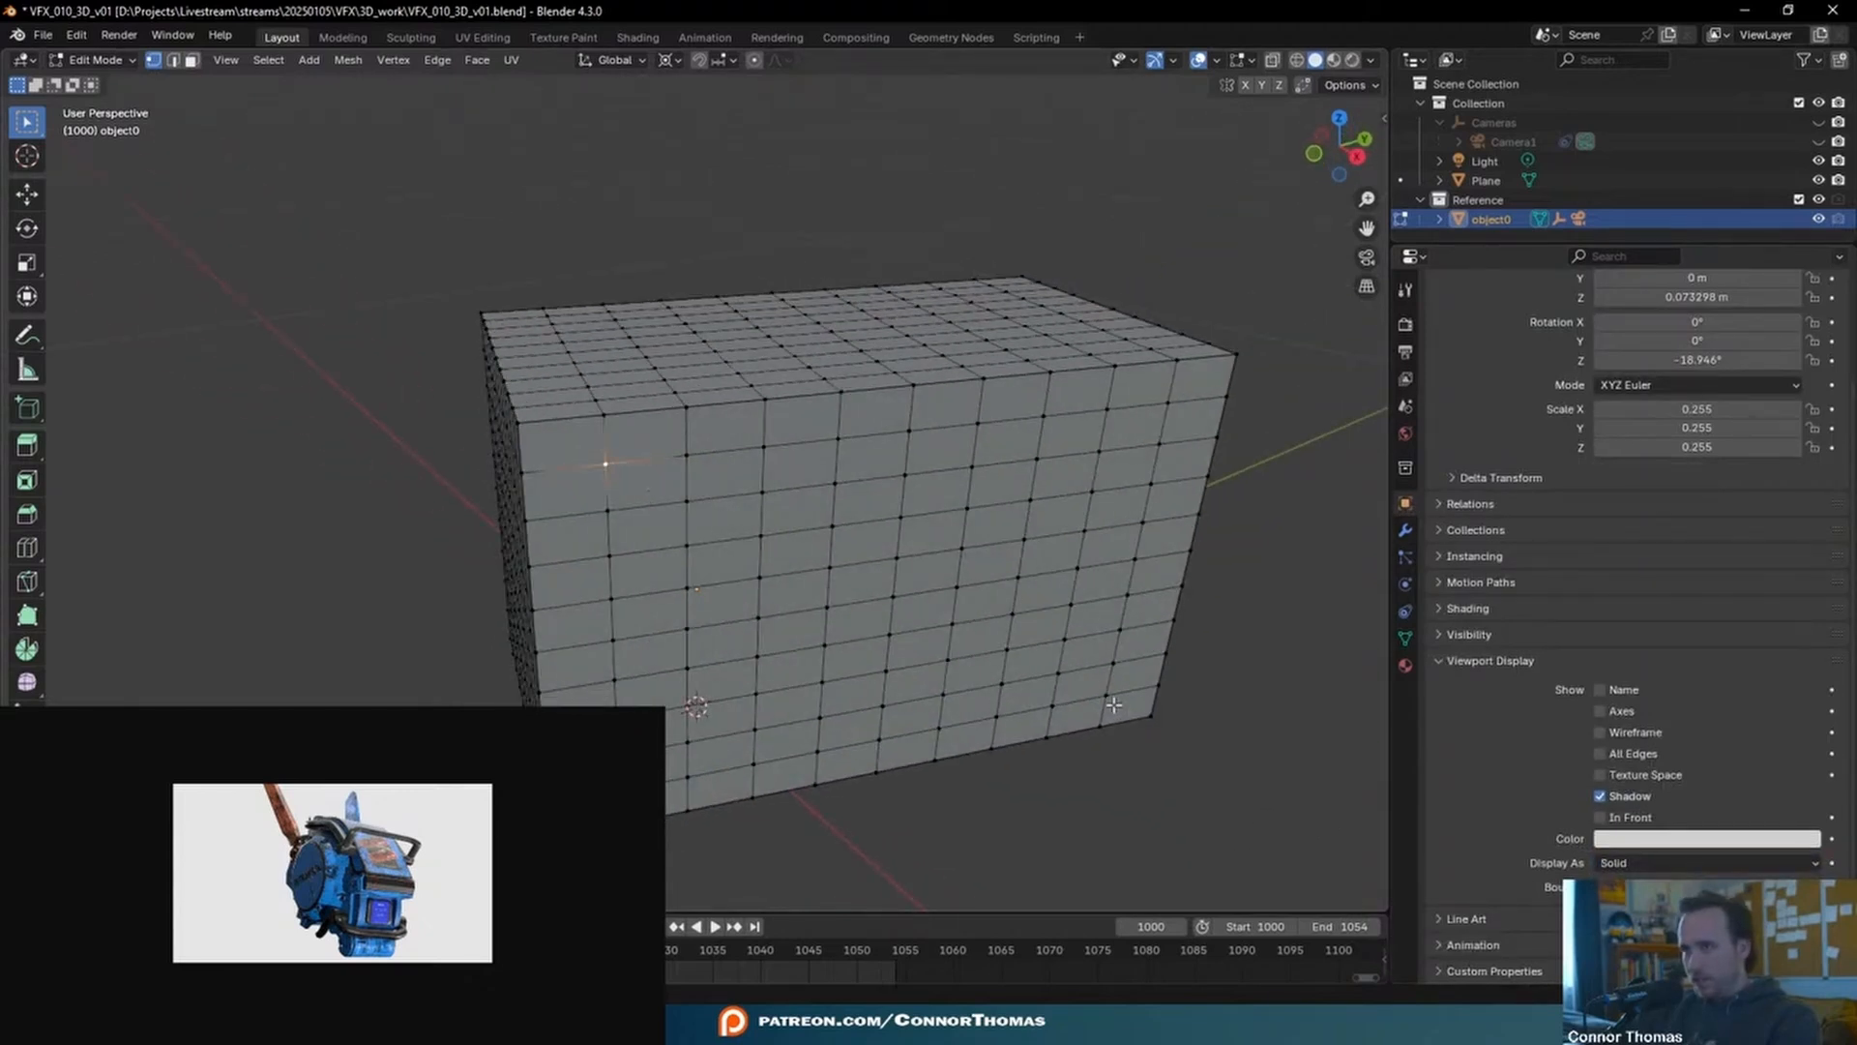
- Dissolve the grid subdivisions across object0's flat faces and return to Object Mode
mouse_move(629, 503)
mouse_down()
mouse_move(1026, 484)
mouse_move(1073, 455)
mouse_move(1038, 667)
mouse_move(684, 720)
mouse_move(692, 605)
mouse_move(986, 566)
mouse_move(928, 659)
mouse_up()
key(x)
click(842, 539)
middle_drag(809, 609, 666, 673)
mouse_move(727, 641)
mouse_down()
mouse_move(768, 413)
mouse_move(941, 290)
mouse_move(988, 314)
mouse_move(1088, 441)
mouse_move(854, 551)
mouse_move(774, 447)
mouse_up()
right_click(774, 447)
key(Tab)
- Set object0's viewport display back to Wire
middle_drag(774, 447, 516, 533)
scroll(516, 532, down, 3)
click(1645, 866)
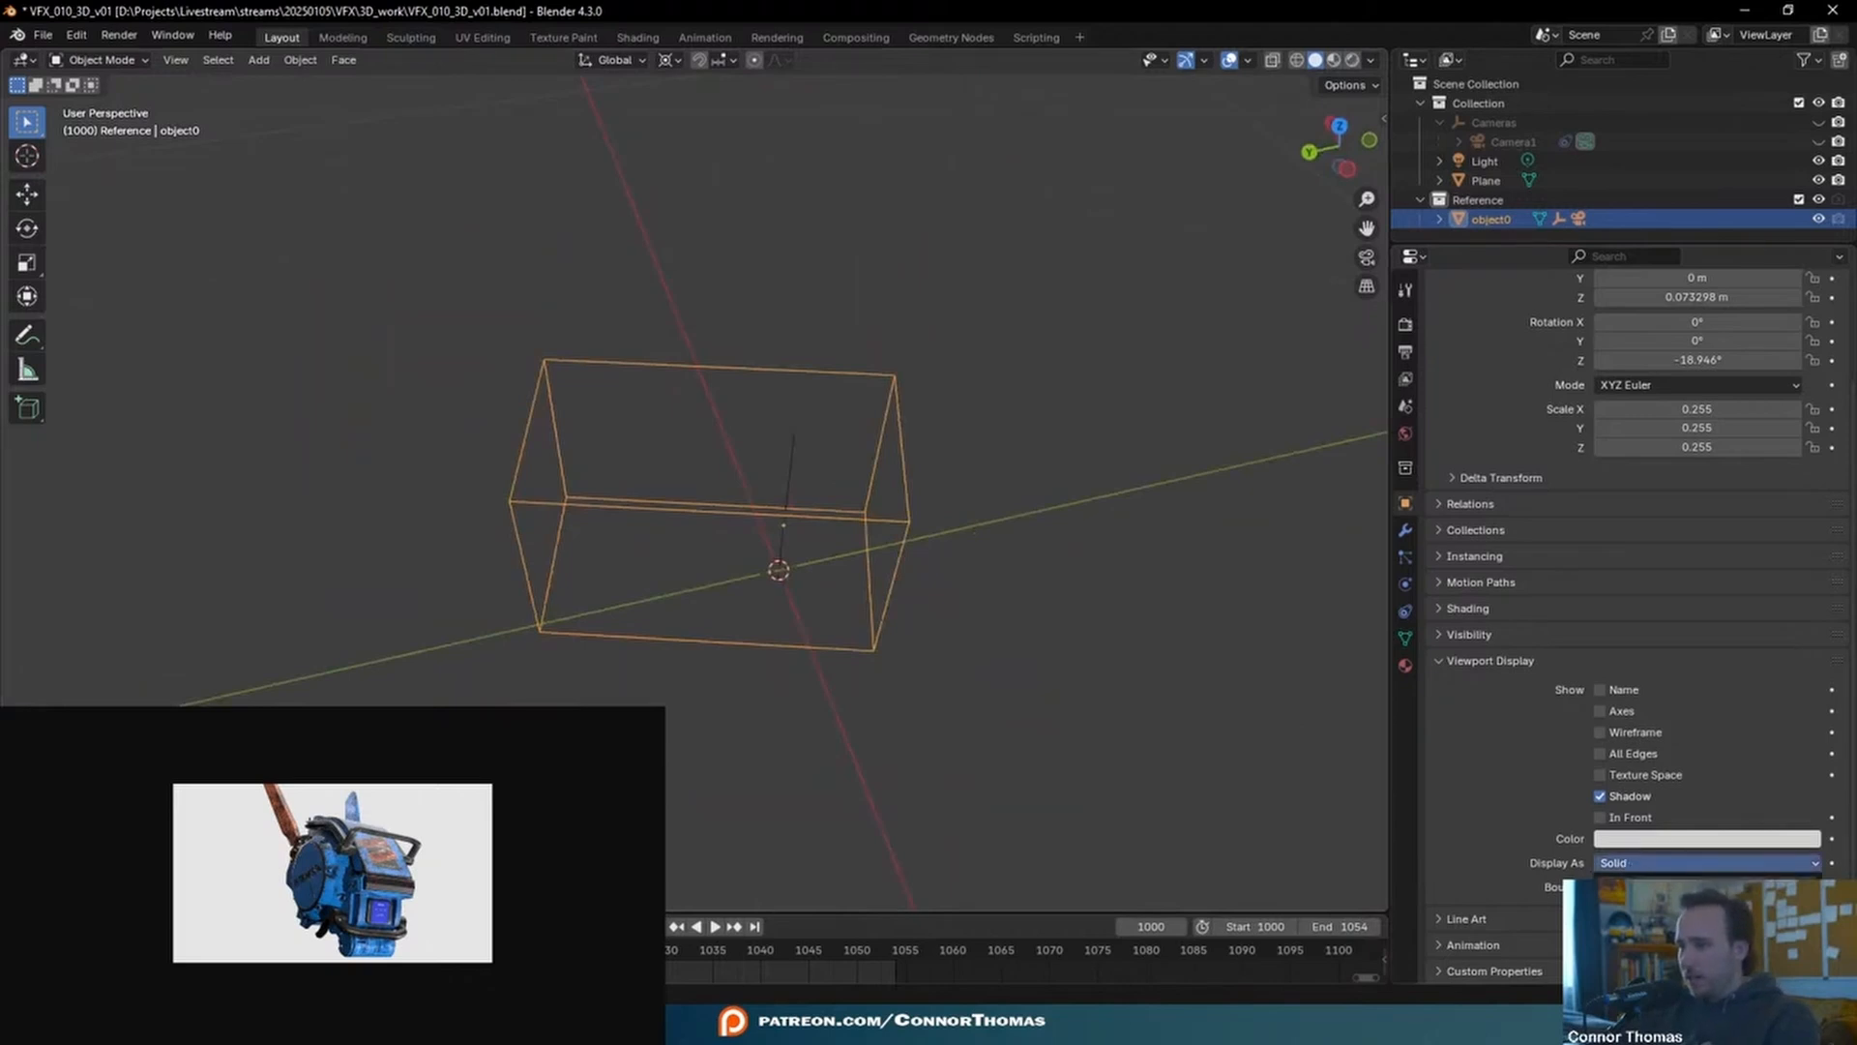
click(1626, 906)
middle_drag(575, 451, 749, 425)
- Delete the vertical Plane standing inside the object0 wireframe box
click(856, 414)
click(766, 479)
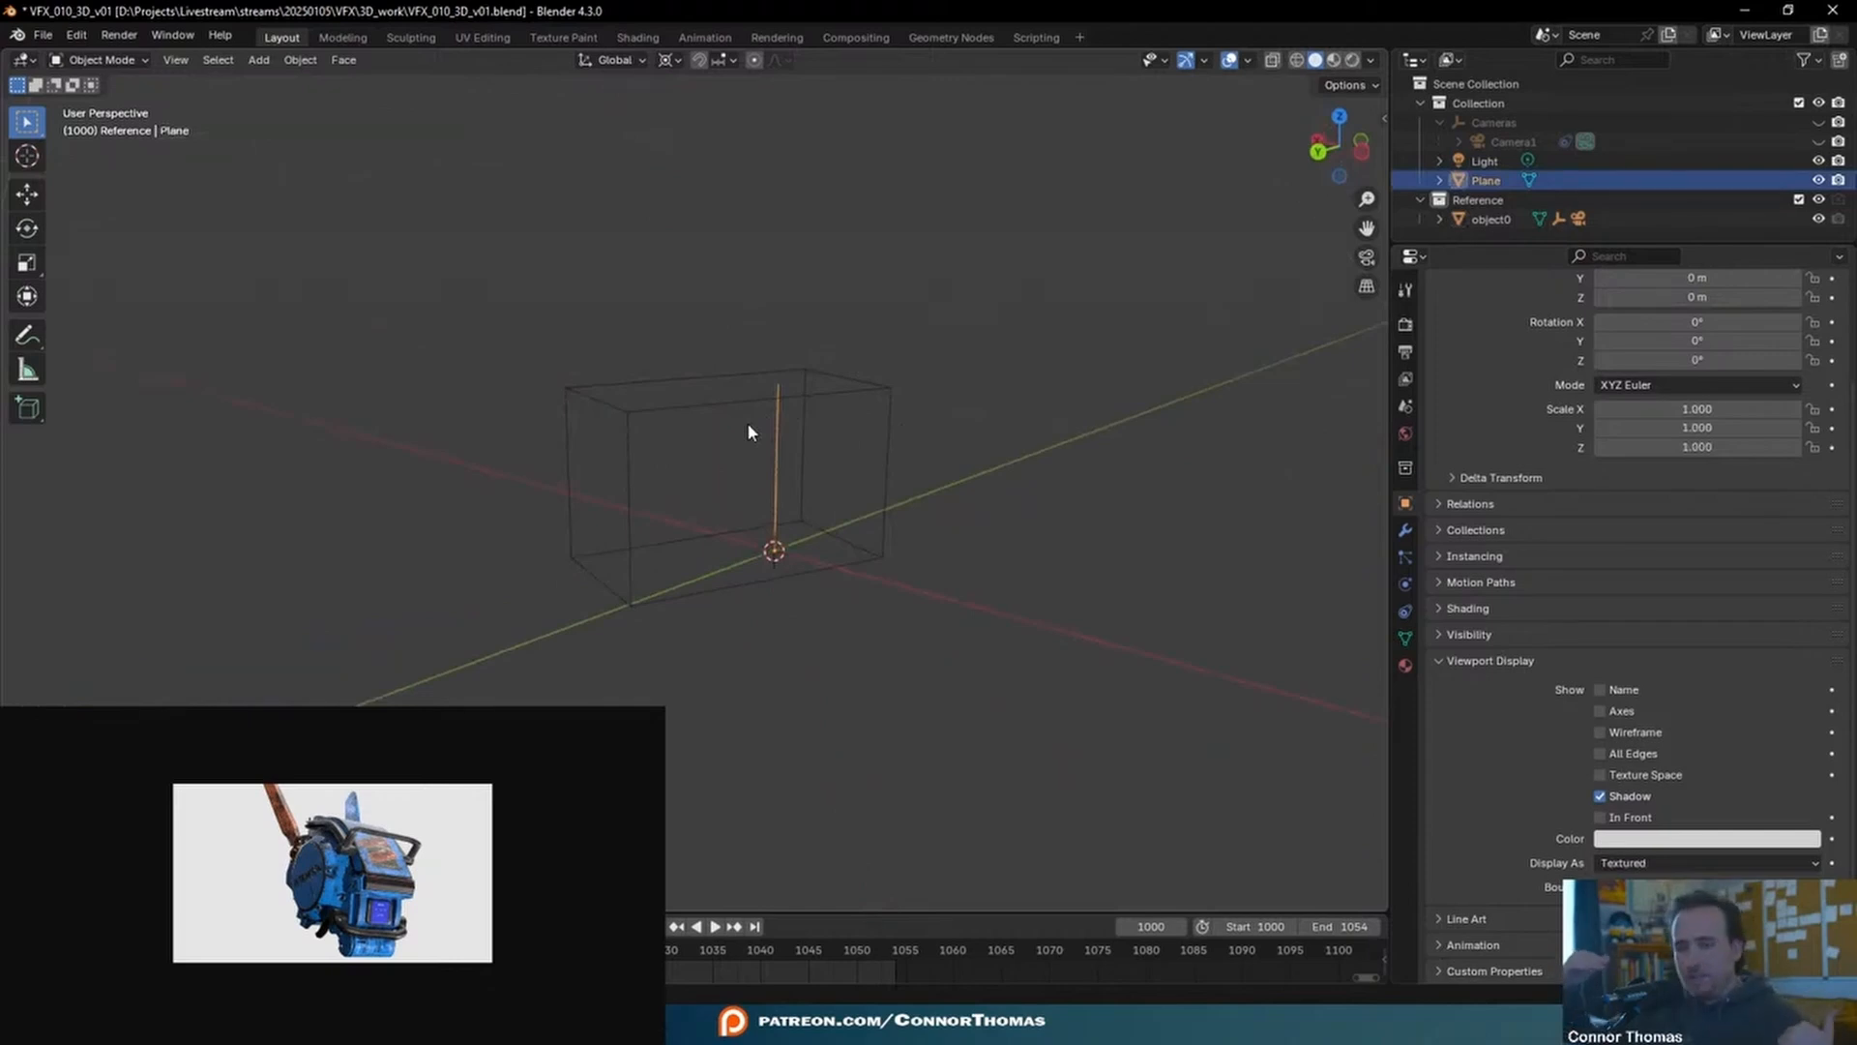
middle_drag(749, 431, 812, 373)
key(Delete)
key(ctrl+z)
middle_drag(835, 294, 829, 471)
key(KP_3)
shift+middle_drag(521, 191, 560, 419)
key(Delete)
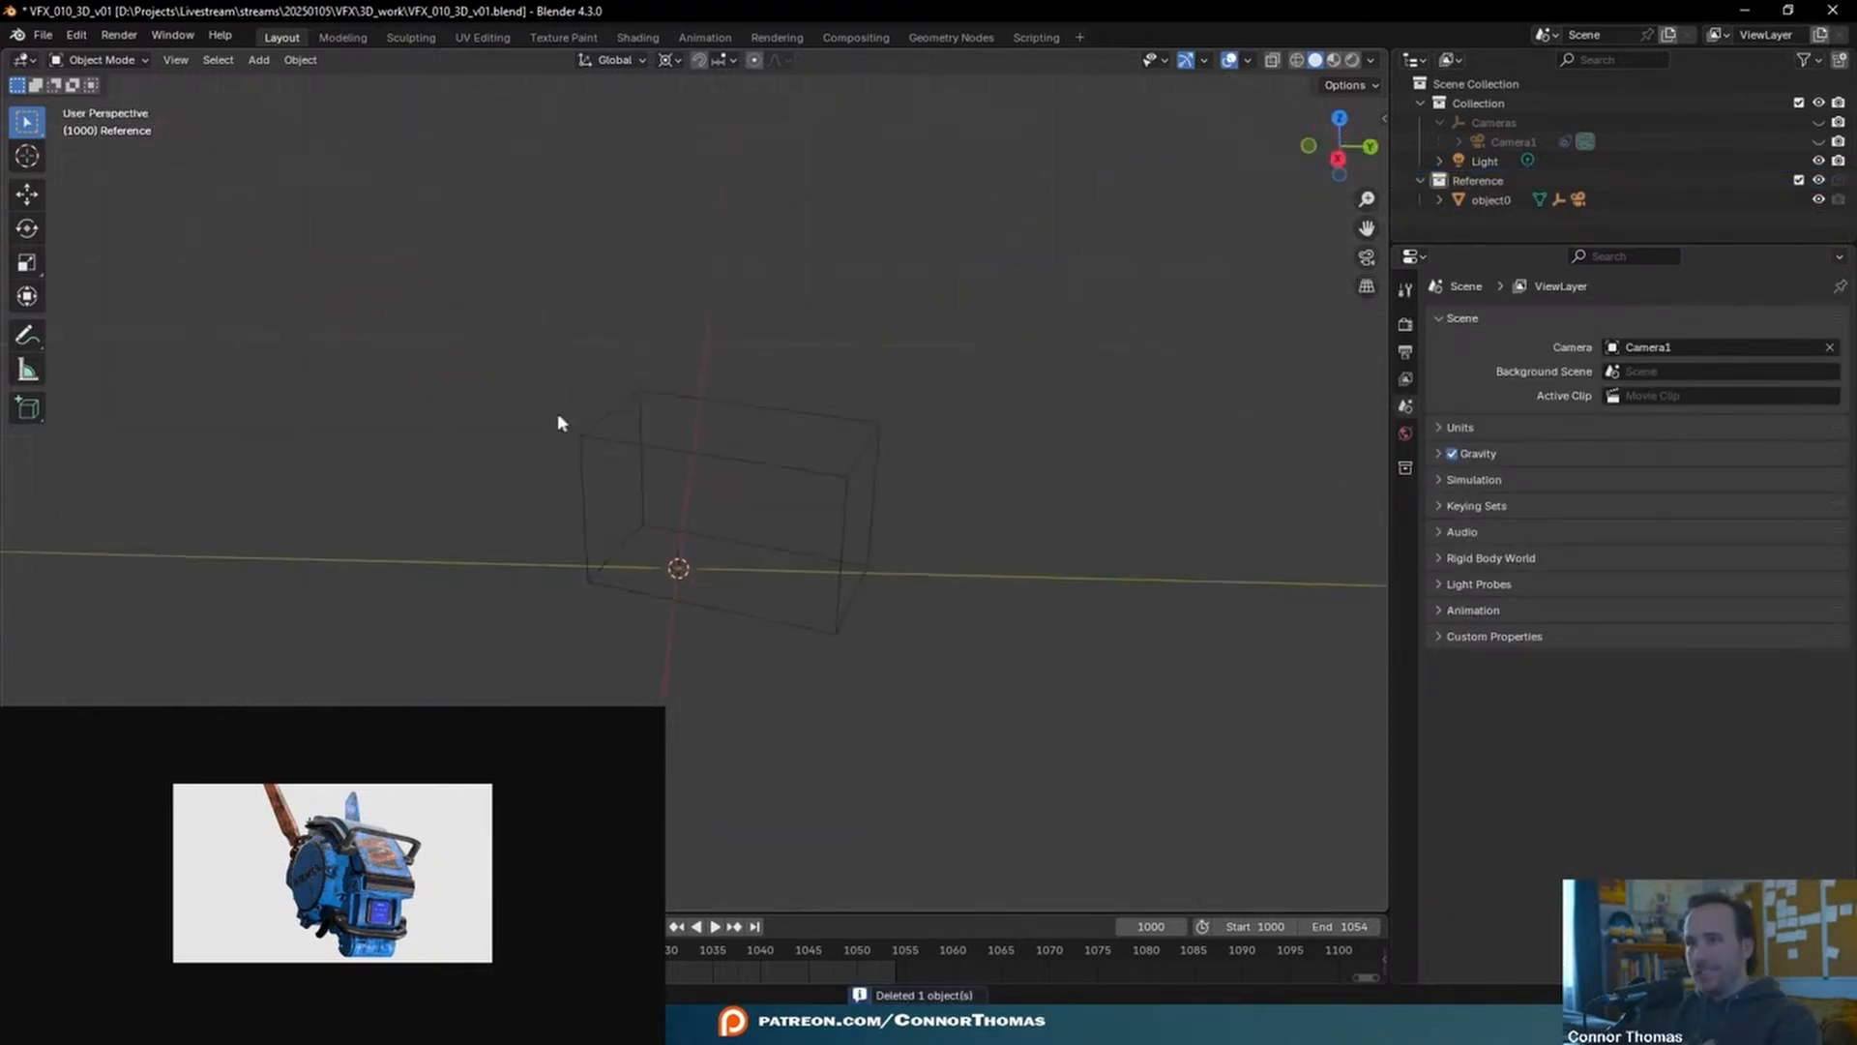
- Play the animation through the camera to check how the head reference box moves in the shot
middle_drag(1058, 547, 814, 592)
key(KP_0)
key(space)
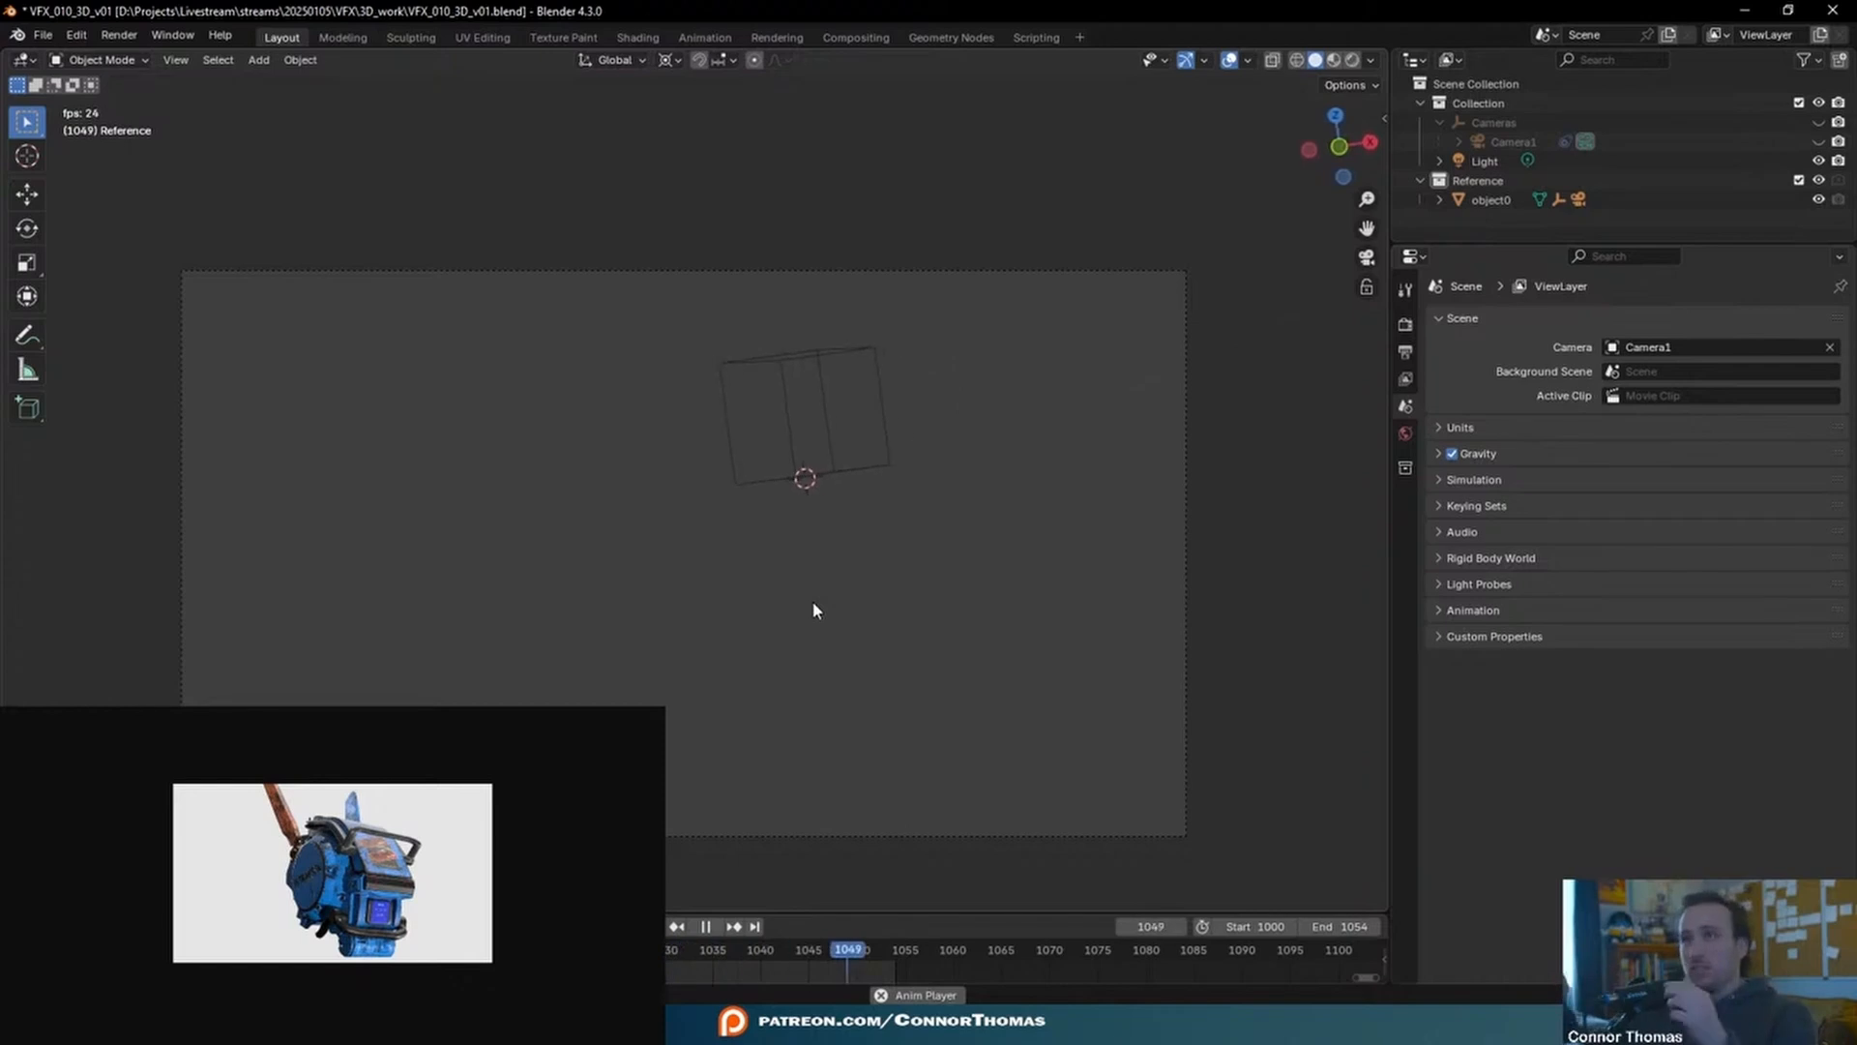
key(space)
- Add a UV sphere, scale it to about 0.105 and place it inside the head reference box
key(shift+a)
mouse_move(880, 542)
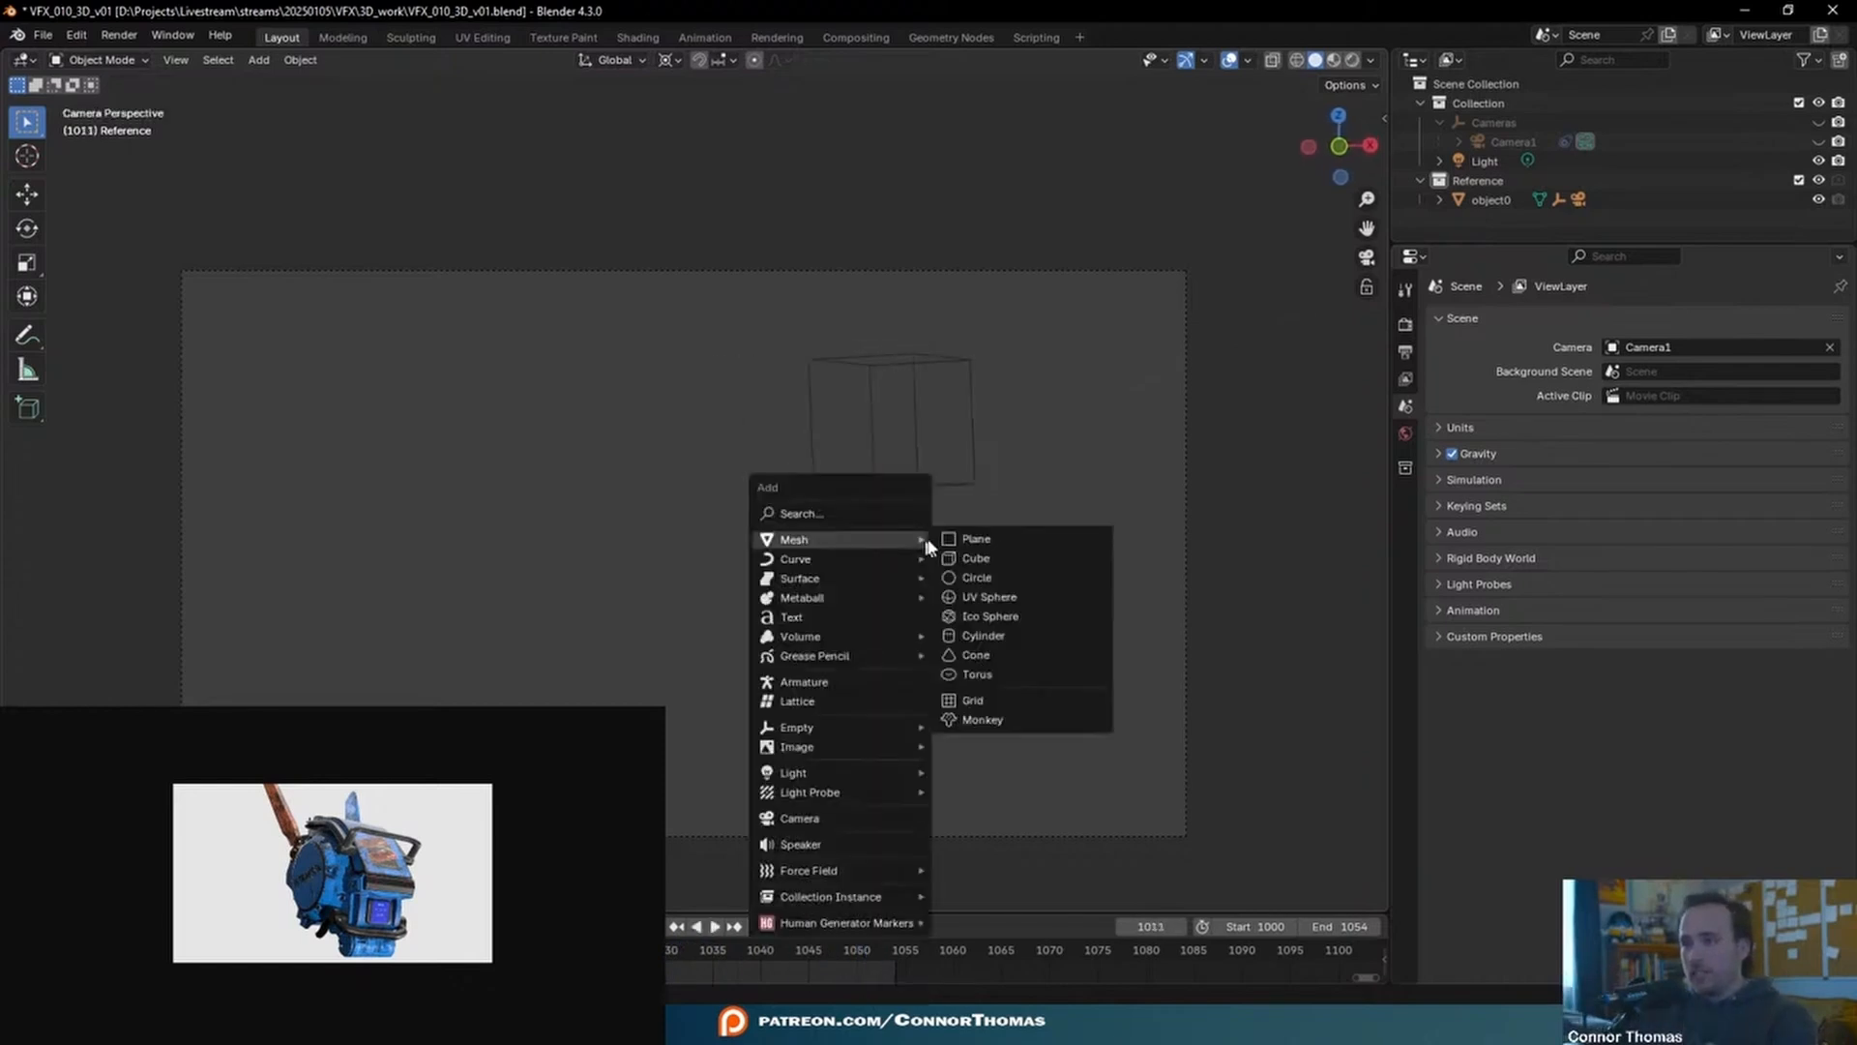
click(980, 598)
key(s)
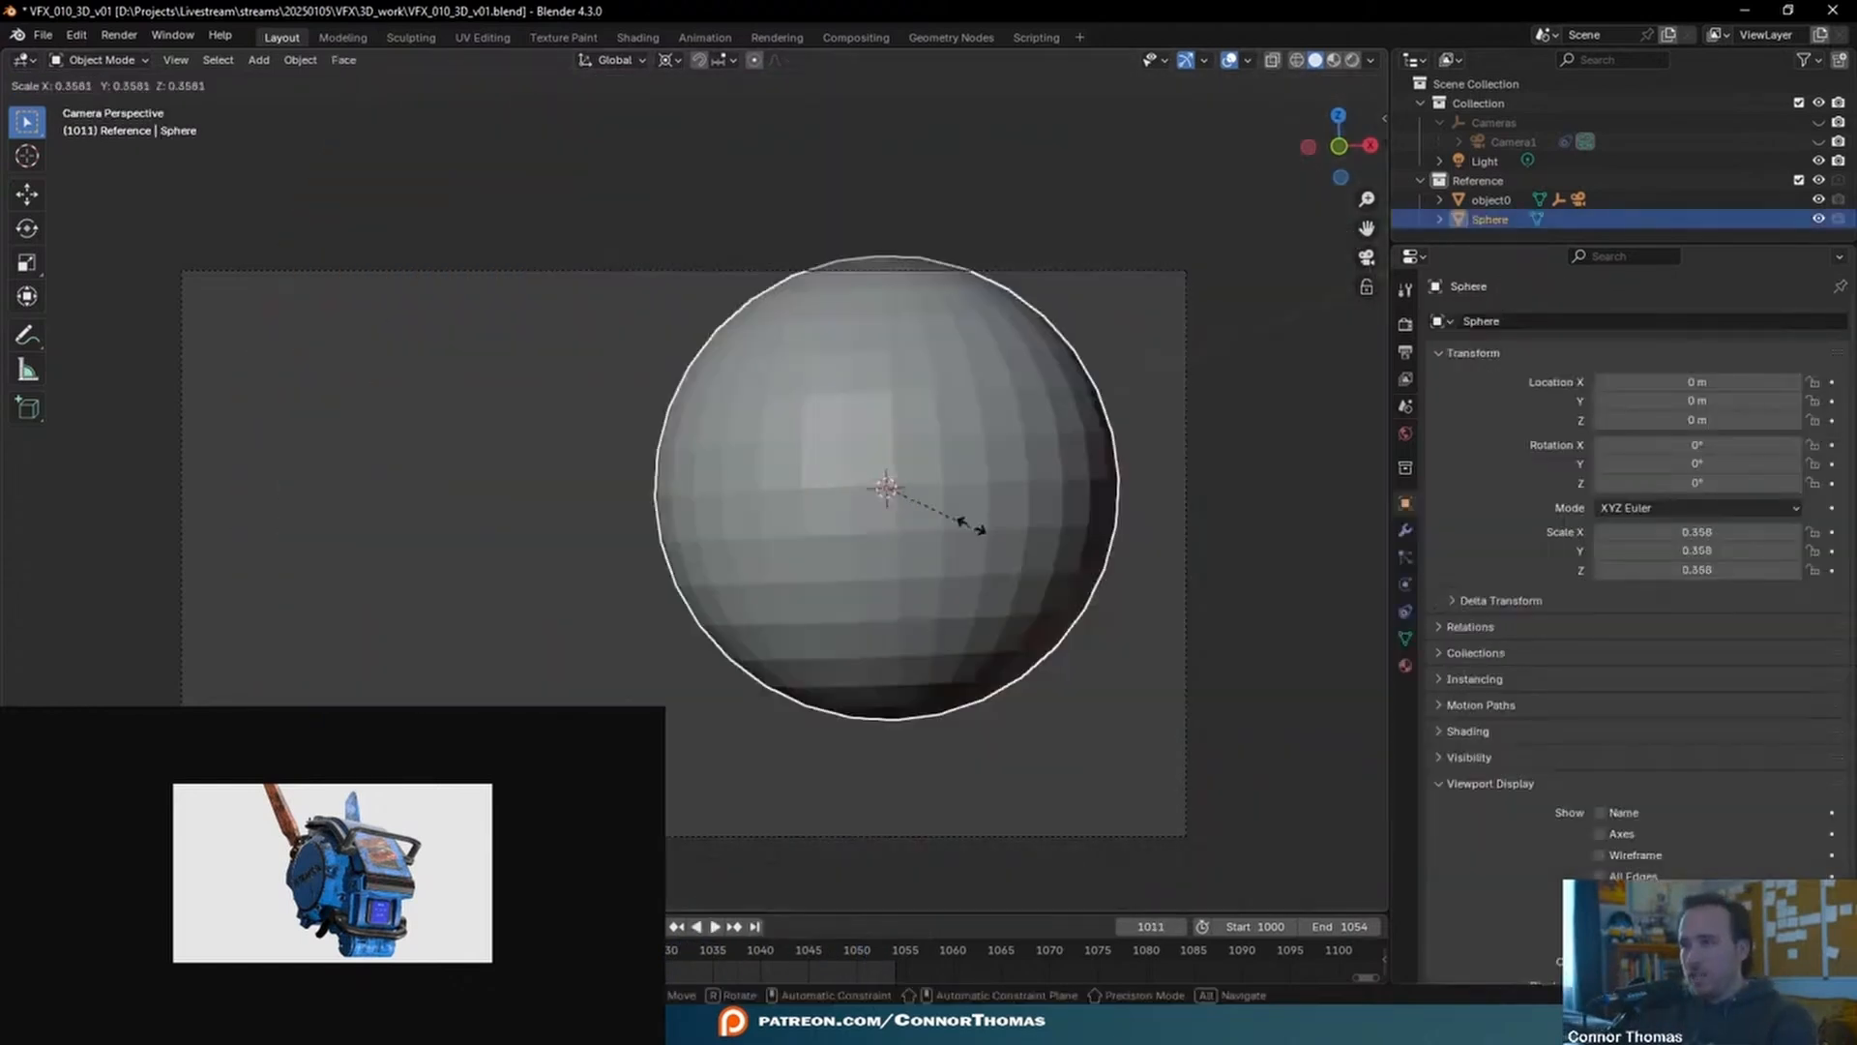
click(903, 485)
key(g)
click(939, 414)
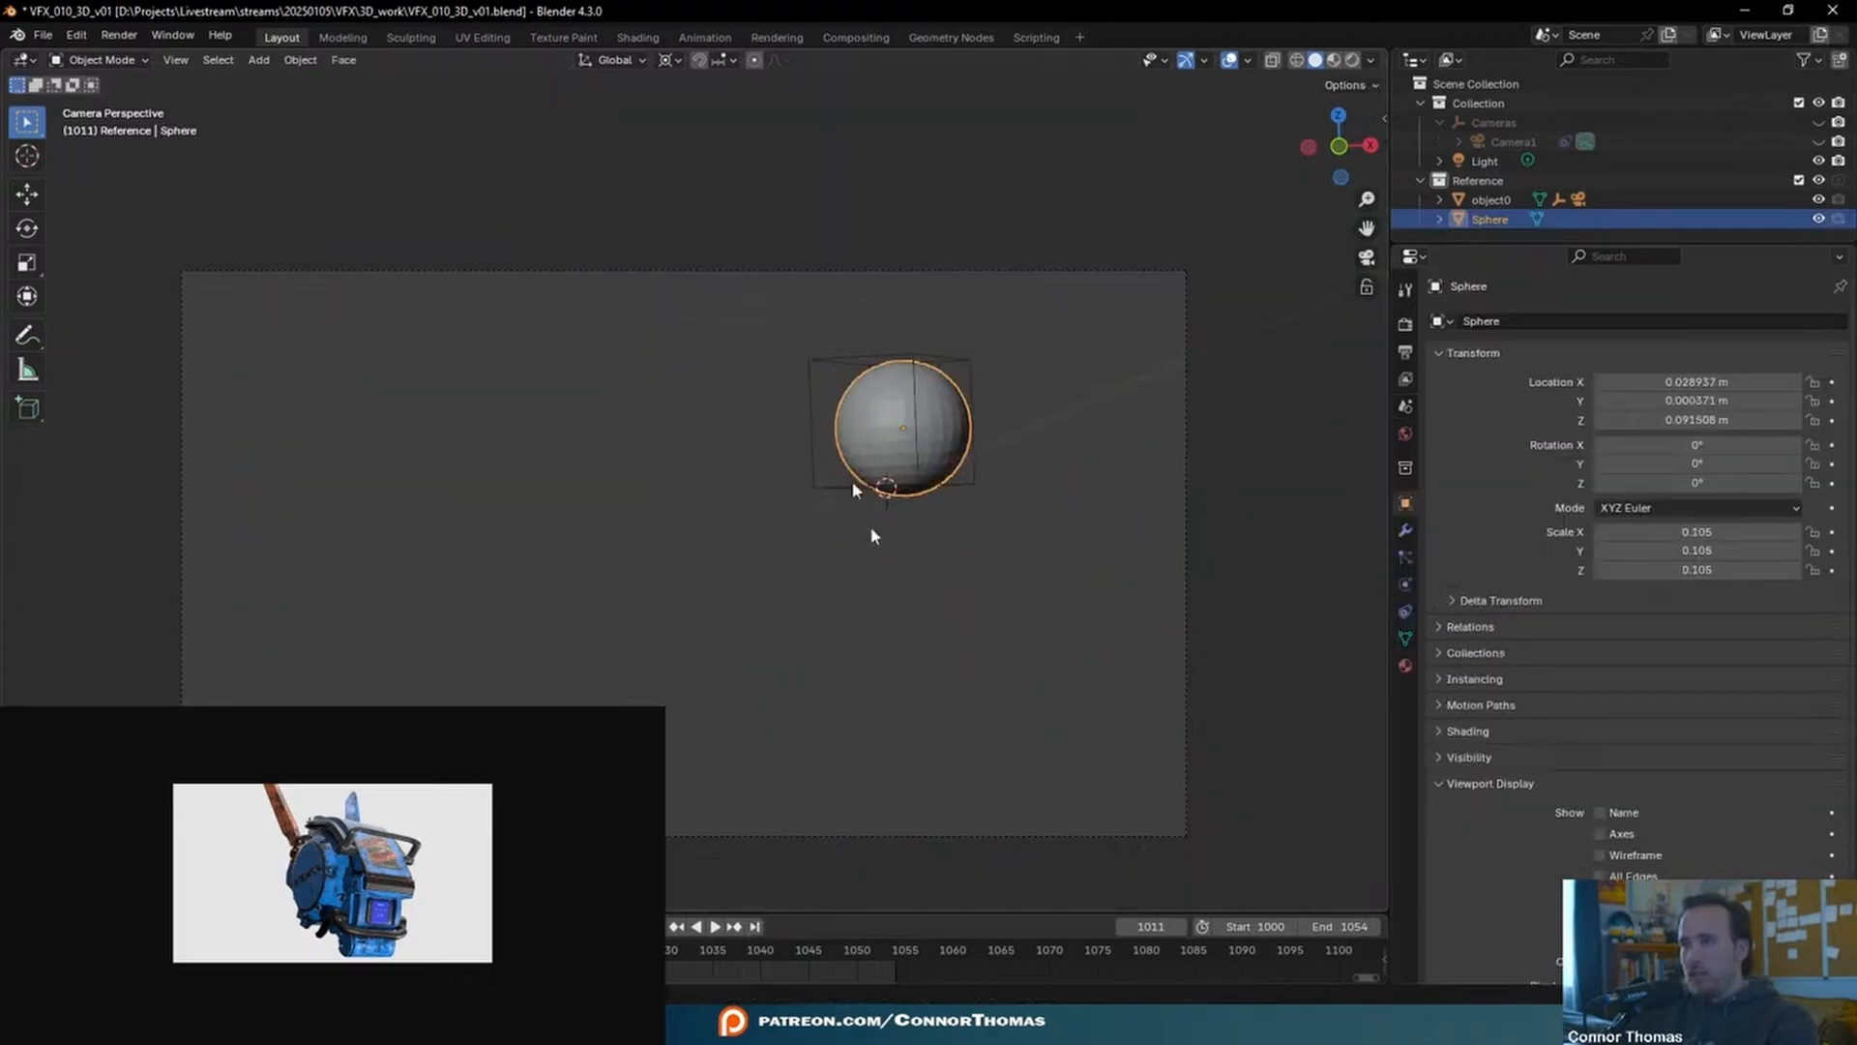
- Unhide the camera and play the footage in camera view to check the sphere over the bartender's head
click(1188, 282)
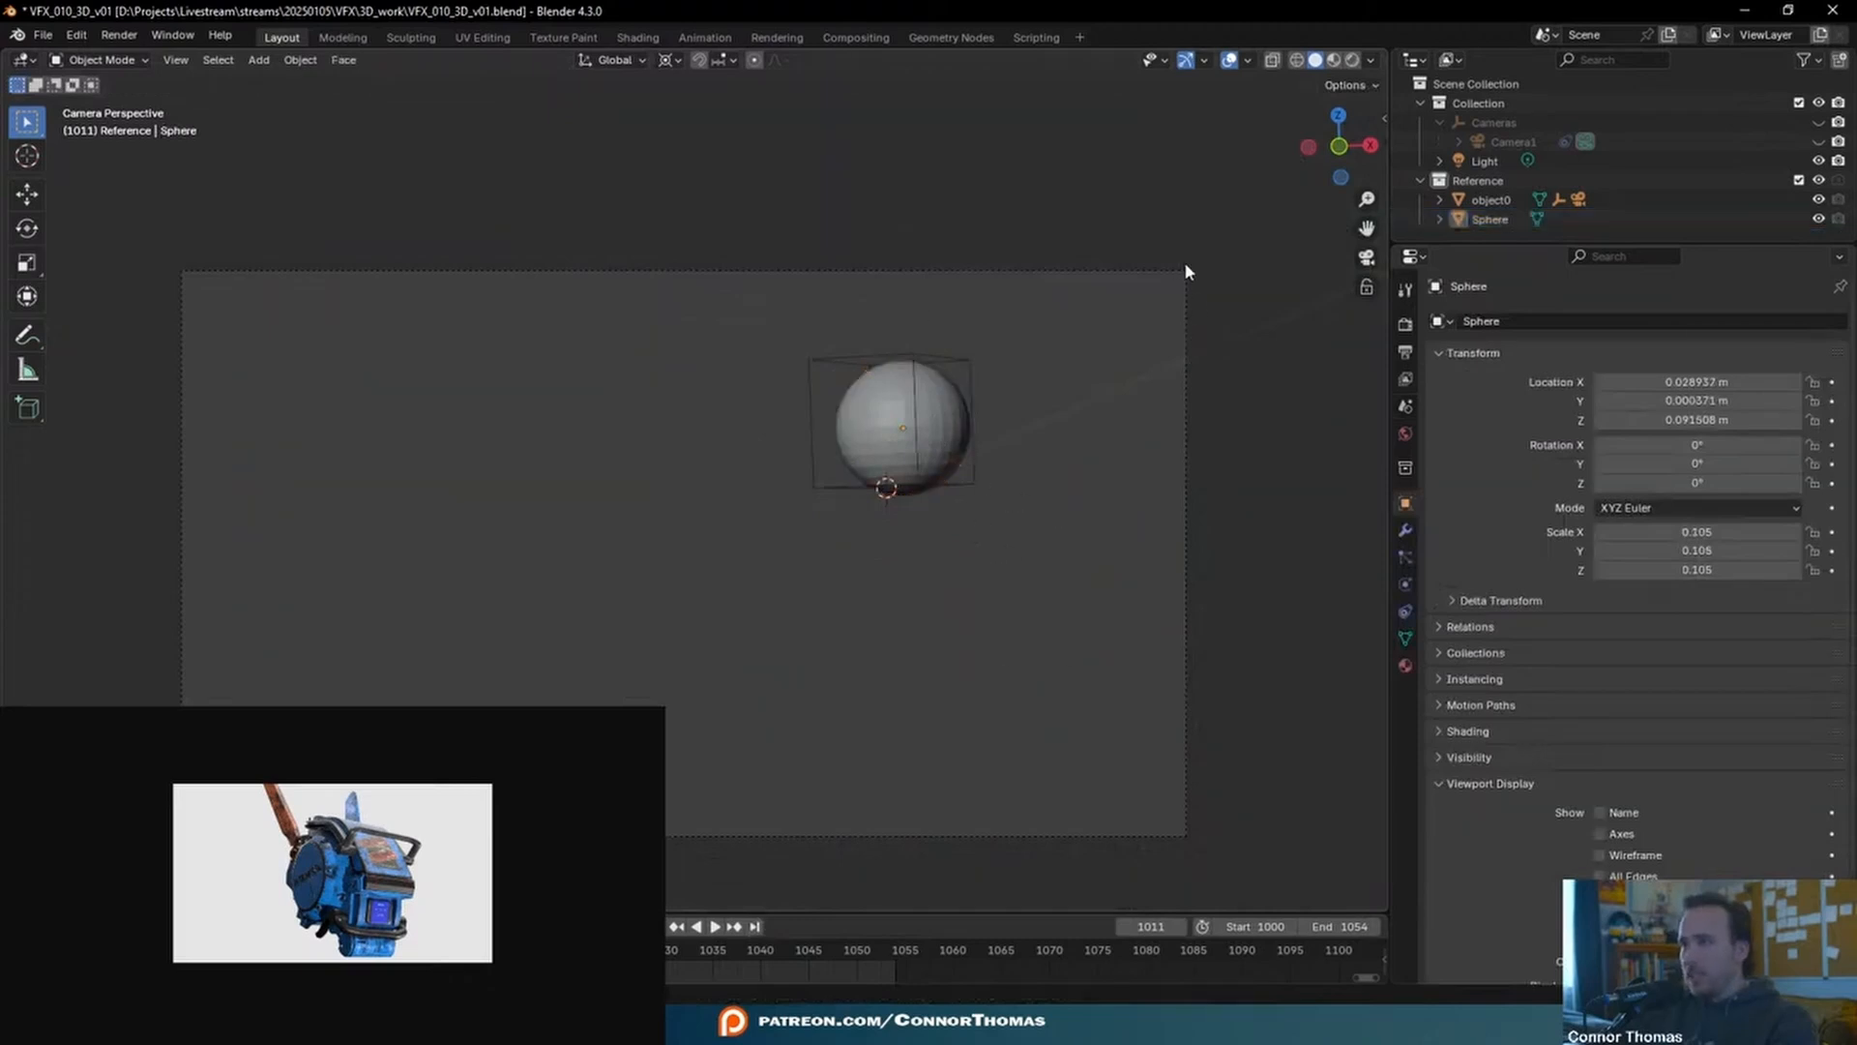
key(space)
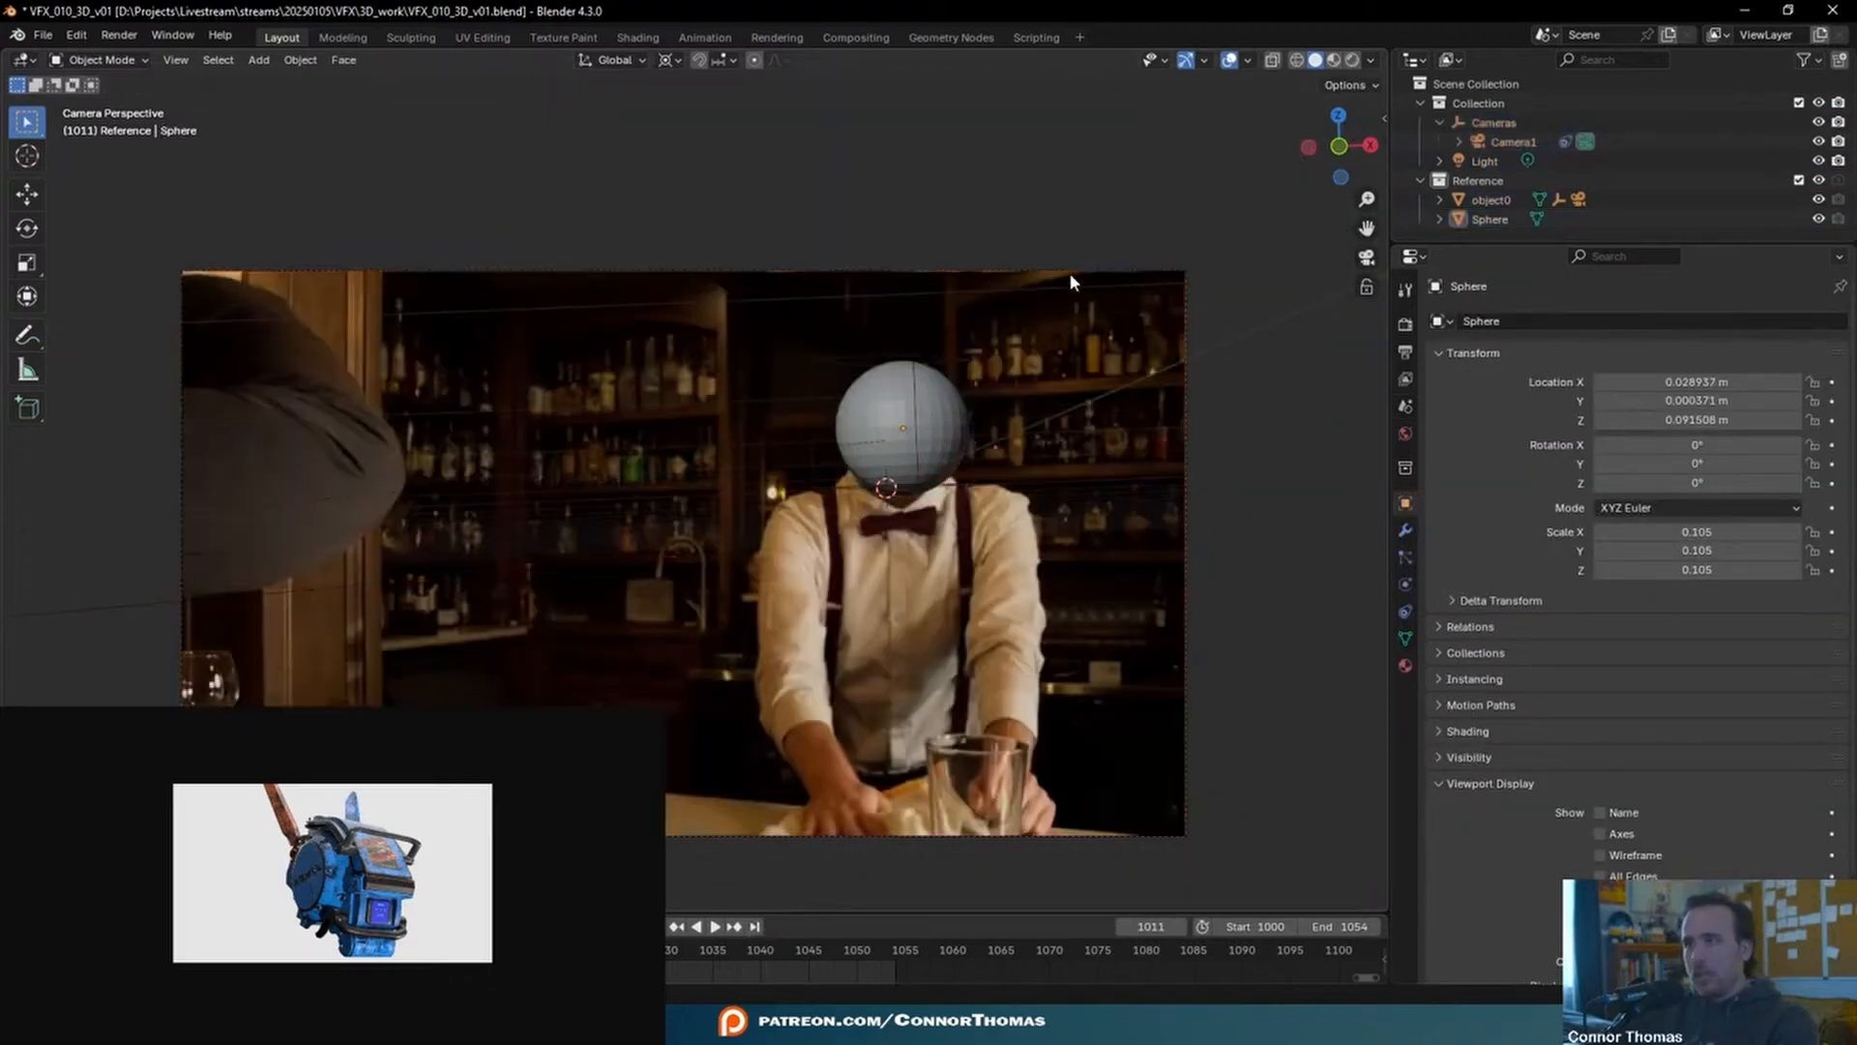
click(1071, 275)
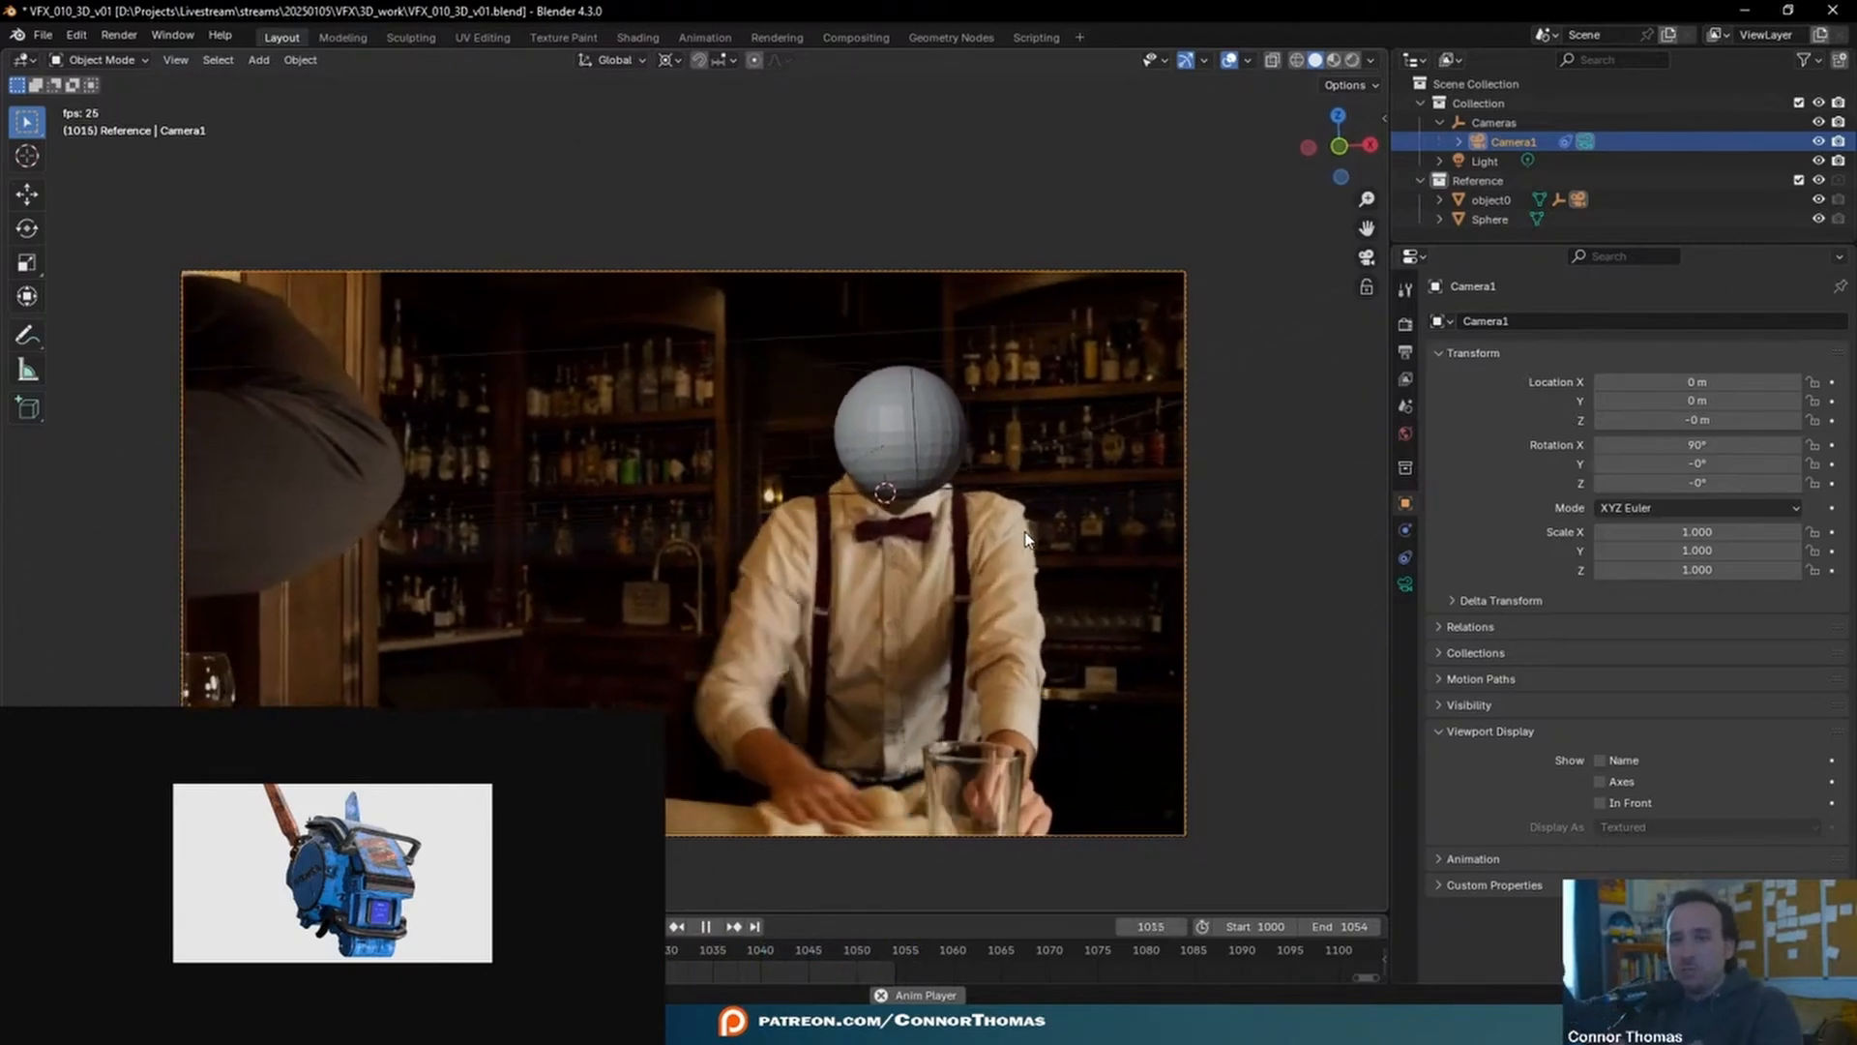
key(Escape)
middle_drag(1215, 720, 851, 571)
scroll(704, 497, up, 6)
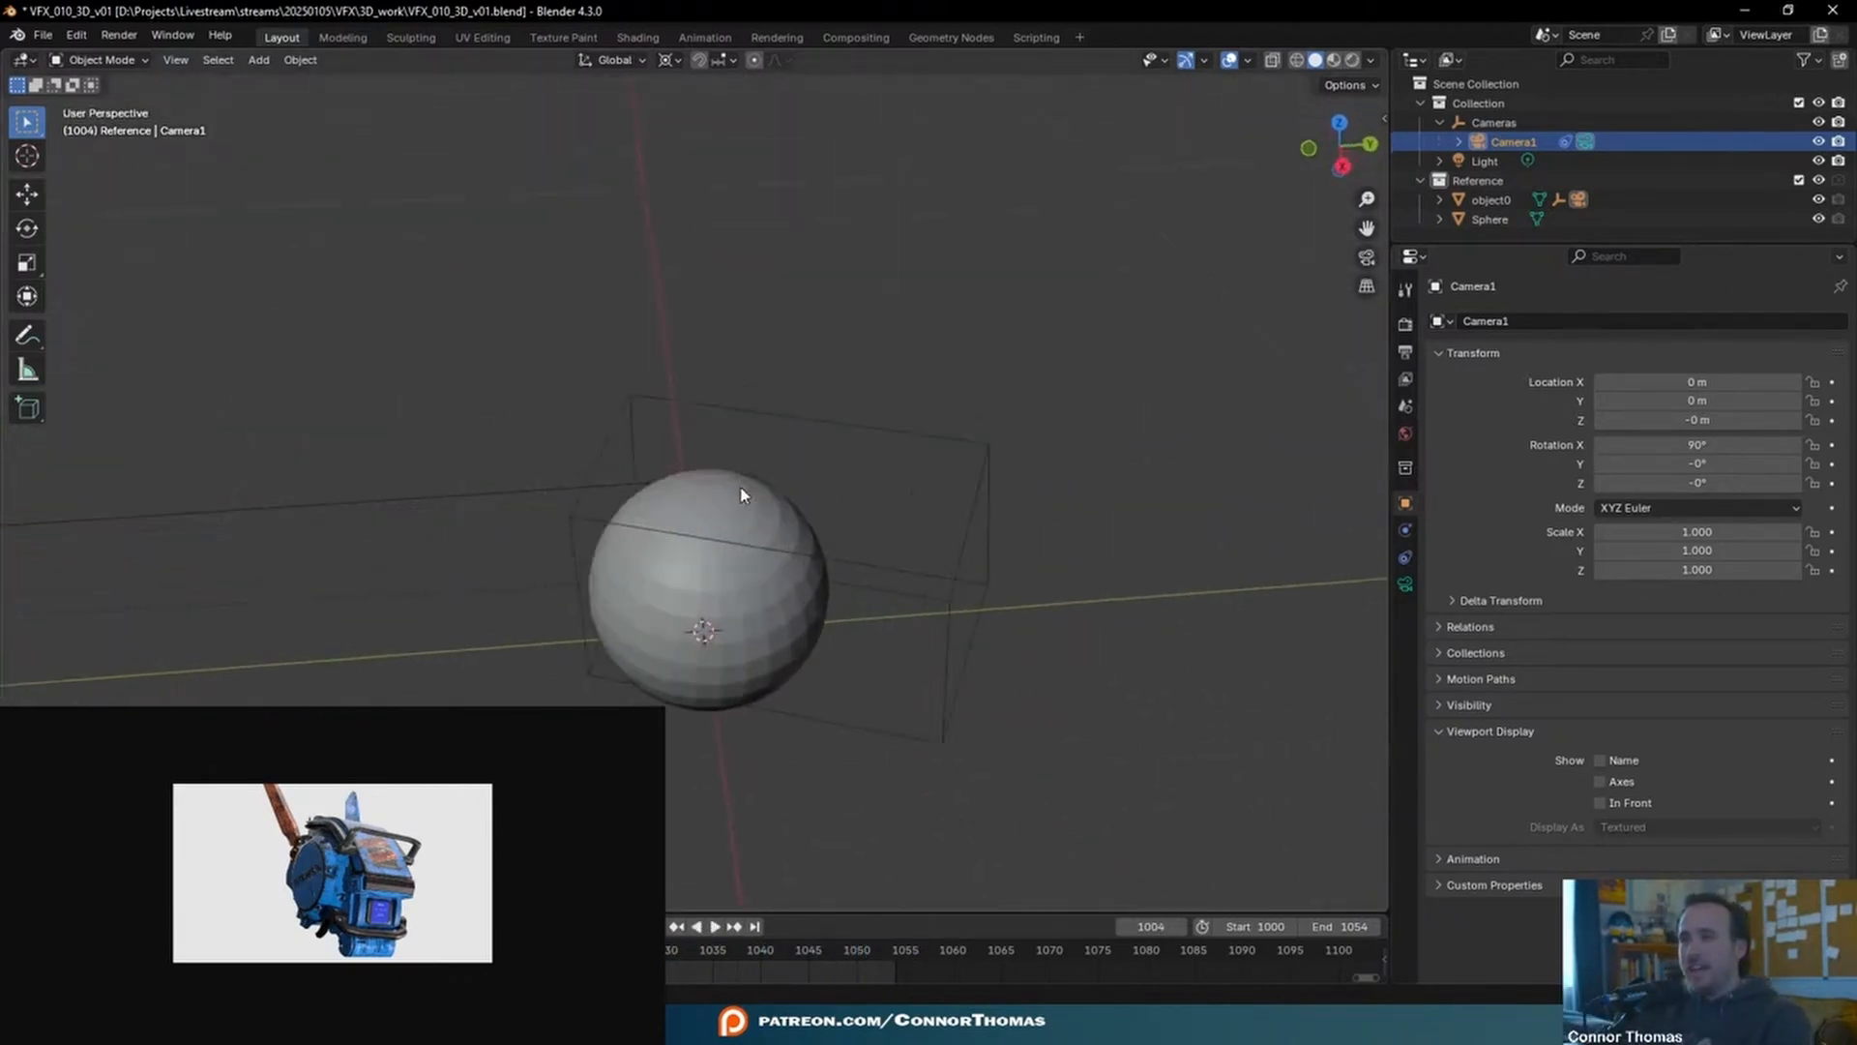
key(KP_0)
key(space)
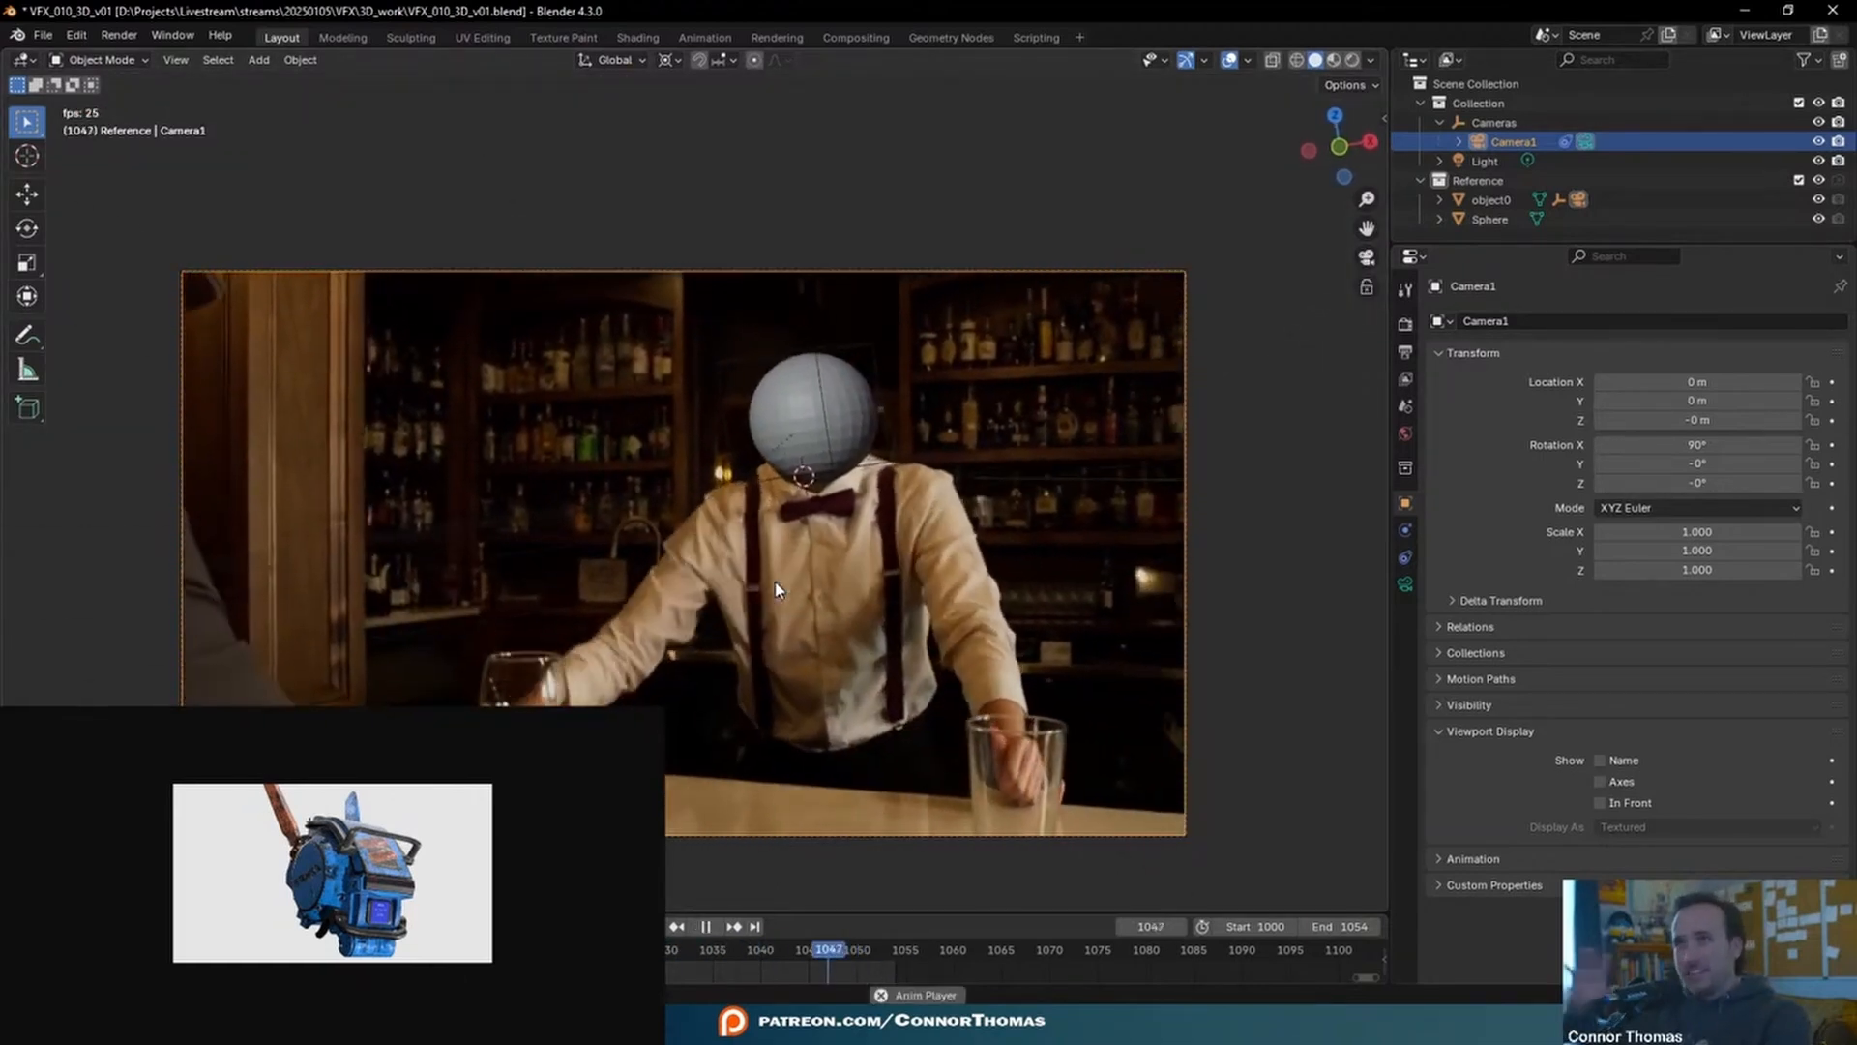
key(space)
- Delete the test sphere from inside the reference box
middle_drag(775, 583, 672, 464)
scroll(818, 484, up, 4)
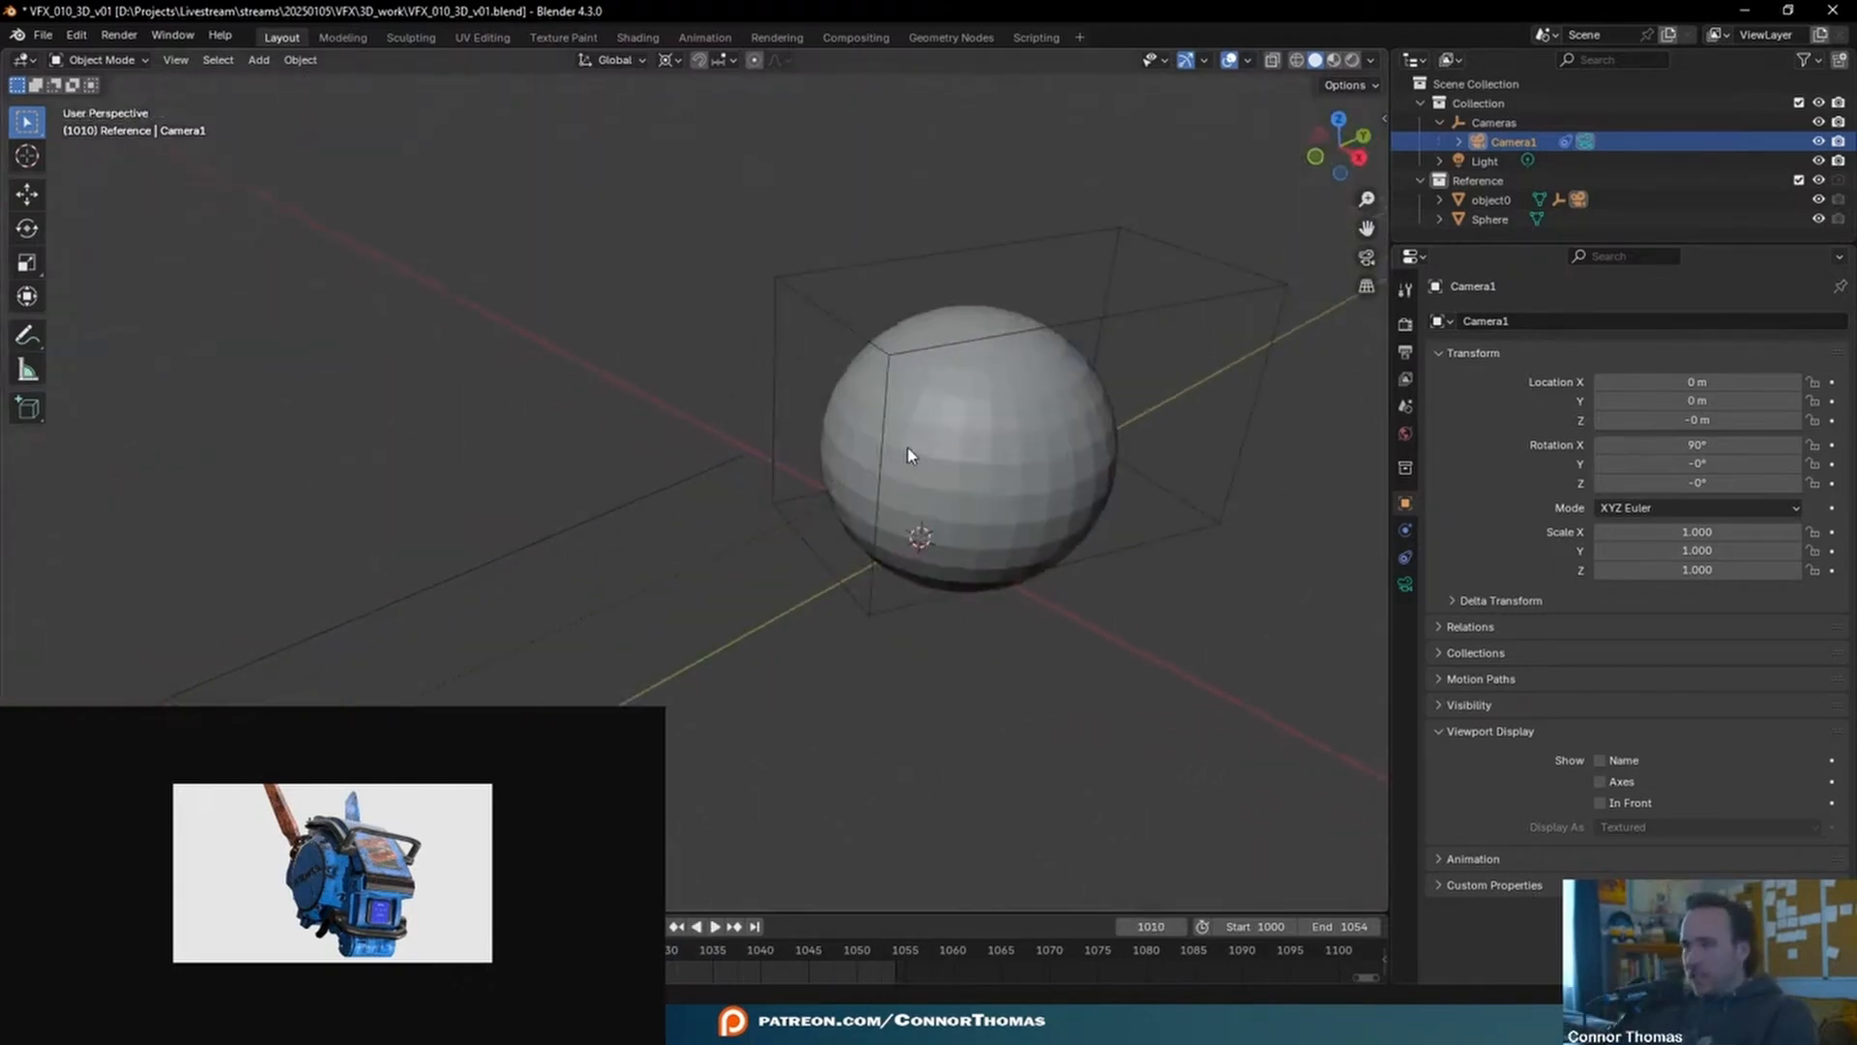
click(908, 447)
key(x)
click(914, 453)
- Try deleting all remaining objects in the scene and undo the deletion
middle_drag(987, 449, 800, 502)
key(a)
key(x)
click(799, 500)
middle_drag(891, 547, 933, 436)
key(ctrl+z)
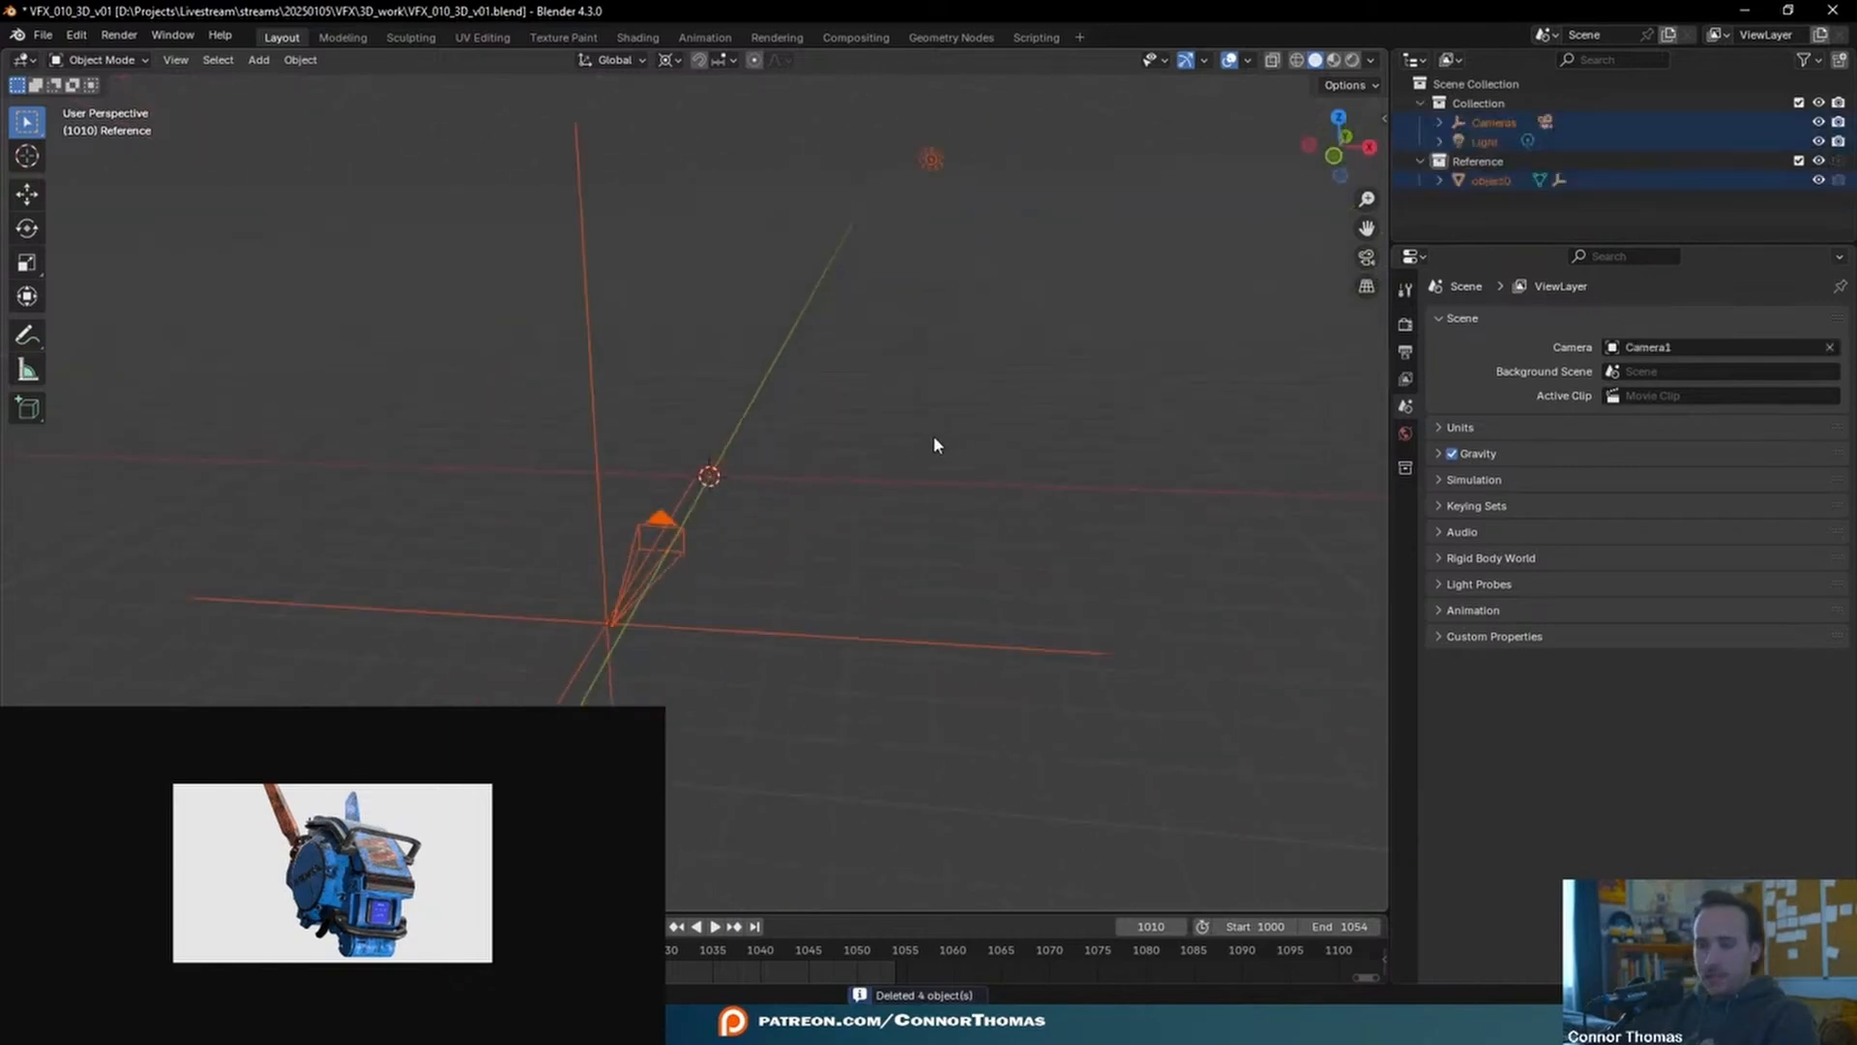
- Delete the light and hide the remaining Cameras rig and object0 from the viewport
click(931, 157)
key(x)
click(919, 172)
middle_drag(918, 175, 759, 468)
key(a)
key(h)
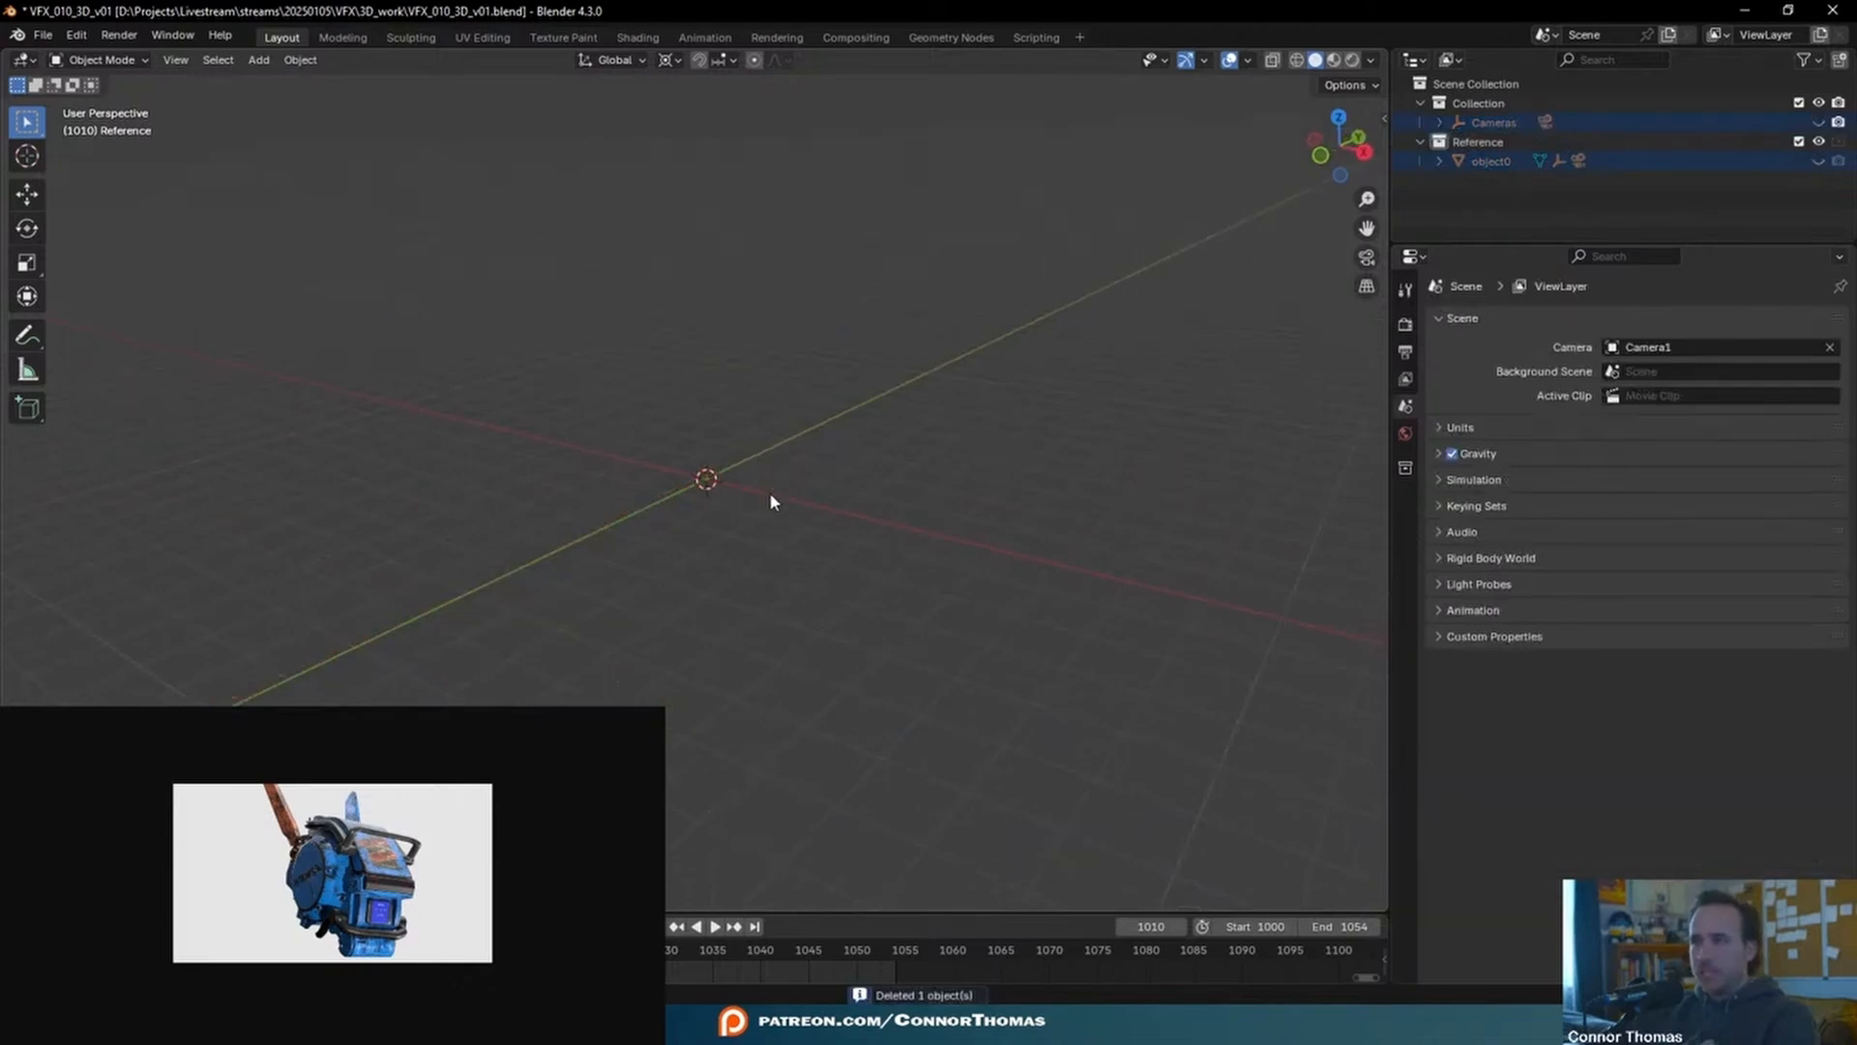
- Add a mesh circle at the origin and extrude its edge about 0.125 m upward along Z
shift+middle_drag(769, 491, 827, 474)
key(shift+a)
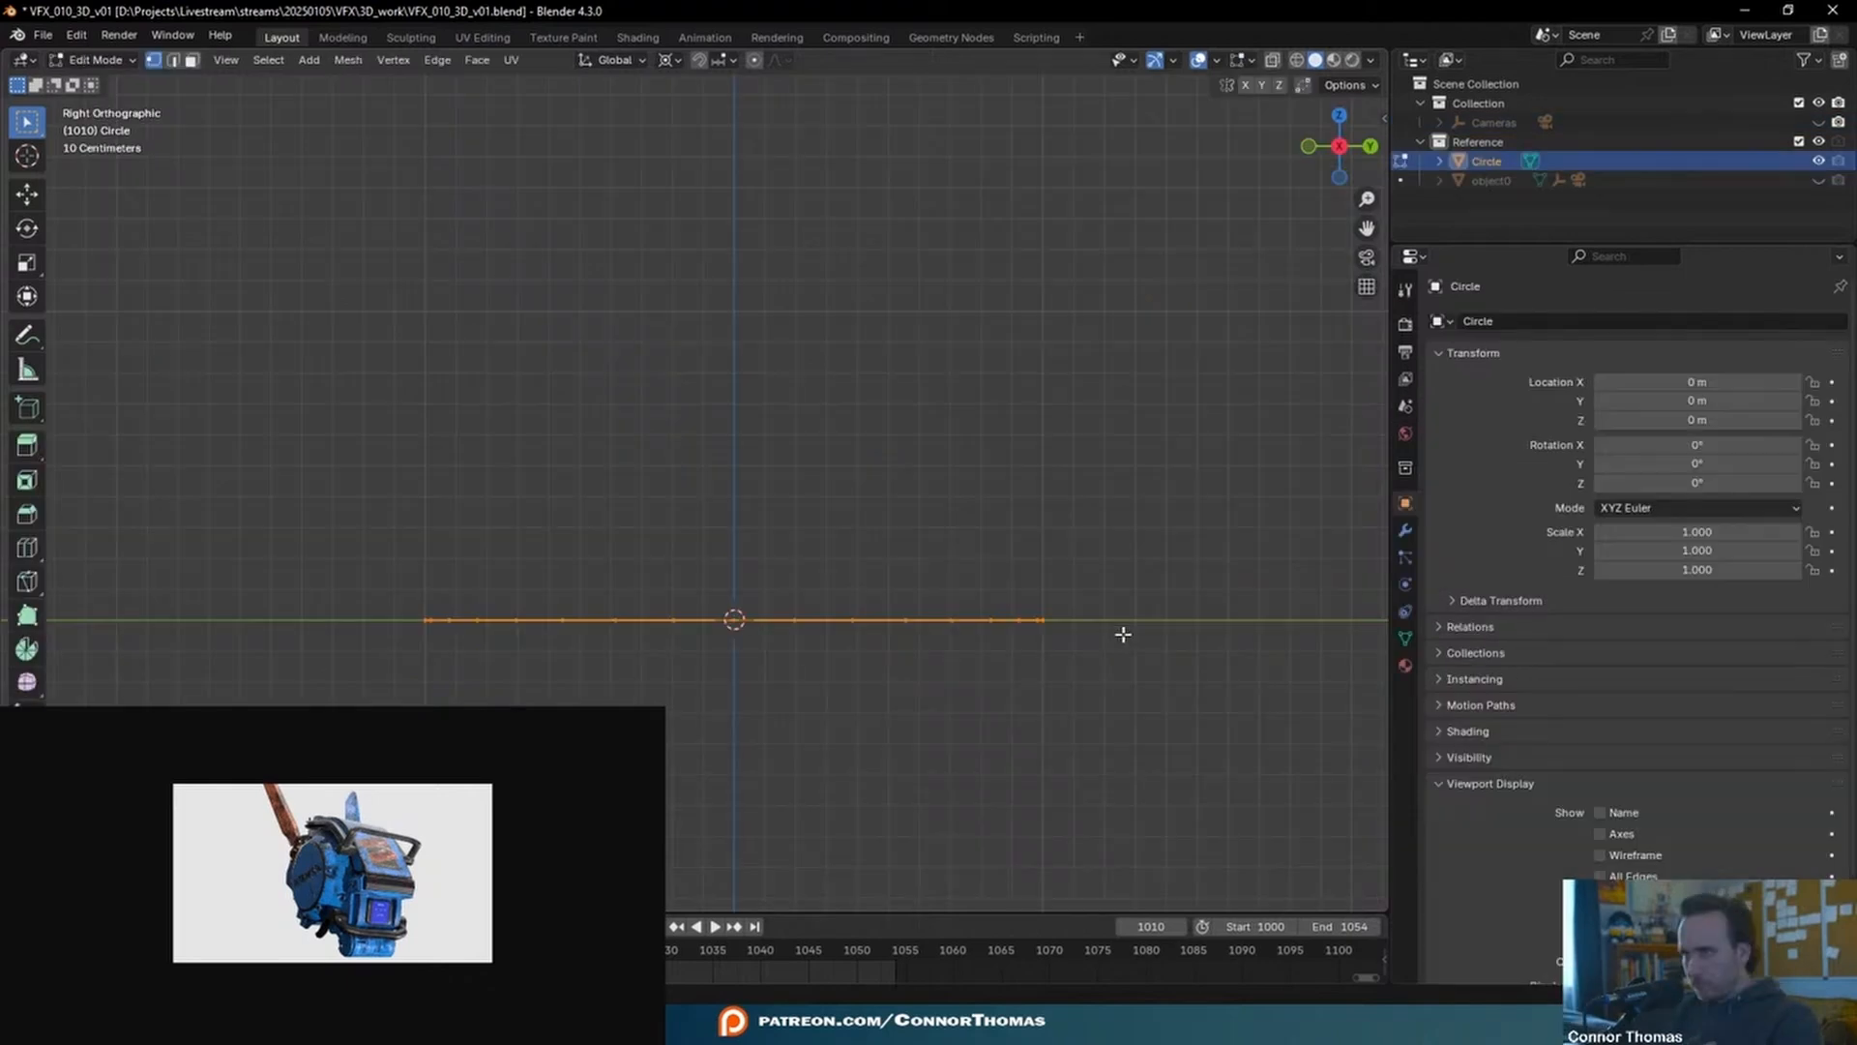
key(e)
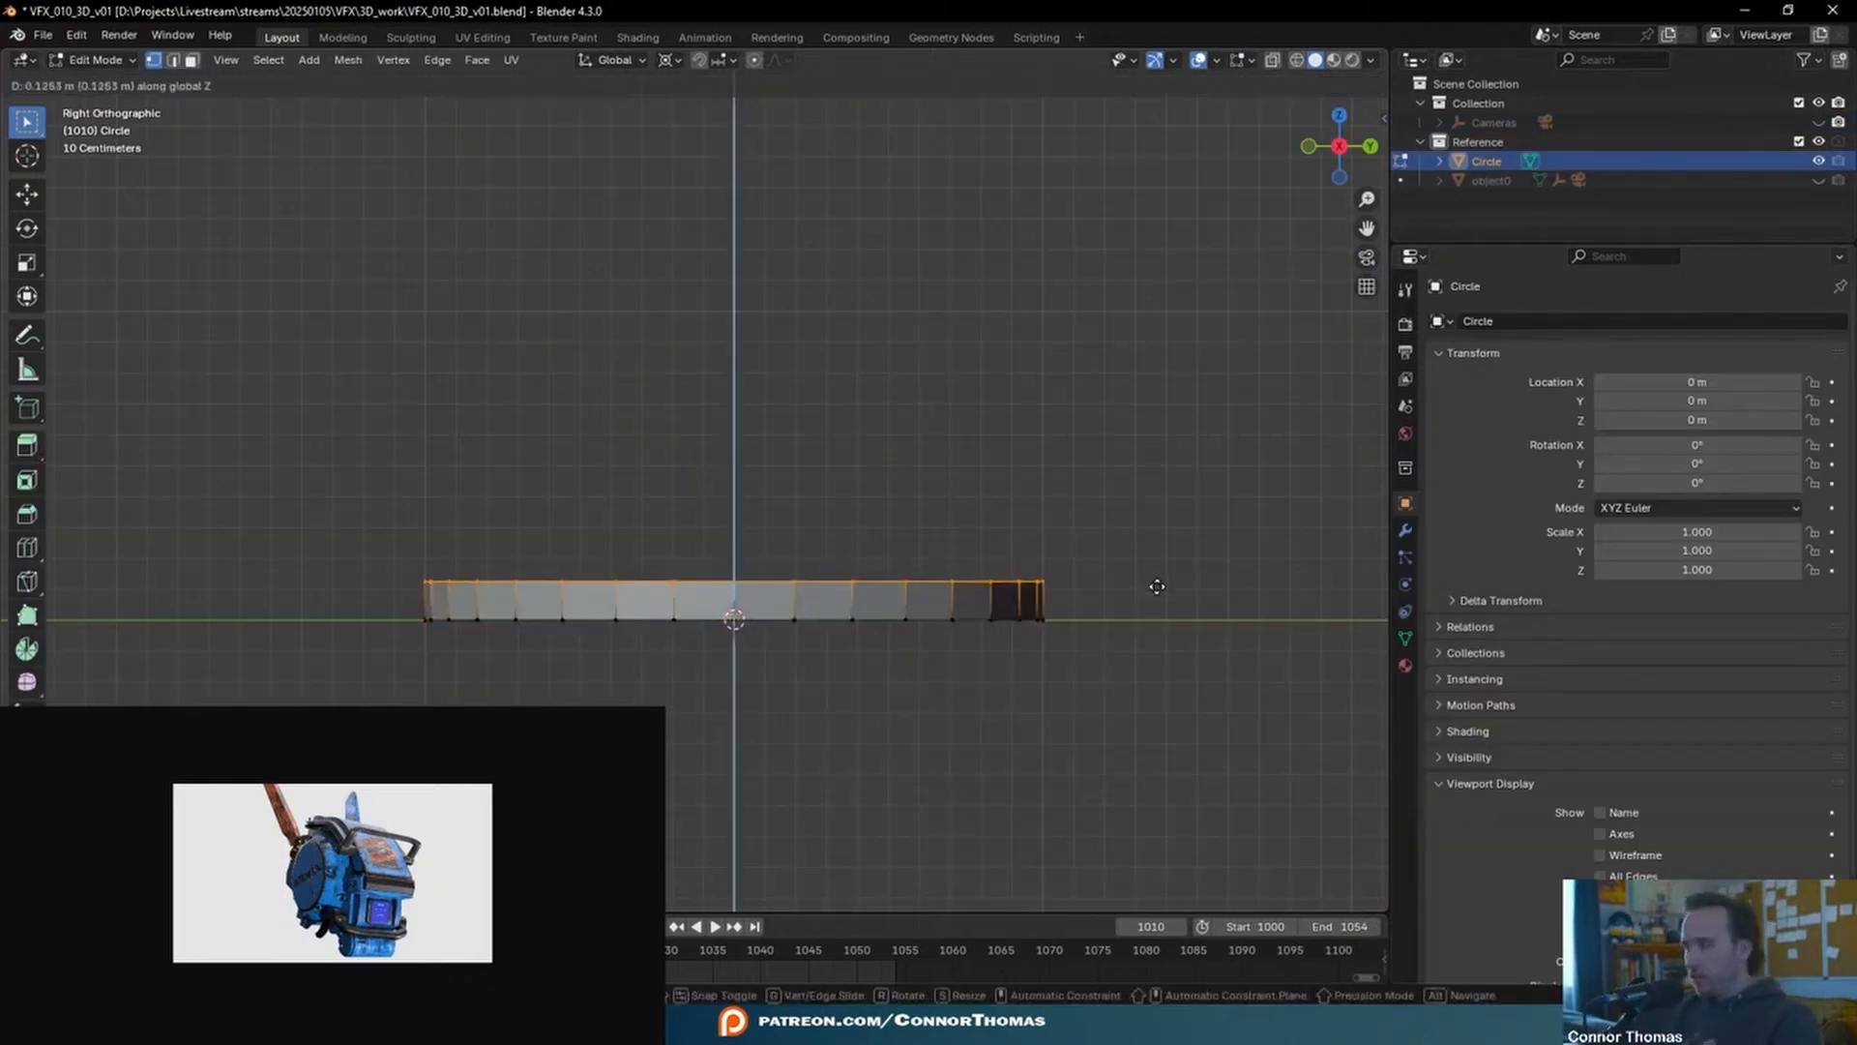
click(1157, 586)
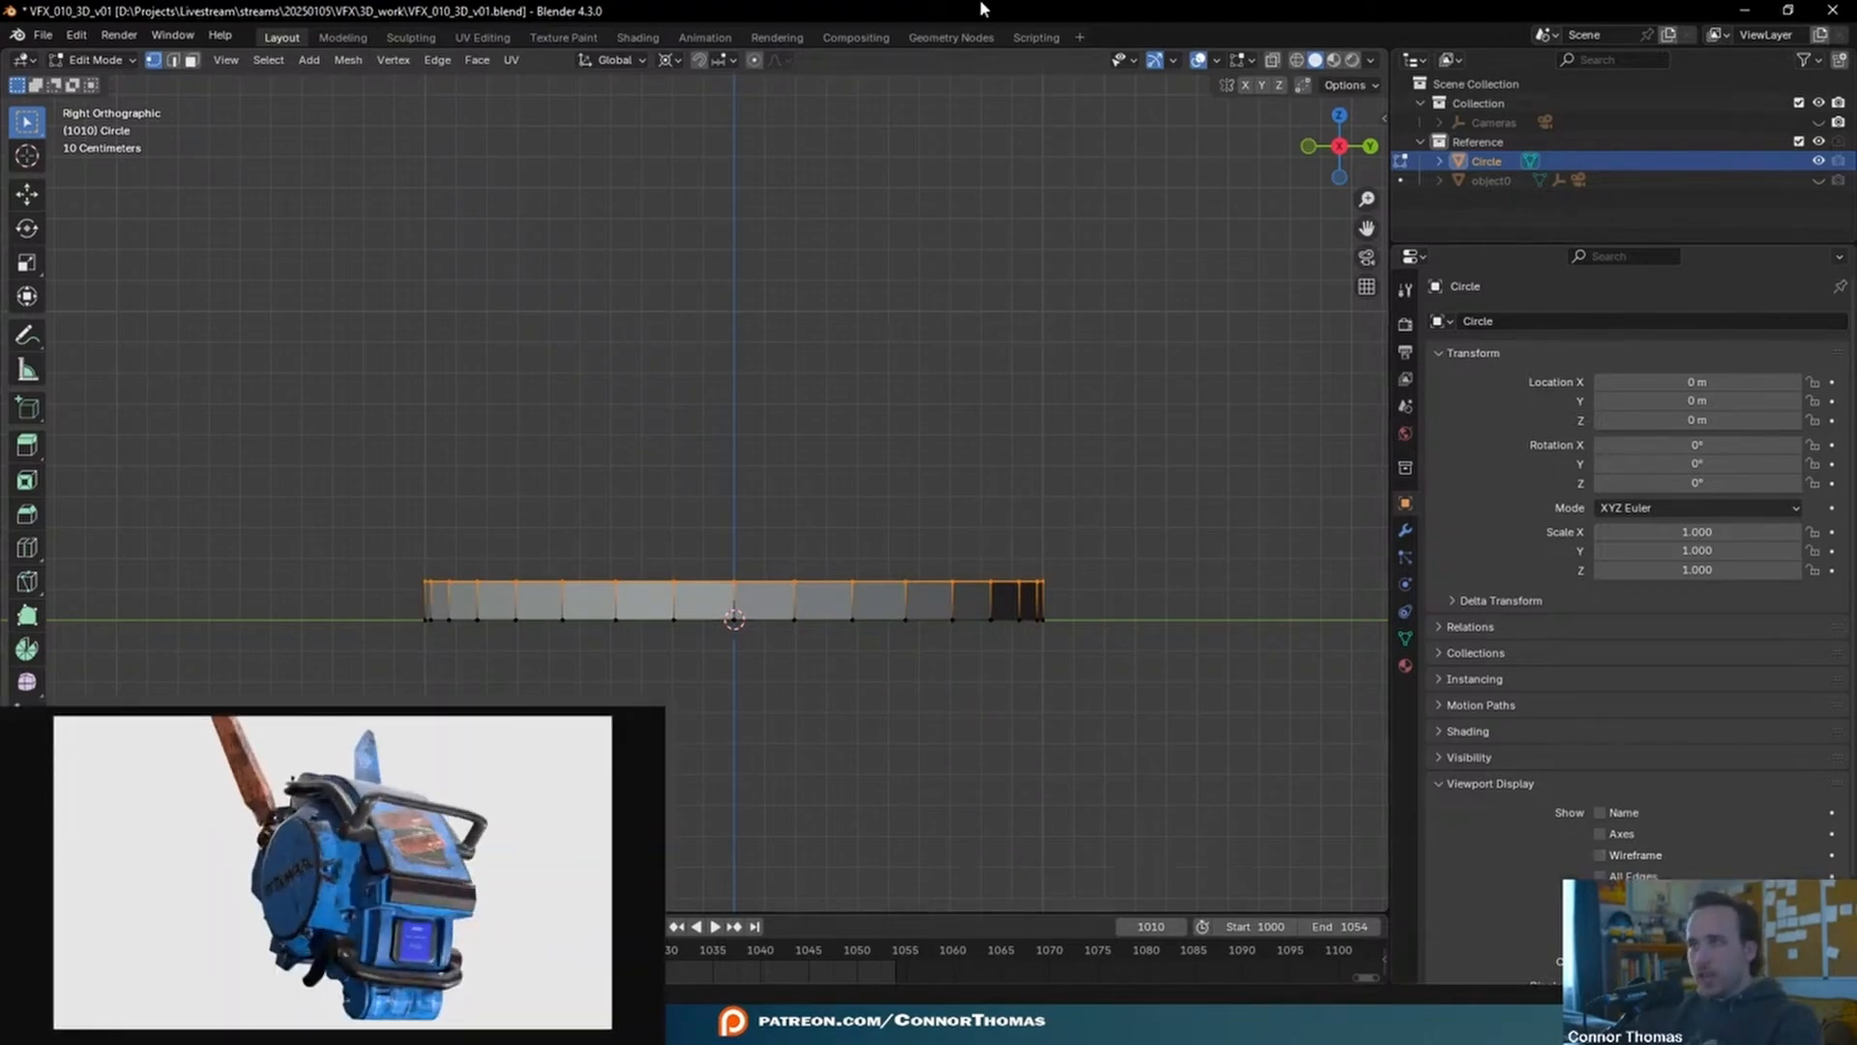
- Raise and widen the circle's upper rim into a flare, and extrude the lower rim into a narrower ring
key(g)
key(z)
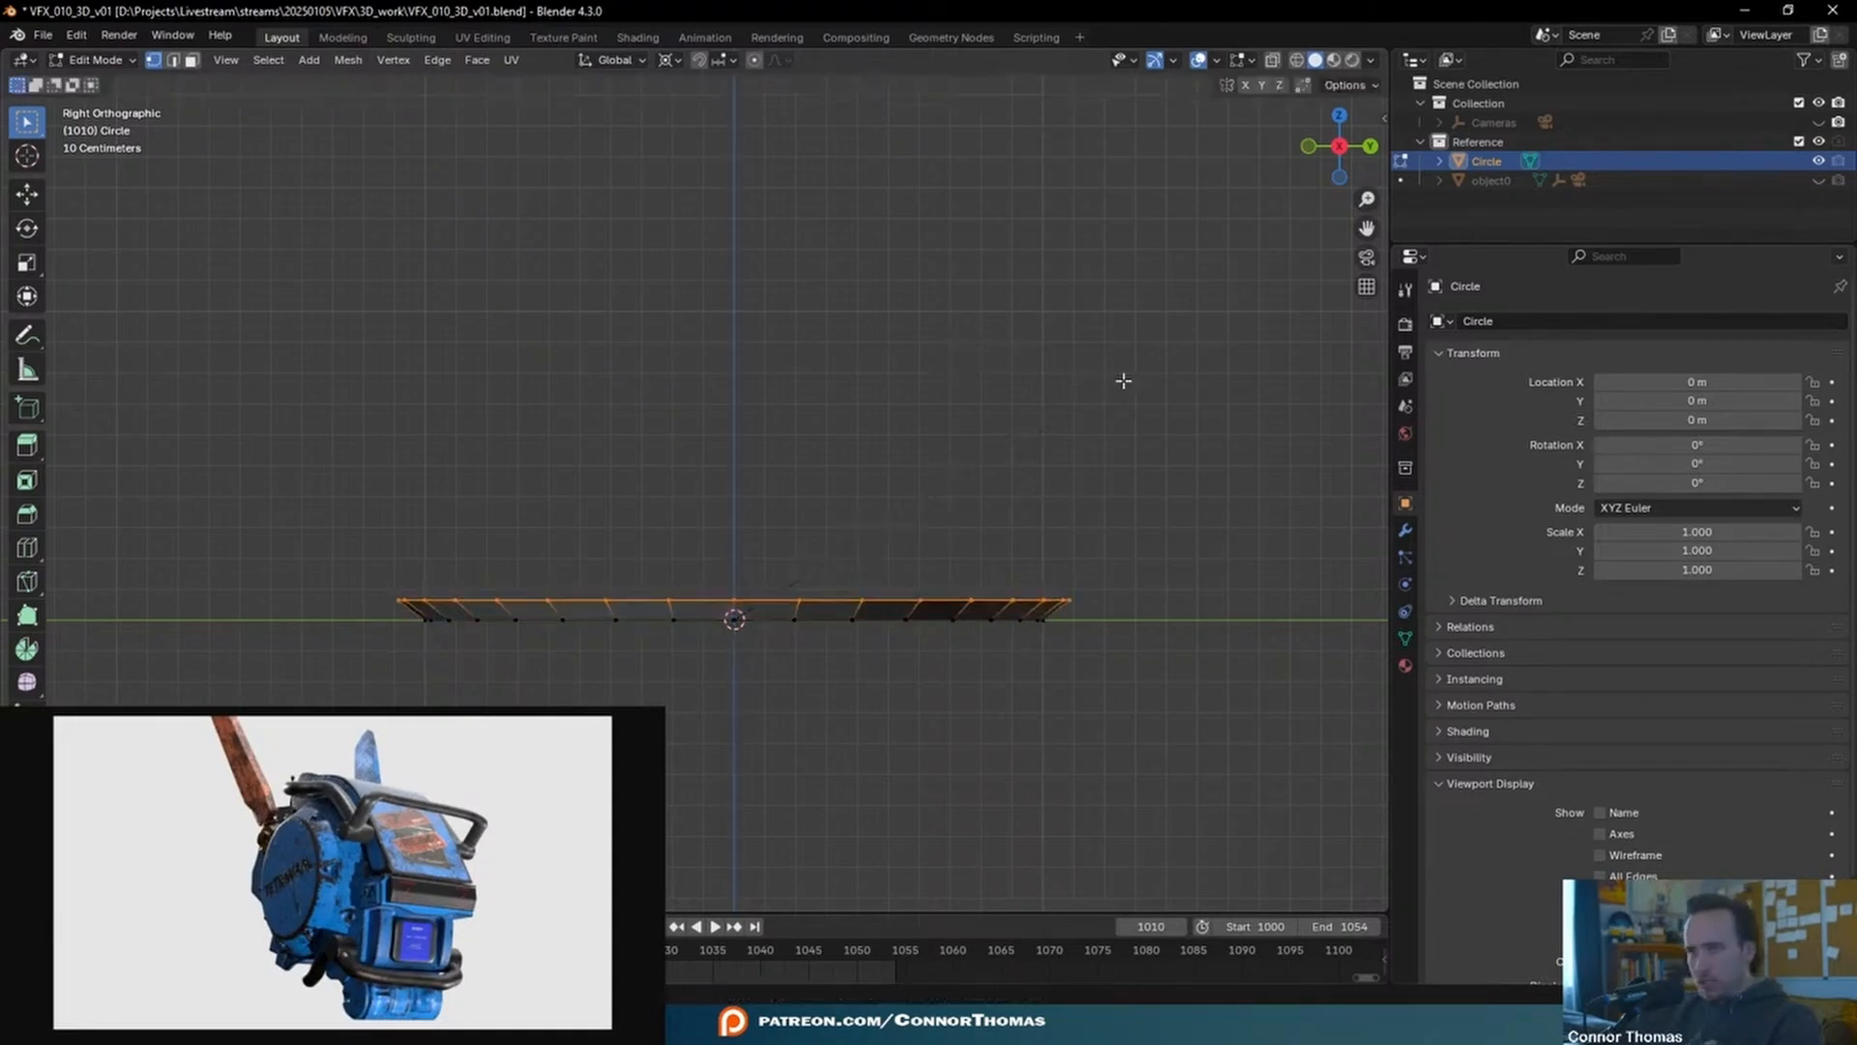
key(s)
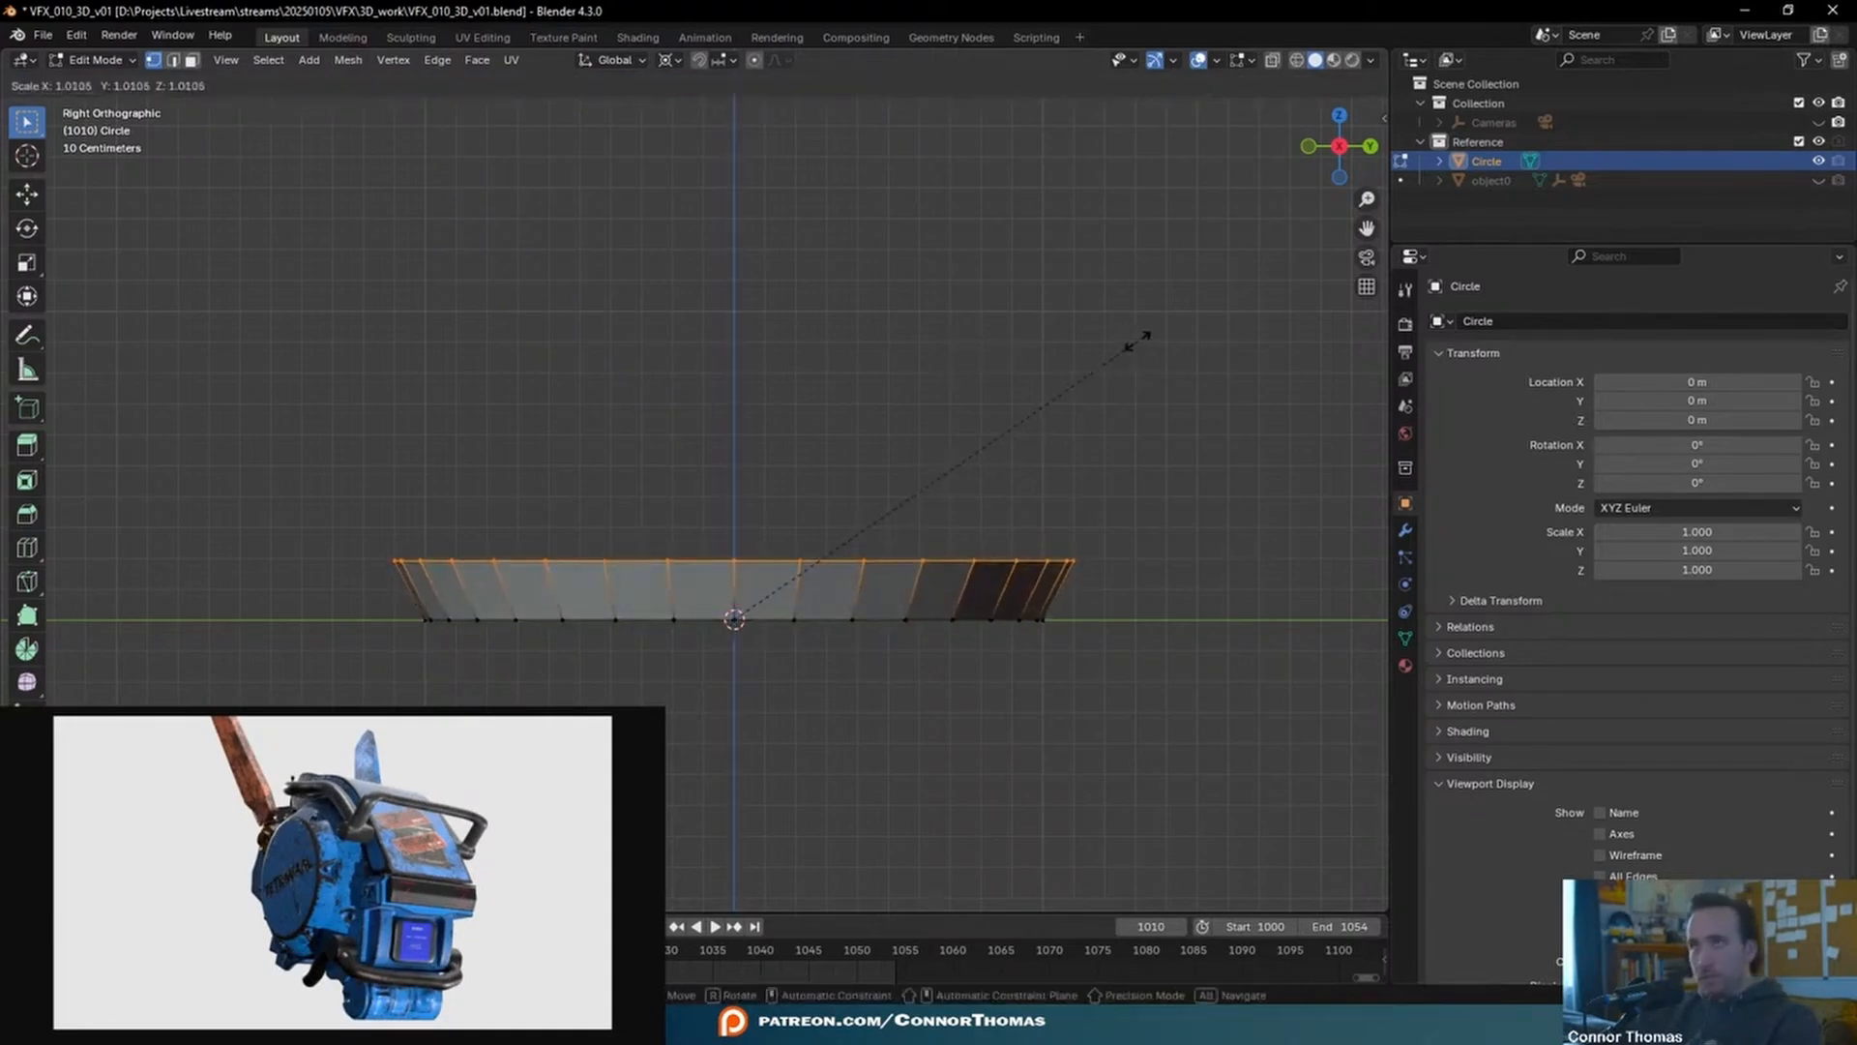
click(1138, 341)
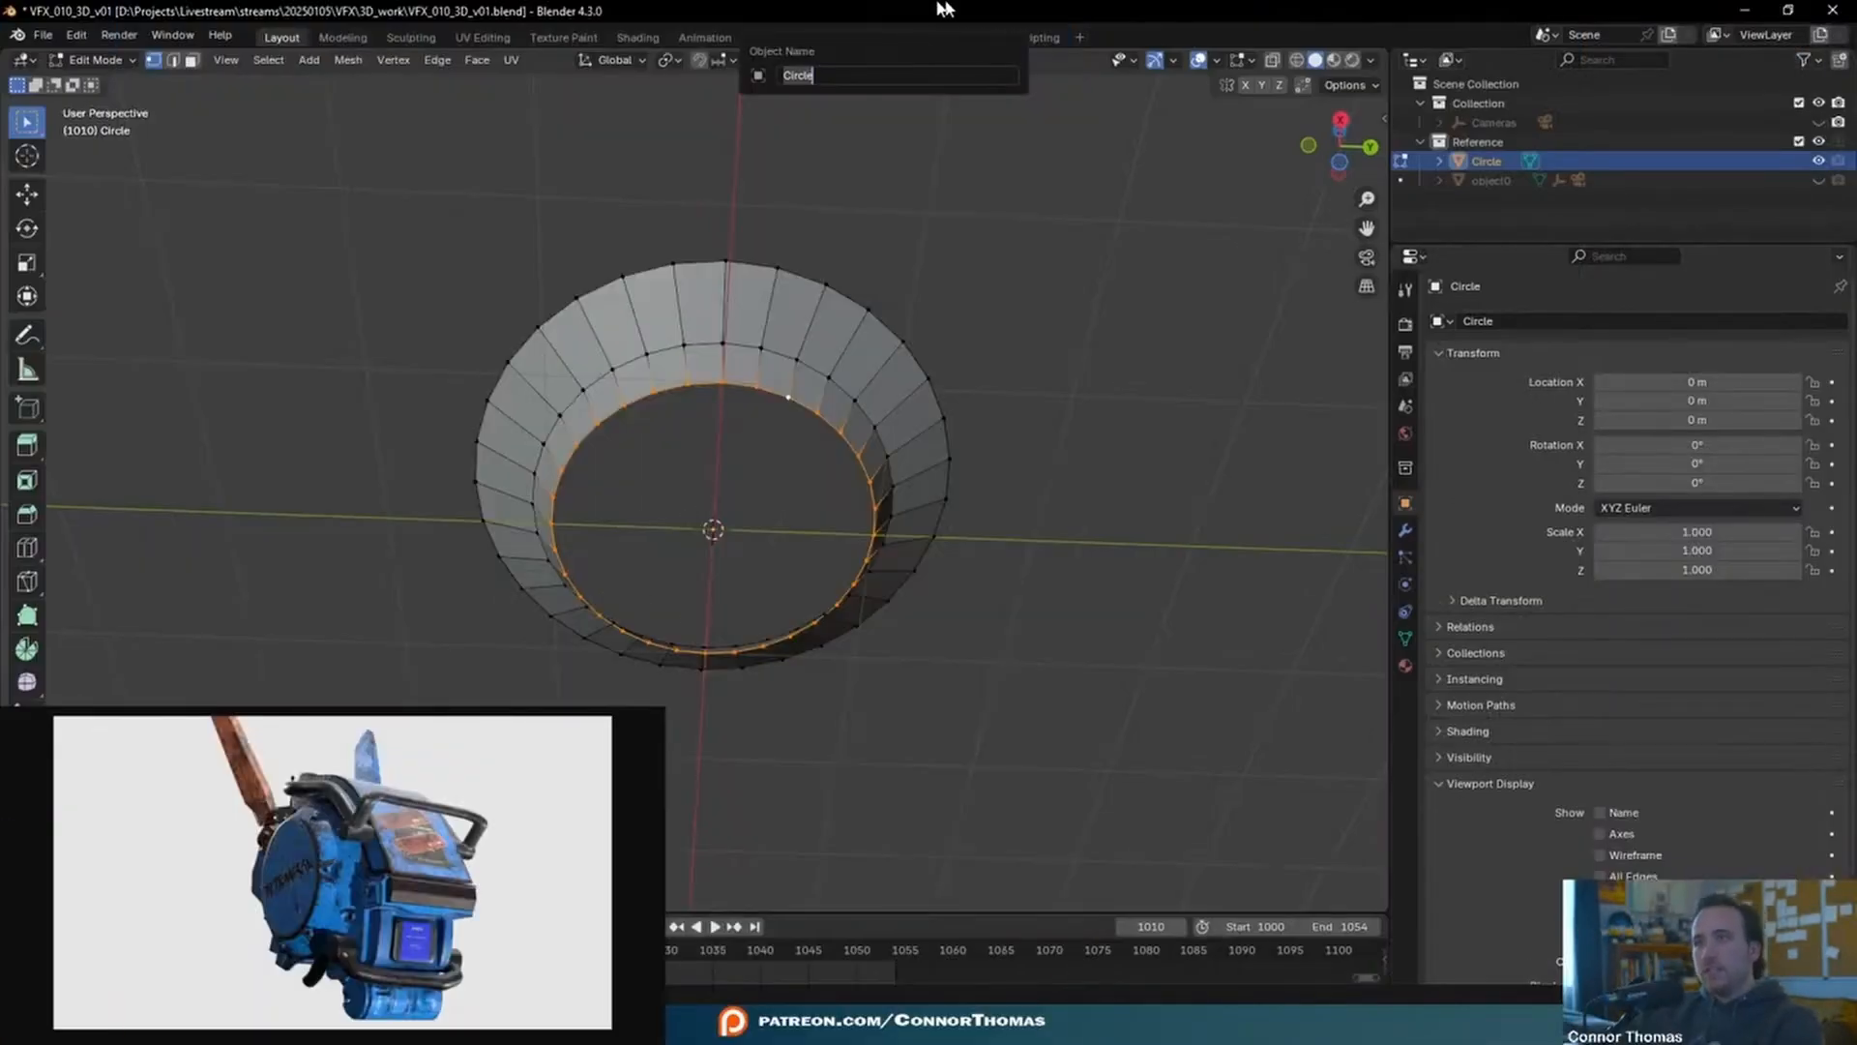
- Cap the narrow open end with a face and stand the disc upright to one side of the origin
key(Return)
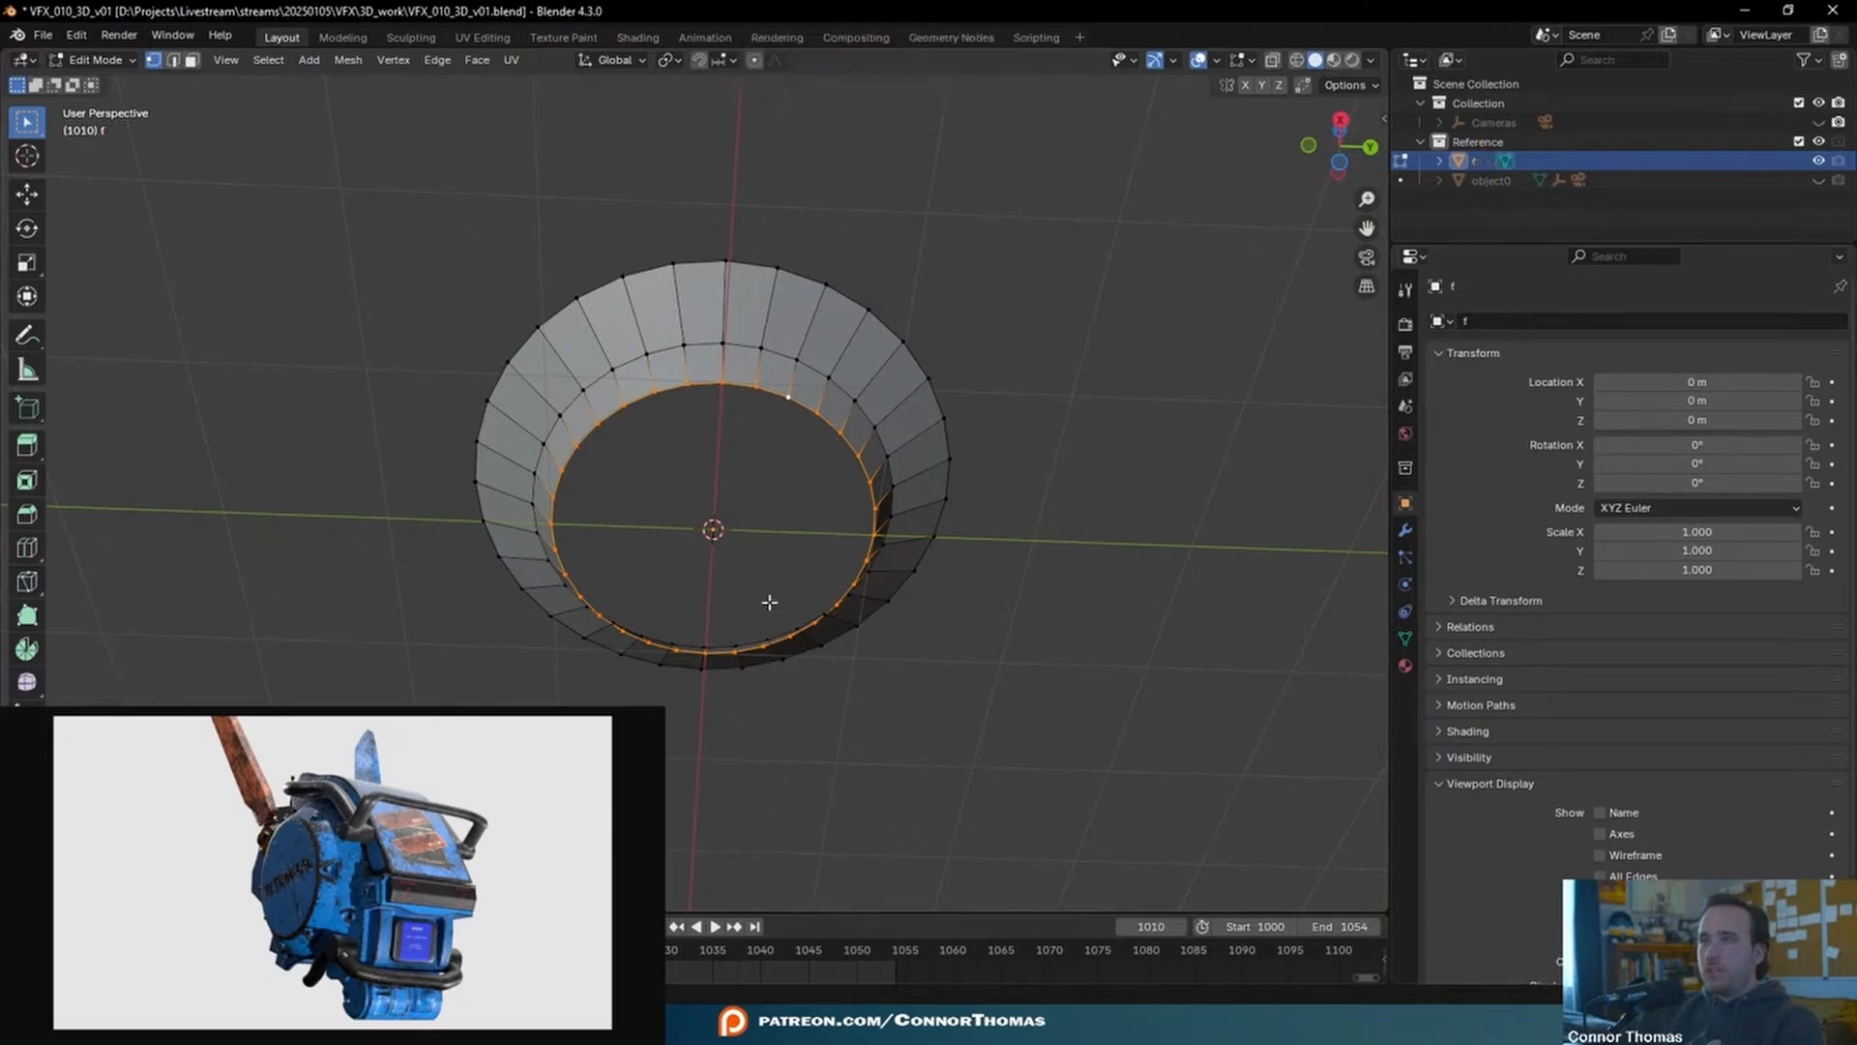
key(f)
middle_drag(765, 532, 717, 437)
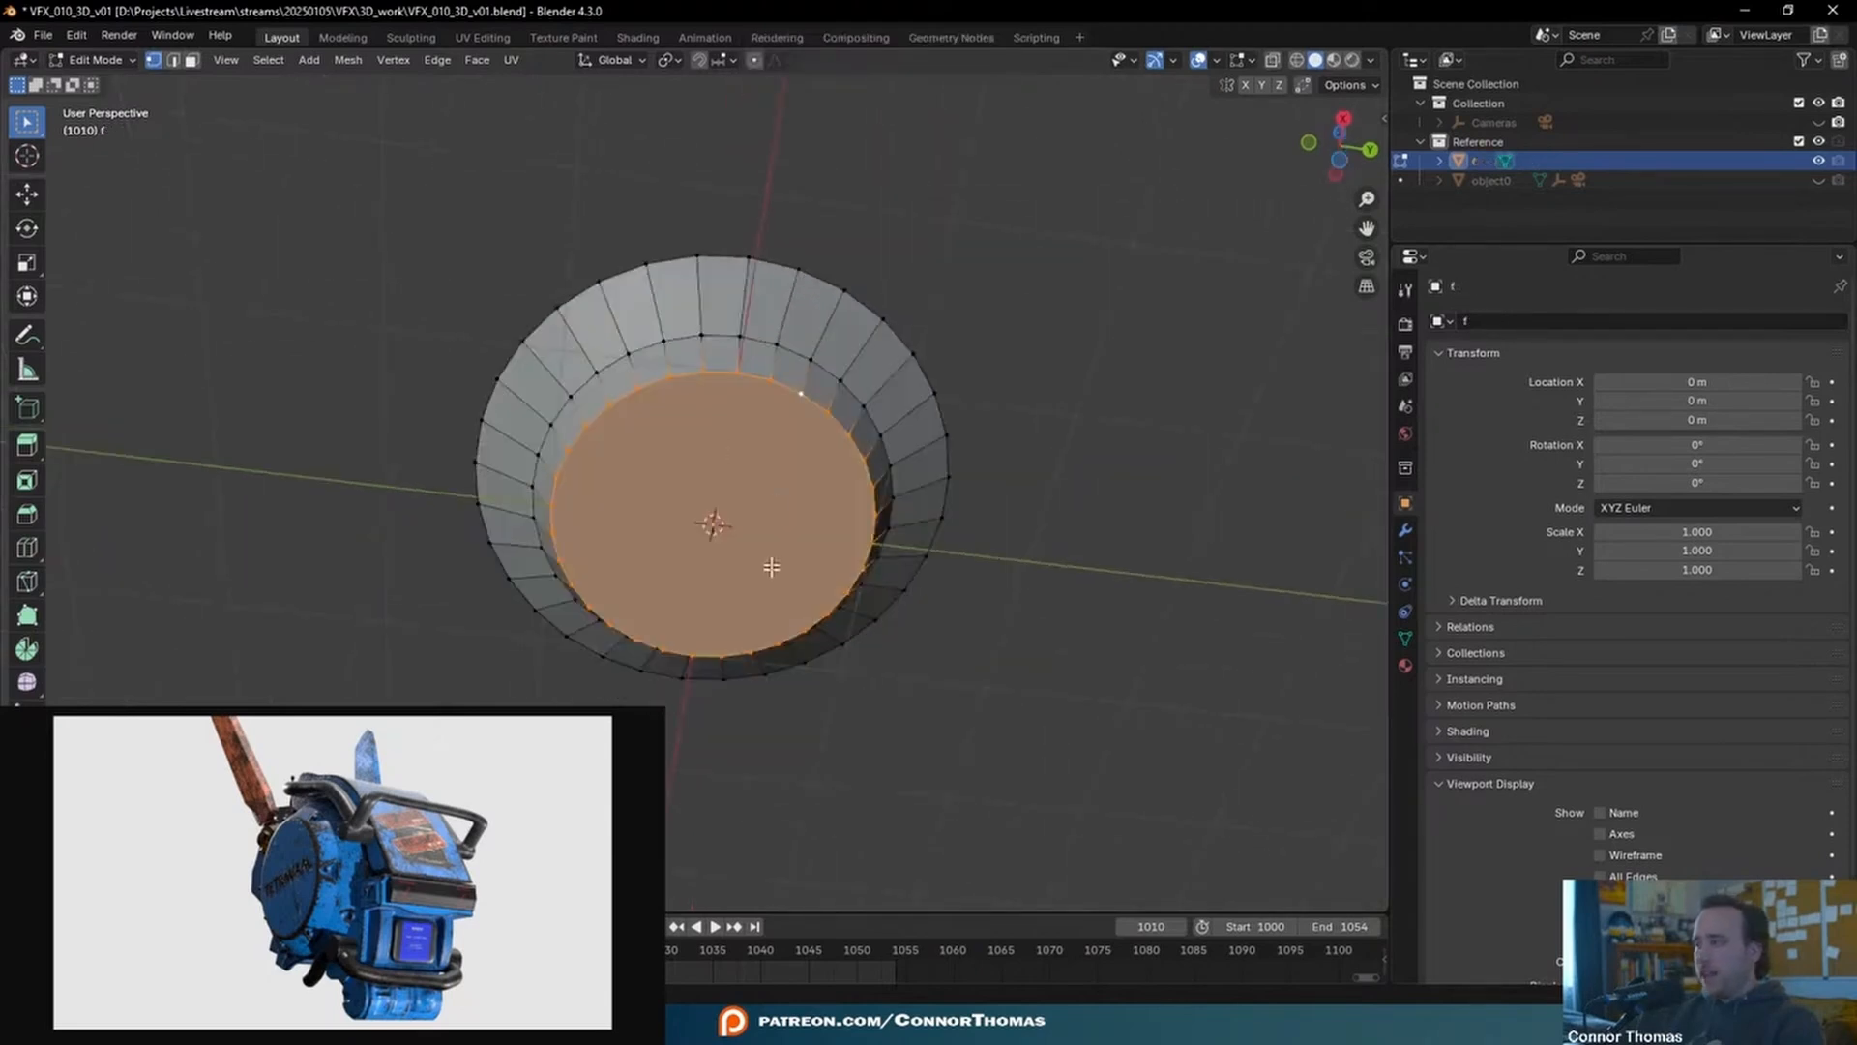
scroll(807, 571, up, 3)
middle_drag(932, 493, 904, 513)
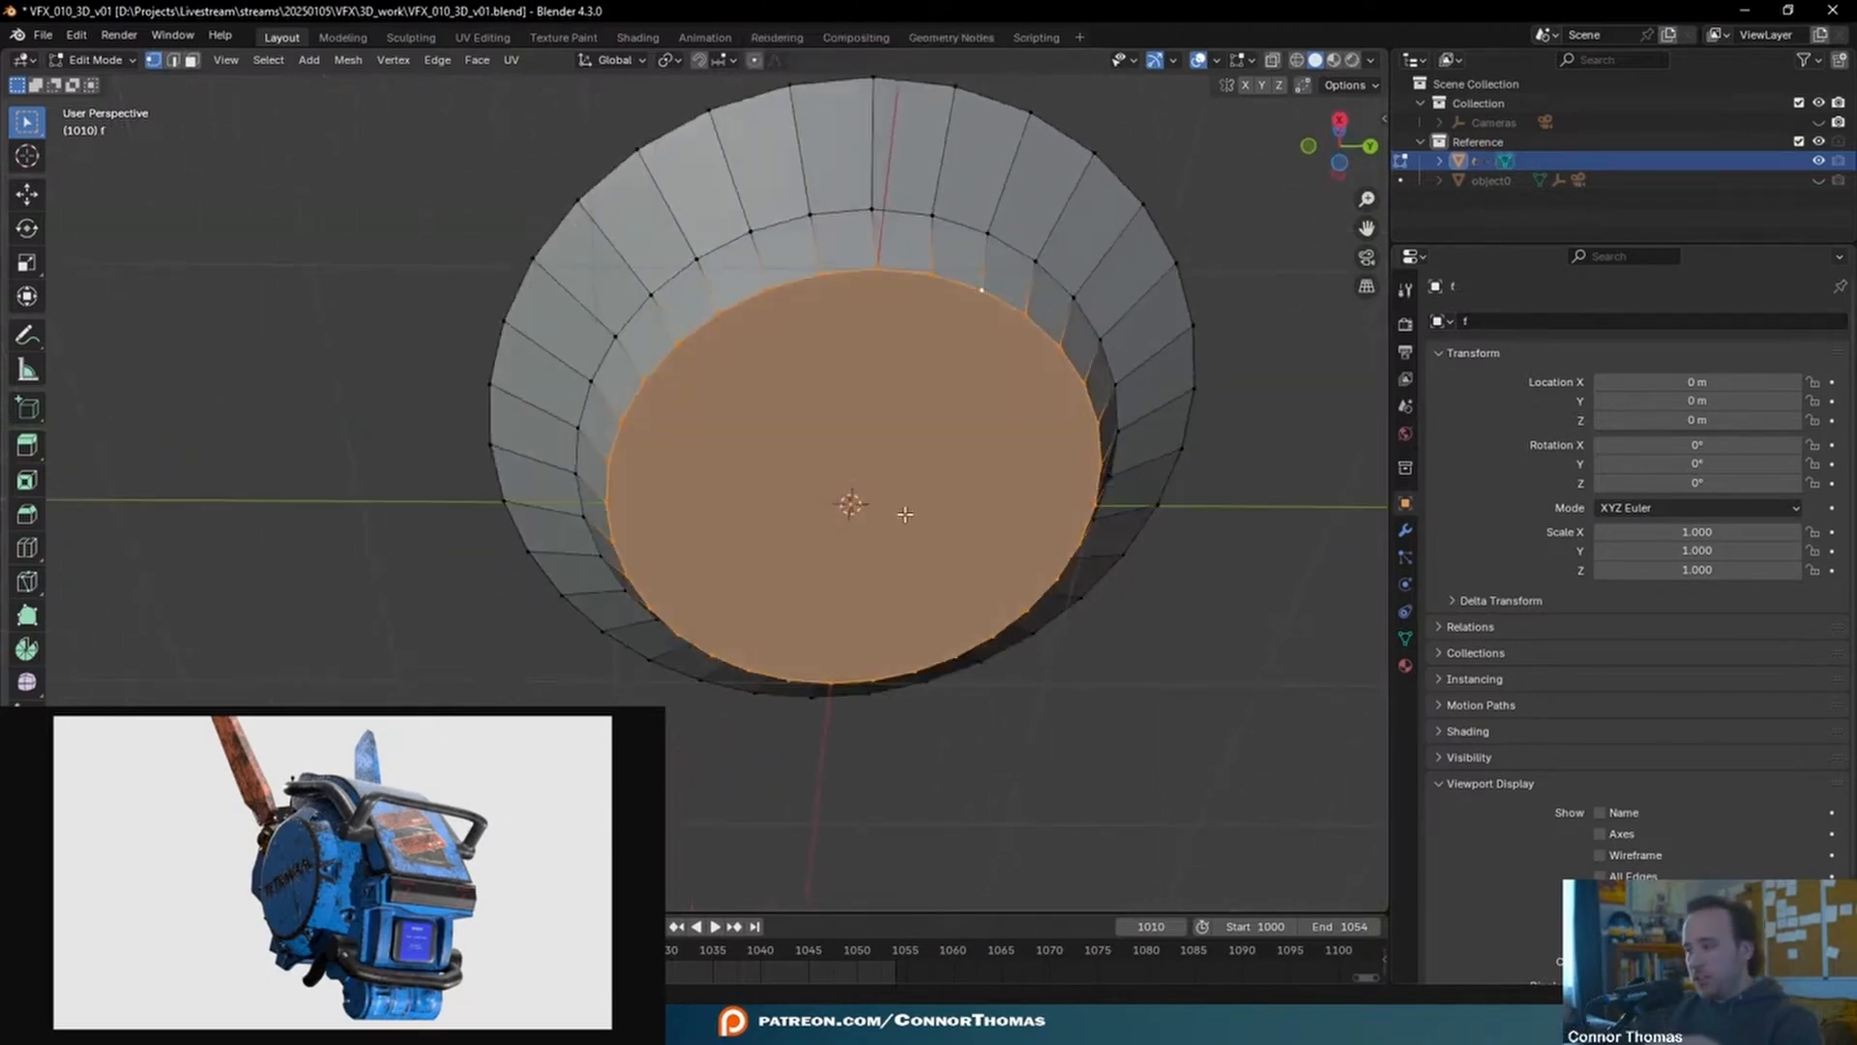
middle_drag(905, 514, 1112, 294)
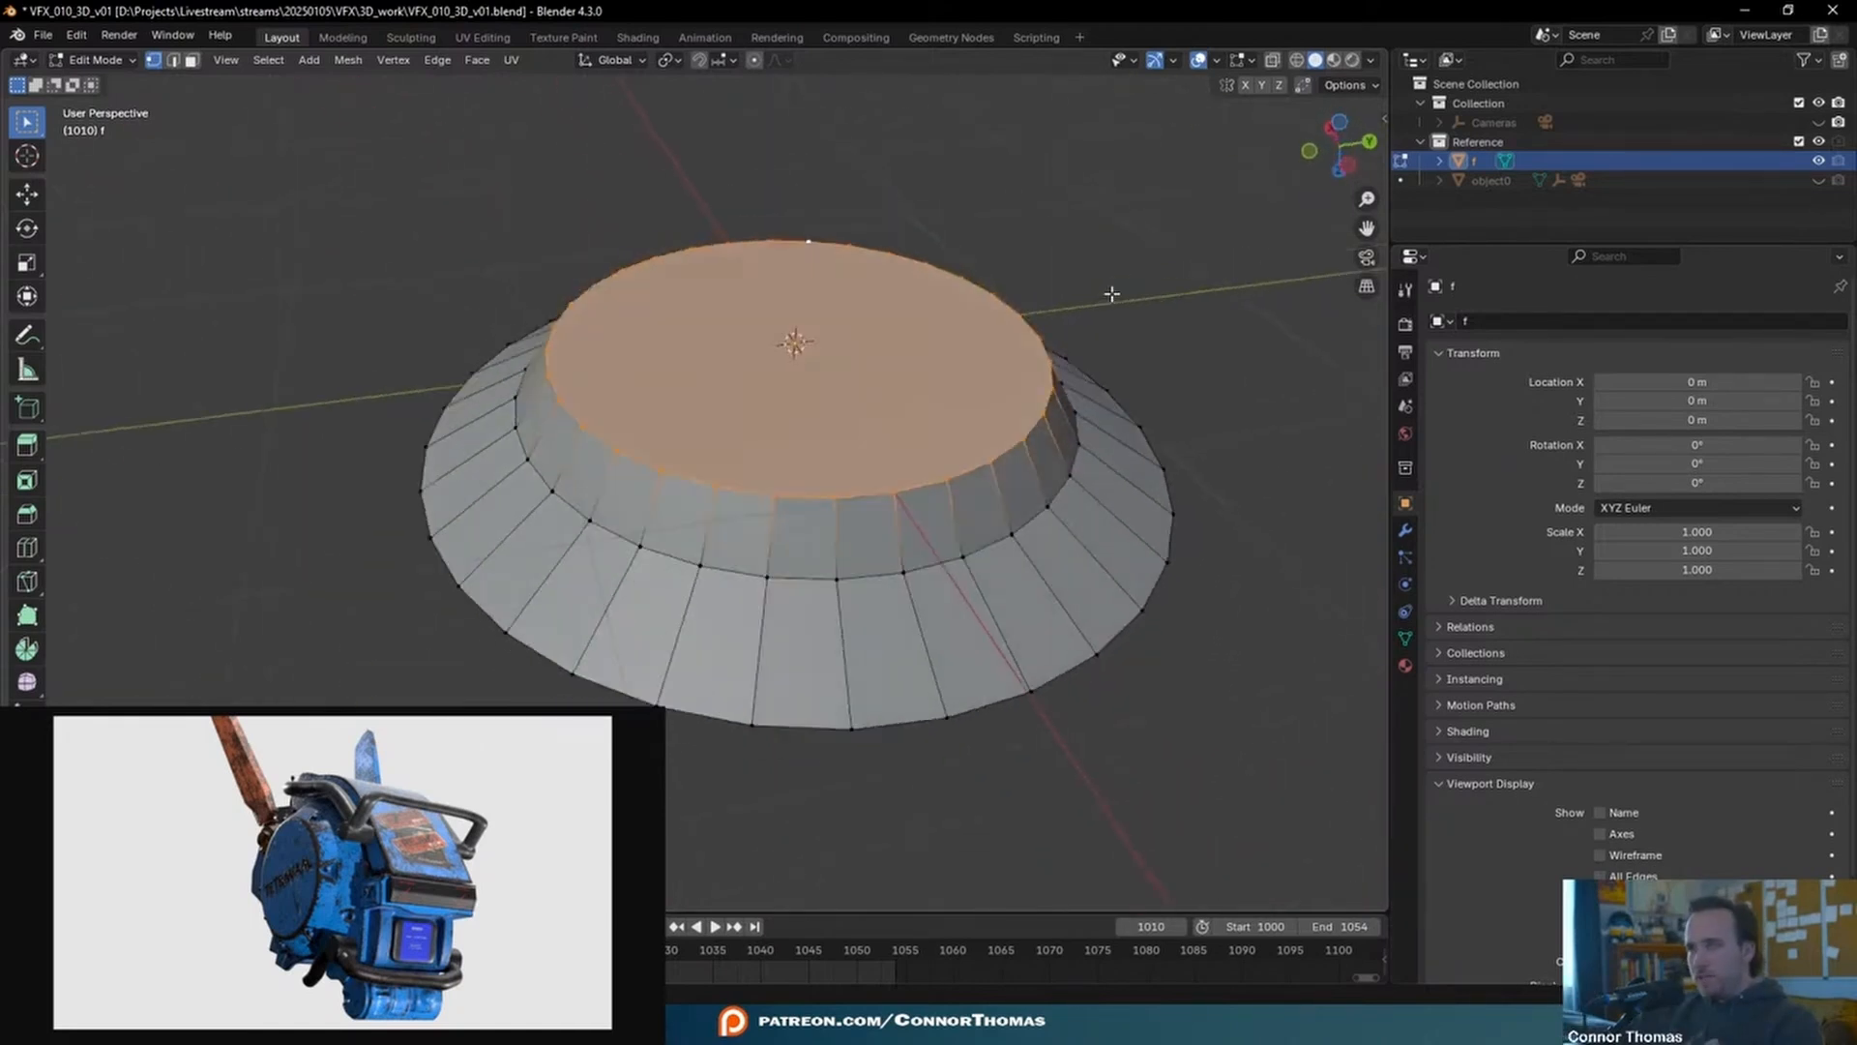
key(ctrl+b)
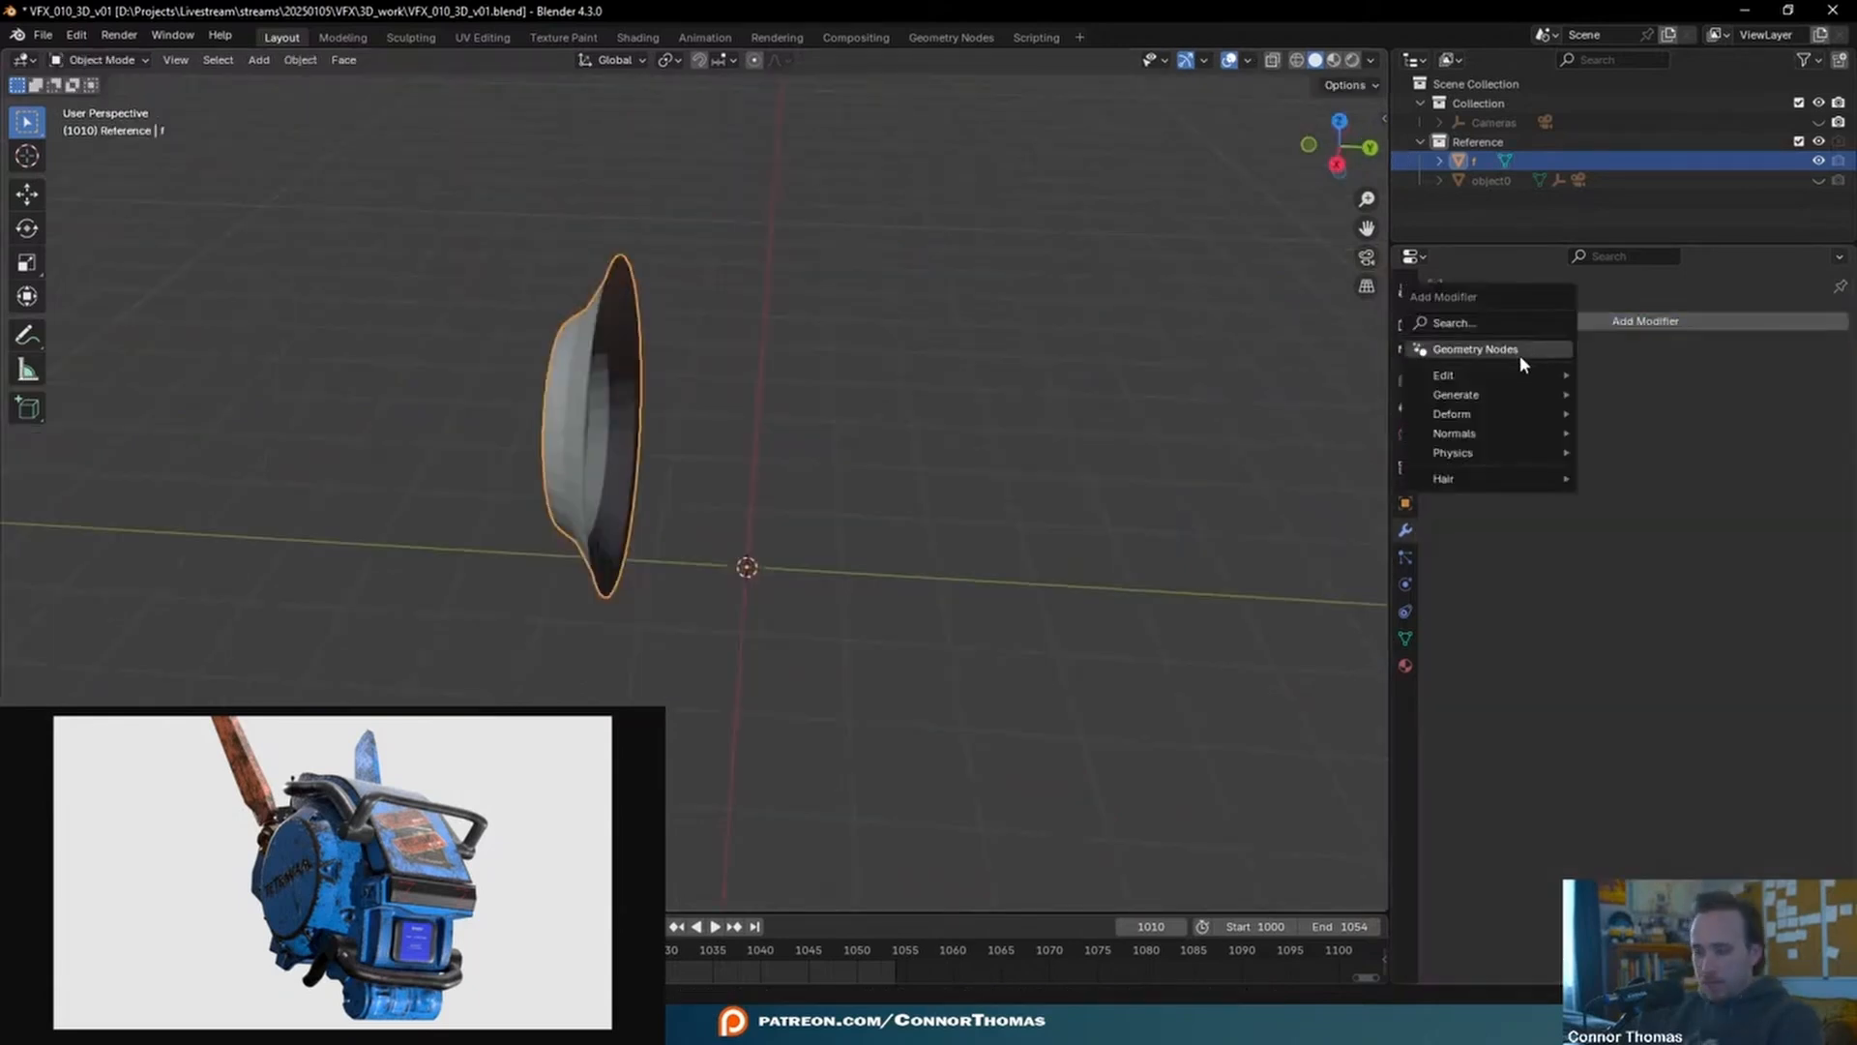
- Add a Mirror modifier to the disc and mirror it across the Y axis instead of X
text(m)
click(1519, 395)
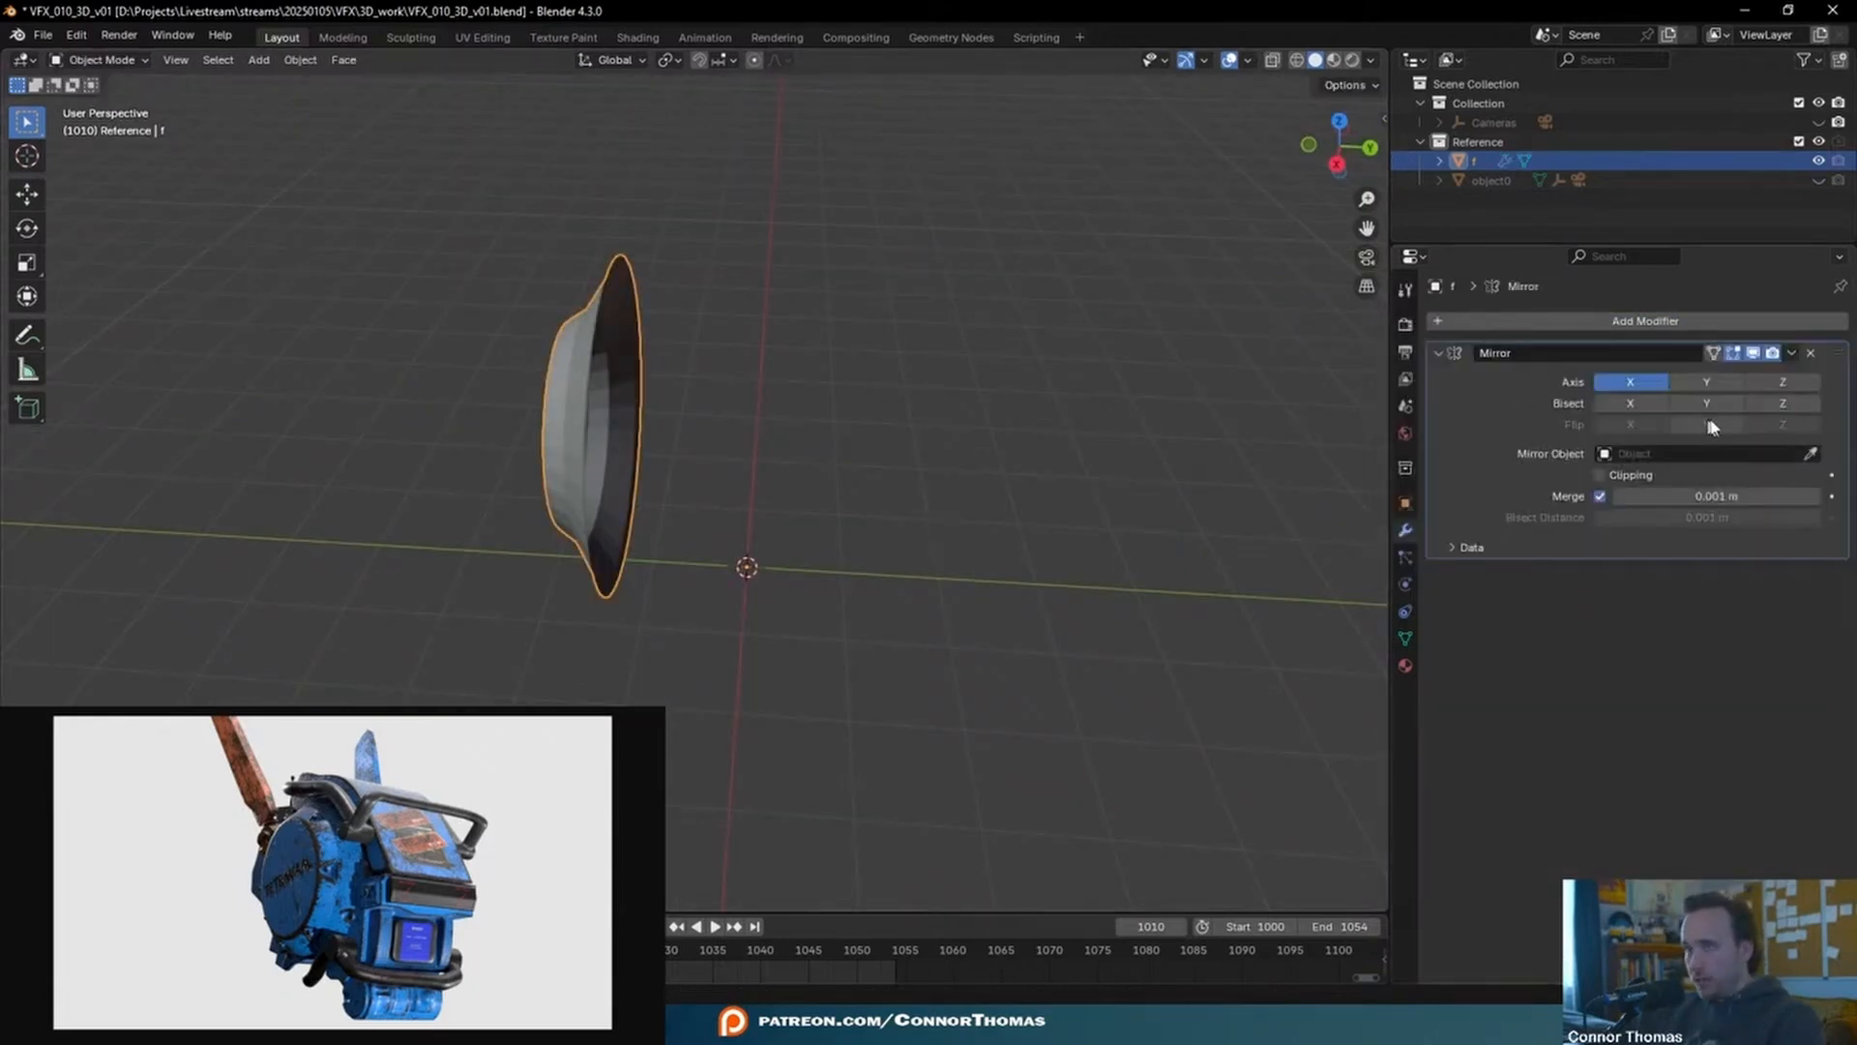
middle_drag(761, 417, 846, 361)
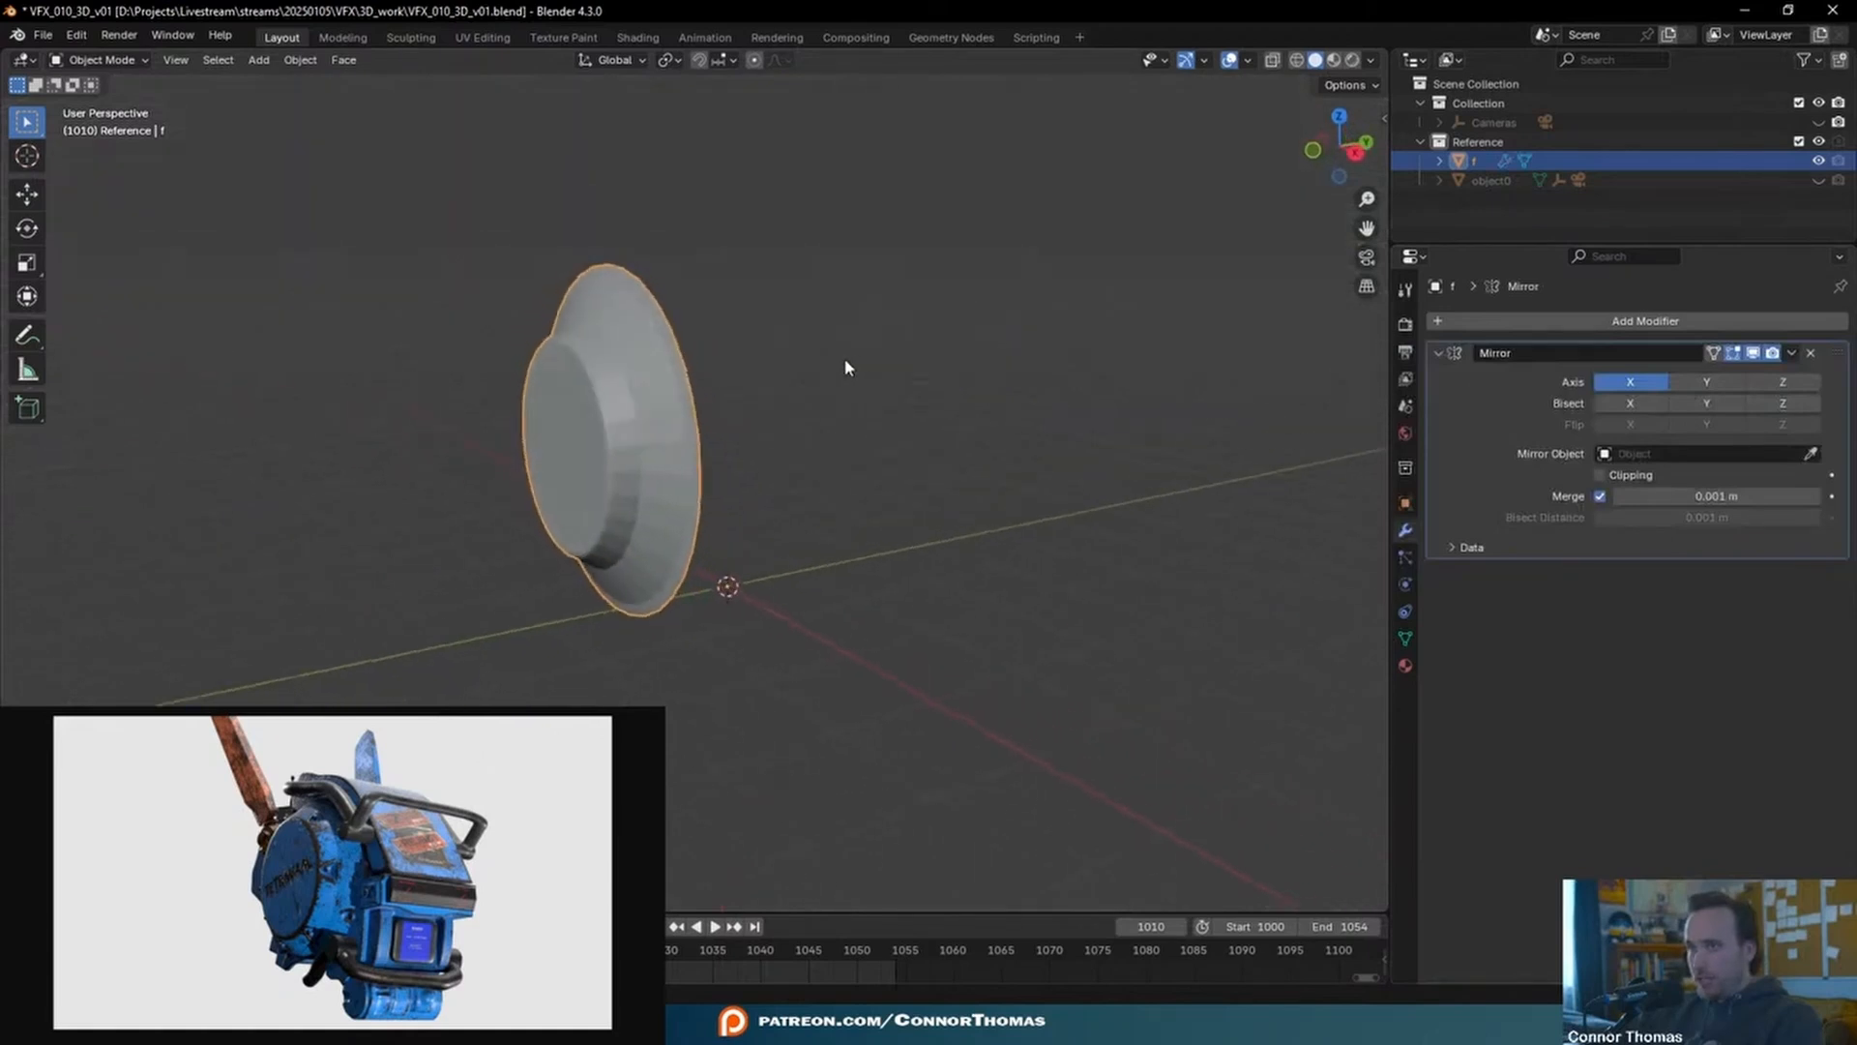
click(1706, 386)
middle_drag(816, 381, 931, 319)
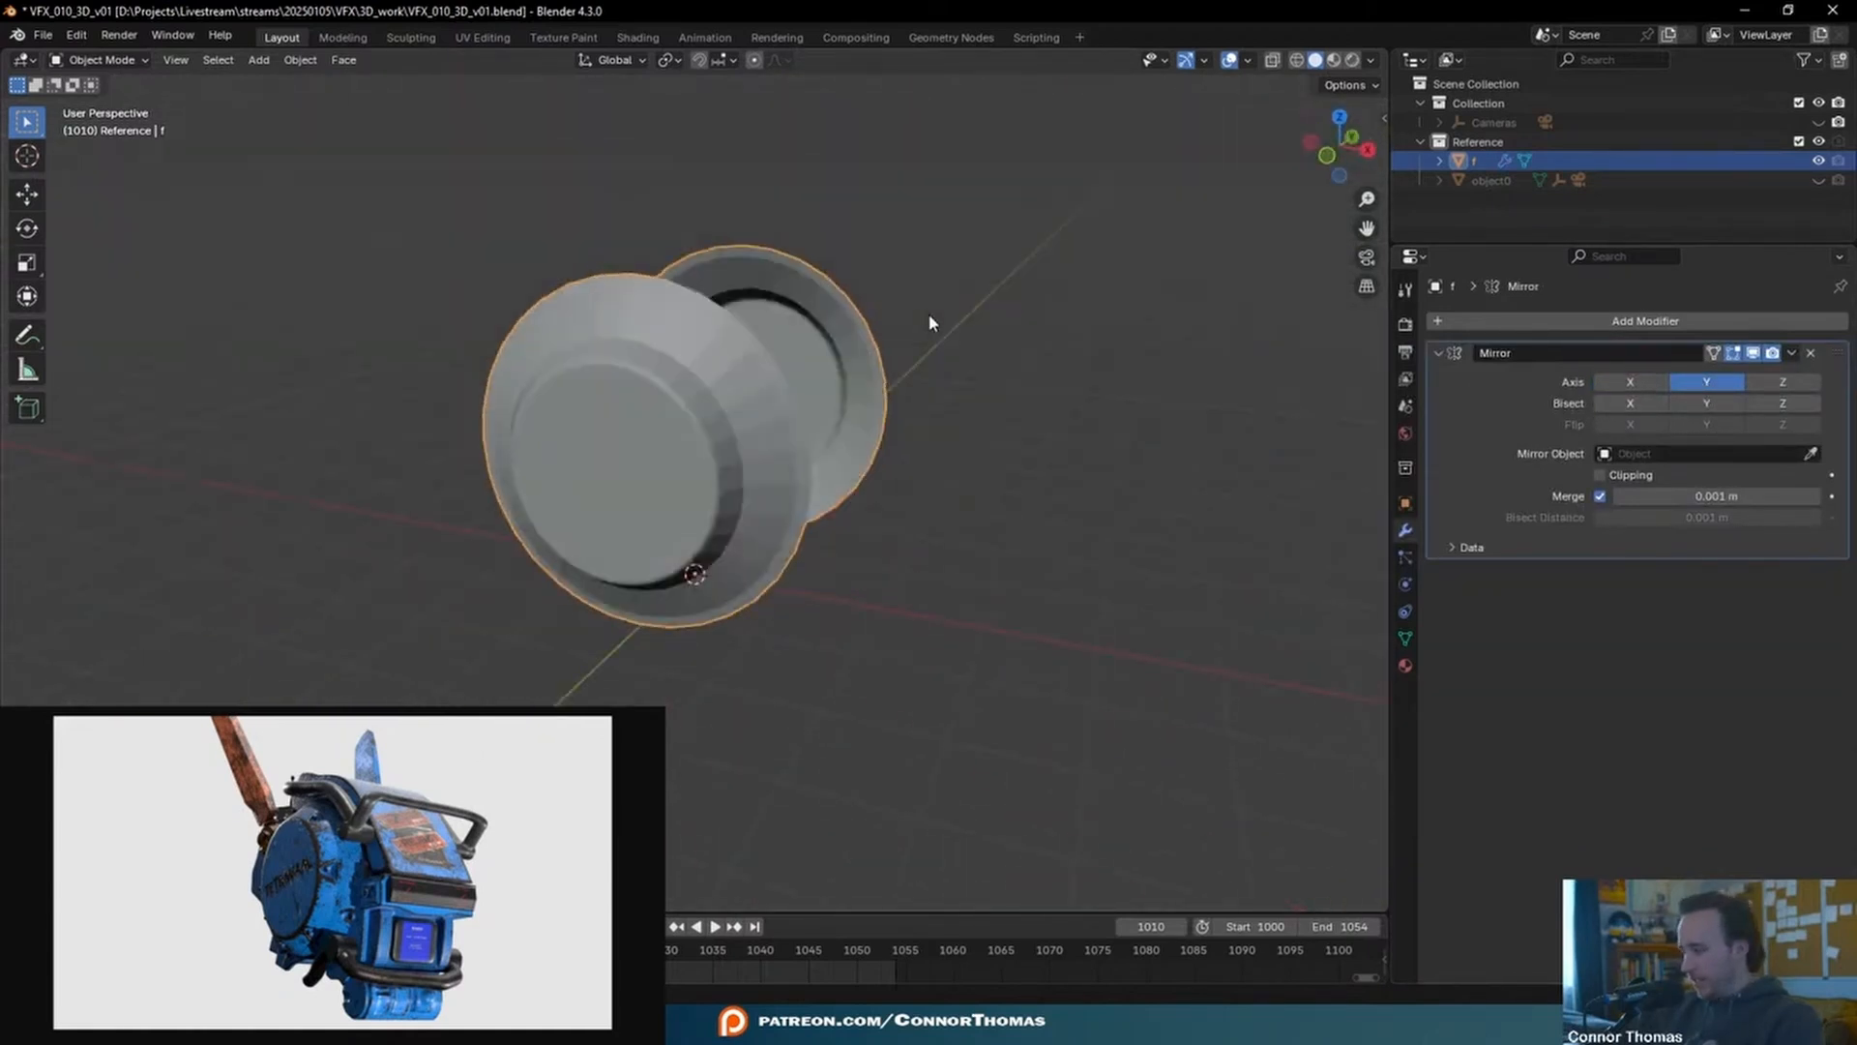
- Deepen the disc's side profile in Edit Mode by adjusting its middle ring and cap along Y
key(KP_3)
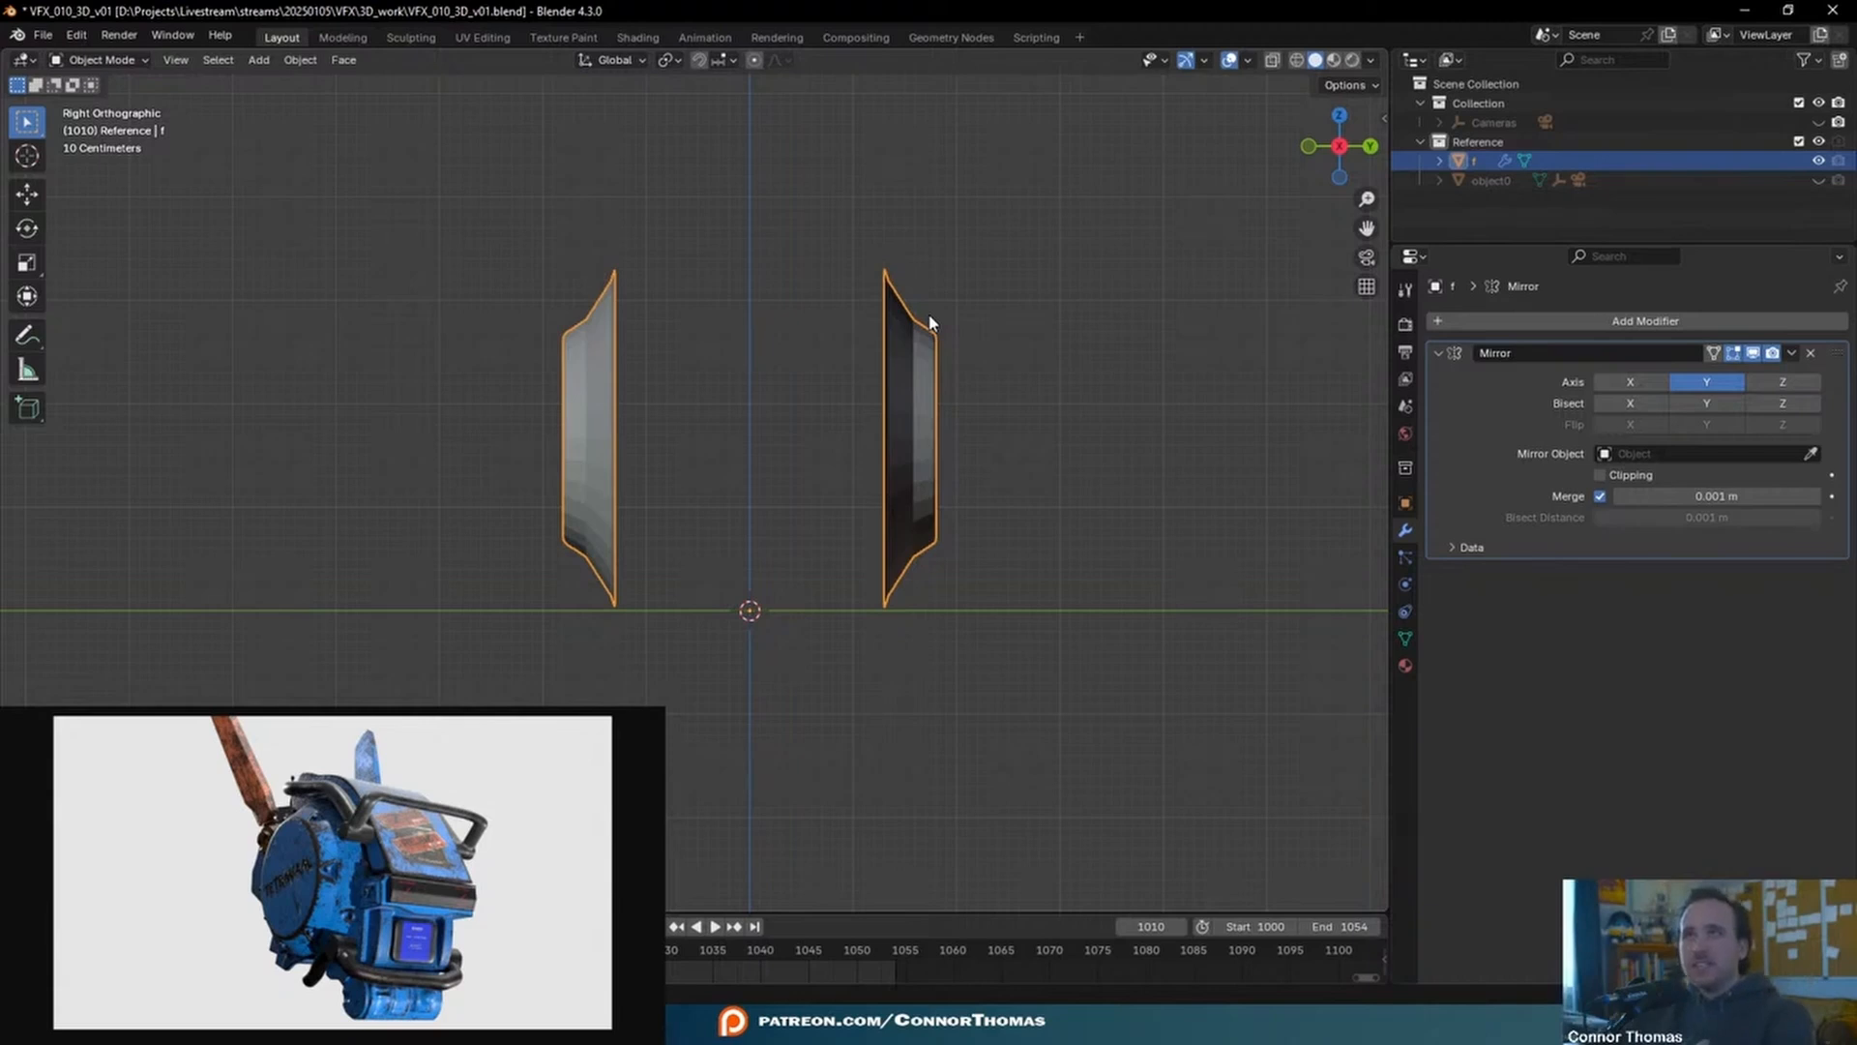
key(Tab)
scroll(584, 352, up, 3)
alt+click(513, 405)
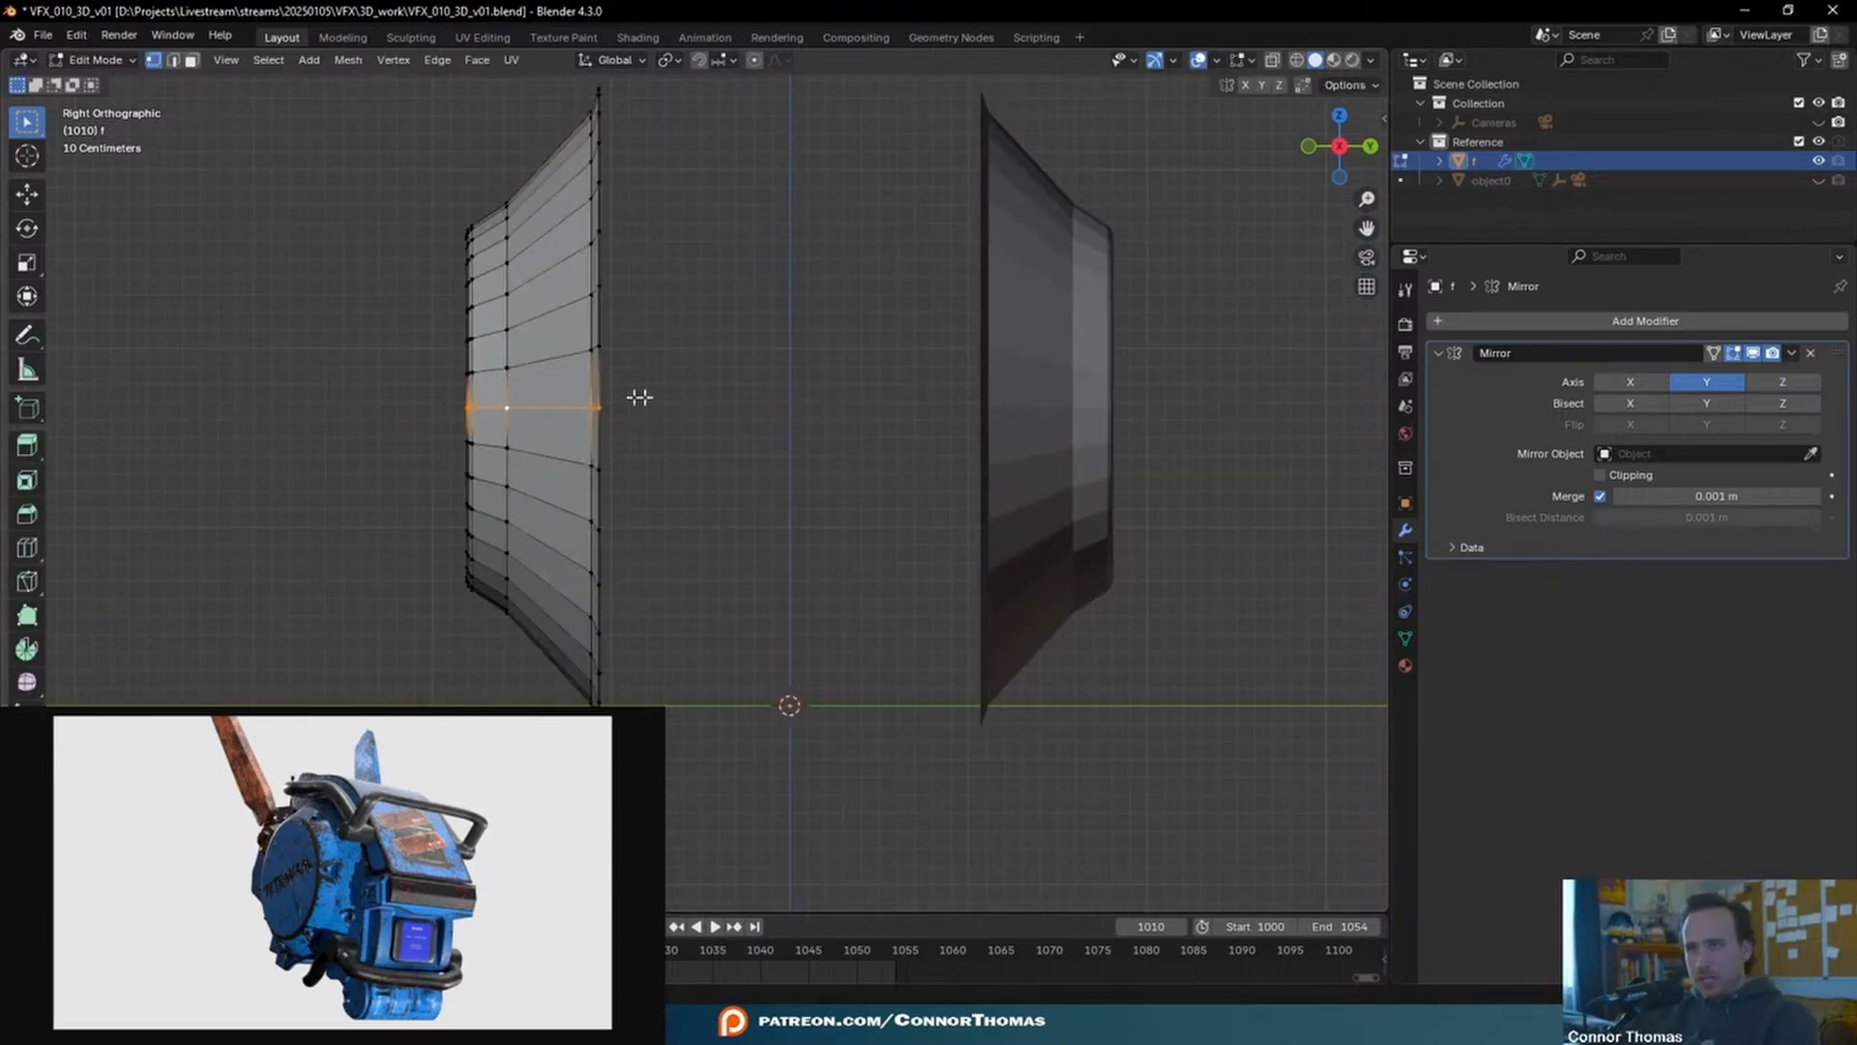
key(Tab)
- Add a cube at the origin and scale it down to roughly the size of the mirrored discs
key(shift+a)
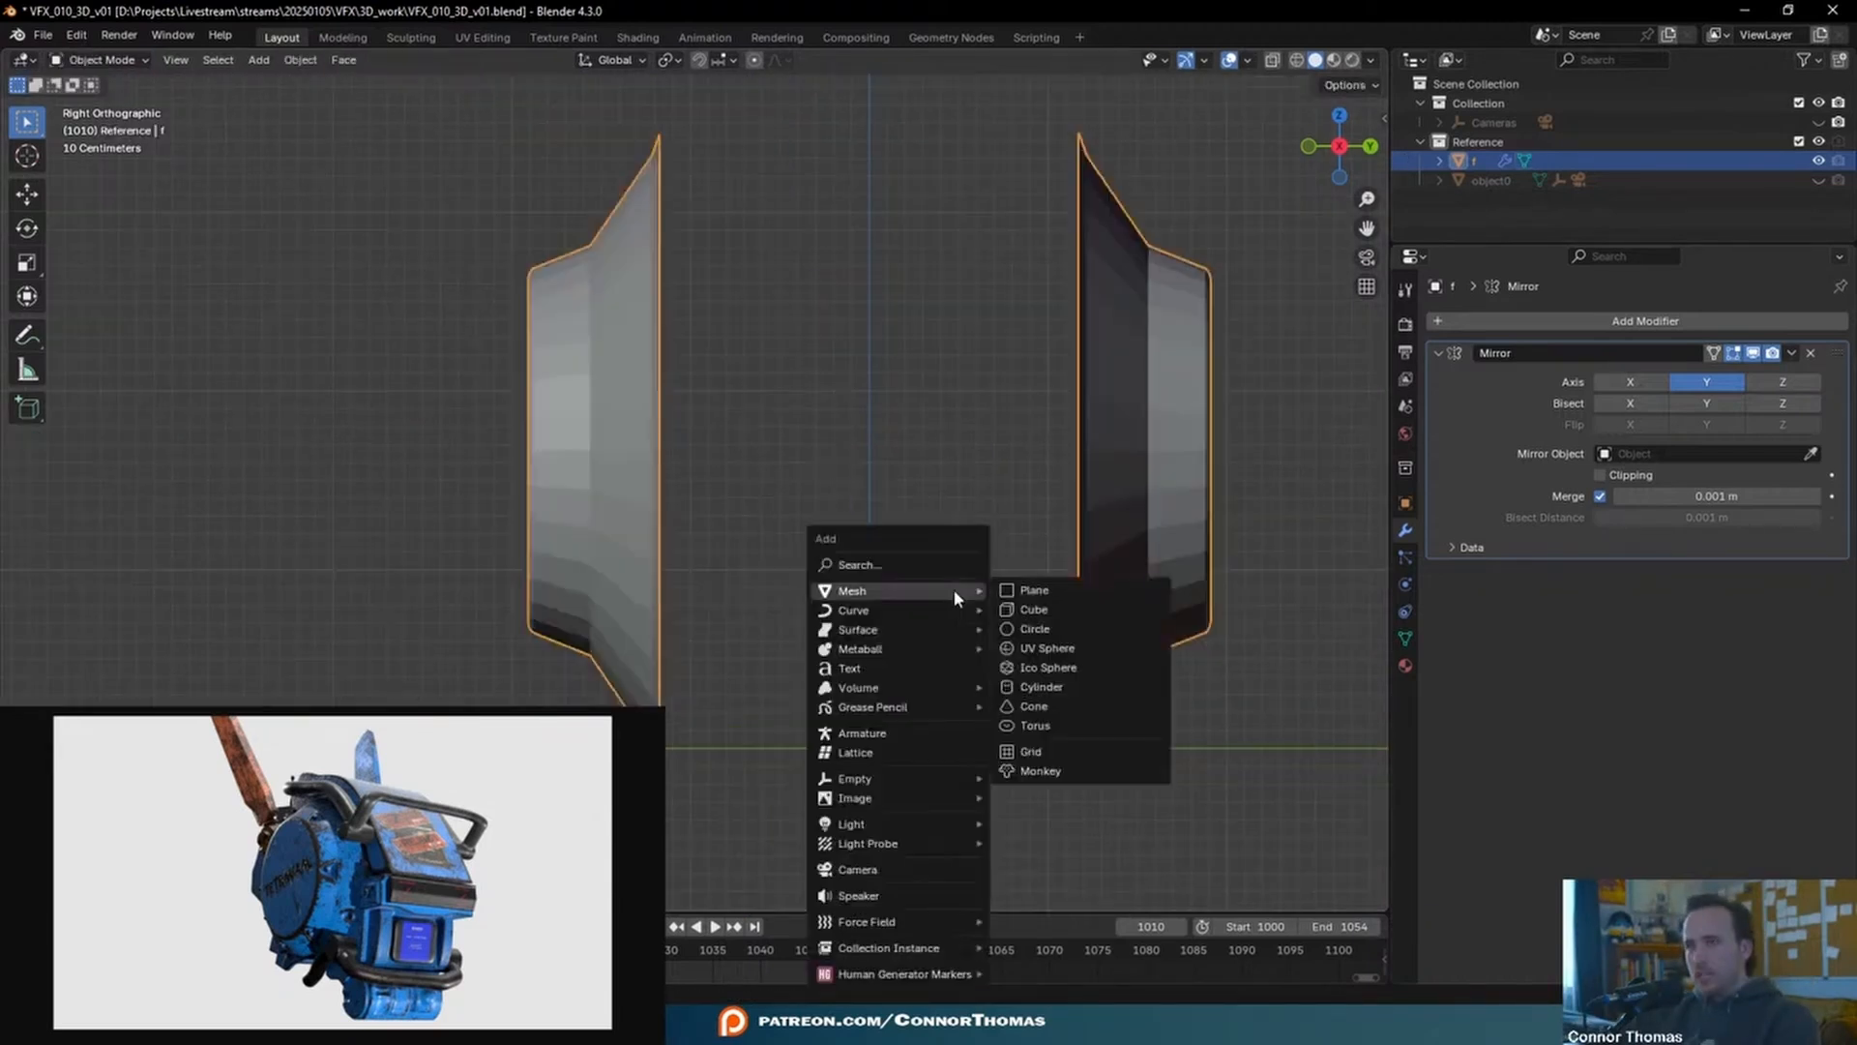
click(1033, 610)
scroll(896, 635, down, 2)
scroll(895, 635, down, 2)
key(s)
click(856, 522)
- Raise the cube along Z between the mirrored discs and narrow it along Y to about 0.84 so it fills the gap
key(g)
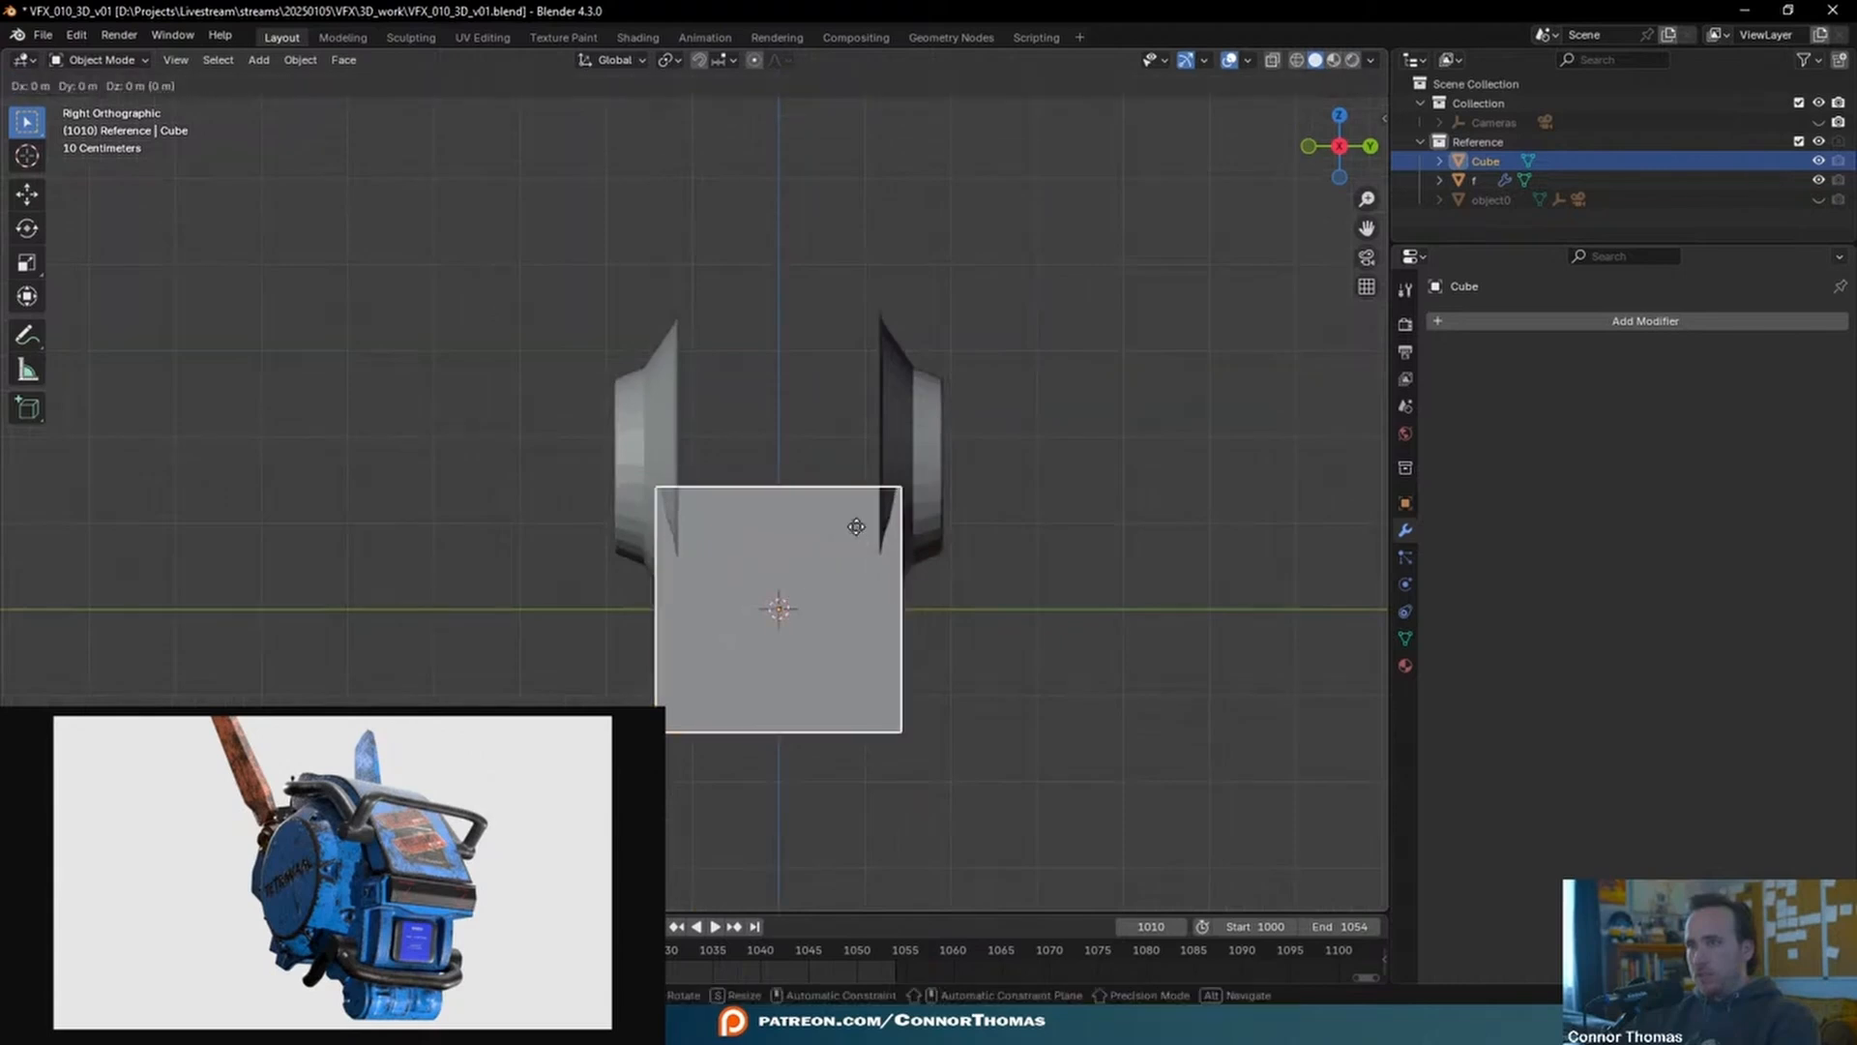
key(z)
click(878, 399)
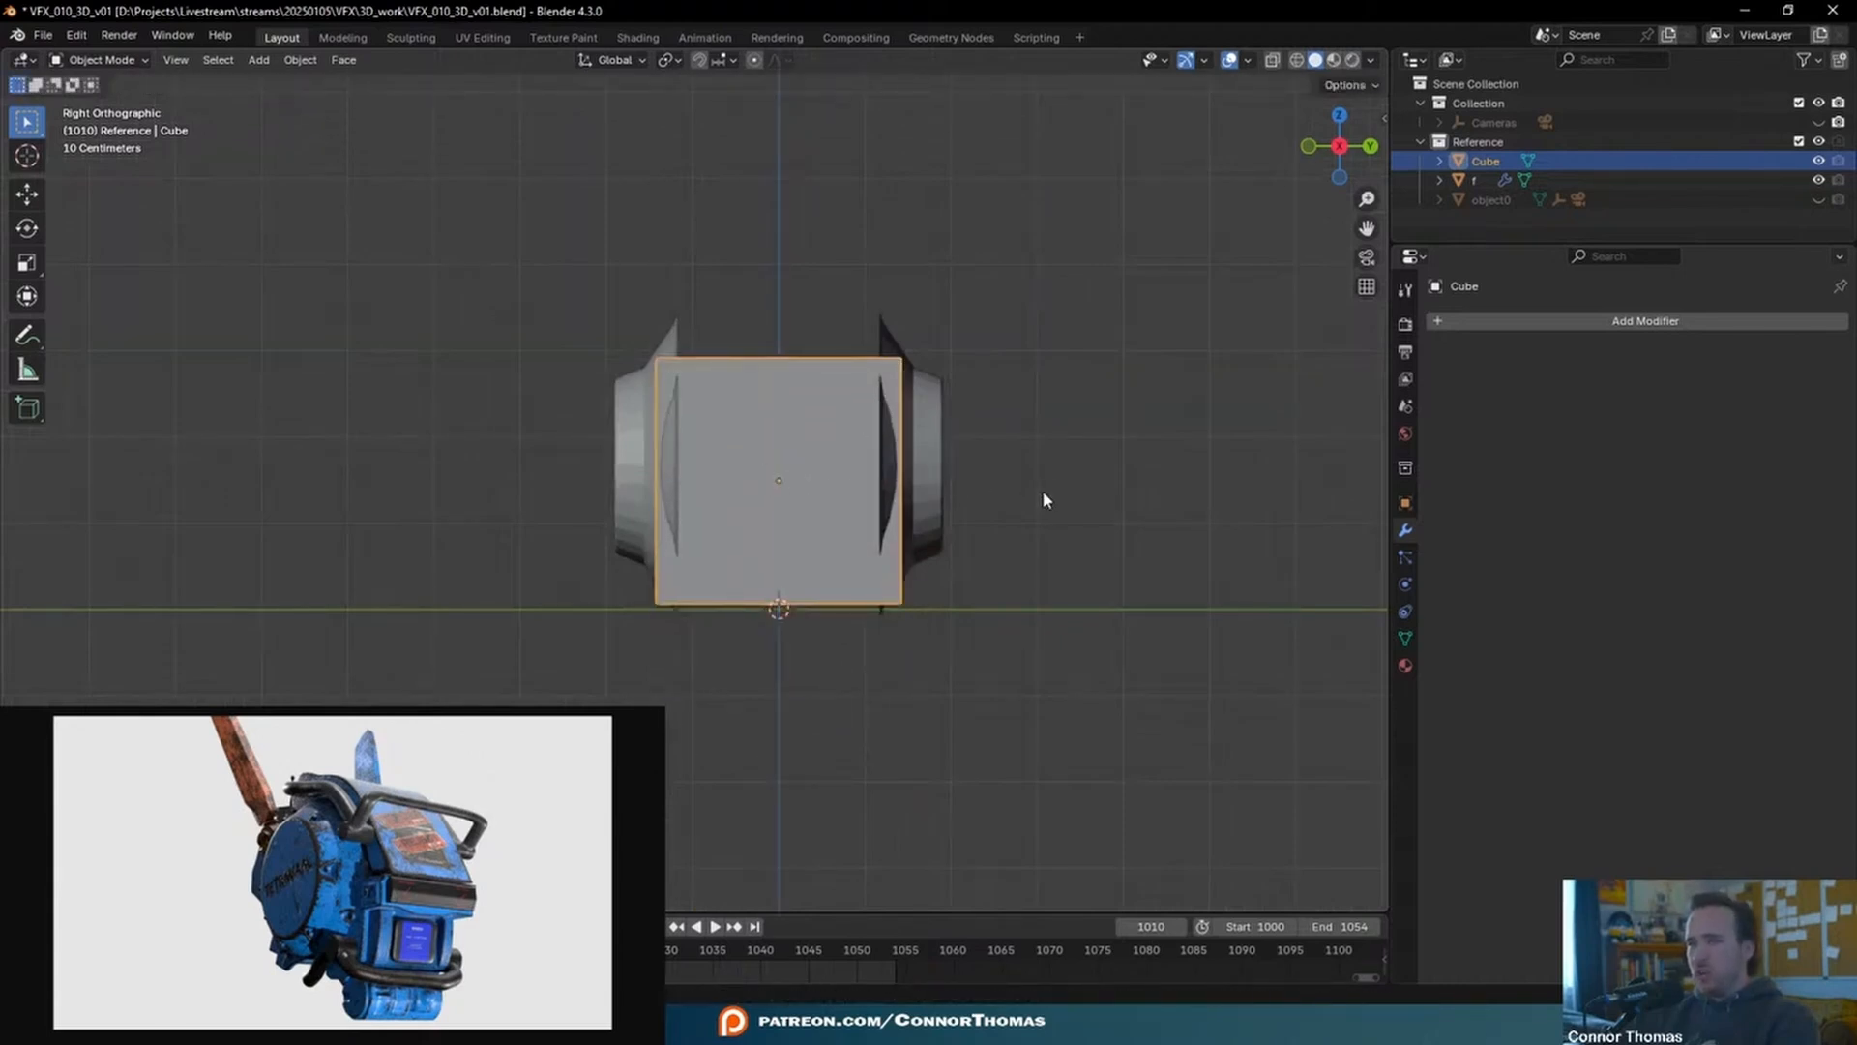
key(s)
key(y)
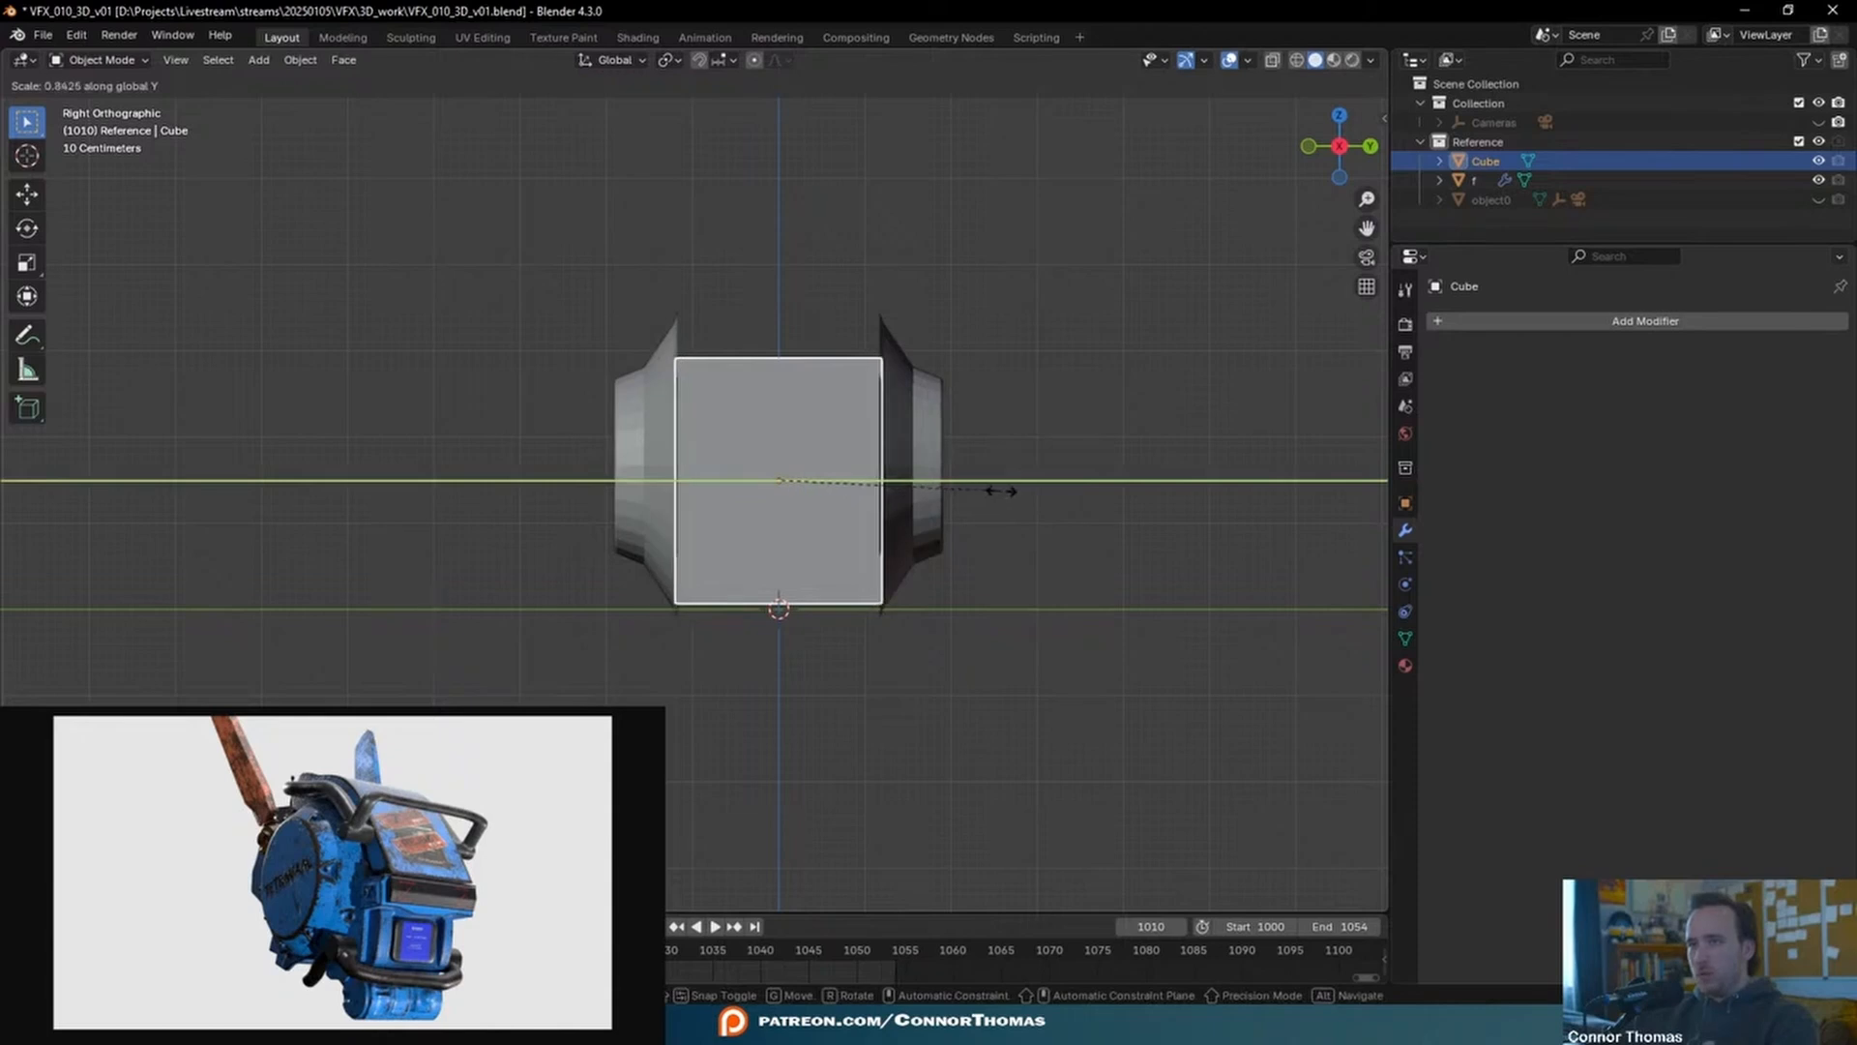
click(996, 490)
- Scale the central cube's geometry along Z in Edit Mode to start shaping the head's top shell
scroll(726, 622, up, 4)
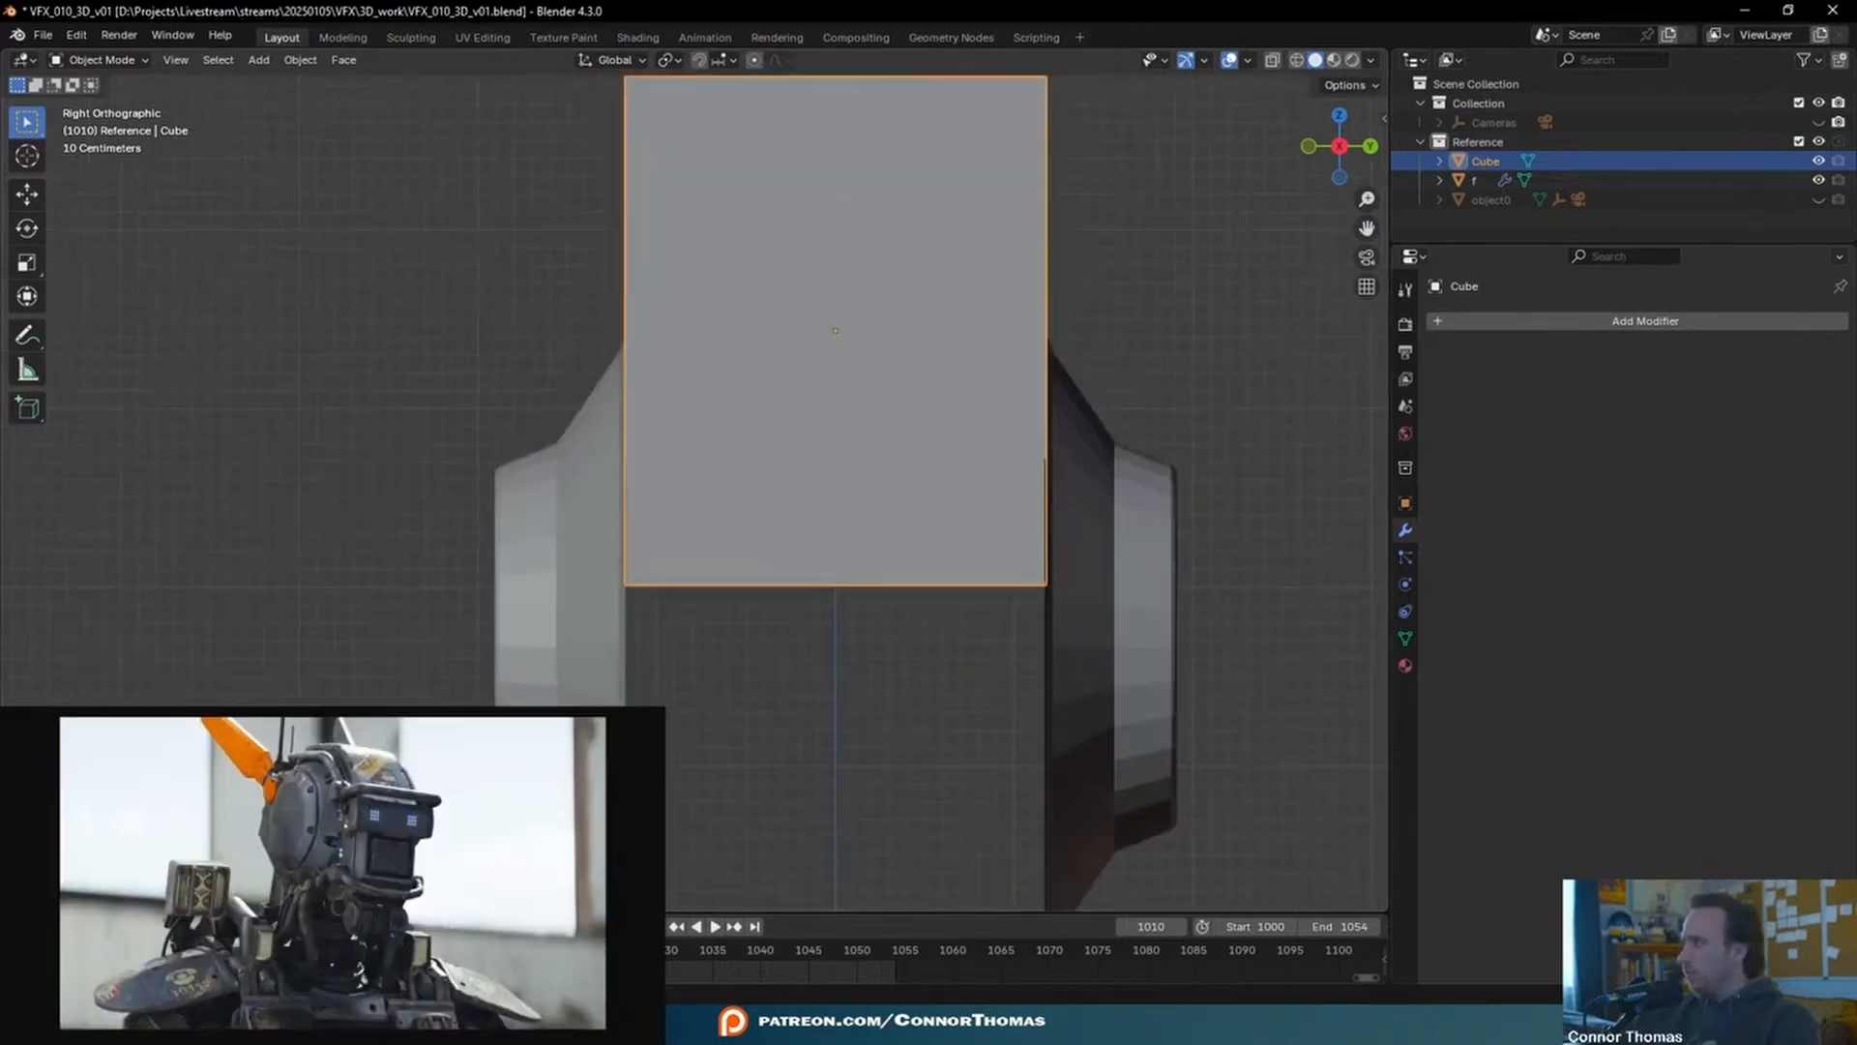
shift+middle_drag(781, 362, 961, 402)
key(Tab)
key(s)
key(z)
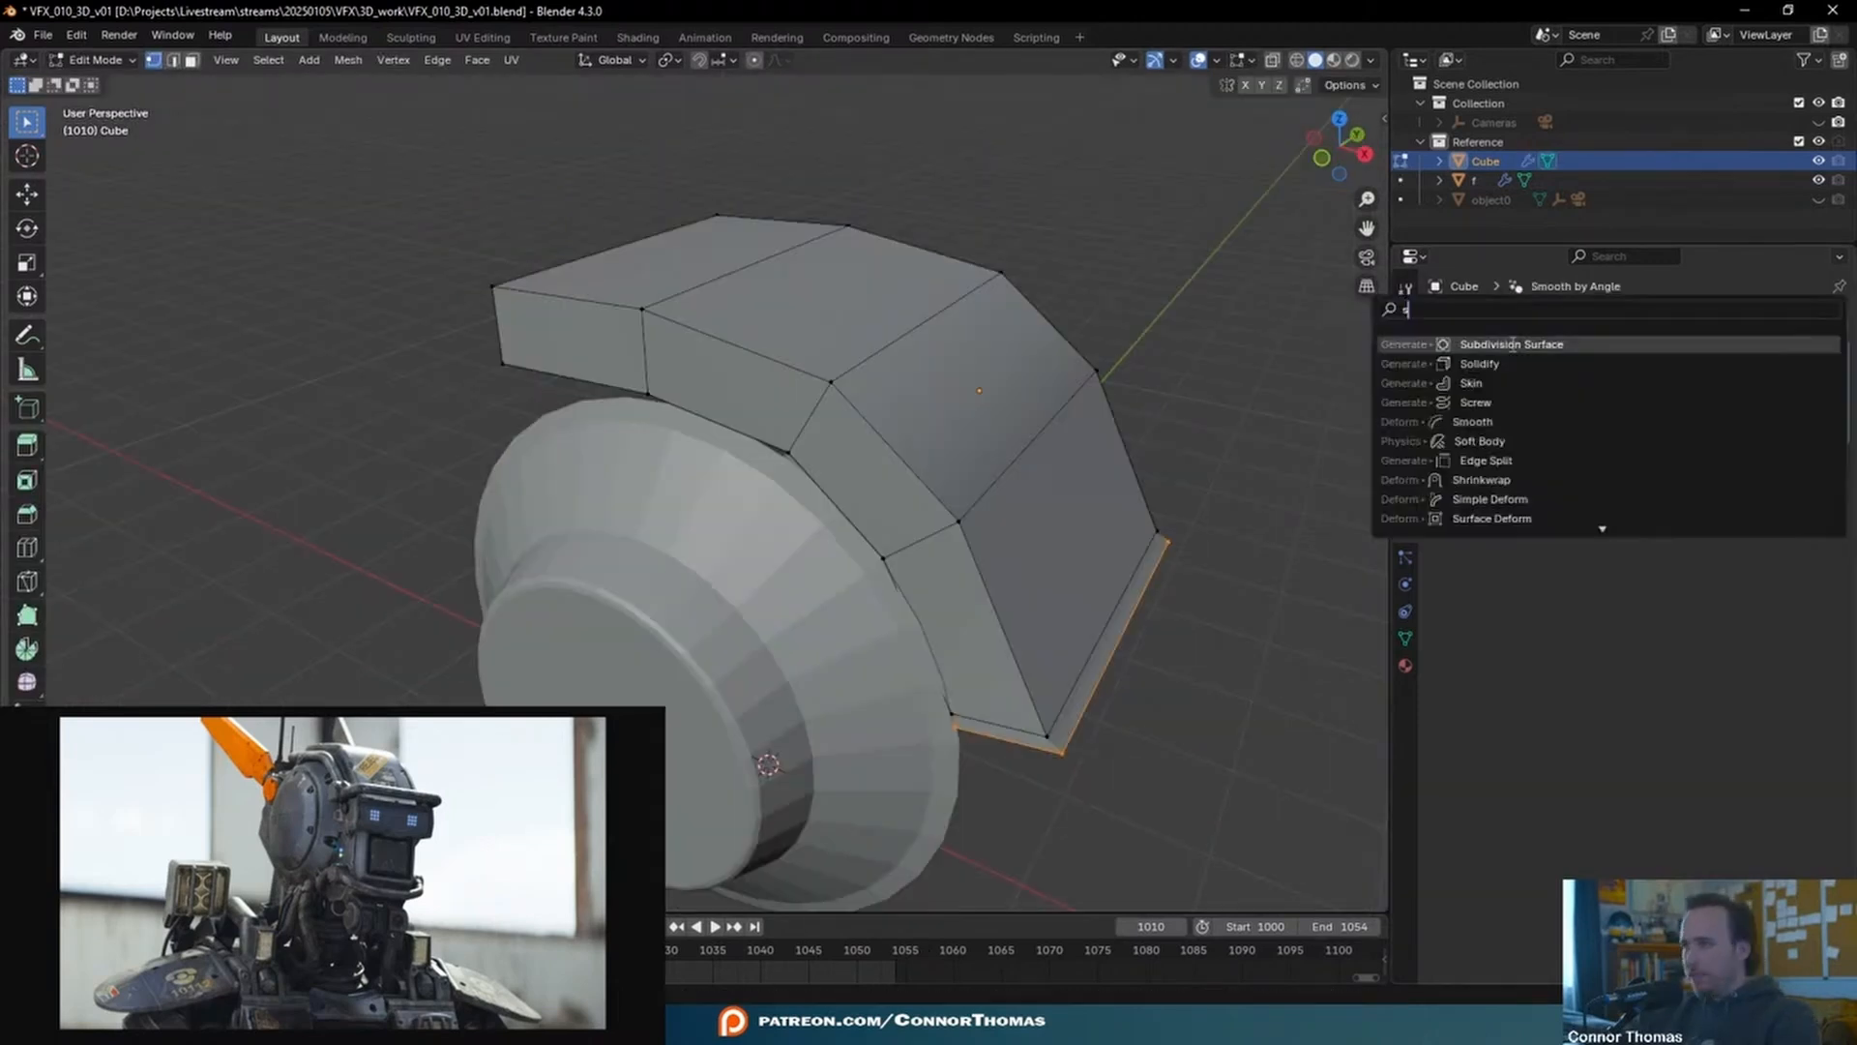
- Add a Subdivision Surface modifier to the top shell and slide supporting loop cuts towards its two side edges
click(1509, 354)
middle_drag(1177, 415, 875, 517)
key(ctrl+r)
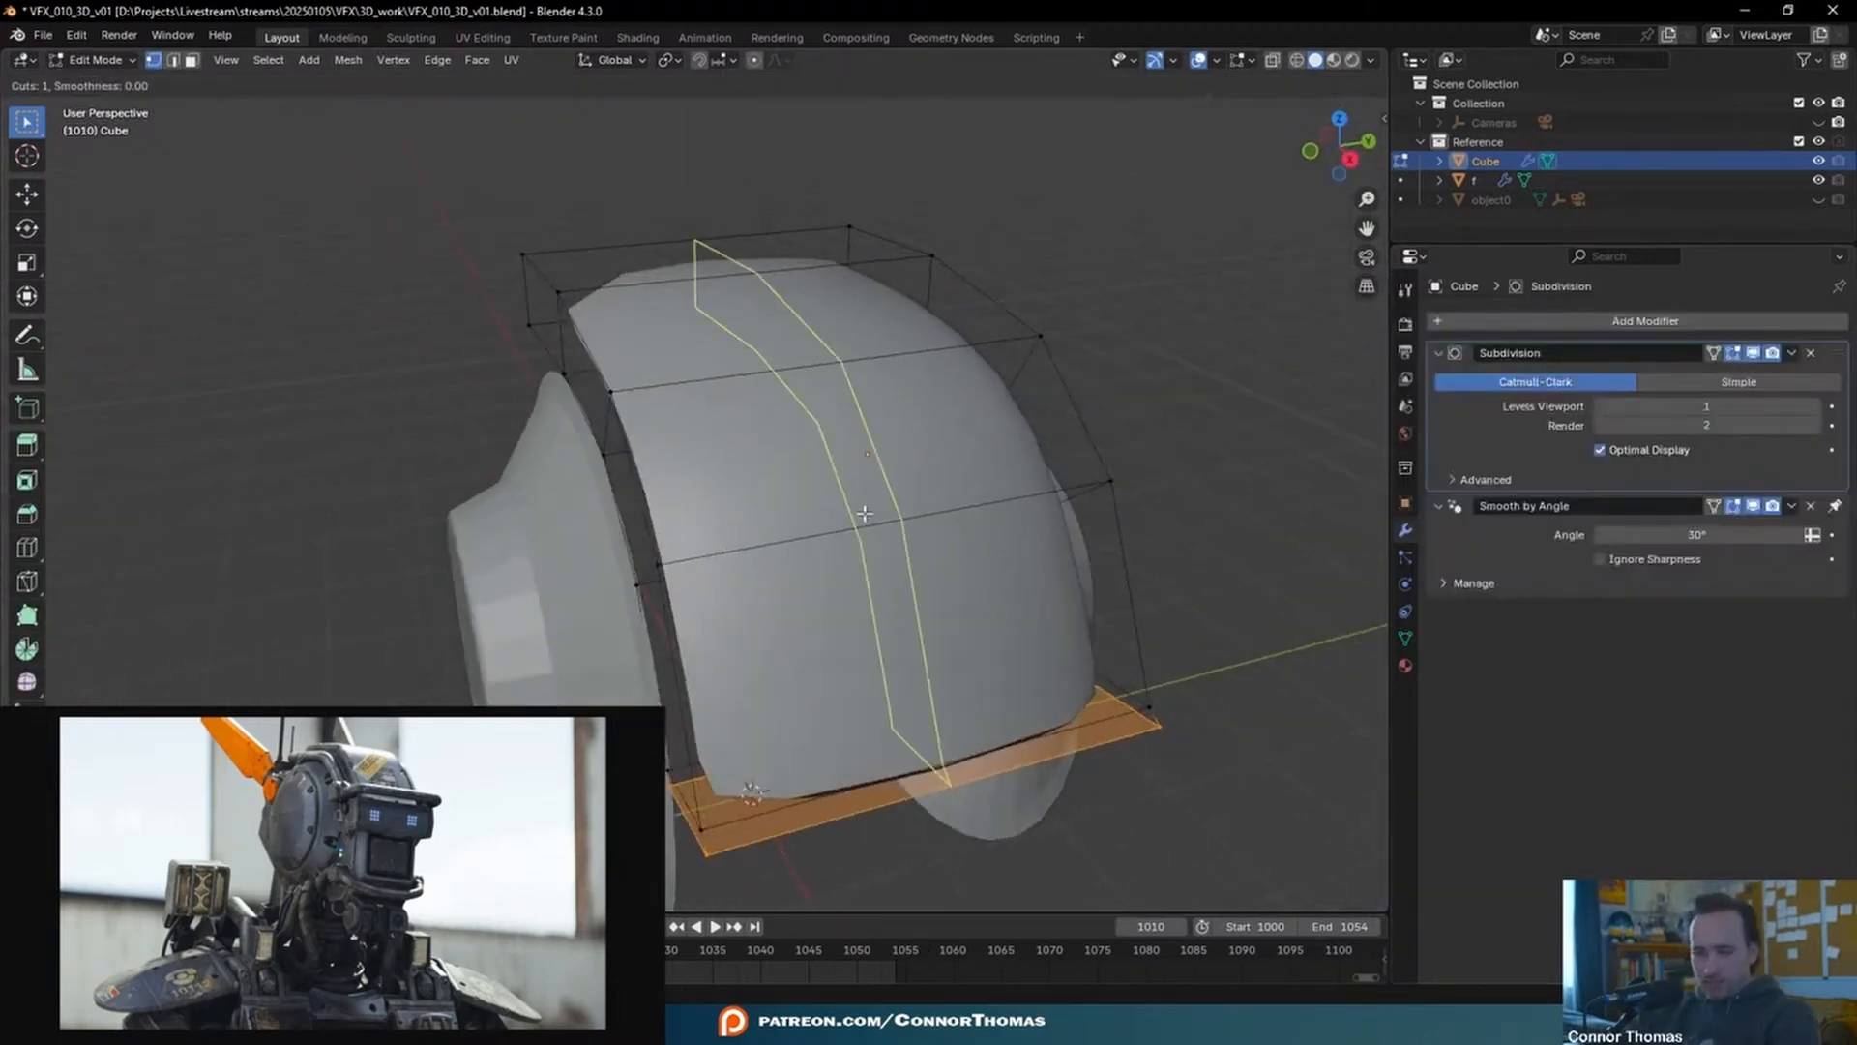
click(833, 509)
click(526, 554)
key(ctrl+r)
click(1037, 498)
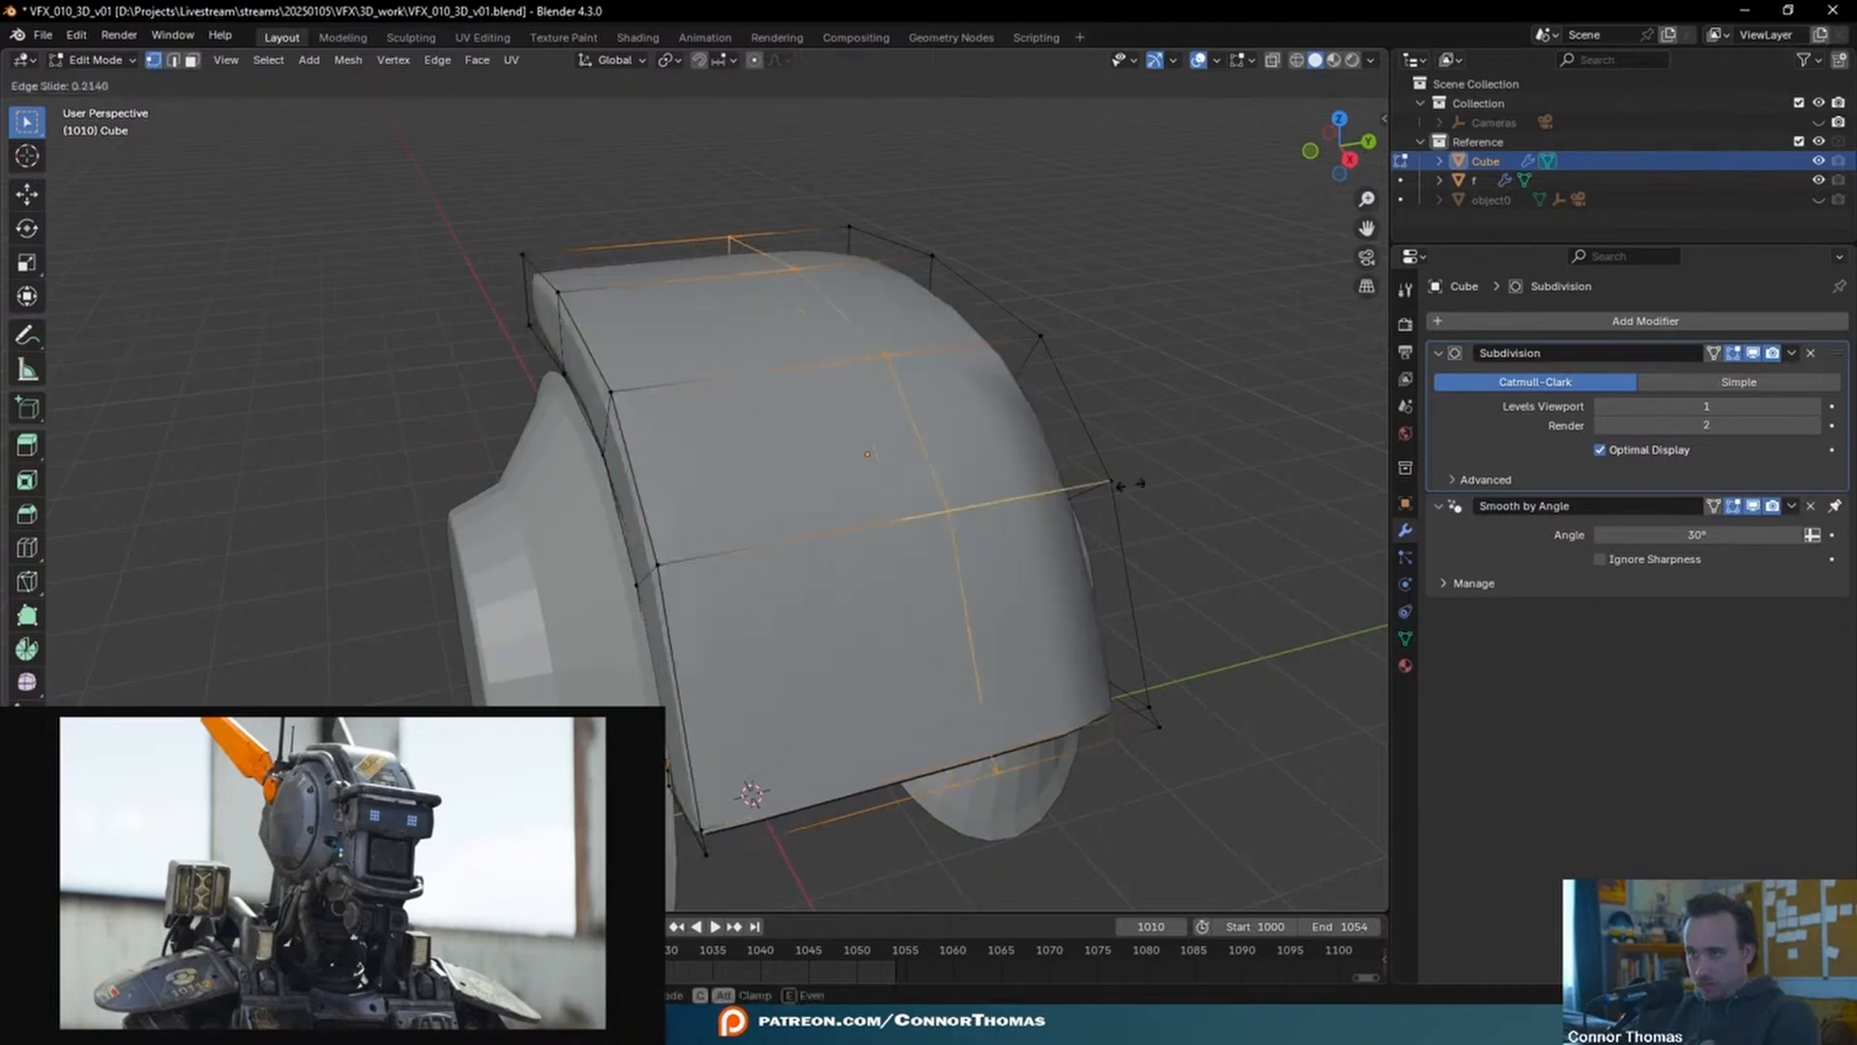
click(91, 410)
- Add a supporting loop cut near the top shell's back end and scale the shell along Y to about 0.63
middle_drag(703, 449, 658, 371)
key(ctrl+r)
click(652, 362)
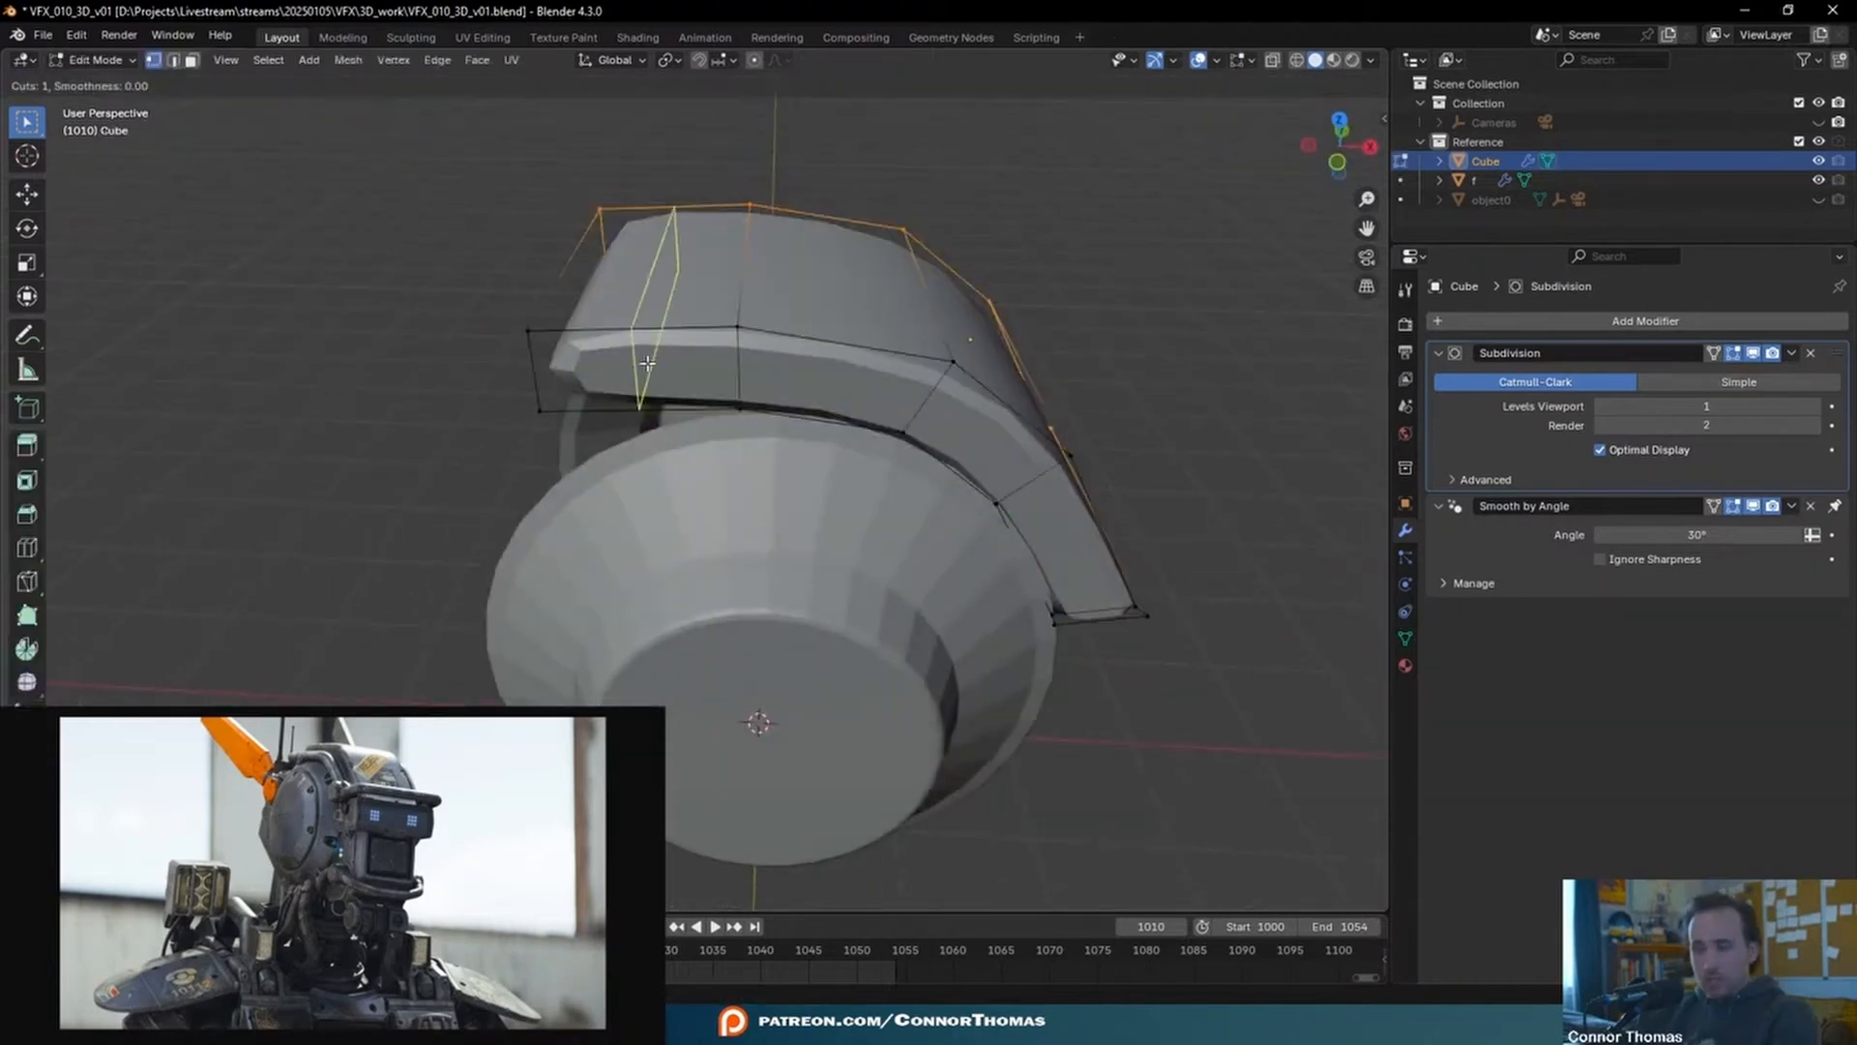
click(602, 406)
middle_drag(1042, 630, 1011, 534)
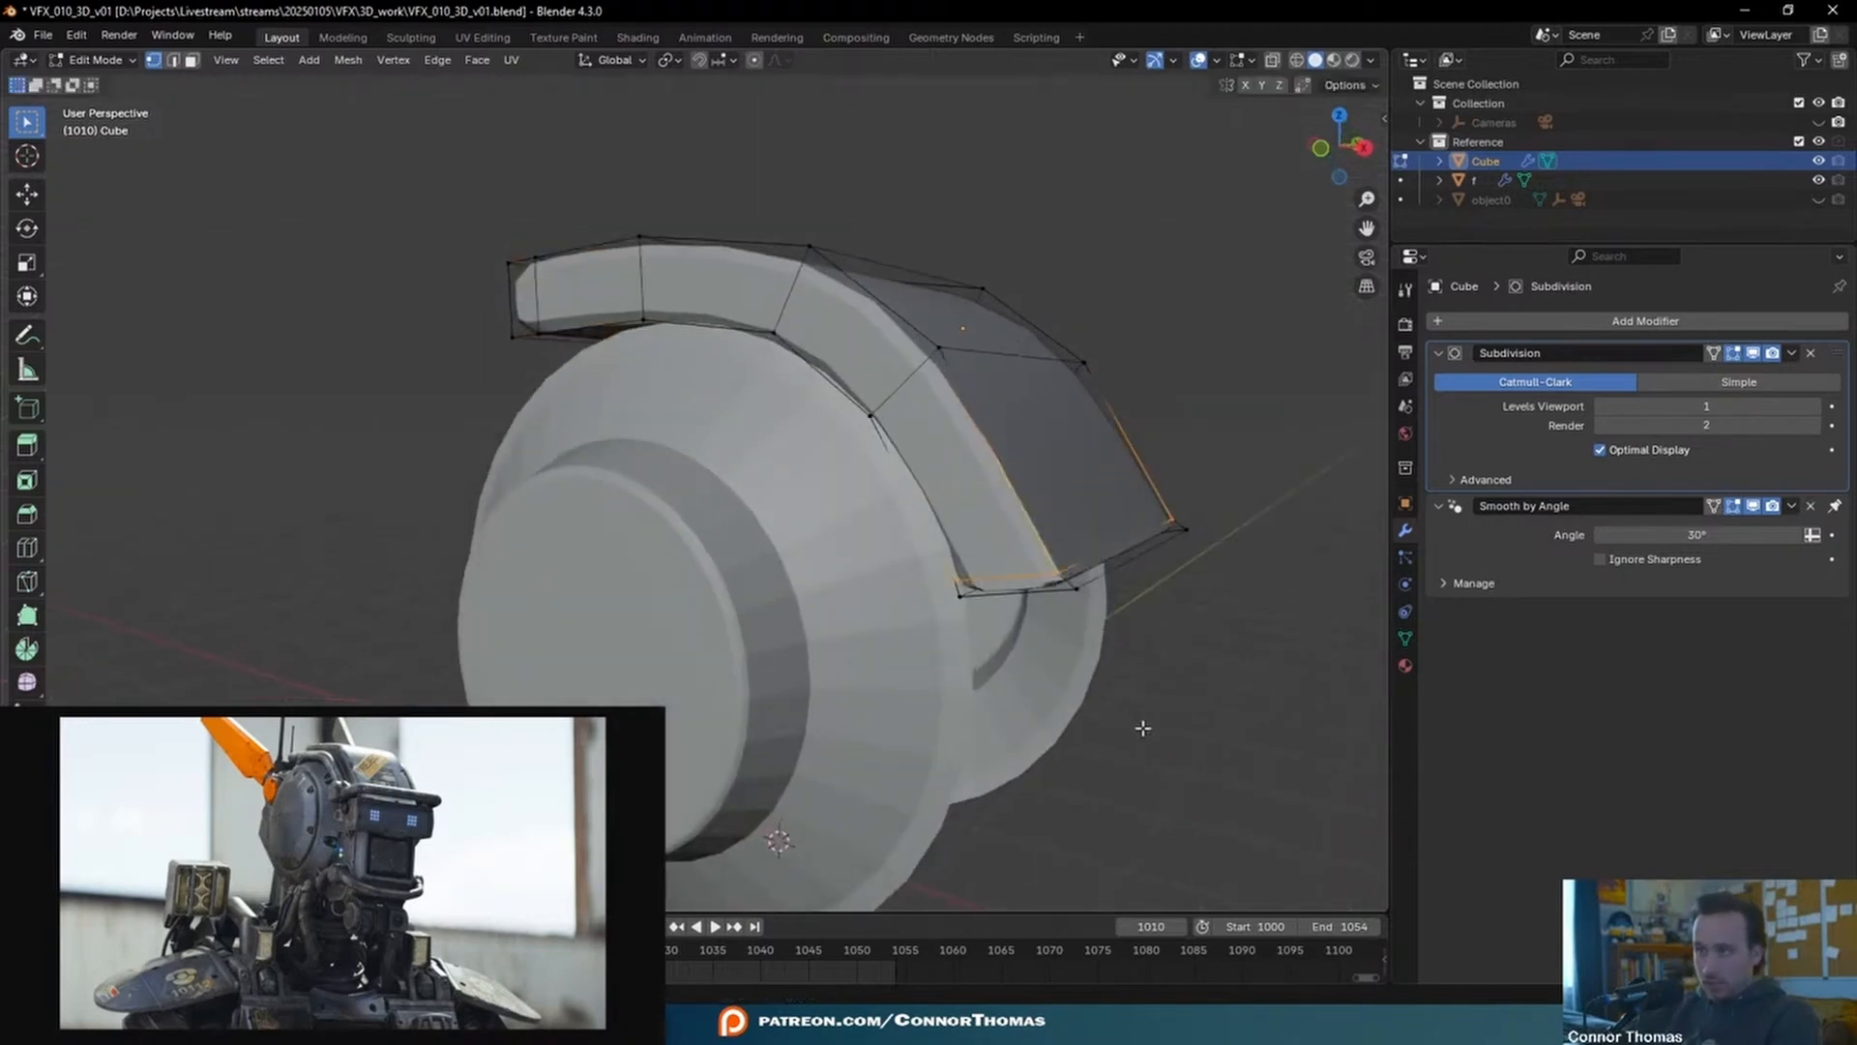
key(Tab)
middle_drag(1115, 497, 1036, 493)
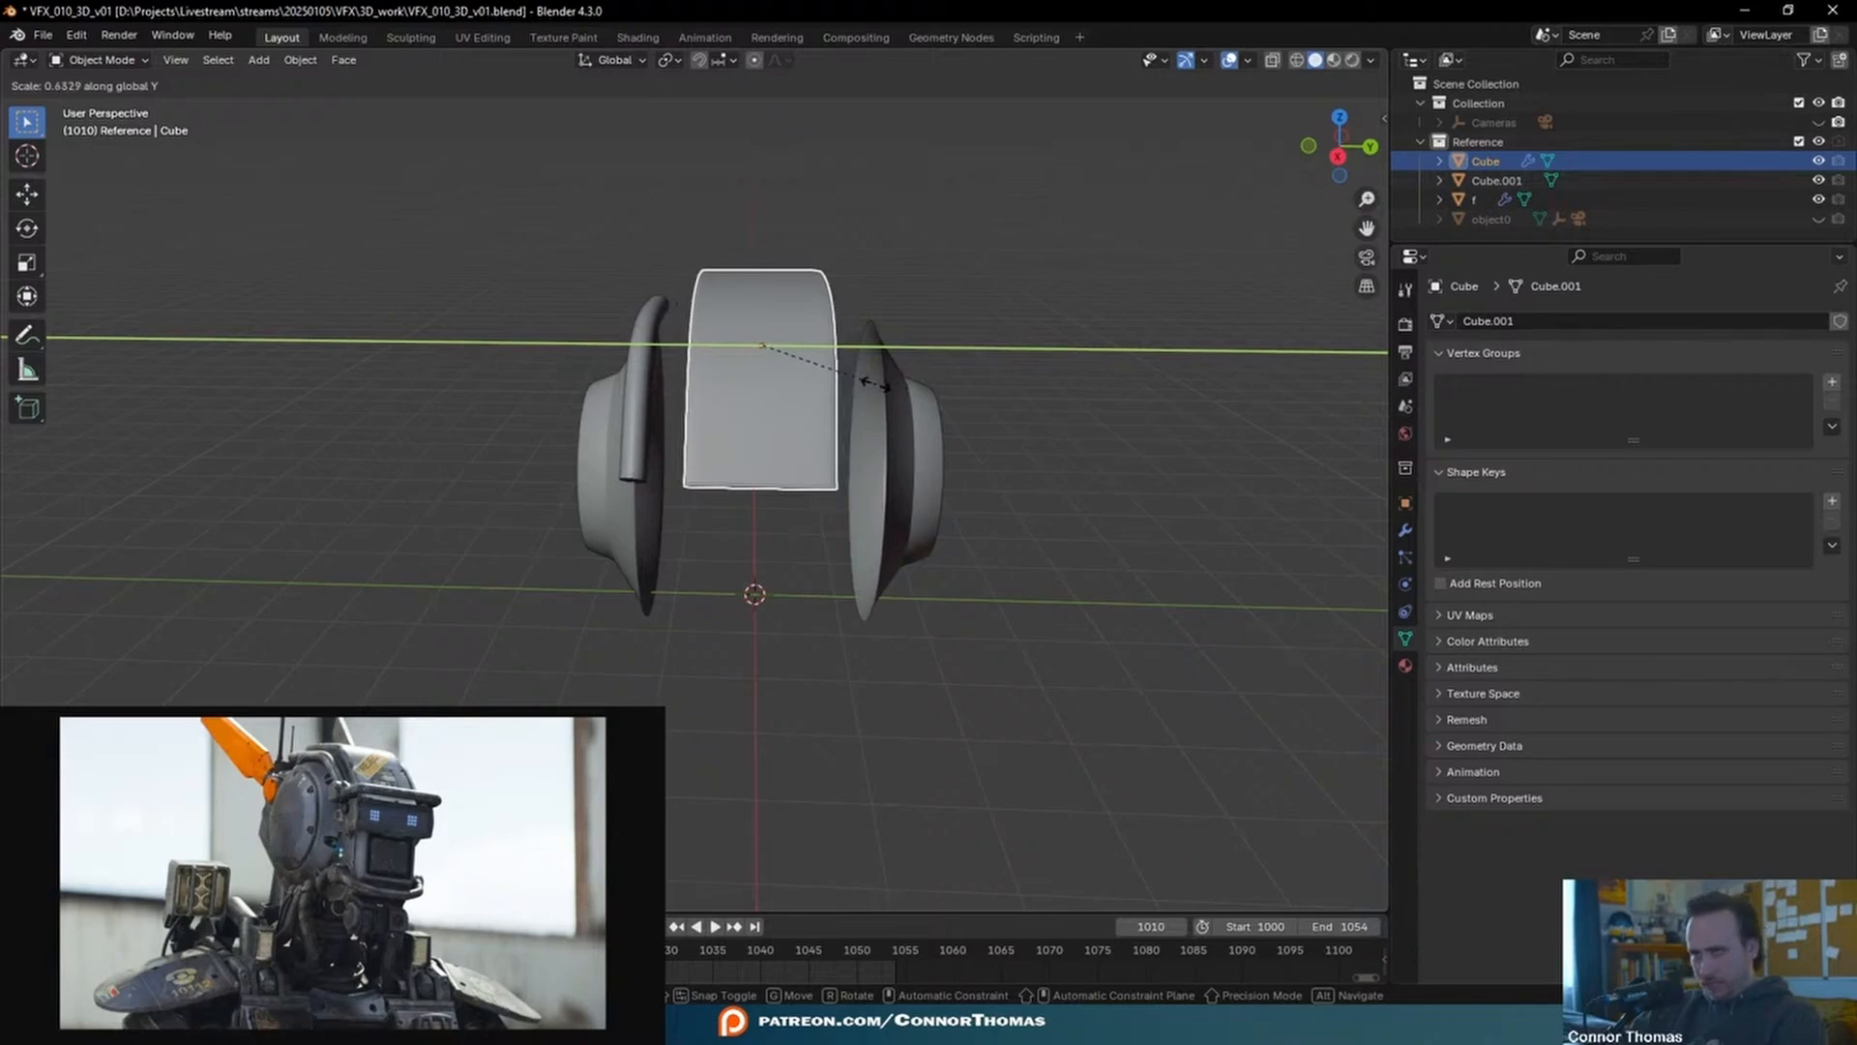
click(875, 382)
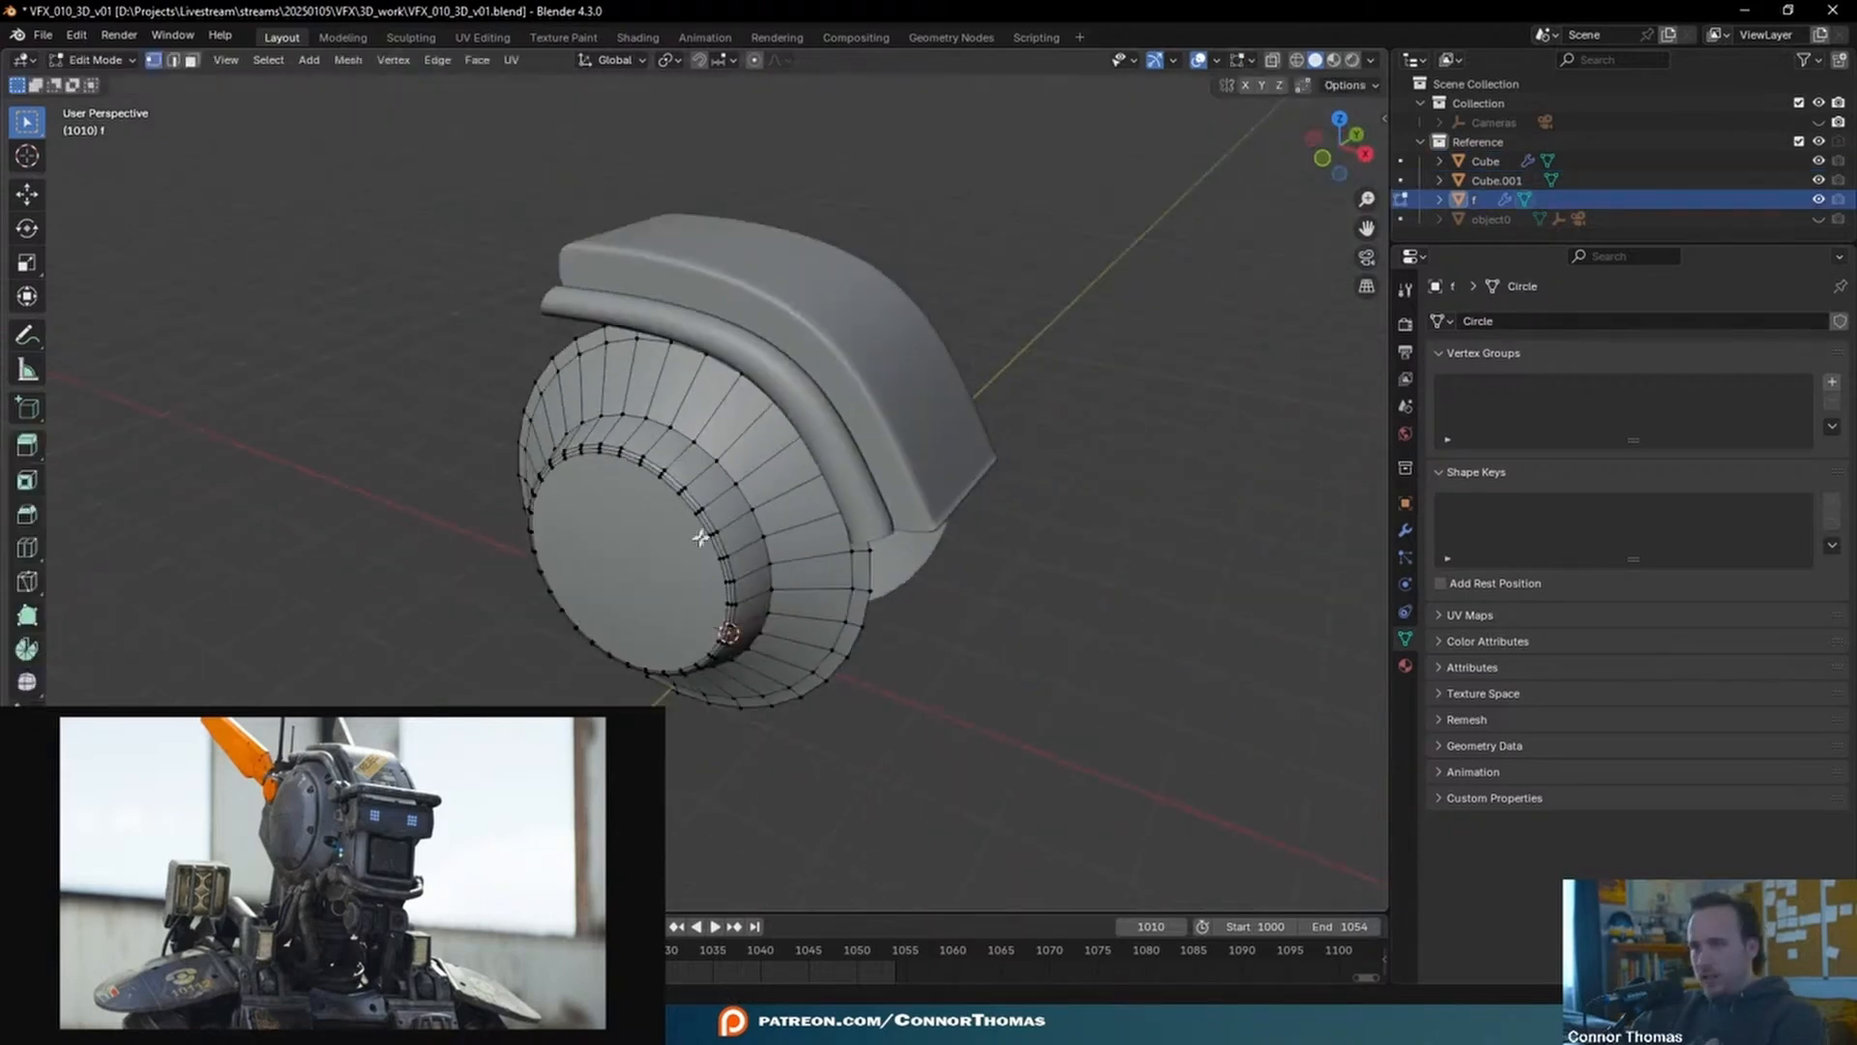
- Select the disc's cap face with its surrounding edge rings and move them along Y
alt+click(700, 538)
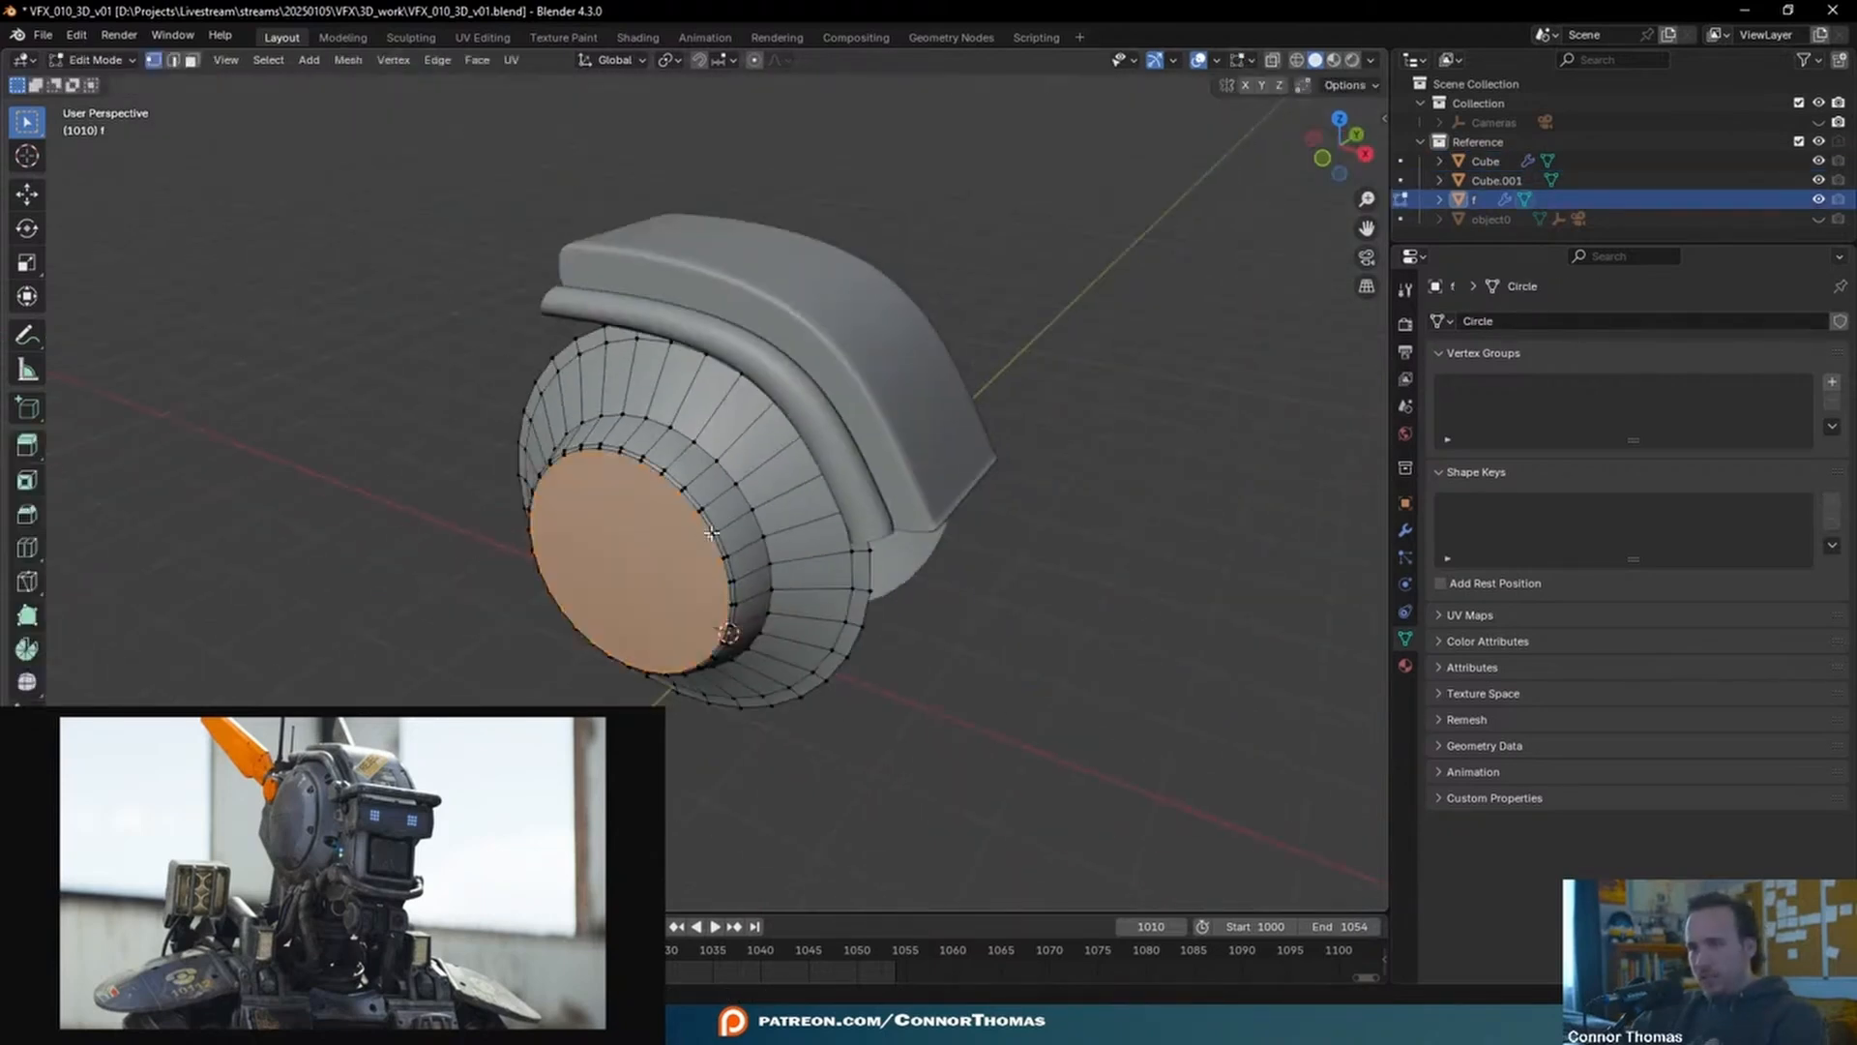
alt+shift+click(714, 525)
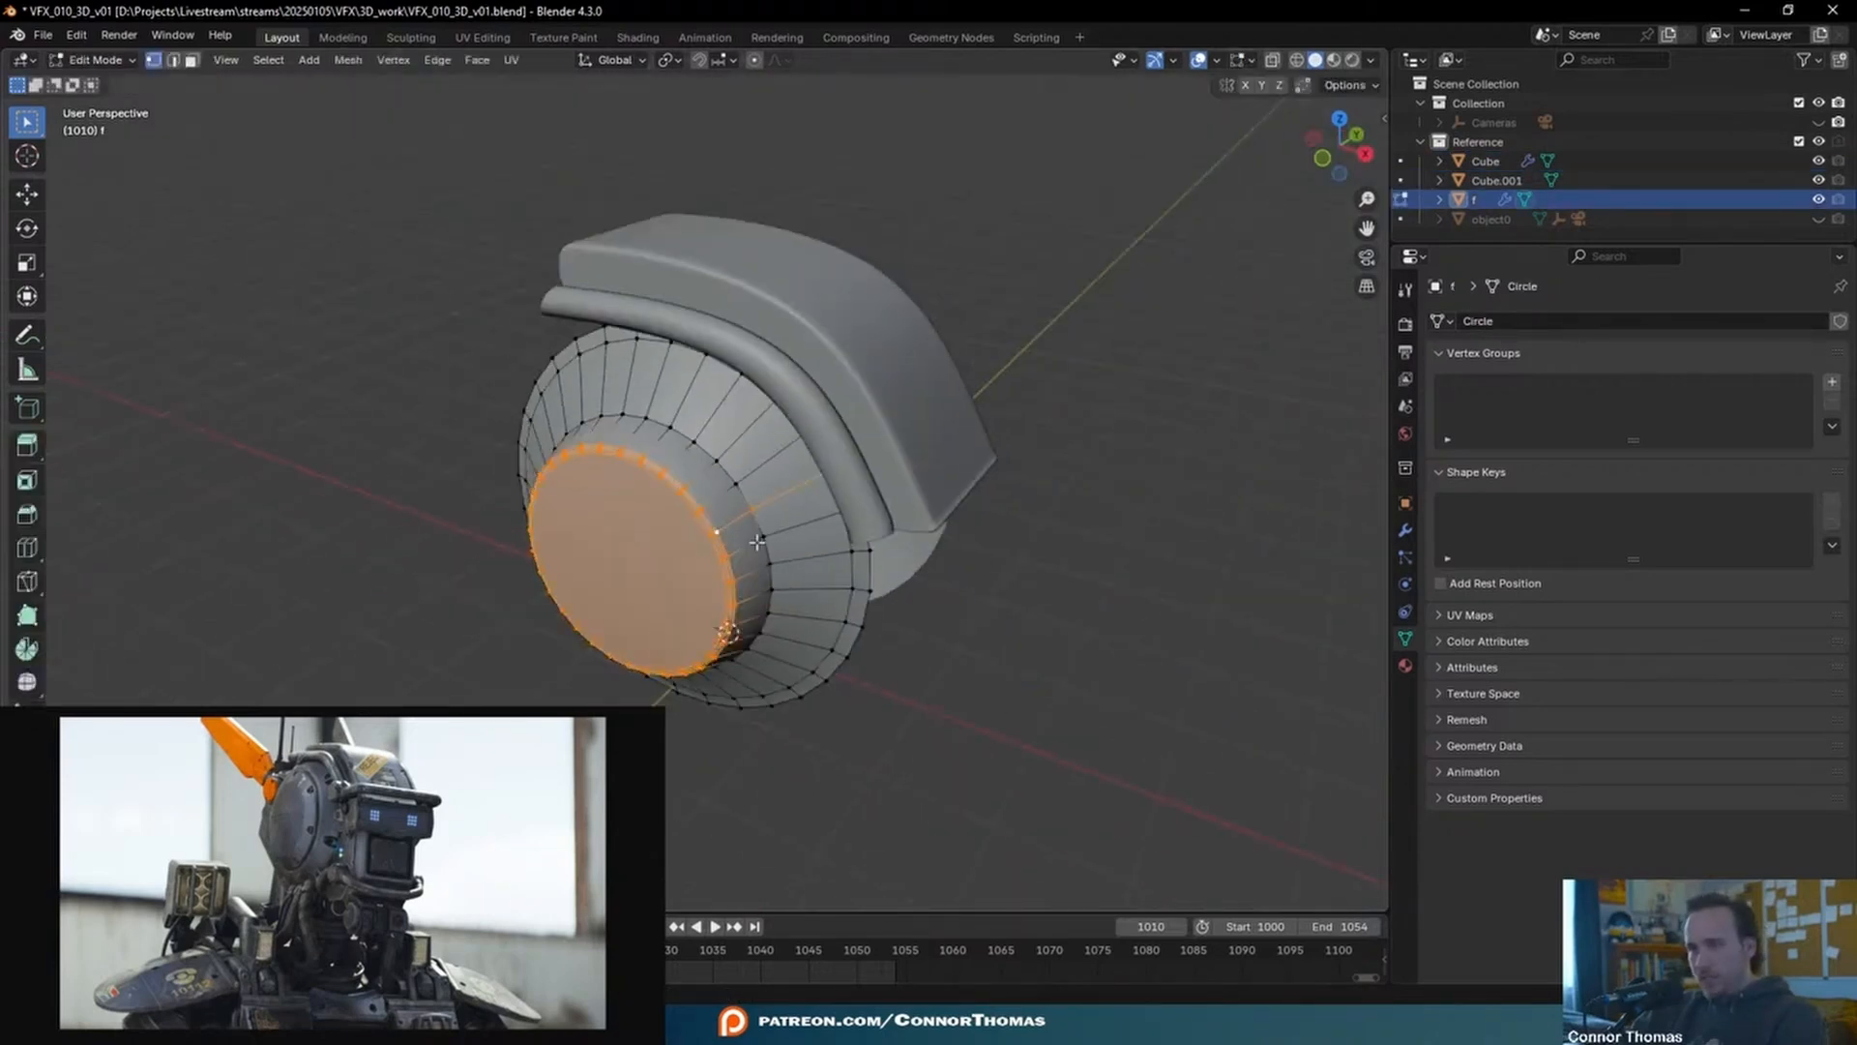
key(shift+z)
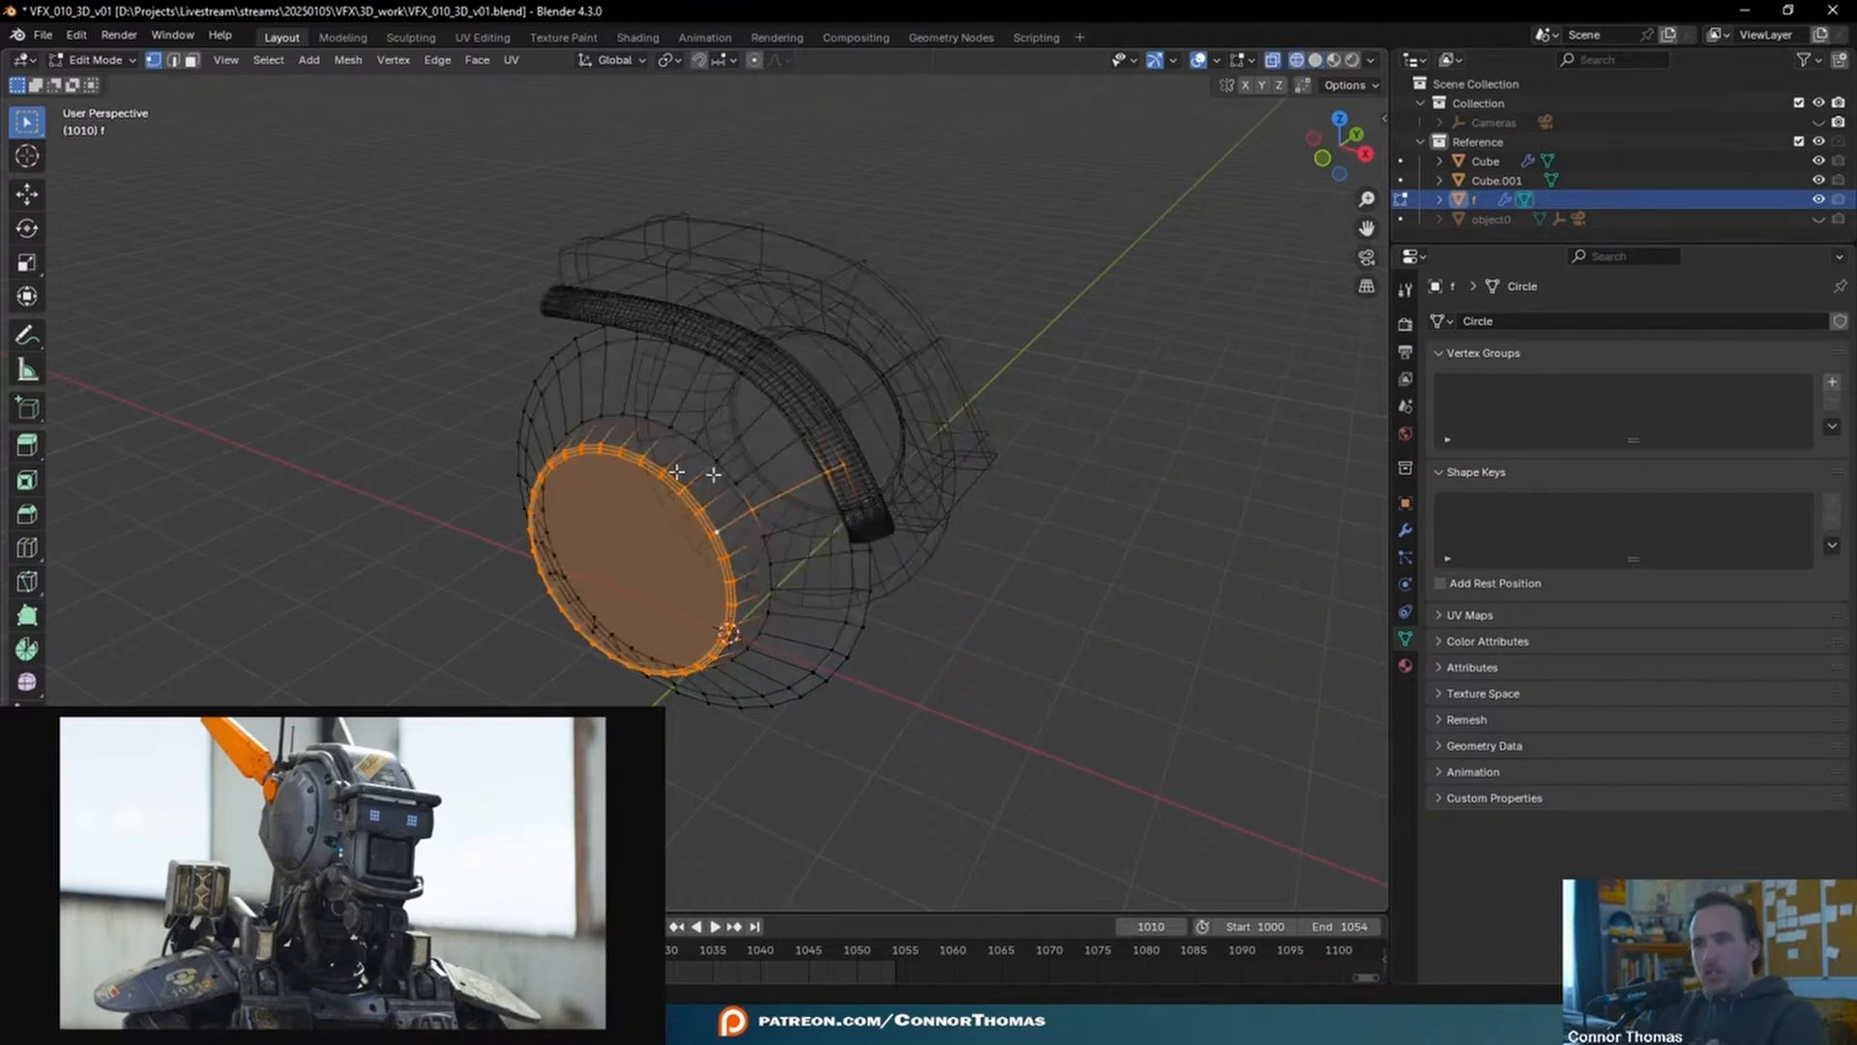
middle_drag(978, 415, 654, 611)
key(shift+z)
scroll(775, 526, up, 4)
key(g)
key(y)
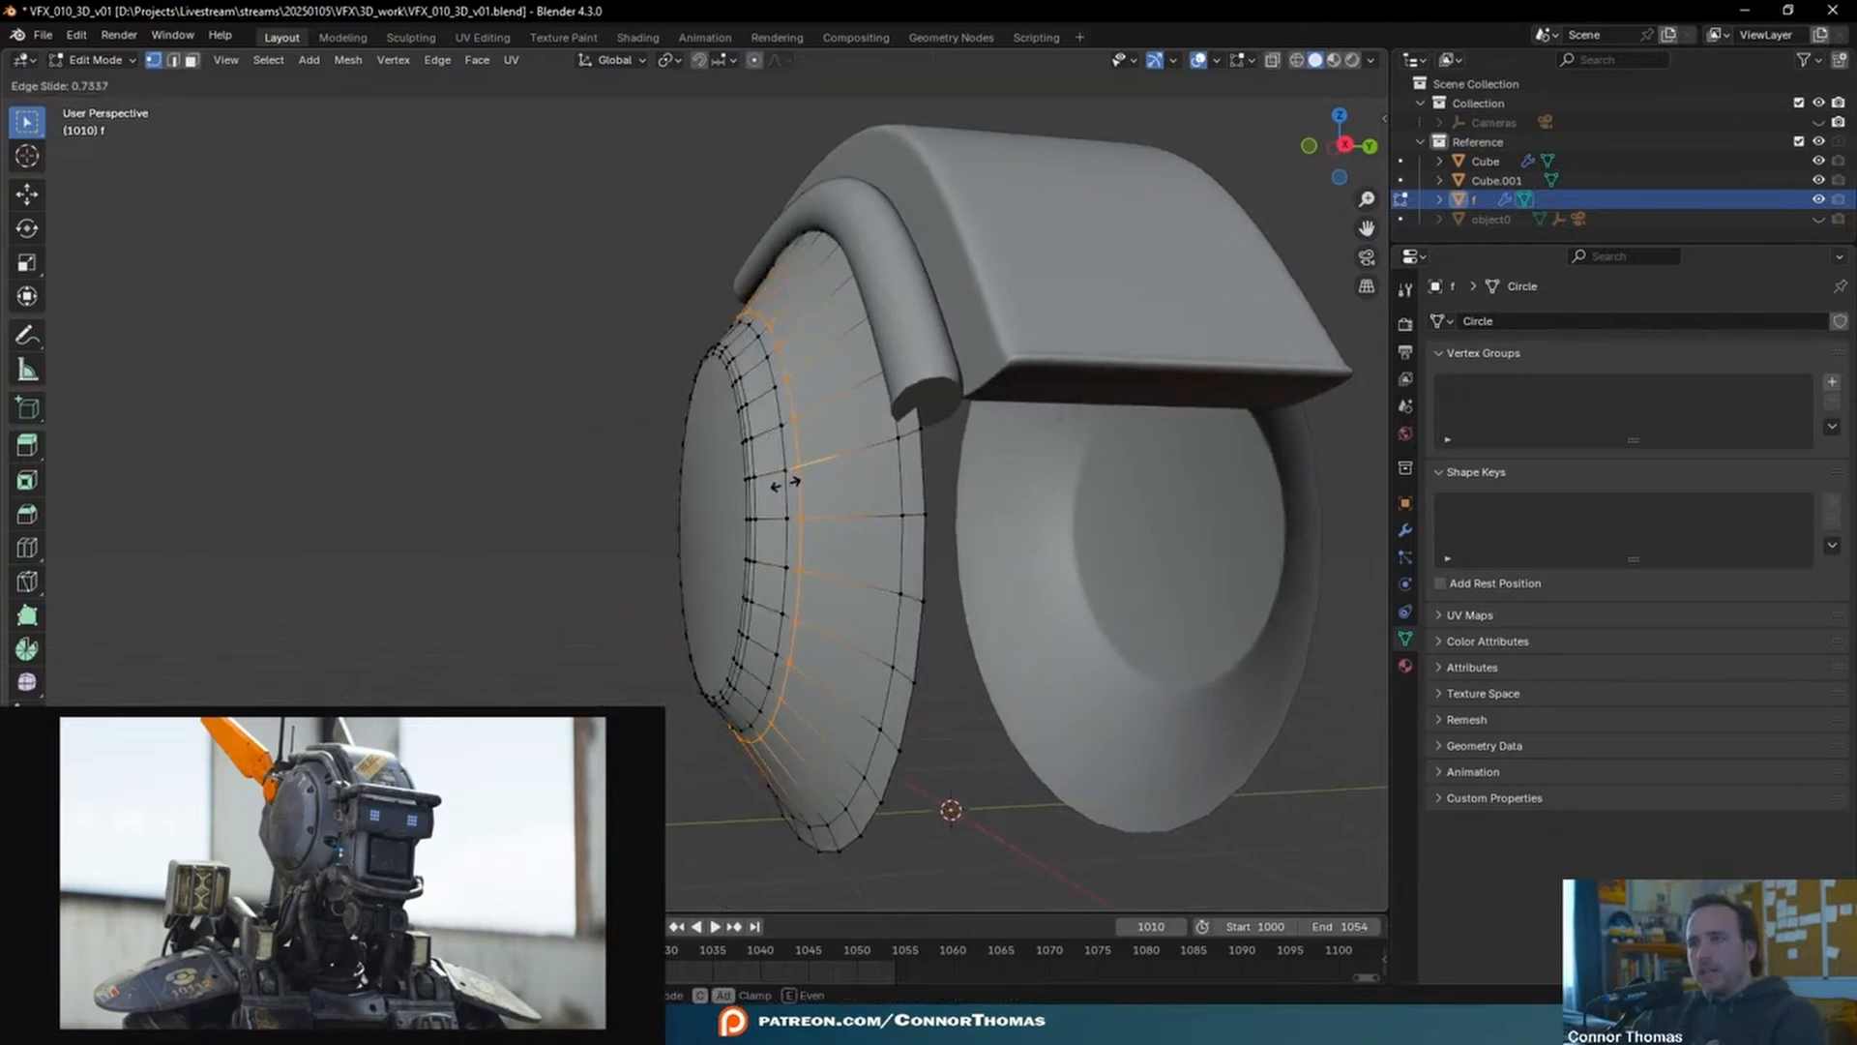
- Add supporting edge loops beside the crease between the disc's raised cap and flared skirt, sliding the first to about 0.73
click(779, 484)
scroll(1058, 455, up, 5)
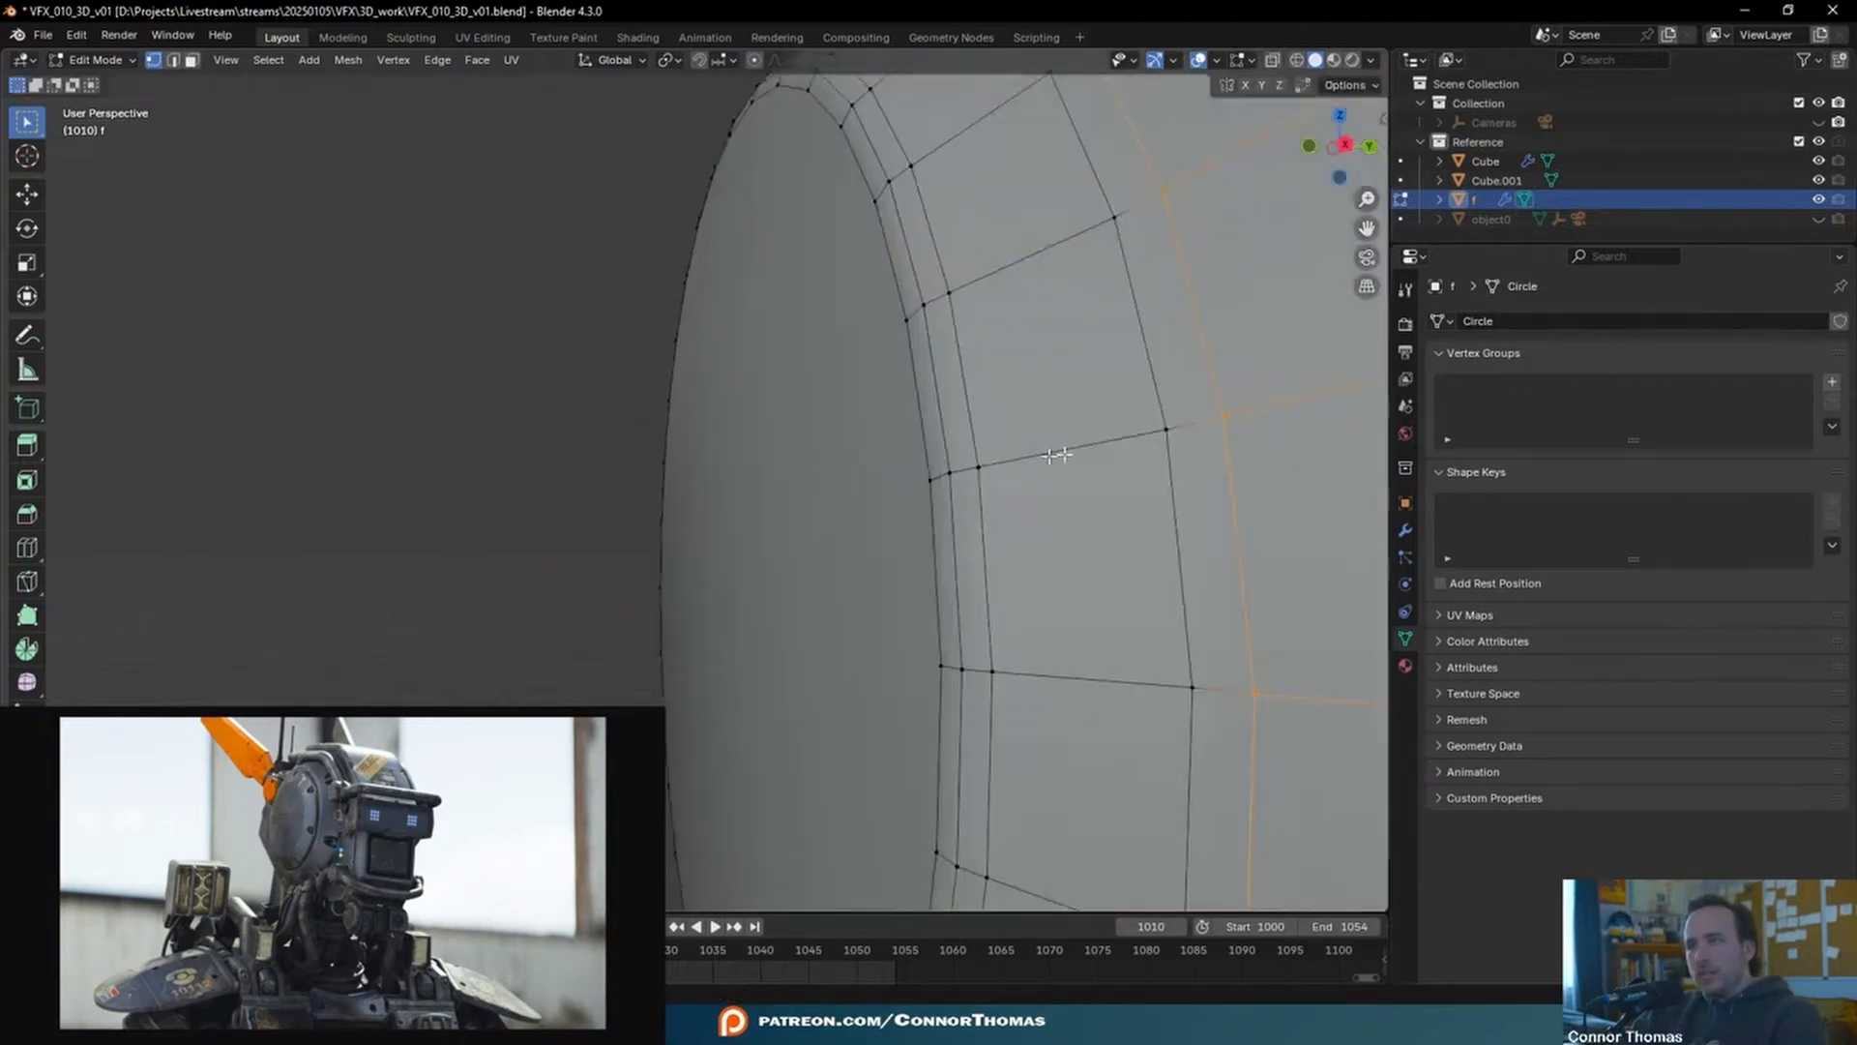
key(ctrl+r)
click(1190, 407)
right_click(1191, 406)
- Add a Subdivision Surface modifier to the disc and place it before the Mirror modifier in the stack
middle_drag(1199, 407, 1069, 464)
scroll(1196, 502, down, 1)
key(s)
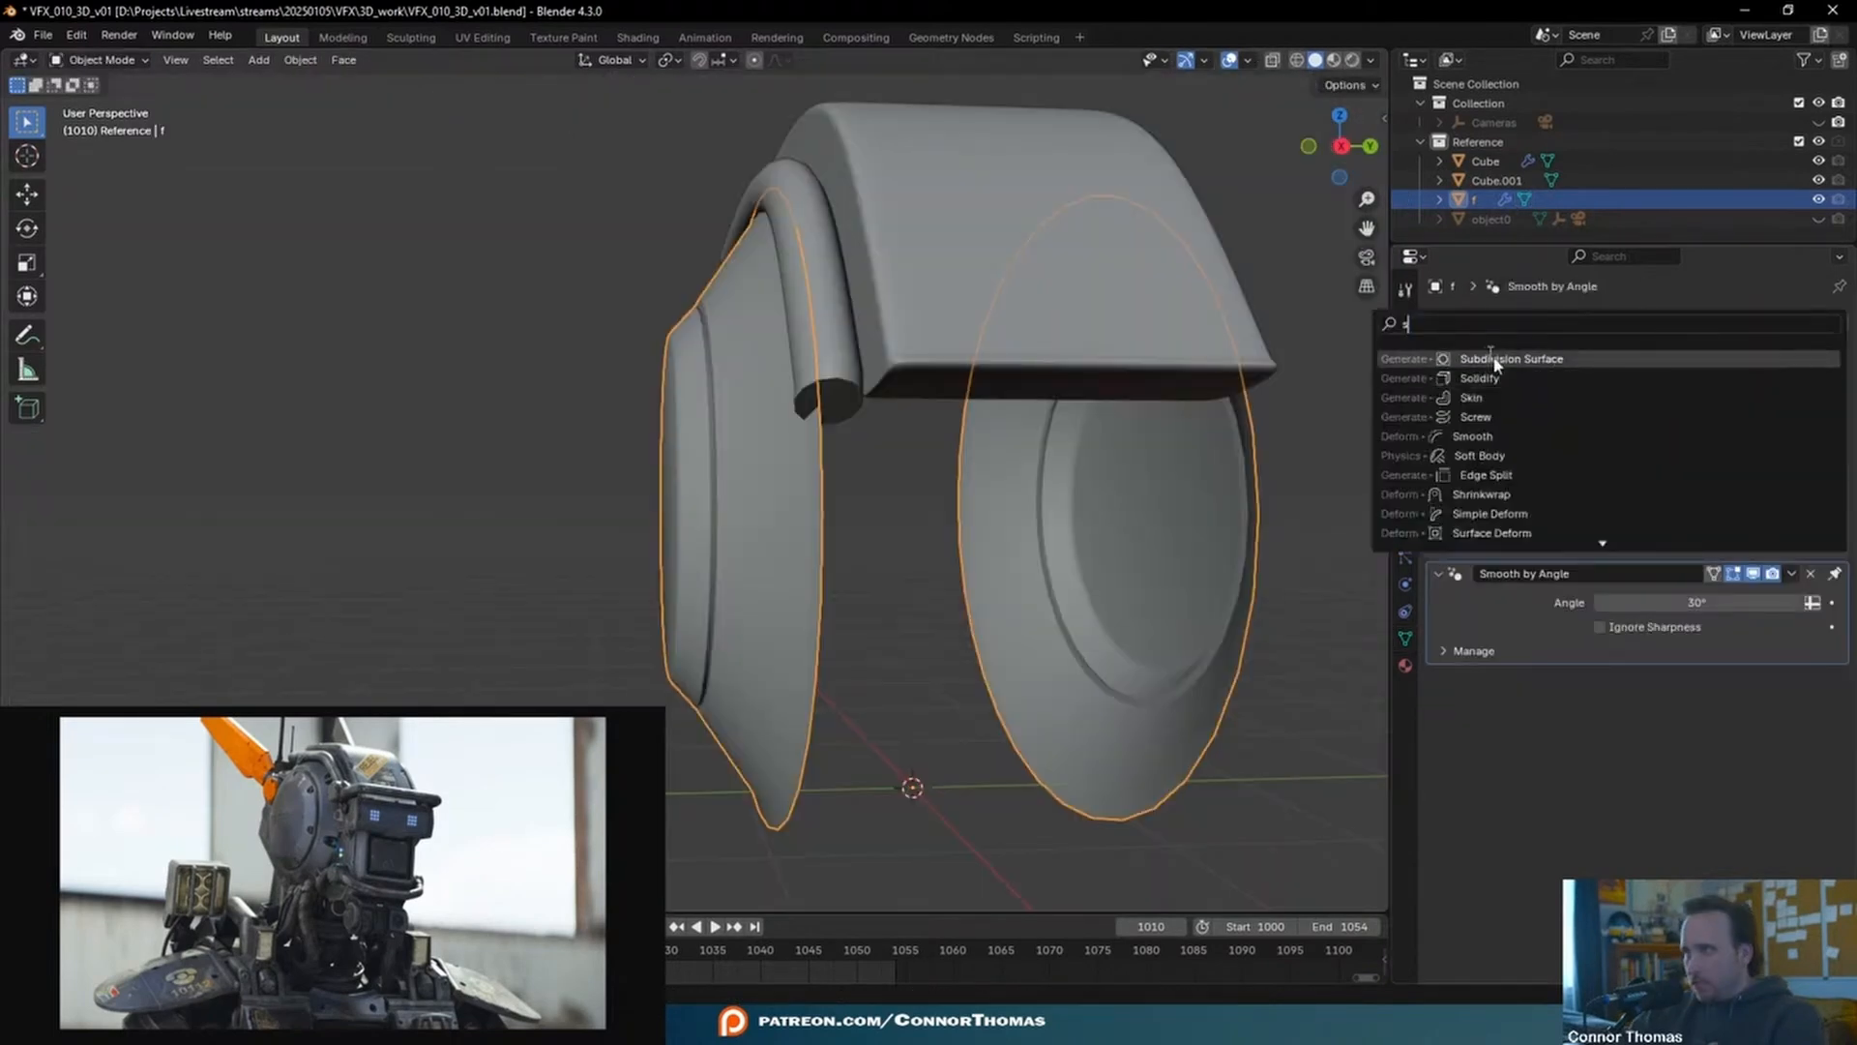
click(1489, 360)
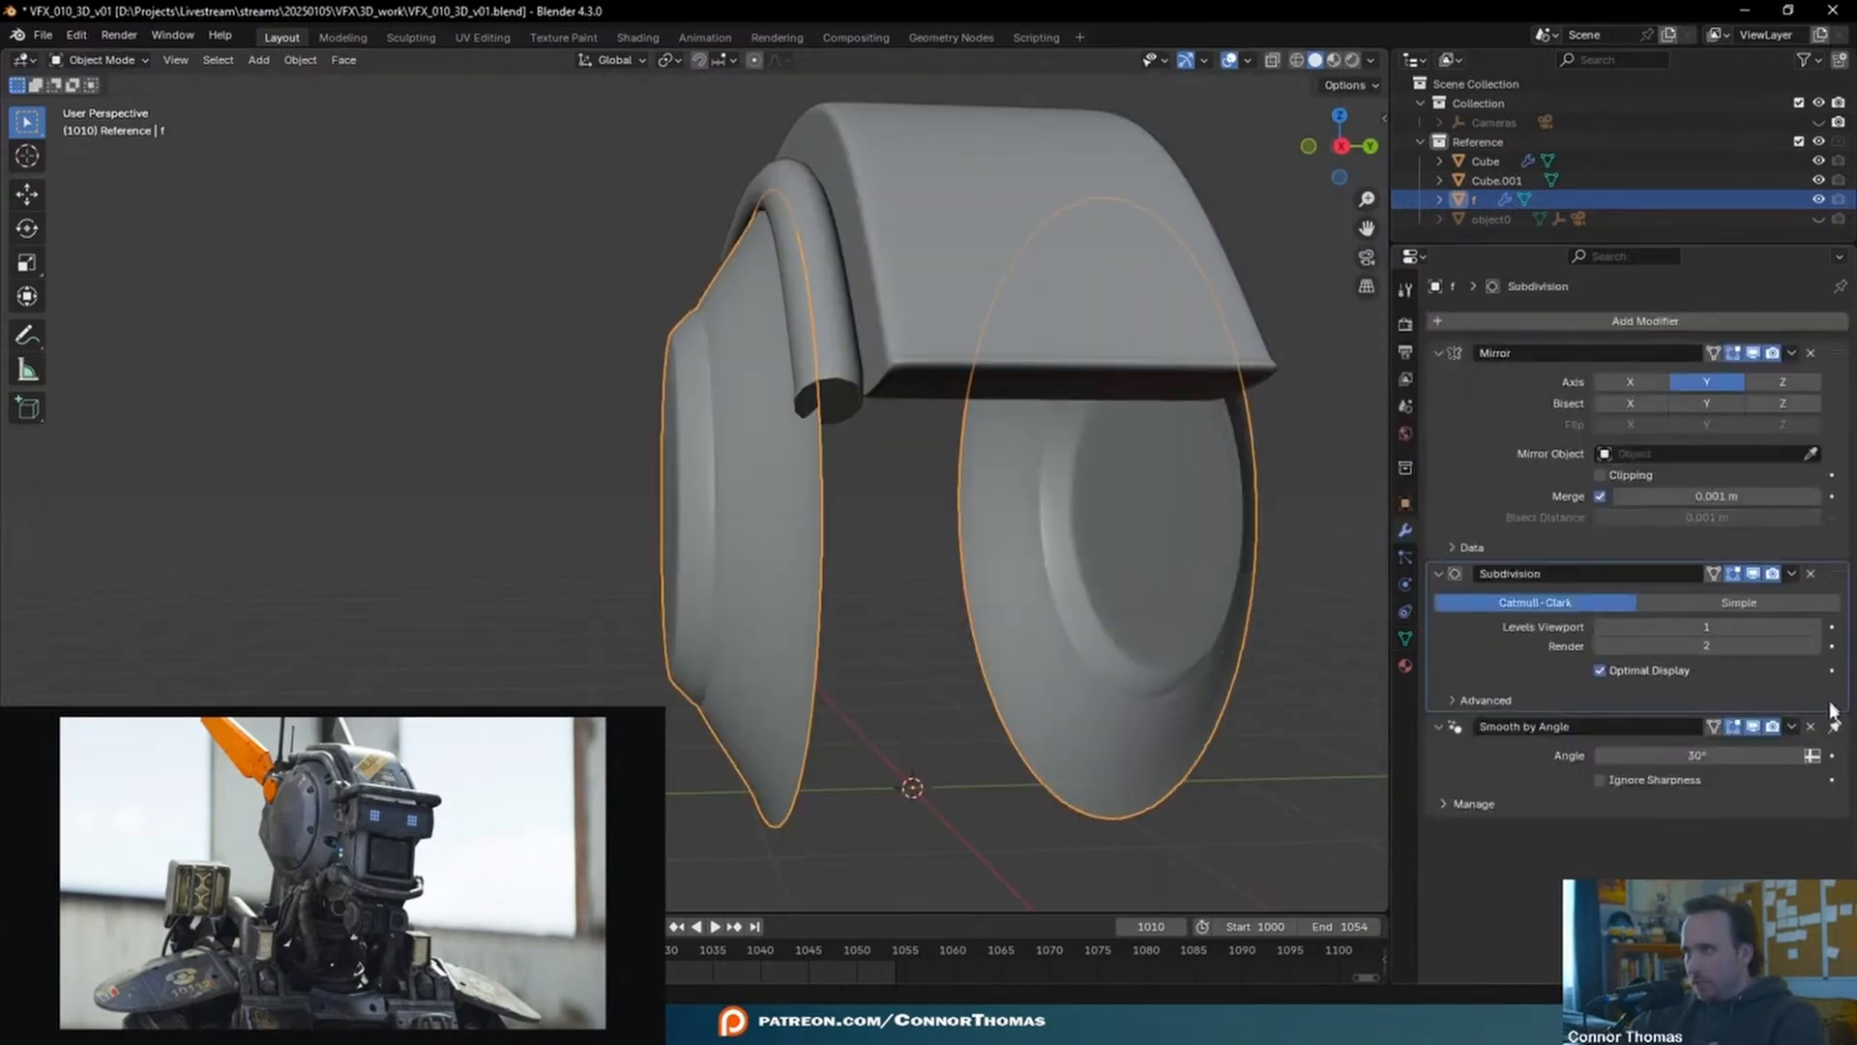
drag(1838, 574, 1837, 353)
- Move the disc's outer cap about 0.06 m outward along Y and set the disc's subdivision to level 2
middle_drag(788, 415, 826, 461)
scroll(827, 462, up, 1)
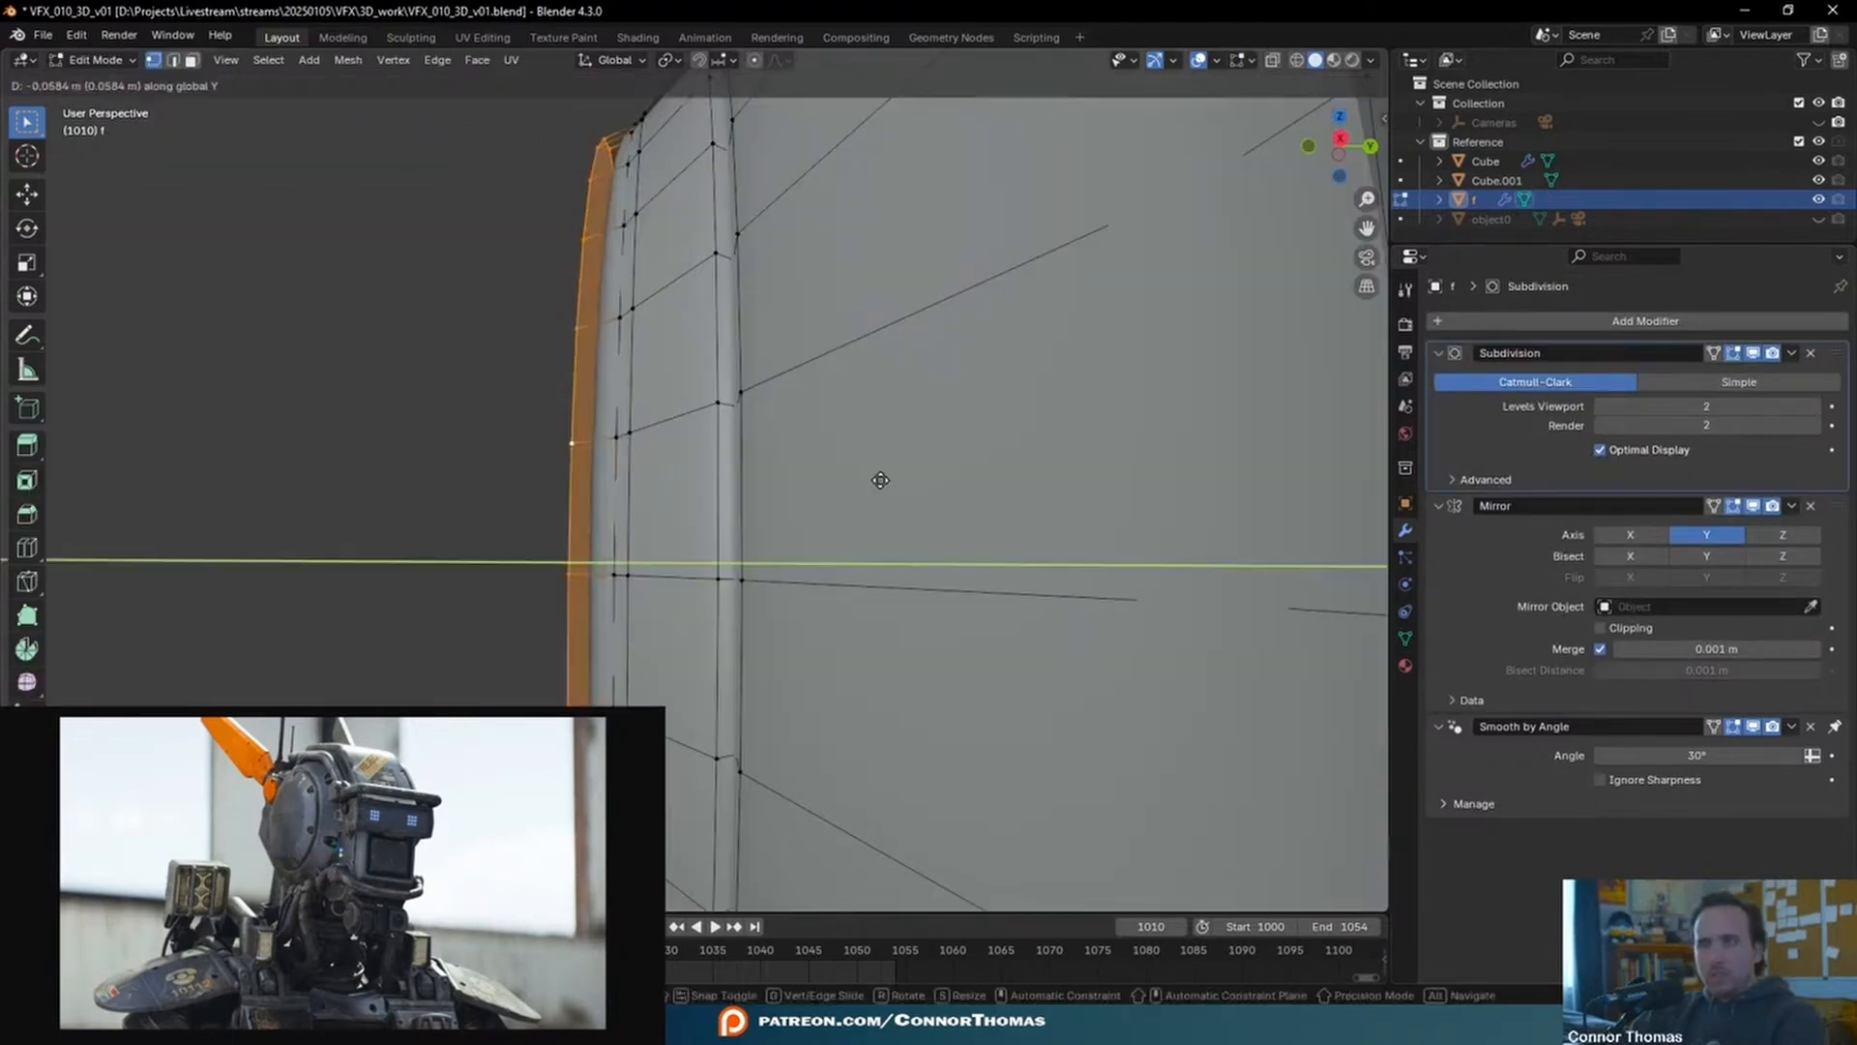
click(878, 480)
key(Tab)
key(ctrl+2)
middle_drag(751, 492, 871, 523)
scroll(826, 496, down, 3)
- Scale the disc's outer cap in Edit Mode and return to Object Mode
key(Tab)
key(s)
click(1035, 561)
key(Tab)
mouse_move(1032, 547)
middle_down()
mouse_move(972, 509)
mouse_move(1053, 524)
middle_up()
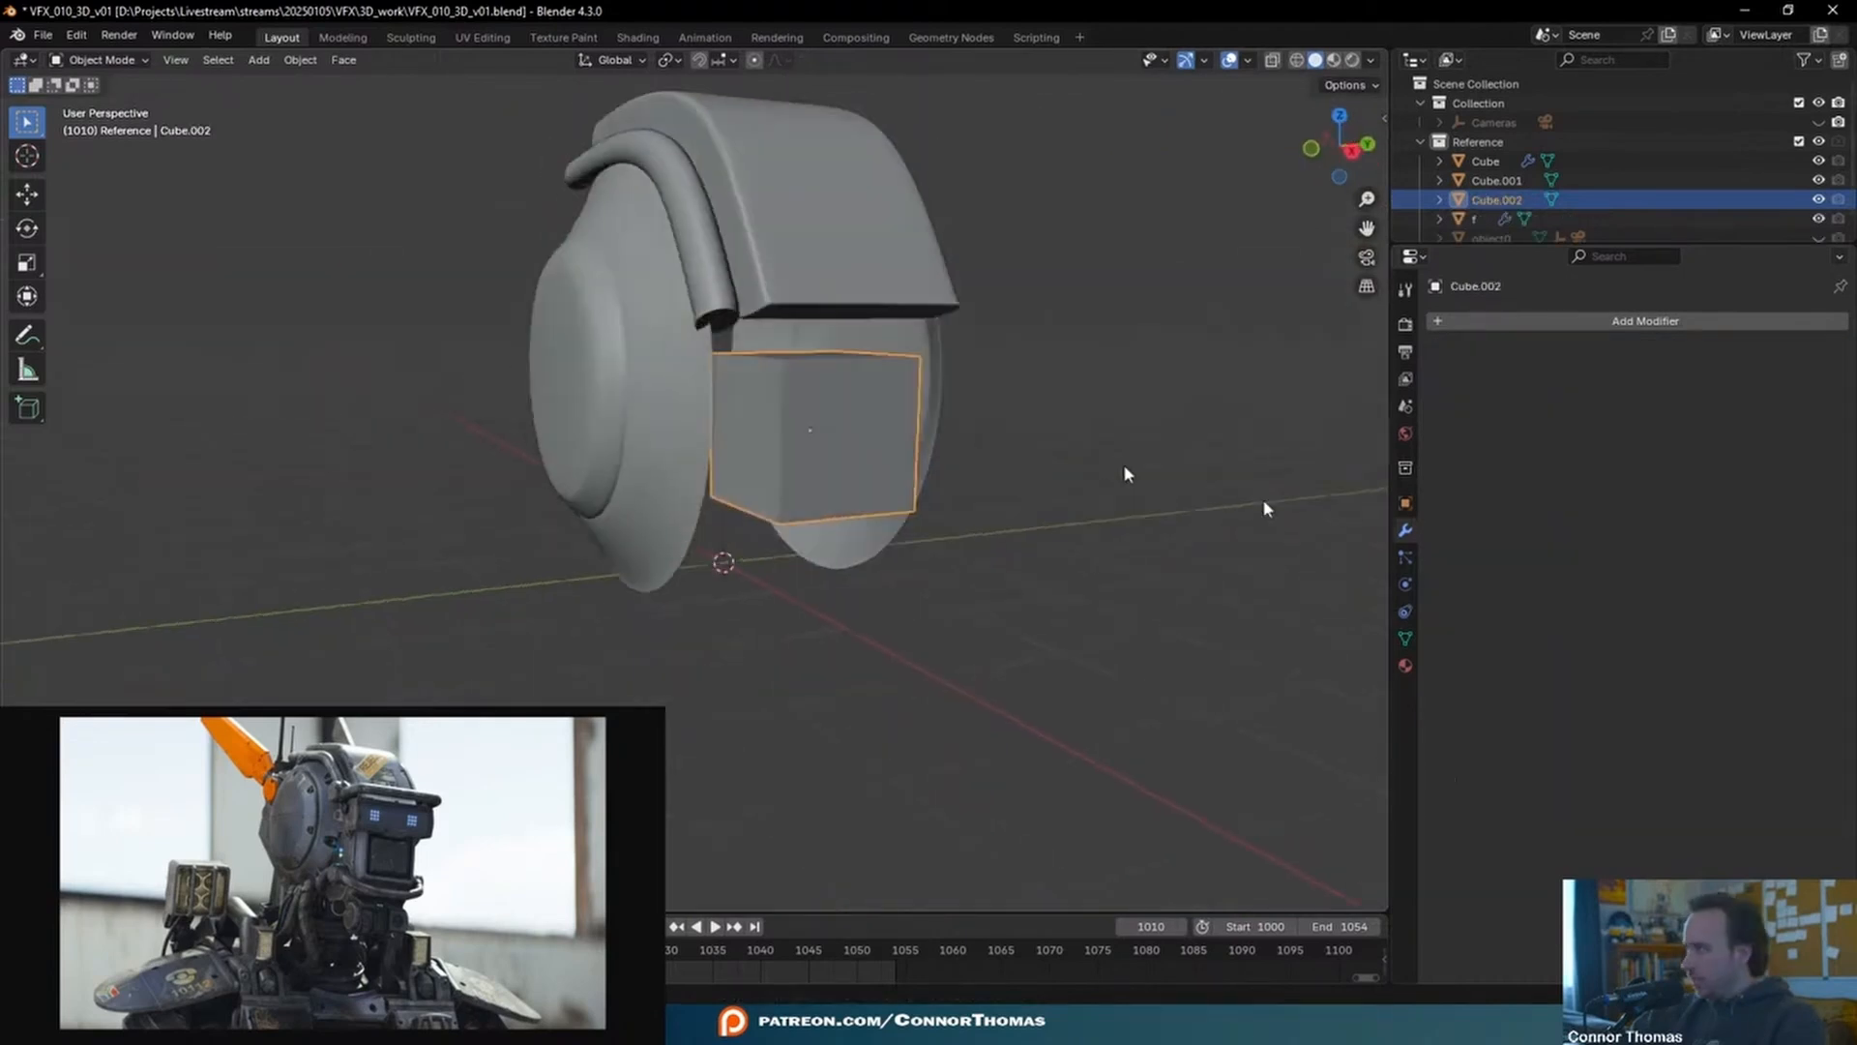
- Lower the new front cube slightly along Z so it sits beneath the top shell's front edge
scroll(823, 381, up, 4)
middle_drag(765, 405, 863, 350)
scroll(966, 424, down, 4)
key(s)
key(z)
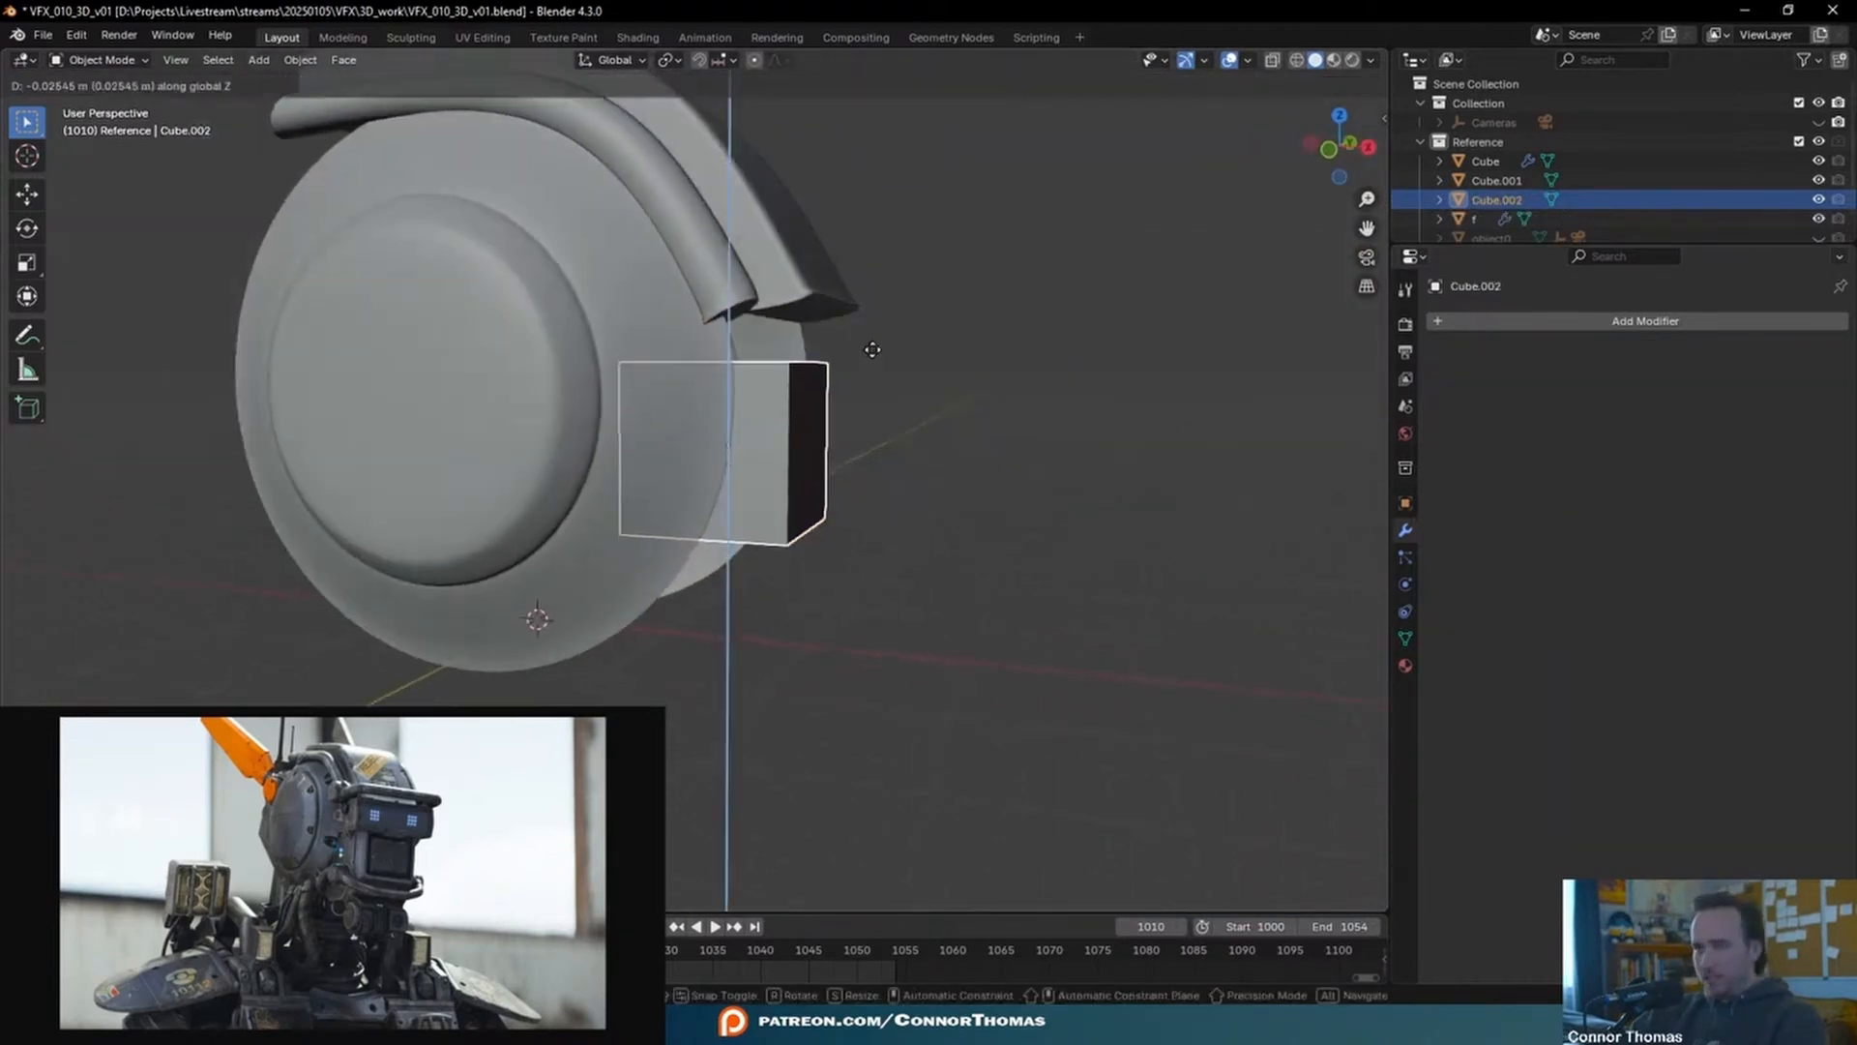
click(848, 366)
- Give the front cube angle-based smooth shading and sharpen its subdivided form with a loop cut near the bottom edge
middle_drag(855, 373, 912, 551)
right_click(815, 488)
click(816, 491)
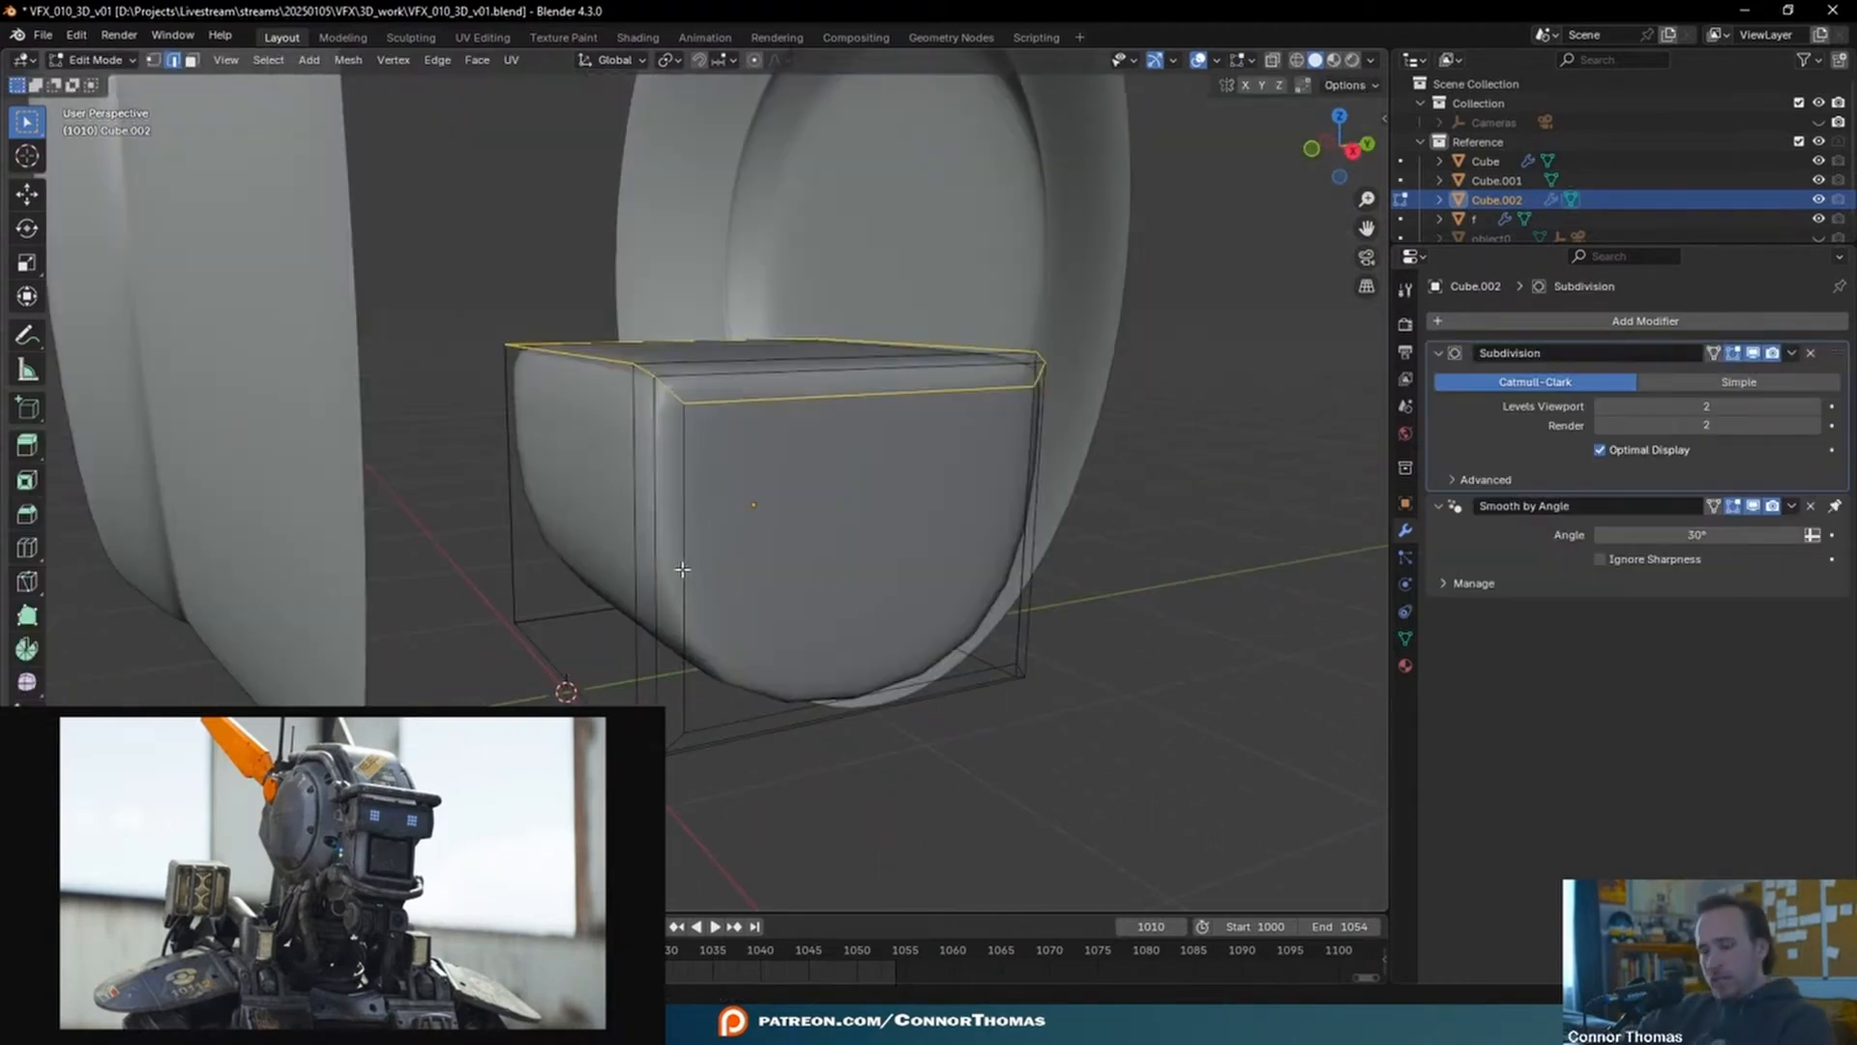
key(ctrl+r)
drag(669, 565, 1015, 756)
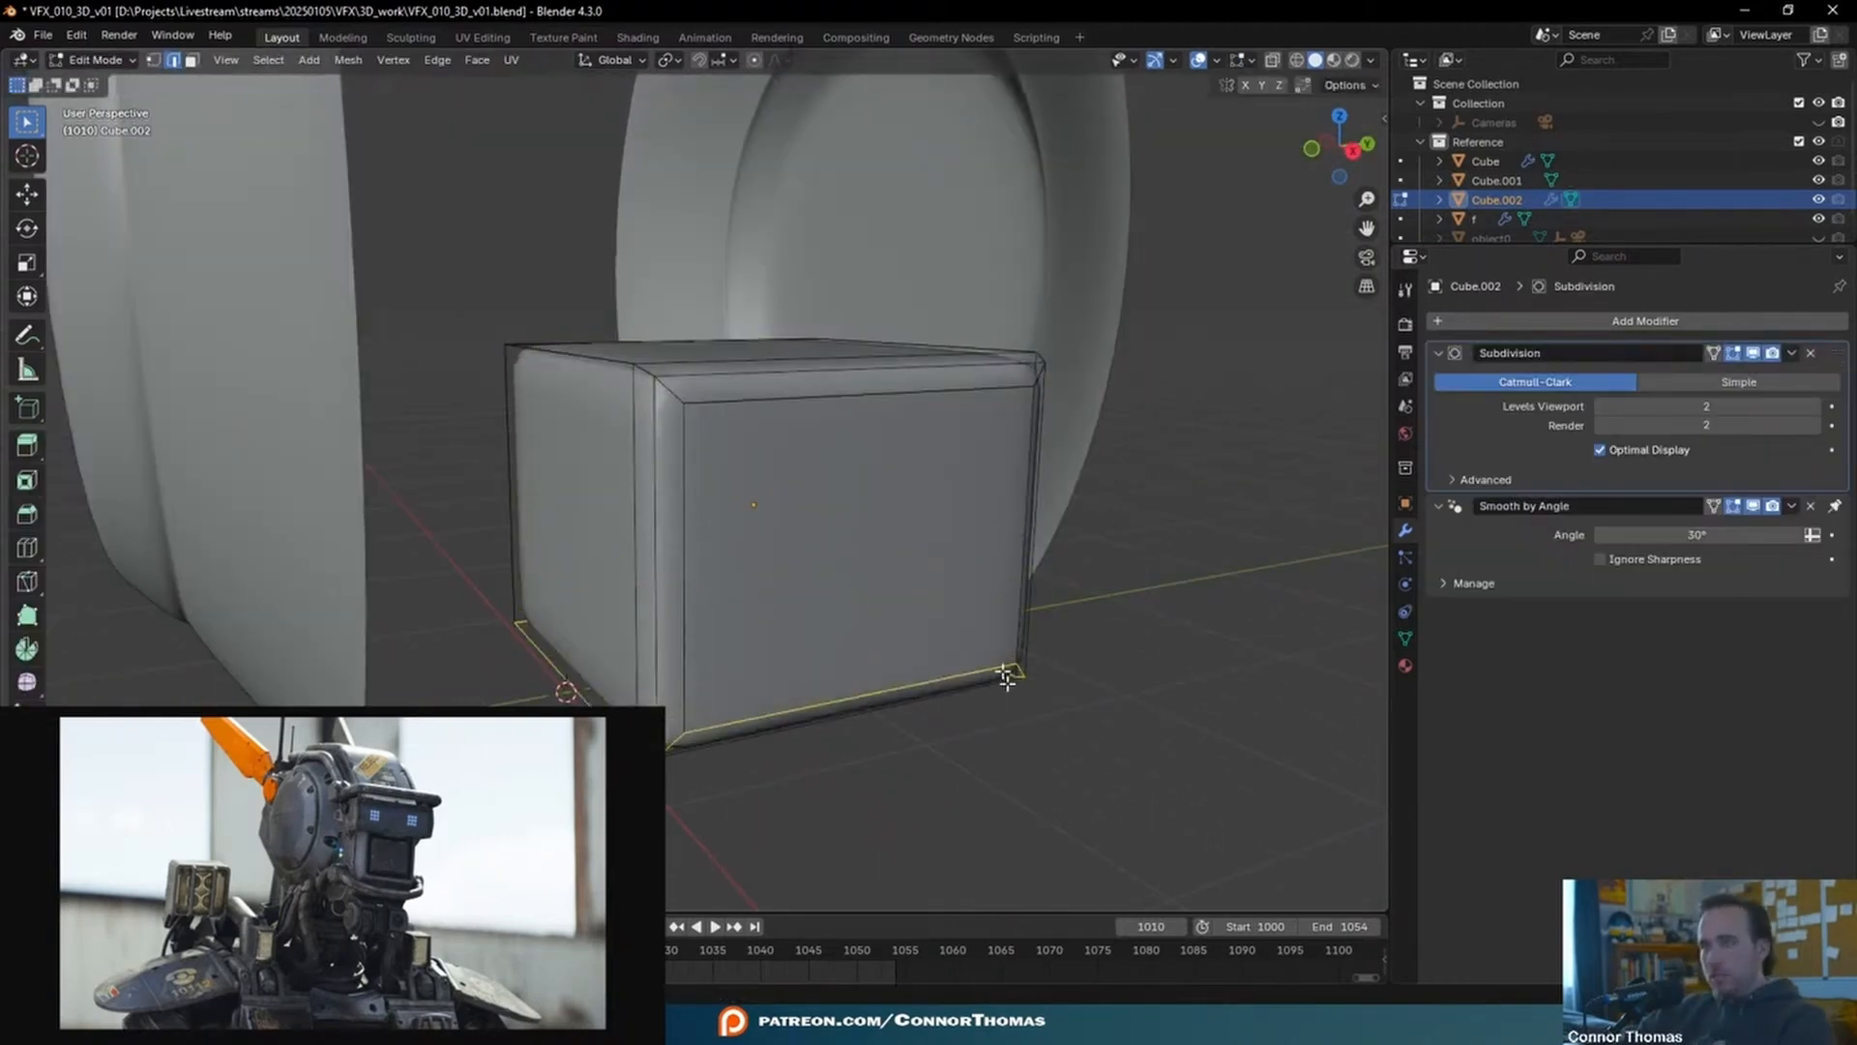
key(Tab)
- Move the upright plane about 1.03 m along X beside the front cube and set its origin to the 3D cursor
middle_drag(893, 578, 894, 492)
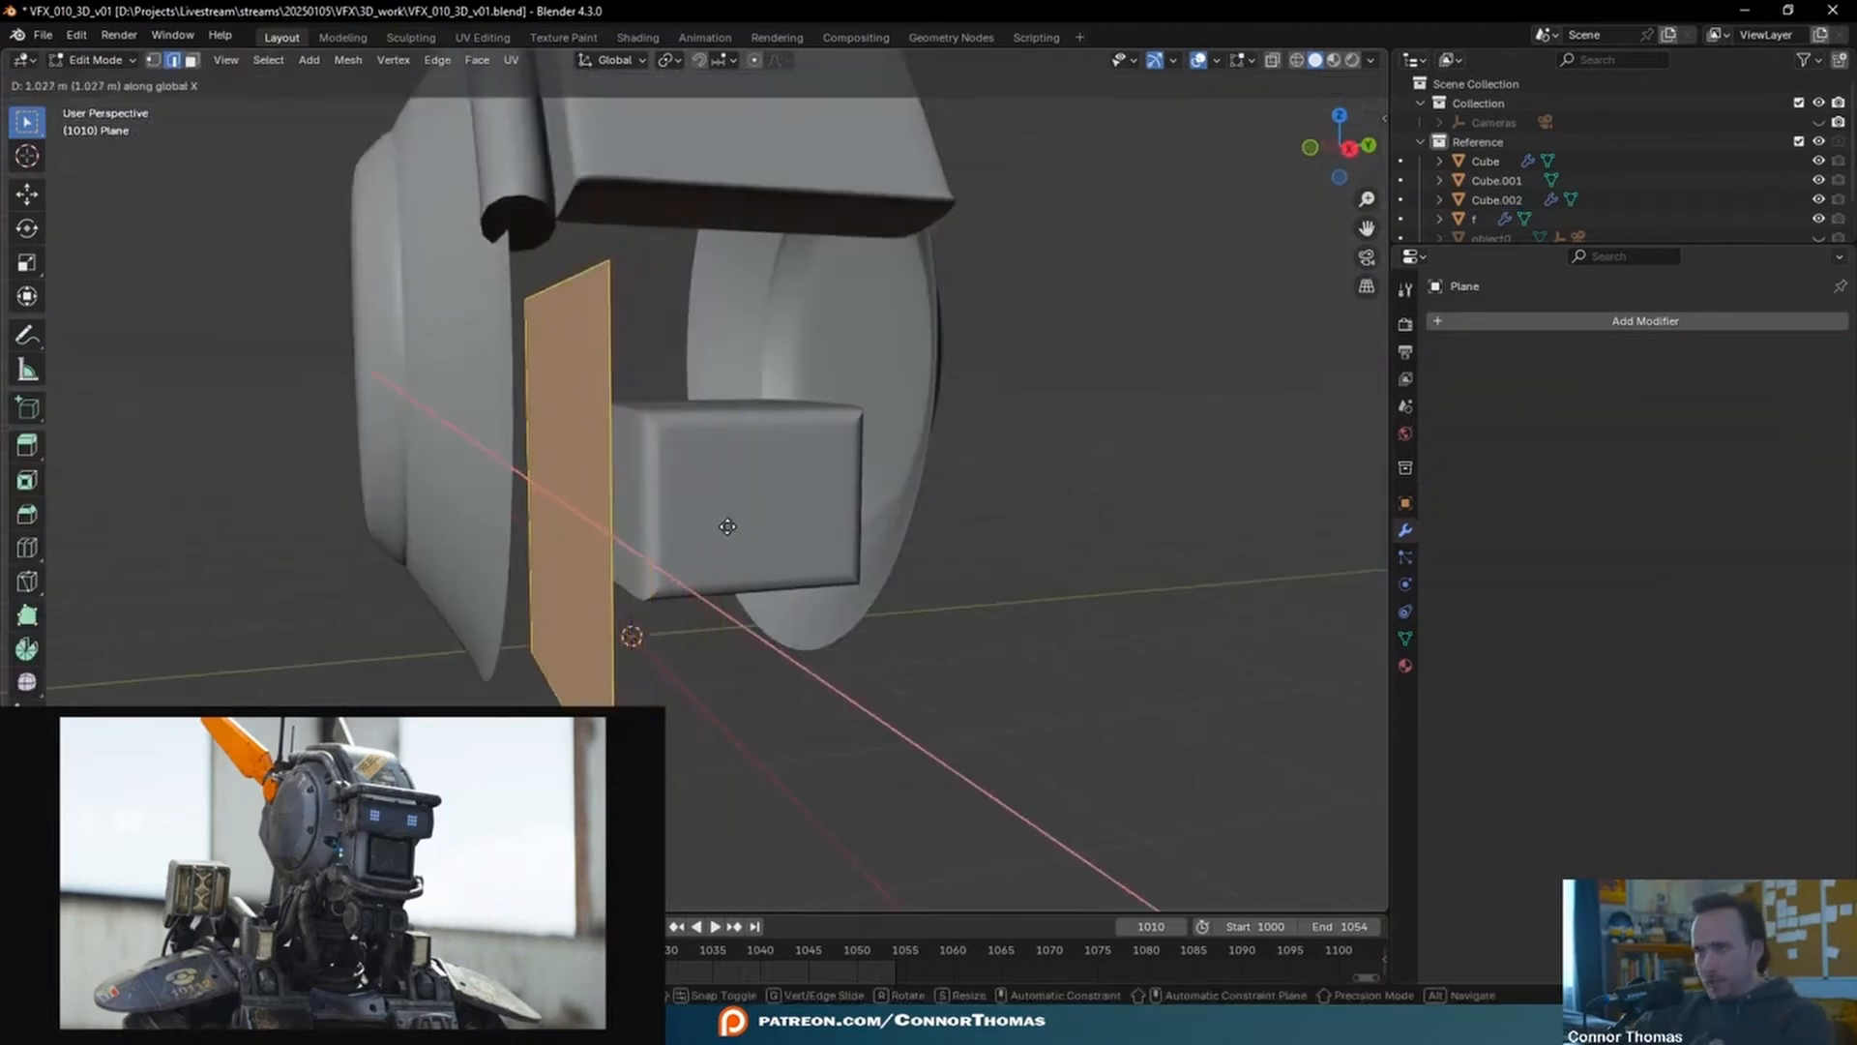
click(733, 527)
mouse_move(729, 523)
middle_down()
mouse_move(758, 655)
mouse_move(723, 658)
mouse_move(735, 541)
middle_up()
key(Tab)
click(299, 60)
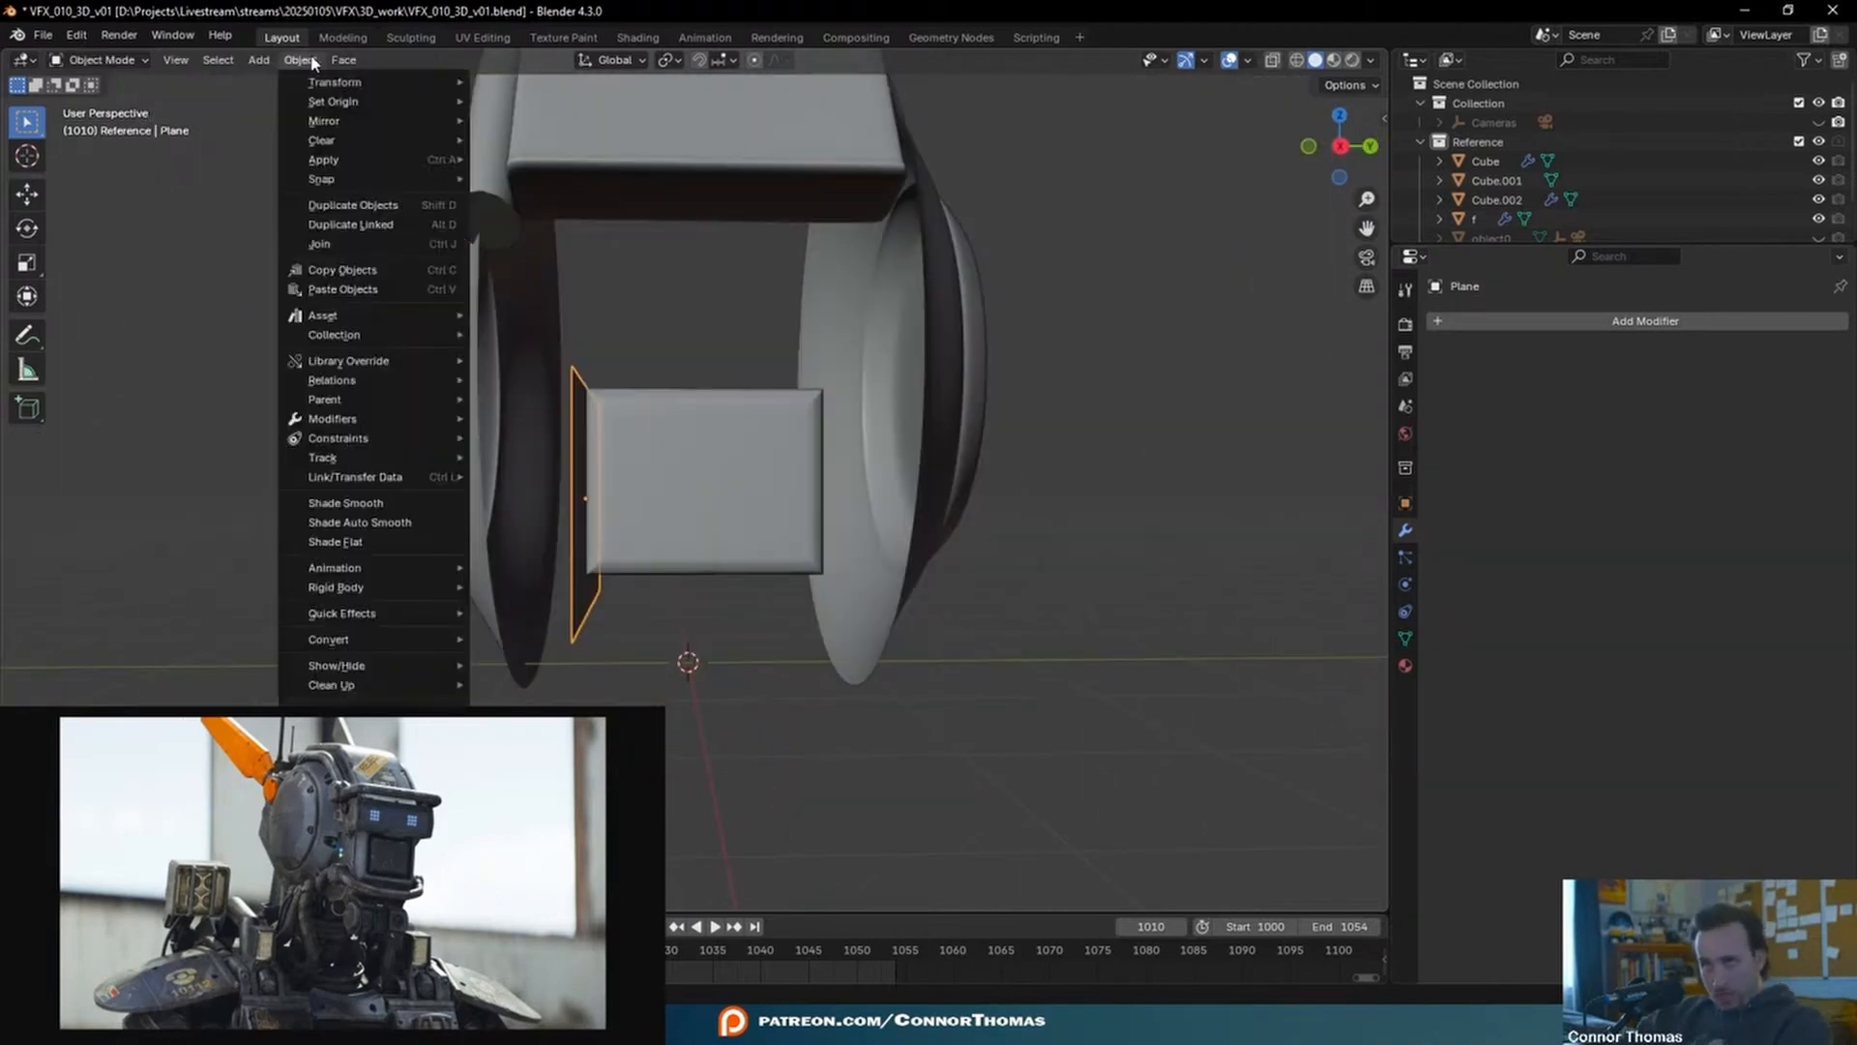
mouse_move(332, 104)
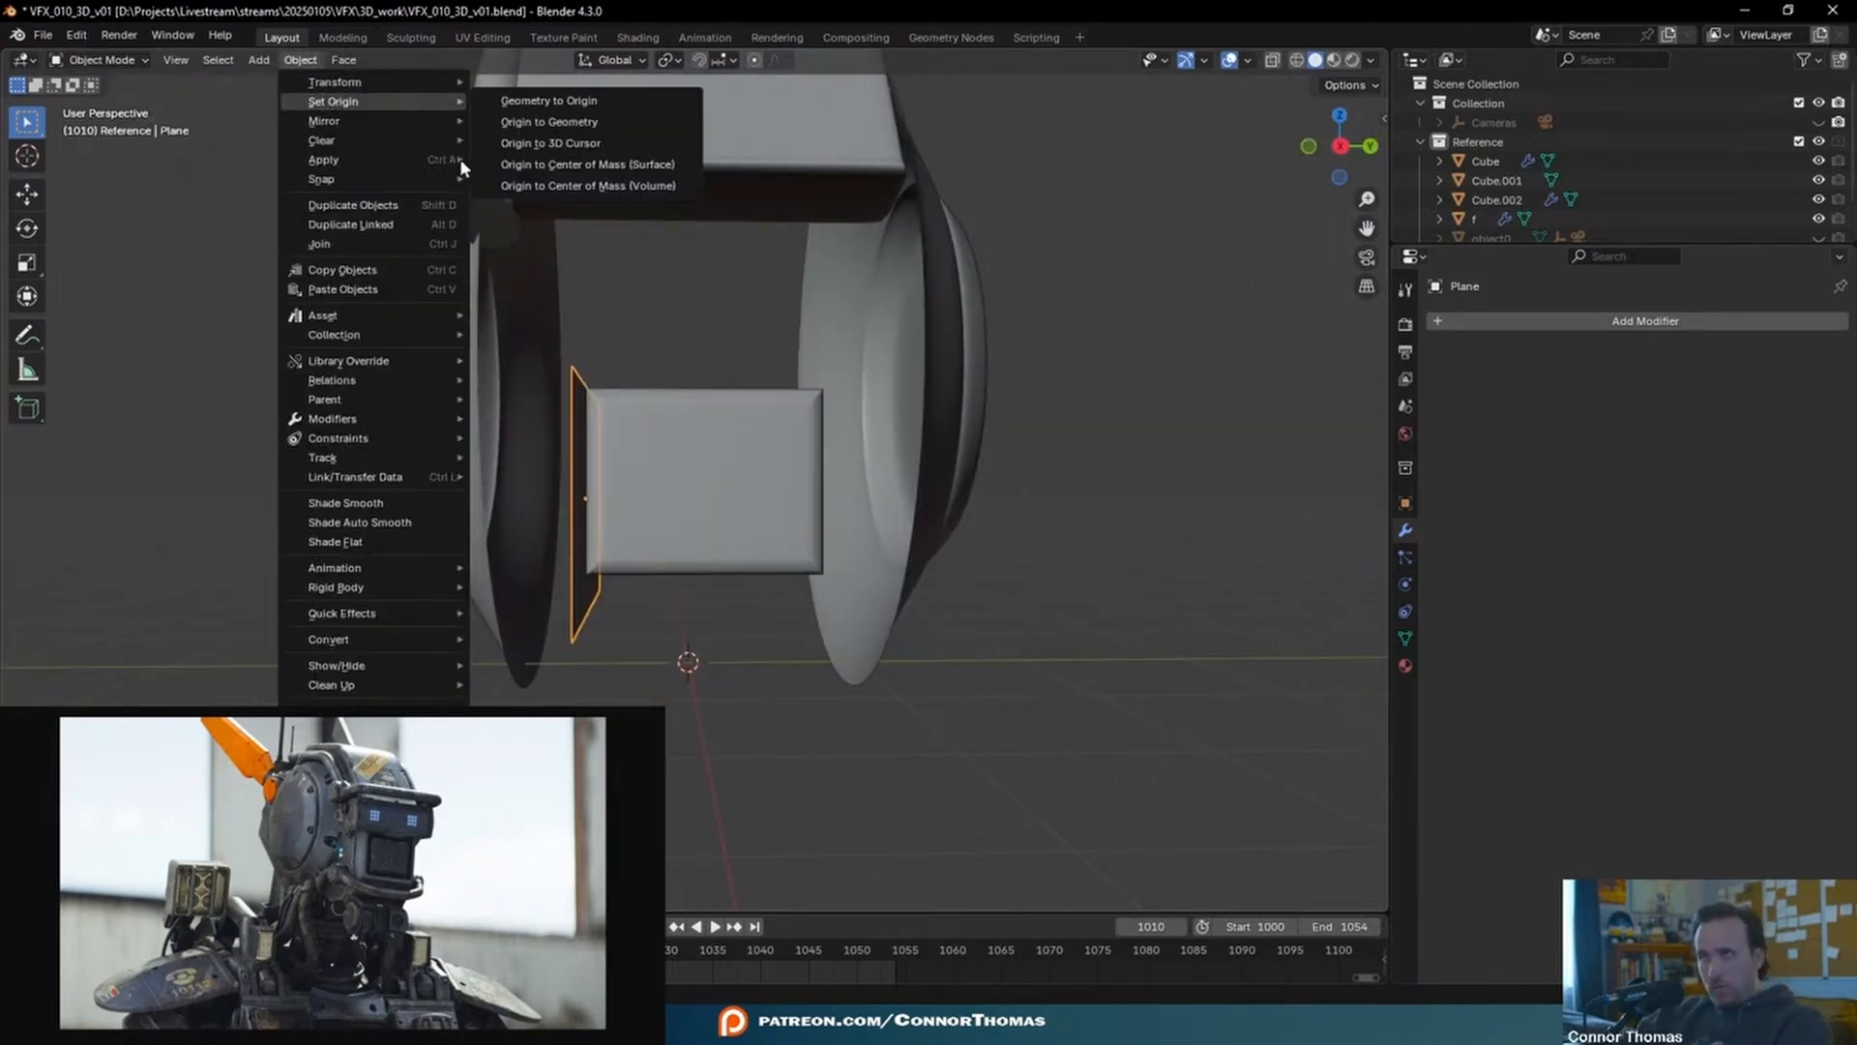
click(527, 145)
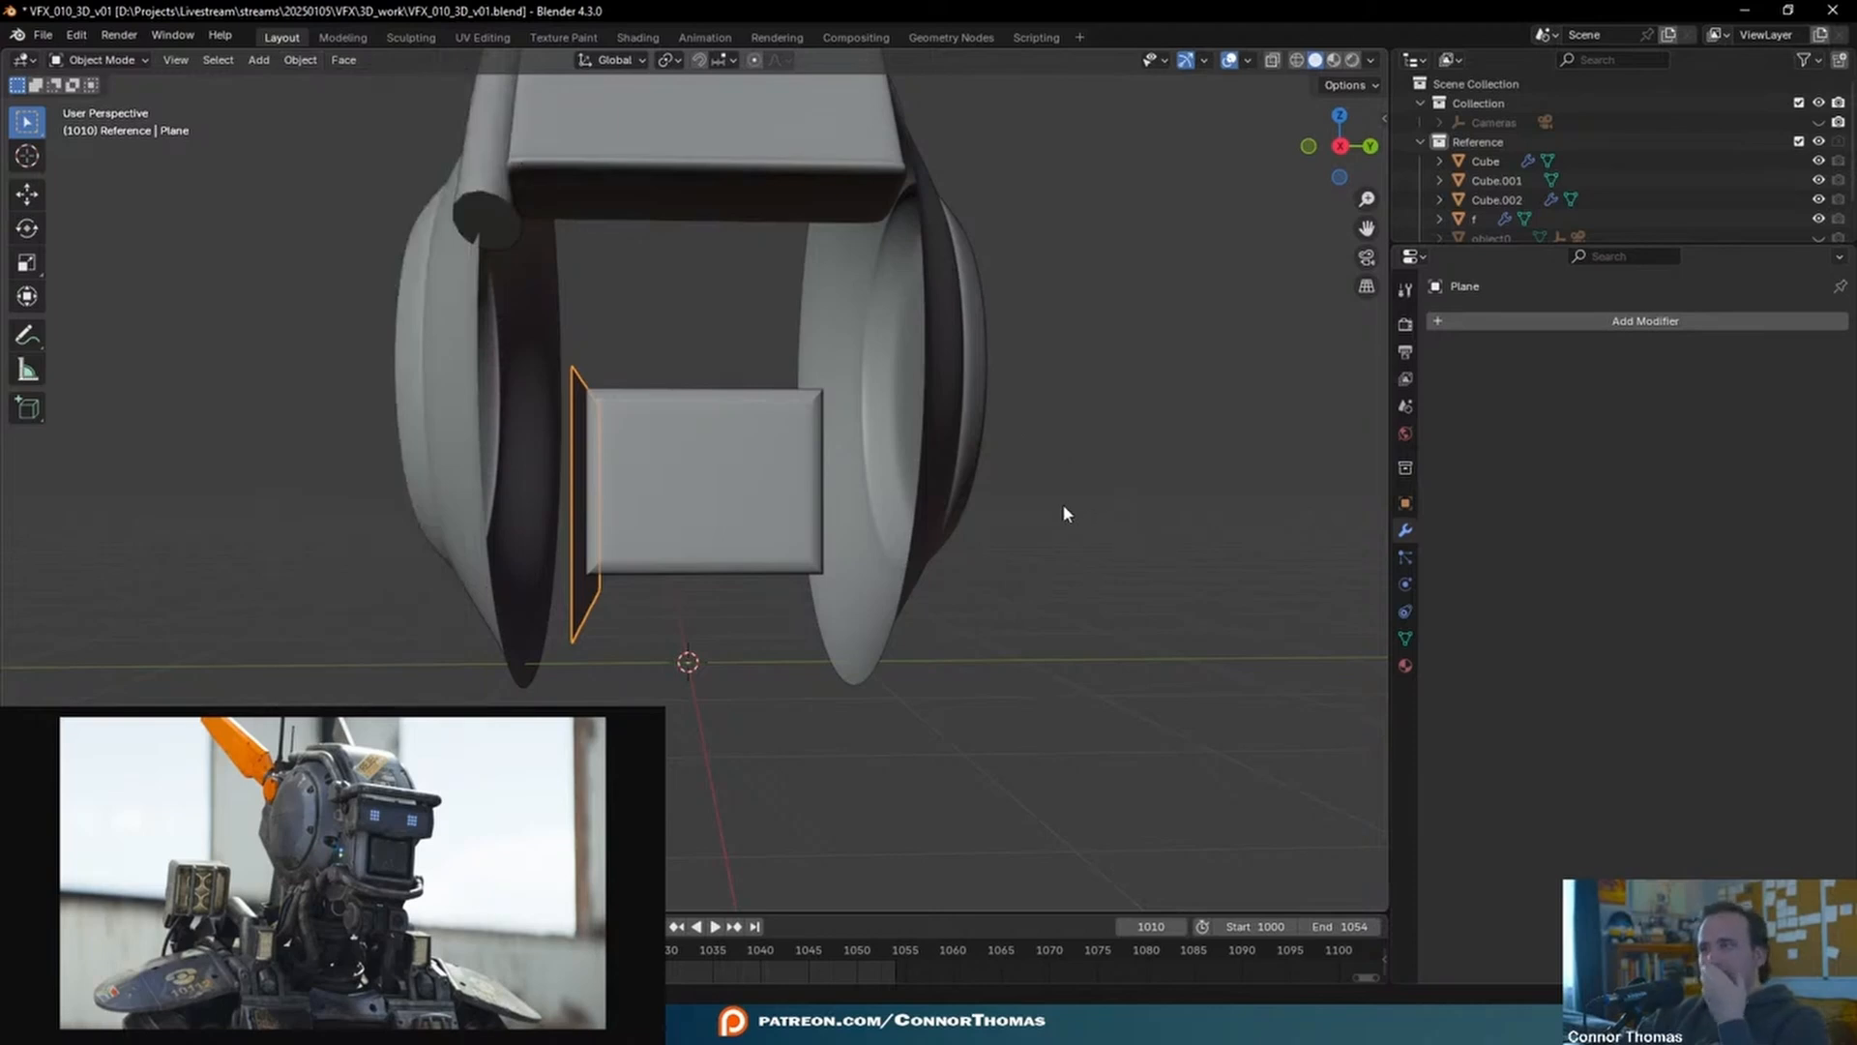
- Add a Mirror modifier to the plane and mirror it across the Z axis instead of X
click(1659, 322)
mouse_move(1586, 400)
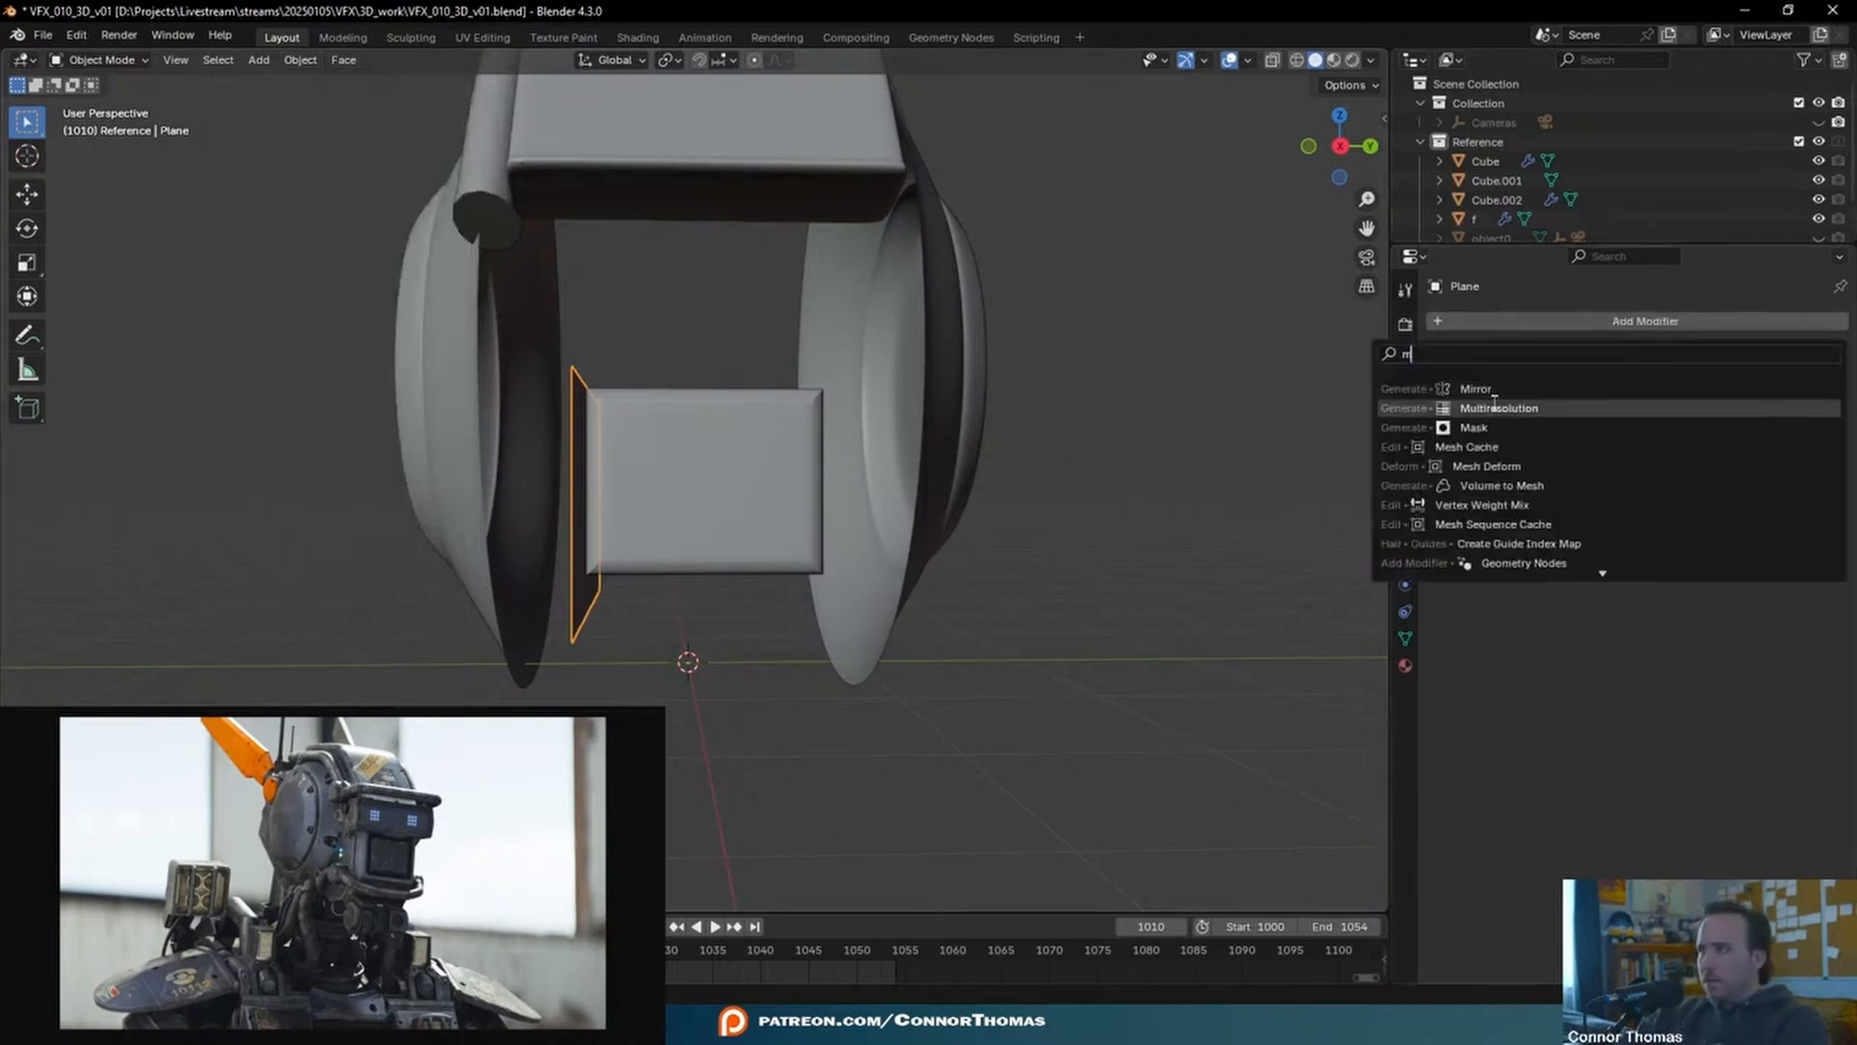
click(1487, 395)
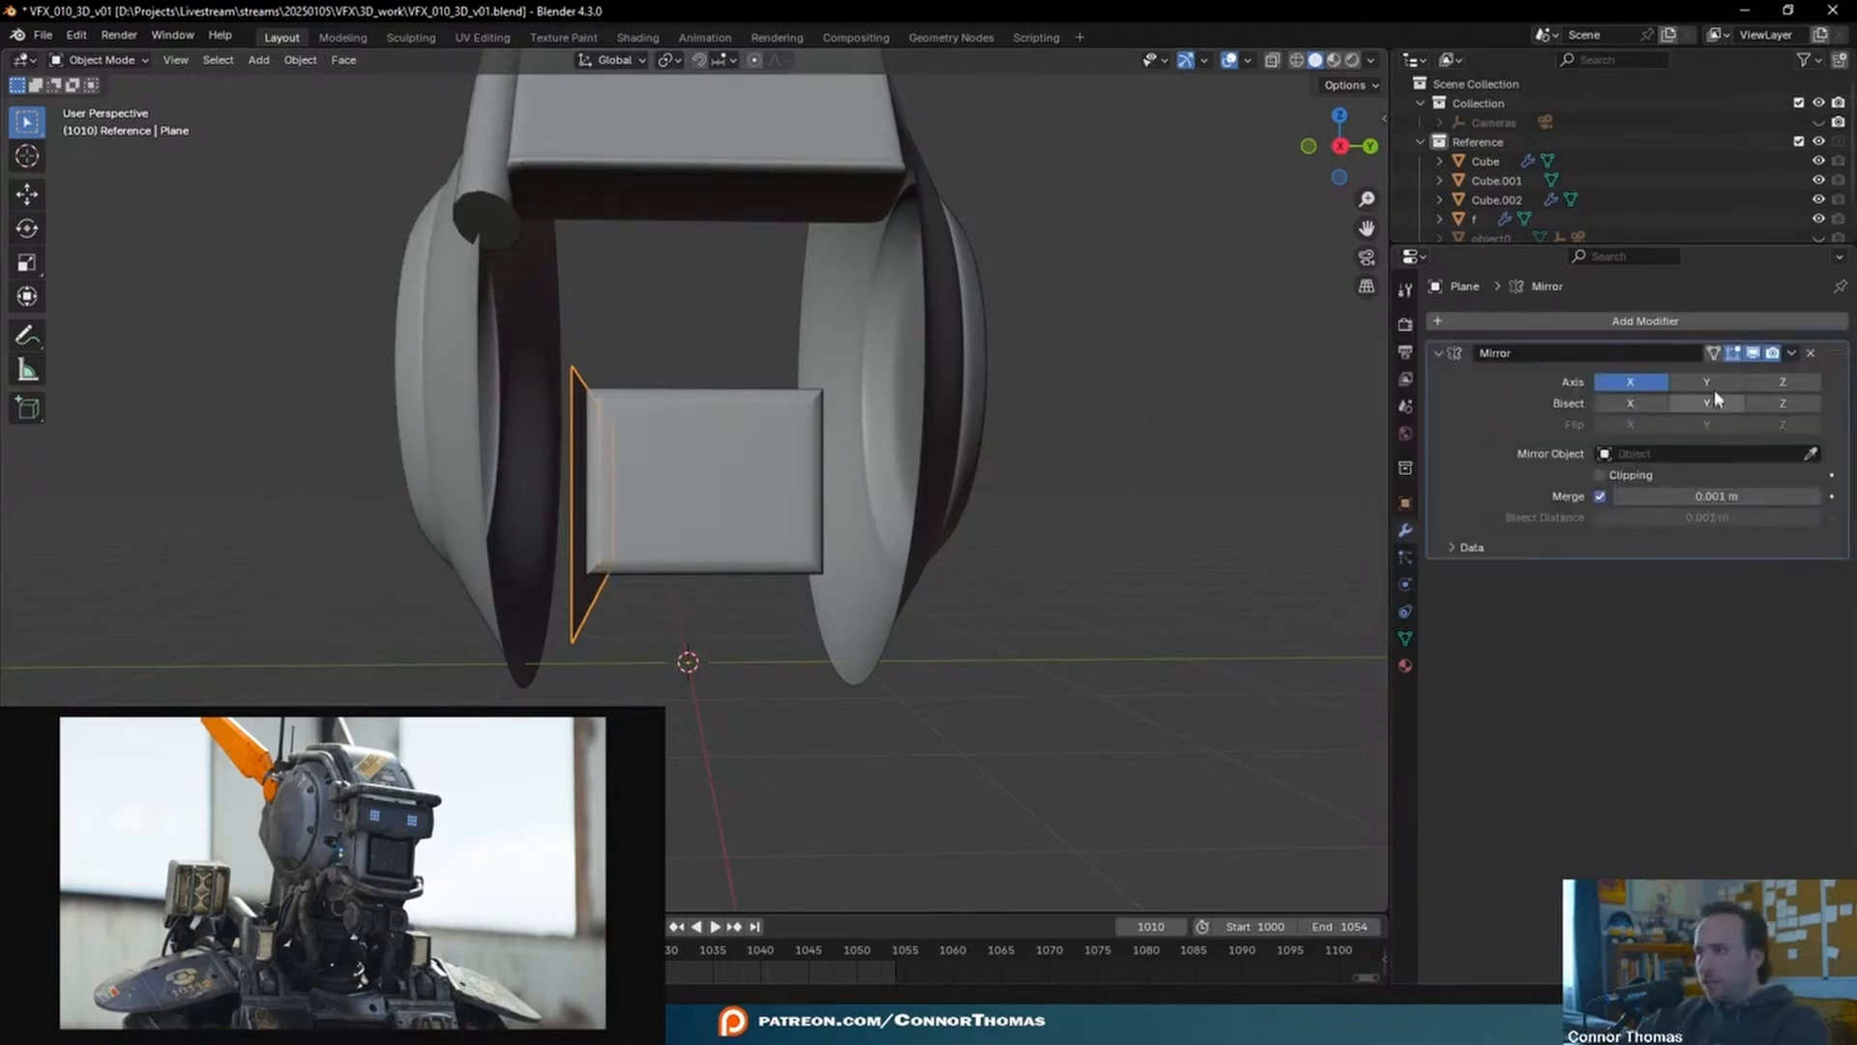
click(1782, 382)
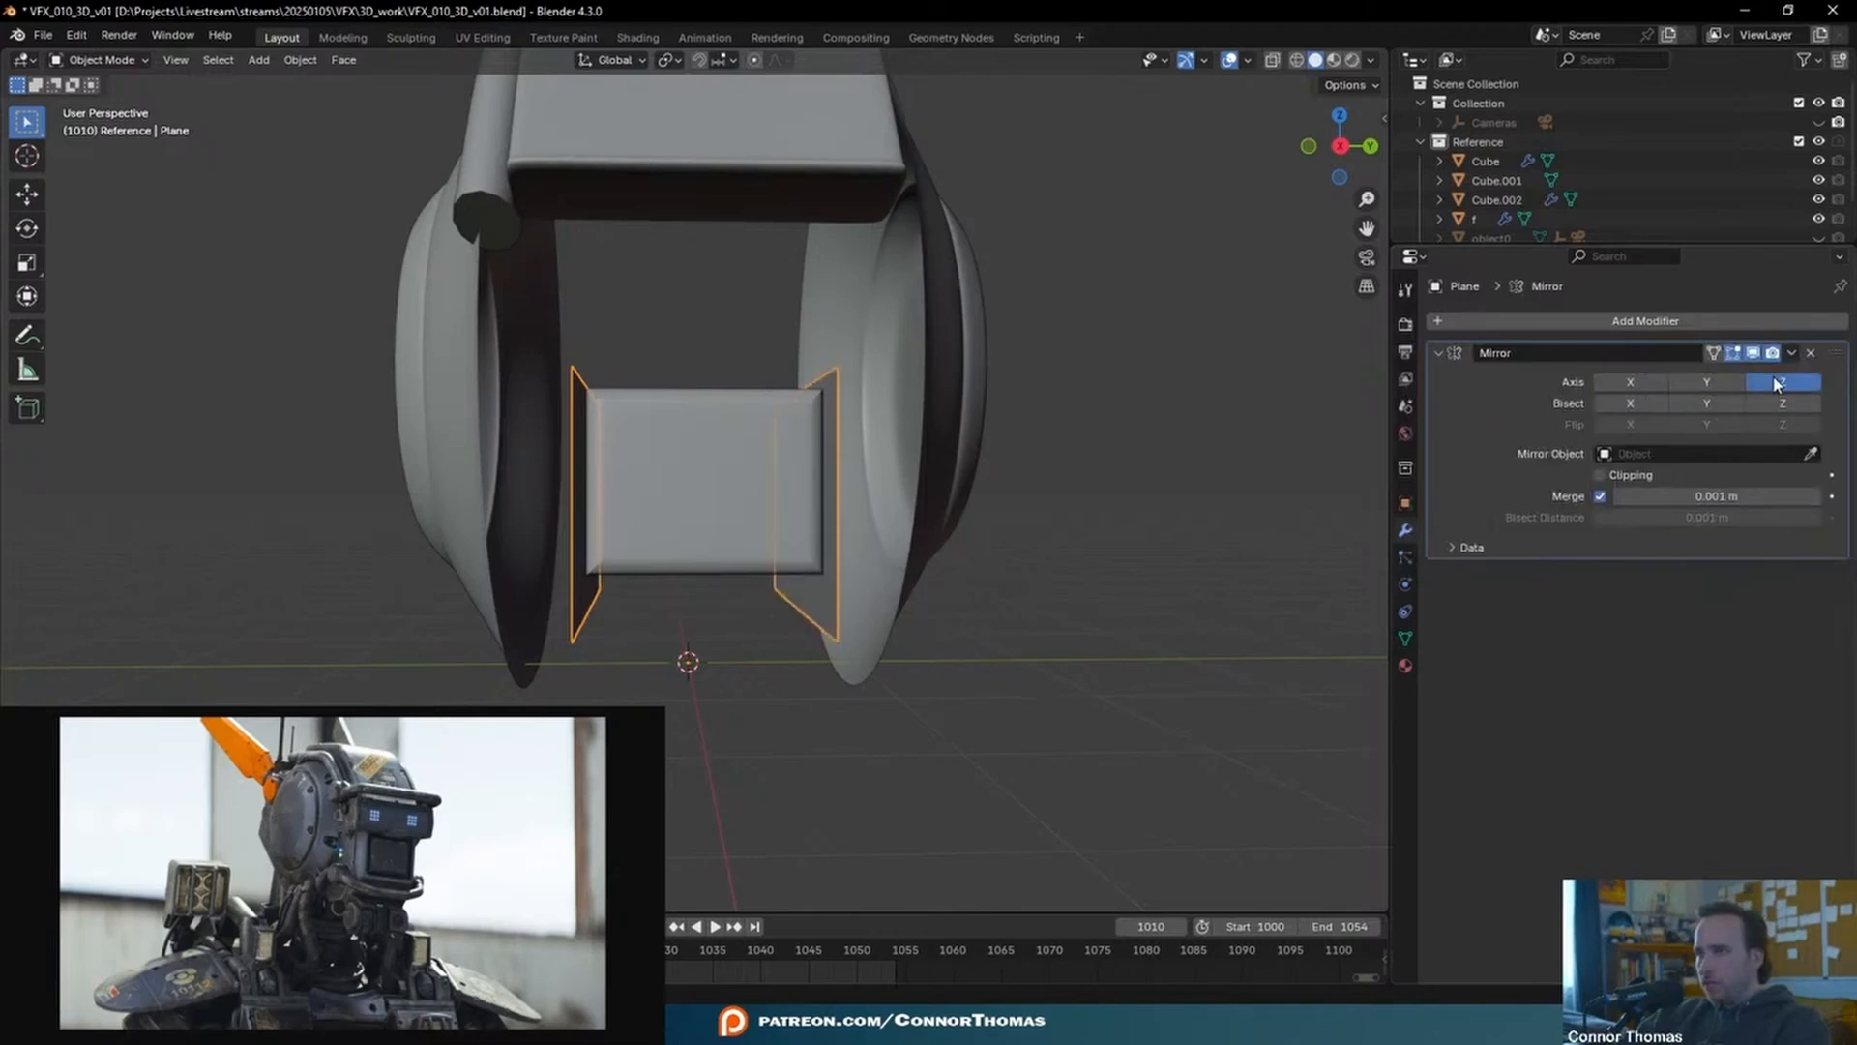
- Apply the plane's Mirror modifier and fill a face between the top edges of the two side planes
middle_drag(615, 497, 794, 399)
key(Tab)
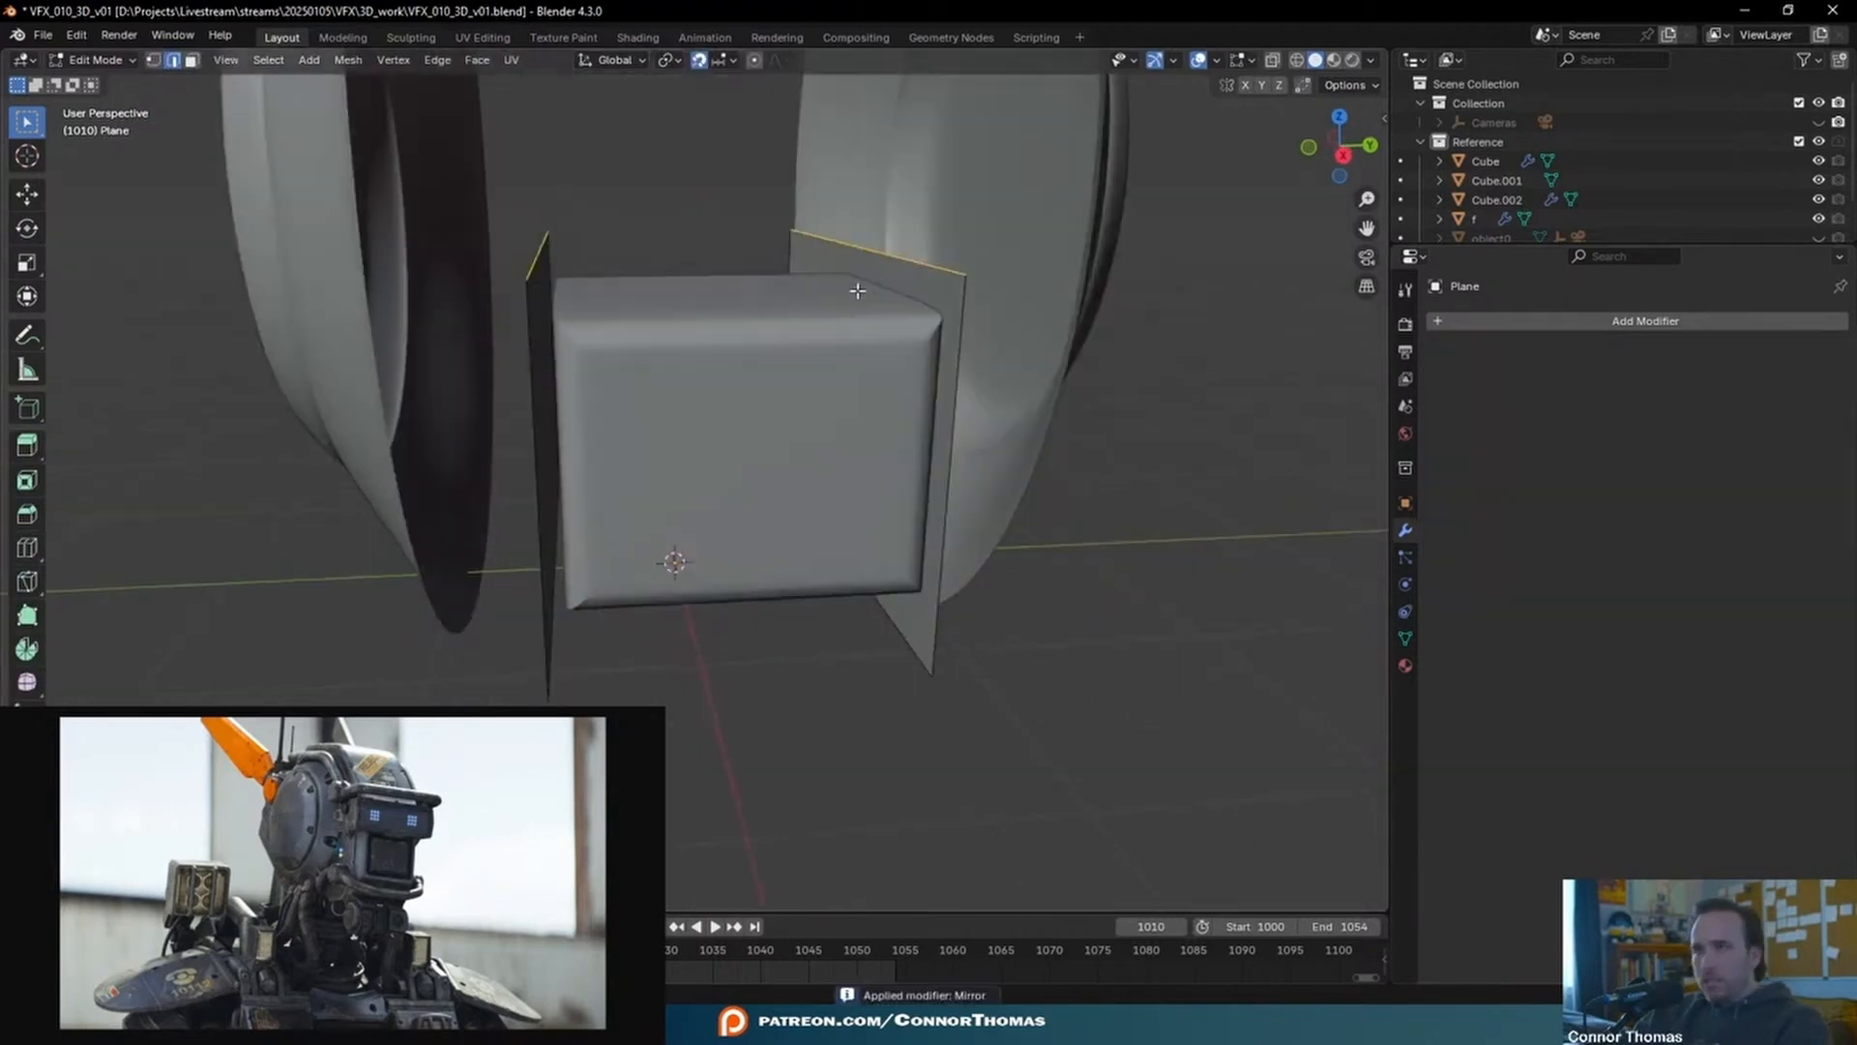
key(f)
middle_drag(866, 370, 813, 385)
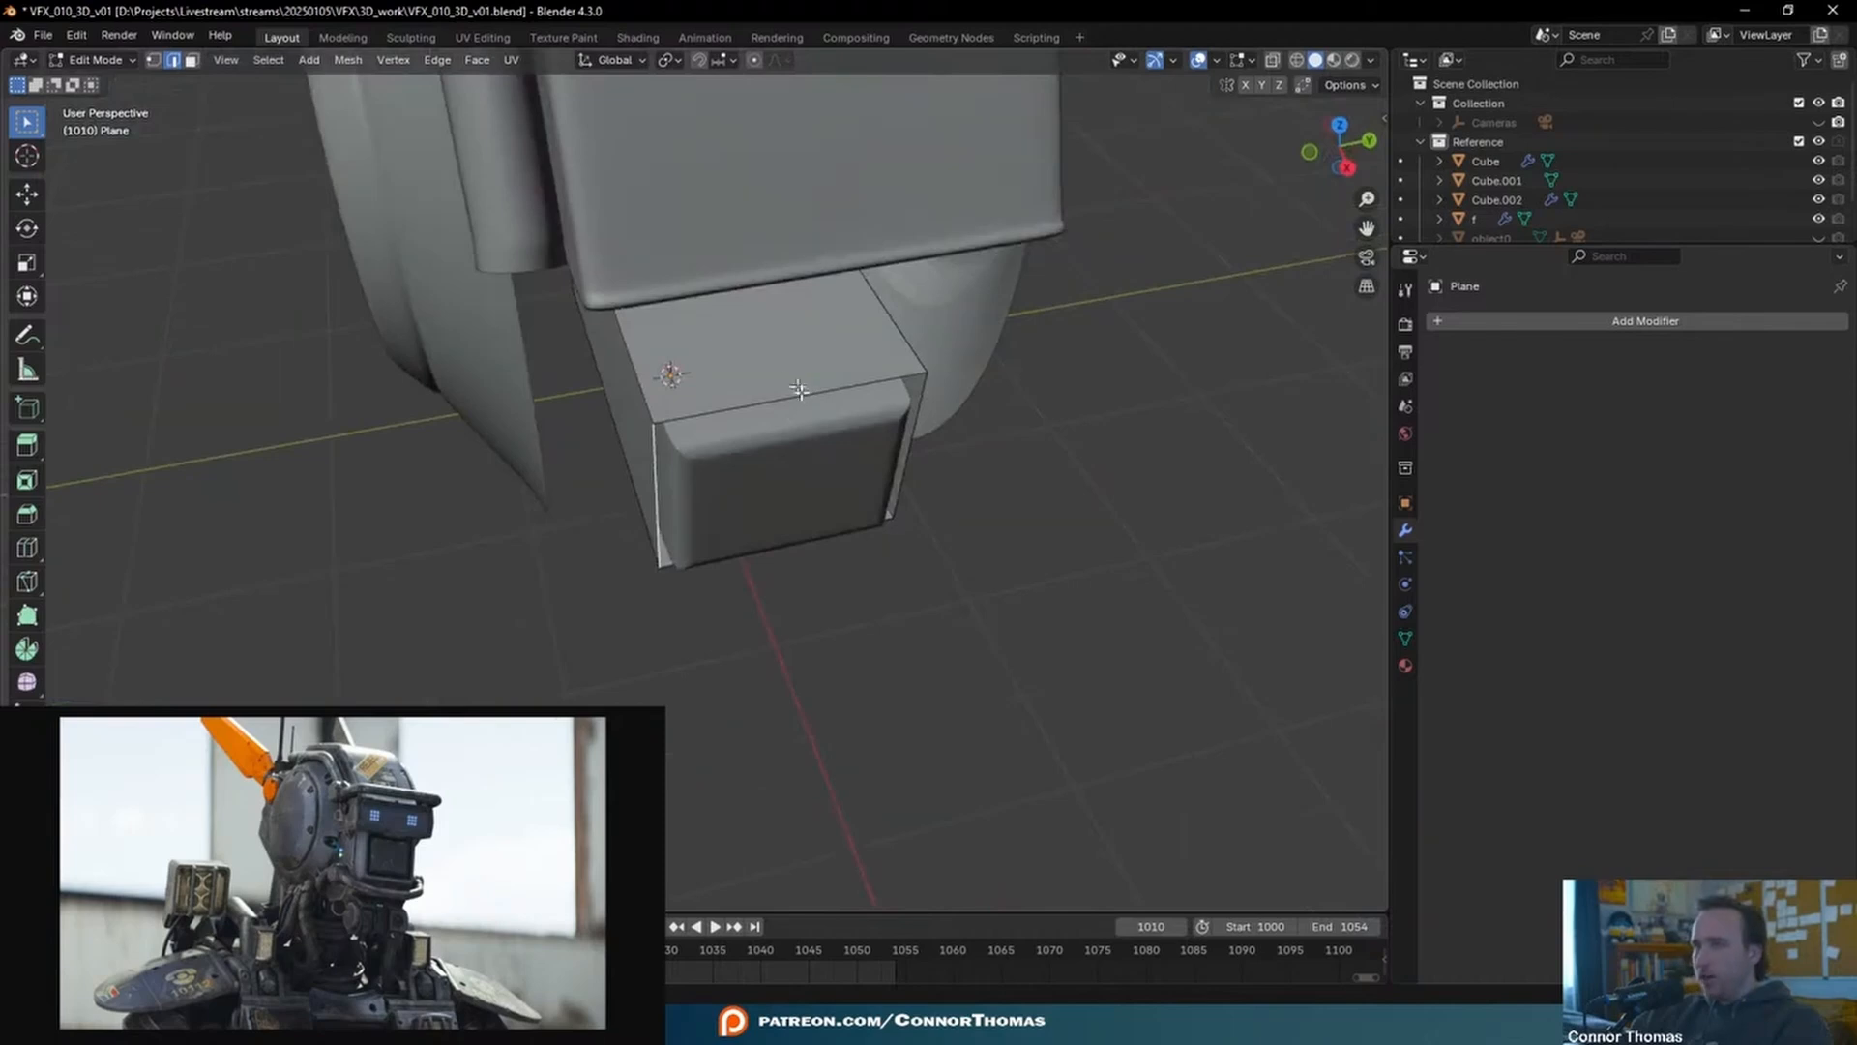
- Add a centred loop cut that divides the box sleeve around the front cube into two equal halves
key(ctrl+r)
middle_drag(804, 393, 787, 601)
click(741, 437)
right_click(741, 437)
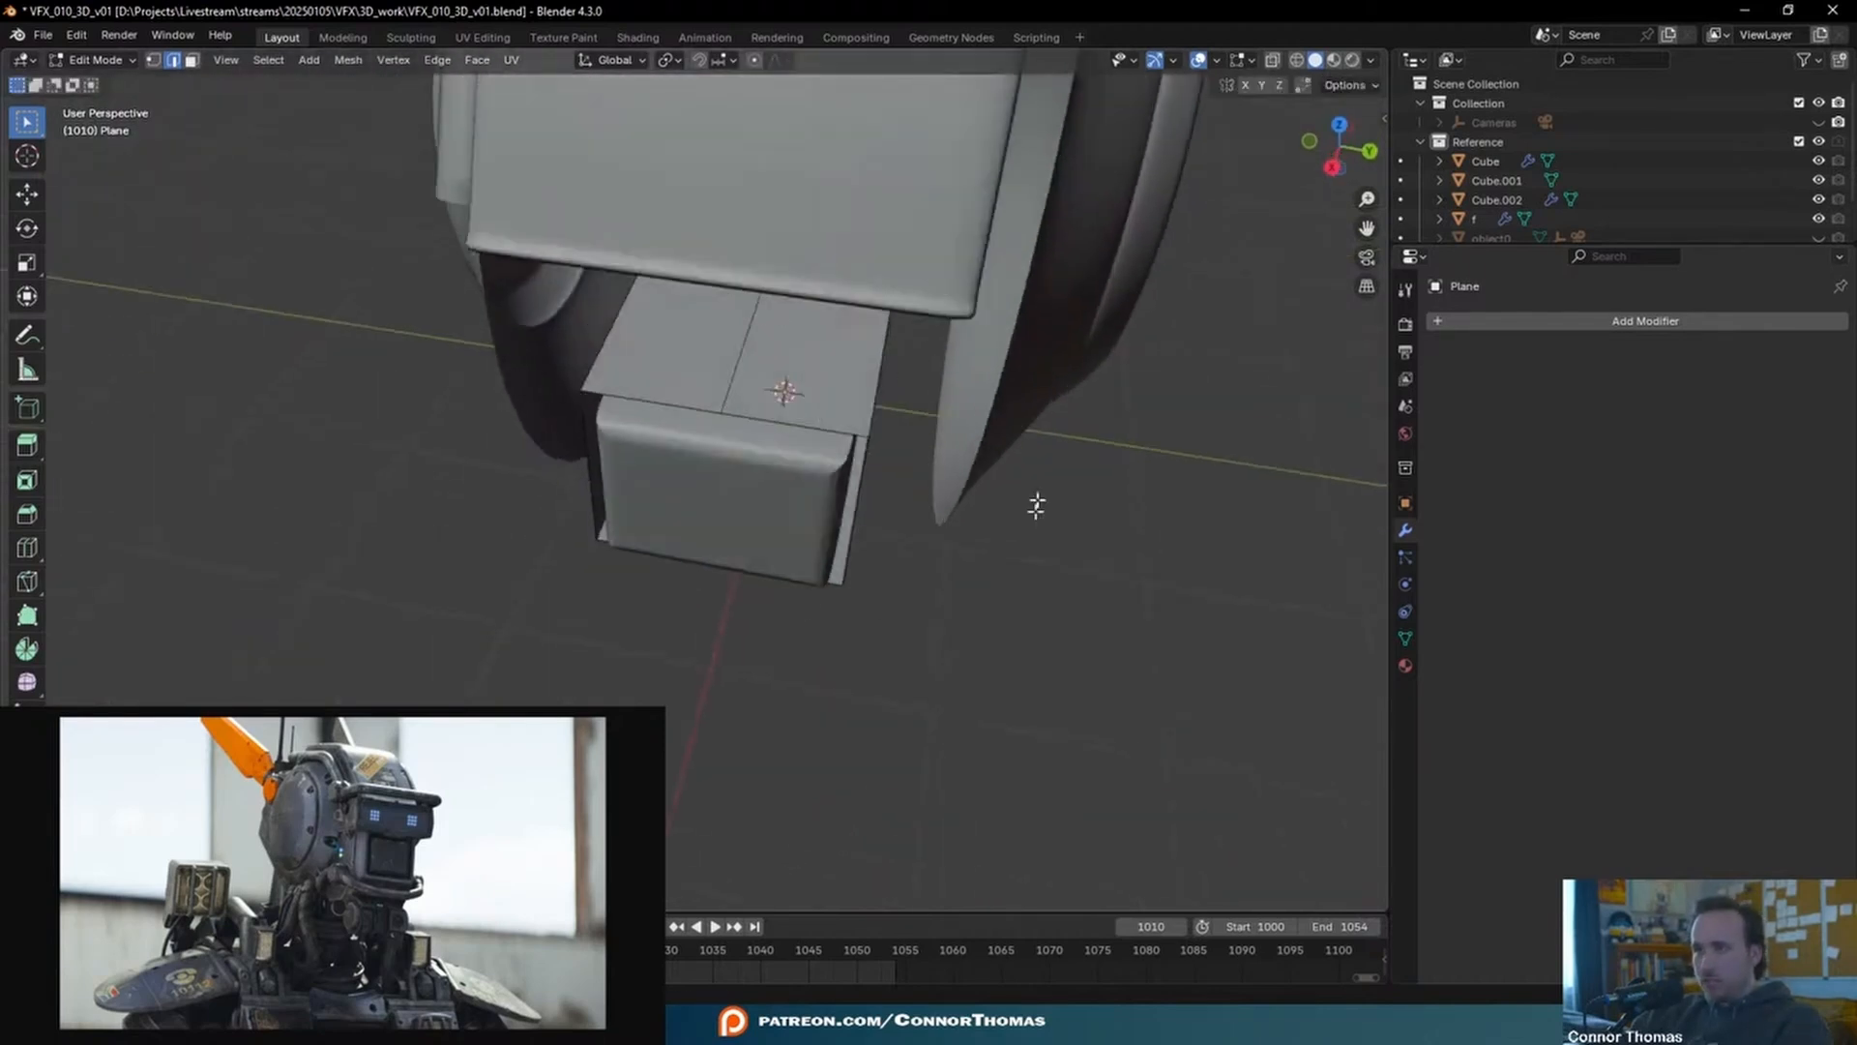
- Delete the vertices of the sleeve's half on the positive Y side in wireframe view, keeping the centre loop
mouse_move(920, 453)
middle_down()
mouse_move(958, 315)
mouse_move(936, 311)
middle_up()
key(z)
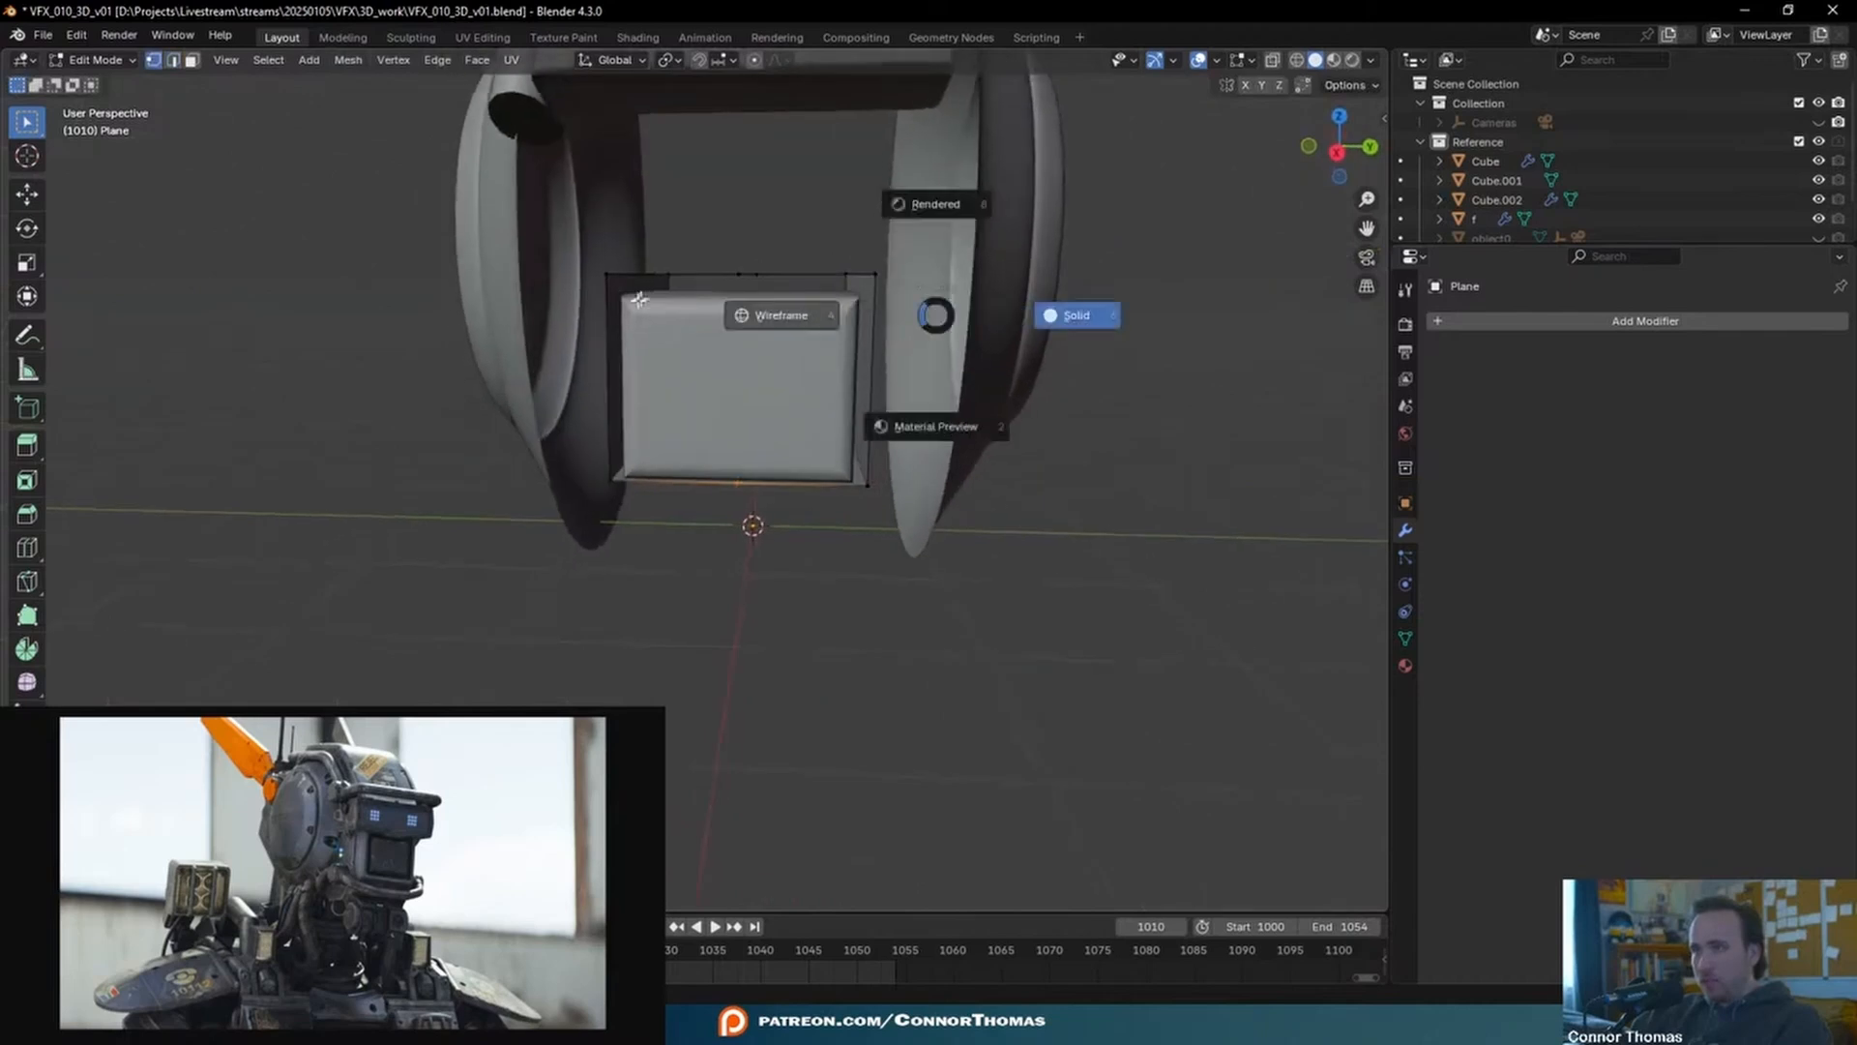
click(774, 304)
key(a)
key(a)
key(c)
drag(872, 278, 858, 484)
key(x)
click(858, 485)
key(Tab)
middle_drag(881, 340, 1002, 356)
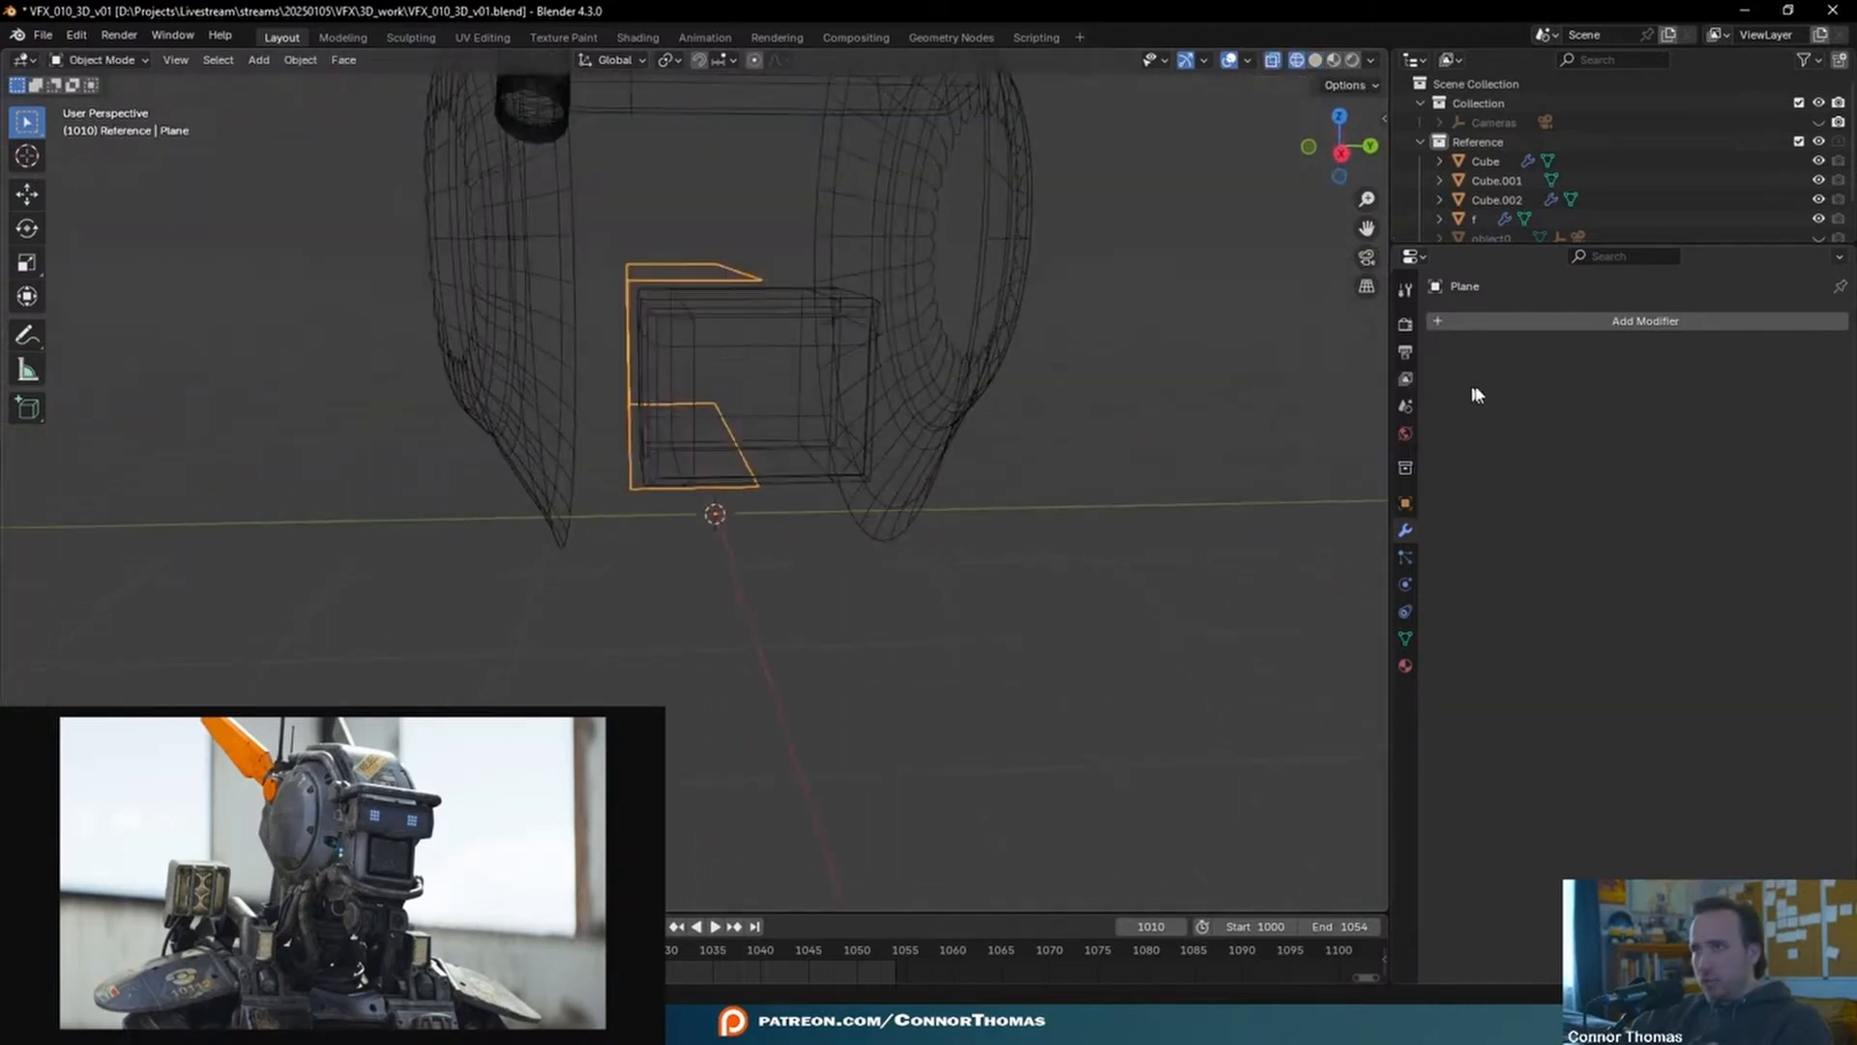
- Add a Mirror modifier to the half sleeve around the front cube and mirror it across the Z axis only
click(1515, 329)
text(mirror)
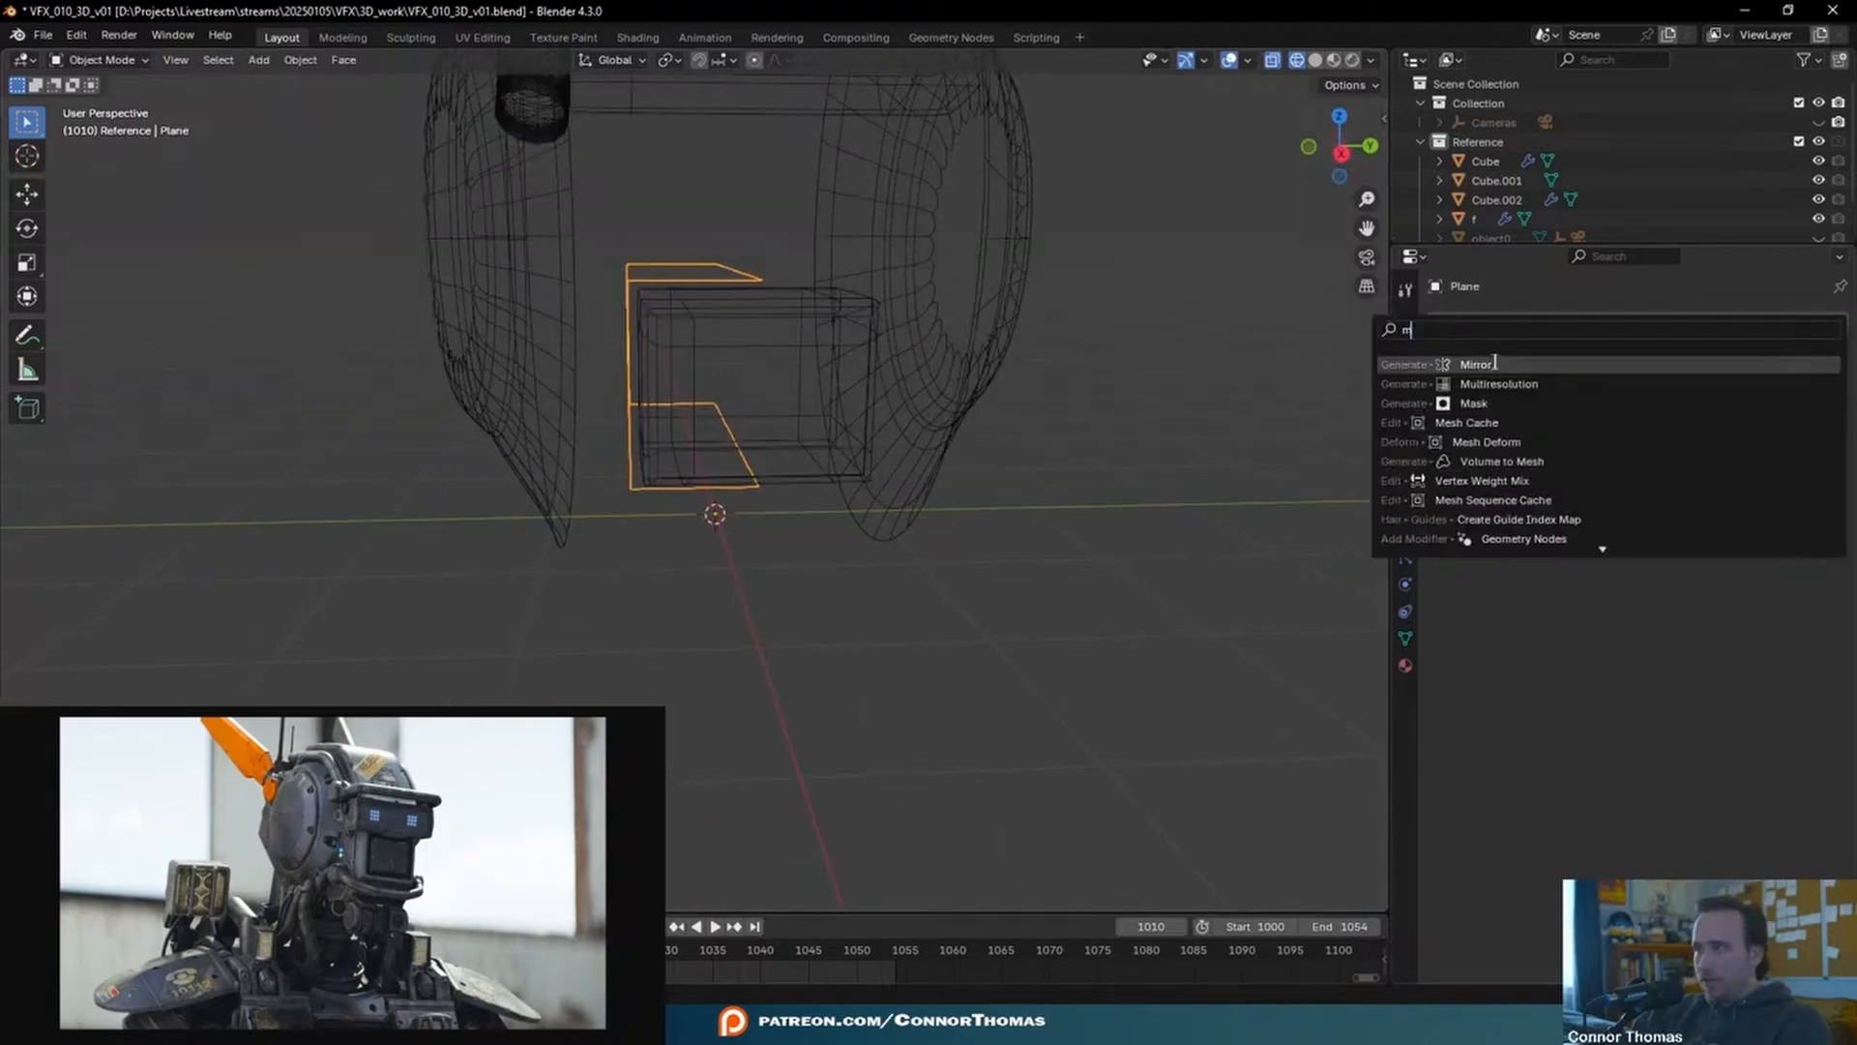
key(Return)
click(1756, 385)
click(1705, 385)
click(1657, 385)
click(1718, 383)
mouse_move(771, 342)
middle_down()
mouse_move(742, 401)
mouse_move(842, 374)
mouse_move(773, 298)
middle_up()
key(shift+z)
key(a)
key(a)
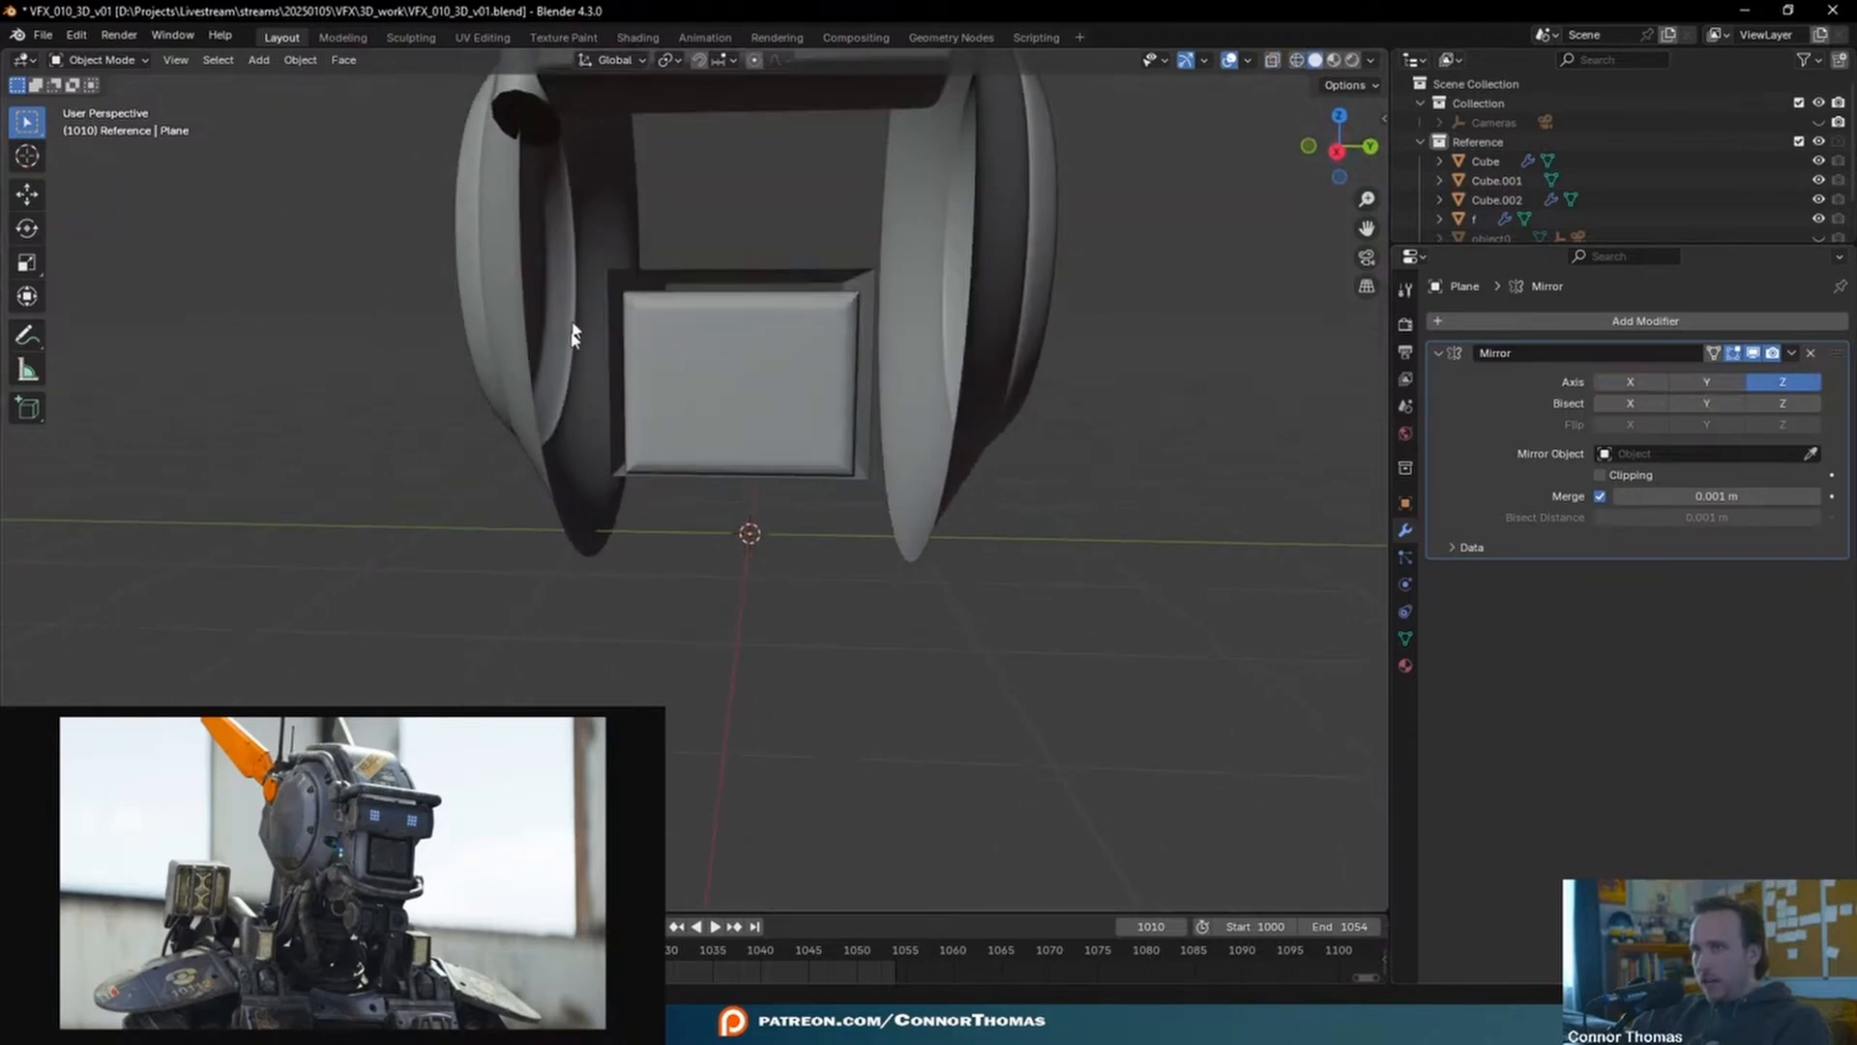
- Raise the upper corner vertices of the visor block above the front cube about 0.13 m along Z
middle_drag(480, 362, 948, 336)
middle_drag(895, 212, 891, 358)
click(852, 324)
key(Tab)
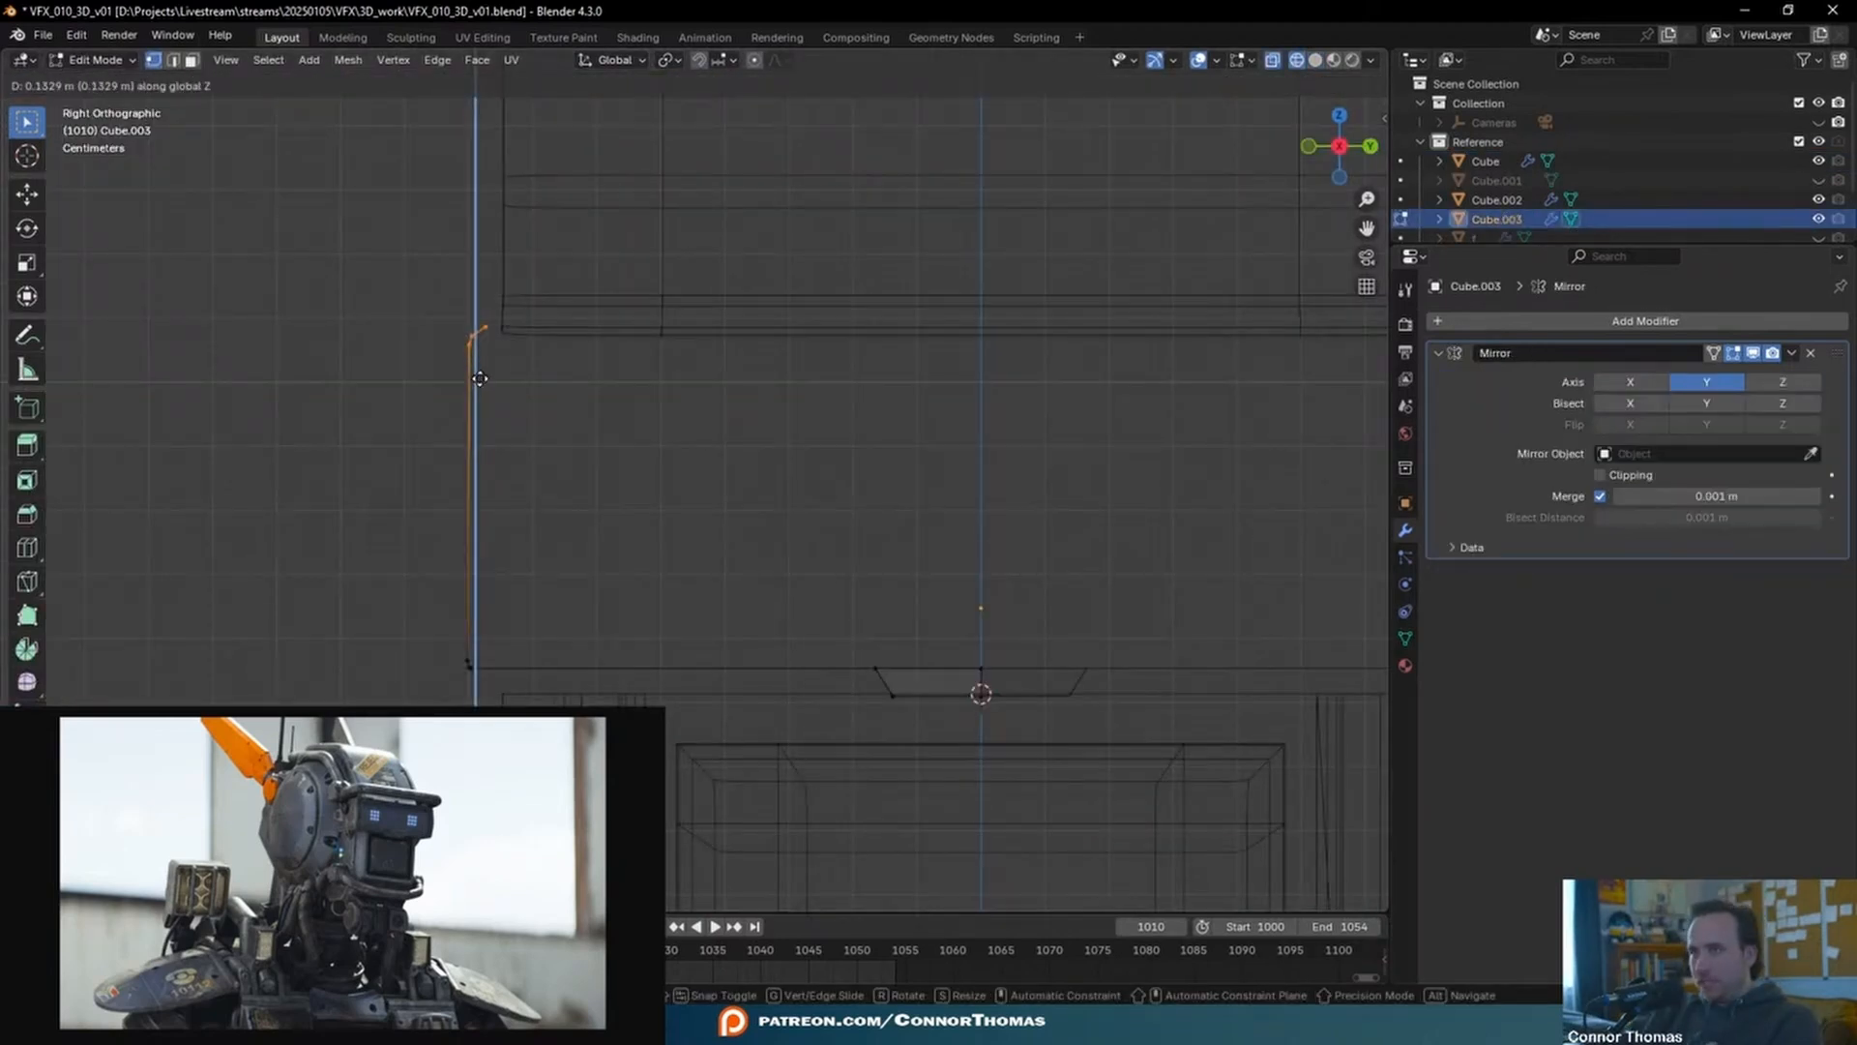
click(478, 378)
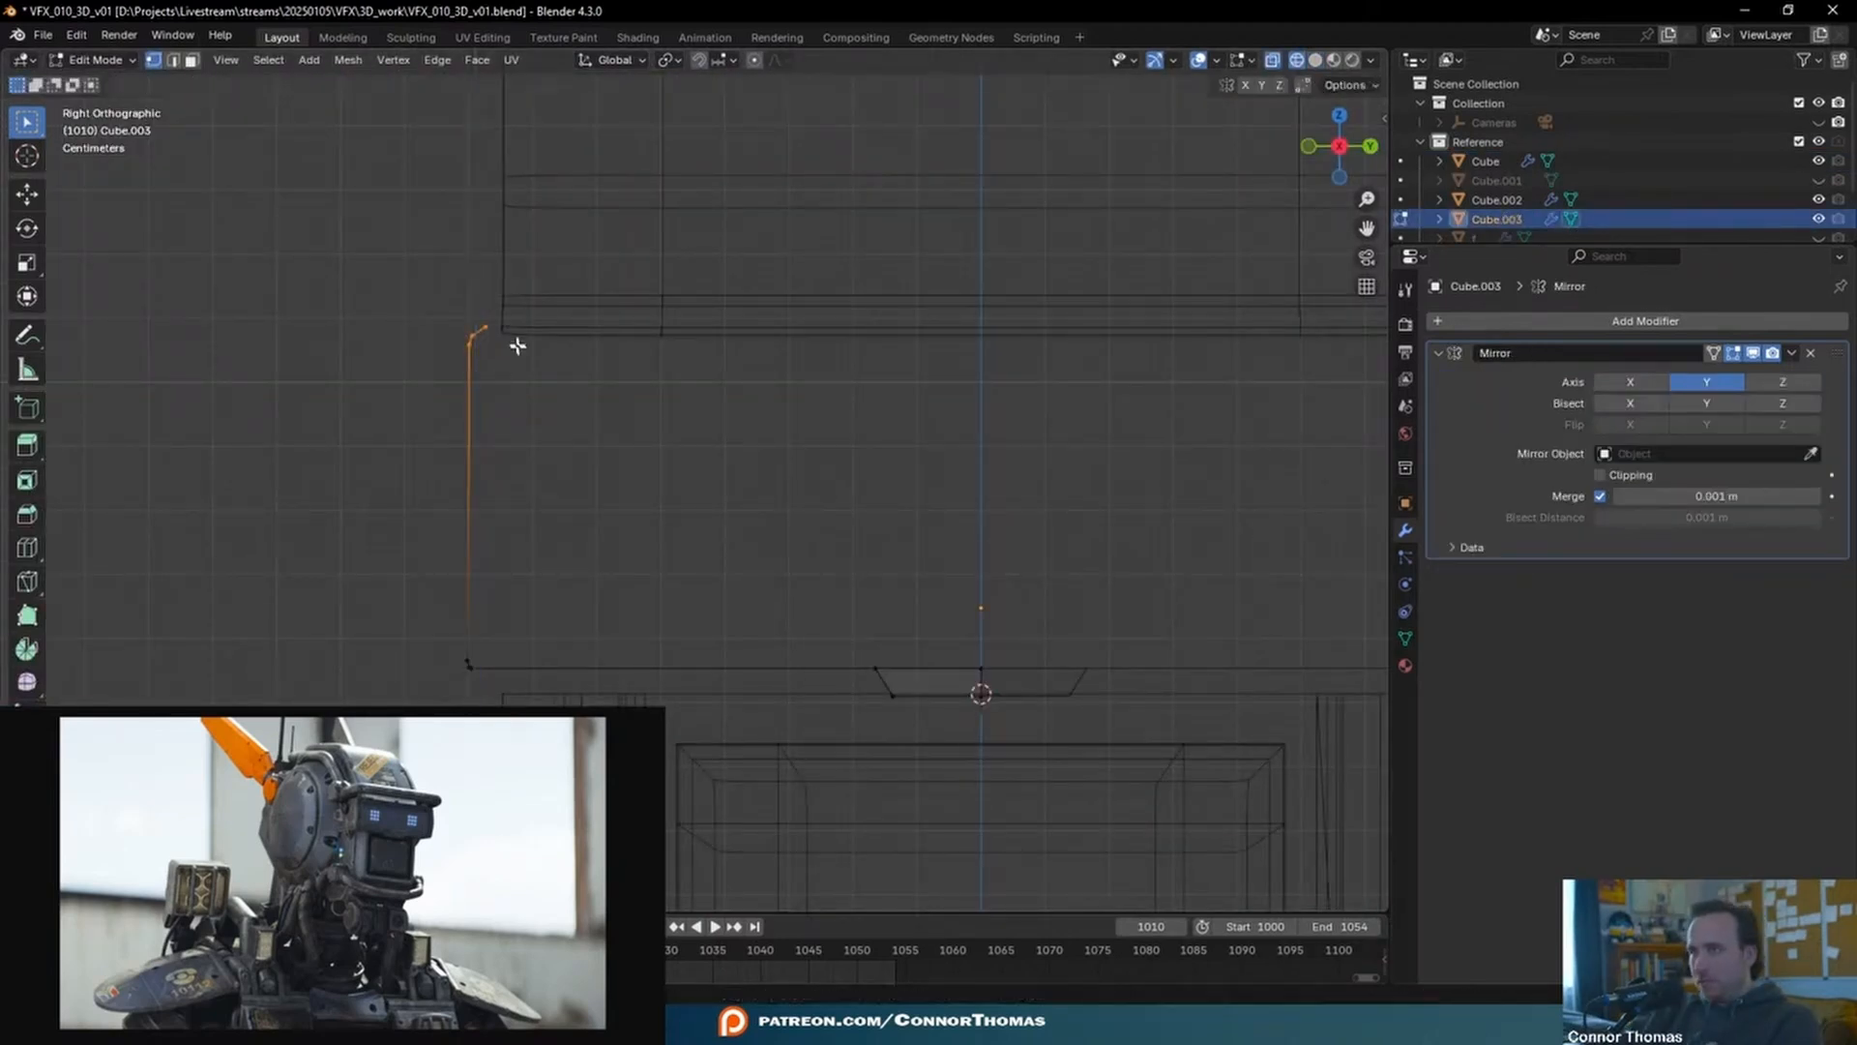
- Extend the visor block's lower centre edge about 0.52 m up along Z and fill across to the top corner vertices
scroll(563, 339, down, 2)
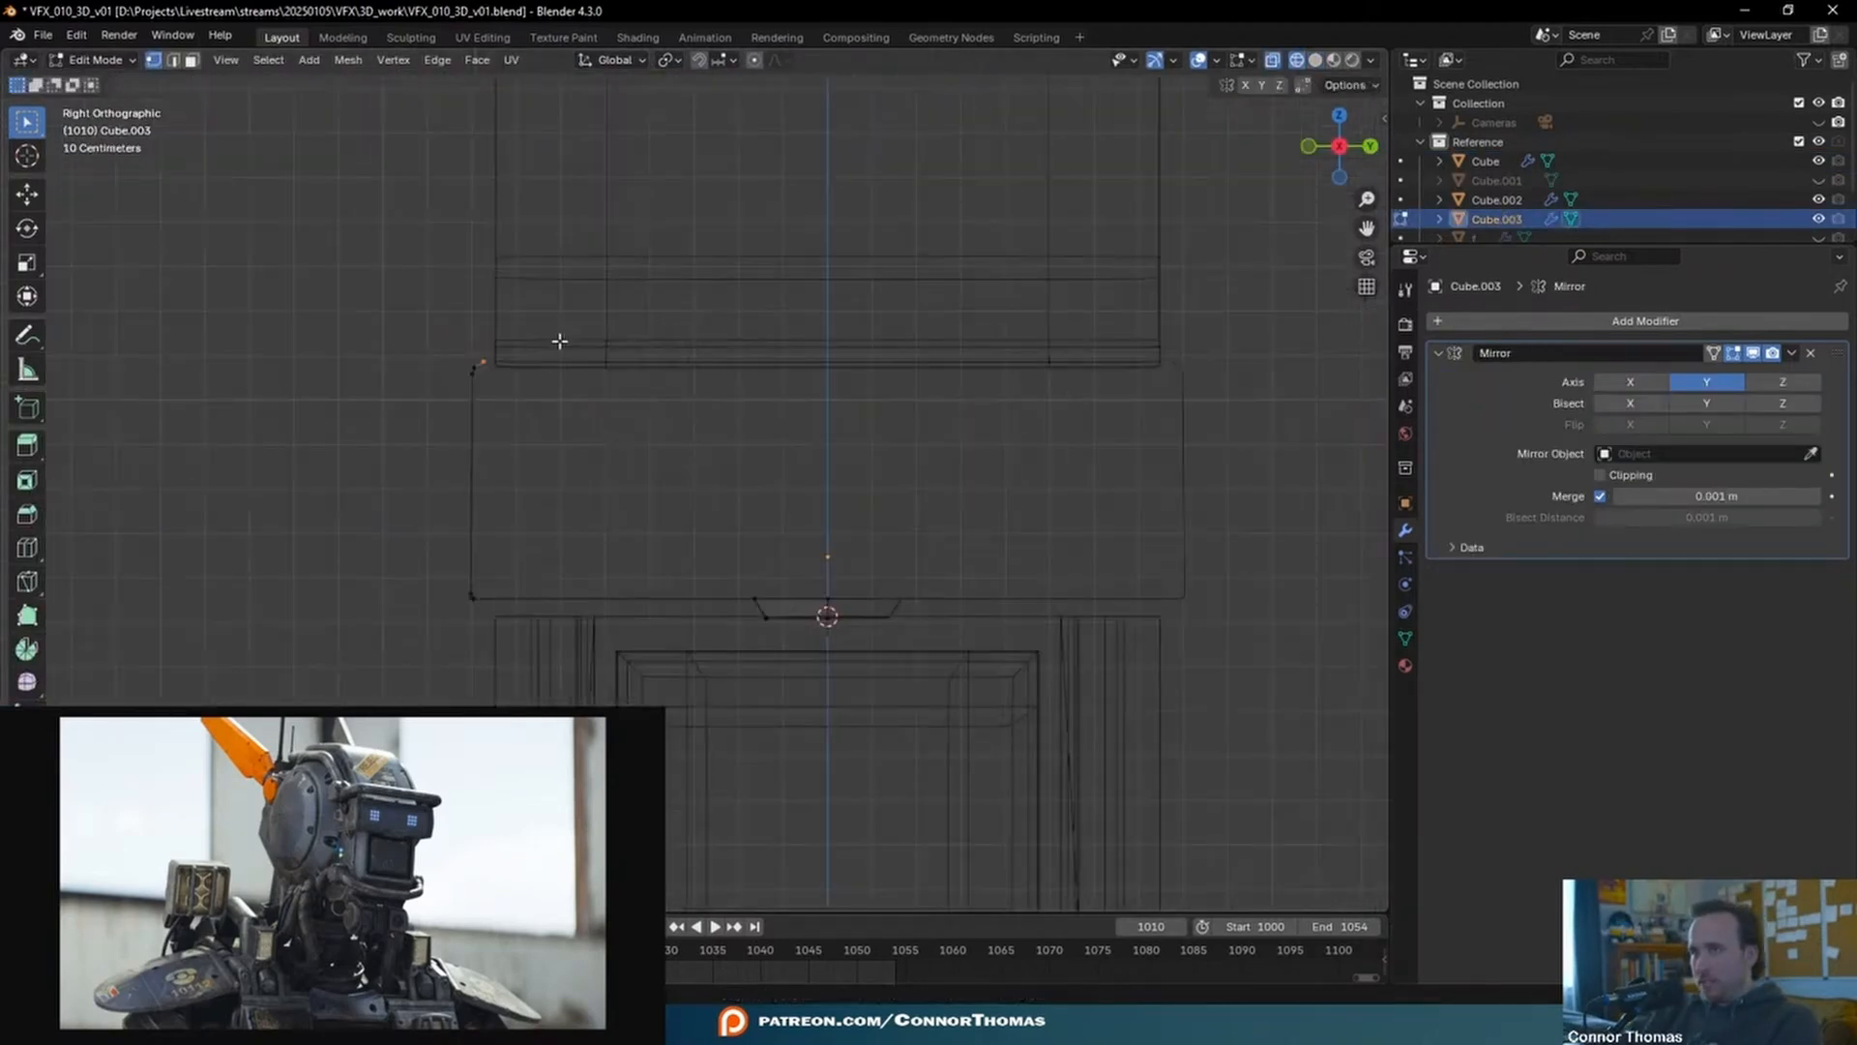
key(g)
key(z)
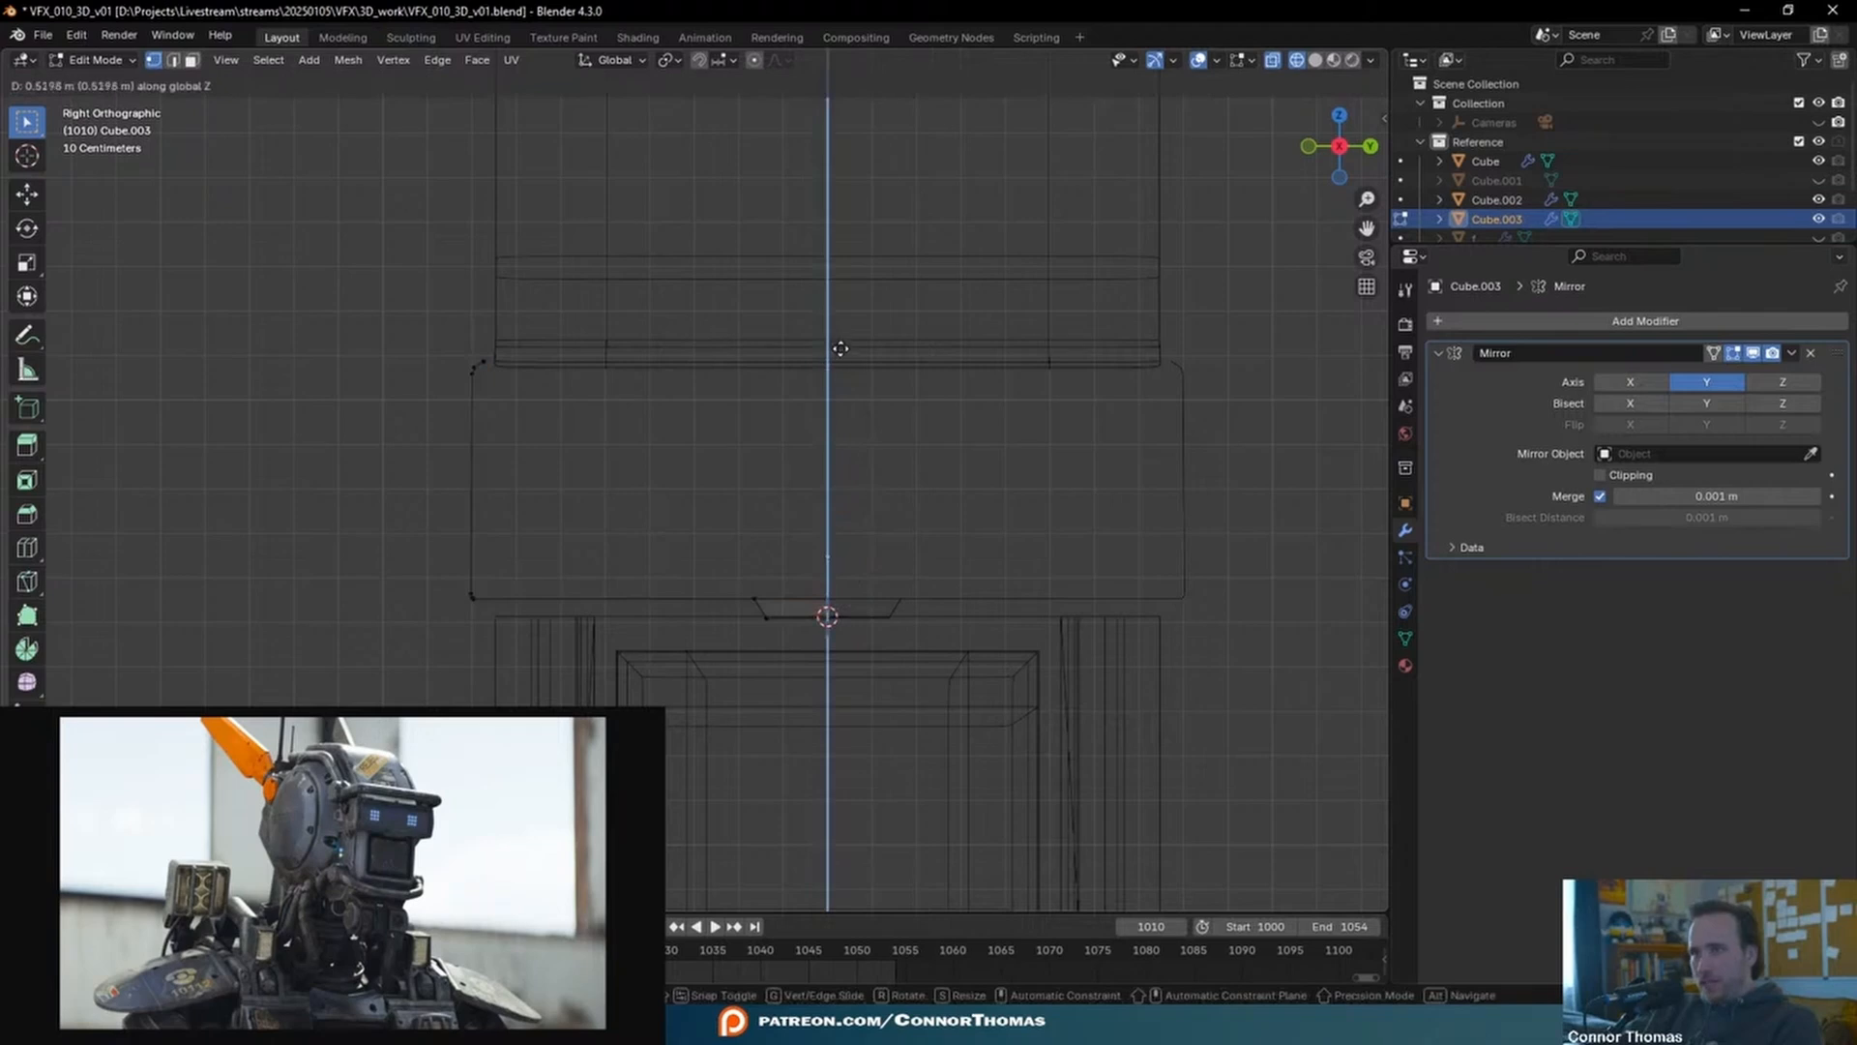
click(485, 355)
click(502, 354)
right_click(502, 354)
key(f)
key(a)
key(alt+a)
key(Tab)
- Slide the cut on the visor block's top along its edge, in line with the corner of the lower notch
mouse_move(865, 397)
middle_down()
mouse_move(895, 456)
mouse_move(1032, 539)
mouse_move(1023, 495)
mouse_move(887, 506)
mouse_move(779, 448)
middle_up()
key(shift+z)
scroll(780, 448, up, 3)
key(Tab)
middle_drag(619, 401, 713, 477)
scroll(713, 476, up, 4)
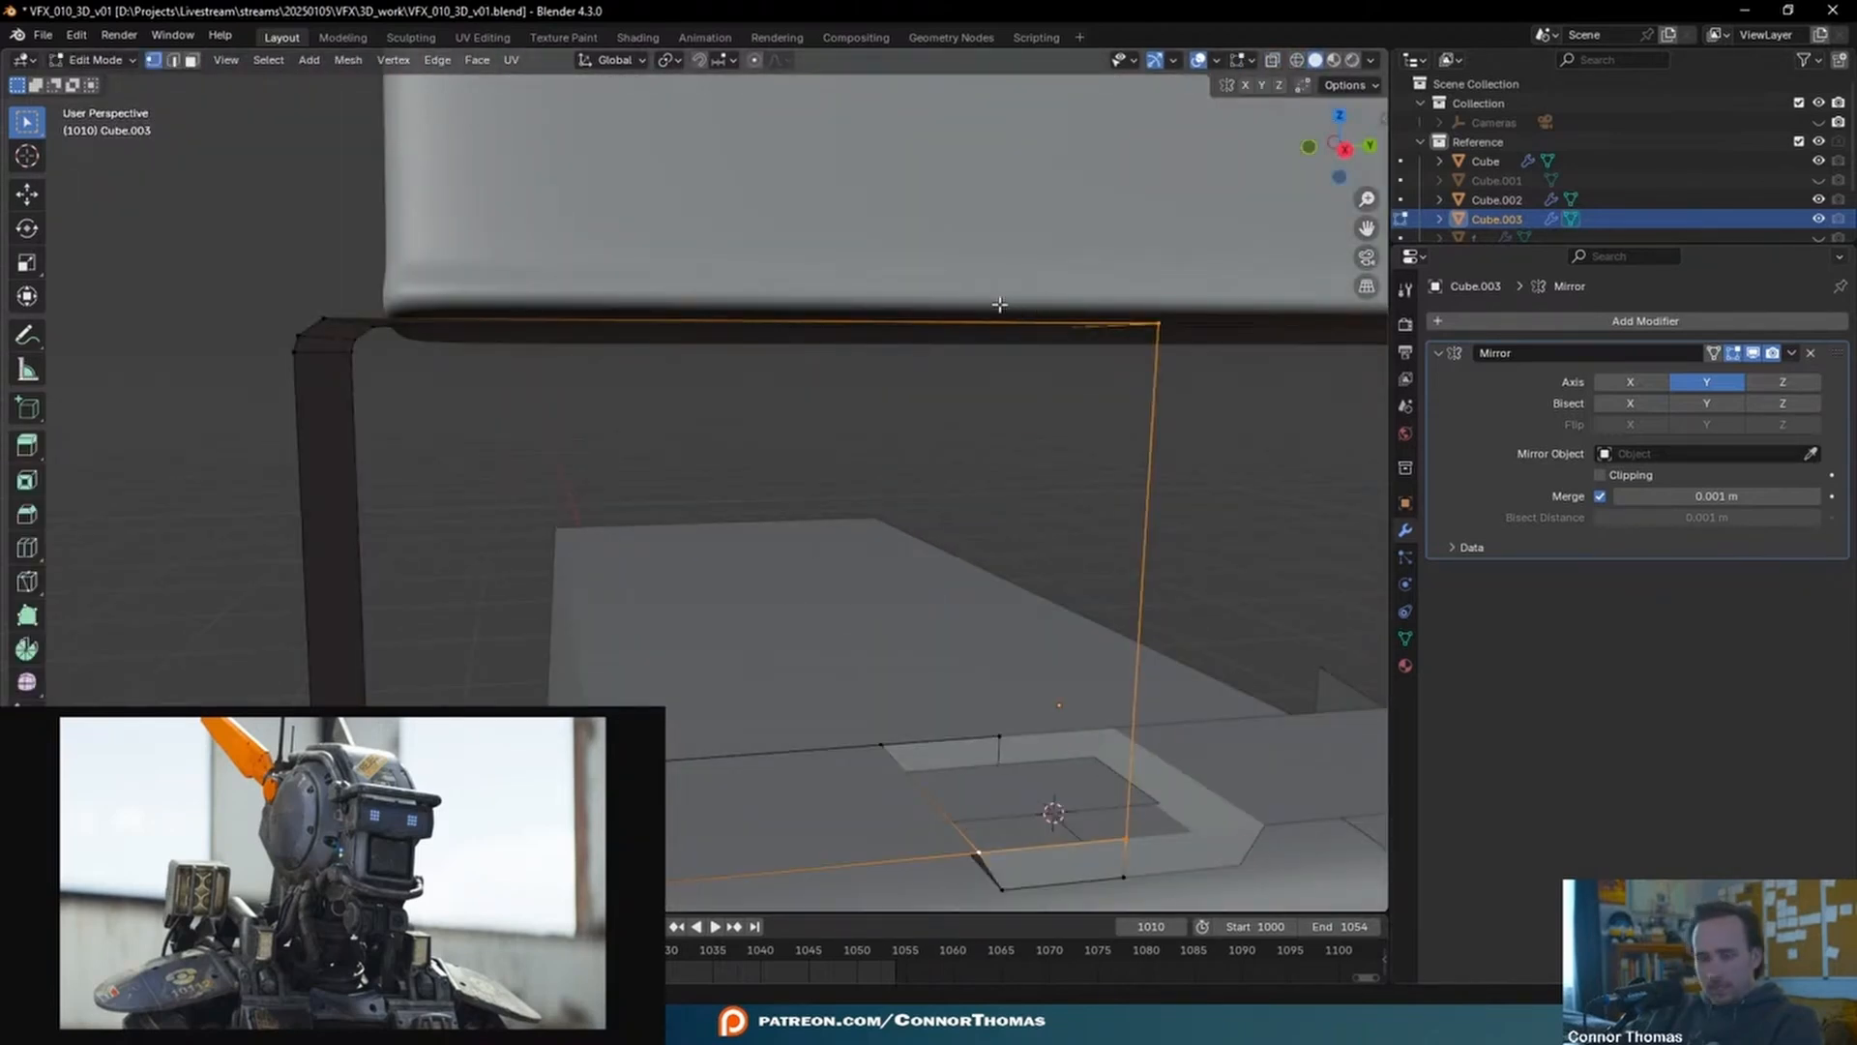
key(g)
key(g)
click(1268, 292)
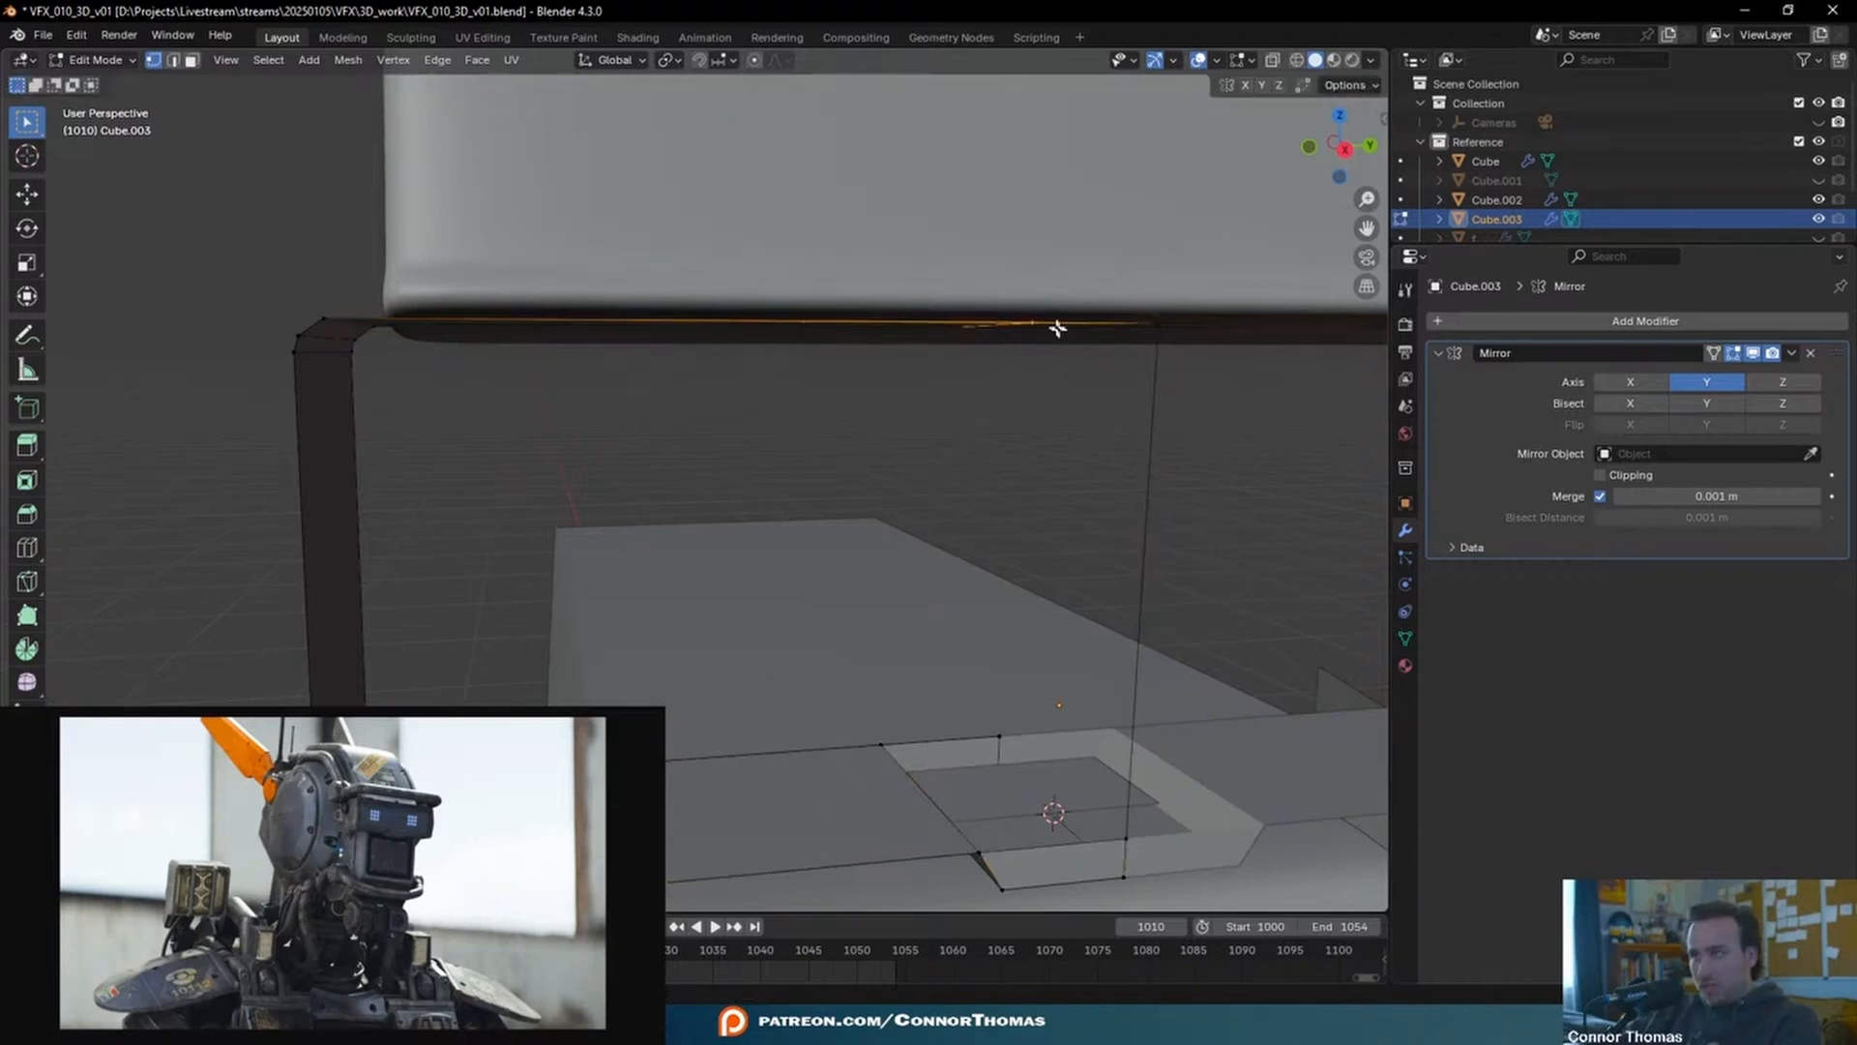
- Add a centred loop cut to the visor block's bottom strip and fill a face between its edge and the matching top edge
scroll(615, 377, down, 3)
key(ctrl+r)
click(710, 660)
right_click(703, 684)
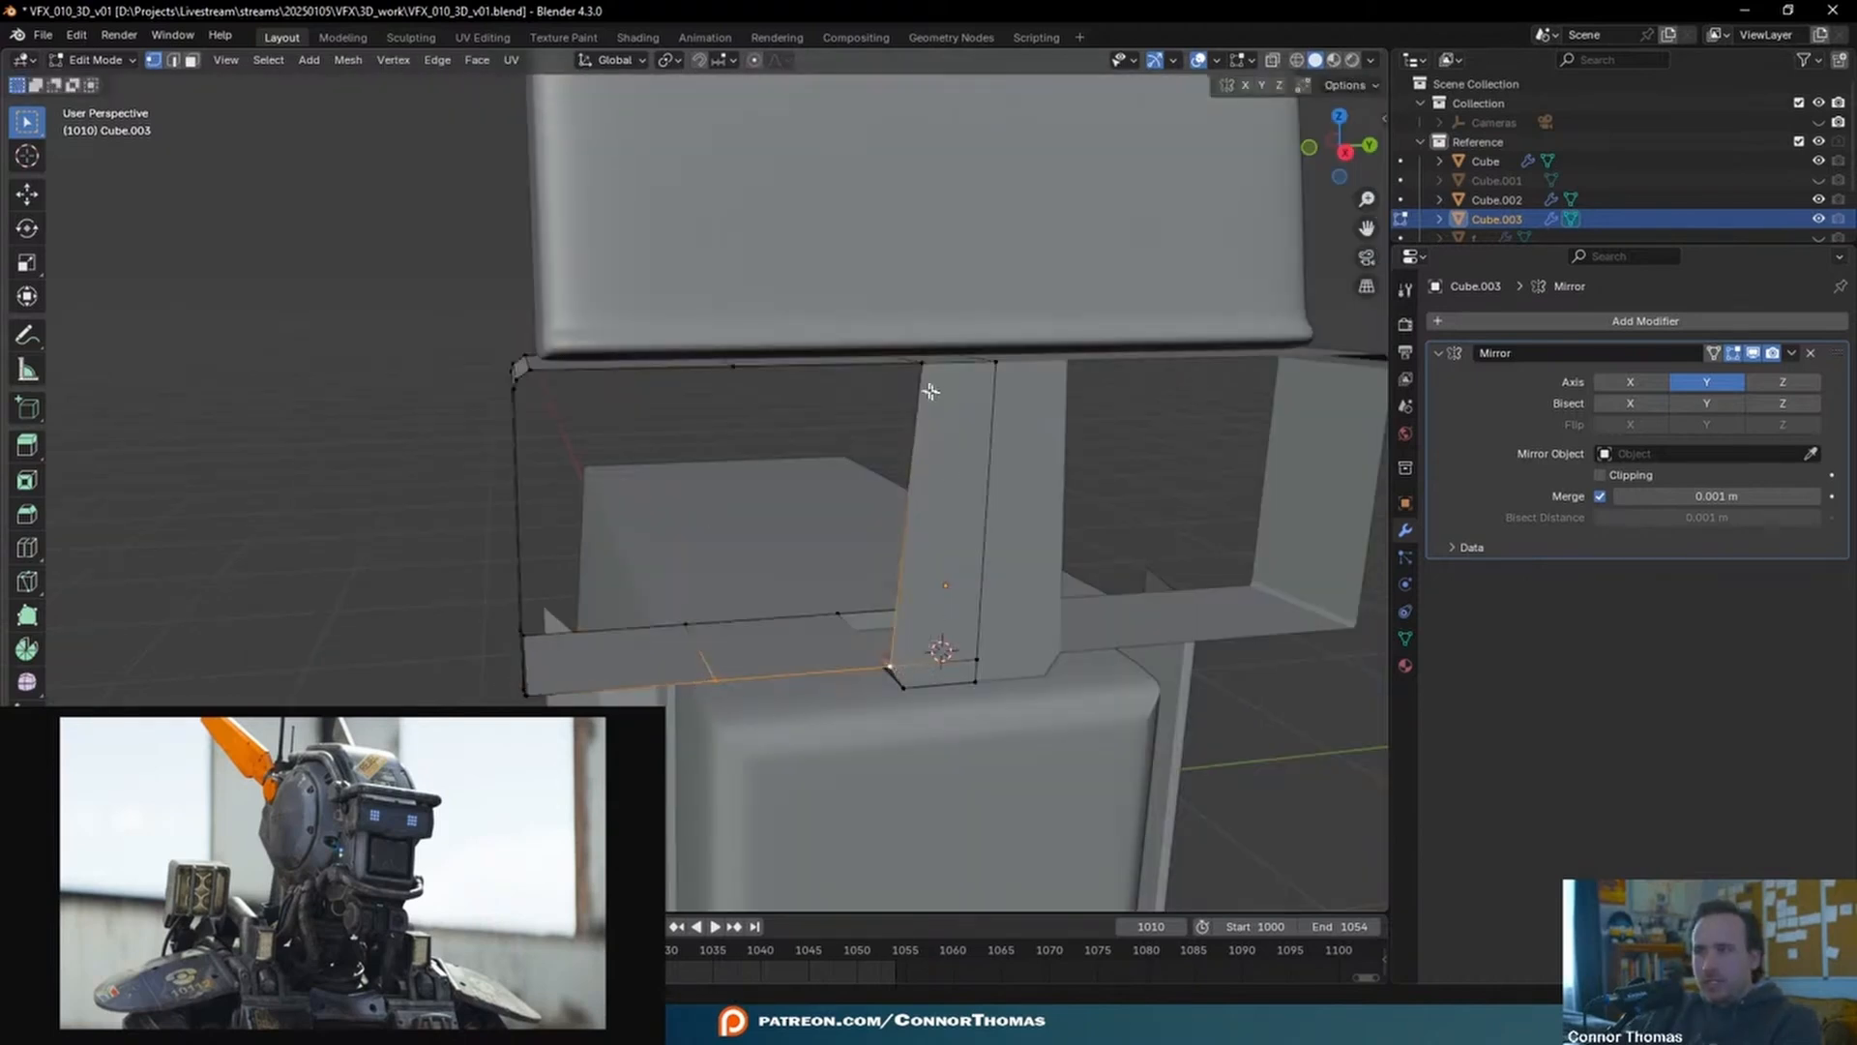
shift+click(922, 363)
shift+click(733, 367)
key(f)
key(a)
key(a)
middle_drag(613, 726, 635, 629)
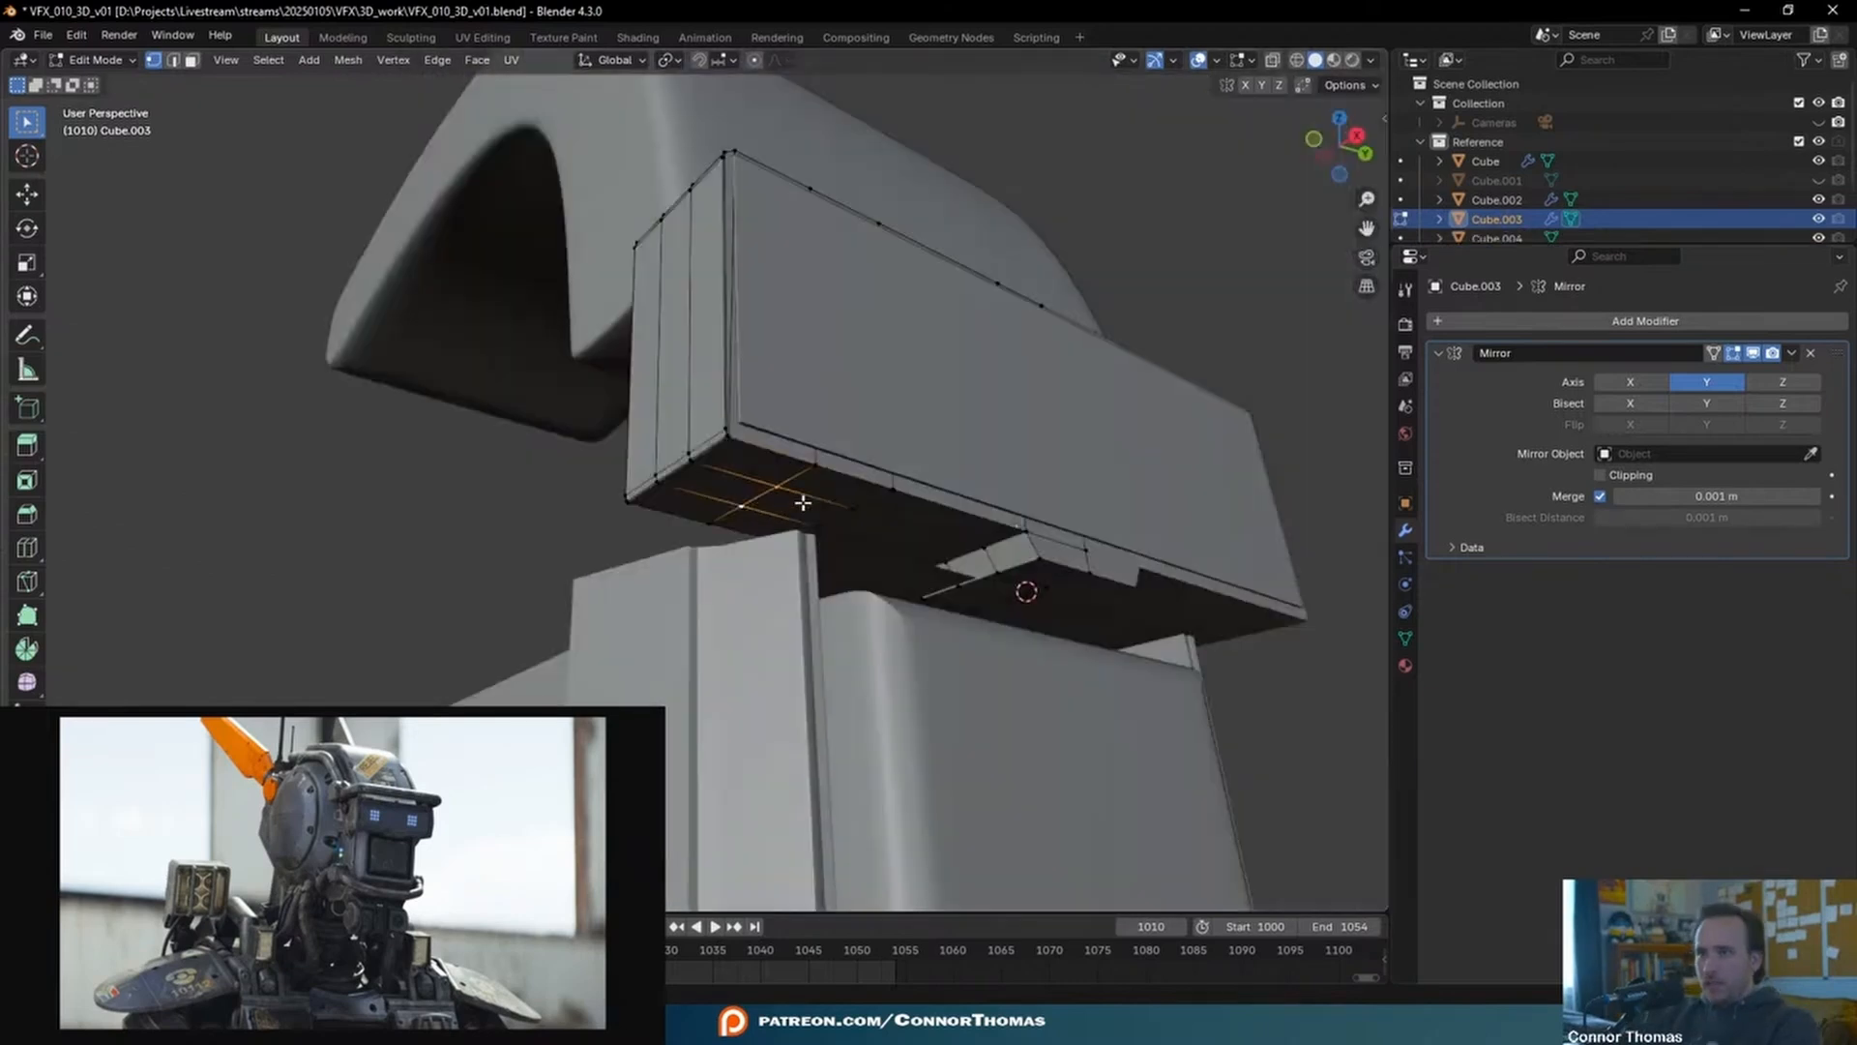
middle_drag(803, 503, 874, 525)
key(g)
key(x)
right_click(874, 527)
- Add two more loop cuts around the visor block's end, one centred and one slid toward the neighbouring edge
key(ctrl+r)
click(932, 533)
right_click(931, 533)
key(ctrl+r)
click(803, 534)
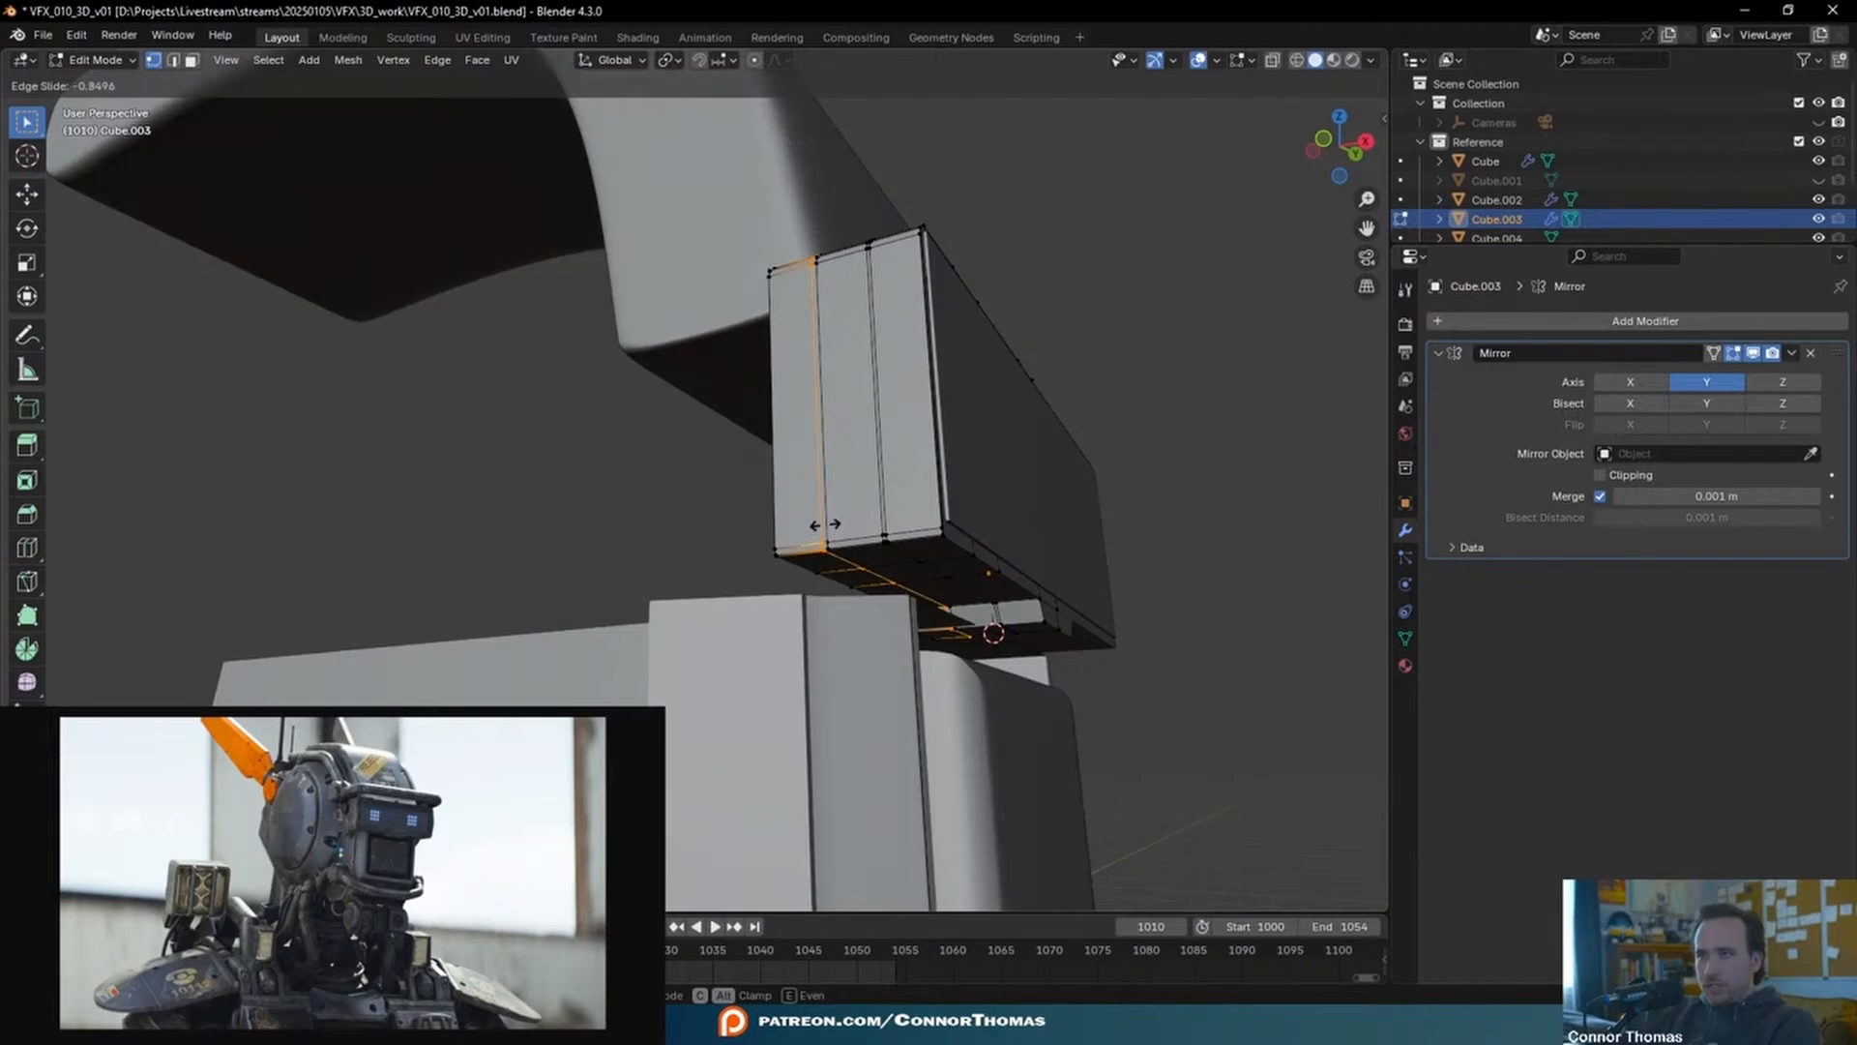
click(994, 633)
- Pull the geometry beneath the visor block's outer end about 0.12 m down along Z to form a triangular bracket
middle_drag(993, 633, 904, 464)
key(2)
key(g)
key(z)
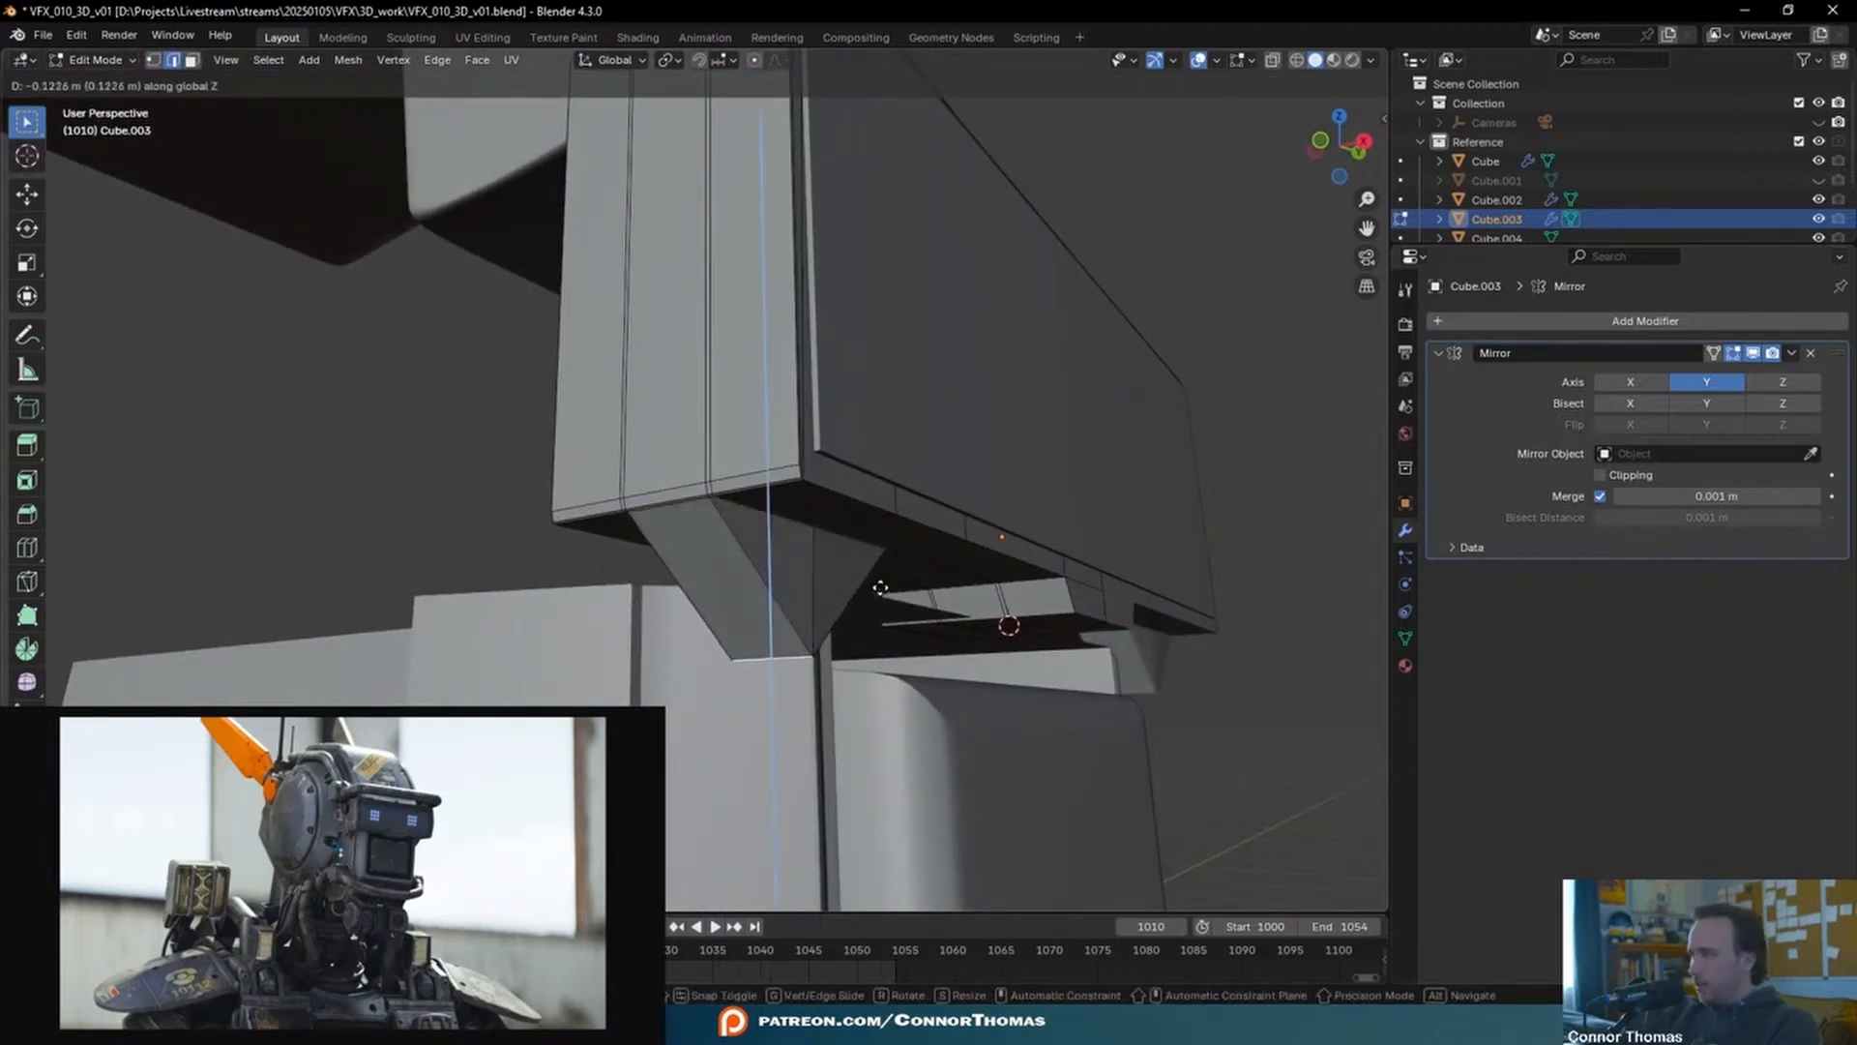
click(880, 587)
- Shade the visor block auto smooth with a Smooth by Angle setting of 30°
middle_drag(881, 587, 596, 591)
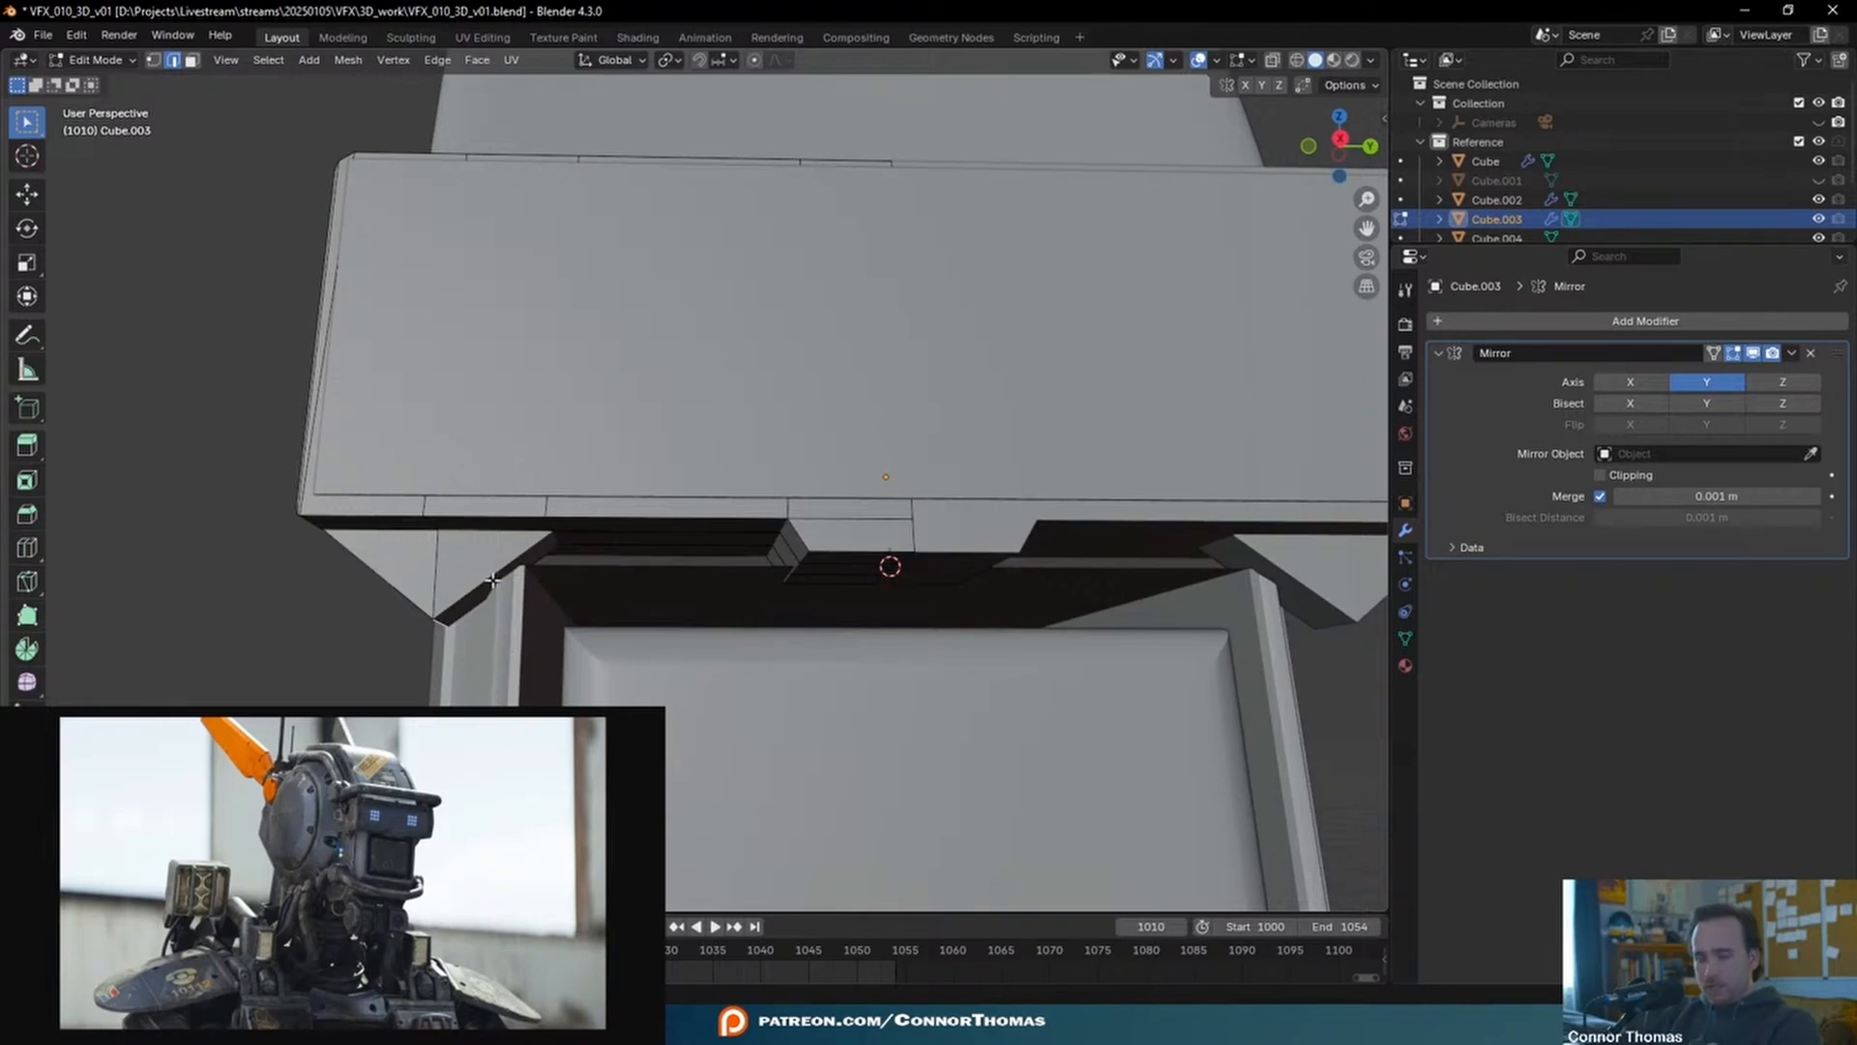
key(ctrl+r)
key(Escape)
key(Tab)
key(alt+a)
scroll(707, 570, down, 4)
middle_drag(707, 570, 751, 589)
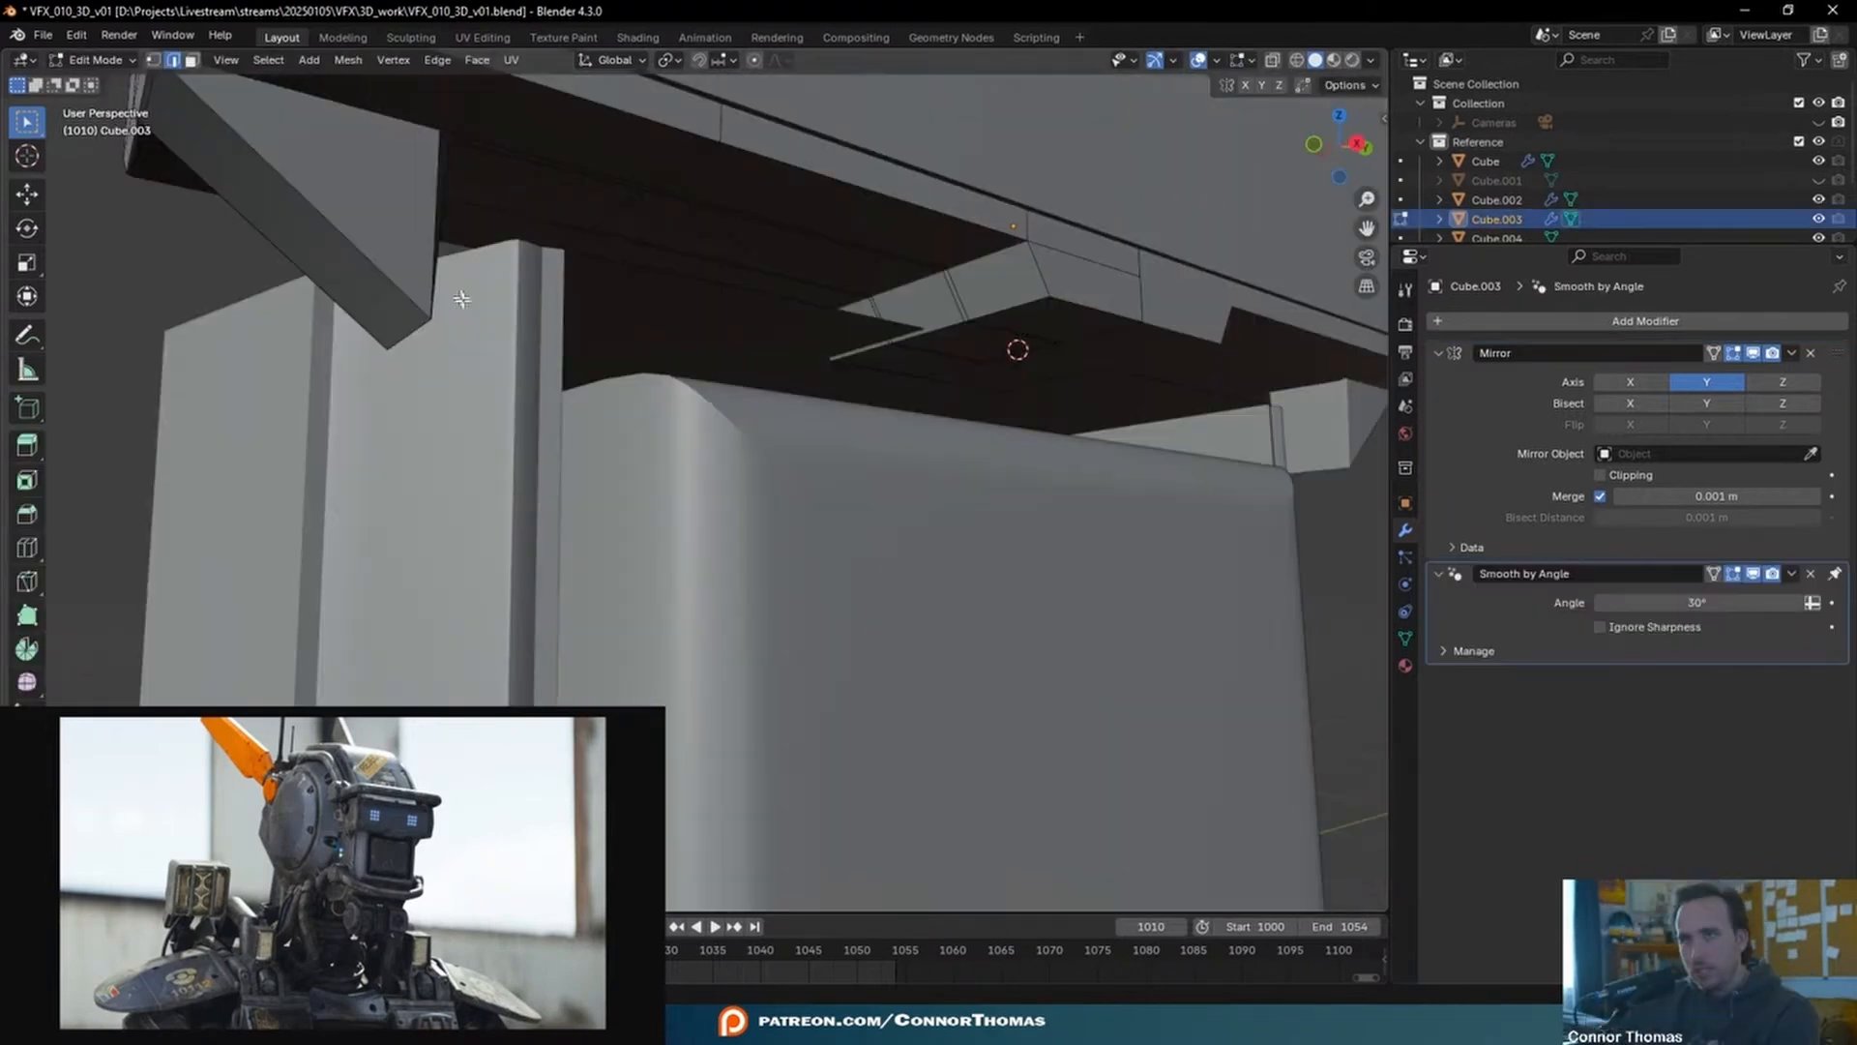
- Bevel the edges of the bracket's sloped face with 2 segments and an offset of about 0.0185 m
shift+middle_drag(461, 298, 597, 395)
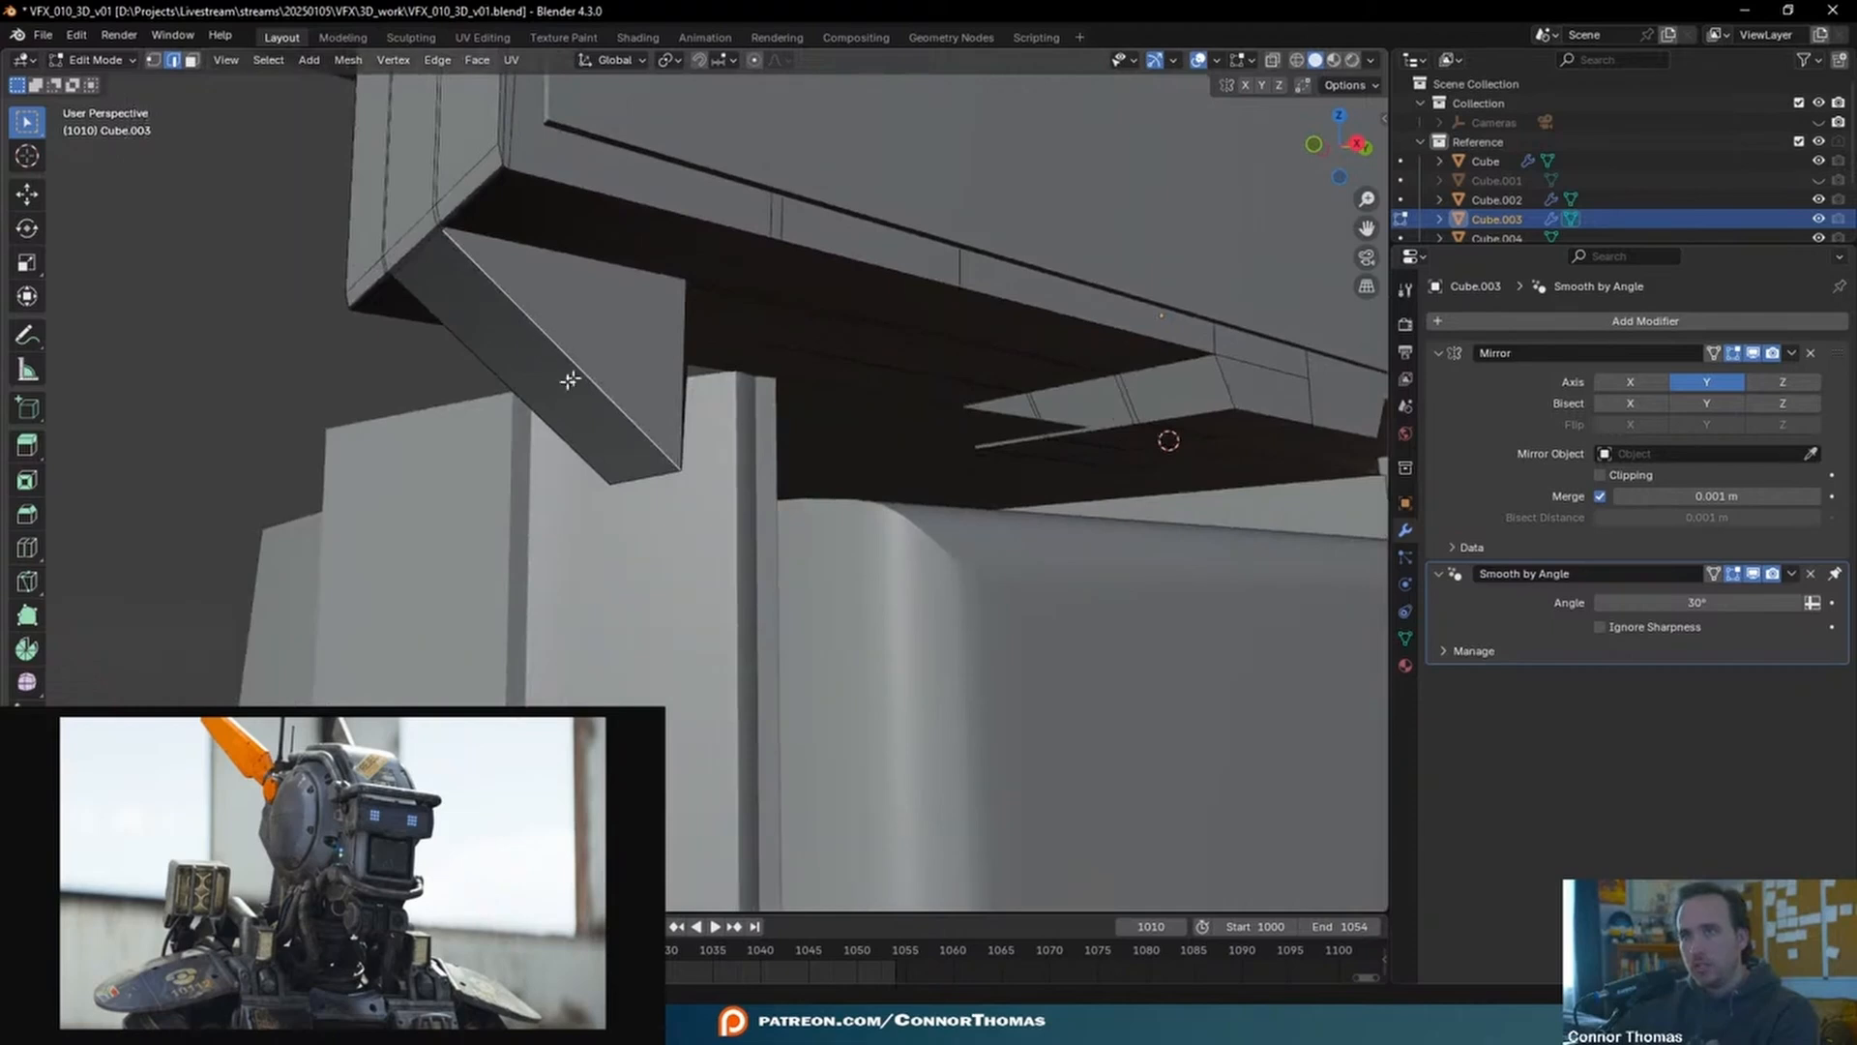
click(561, 410)
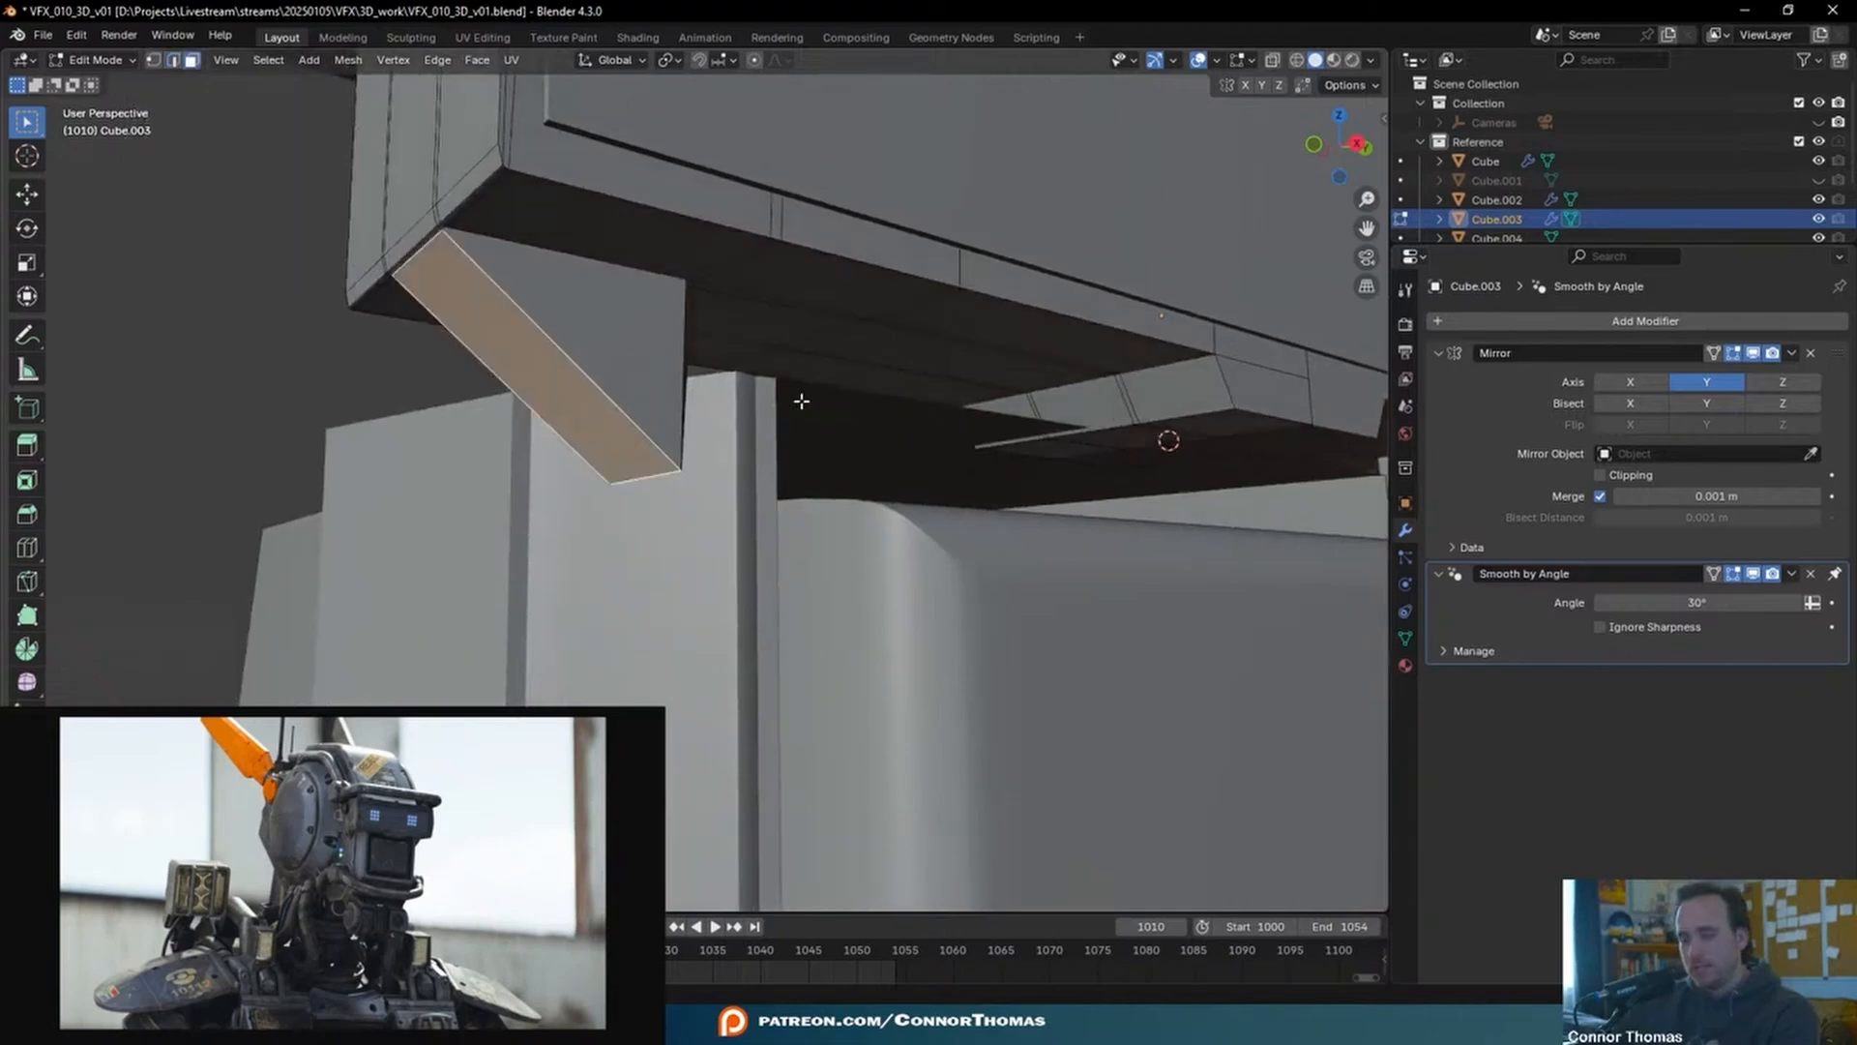
key(ctrl+b)
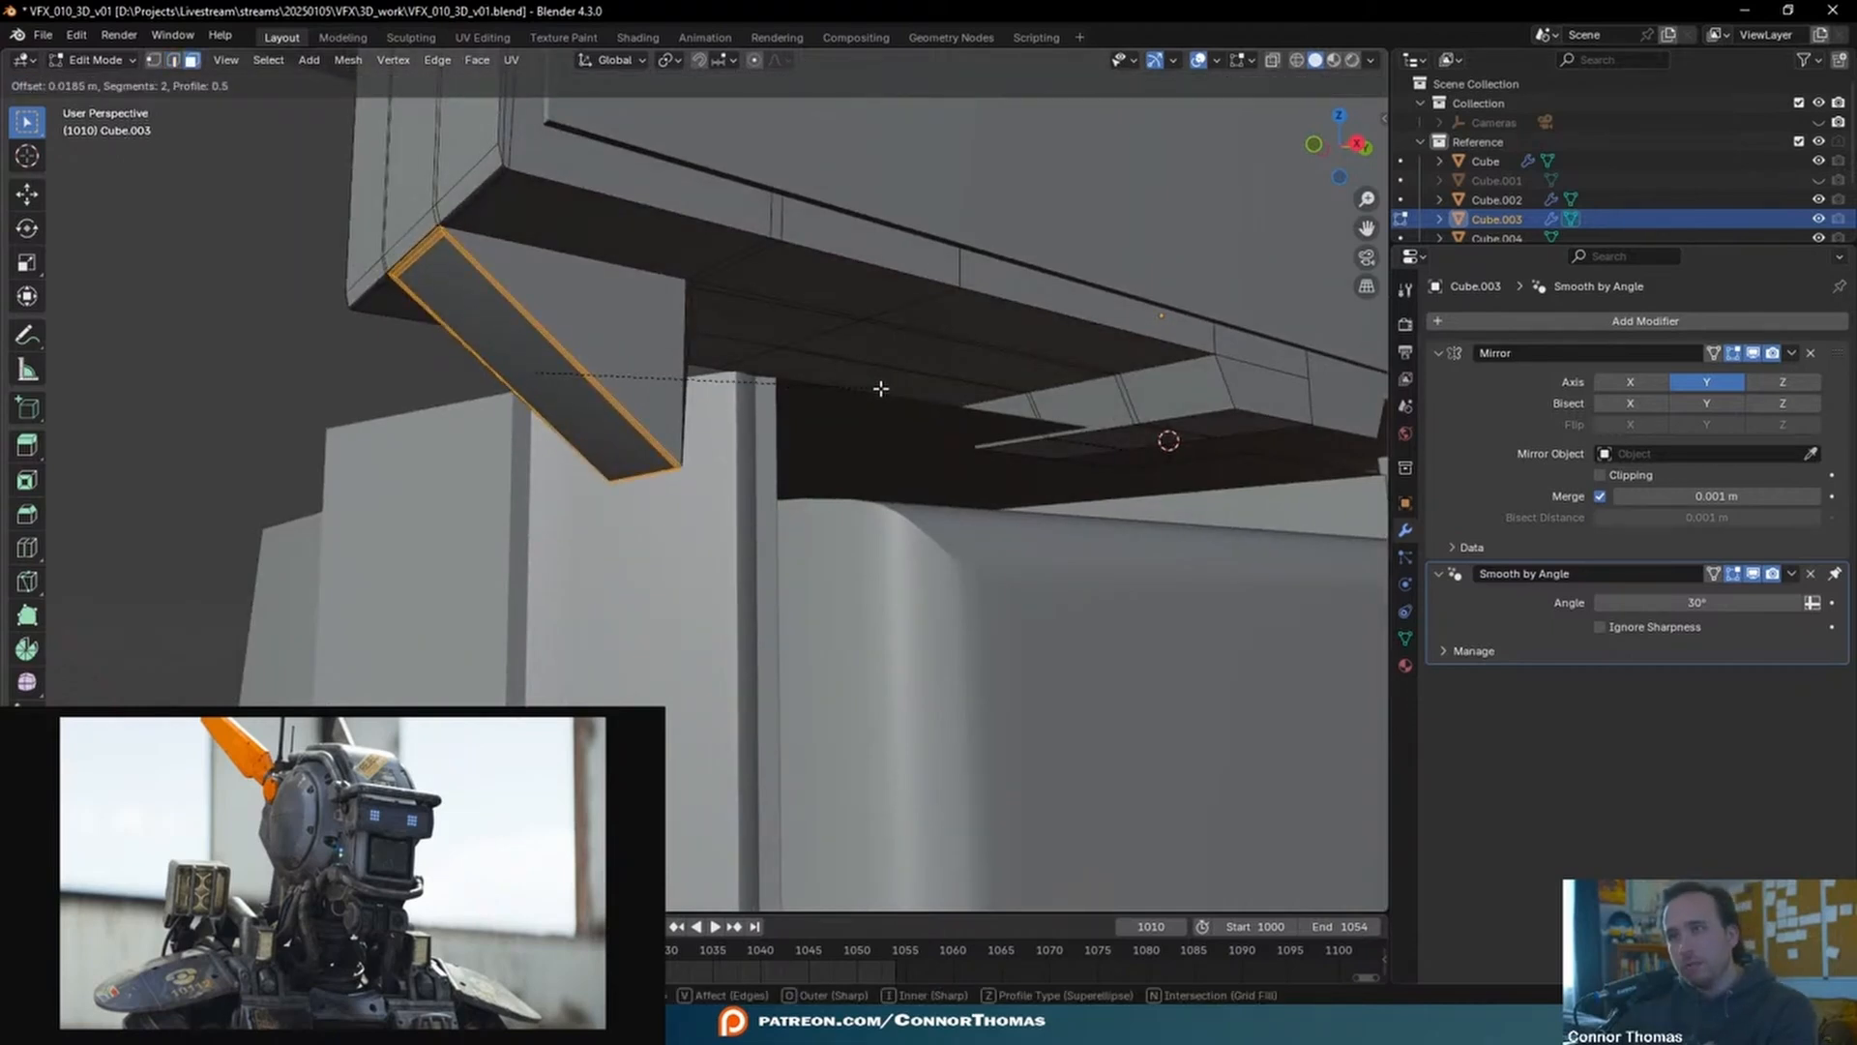
click(881, 388)
key(Tab)
middle_drag(661, 418, 757, 410)
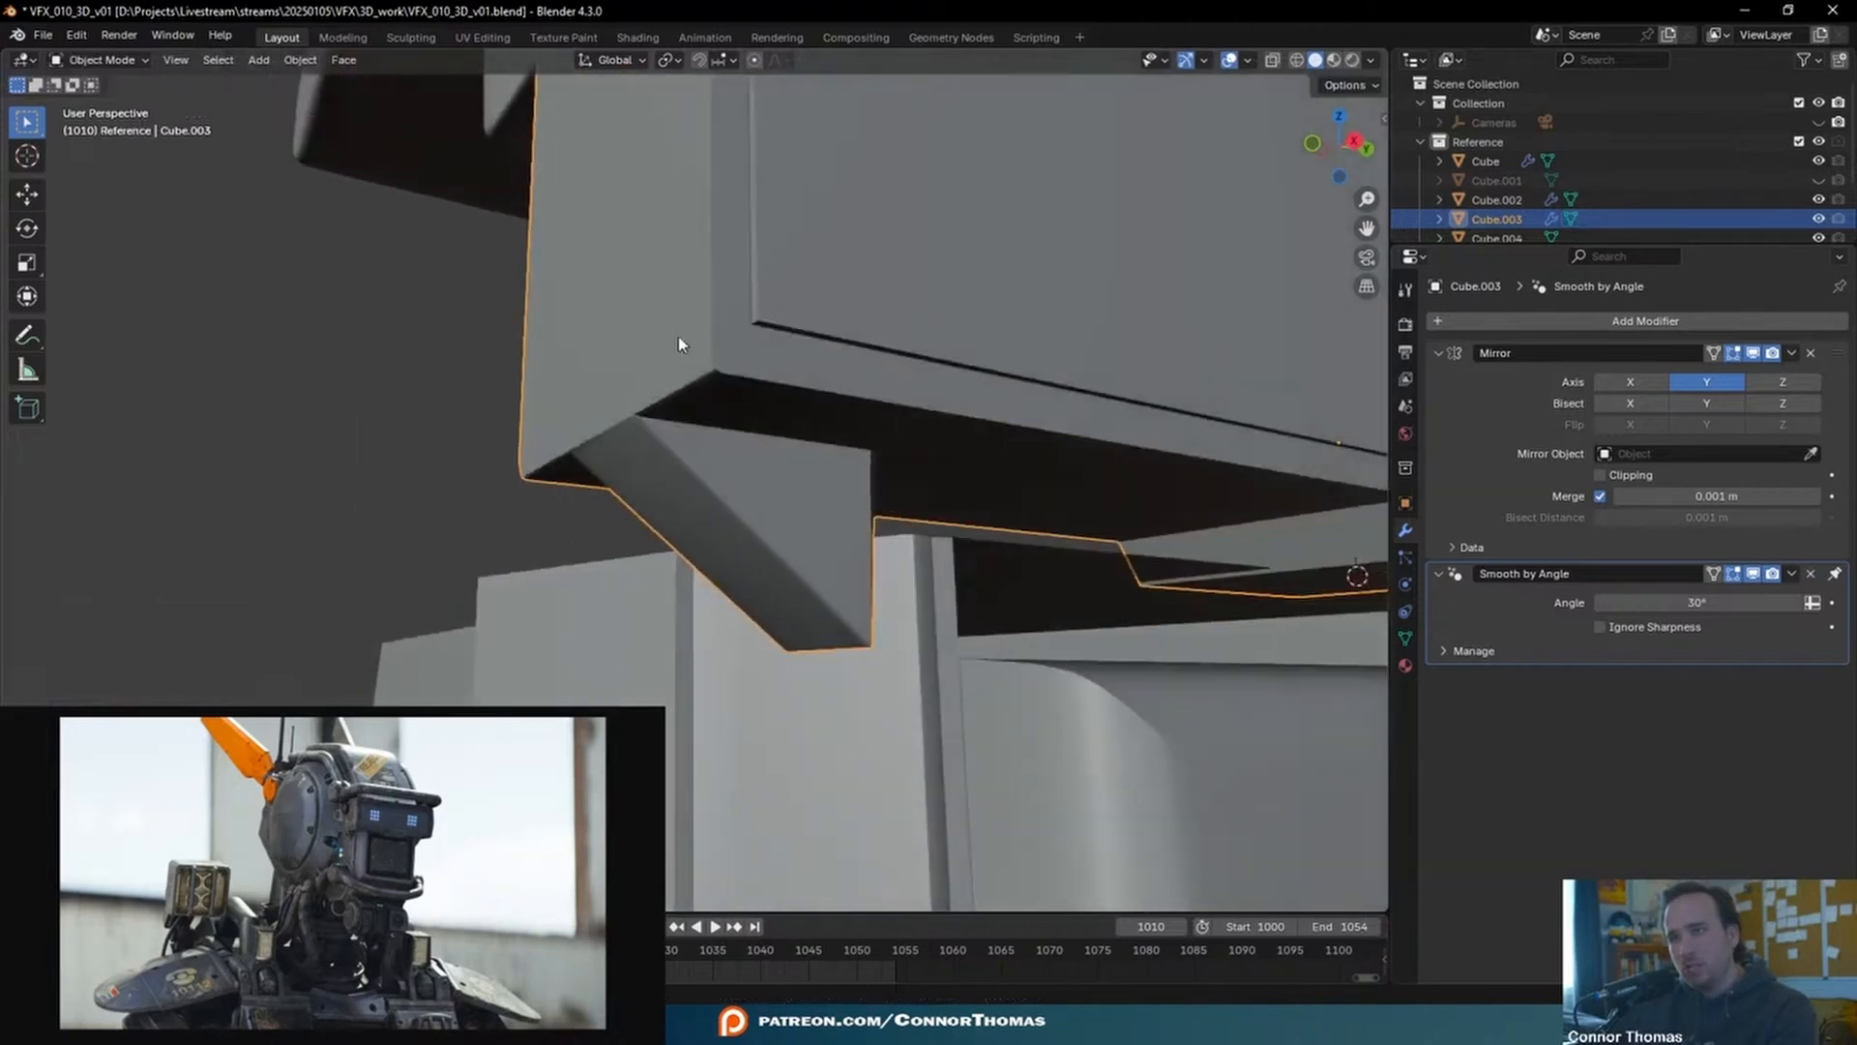
- Bevel the edge loop along the visor block's lower front edge
key(Tab)
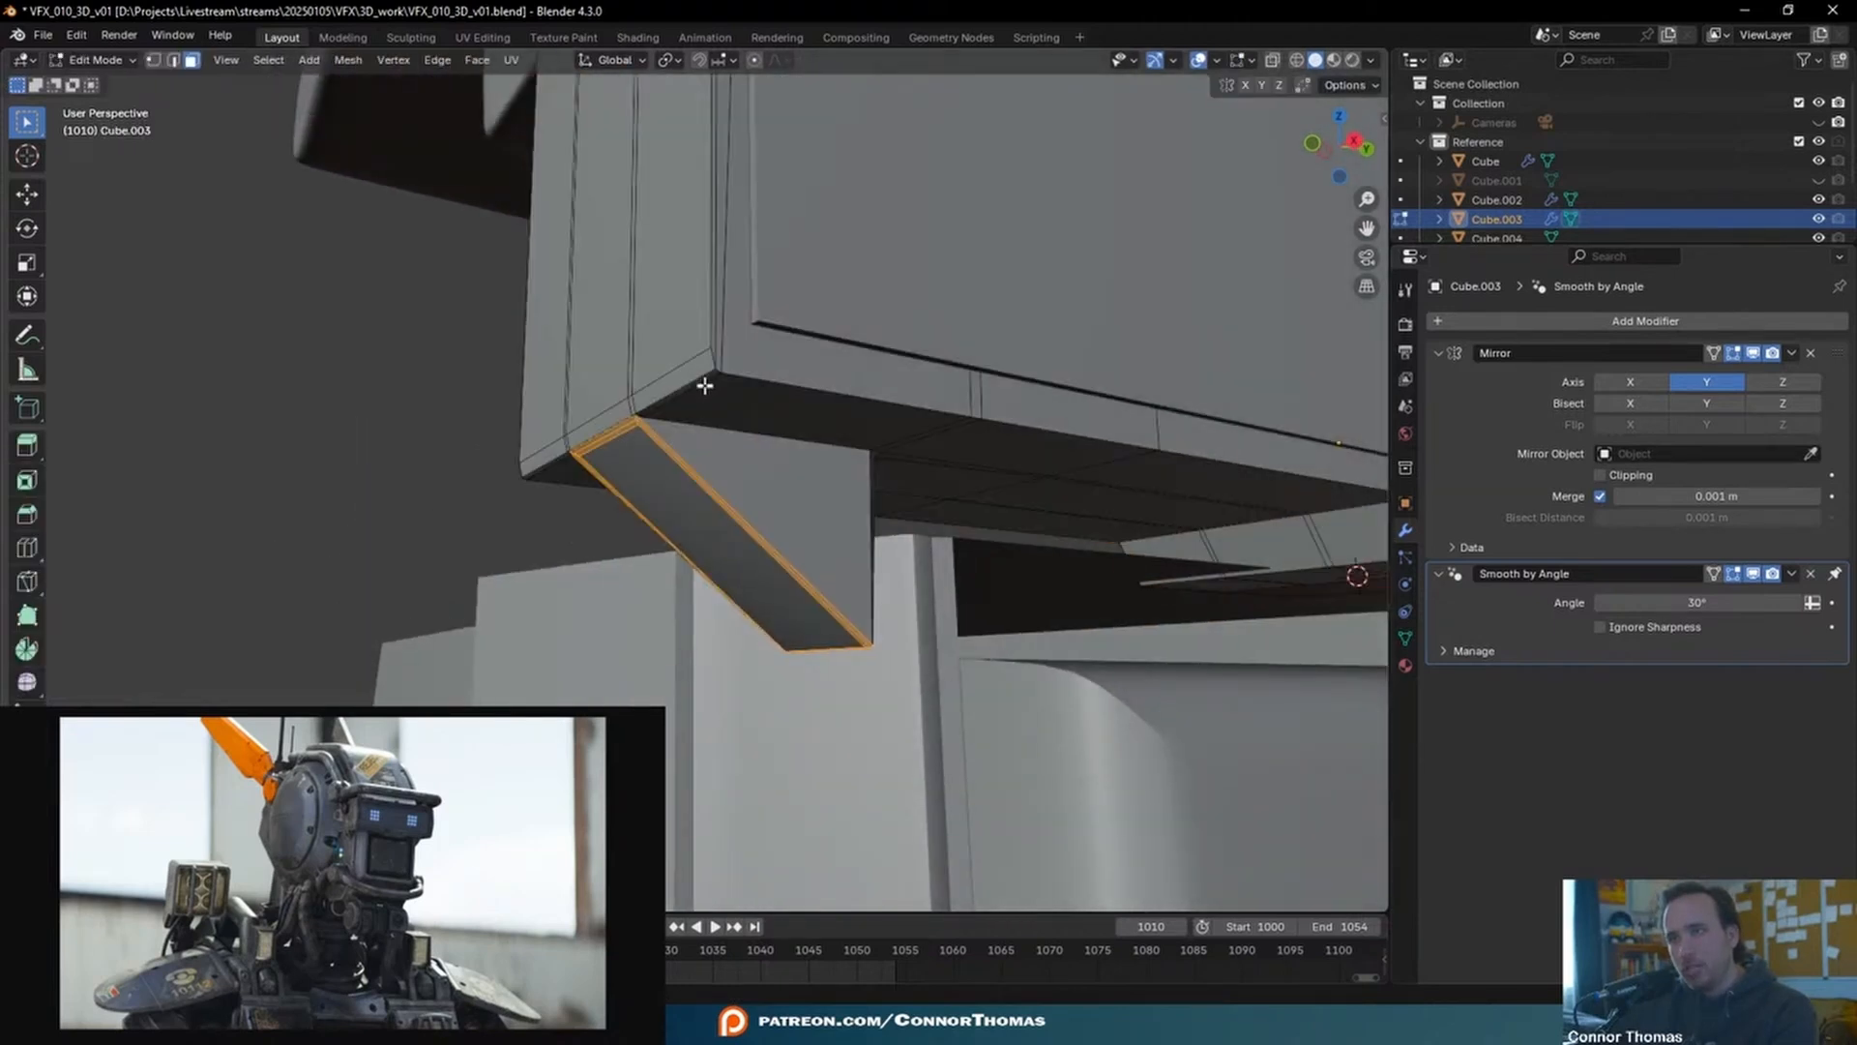
click(808, 394)
key(1)
click(987, 417)
alt+click(1008, 420)
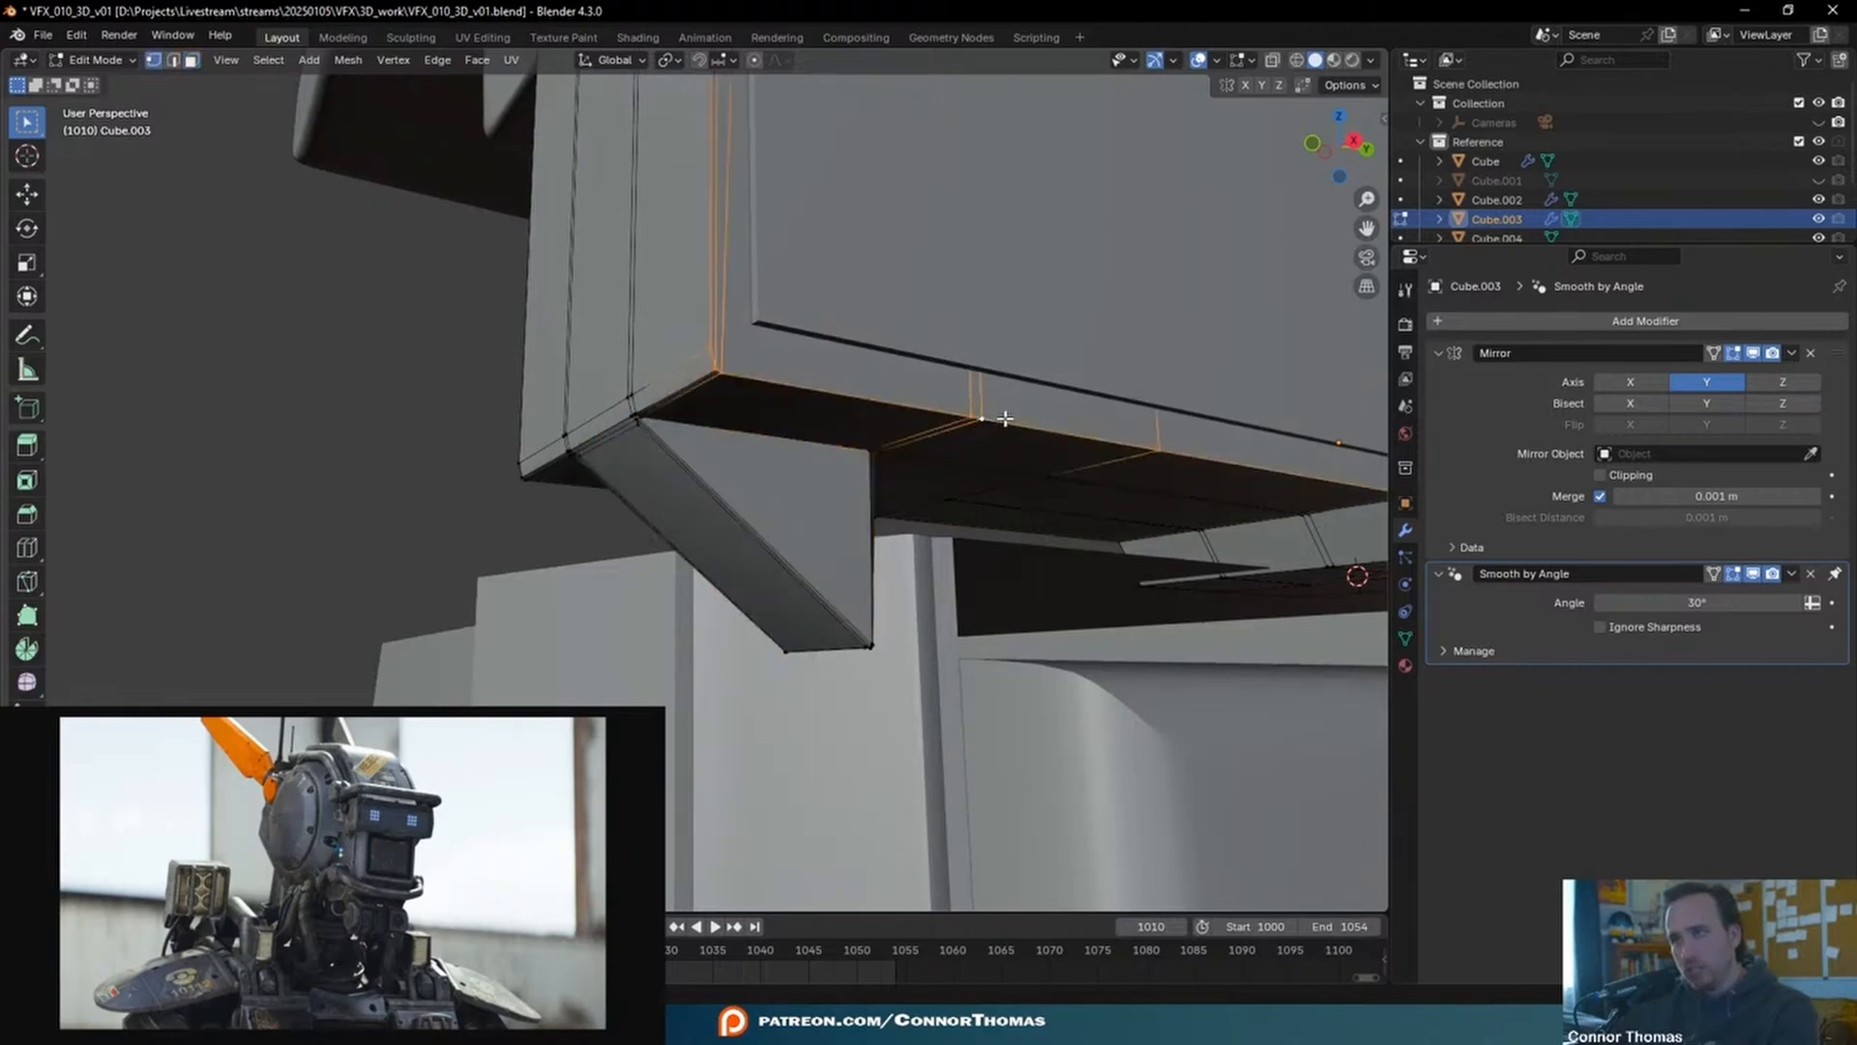
key(ctrl+b)
click(1120, 398)
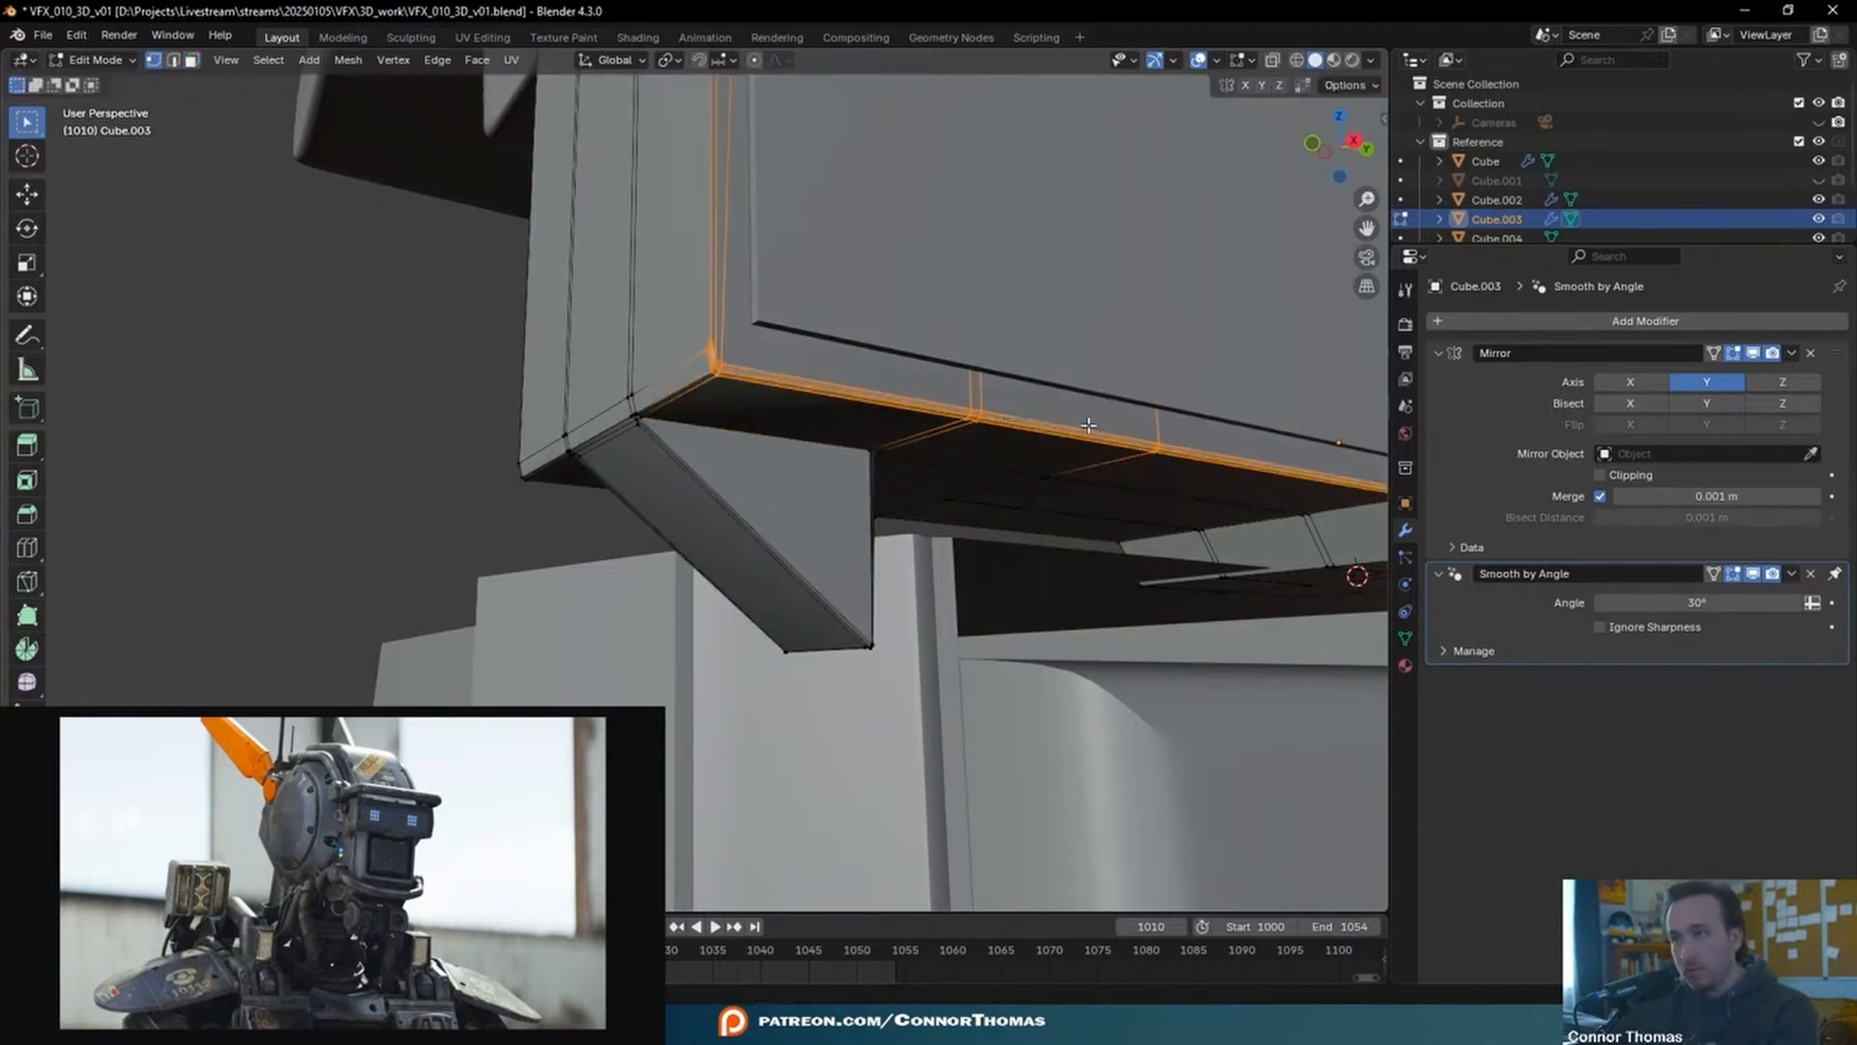
key(Tab)
key(alt+a)
middle_drag(844, 398, 885, 457)
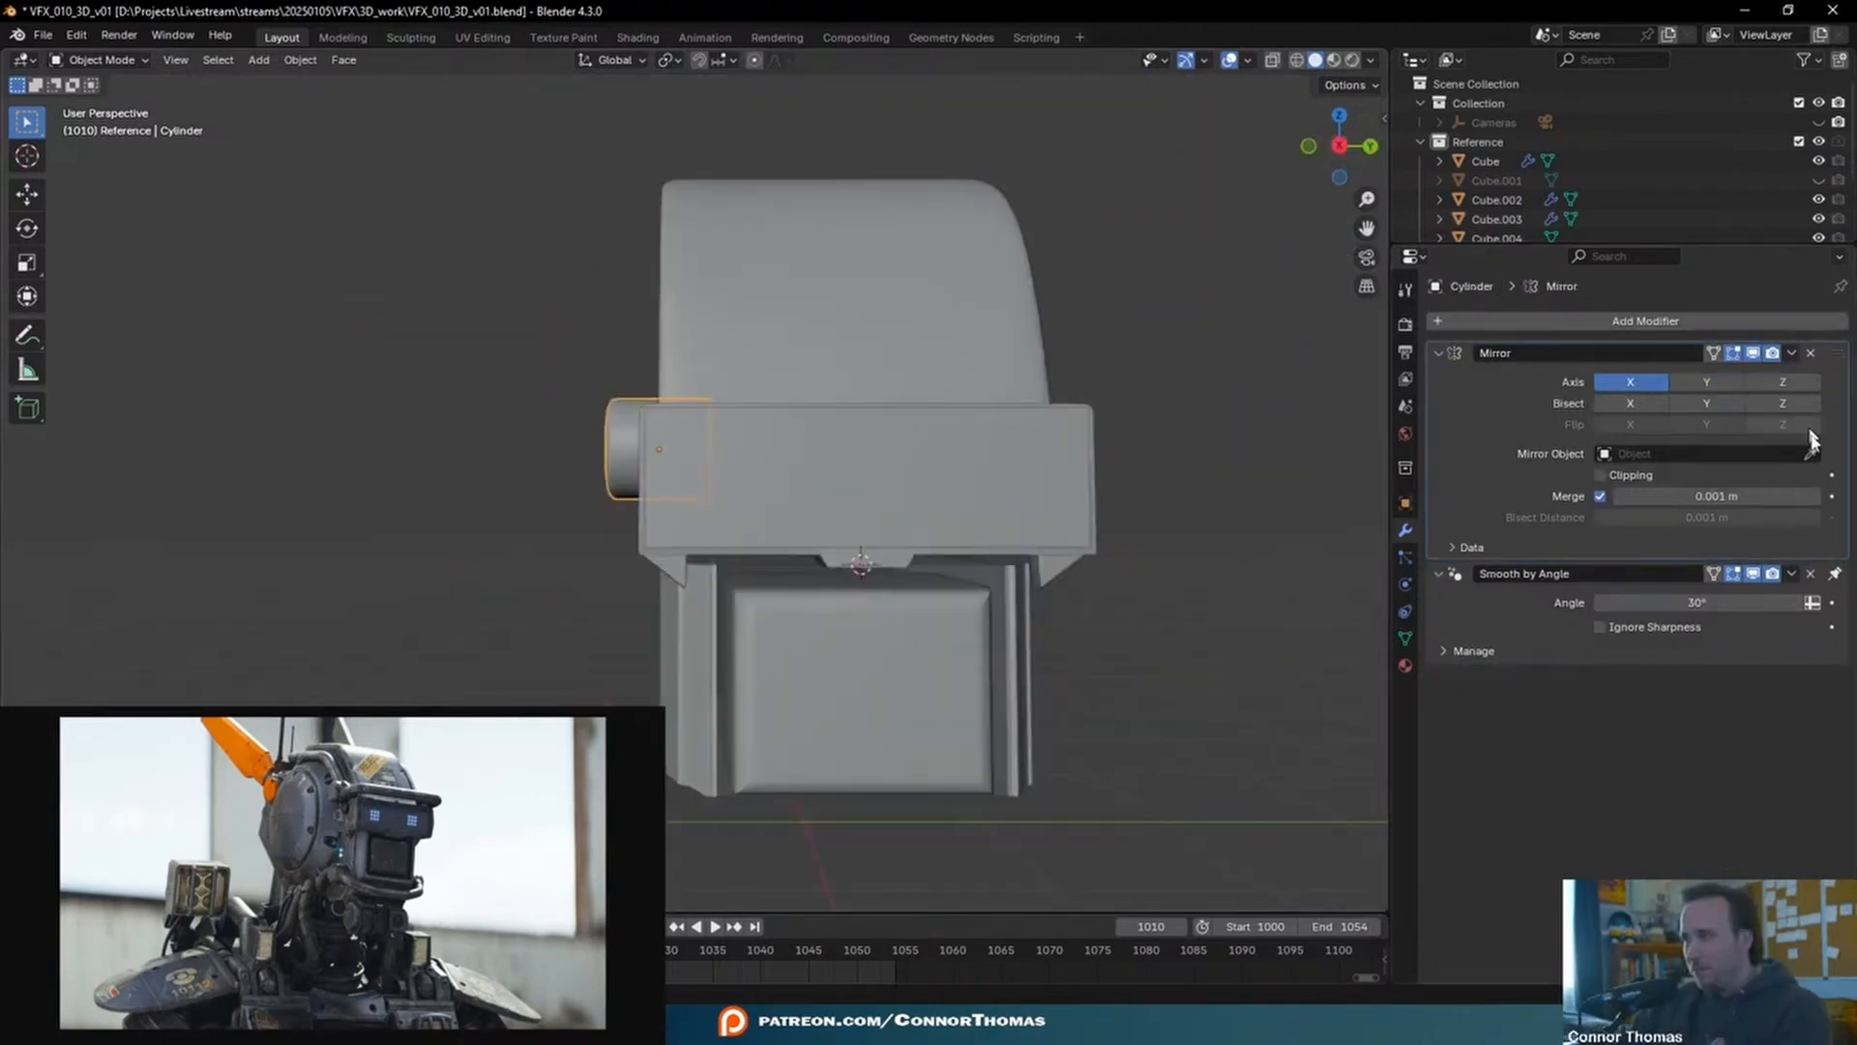
- Switch the side cylinder's Mirror modifier from the X axis to the Y axis
click(875, 453)
middle_drag(1031, 389, 803, 430)
click(1688, 384)
click(1631, 382)
- Move the visor block's flat front panel forward along X so it sticks out of the front face
scroll(677, 437, up, 4)
click(547, 447)
middle_drag(547, 447, 698, 444)
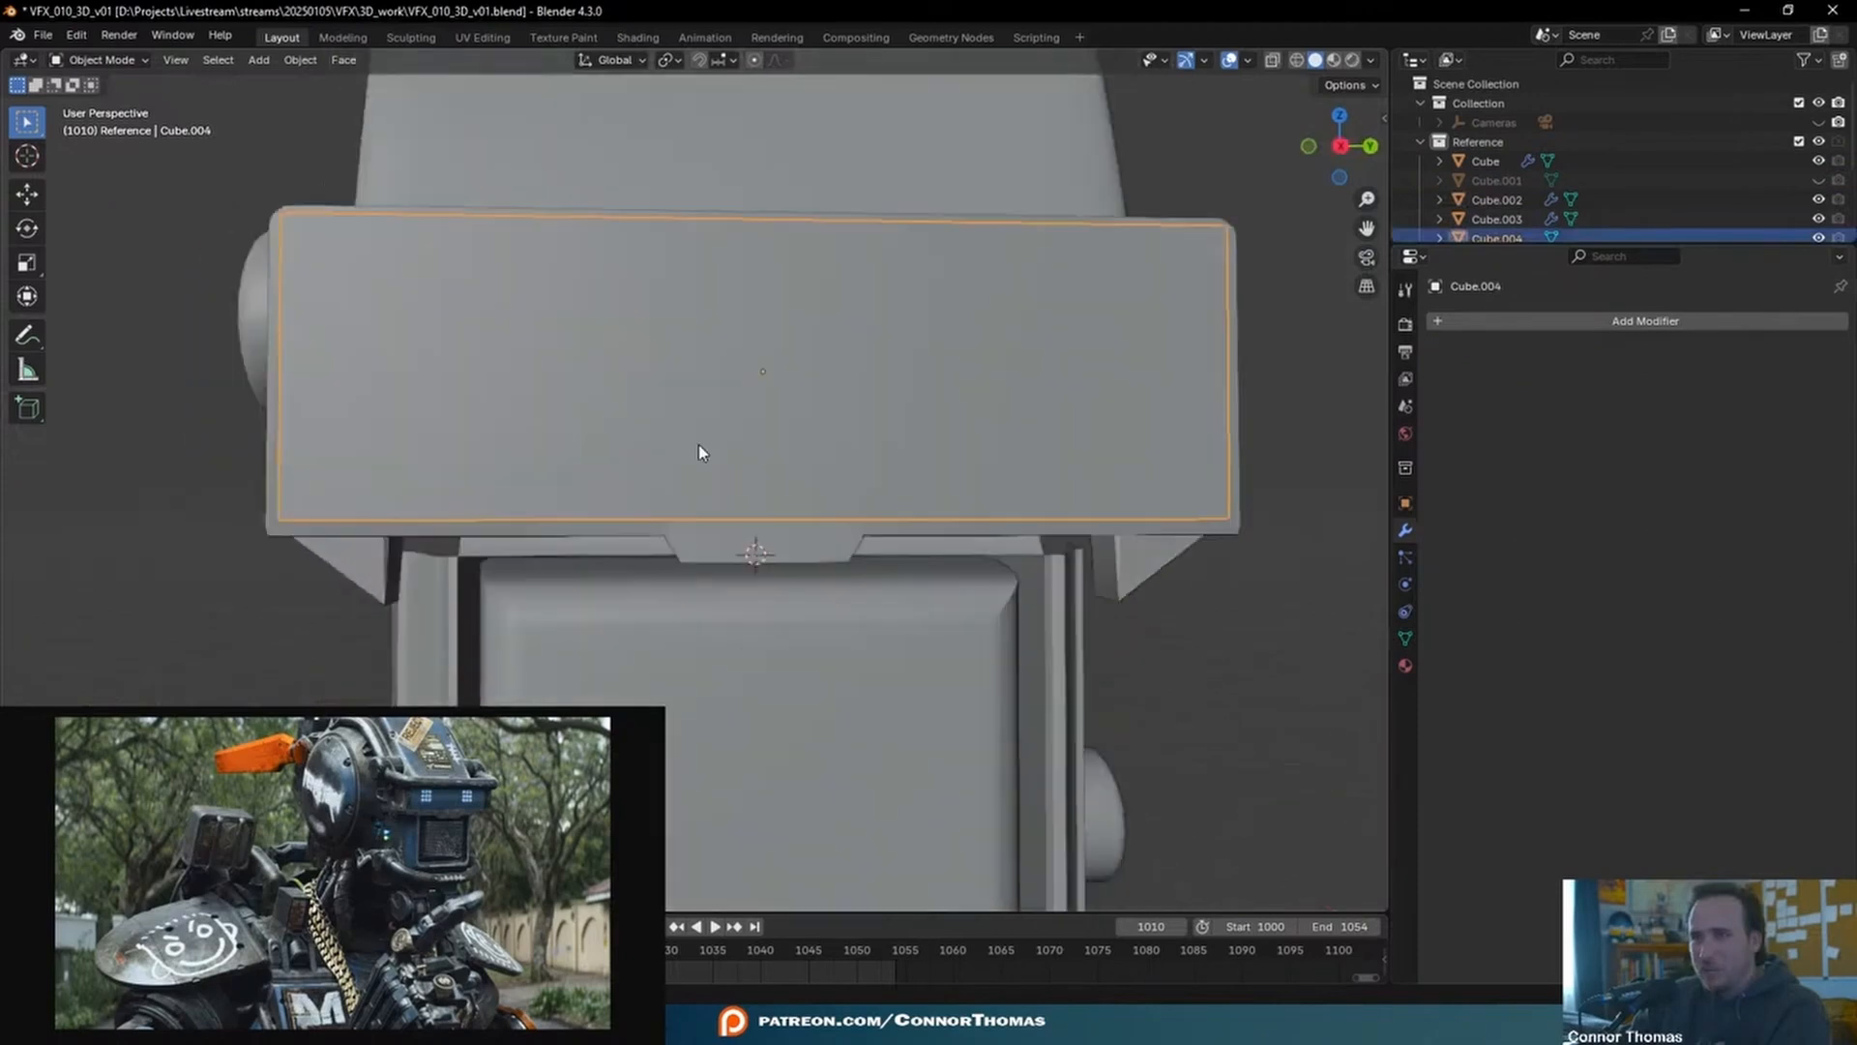
key(s)
key(z)
key(Escape)
key(g)
key(z)
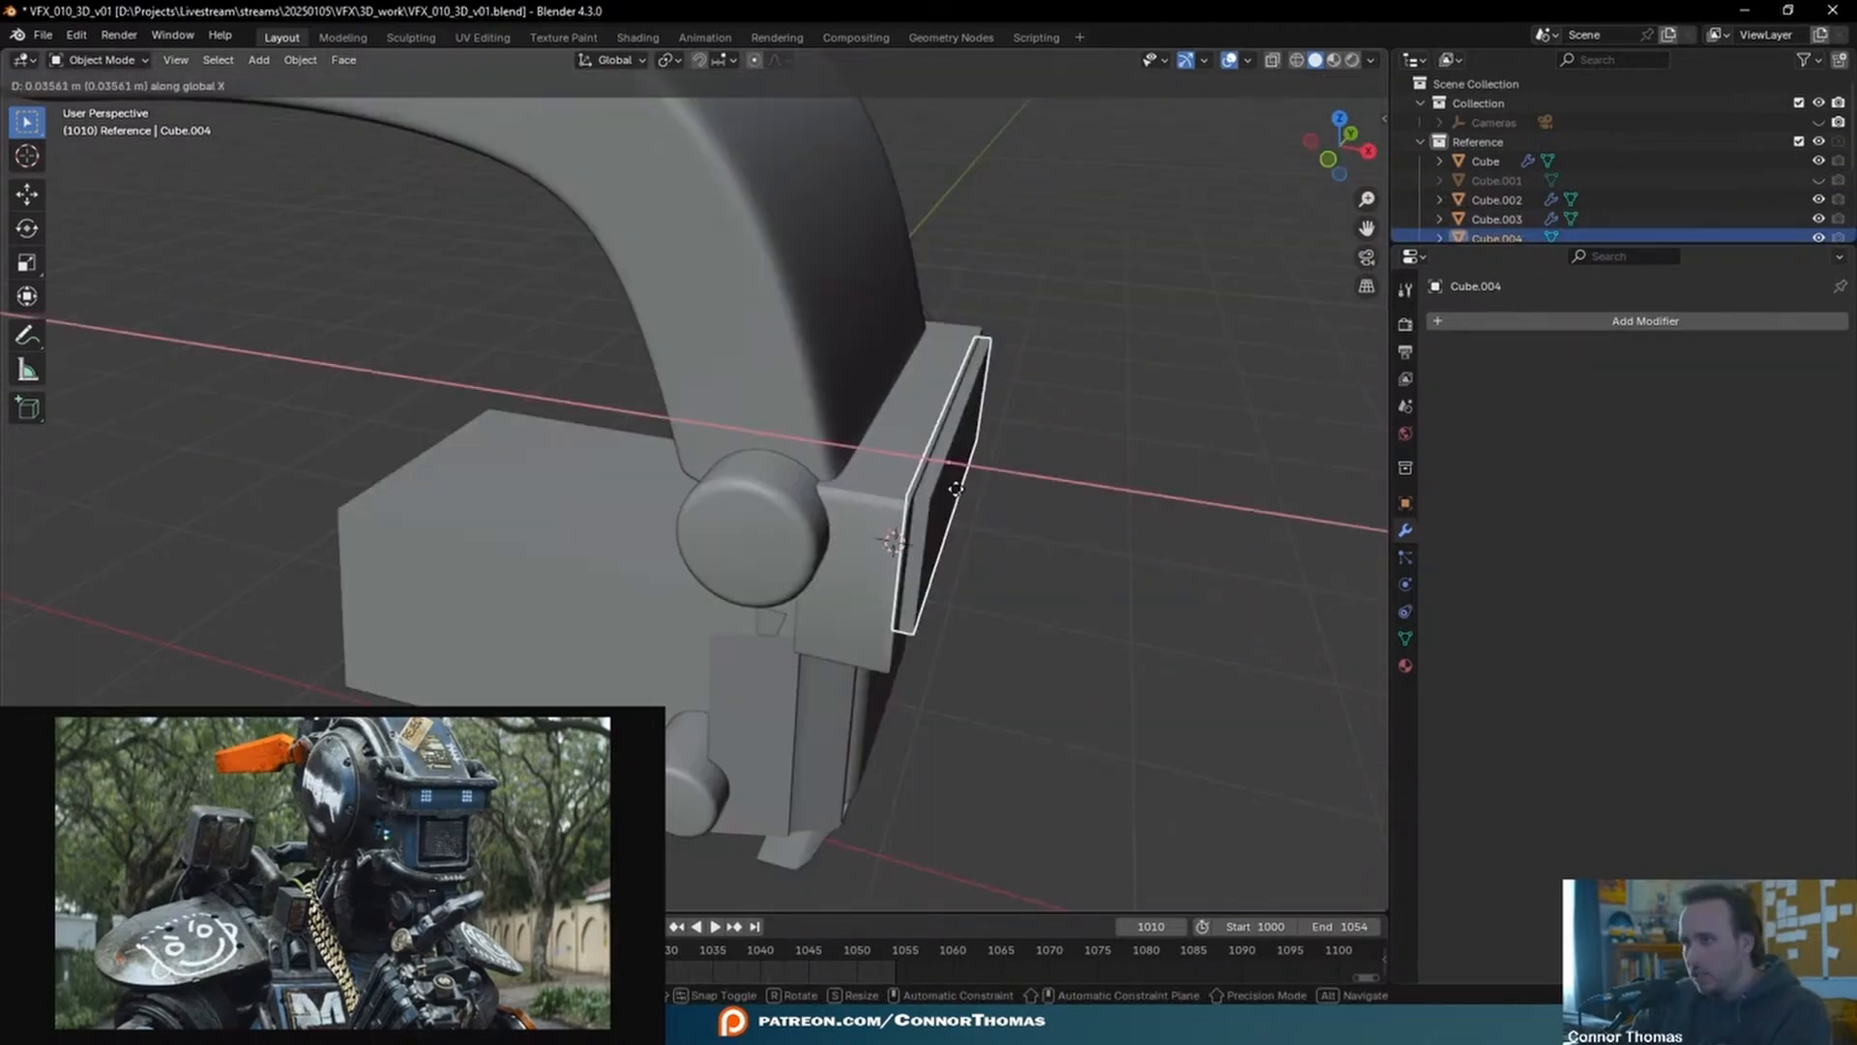
click(994, 505)
middle_drag(995, 505, 885, 465)
- Apply the visor block's Mirror and Smooth by Angle modifiers
click(813, 454)
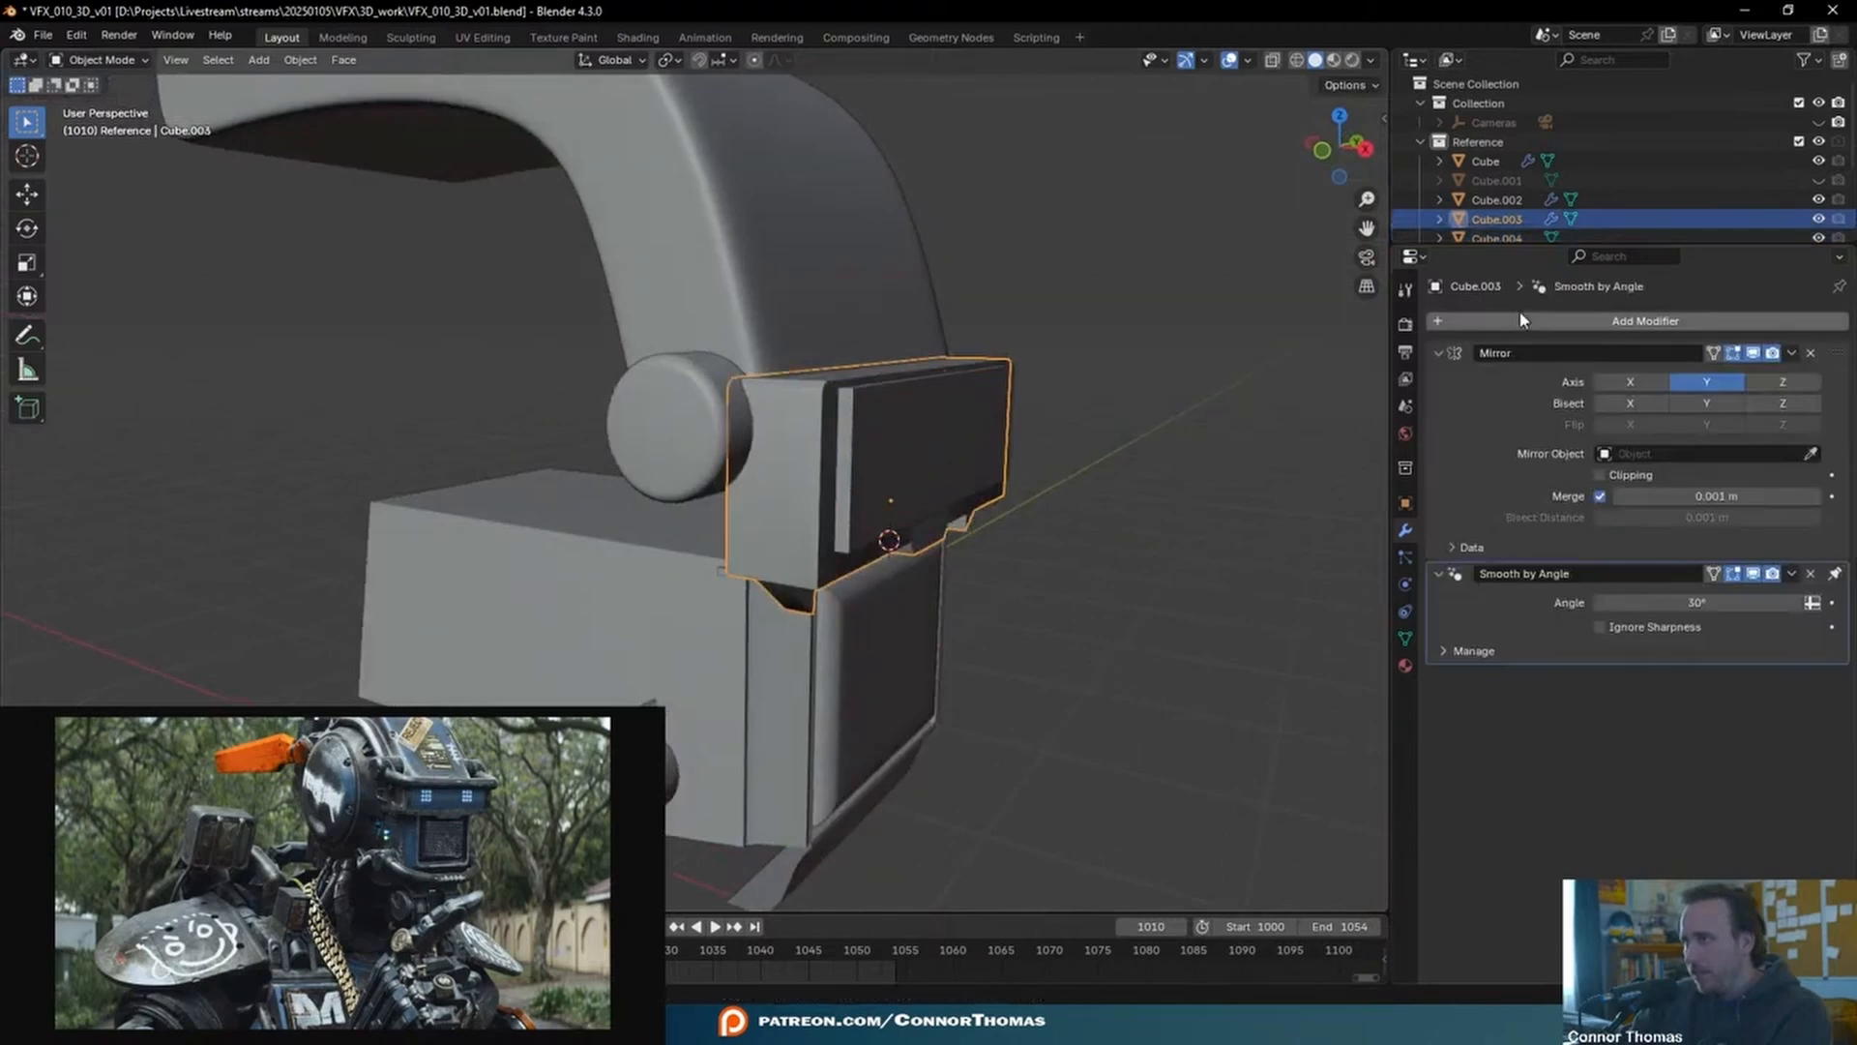
click(1526, 319)
text(b)
key(Escape)
key(ctrl+a)
key(ctrl+a)
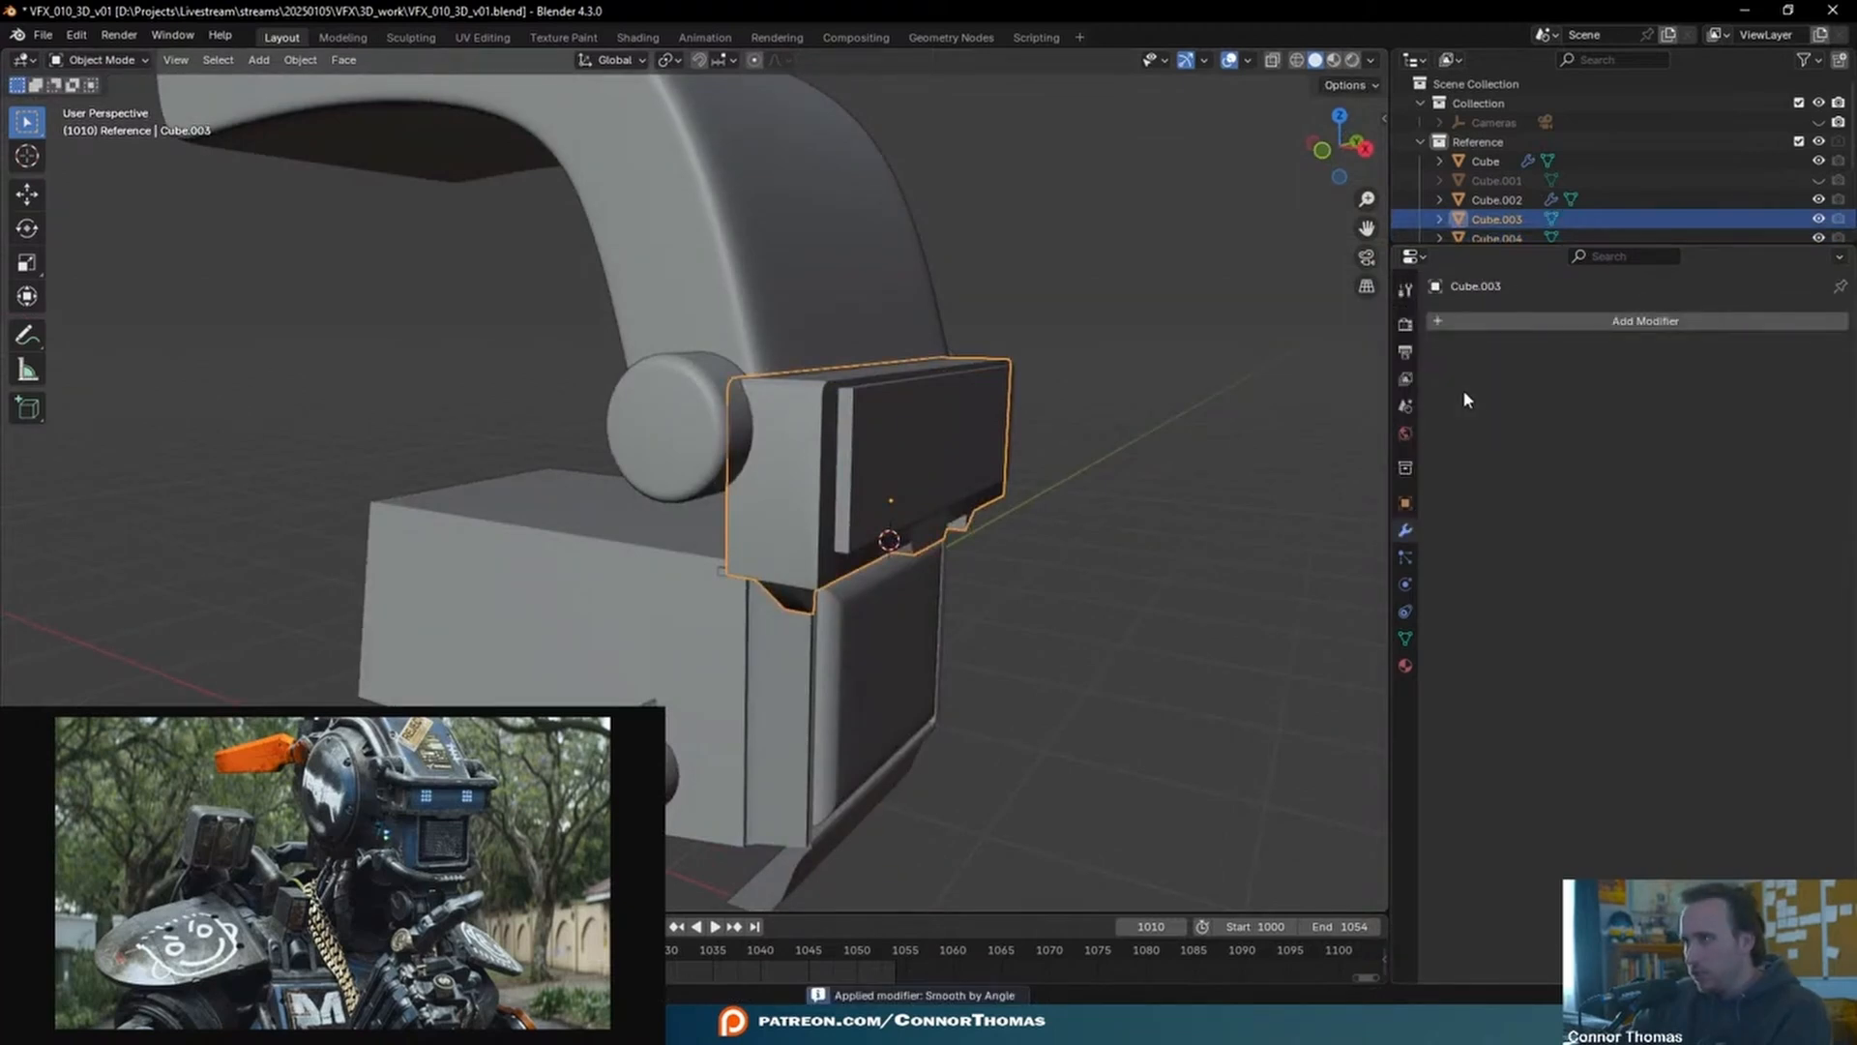
- Add a Boolean Difference modifier to the visor block with the front panel Cube.004 as cutter, and apply it
click(1497, 321)
text(b)
key(Return)
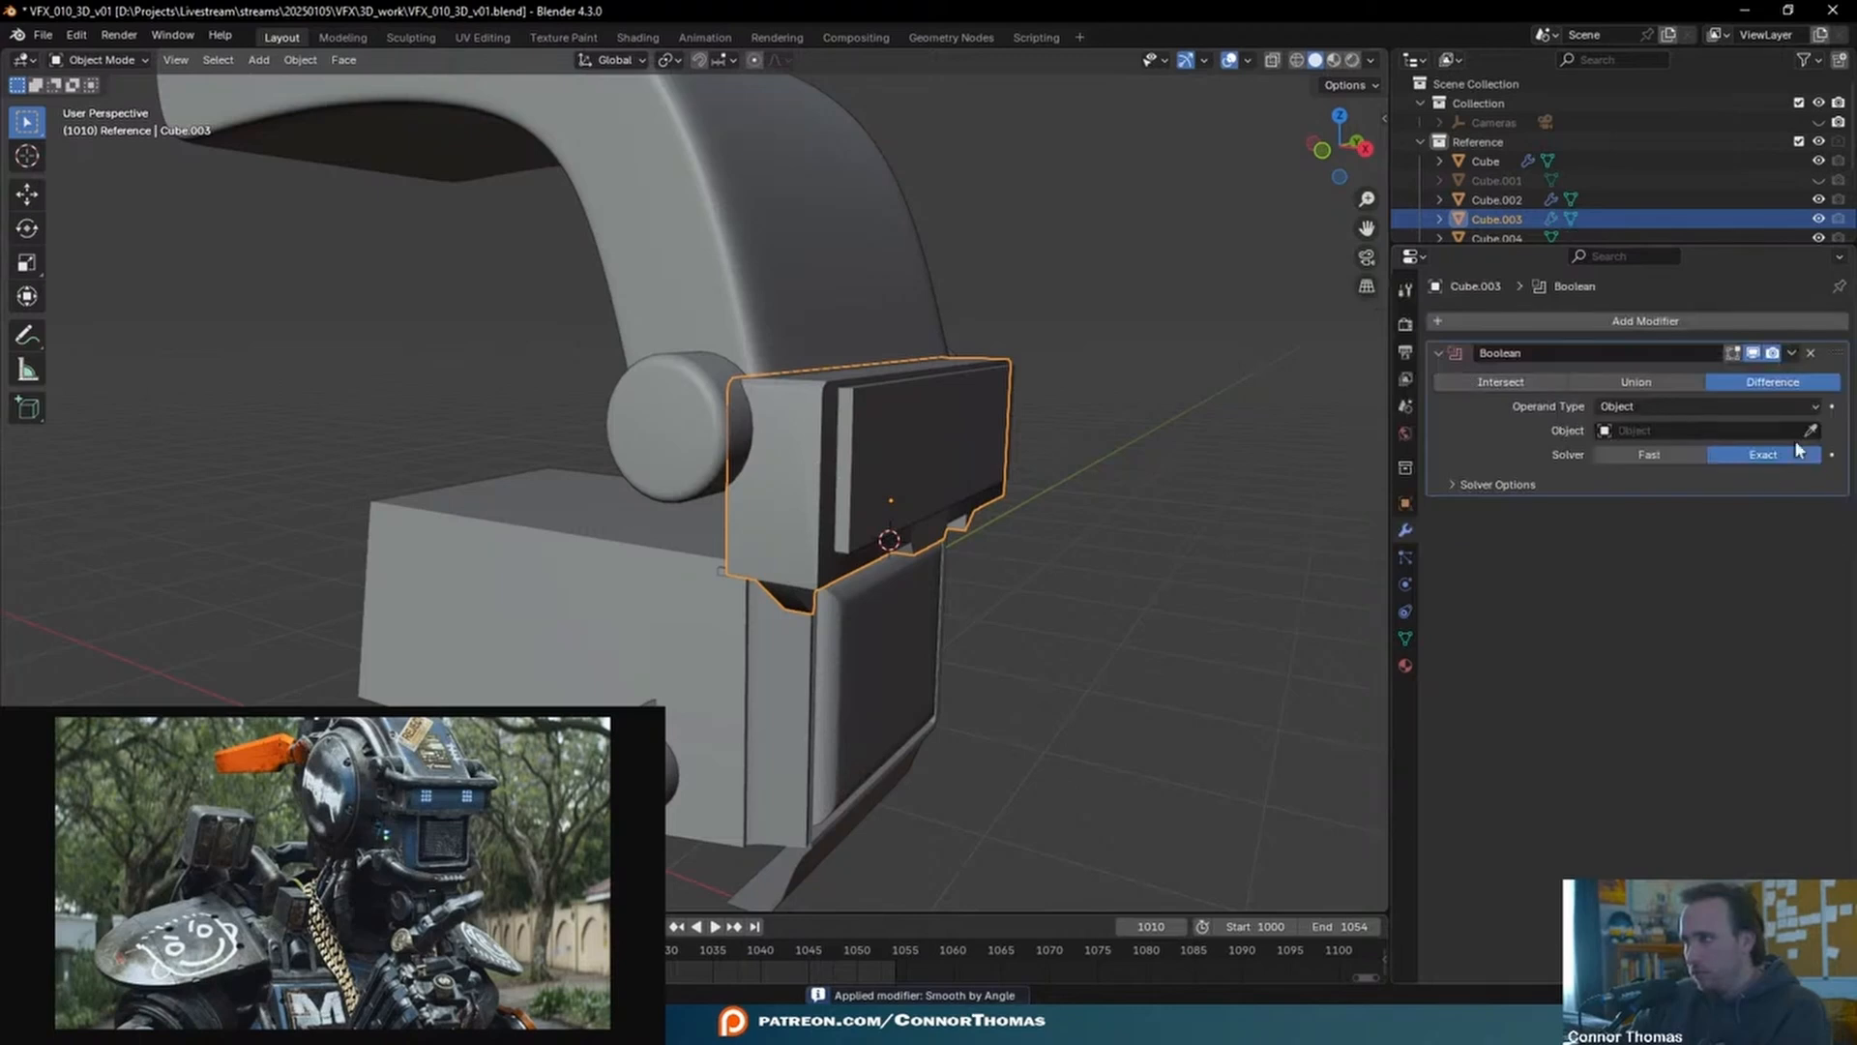
click(1811, 430)
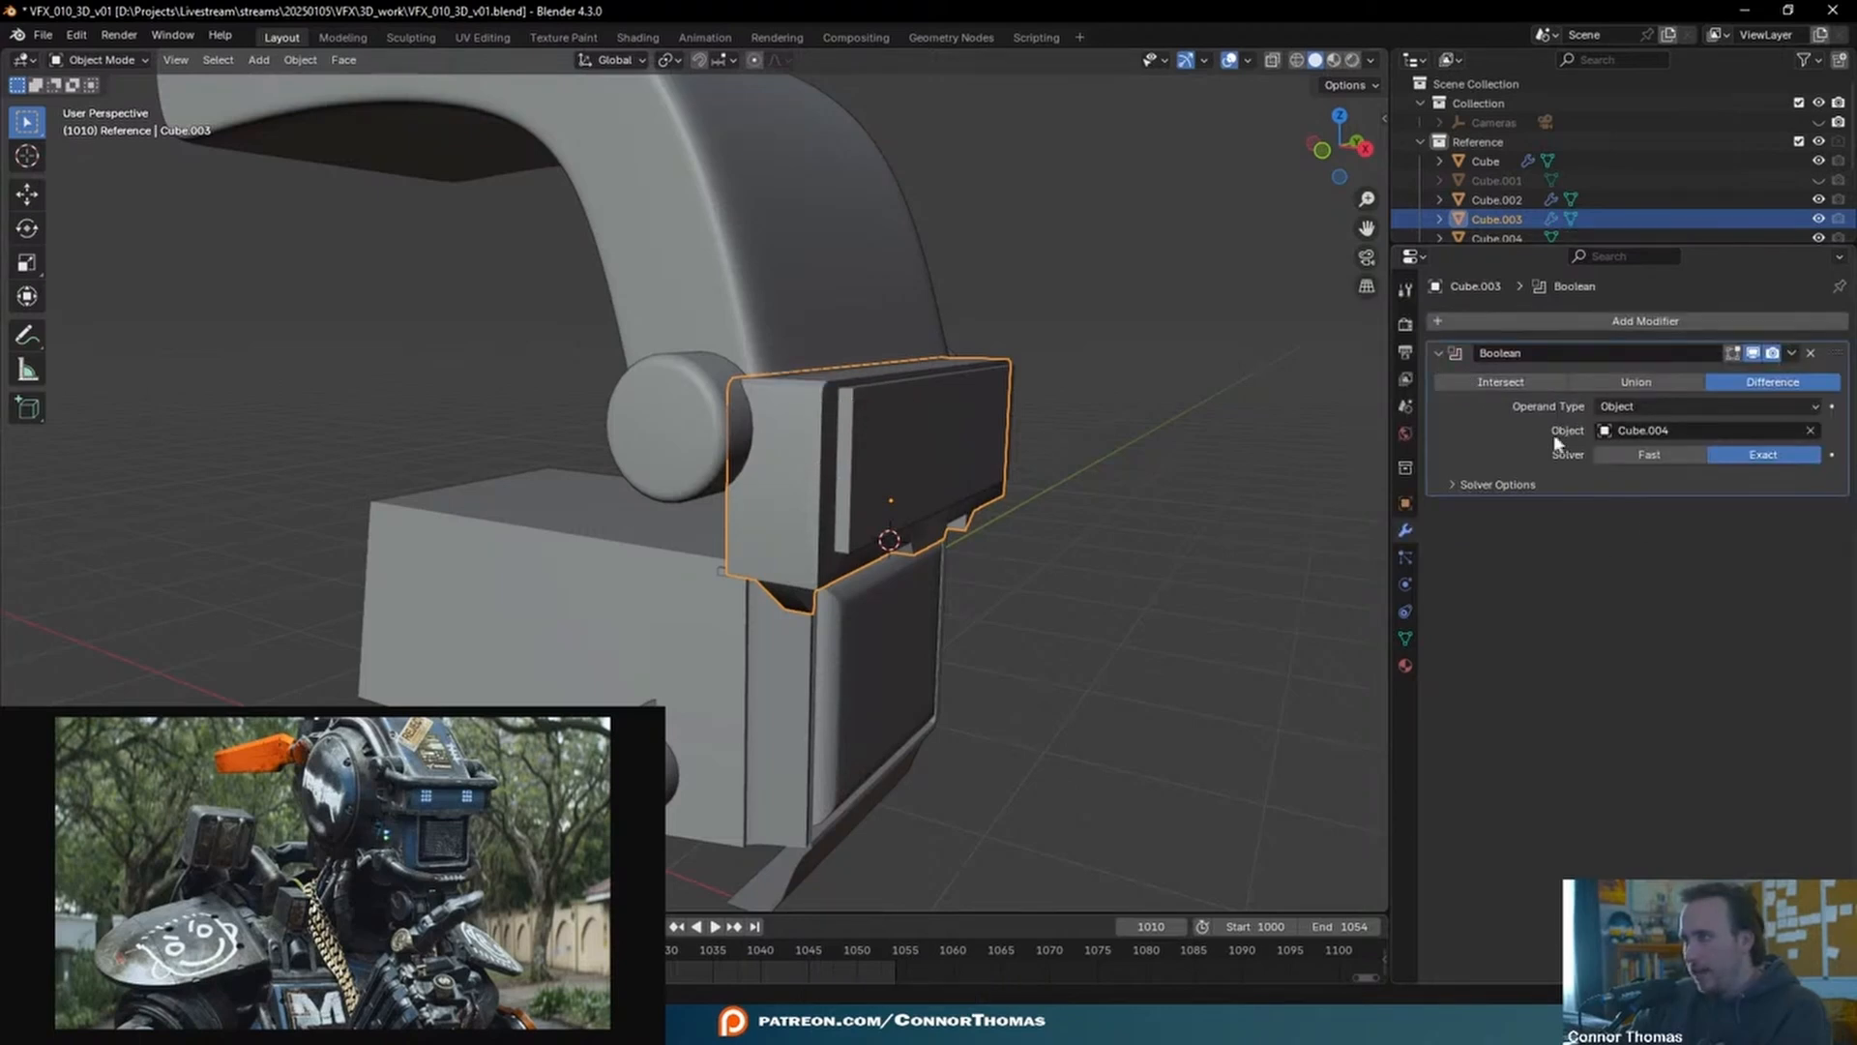
key(ctrl+a)
- Delete the cutter panel and check the recess in the visor block's front
click(921, 486)
key(x)
click(921, 487)
middle_drag(1001, 431, 1020, 396)
scroll(1093, 510, up, 2)
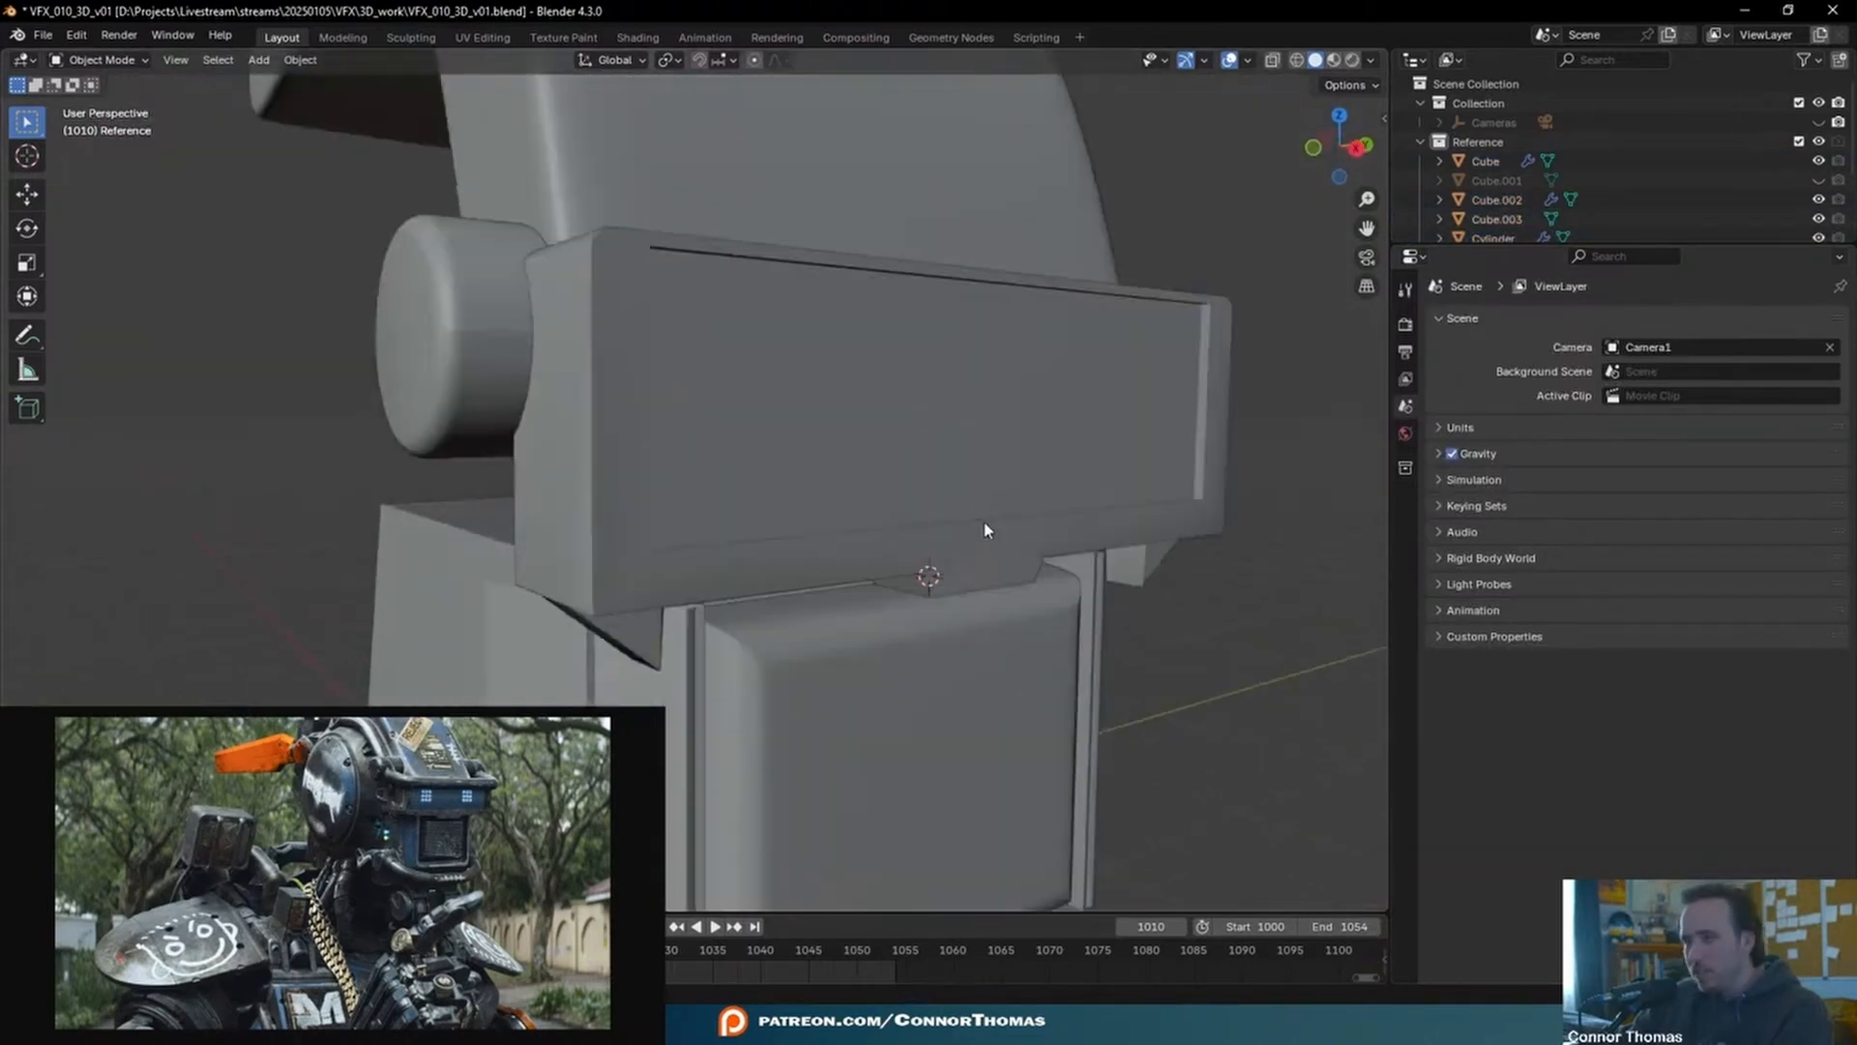
middle_drag(984, 524, 987, 539)
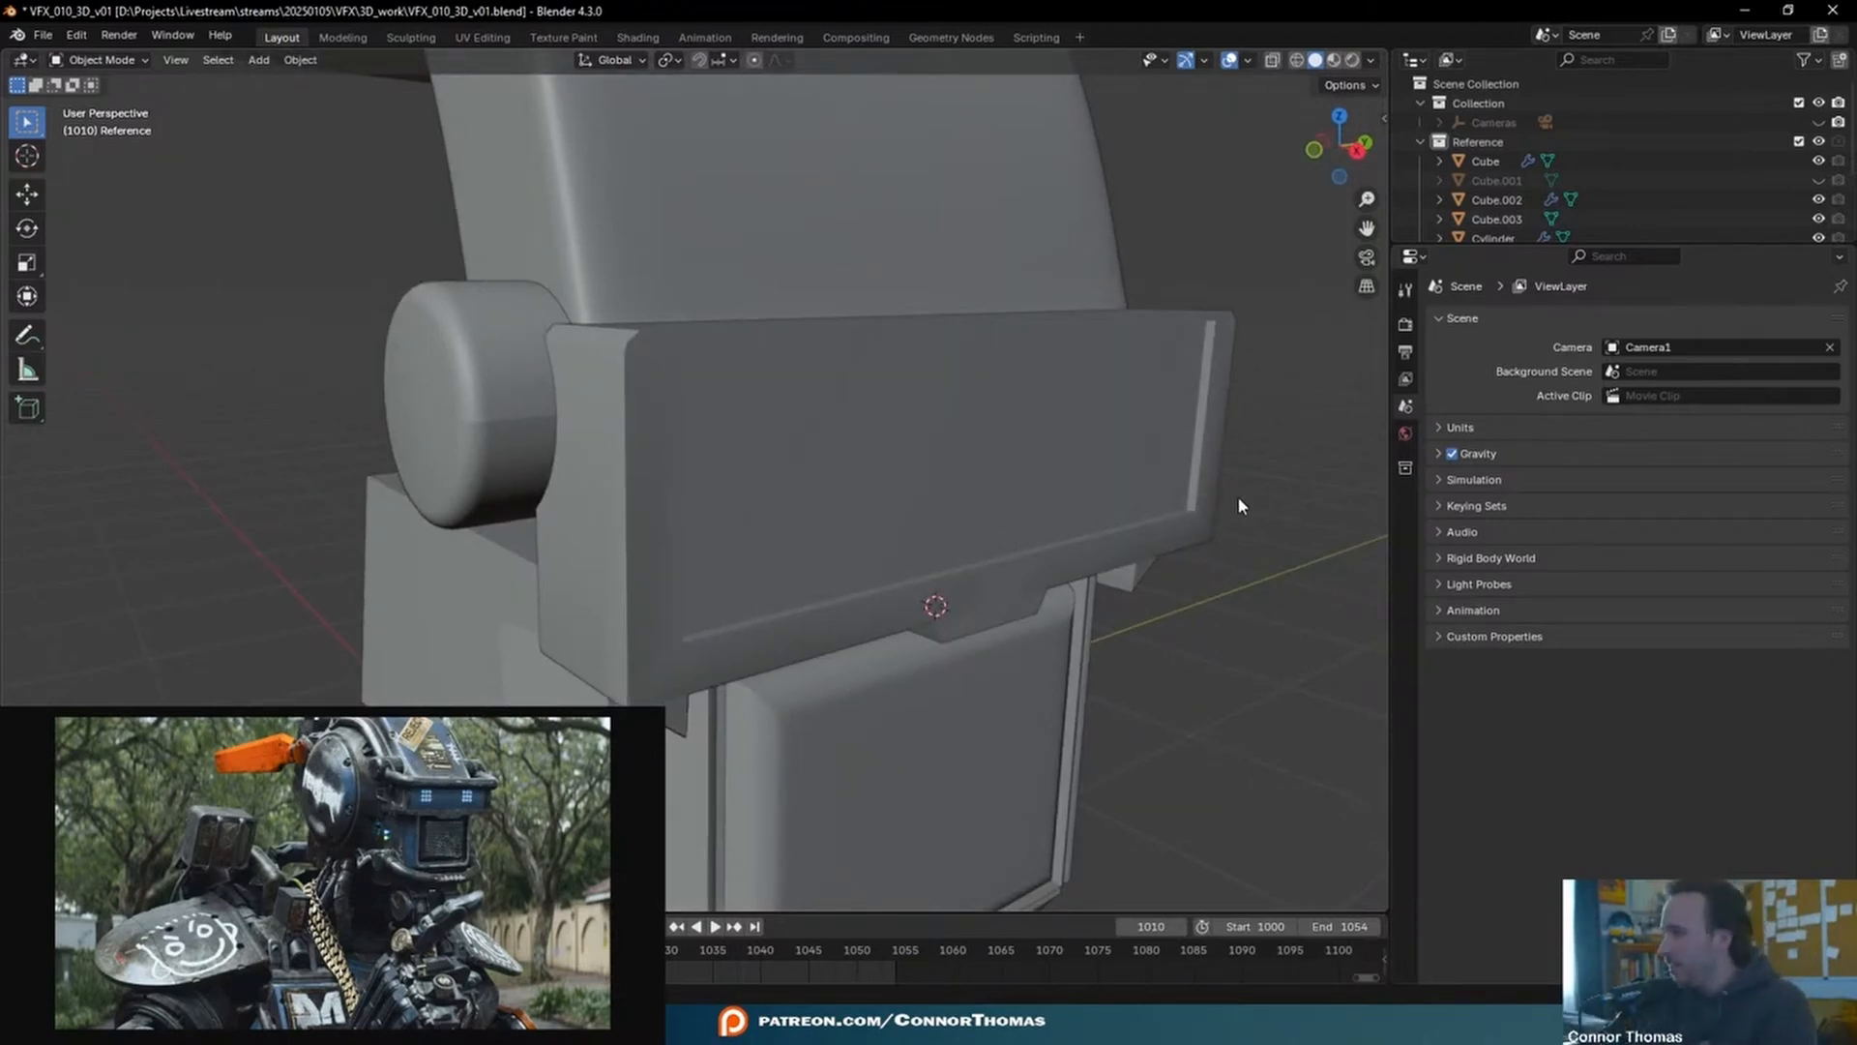
shift+middle_drag(928, 607, 900, 259)
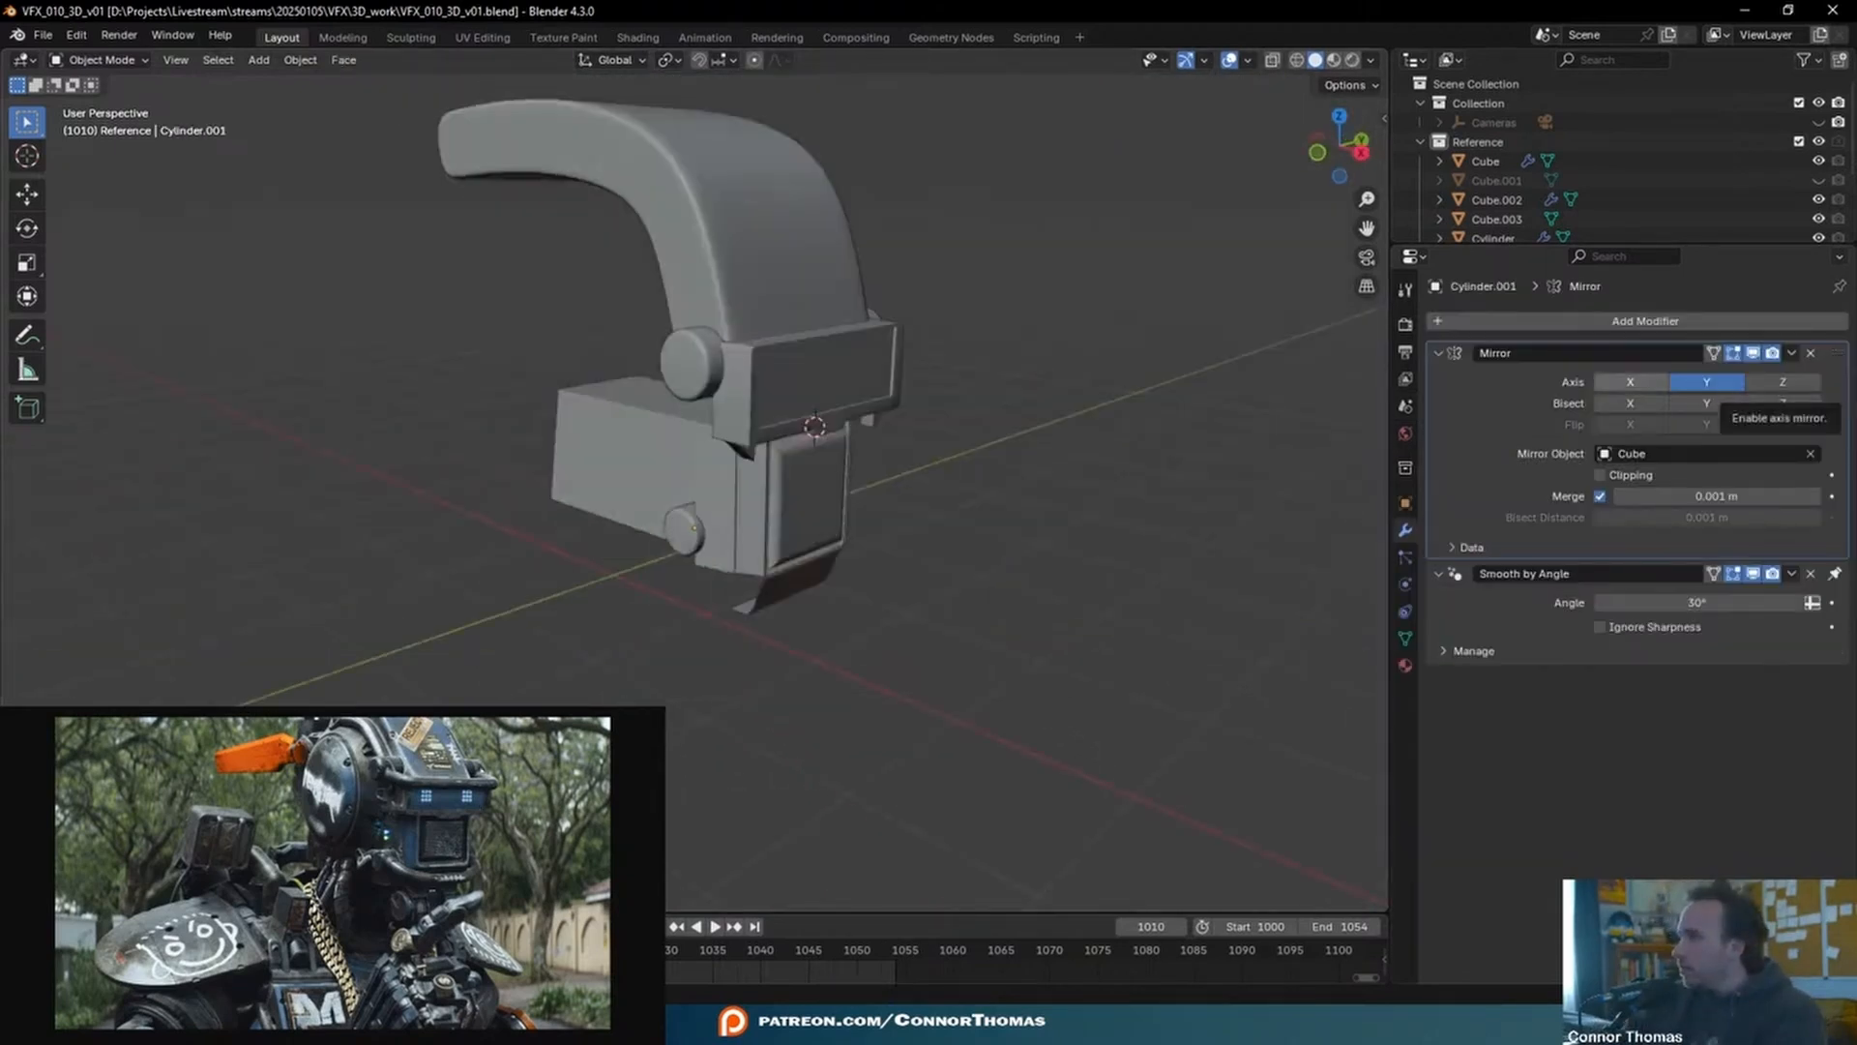
- Snap the 3D cursor to the selected front edge of the curved top shell and add a plane there for editing
middle_drag(929, 402, 892, 341)
key(shift+s)
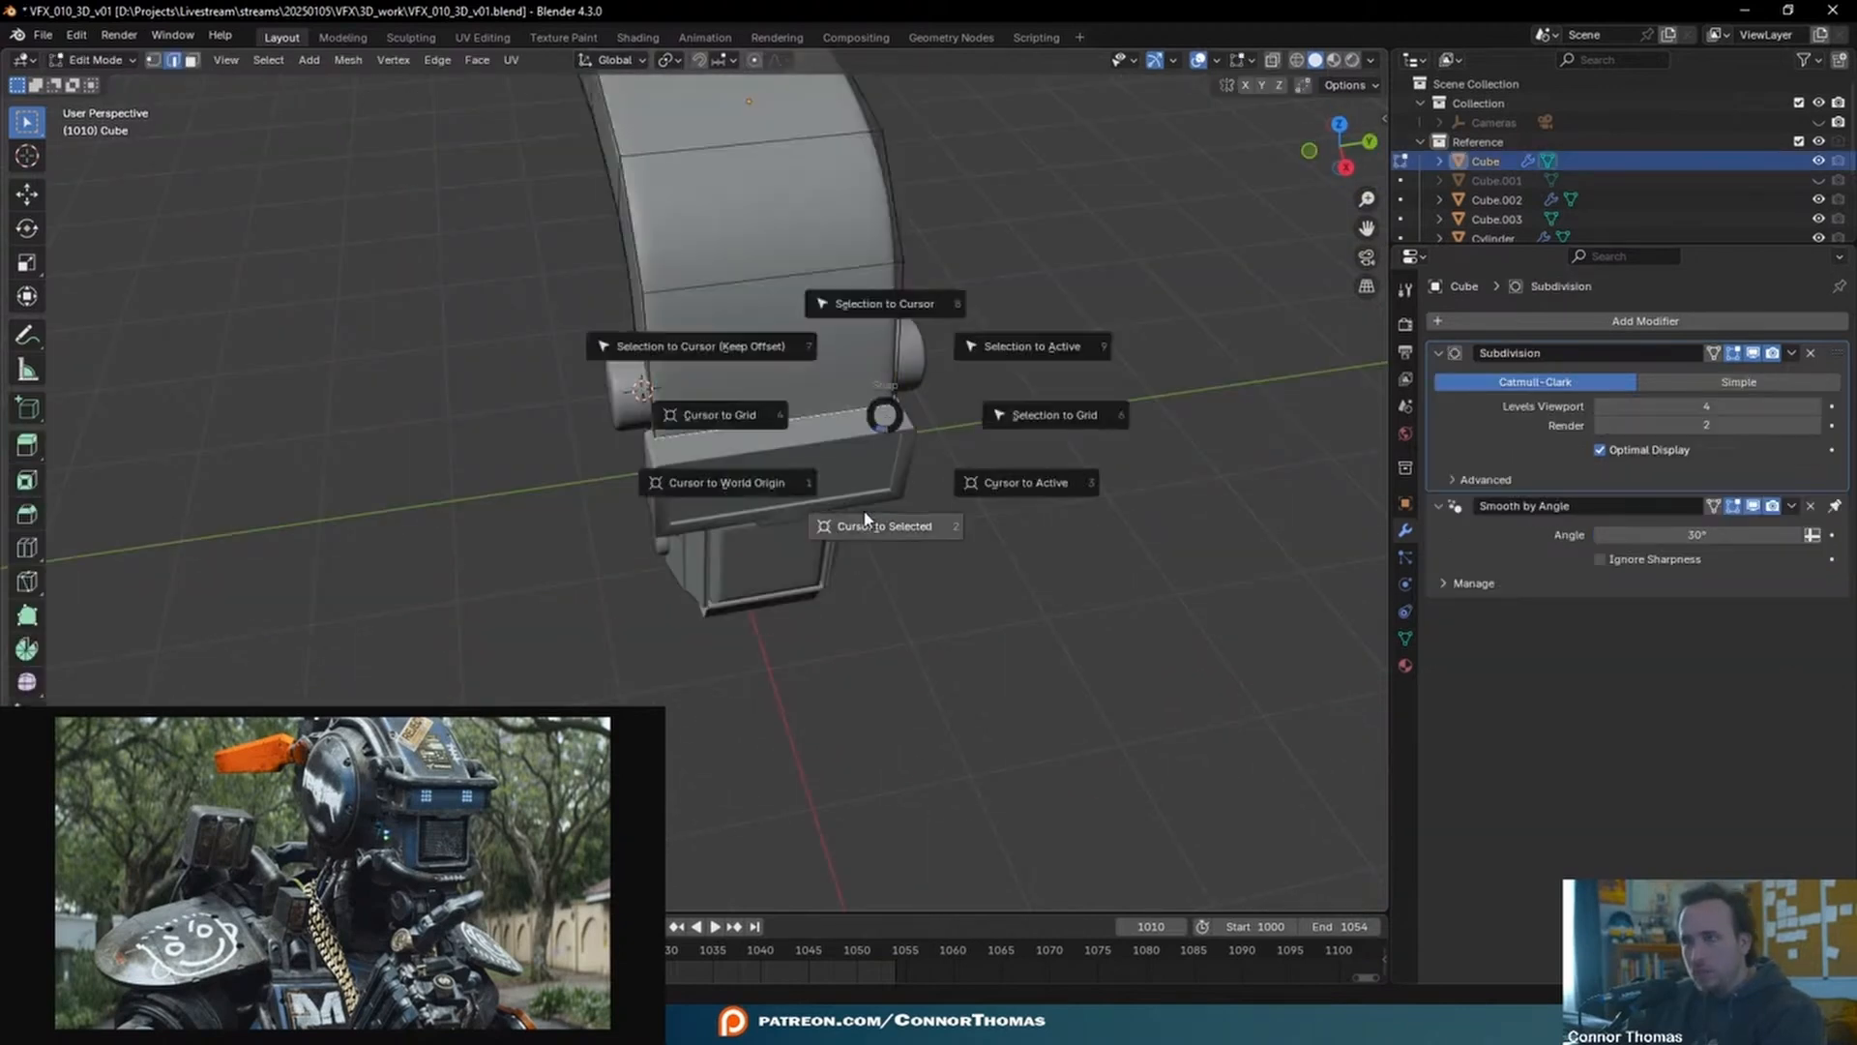
click(866, 523)
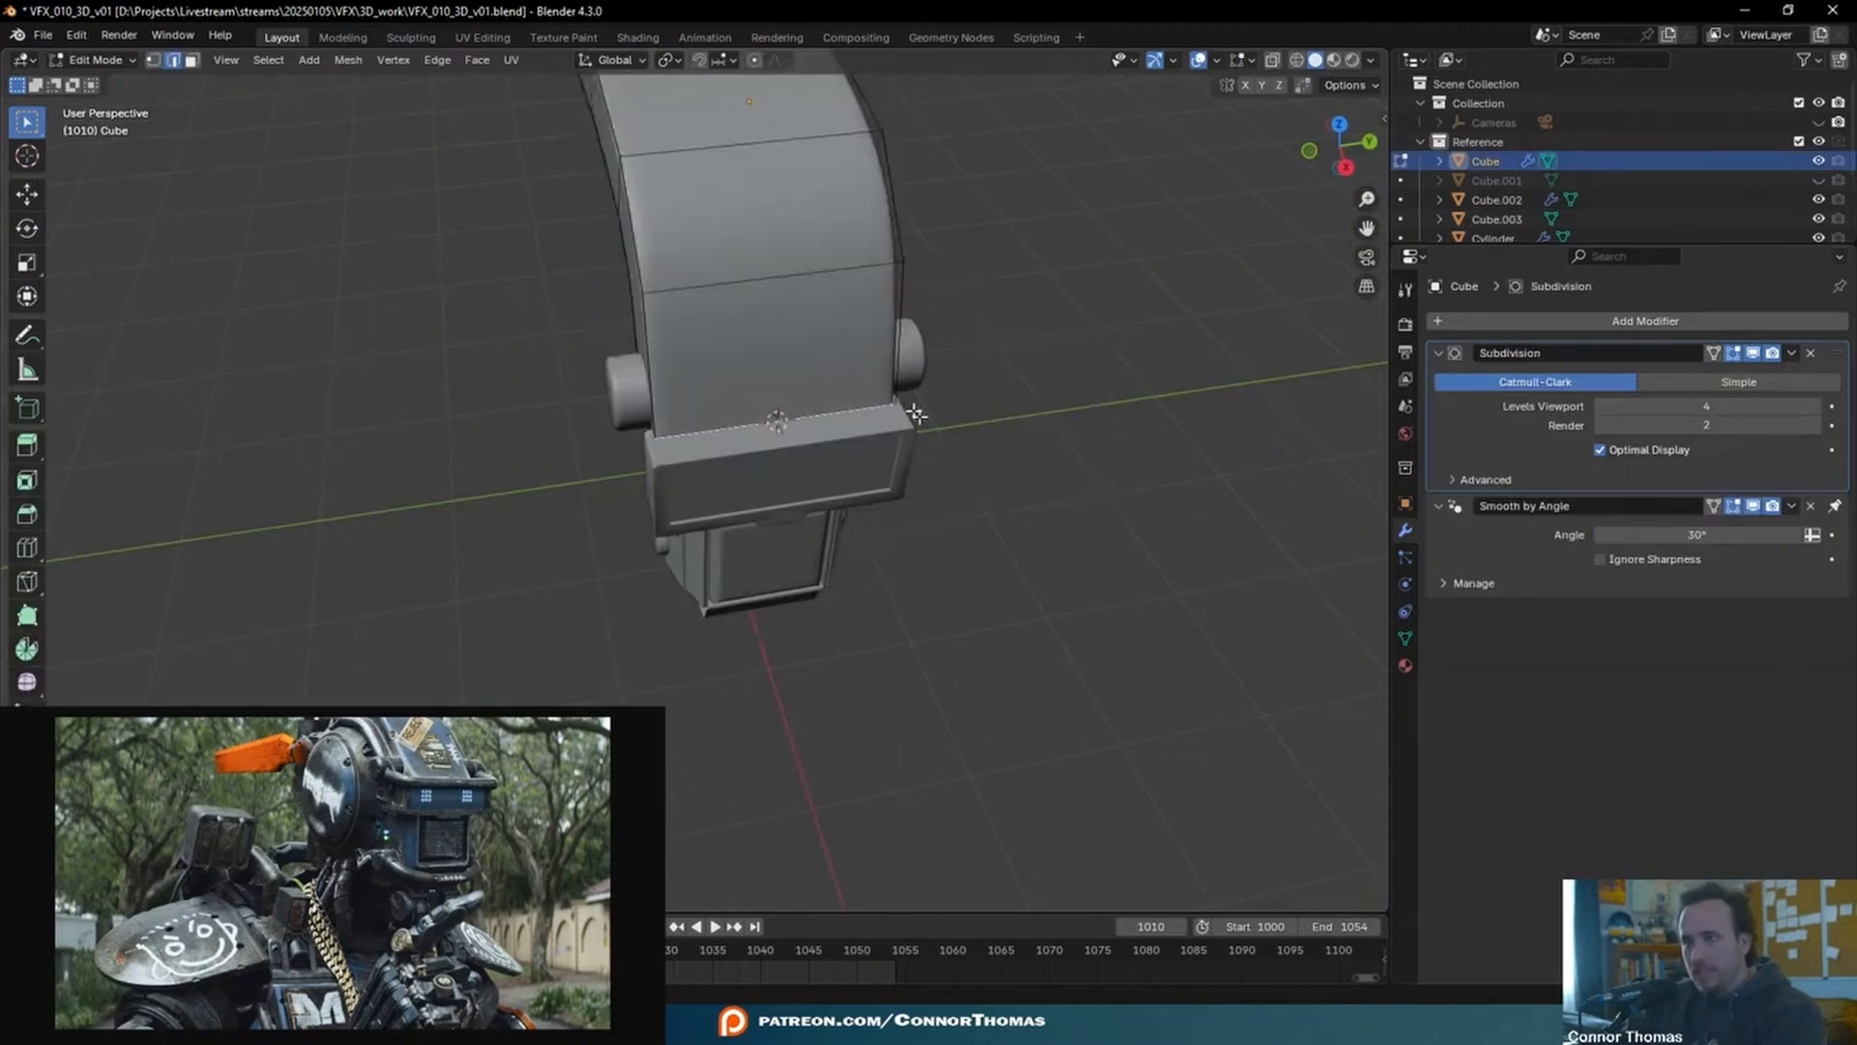
key(Tab)
key(shift+a)
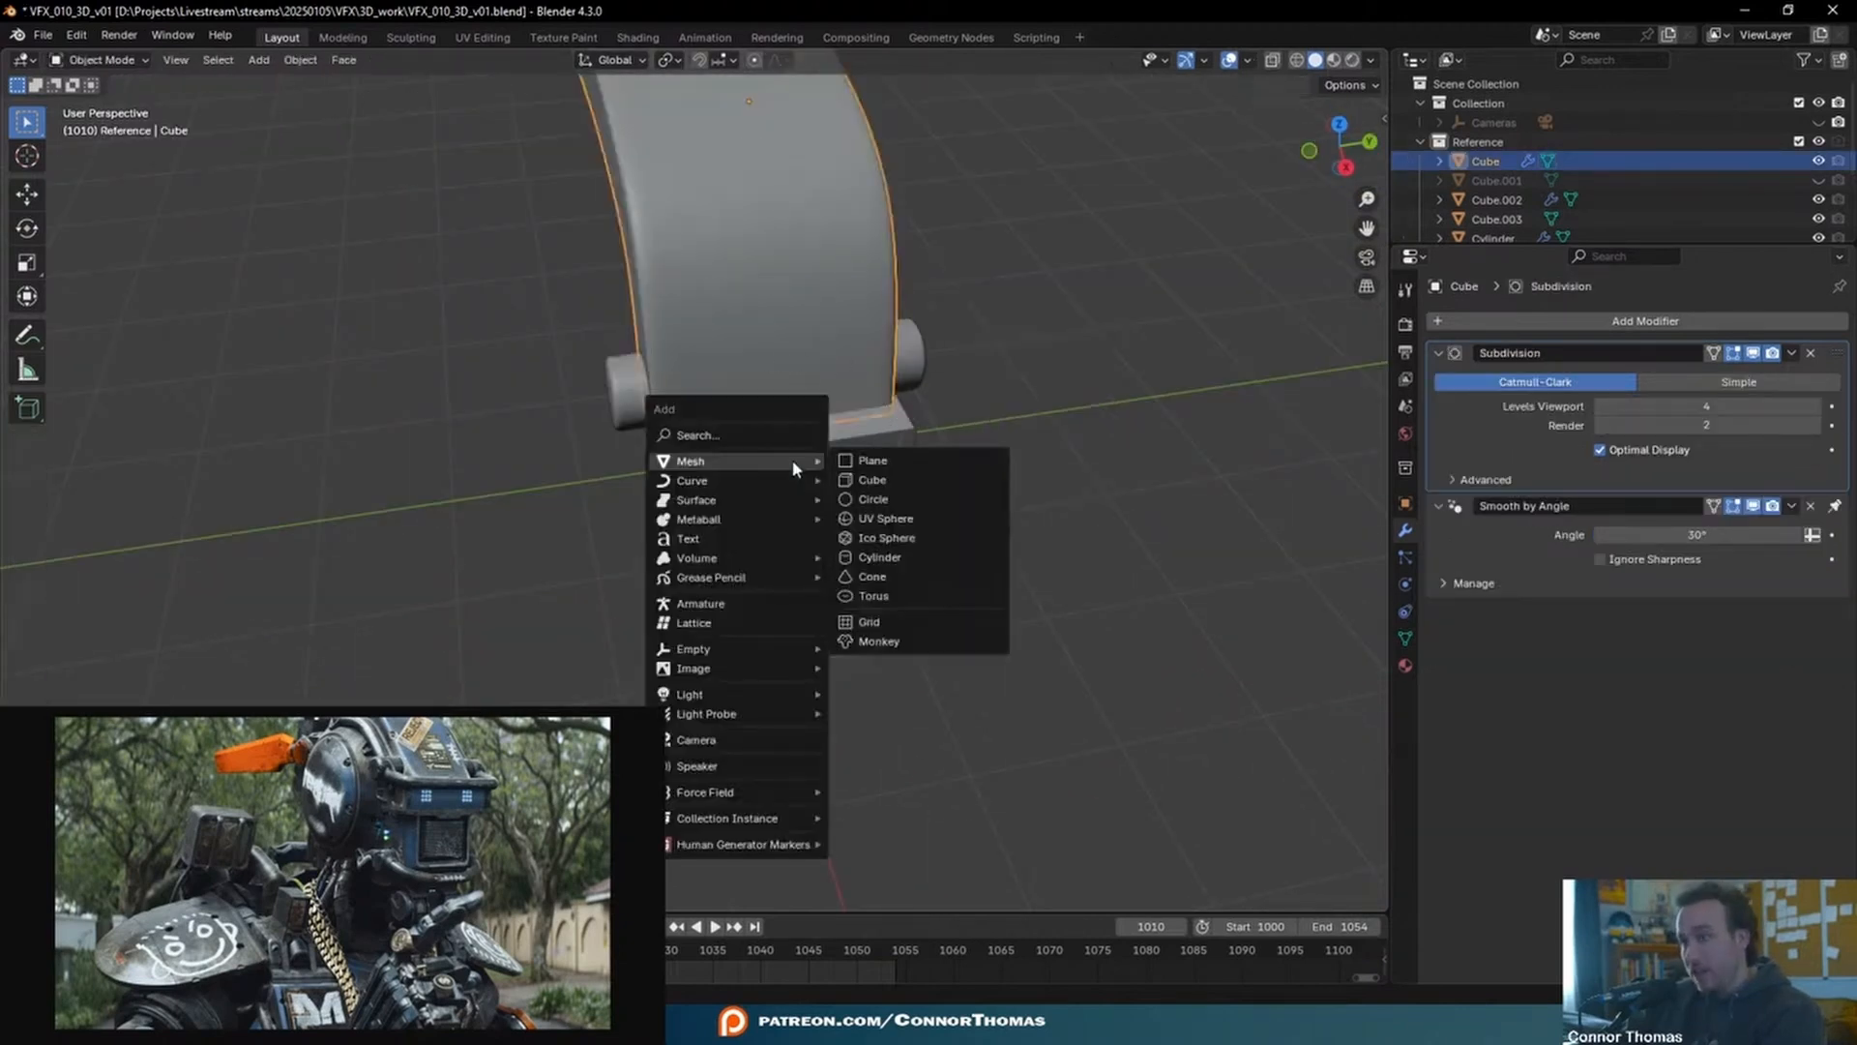
click(959, 464)
key(Tab)
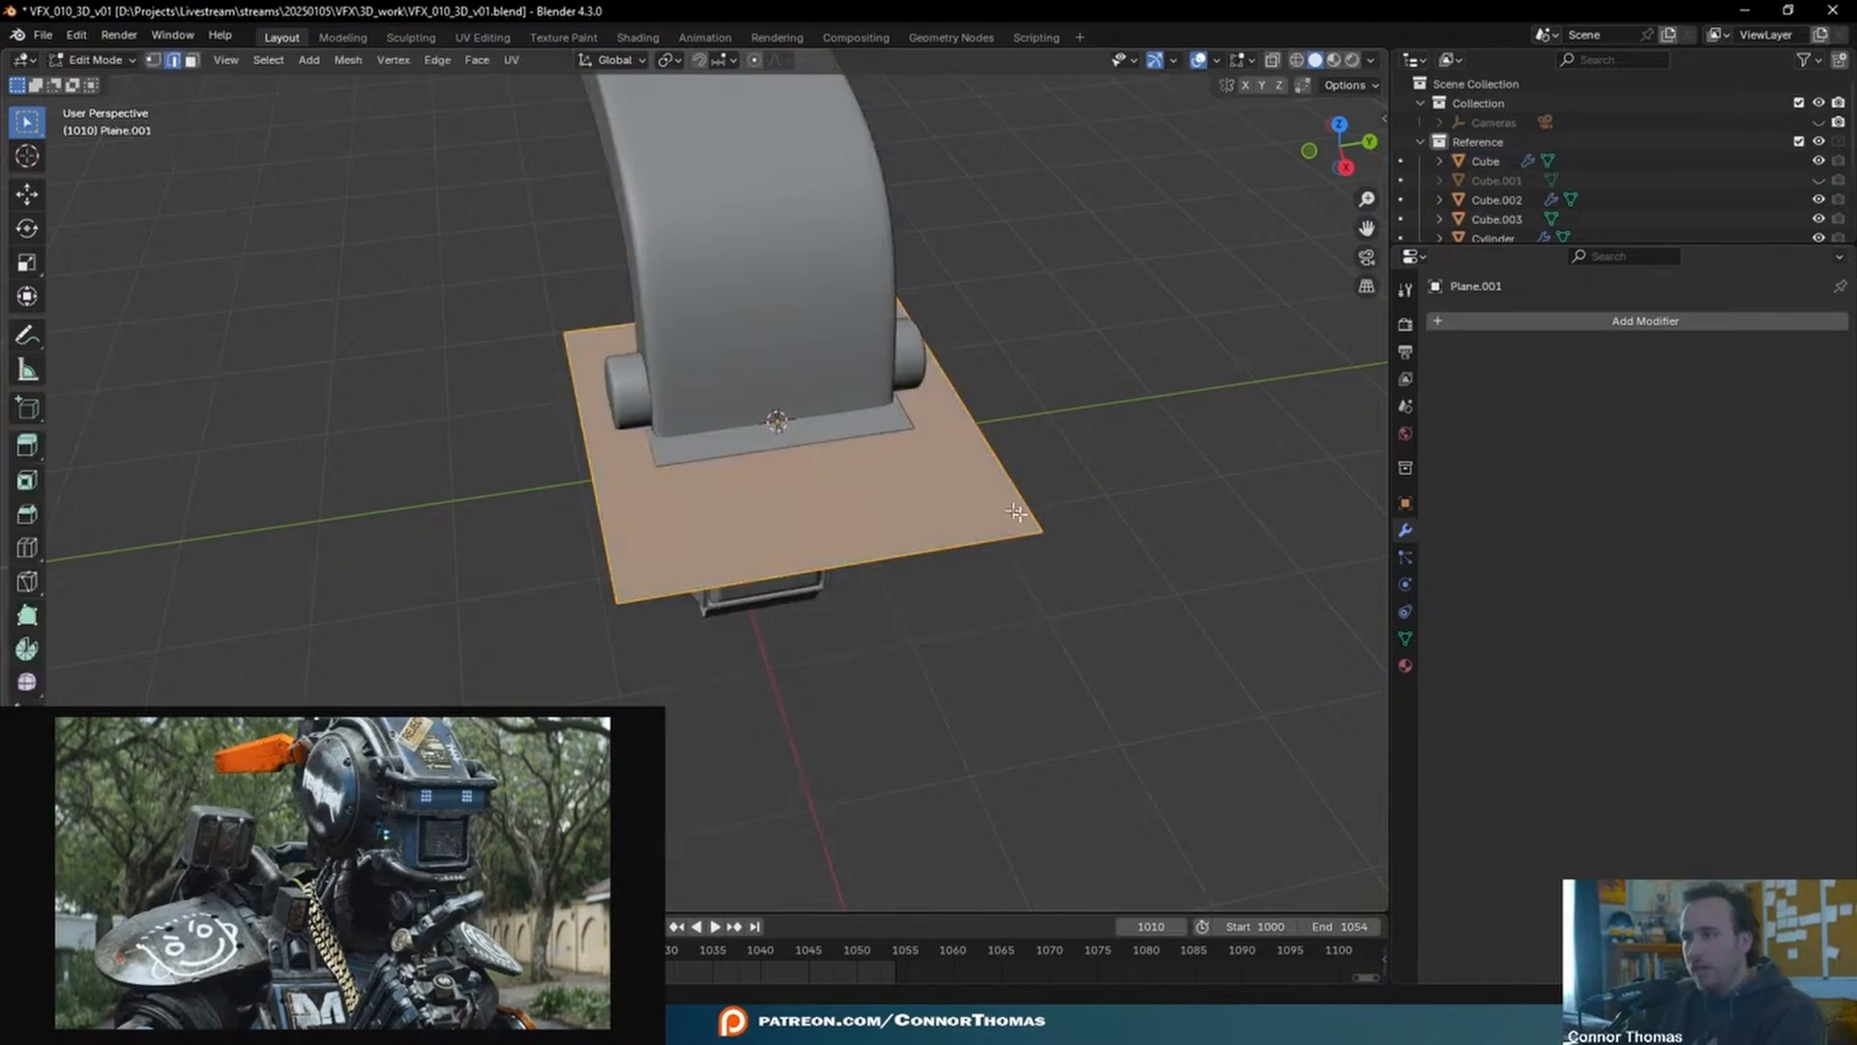
- Reduce the new plane to a single vertex and snap that vertex to the 3D cursor at the shell's front edge
key(x)
click(1174, 568)
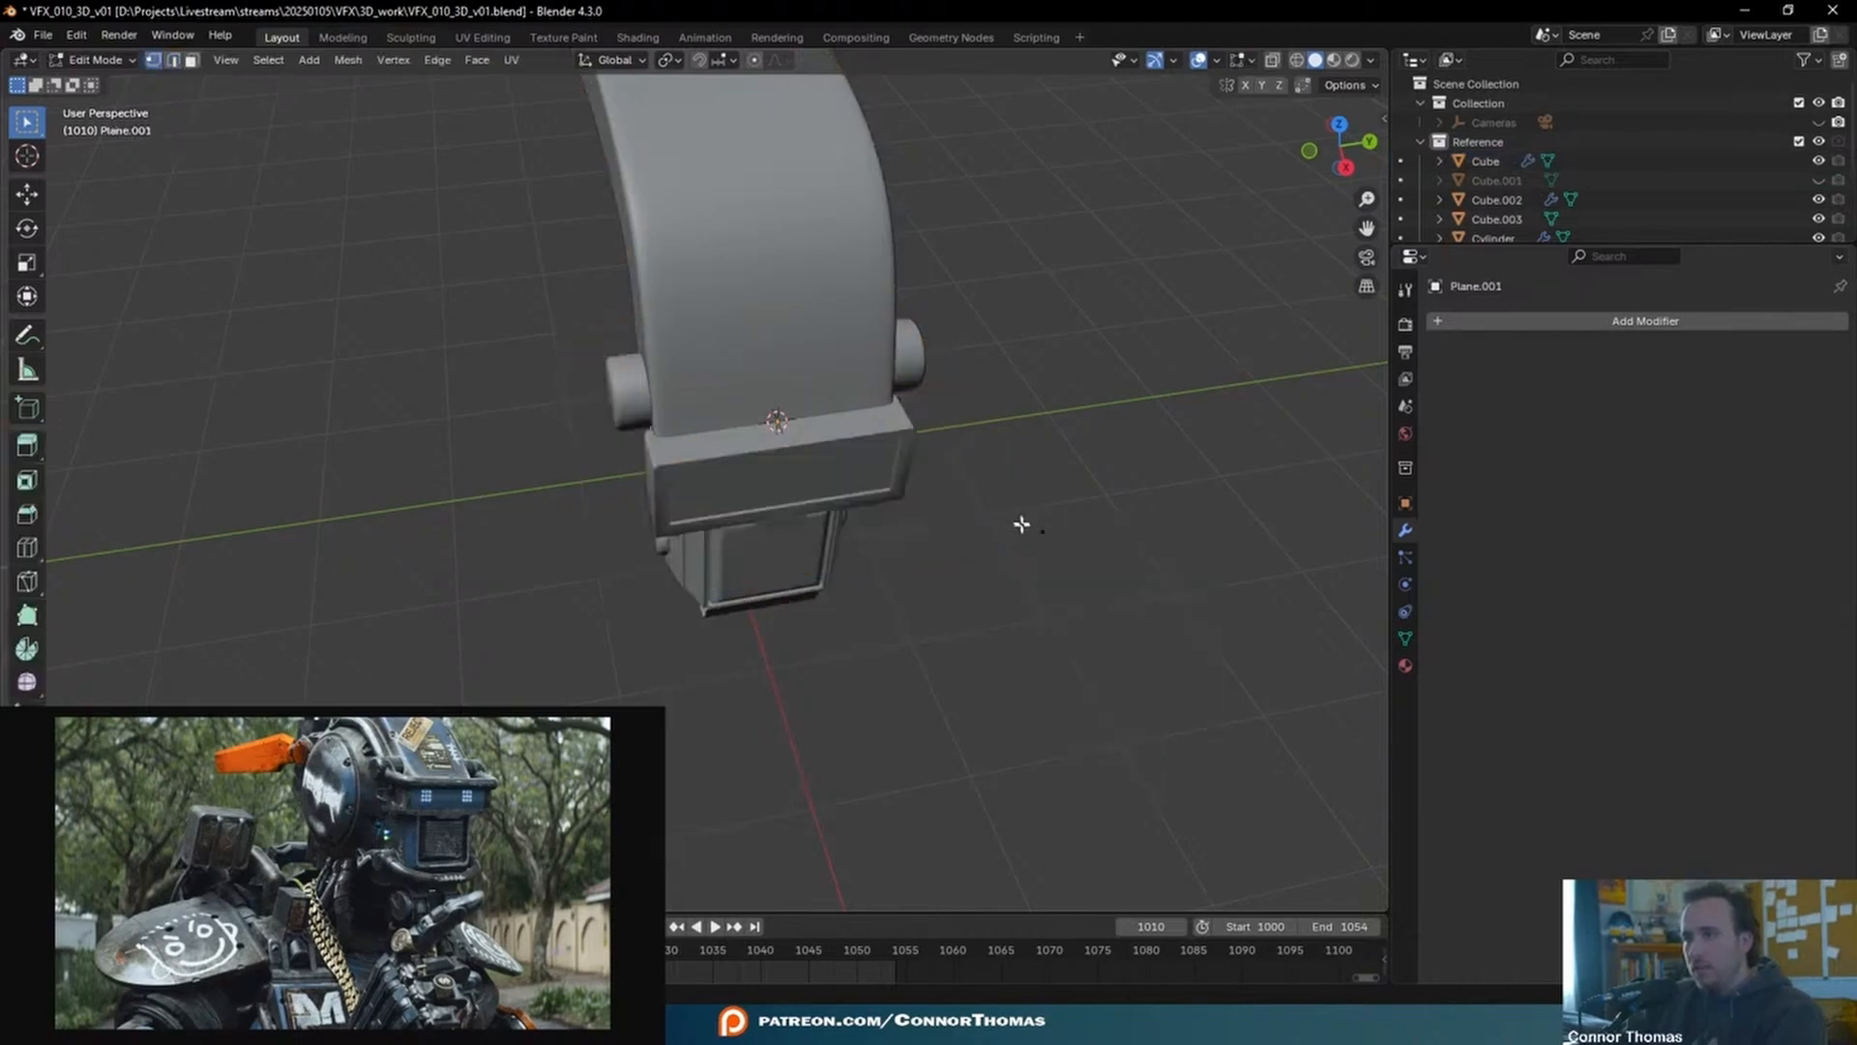
key(shift+s)
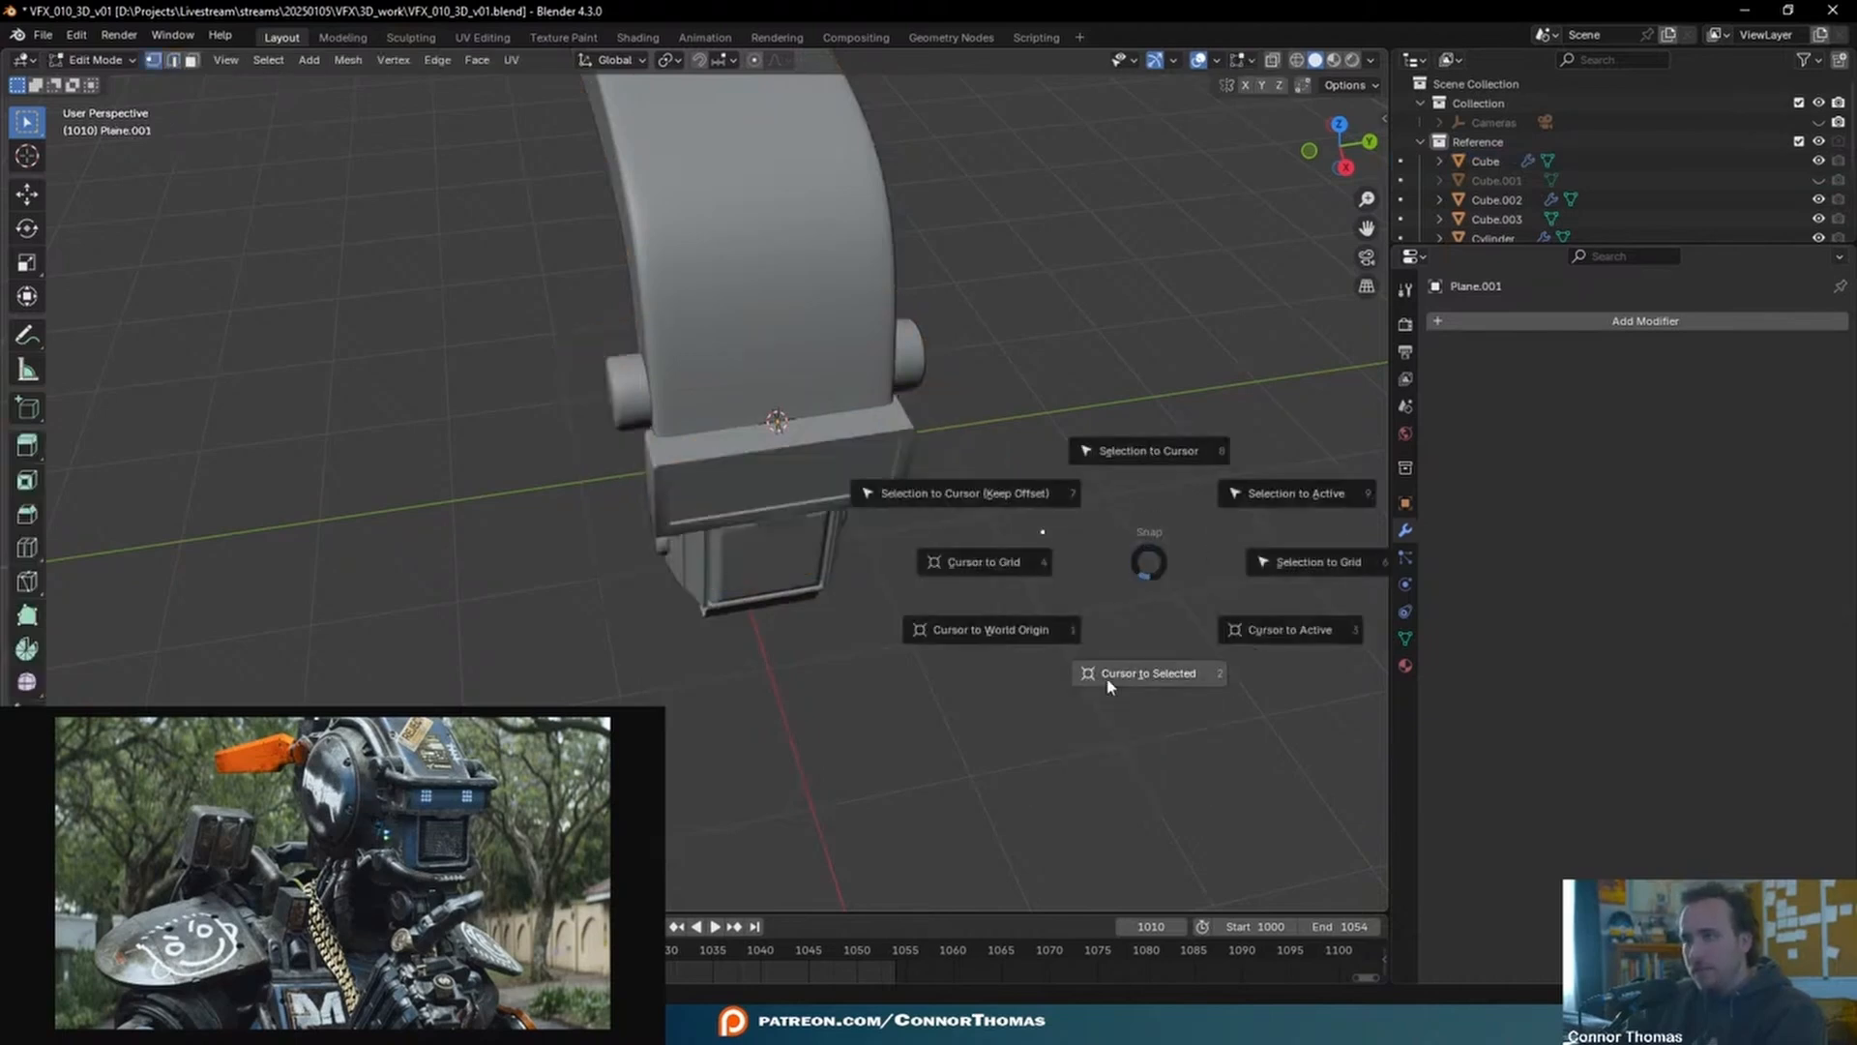
click(1135, 447)
- In top view, move the vertex forward along X and extrude it into a half outline curving around the visor block's corner to the side disc
scroll(843, 443, up, 5)
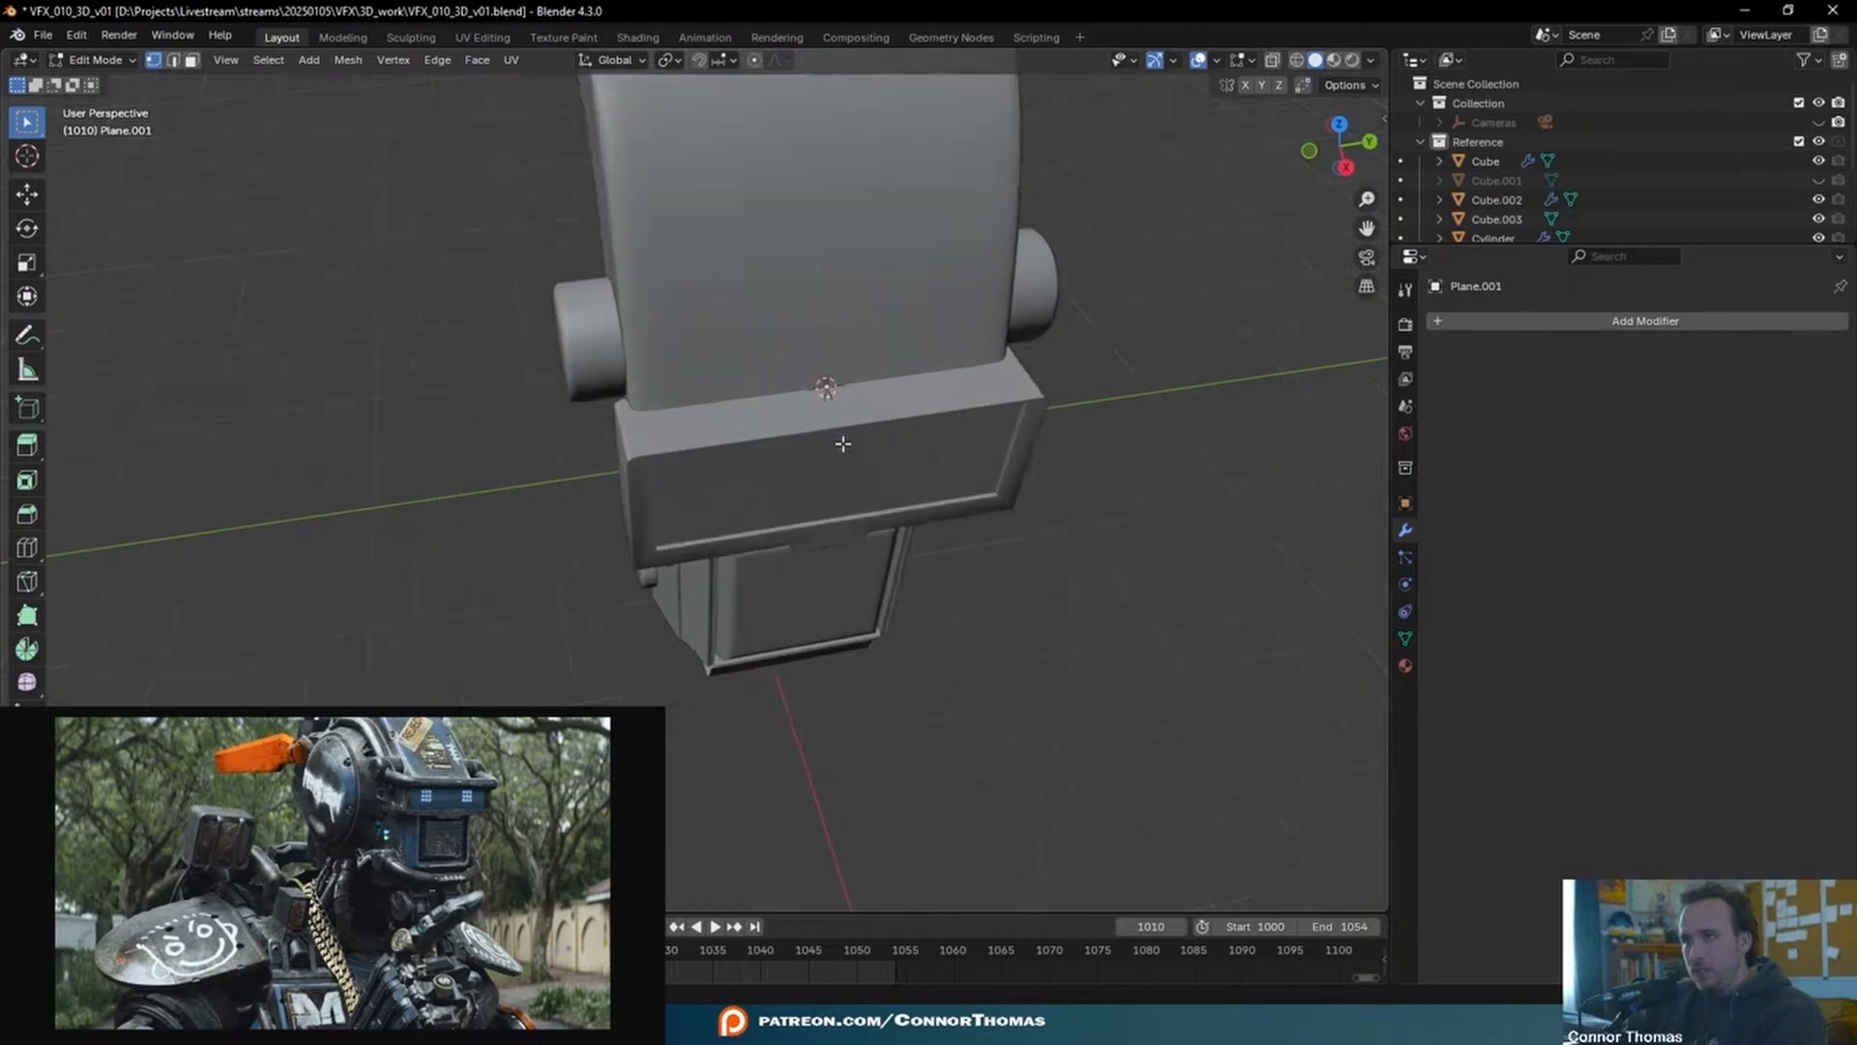
key(KP_7)
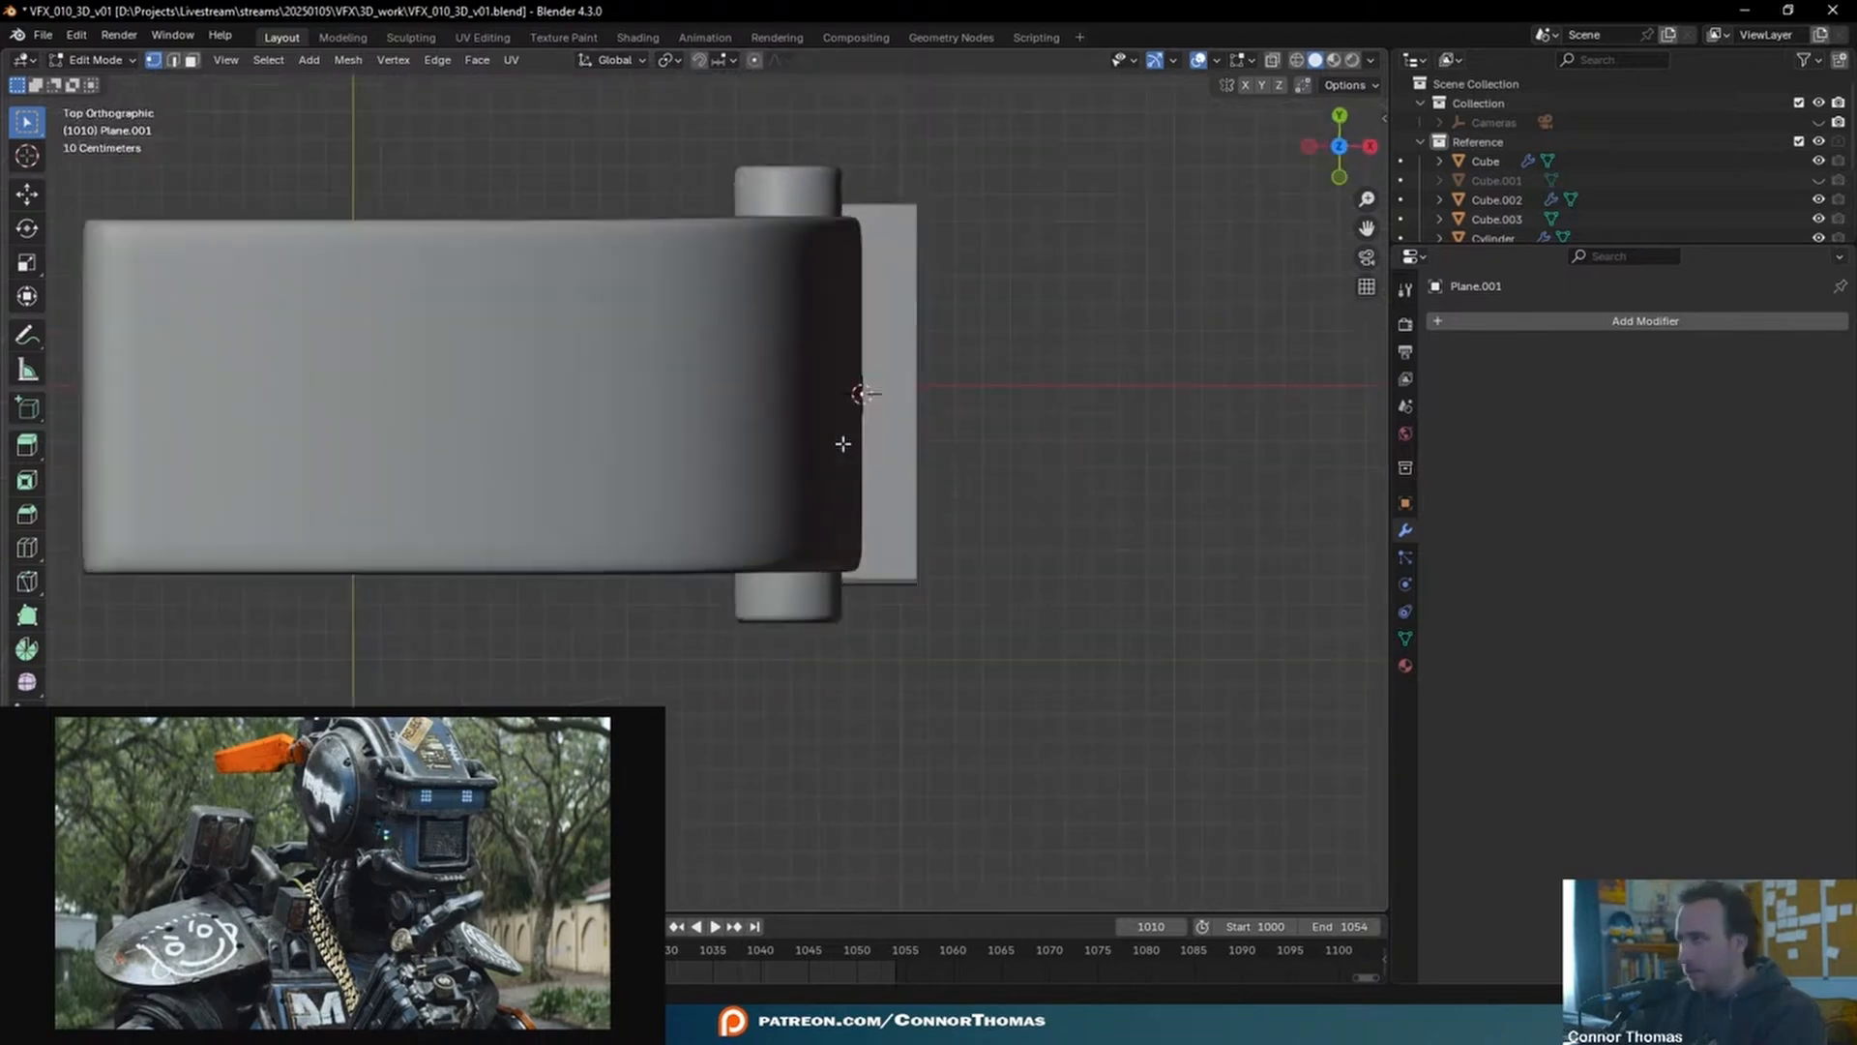
scroll(976, 432, up, 2)
key(g)
key(y)
key(x)
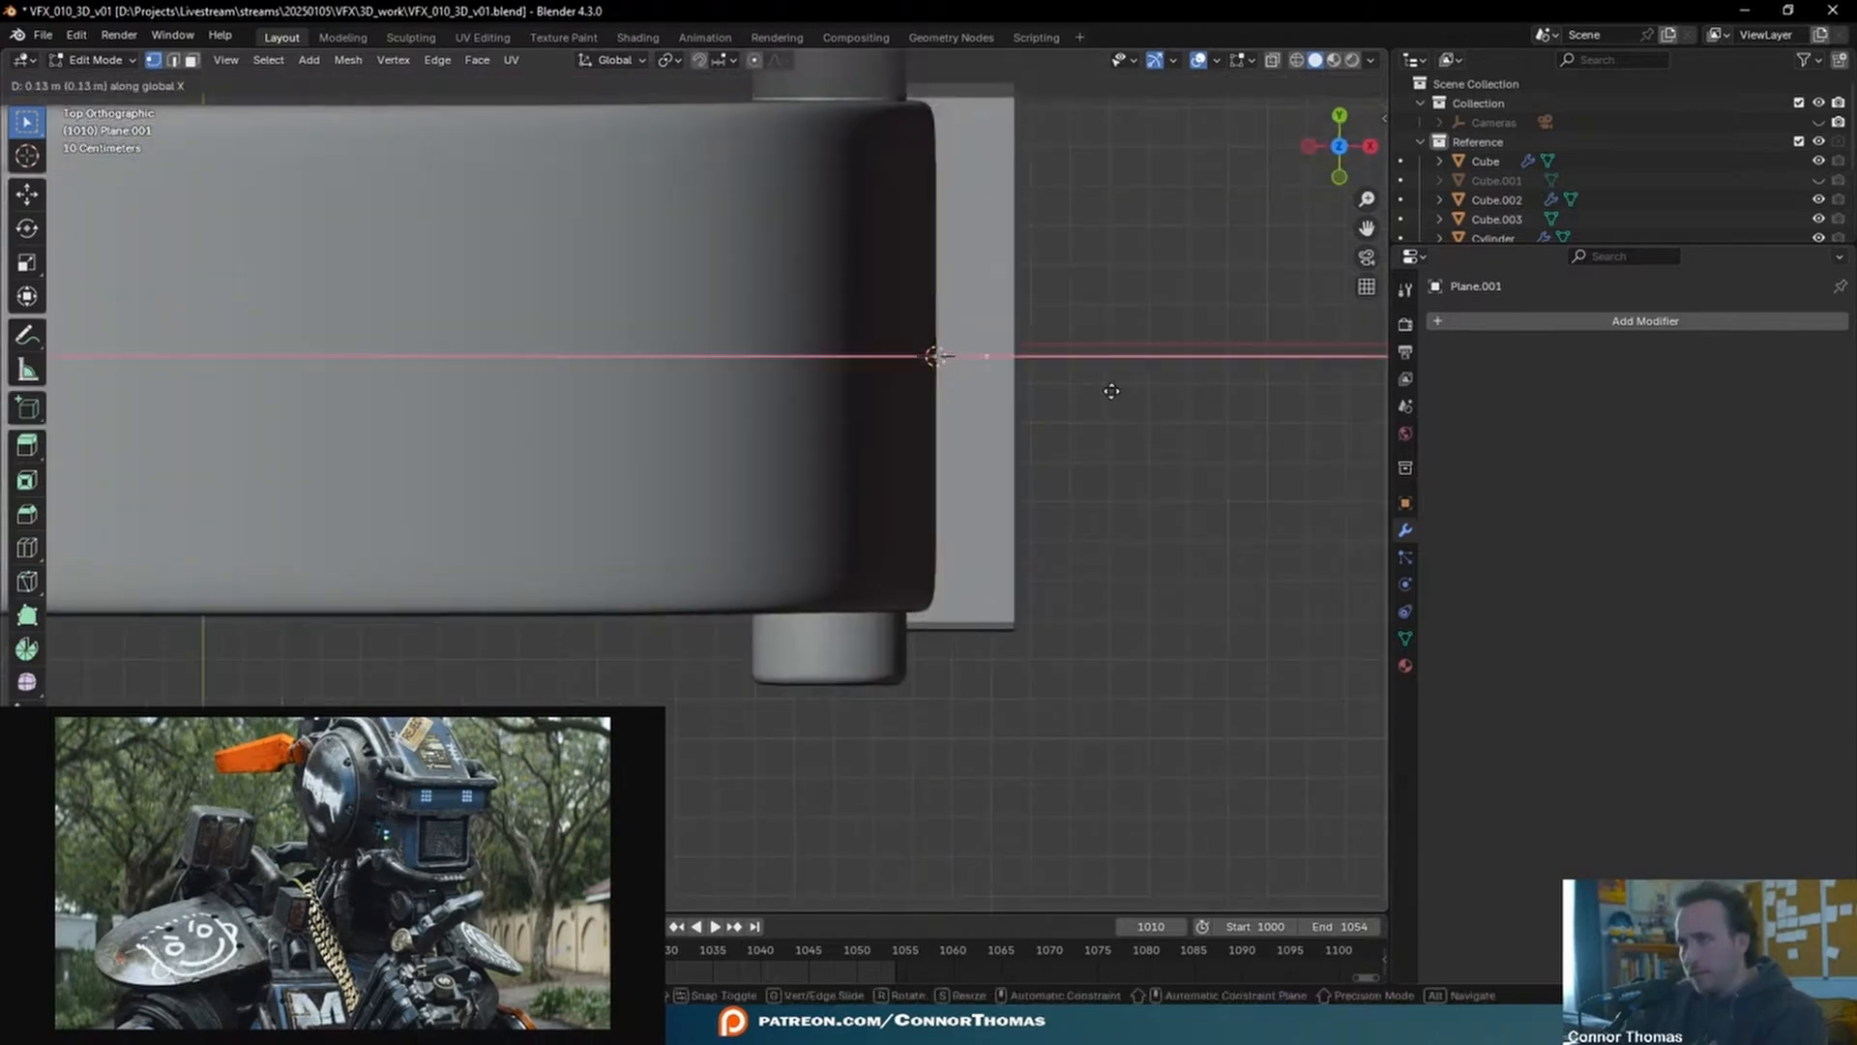
key(x)
key(x)
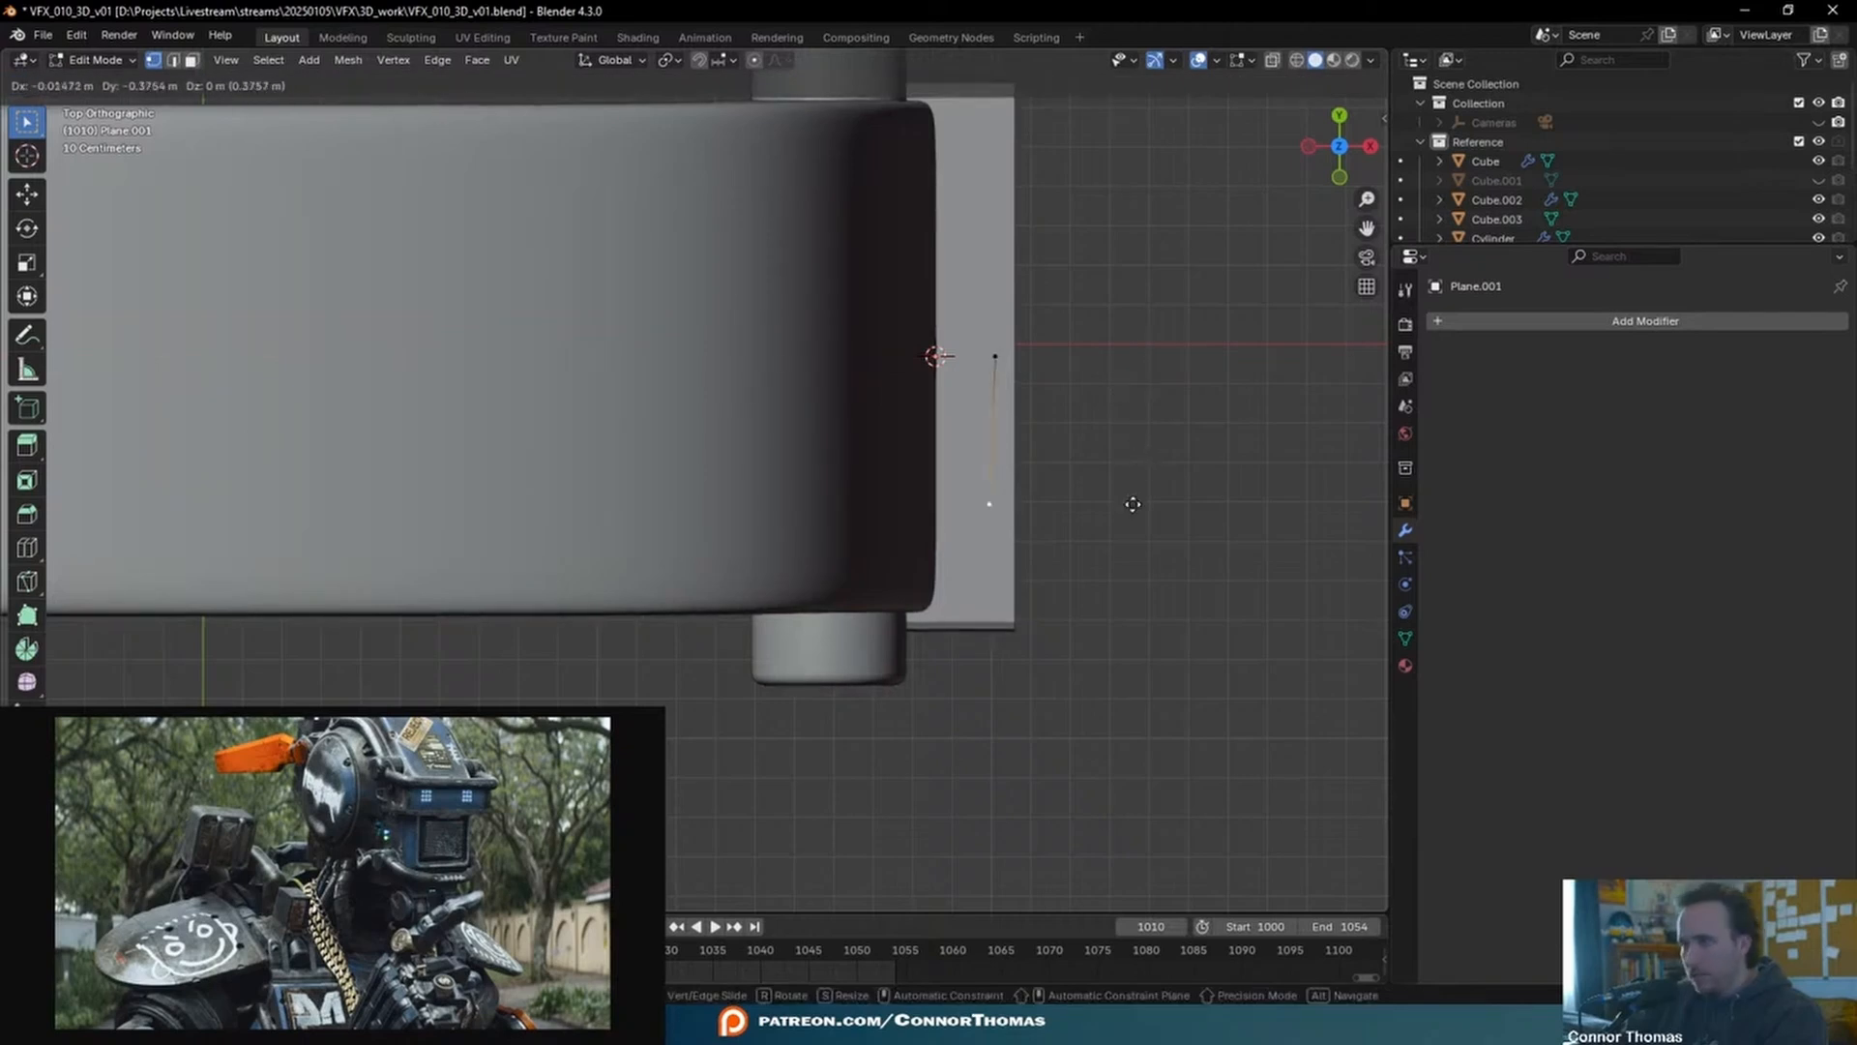
click(1138, 498)
key(e)
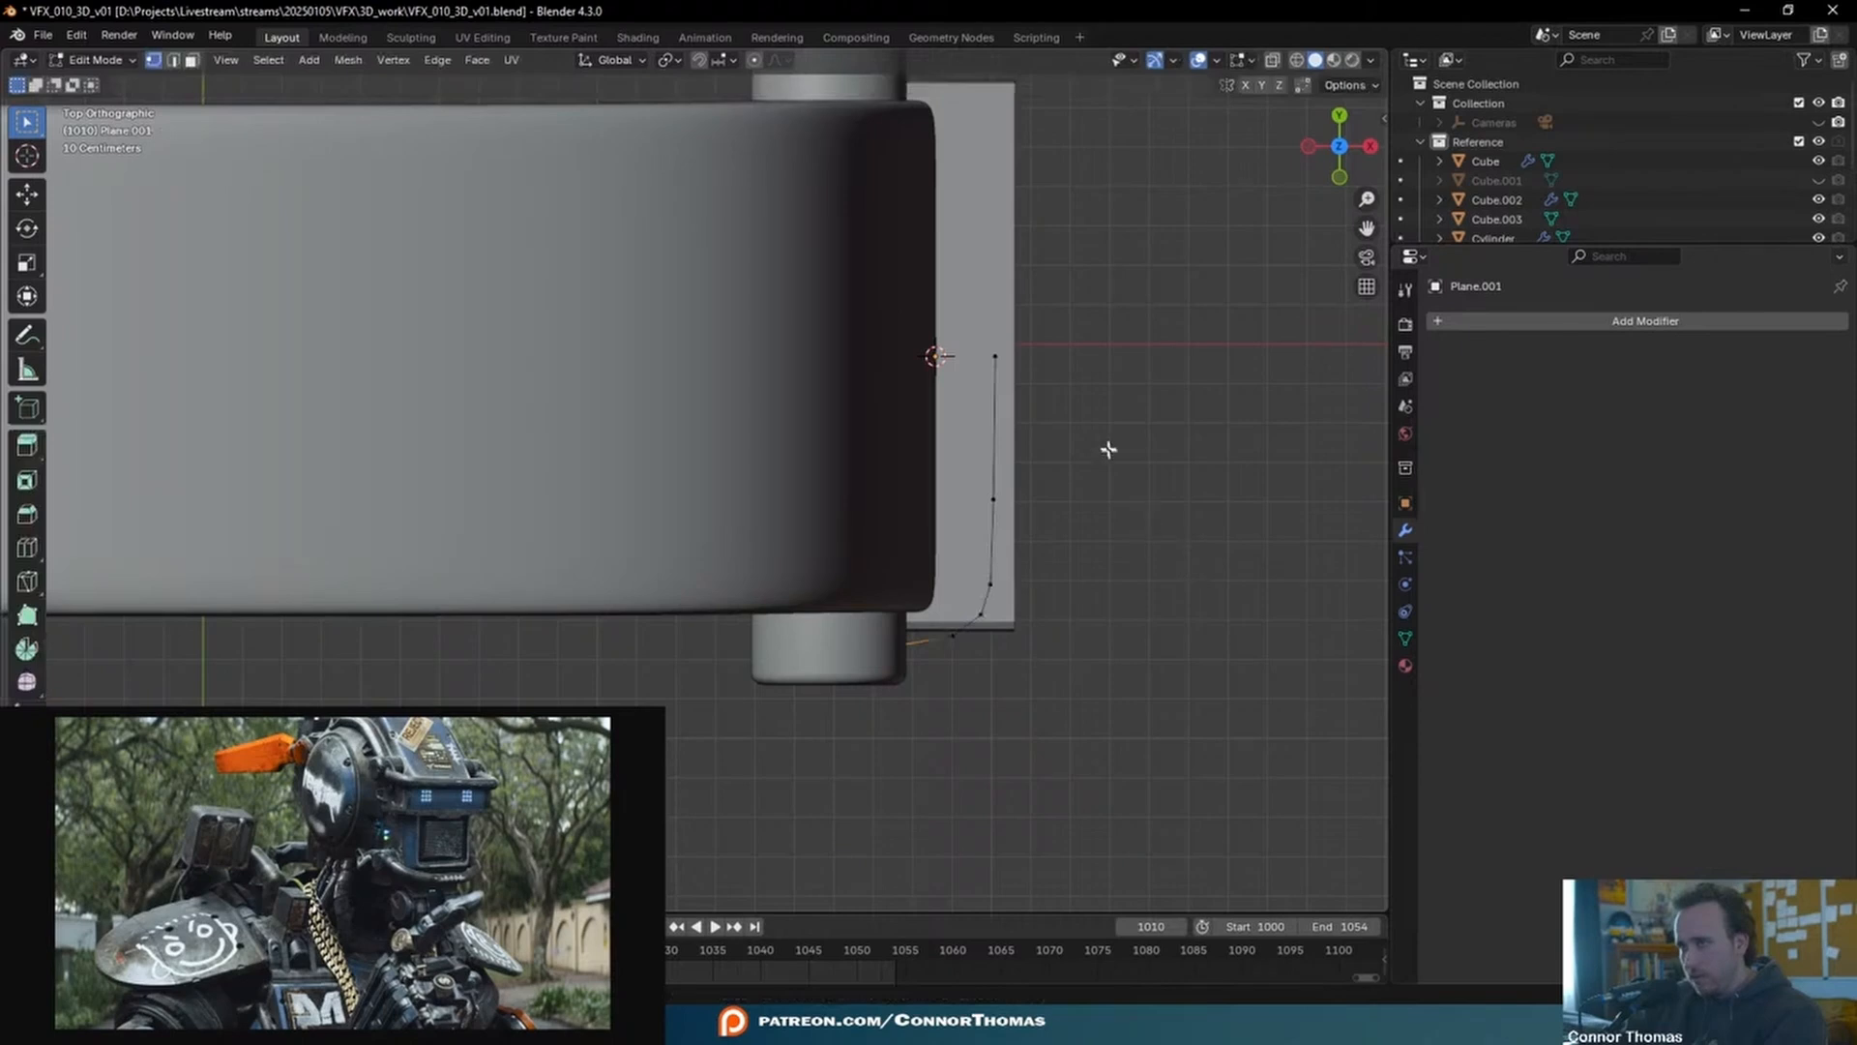
- Add a Mirror modifier to the outline and mirror it along Y only
key(Tab)
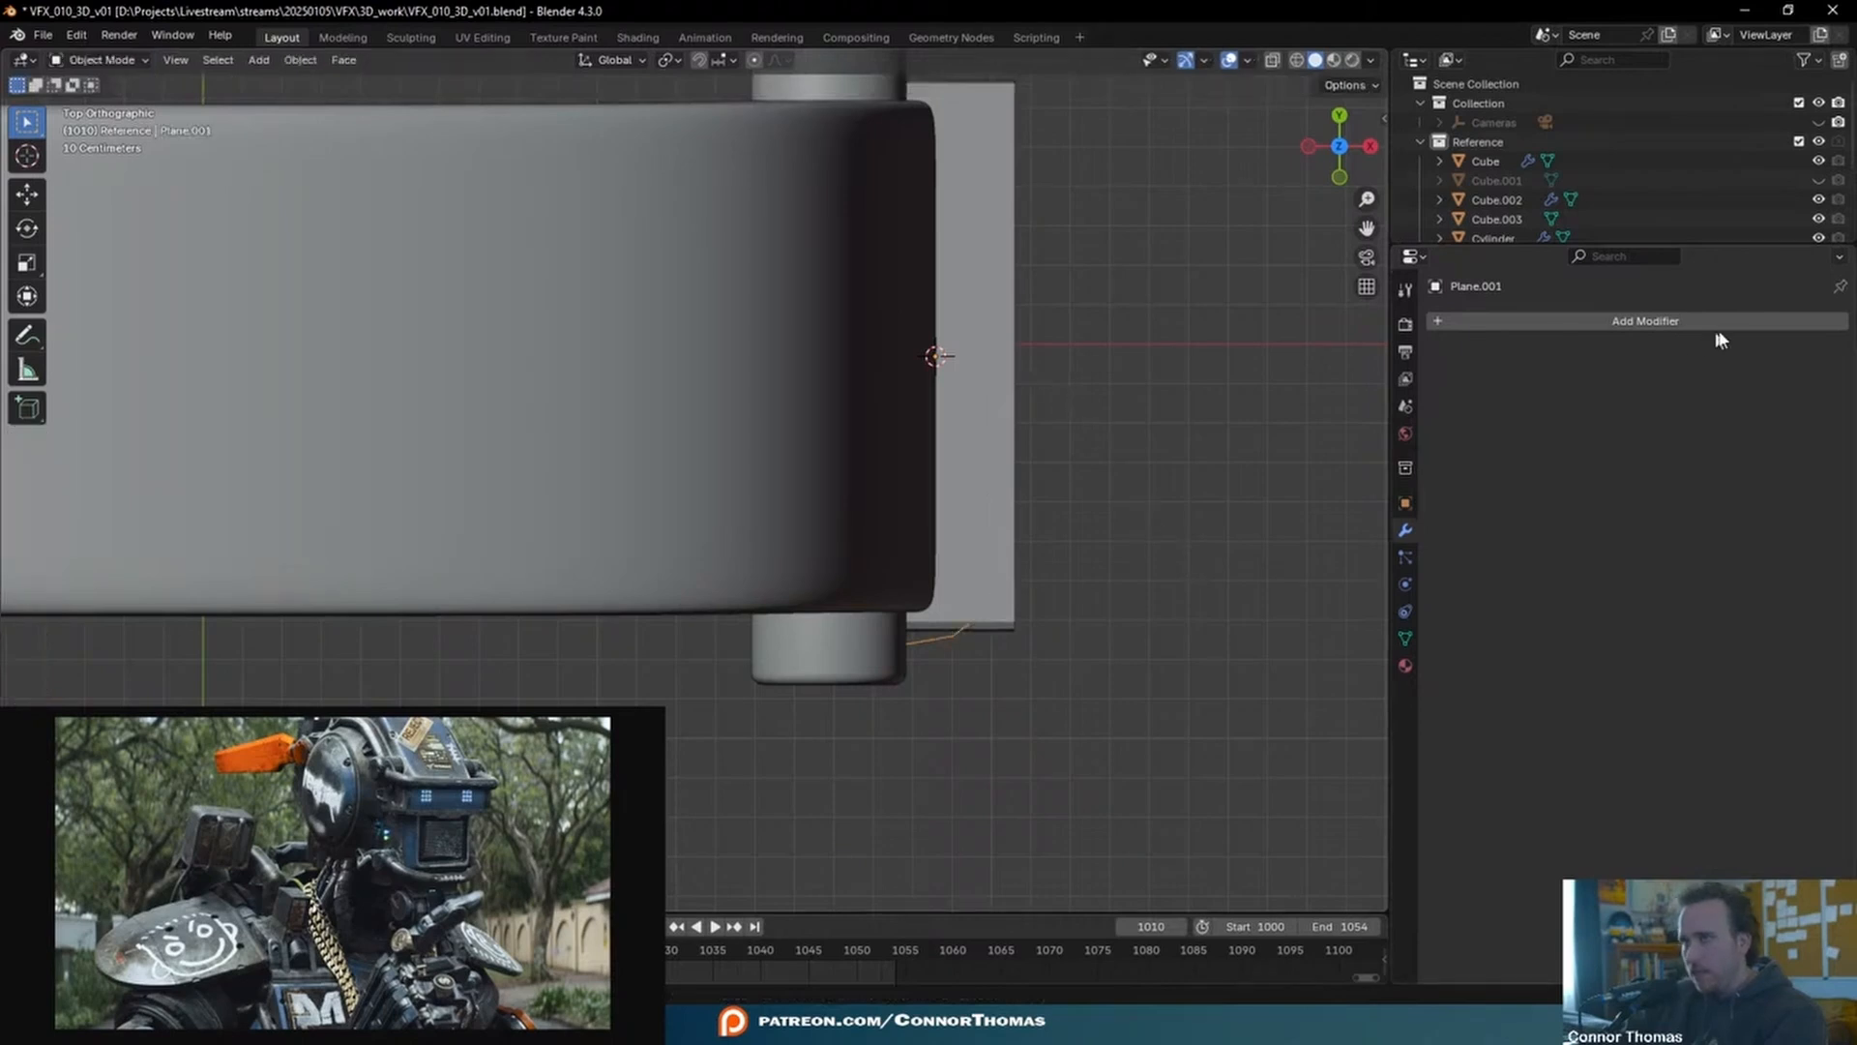
click(1660, 322)
mouse_move(1622, 360)
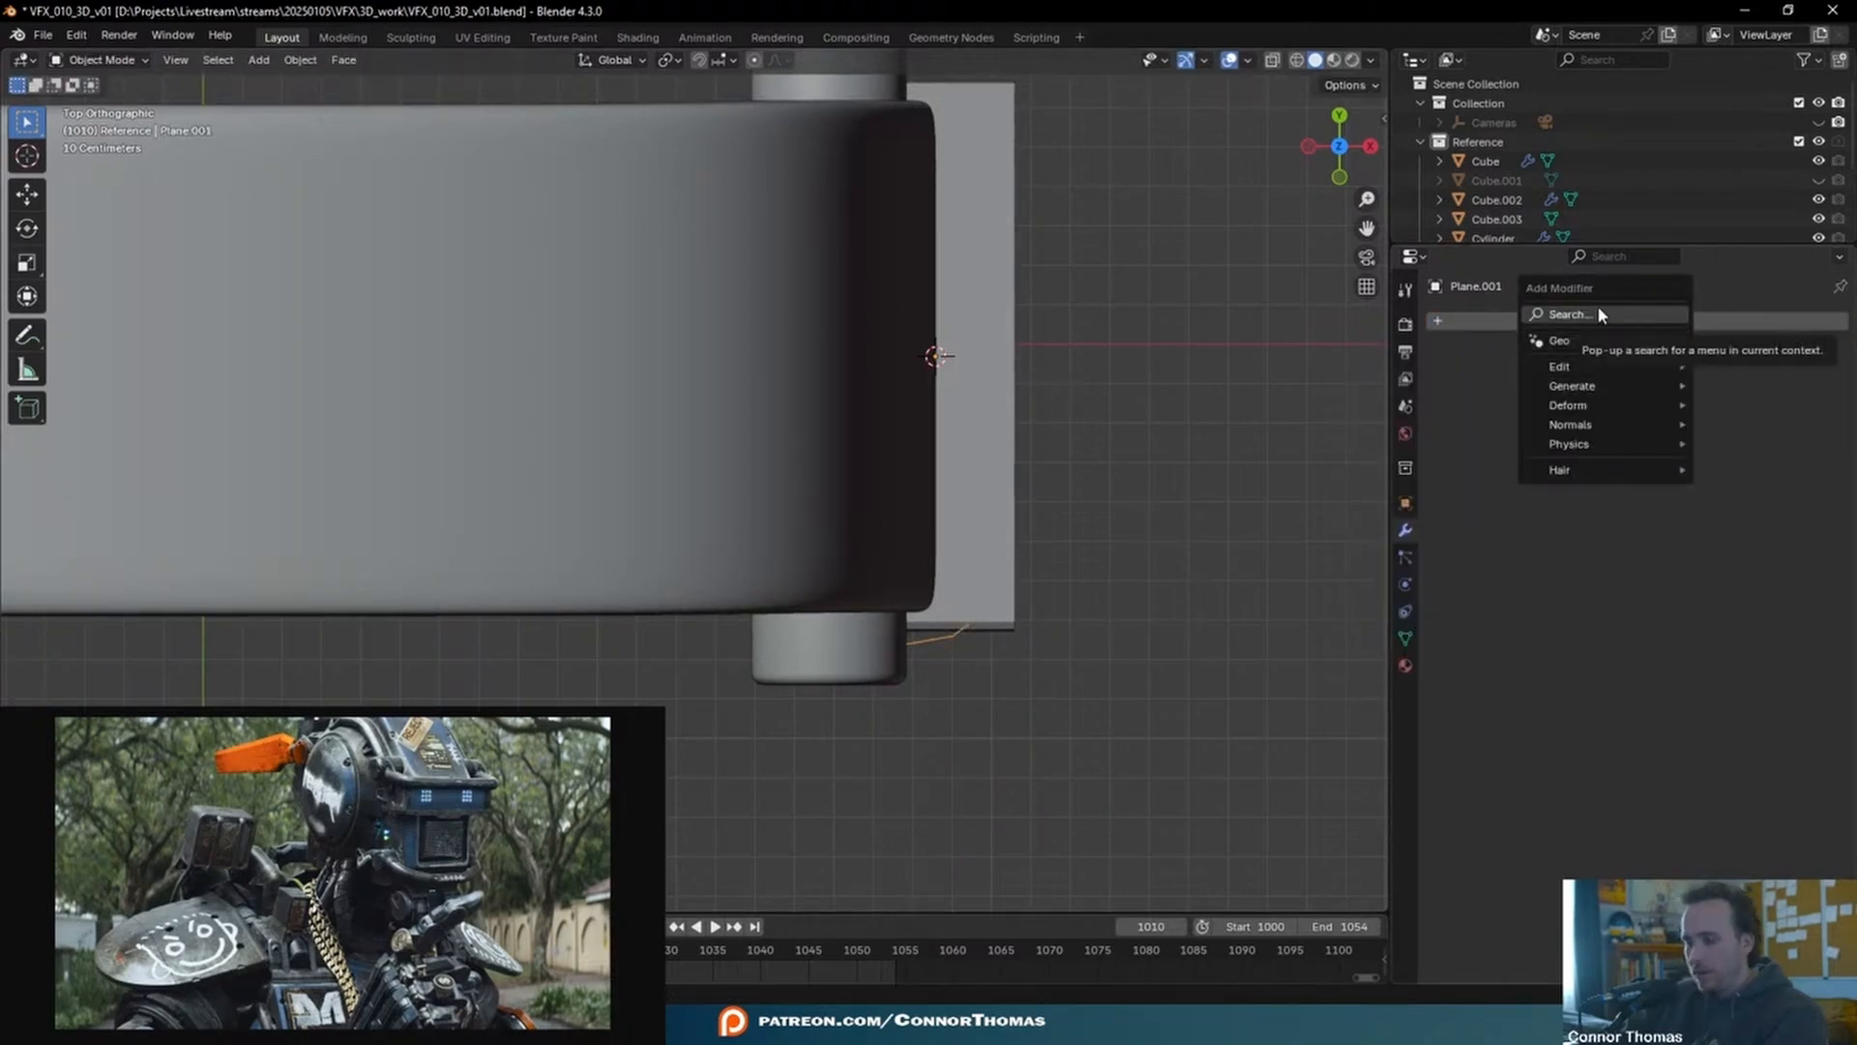
click(1598, 311)
text(m)
click(1499, 345)
middle_drag(1083, 406, 939, 417)
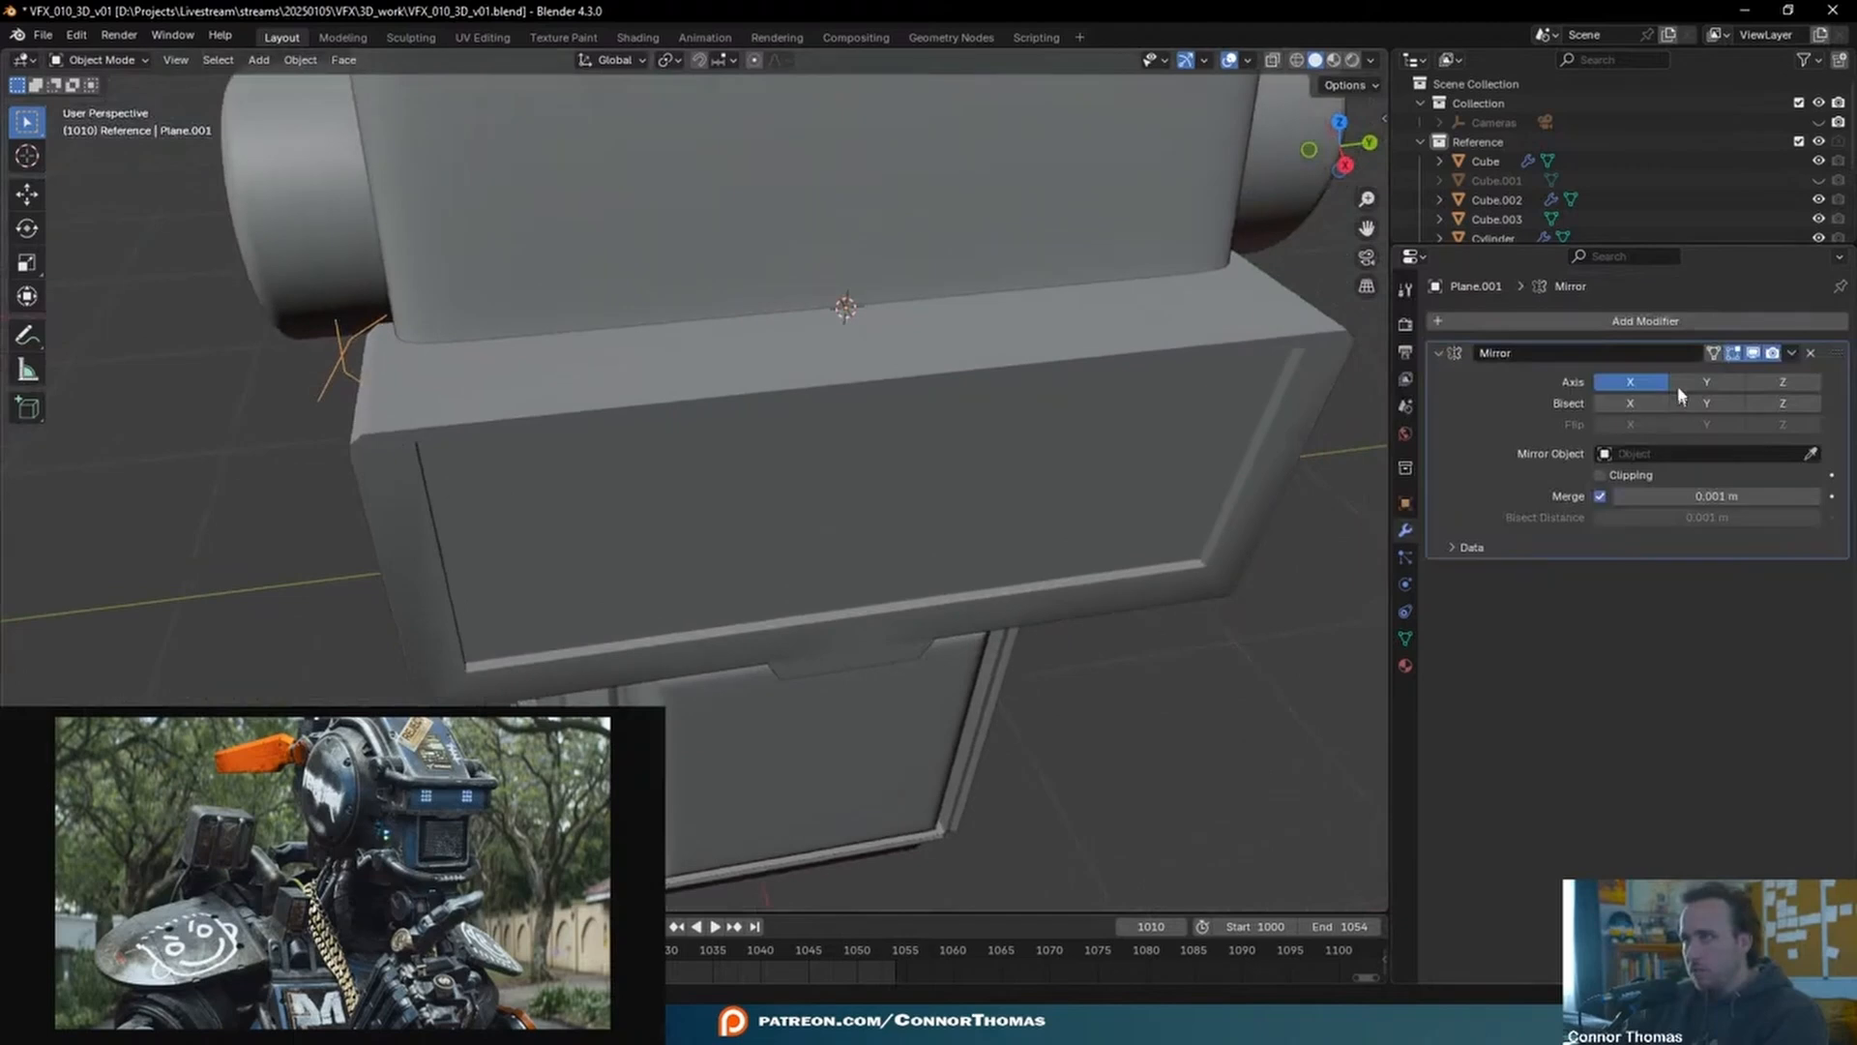
middle_drag(1215, 381, 1310, 324)
- Select the outline's front vertices in top view and move them about 0.086 m forward along X
key(Tab)
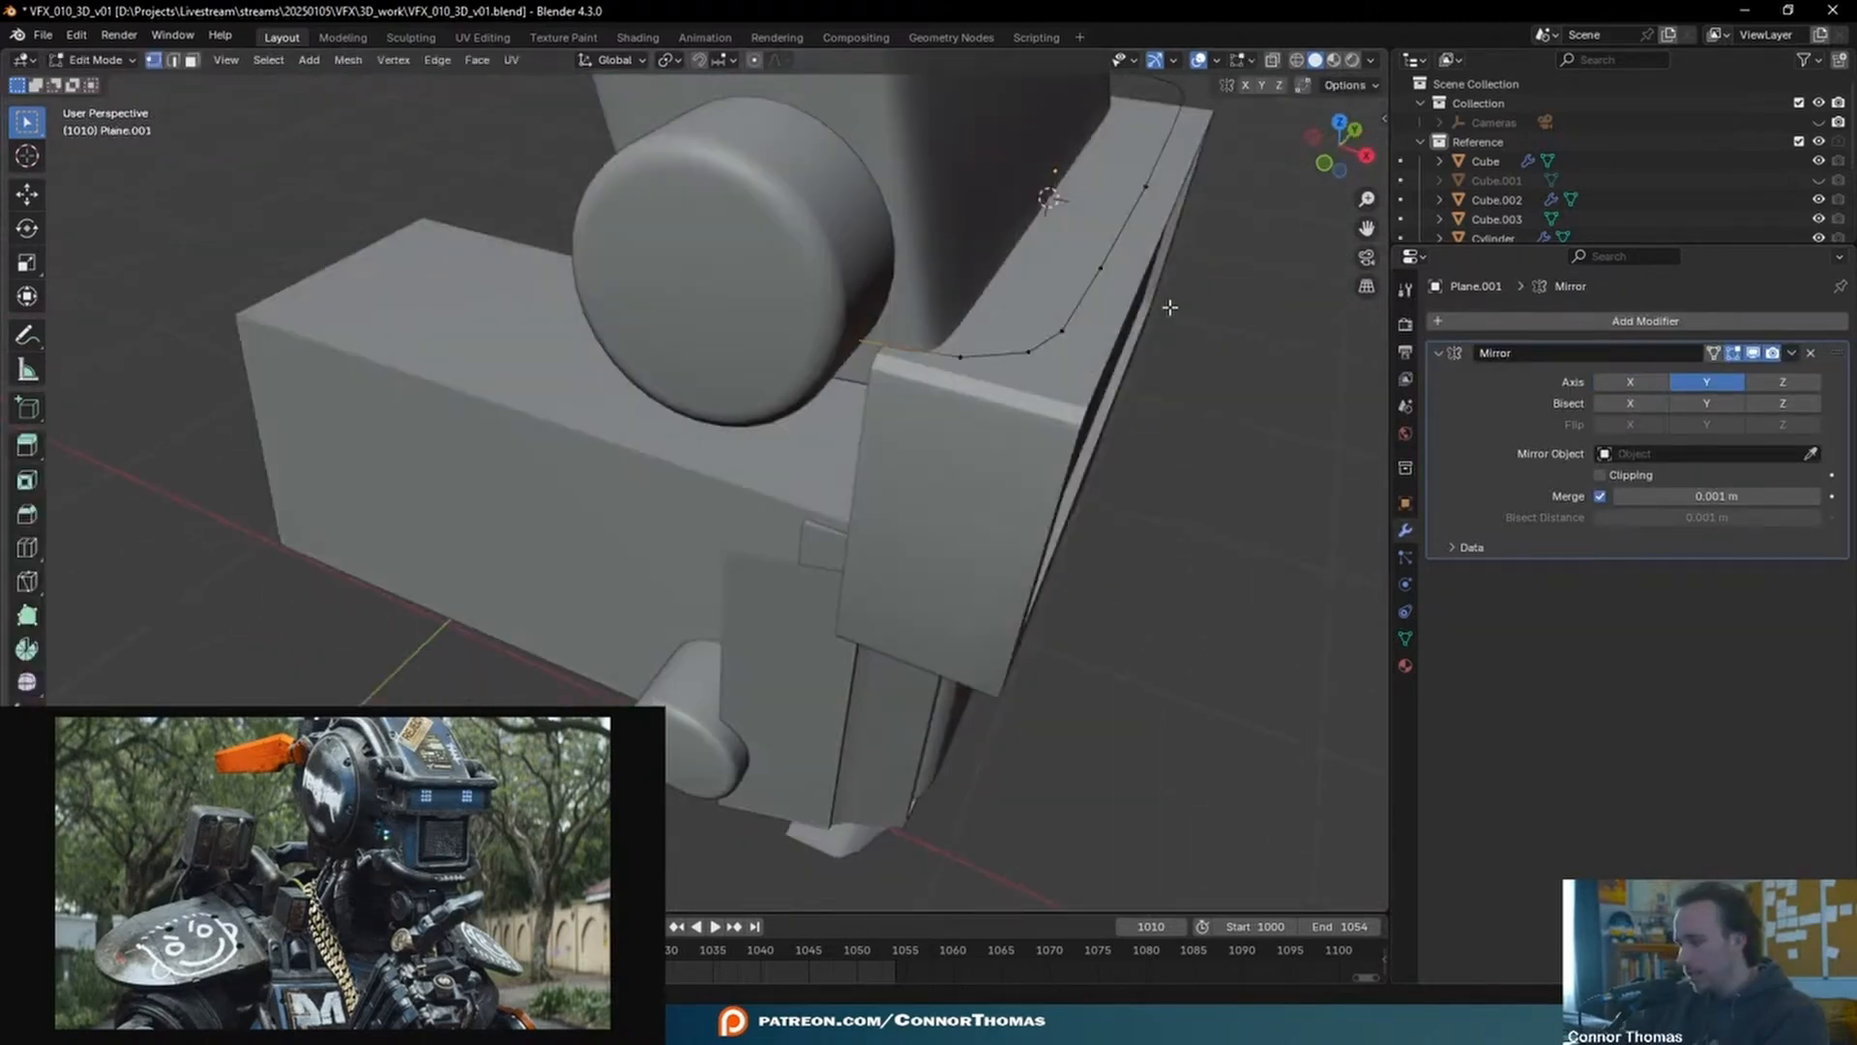
key(KP_7)
shift+middle_drag(1142, 308, 1044, 307)
key(c)
click(1063, 510)
right_click(1062, 511)
key(g)
key(x)
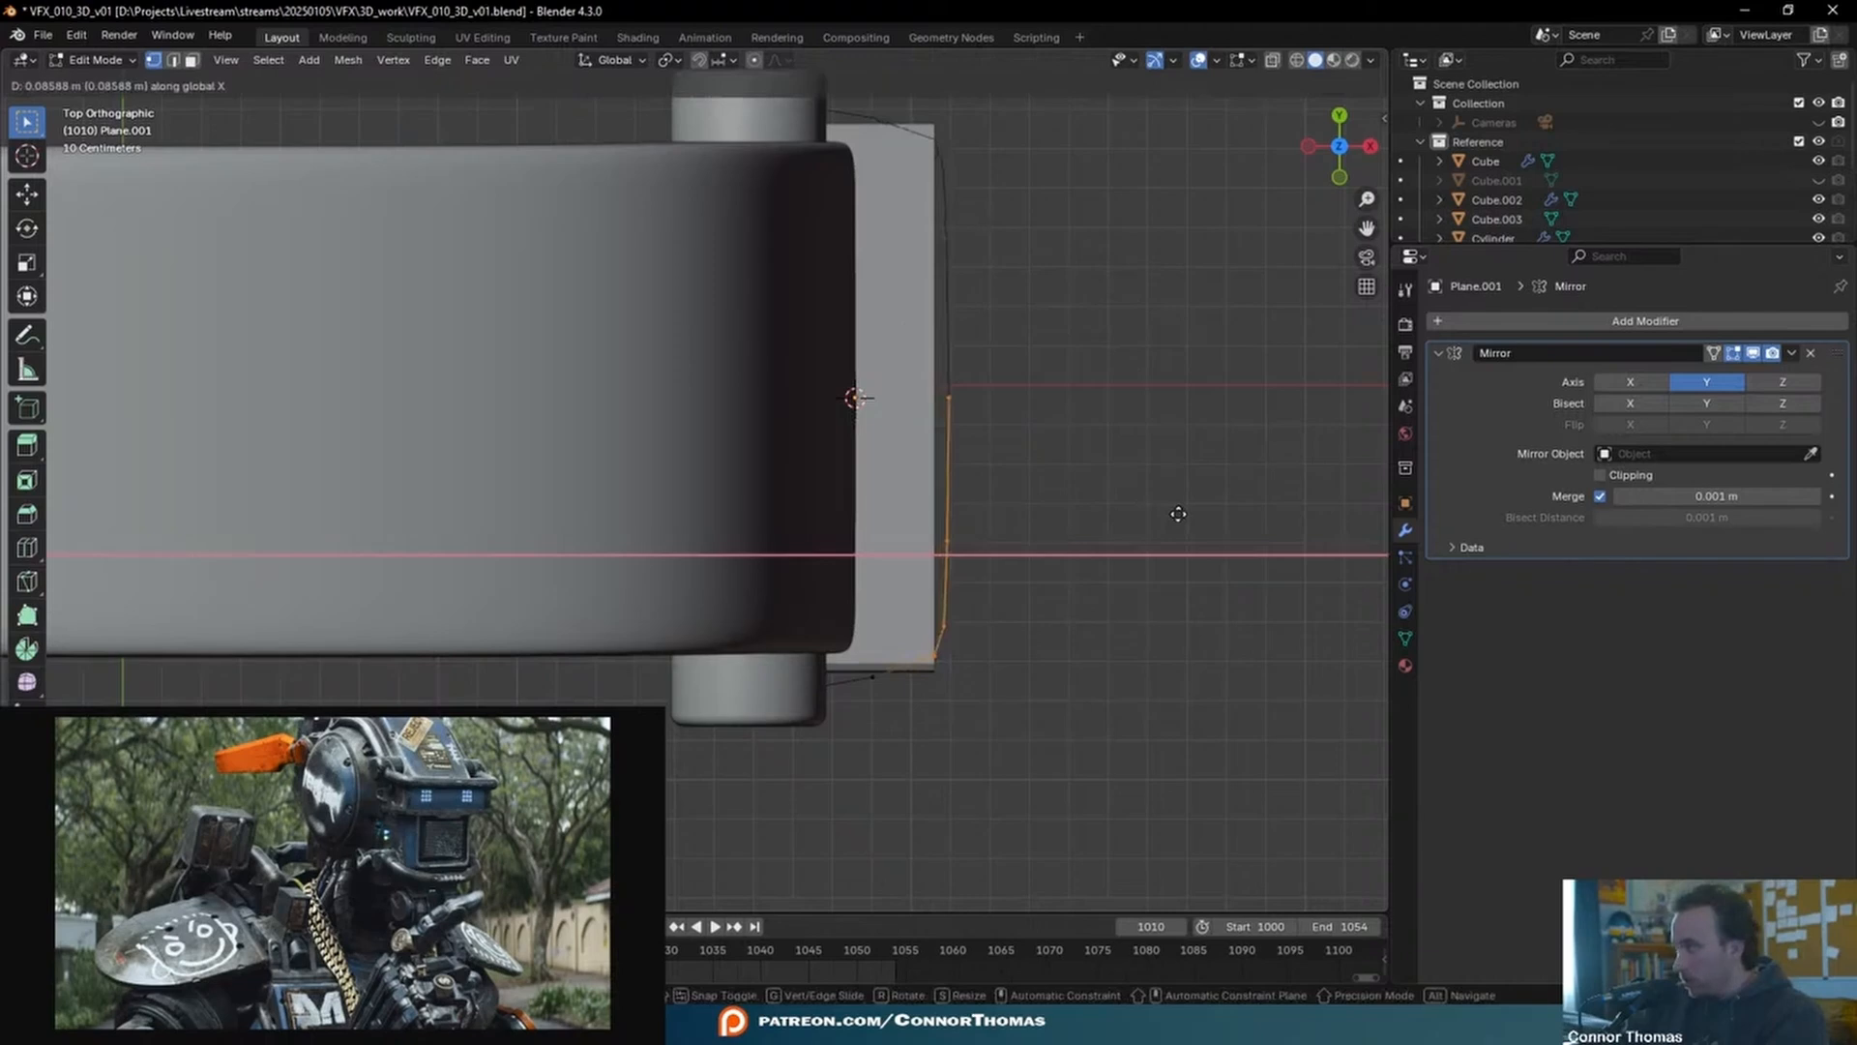
click(1178, 514)
click(965, 558)
key(Tab)
- Apply the outline's Mirror modifier and adjust the selected points along X in wireframe shading
middle_drag(978, 518, 998, 292)
key(ctrl+a)
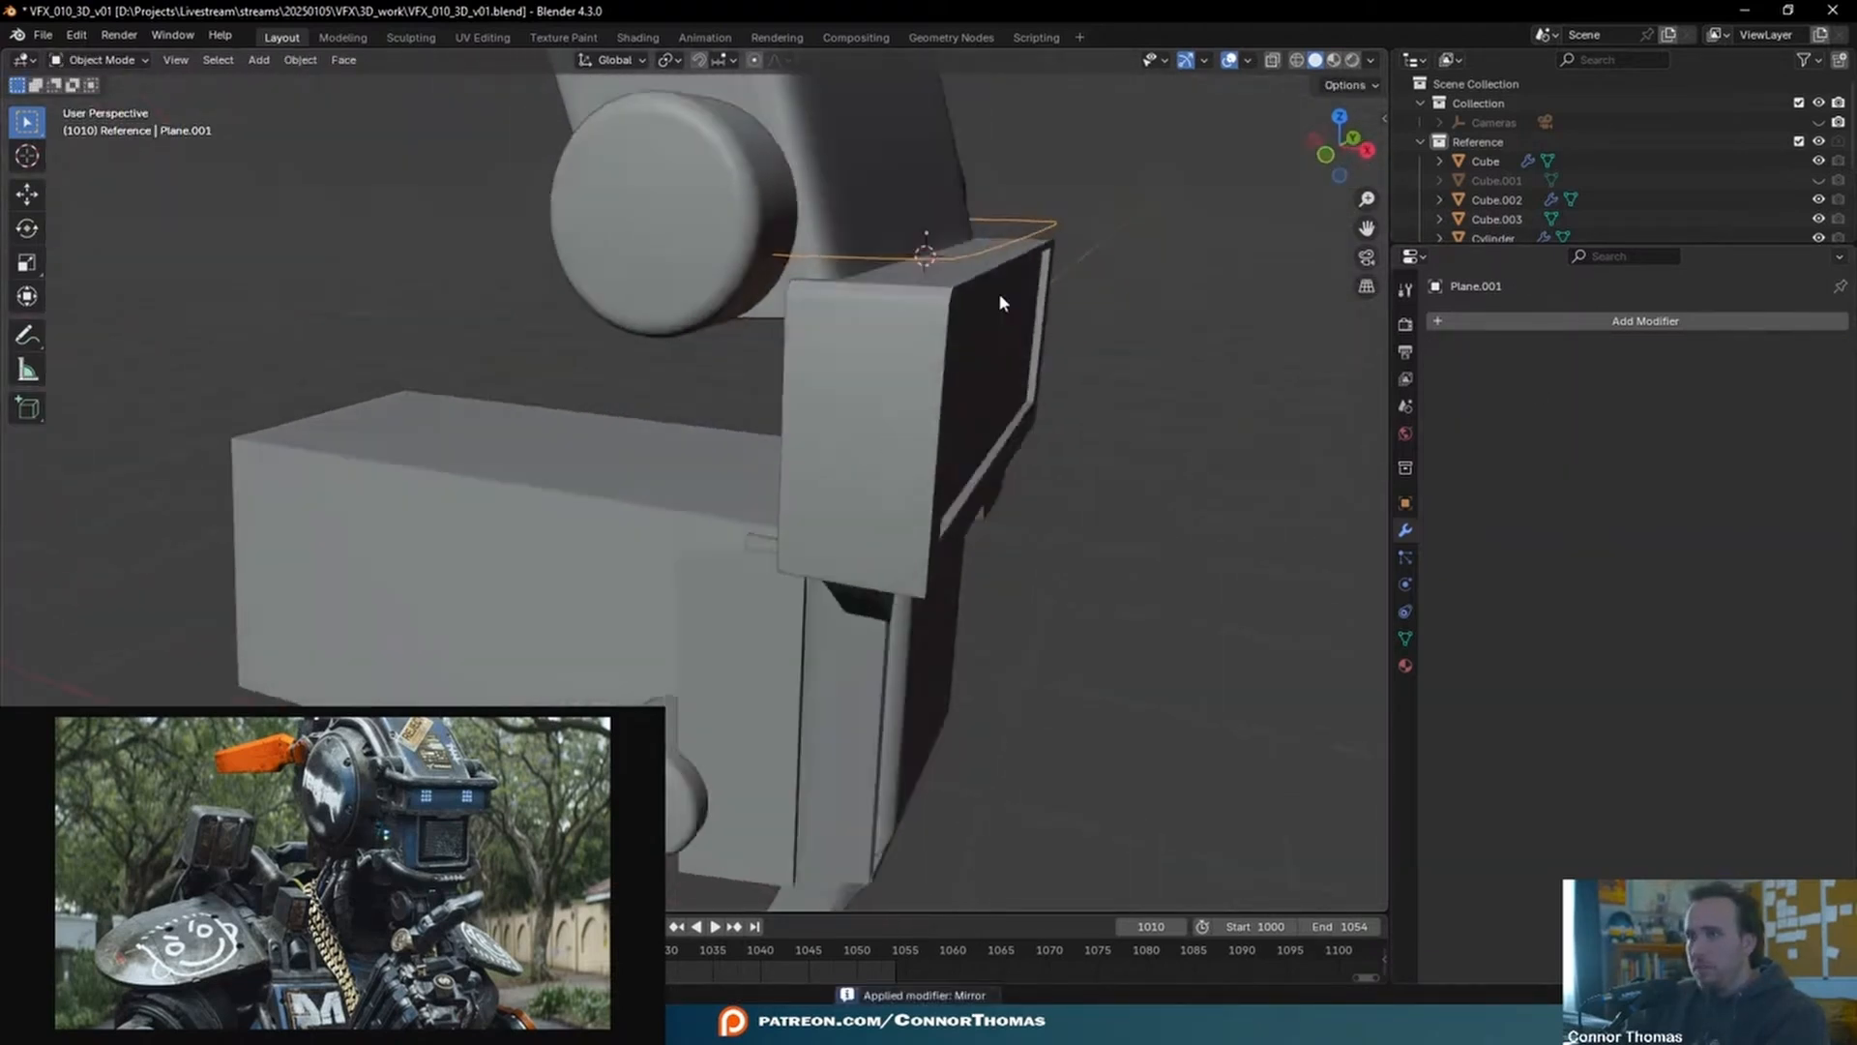
key(Tab)
key(shift+z)
key(g)
key(x)
mouse_move(837, 274)
middle_down()
mouse_move(909, 259)
mouse_move(919, 275)
middle_up()
click(884, 231)
key(Tab)
key(shift+z)
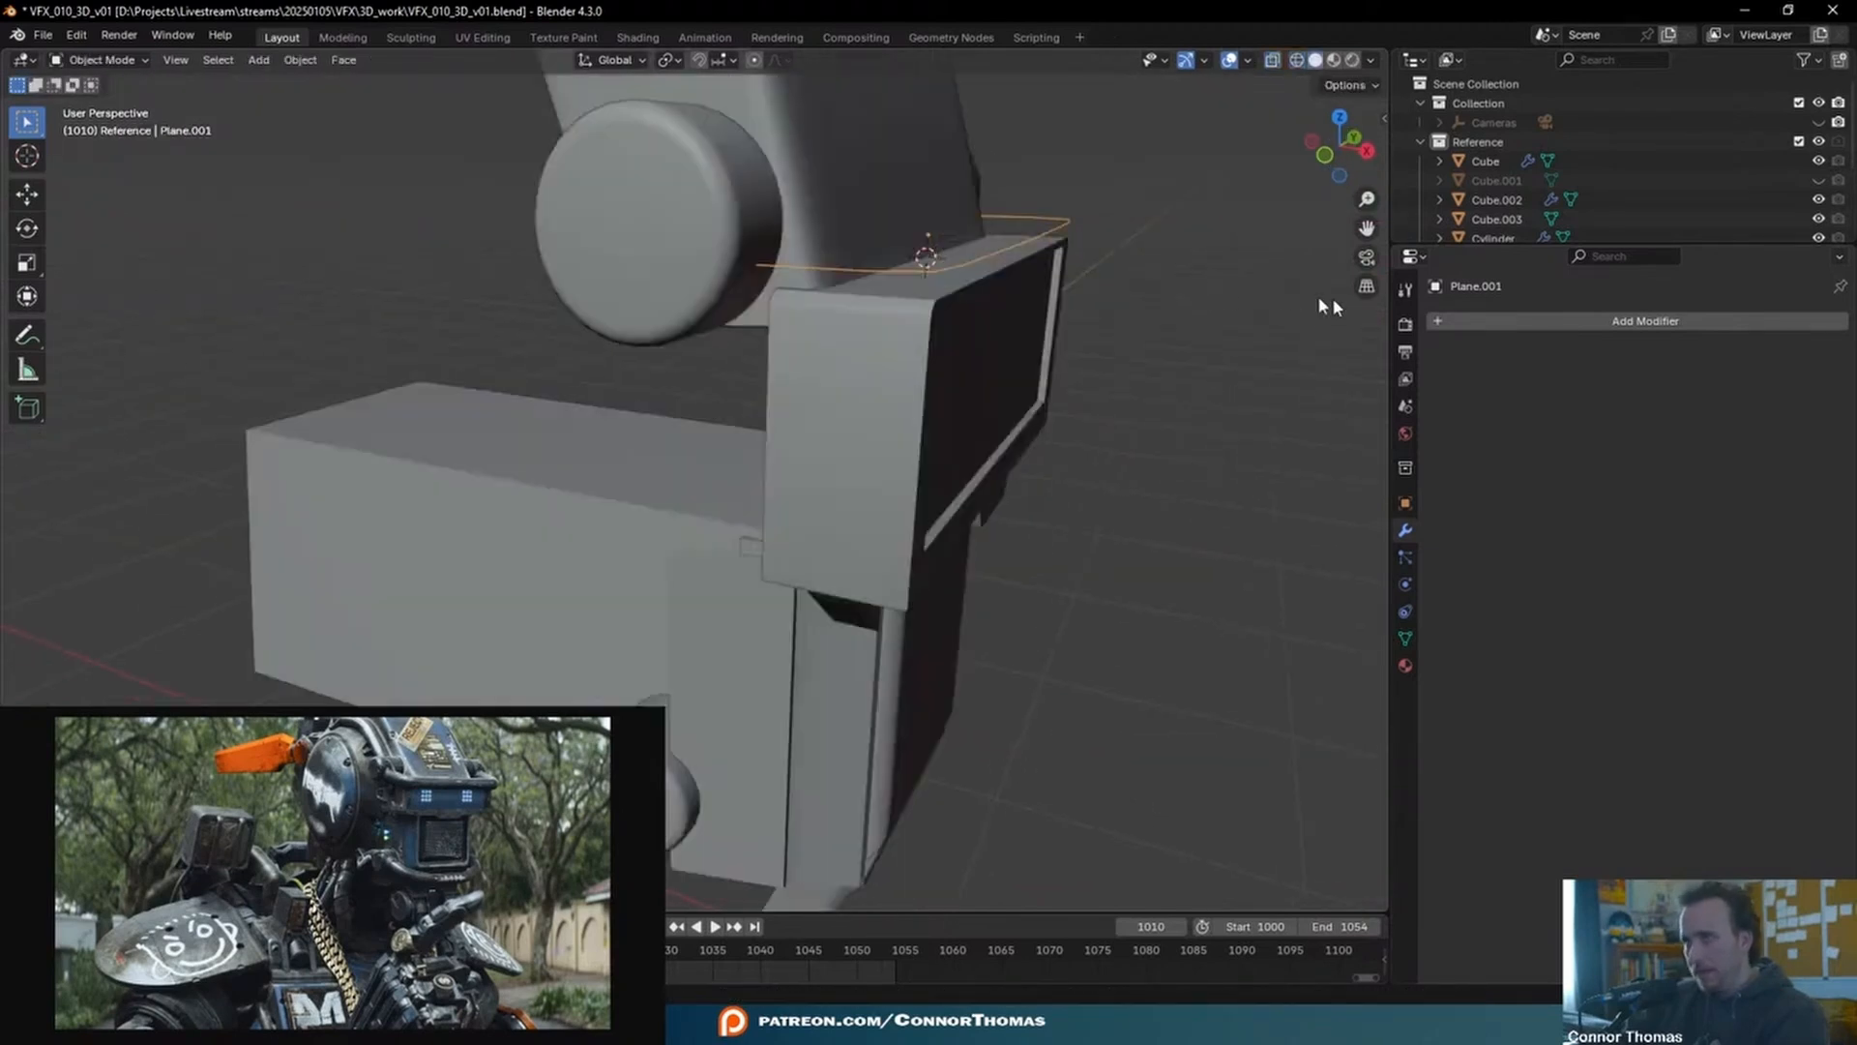
- Try converting the unsmoothed outline mesh to a curve
middle_drag(1073, 262, 1059, 297)
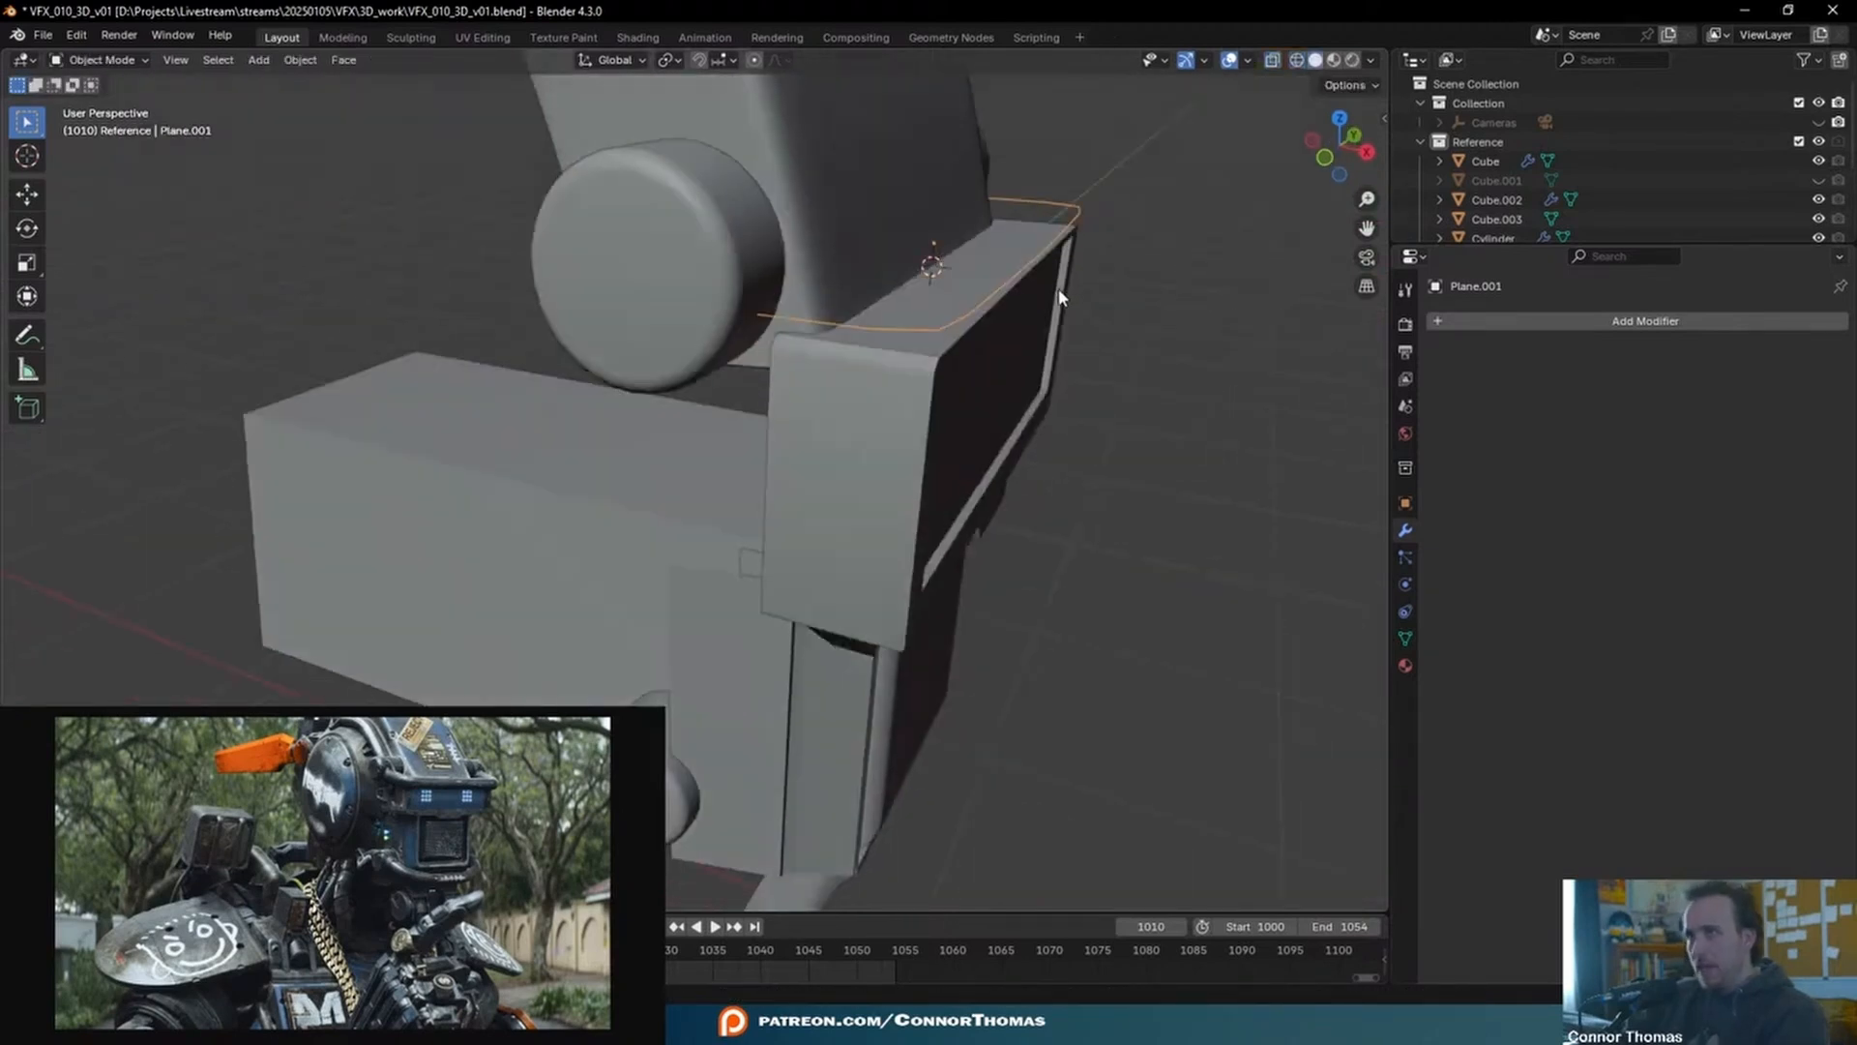
click(313, 63)
mouse_move(398, 640)
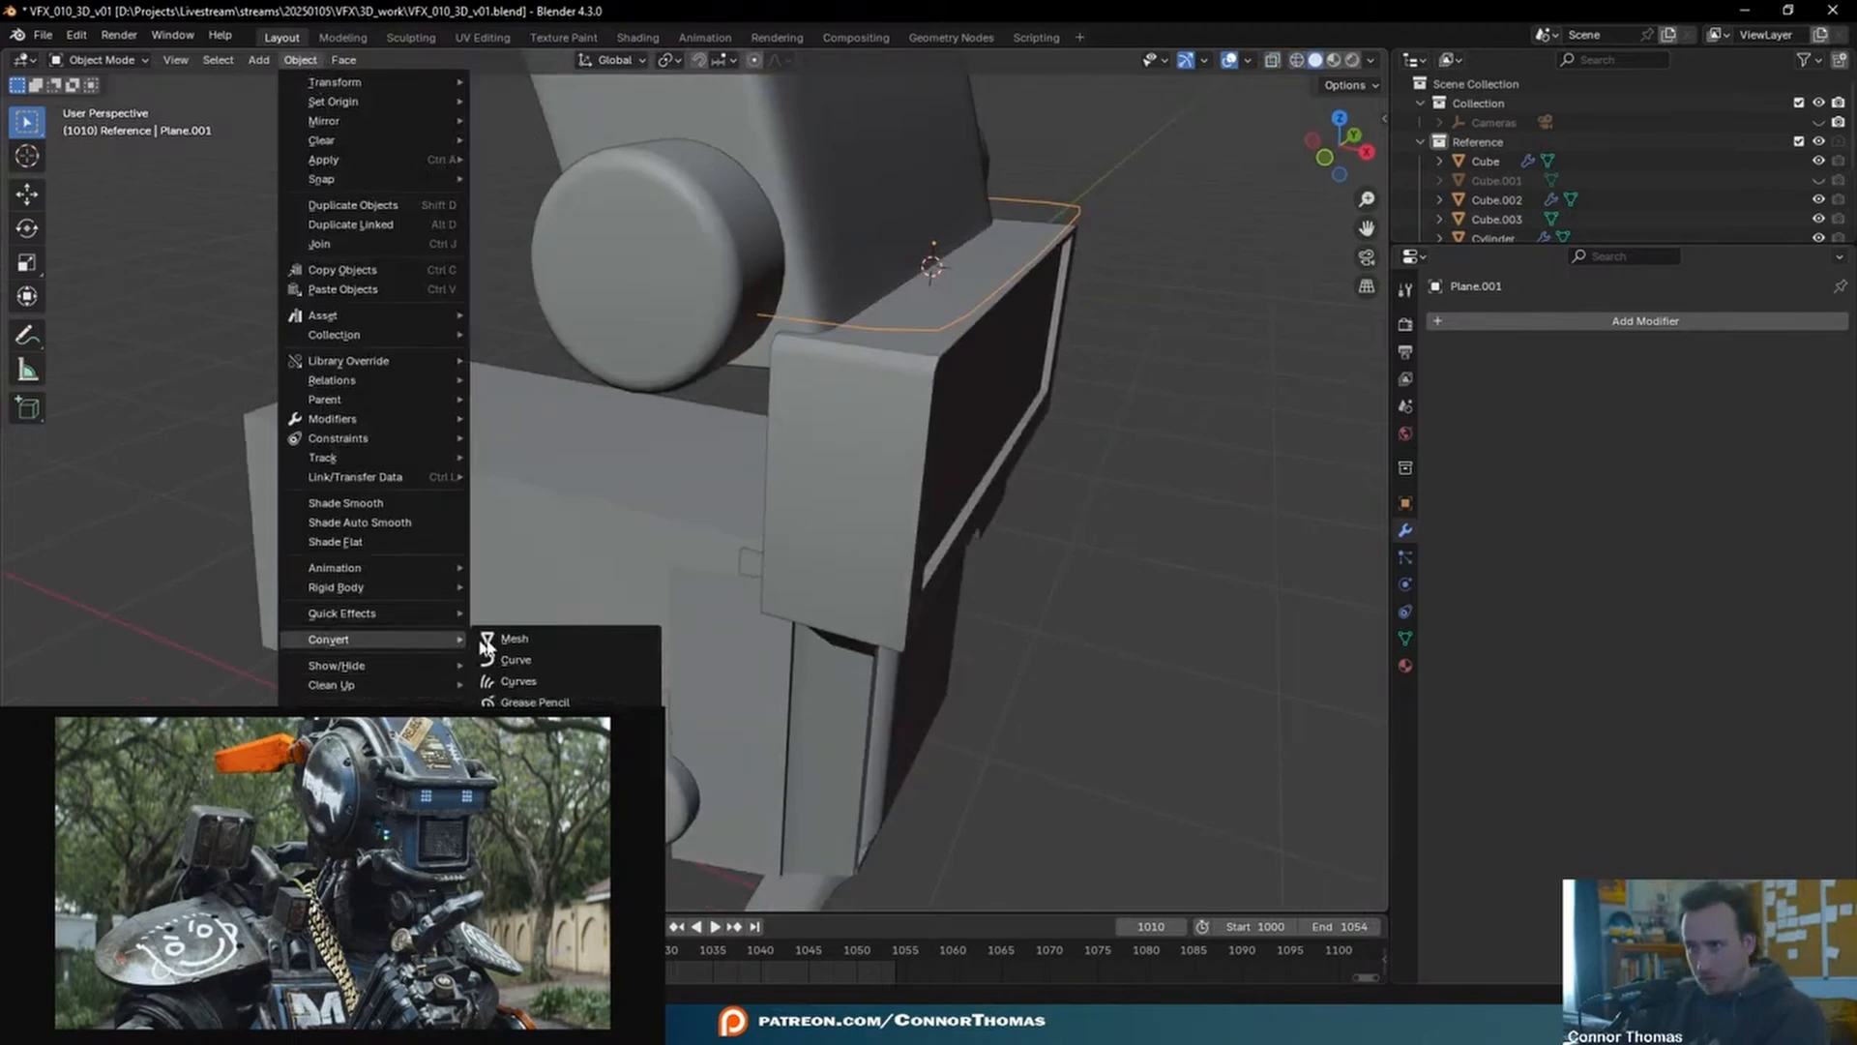
click(513, 661)
middle_drag(1052, 297, 1017, 372)
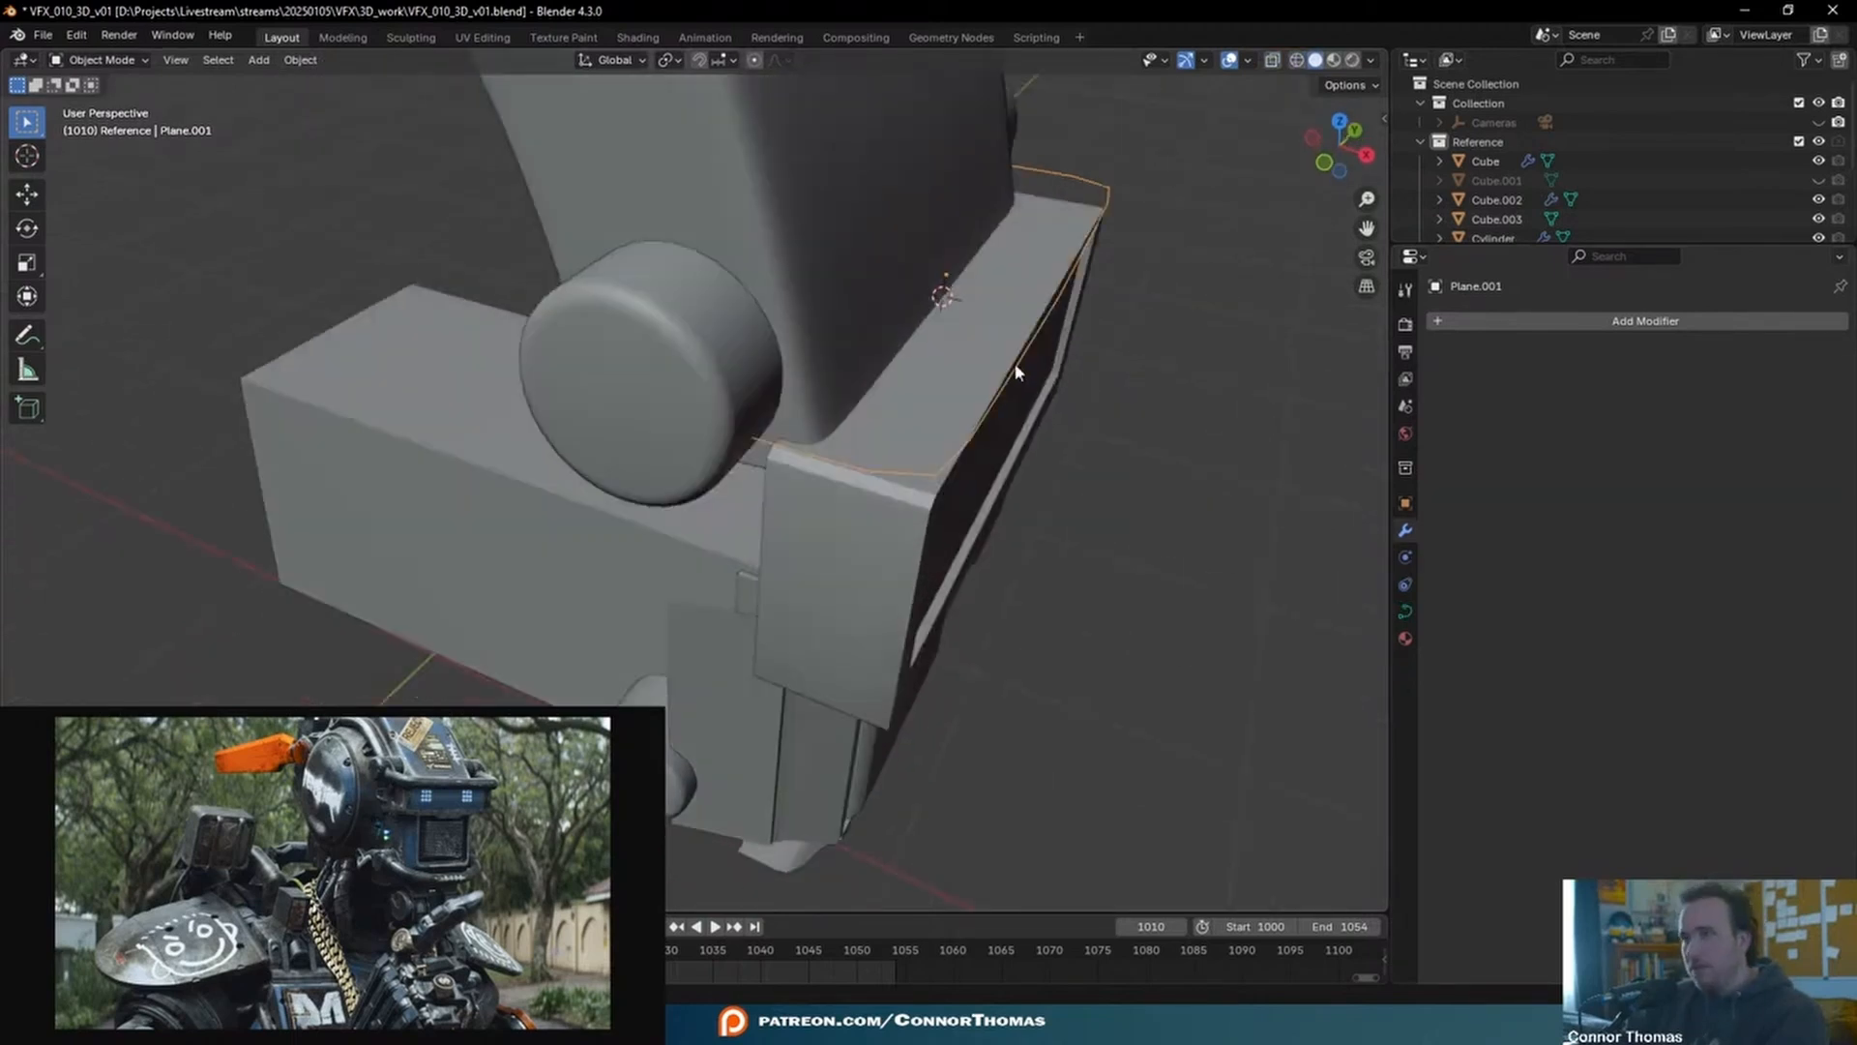
- Give the outline curve a round bevel with depth 0.06 m and resolution 15
click(1407, 619)
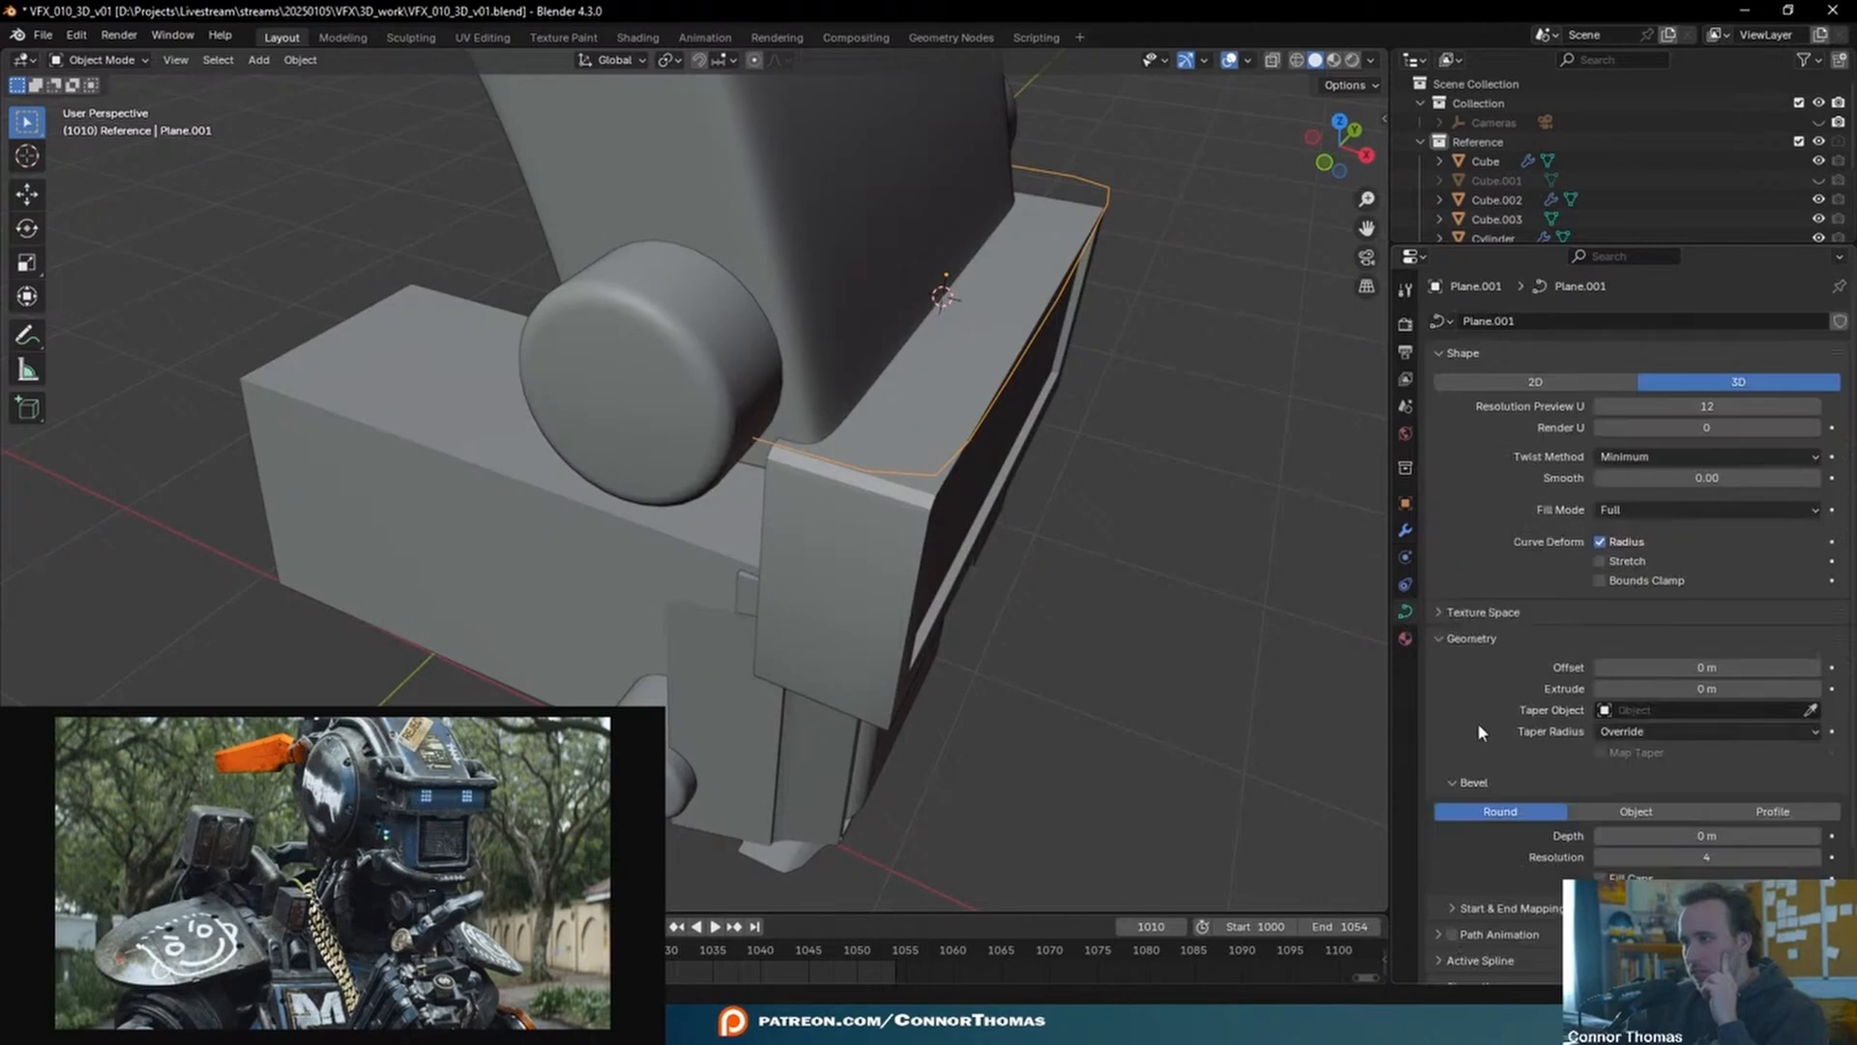
scroll(1480, 718, down, 5)
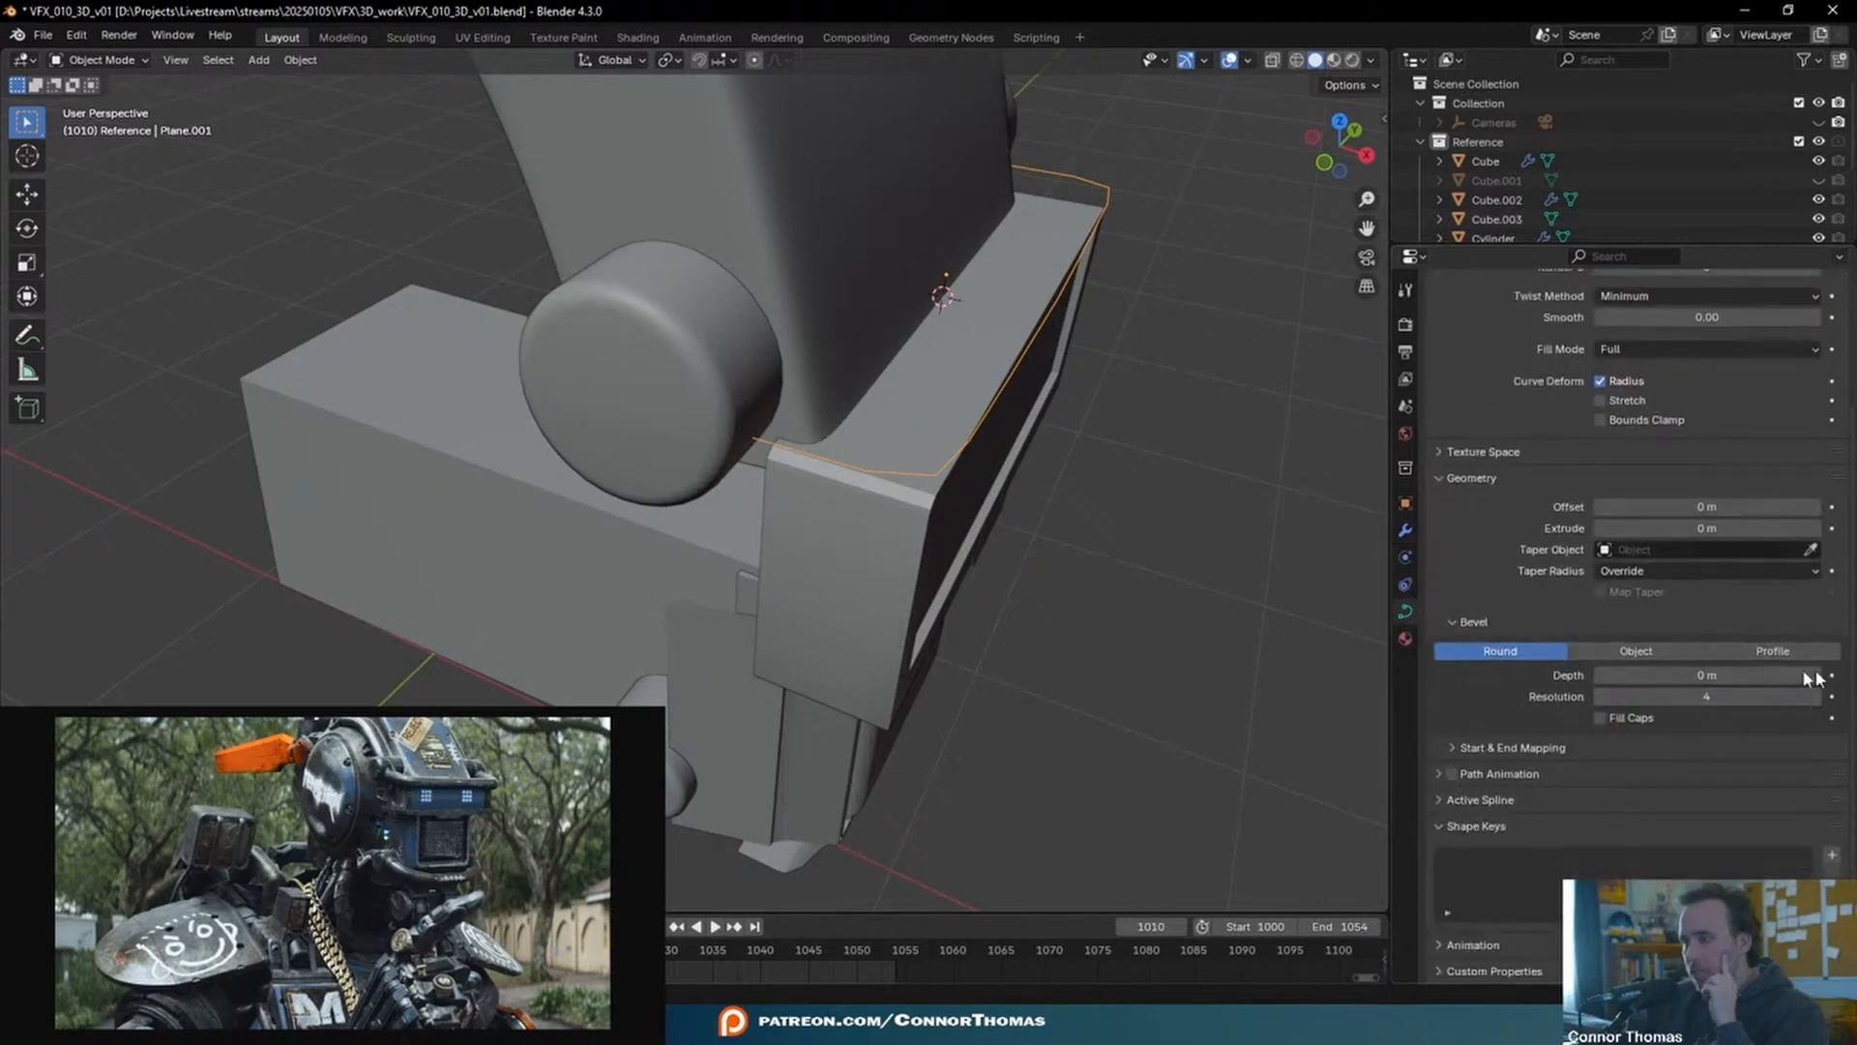
drag(1707, 675, 1779, 675)
click(1816, 698)
click(1815, 698)
click(1816, 698)
click(1816, 698)
click(1816, 698)
click(1815, 698)
click(1815, 698)
click(1815, 698)
click(1816, 697)
click(1816, 697)
click(1816, 698)
middle_drag(1248, 600, 686, 450)
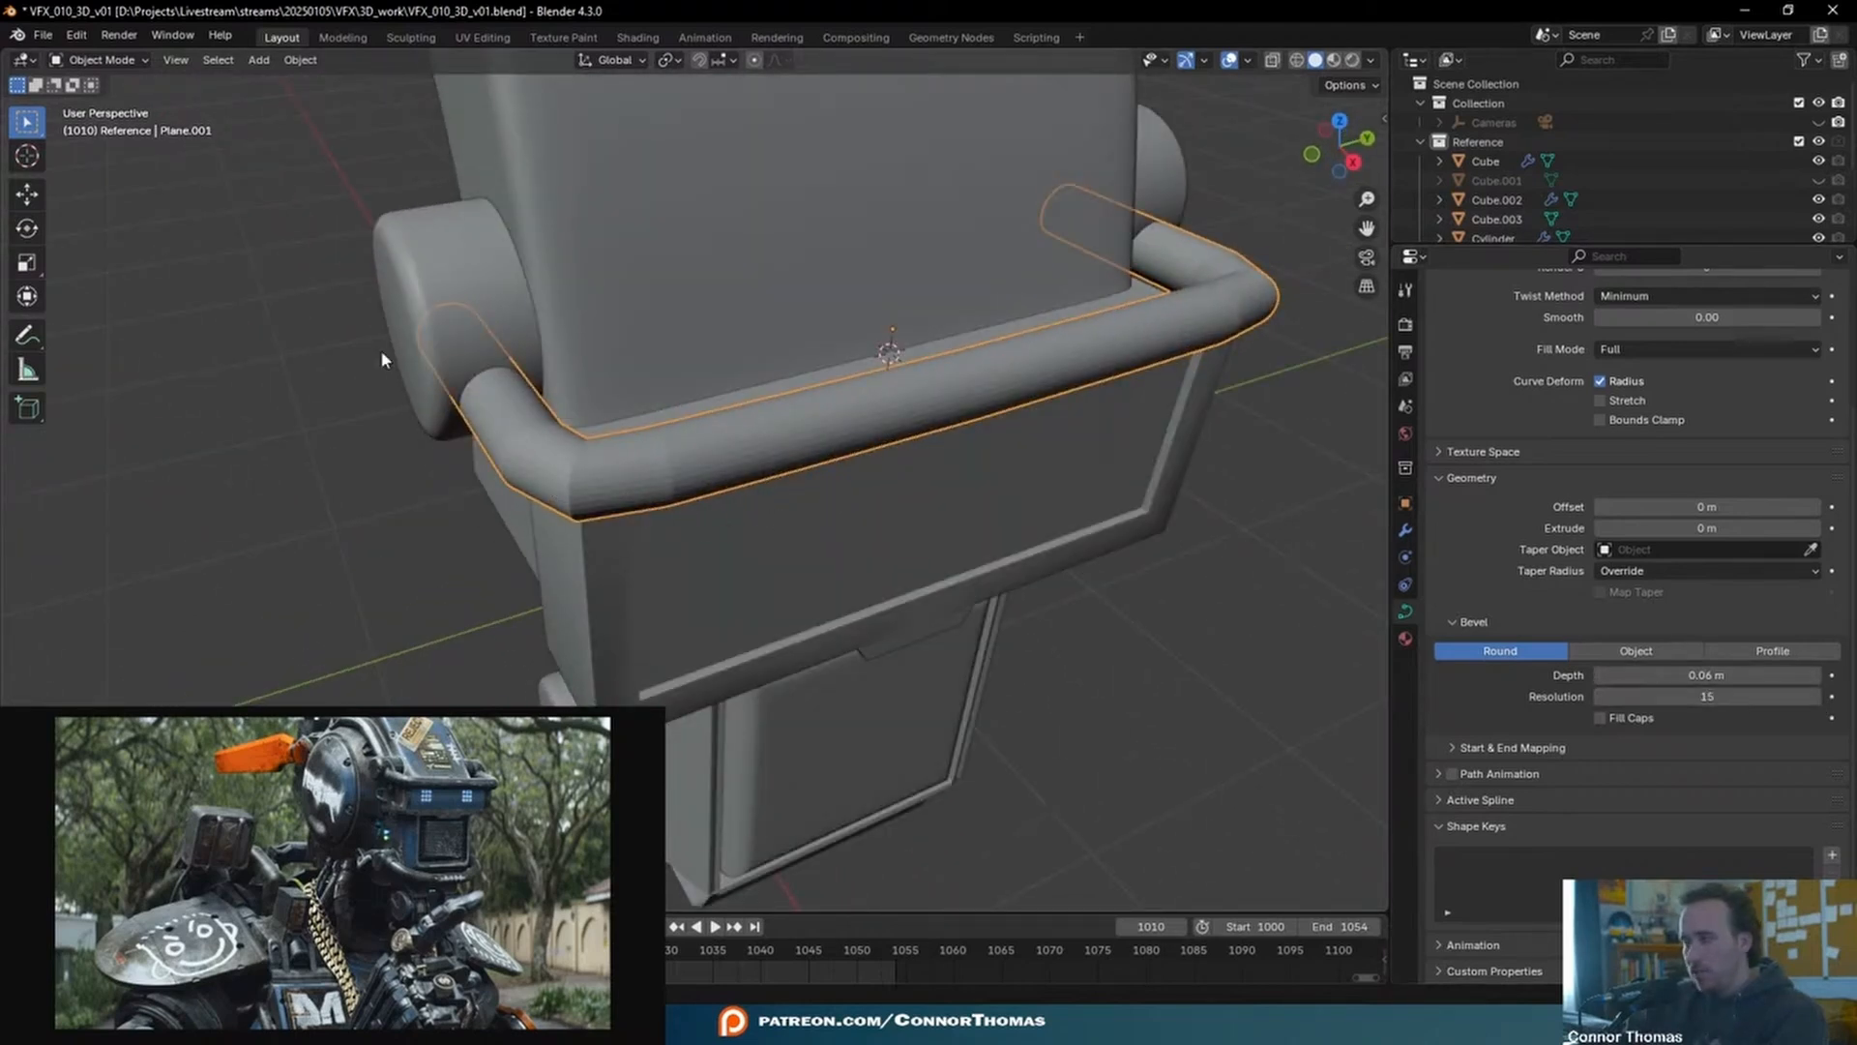
- Try recalculating the handles of the tube curve's points to smooth its corners
key(Tab)
right_click(623, 676)
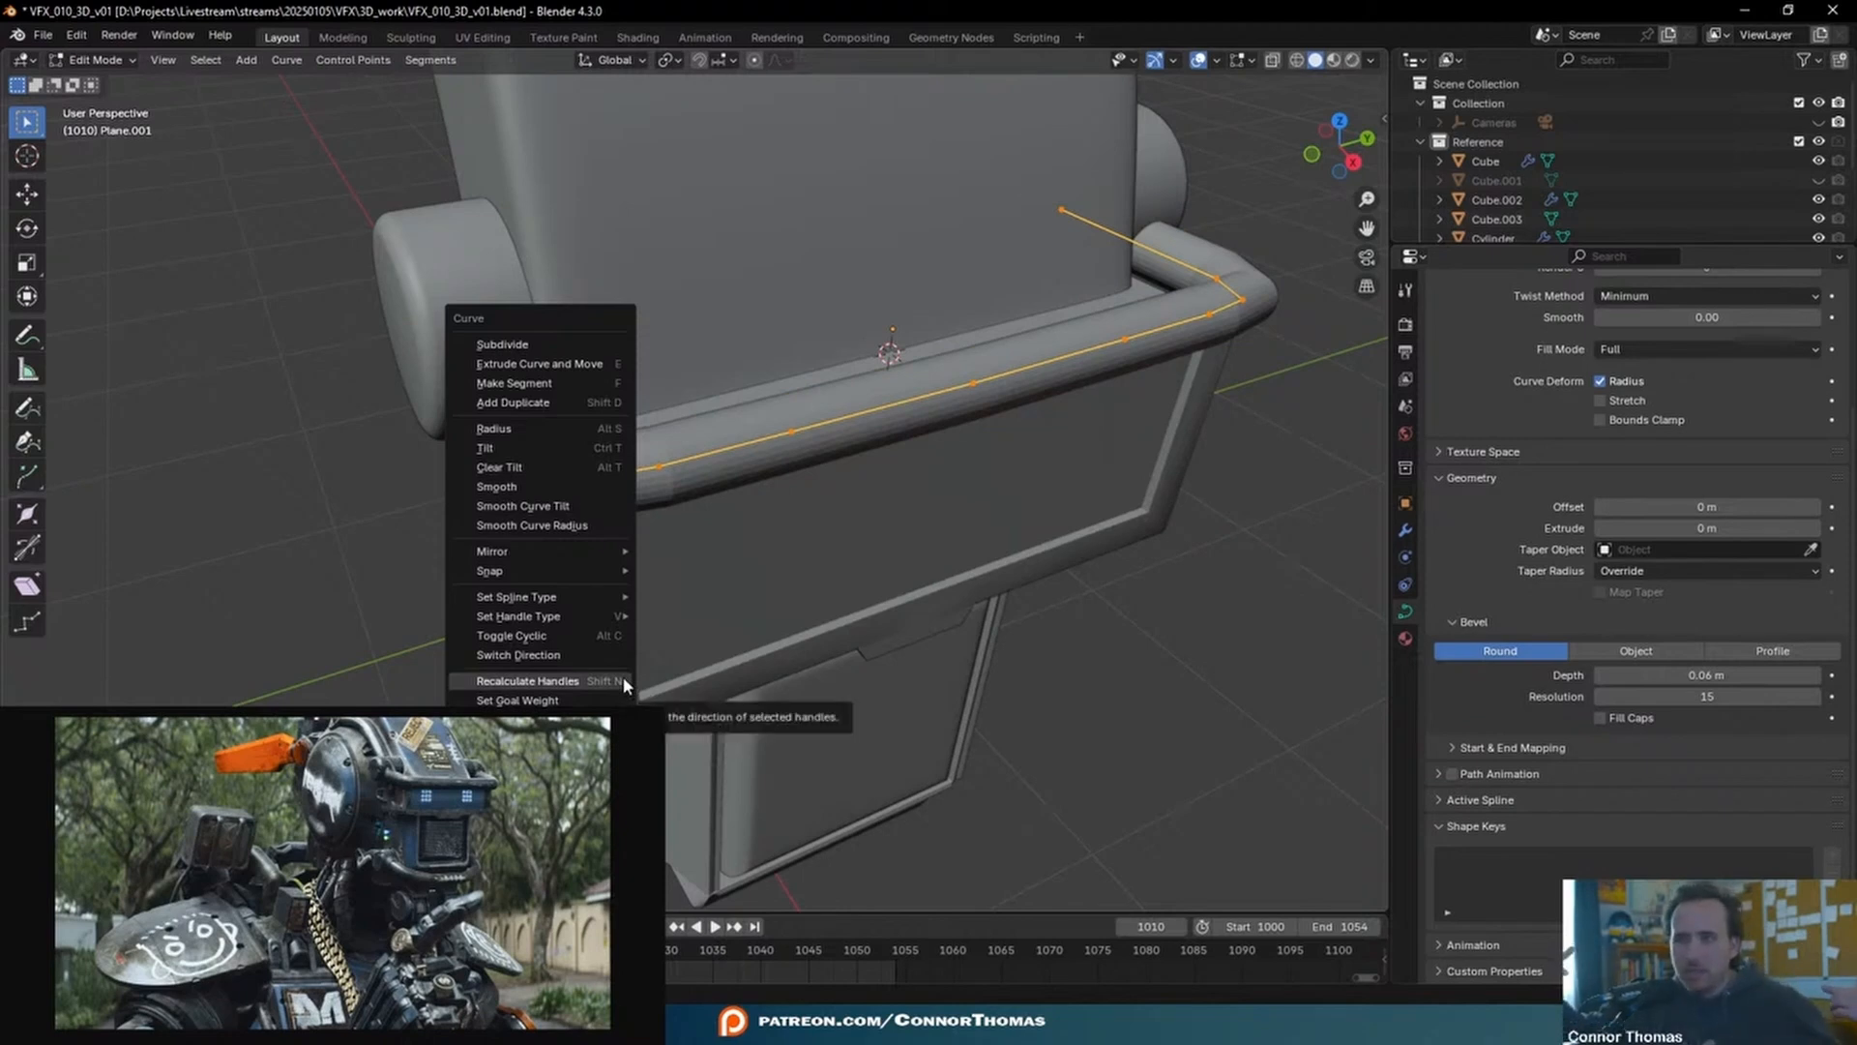
click(623, 676)
key(Tab)
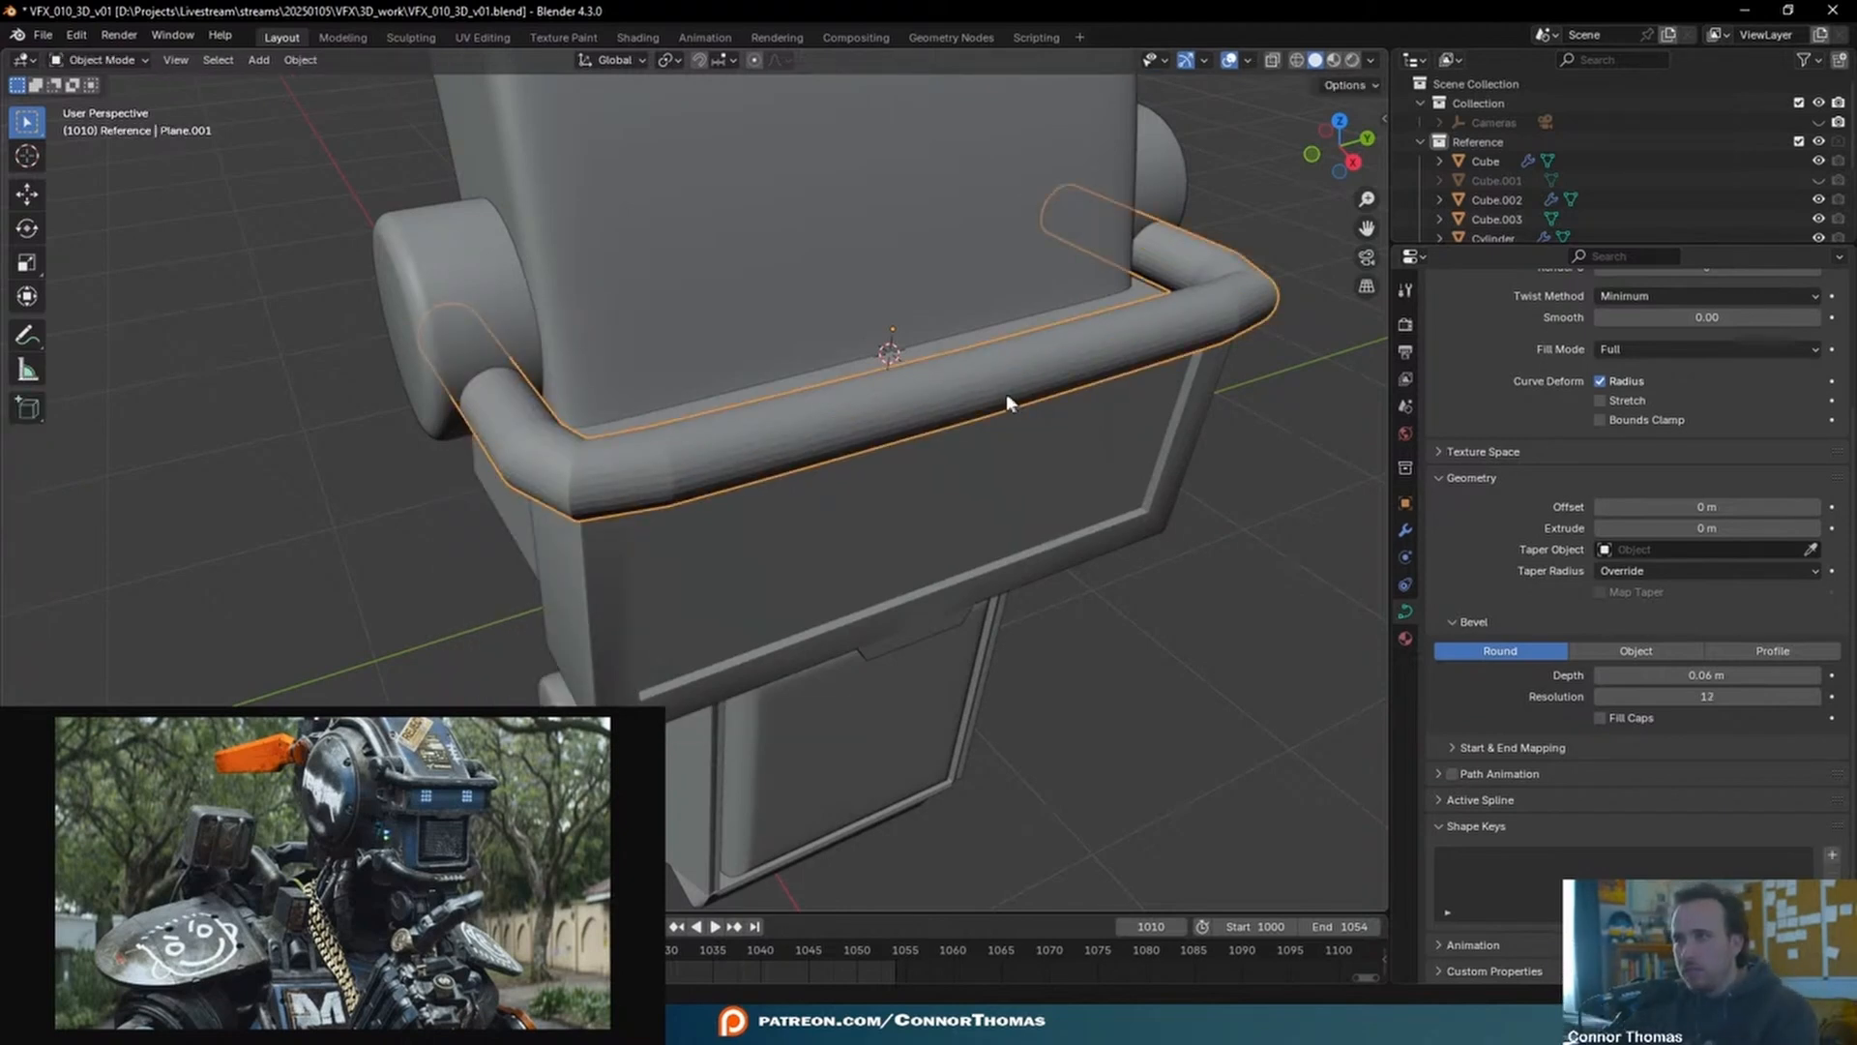
- Undo the bevel settings and the curve conversion to return to the outline mesh
key(ctrl+z)
key(ctrl+z)
key(ctrl+z)
key(ctrl+z)
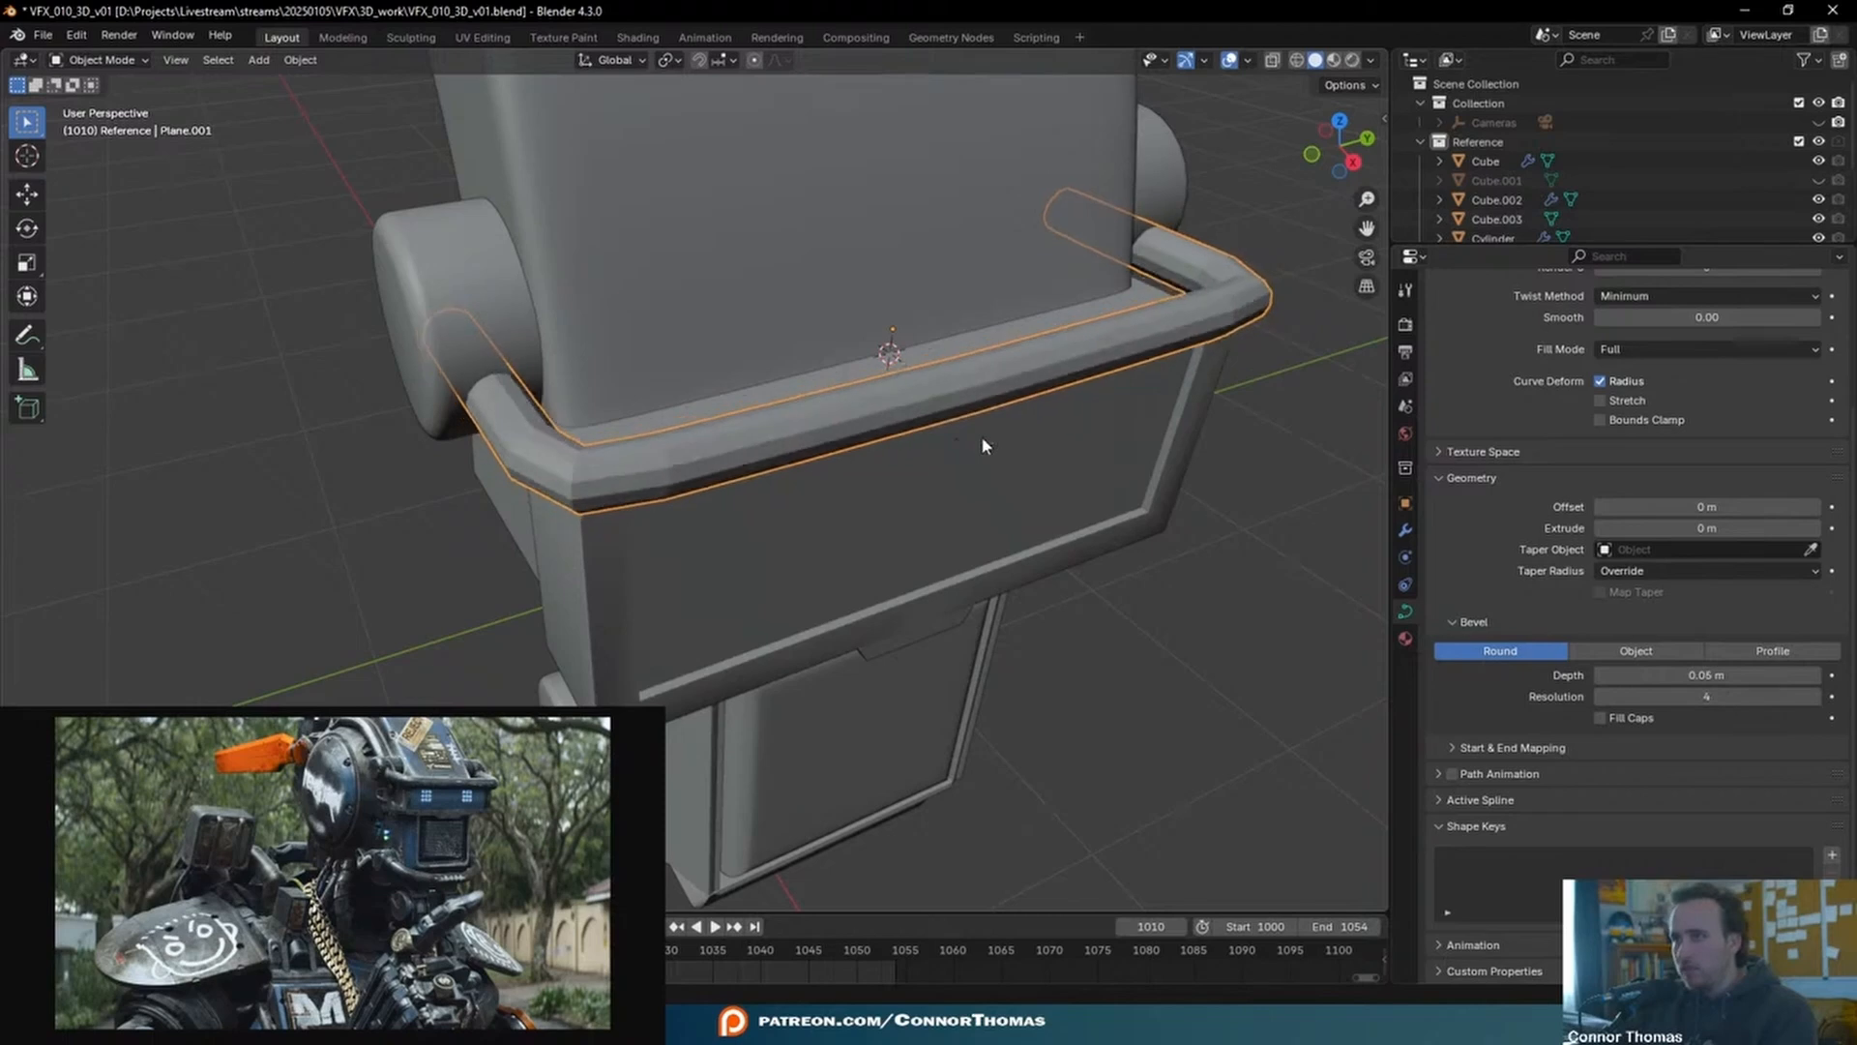
- Add a Subdivision Surface modifier with 4 viewport levels to the outline mesh and apply it
click(1407, 531)
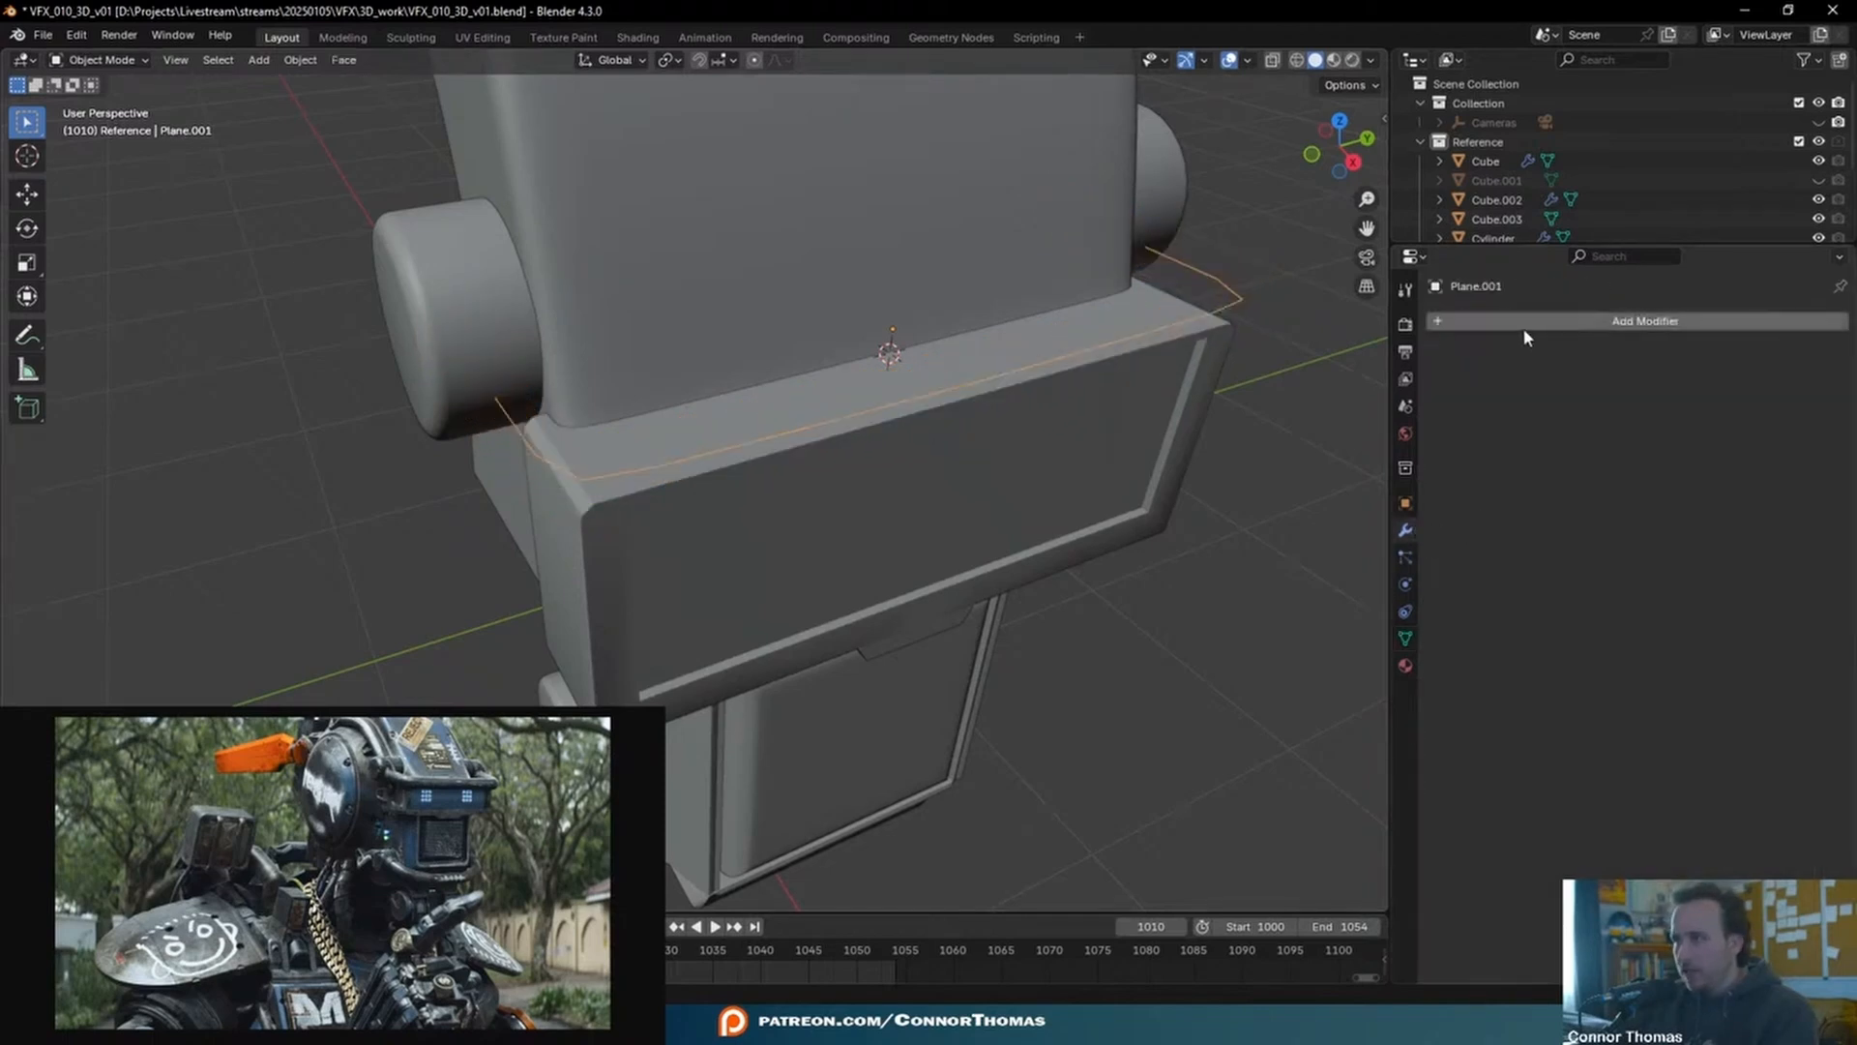
click(1524, 325)
text(s)
click(1495, 366)
click(1817, 407)
click(1817, 407)
click(1817, 407)
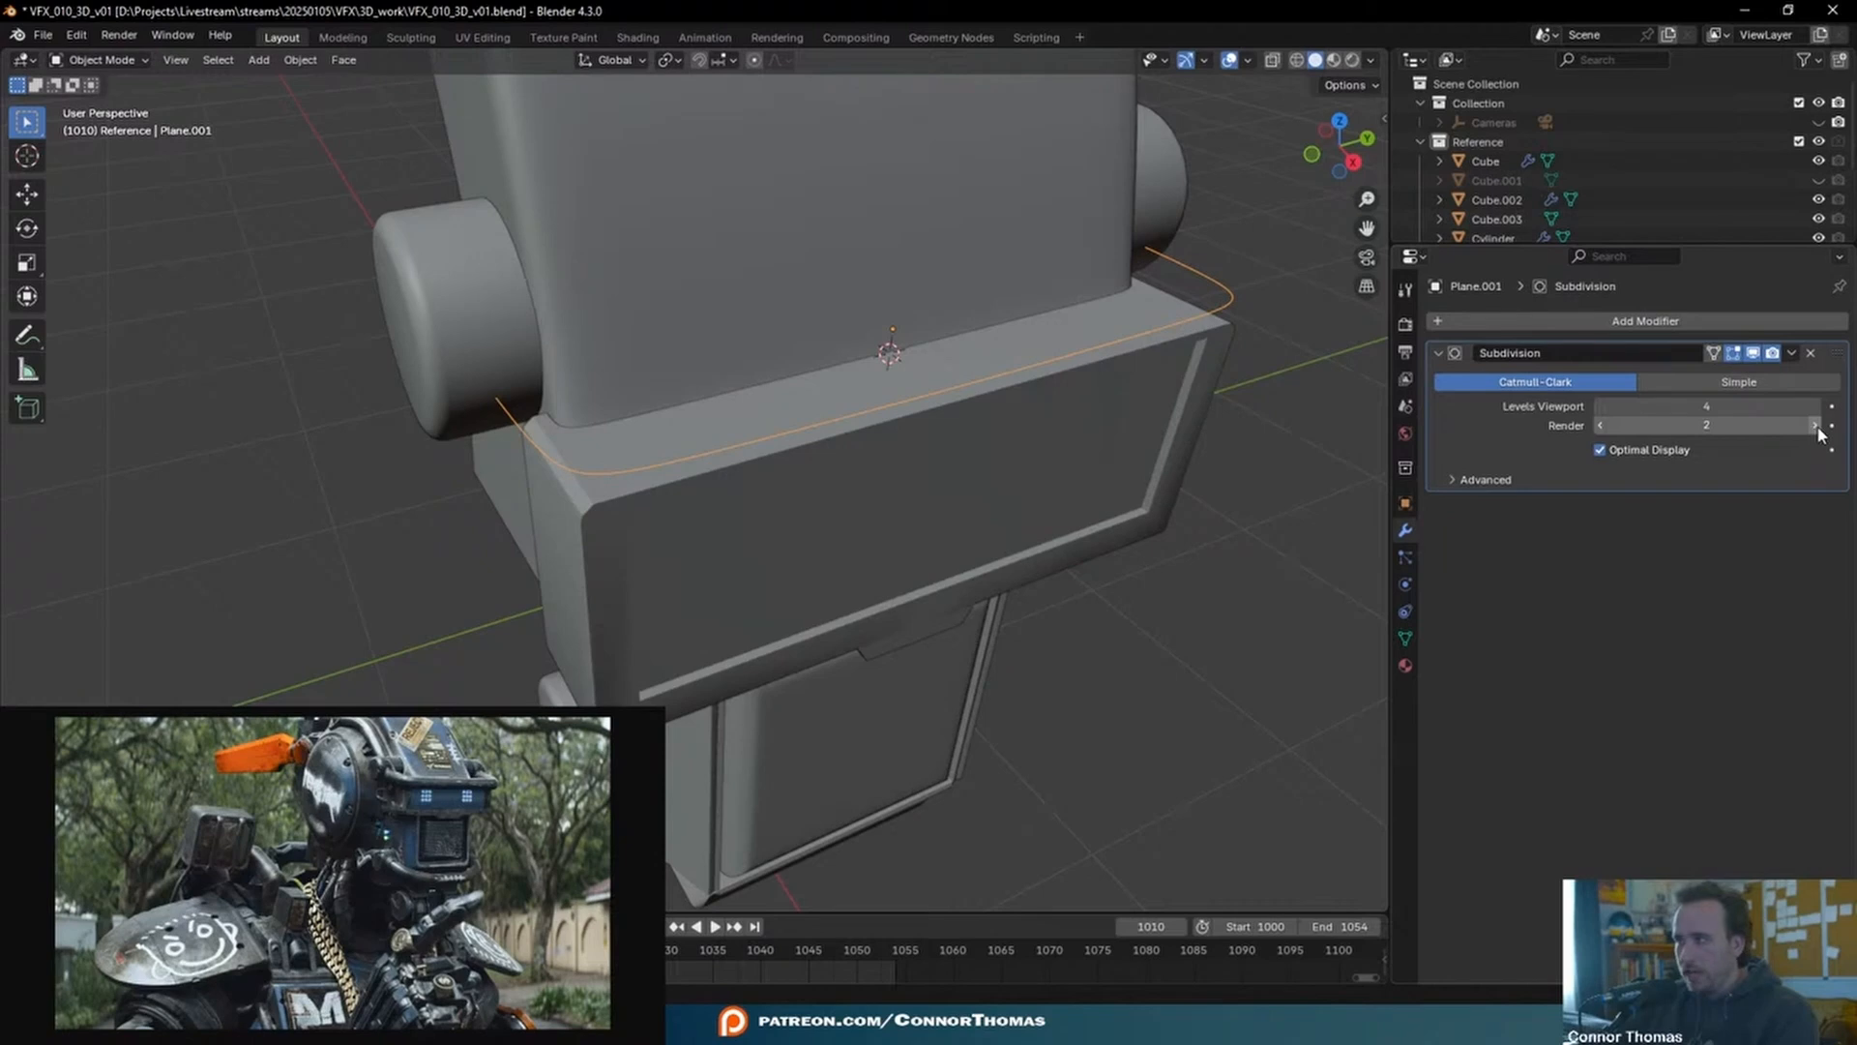
key(ctrl+a)
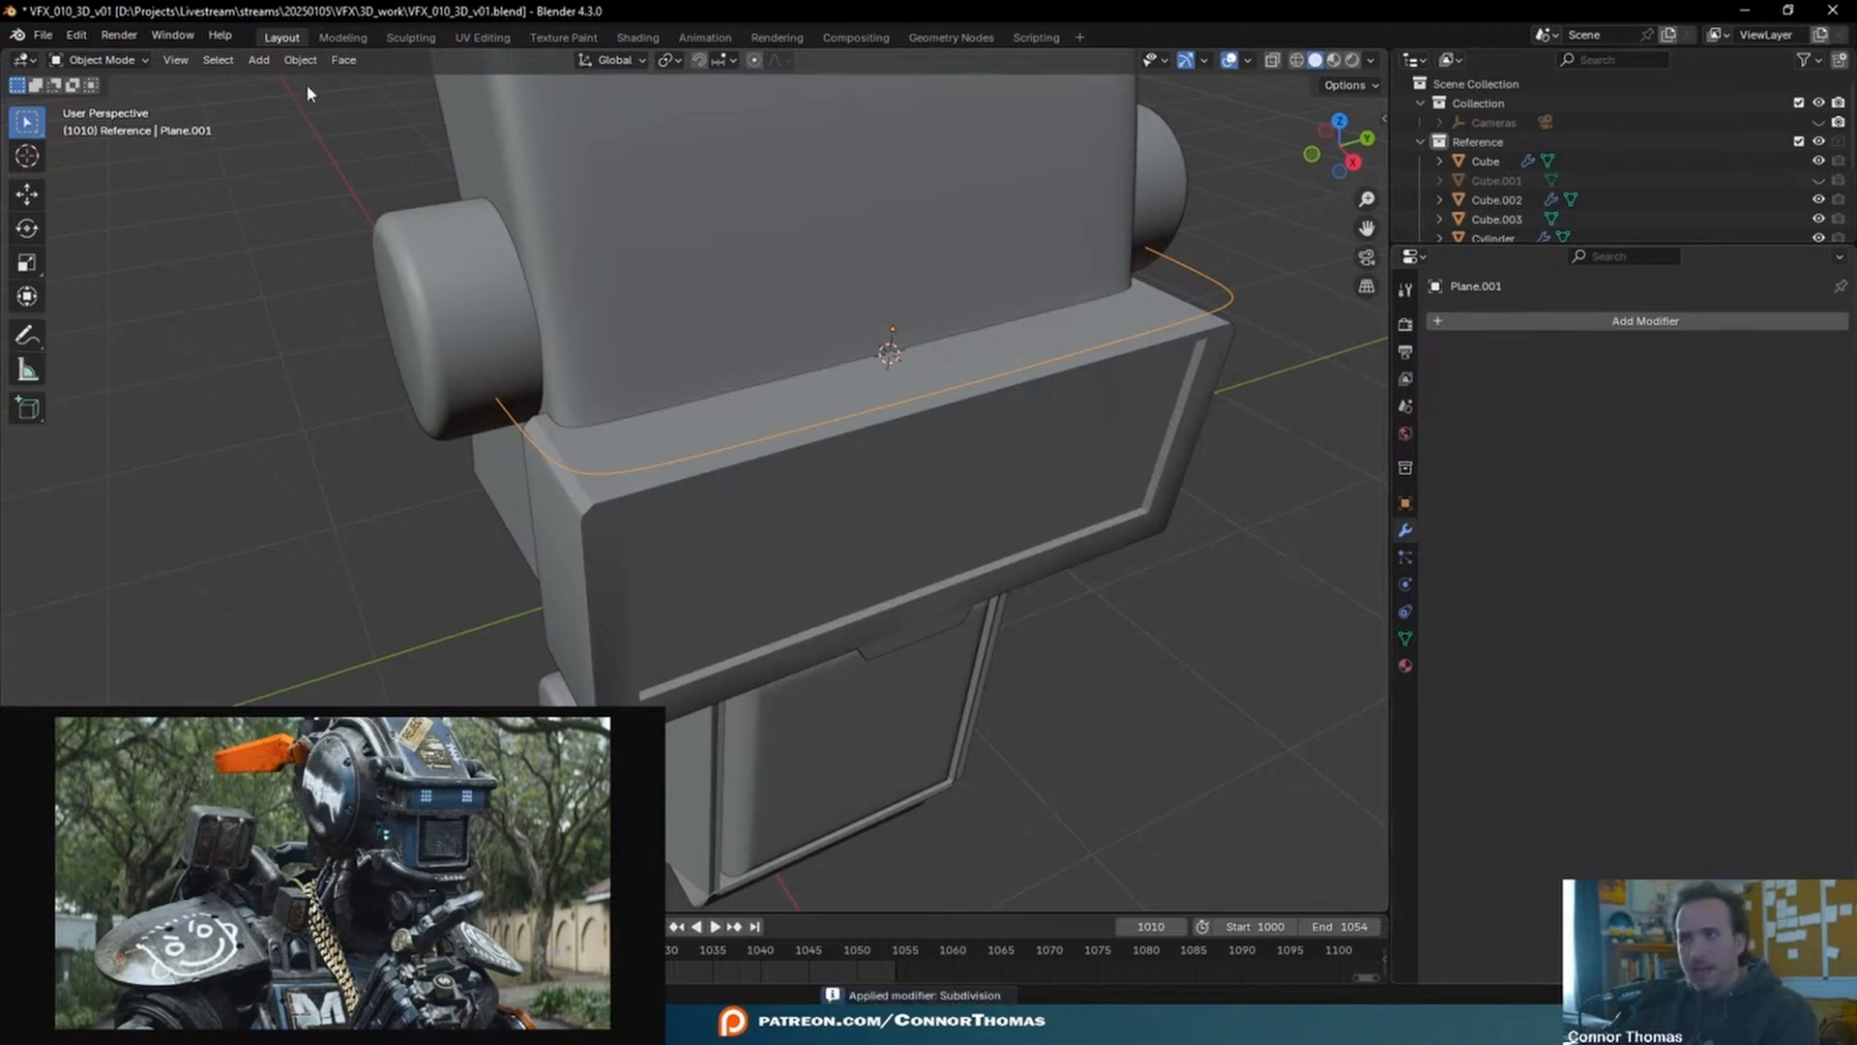
- Convert the subdivided outline to a curve and give it a round bevel with depth 0.07 m and resolution 11
click(321, 60)
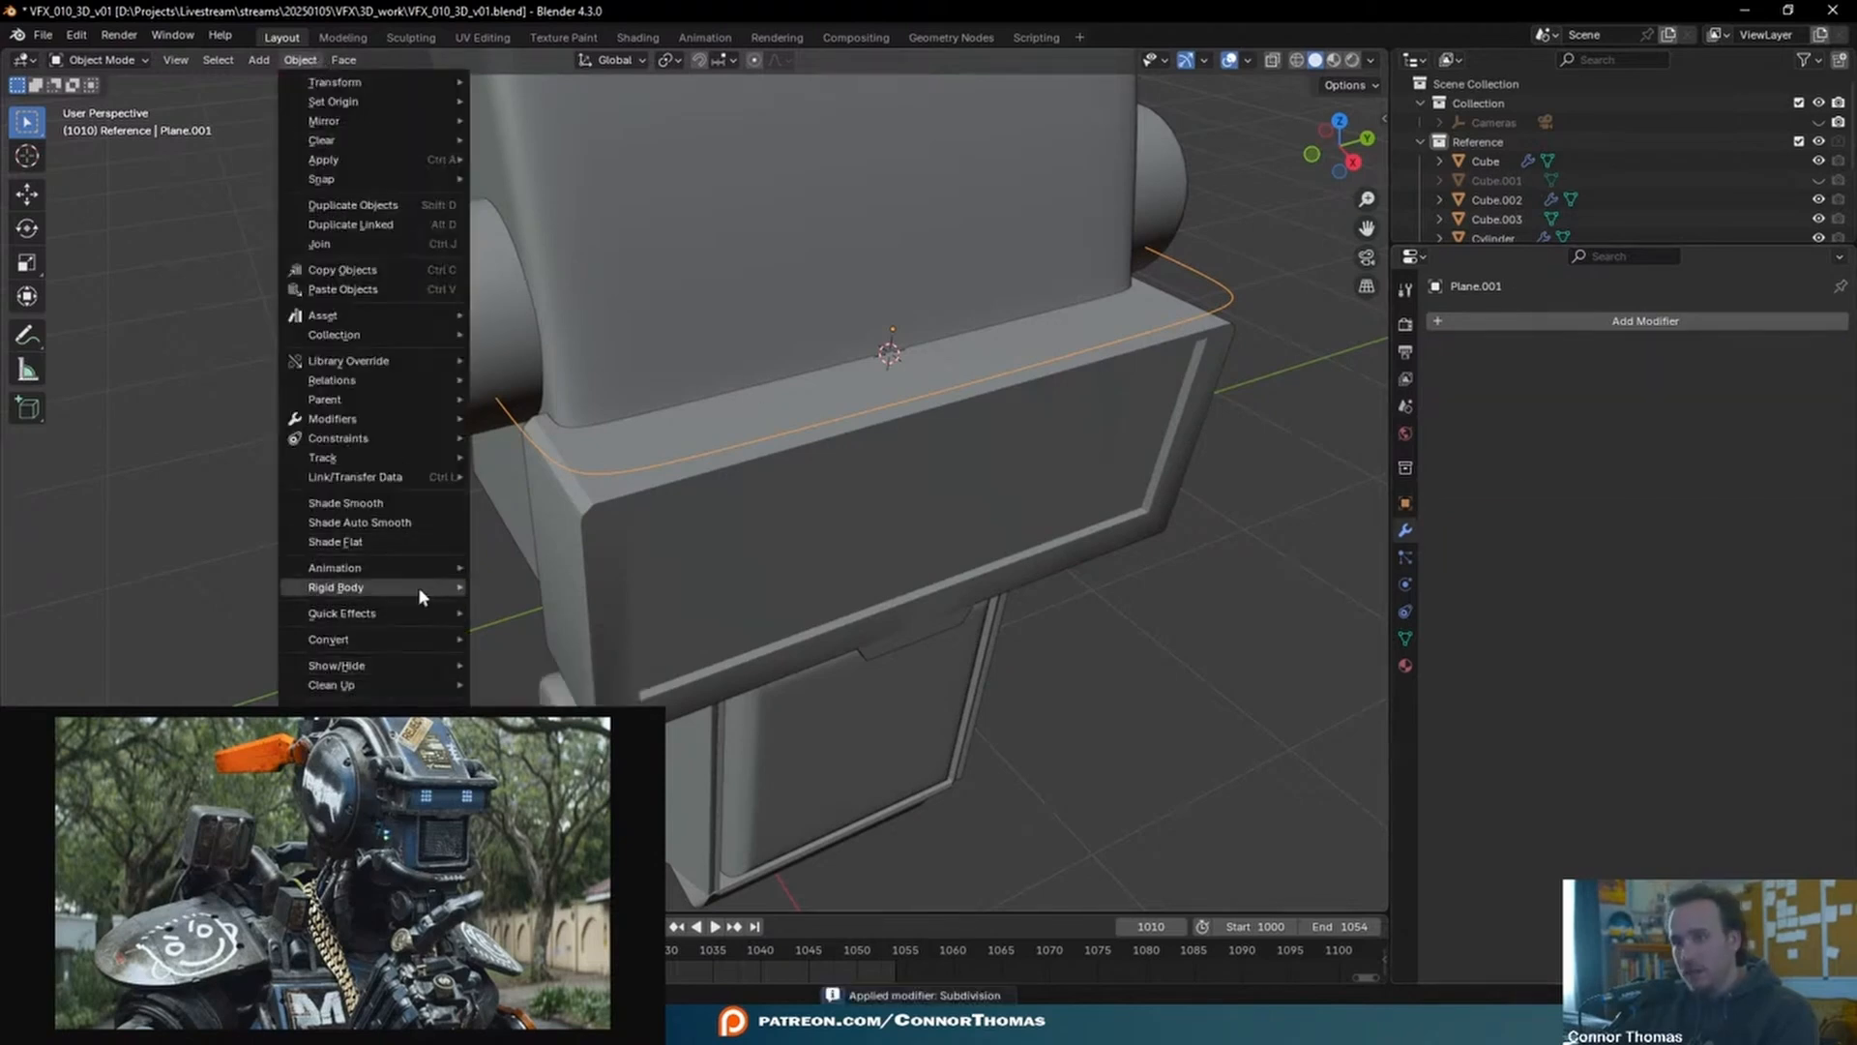
mouse_move(373, 640)
click(527, 639)
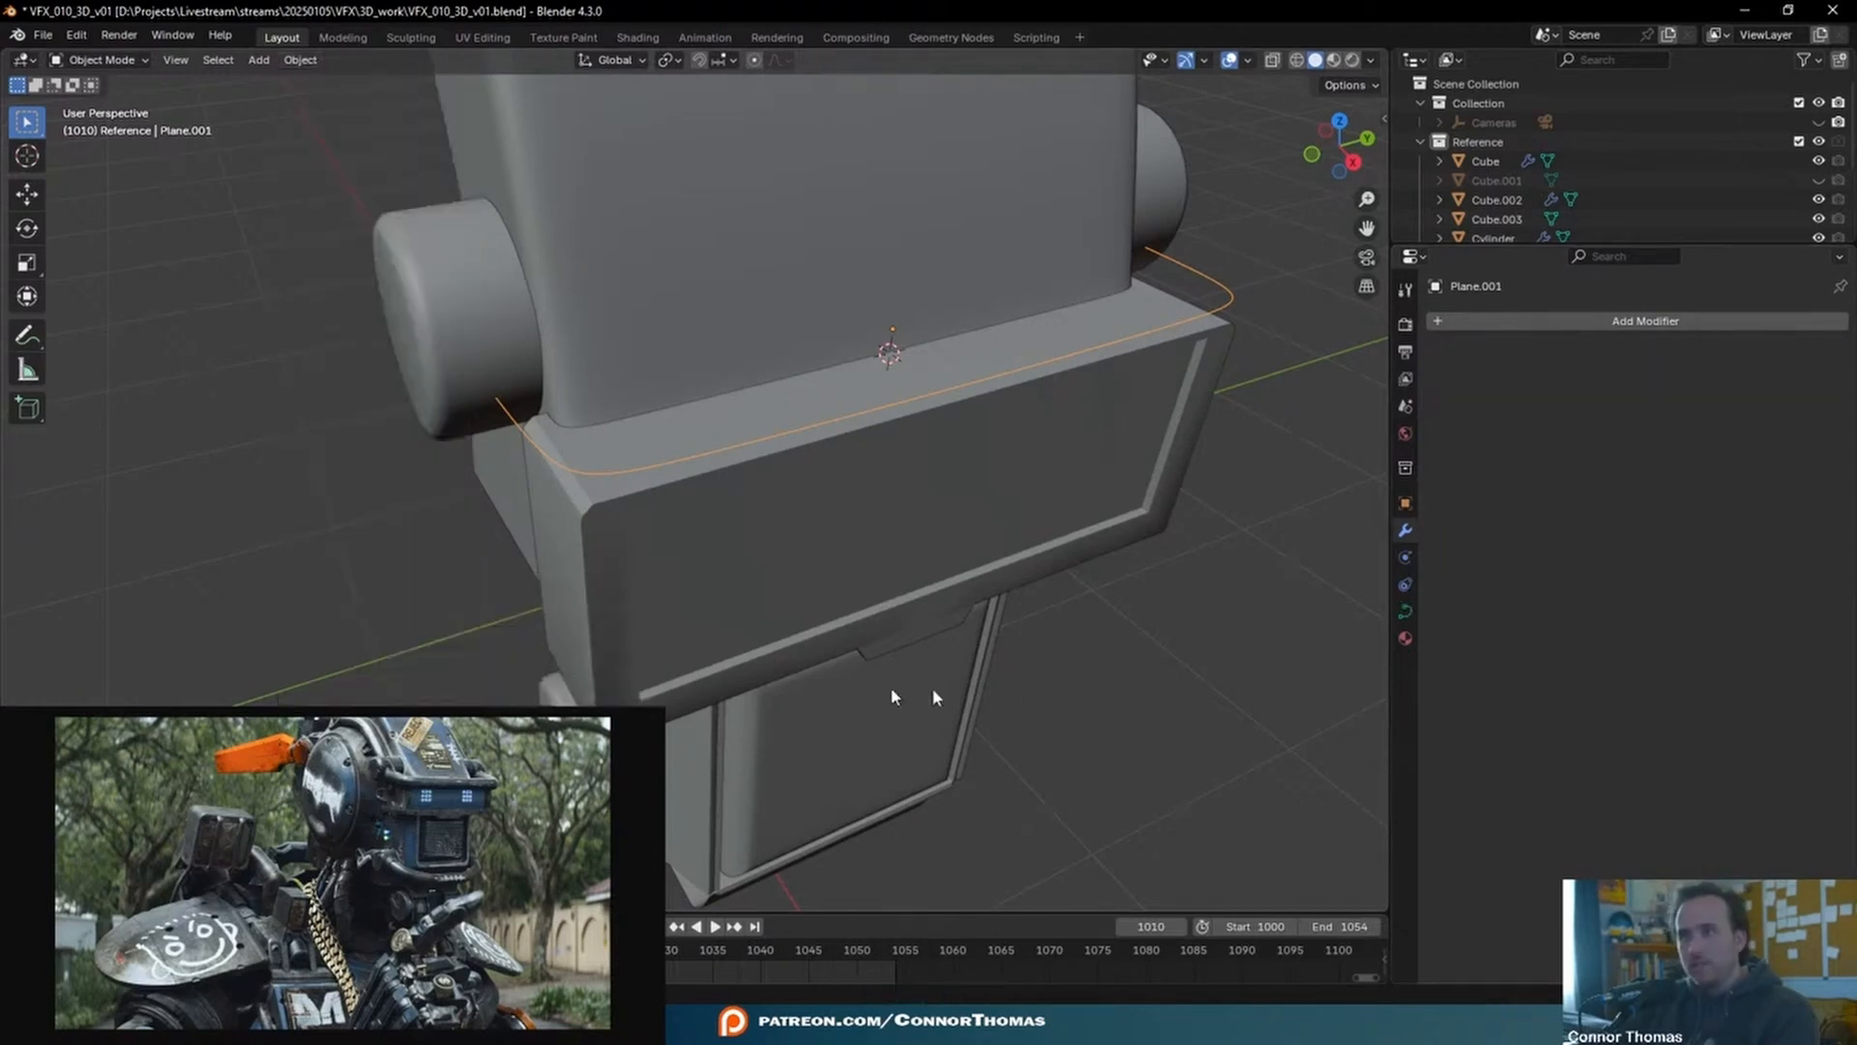
click(1406, 611)
drag(1707, 836, 1838, 858)
right_click(788, 445)
click(792, 439)
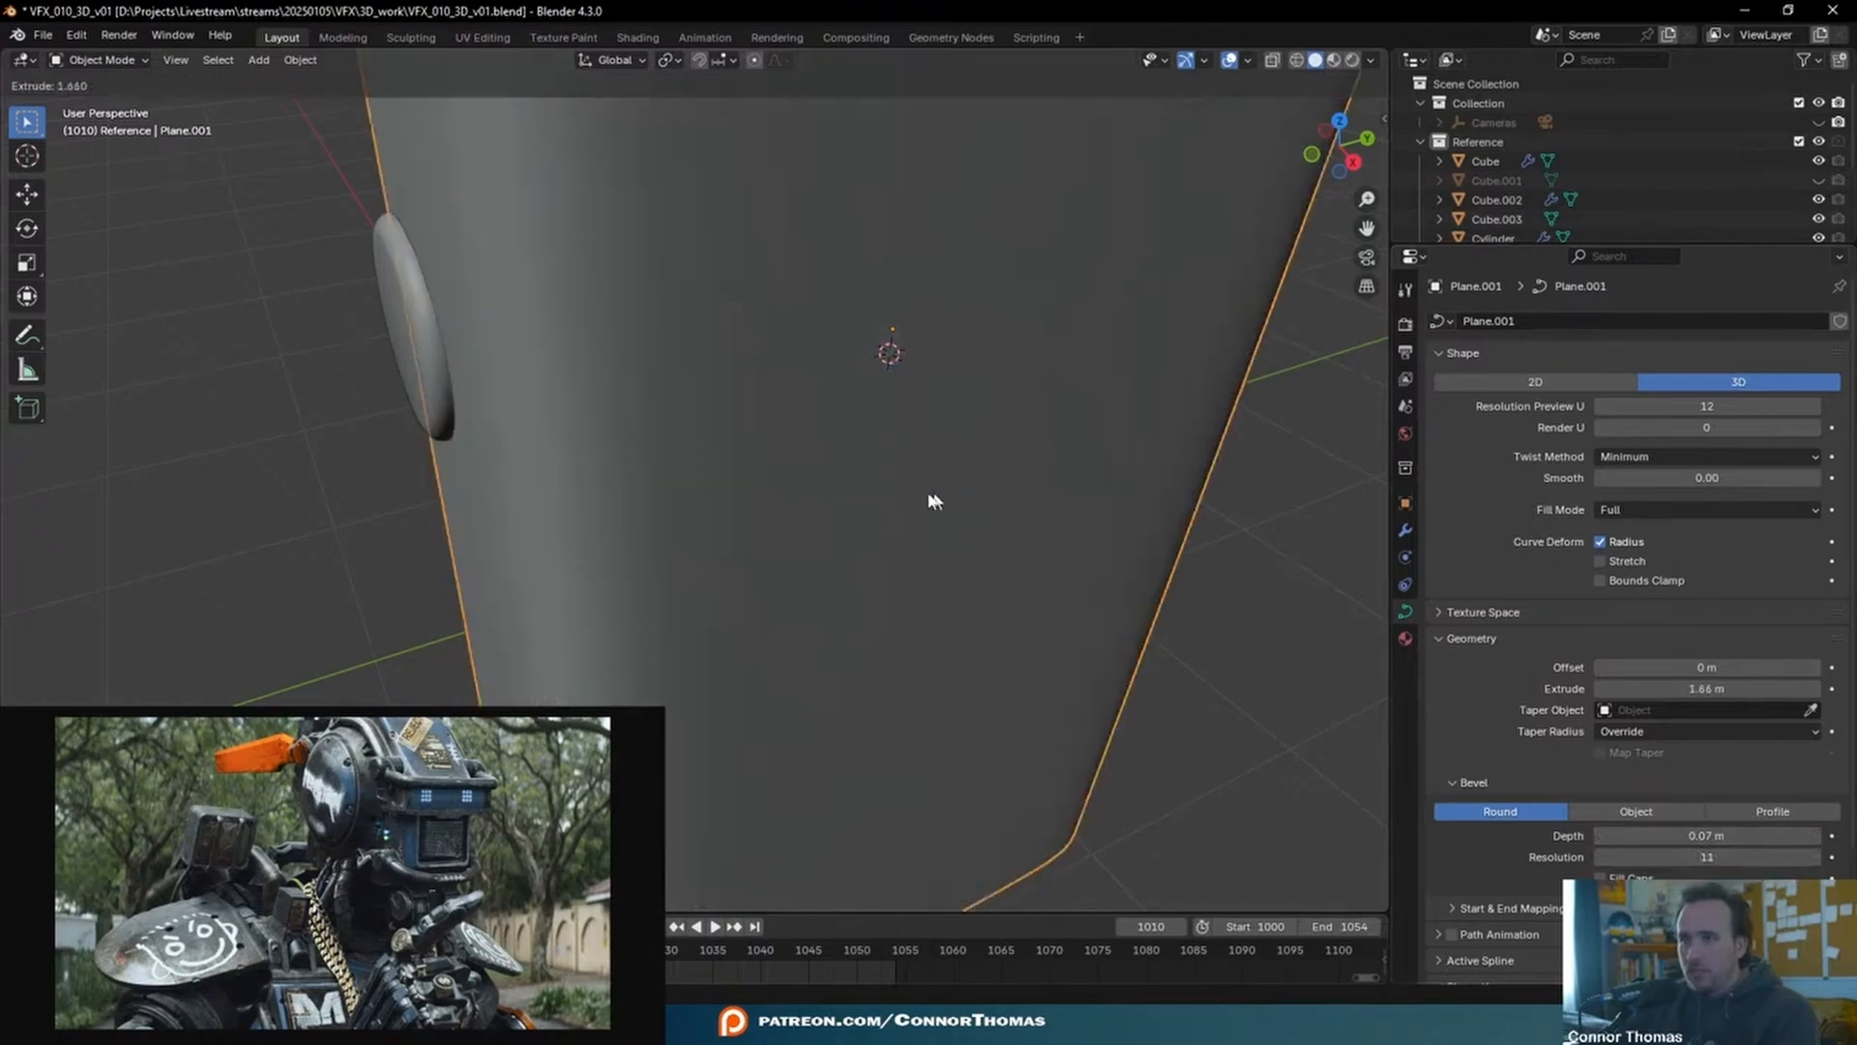
right_click(816, 427)
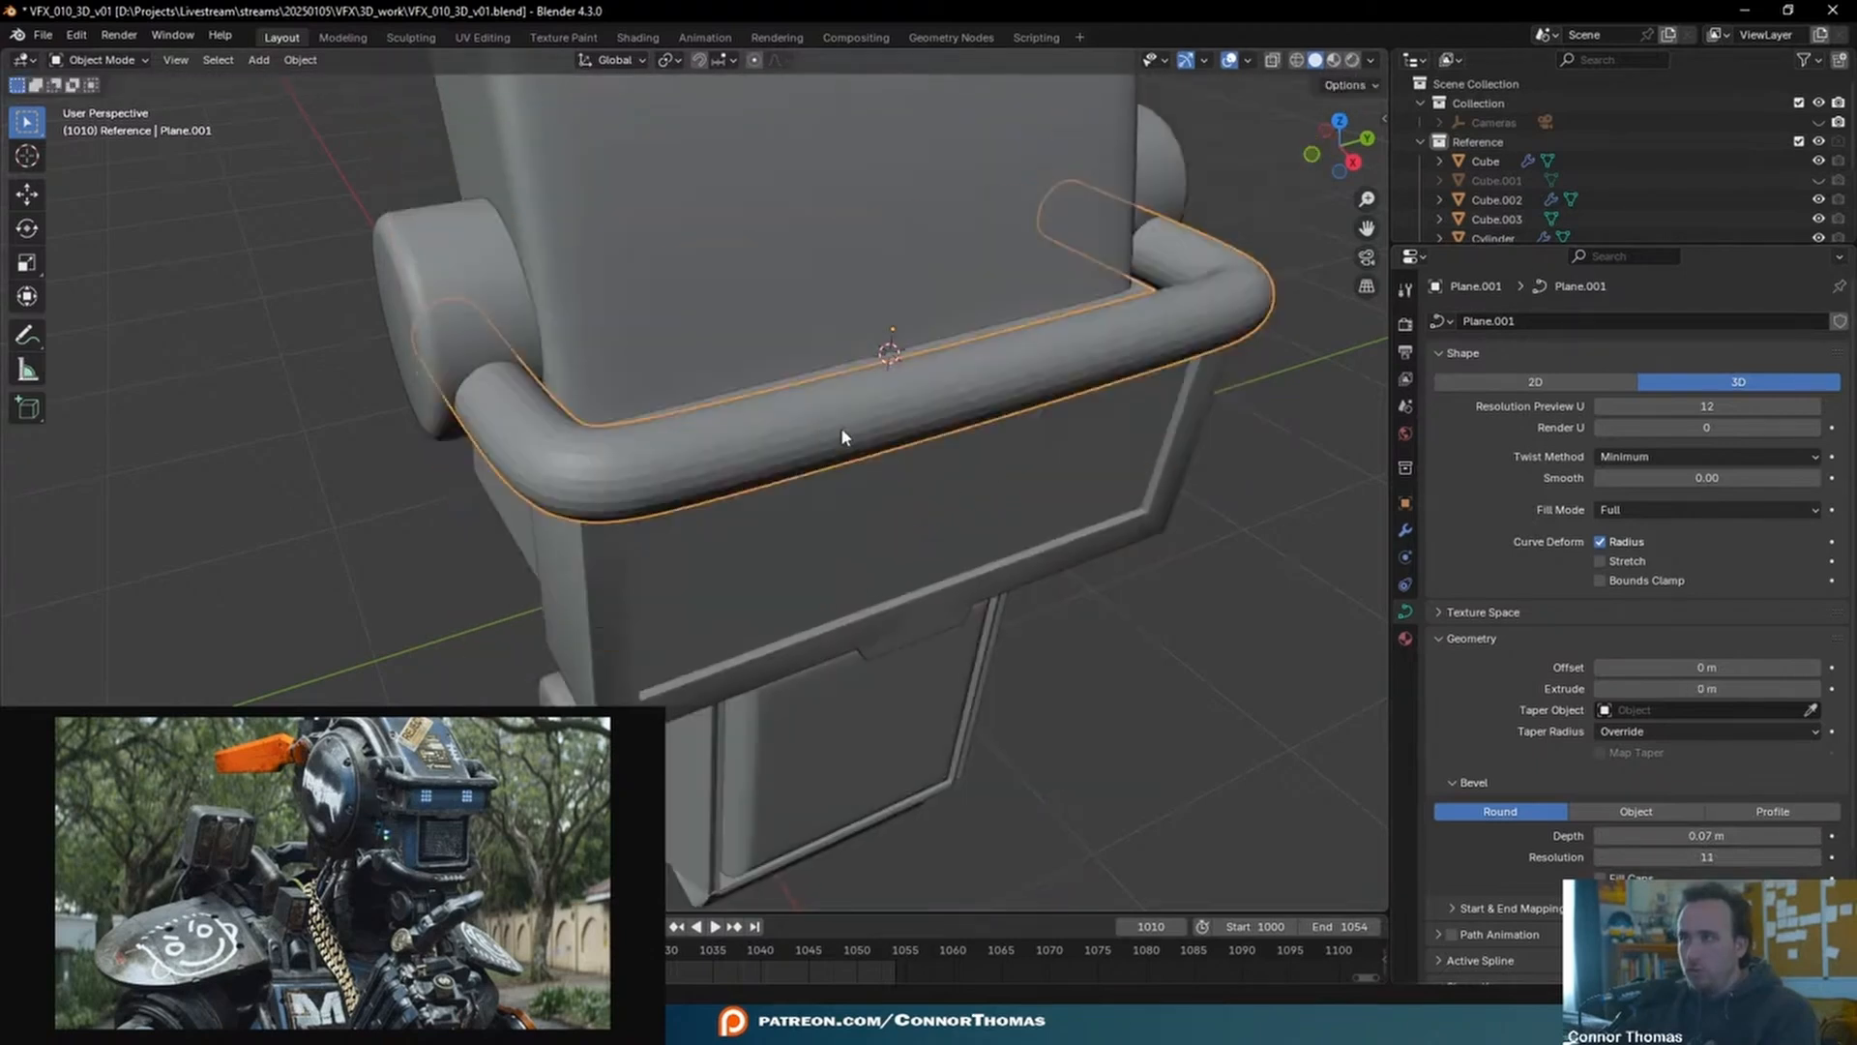
- Shade the tube curve smooth and set its bevel depth to 0.06 m
right_click(853, 432)
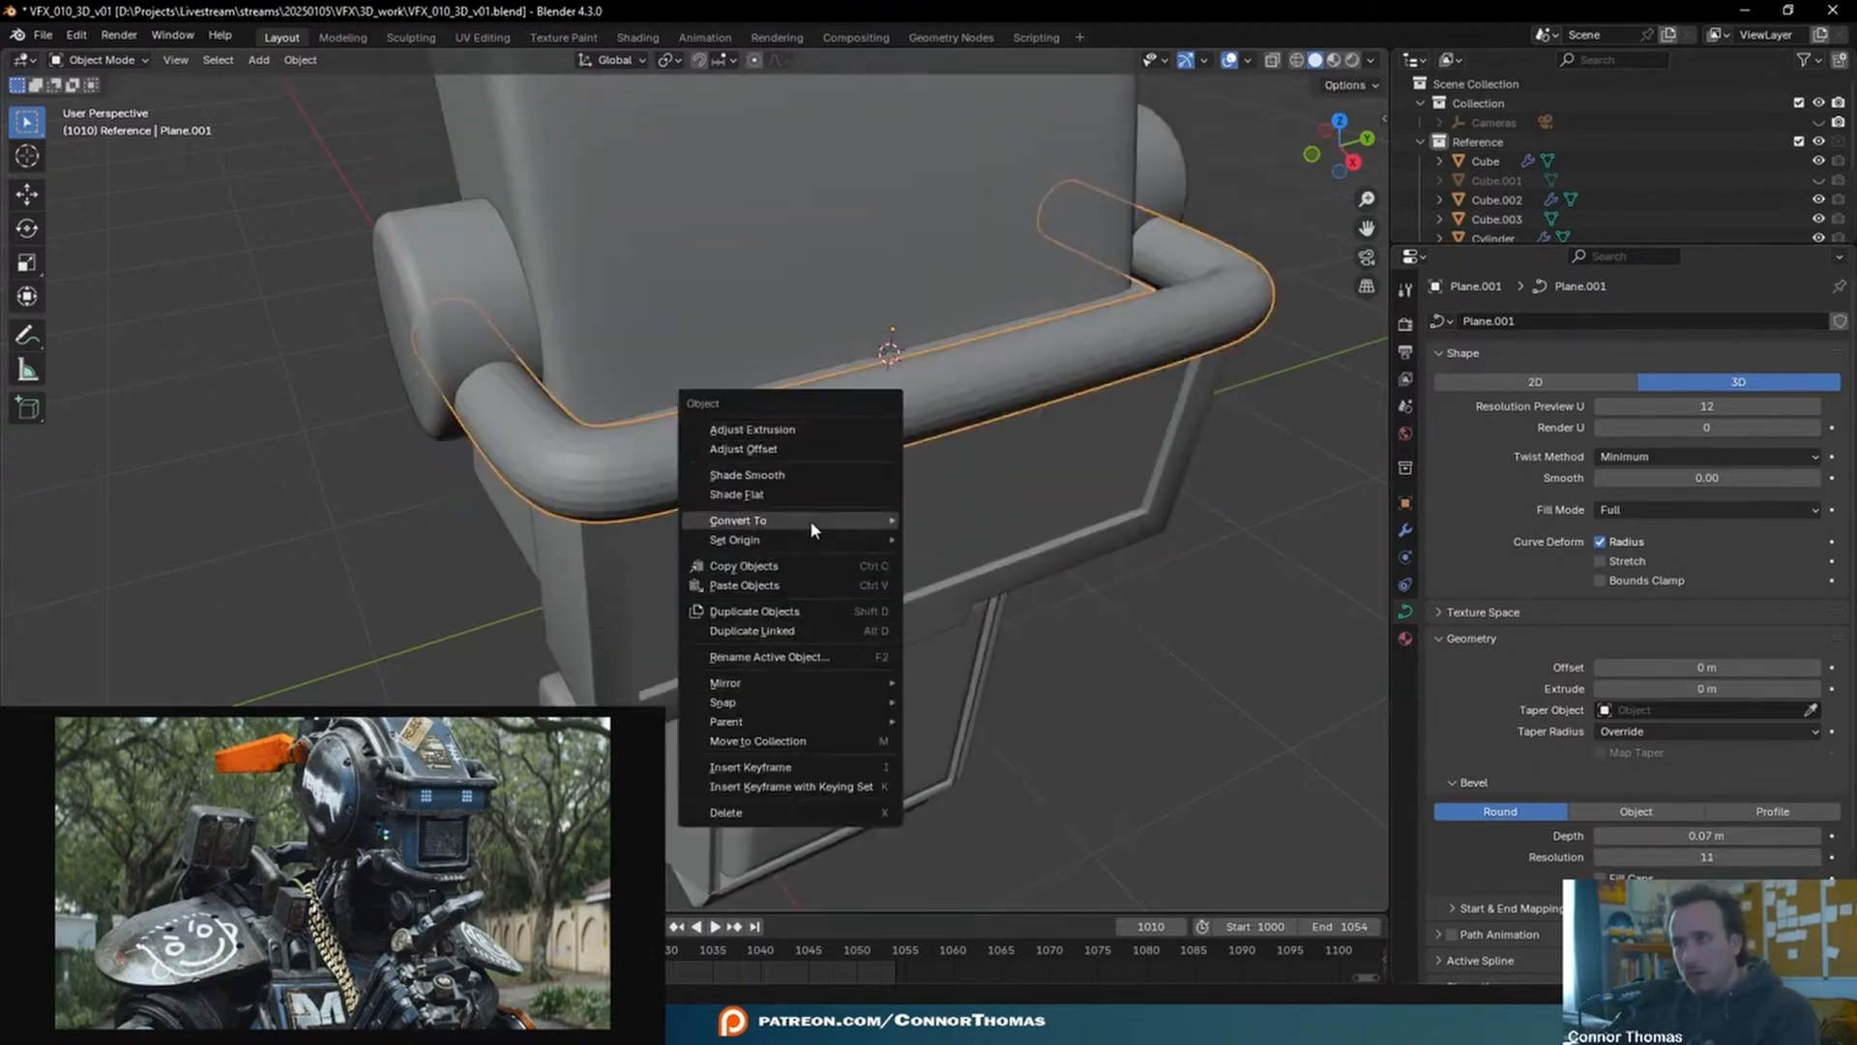
click(826, 474)
middle_drag(969, 460, 920, 329)
click(917, 321)
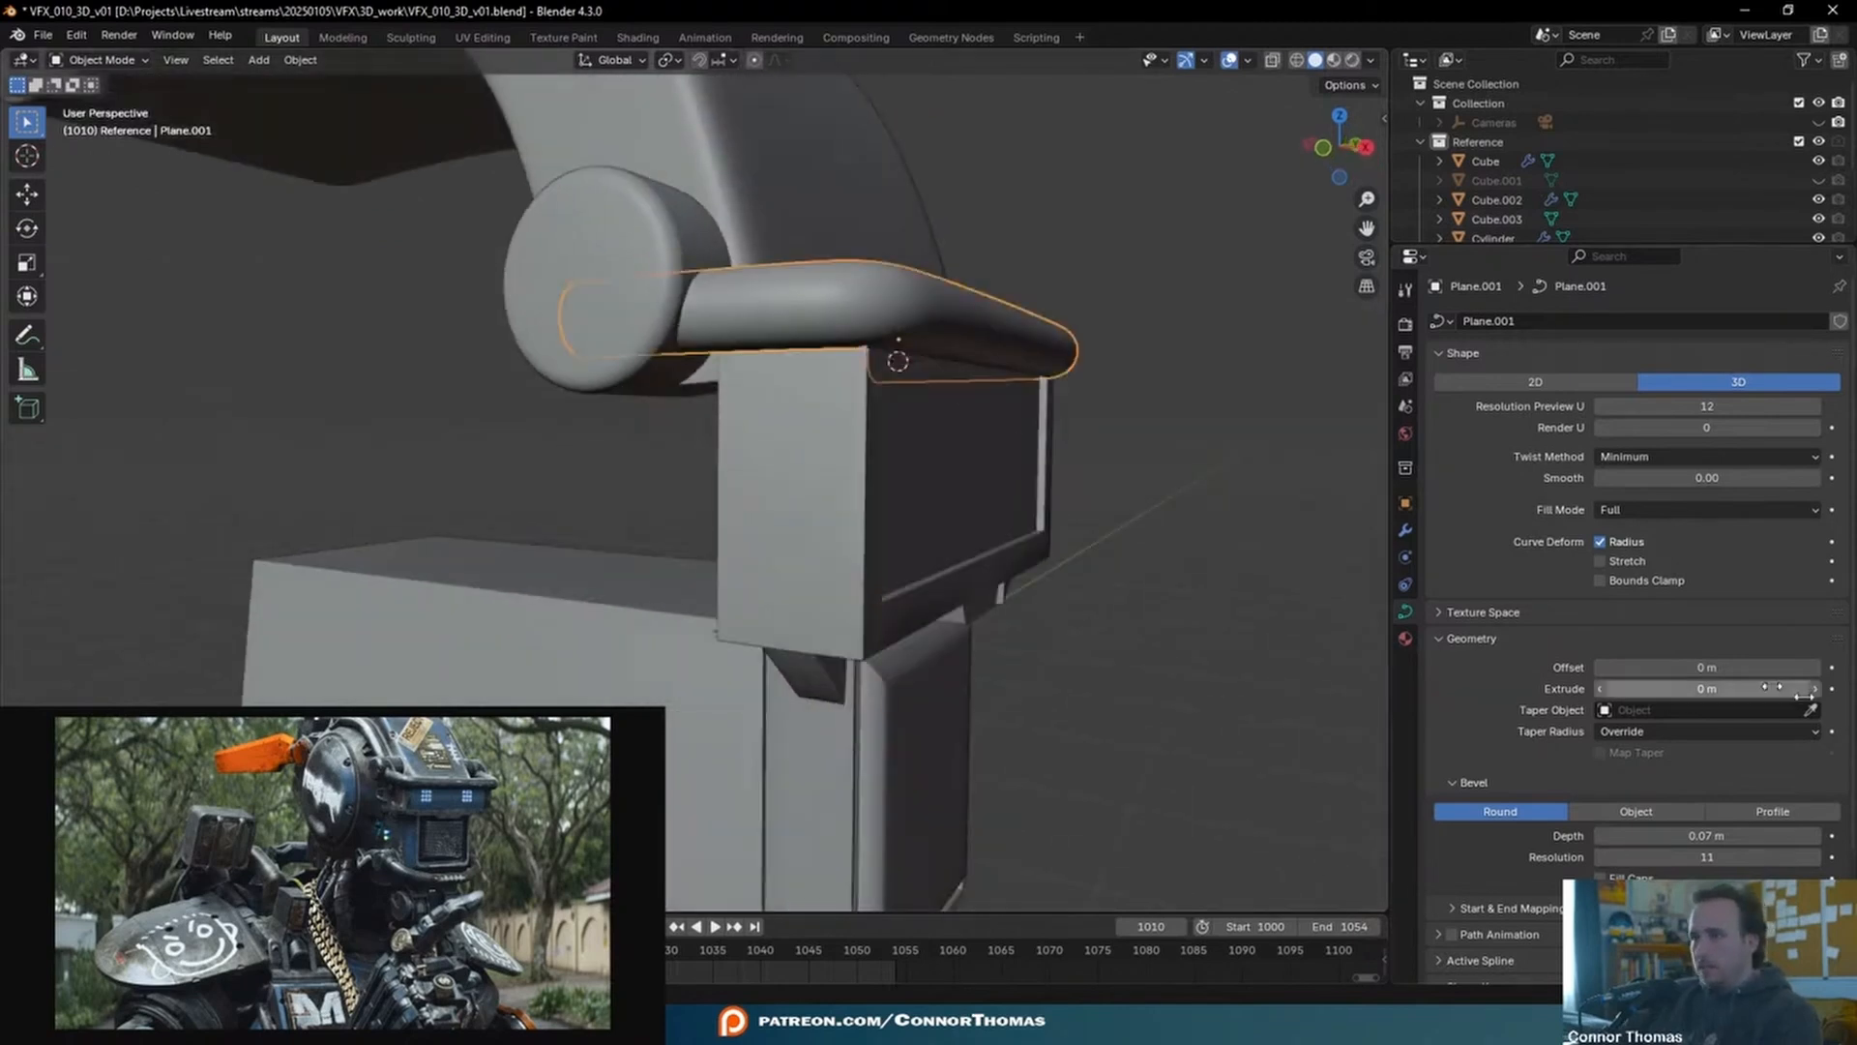
click(1606, 835)
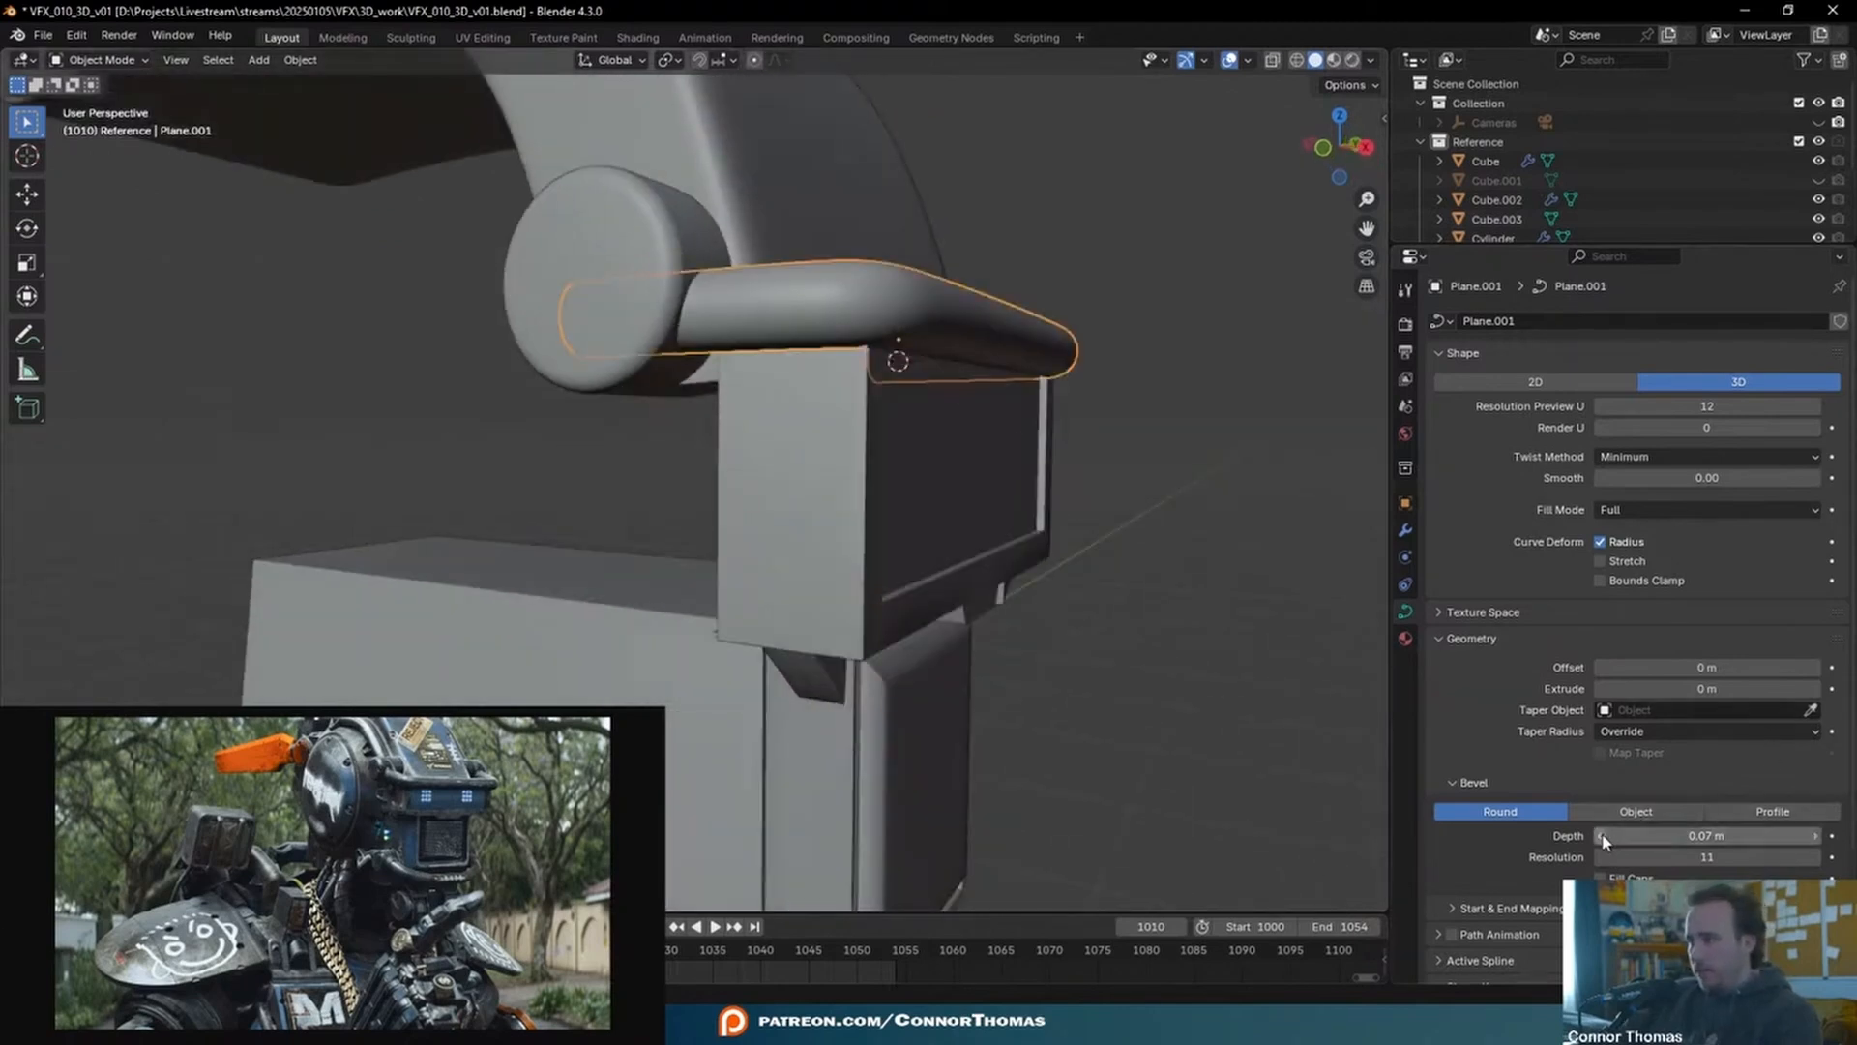
middle_drag(1064, 541, 971, 497)
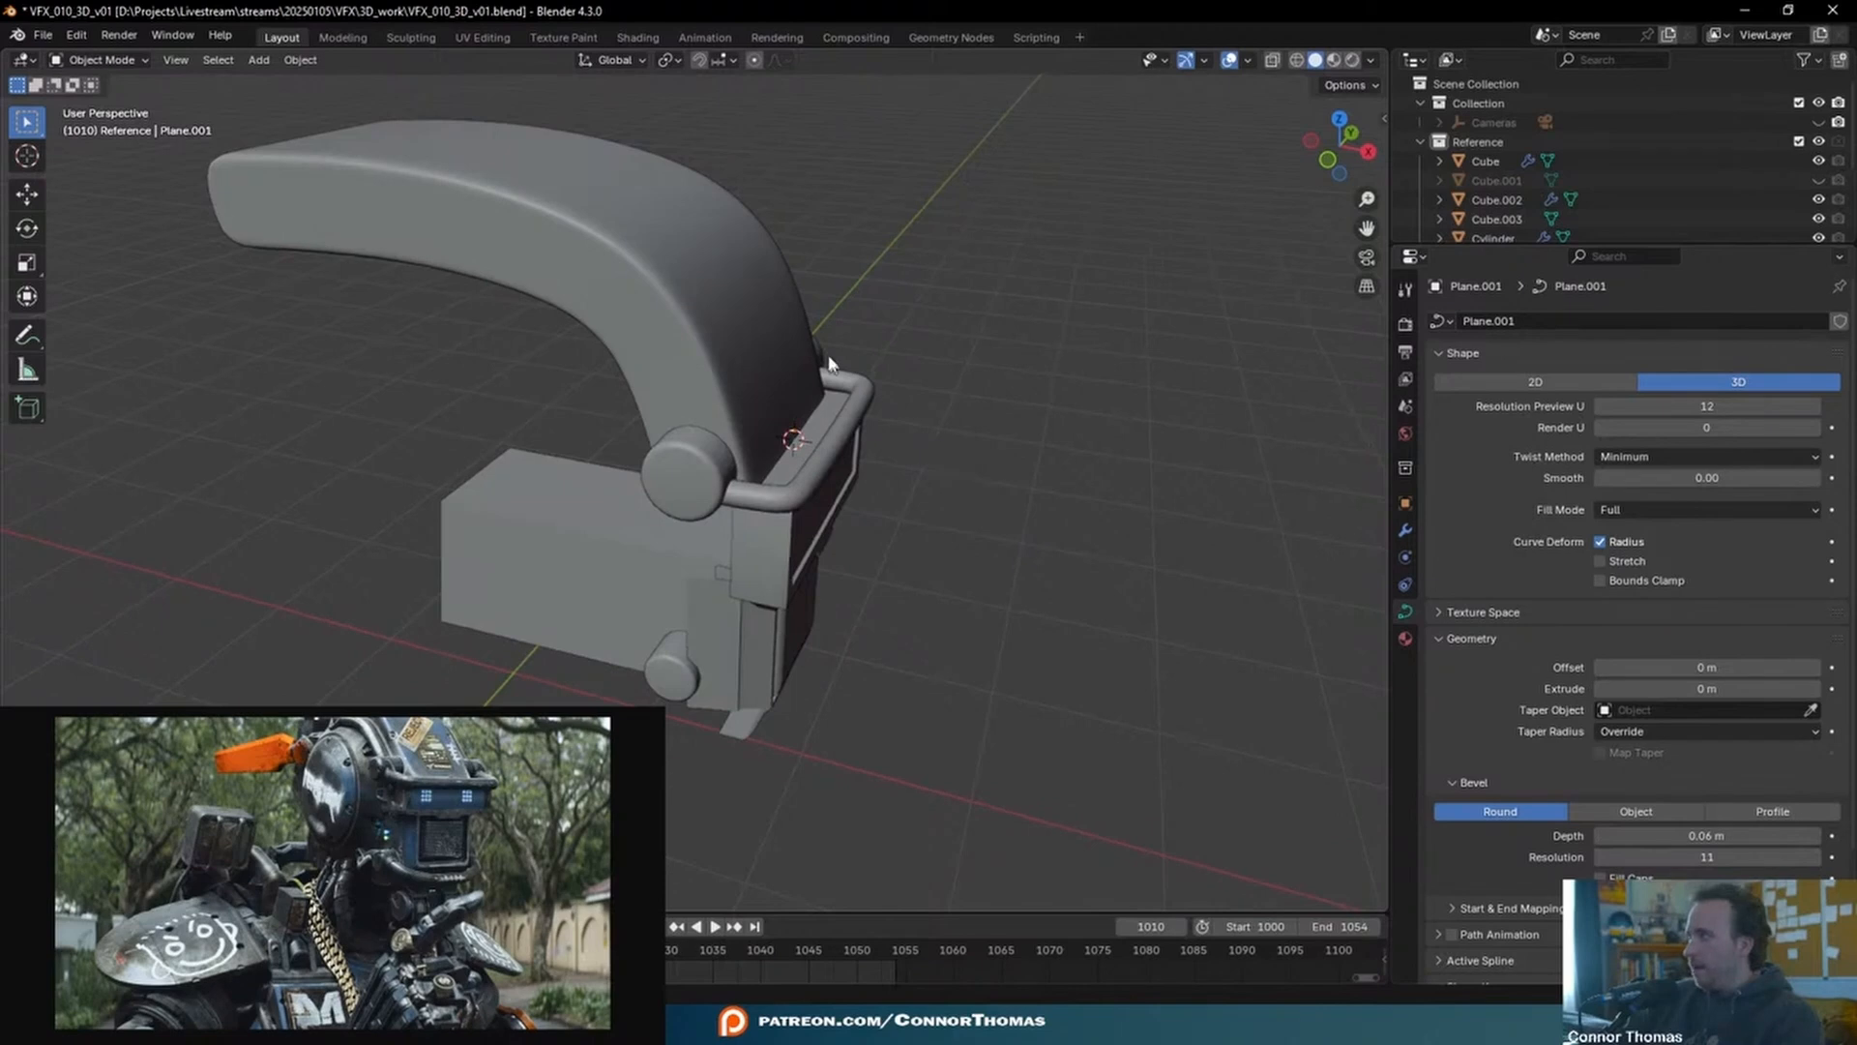
middle_drag(771, 365, 733, 332)
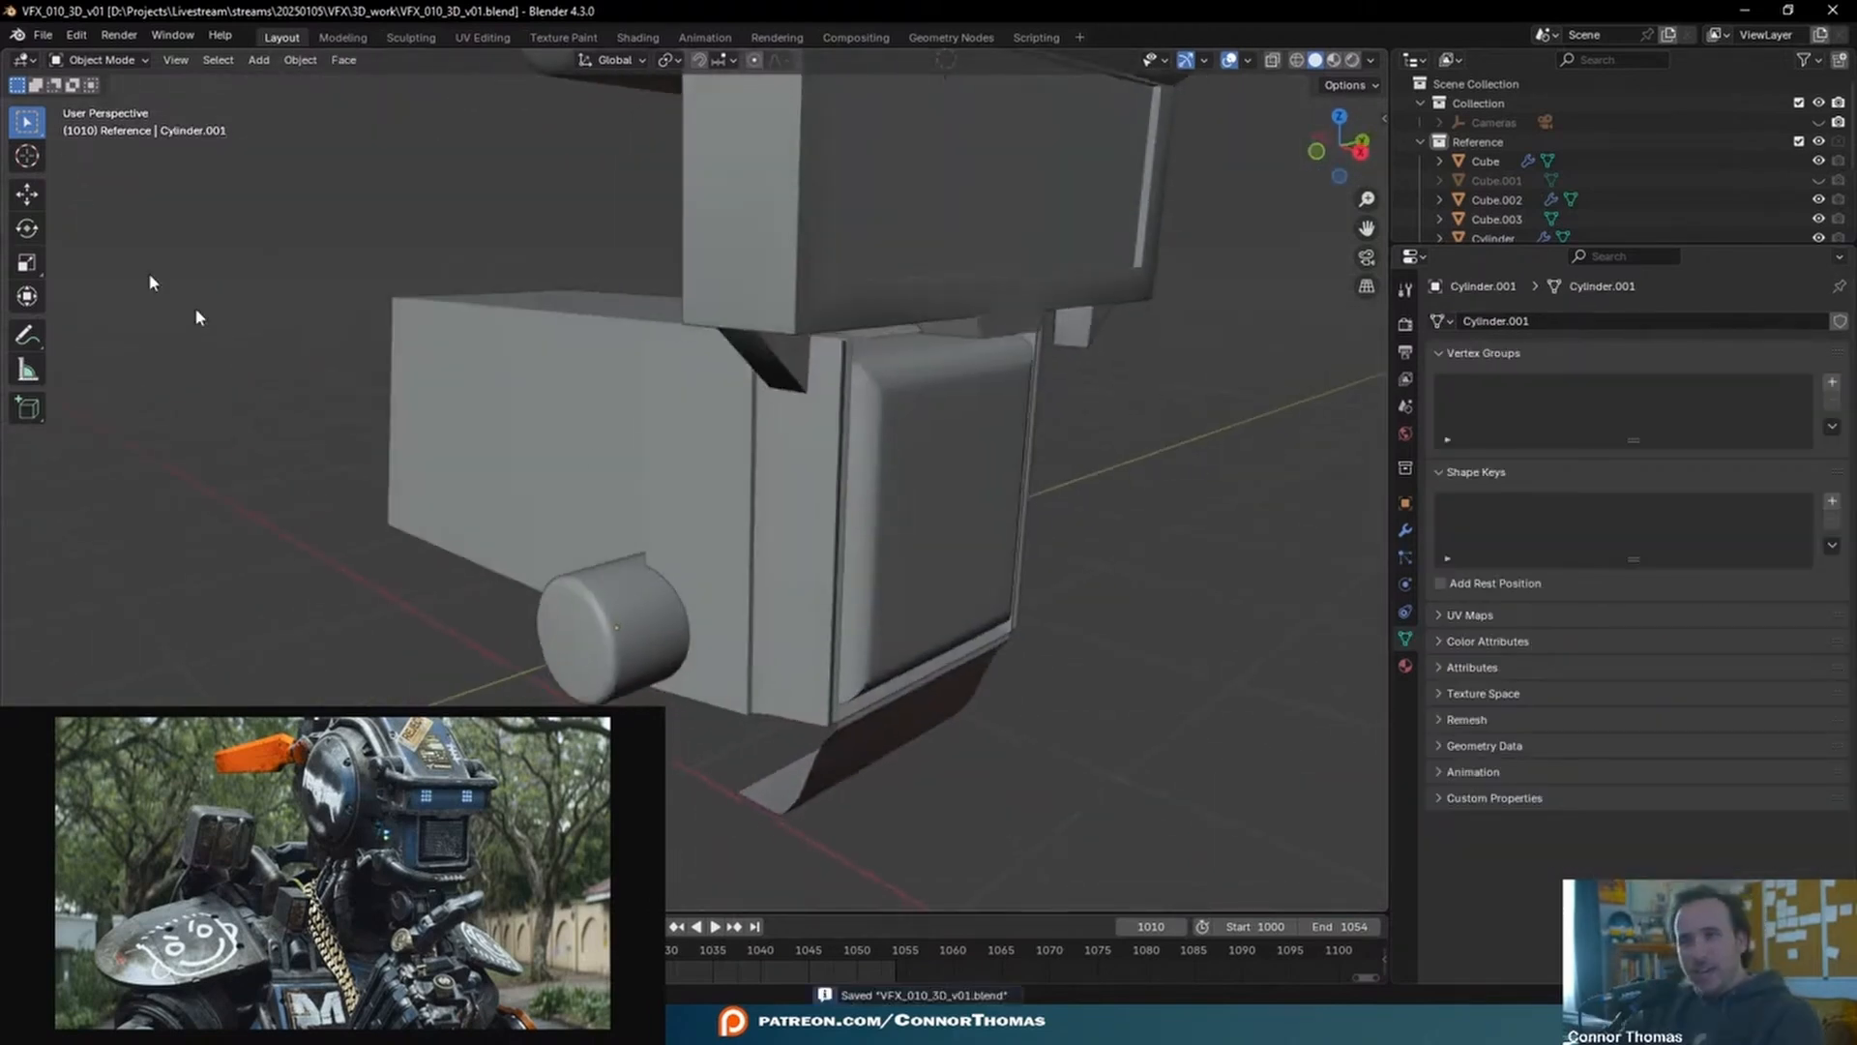
- Lower the middle of the jaw tube's front curve about 0.06 m along Z, using smooth proportional editing with a radius of about 0.47 m
middle_drag(198, 318, 880, 300)
middle_drag(847, 659, 926, 402)
click(762, 439)
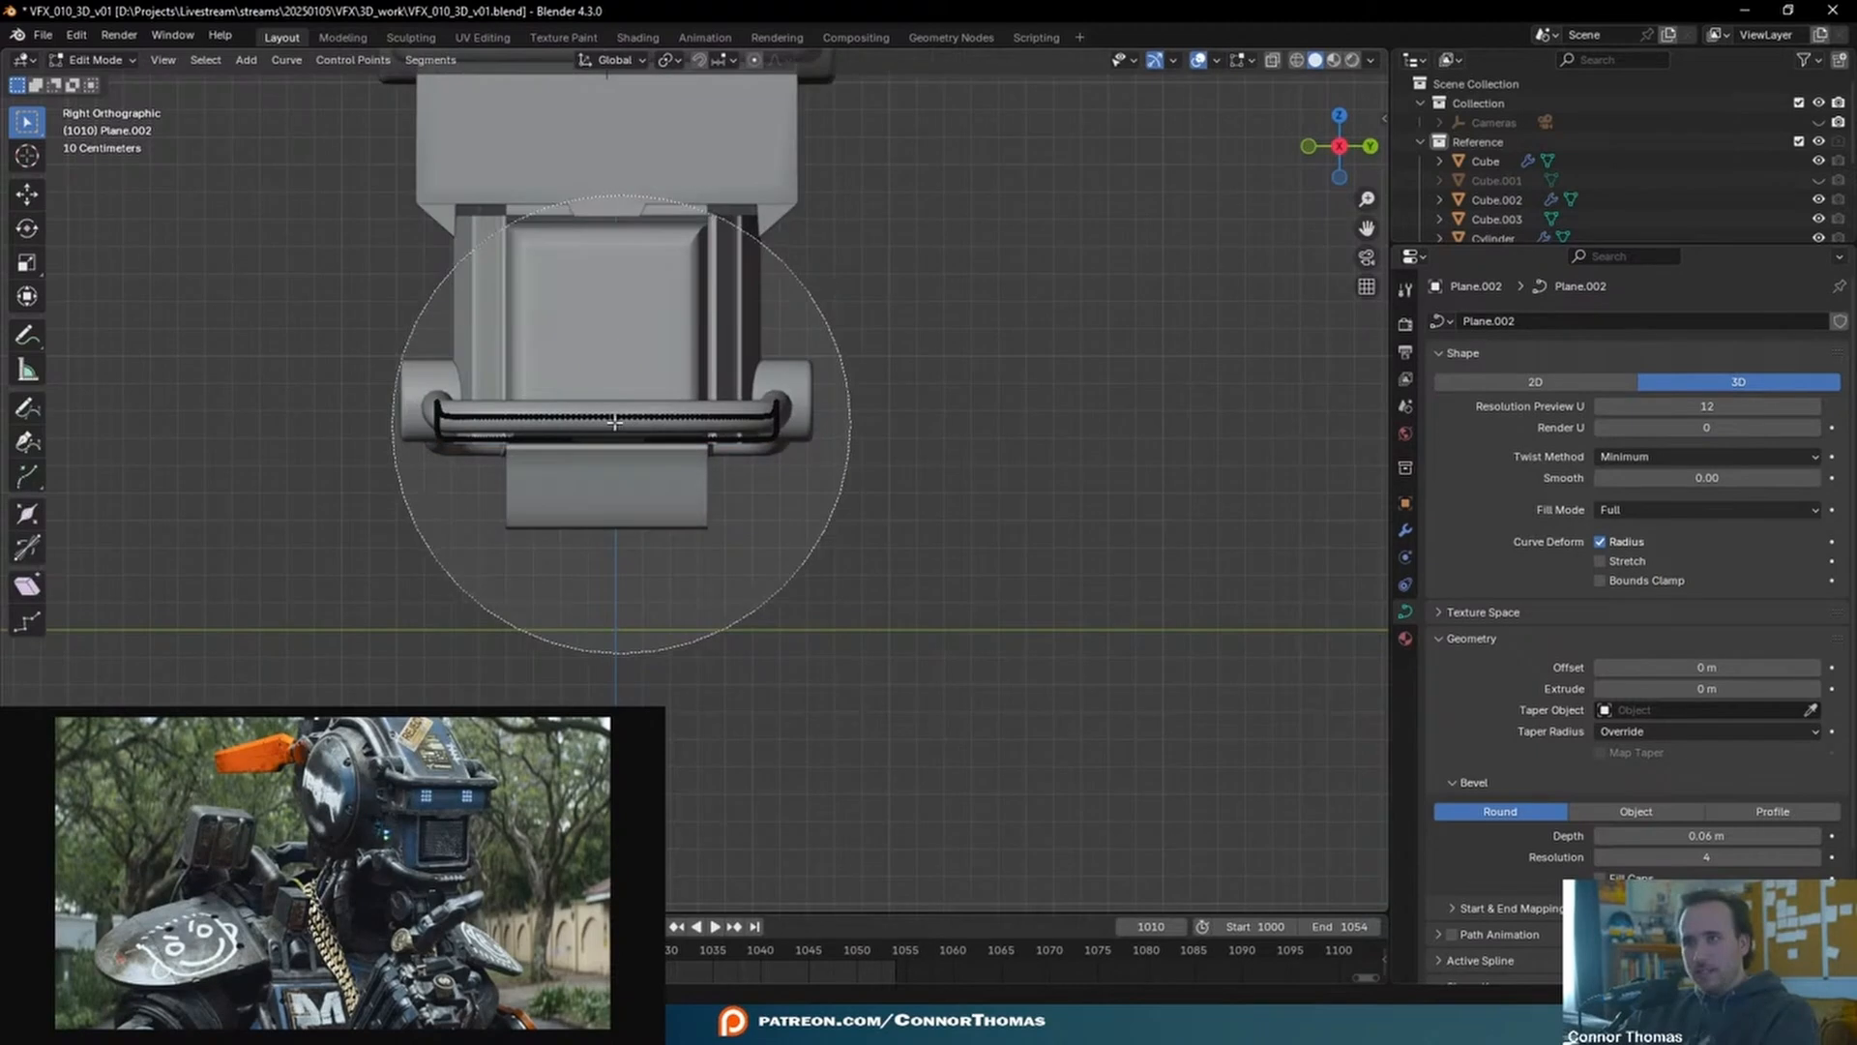
scroll(617, 423, up, 13)
click(610, 428)
key(Escape)
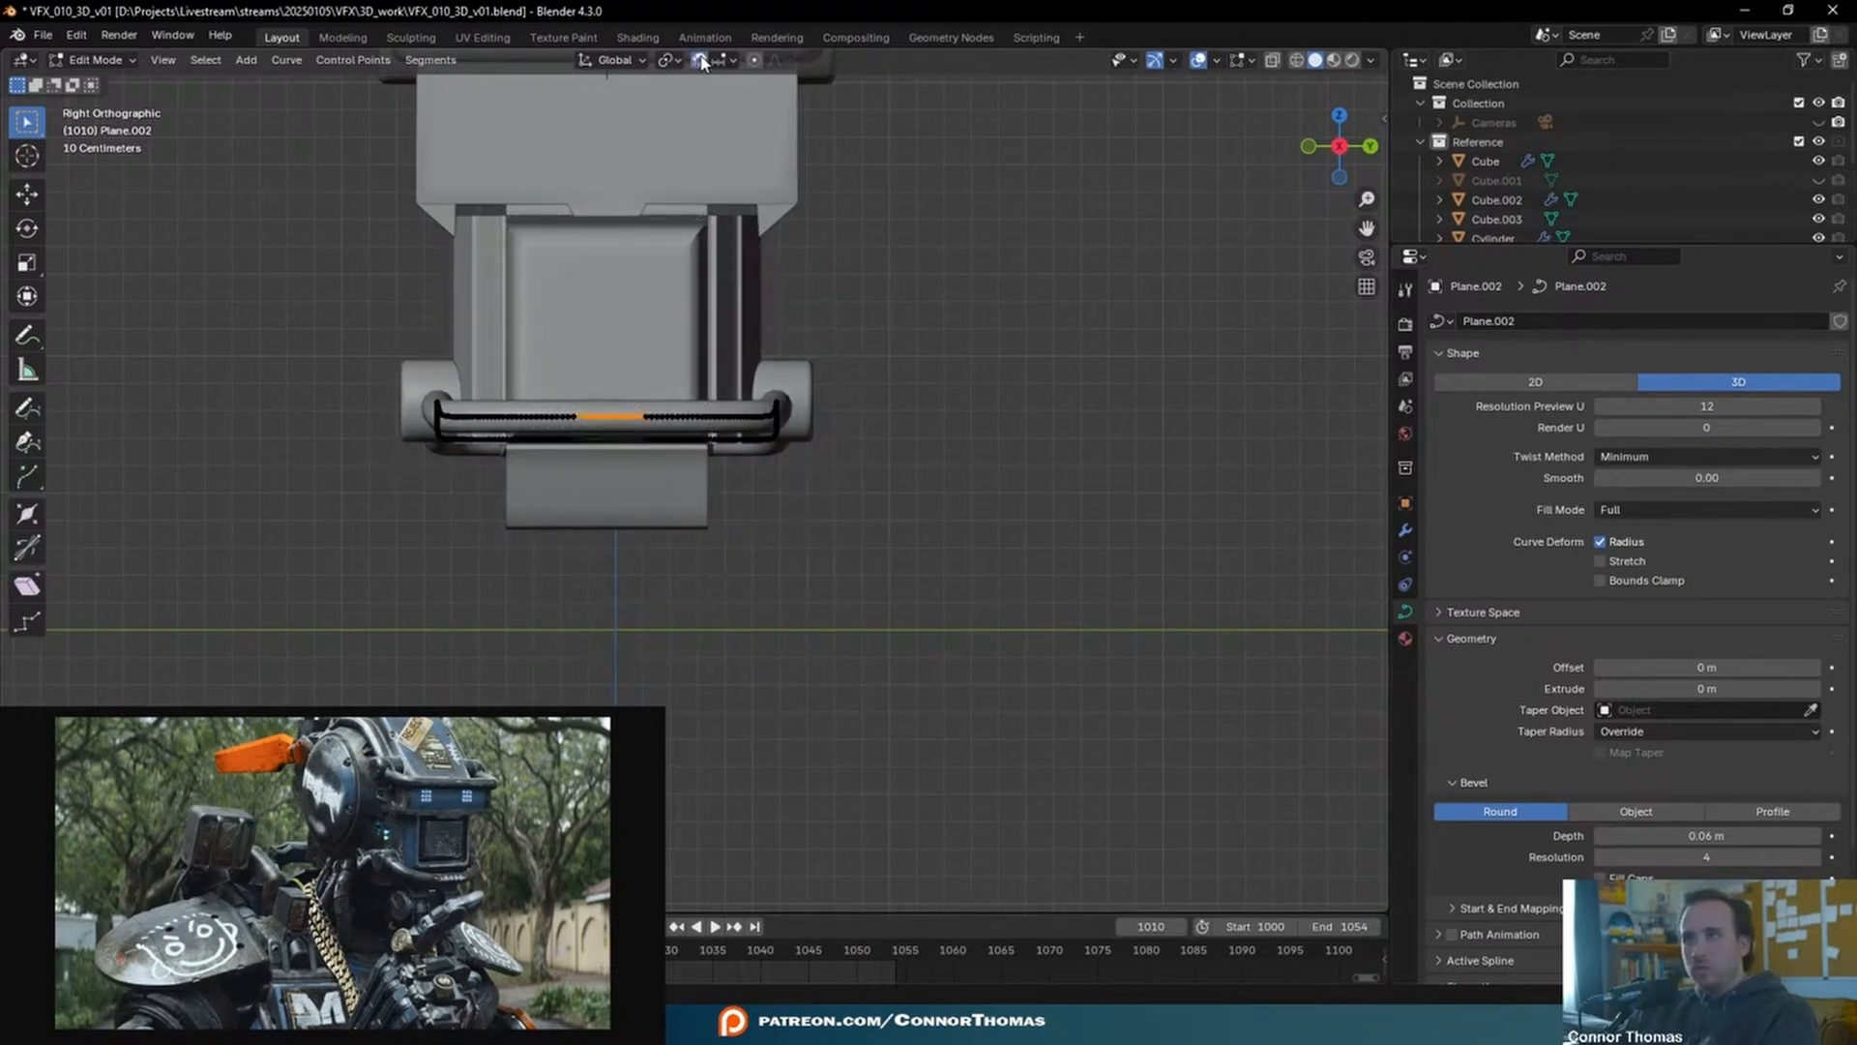
key(o)
key(g)
key(z)
scroll(725, 455, up, 5)
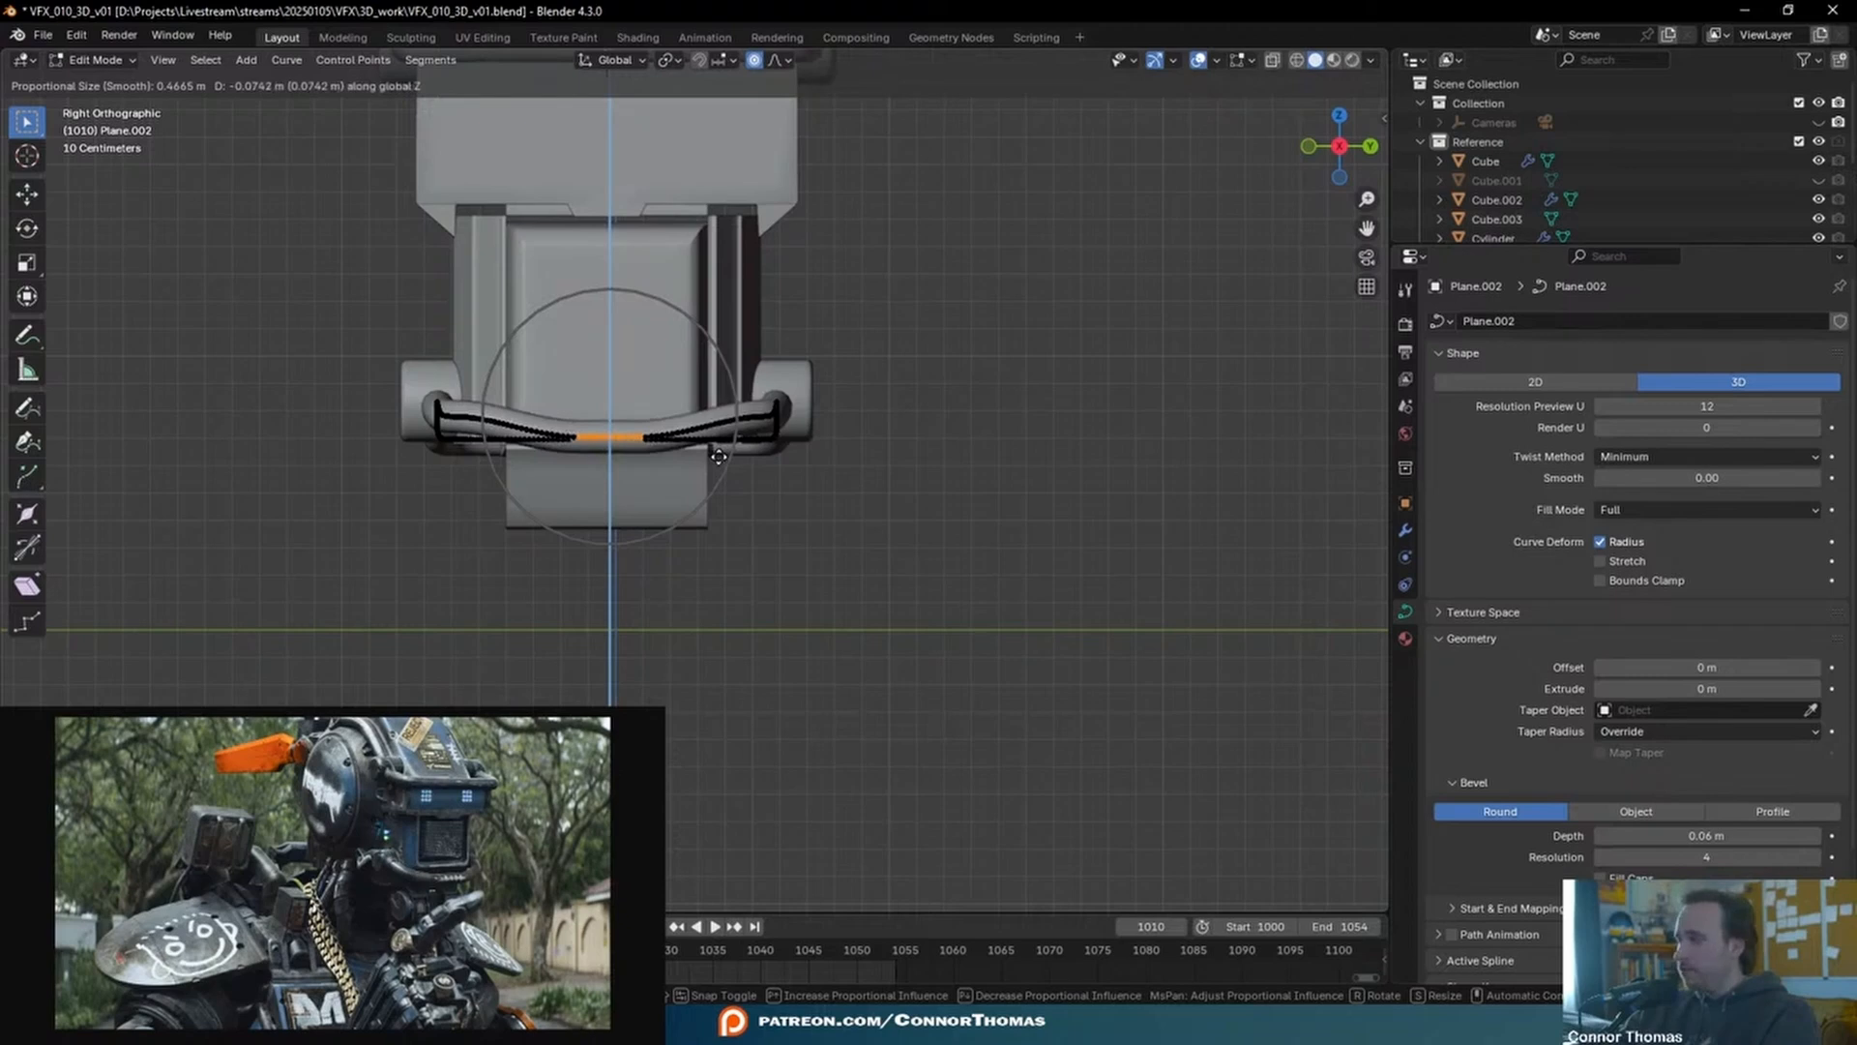
scroll(719, 455, down, 3)
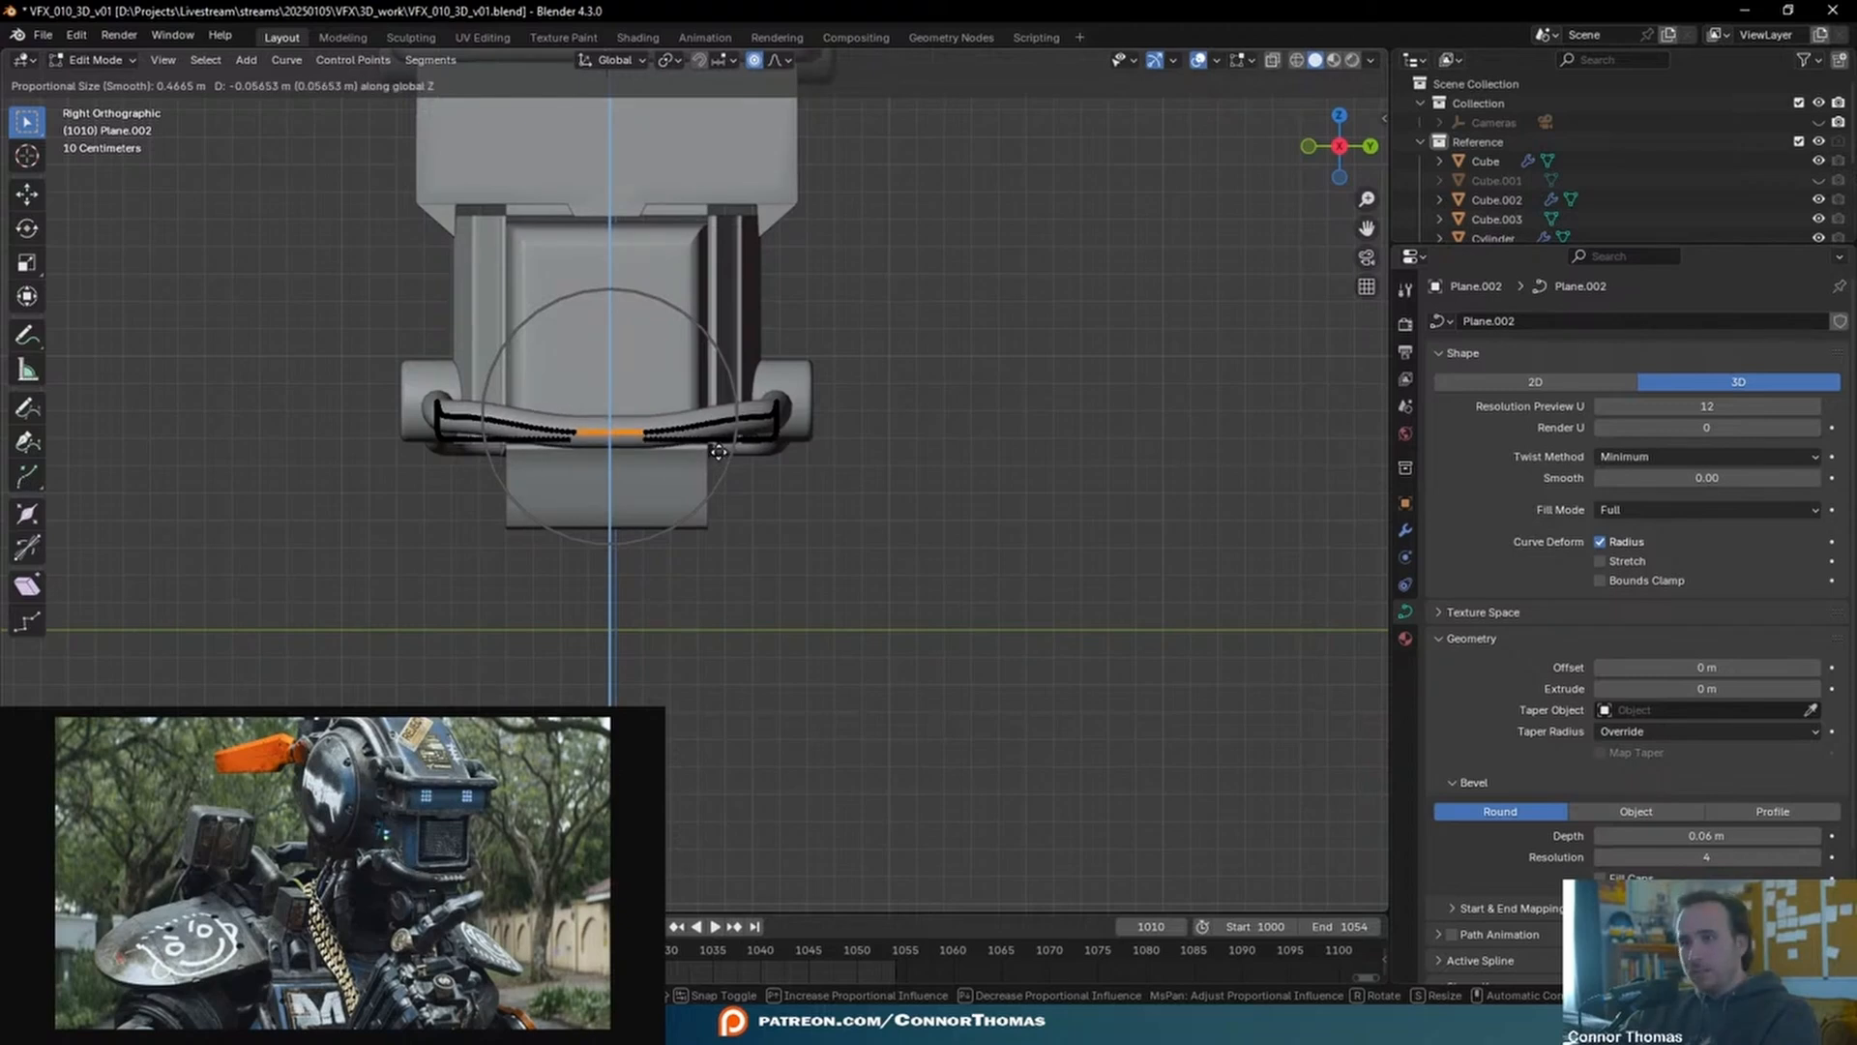
click(719, 451)
key(Tab)
- Extrude the rear vertical edge of the face panel's side about 1.1 m backward along X, behind the side disc
mouse_move(719, 452)
middle_down()
mouse_move(920, 509)
mouse_move(888, 475)
mouse_move(746, 455)
middle_up()
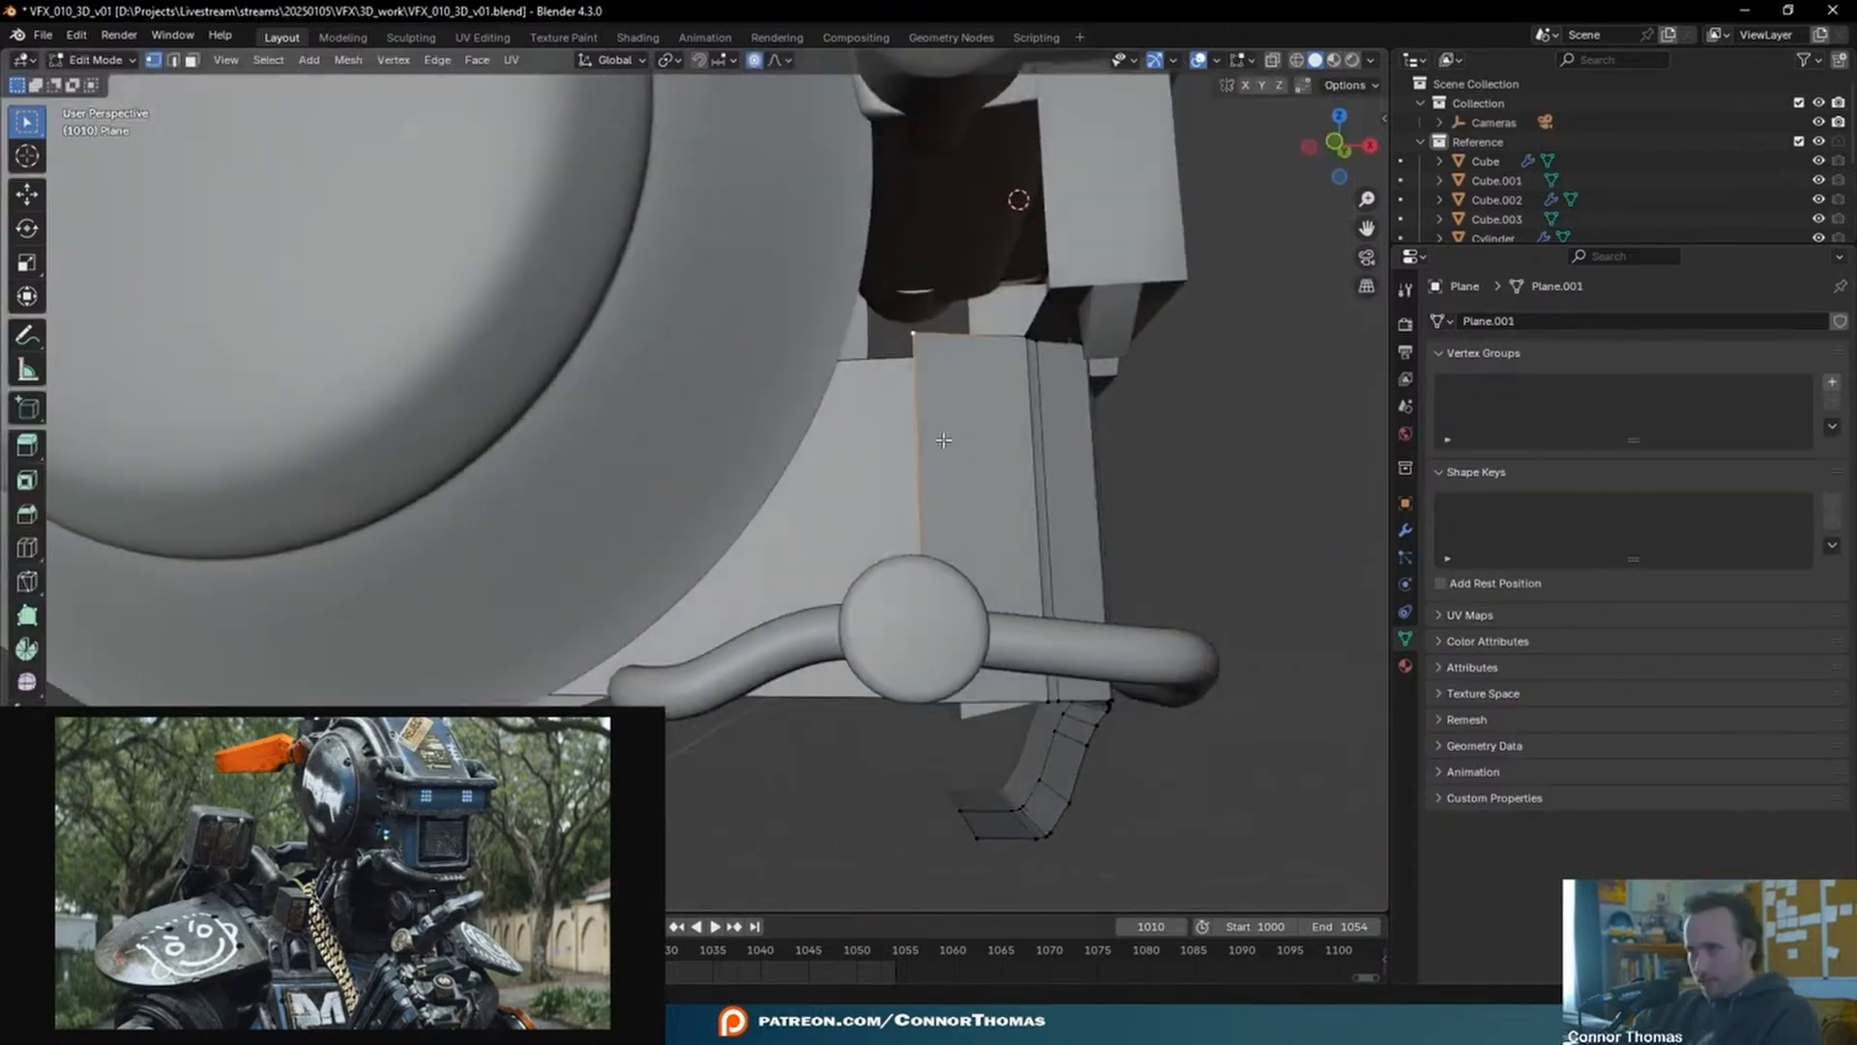
key(2)
click(925, 436)
middle_drag(928, 436, 920, 493)
key(KP_1)
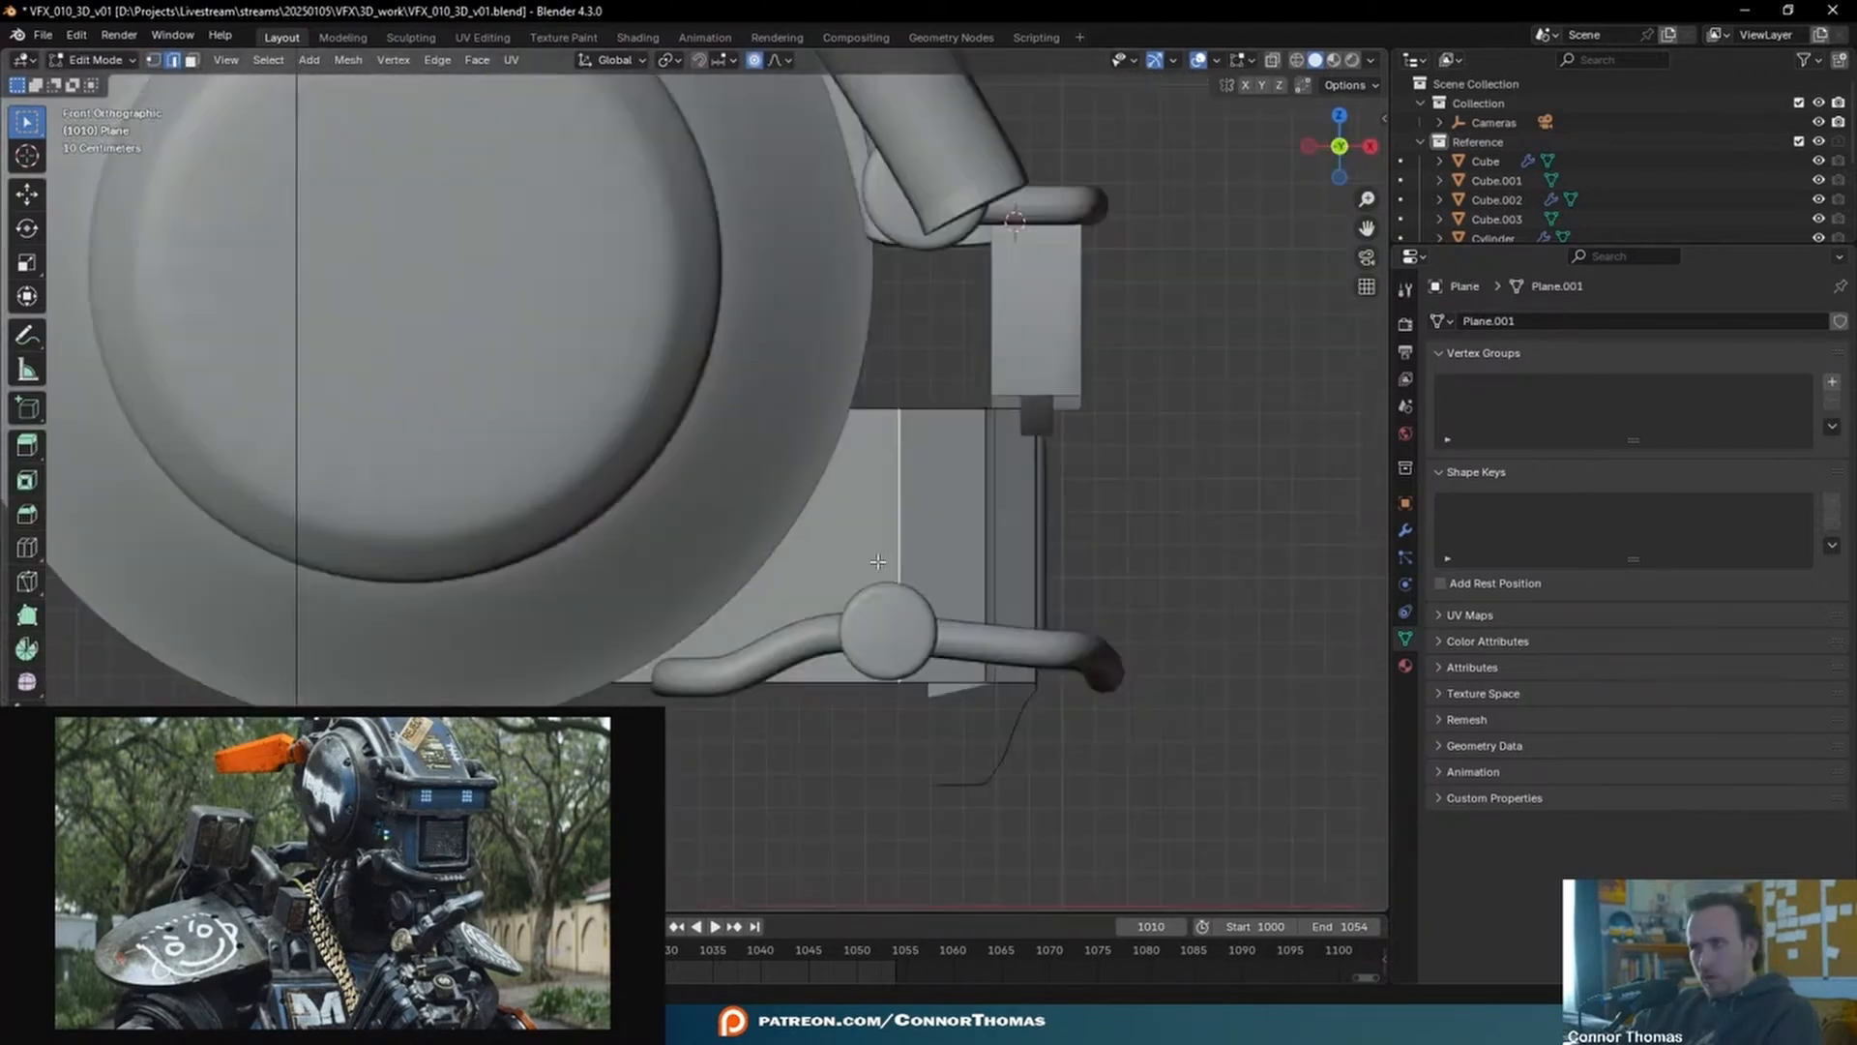
key(e)
key(x)
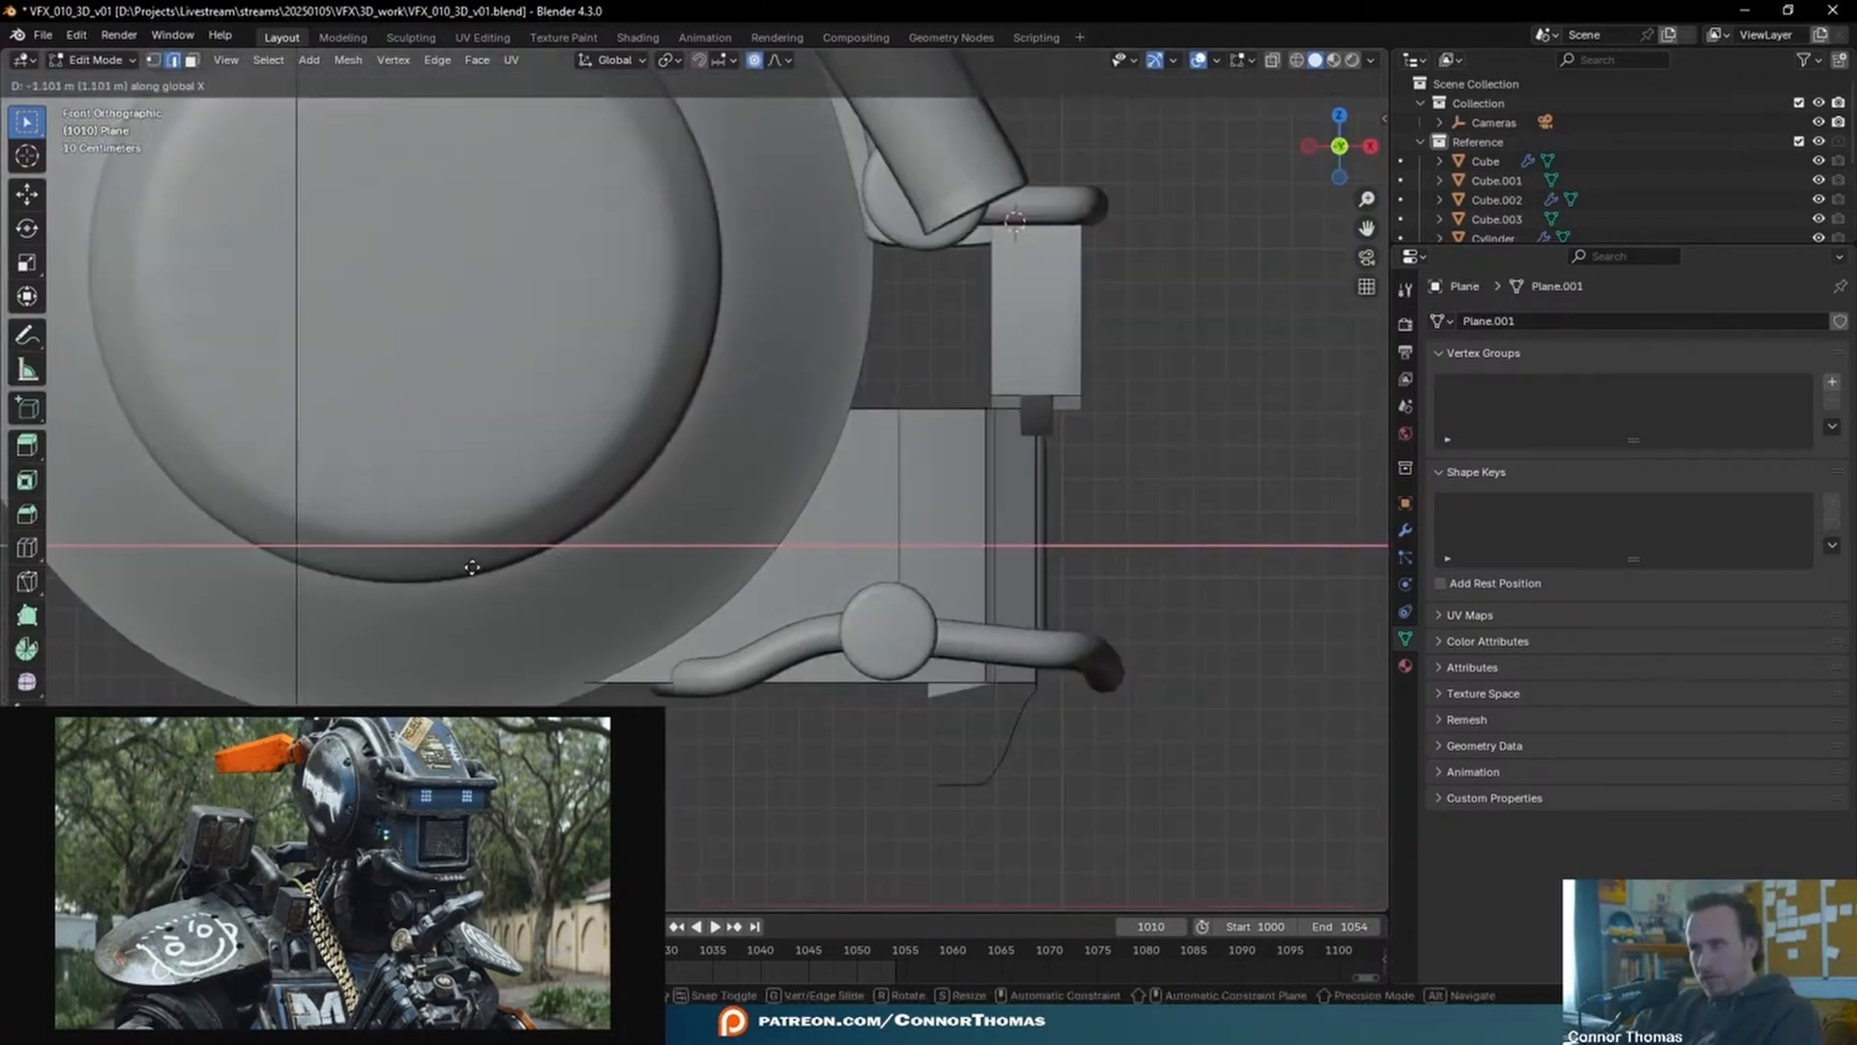
click(454, 568)
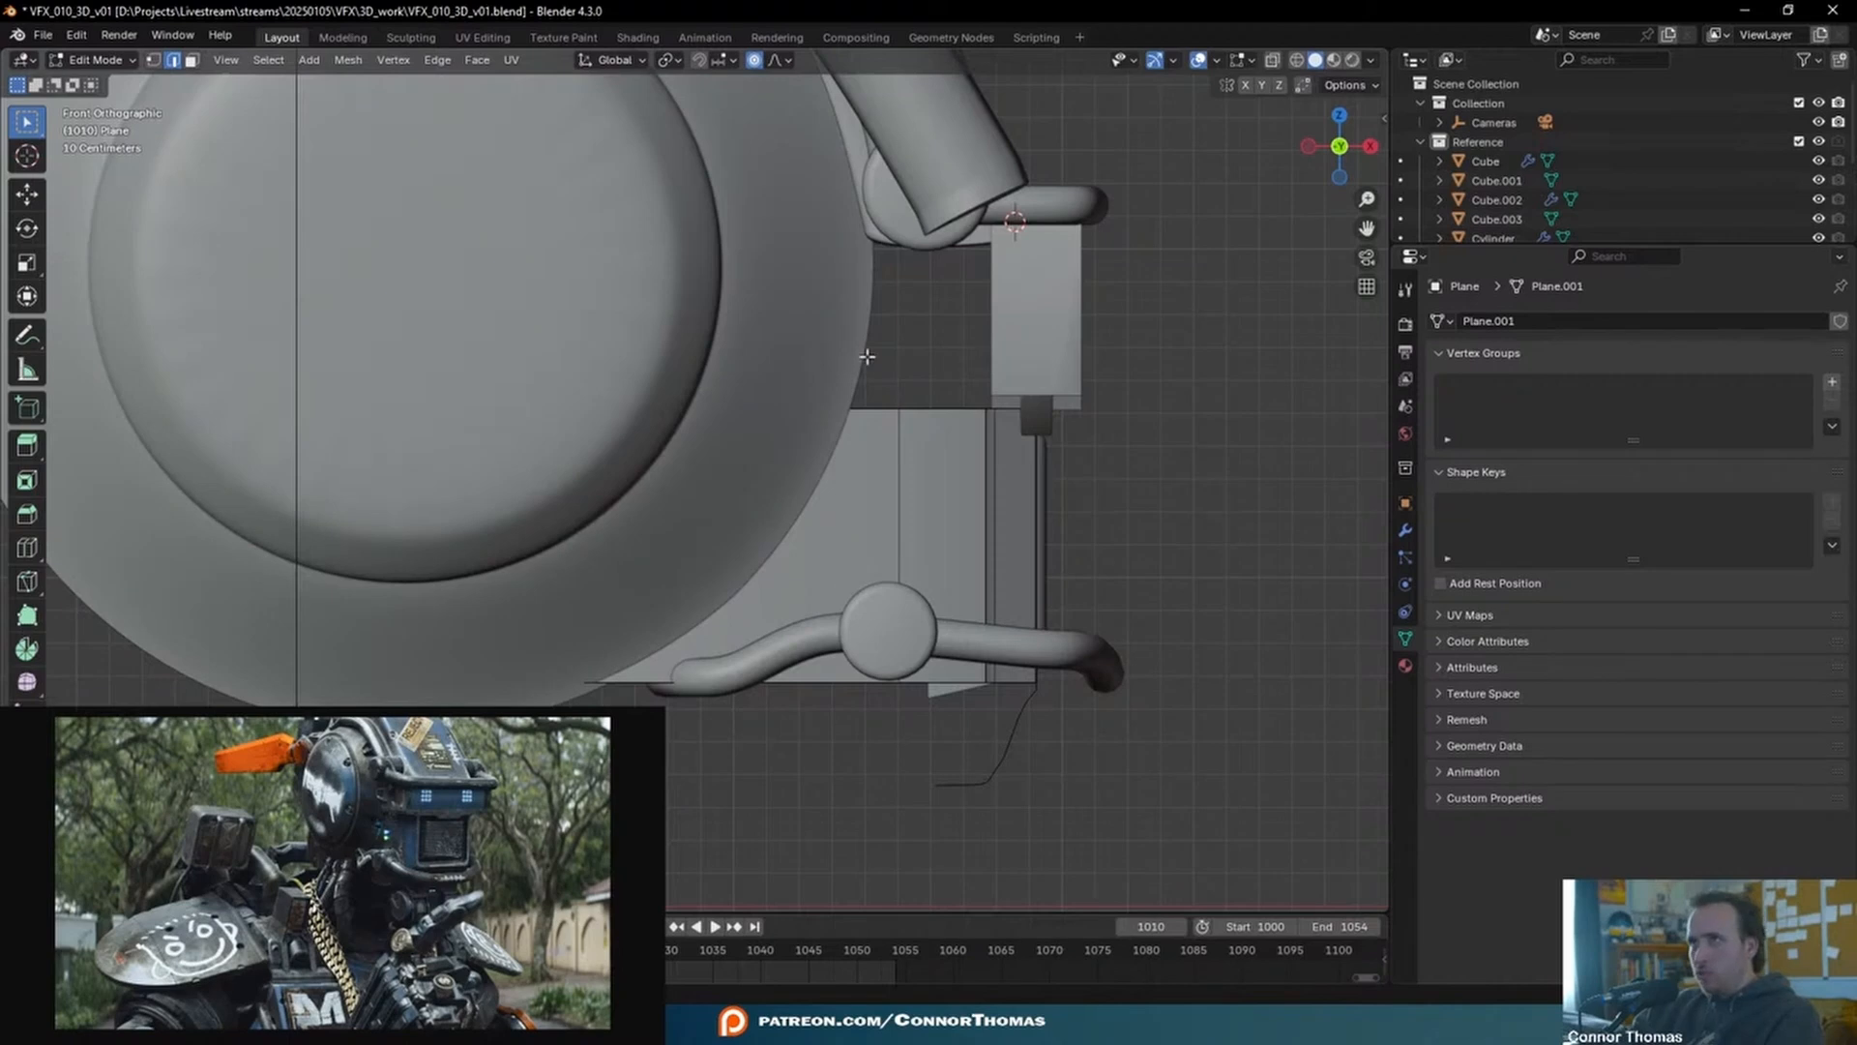
- Extrude the top edge loop of the face panel and its side walls upward about 0.64 m, in wireframe front view
key(1)
mouse_move(1112, 345)
middle_down()
mouse_move(918, 497)
mouse_move(838, 465)
middle_up()
alt+click(869, 502)
key(shift+z)
key(c)
key(Escape)
middle_drag(807, 345, 934, 372)
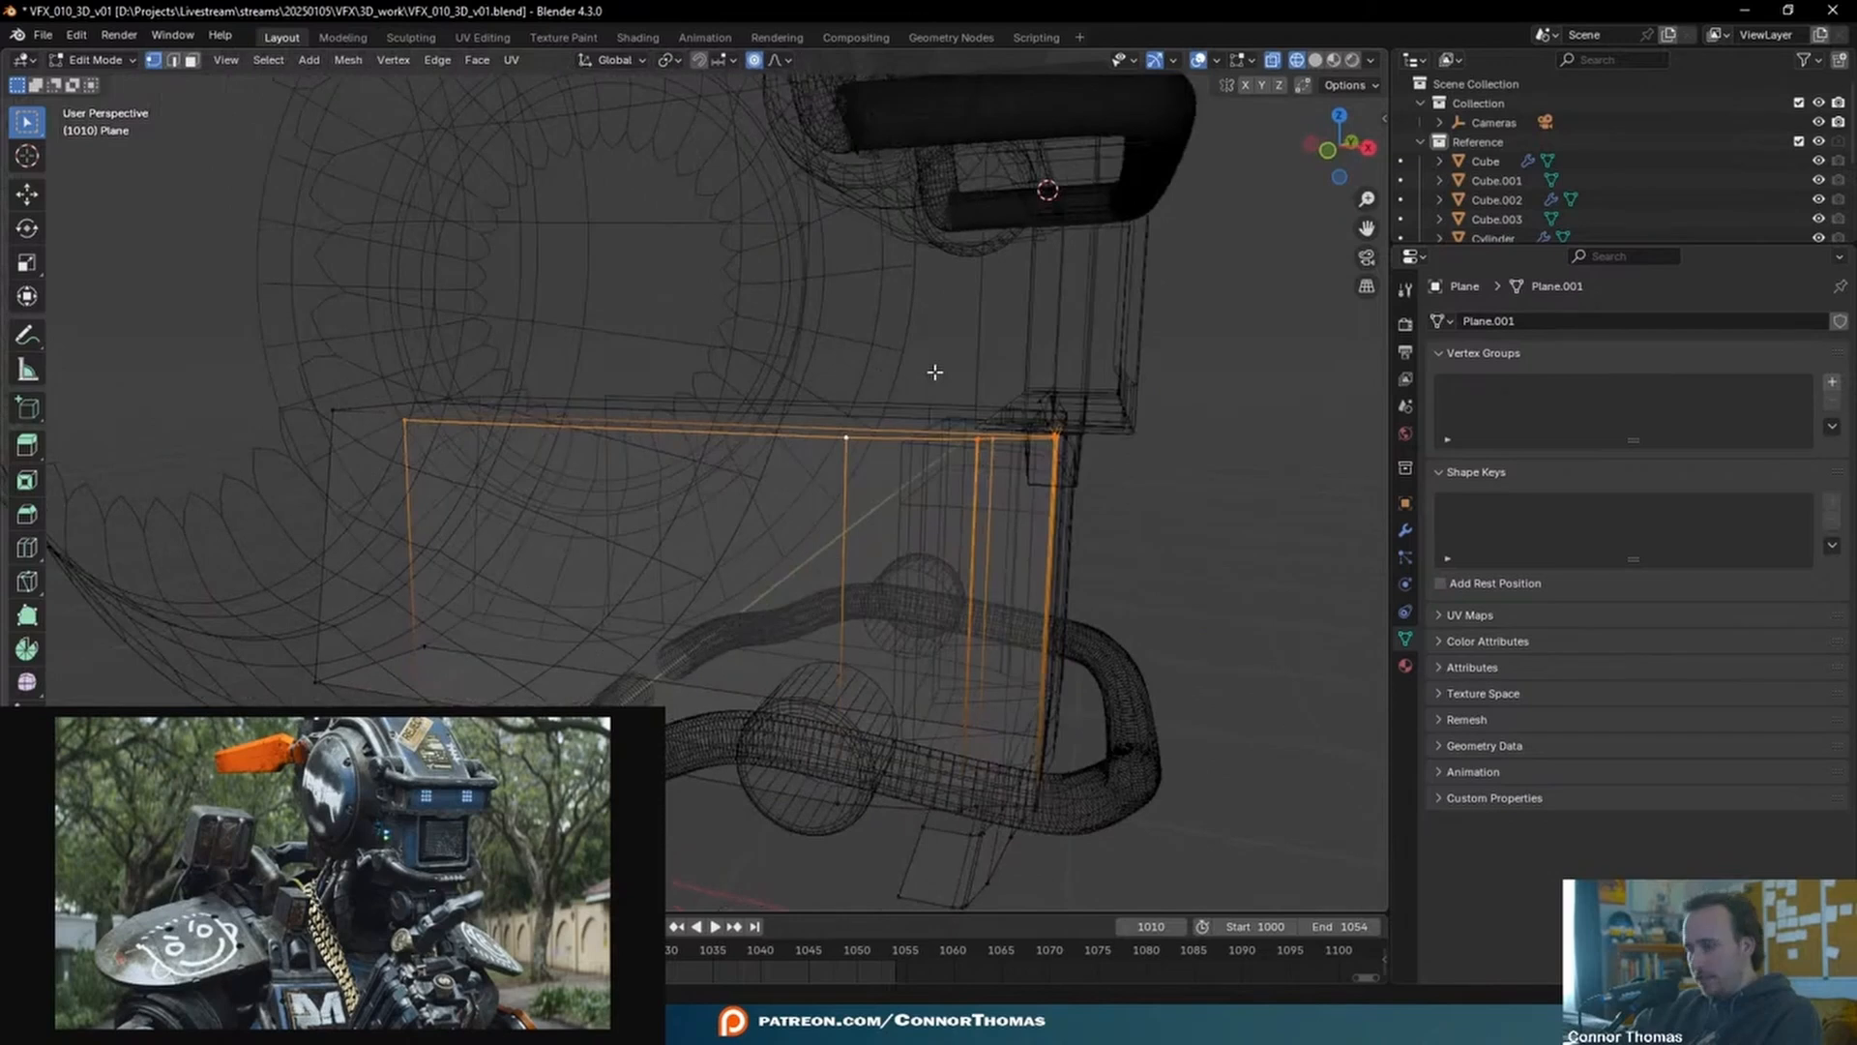
key(KP_1)
key(g)
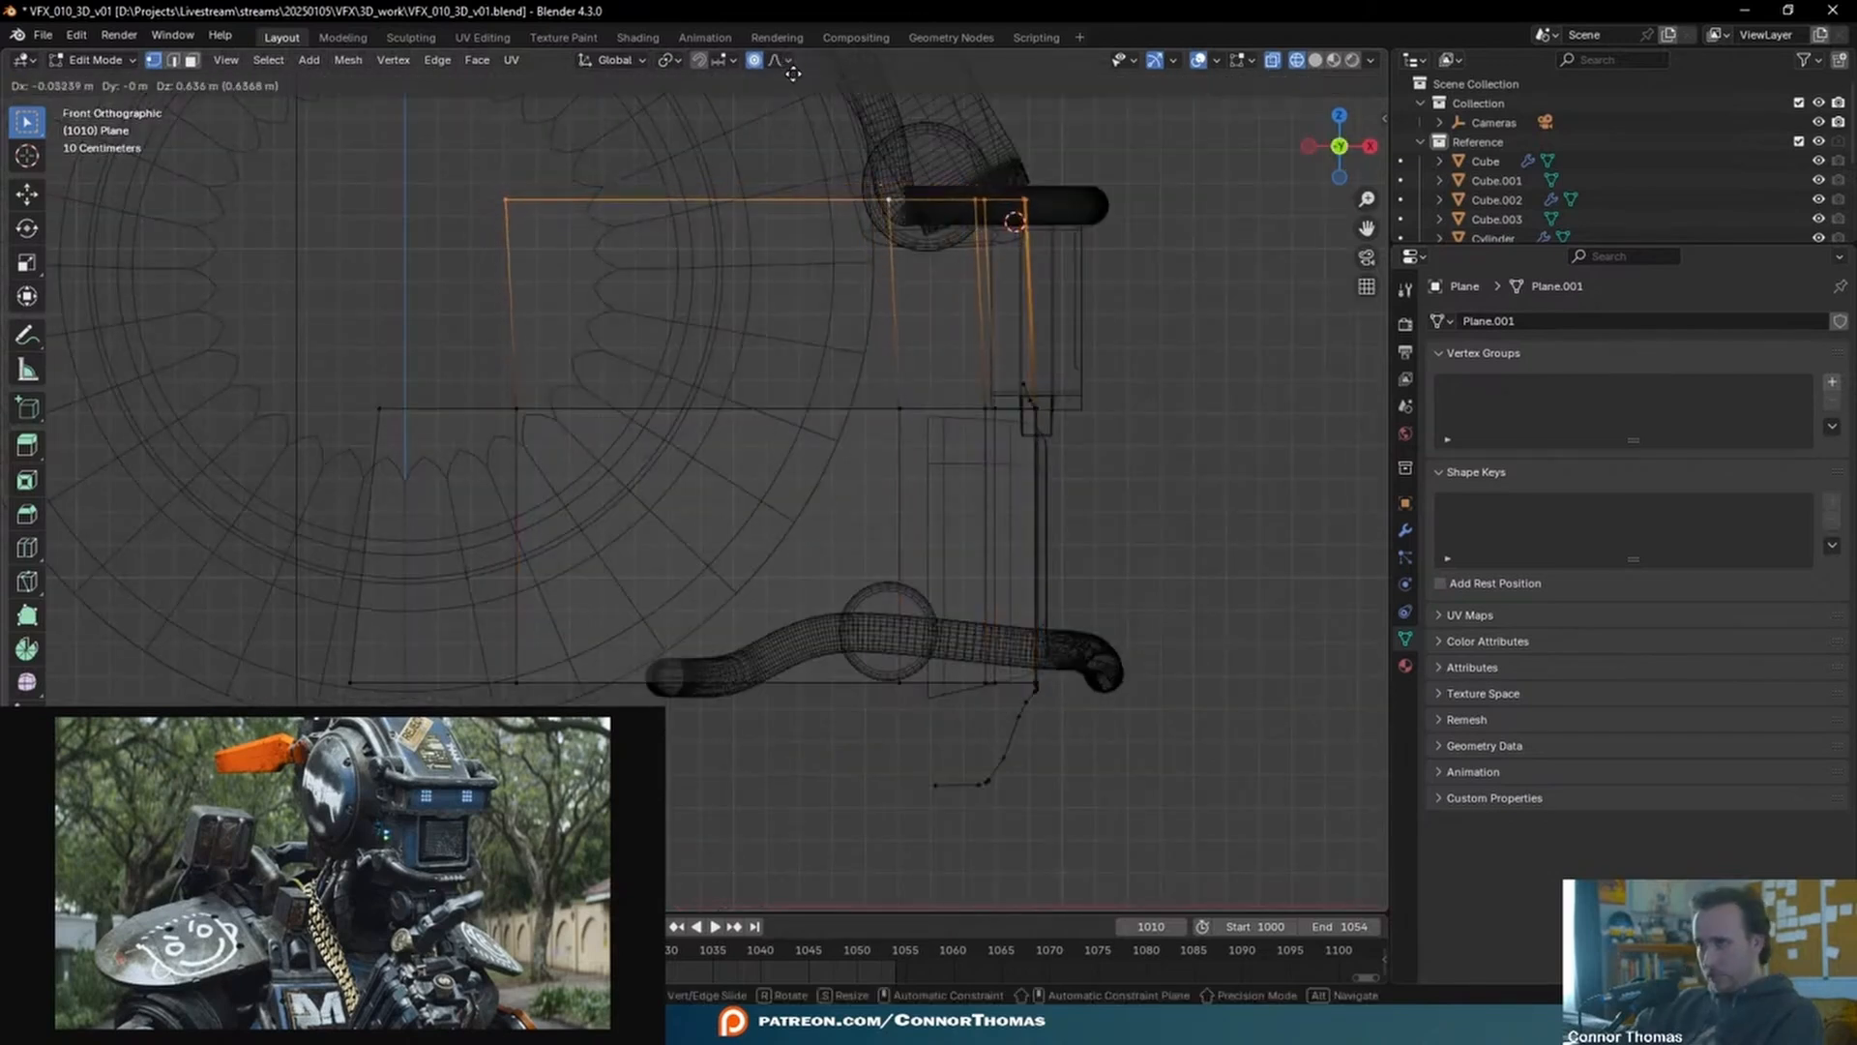
click(796, 78)
key(shift+z)
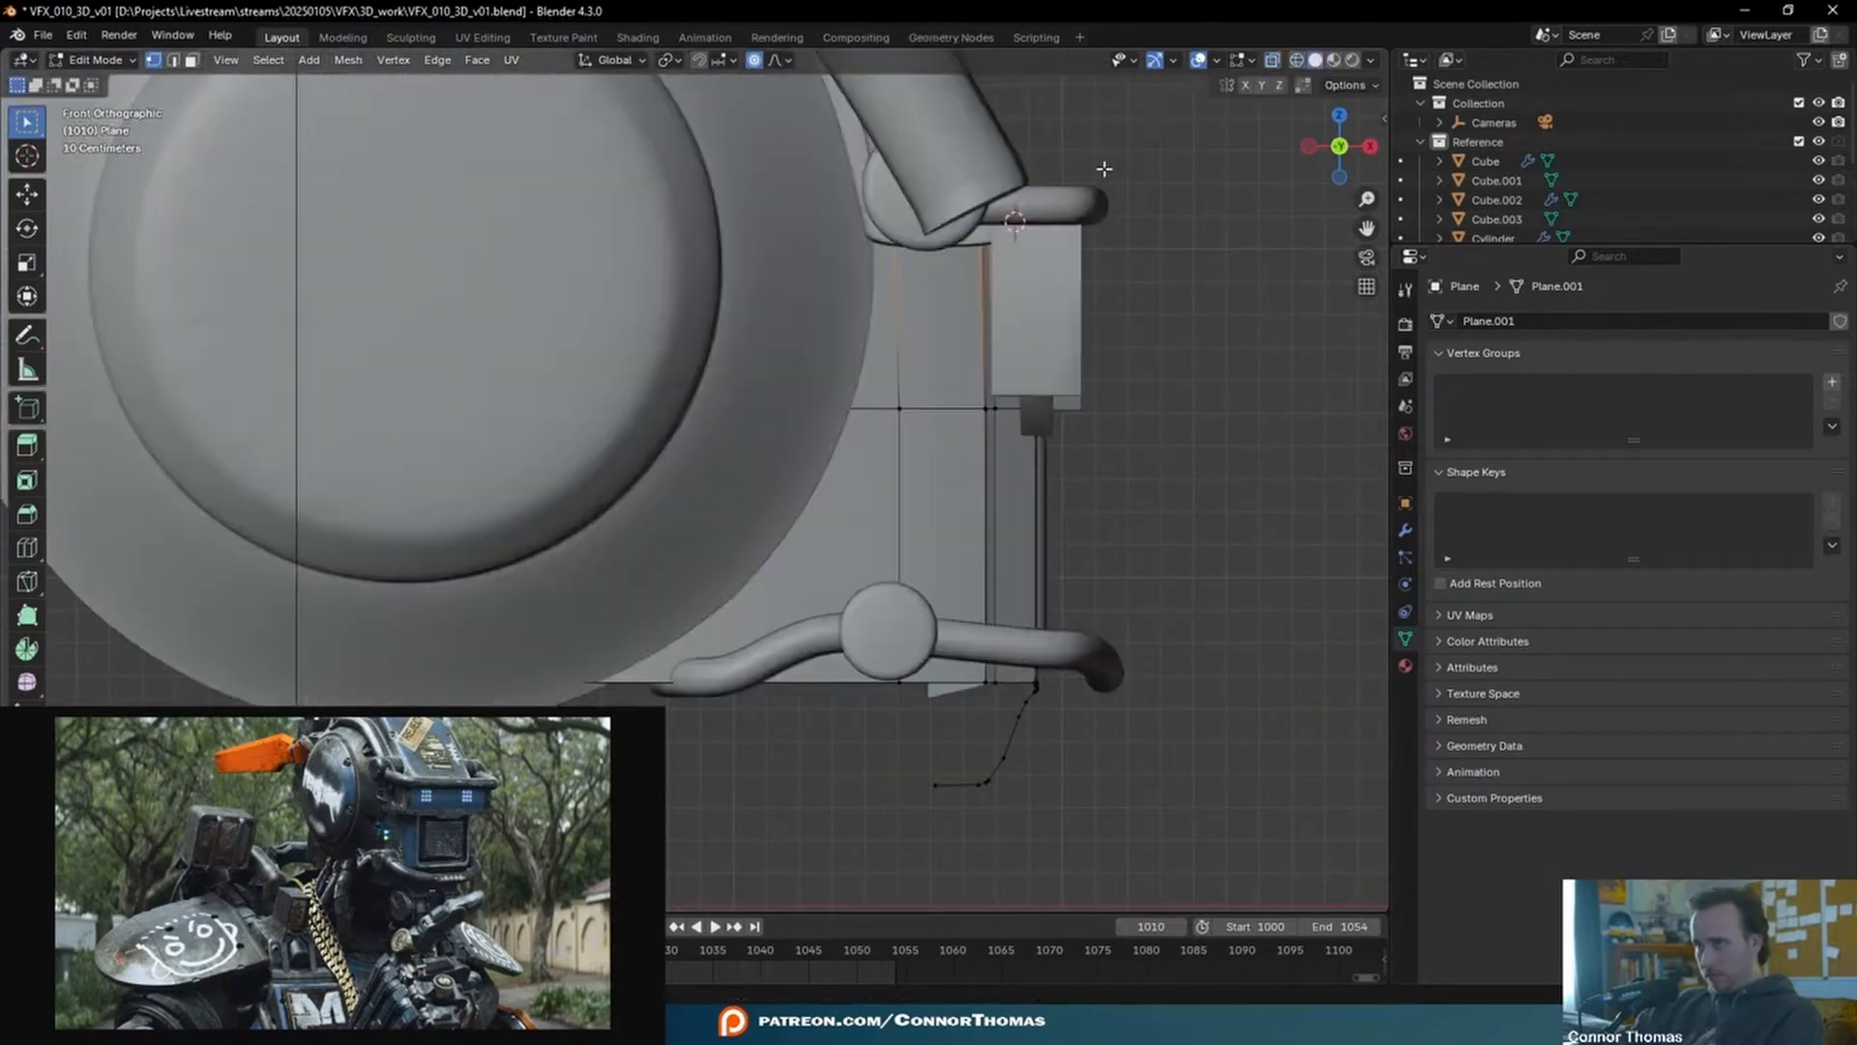
key(Tab)
- Examine the brow tube, top shell and side disc of the head from the side
middle_drag(1110, 168, 613, 526)
click(713, 489)
middle_drag(713, 489, 552, 378)
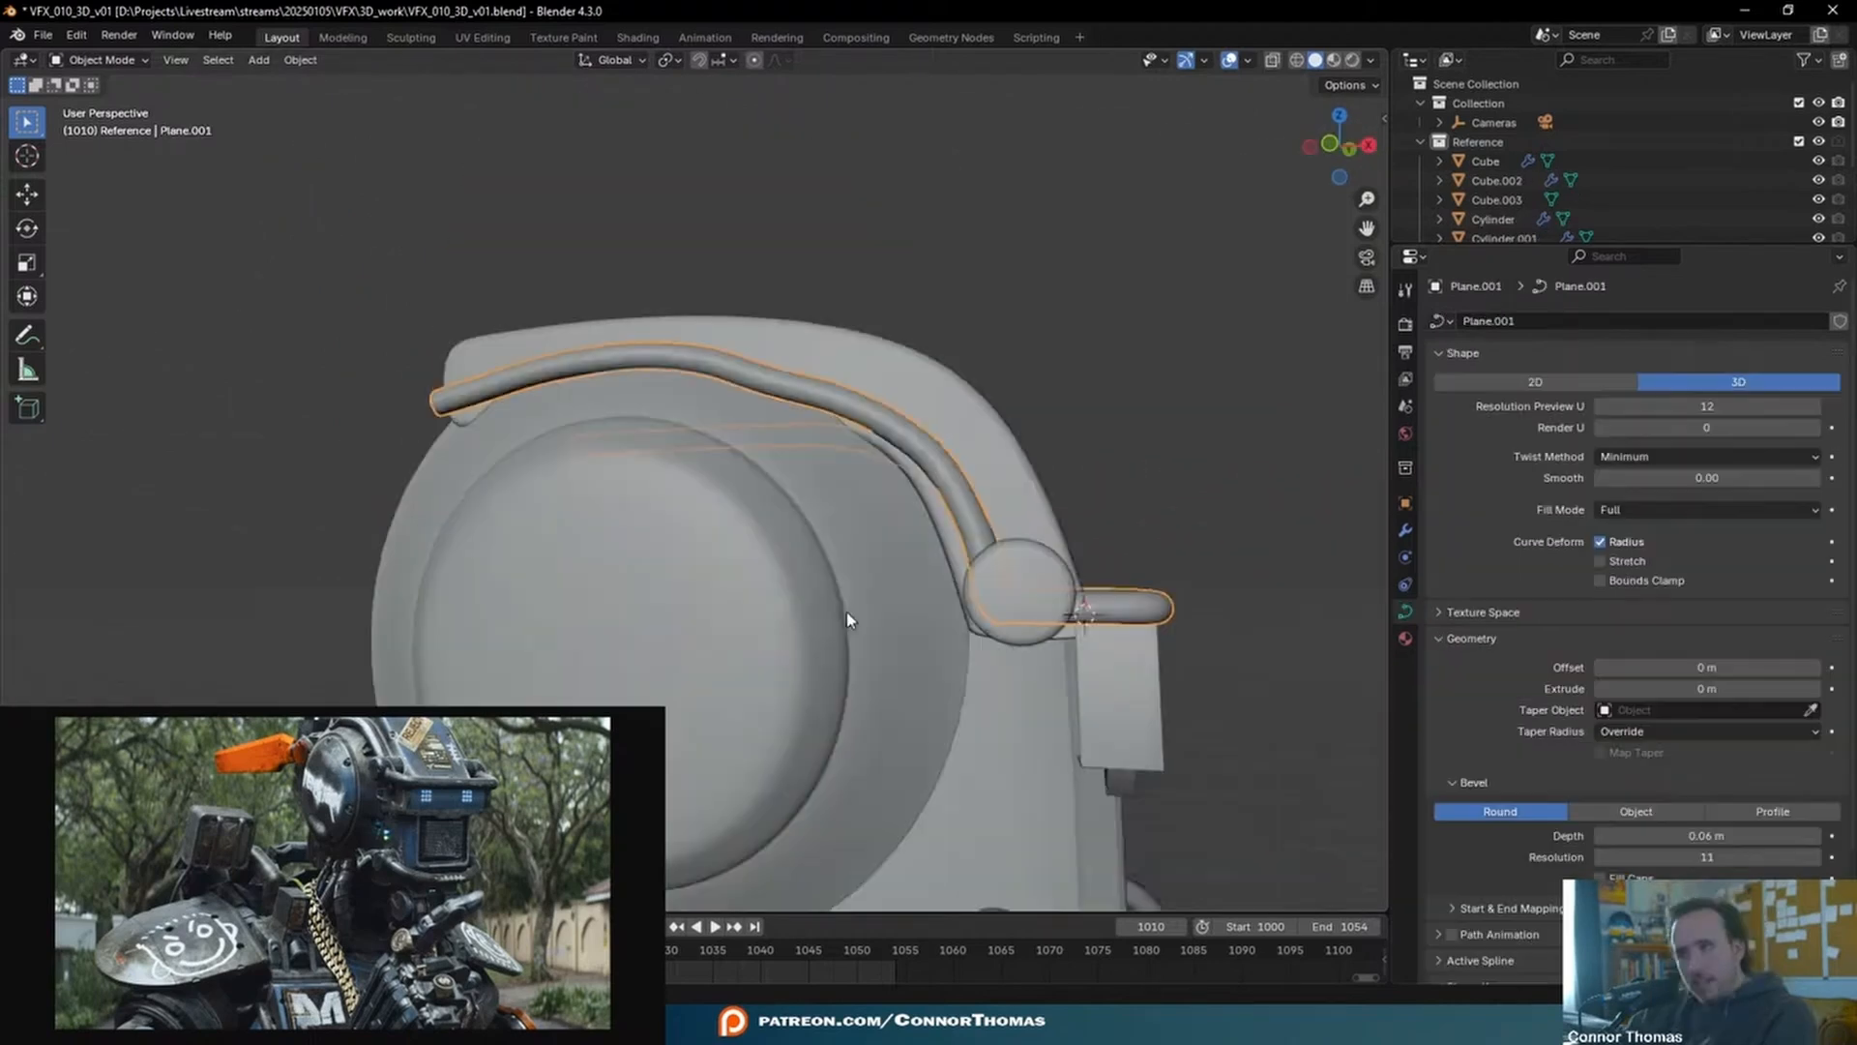
scroll(846, 611, down, 5)
key(a)
key(alt+a)
middle_drag(838, 579, 832, 523)
click(720, 549)
scroll(774, 559, up, 3)
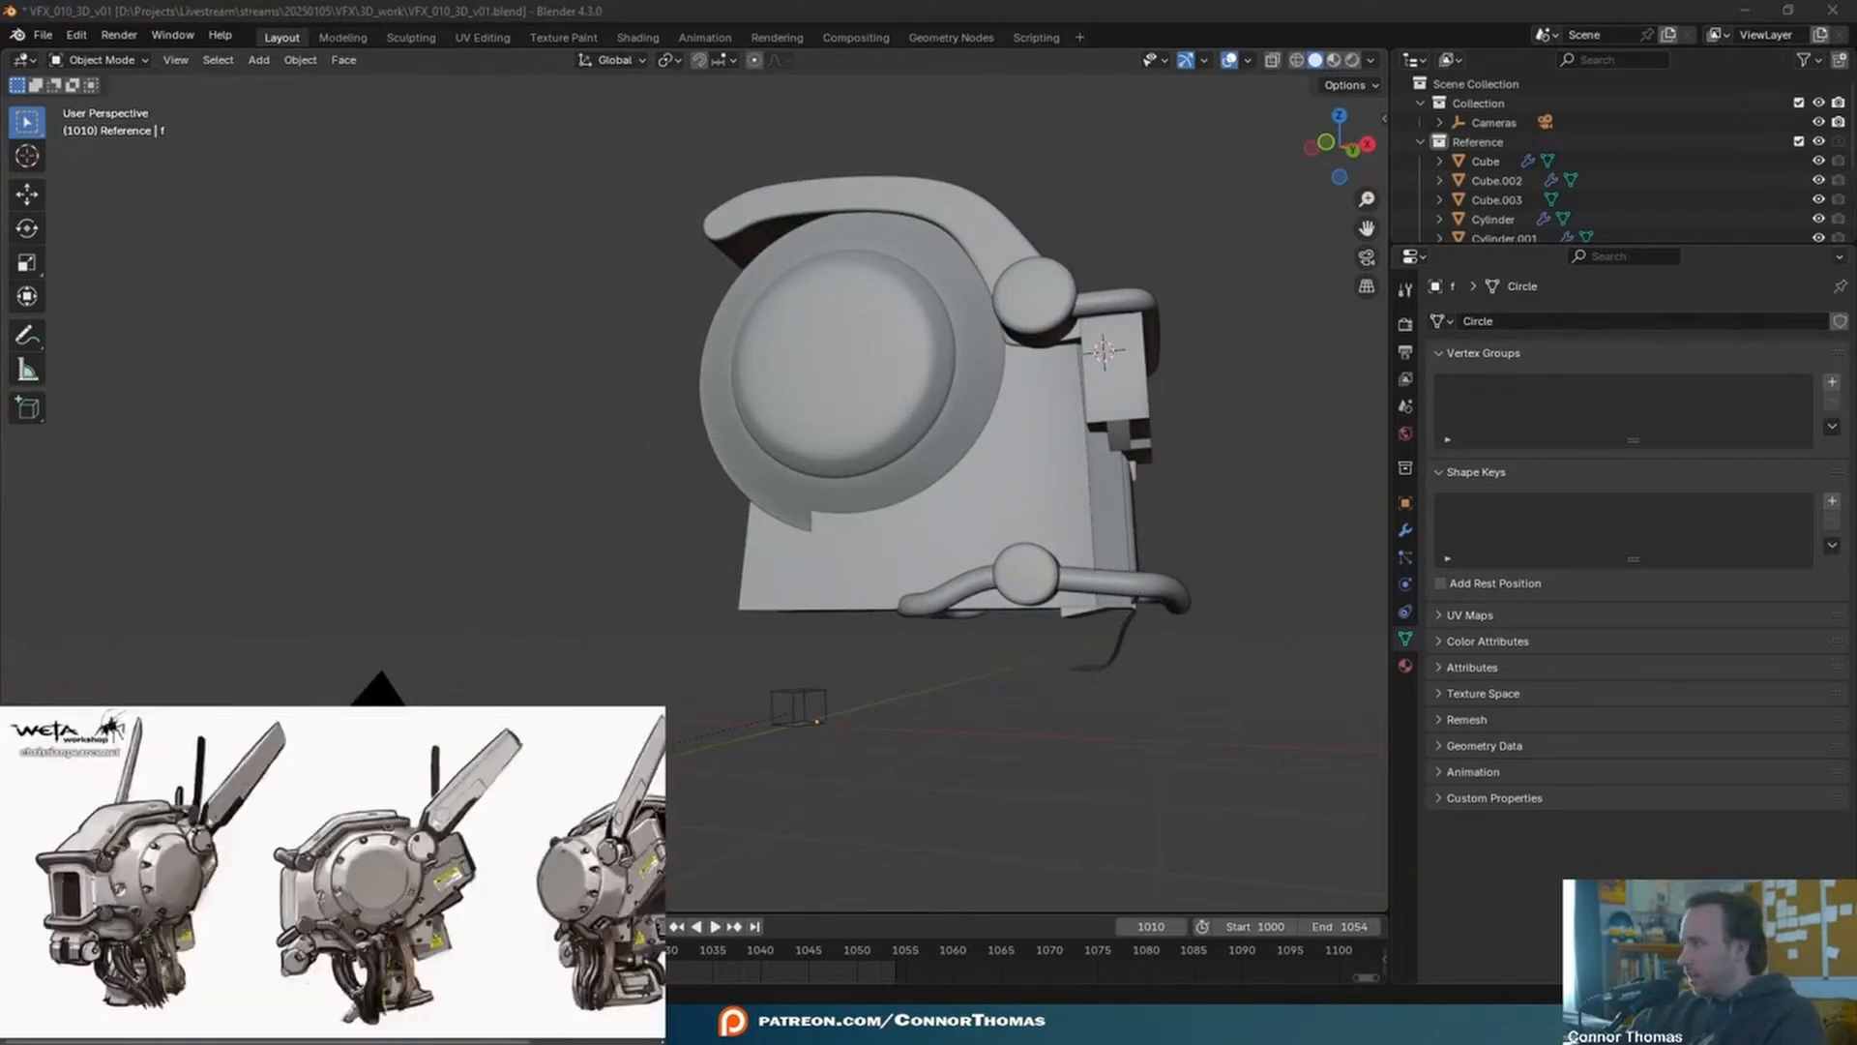
- Select the inner rear vertices of the chin plate wrapped around the chin cylinder, working in wireframe
middle_drag(1172, 607, 781, 527)
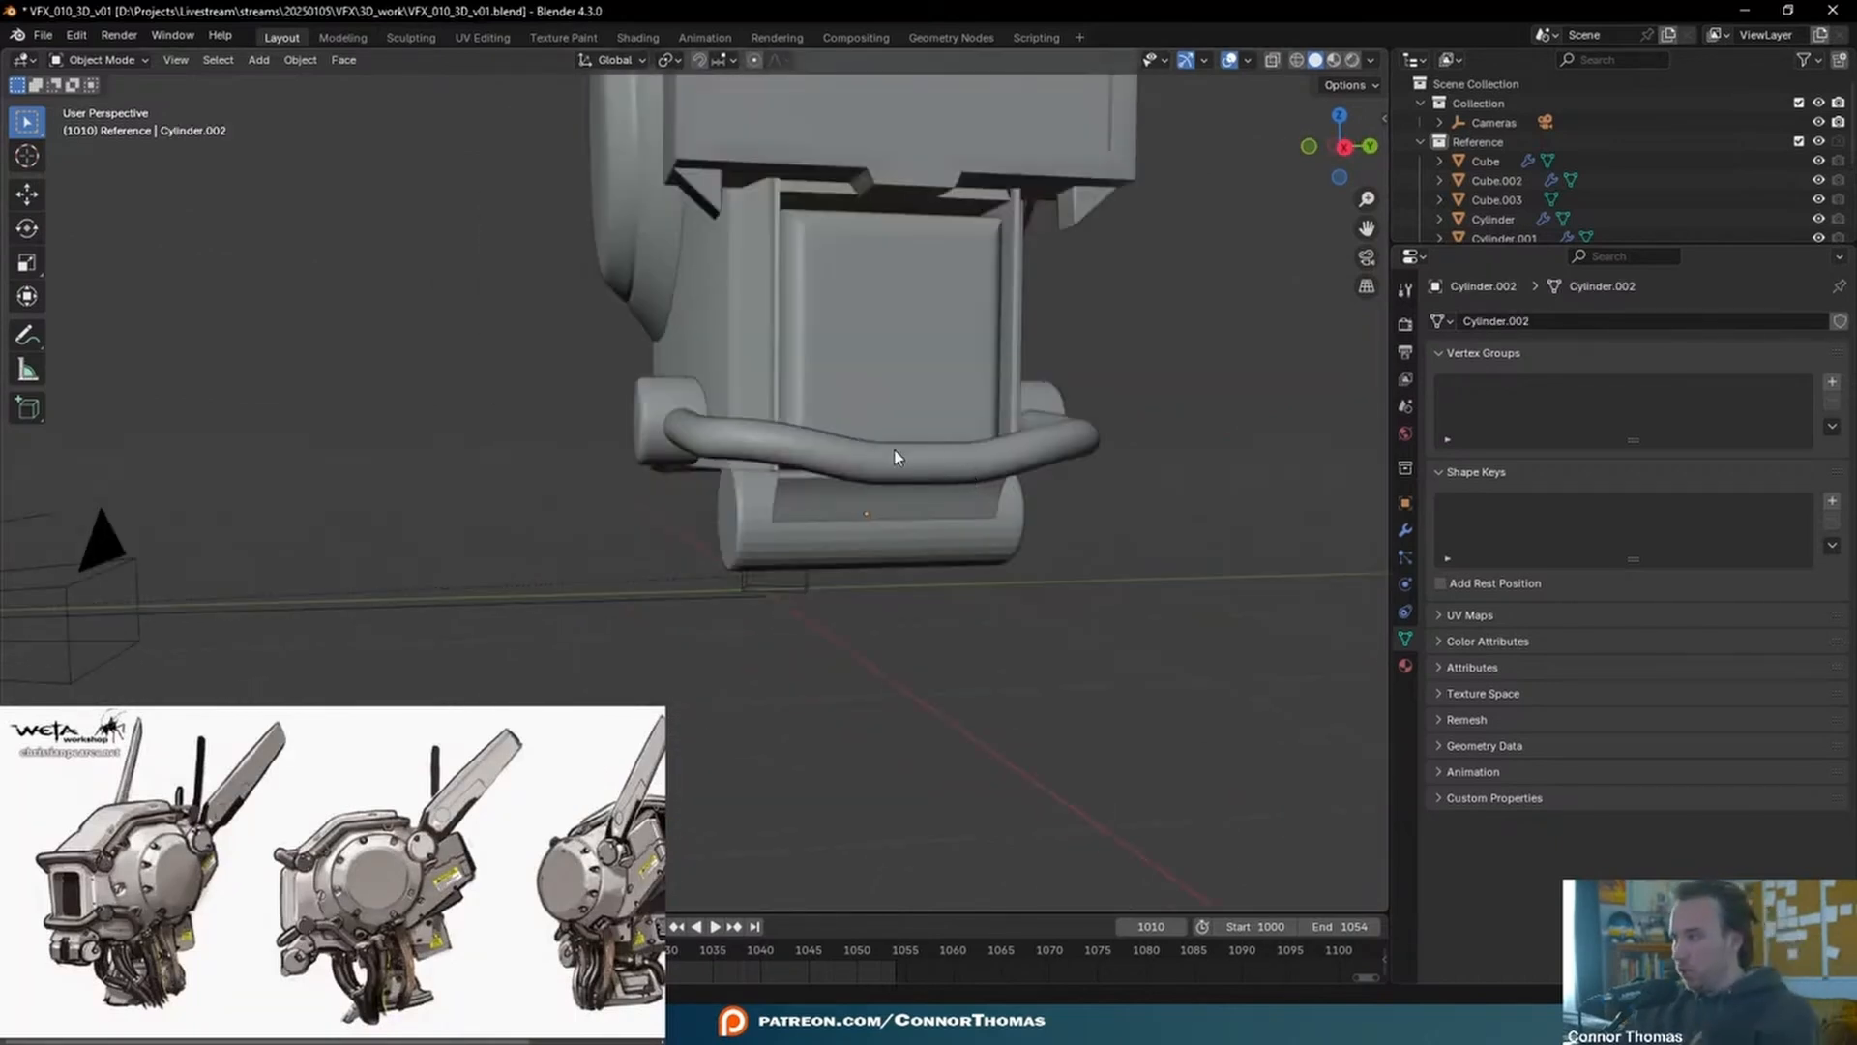
middle_drag(895, 451, 1008, 467)
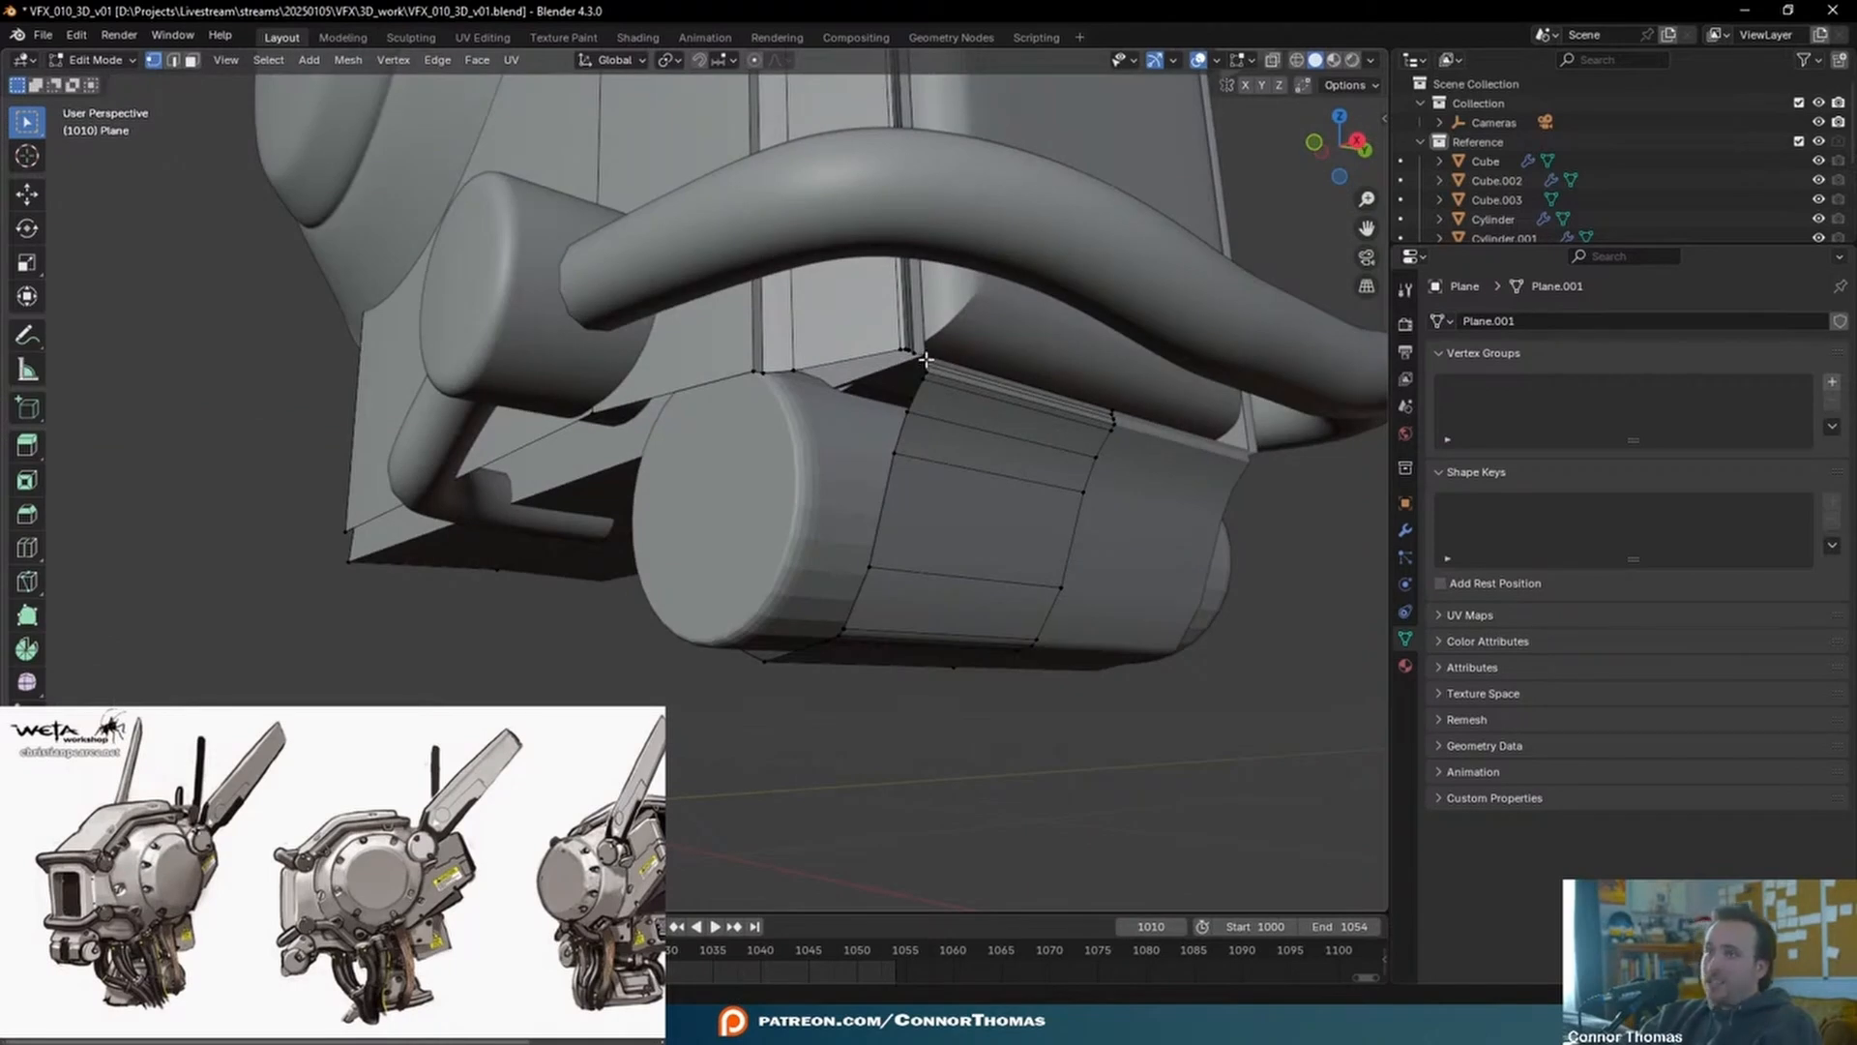
key(shift+z)
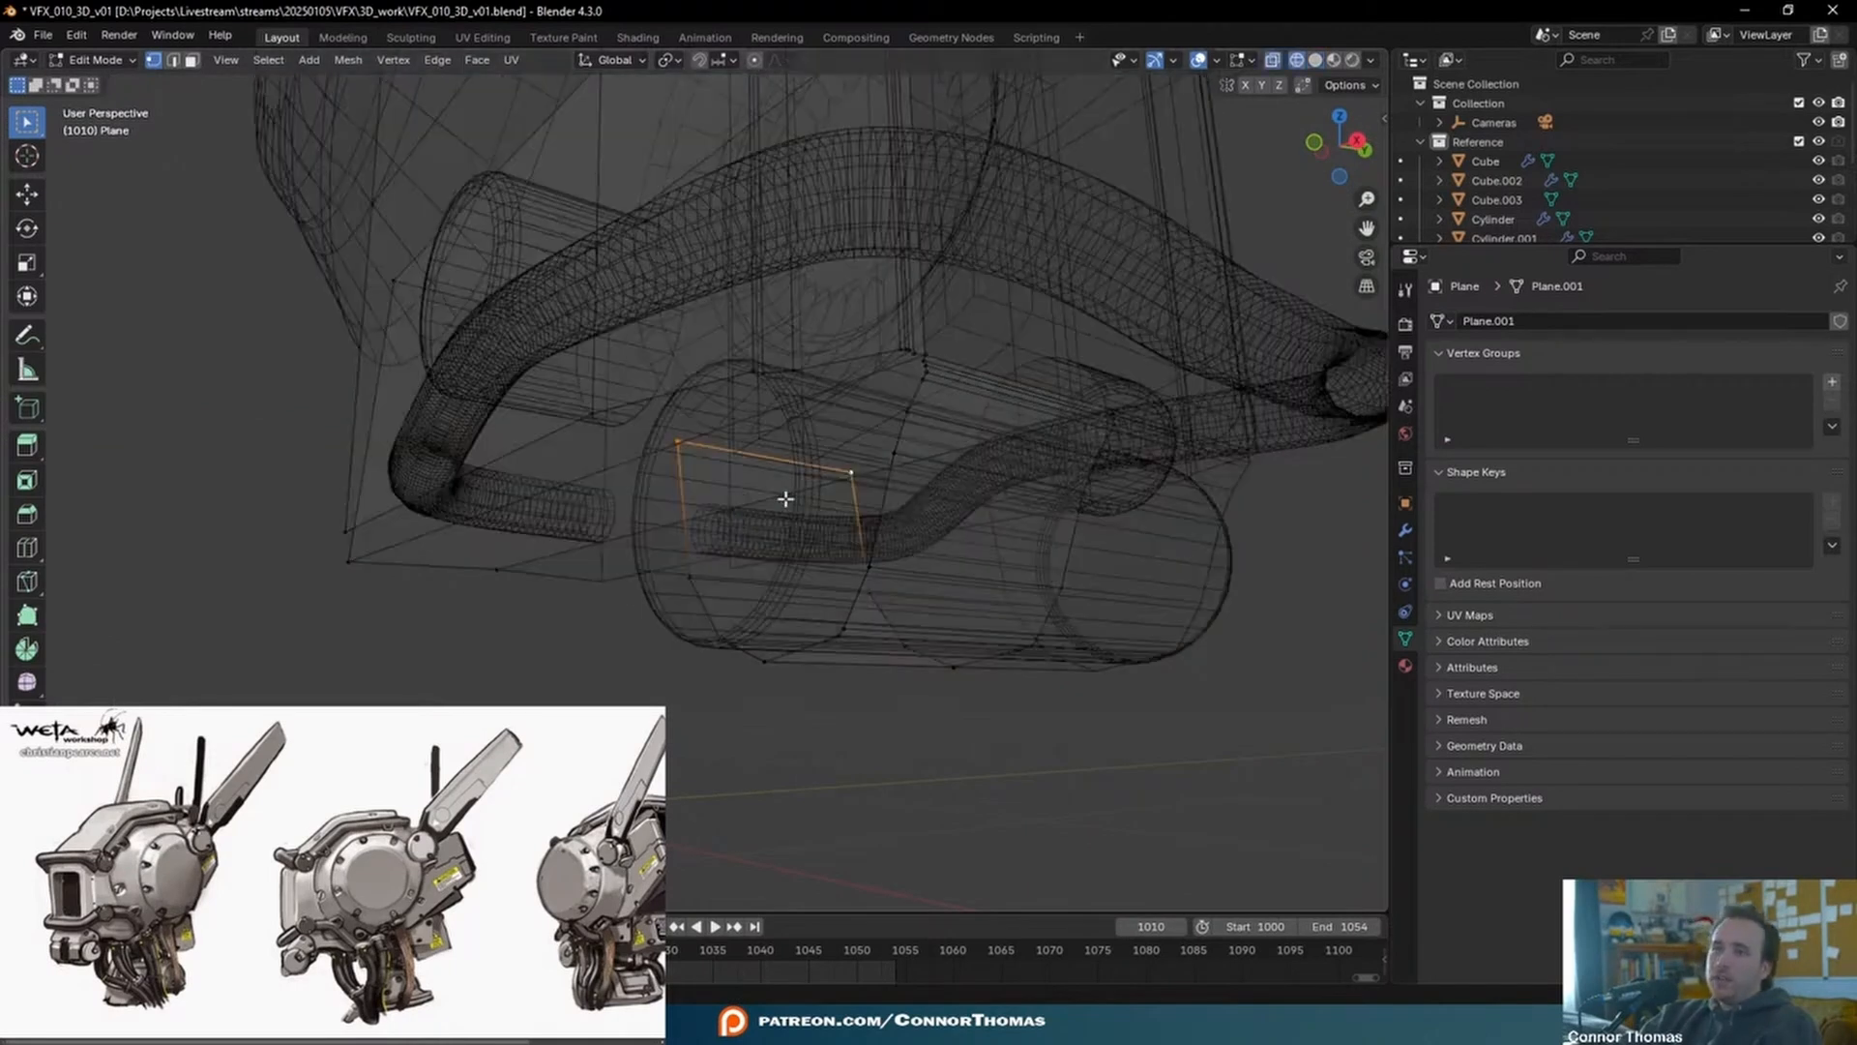
shift+click(1002, 325)
middle_drag(1008, 343, 995, 429)
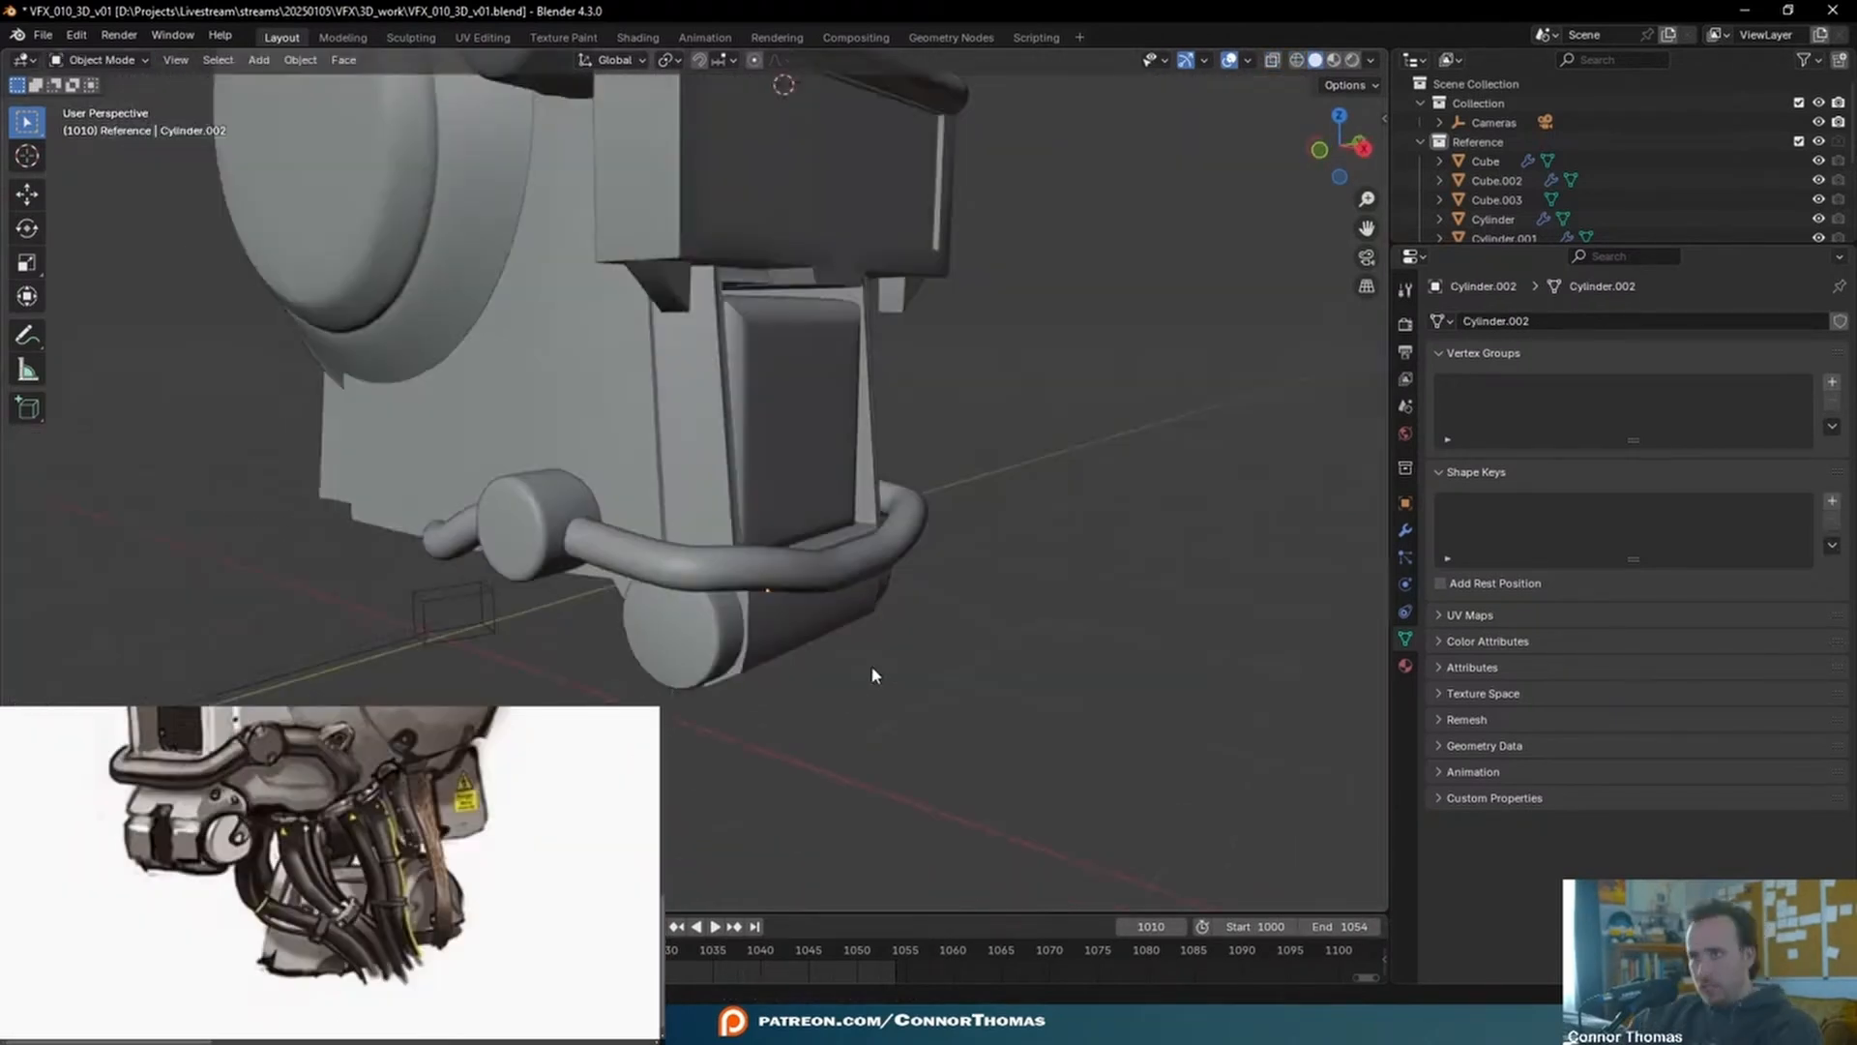
- Inspect the chin cylinder and plate from the front and below, and open the collection properties
mouse_move(871, 668)
middle_down()
mouse_move(808, 606)
mouse_move(516, 609)
mouse_move(933, 622)
mouse_move(883, 676)
mouse_move(929, 655)
mouse_move(771, 627)
mouse_move(868, 578)
middle_up()
scroll(854, 582, up, 3)
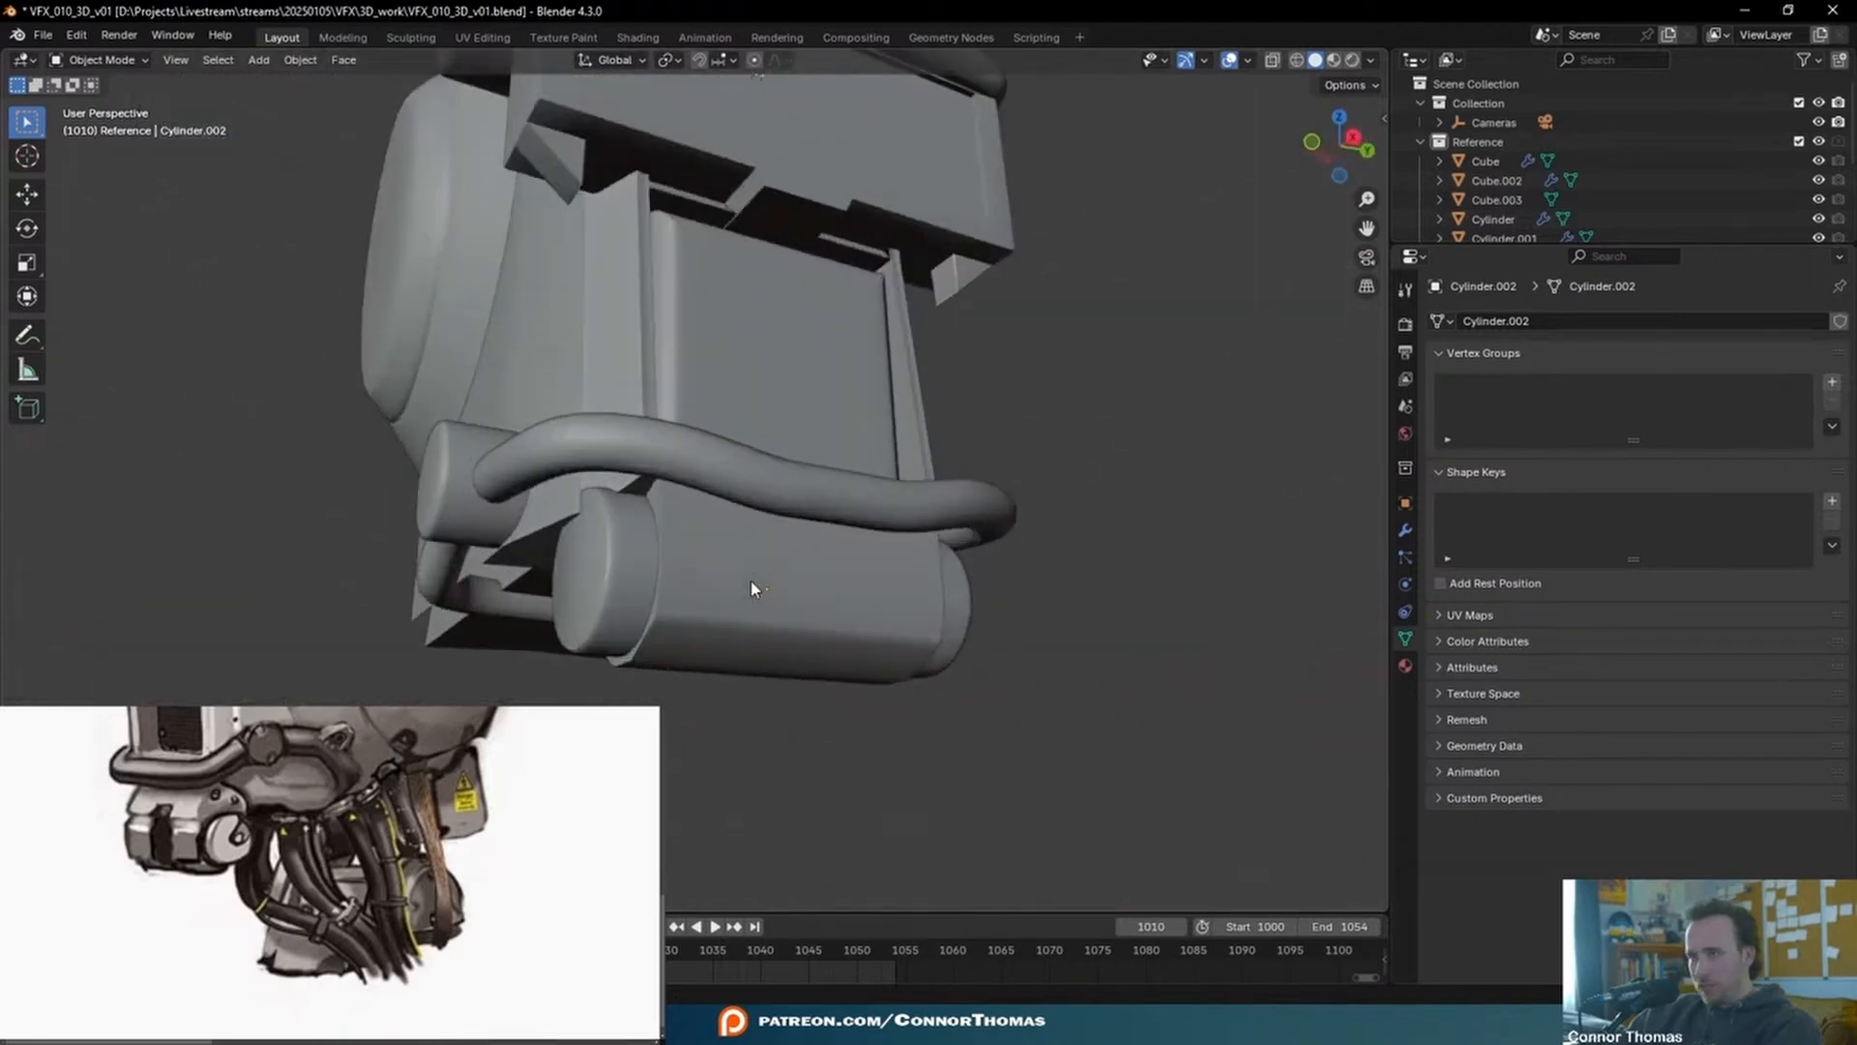
click(1409, 470)
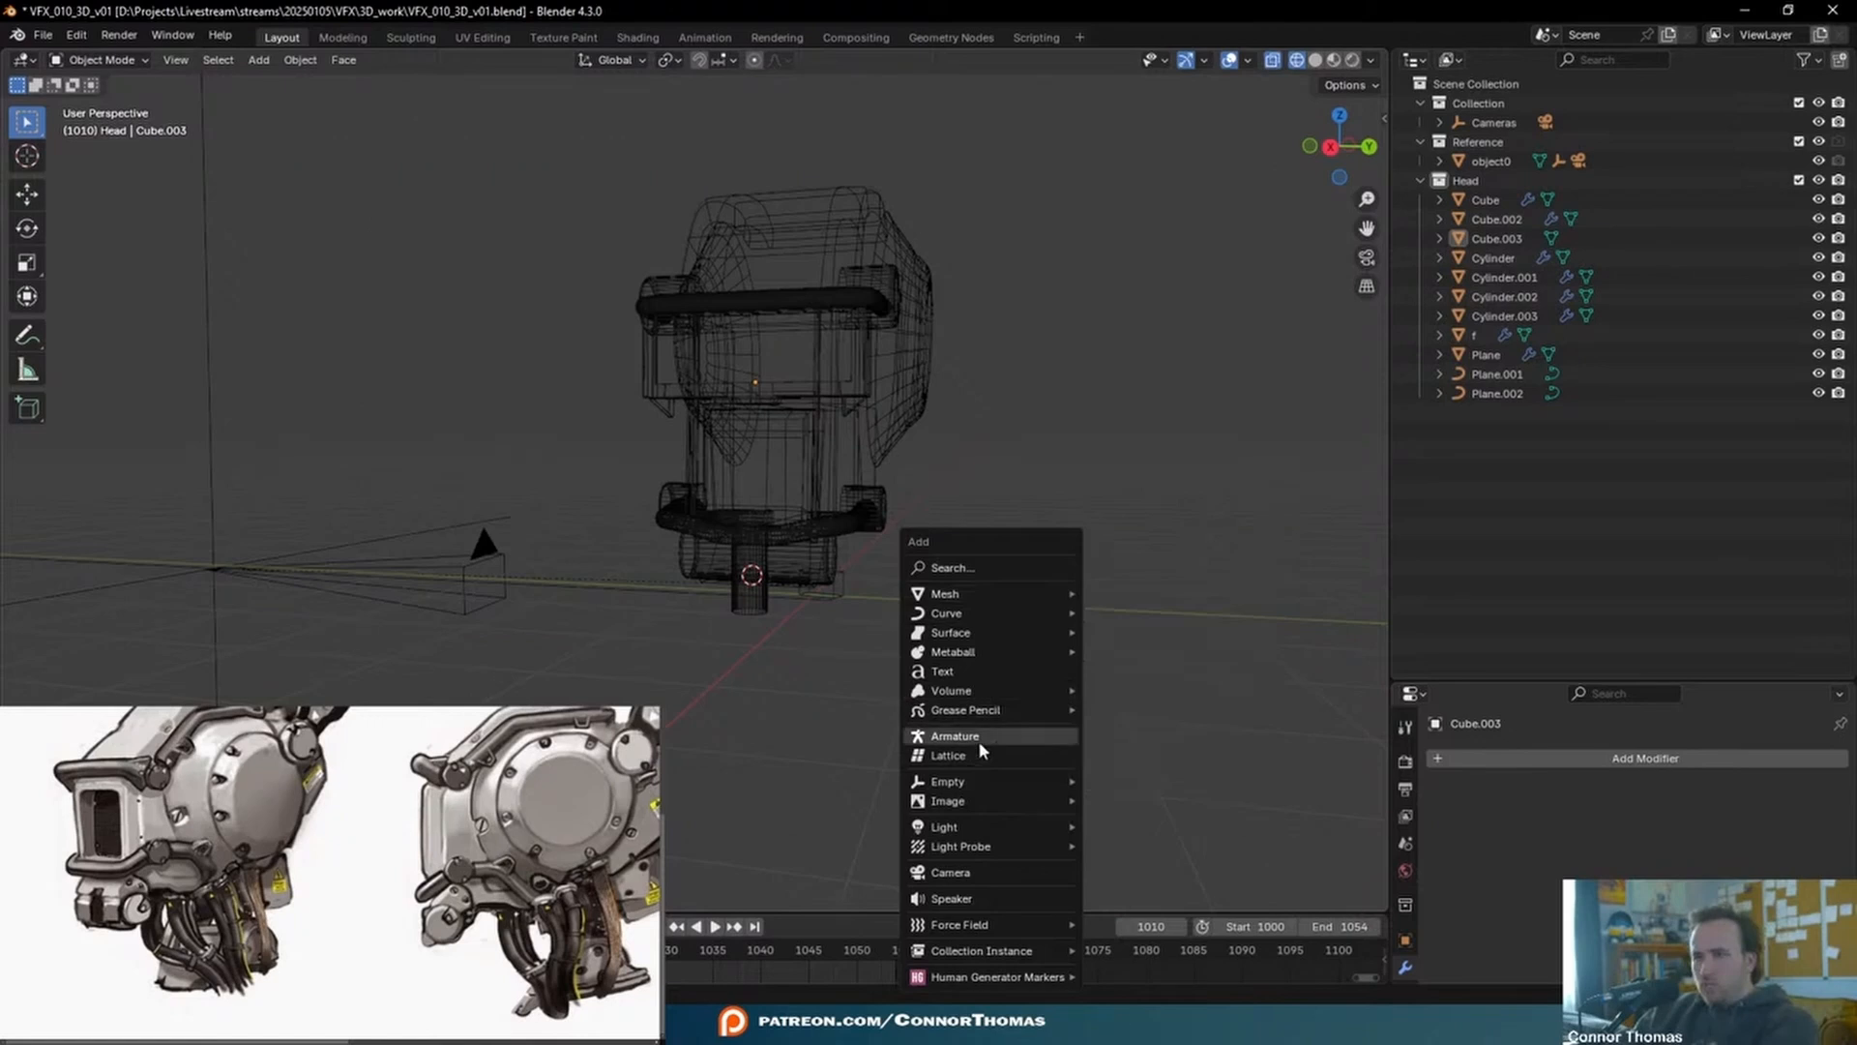
- Add a cube-shaped Empty and move it so it surrounds the head
mouse_move(992, 781)
click(1127, 866)
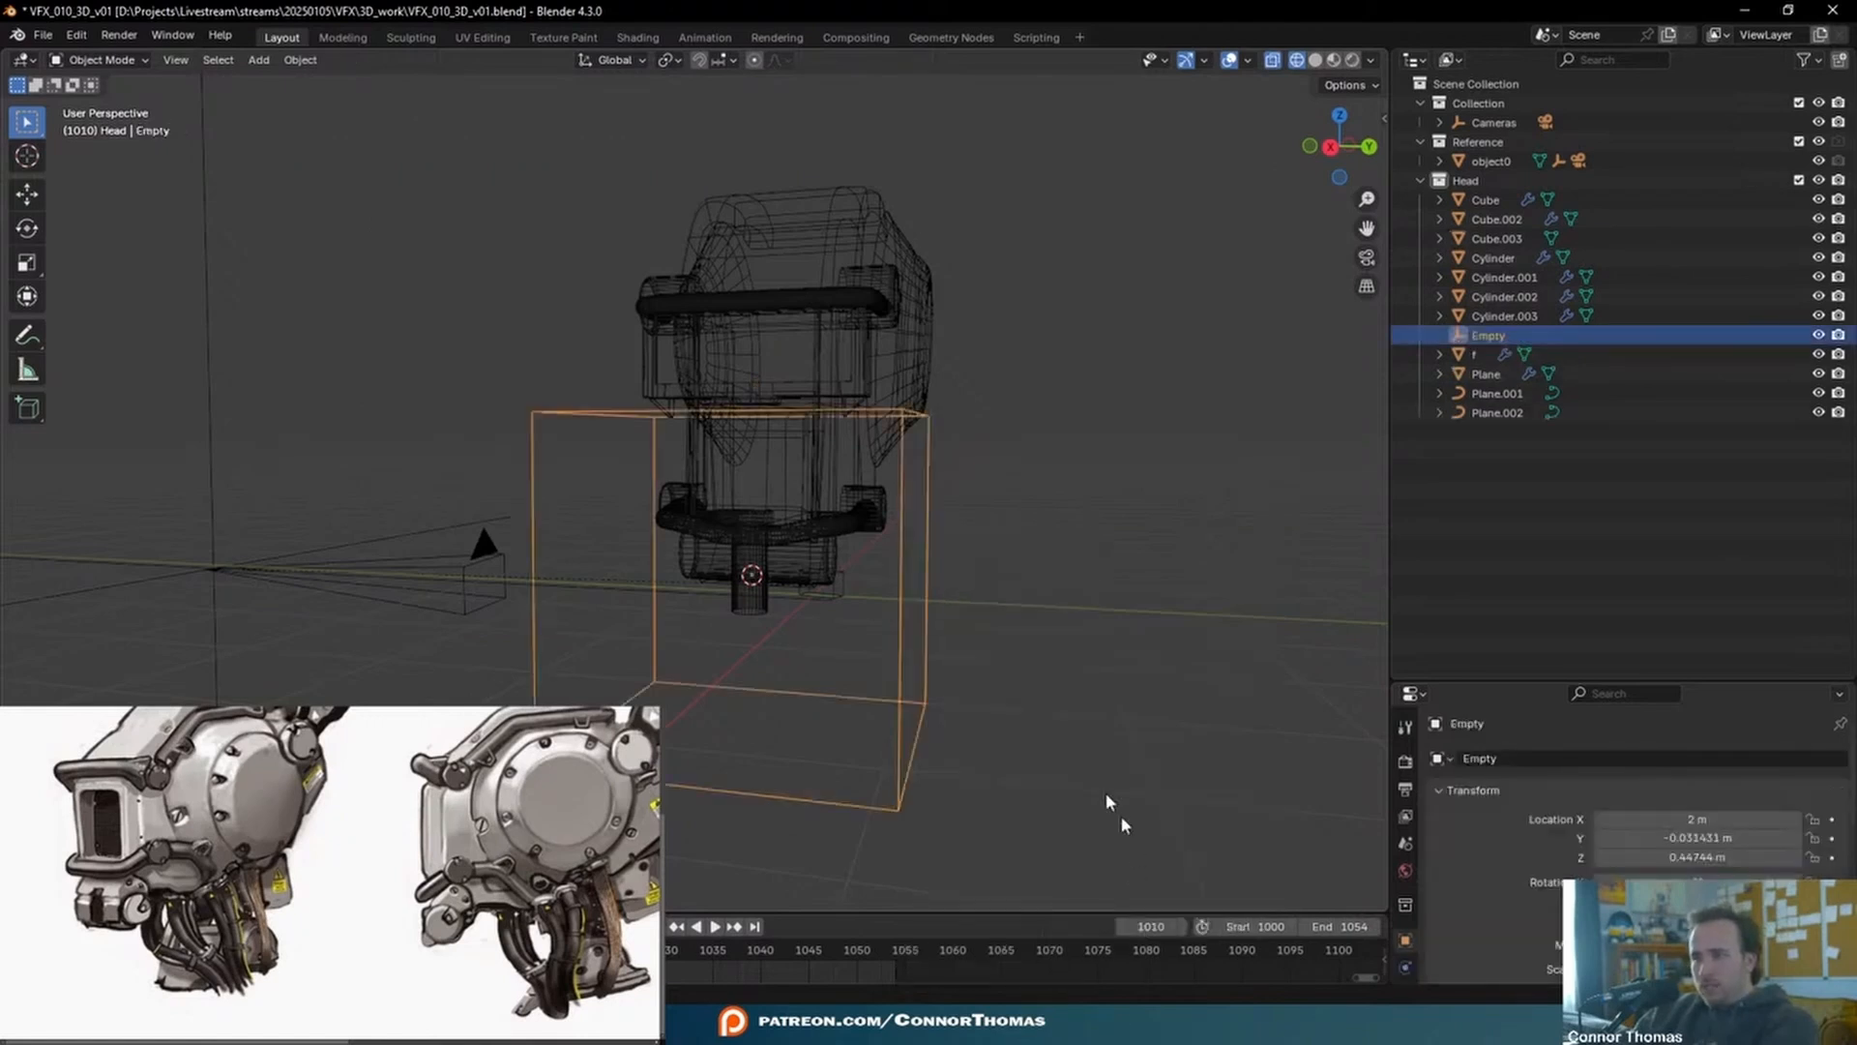
key(g)
click(918, 356)
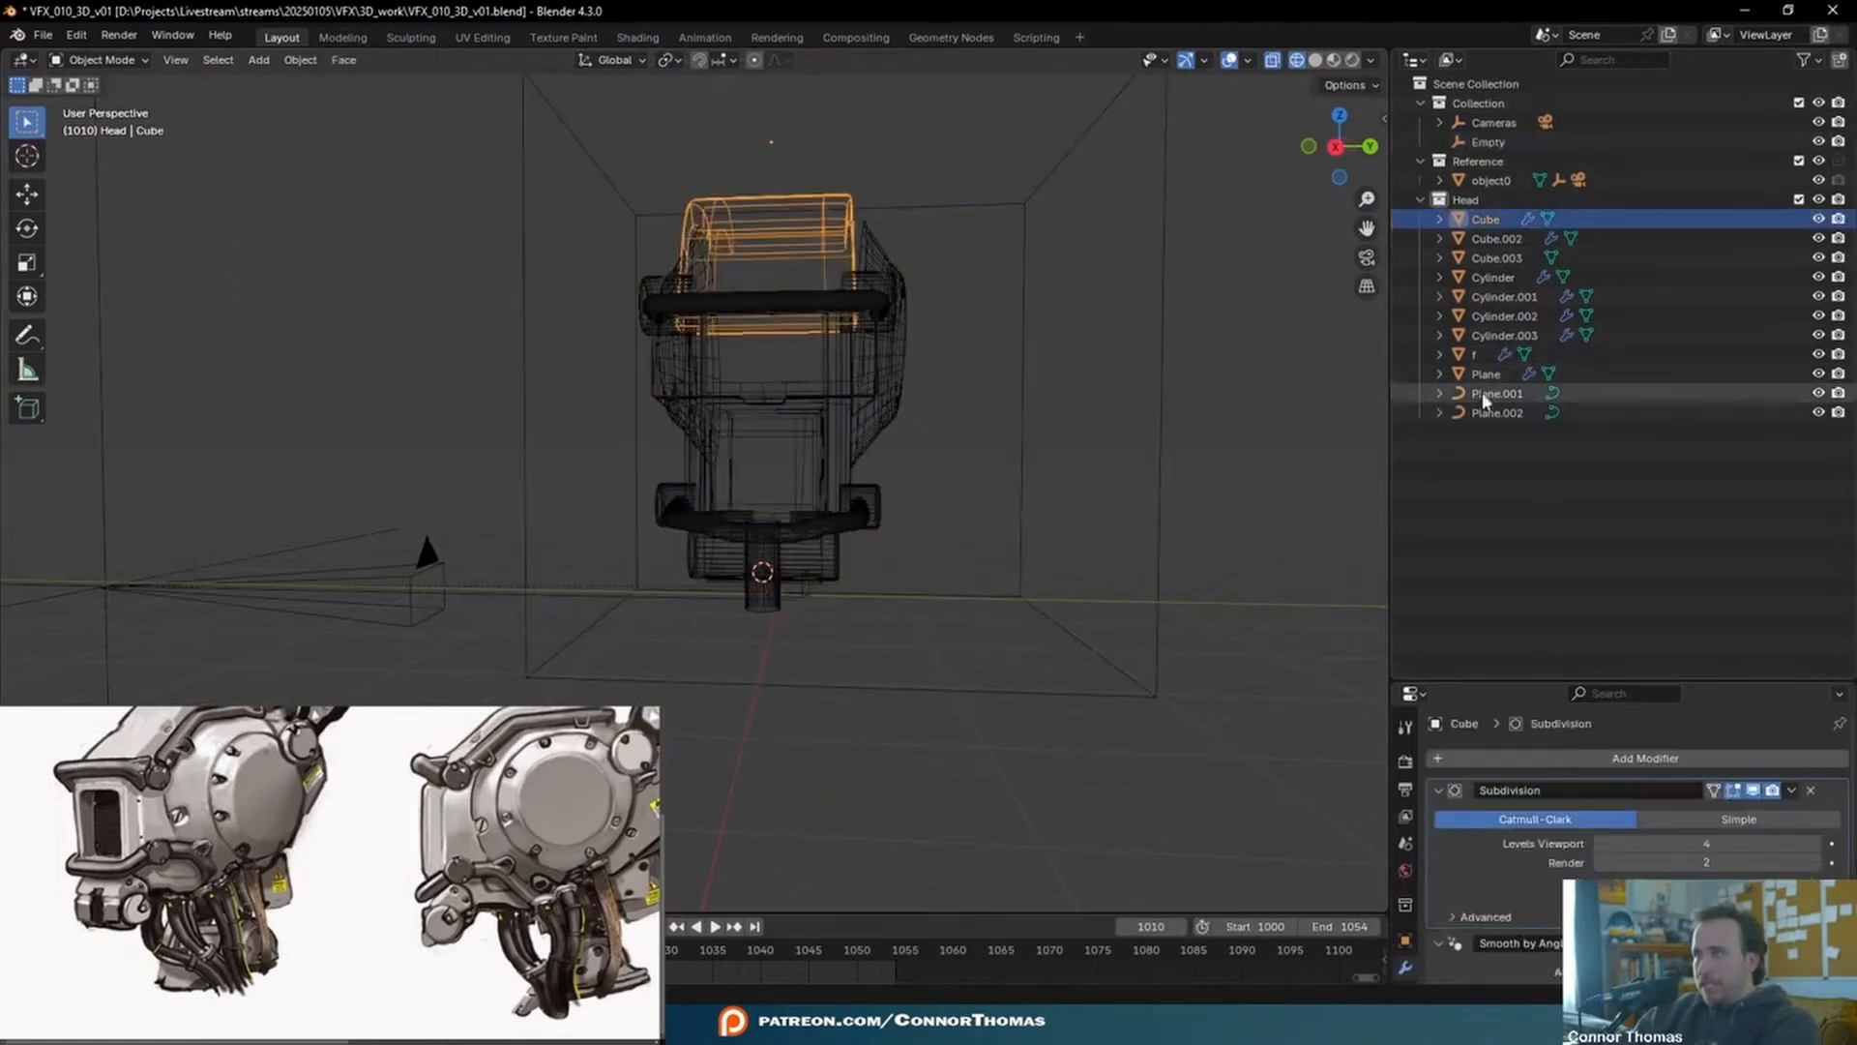
- Parent all objects in the Head collection, from Cube to Plane.002, to the Empty
shift+click(1477, 413)
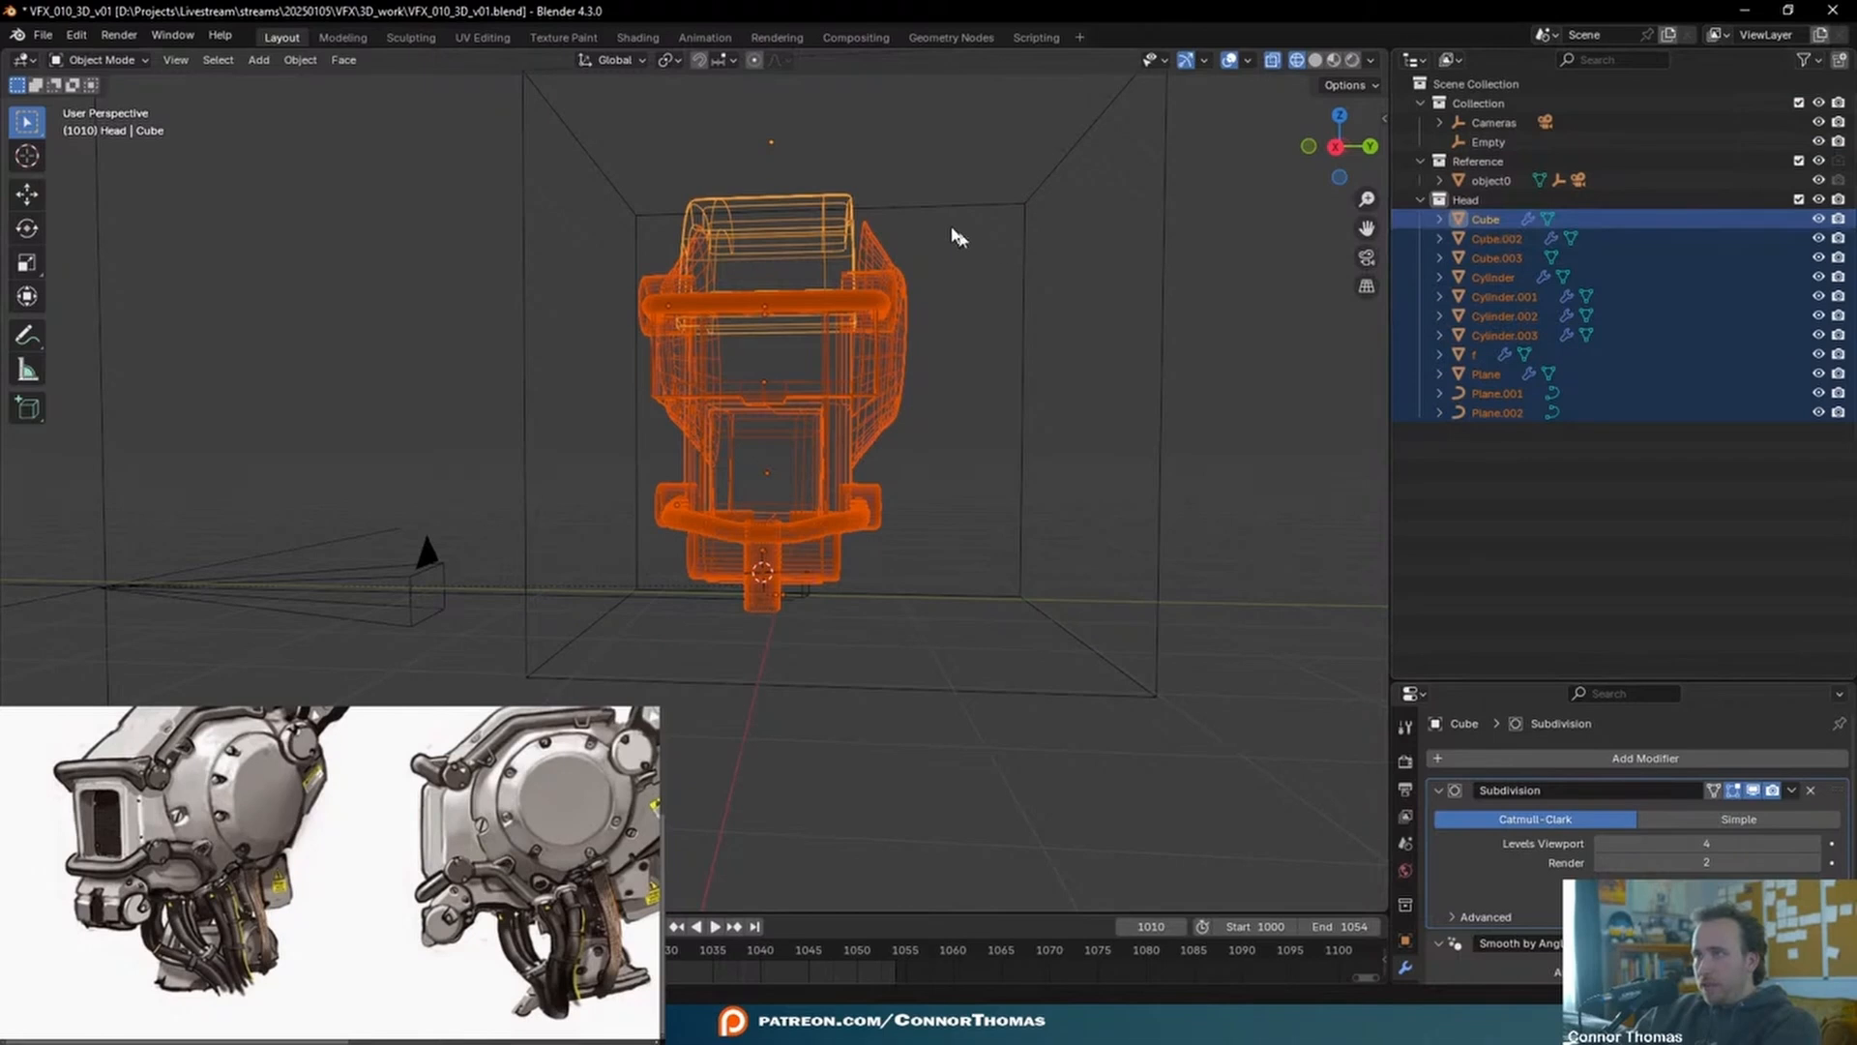
shift+click(1052, 170)
key(ctrl+p)
click(1069, 176)
click(1069, 176)
- Scale the Empty down to about 0.35 together with the parented head
middle_drag(1072, 198, 1182, 273)
key(s)
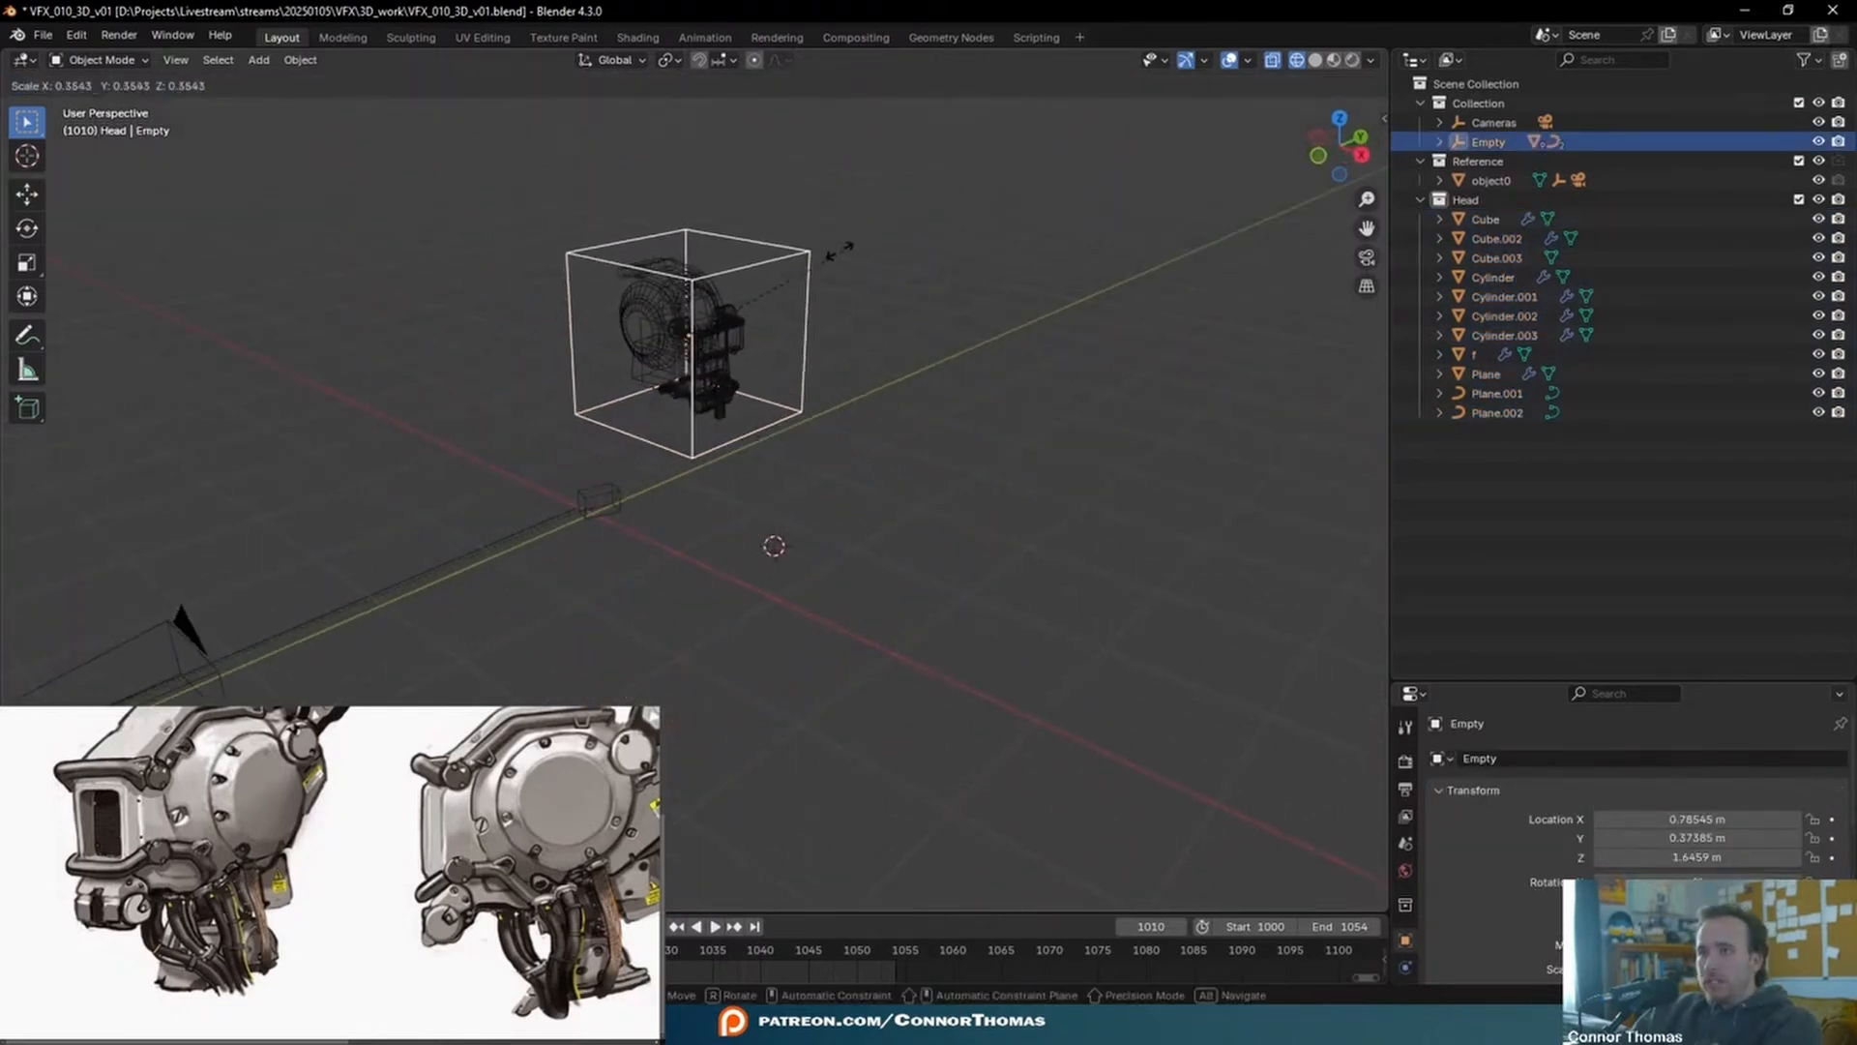
- Shrink the empty that parents the robot head, and move, rotate and resize it near the world origin in top view
click(830, 248)
key(KP_7)
key(g)
click(680, 365)
key(r)
click(430, 517)
key(g)
click(451, 532)
key(s)
click(584, 525)
- Lower and scale the head's parent empty in right view so the head sits close to the world origin
key(KP_3)
scroll(895, 553, up, 5)
shift+middle_drag(894, 553, 784, 303)
key(g)
click(802, 844)
key(s)
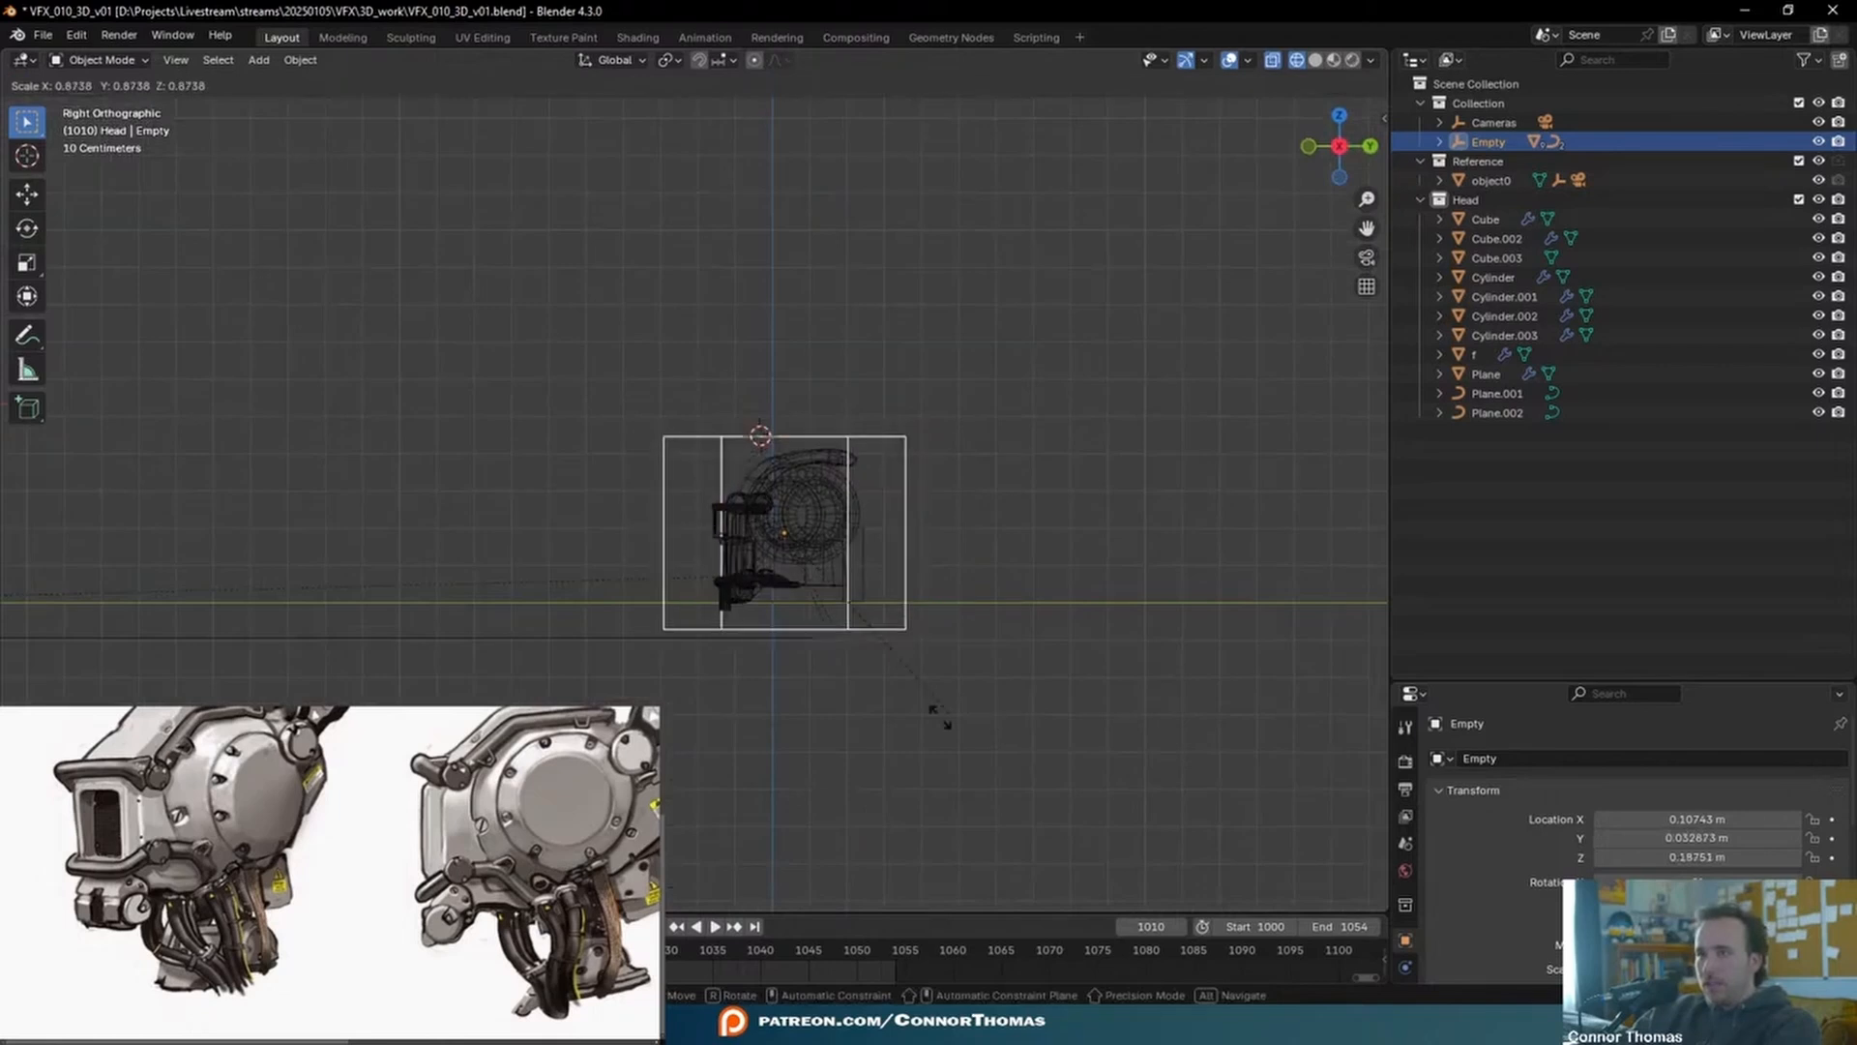
click(830, 633)
key(g)
click(828, 663)
scroll(897, 679, up, 6)
shift+middle_drag(980, 628, 952, 580)
scroll(963, 613, up, 4)
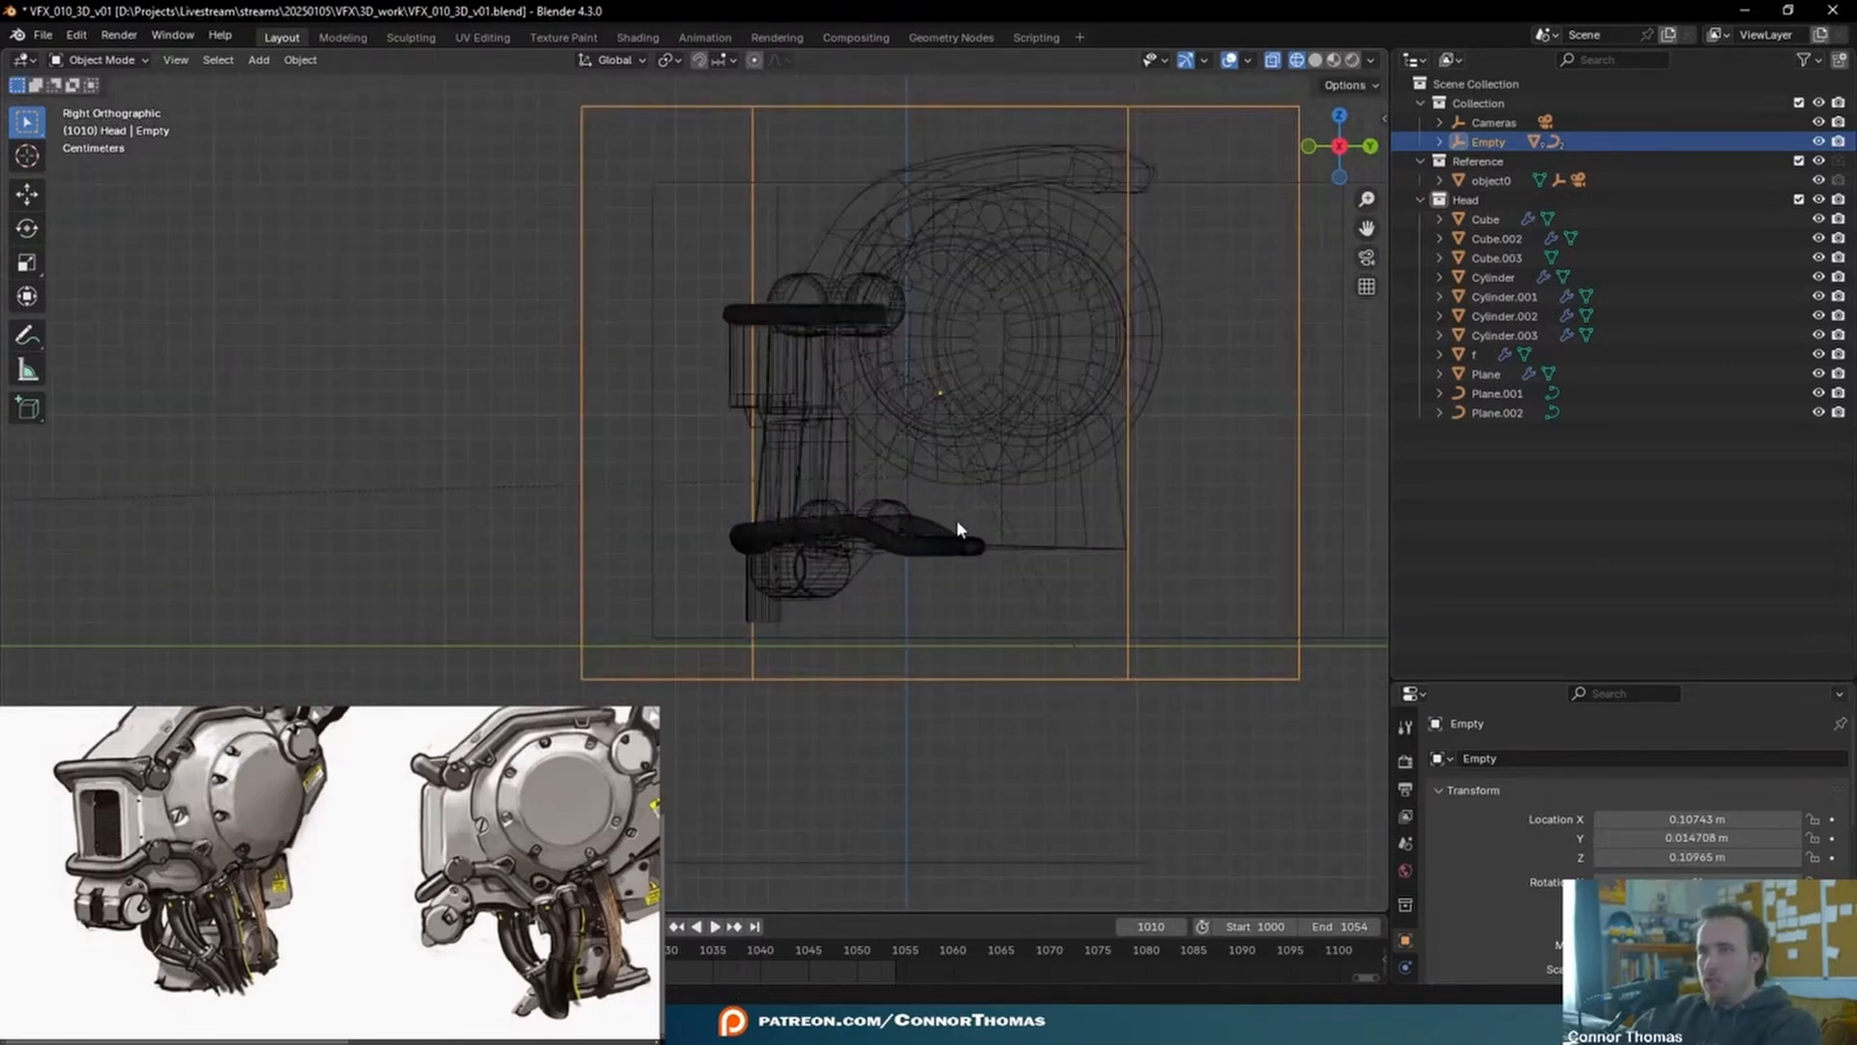
key(g)
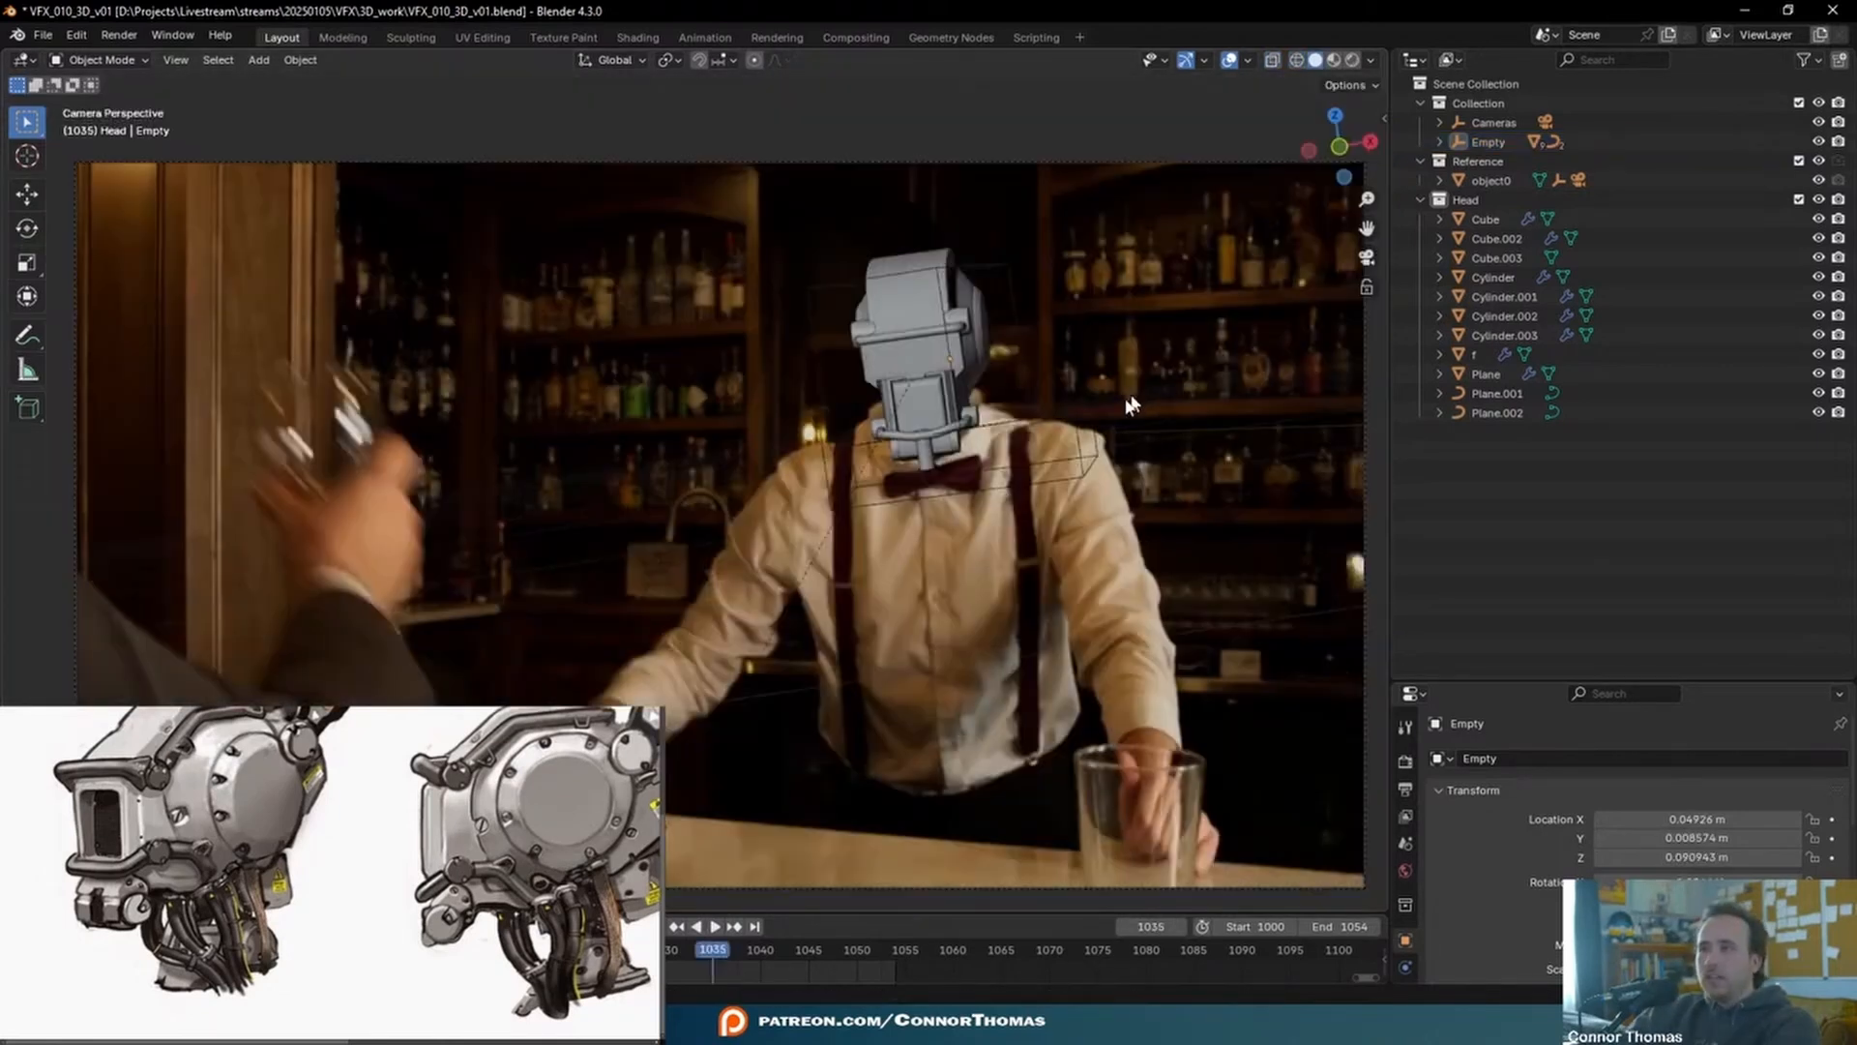
- Rotate the head's parent empty in camera view at frame 1035 to follow the bartender's head pose
click(1094, 484)
key(r)
key(r)
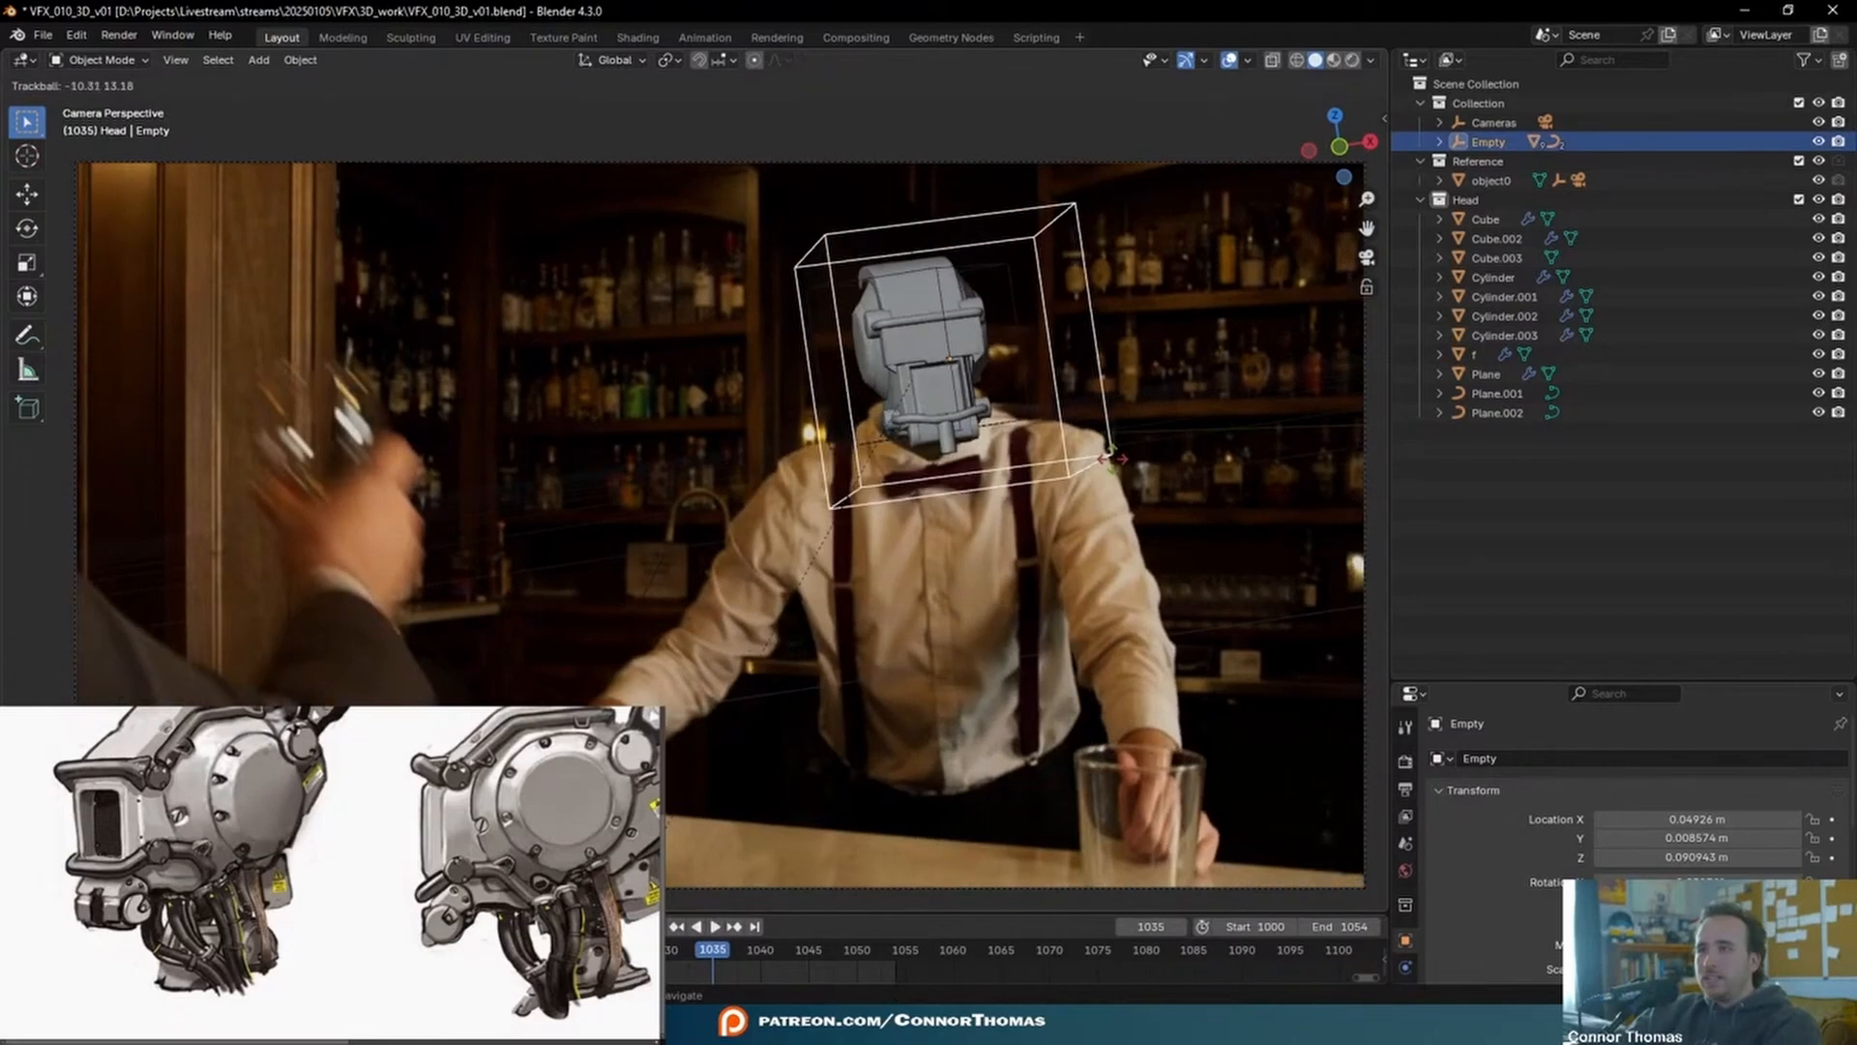
right_click(1057, 478)
key(r)
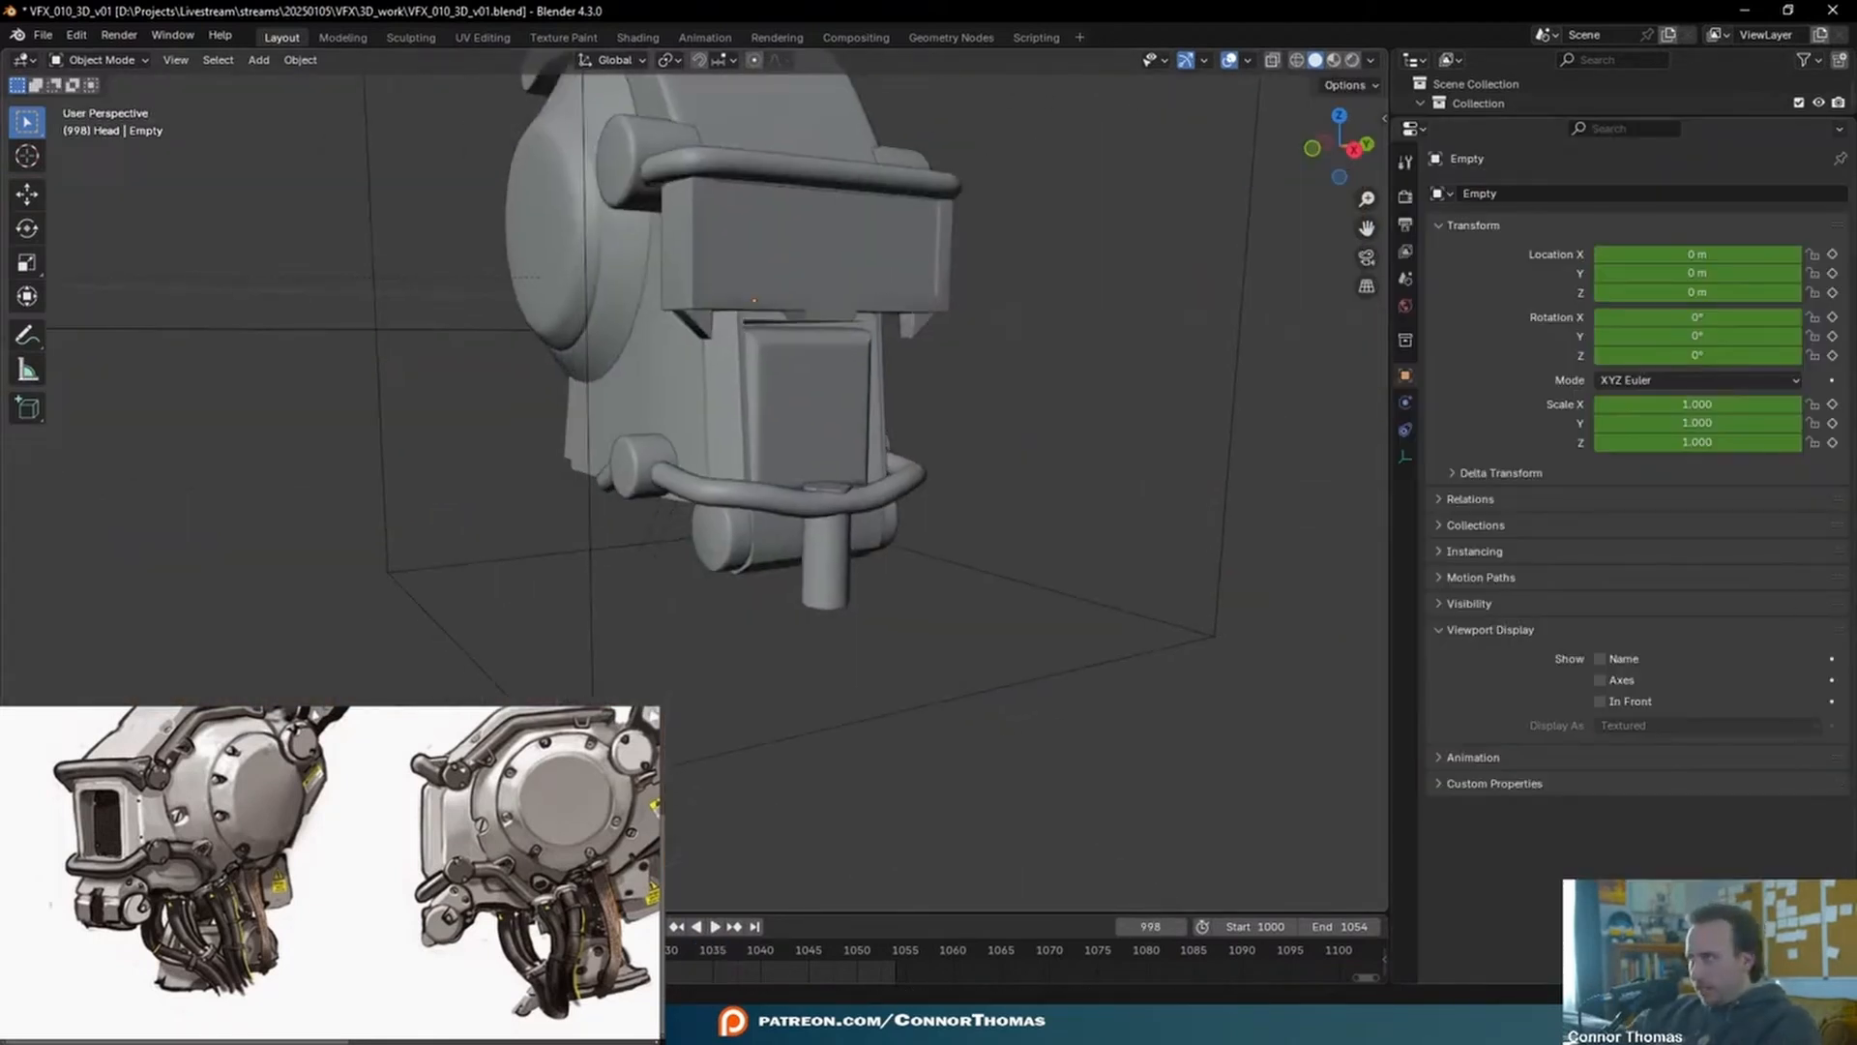
- Add a cube mesh in front view for the rear block of the robot head
middle_drag(886, 722, 721, 464)
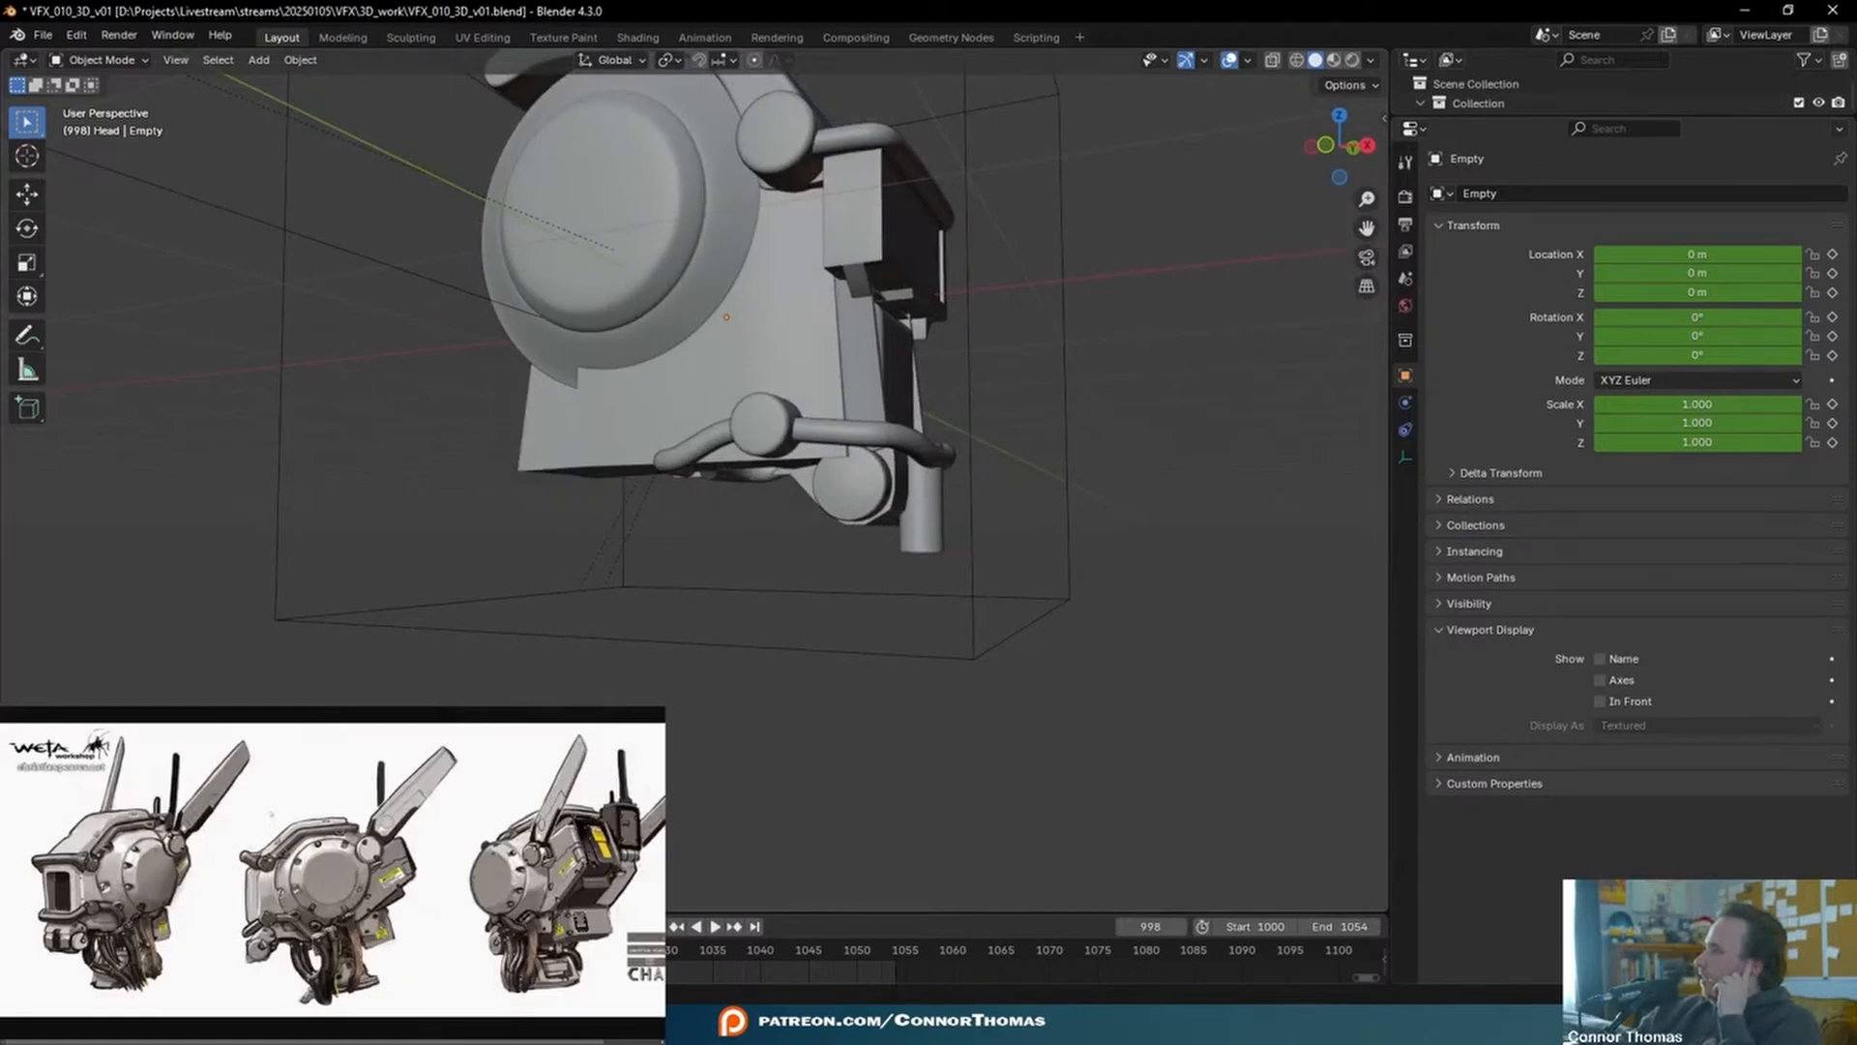
middle_drag(1297, 149, 62, 208)
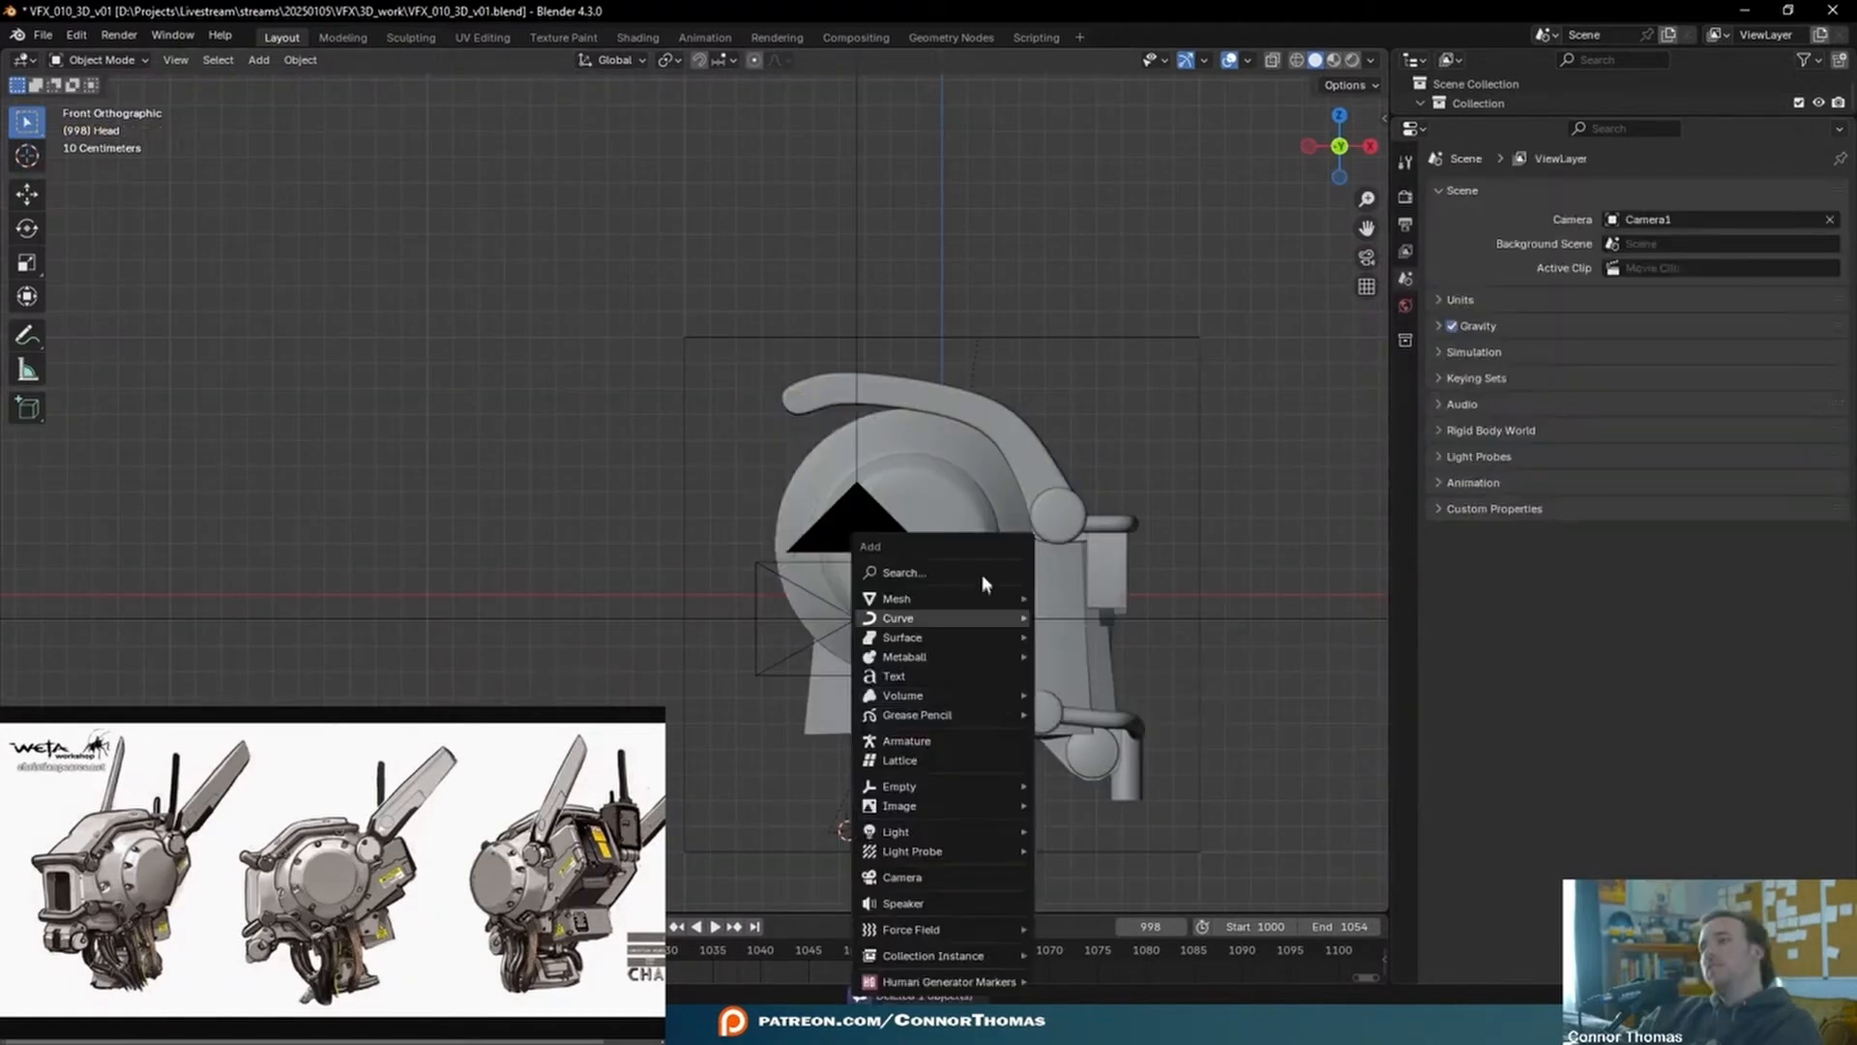
click(1074, 617)
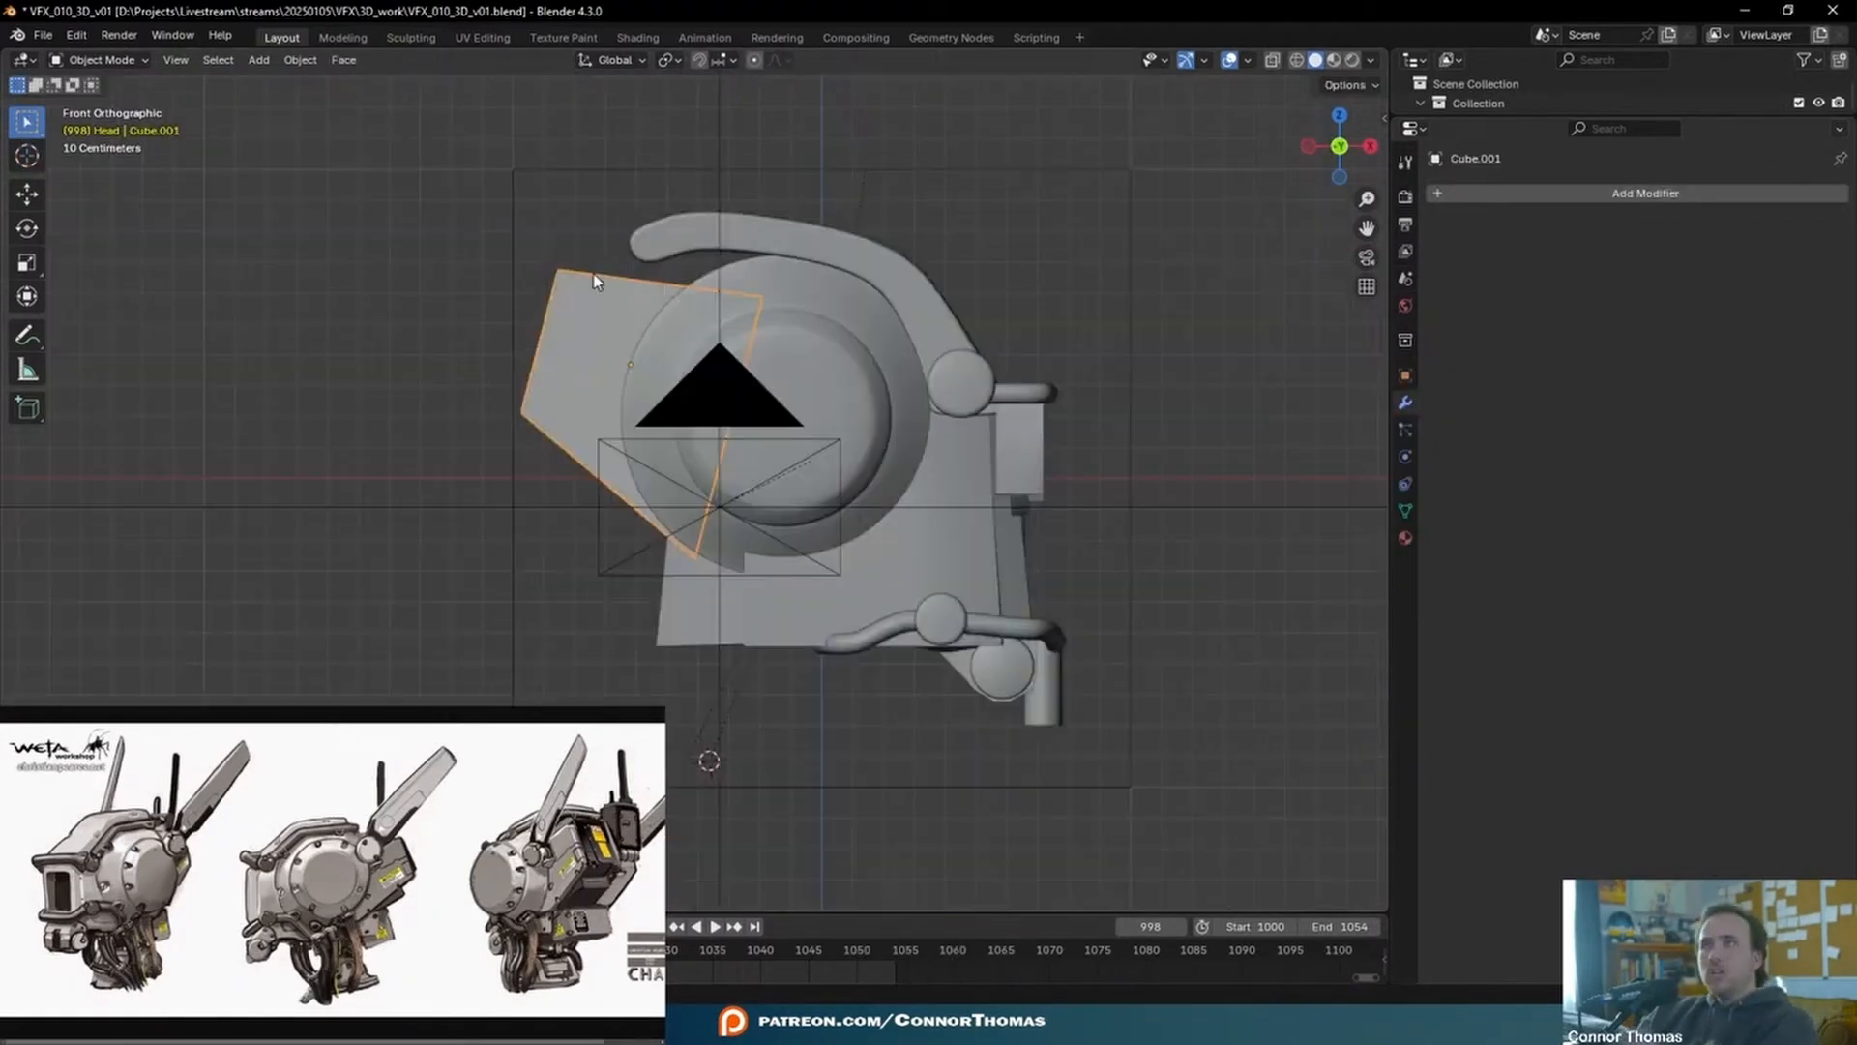
- Bevel all edges of the angular rear block slightly and apply Shade Auto Smooth to it
key(Tab)
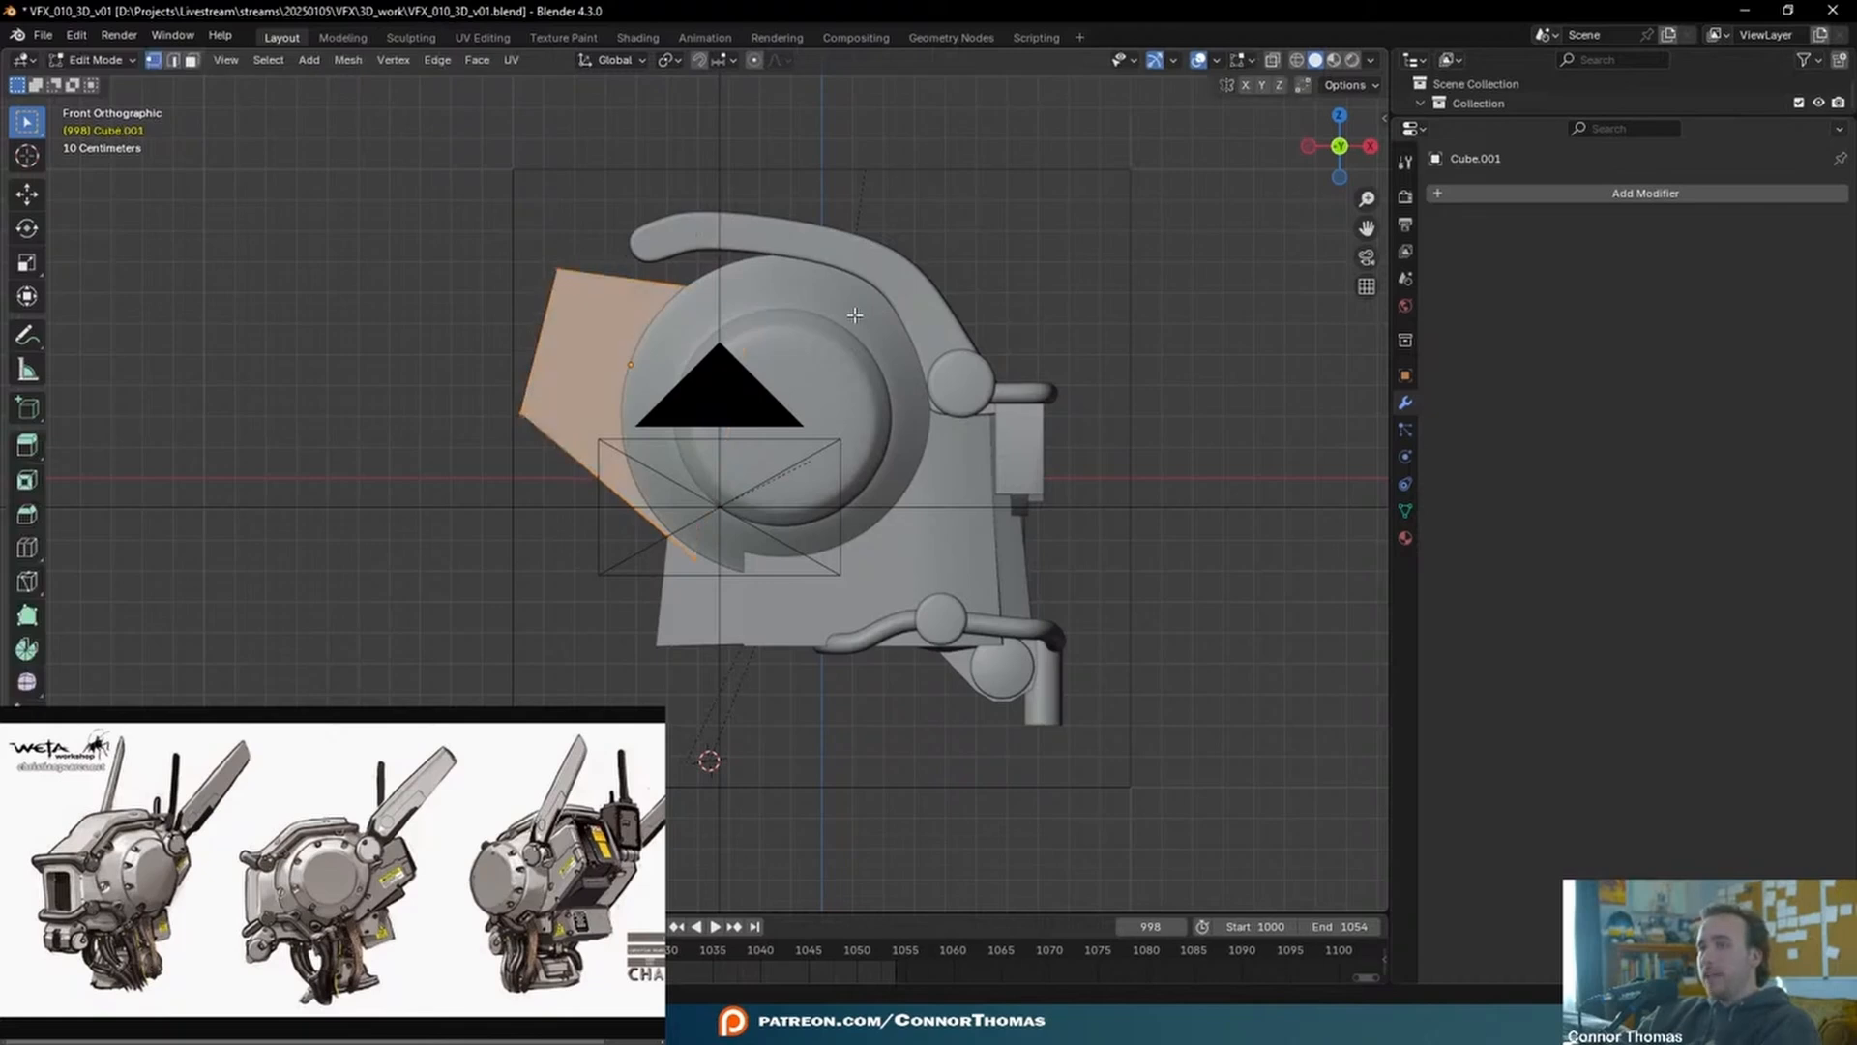
key(ctrl+b)
click(616, 210)
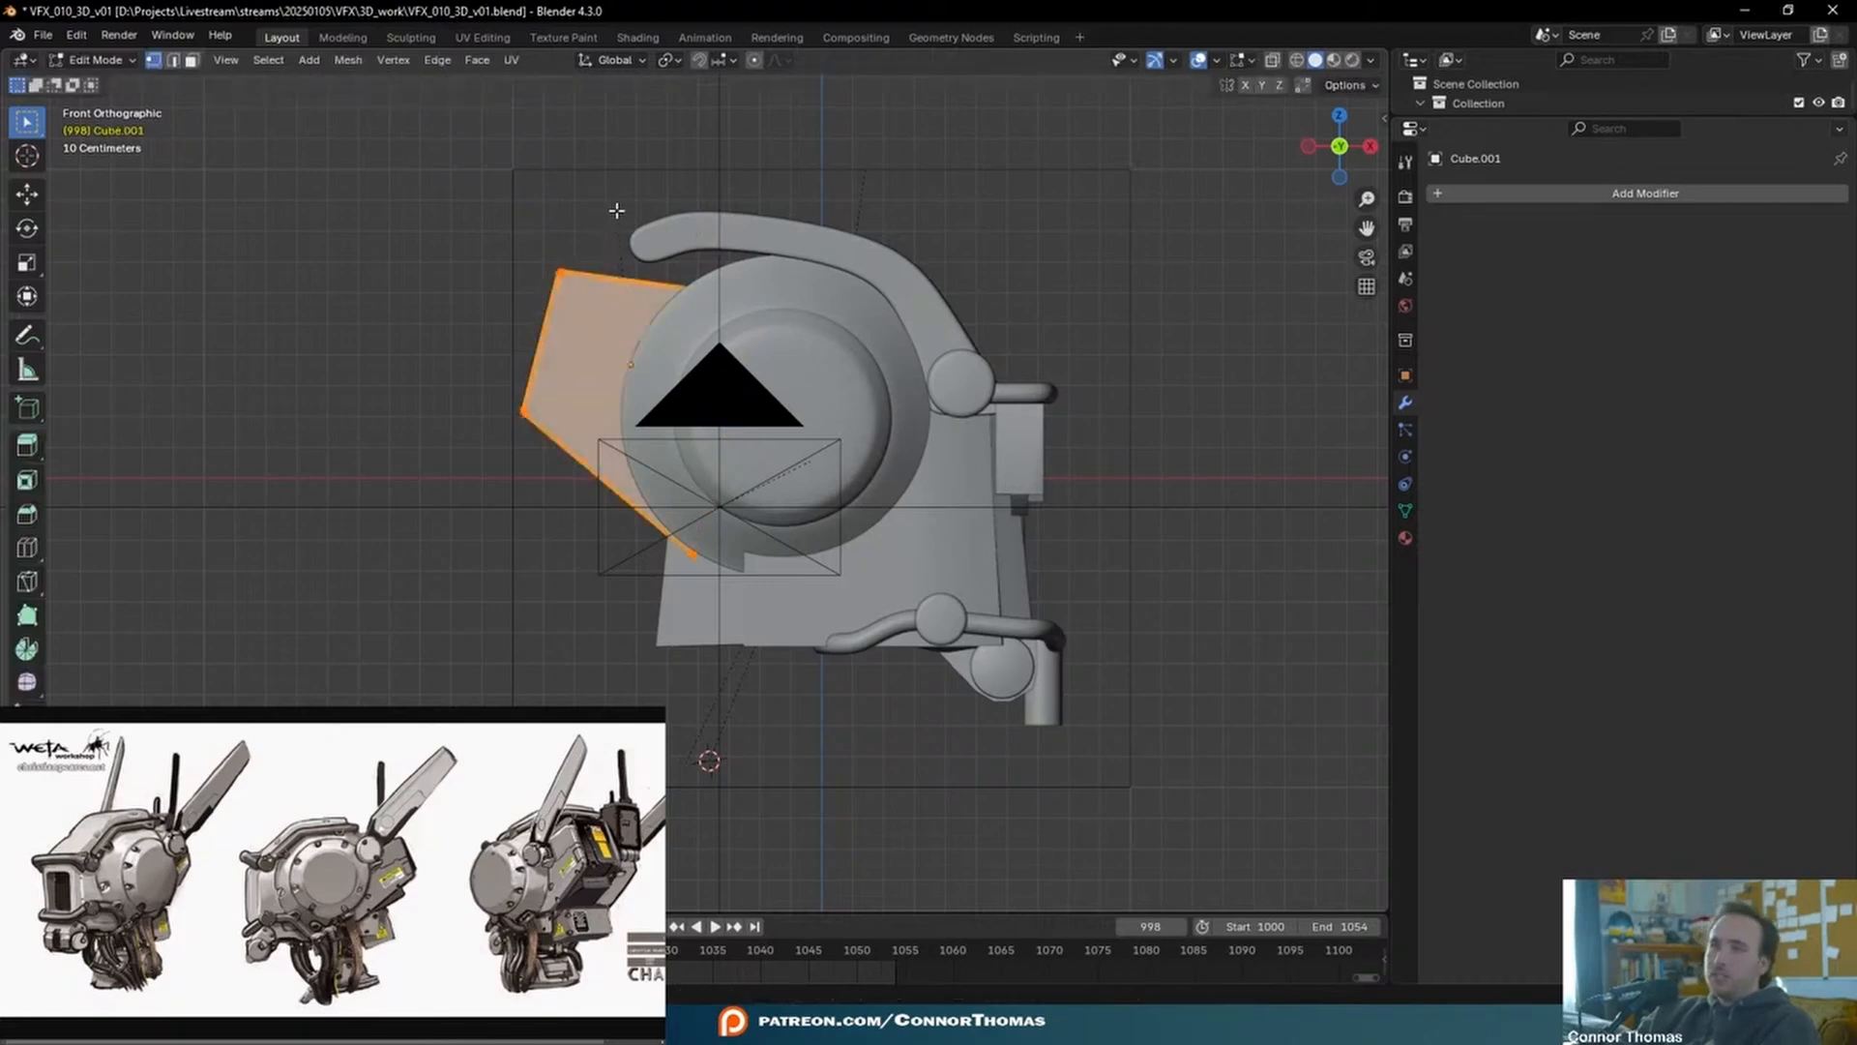
key(Tab)
middle_drag(647, 281, 731, 347)
scroll(732, 347, up, 3)
middle_drag(600, 239, 745, 362)
right_click(745, 361)
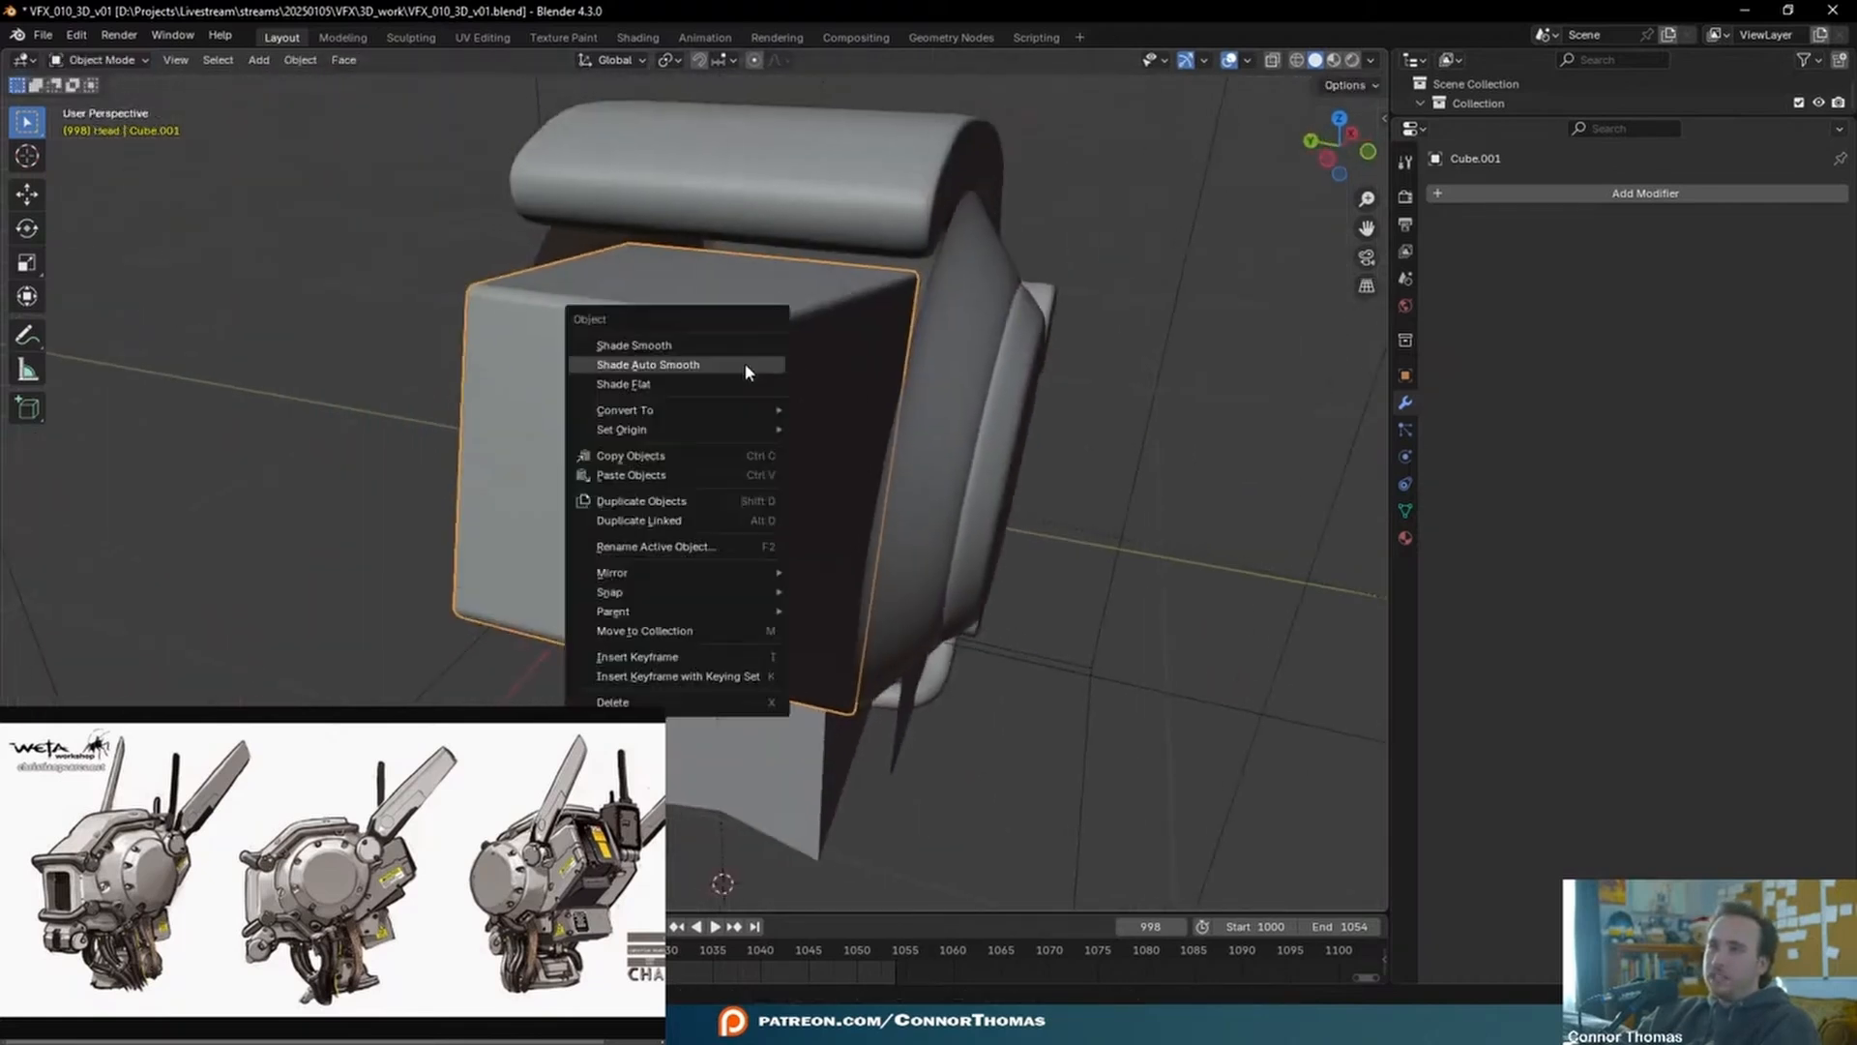
click(744, 367)
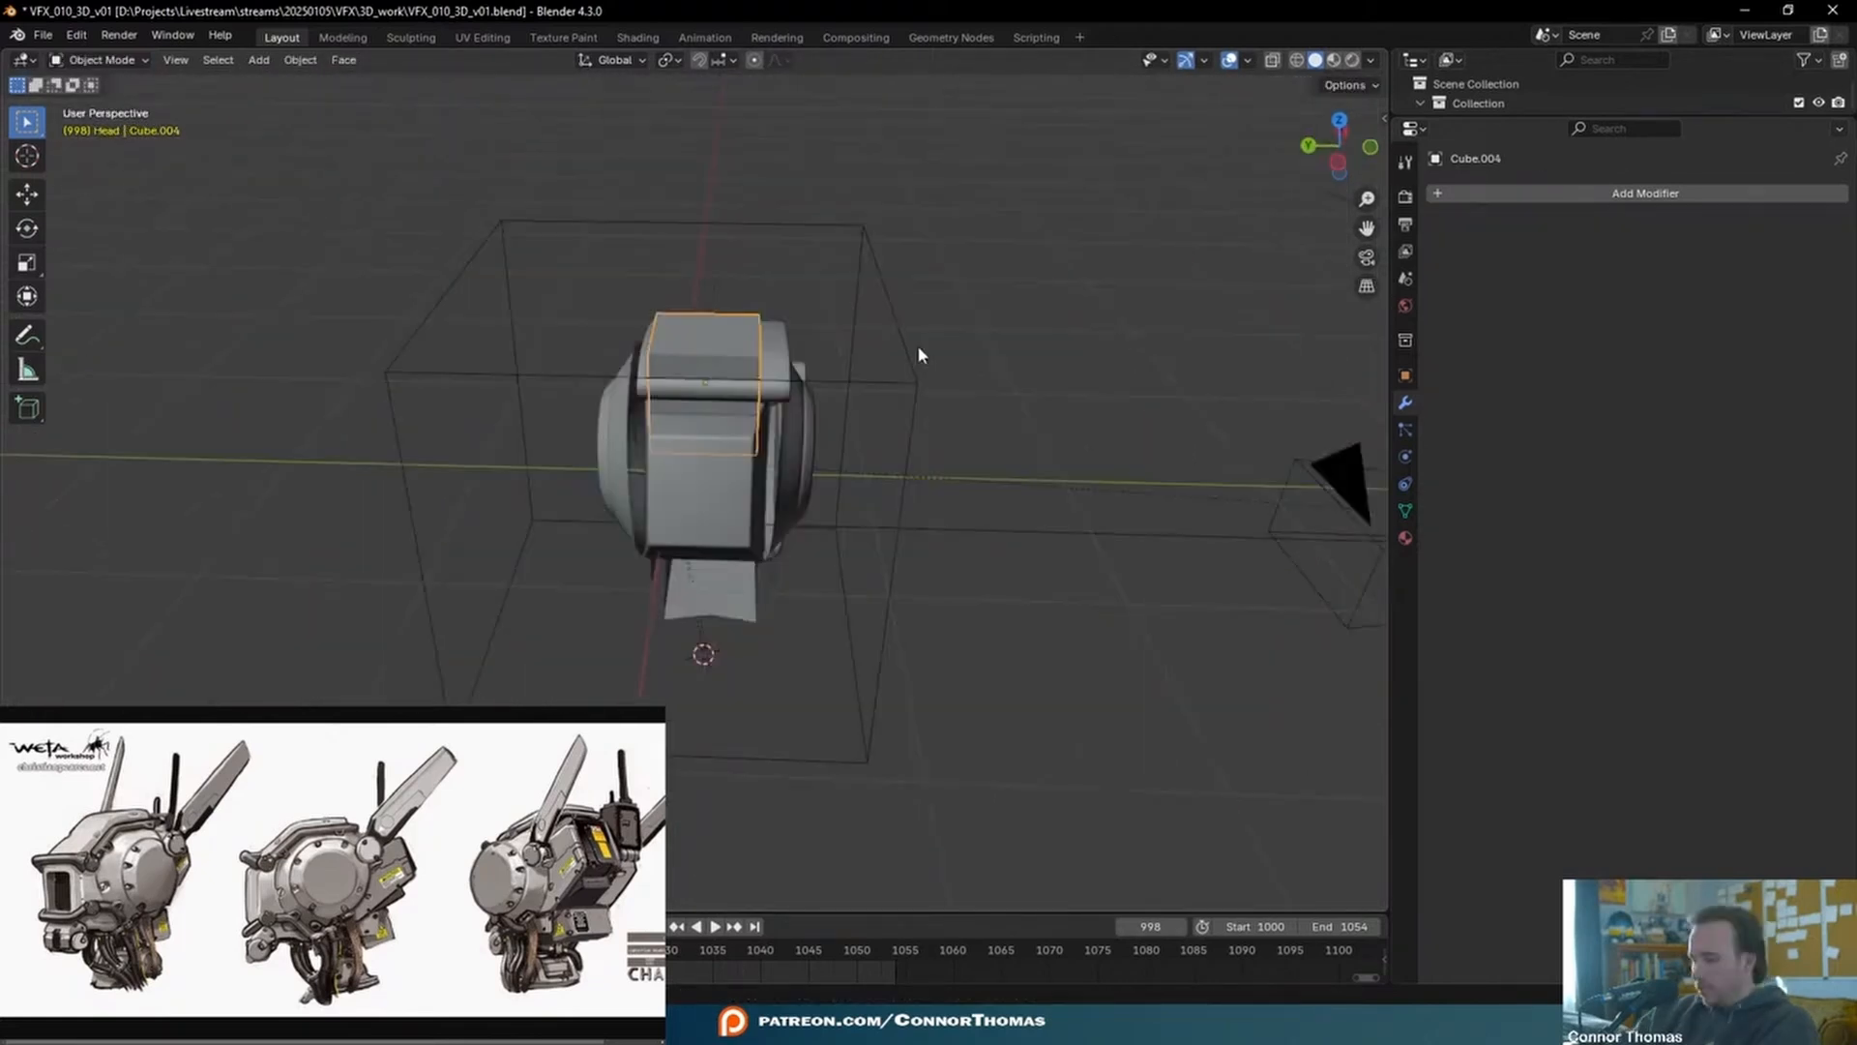
- Move the small new cube beside the rear block, scale it down, and adjust its height and elevation along Z
key(KP_7)
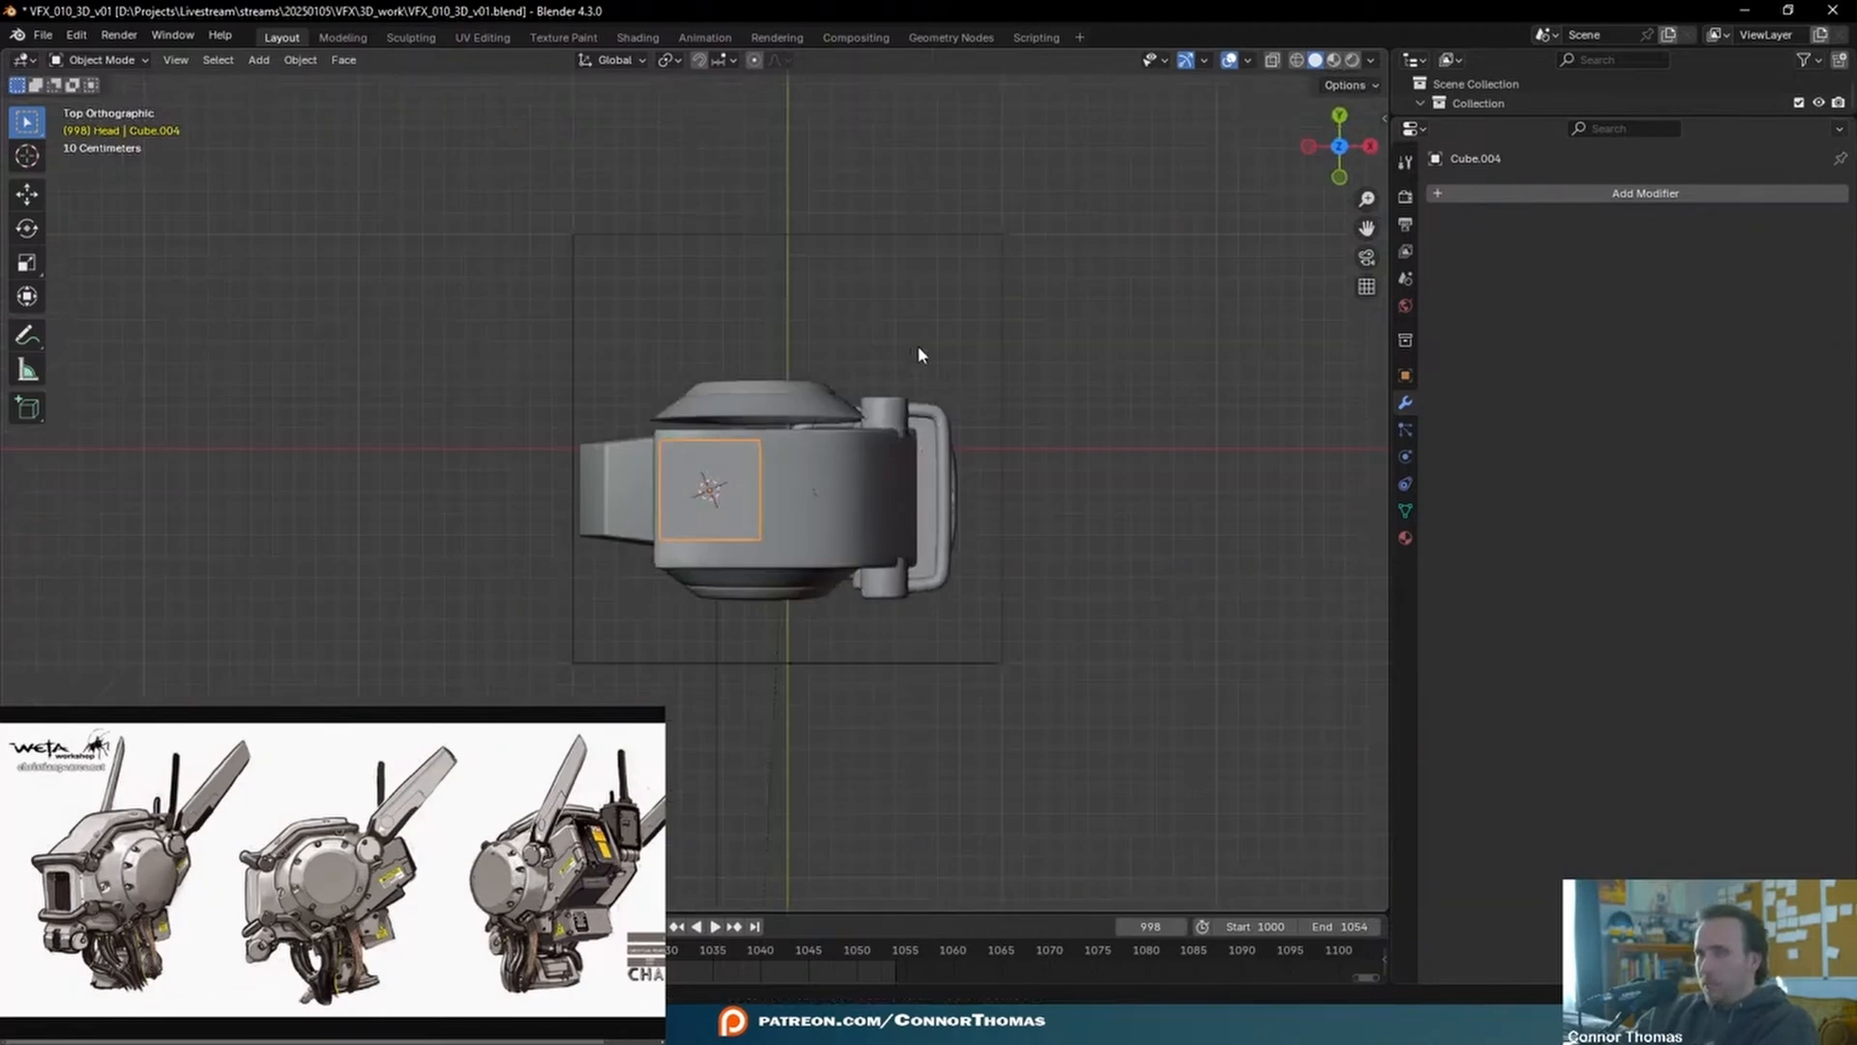
key(g)
click(699, 440)
key(s)
click(708, 487)
middle_drag(708, 486, 915, 366)
key(s)
key(z)
click(1027, 127)
key(g)
key(z)
click(1020, 145)
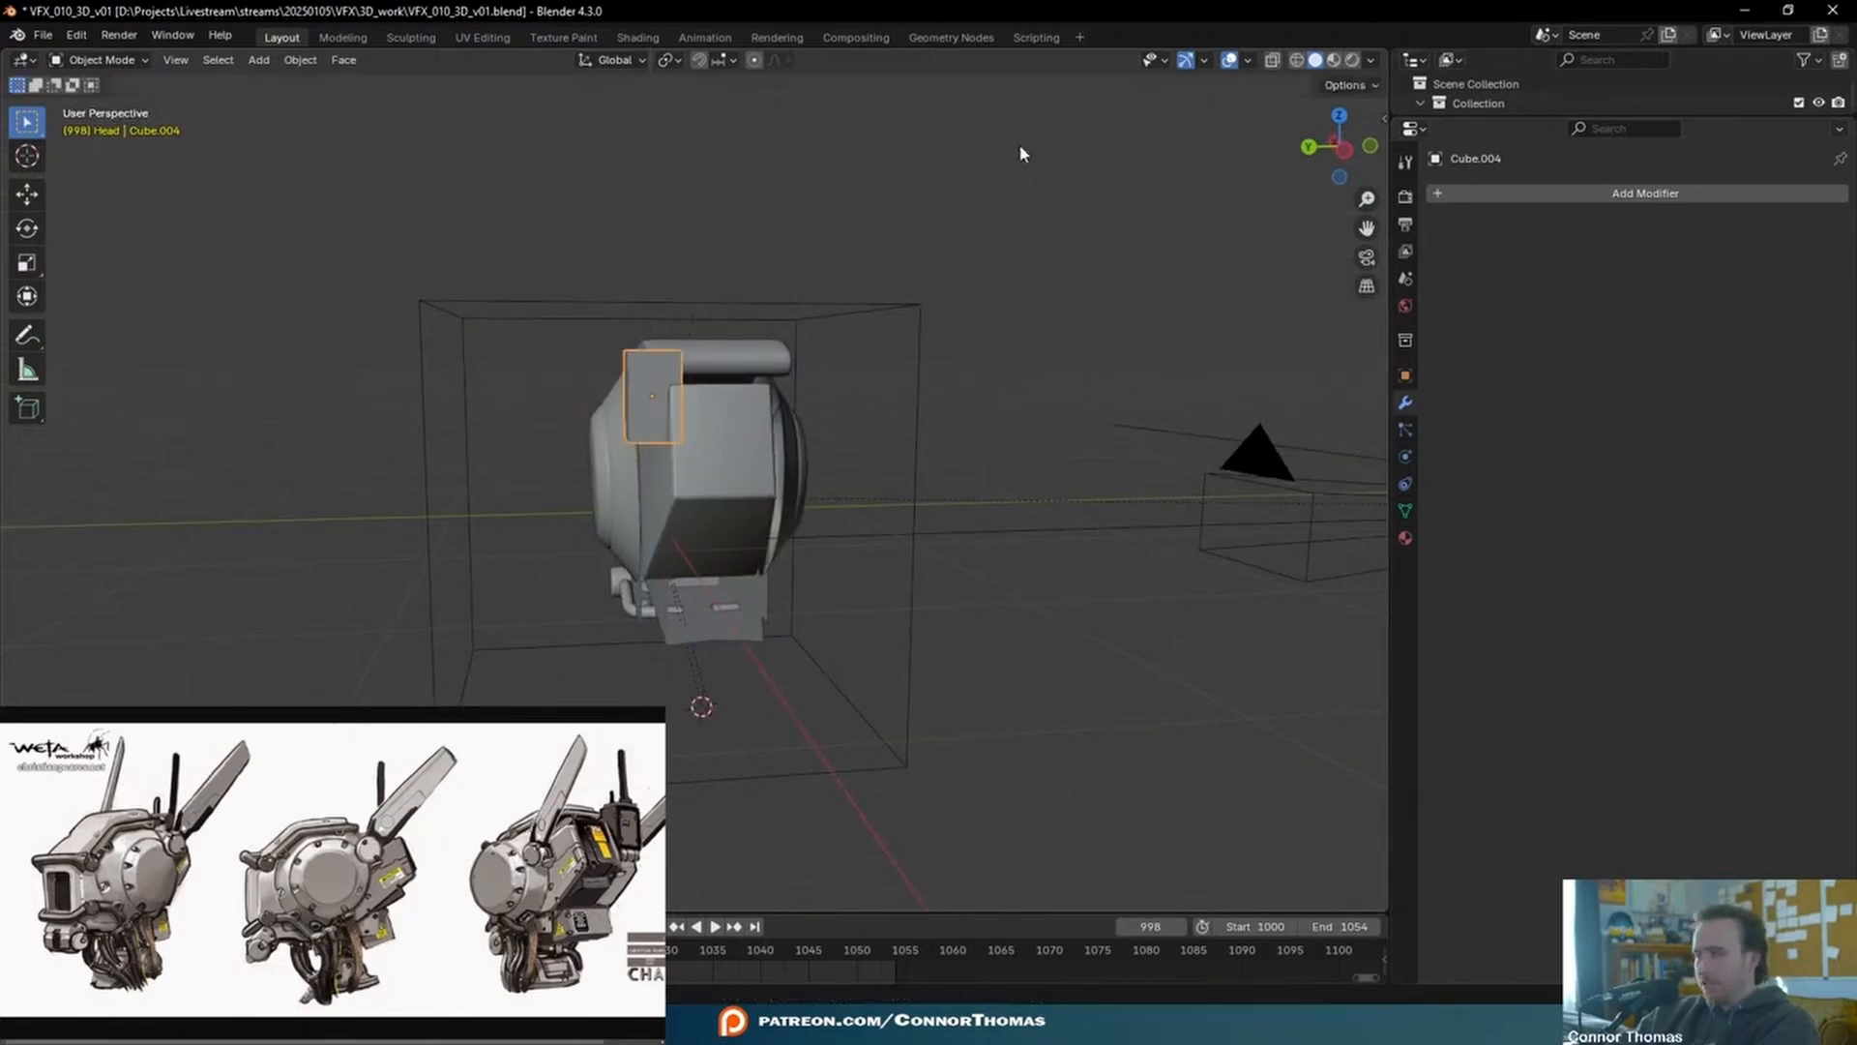
- Refine the scale, placement and Z height of the small antenna housing beside the rear block
middle_drag(1007, 174, 916, 447)
key(s)
click(859, 449)
key(g)
click(930, 393)
key(s)
key(z)
click(695, 414)
key(s)
key(z)
click(903, 414)
click(836, 469)
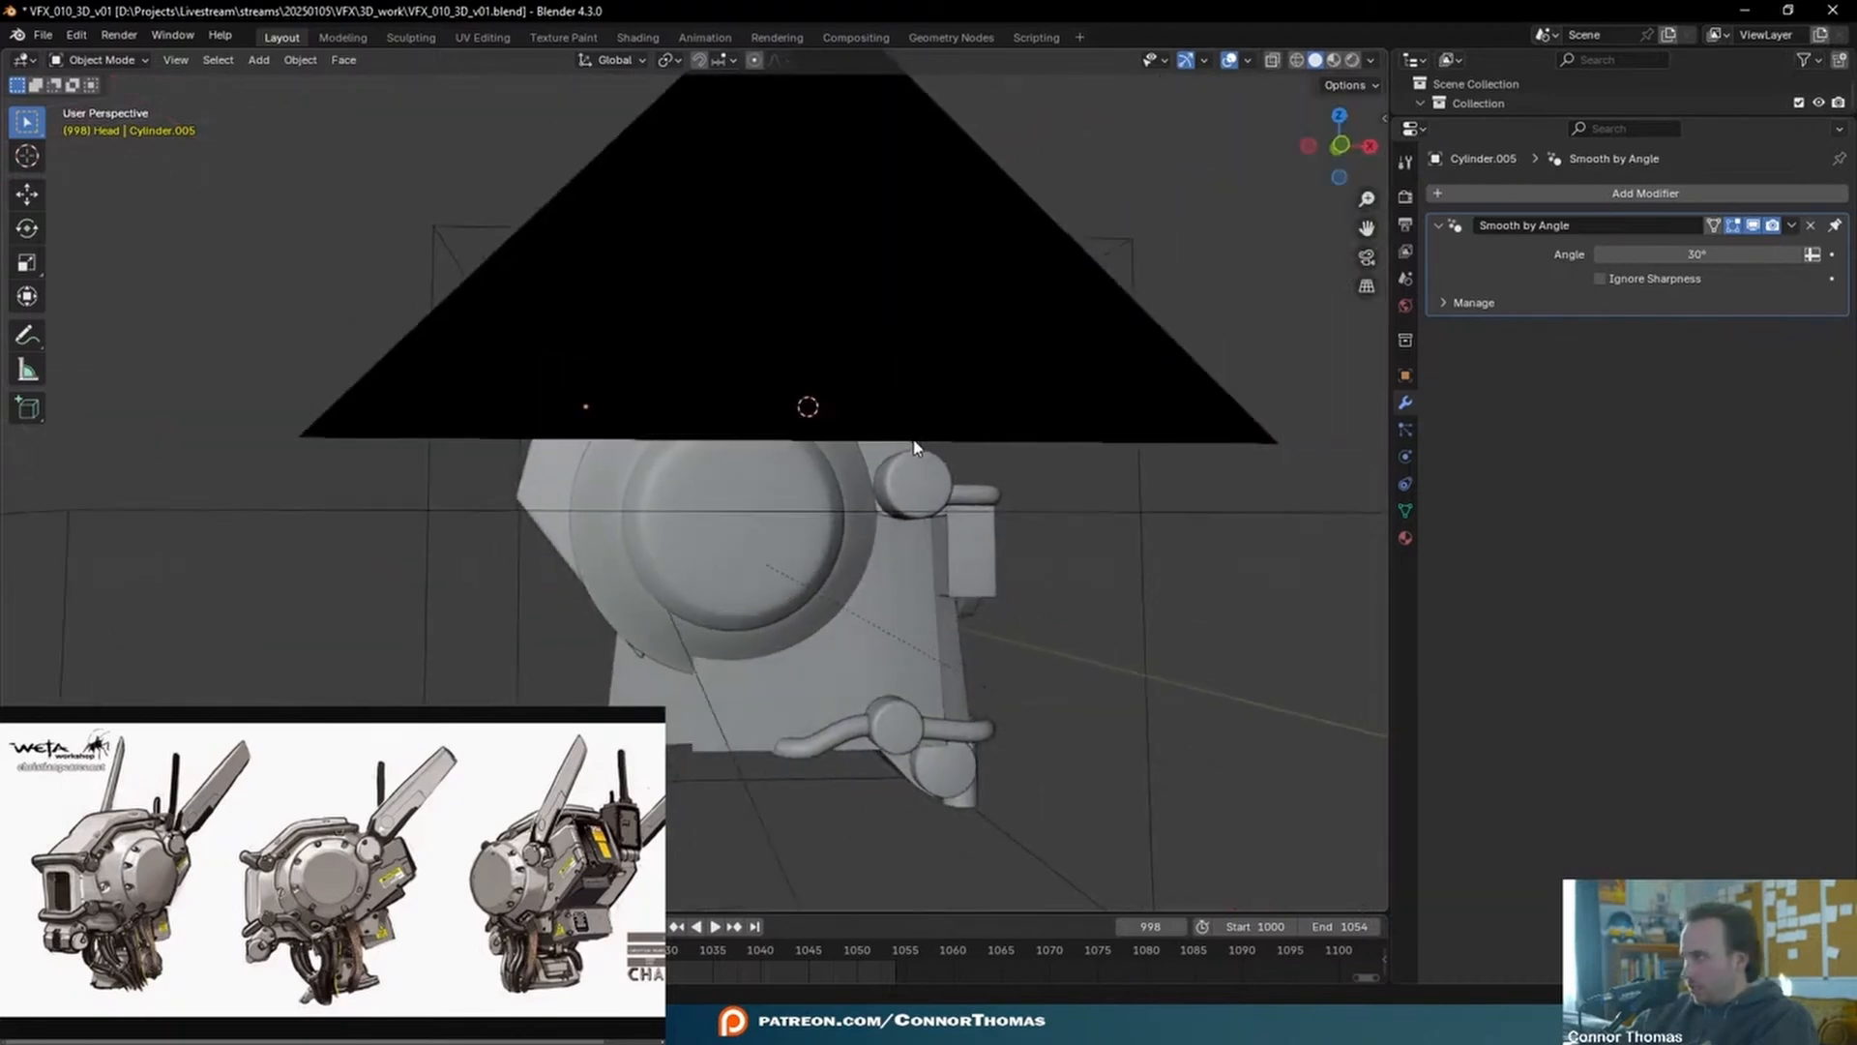
- Add a cylinder at the 3D cursor above the round side disc and rotate it 90 degrees about X
middle_drag(542, 503, 538, 543)
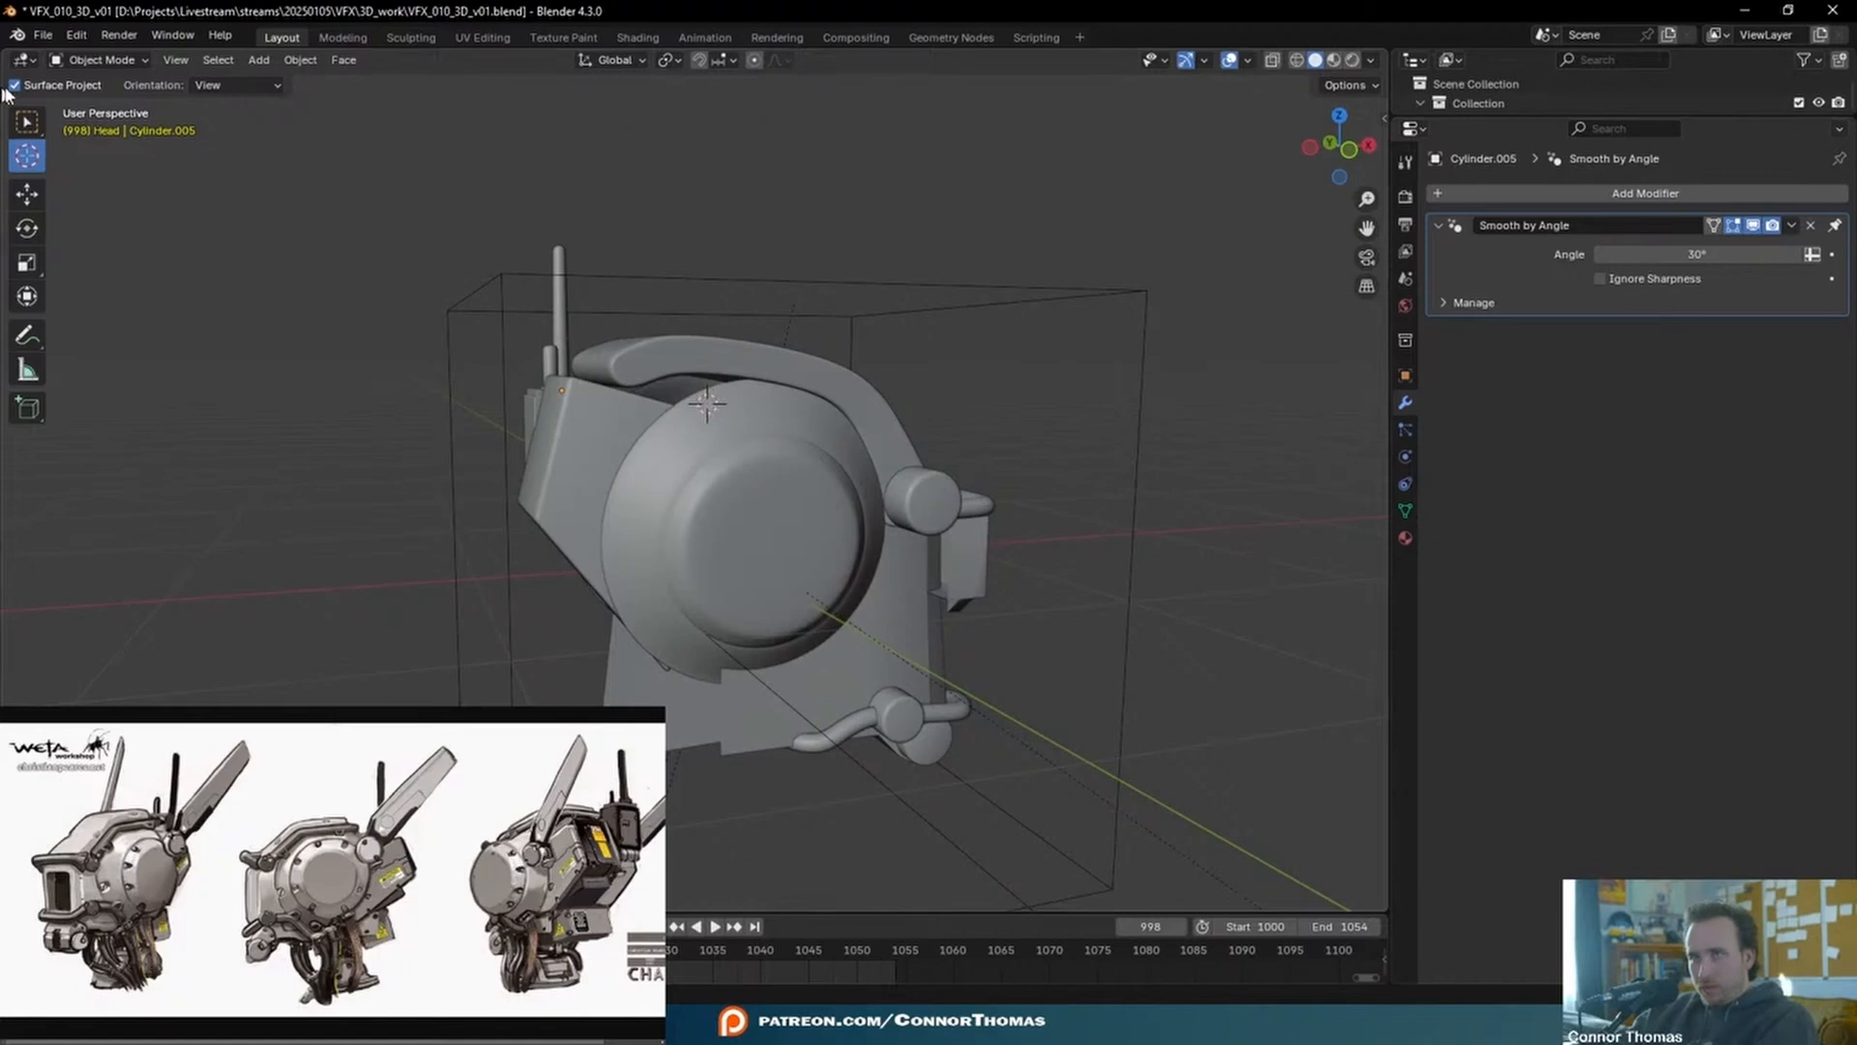
scroll(676, 393, up, 5)
key(shift+a)
mouse_move(676, 395)
click(764, 494)
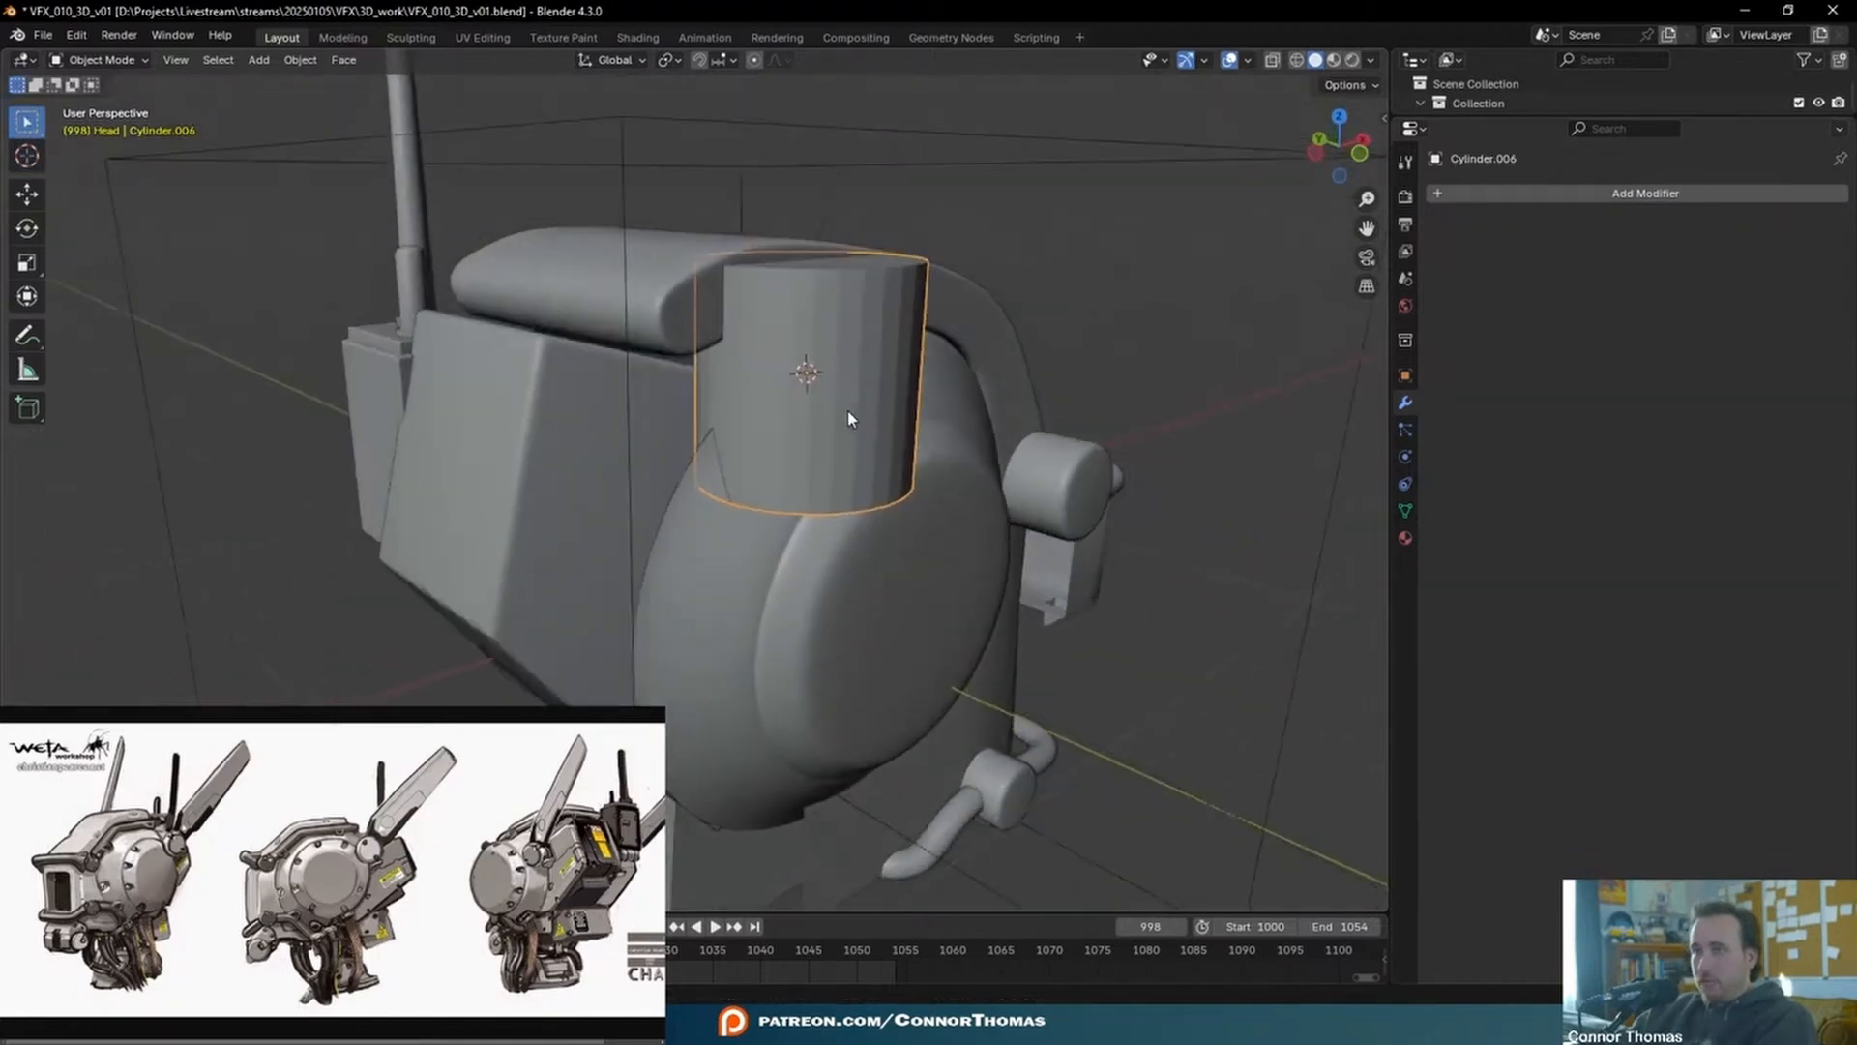
text(rx)
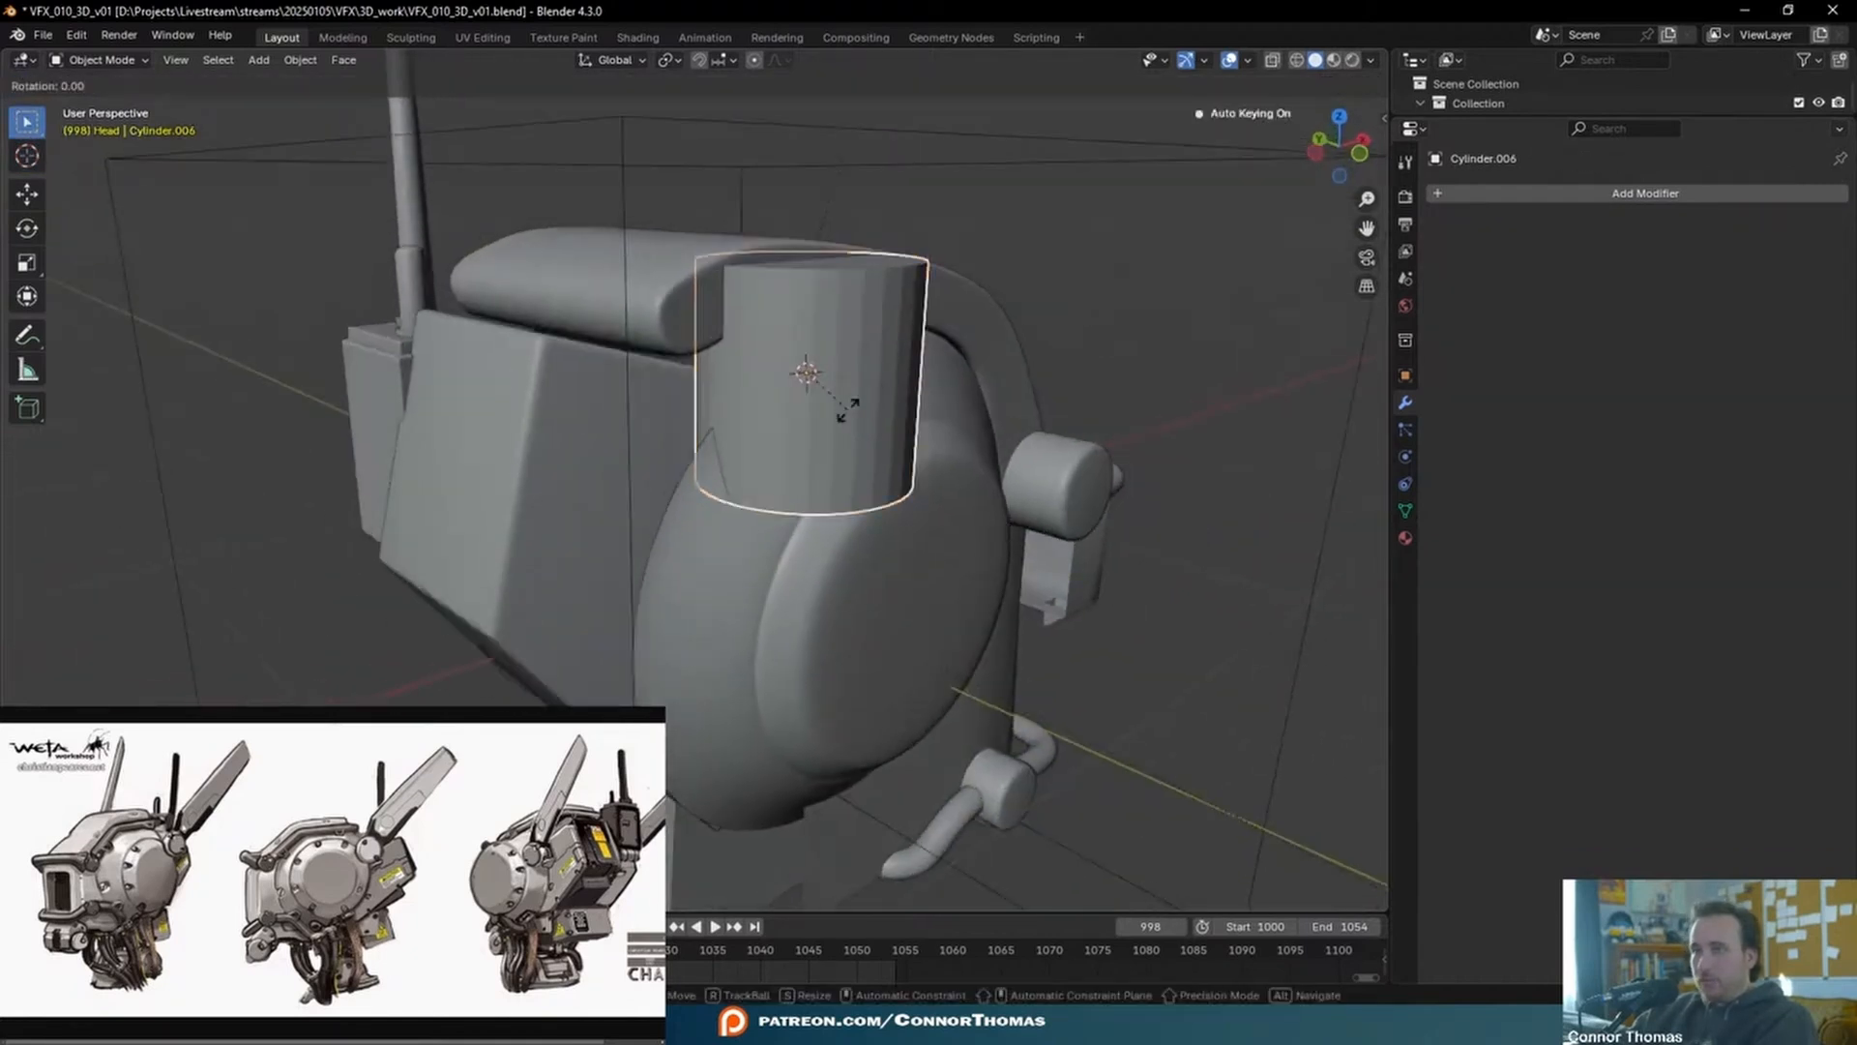
text(90)
key(Return)
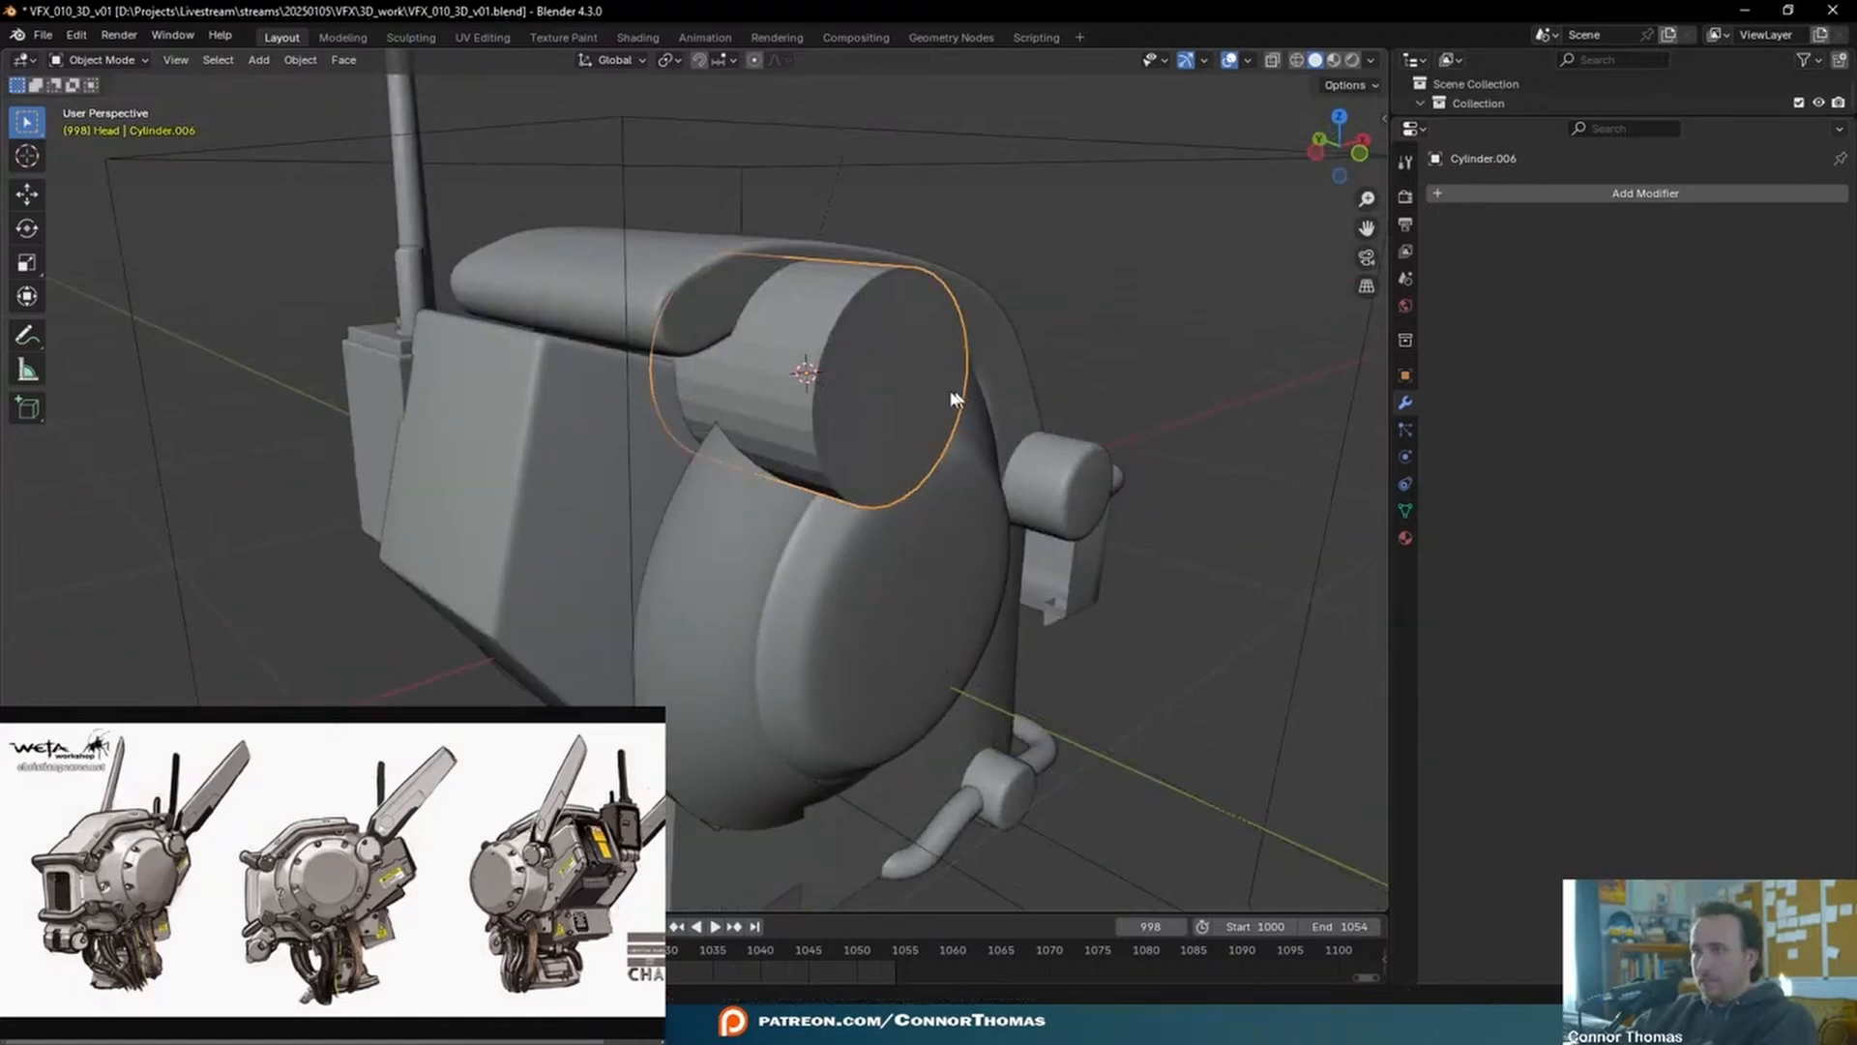
- Shorten the new cylinder along Y, scale it down and move it against the rear end of the head's top bar
middle_drag(956, 399, 1231, 437)
key(g)
click(801, 383)
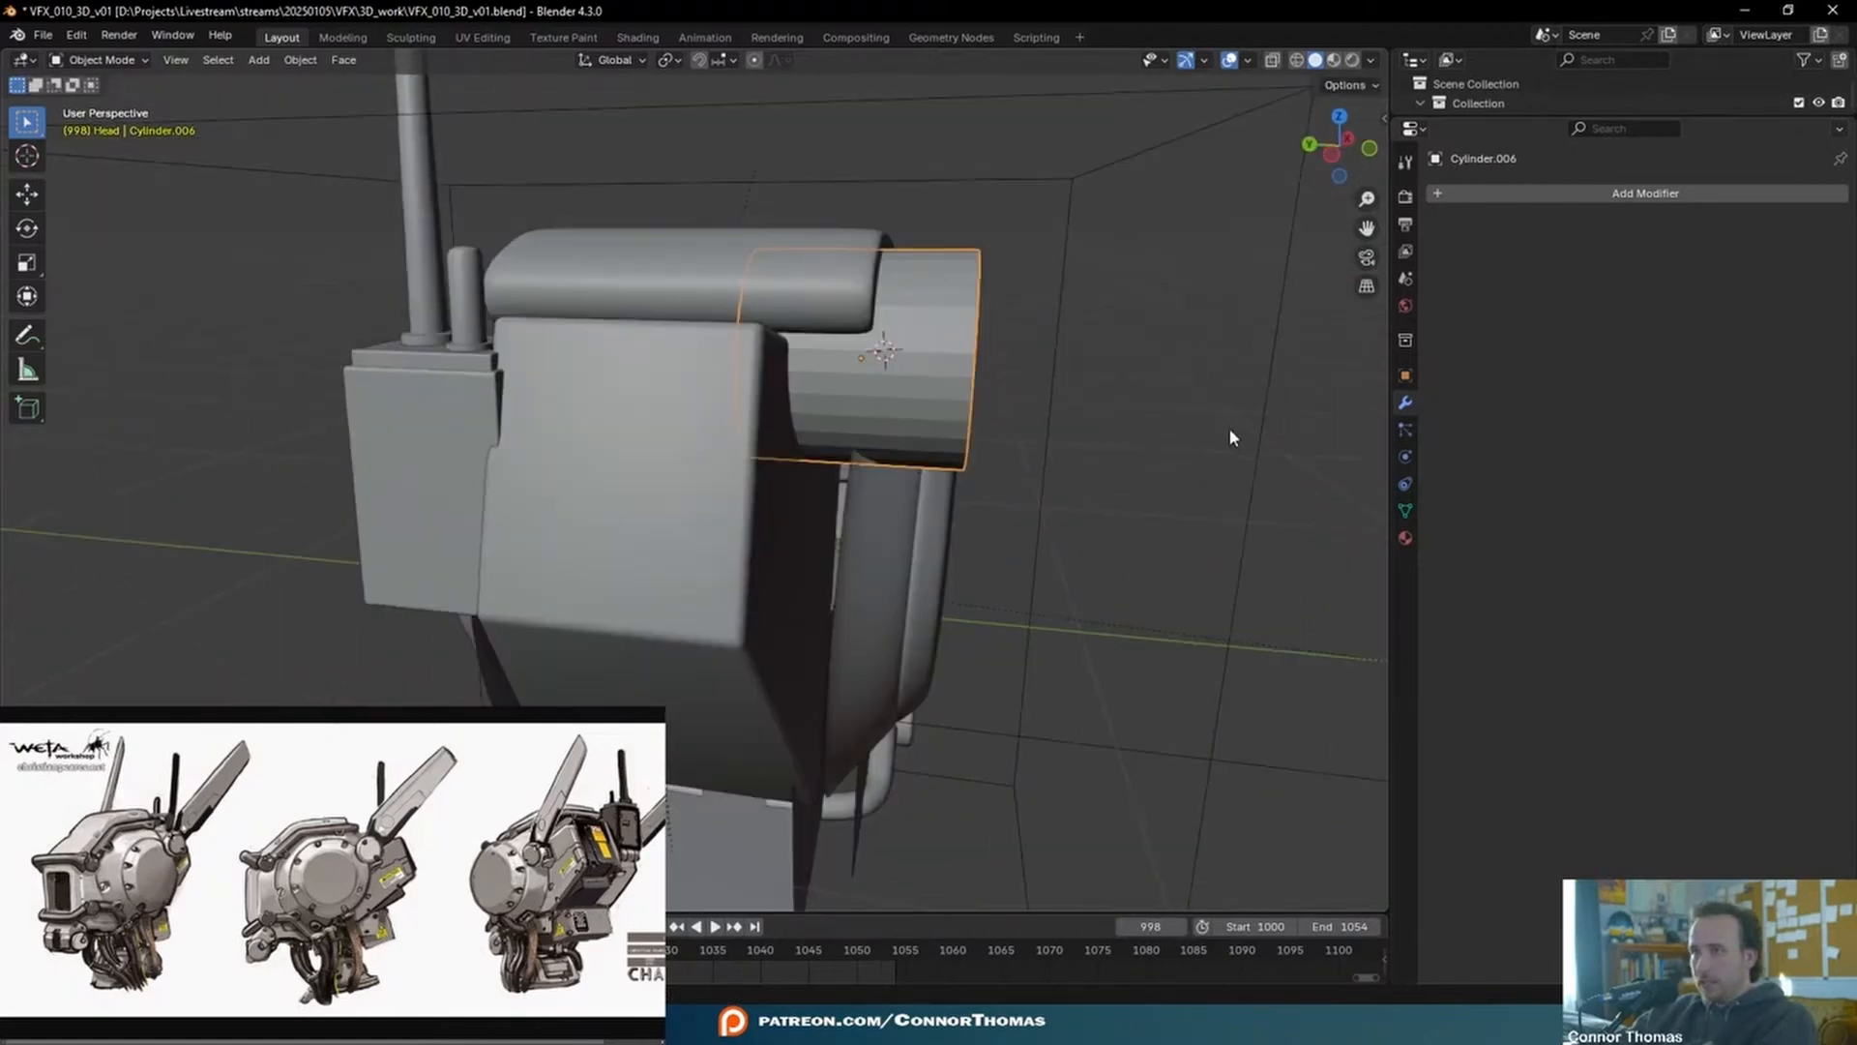
key(s)
key(y)
click(1112, 414)
key(s)
click(1050, 395)
middle_drag(1050, 396, 503, 307)
key(g)
click(913, 334)
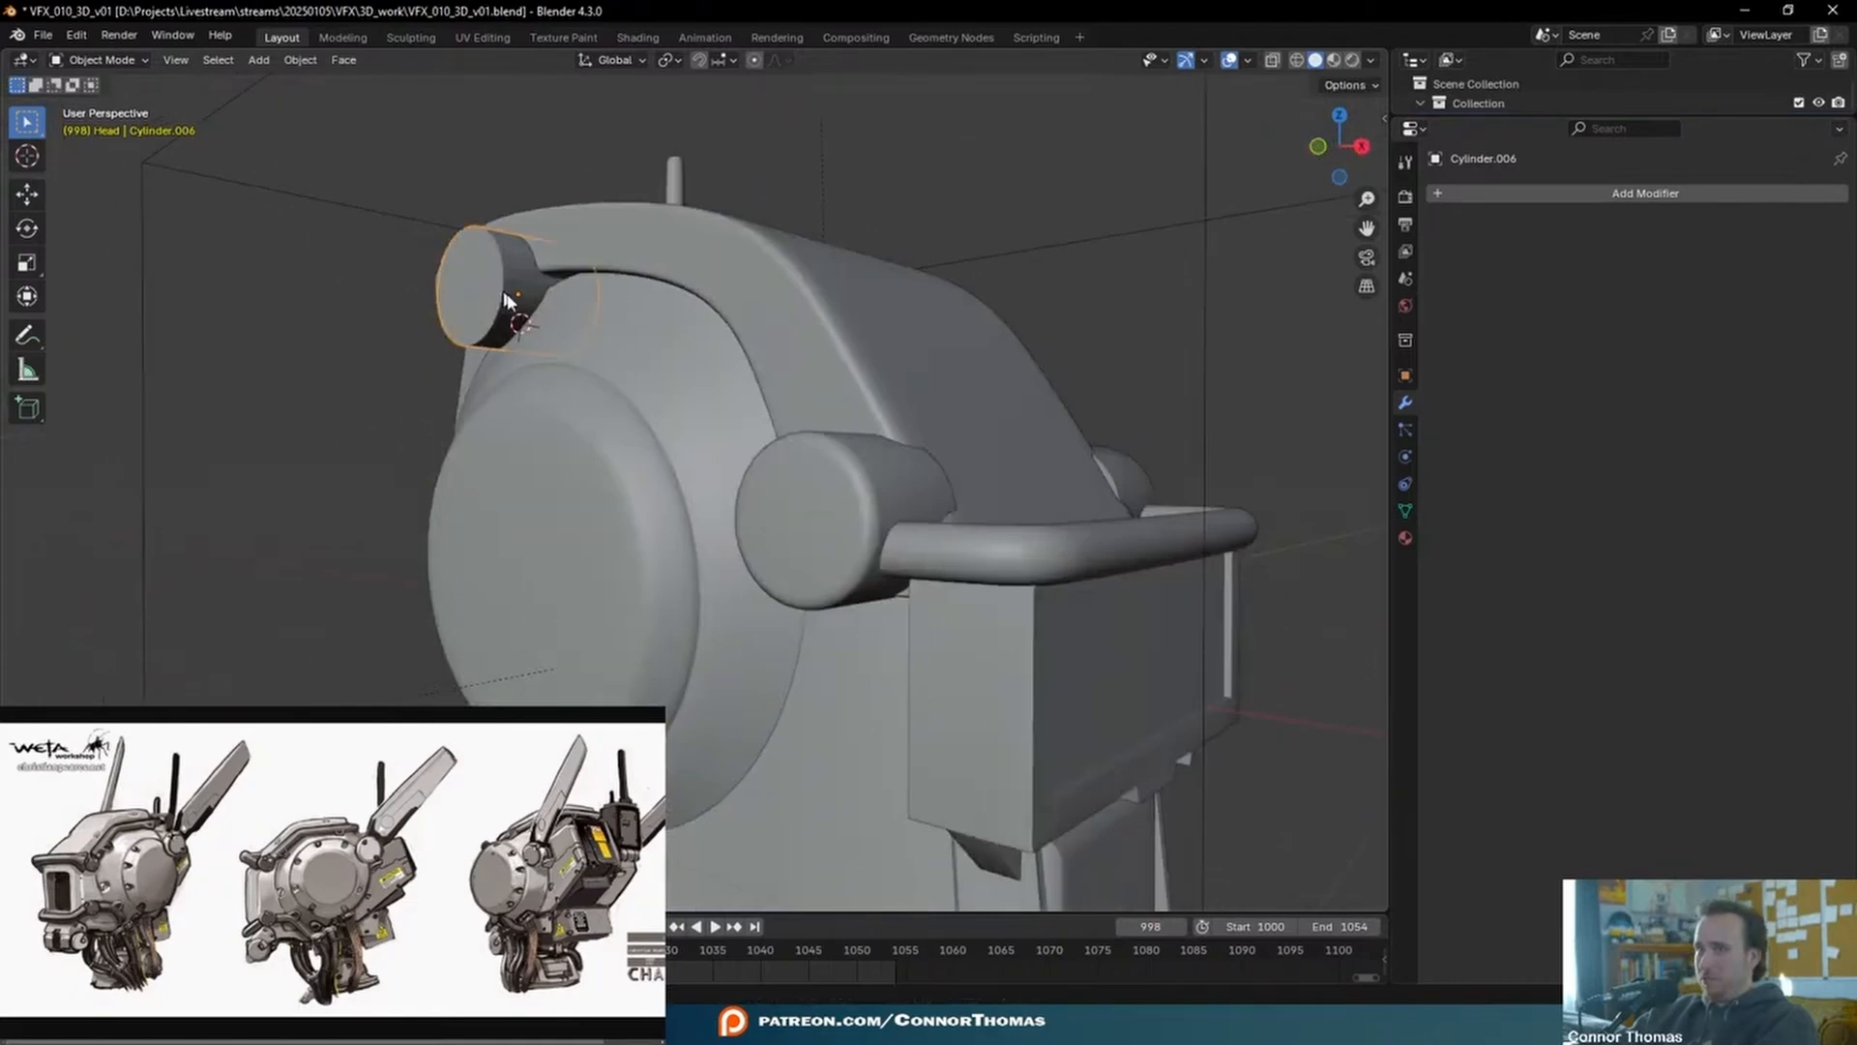
- Bevel the outer end face of the pivot cylinder and apply Shade Auto Smooth to it
key(KP_Decimal)
scroll(412, 376, down, 7)
middle_drag(752, 418, 859, 492)
scroll(878, 499, down, 4)
scroll(859, 491, up, 2)
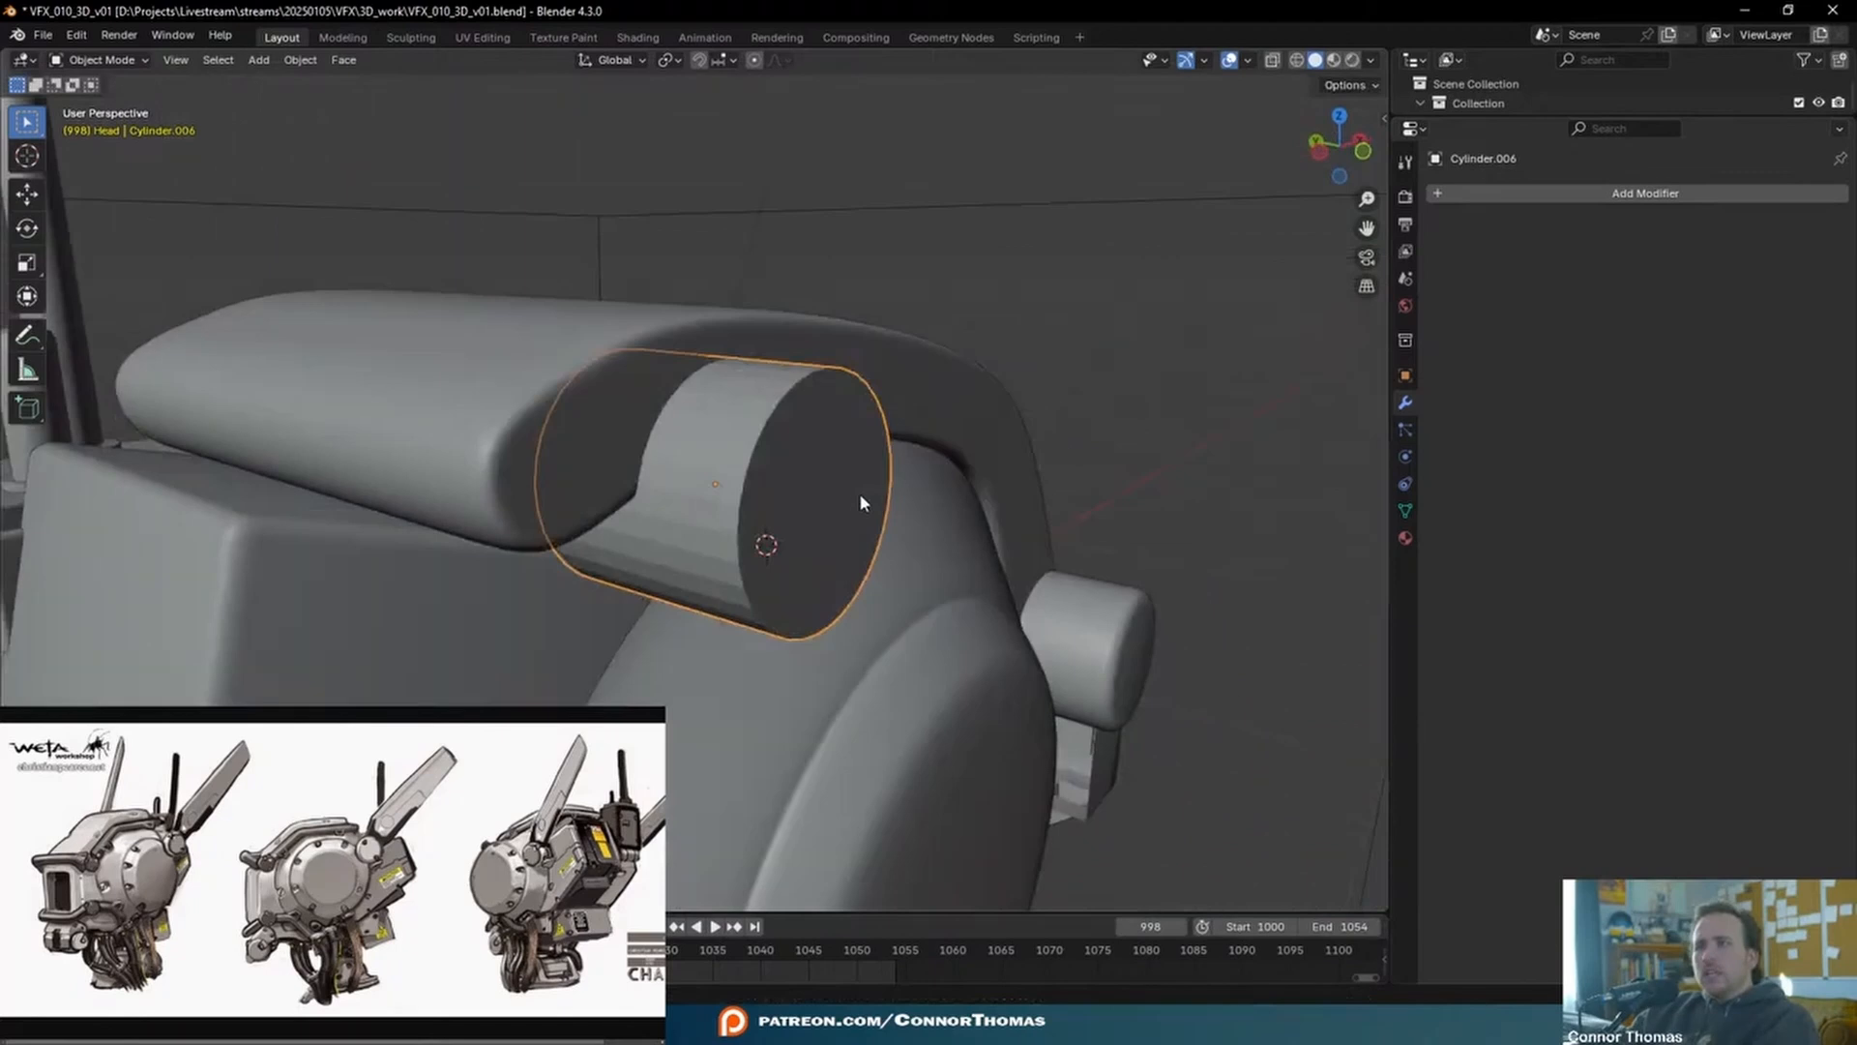
key(Tab)
click(834, 490)
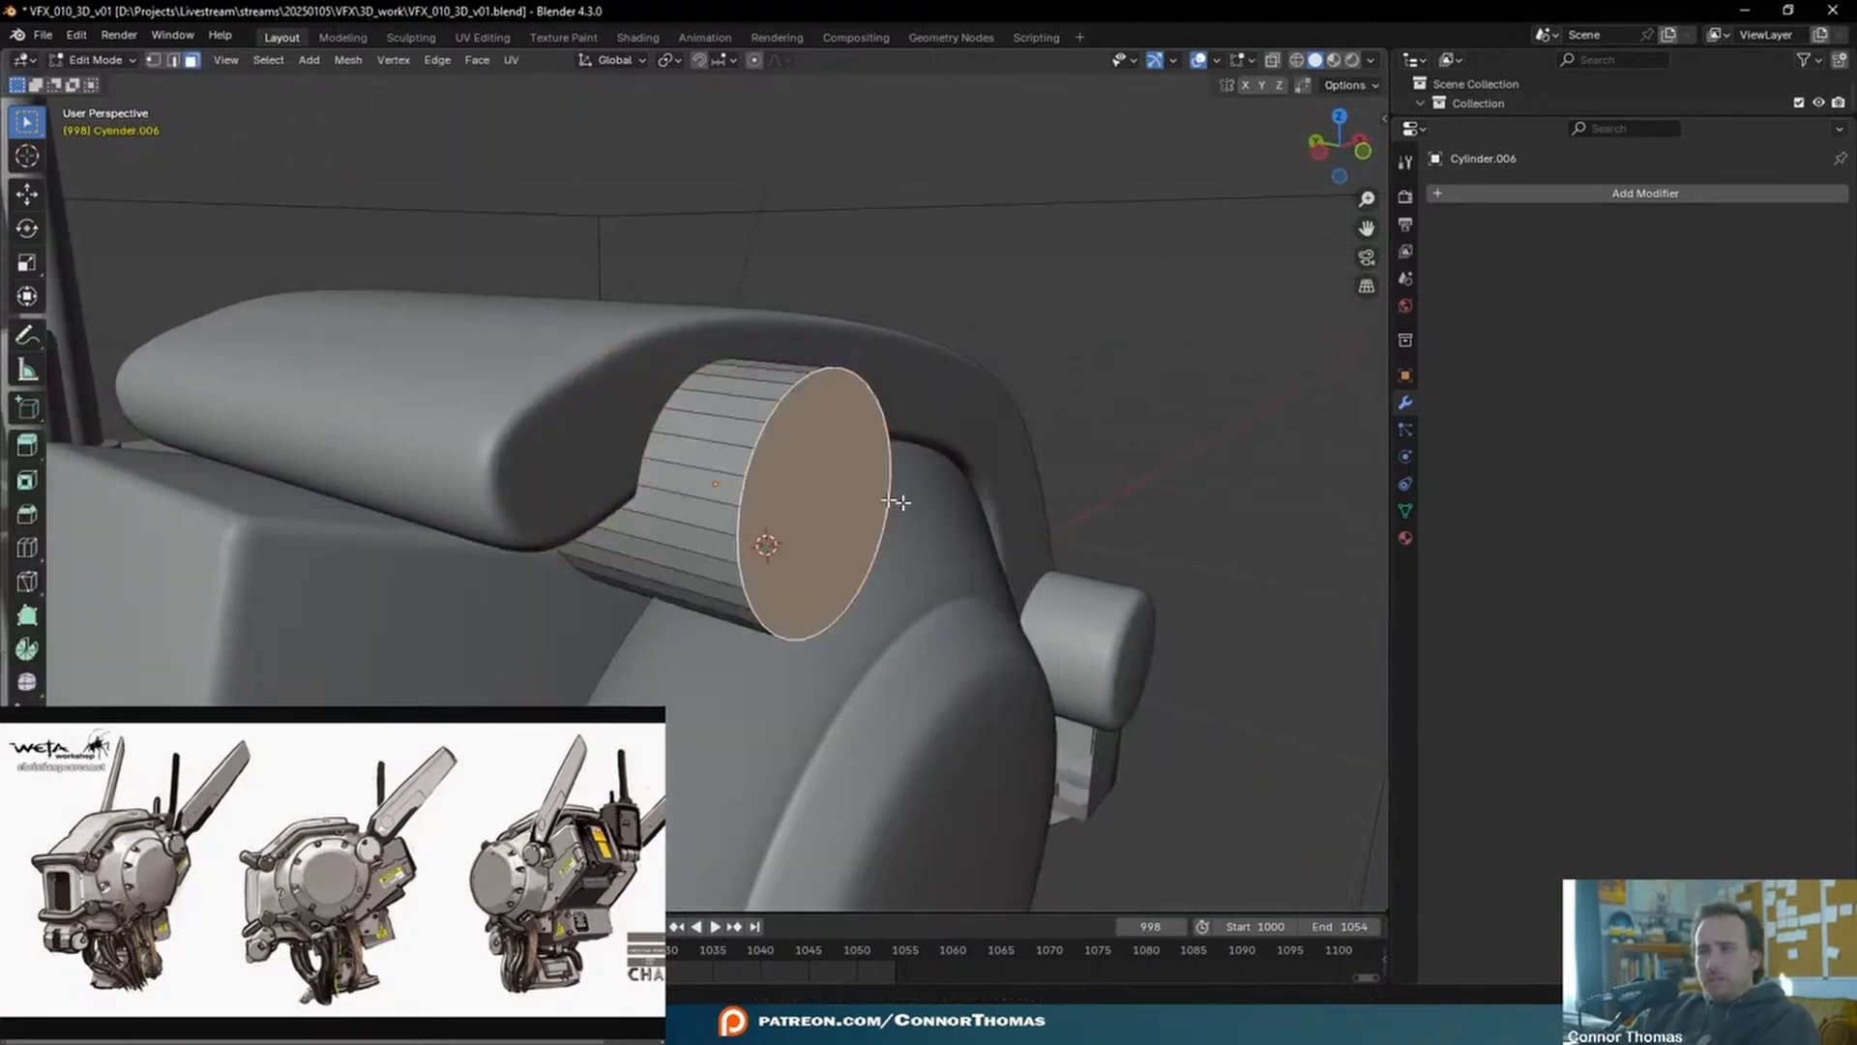
key(ctrl+b)
click(1064, 492)
key(Tab)
right_click(850, 438)
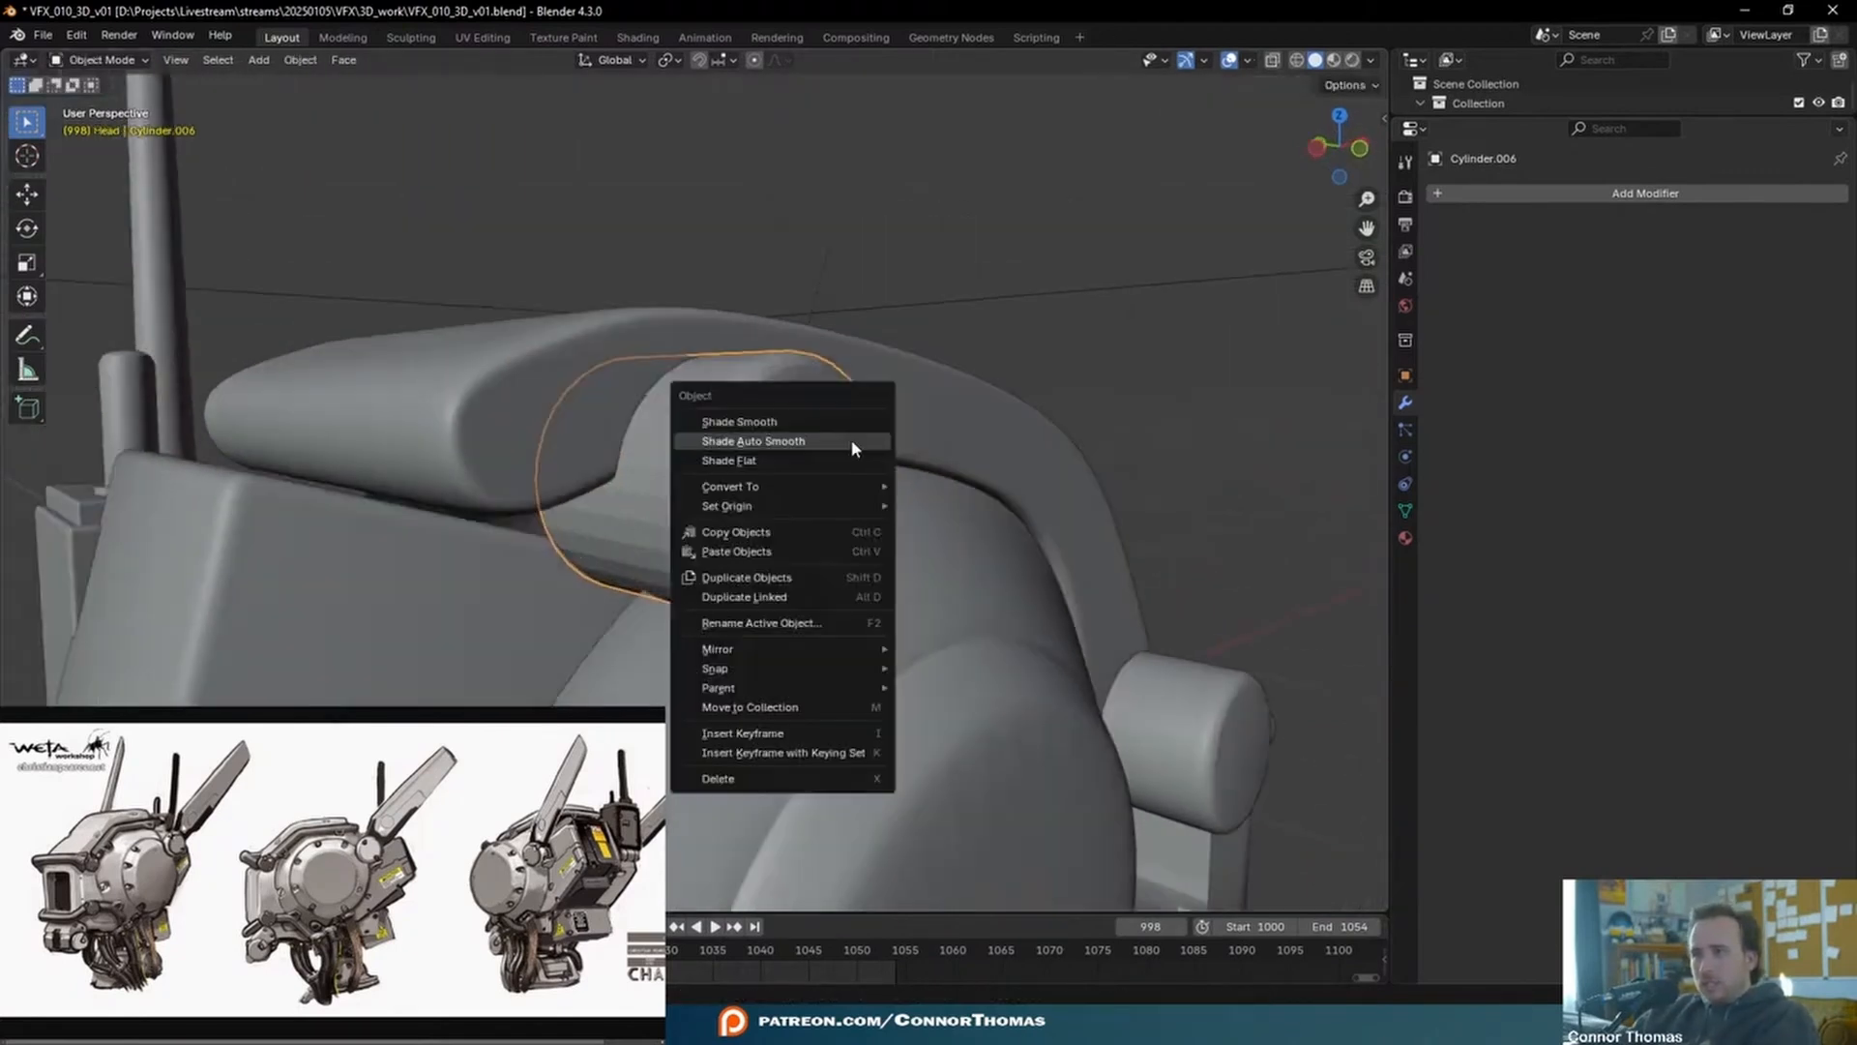
click(851, 438)
middle_drag(994, 479, 1076, 542)
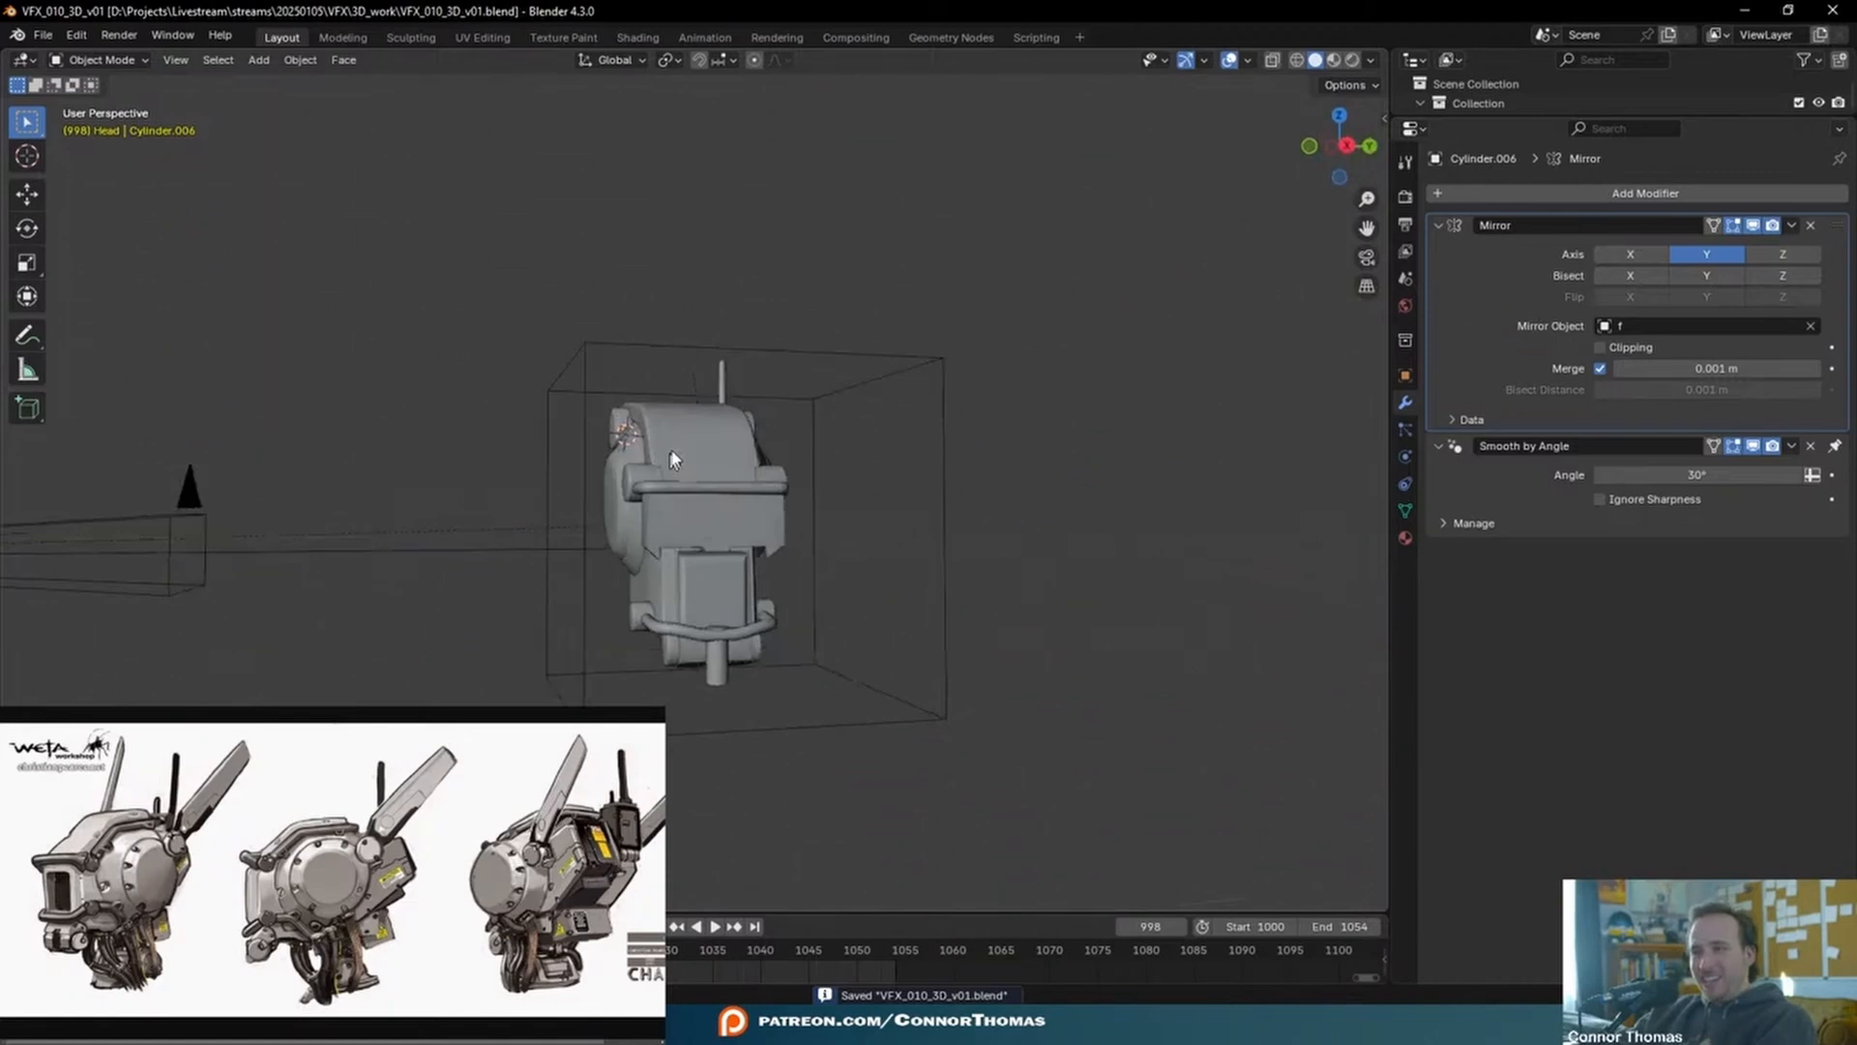
- Delete the vertices of one side face of the tapered new cube, leaving a single flat face
middle_drag(831, 465, 996, 572)
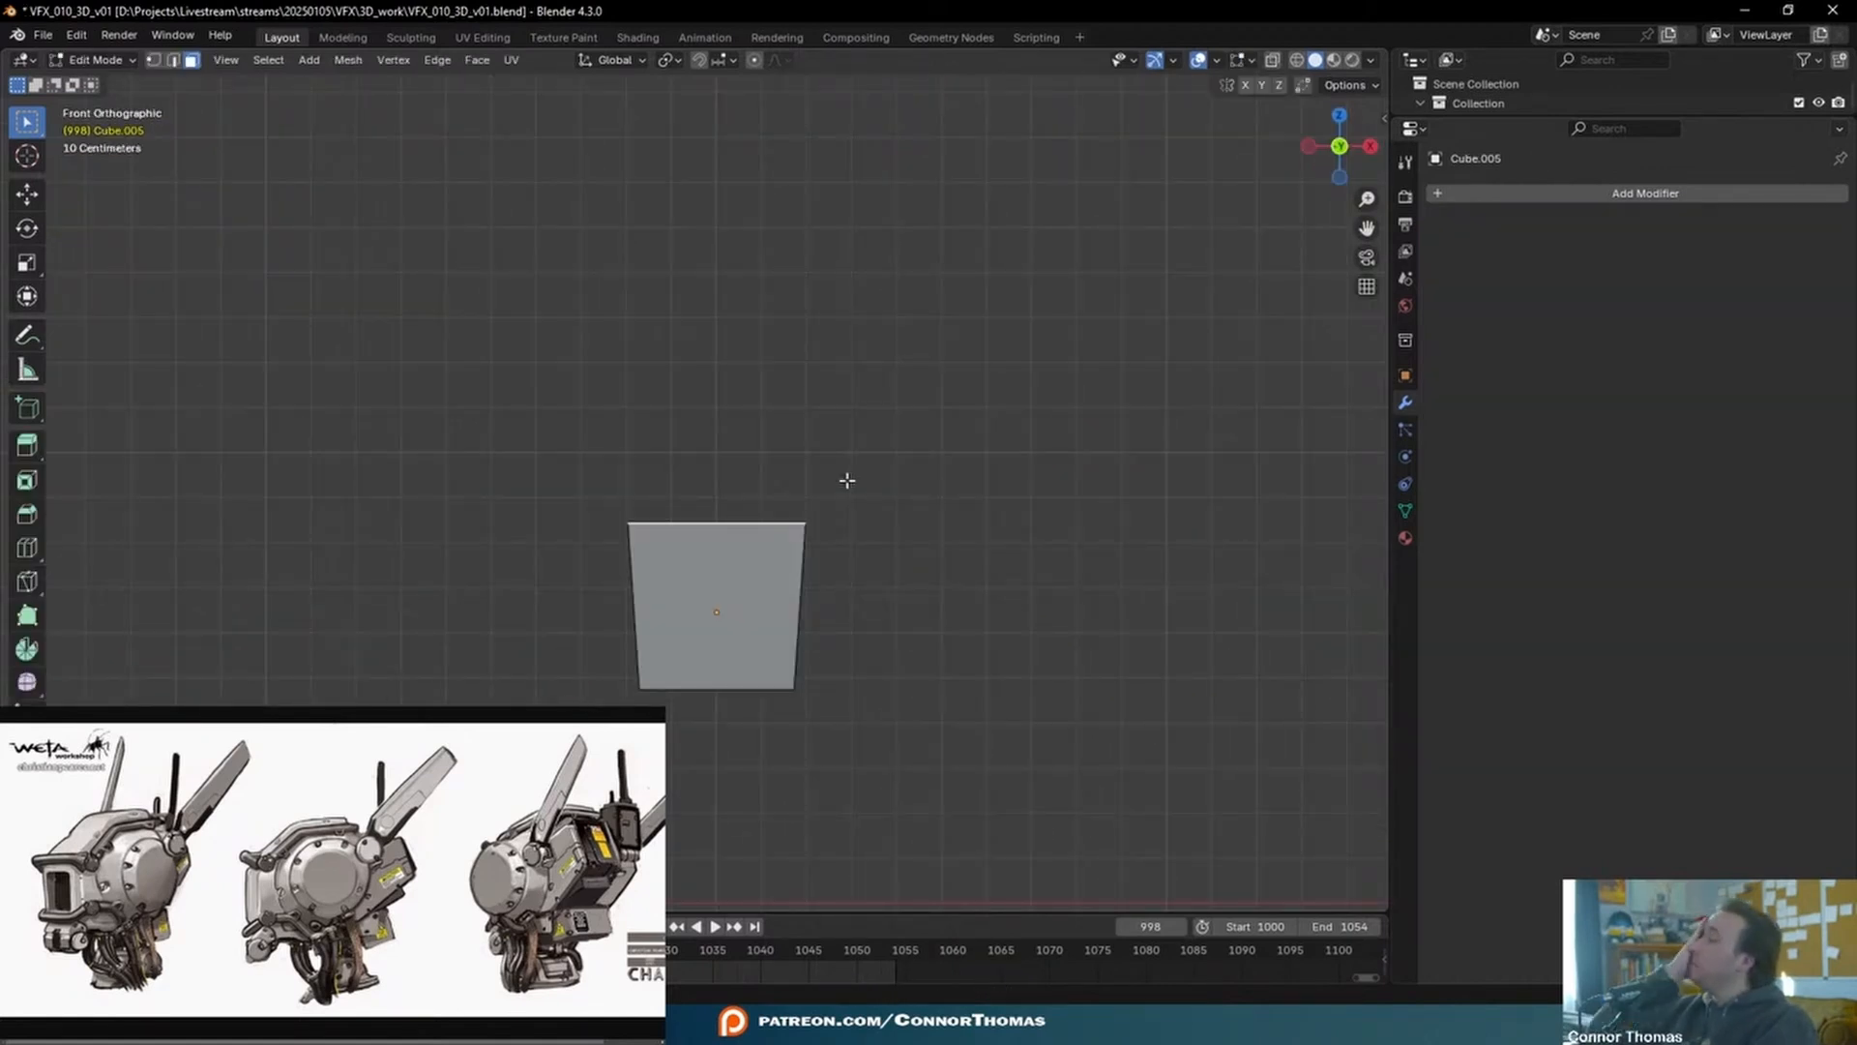
key(a)
middle_drag(787, 518, 1006, 560)
click(683, 596)
key(x)
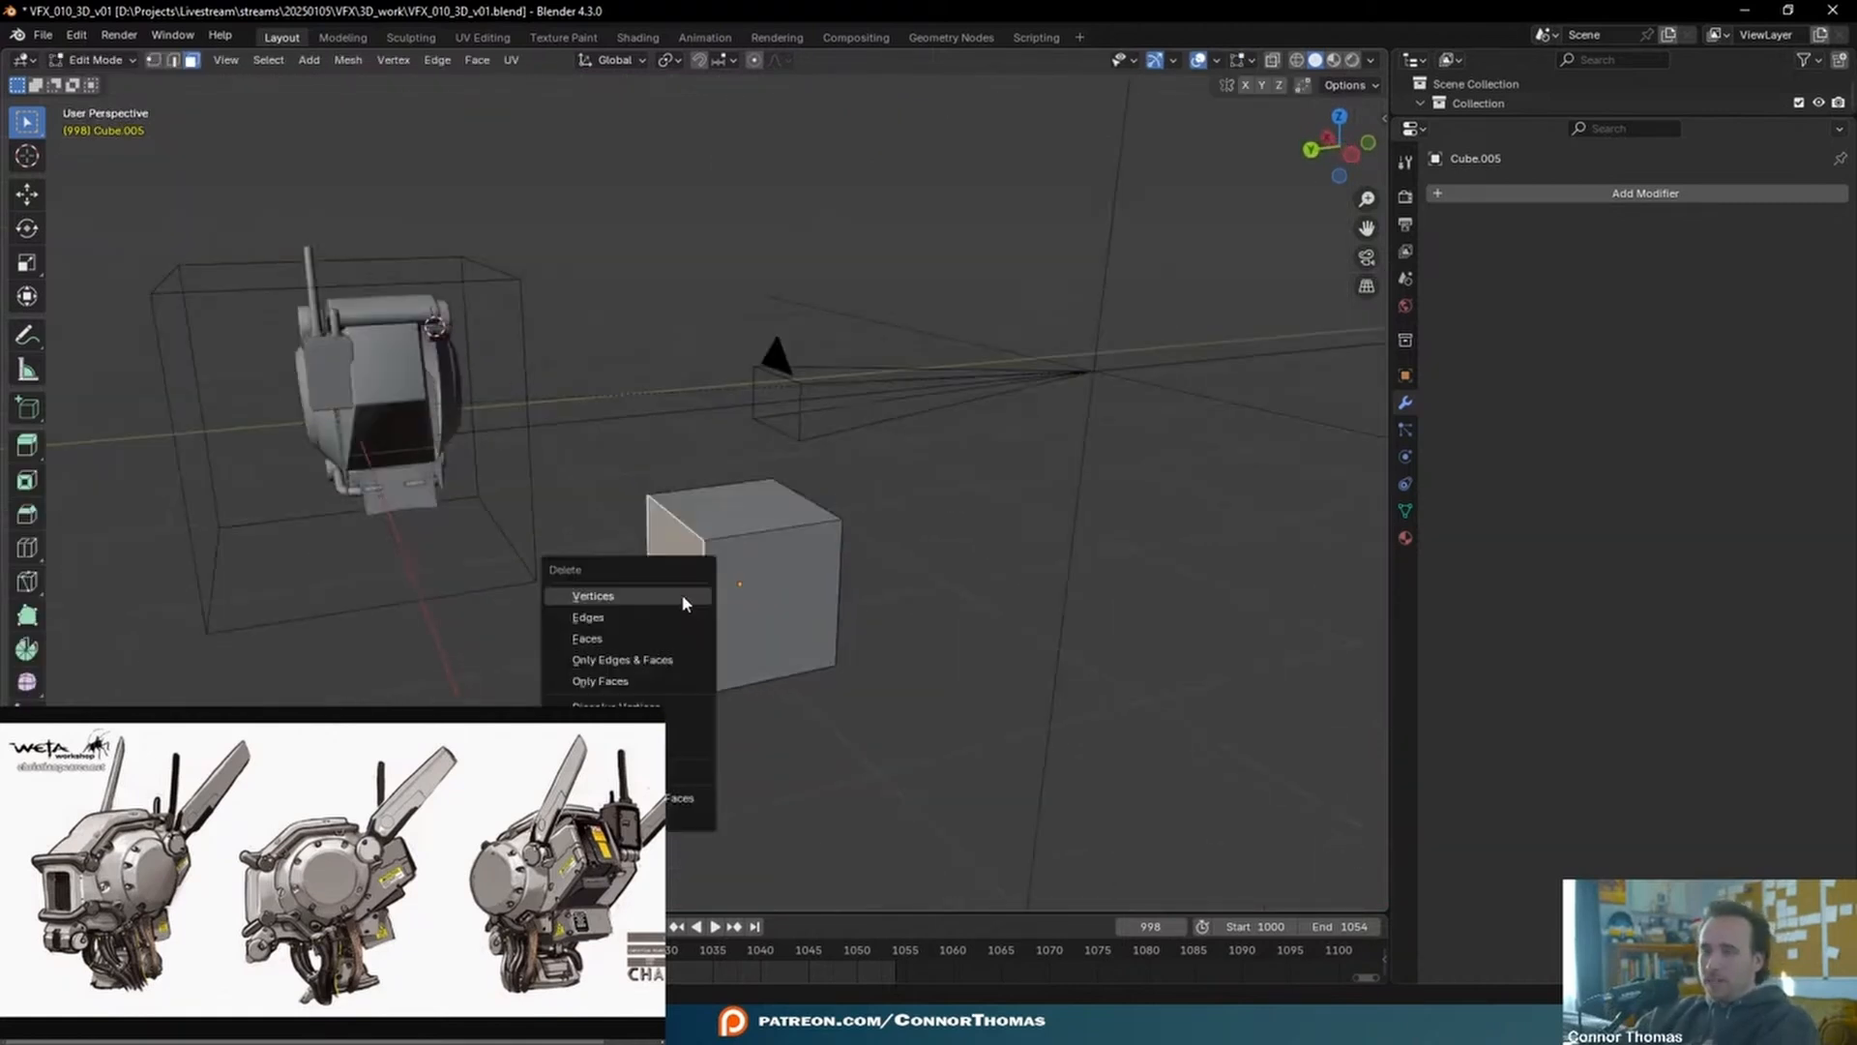
click(684, 603)
middle_drag(800, 584, 752, 568)
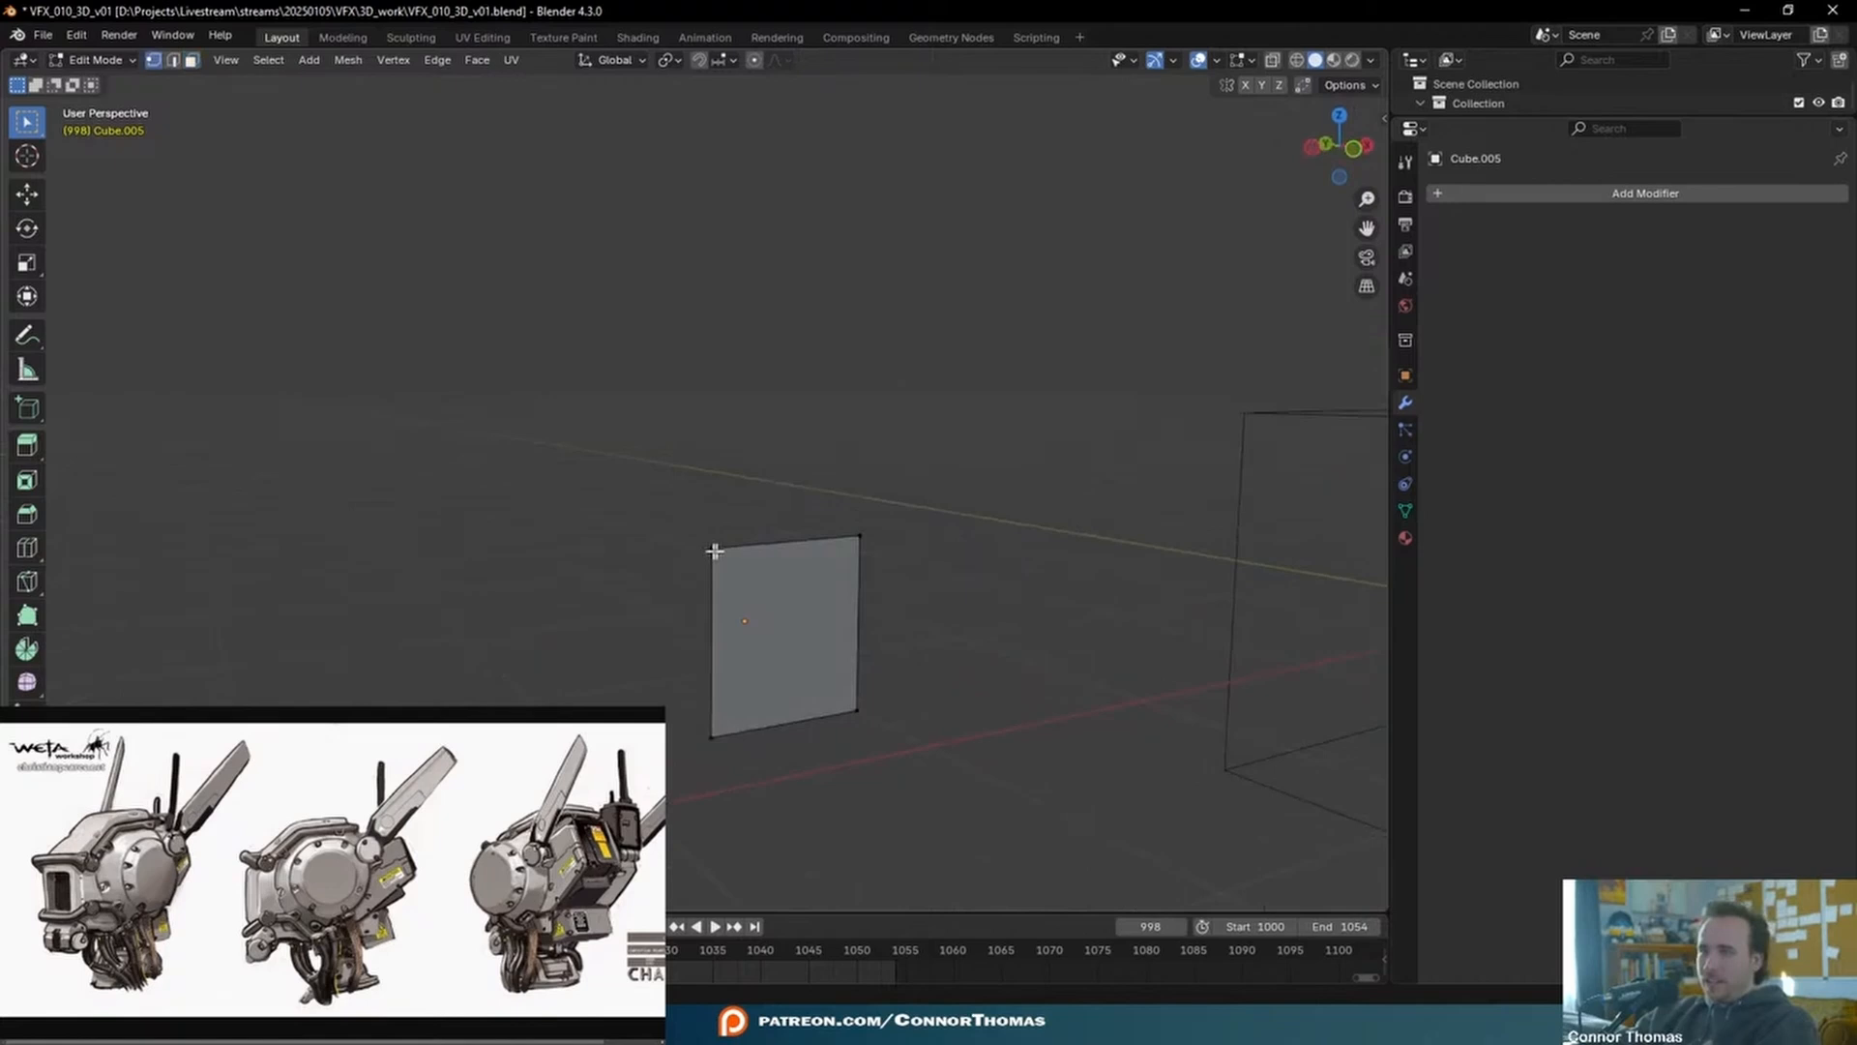
- Extrude and scale the flat face's upper edge in front view to form the long antenna blade profile
key(KP_1)
key(2)
key(s)
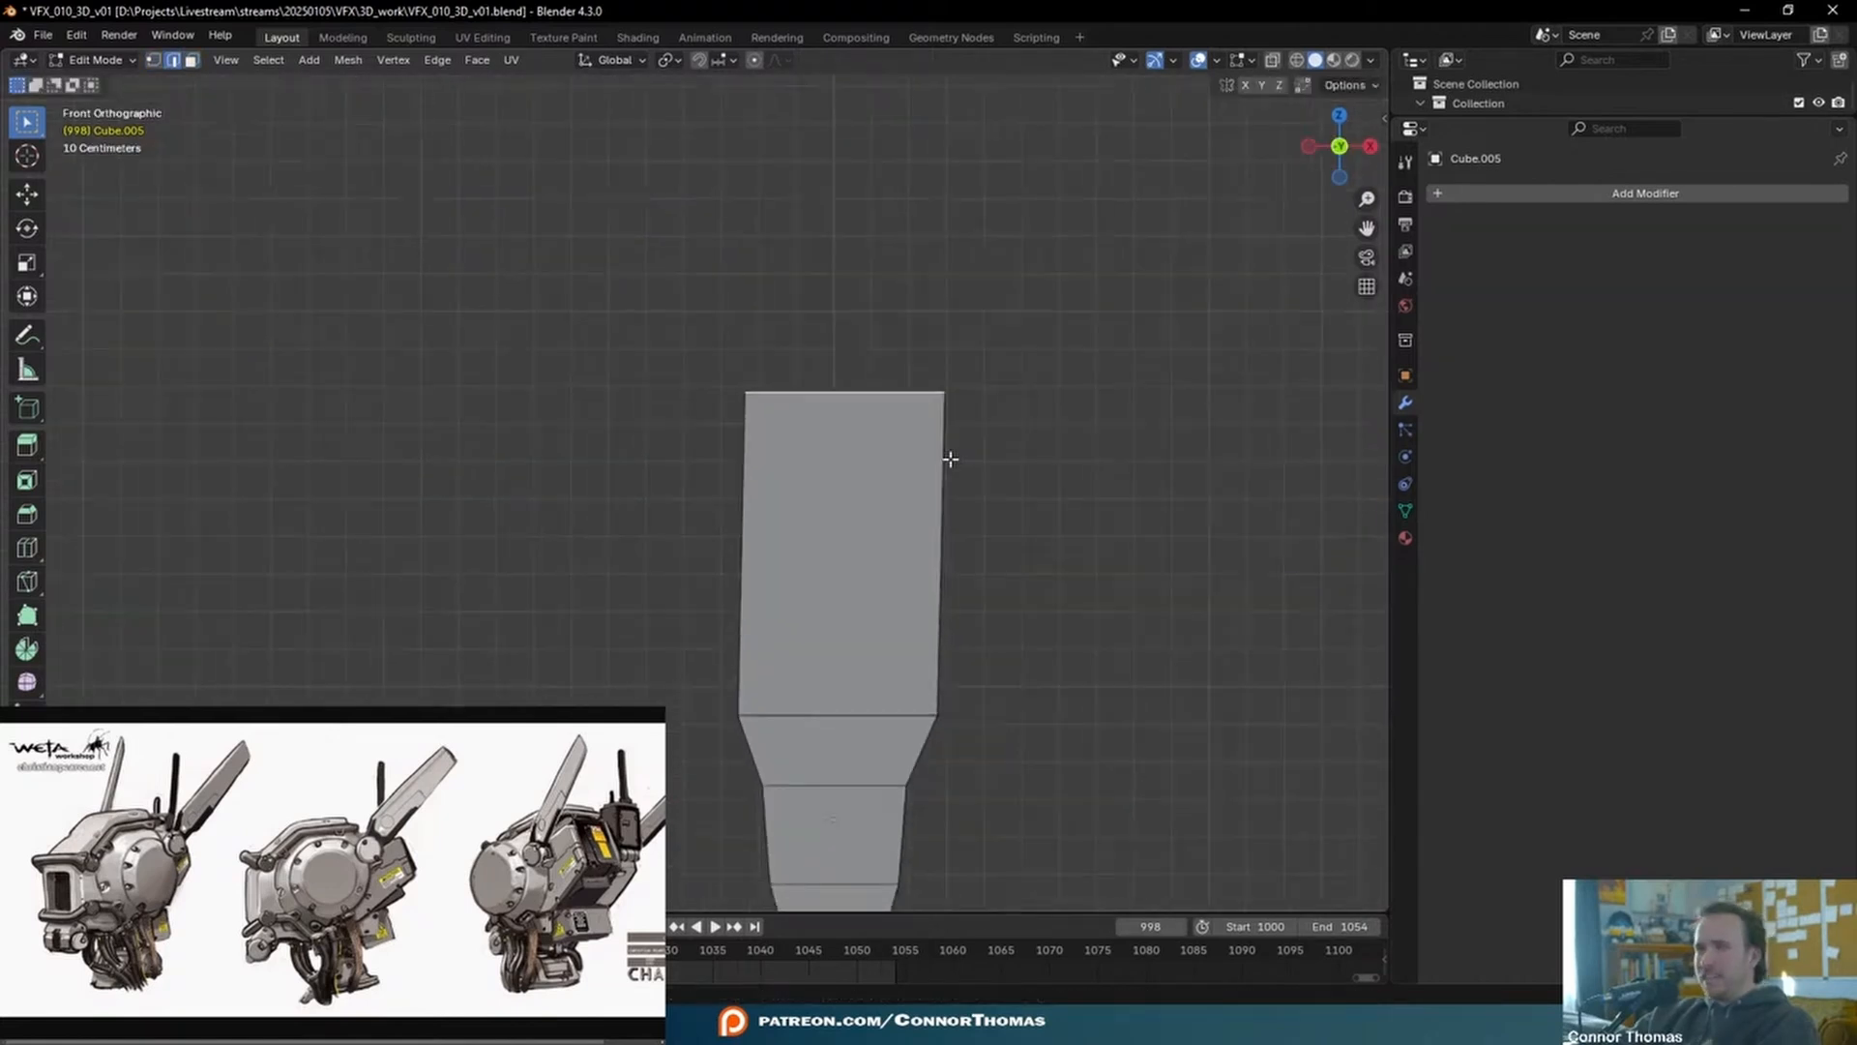
click(988, 280)
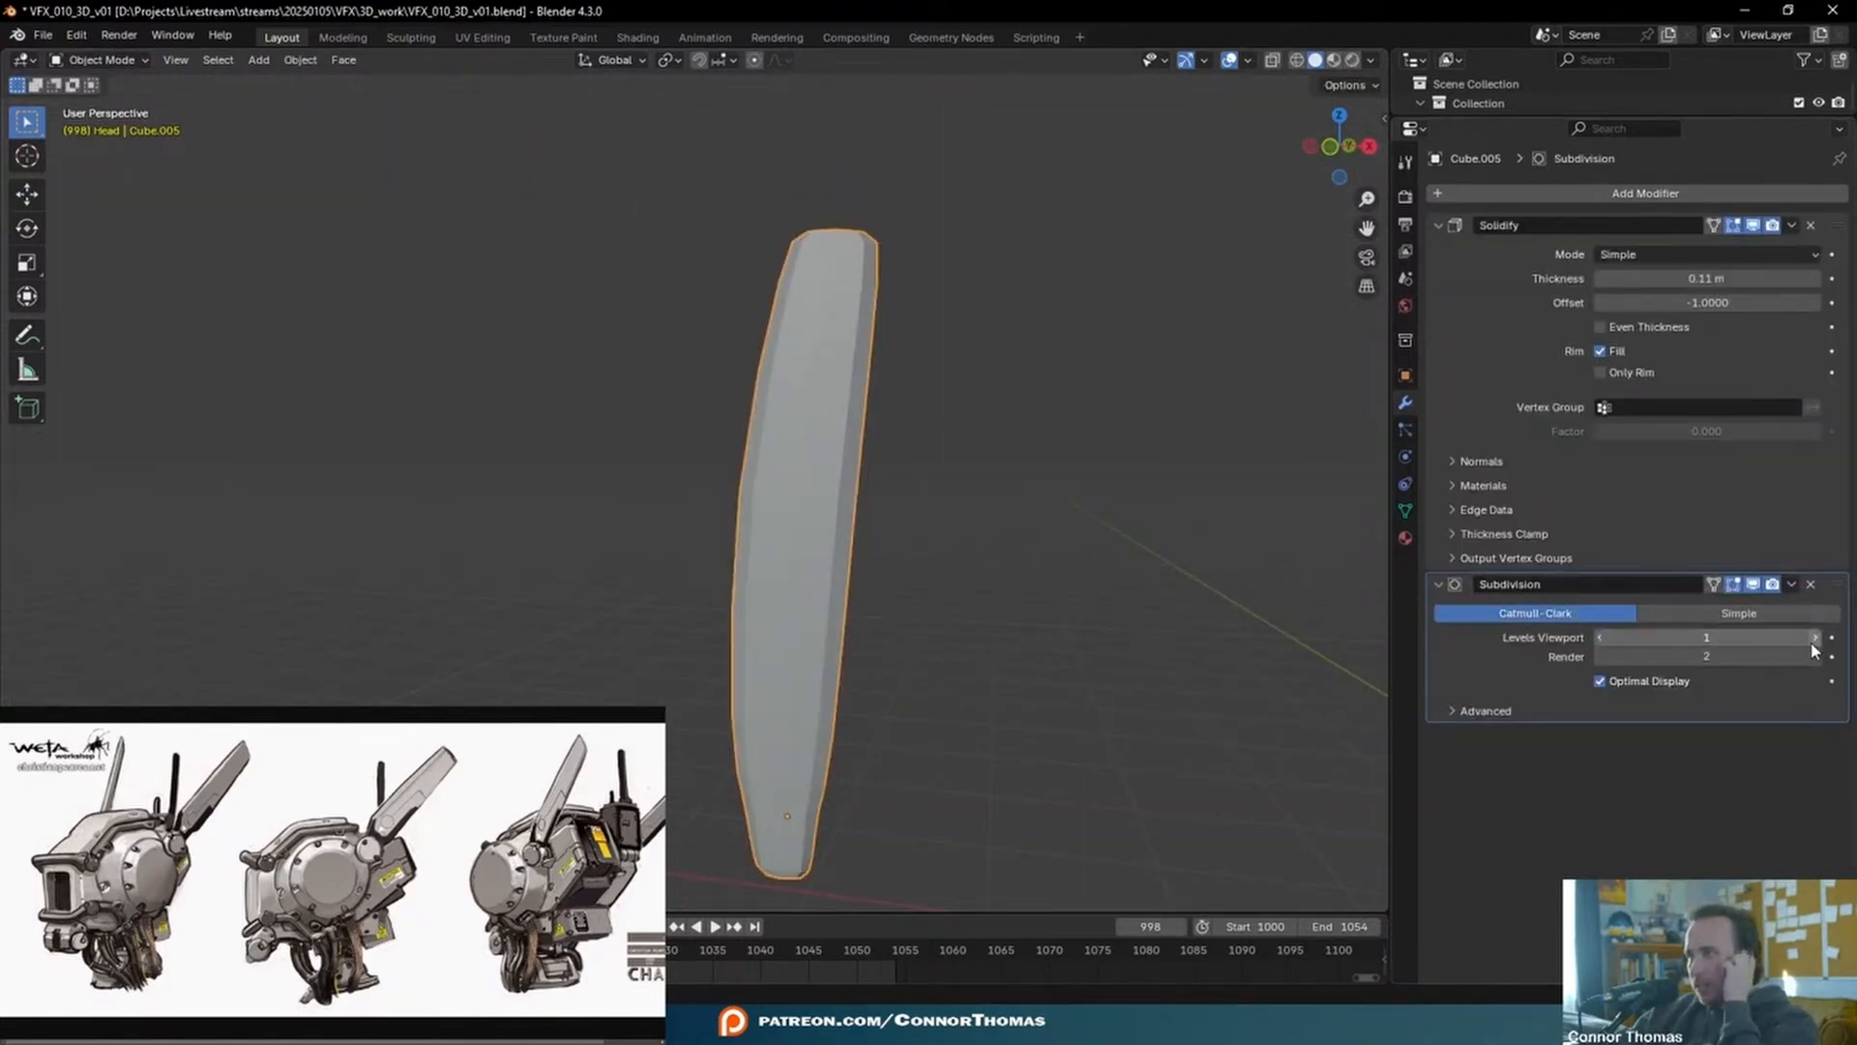
- Try a higher Subdivision viewport level on the antenna blade
click(1813, 637)
middle_drag(968, 619, 919, 586)
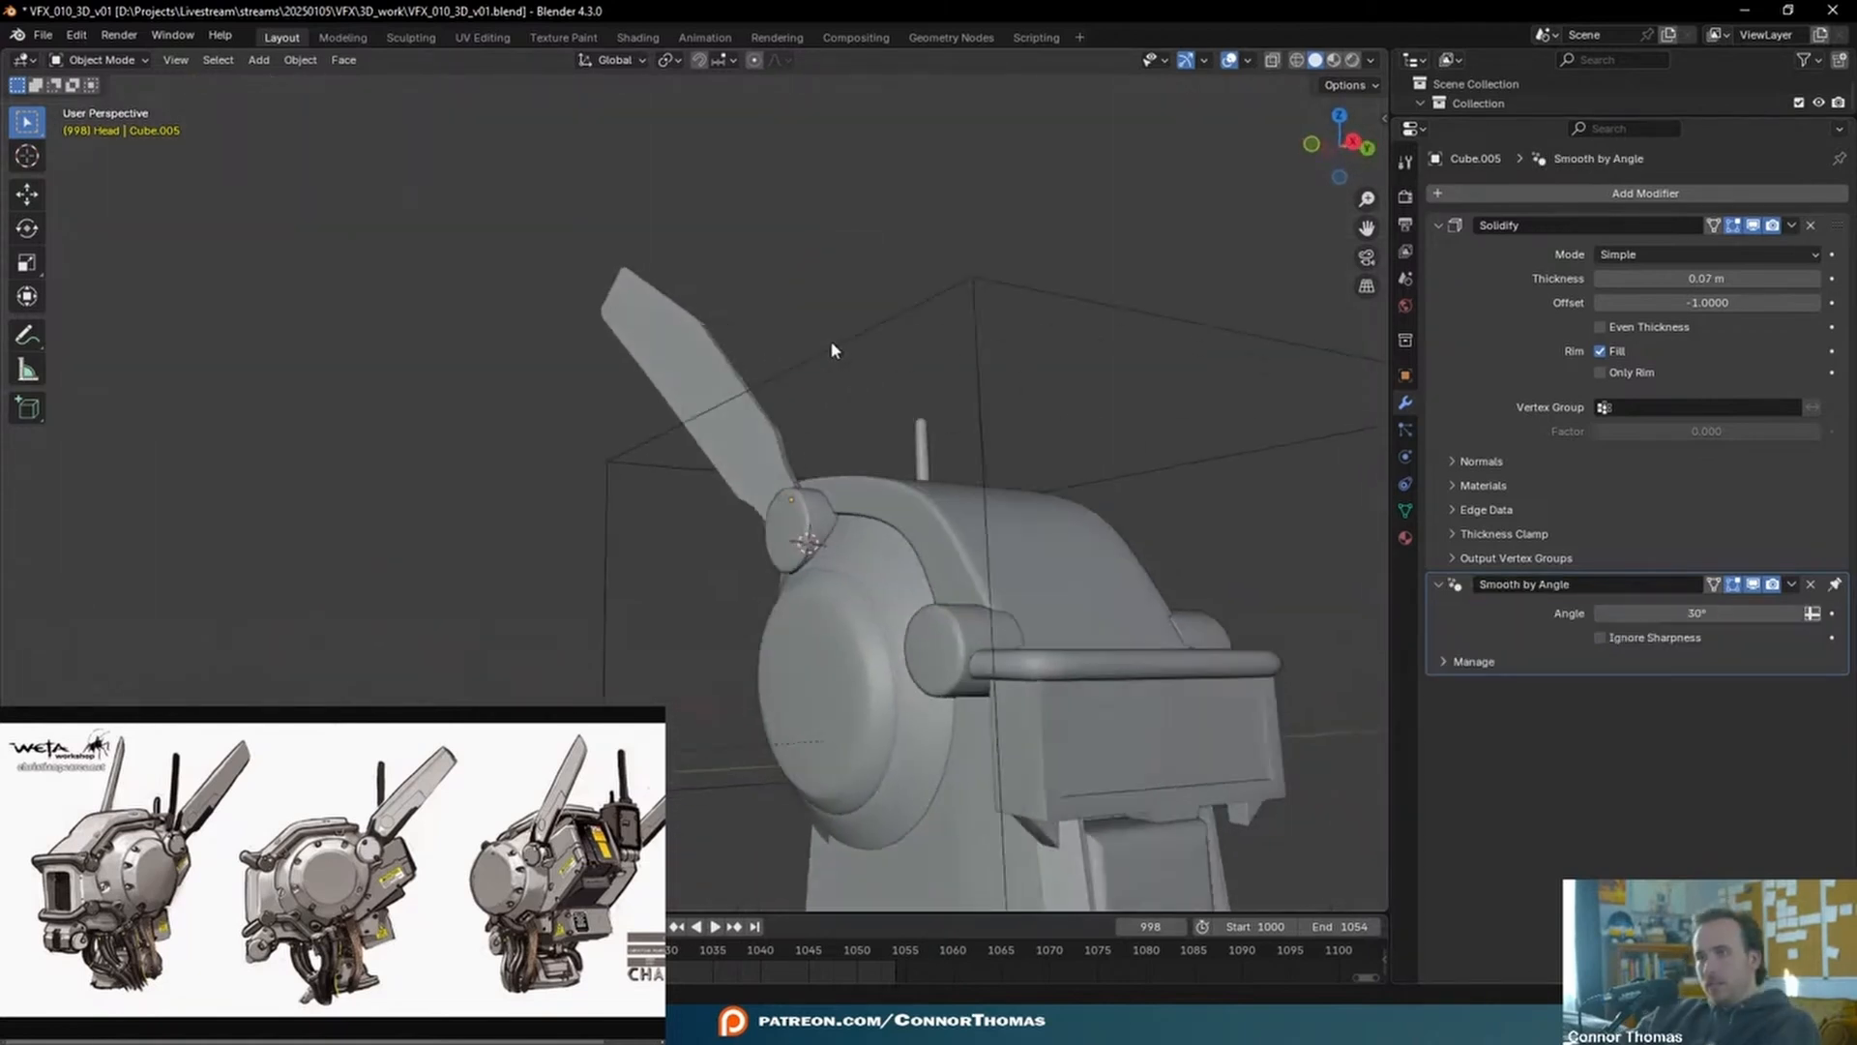
middle_drag(833, 348, 650, 503)
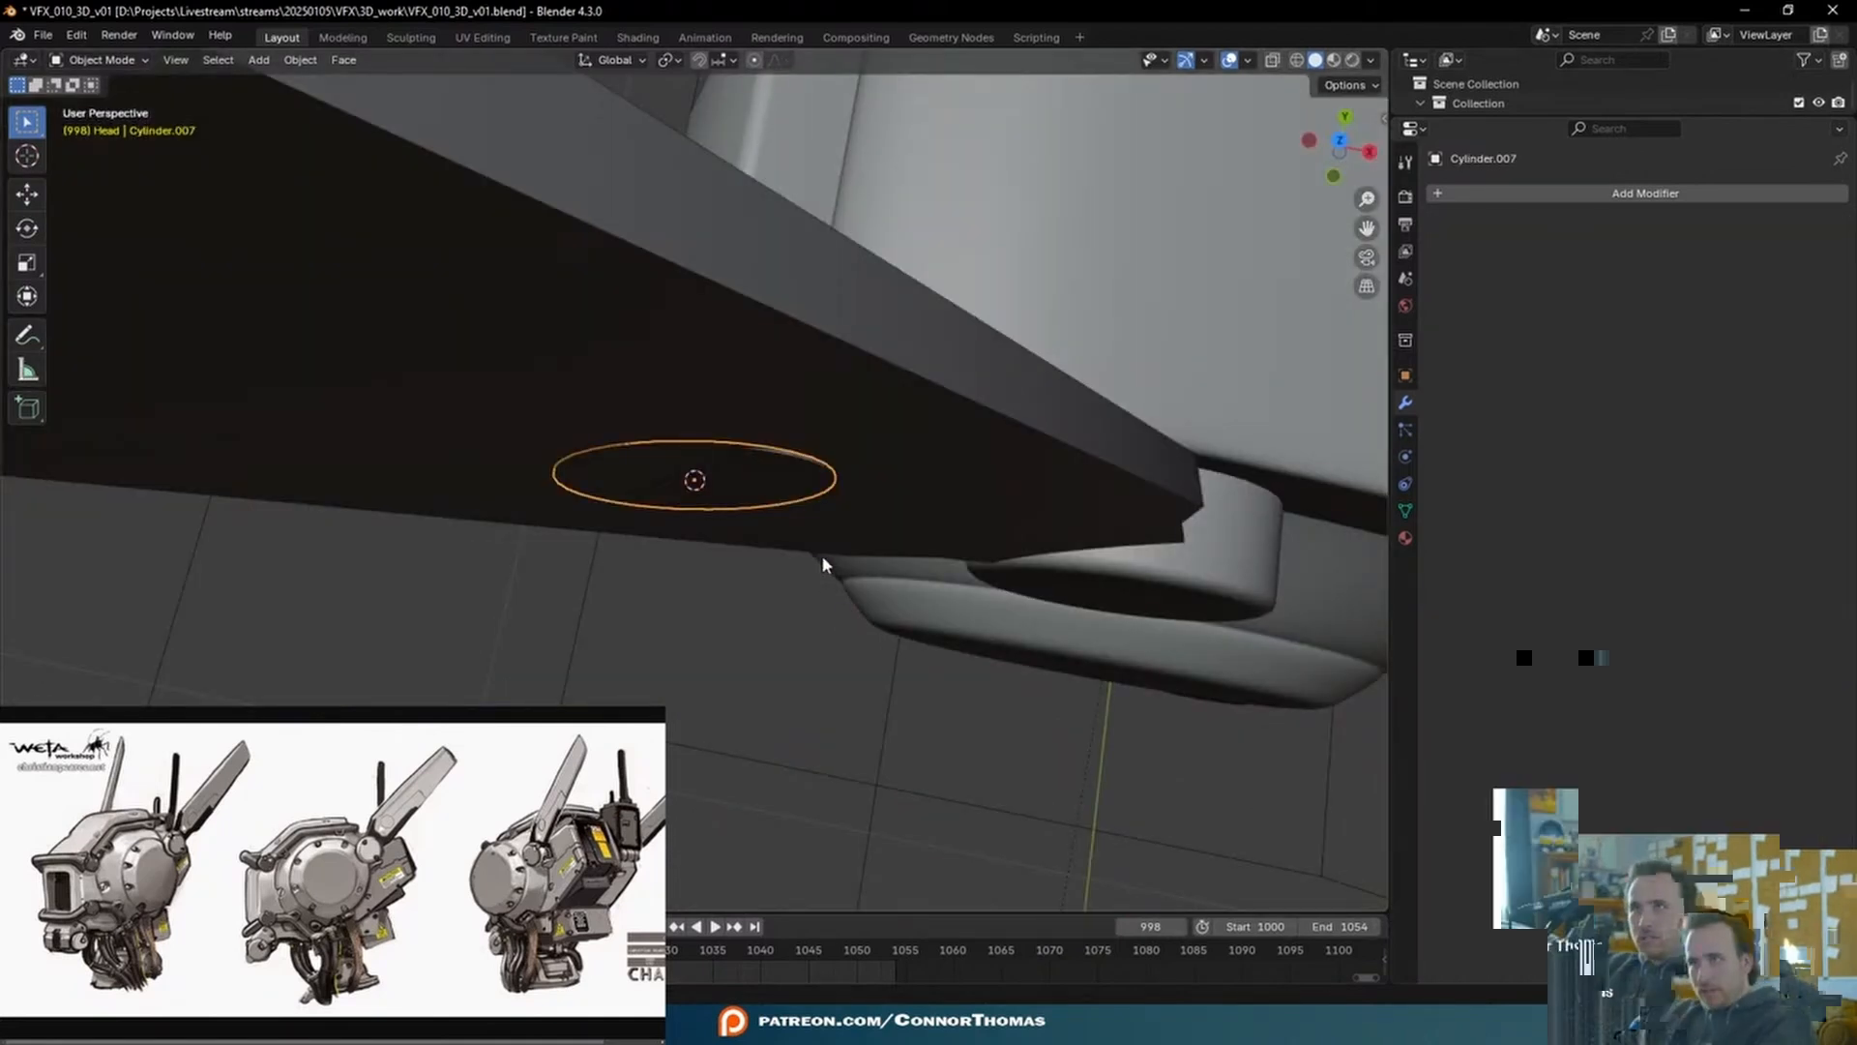
key(Tab)
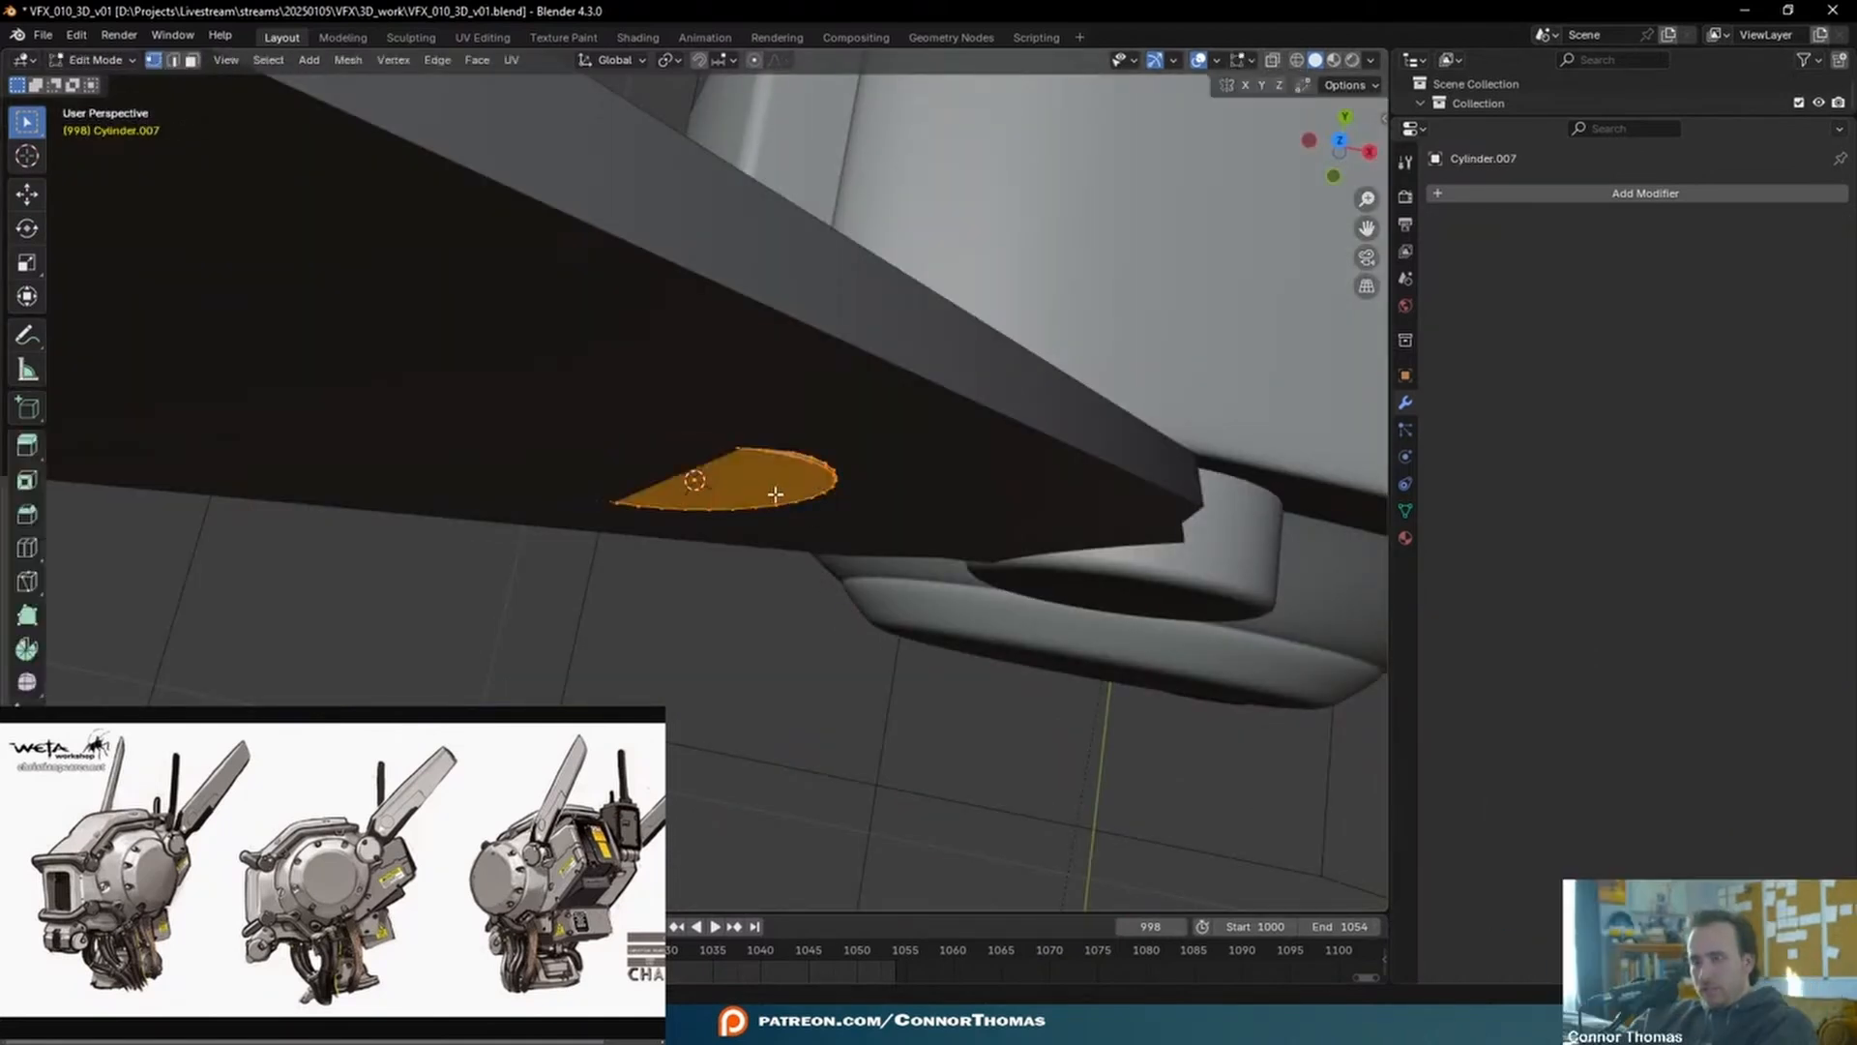
key(Tab)
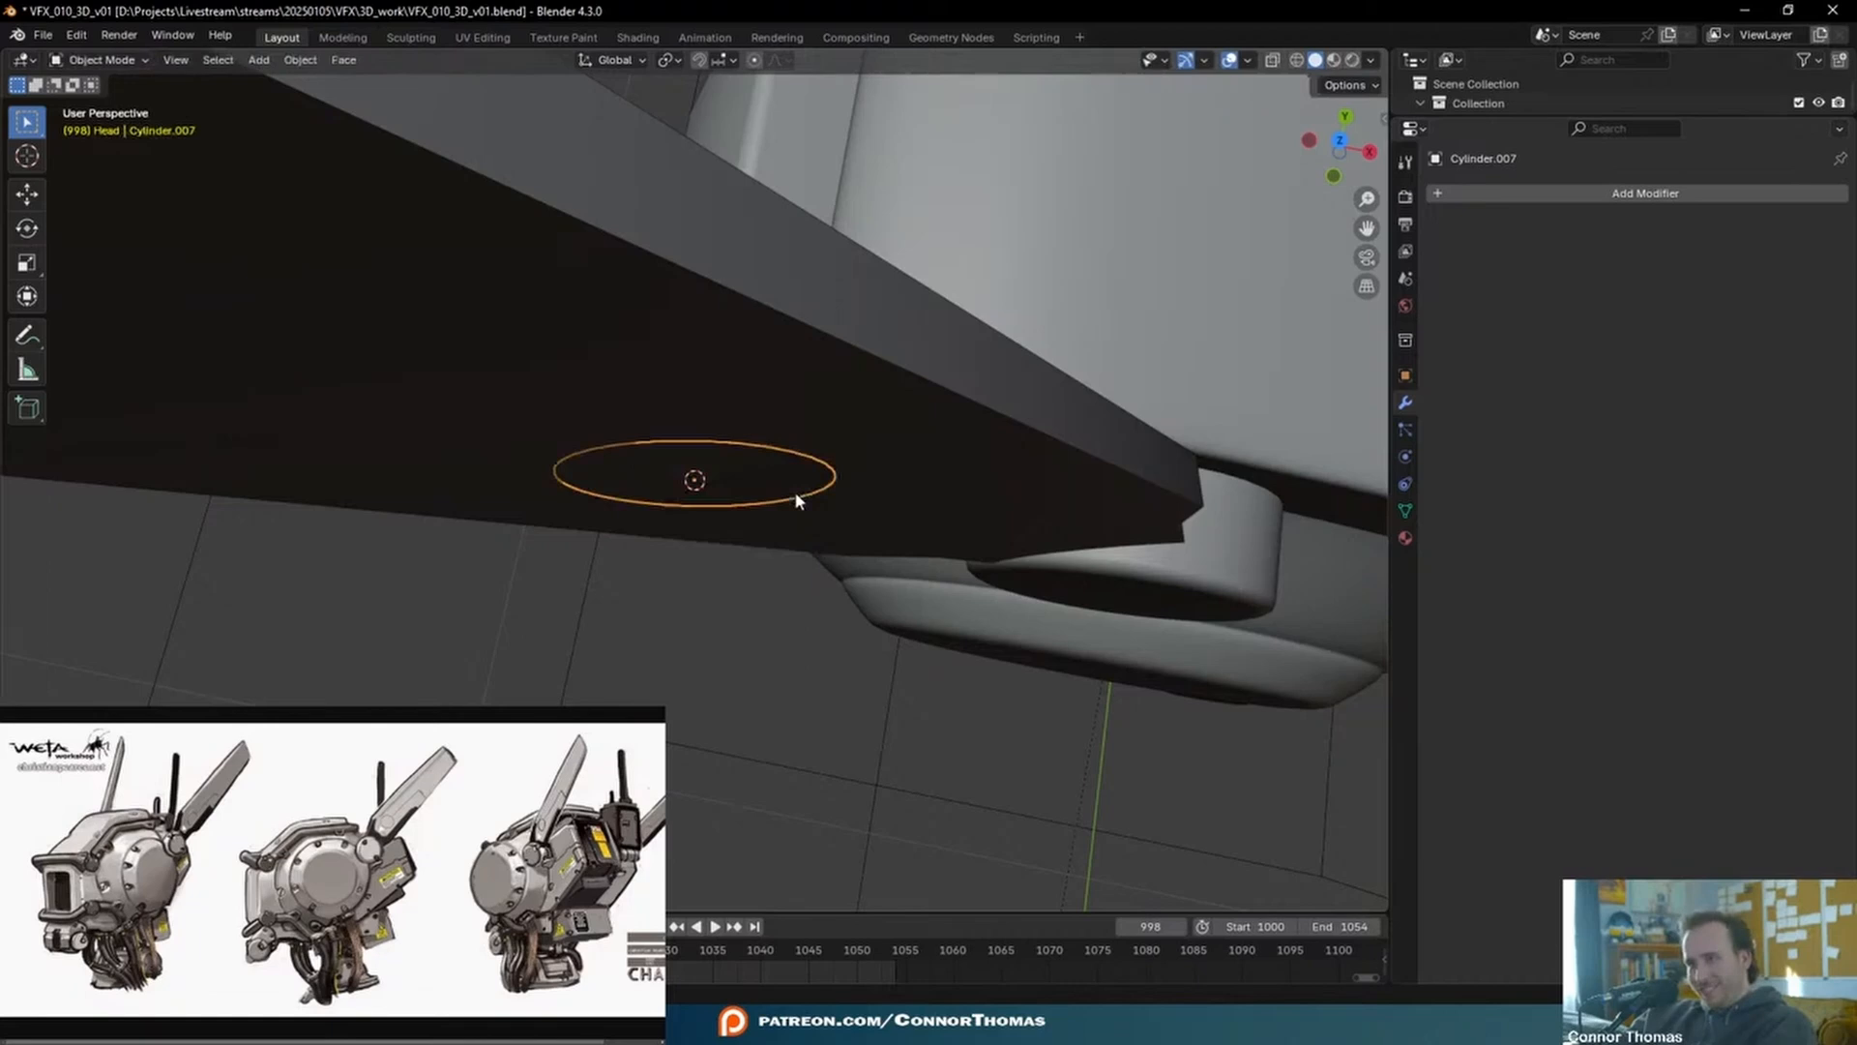
key(Tab)
key(Tab)
- Add a Shrinkwrap modifier to the small disc with the antenna blade (Cube.005) as target, and apply the modifier
middle_drag(816, 476, 1085, 551)
click(1091, 624)
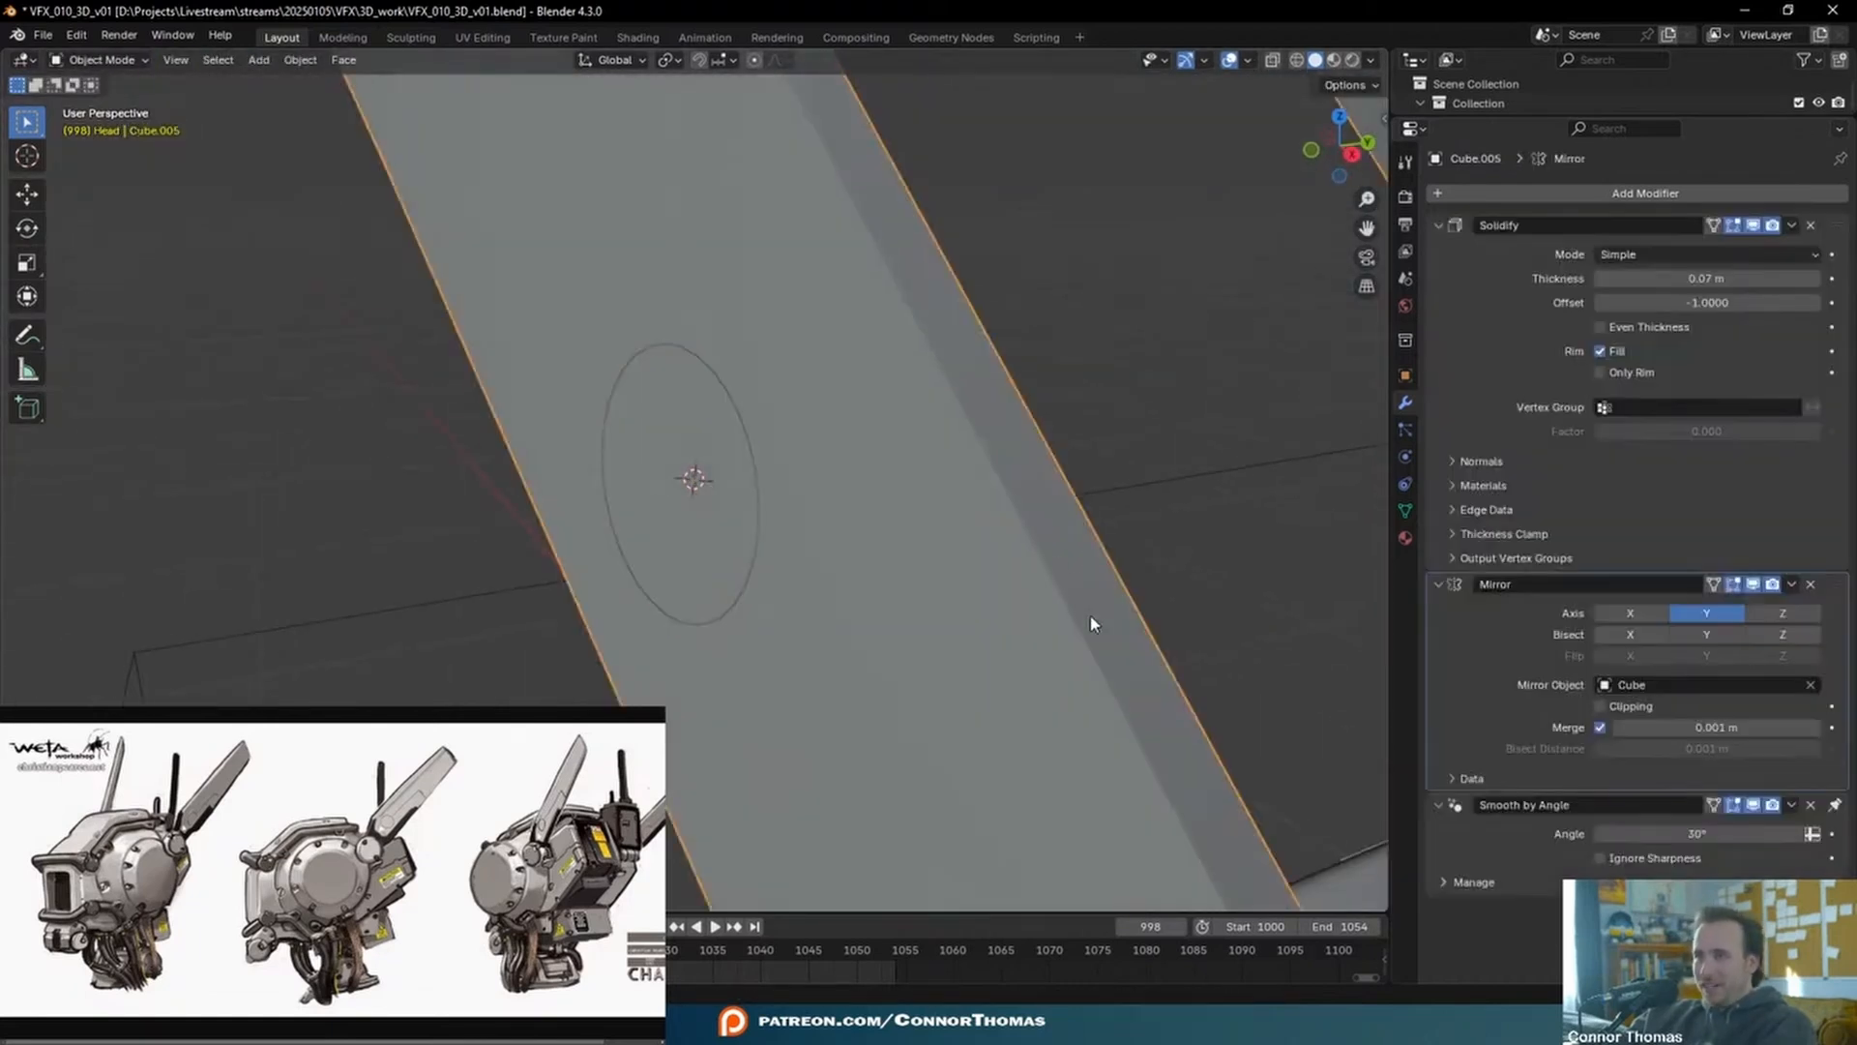
click(741, 493)
click(1681, 192)
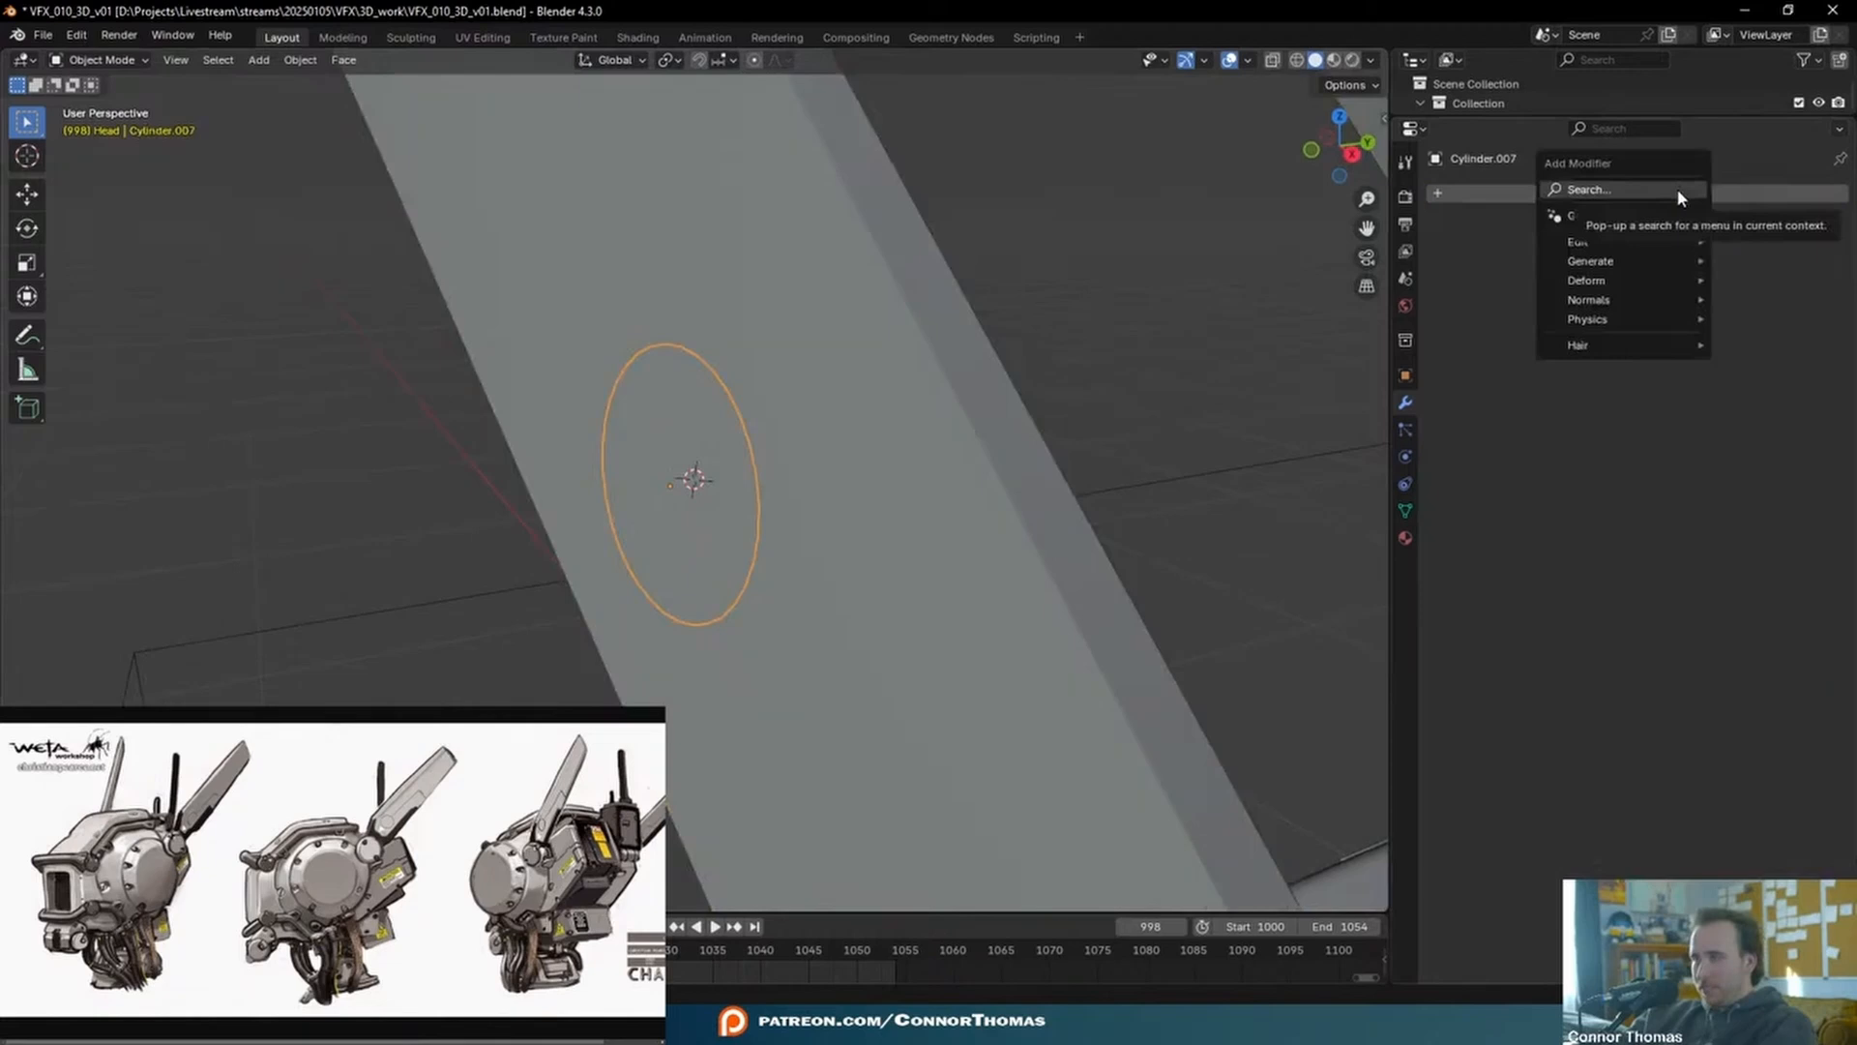
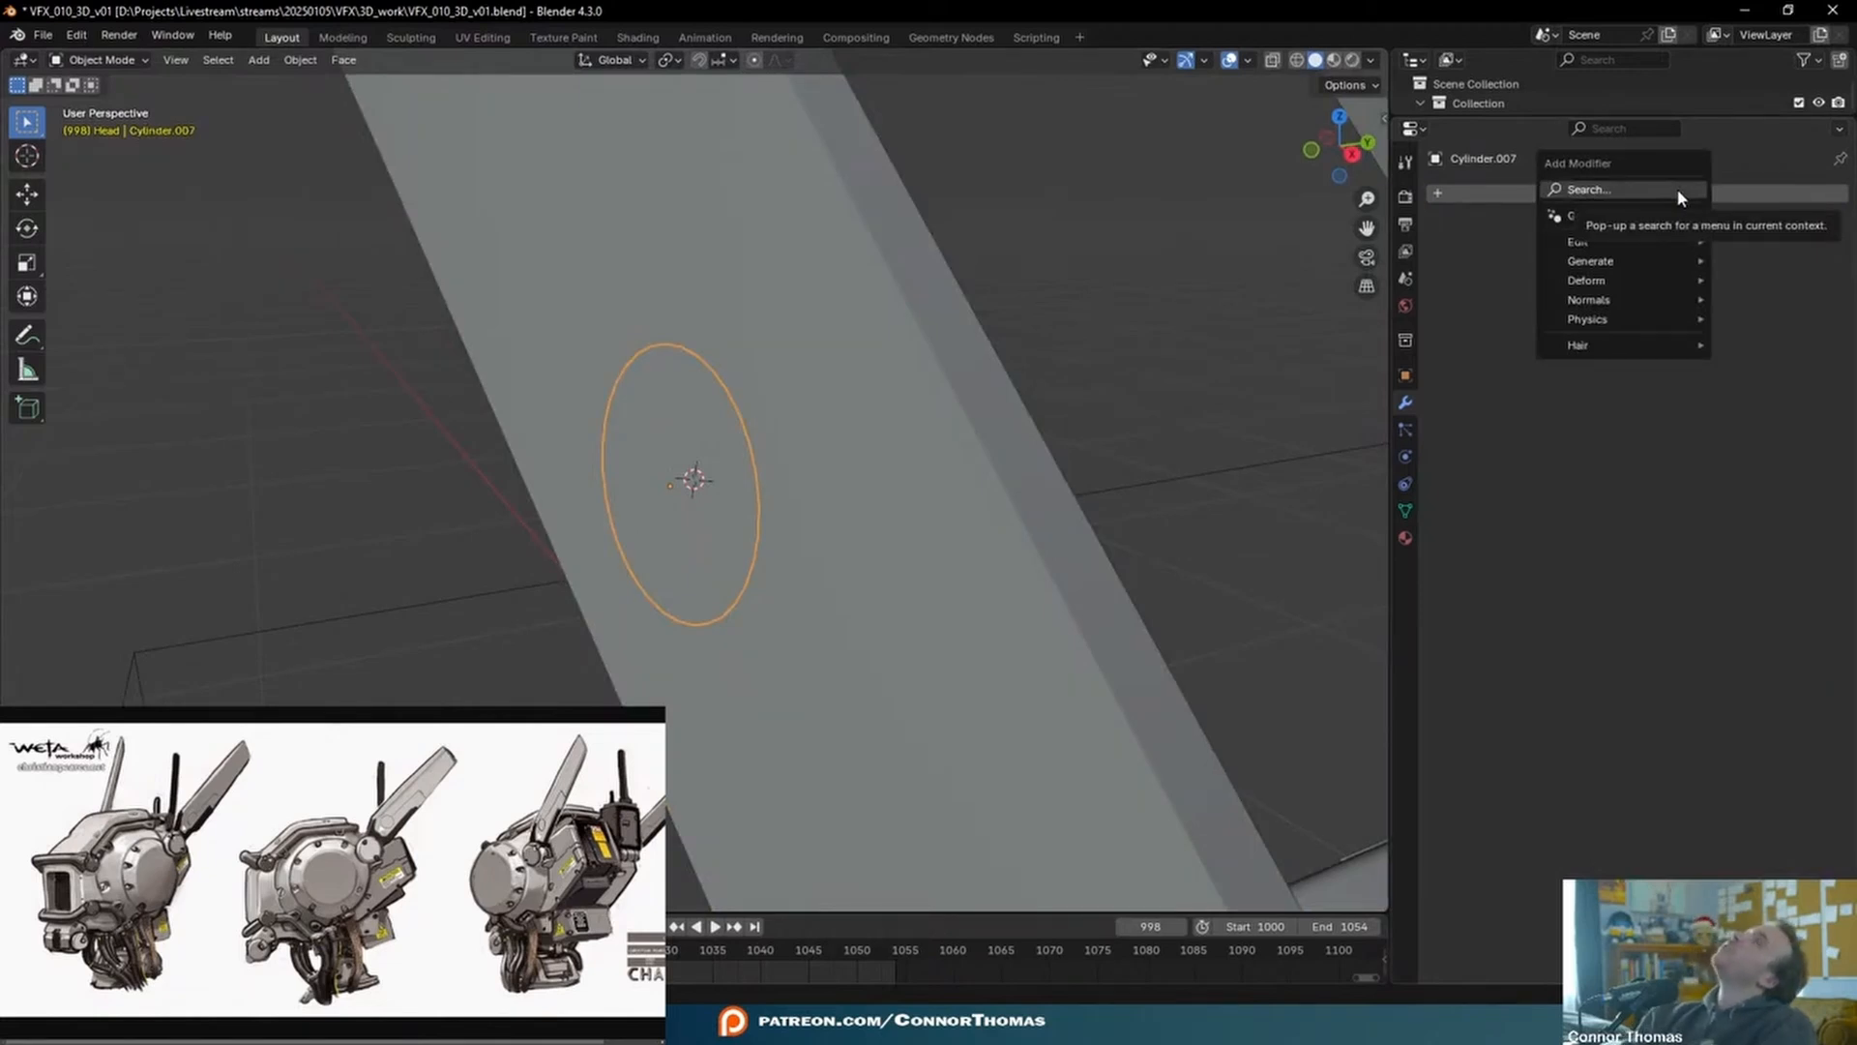
mouse_move(1604, 283)
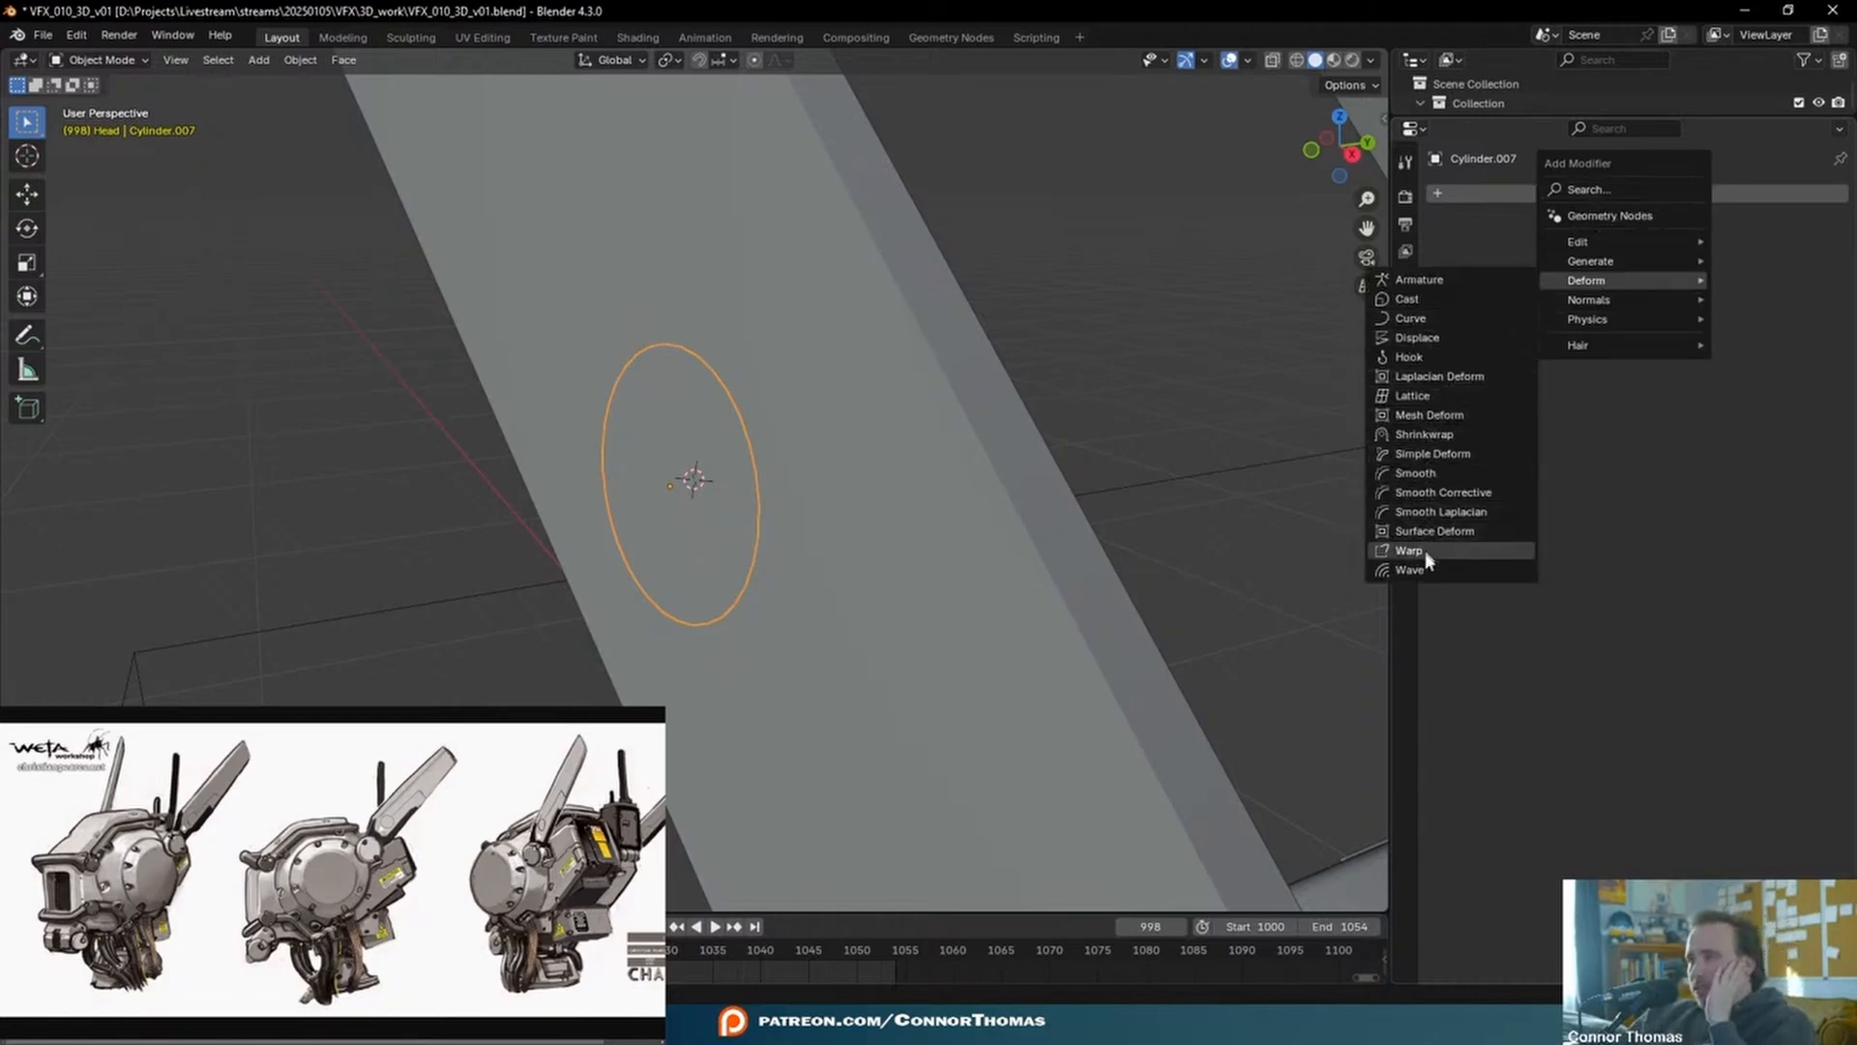
click(1424, 434)
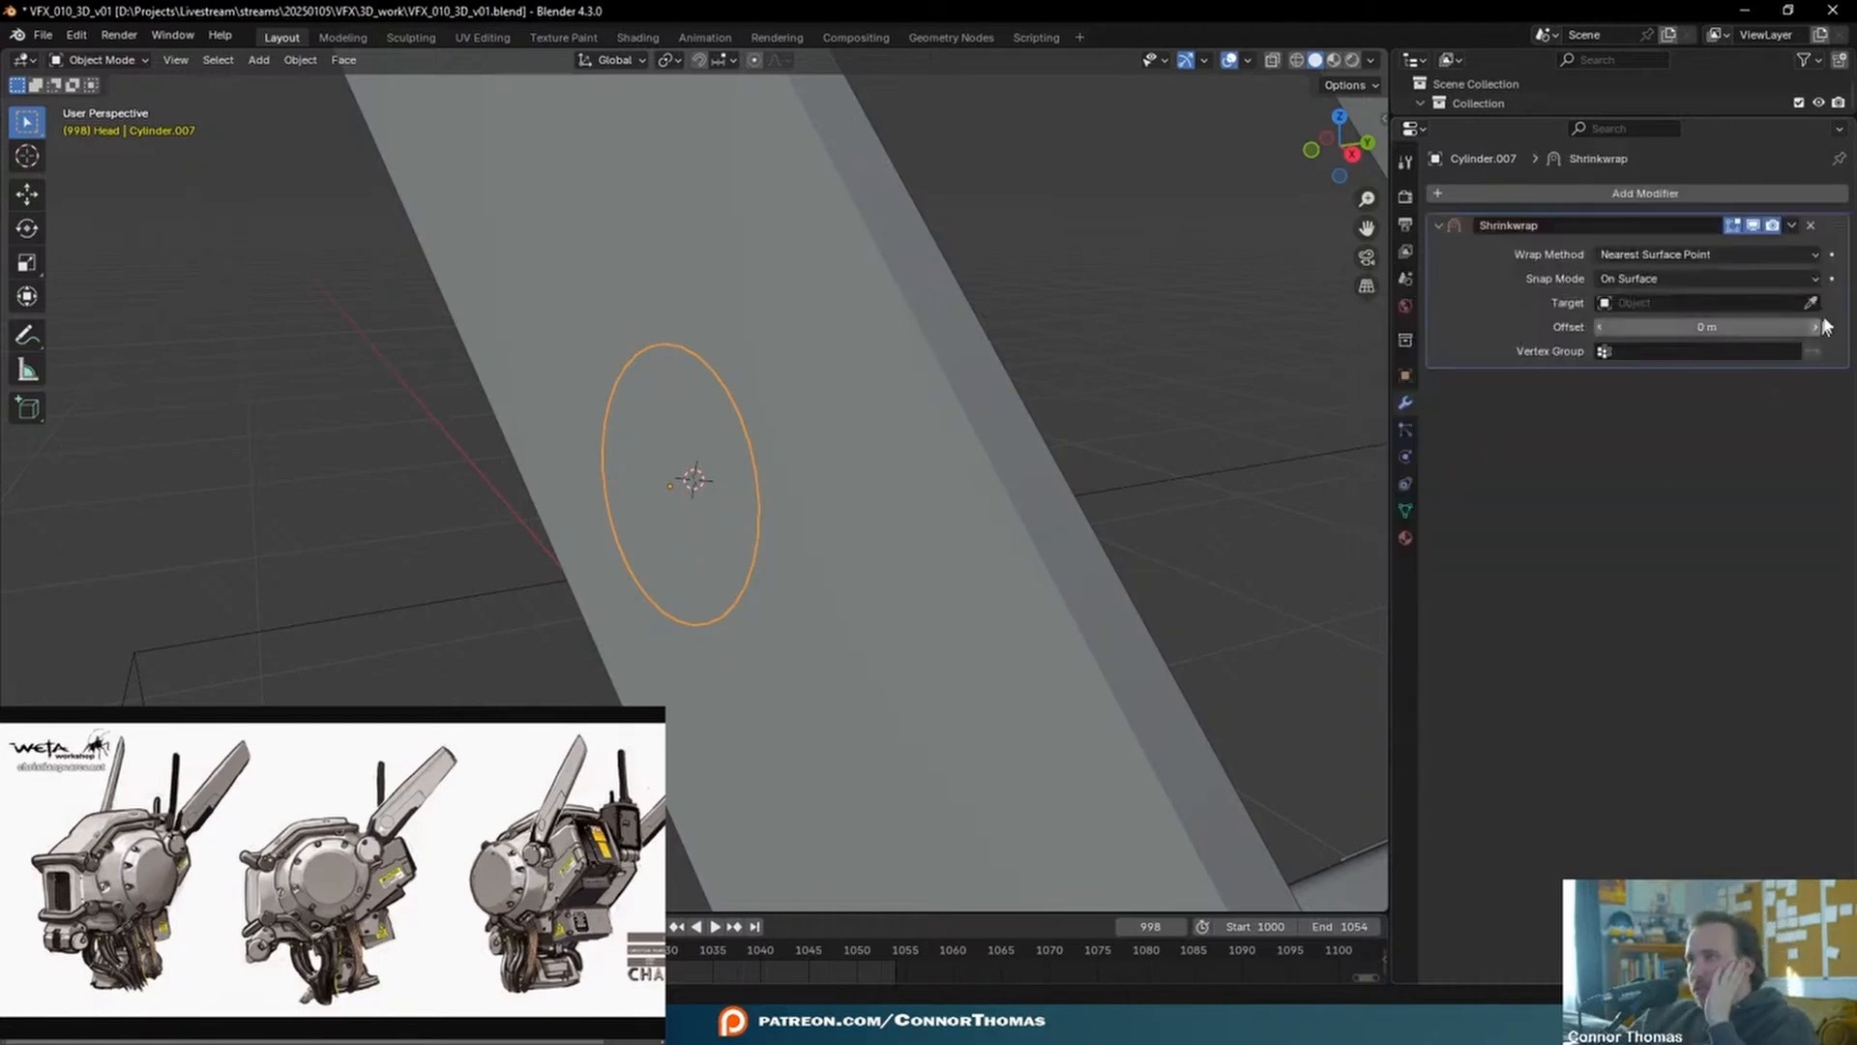
click(1811, 304)
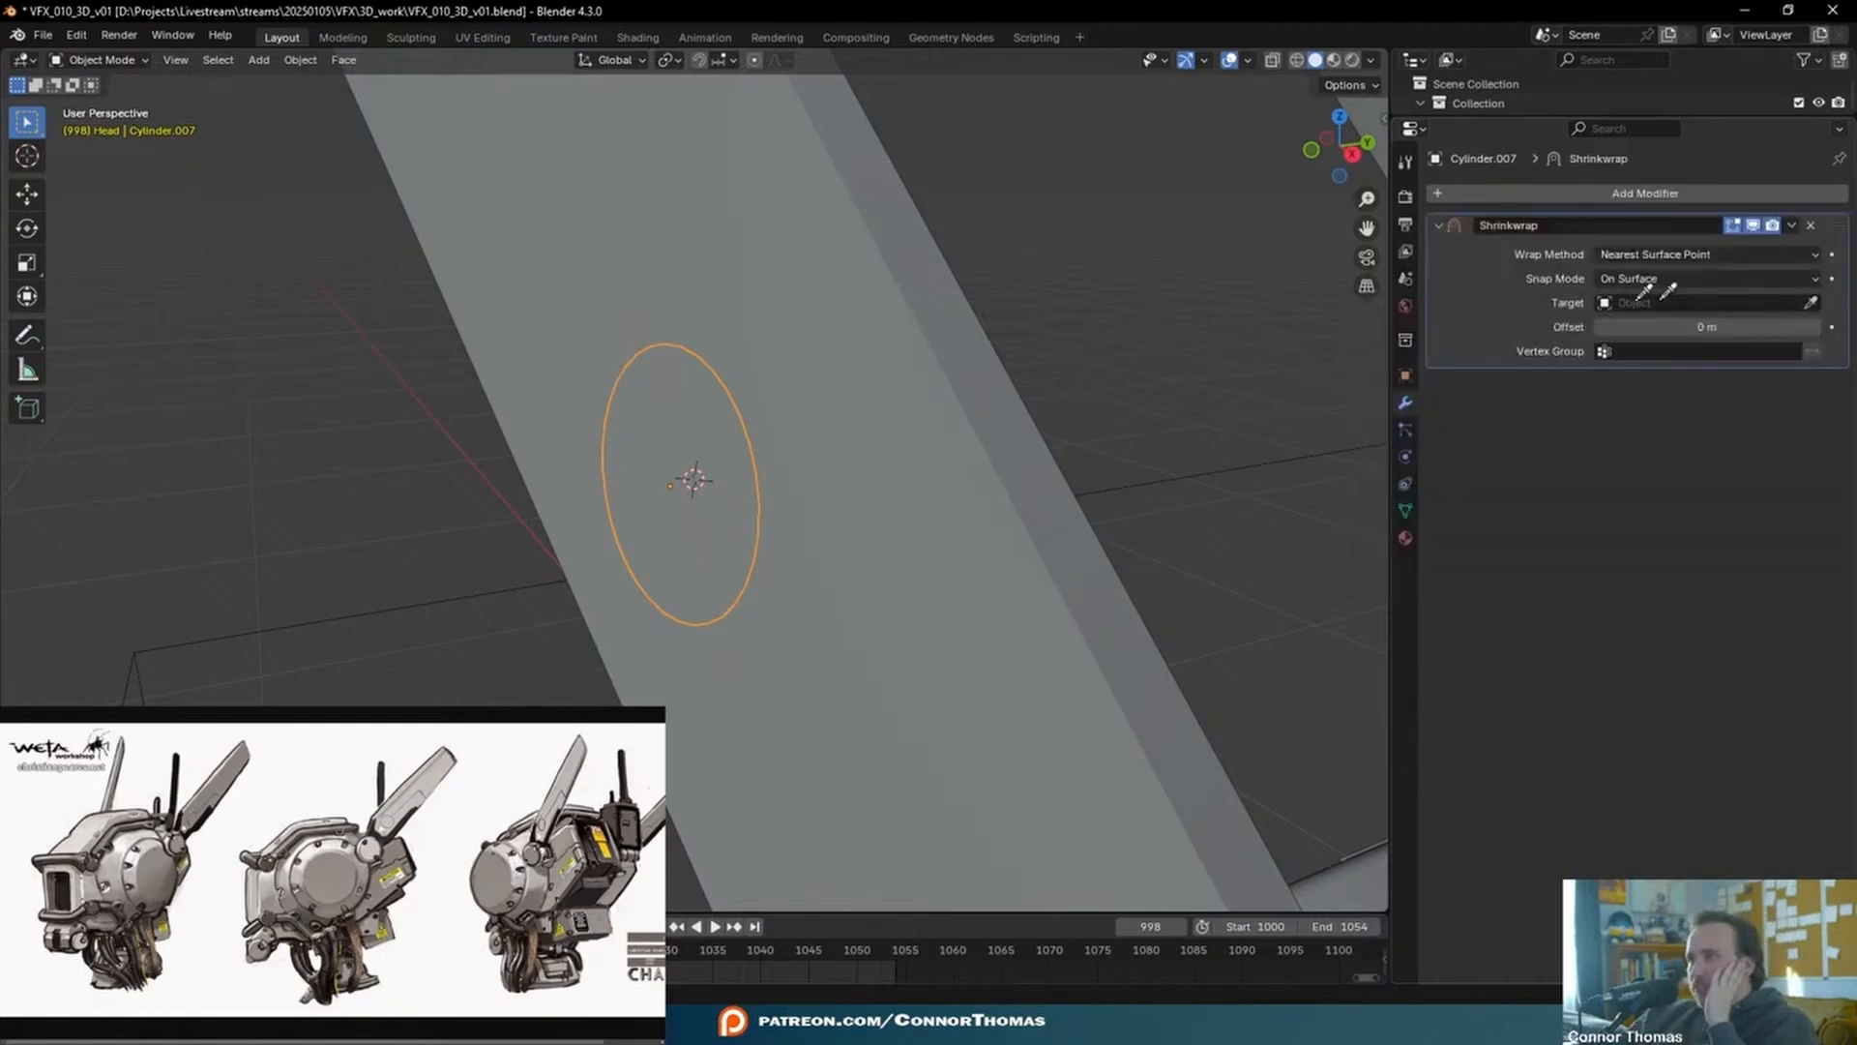
click(841, 422)
middle_drag(876, 499, 1110, 491)
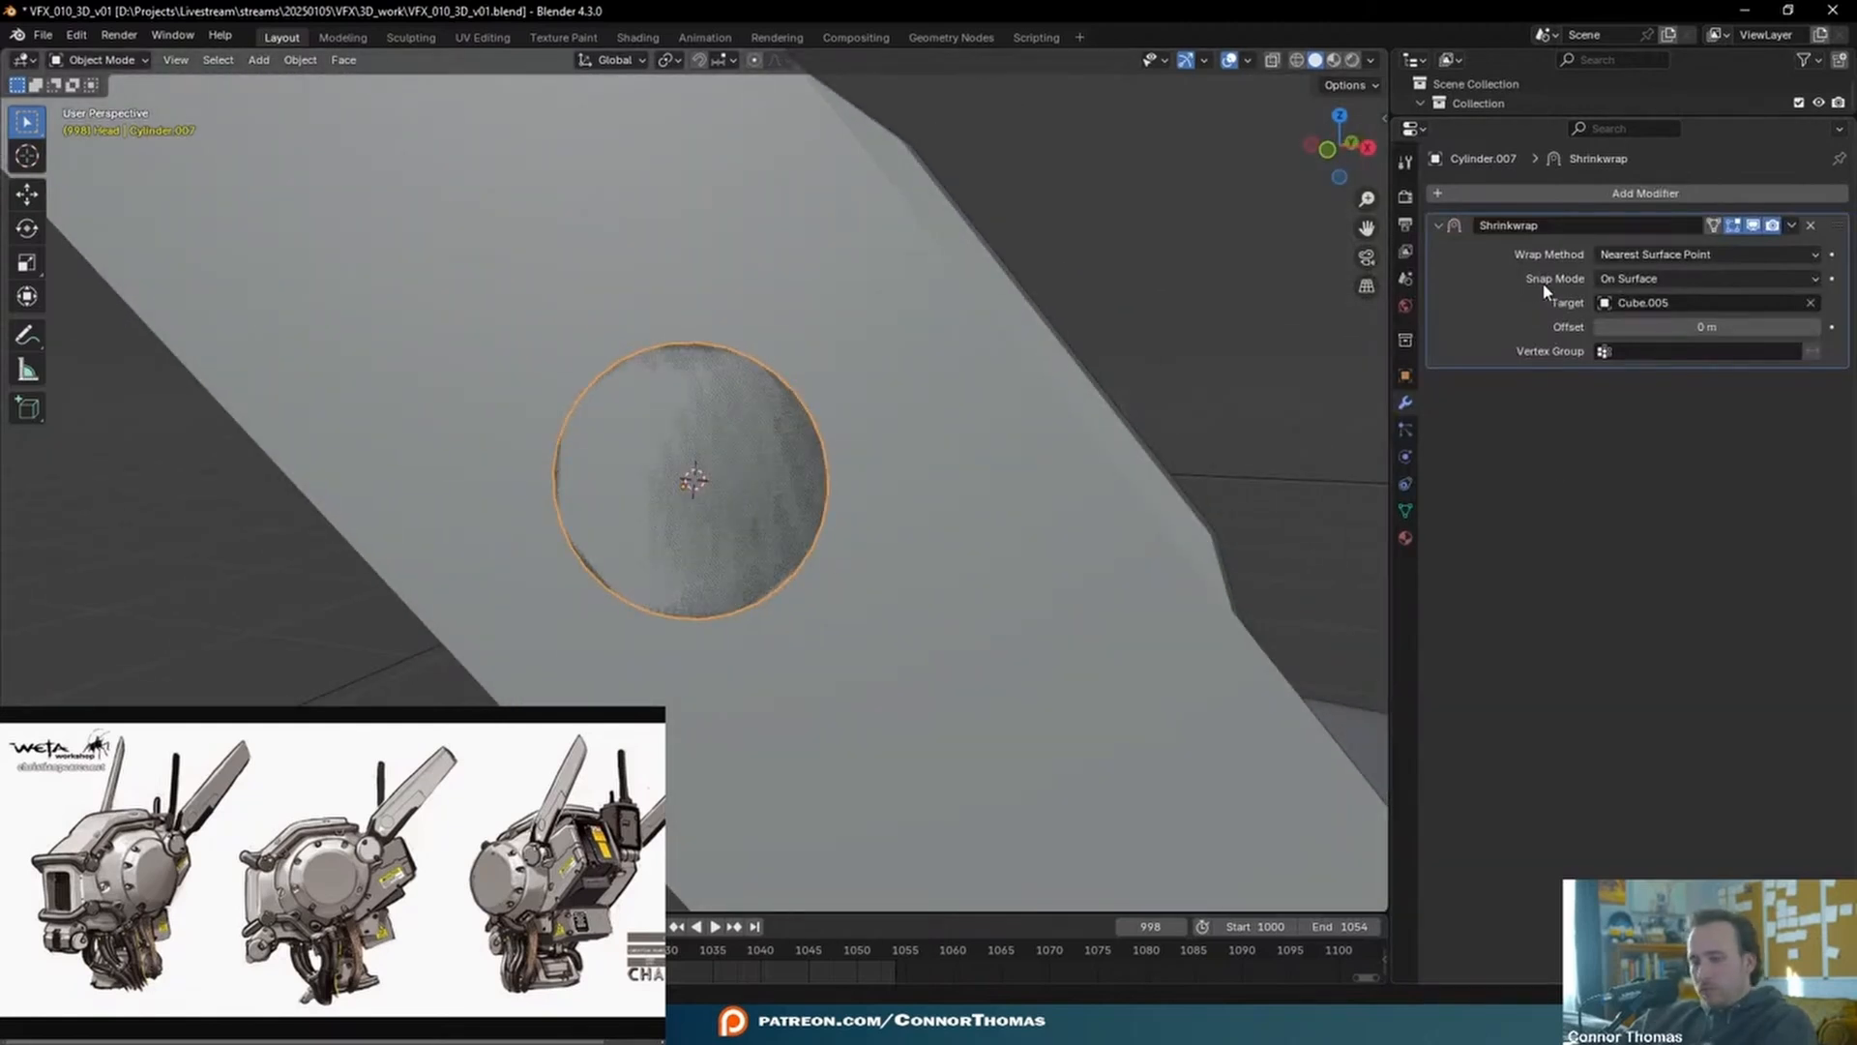
key(ctrl+a)
- Extrude the whole disc outward slightly so it stands out from the antenna blade's surface
key(Tab)
middle_drag(774, 315, 717, 568)
key(1)
key(a)
key(e)
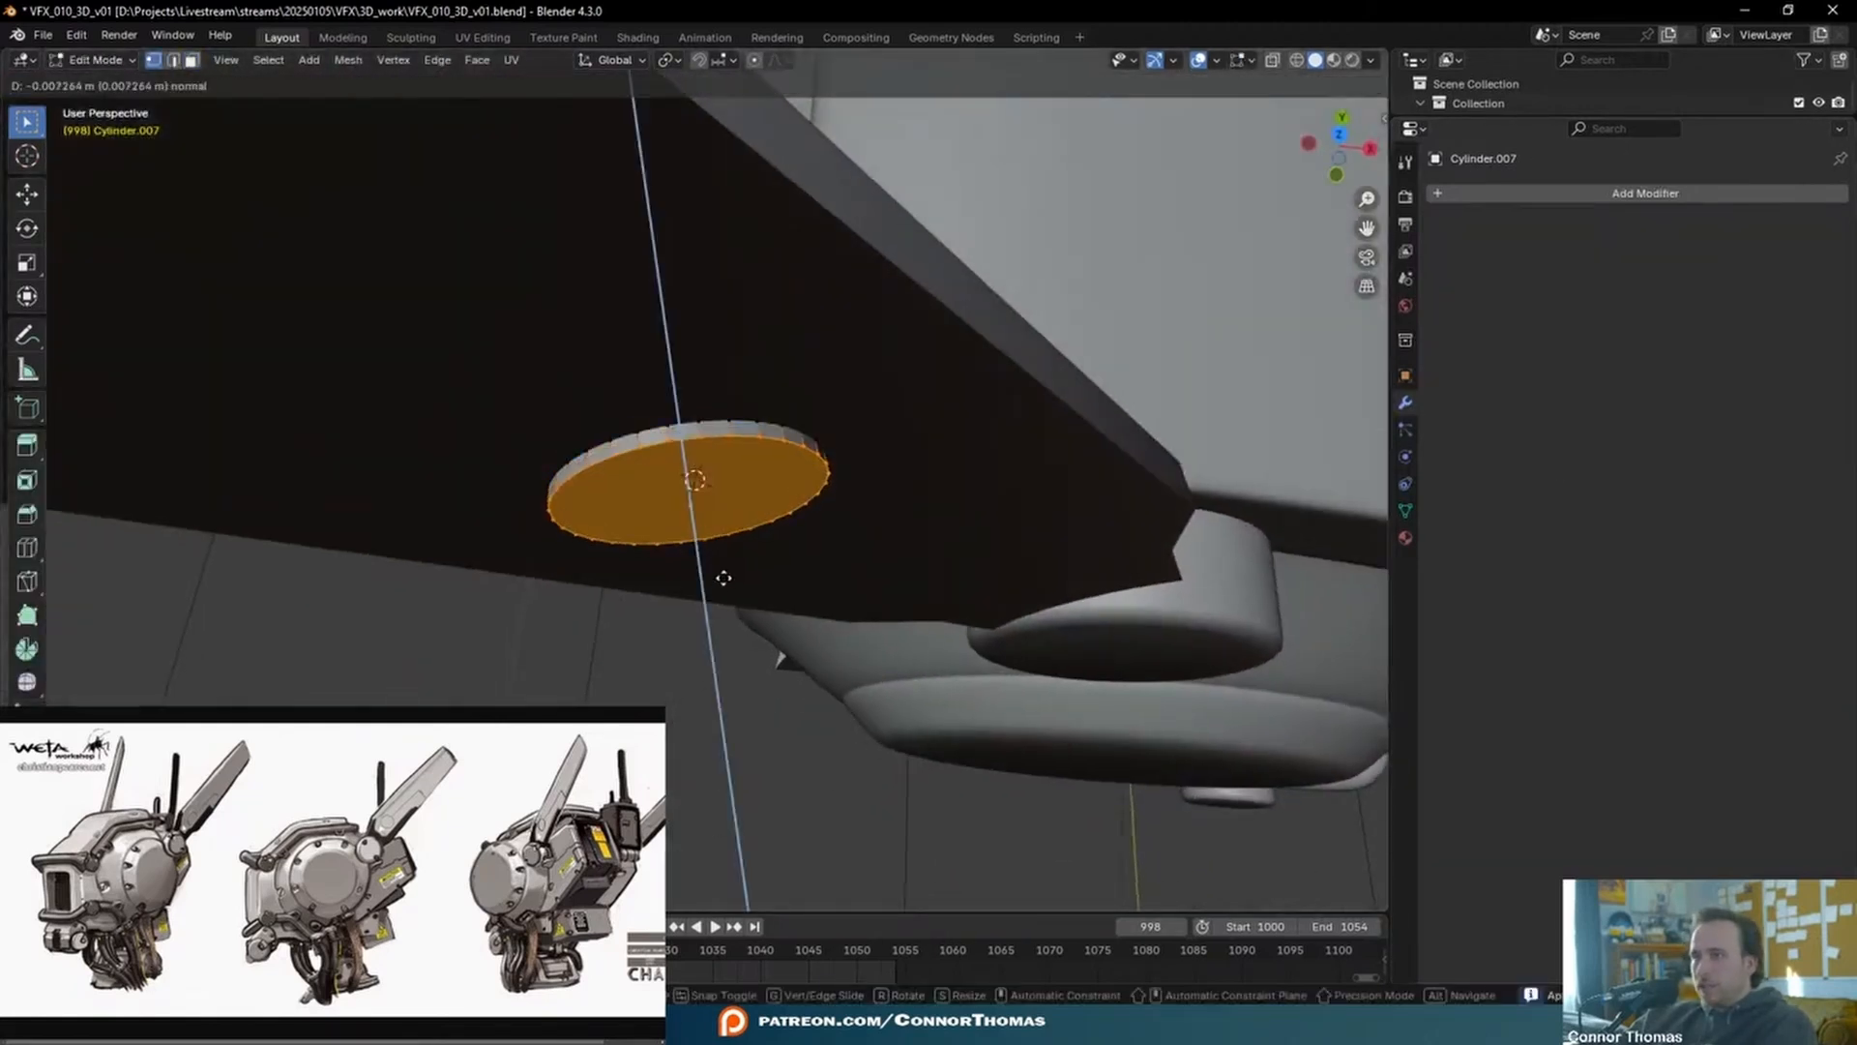
click(720, 570)
key(Tab)
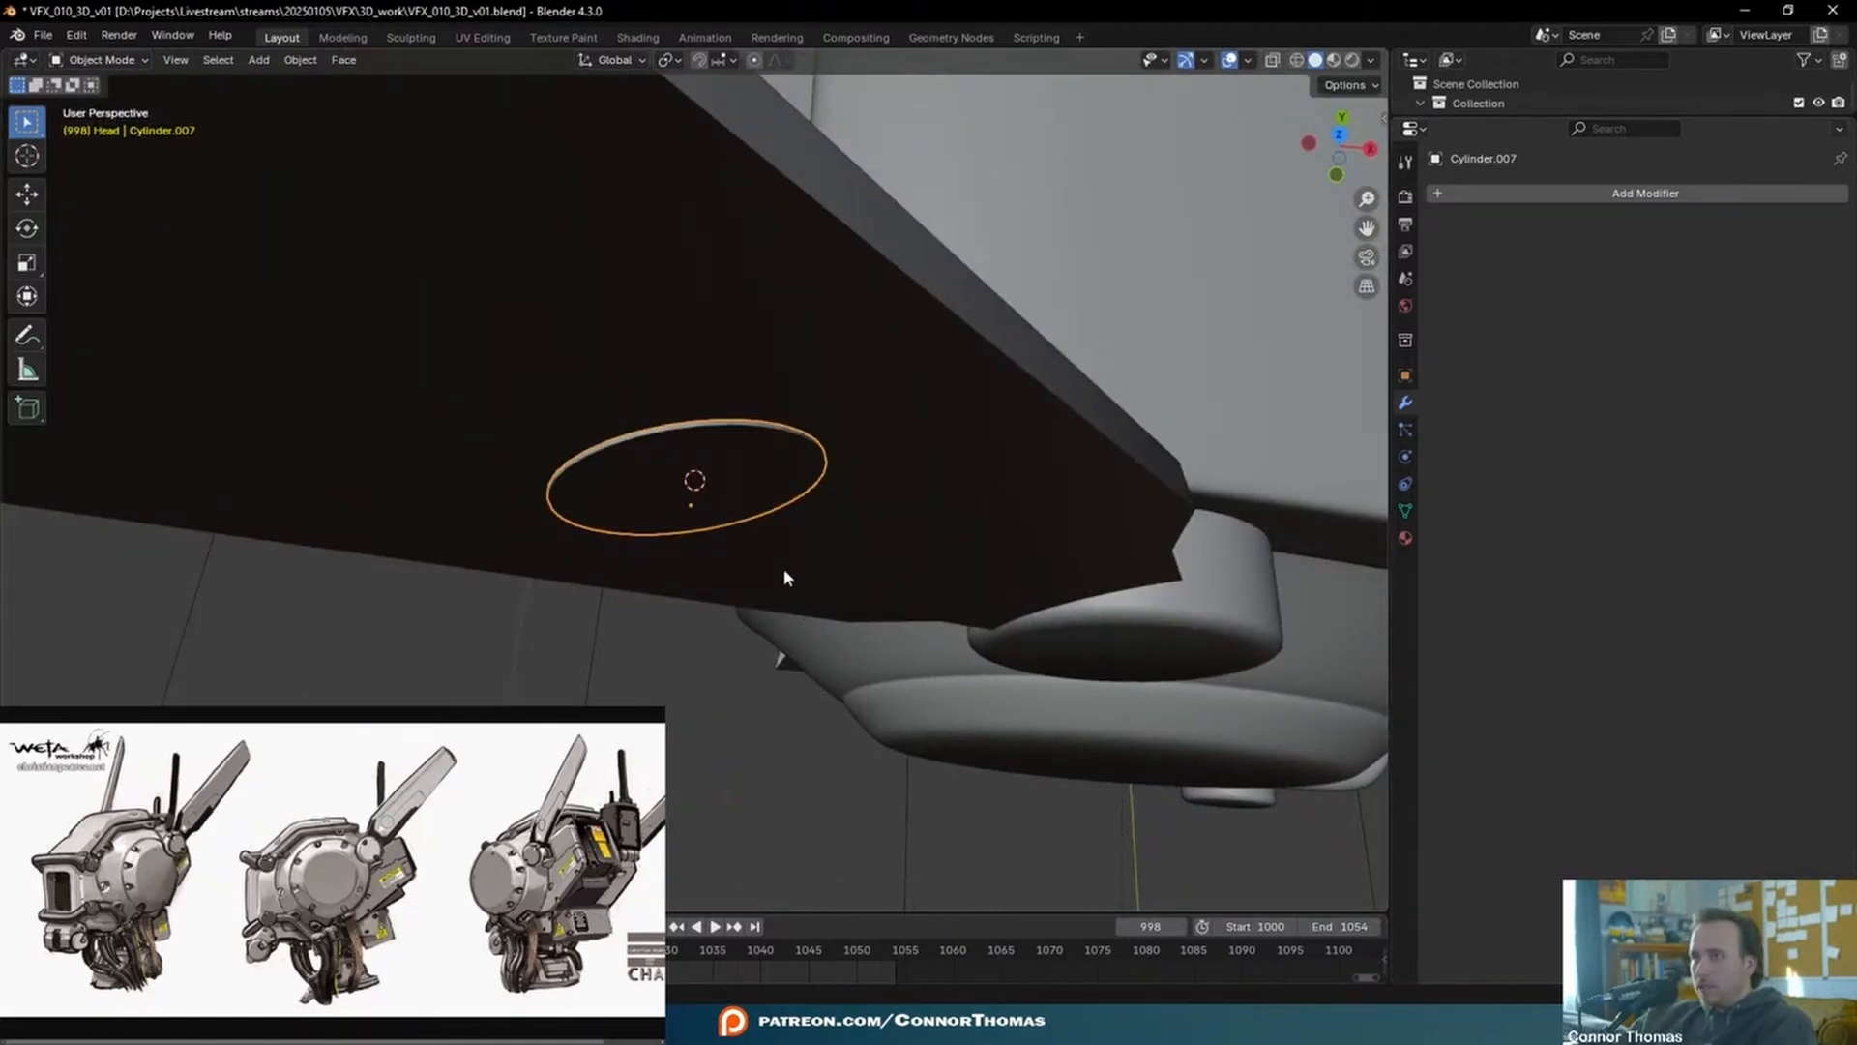
middle_drag(899, 606, 664, 483)
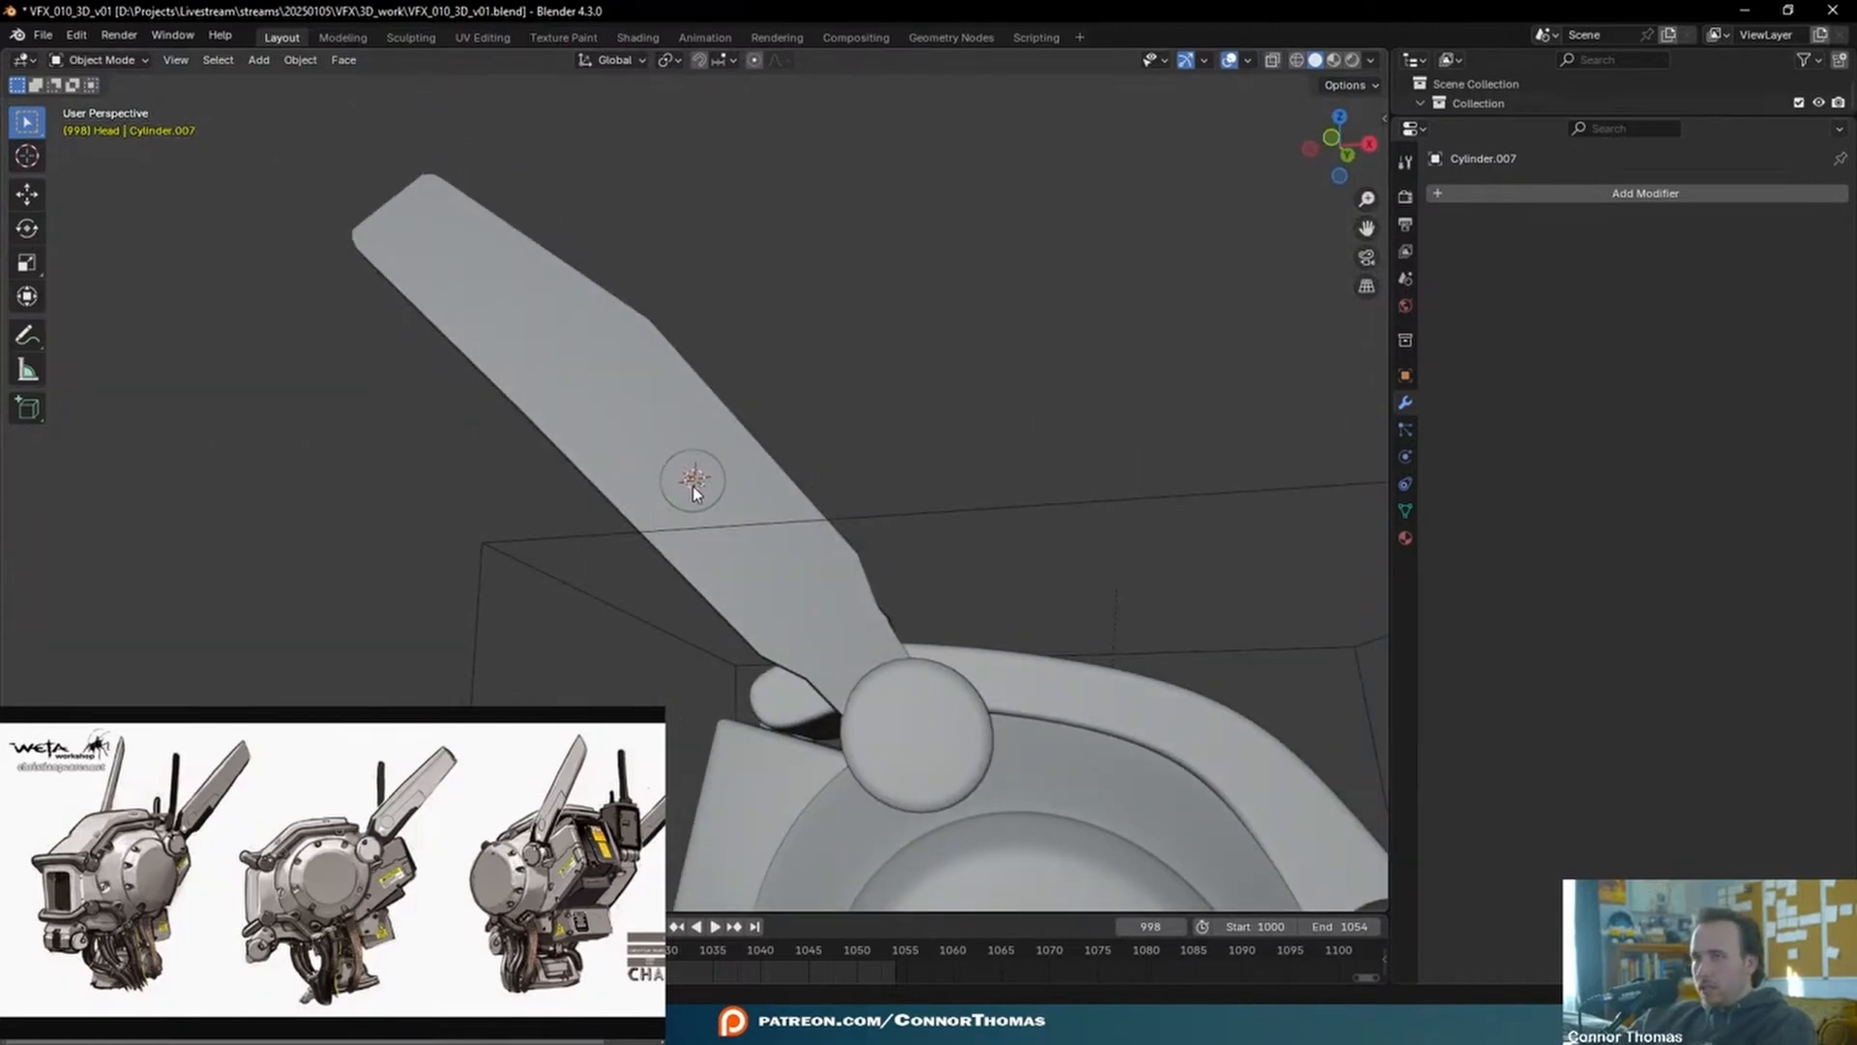
- Reduce the new plane to a single vertex and snap that vertex to the 3D cursor near the head's lower side
key(KP_1)
middle_drag(757, 455, 793, 492)
scroll(1055, 485, down, 4)
scroll(793, 491, up, 5)
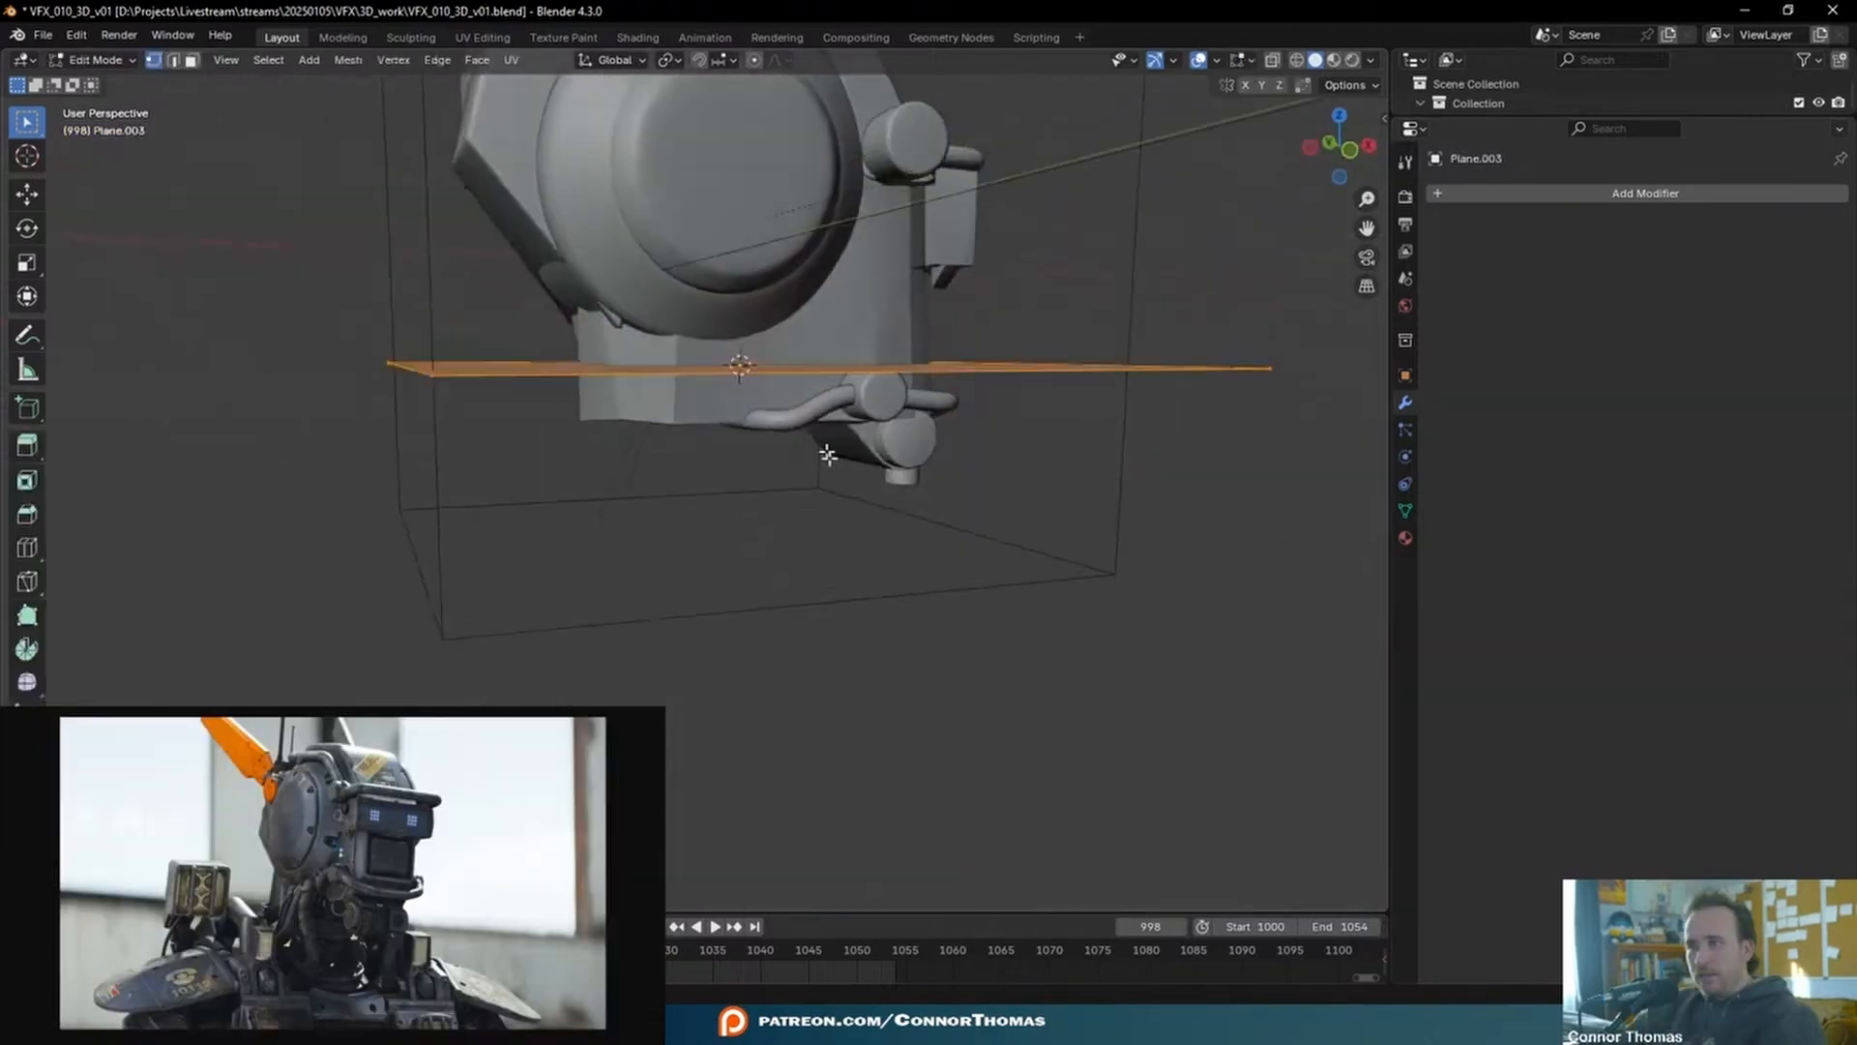
middle_drag(828, 455, 1195, 416)
key(x)
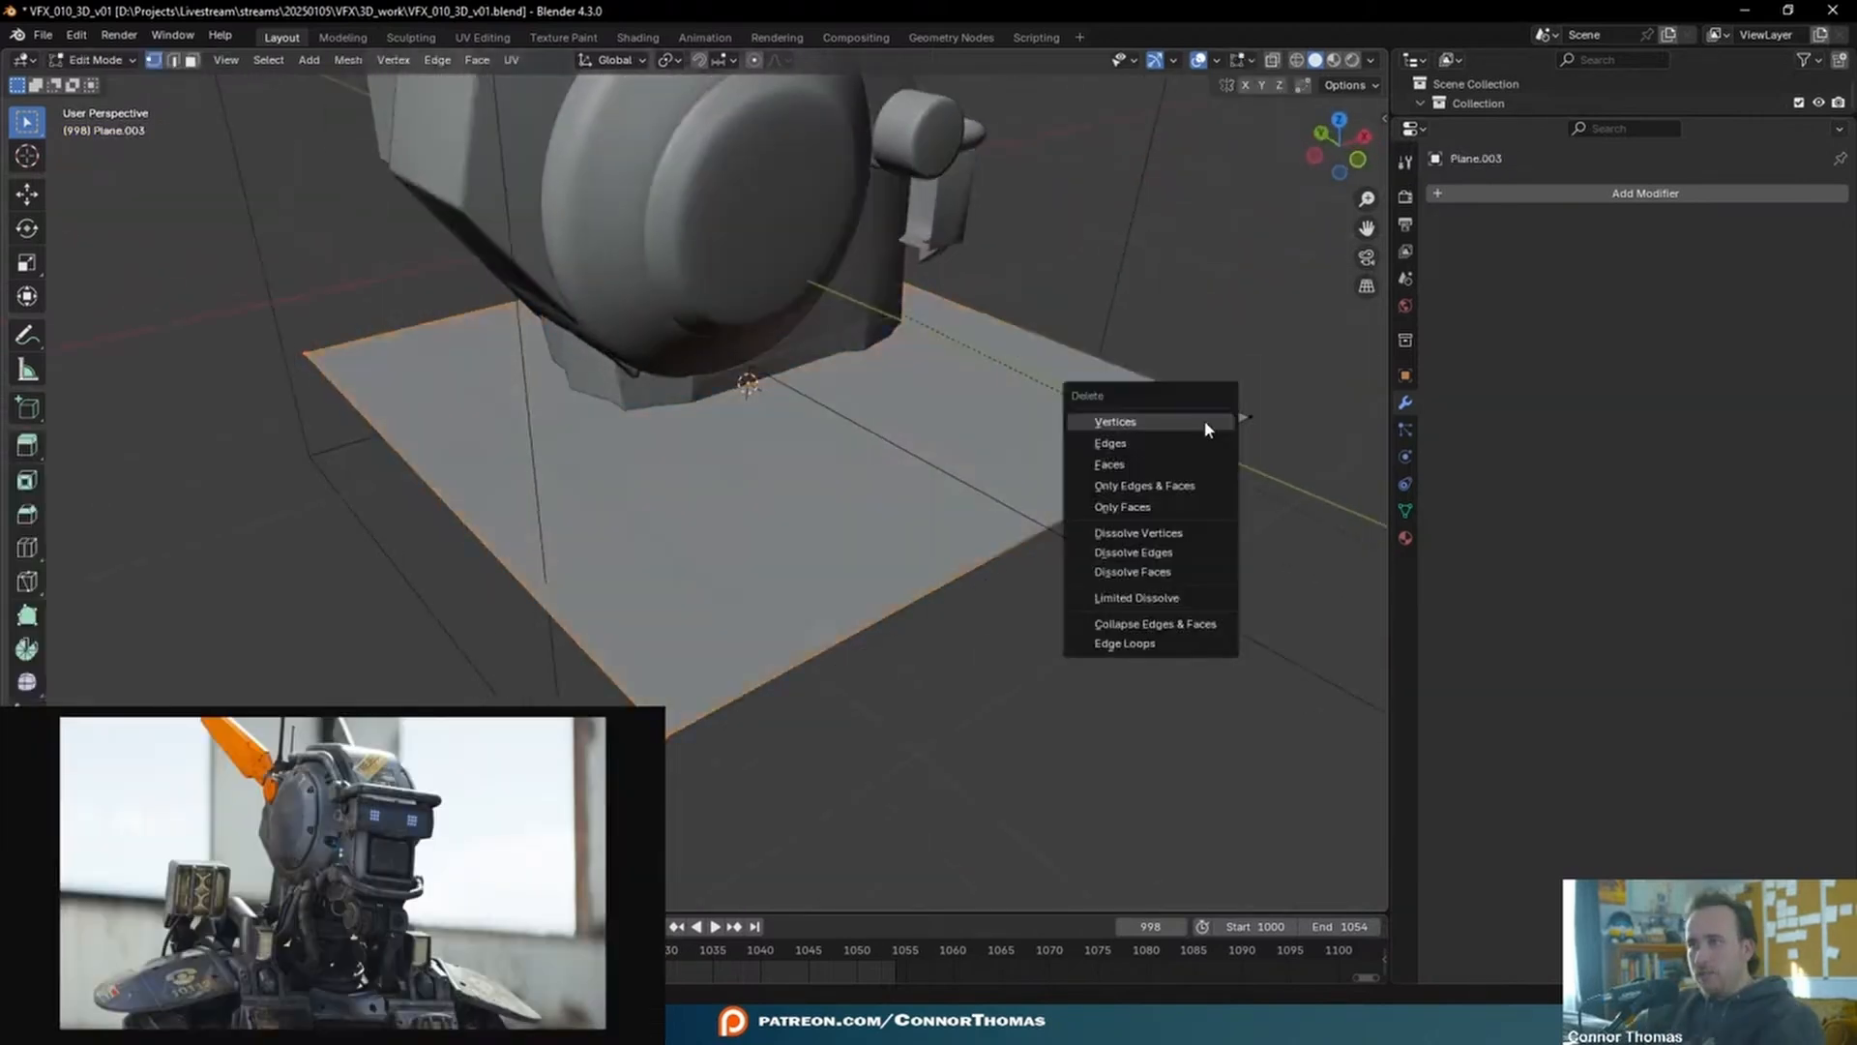
click(1202, 417)
middle_drag(1279, 441, 1272, 423)
key(shift+s)
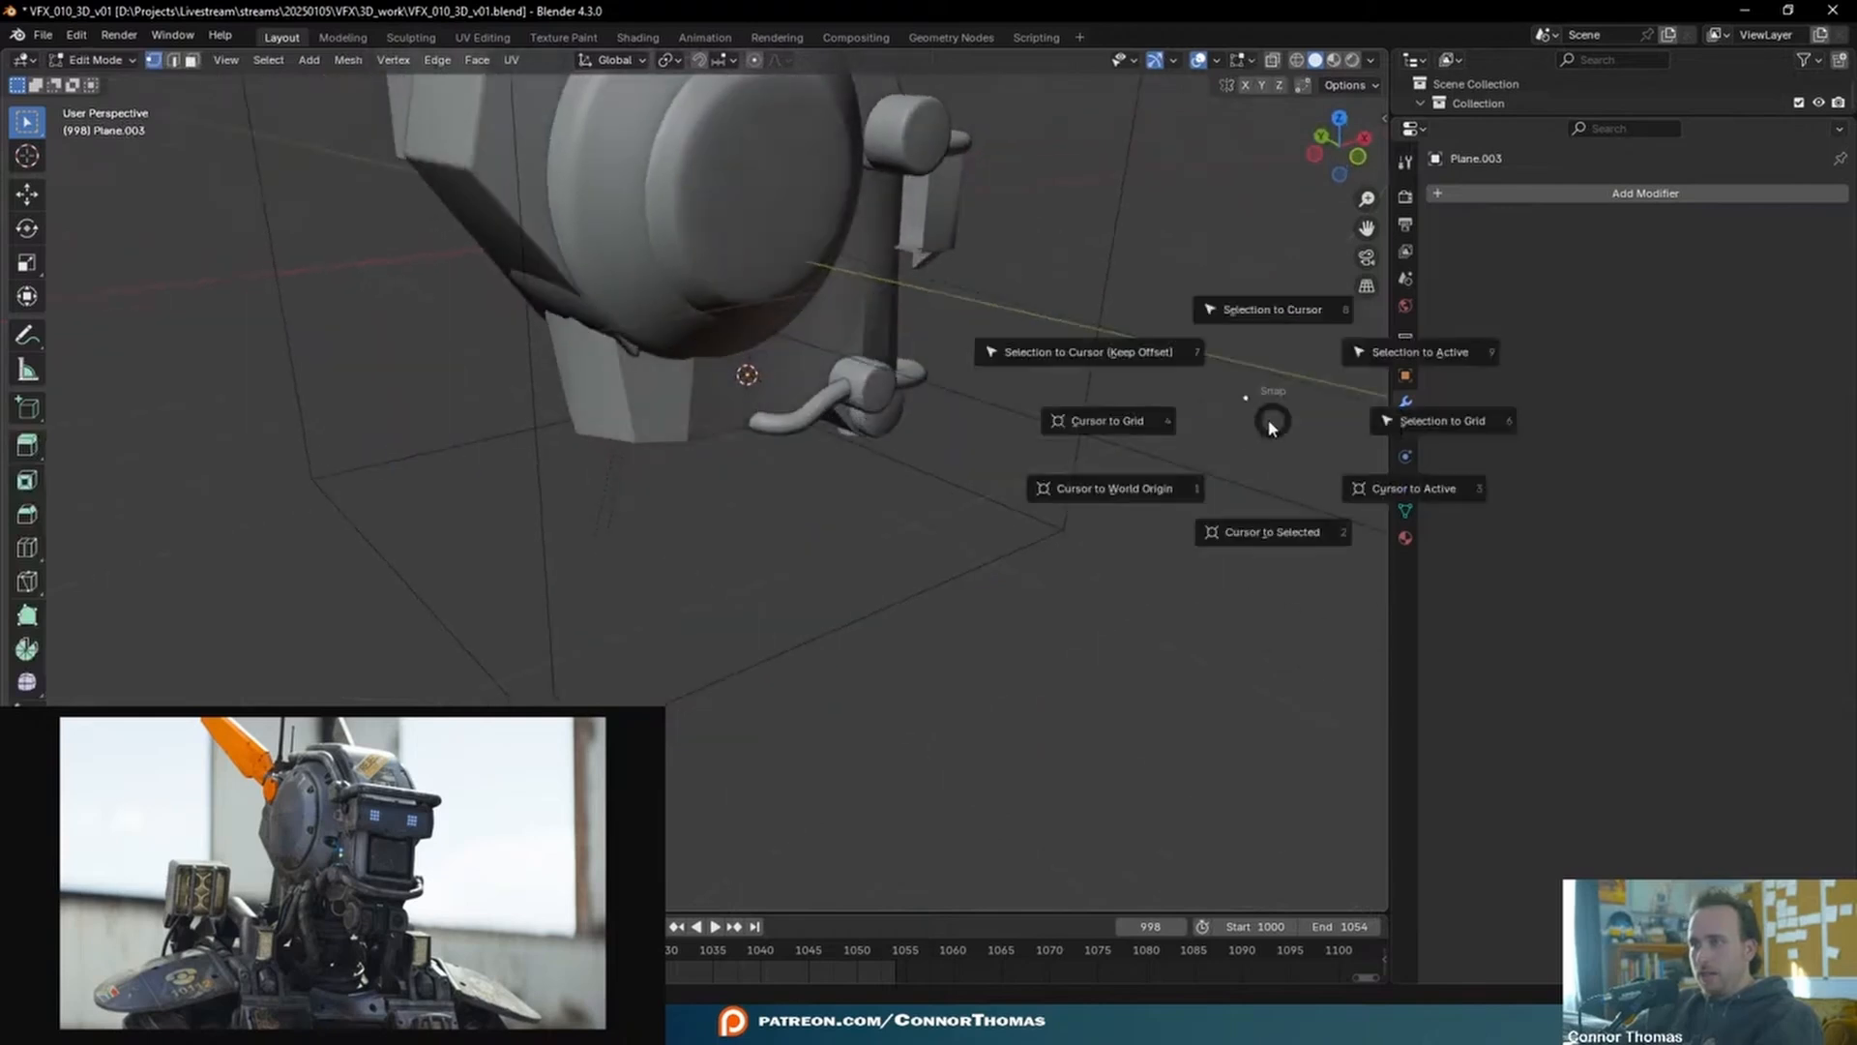
click(1278, 308)
- Extrude and position vertices from the single point in right wireframe view to draw a curved cable path below the head
middle_drag(1279, 308, 959, 363)
key(KP_3)
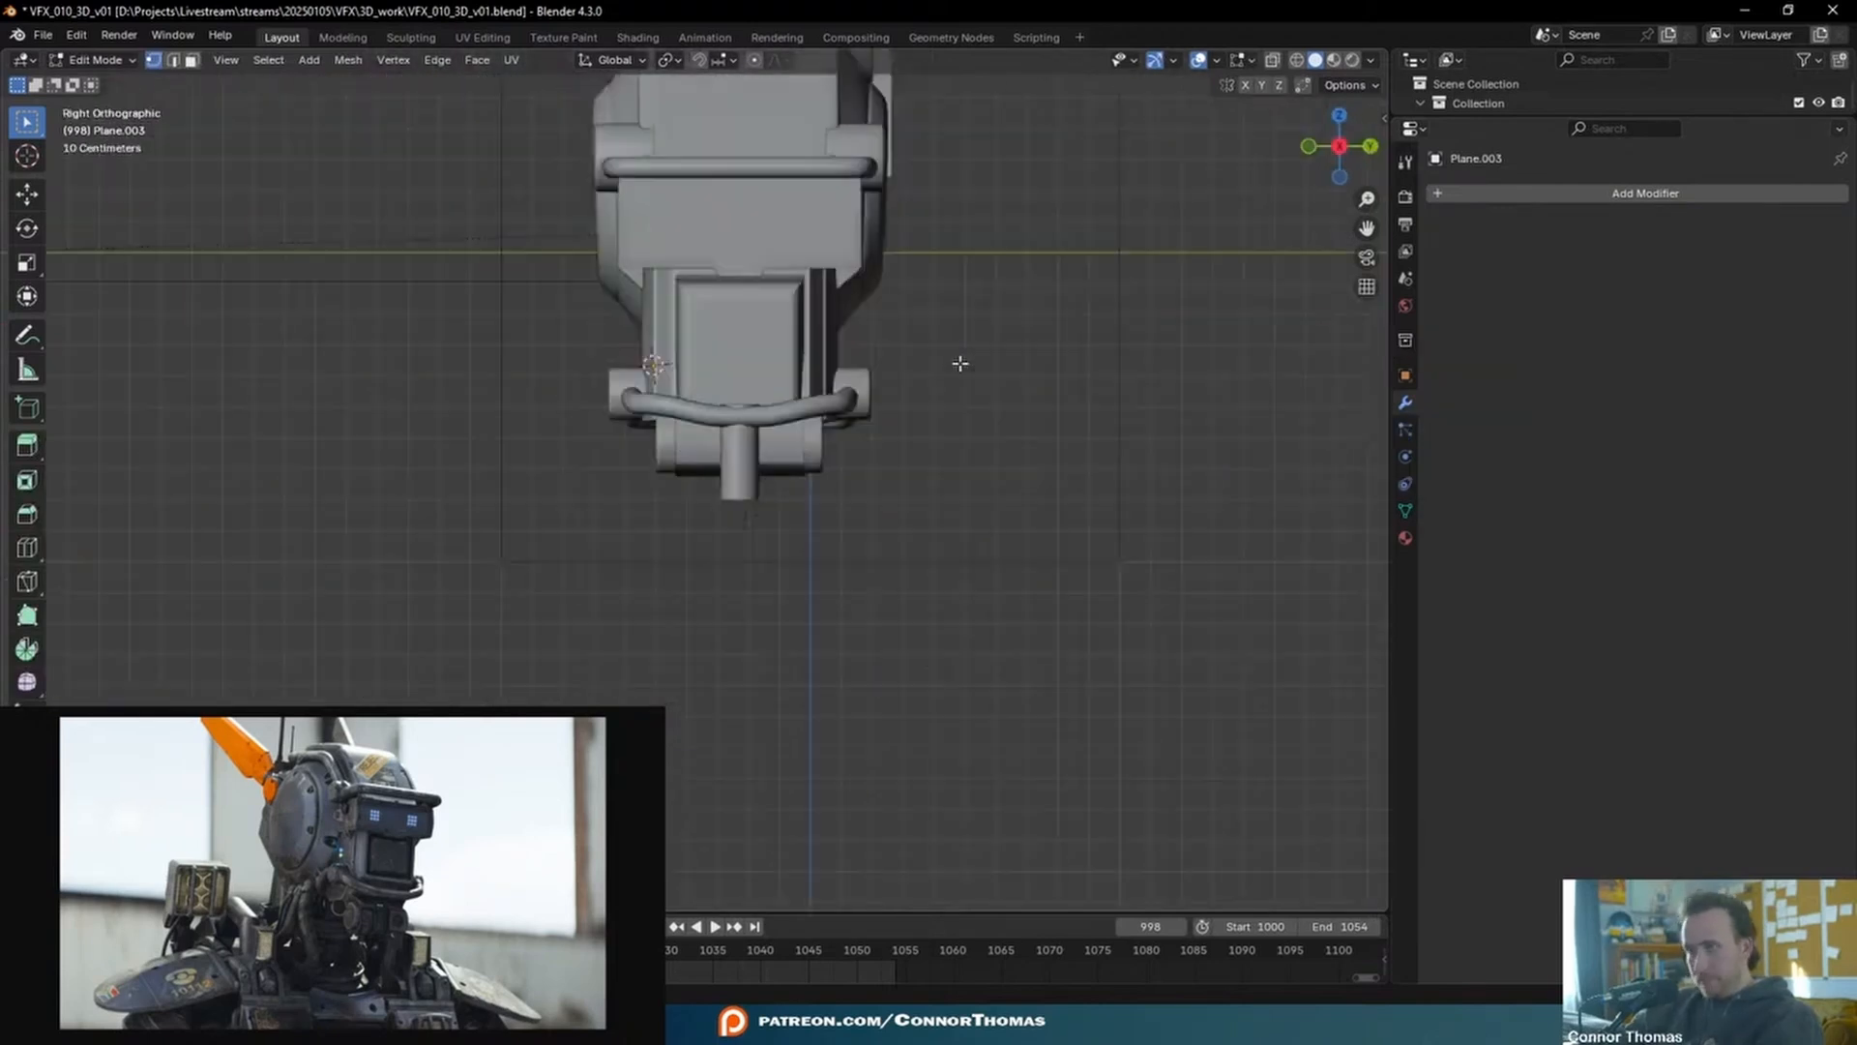
scroll(770, 413, up, 4)
shift+middle_drag(770, 413, 975, 412)
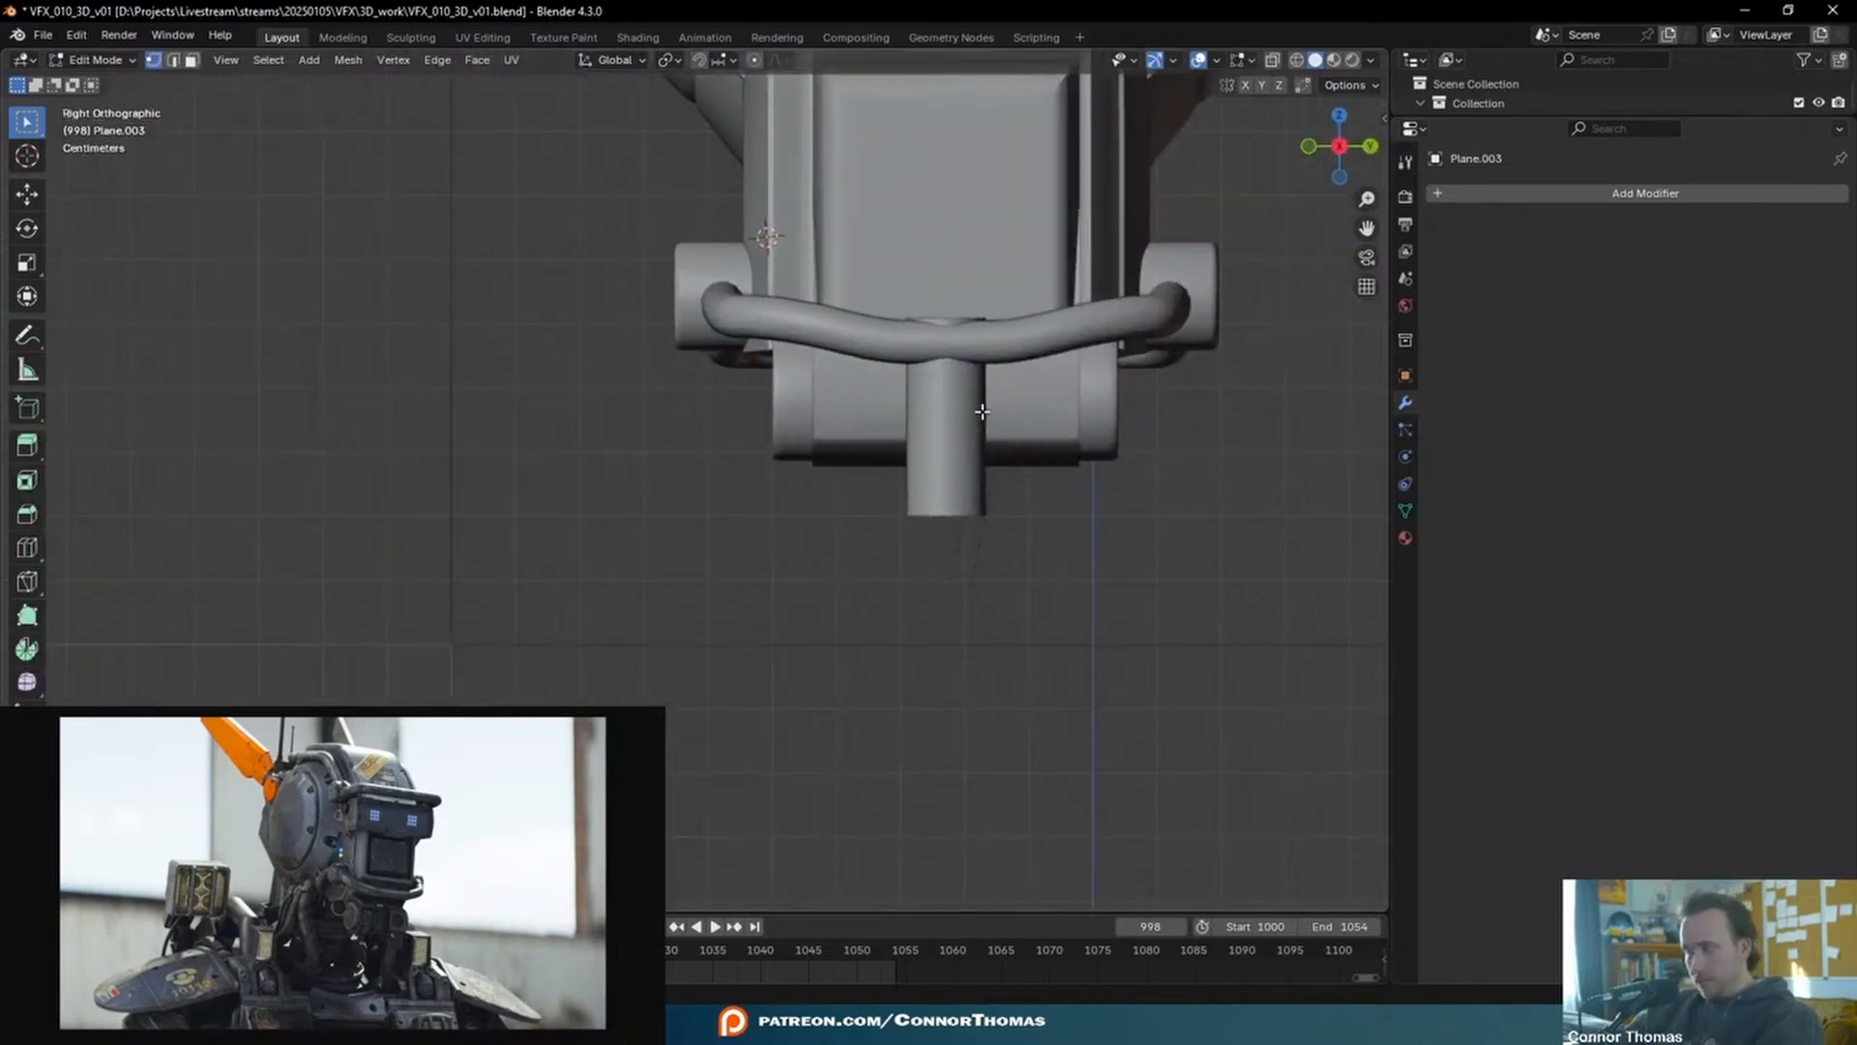
key(shift+z)
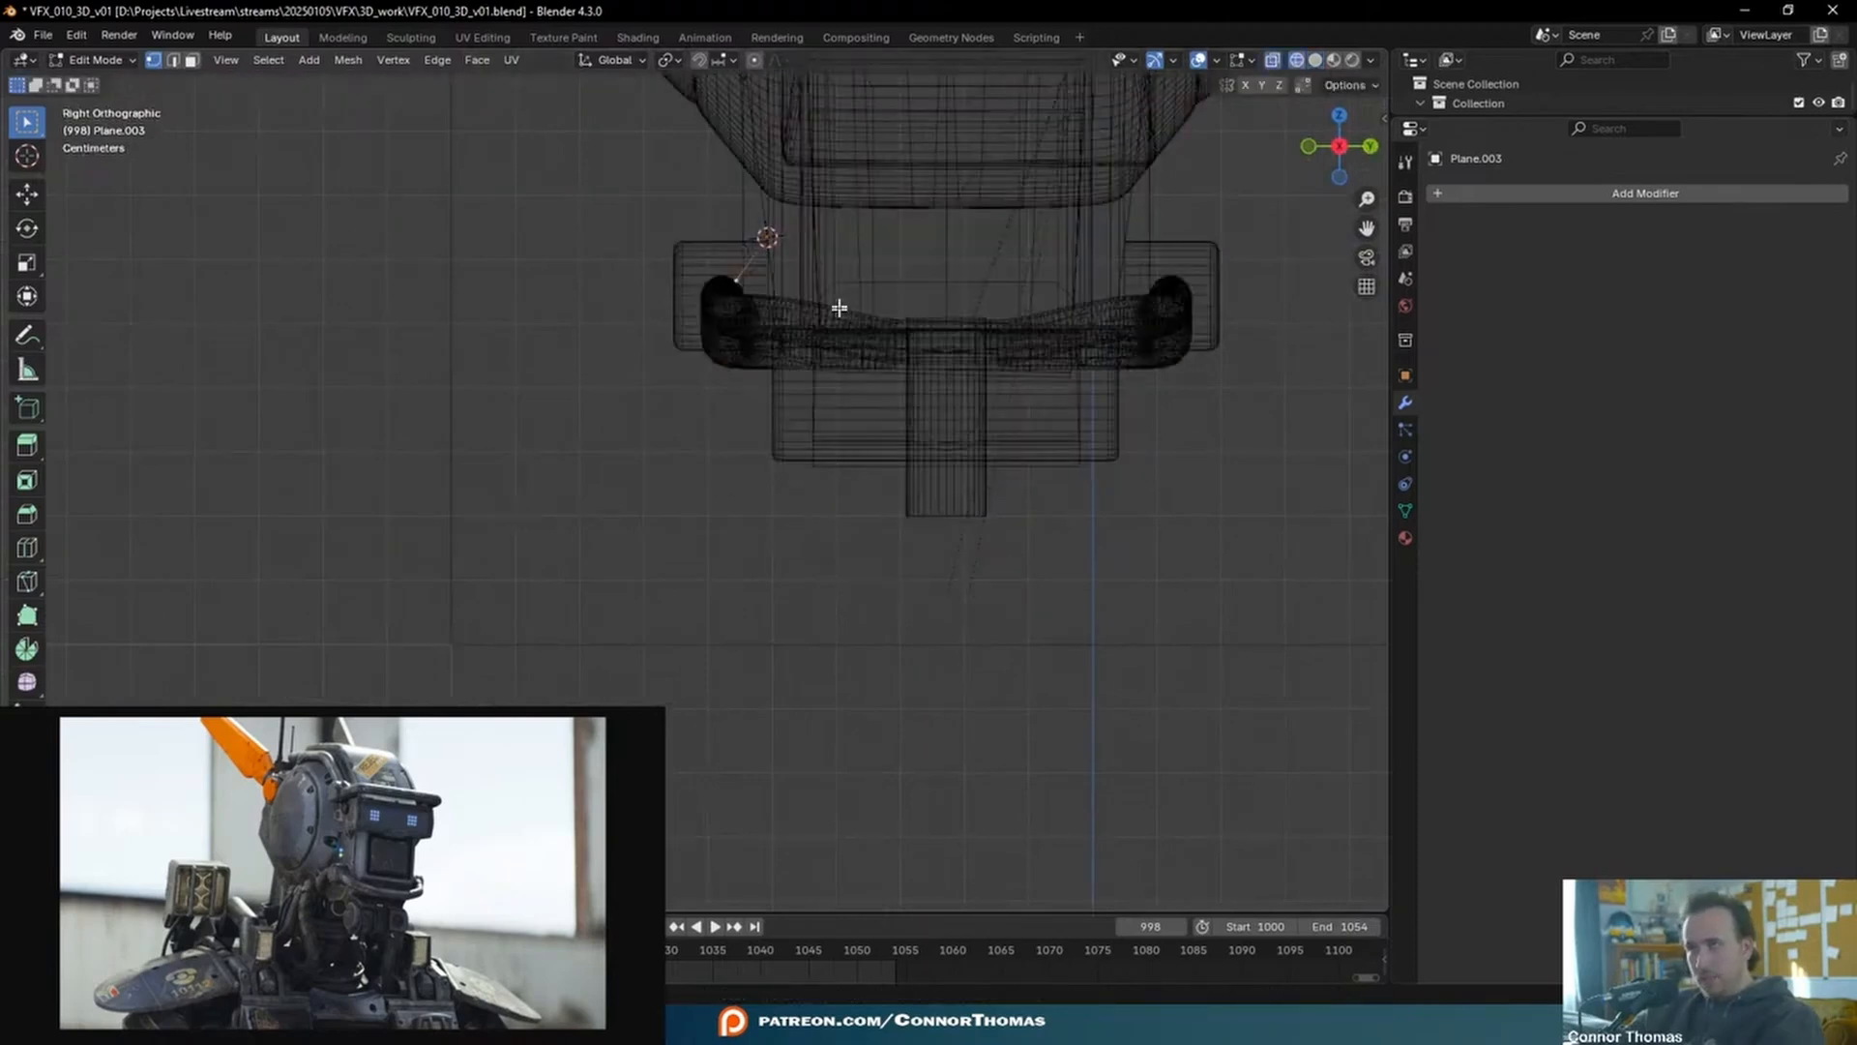
scroll(788, 481, up, 2)
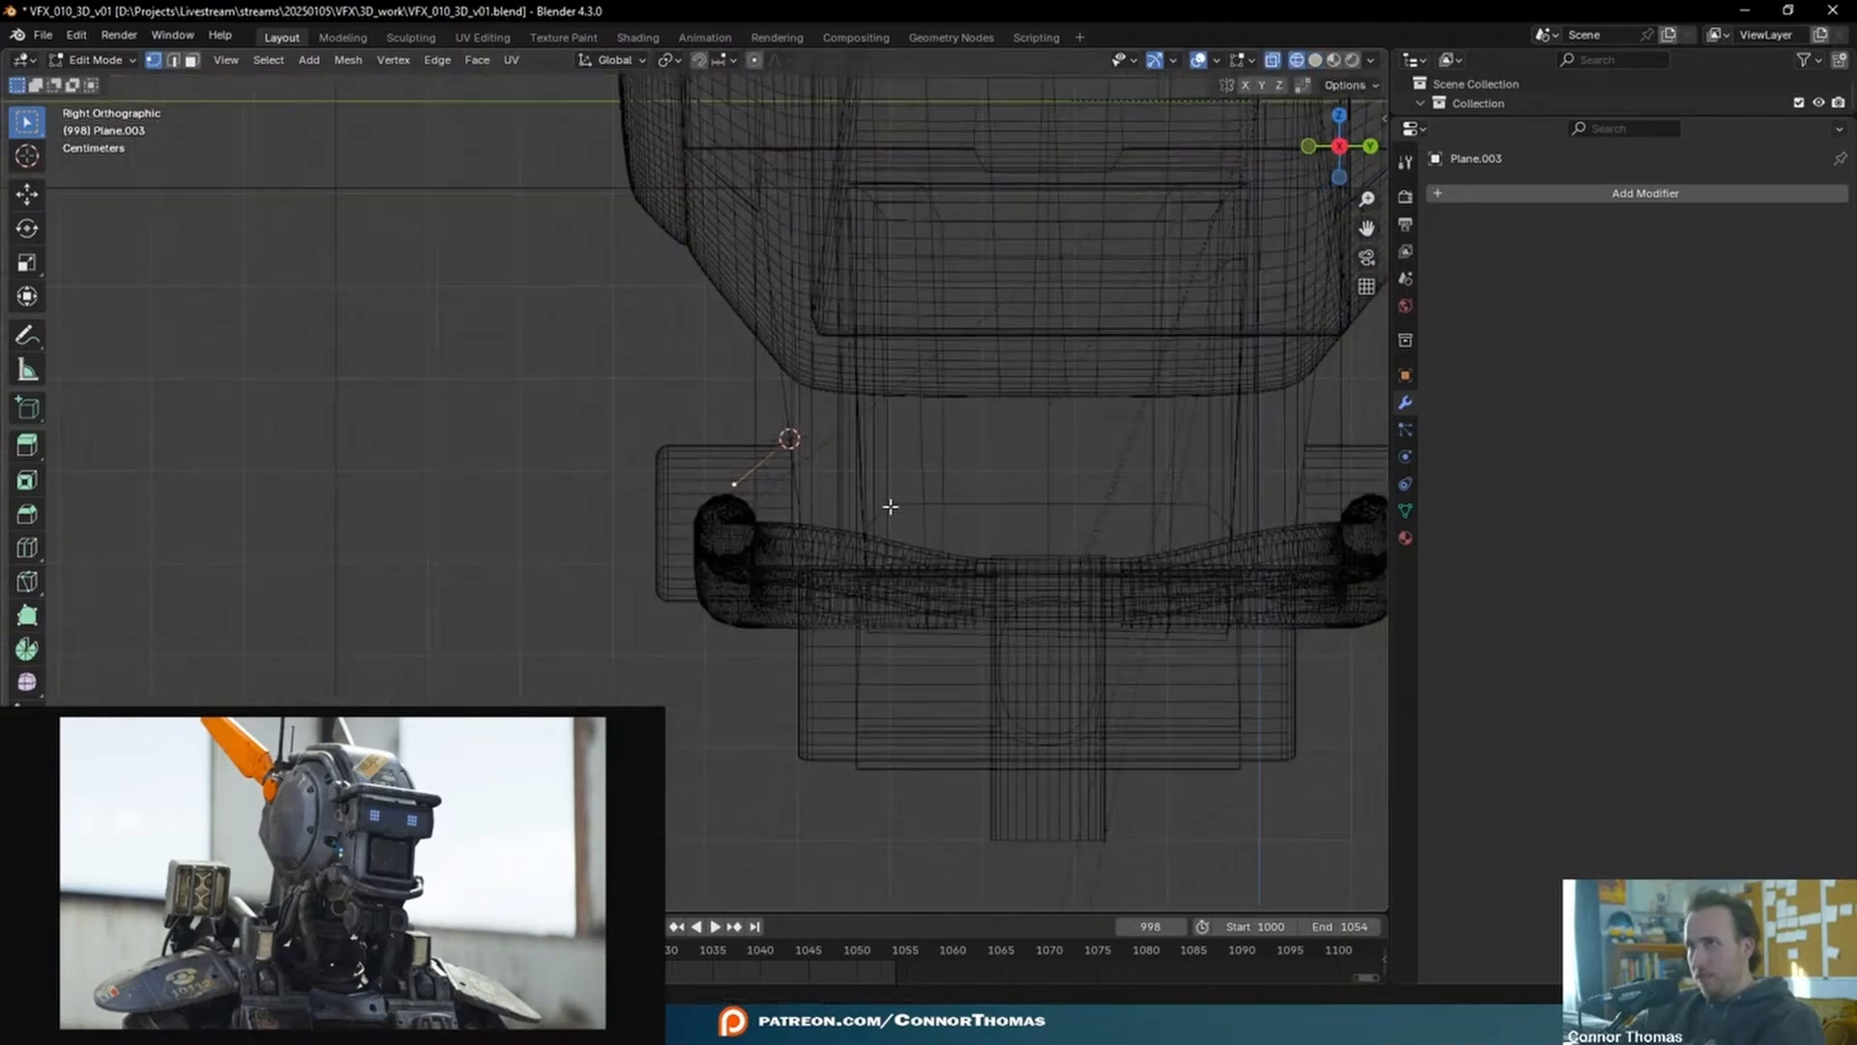
key(g)
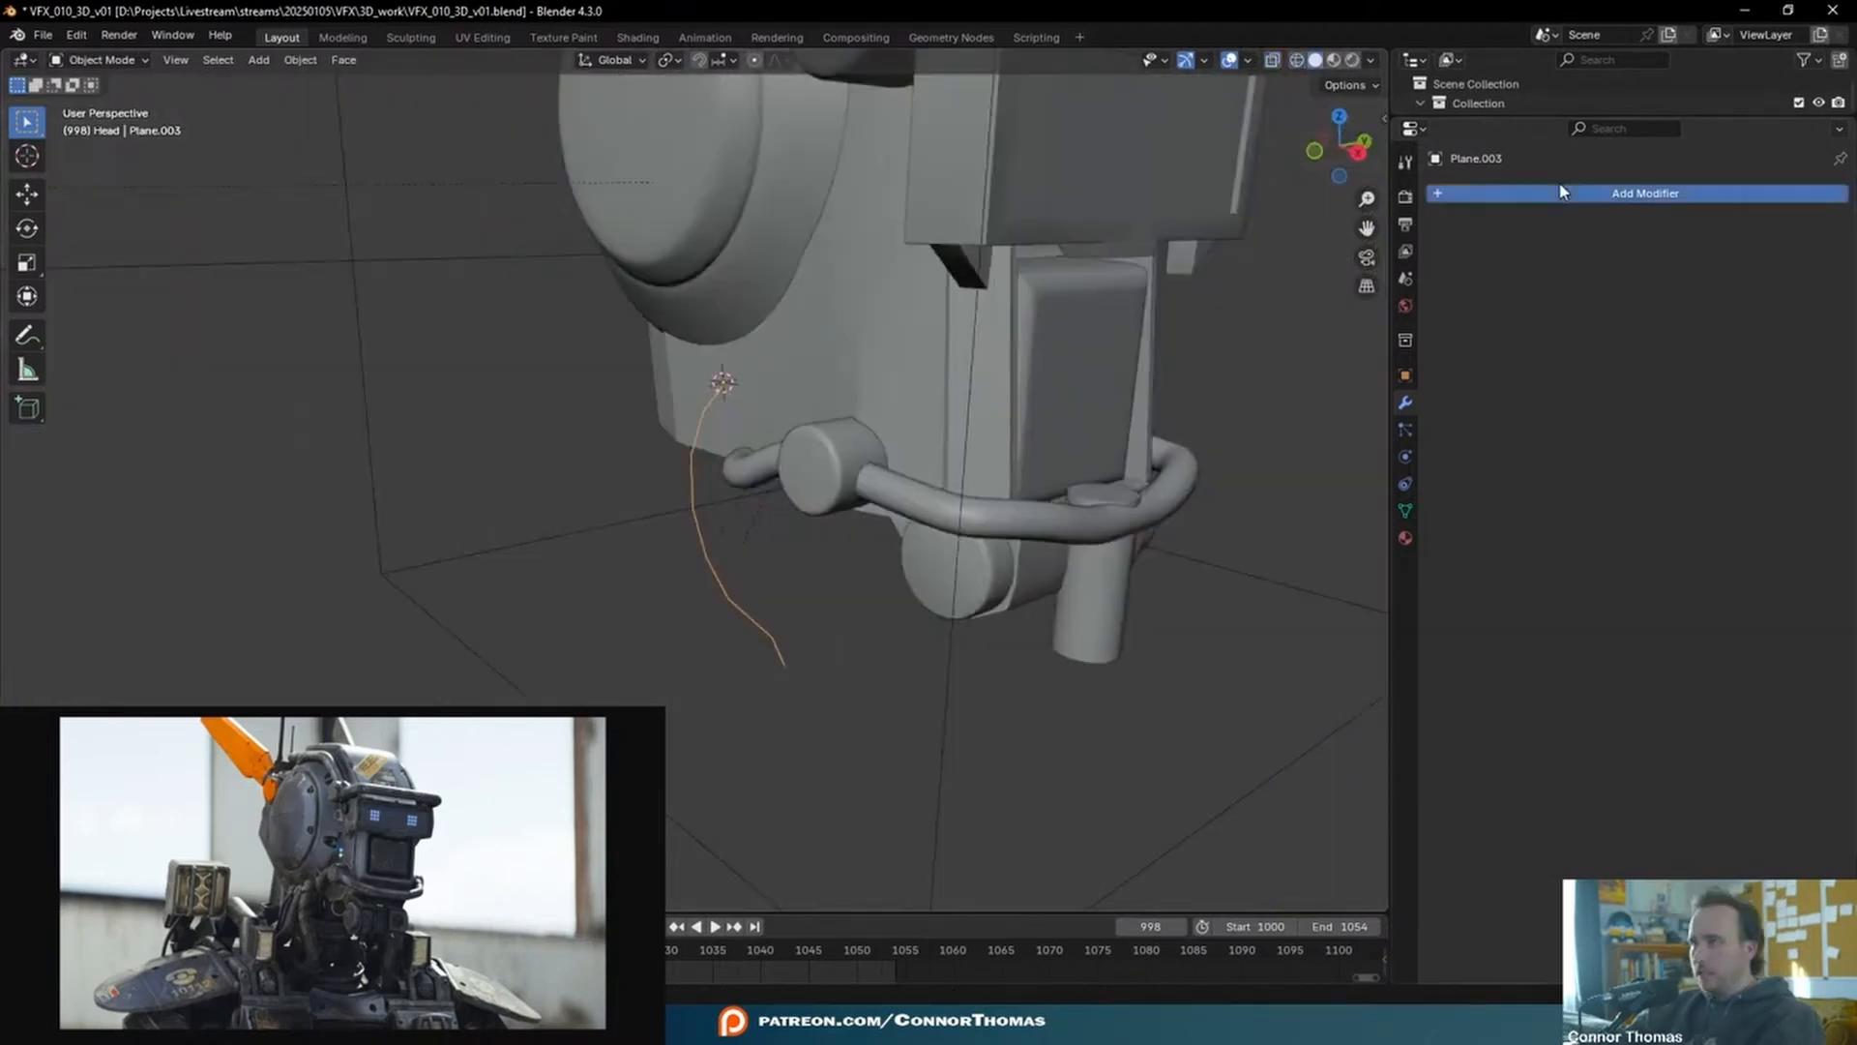
- Smooth the cable path with a Subdivision modifier, apply it, and convert the mesh to a curve
click(1528, 193)
text(s)
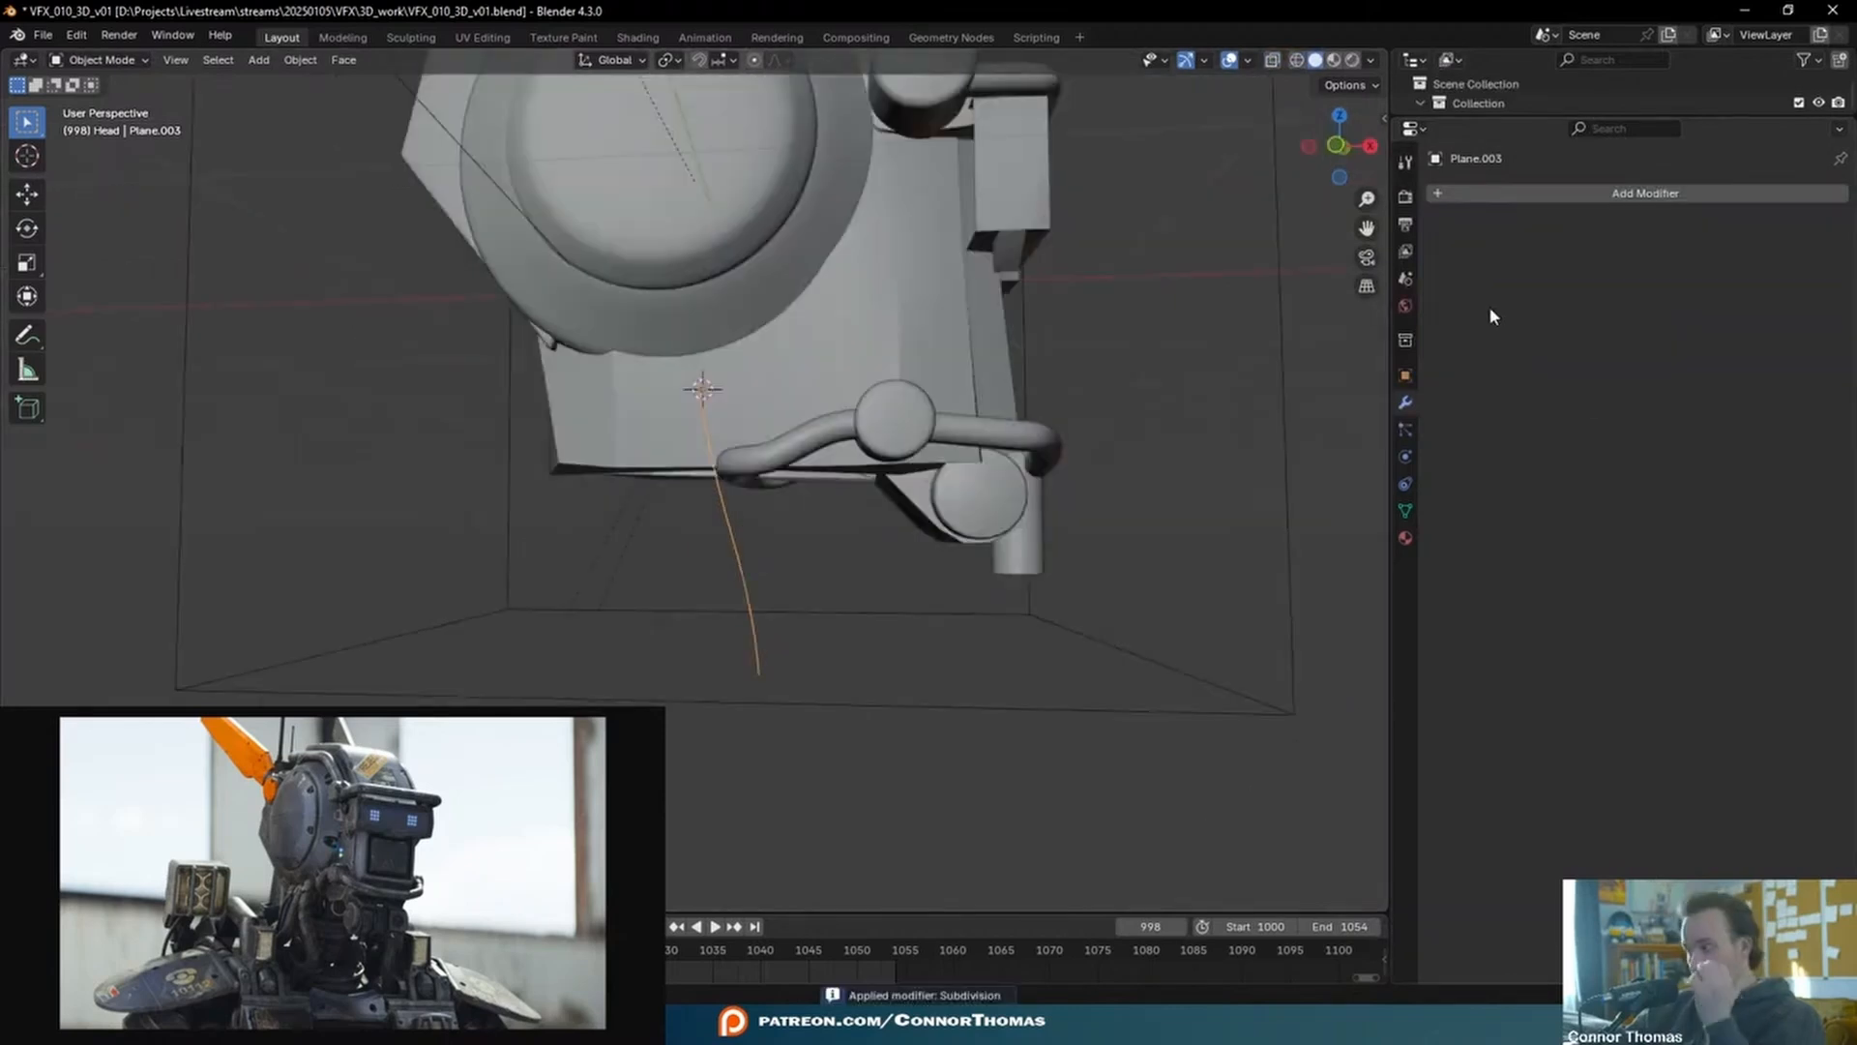
shift+middle_drag(827, 450, 828, 503)
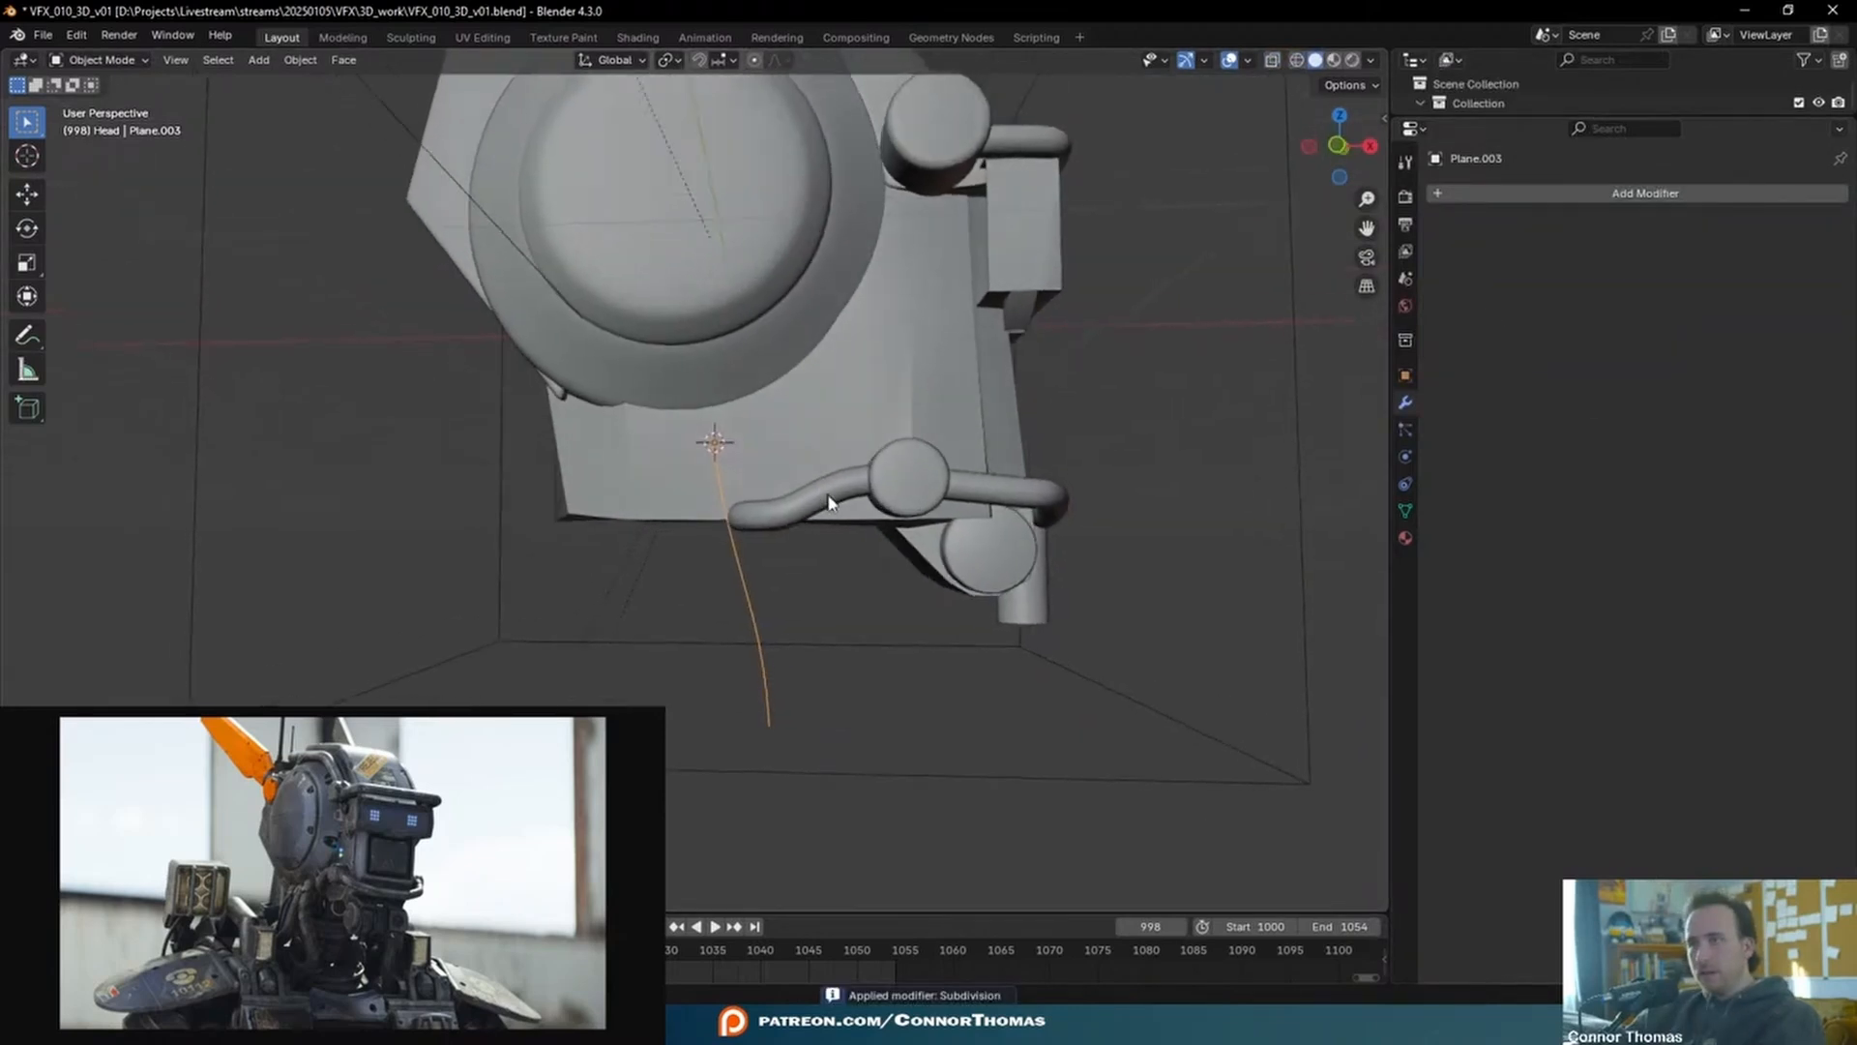
click(300, 60)
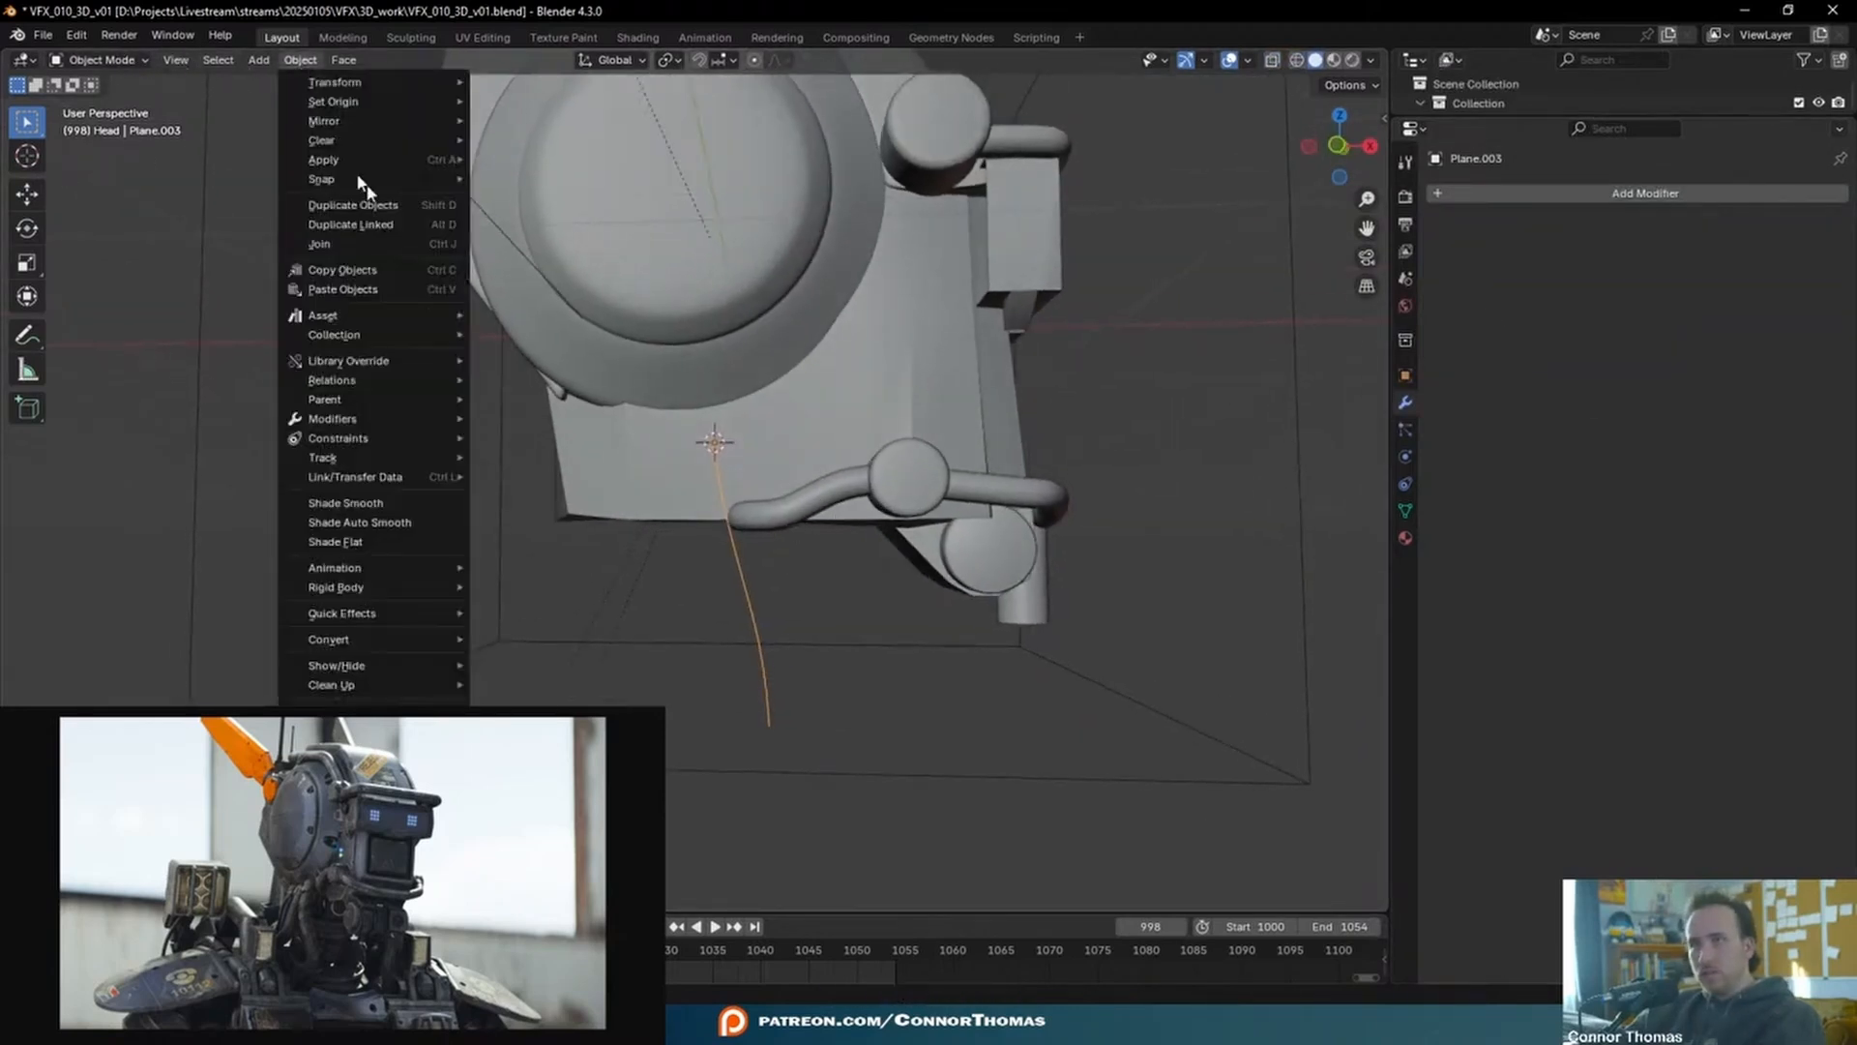
mouse_move(382, 638)
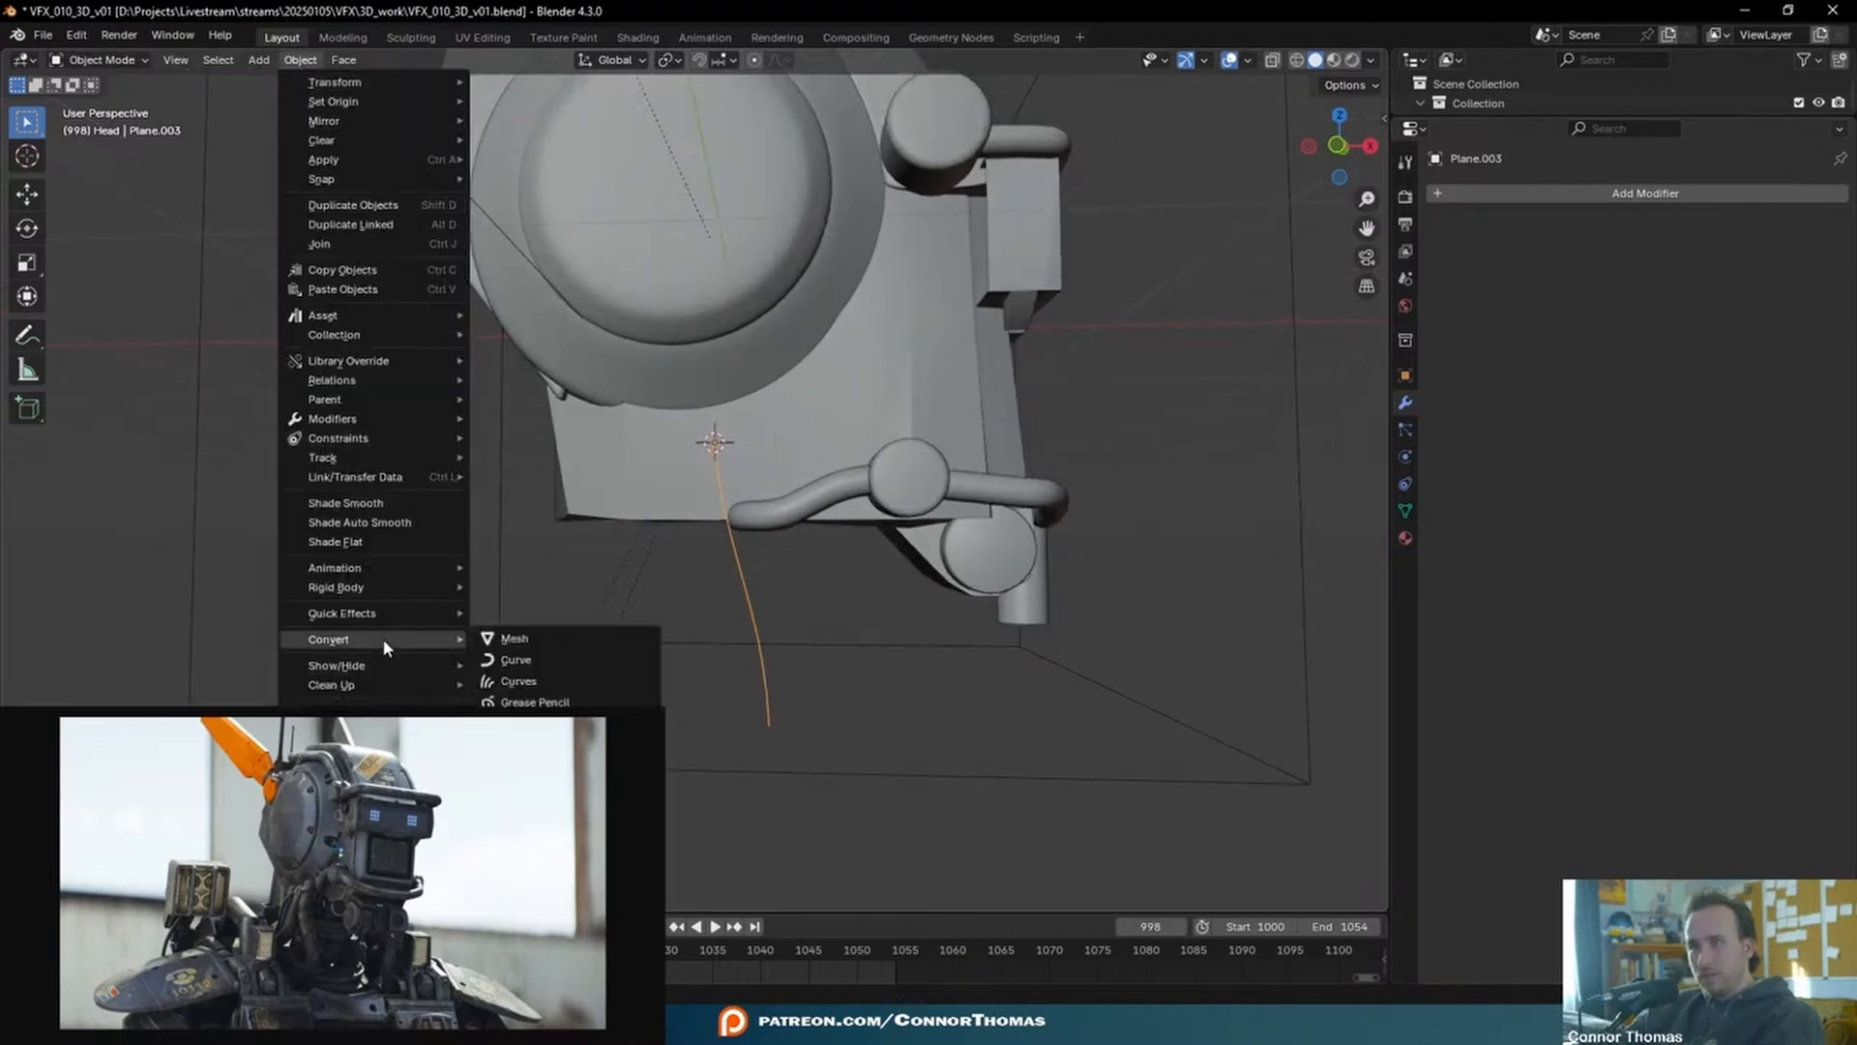
click(547, 660)
- Duplicate the cable curve along X and increase the round bevel depth to thicken the cable into a tube
shift+middle_drag(909, 539, 1035, 494)
key(shift+d)
key(x)
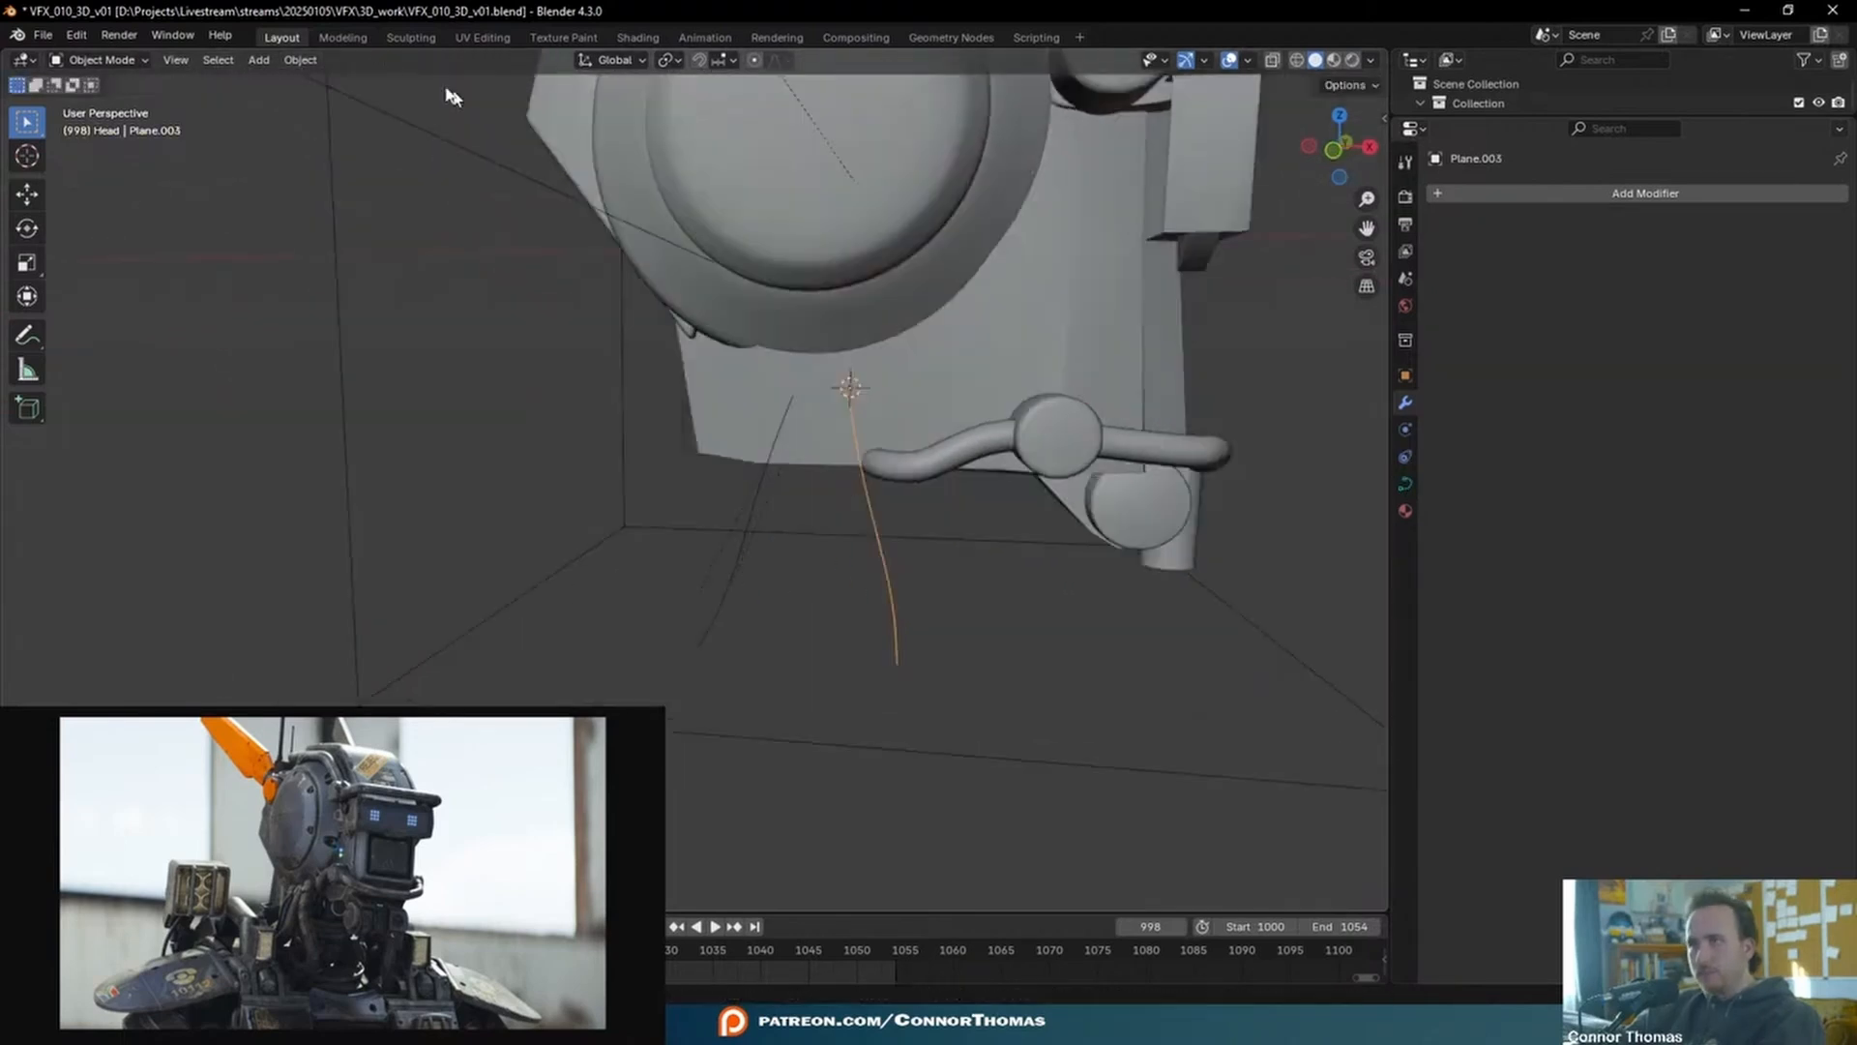
click(1406, 483)
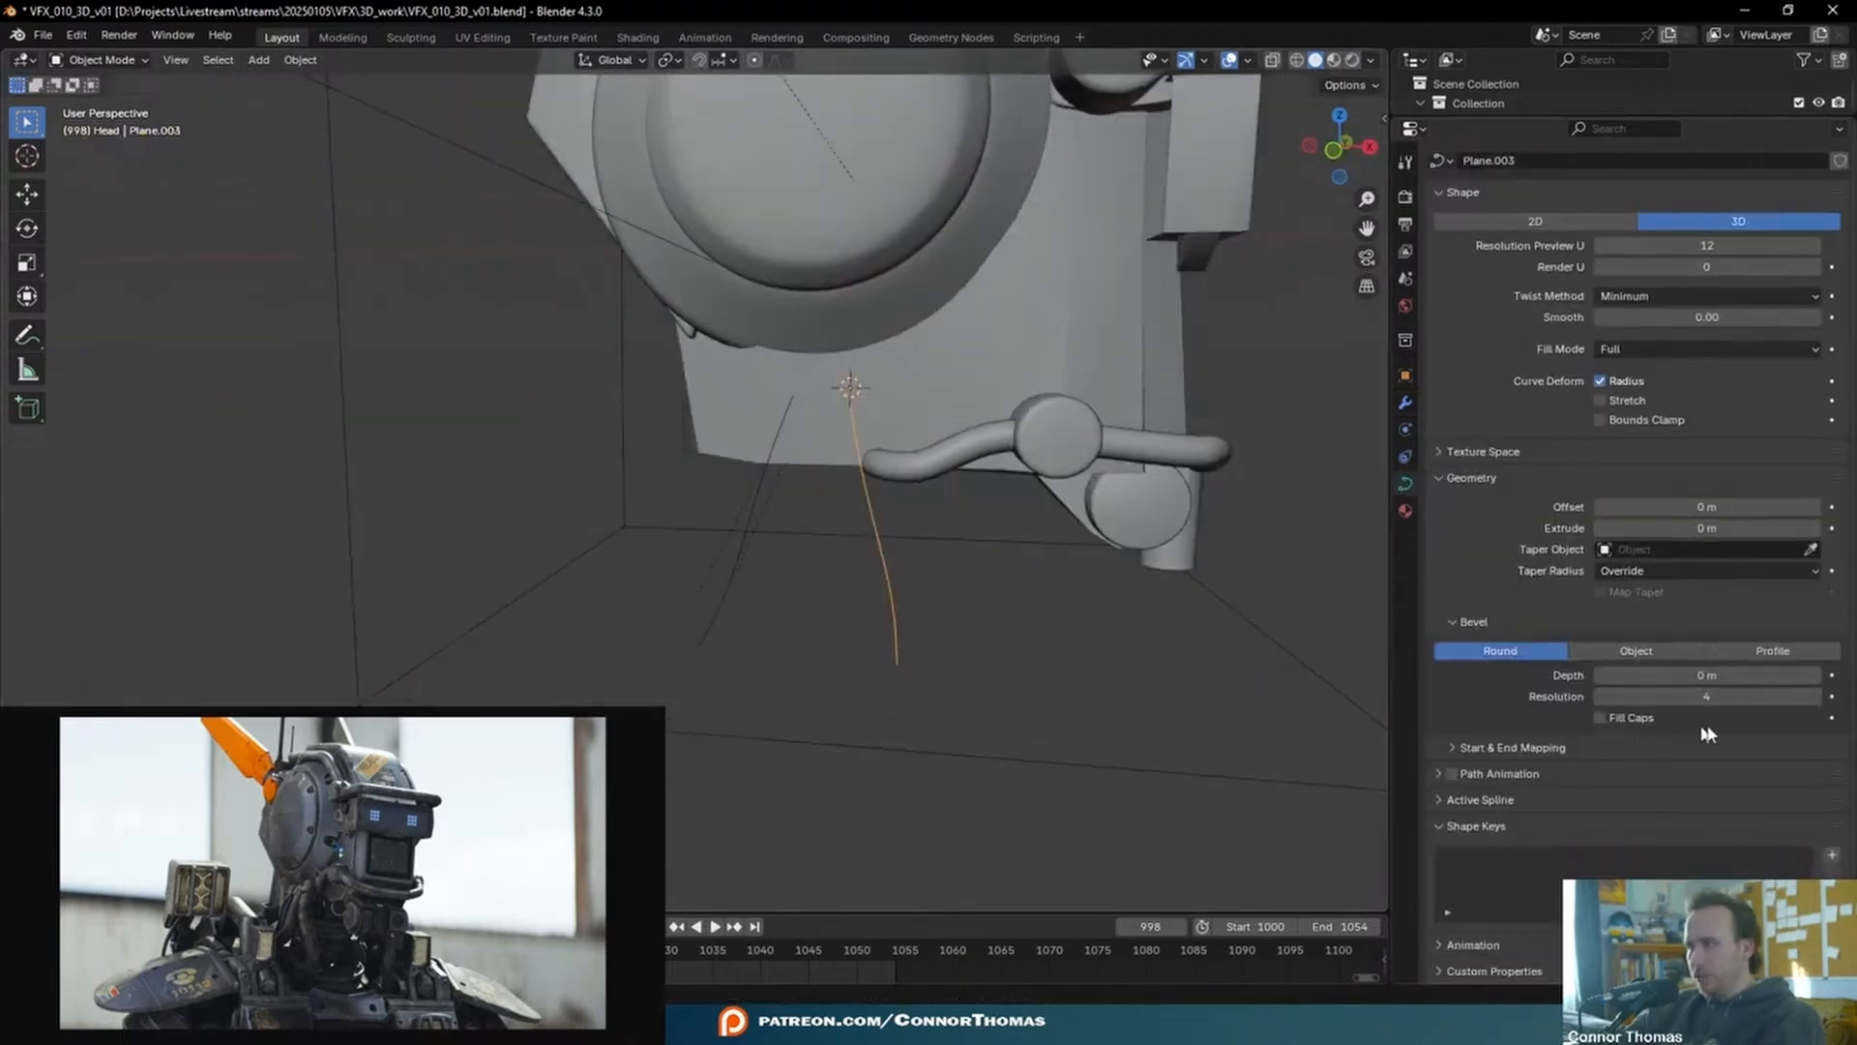
drag(1816, 675, 1838, 675)
scroll(1006, 454, up, 3)
mouse_move(968, 464)
middle_down()
mouse_move(1006, 455)
mouse_move(957, 451)
middle_up()
key(alt+a)
- Snap the 3D cursor to the main head shell and add a mesh circle there
scroll(814, 447, down, 3)
middle_drag(814, 447, 676, 236)
scroll(826, 451, down, 3)
click(677, 236)
key(shift+s)
click(685, 364)
key(shift+a)
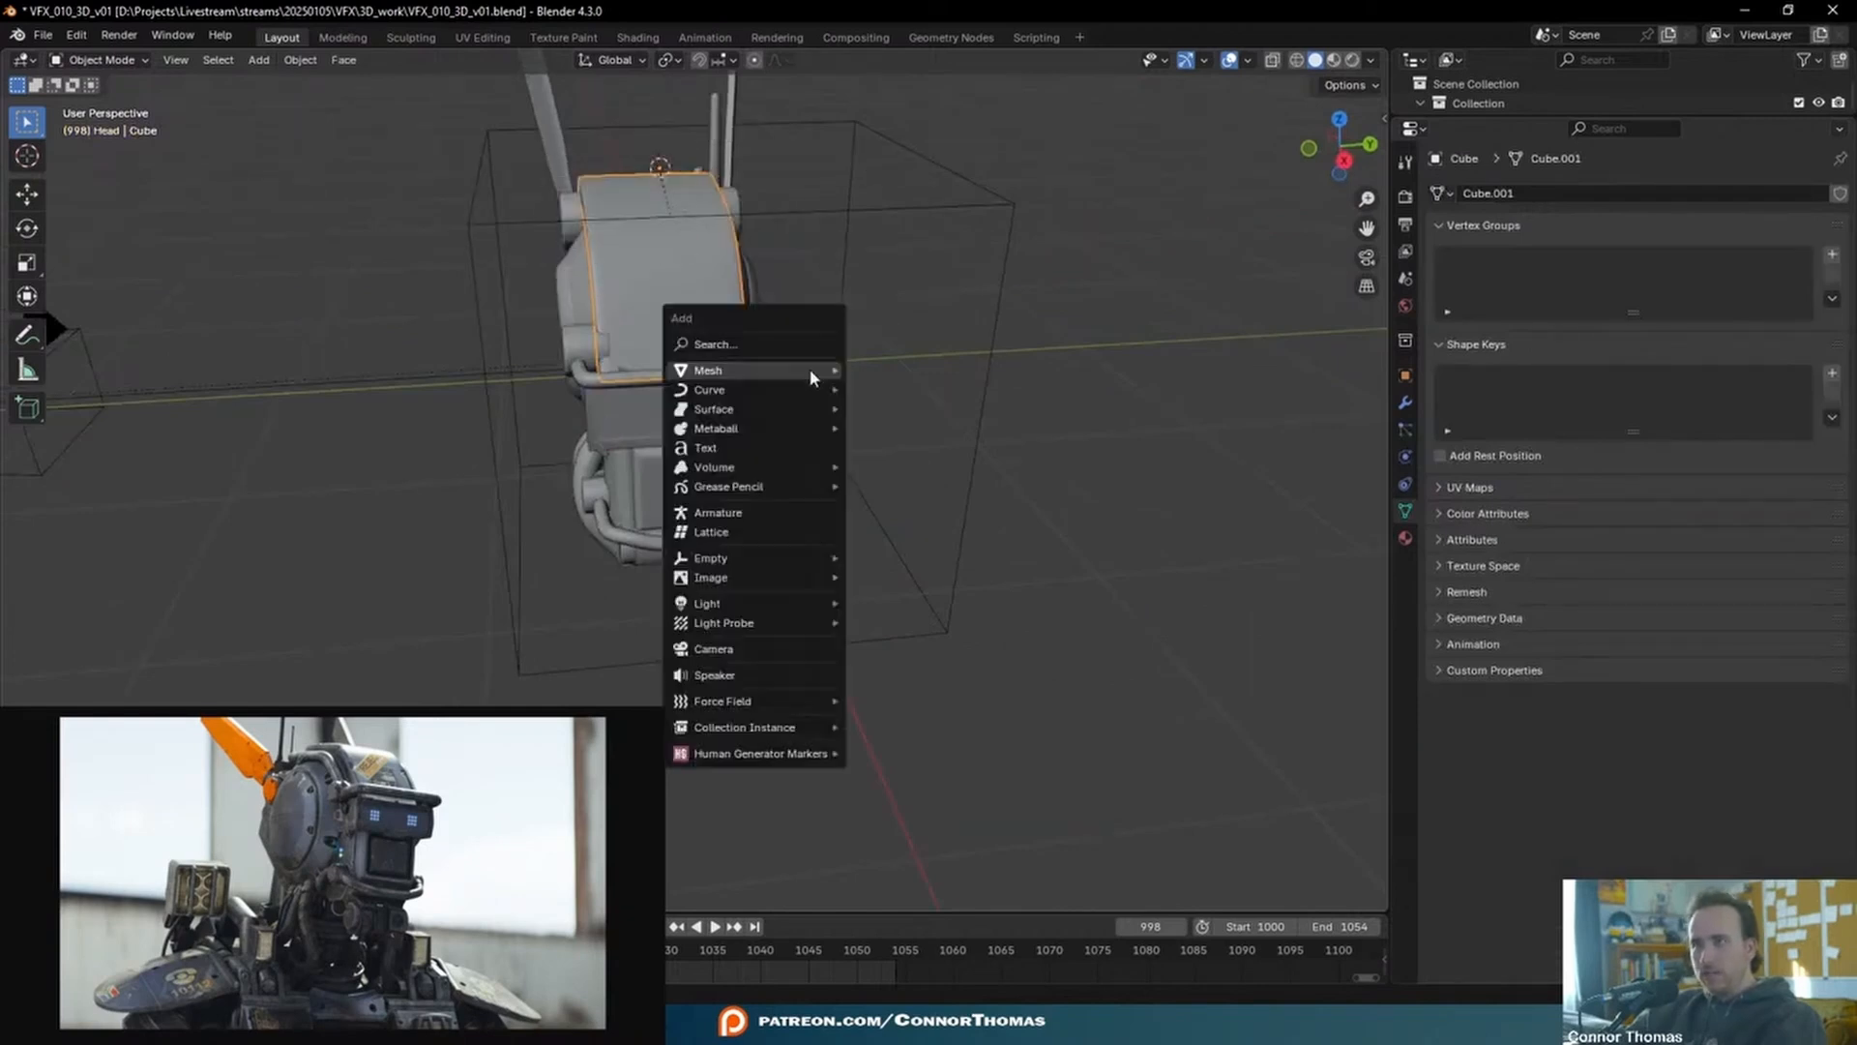
mouse_move(809, 369)
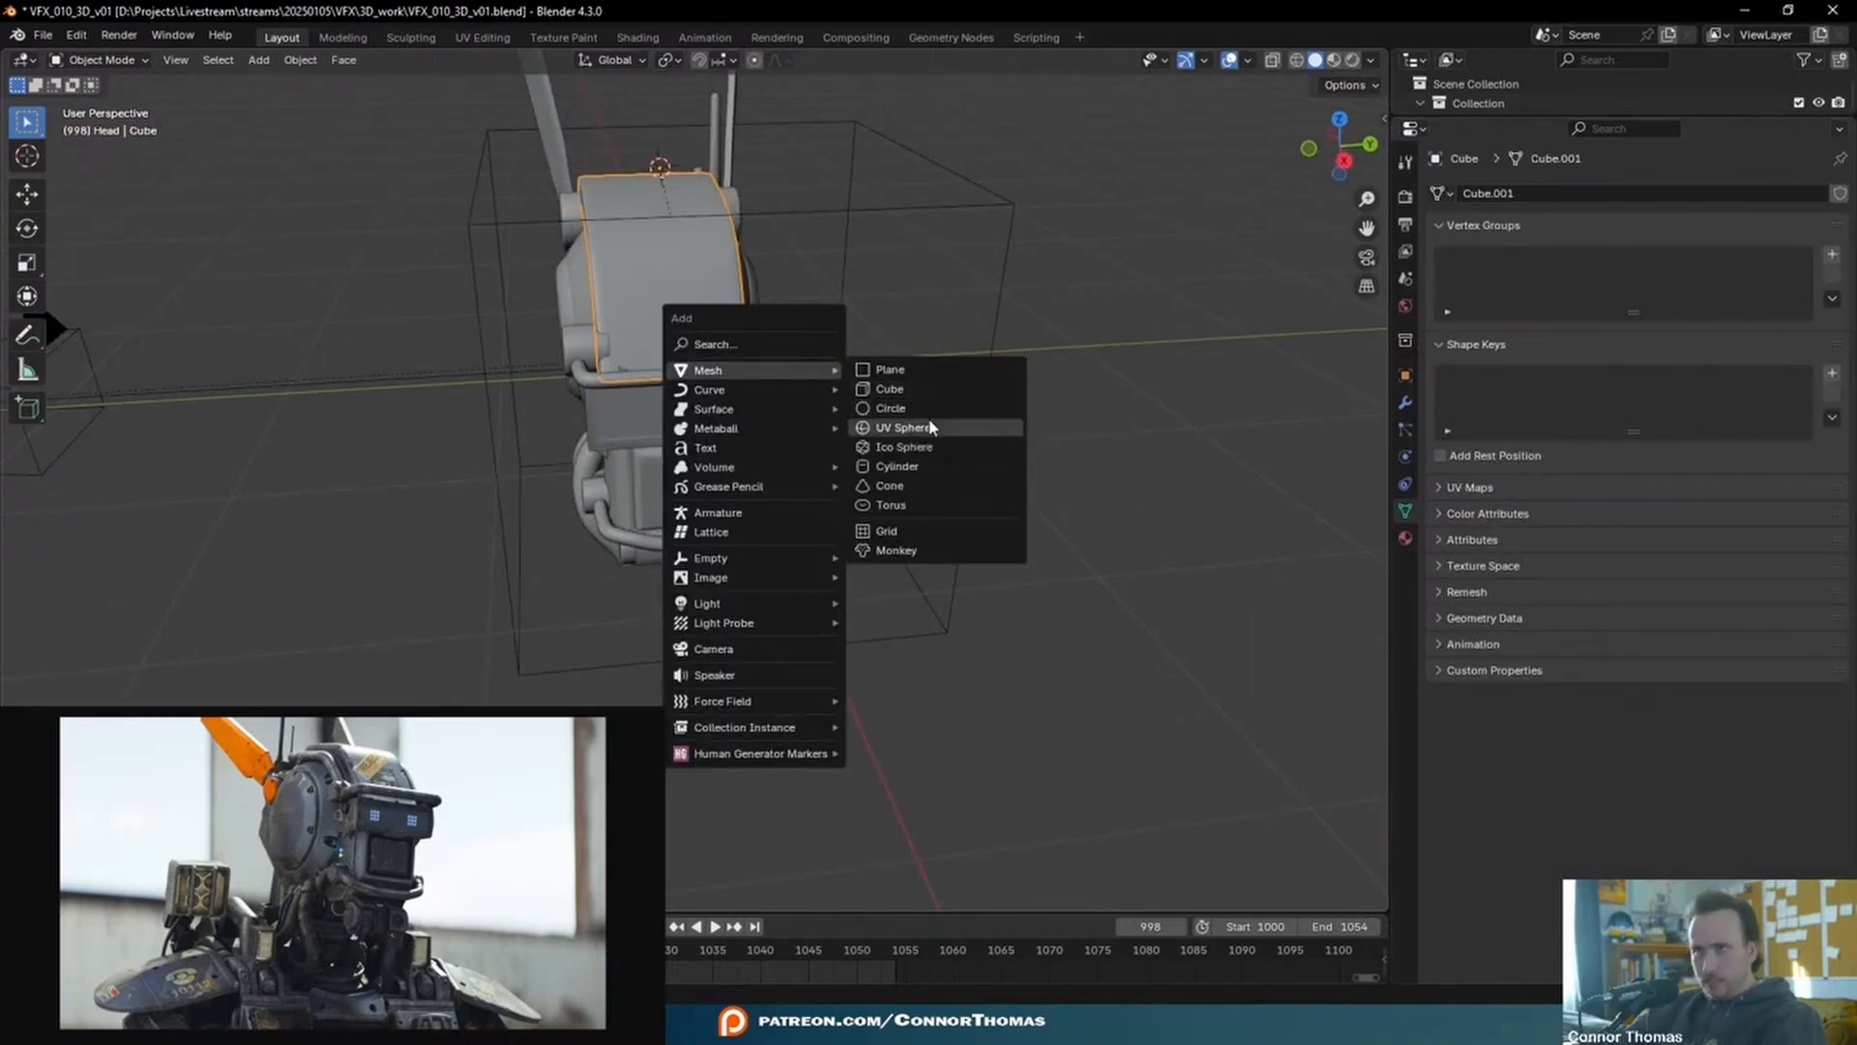
click(890, 409)
- Move the circle along Z to just beneath the head and scale it to the width of the neck
key(g)
key(z)
click(883, 675)
key(s)
click(809, 587)
middle_drag(809, 587, 817, 445)
scroll(799, 471, up, 1)
key(s)
click(754, 468)
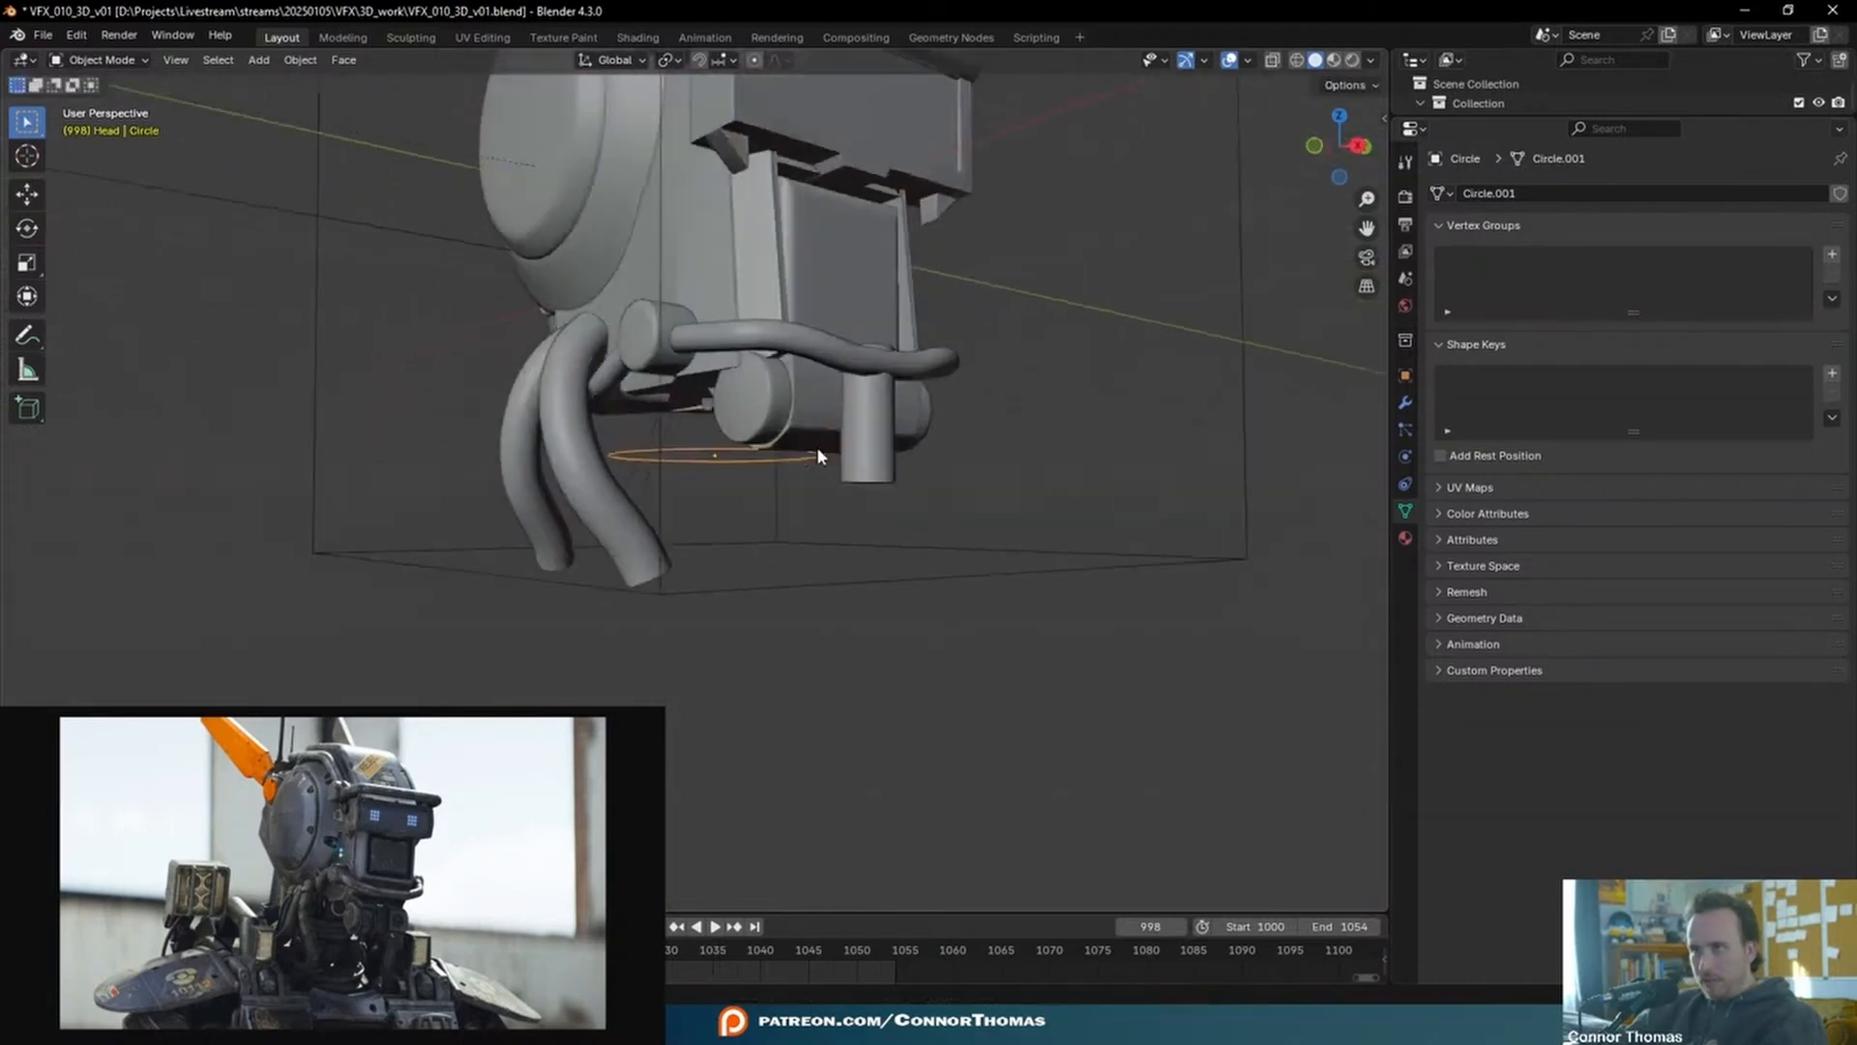
scroll(905, 465, up, 3)
key(g)
key(z)
click(902, 421)
- Extrude the circle's edge loop downward to form the wall of the neck ring
key(Tab)
scroll(919, 474, up, 5)
middle_drag(923, 492, 948, 497)
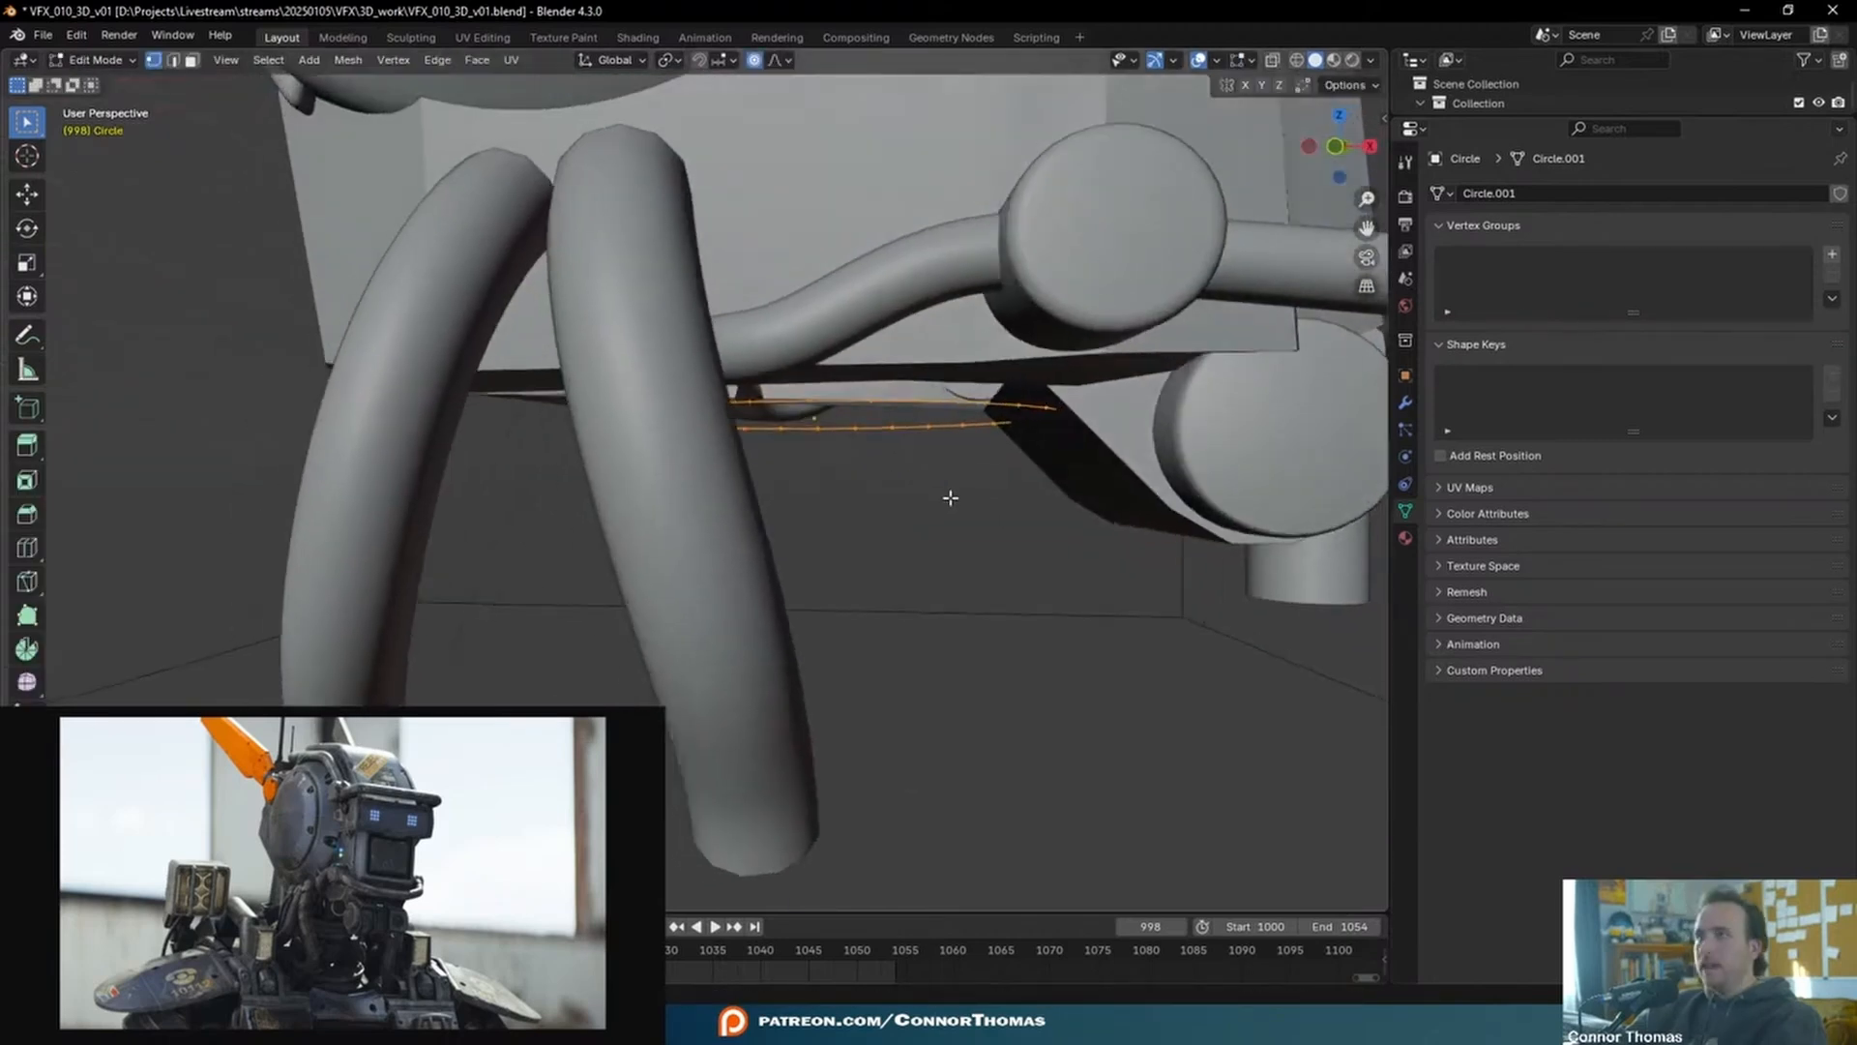
key(e)
click(945, 509)
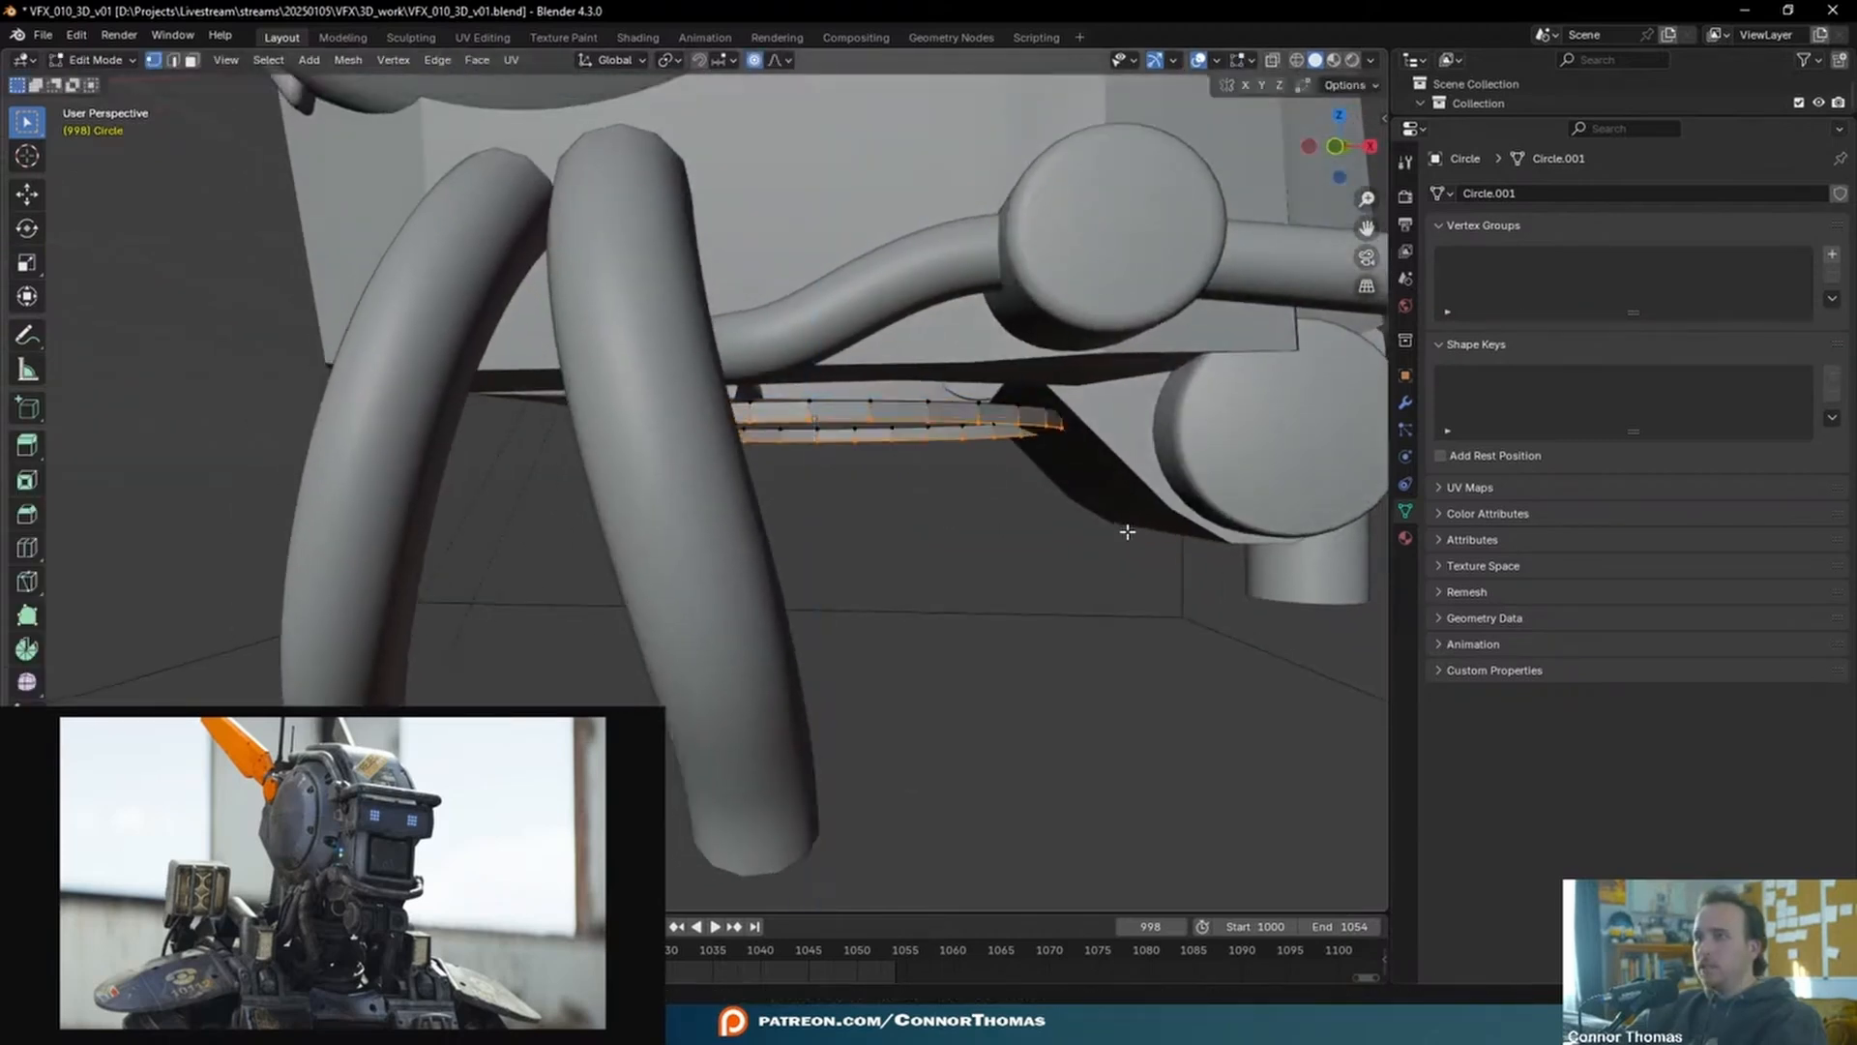
key(Tab)
- Select the ribbed neck ring and move it along Z beneath the head
scroll(1123, 529, down, 6)
middle_drag(958, 503, 1056, 526)
middle_drag(779, 425, 702, 447)
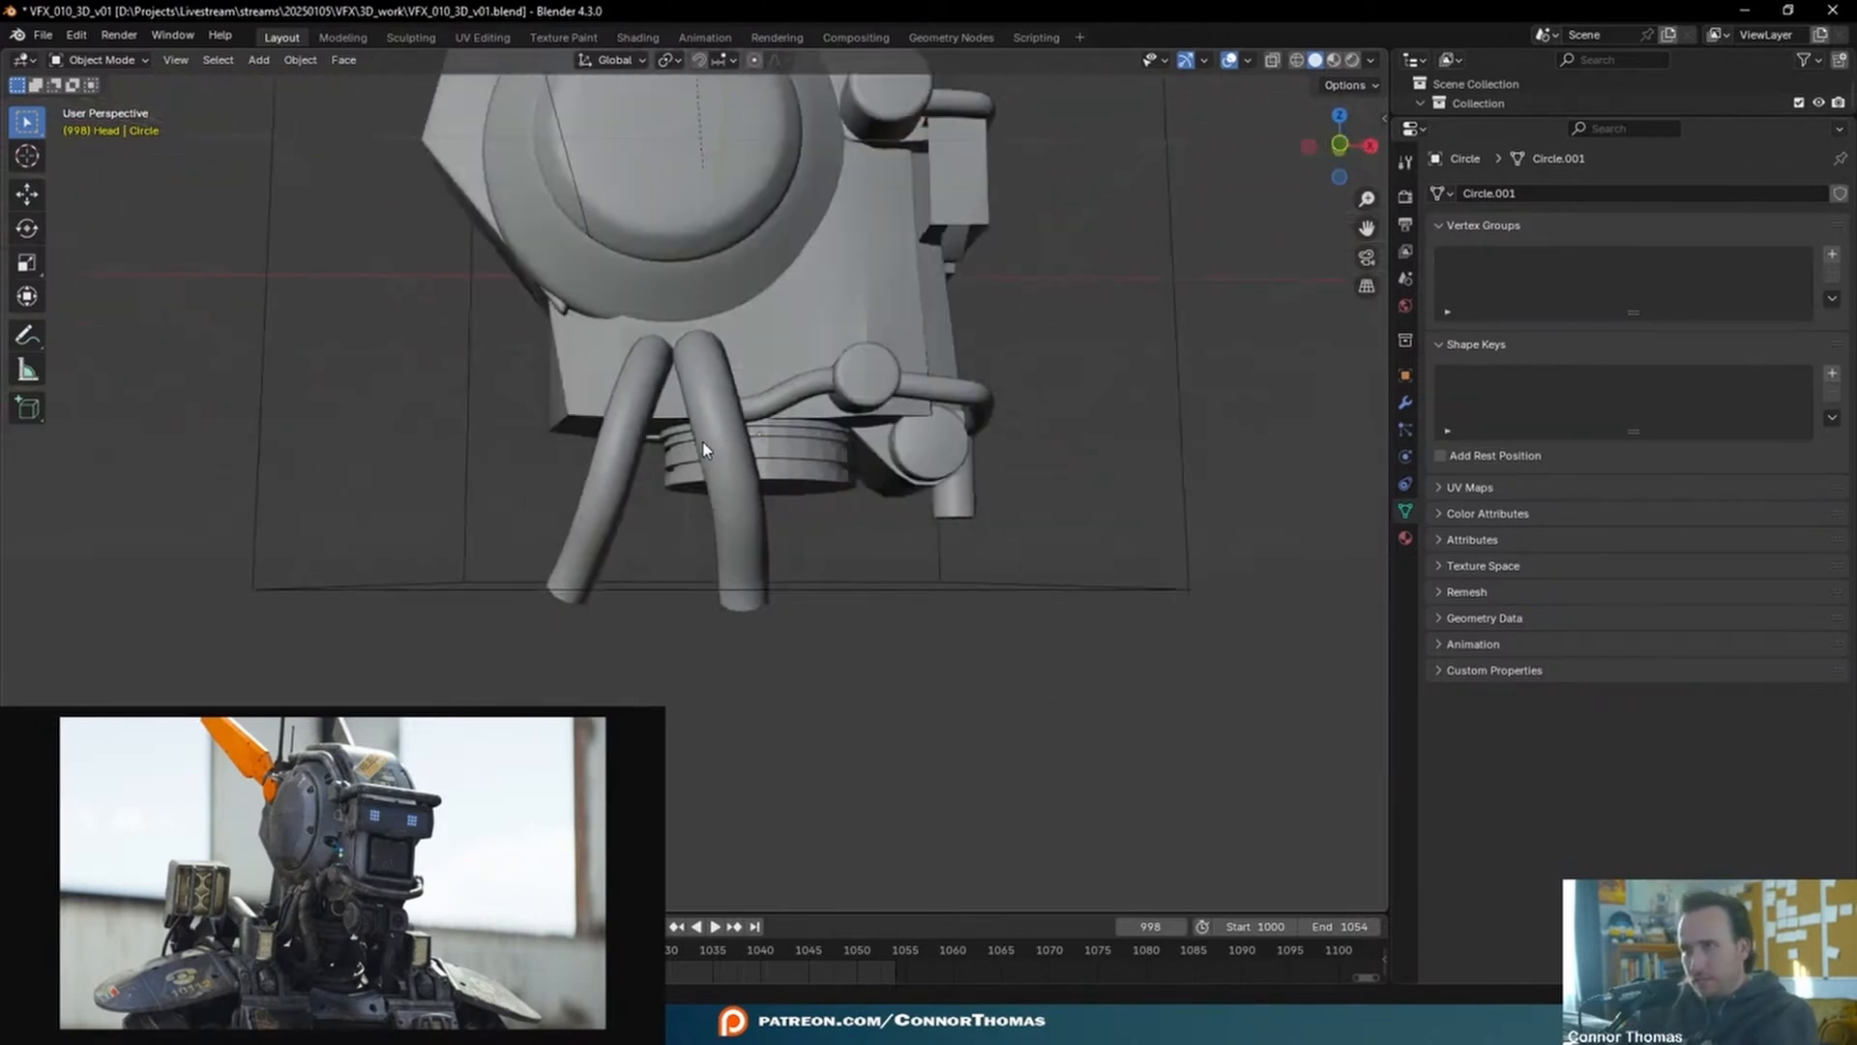
click(831, 469)
key(g)
key(z)
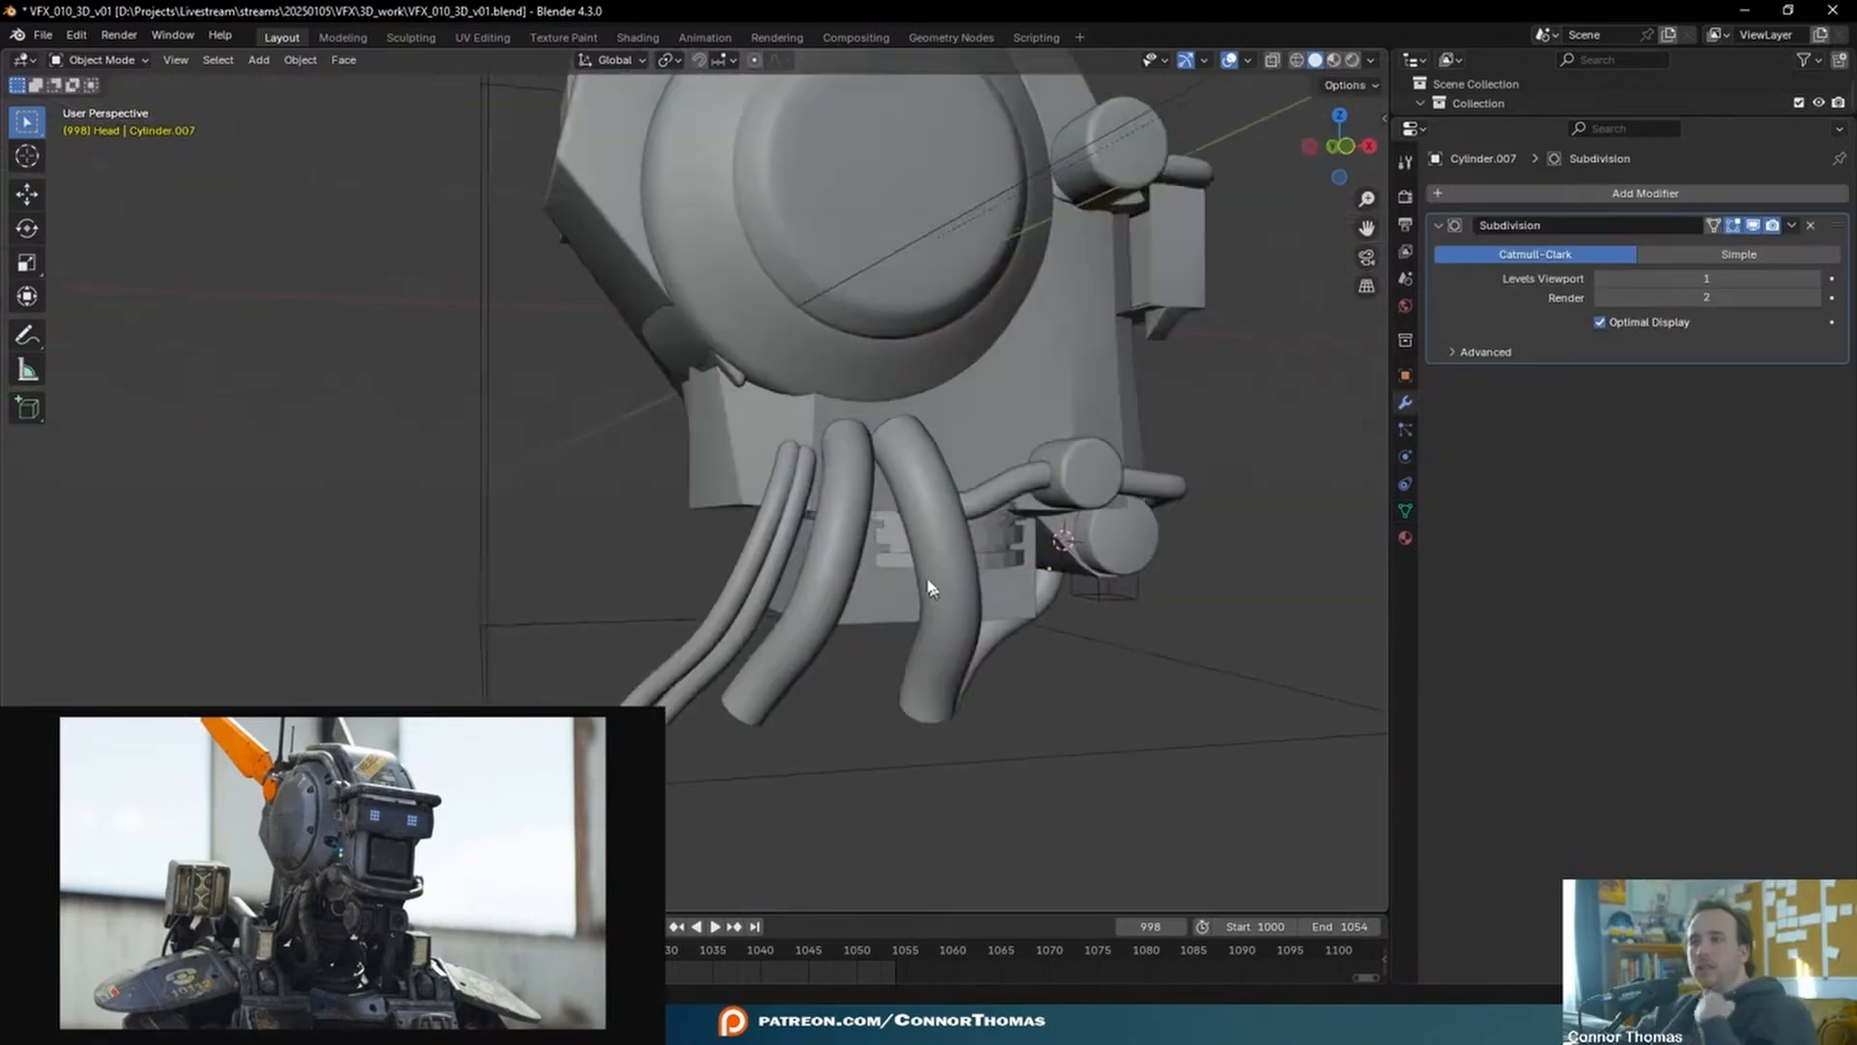
- Select the pair of thin cables hanging below the head and convert them to a mesh
click(927, 586)
shift+click(840, 581)
shift+click(777, 573)
shift+click(772, 582)
click(759, 545)
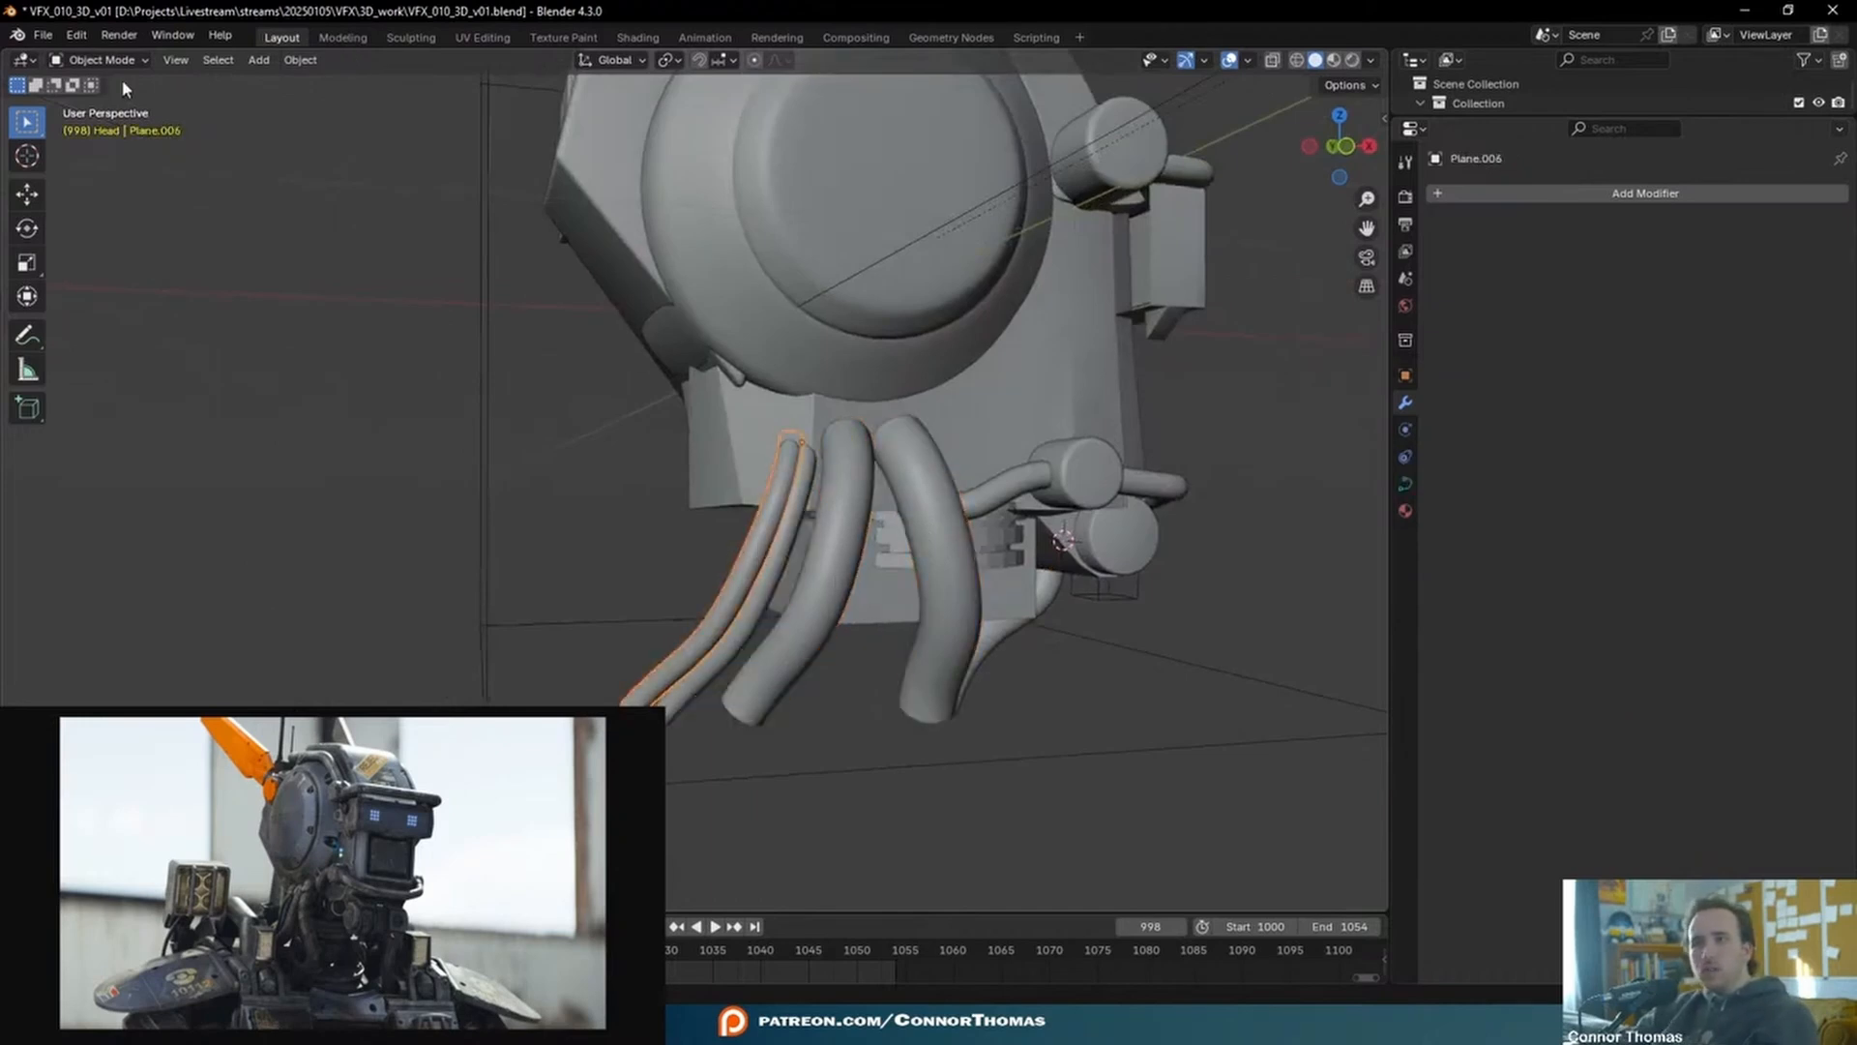
click(295, 61)
key(q)
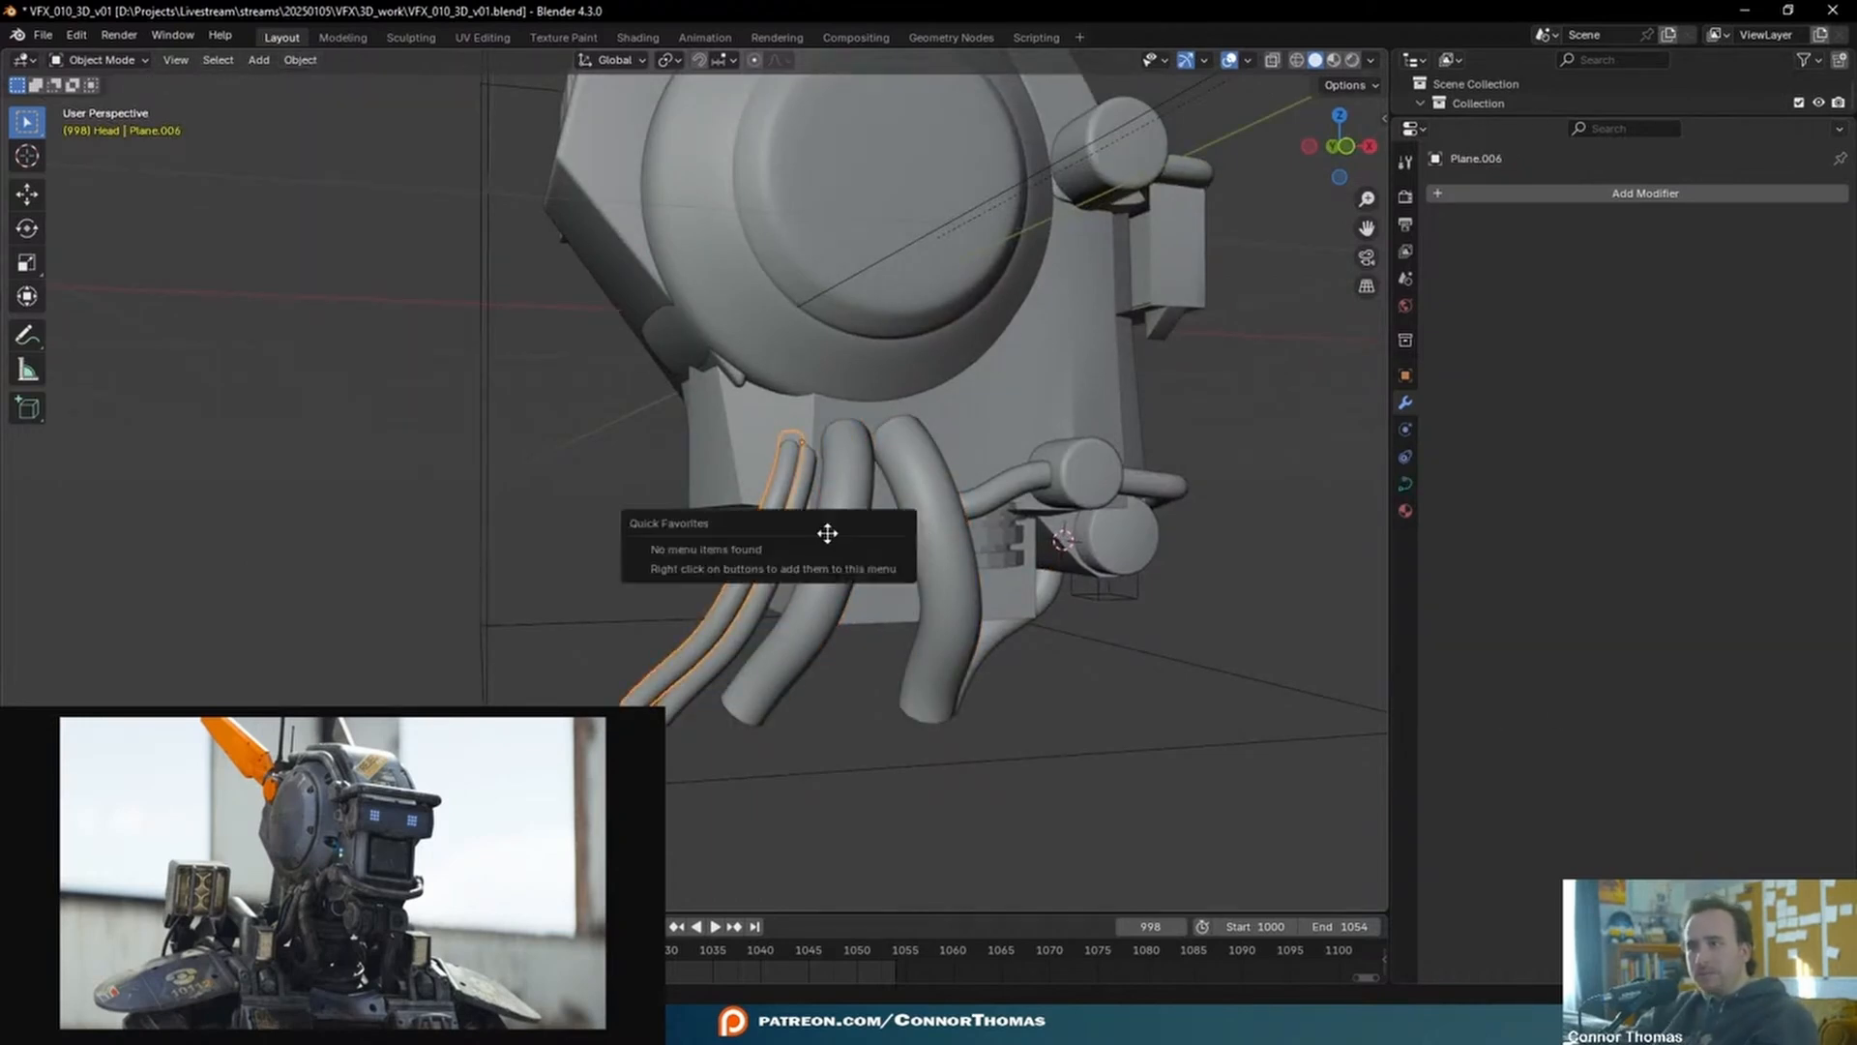
click(300, 62)
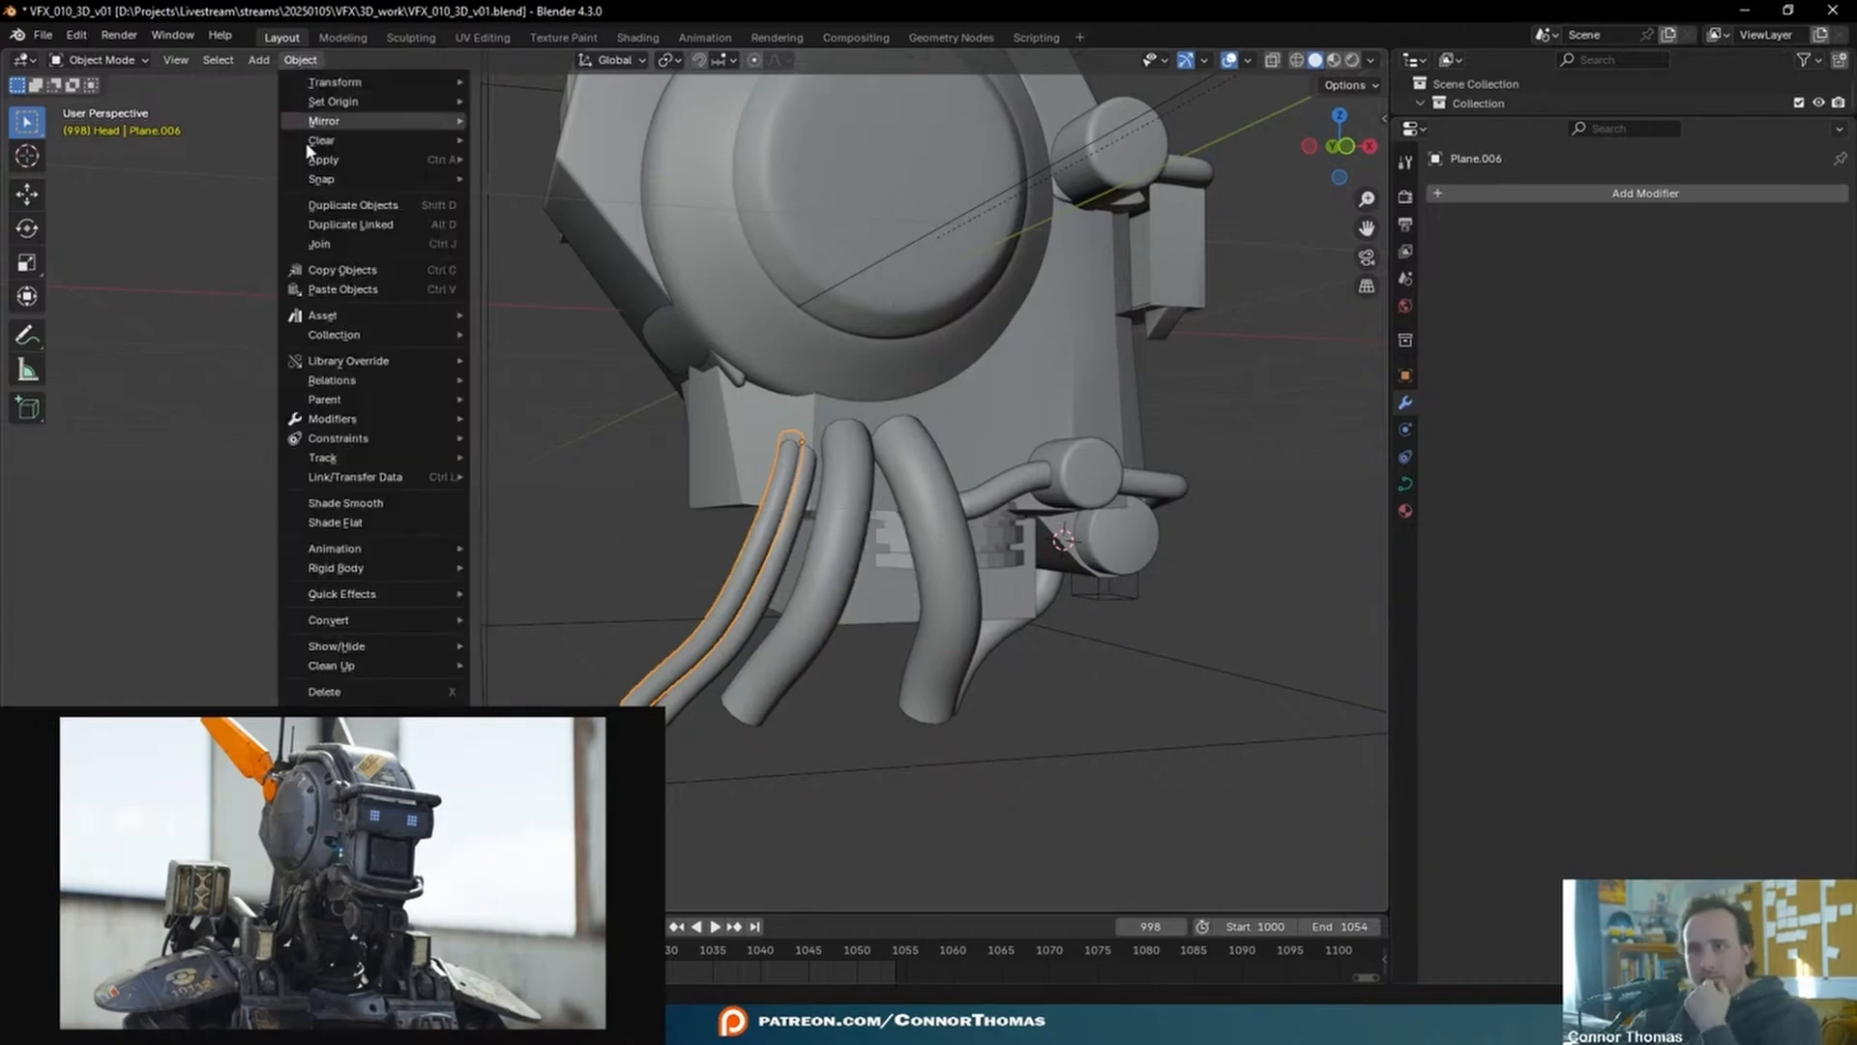
mouse_move(405, 626)
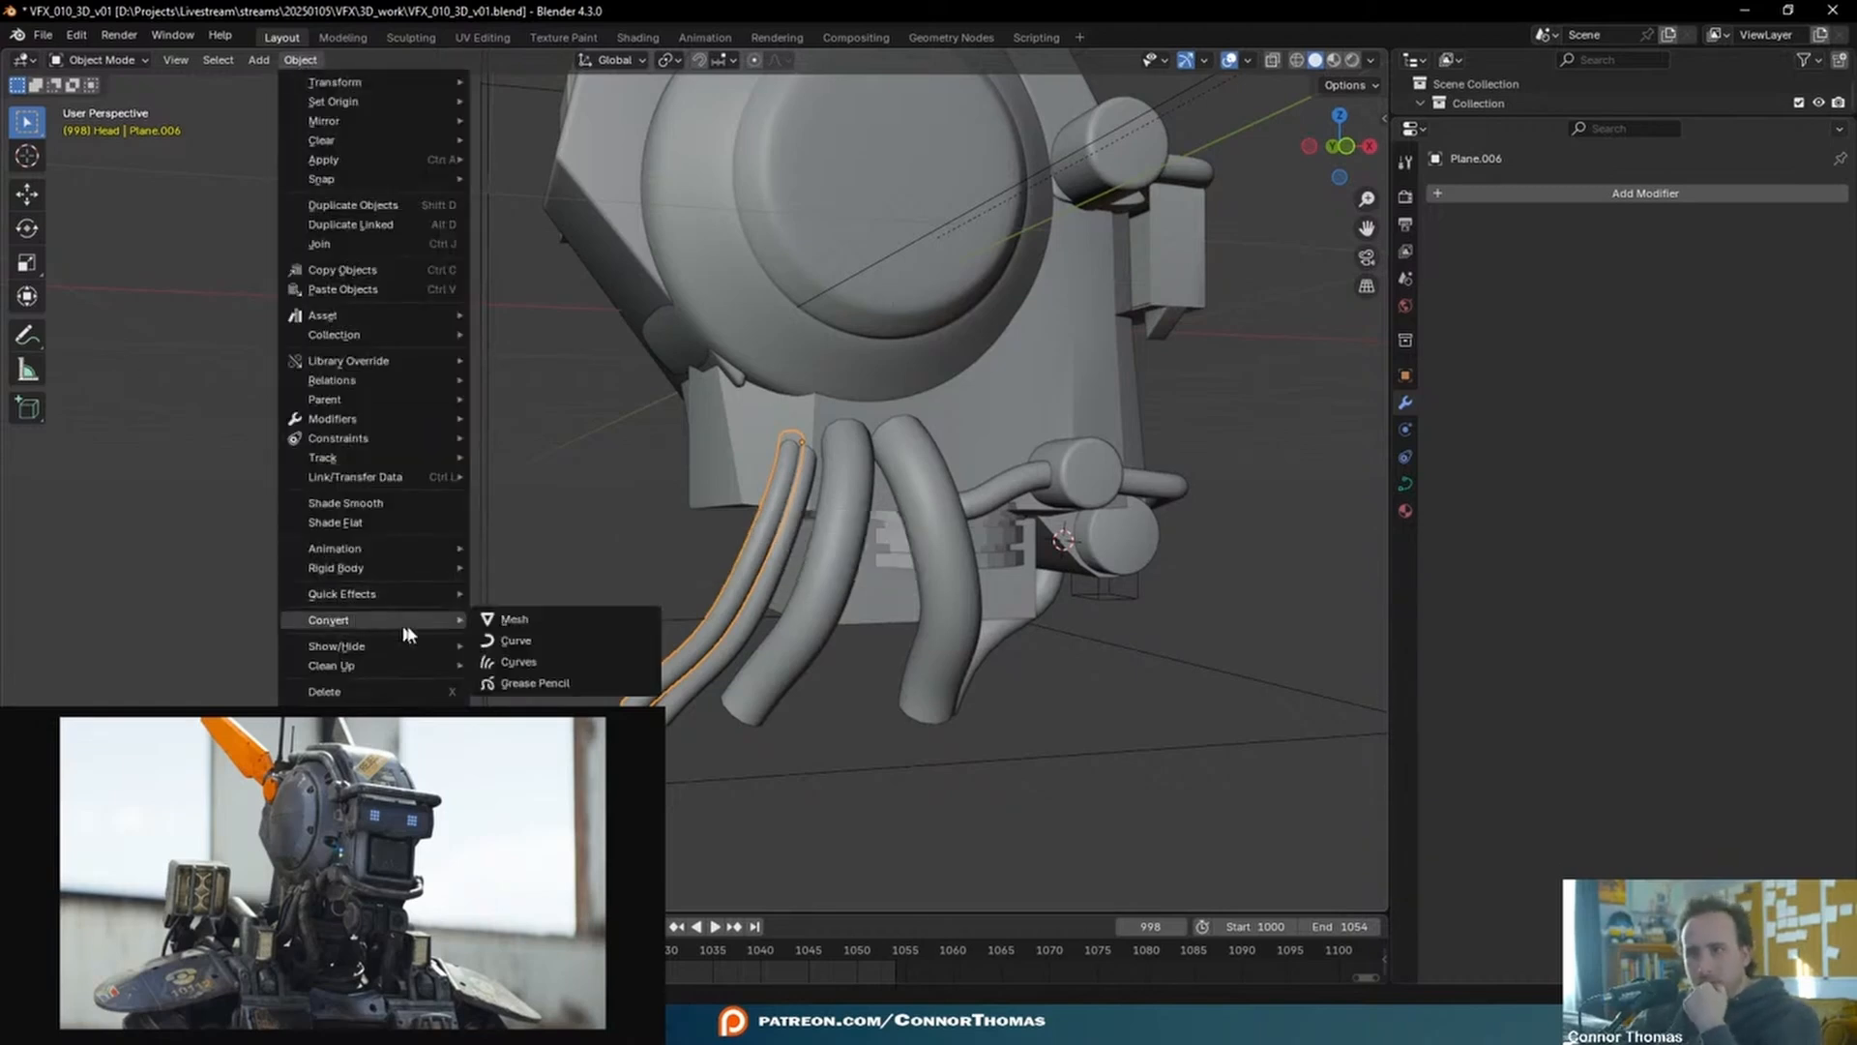
click(571, 625)
- Convert the thick front cable hanging below the side disc to a mesh
click(919, 541)
click(302, 60)
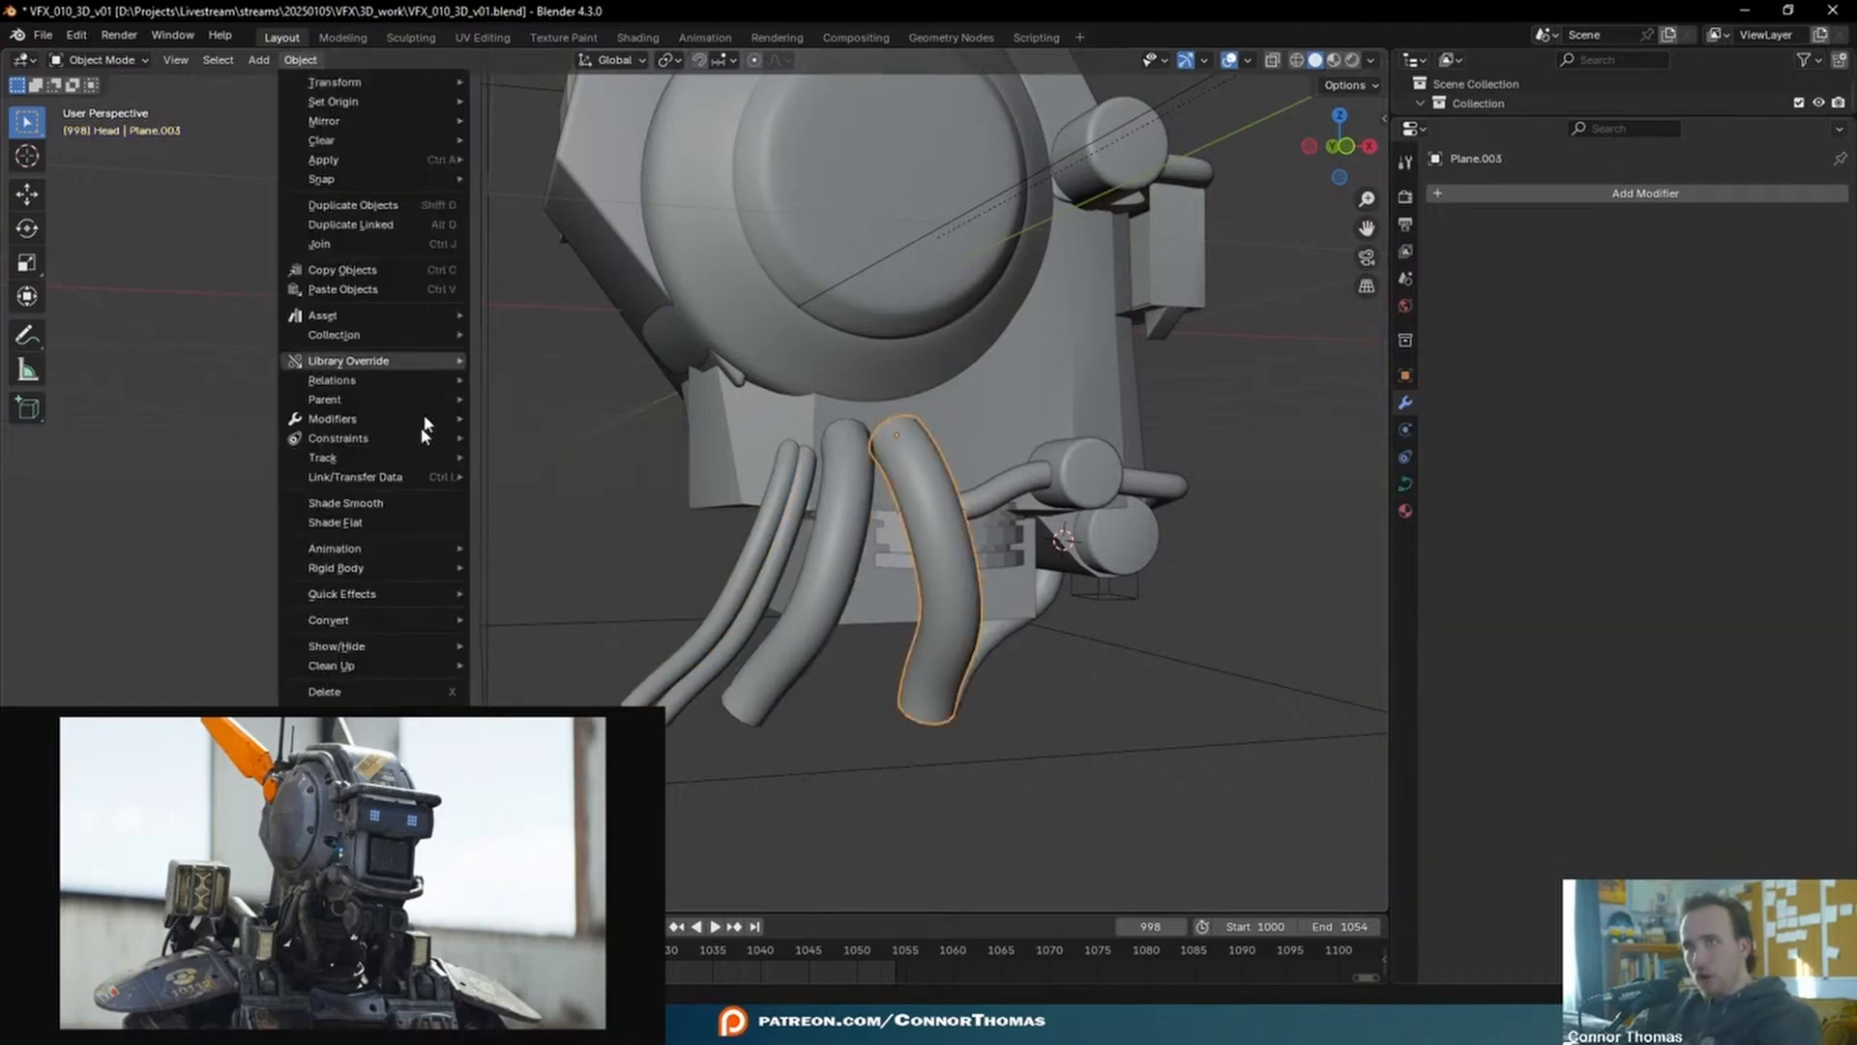
mouse_move(424, 608)
click(541, 621)
- Add a Mirror modifier to the hanging cables, using Cube as the mirror object and only the Y axis
middle_drag(1085, 447, 866, 513)
click(799, 537)
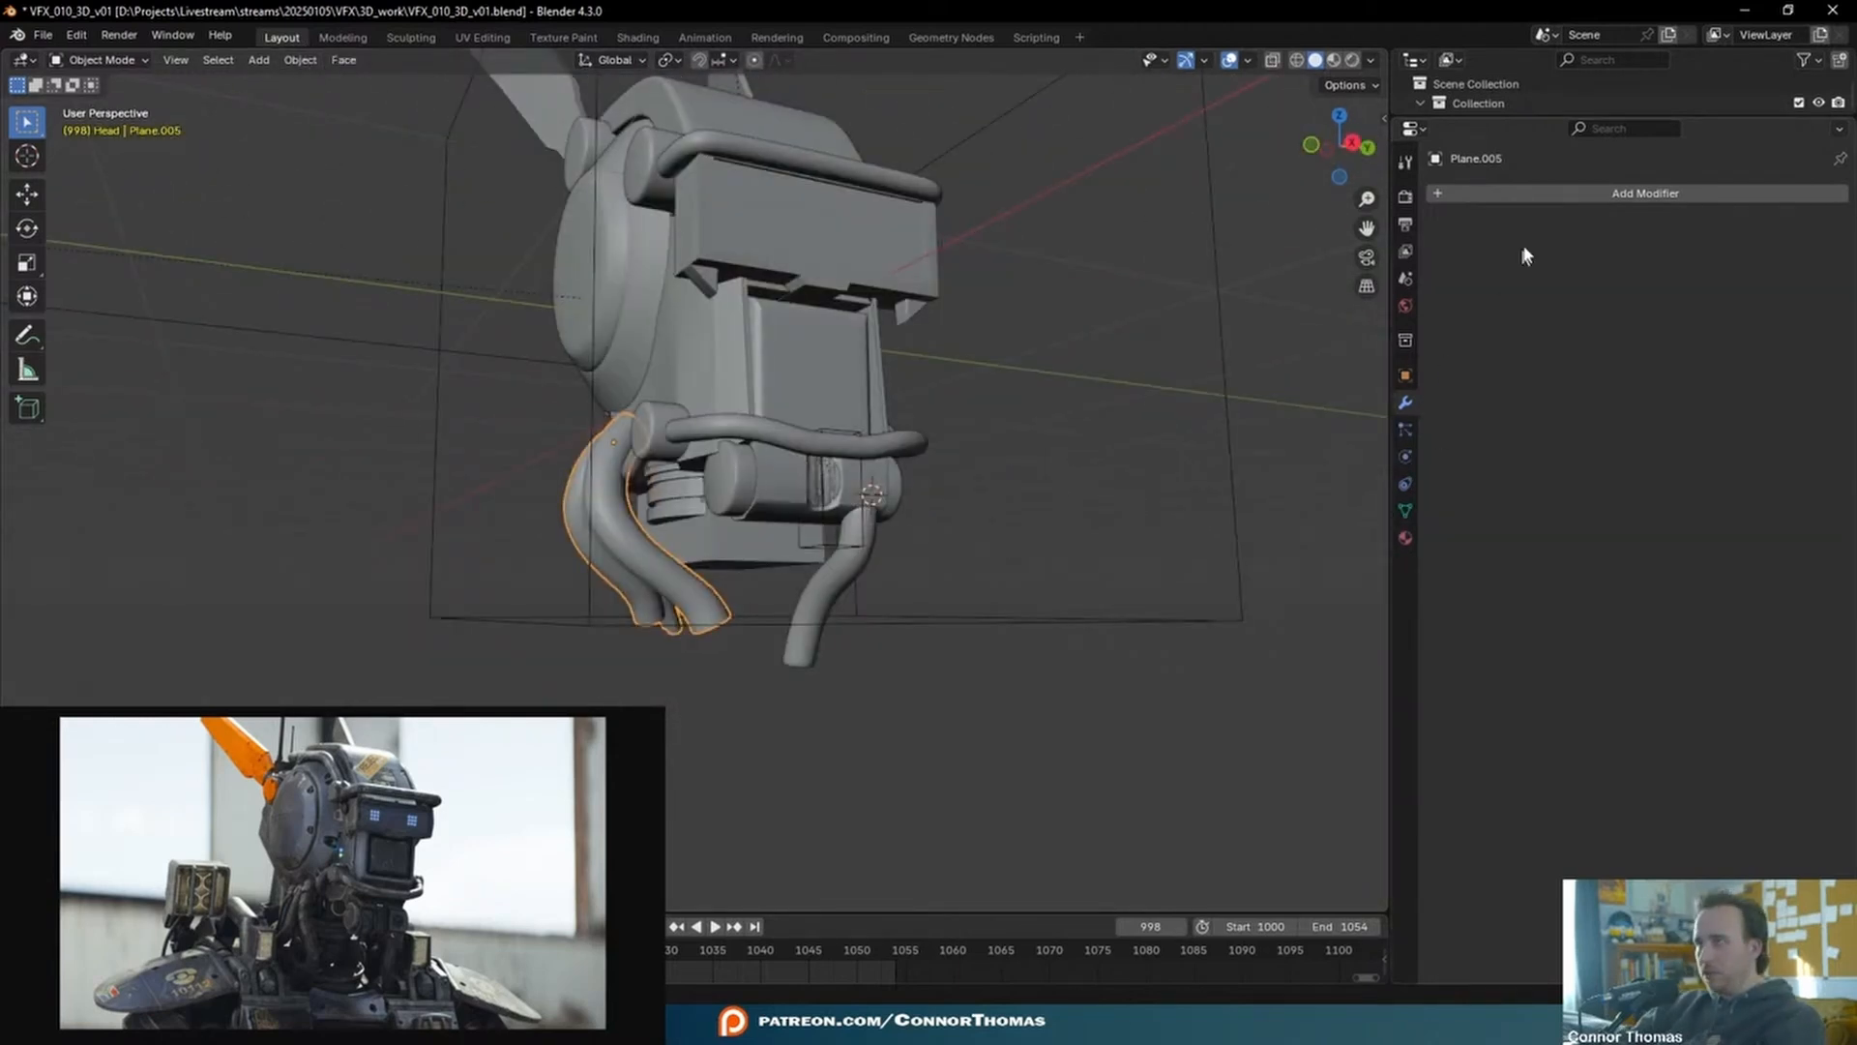
click(1538, 194)
mouse_move(1538, 195)
click(1645, 334)
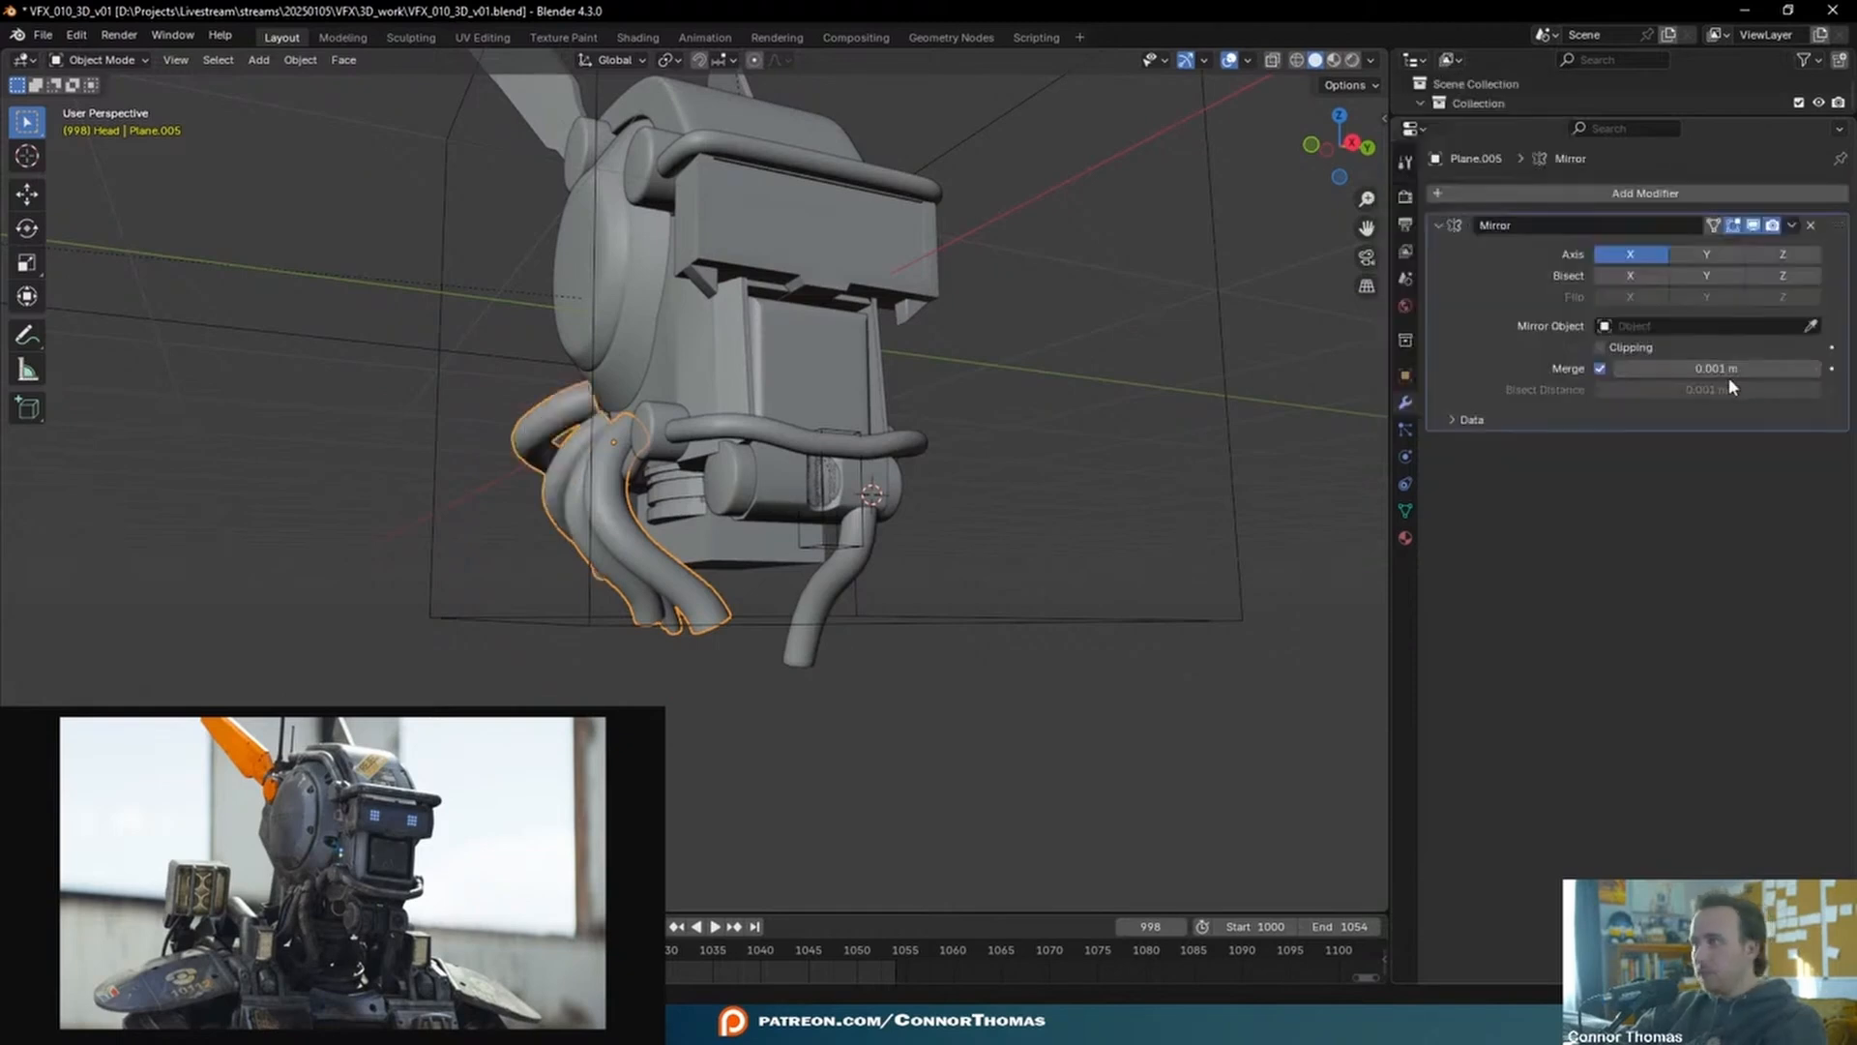
click(1810, 328)
click(1166, 428)
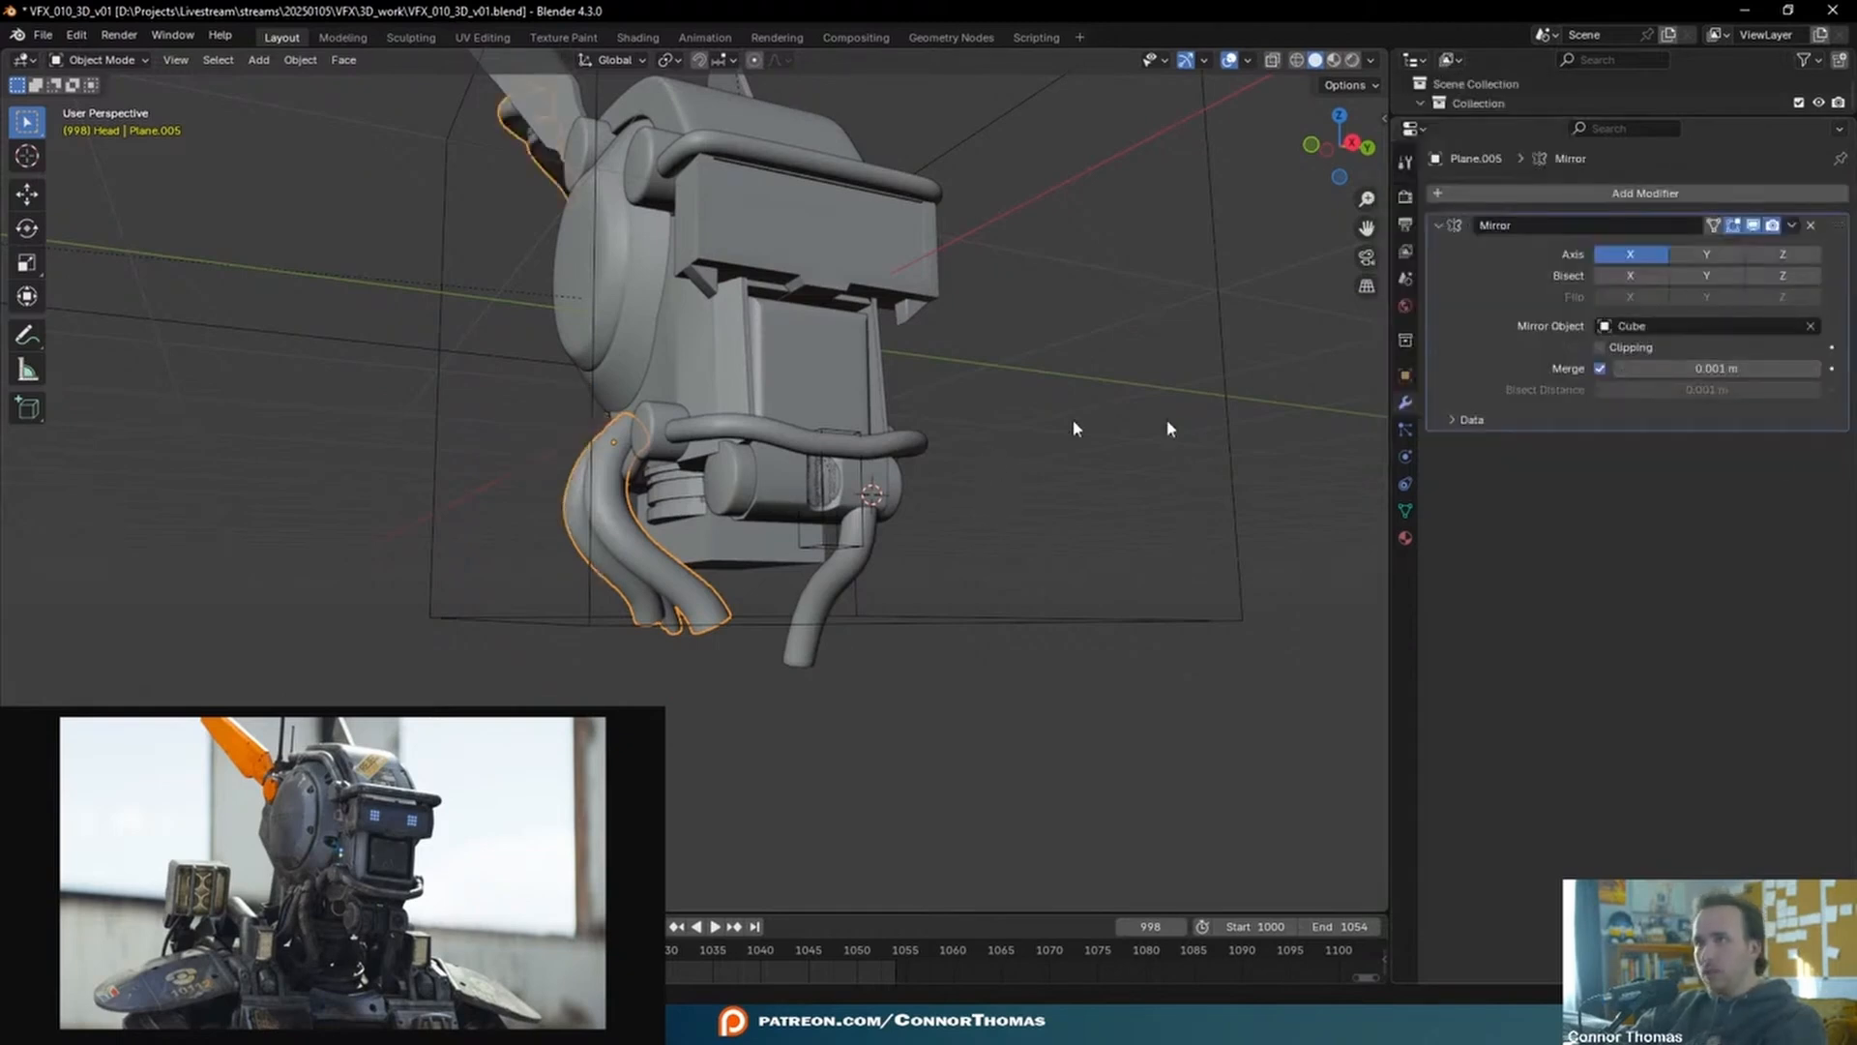
click(1706, 254)
middle_drag(967, 445, 364, 455)
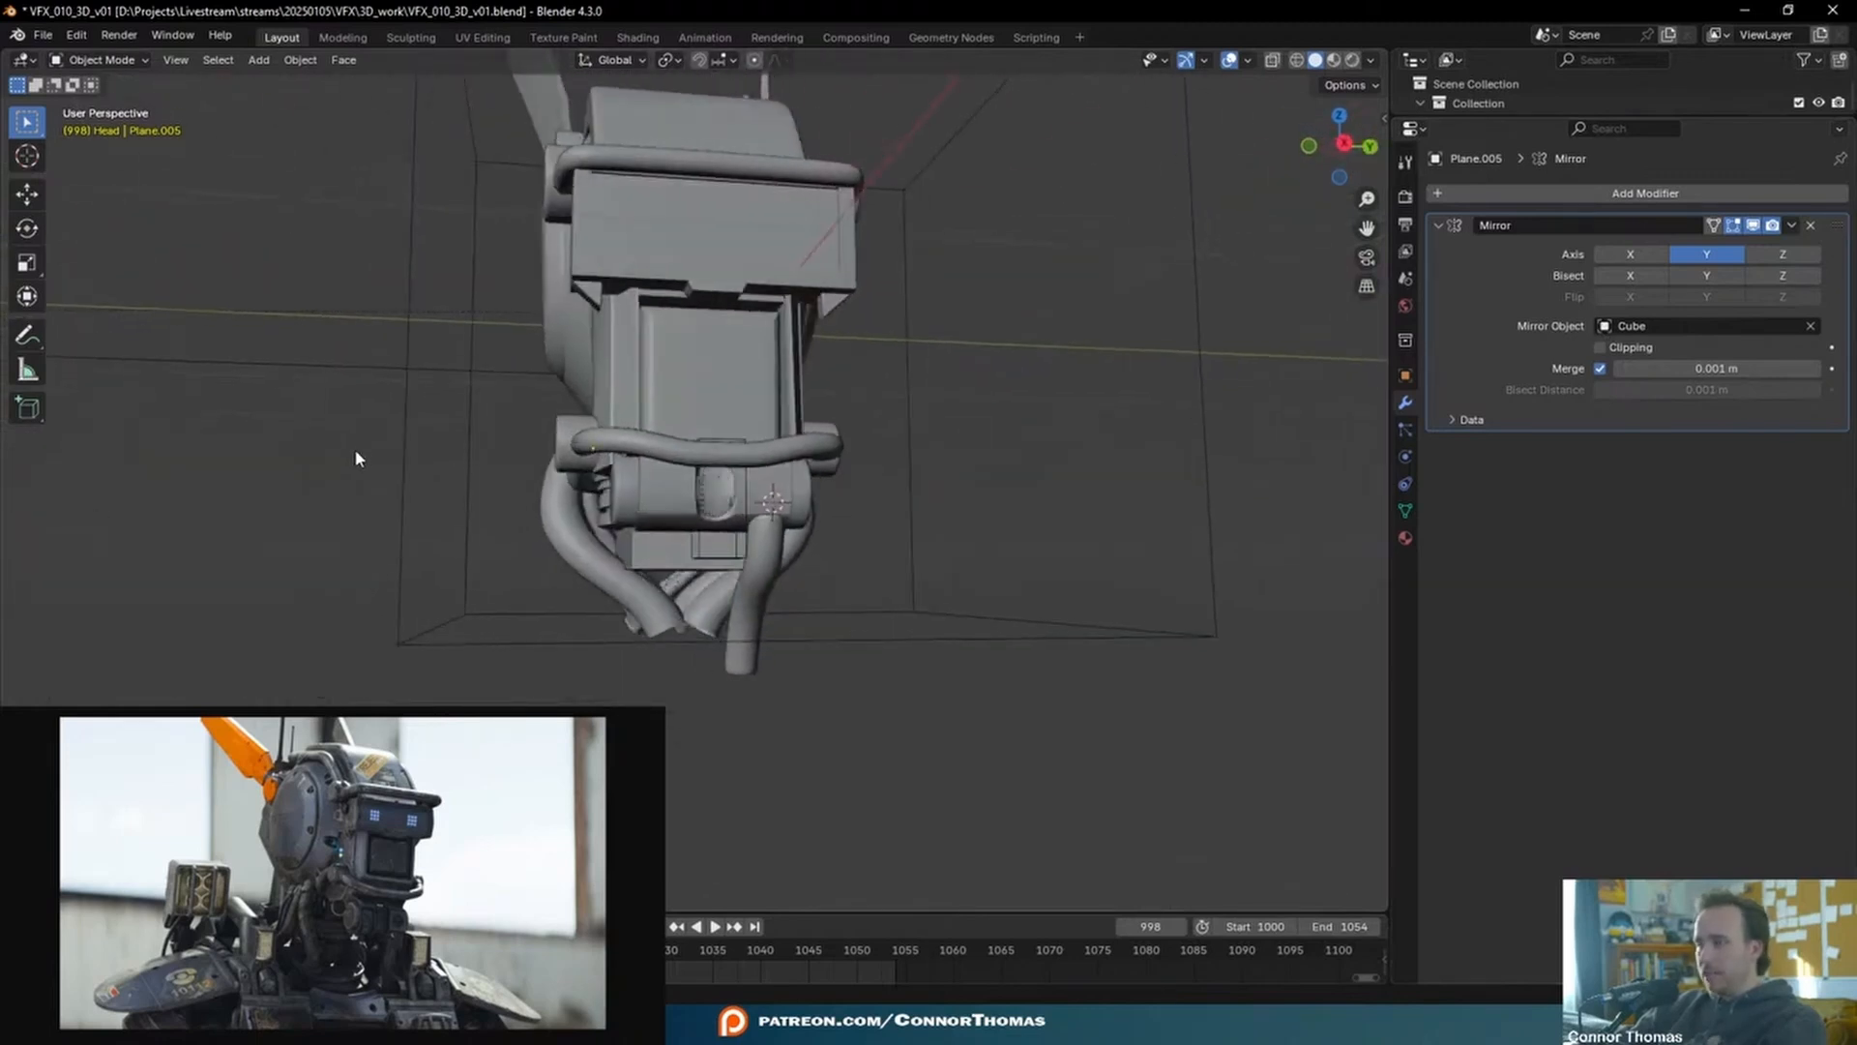
- Add a Bezier curve at the 3D cursor beside the head's top shell and reposition it in the front view
middle_drag(664, 495, 909, 483)
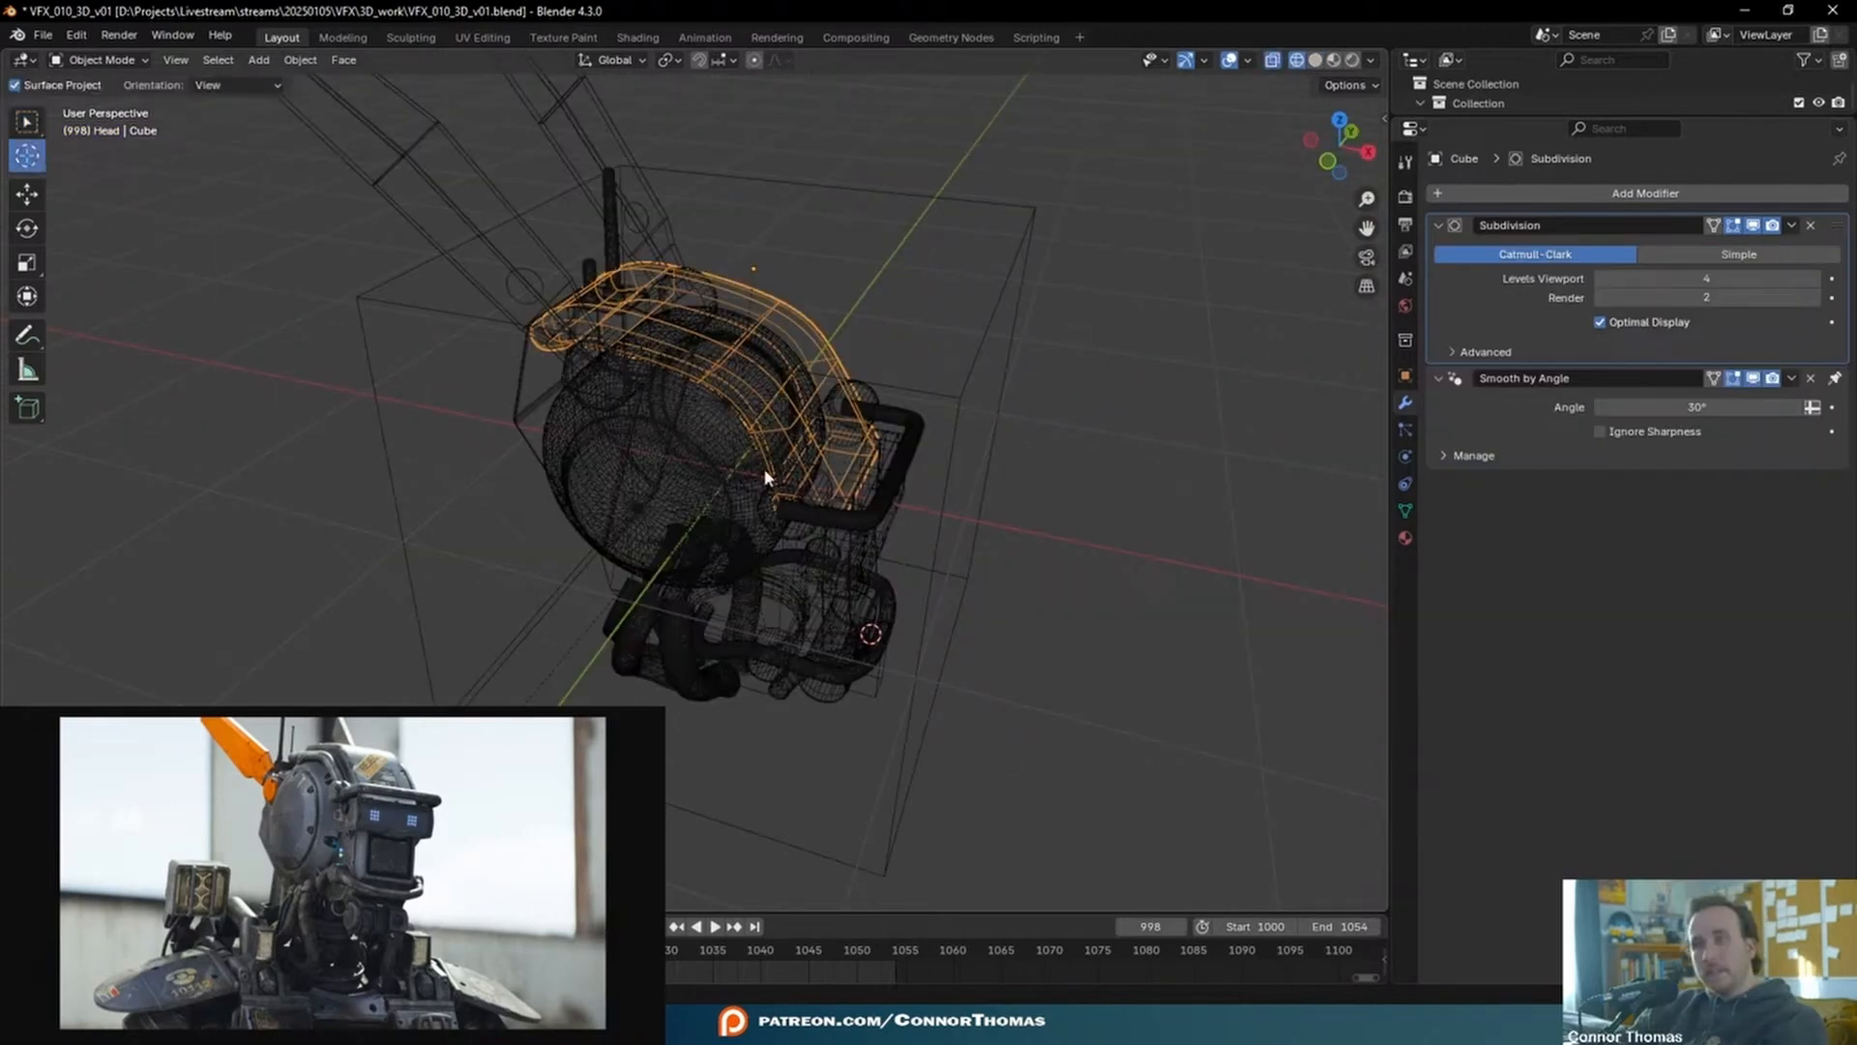
click(27, 122)
key(shift+z)
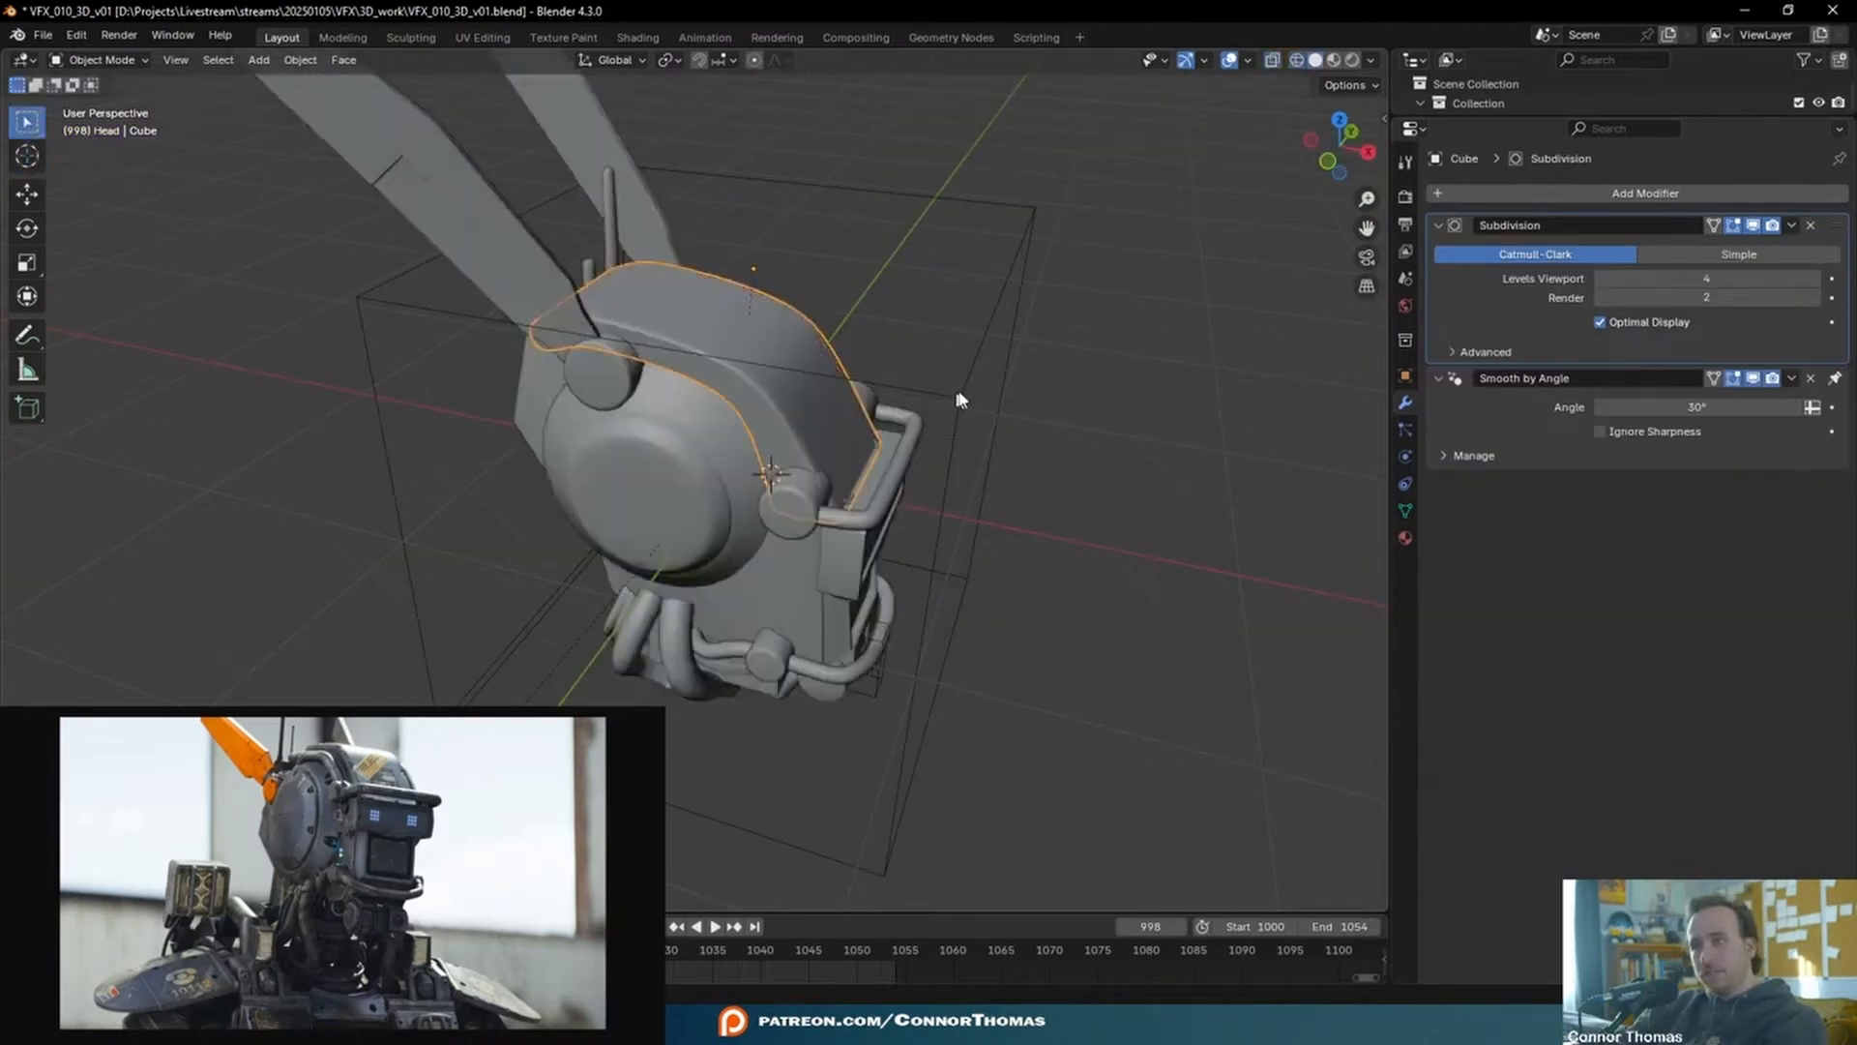
key(shift+a)
mouse_move(961, 363)
click(1052, 362)
middle_drag(1052, 362, 1001, 334)
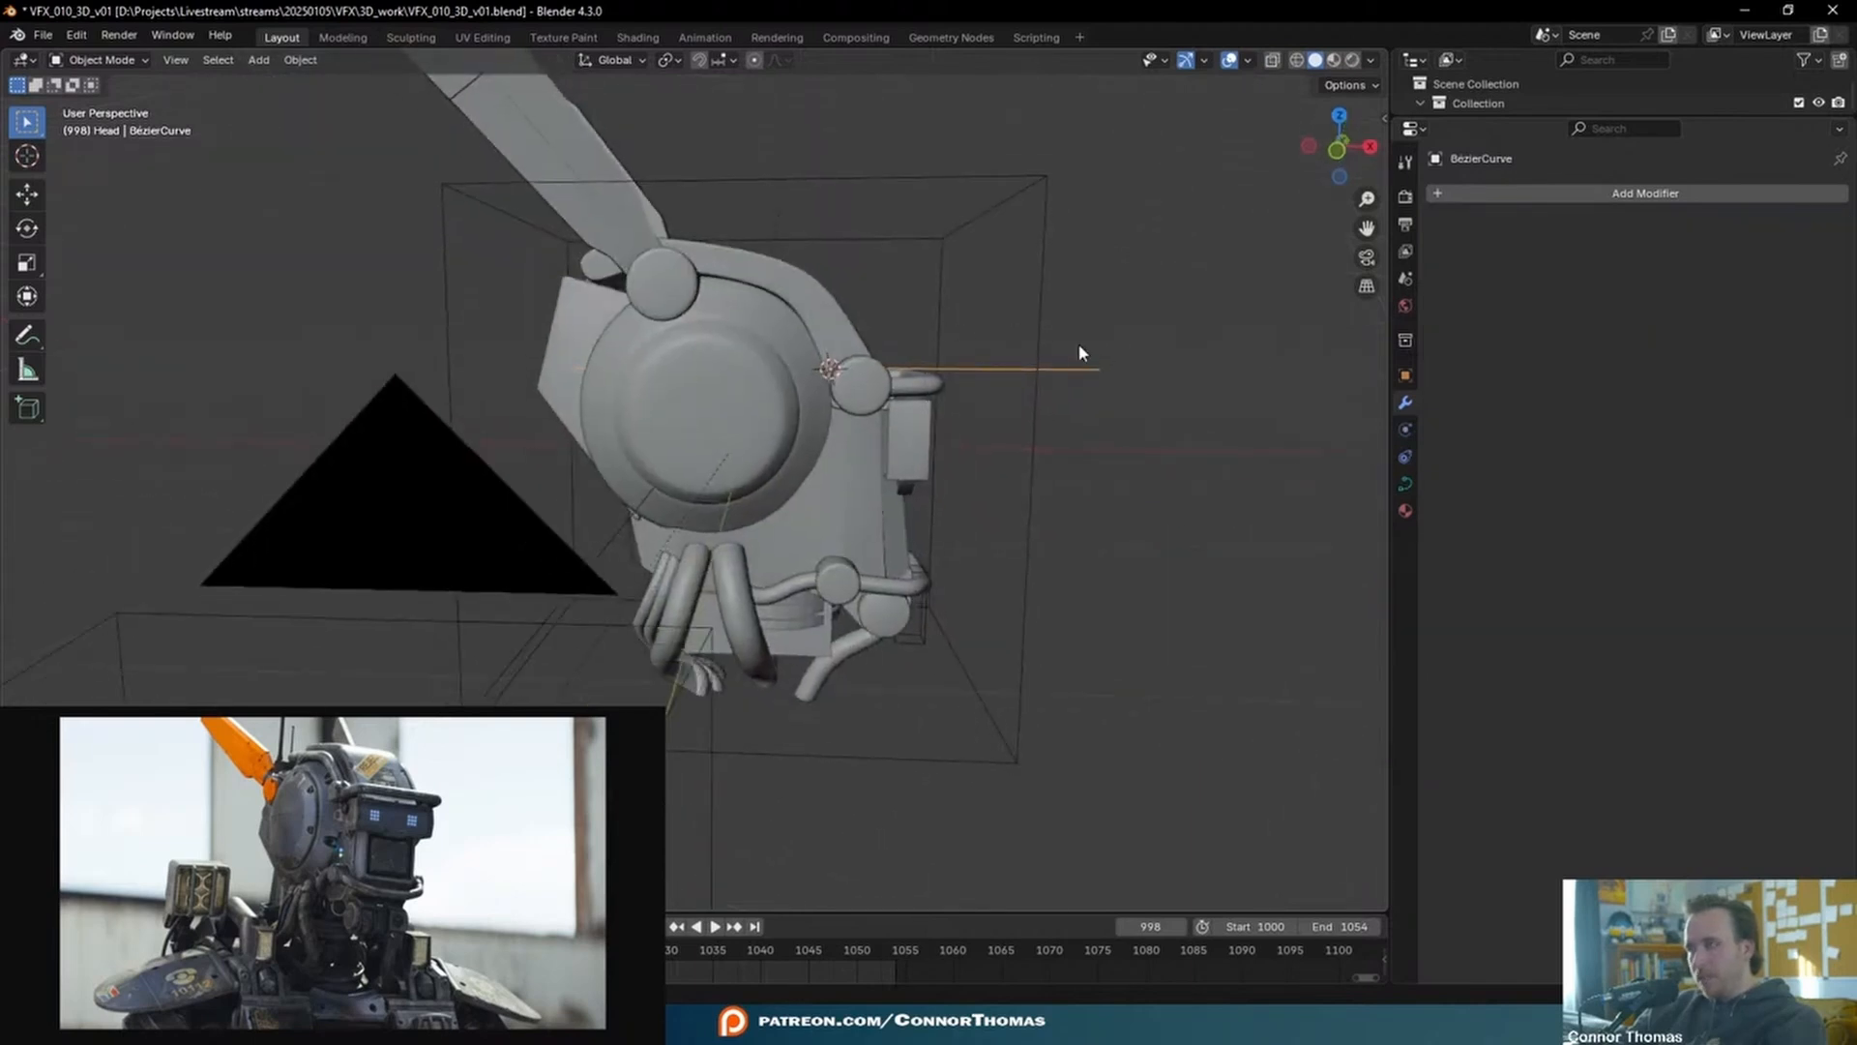
key(KP_1)
key(g)
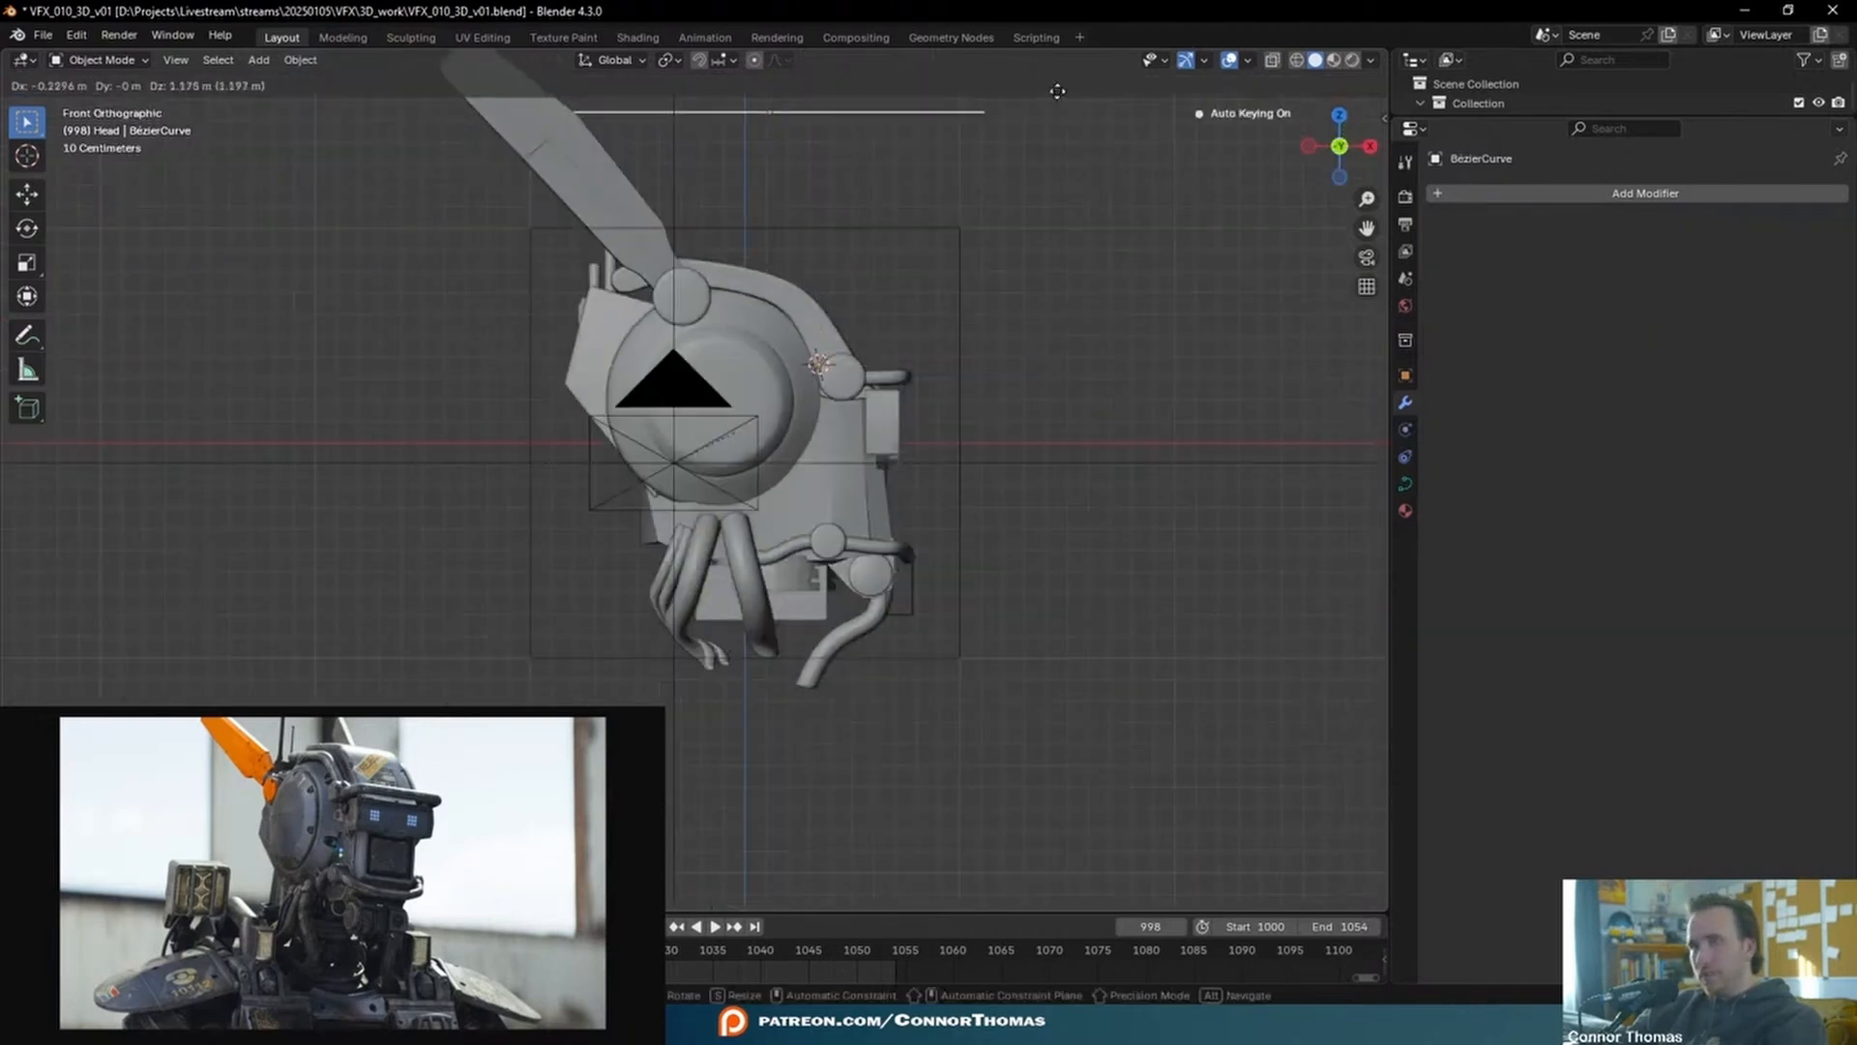
click(815, 323)
- Flatten the curve with a Y scale of 0 and scale down the handles of its front control point
middle_drag(815, 323, 454, 179)
key(Tab)
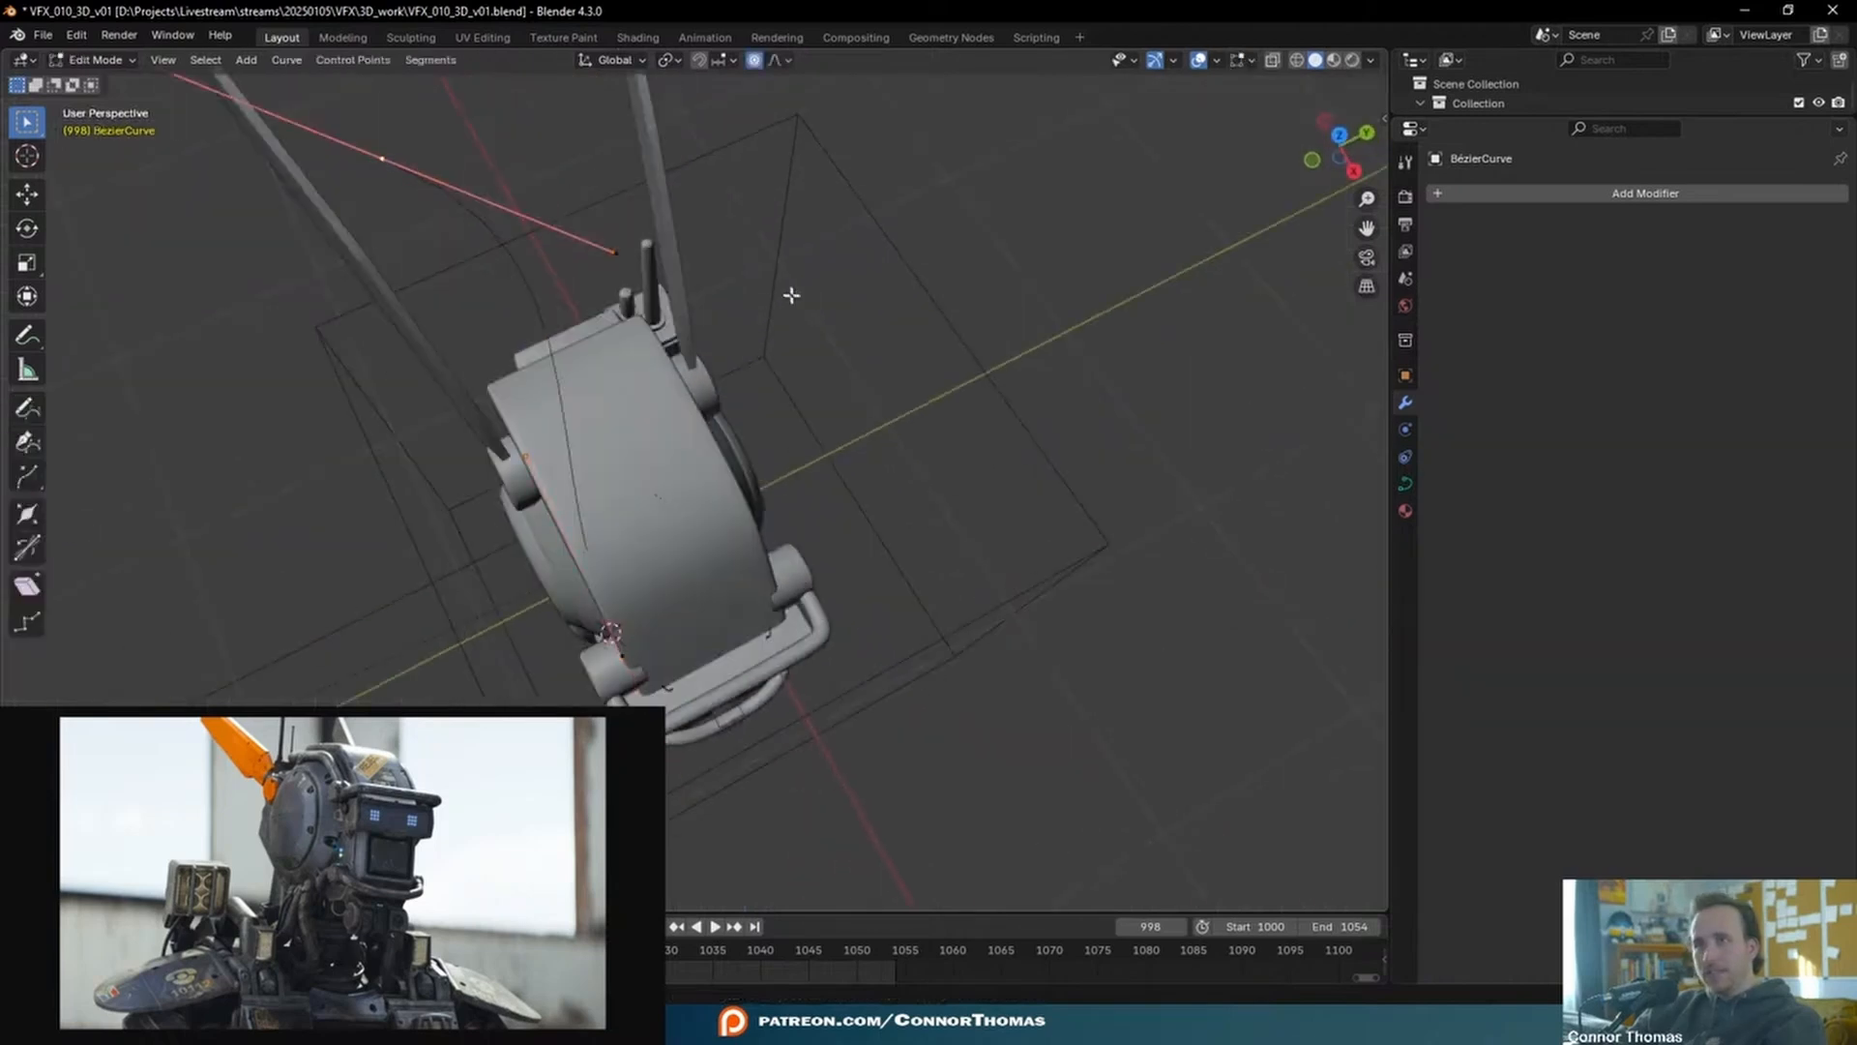
key(s)
key(y)
key(0)
key(Return)
middle_drag(755, 432, 978, 231)
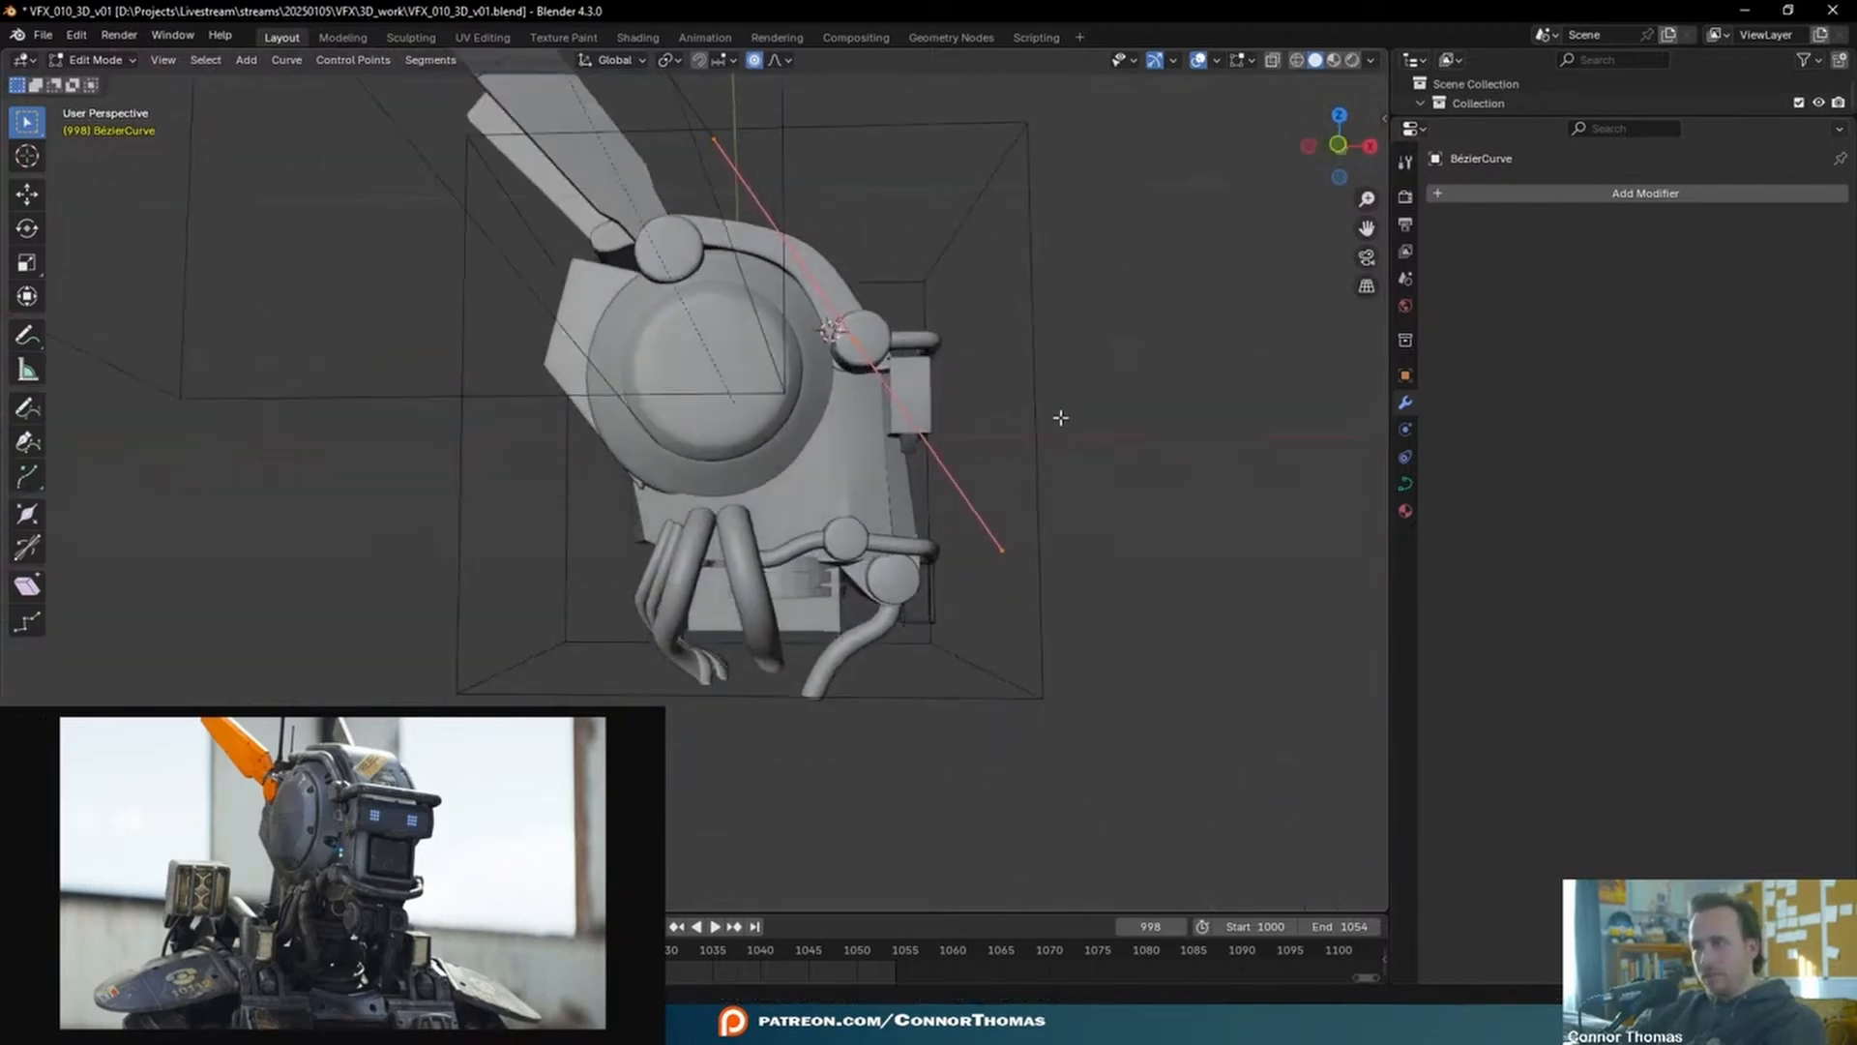
key(s)
click(930, 391)
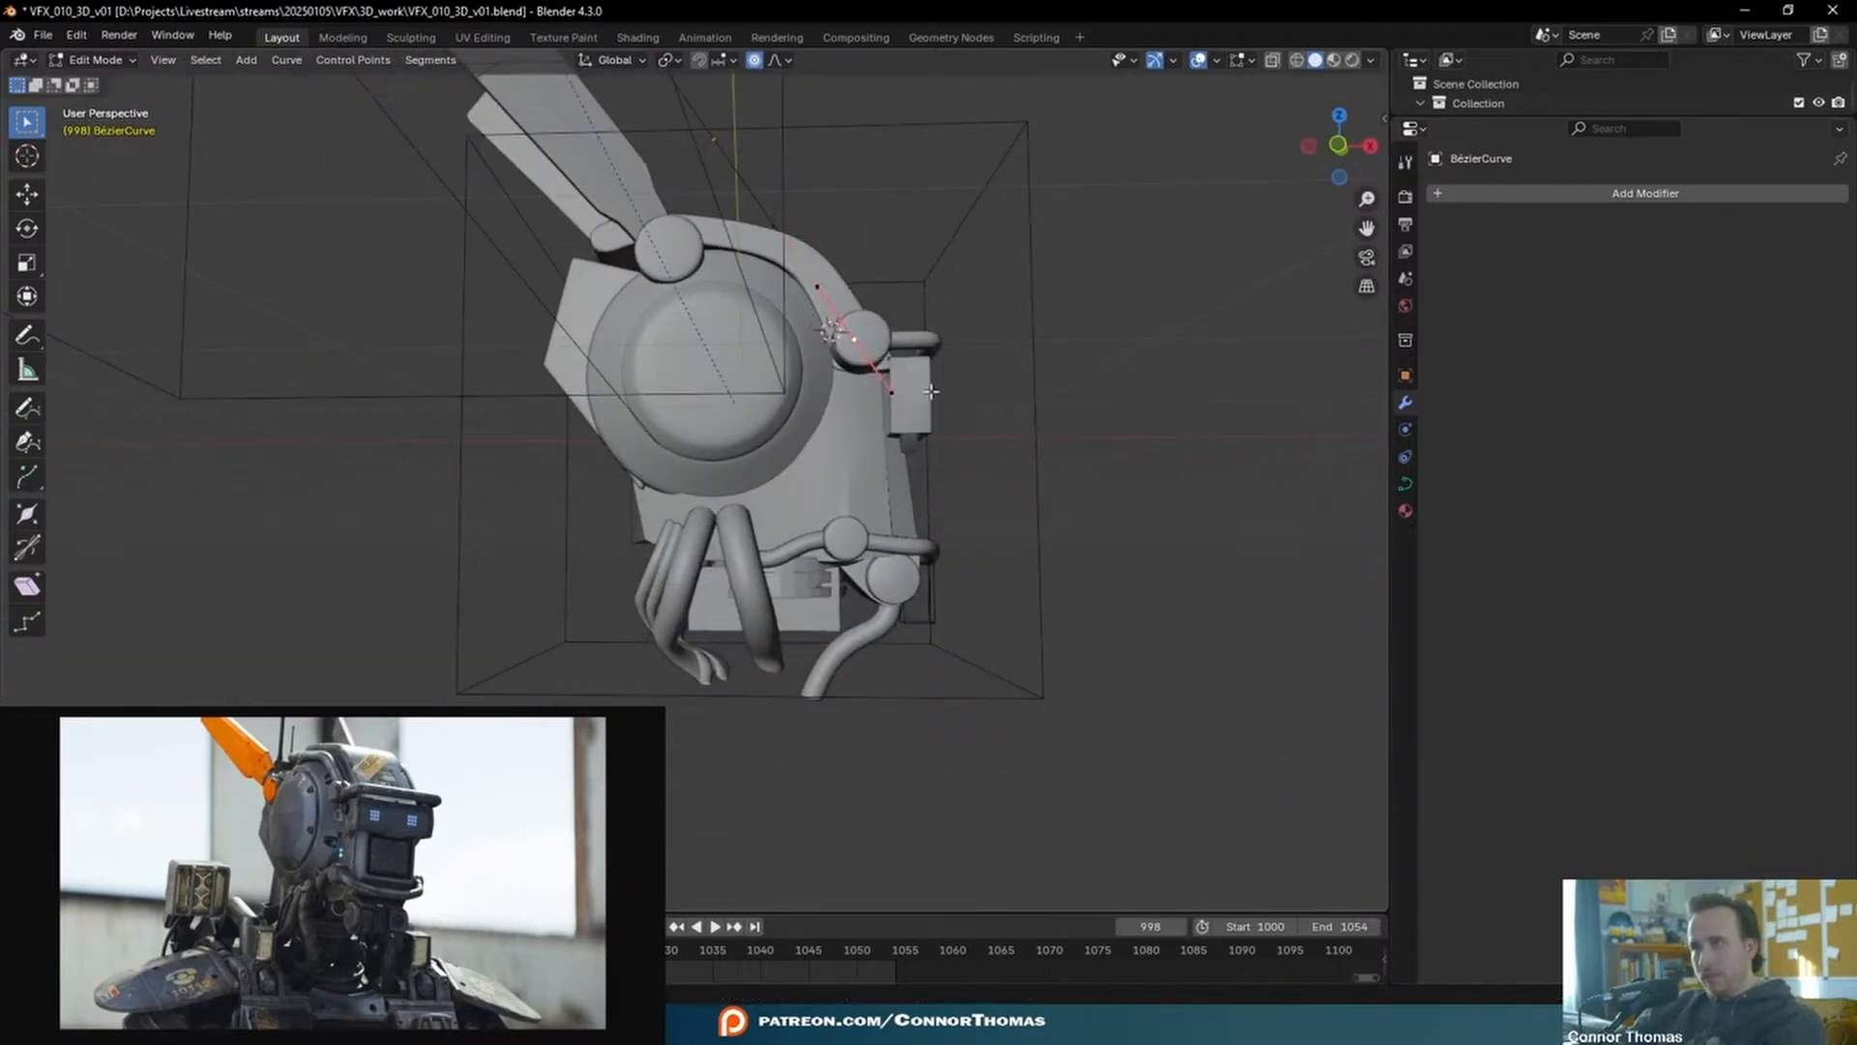
- Rotate the curve's rear control point and move it down to the top of the side disc near the antenna joint
middle_drag(835, 147, 992, 439)
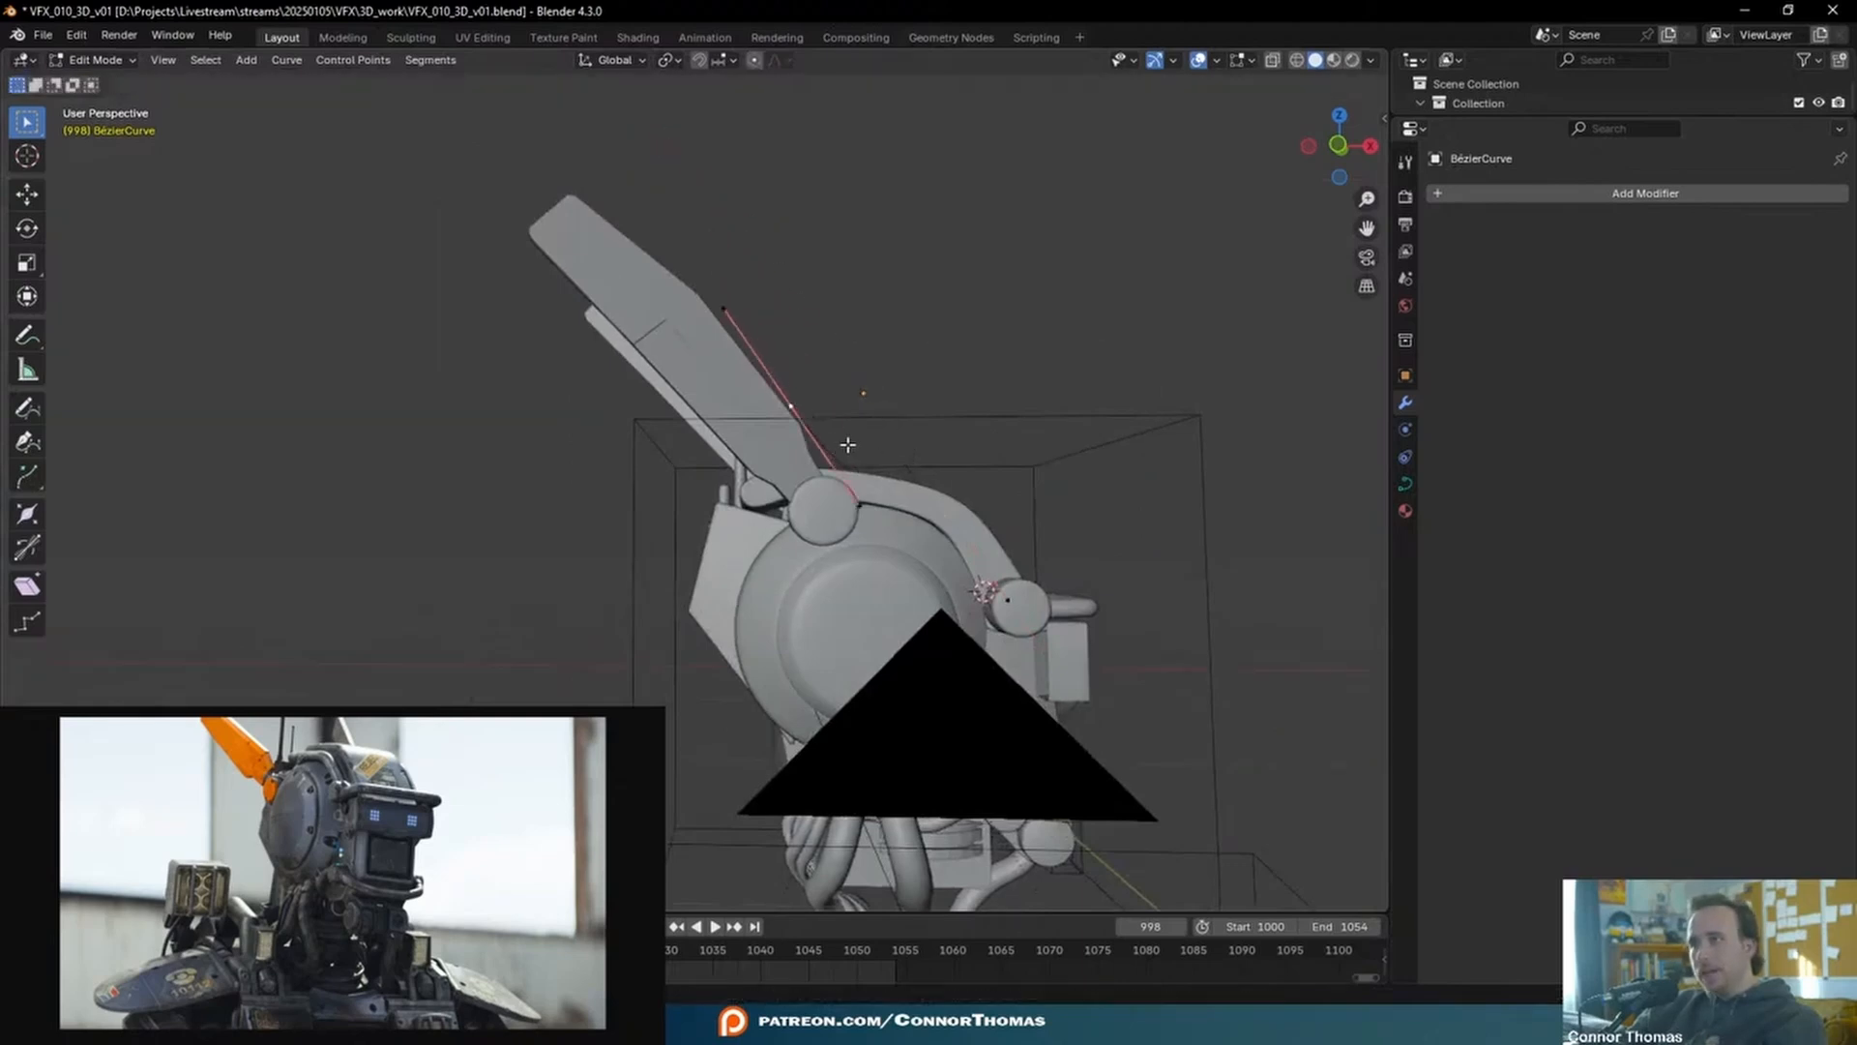
key(KP_3)
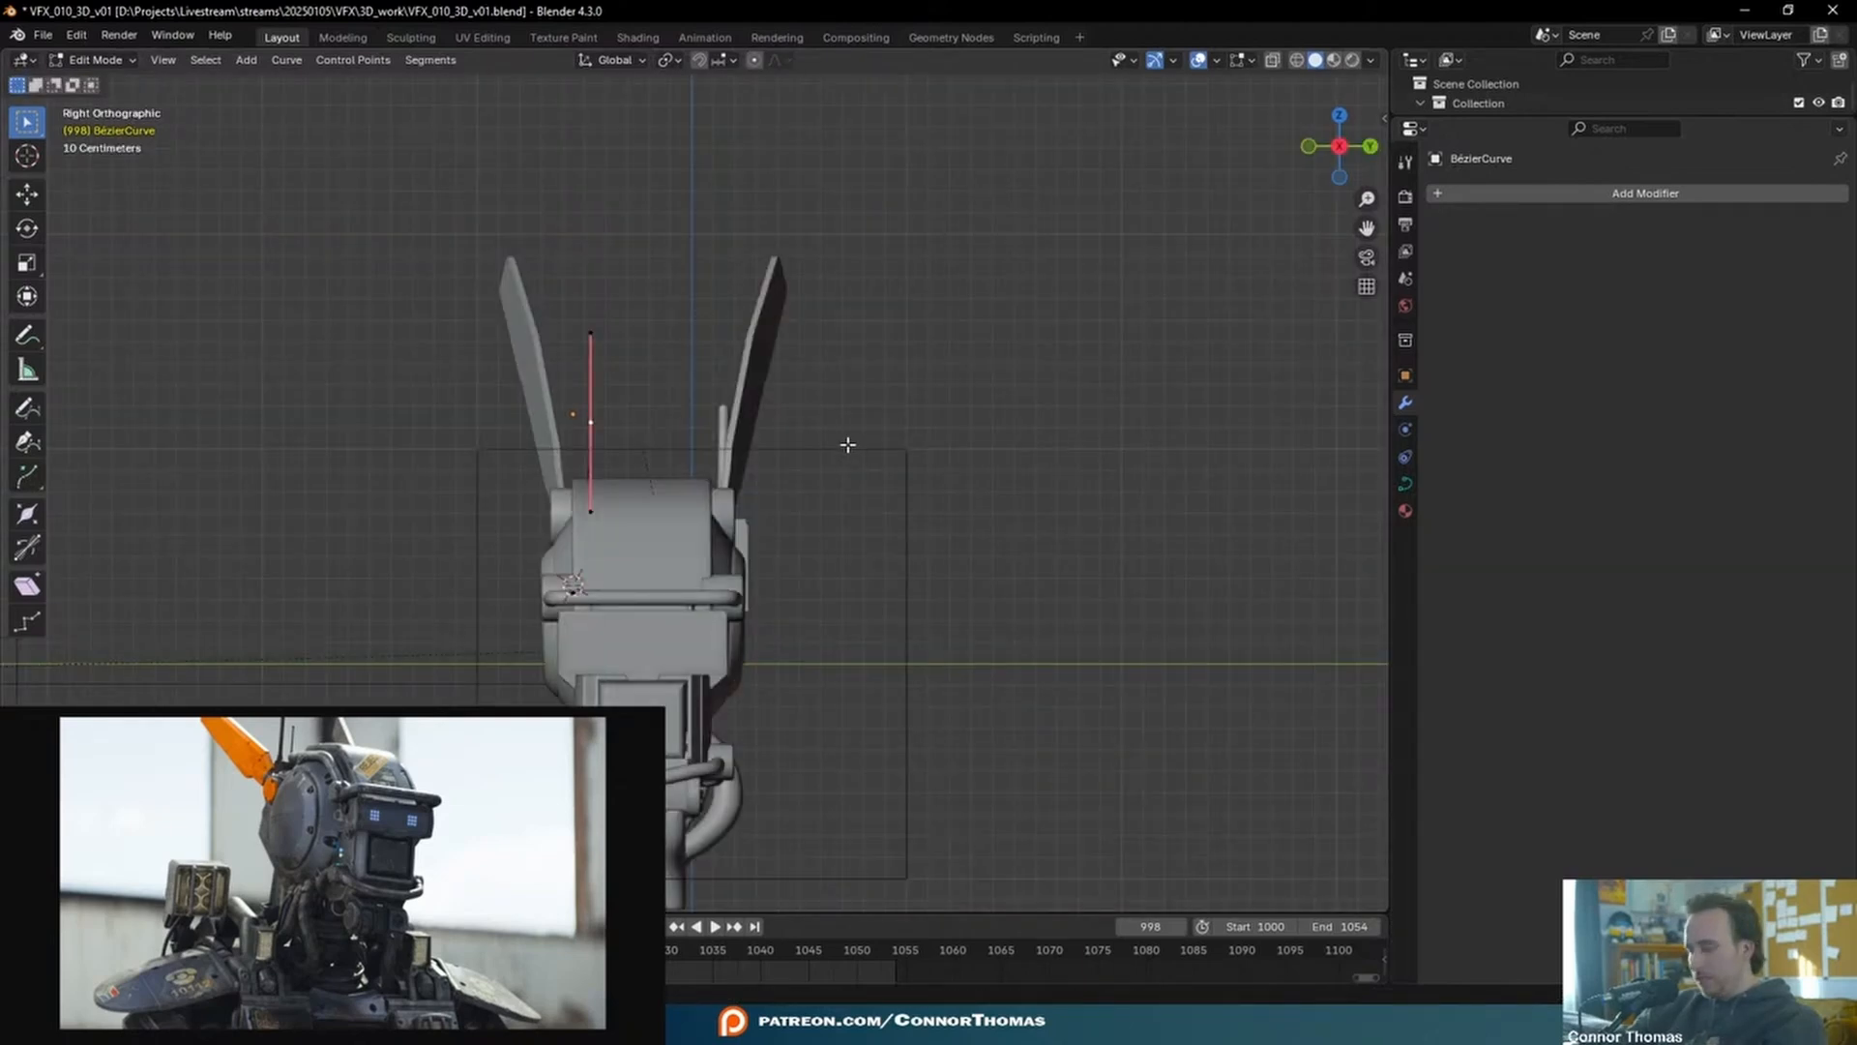
key(KP_1)
scroll(999, 721, up, 3)
key(r)
click(1062, 326)
key(g)
click(1022, 511)
key(z)
shift+middle_drag(1175, 667, 1015, 543)
- Adjust the curve's control points so it arcs along the disc's upper rim from the antenna joint to the front side cylinder
key(a)
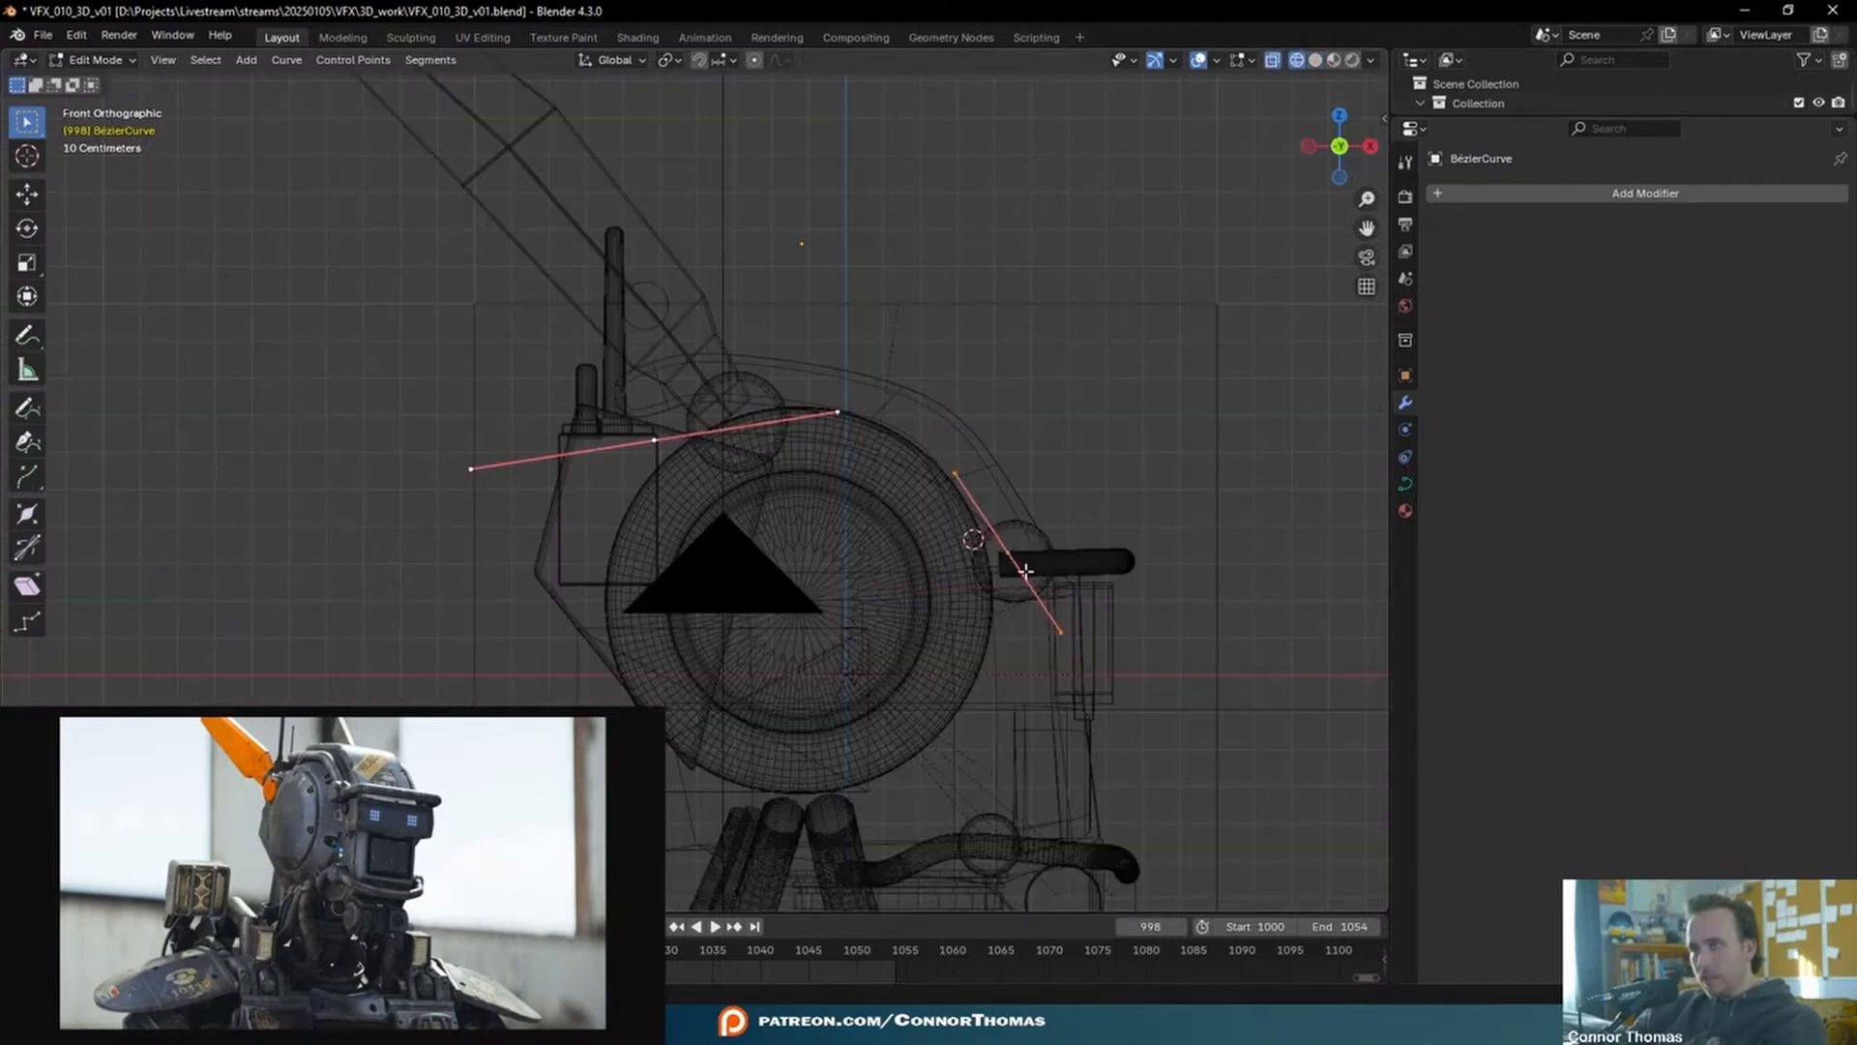
key(g)
click(1019, 572)
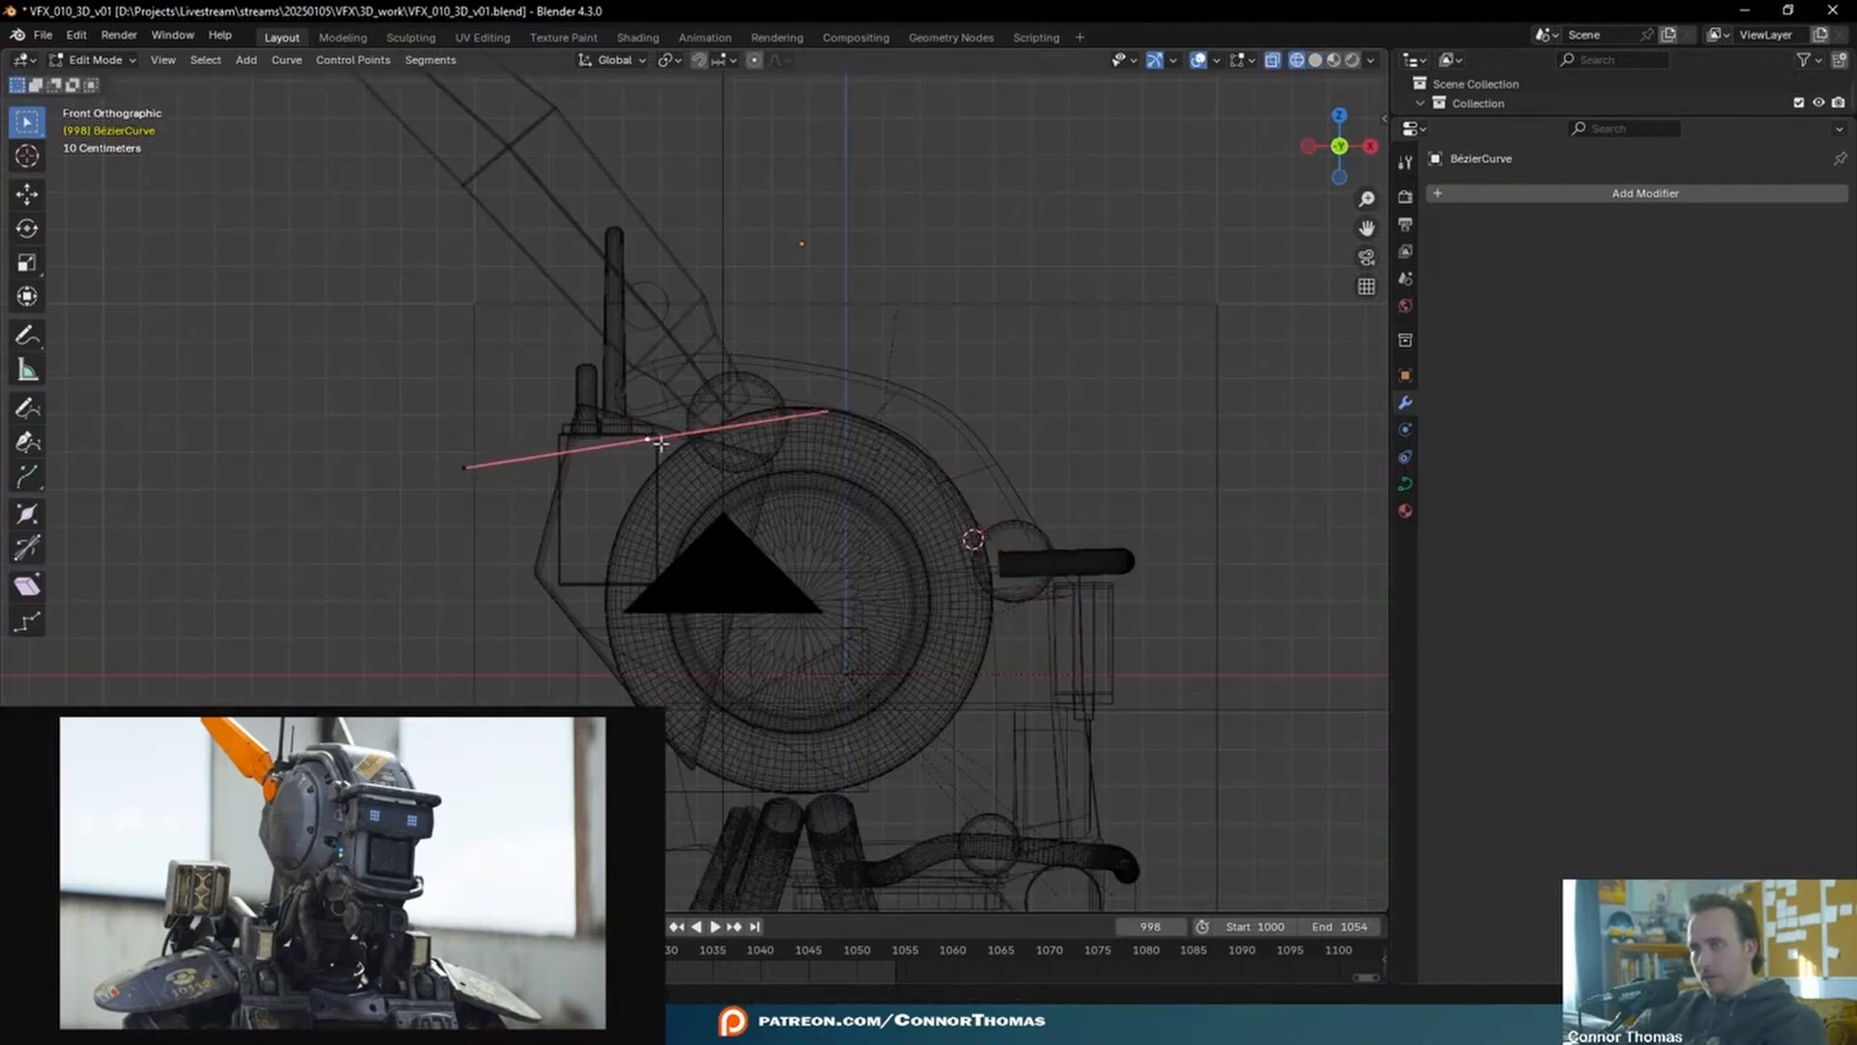
key(g)
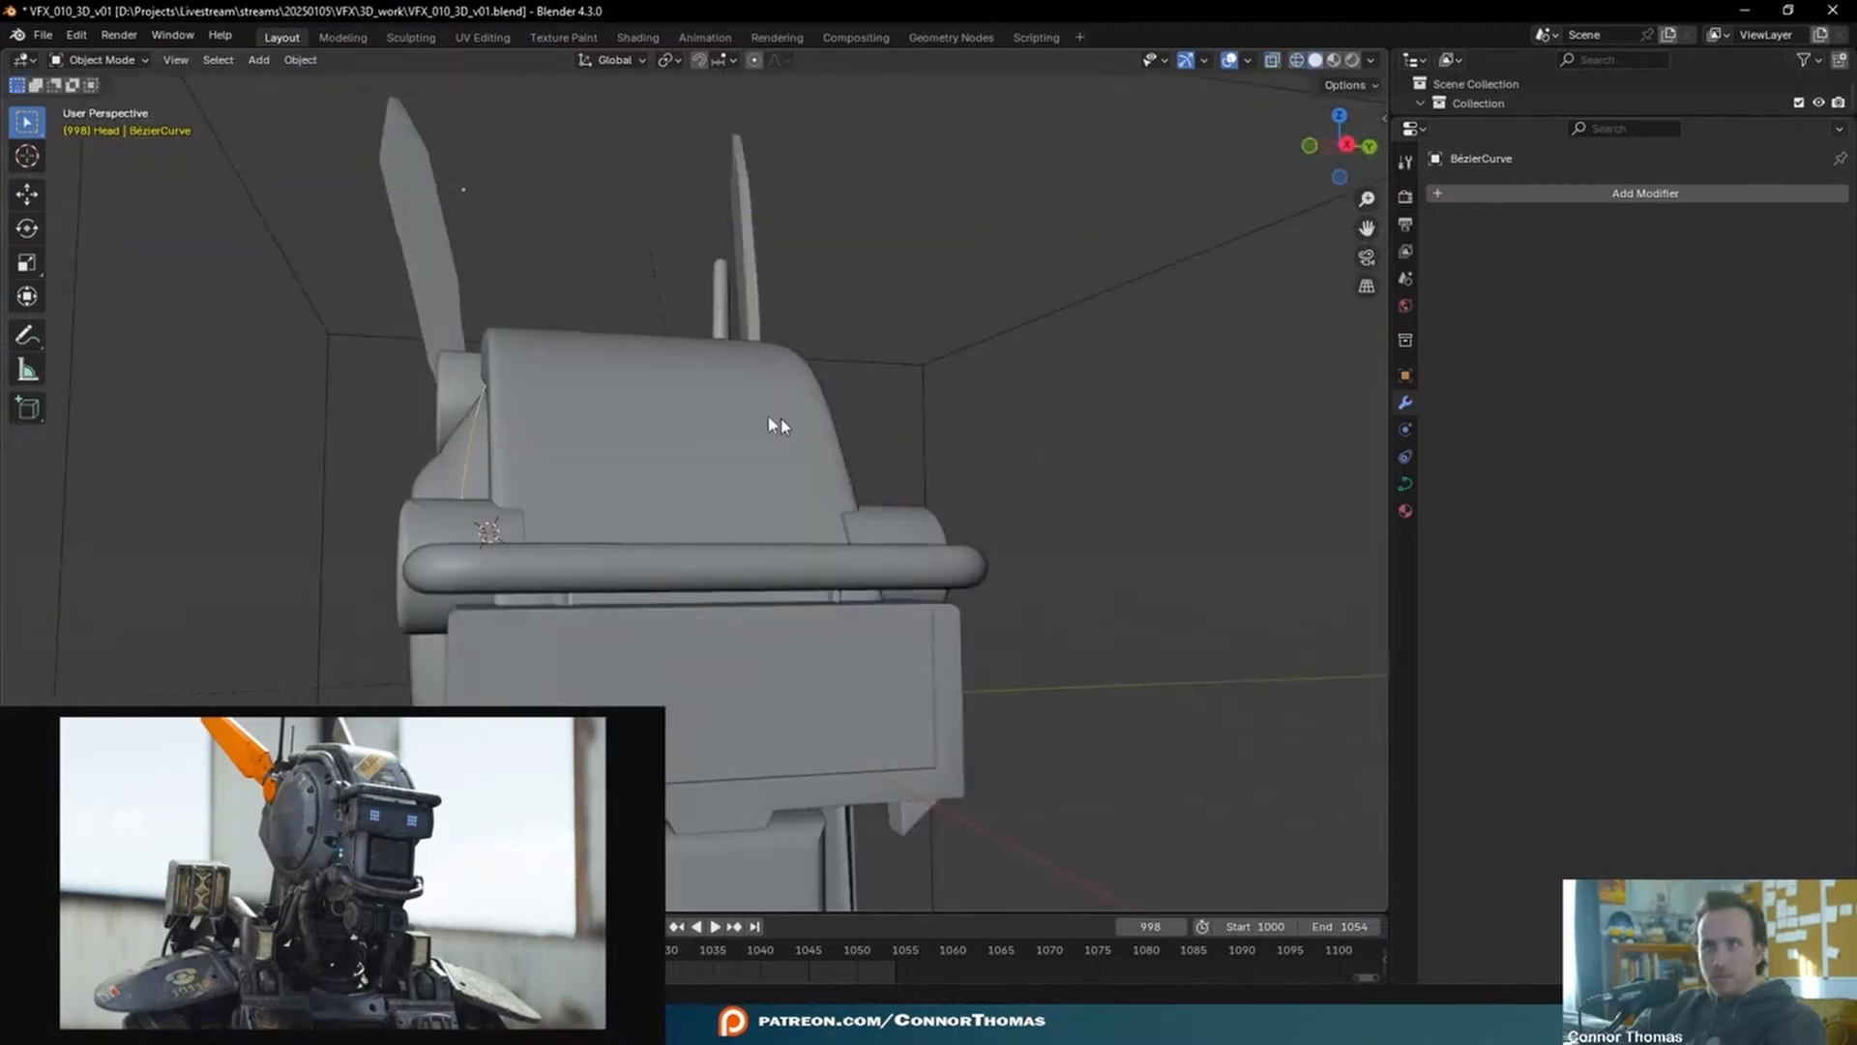
middle_drag(883, 447, 763, 424)
key(Tab)
middle_drag(534, 410, 580, 406)
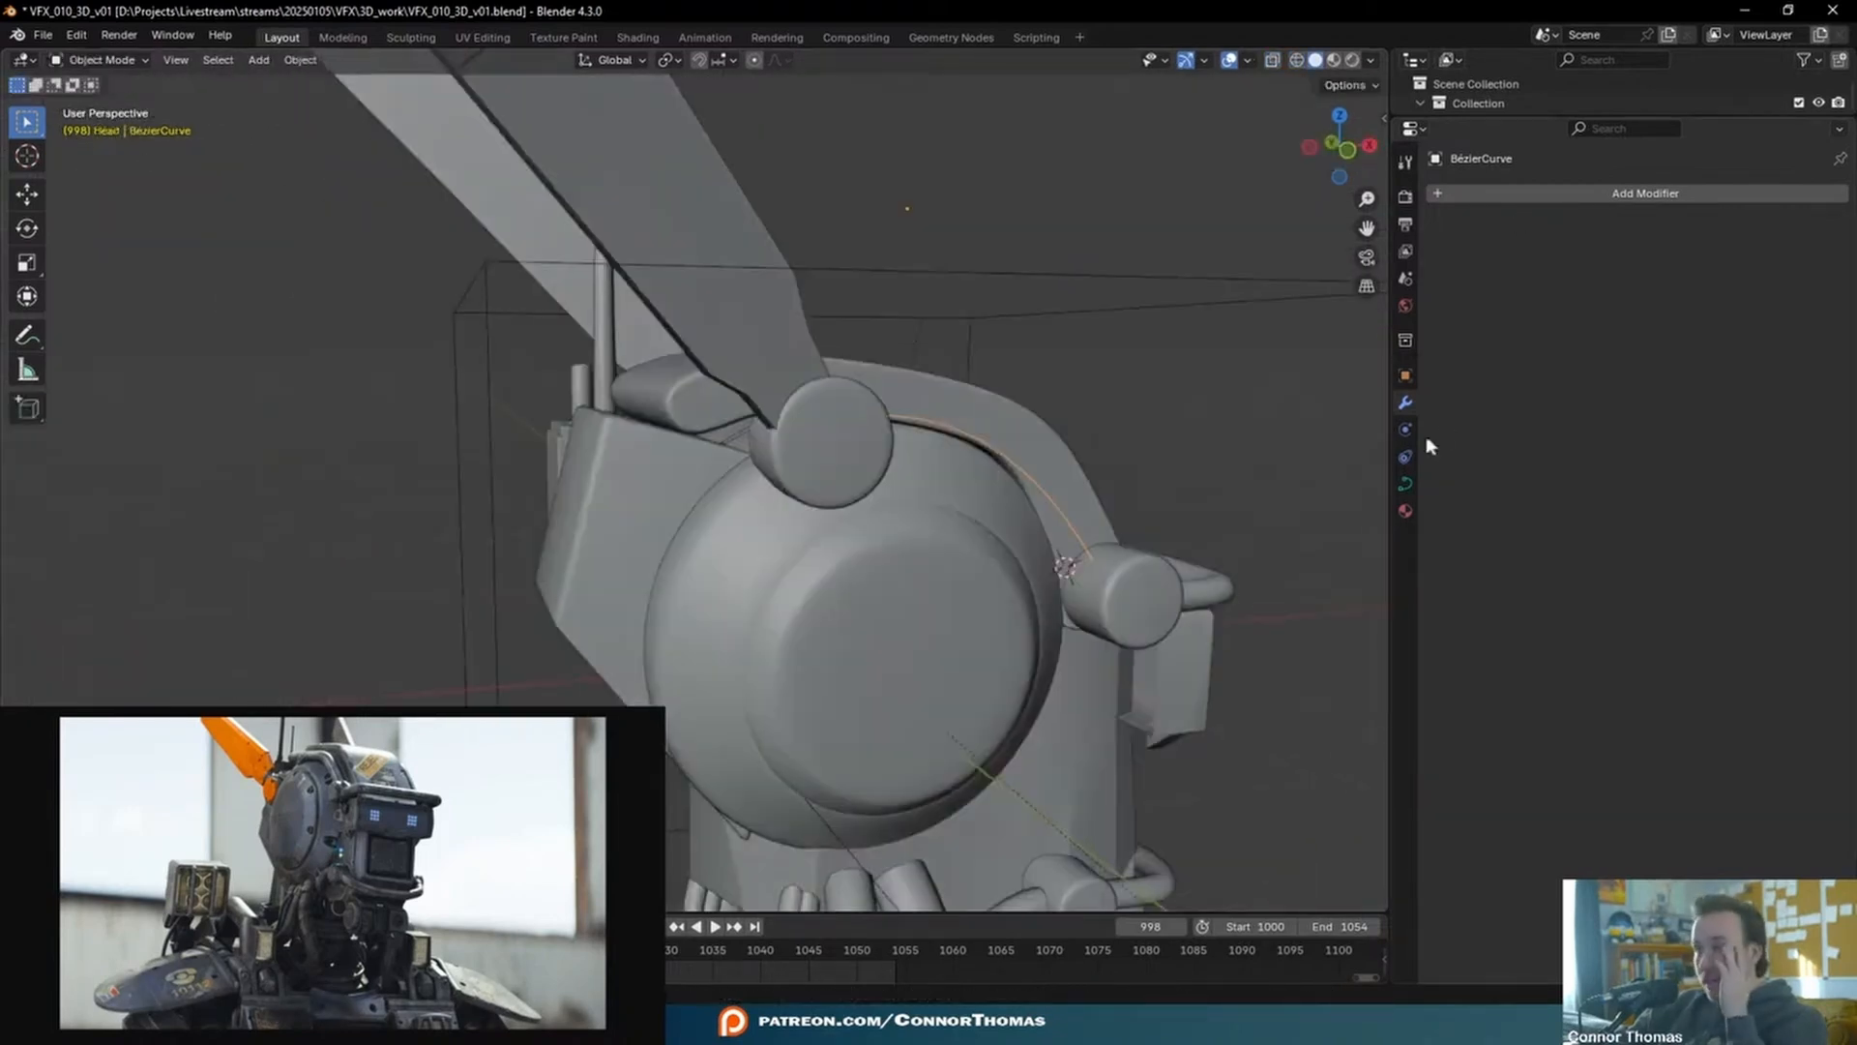
- Give the curve a round bevel with a depth of 0.05 m to form a tube
click(1413, 487)
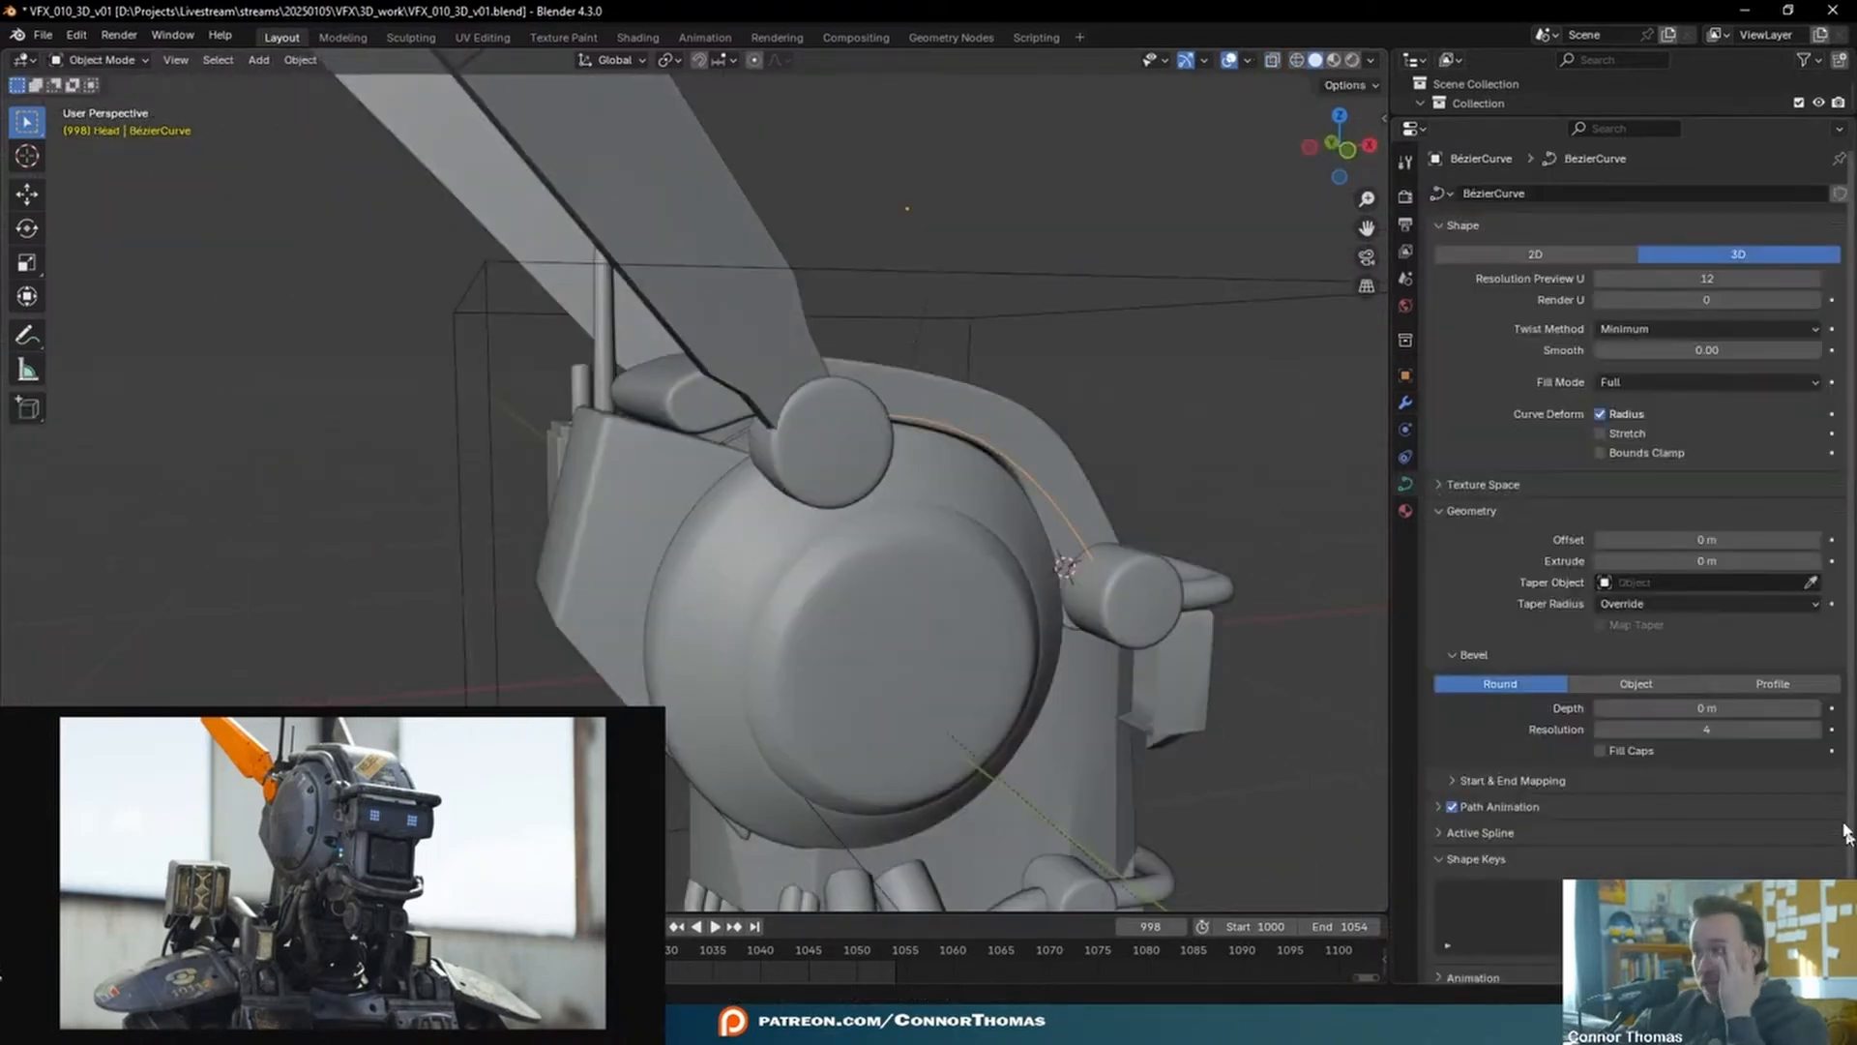
click(1815, 708)
click(1815, 708)
click(1814, 708)
click(1815, 708)
click(1815, 708)
click(1815, 708)
middle_drag(958, 462, 727, 462)
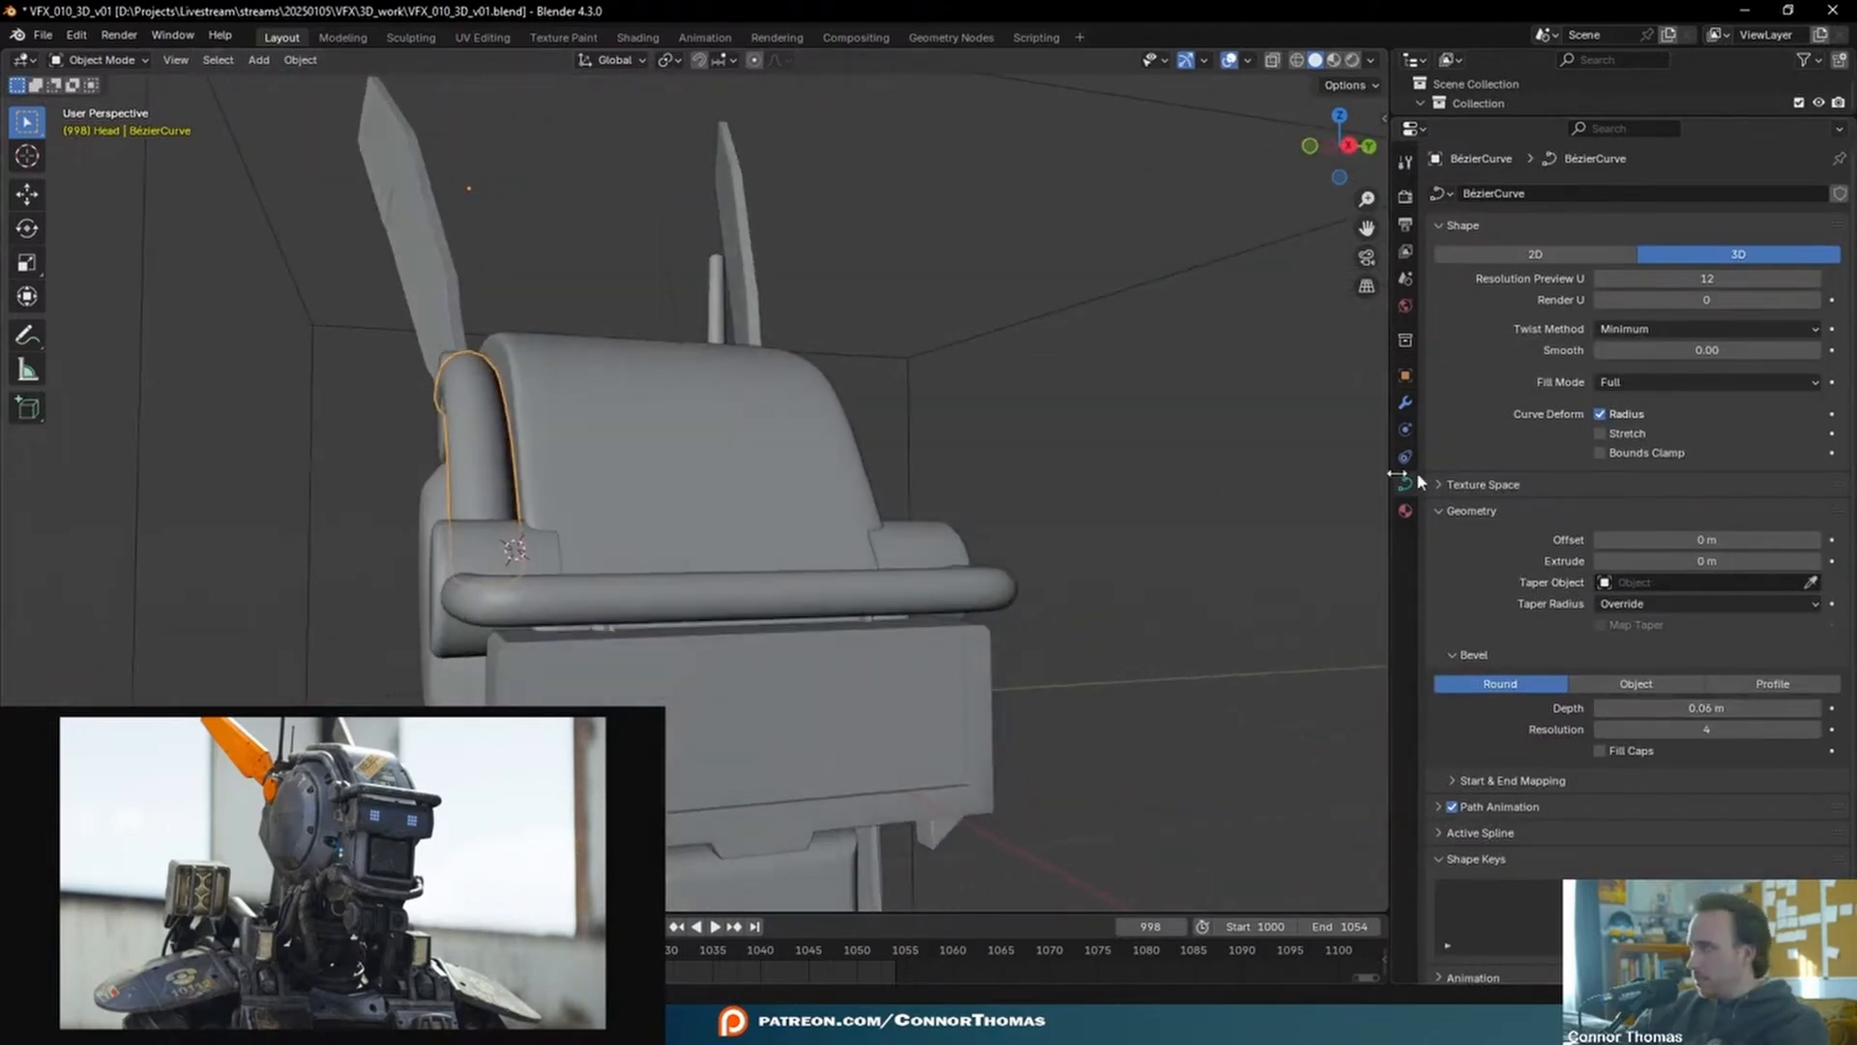
click(1600, 708)
middle_drag(406, 465, 786, 514)
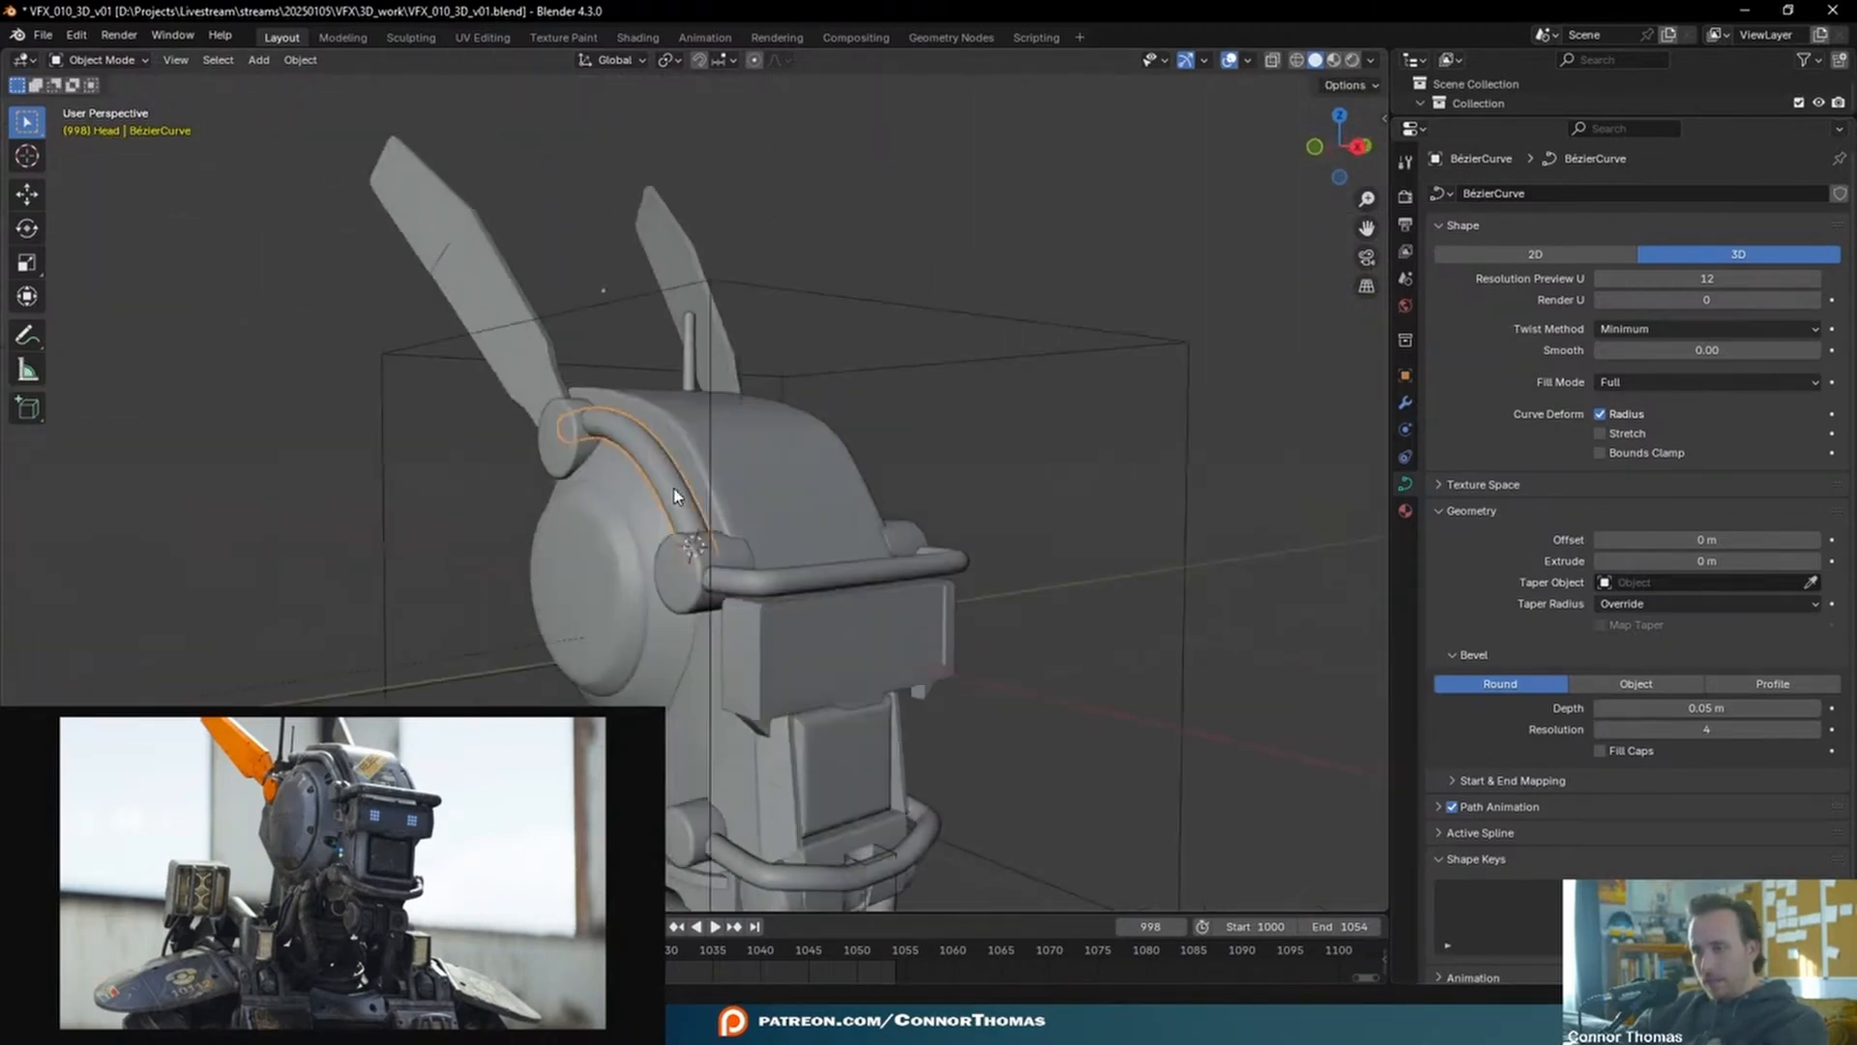
- Convert the tube above the side disc to a mesh and add a Mirror modifier to it
click(300, 59)
mouse_move(403, 618)
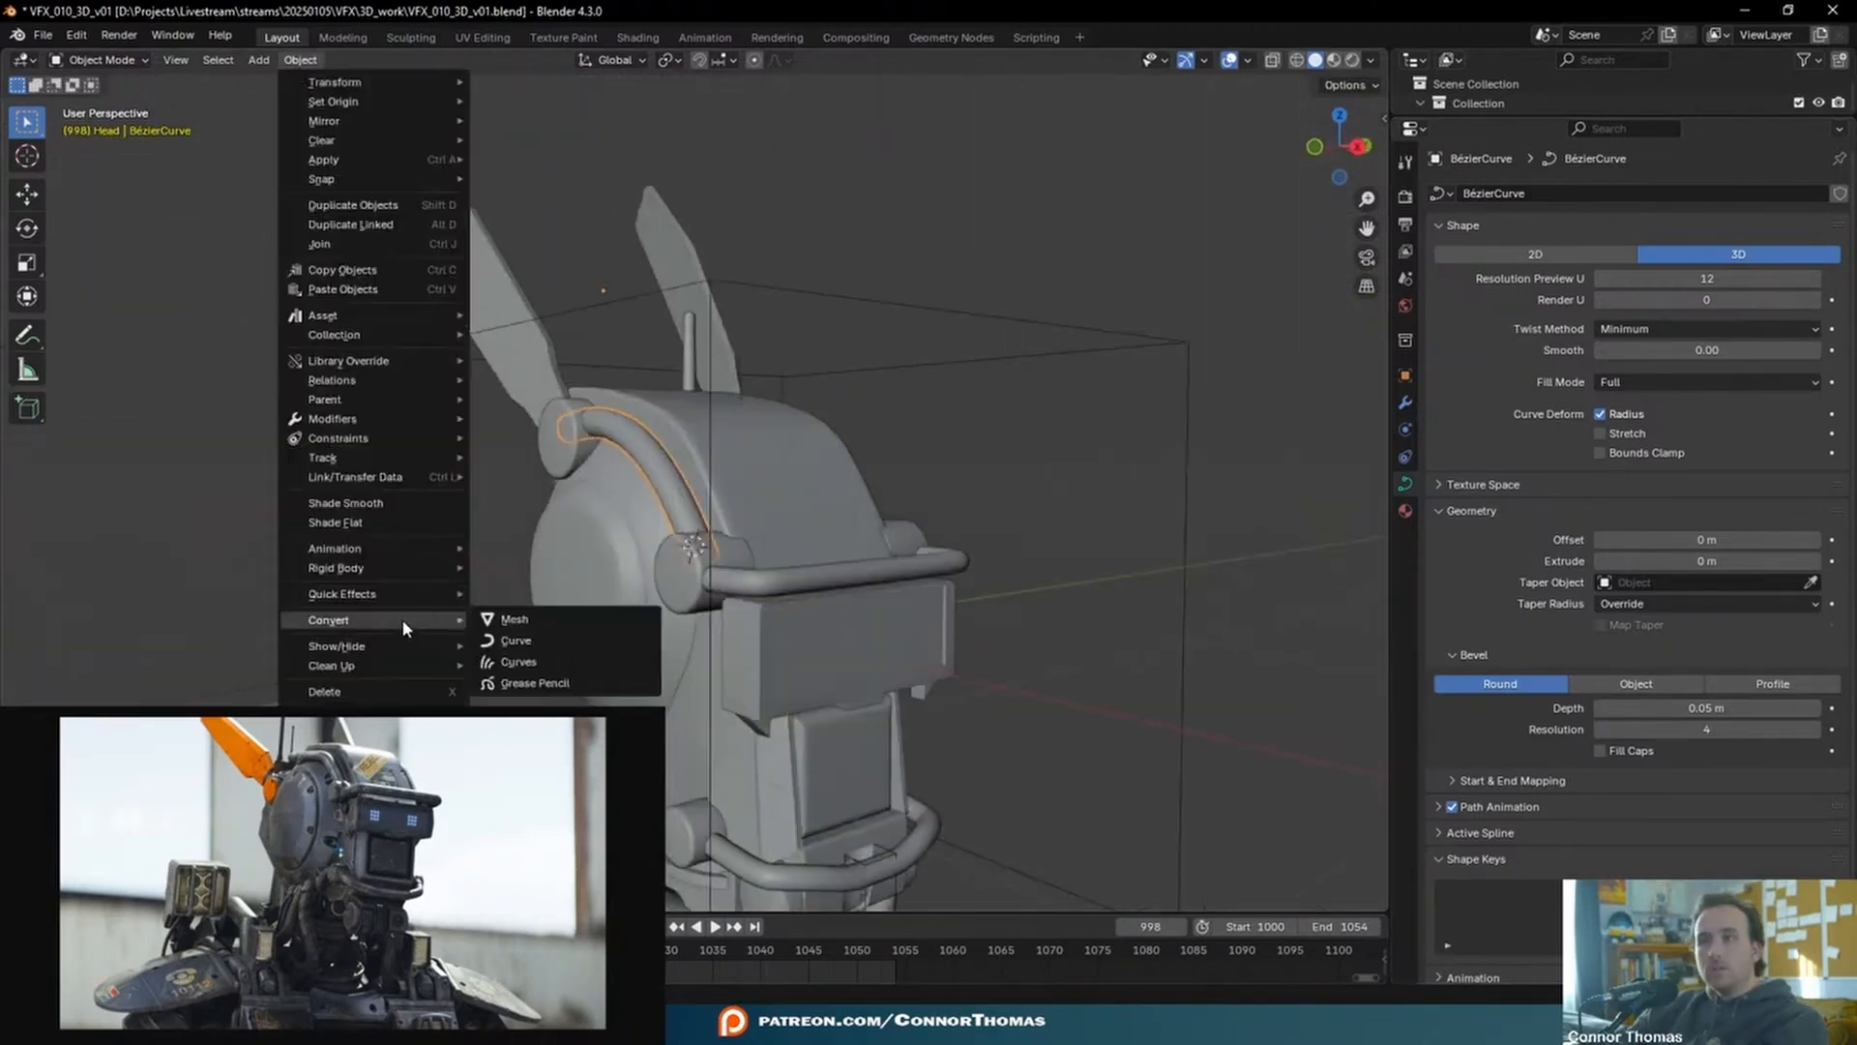
click(513, 619)
click(1405, 402)
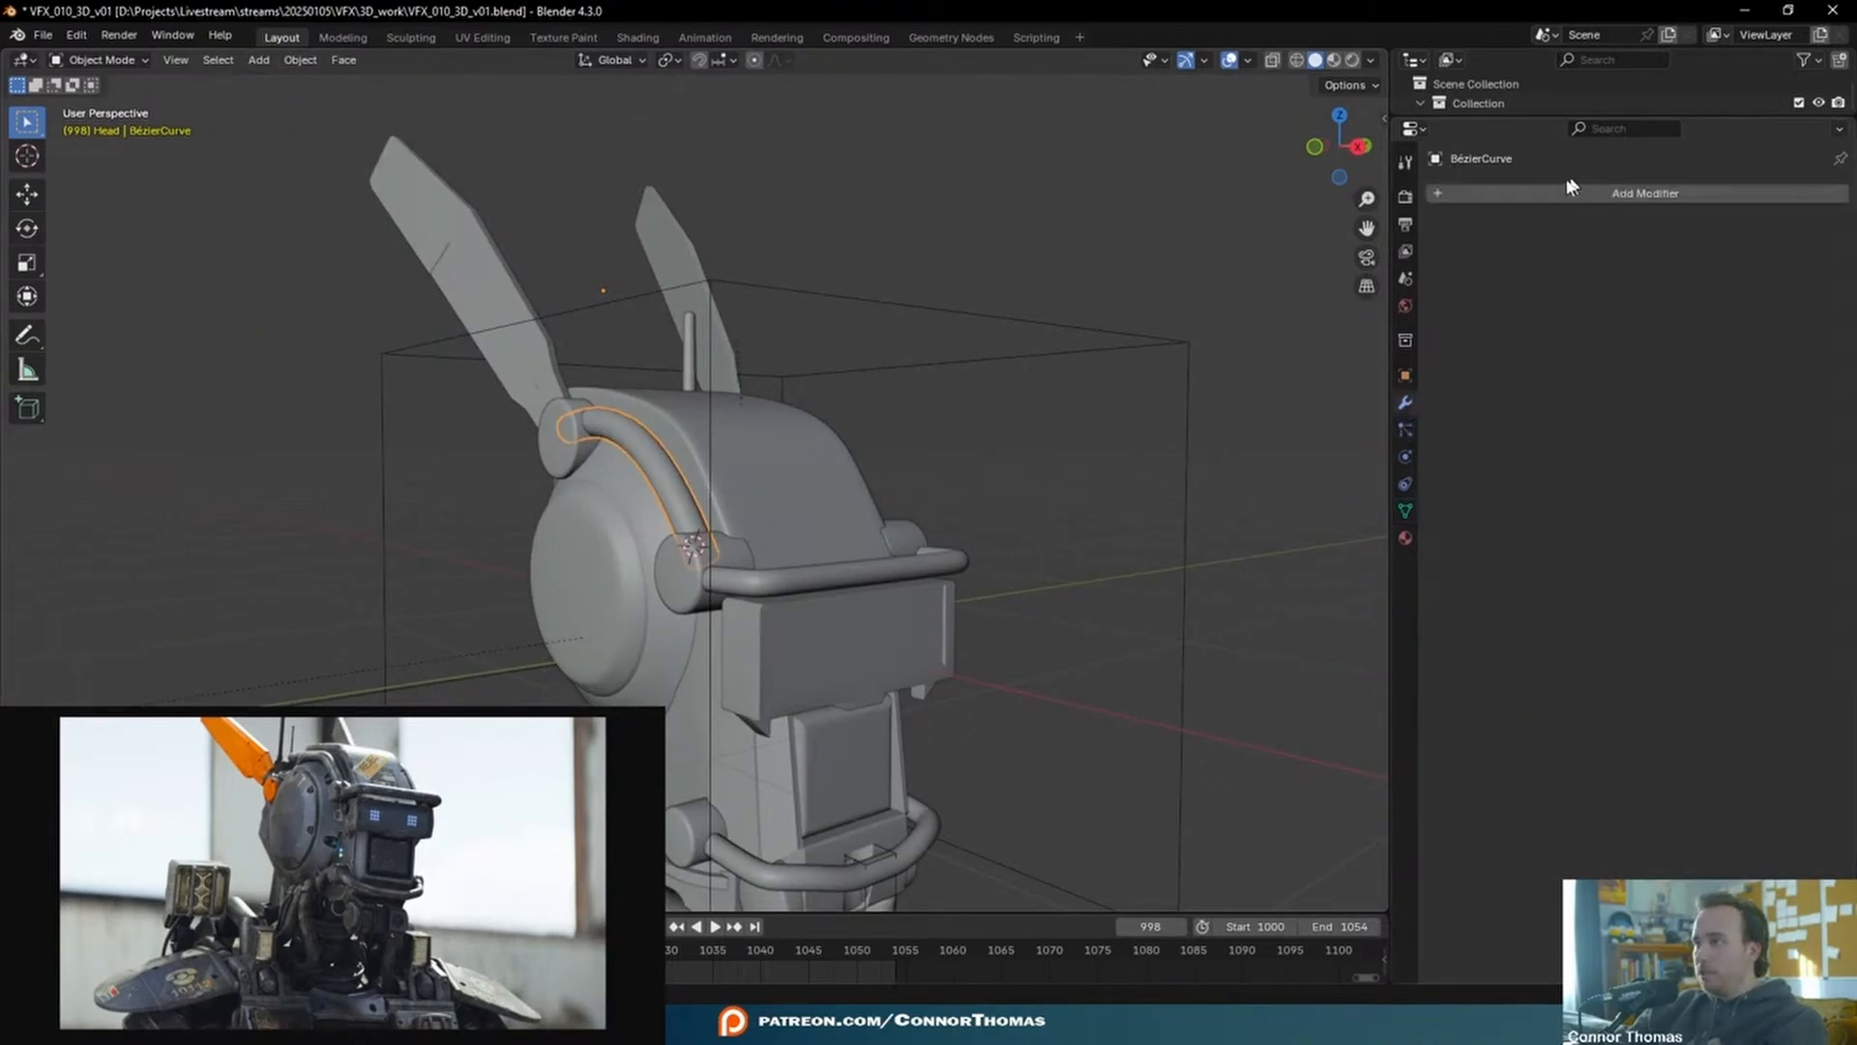
click(1553, 194)
text(m)
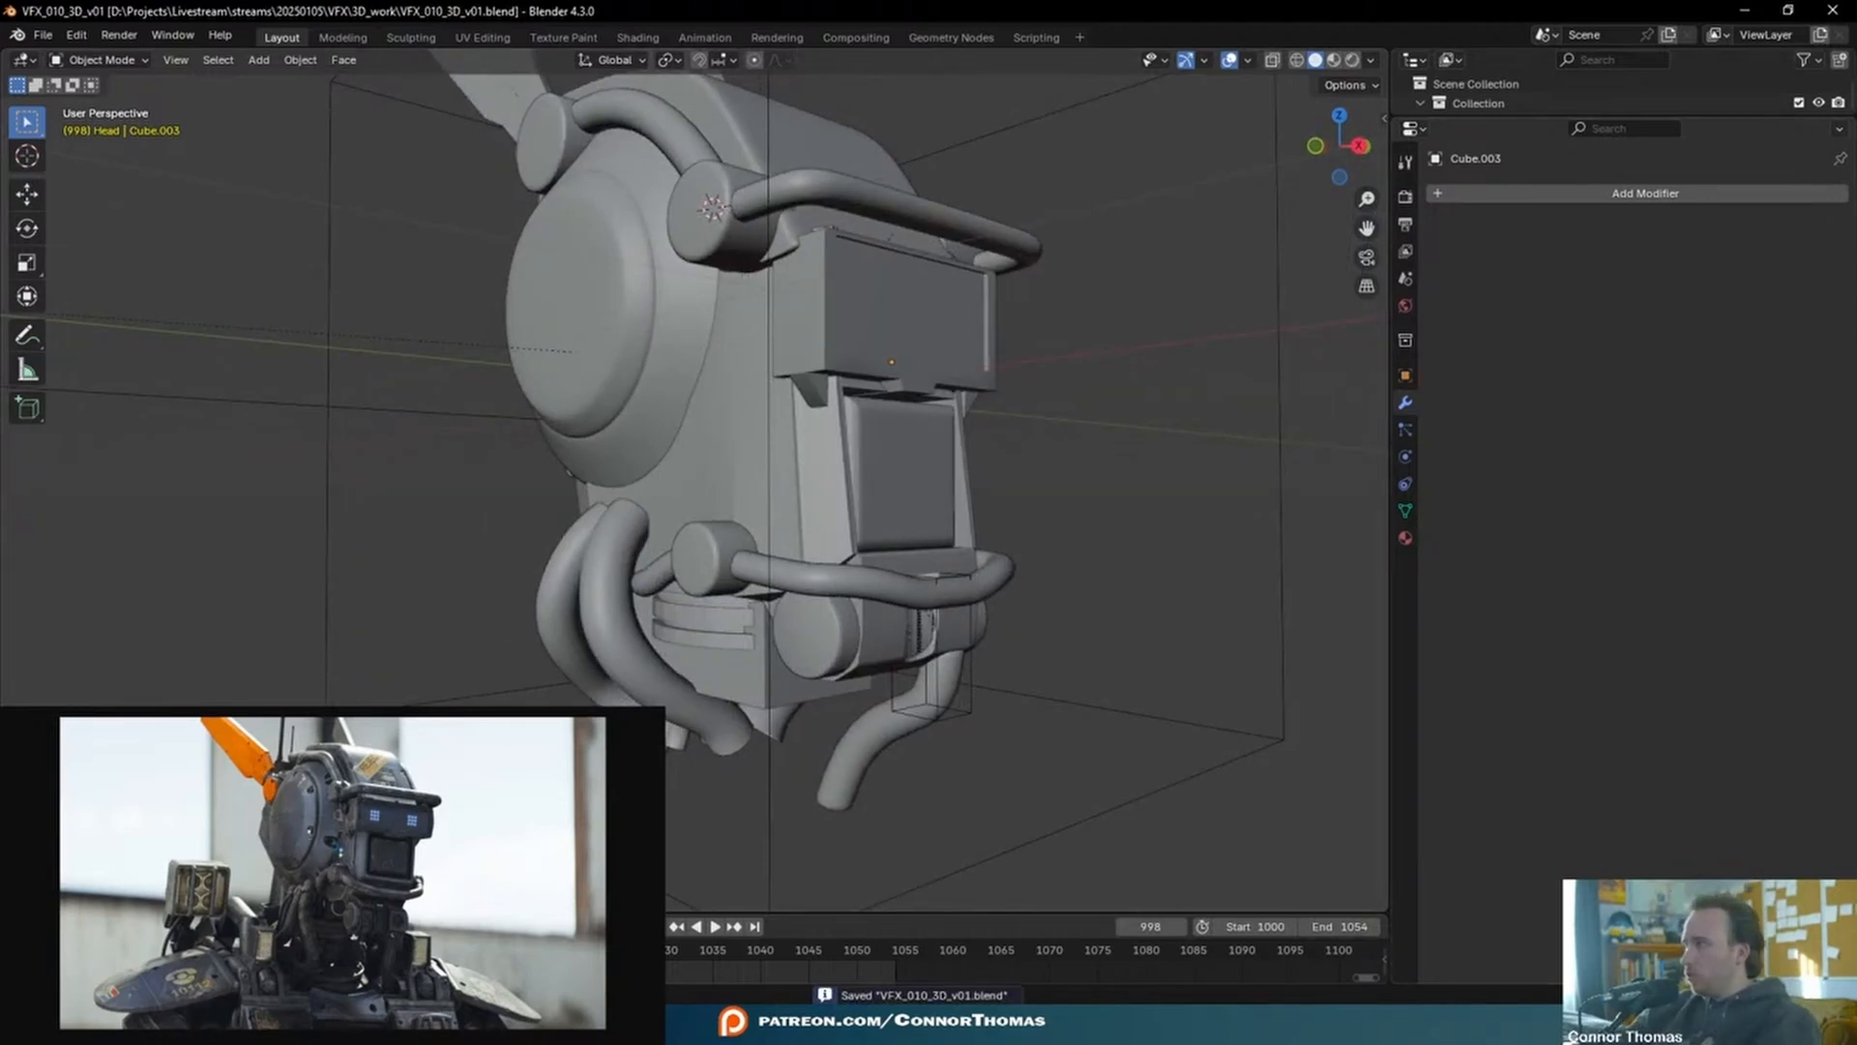
middle_drag(735, 600, 693, 552)
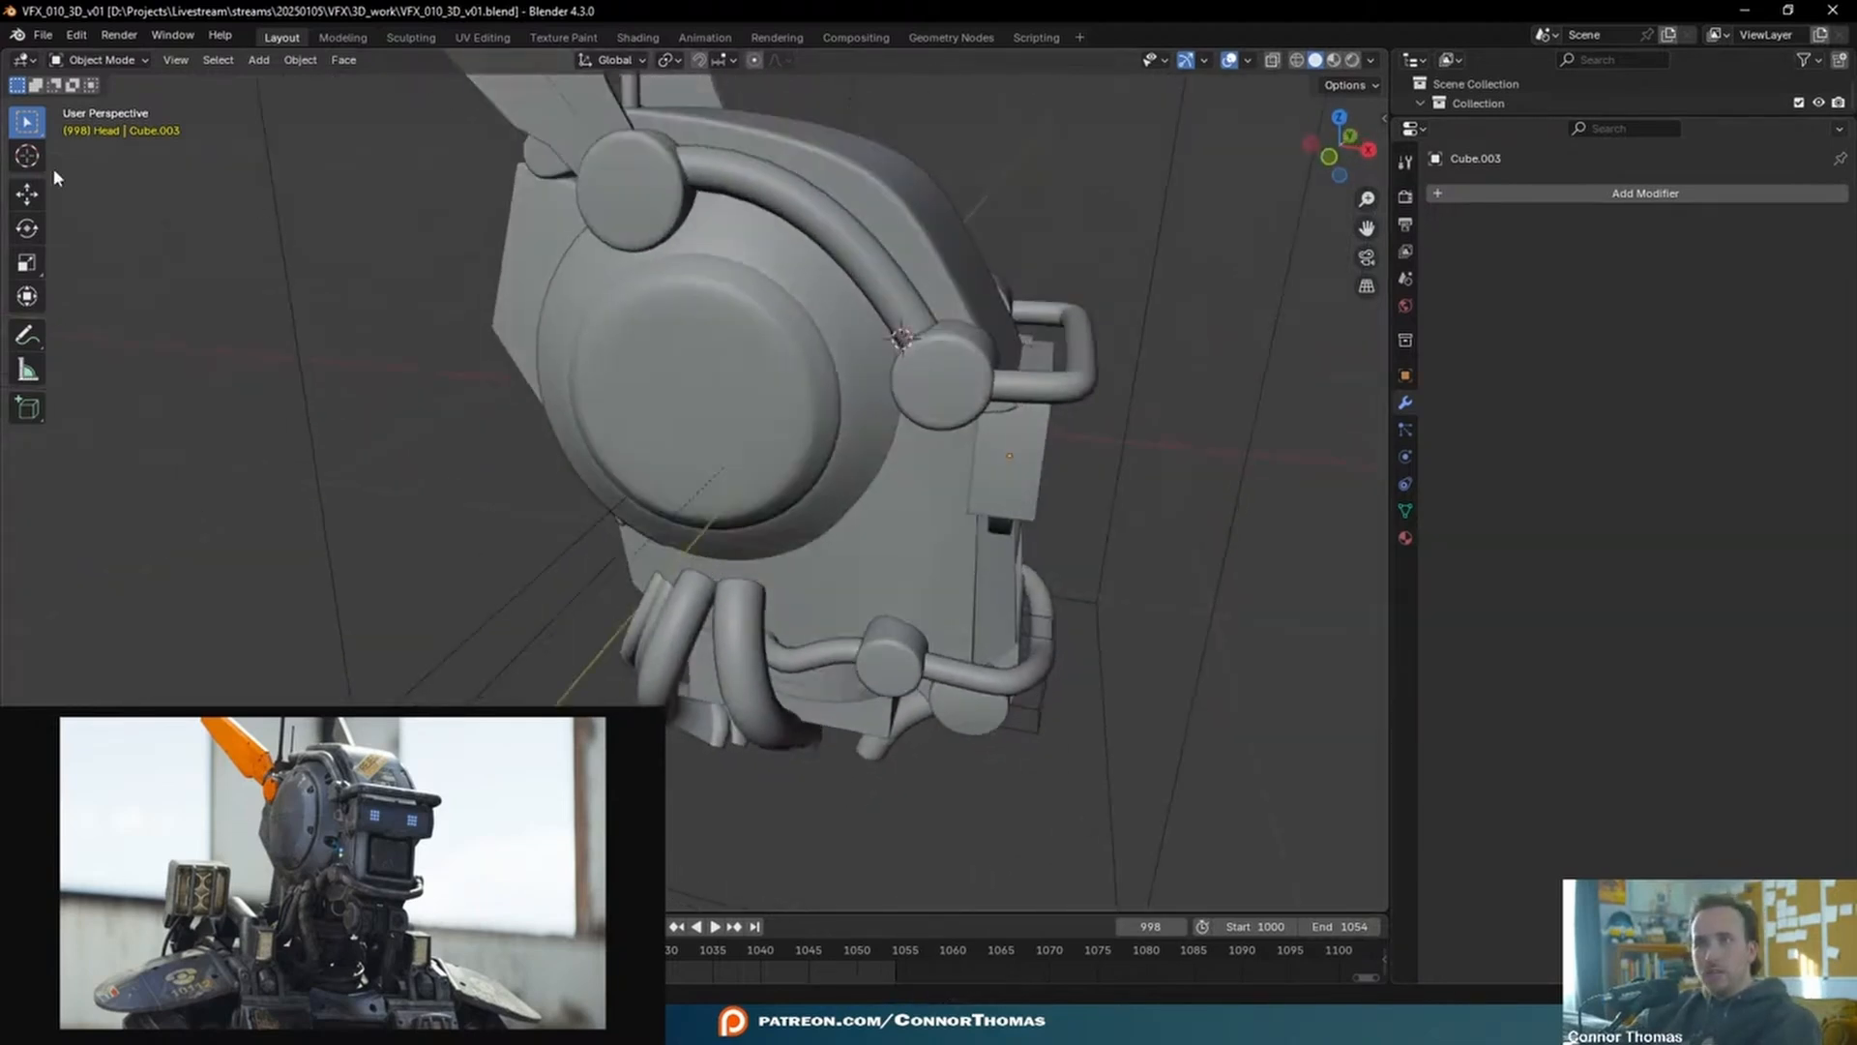
click(26, 156)
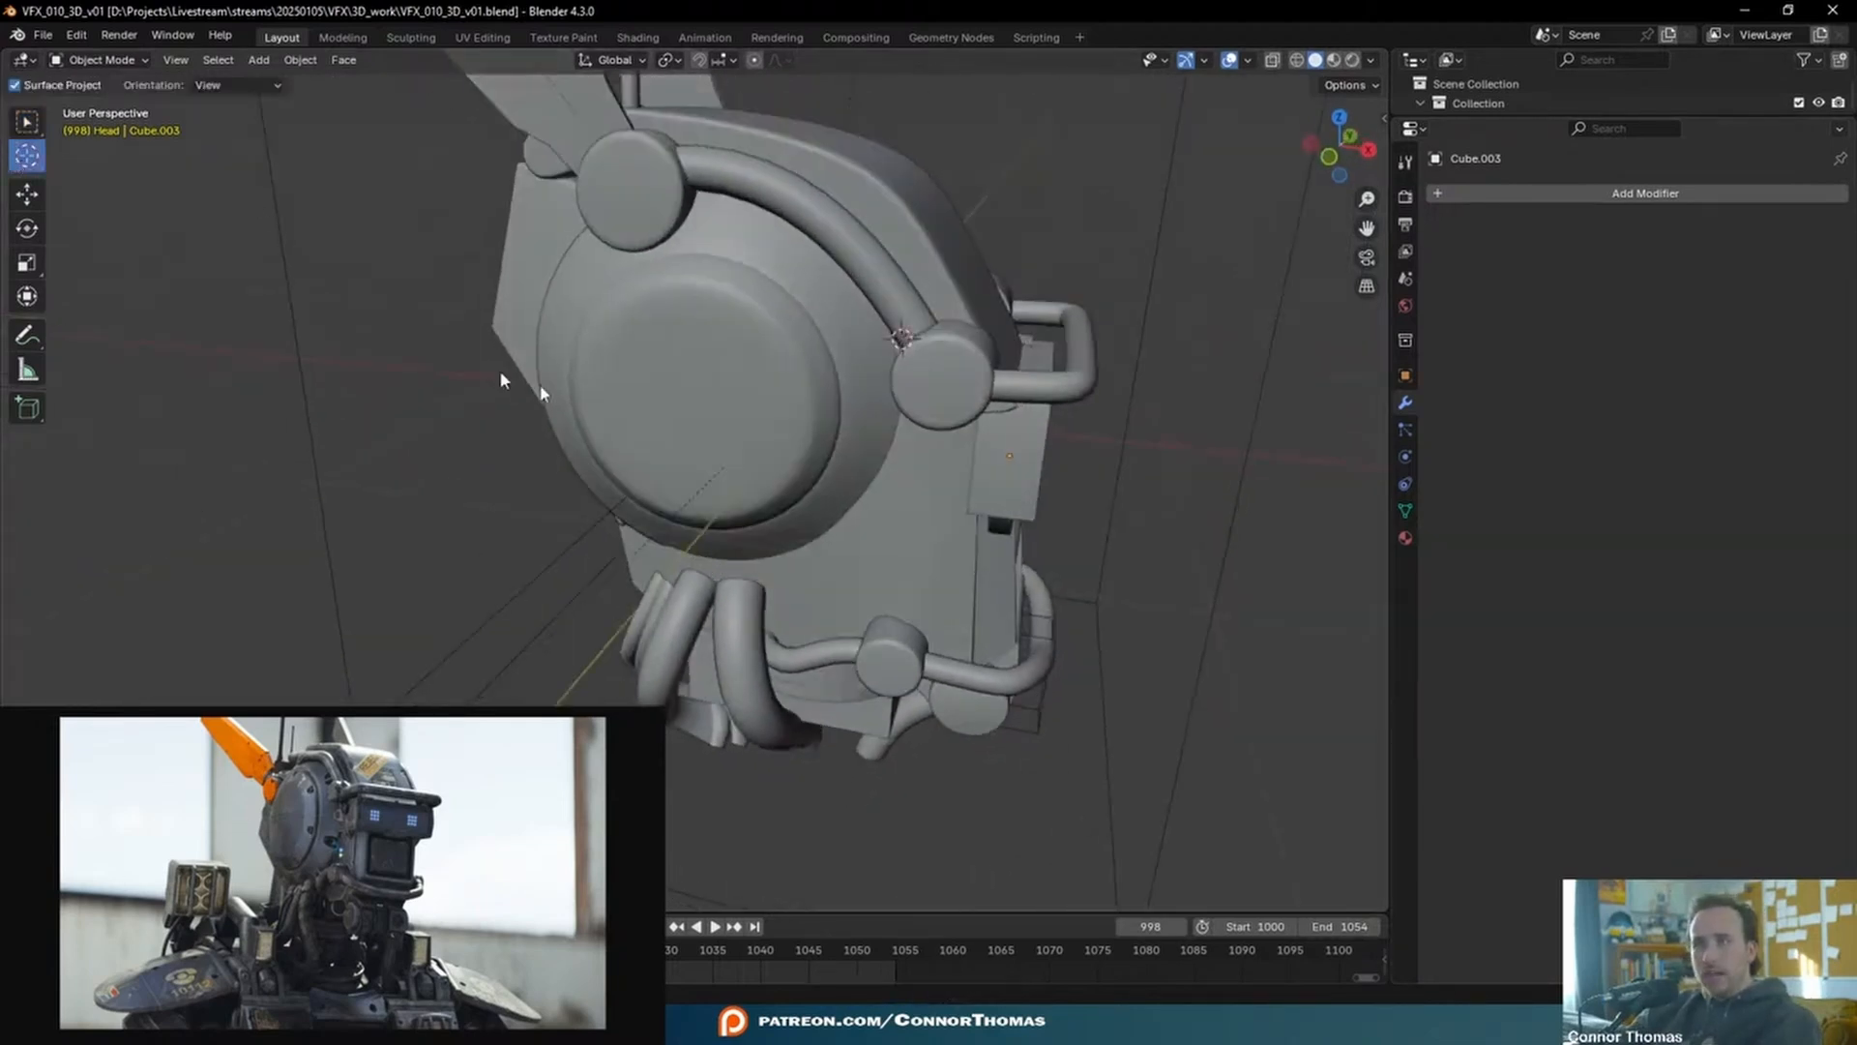
click(27, 122)
key(shift+a)
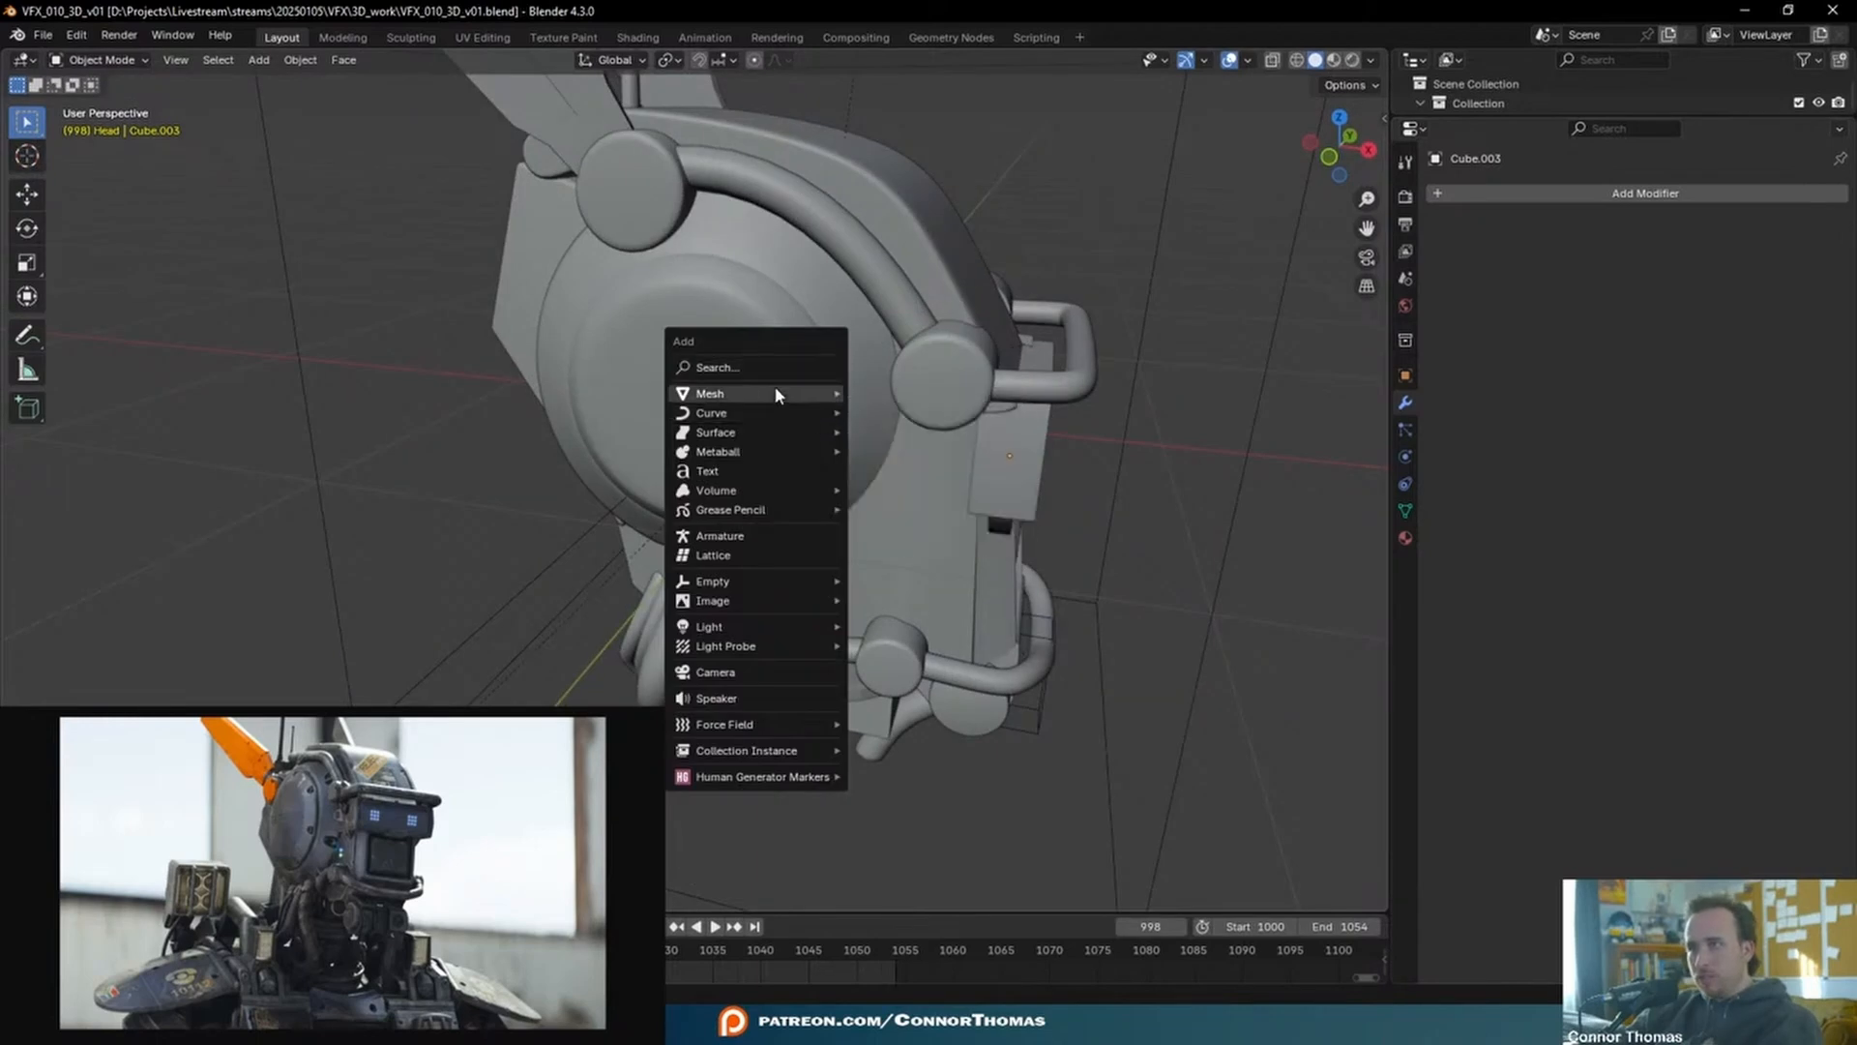
mouse_move(776, 389)
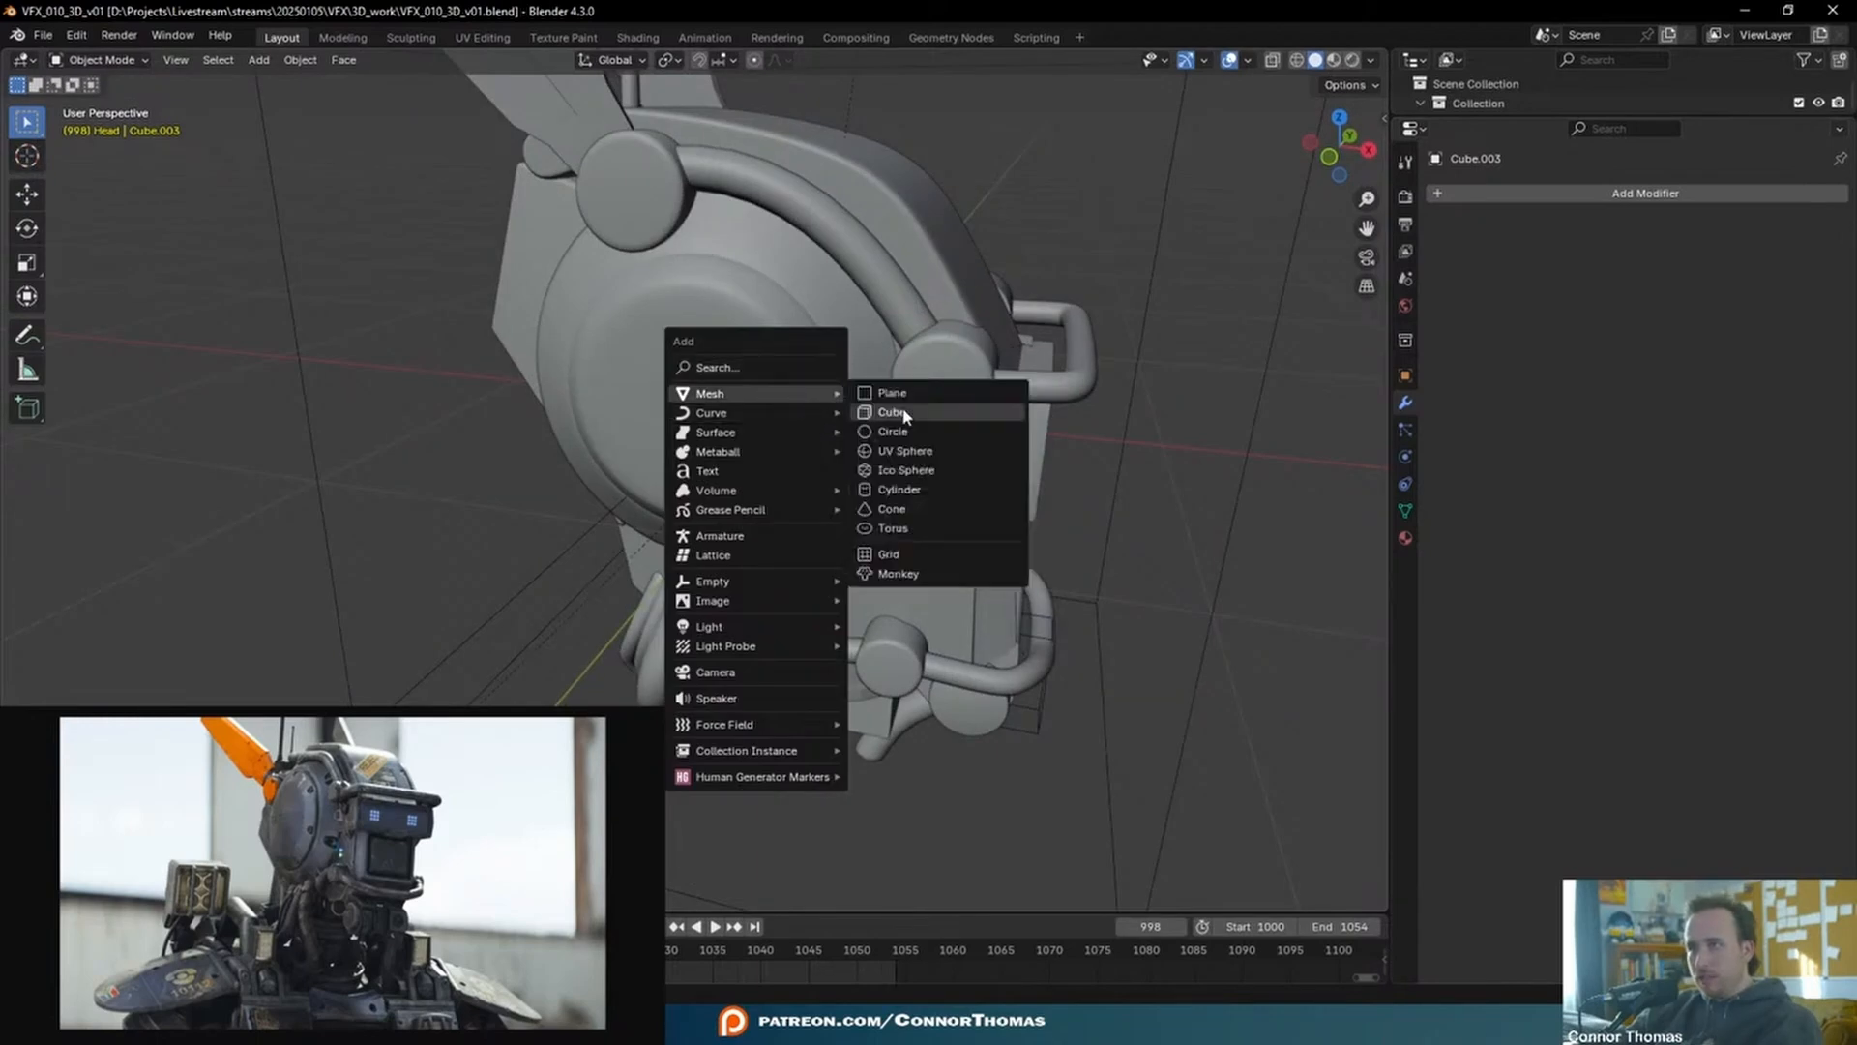
click(909, 490)
key(s)
click(847, 476)
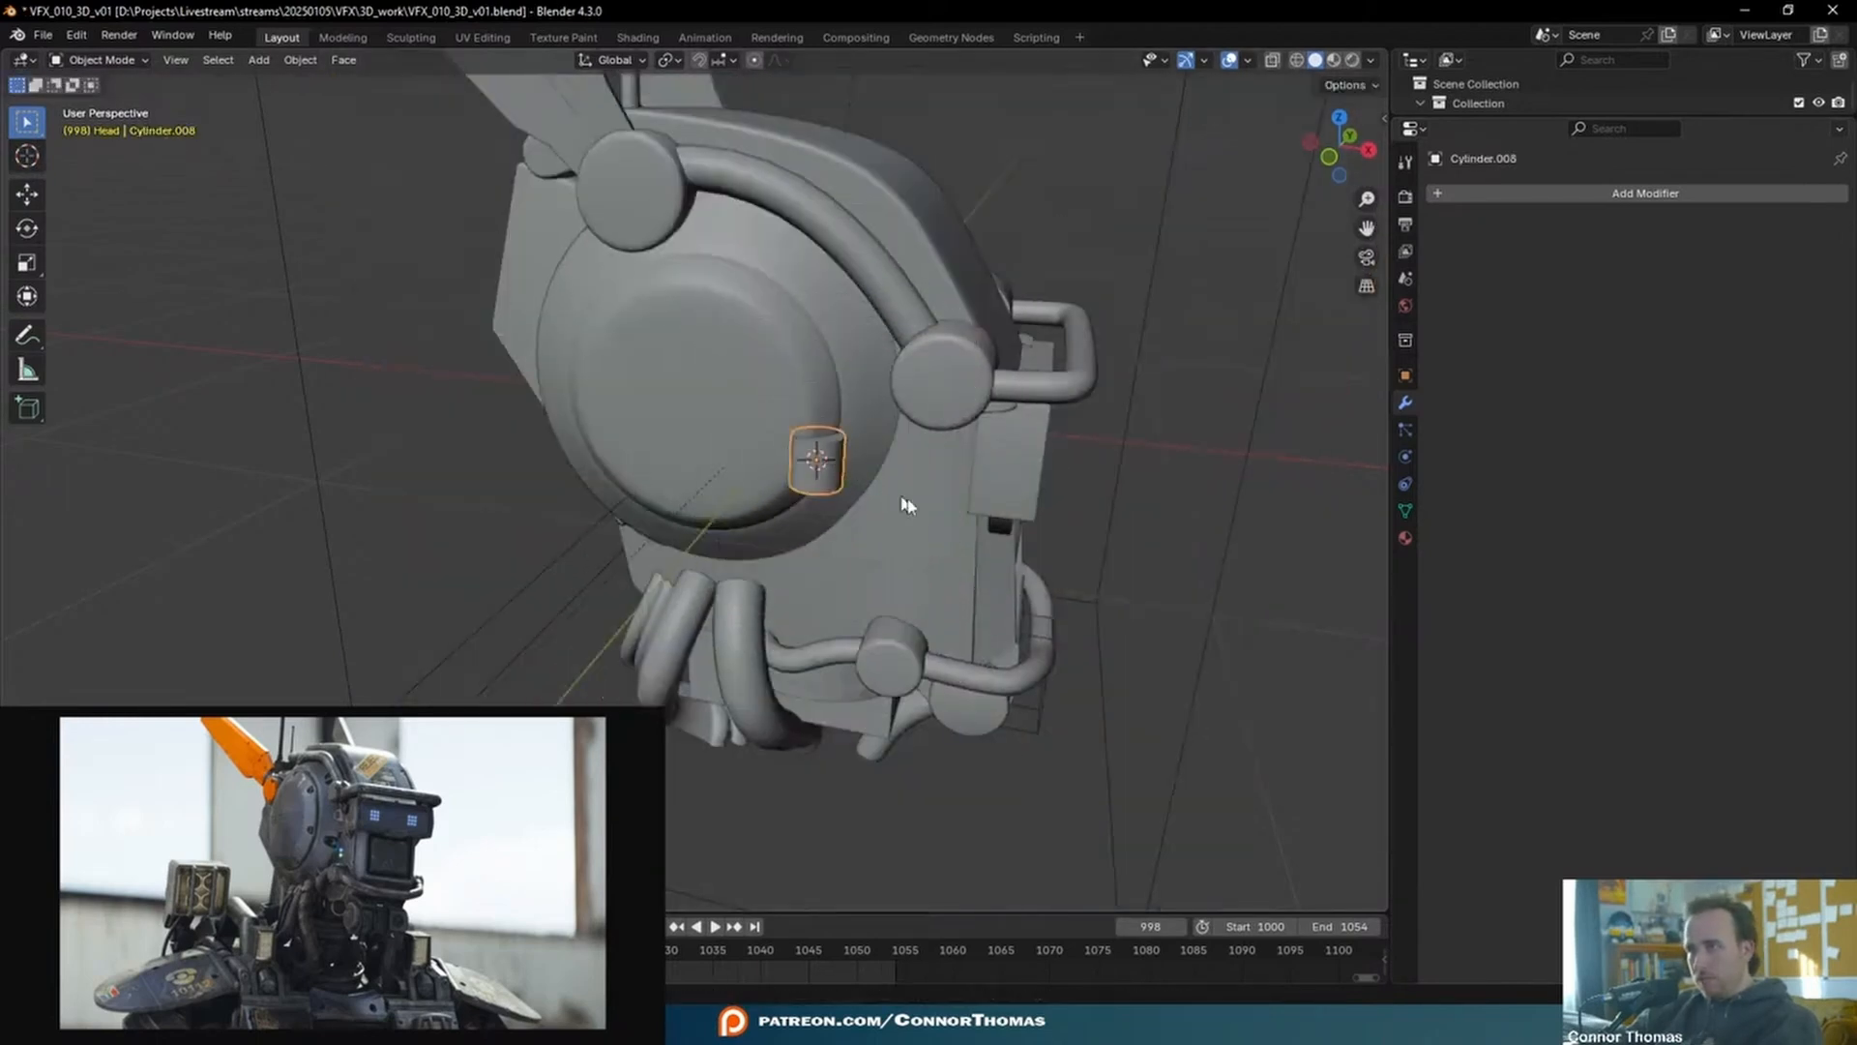
key(Delete)
- Remove the misplaced small cylinder and snap the 3D cursor to the centre of the side disc's flat front face
click(665, 440)
key(Tab)
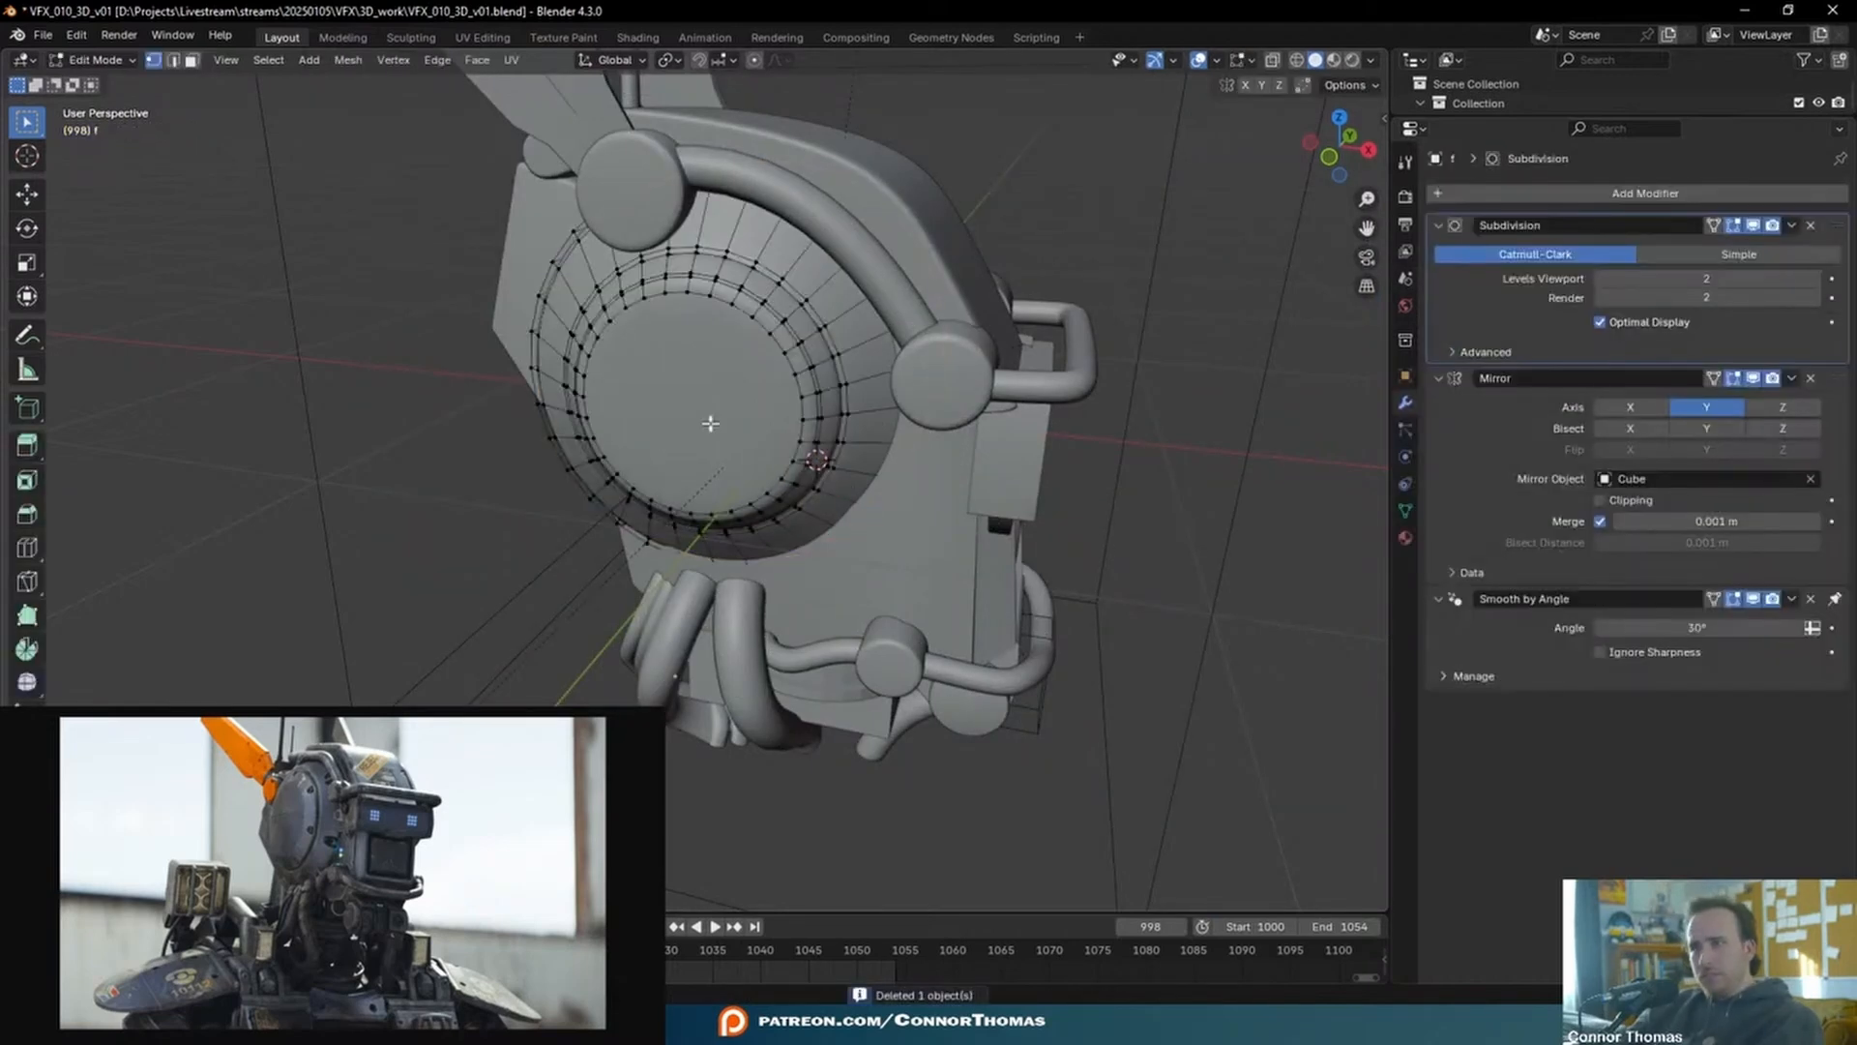
key(3)
click(709, 425)
key(shift+s)
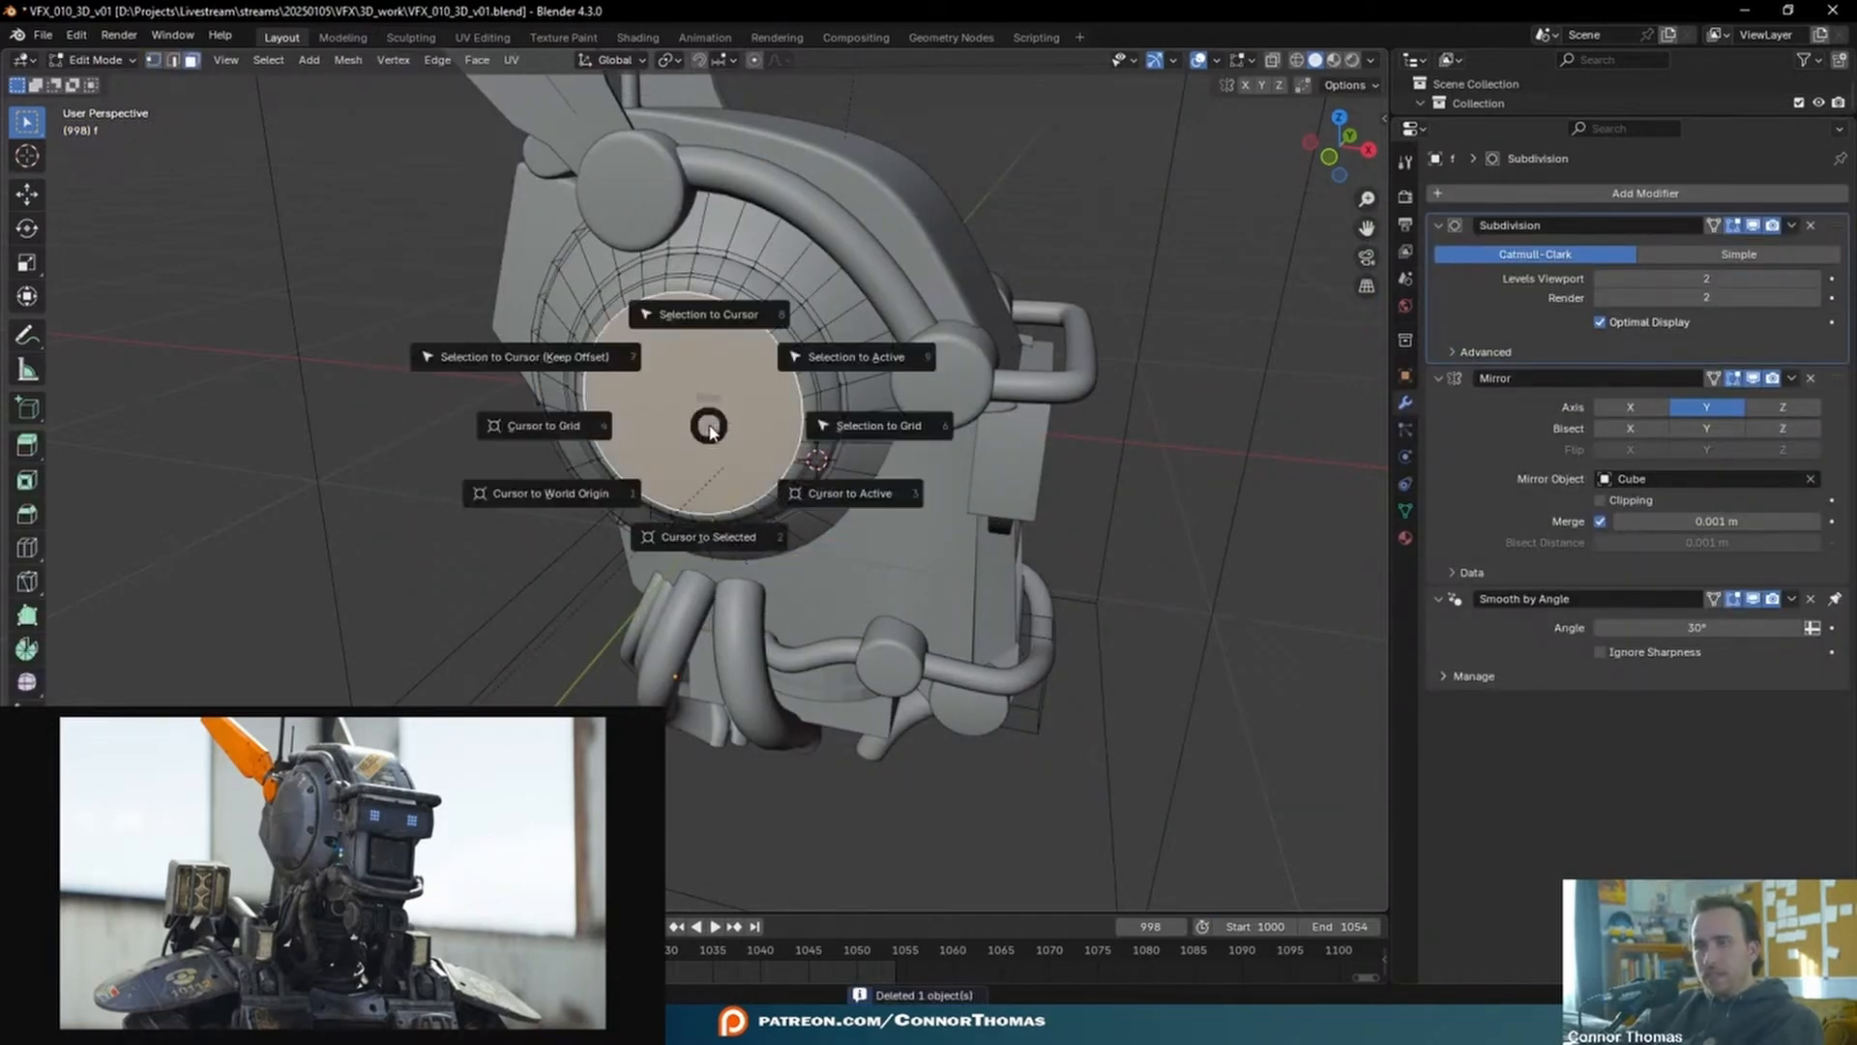
click(721, 551)
- Add a cylinder at the disc's centre, scale it to about 0.05 and rotate it 90° about X
key(Tab)
key(shift+a)
mouse_move(733, 381)
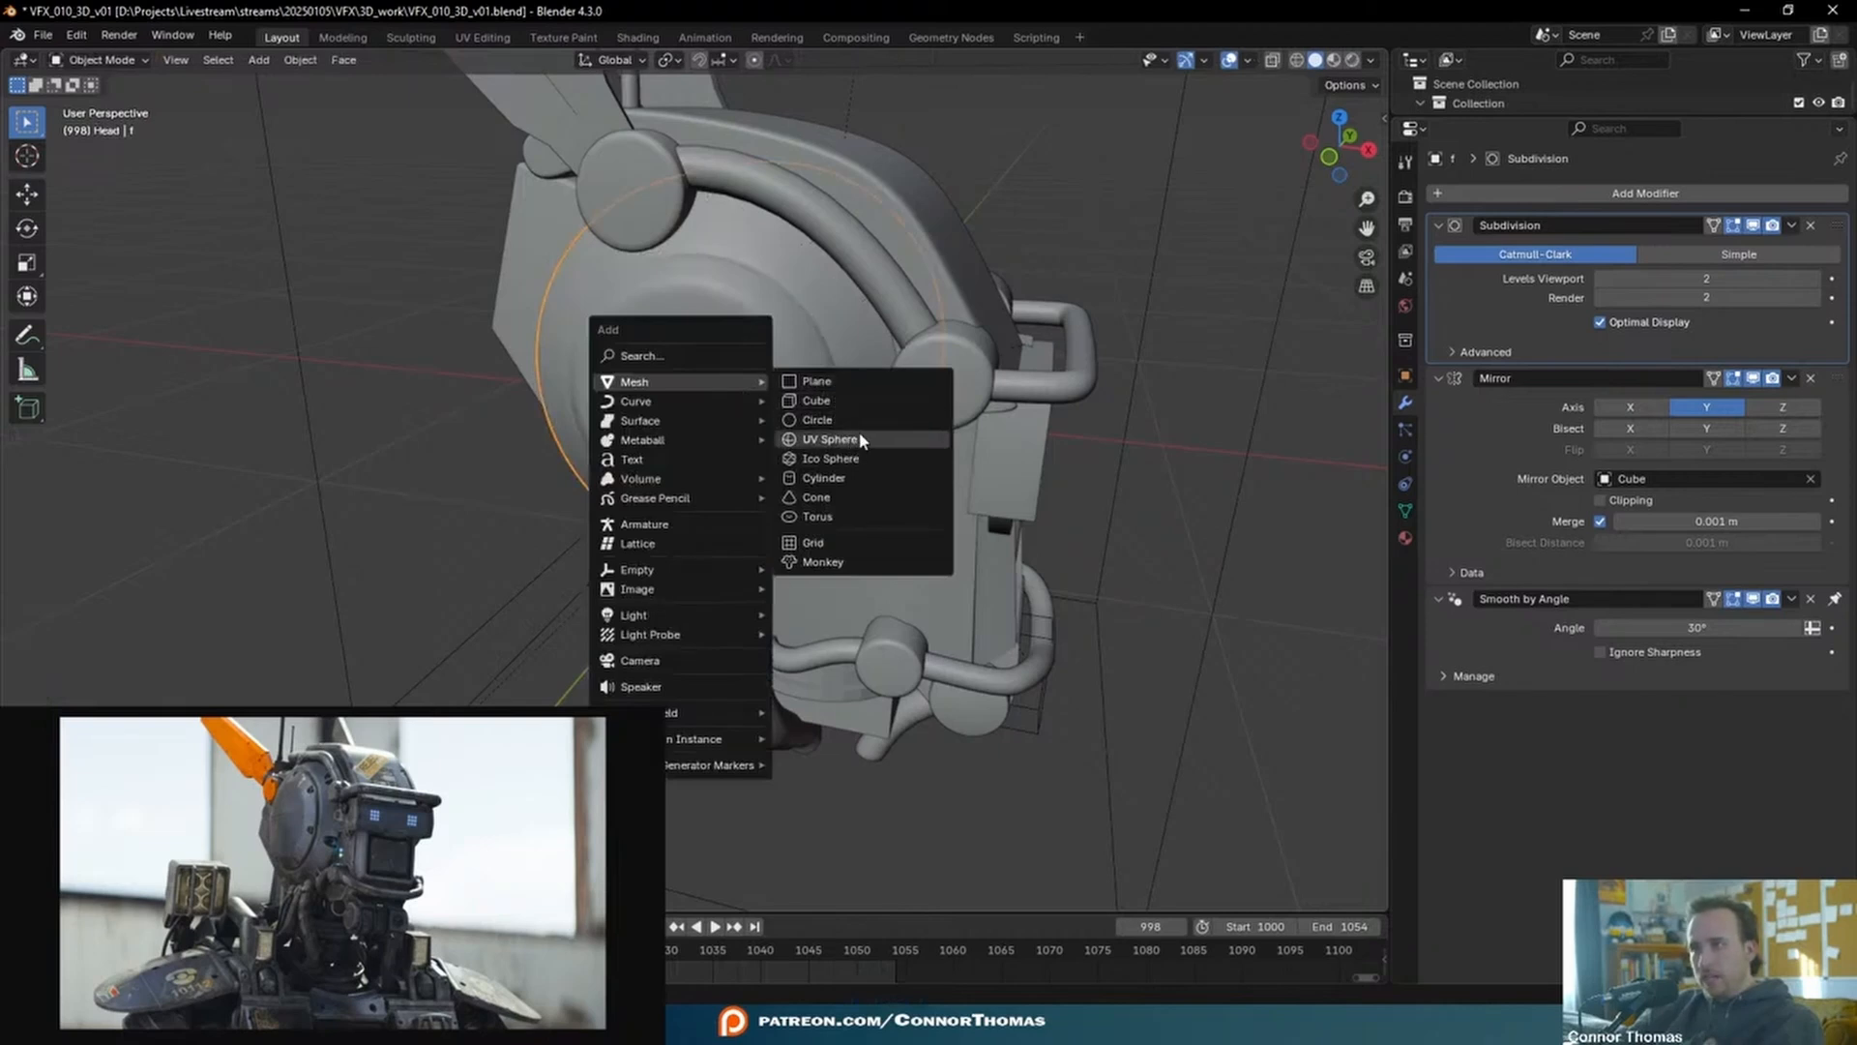
click(823, 477)
key(s)
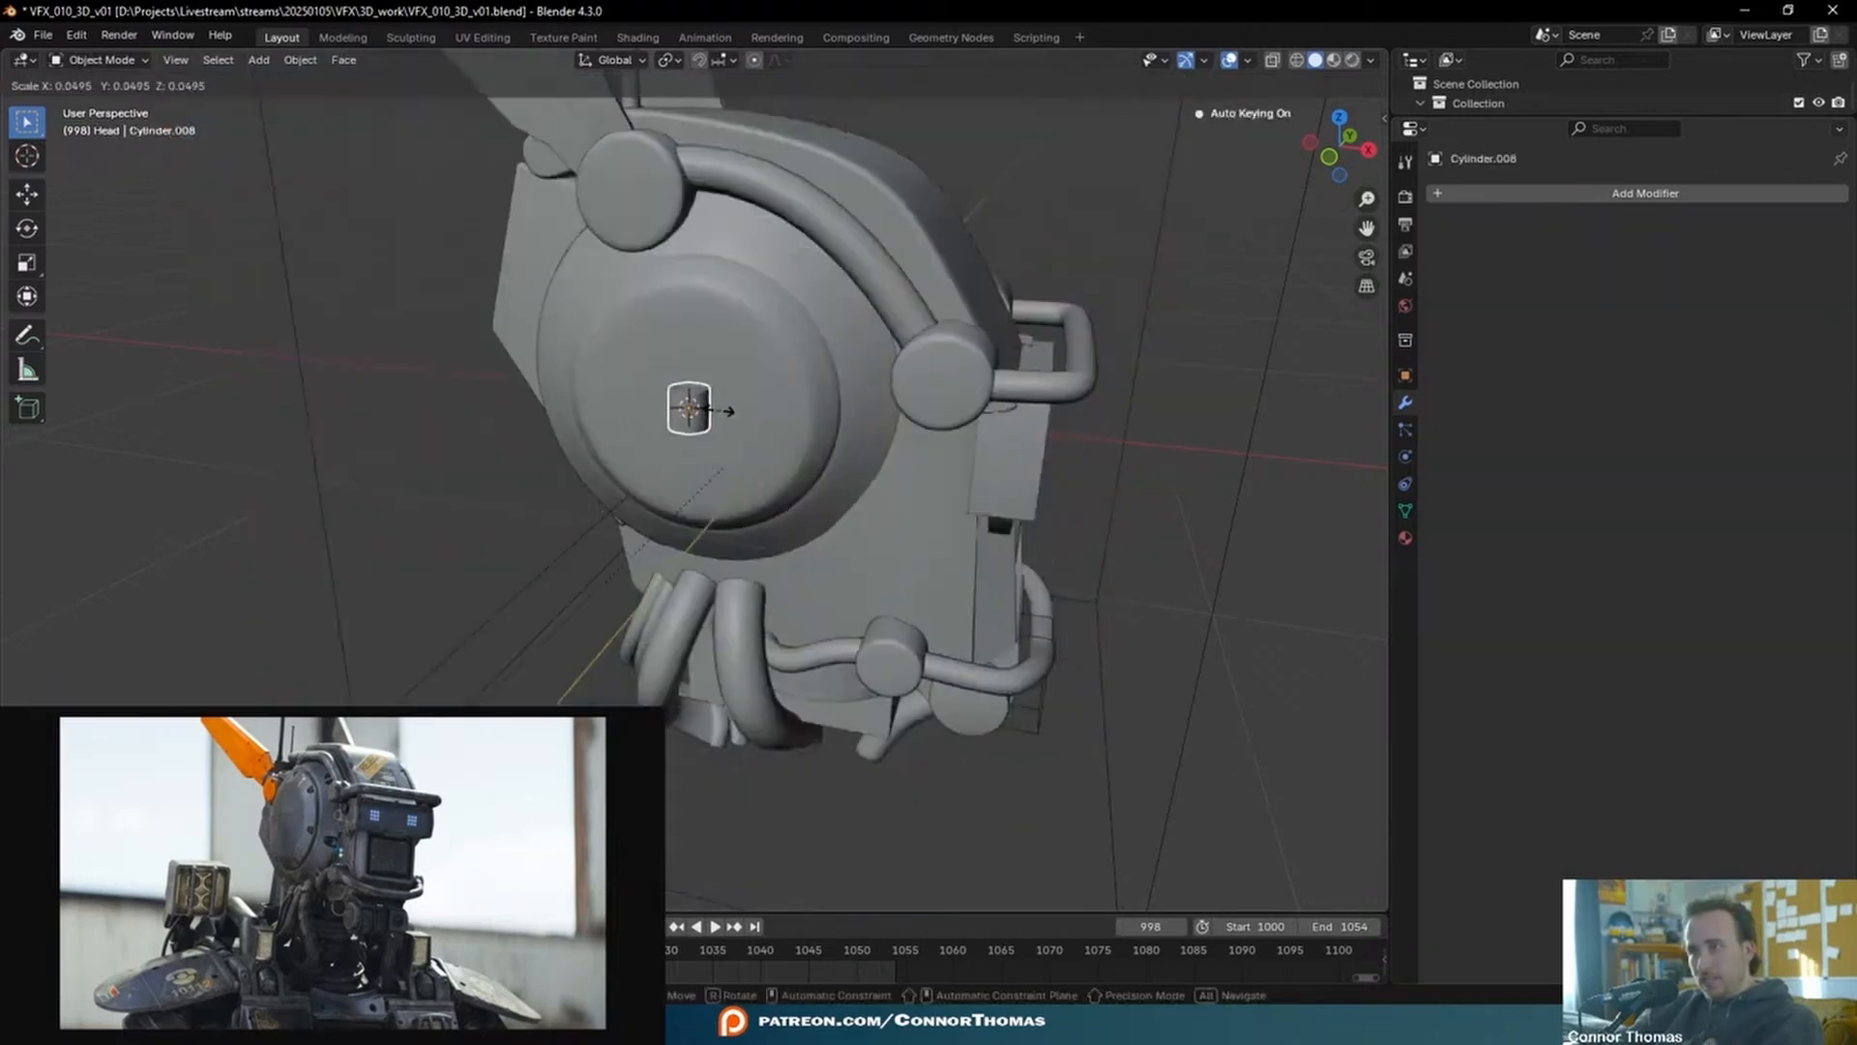
click(716, 416)
text(rx)
text(90)
key(Return)
- Hide the camera that overlaps the side disc in front view and reselect the small cylinder
key(KP_1)
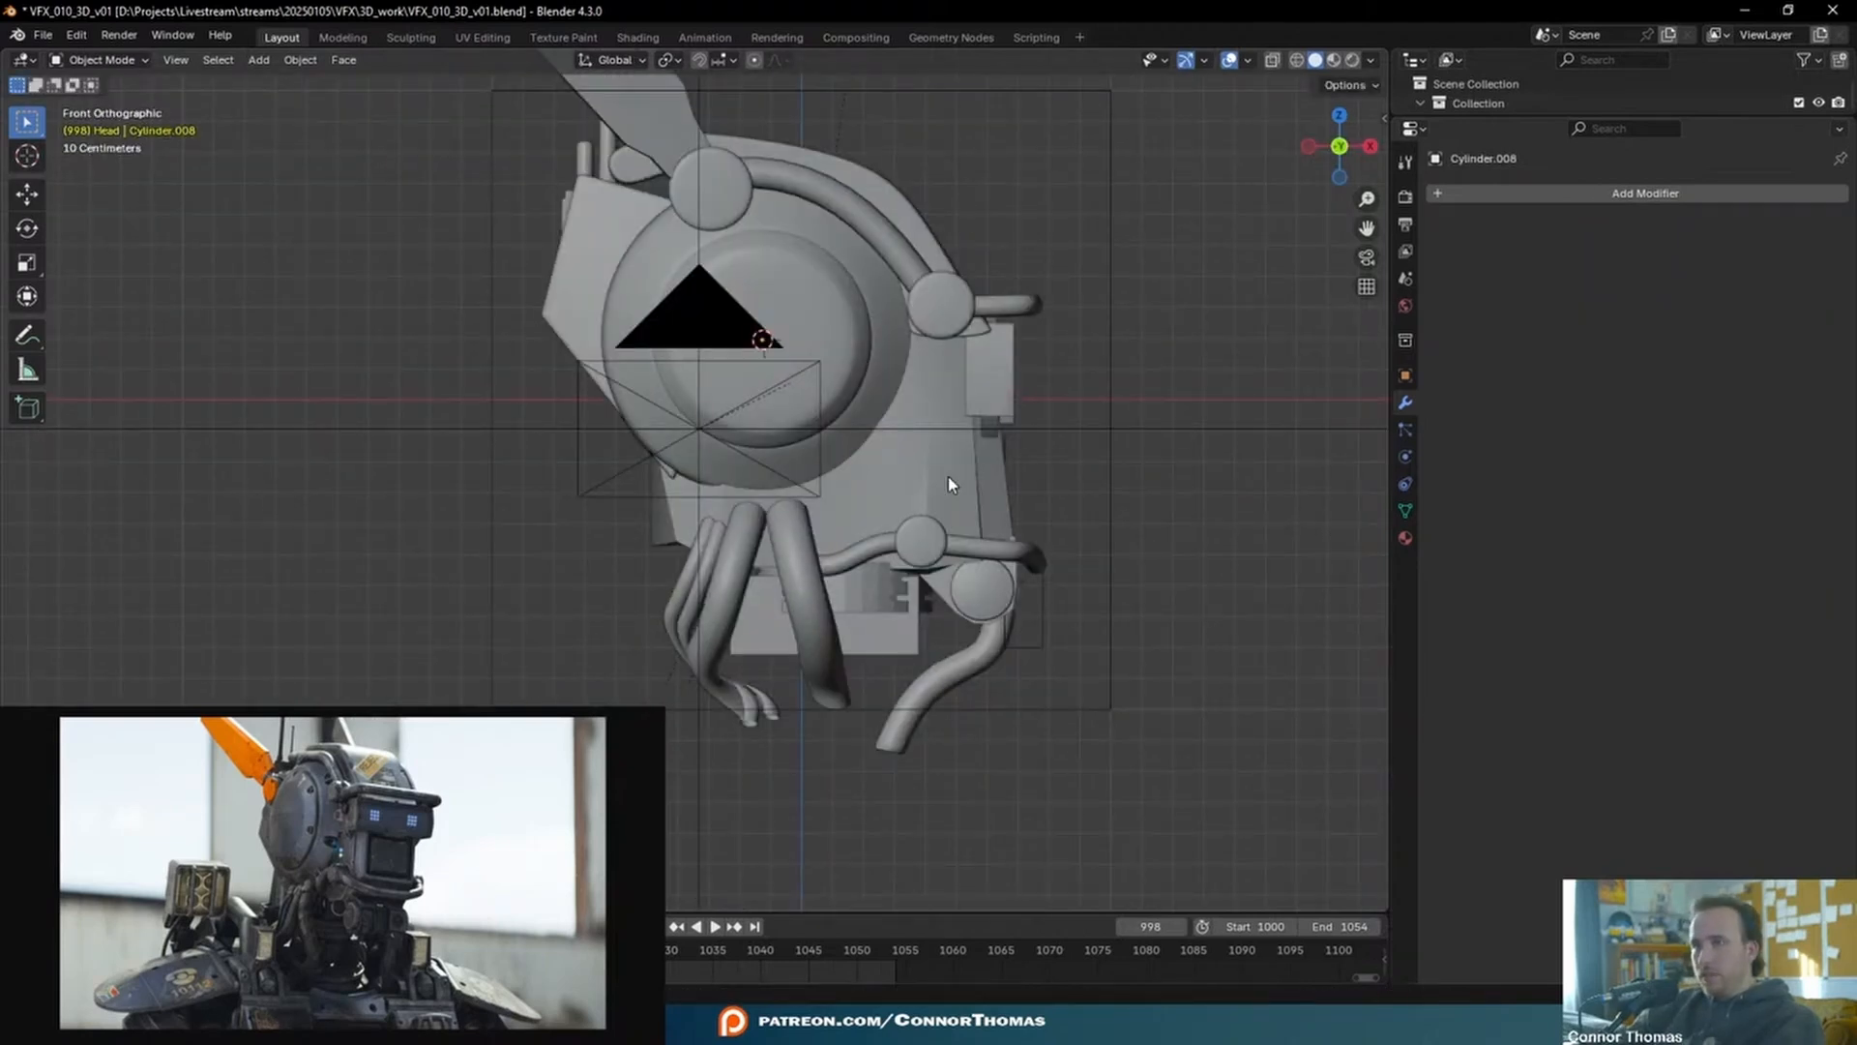
key(Tab)
key(Tab)
click(689, 333)
key(h)
scroll(771, 333, up, 4)
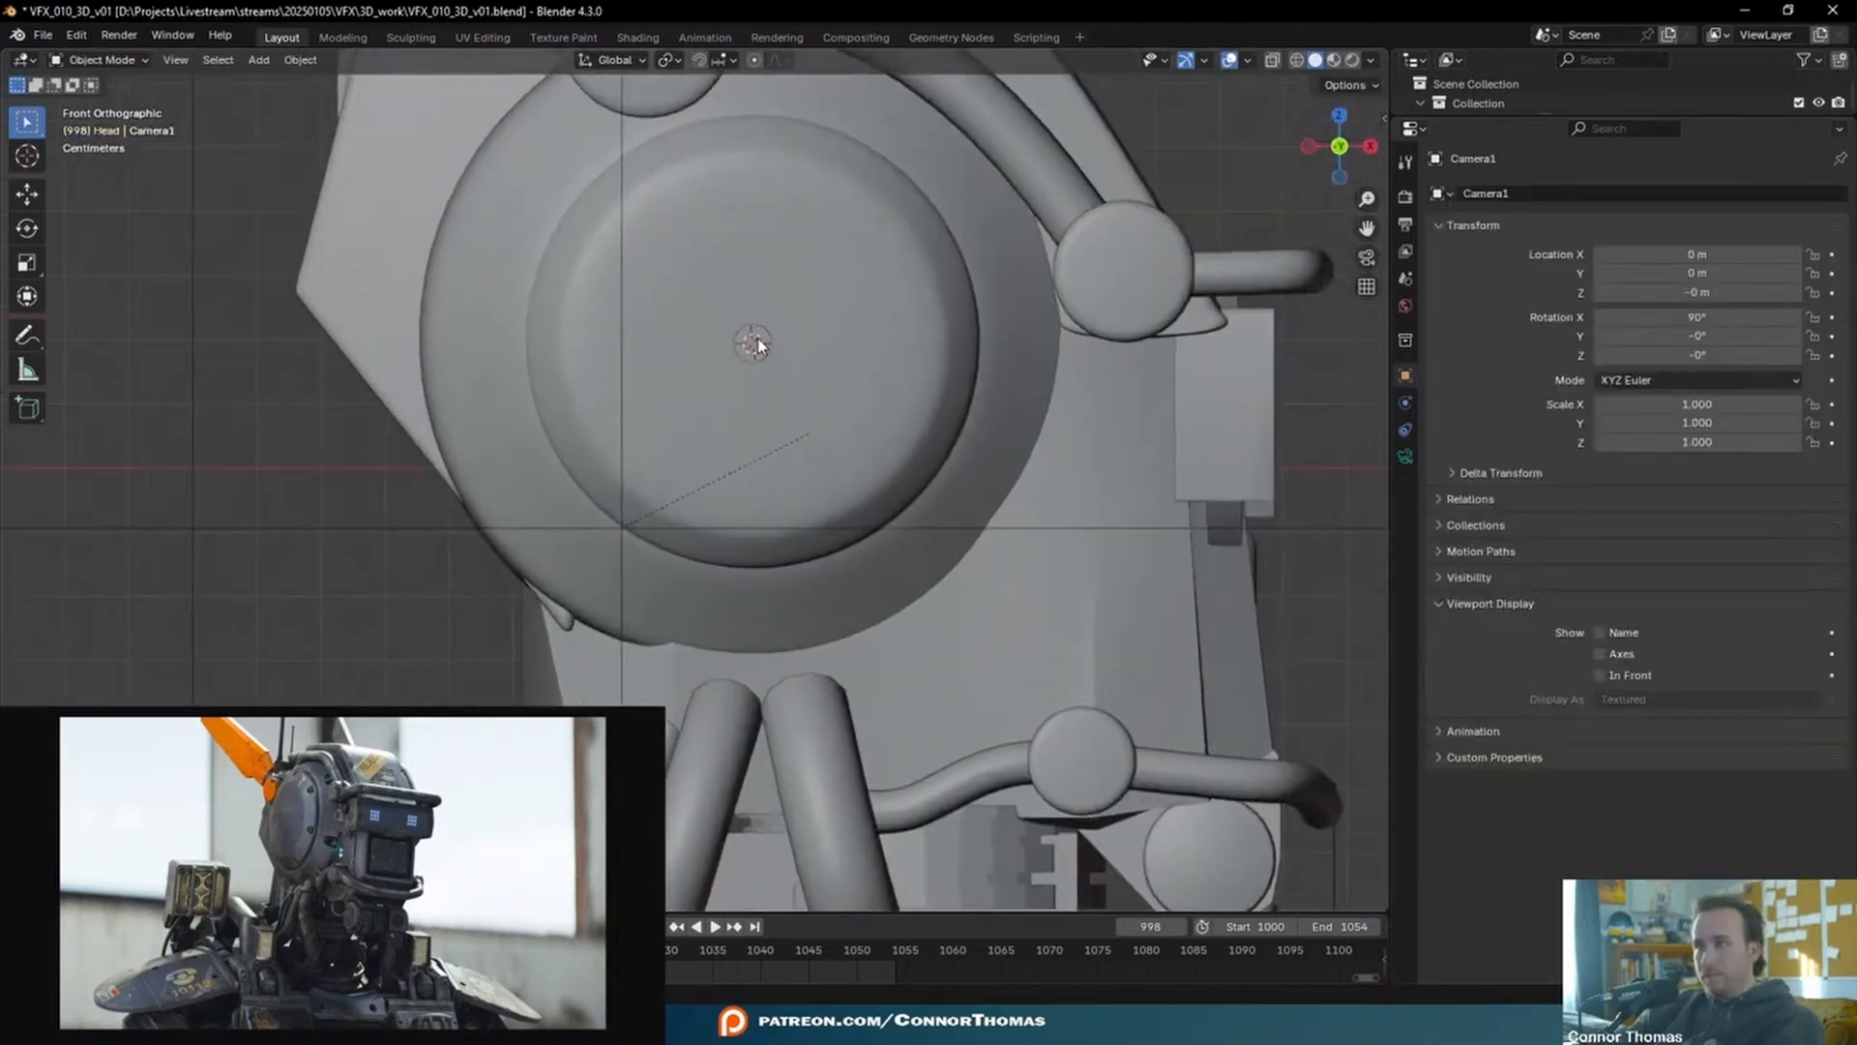
click(958, 418)
shift+middle_drag(883, 381, 923, 329)
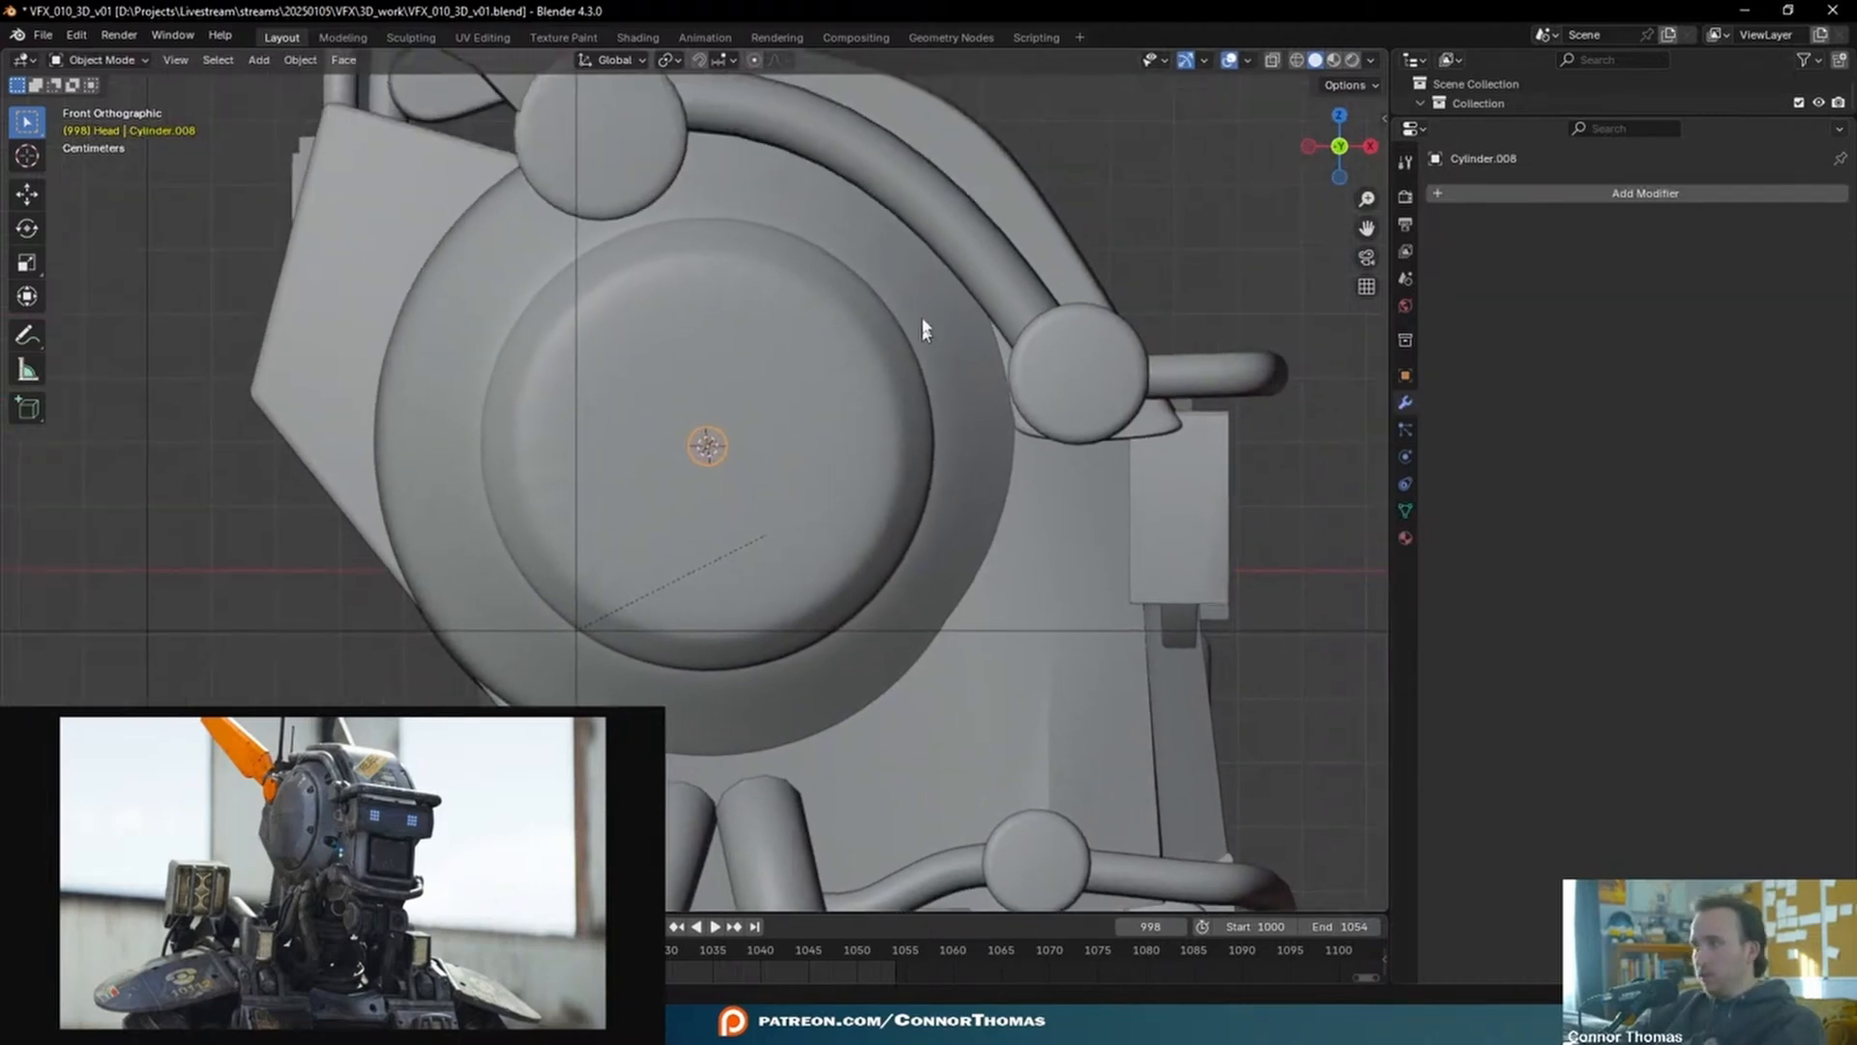
- Move the small cylinder's geometry about 0.2 m along X and 0.19 m up to the disc face's upper front rim, keeping its origin central
key(Tab)
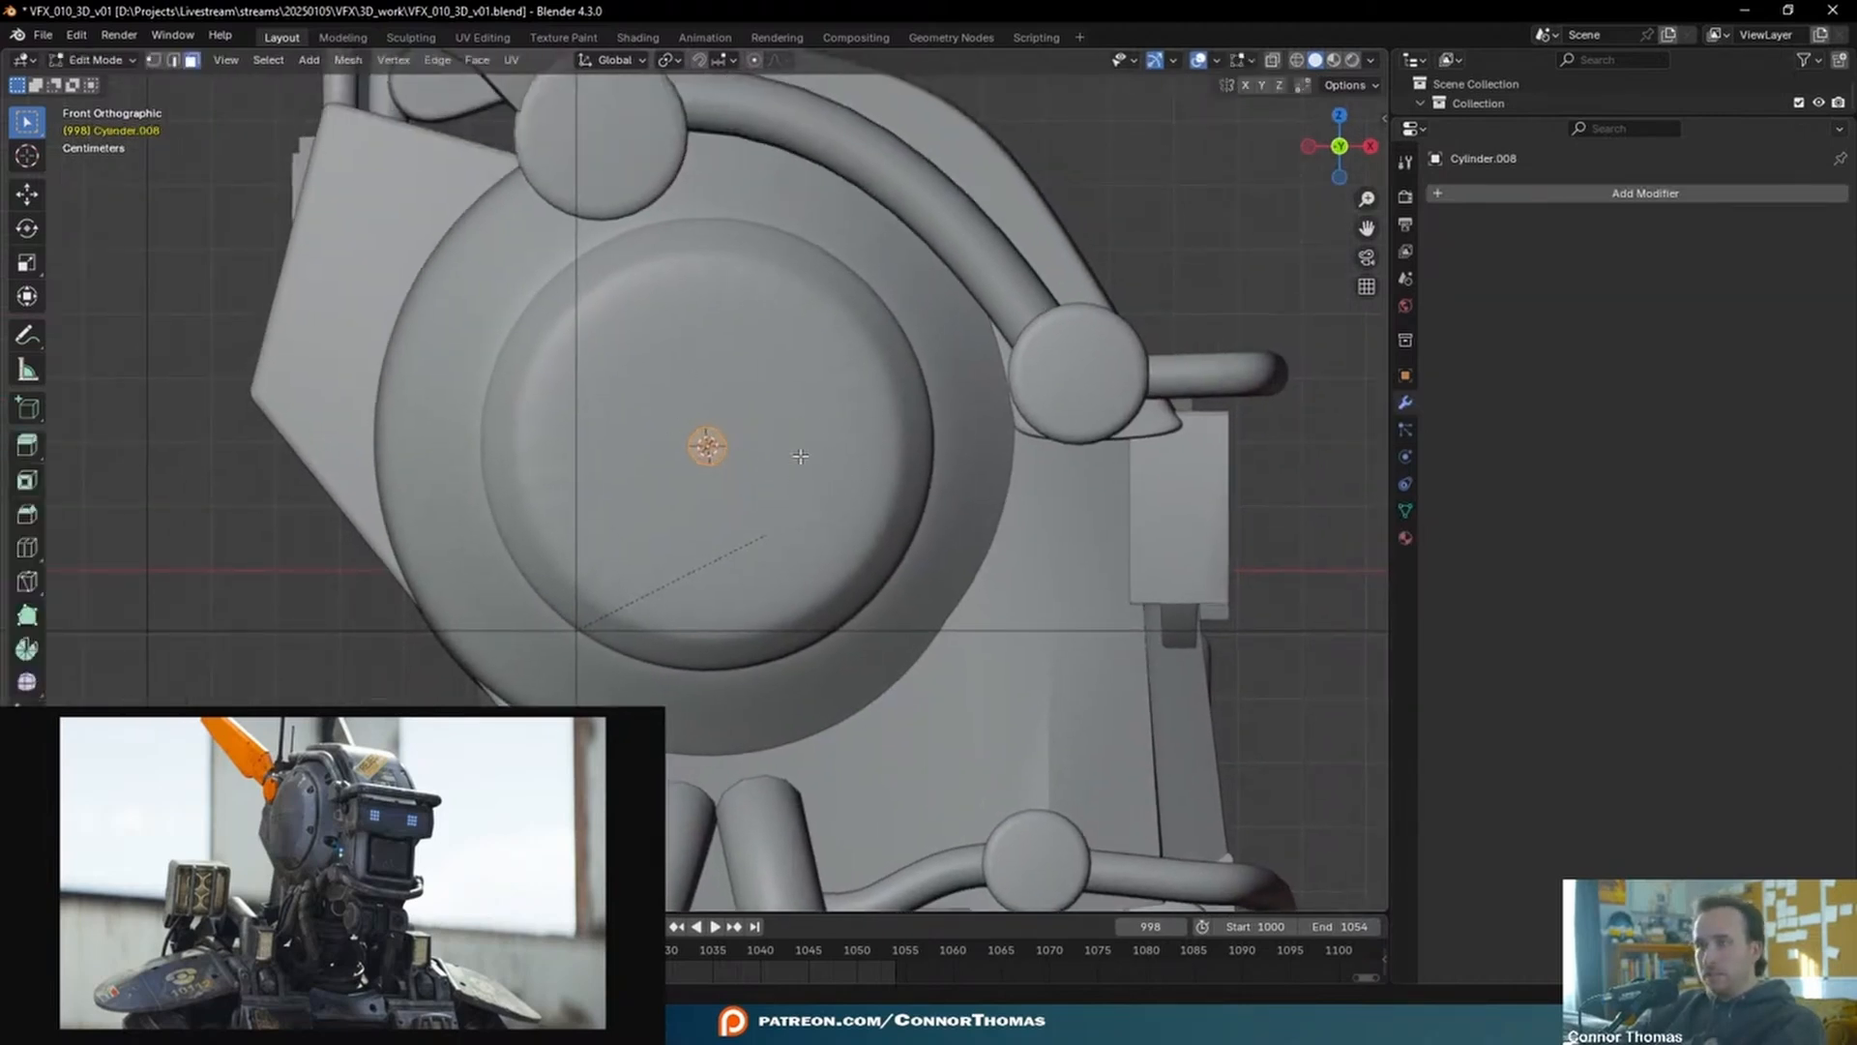
key(g)
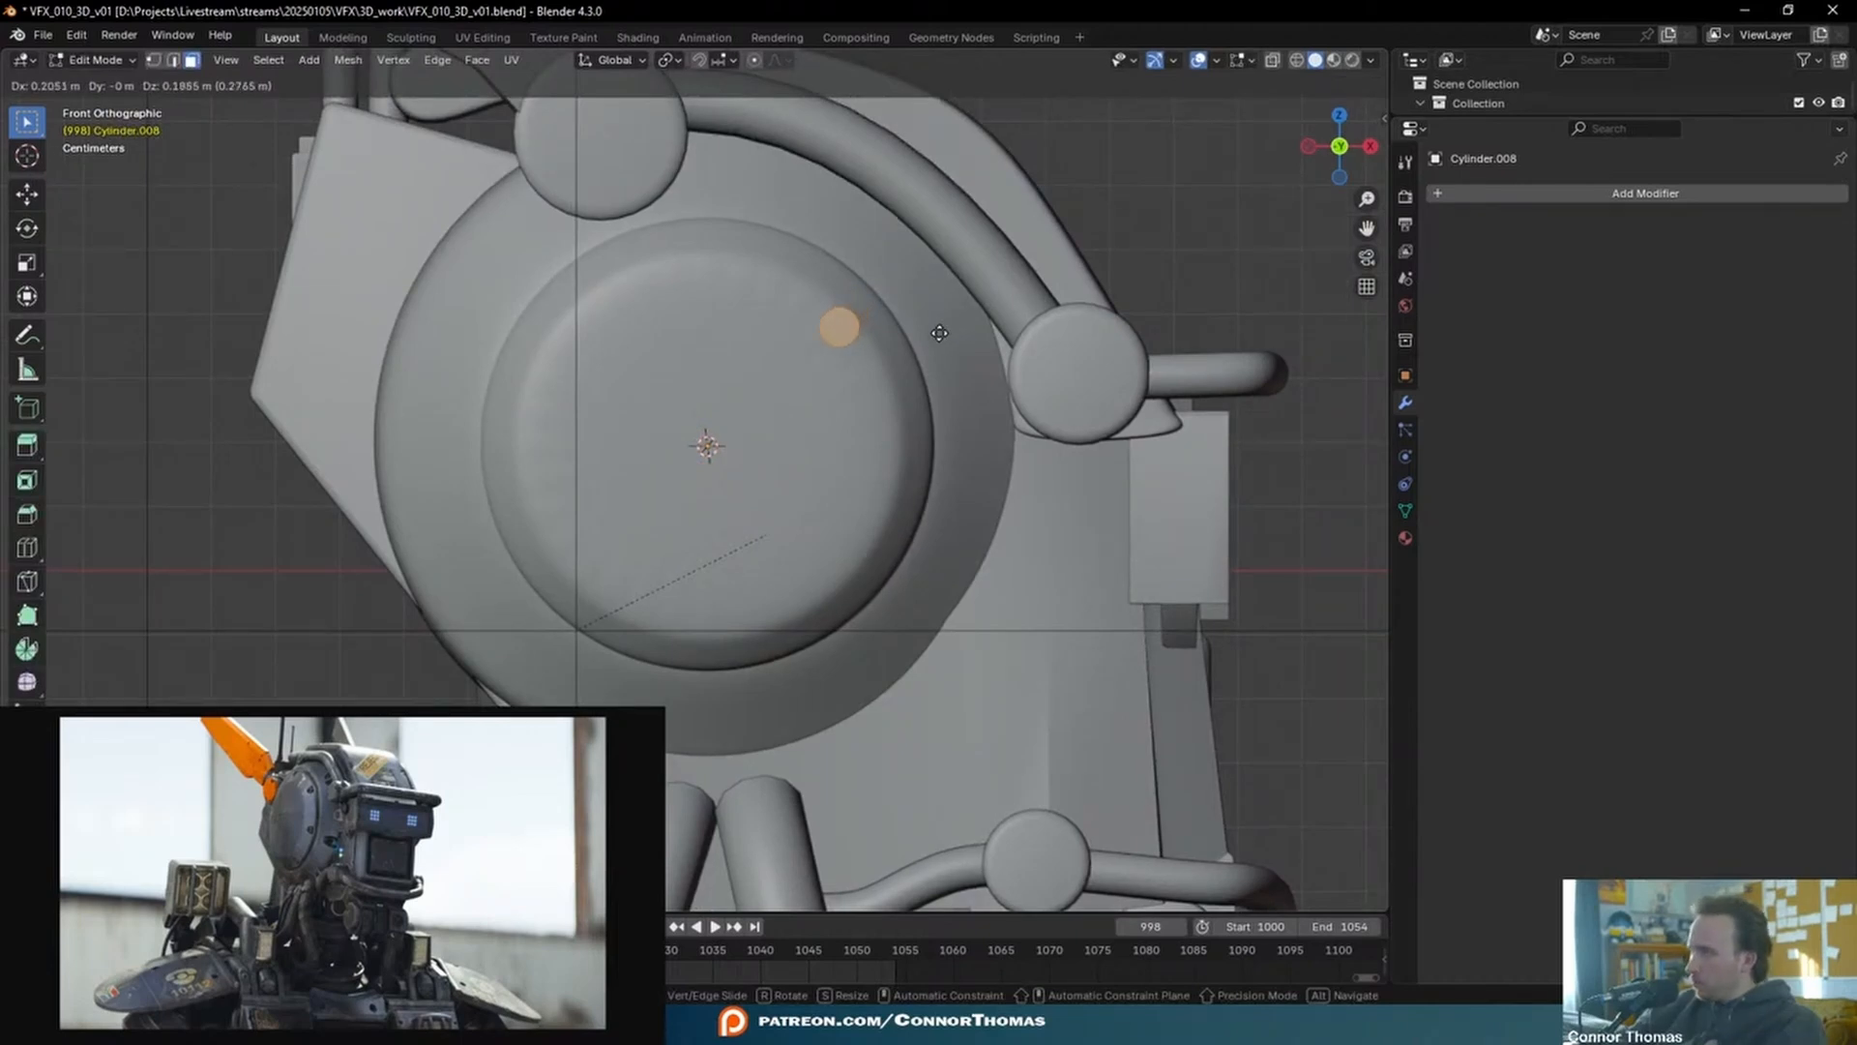
key(s)
click(997, 326)
middle_drag(997, 326, 796, 410)
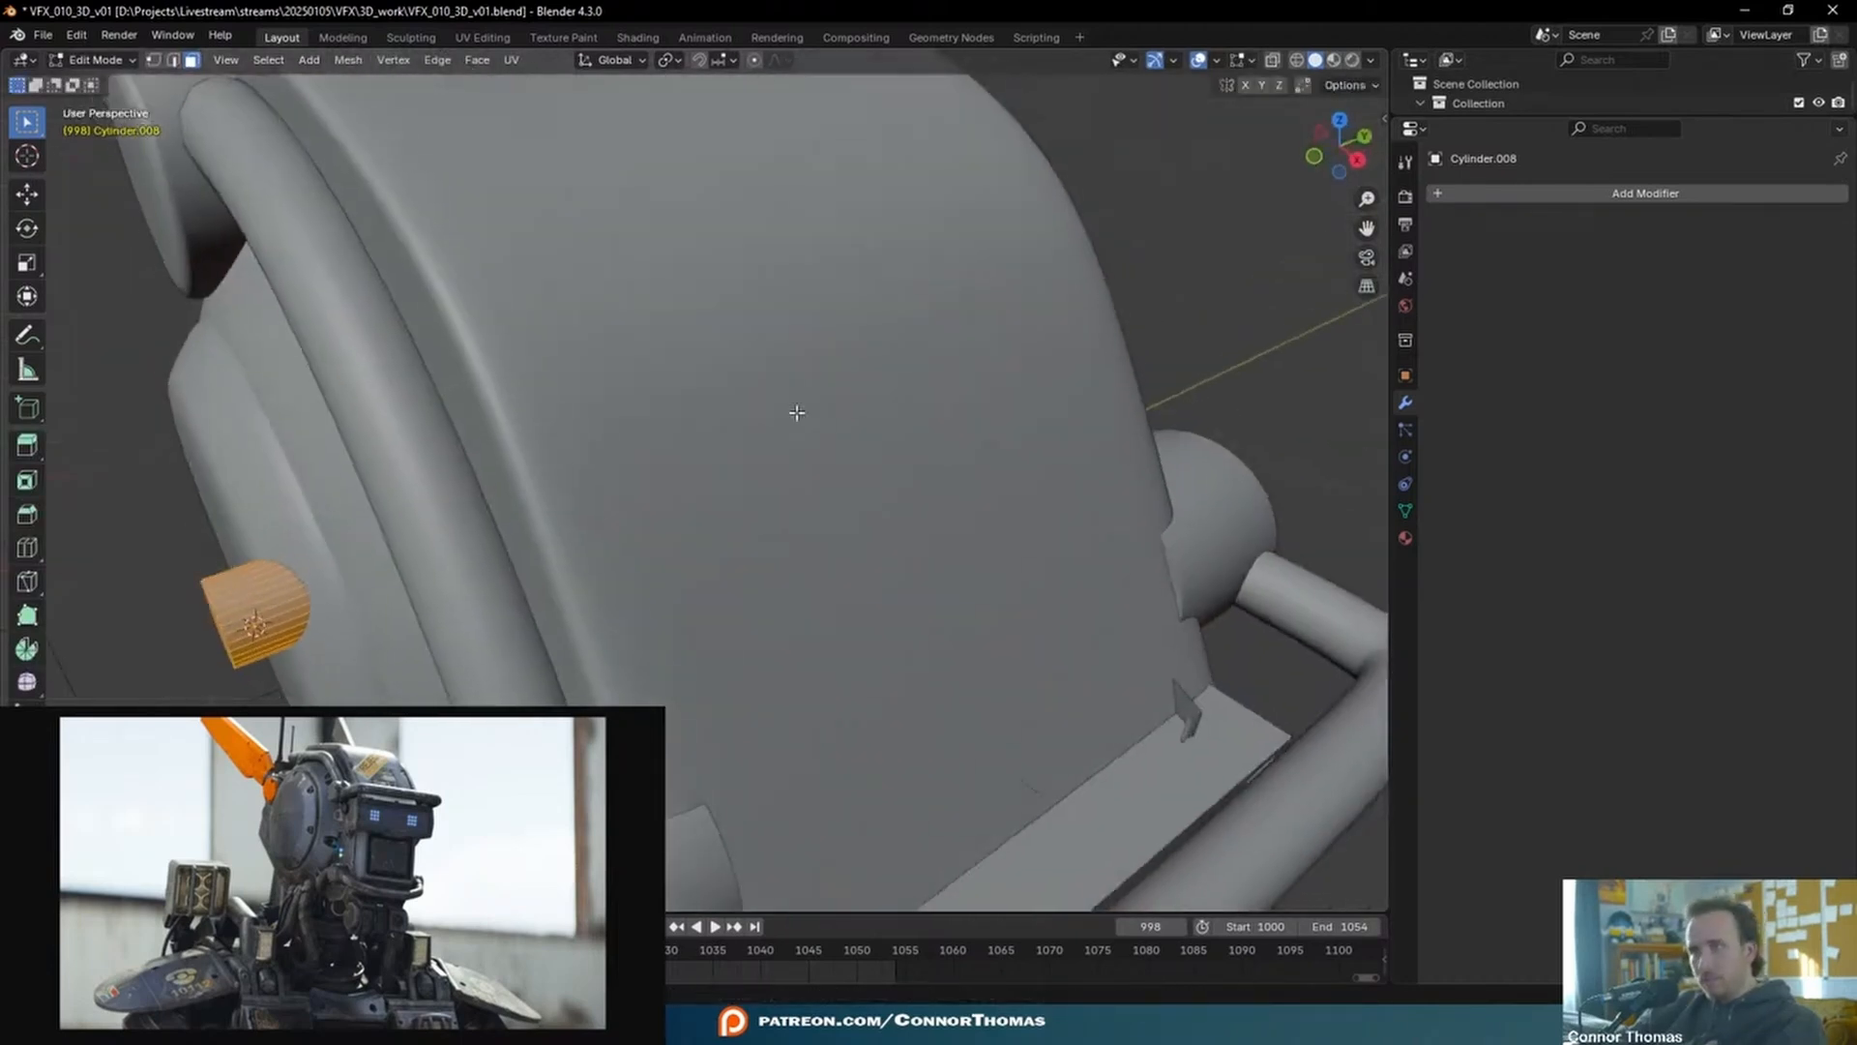
key(z)
mouse_move(561, 456)
middle_down()
mouse_move(589, 439)
mouse_move(497, 422)
mouse_move(510, 403)
mouse_move(510, 443)
middle_up()
click(220, 447)
key(z)
click(898, 473)
middle_drag(898, 473, 977, 476)
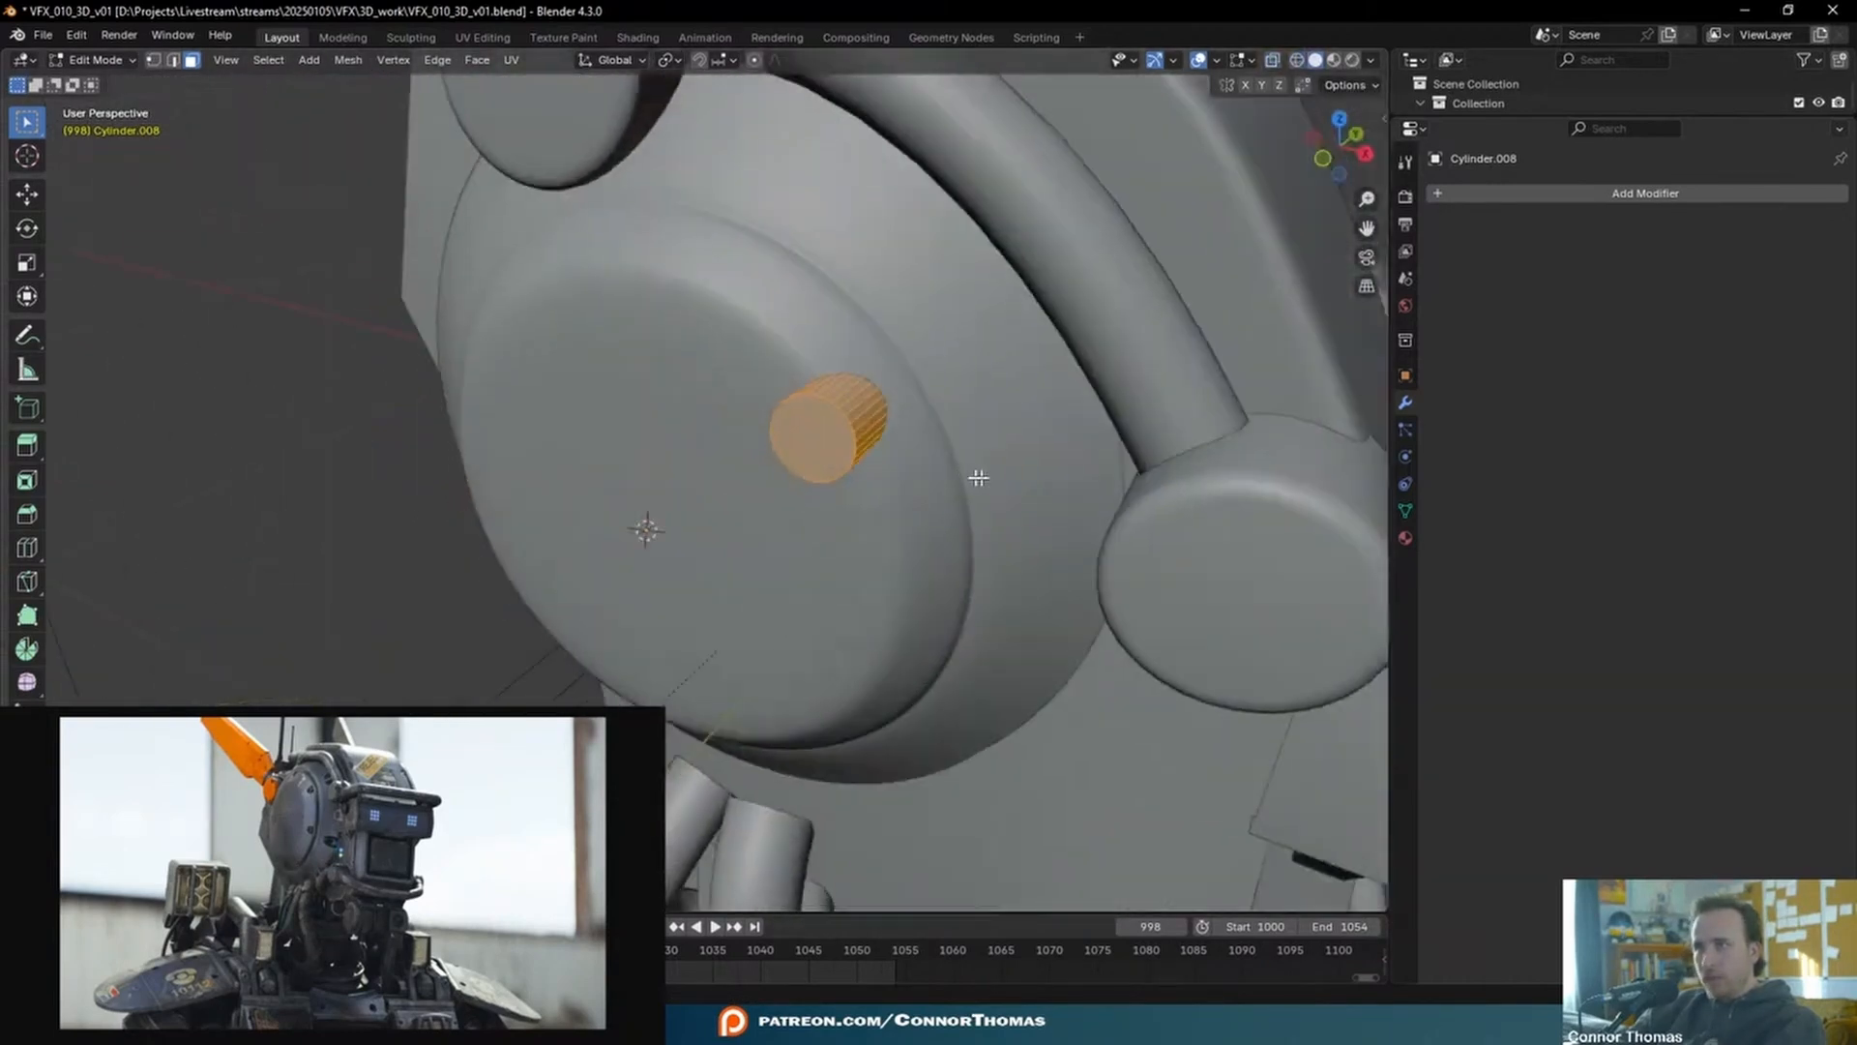
- Add a Boolean modifier to the small cylinder
key(Tab)
click(1616, 193)
mouse_move(1614, 193)
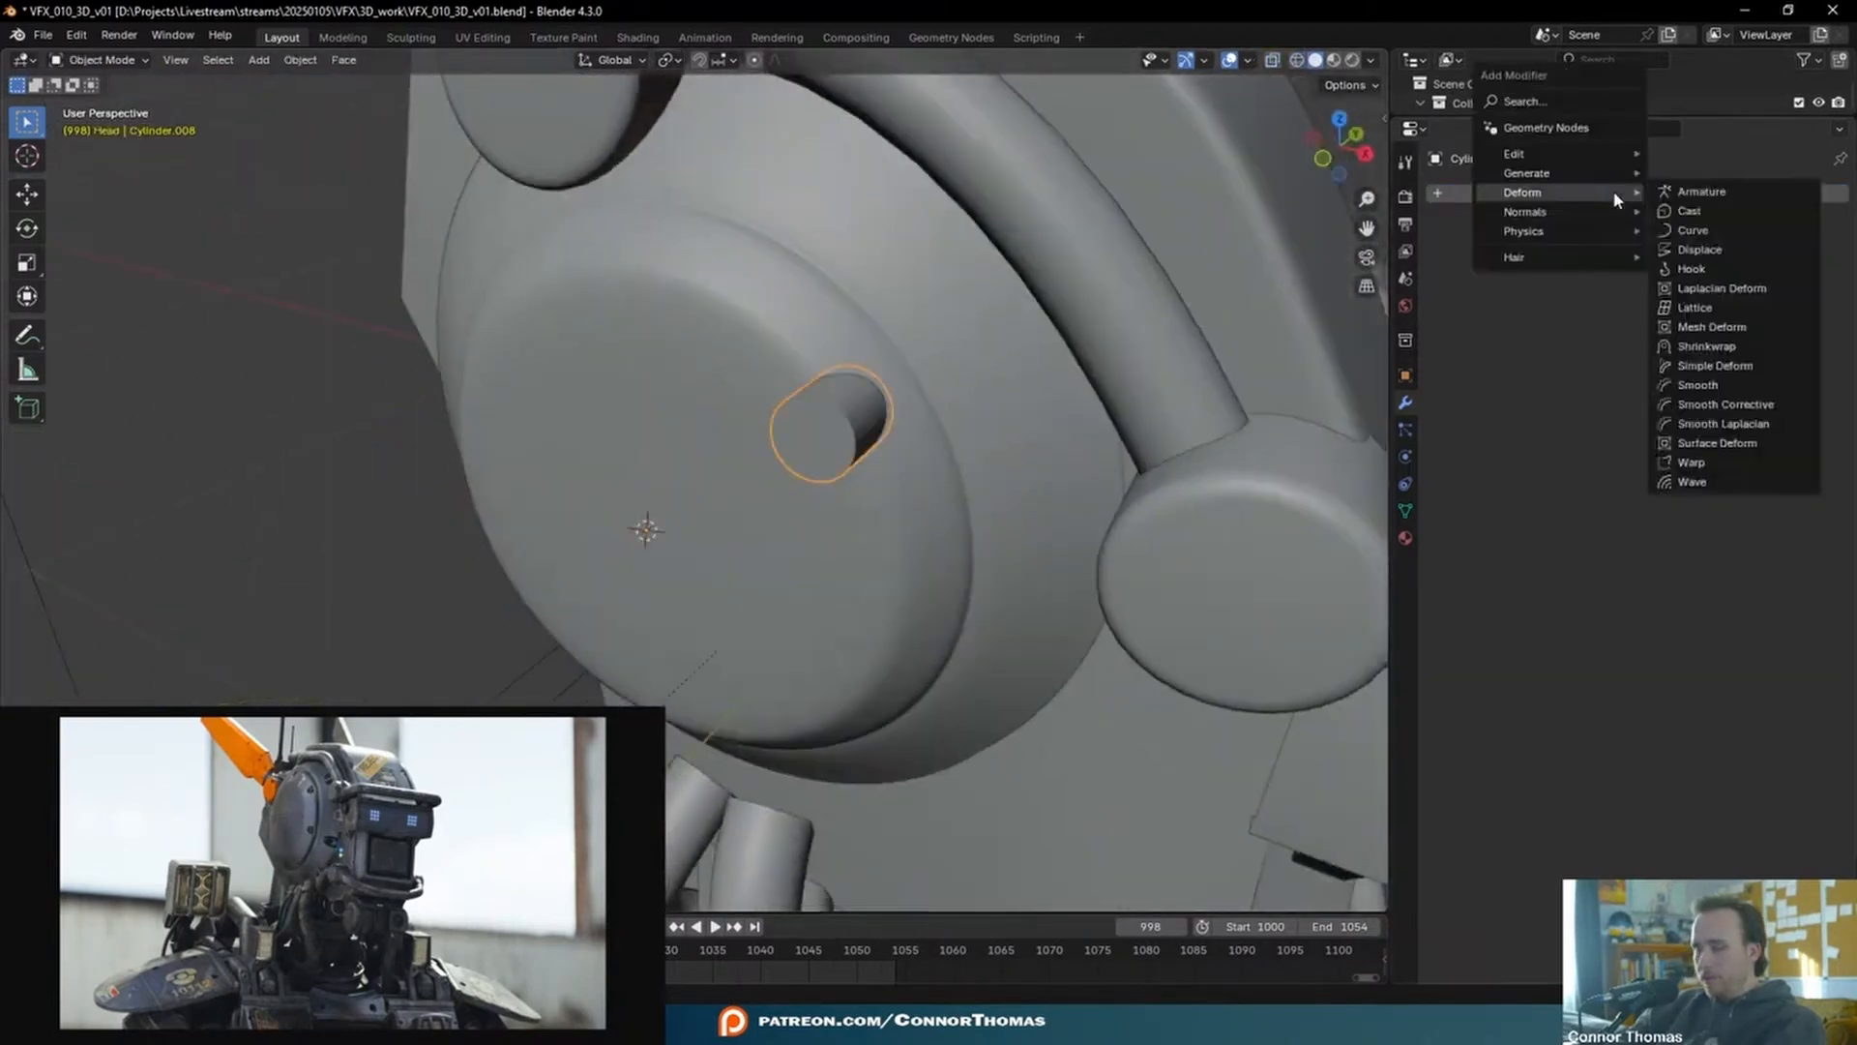
text(b)
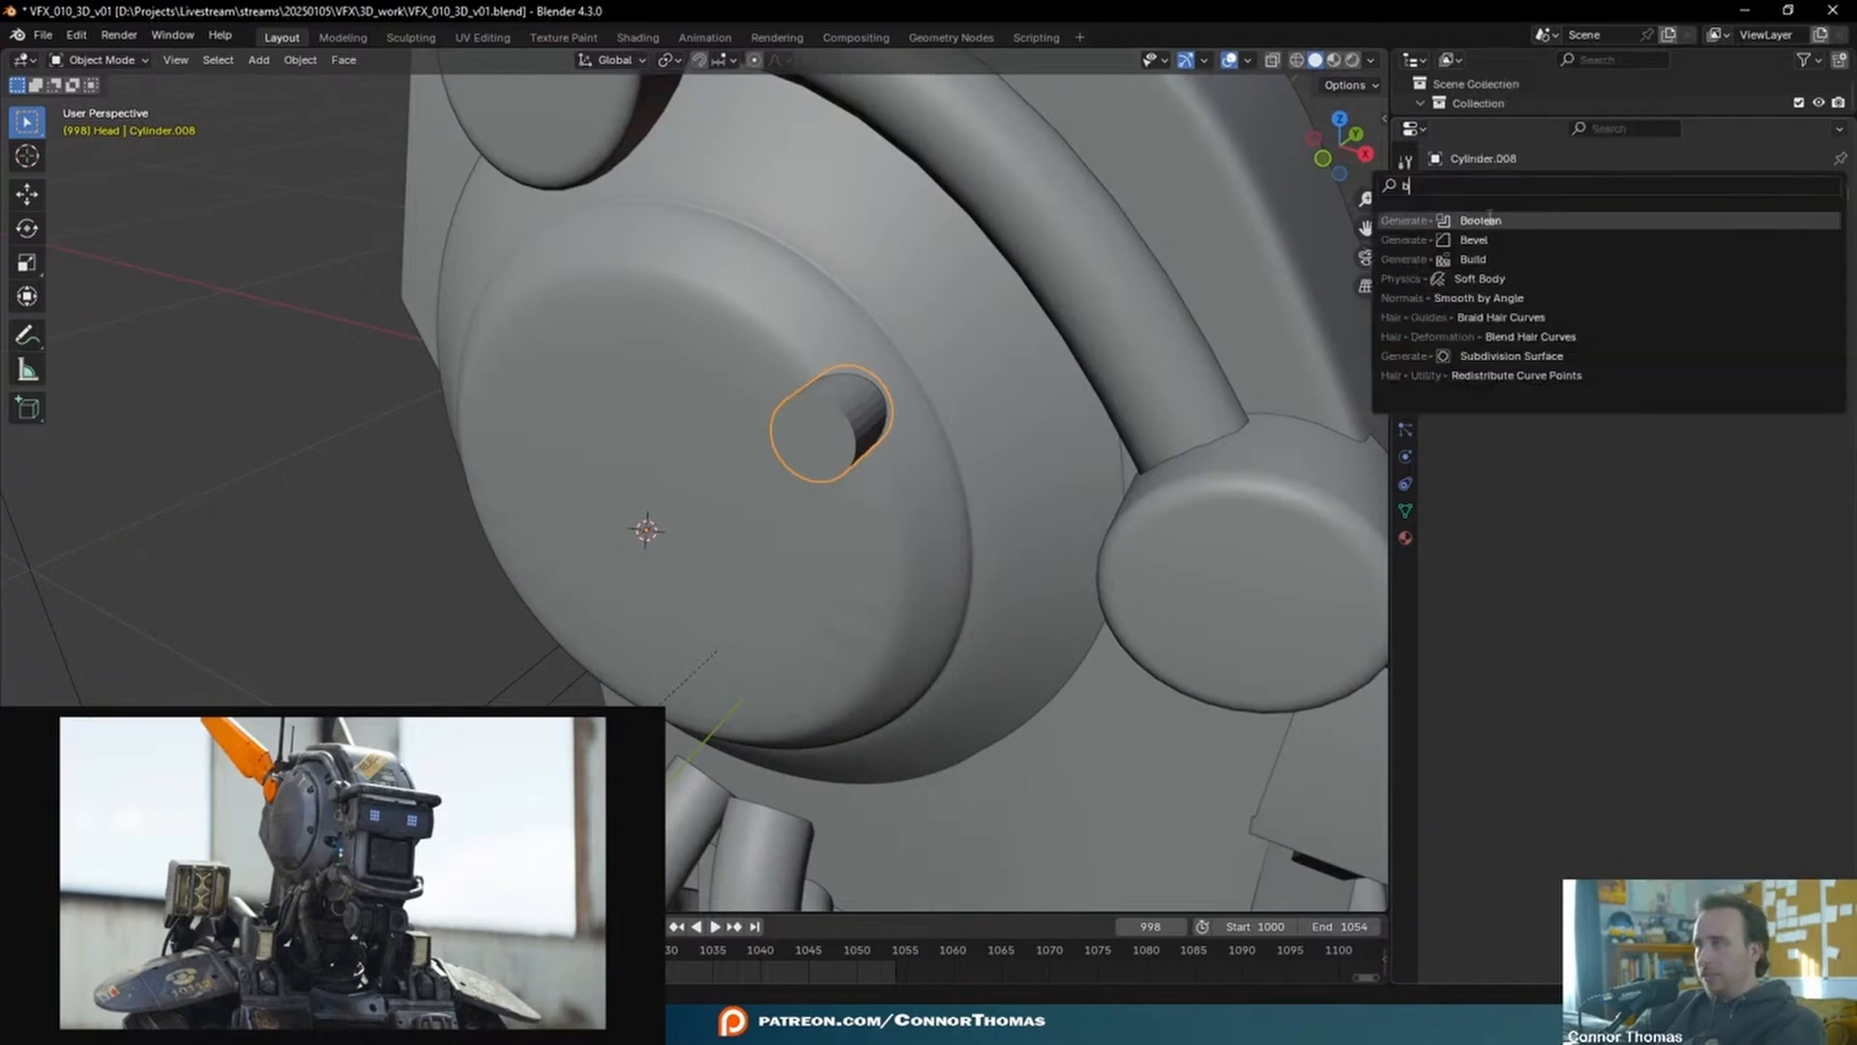
click(1487, 220)
- Add a Difference Boolean modifier to the side disc with the small cylinder as its object, and hide the cylinder
click(677, 423)
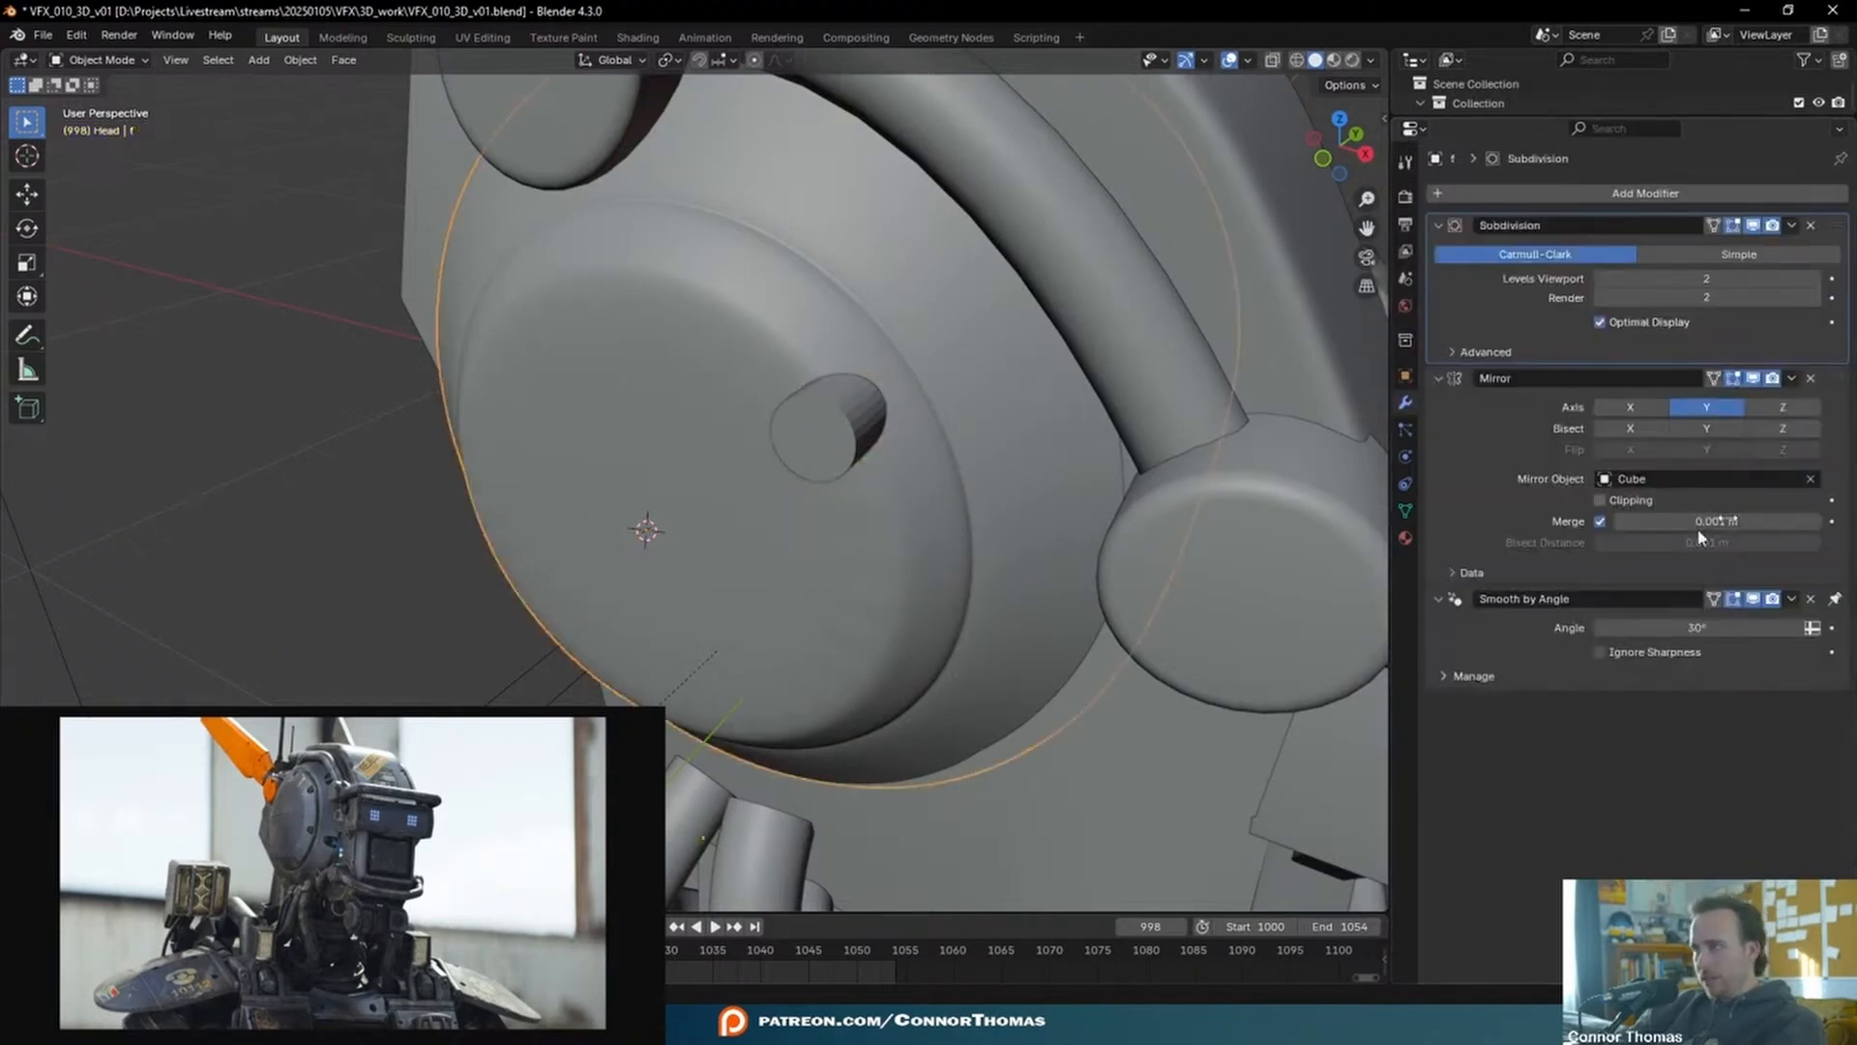
click(1548, 192)
text(b)
click(1538, 220)
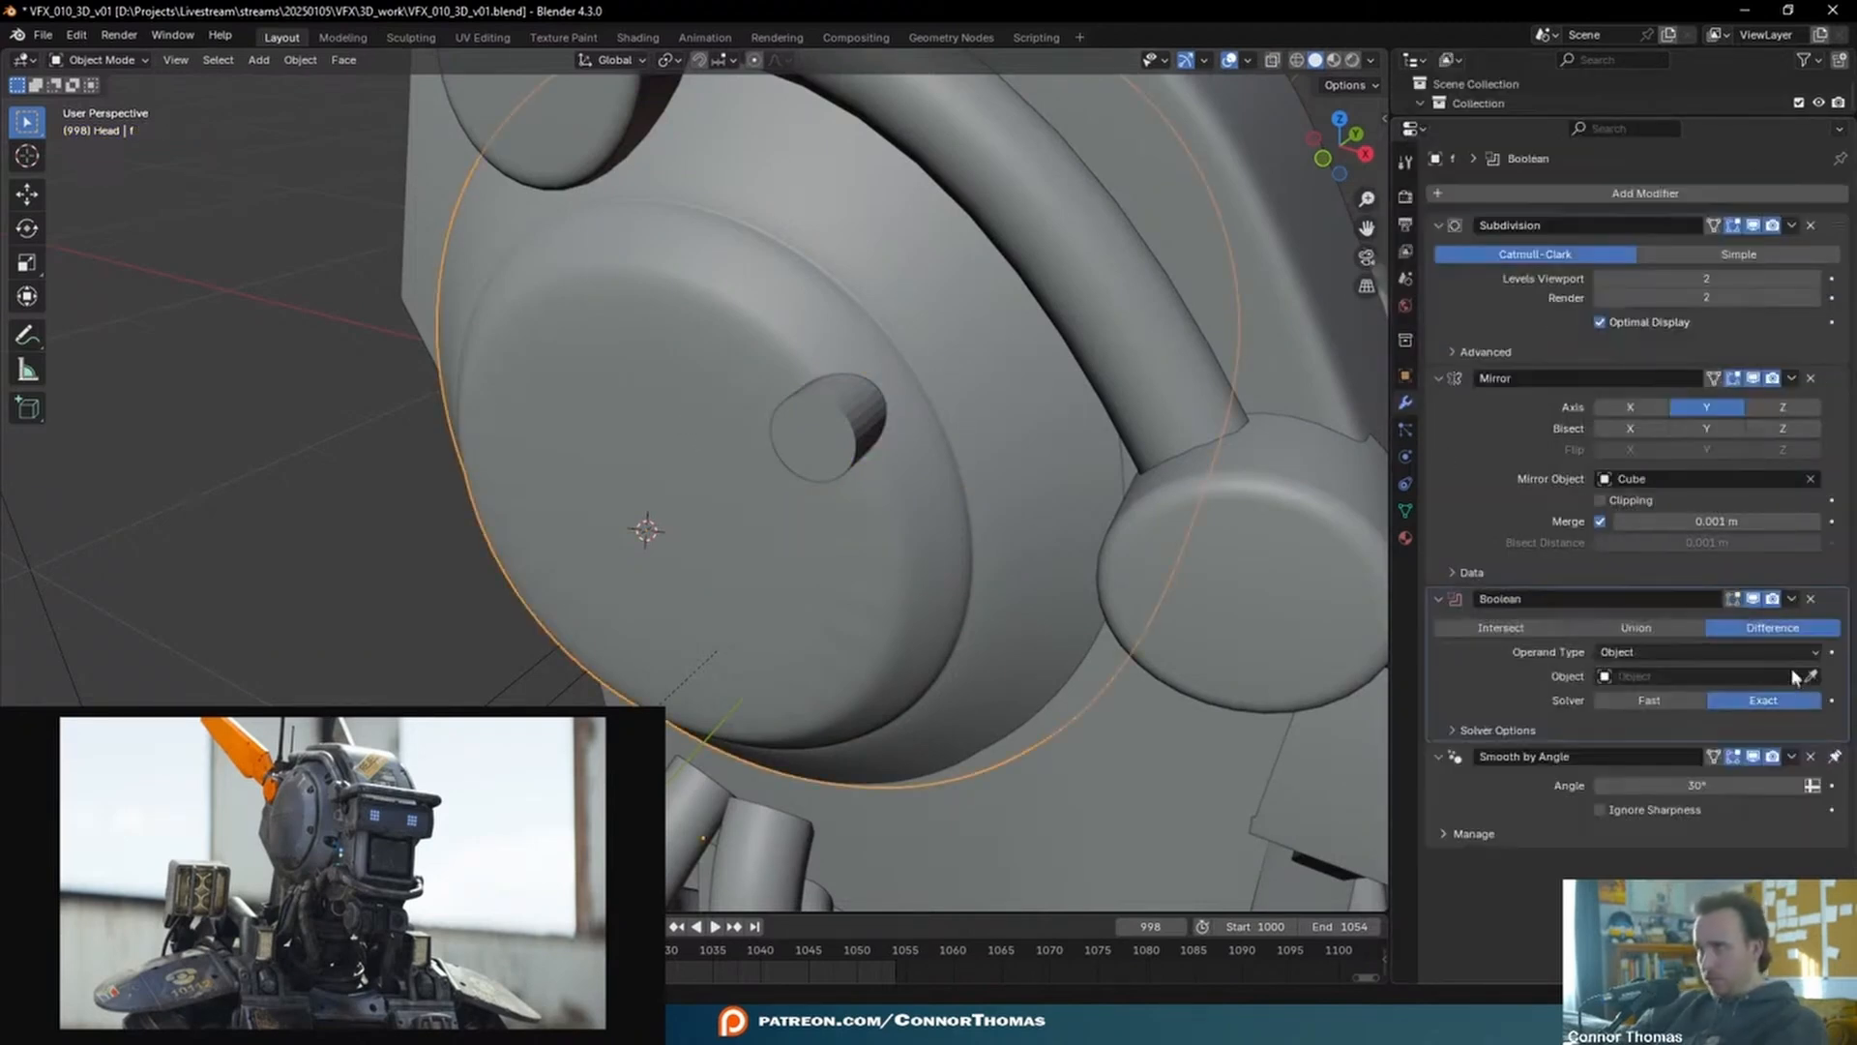
click(854, 442)
click(830, 427)
middle_drag(904, 435, 634, 375)
click(633, 376)
- Place the disc's Boolean modifier above its Mirror modifier and set the operation to Union
middle_drag(780, 415, 836, 478)
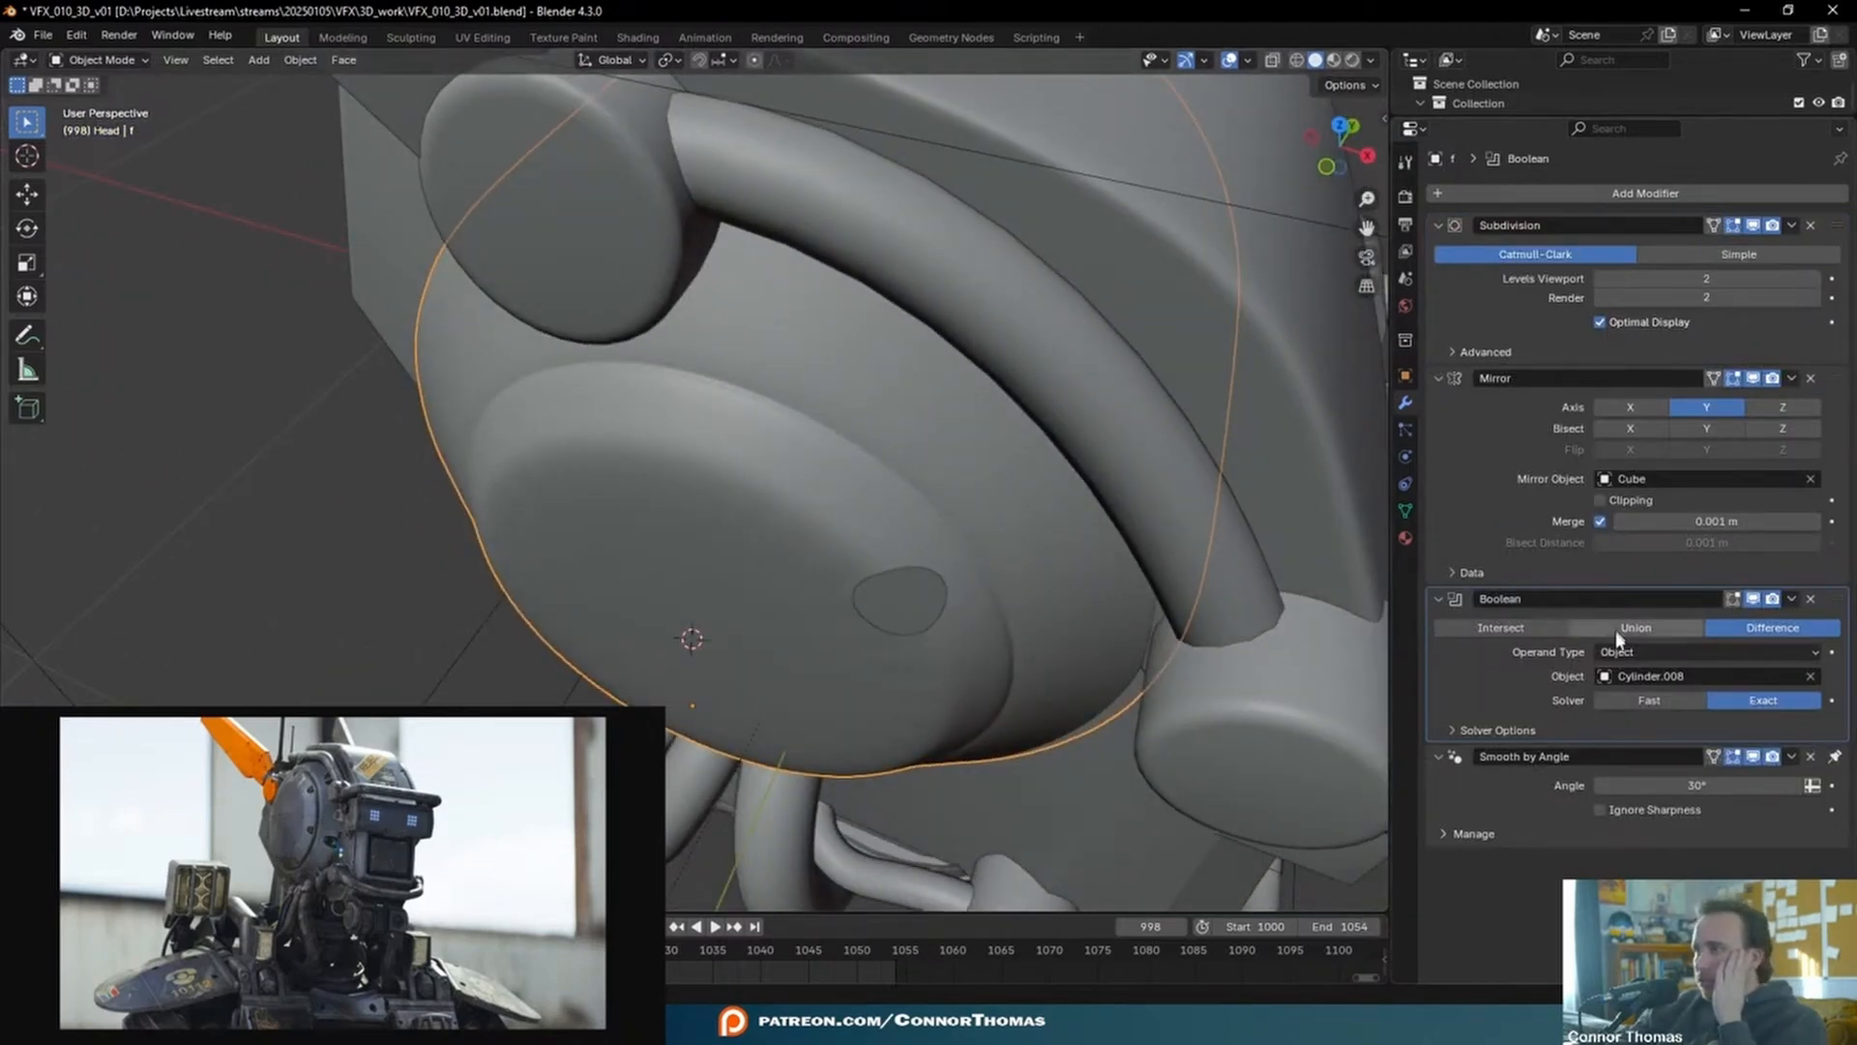
drag(1819, 617, 1809, 385)
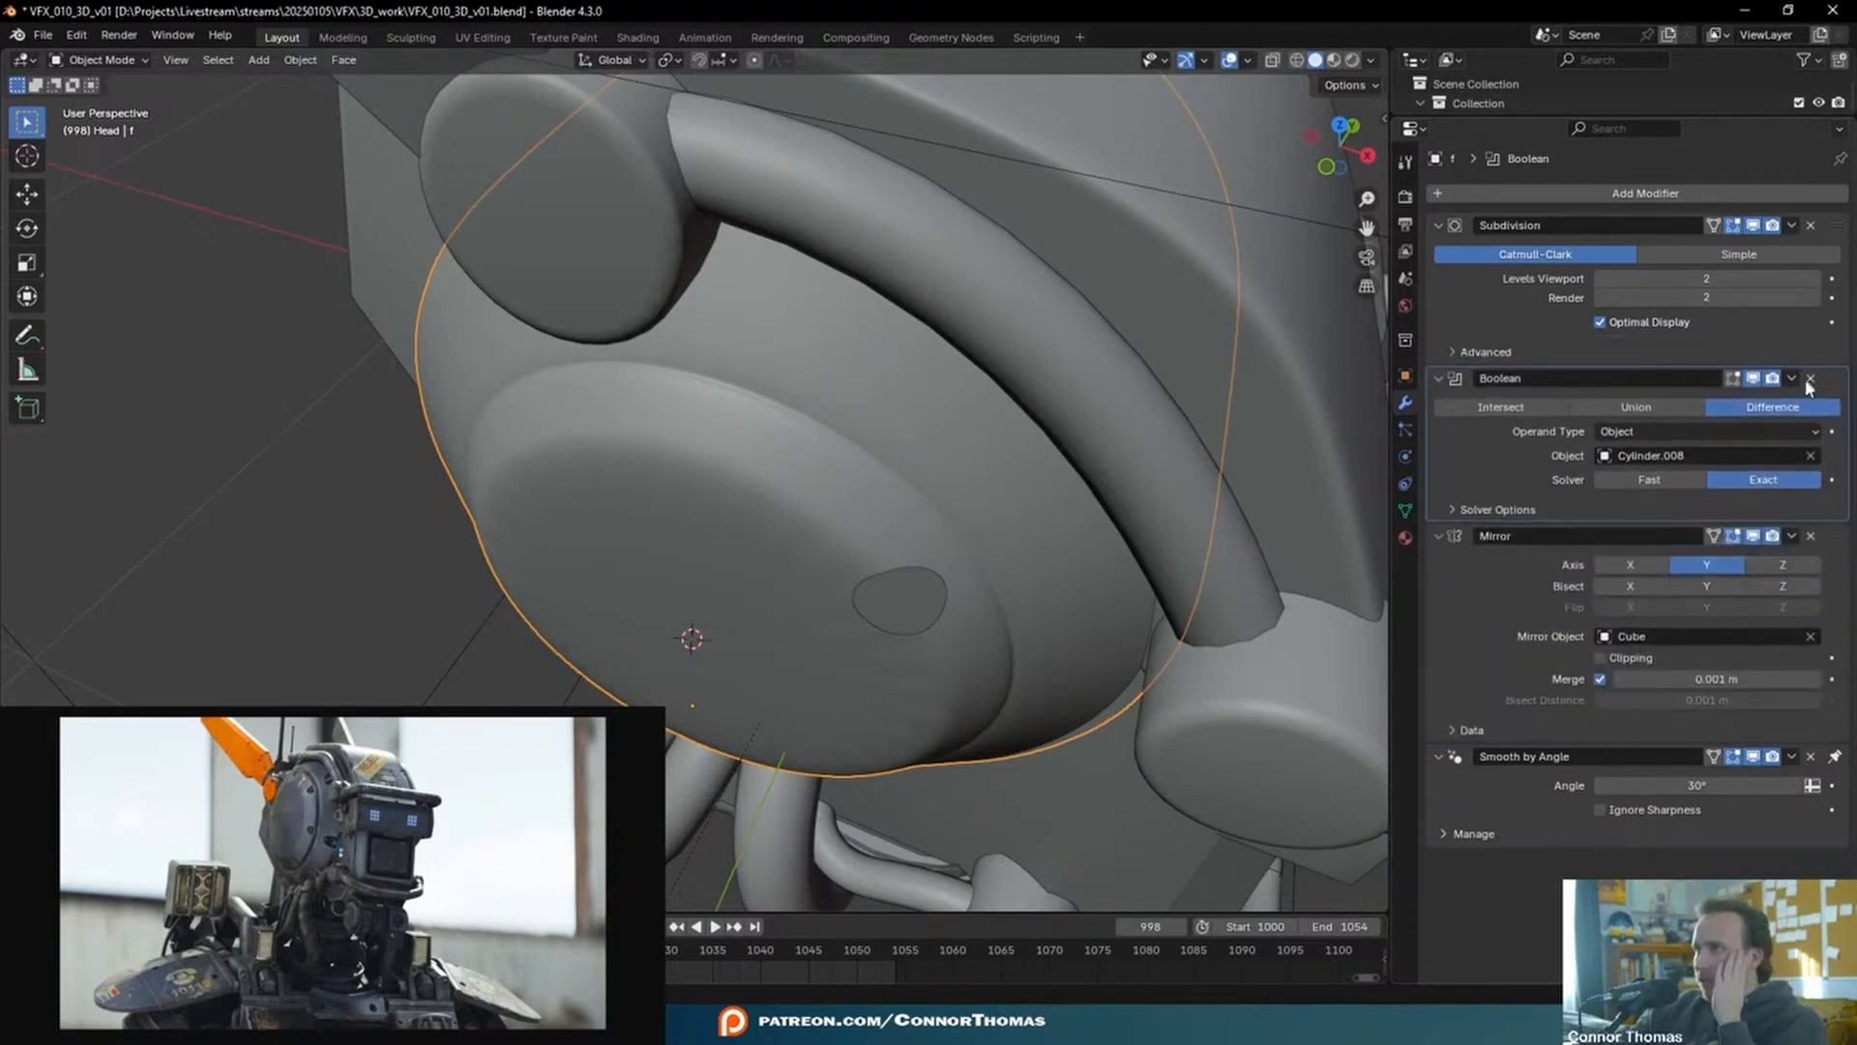
click(1638, 407)
middle_drag(1064, 478, 908, 522)
scroll(972, 415, down, 5)
- Set the transform pivot point to the 3D cursor and open the small cylinder's mesh for editing in front view
key(Tab)
key(Tab)
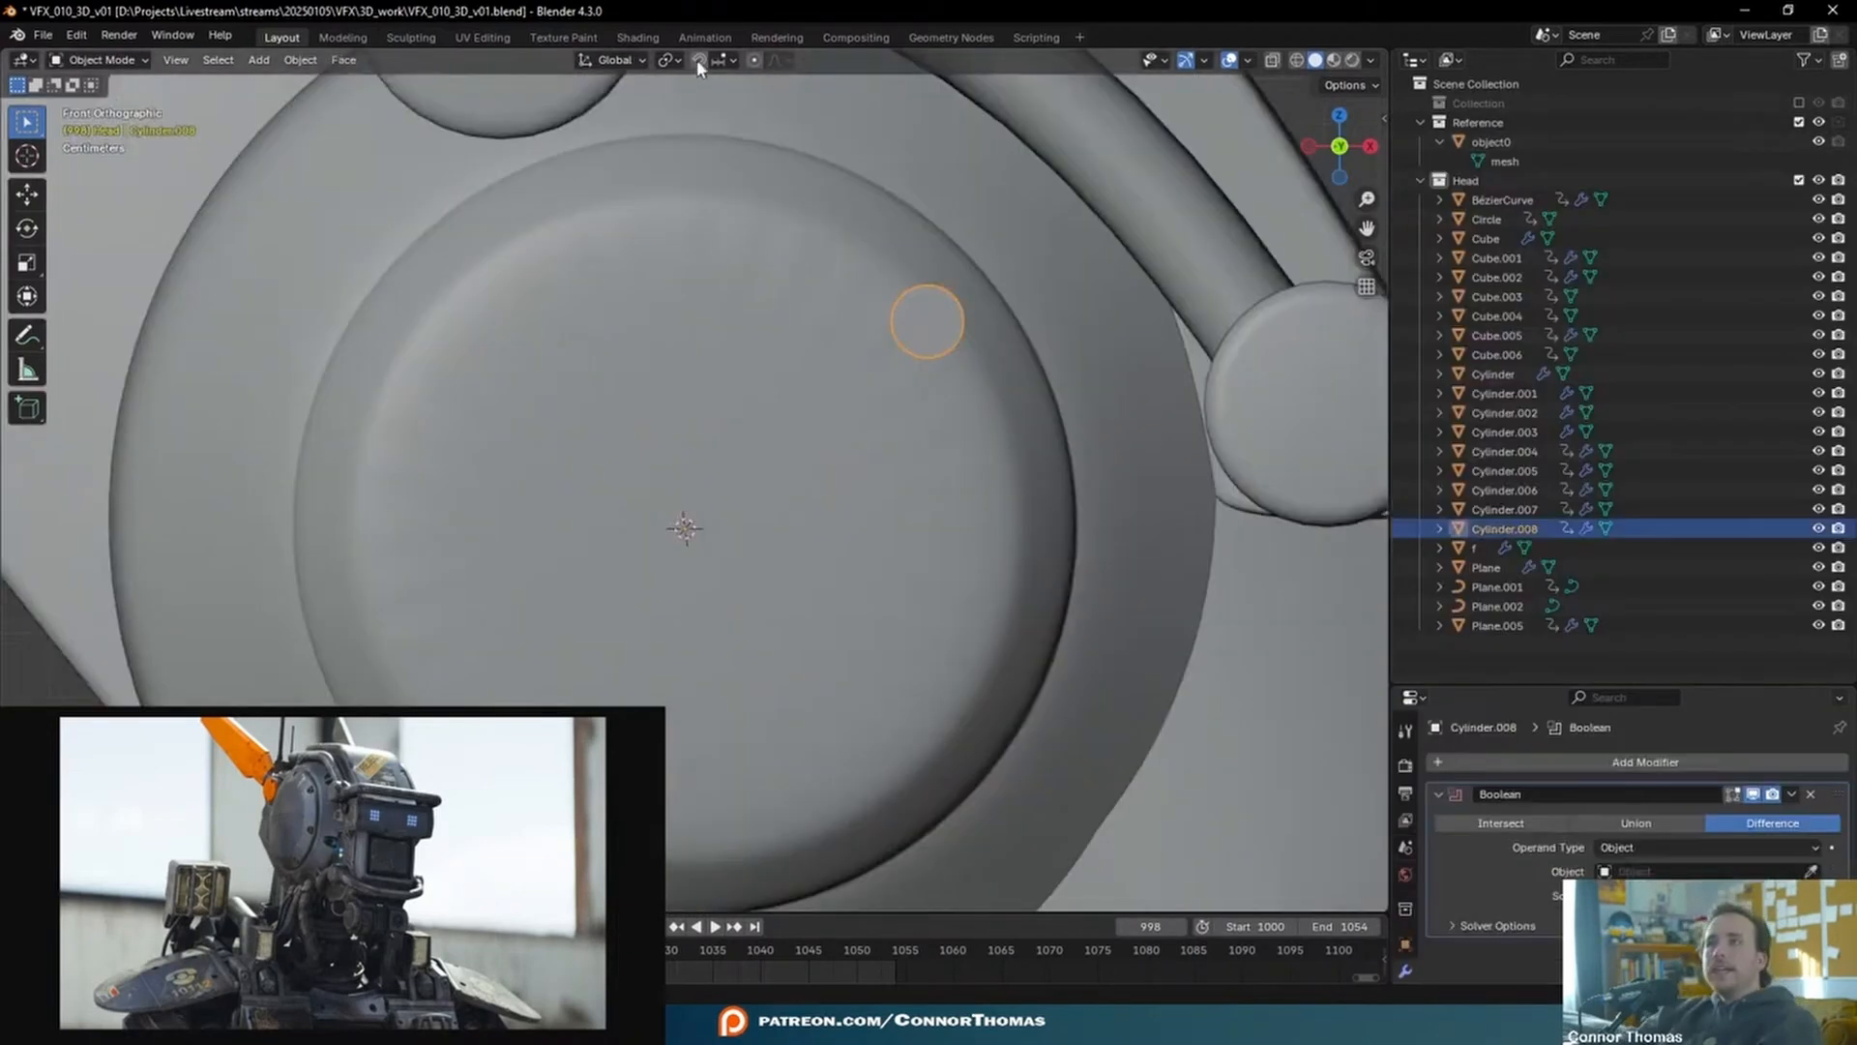
click(668, 60)
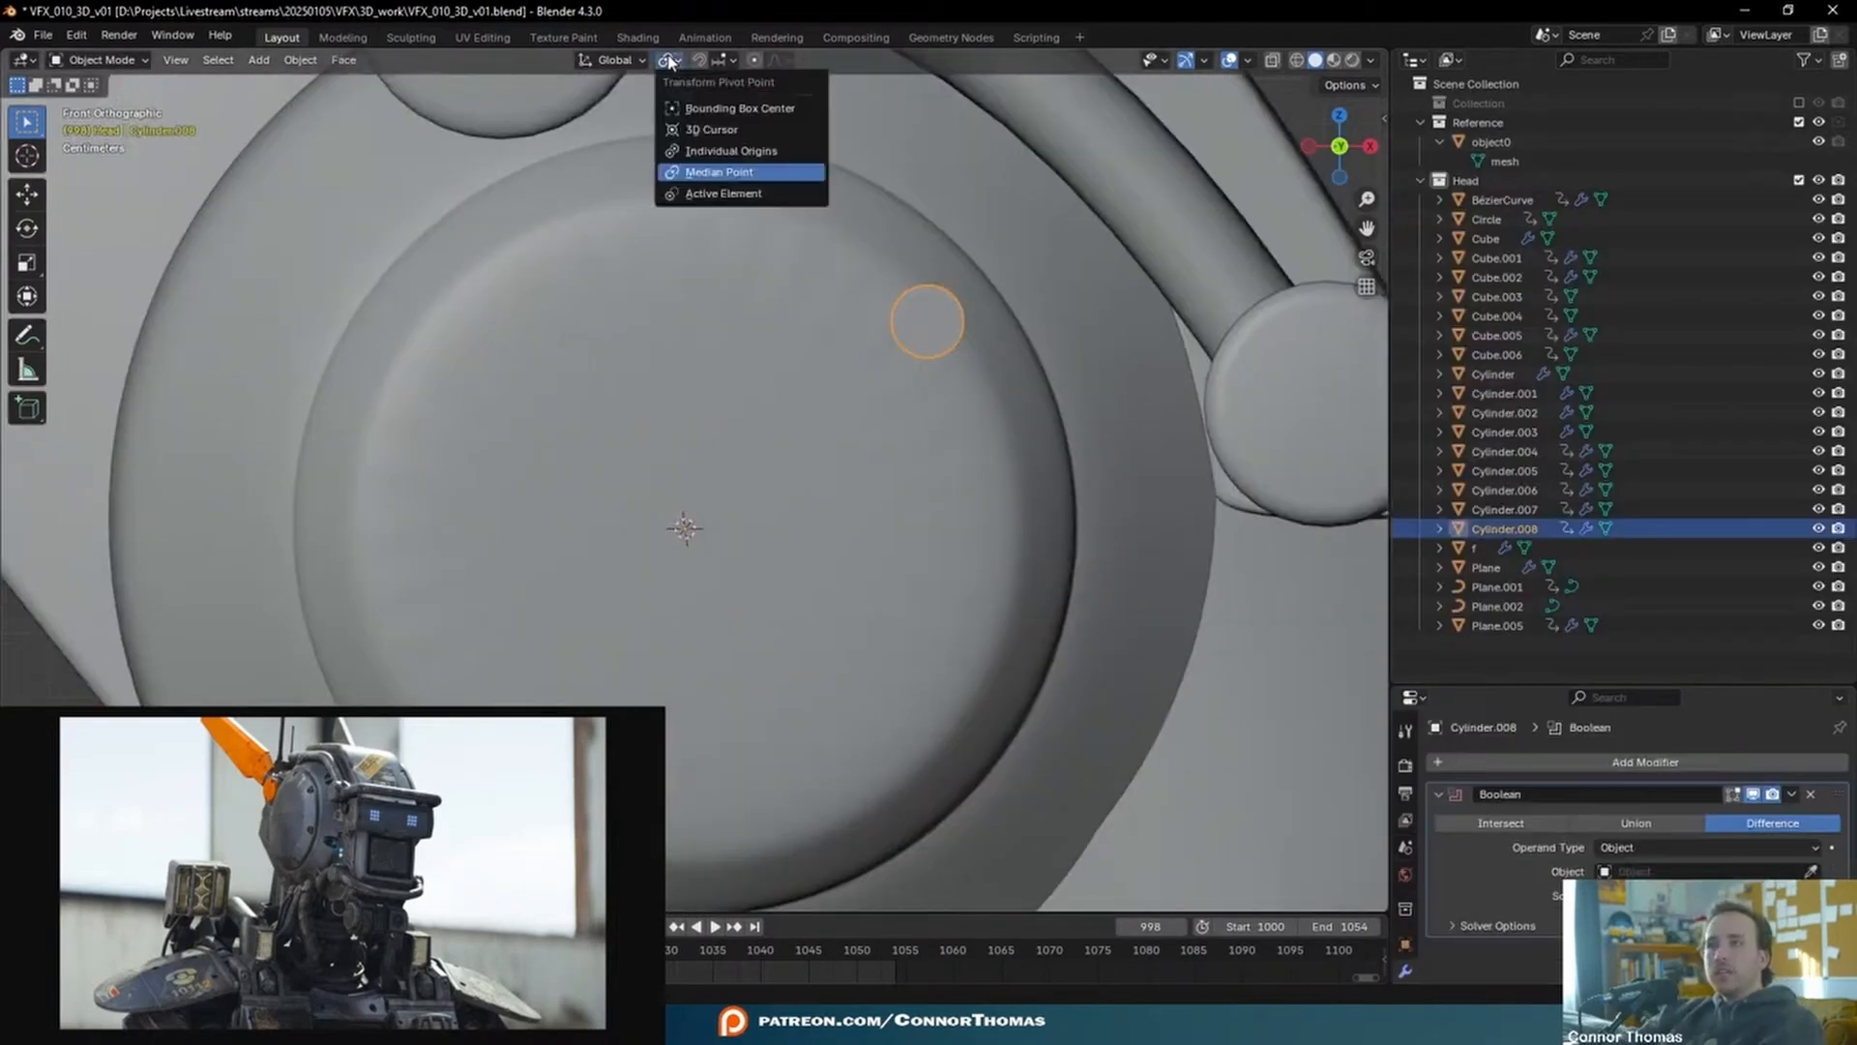
click(708, 129)
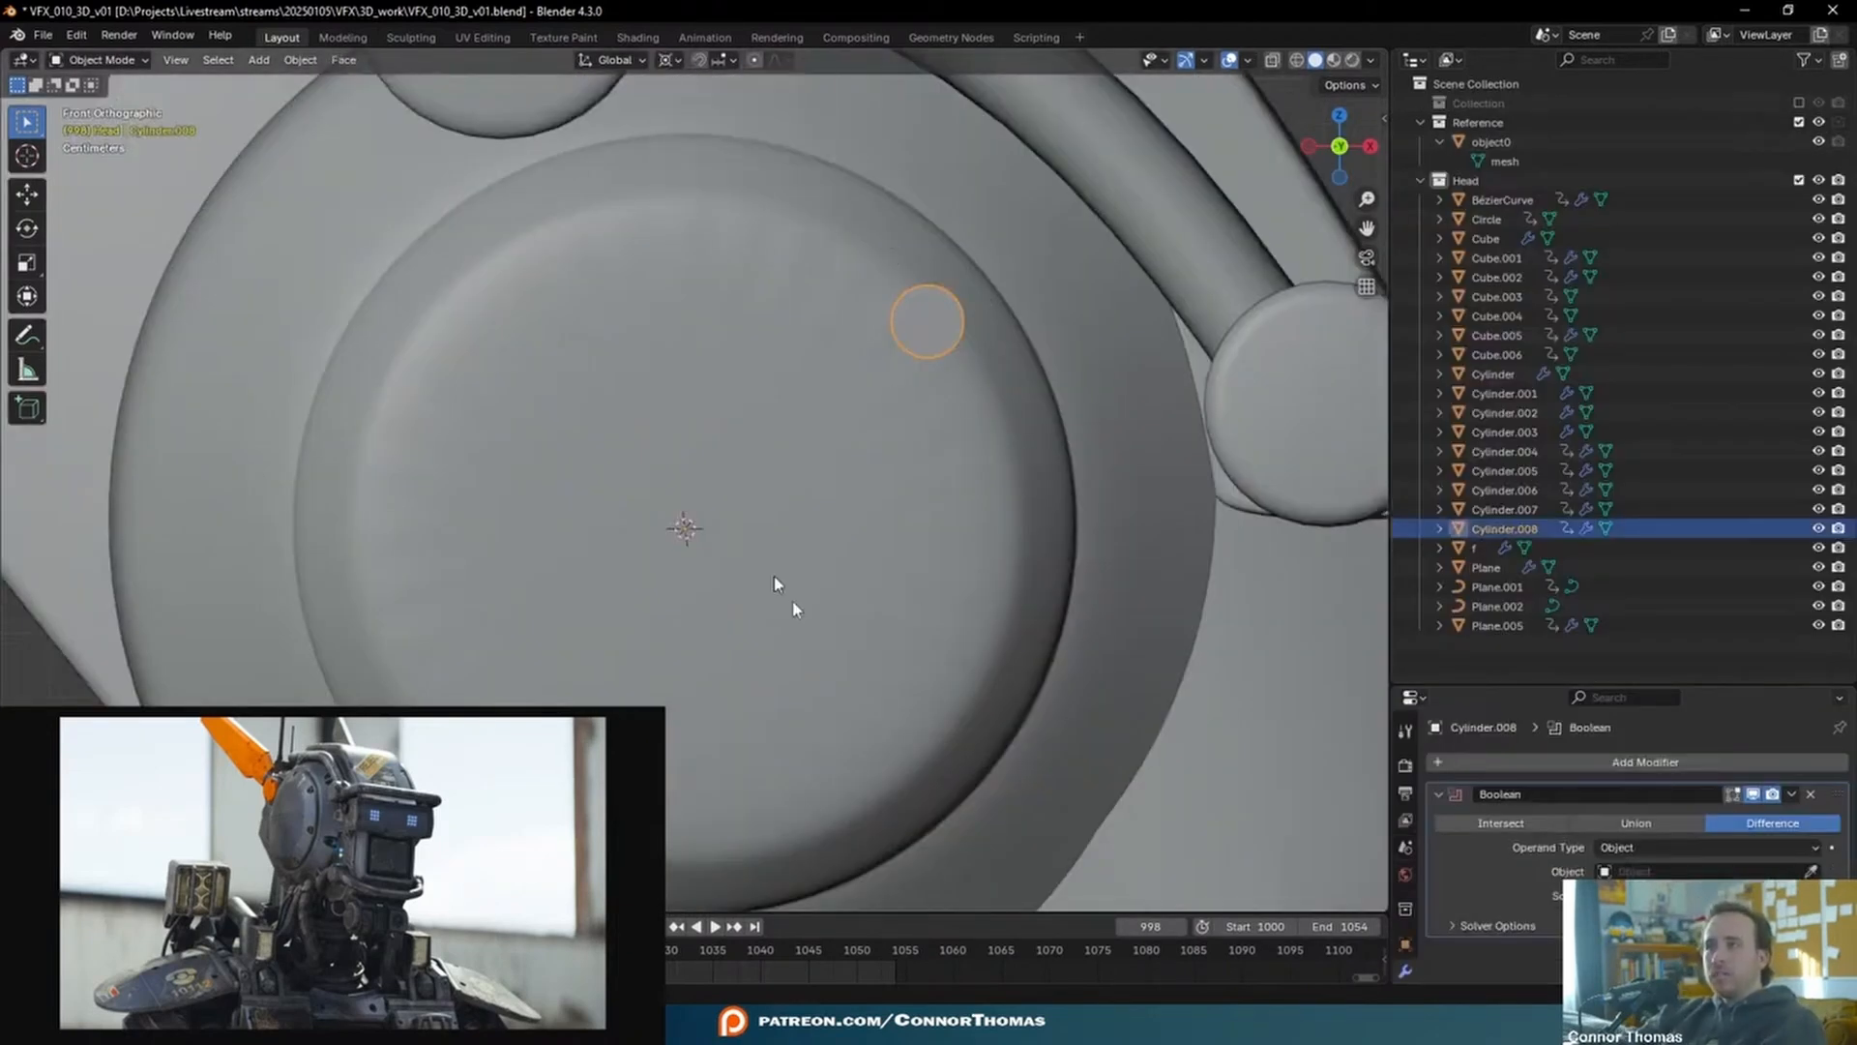
key(Tab)
shift+middle_drag(1066, 462, 1064, 421)
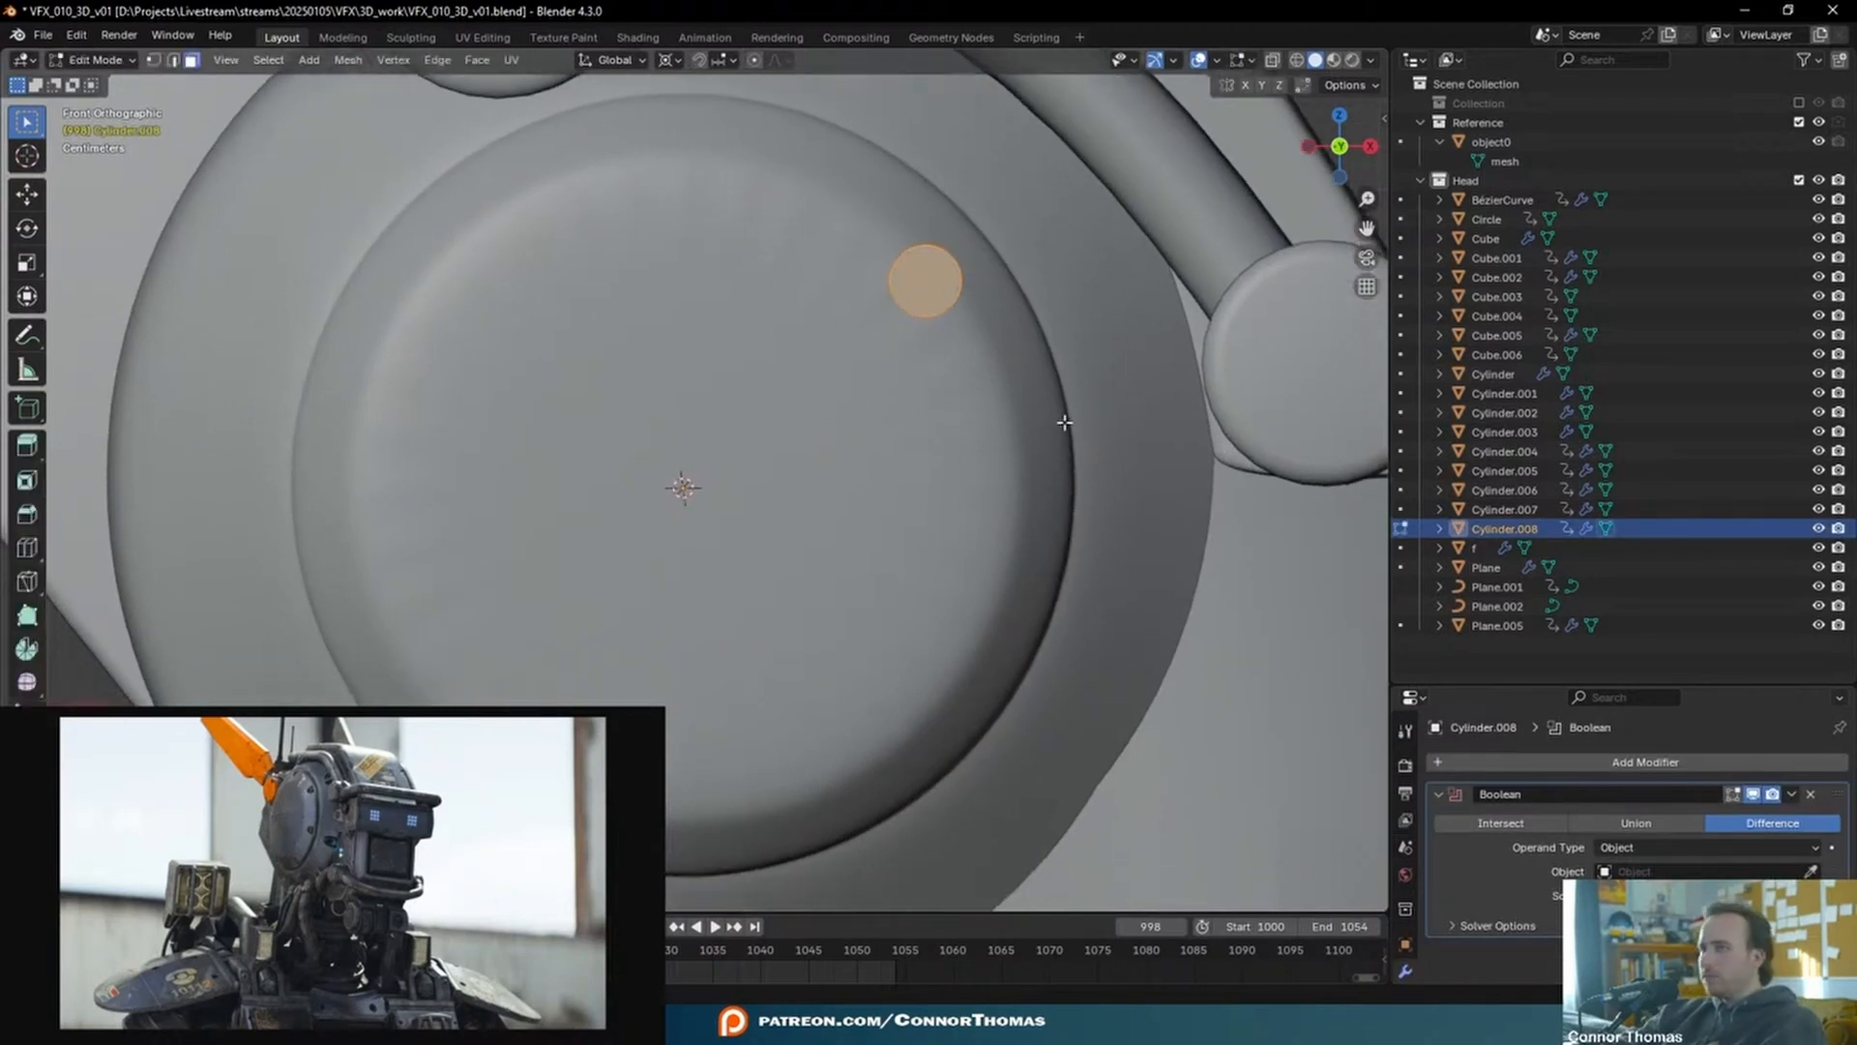
- Duplicate the small cylinder in place and rotate the copy 45° about the disc's centre
key(g)
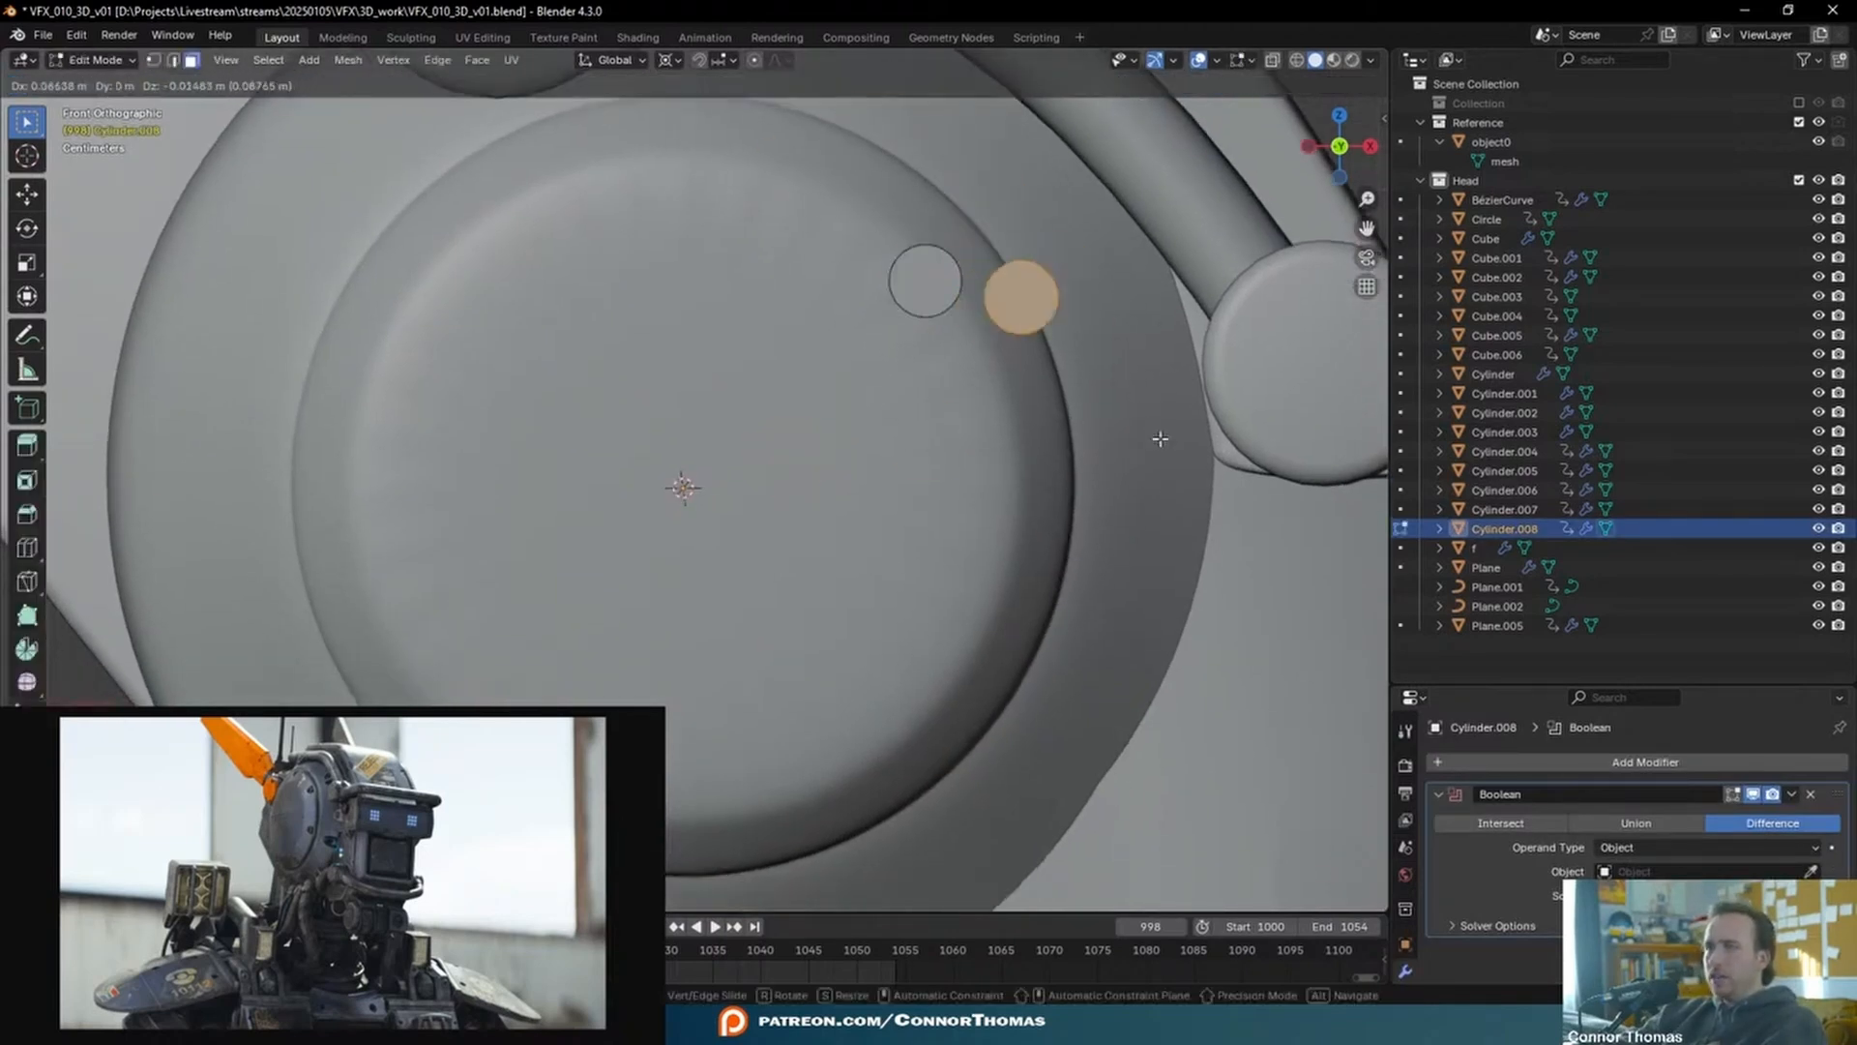
right_click(1160, 439)
key(r)
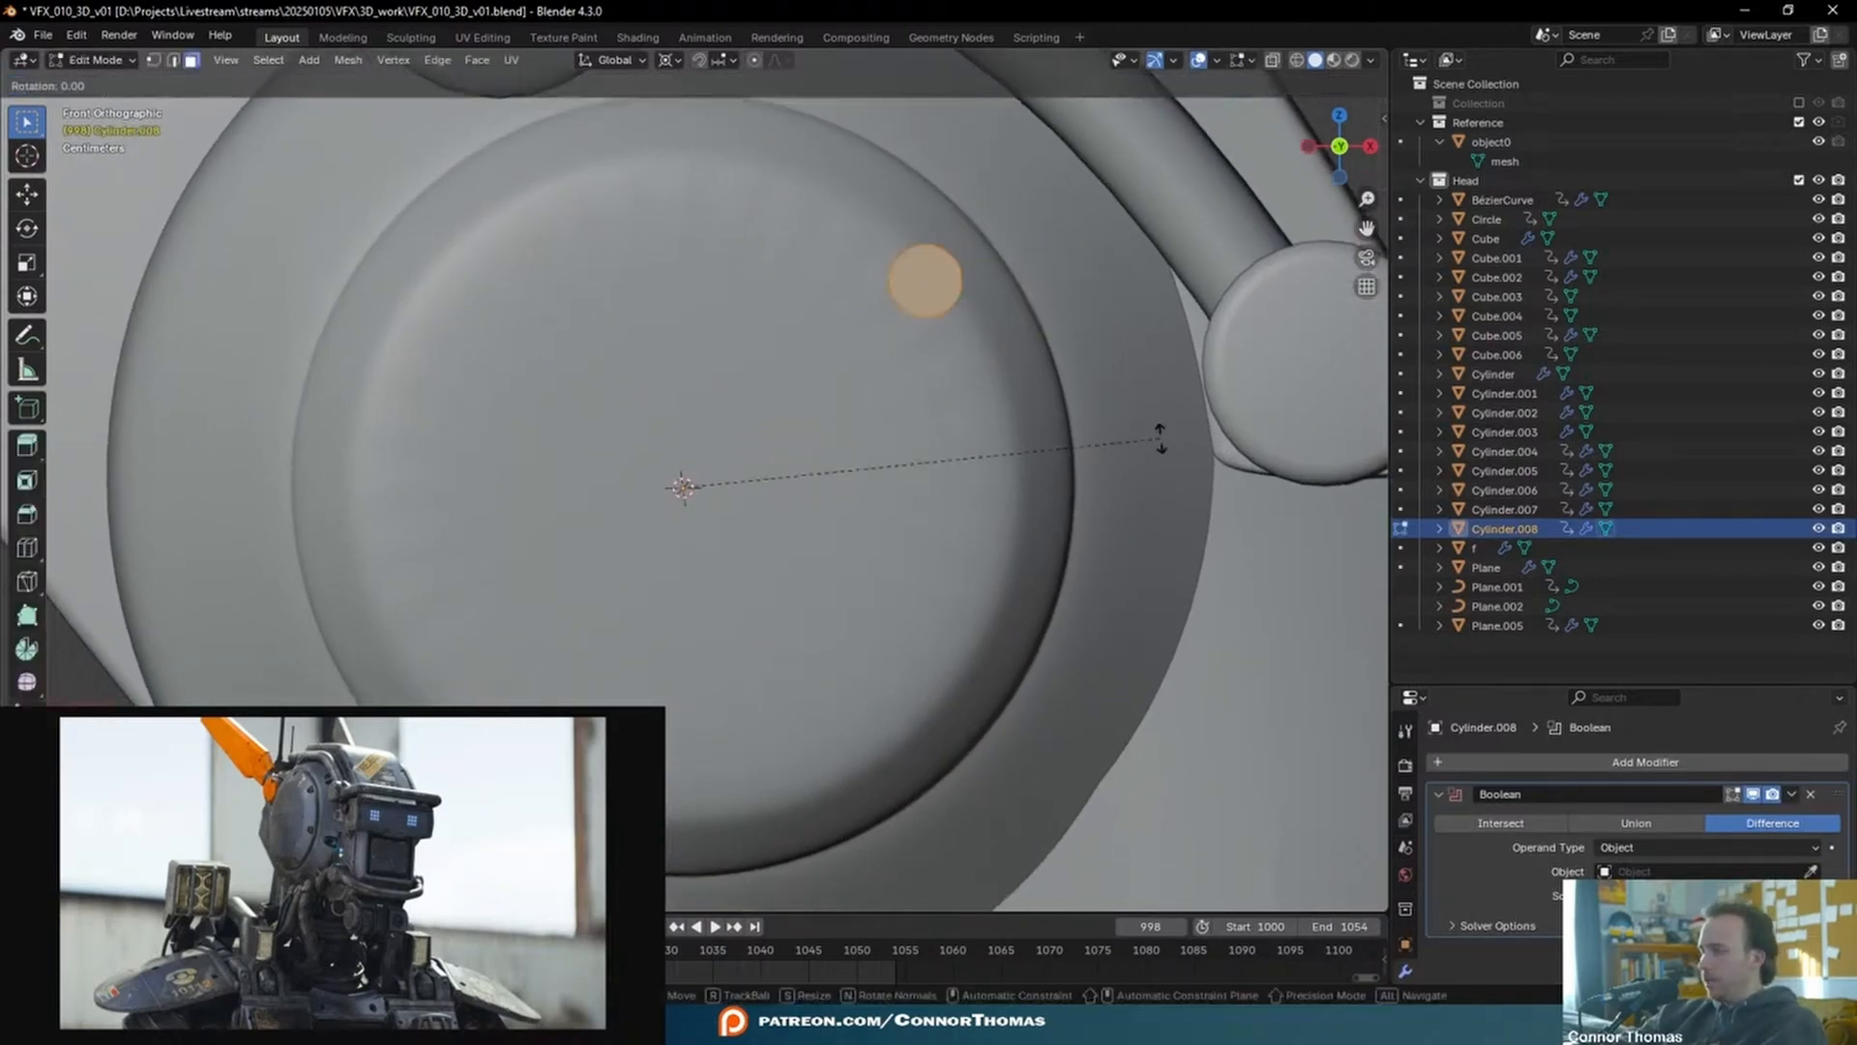
text(25)
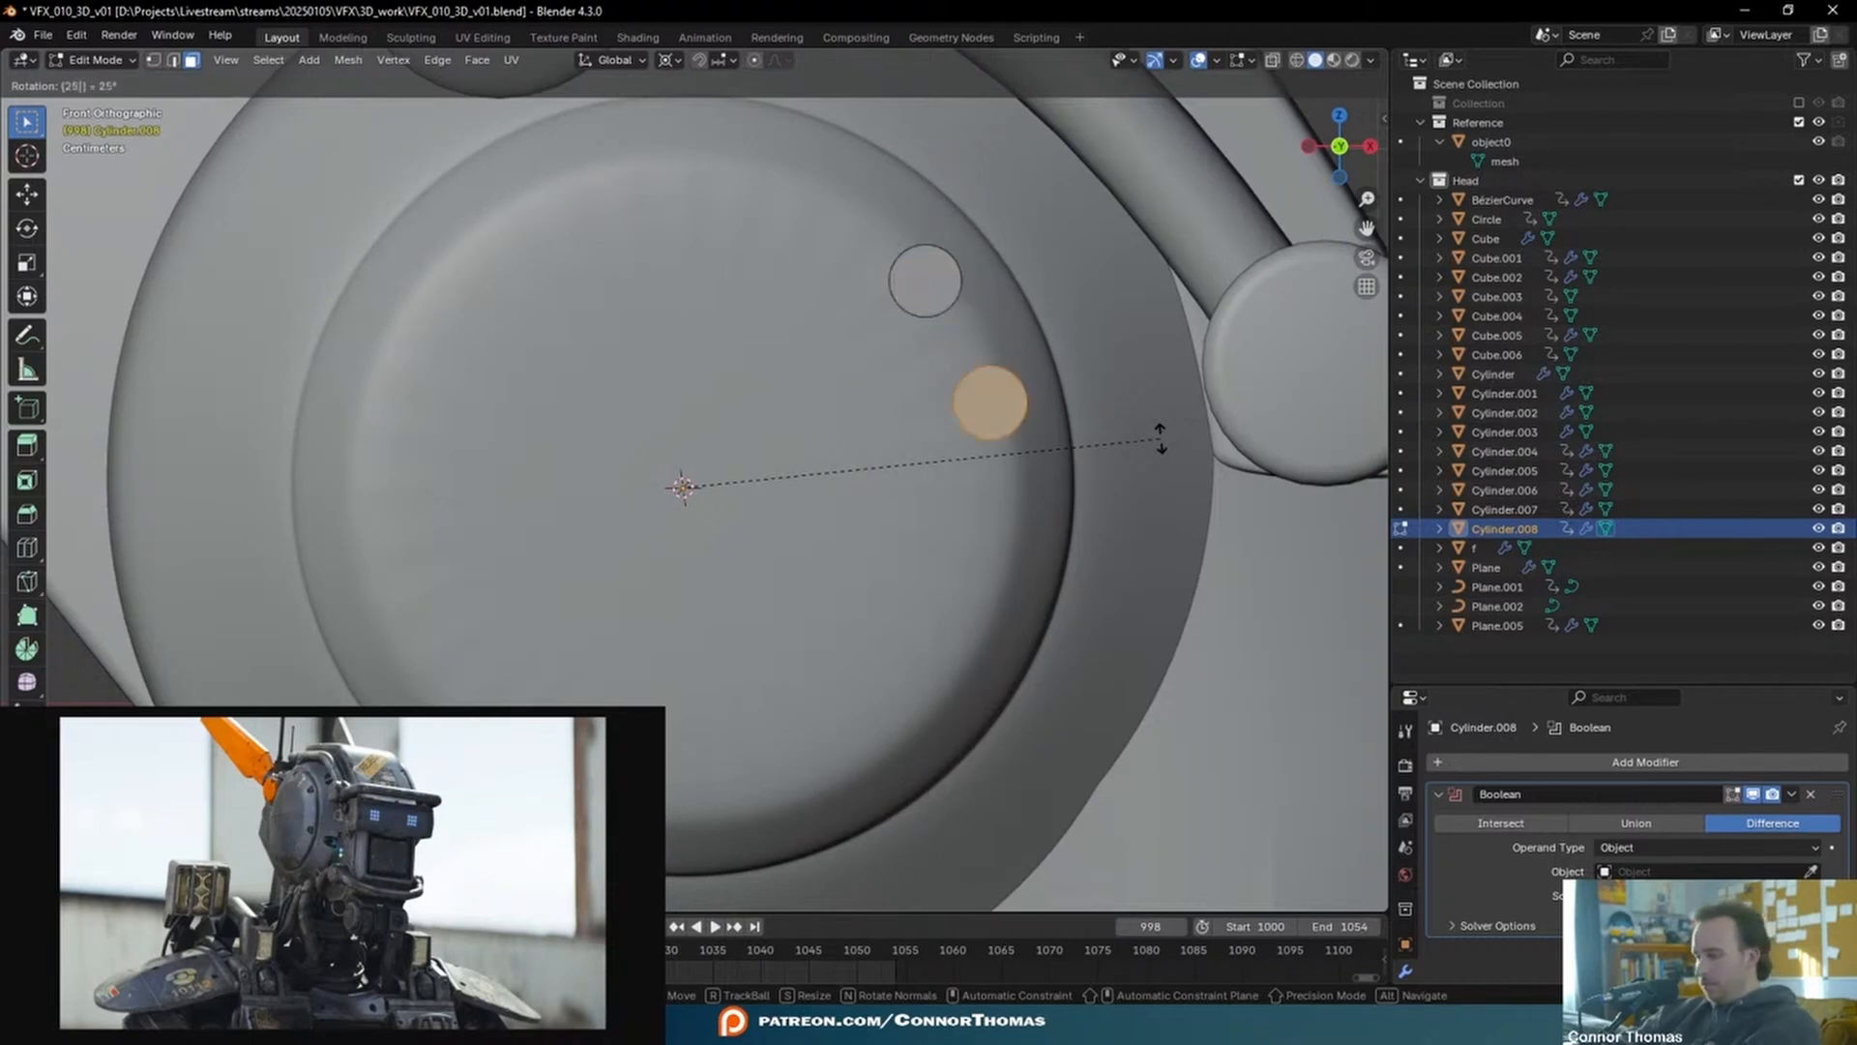
key(BackSpace)
key(BackSpace)
text(33)
key(BackSpace)
key(BackSpace)
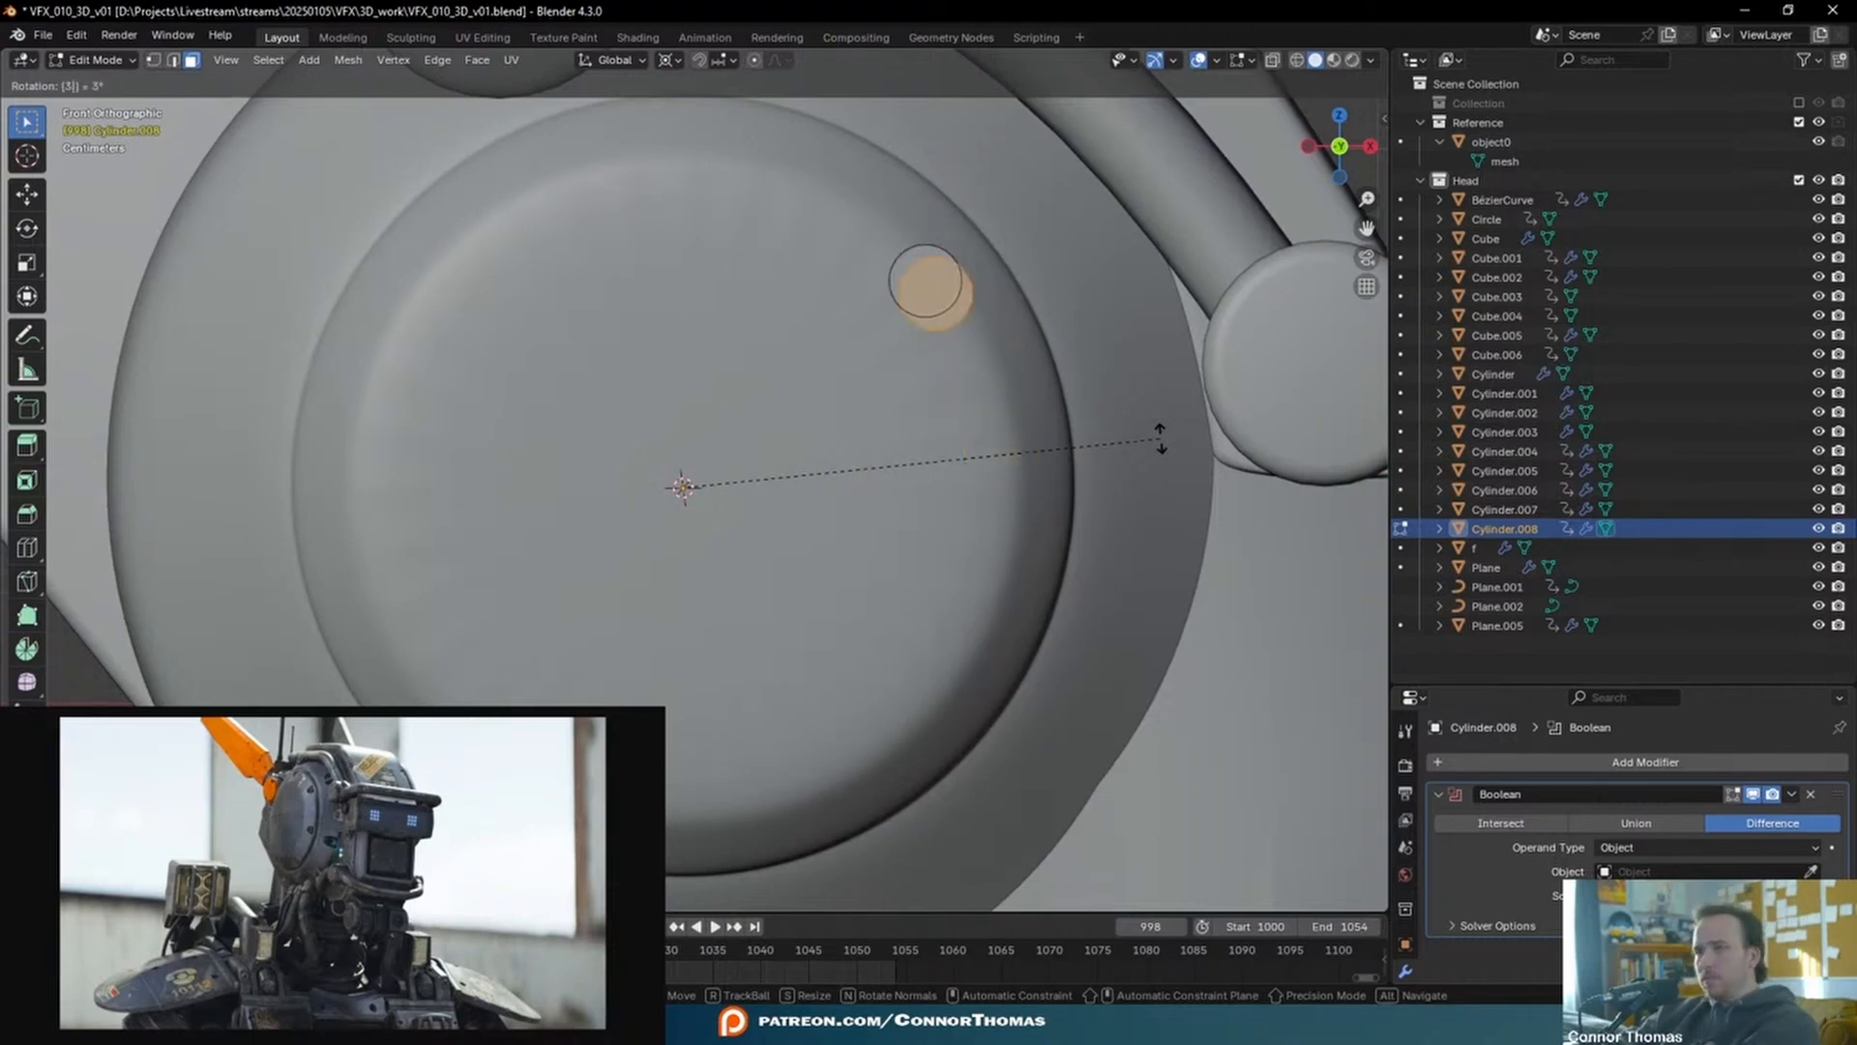
text(45)
key(Return)
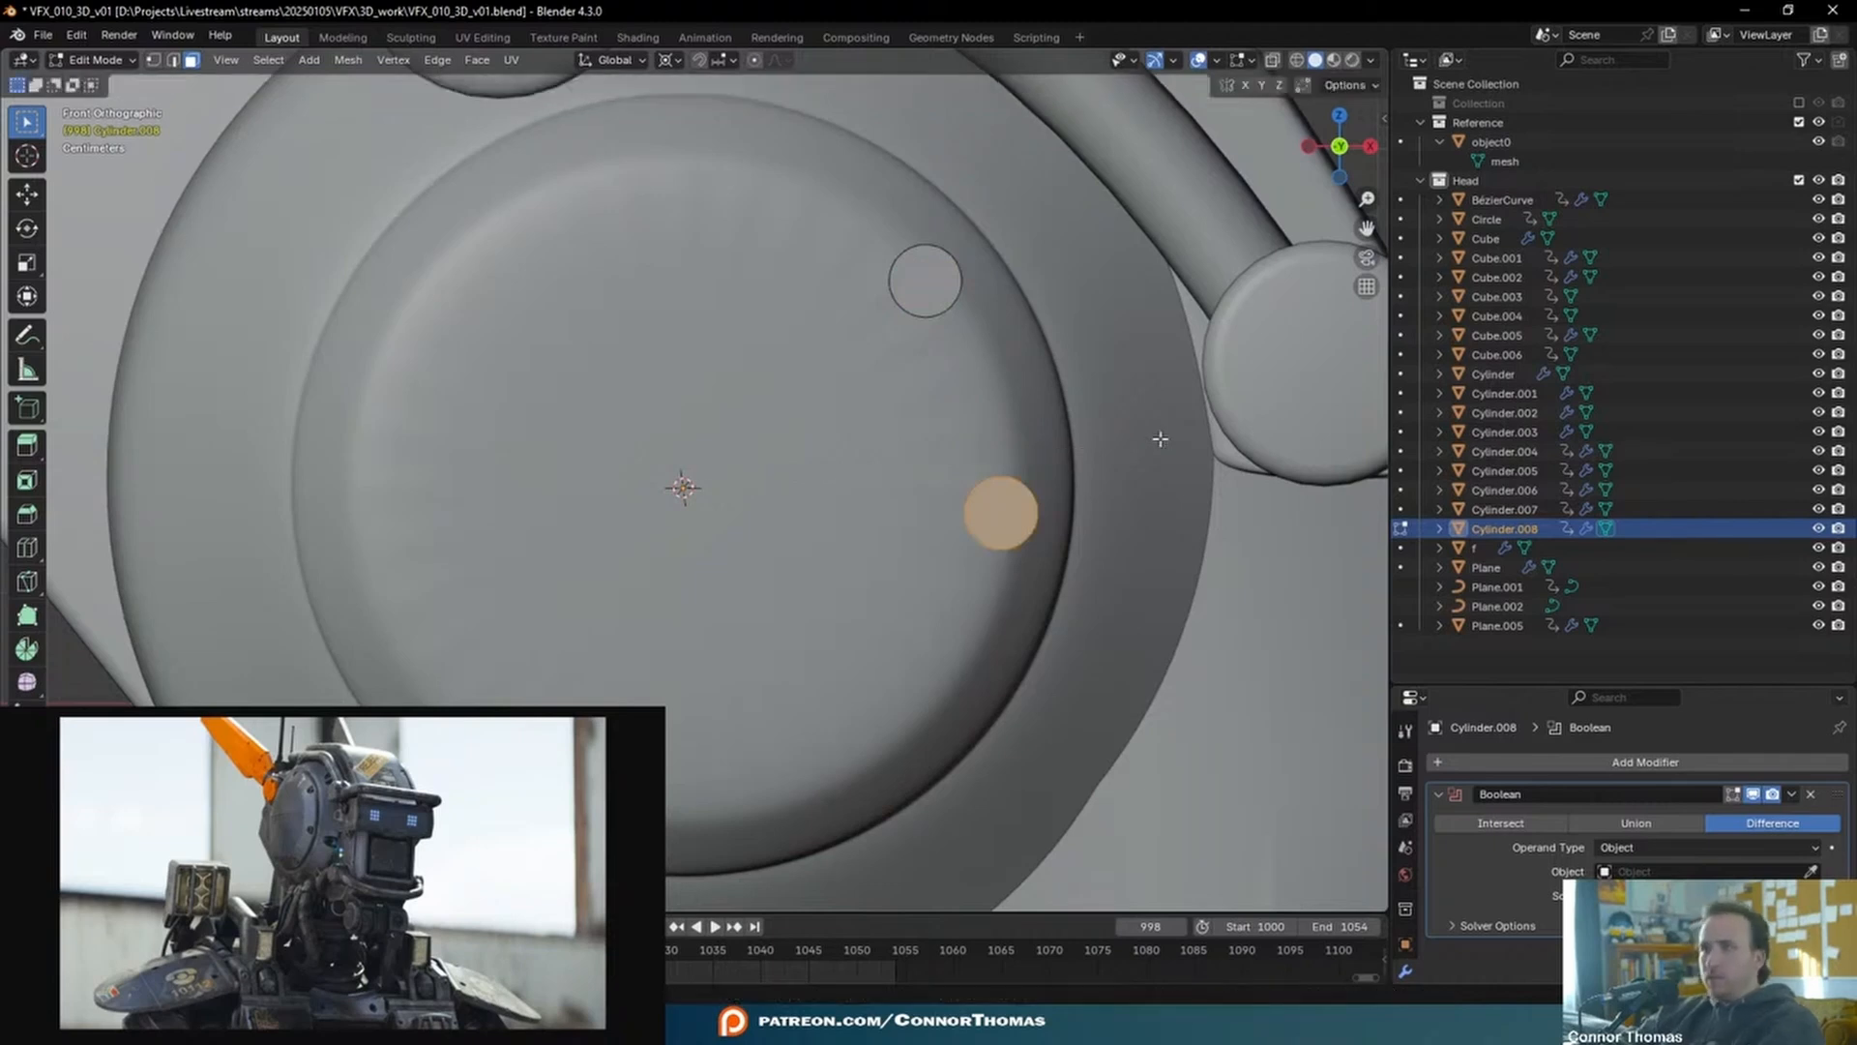
- Repeat the 45° duplicates to complete a ring of eight cylinders, and keep the object hidden in the Reference collection
key(g)
text(r)
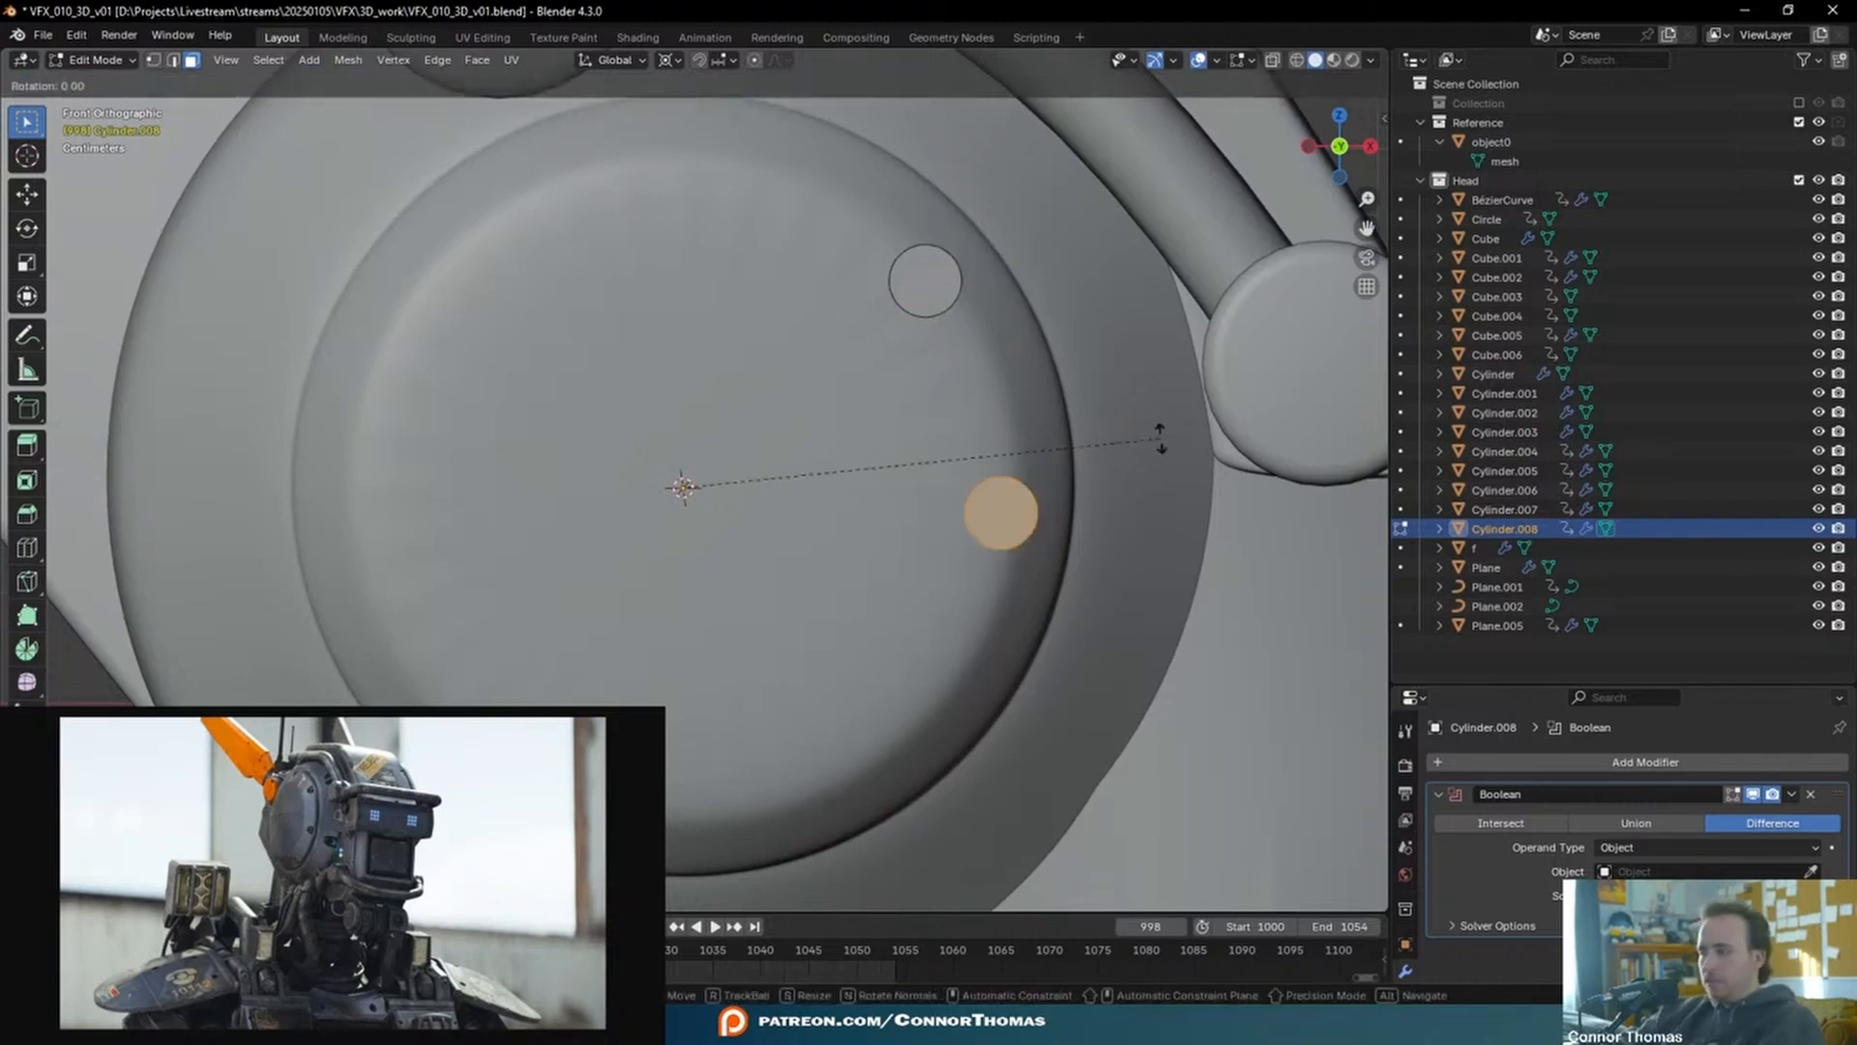
text(45)
key(Return)
key(Tab)
middle_drag(1160, 438, 1030, 598)
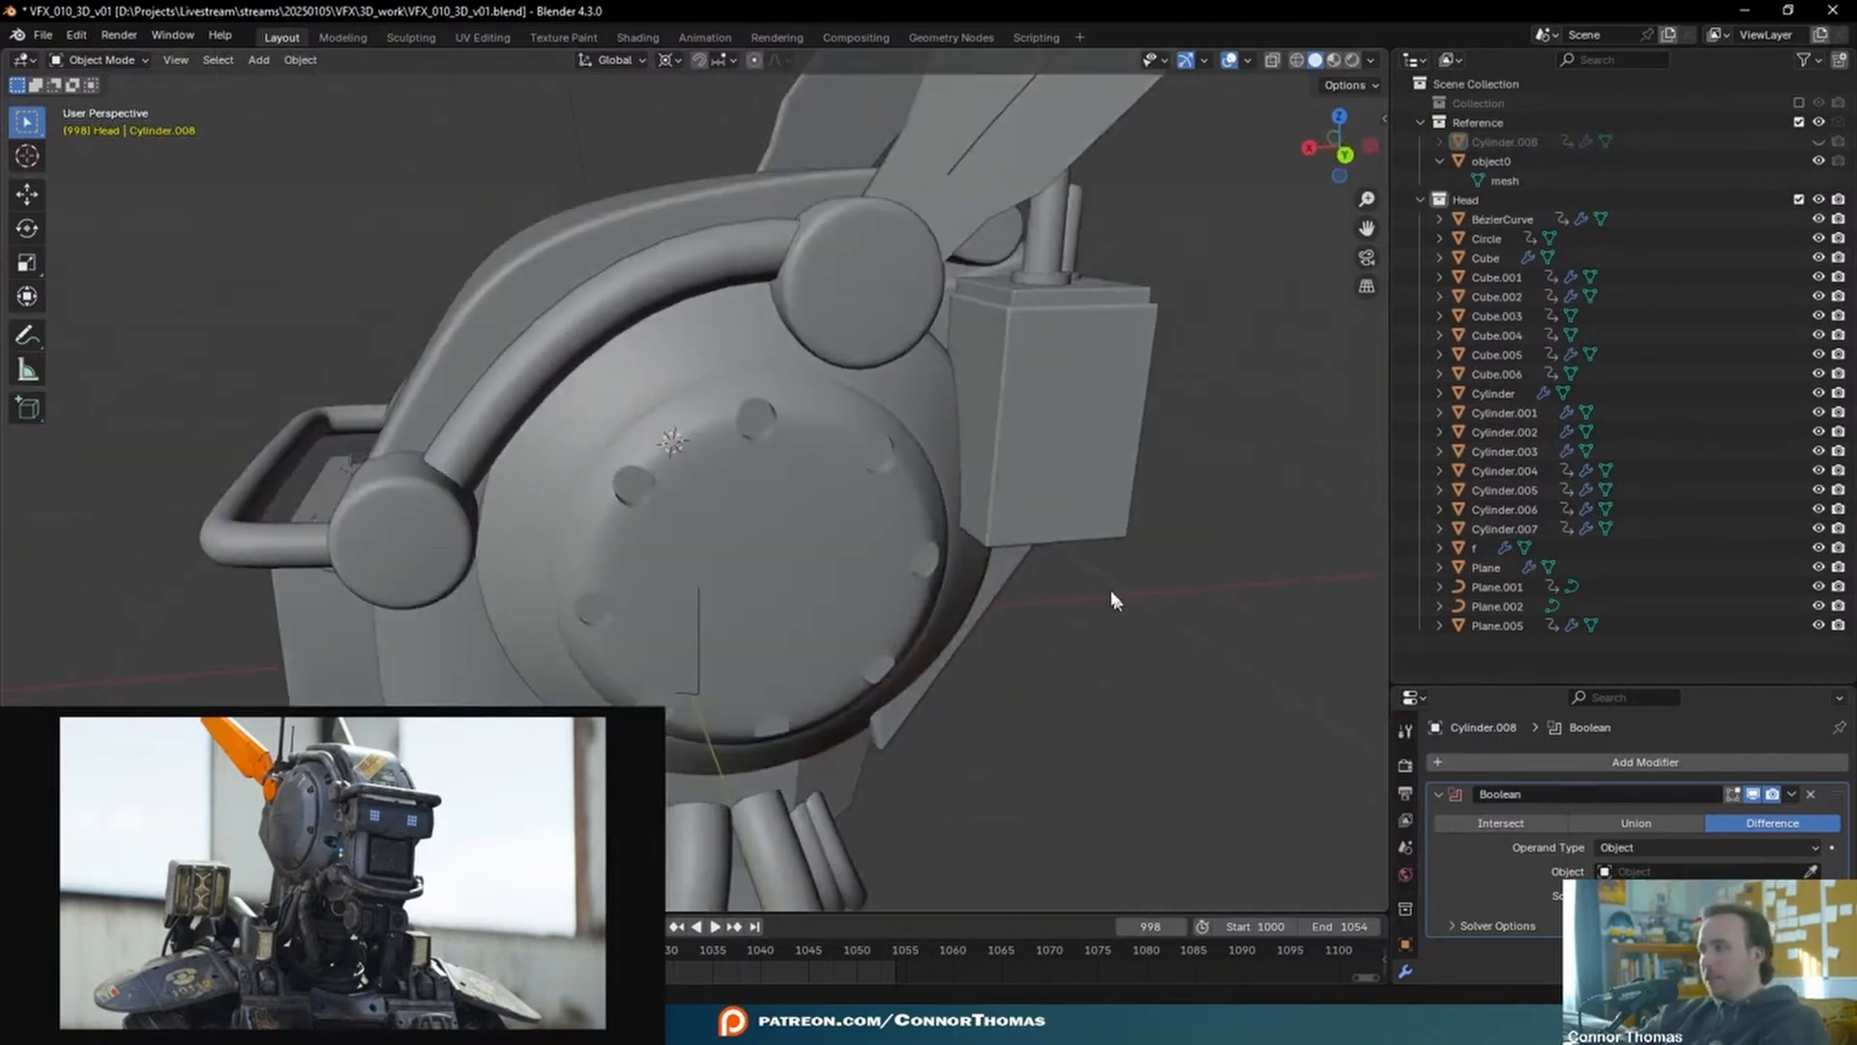
middle_drag(1103, 584, 1354, 677)
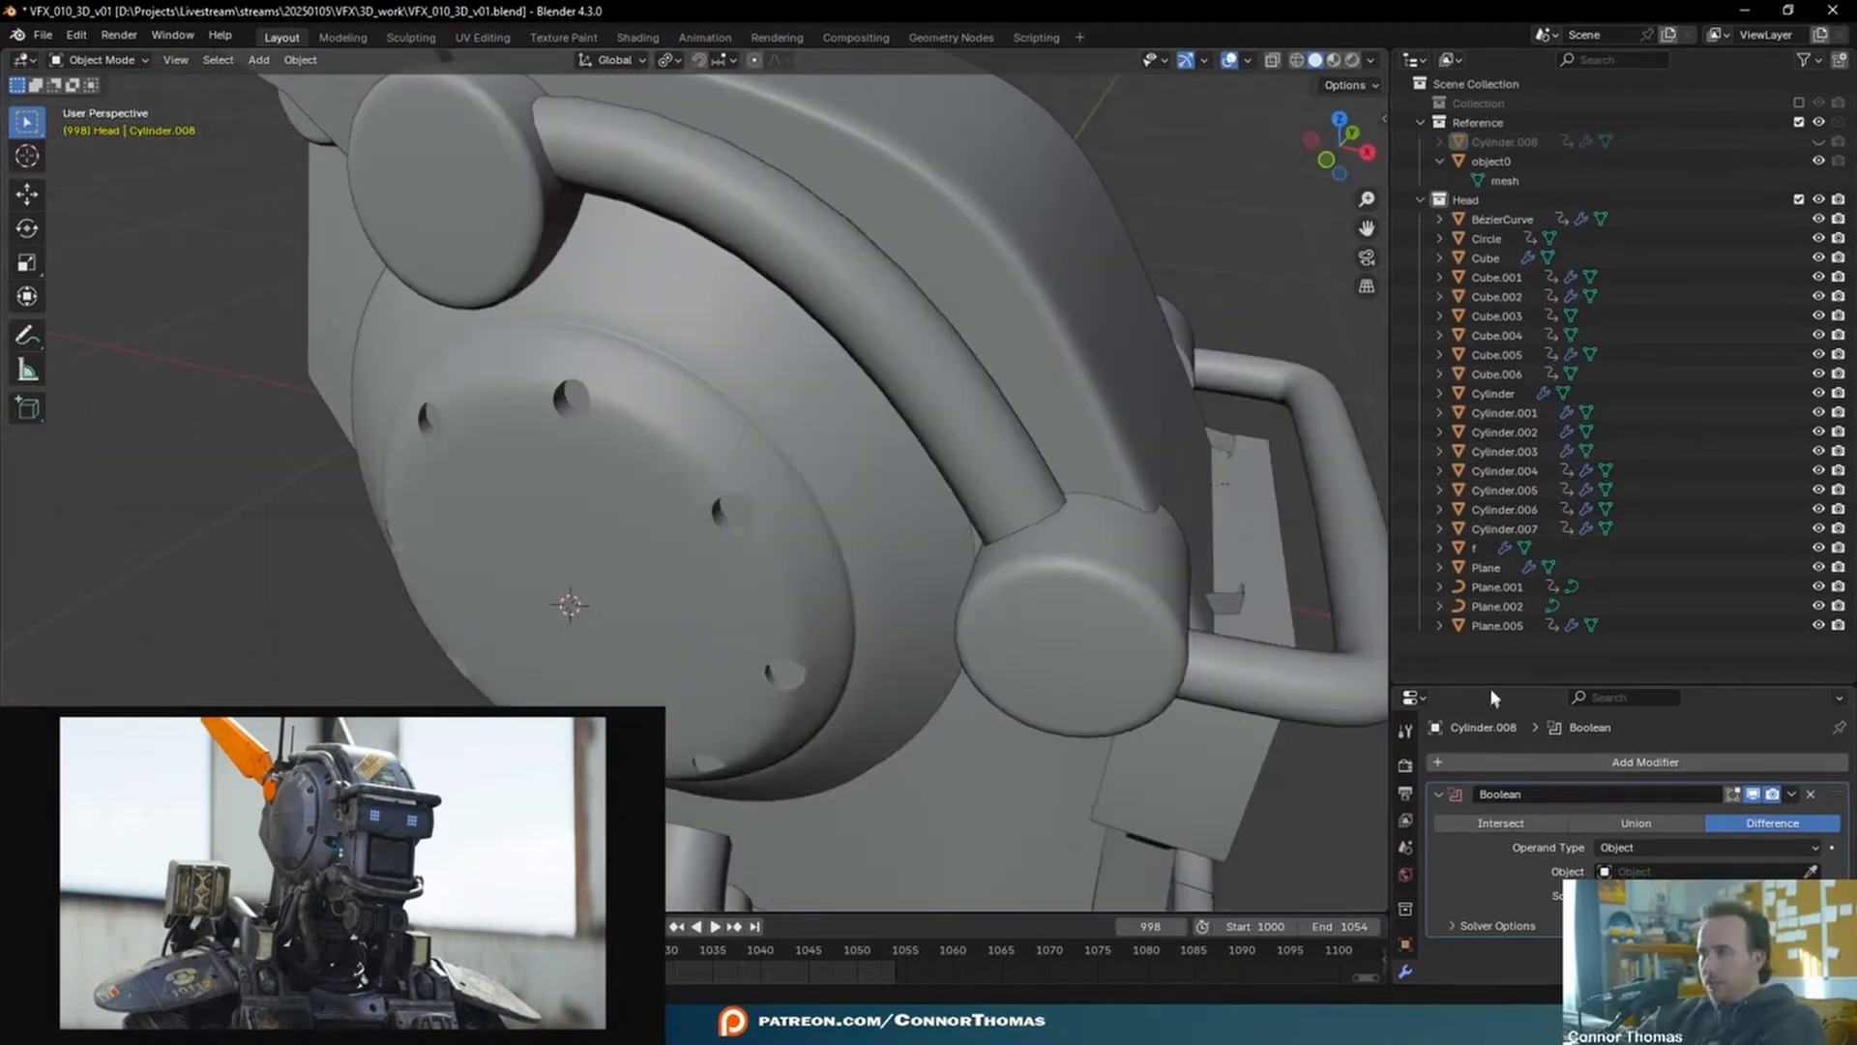
- Apply the side disc's Subdivision and Boolean modifiers, keeping its Mirror modifier live
drag(1496, 667, 1496, 274)
click(753, 588)
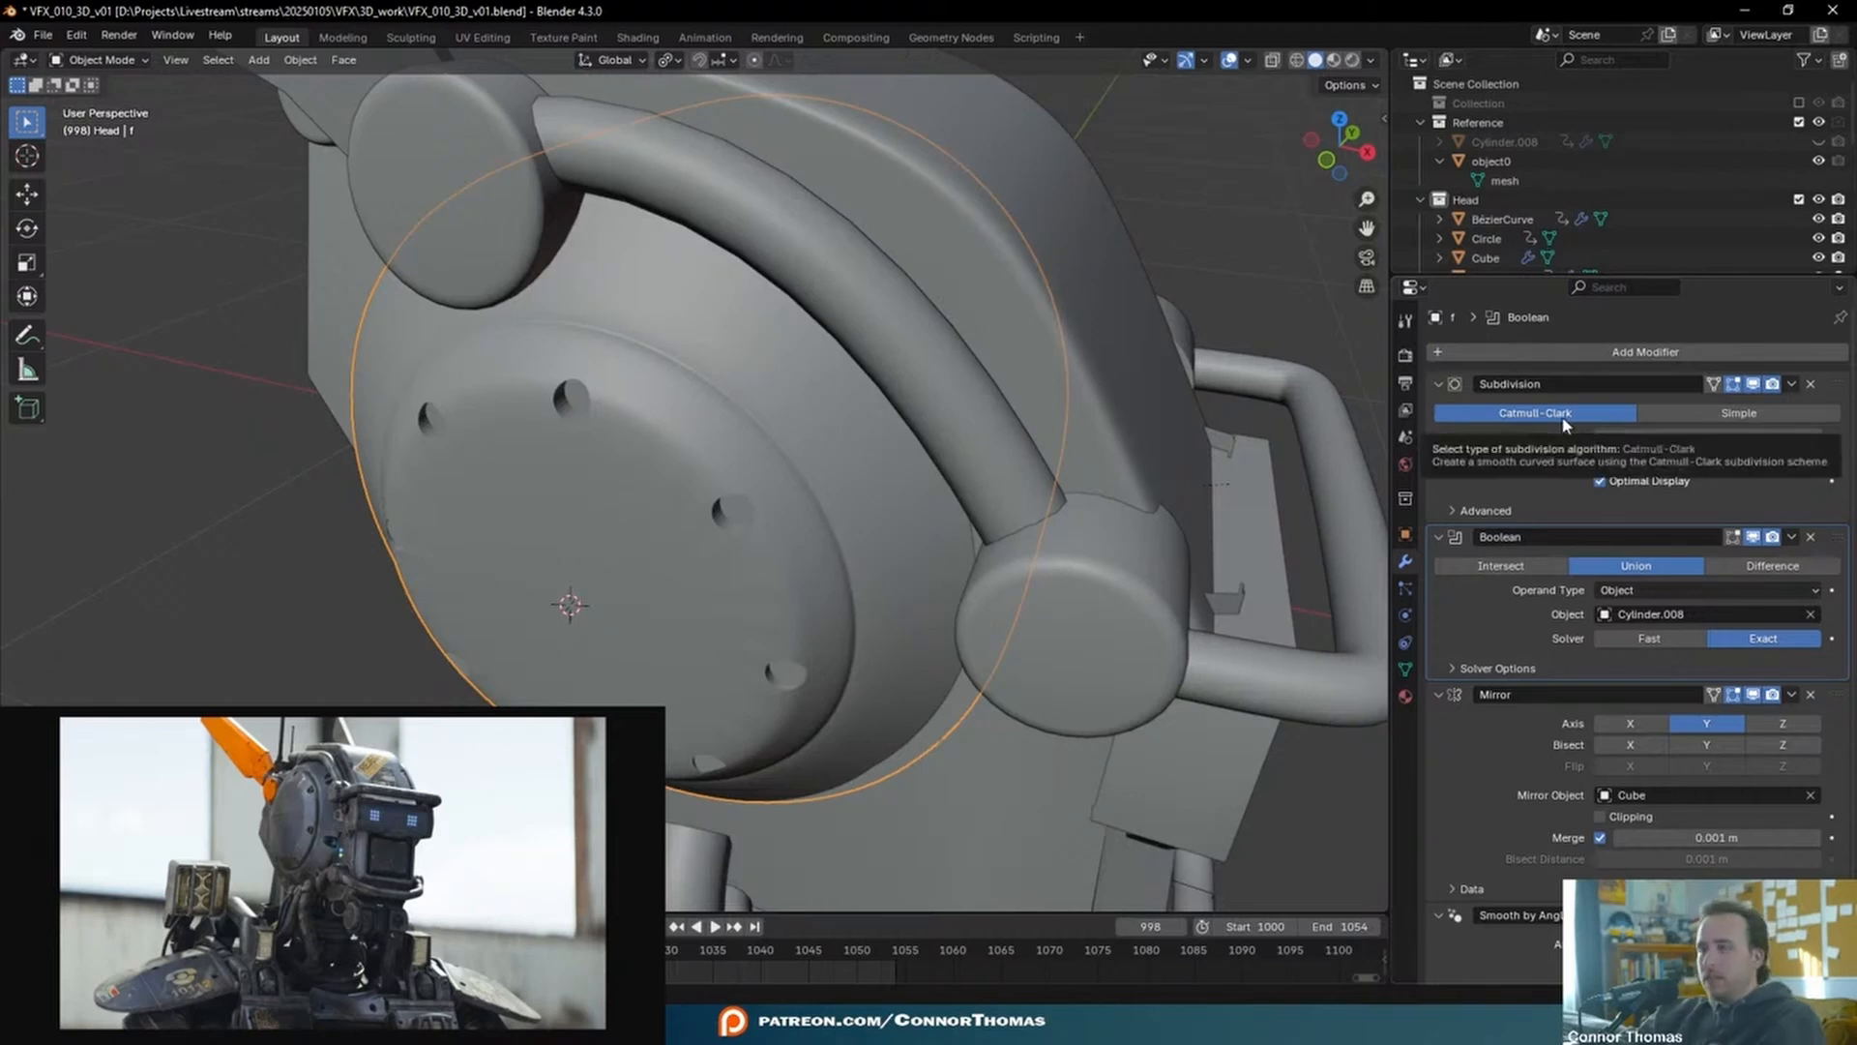
key(ctrl+a)
key(ctrl+a)
middle_drag(721, 510, 854, 286)
- Search the available extensions for "bolt" and install the BoltFactory add-on
key(shift+a)
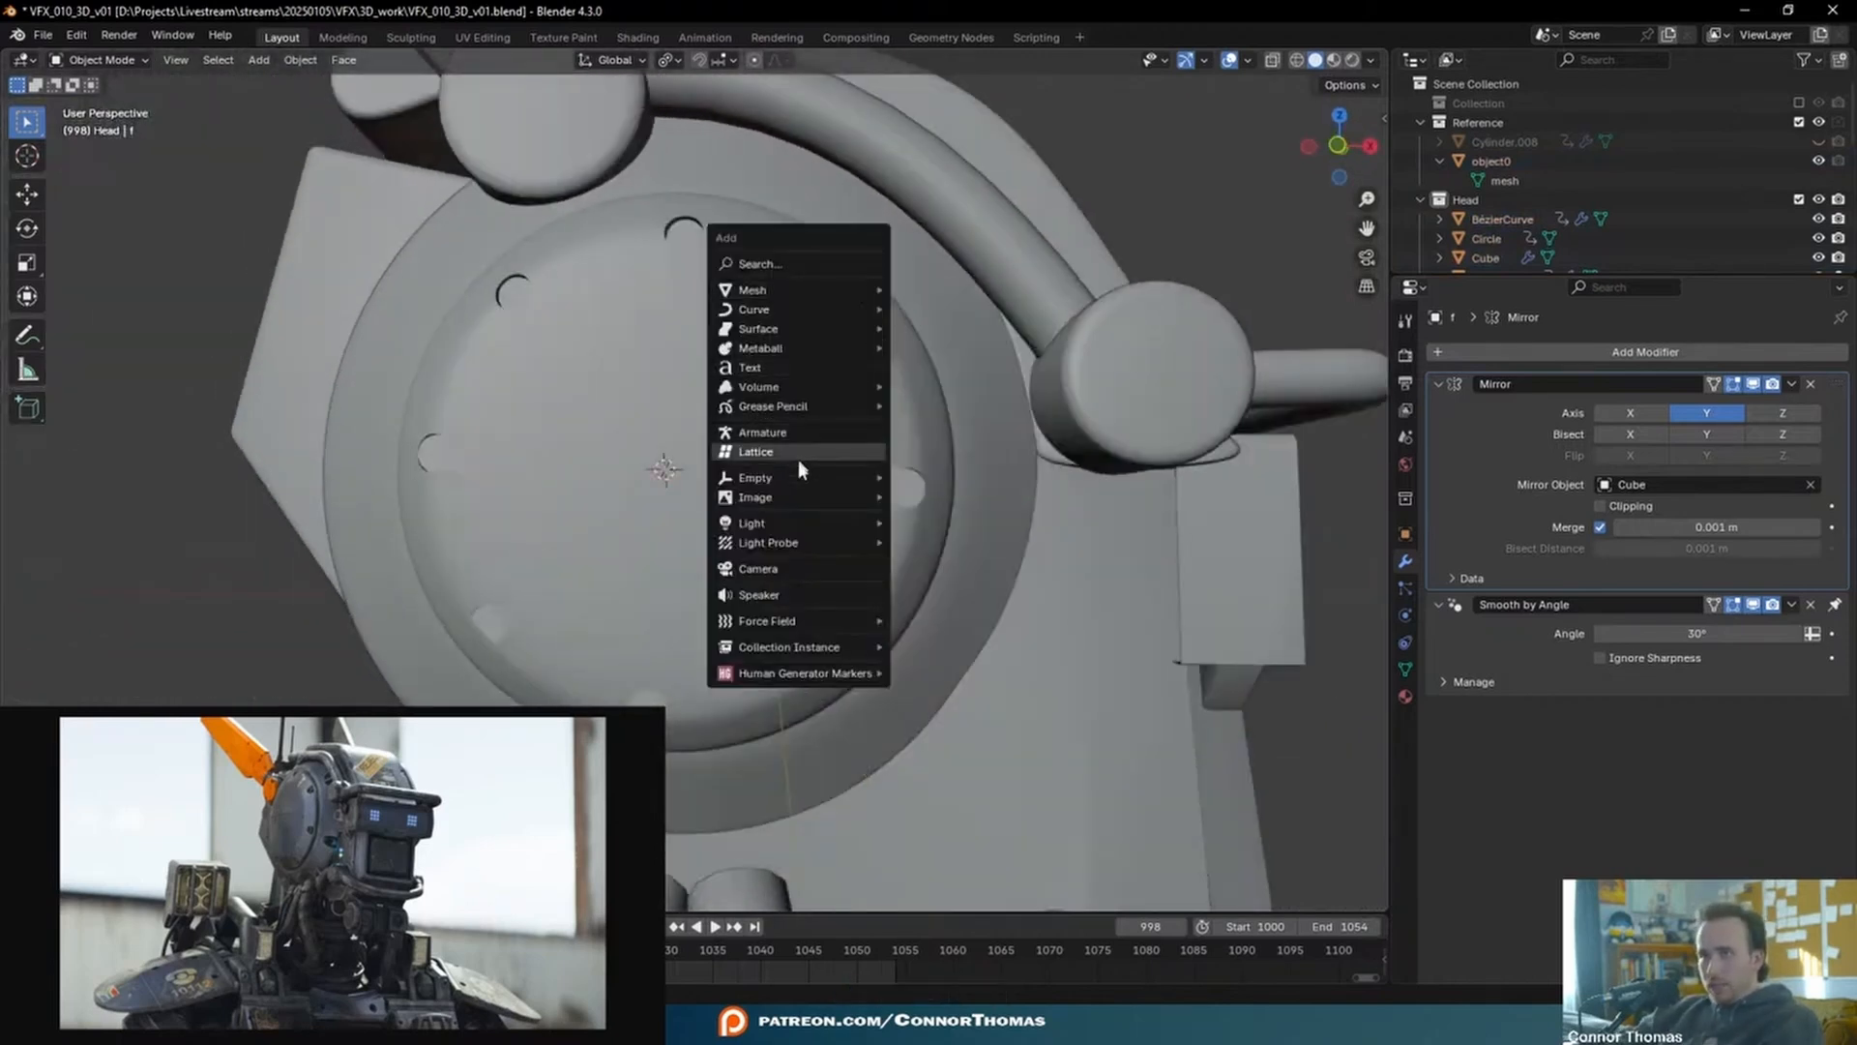
mouse_move(876, 290)
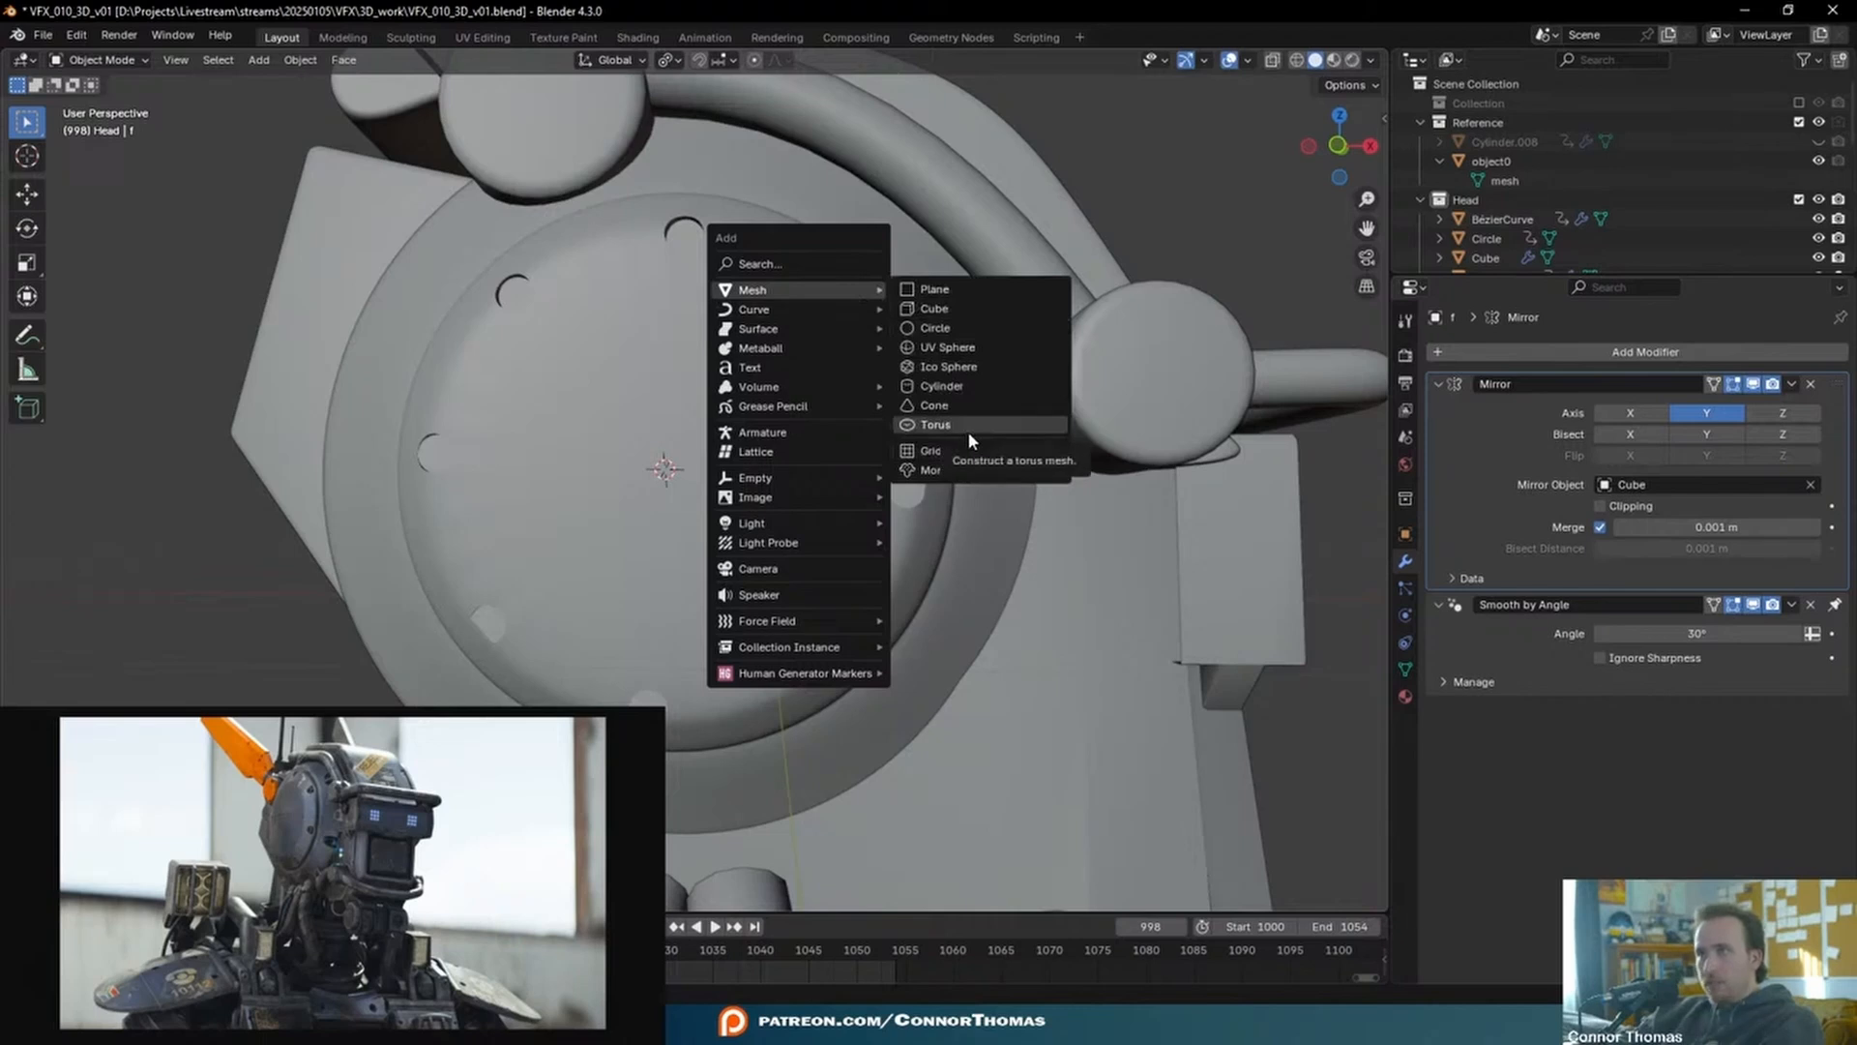
click(77, 36)
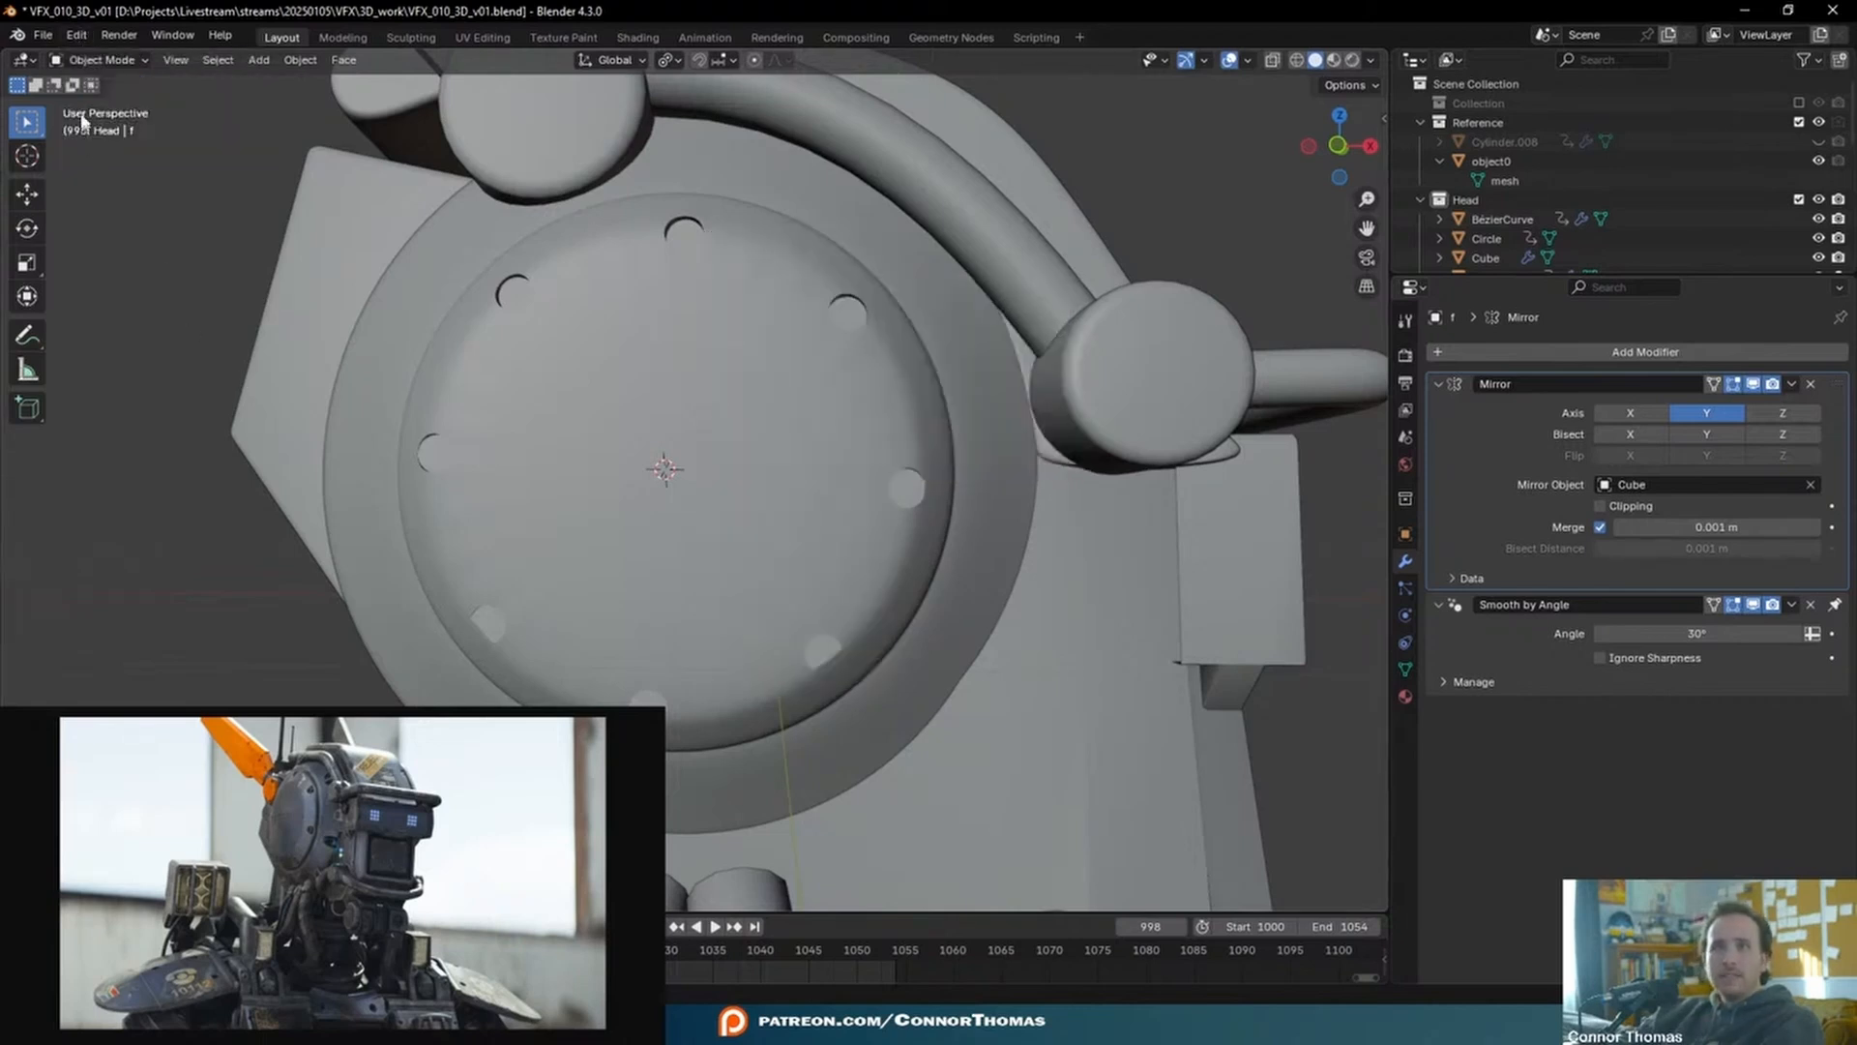
click(93, 42)
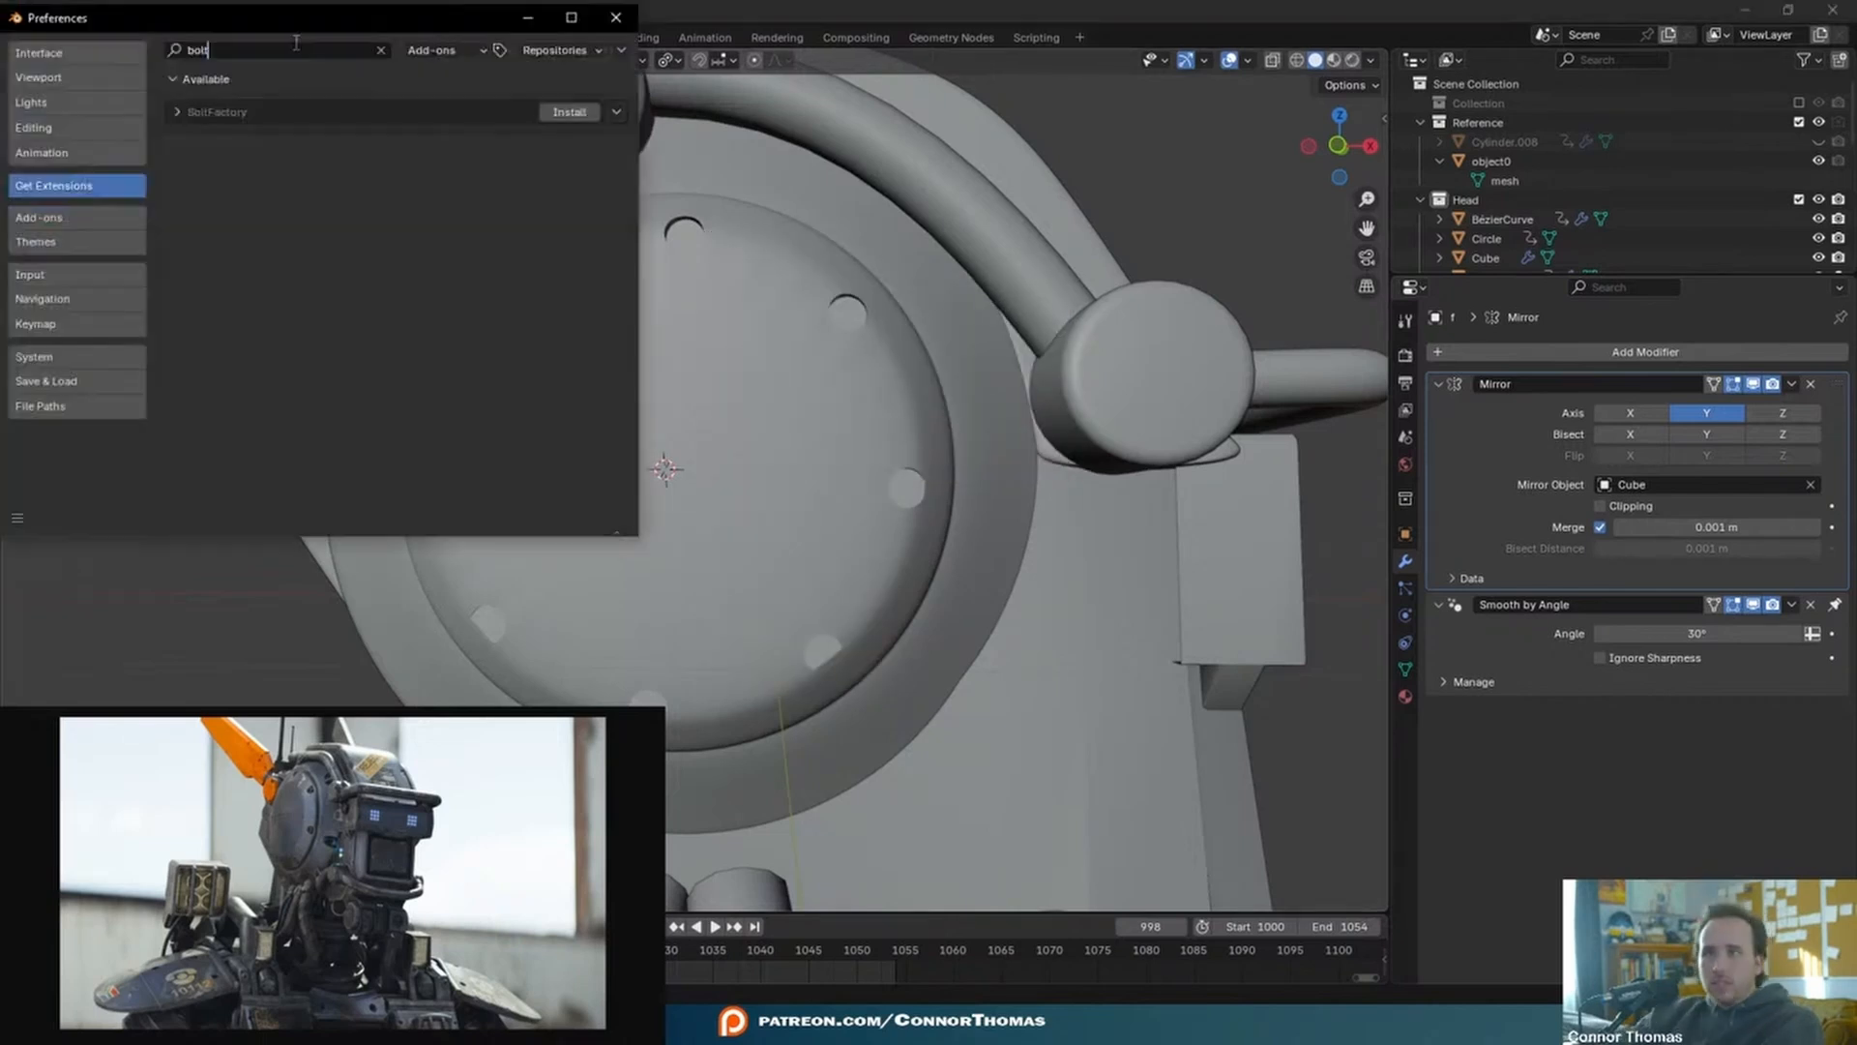
click(569, 112)
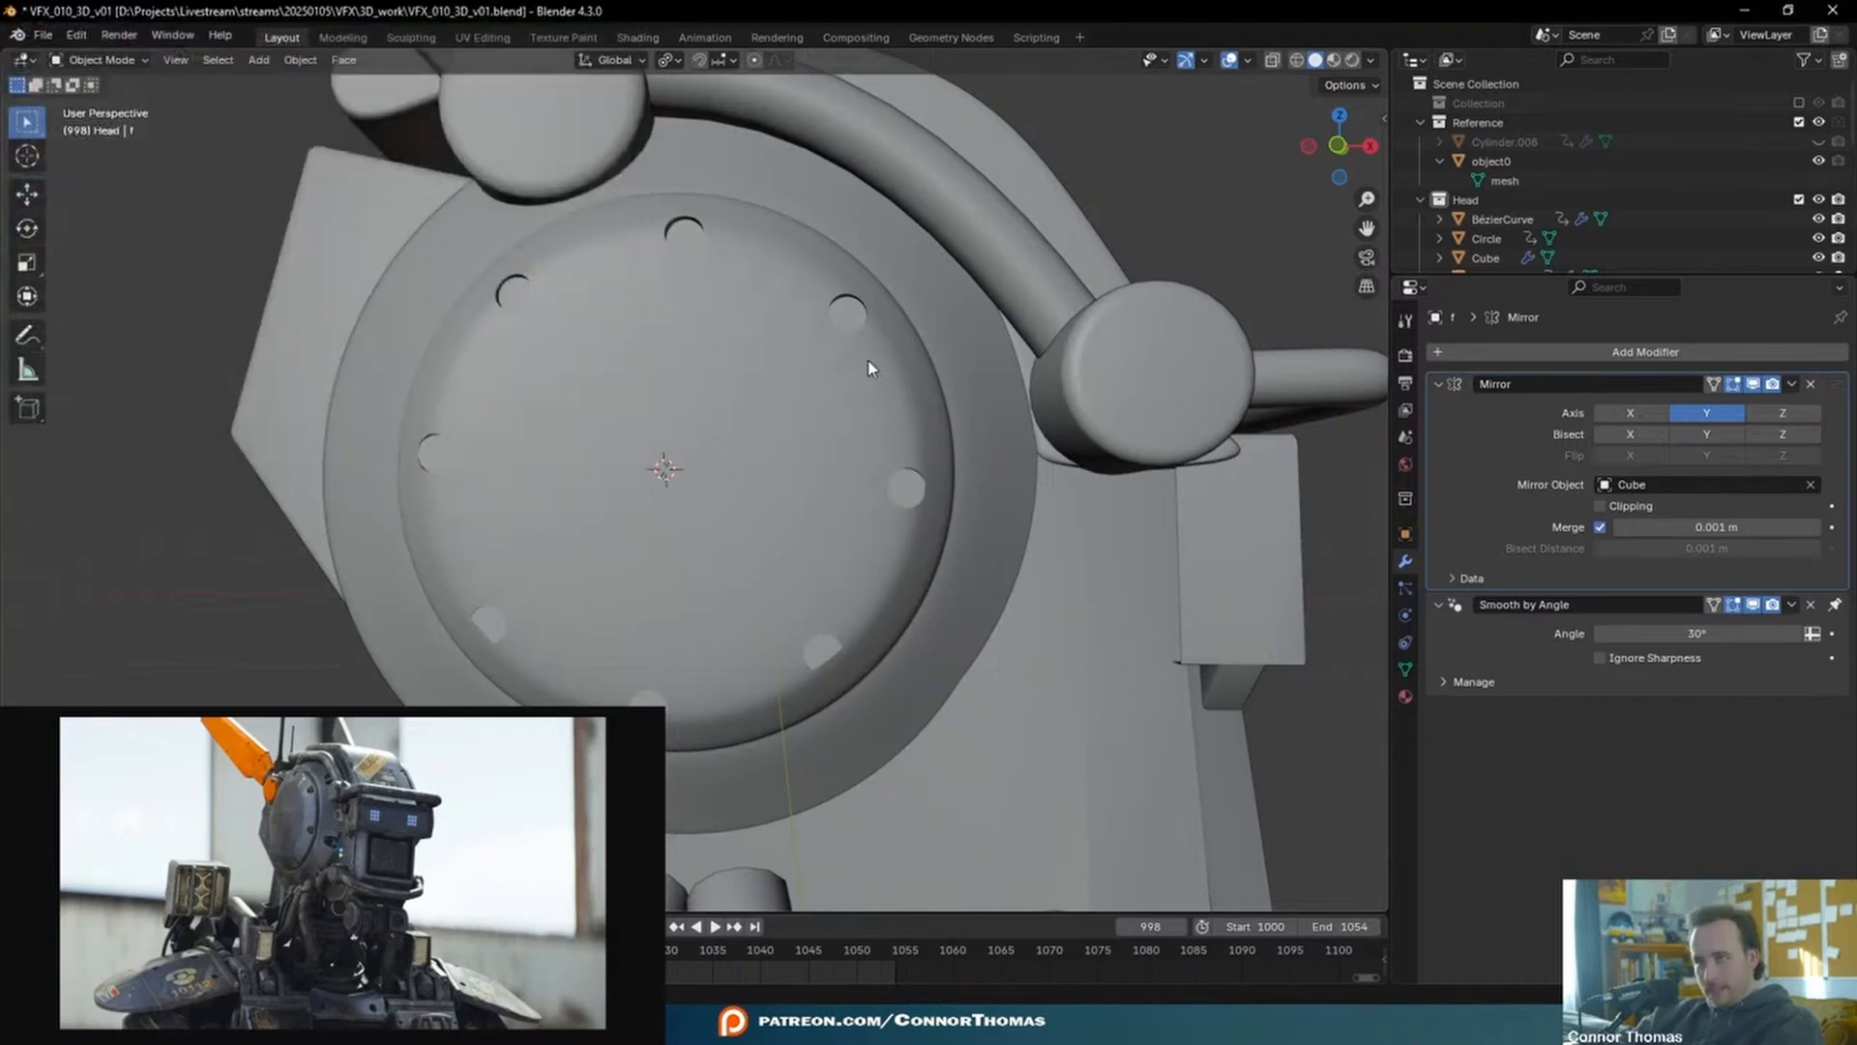
key(shift+a)
mouse_move(873, 365)
click(1001, 527)
key(s)
key(r)
key(x)
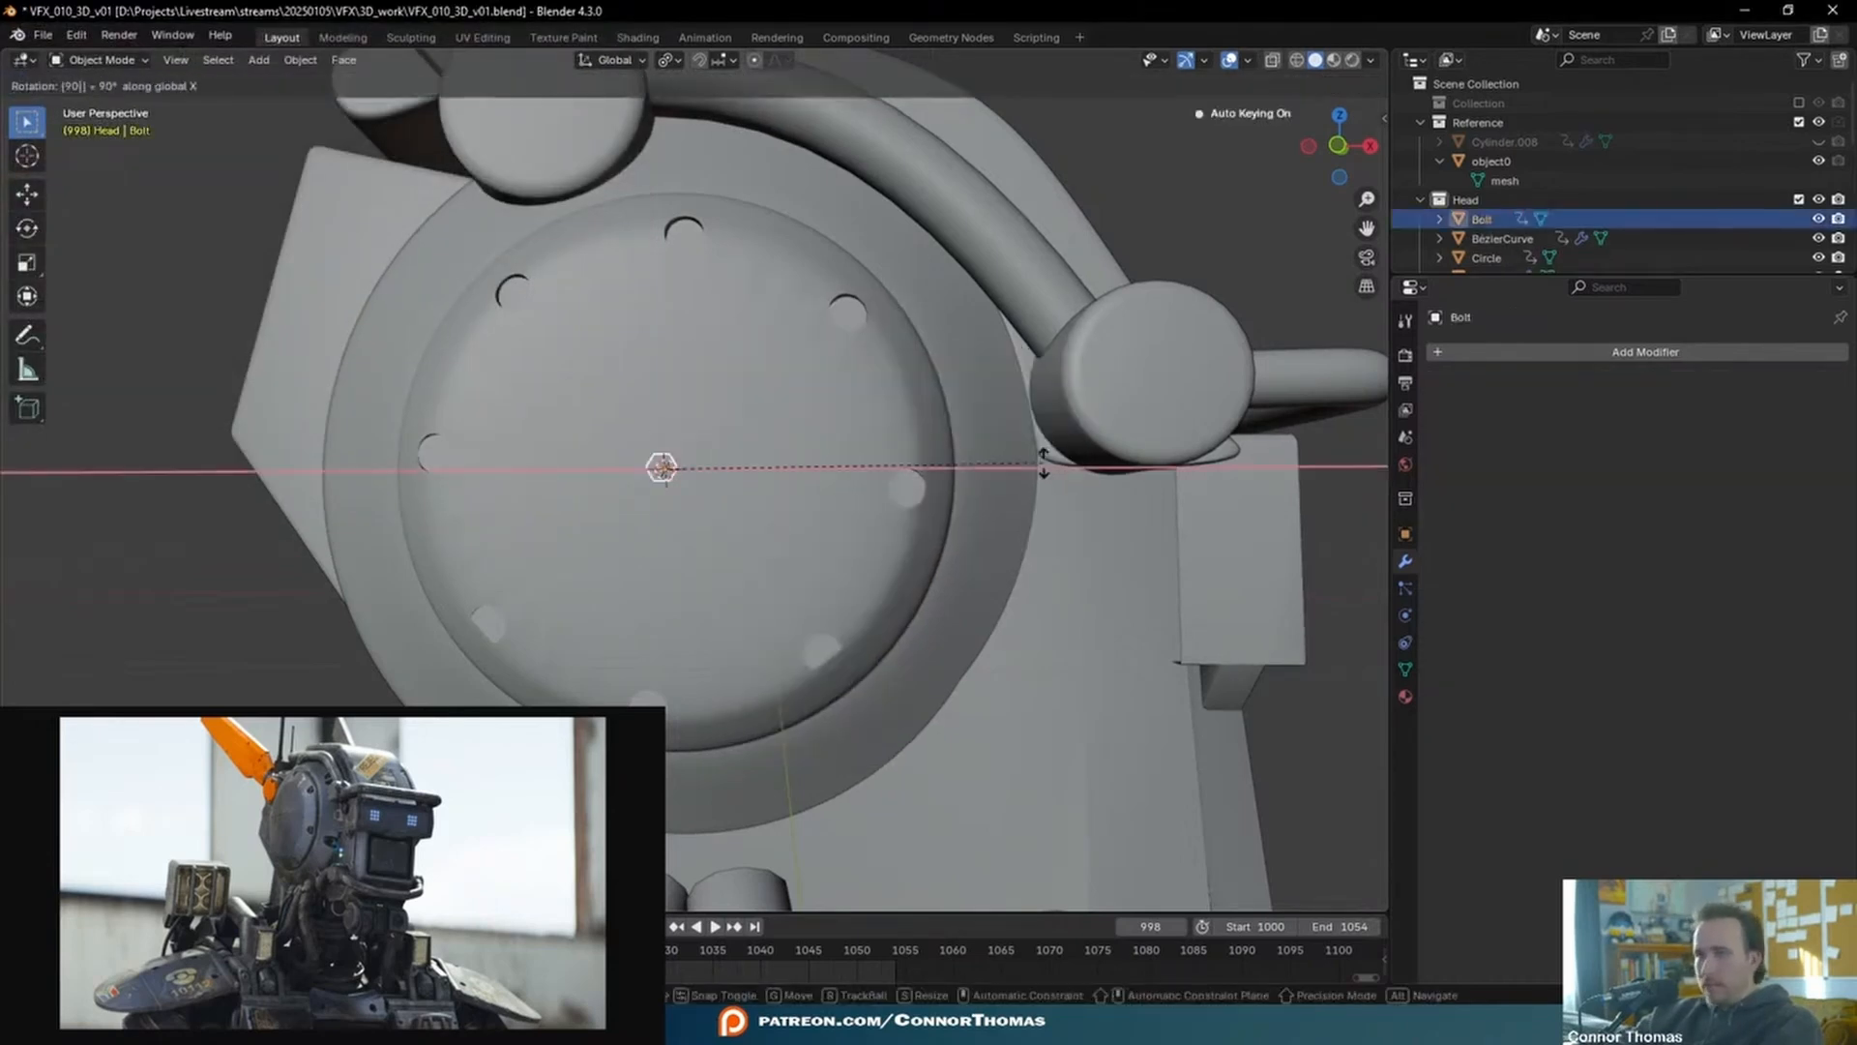
key(Return)
key(KP_1)
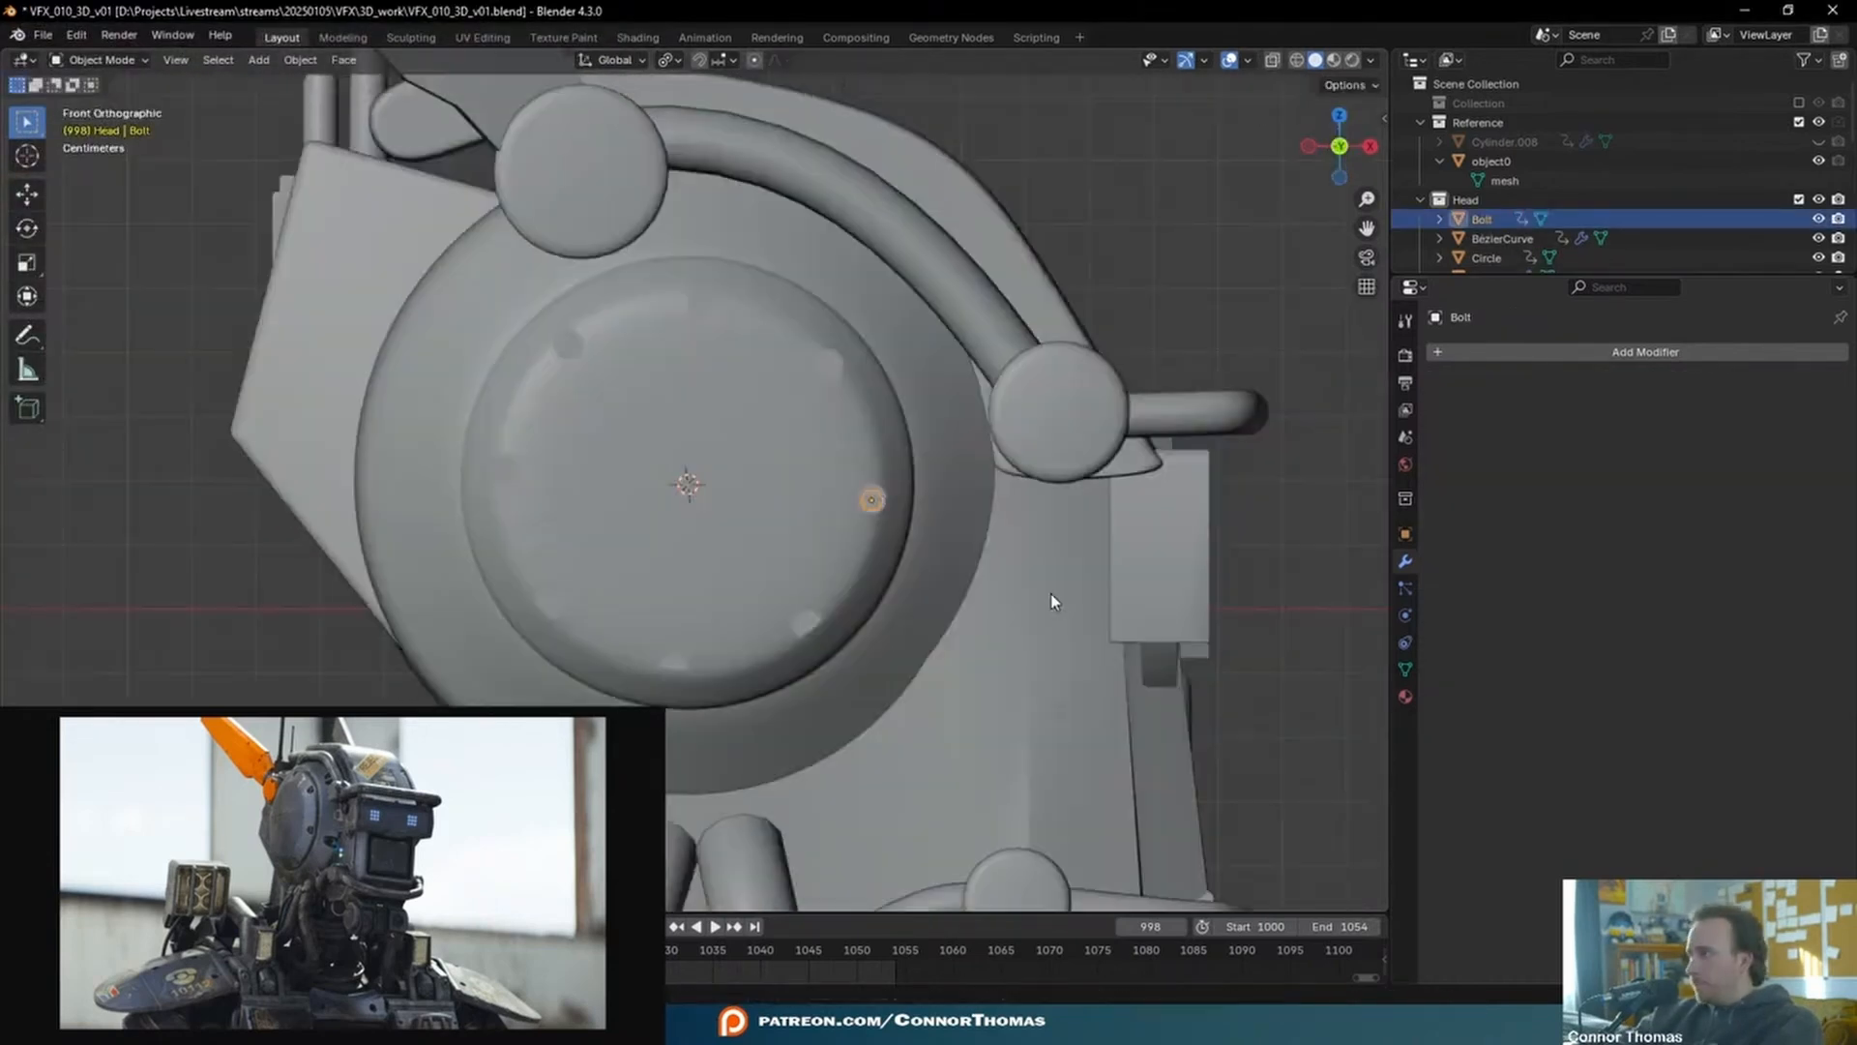
key(Delete)
- Add a fresh bolt mesh at the side disc's centre, frame it in wireframe and expand its creation settings
key(shift+a)
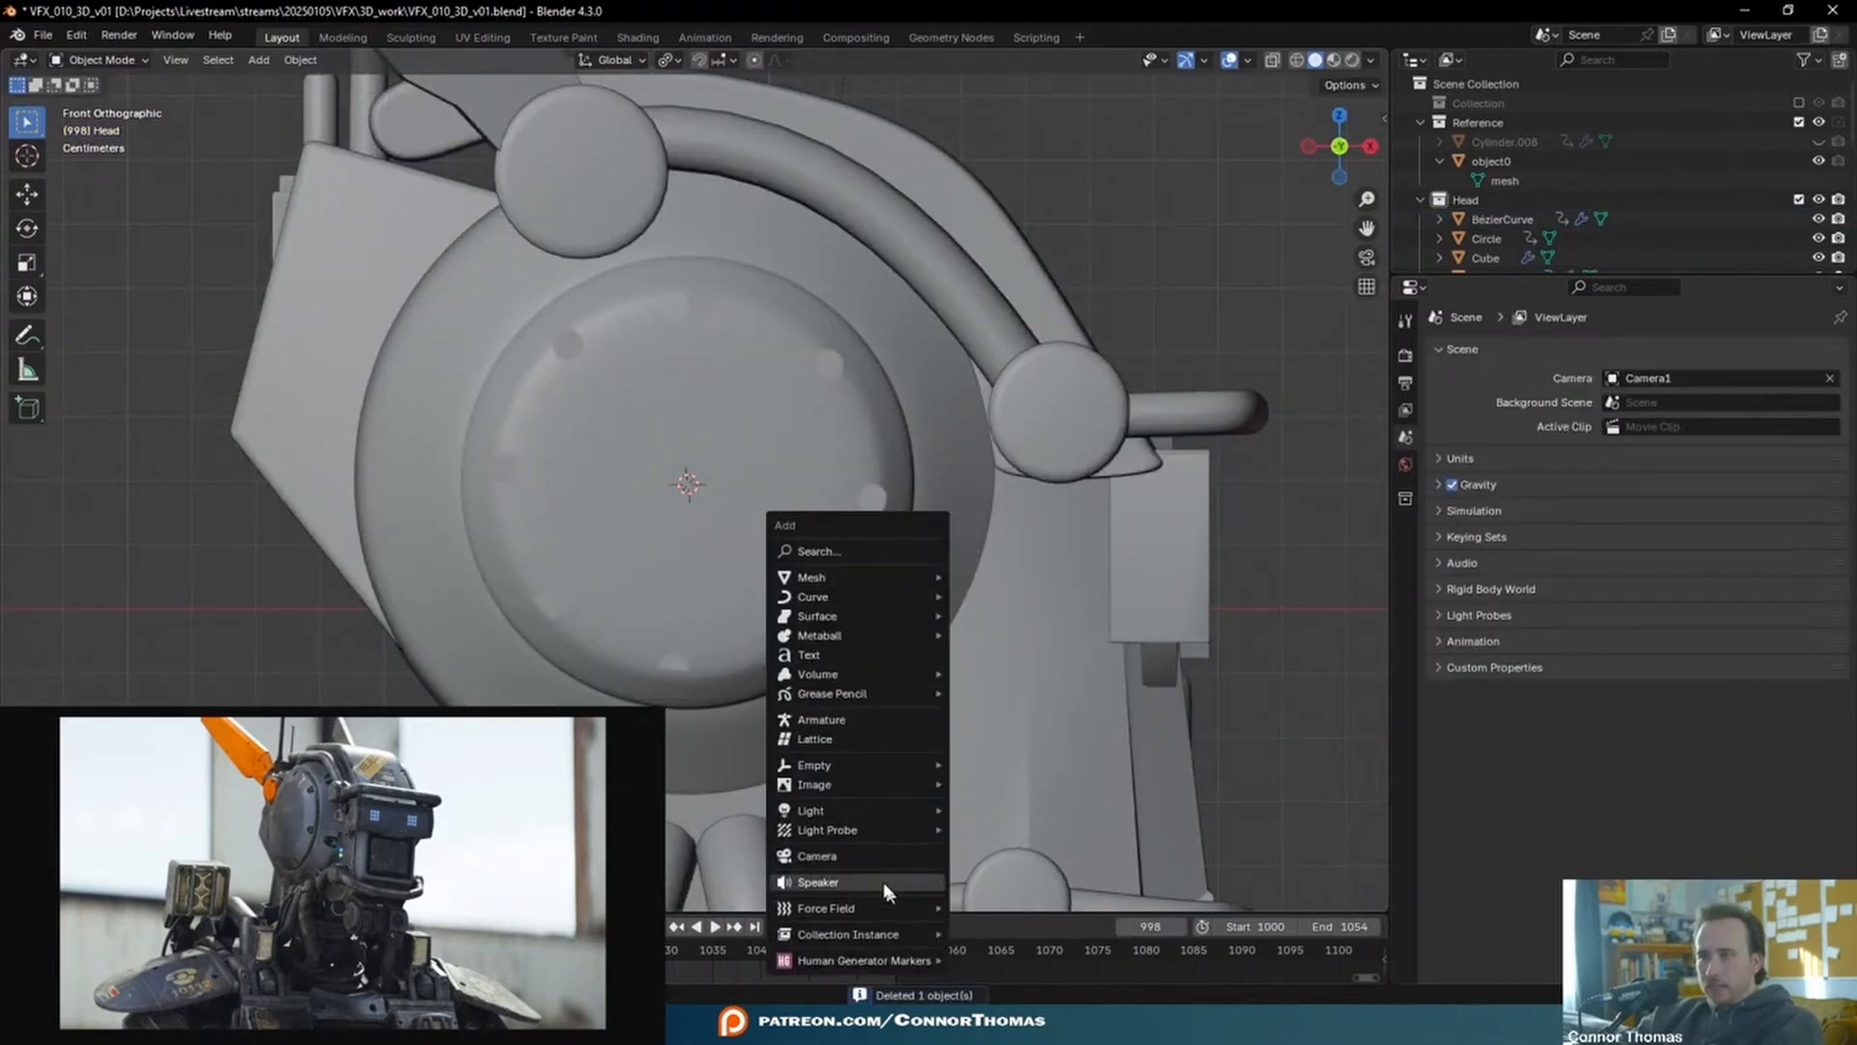
mouse_move(882, 578)
click(1037, 786)
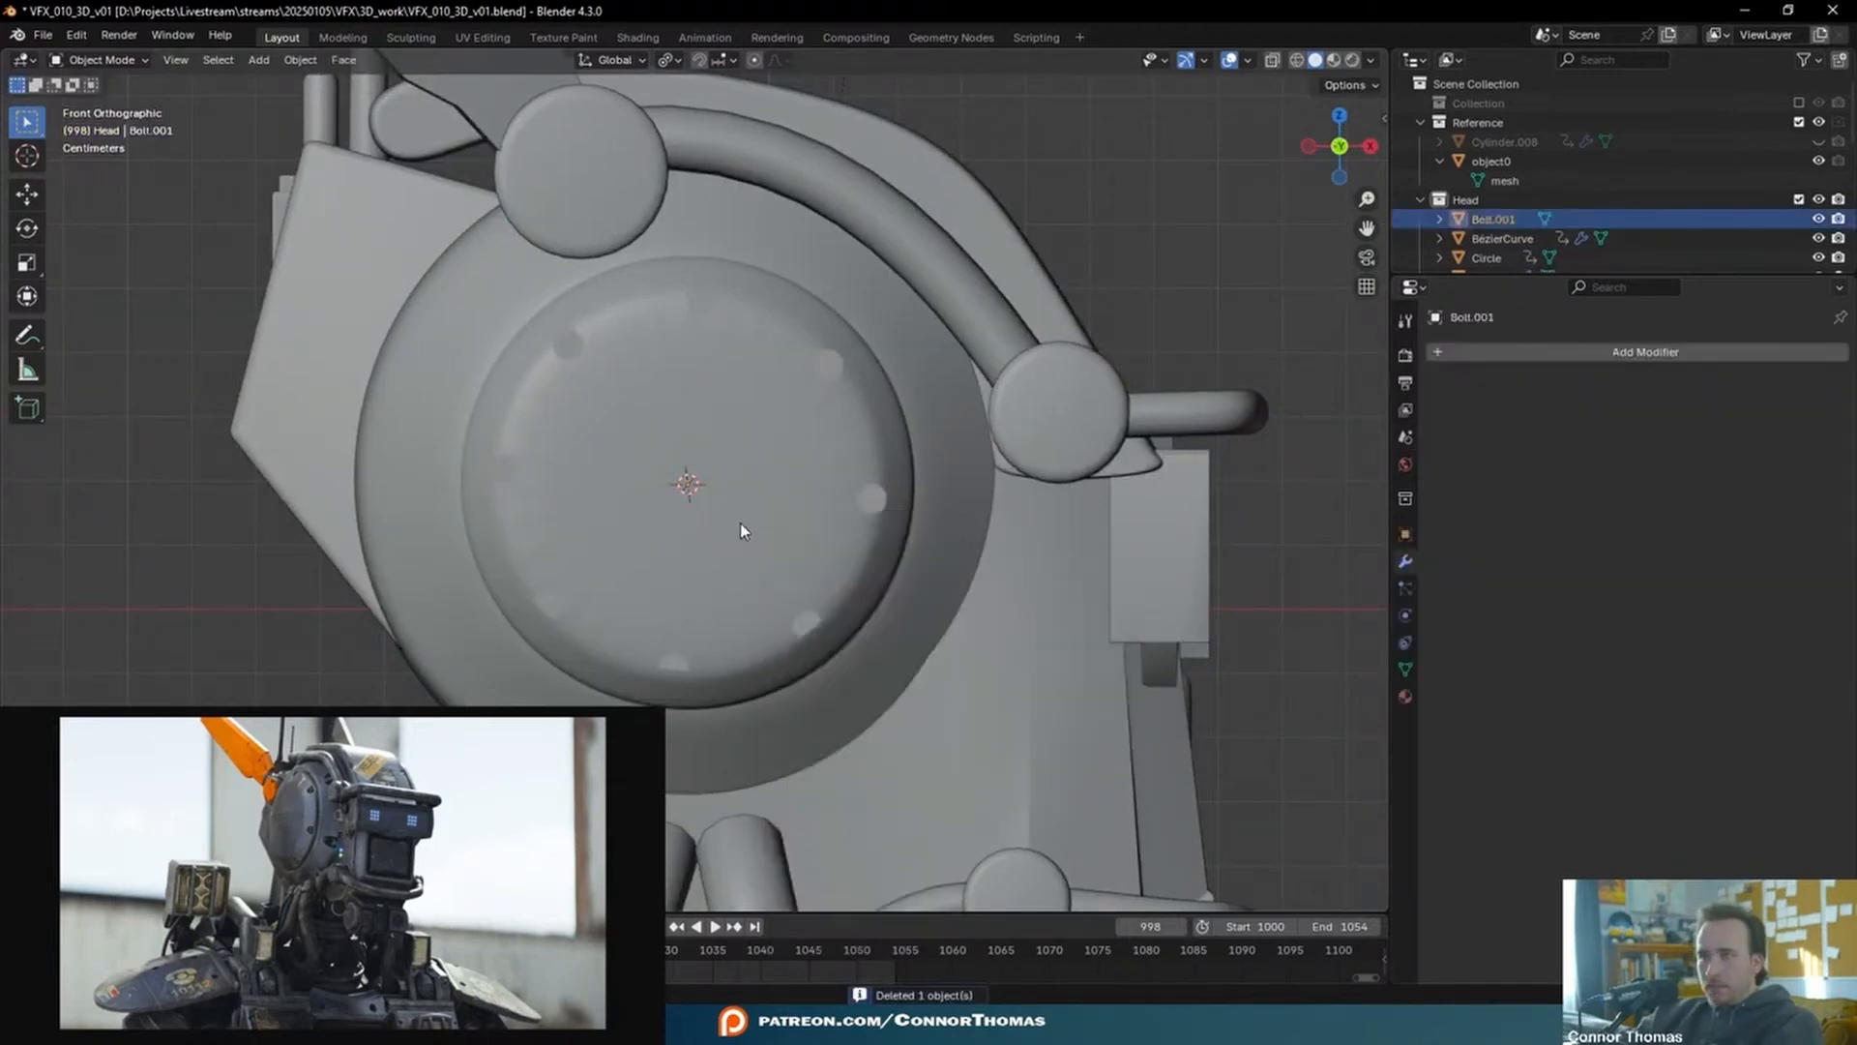
key(KP_Decimal)
mouse_move(740, 522)
middle_down()
mouse_move(788, 593)
mouse_move(792, 557)
mouse_move(791, 573)
mouse_move(711, 515)
middle_up()
key(shift+z)
click(131, 887)
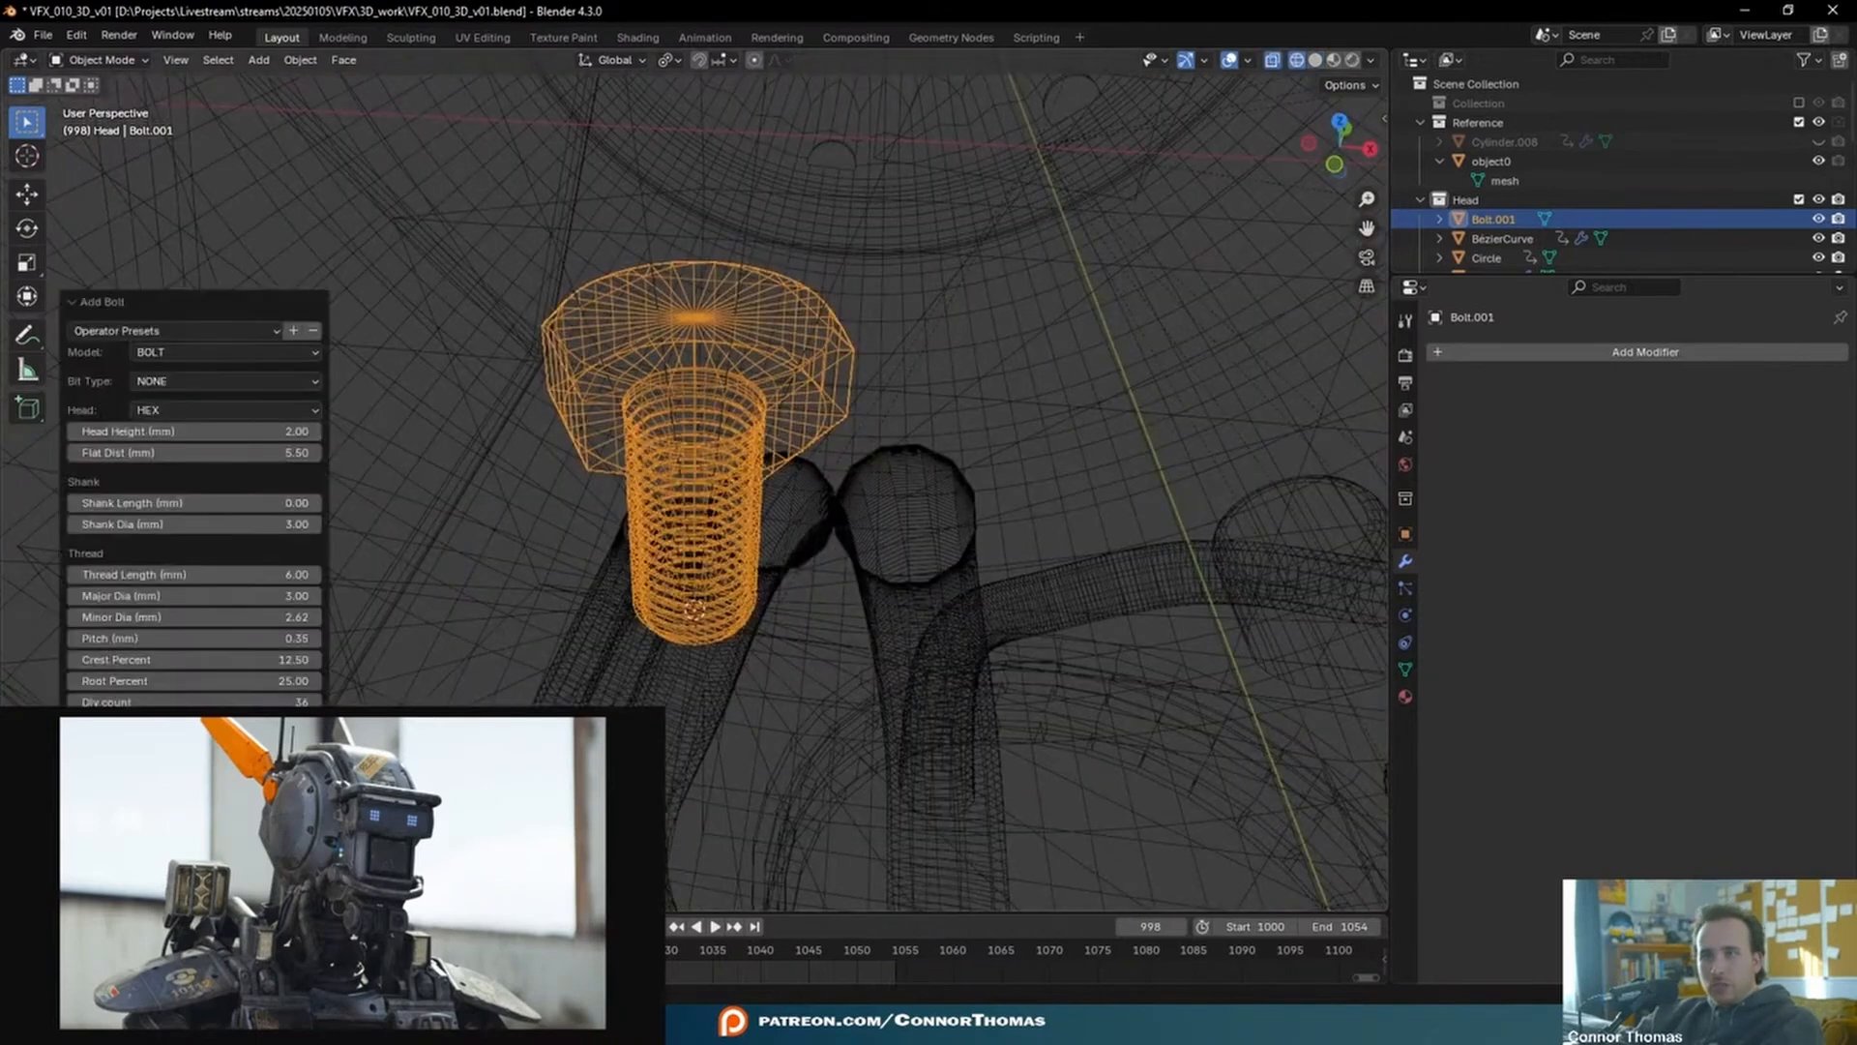
middle_drag(890, 396, 953, 418)
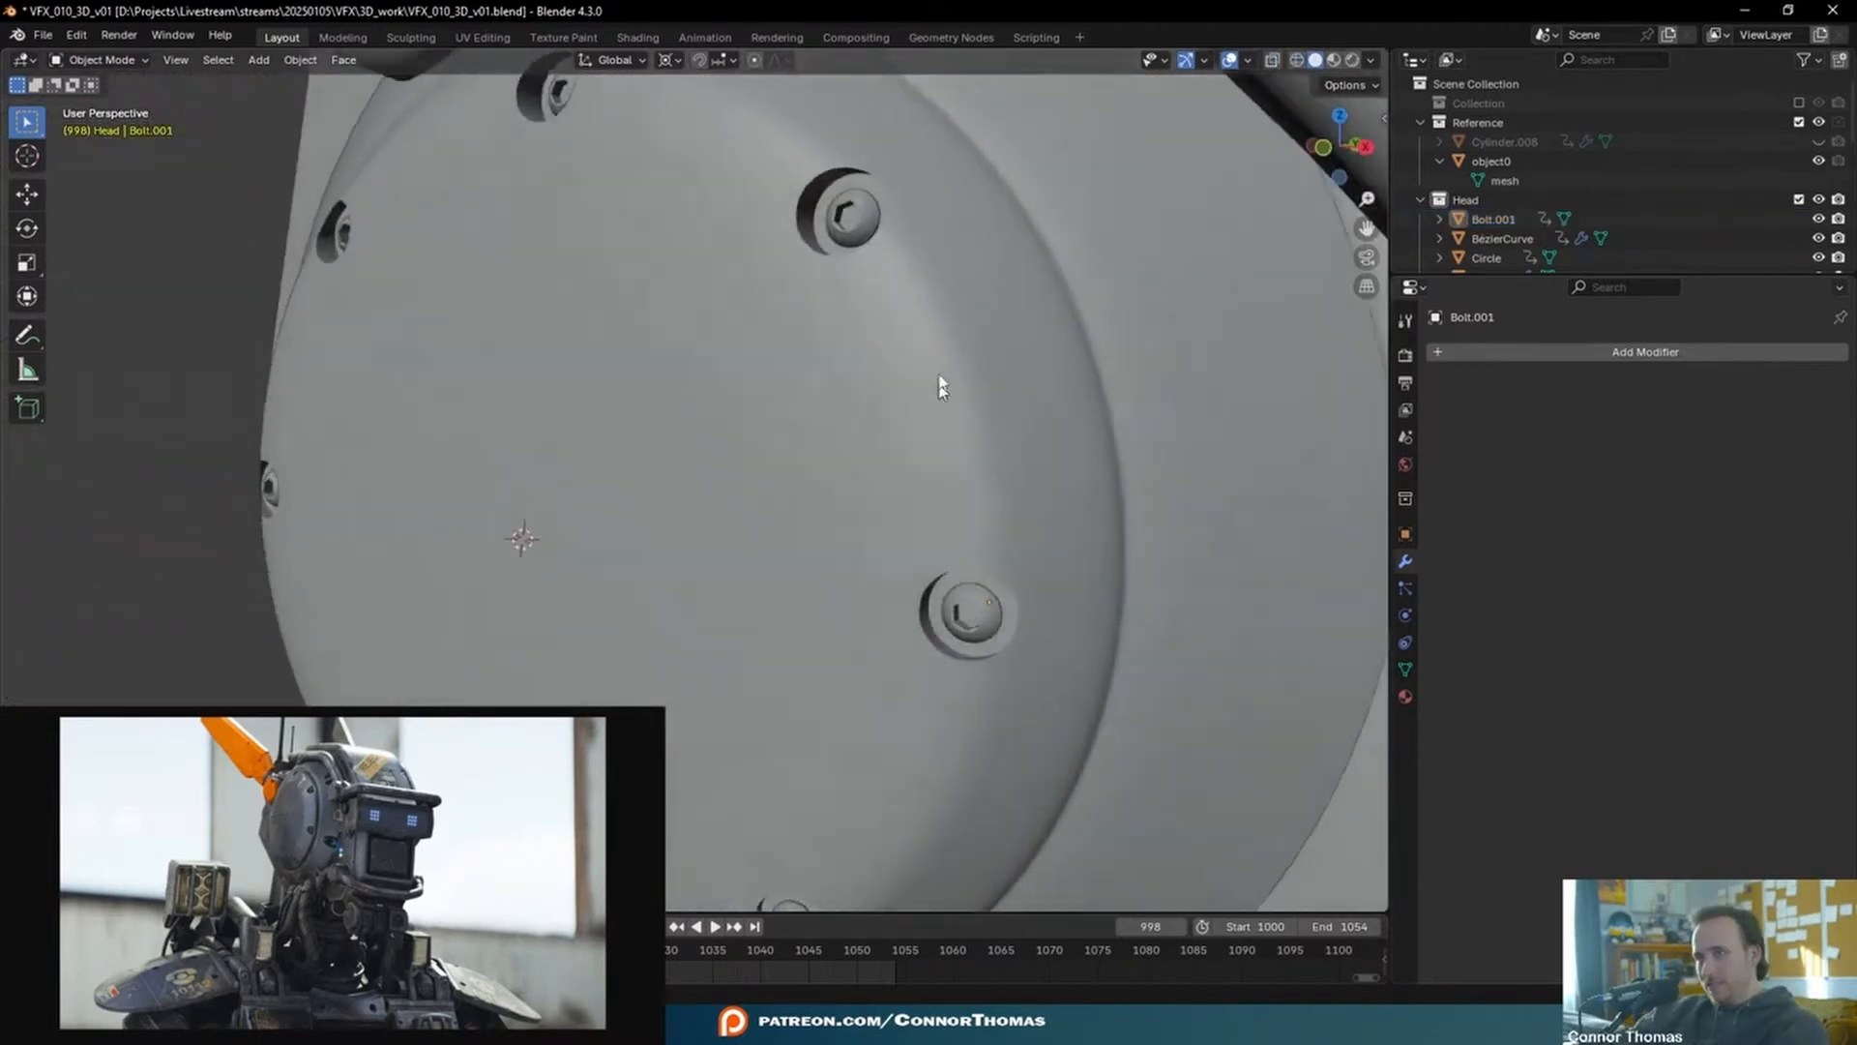
mouse_move(1073, 460)
middle_down()
mouse_move(1001, 491)
mouse_move(722, 412)
mouse_move(858, 416)
middle_up()
scroll(1001, 491, down, 5)
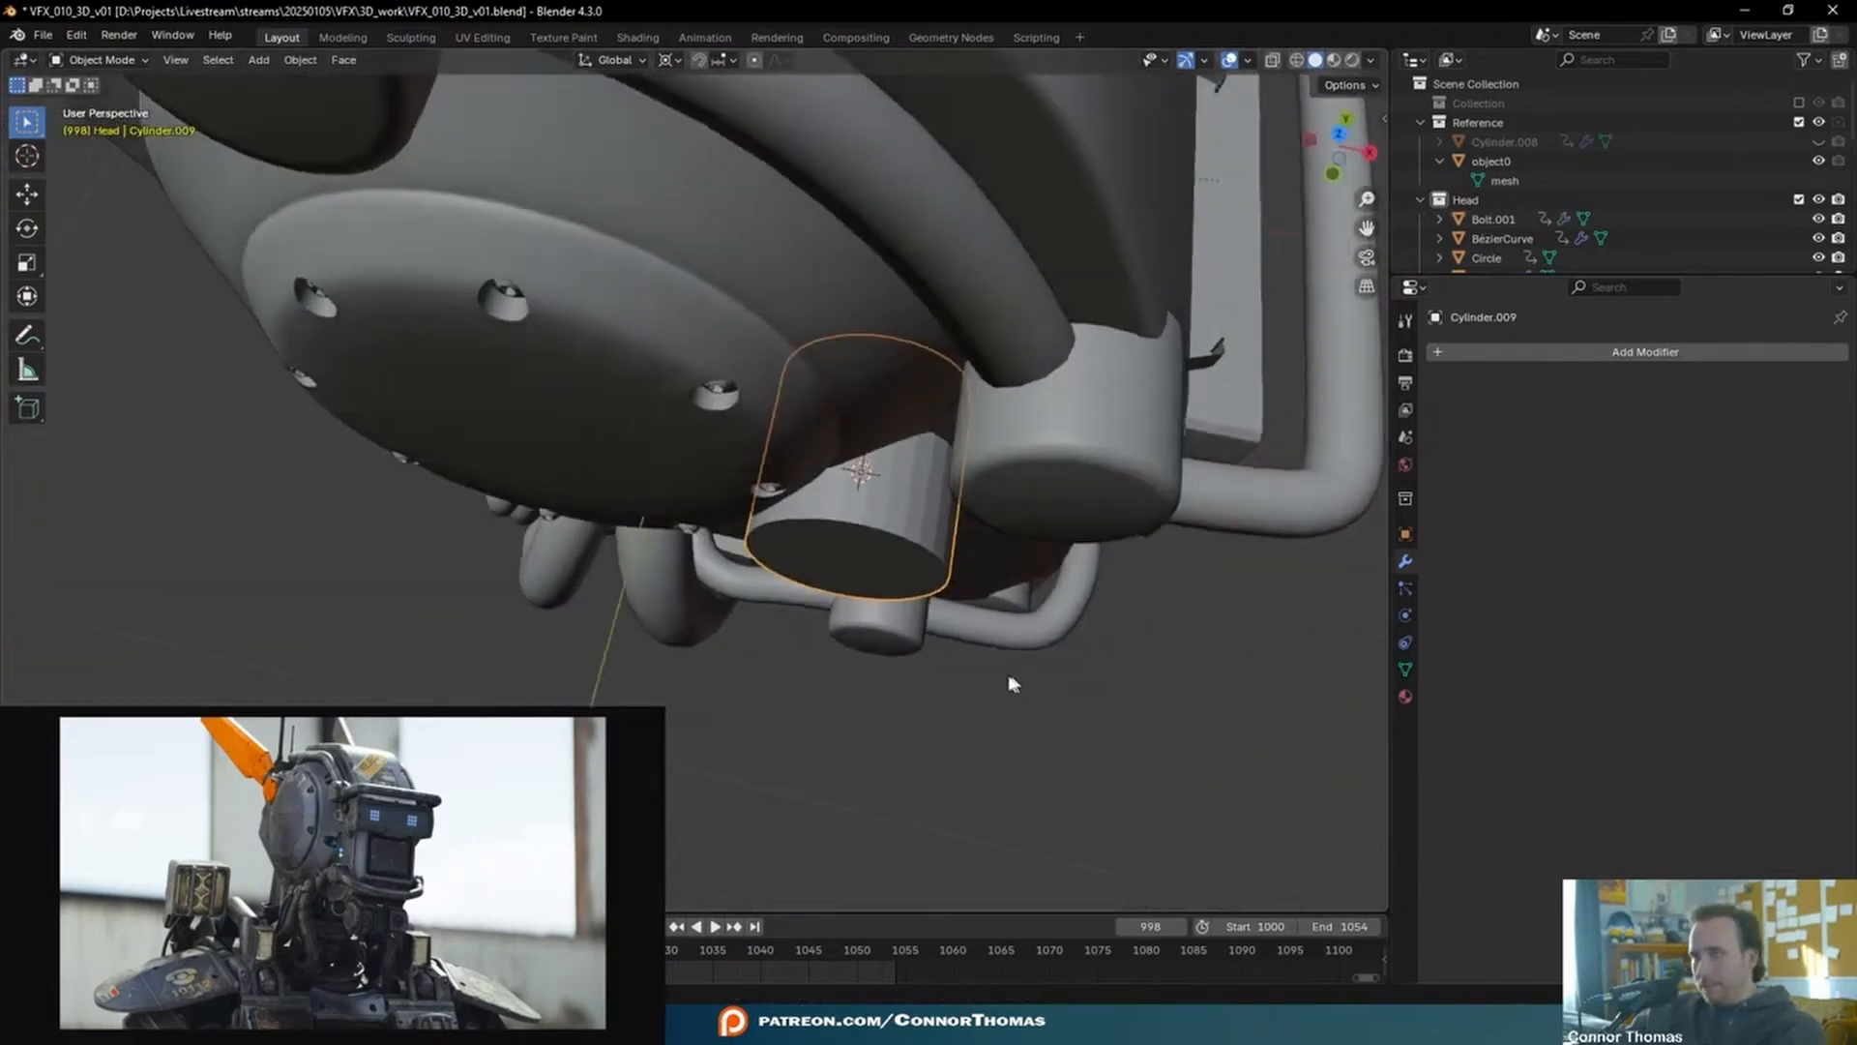
middle_drag(1008, 678, 950, 660)
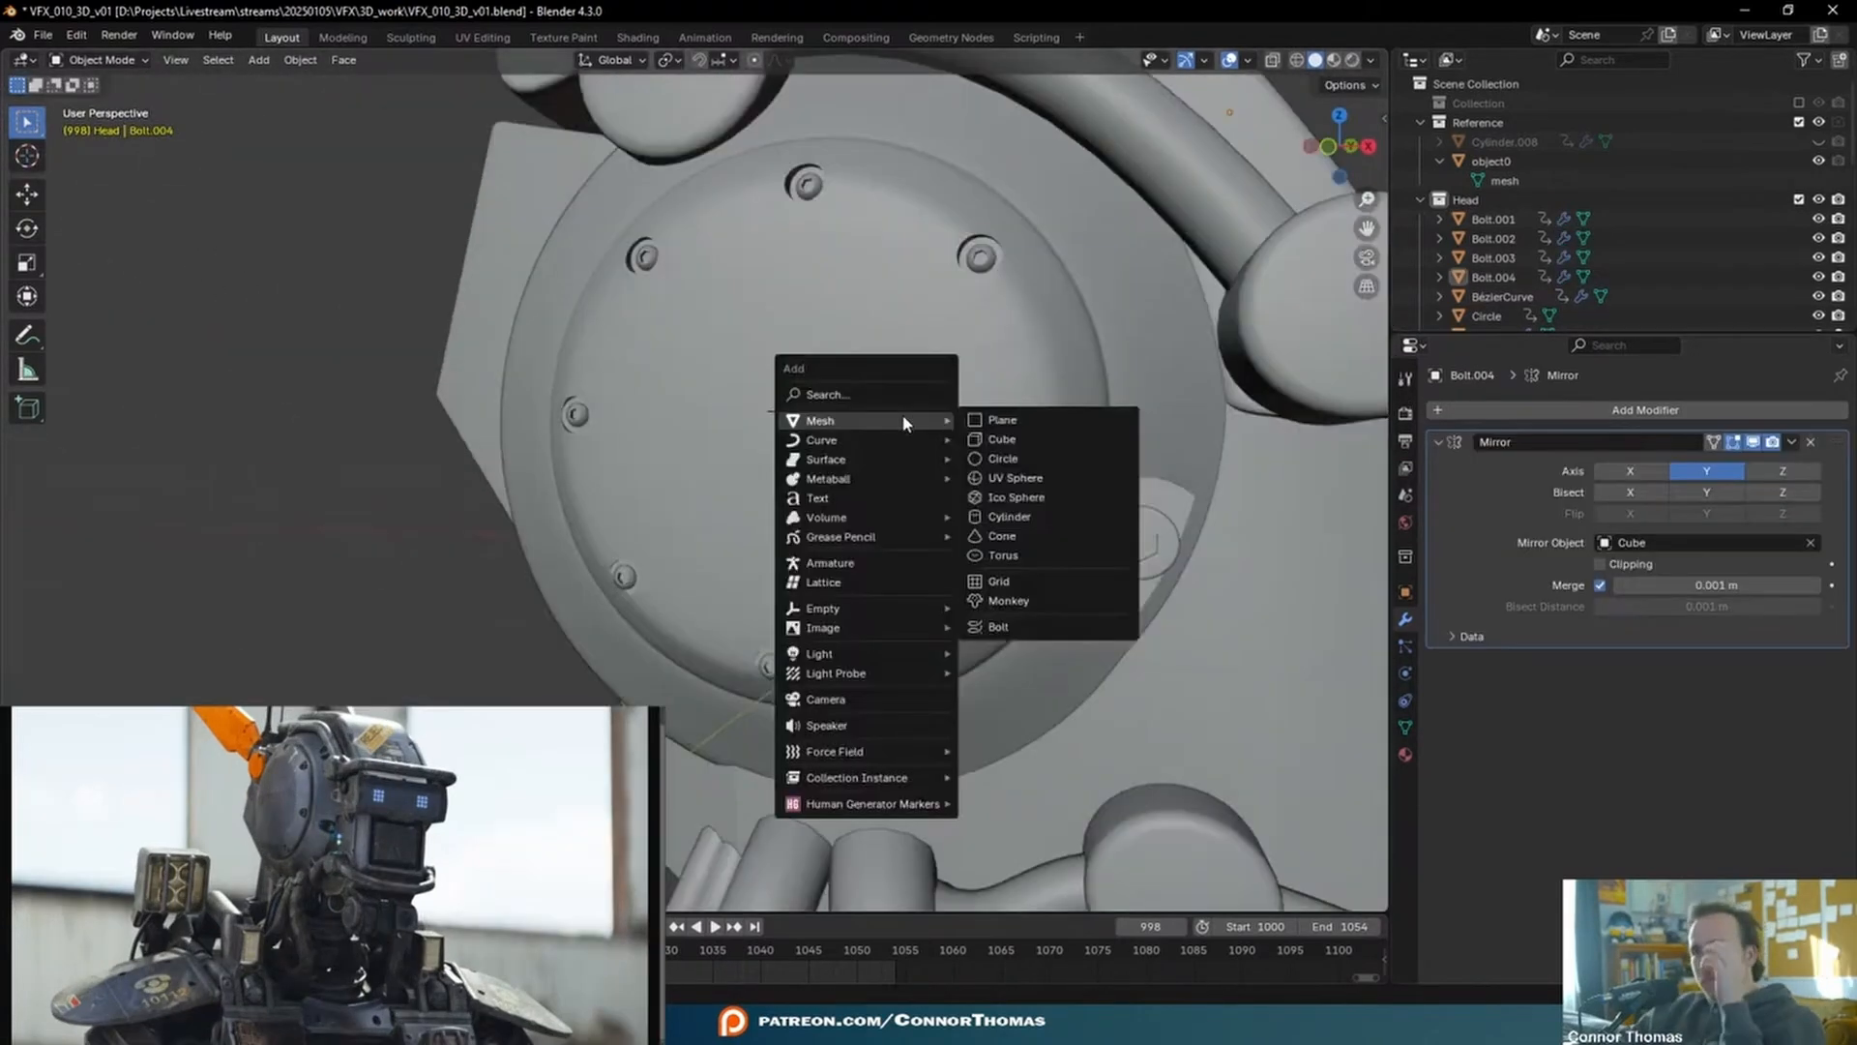
- Convert the solidified C-LABS text object to a mesh
mouse_move(837, 464)
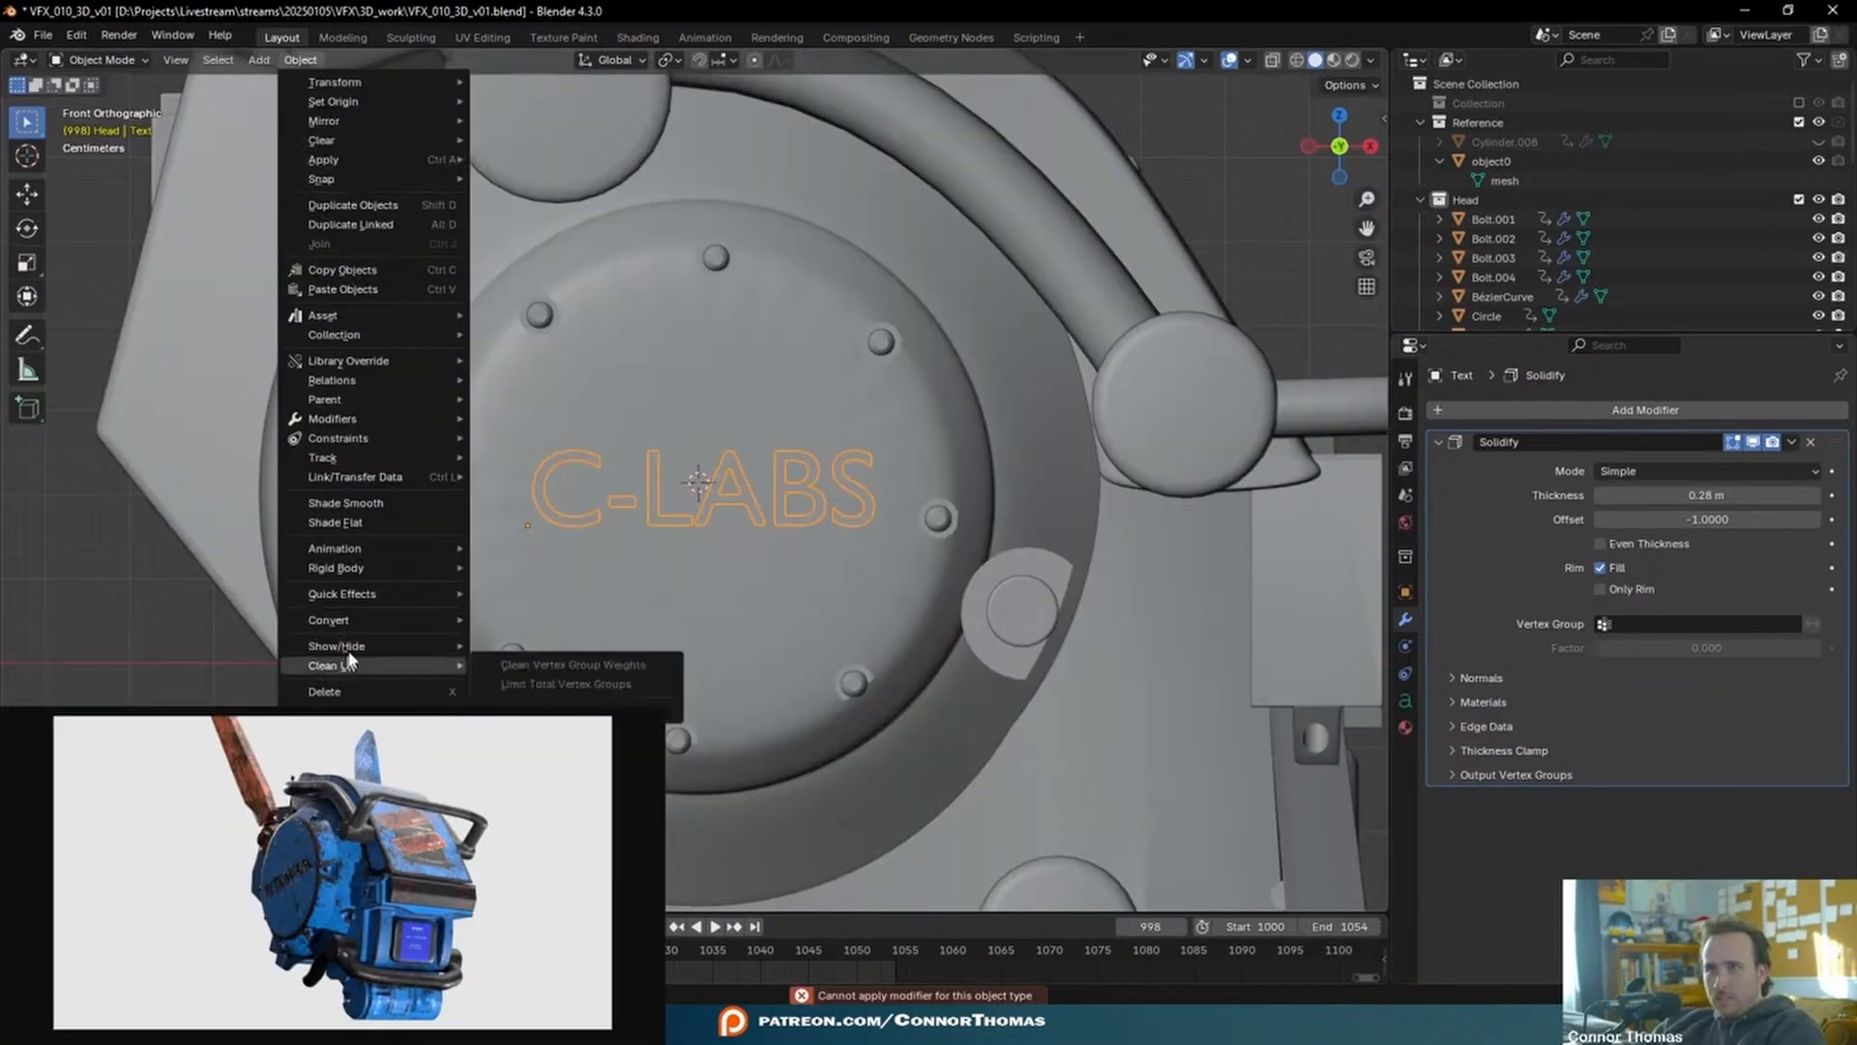
mouse_move(364, 620)
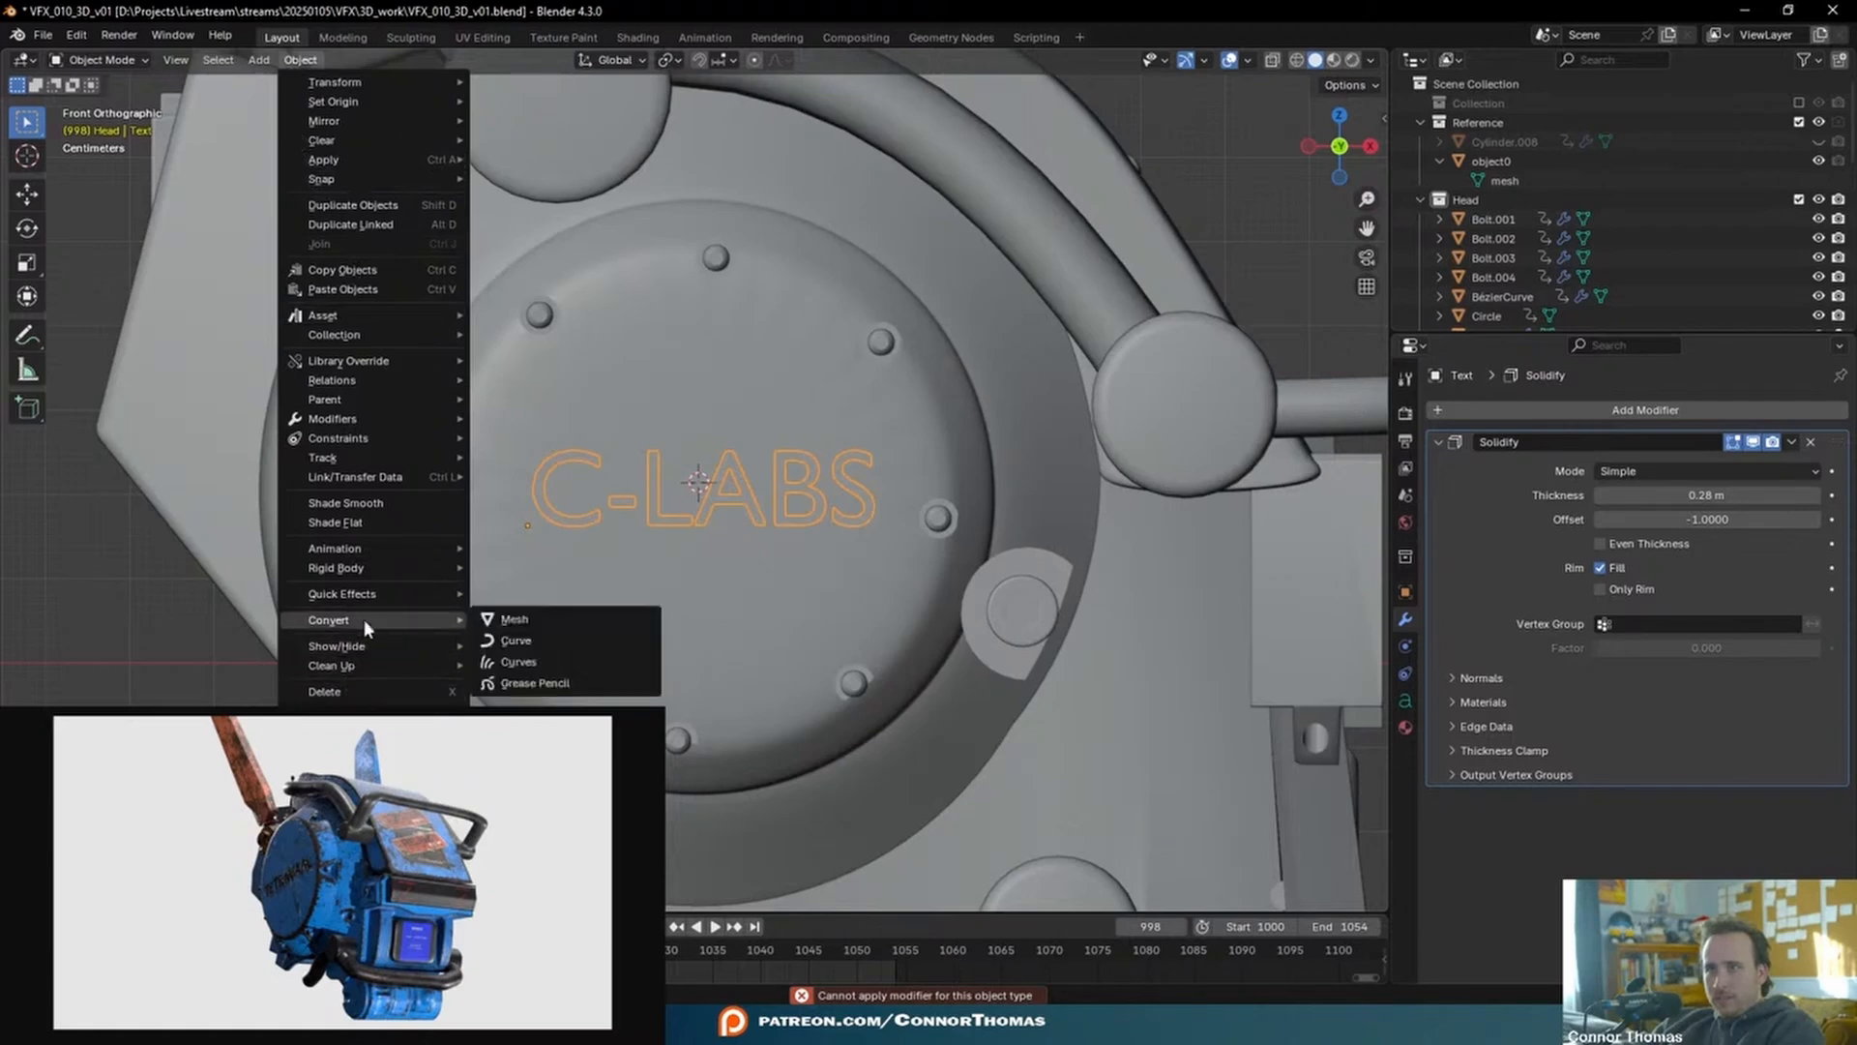
click(532, 620)
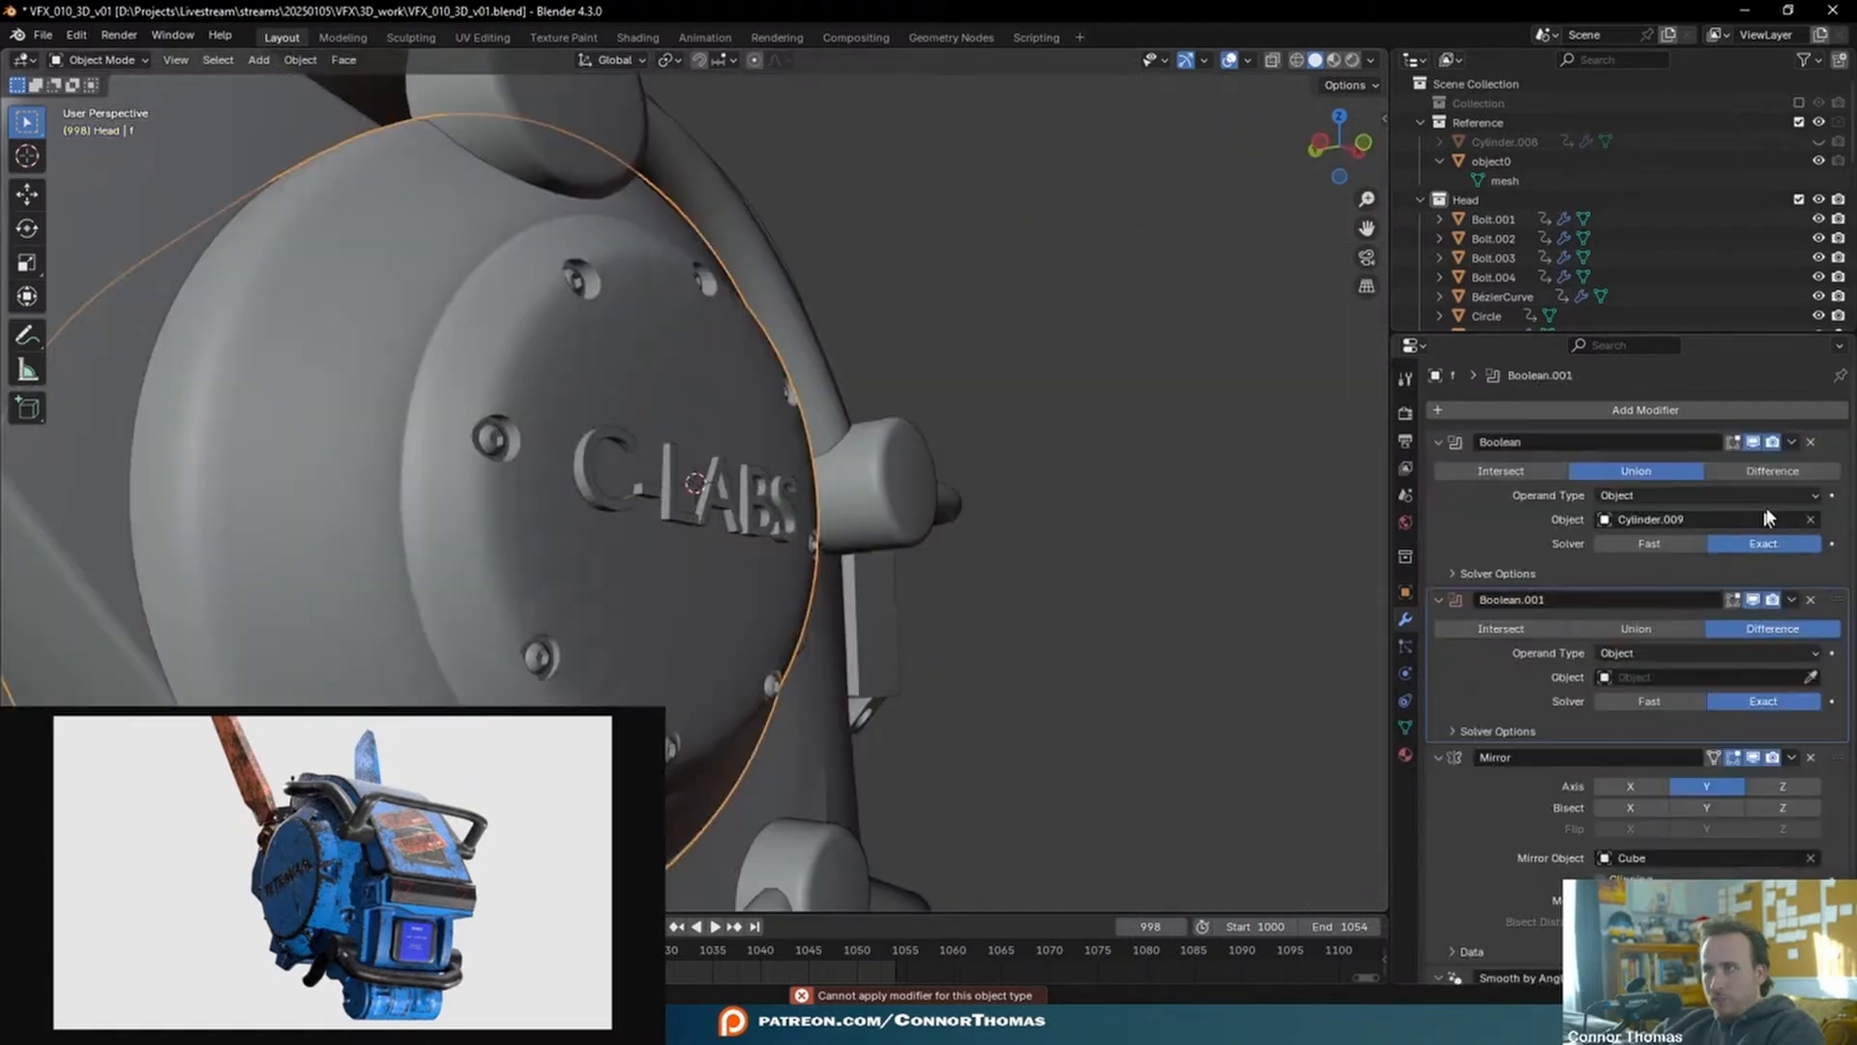
- Pick the C-LABS text as the object of the side disc's second Boolean modifier and set its operation to Union
click(1811, 675)
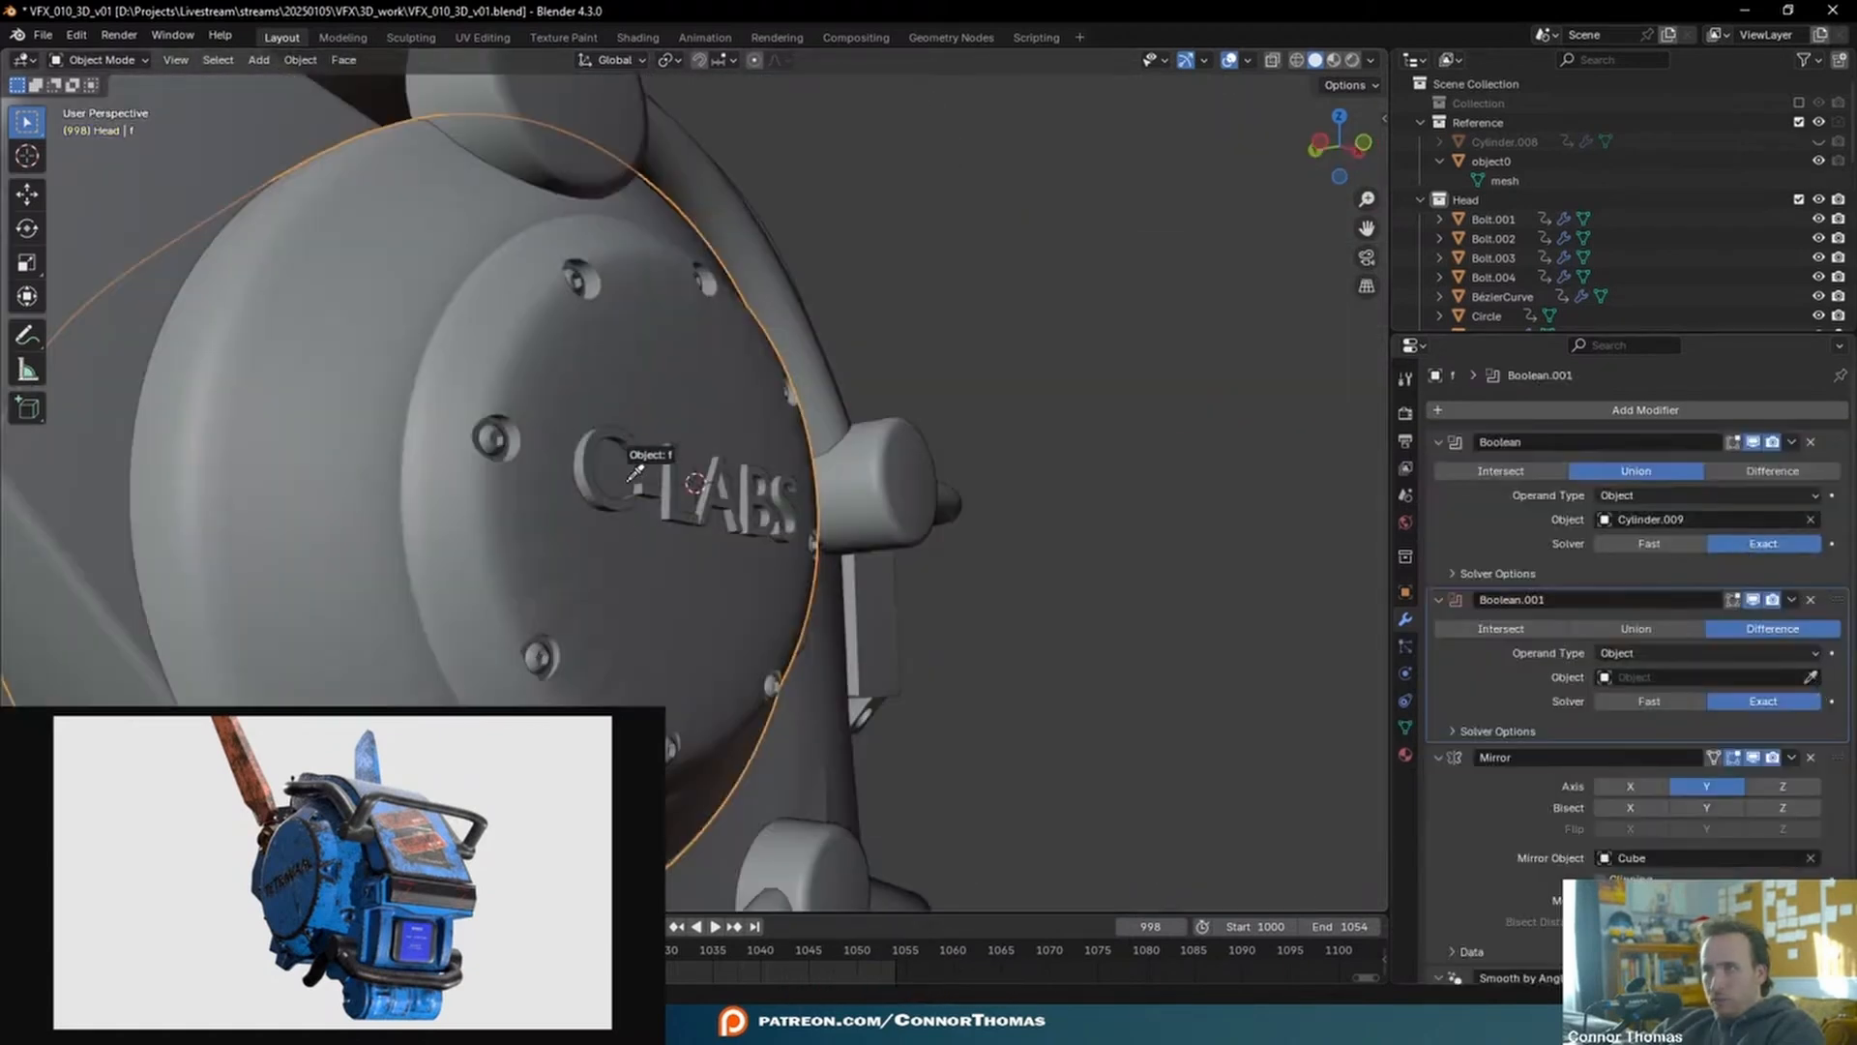
click(596, 485)
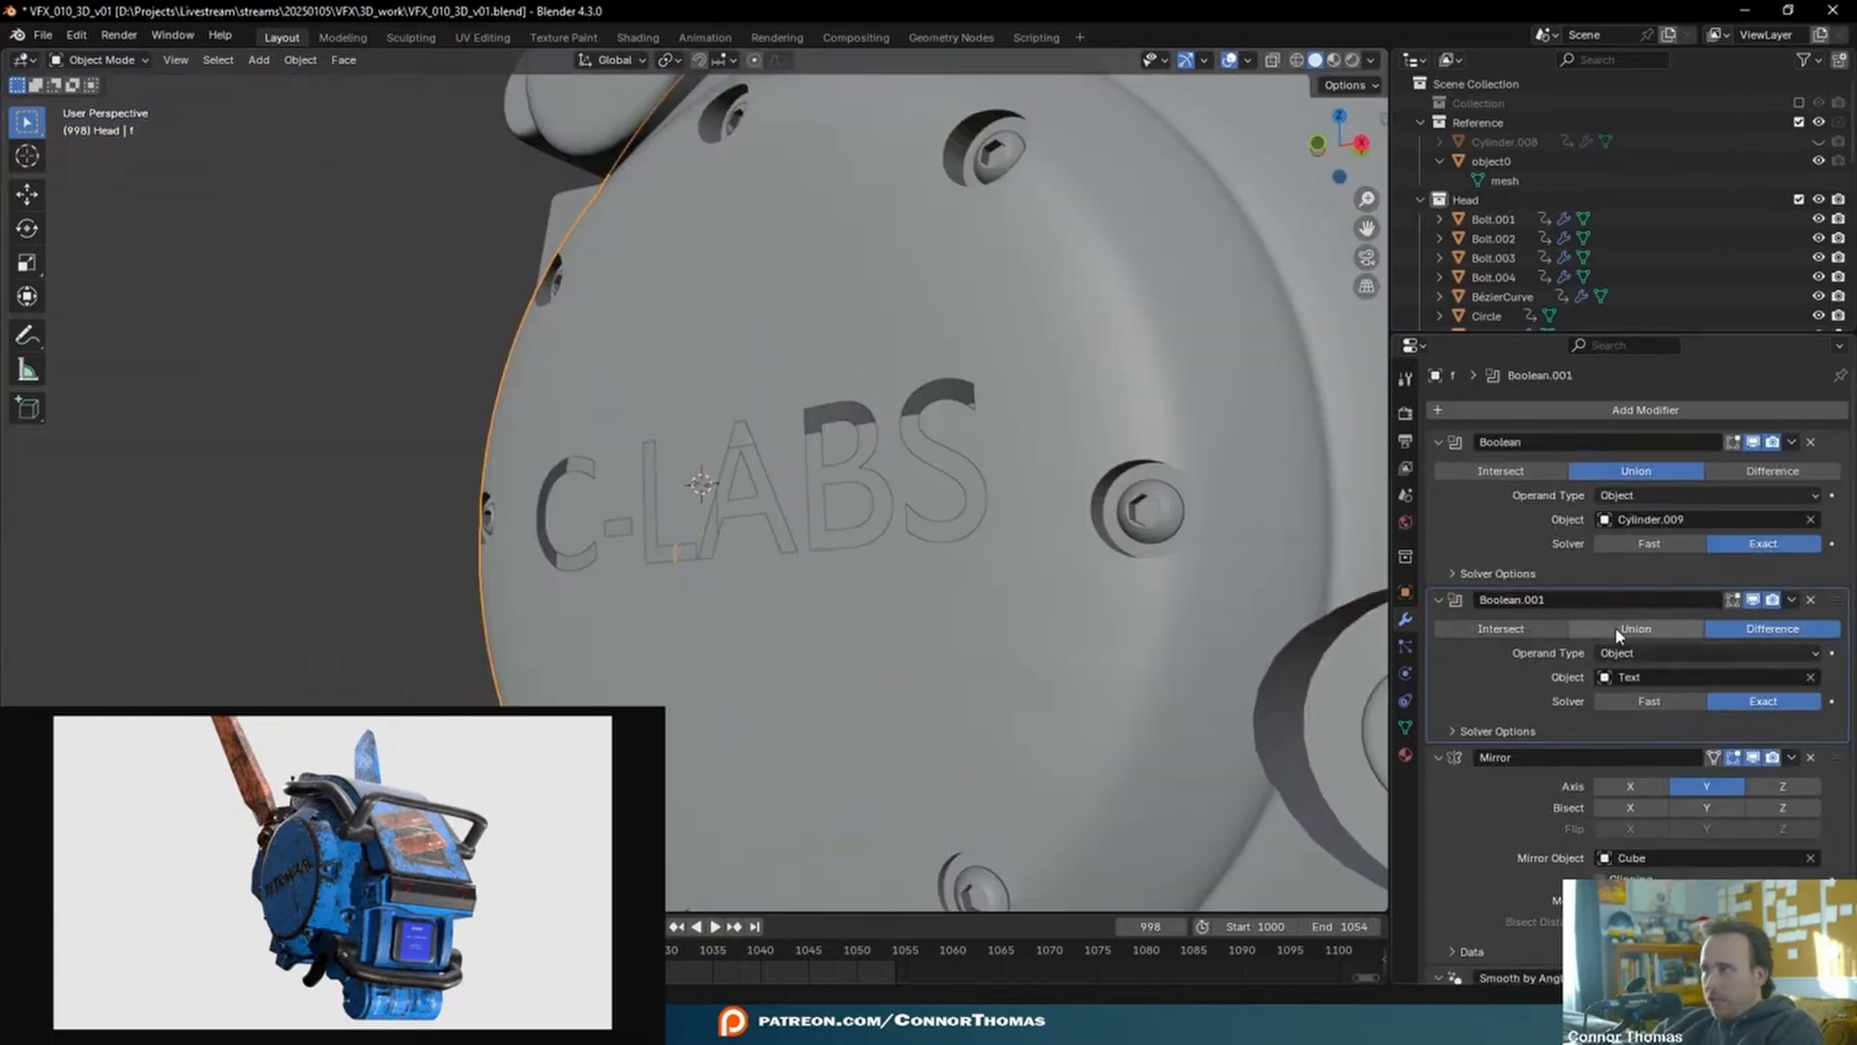
click(1634, 629)
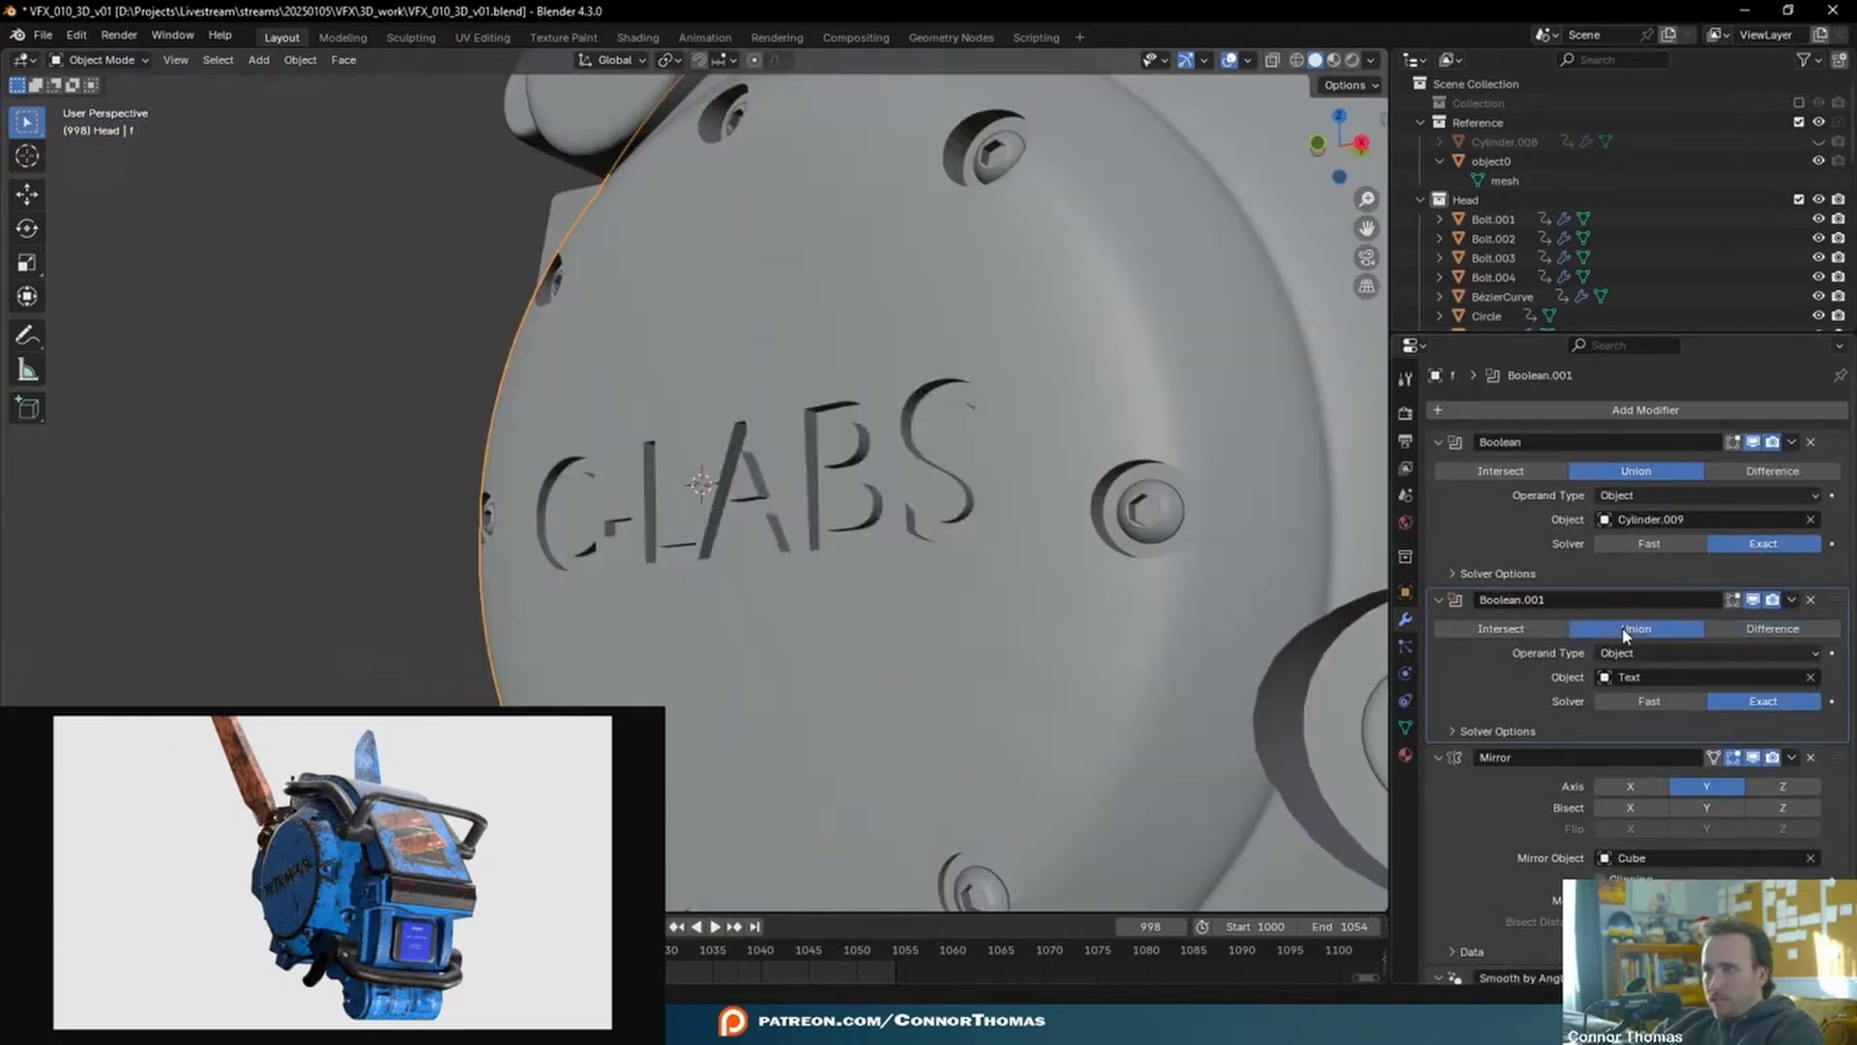
- Move the C-LABS text along Y by about 0.02 m relative to the side disc's face
middle_drag(858, 542, 713, 574)
click(962, 490)
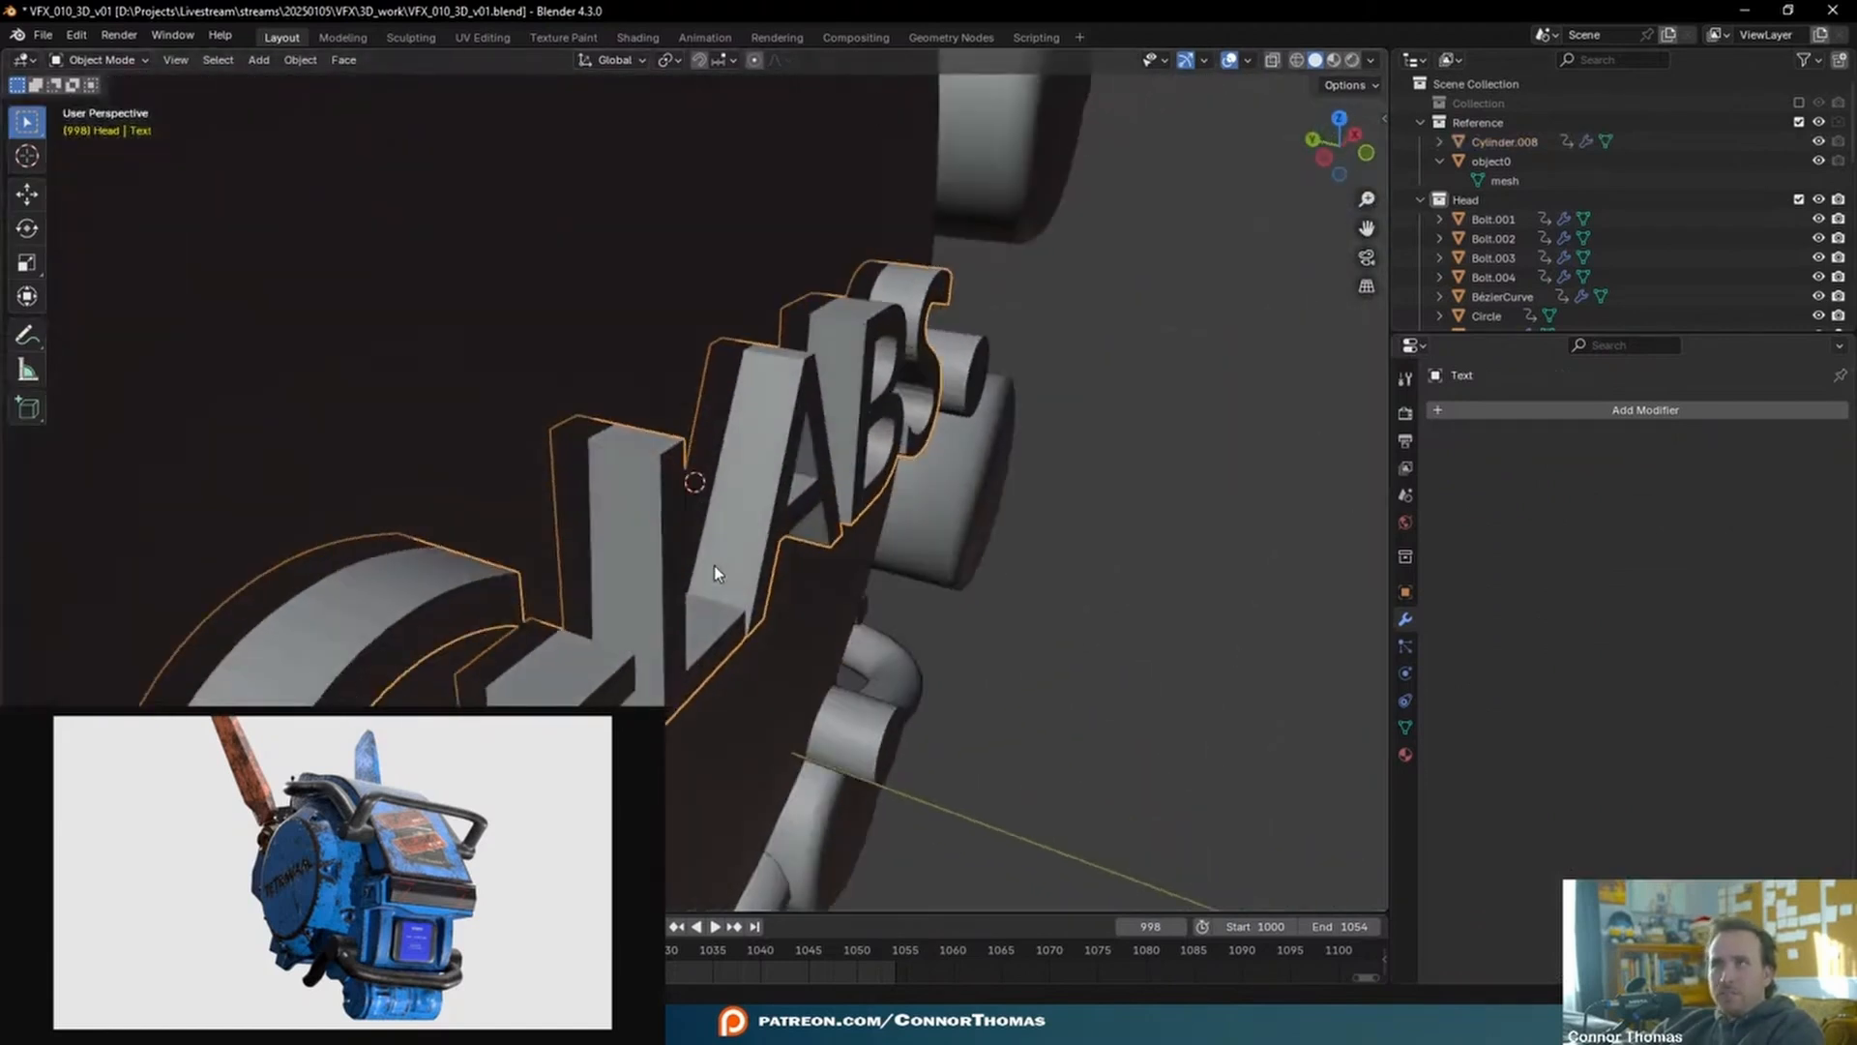
key(KP_Decimal)
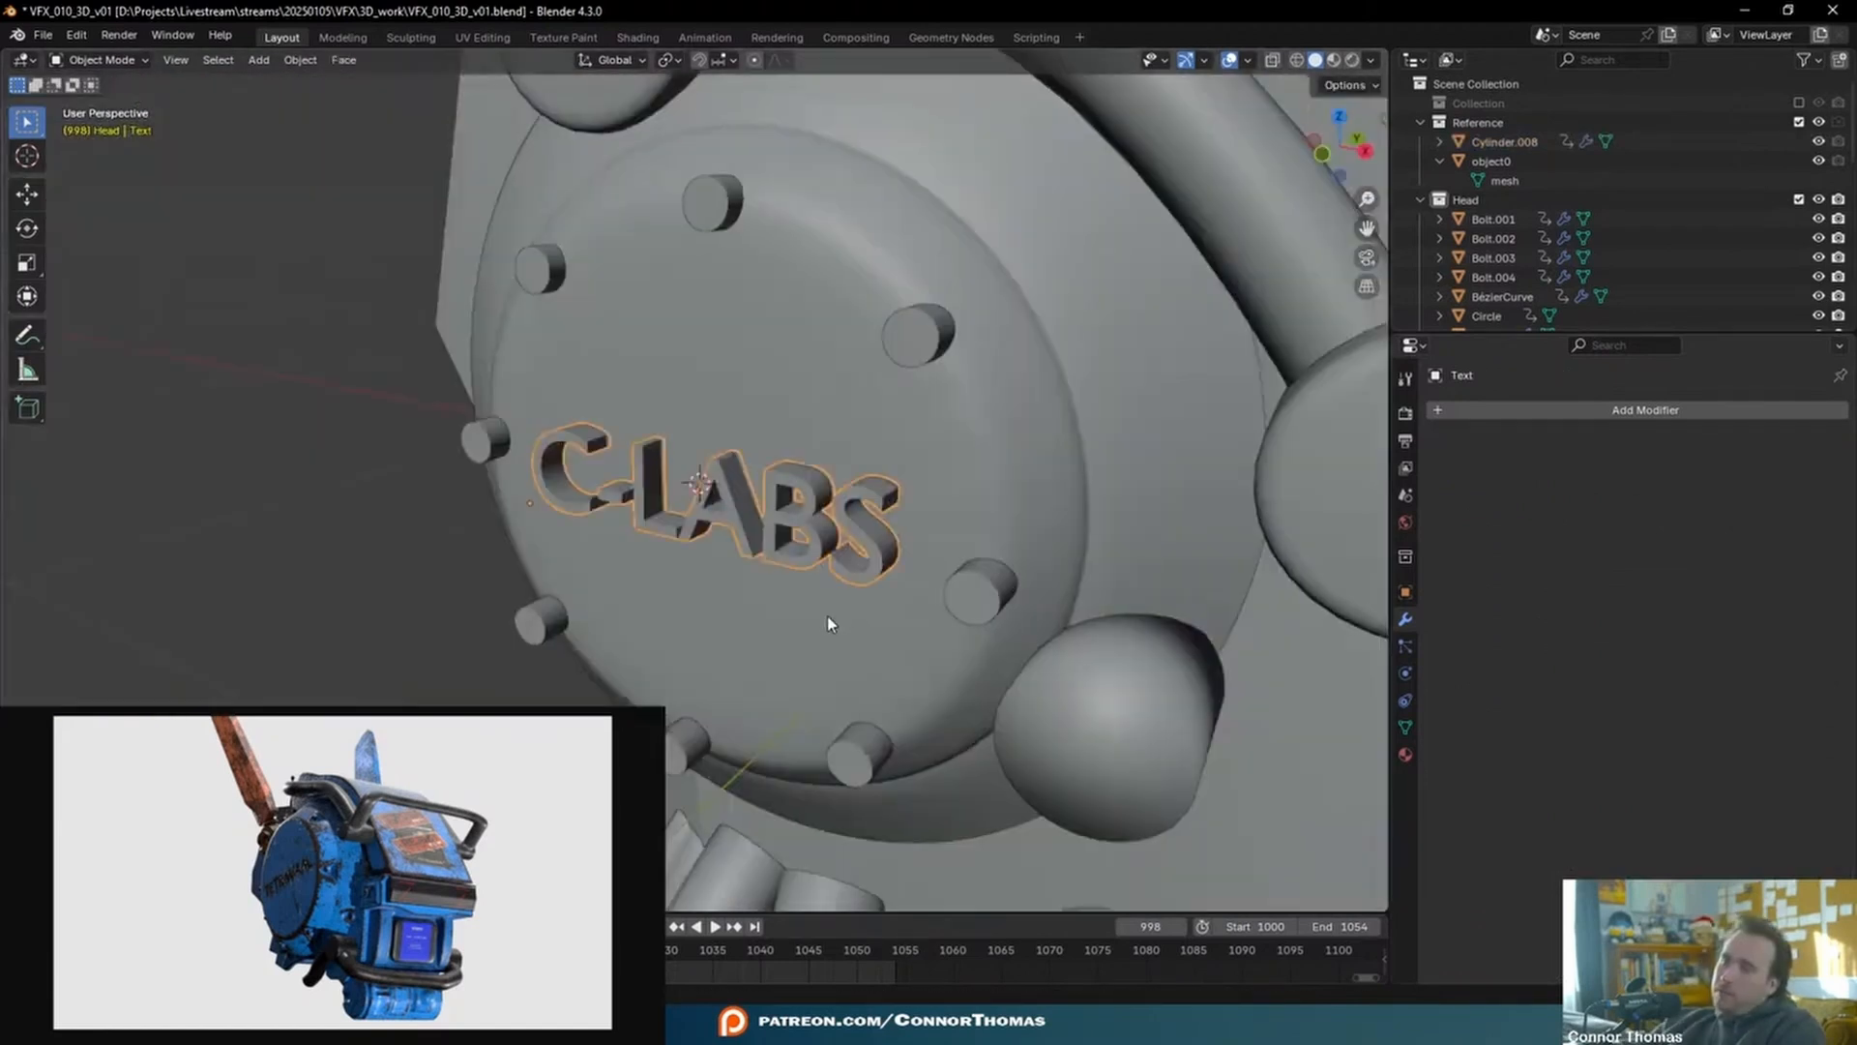
click(885, 401)
scroll(884, 402, up, 3)
click(798, 528)
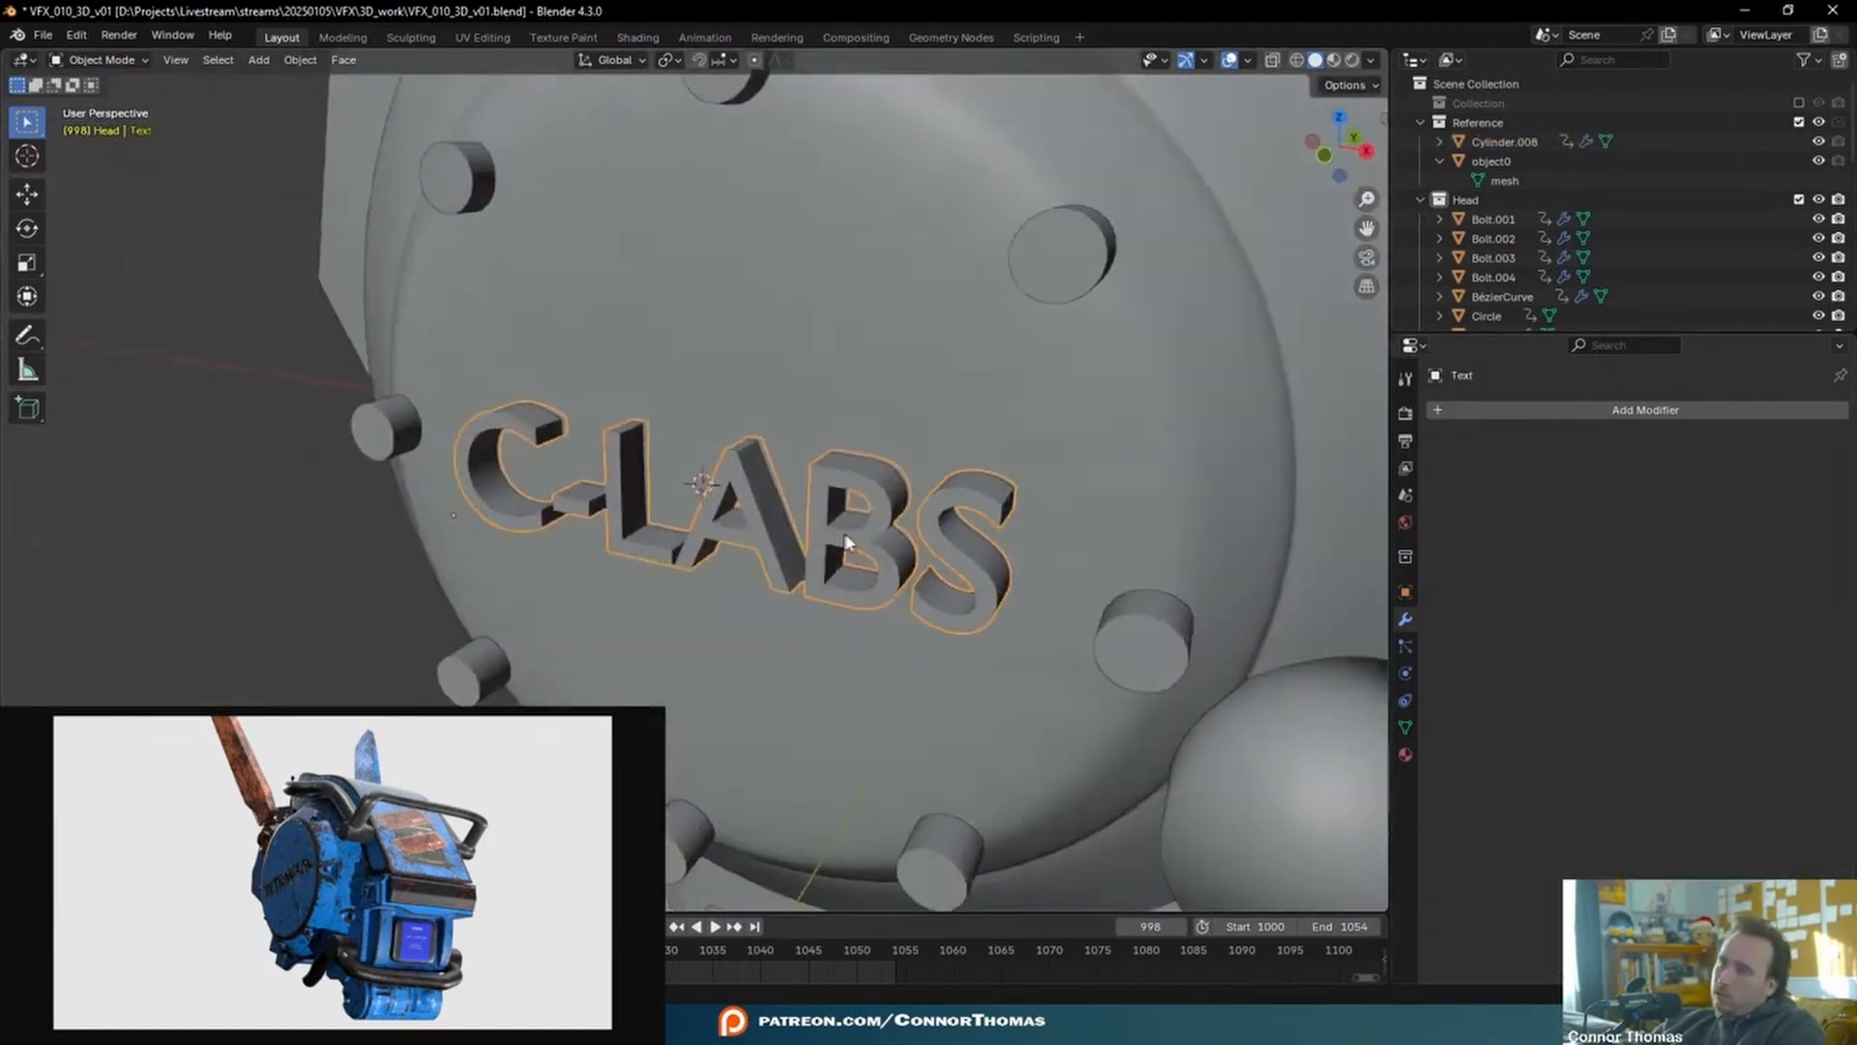
middle_drag(798, 527, 1055, 484)
key(g)
key(y)
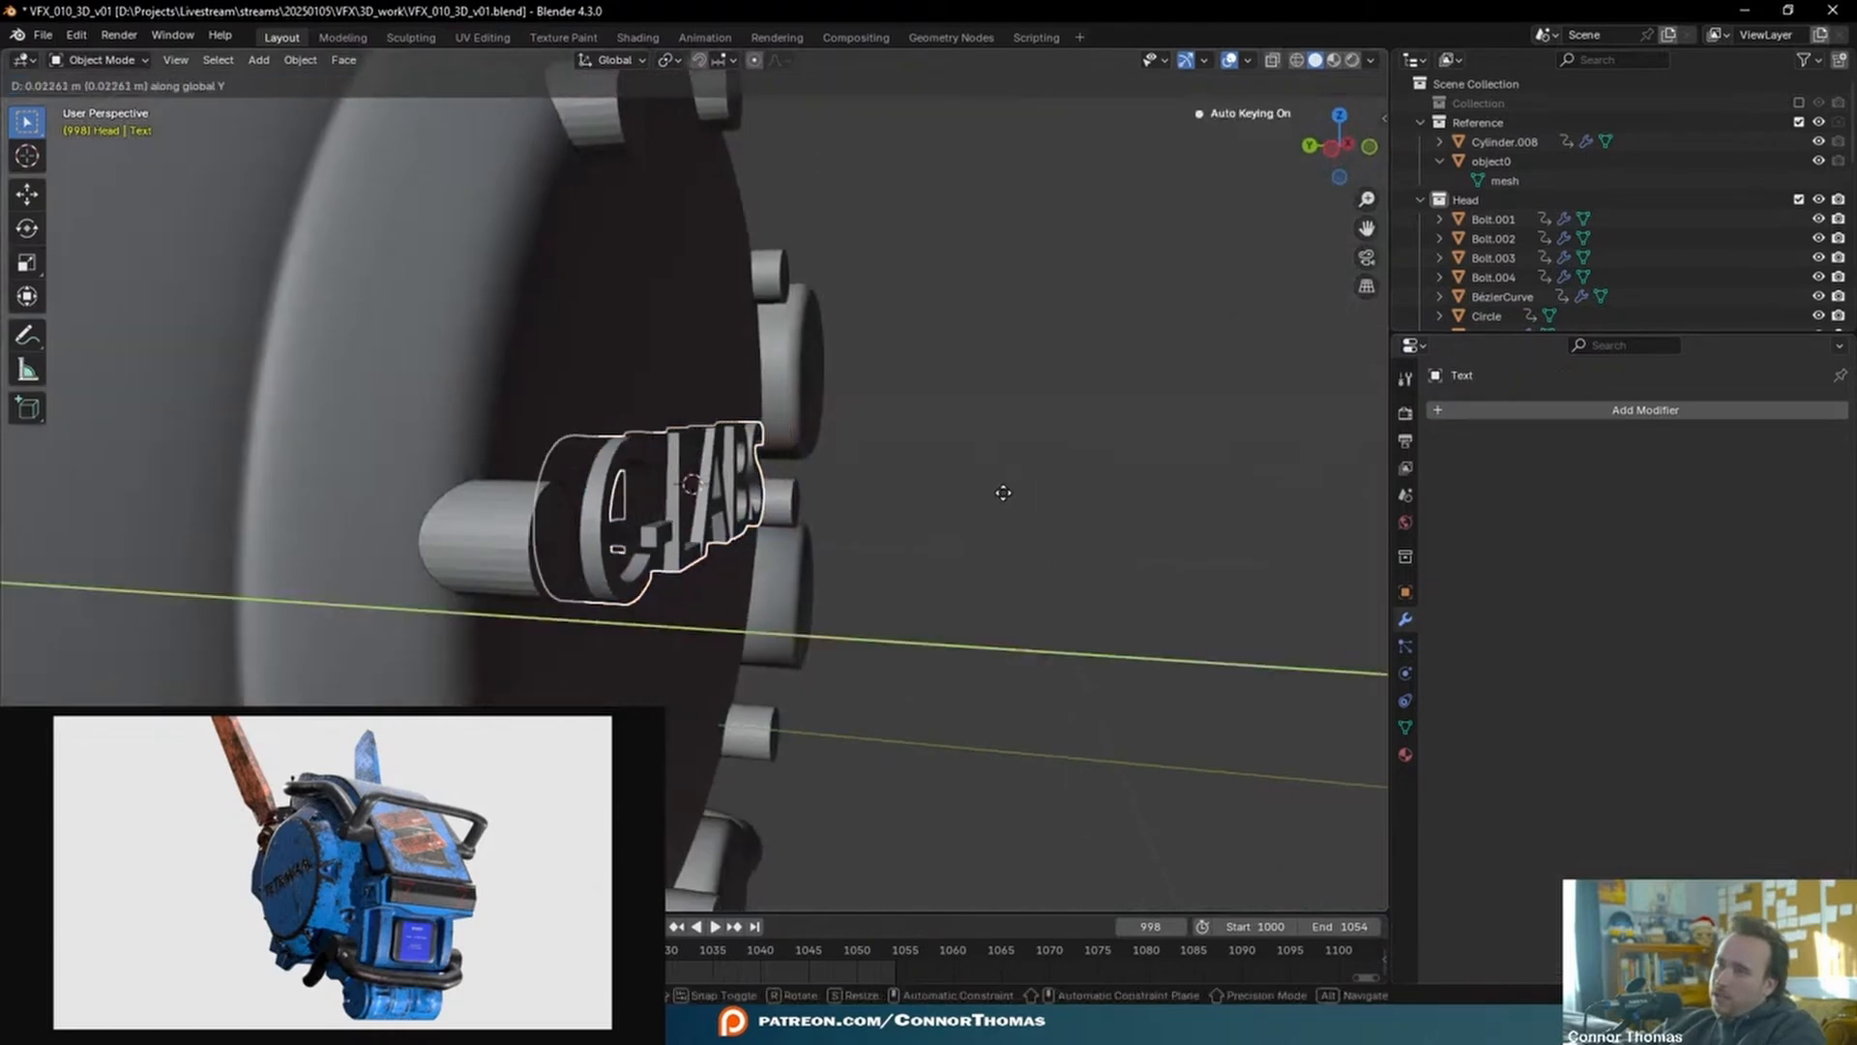
click(990, 492)
- Combine the C-LABS lettering with the side disc and clear the selection
middle_drag(1015, 486, 850, 530)
scroll(823, 470, down, 5)
middle_drag(774, 416, 821, 594)
scroll(821, 594, up, 4)
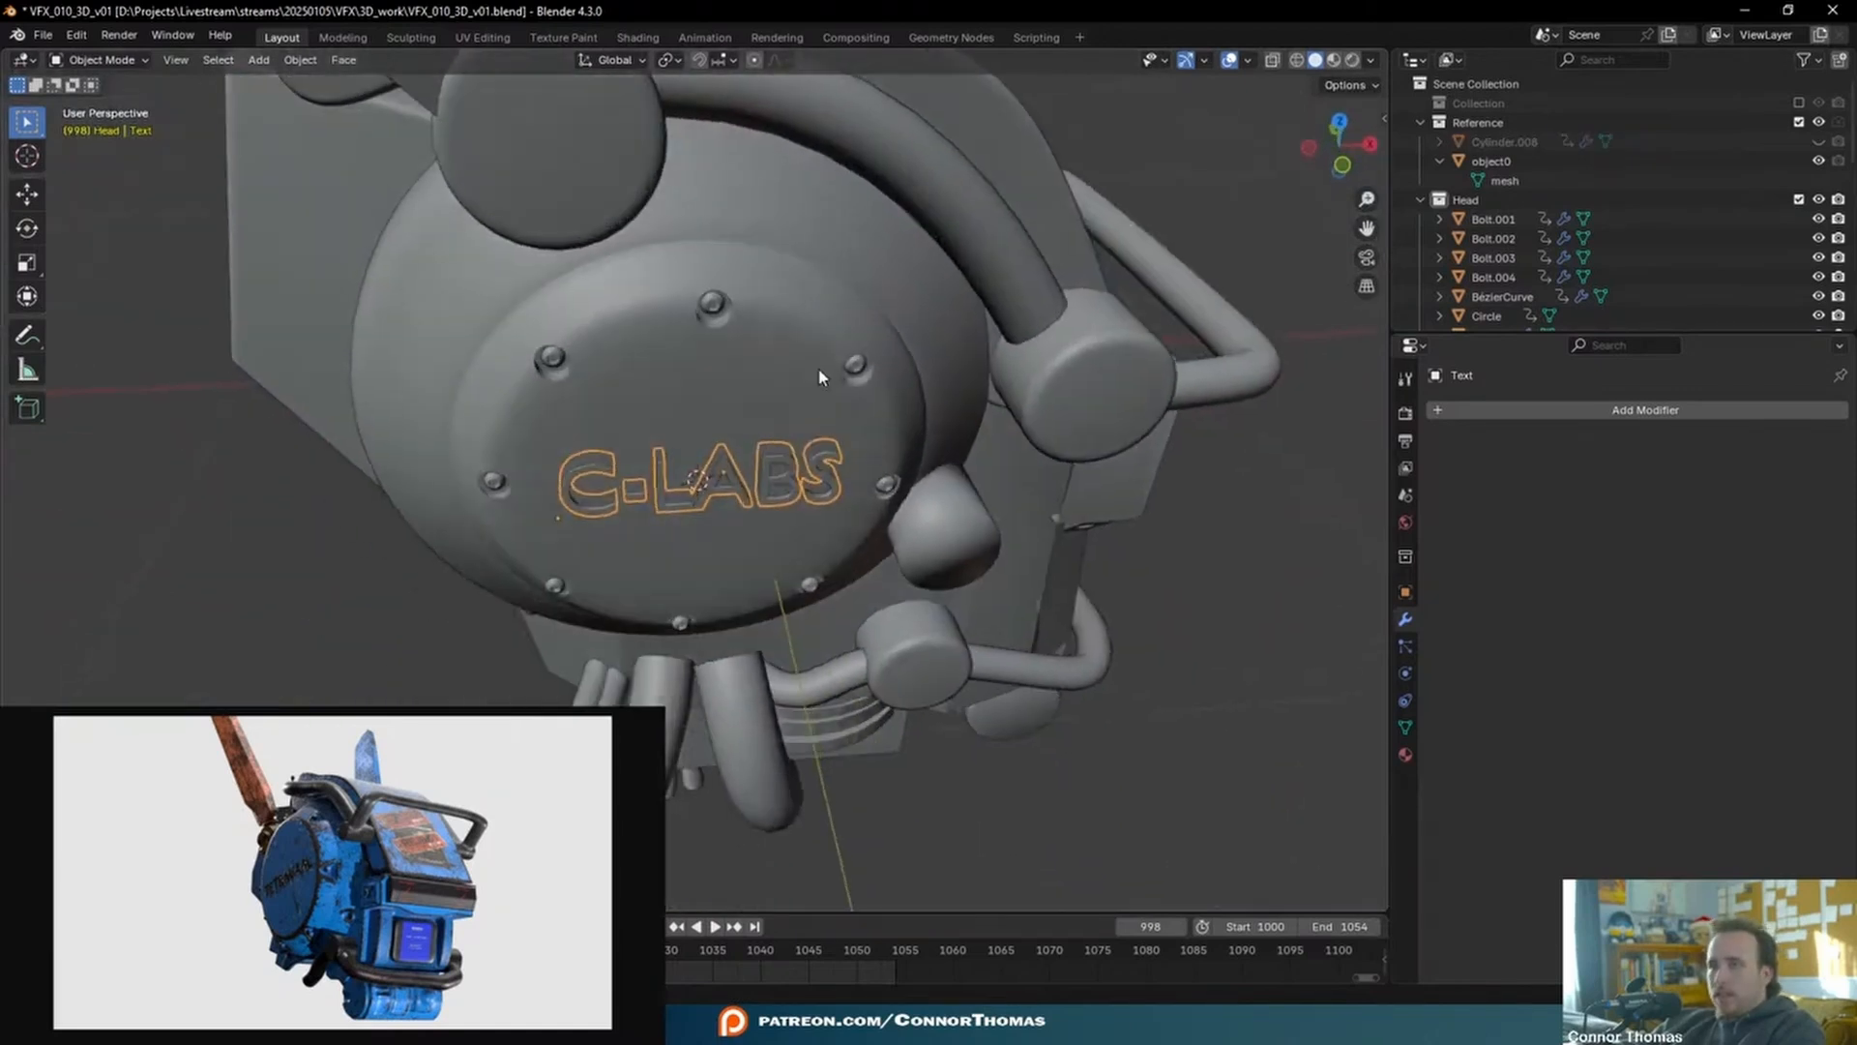
shift+click(939, 424)
key(ctrl+j)
key(a)
key(alt+a)
middle_drag(939, 422, 985, 502)
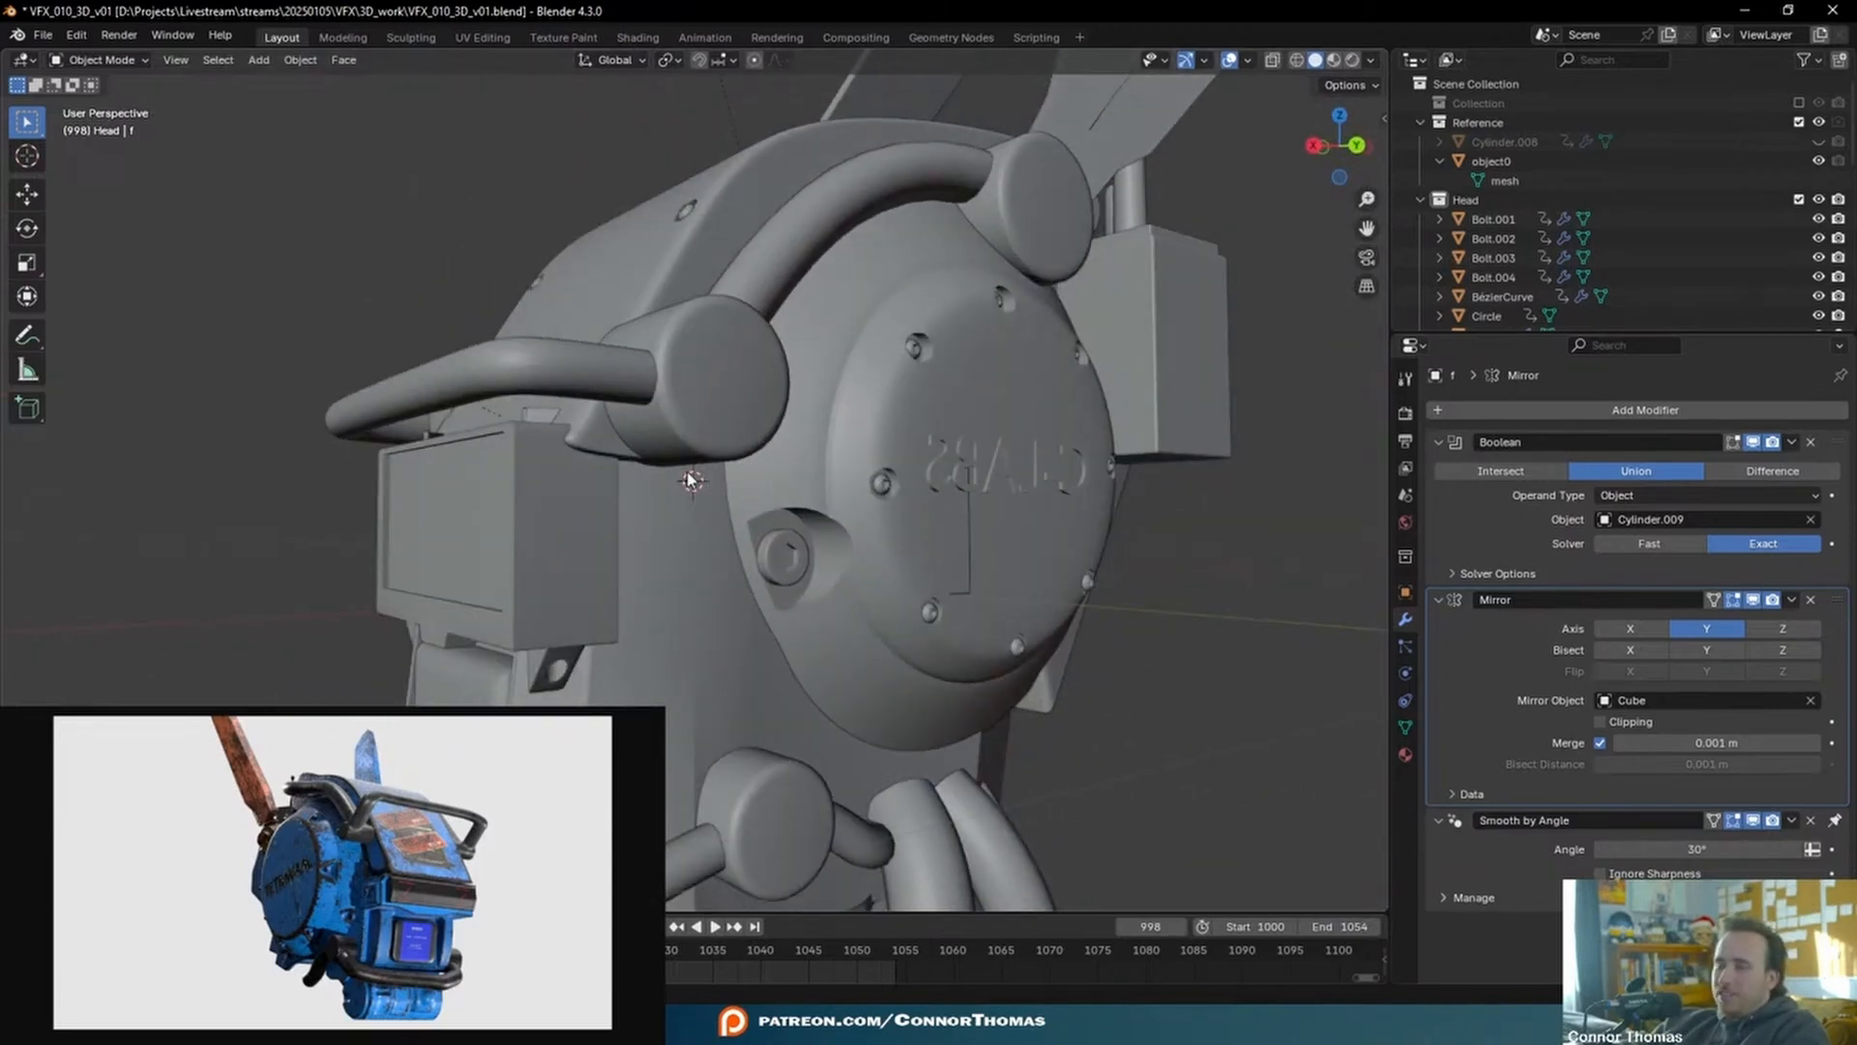
middle_drag(691, 480, 756, 422)
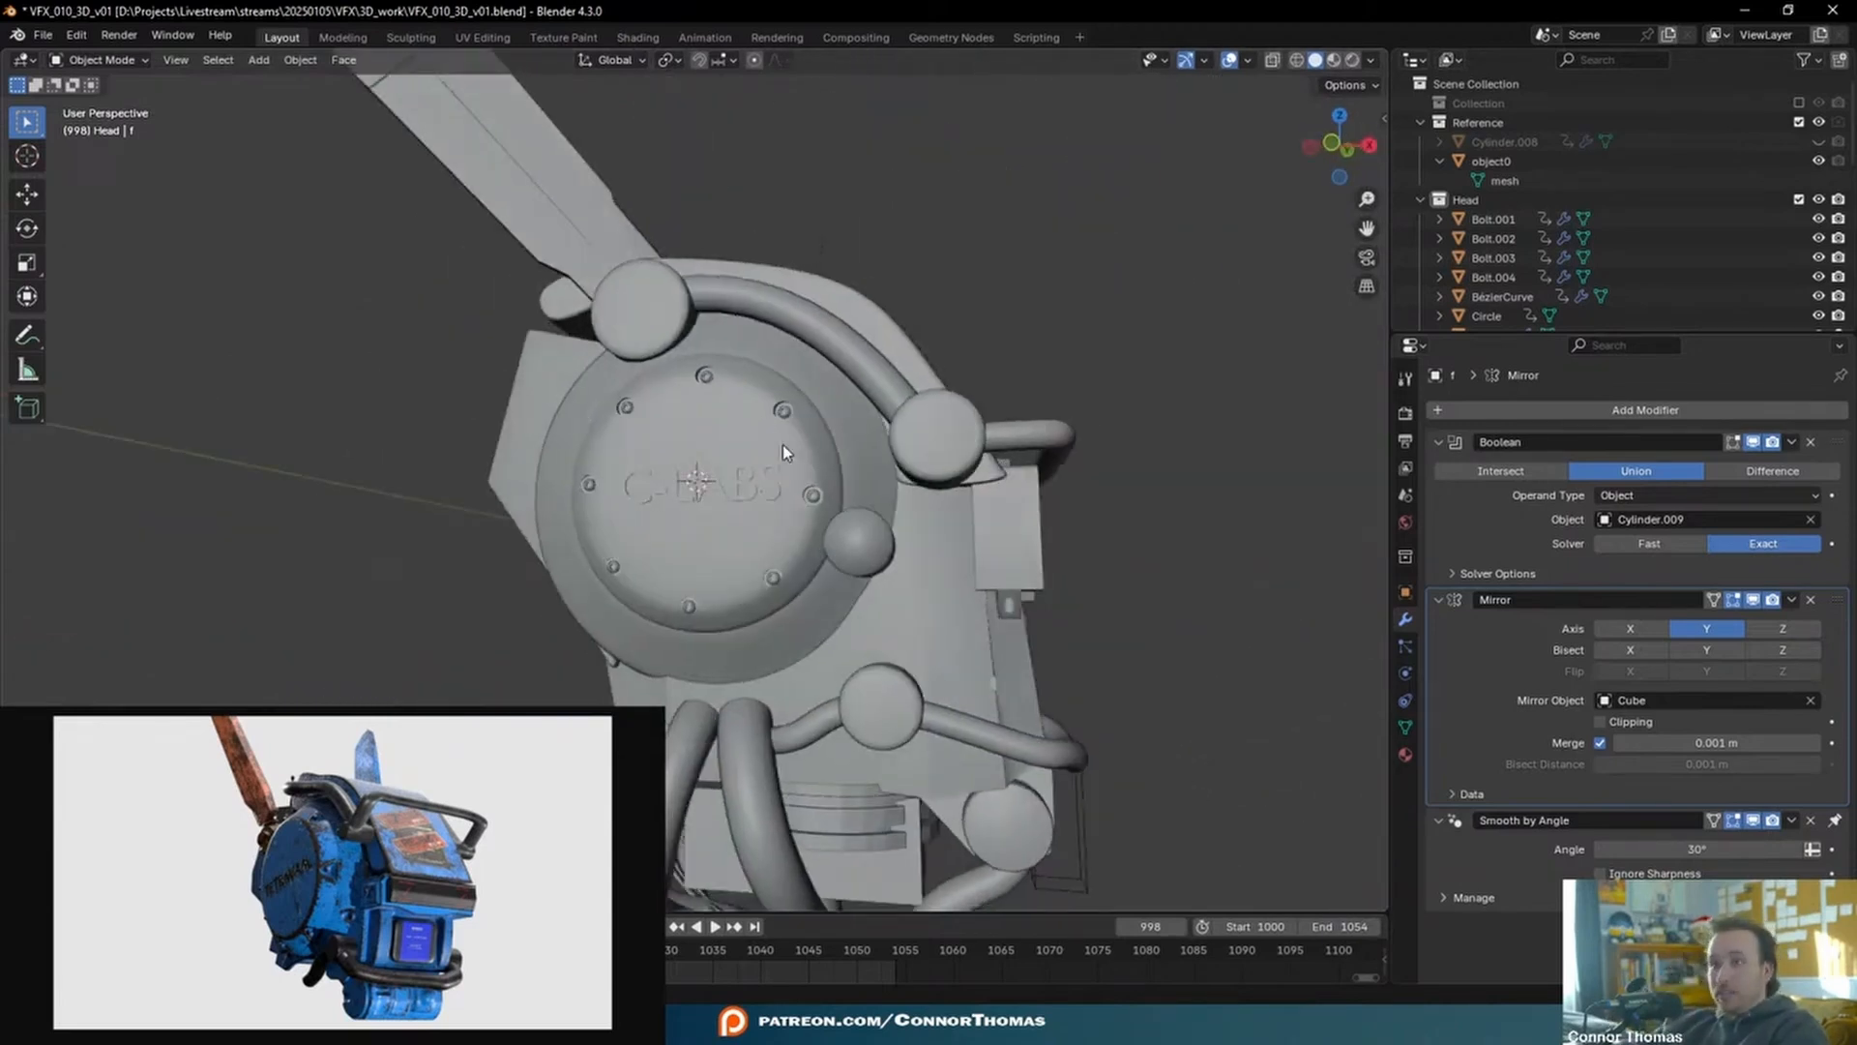
middle_drag(782, 444, 584, 442)
key(a)
key(alt+a)
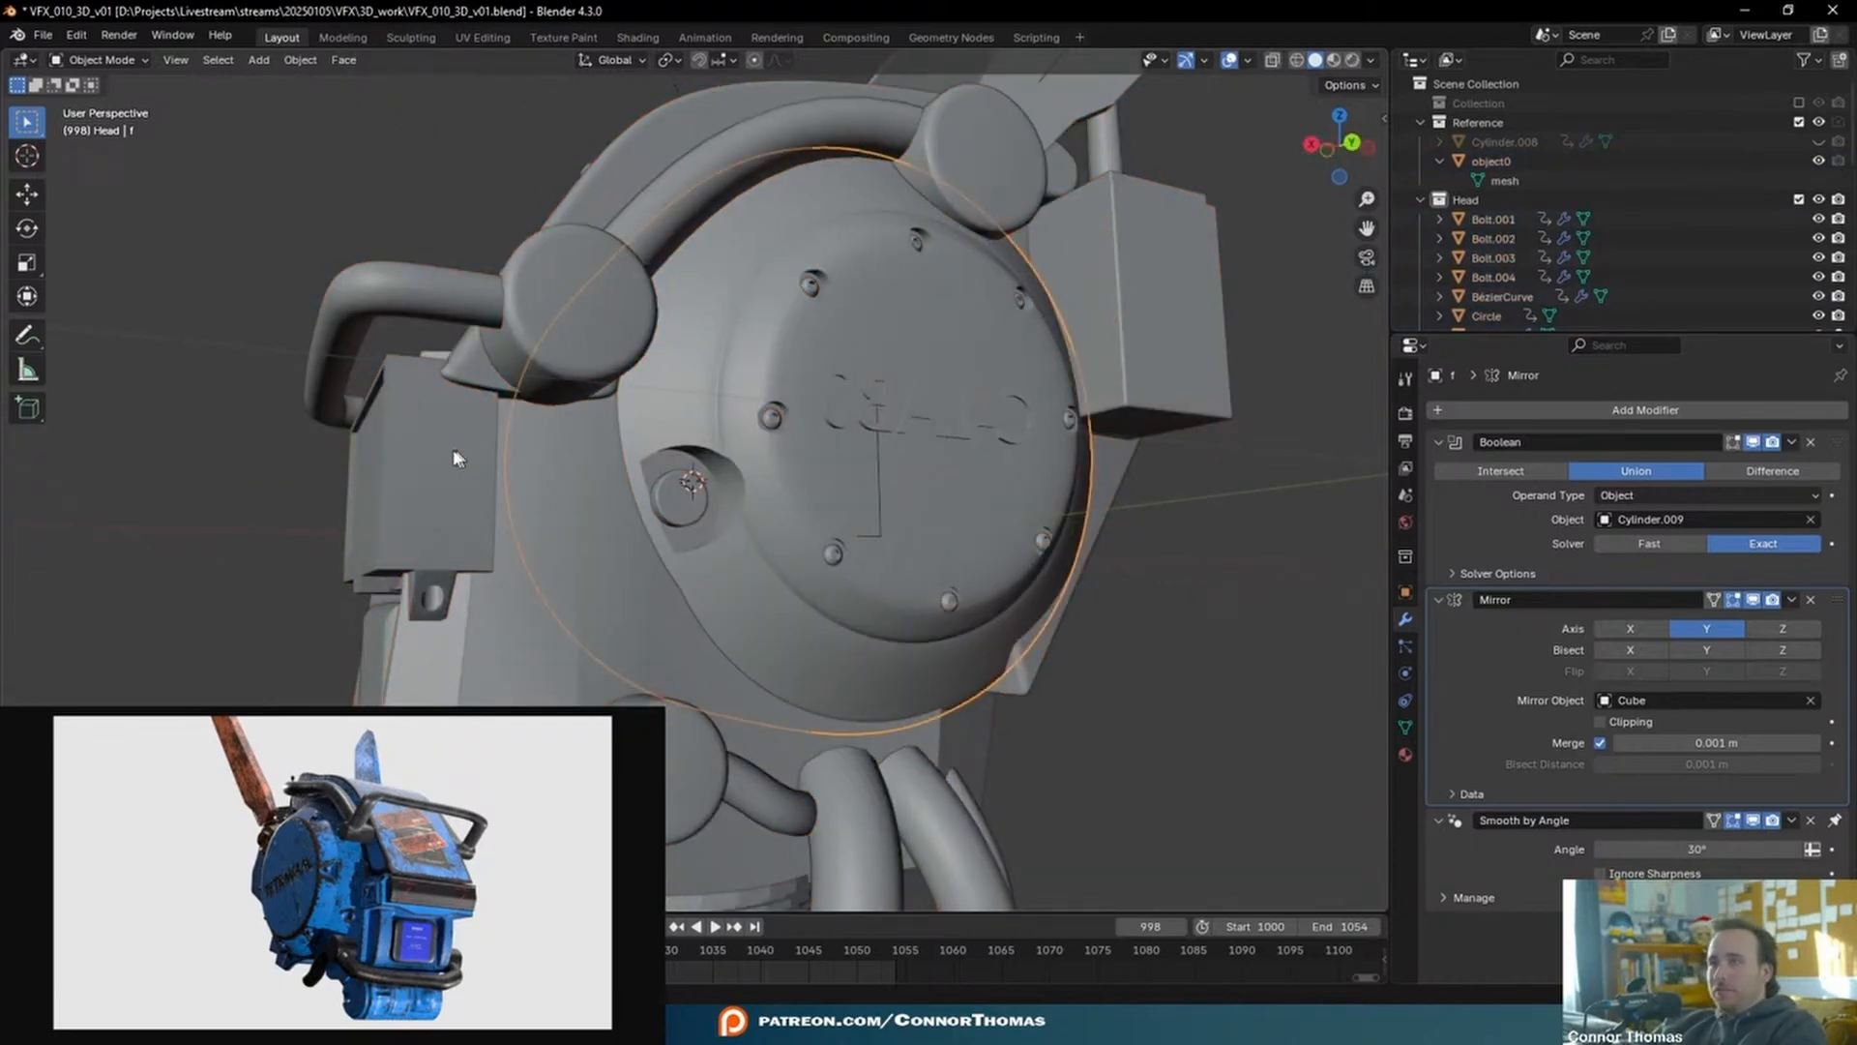
- Select a part beside the side disc's lettering and move it along the X axis
middle_drag(387, 458, 1121, 584)
scroll(735, 496, up, 2)
click(735, 496)
key(g)
key(x)
click(963, 593)
key(KP_4)
key(KP_1)
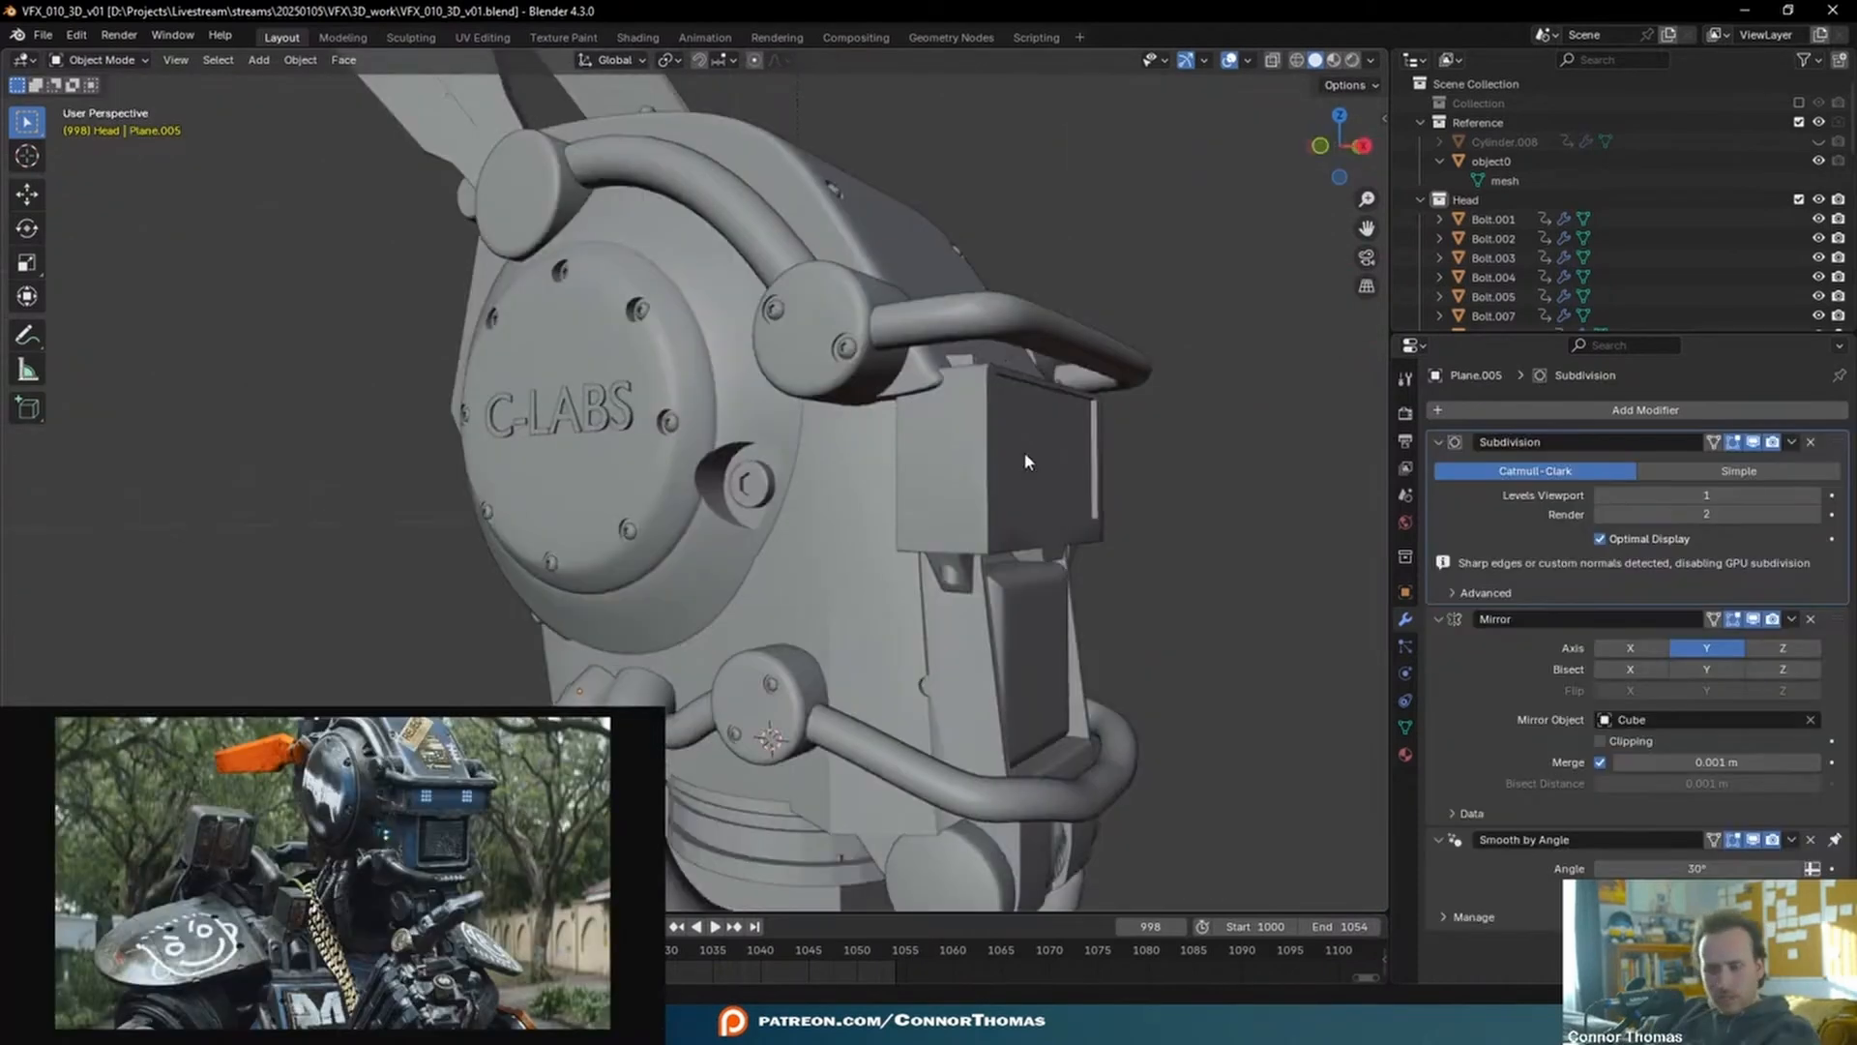
- Unhide all hidden objects and apply the curved head shell's Subdivision and Boolean modifiers
key(alt+h)
key(a)
key(a)
middle_drag(1065, 278, 904, 307)
click(799, 306)
key(KP_Decimal)
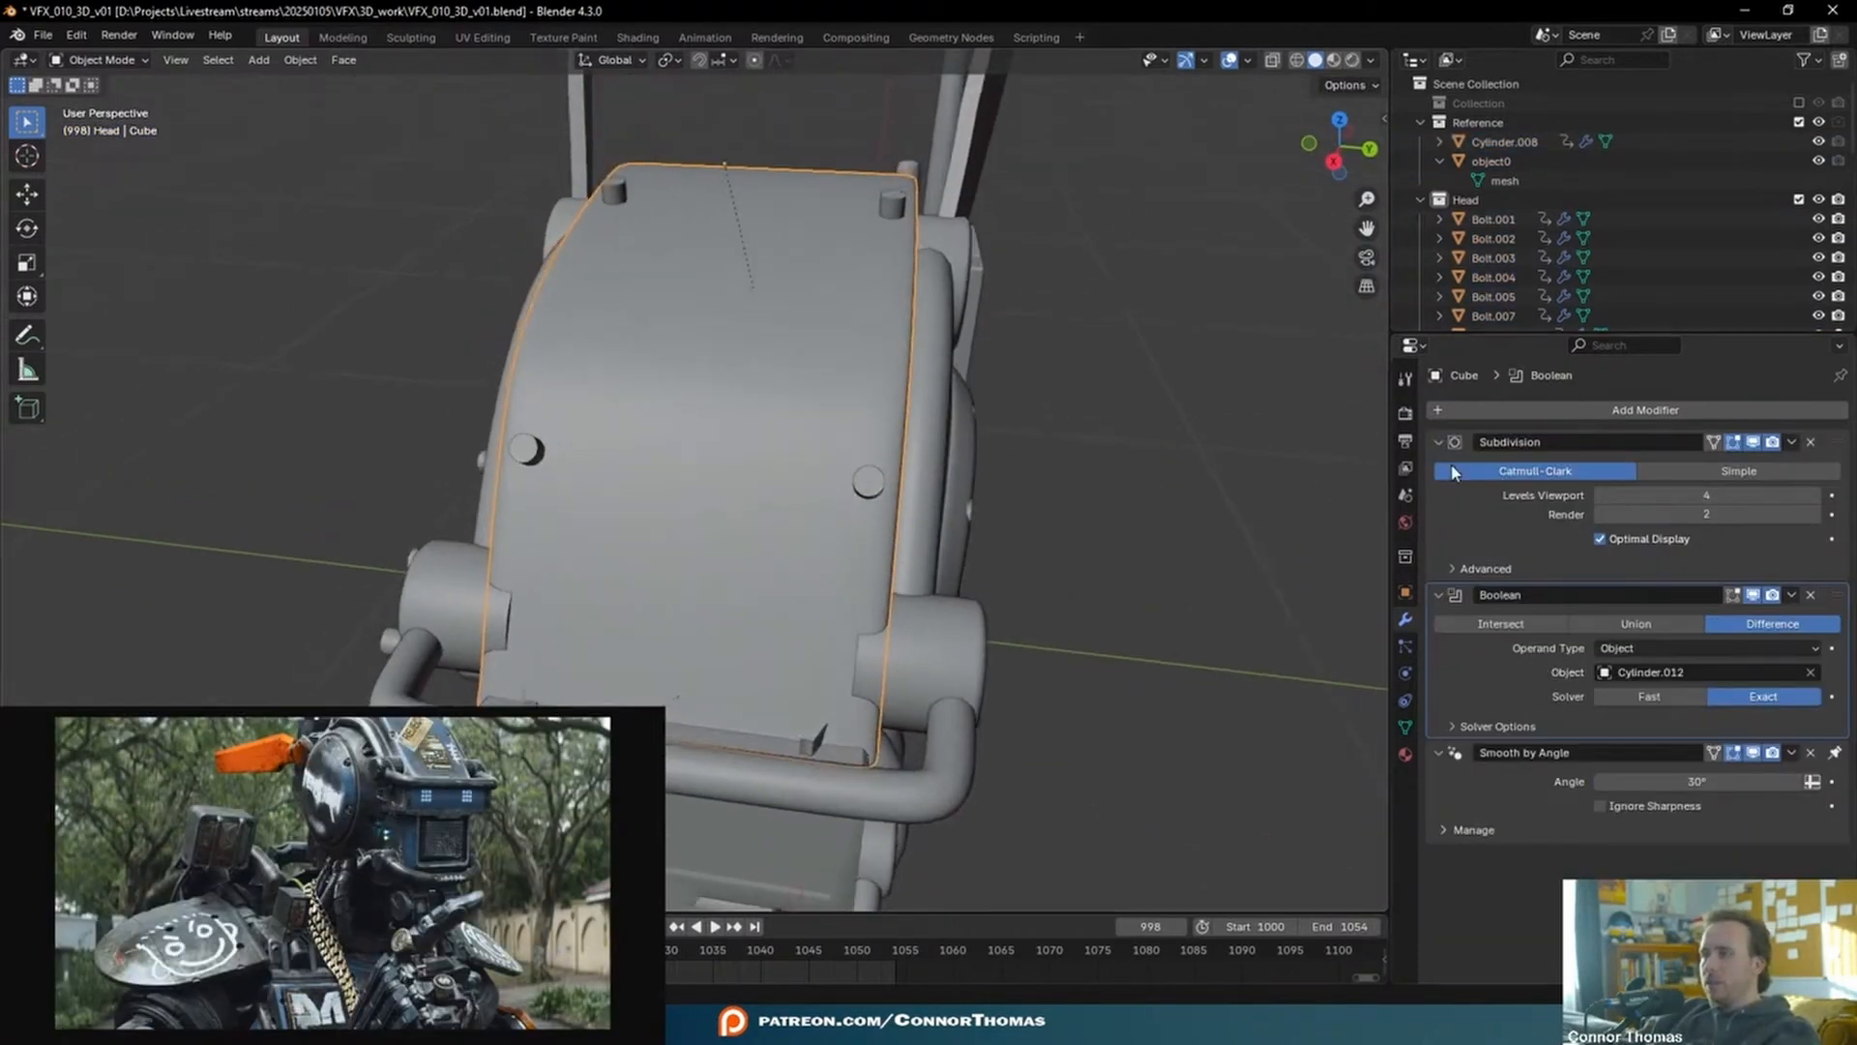
key(ctrl+a)
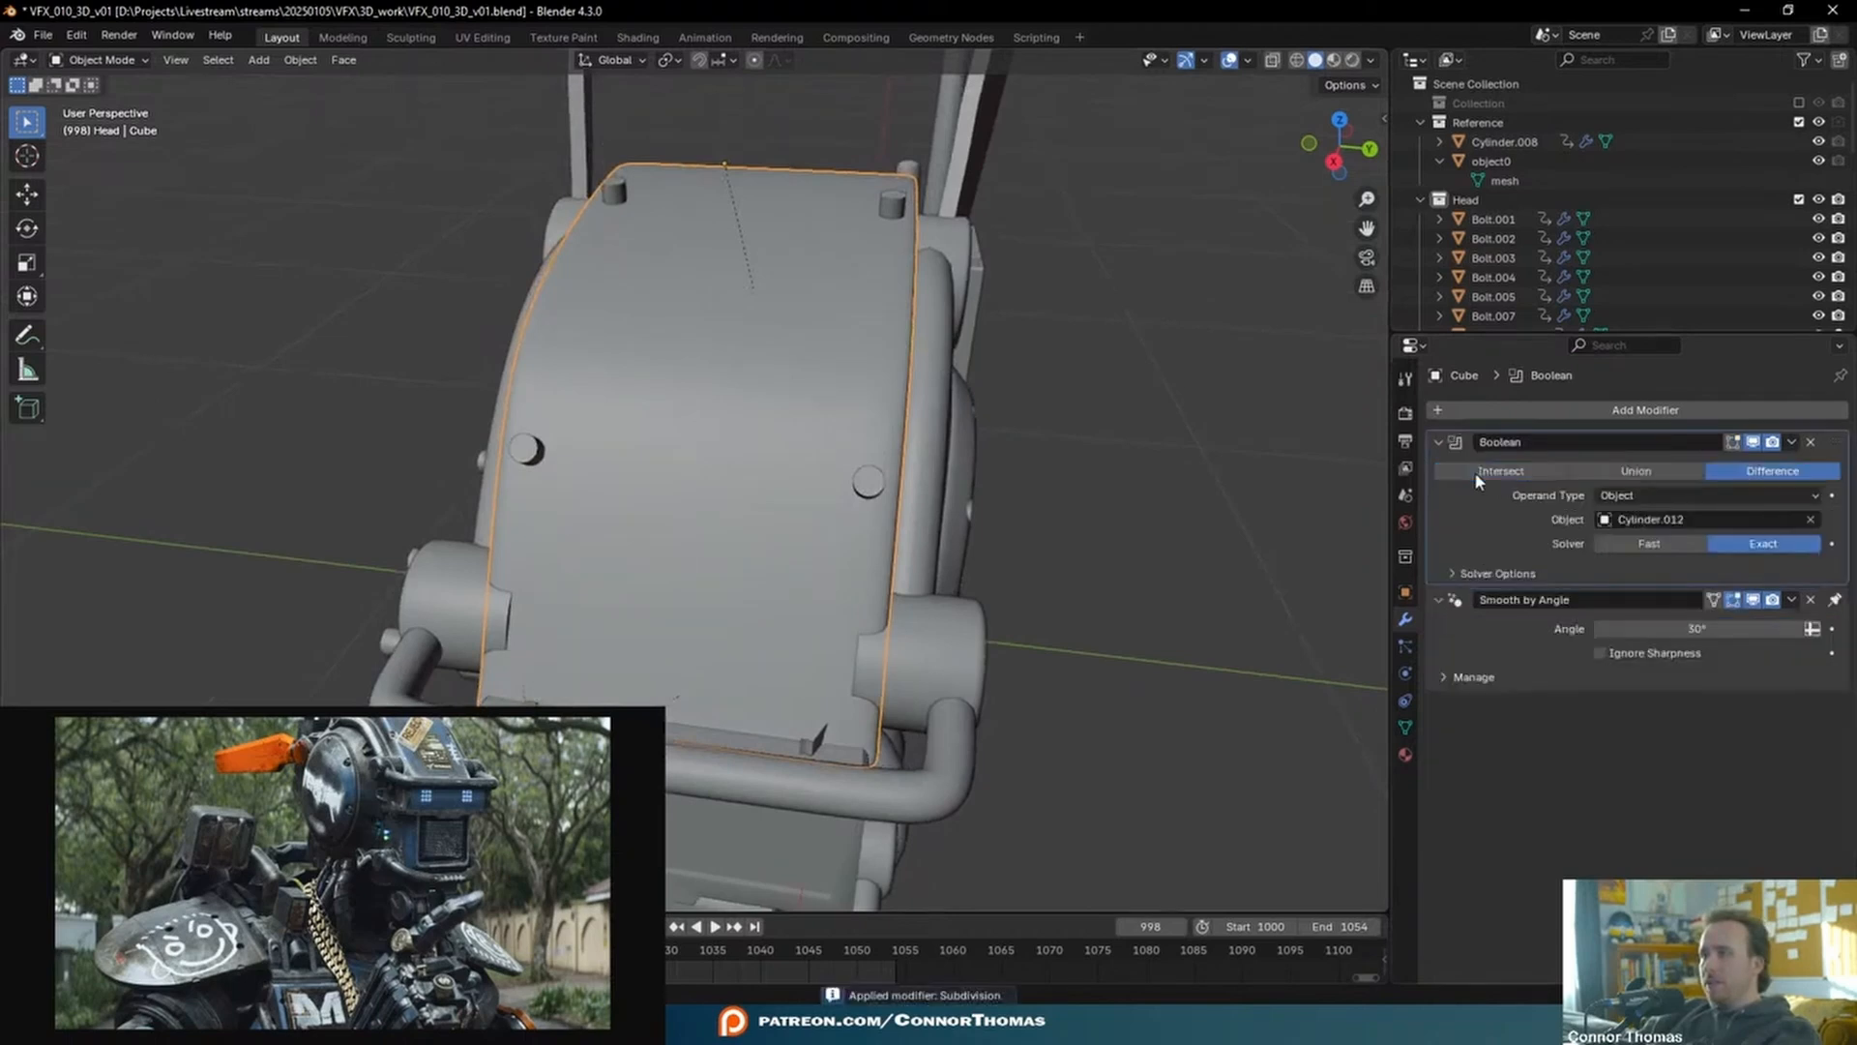
key(ctrl+a)
- Delete the cutter cylinders on top of the curved head shell
click(868, 485)
middle_drag(932, 507, 961, 477)
key(x)
click(958, 482)
middle_drag(844, 532, 1070, 476)
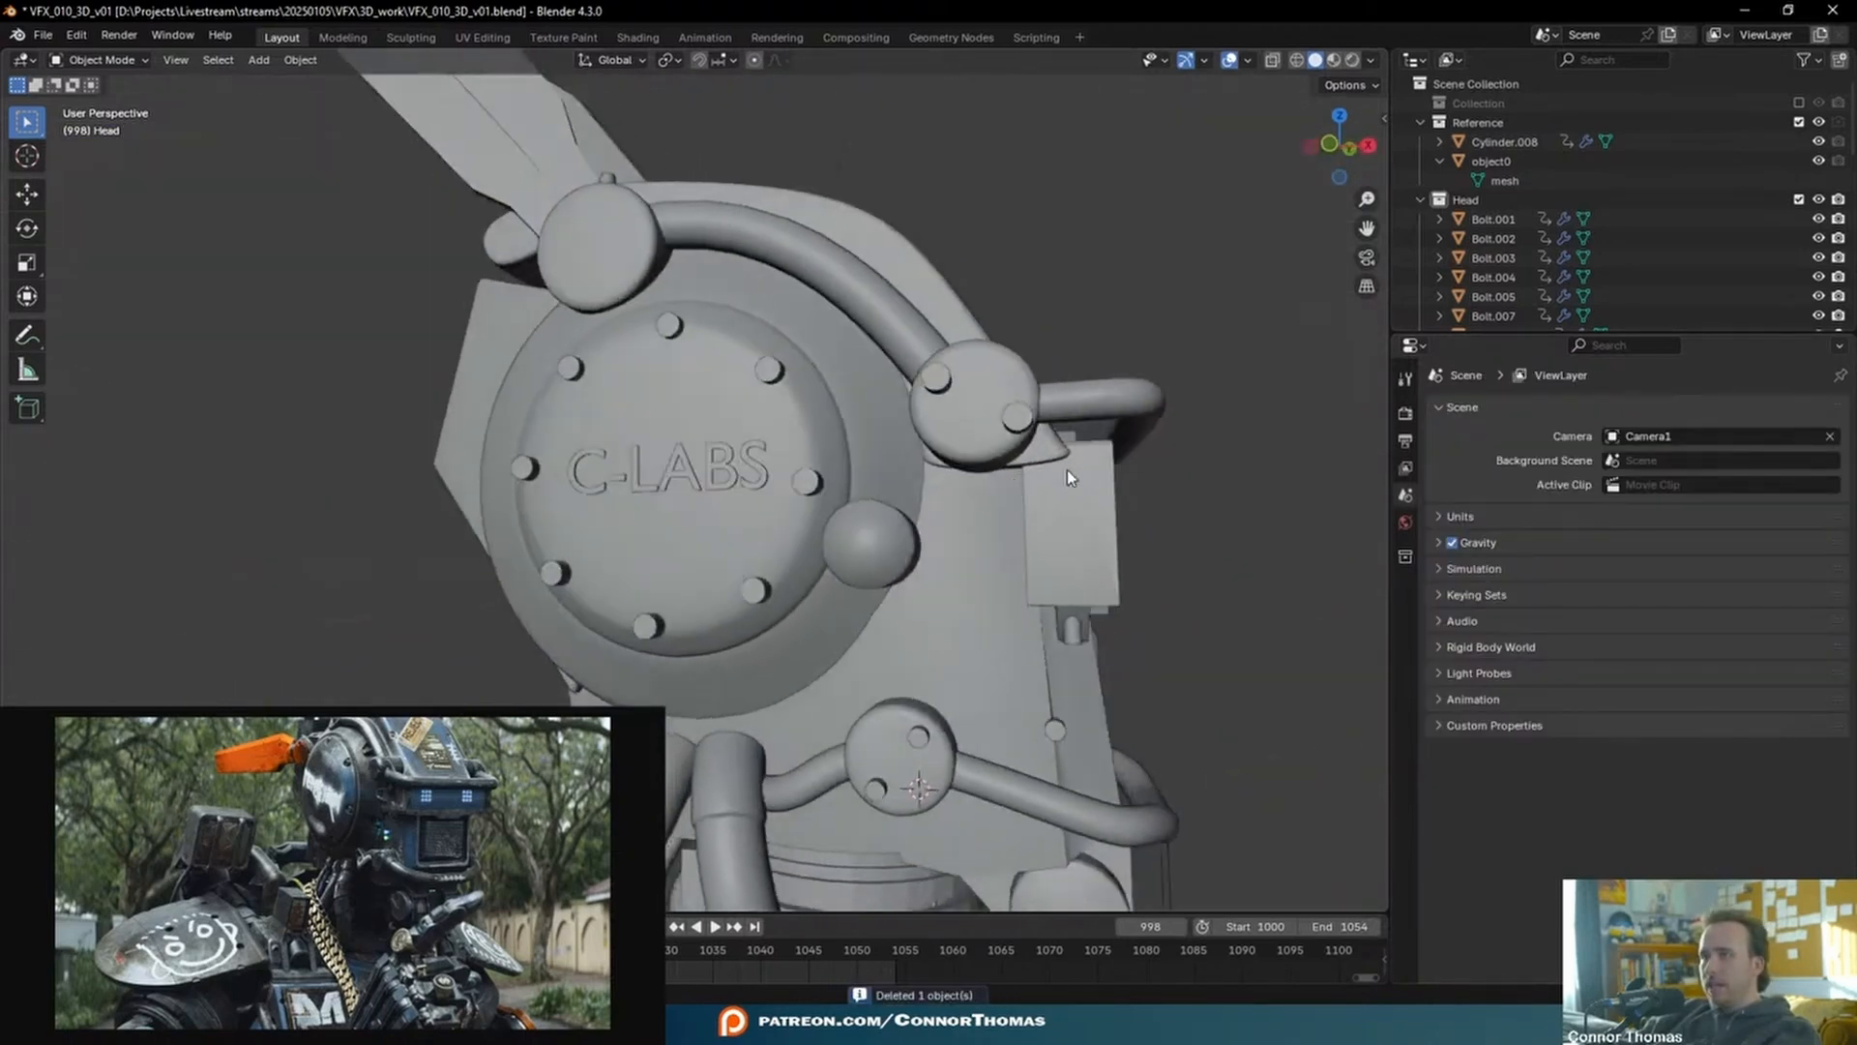
- Apply the side disc's Boolean modifier and delete the ring of cutter cylinders around the C-LABS lettering
click(808, 436)
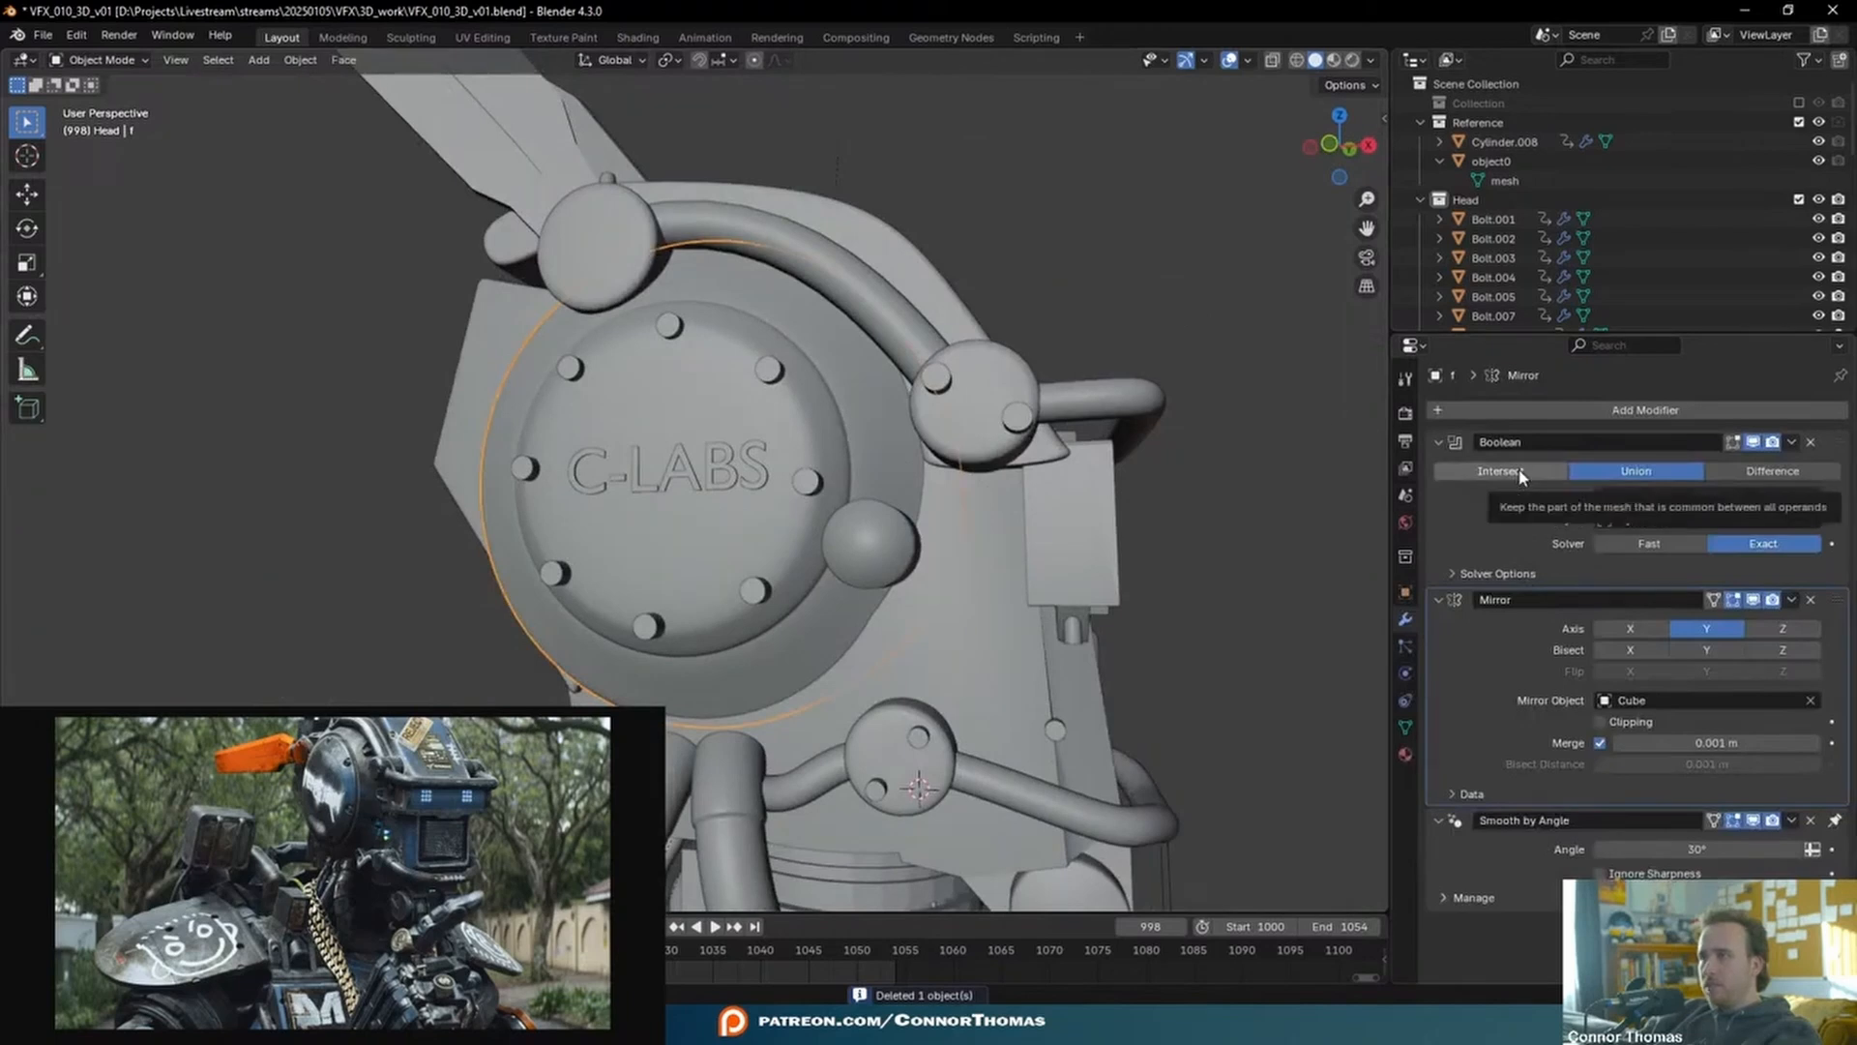
key(ctrl+a)
click(773, 371)
key(Delete)
mouse_move(1013, 454)
middle_down()
mouse_move(1049, 450)
mouse_move(1020, 451)
middle_up()
- Apply the Boolean modifier on the upper front tube cap and delete its two cutter cylinders
click(1021, 451)
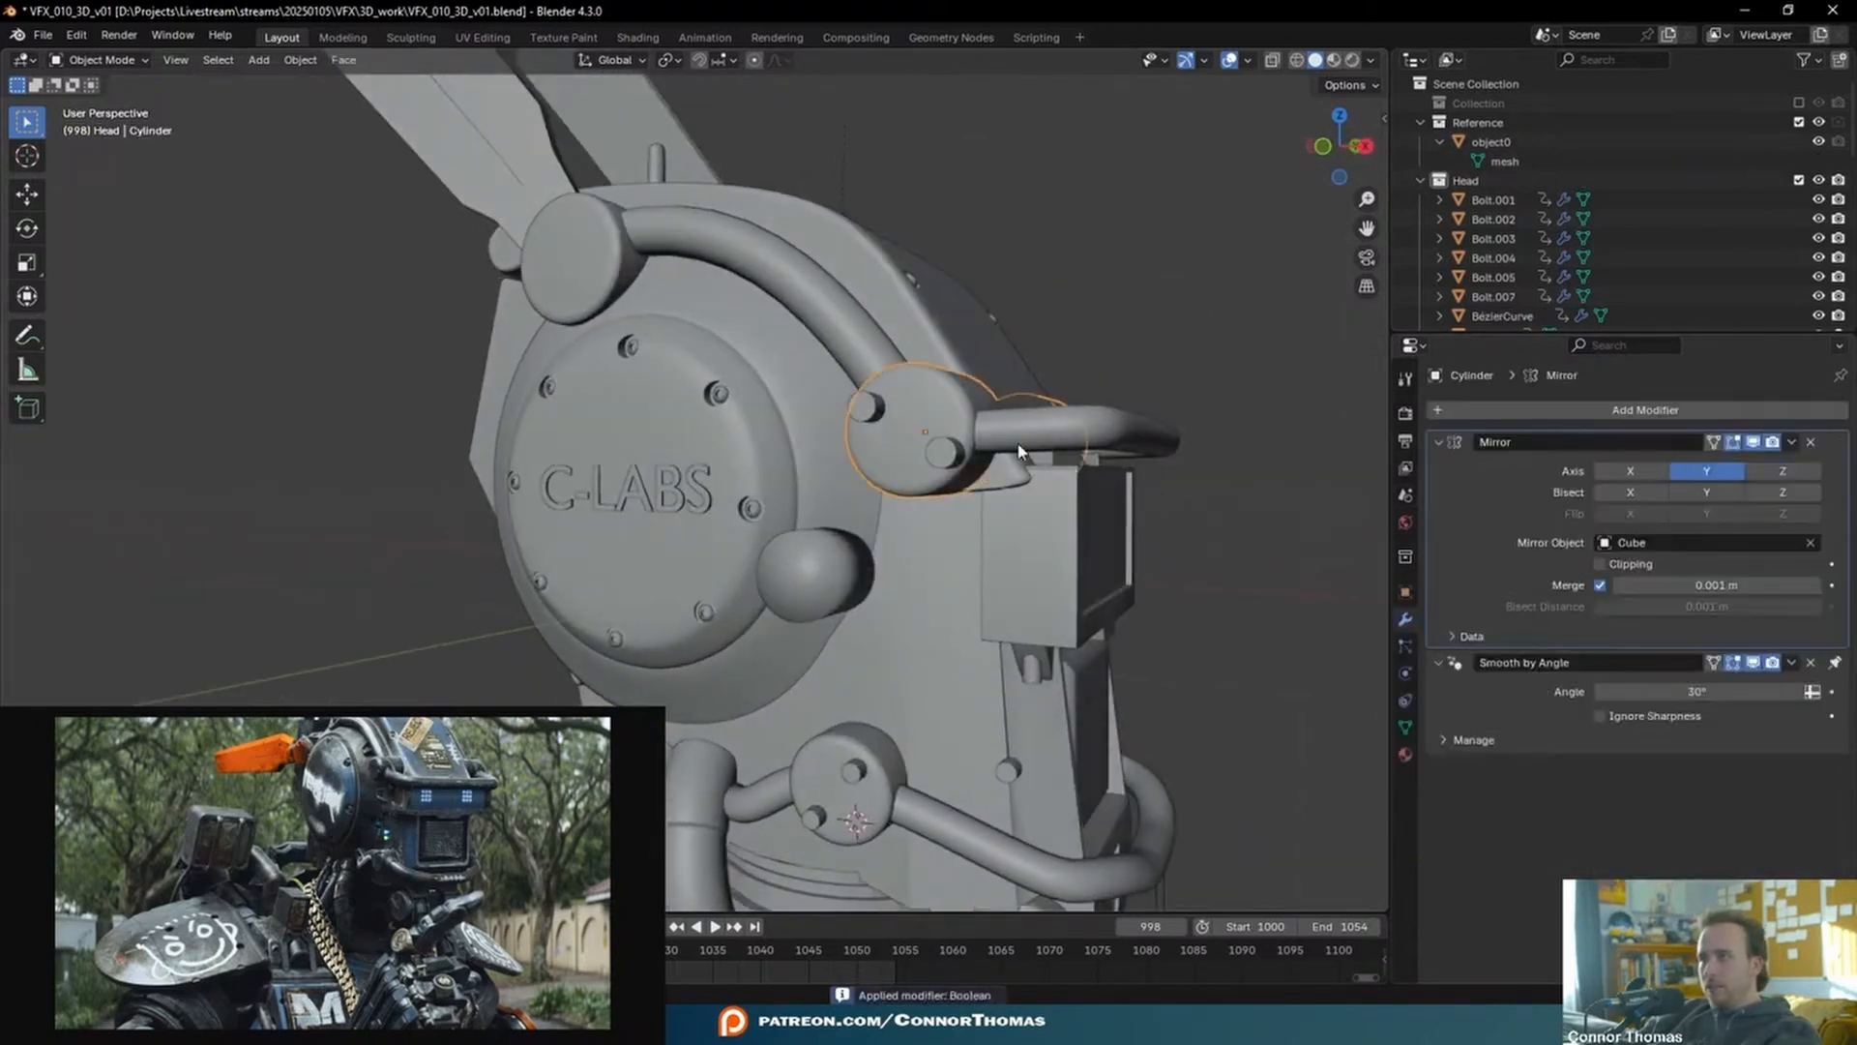
click(888, 409)
key(Delete)
middle_drag(883, 403, 1251, 446)
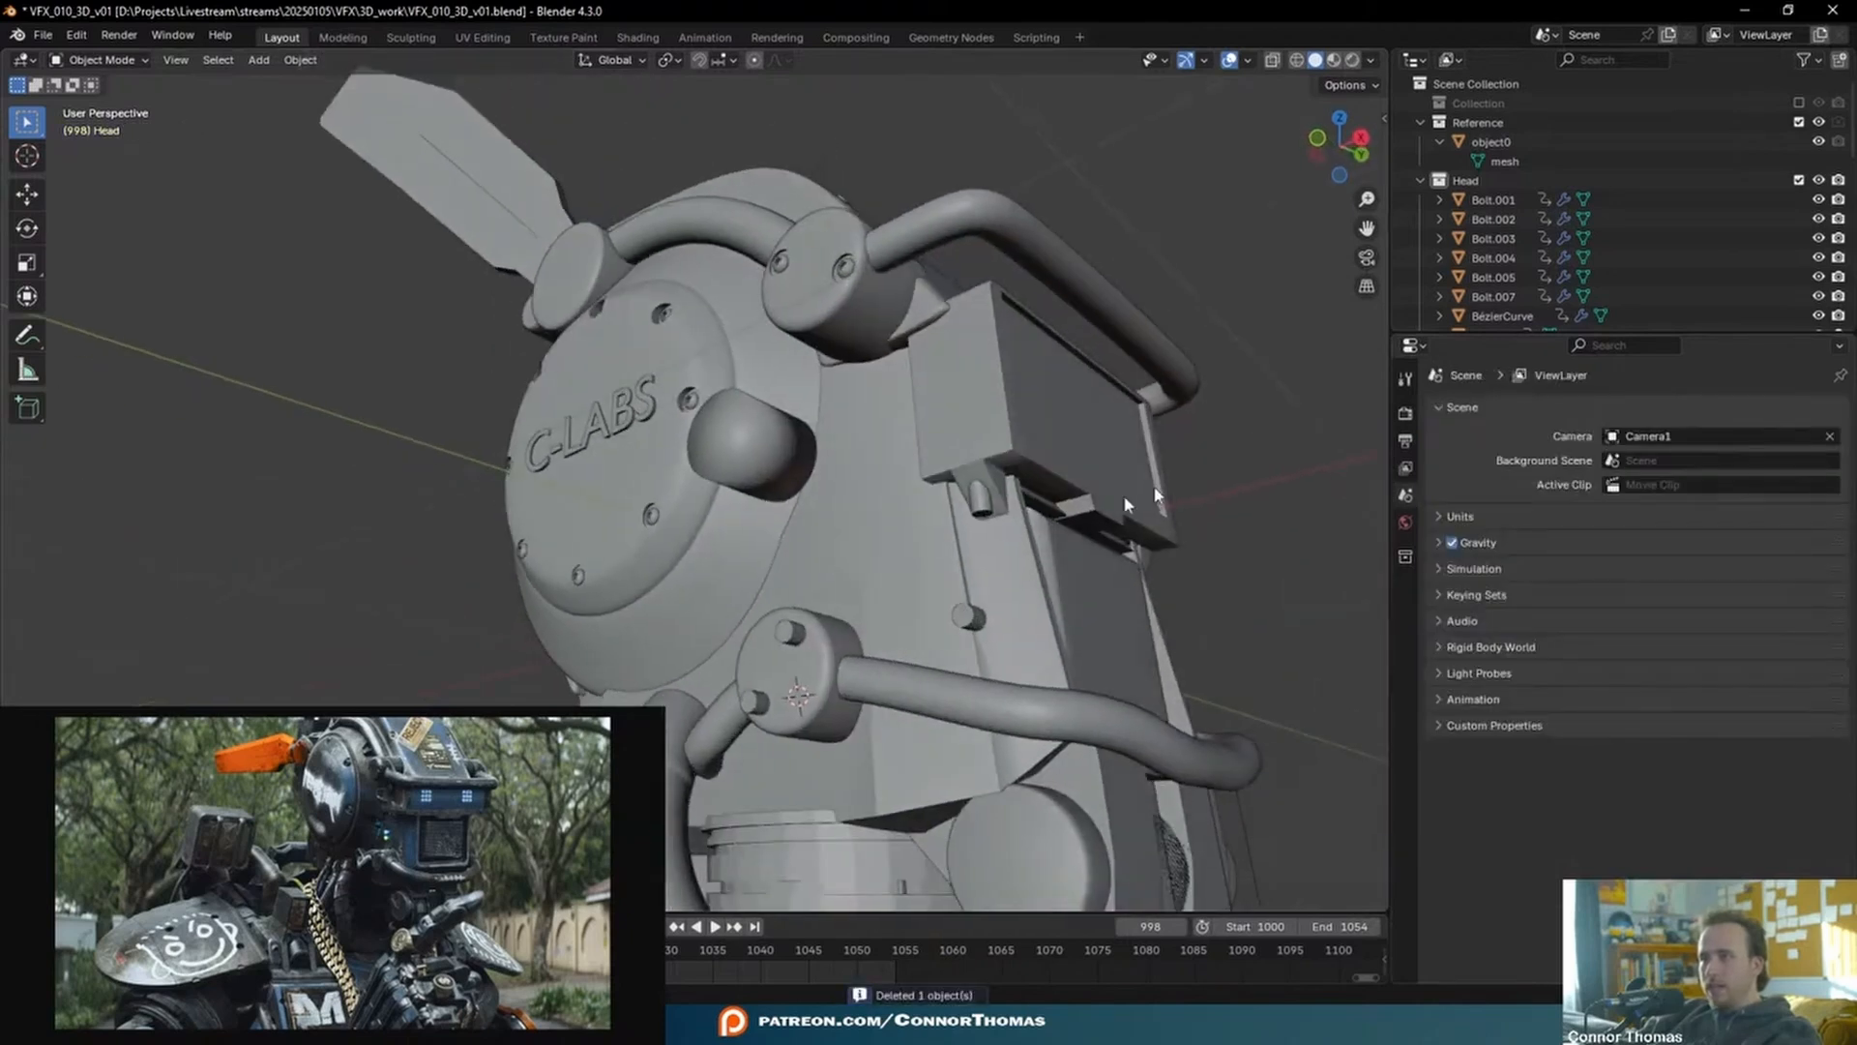
- Apply the Boolean modifier on the small bracket beneath the visor box and delete its cutter cylinder
shift+middle_drag(1127, 532, 1001, 444)
click(1001, 444)
key(ctrl+a)
click(851, 417)
key(Delete)
- Apply the face plate's two Boolean modifiers and its Mirror modifier, and delete the small cutter cylinder at its side
click(864, 526)
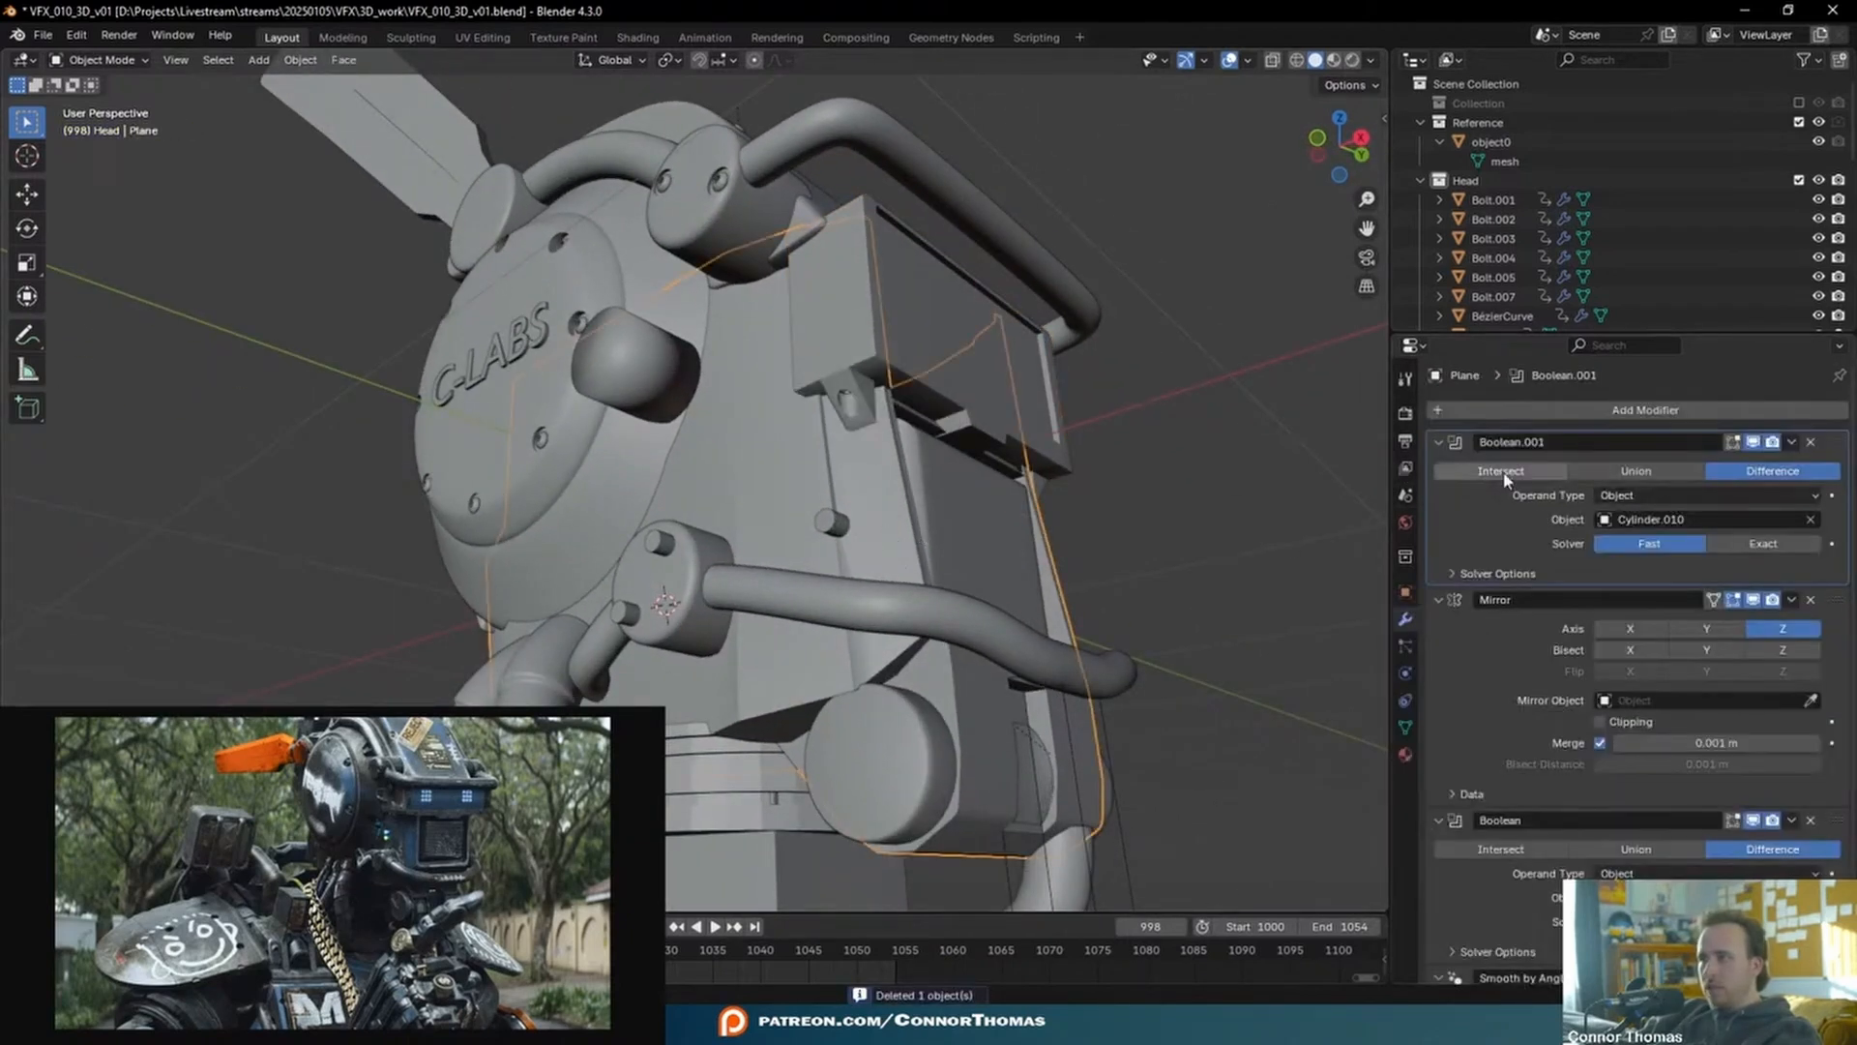
key(ctrl+a)
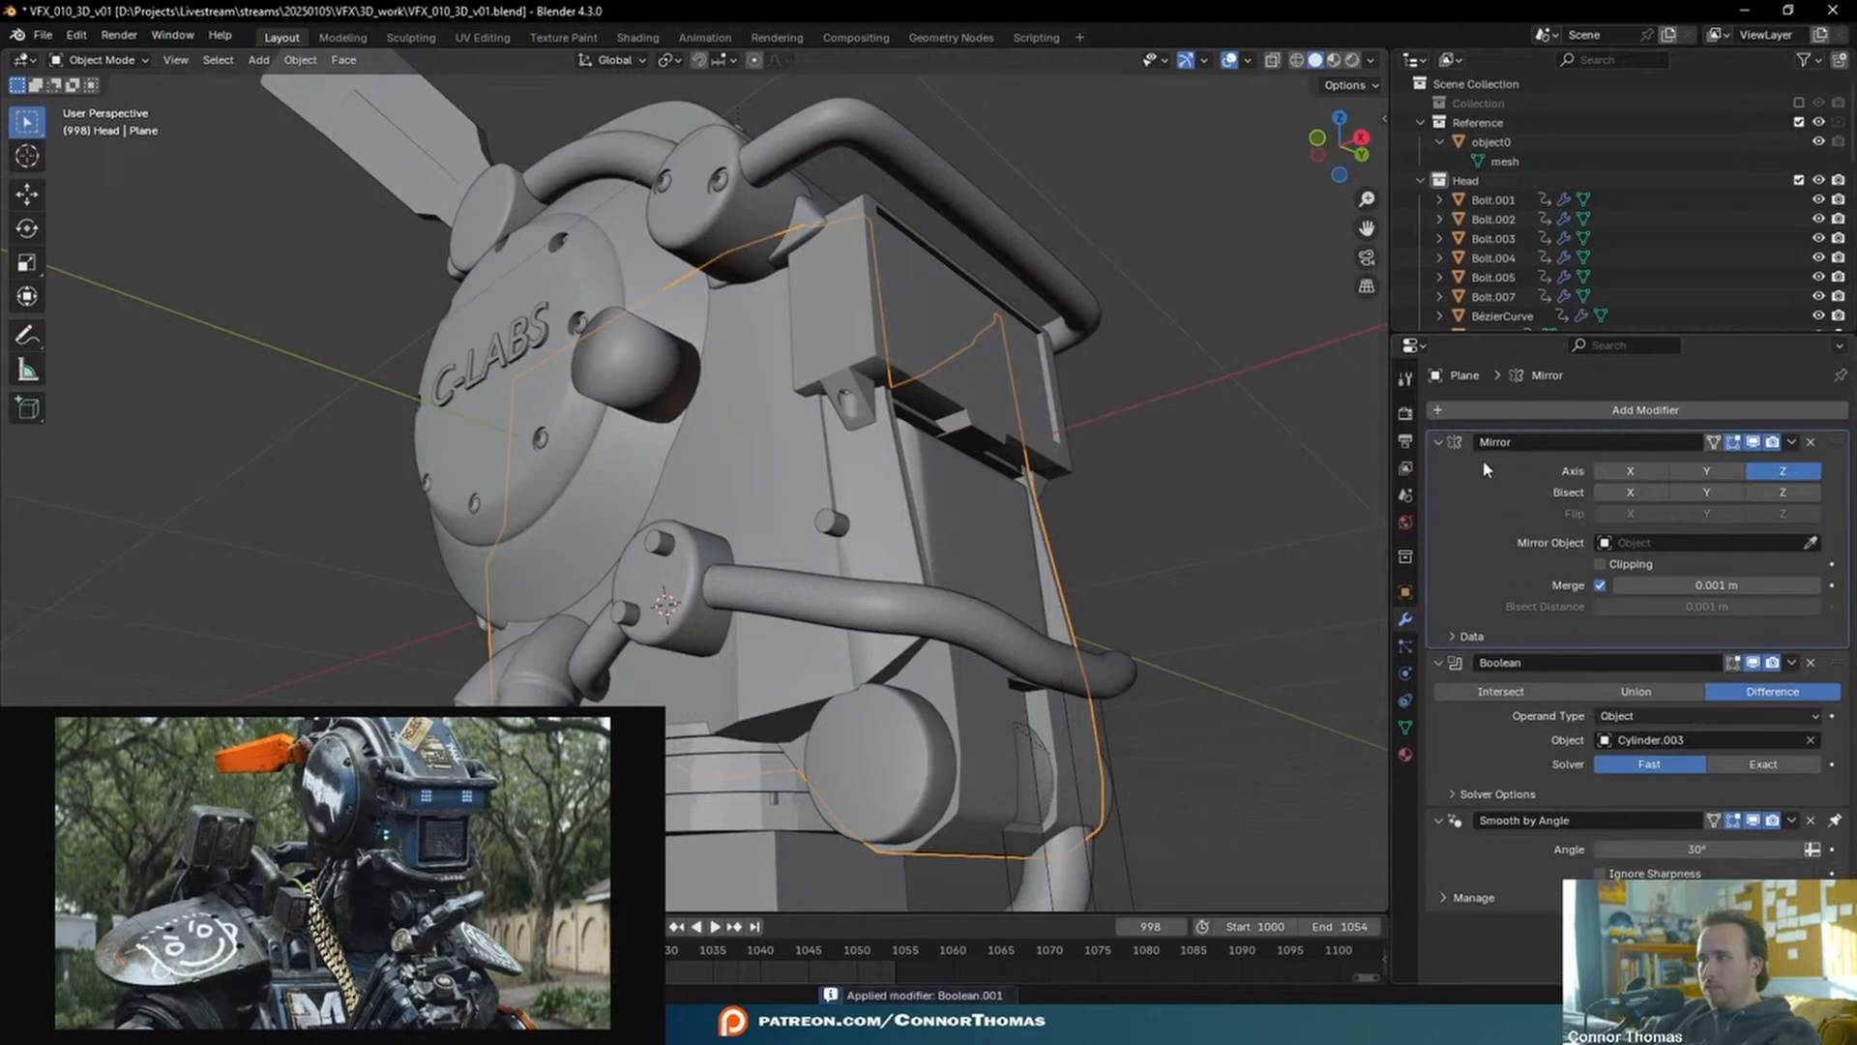
key(ctrl+a)
key(ctrl+a)
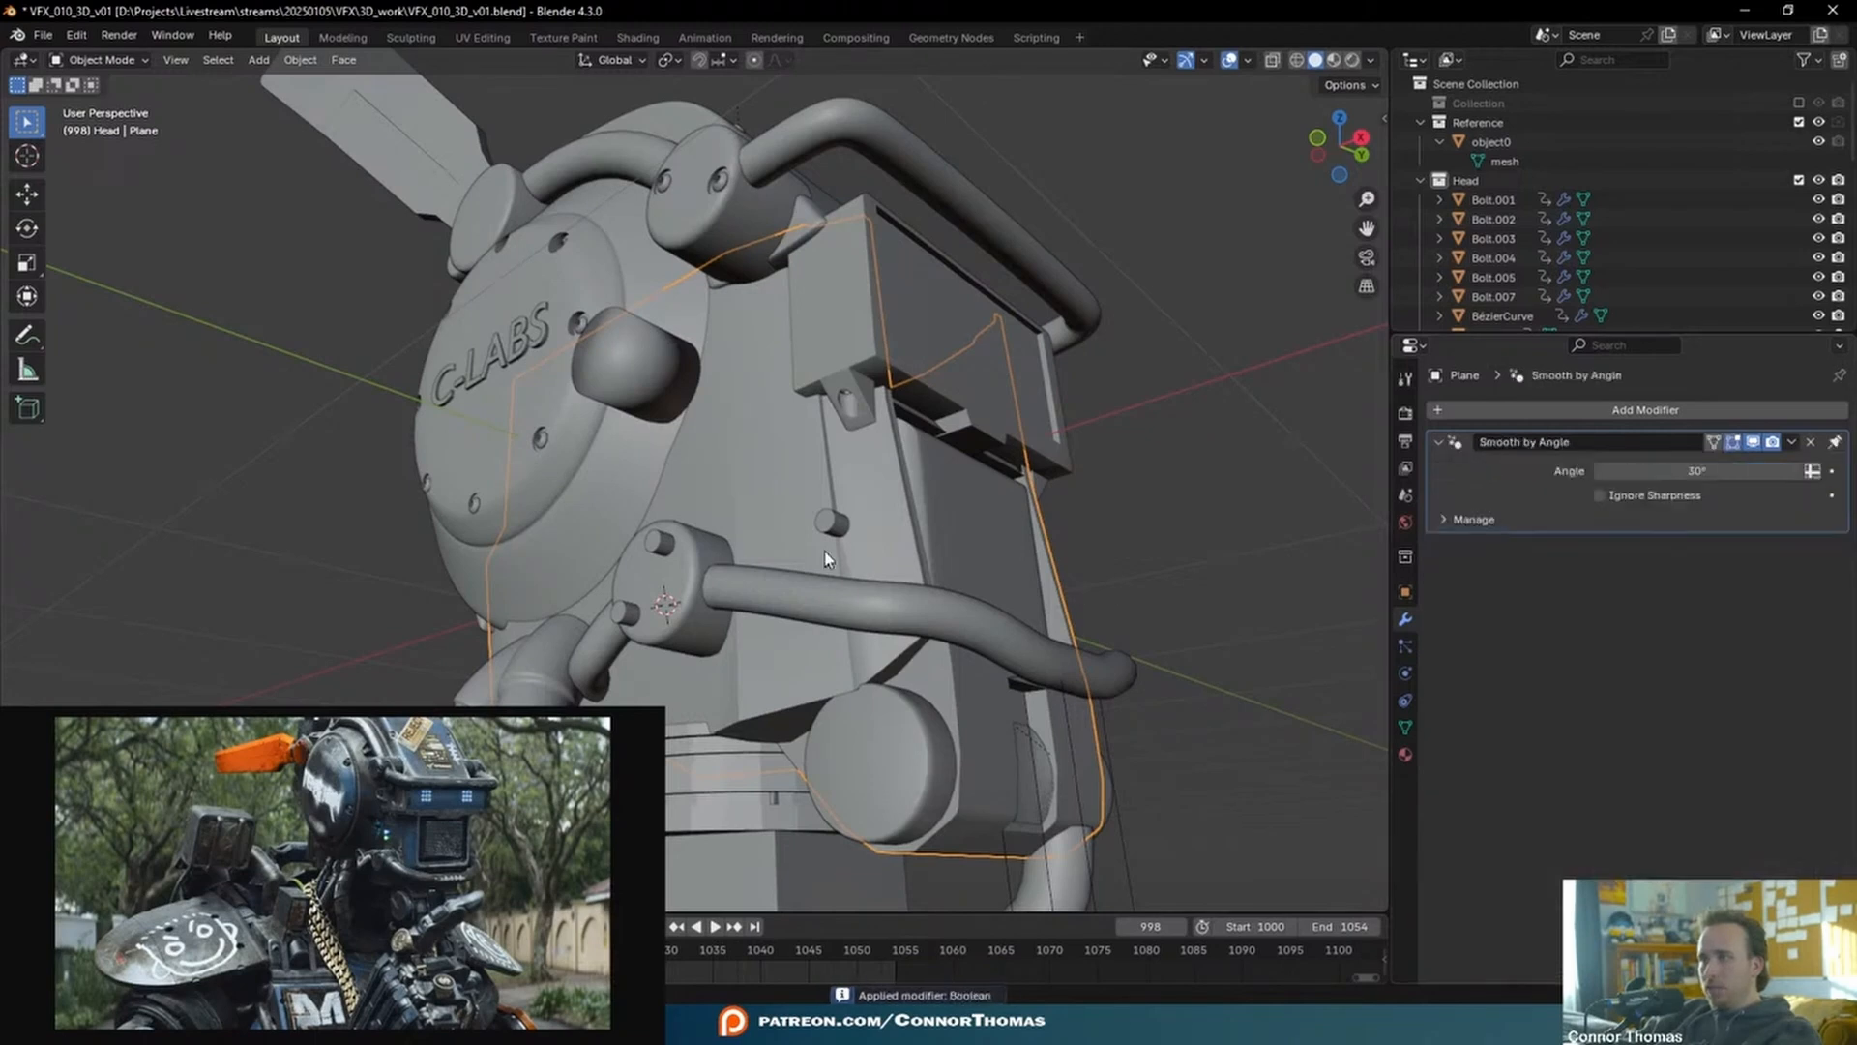
key(x)
click(822, 521)
- Join the jaw's side discs and slot mesh with the face plate and clear the selection
middle_drag(1134, 559, 1083, 489)
click(1083, 490)
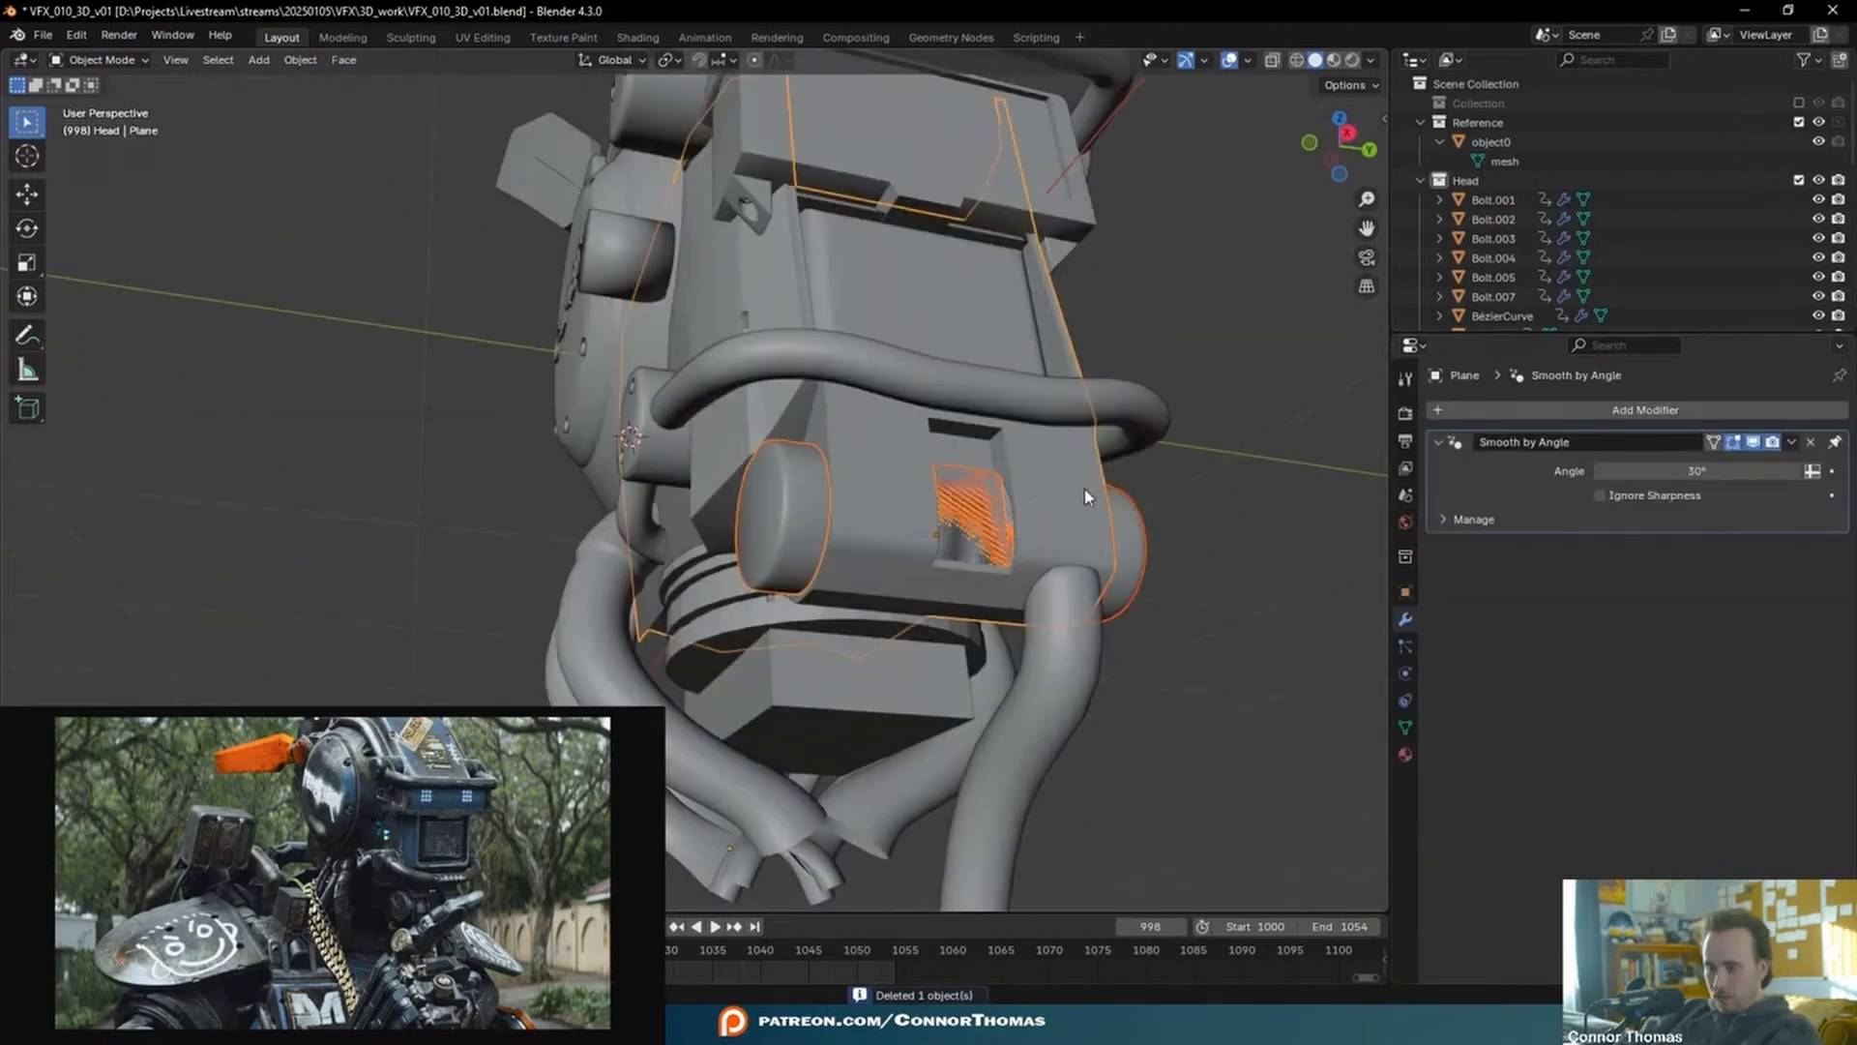
key(ctrl+j)
key(a)
key(a)
- Play the timeline while viewing the whole head from behind
middle_drag(1089, 490, 980, 508)
scroll(1158, 563, down, 3)
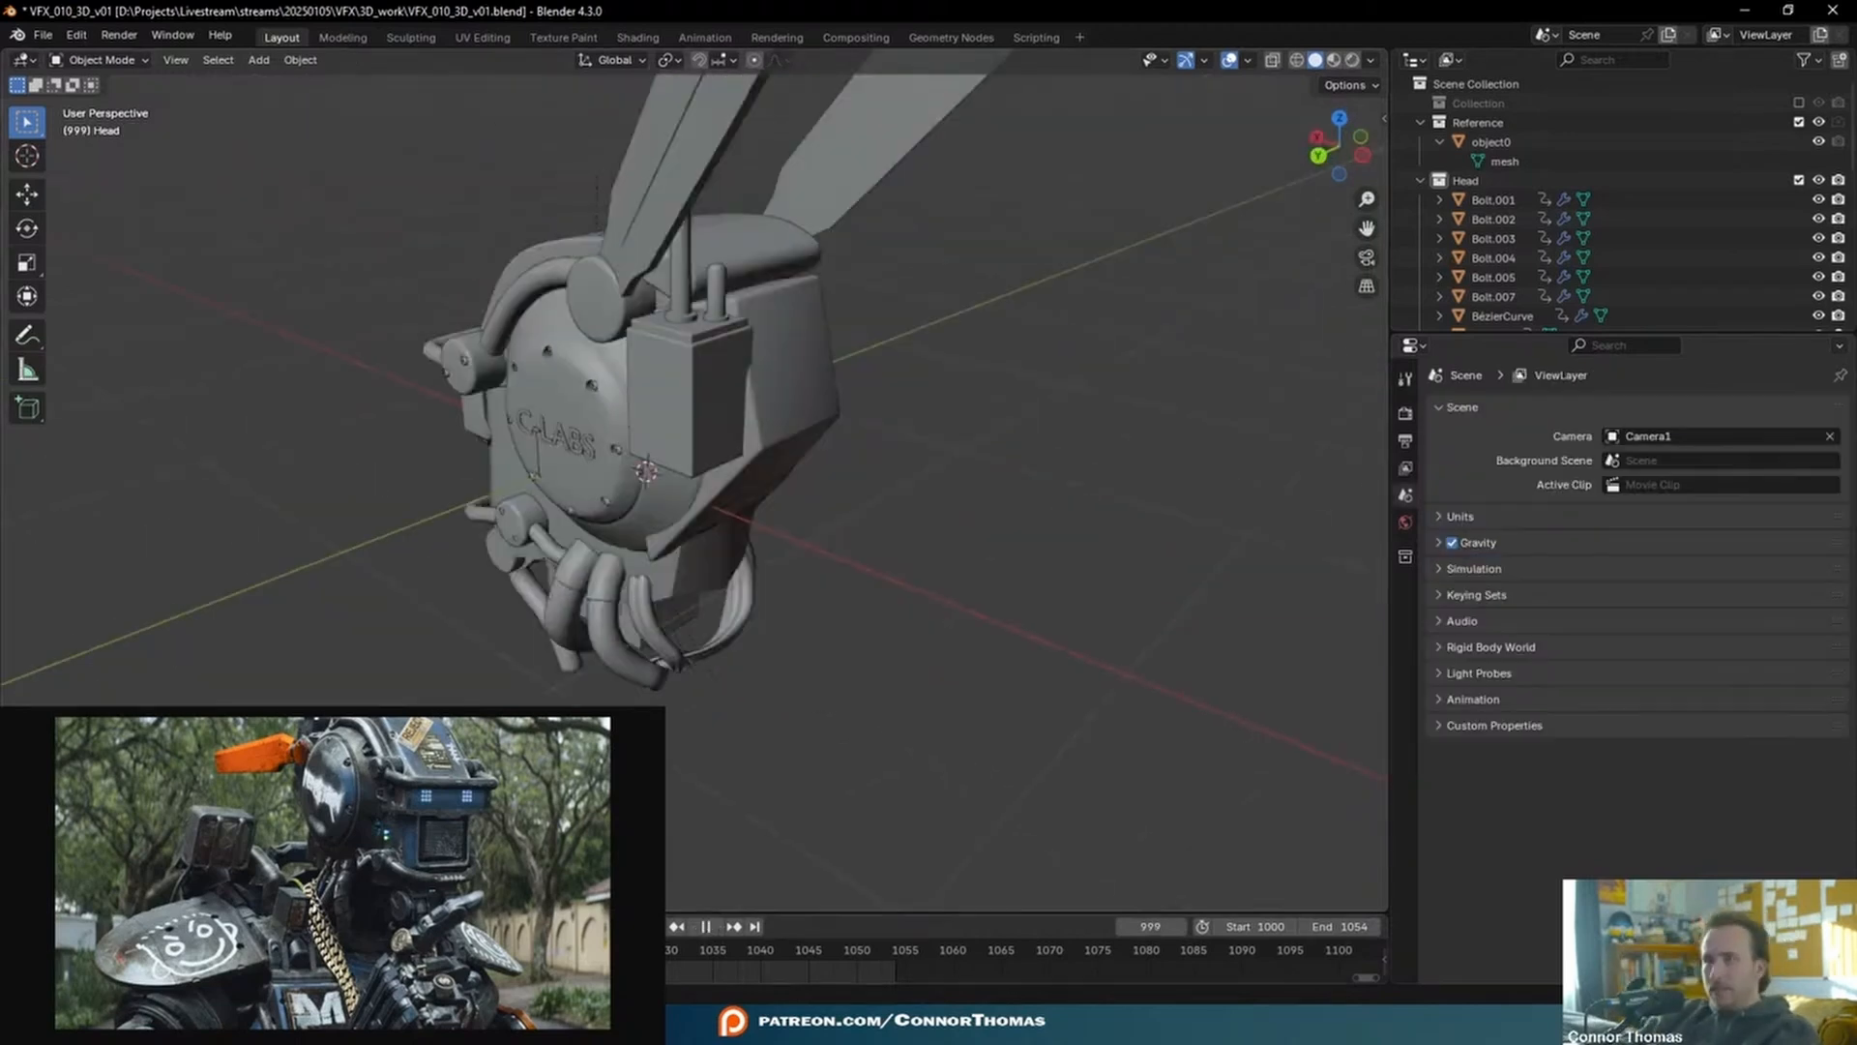
key(space)
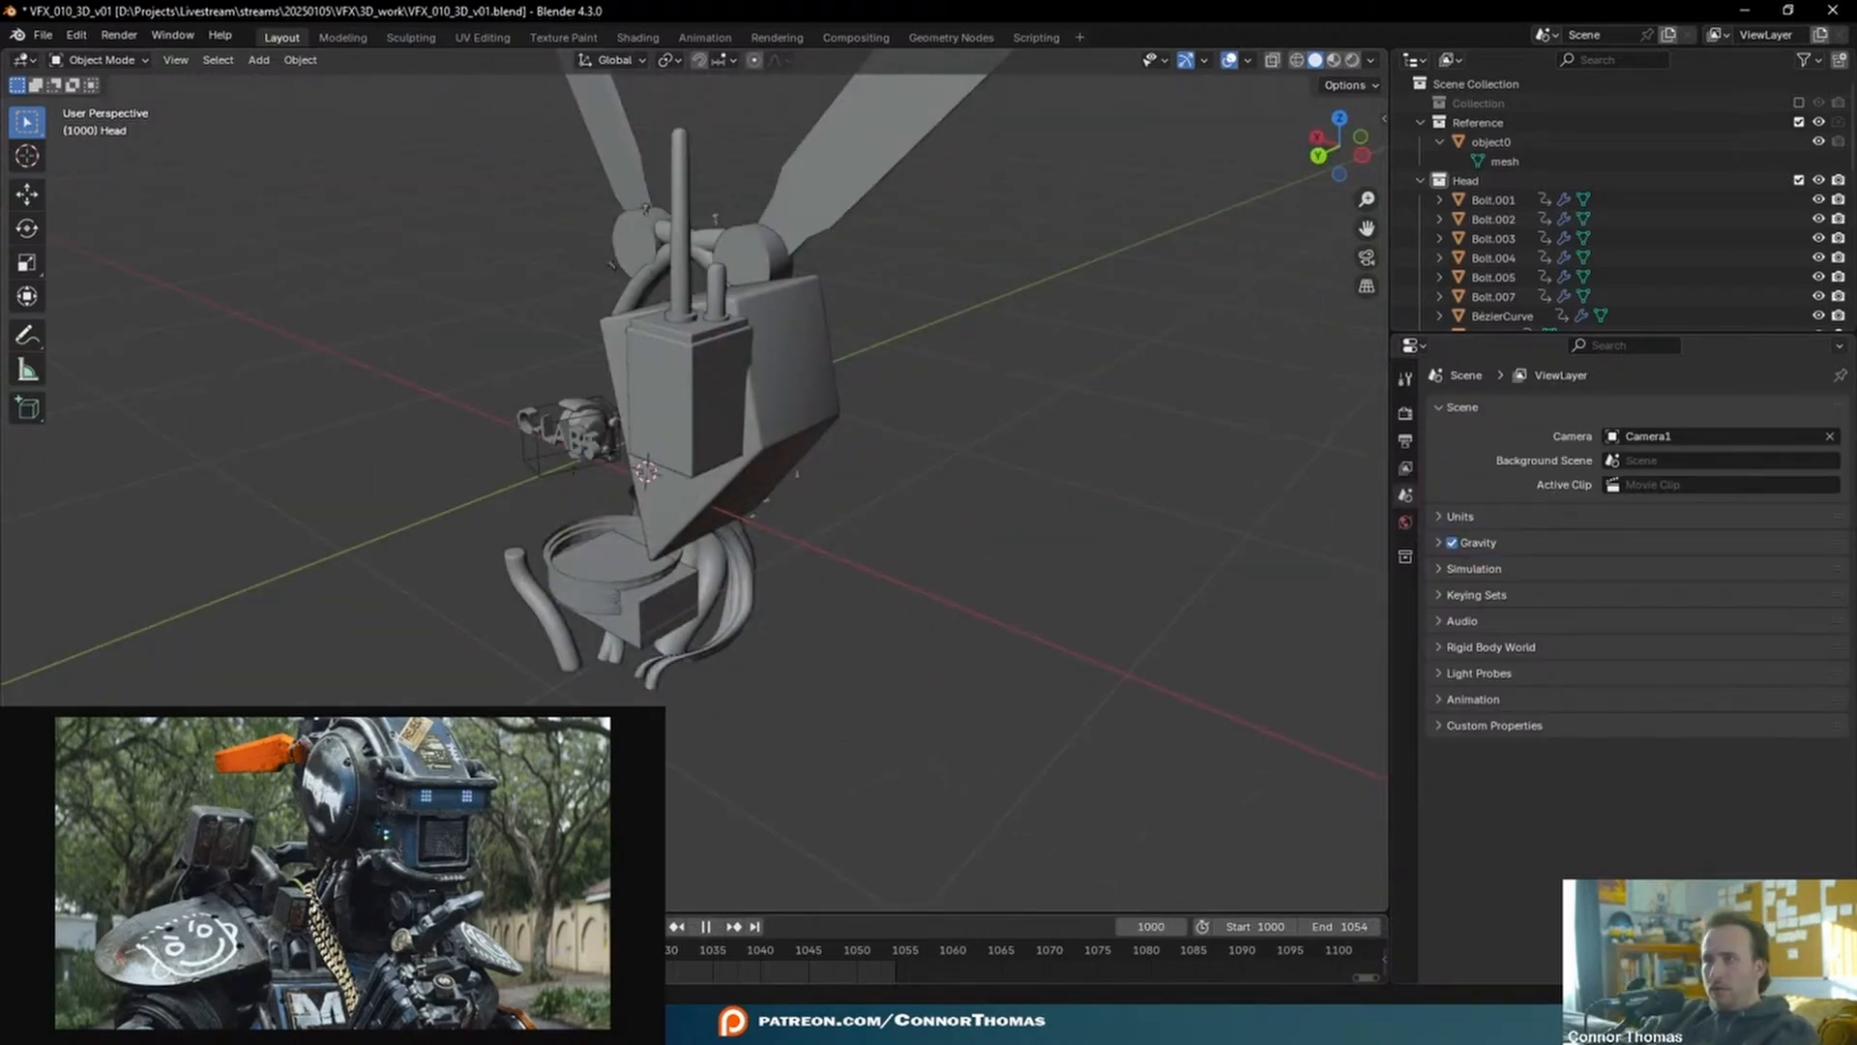
- Show the scene in wireframe, select the whole head assembly and include the disabled Collection holding the camera and Empty in the view layer
key(shift+z)
middle_drag(722, 571, 868, 514)
scroll(601, 668, down, 1)
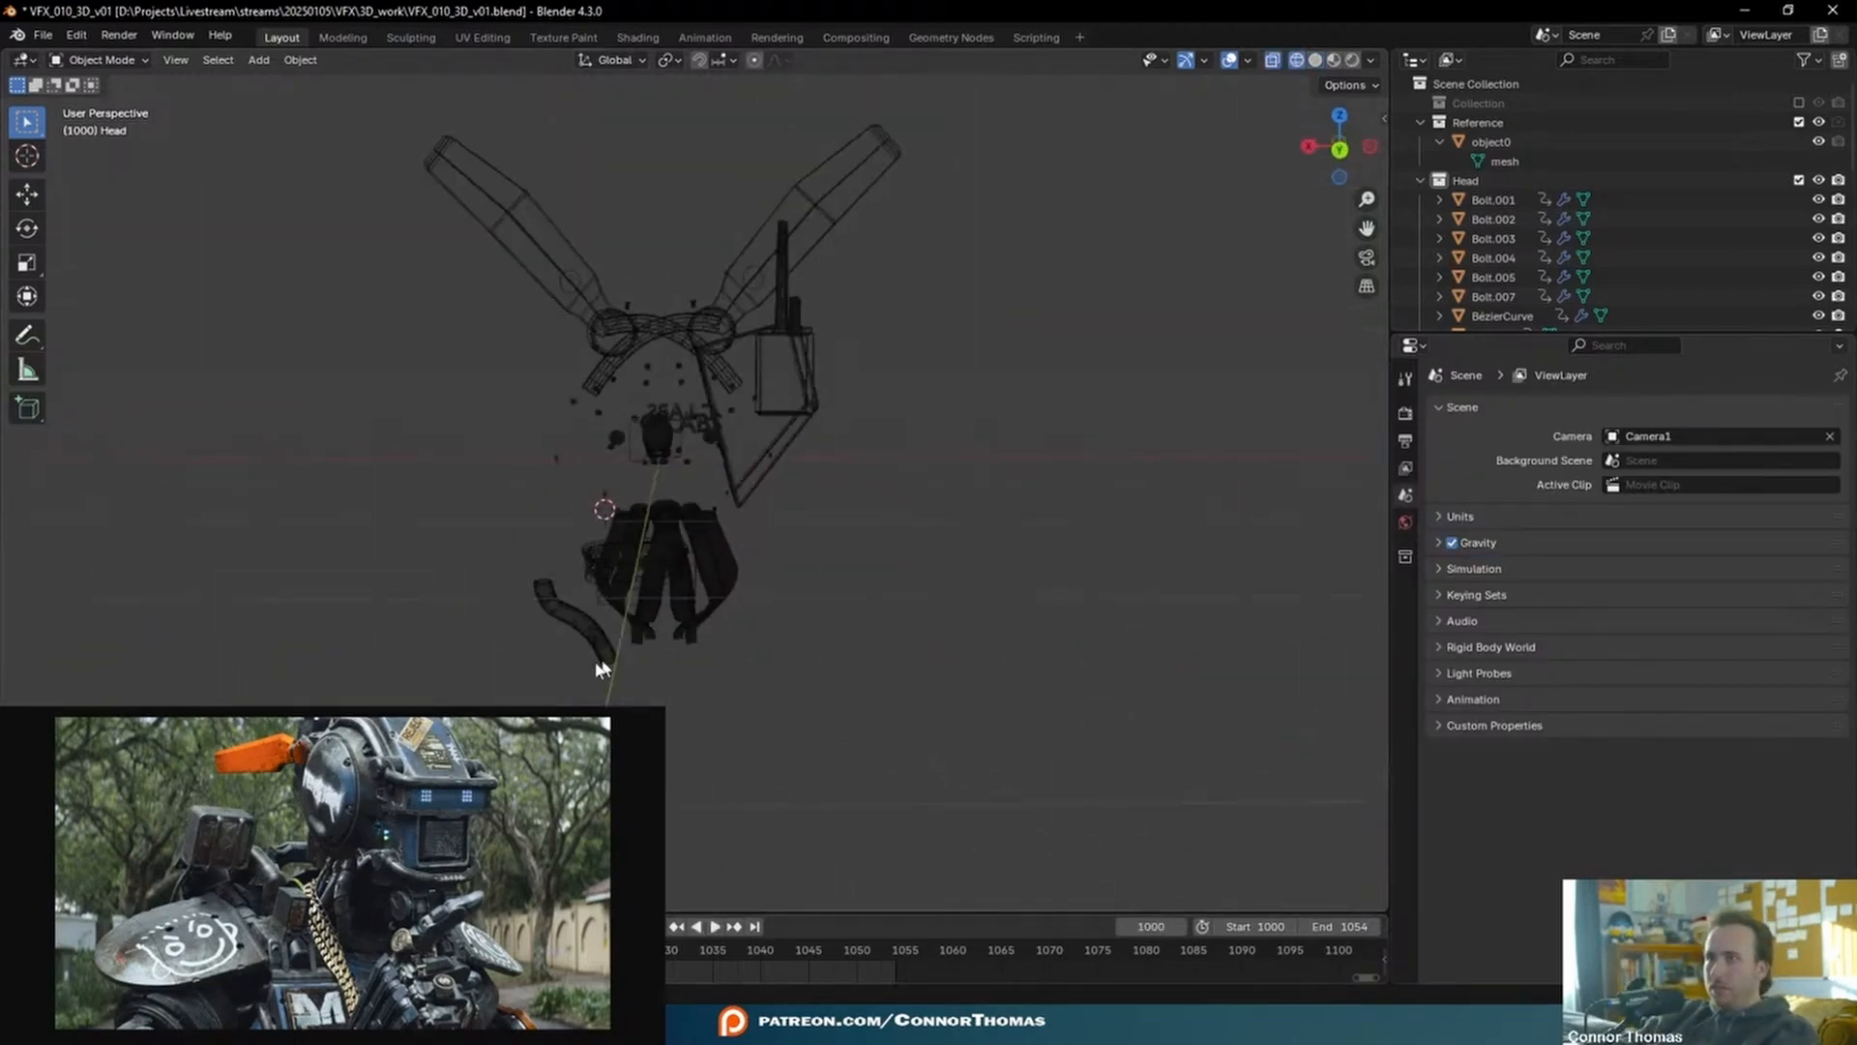
middle_drag(646, 659, 758, 739)
mouse_move(482, 754)
mouse_down()
mouse_move(572, 589)
mouse_move(1083, 46)
mouse_up()
mouse_move(1032, 249)
middle_down()
mouse_move(861, 441)
mouse_move(1045, 421)
mouse_move(949, 448)
mouse_move(788, 340)
mouse_move(900, 265)
mouse_move(784, 316)
mouse_move(1165, 194)
middle_up()
alt+scroll(788, 340, up, 5)
drag(1499, 331, 1509, 805)
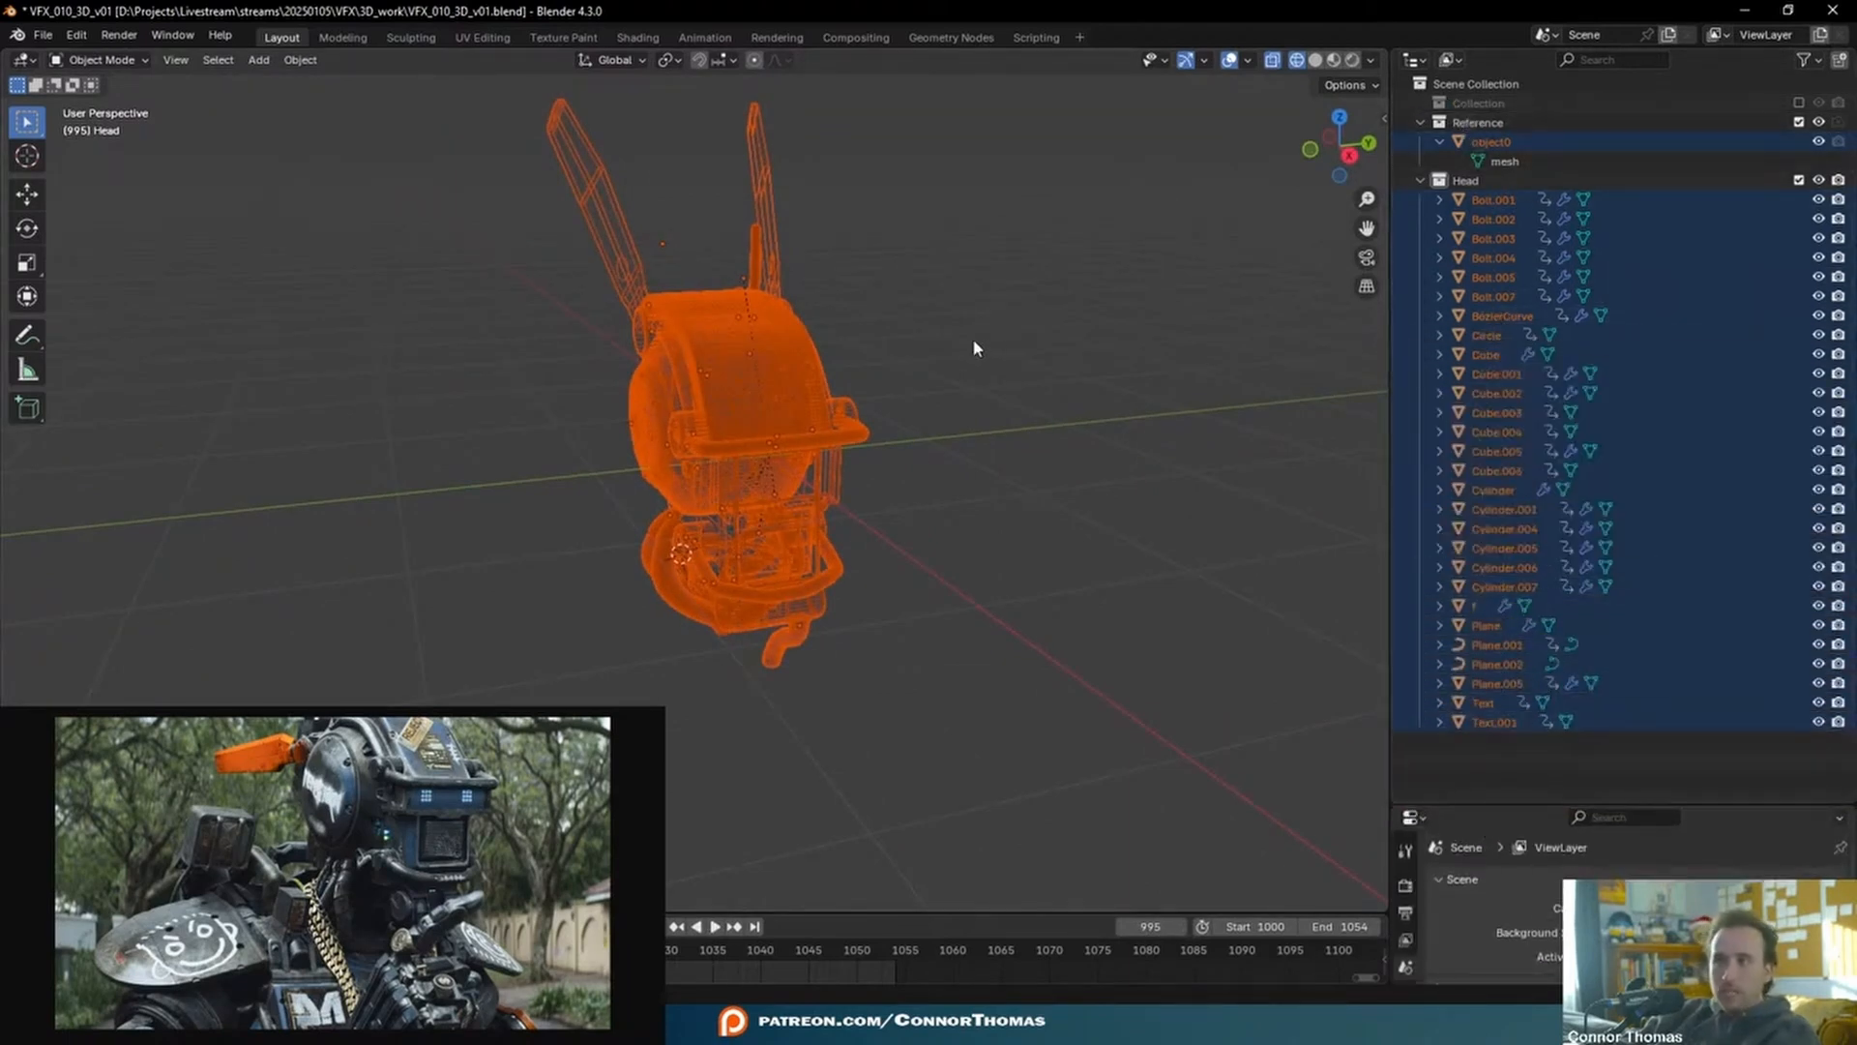
click(1798, 102)
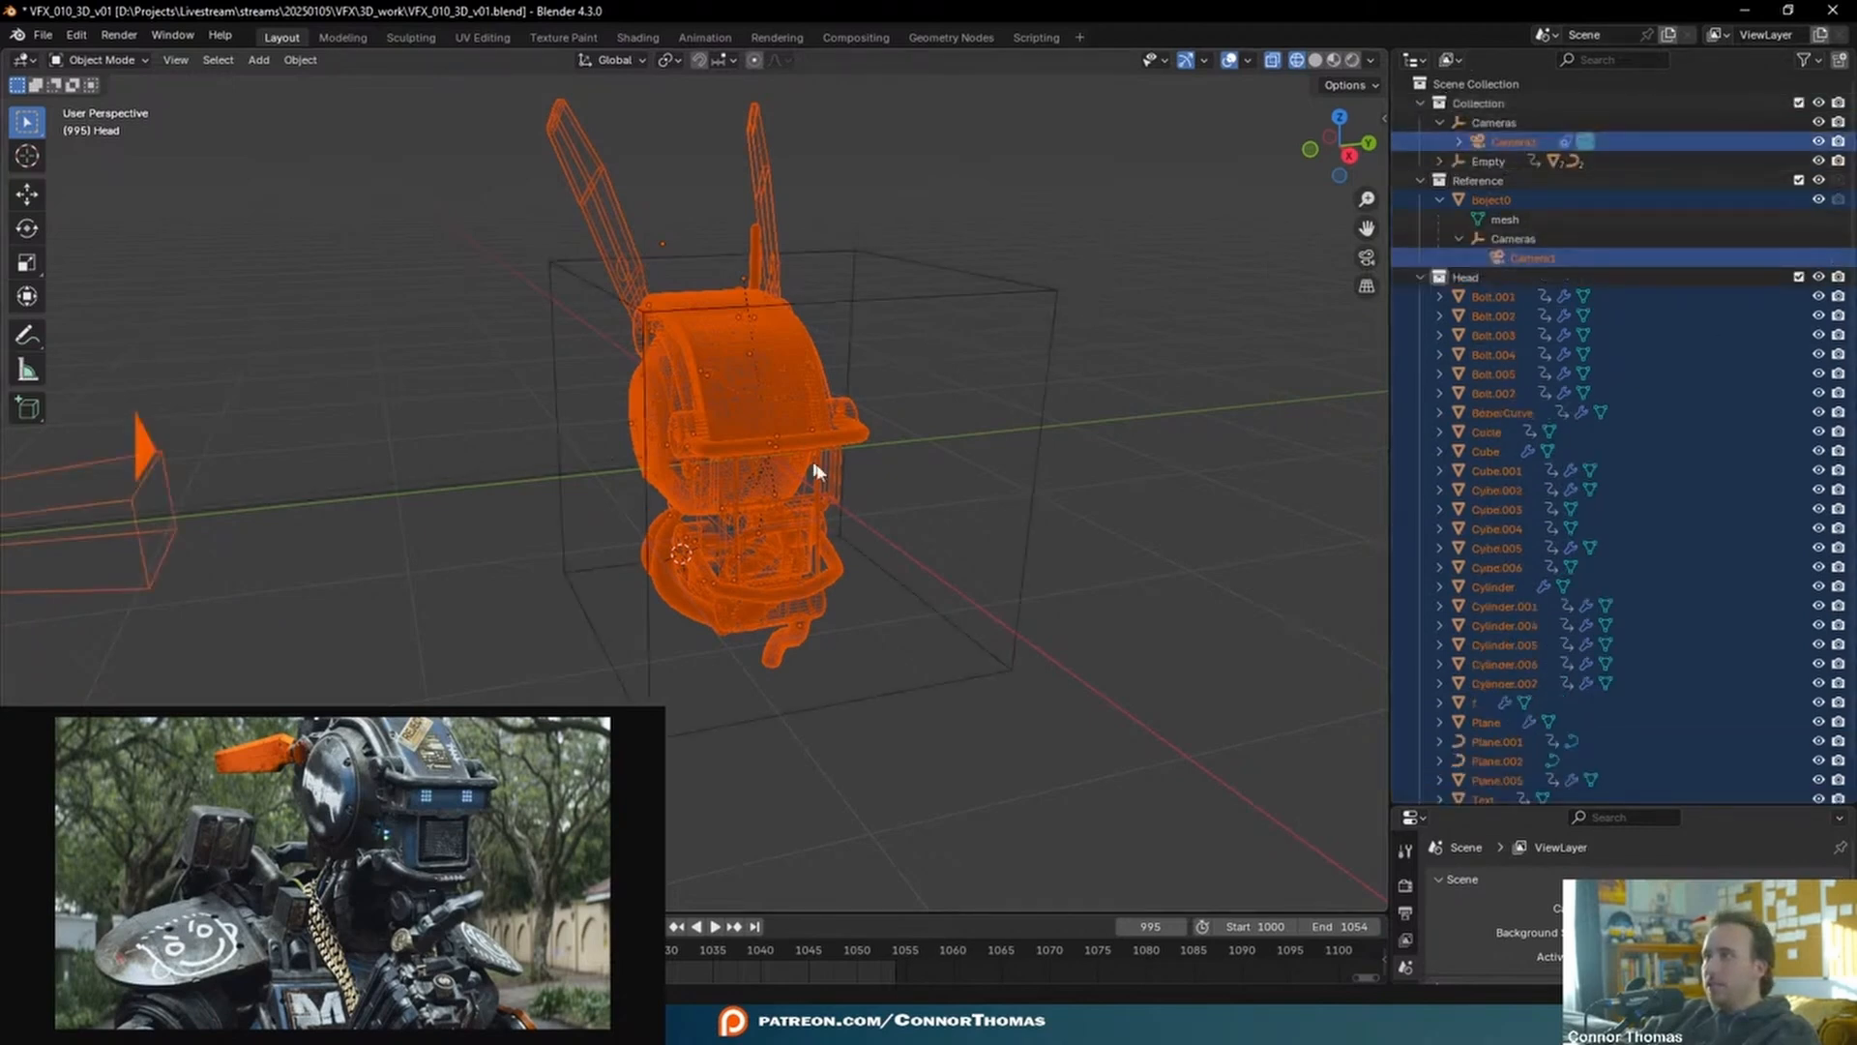
- Undo the last selections, select all objects at frame 993 and parent them to the cube Empty with Object (Keep Transform)
key(ctrl+z)
key(ctrl+z)
key(ctrl+z)
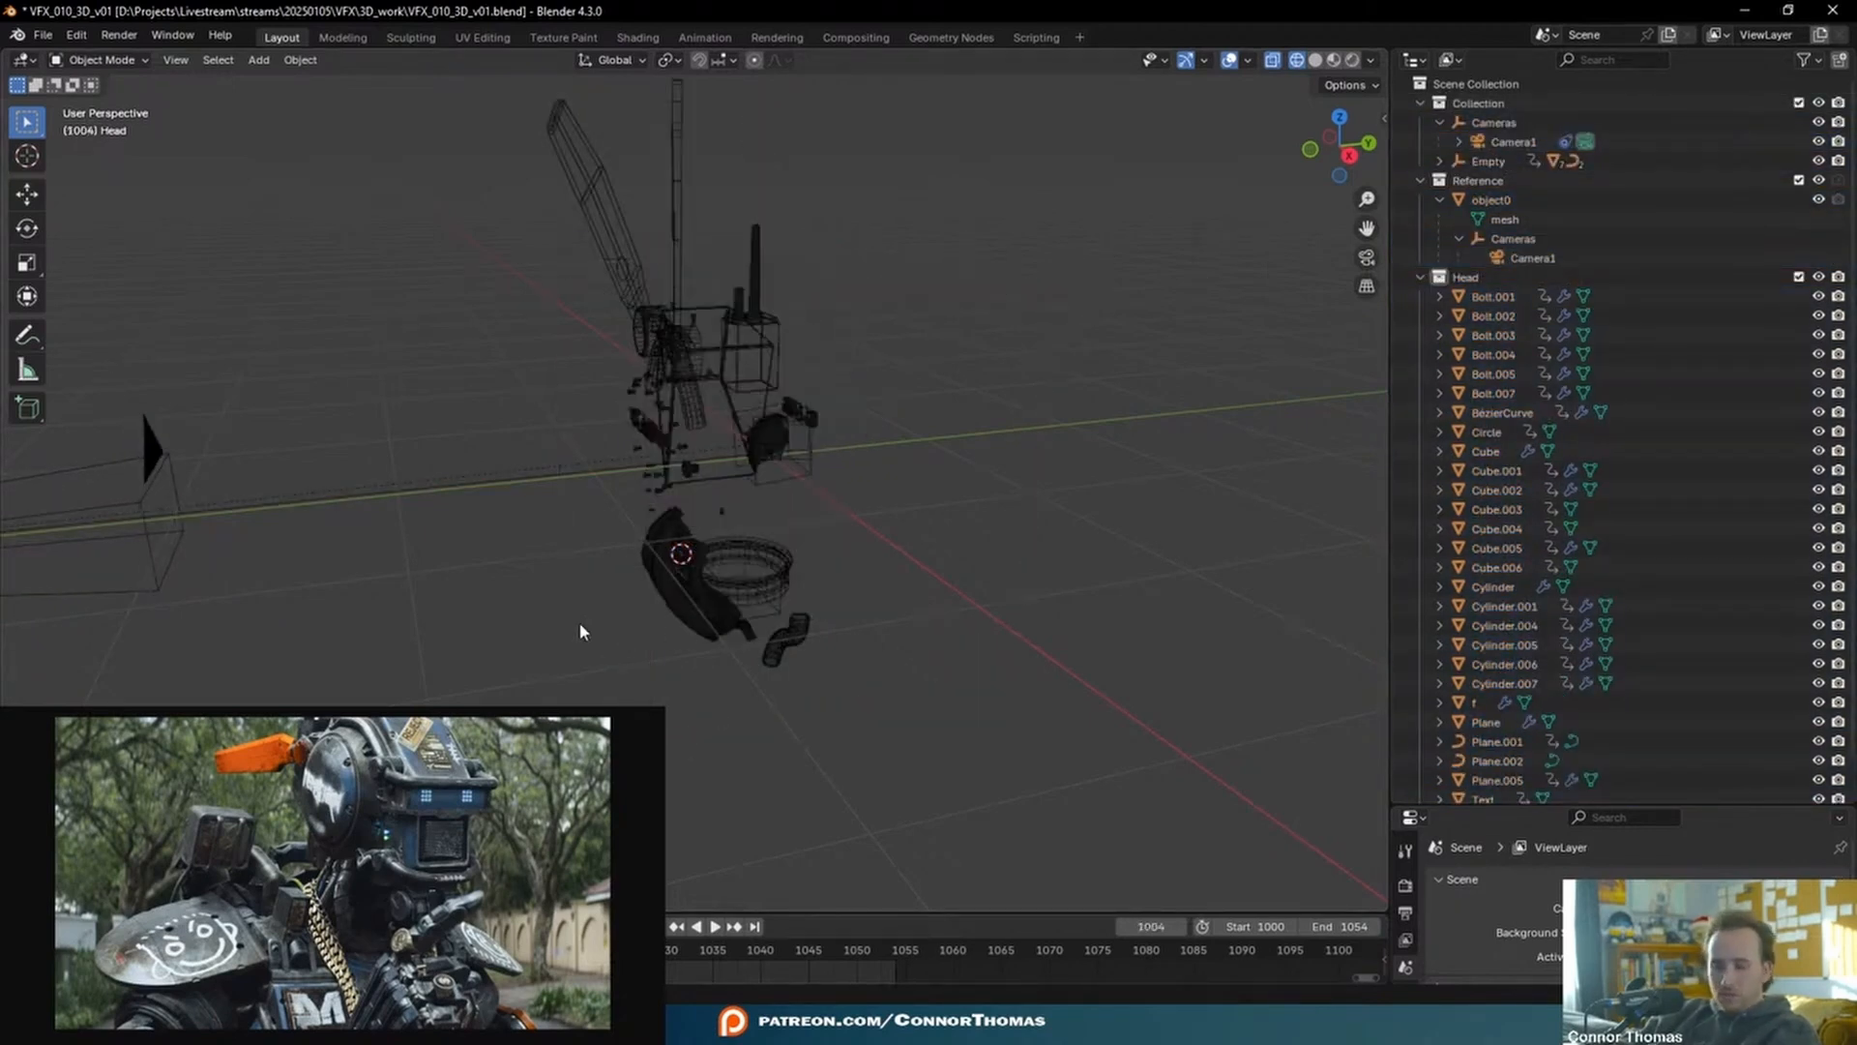
key(a)
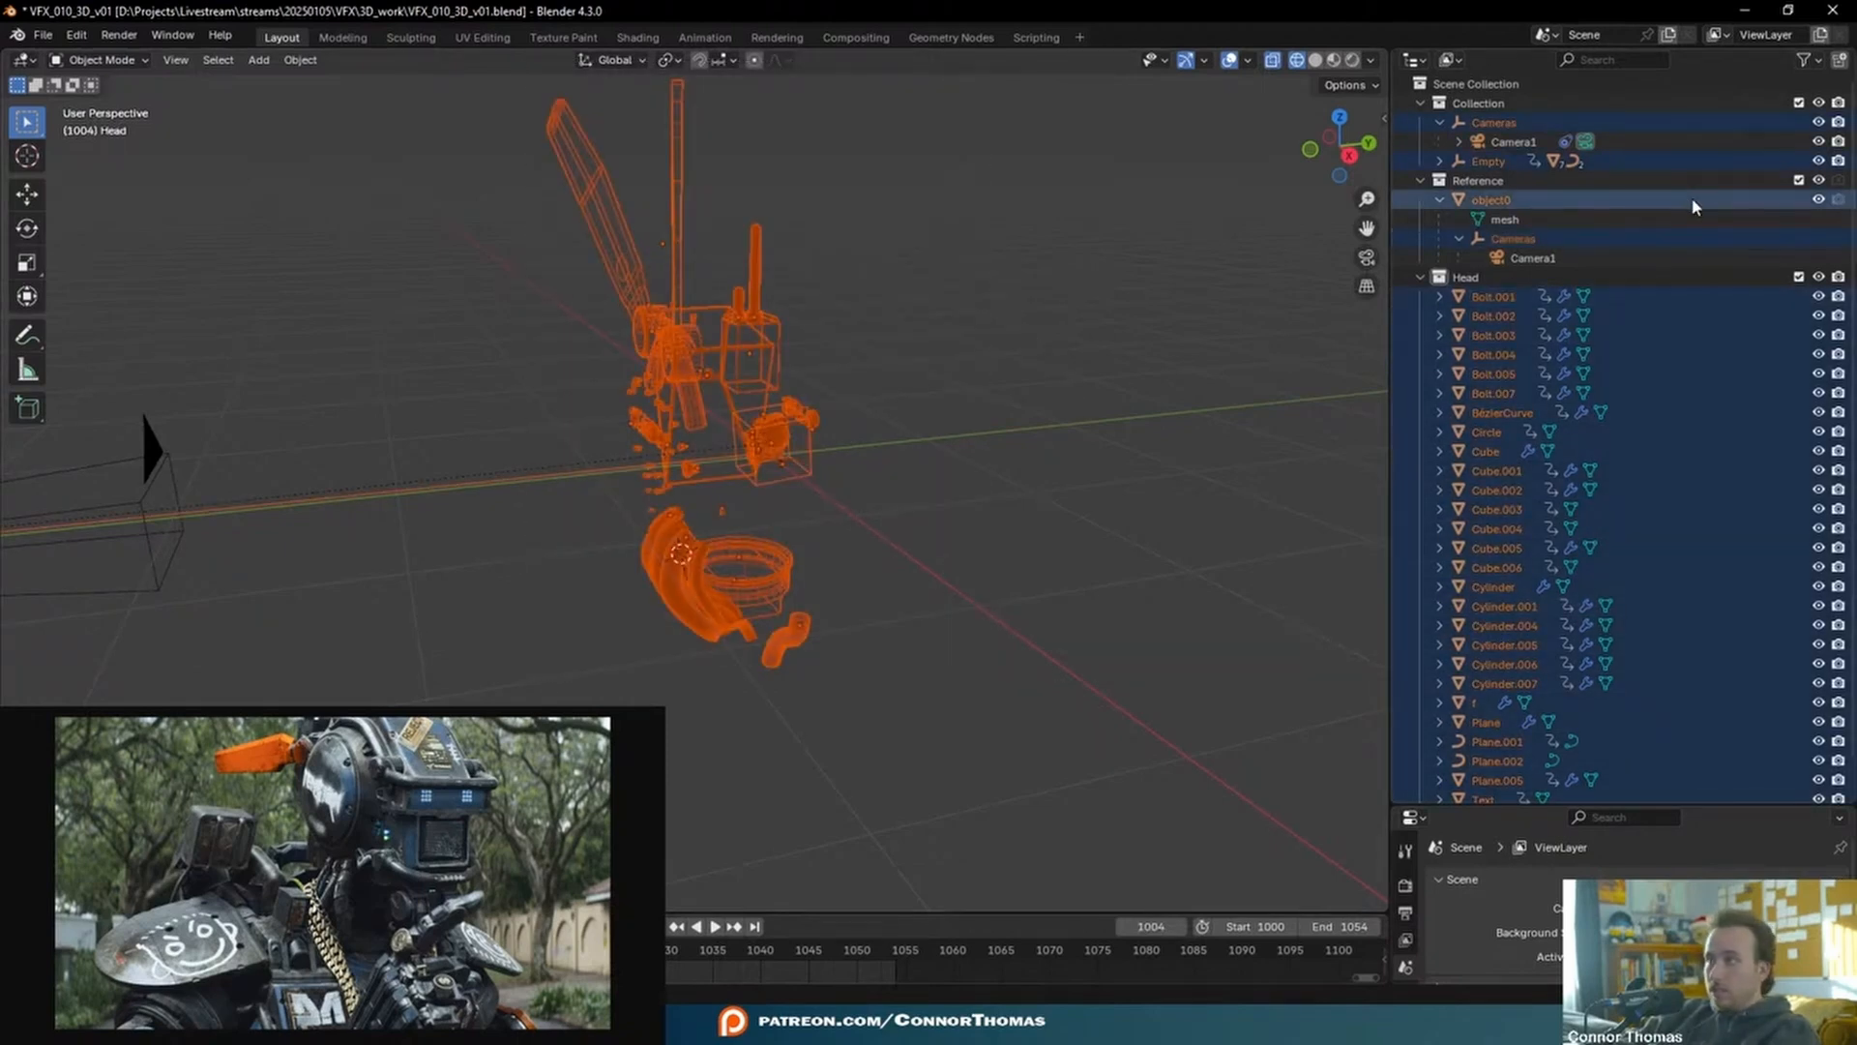
click(309, 950)
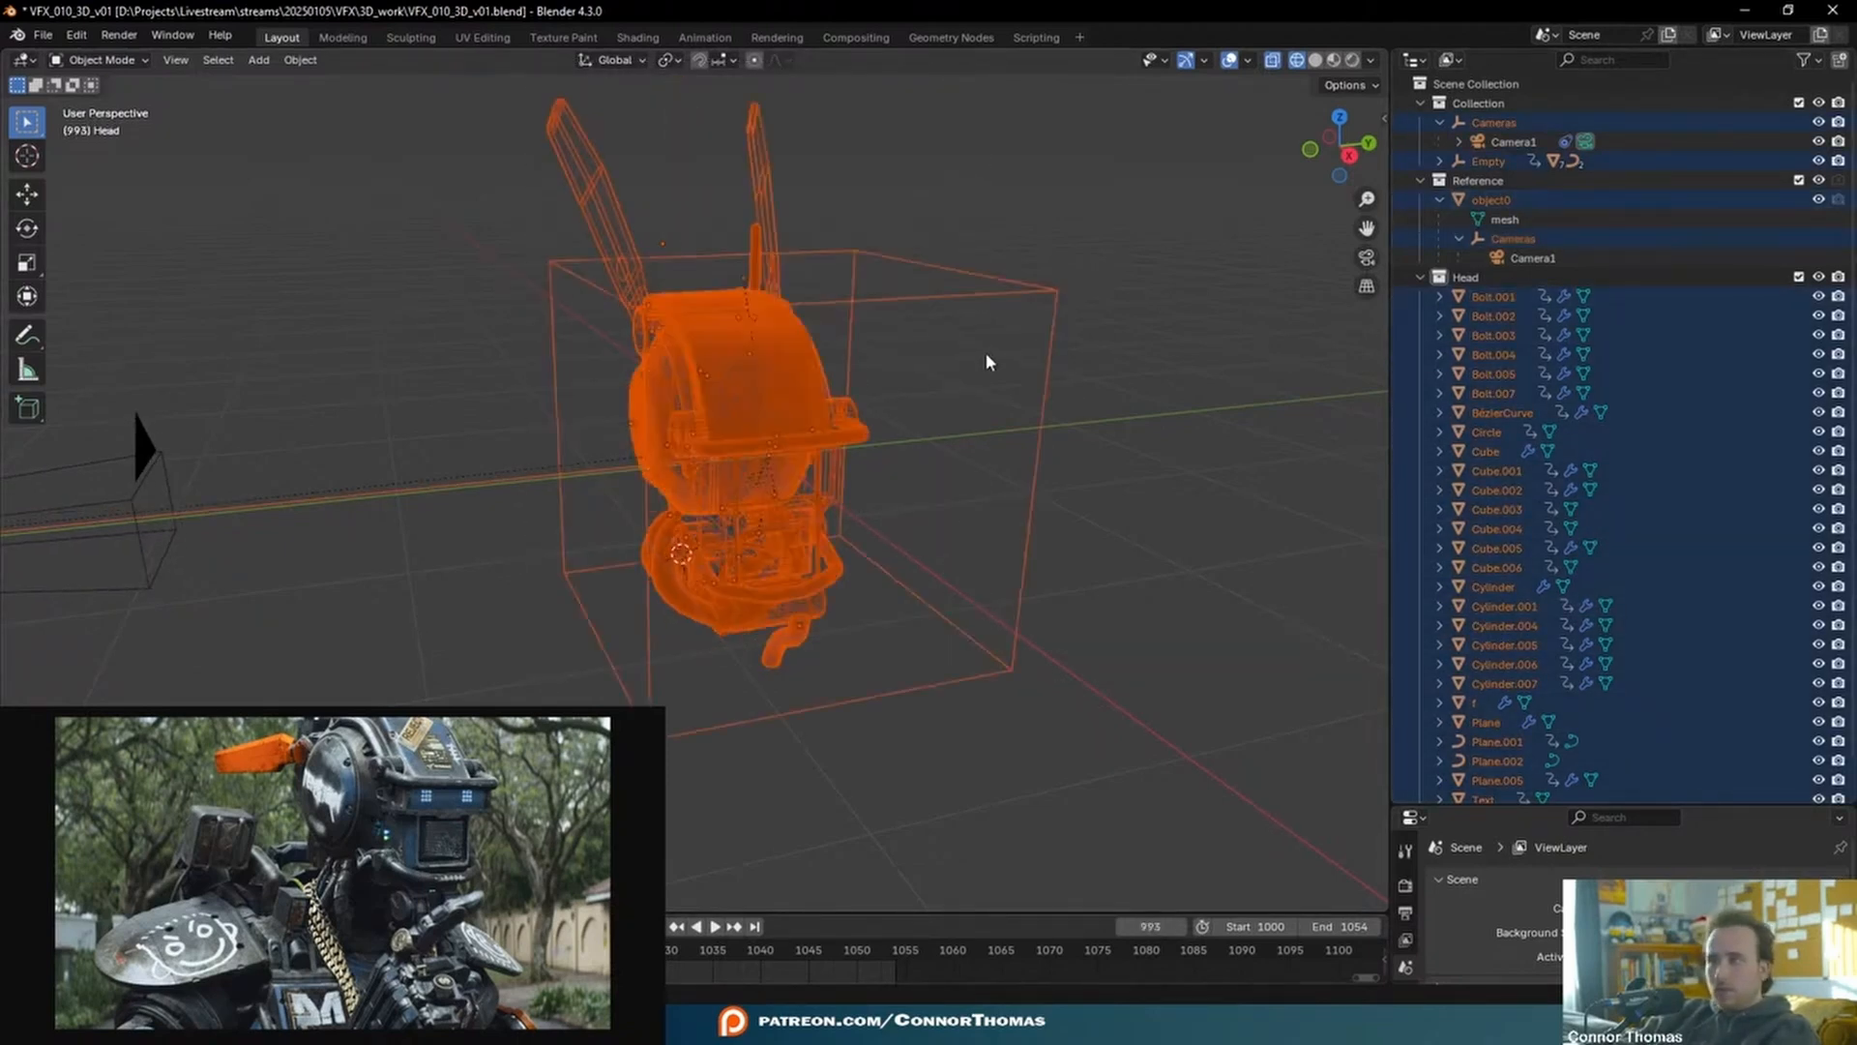
shift+click(1025, 305)
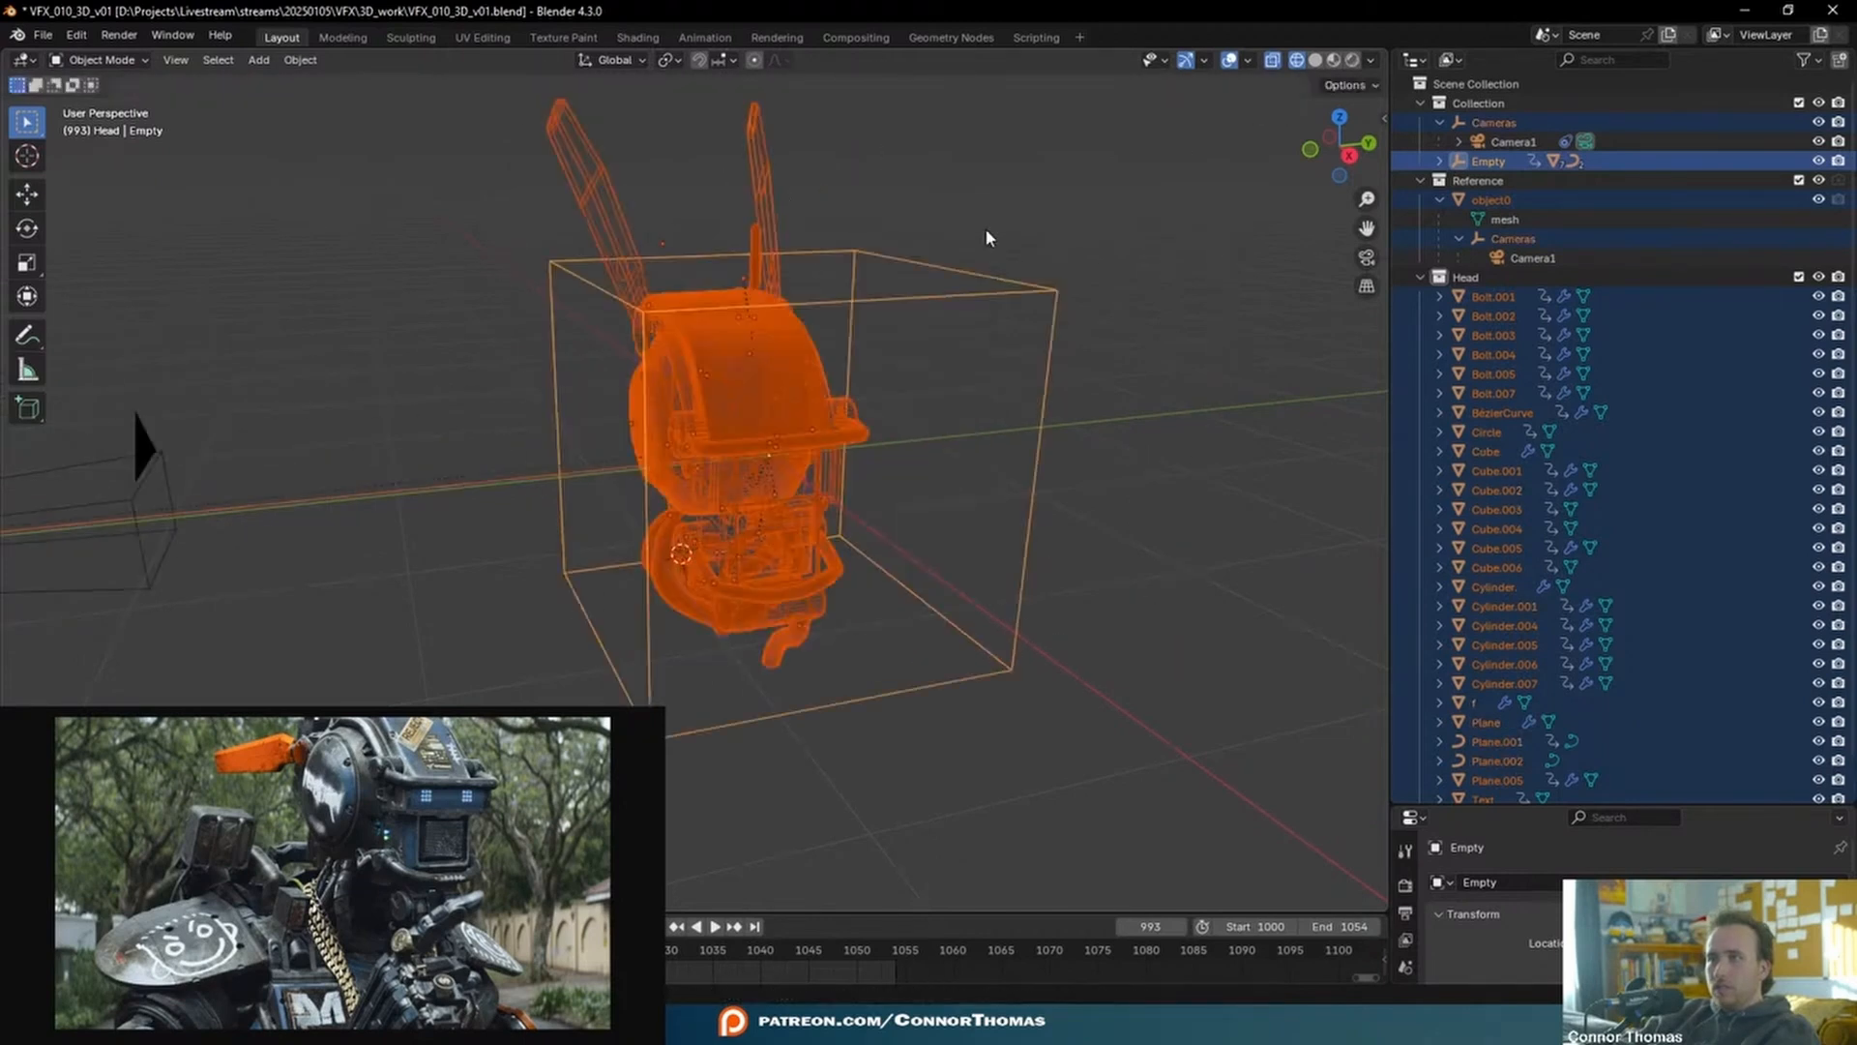
key(ctrl+p)
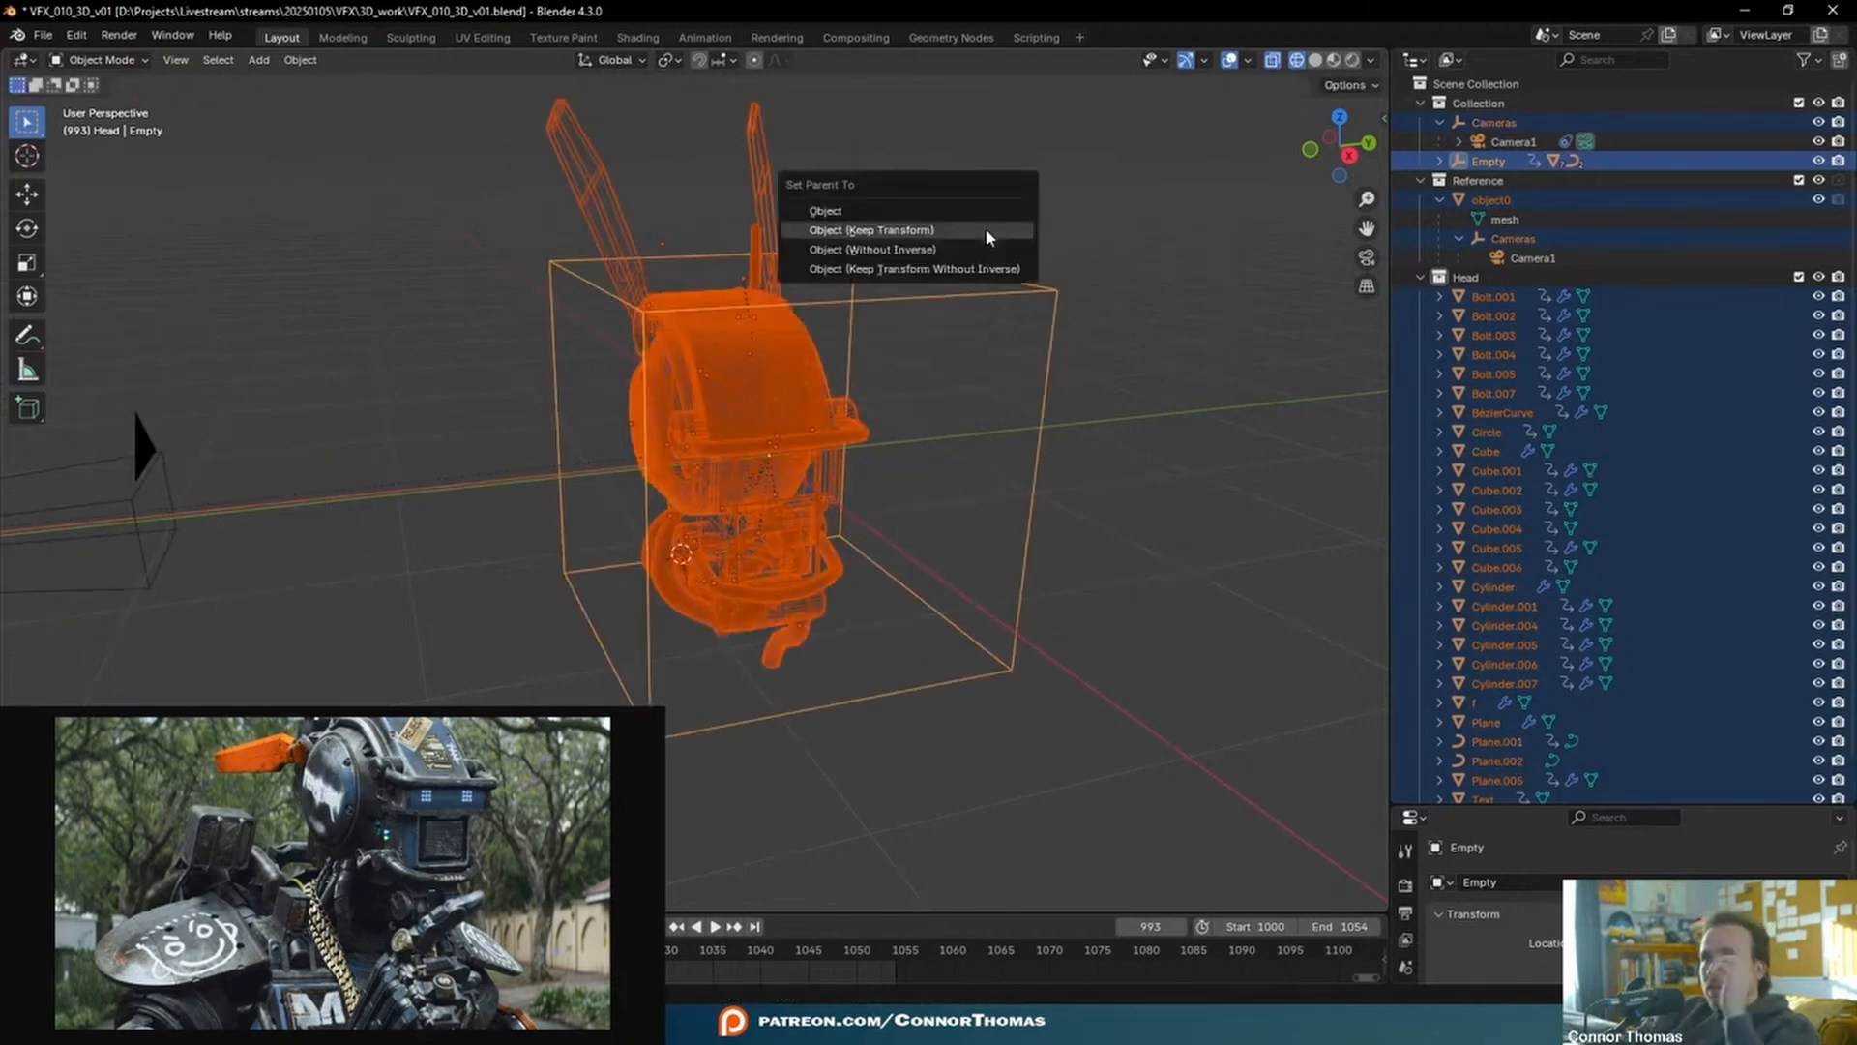
click(987, 237)
- Parent Camera1 to the Cameras empty with Object (Keep Transform)
click(1057, 298)
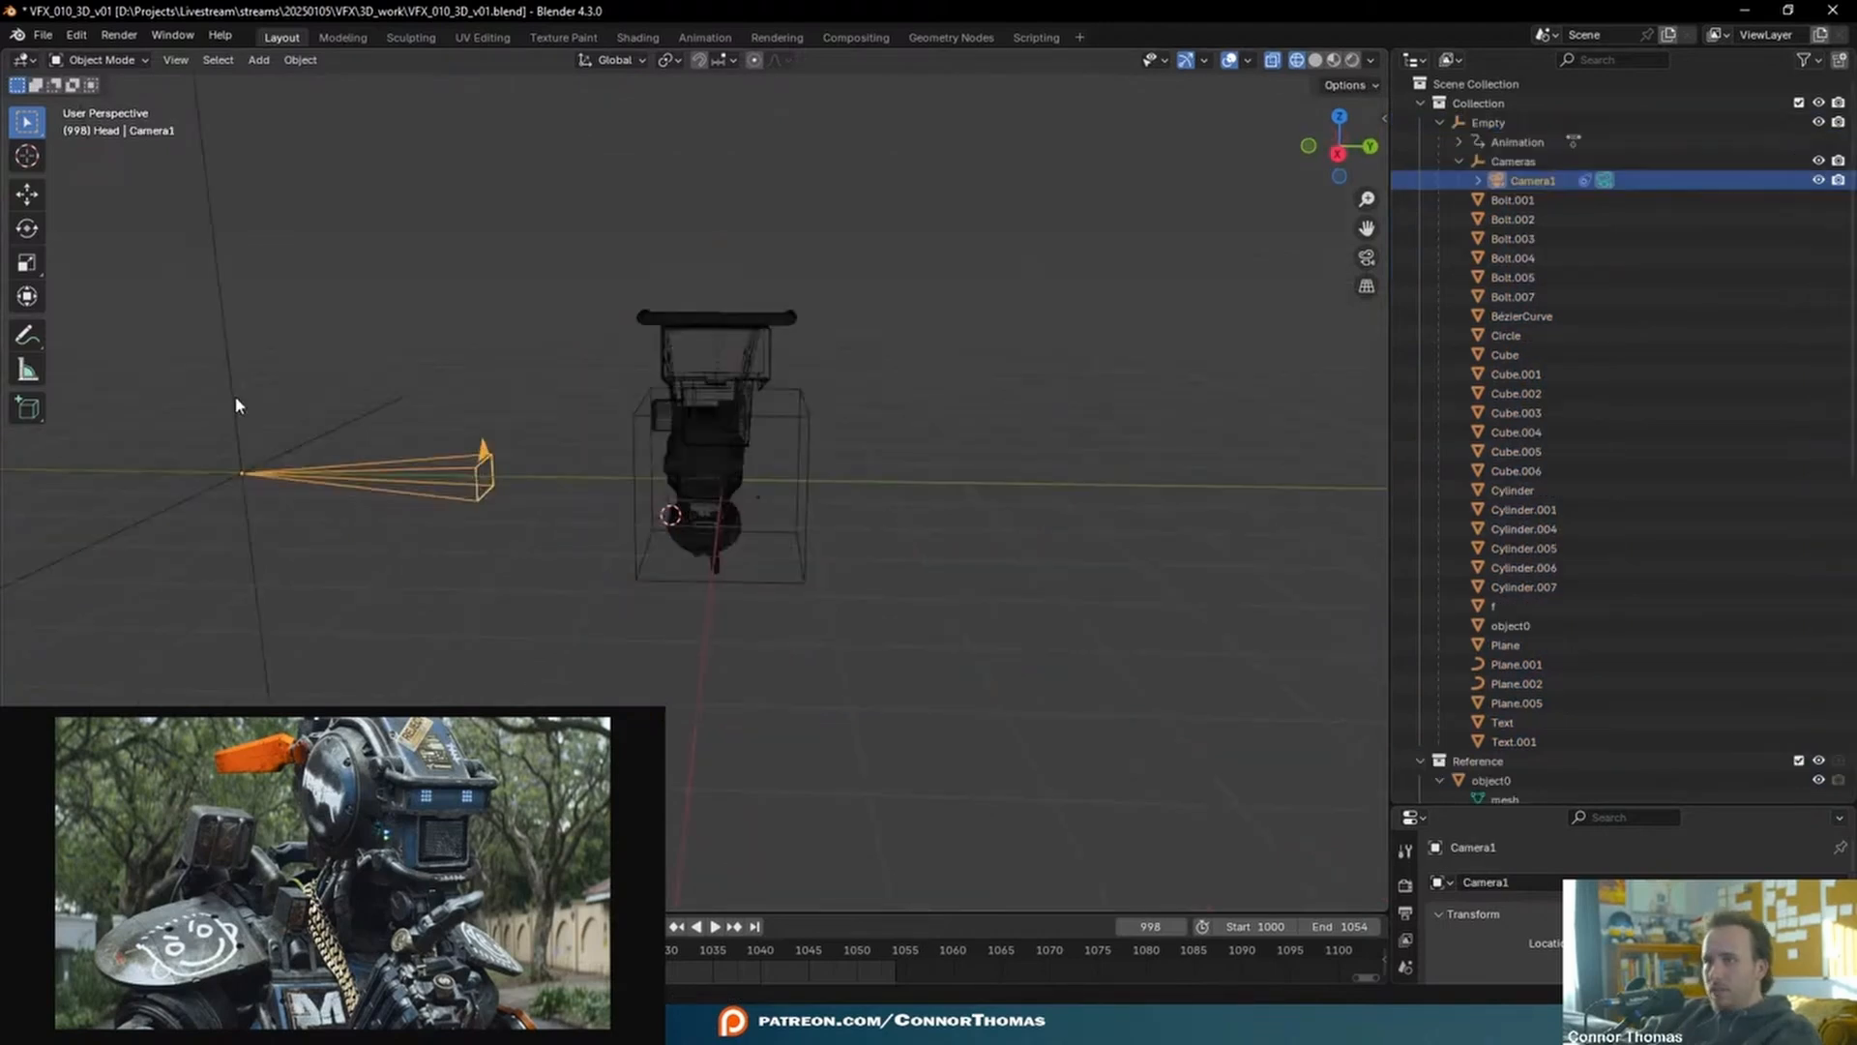
click(410, 399)
key(ctrl+p)
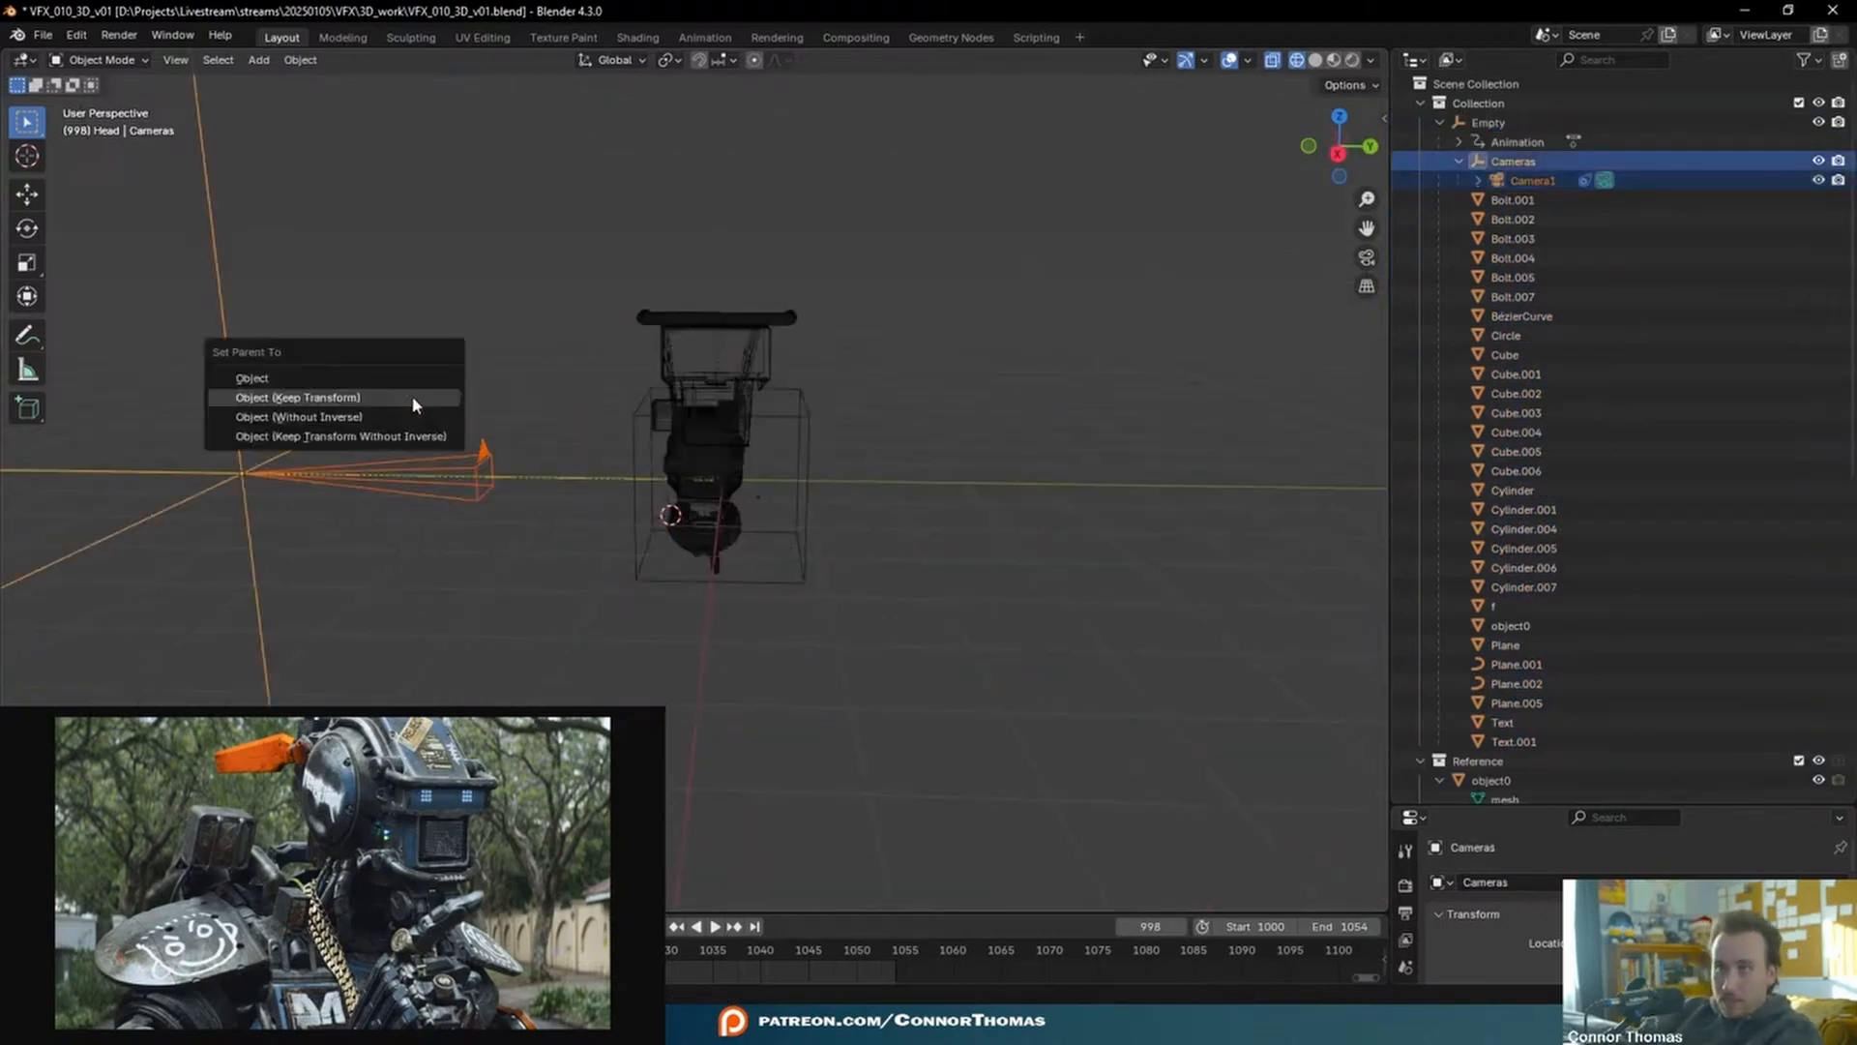
click(412, 397)
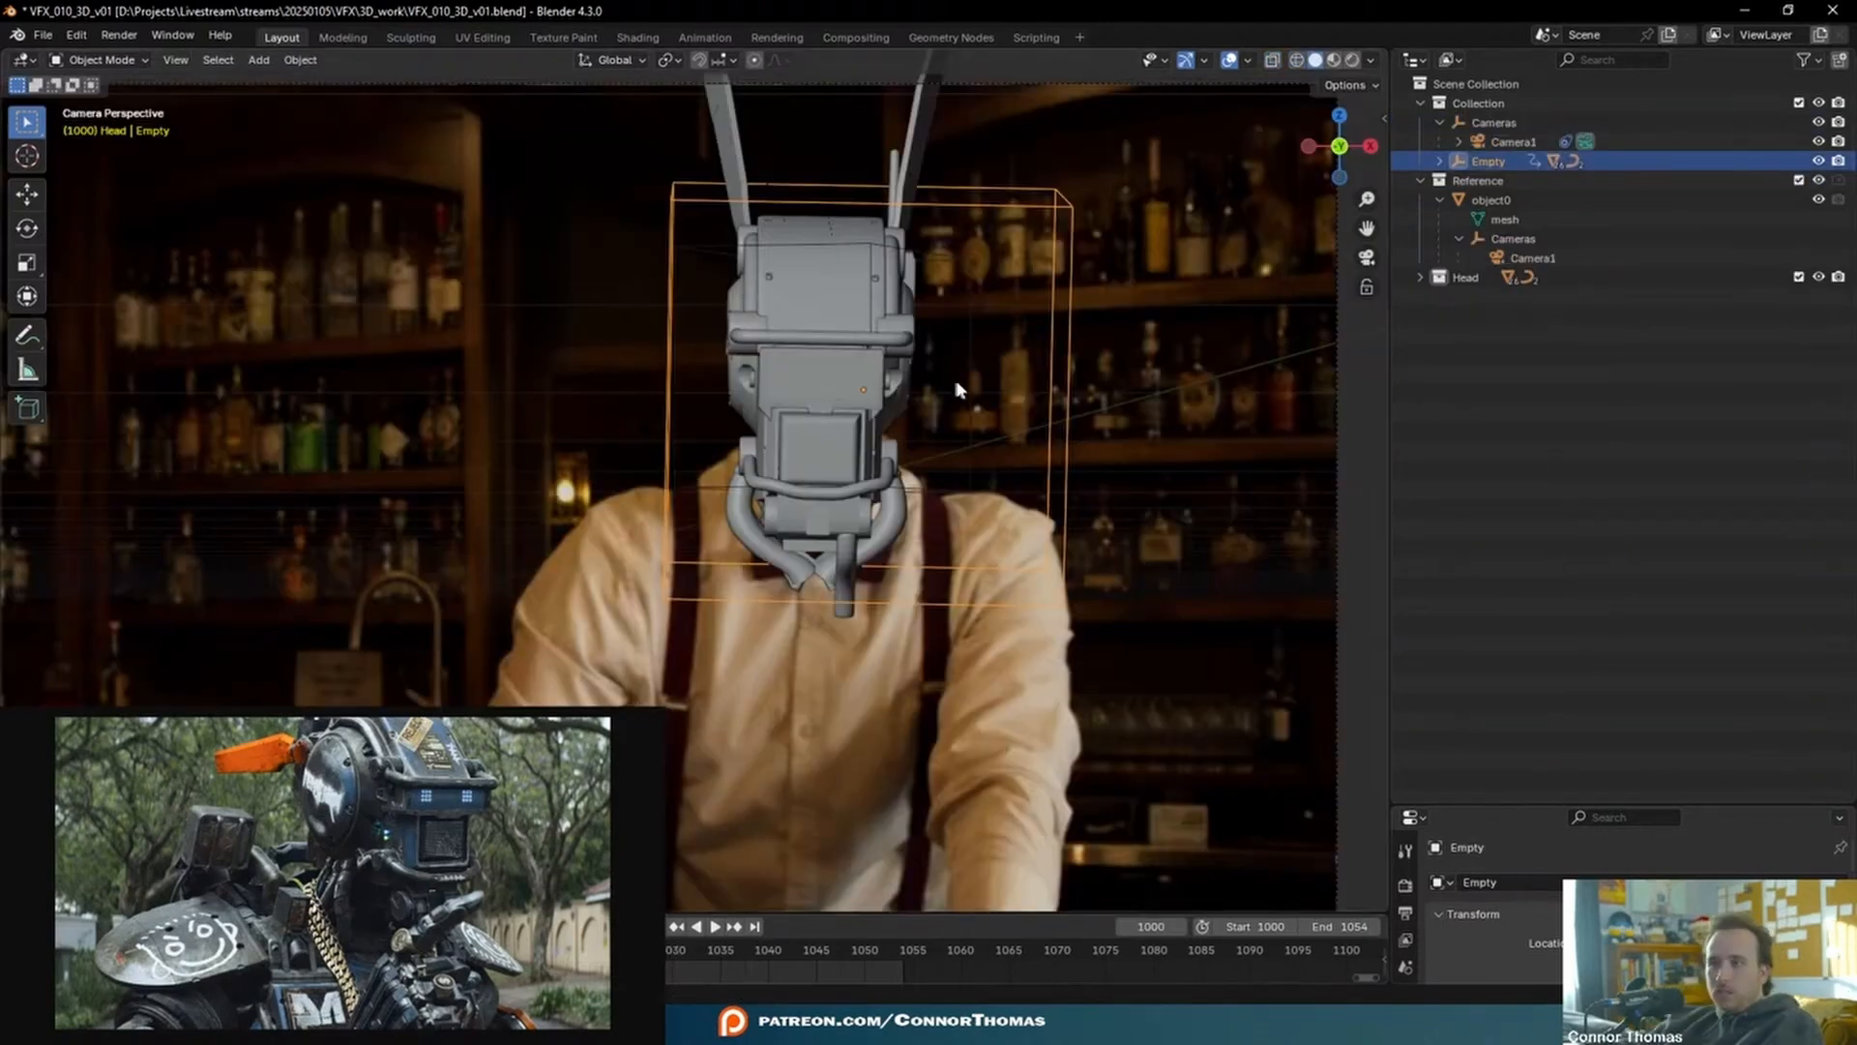
- At frame 1054, move and freely rotate the Empty so the robot head sits on the bartender's collar
key(g)
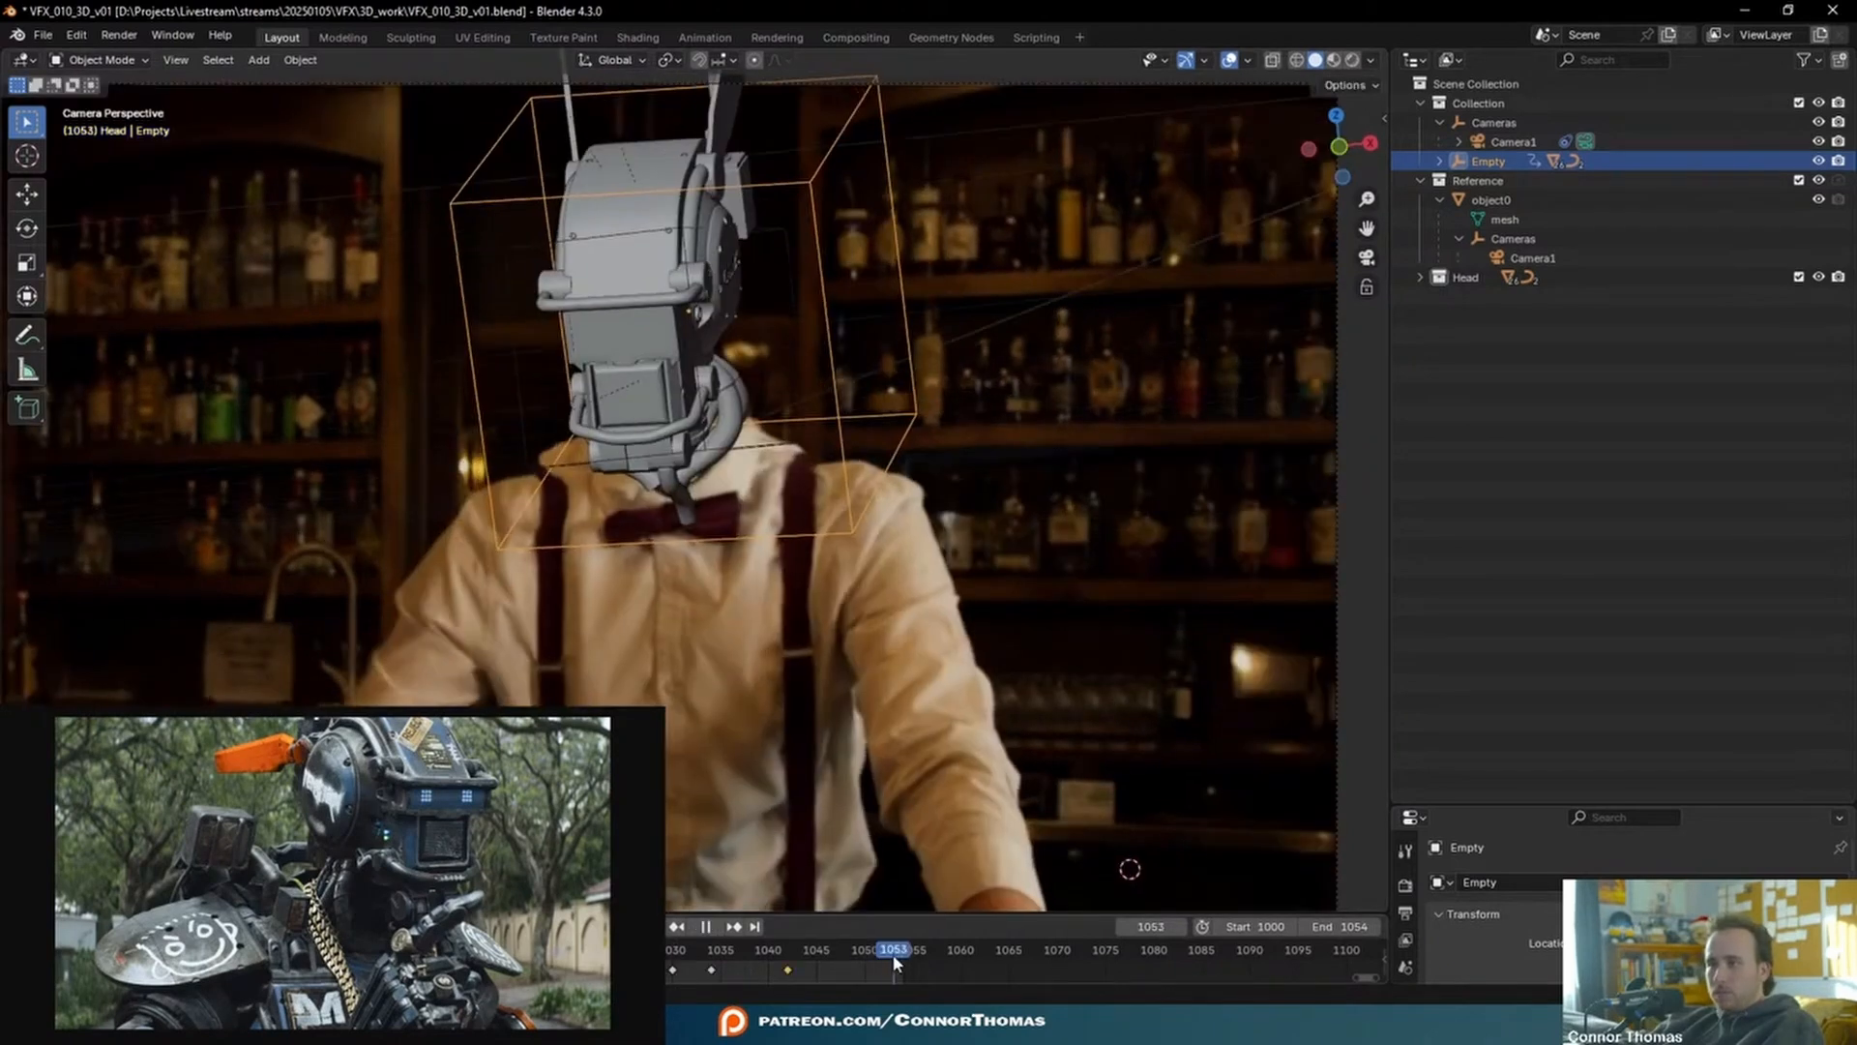
key(space)
key(g)
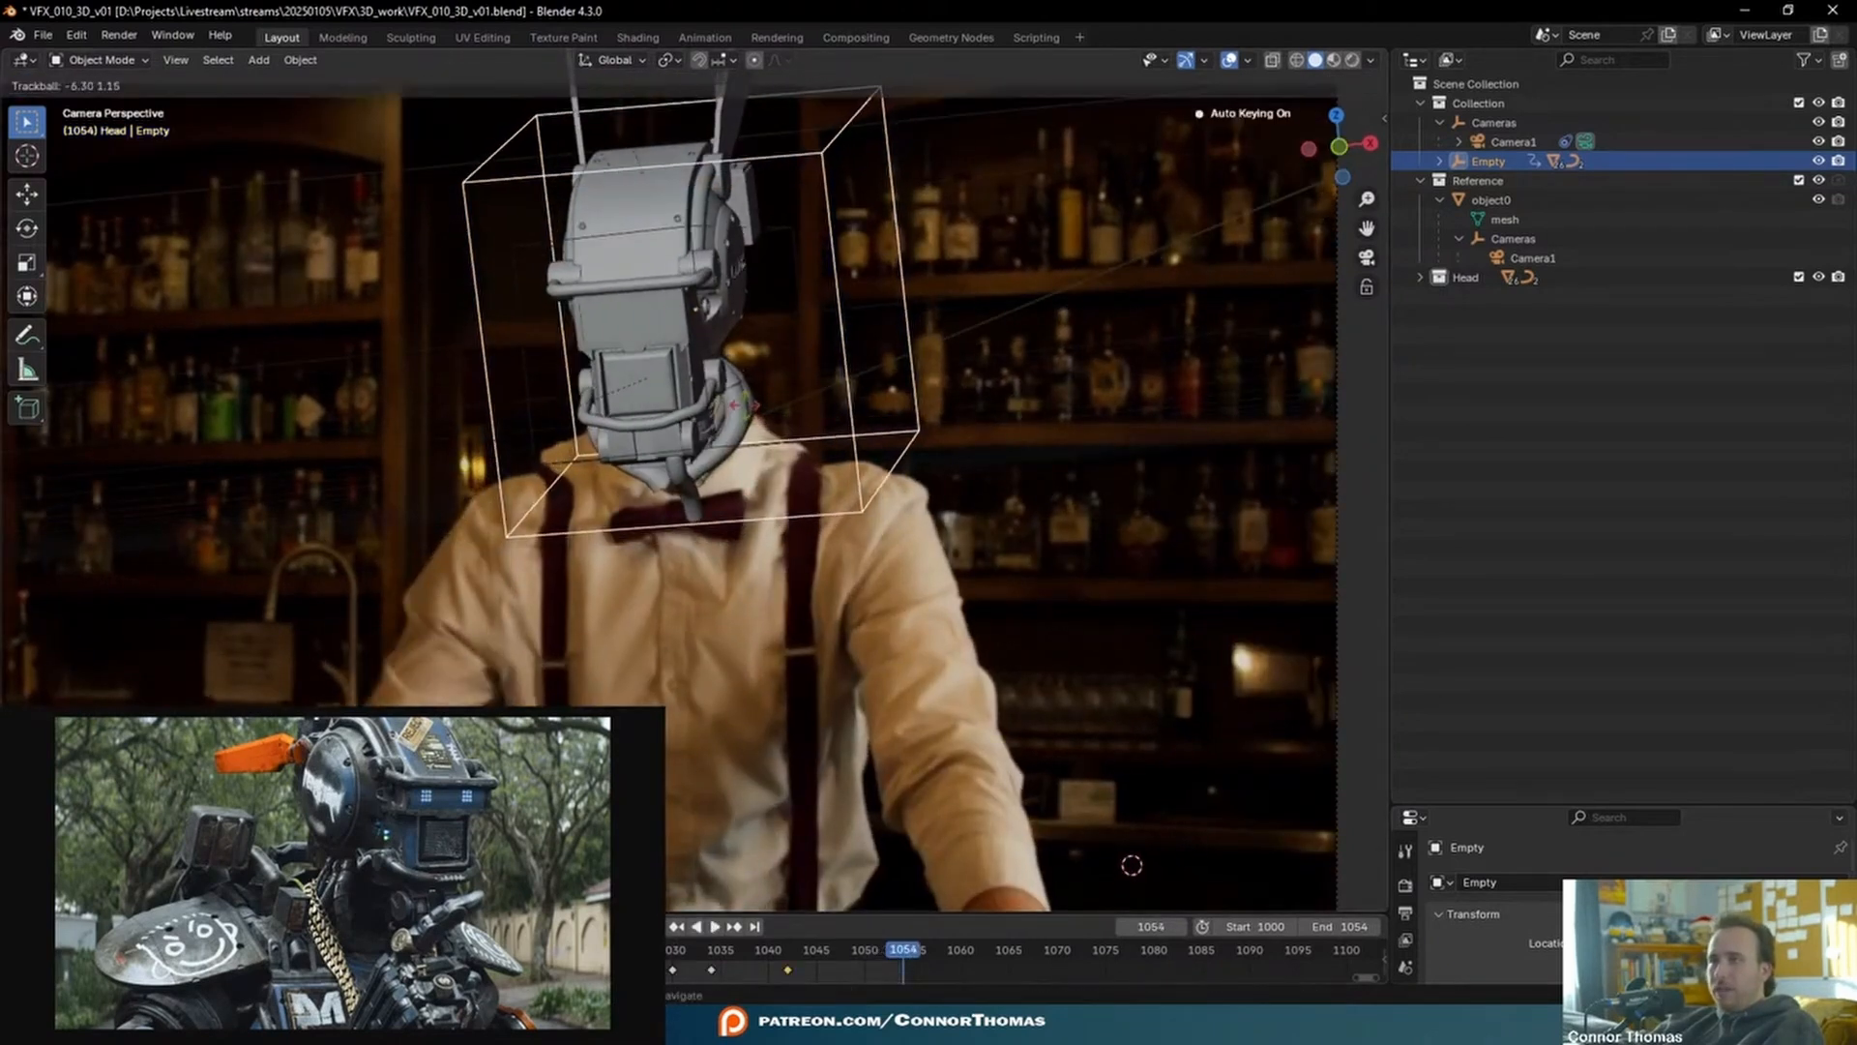
click(745, 413)
key(r)
key(r)
click(745, 405)
scroll(745, 405, down, 3)
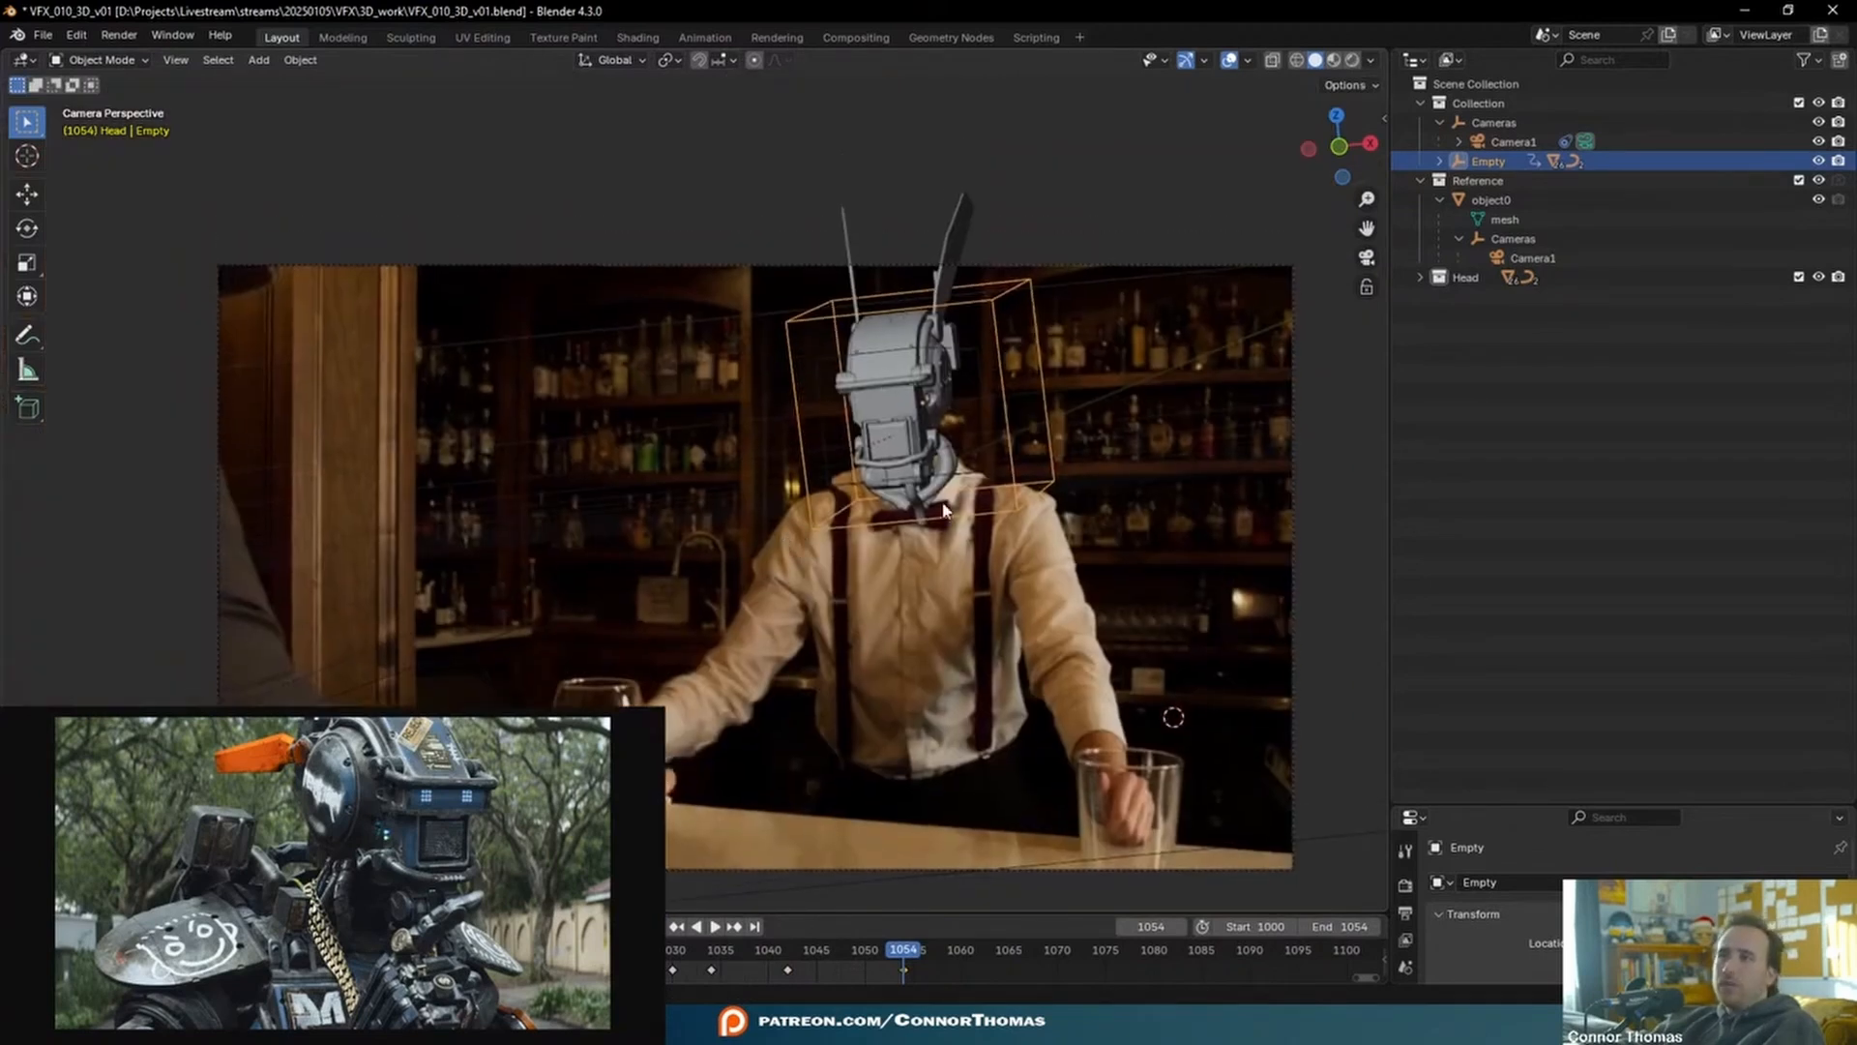
- Clear the selection and play the shot to check how the robot head follows the bartender
key(a)
key(a)
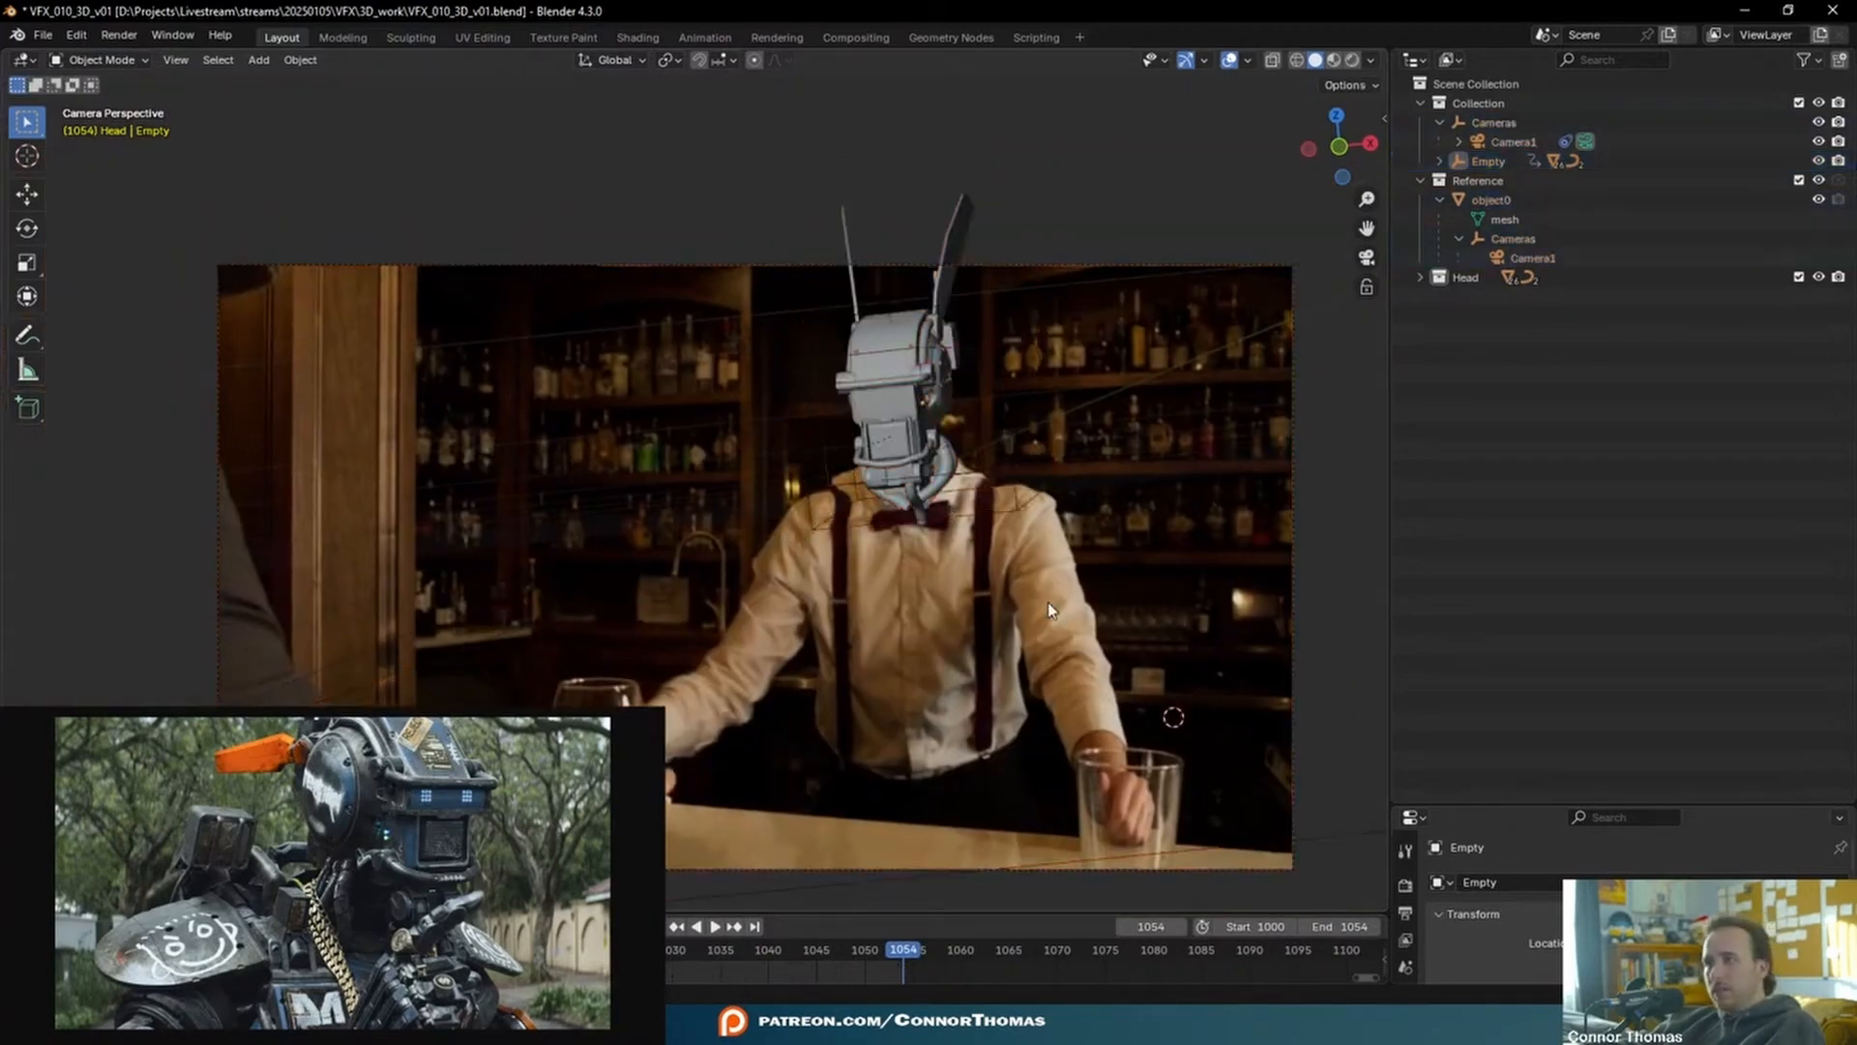
key(space)
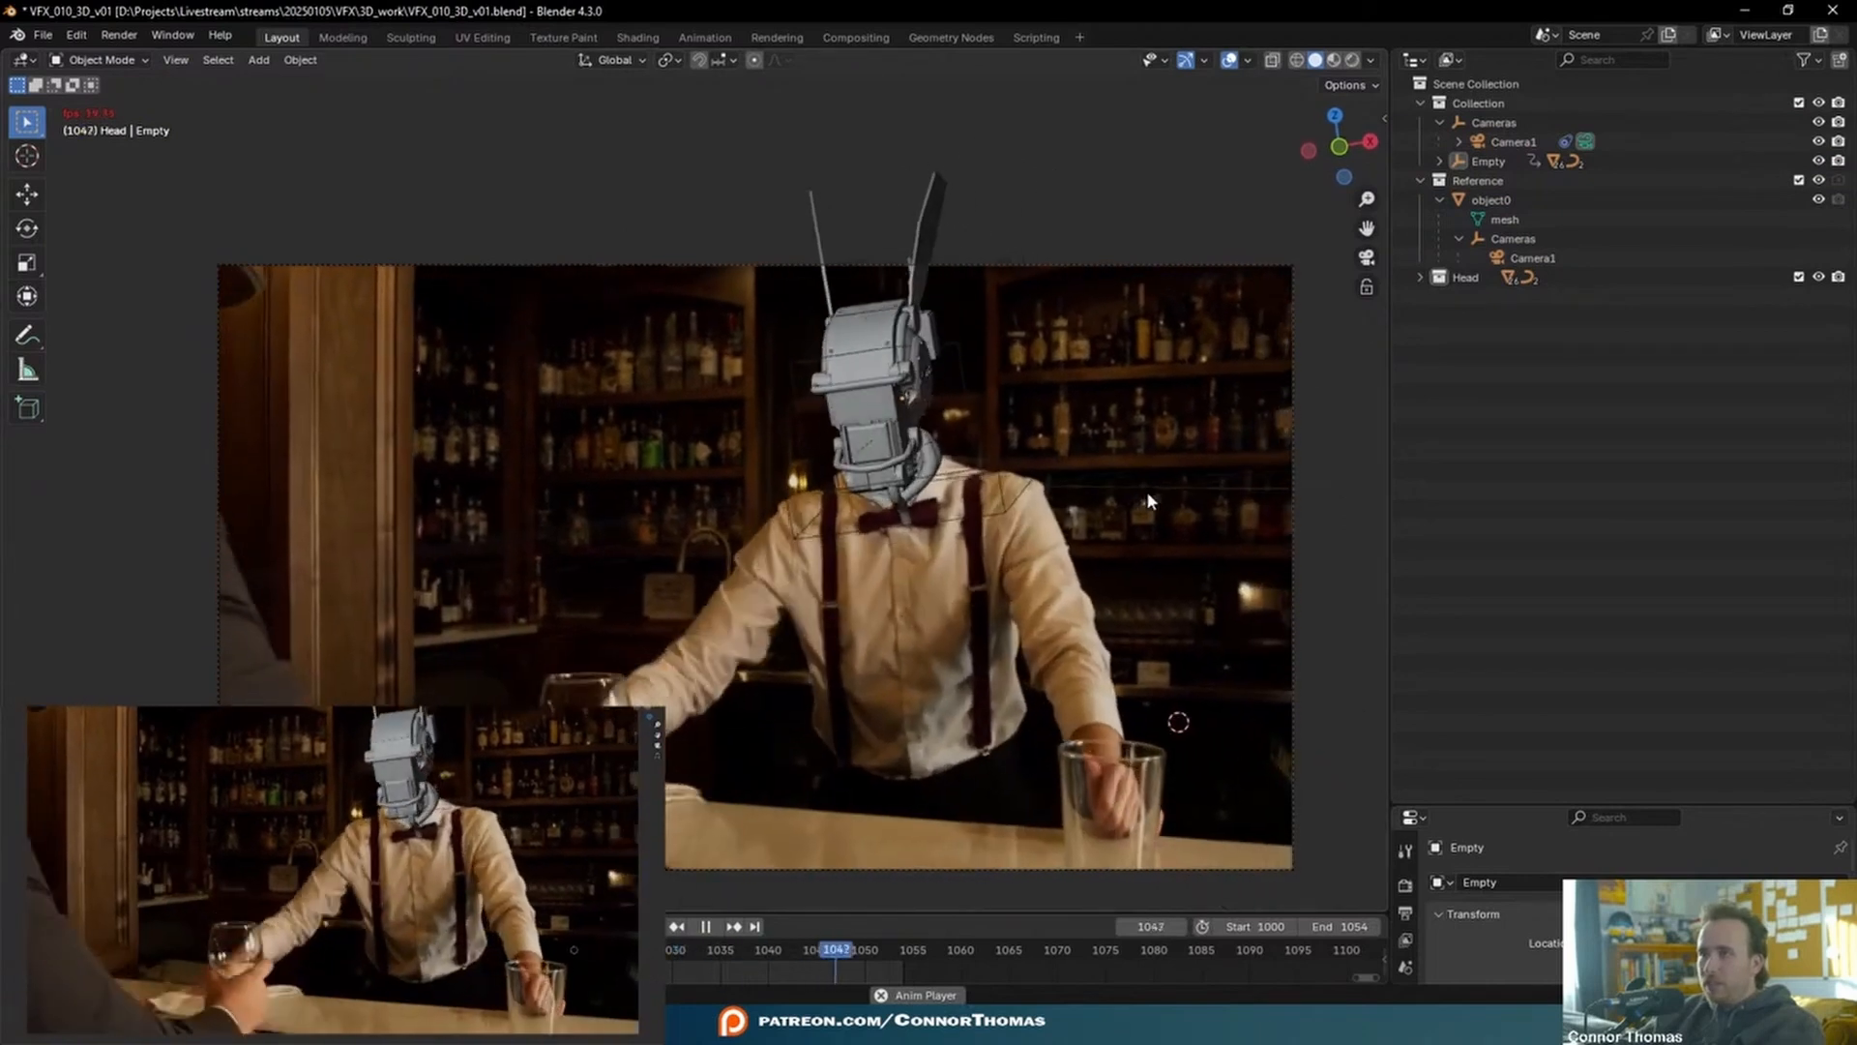
key(space)
- Restore the selection tool and exclude the Head collection from the view layer
click(995, 346)
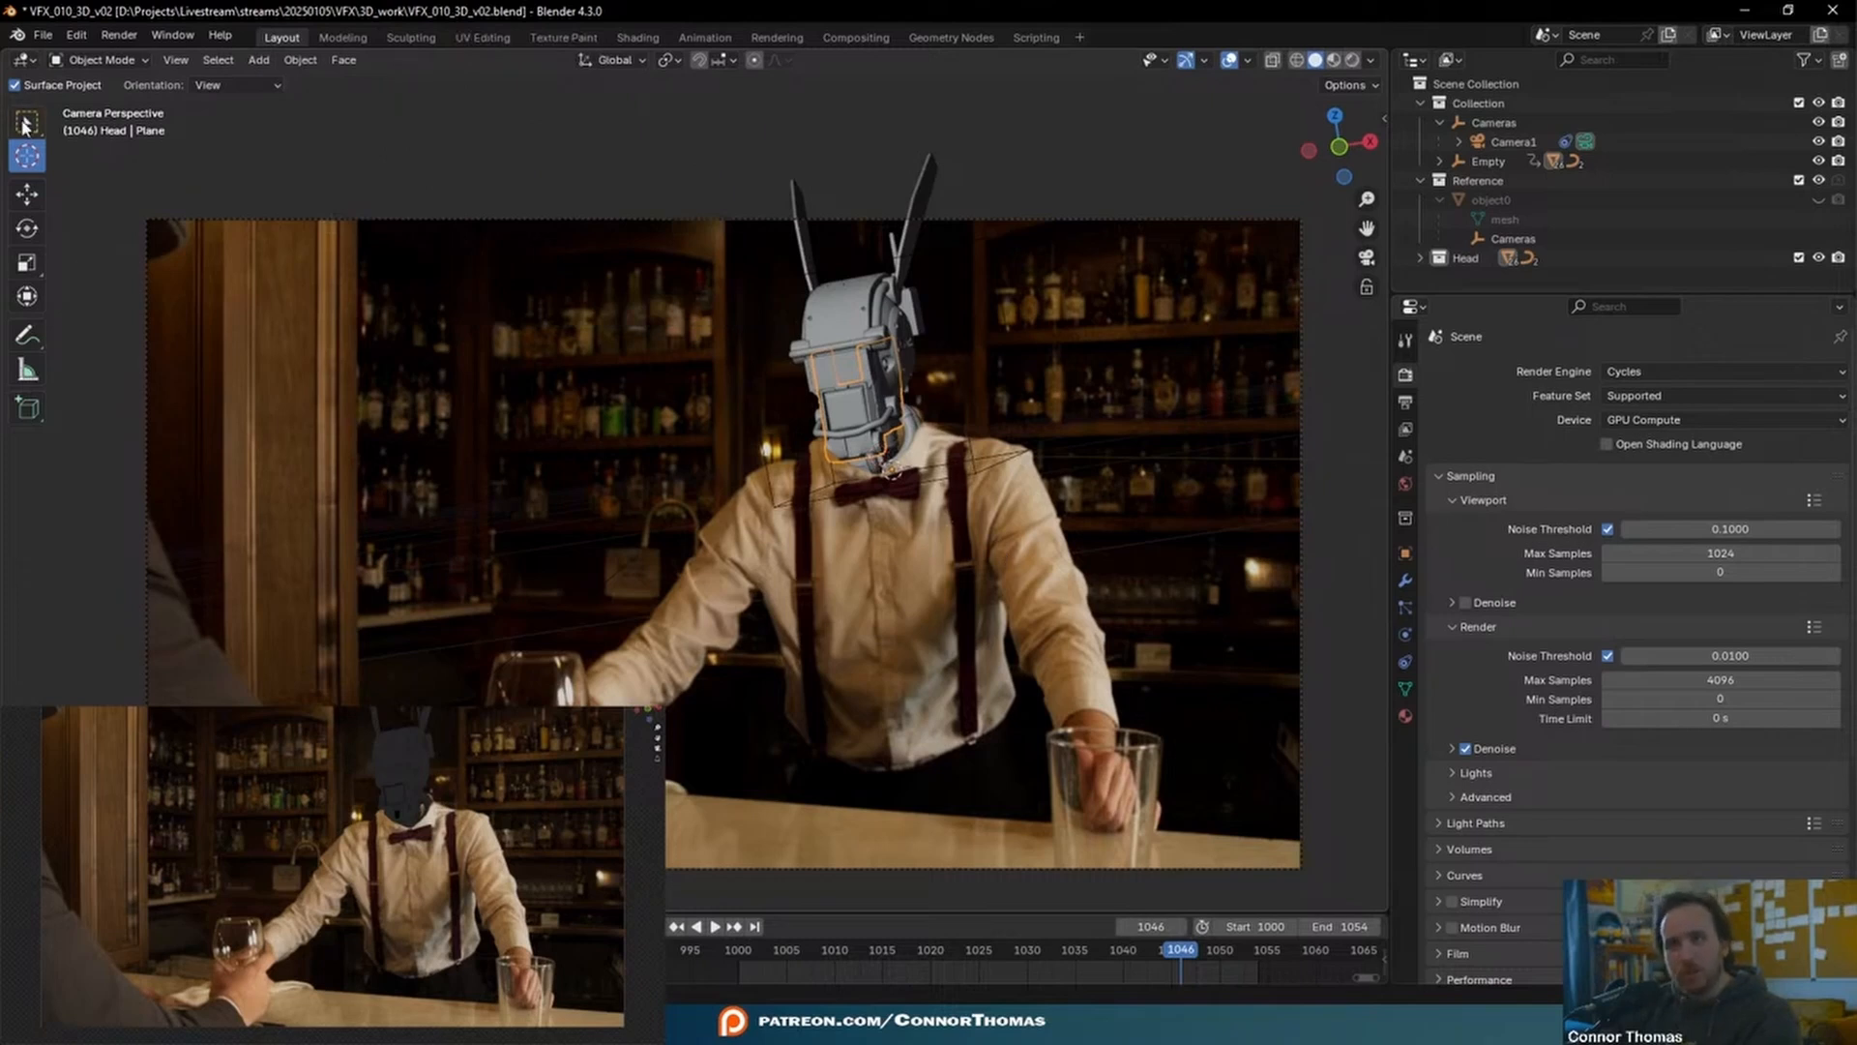
key(w)
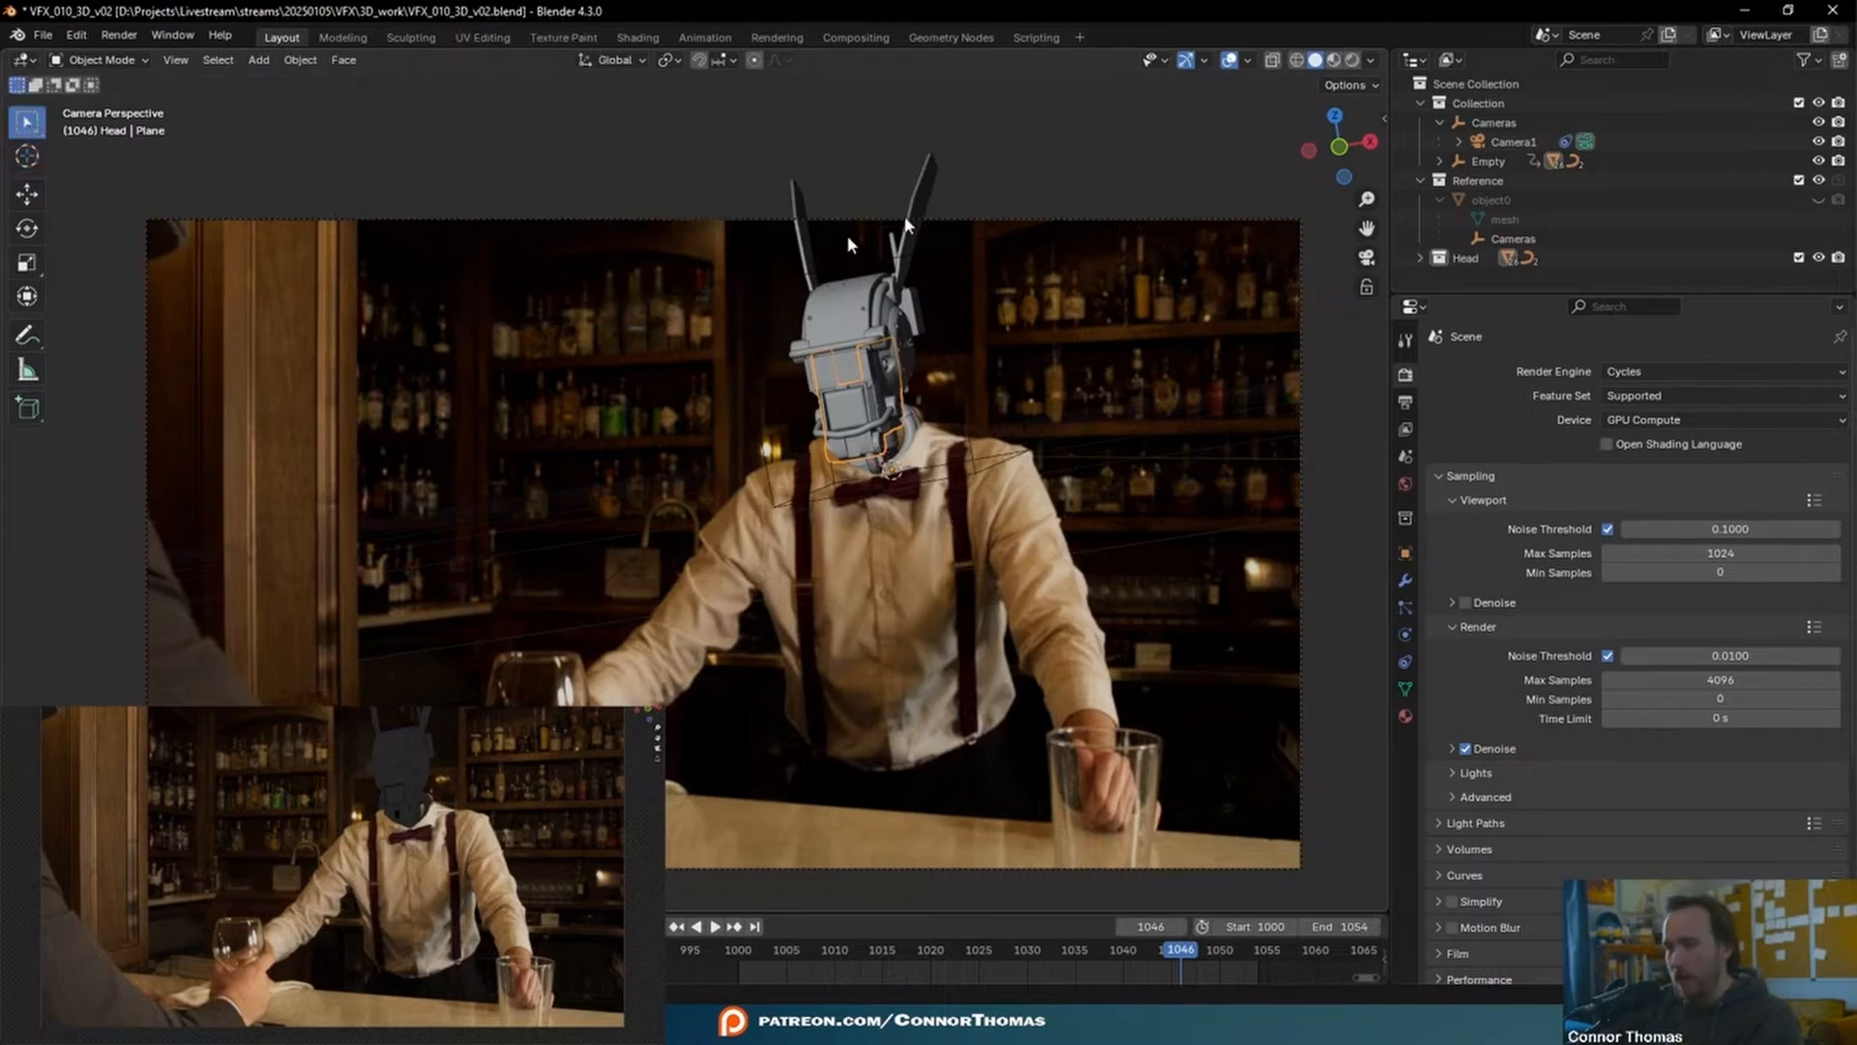
drag(1501, 295, 1517, 510)
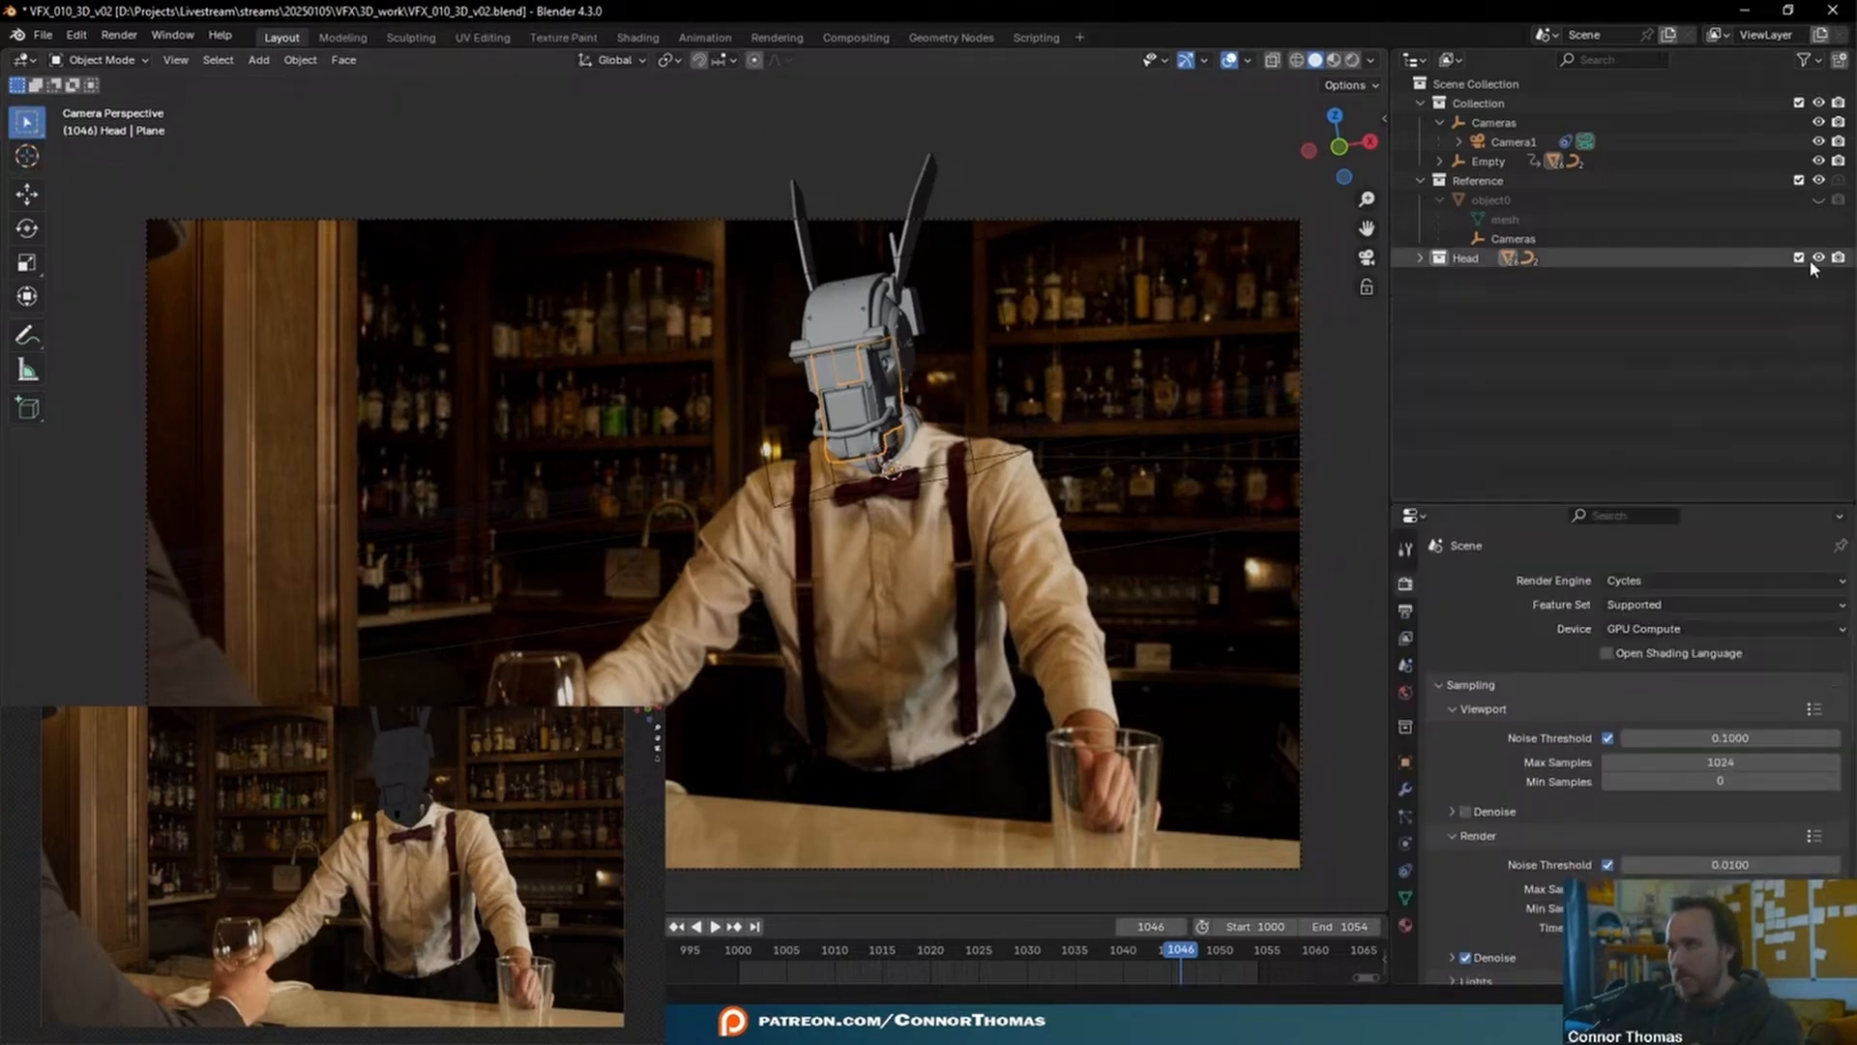
click(1800, 257)
- Add a UV sphere scaled to about 0.1 and lower it about 0.08 m along Z onto the bartender's neck
key(shift+a)
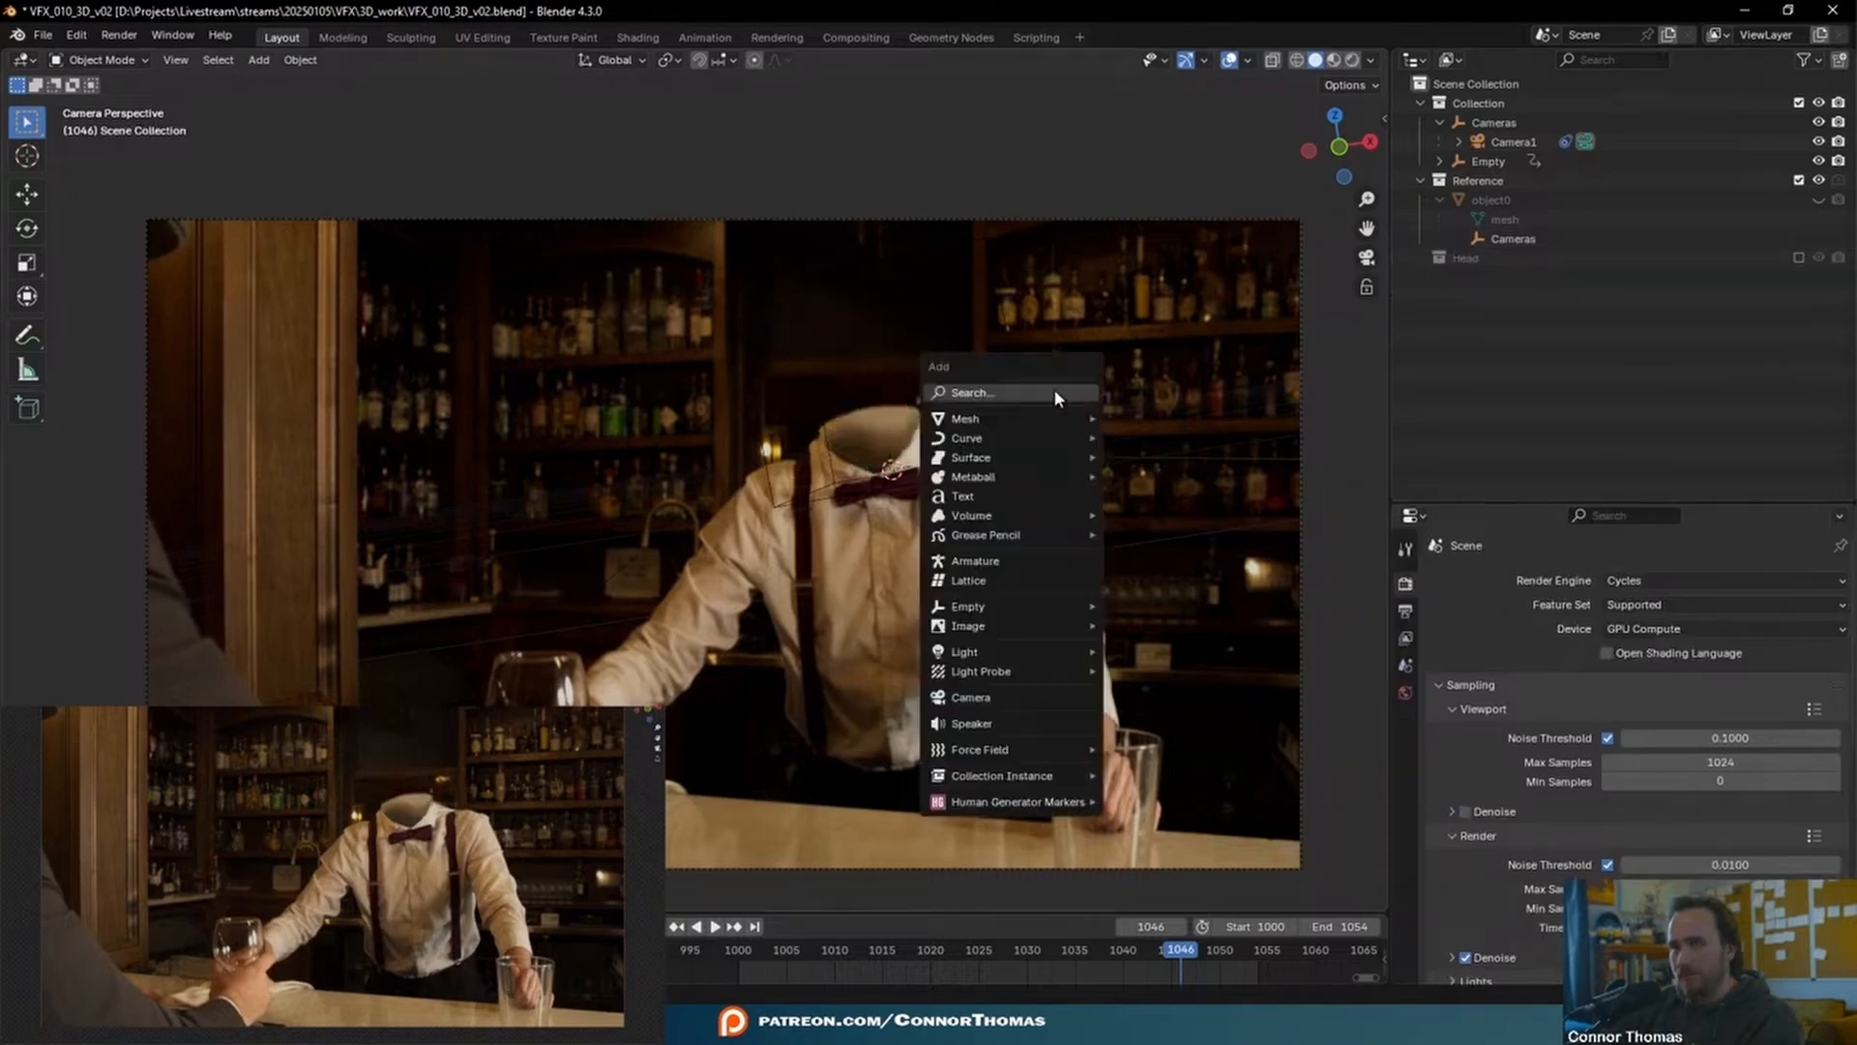
mouse_move(1053, 459)
mouse_move(1059, 419)
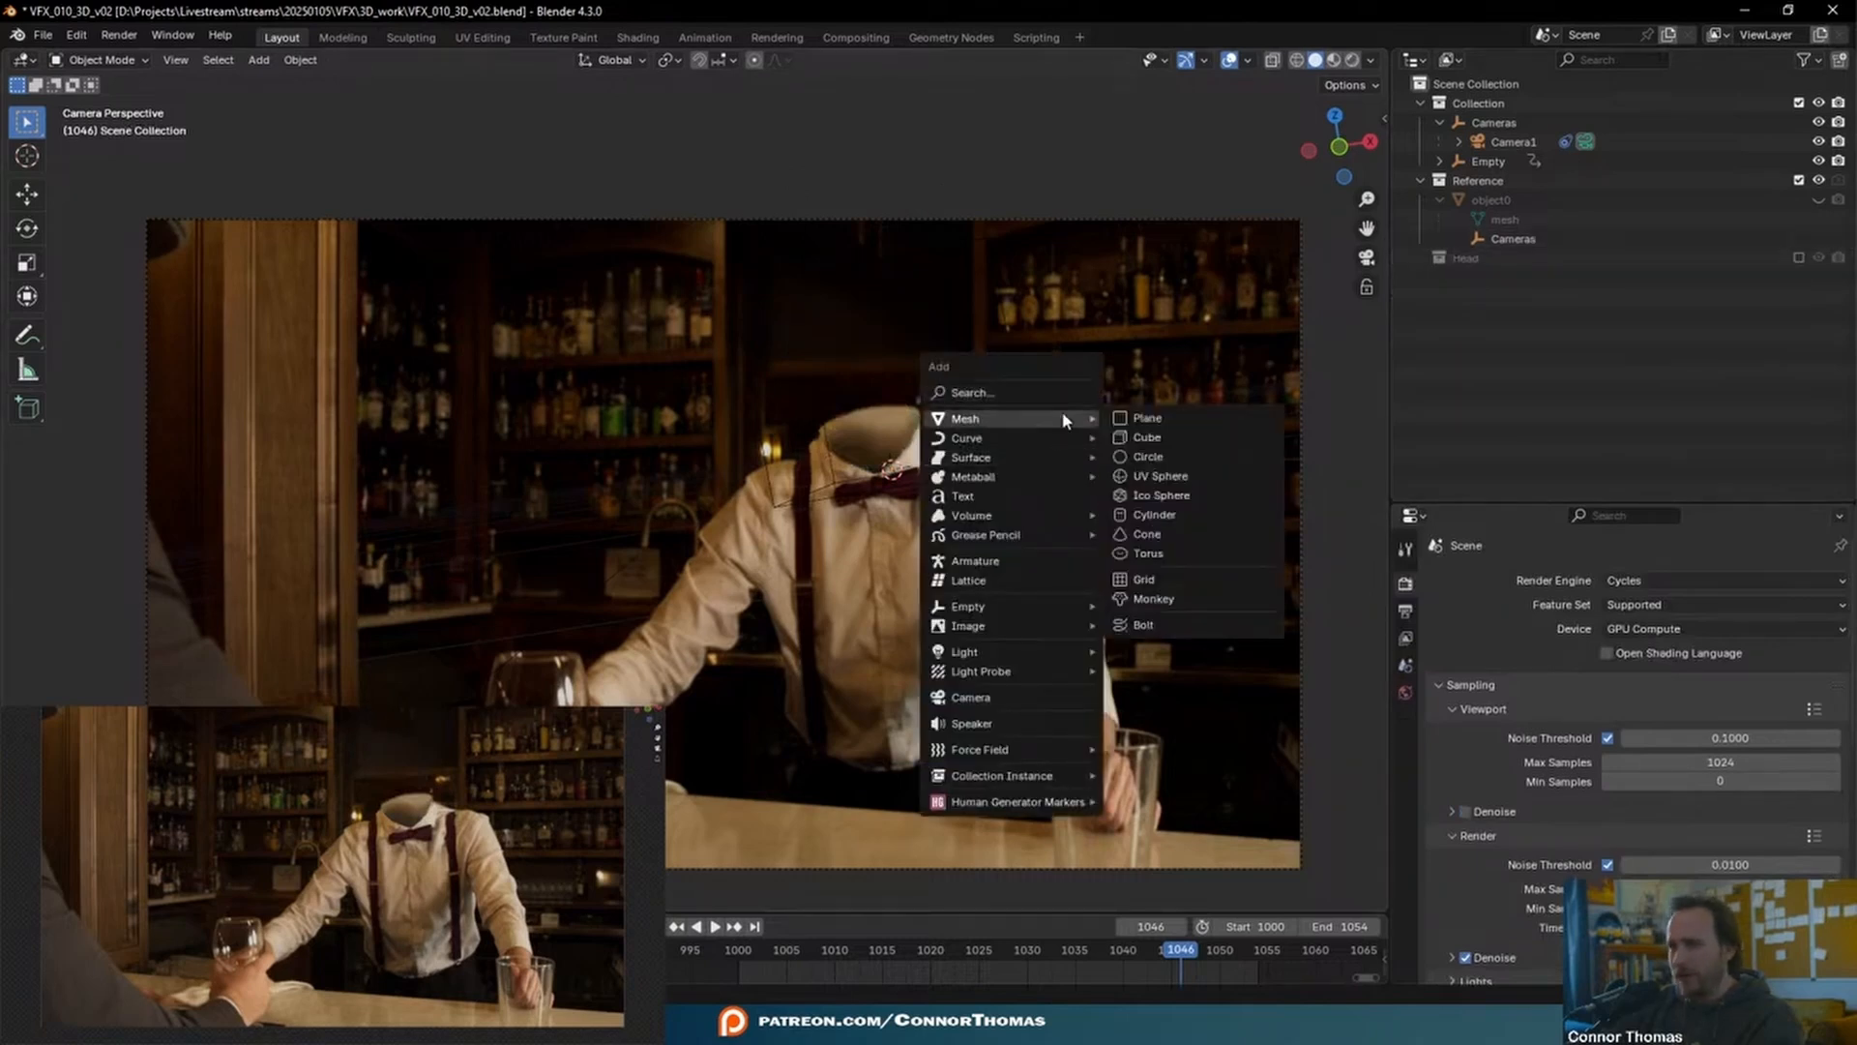
click(1164, 477)
key(s)
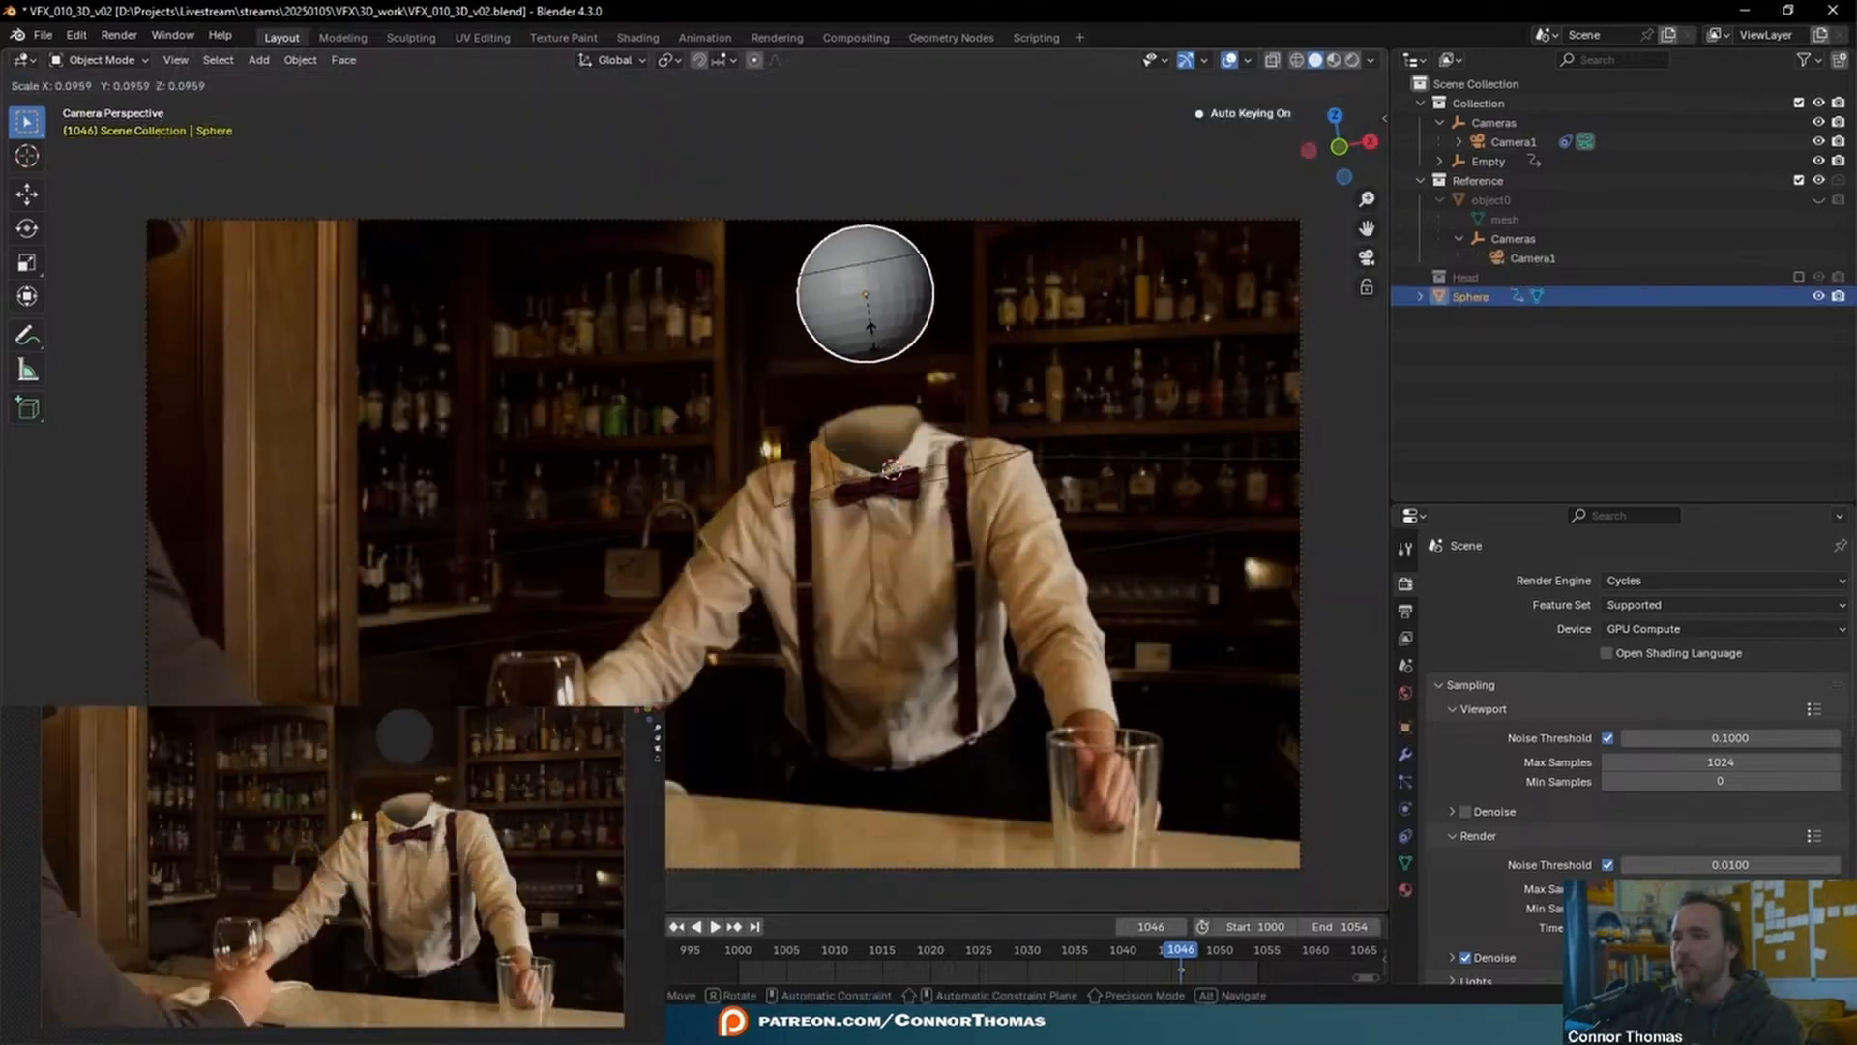
click(871, 338)
key(g)
key(z)
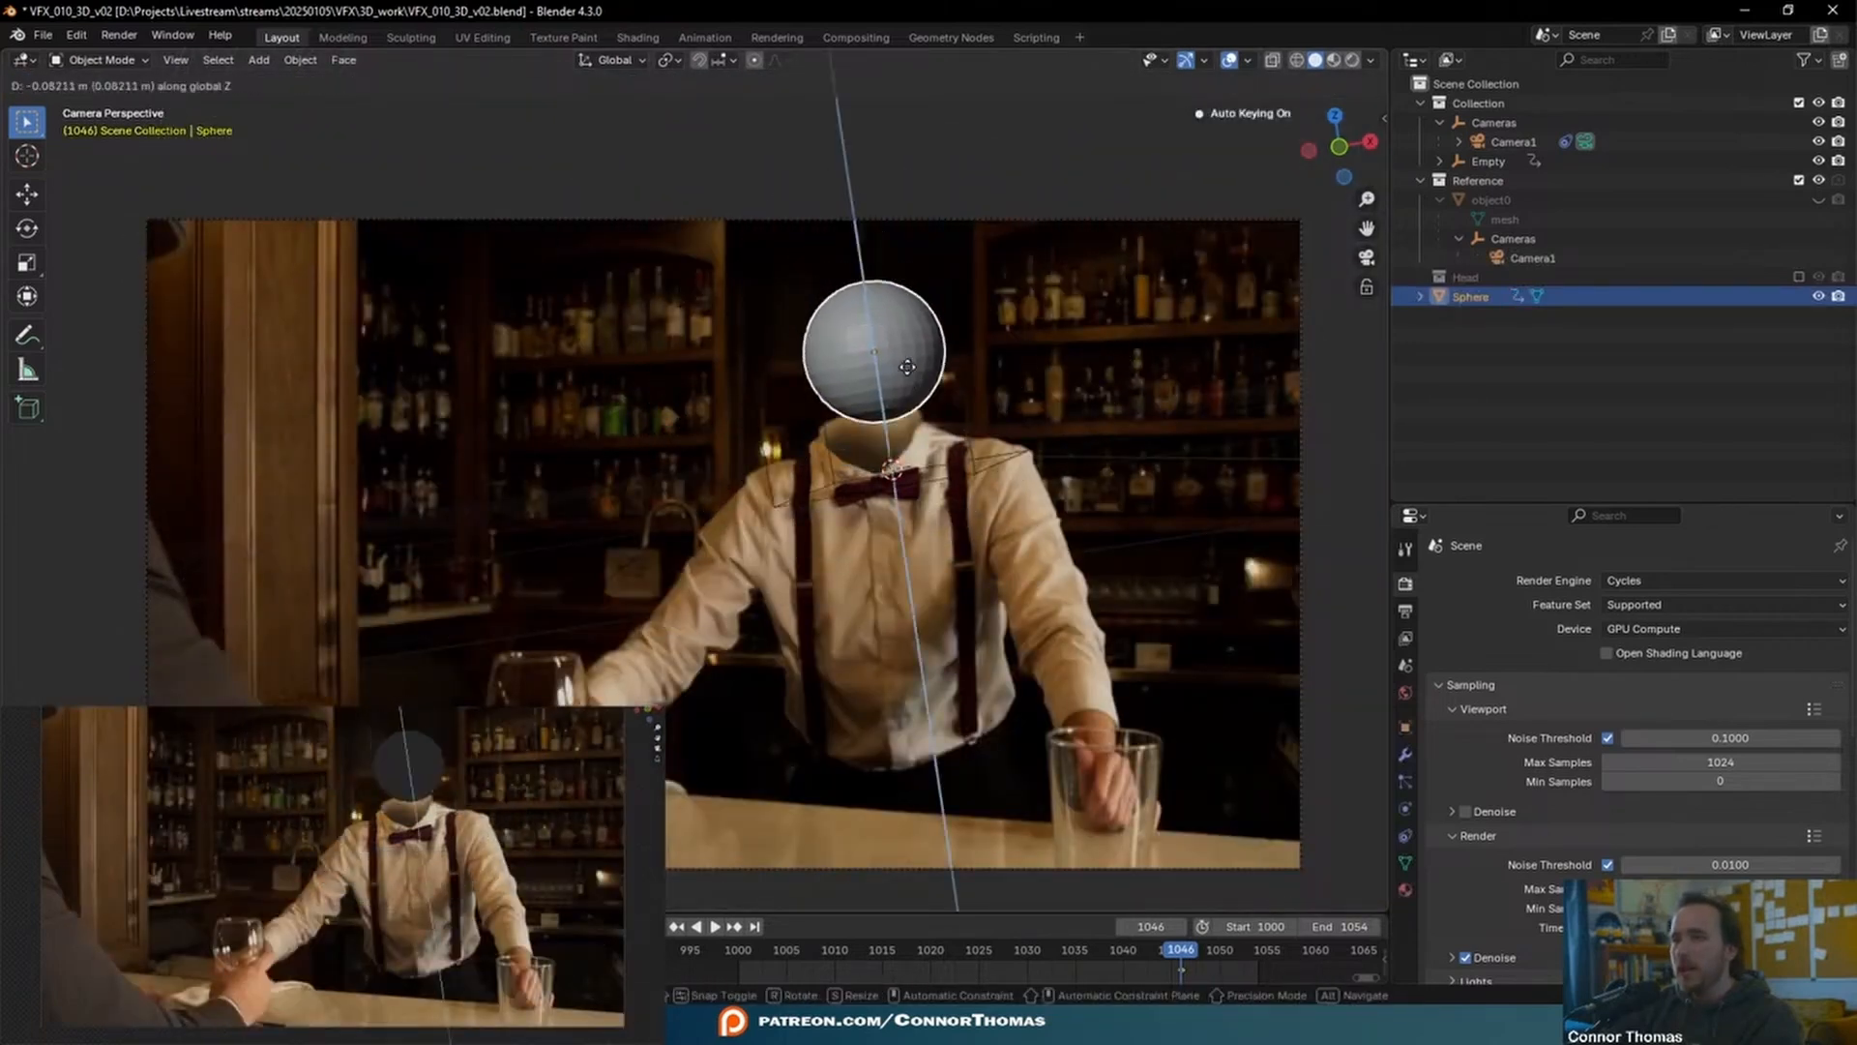
click(906, 377)
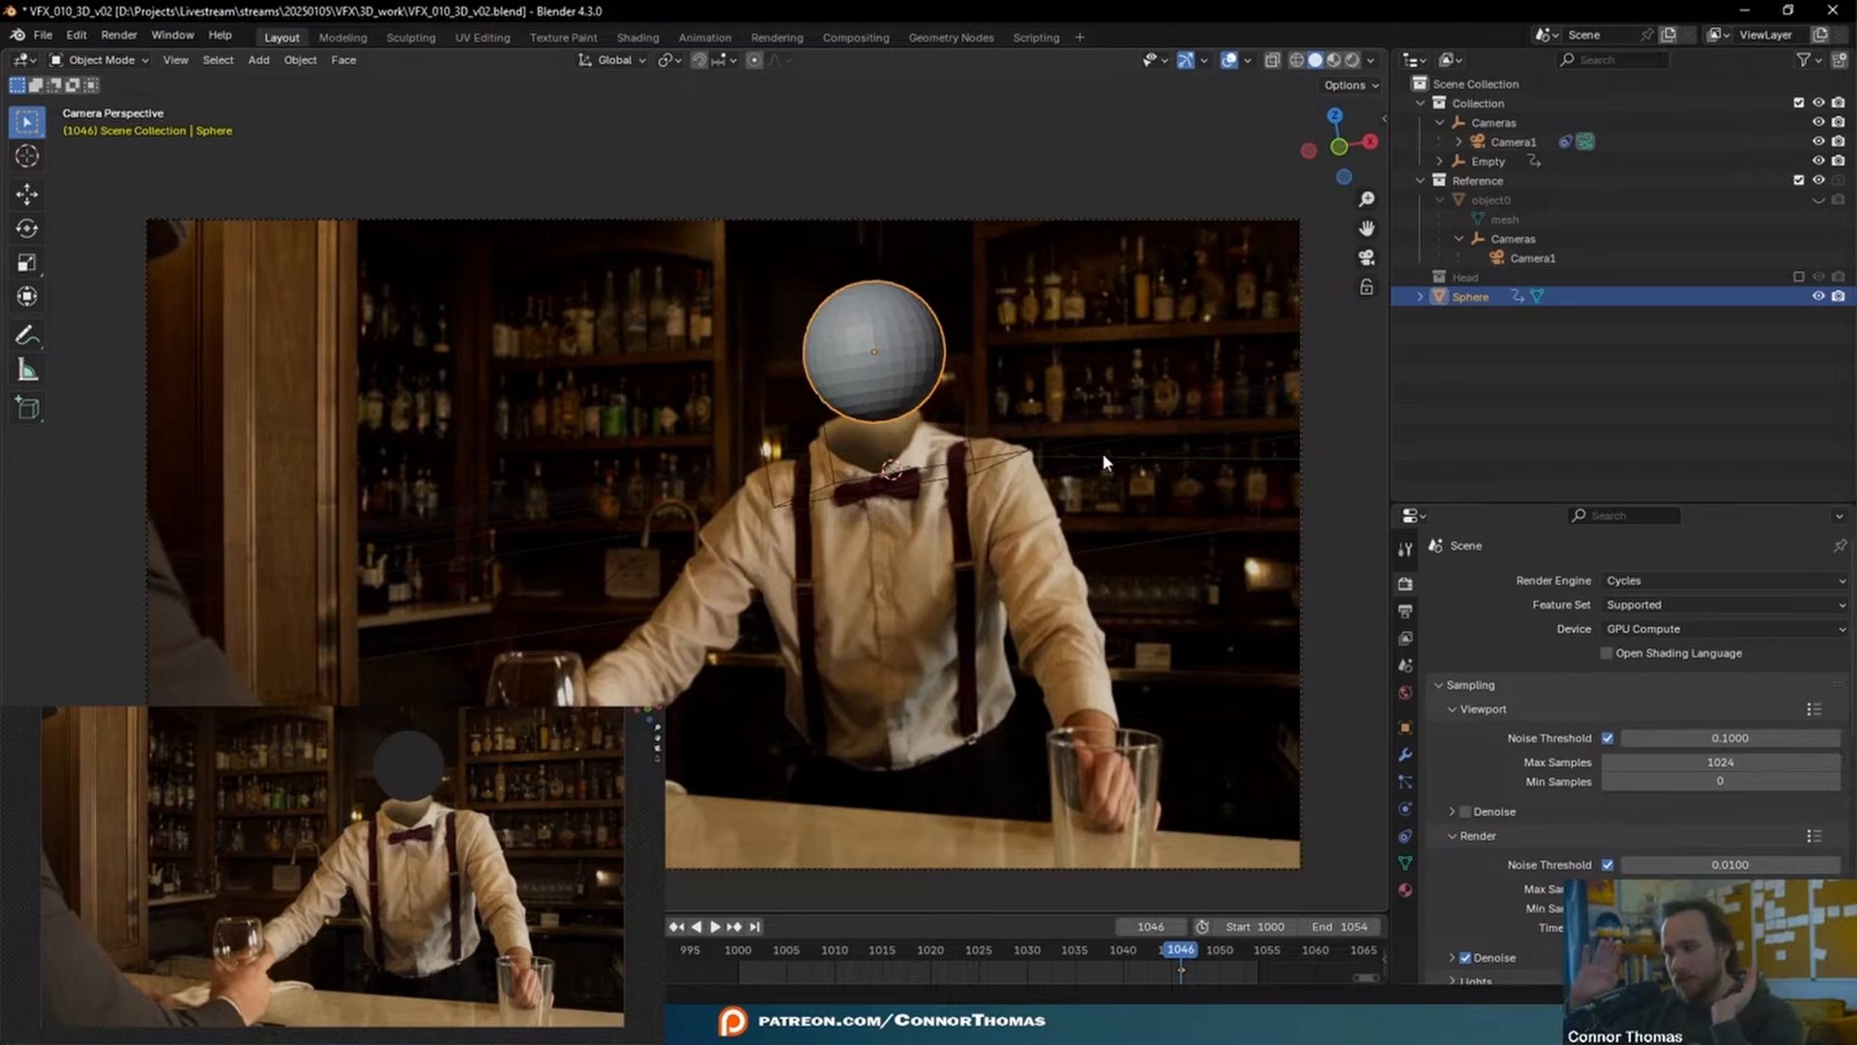
- Give the sphere a new material named chrome with Metallic 1.000, Roughness 0.000 and a brighter base color
drag(1625, 502, 1625, 257)
click(1403, 635)
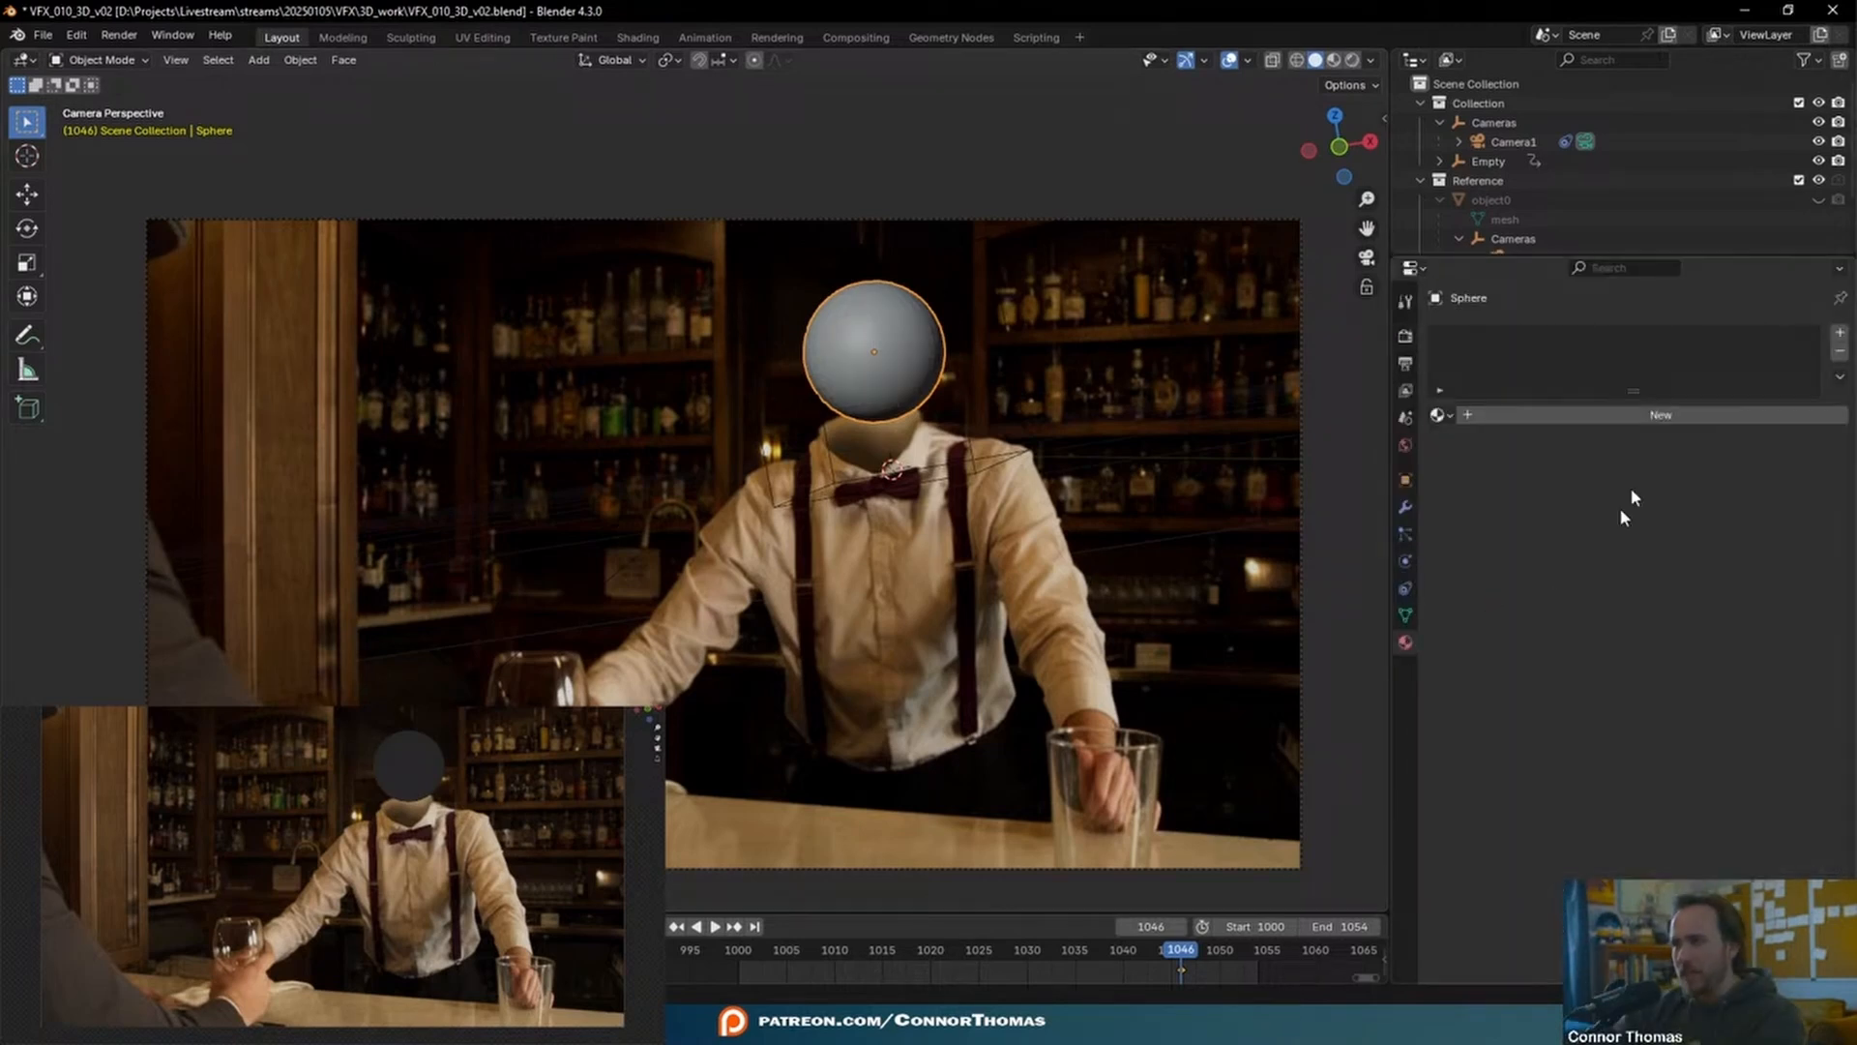
click(1547, 415)
double_click(1545, 416)
text(chrome)
key(Return)
drag(1692, 561, 1494, 581)
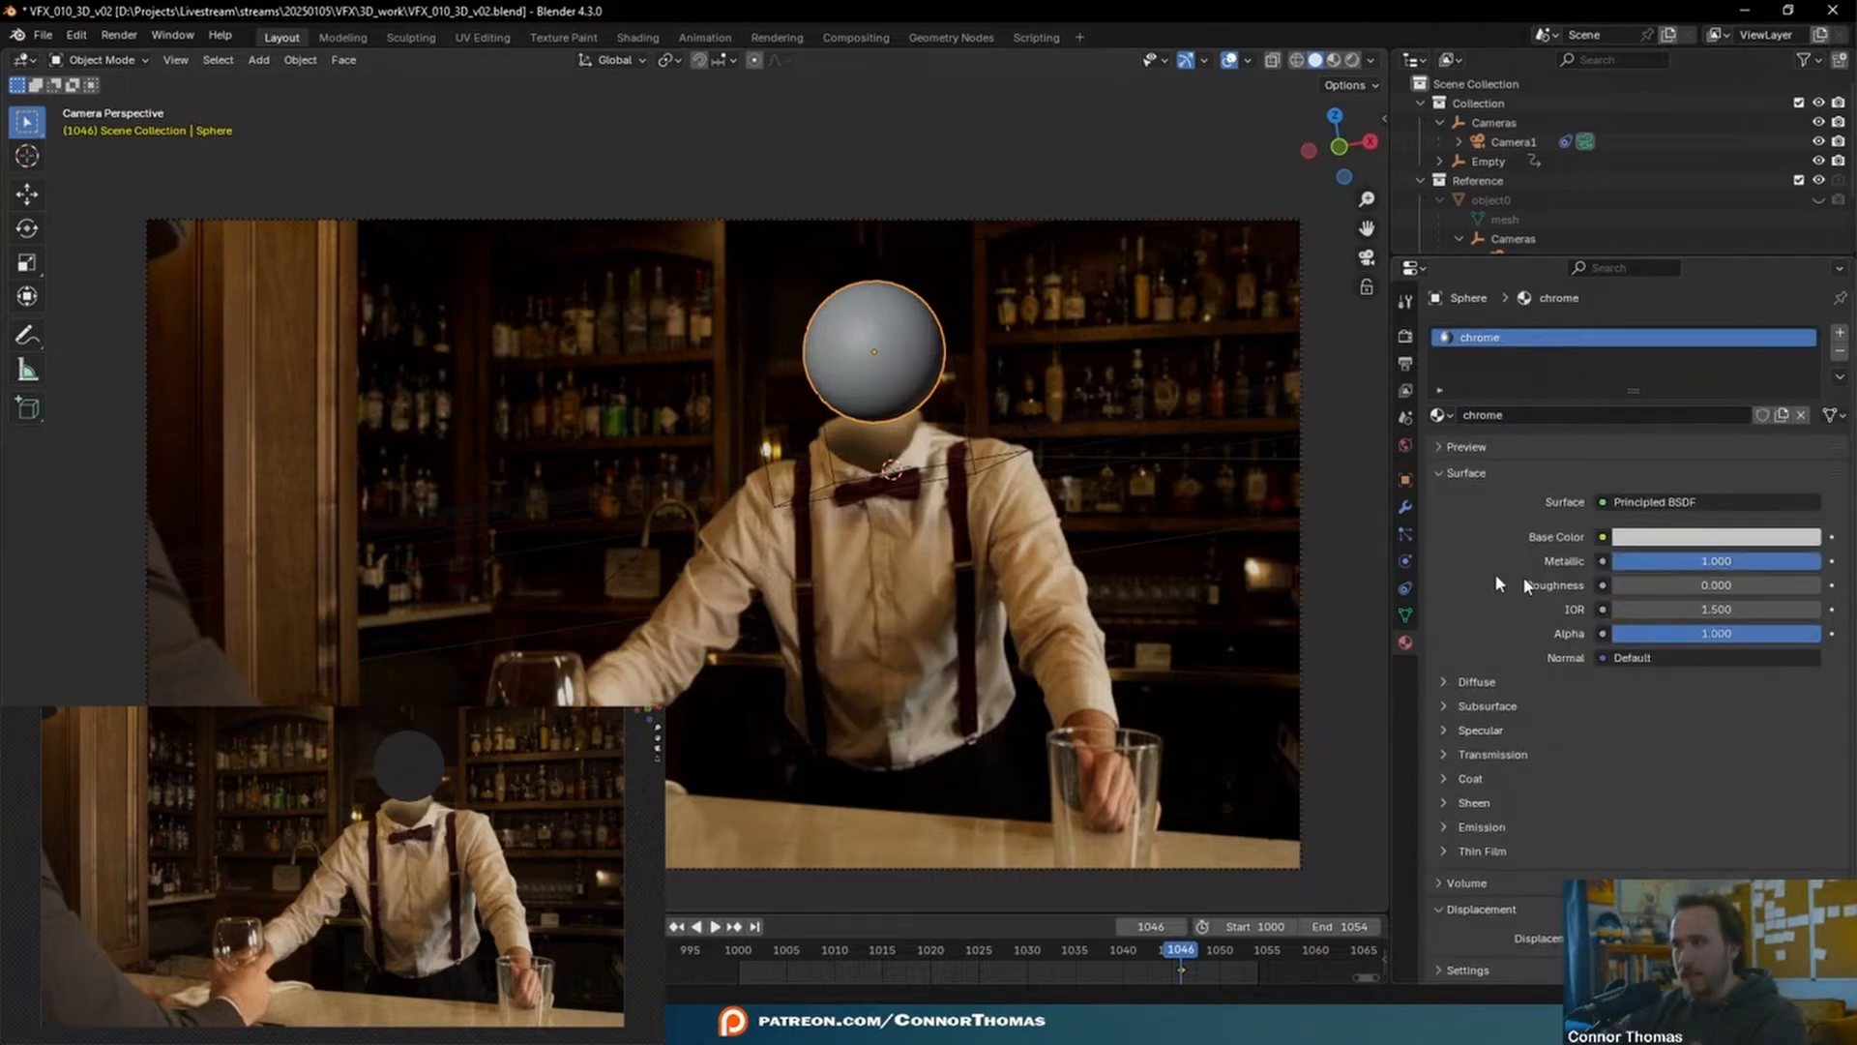
click(1737, 540)
drag(1805, 257, 1805, 230)
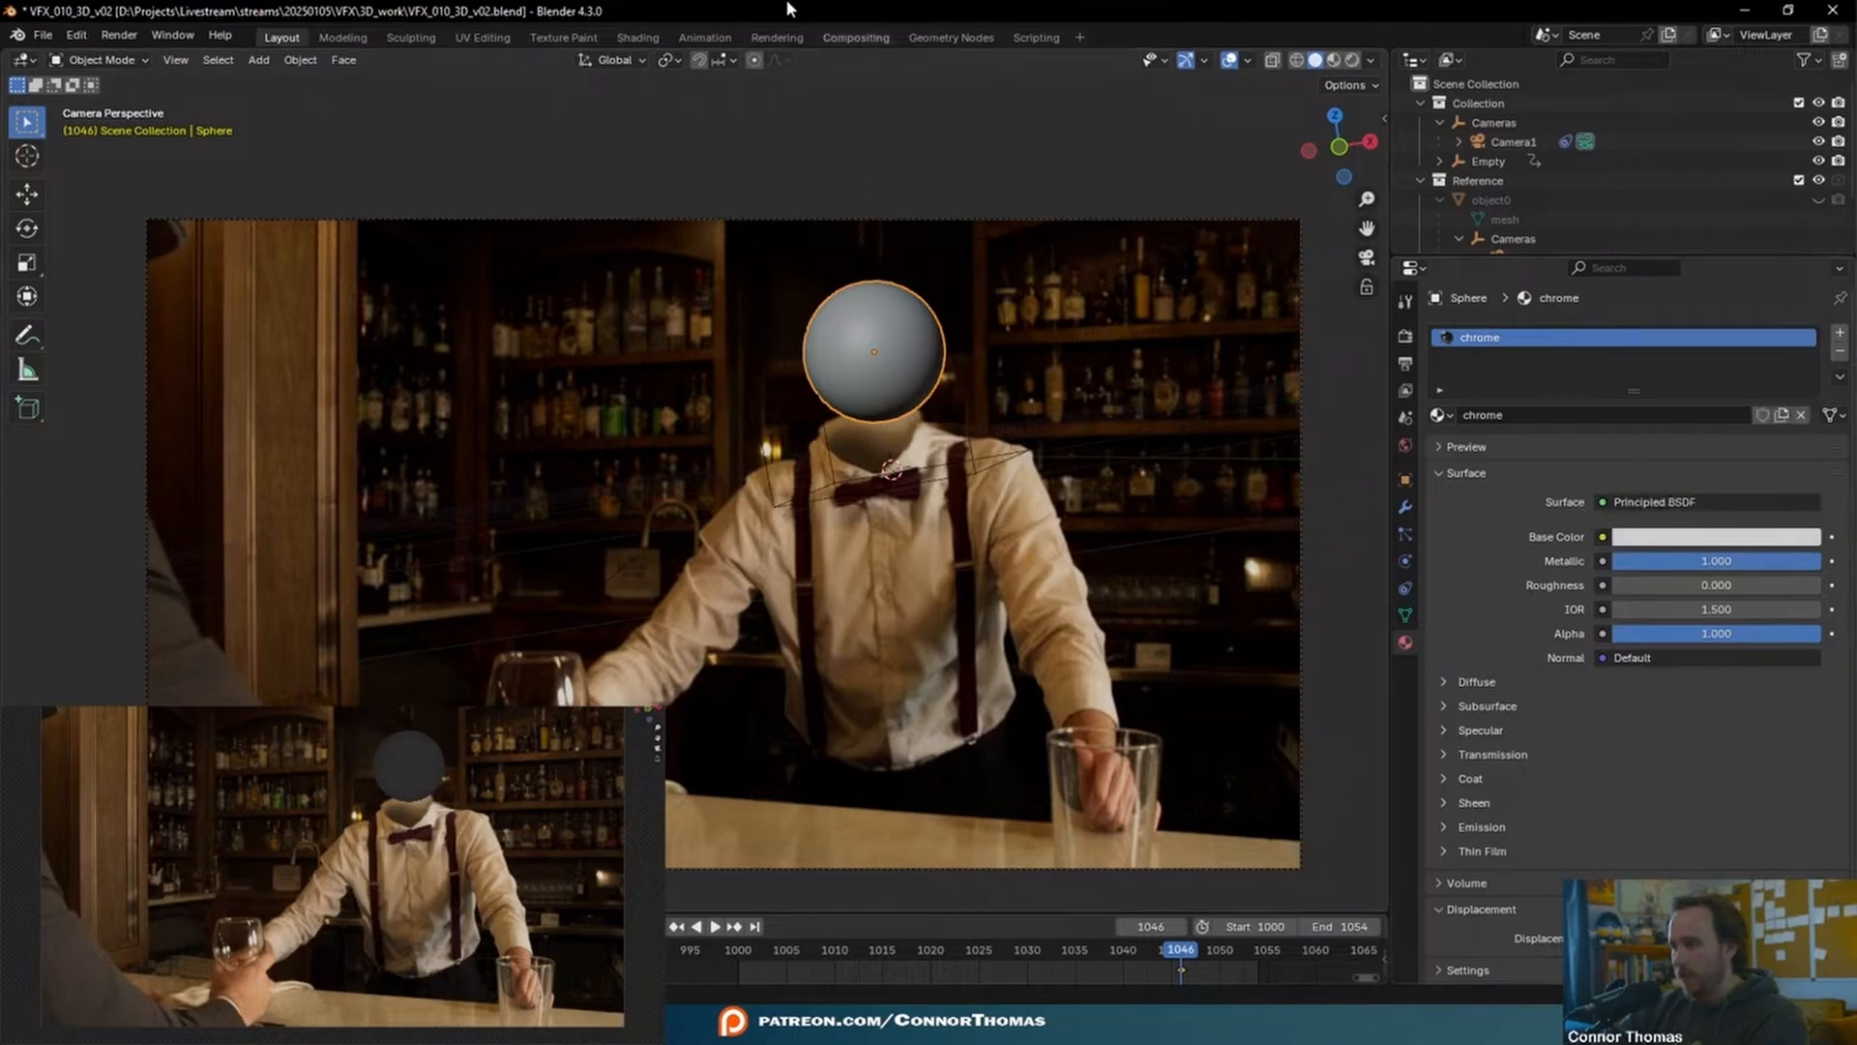
- Switch the viewport to rendered shading and deselect the sphere
key(z)
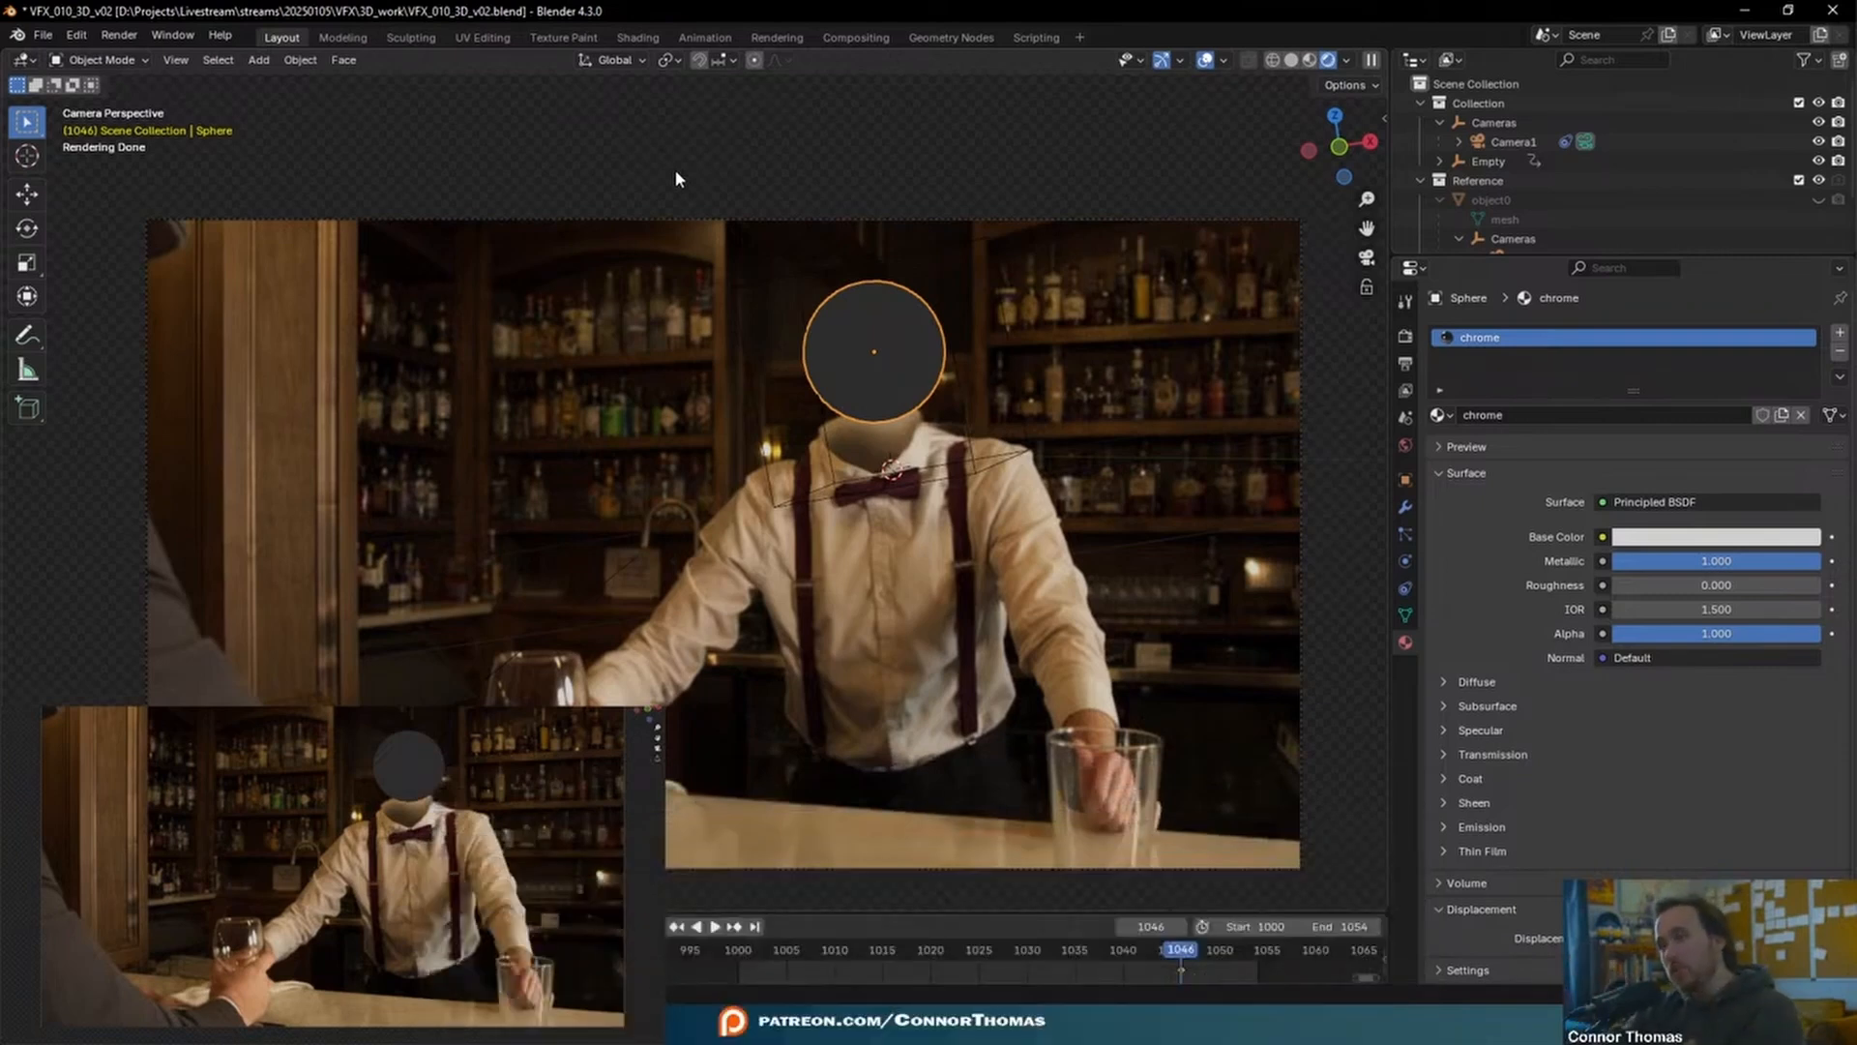
click(957, 435)
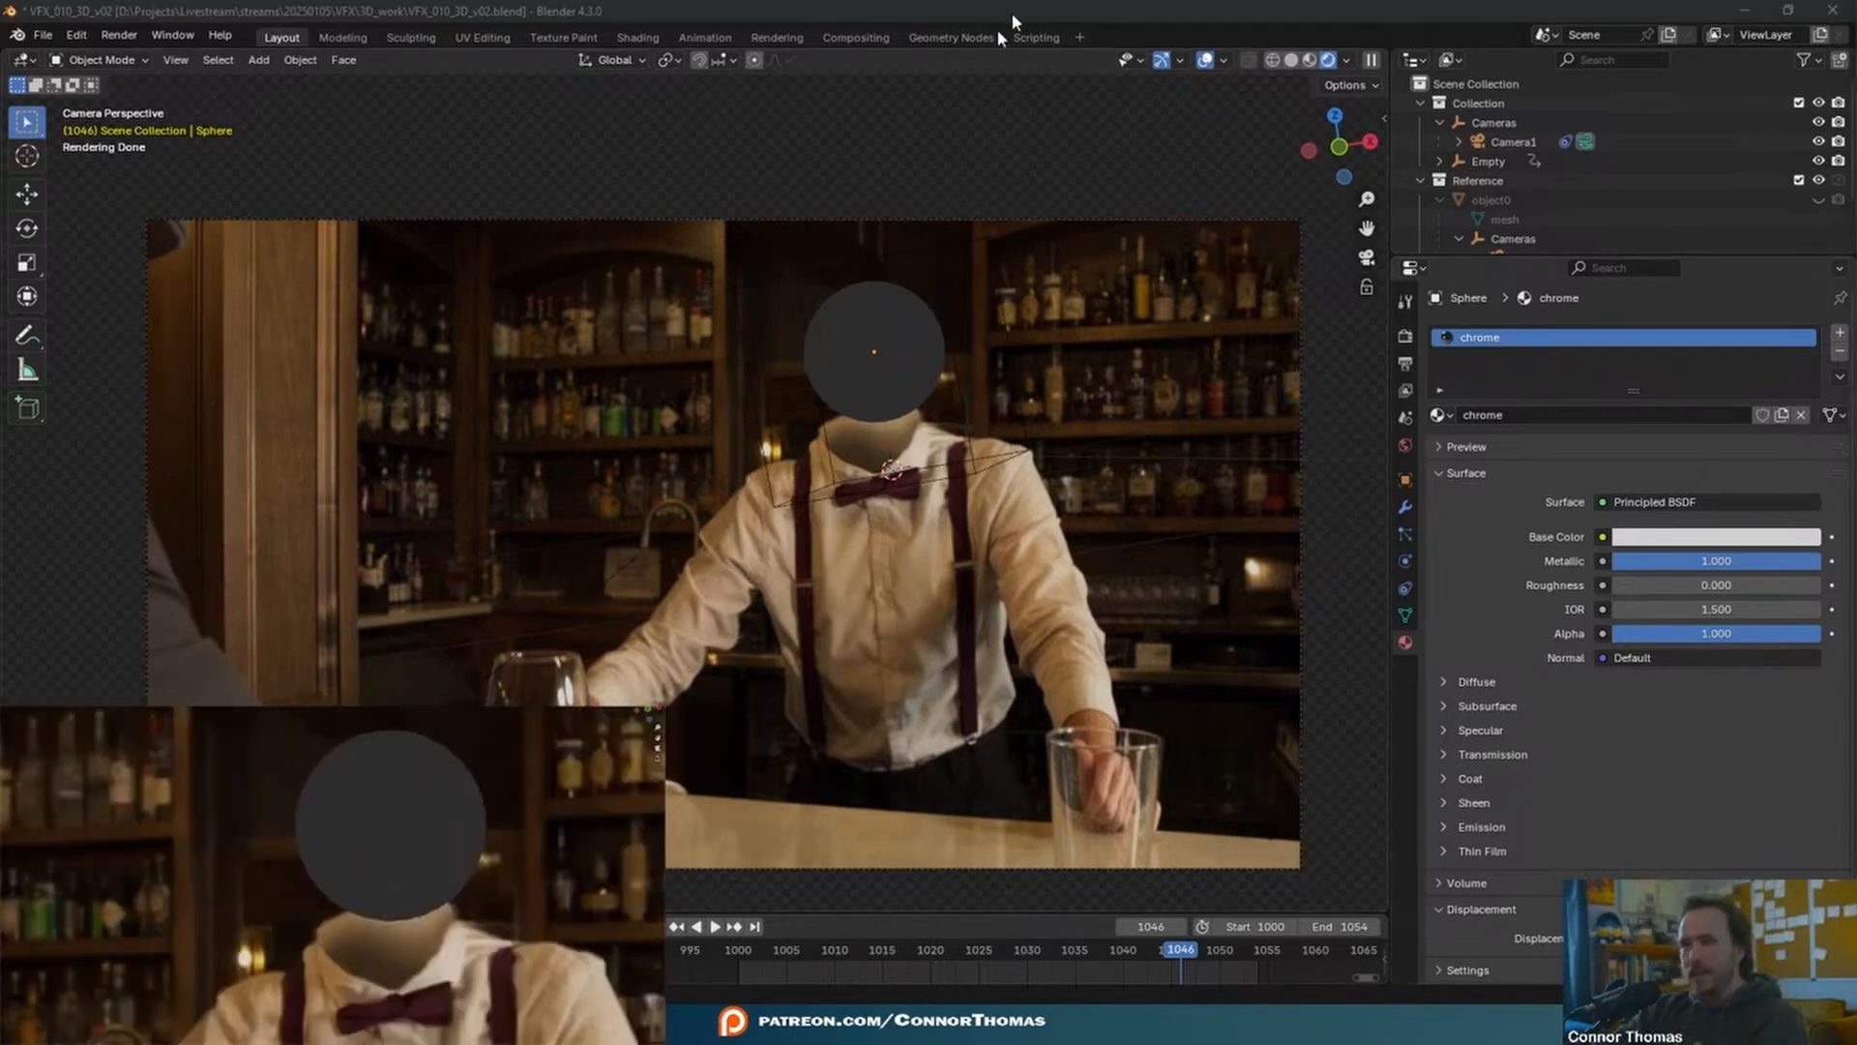
click(1123, 5)
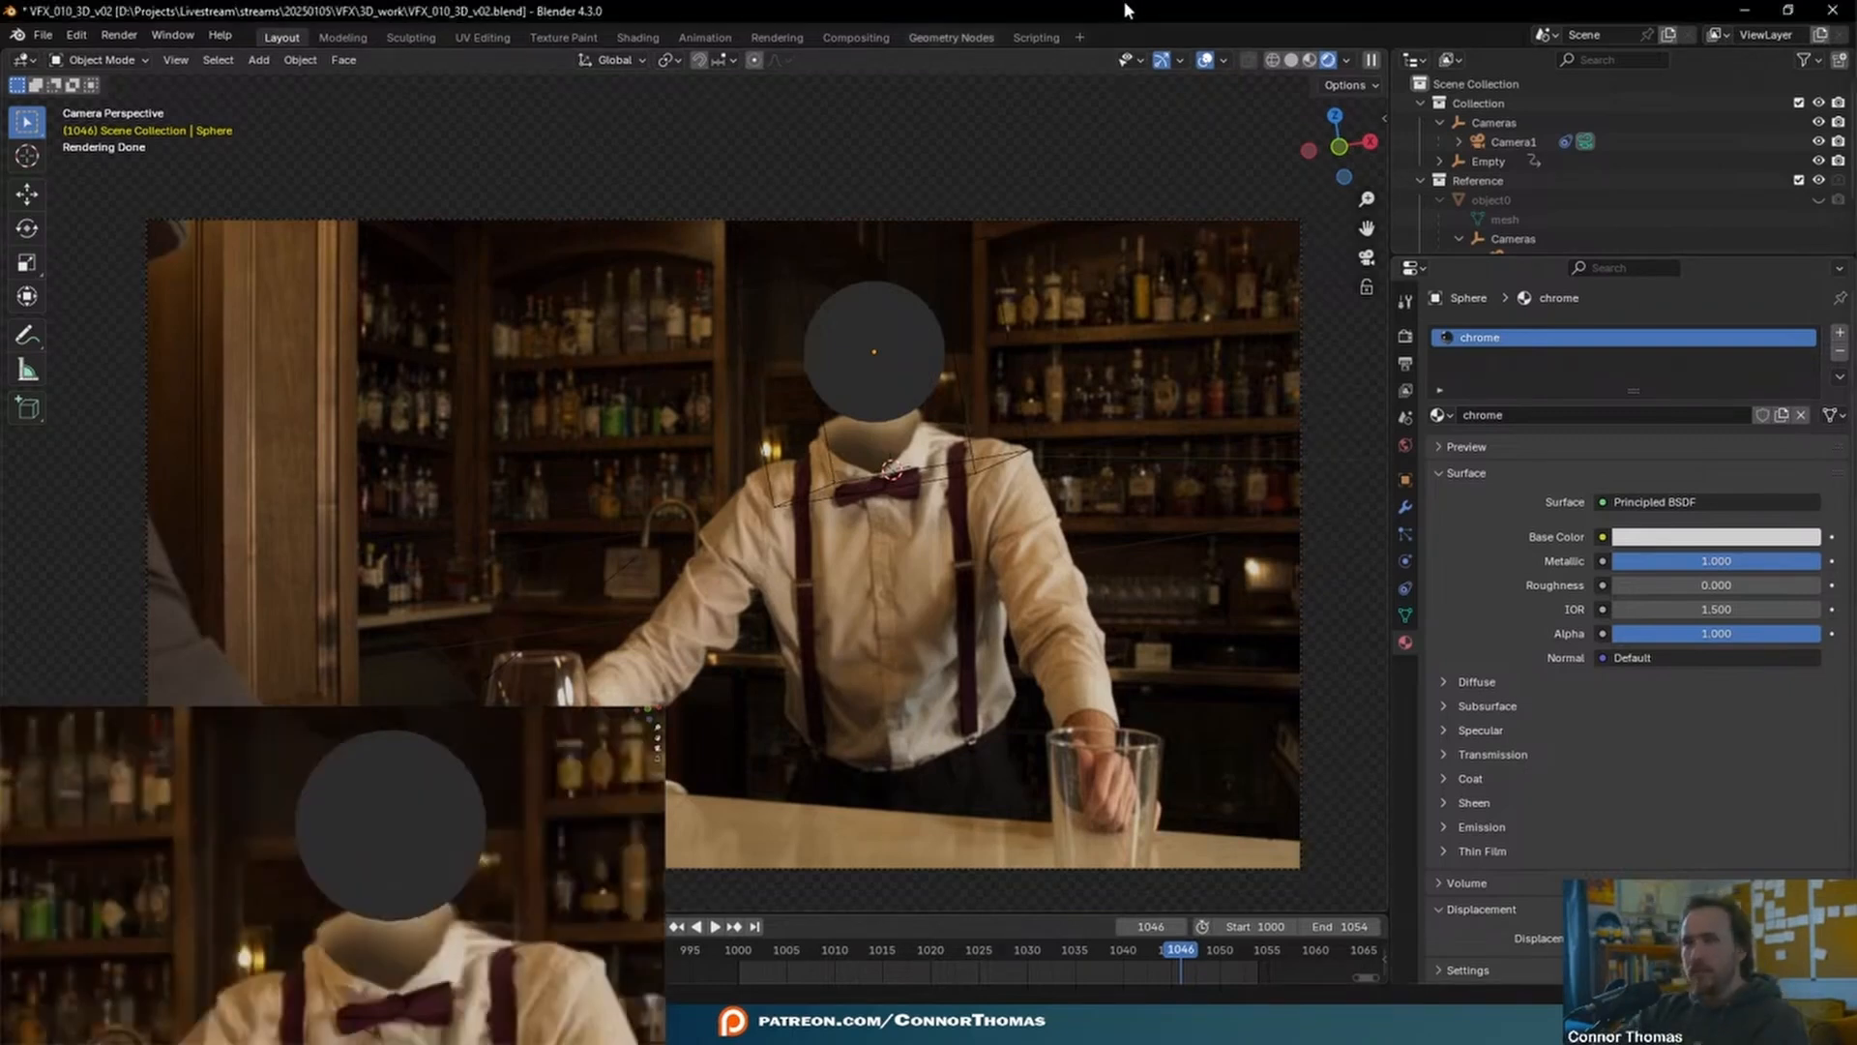
- Set the world background color to a dark green to test the reflection on the chrome sphere
click(1405, 446)
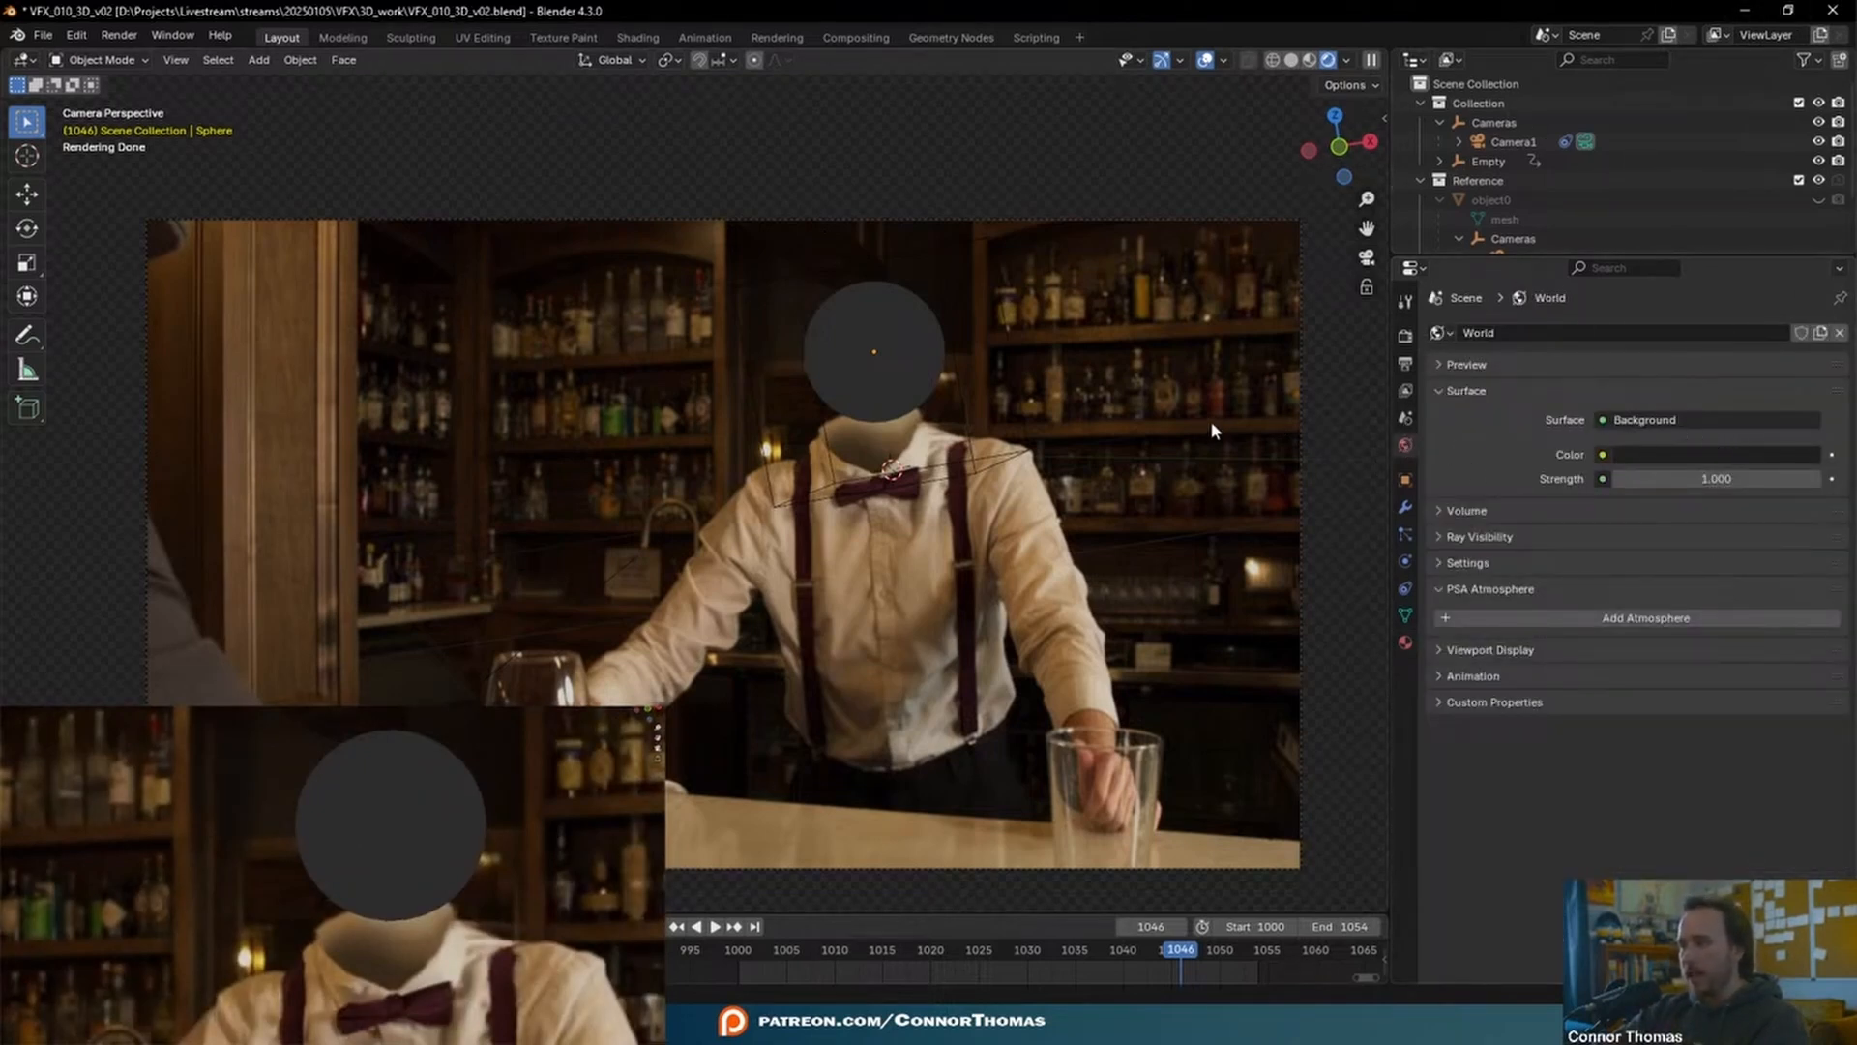
click(1165, 223)
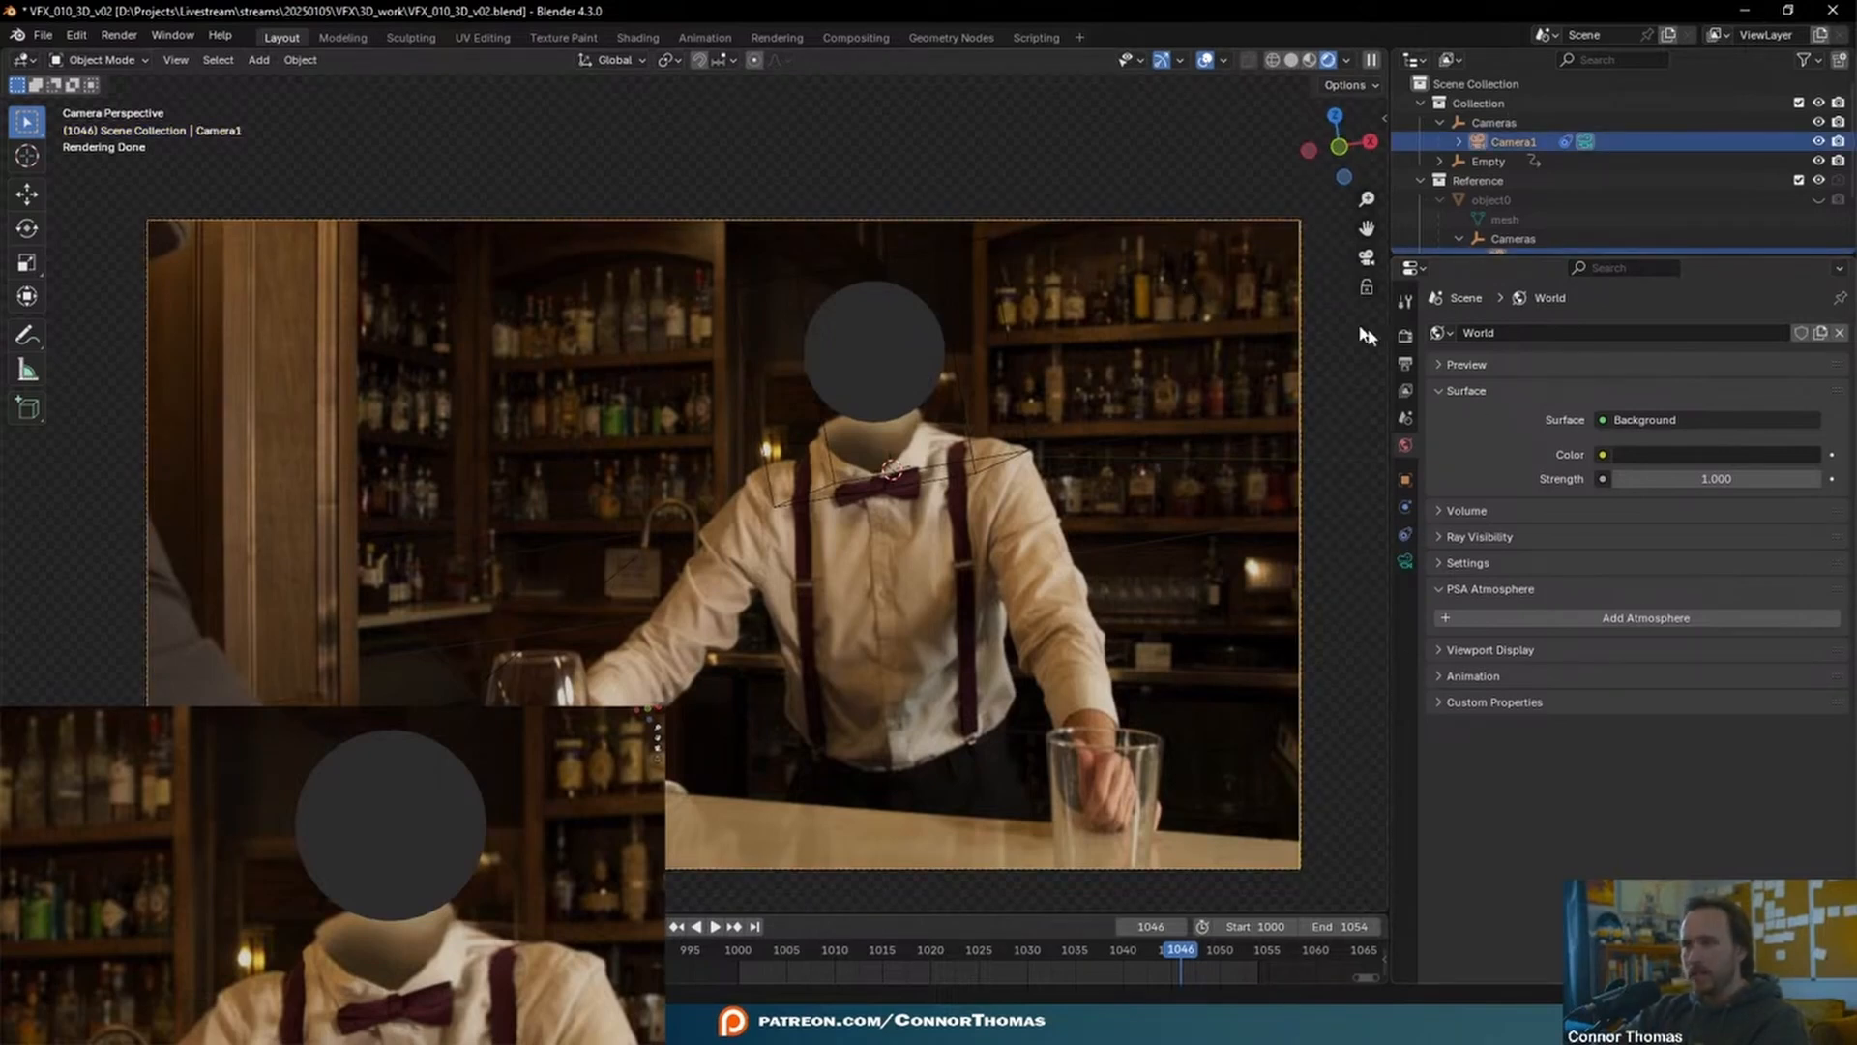
click(1603, 455)
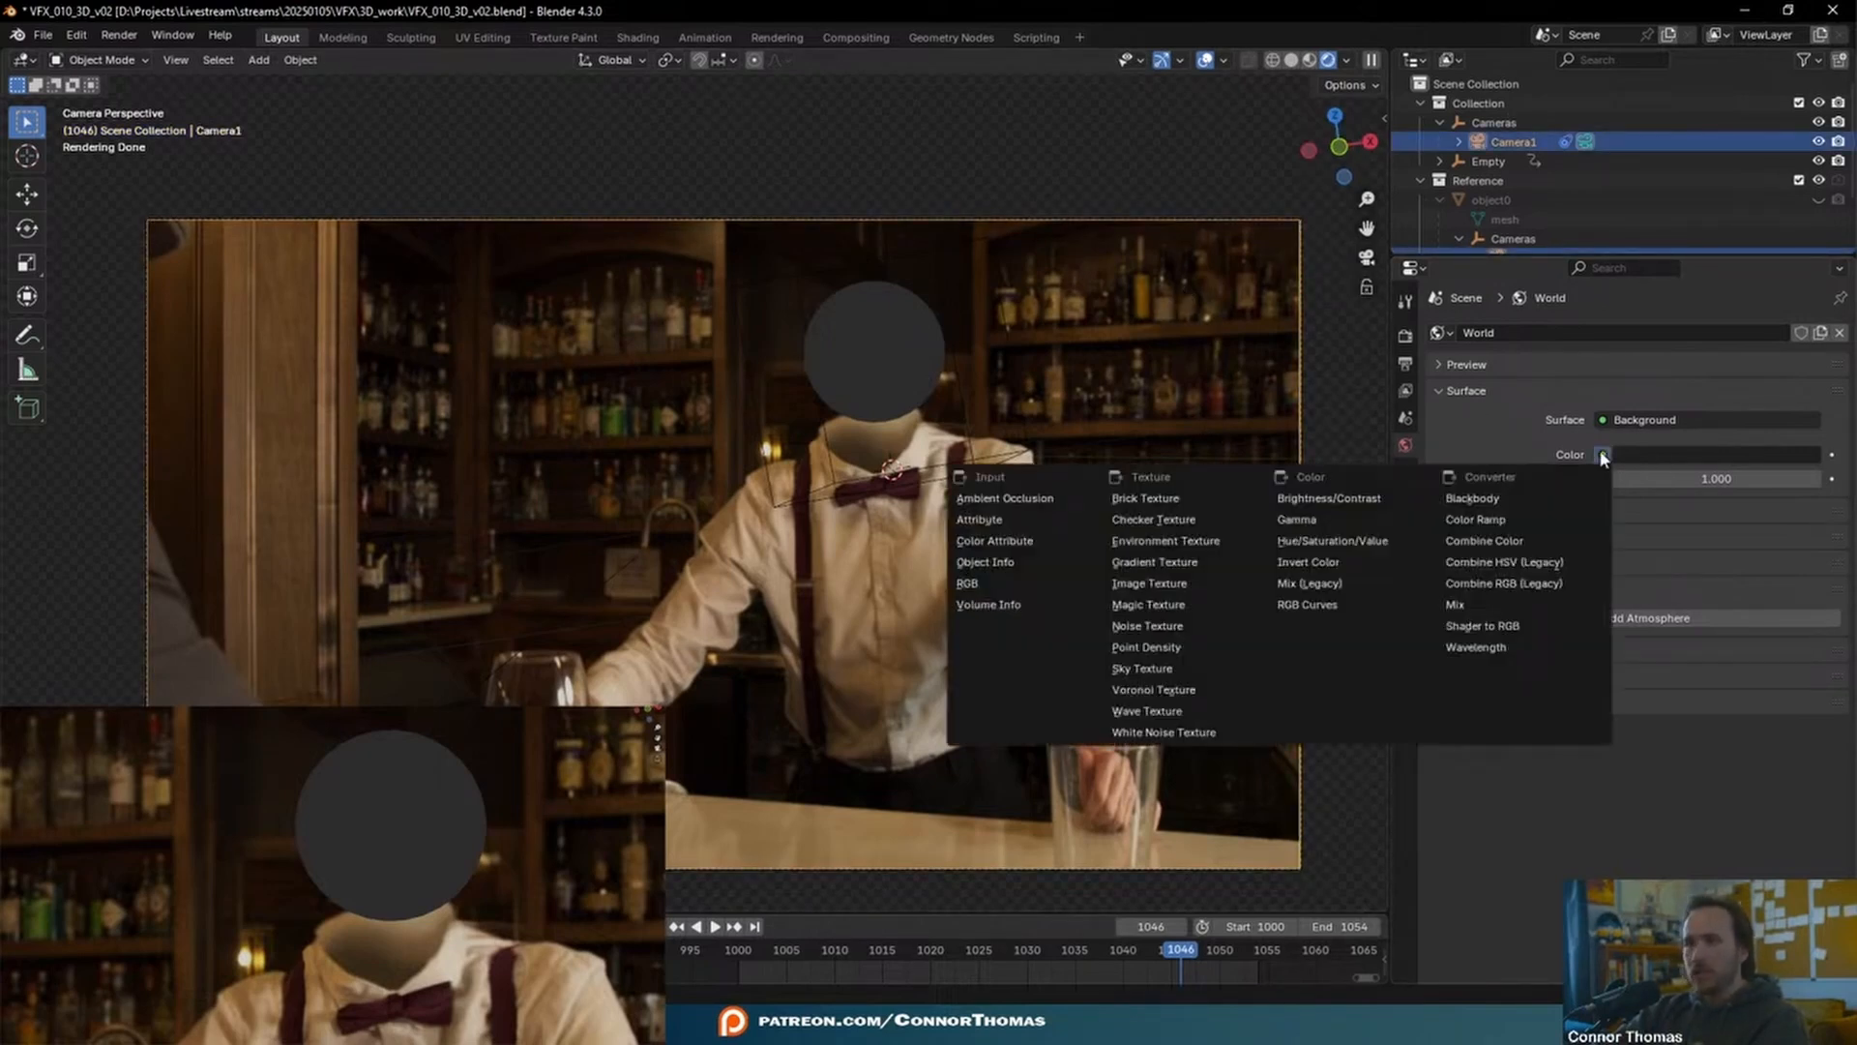
click(1683, 458)
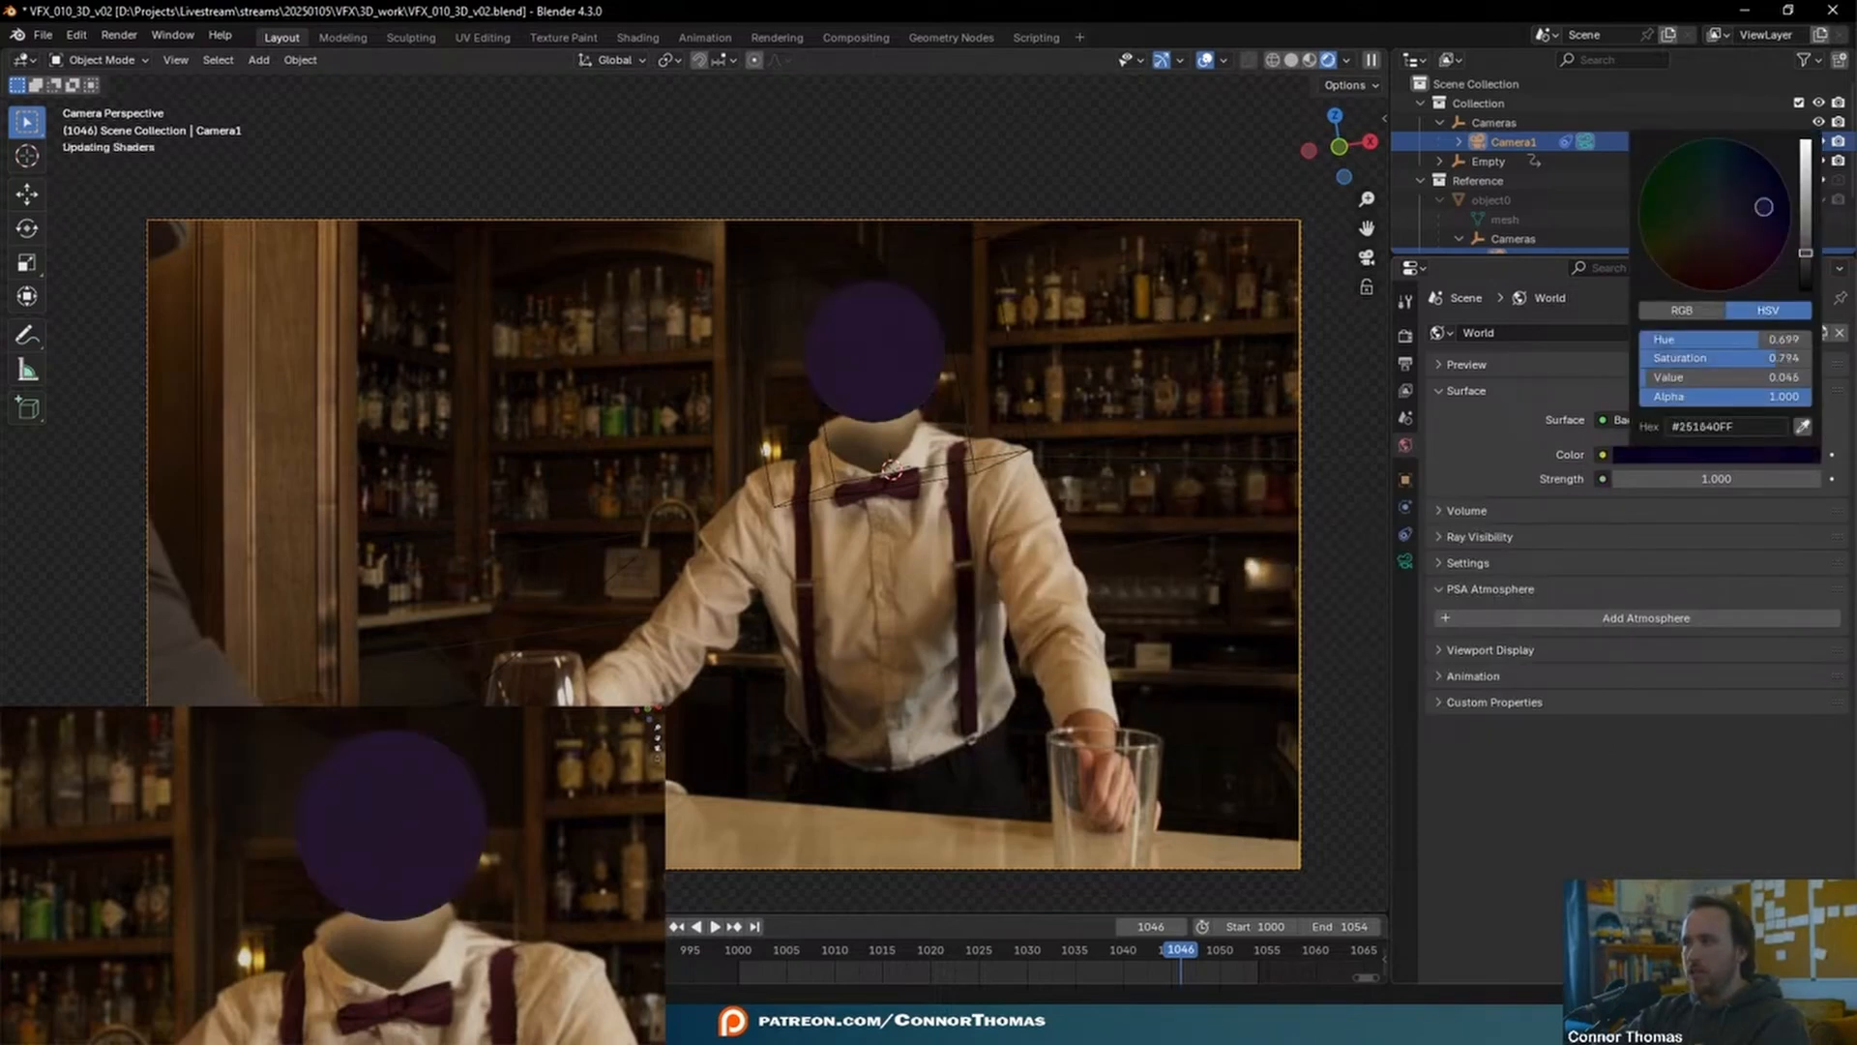
drag(1698, 219, 1674, 172)
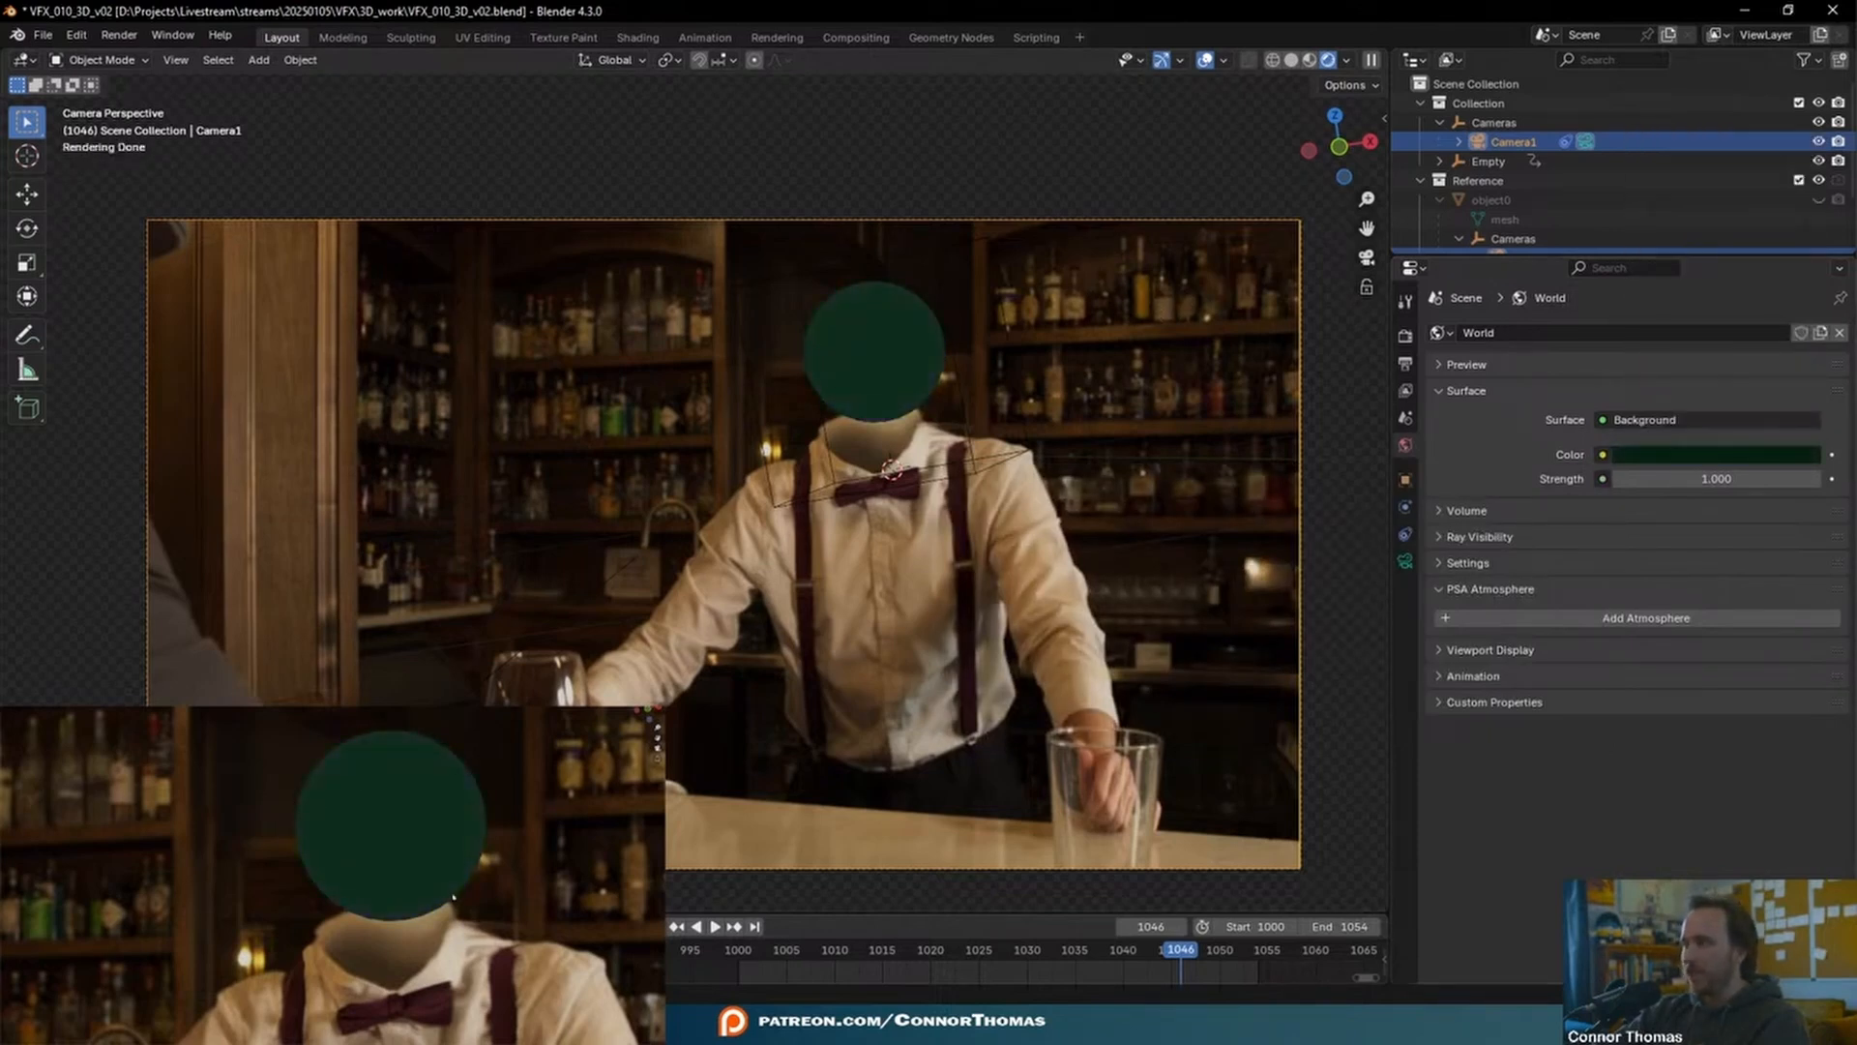
- Desaturate the world background color to a neutral dark grey with Saturation 0.000
click(1637, 457)
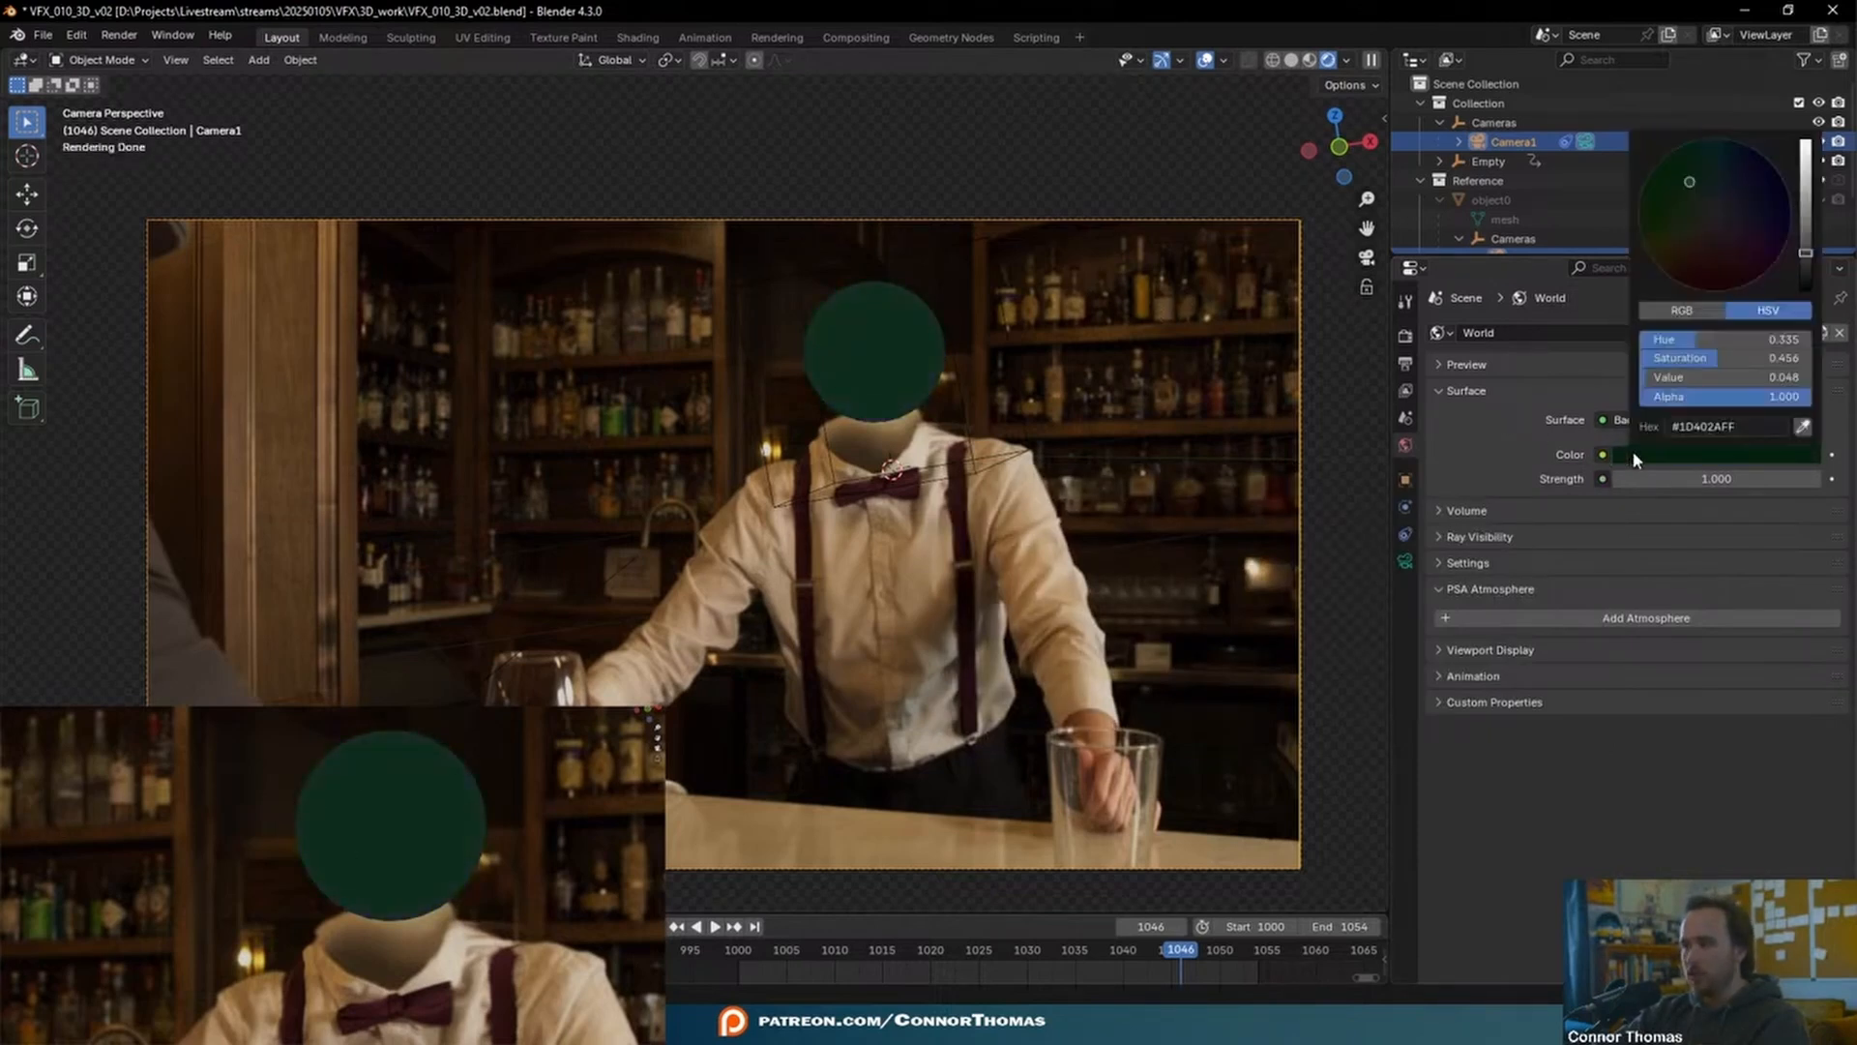
drag(1692, 358, 1641, 357)
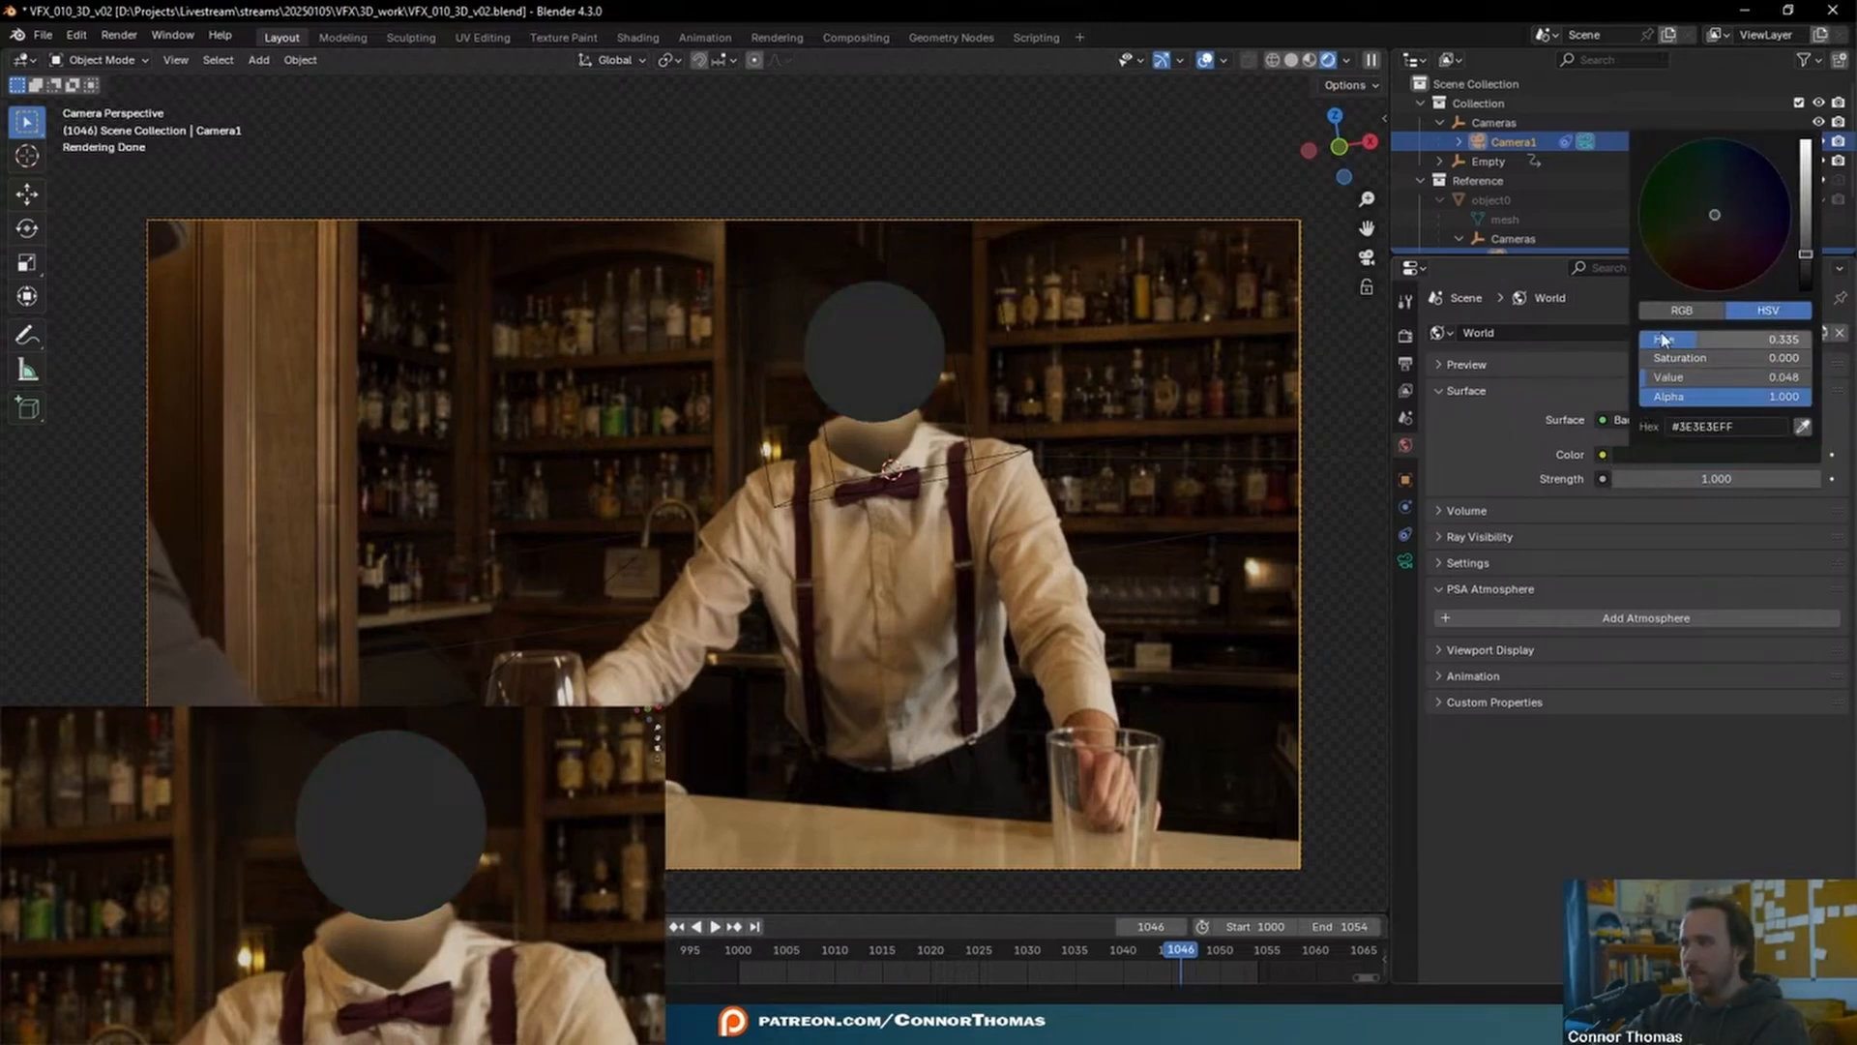
drag(1764, 341, 1808, 341)
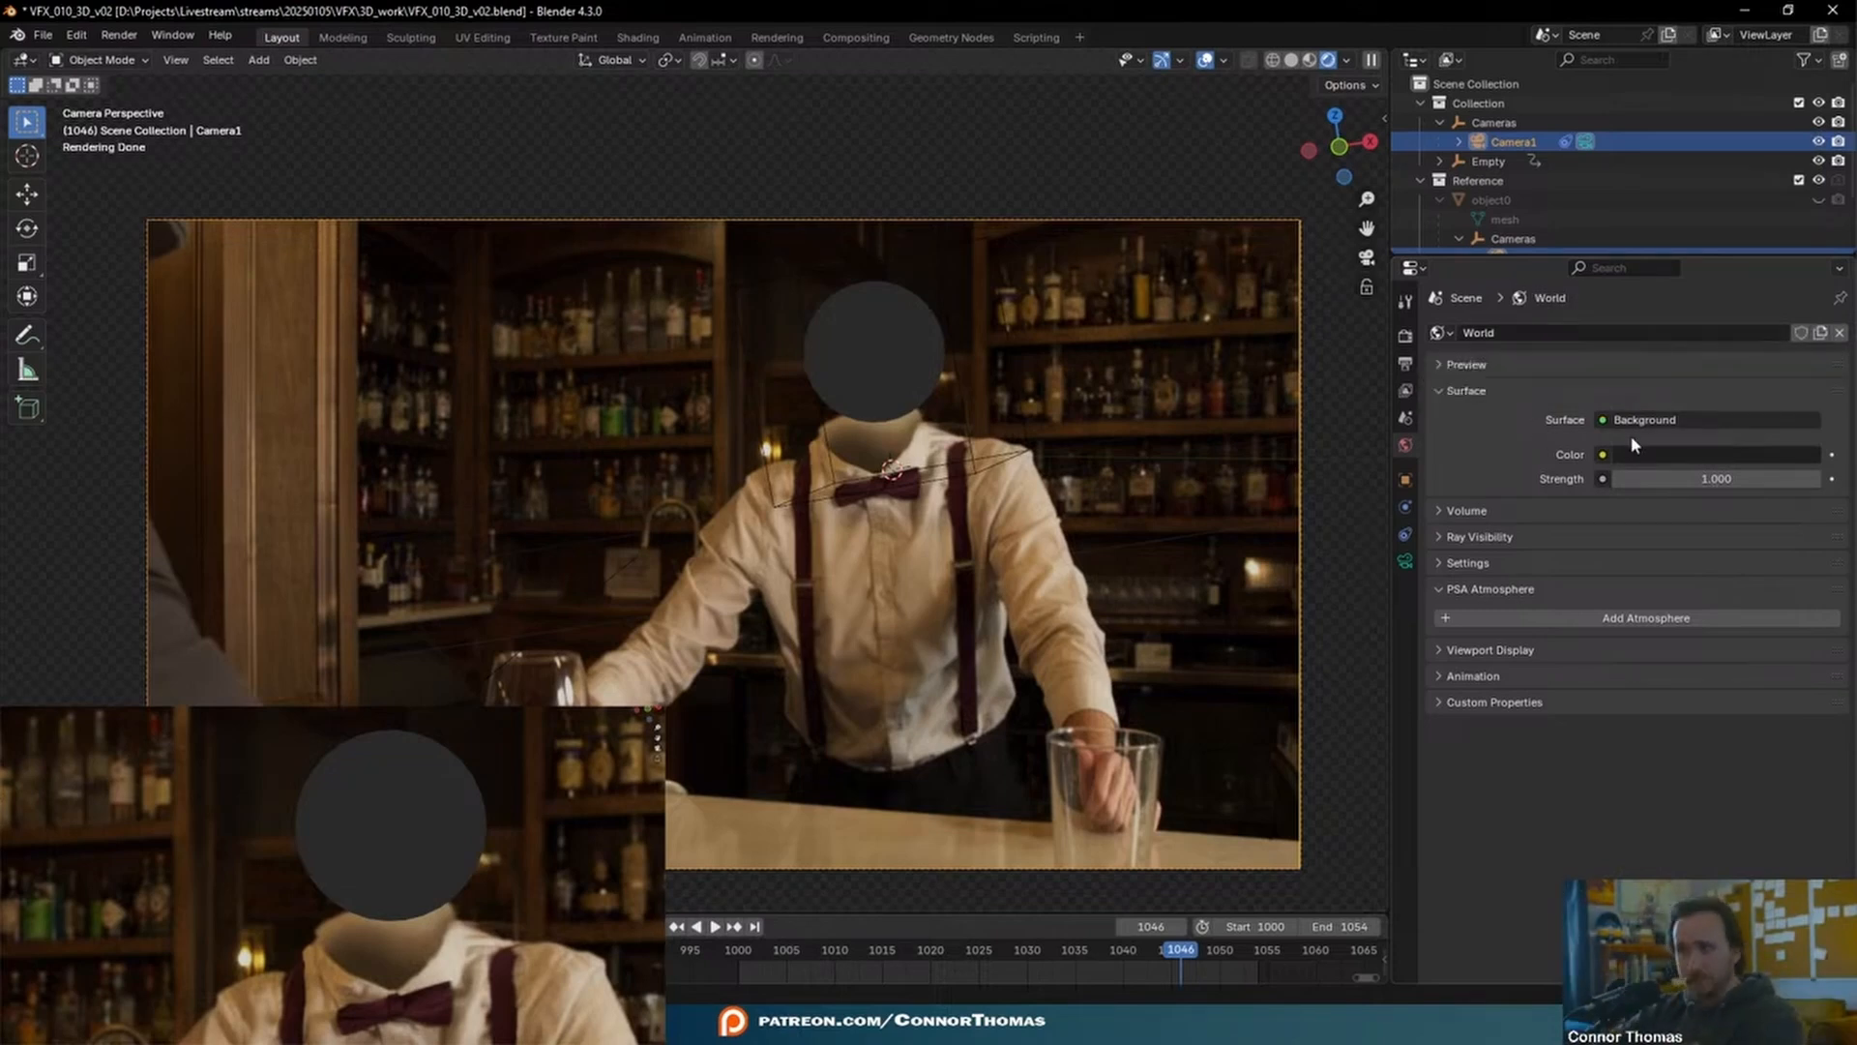
- Assign an Environment Texture to the world background color and start choosing its image file
click(1601, 454)
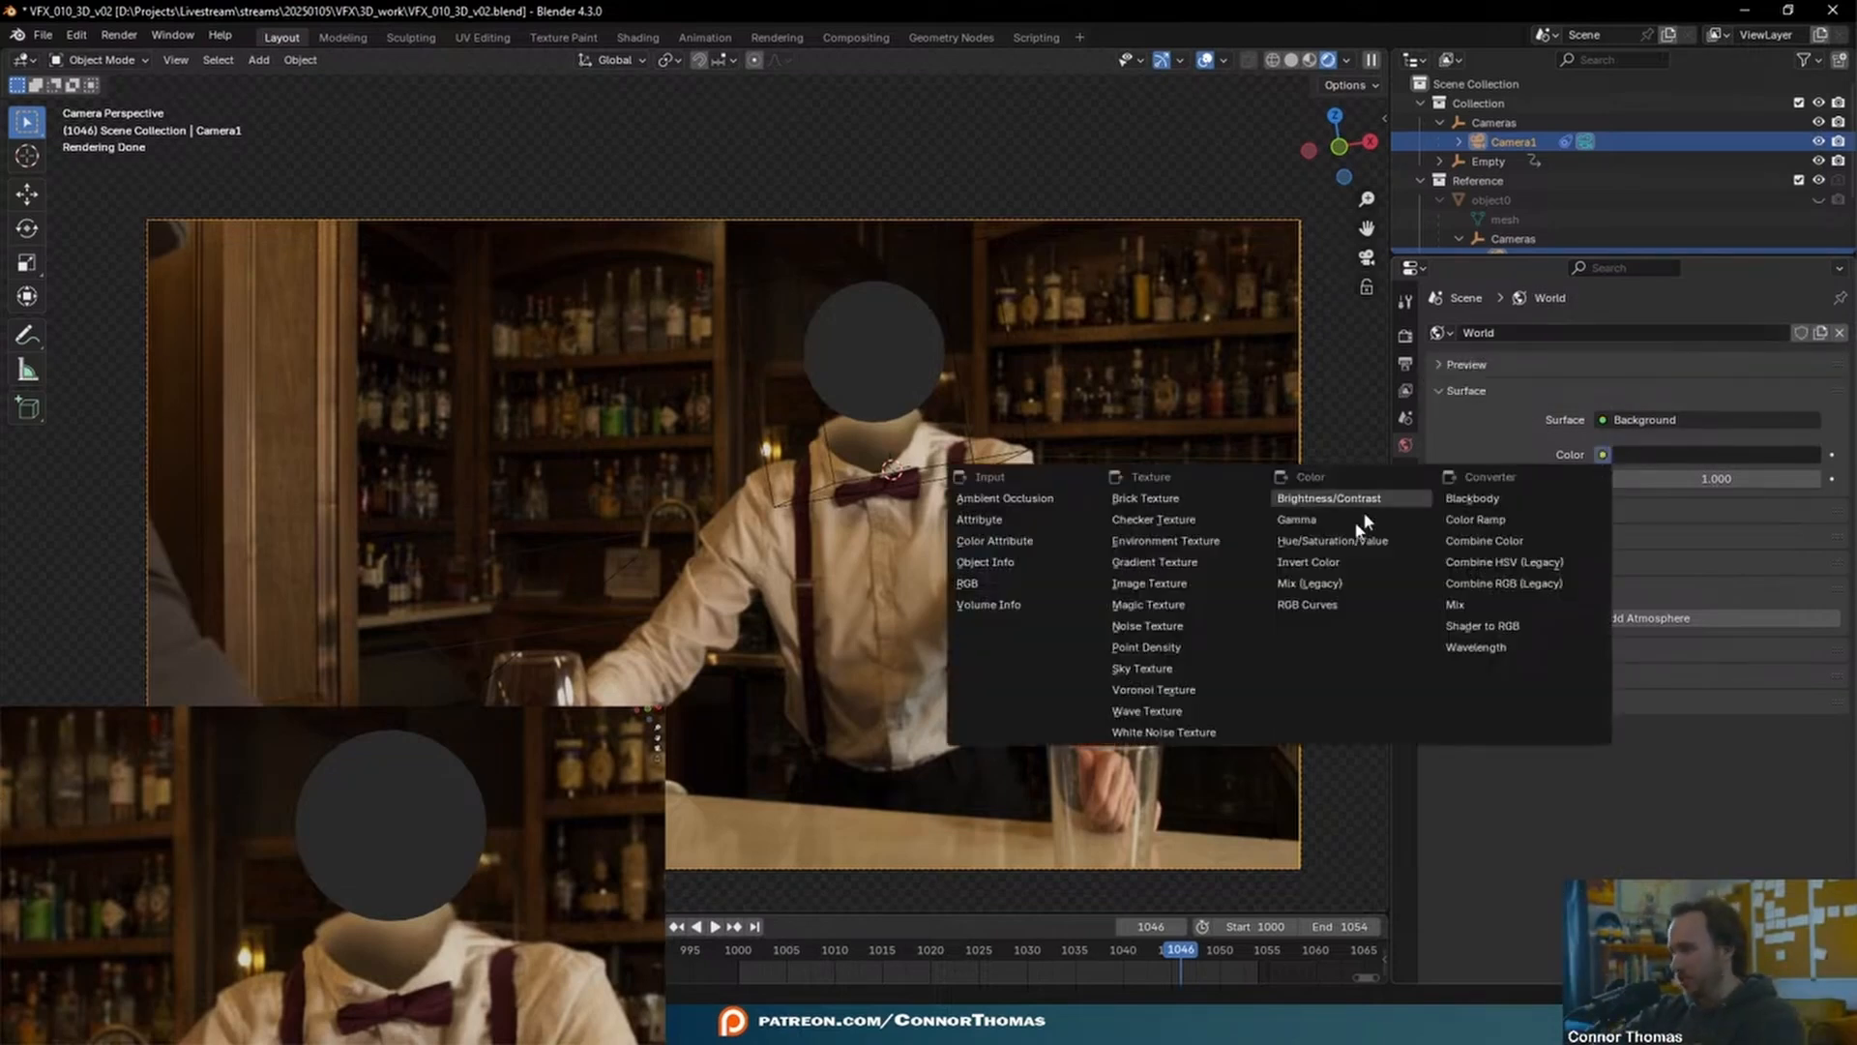
click(1175, 542)
click(1723, 479)
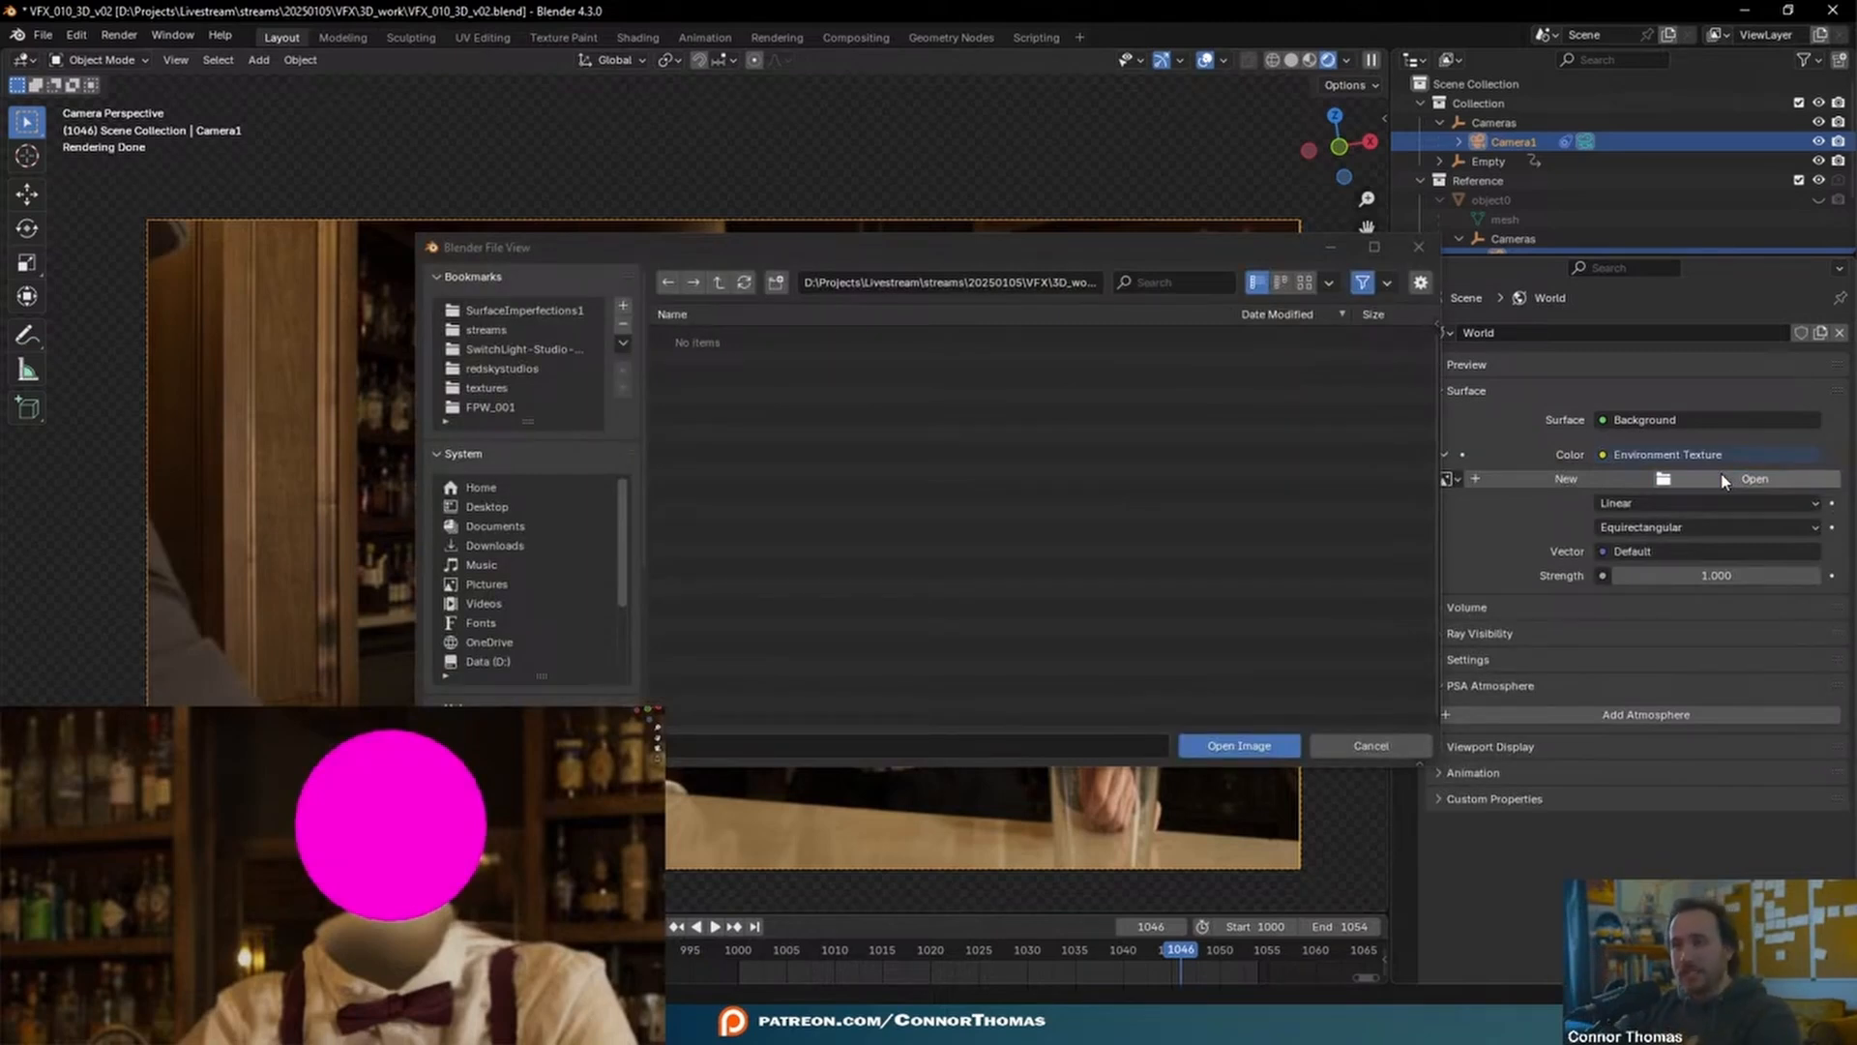
- Load VFX_010_1000.exr from the VFX/plate/VFX_010 folder as the world environment image
click(696, 285)
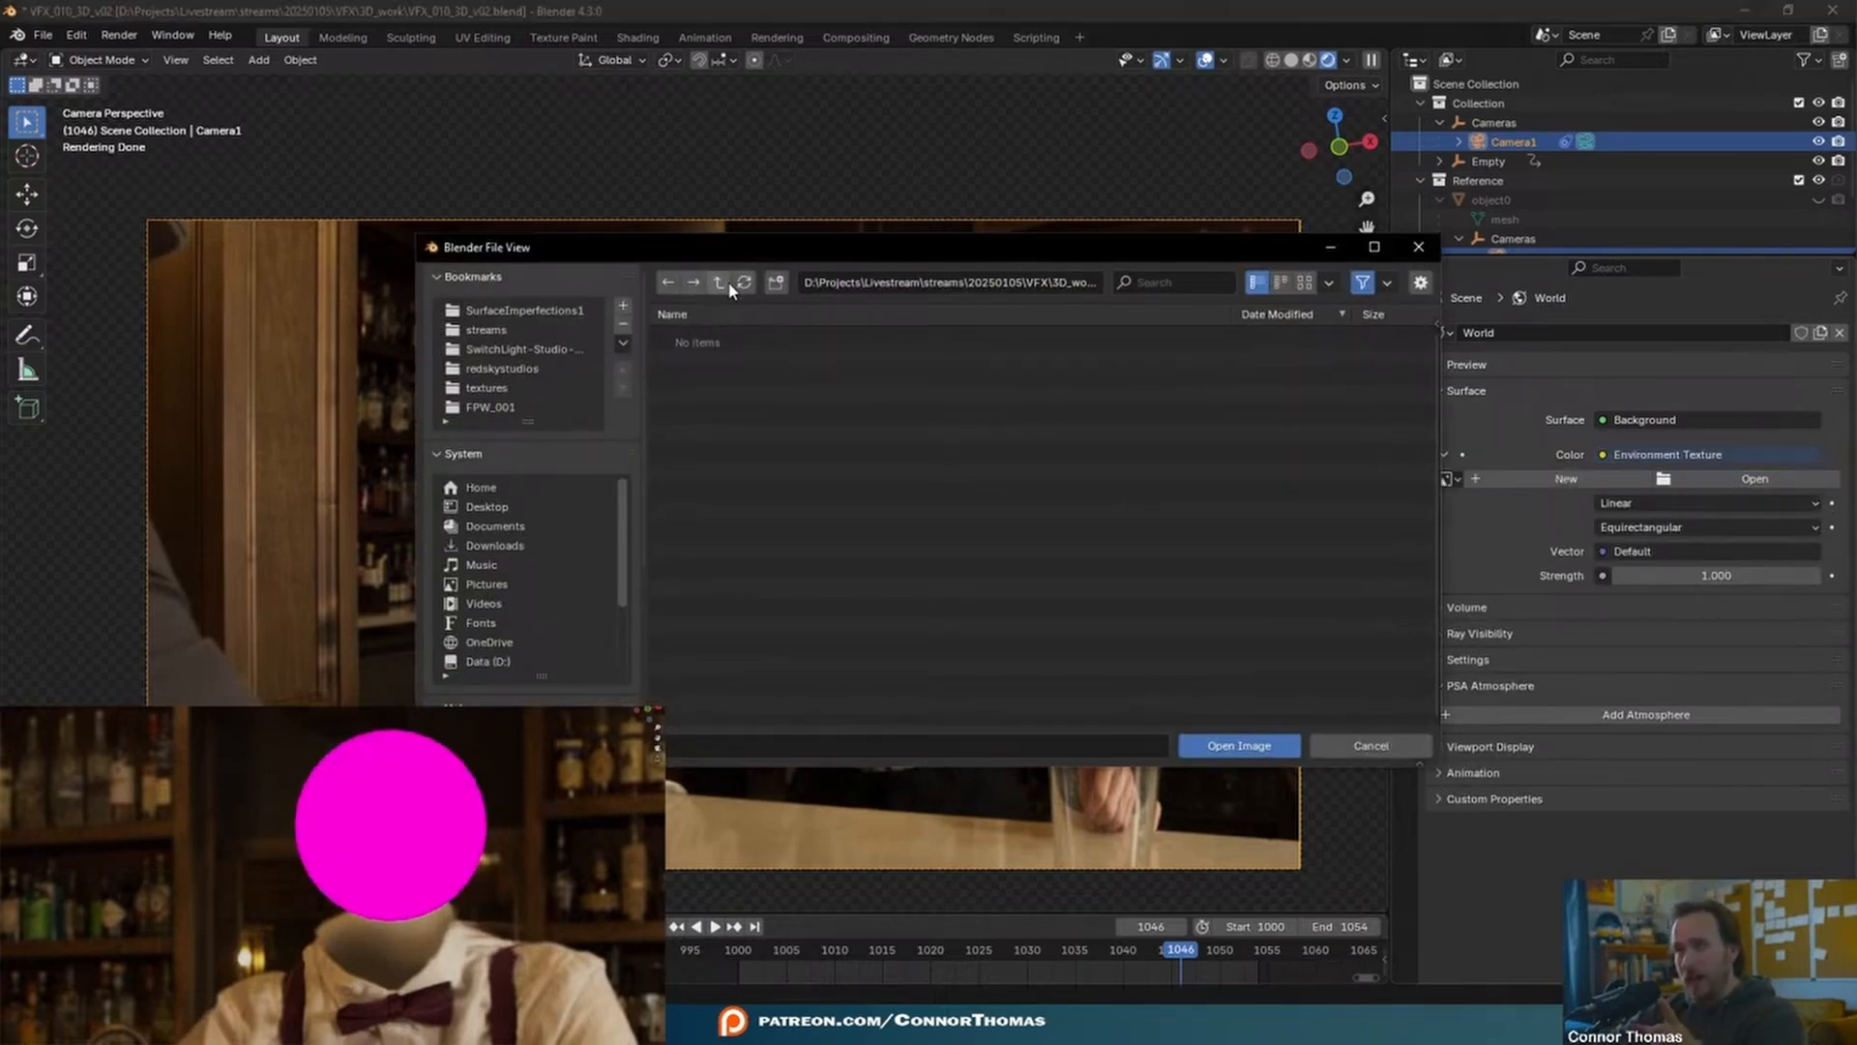
click(720, 284)
click(722, 283)
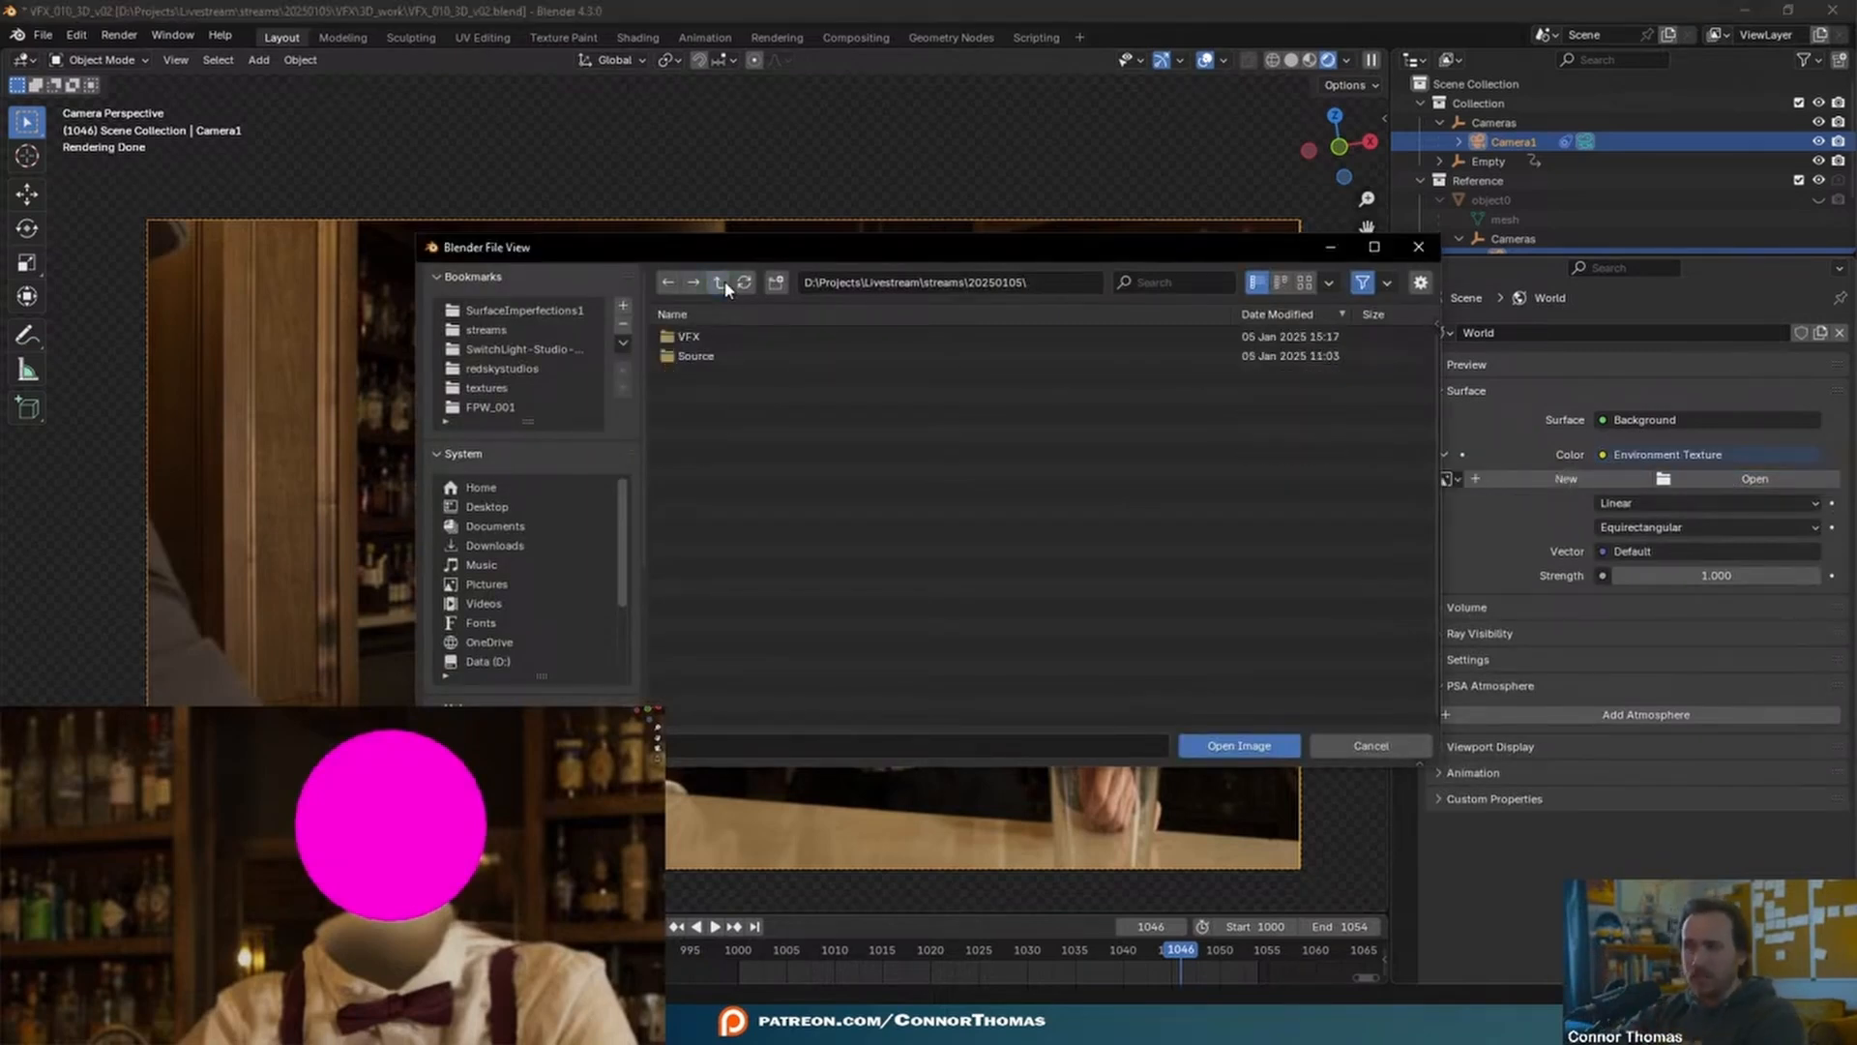
double_click(689, 337)
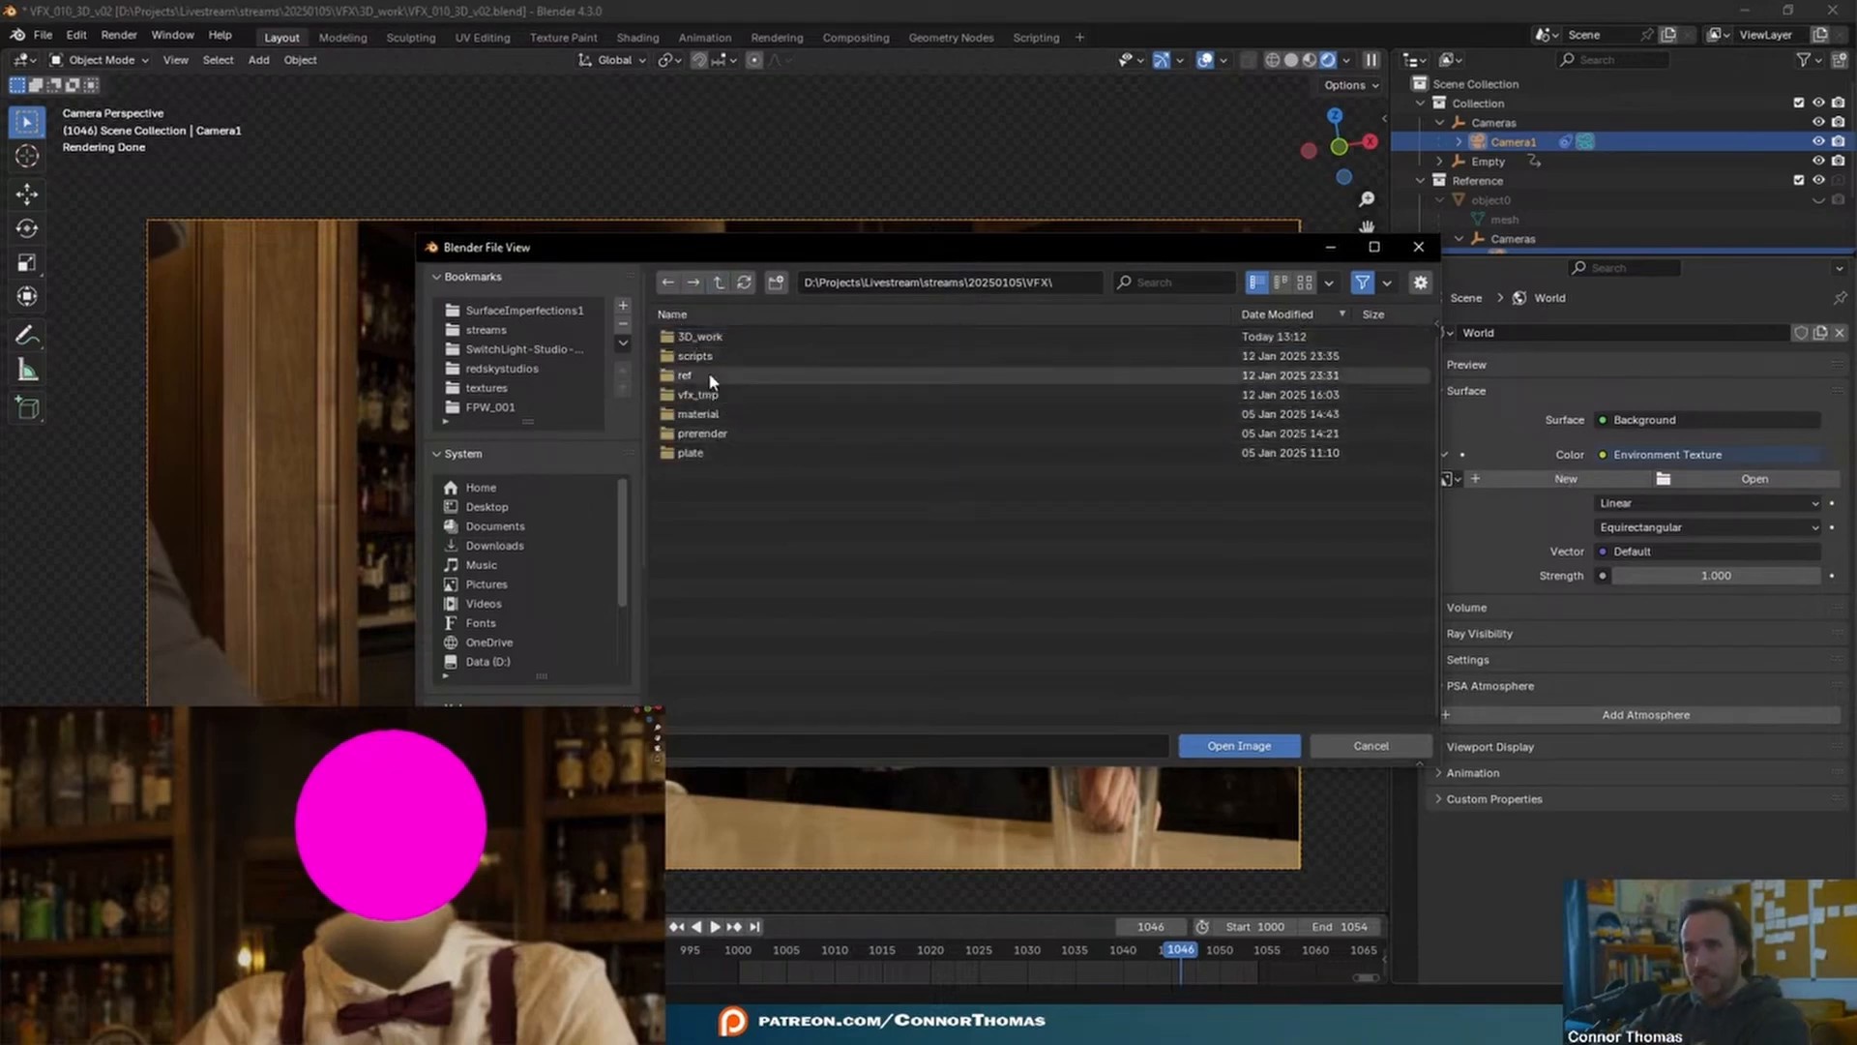
double_click(714, 453)
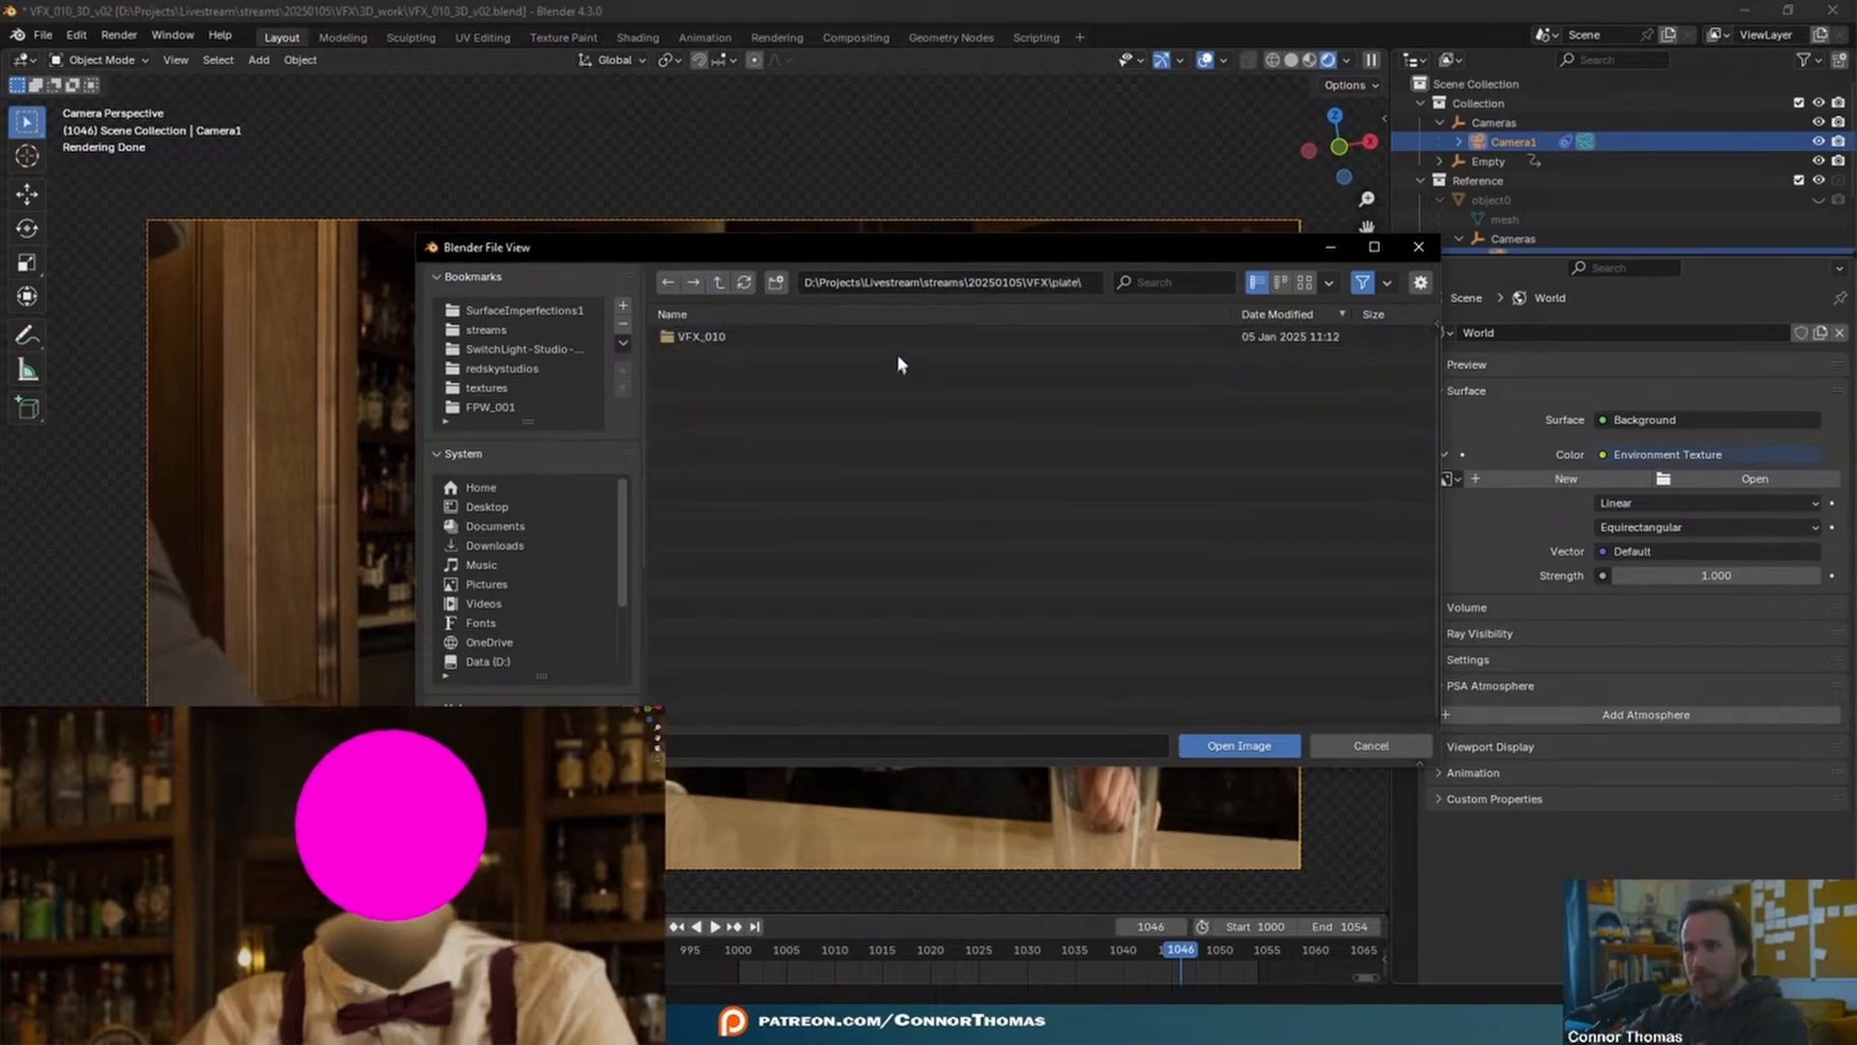
double_click(745, 335)
click(812, 357)
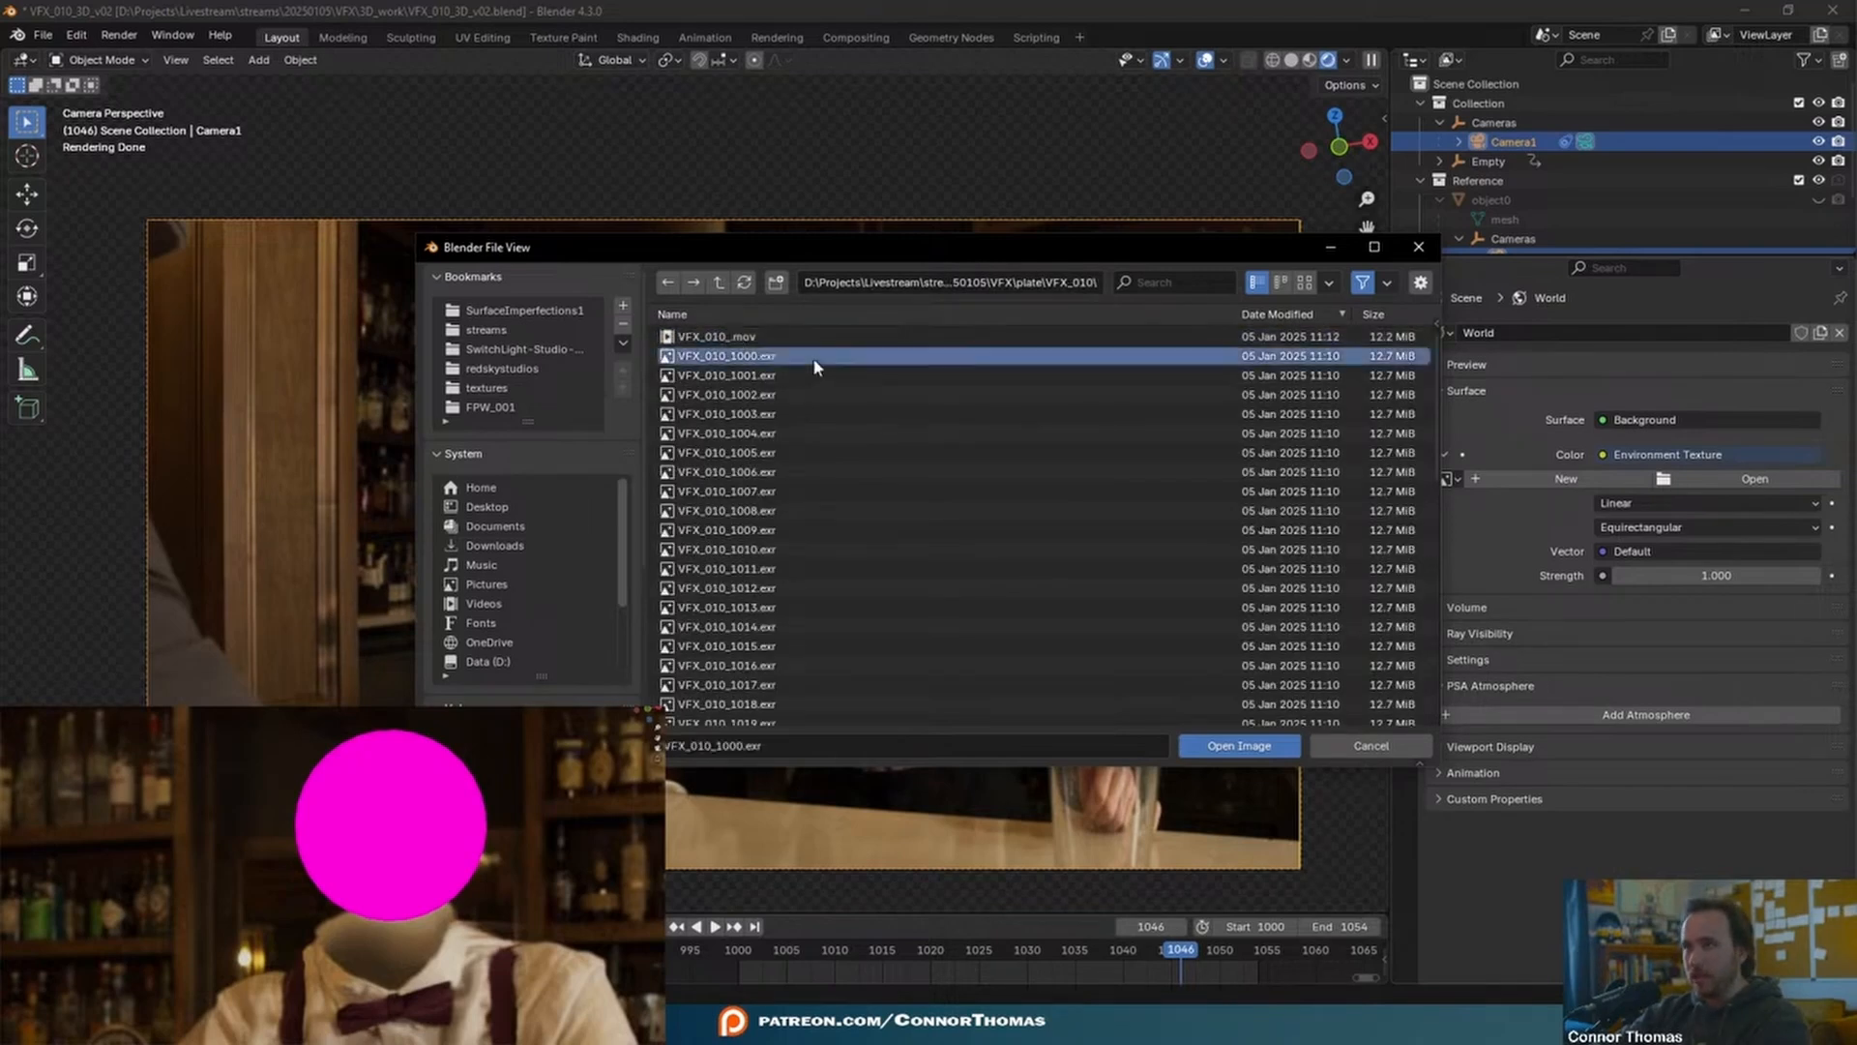
double_click(756, 356)
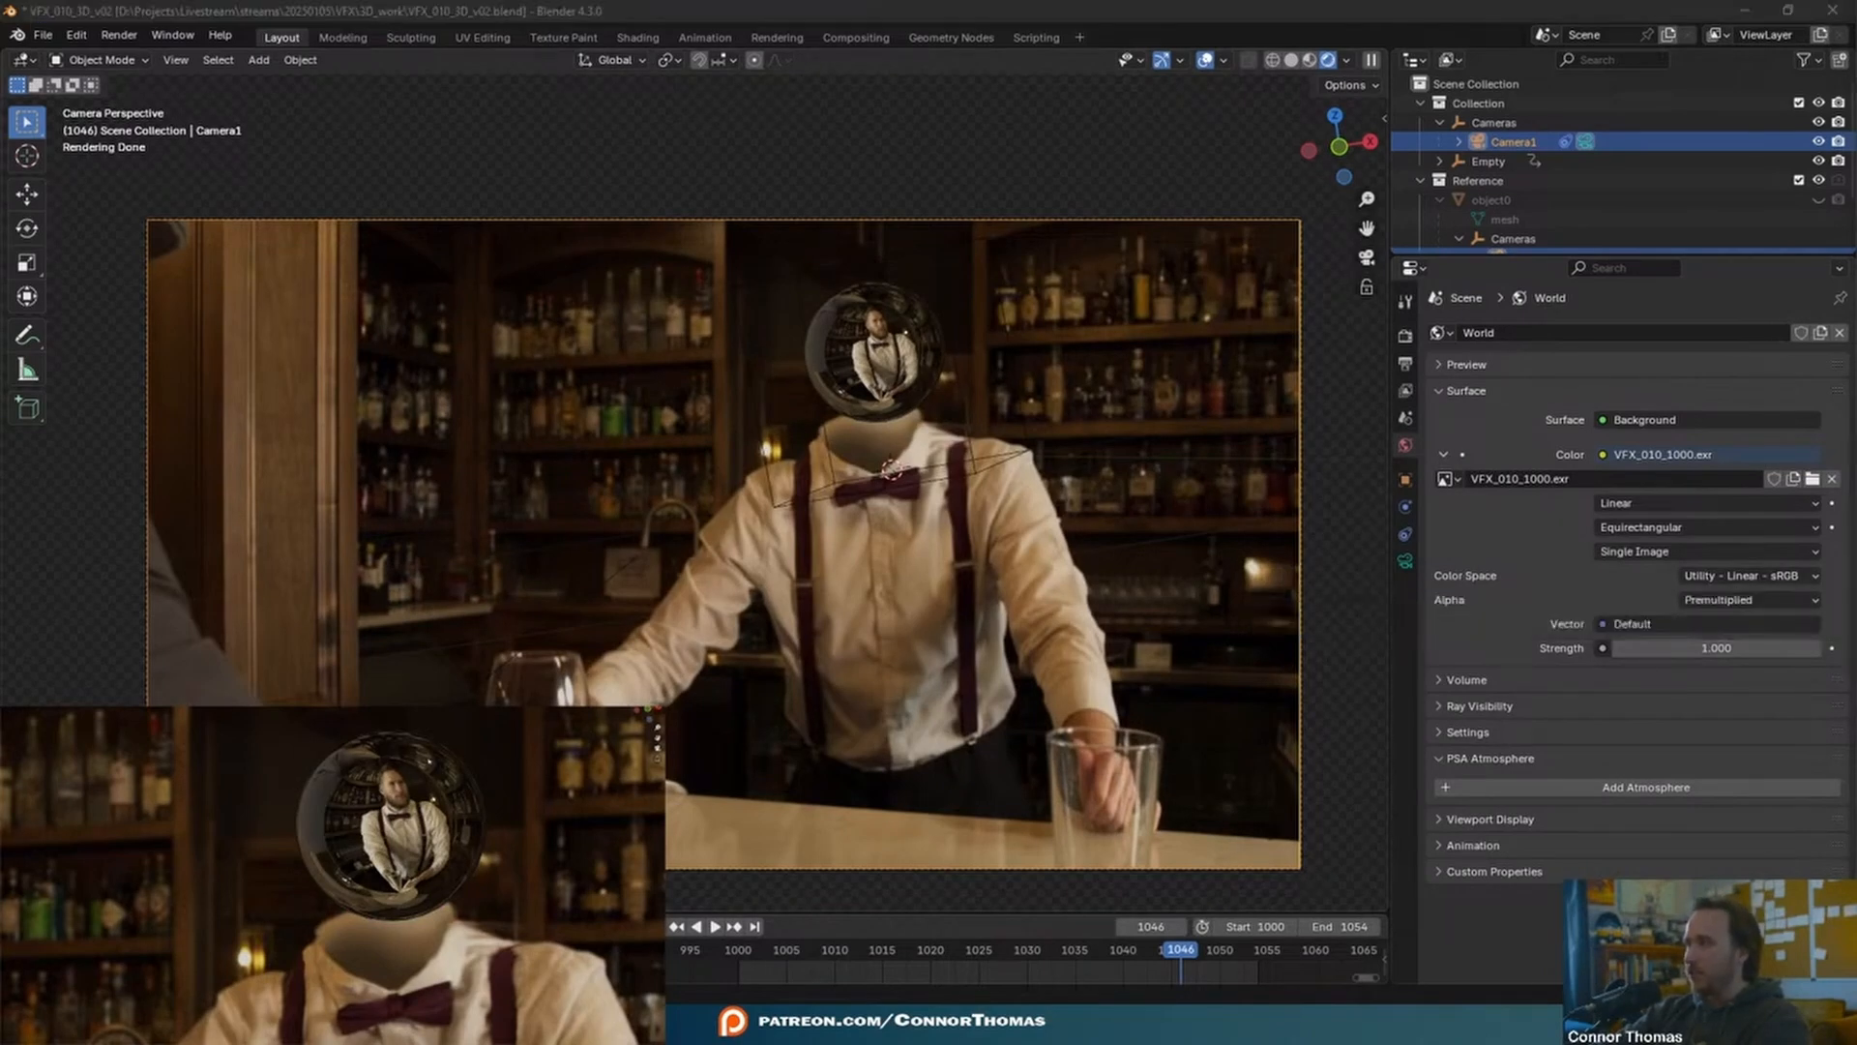
- Deselect the camera and select the chrome sphere to inspect its reflection up close
click(1029, 366)
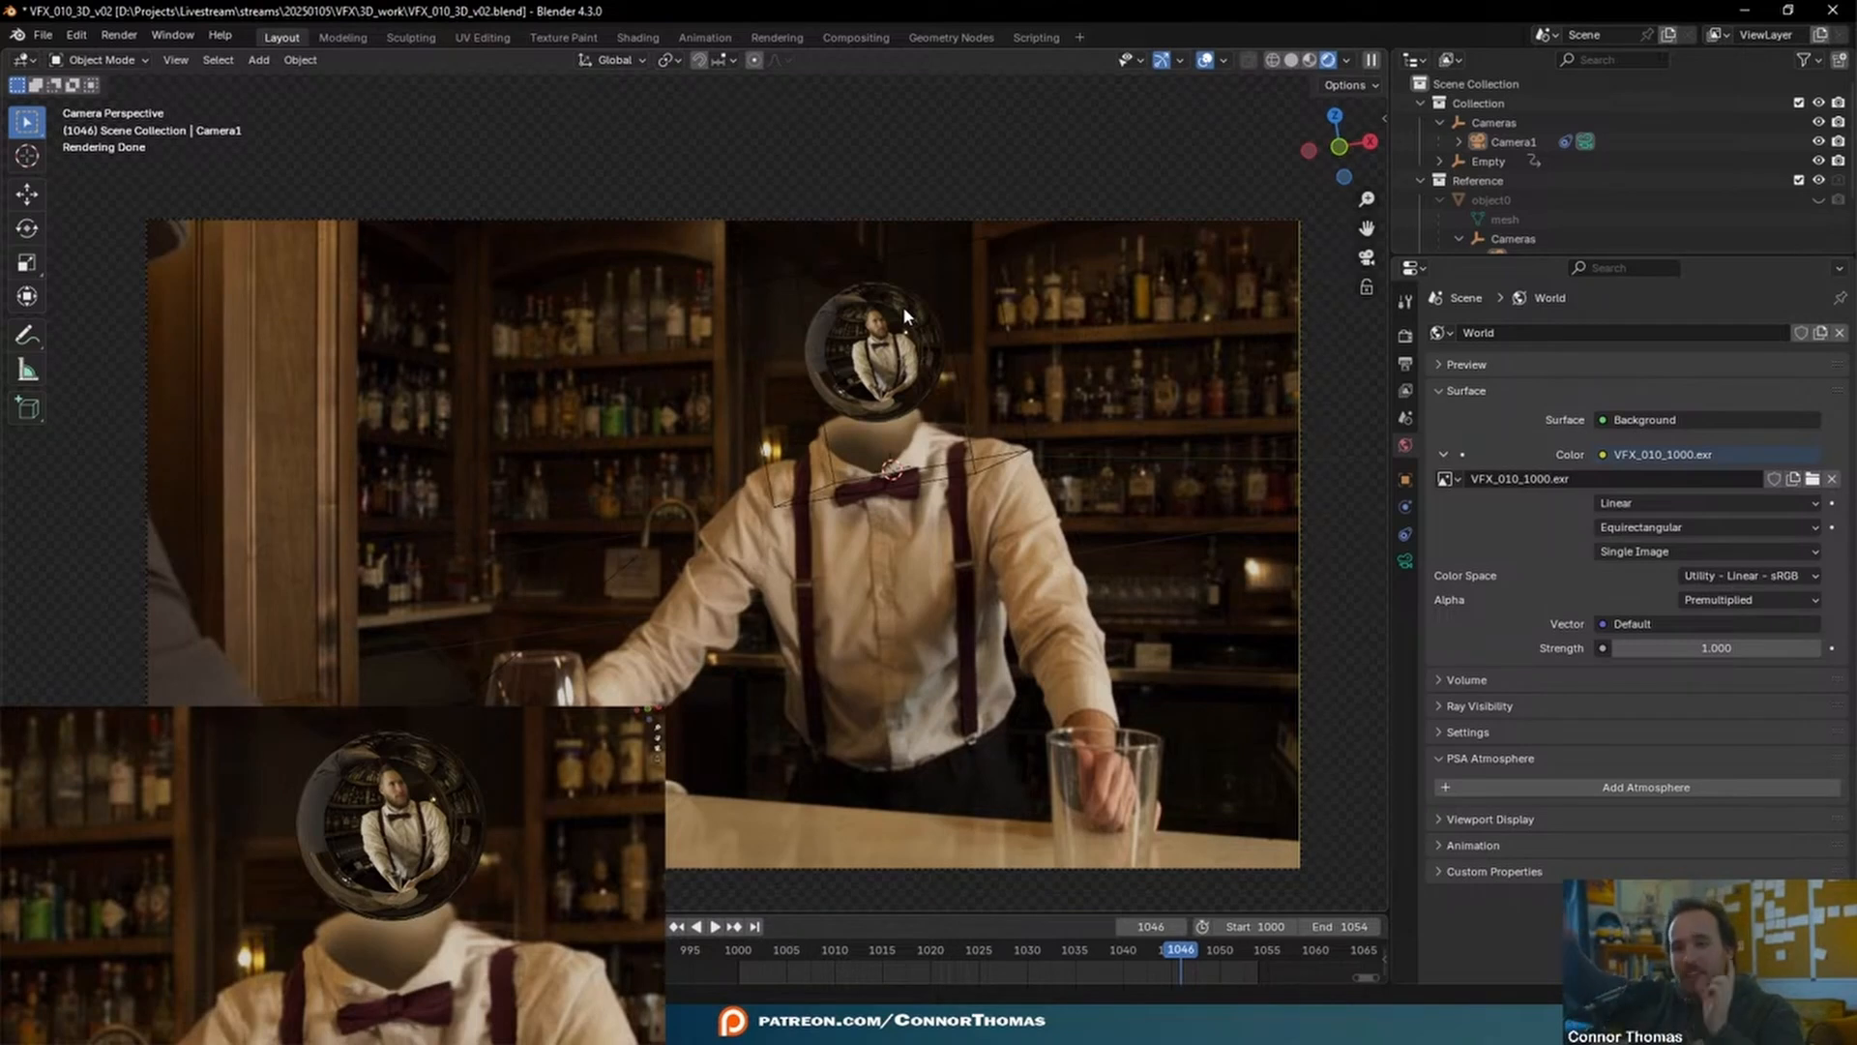
scroll(902, 306, up, 2)
click(943, 281)
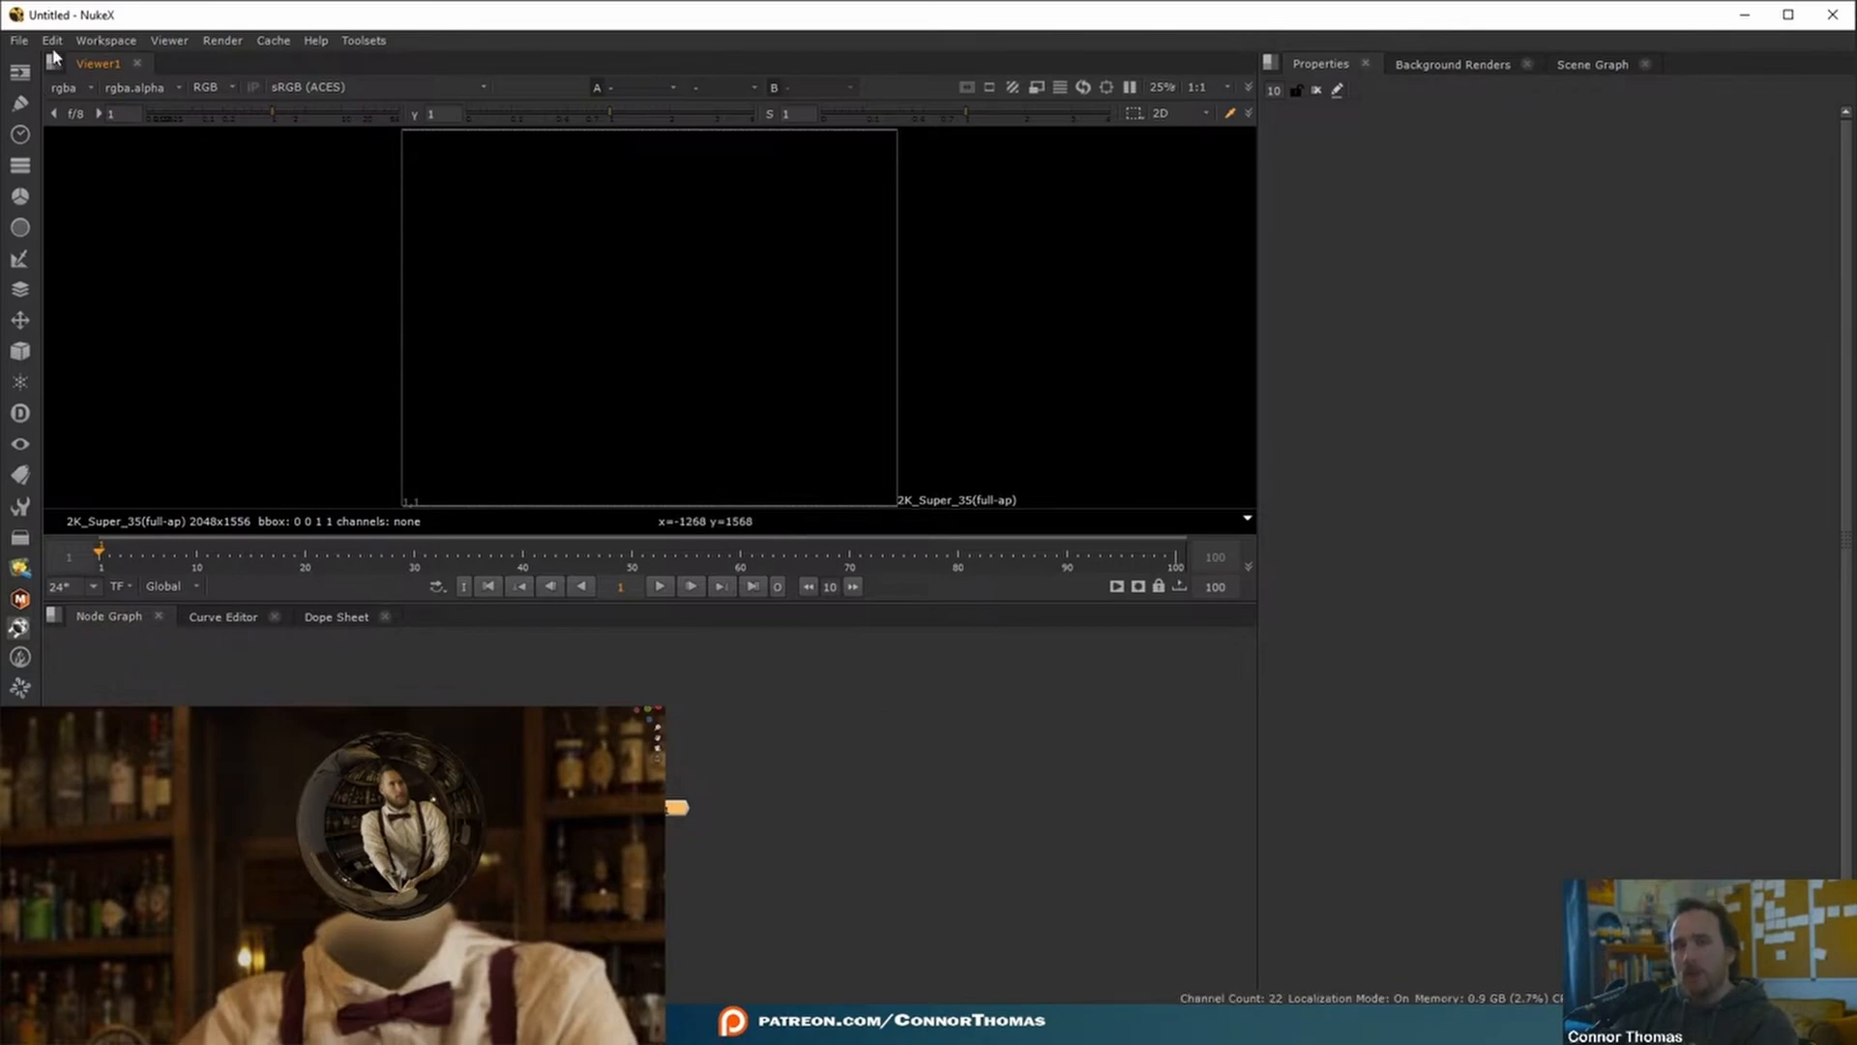
- Switch to NukeX and open the script 20250105_v01.nk from the 20250105/VFX/scripts folder
drag(107, 16, 255, 688)
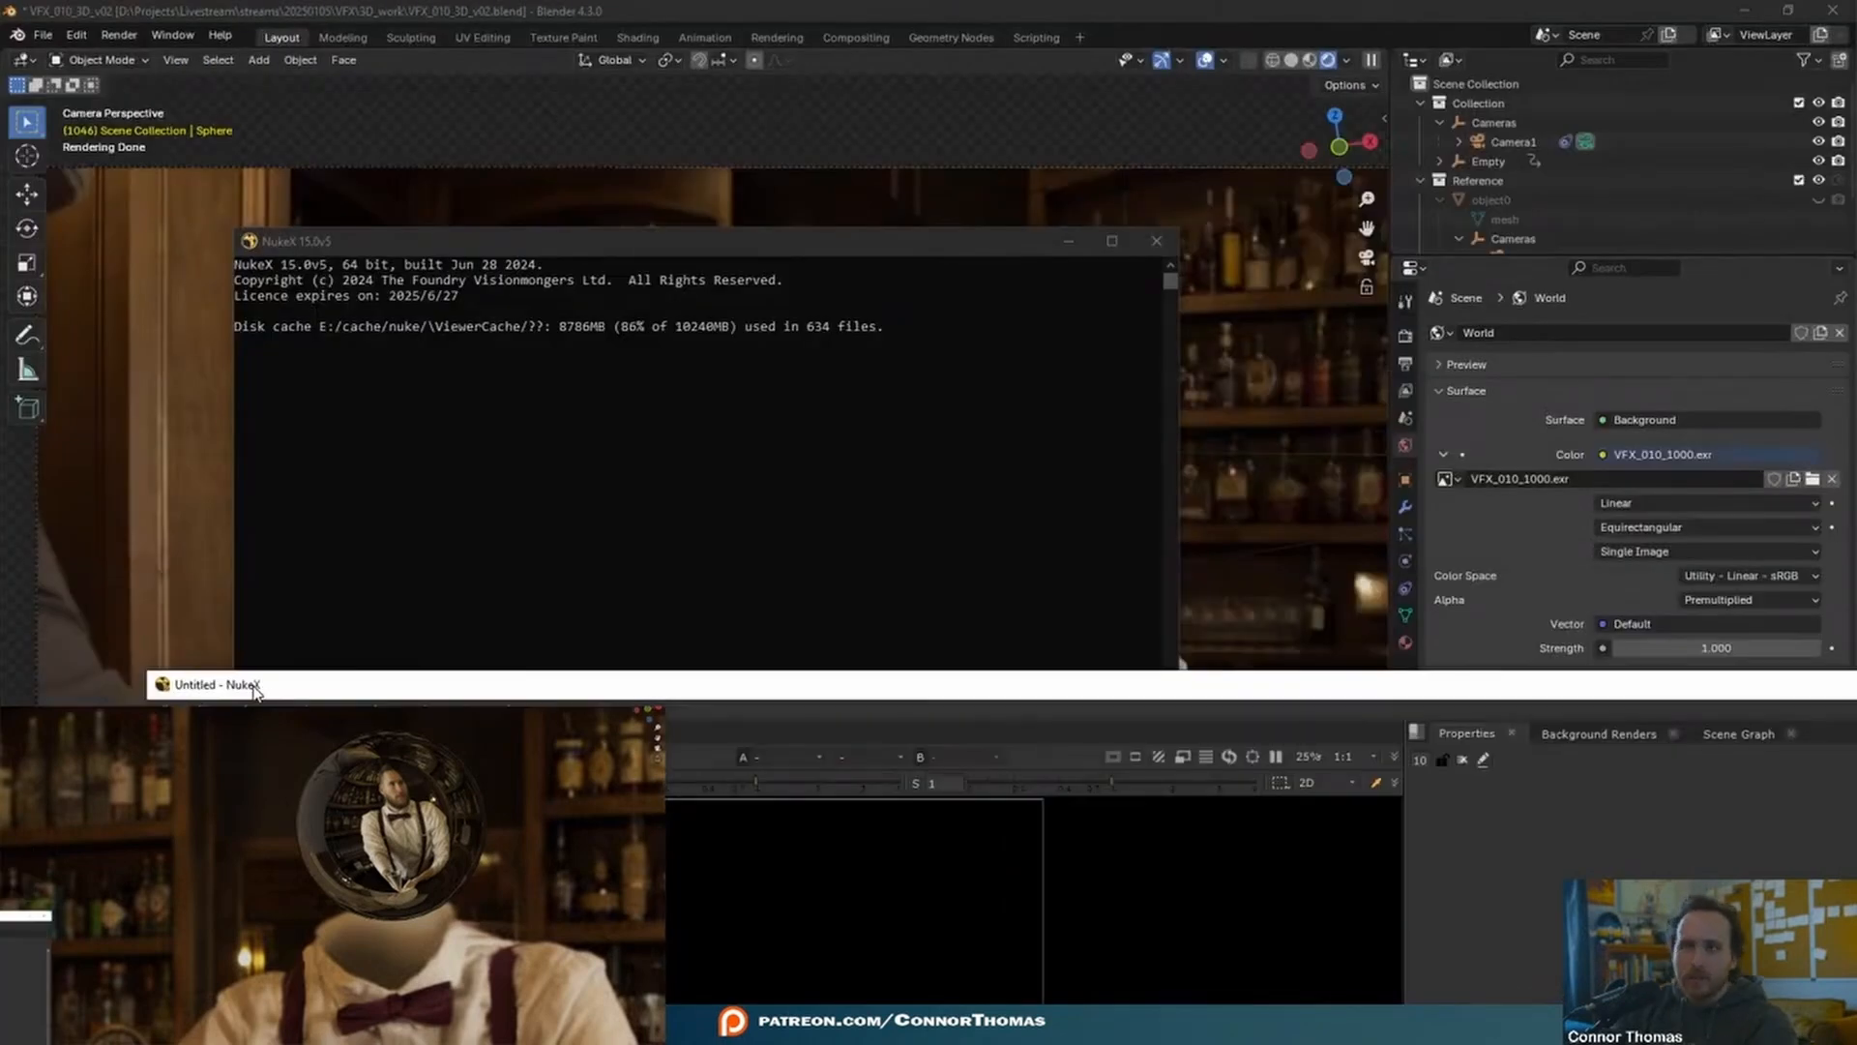
drag(255, 687, 320, 5)
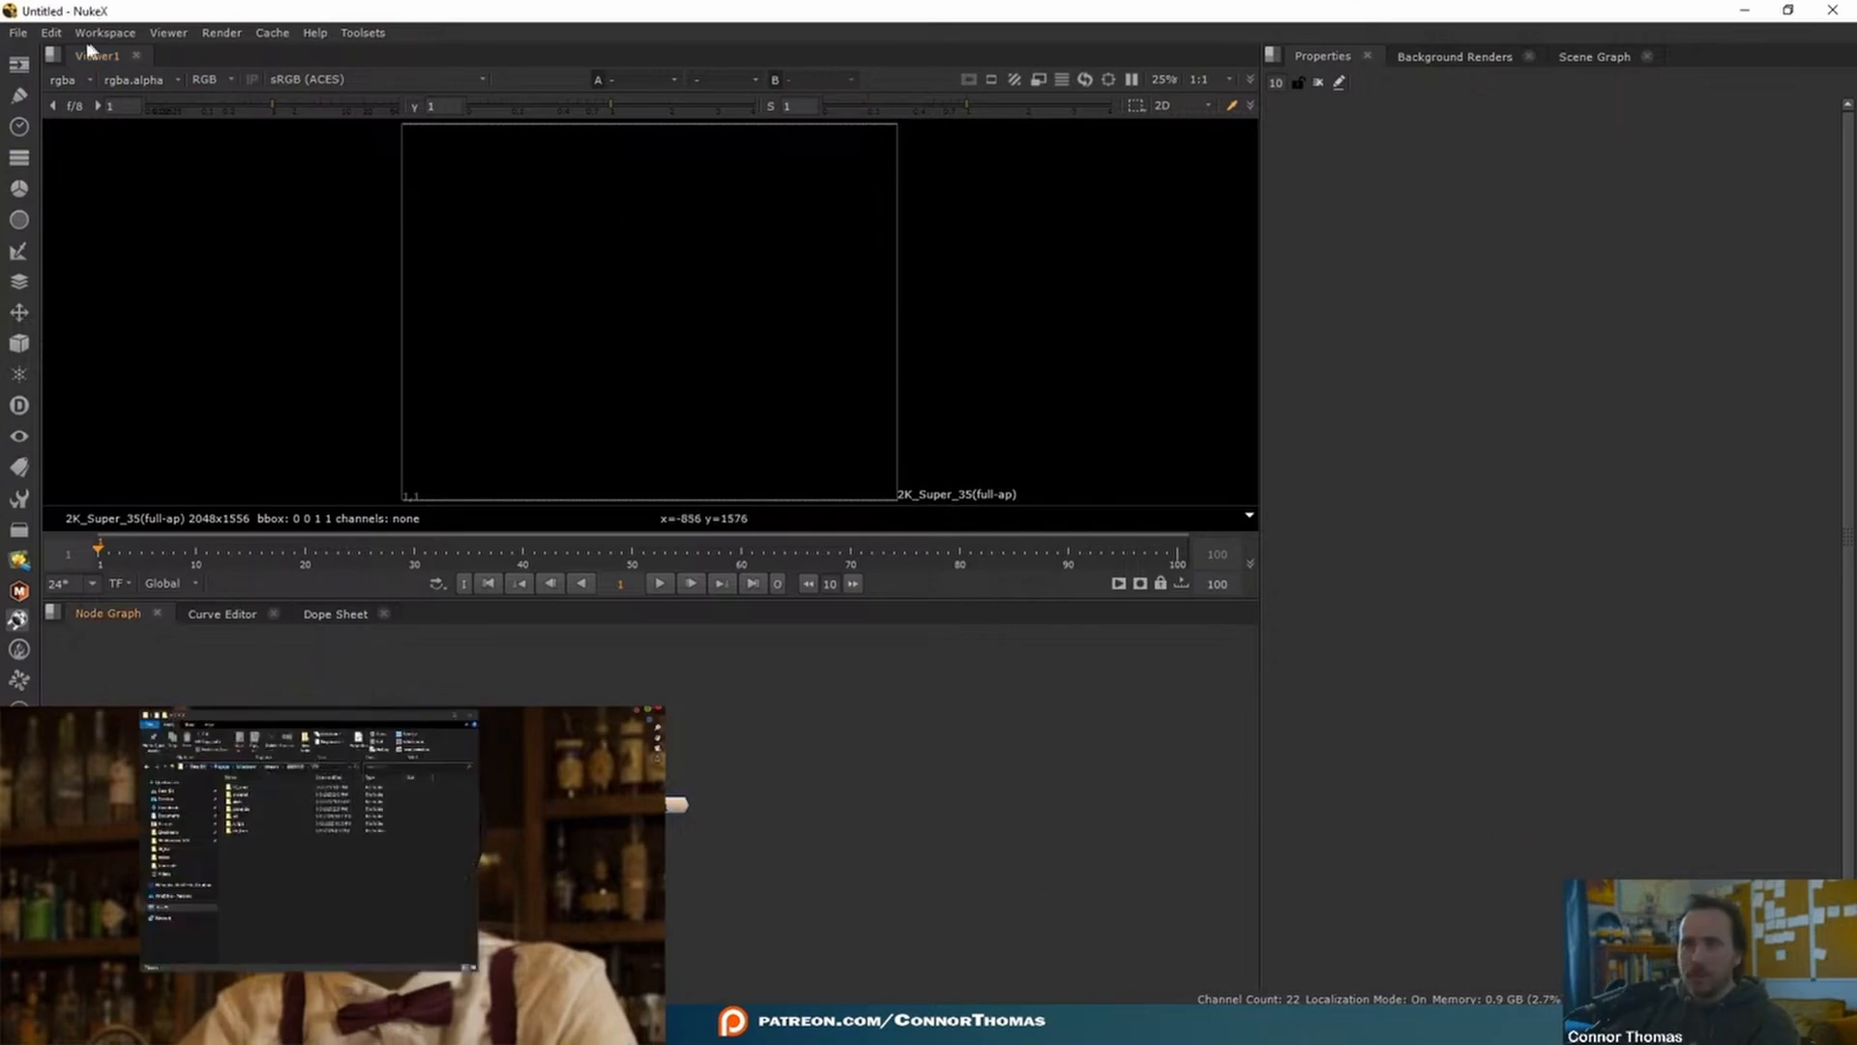
click(17, 32)
click(48, 55)
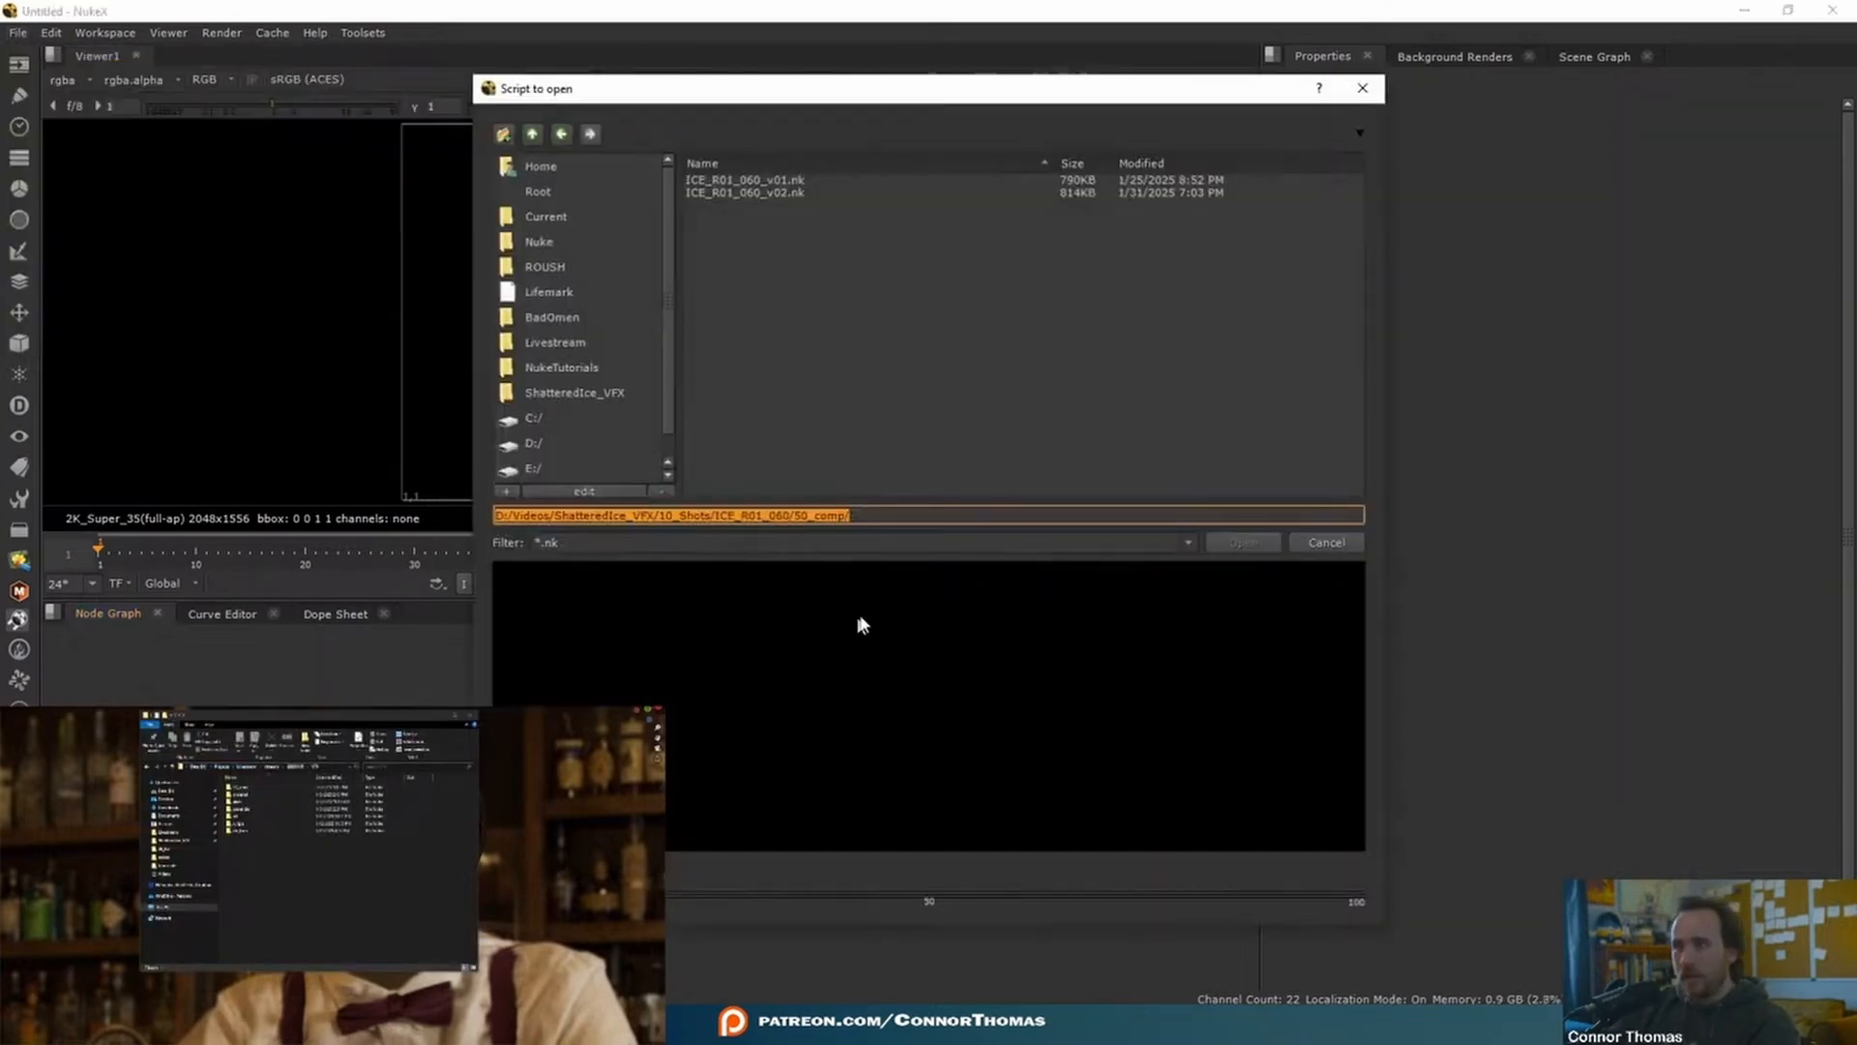
double_click(702, 181)
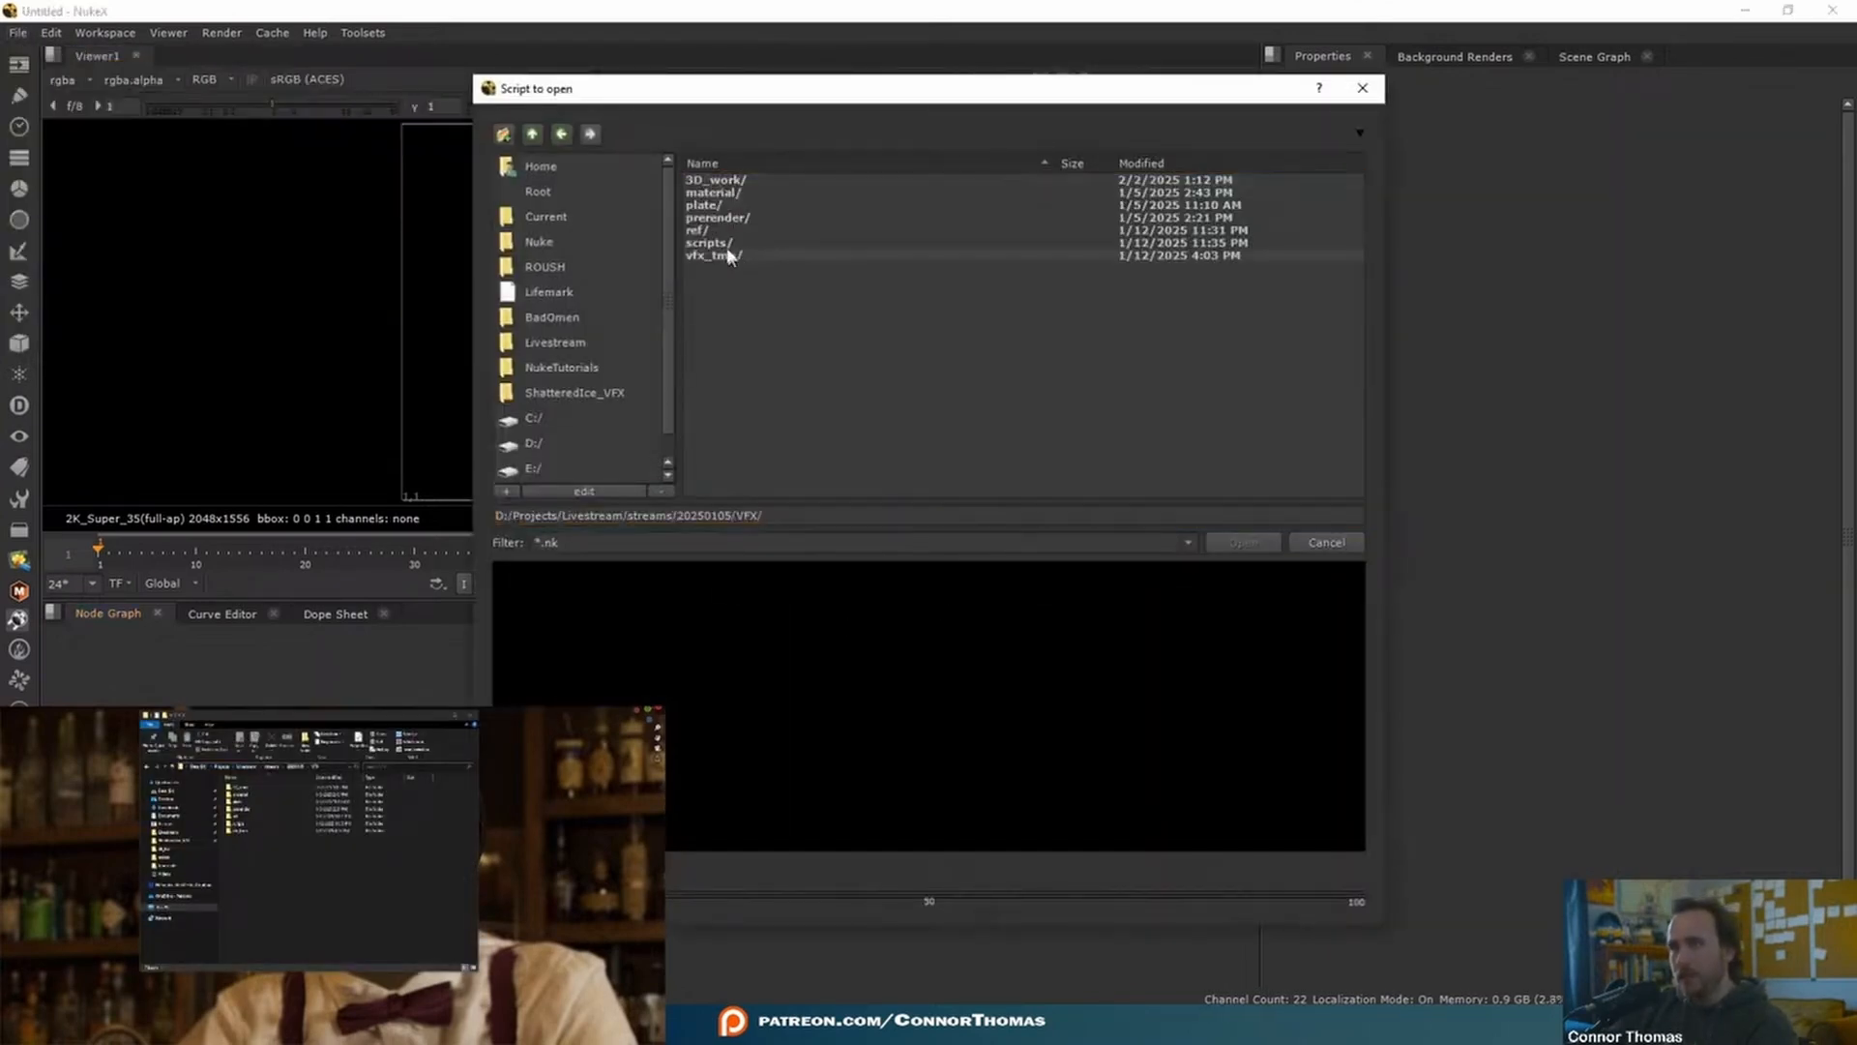
double_click(708, 243)
click(732, 182)
double_click(732, 182)
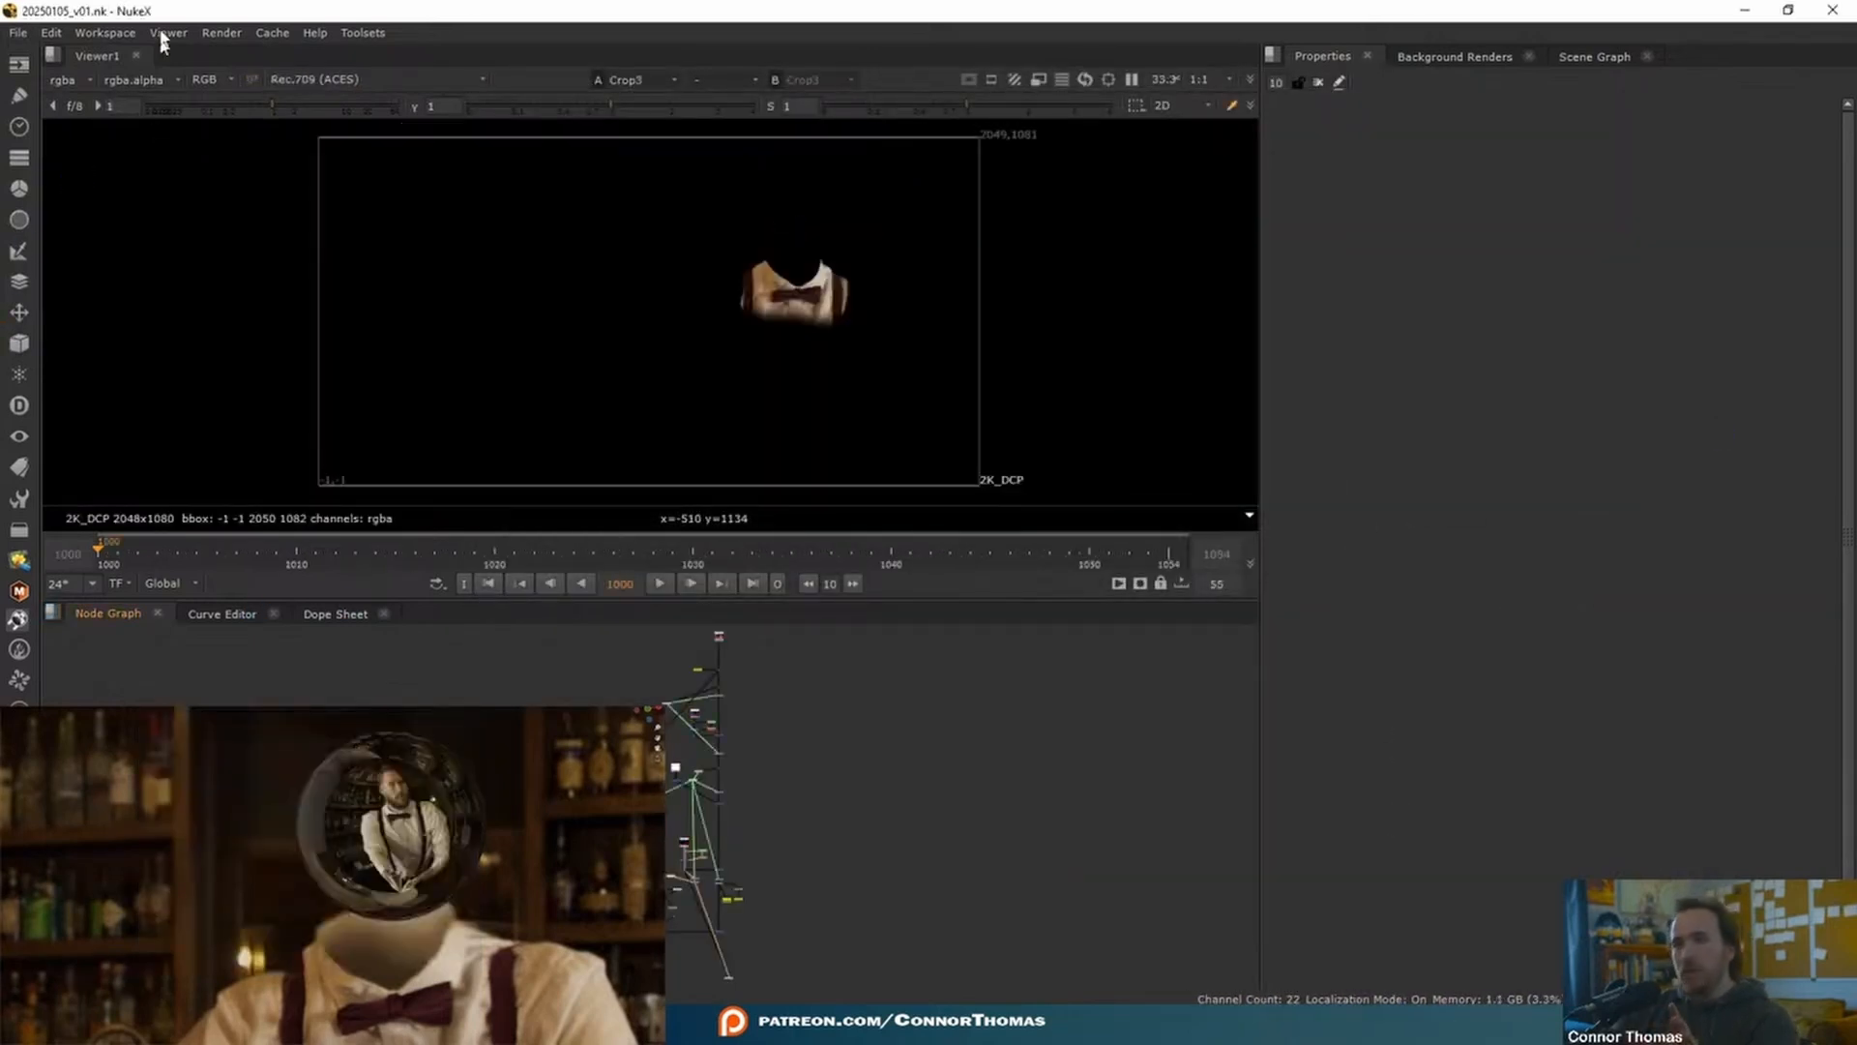
- Switch to the 2 Screen workspace and view the clean background plate node Read2 in the viewer
click(99, 33)
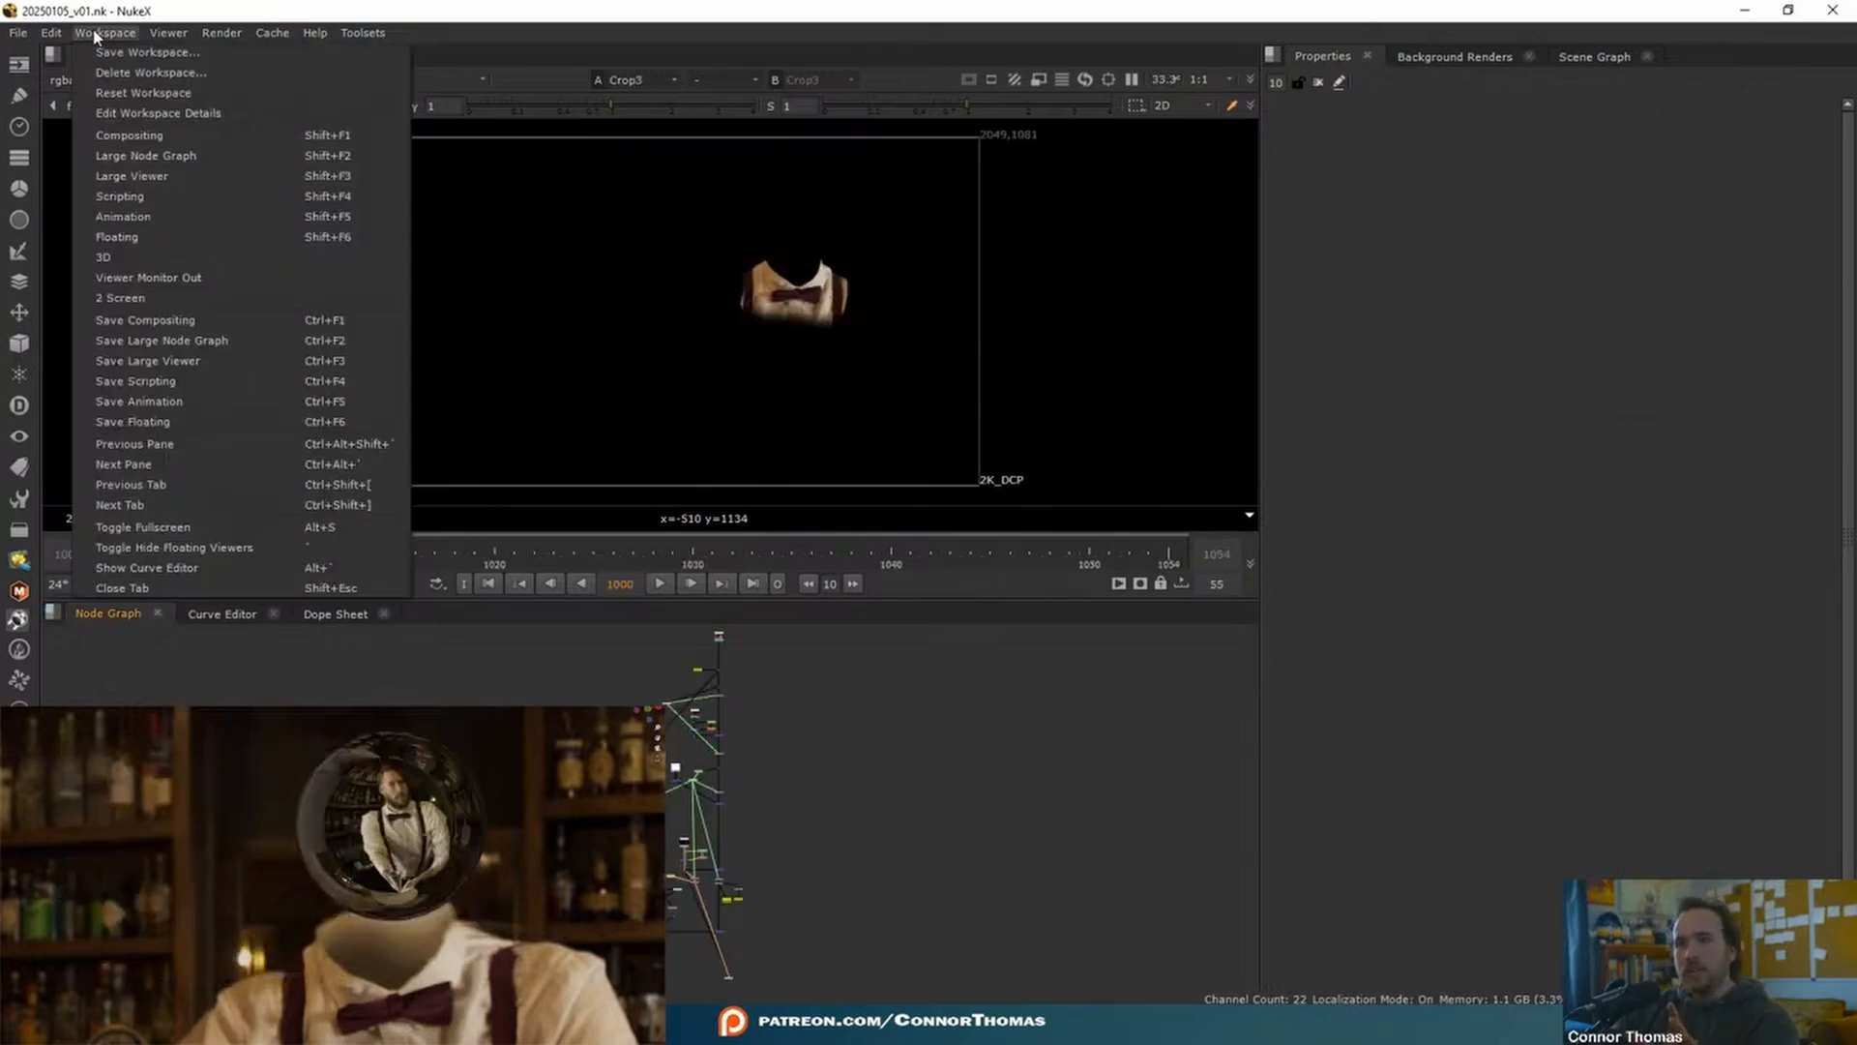
click(124, 297)
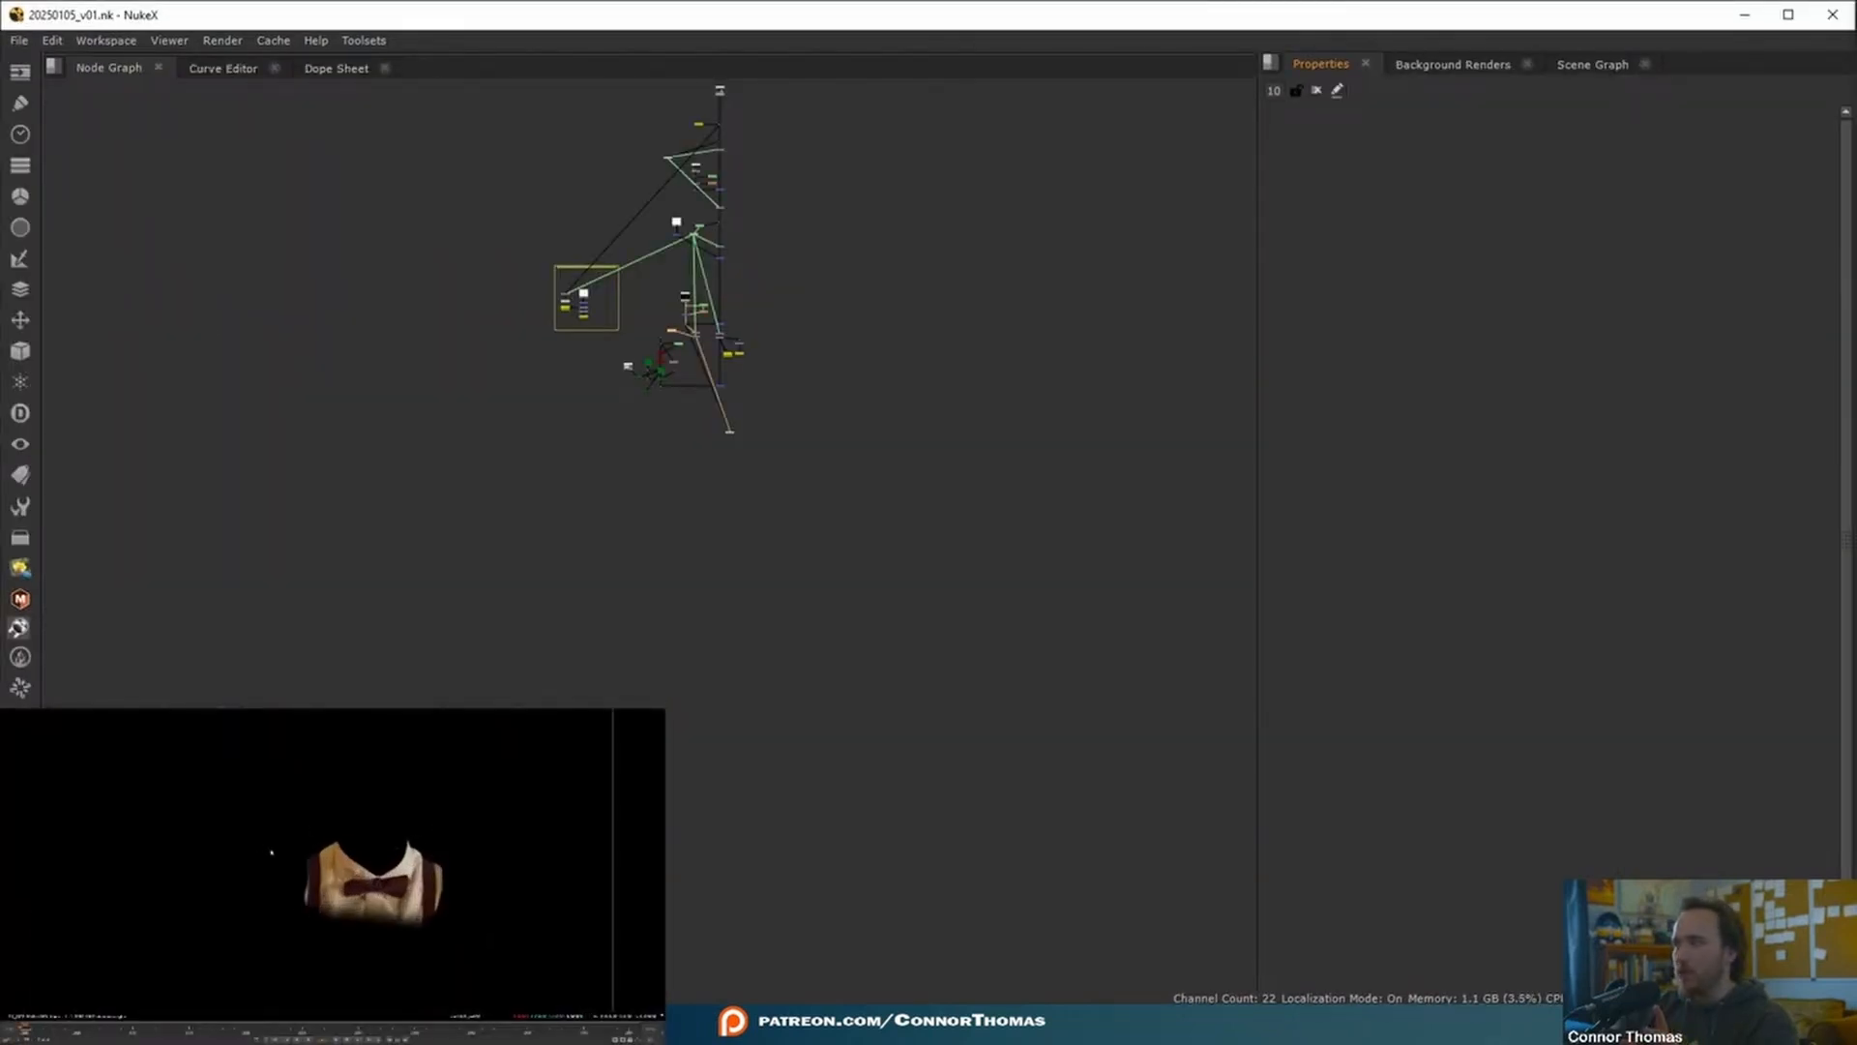
scroll(685, 607, up, 8)
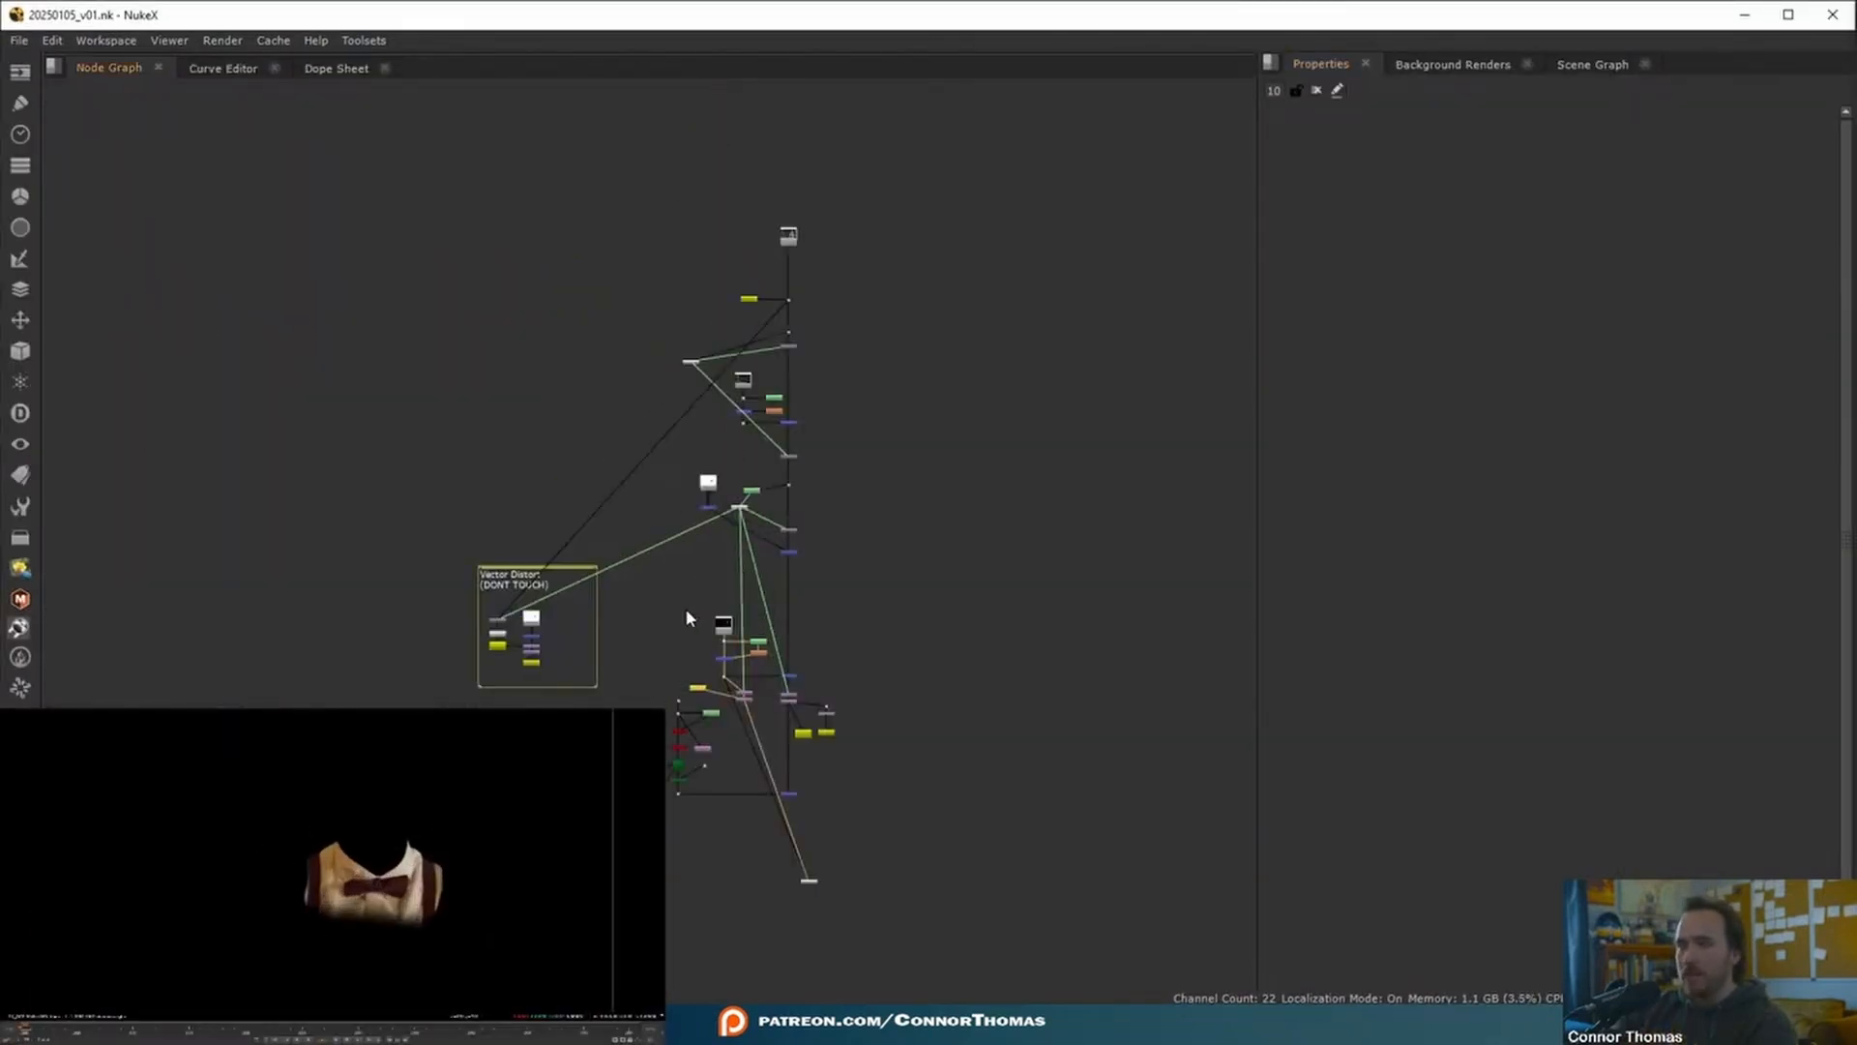
middle_drag(861, 471, 852, 463)
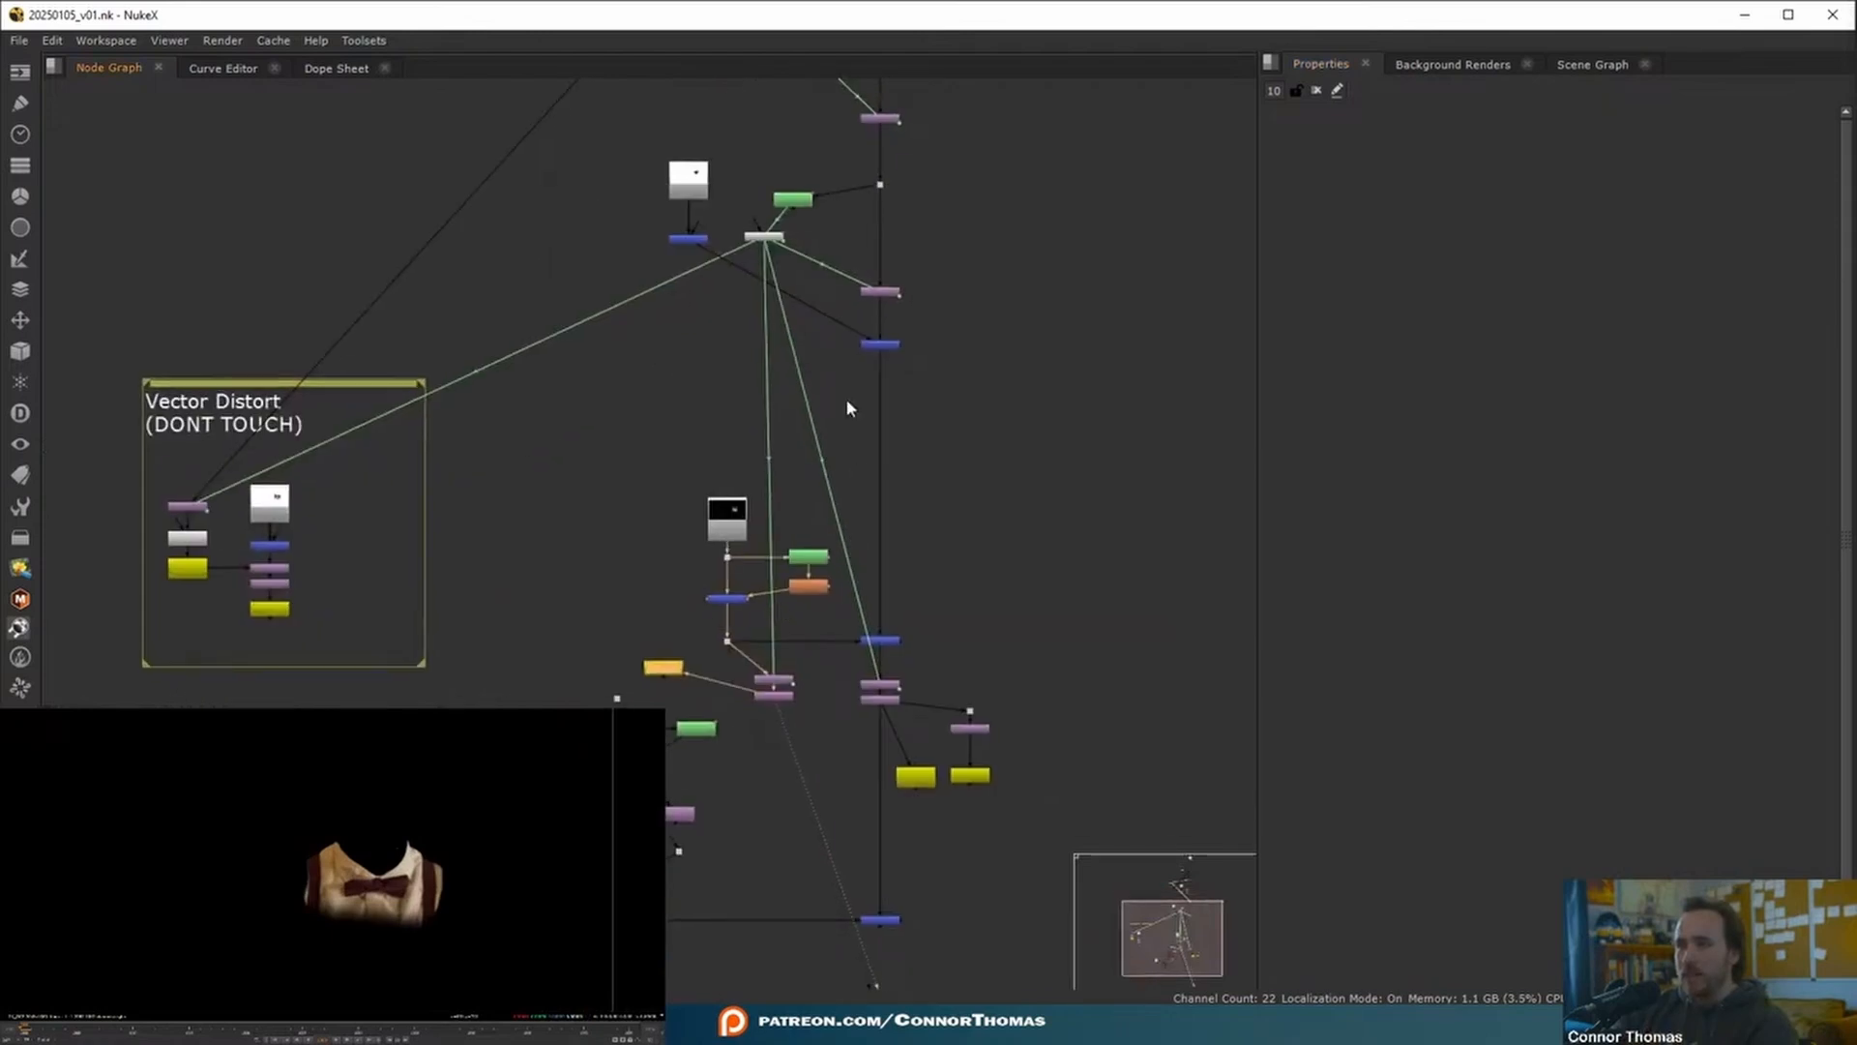
middle_drag(973, 150, 873, 415)
scroll(872, 415, up, 1)
middle_drag(668, 216, 676, 406)
click(655, 362)
key(1)
- Add a Write node to the clean plate with the output file material/hdri_v1/hdri_v1.####.exr
scroll(322, 881, down, 5)
key(f)
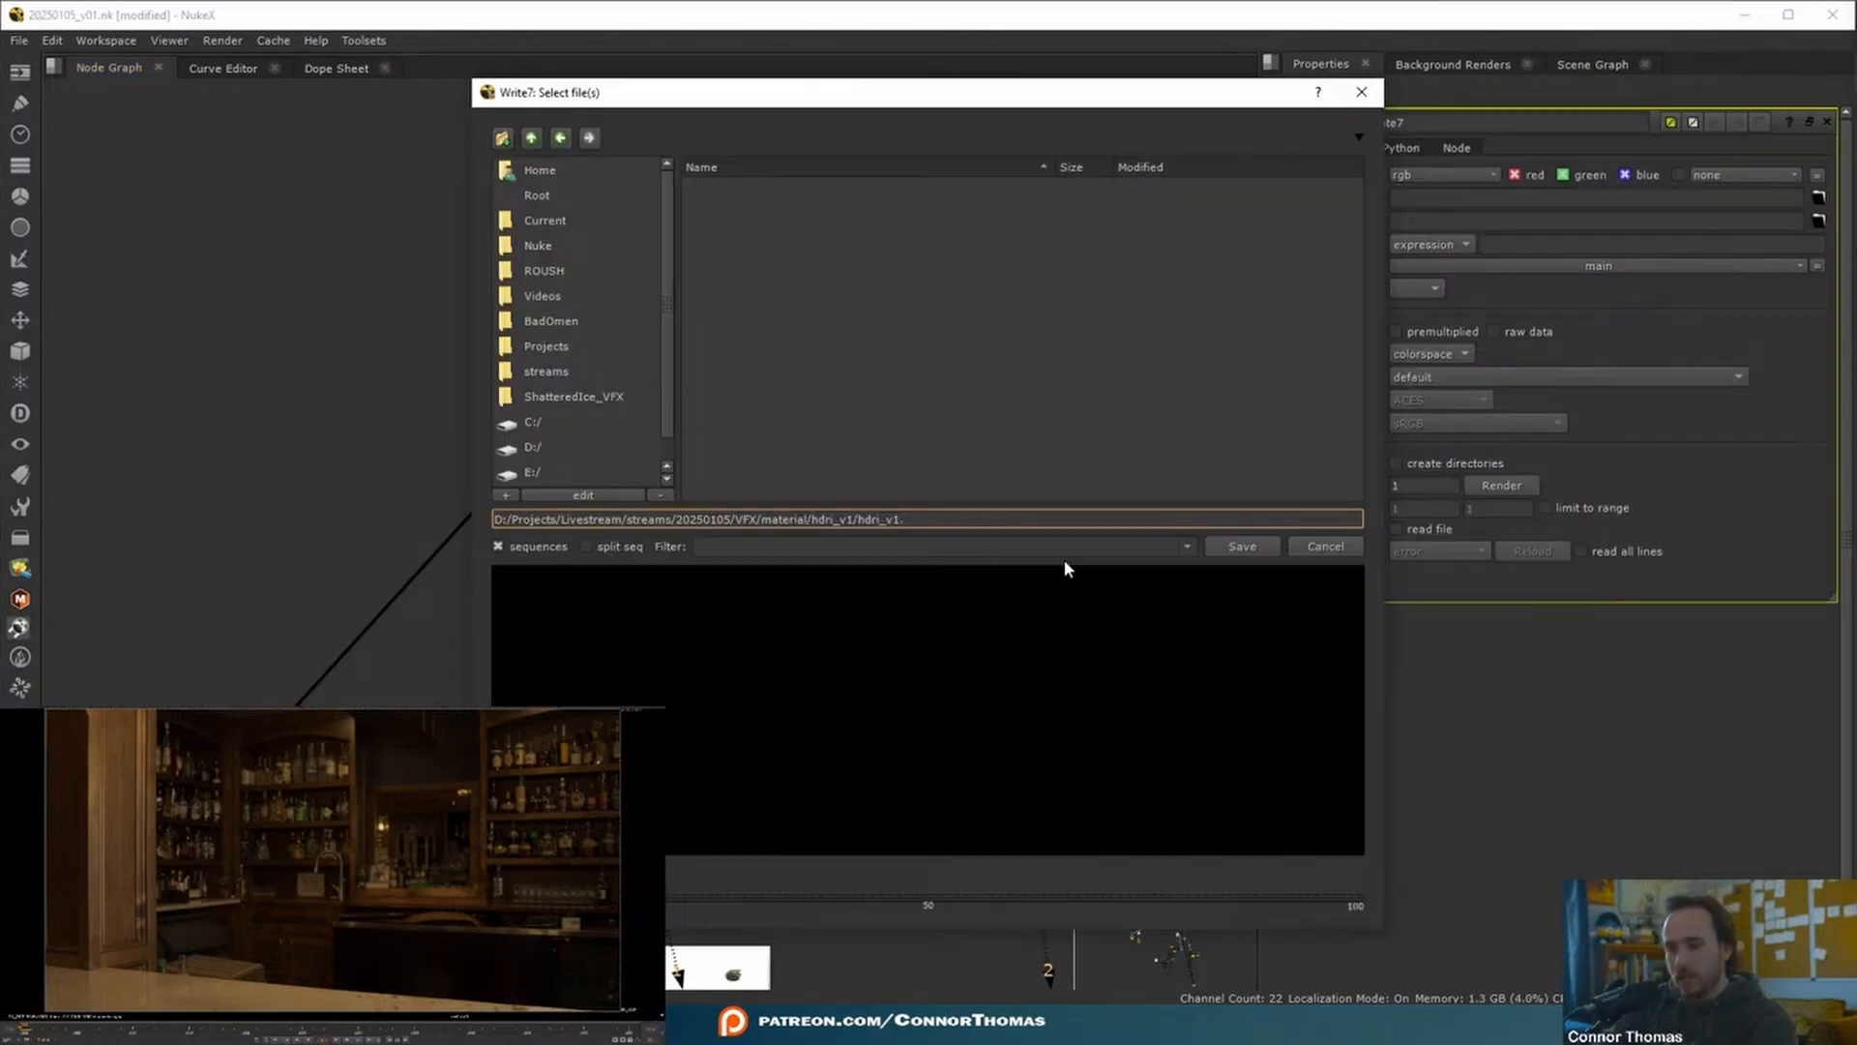
text(####.exr)
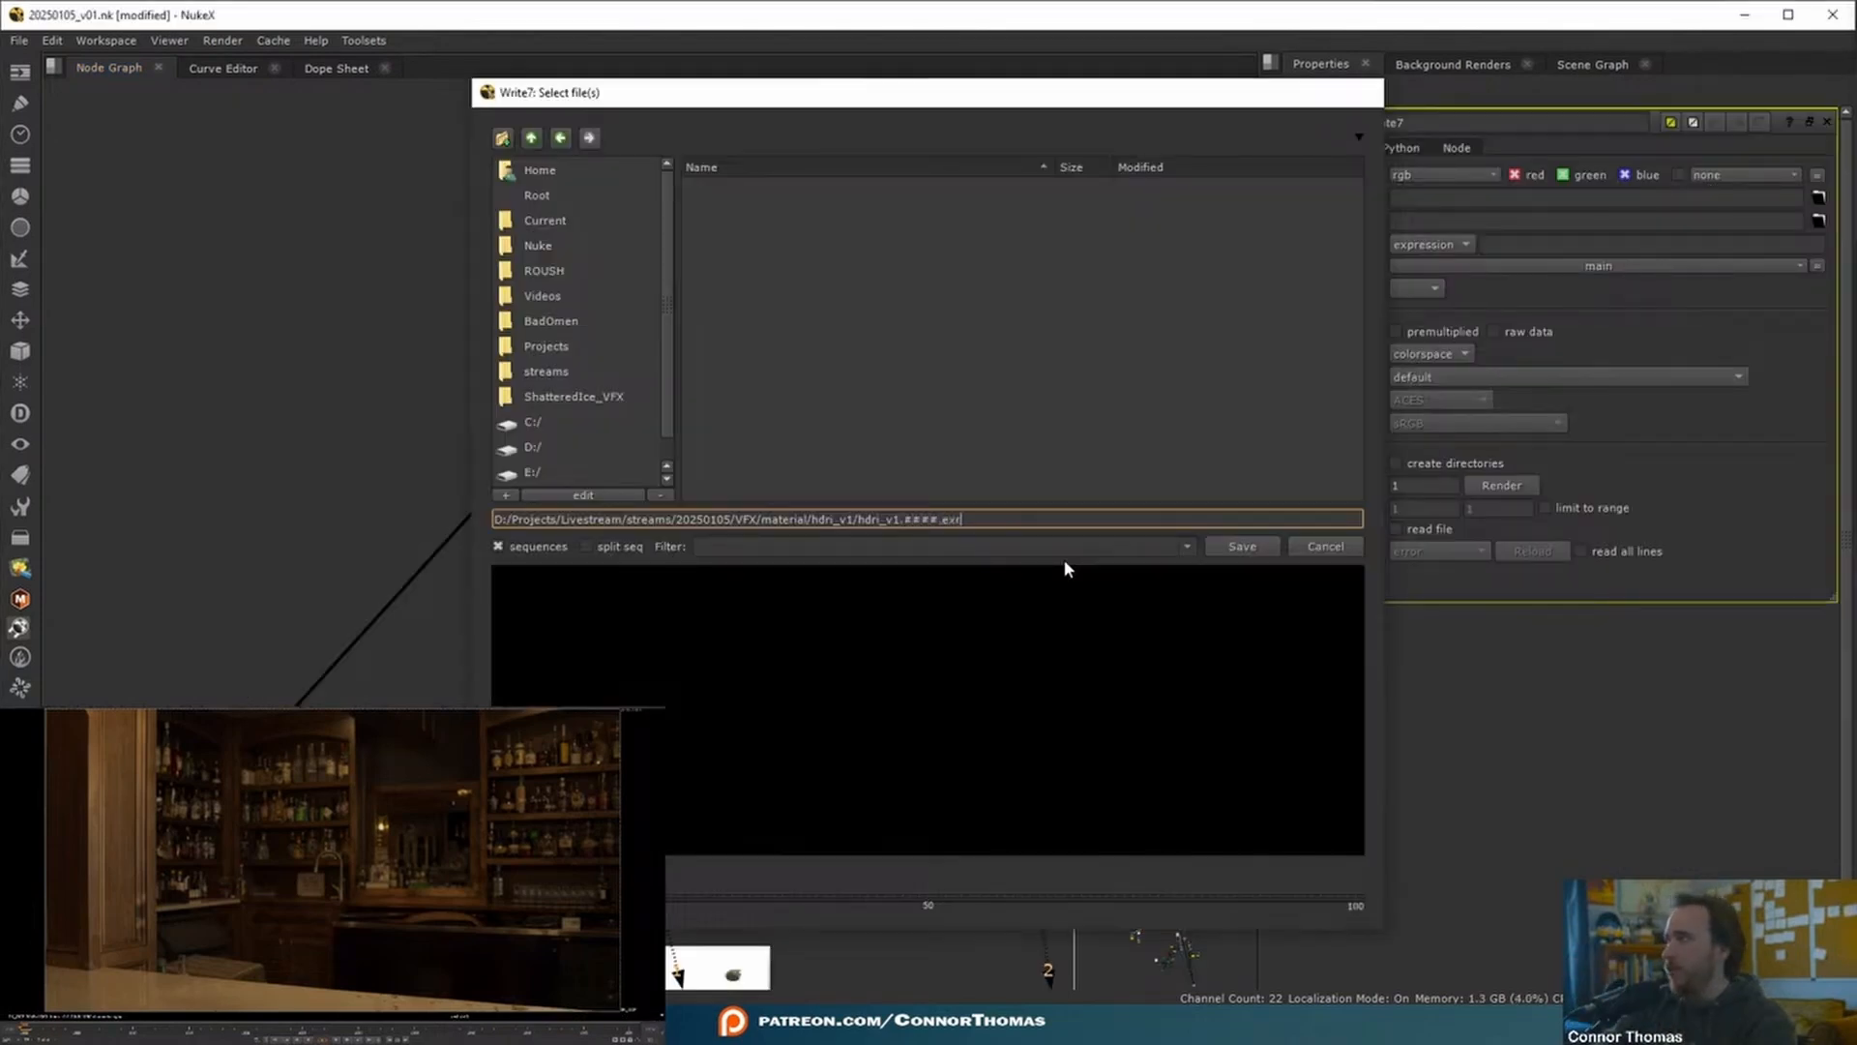
key(Return)
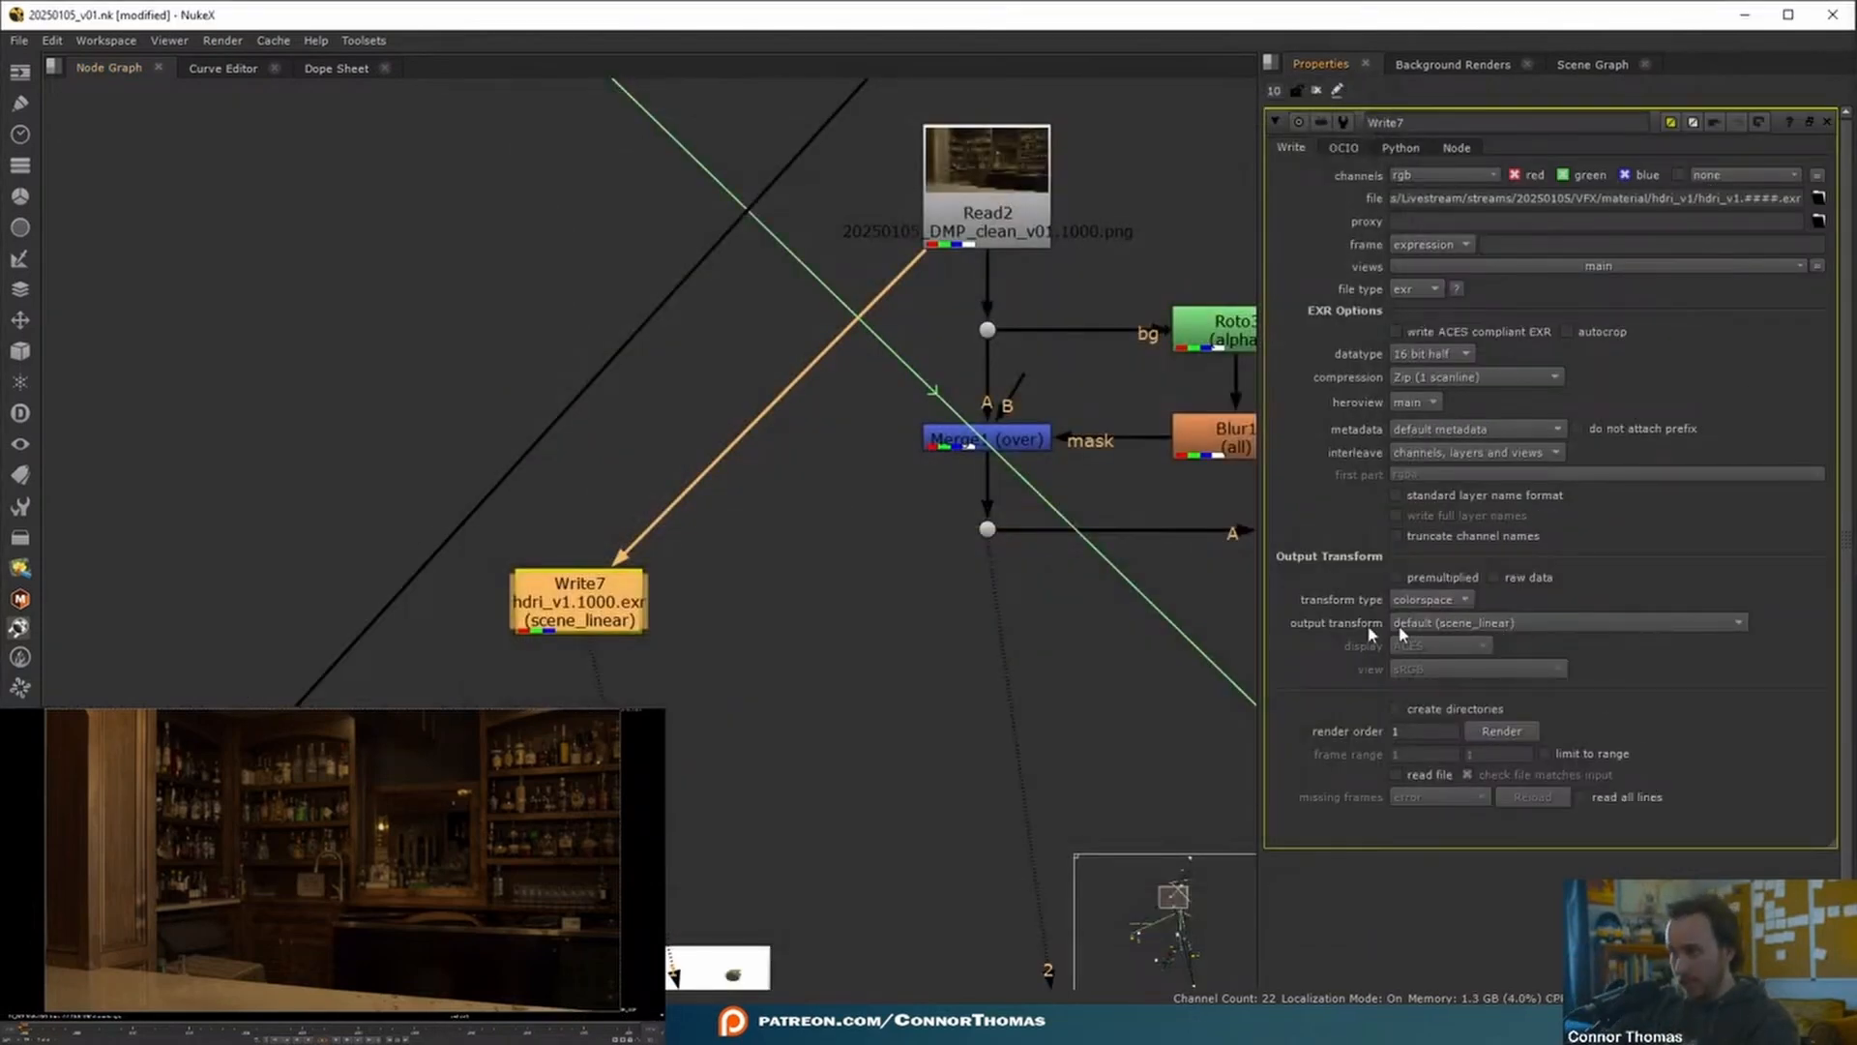
- Render frame 1000 of the clean plate from the Write node
click(1518, 733)
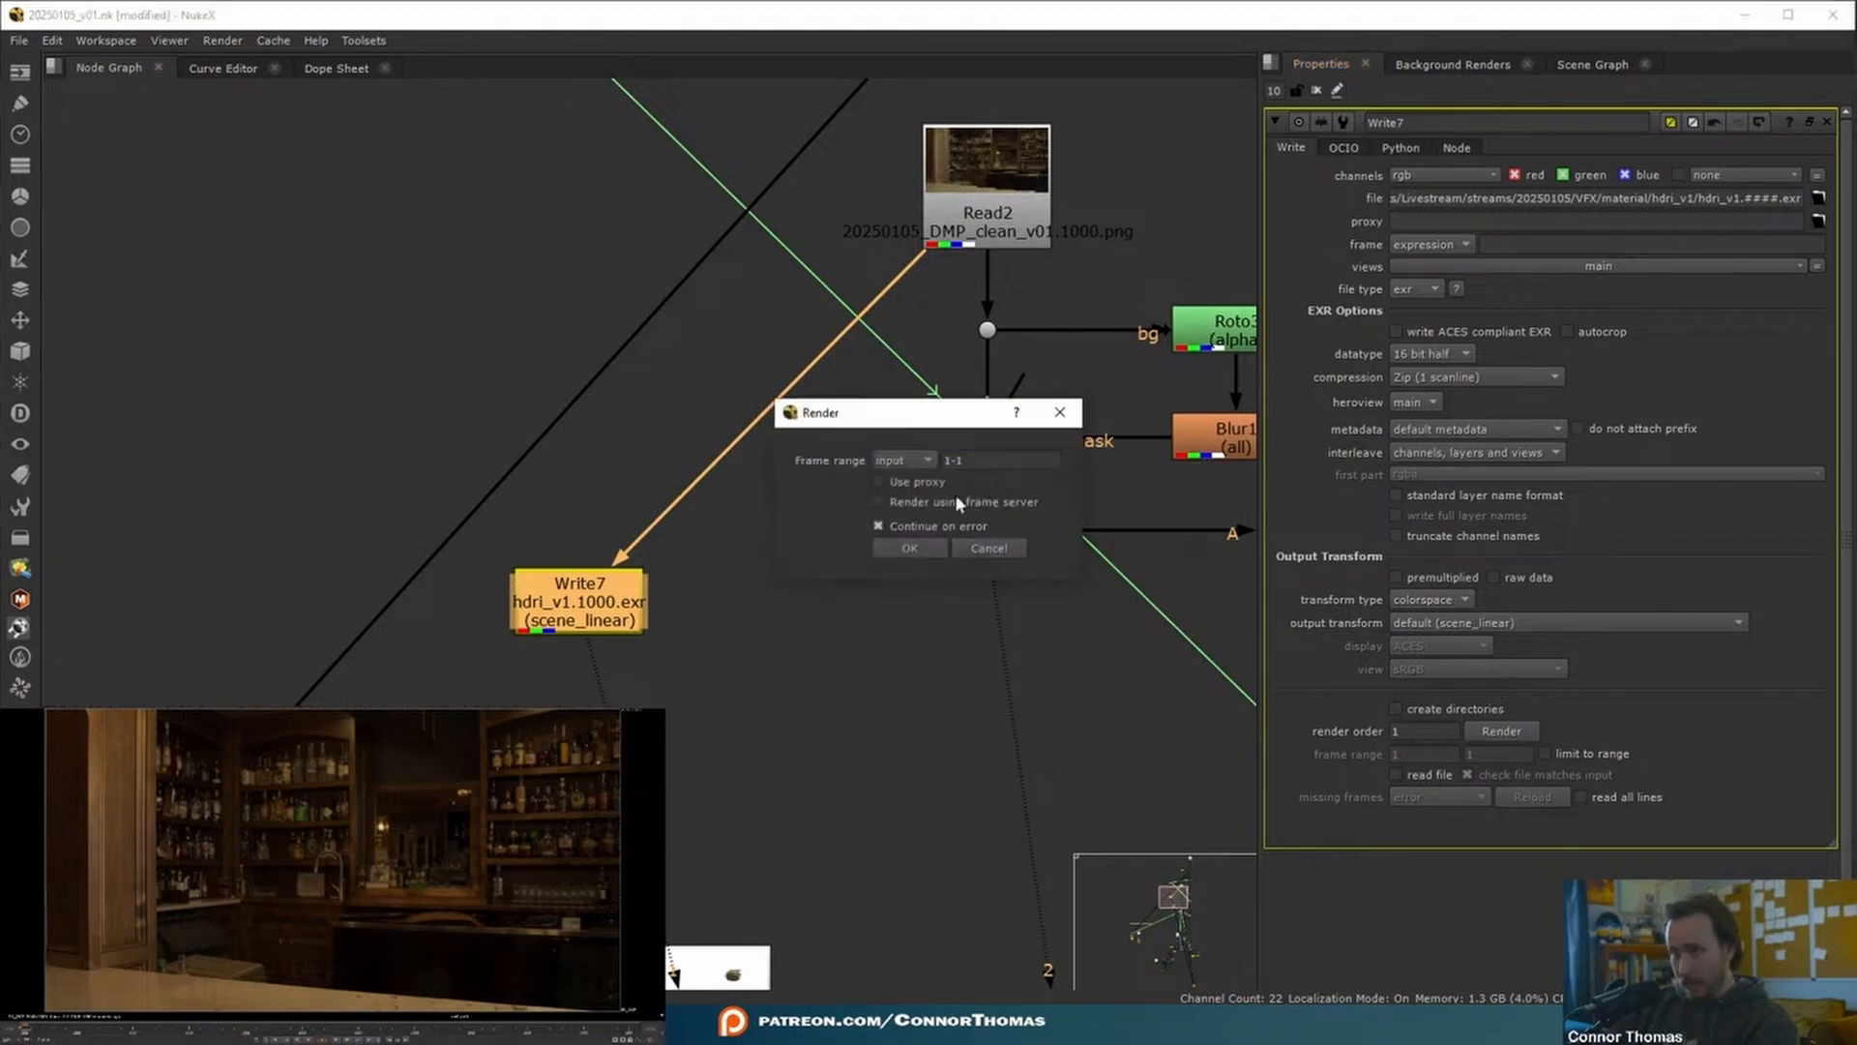
double_click(986, 461)
text(1000)
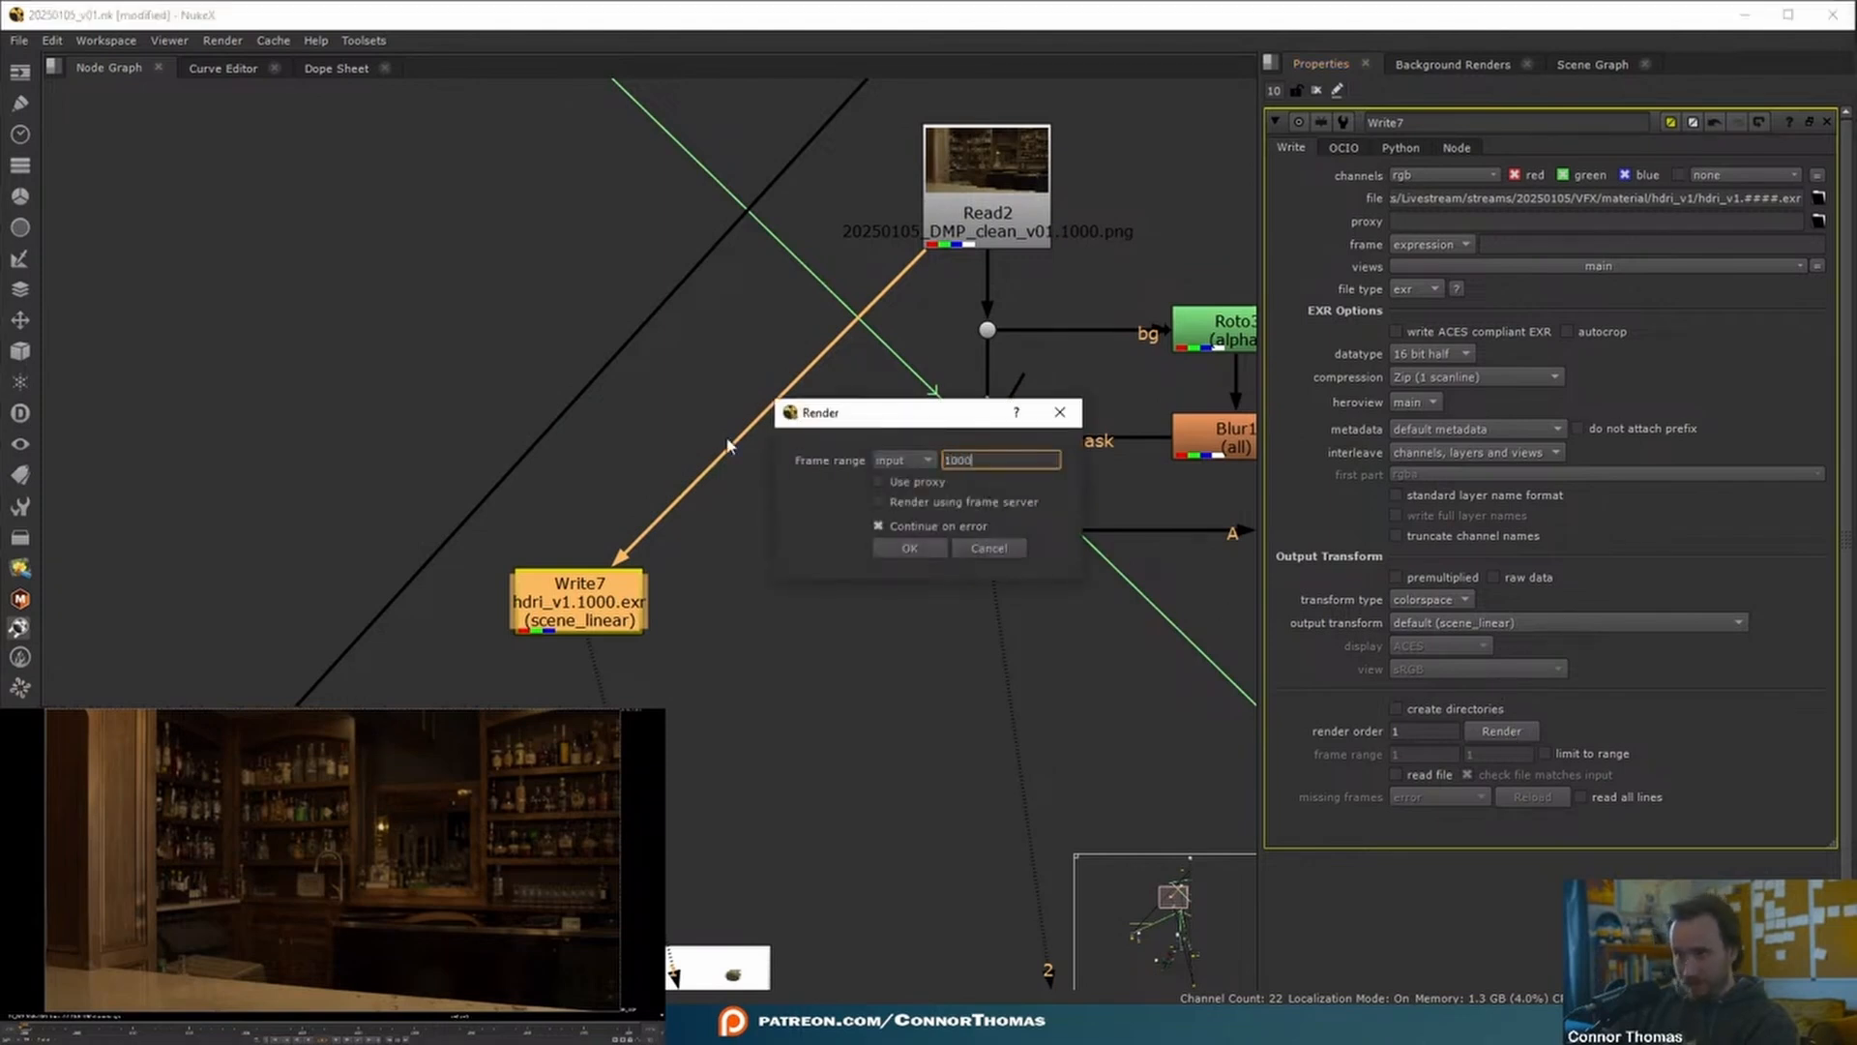
key(Return)
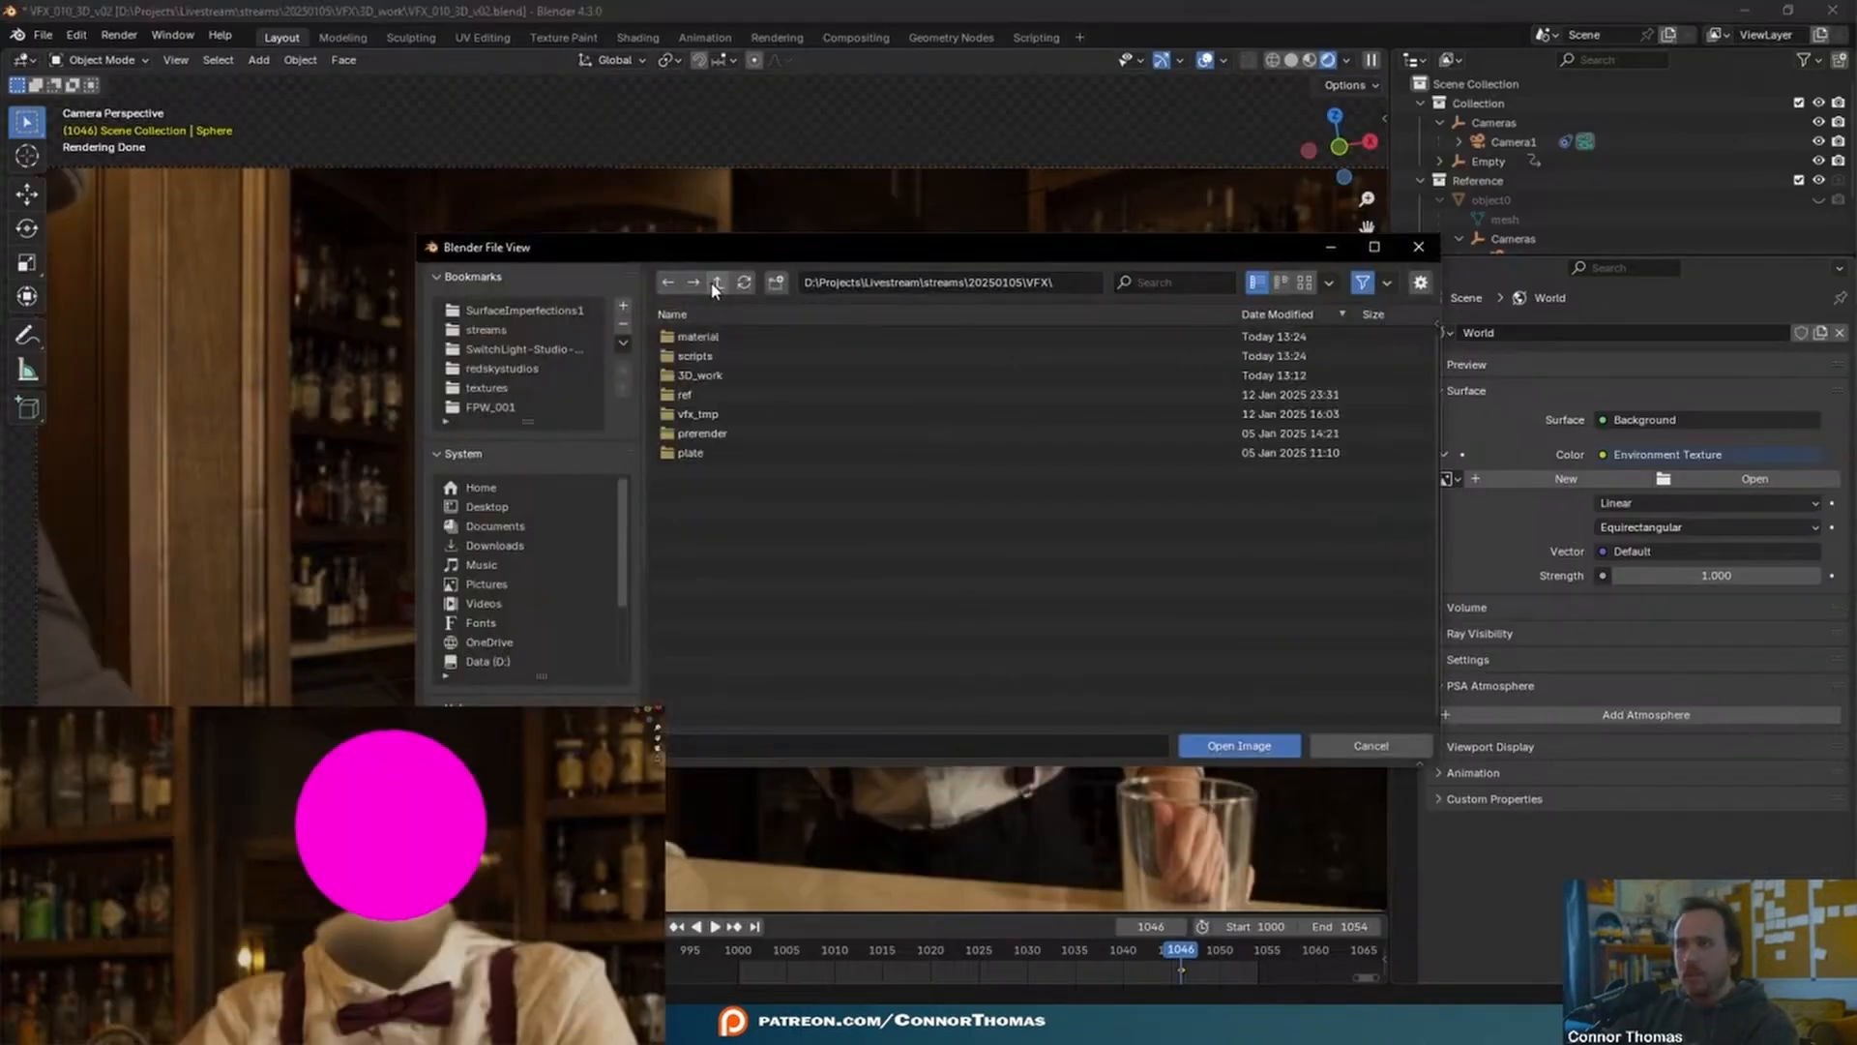
- Switch to Blender and load hdri_v1.1000.exr from the material/hdri_v1 folder as the world environment image
double_click(691, 338)
double_click(695, 339)
double_click(699, 339)
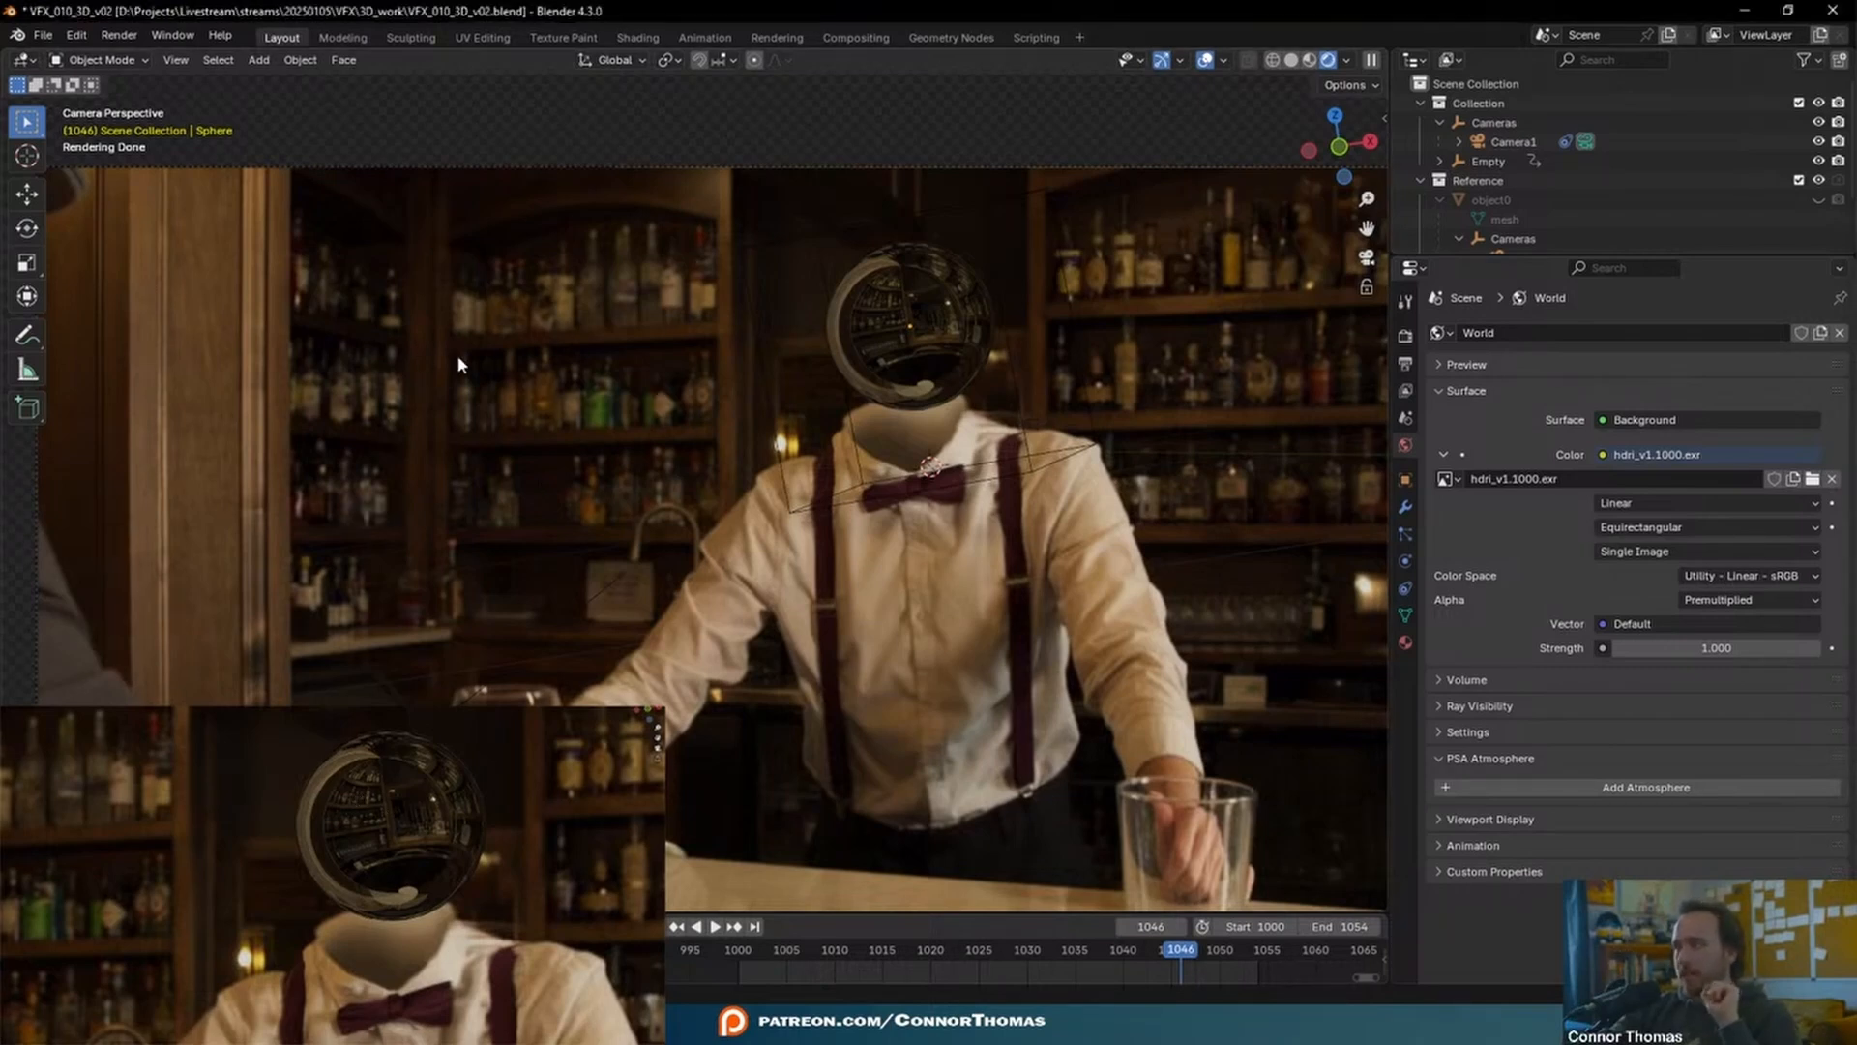
scroll(469, 528, down, 1)
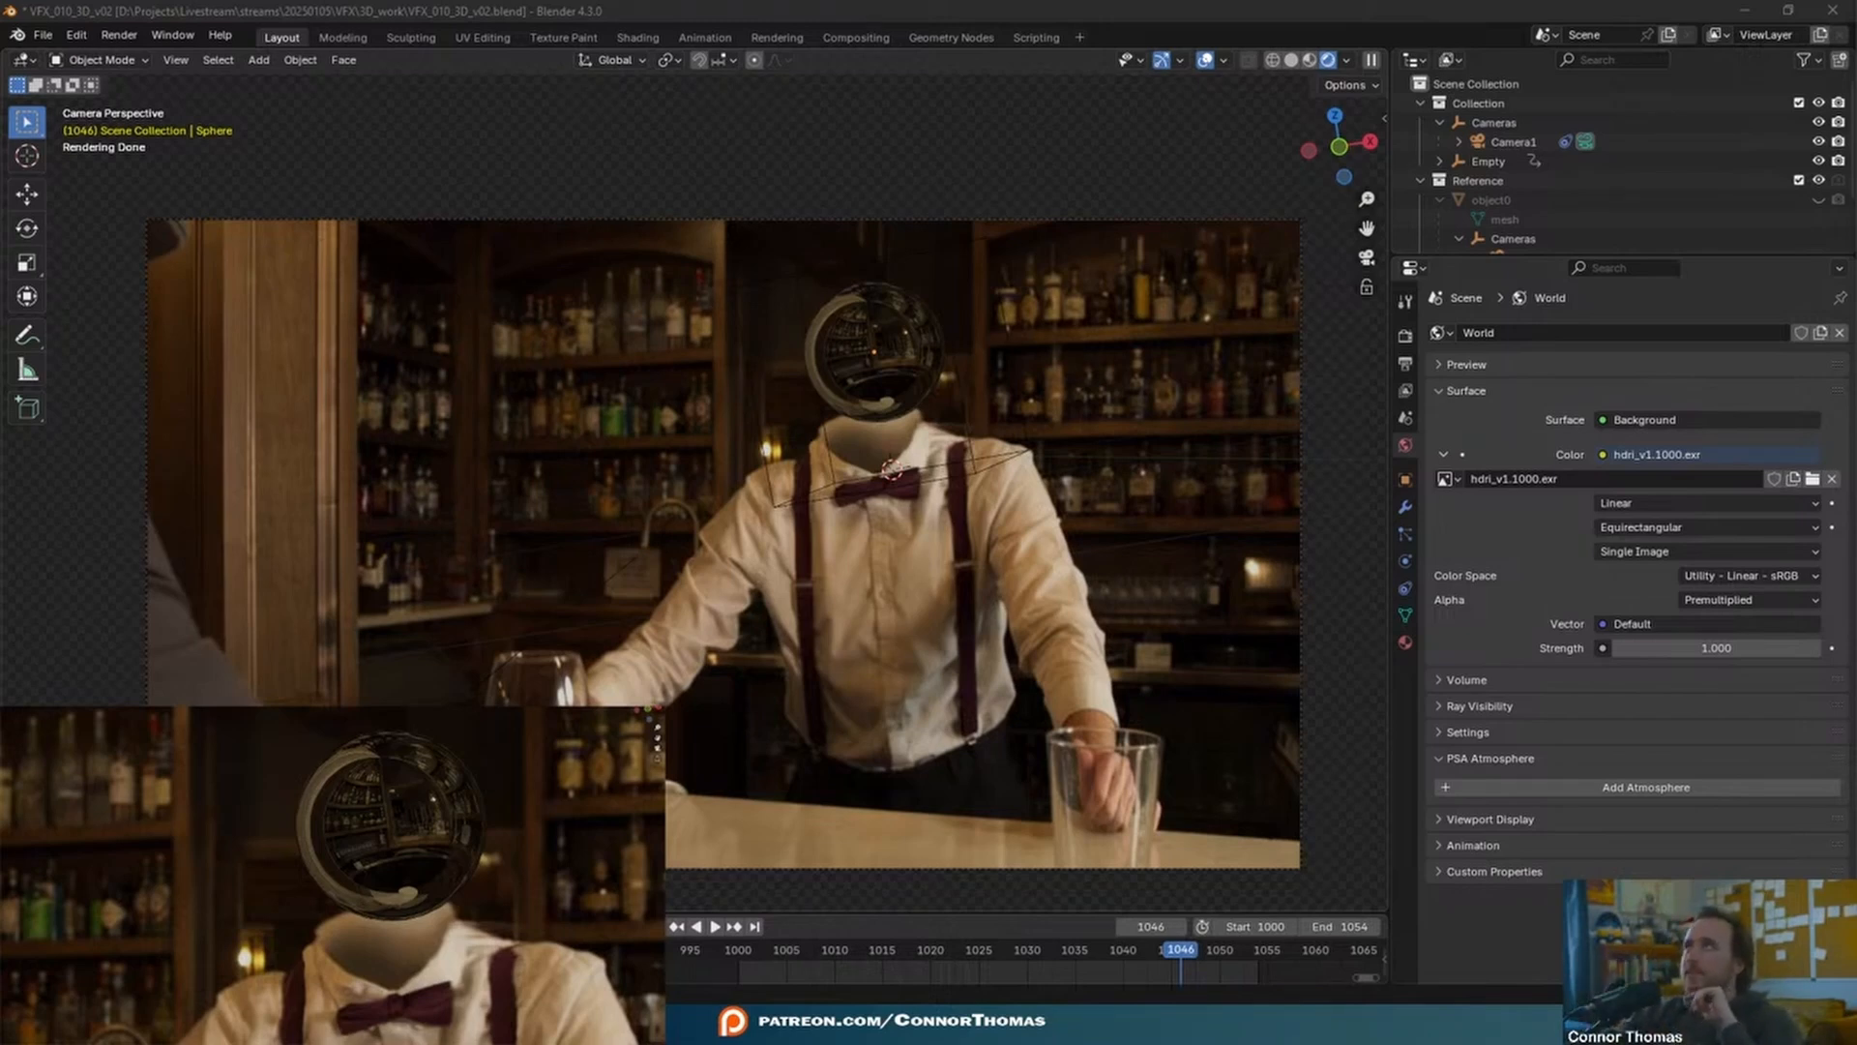
- Switch to DaVinci Resolve and set up an EXR render of the first clip, naming the output VFX_010_FG1
key(alt+Tab)
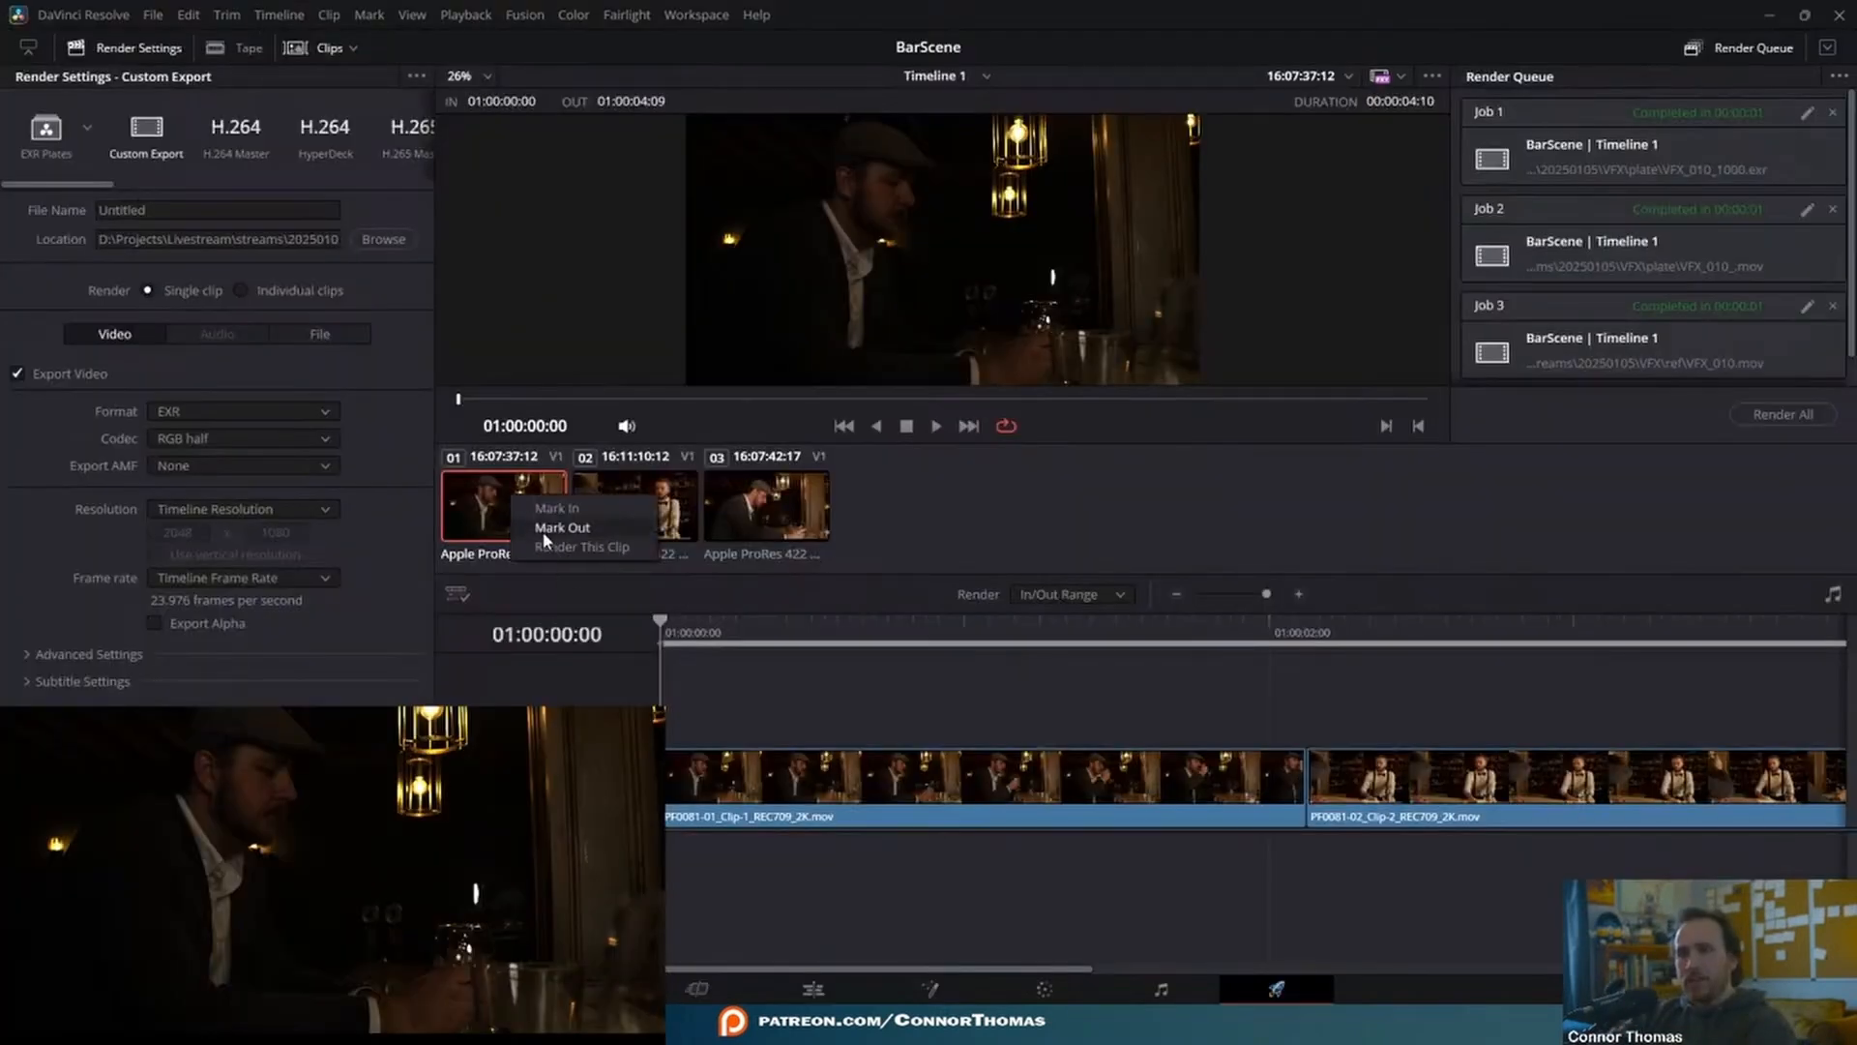
click(539, 523)
drag(322, 240, 599, 282)
click(215, 209)
key(ctrl+a)
text(VFX_010)
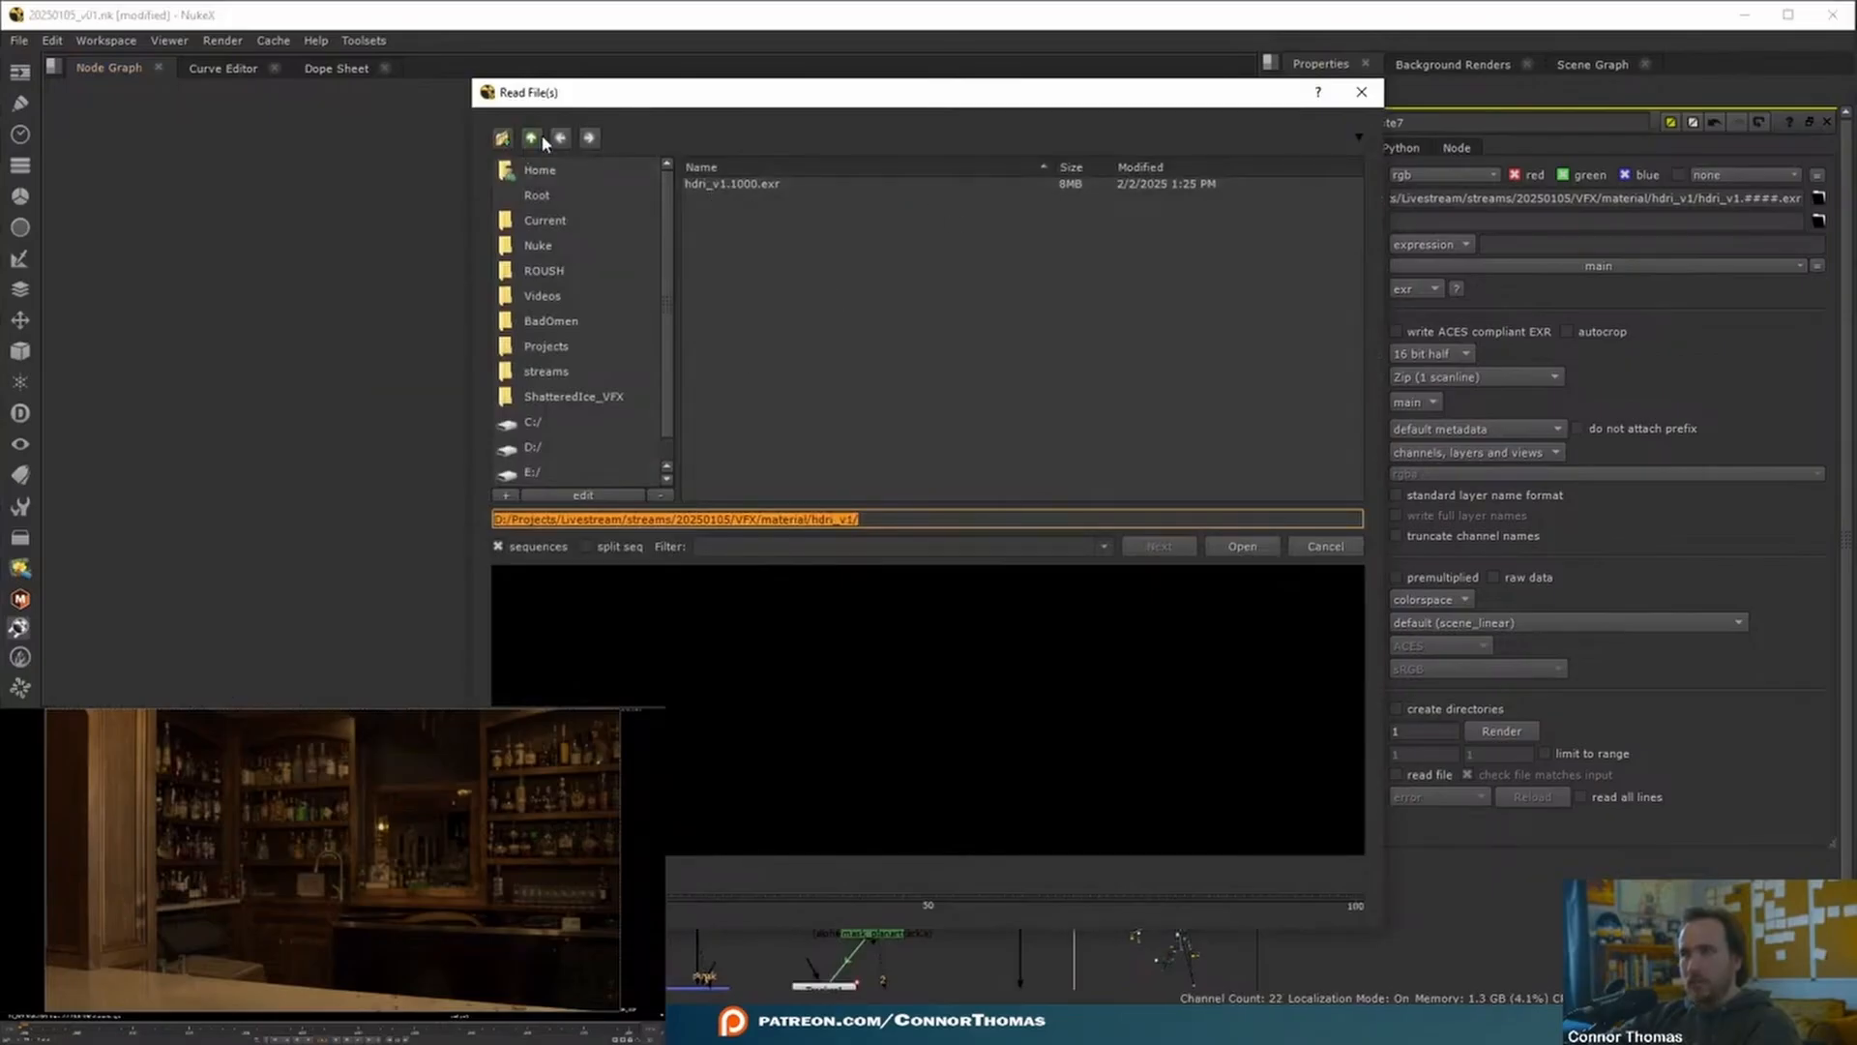
- Switch to NukeX and import the VFX_010_FG1 EXR sequence from the plate folder
click(533, 138)
click(533, 138)
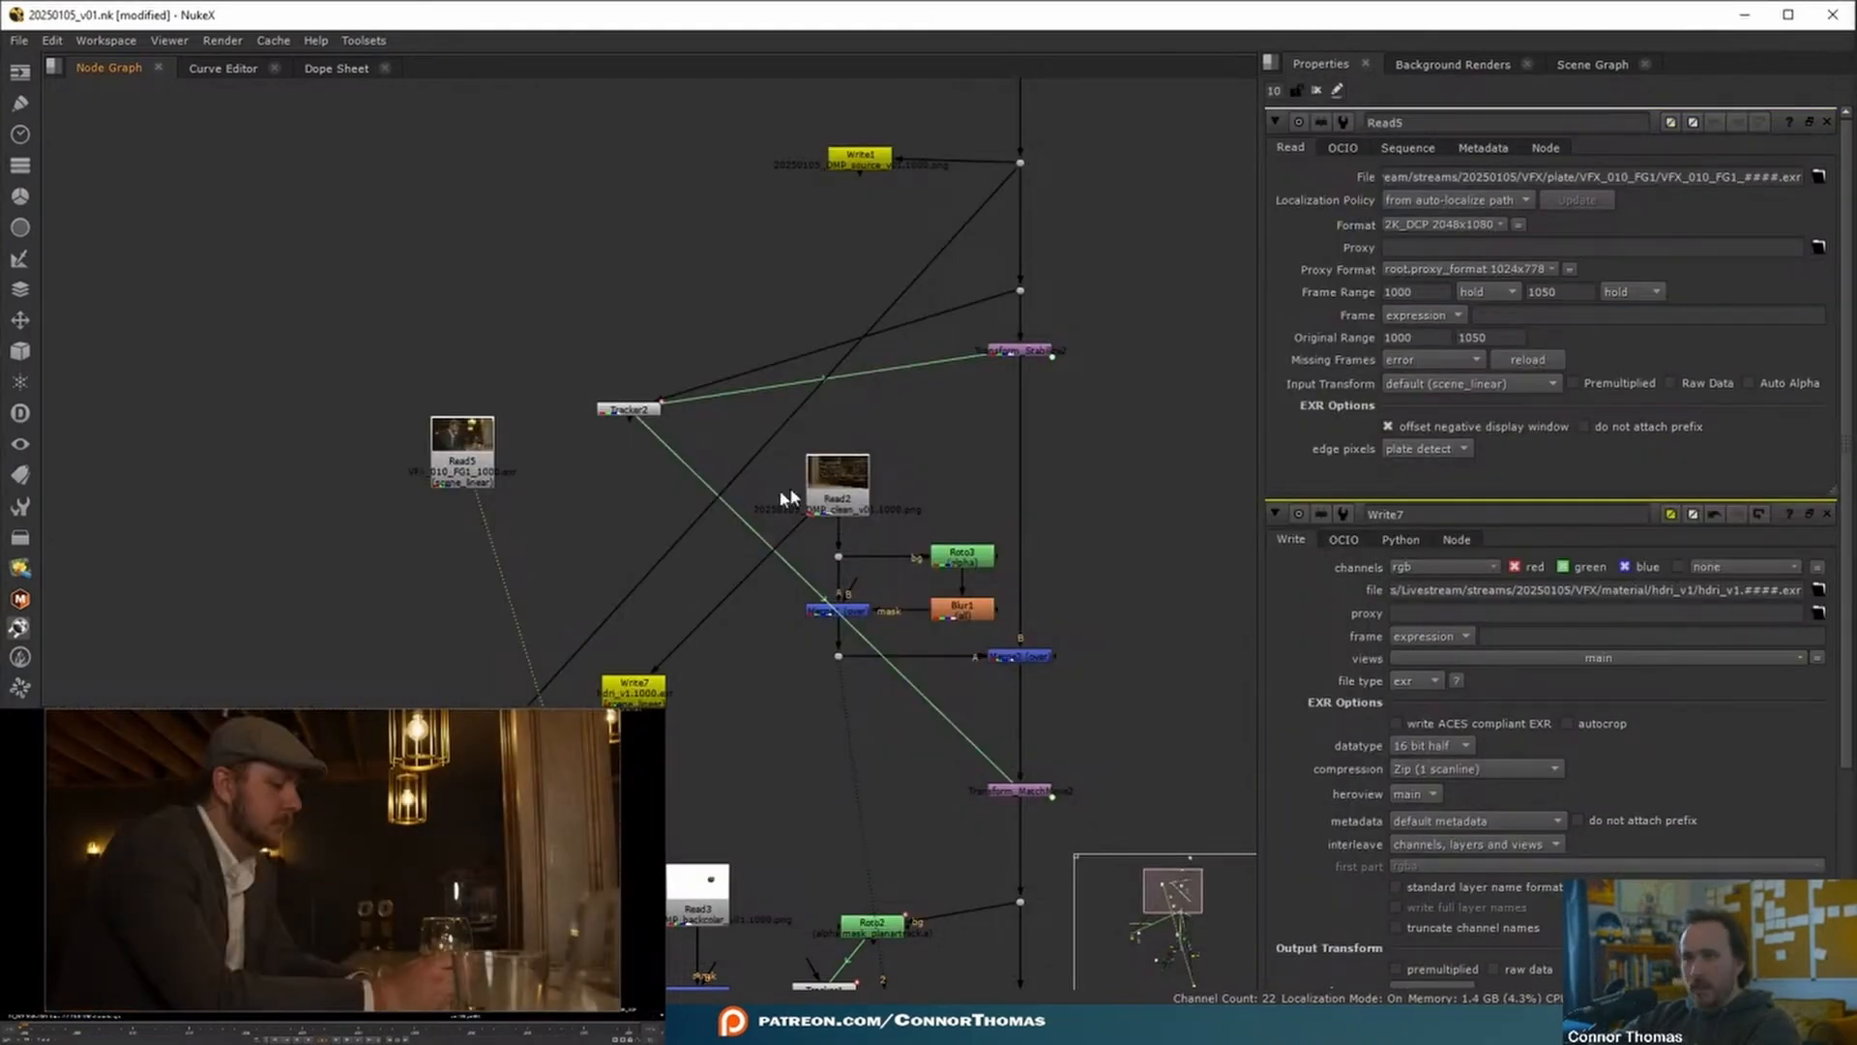
- Compare the clean plate Read2 with the foreground plate Read5 in the viewer, and move Read5 farther from the main node tree
click(834, 501)
key(1)
key(1)
key(2)
key(1)
key(2)
key(1)
key(2)
key(1)
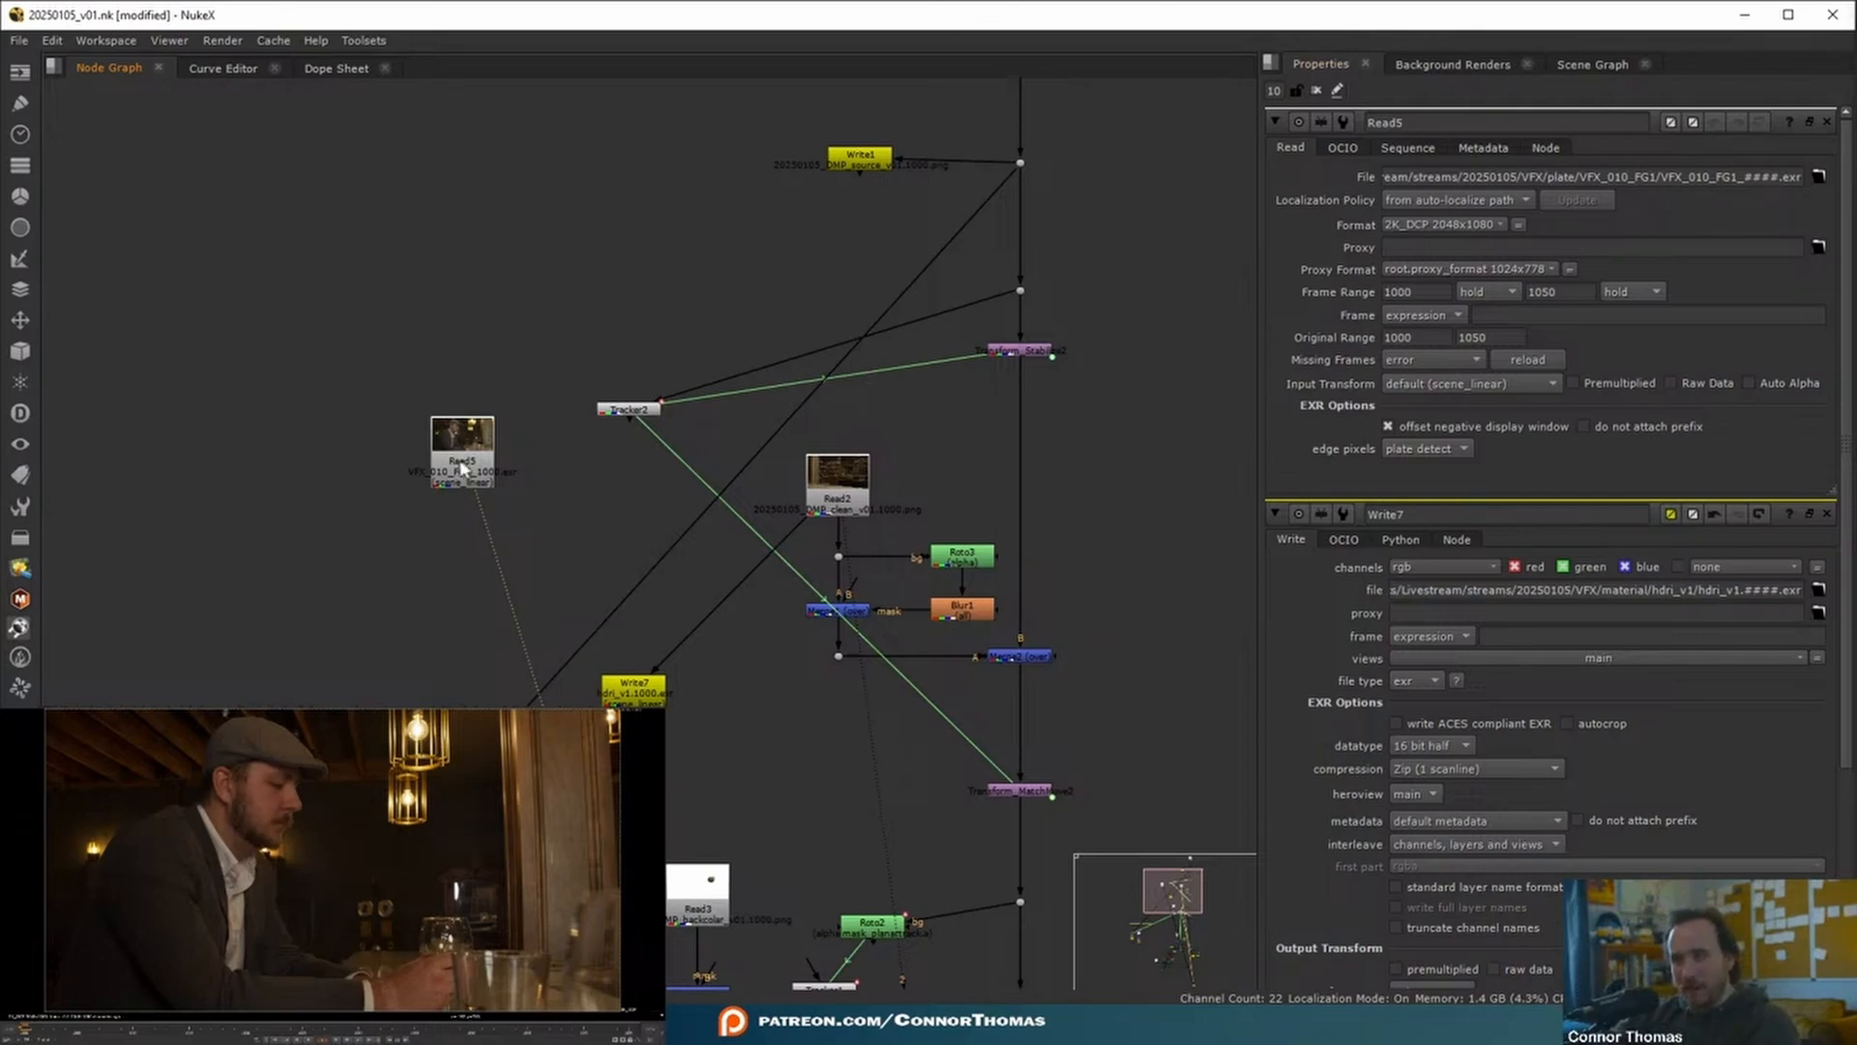
drag(463, 469, 321, 392)
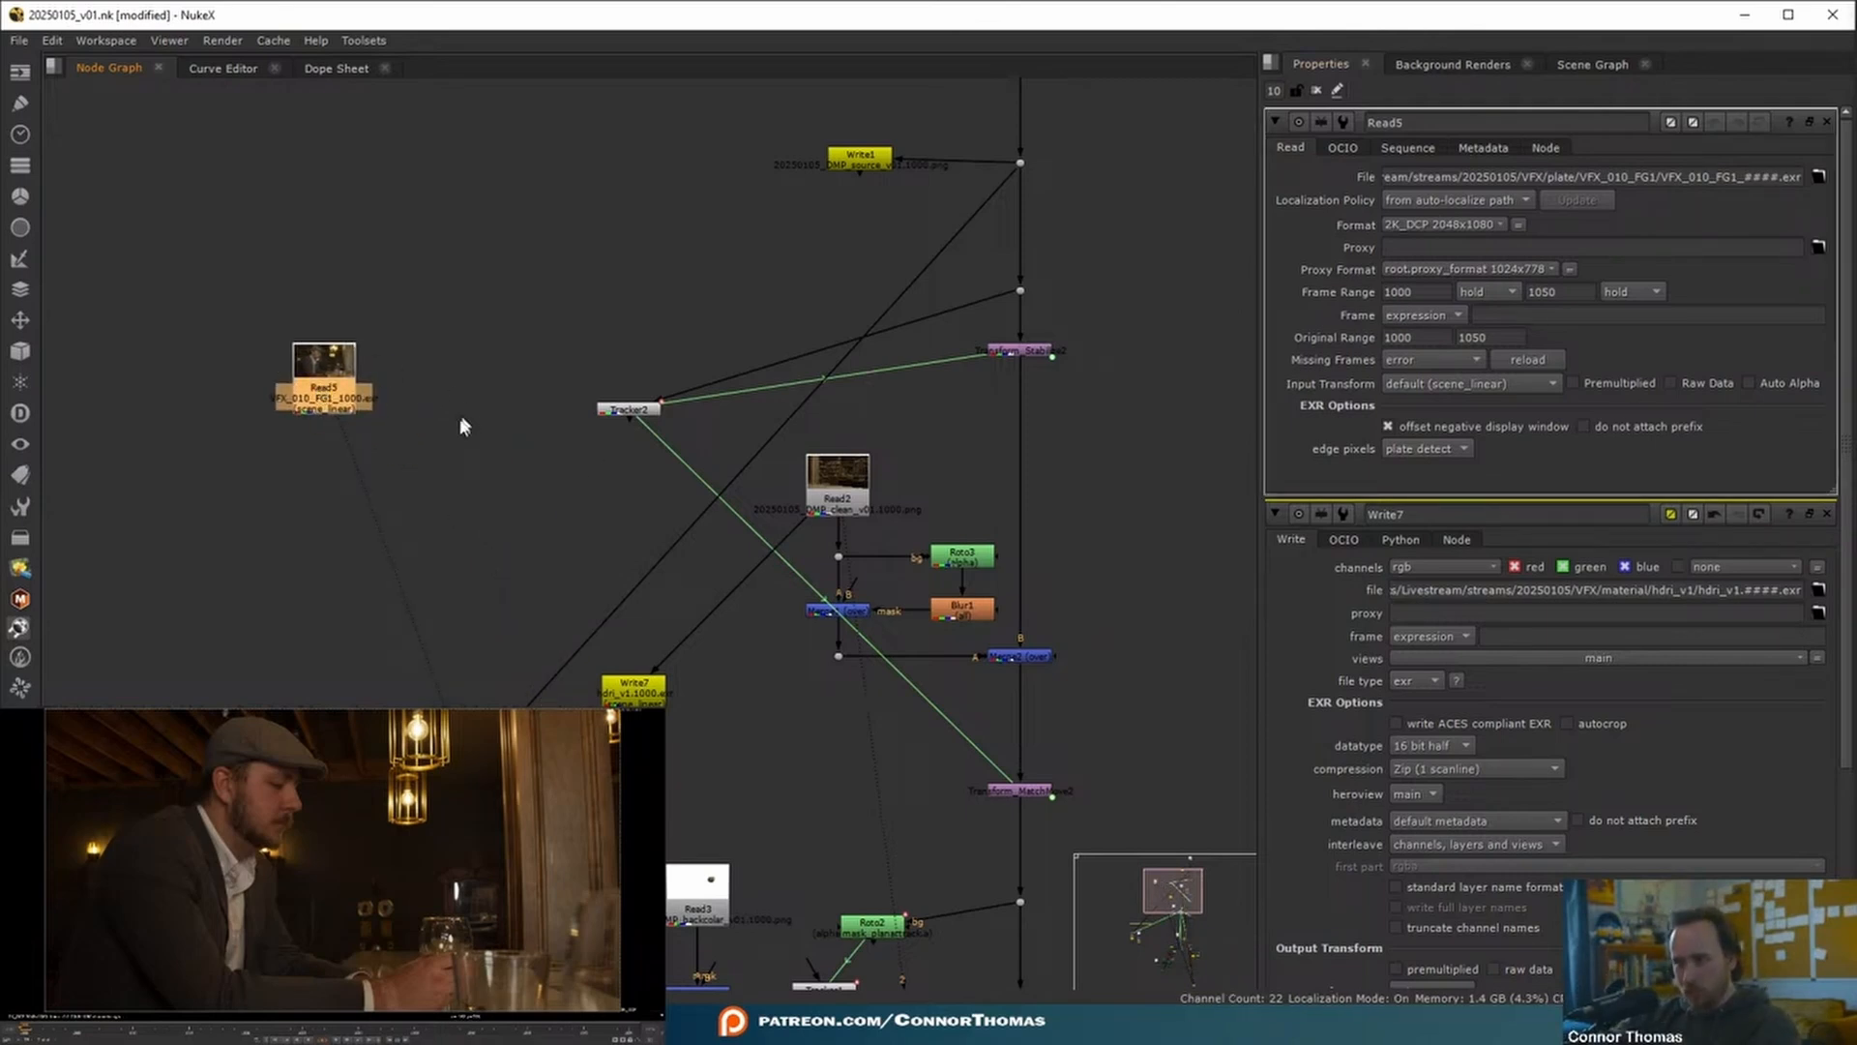
- Add a copy of the Write1 node directly beneath the Read5 foreground plate
click(639, 688)
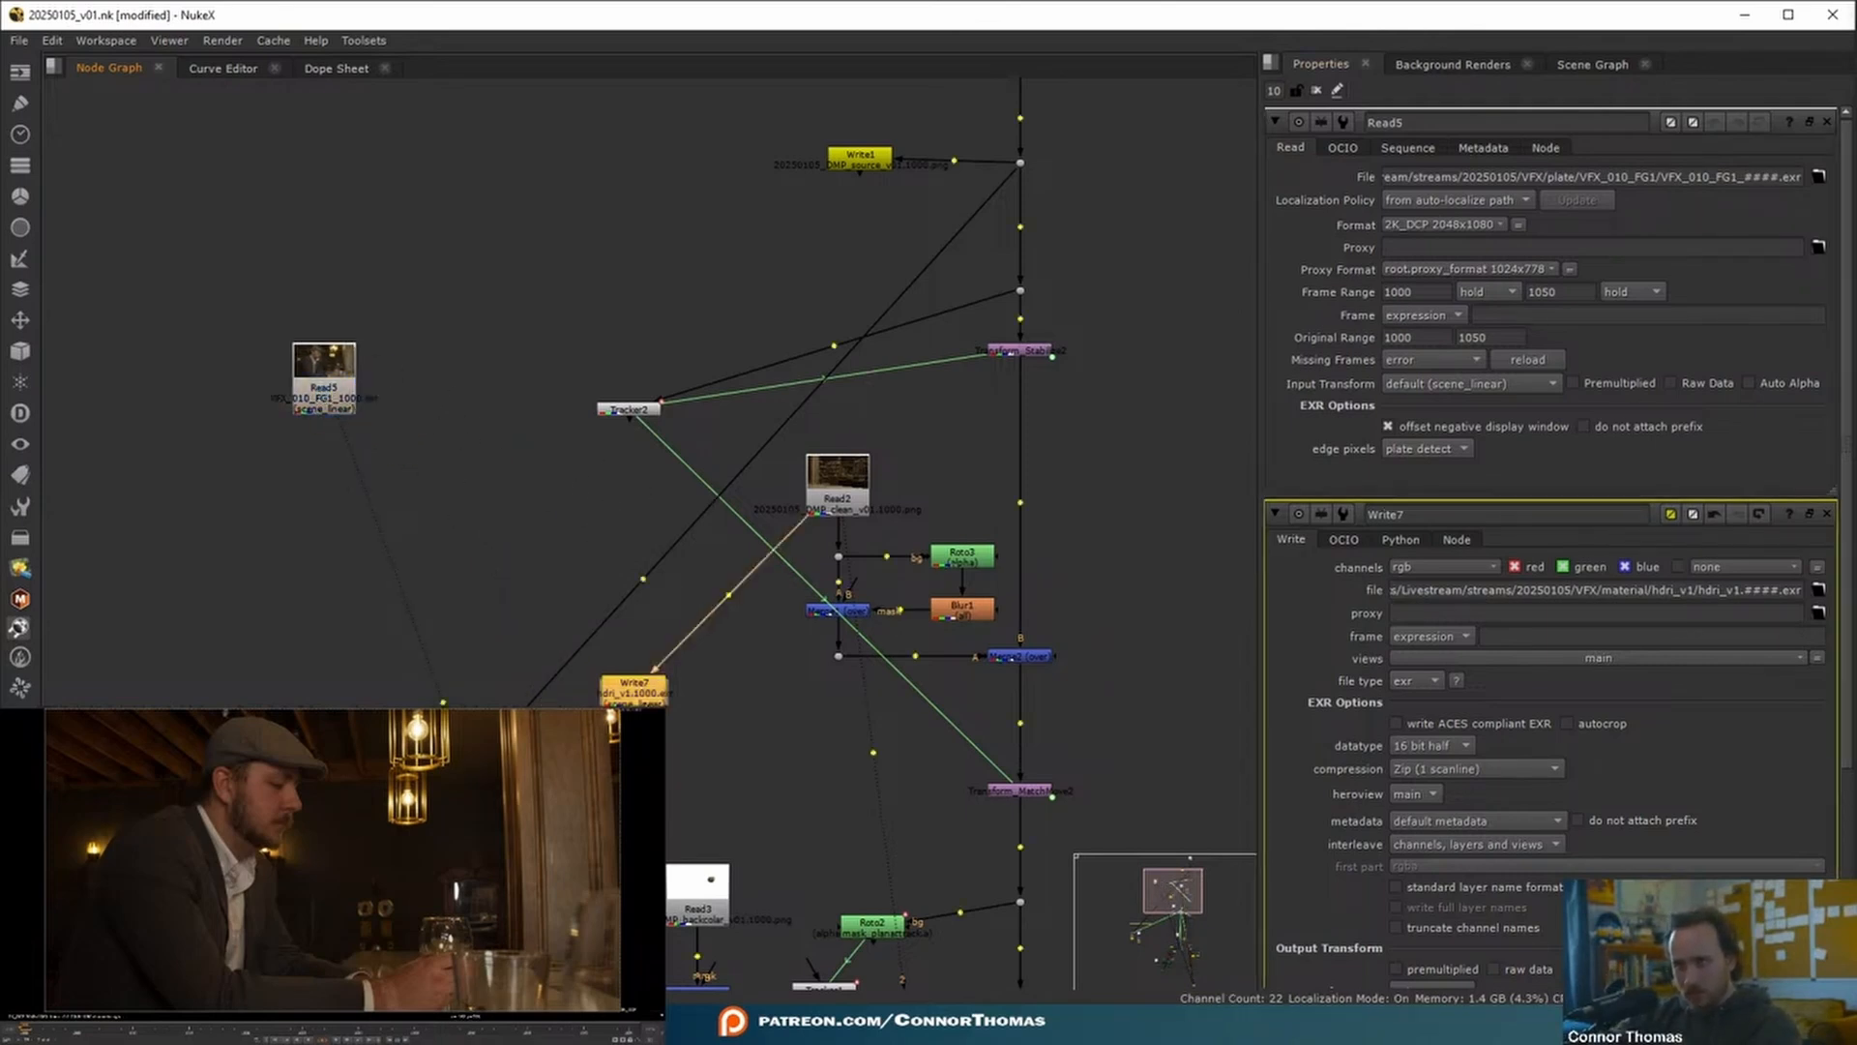
middle_drag(936, 538, 689, 369)
scroll(657, 344, down, 3)
middle_drag(617, 244, 710, 633)
scroll(708, 548, up, 3)
click(695, 427)
middle_drag(592, 585, 754, 516)
middle_drag(410, 560, 658, 477)
click(471, 537)
key(ctrl+v)
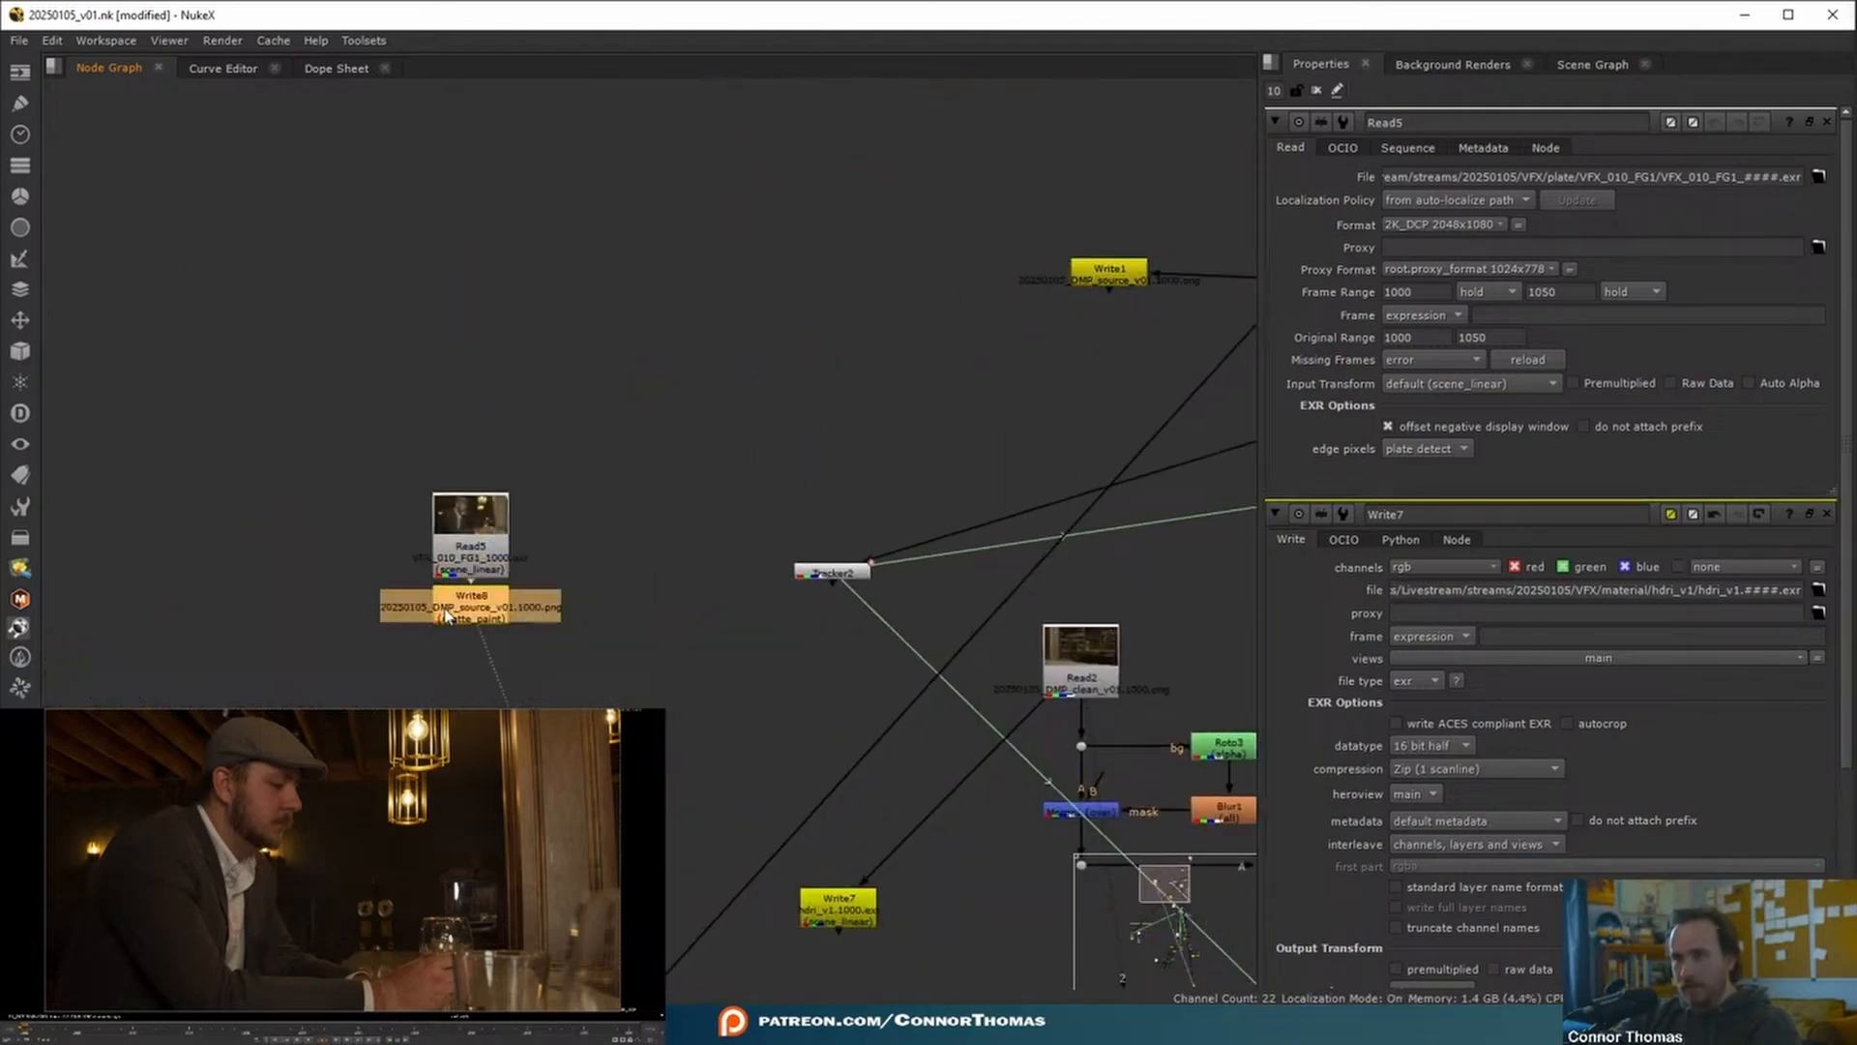
- Set the new write's output file name to FG1_DMP_source_v01.####.png with 16 bit data, and render frame 1000
drag(1637, 194, 1591, 219)
text(FG1_DMP_source_v01.####.p)
click(1063, 166)
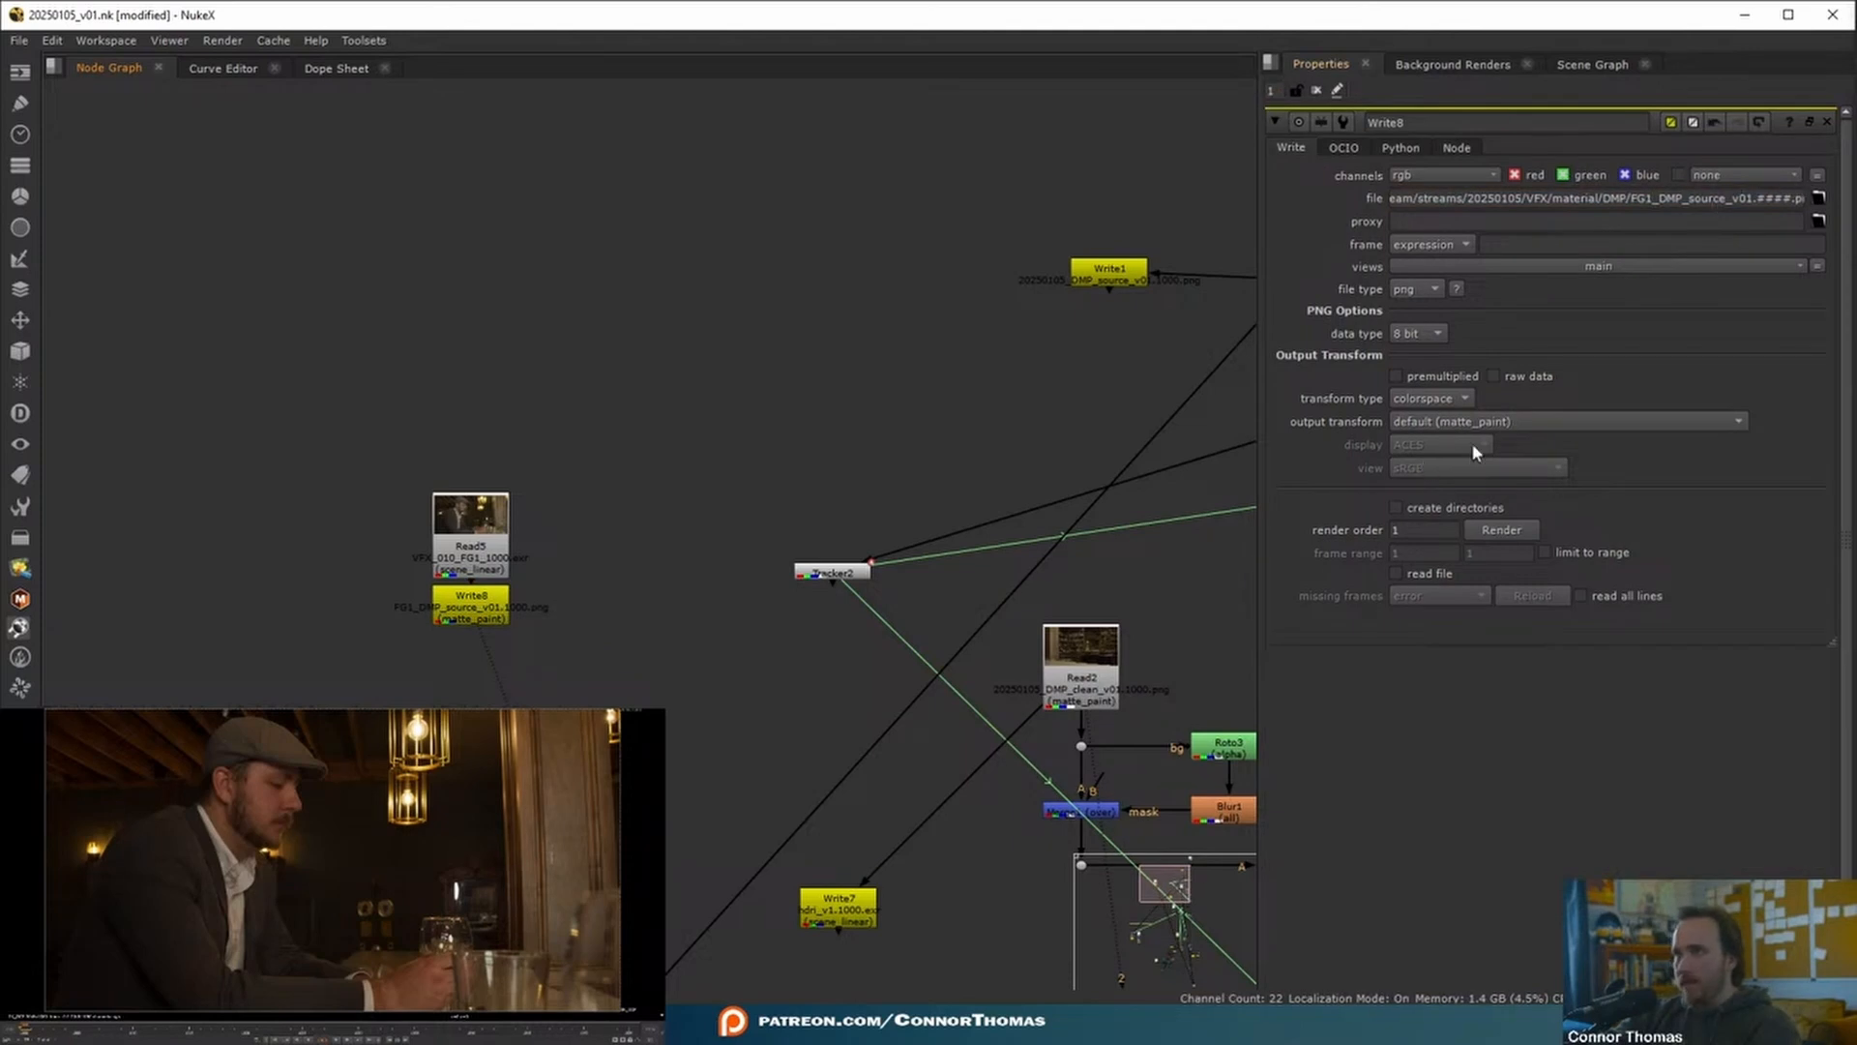
click(1417, 332)
click(1417, 354)
click(1467, 536)
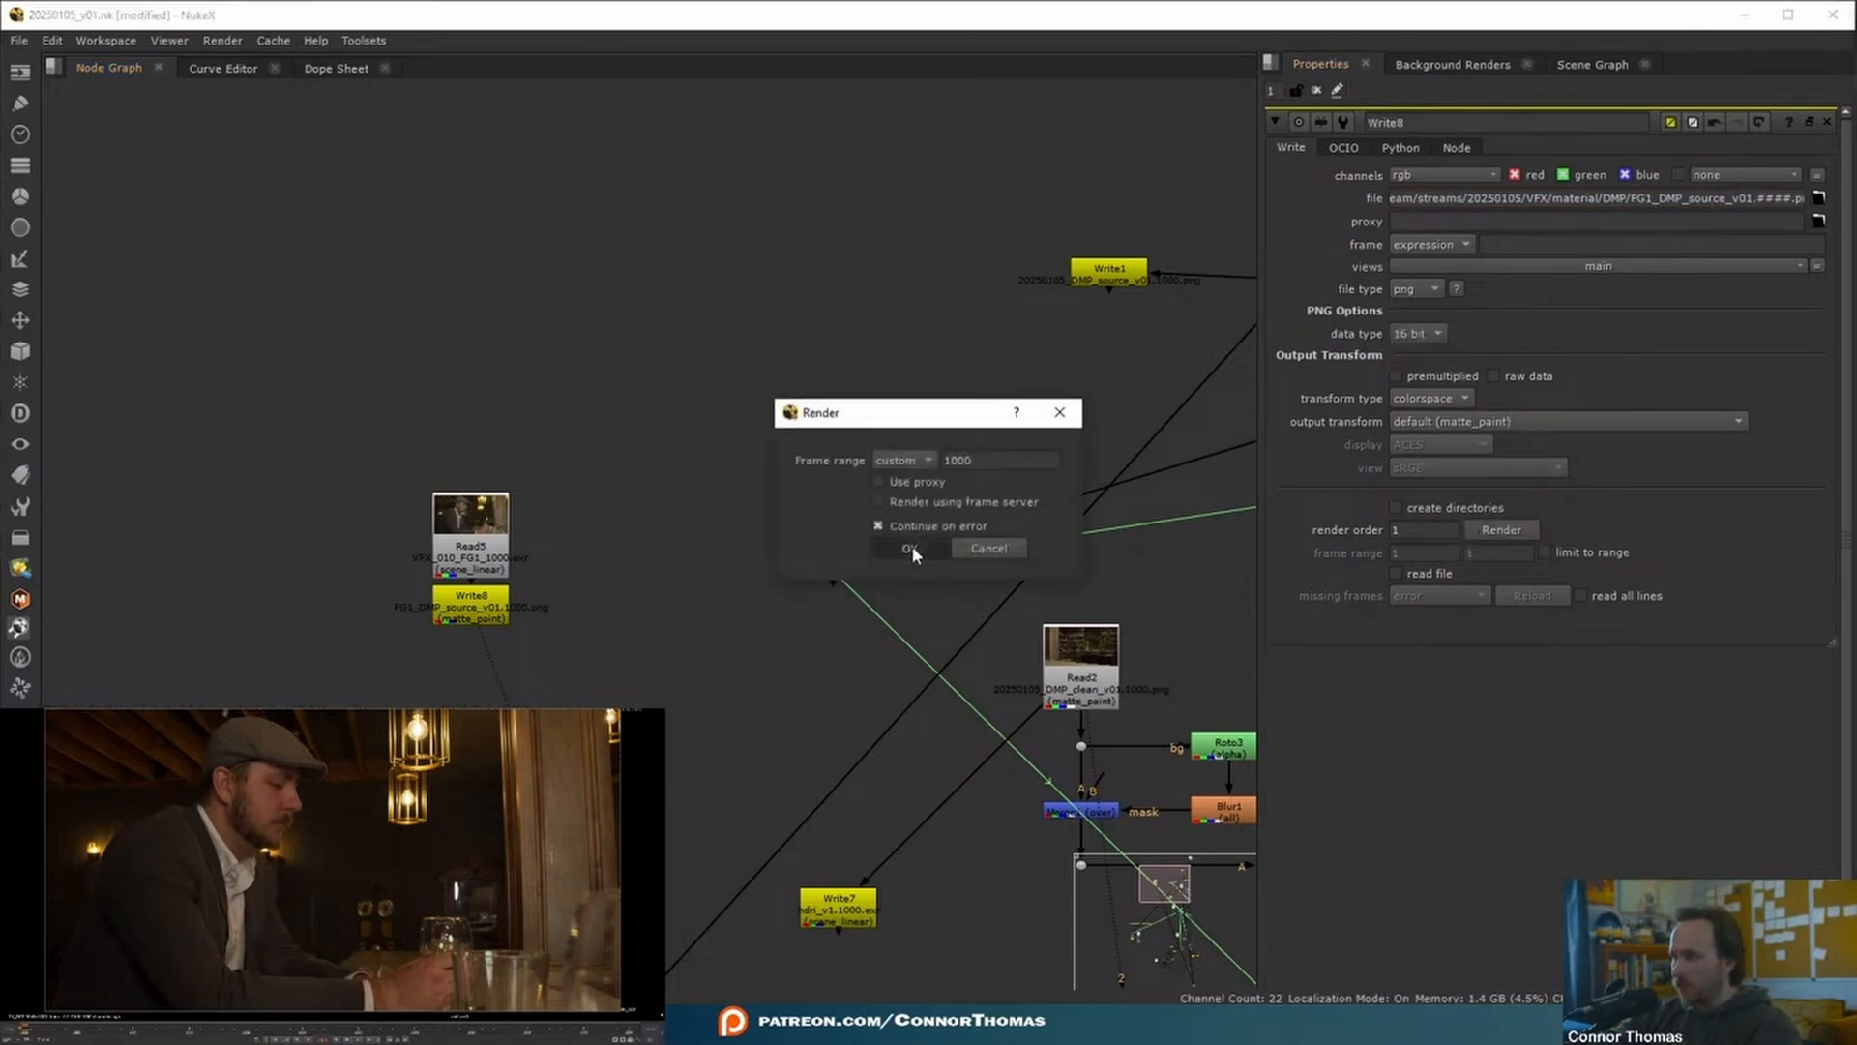
click(911, 547)
- Switch to Photoshop and open the clean plate 20250105_DMP_clean_v01.1000.png from the DMP folder
click(21, 1025)
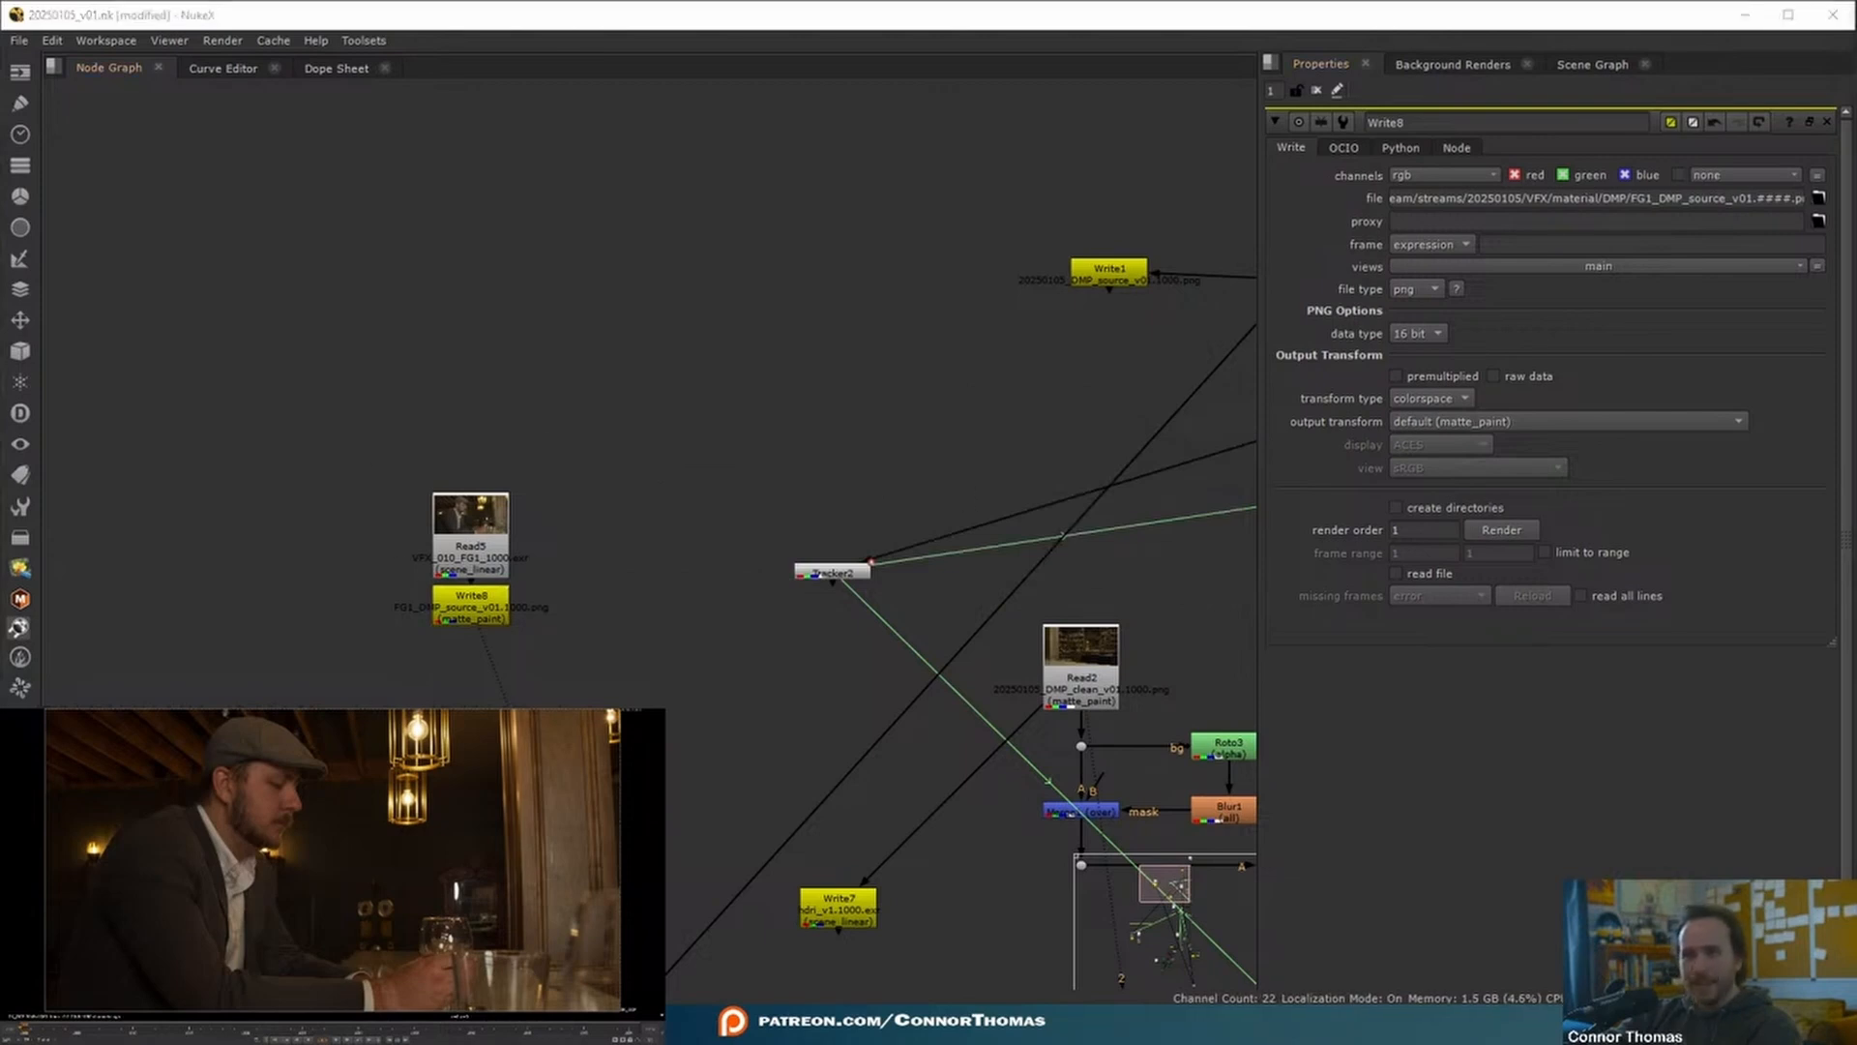
scroll(174, 552, down, 3)
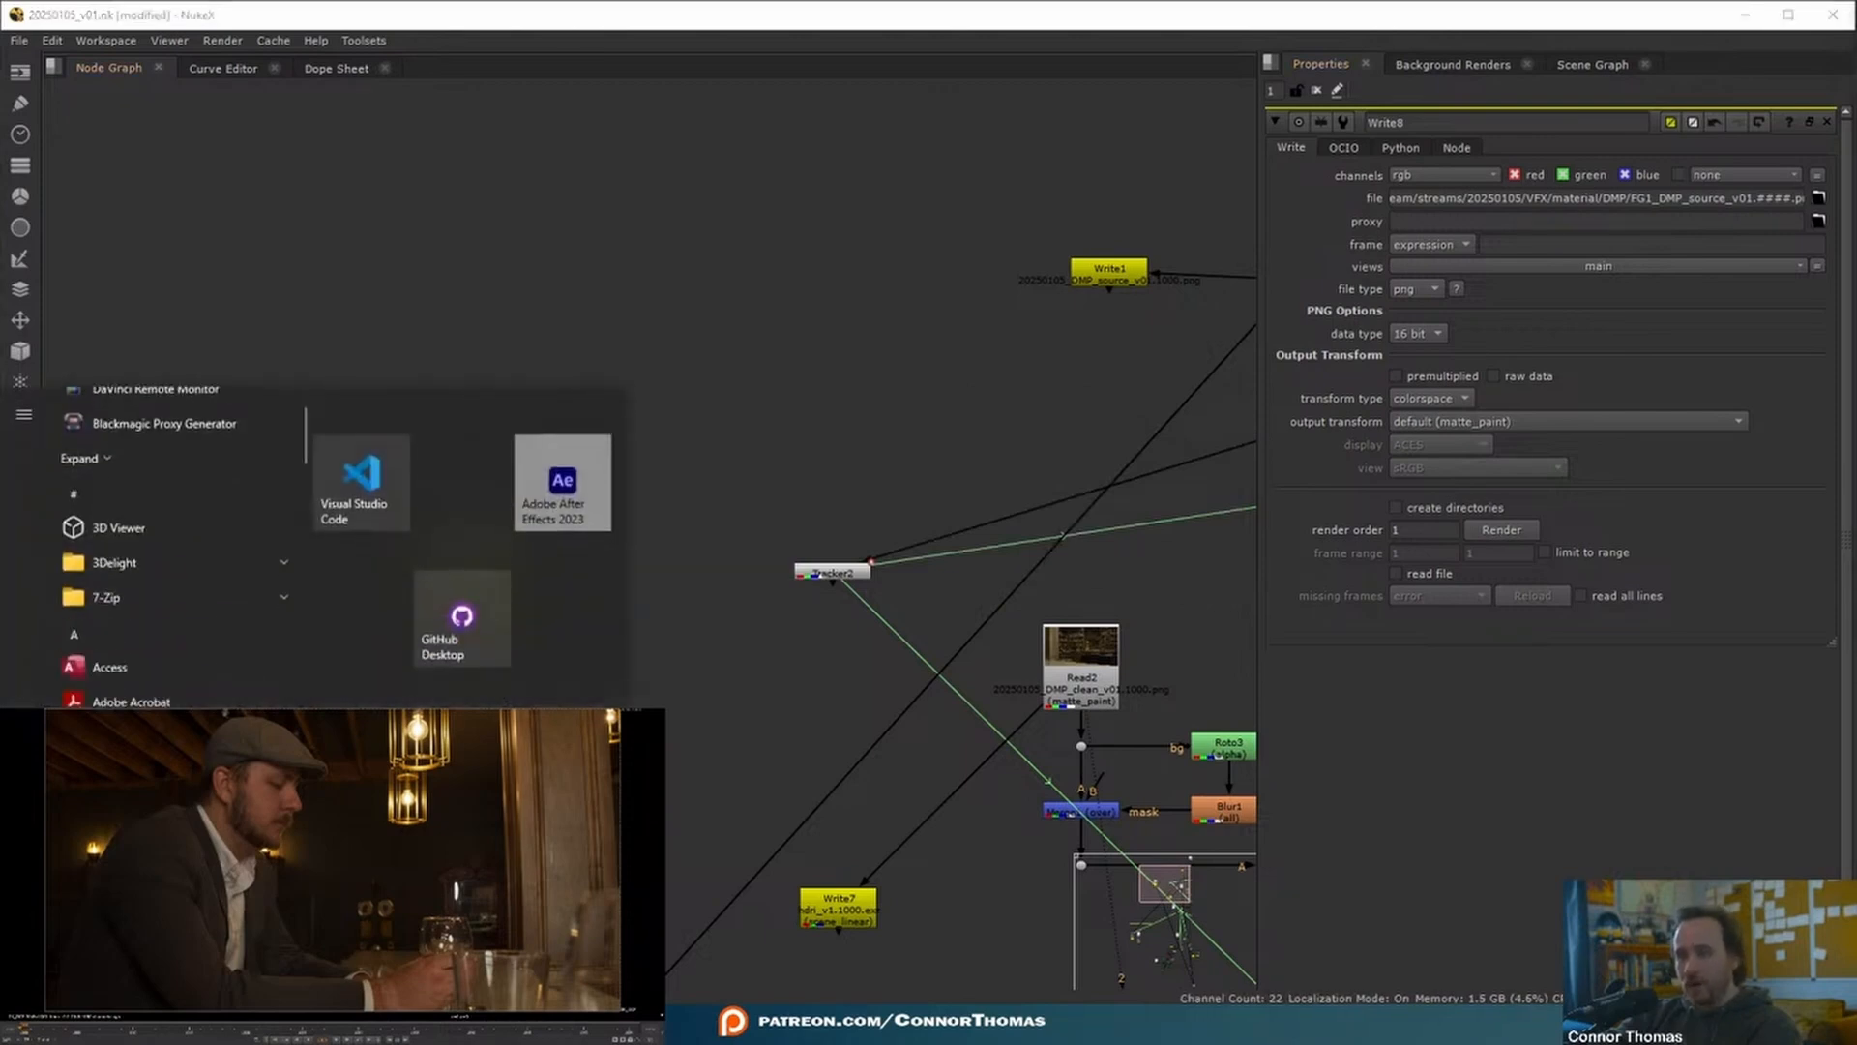
click(155, 817)
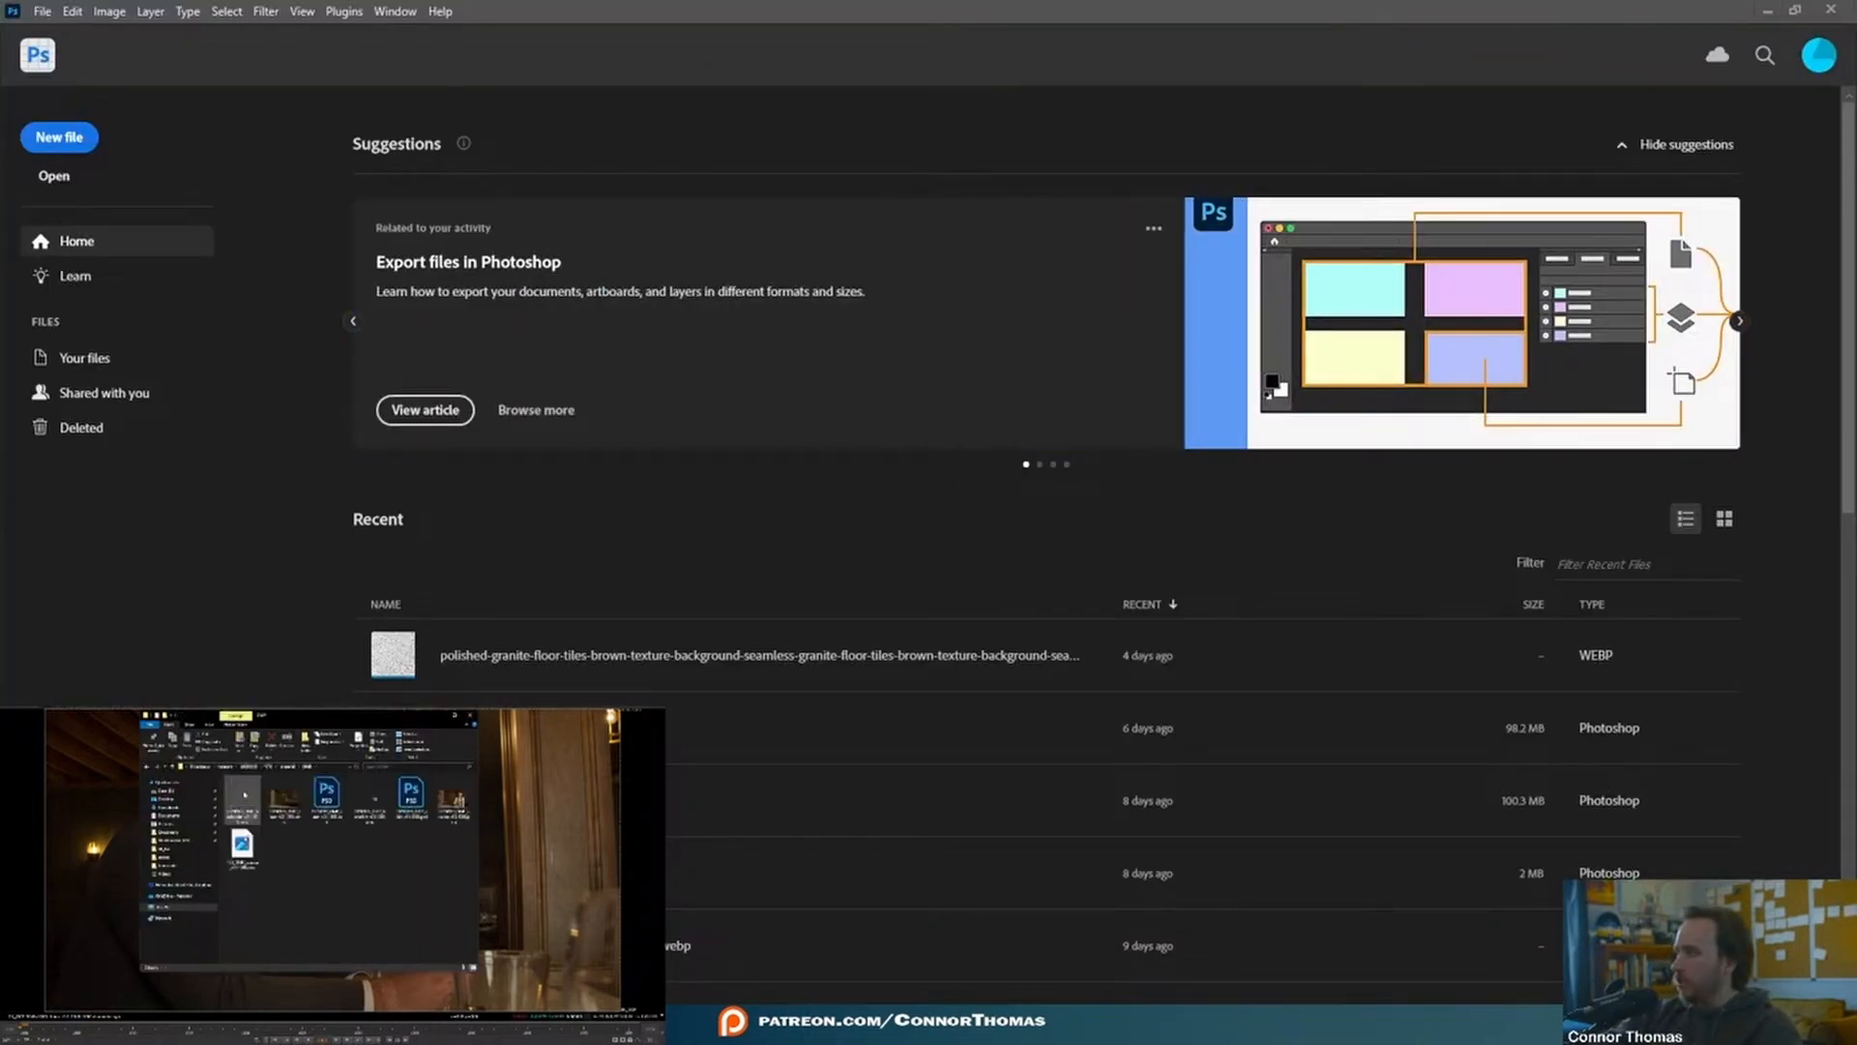
drag(284, 799, 1033, 541)
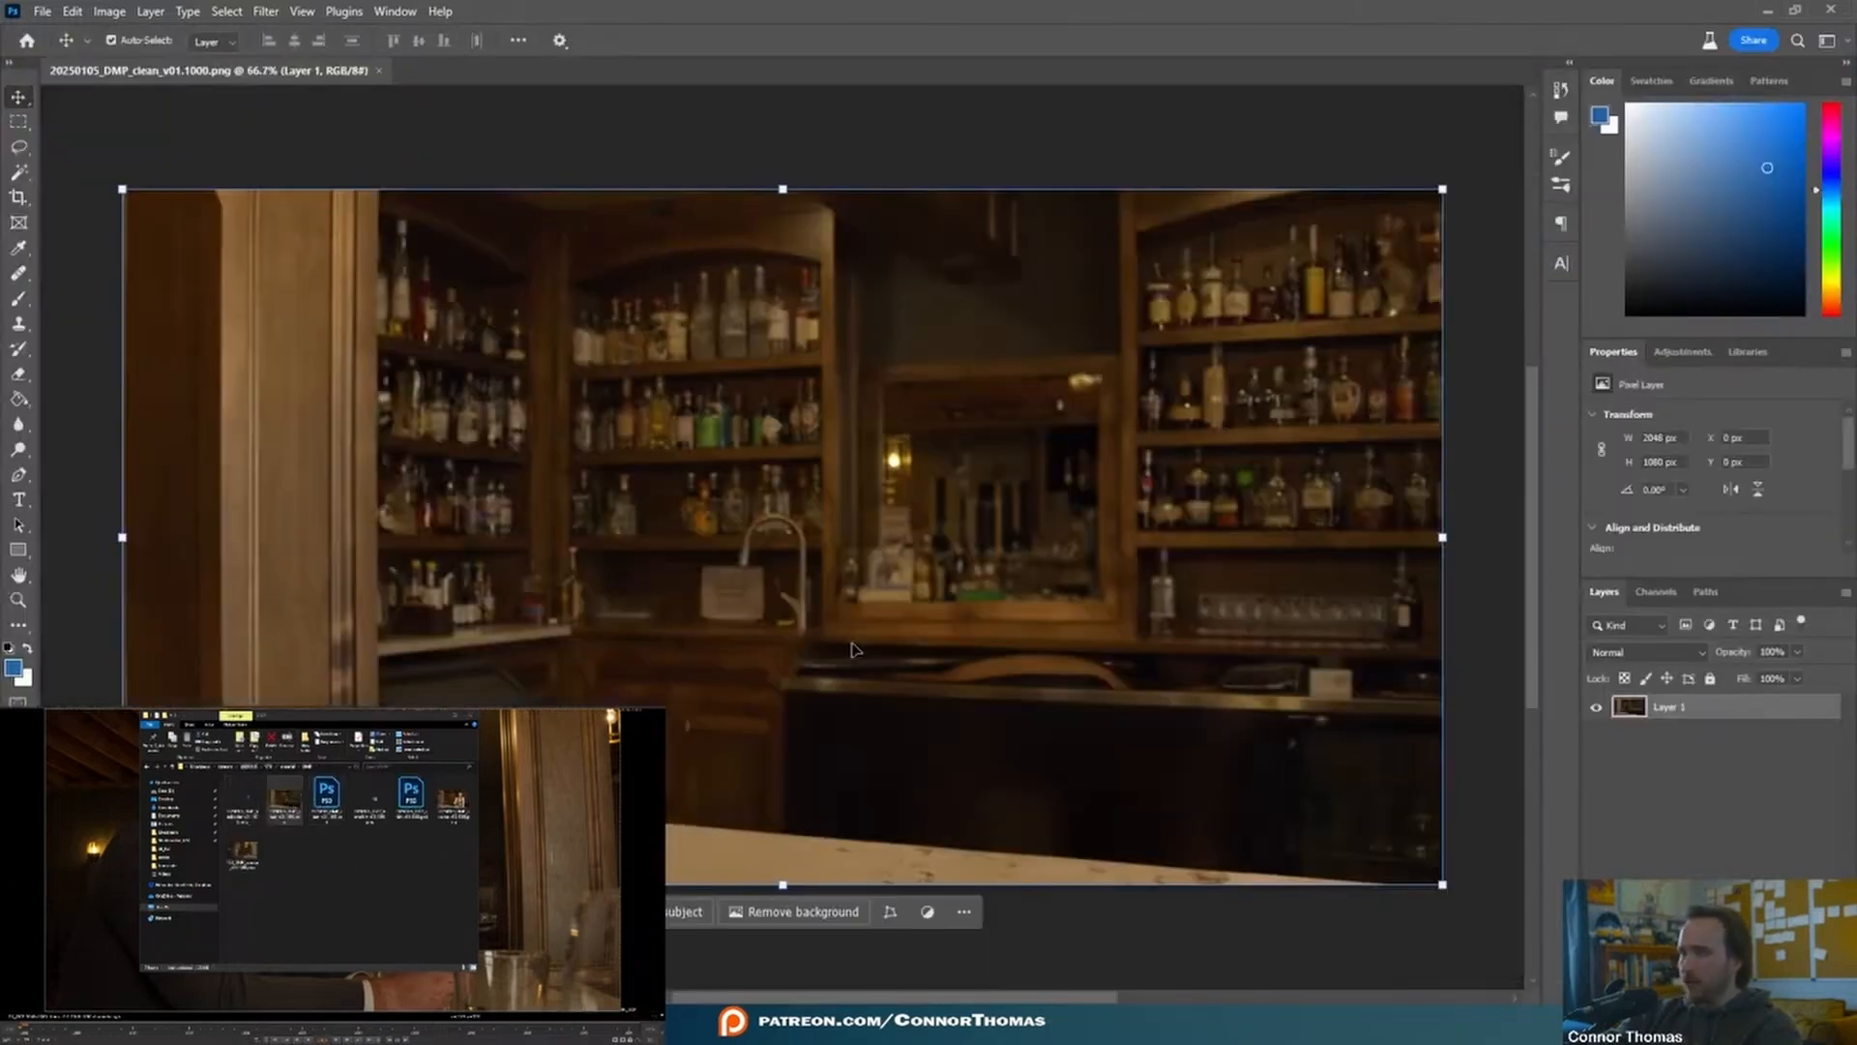
- Enlarge the clean plate's canvas to 8196 by 4096 pixels
click(120, 11)
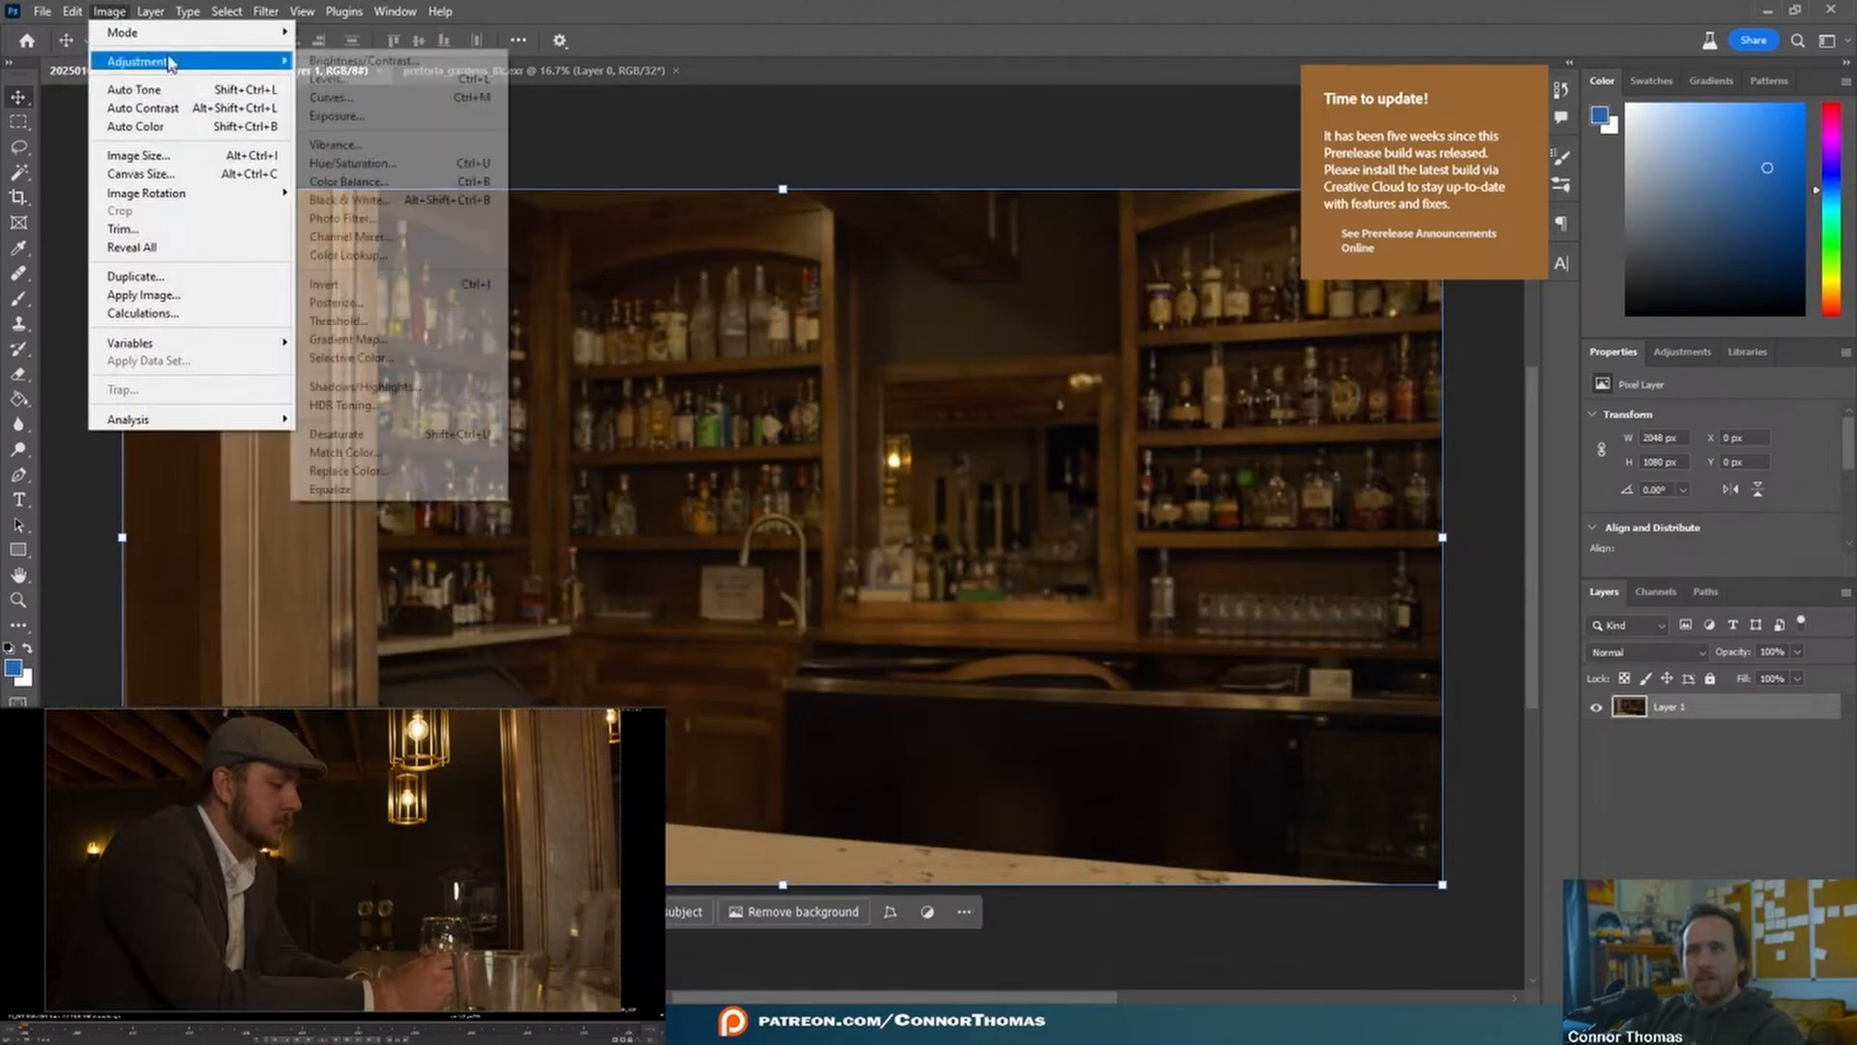
click(184, 174)
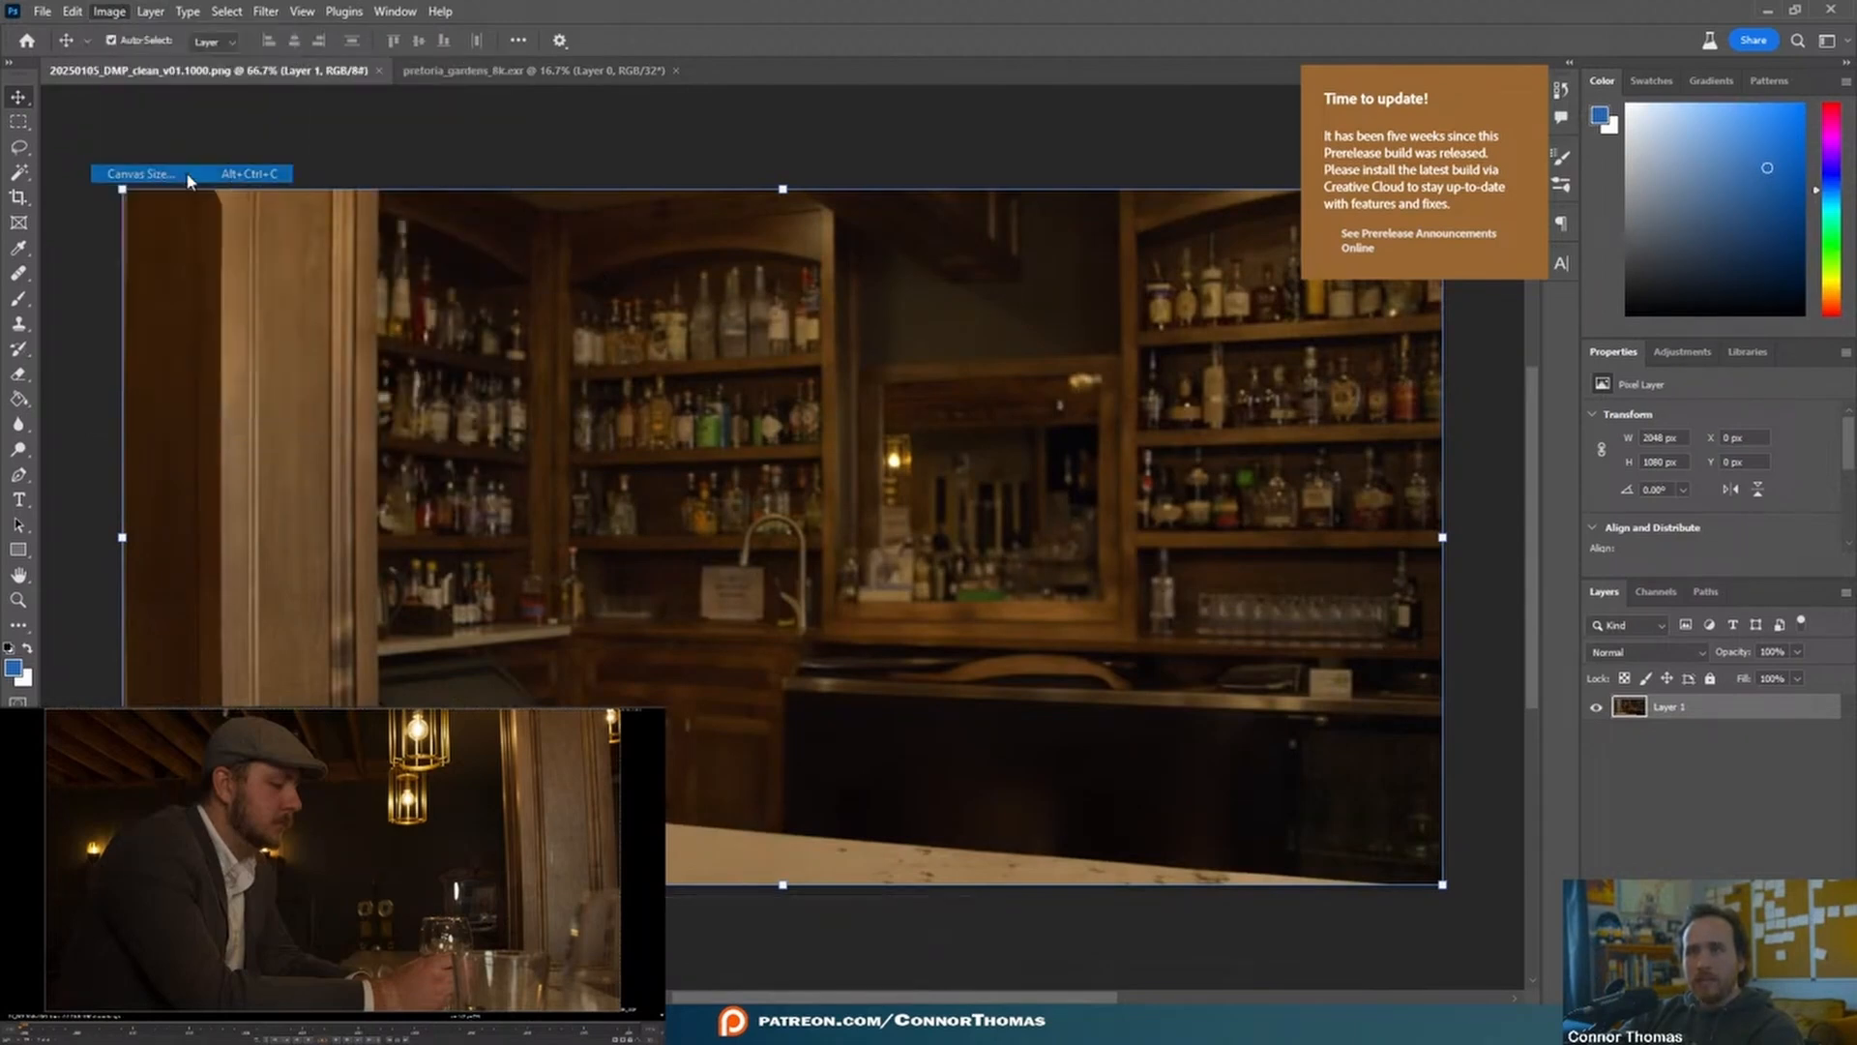
text(8196)
key(Tab)
text(4096)
key(Return)
- Scale the bar plate layer up to about 235% and move it against the canvas's right edge, centred vertically
alt+scroll(868, 558, down, 3)
ctrl+scroll(865, 967, right, 5)
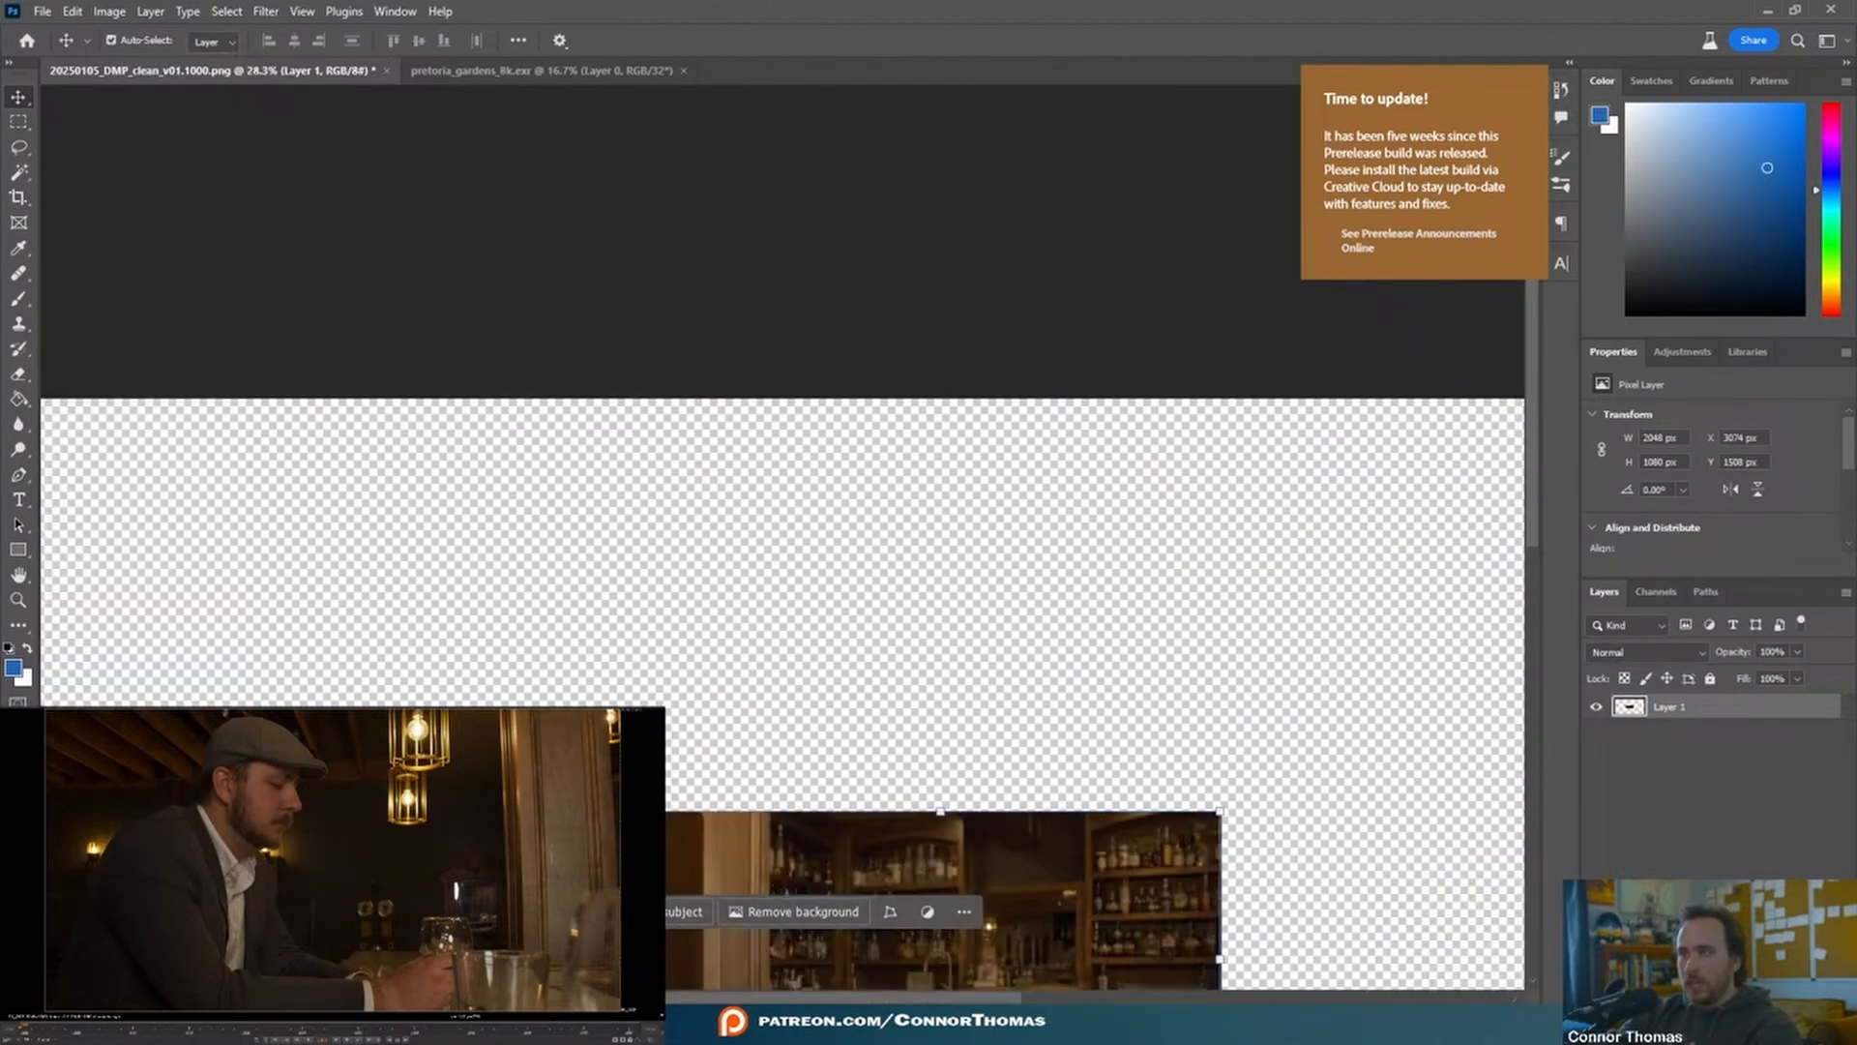
scroll(914, 716, down, 3)
alt+scroll(924, 687, down, 3)
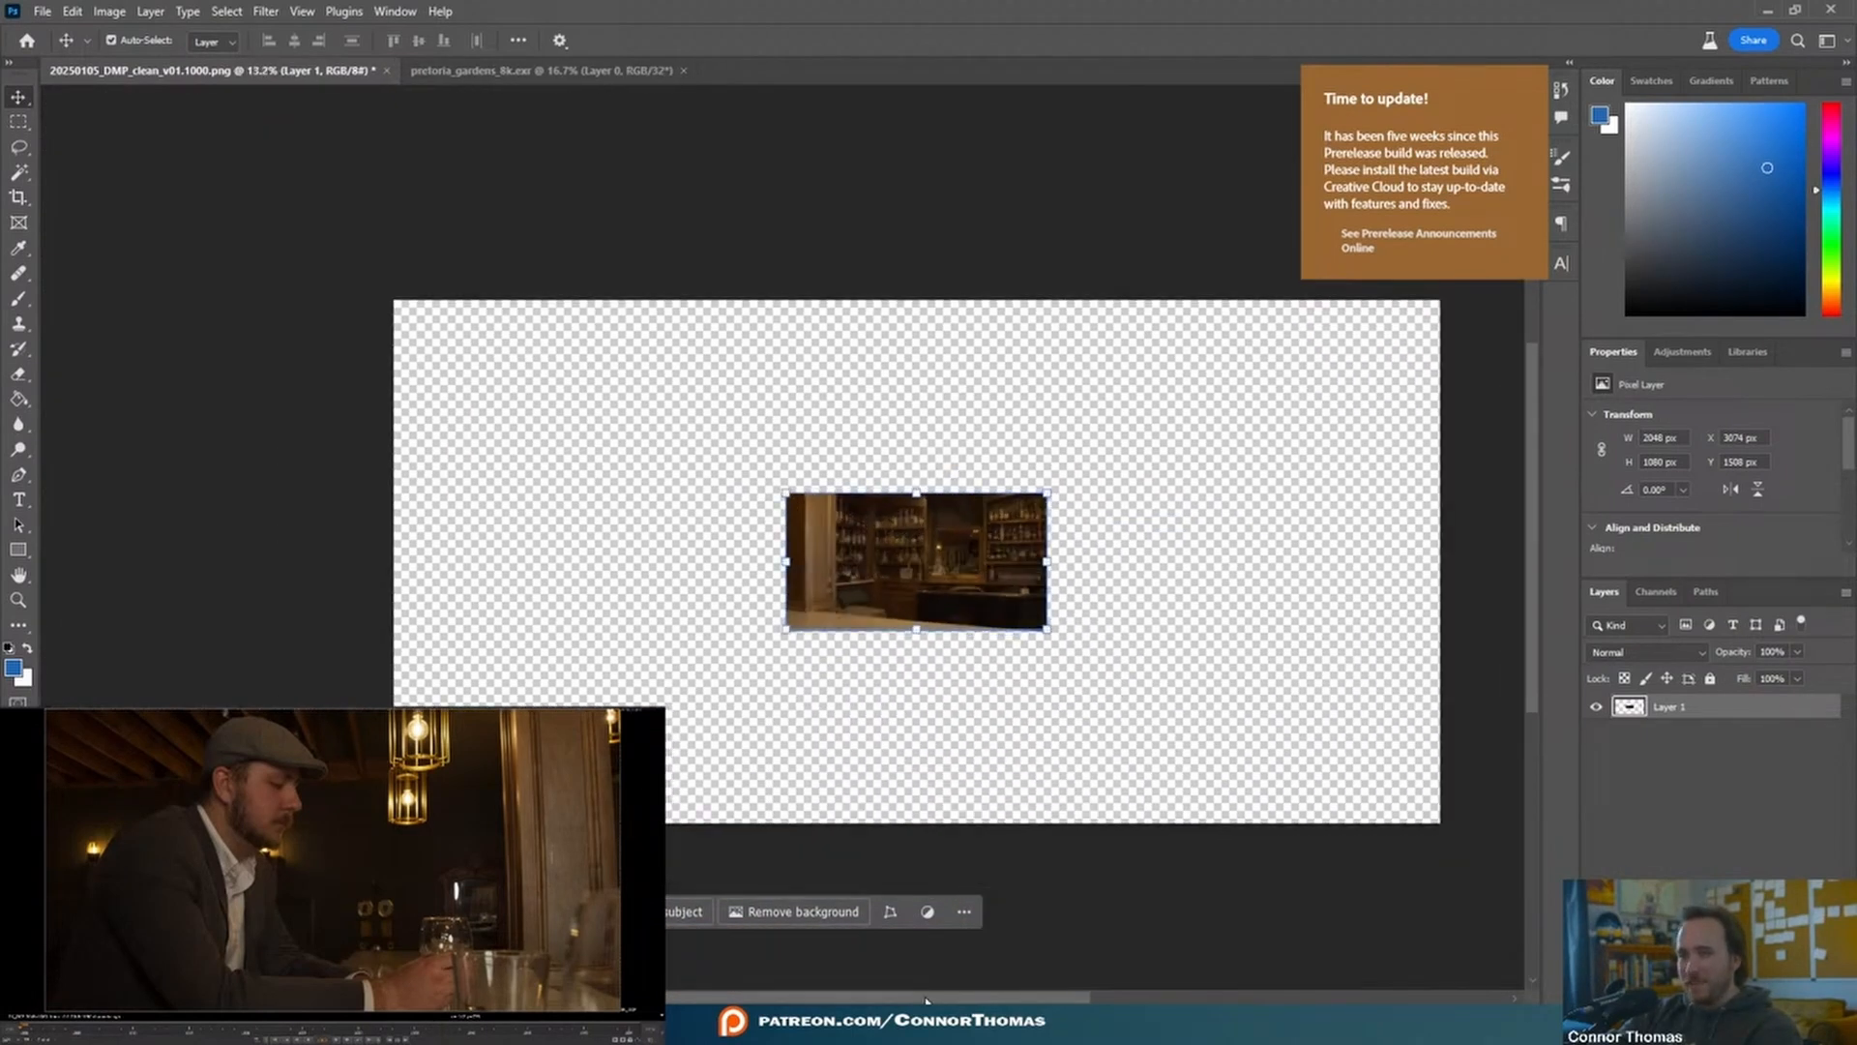
ctrl+scroll(926, 1001, right, 2)
alt+scroll(1059, 513, up, 1)
drag(981, 427, 1389, 189)
drag(1270, 410, 1136, 510)
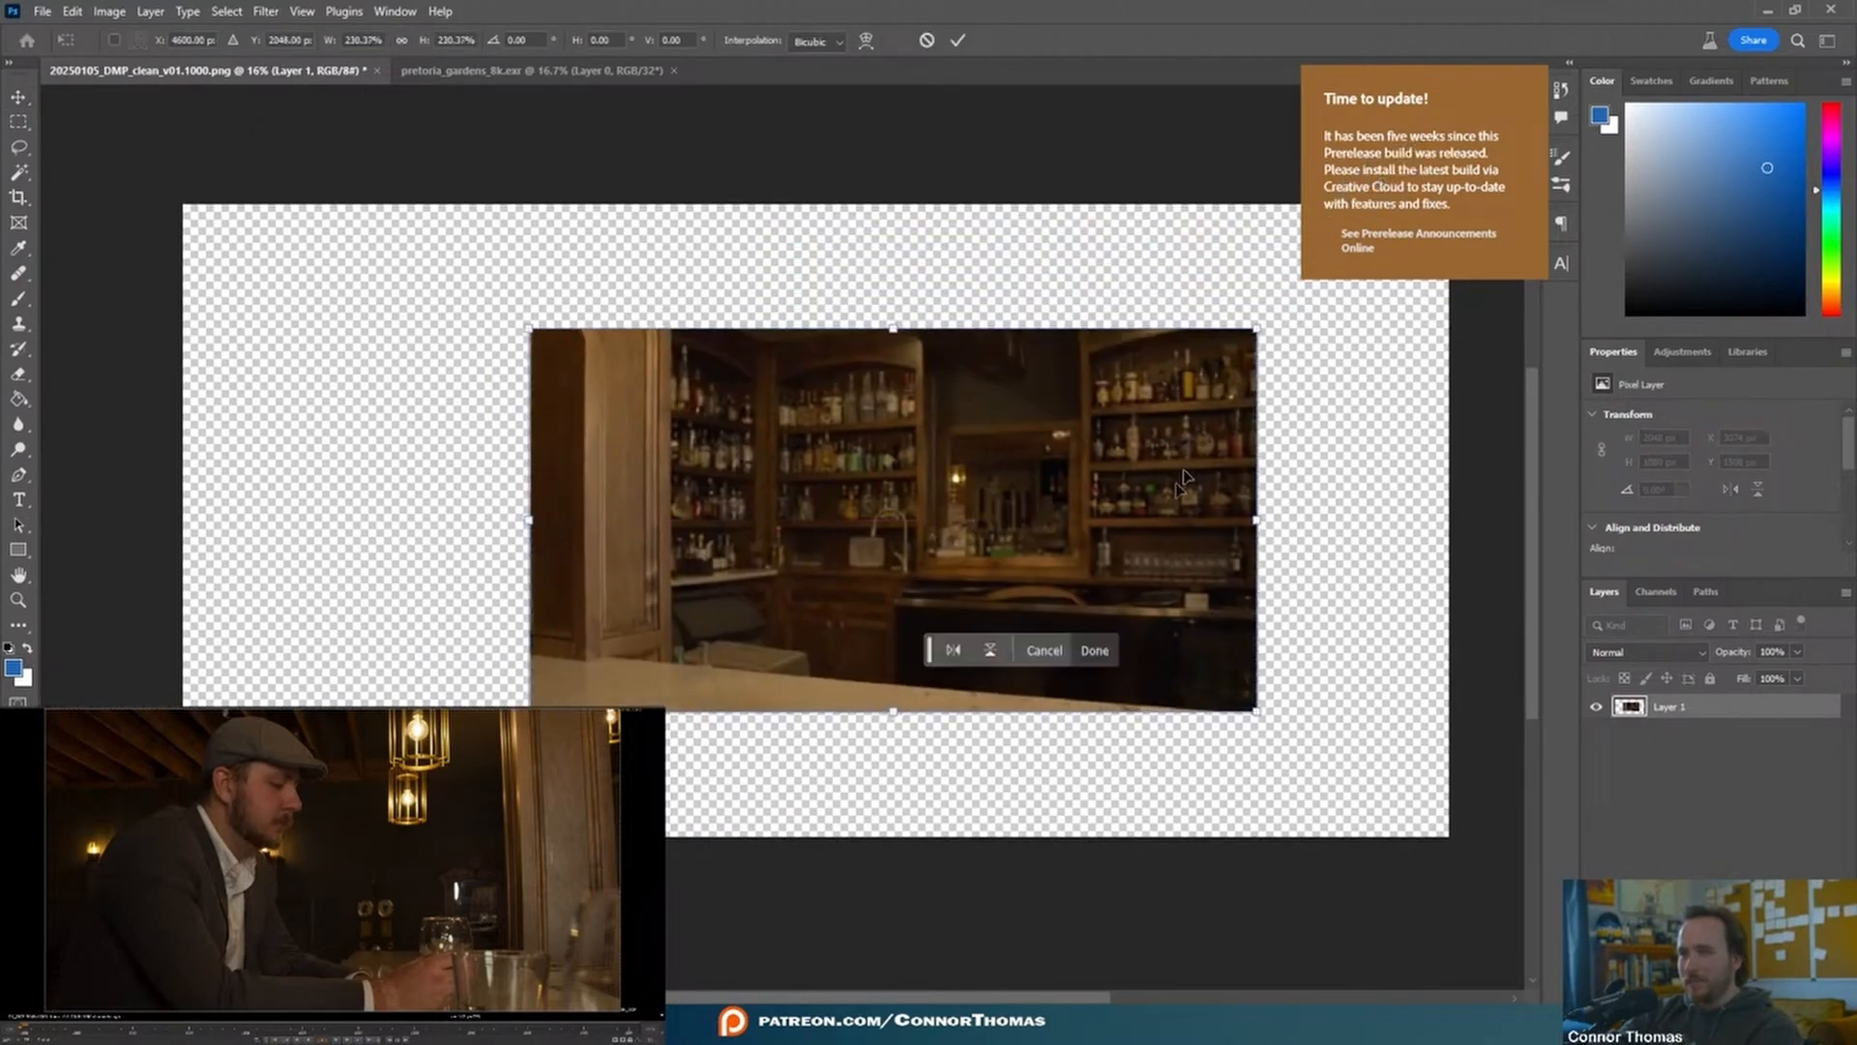
drag(1256, 328, 1271, 320)
drag(1072, 508, 1254, 508)
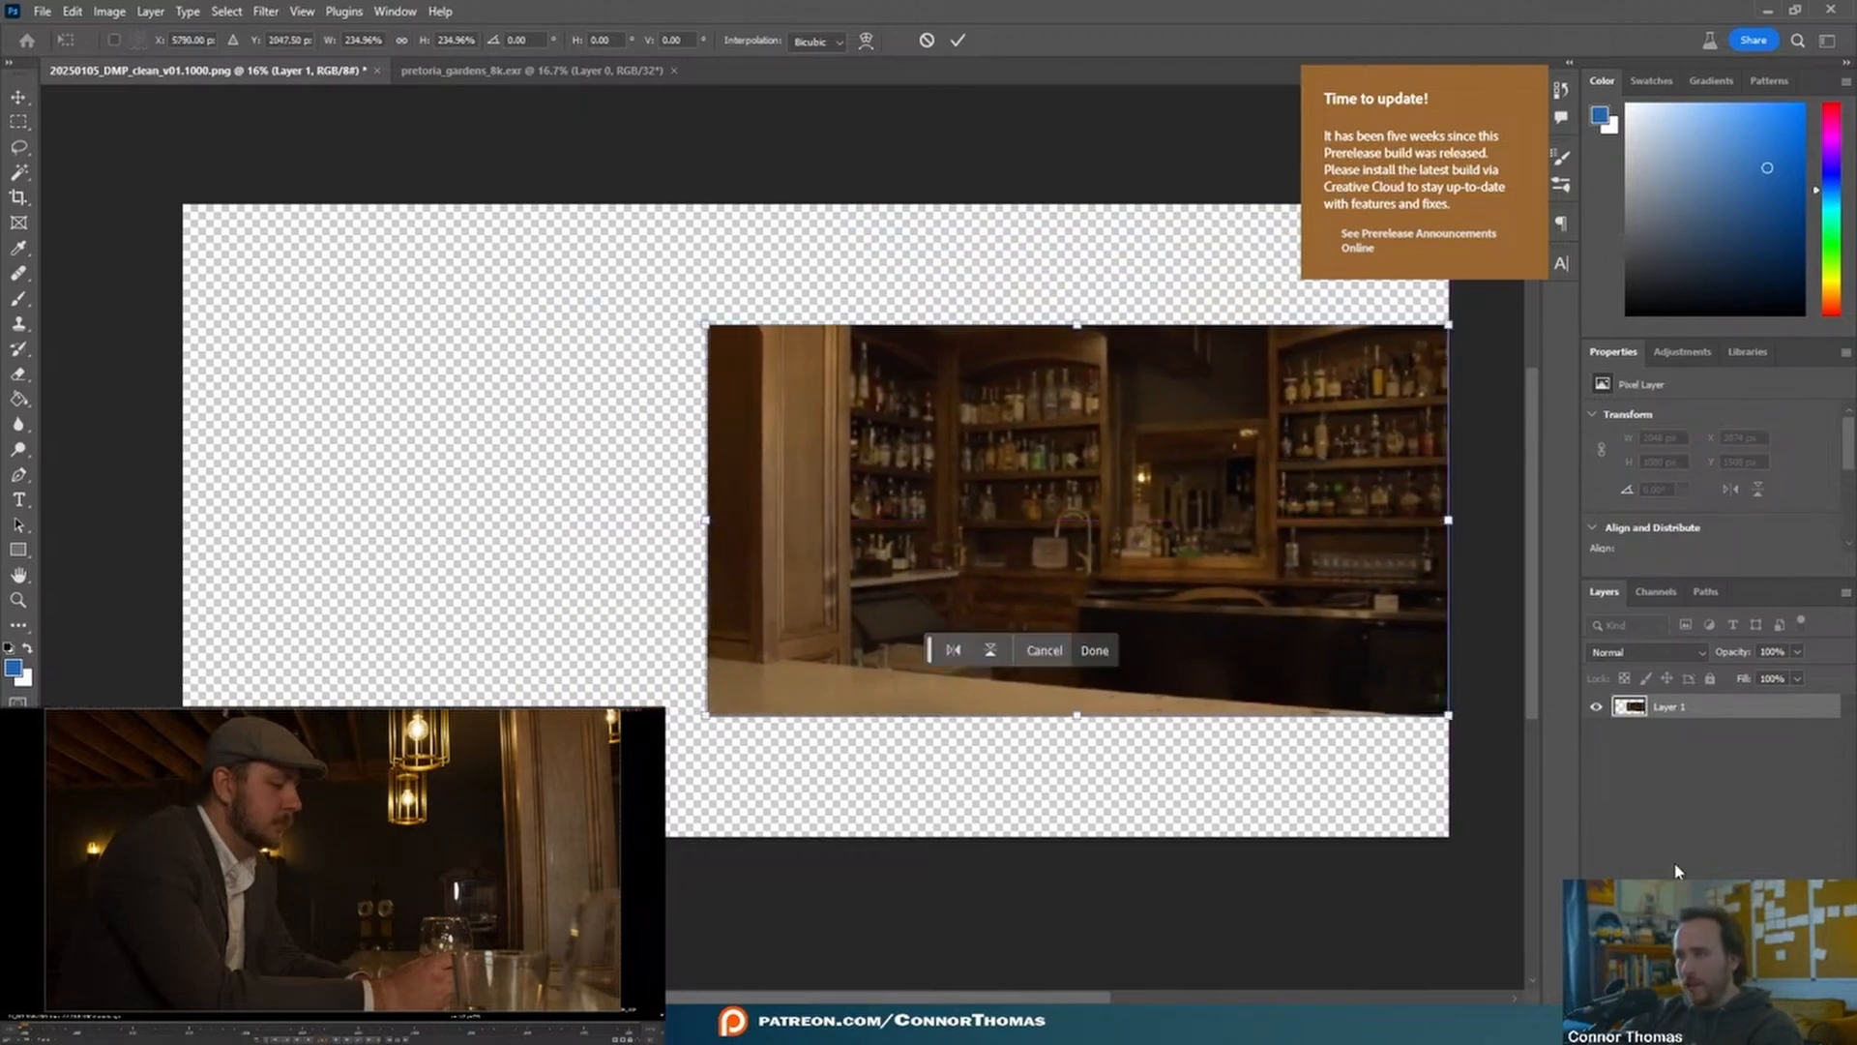
click(958, 41)
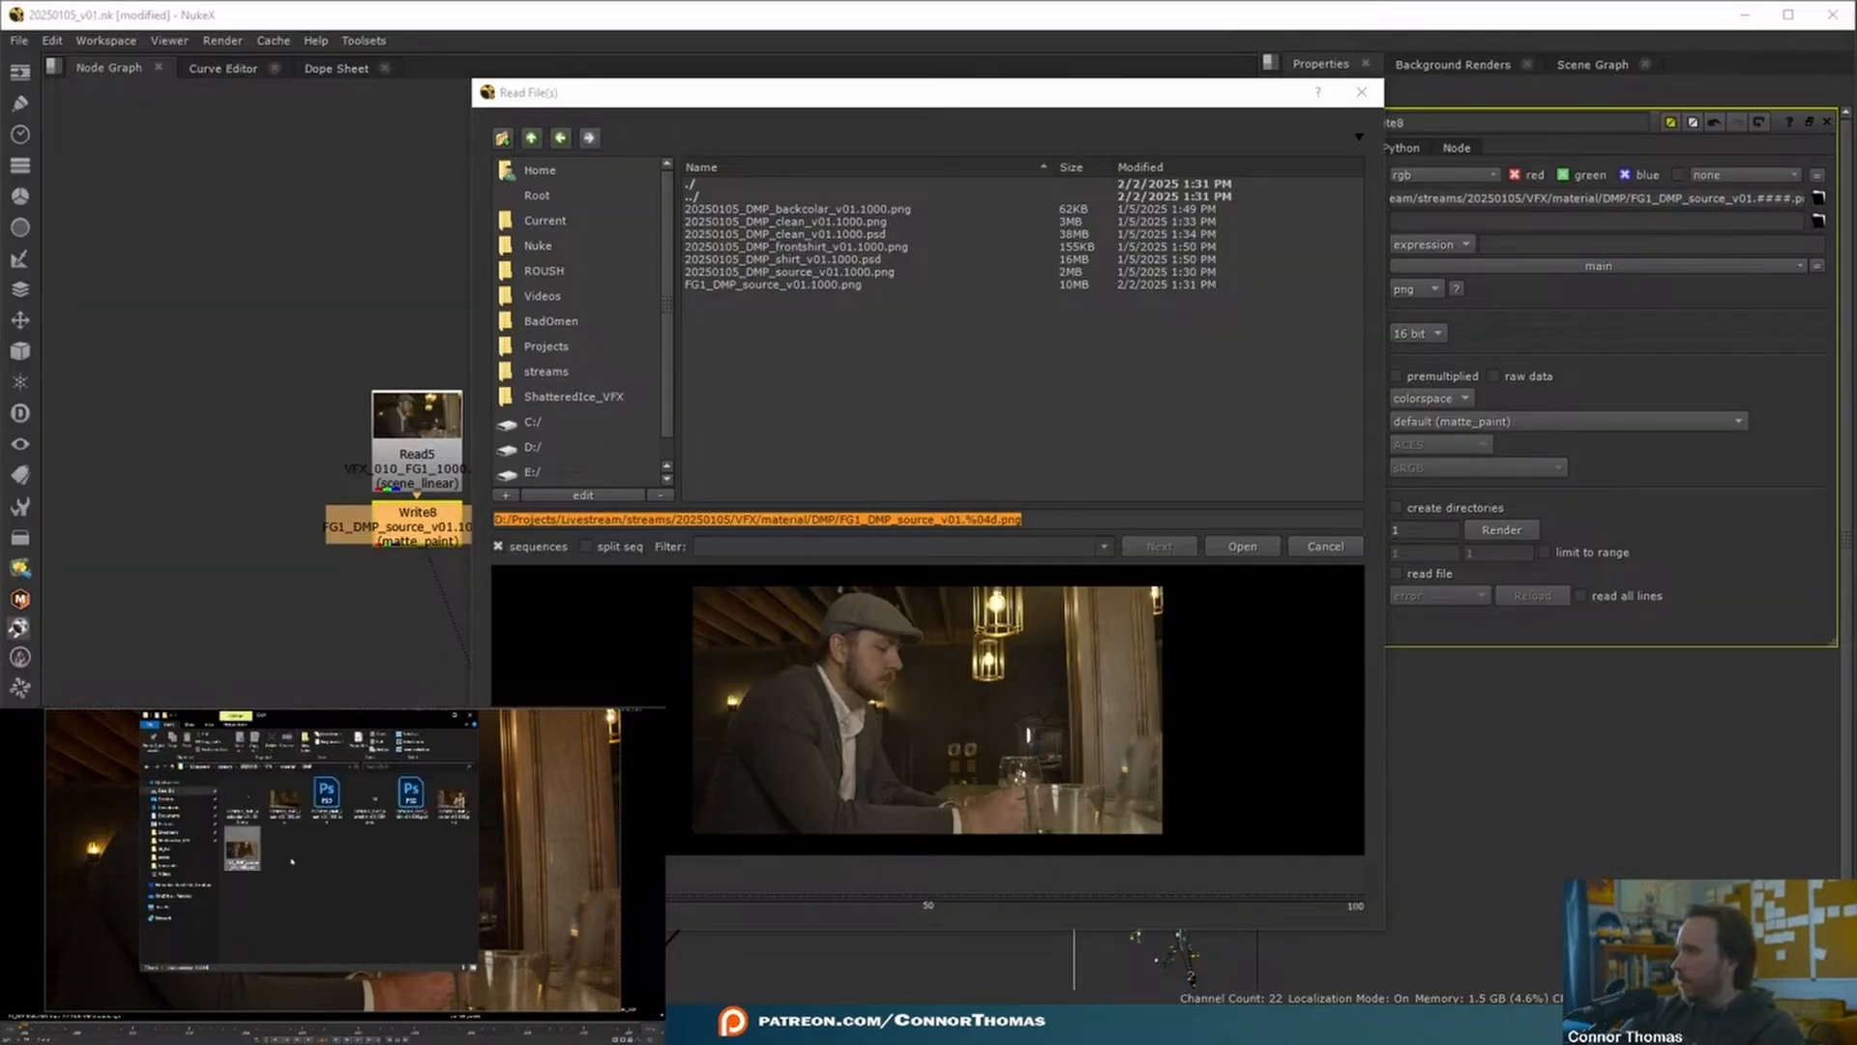
- Place FG1_DMP_source_v01.1000.png as a new layer and arrange it with the bar plate as one continuous strip across the canvas
key(alt+Tab)
key(alt+Tab)
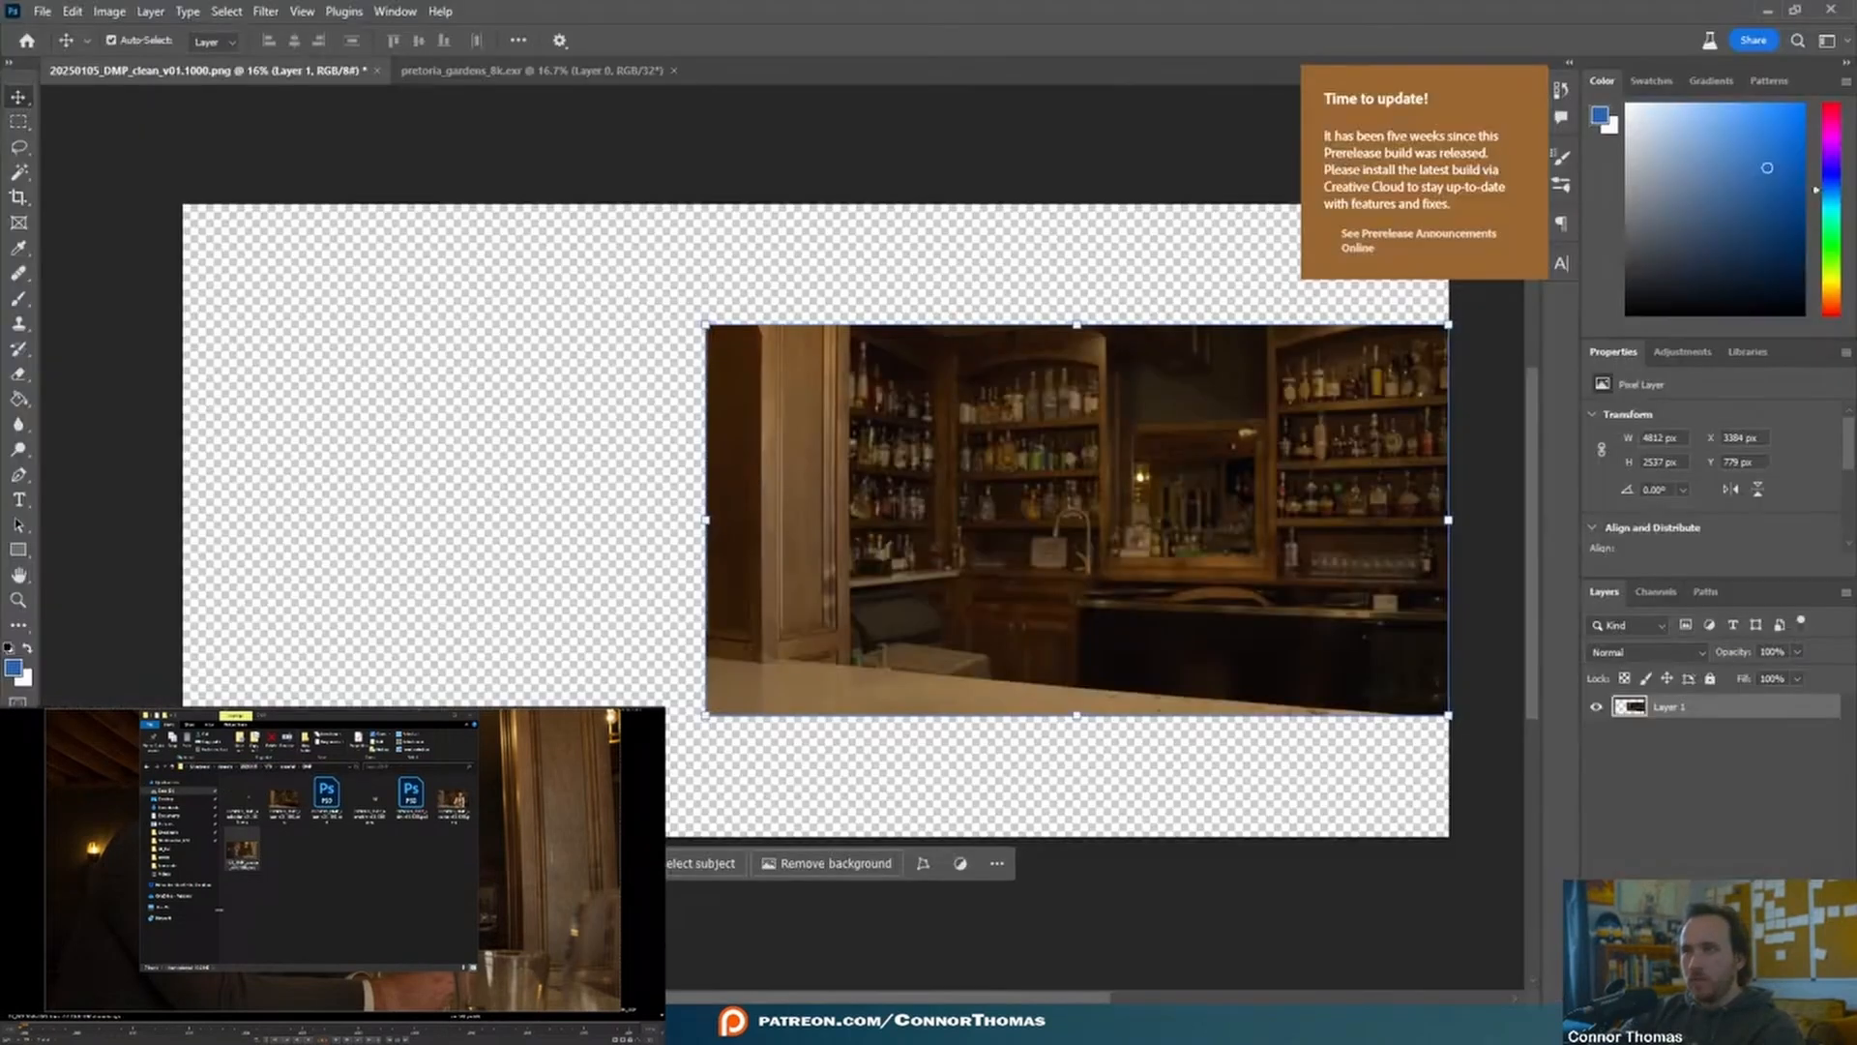
drag(241, 850, 573, 504)
drag(822, 529, 685, 526)
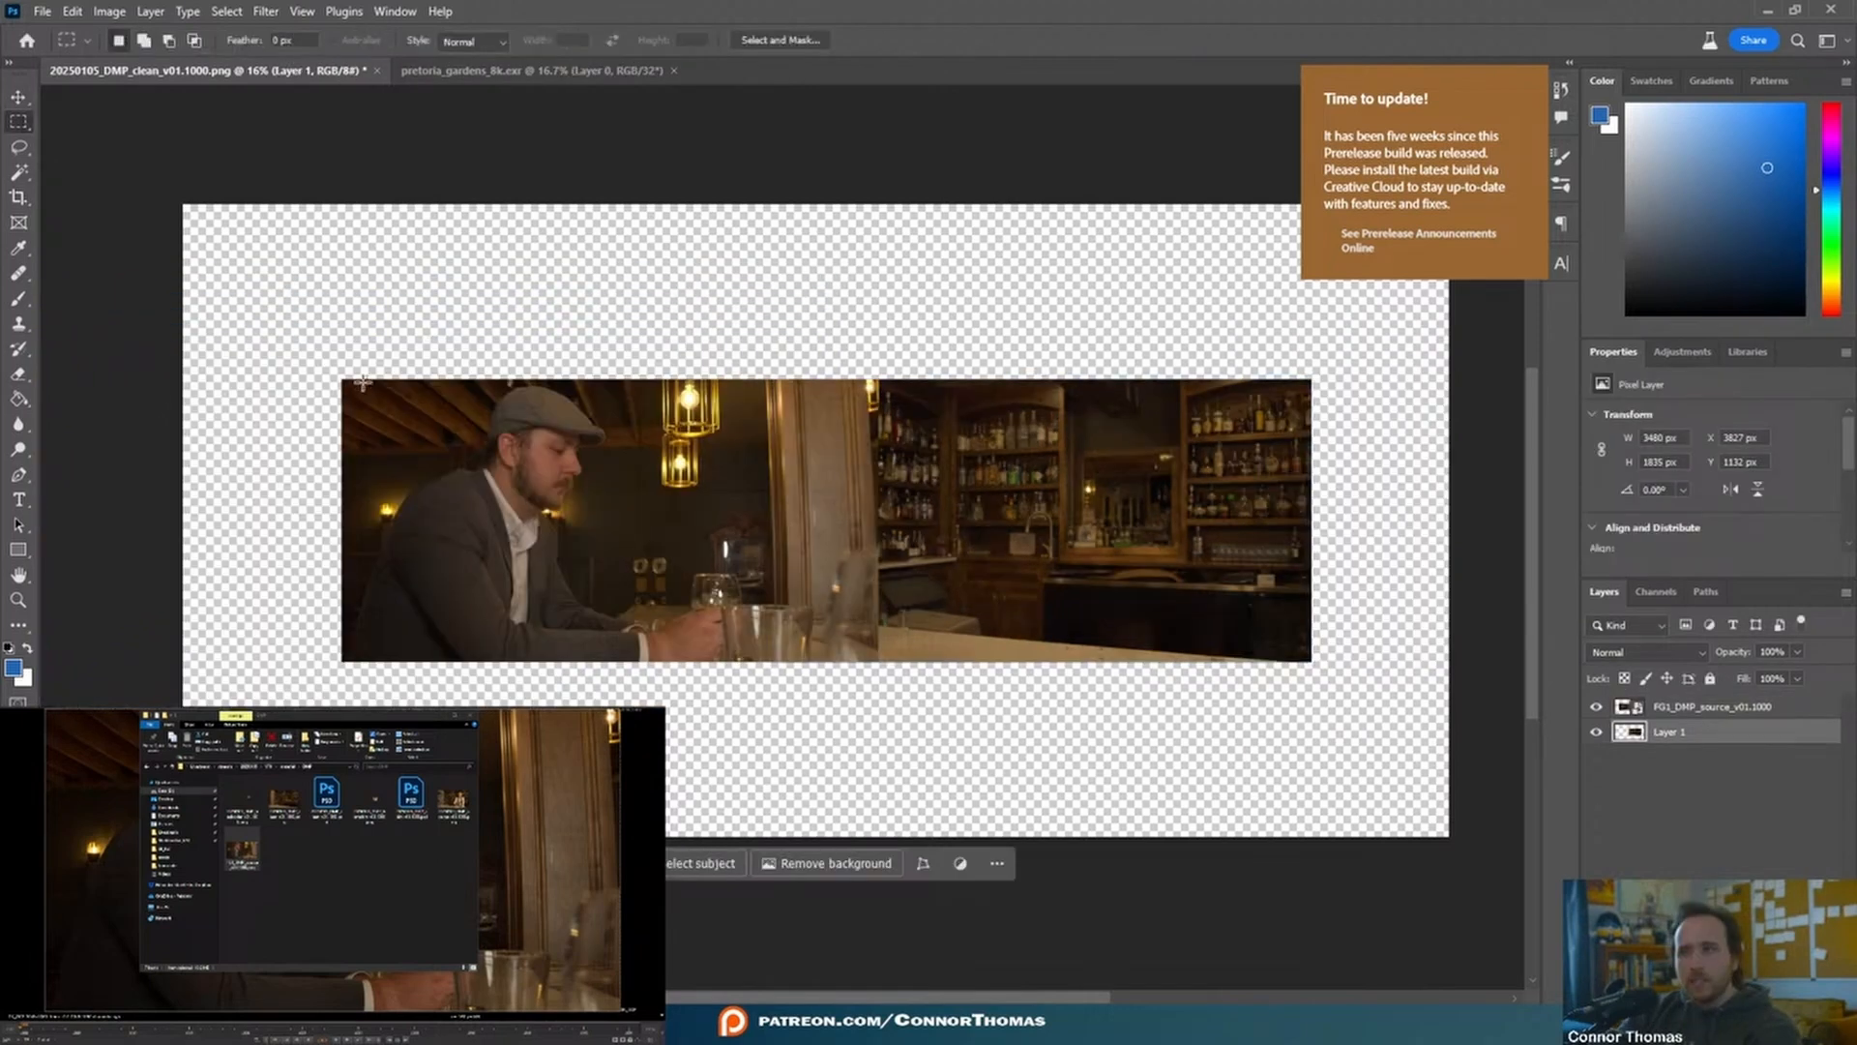
drag(363, 382, 1310, 660)
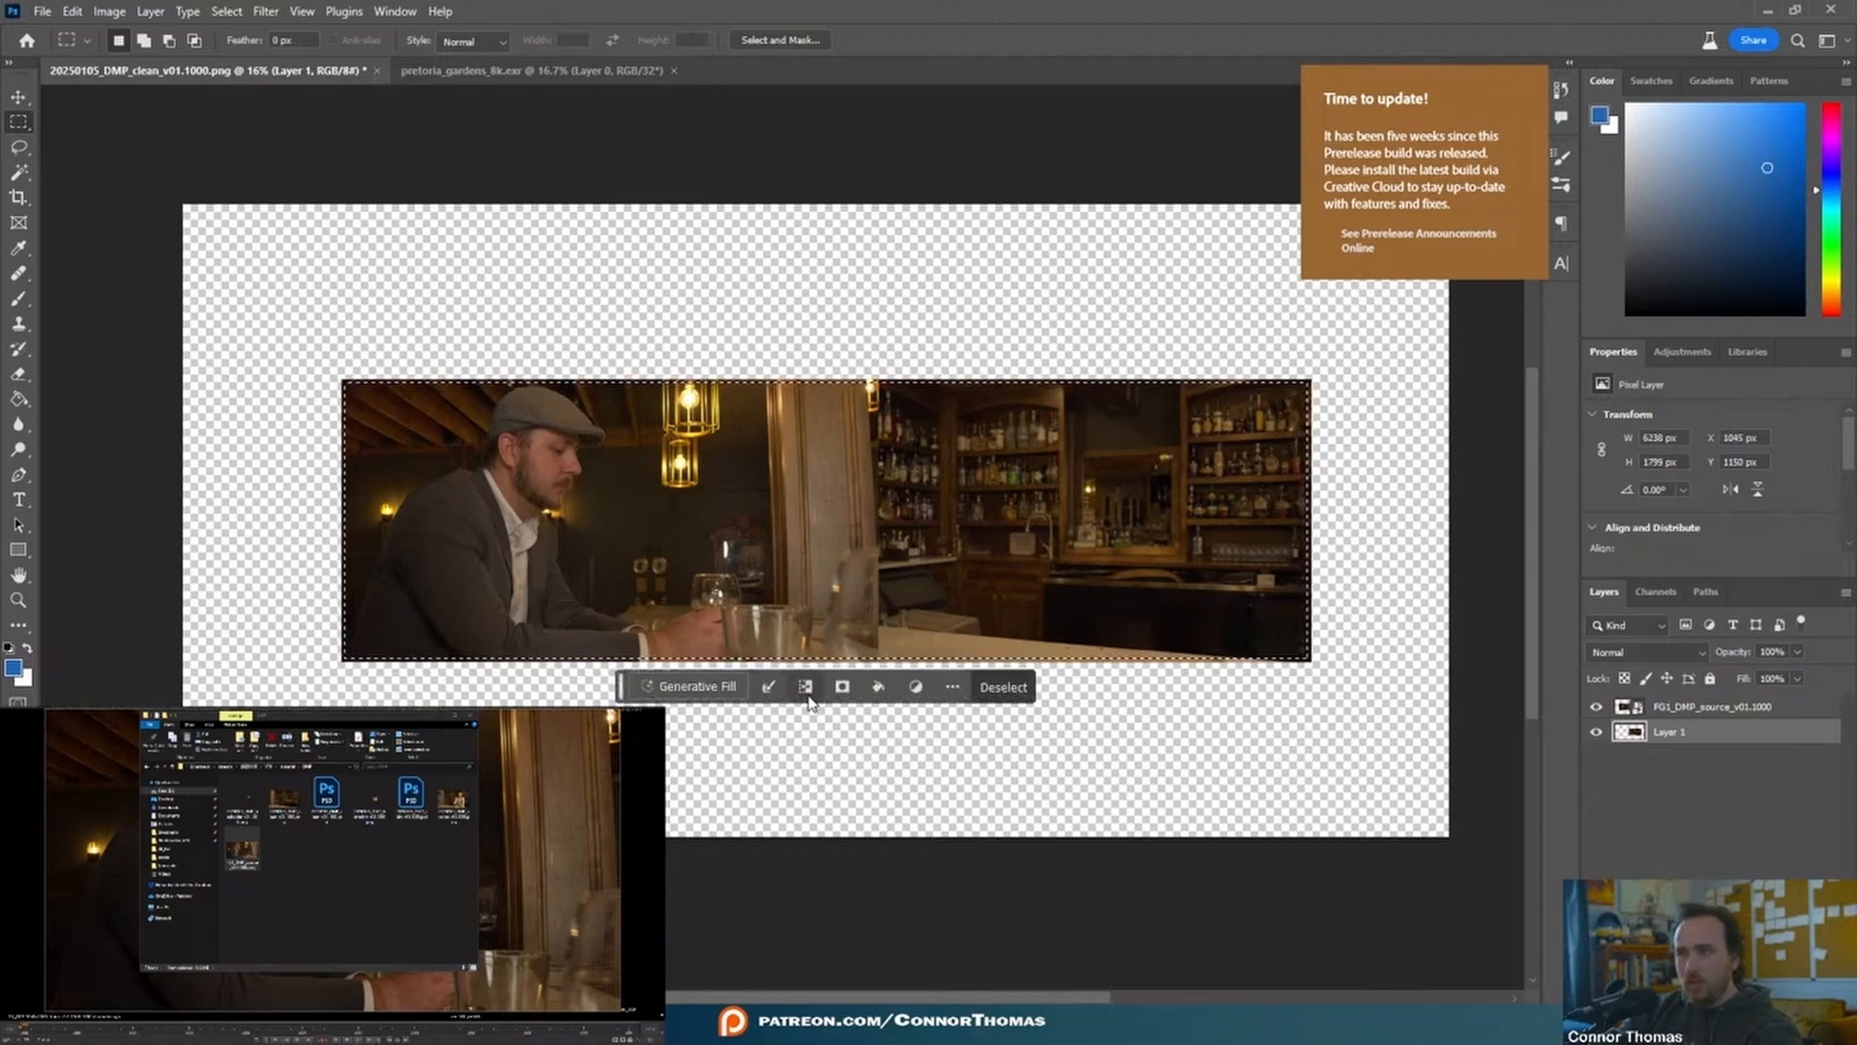
key(ctrl+a)
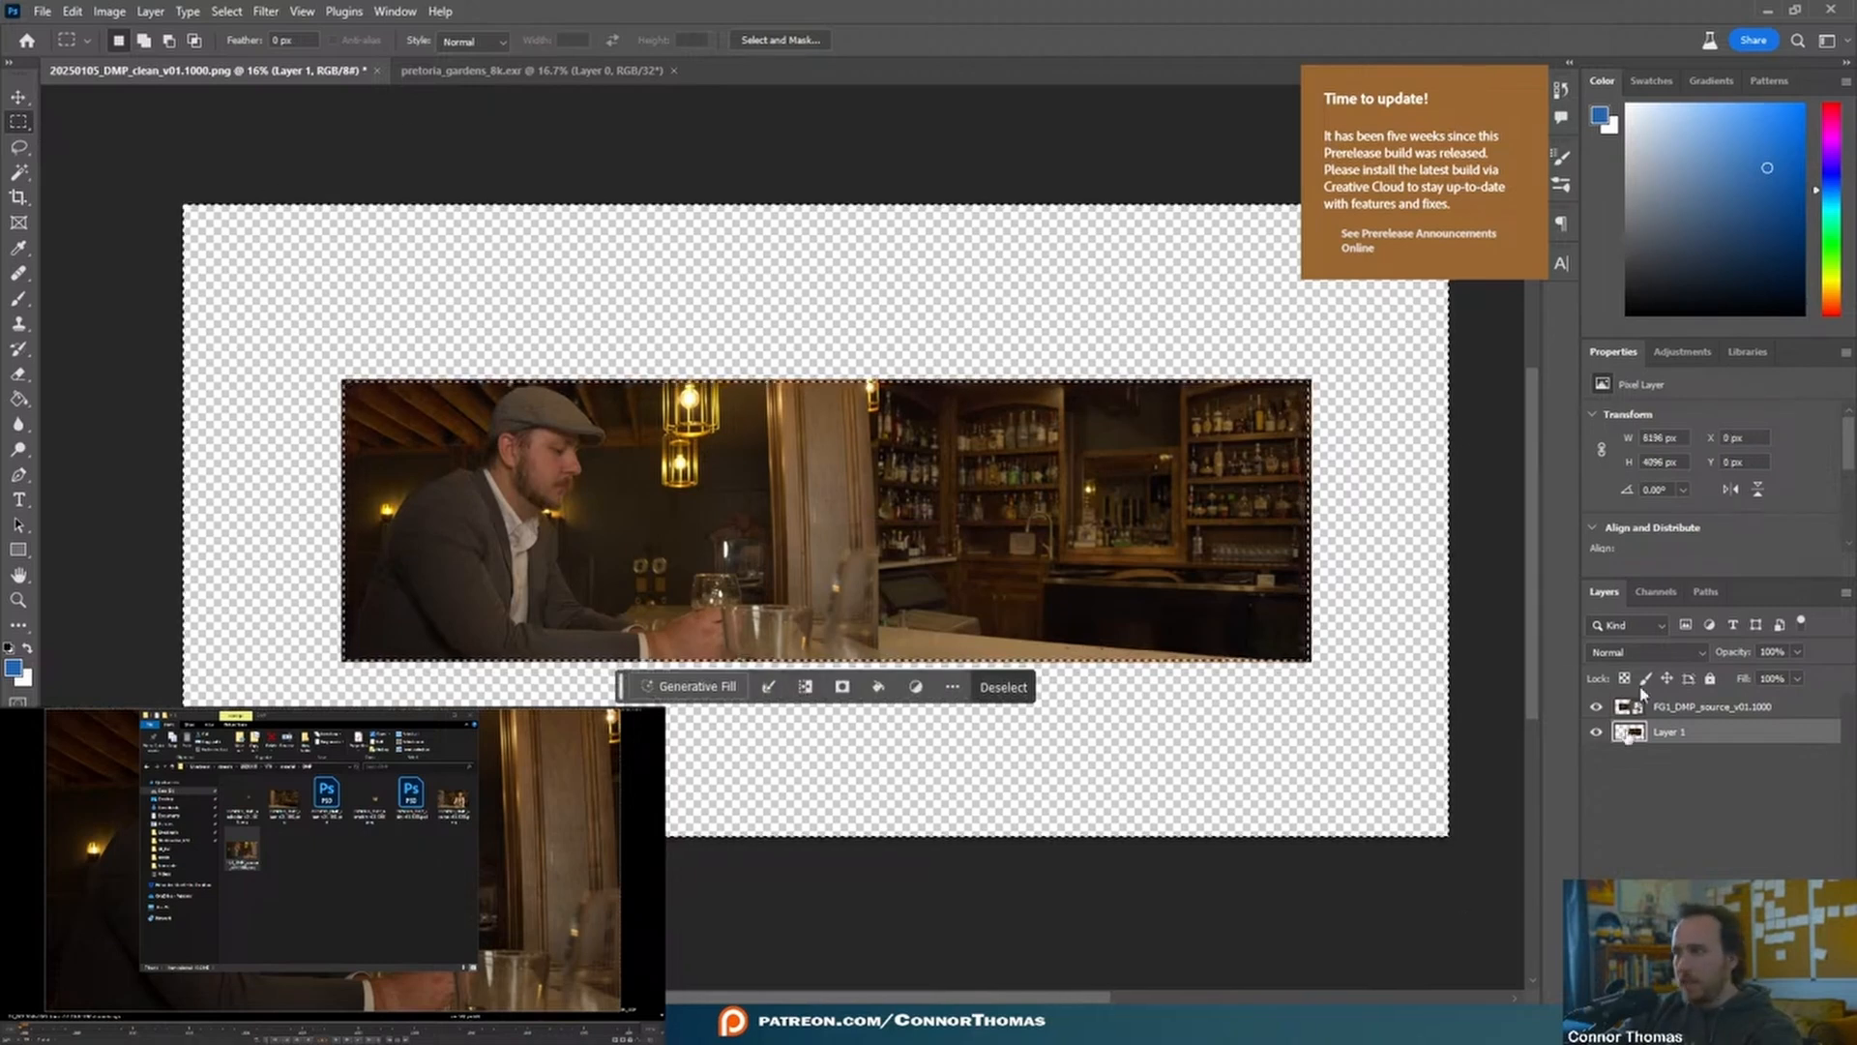
click(1678, 779)
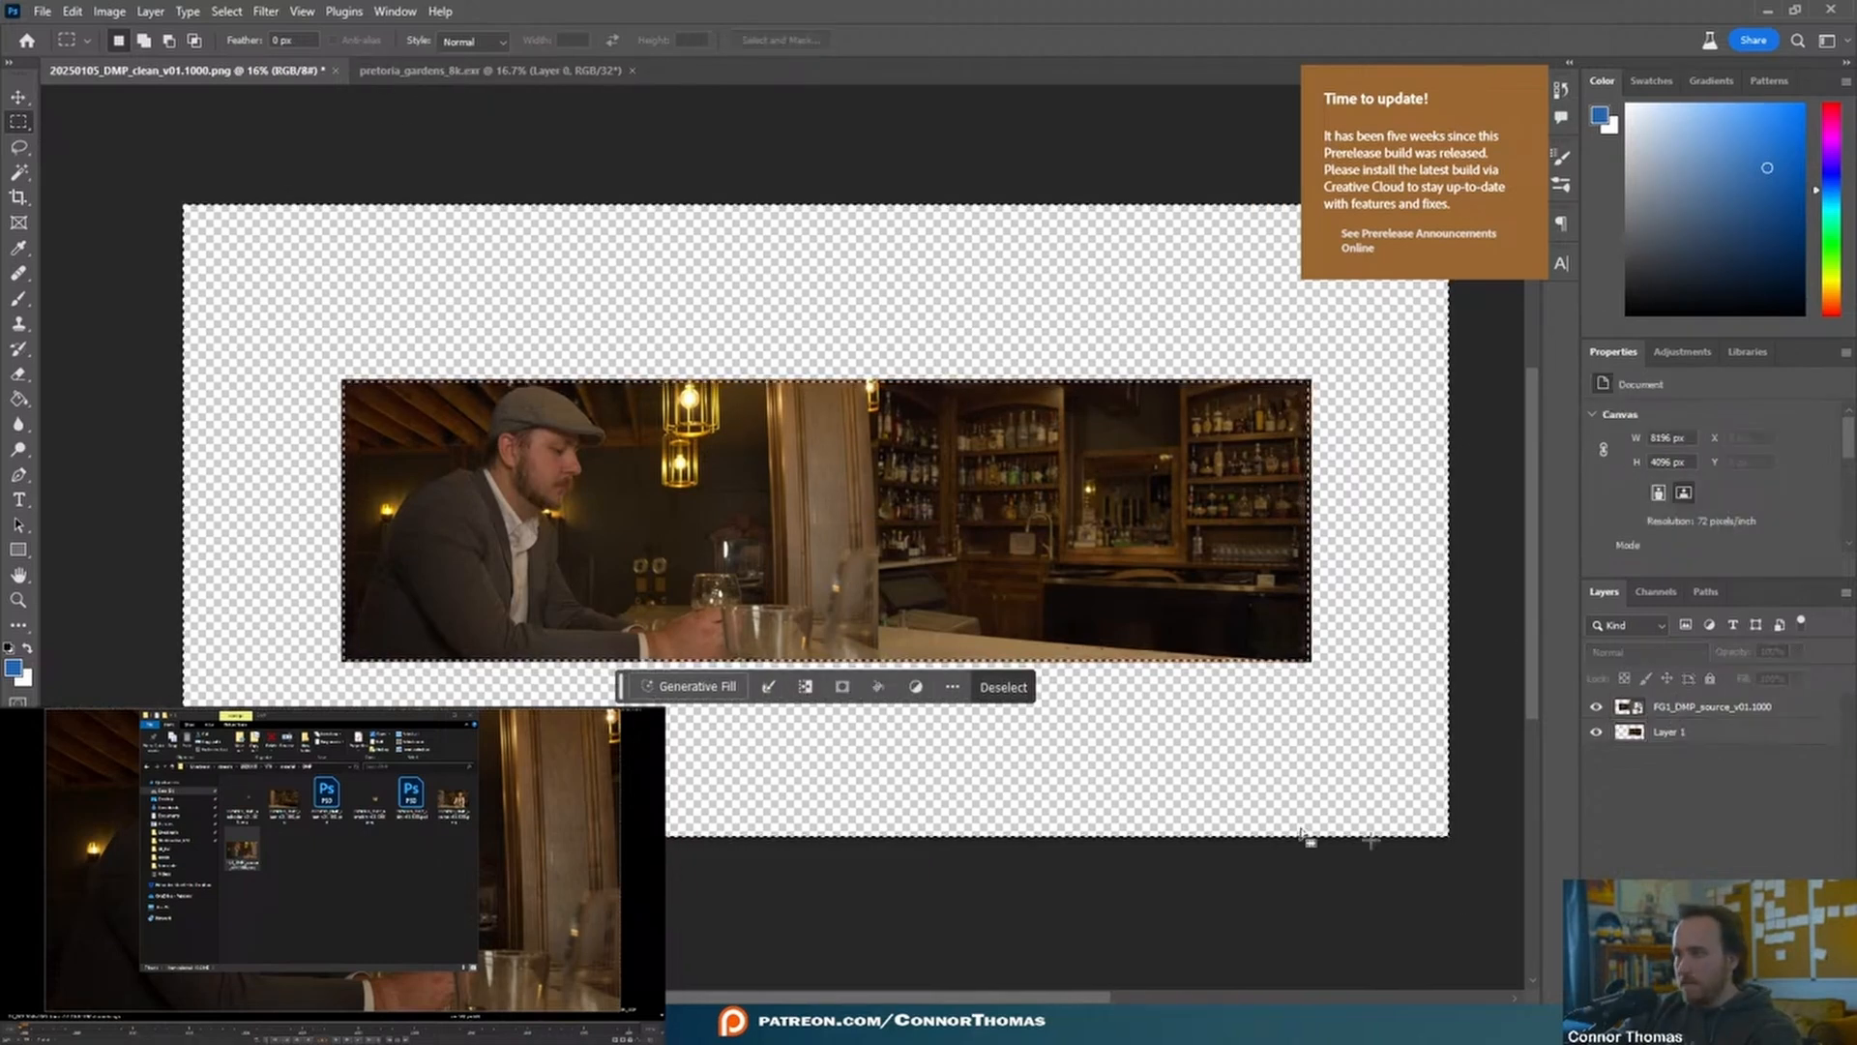
click(709, 686)
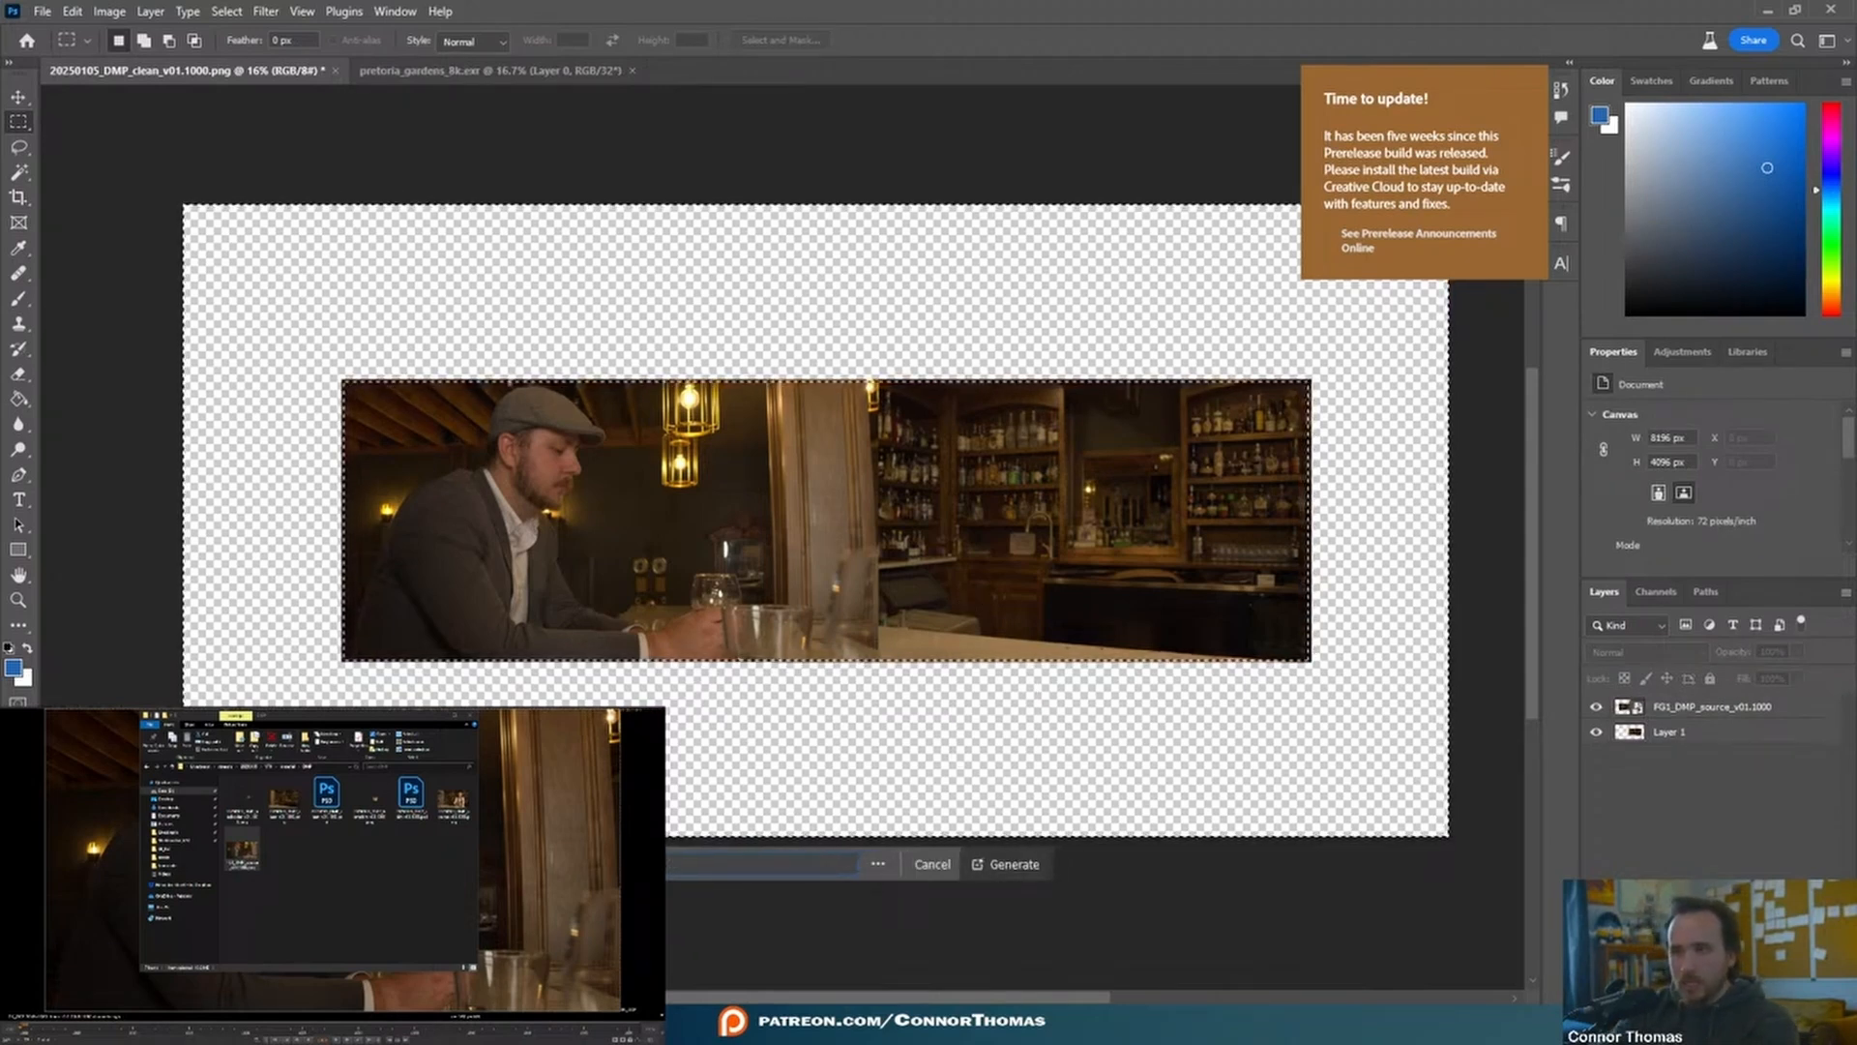
key(Return)
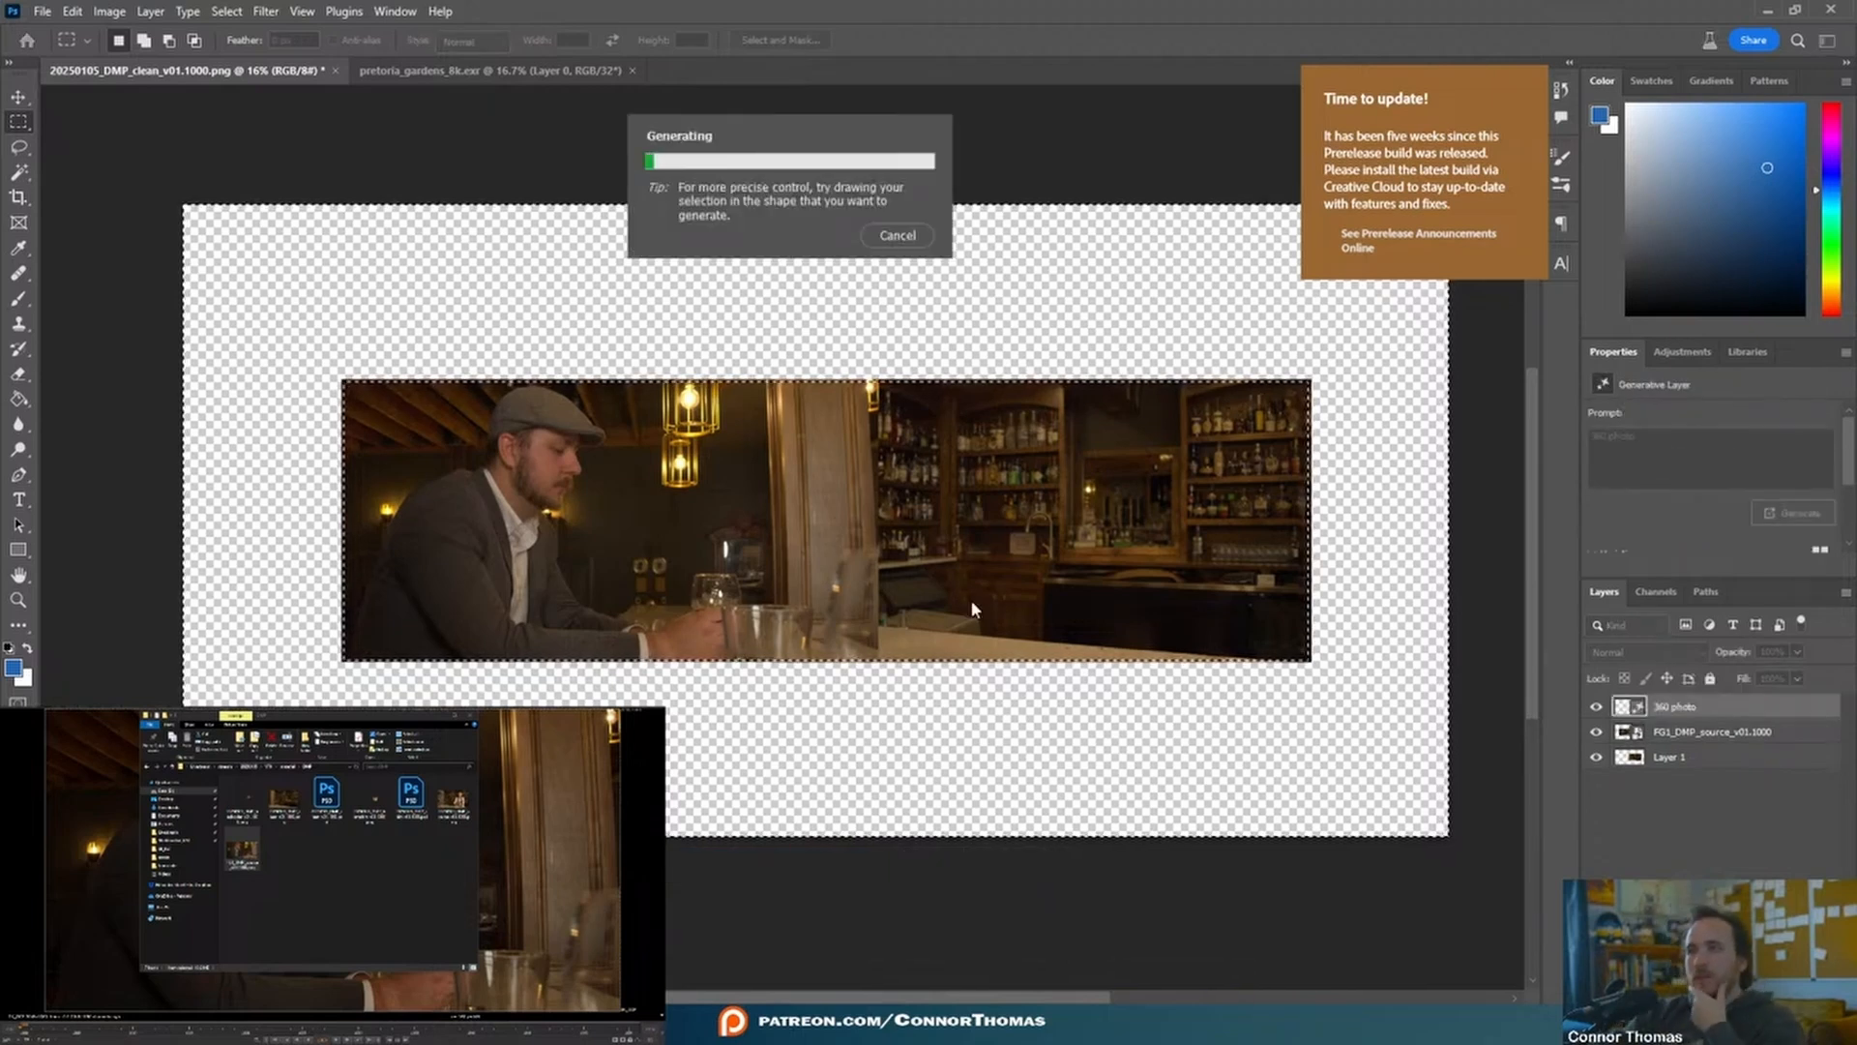
- Merge the foreground plate layer and the bar plate layer into a single layer
click(1676, 733)
right_click(1676, 732)
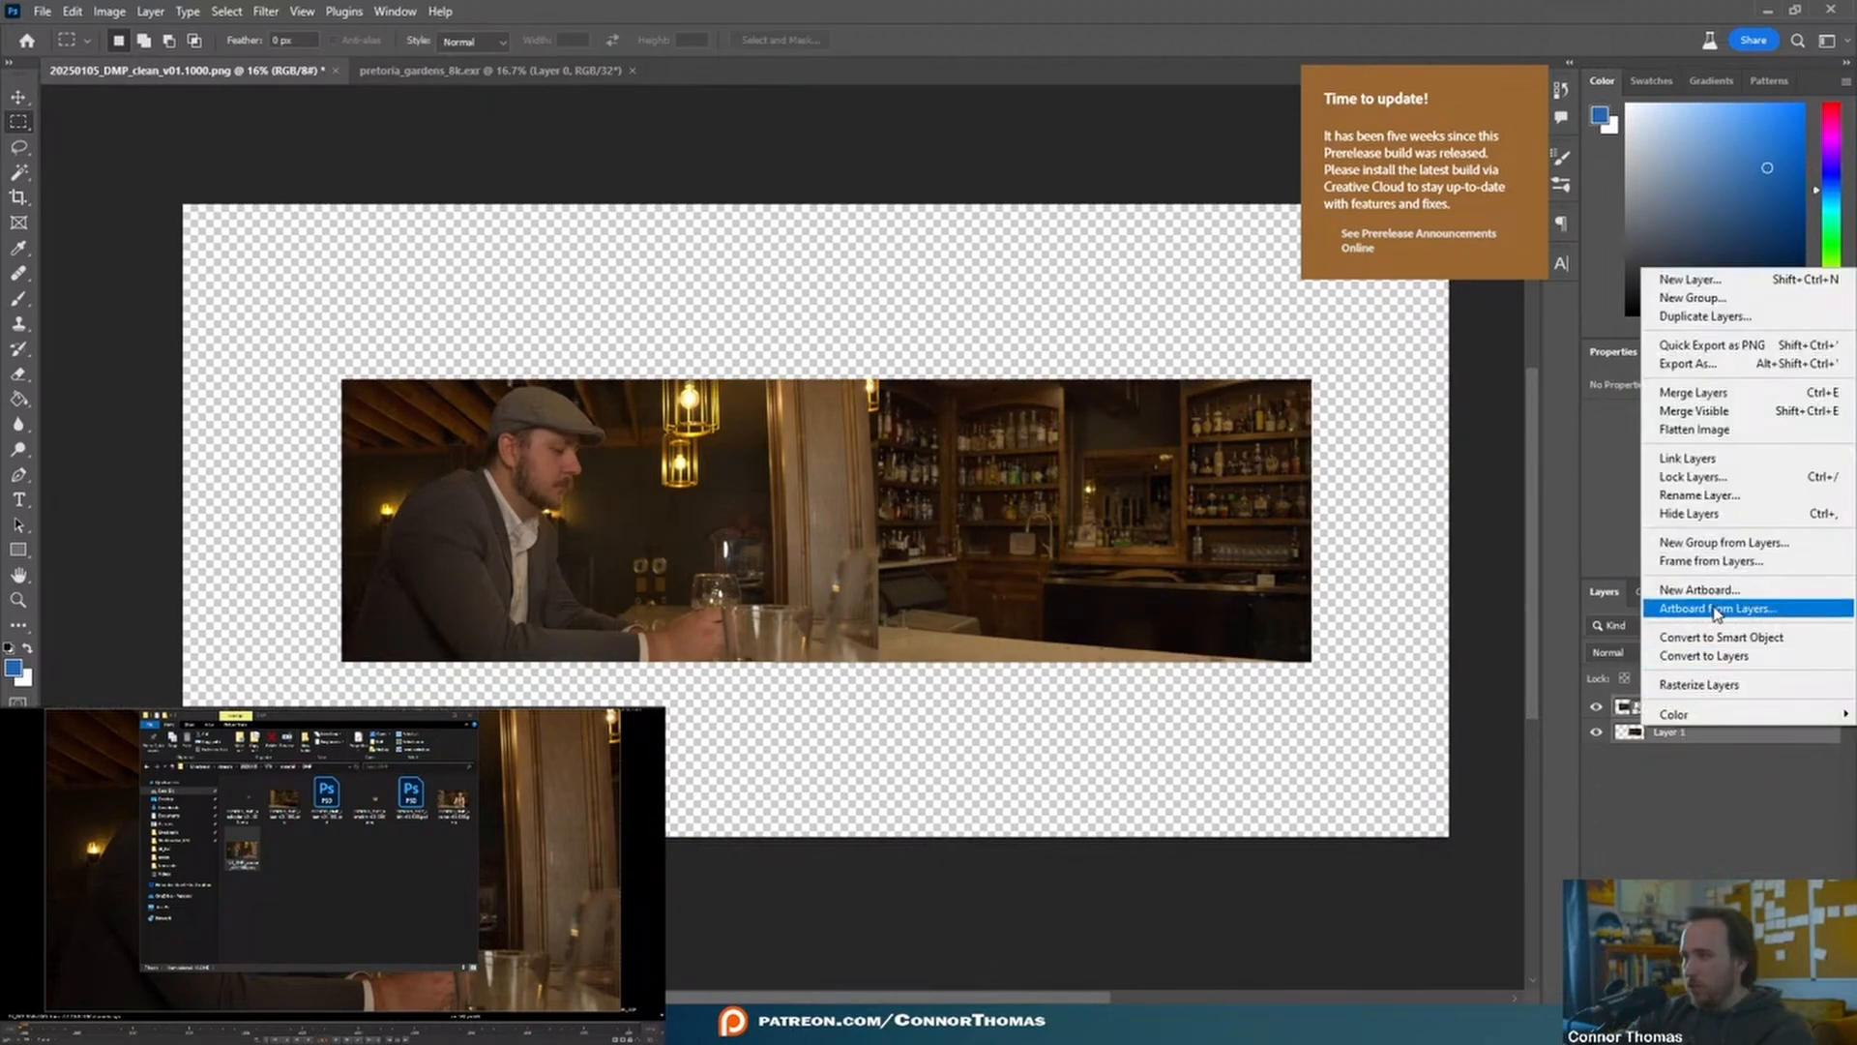
click(1693, 392)
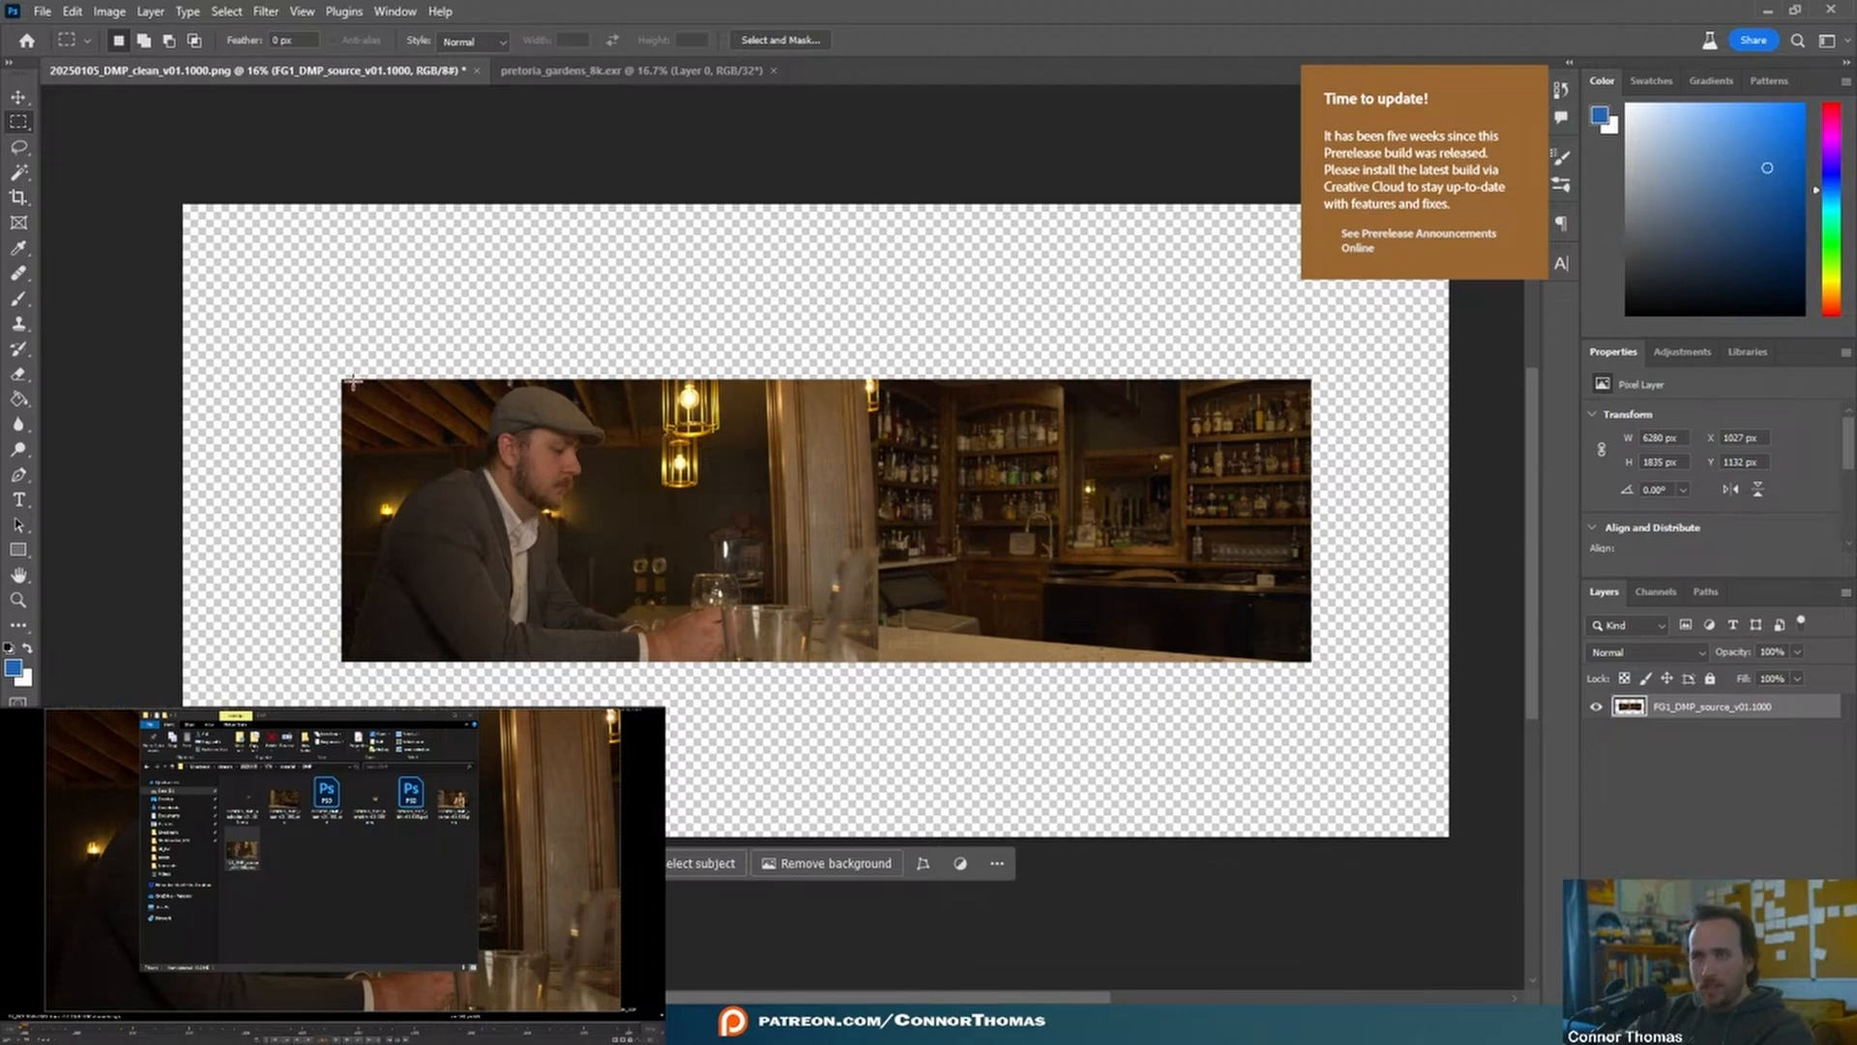
- Fill the empty canvas around the plate strip using Generative Fill with the prompt "360 degree photo", and merge the result with the plates
drag(347, 384, 1310, 660)
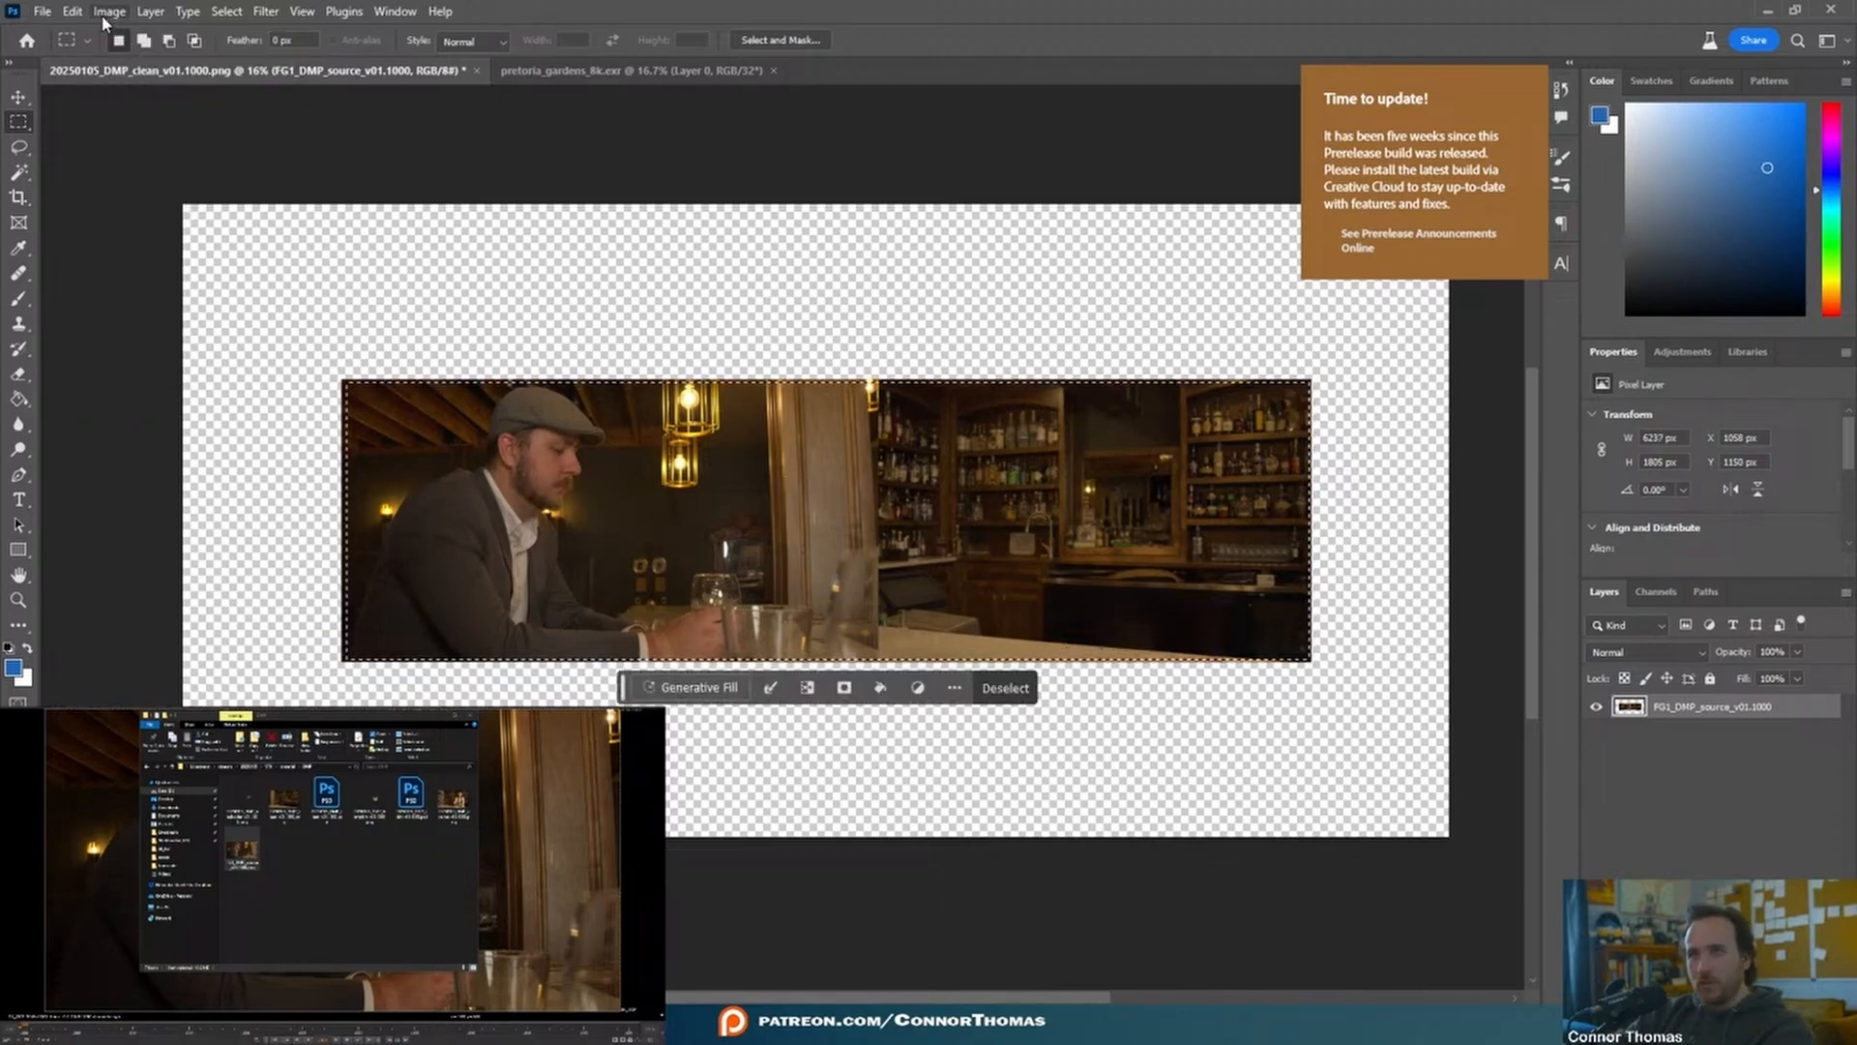
click(807, 687)
click(690, 686)
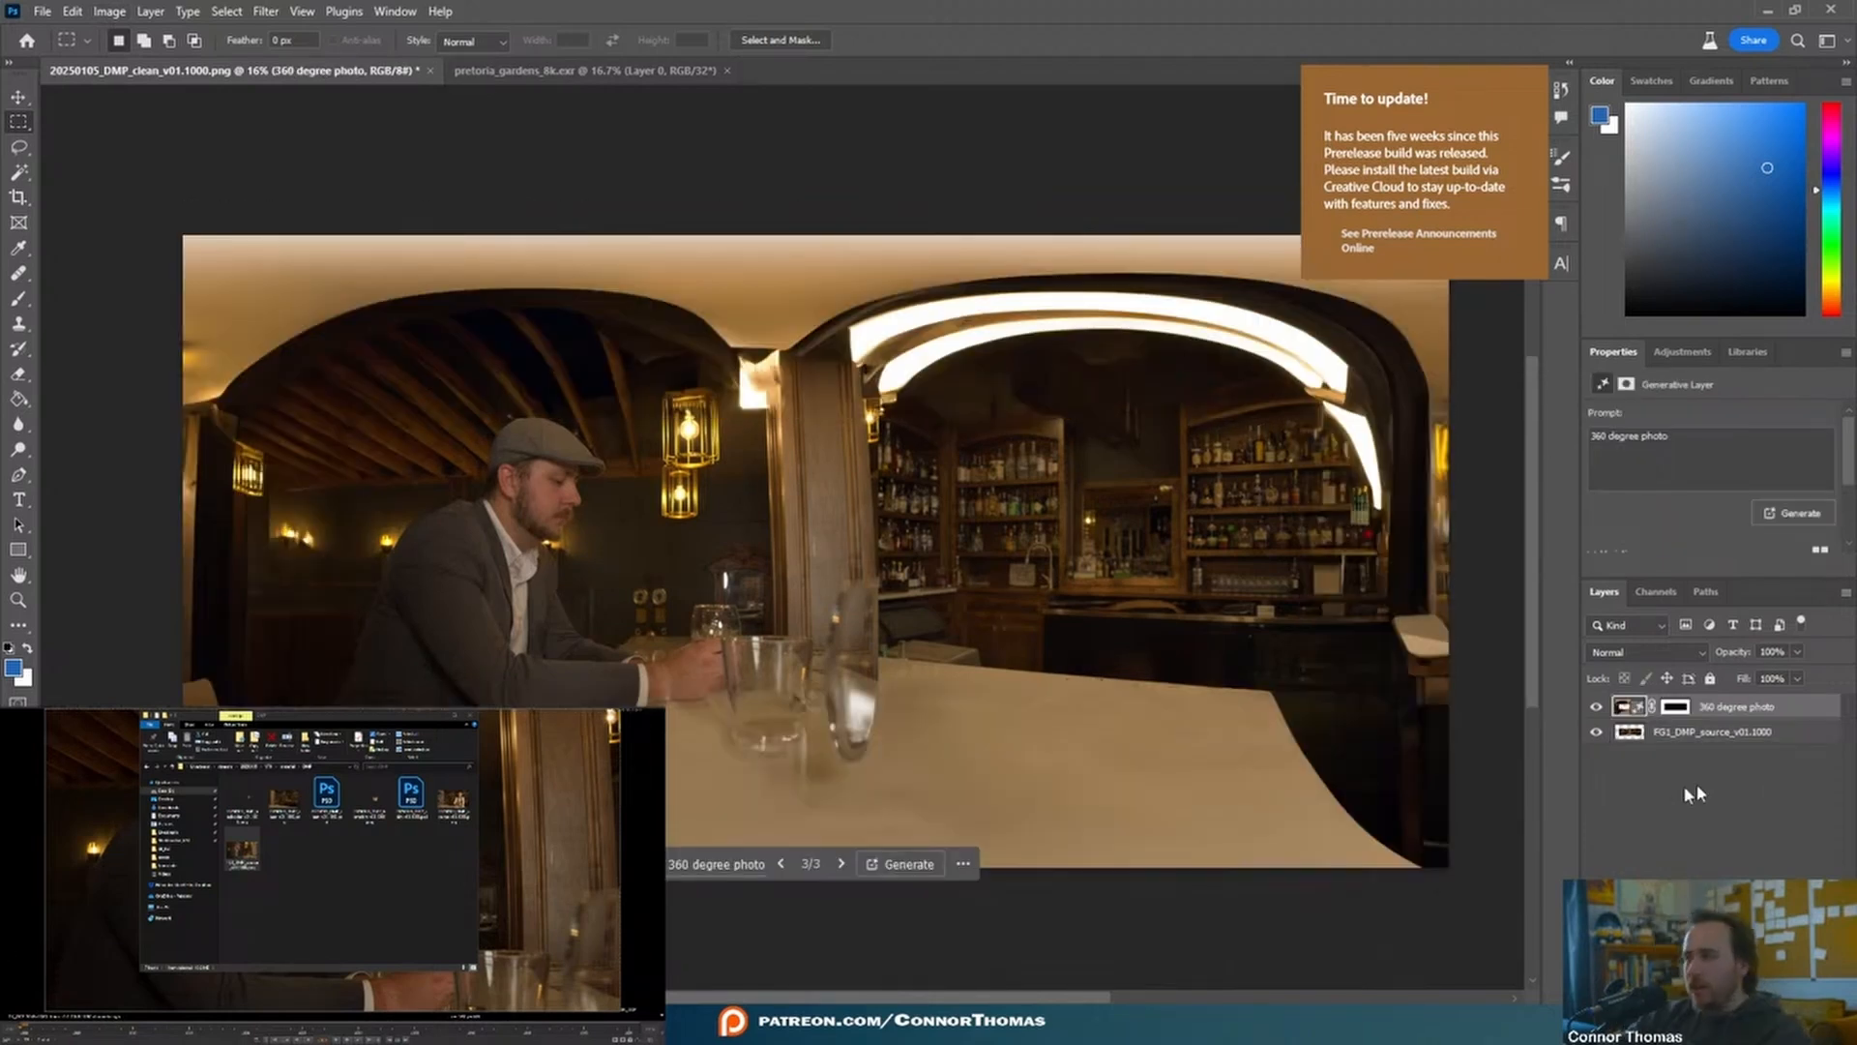
shift+click(1691, 733)
right_click(1691, 733)
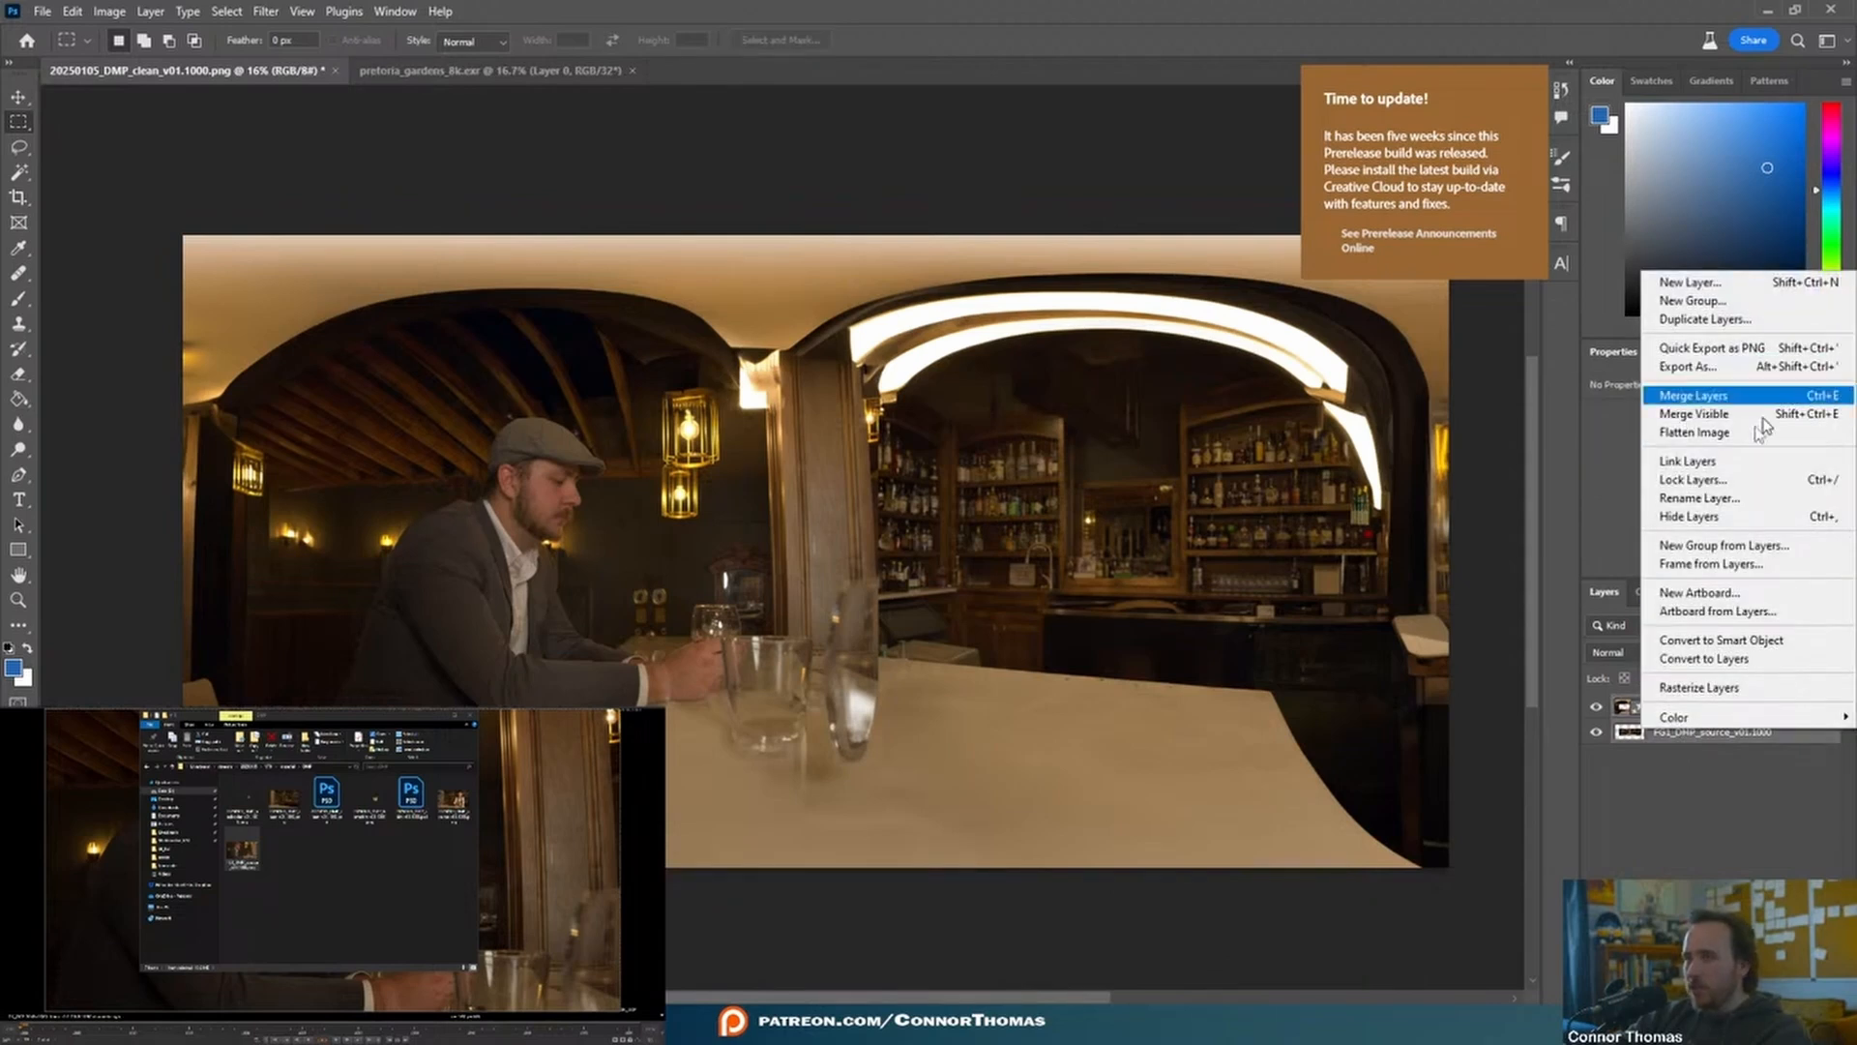
click(1693, 395)
- Offset the panorama horizontally with Wrap Around, and use Generative Fill on the vertical seam and the blurred tall glass on the bar
click(108, 11)
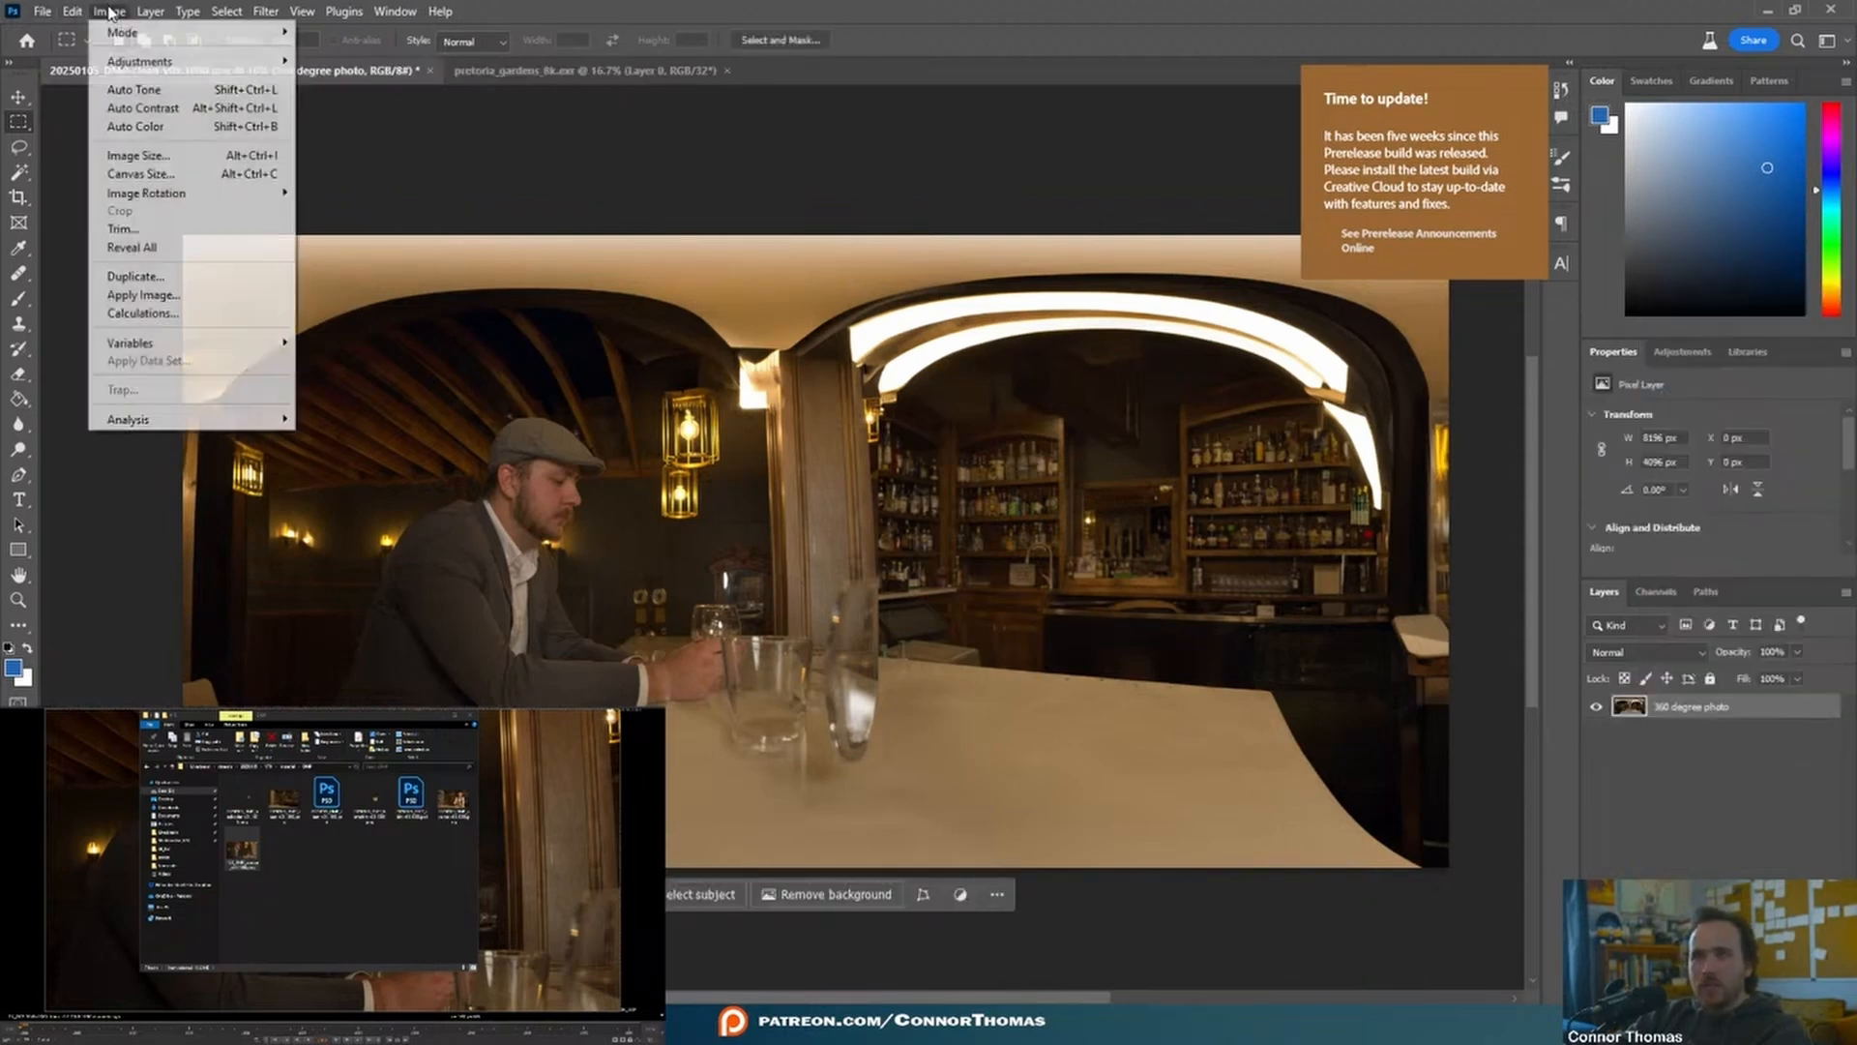
mouse_move(141, 68)
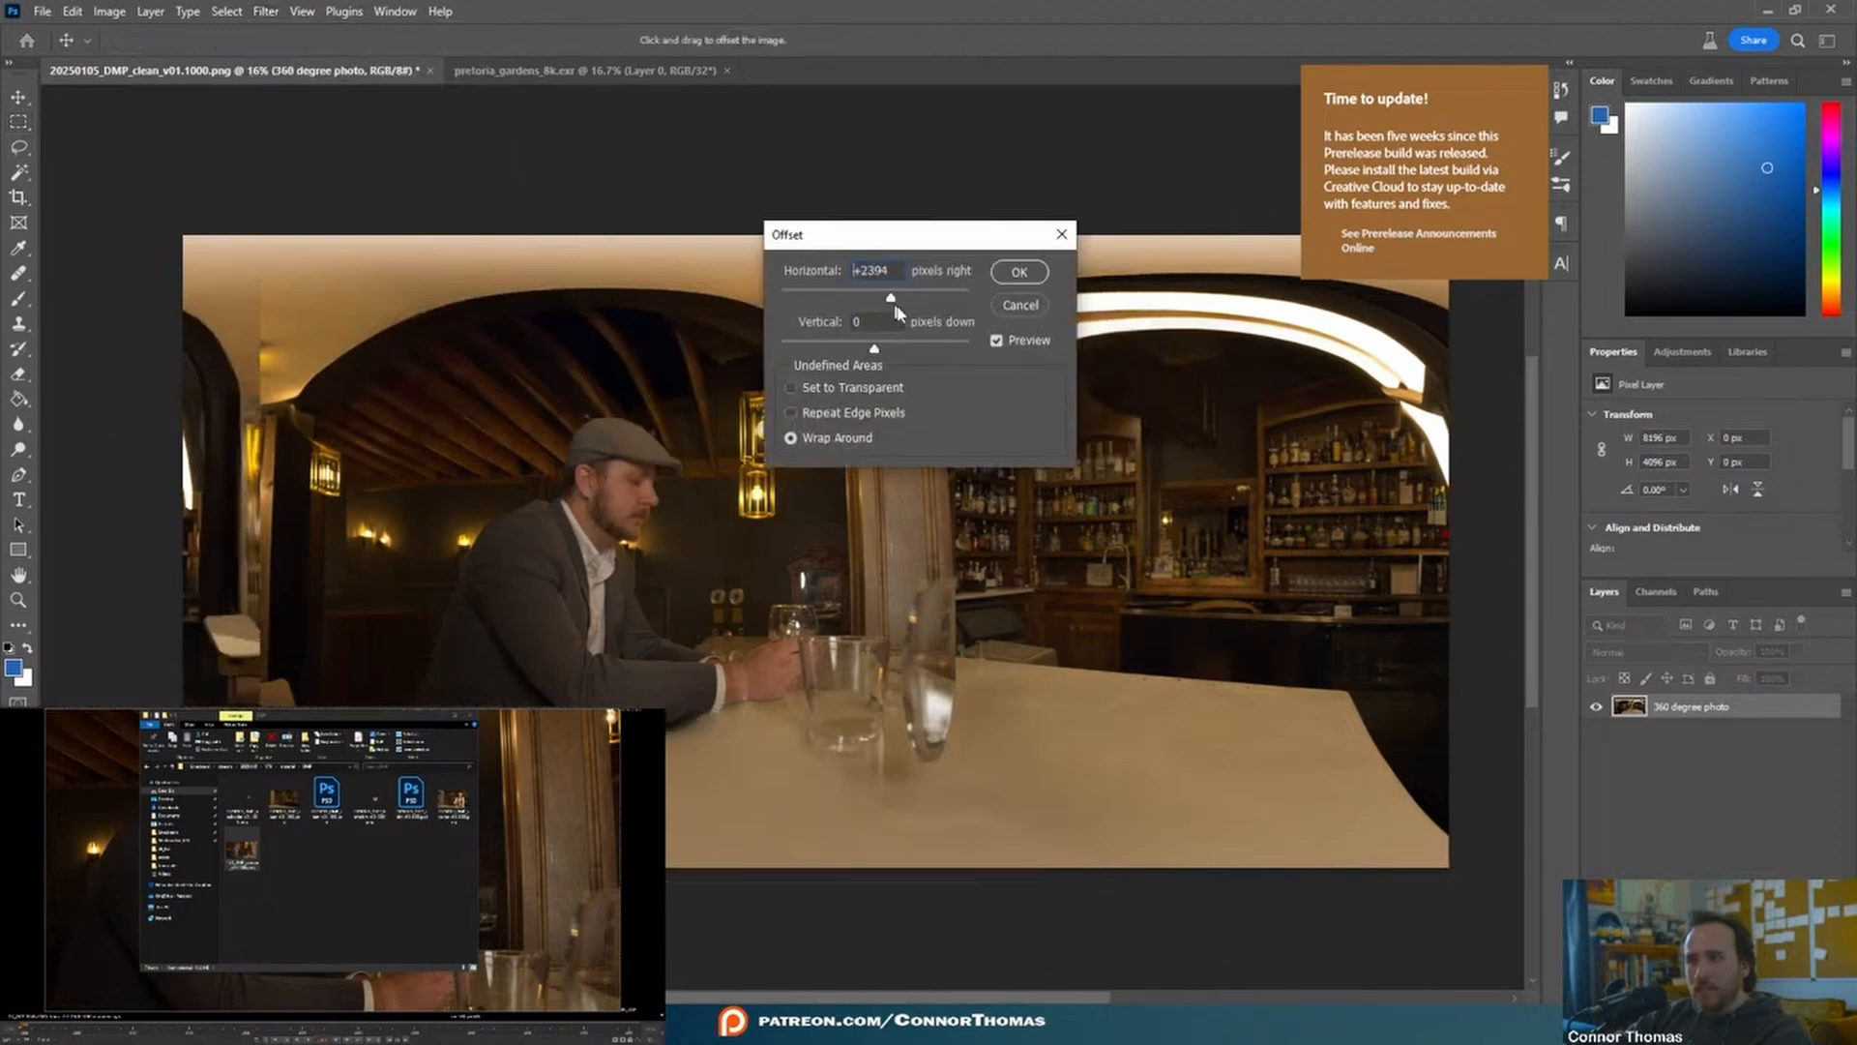
key(Return)
key(m)
drag(636, 186, 813, 832)
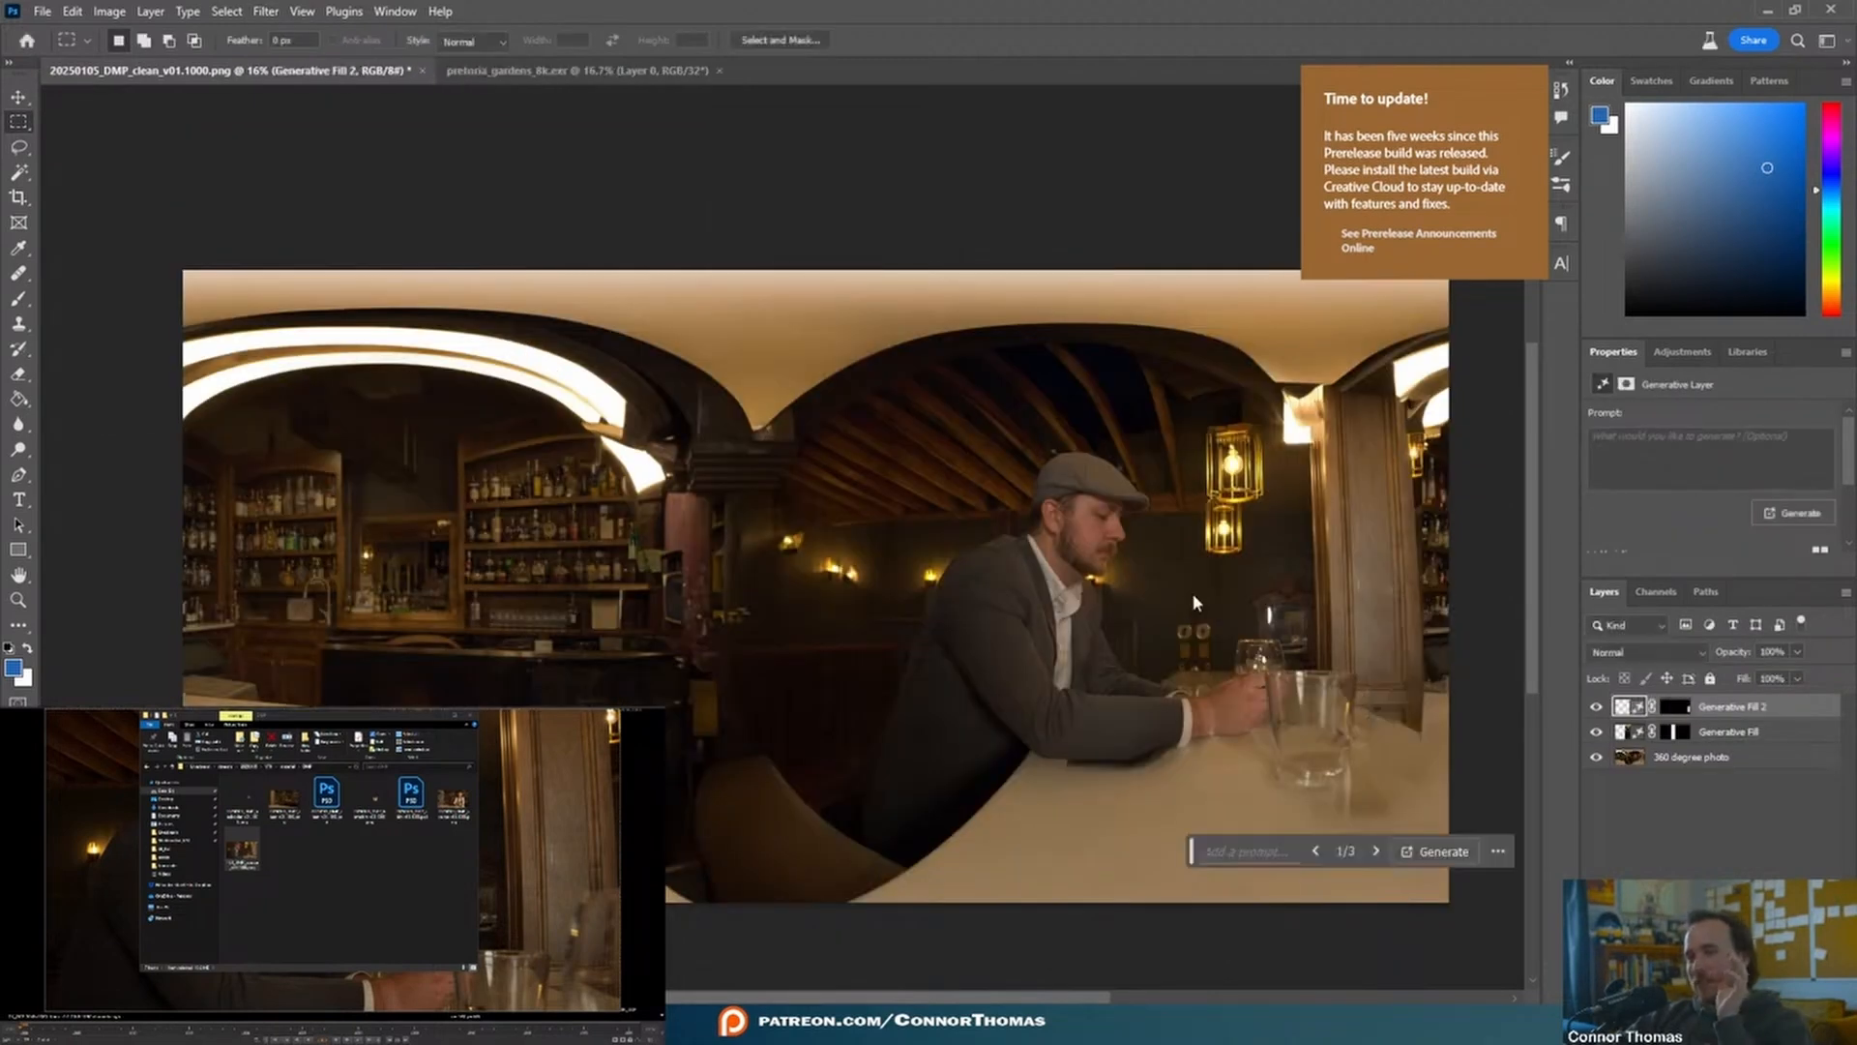
click(1671, 810)
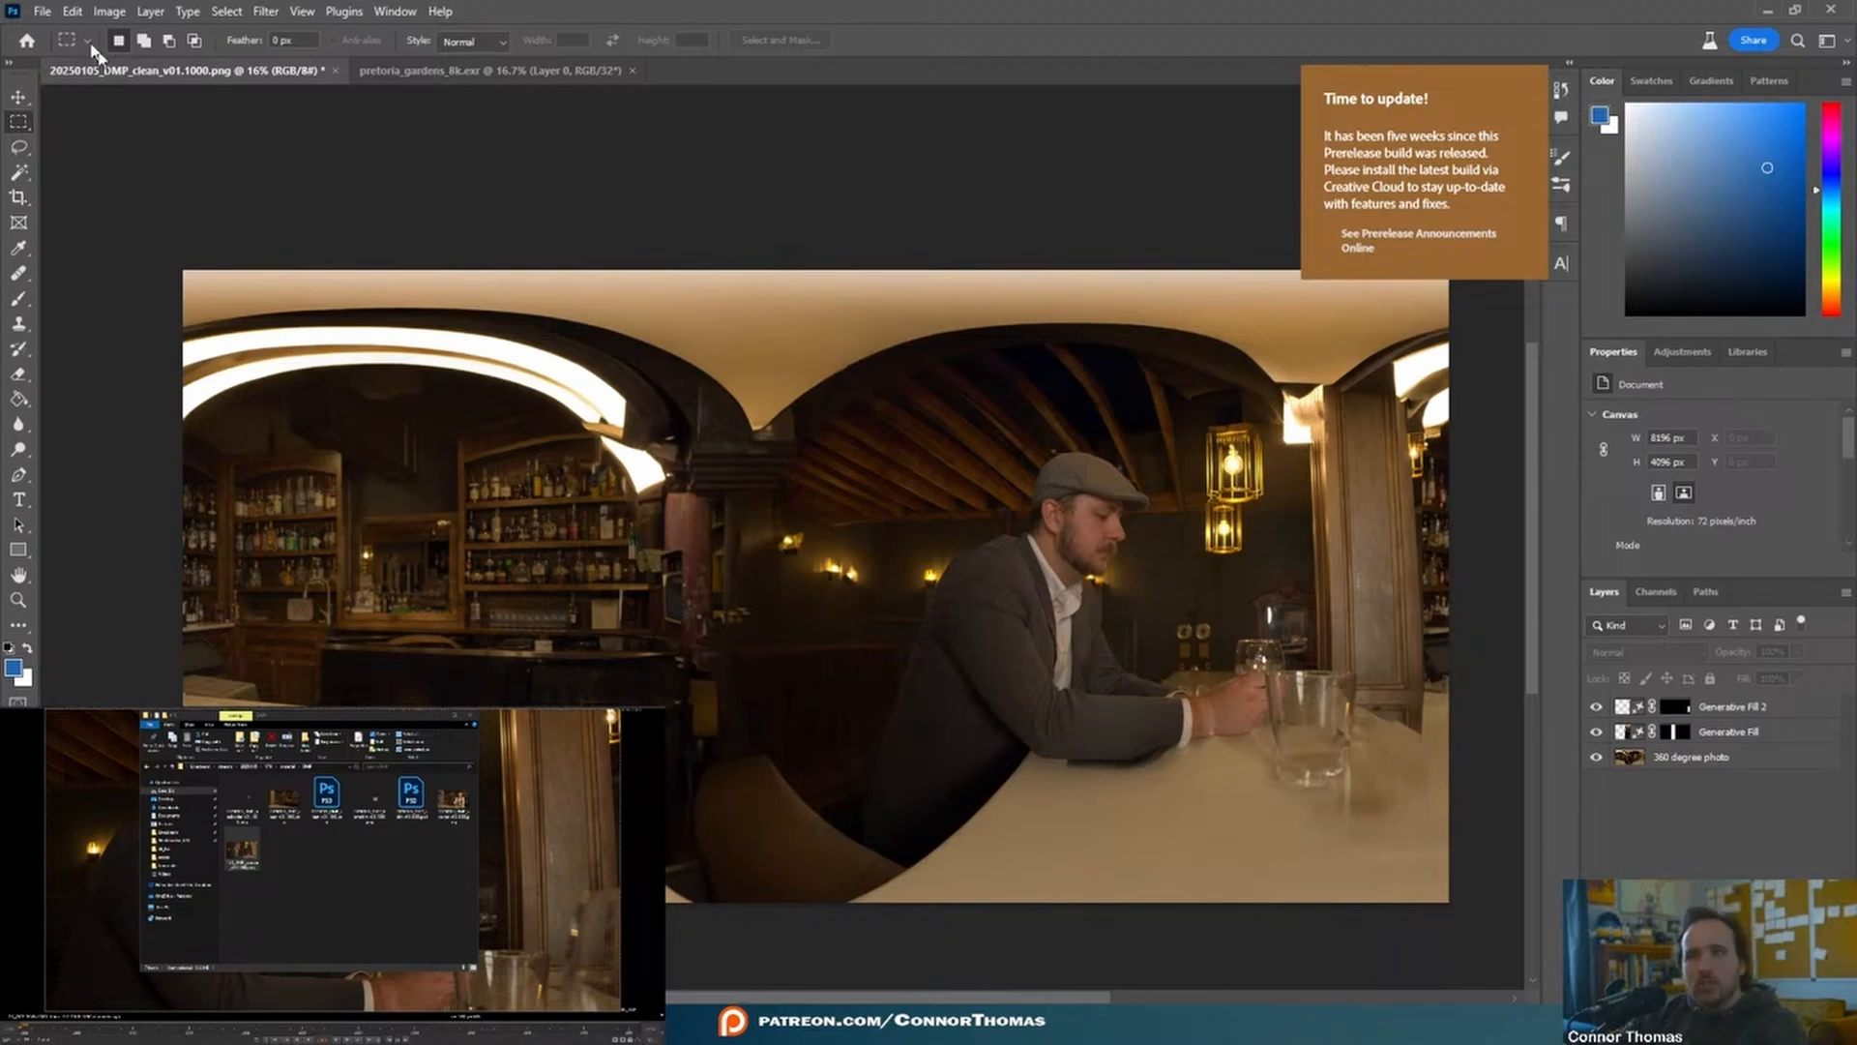
- Export a PNG copy of the 360-degree panorama as hdri_360_matte.png into the 20250105/VFX/material/DMP folder
click(35, 13)
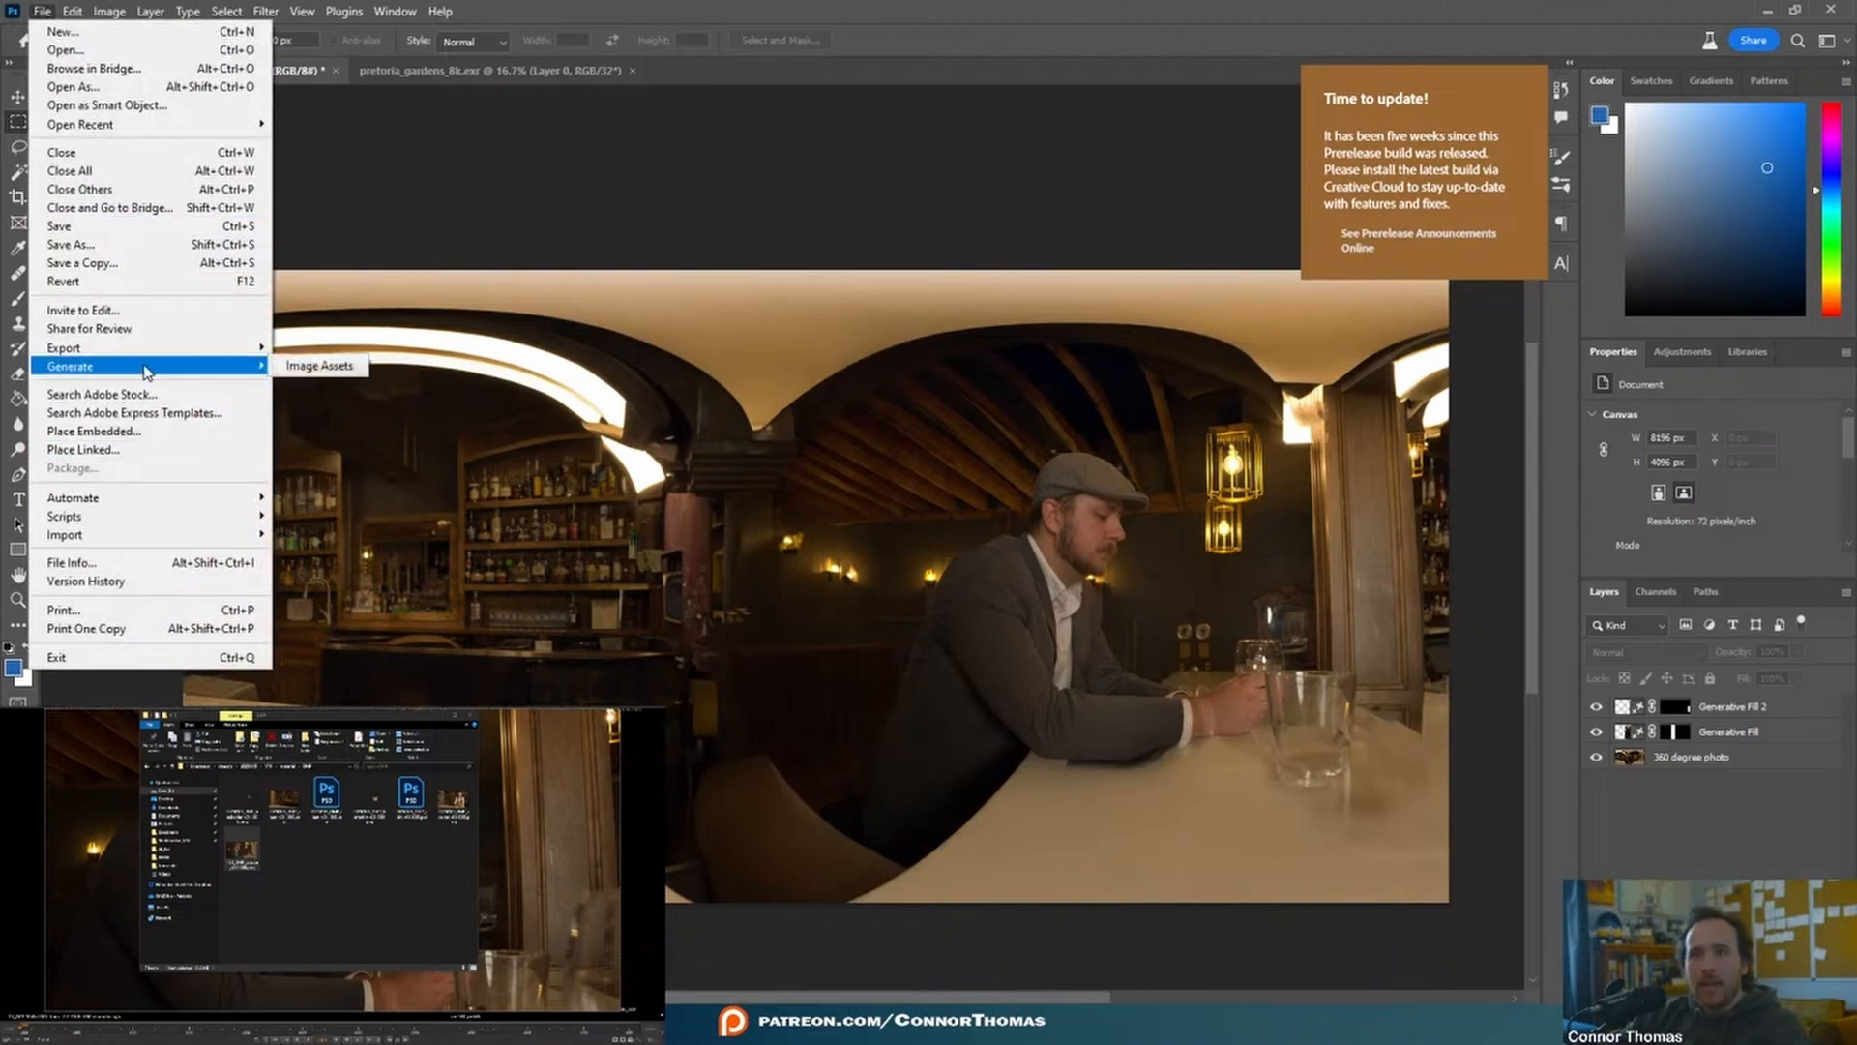
mouse_move(140, 354)
click(387, 346)
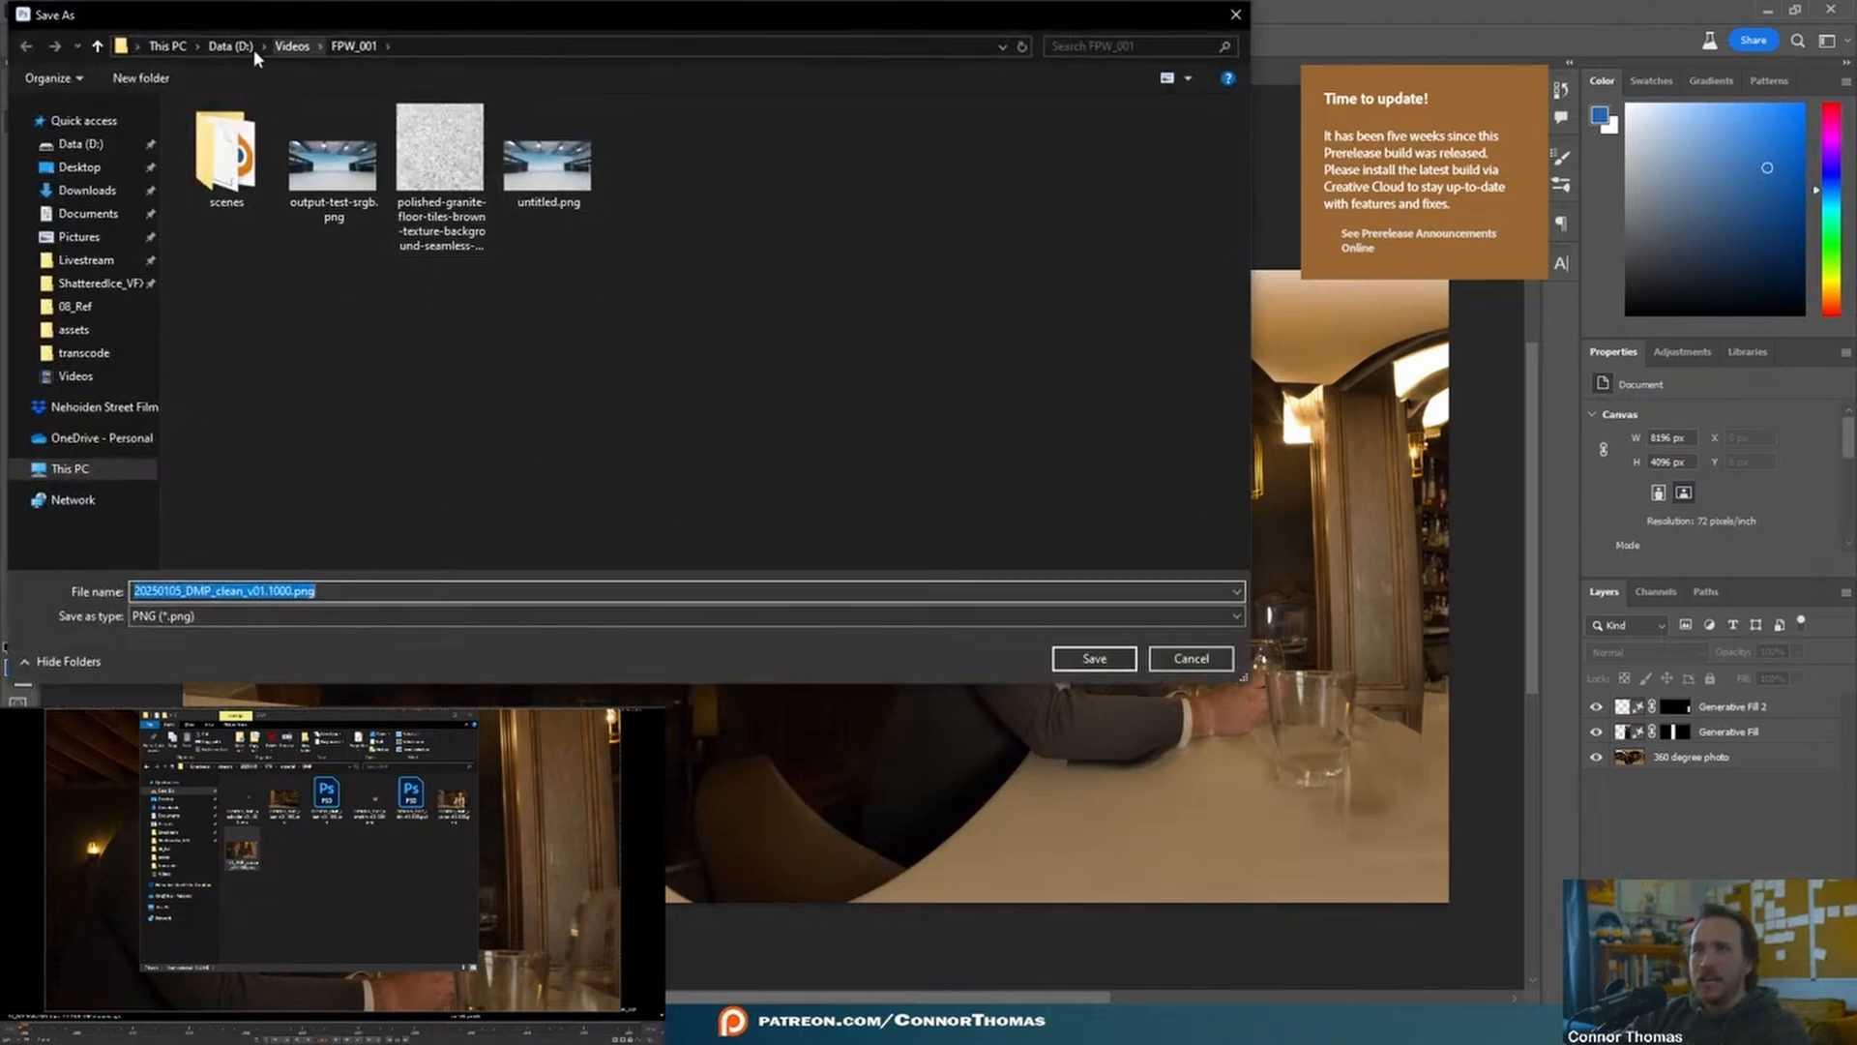
click(414, 50)
text(D:/Projects/Livestream/streams/20250105/VFX/material/DMP/FG1_DMP_source_v01.%04d.png)
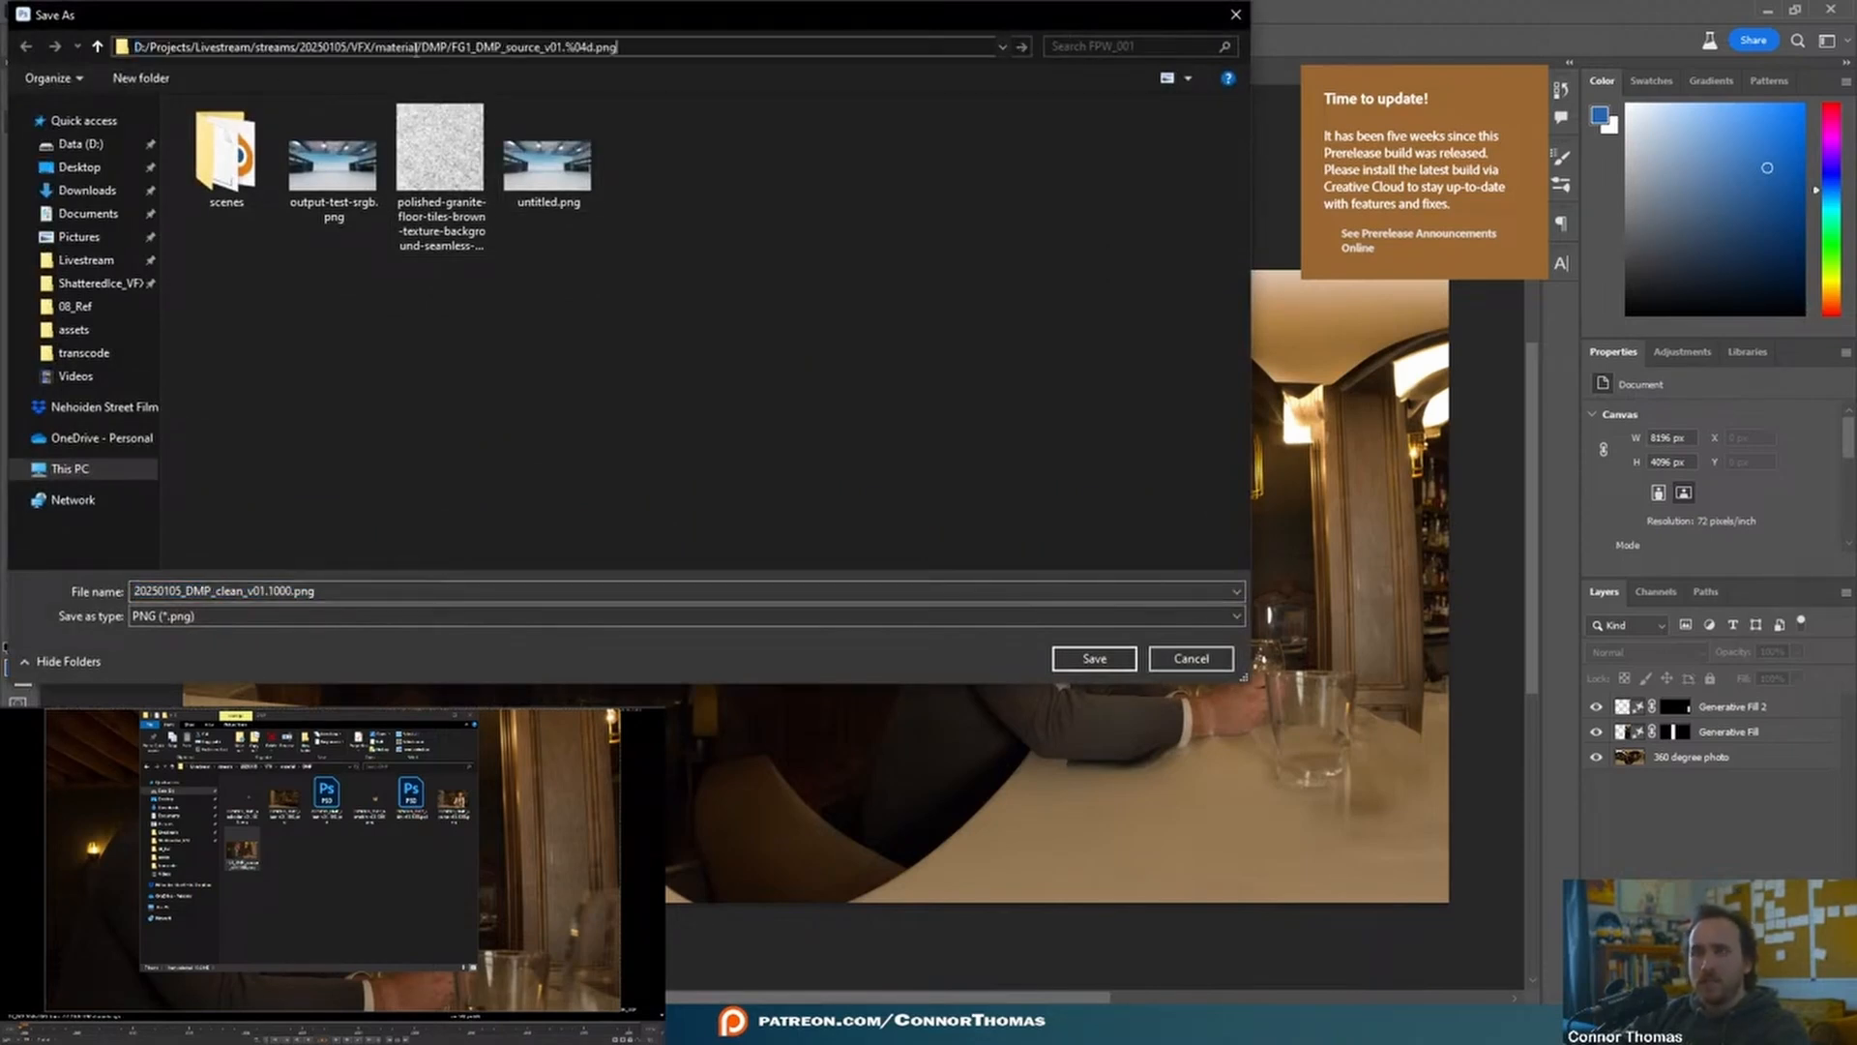
key(Return)
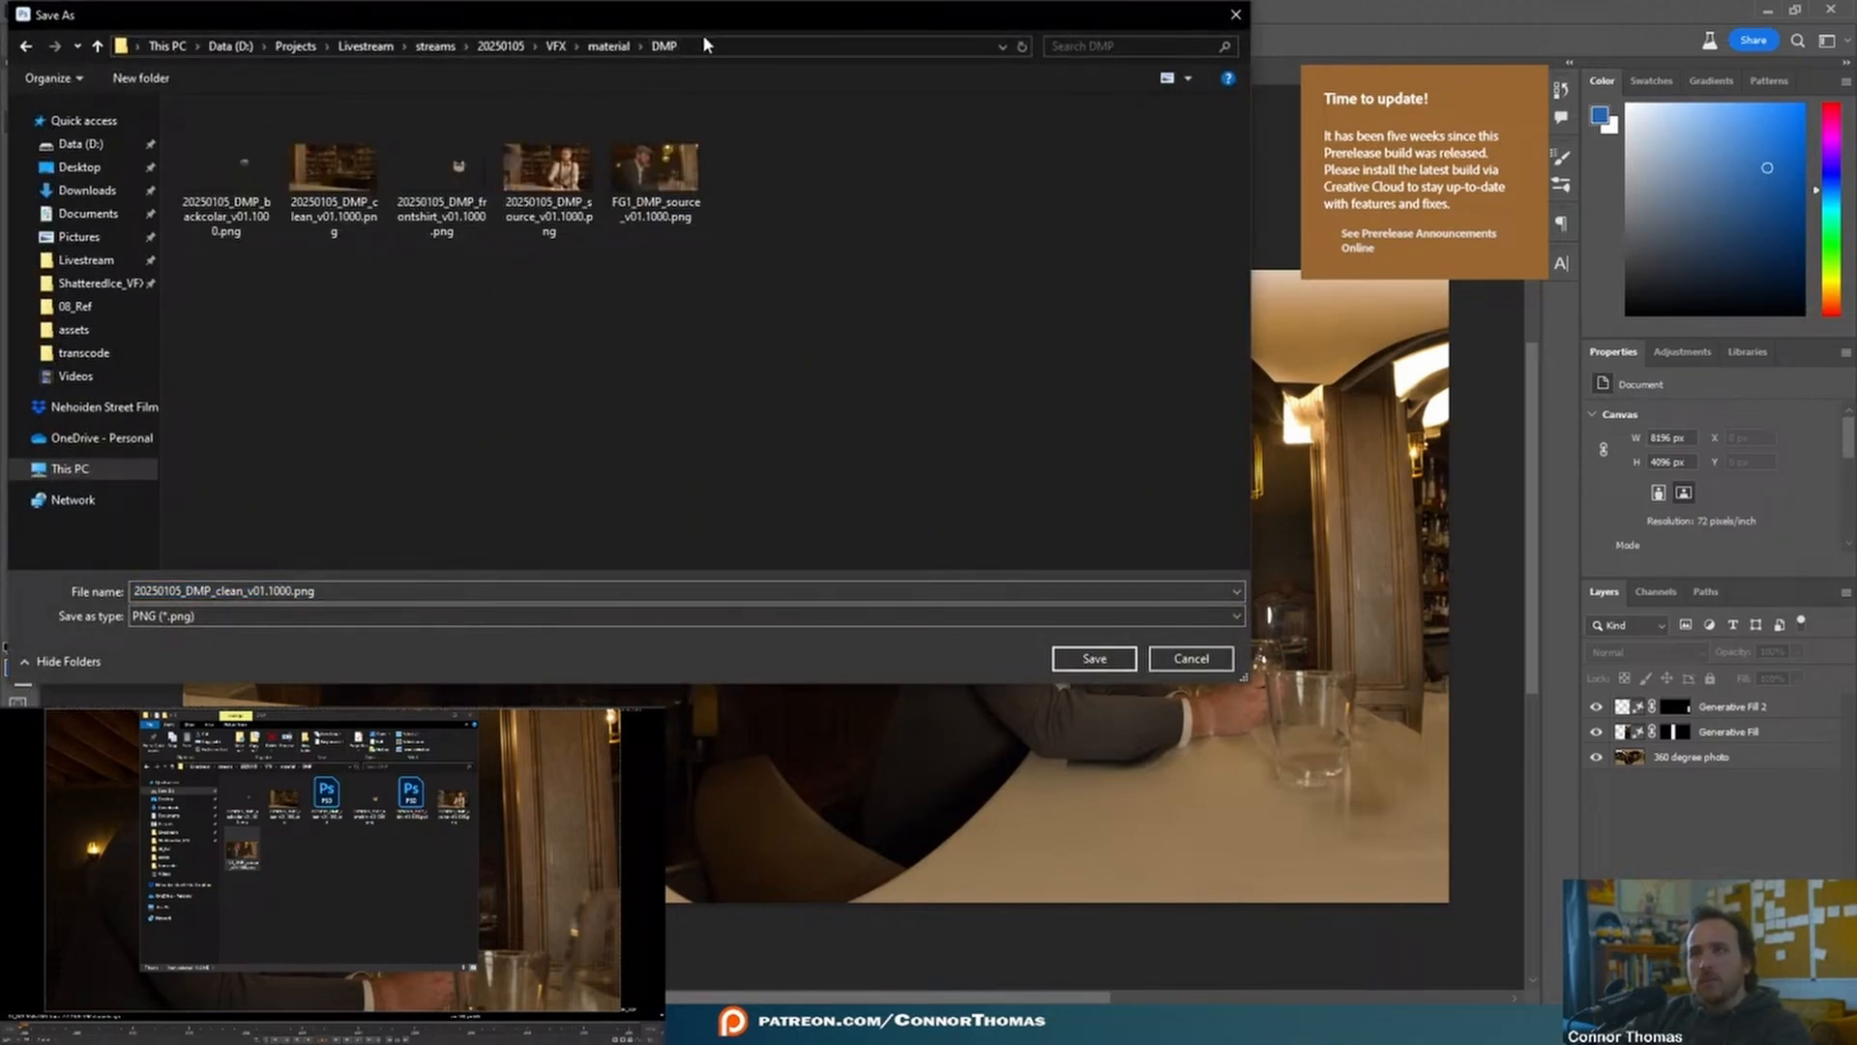
key(Return)
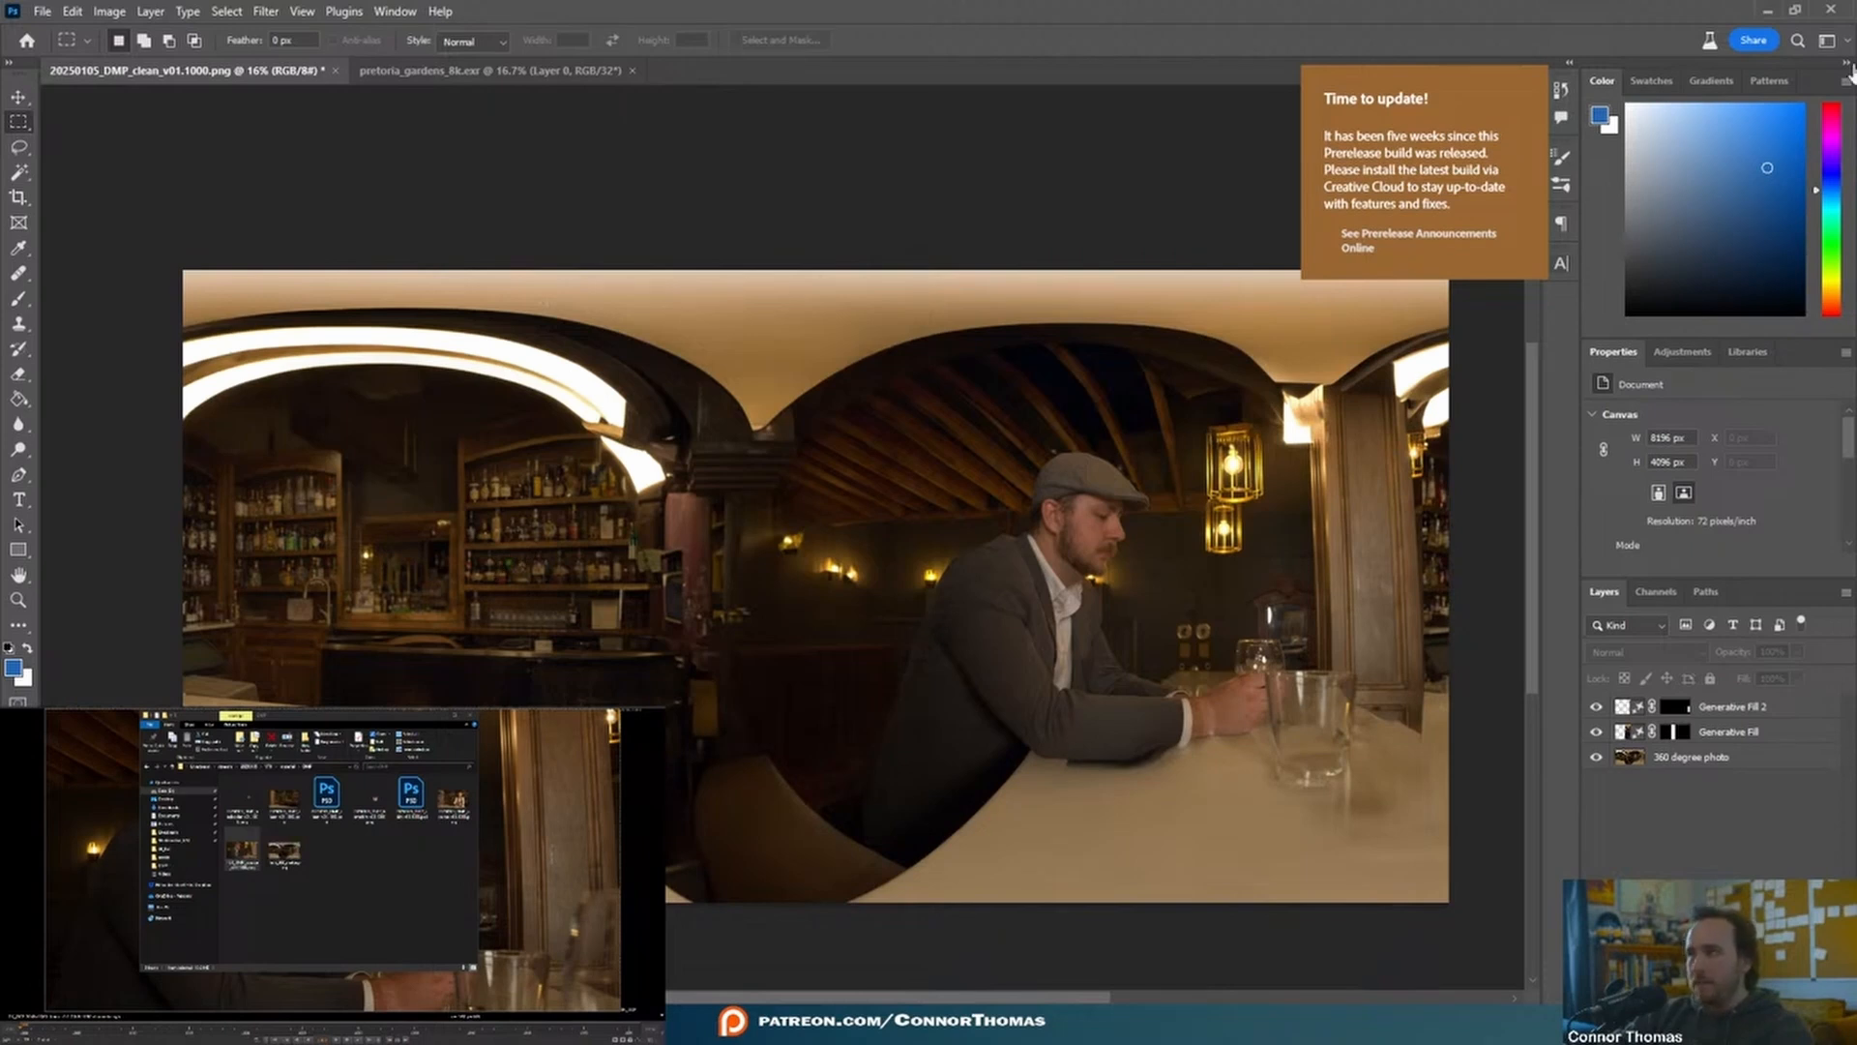
- Switch to Nuke, cancel the open file dialog, load hdri_360_matte.png as a Read node near the foreground plate's nodes, and view it
click(1788, 14)
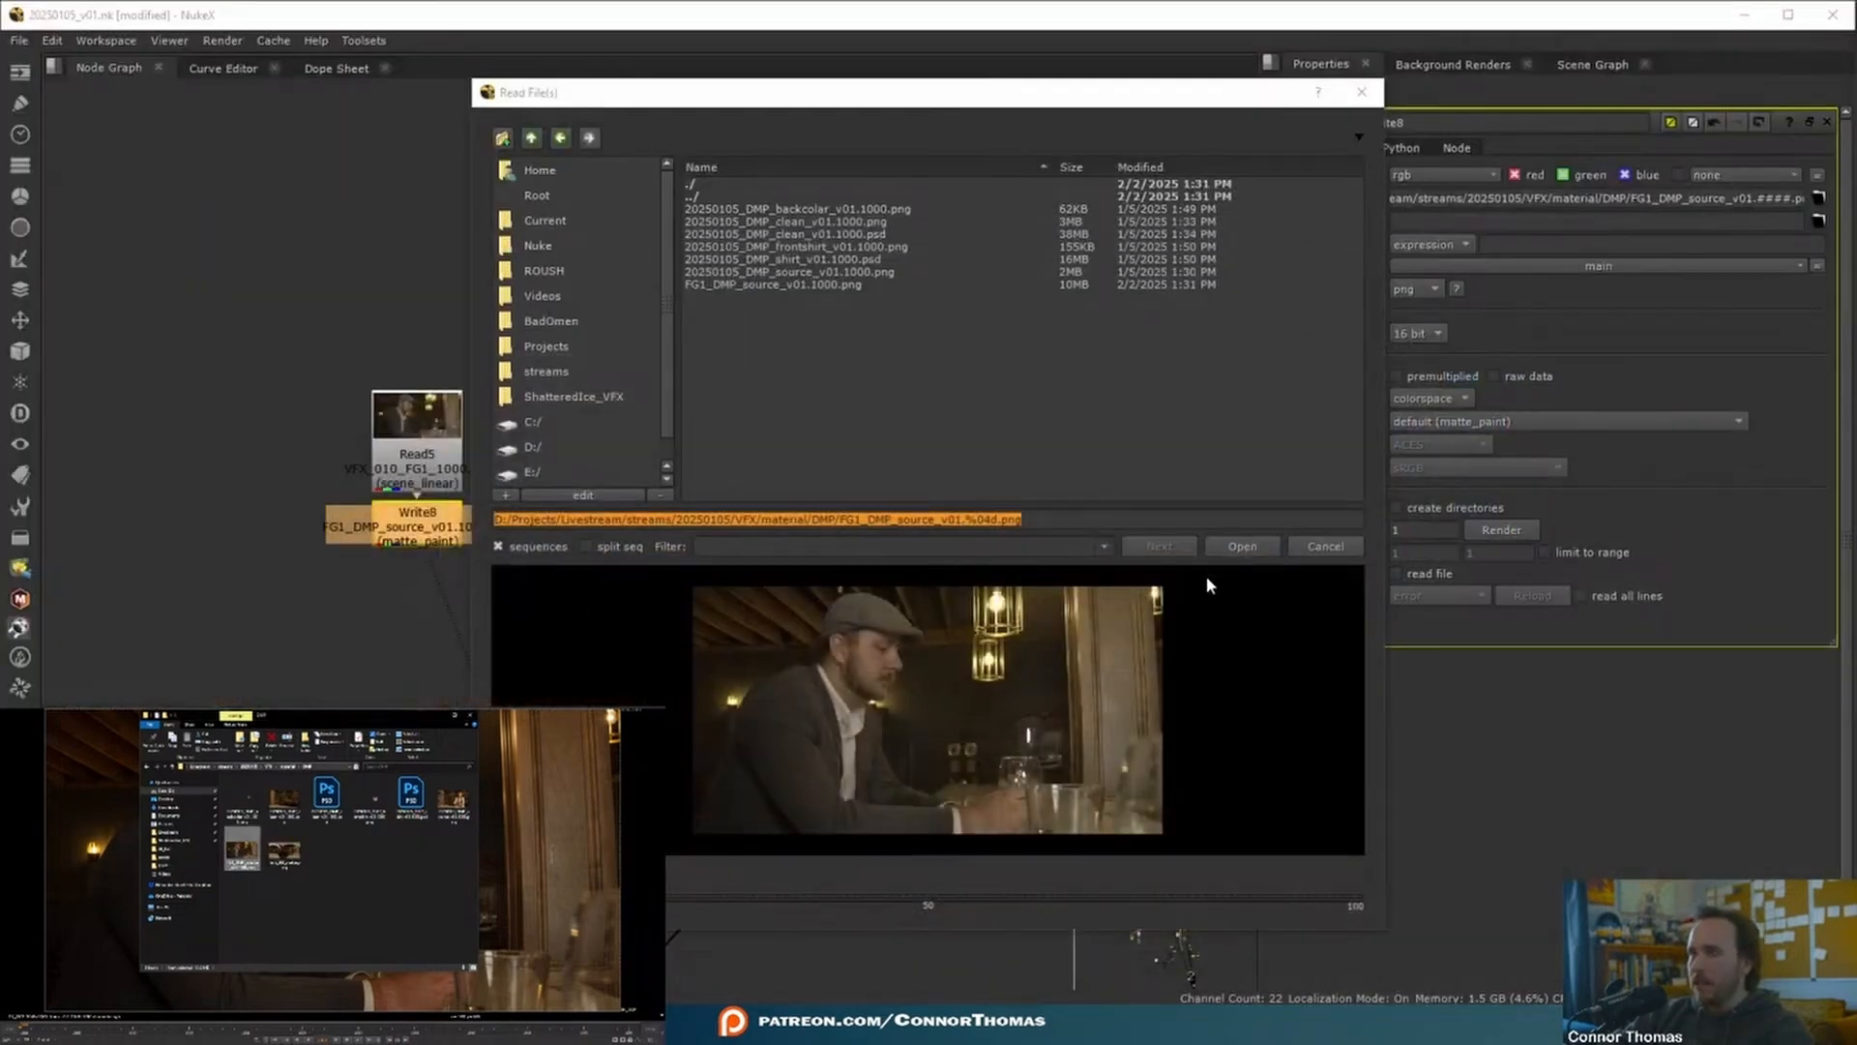
click(1305, 552)
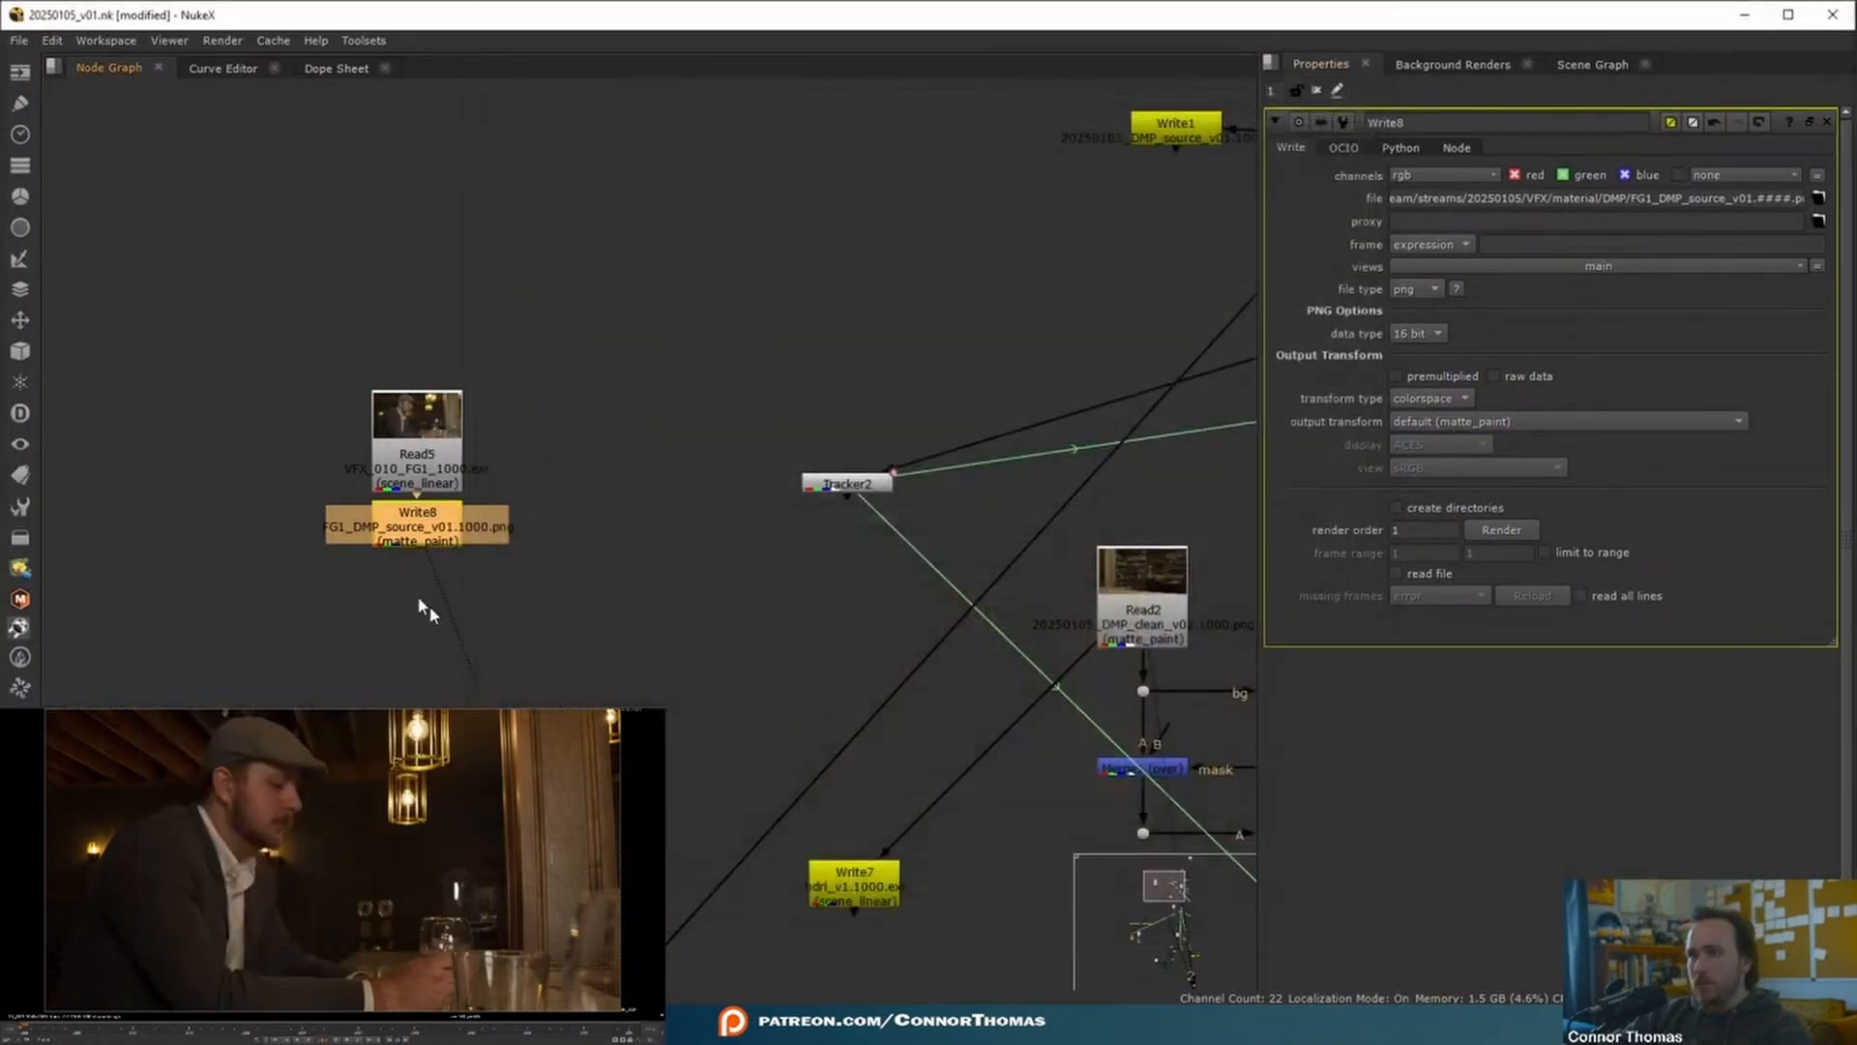
middle_drag(519, 579, 357, 561)
click(533, 414)
key(r)
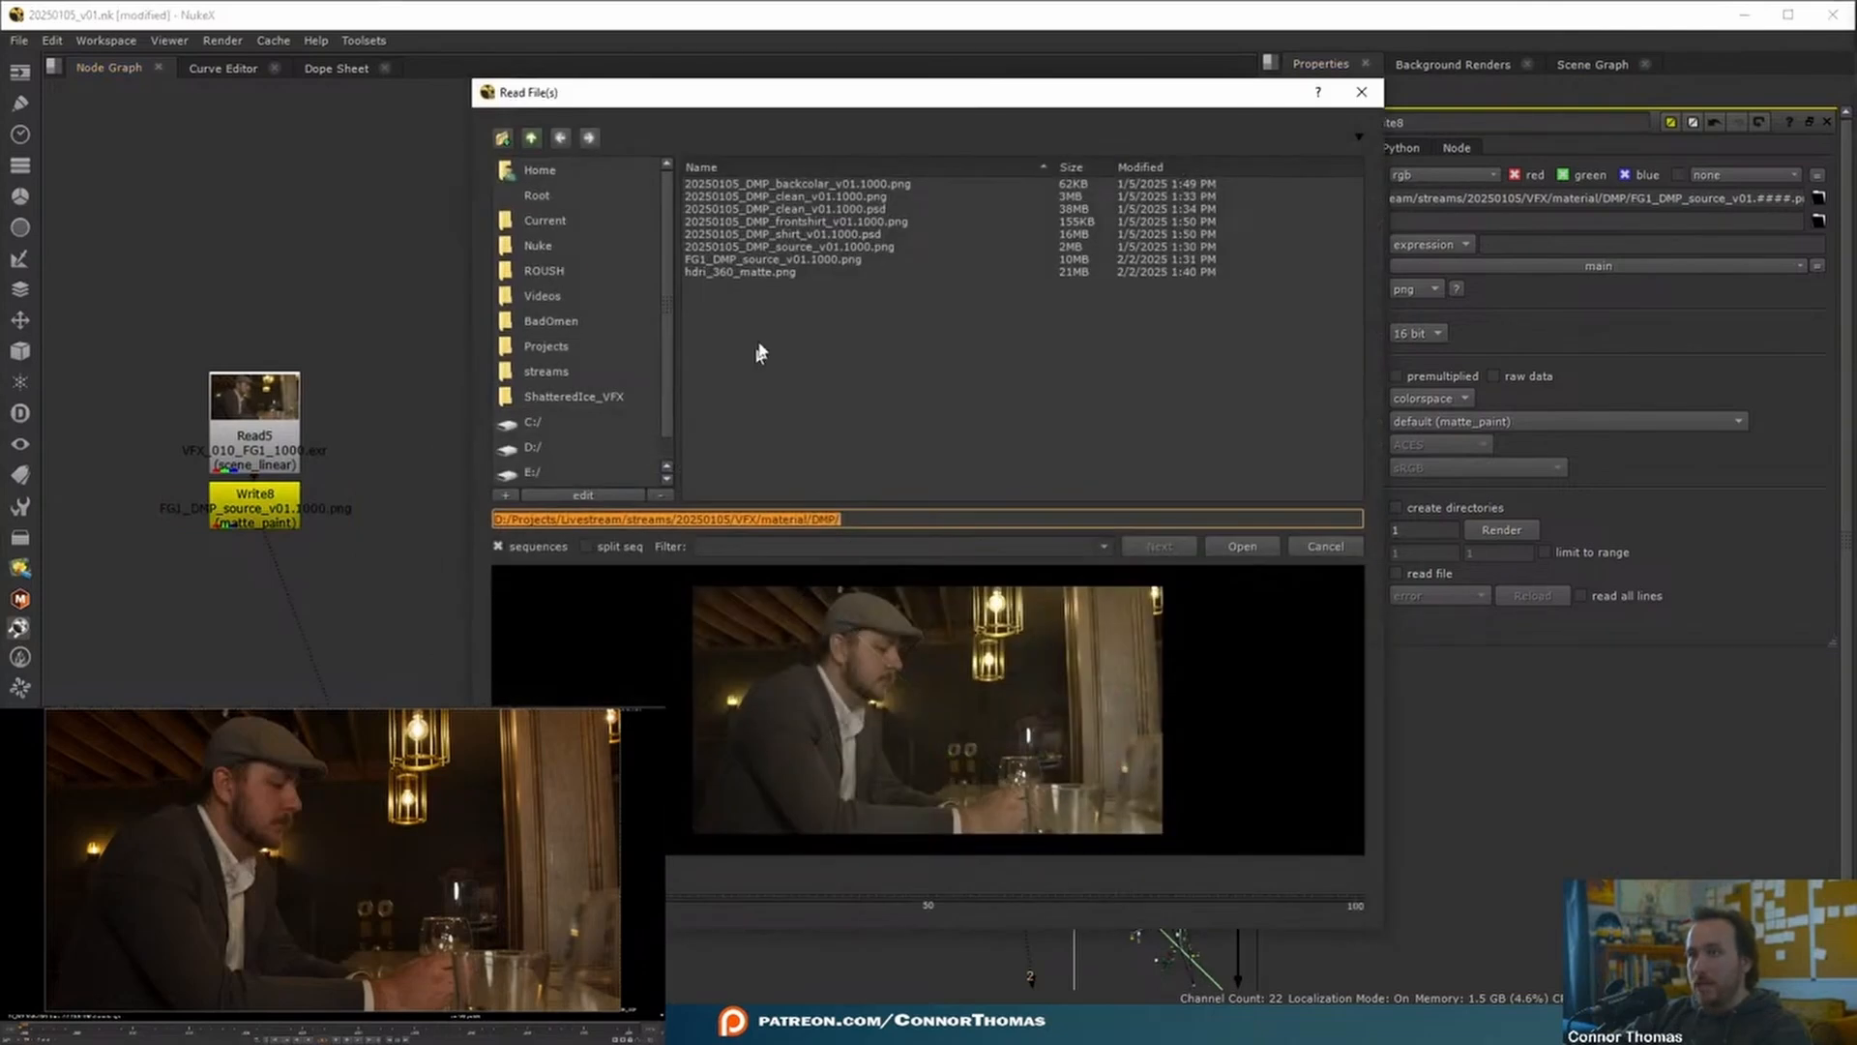
double_click(733, 261)
drag(512, 428, 419, 353)
key(1)
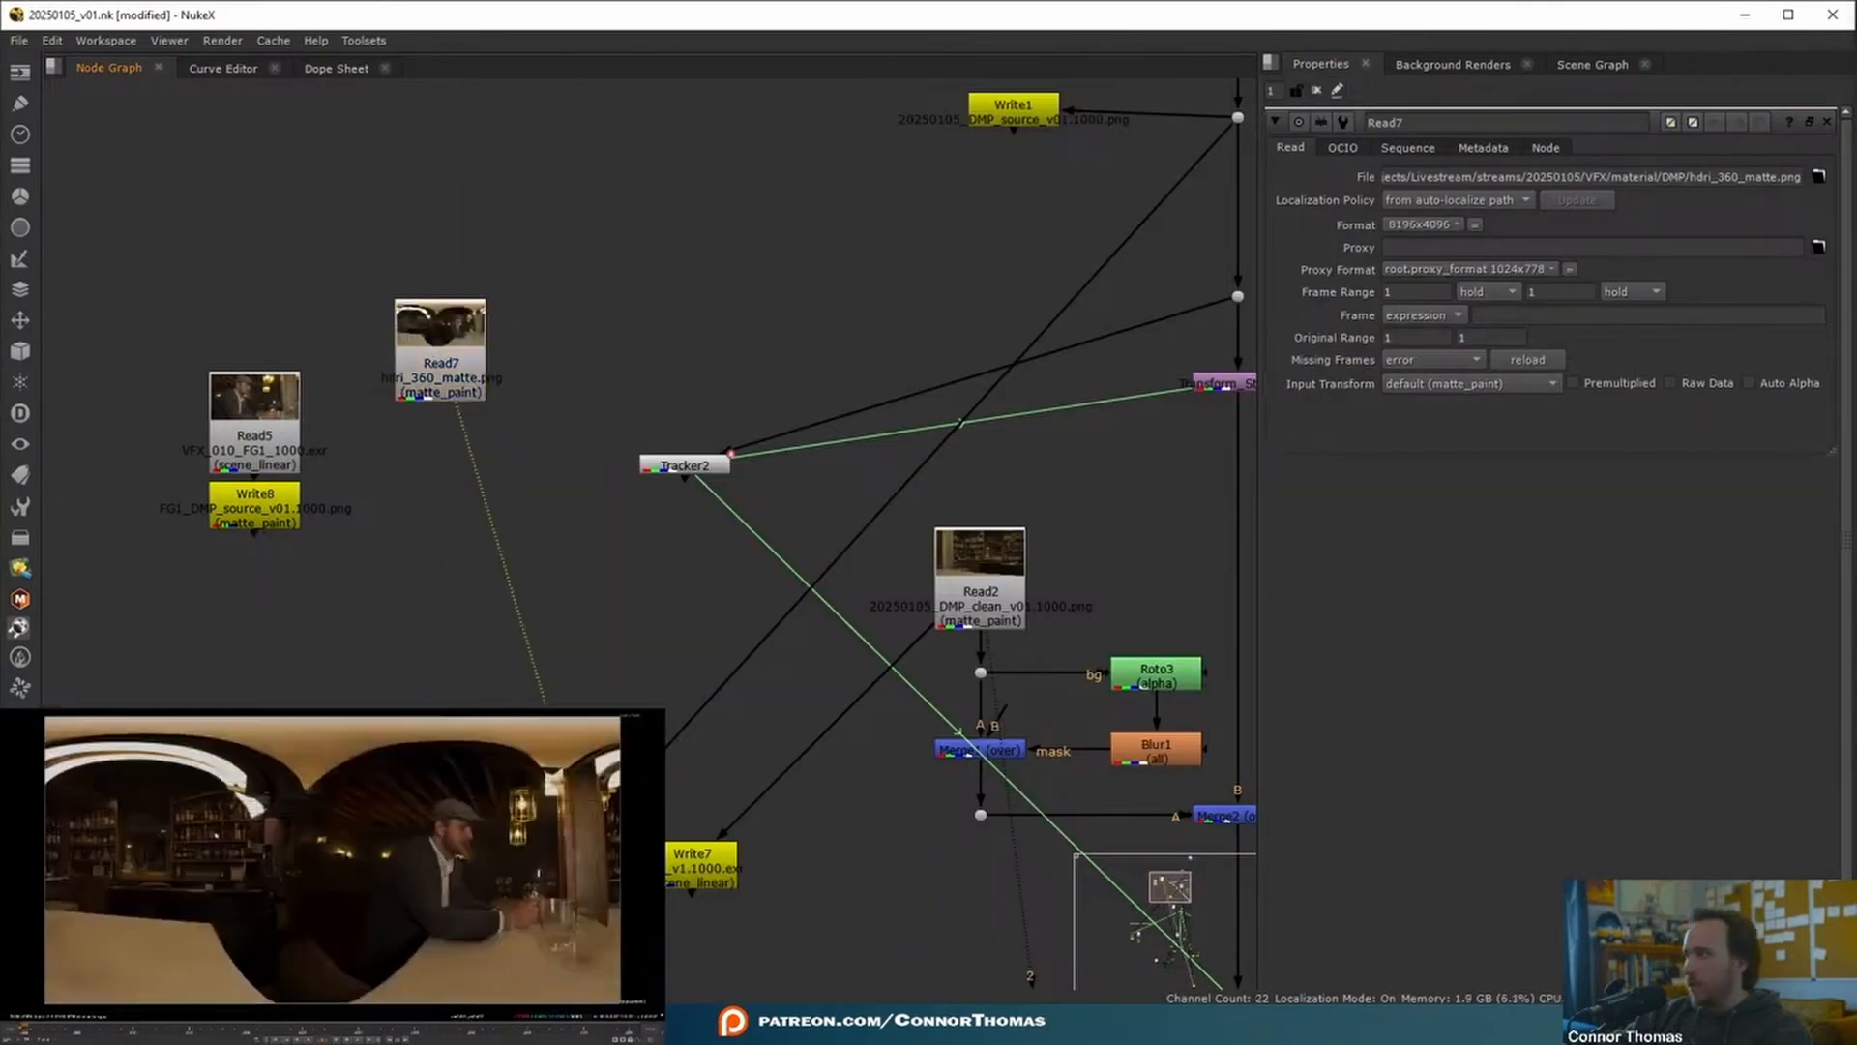
click(52, 708)
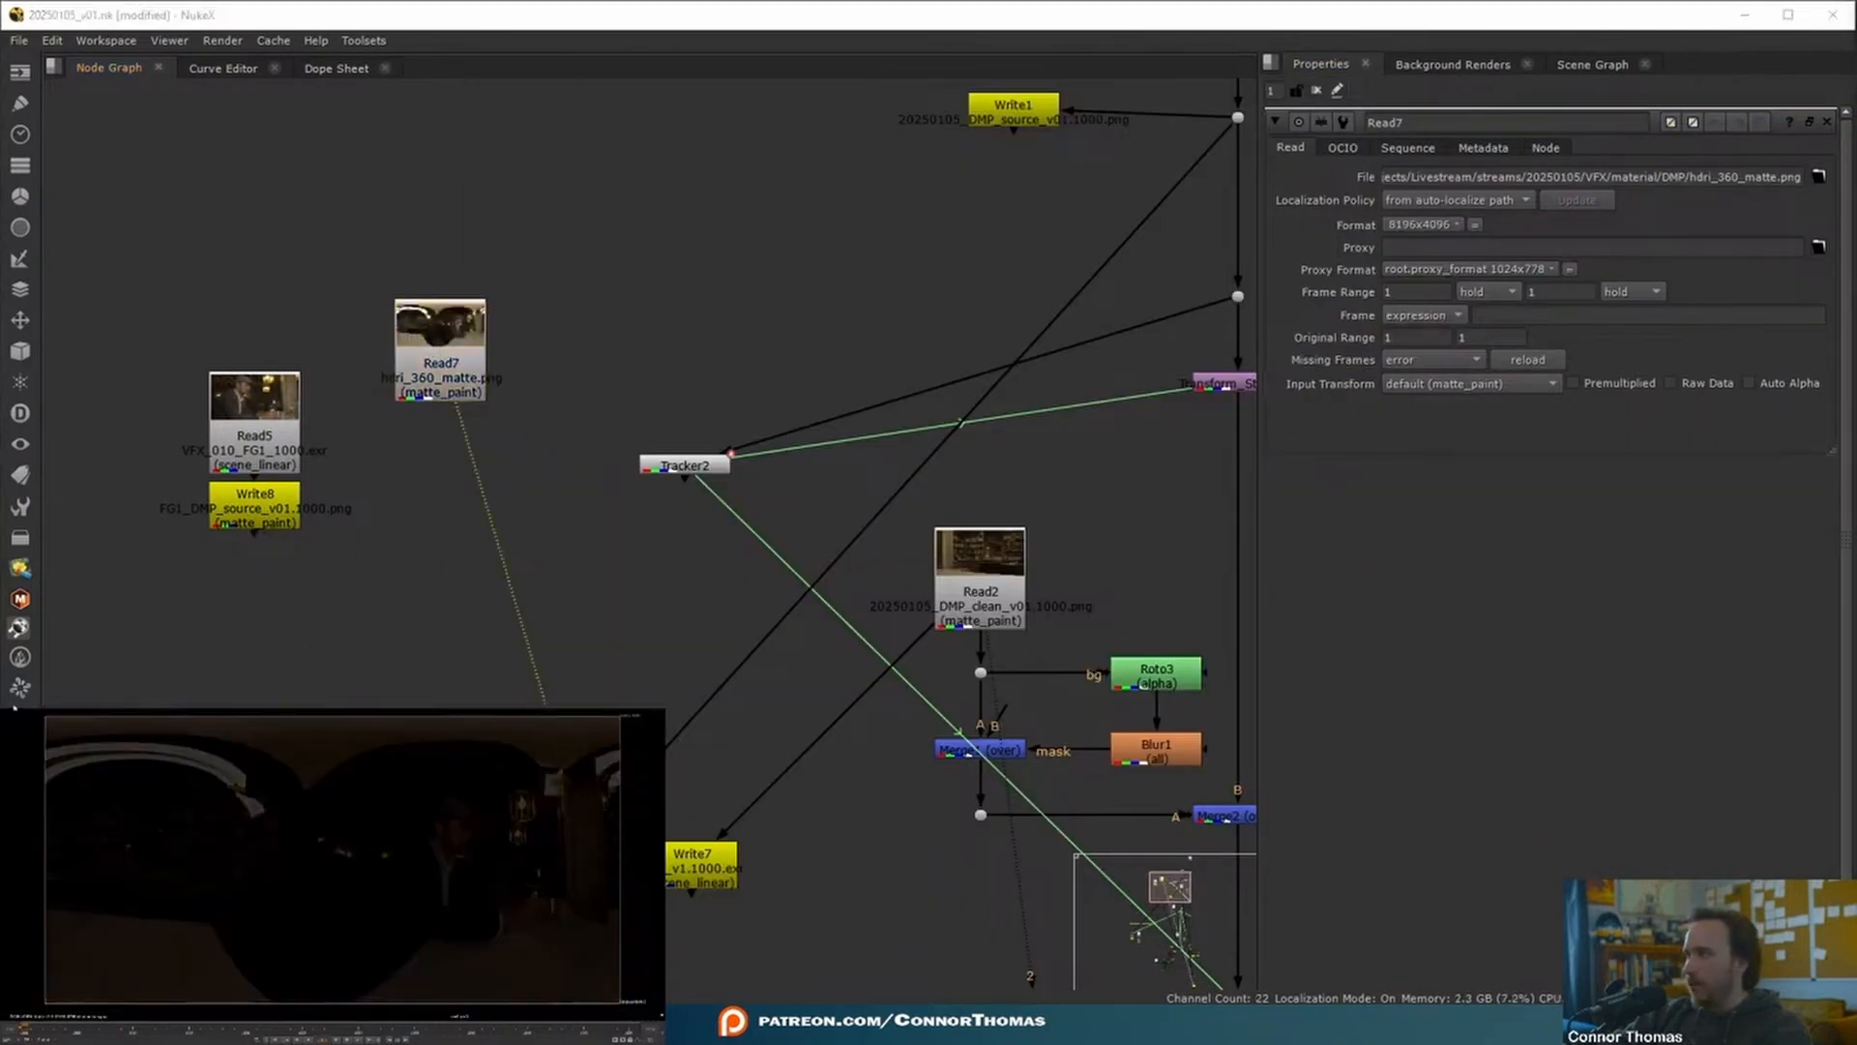
- Attach a copy of the existing hdri_v1 EXR Write node to the hdri_360_matte.png Read node and open its properties
click(475, 338)
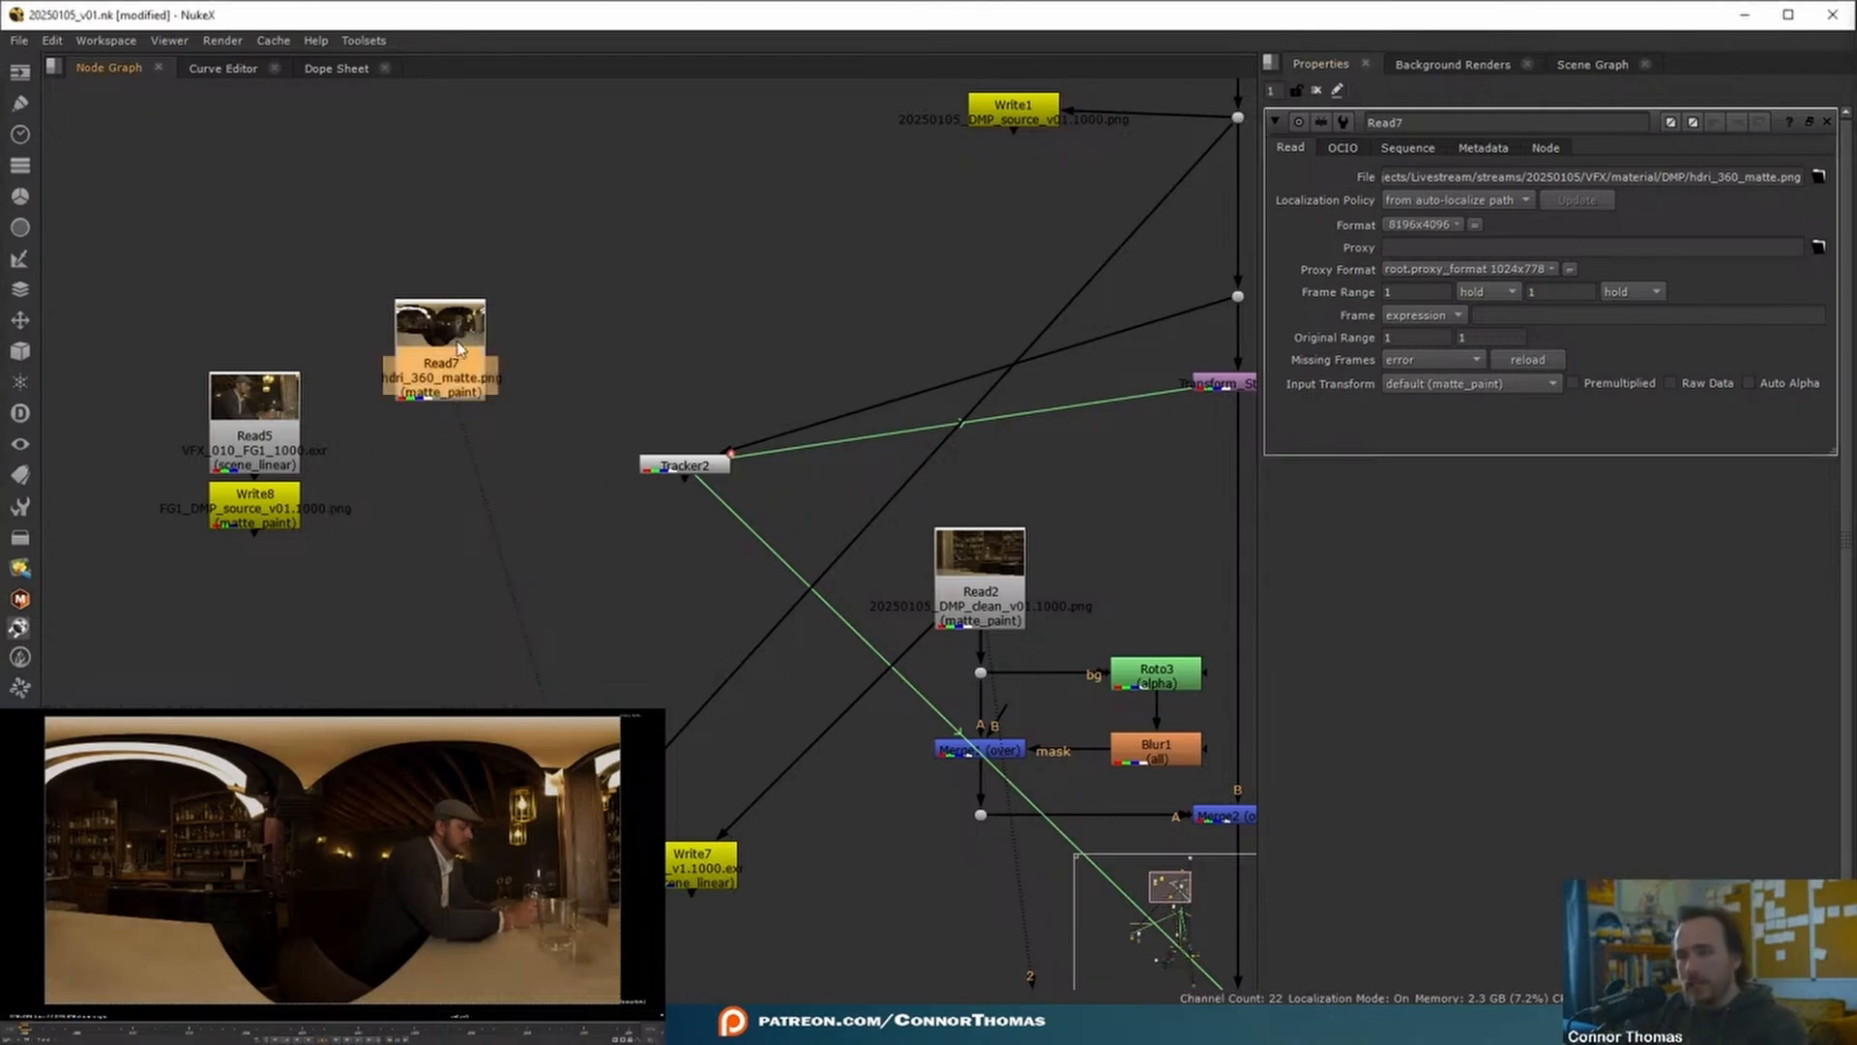
click(674, 870)
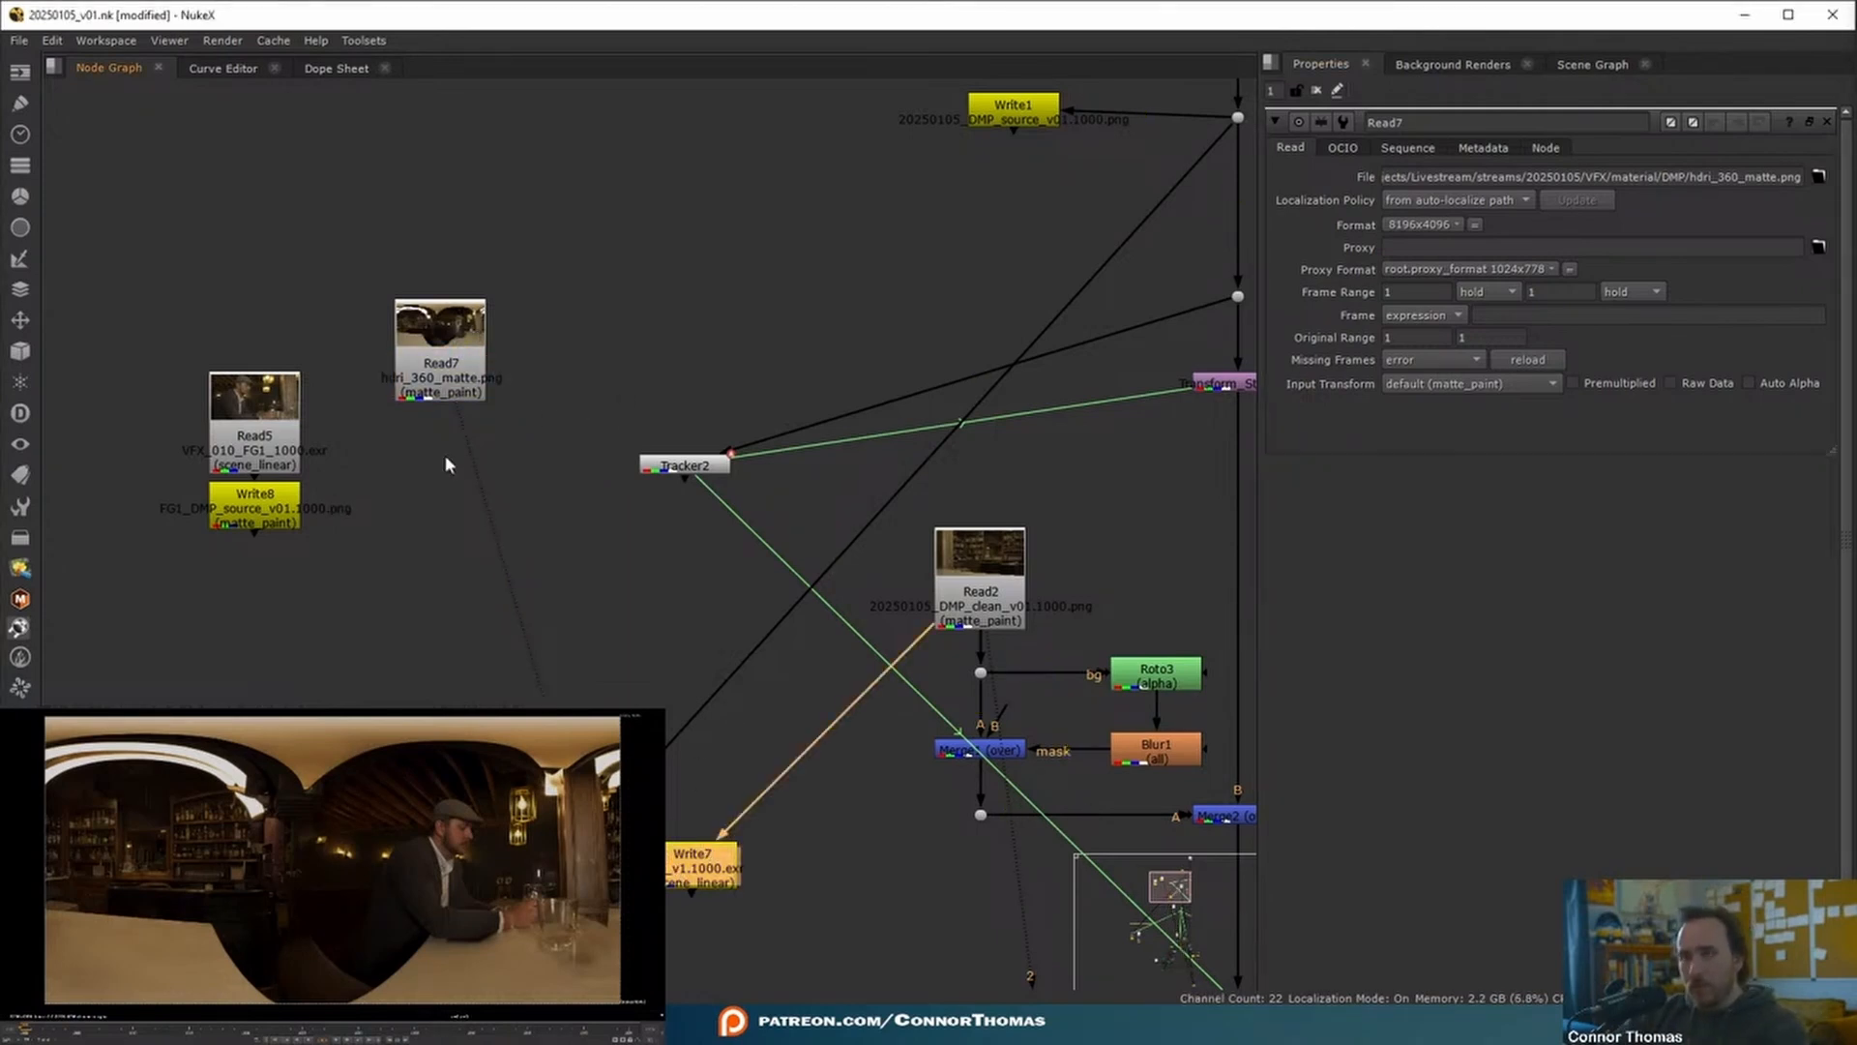
click(441, 379)
key(ctrl+v)
drag(437, 428, 437, 442)
double_click(437, 442)
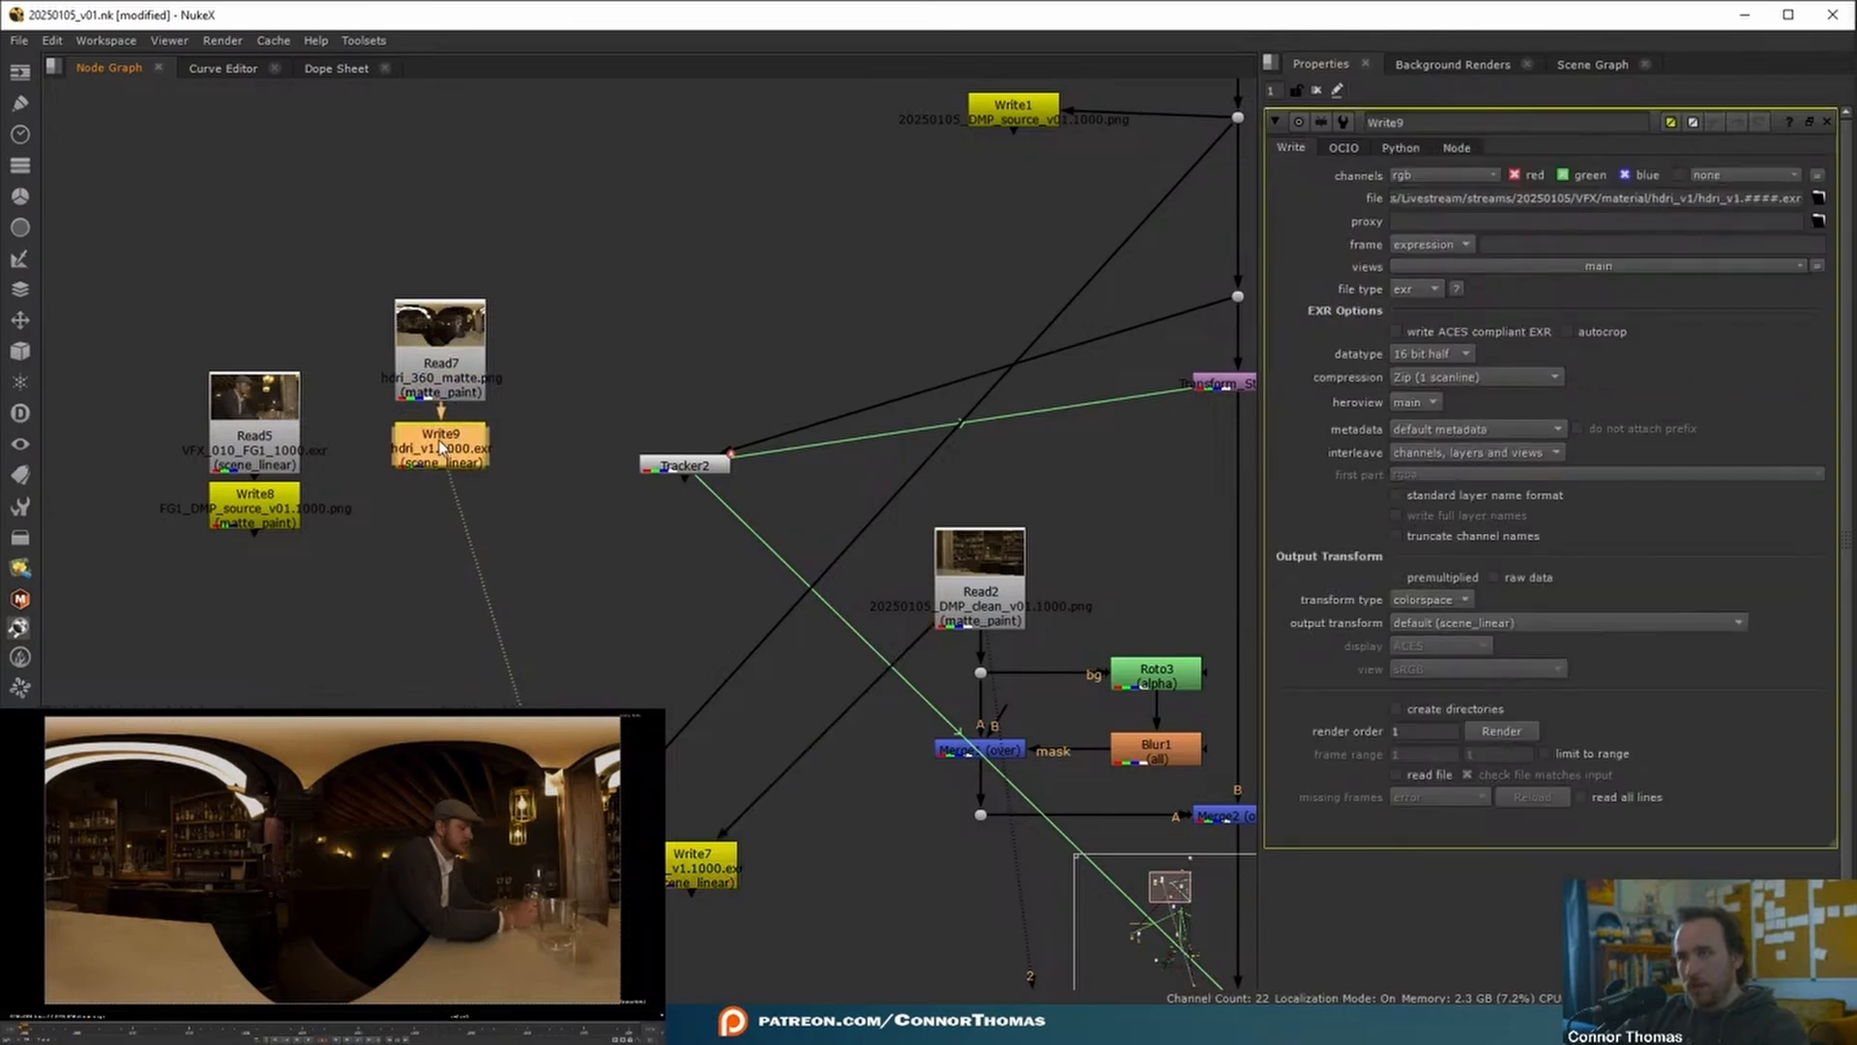
- Set the copied Write node's output file name to hdri_v2.####.exr, keeping it in the hdri_v1 folder
click(1737, 197)
key(BackSpace)
text(2)
key(Return)
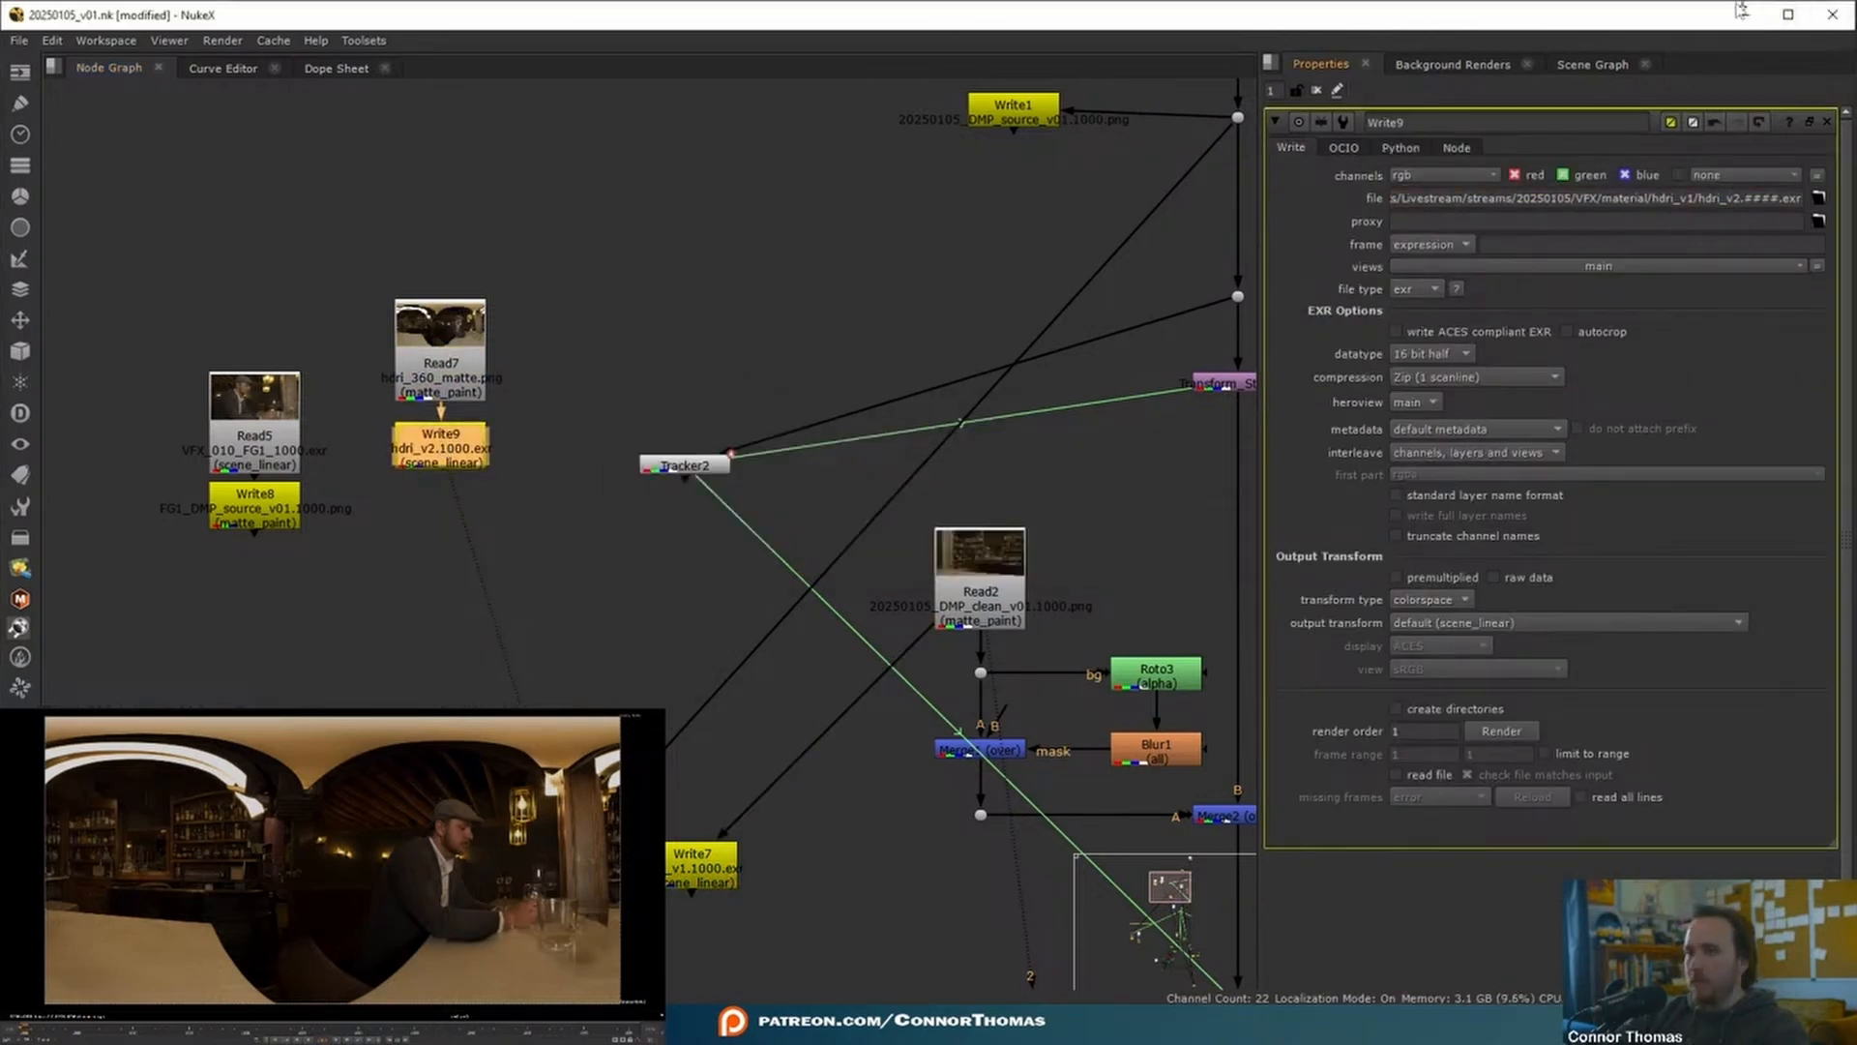
- Switch to Blender and replace the world background's environment image with hdri_v2.1000.exr
mouse_move(834, 1025)
click(689, 936)
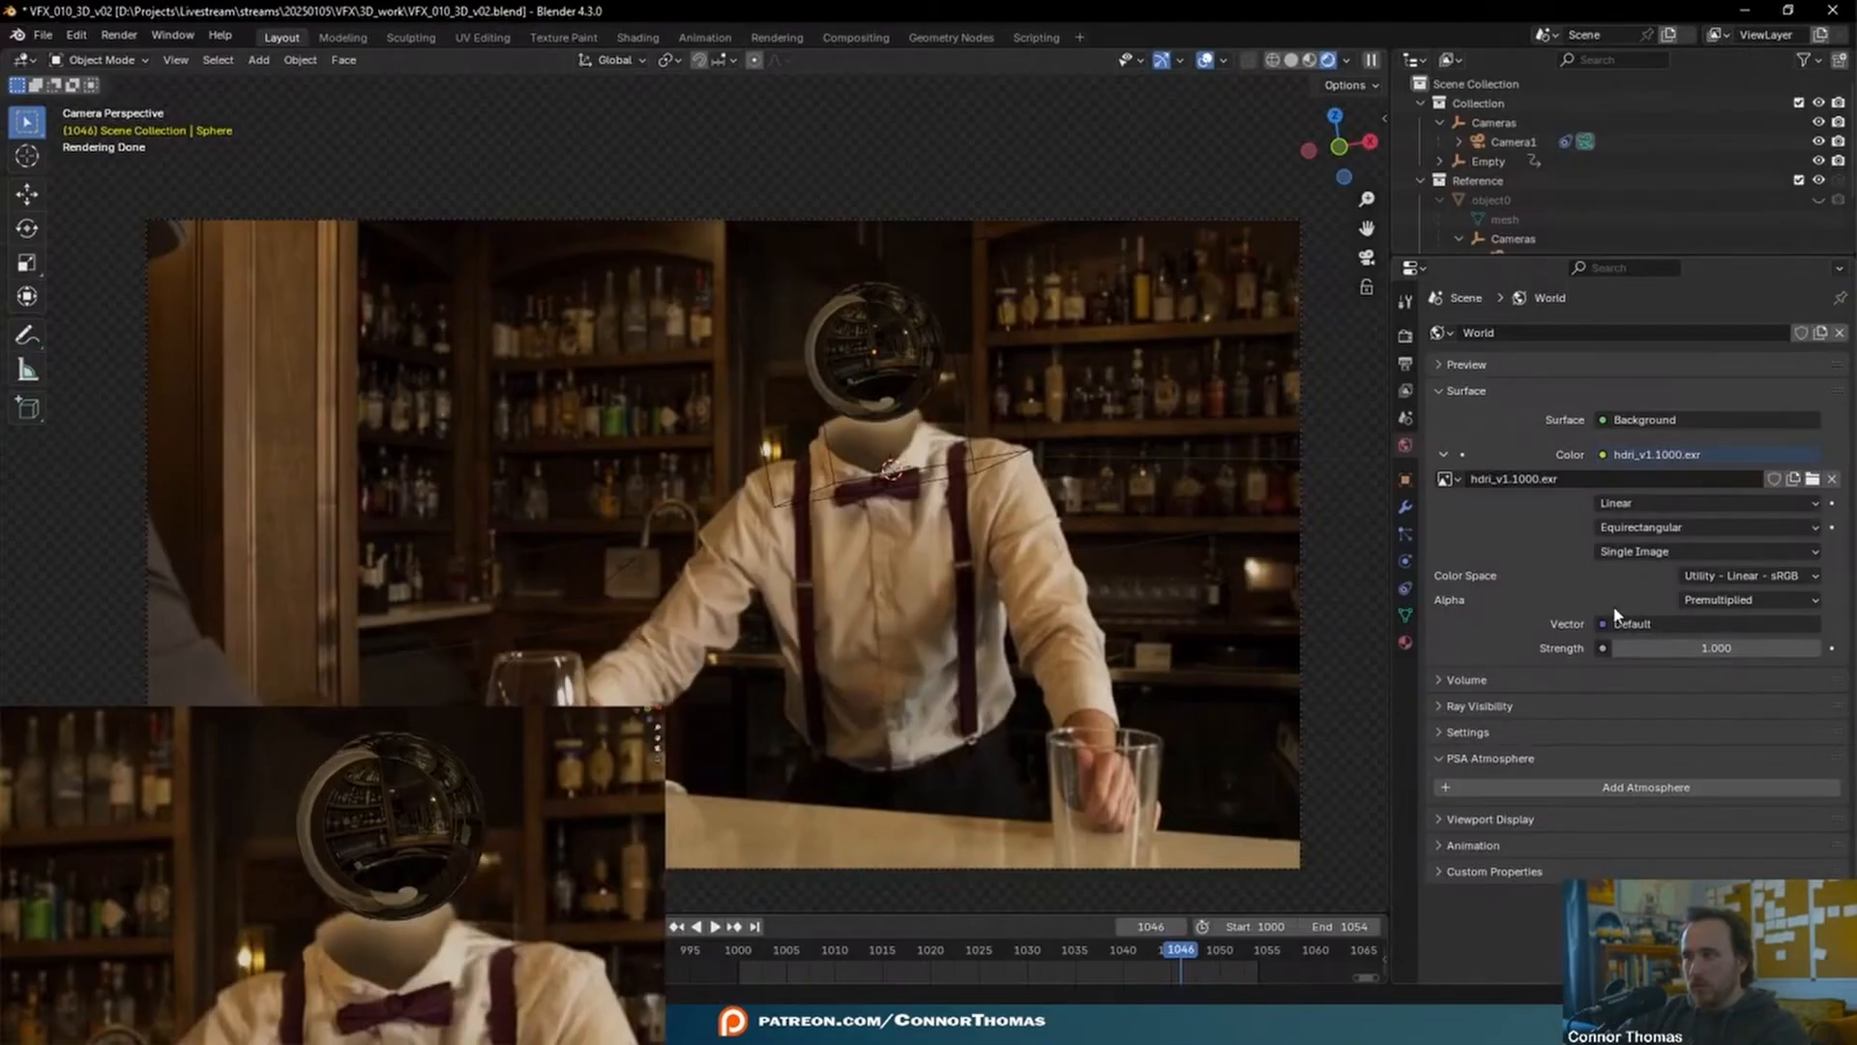
click(1834, 480)
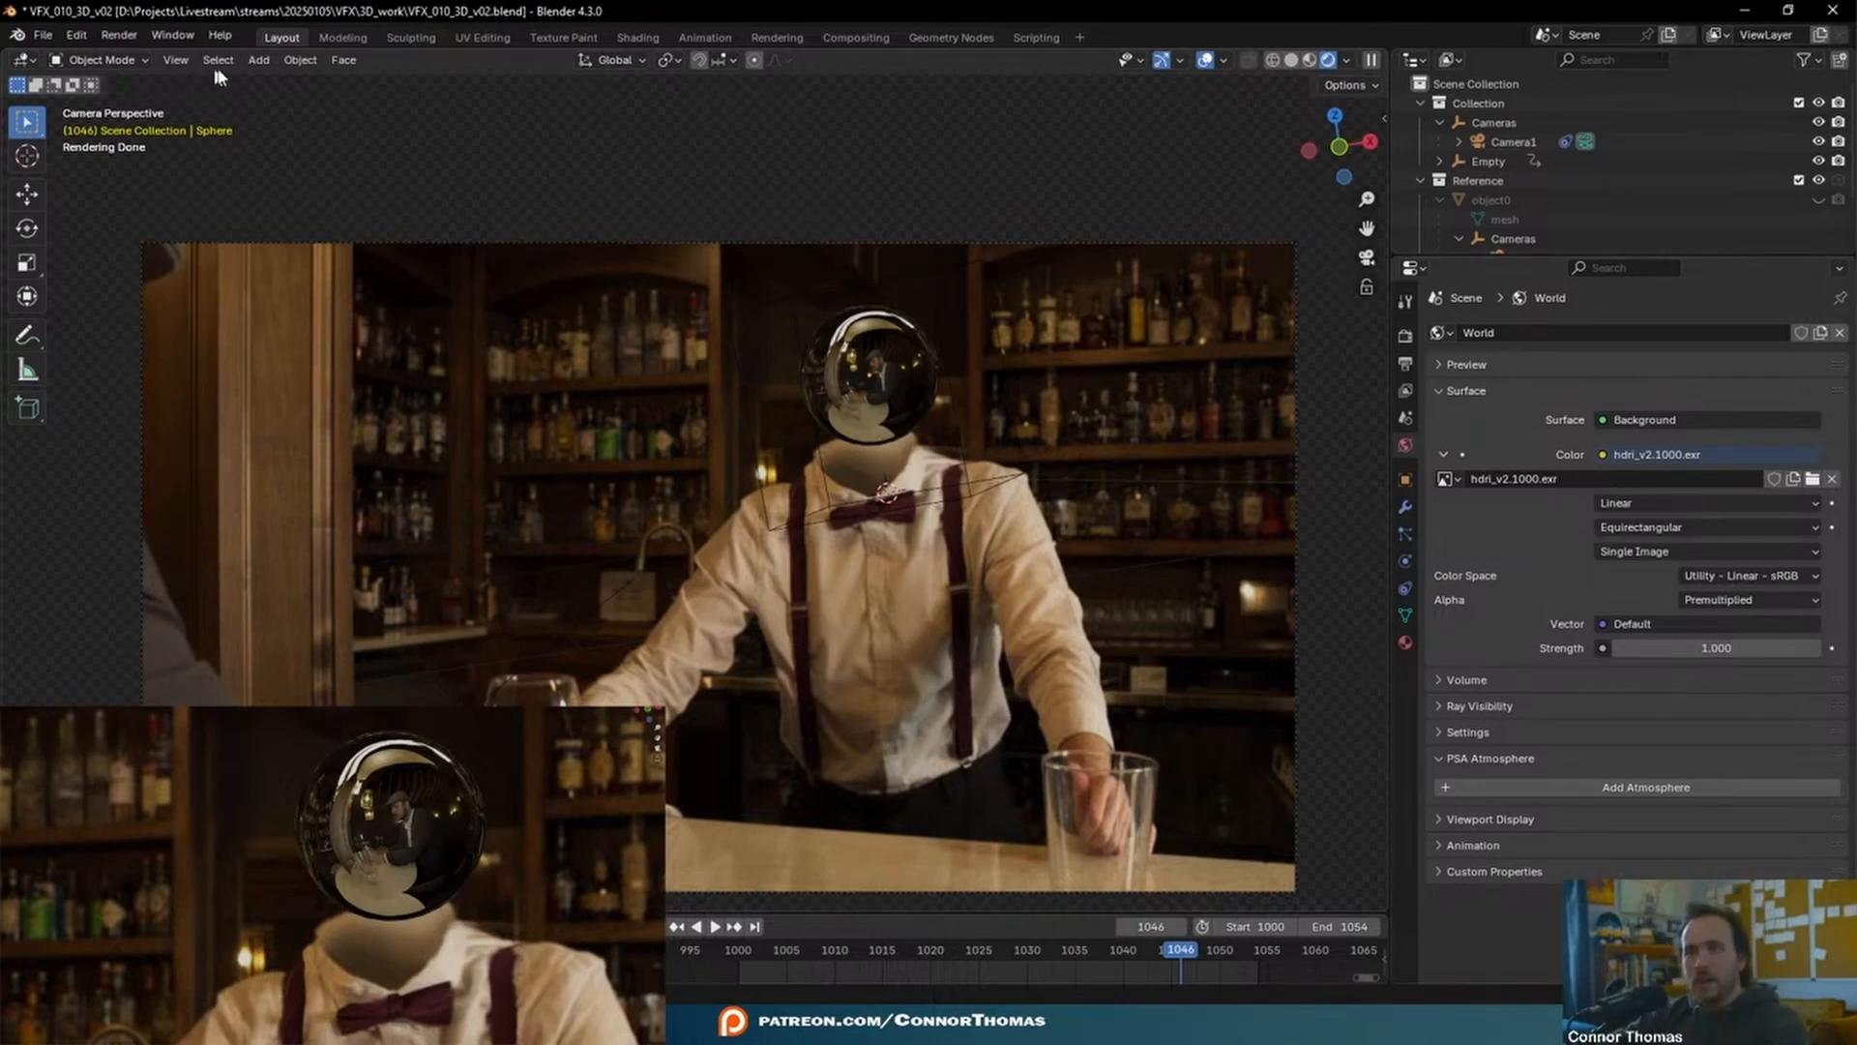
- Split the 3D viewport vertically in half and turn one half into a Shader Editor showing the World nodes
right_click(594, 49)
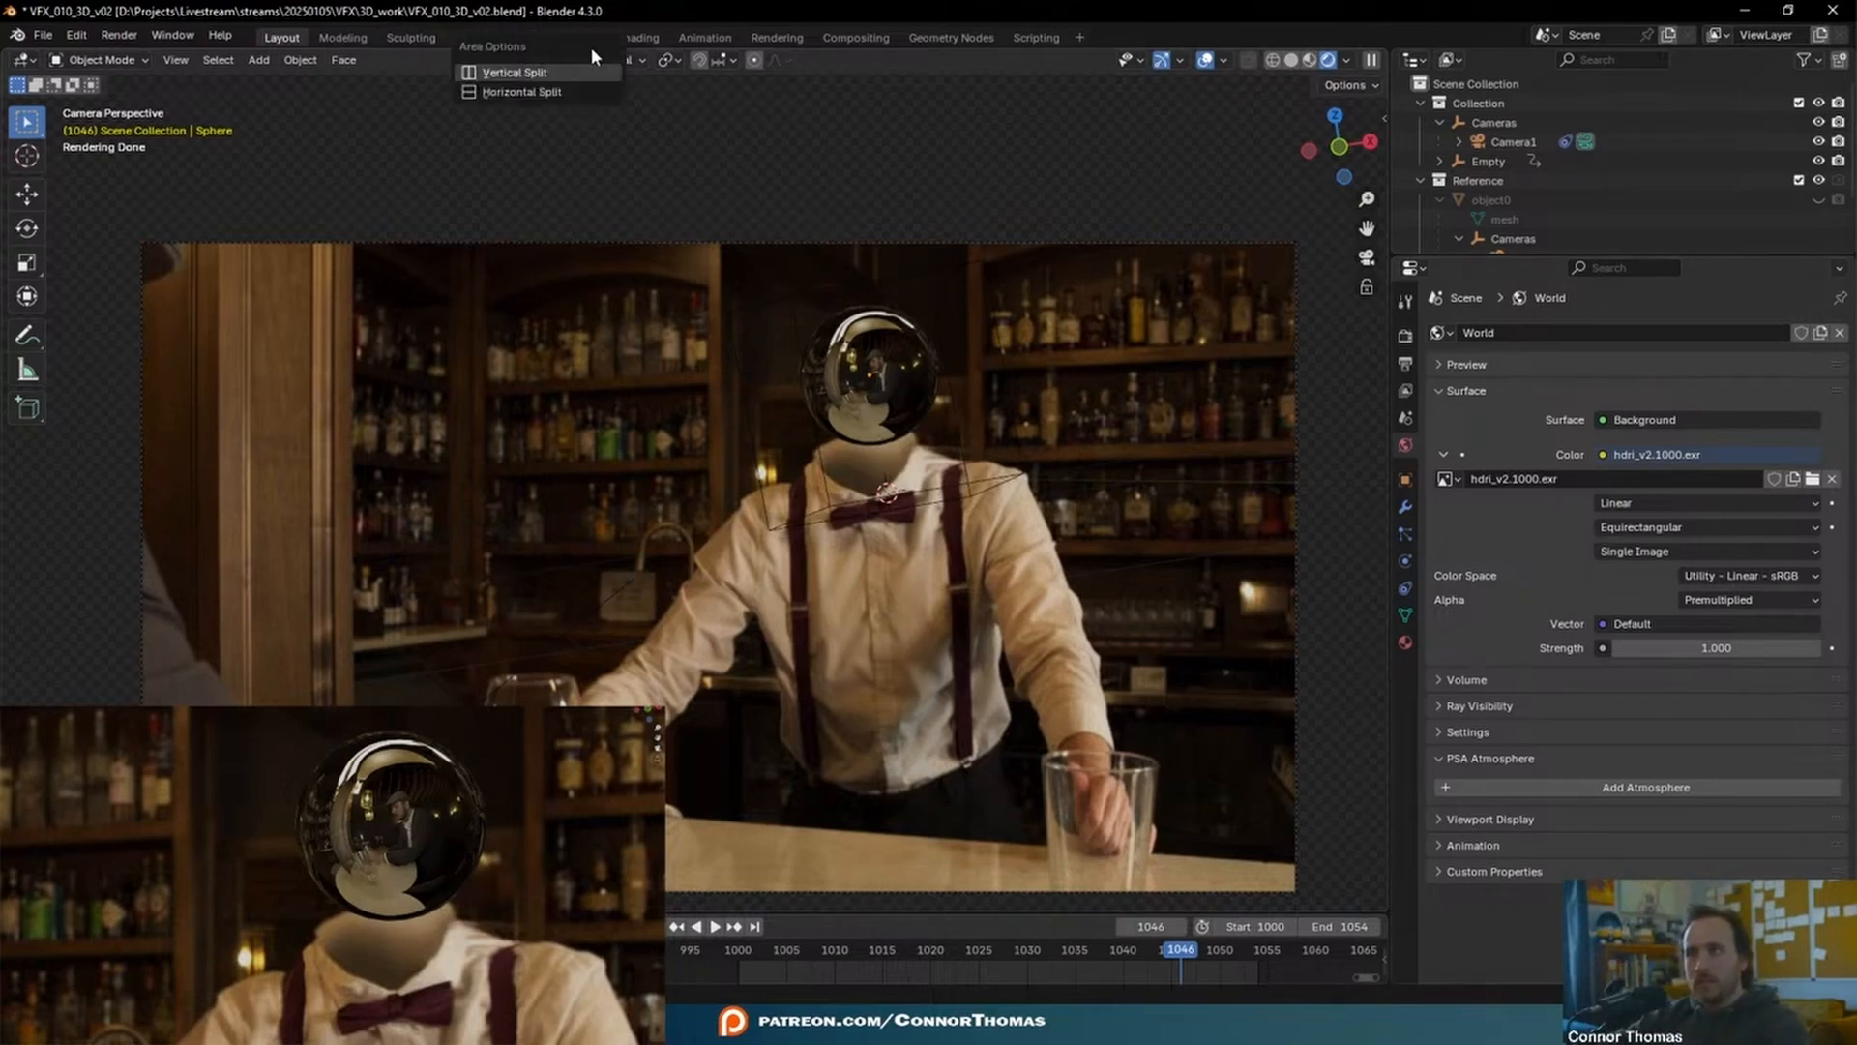
click(542, 75)
click(691, 136)
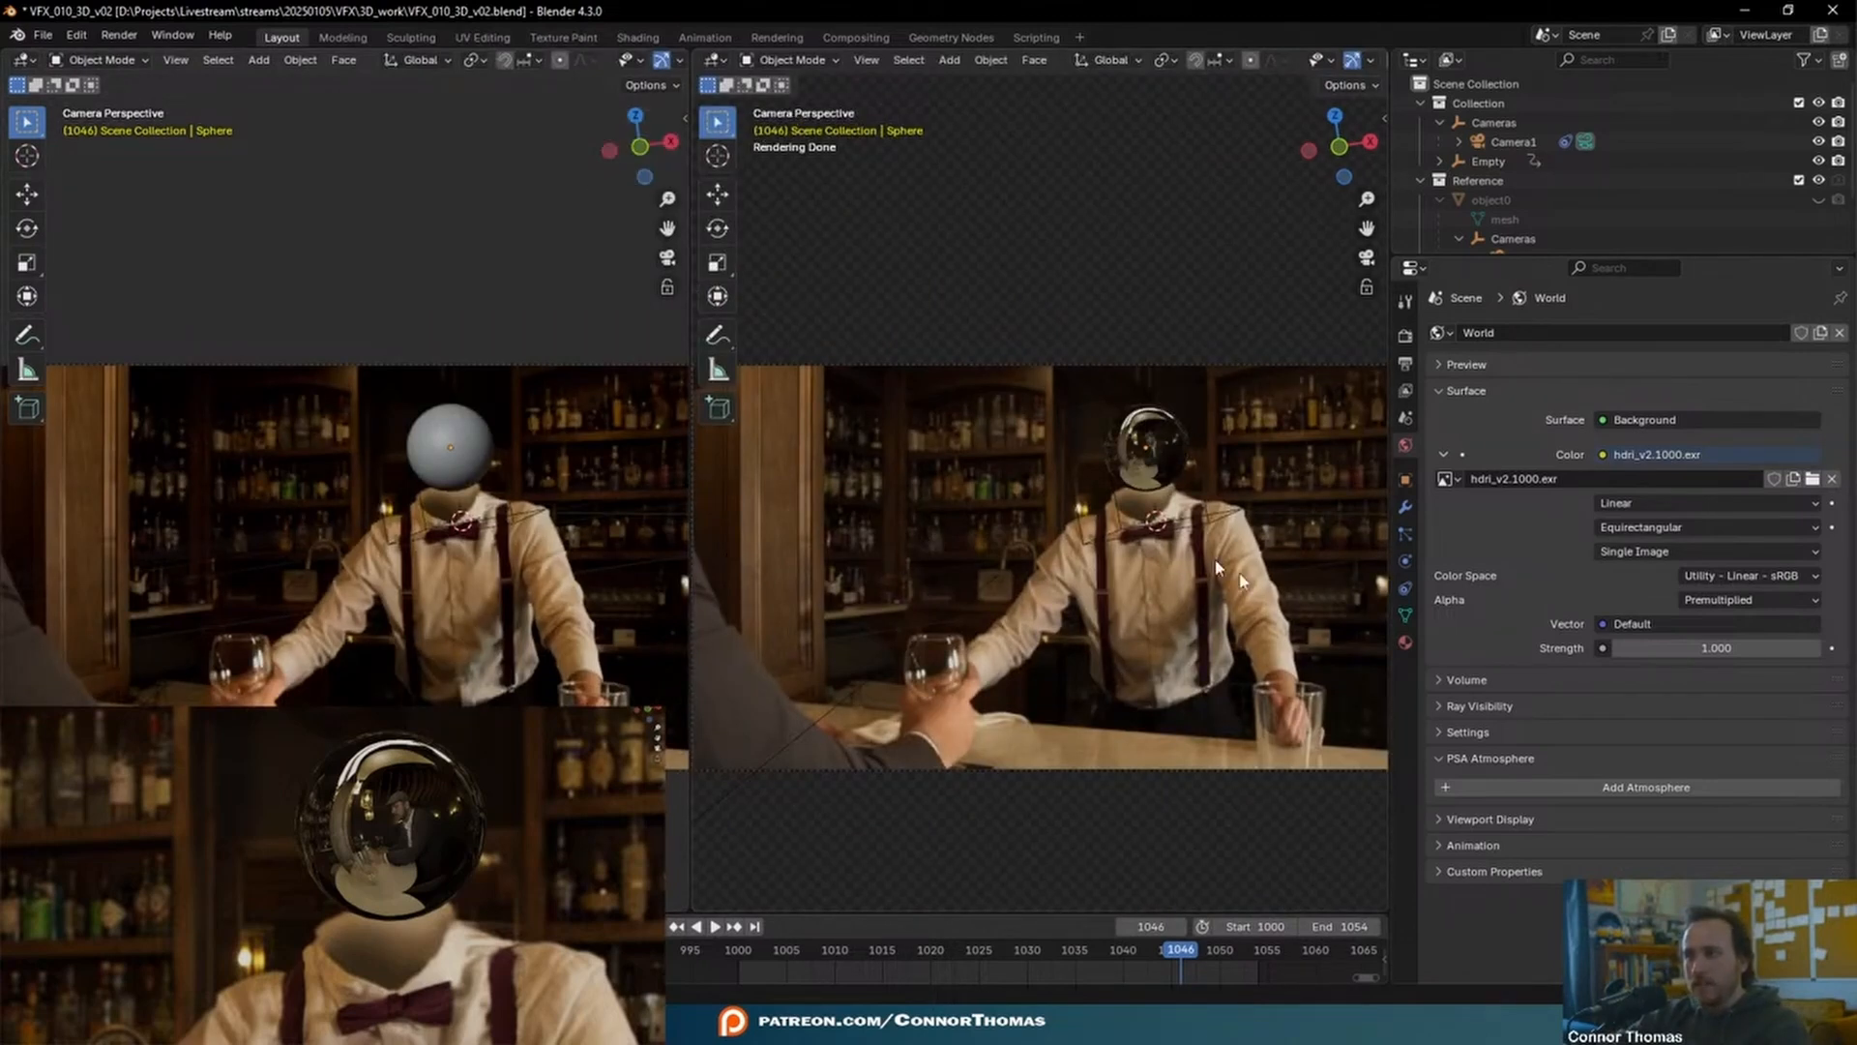
click(714, 59)
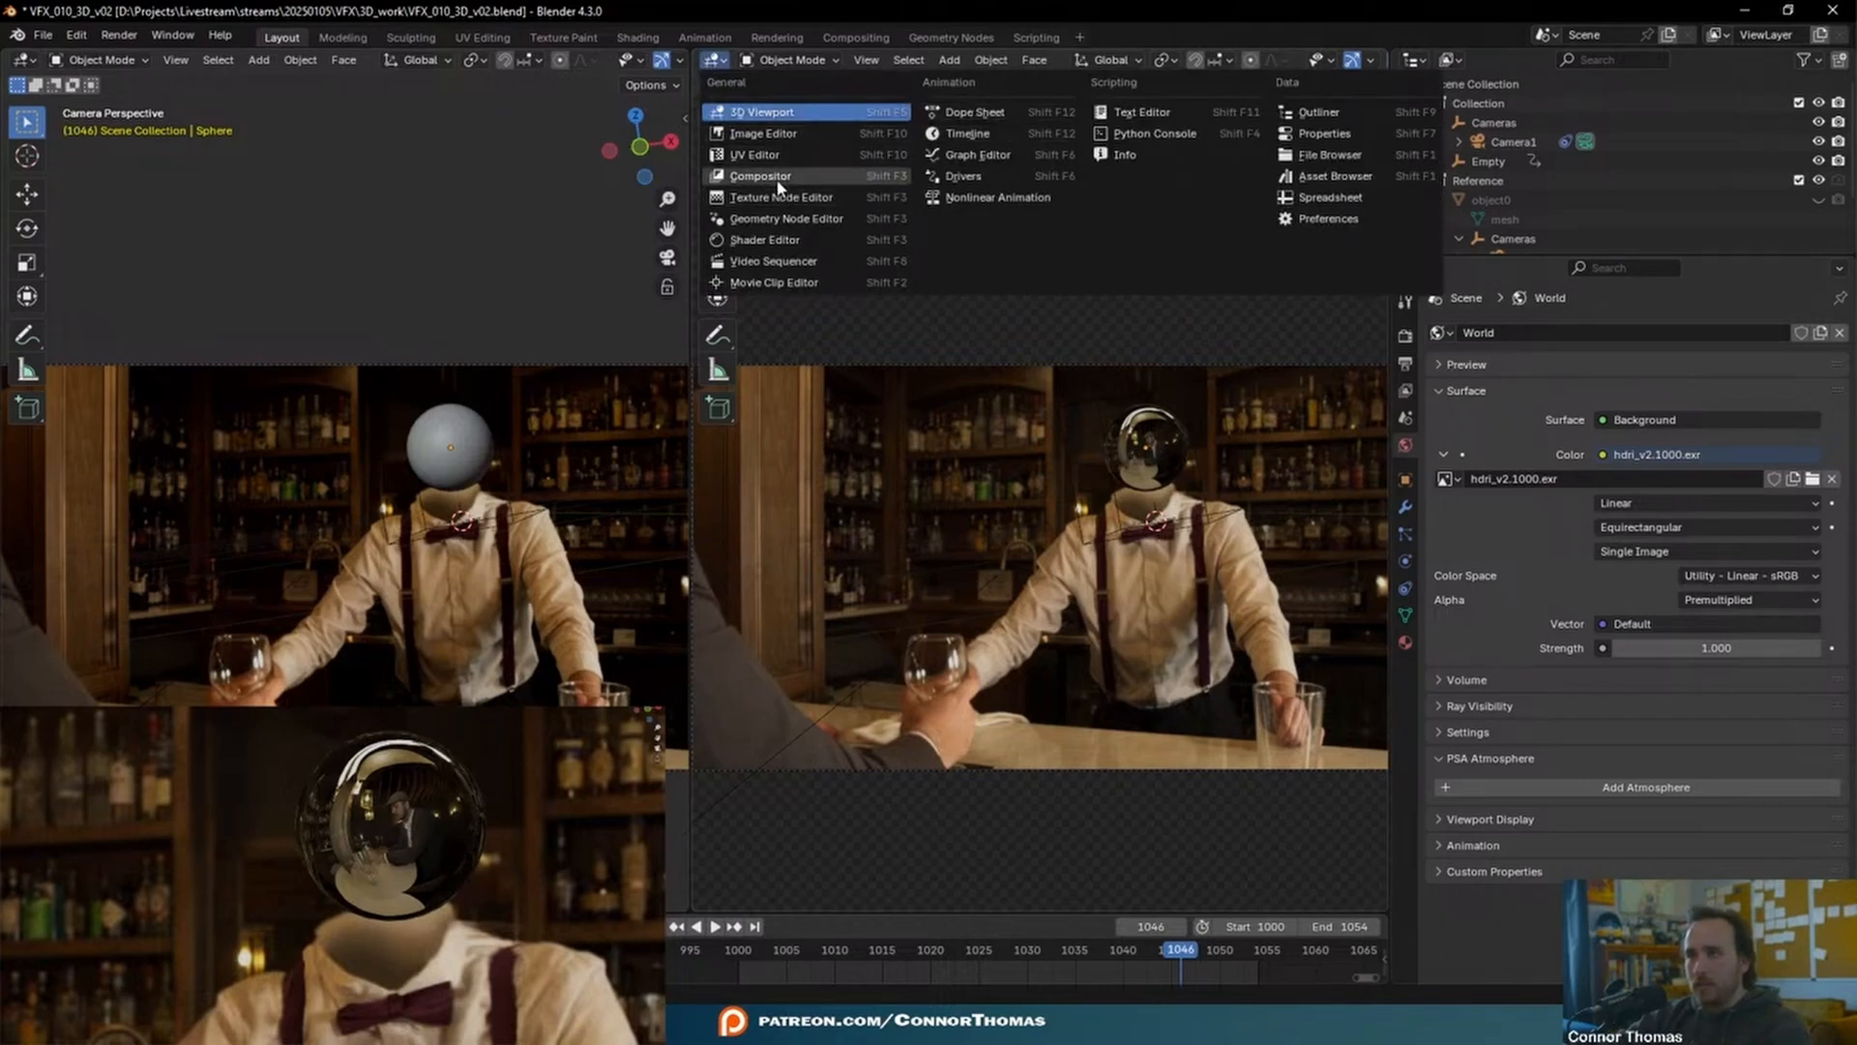
click(780, 242)
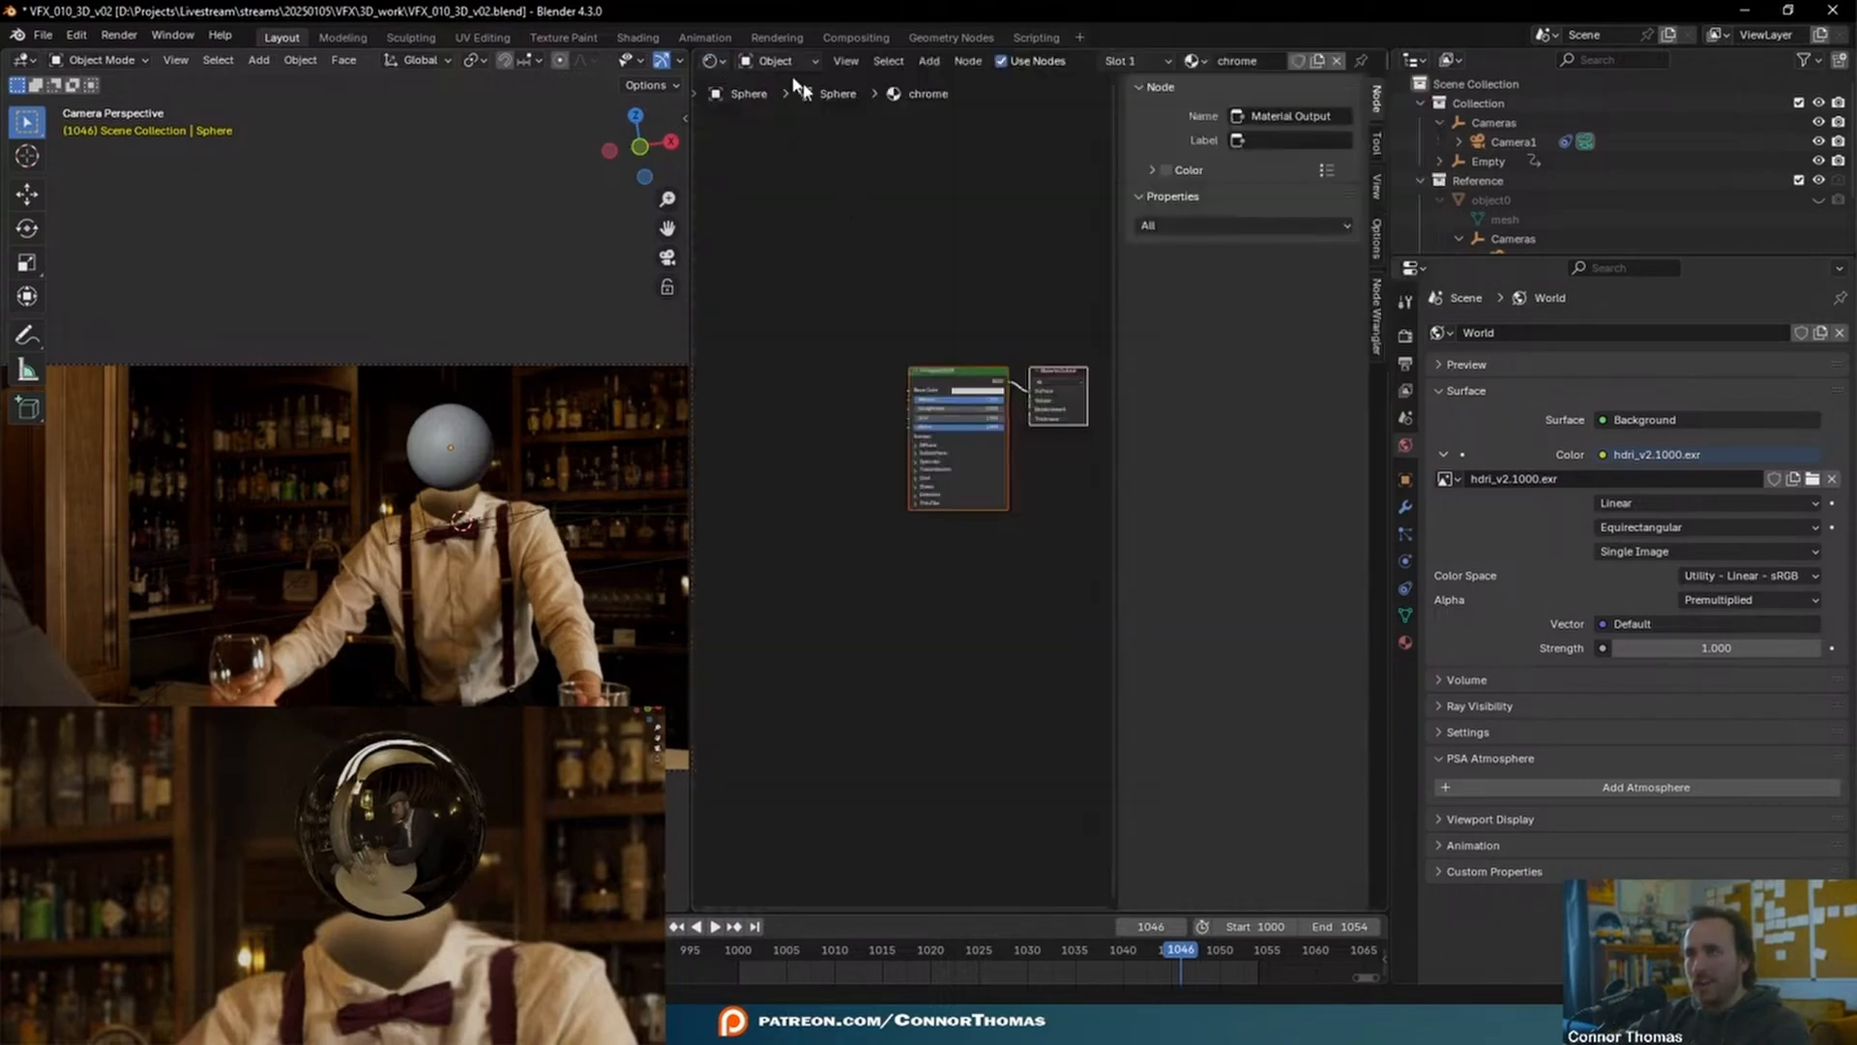
click(764, 61)
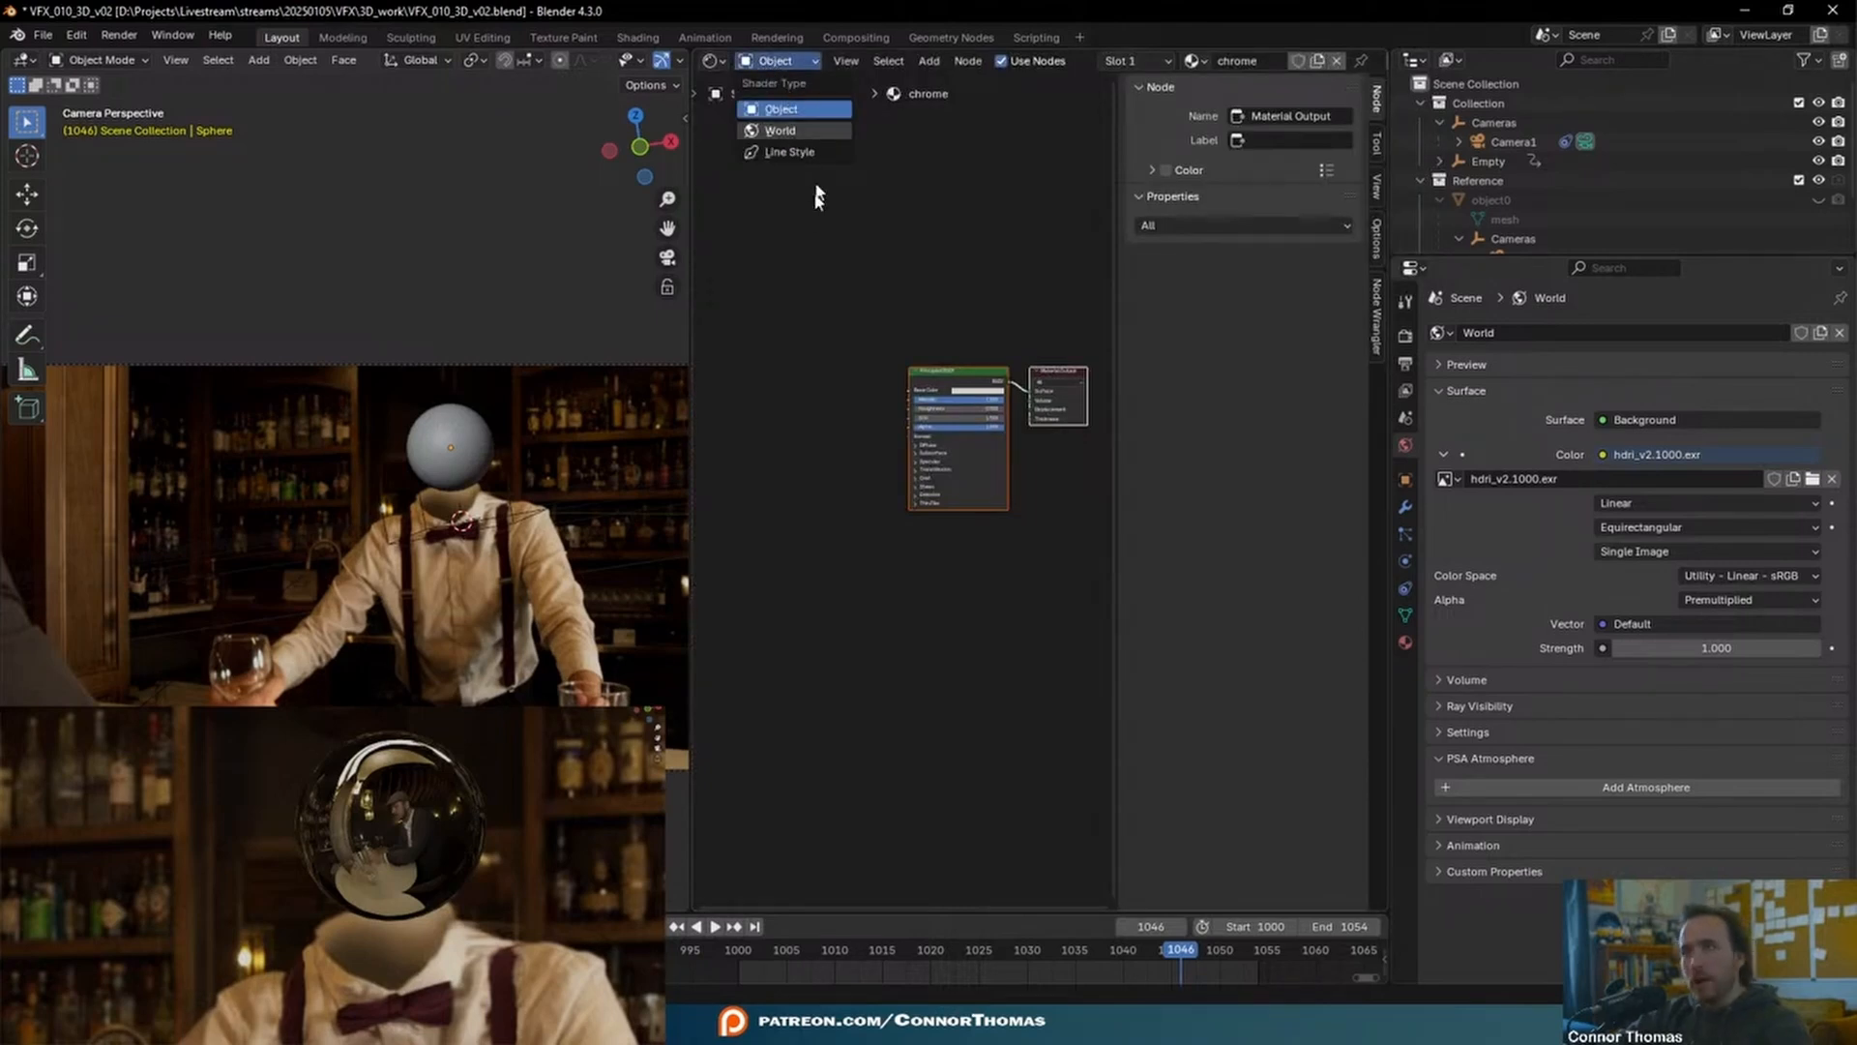
scroll(833, 584, up, 5)
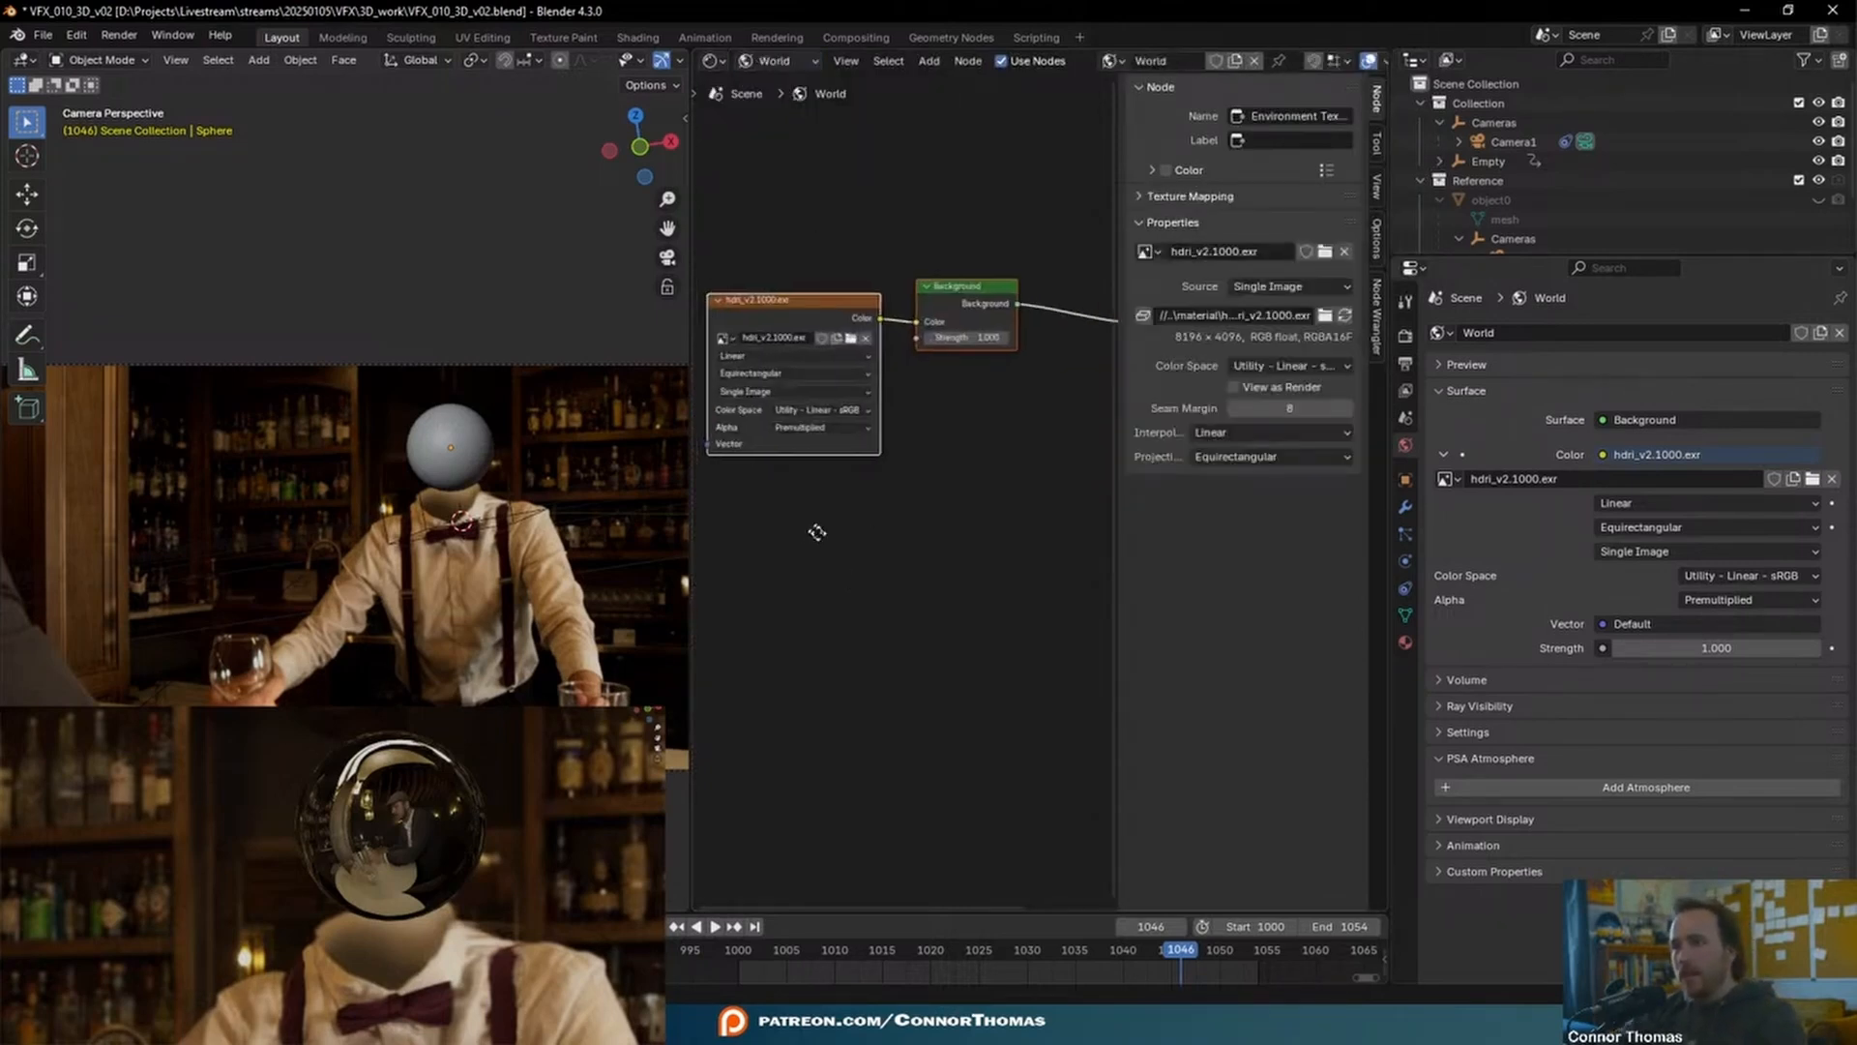
- Maximize the Shader Editor and set the environment texture's color space to ACES - ACEScg
key(ctrl+space)
click(920, 259)
scroll(905, 667, up, 2)
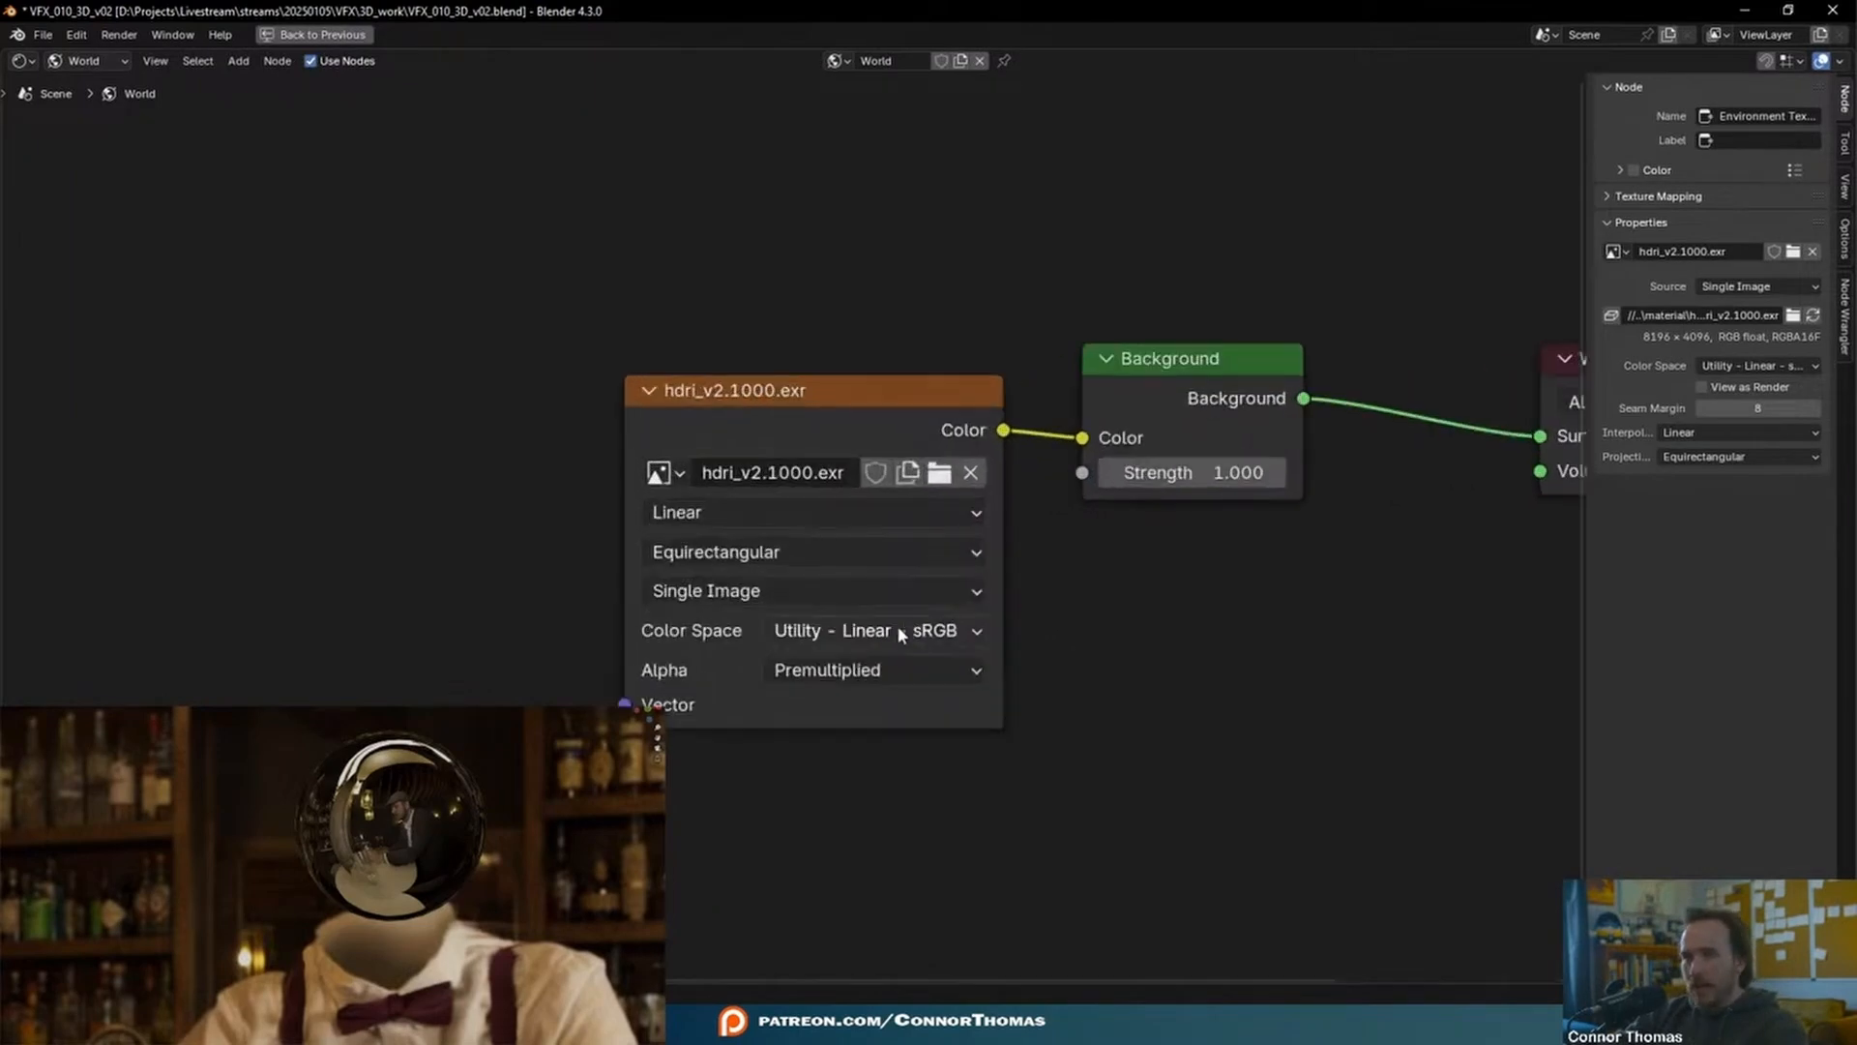
click(896, 627)
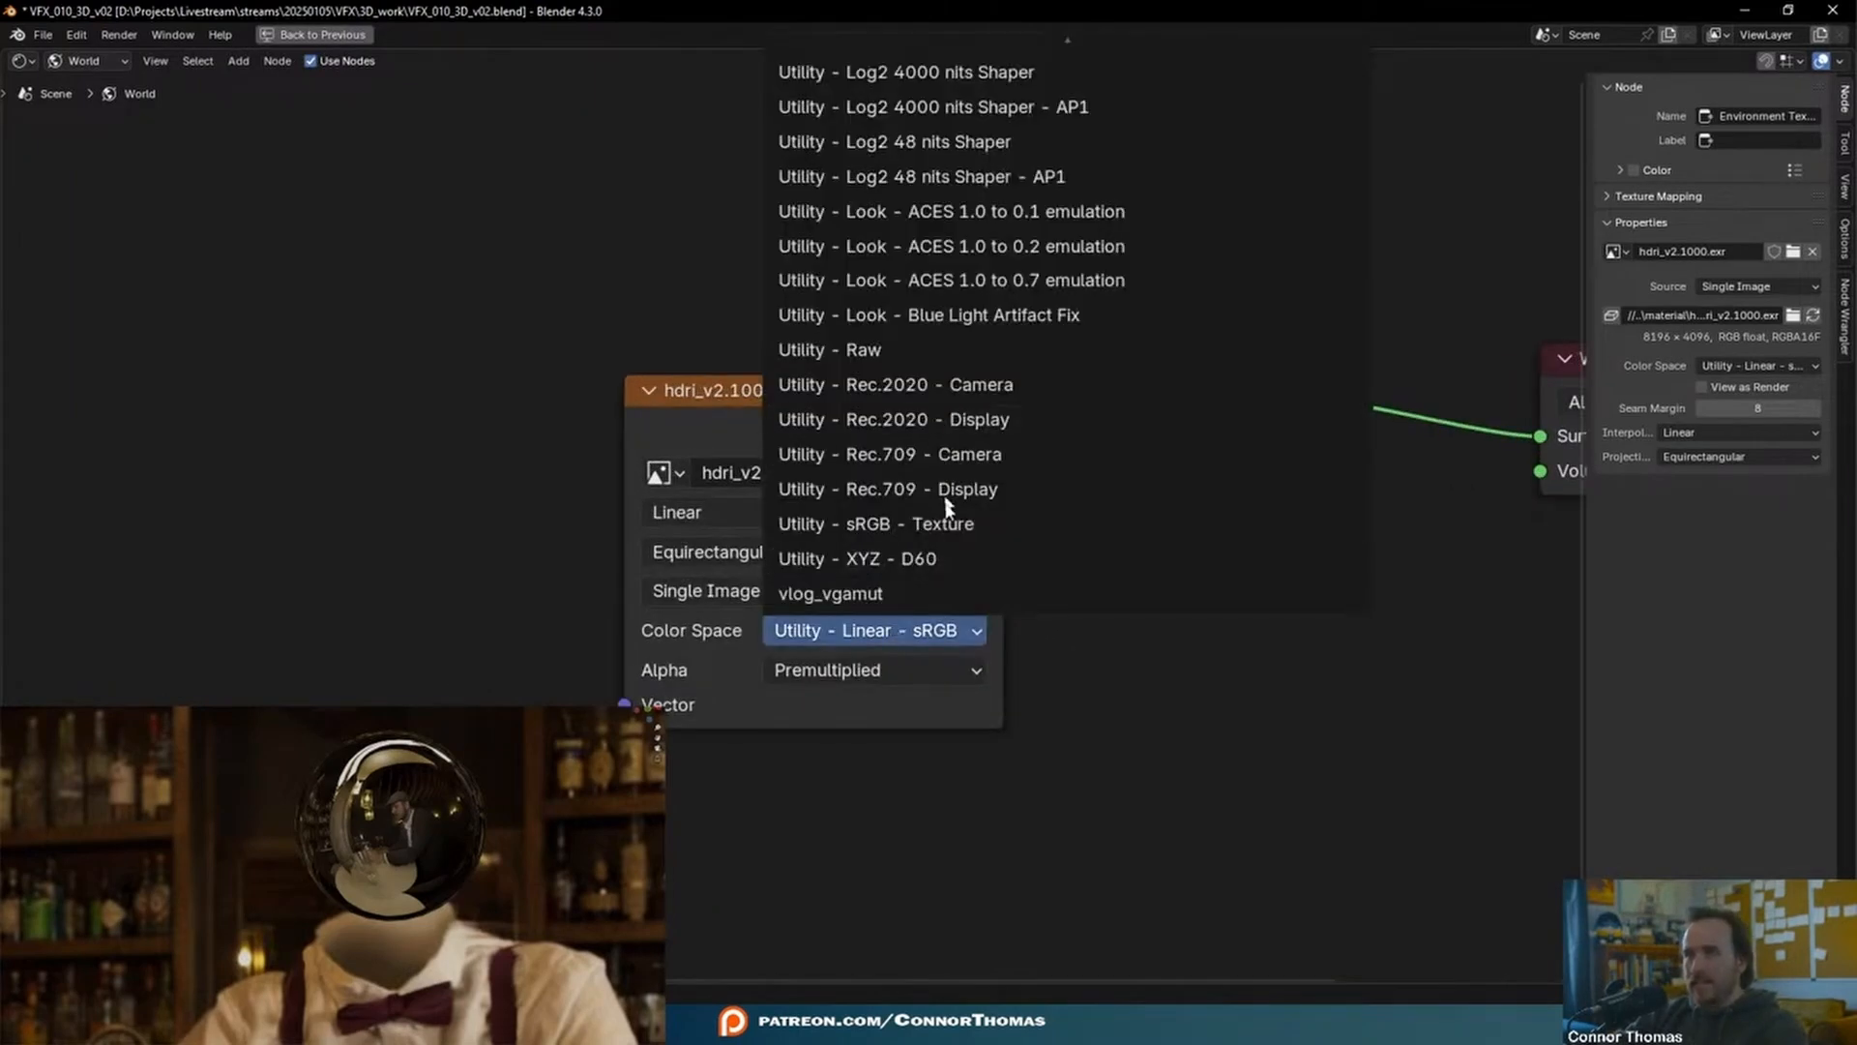
key(Escape)
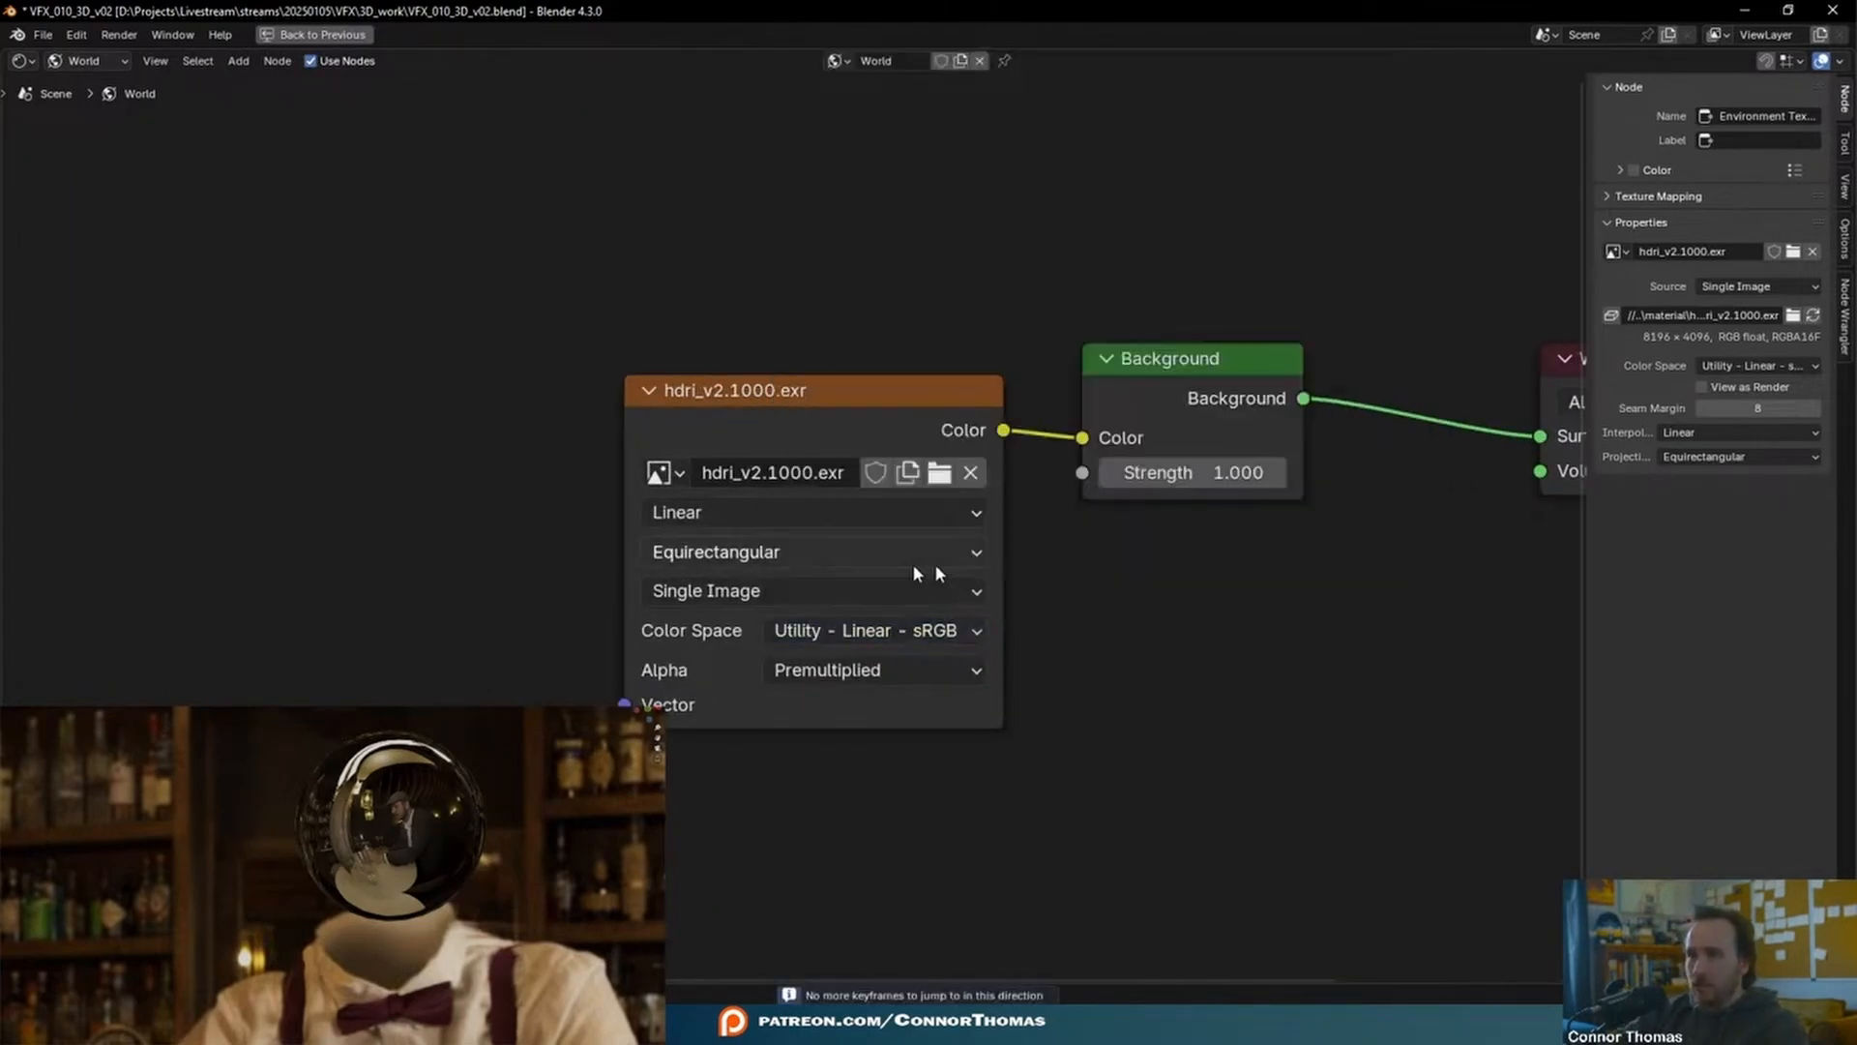
click(827, 631)
key(Down)
key(Down)
key(Down)
key(Down)
key(Down)
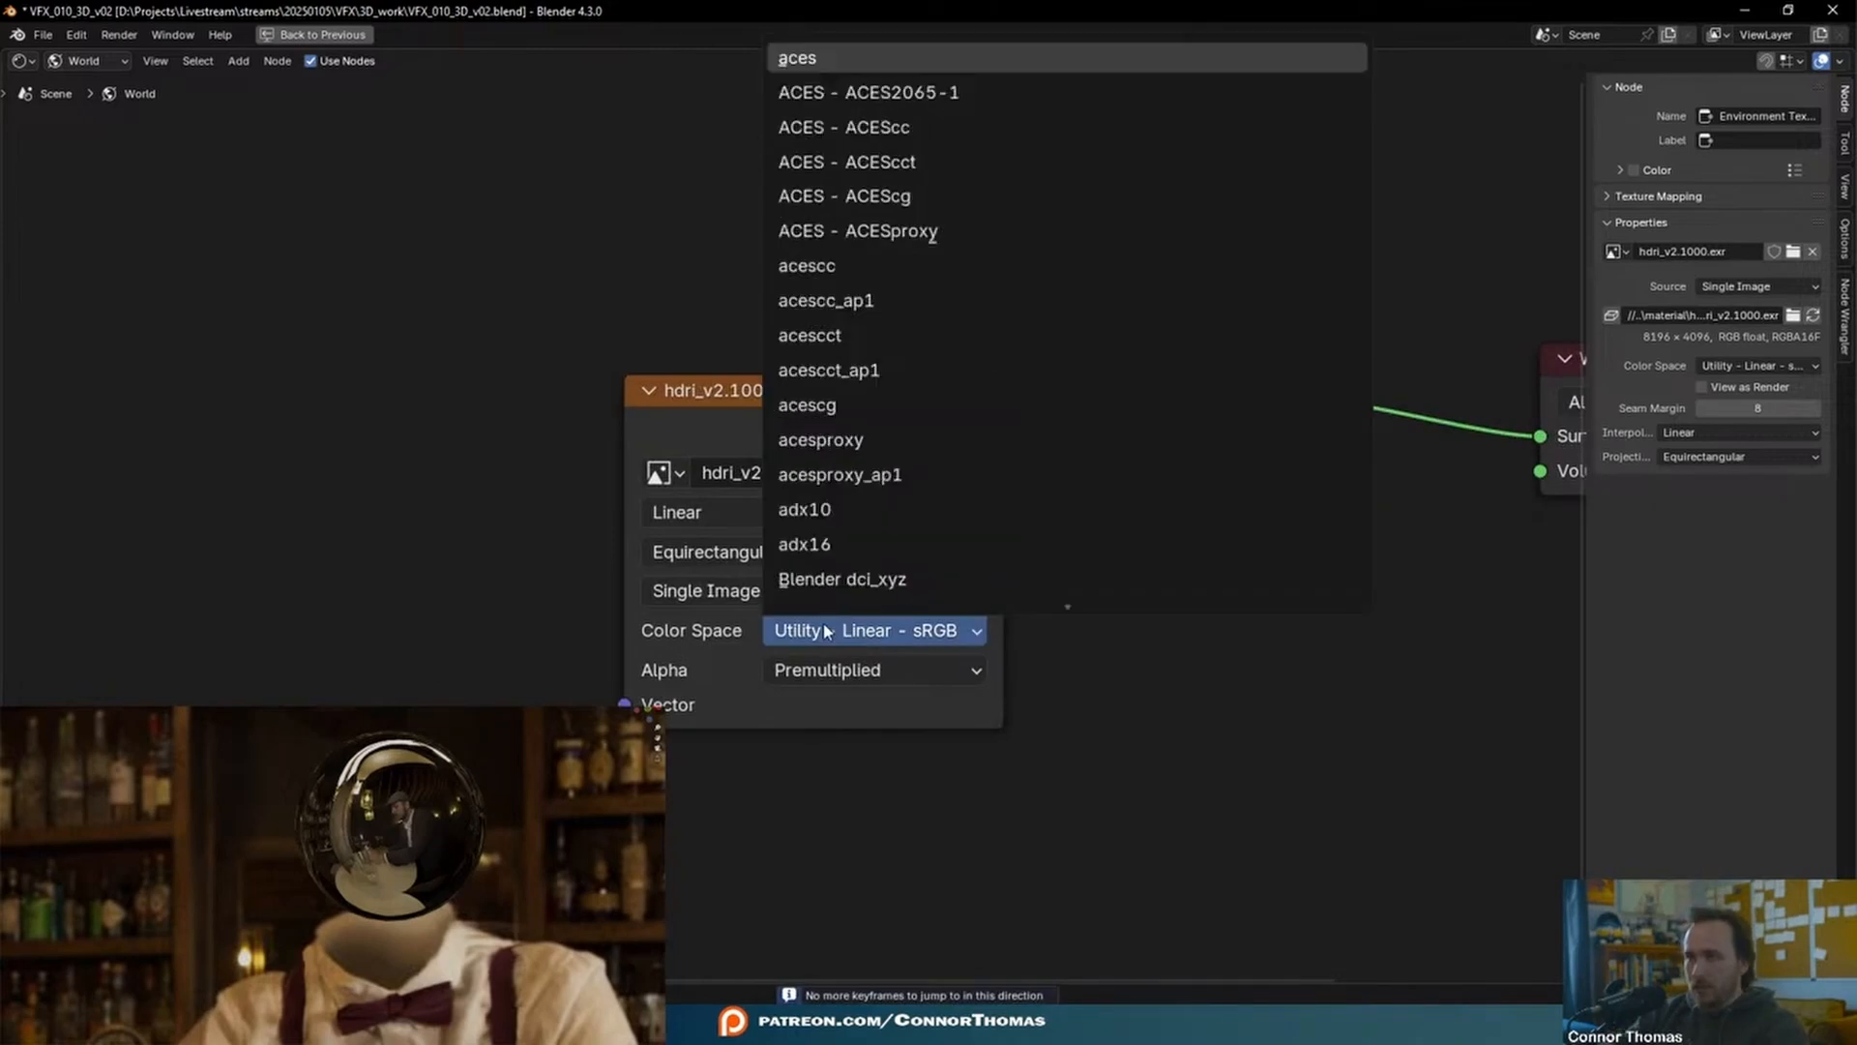
key(Return)
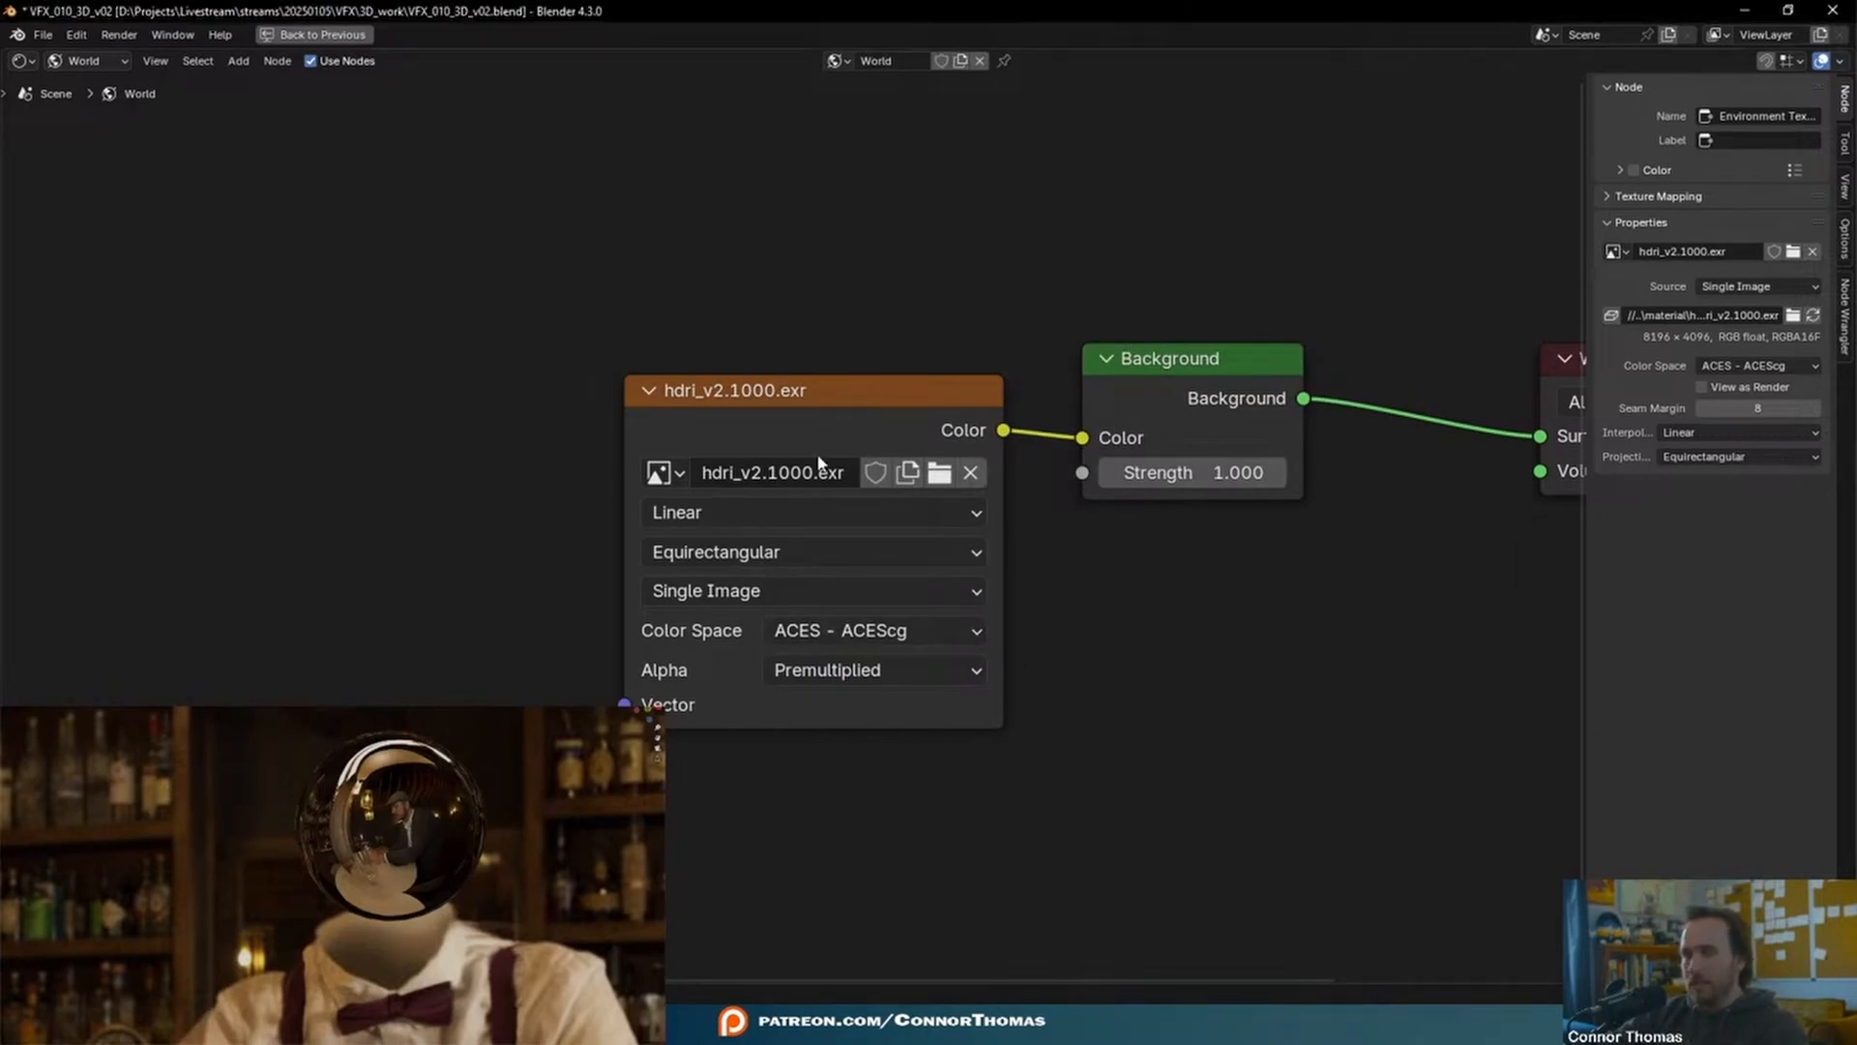
- Add Texture Coordinate and Mapping nodes to the environment texture and adjust the mapping's Z rotation to turn the reflections
key(ctrl+t)
middle_drag(697, 249, 918, 113)
scroll(391, 859, down, 3)
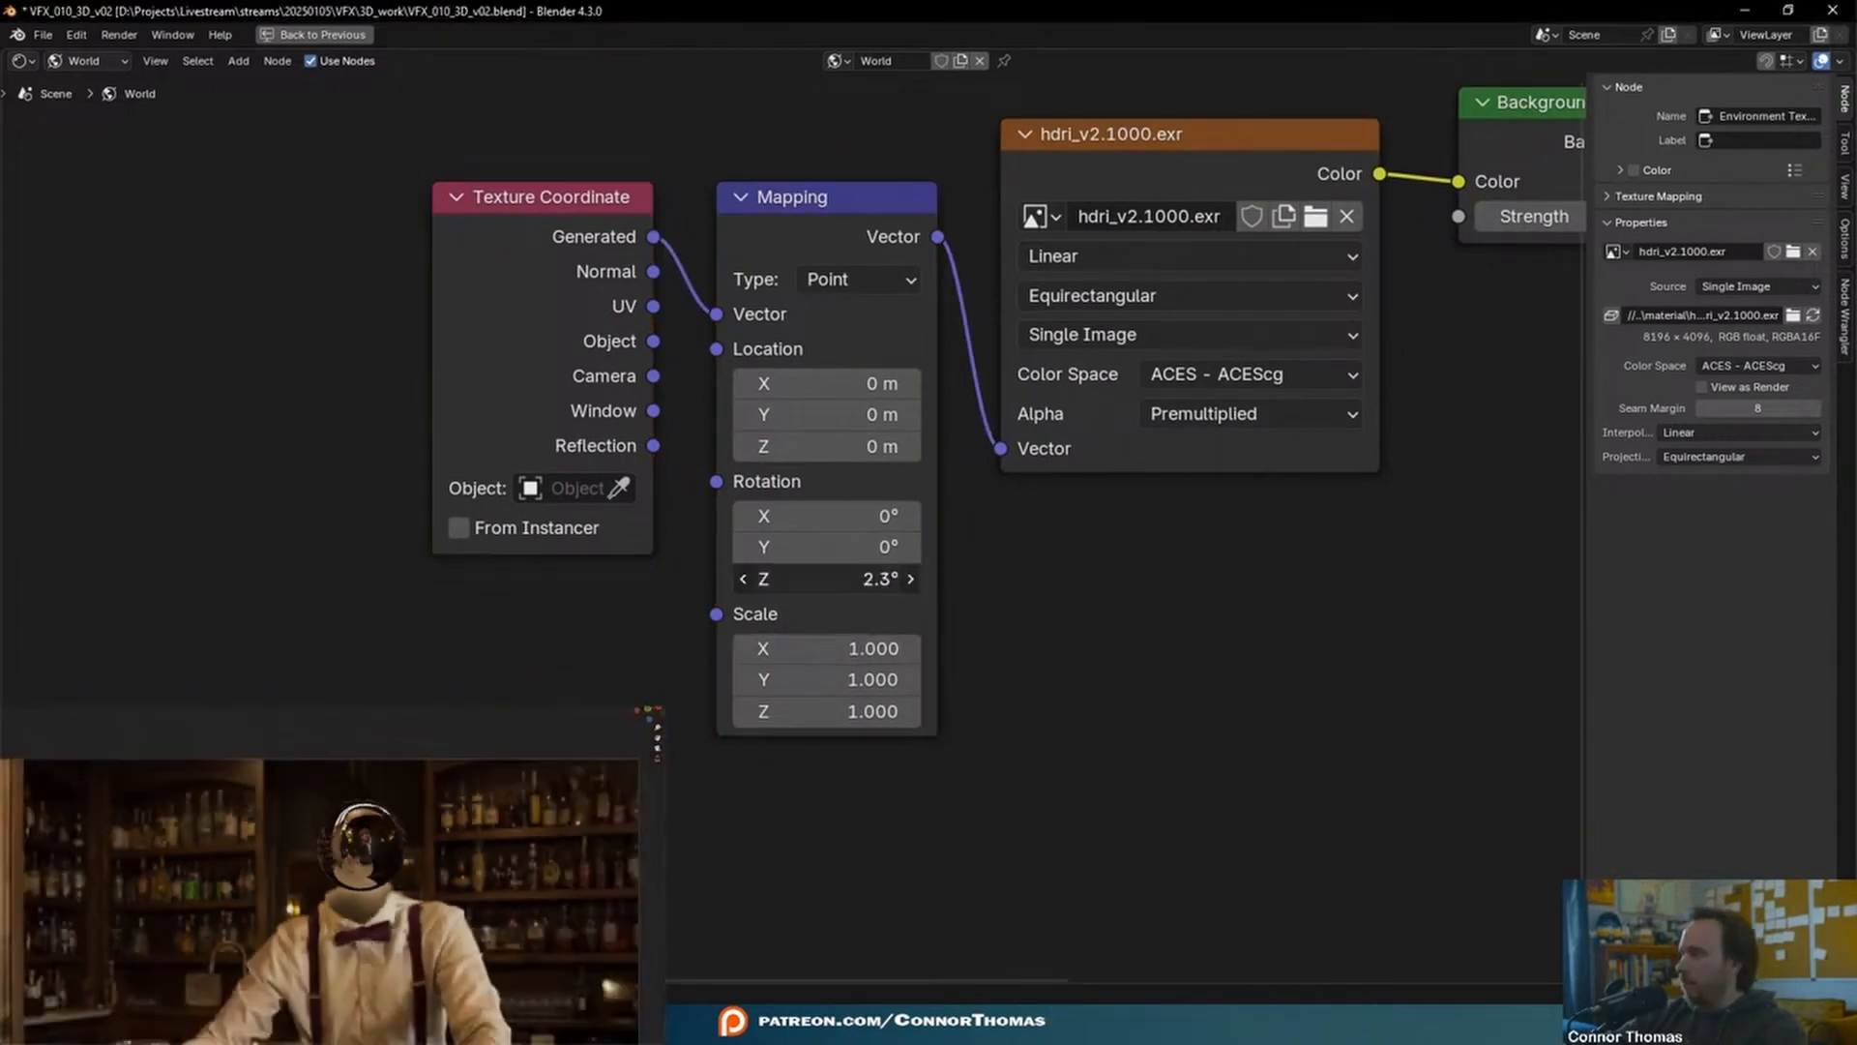
- Switch the Shader Editor back to the sphere's chrome material nodes and restore the split layout
click(85, 60)
click(79, 106)
scroll(1181, 461, down, 4)
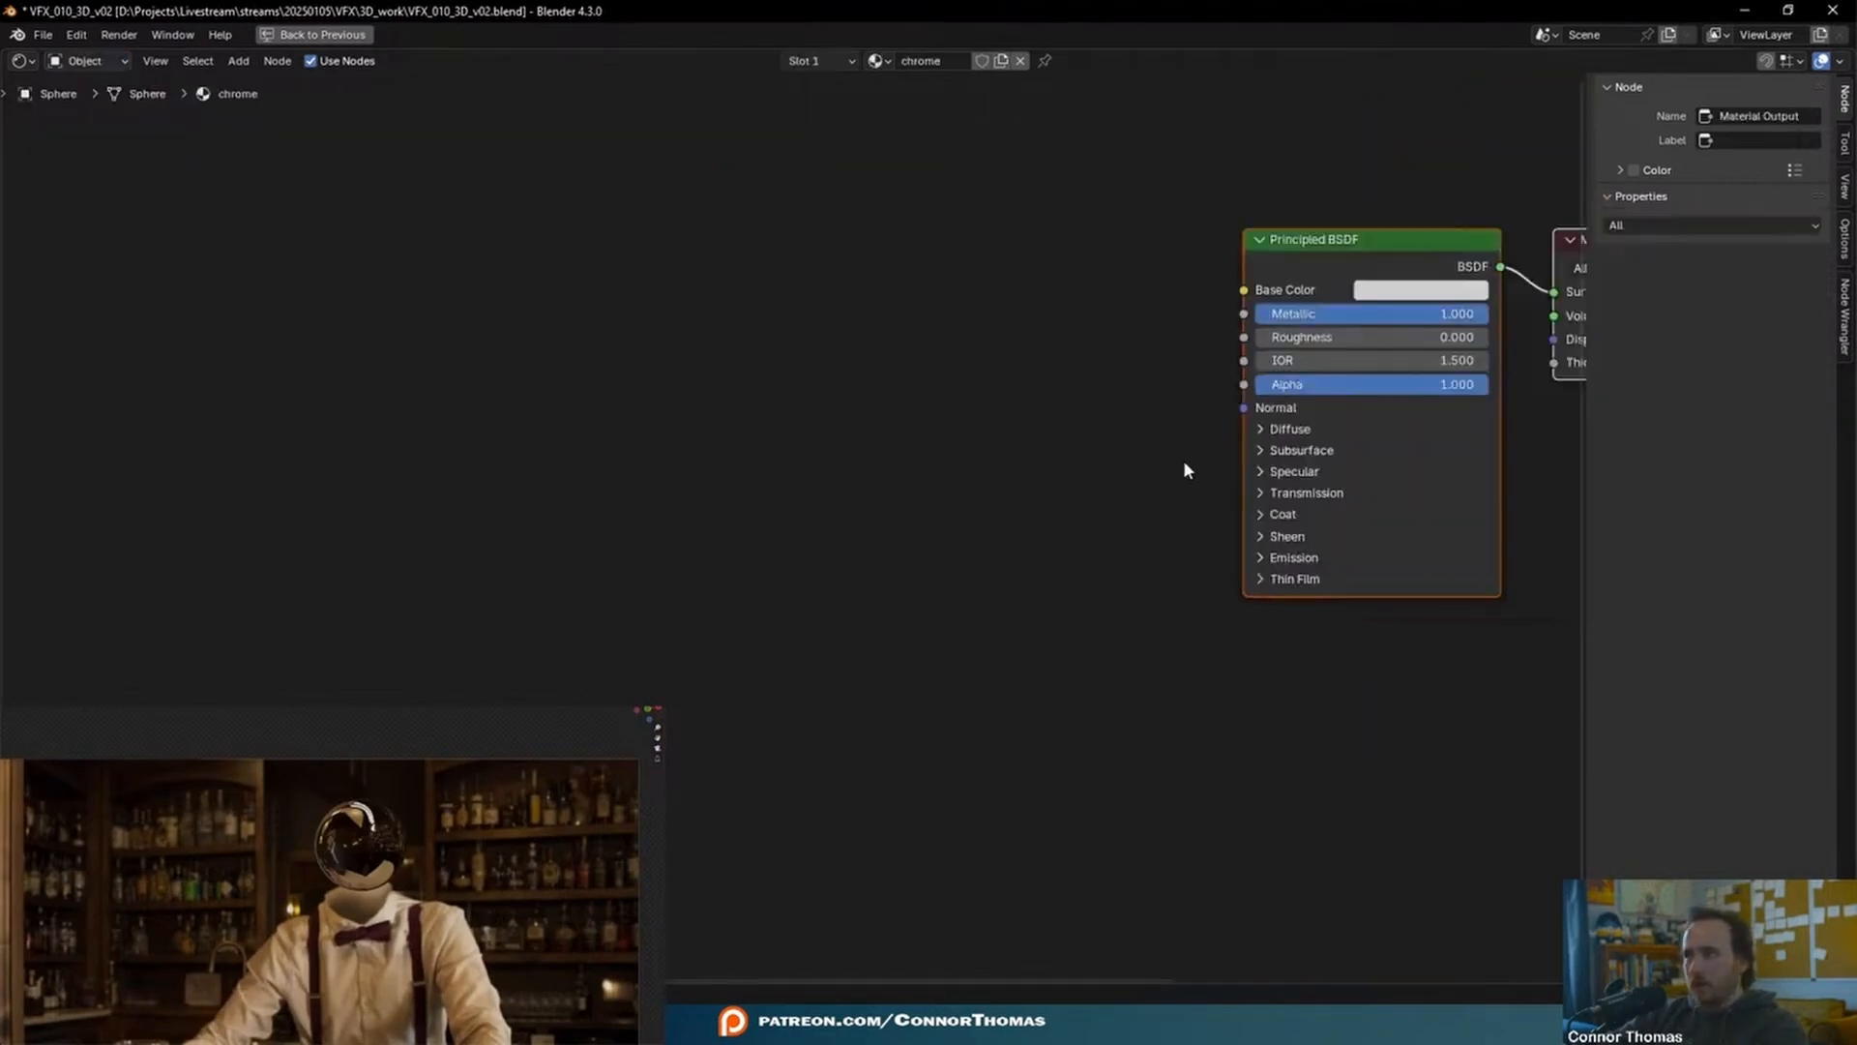
key(ctrl+space)
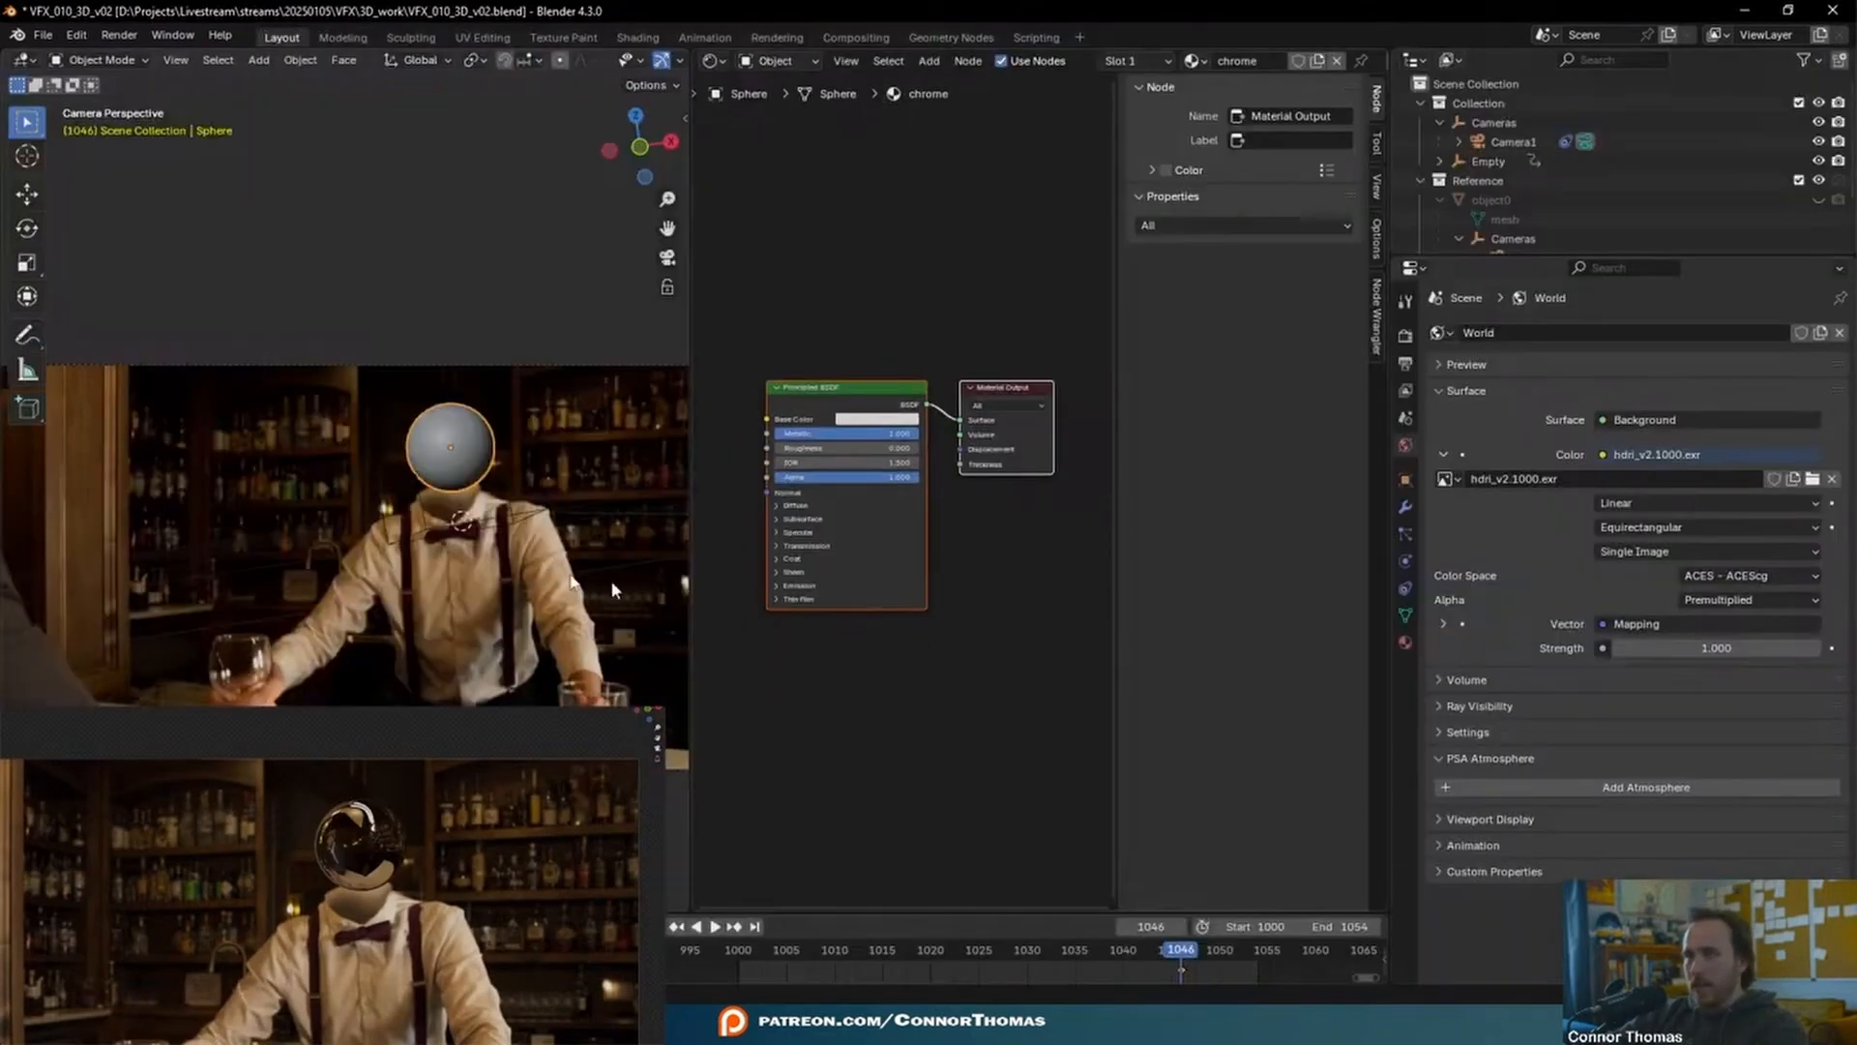
- Duplicate the chrome sphere and move the copy along X so it sits beside the original
key(shift+d)
key(x)
key(x)
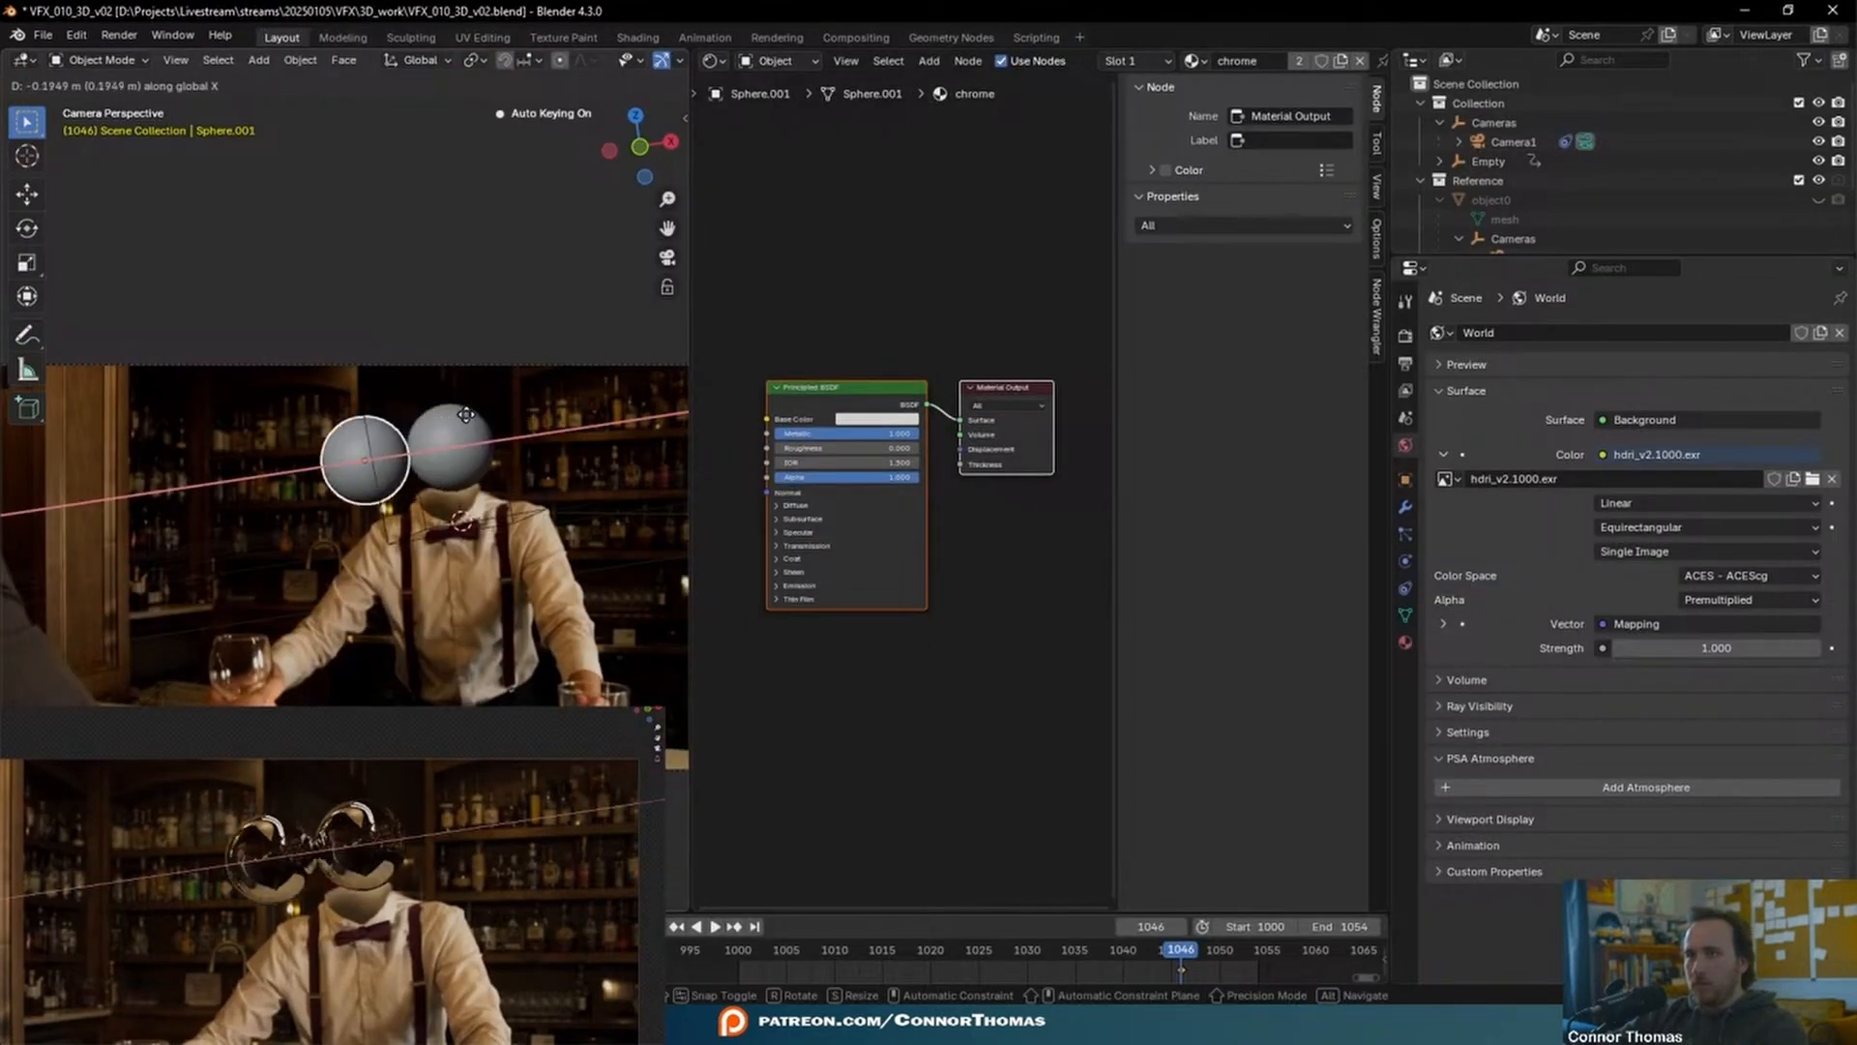
key(y)
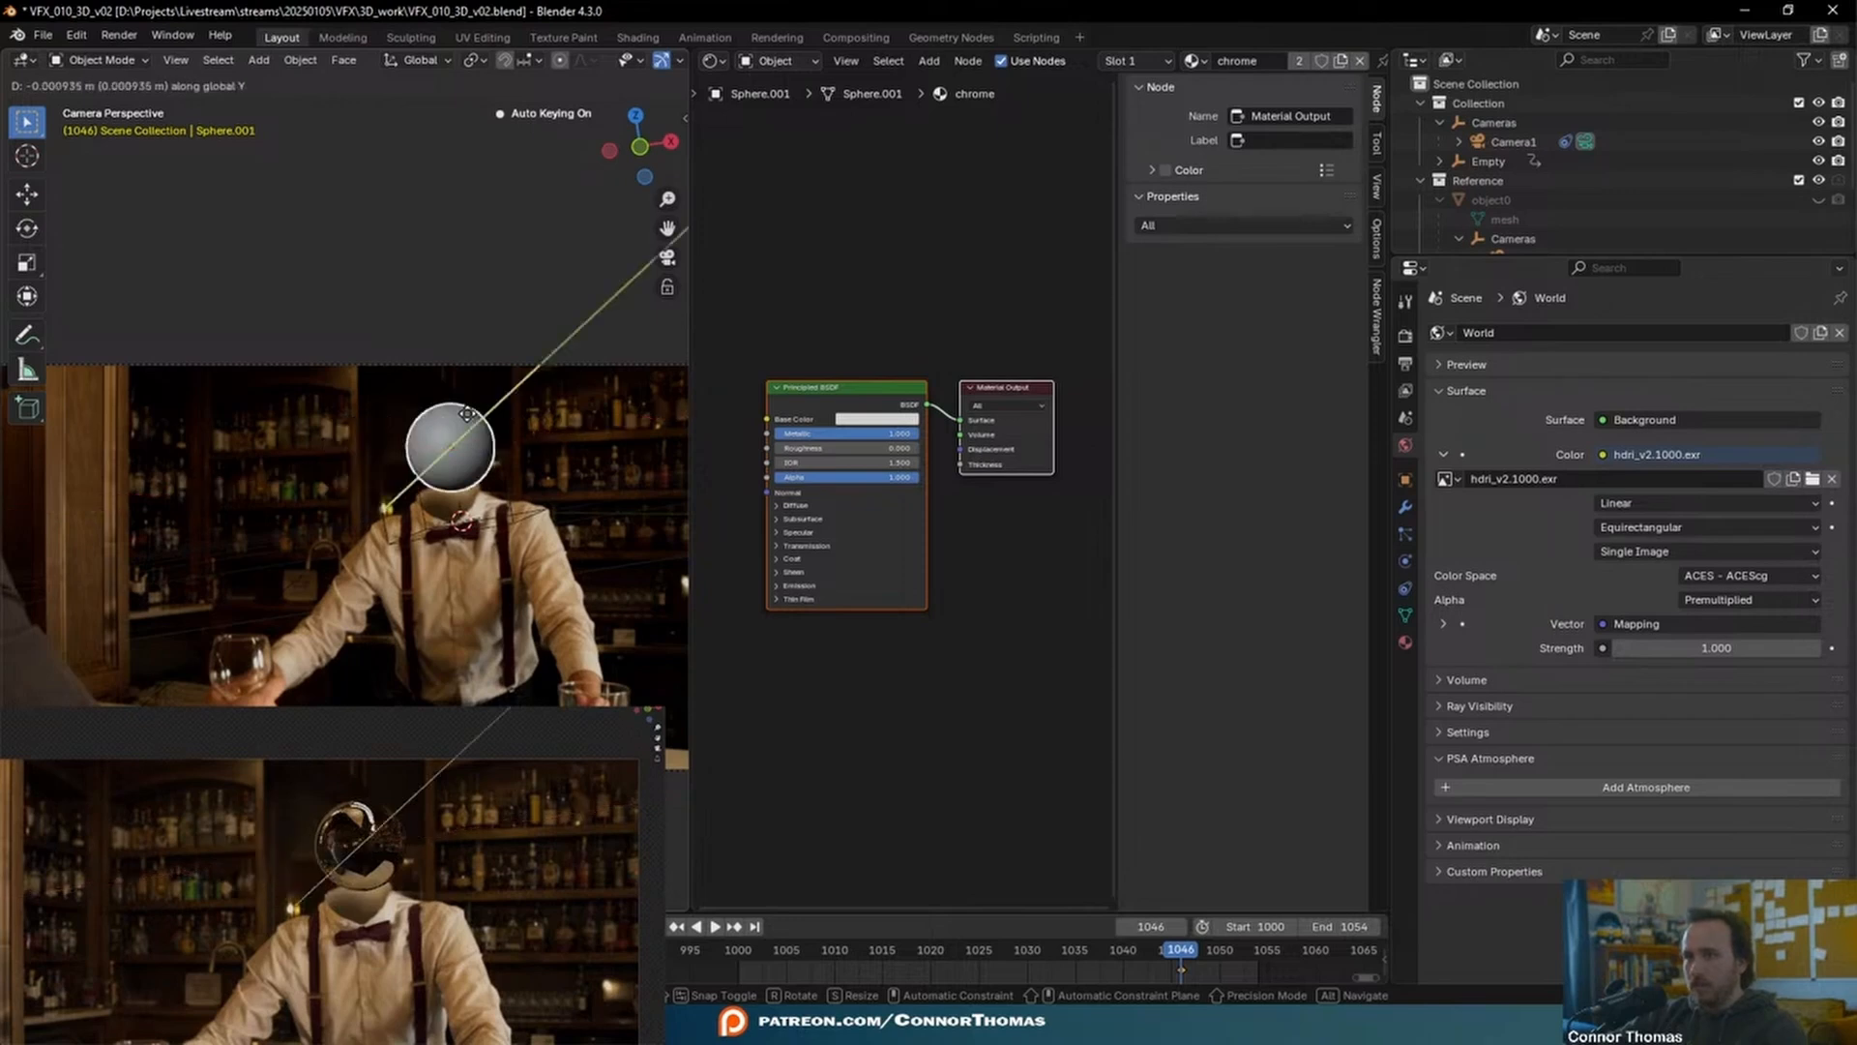
key(x)
key(x)
click(467, 414)
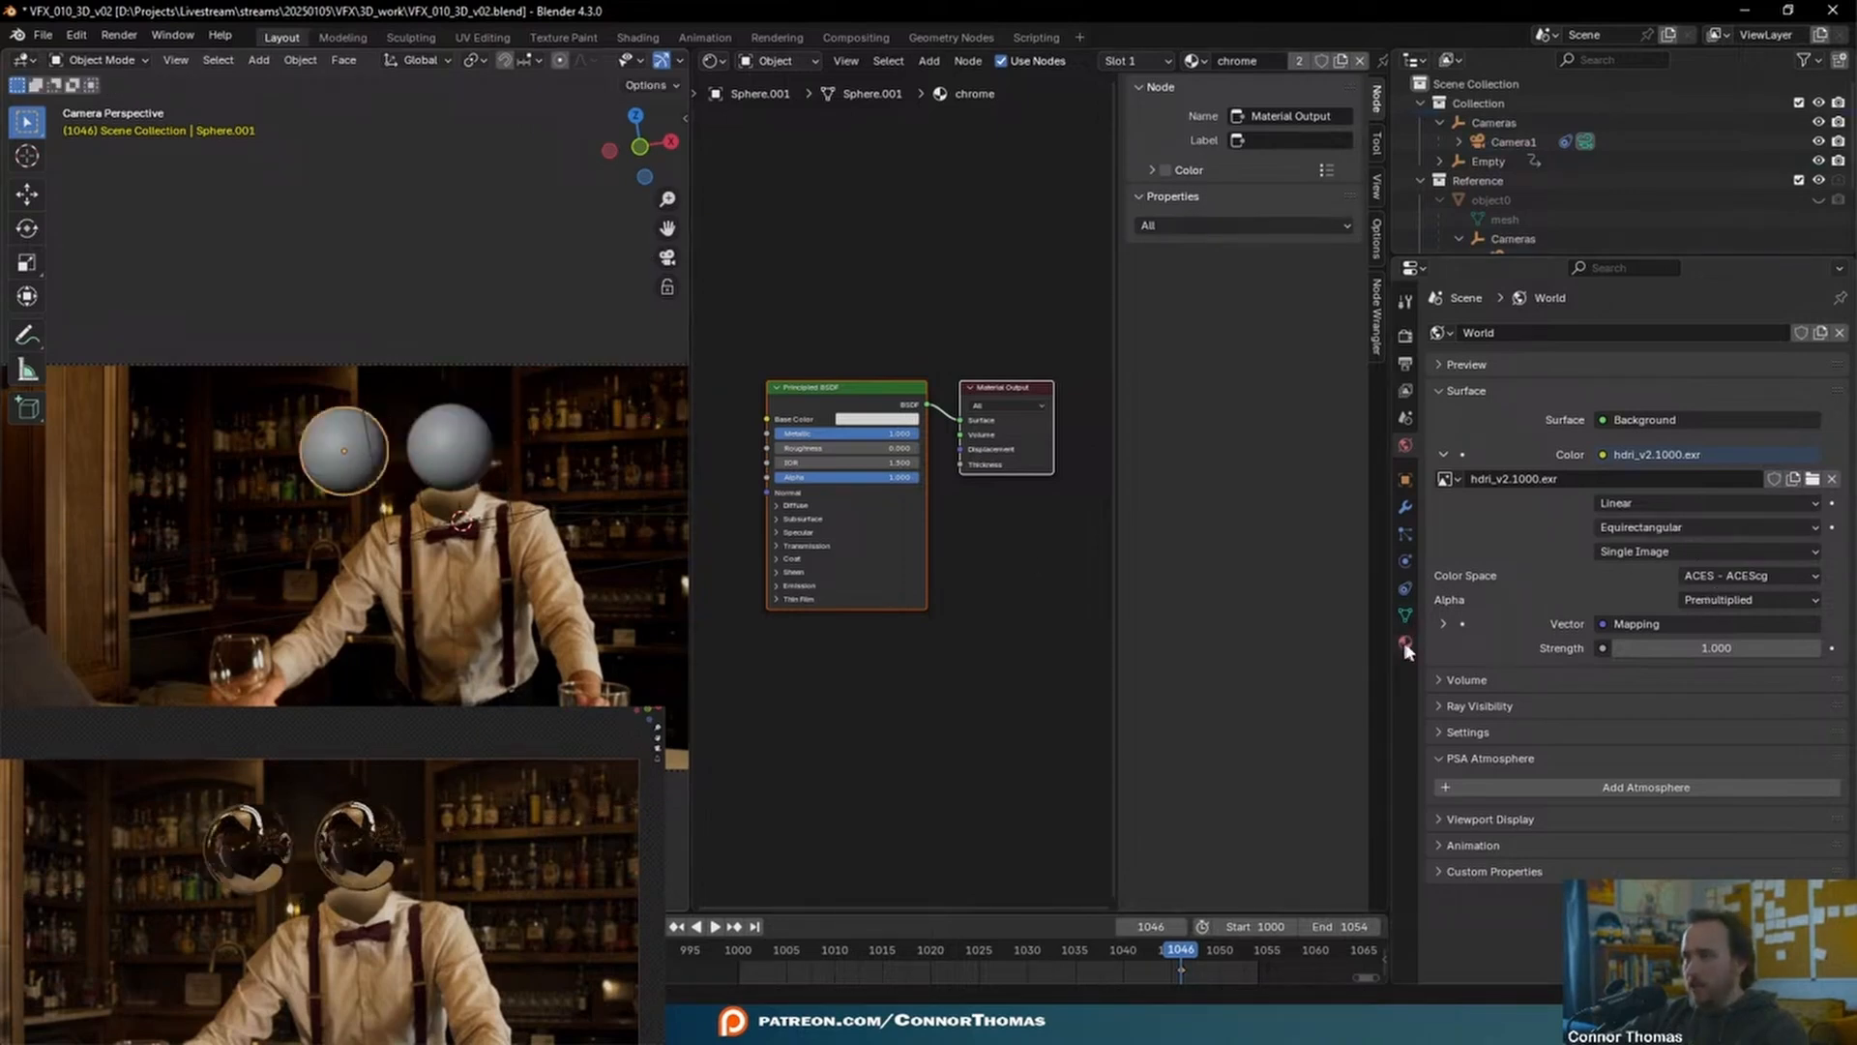
- Give the duplicated sphere its own copy of the chrome material, name it gray, and set Metallic to 0
click(1406, 643)
click(1785, 416)
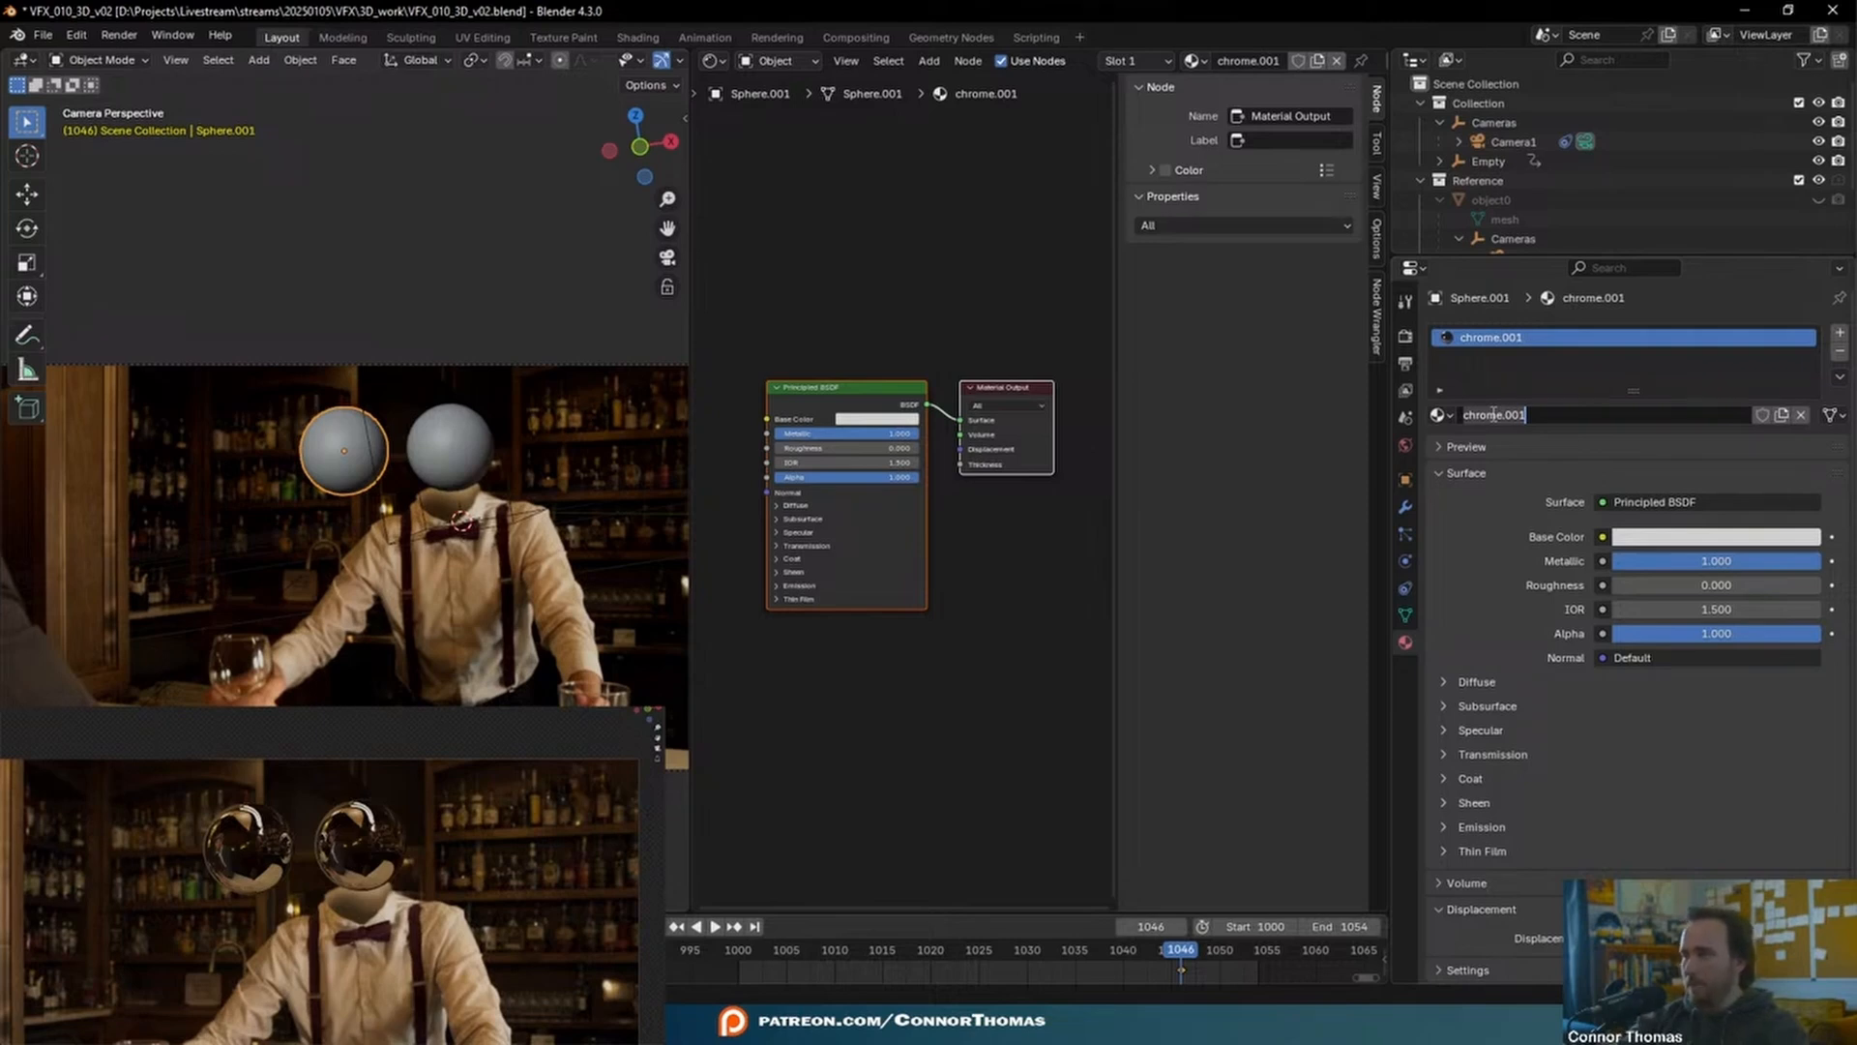
drag(1783, 561, 1612, 561)
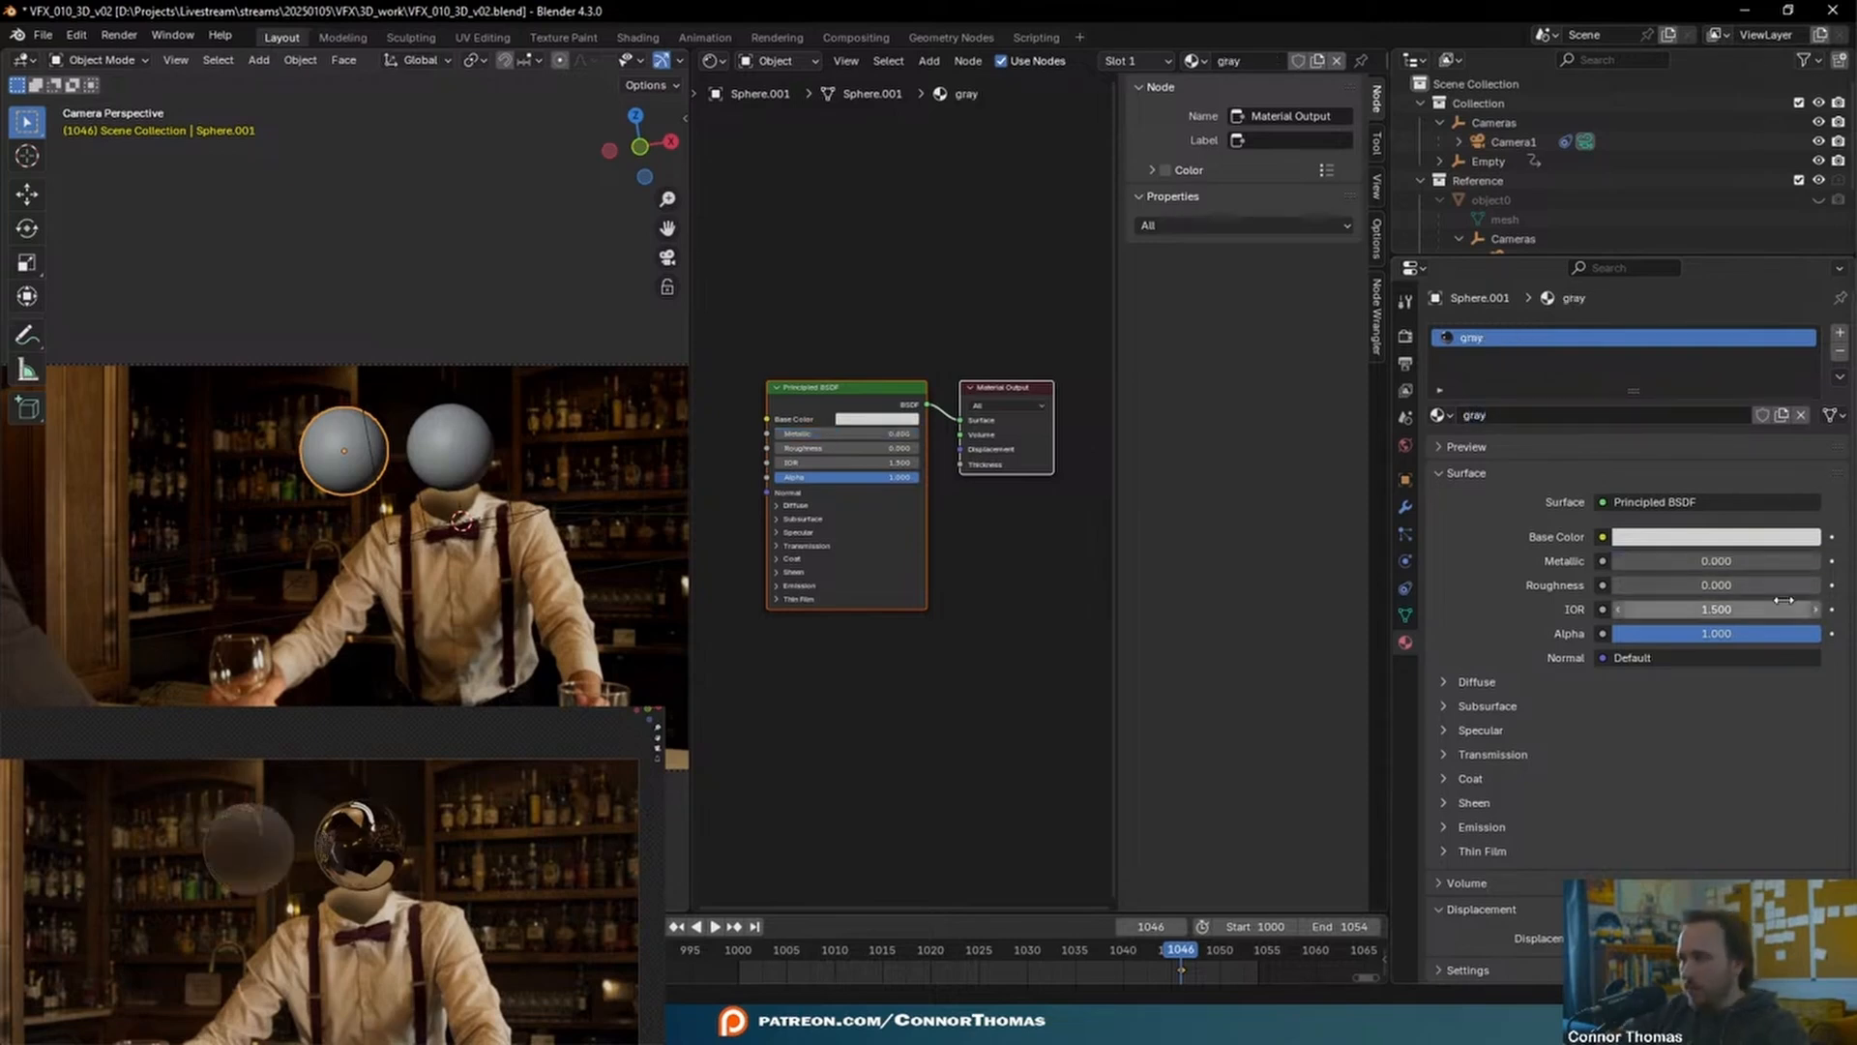
- Set the gray material's Roughness to 1.000 and check the matte sphere in the rendered view
drag(1715, 587, 1824, 586)
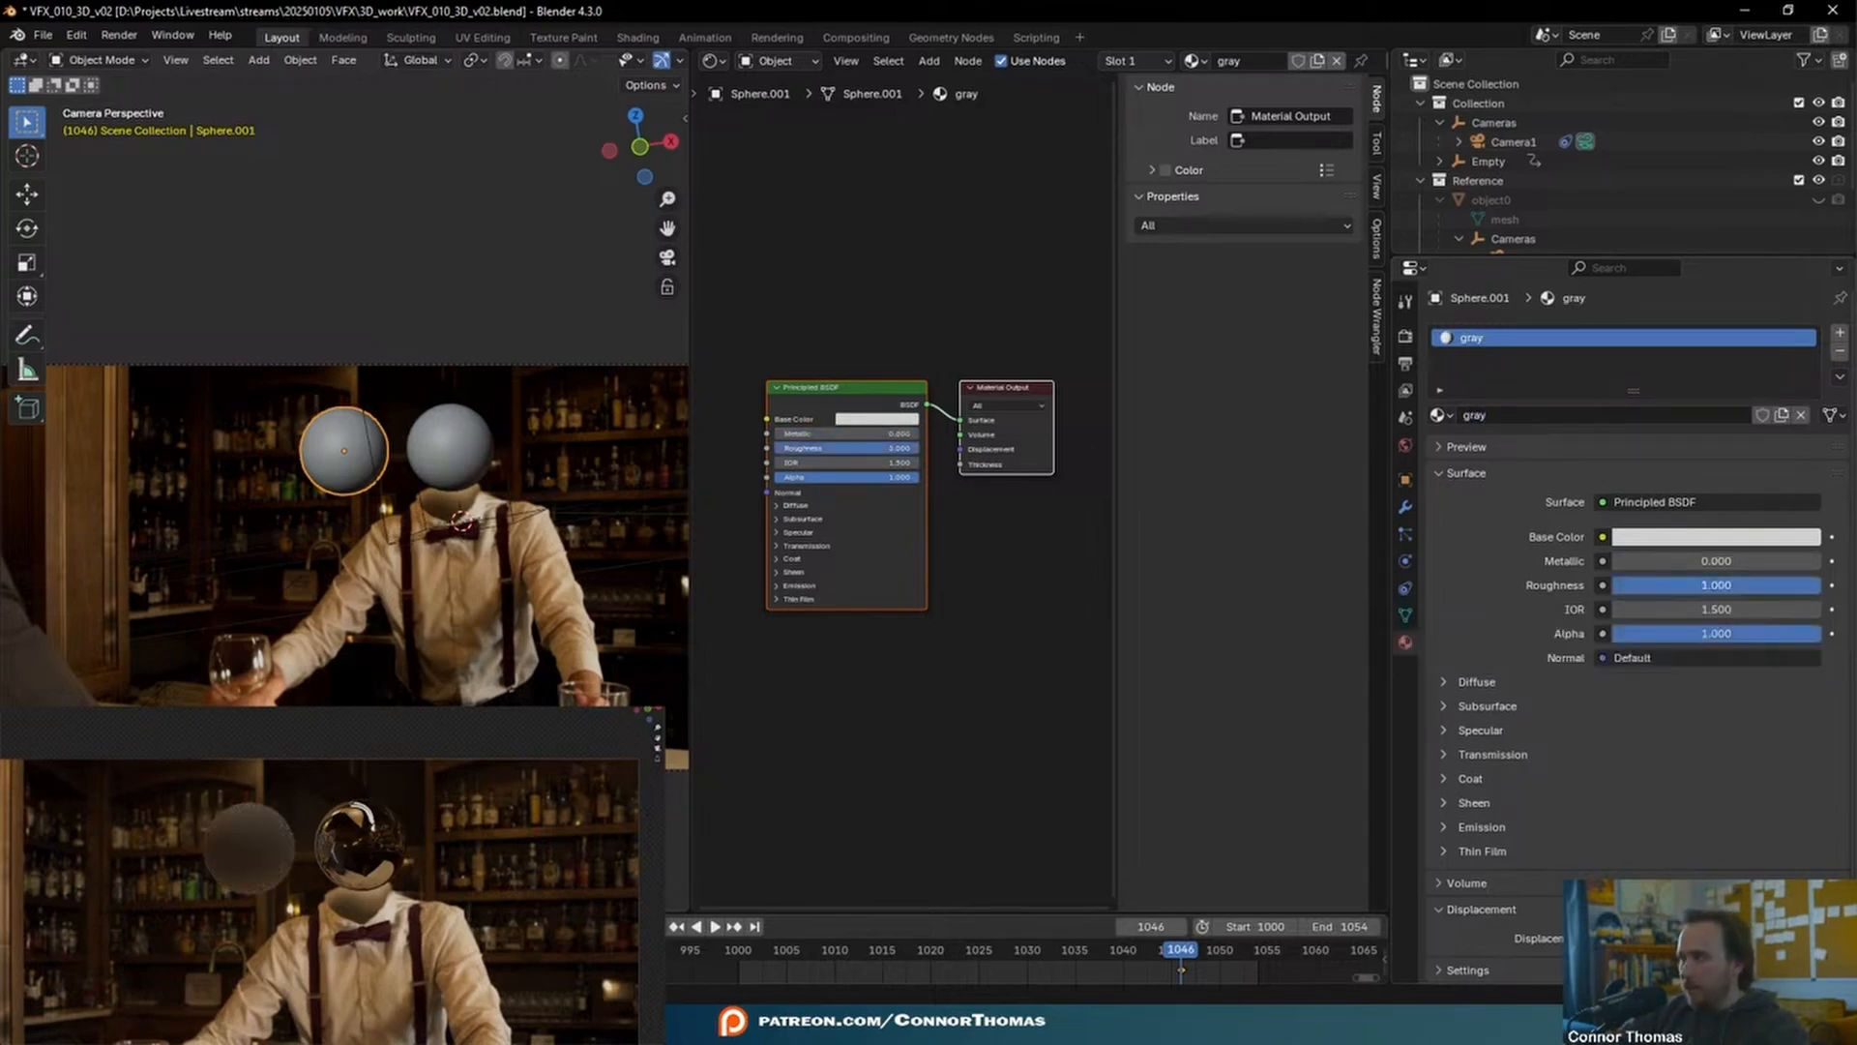
scroll(340, 901, down, 5)
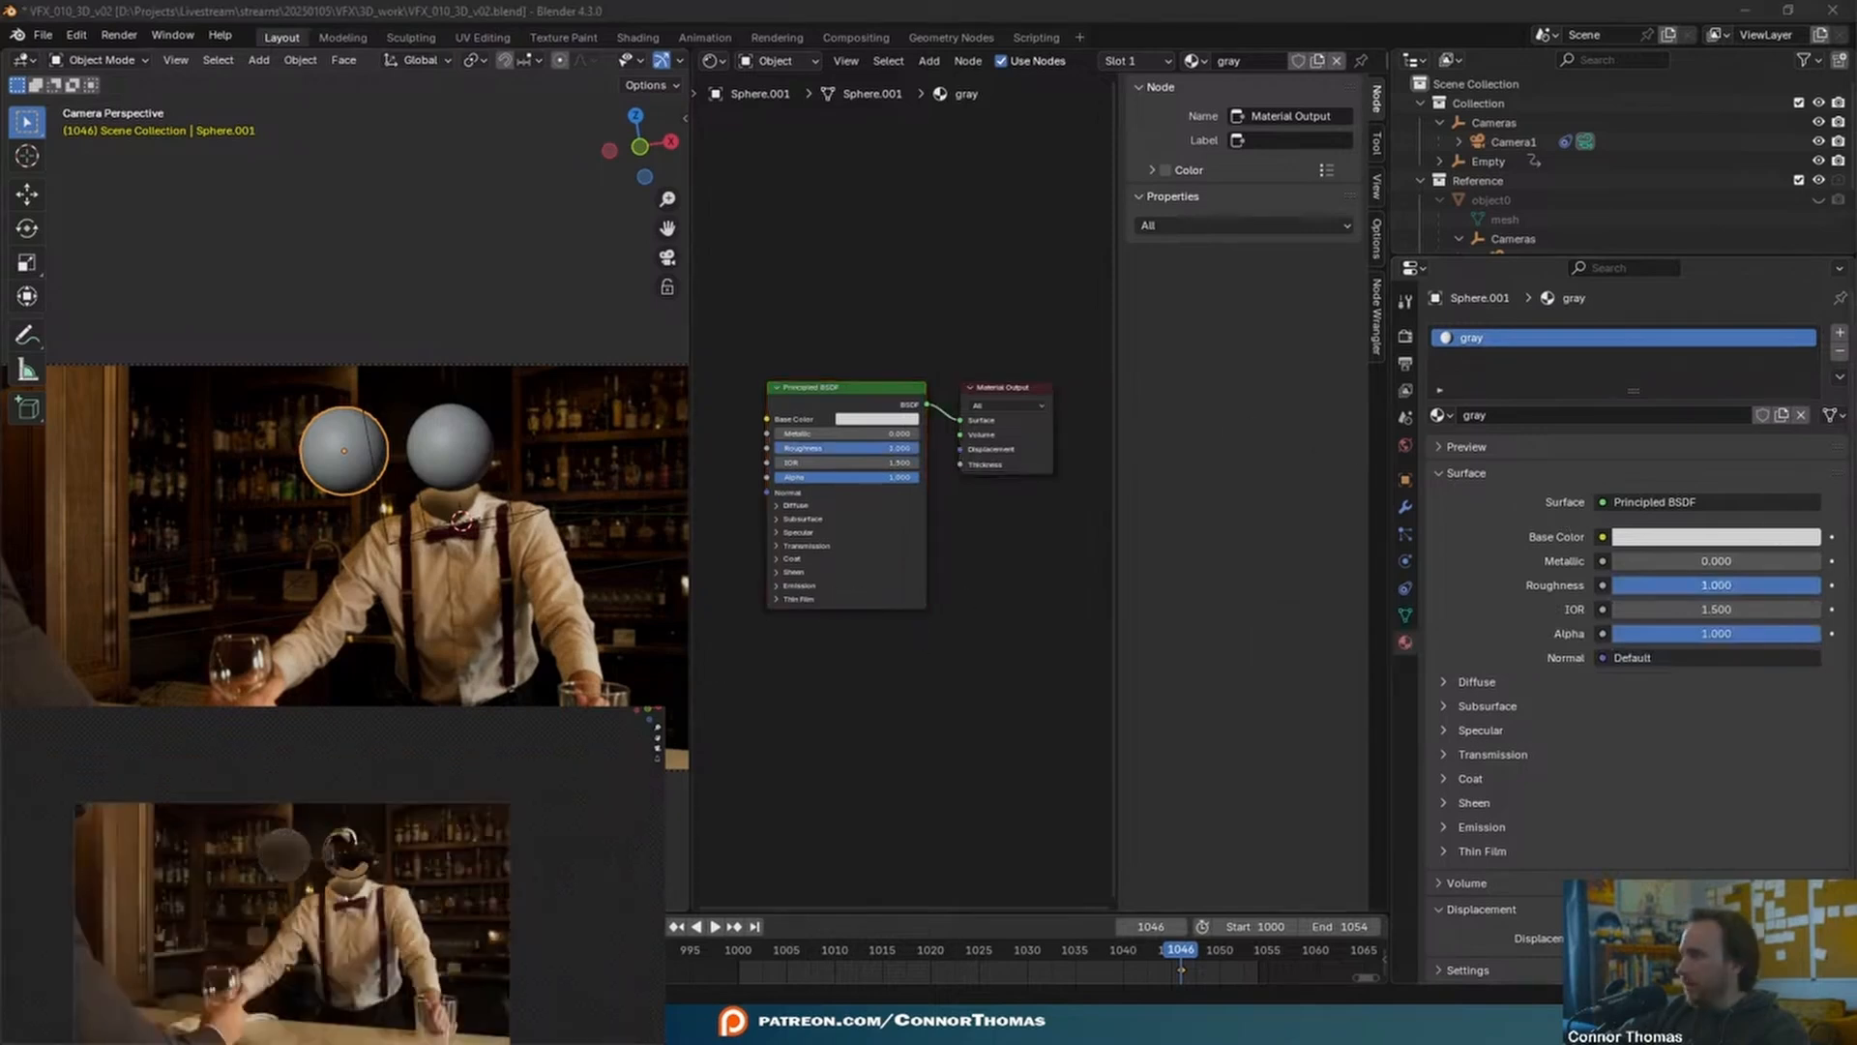
scroll(337, 861, up, 3)
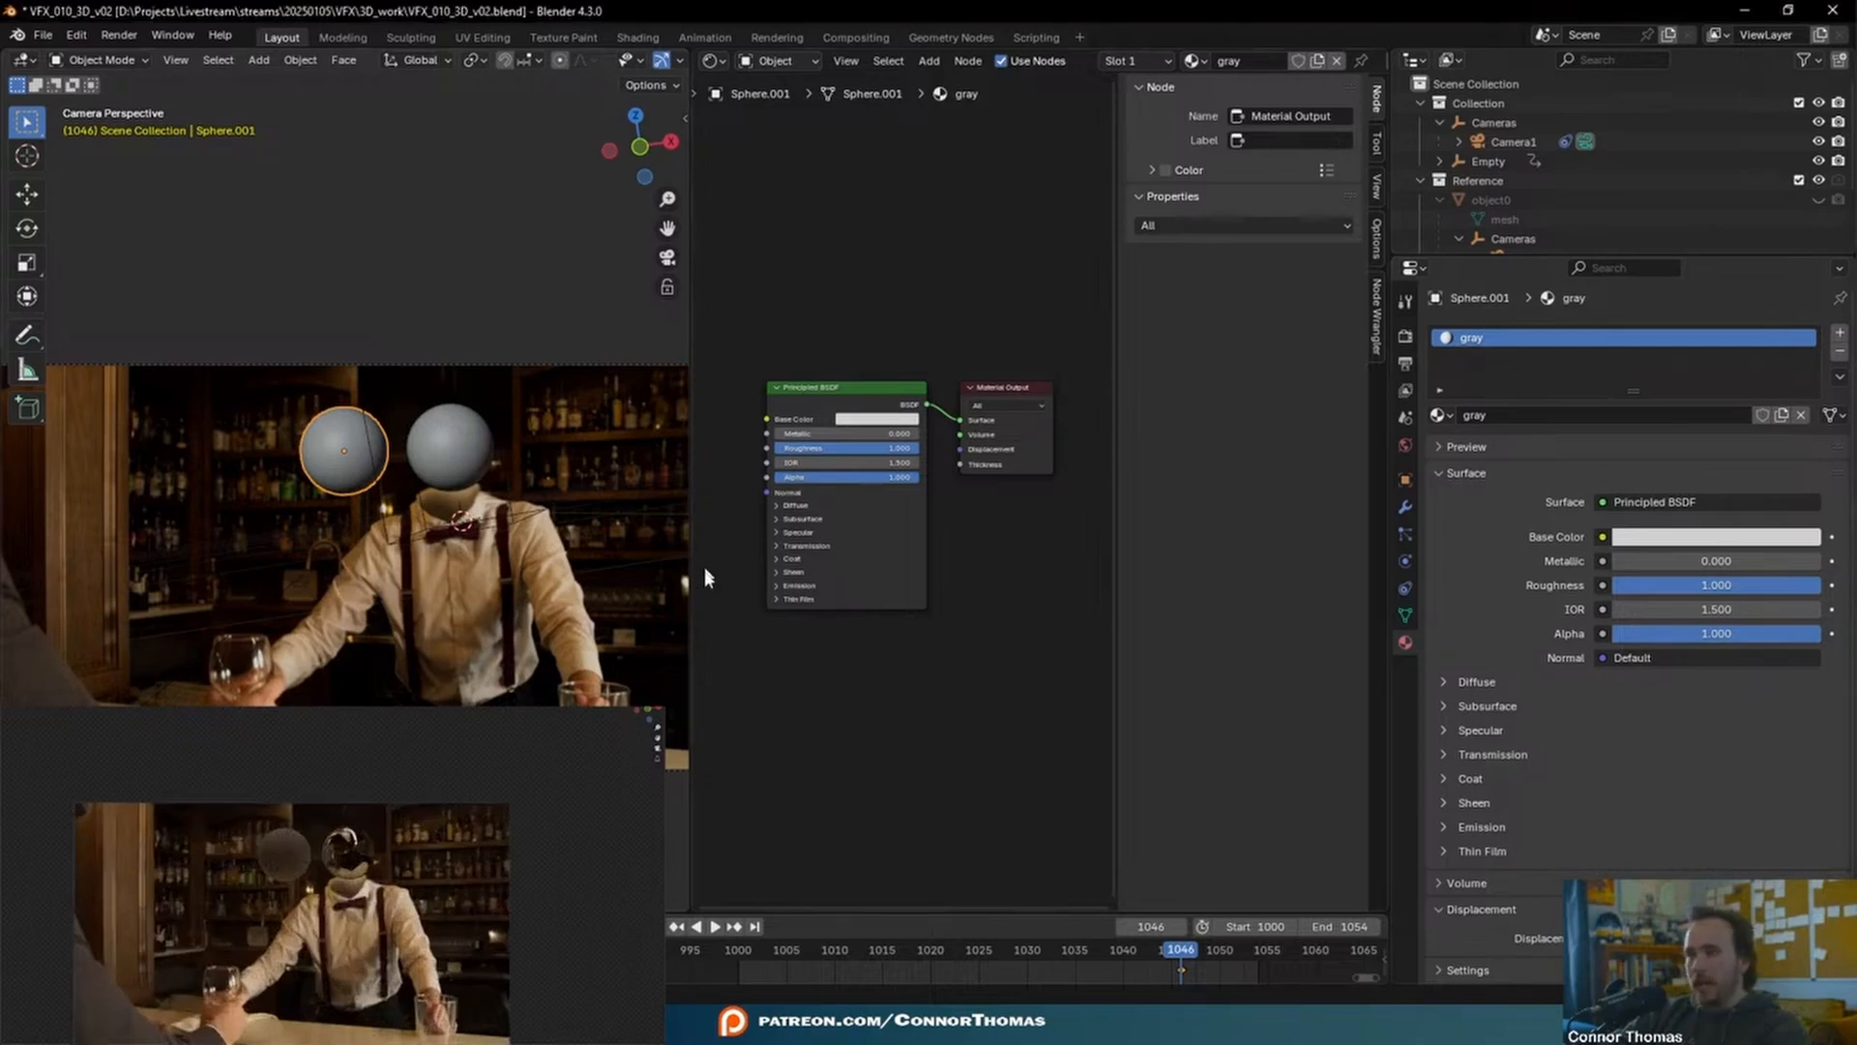
- Widen the 3D viewport and add an area light to the scene
drag(692, 518, 801, 518)
scroll(522, 527, down, 4)
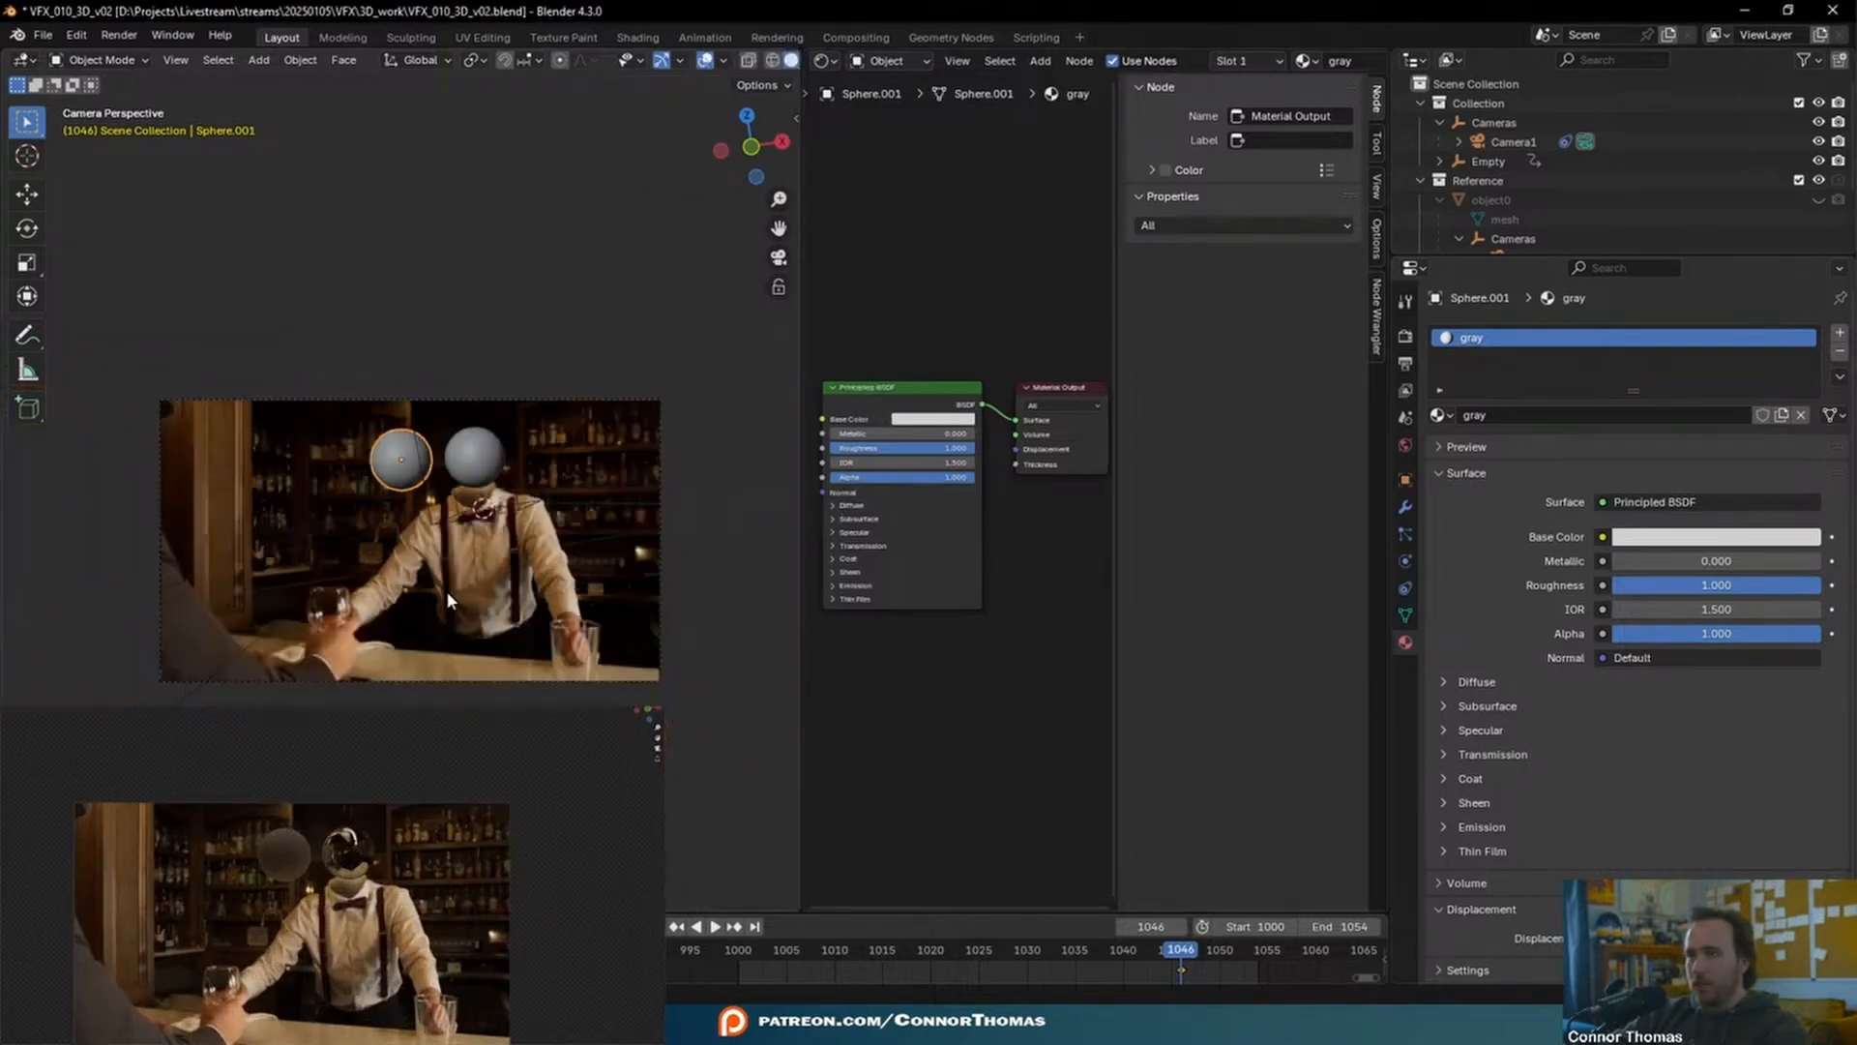
scroll(523, 527, up, 4)
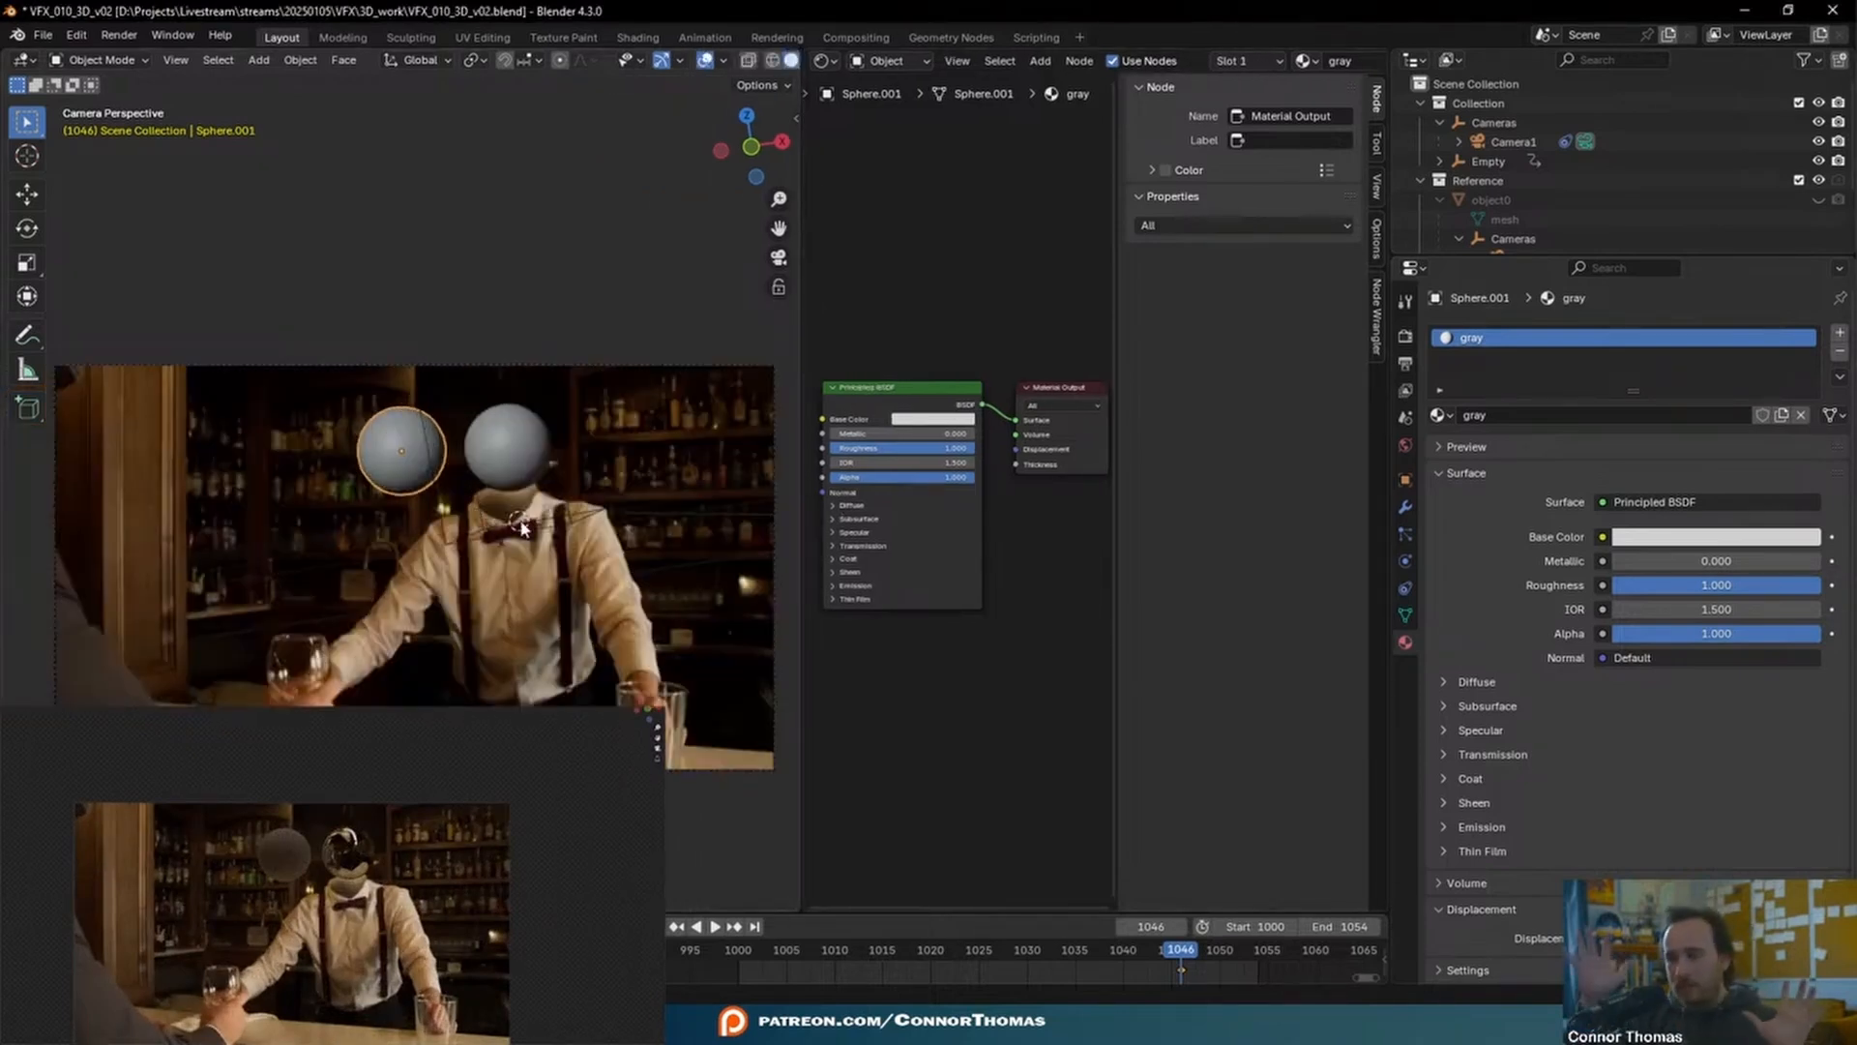
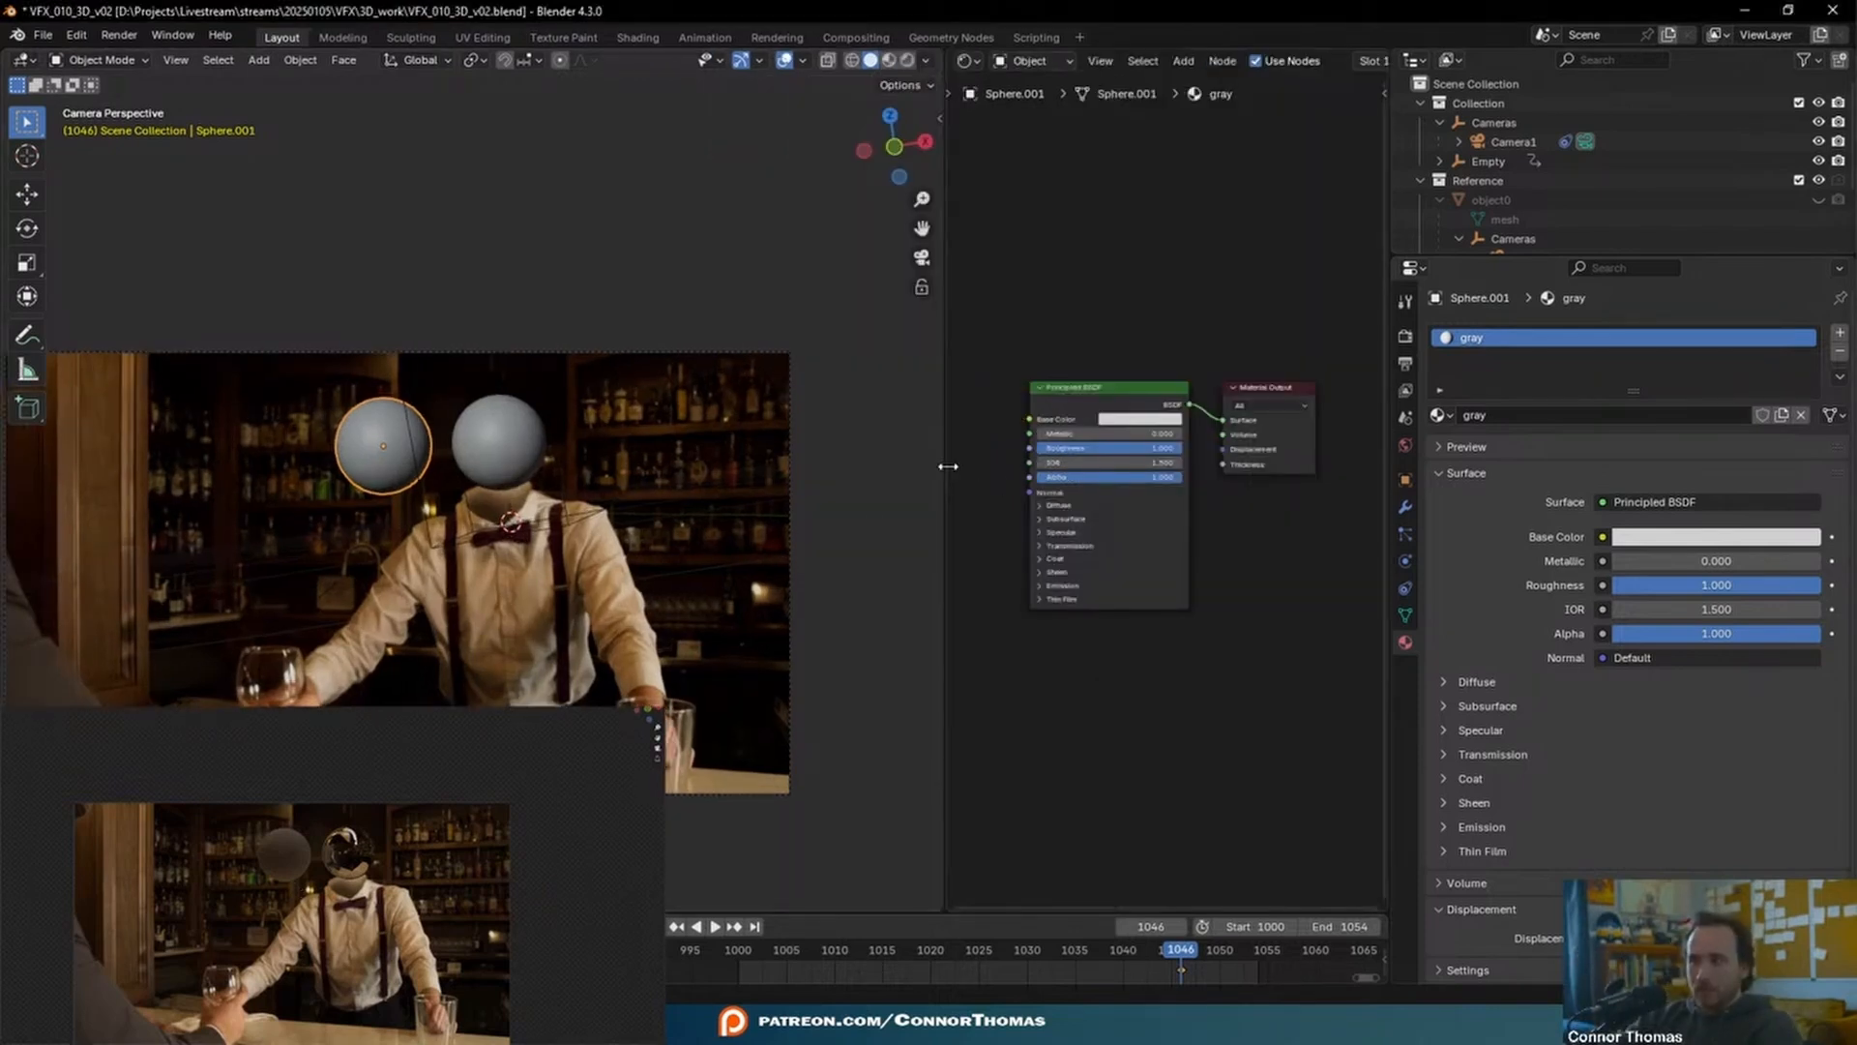
drag(947, 469, 1202, 501)
key(shift+a)
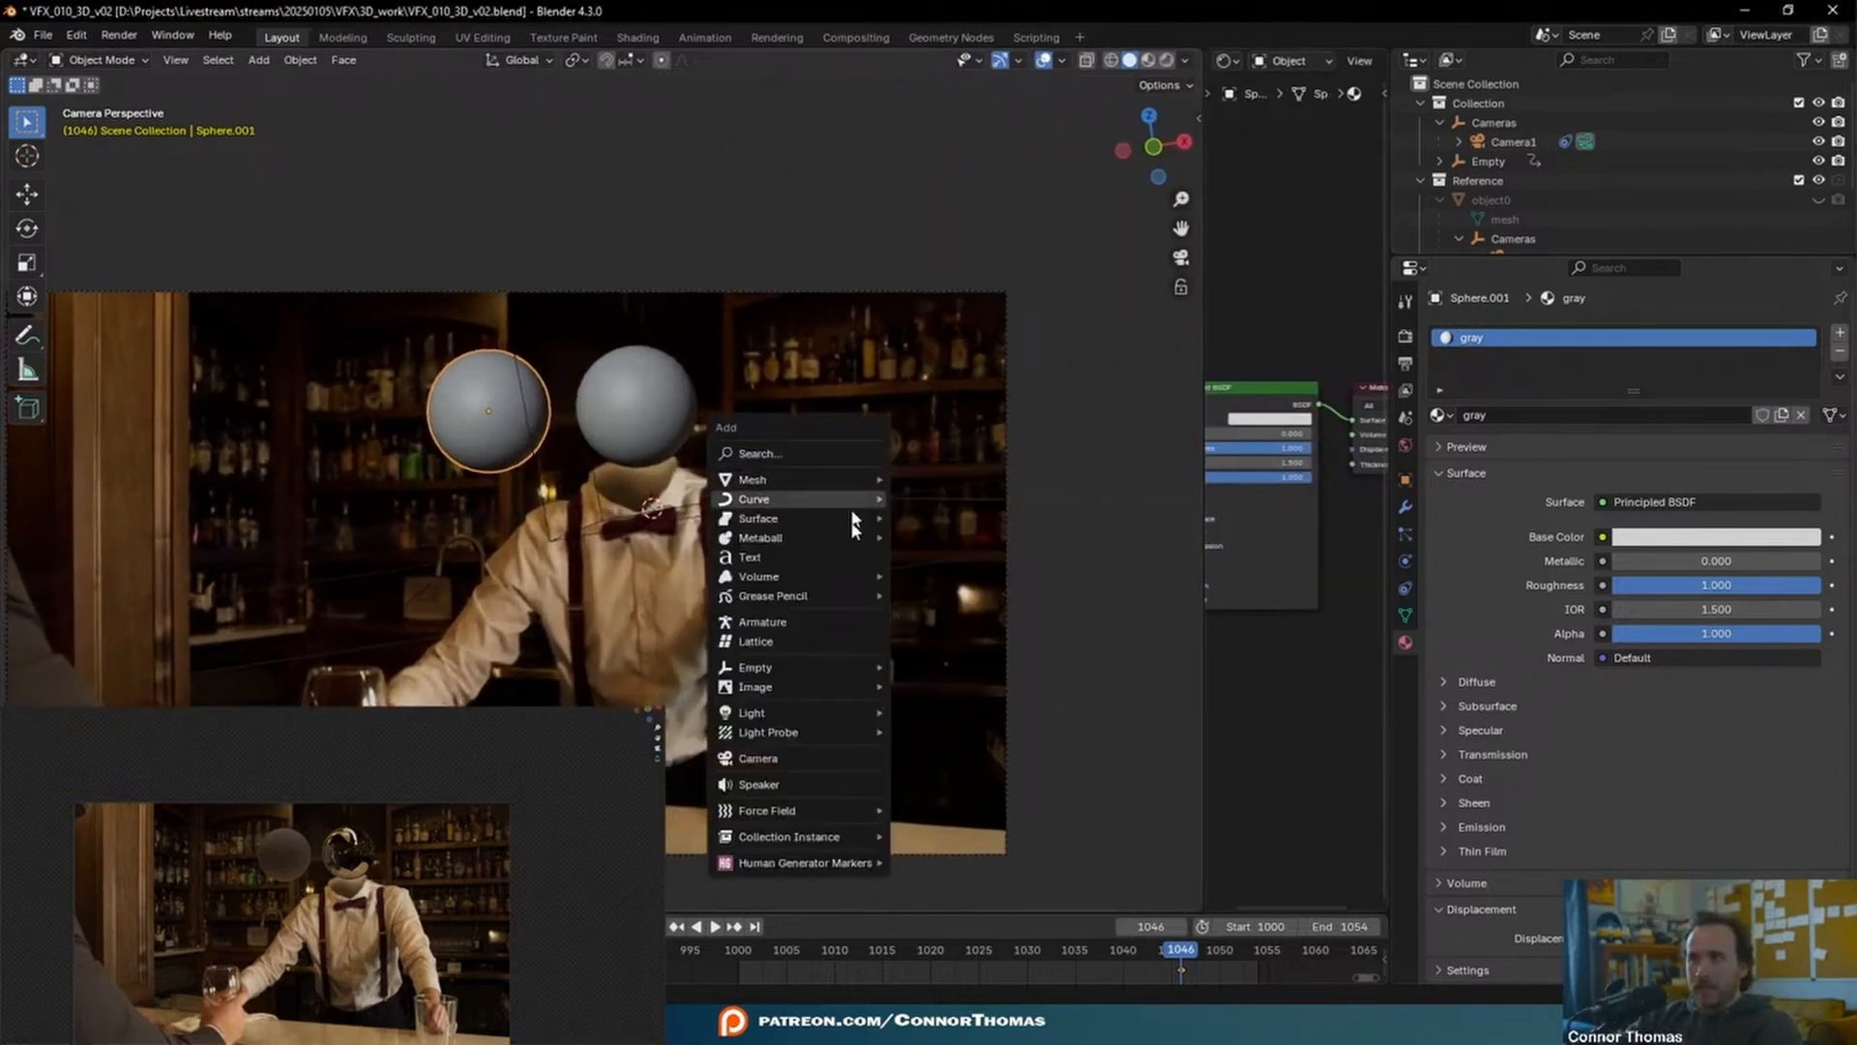
mouse_move(789, 695)
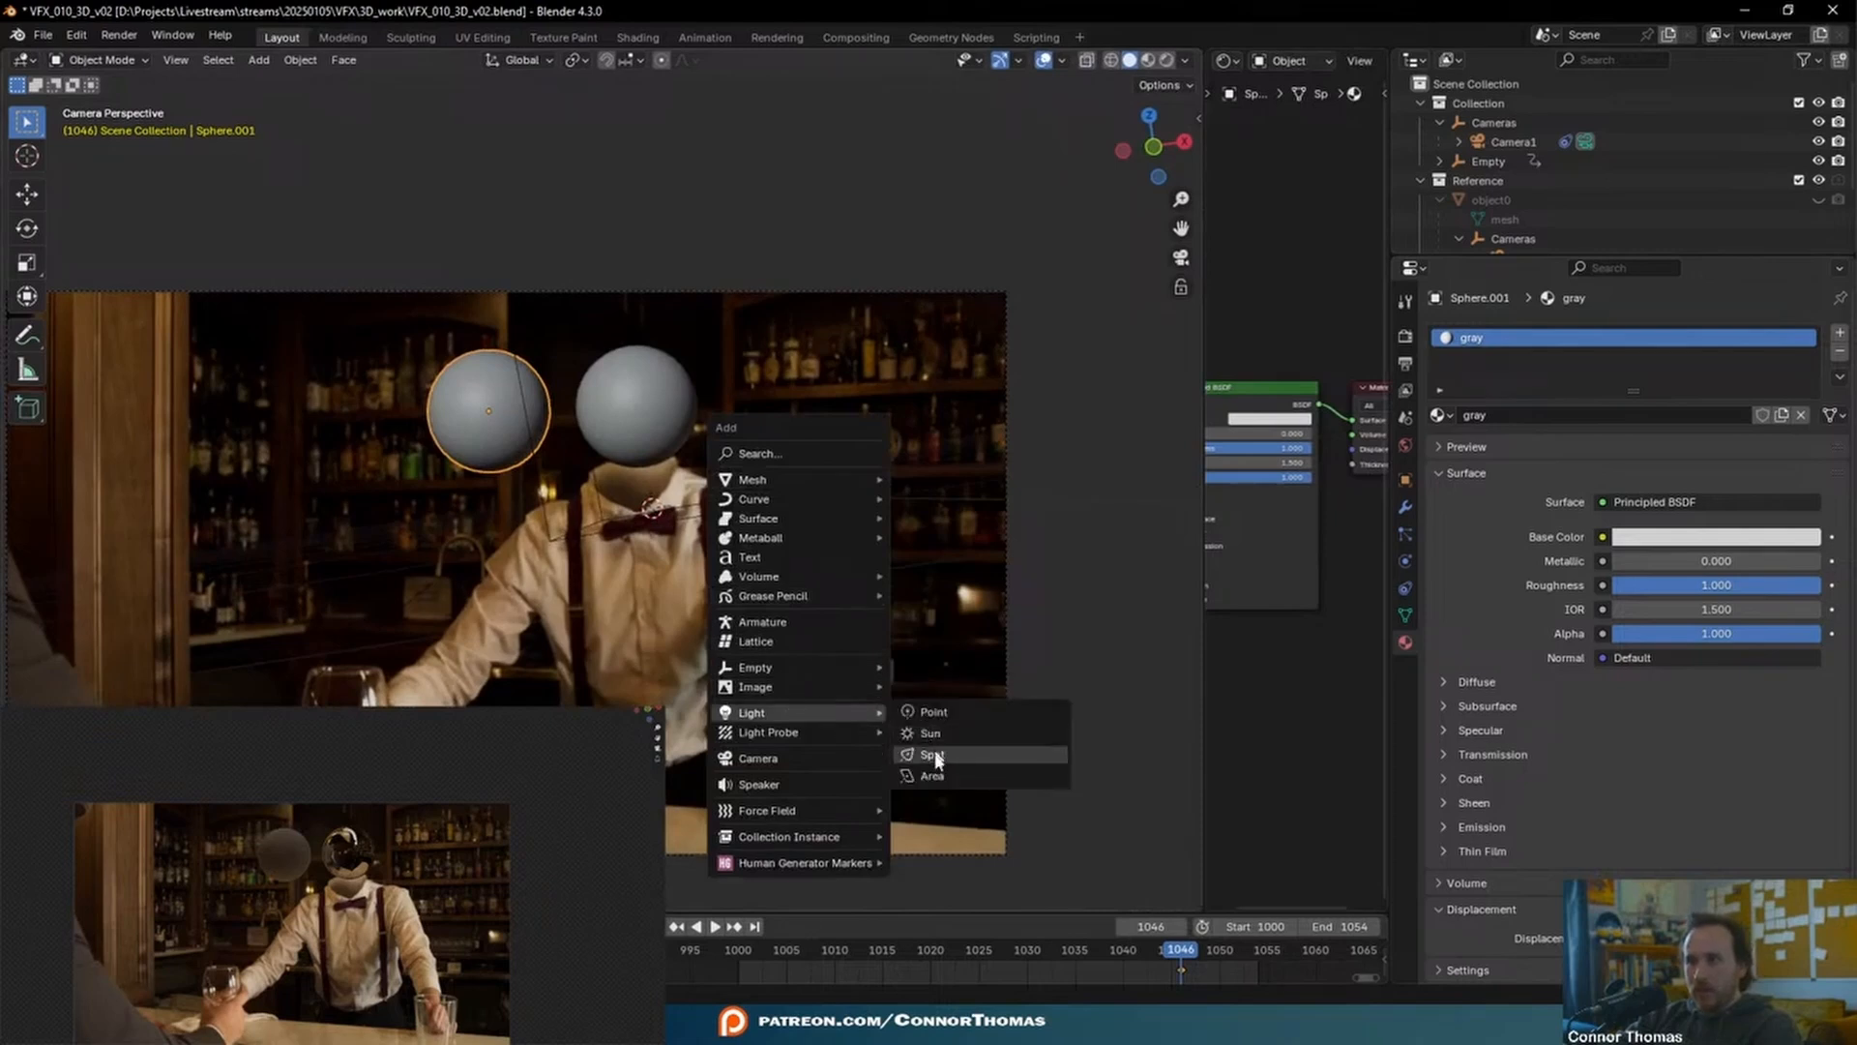
click(940, 766)
- Rotate the area light toward the spheres and move it off to their side, outside the camera frame
key(r)
key(r)
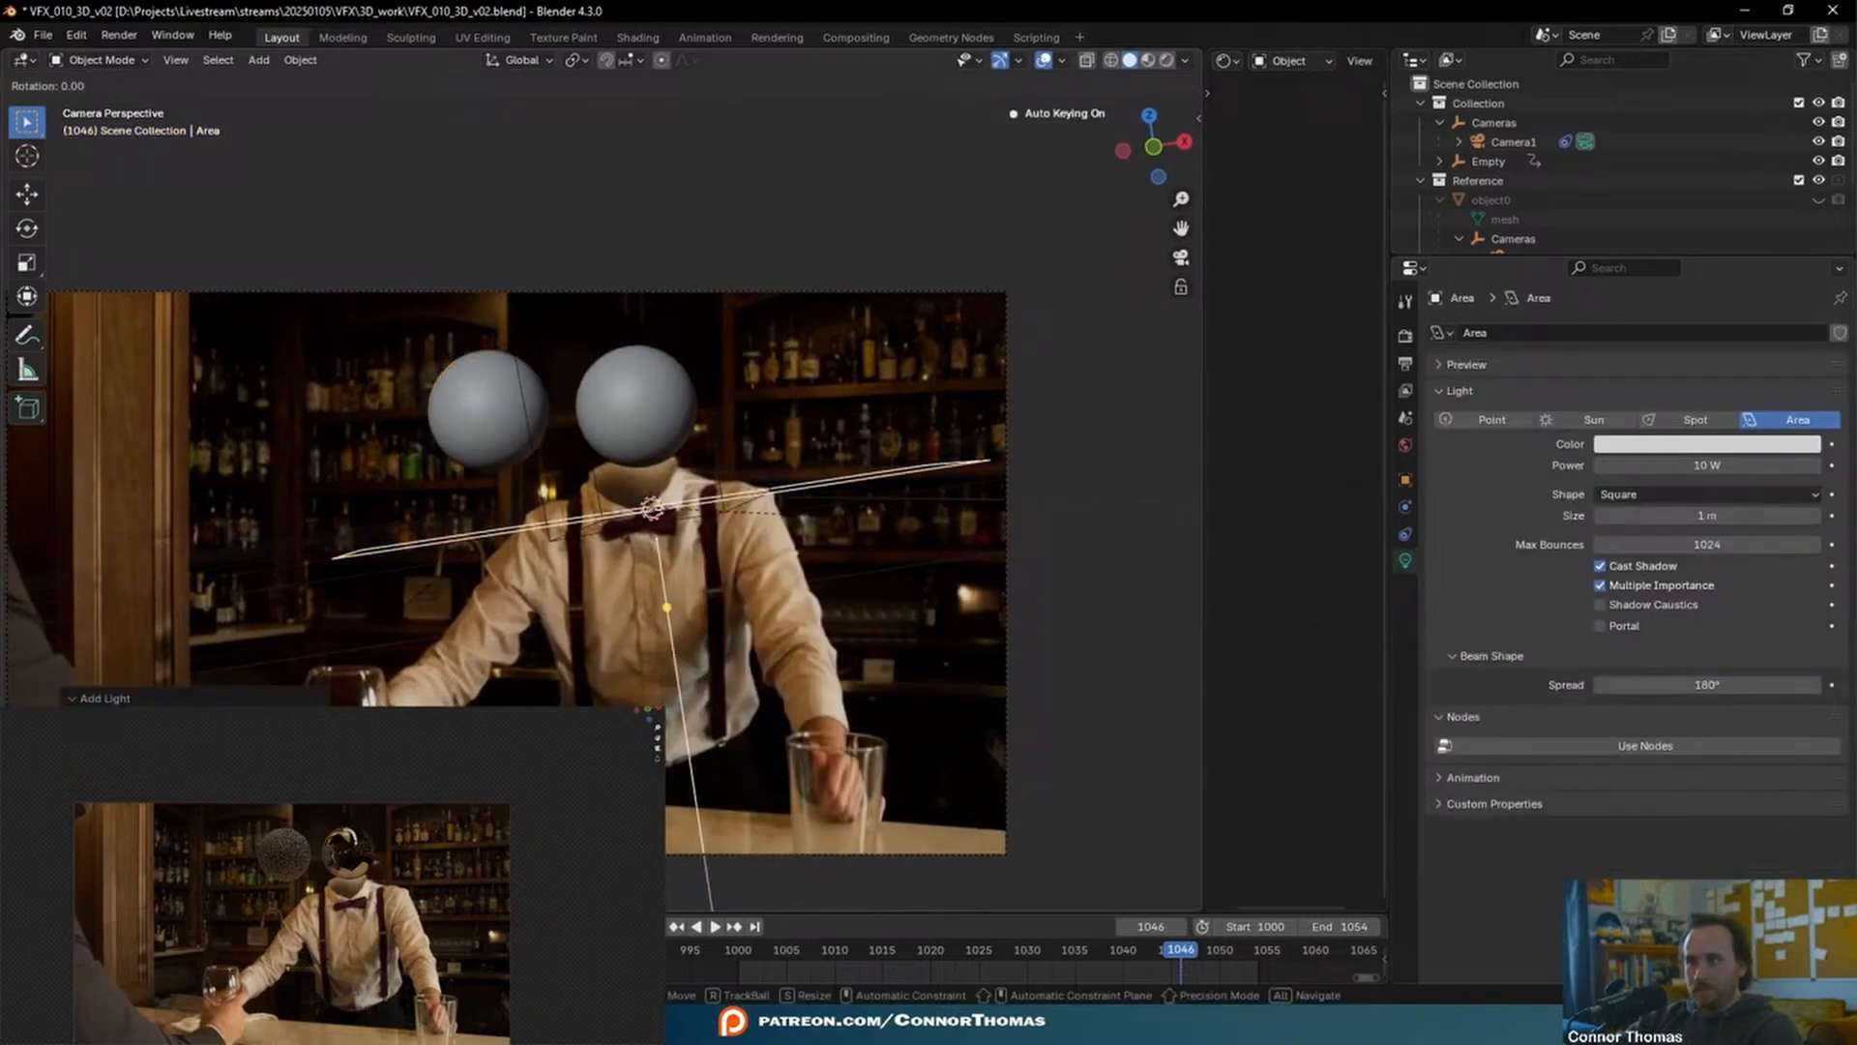
click(938, 647)
key(g)
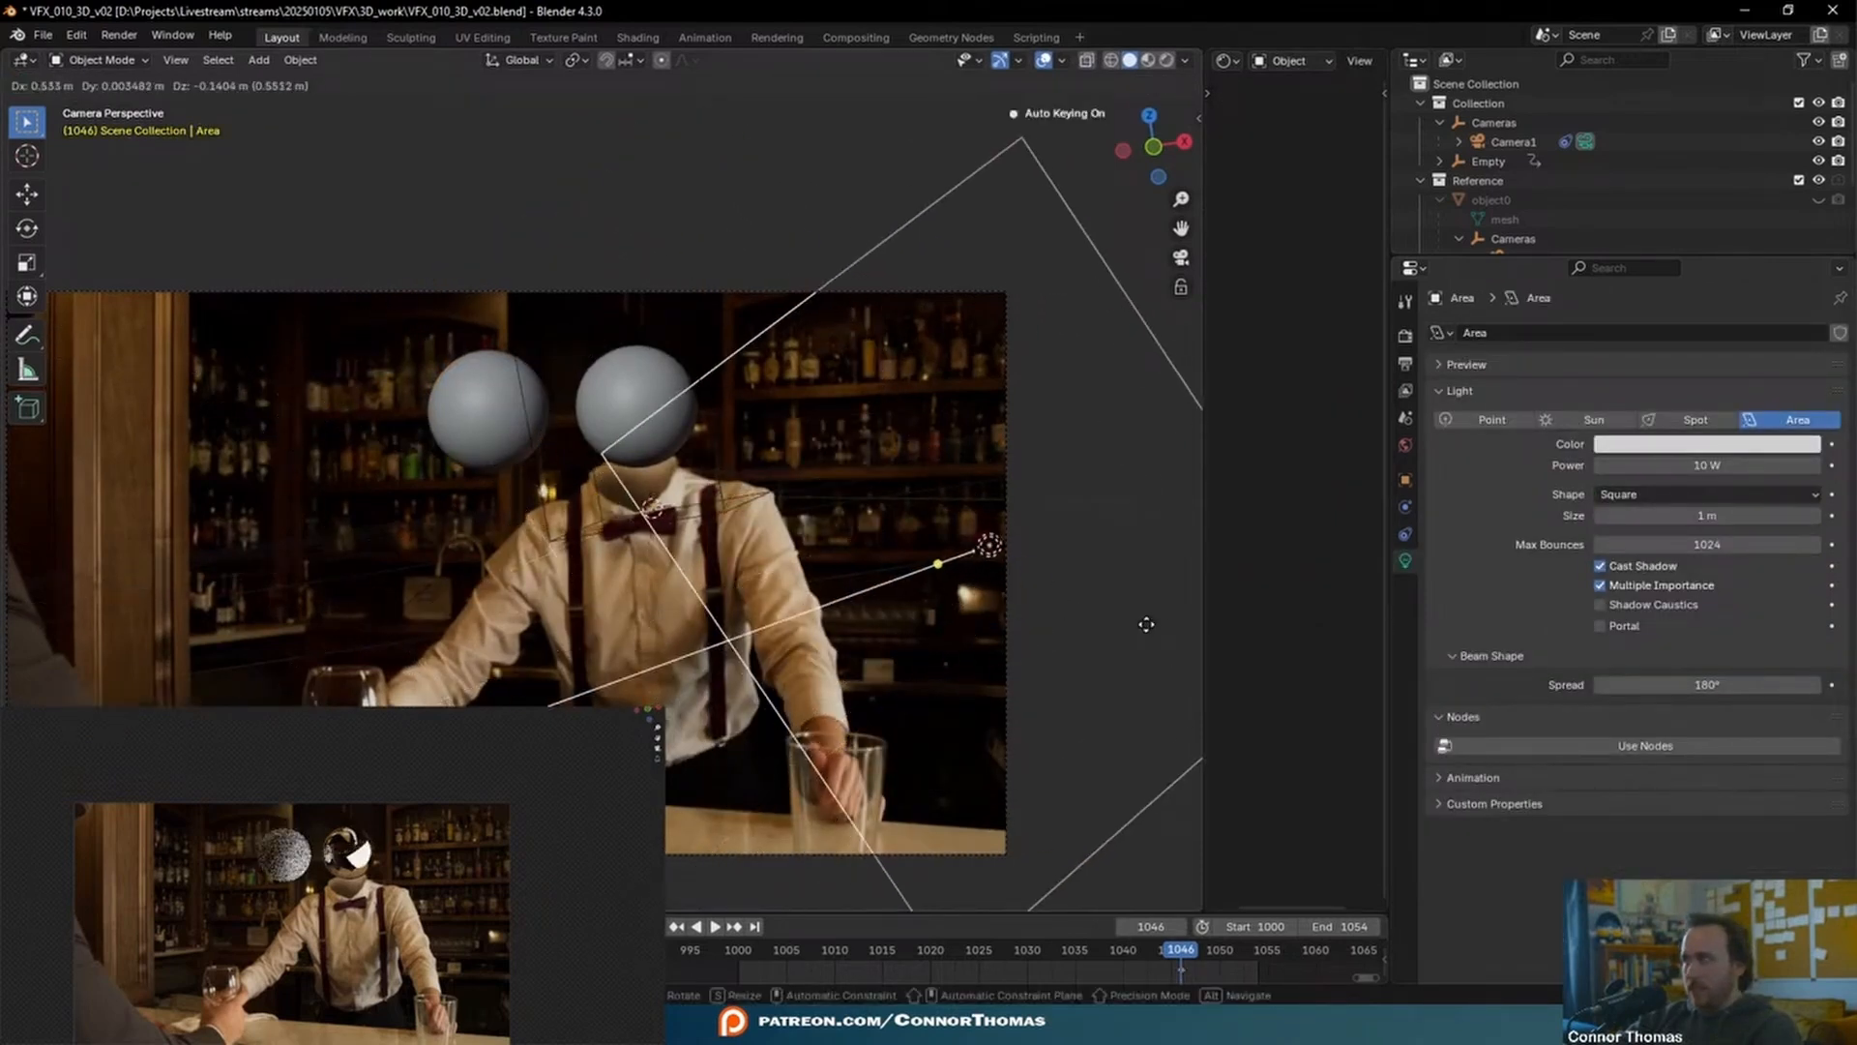
click(1008, 495)
middle_drag(1008, 495, 714, 635)
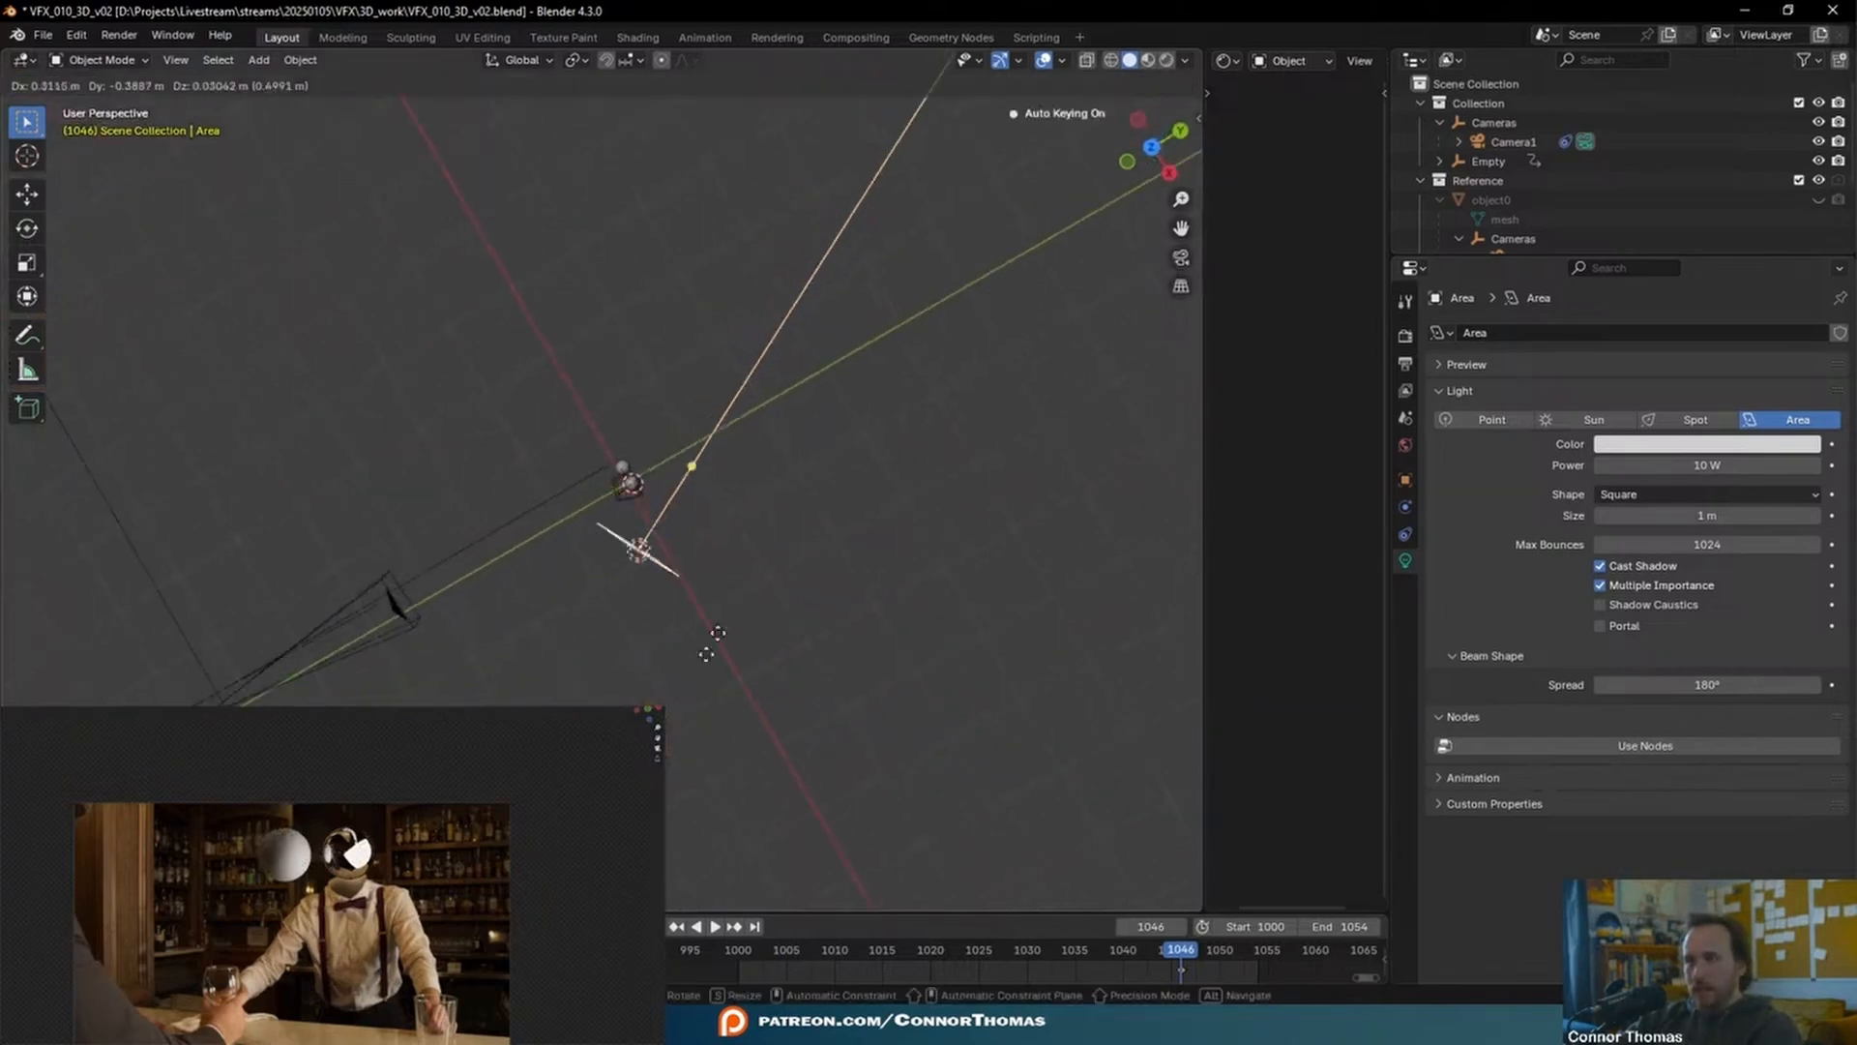
key(KP_0)
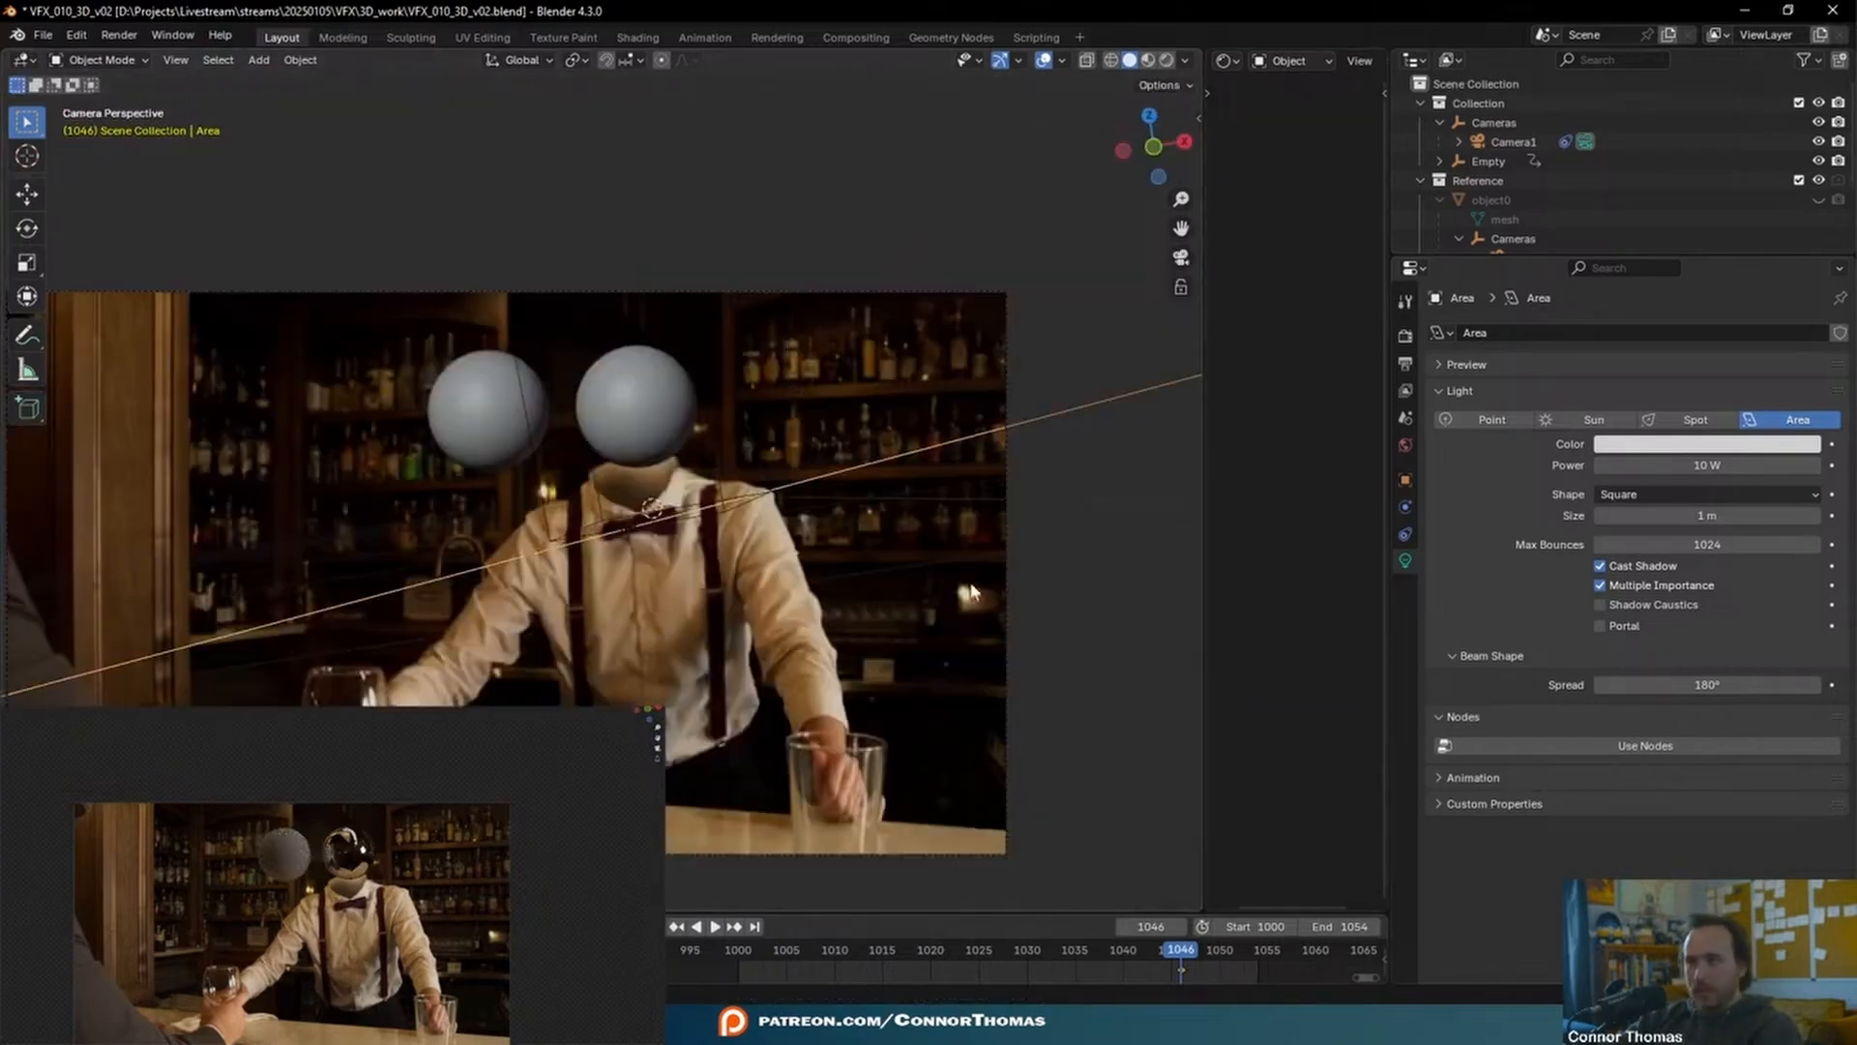
- Examine the area light's reflection in the chrome sphere with the light selected and its object properties shown
click(1406, 481)
scroll(331, 871, up, 8)
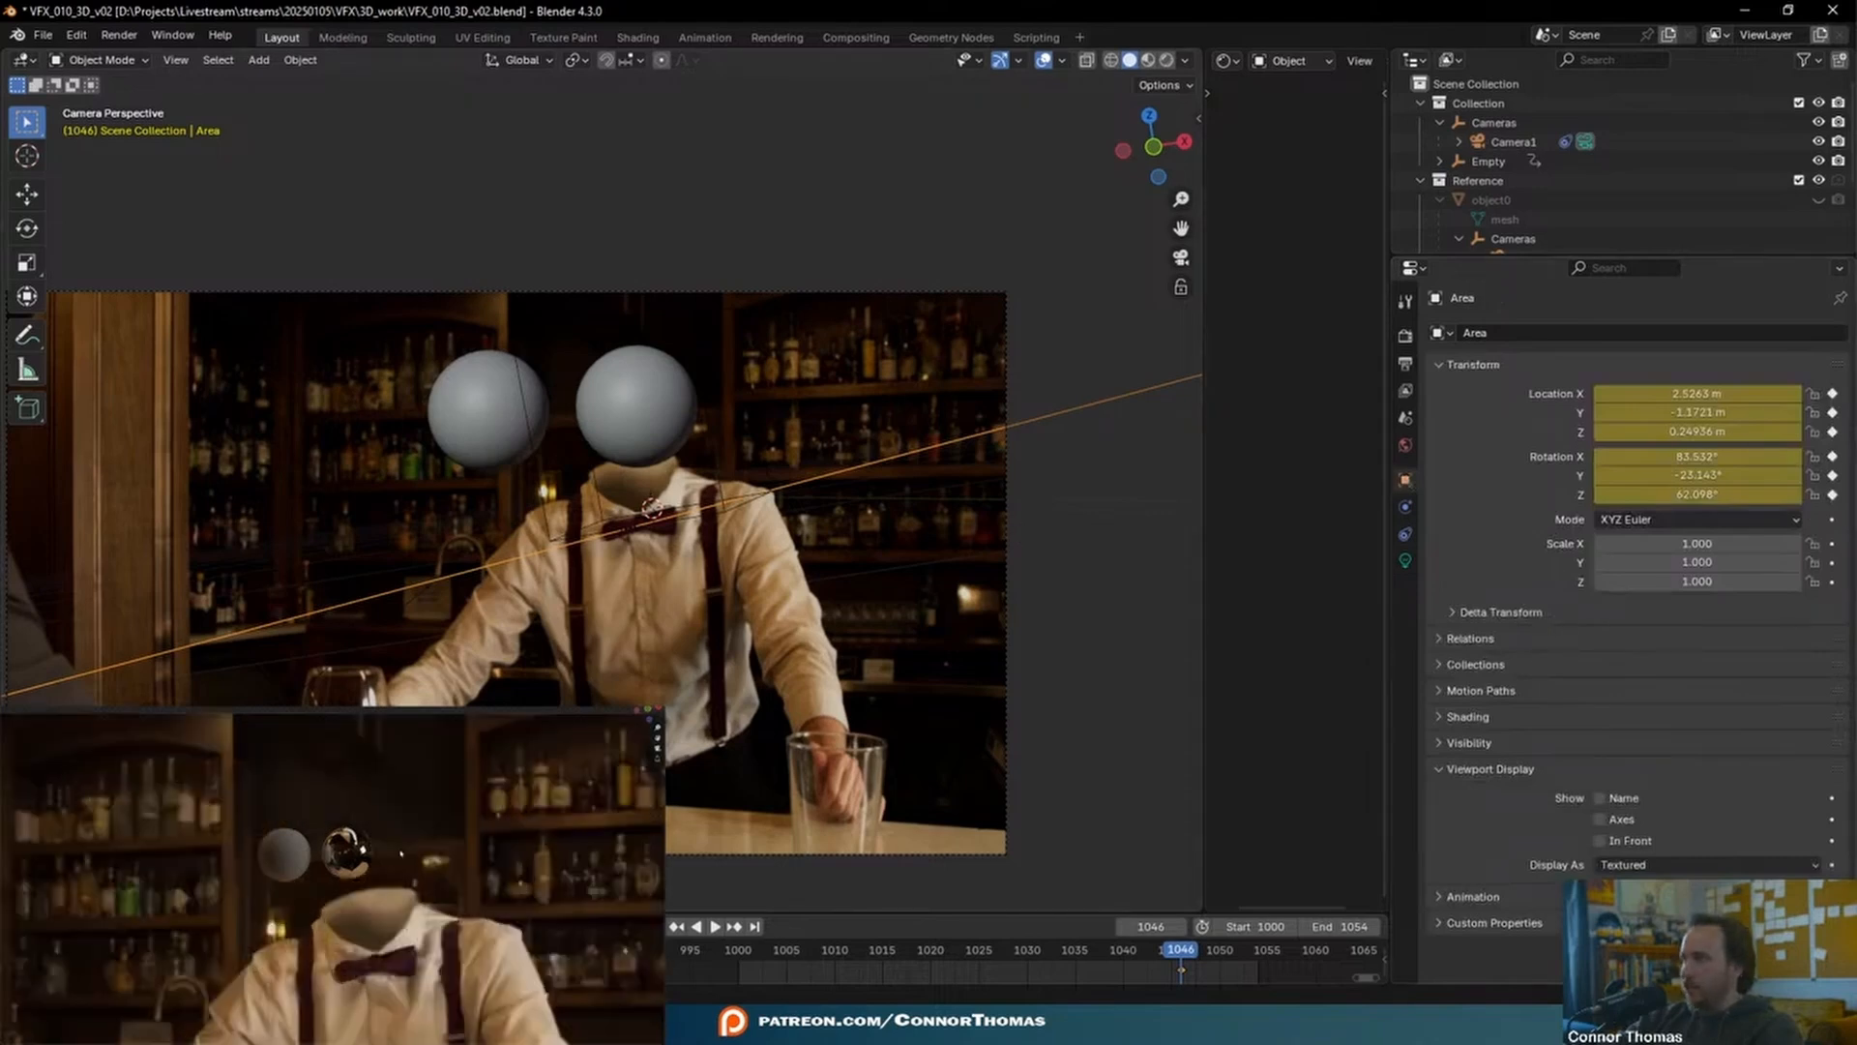
click(414, 812)
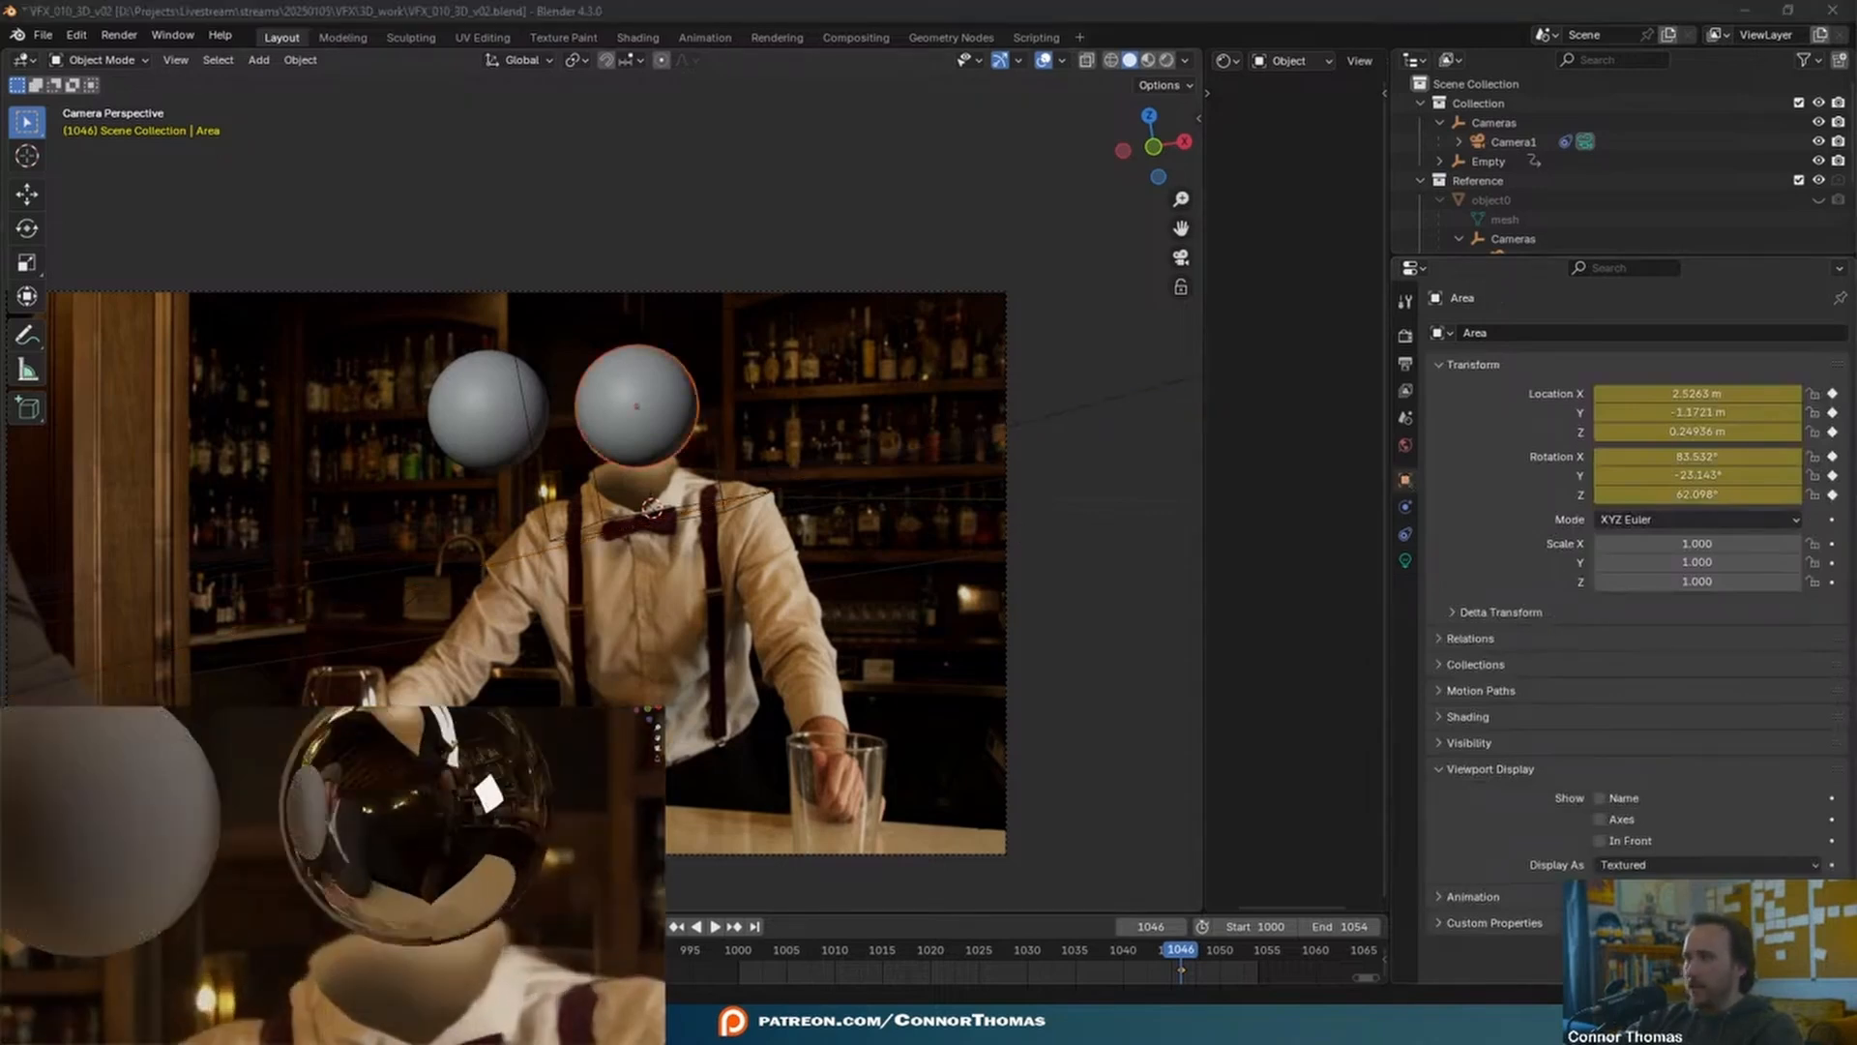
drag(1512, 258, 1509, 658)
click(1506, 460)
click(1466, 297)
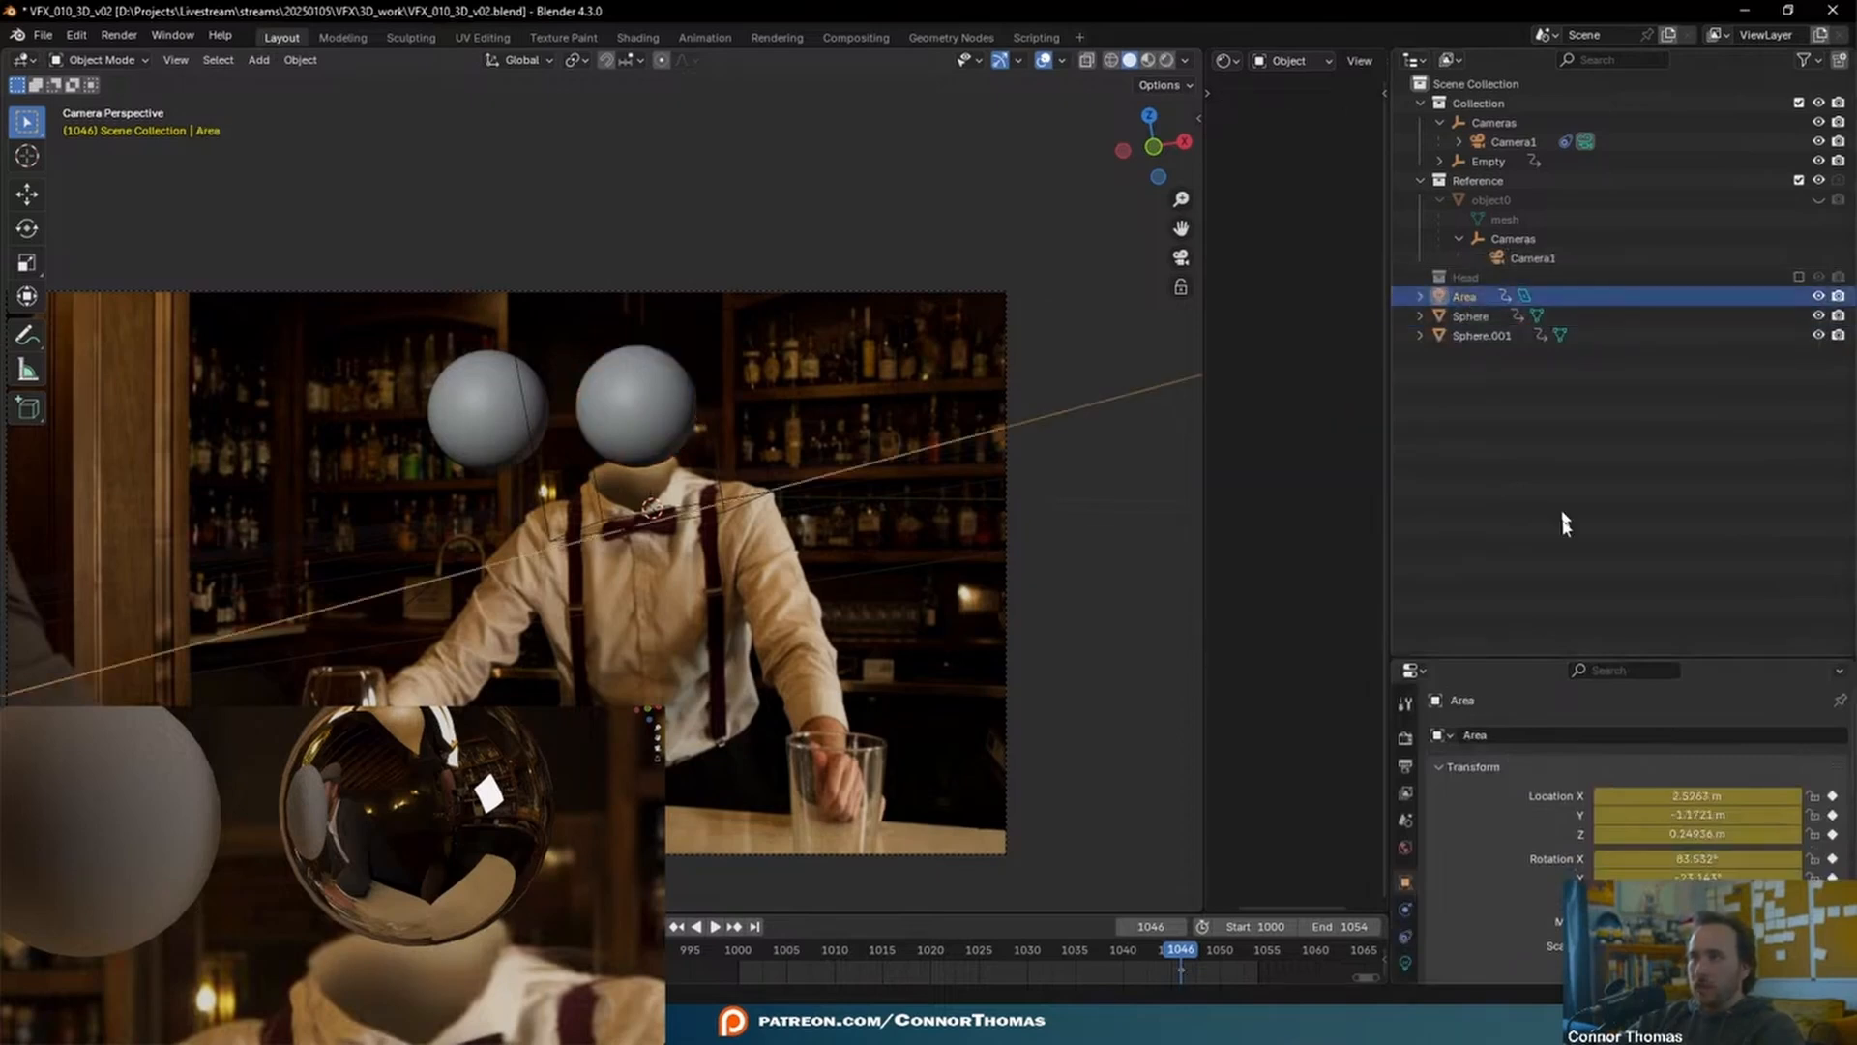
drag(1518, 659, 1520, 310)
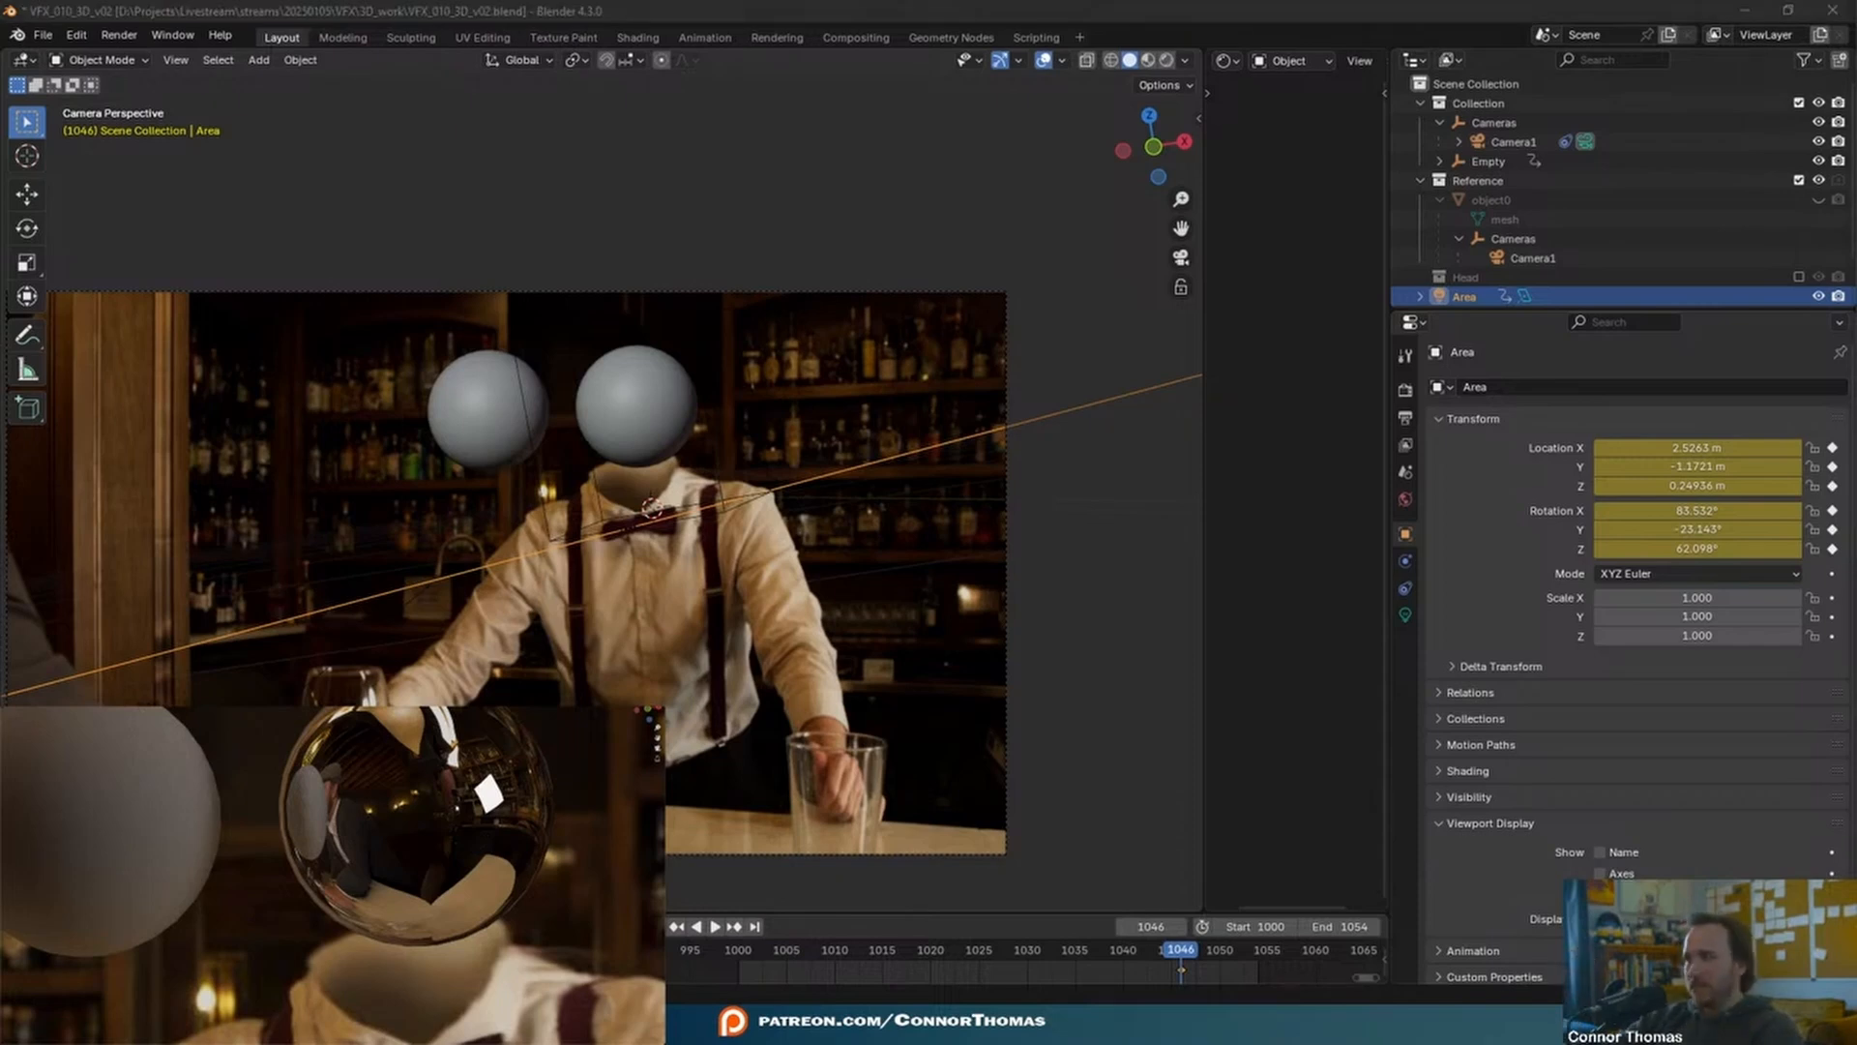
- Move the chrome sphere along X to -0.1572 m, away from the bartender's neck
scroll(765, 558, down, 3)
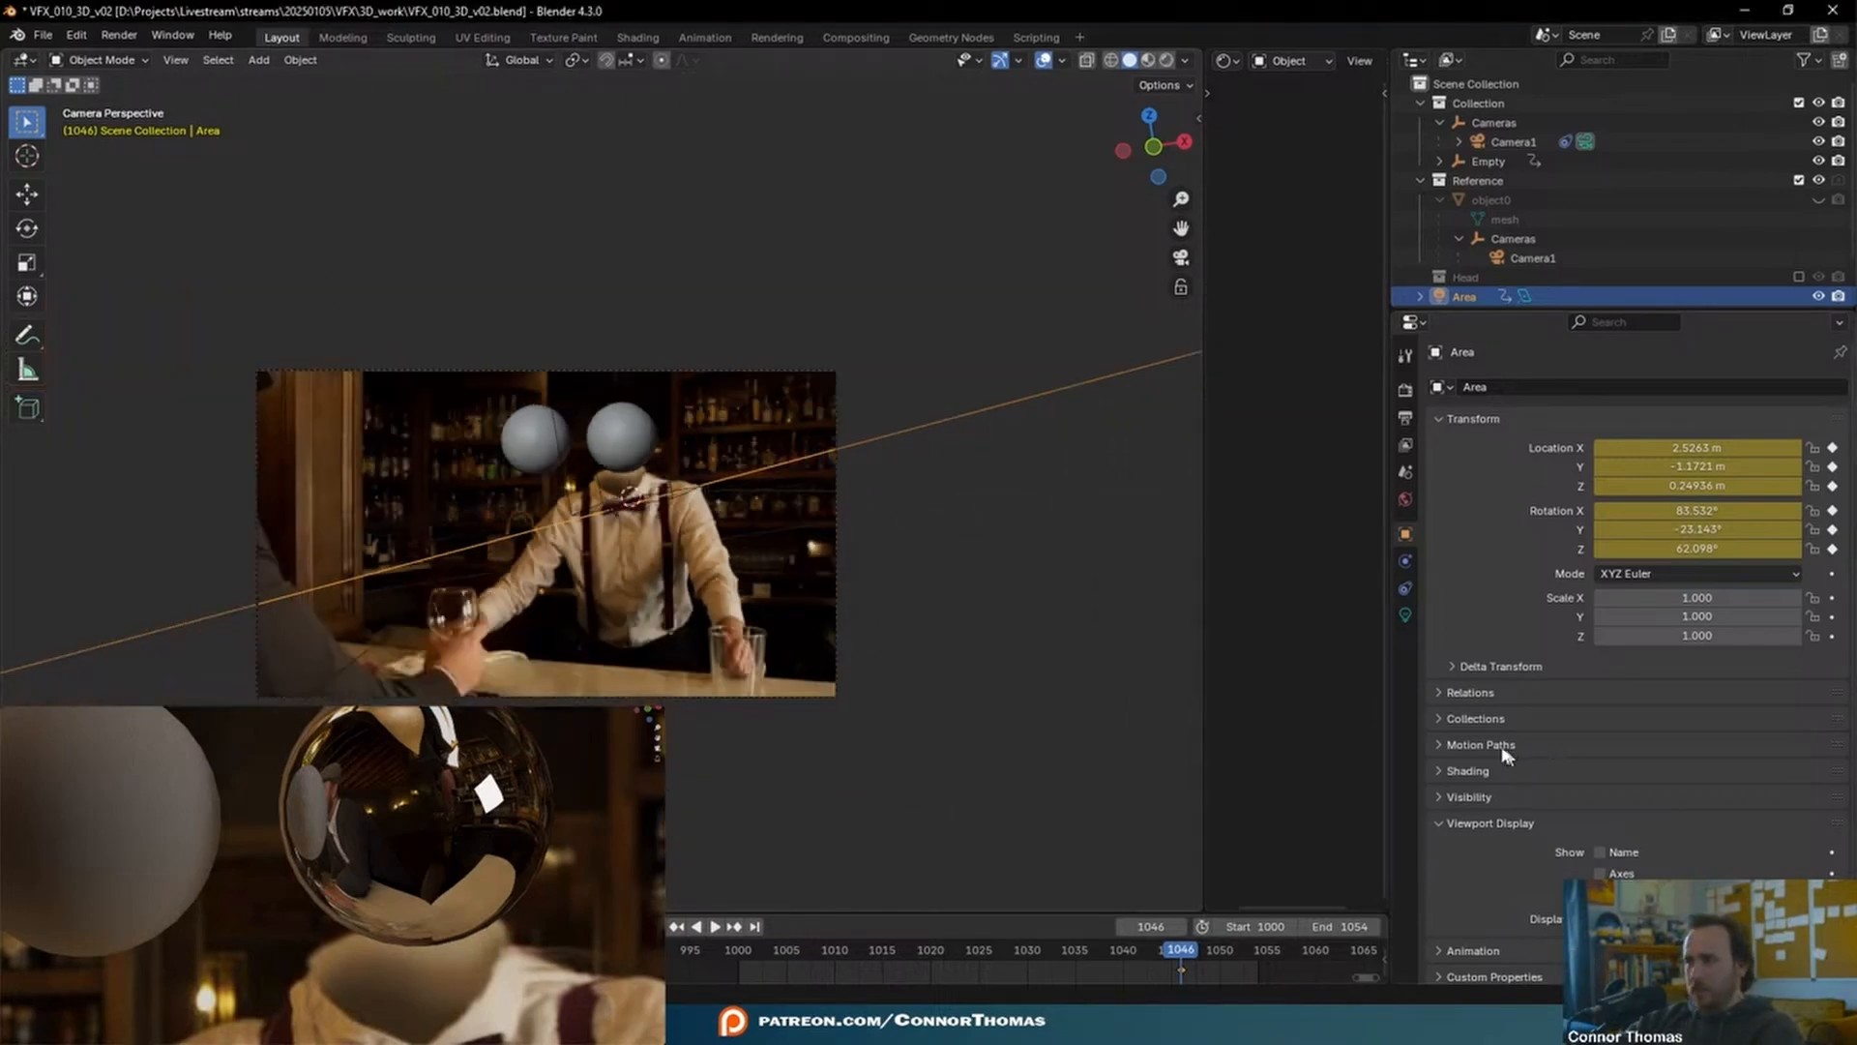
click(653, 427)
scroll(653, 427, up, 5)
key(g)
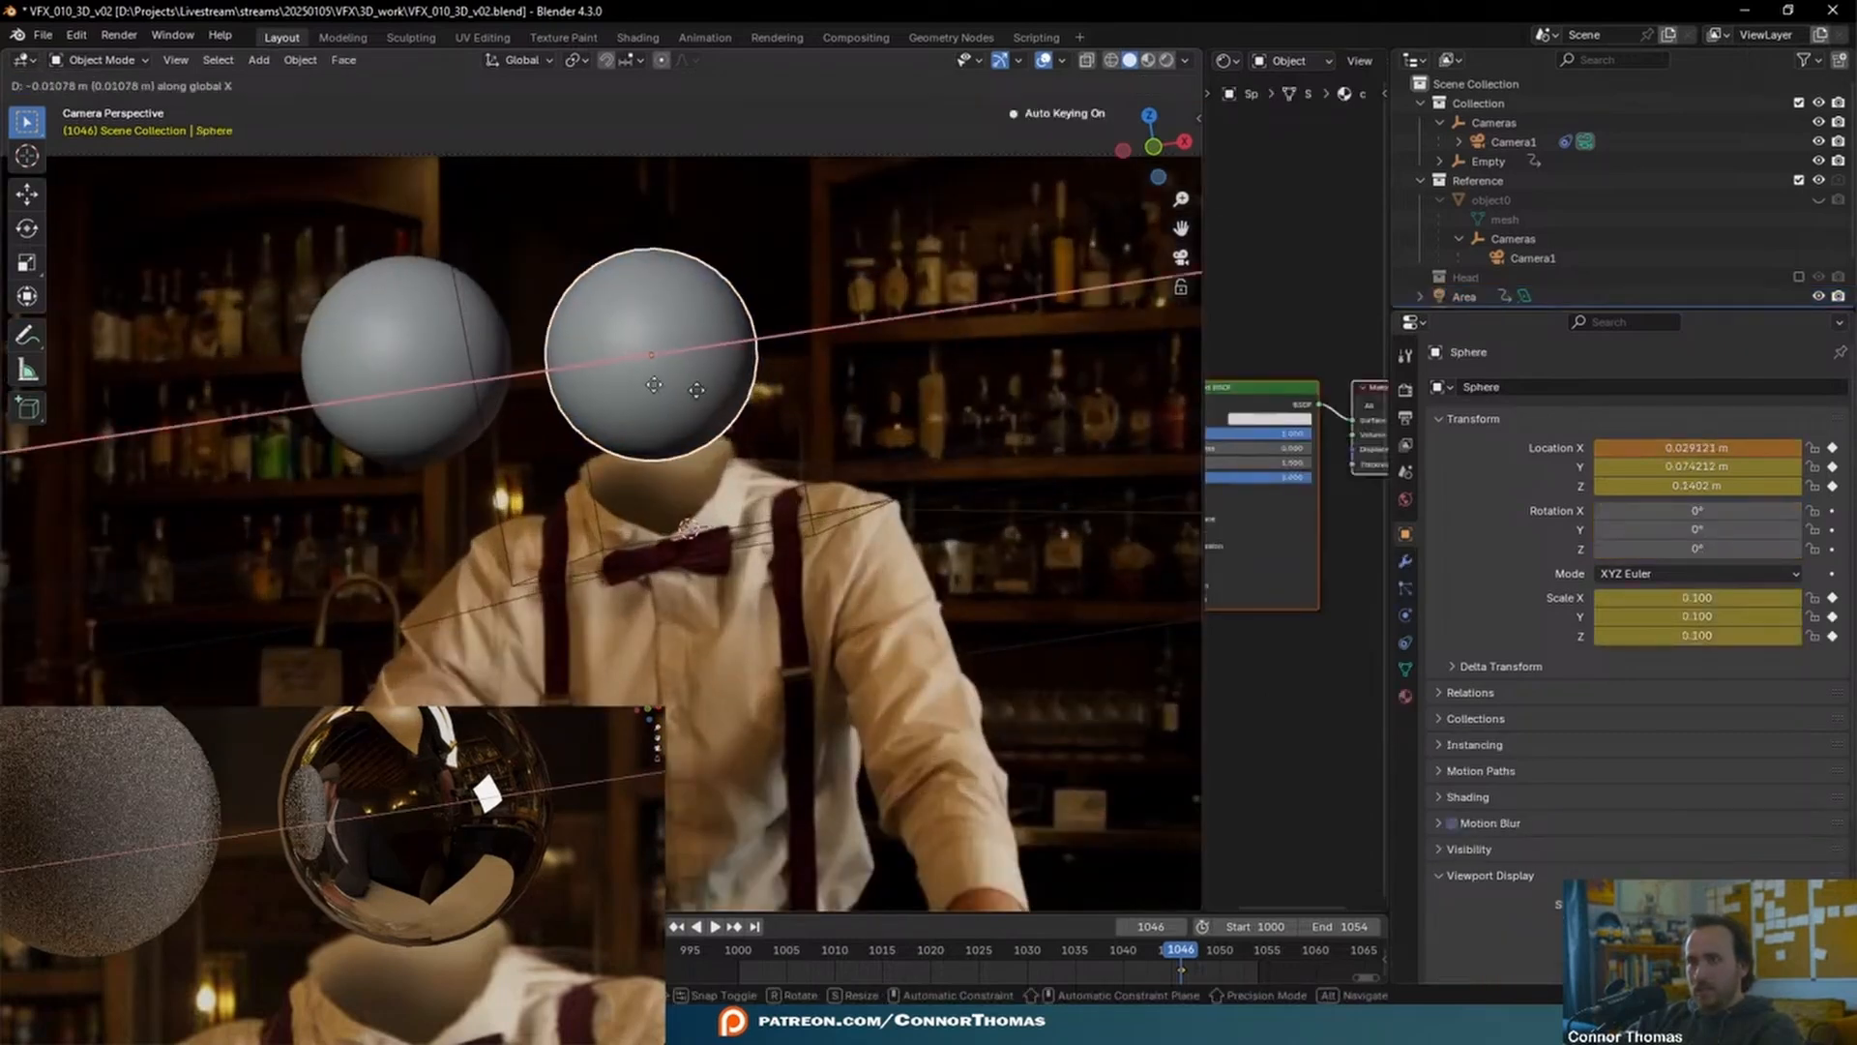
click(543, 386)
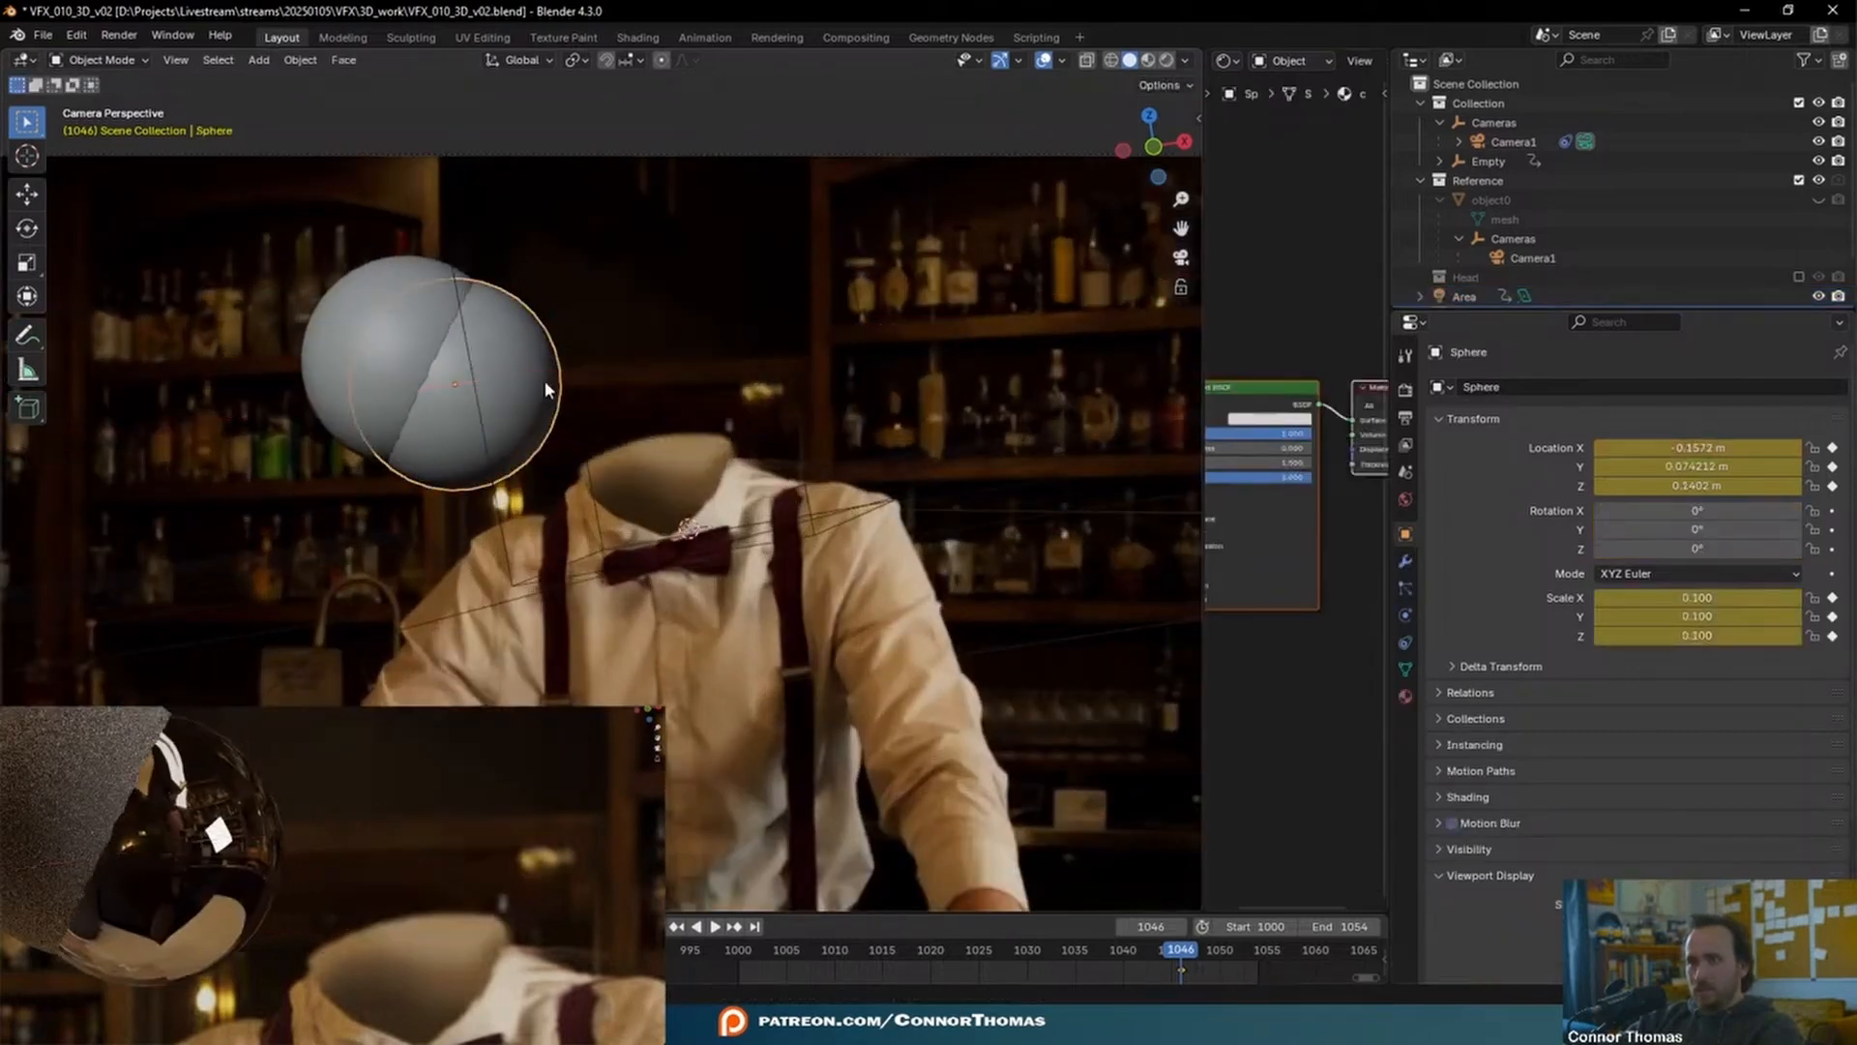
- Move the gray sphere over the bartender's collar in the chrome sphere's former place and deselect it
click(385, 303)
key(g)
click(654, 301)
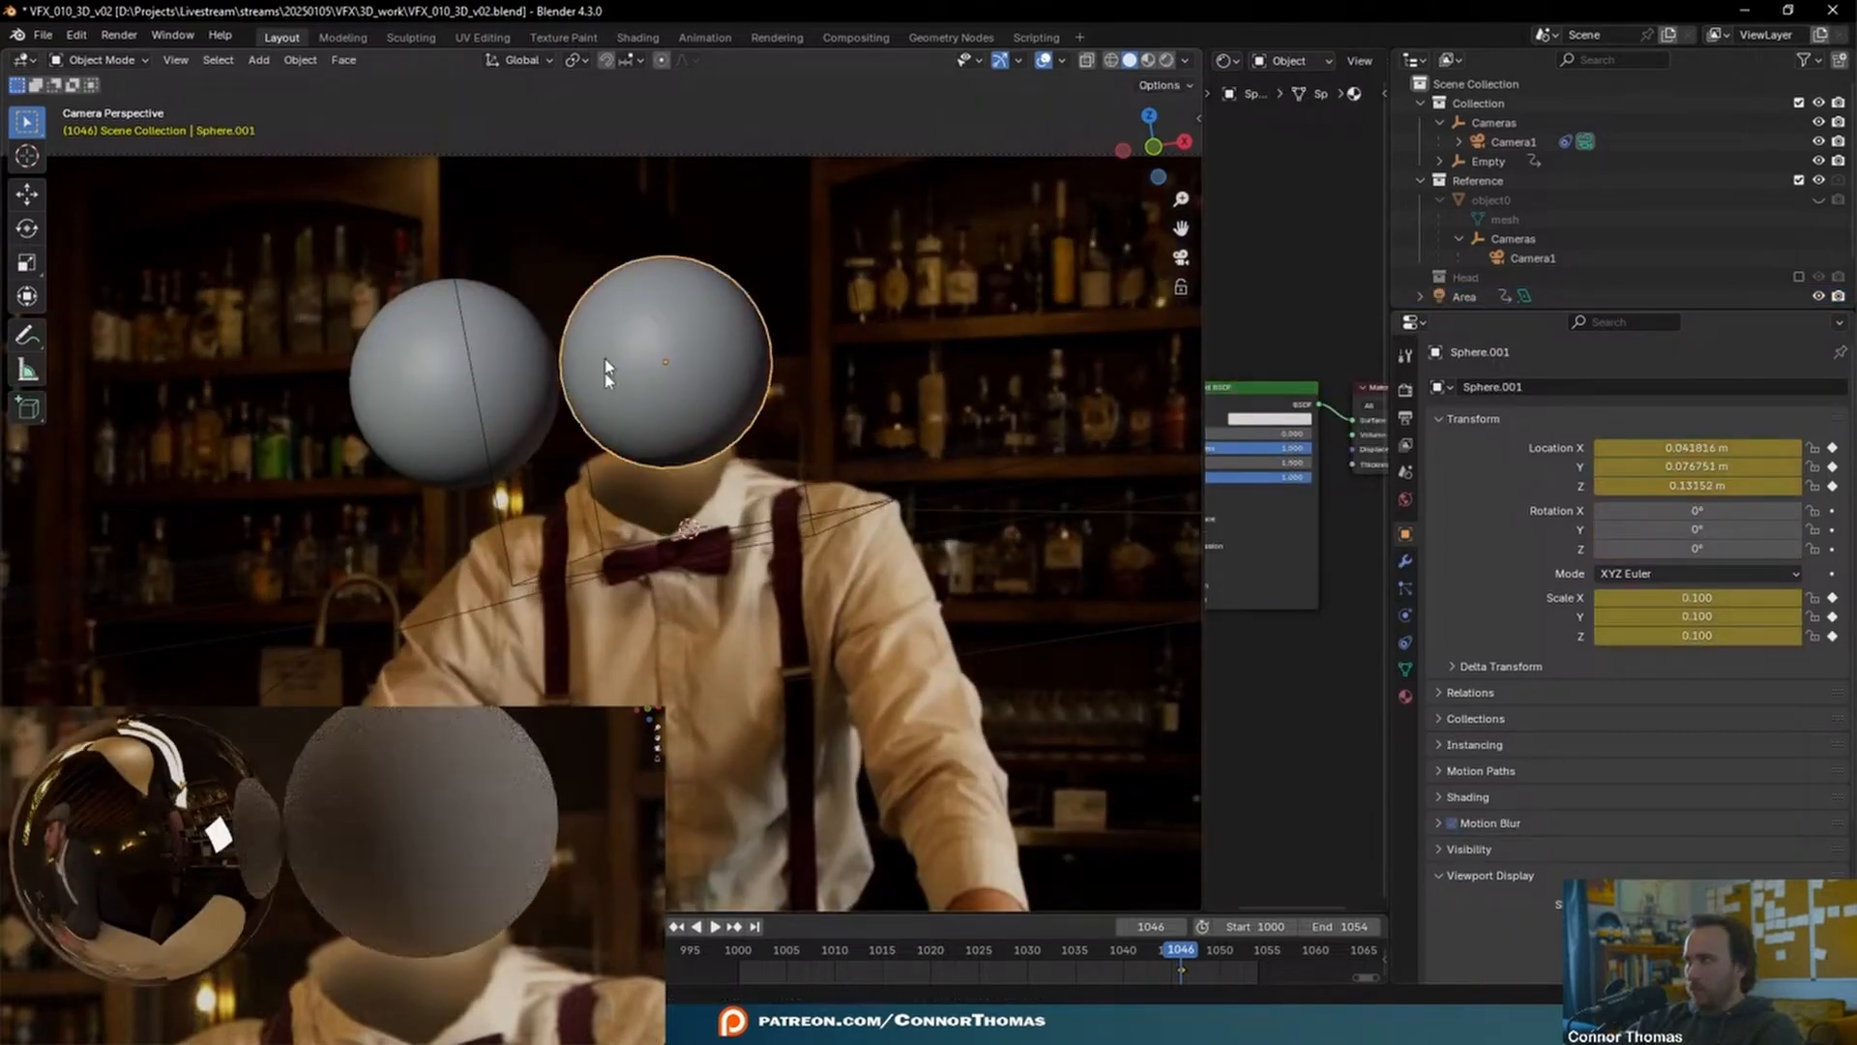
key(a)
click(783, 461)
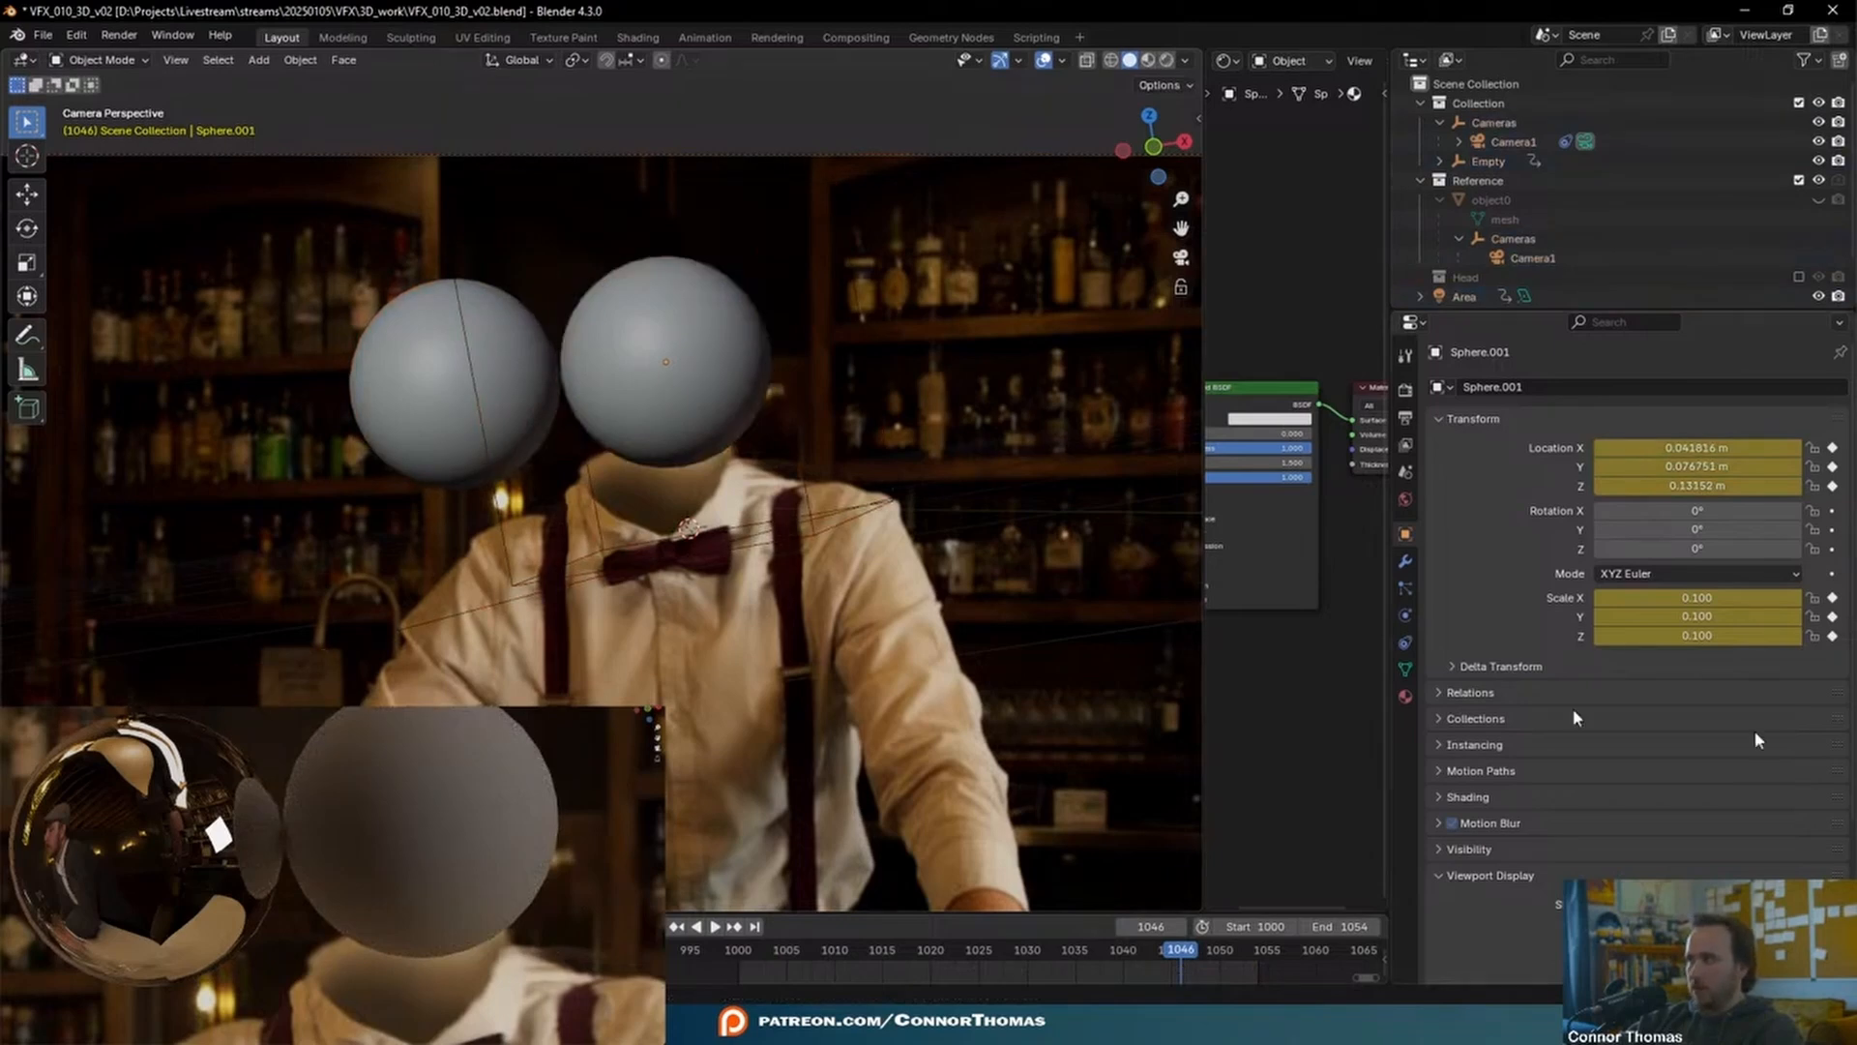
- Turn off Glossy in the area light's Ray Visibility so it stays out of the chrome sphere's reflections
scroll(535, 951, down, 5)
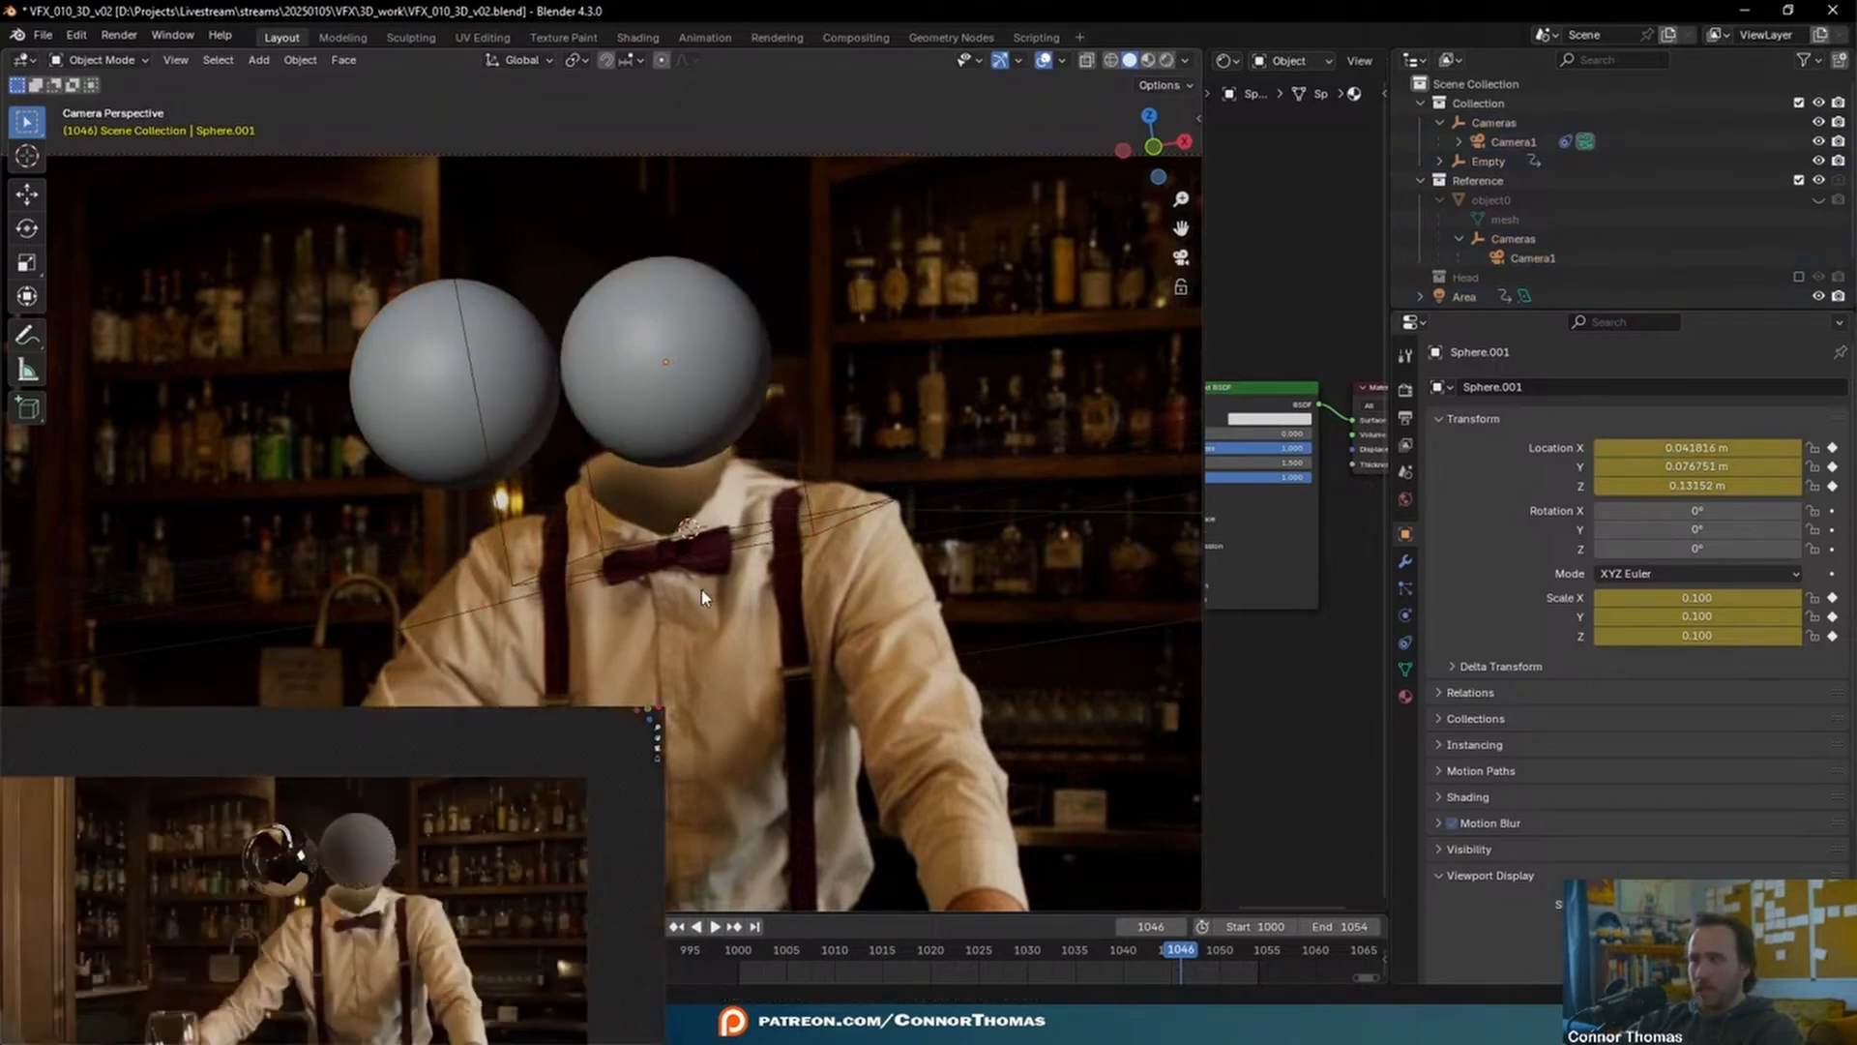
scroll(735, 566, down, 5)
click(1043, 387)
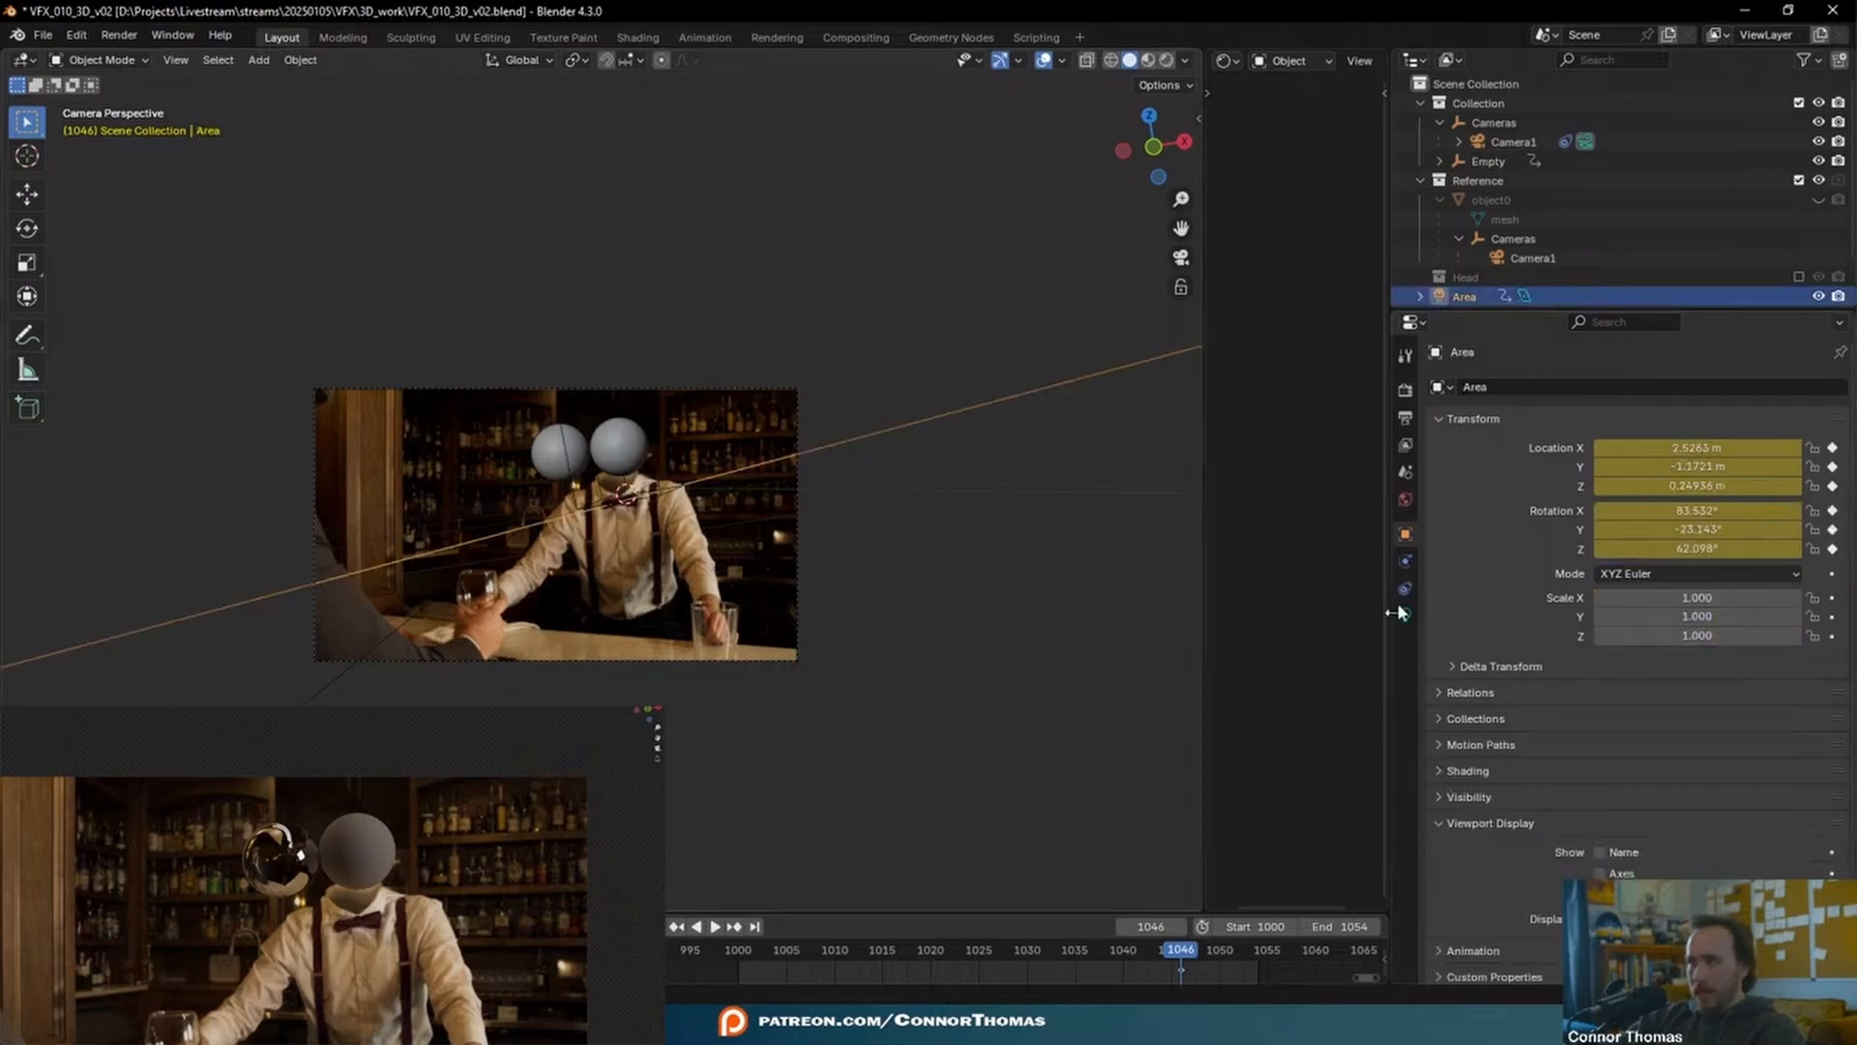
scroll(1487, 735, down, 1)
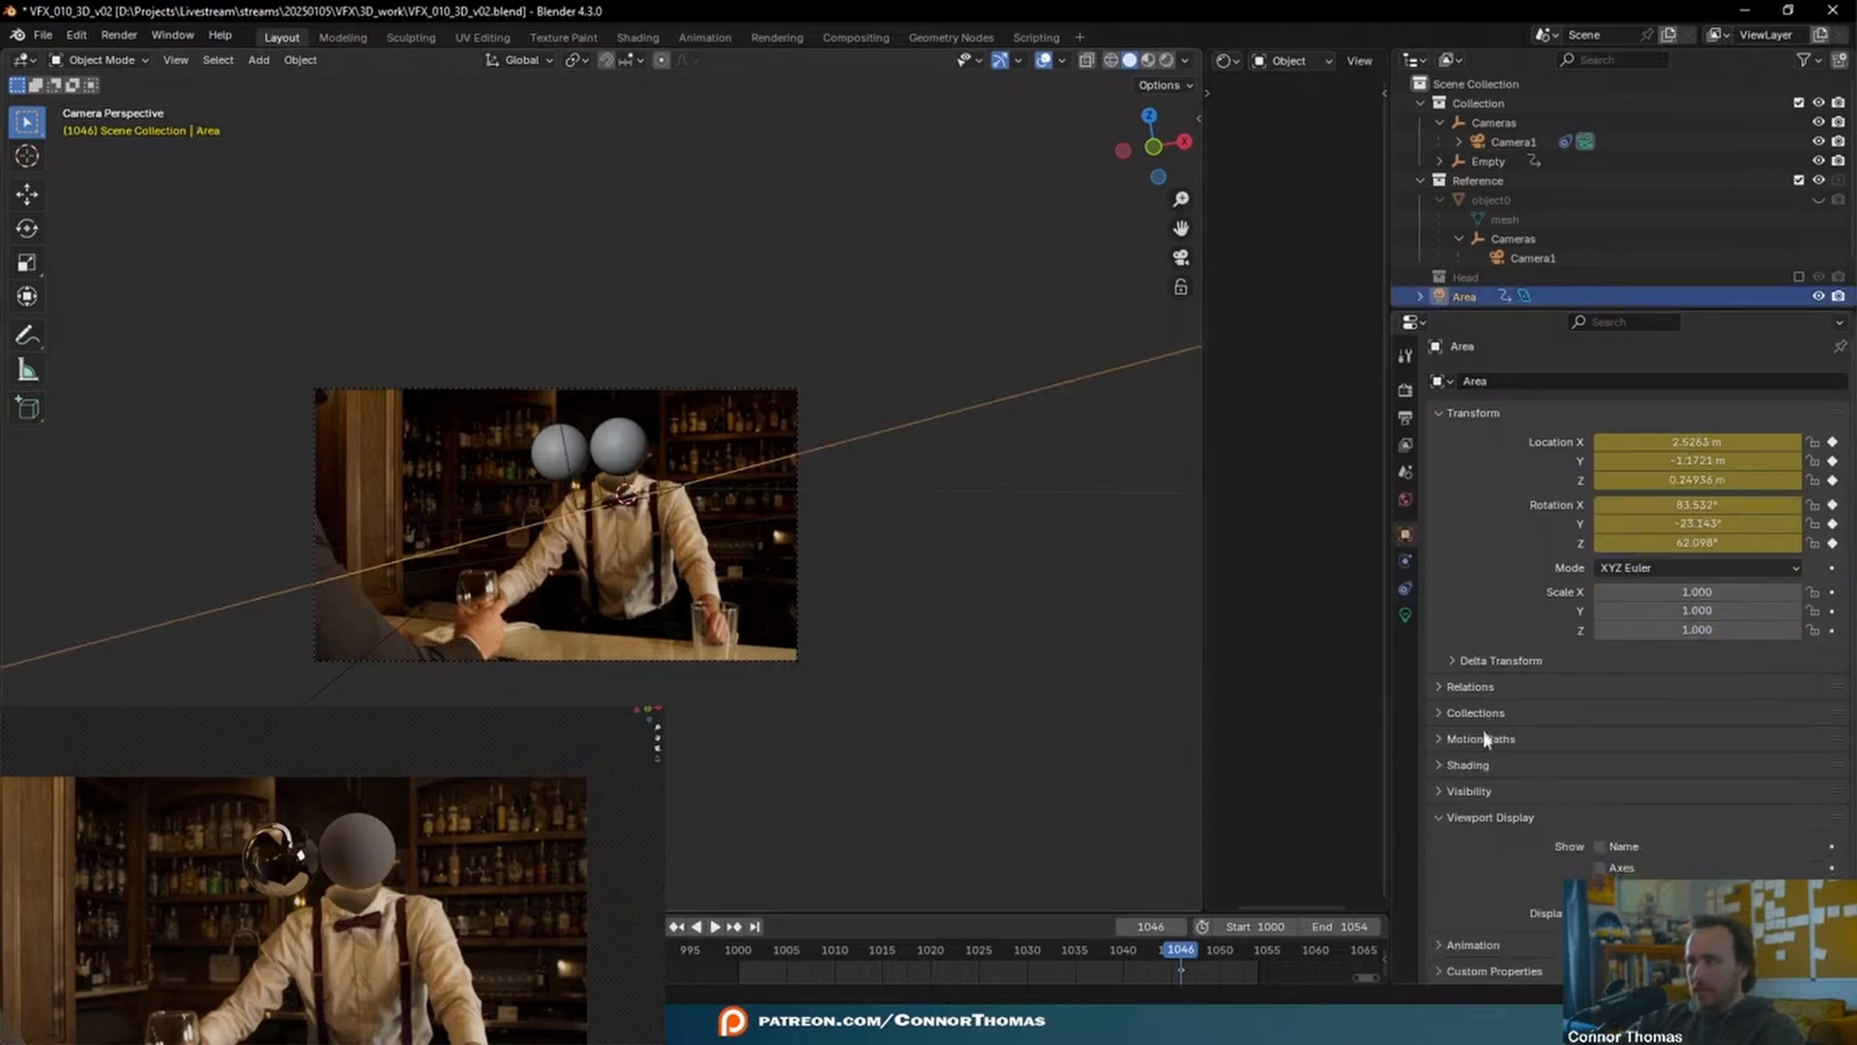
click(1461, 764)
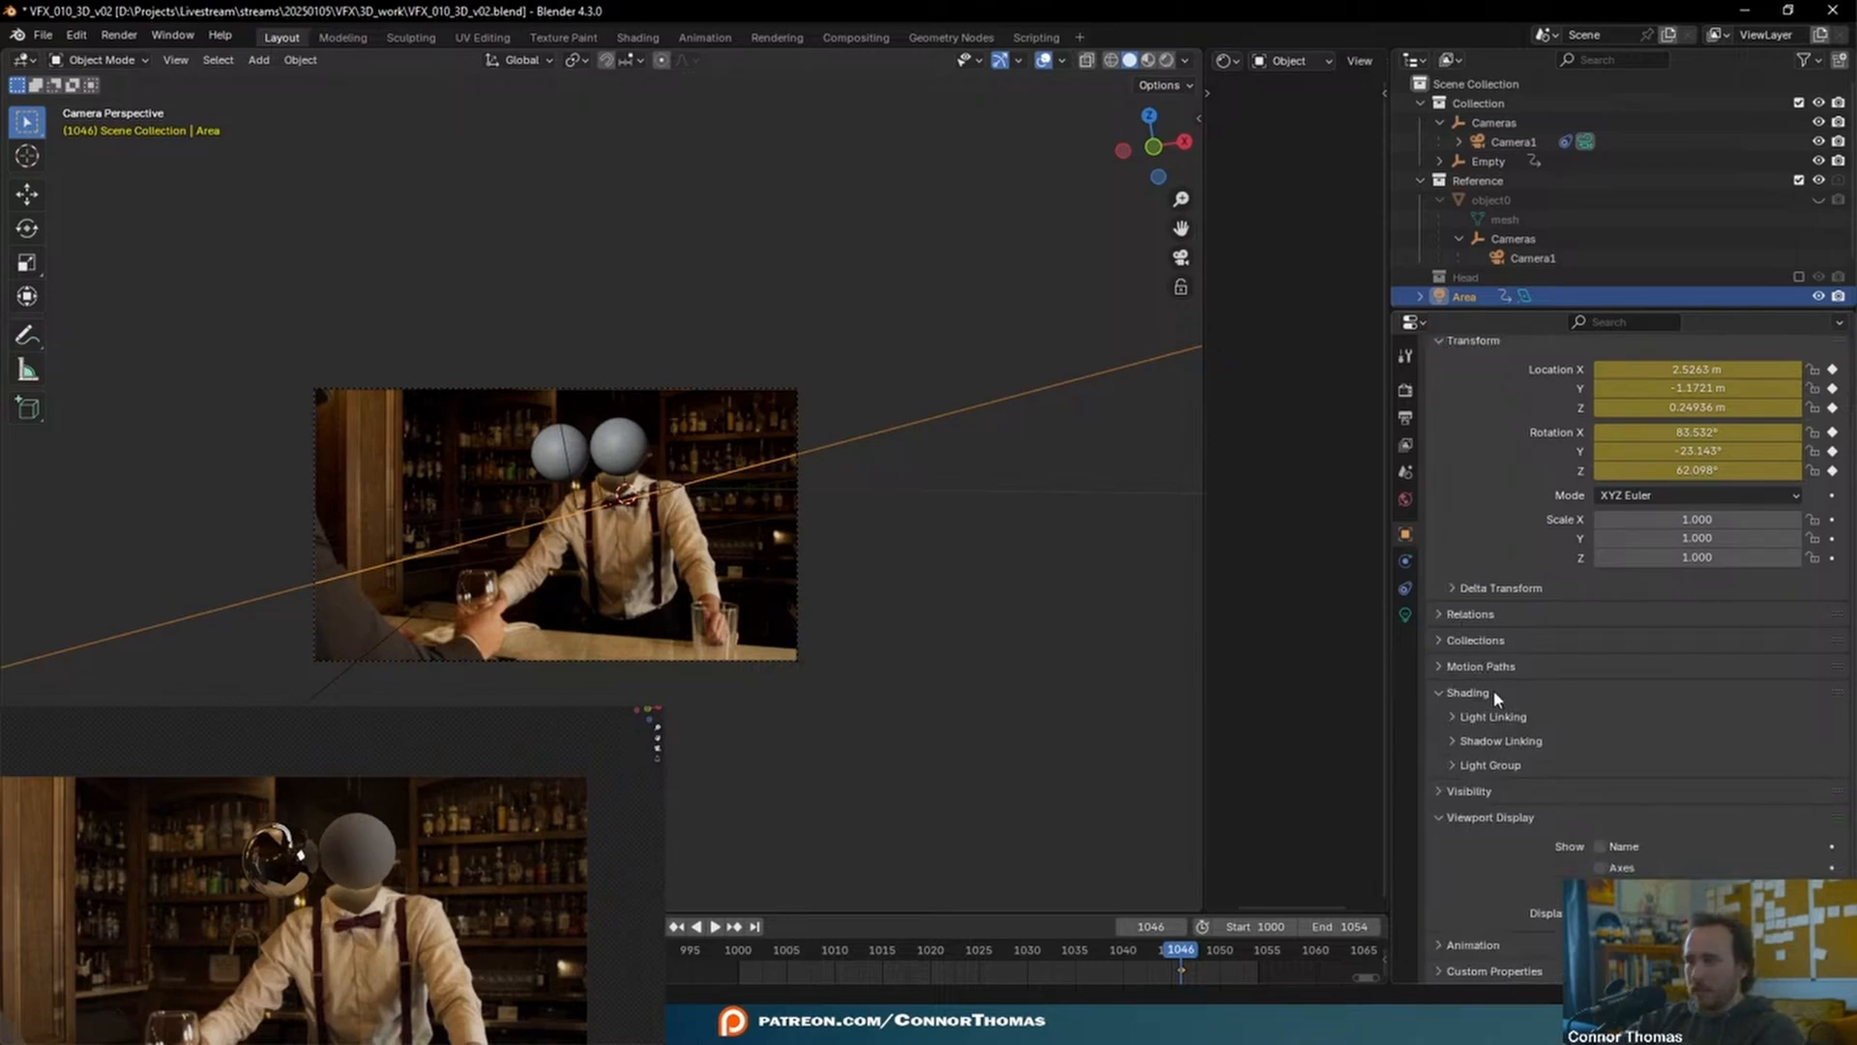
click(1405, 614)
click(1405, 535)
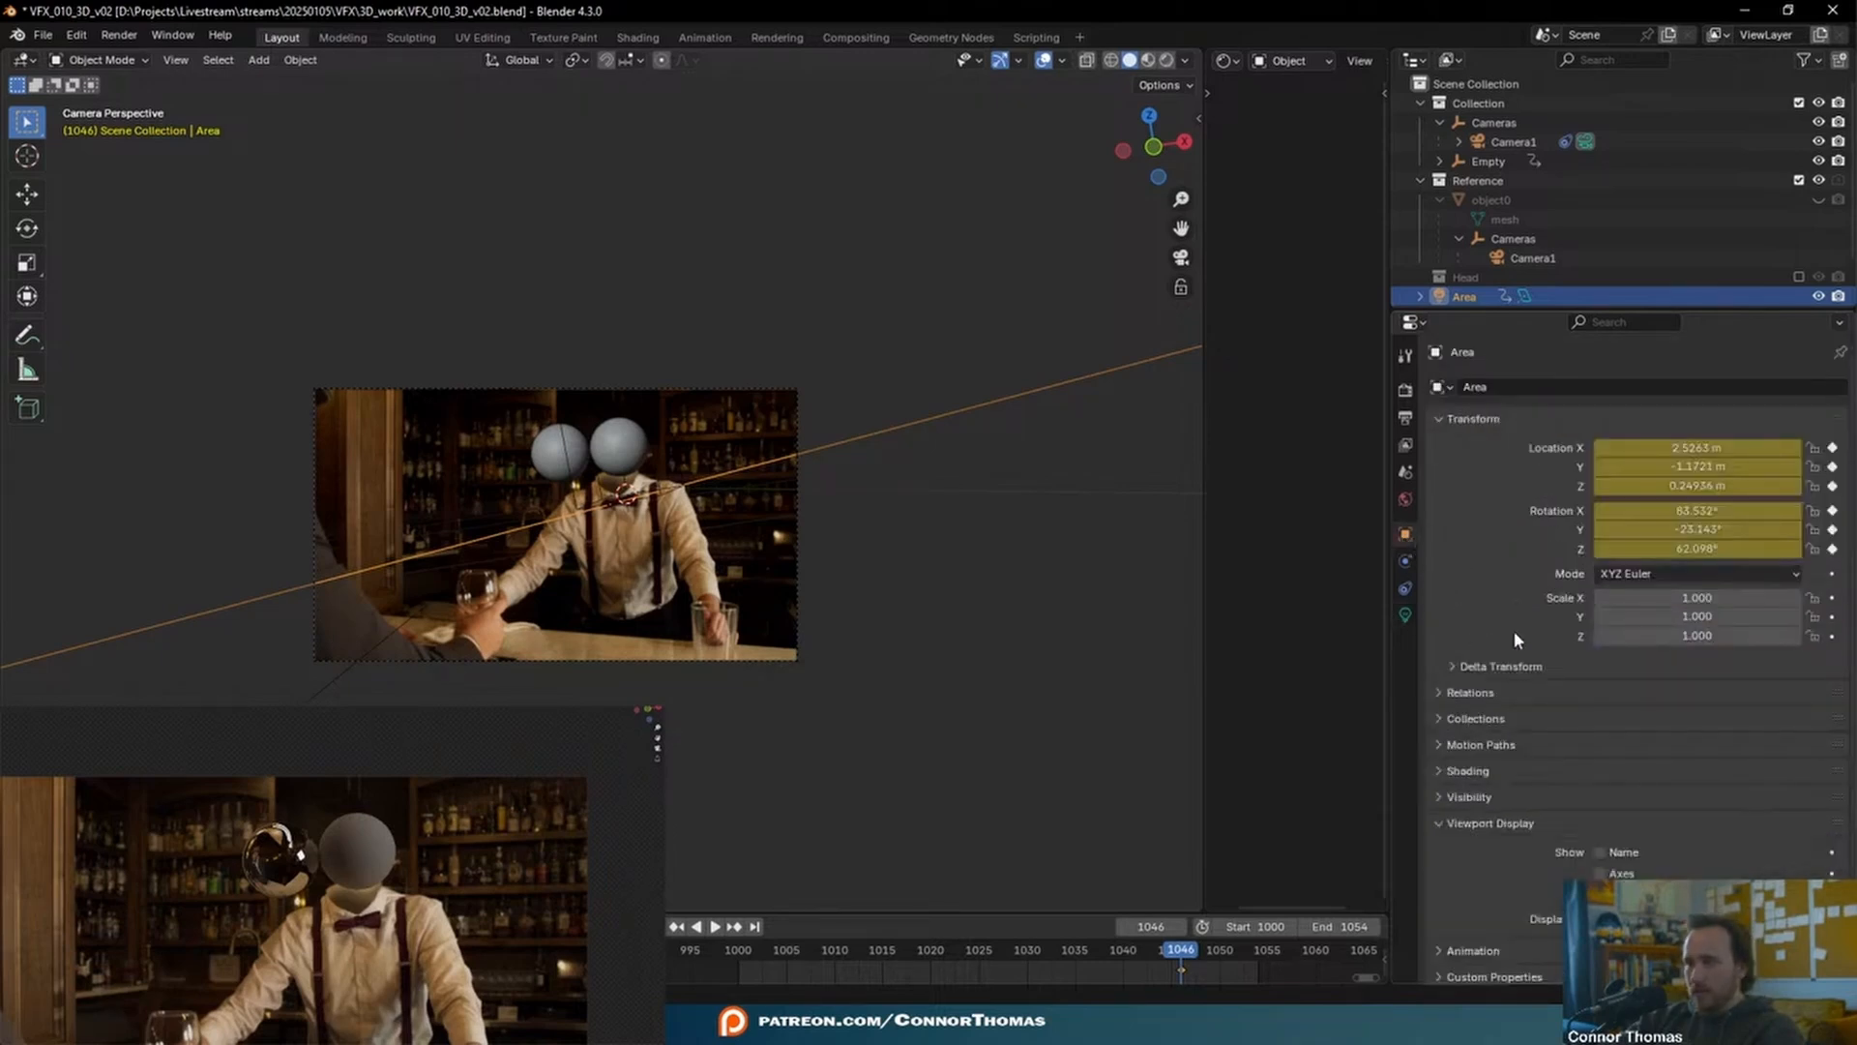
click(1490, 795)
scroll(1494, 735, down, 6)
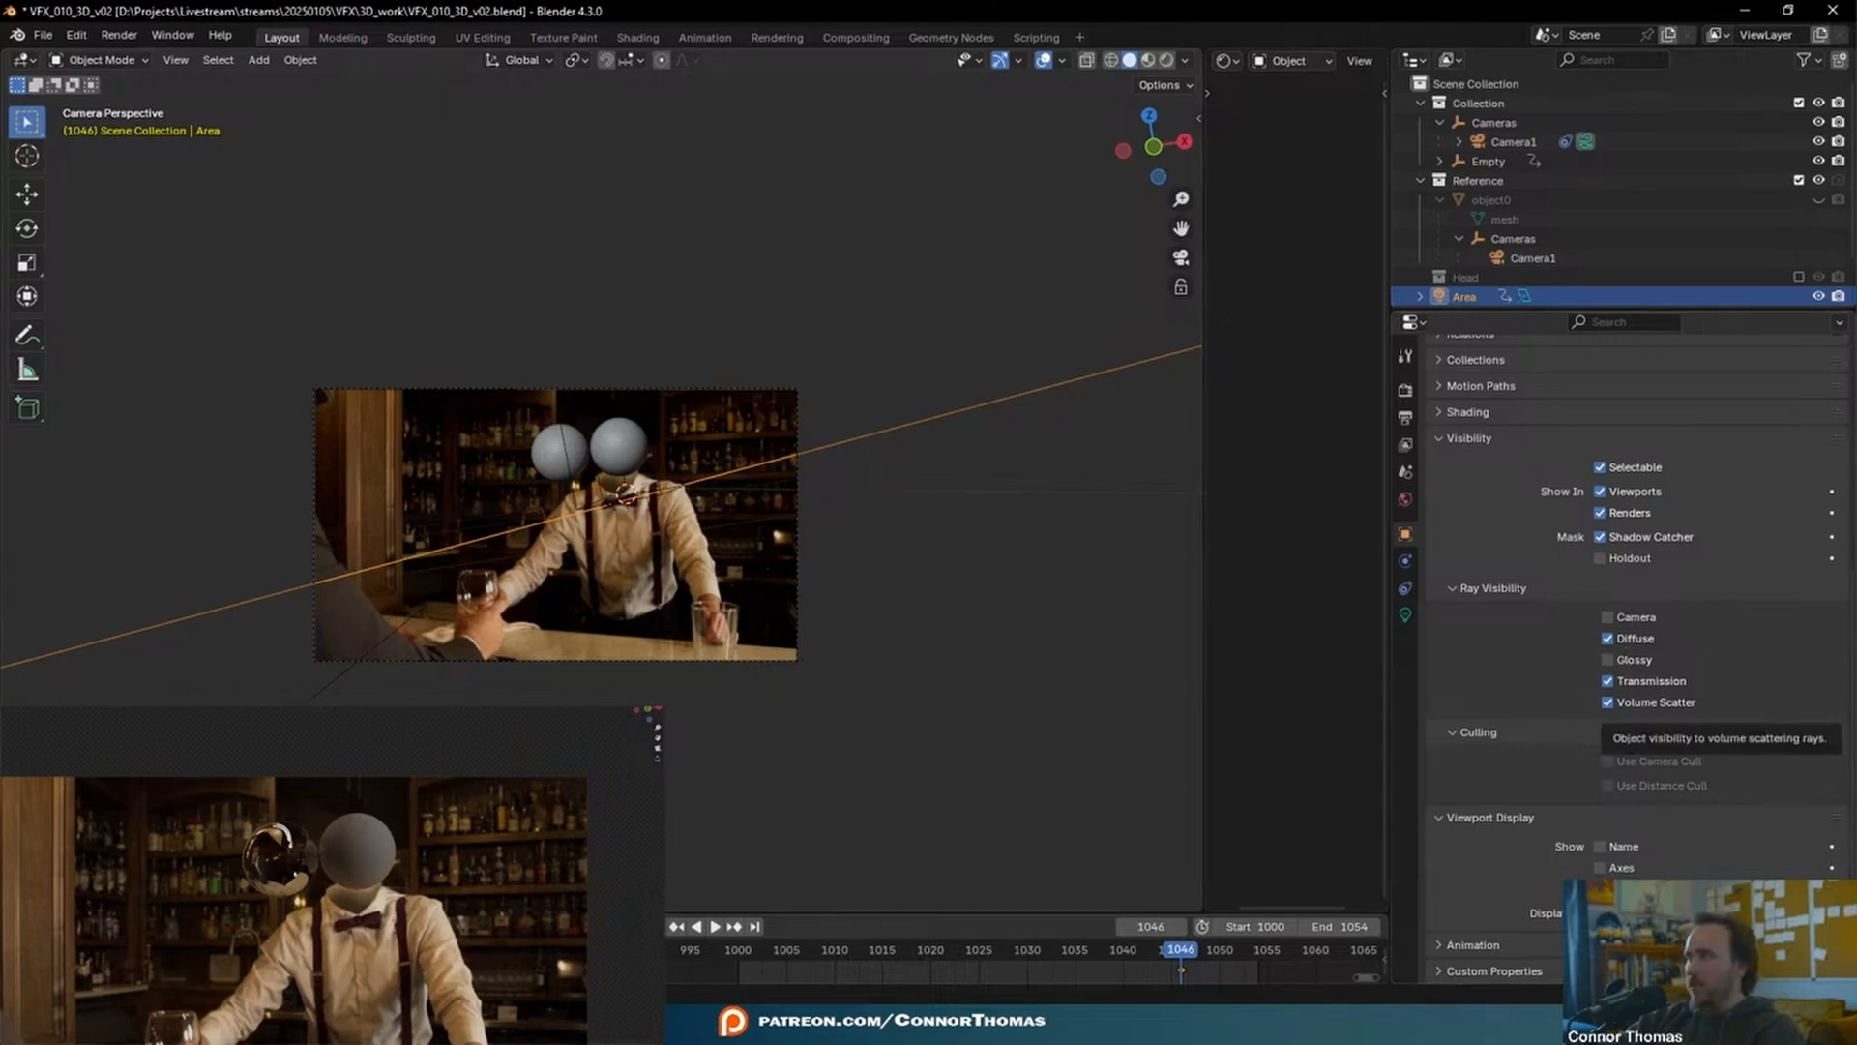
click(380, 837)
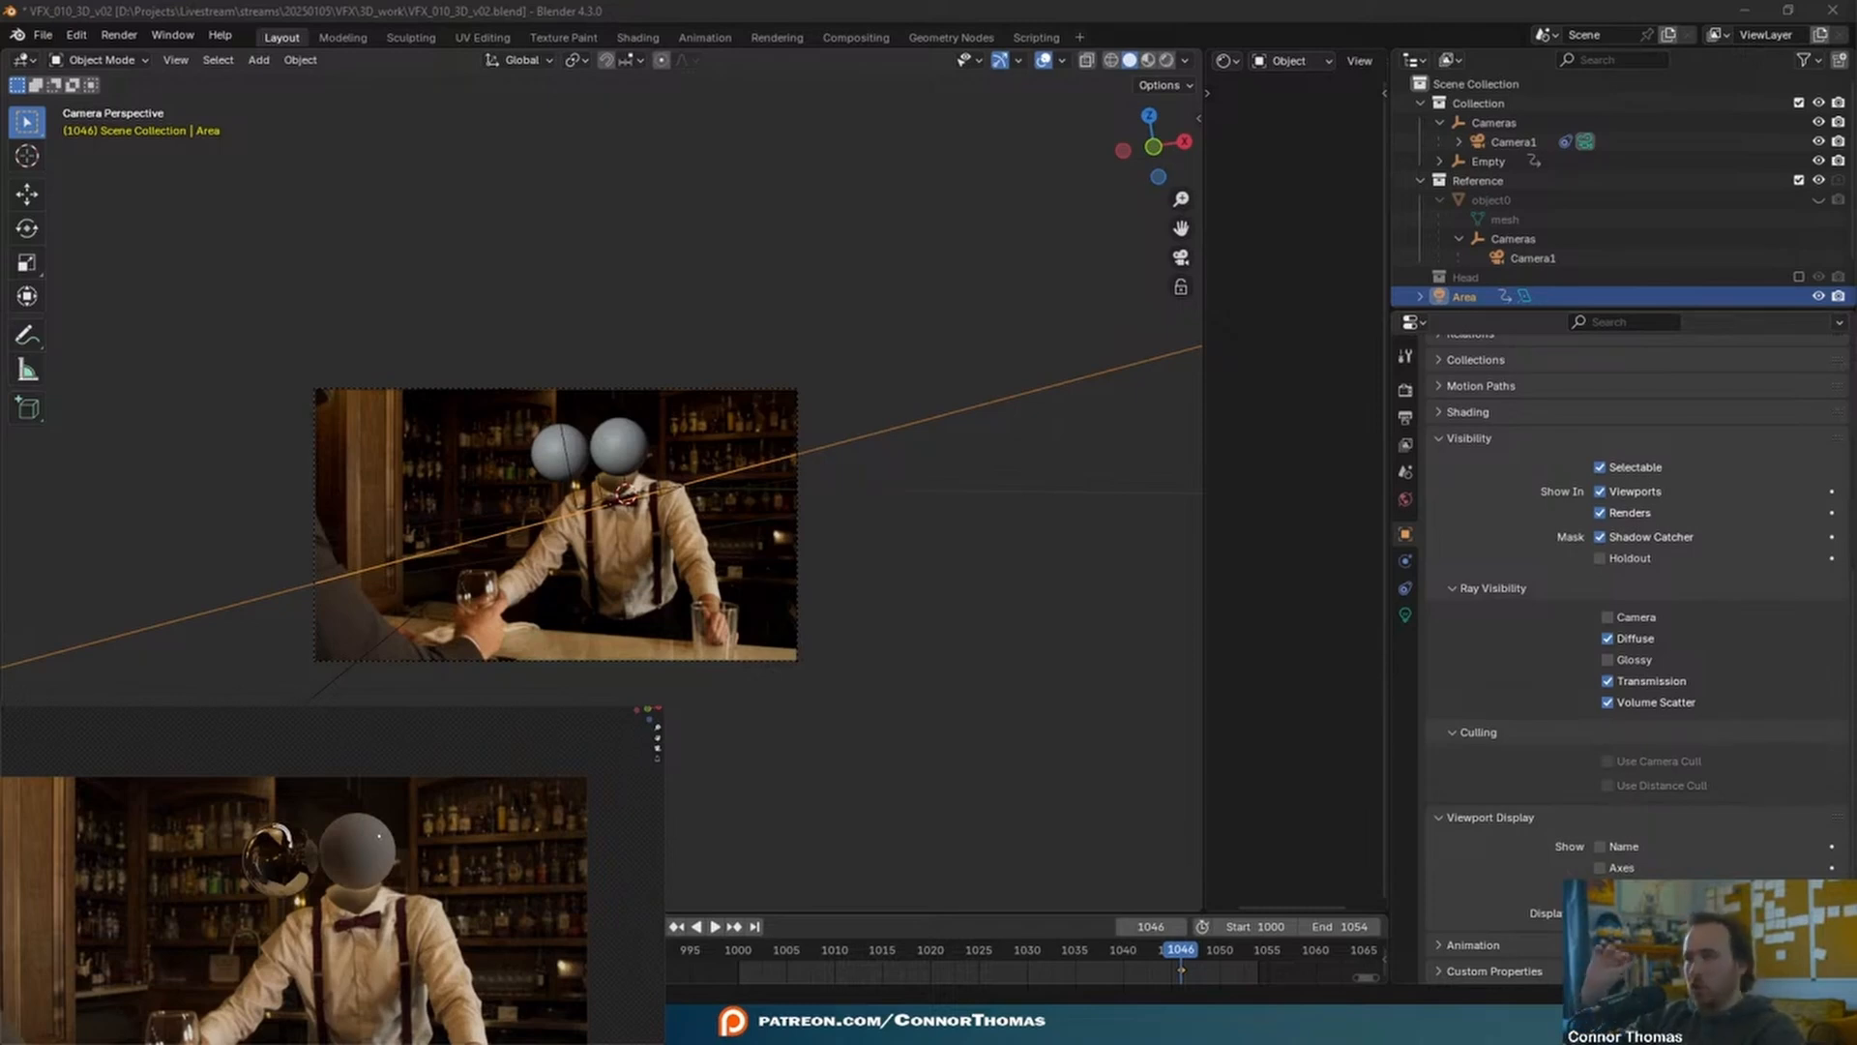
- Raise the area light's power to 22.5 W, and rotate and reposition it farther around the spheres
click(1406, 615)
mouse_move(1706, 519)
mouse_down()
mouse_move(1665, 519)
mouse_move(1699, 520)
mouse_up()
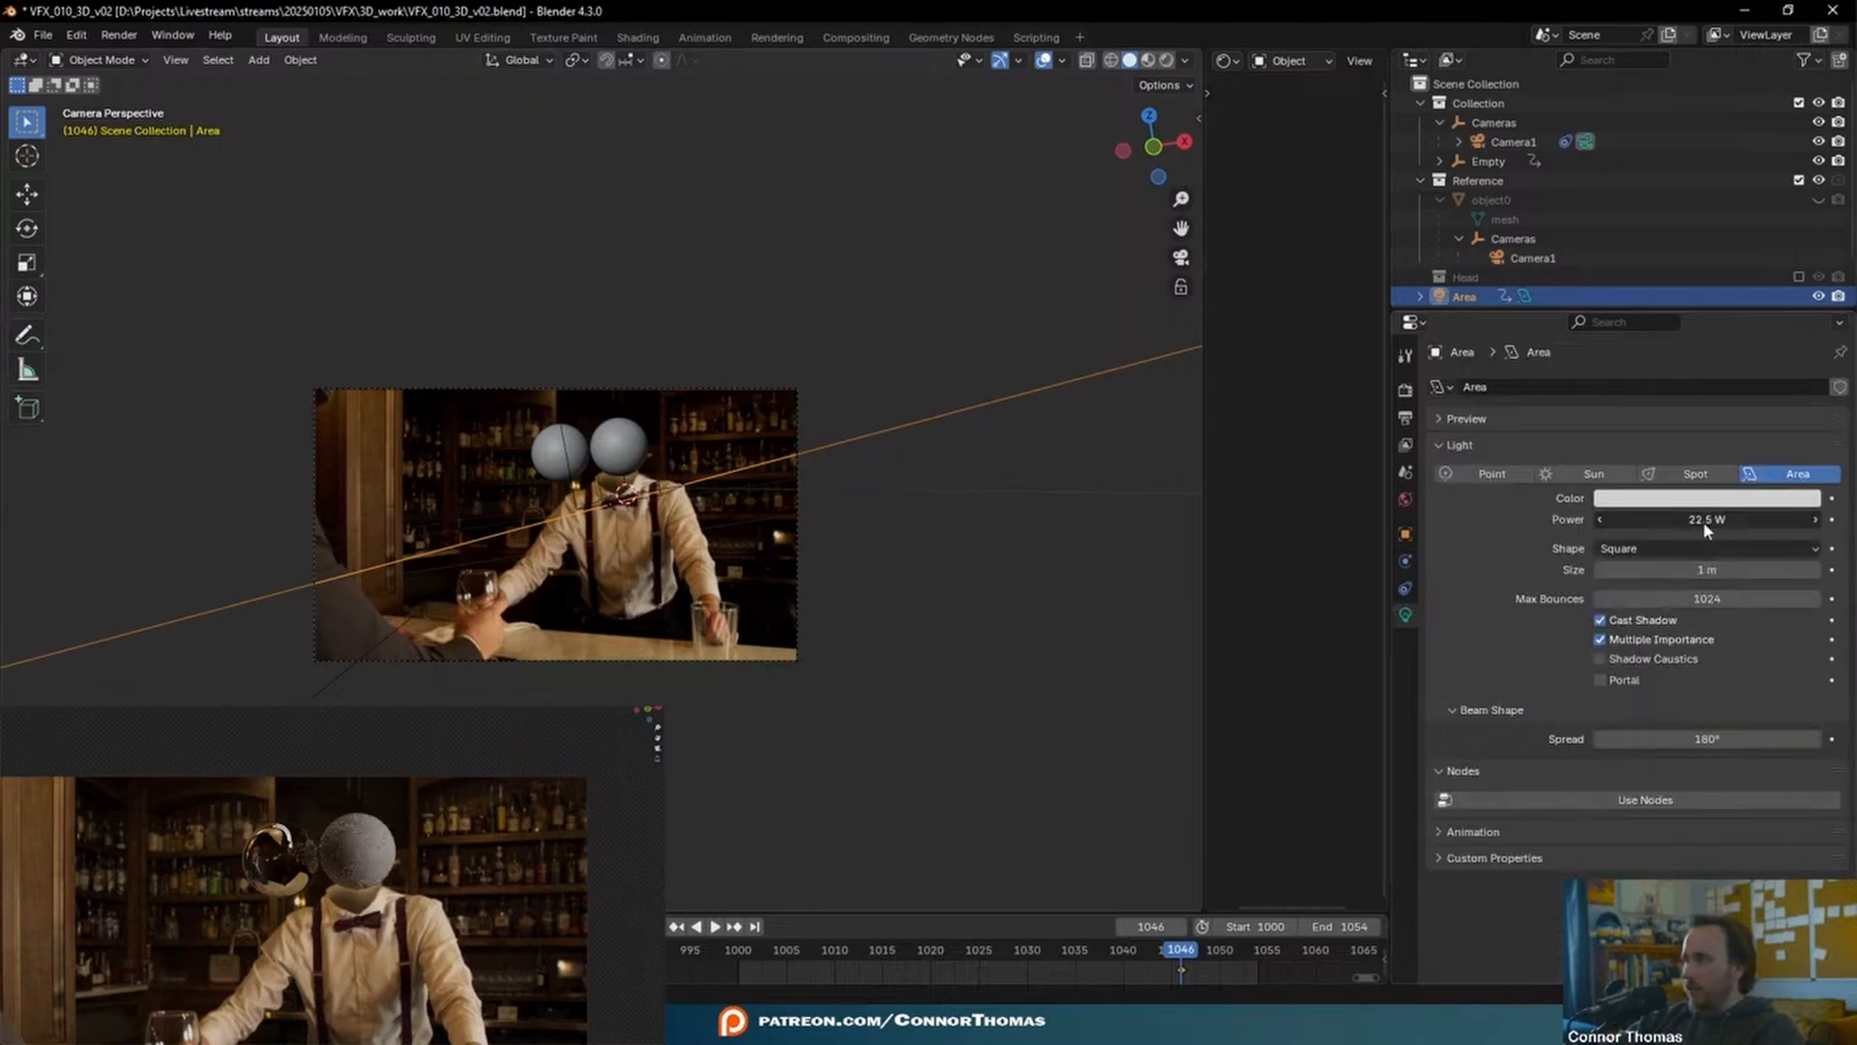
middle_drag(642, 684, 875, 579)
key(r)
key(g)
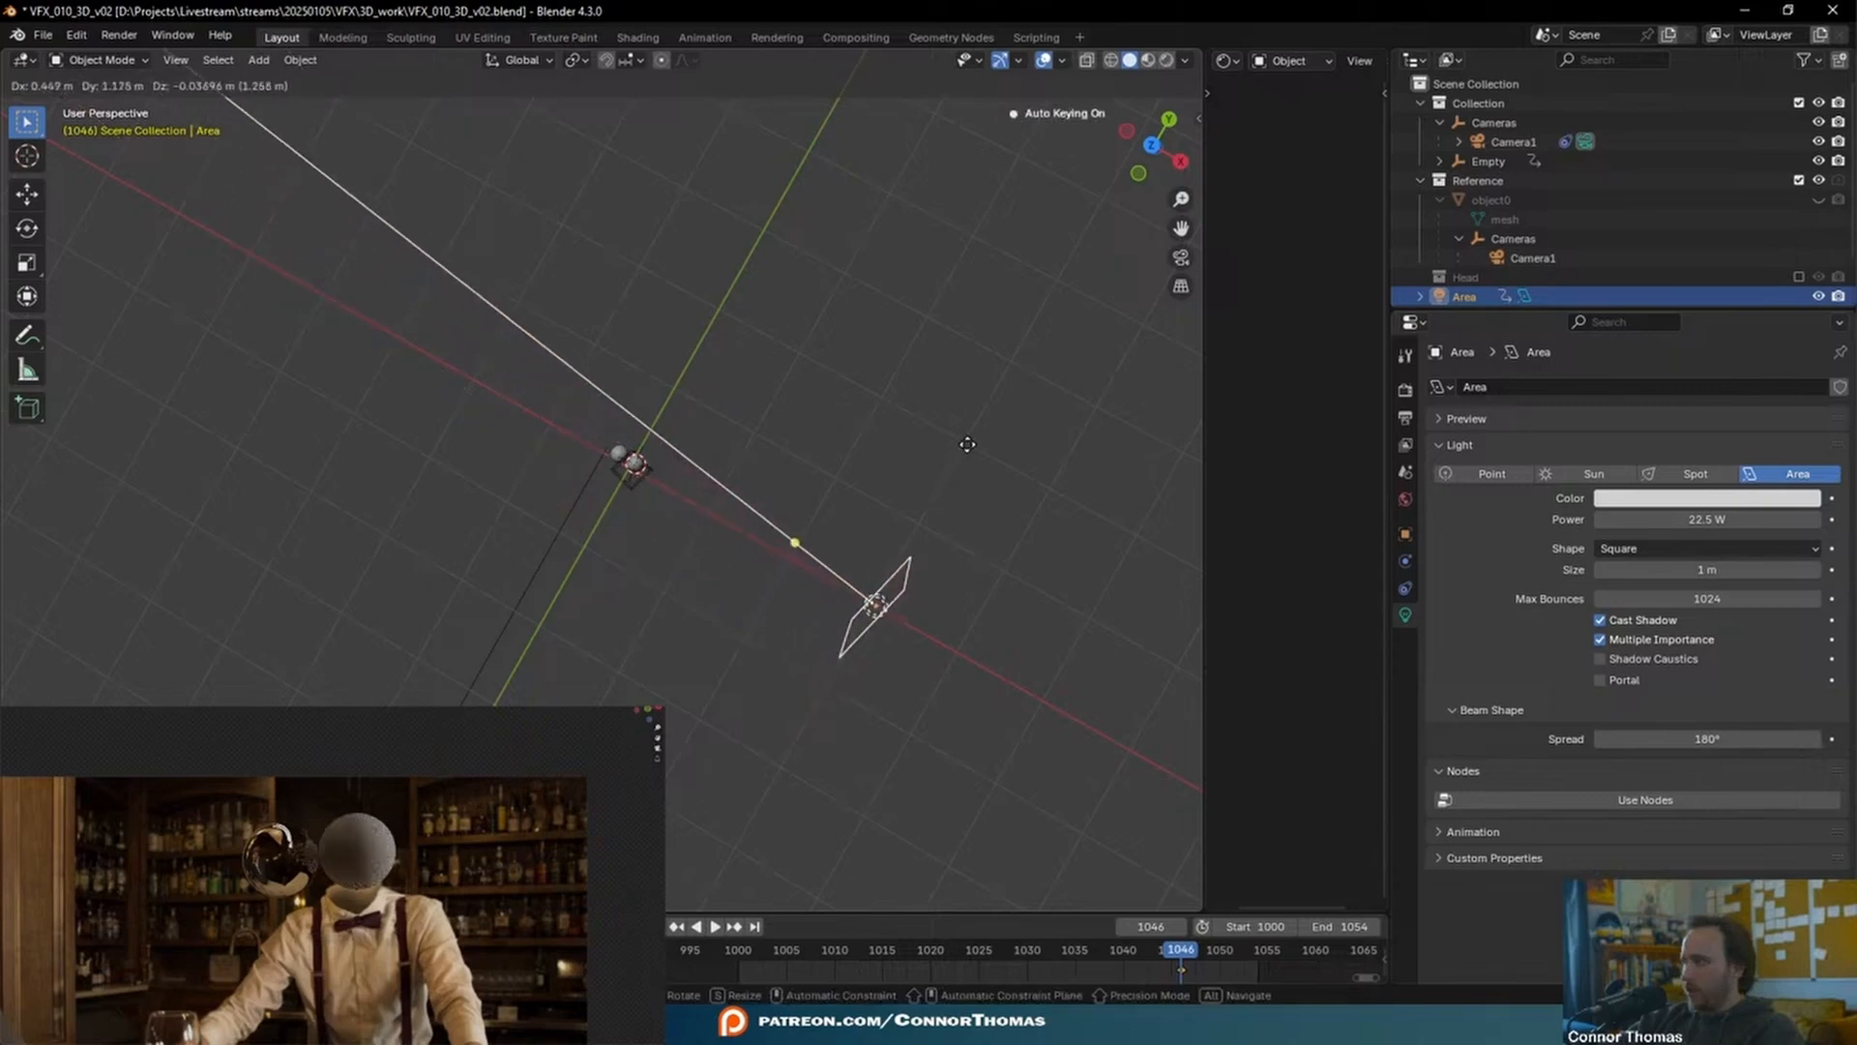
click(967, 444)
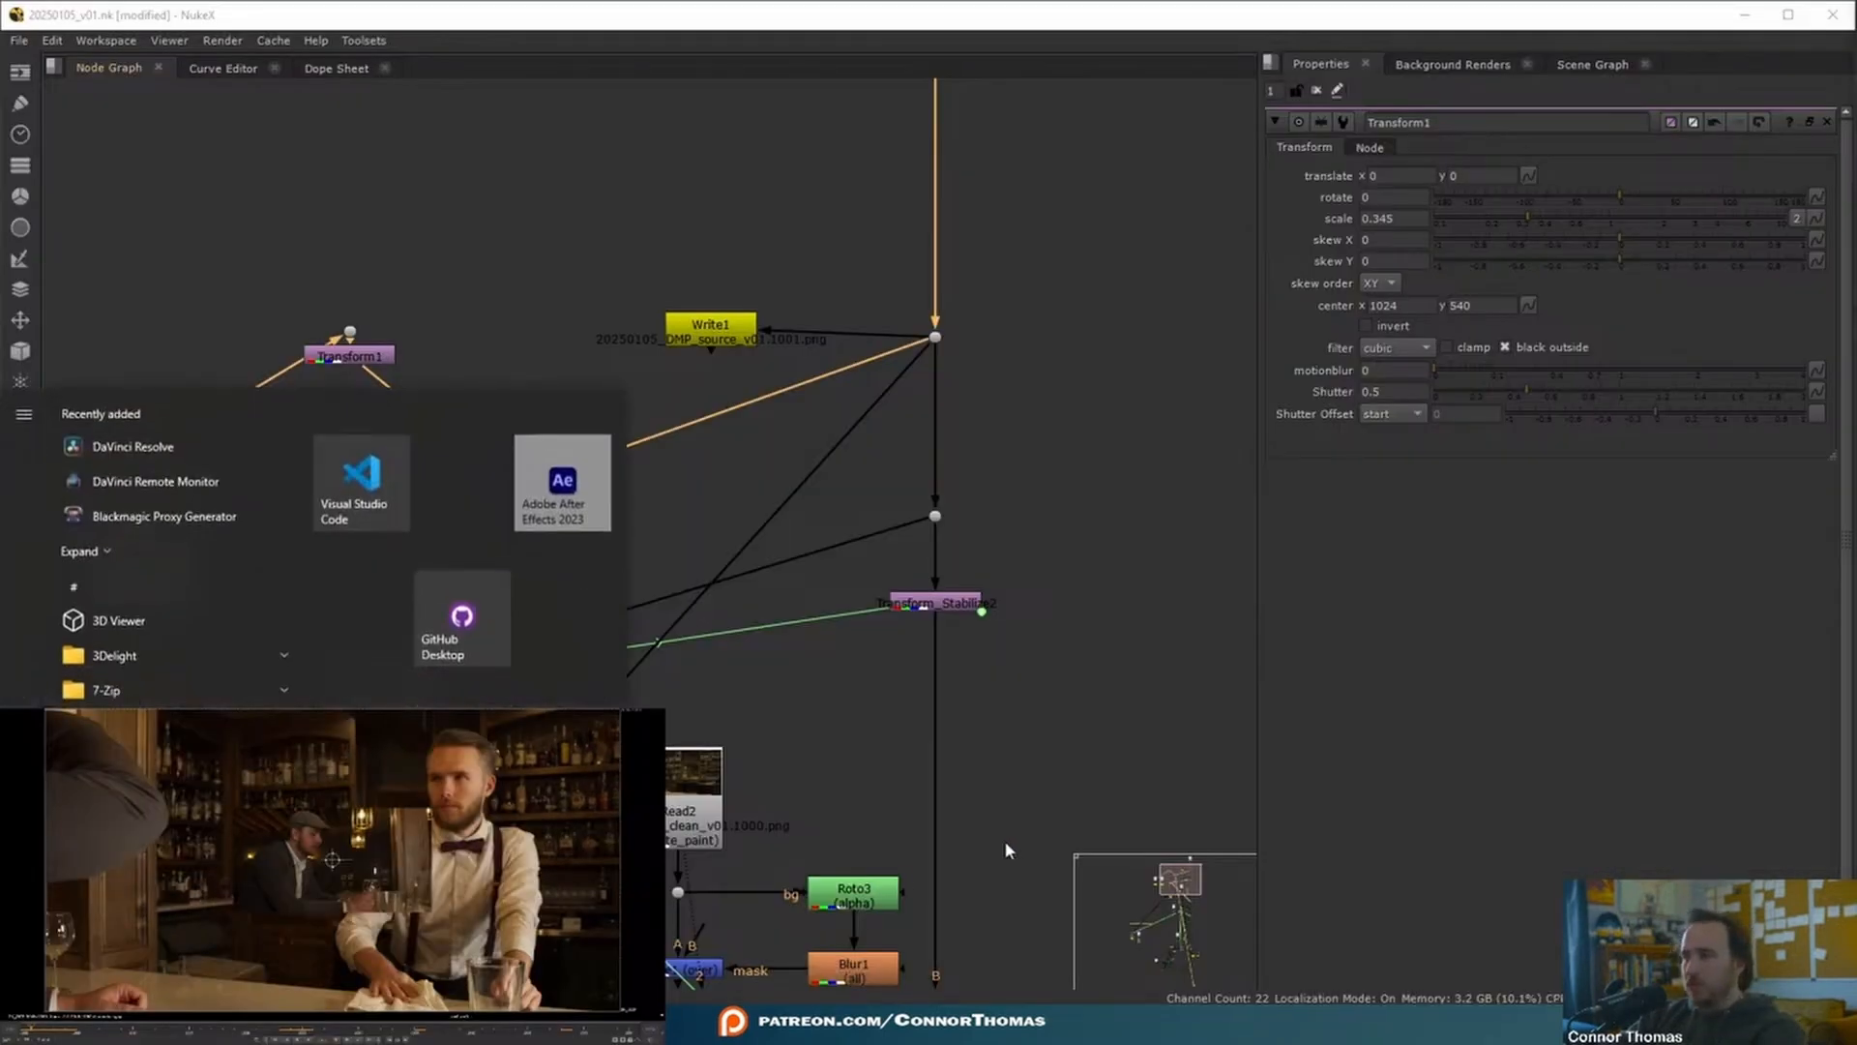
- Switch to DaVinci Resolve and open the delivery page for the reflection timeline
click(1006, 849)
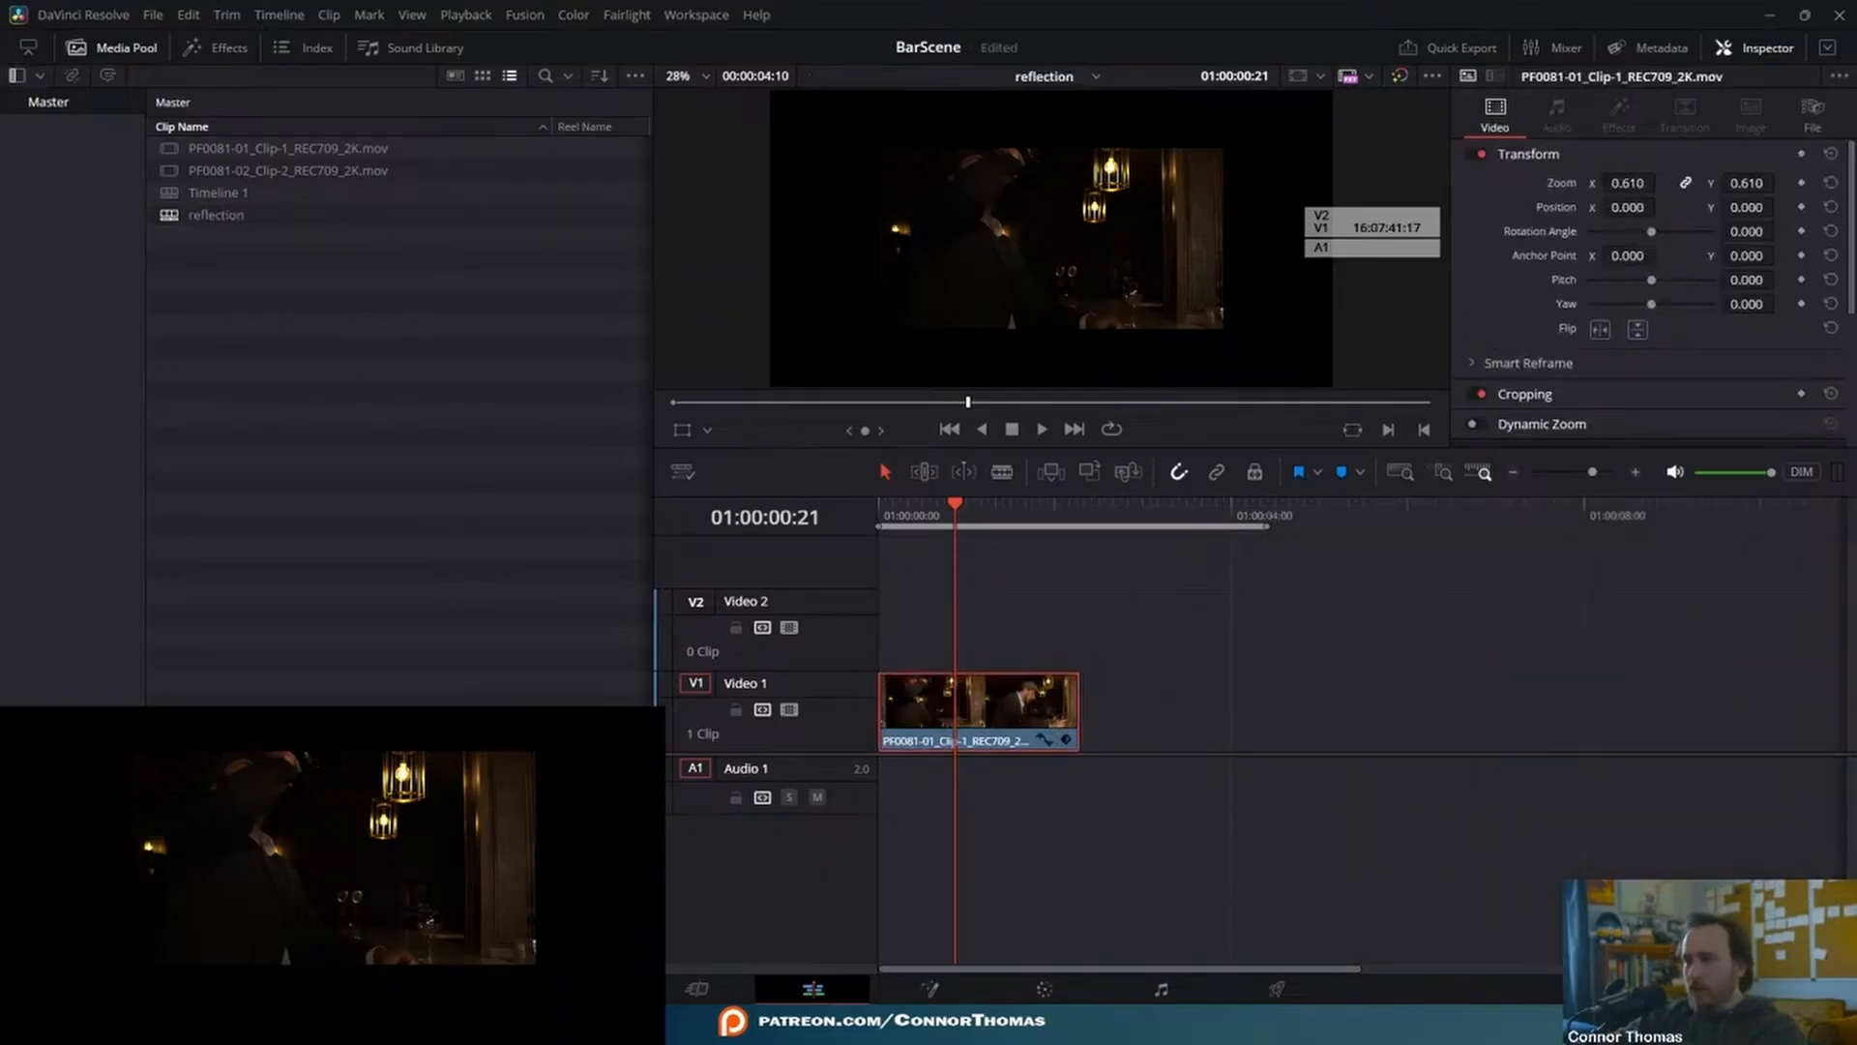
click(1277, 989)
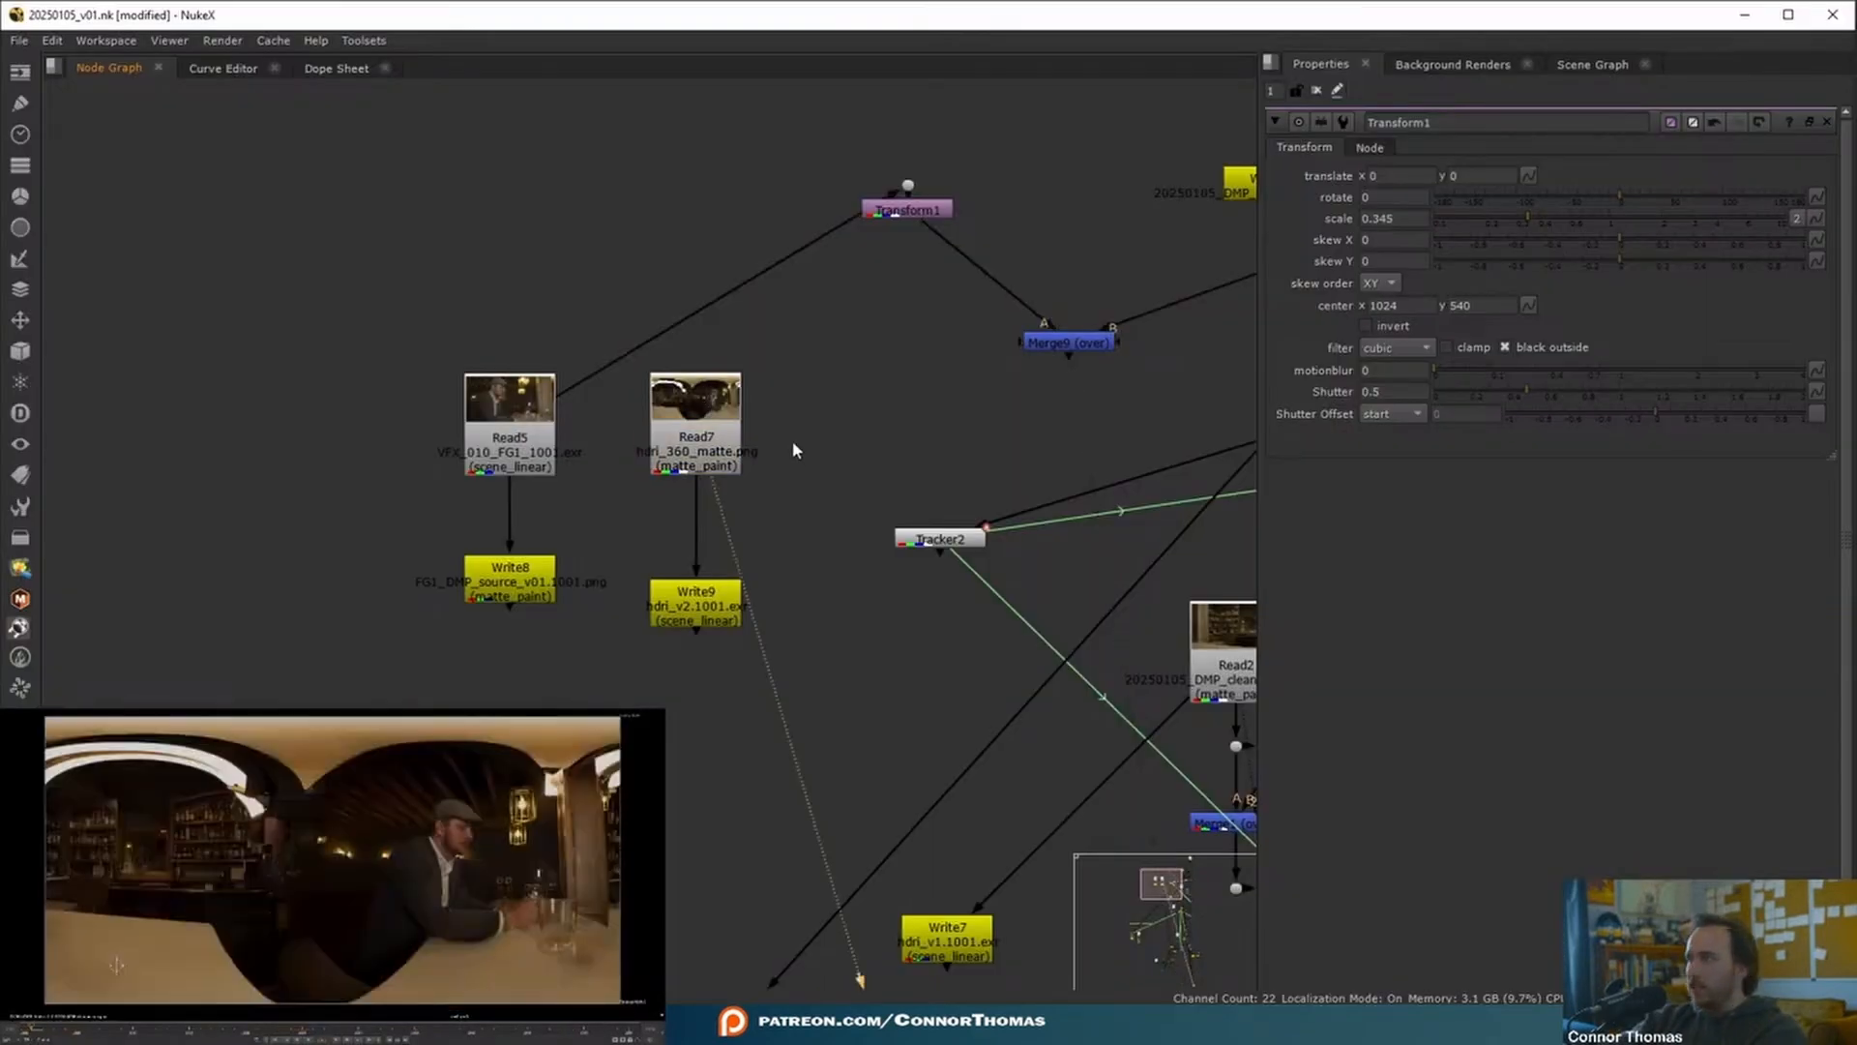
- Switch to NukeX and spread the FG1 and hdri_360_matte Read and Write node pairs apart to free space between them
middle_drag(792, 443, 893, 498)
drag(485, 332, 654, 624)
drag(635, 513, 425, 121)
click(643, 410)
drag(650, 353, 865, 784)
drag(832, 513, 430, 598)
click(469, 607)
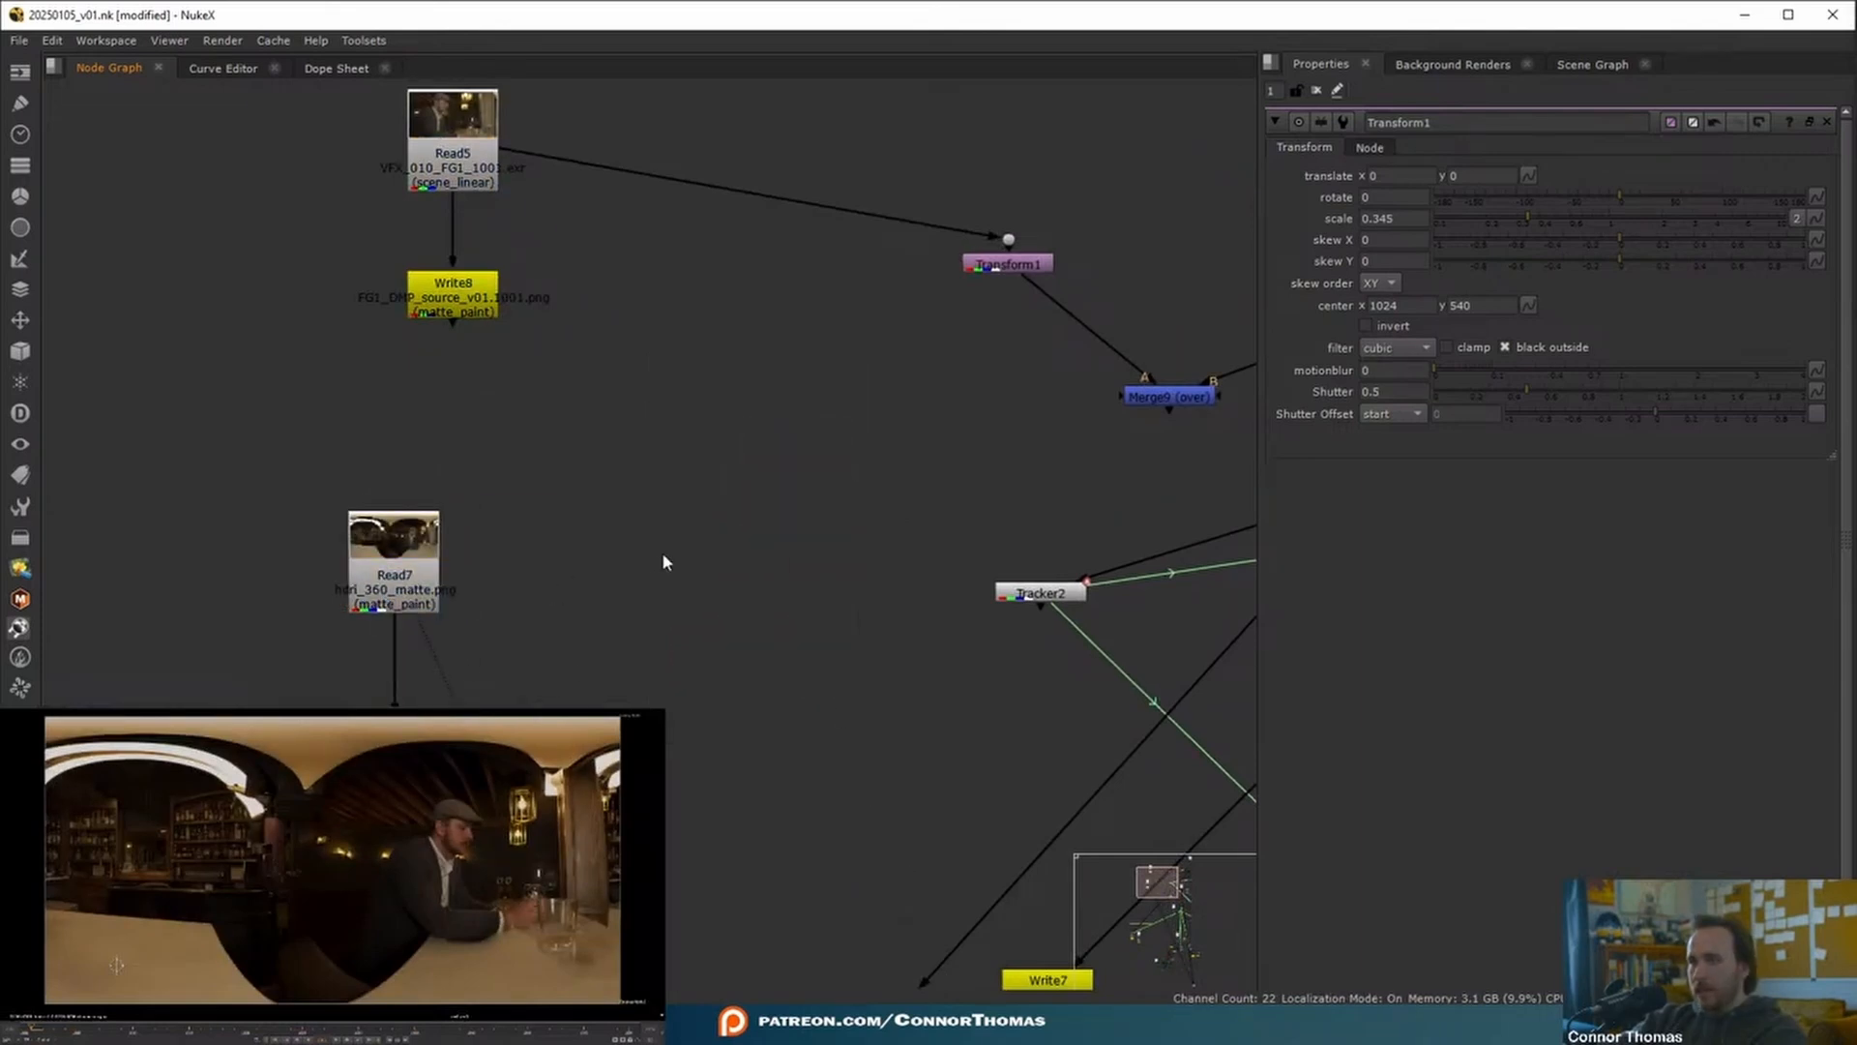
- Add a Read node that loads the VFX_010_FG2 EXR sequence, frames 1000 to 1054
key(r)
click(531, 139)
click(531, 139)
double_click(710, 199)
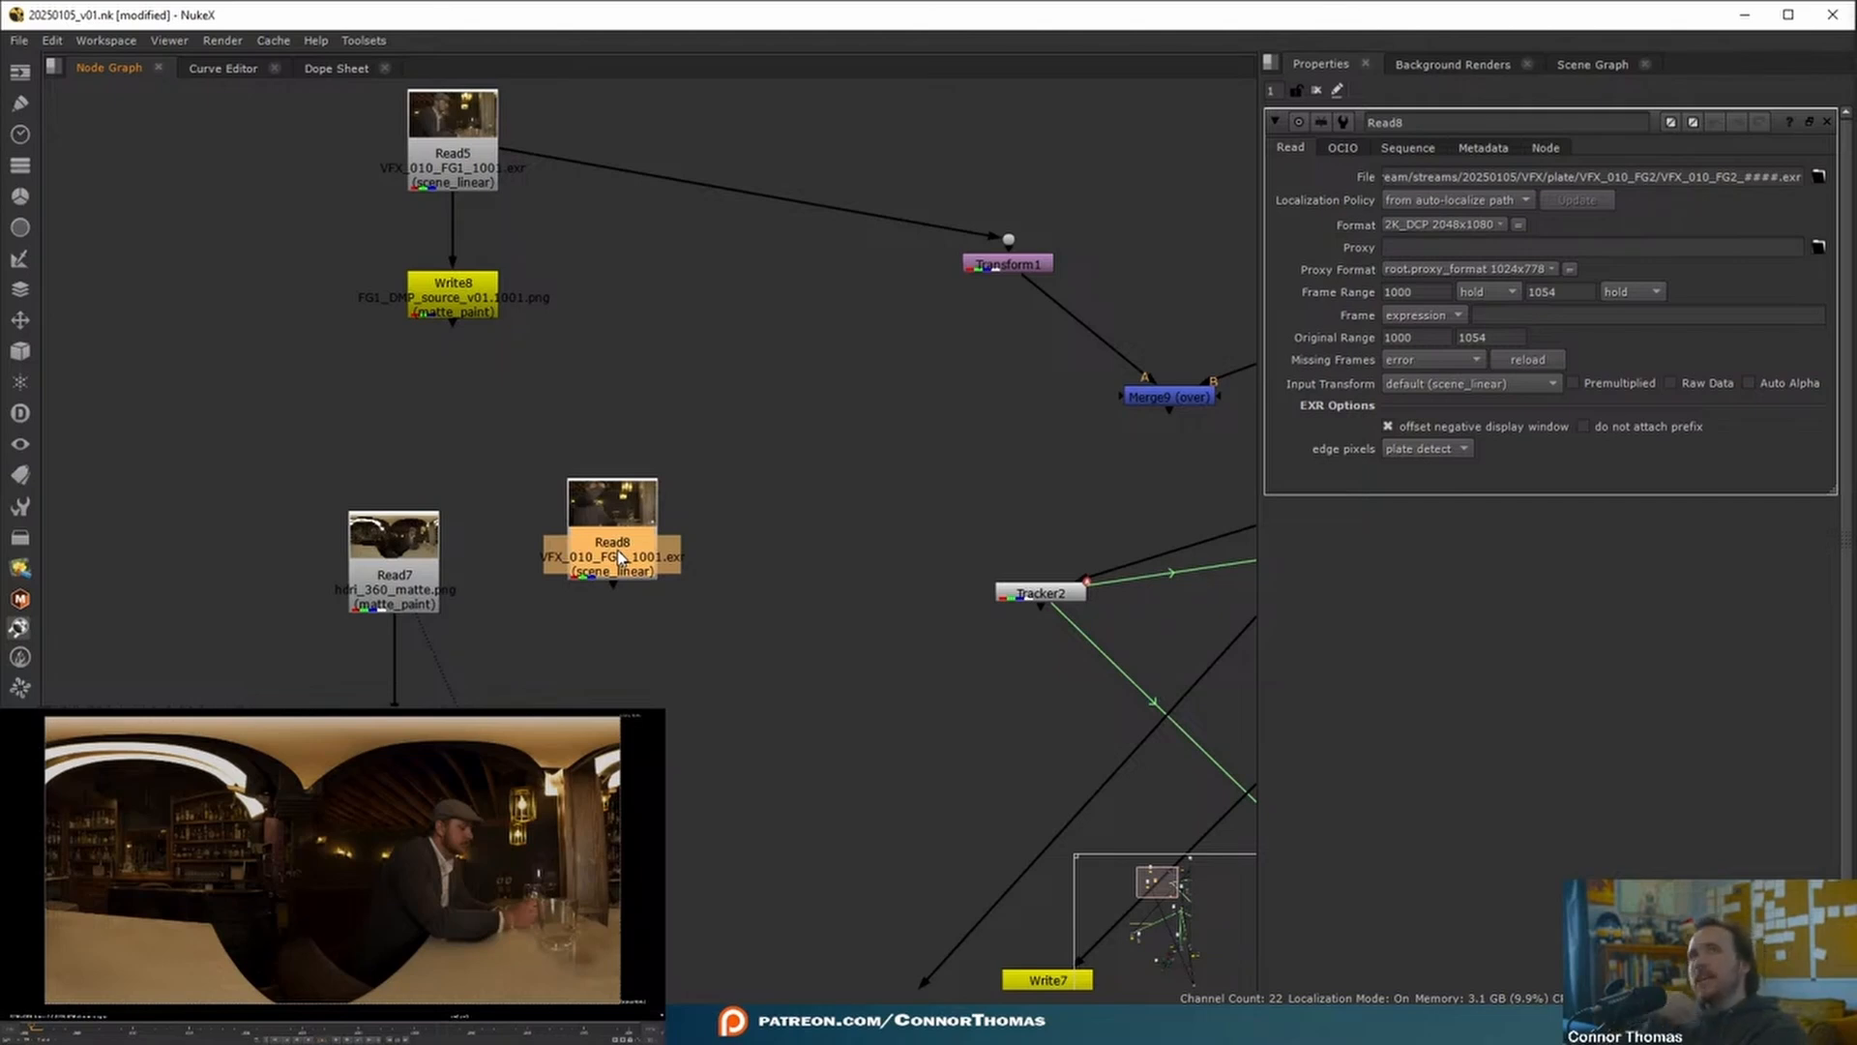
- View the VFX_010_FG2 plate and add a Transform node below its Read node with the scale set to 0.355
key(1)
click(667, 555)
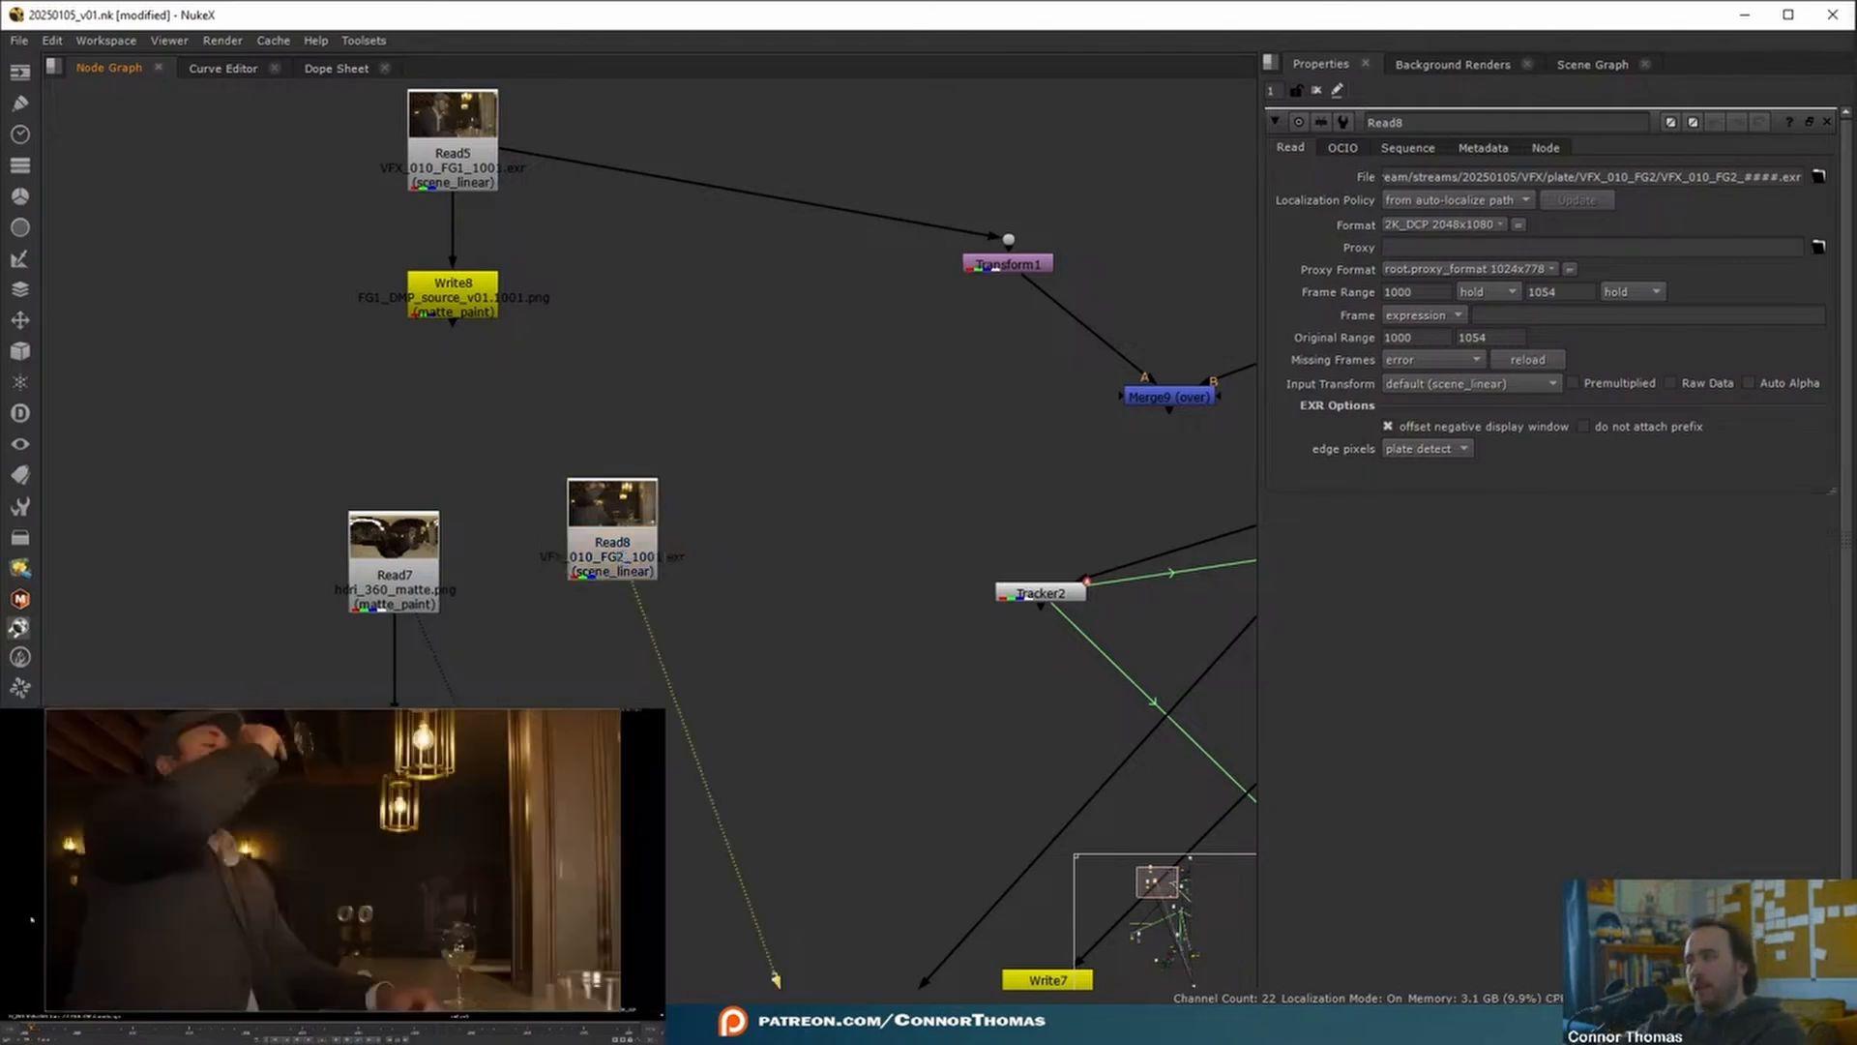
key(t)
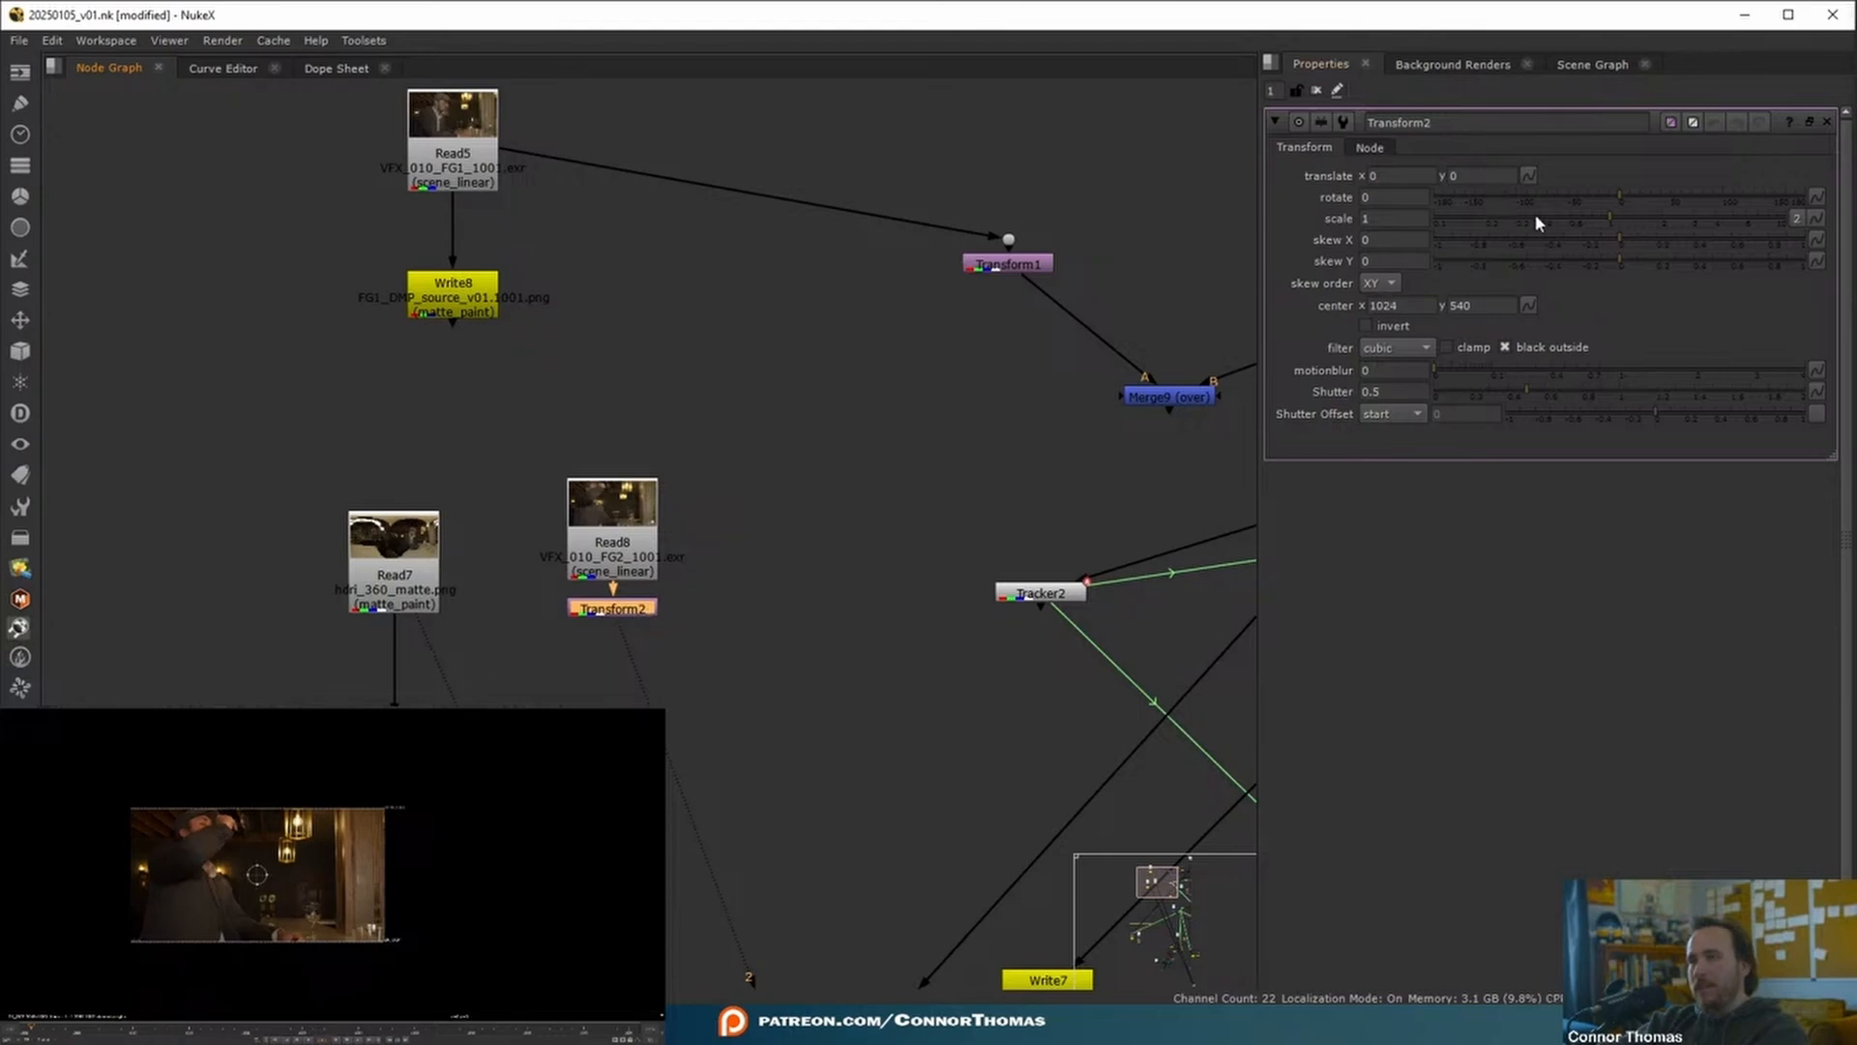
drag(1570, 227, 1533, 227)
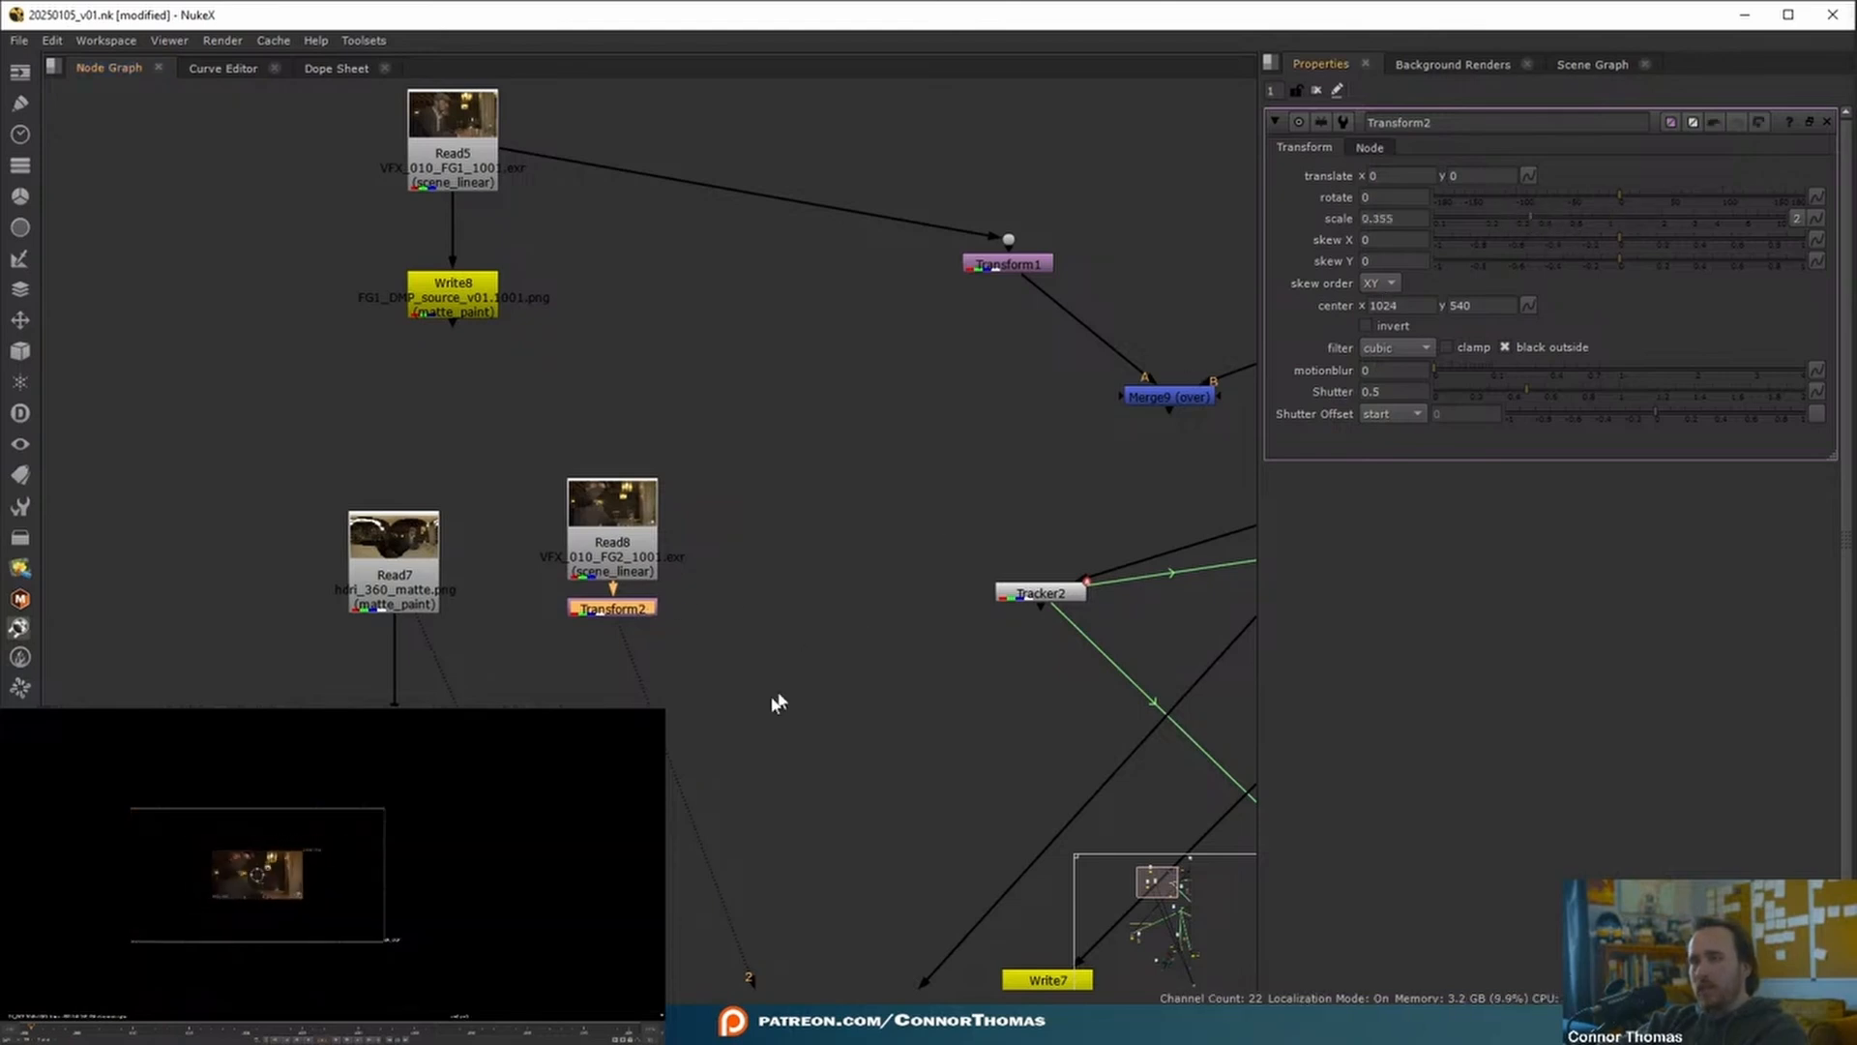
- Merge the transformed FG2 plate over the hdri_360_matte image ahead of the hdri_v2 Write node, and view the merge
scroll(778, 704, up, 3)
middle_drag(789, 600, 960, 427)
key(m)
drag(1146, 395, 462, 520)
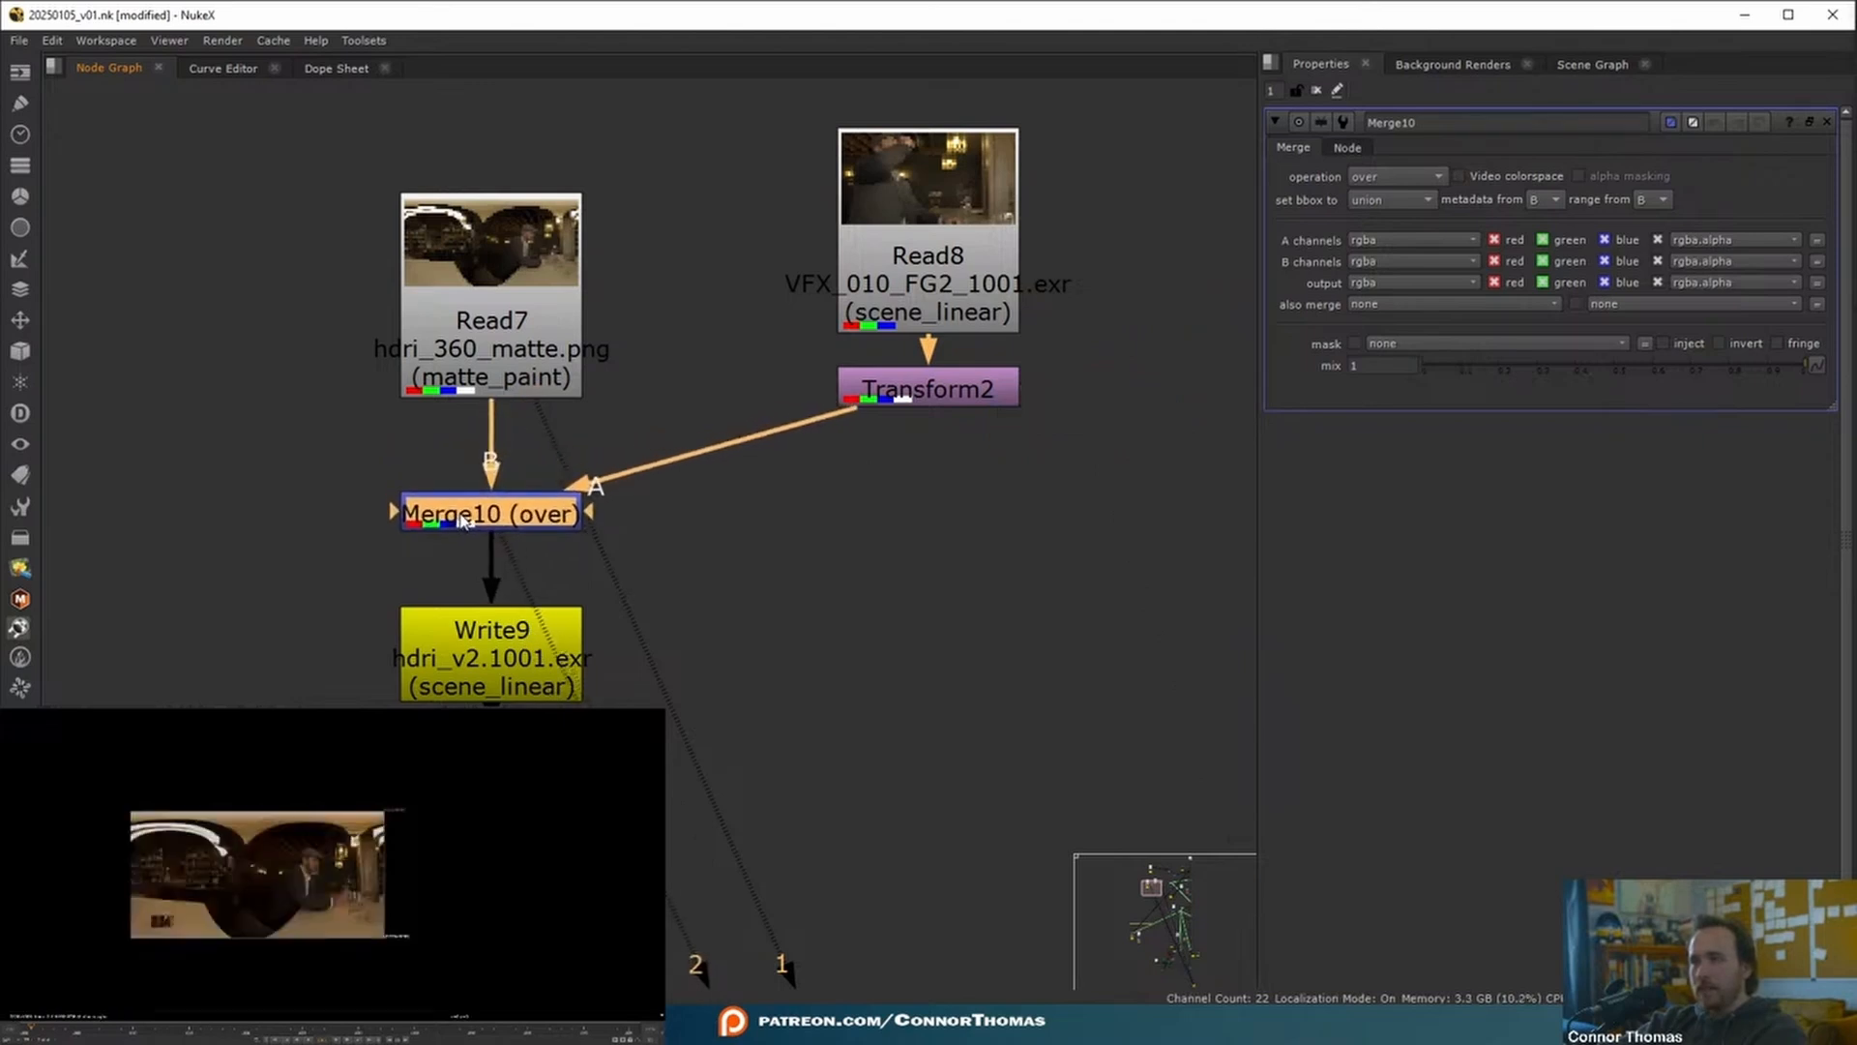
drag(531, 669, 532, 793)
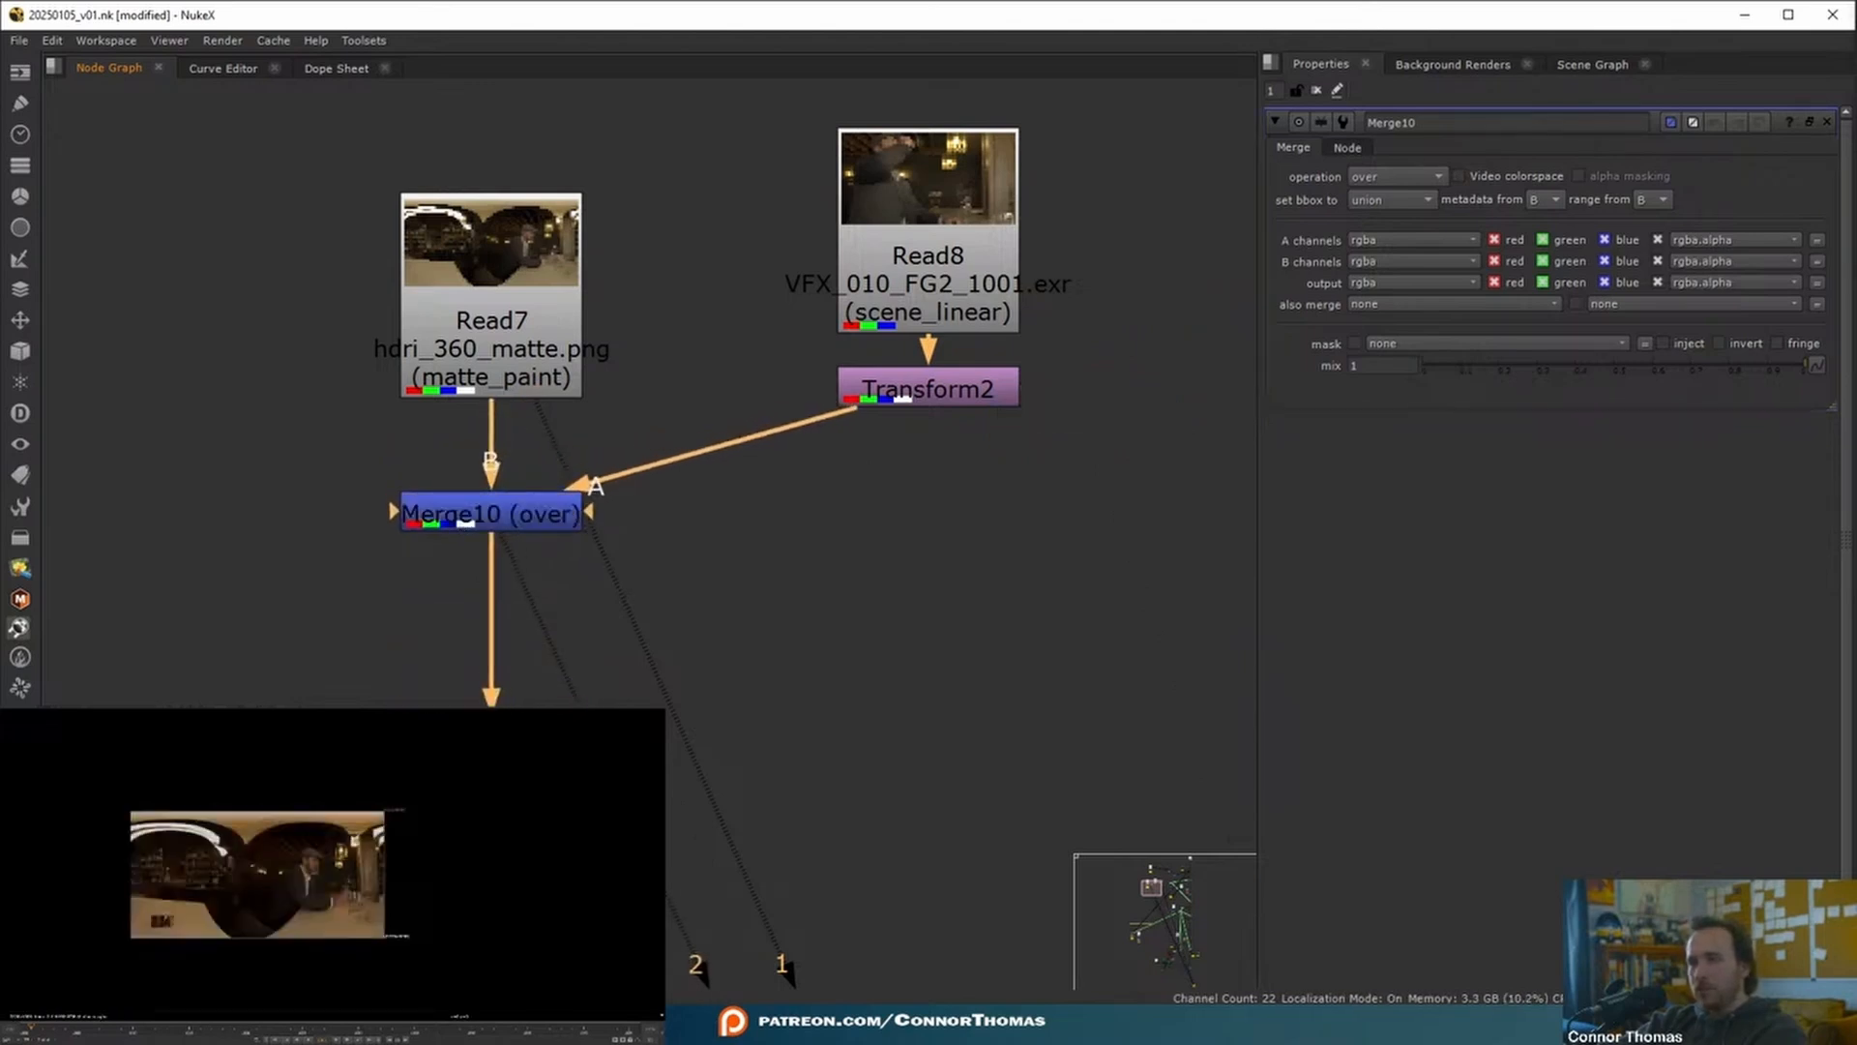
click(567, 510)
key(1)
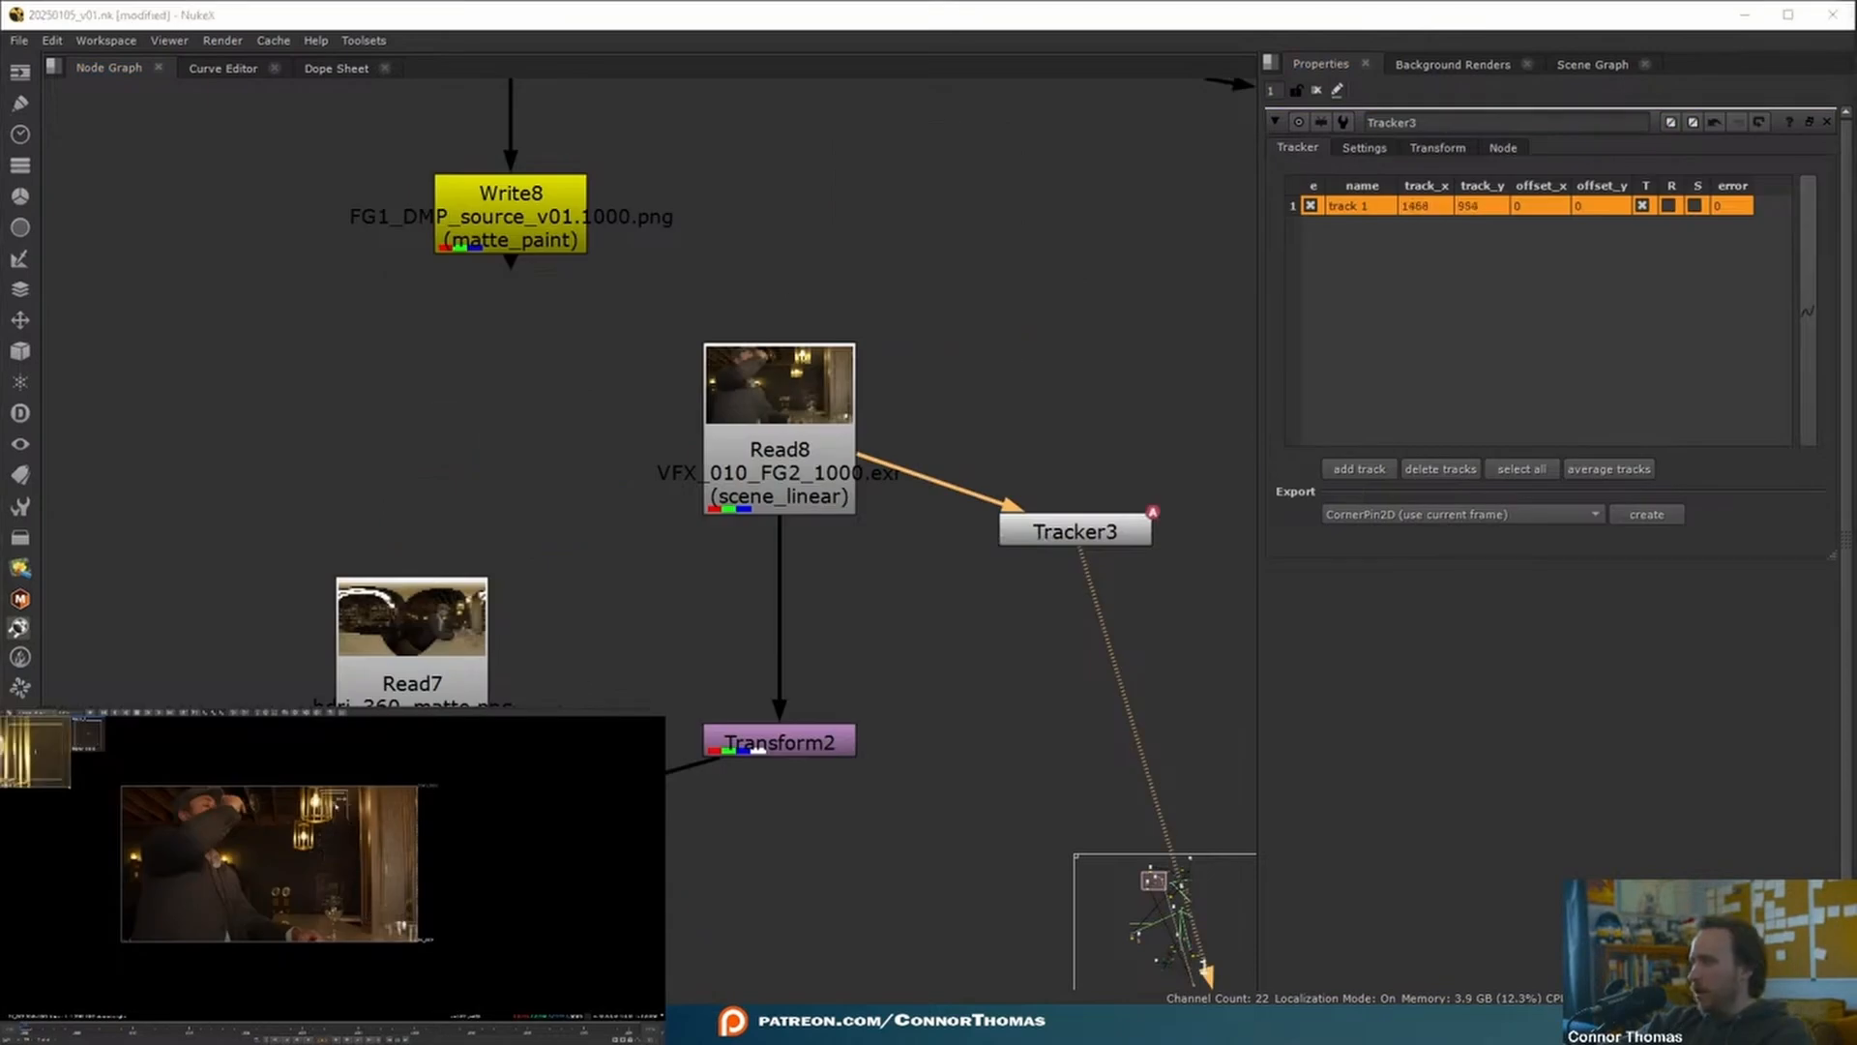
- Track the hanging lantern in the FG2 plate and insert its Transform (stabilize) export between Read8 and Transform2
drag(317, 802, 316, 801)
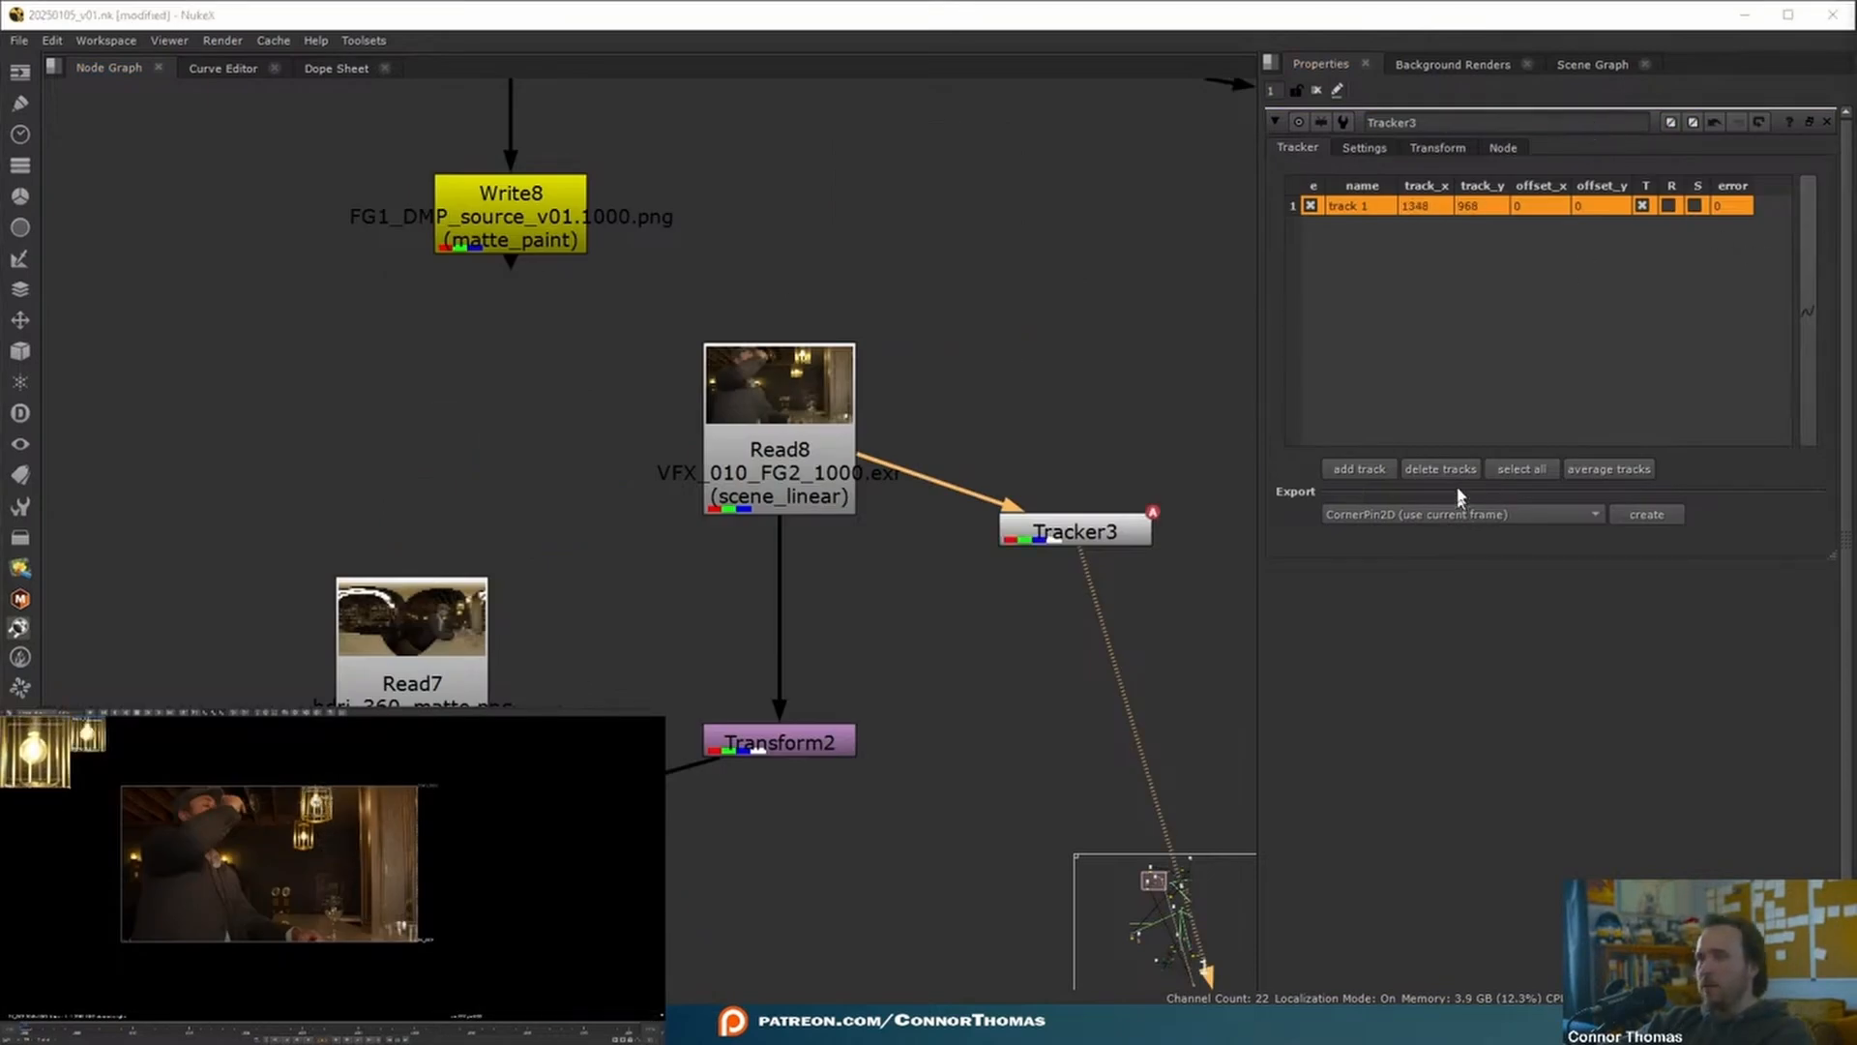
click(159, 714)
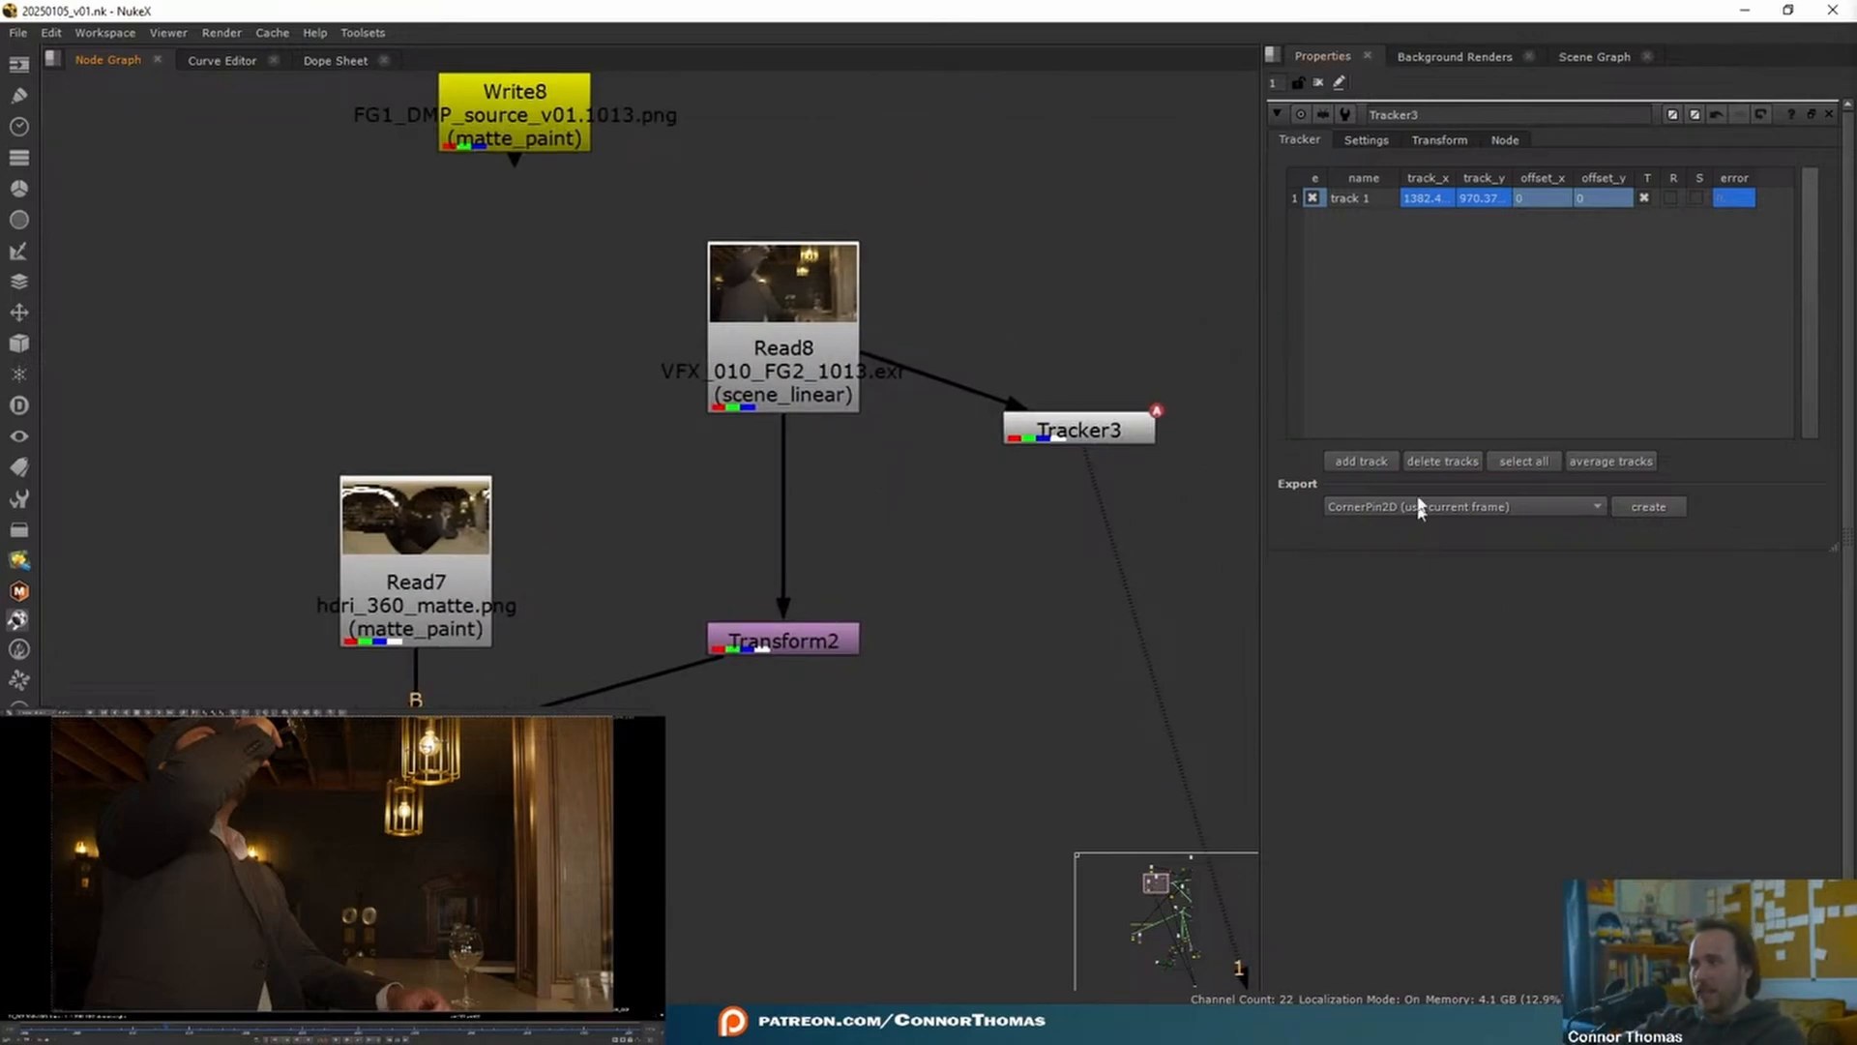
click(1430, 507)
click(1498, 595)
click(1648, 506)
scroll(851, 401, down, 2)
drag(1166, 470, 801, 474)
key(1)
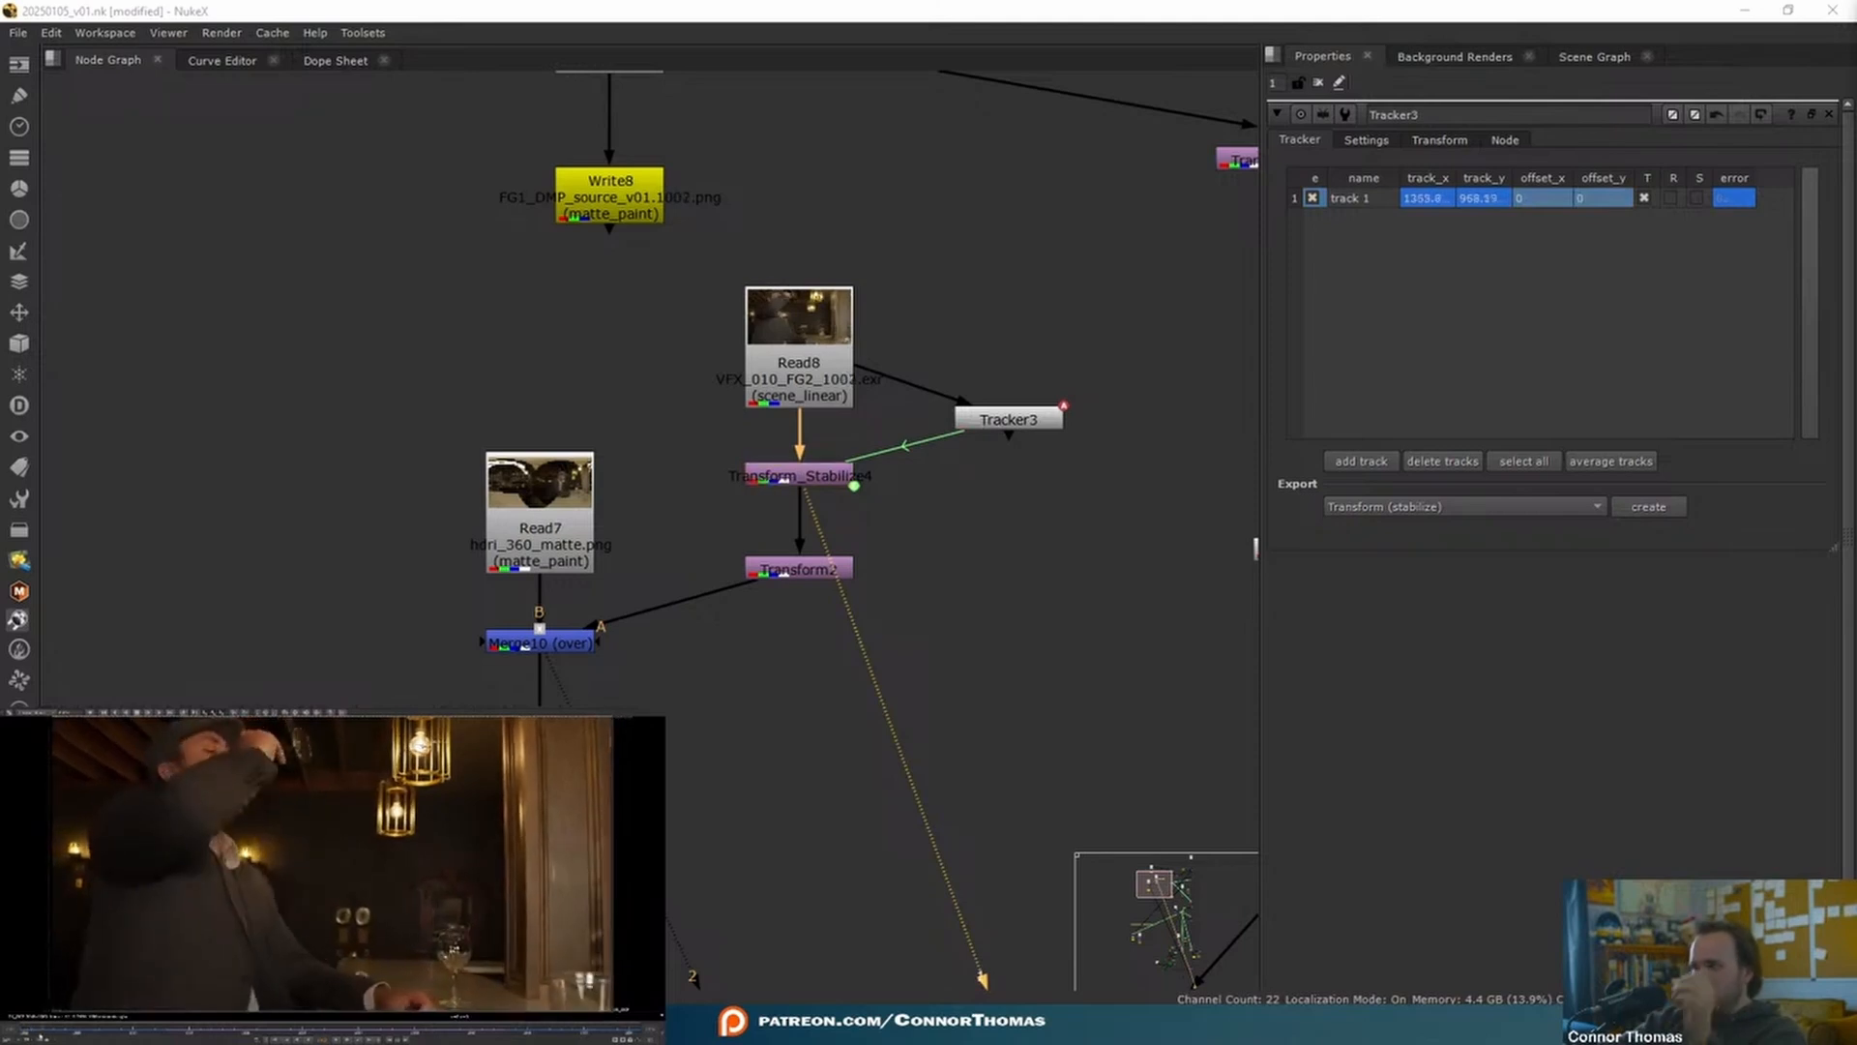
- Add a second track point to the FG2 tracker and place it on the wooden column
click(1361, 461)
mouse_move(559, 871)
mouse_down()
mouse_move(598, 938)
mouse_move(547, 852)
mouse_move(558, 881)
mouse_up()
- Spread out the FG2 Read, Tracker and stabilize nodes and insert a Merge node between Read8 and the stabilize Transform
drag(663, 310, 1092, 600)
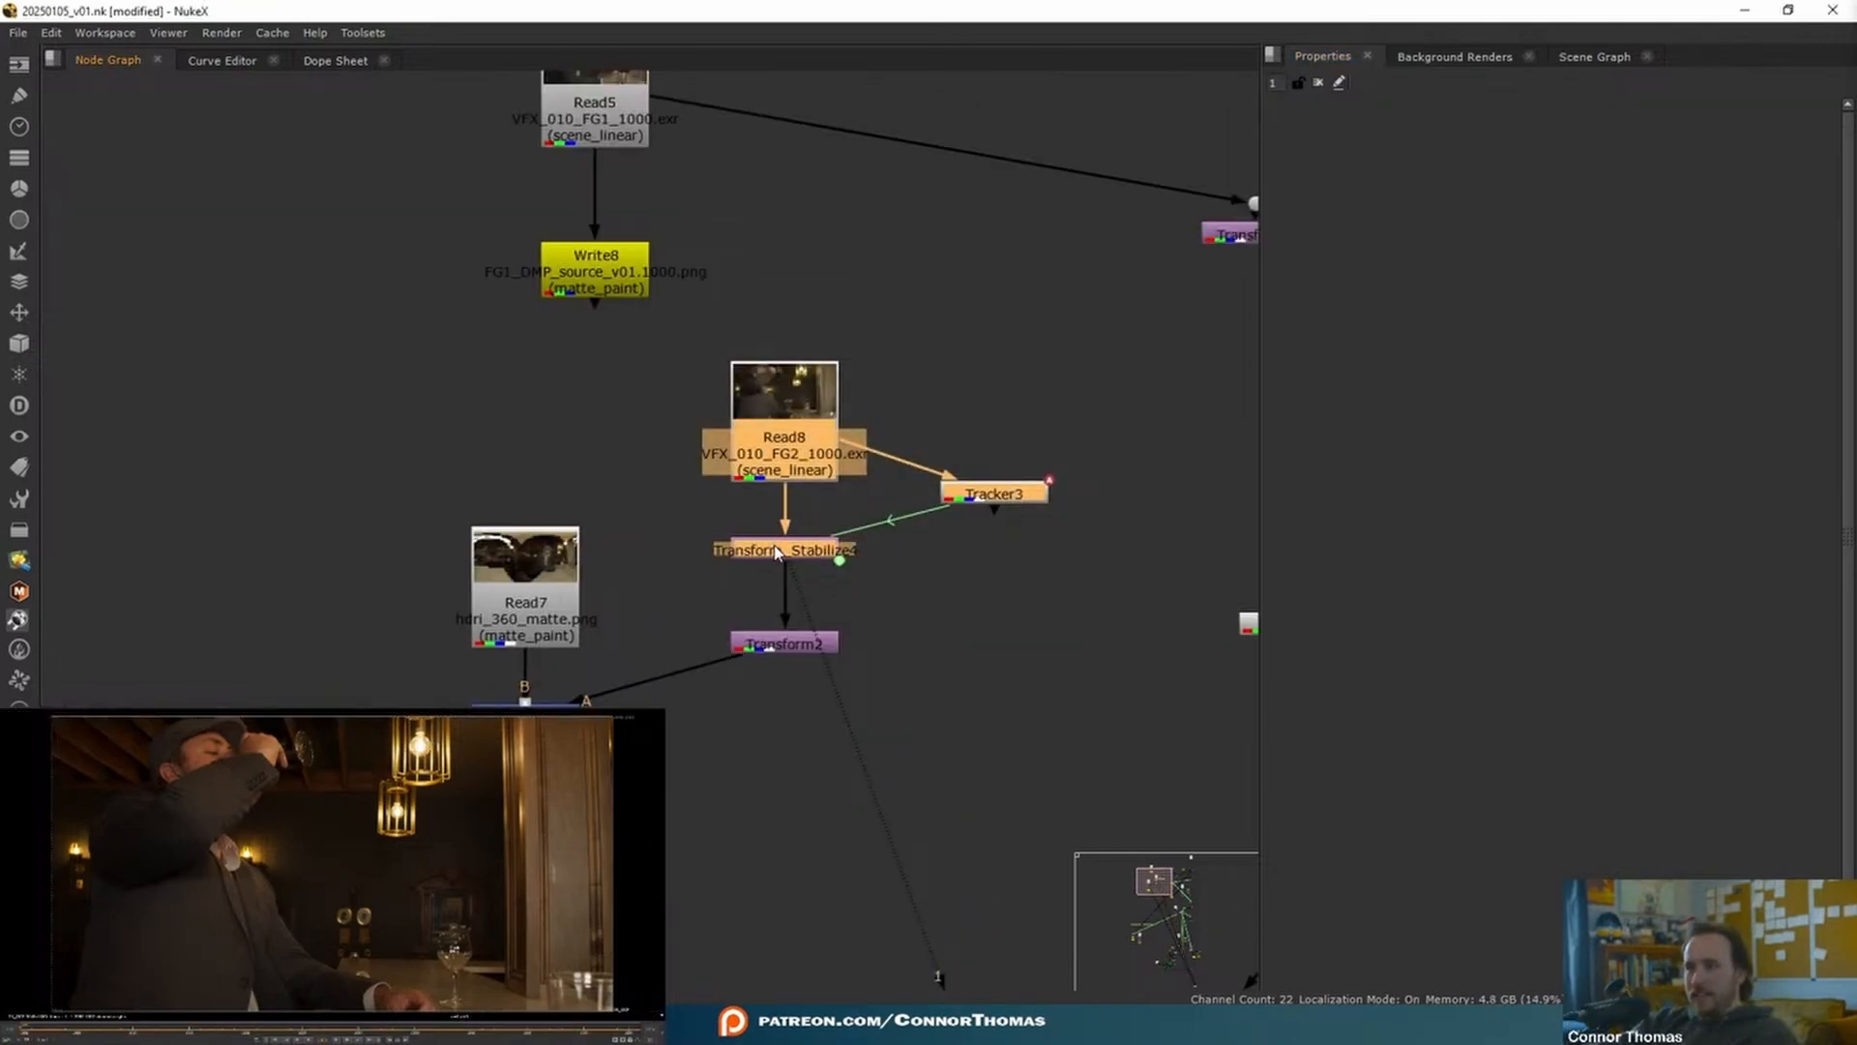
drag(775, 545, 773, 505)
click(976, 502)
drag(986, 452, 1221, 559)
drag(818, 513, 826, 602)
click(812, 411)
key(m)
drag(946, 385, 776, 540)
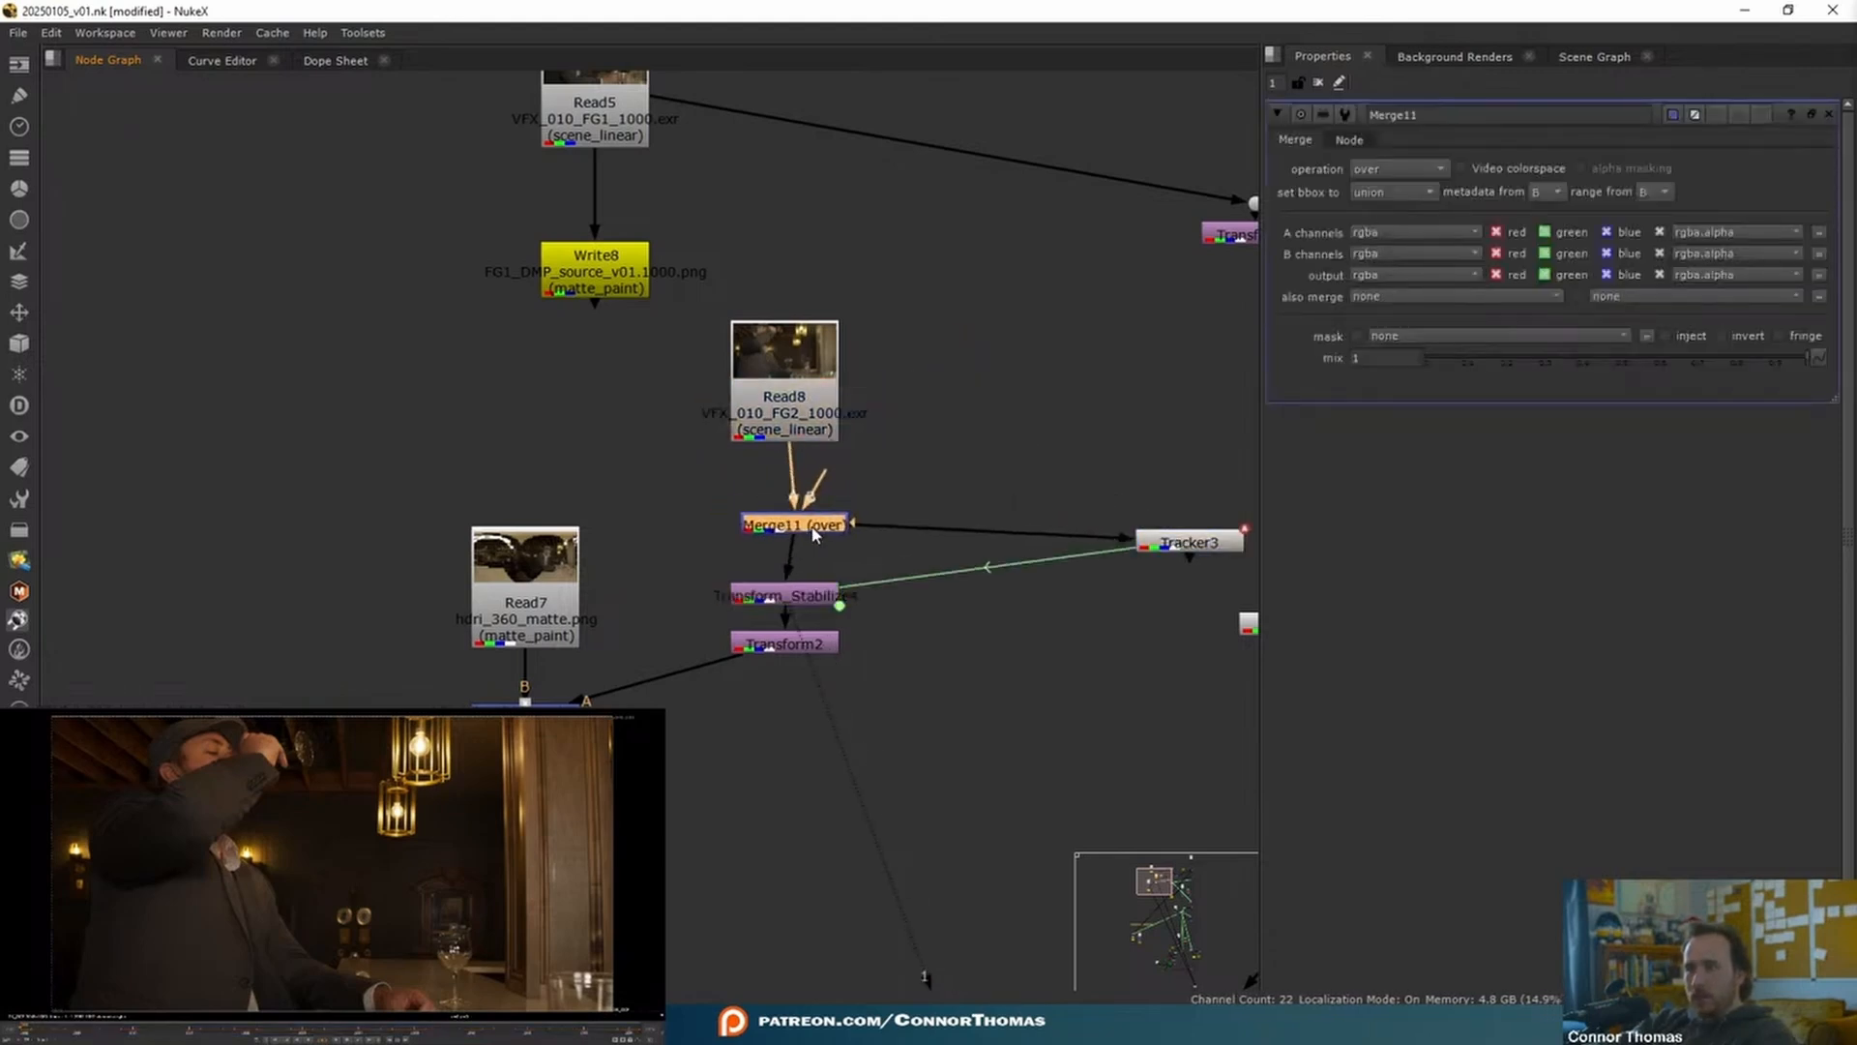
- Add a Roto node fed by Read8, connect it to the new Merge's mask input, and move the Tracker closer
click(959, 439)
drag(827, 370, 828, 371)
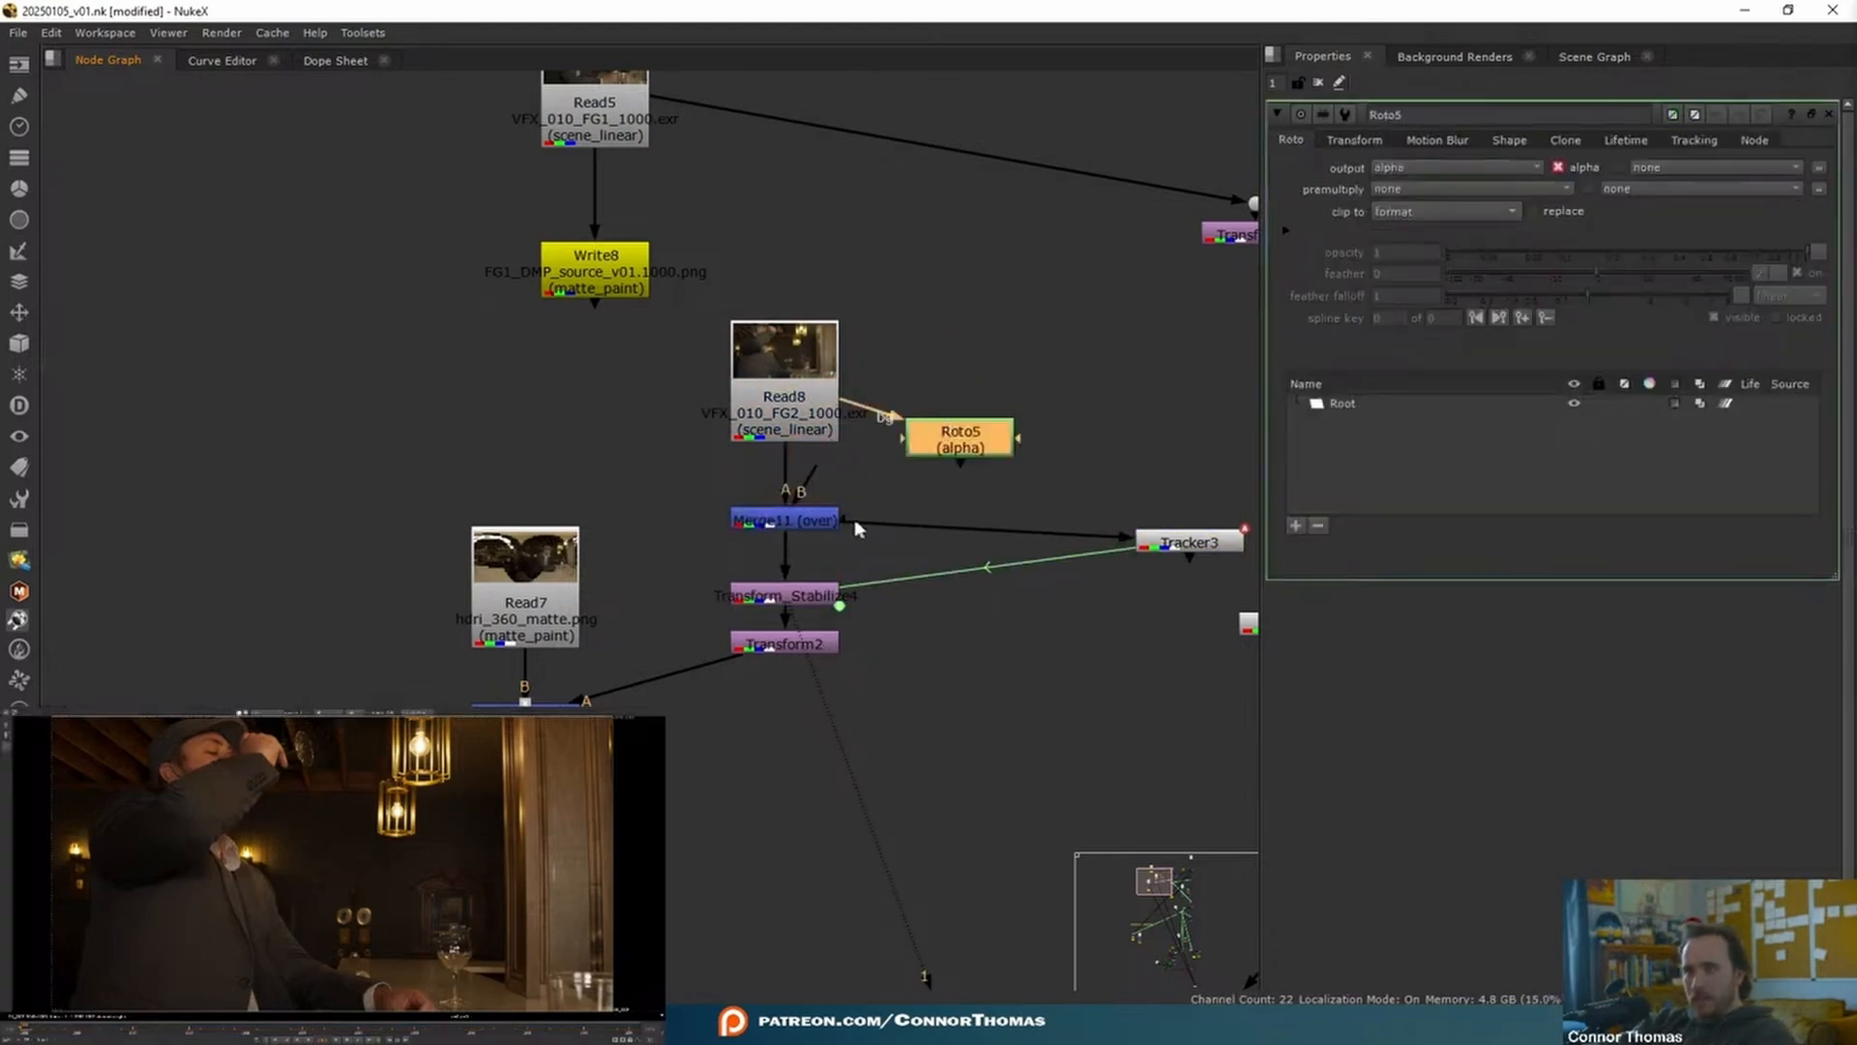
click(867, 507)
drag(1190, 548, 975, 592)
click(874, 509)
drag(878, 521, 988, 413)
- Draw a closed Bezier roto shape on the FG2 plate around the man and bar, just inside the frame edges
click(772, 412)
key(1)
scroll(319, 832, down, 4)
scroll(319, 832, up, 1)
middle_drag(314, 785, 250, 806)
scroll(249, 806, up, 2)
click(249, 778)
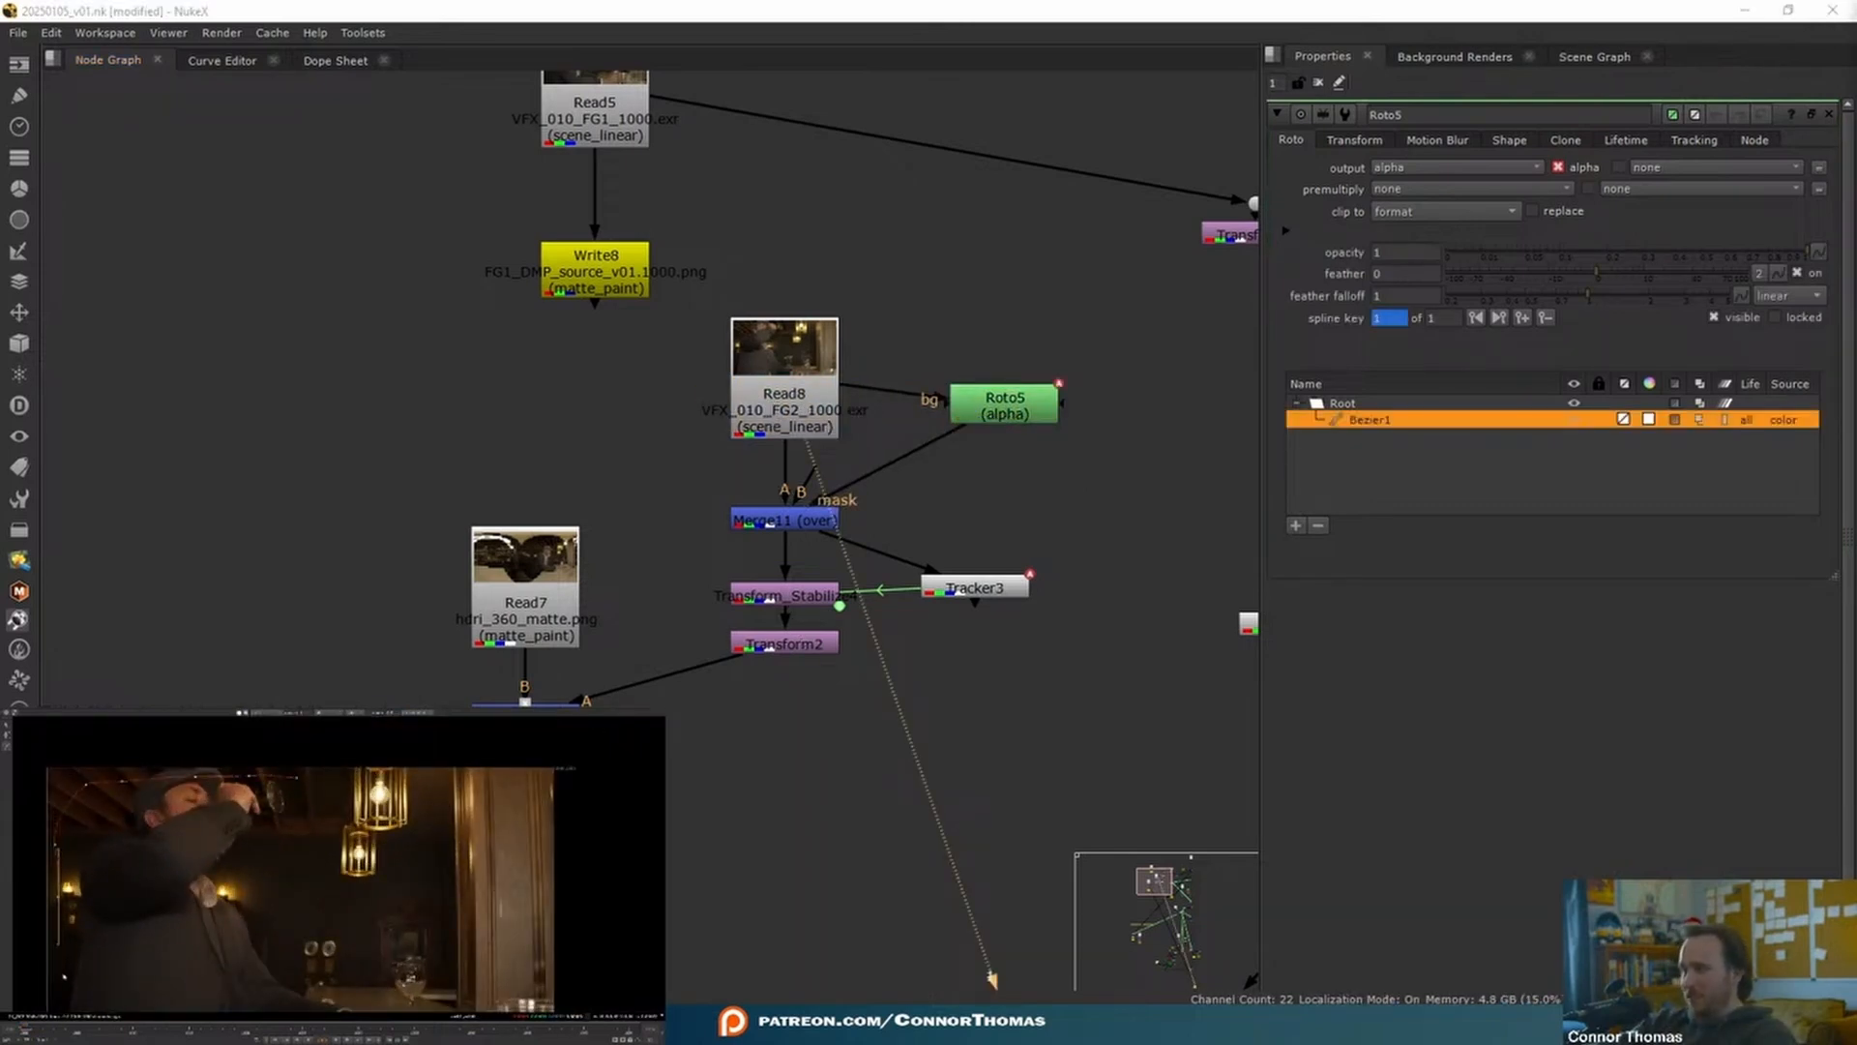
middle_drag(64, 976, 67, 868)
click(78, 918)
click(232, 924)
middle_drag(535, 819, 478, 906)
middle_drag(176, 1006, 287, 943)
middle_drag(107, 948, 167, 989)
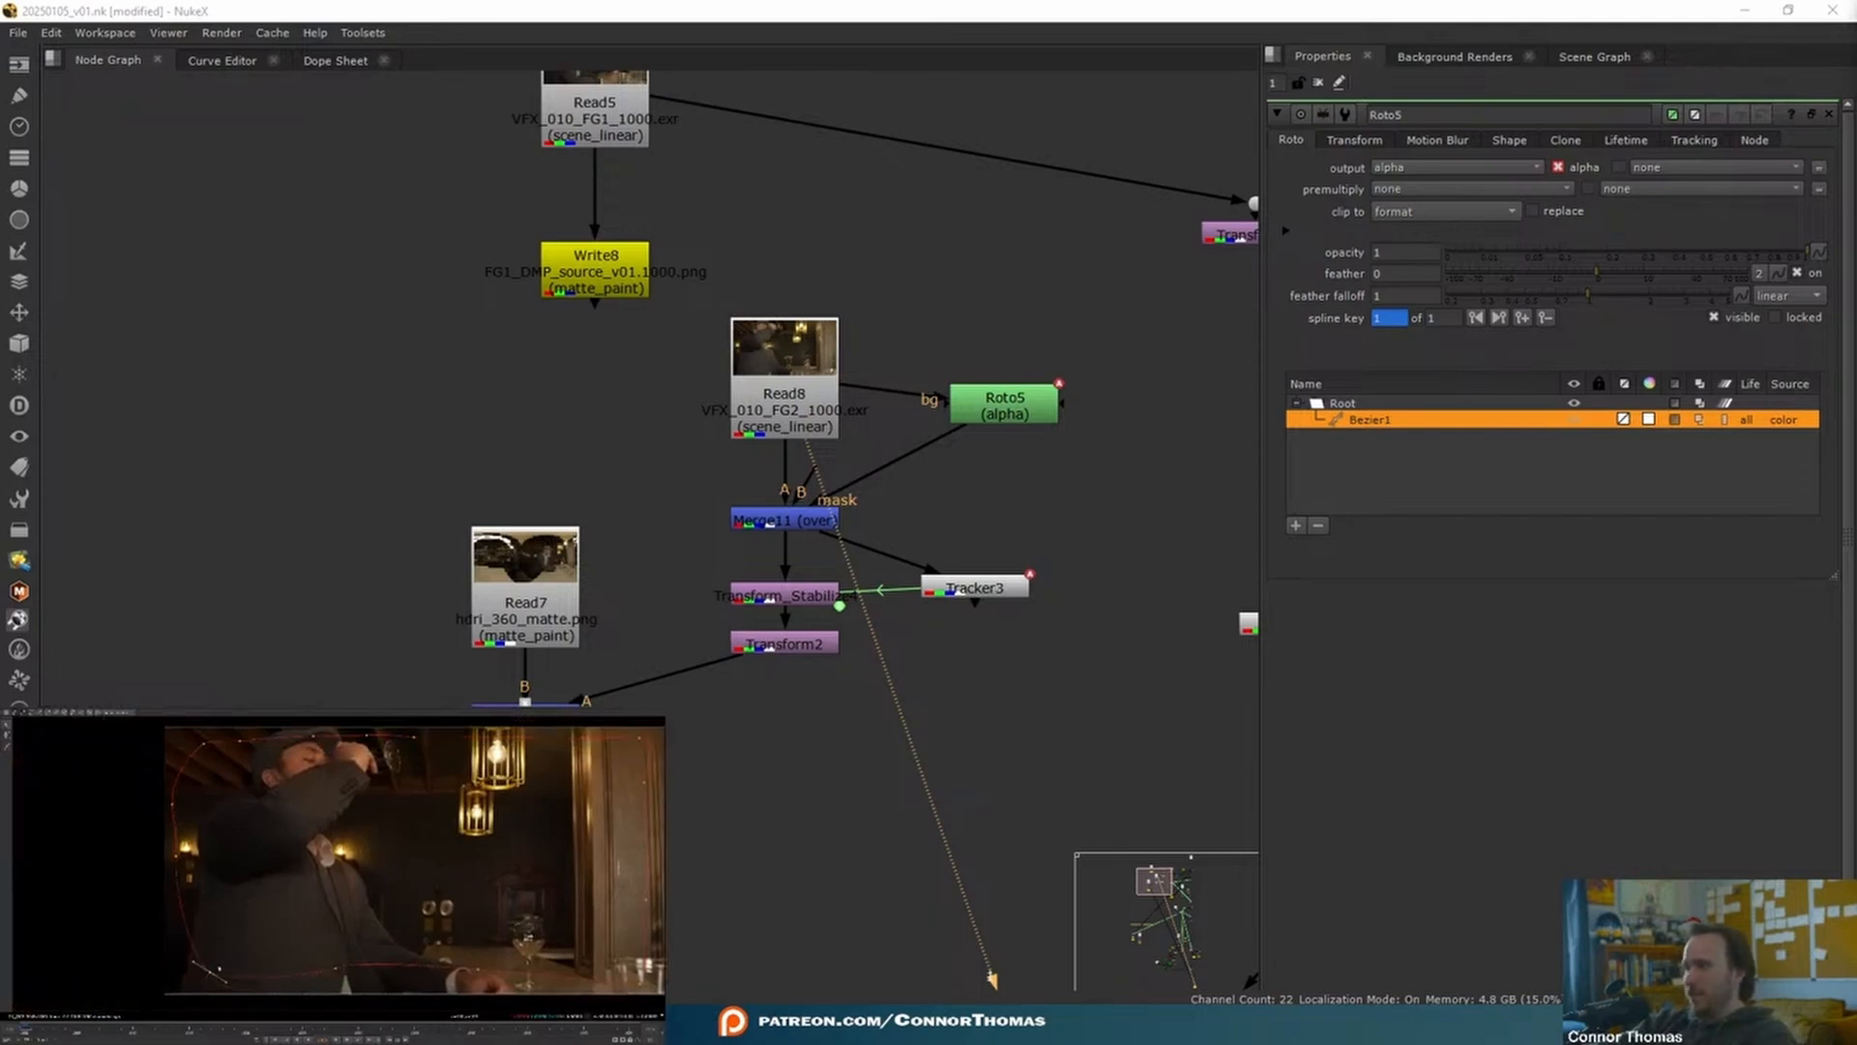
middle_drag(219, 886, 185, 950)
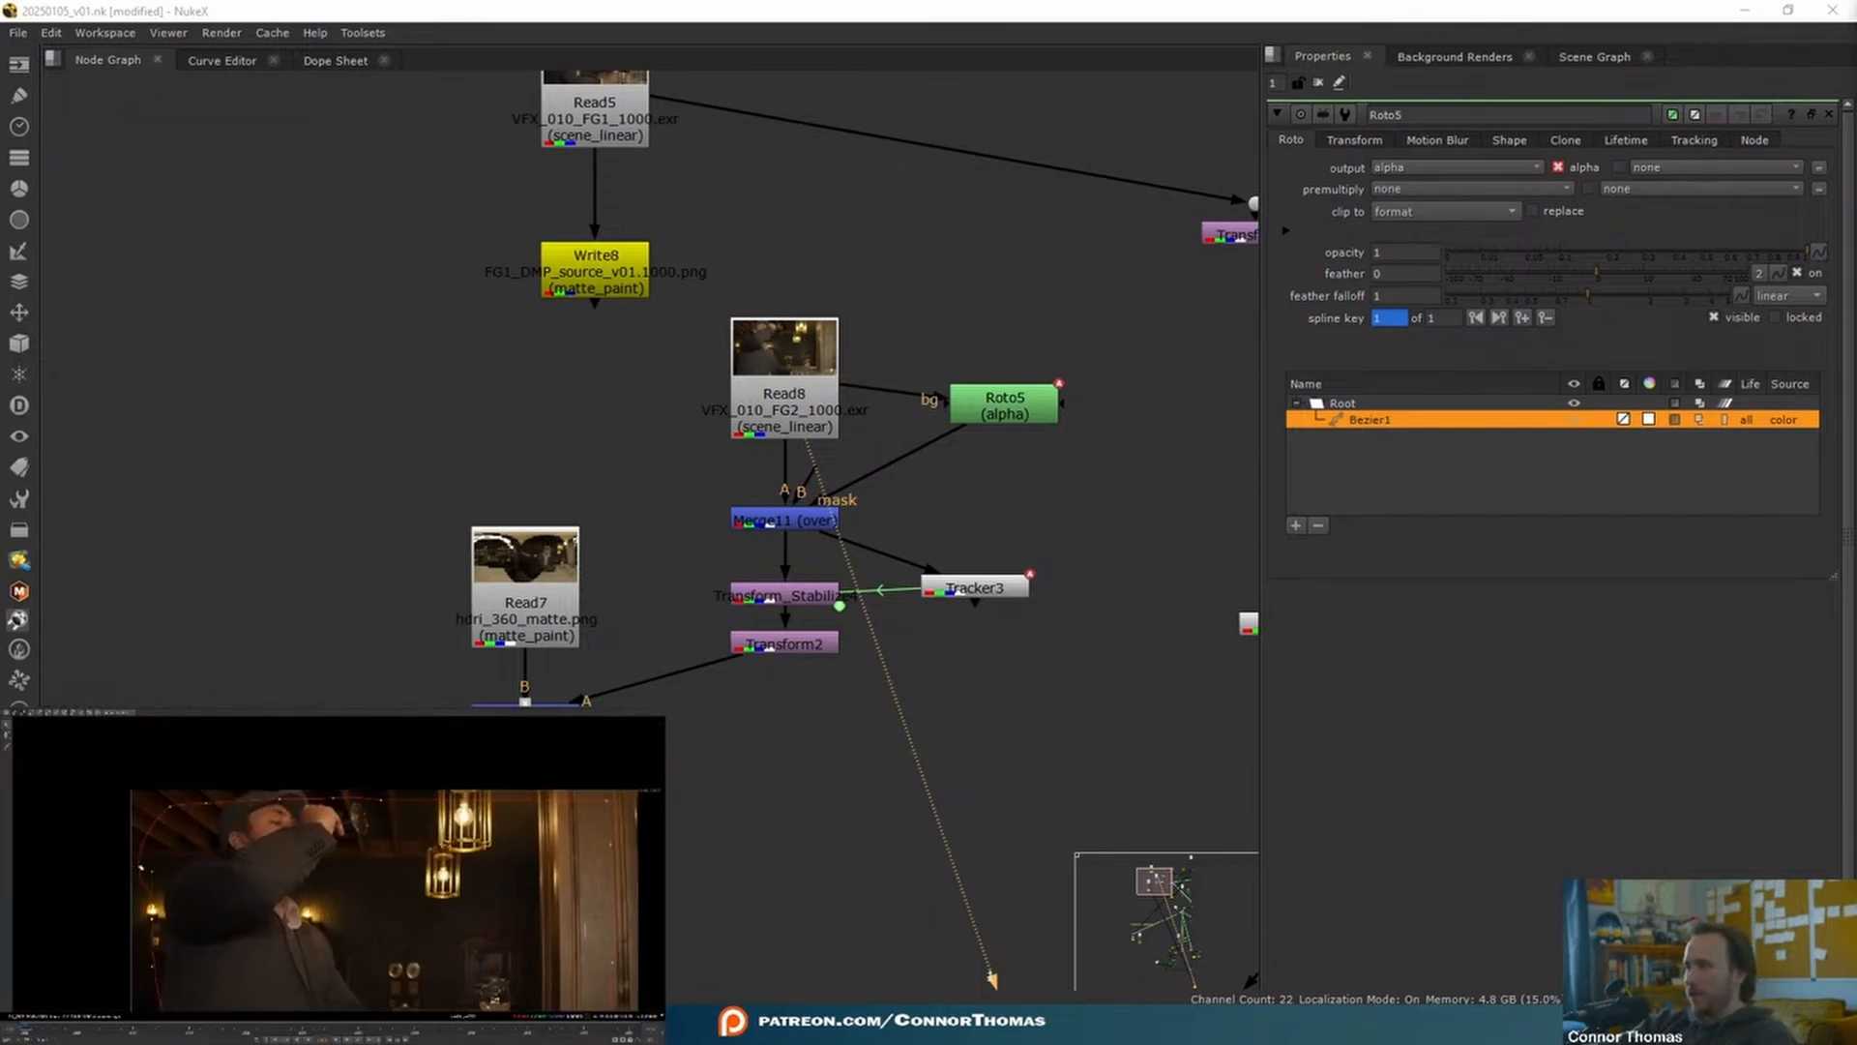
key(f)
- Set the Roto node's premultiply to rgba and view the masked Merge
click(1409, 191)
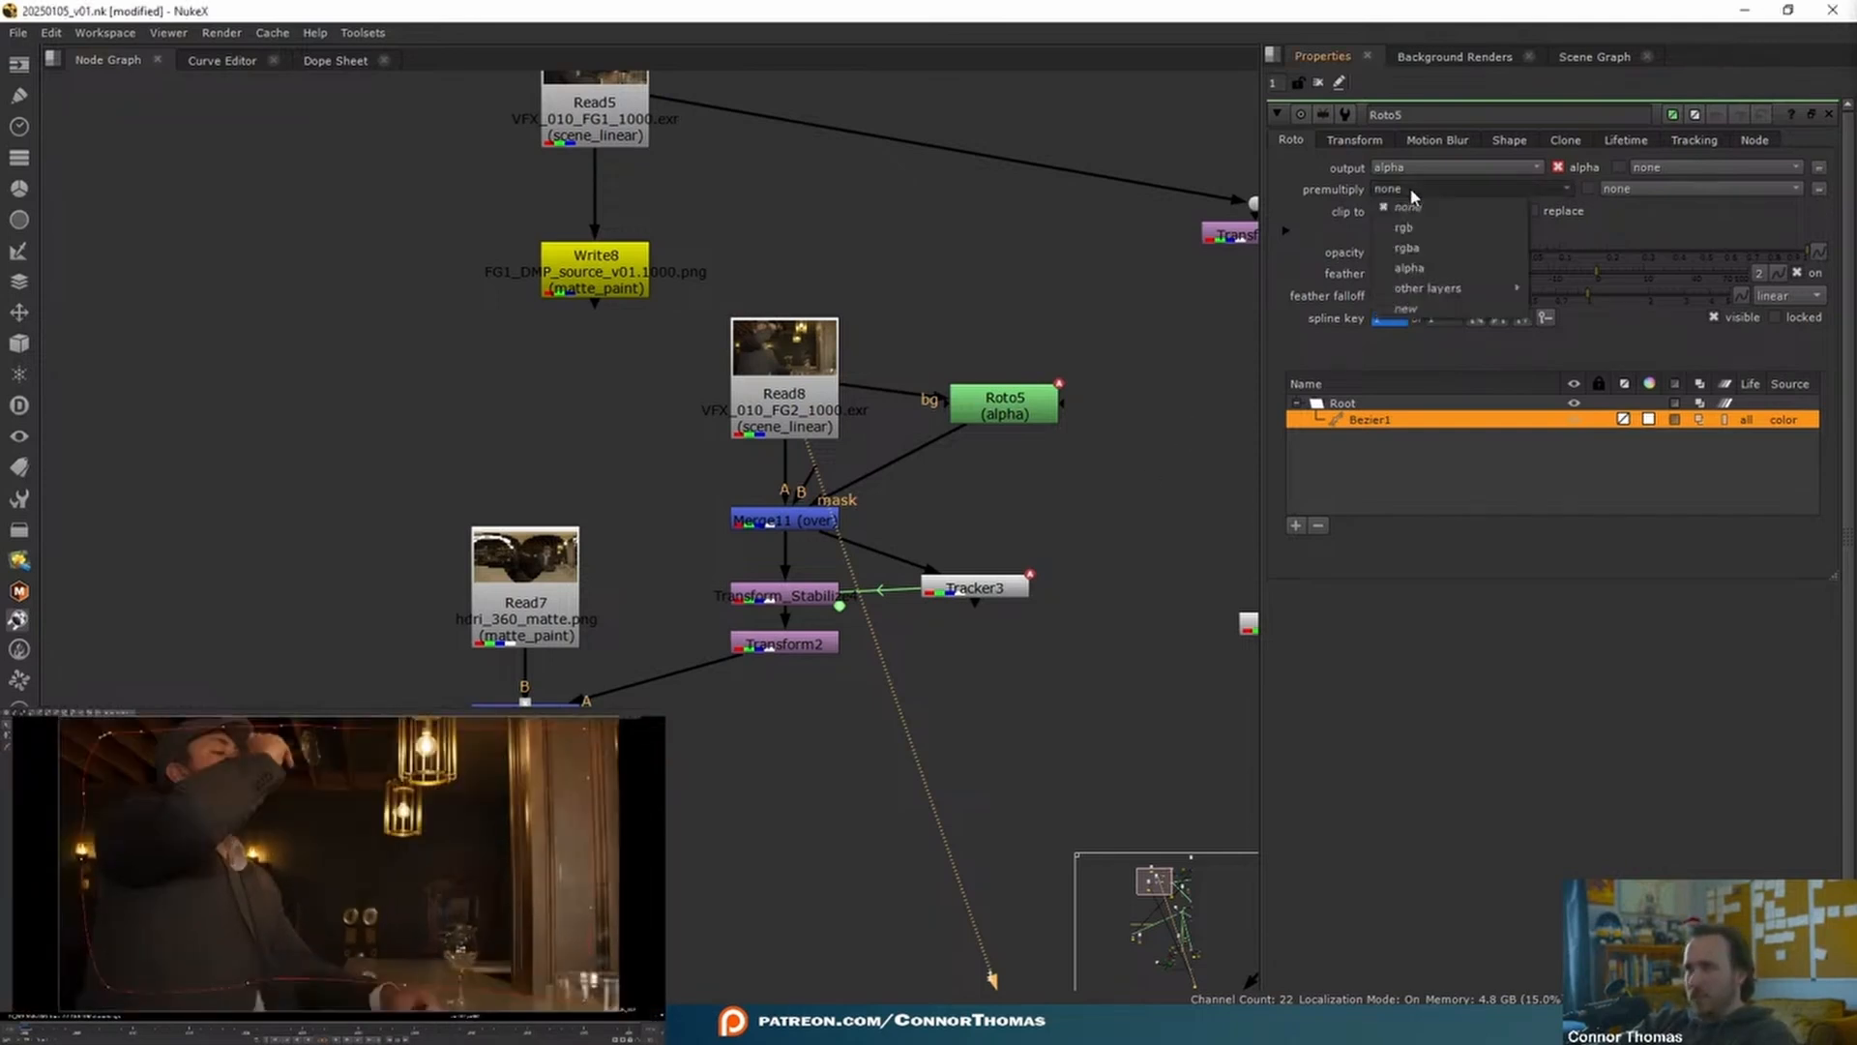
click(1438, 251)
click(779, 520)
key(1)
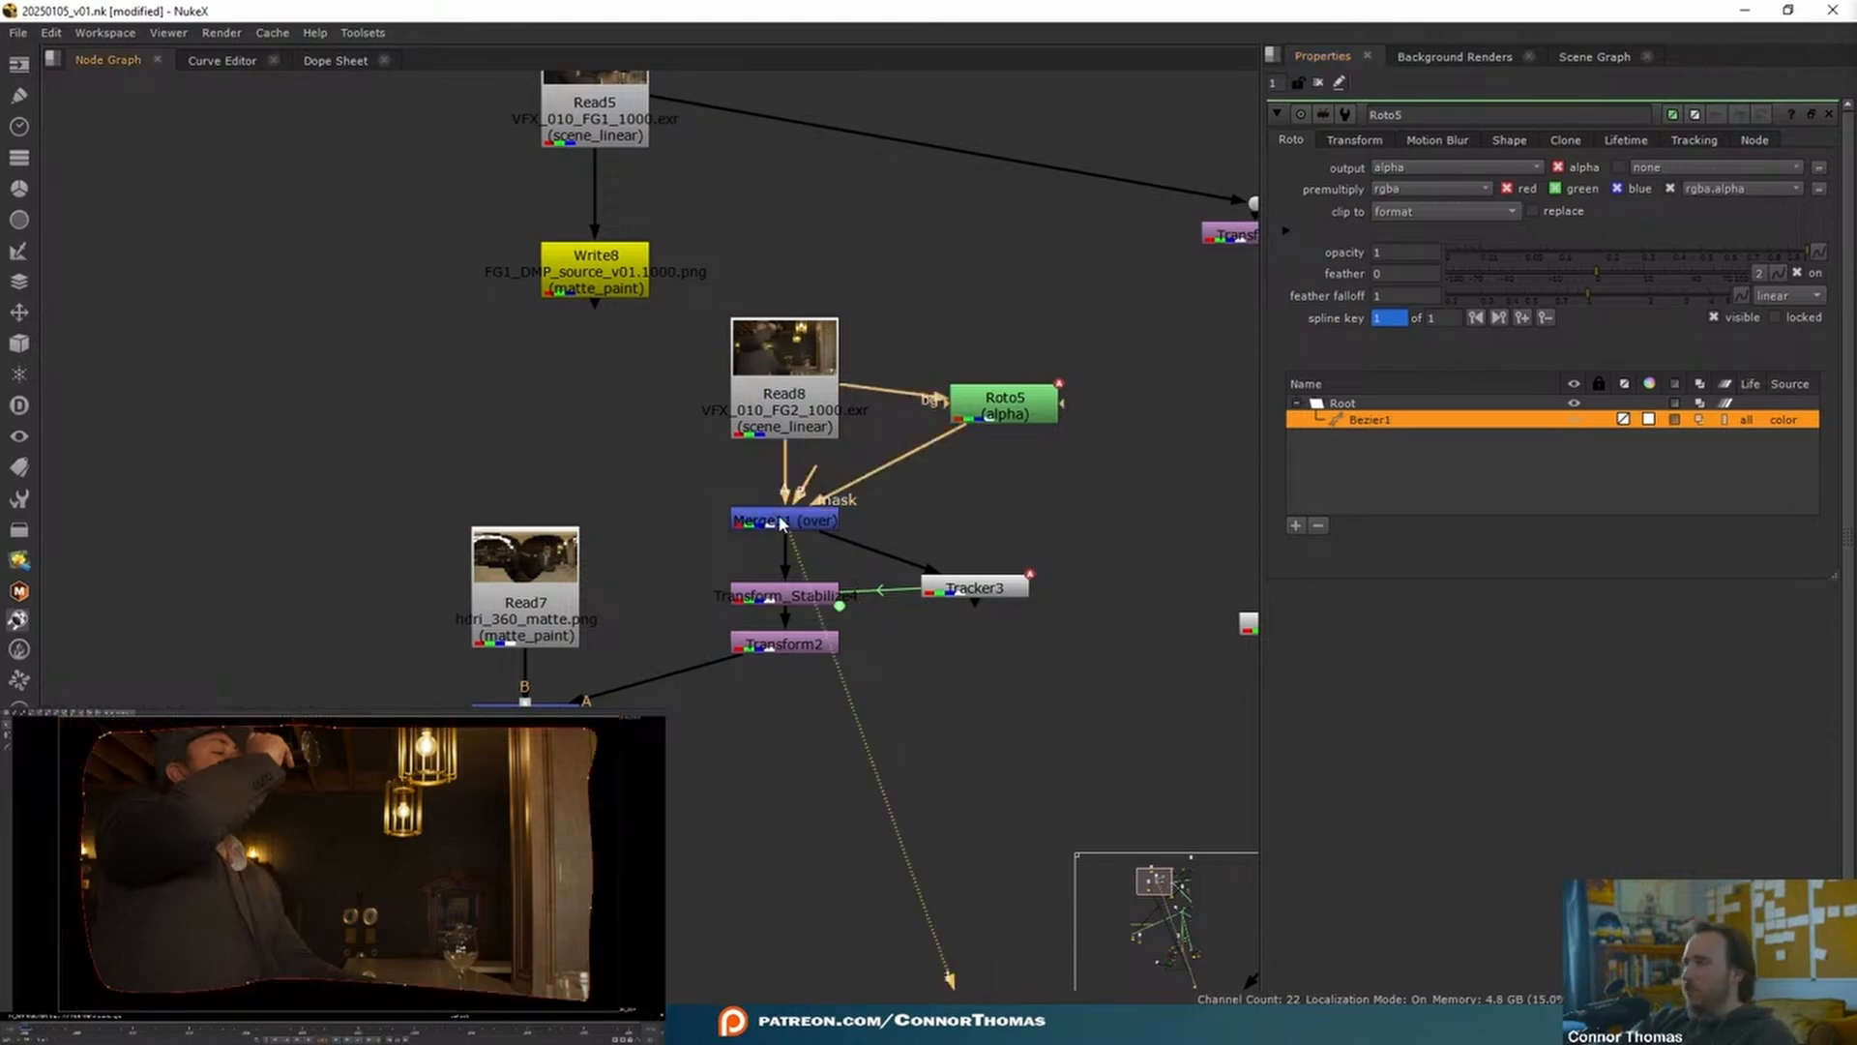
- Add a Blur node after the Roto and raise its size to soften the mask edges
click(988, 410)
key(b)
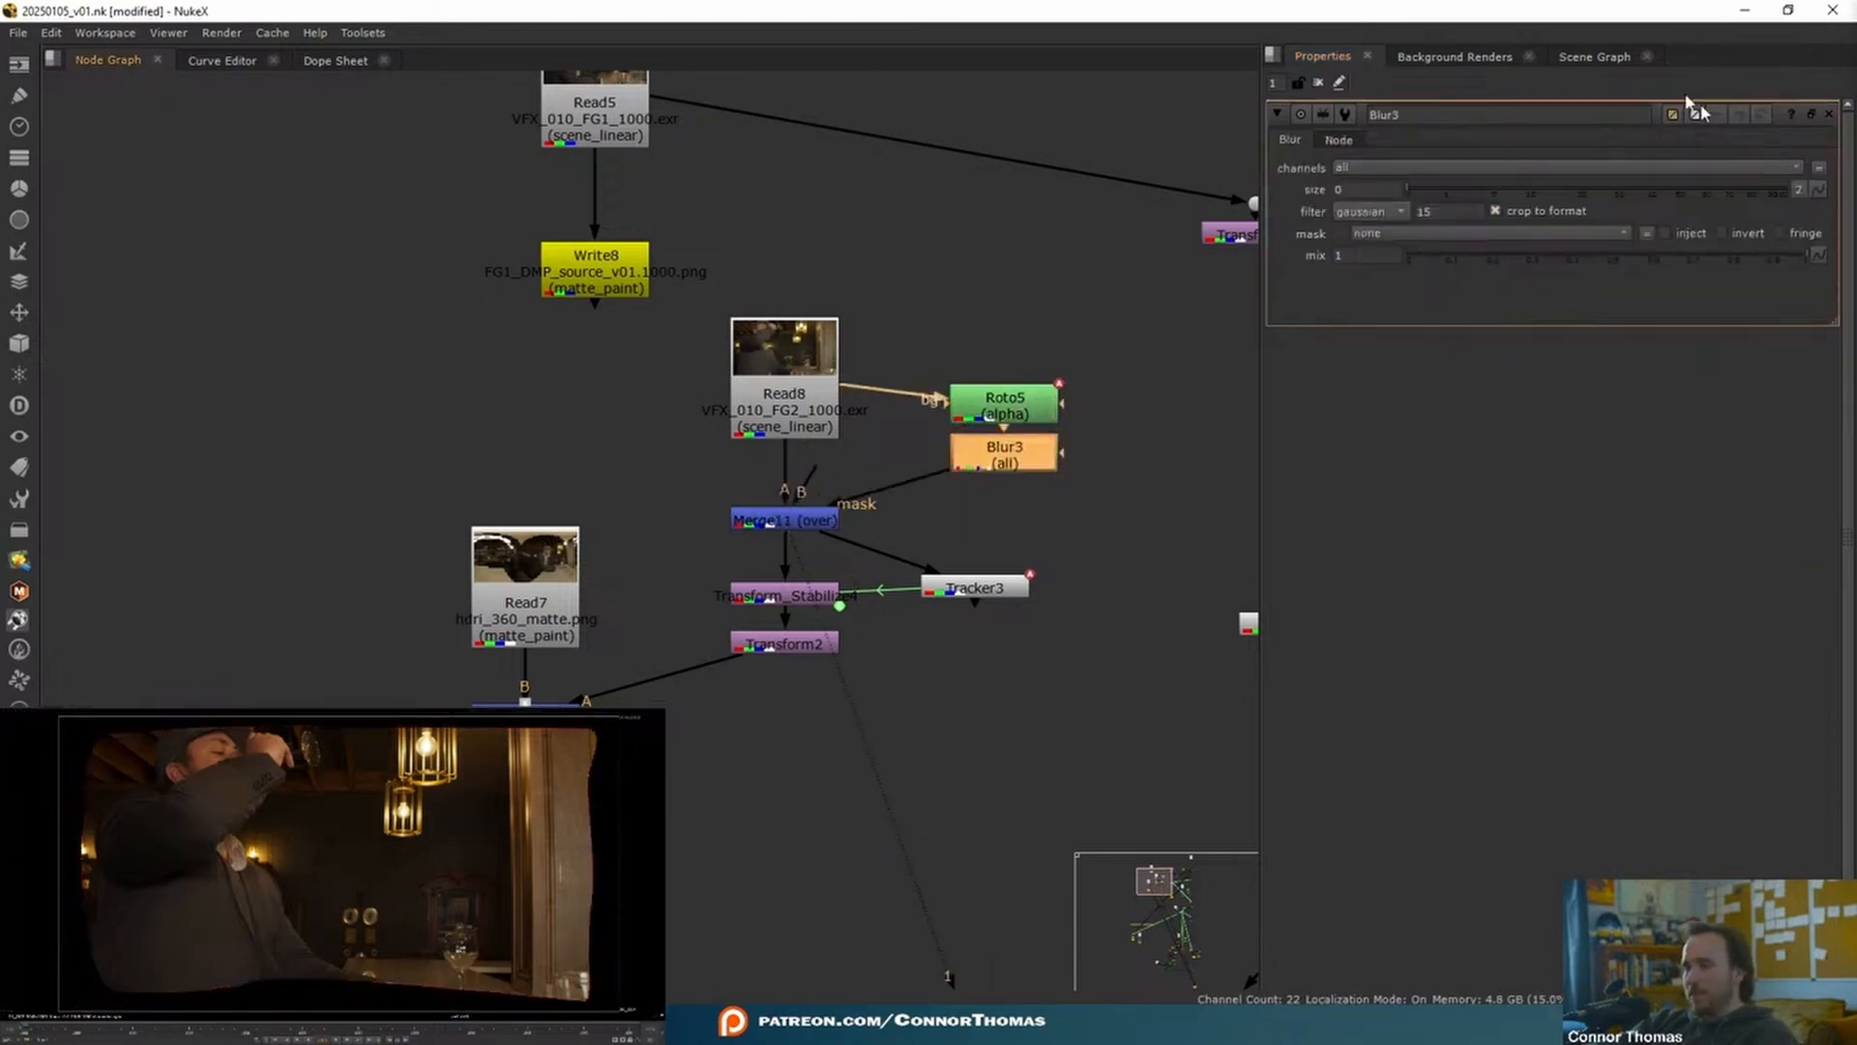
drag(1480, 191, 1828, 203)
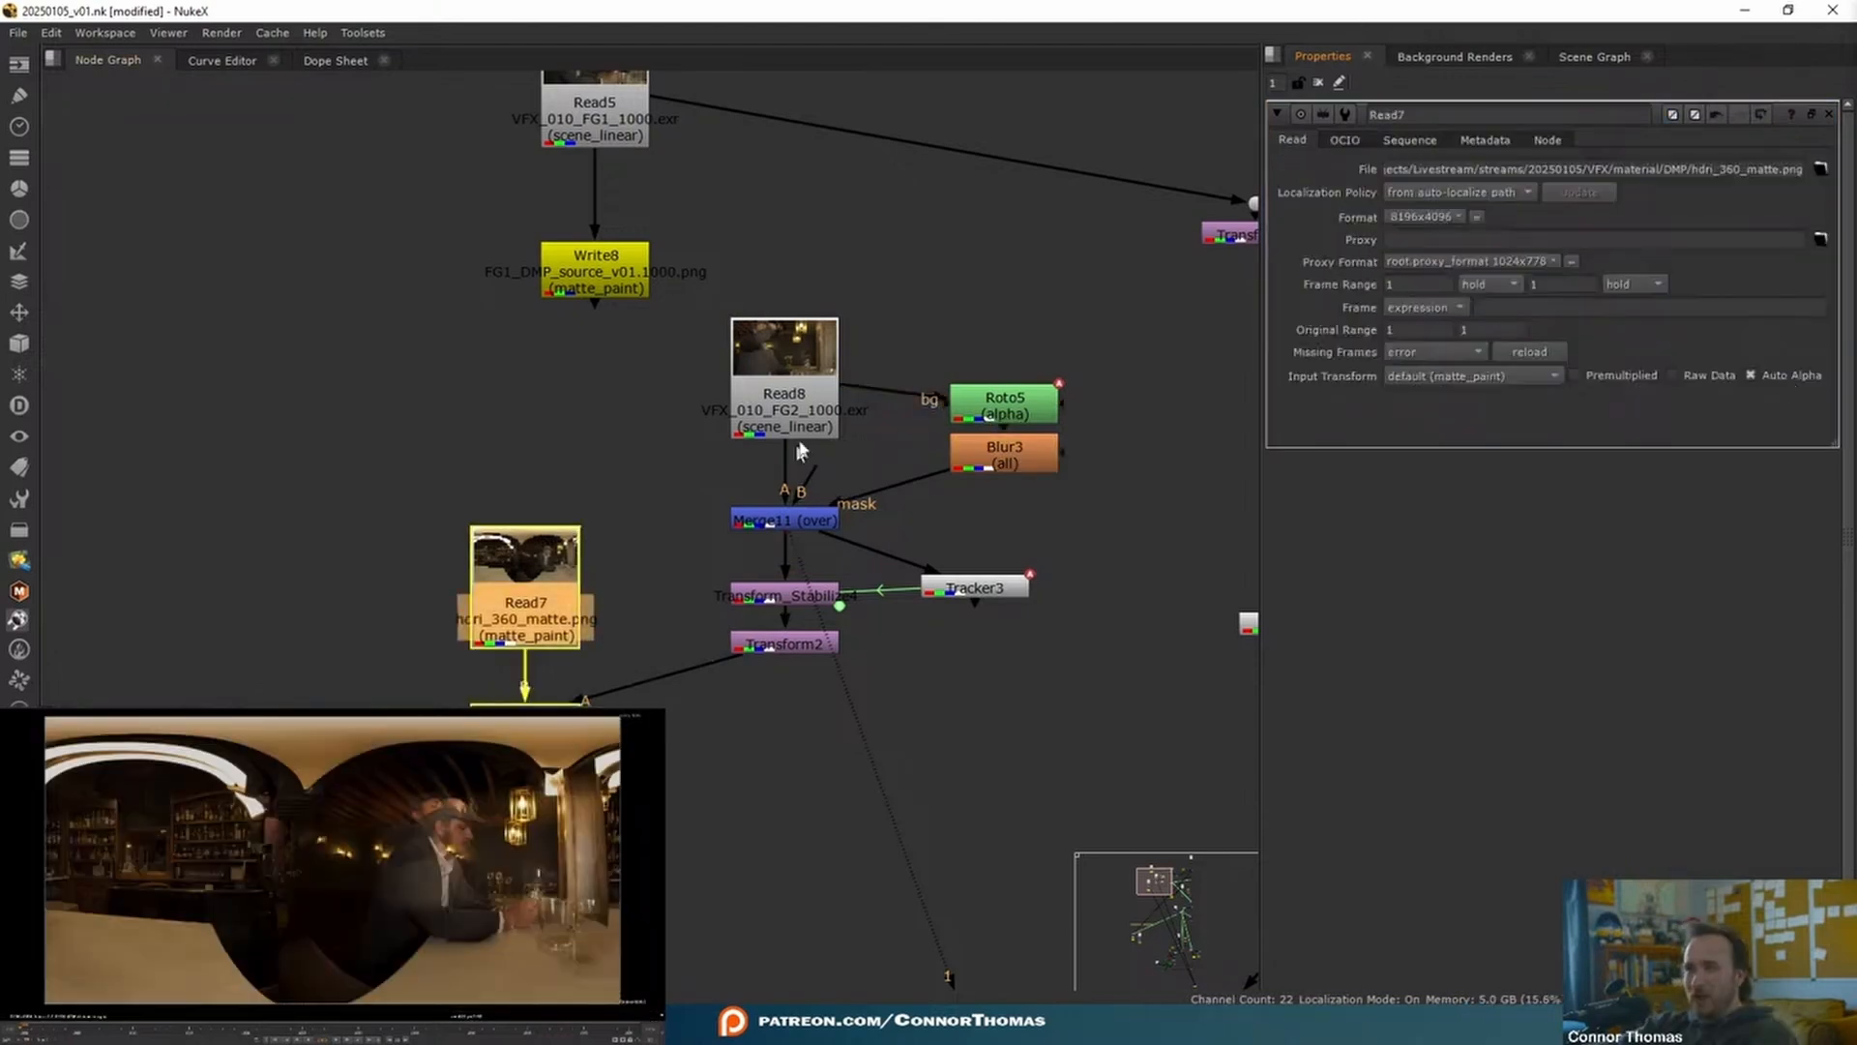
- Turn on Auto Alpha for the VFX_010_FG2 Read node and play back the composite over the 360-degree matte
click(799, 406)
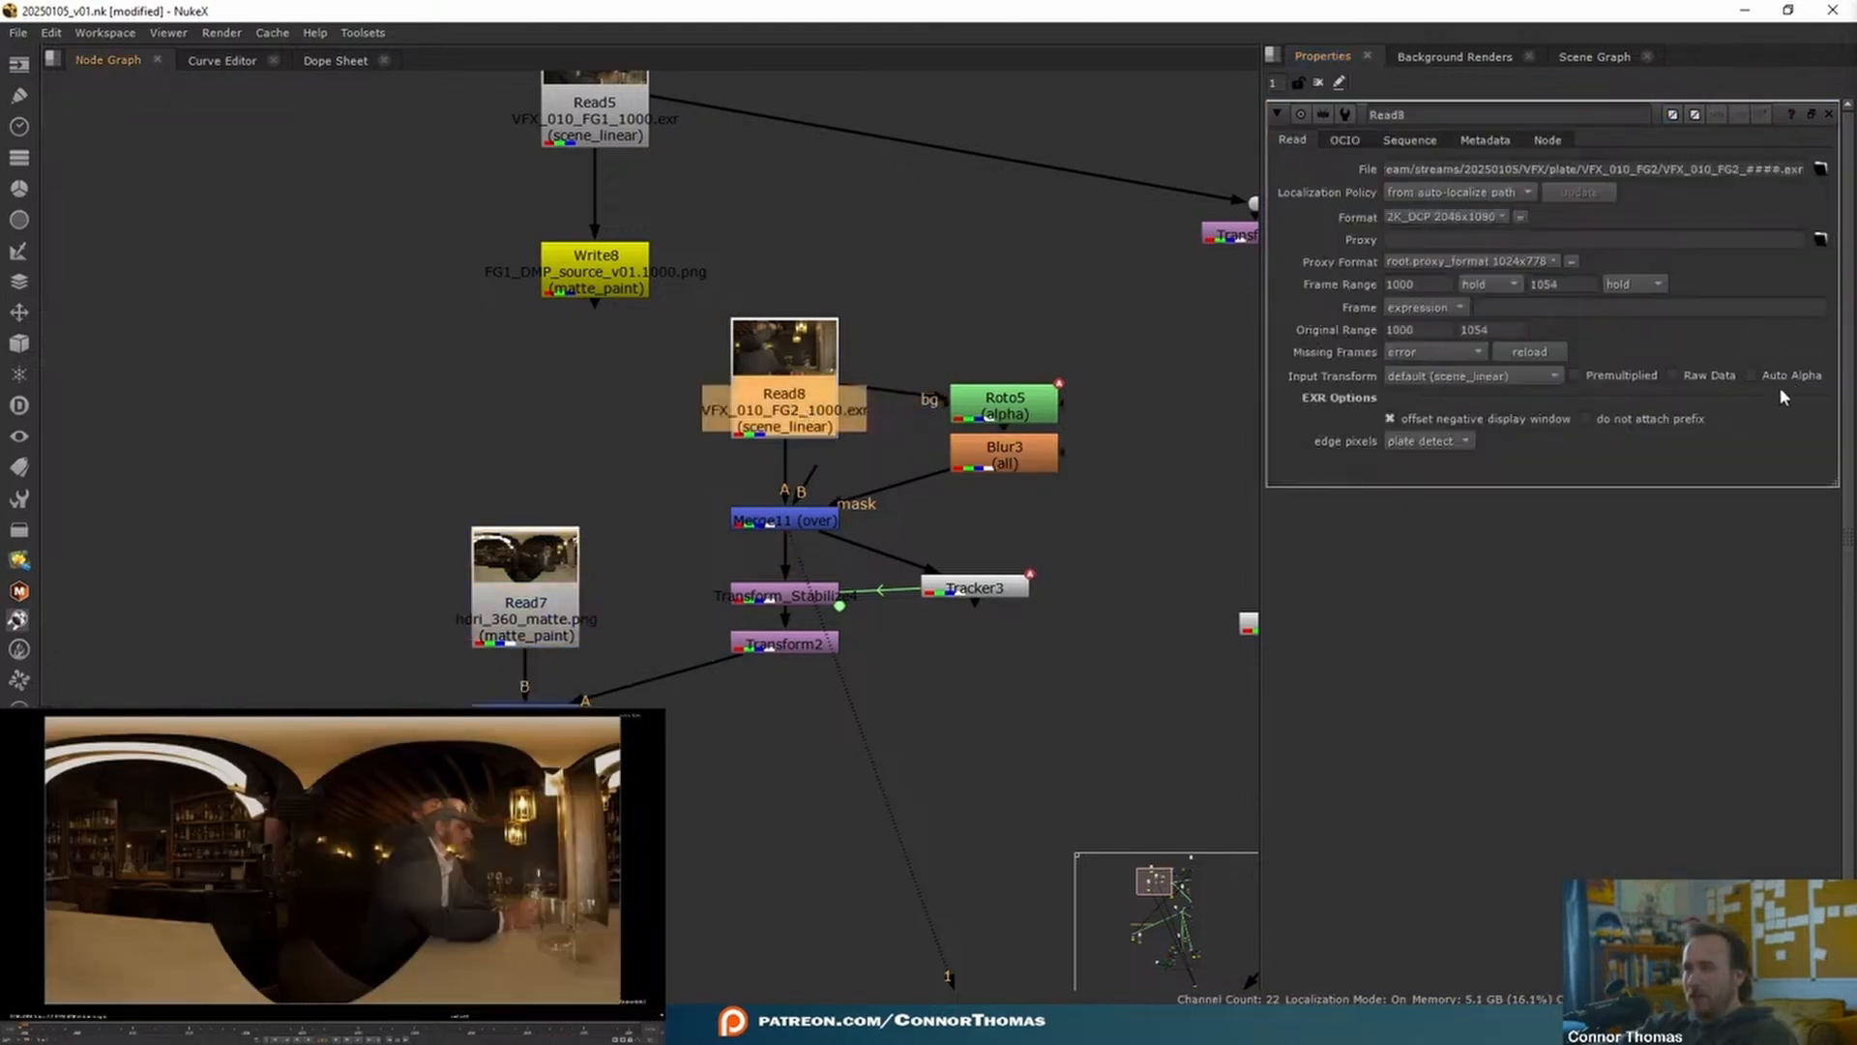
click(1319, 84)
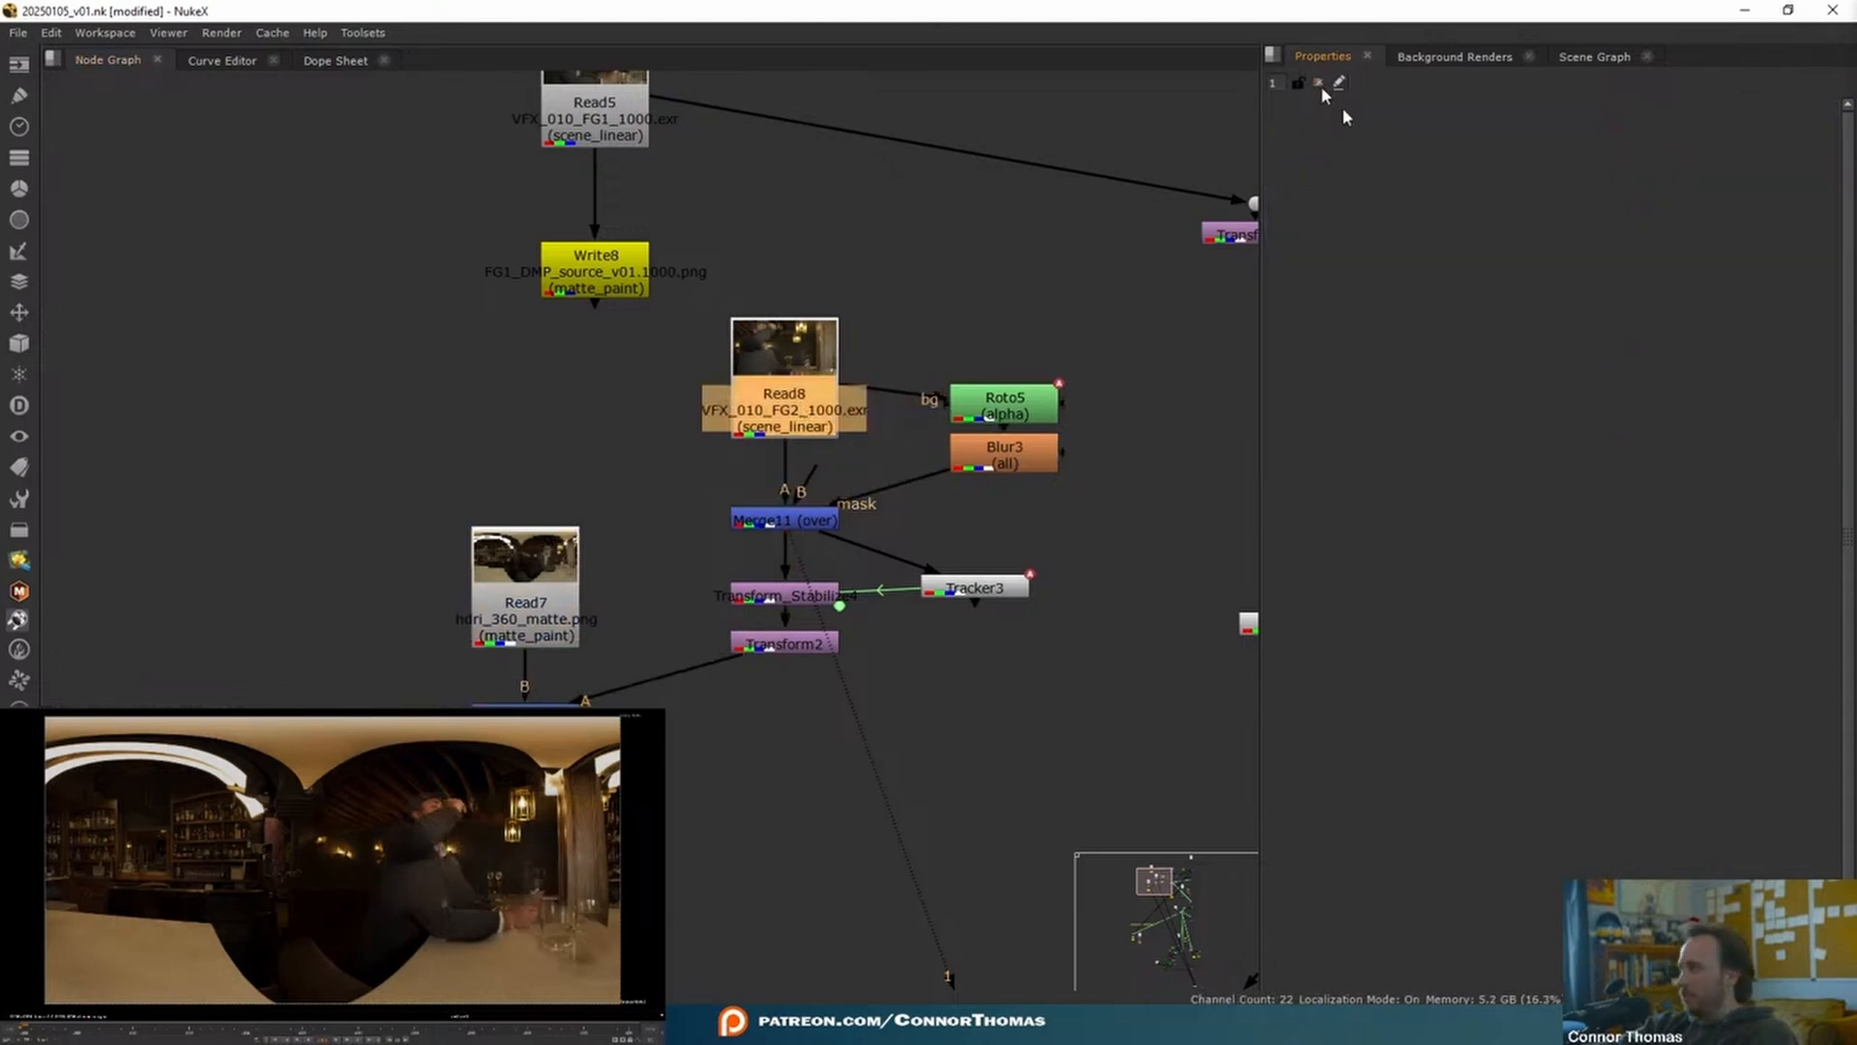
key(l)
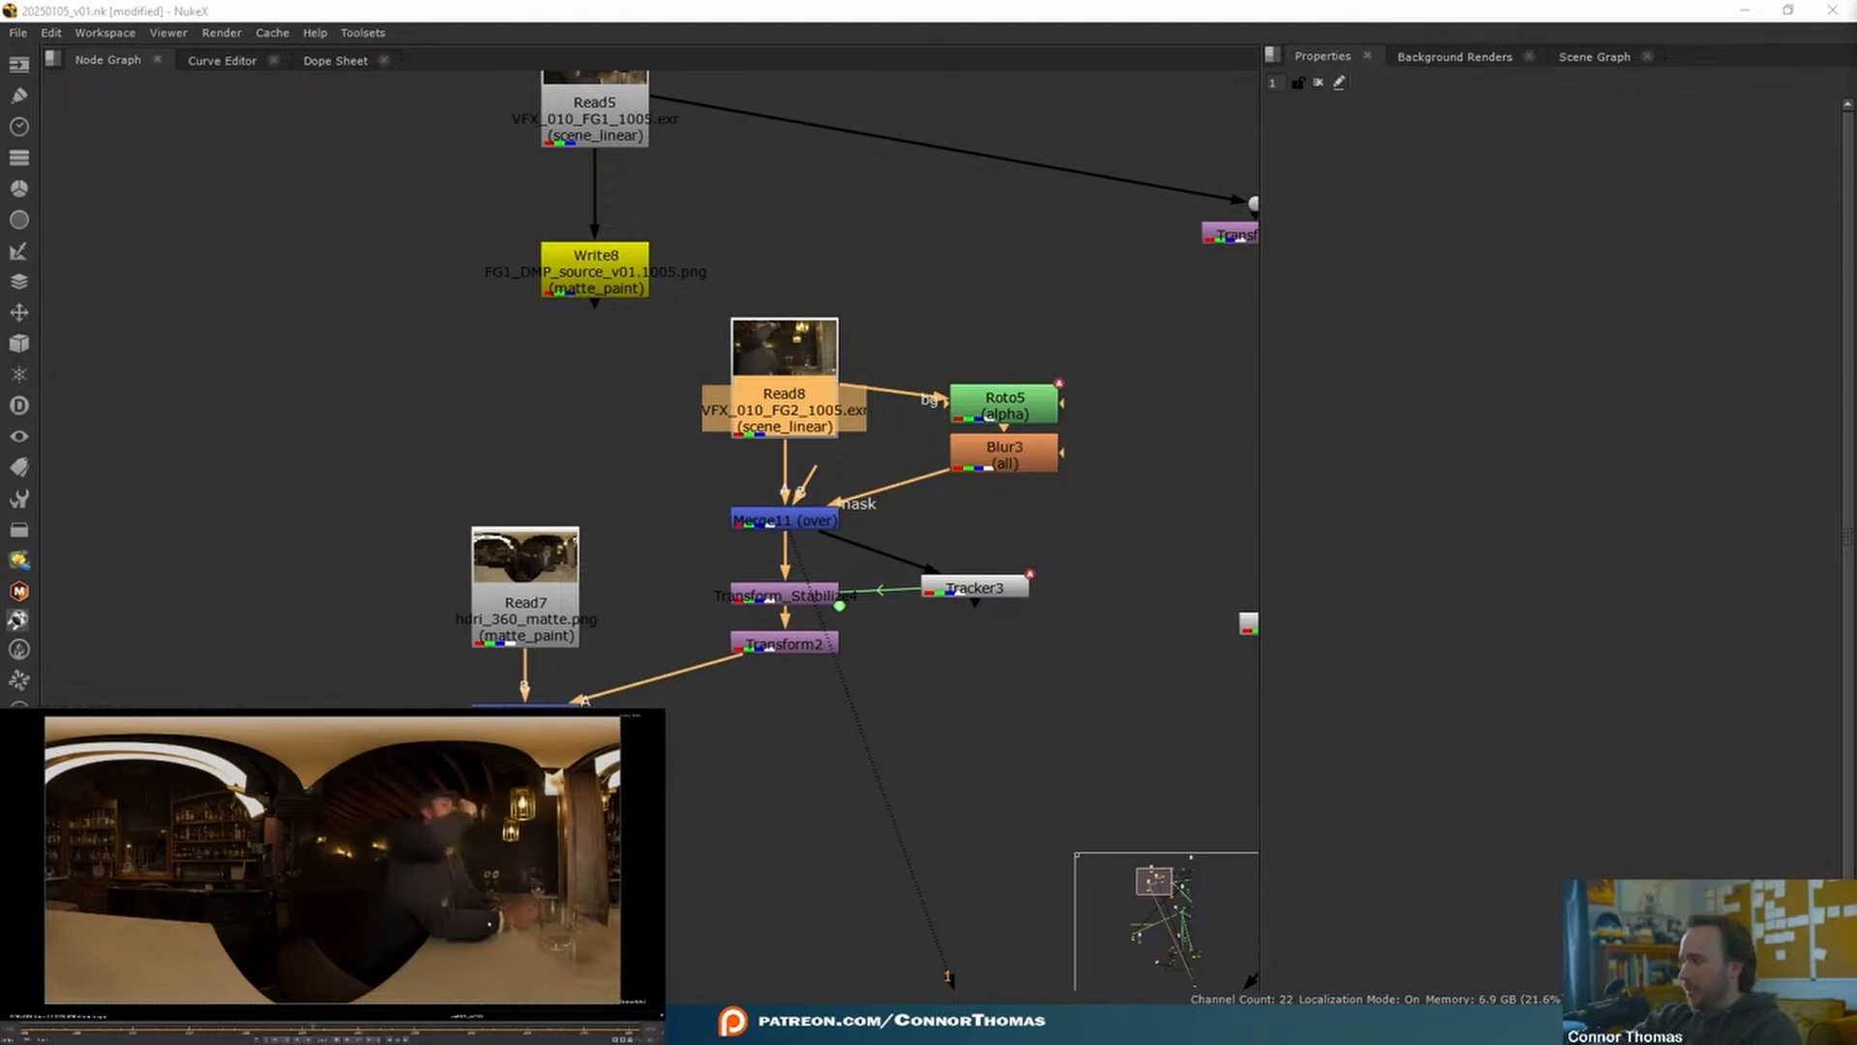
- Move the hdri_360_matte Read node up and insert a RotoPaint node between it and the Merge below
middle_drag(526, 621, 431, 586)
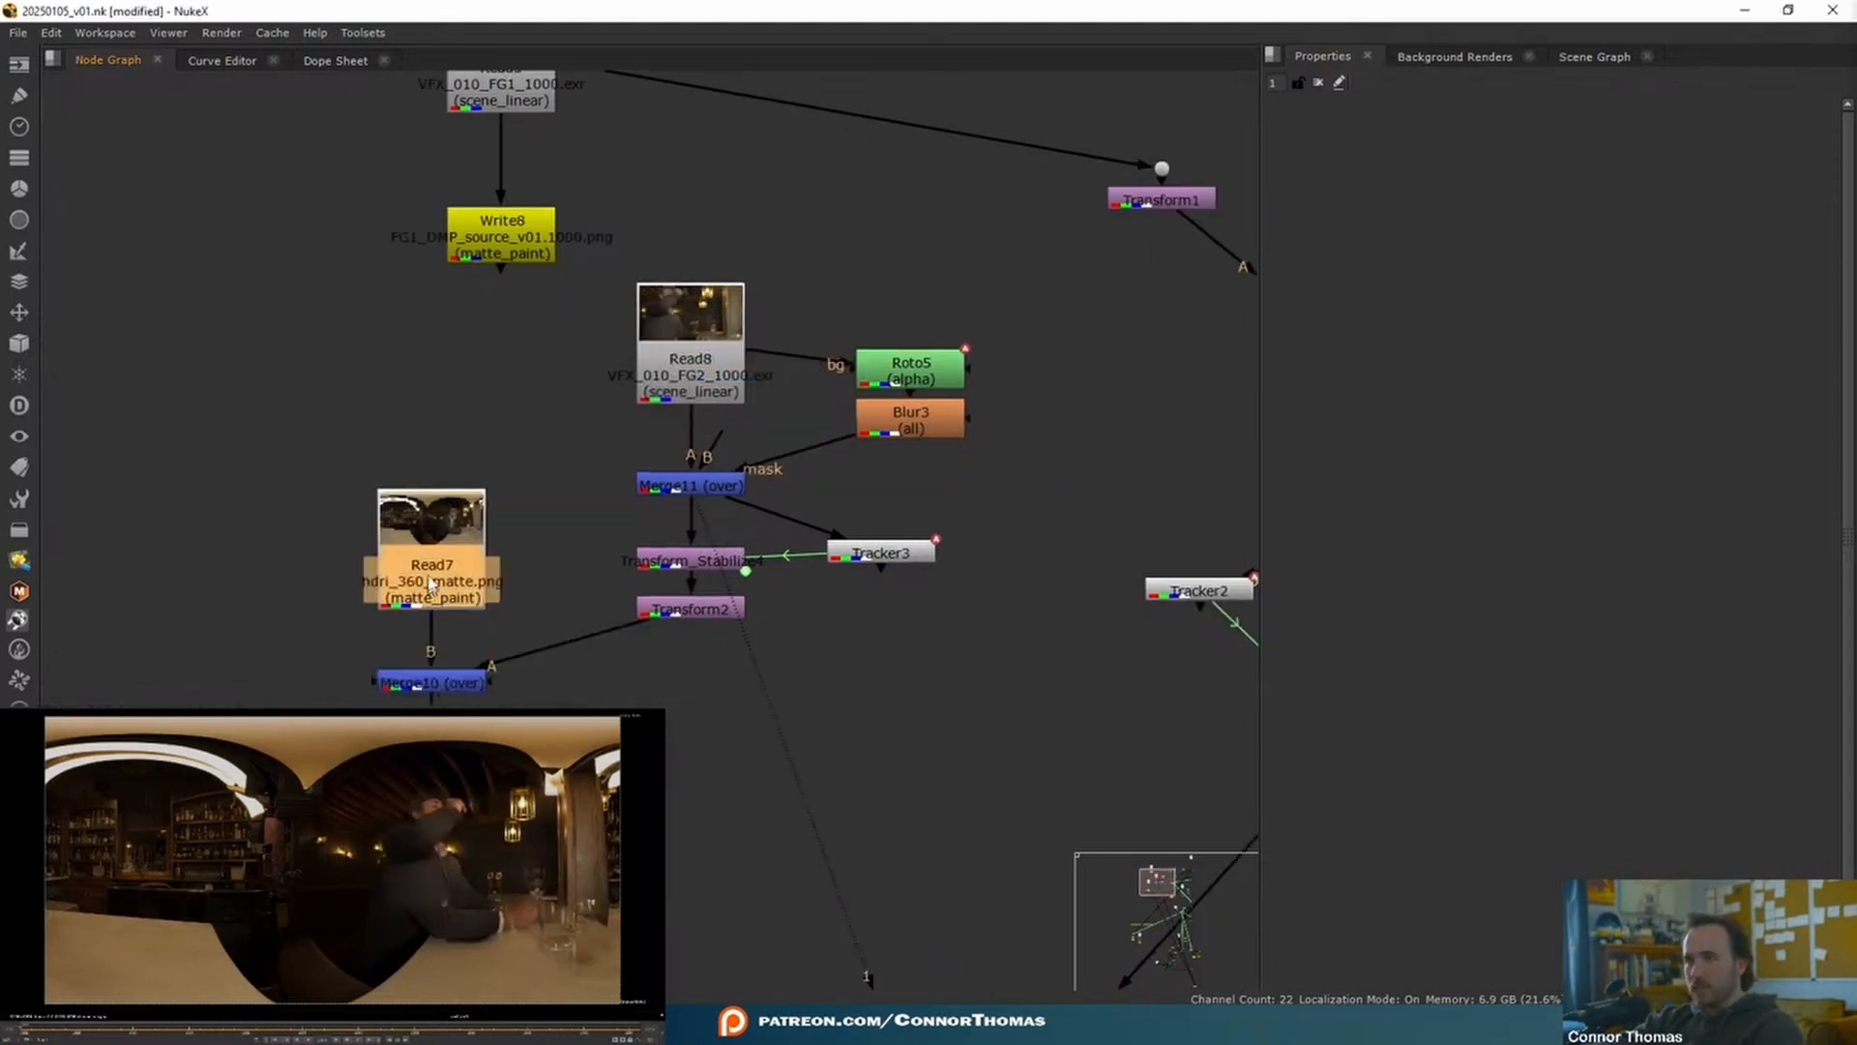
drag(431, 586, 431, 497)
key(p)
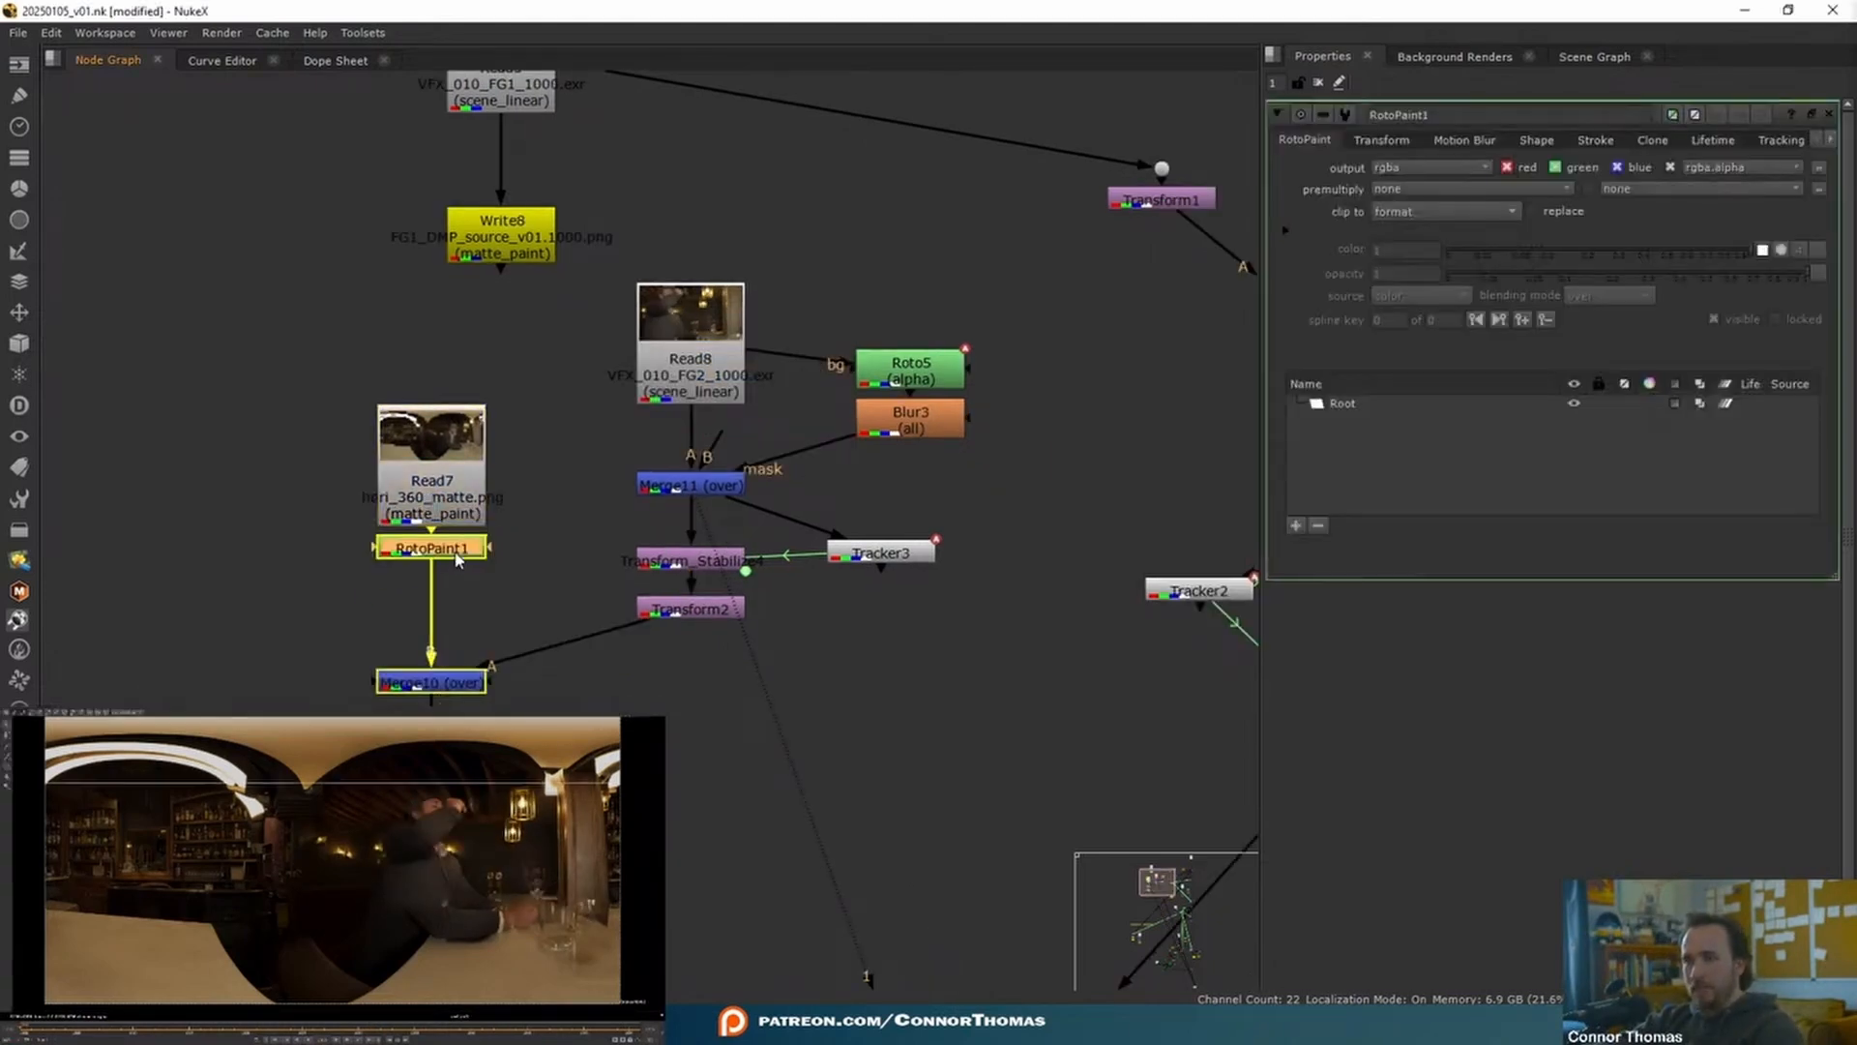
- Insert a FrameHold node set to frame 1000 between RotoPaint1 and Merge10
key(Tab)
text(form_St)
key(BackSpace)
key(Down)
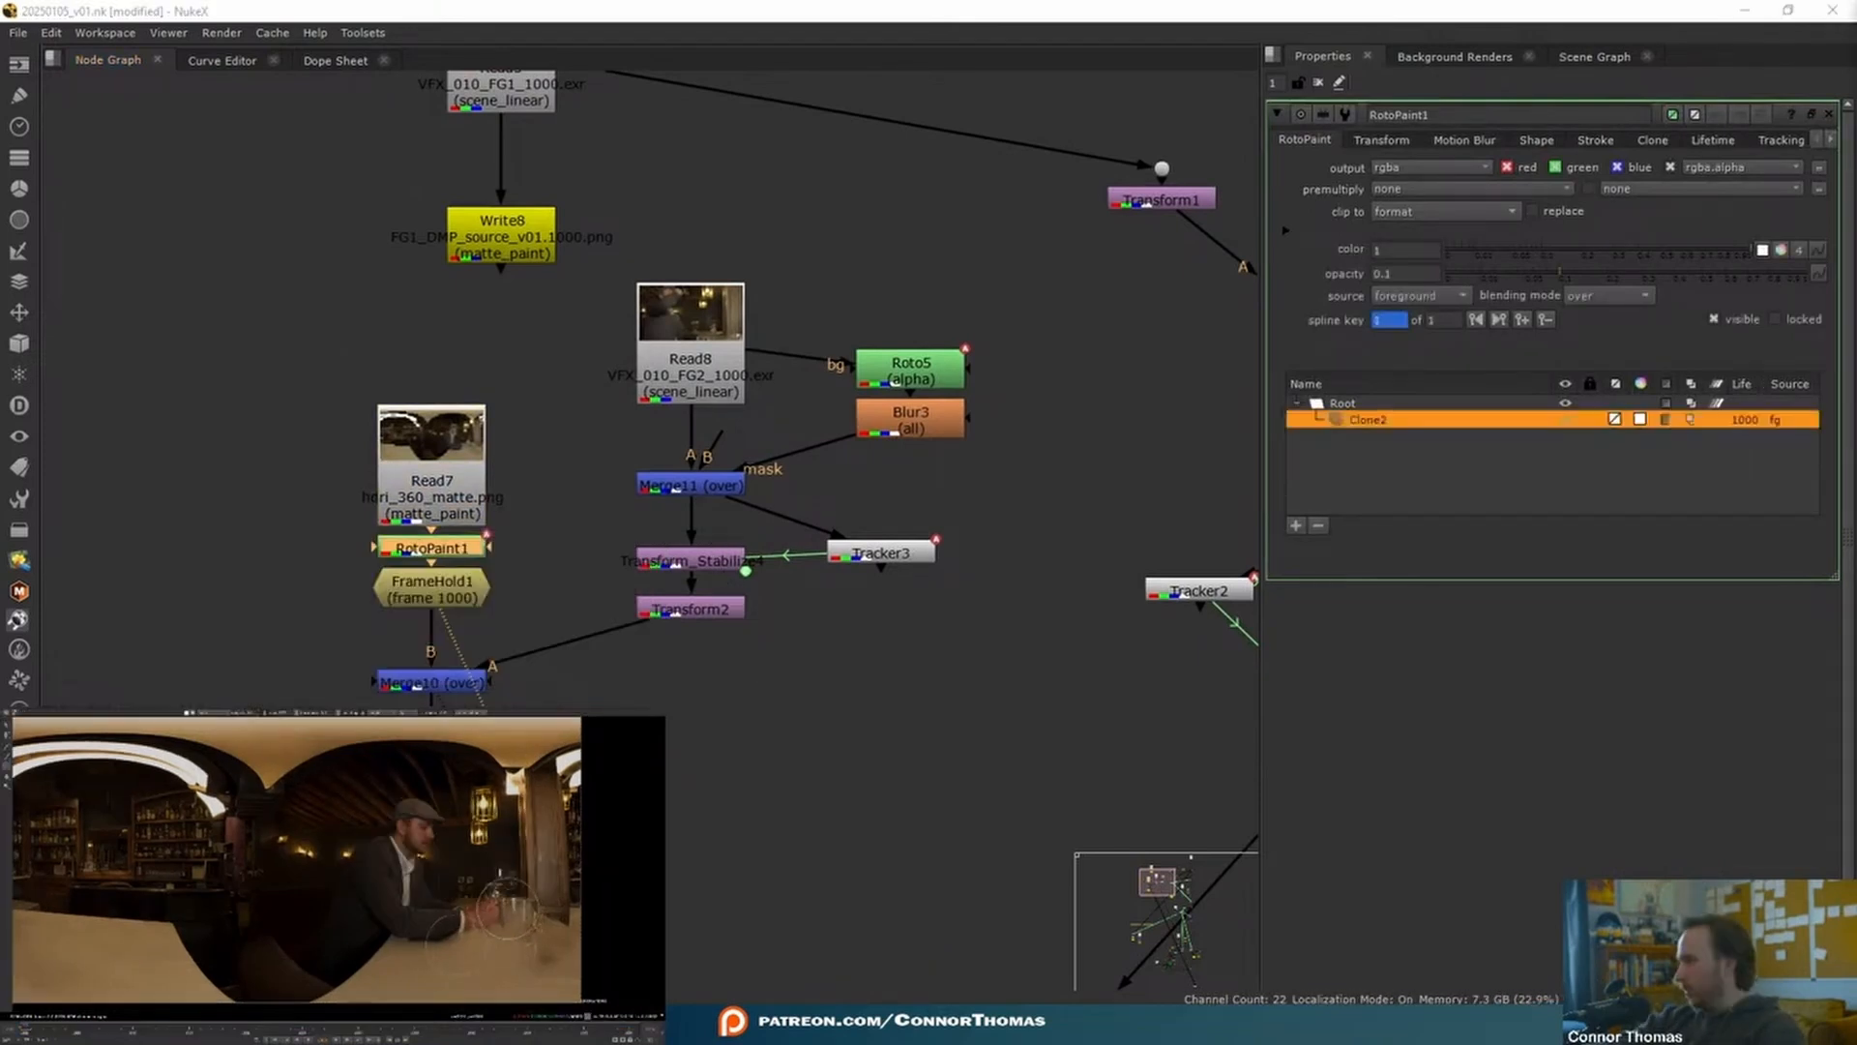
- Clone-paint bar counter texture over the glasses and hand beside the seated man in the RotoPaint1 panorama
mouse_move(506, 908)
mouse_down()
mouse_move(527, 914)
mouse_move(404, 935)
mouse_move(439, 926)
mouse_up()
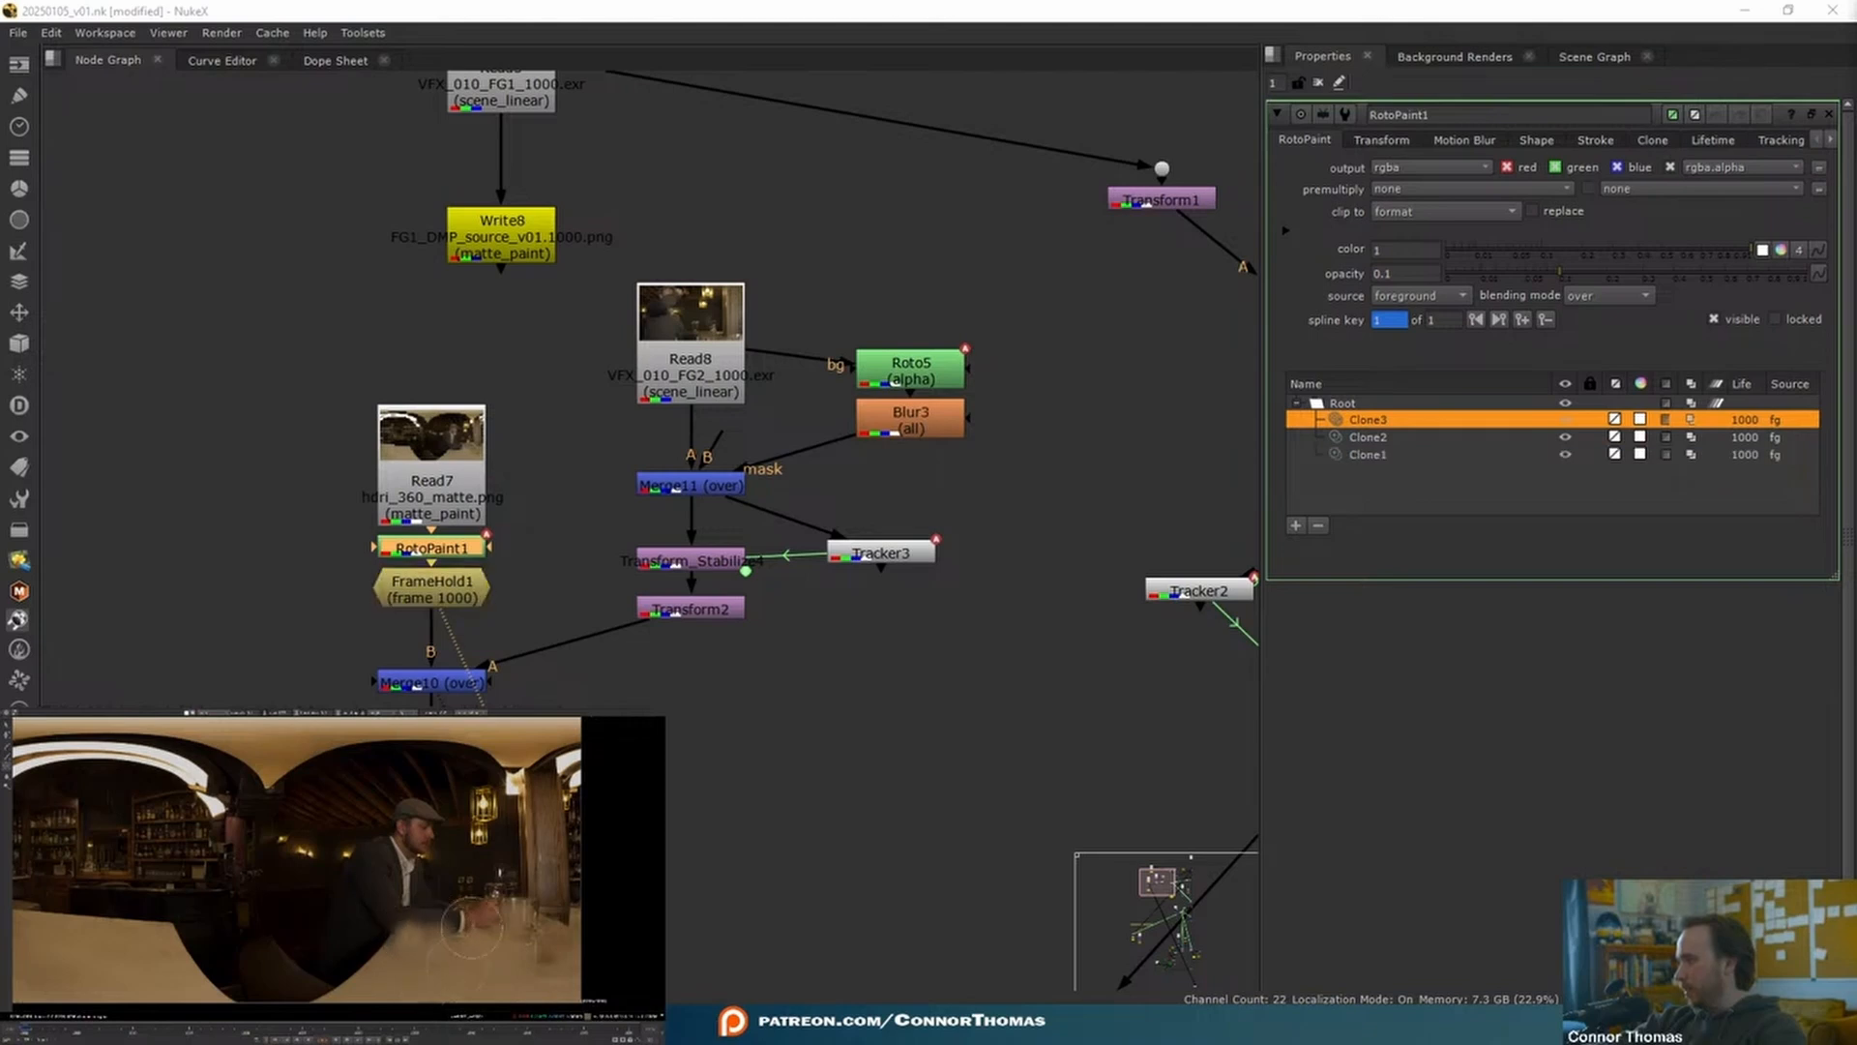
drag(391, 935, 466, 926)
scroll(483, 953, up, 3)
middle_drag(483, 953, 488, 884)
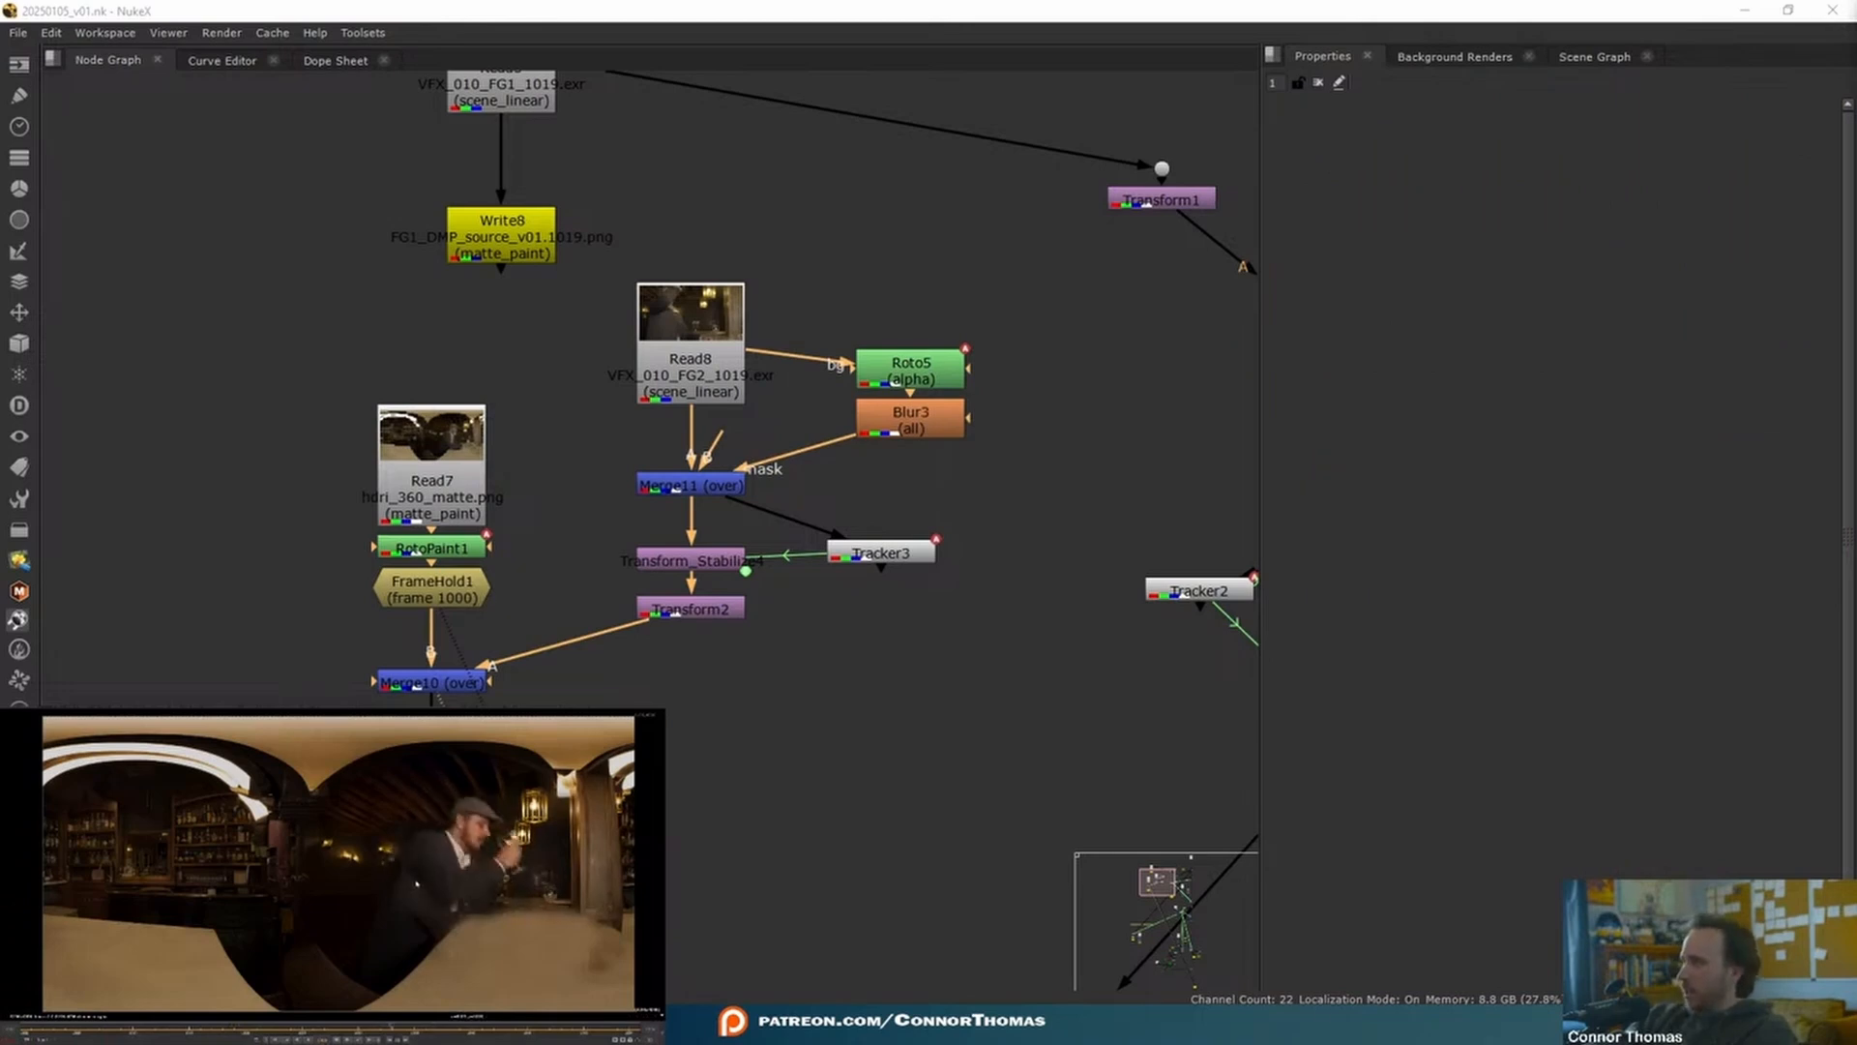
- Set the Write9 output path to hdri_v3/hdri_v3.####.exr and save the script
middle_drag(803, 750, 804, 640)
double_click(432, 702)
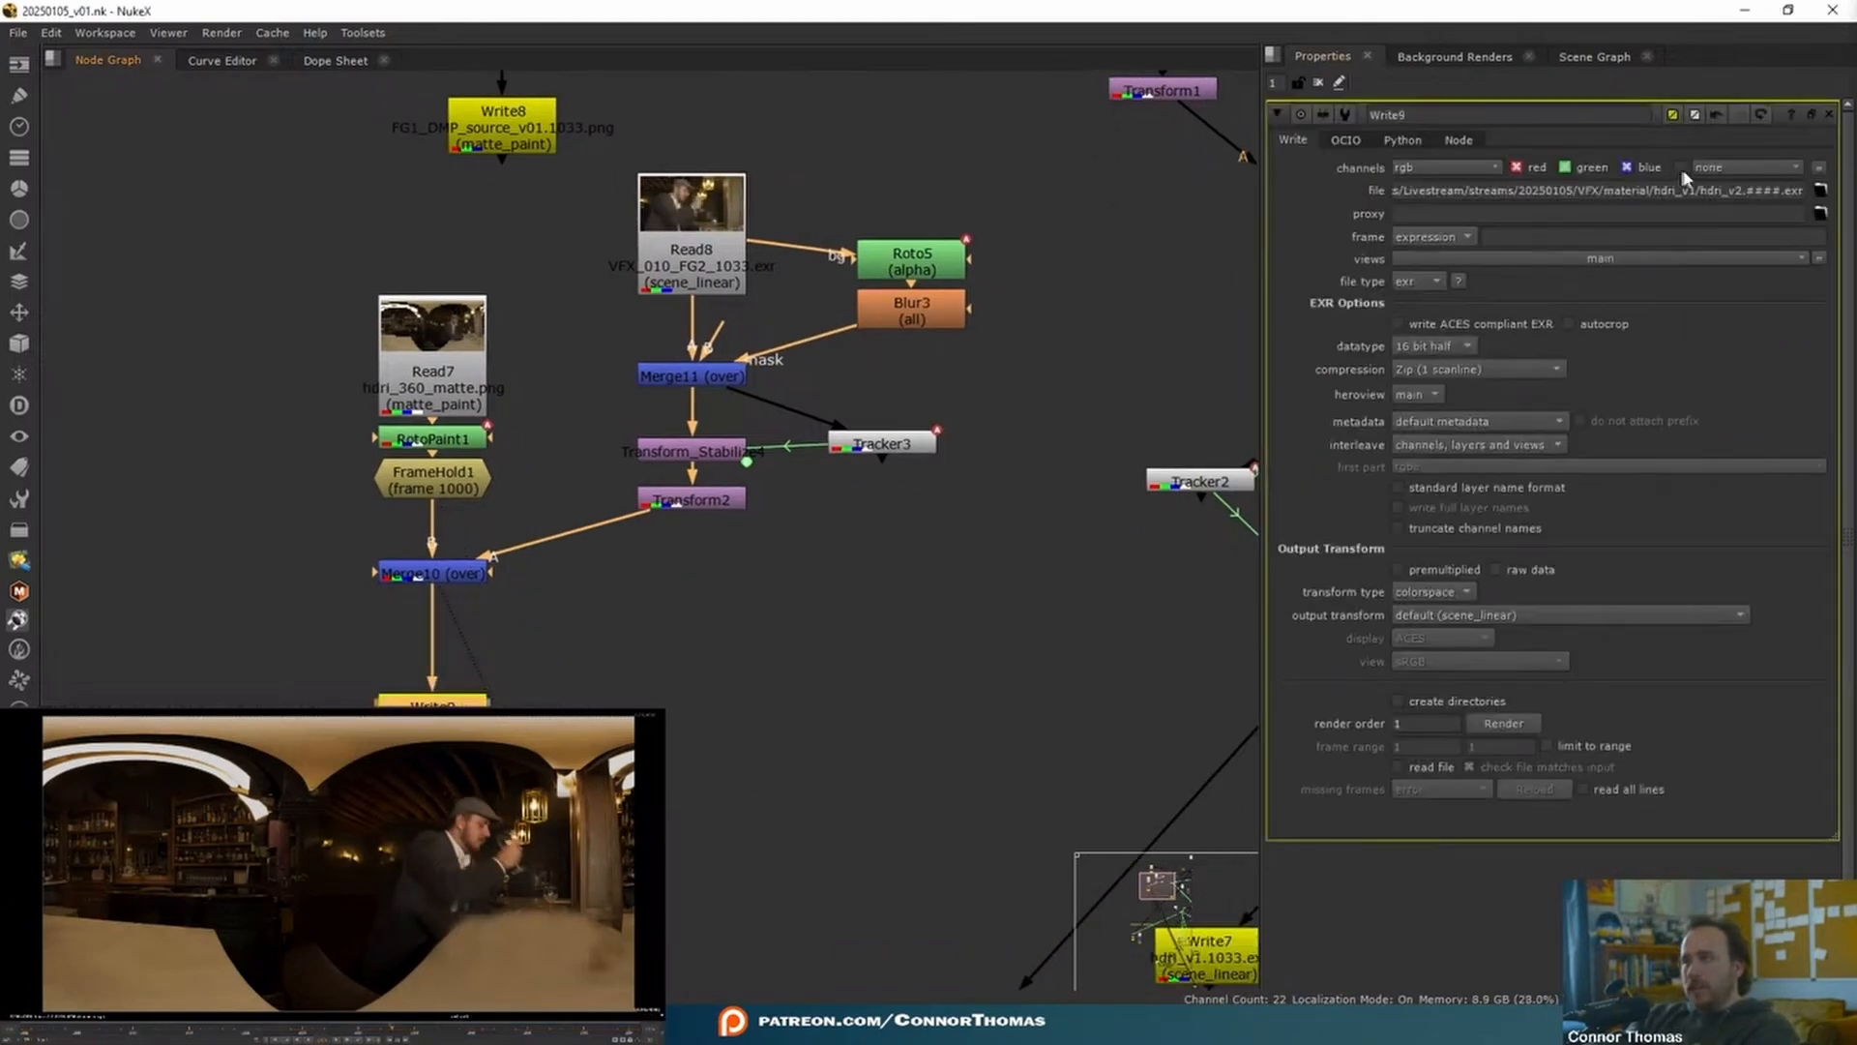
click(1700, 190)
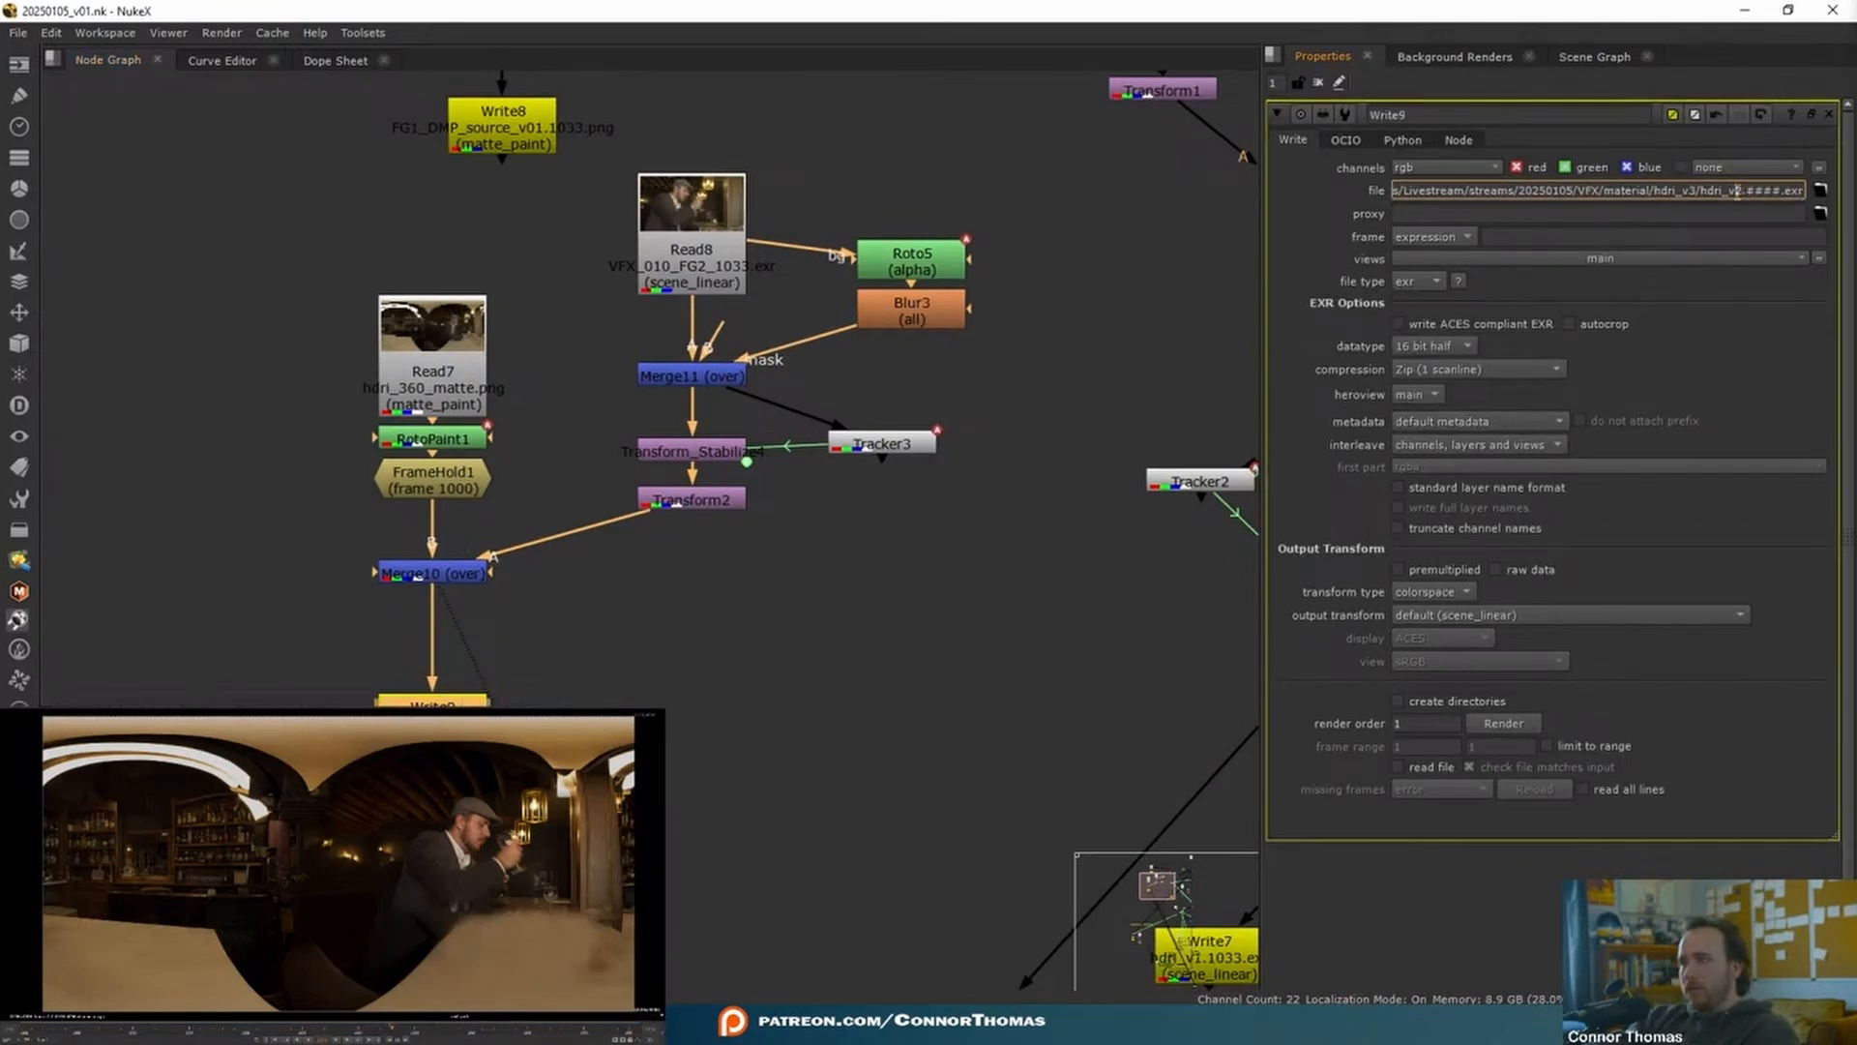
click(1761, 375)
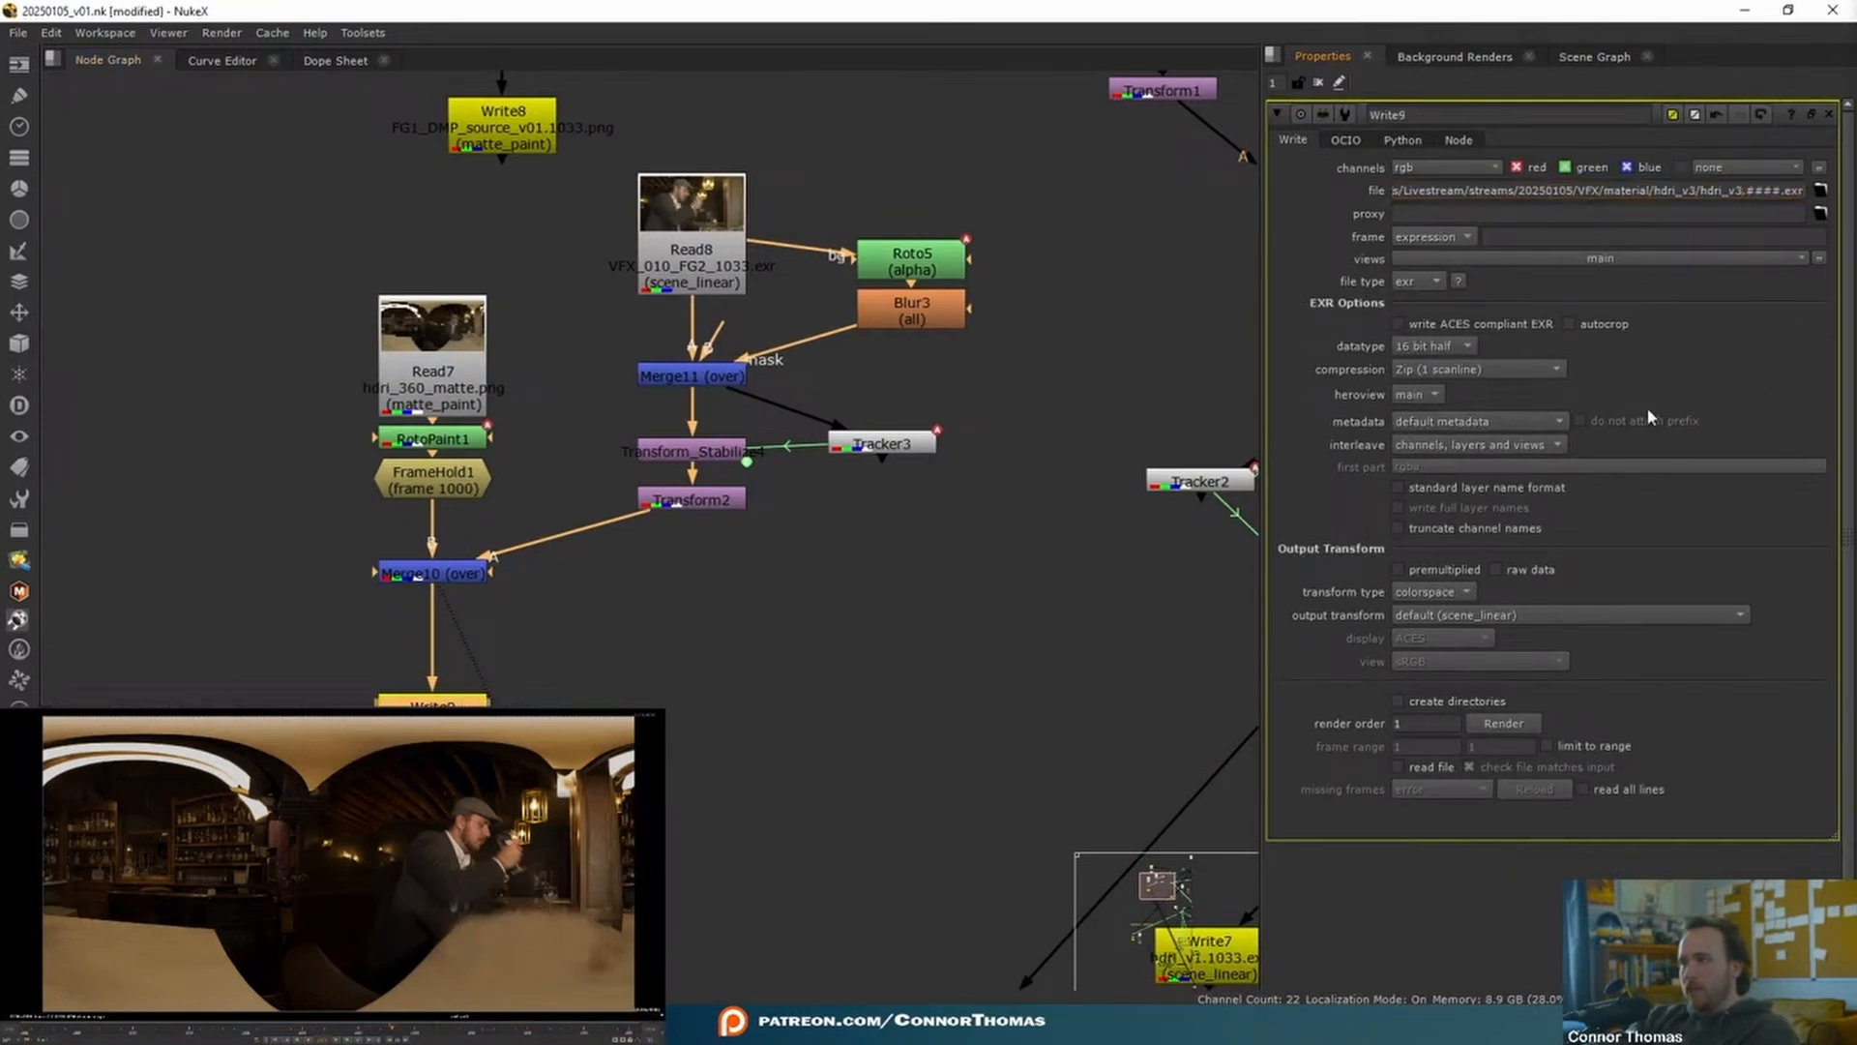
key(ctrl+s)
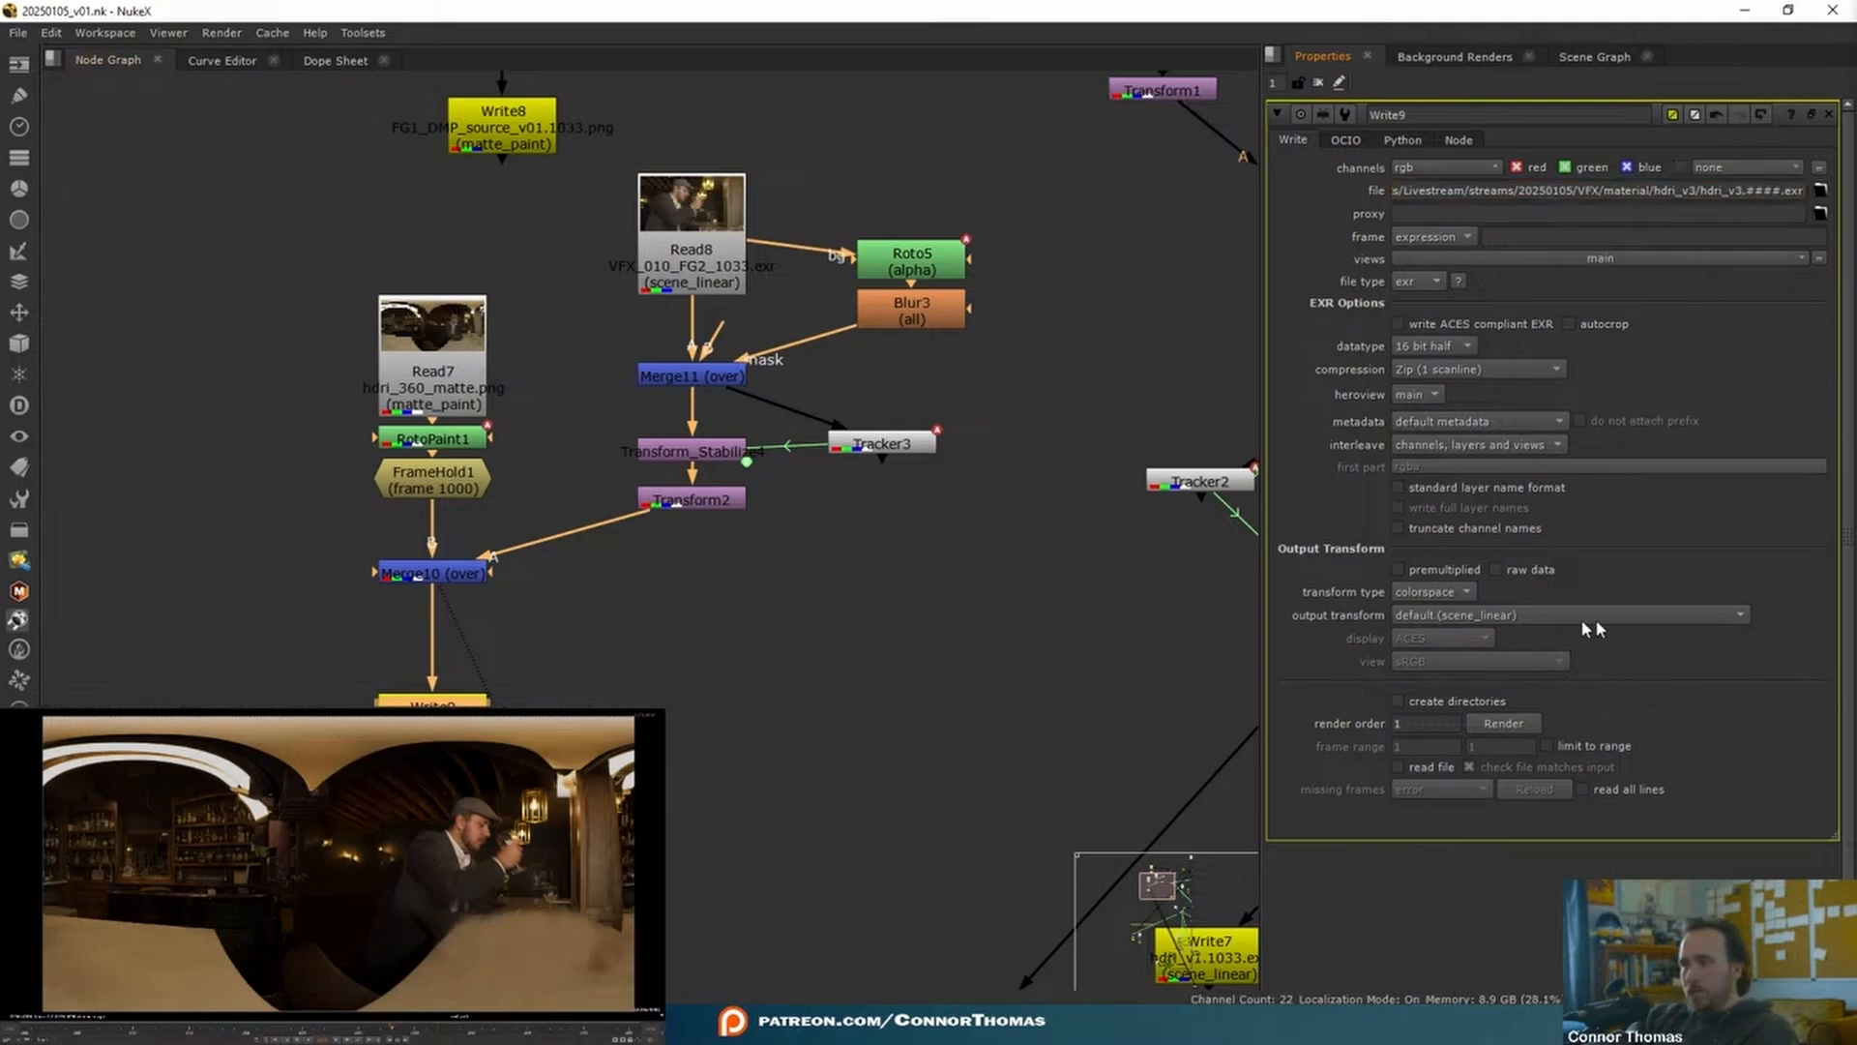
- Enable directory creation on Write9 and render the global frame range 1000-1054
click(1470, 703)
click(1503, 723)
click(919, 463)
click(919, 486)
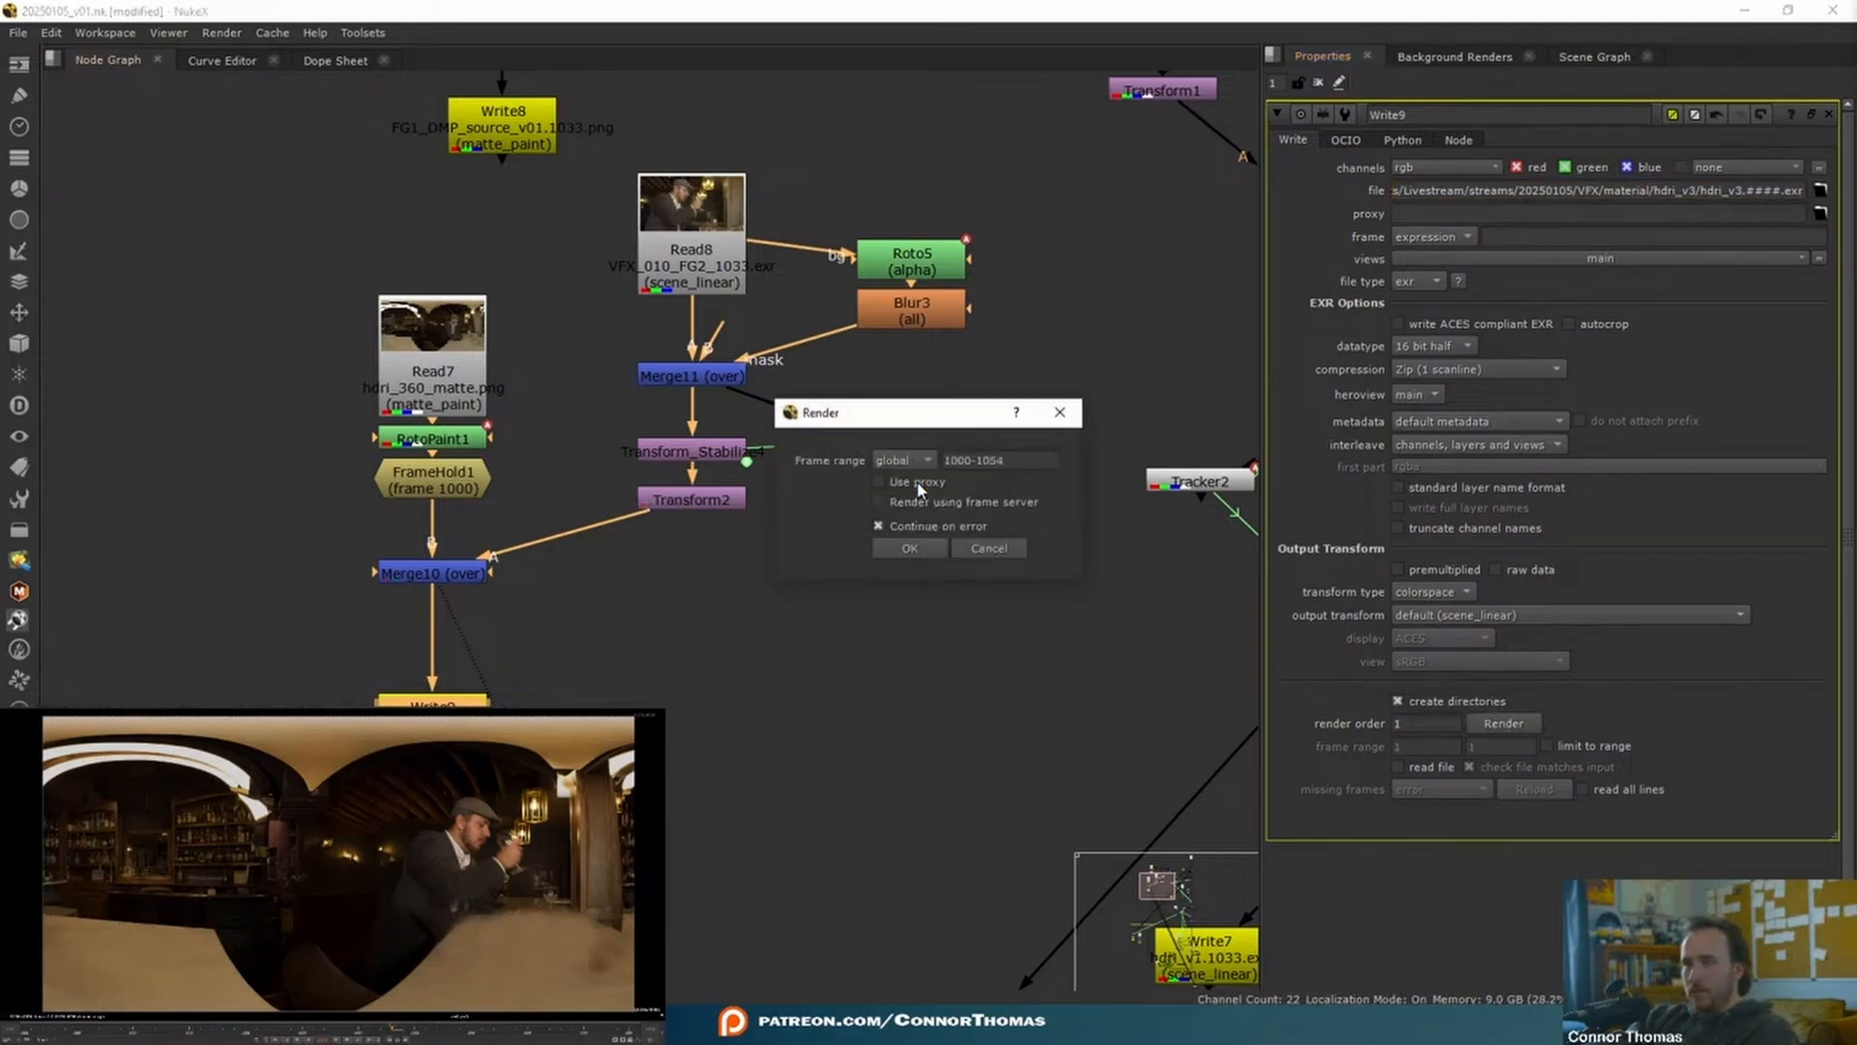
click(910, 548)
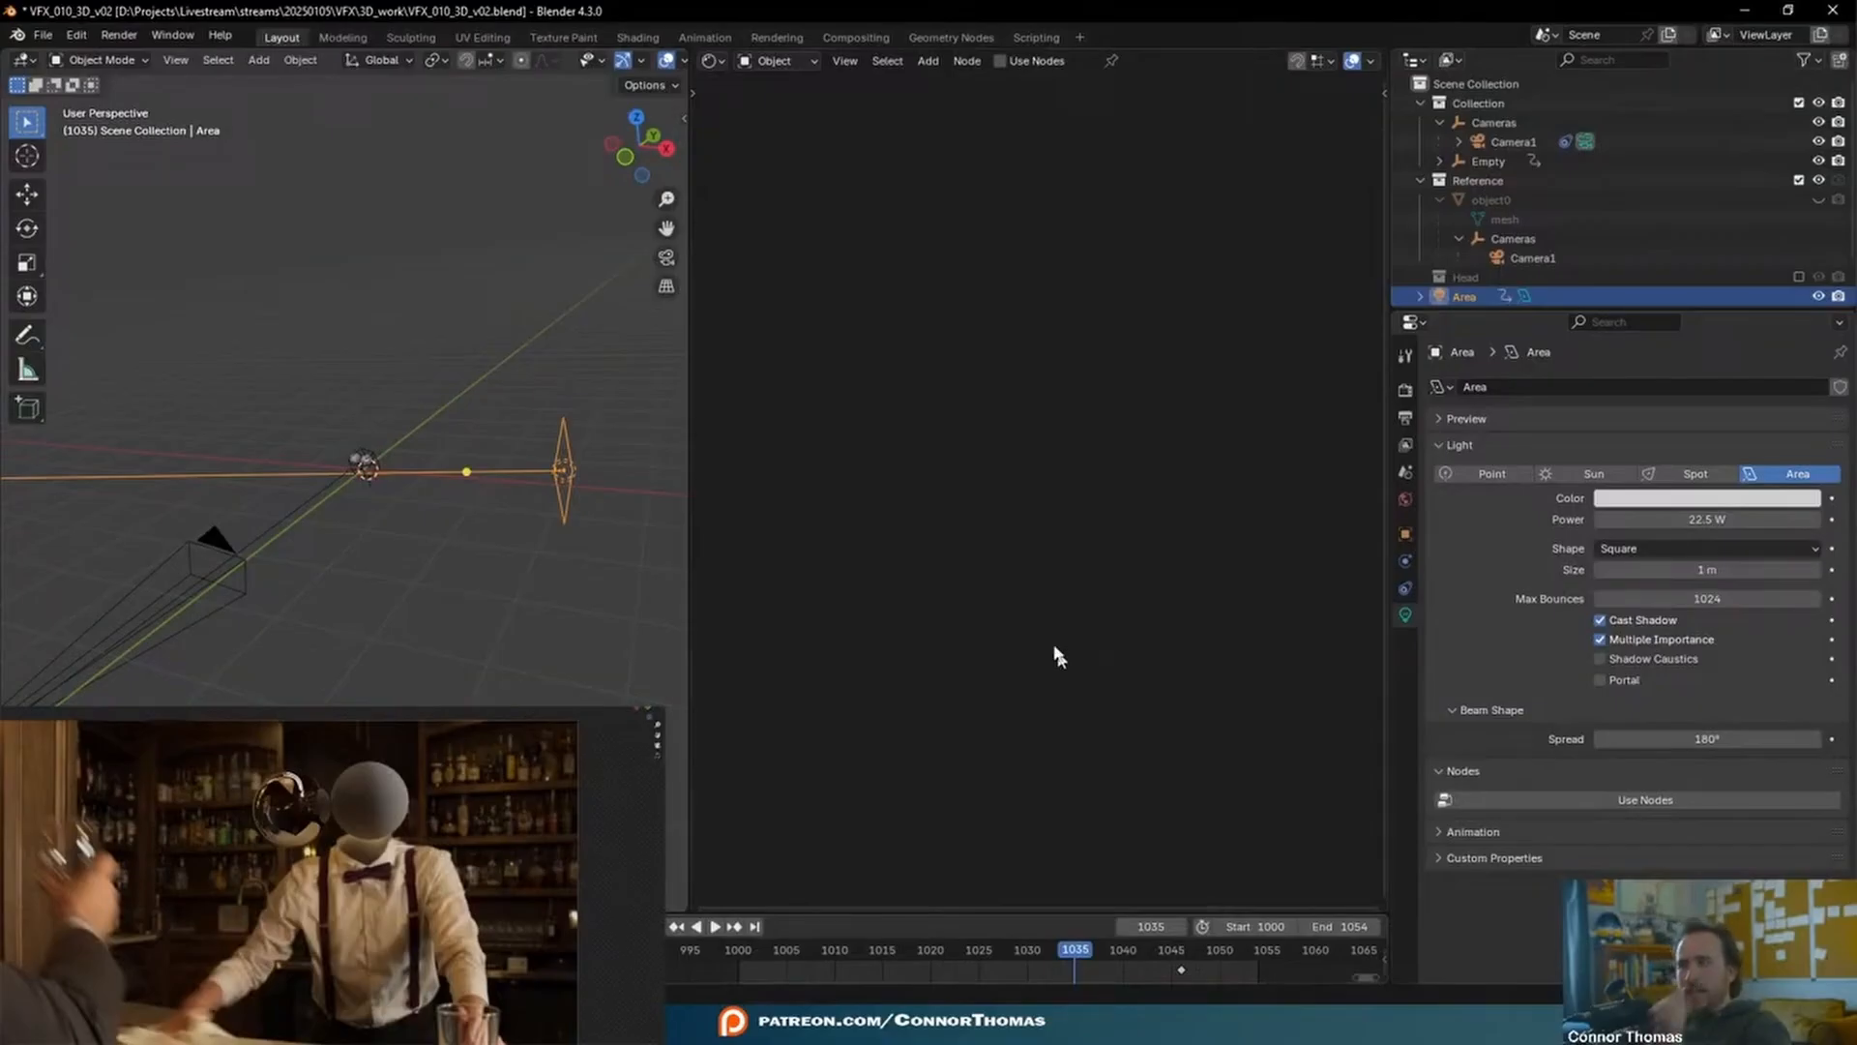
- Switch to Blender, unlink hdri_v2.1000.exr from the world's environment texture and open the image browser
click(1407, 498)
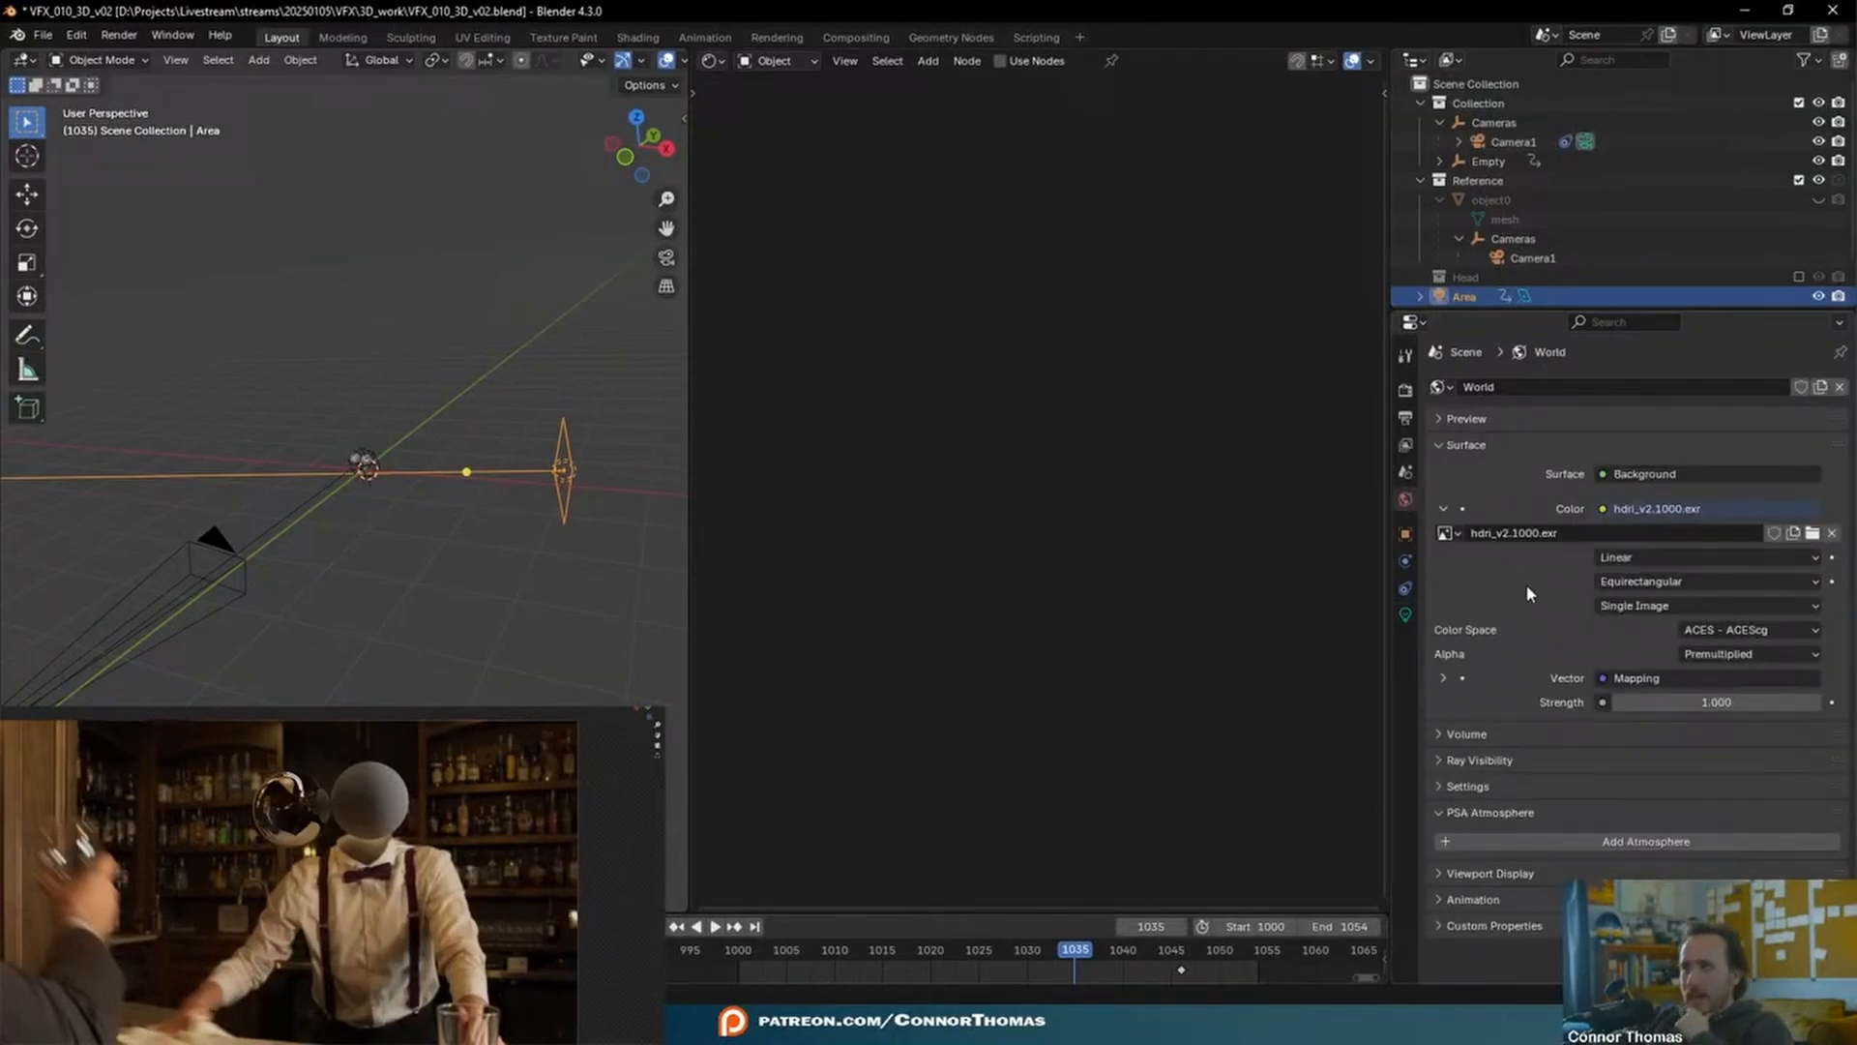
click(1835, 534)
click(1793, 538)
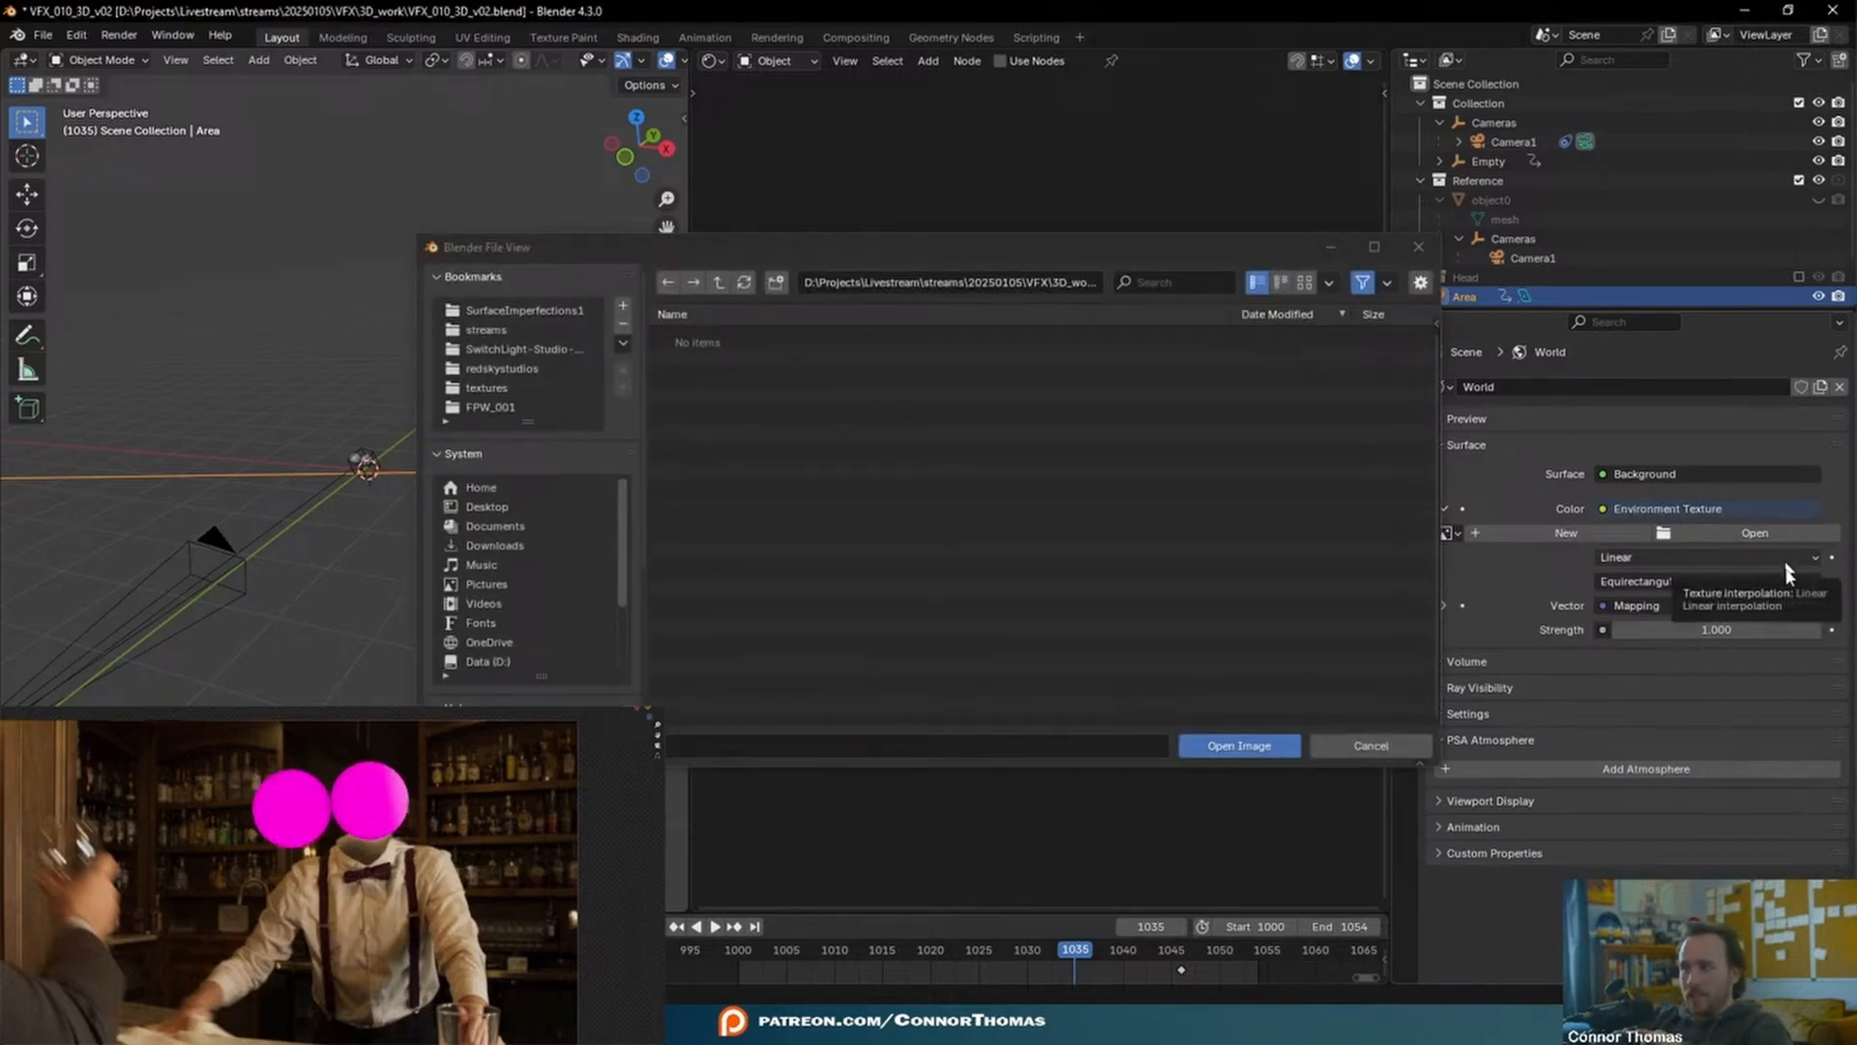
click(1348, 747)
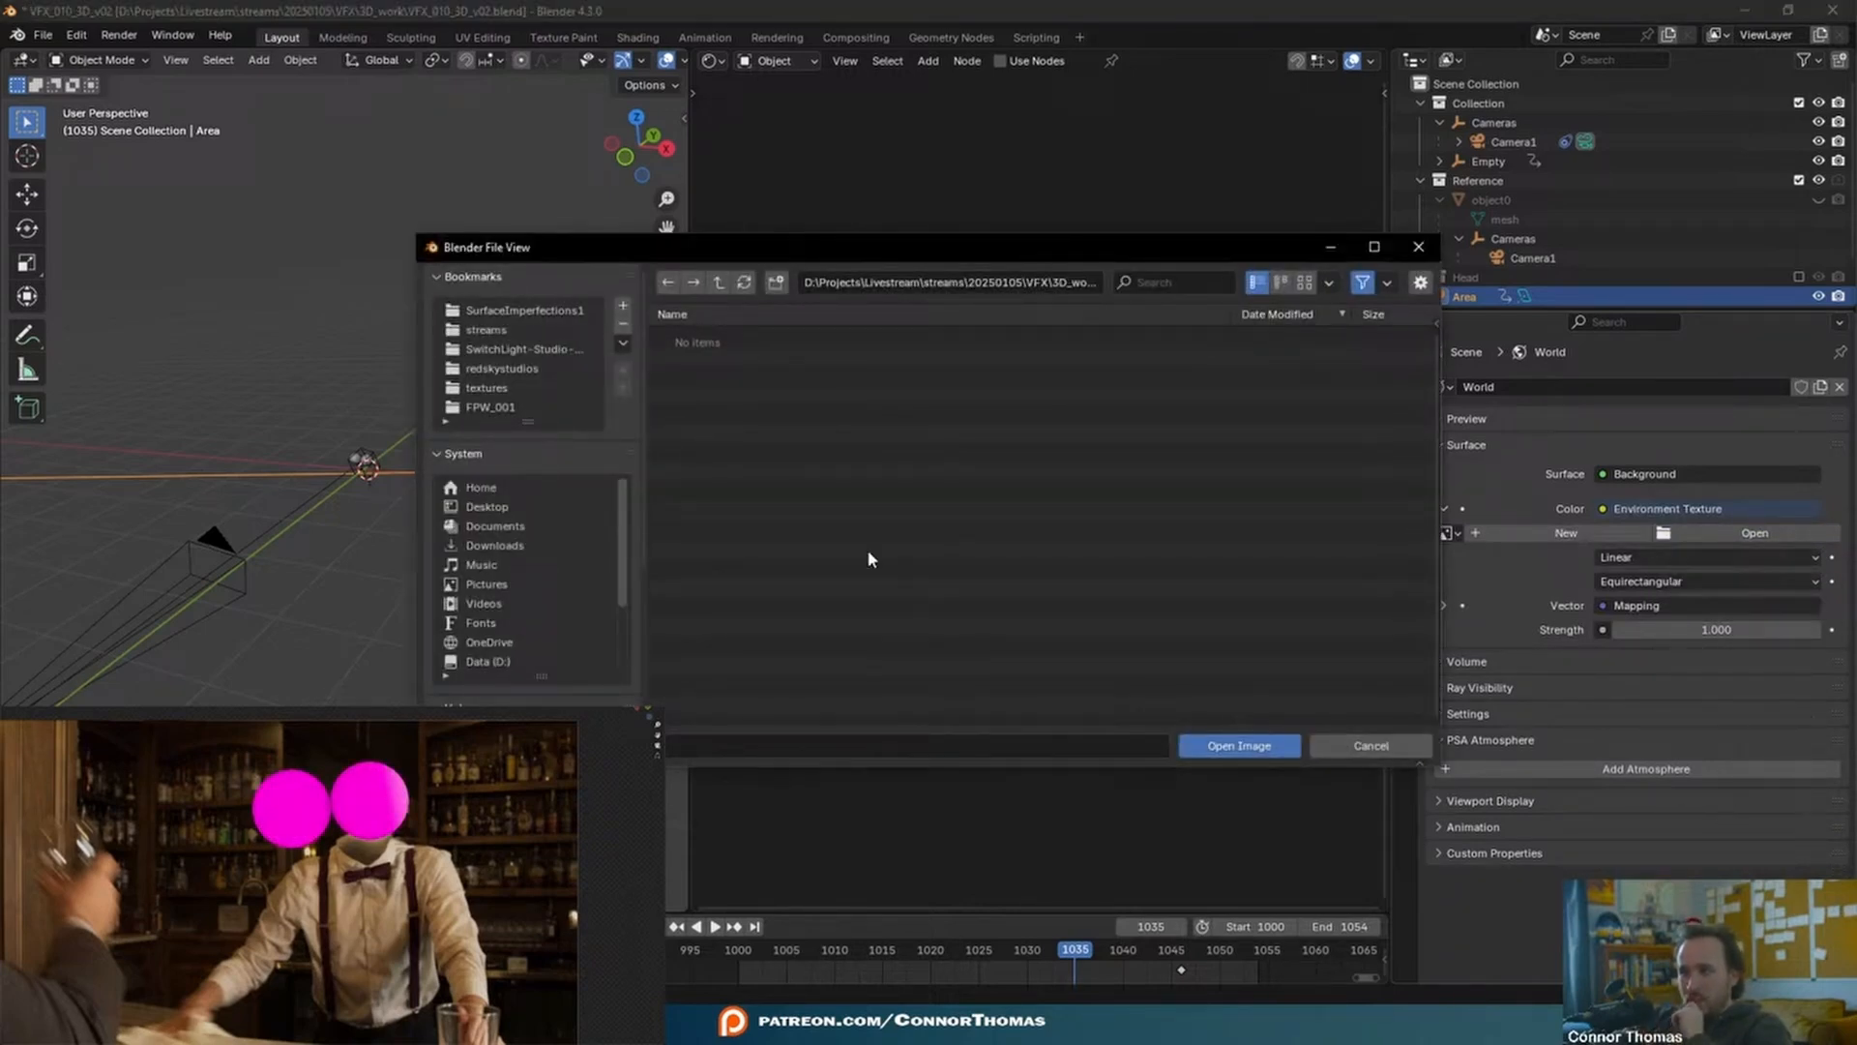
- Load the name-sorted hdri_v3 EXR sequence from the VFX material folder as the world's environment texture
click(719, 282)
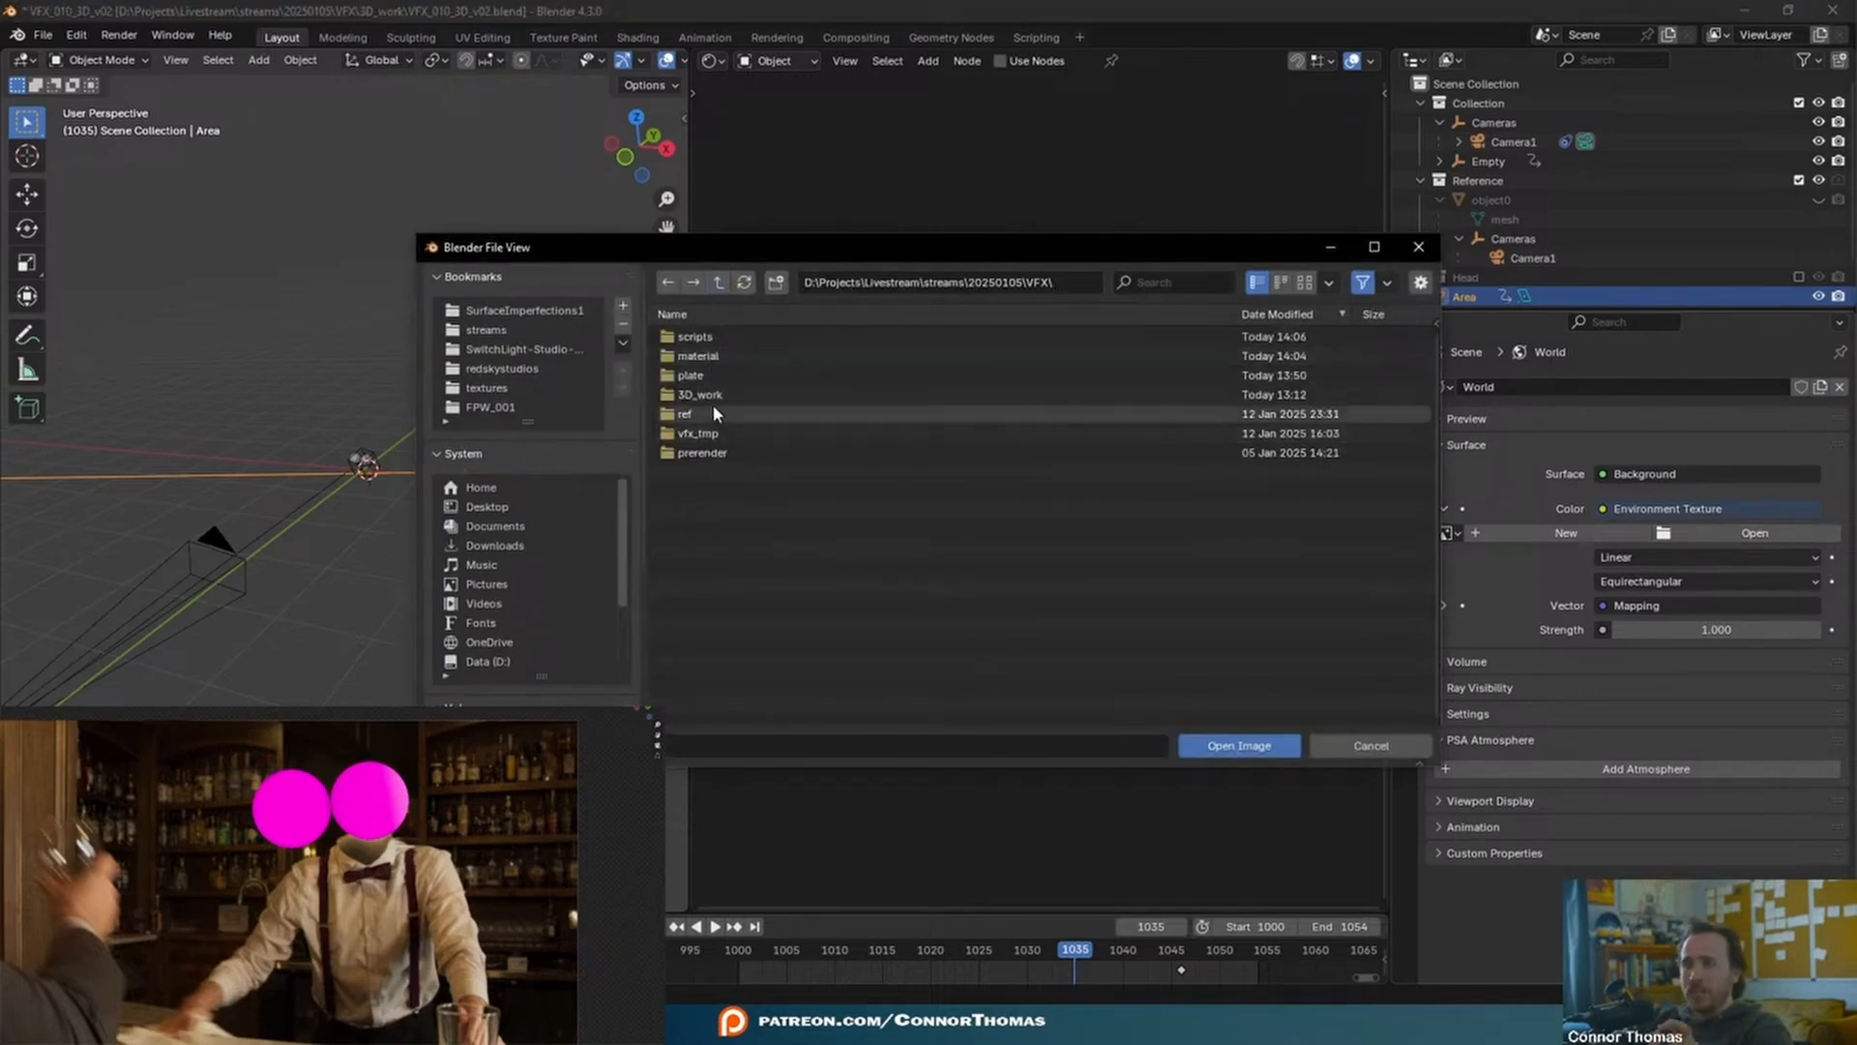
double_click(717, 358)
click(726, 337)
double_click(725, 335)
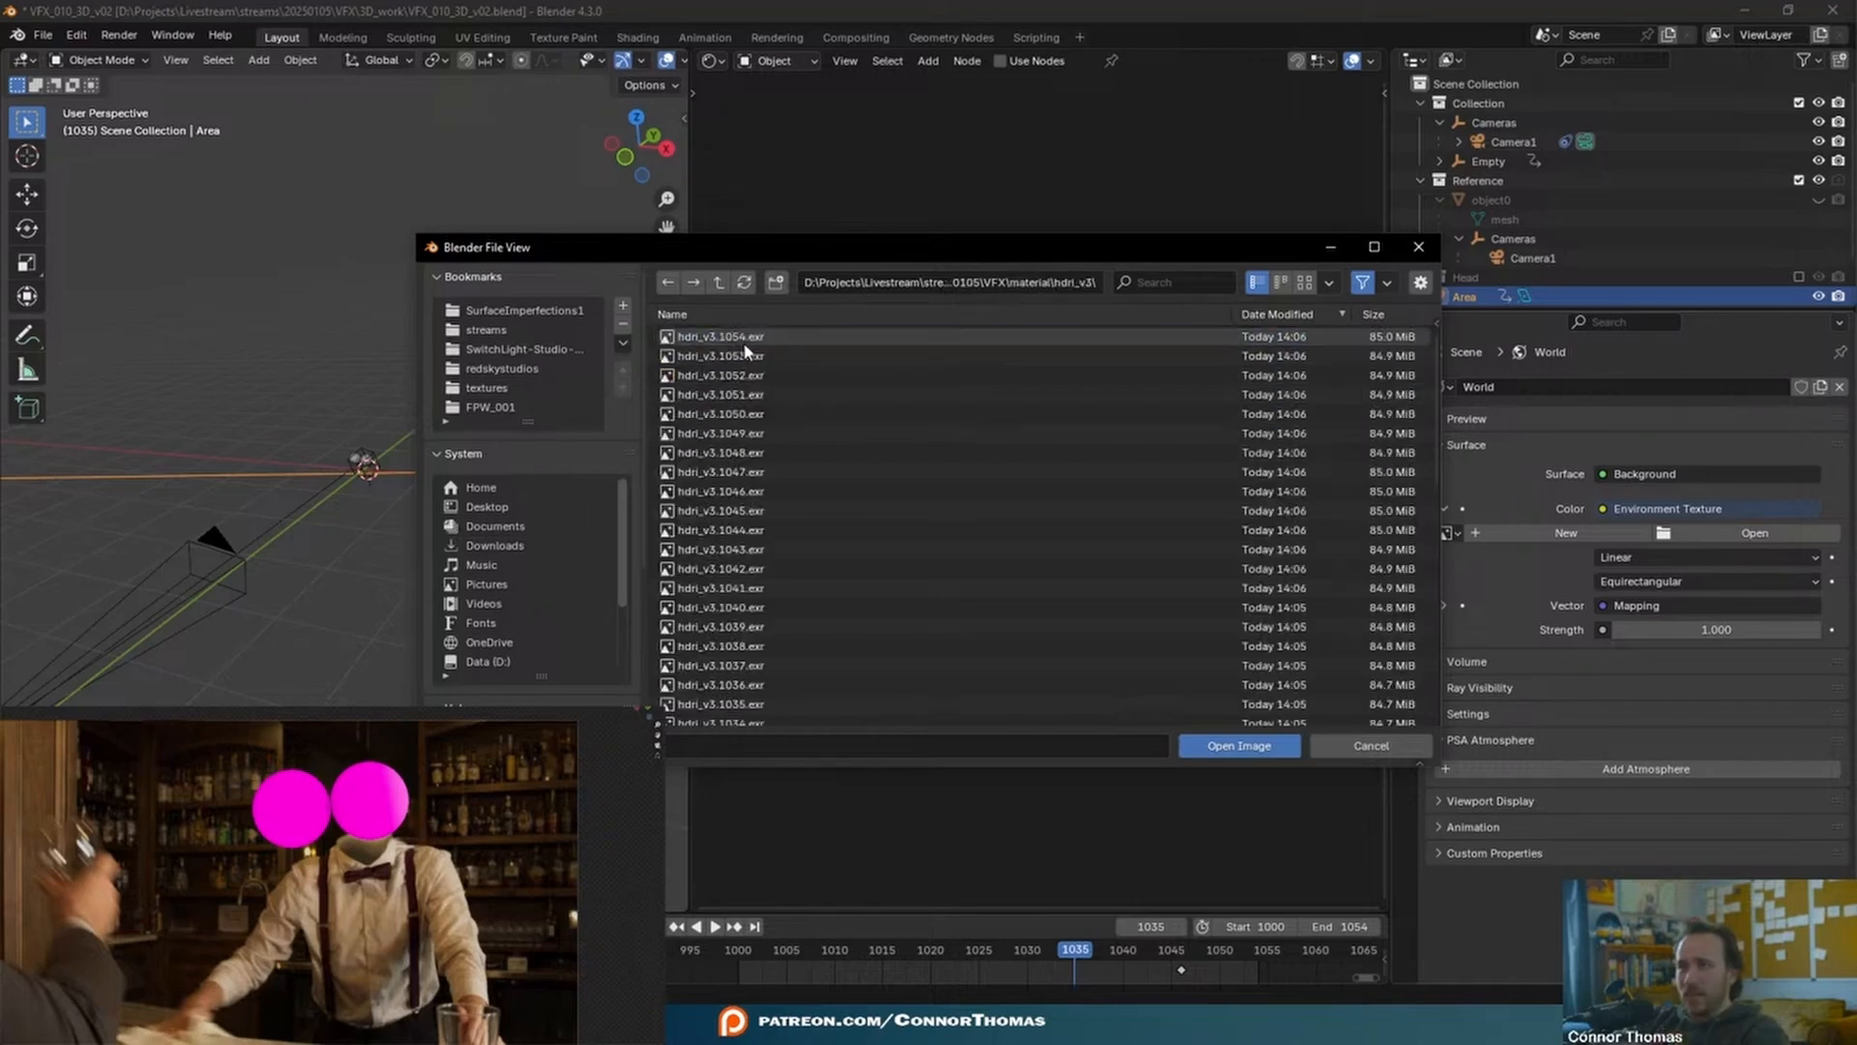
click(841, 314)
click(833, 341)
drag(1432, 351, 1431, 716)
shift+click(732, 714)
click(1240, 746)
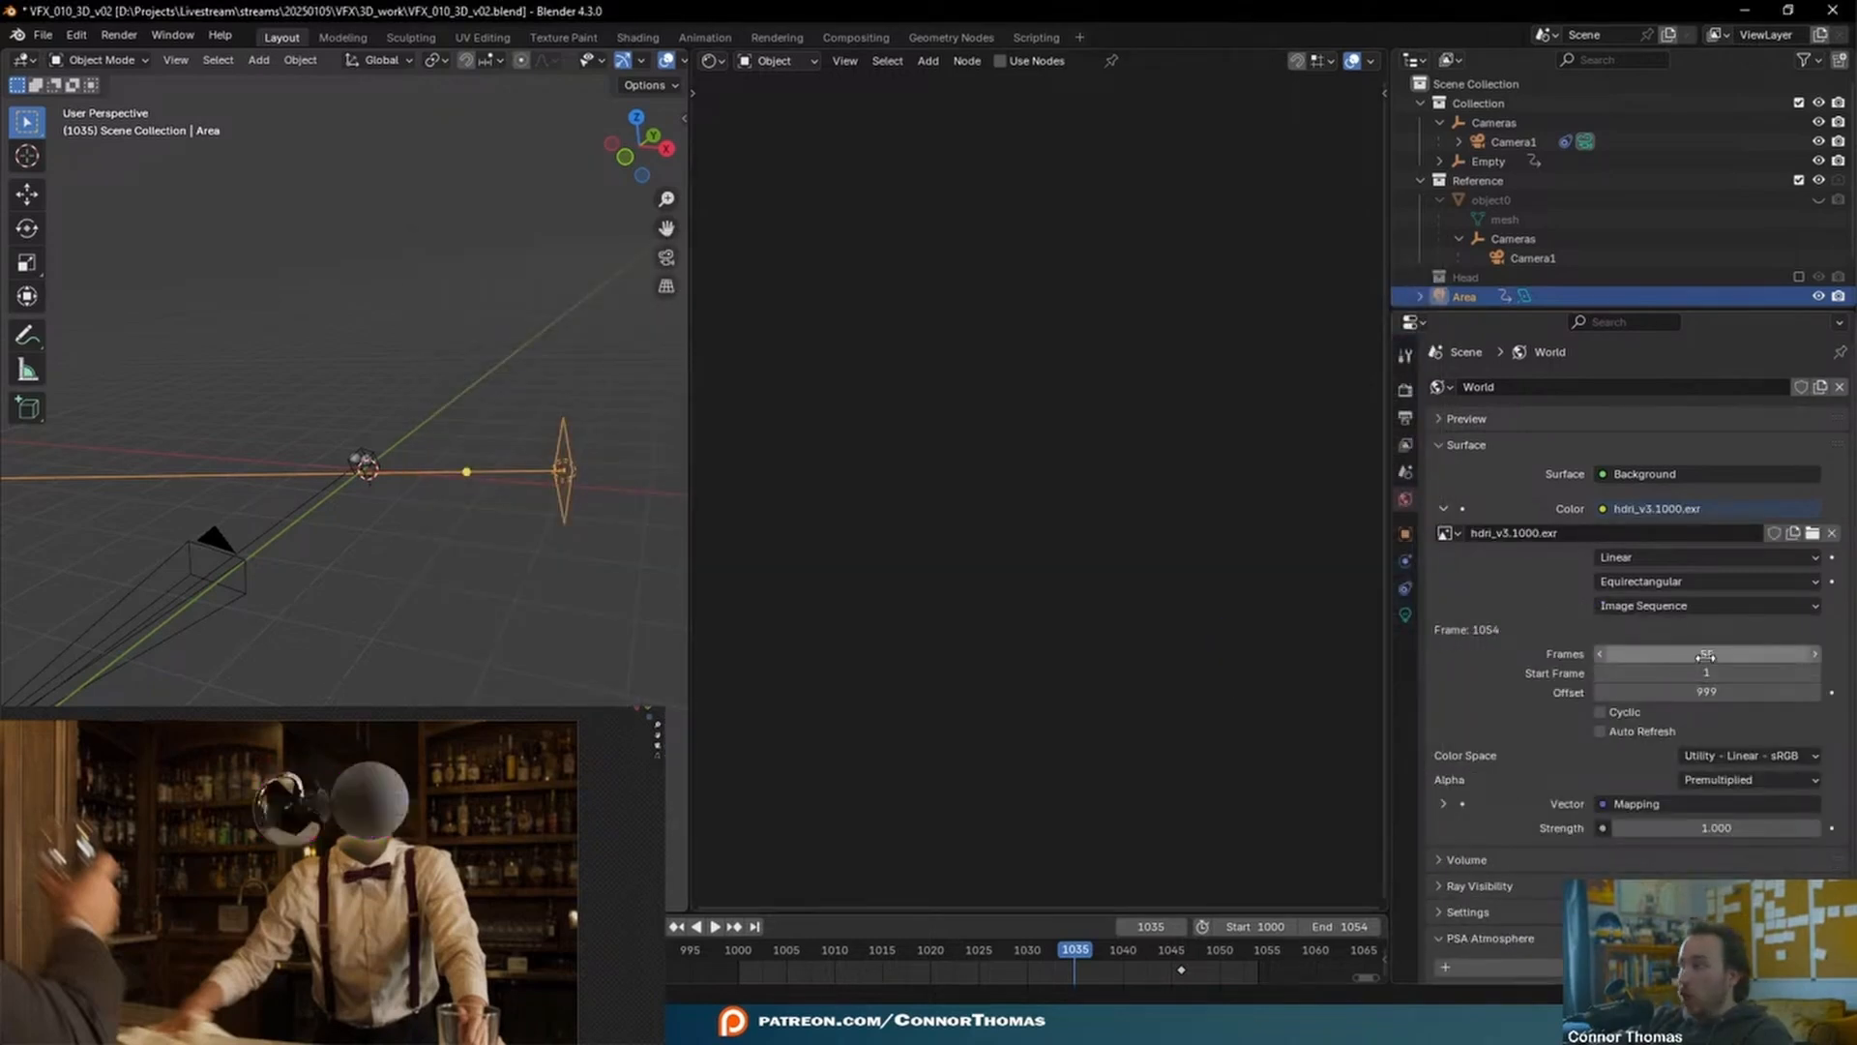
- Set the world image sequence to ACES - ACEScg color space, enable Auto Refresh and set Start Frame to 999
click(1741, 758)
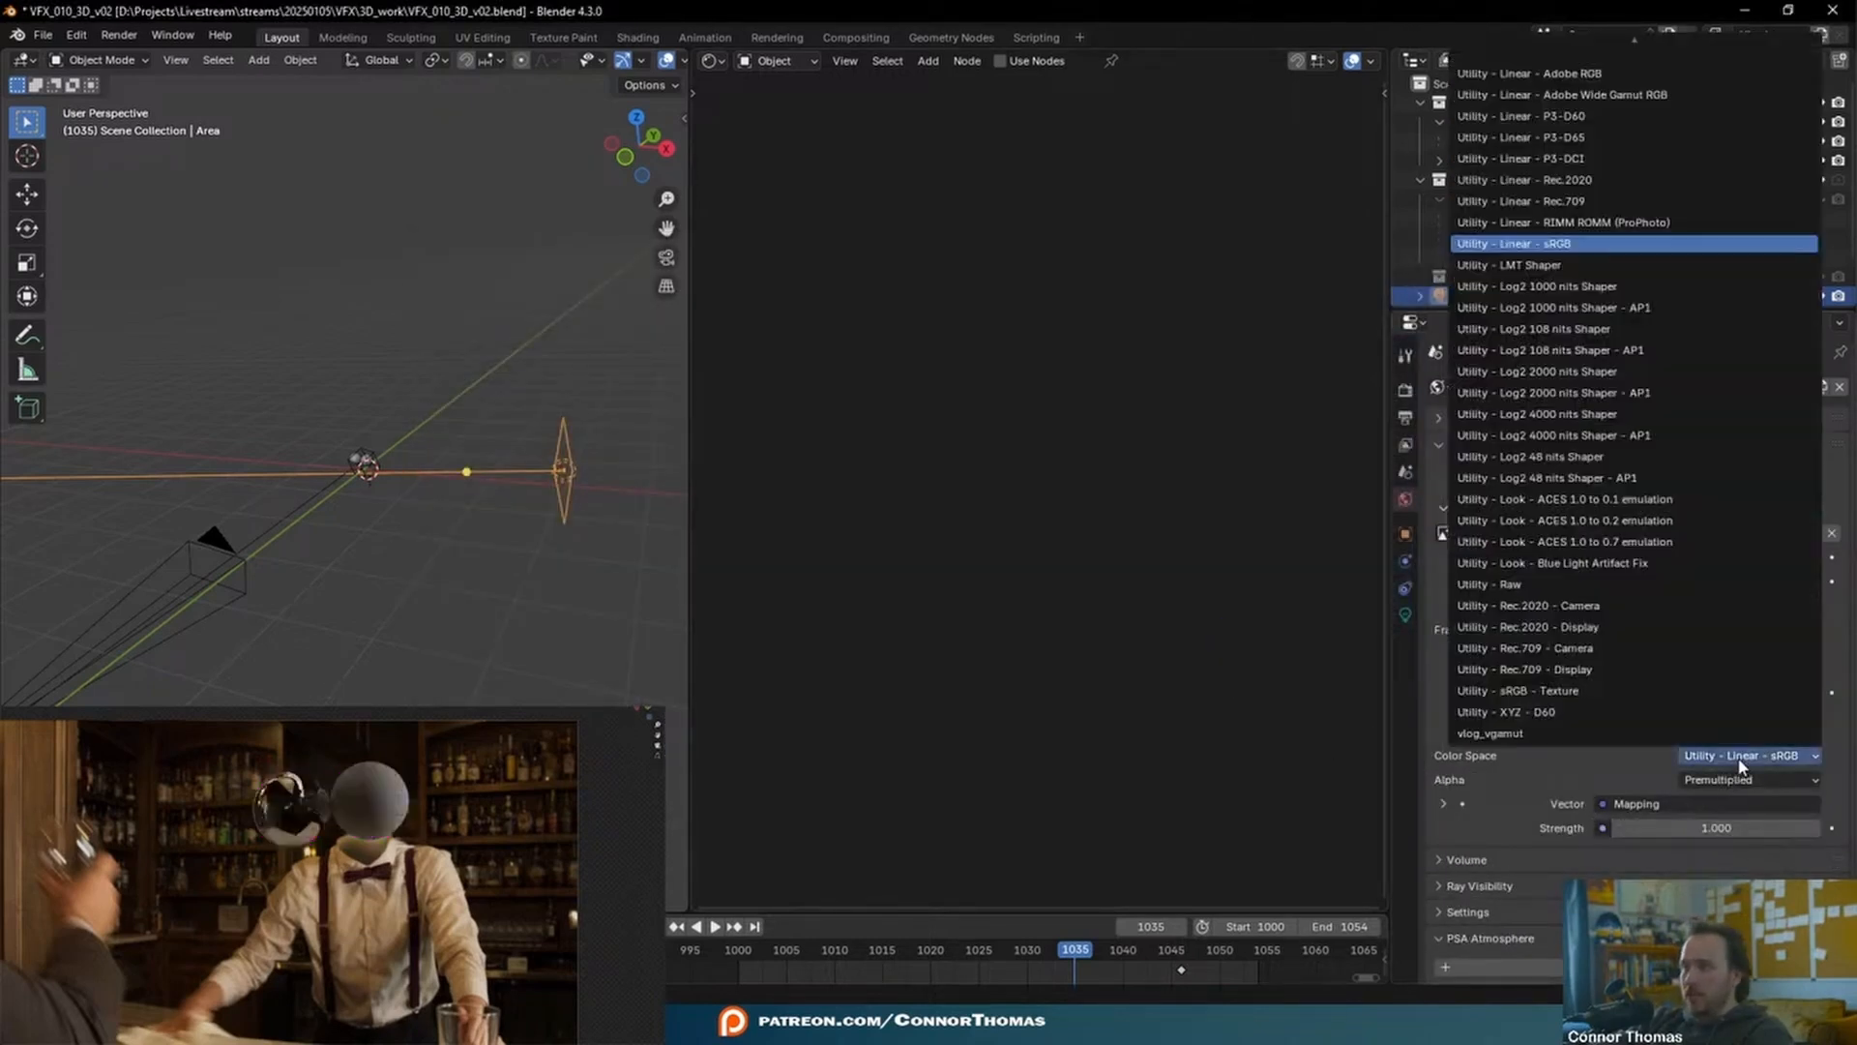
scroll(1739, 765, up, 10)
key(Return)
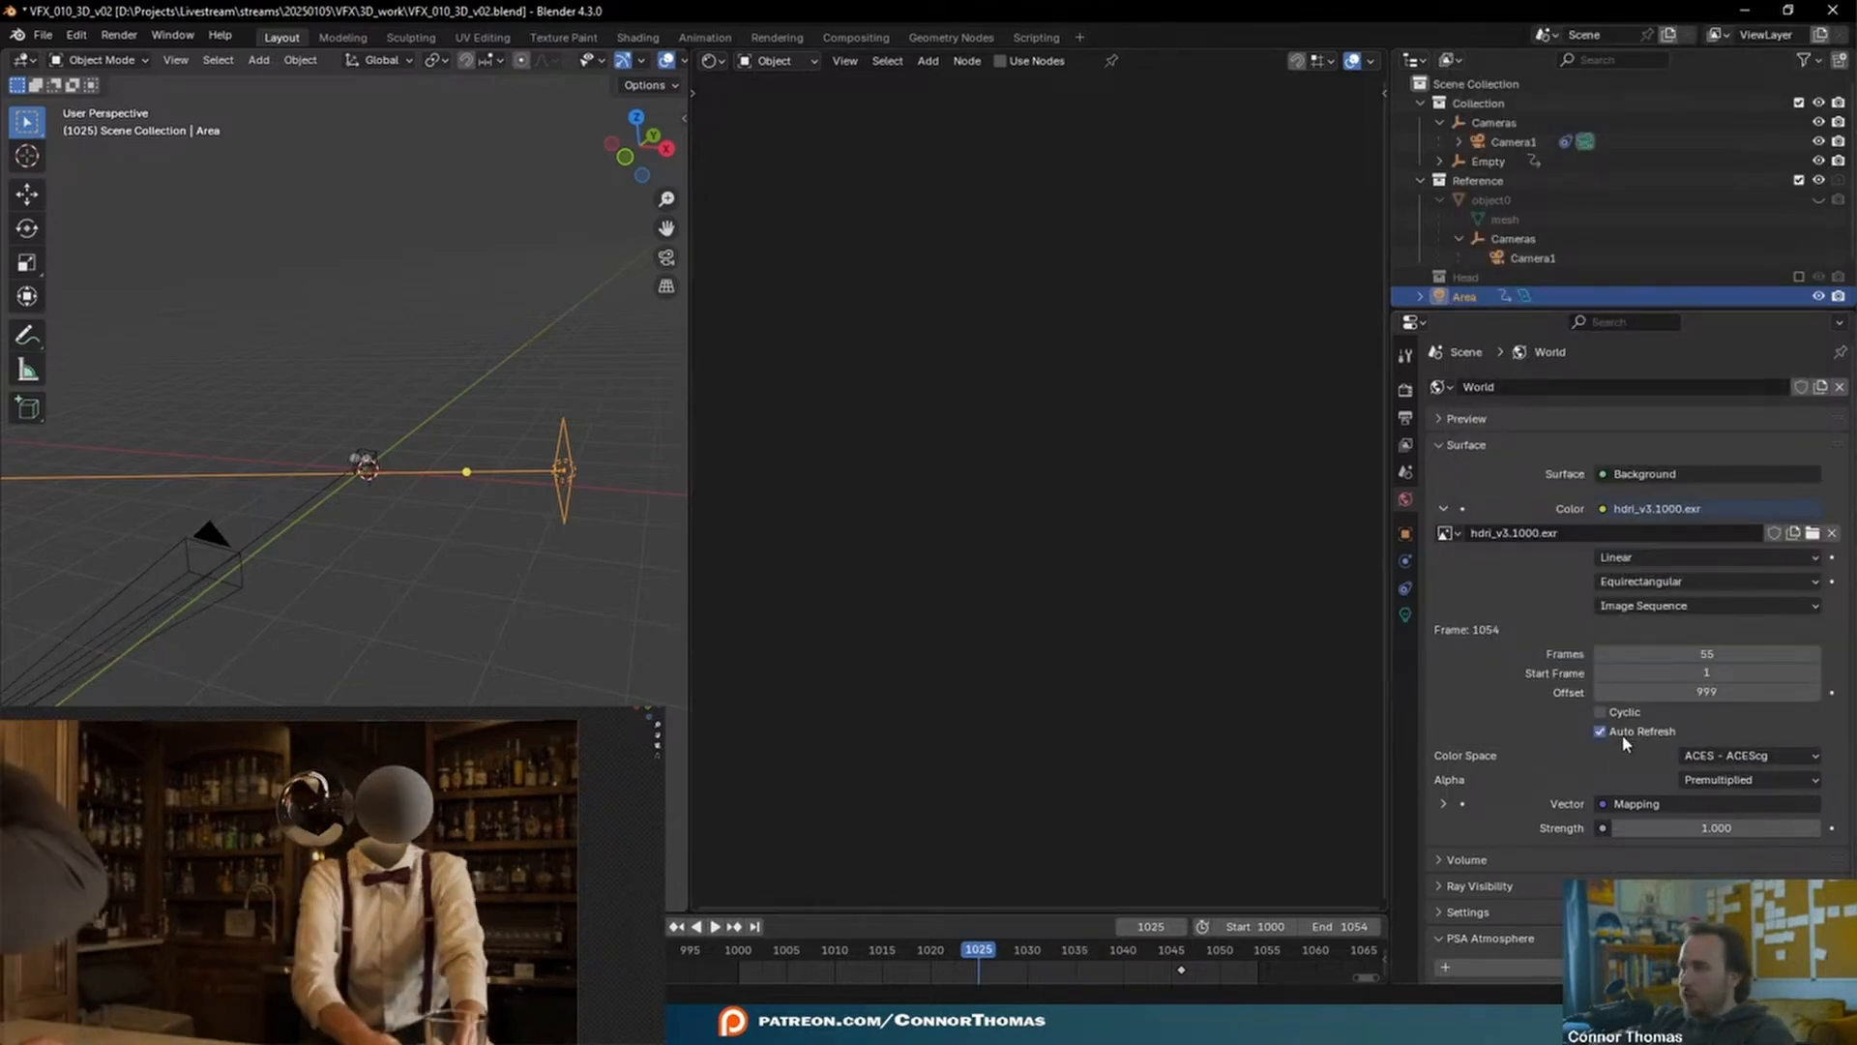
- Check the sequence lighting on the chrome and grey spheres at frames 1014, 1024 and 1037
drag(873, 958, 873, 962)
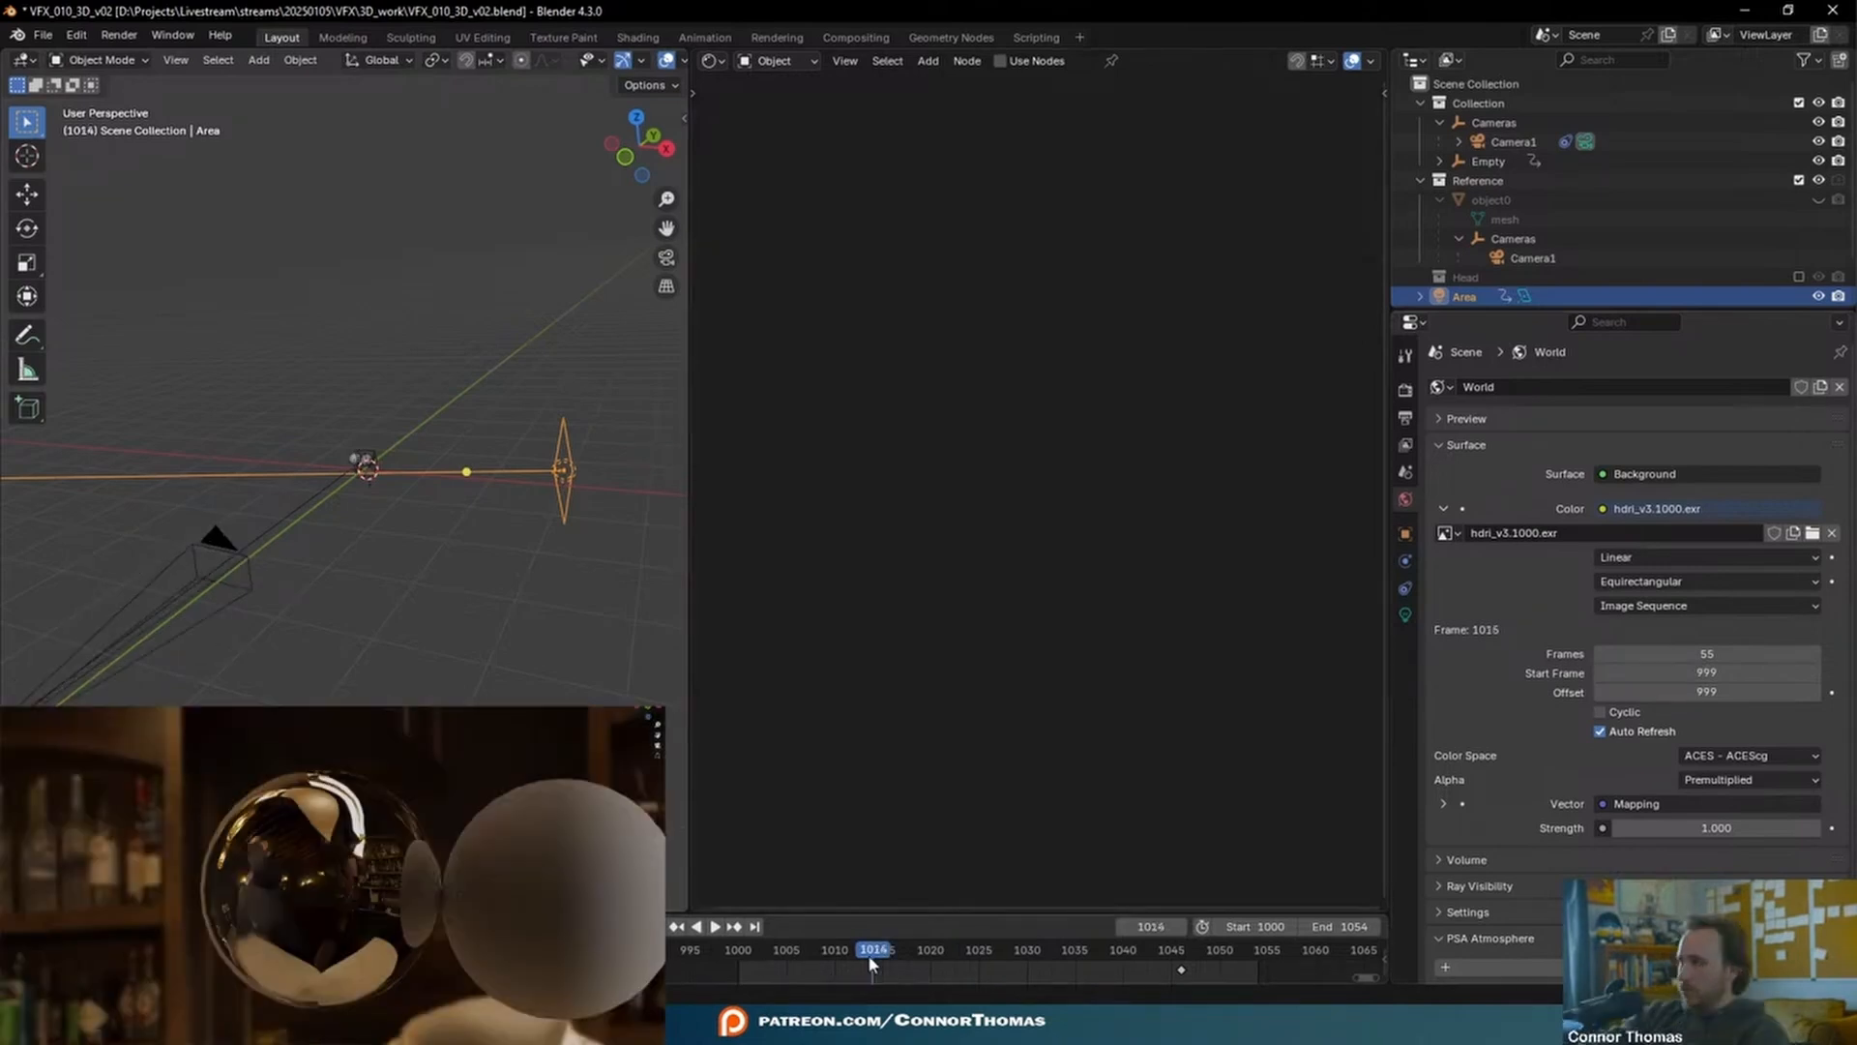
click(967, 955)
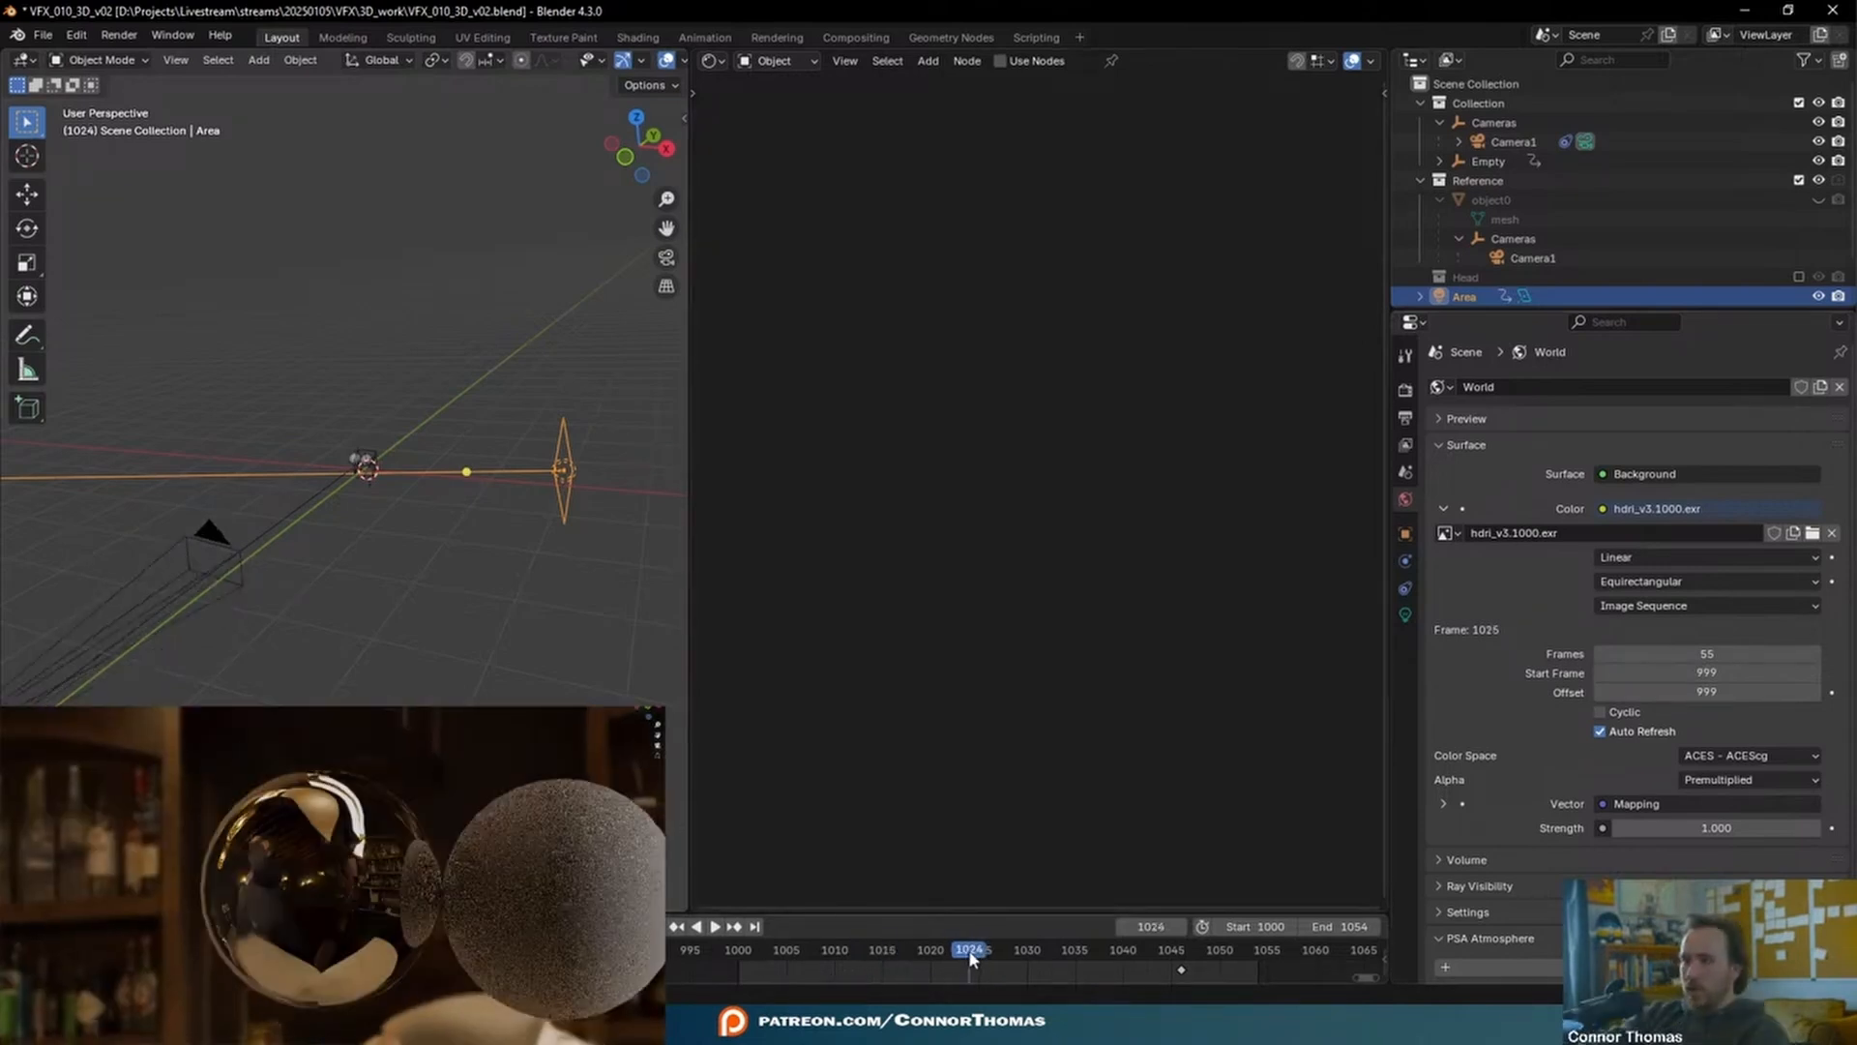
scroll(332, 875, down, 10)
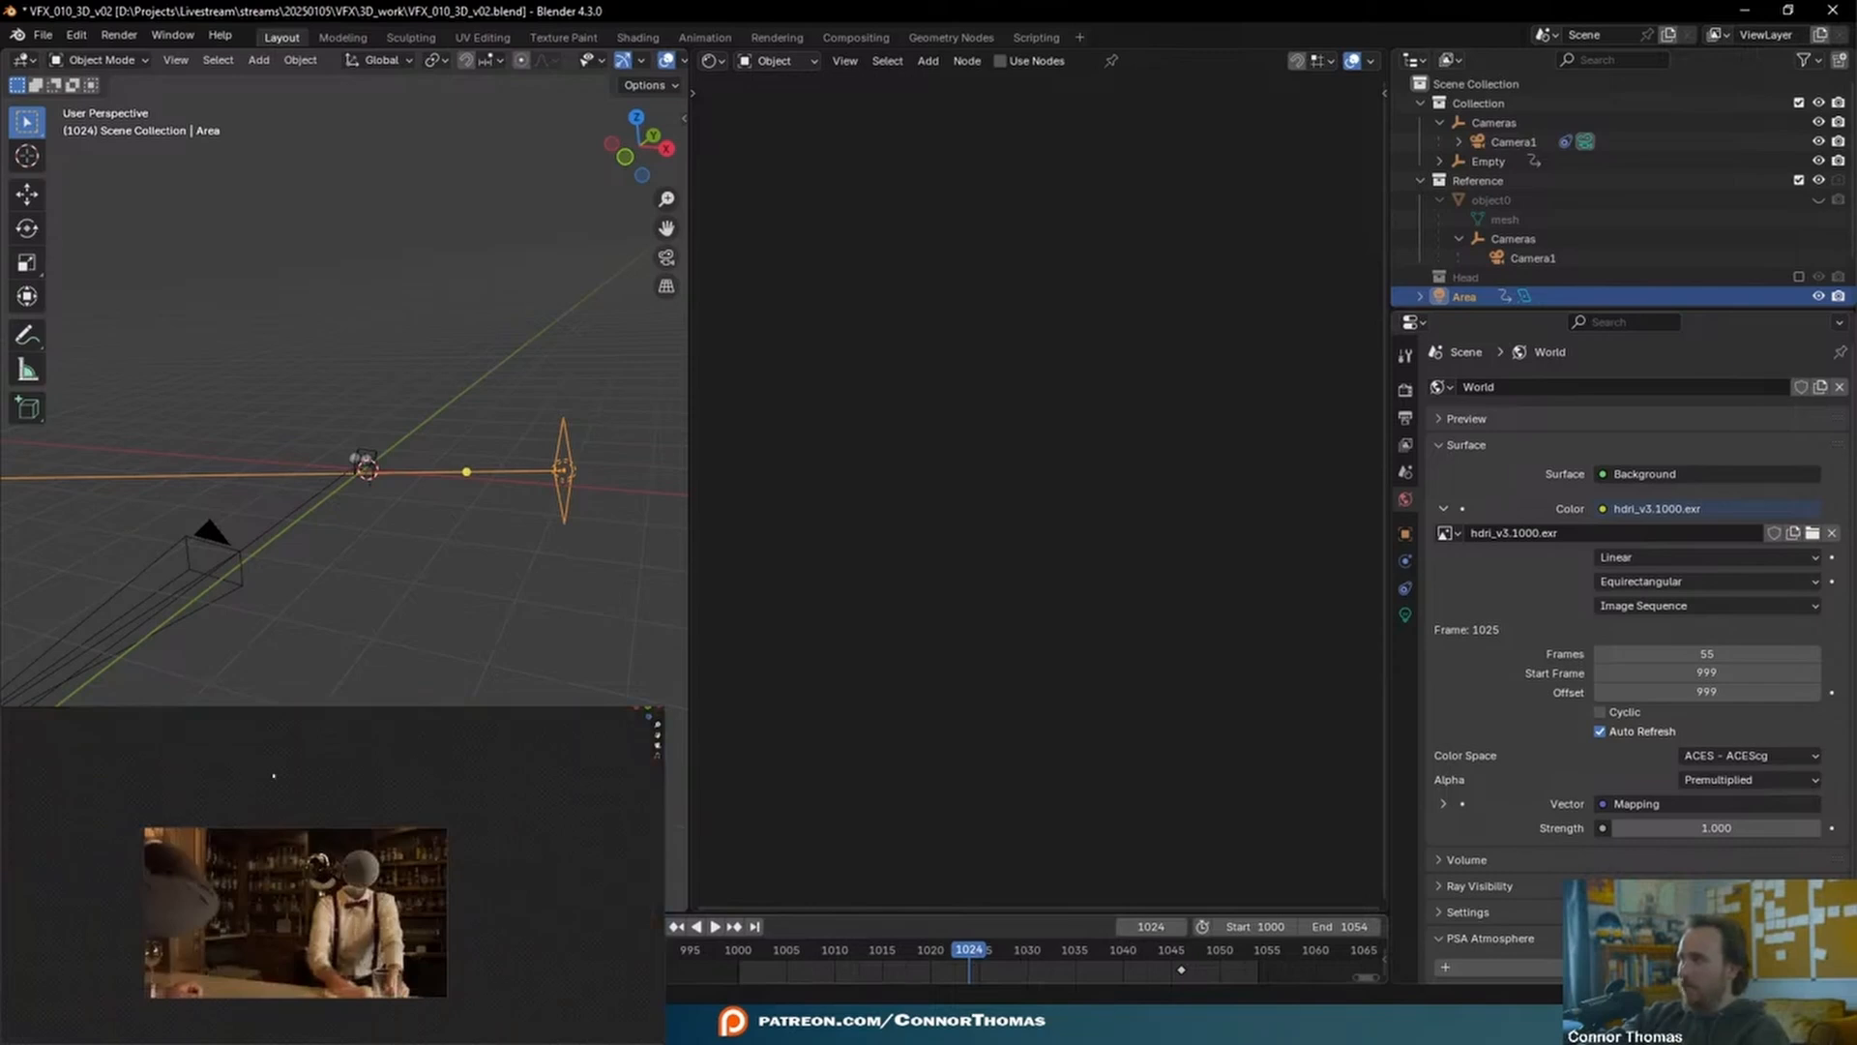
scroll(274, 775, up, 3)
click(1097, 955)
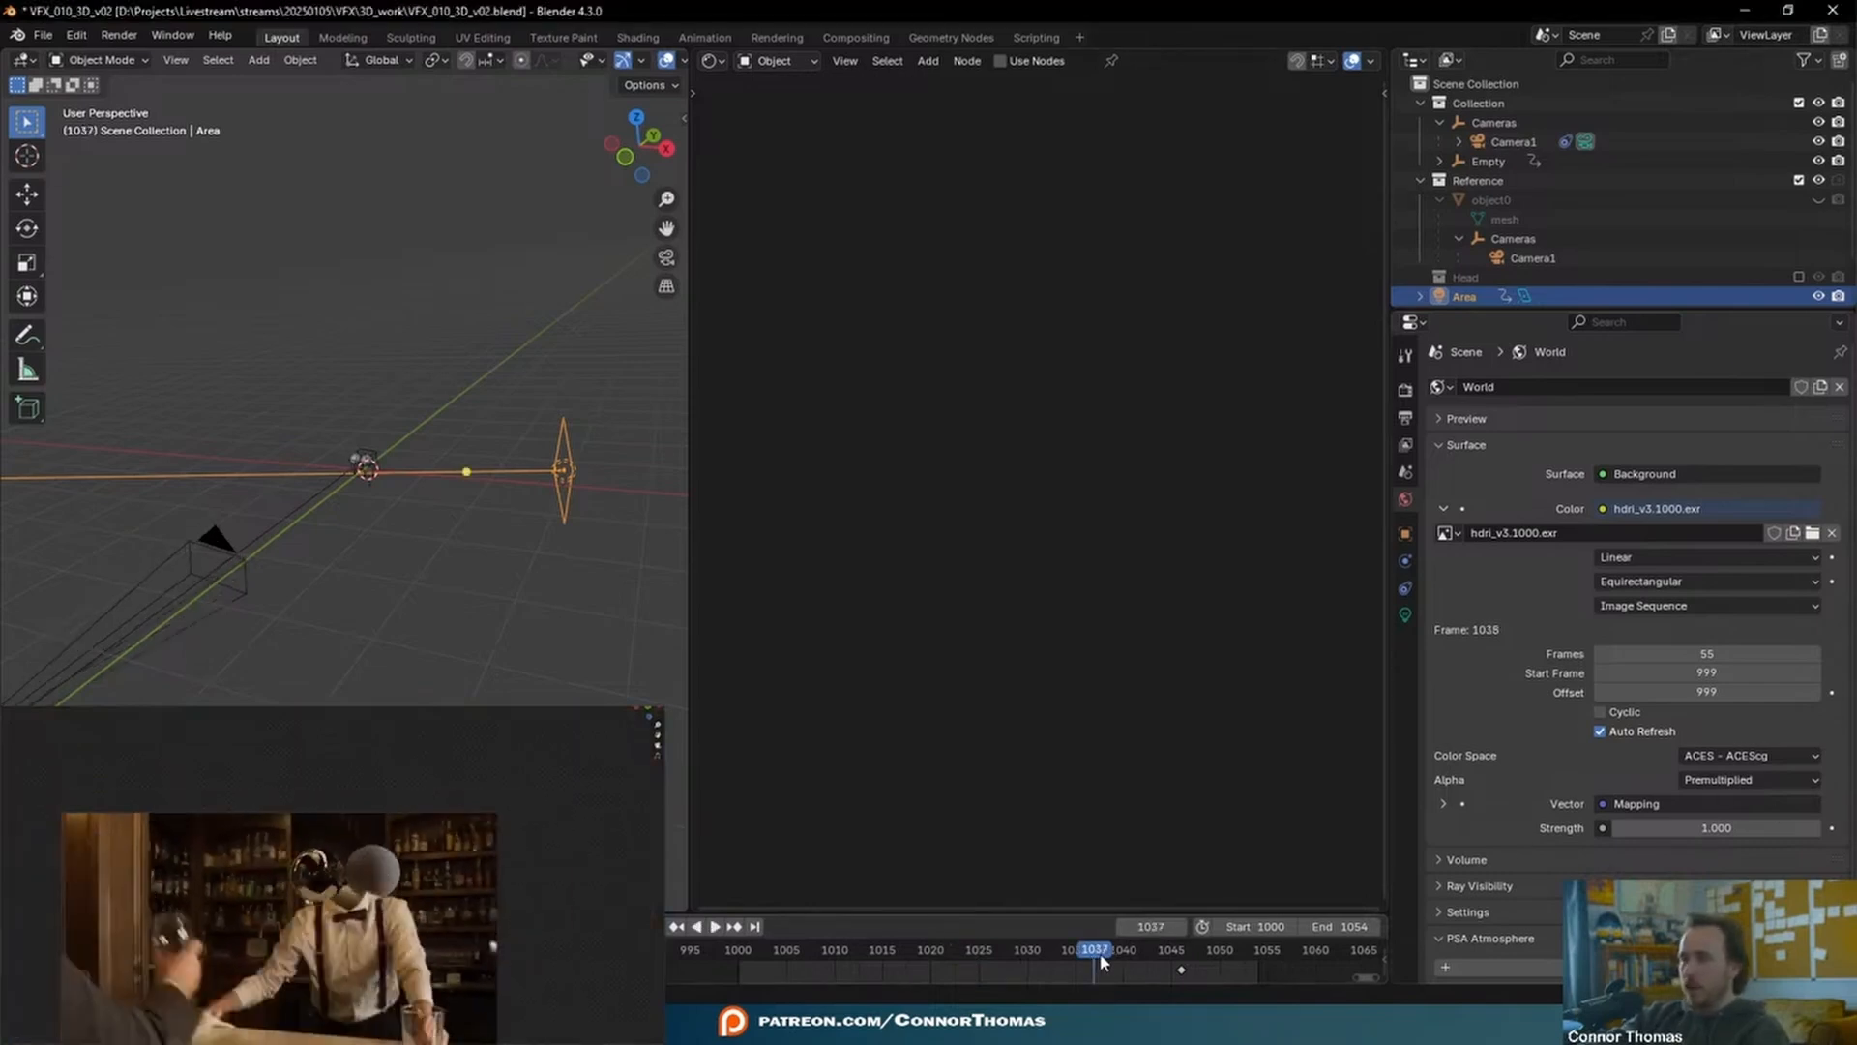
scroll(332, 902, up, 3)
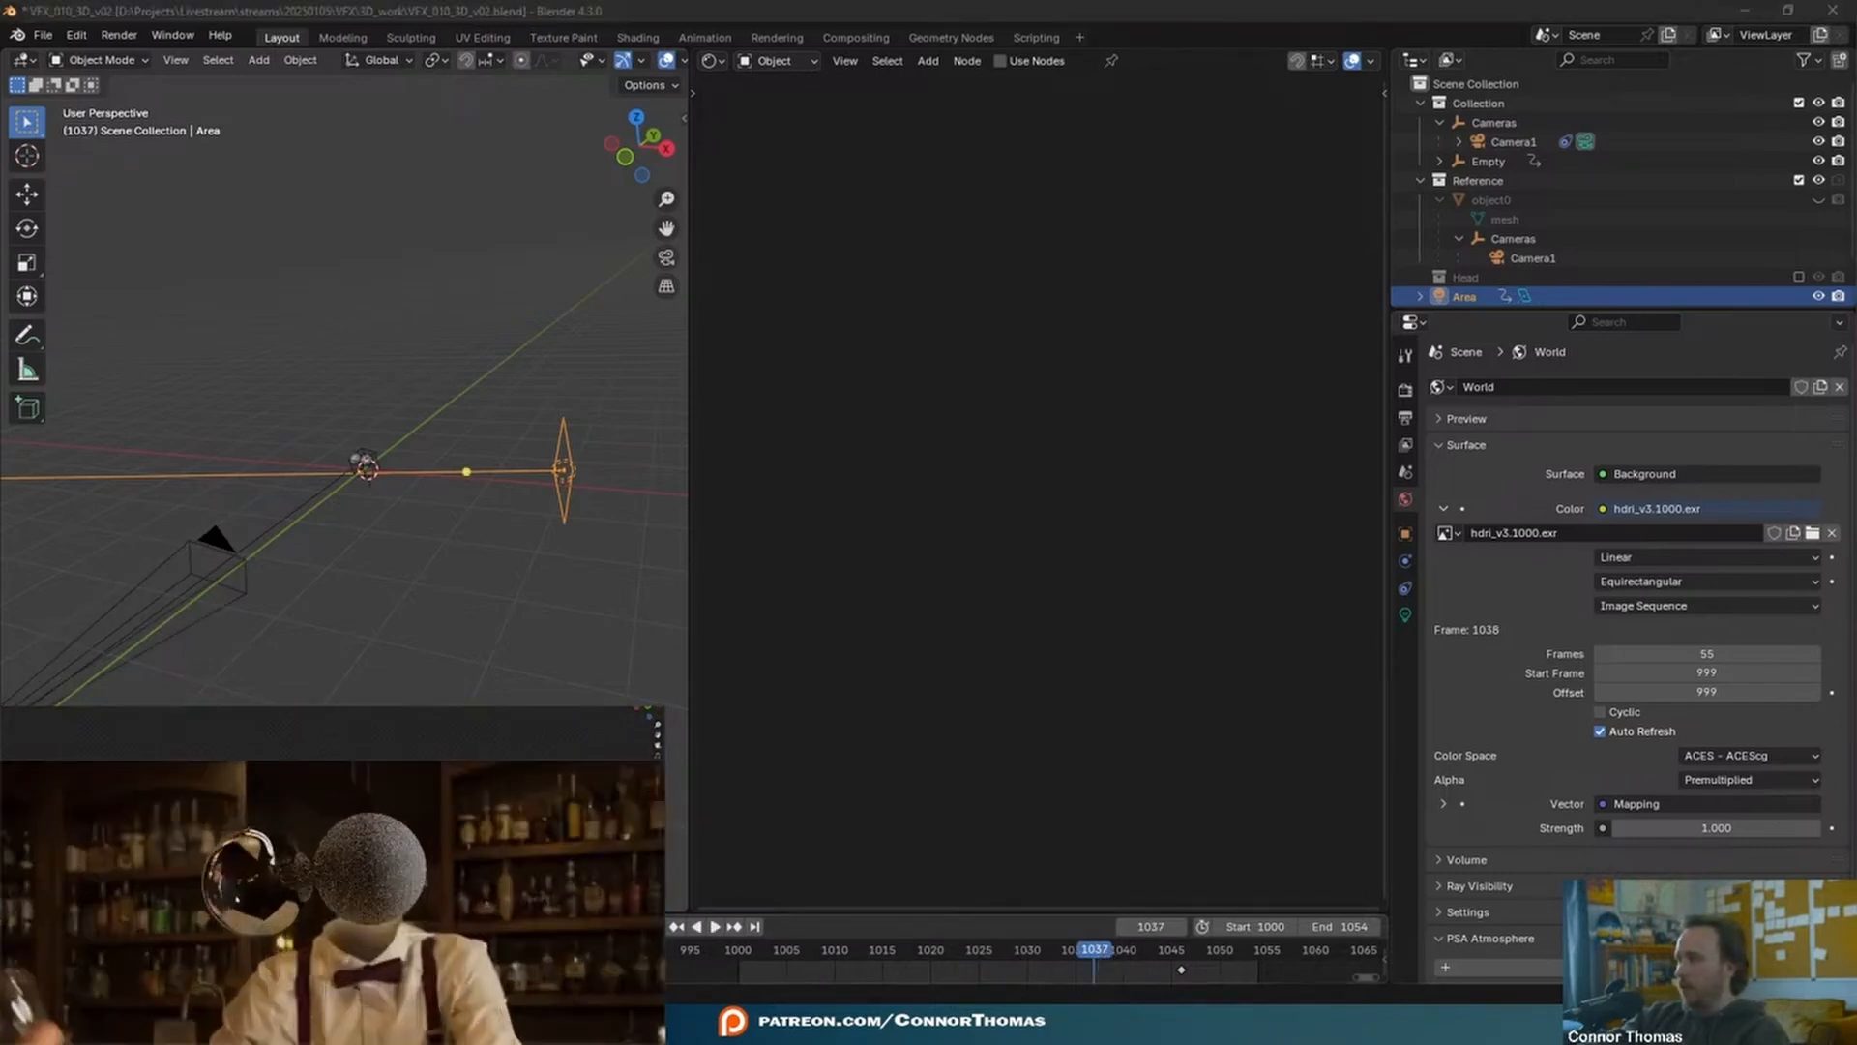
- Raise the existing area light's power to 32.8 W
scroll(331, 902, down, 5)
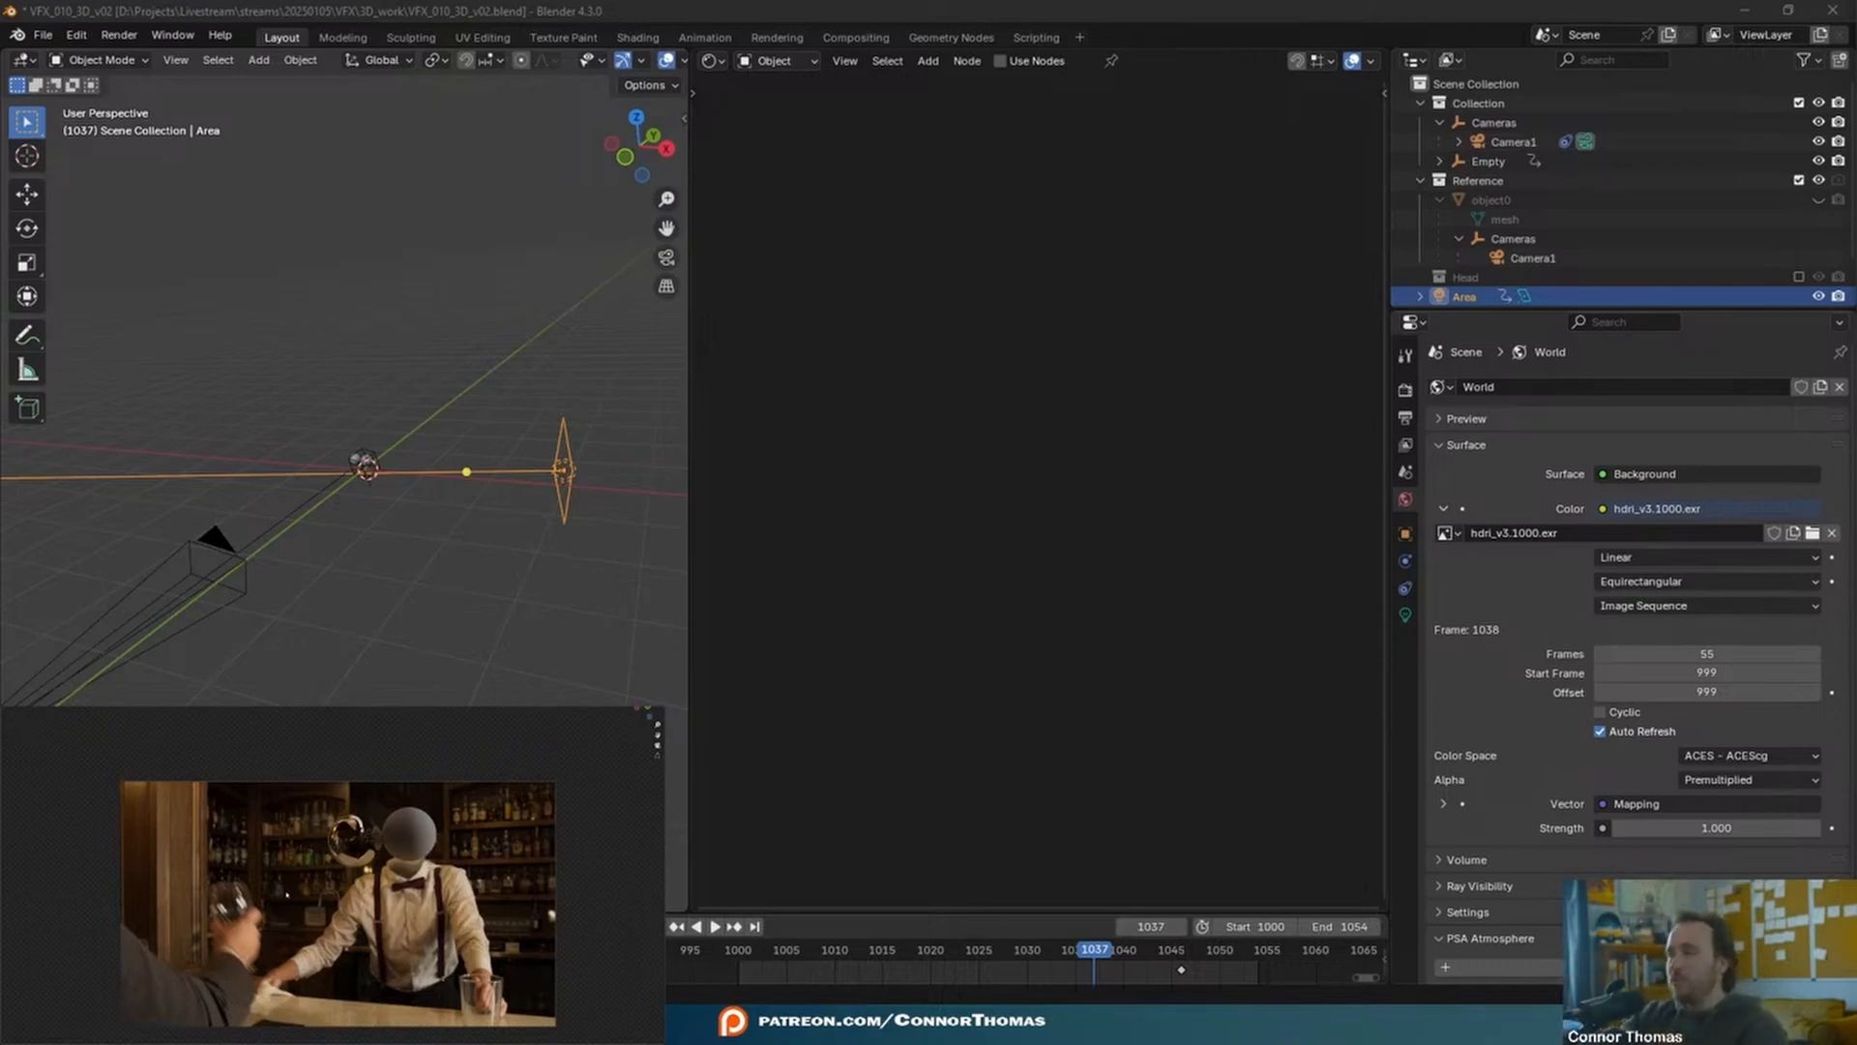
click(1404, 615)
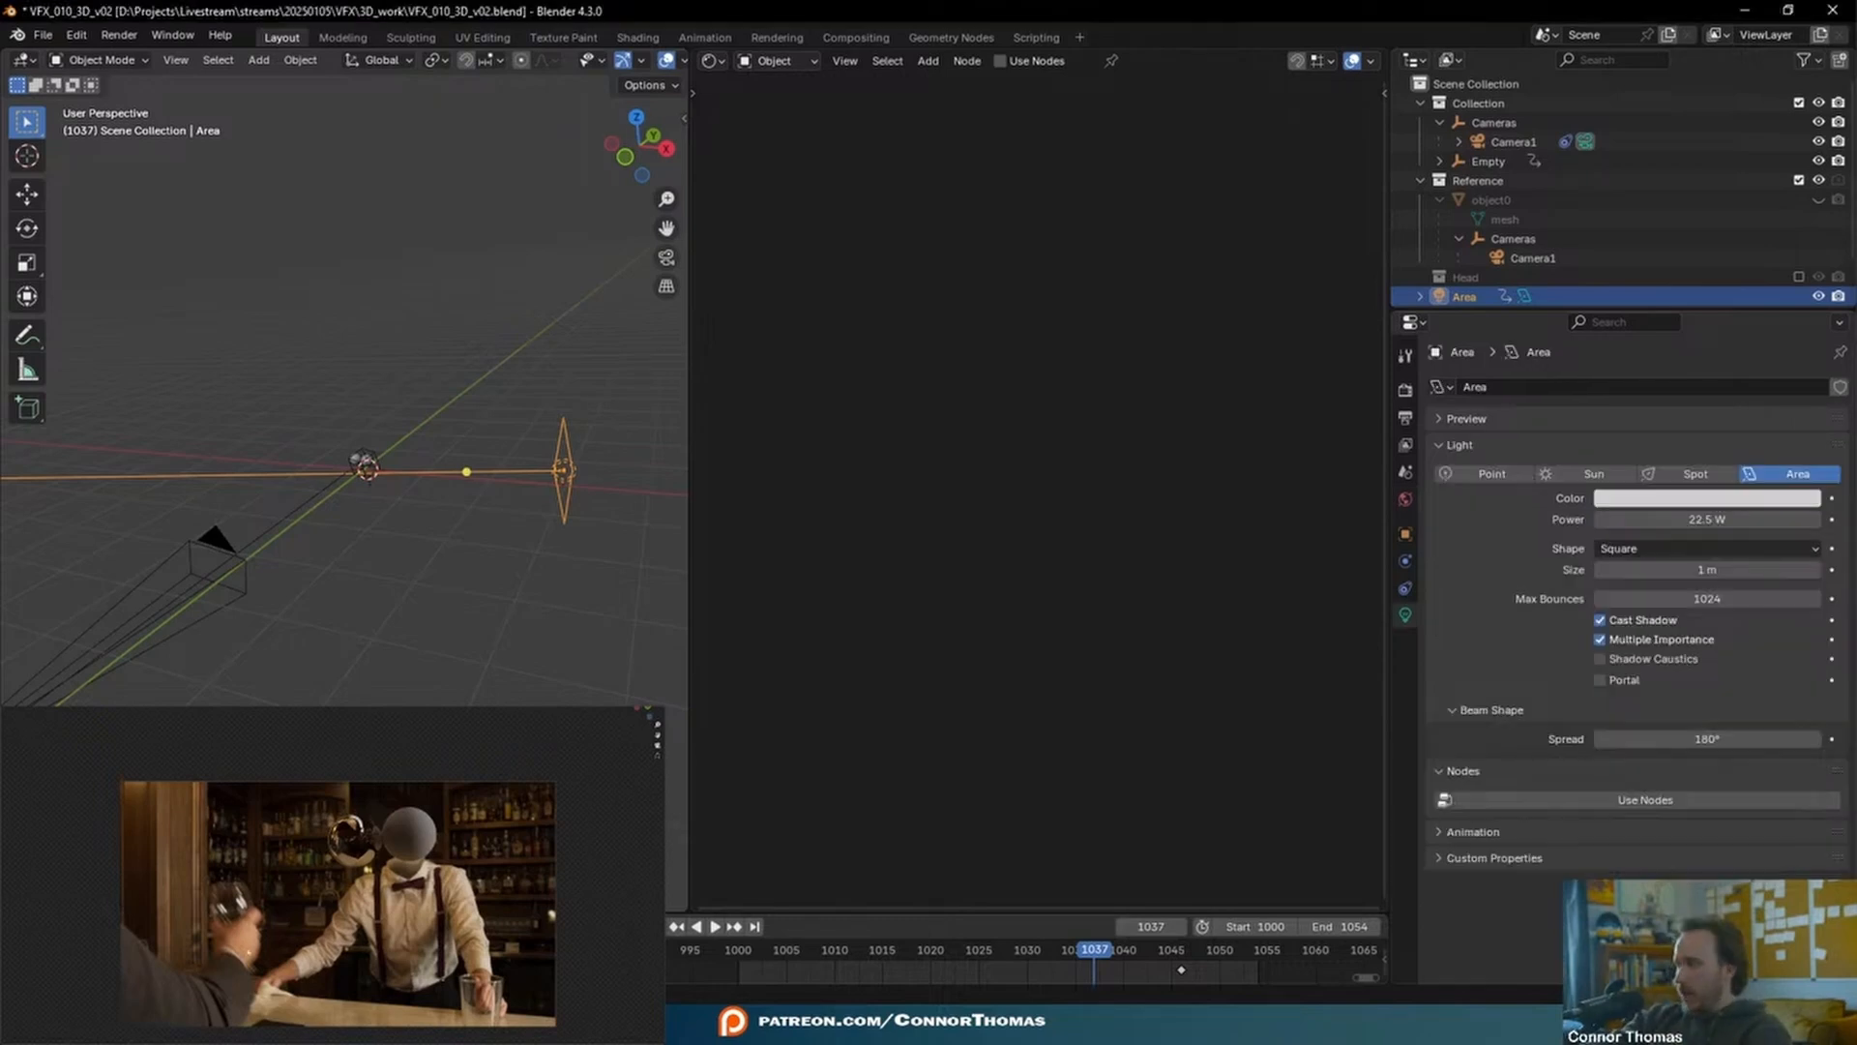
drag(1725, 522, 1775, 523)
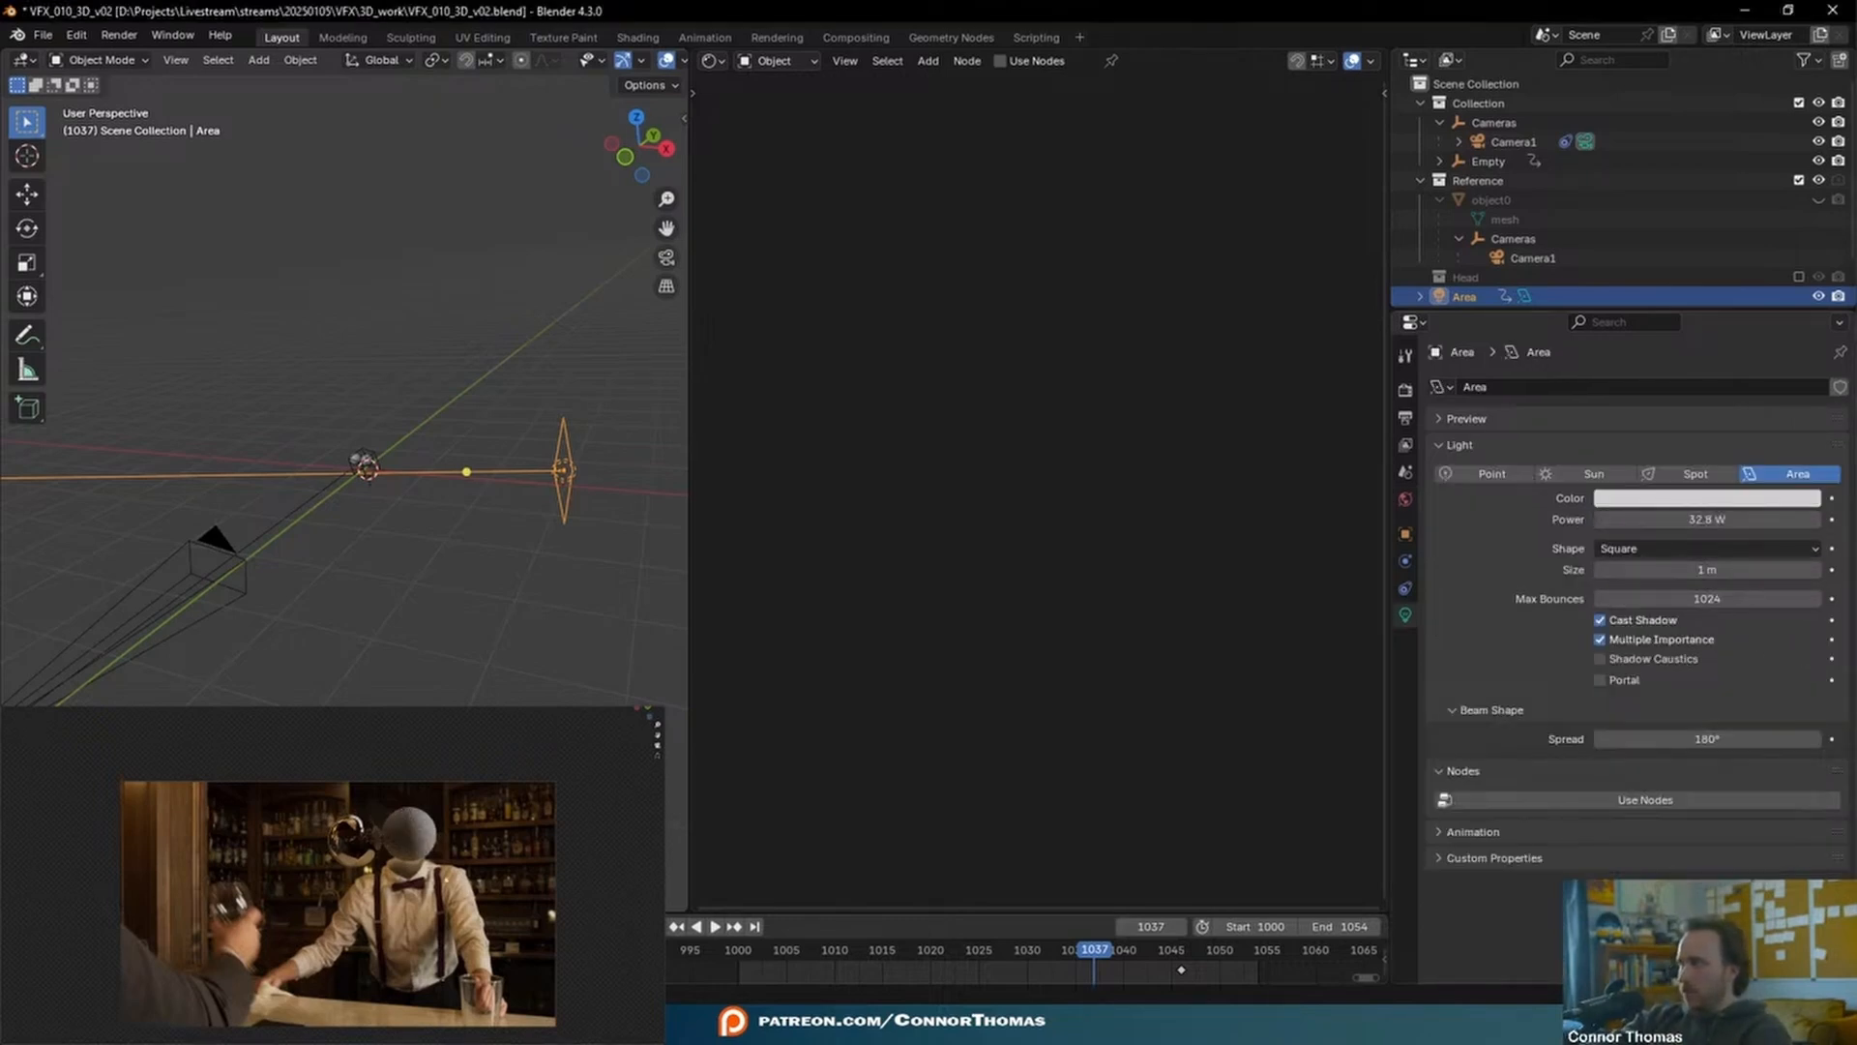
- Add a second area light and move it to the other side of the spheres from the existing light
middle_drag(503, 454, 514, 594)
key(shift+a)
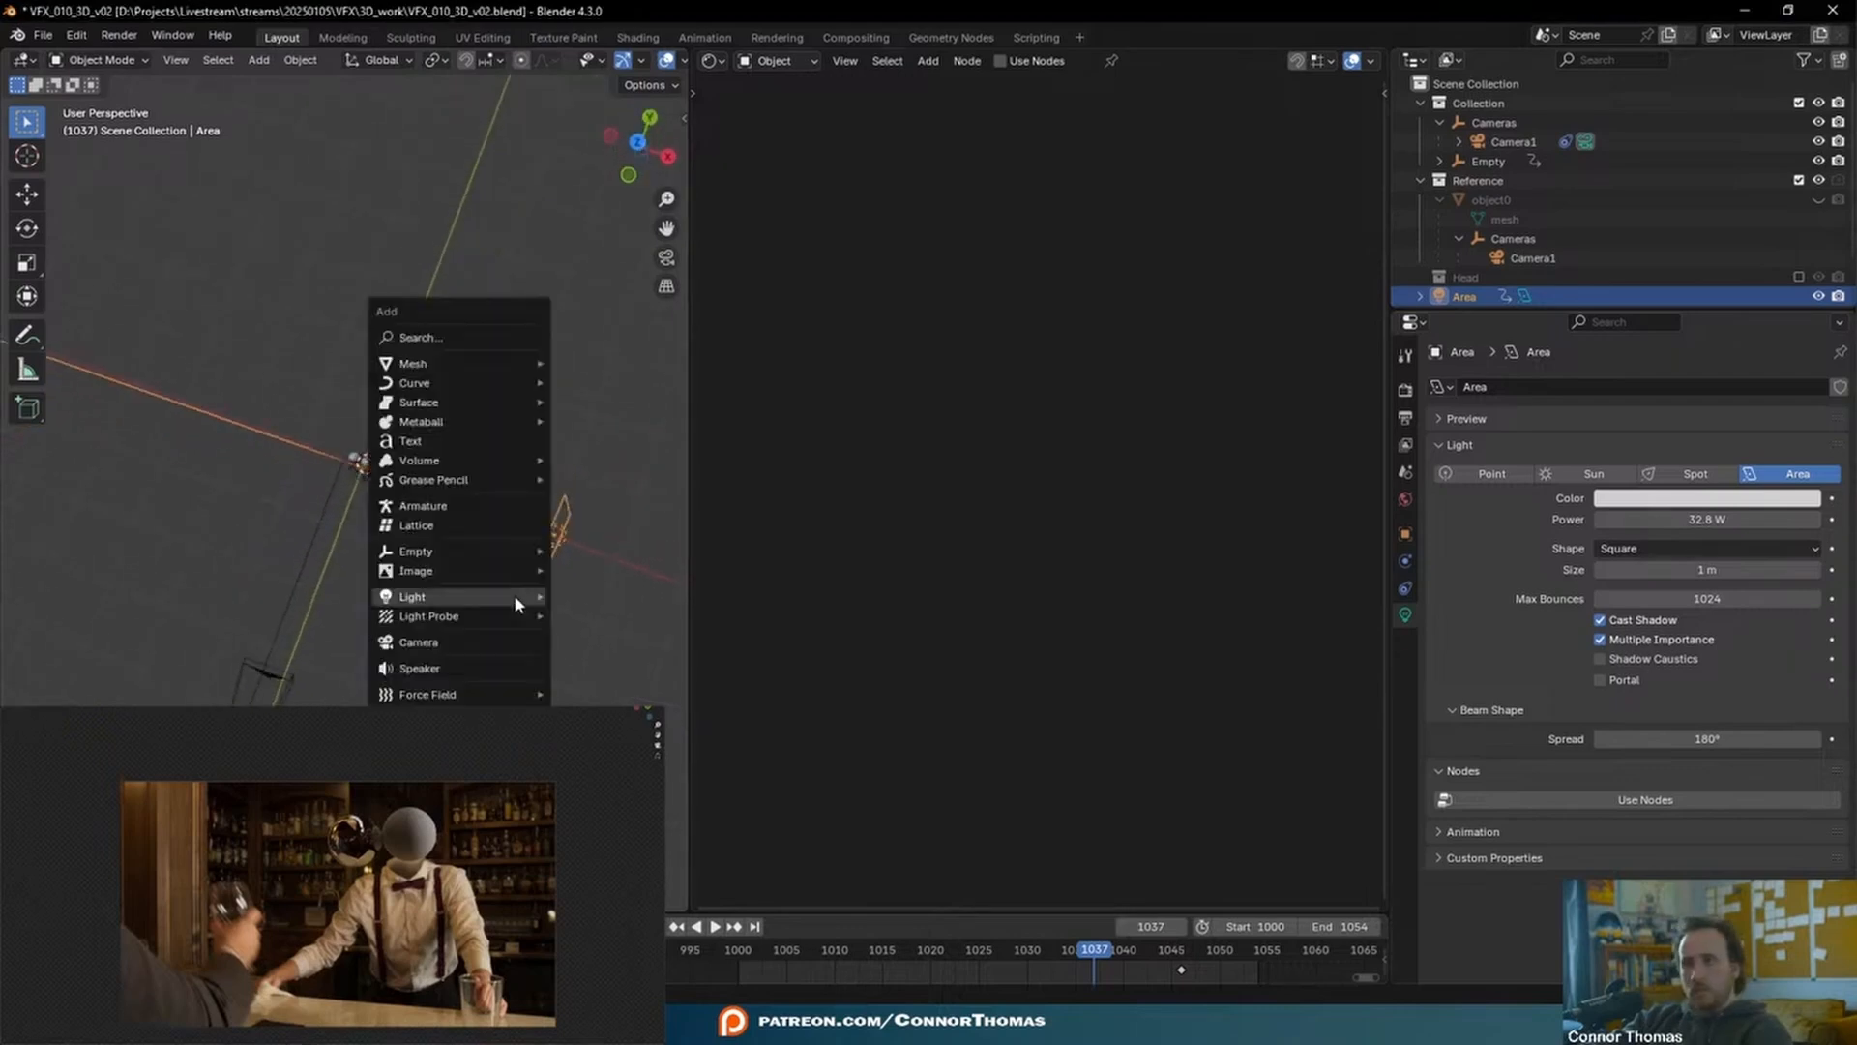
mouse_move(514, 596)
click(592, 659)
key(g)
click(406, 338)
- Set the transform pivot to the 3D cursor and trackball-rotate the new area light around it to face the spheres
middle_drag(406, 387, 552, 291)
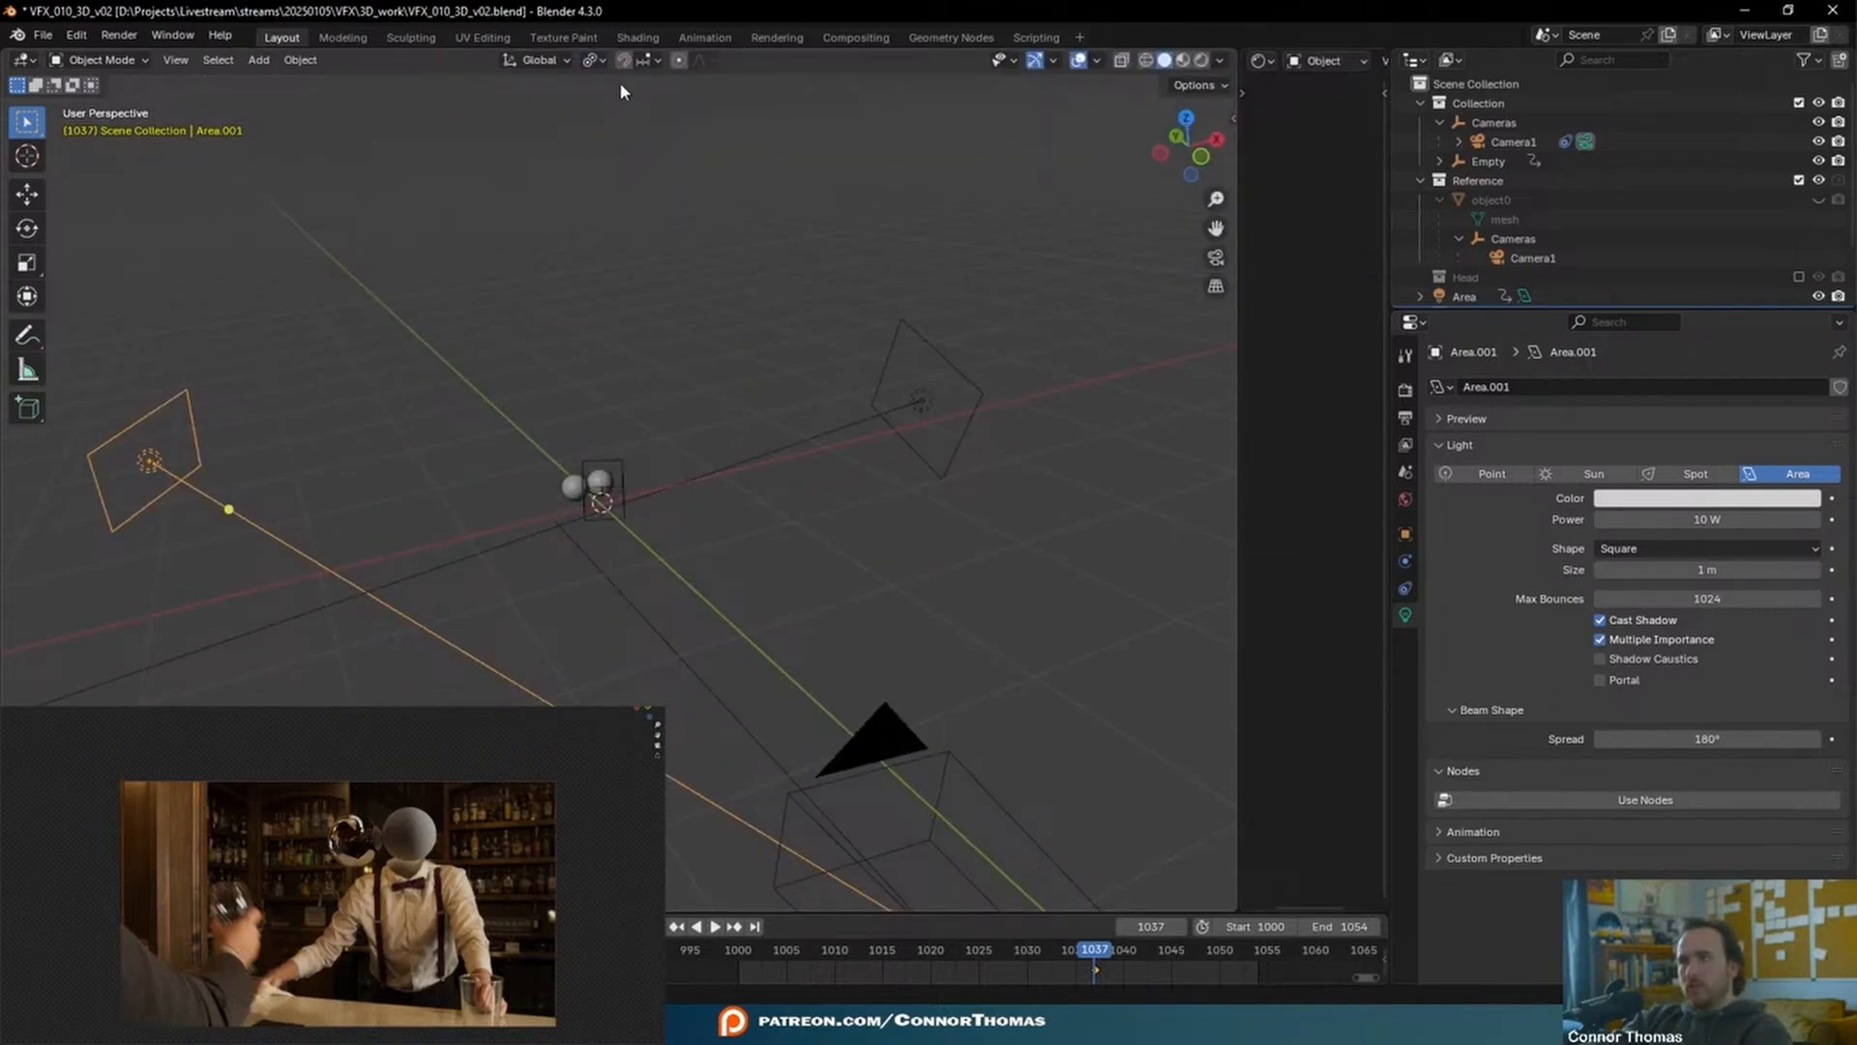
click(592, 60)
click(636, 128)
middle_drag(327, 391, 503, 290)
middle_drag(654, 387, 657, 573)
key(r)
key(r)
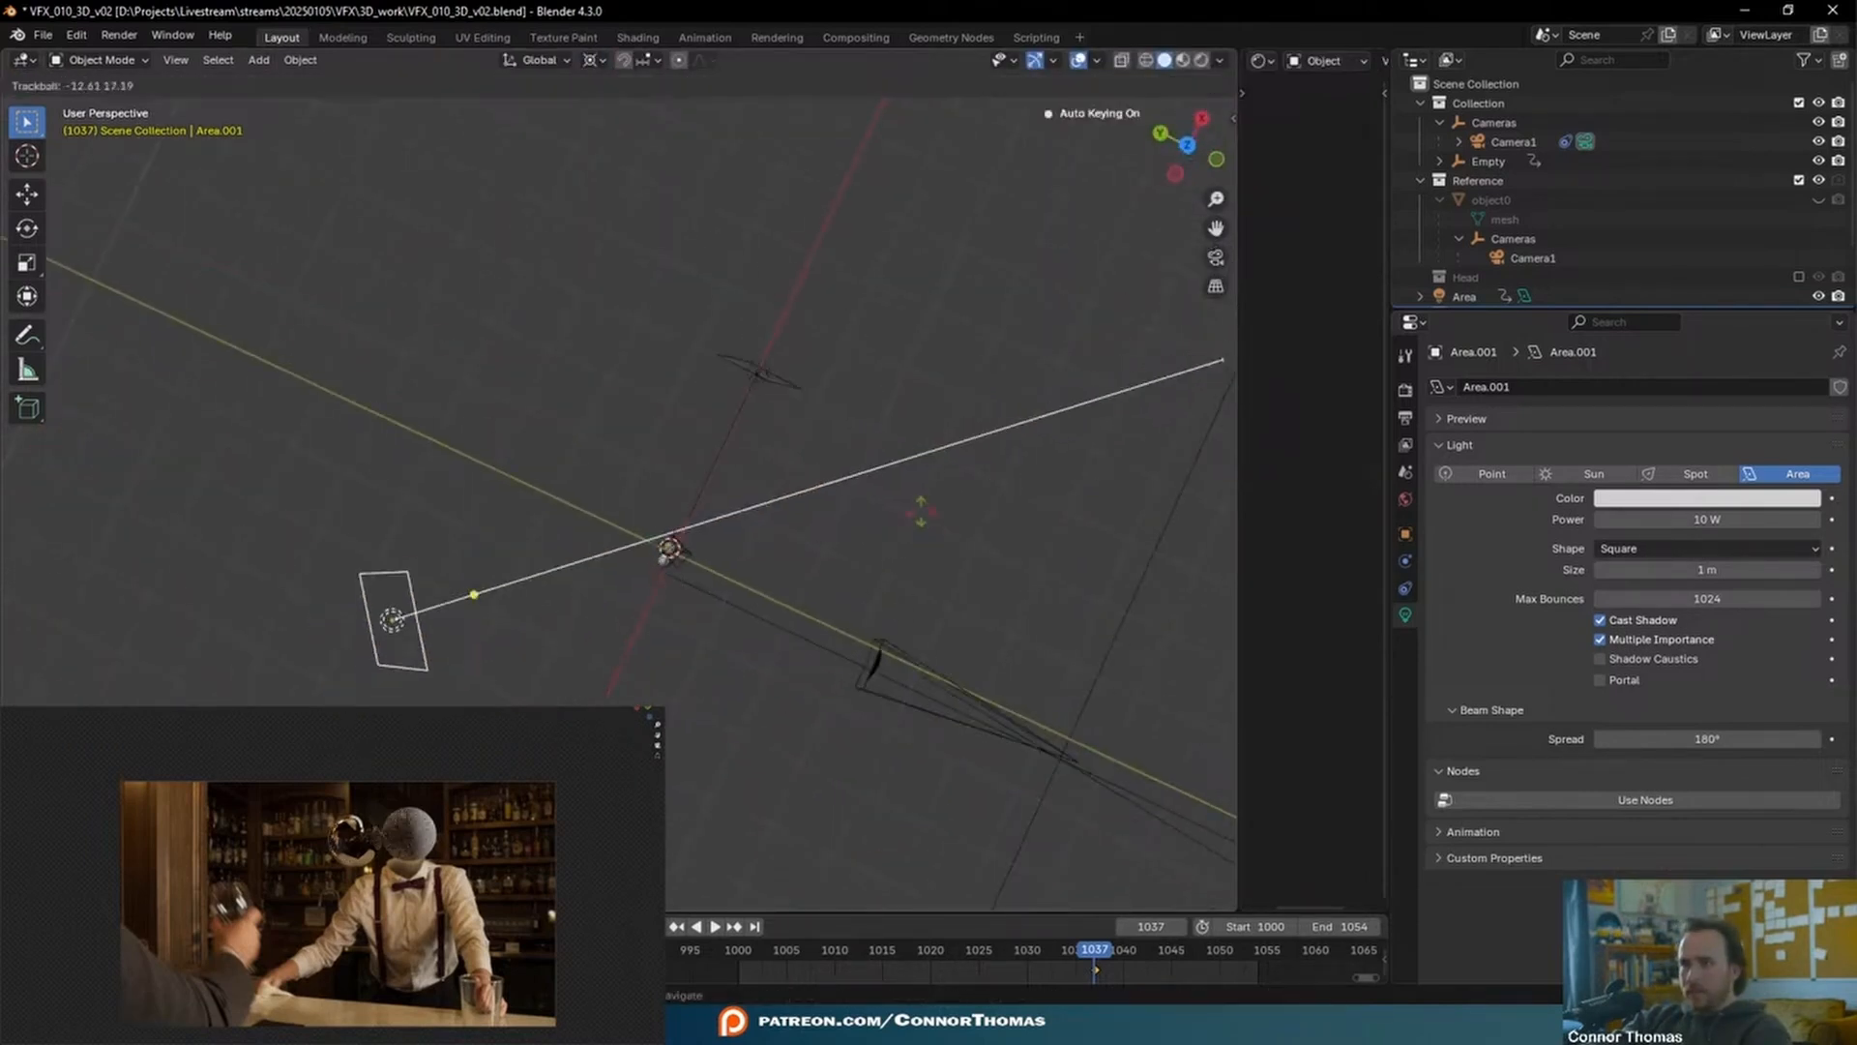
click(960, 557)
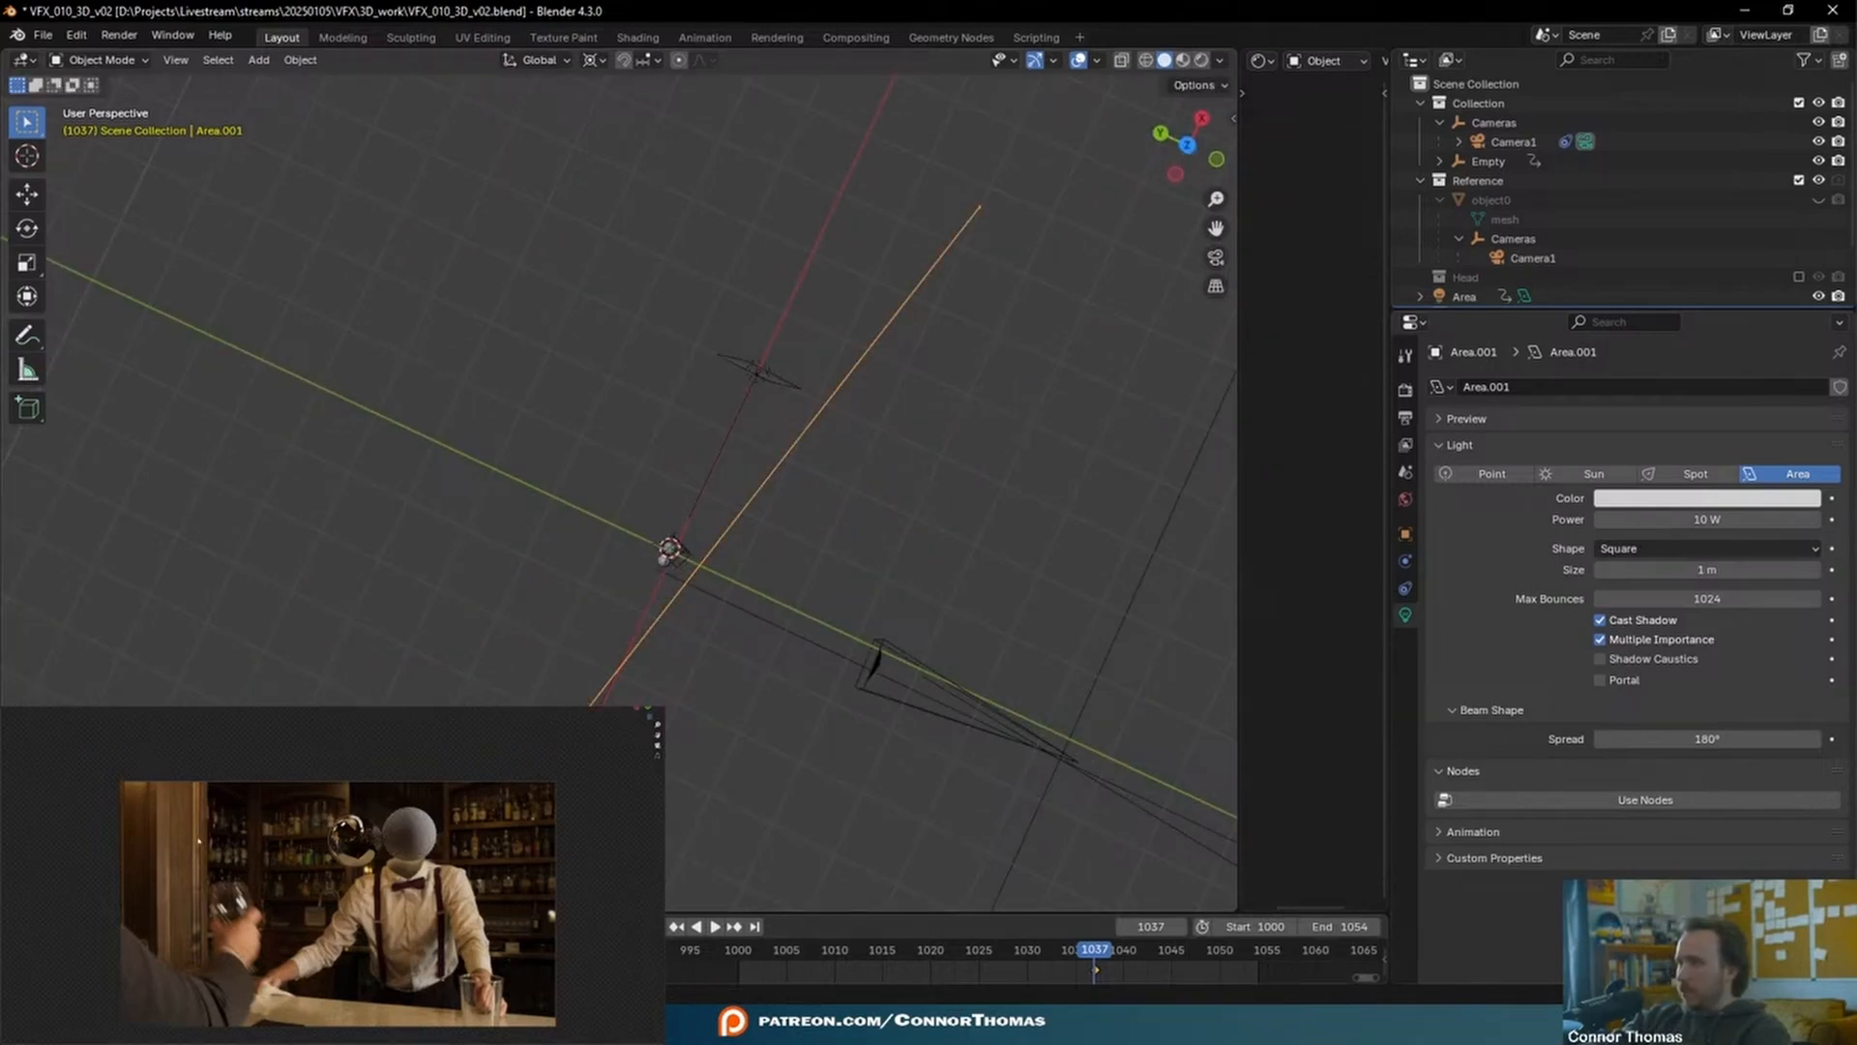
- Change the new area light's color from white to a warm orange
scroll(199, 840, down, 2)
middle_drag(684, 649, 566, 549)
click(1799, 497)
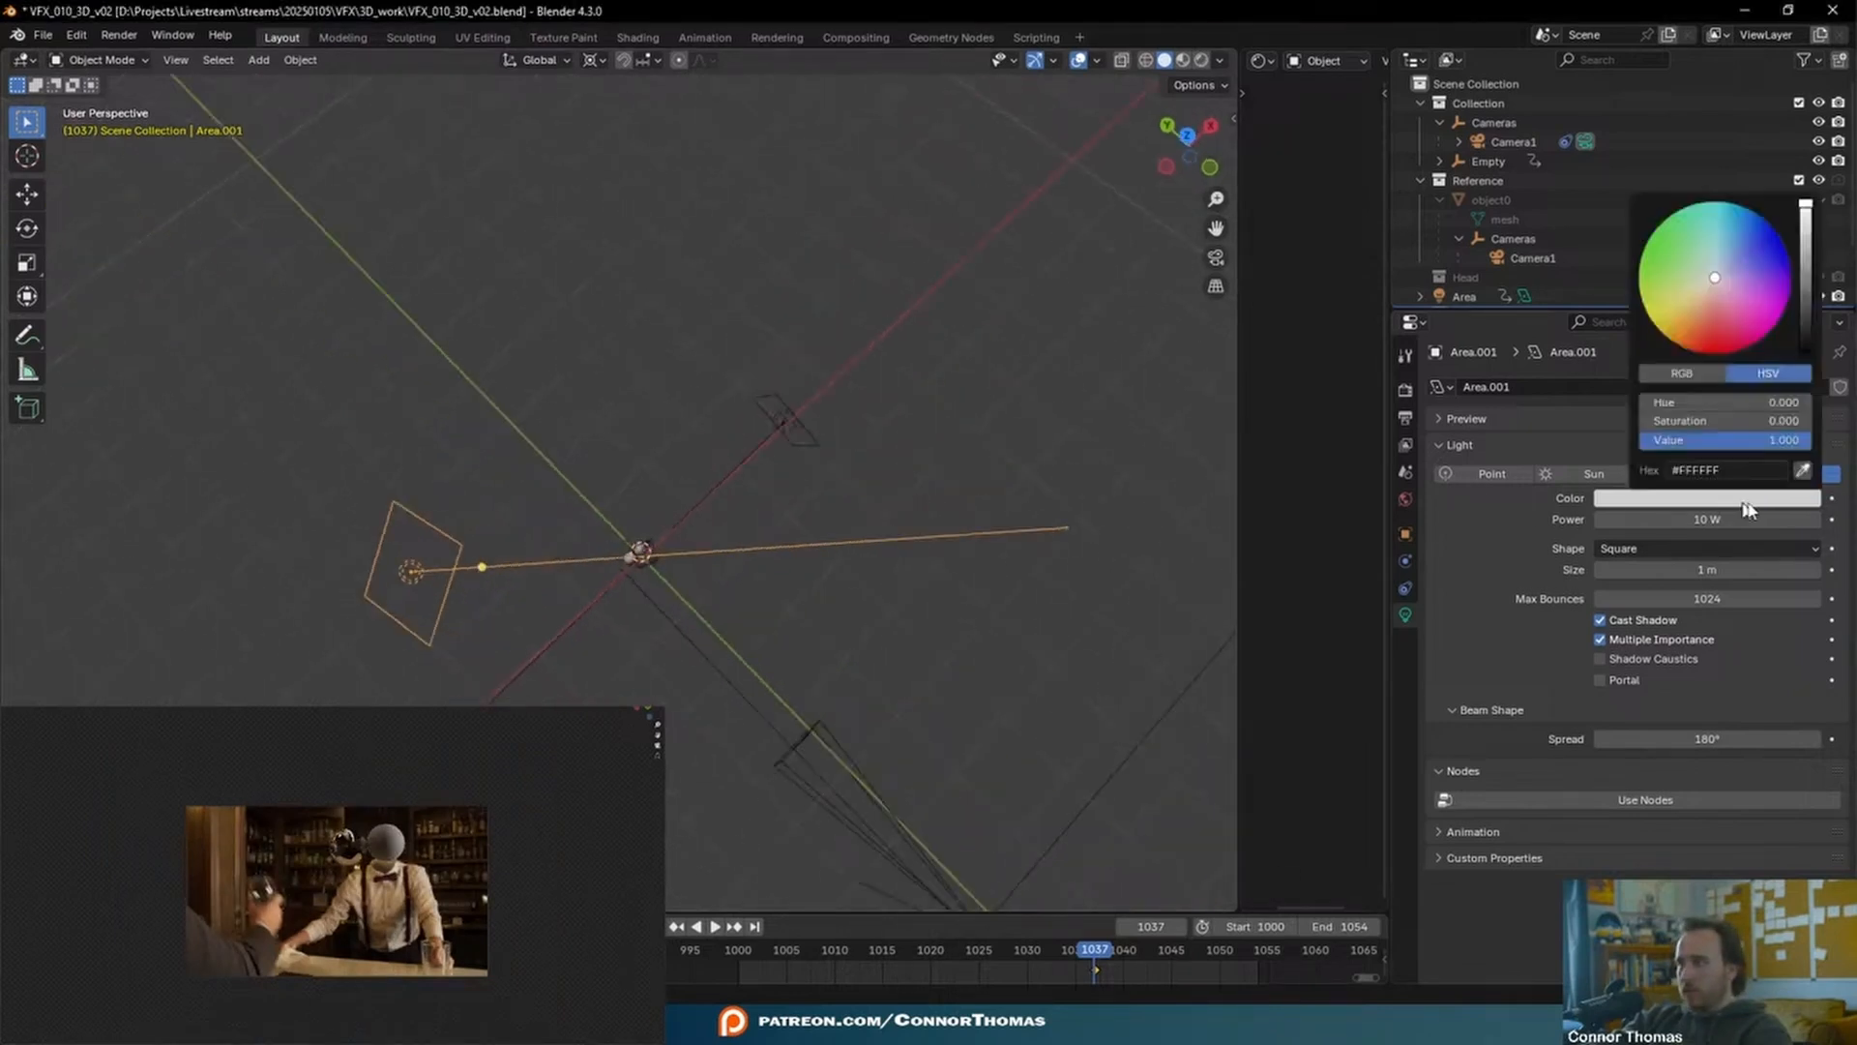
click(1731, 499)
mouse_move(1735, 311)
mouse_down()
mouse_move(1707, 293)
mouse_move(1690, 318)
mouse_up()
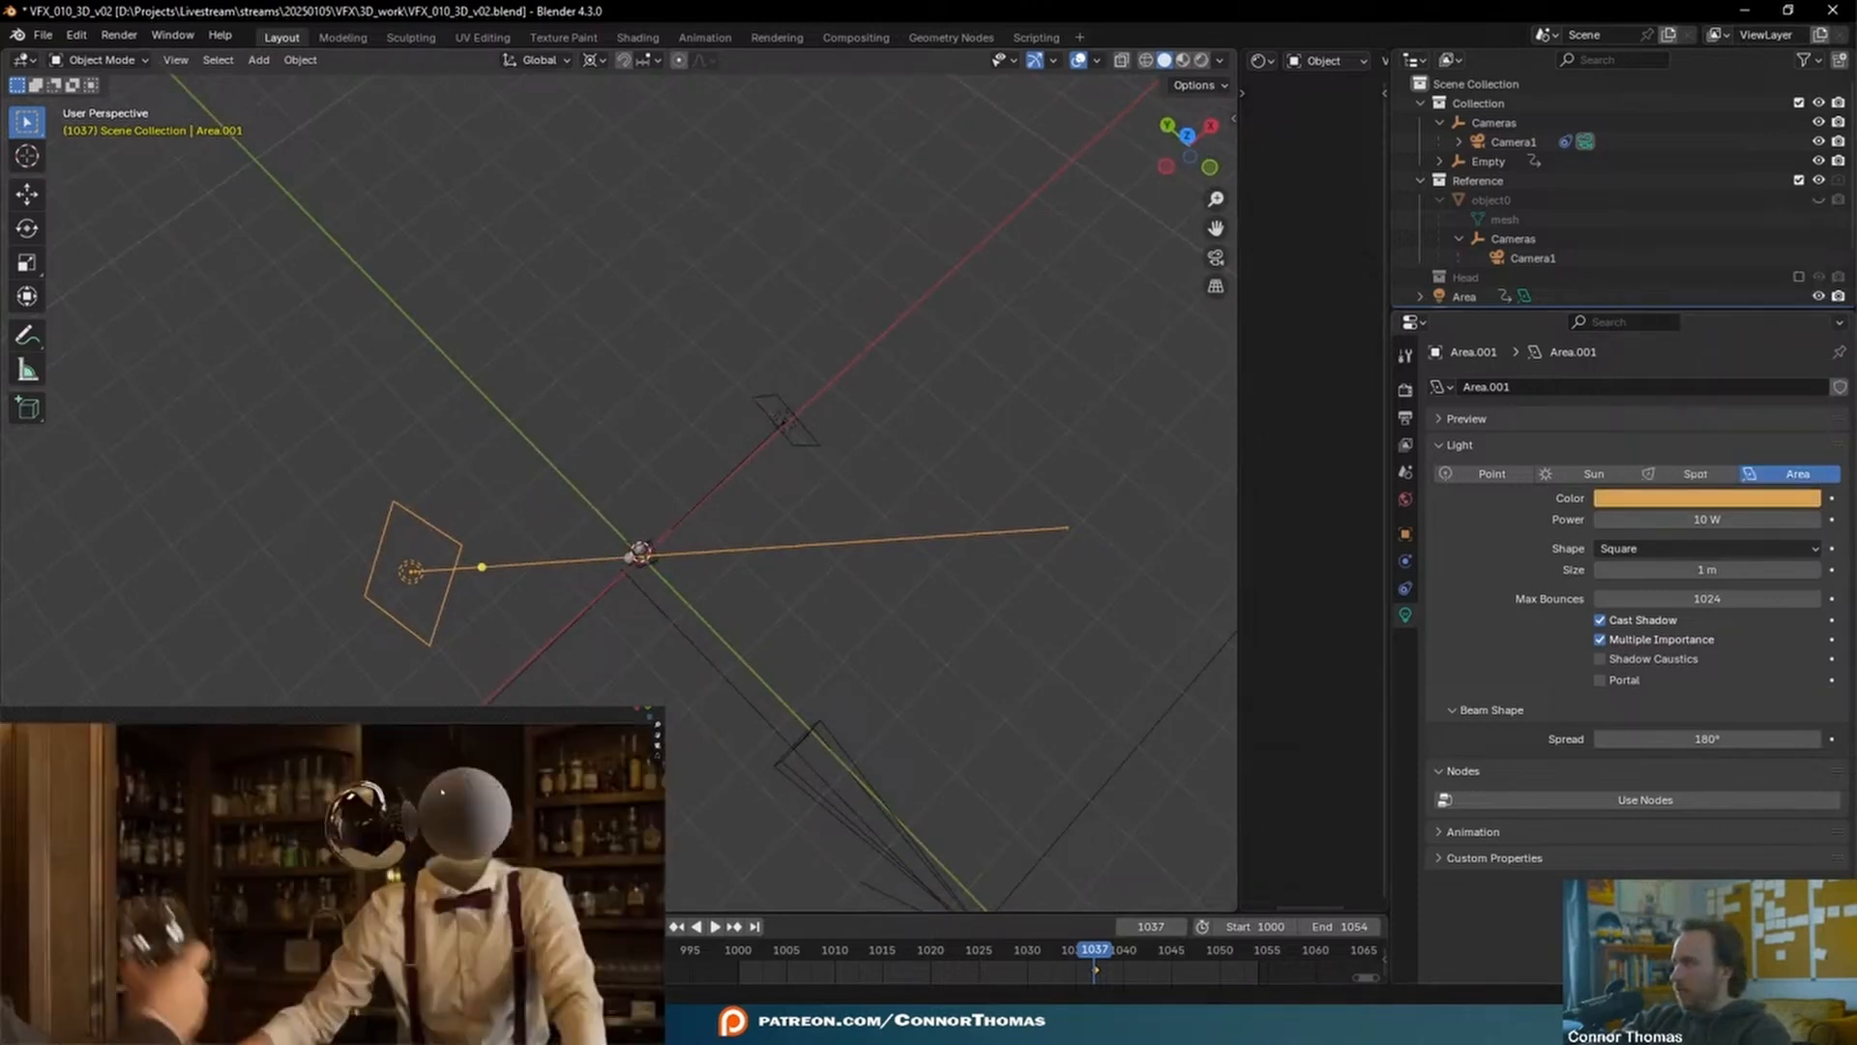
key(x)
click(634, 628)
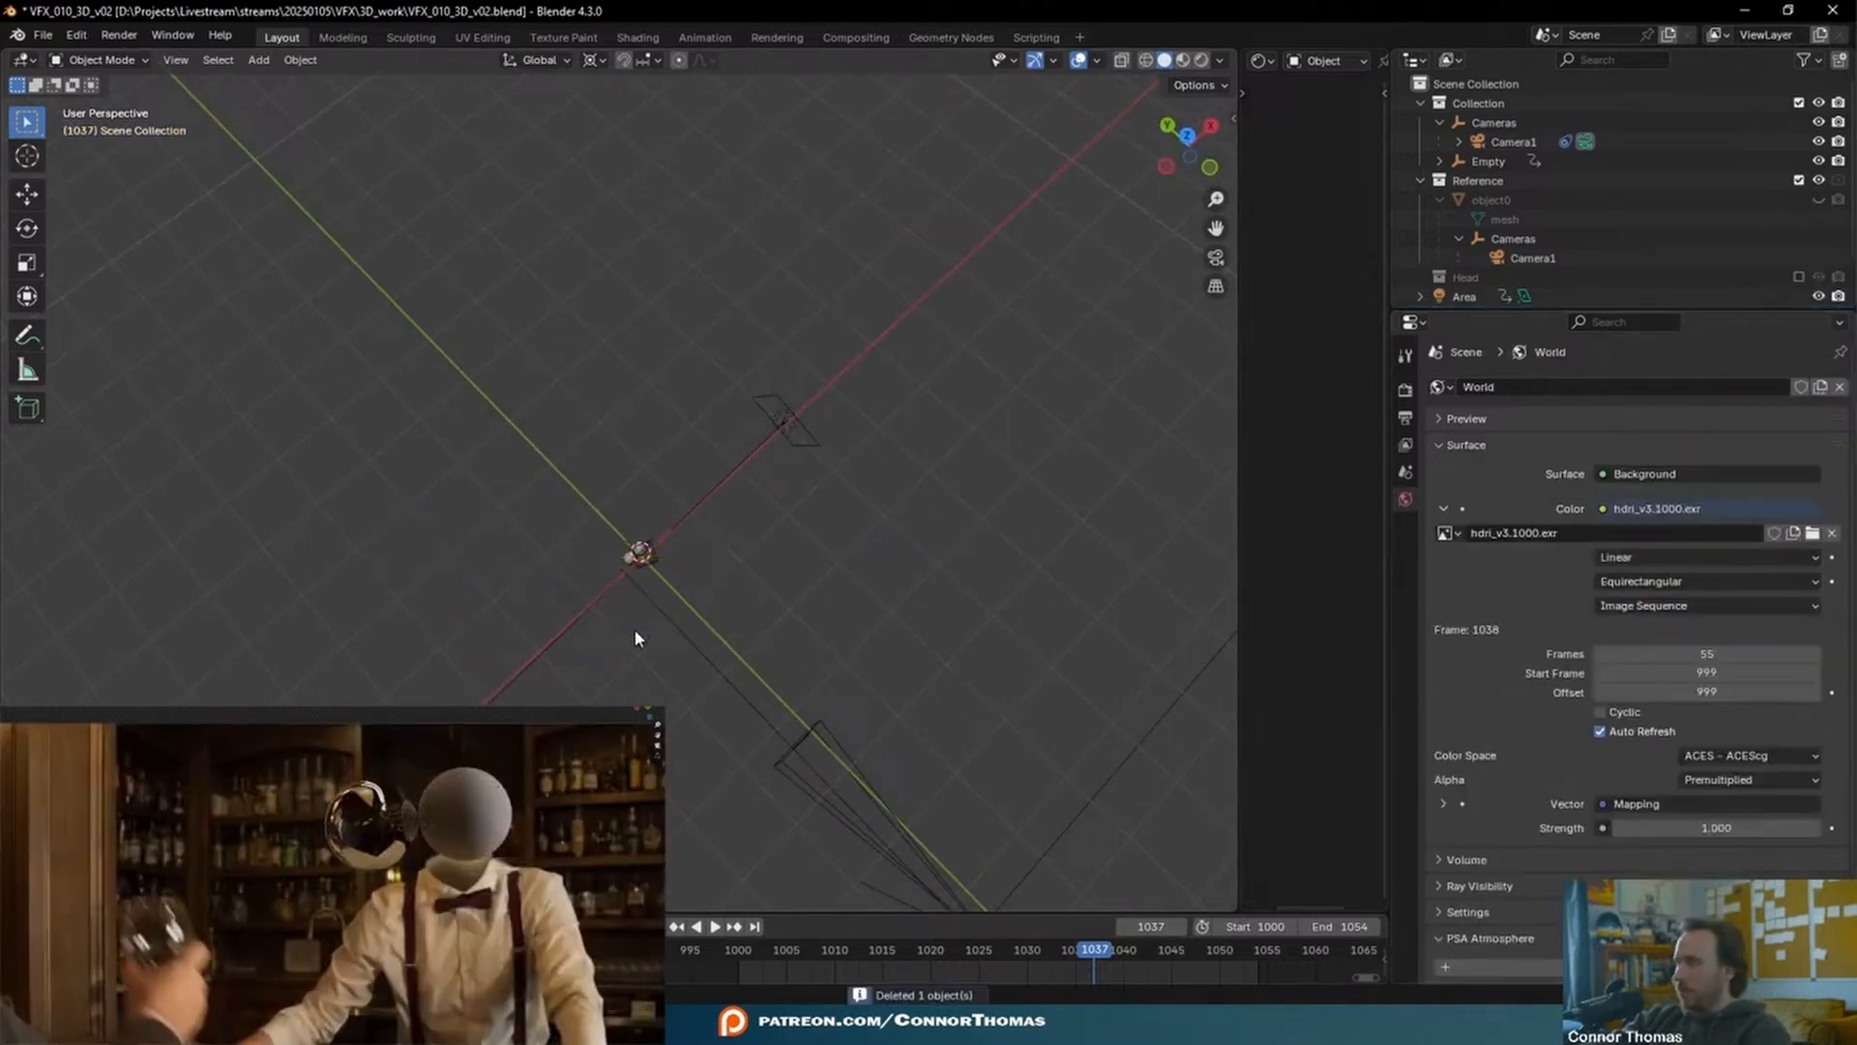
key(ctrl+z)
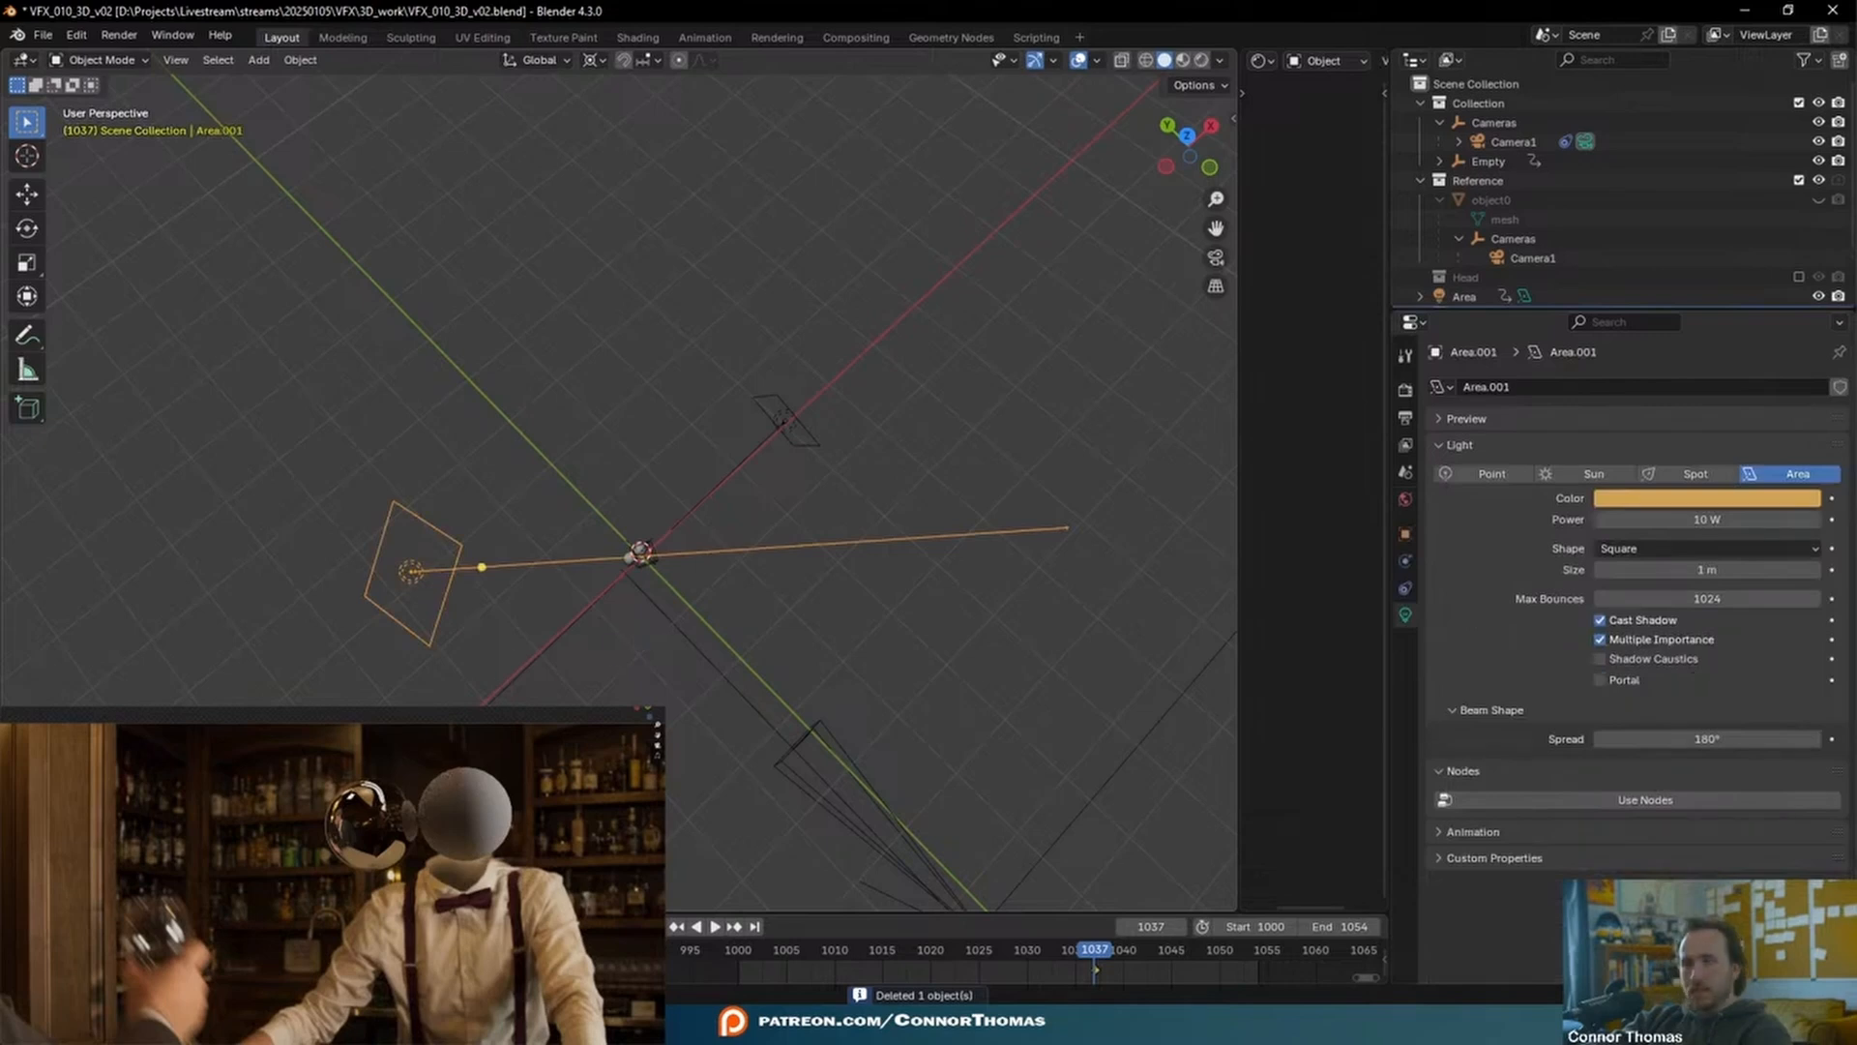
- Duplicate the orange area light and rotate the copy about -89° around the 3D cursor in top orthographic view
middle_drag(634, 646, 468, 664)
key(KP_5)
key(KP_7)
key(shift+d)
key(r)
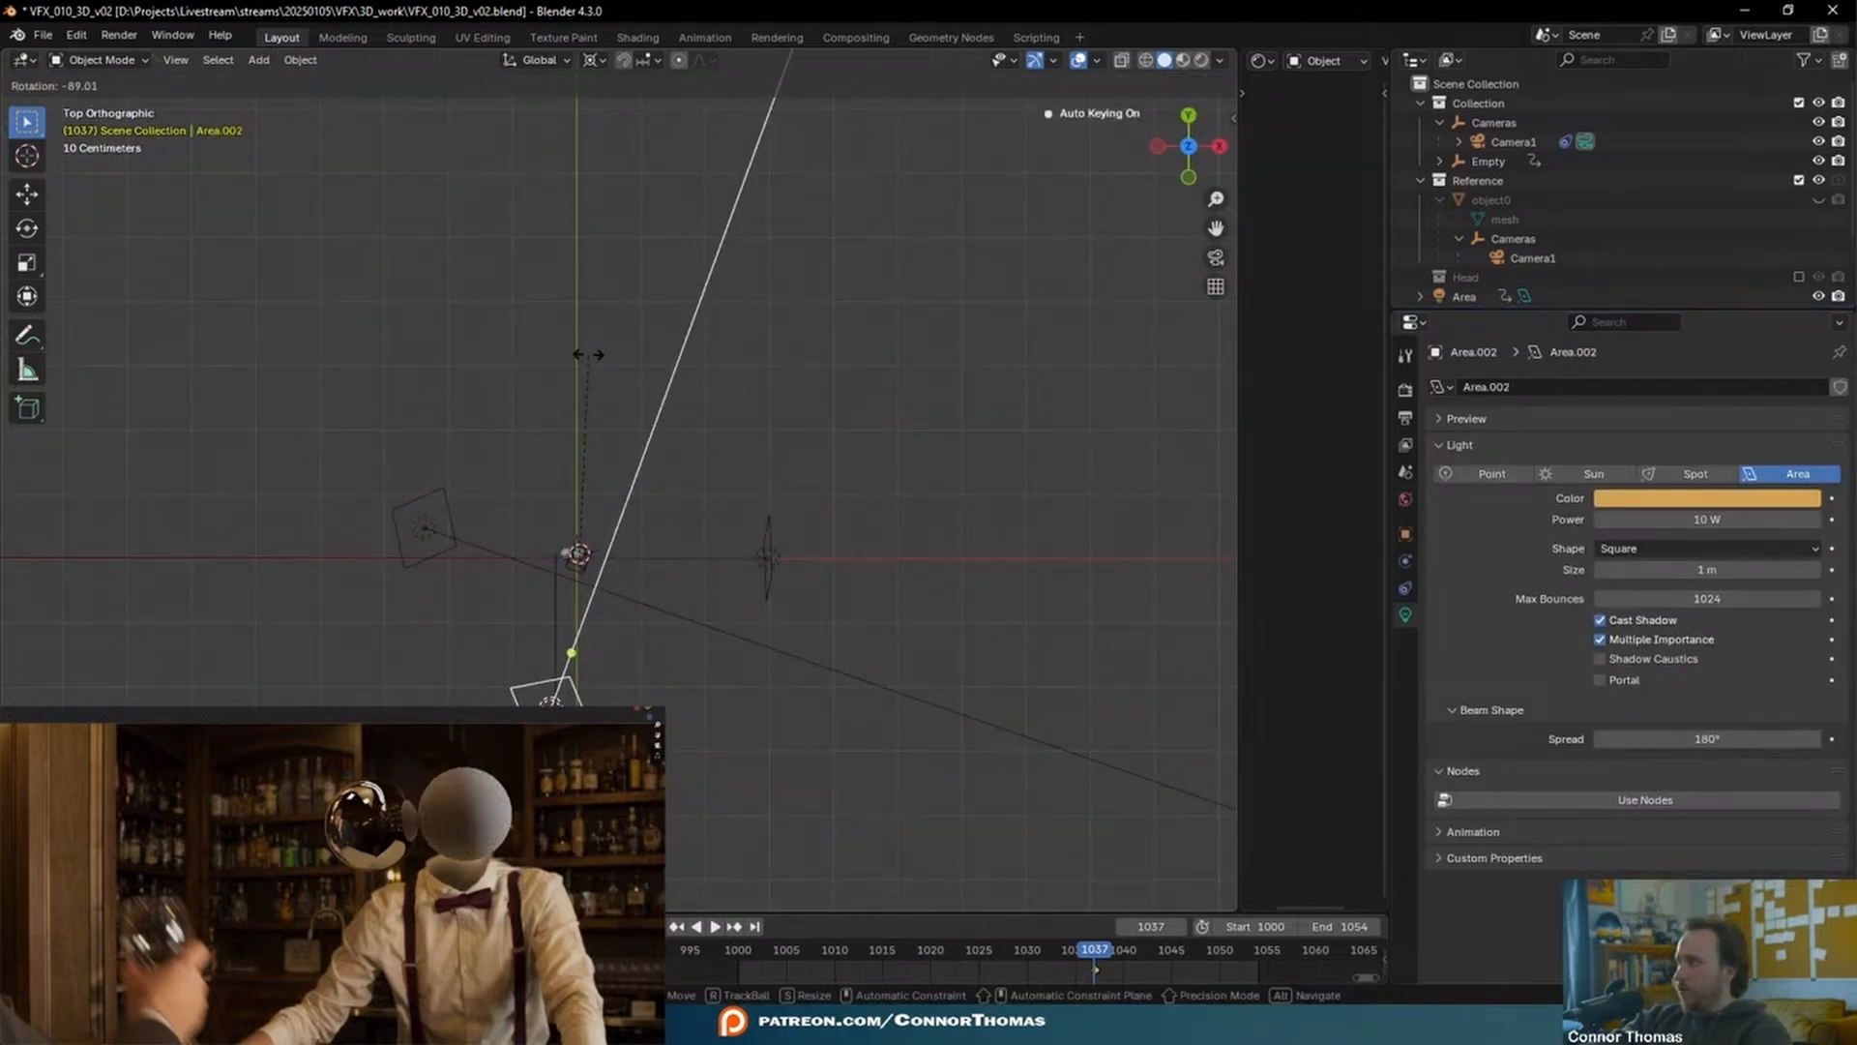
click(587, 354)
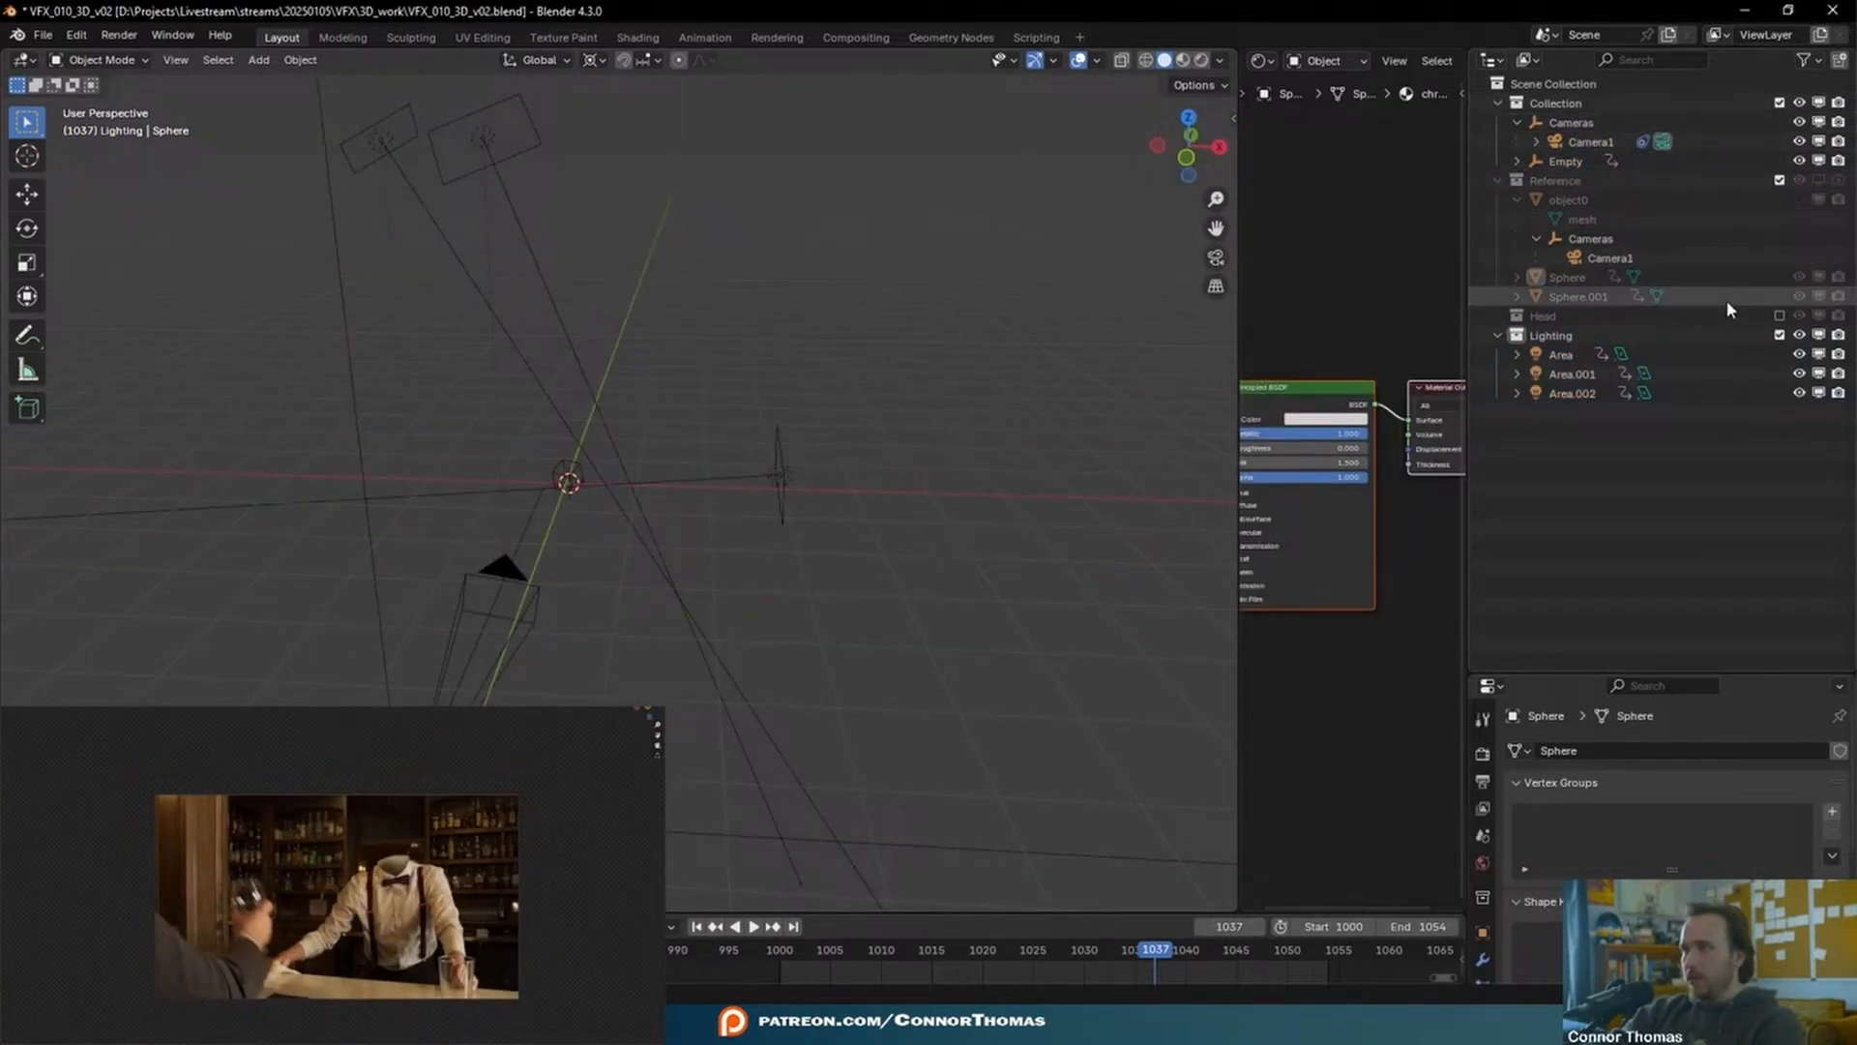
- Include the Head collection in the view layer and save the file
click(1779, 316)
key(ctrl+s)
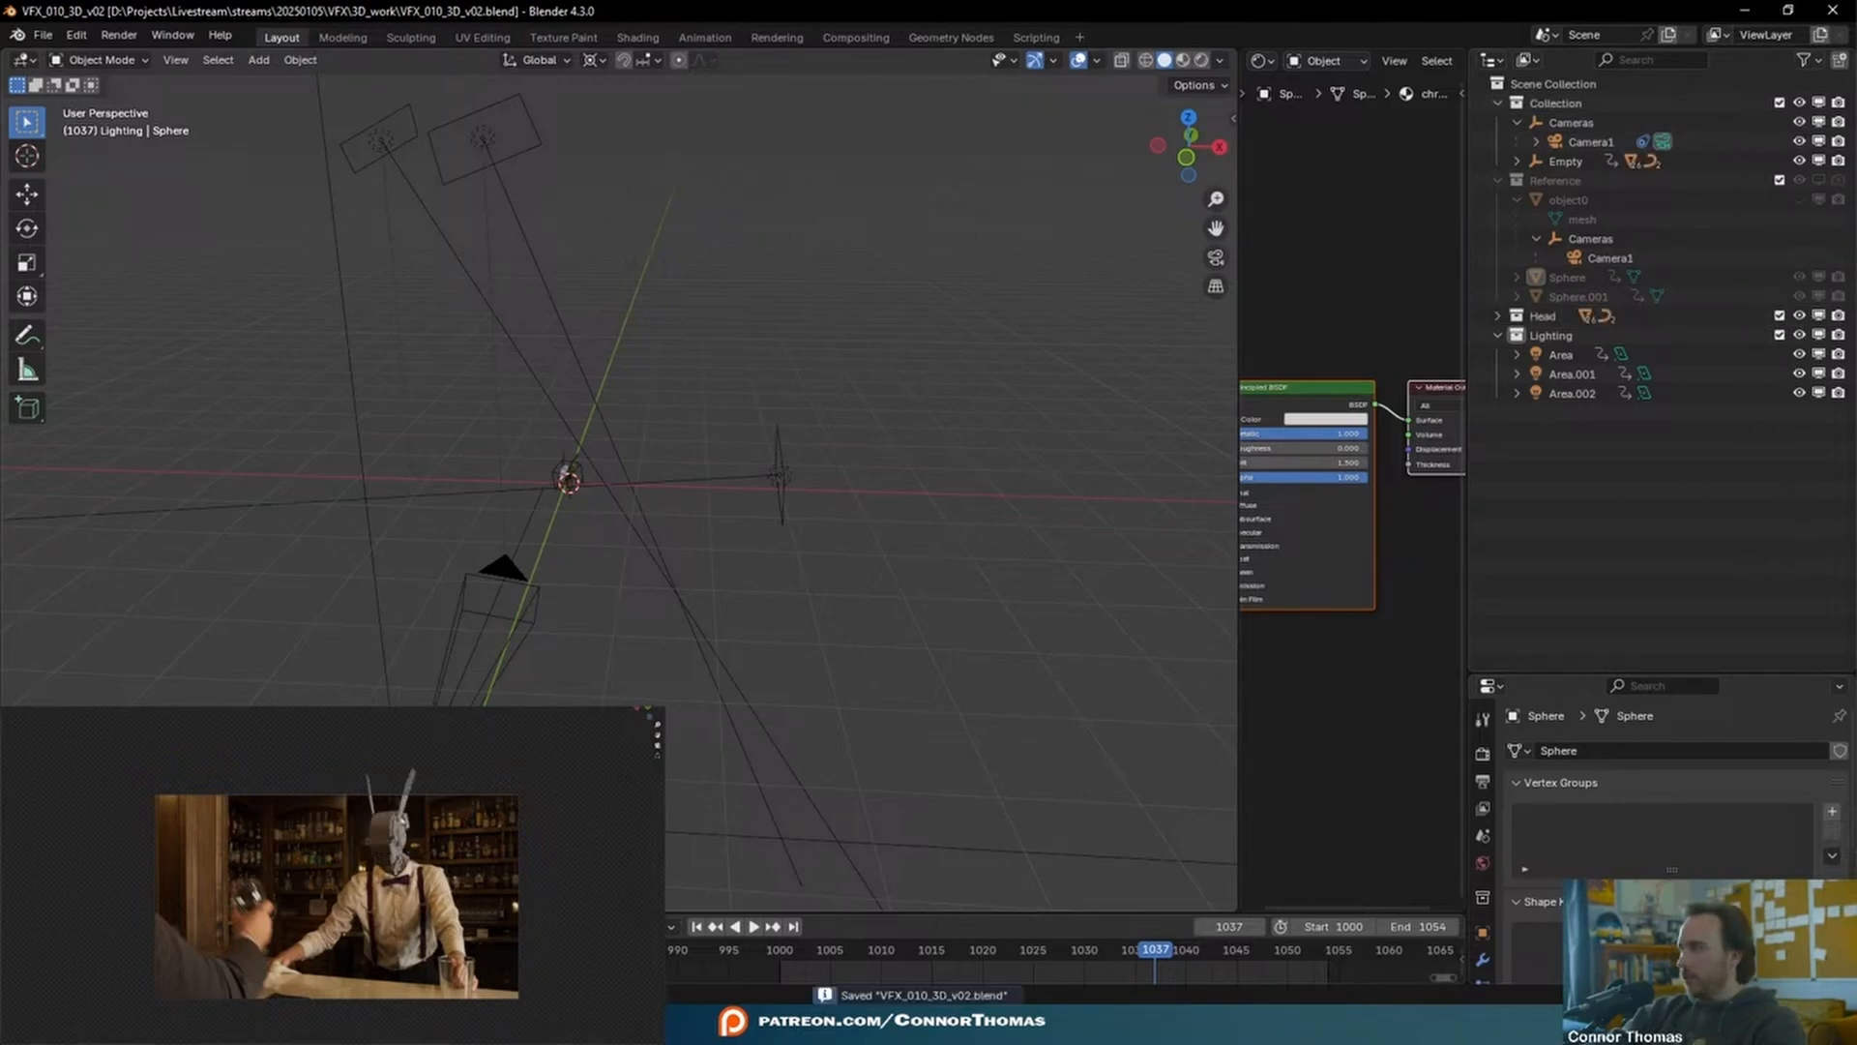
scroll(331, 807, up, 2)
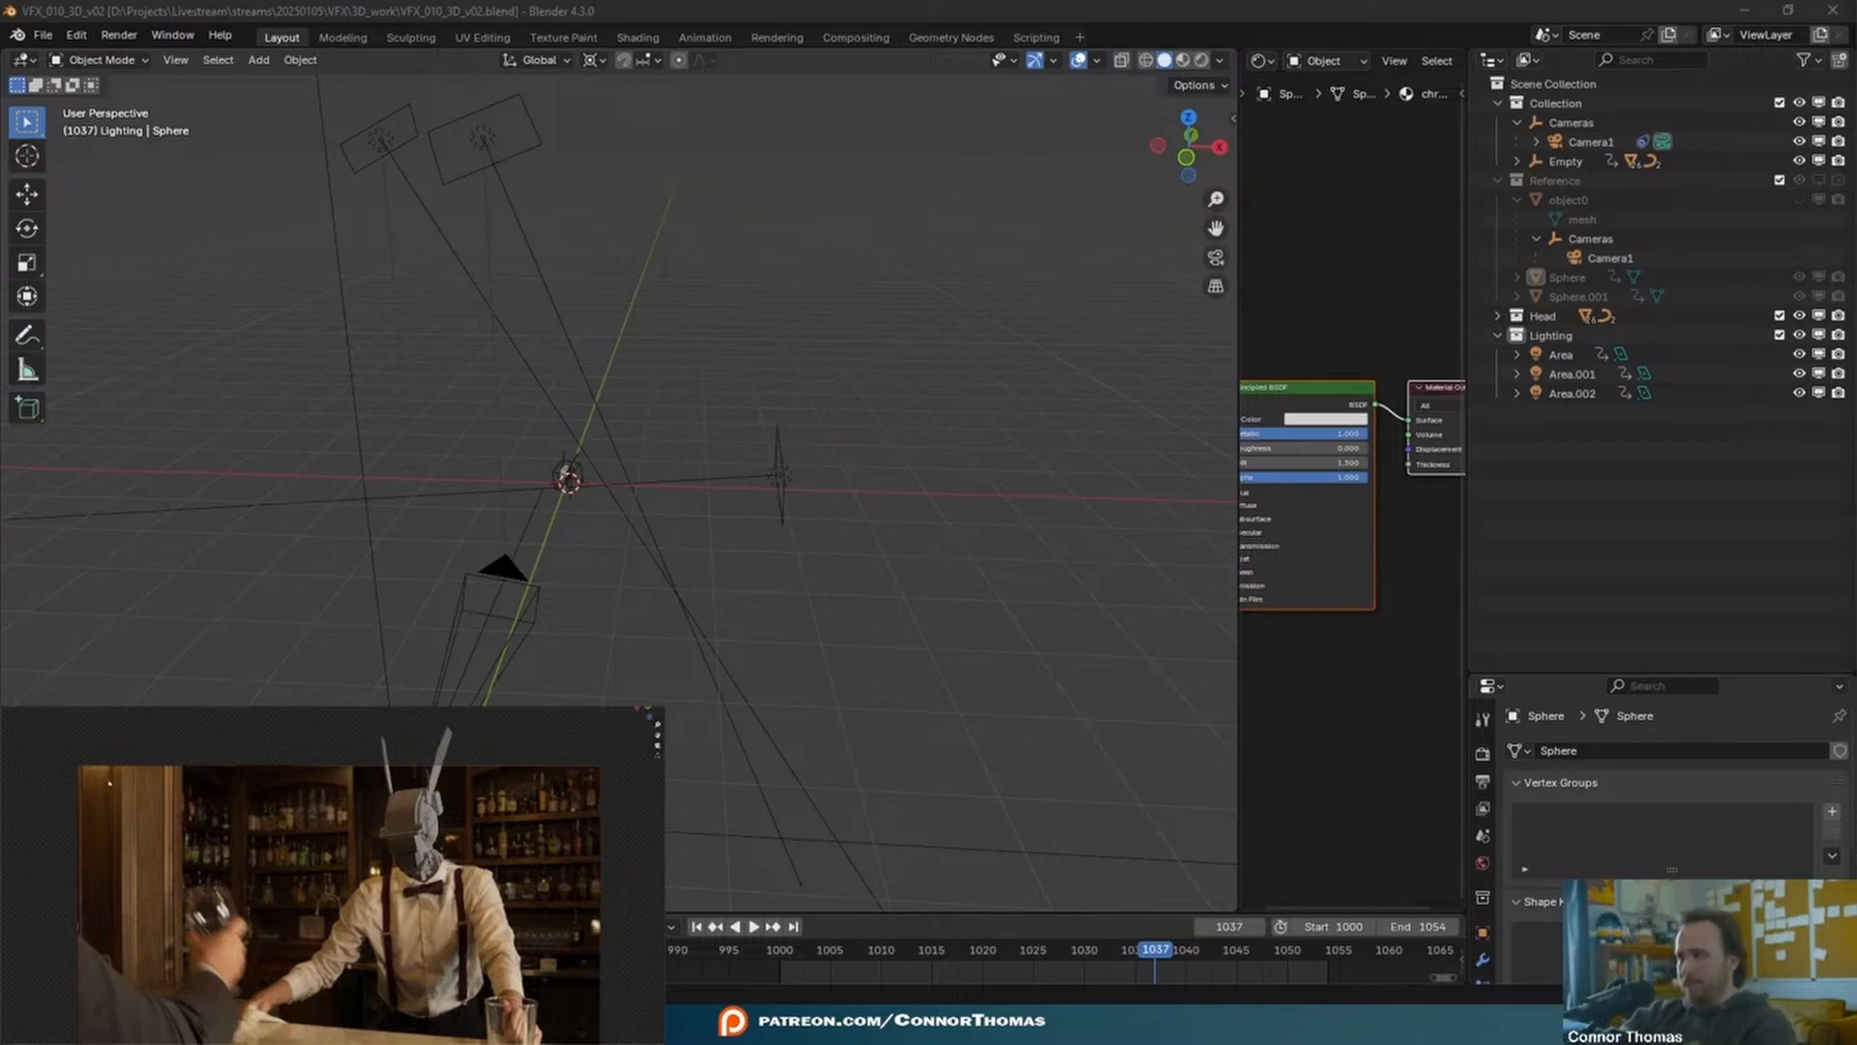
- Import frontcolar.1000.exr from the prerender/frontcolar folder as a mesh plane
key(shift+a)
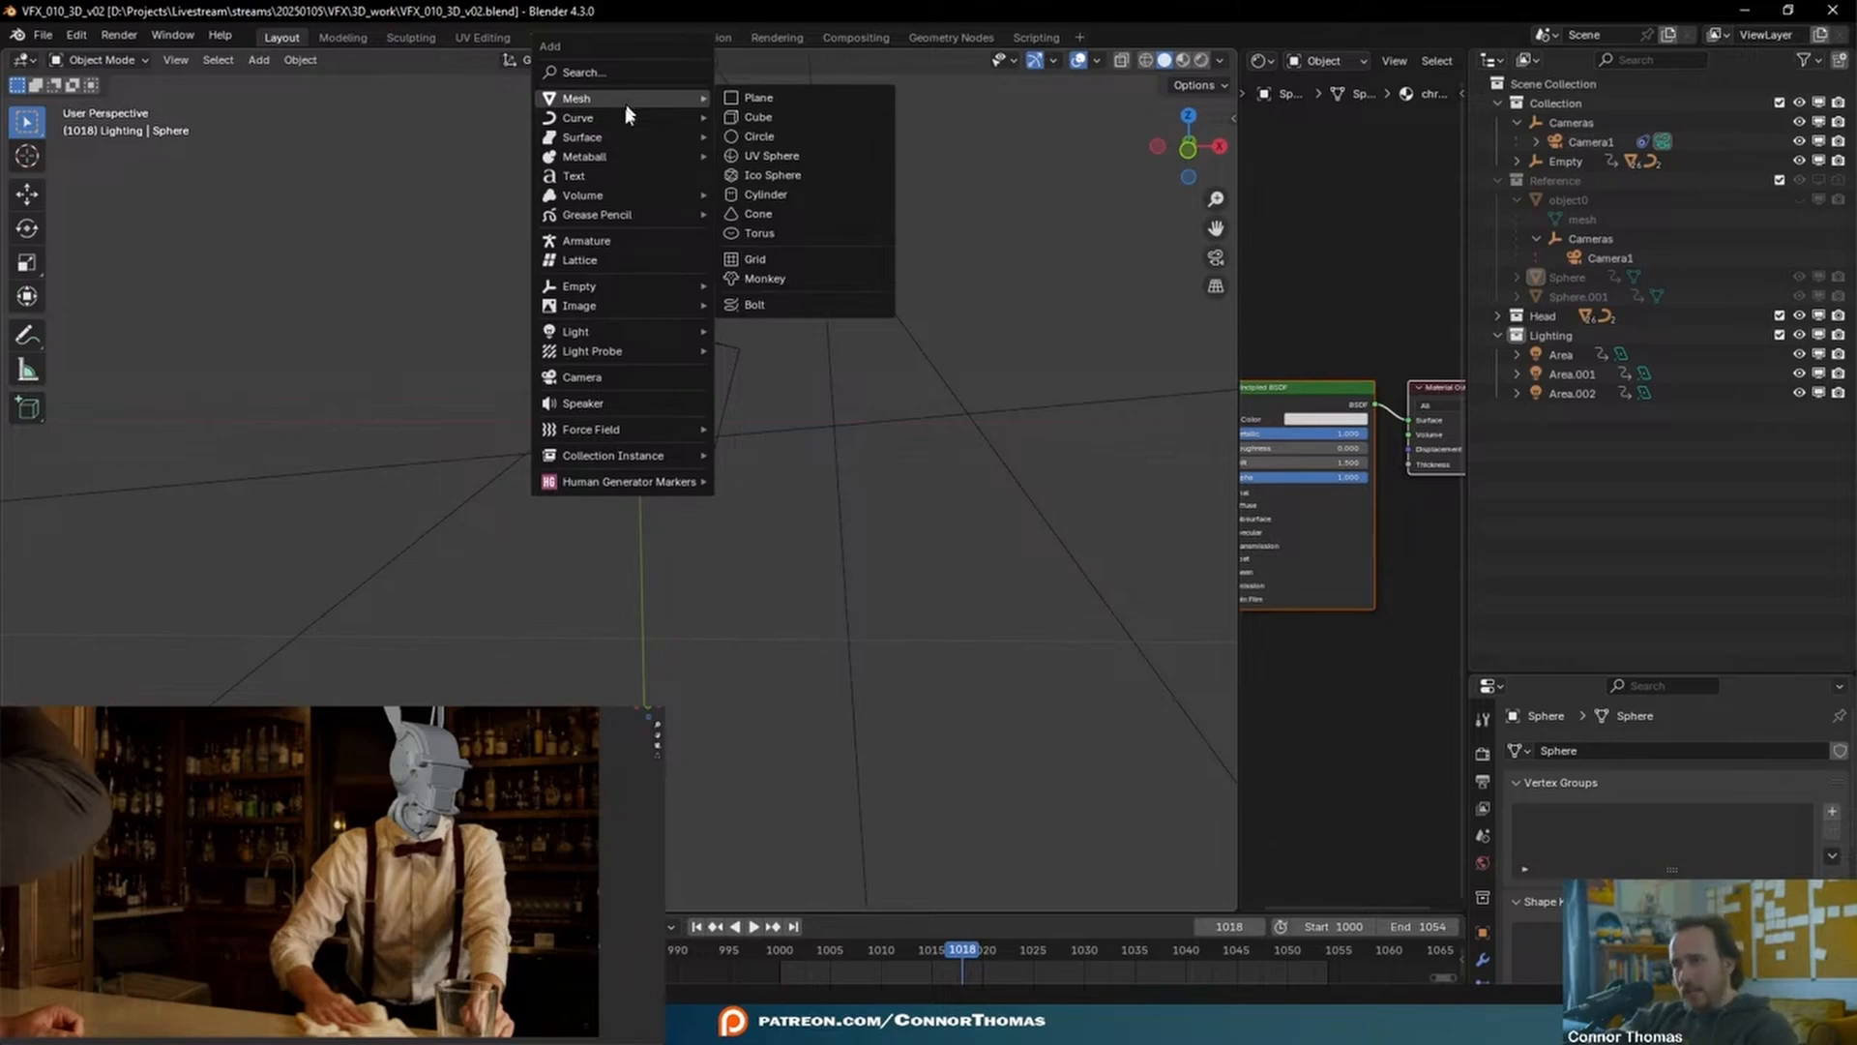
mouse_move(647, 305)
click(774, 344)
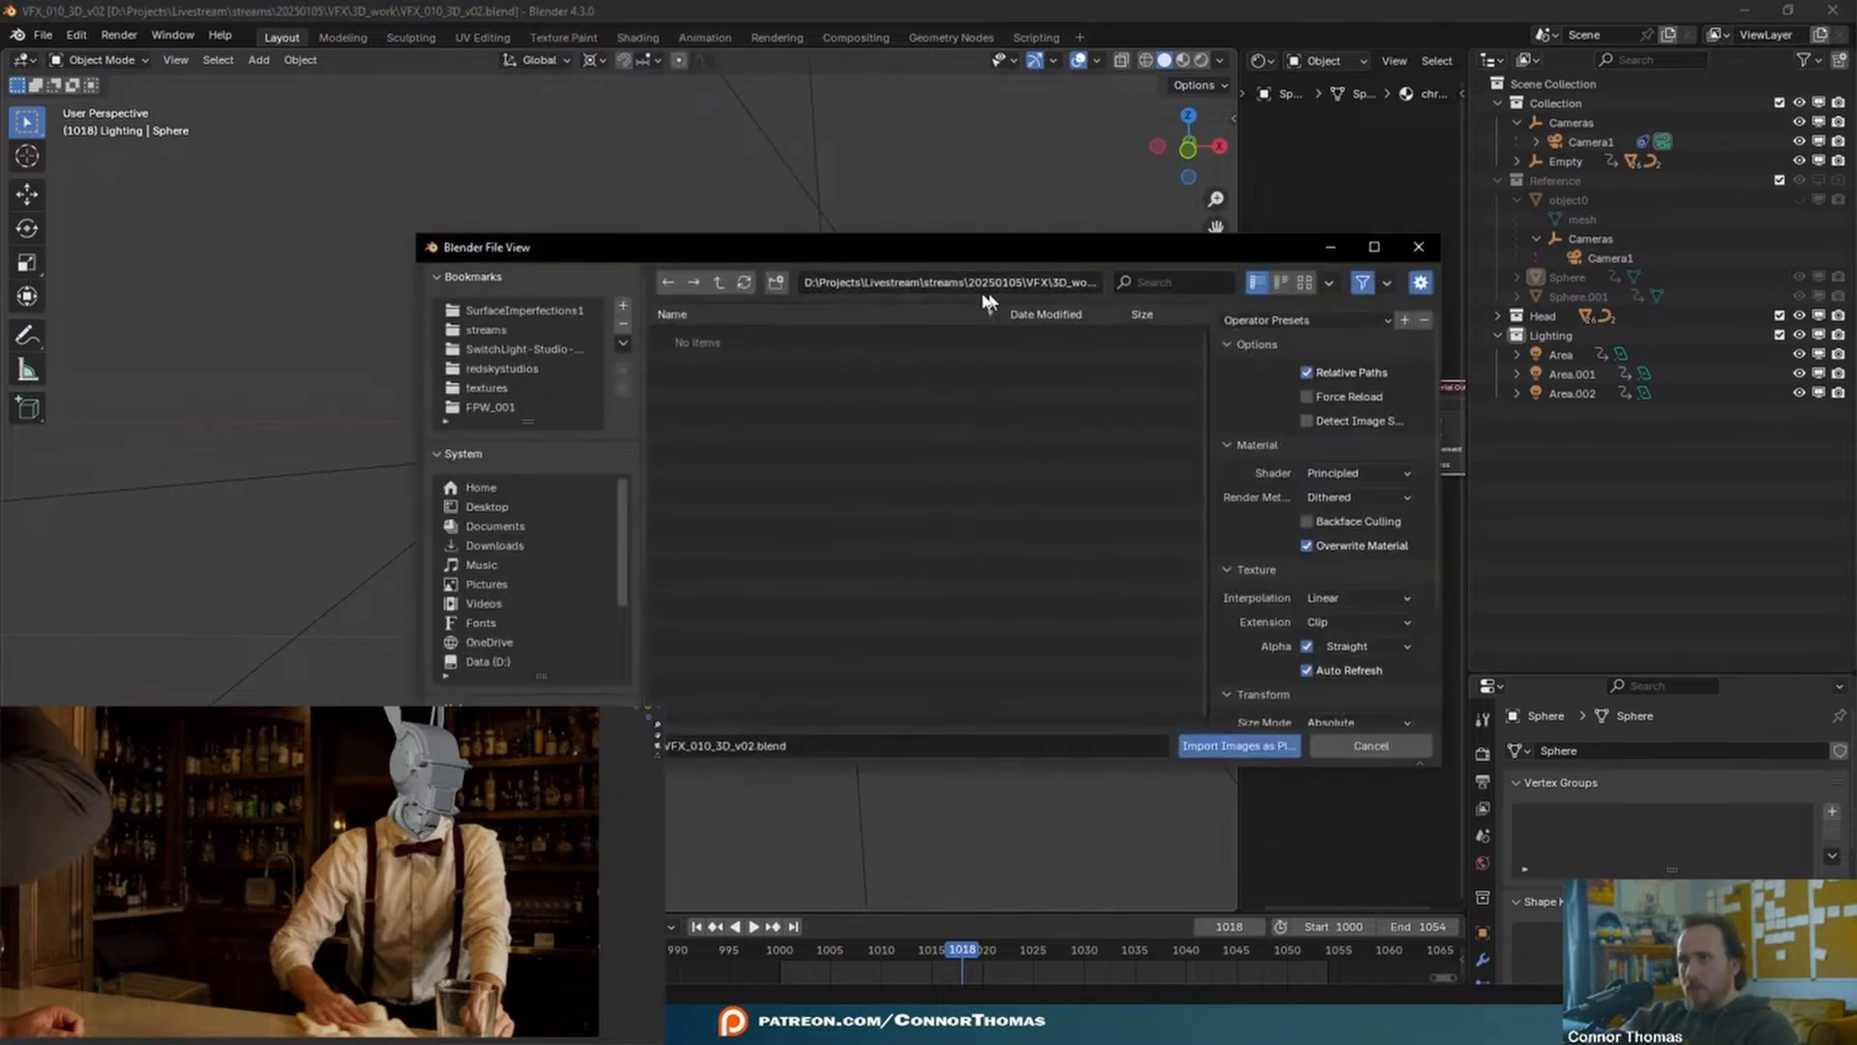
click(718, 283)
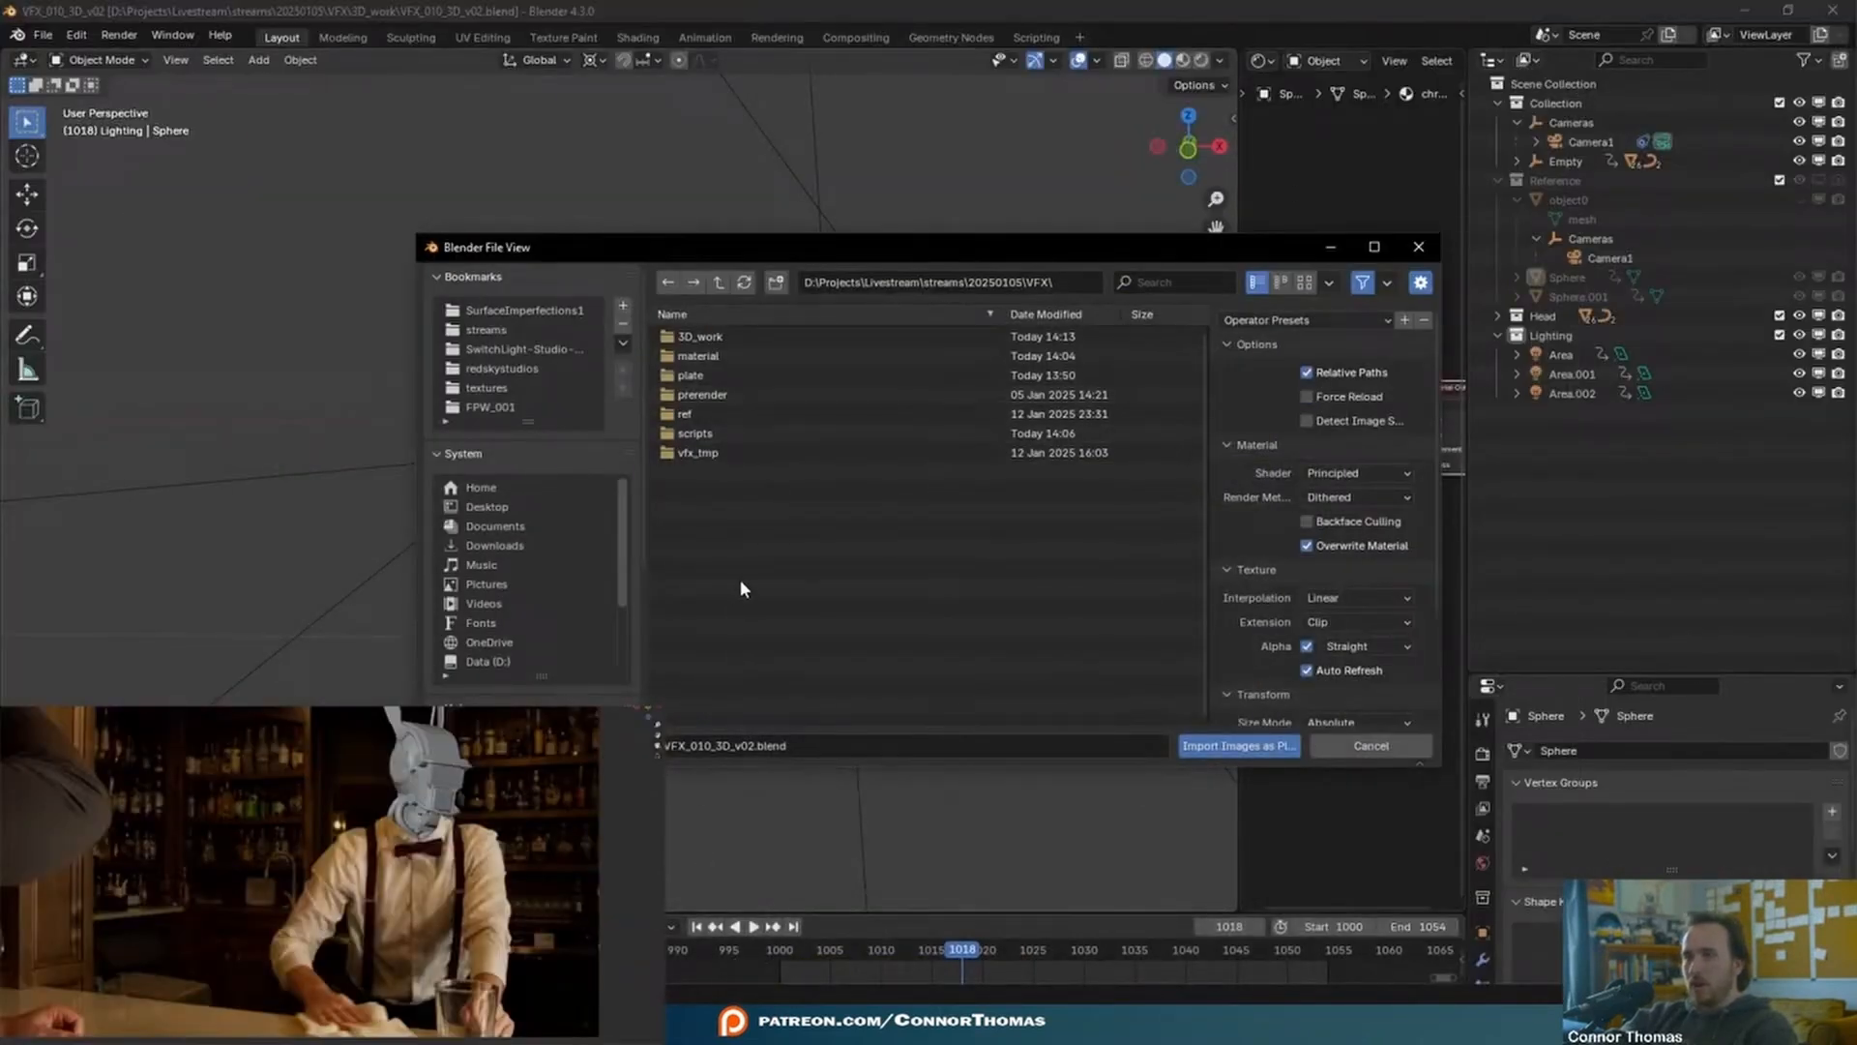
double_click(703, 358)
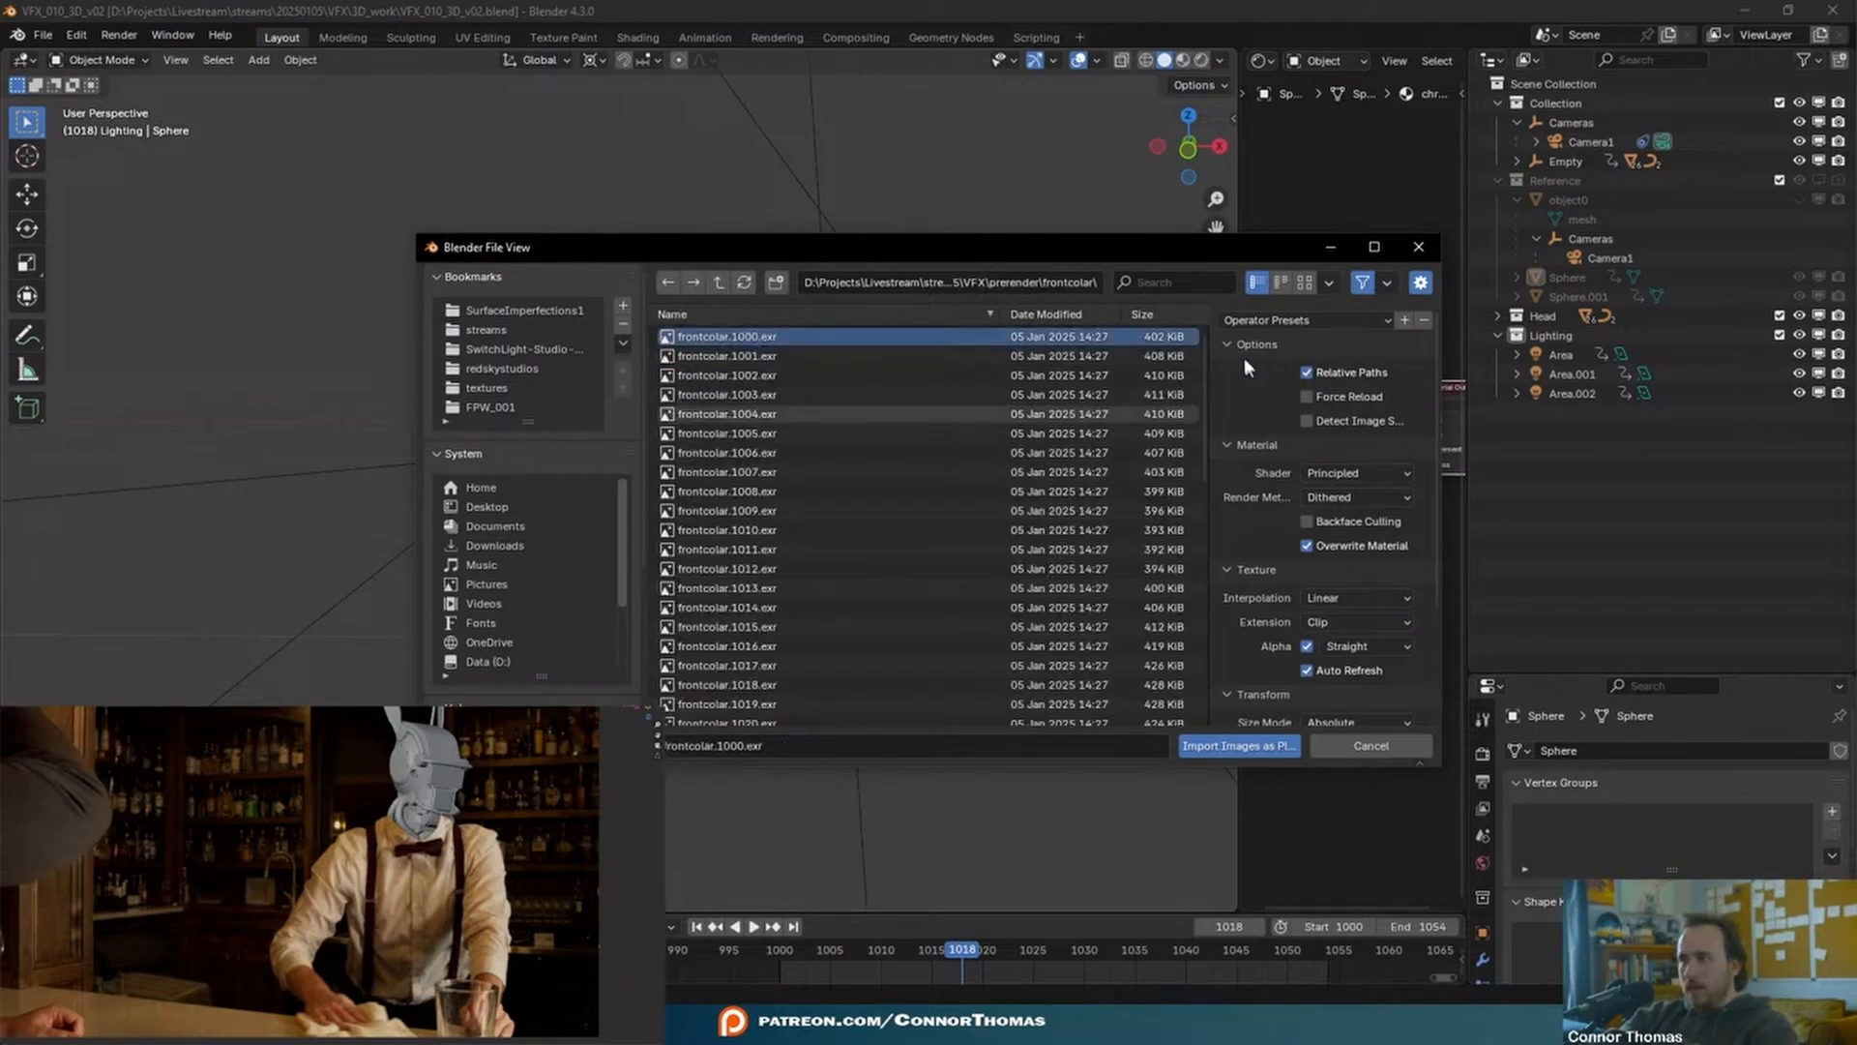
double_click(739, 339)
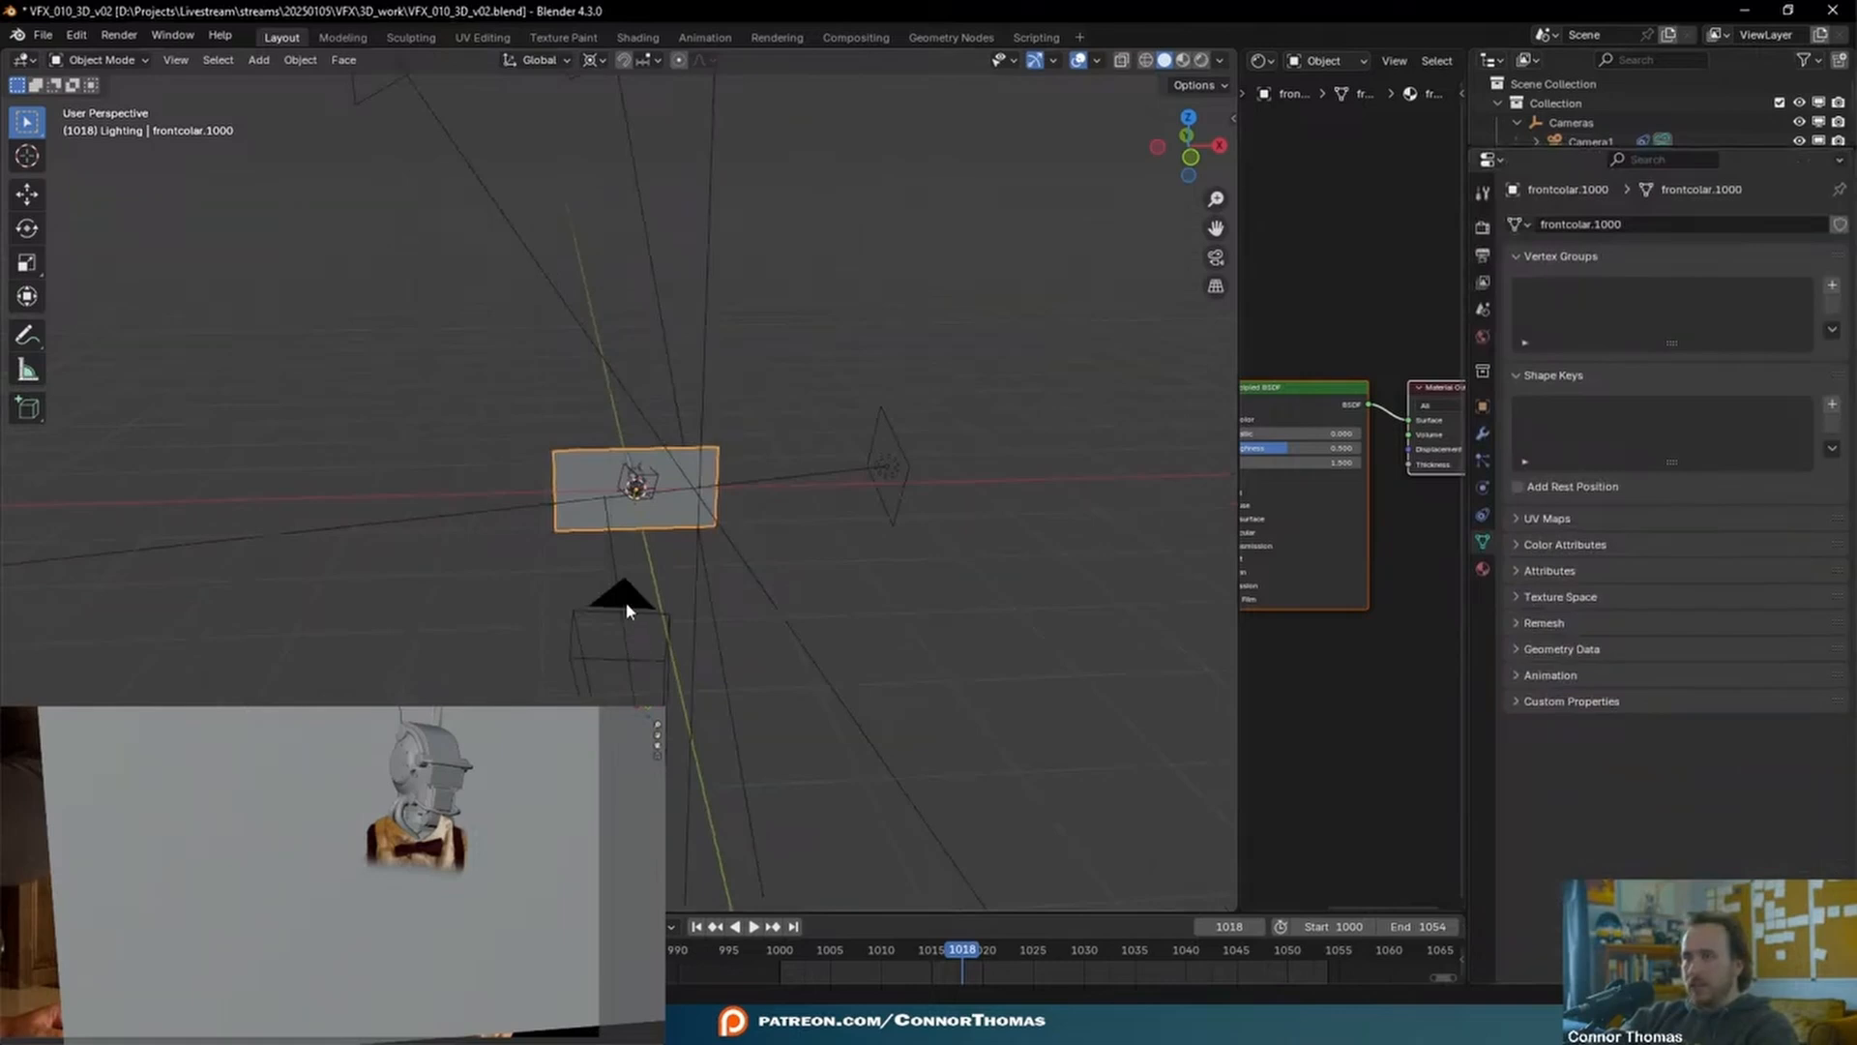
- Hide the fg.1000.png background image on Camera1
click(626, 611)
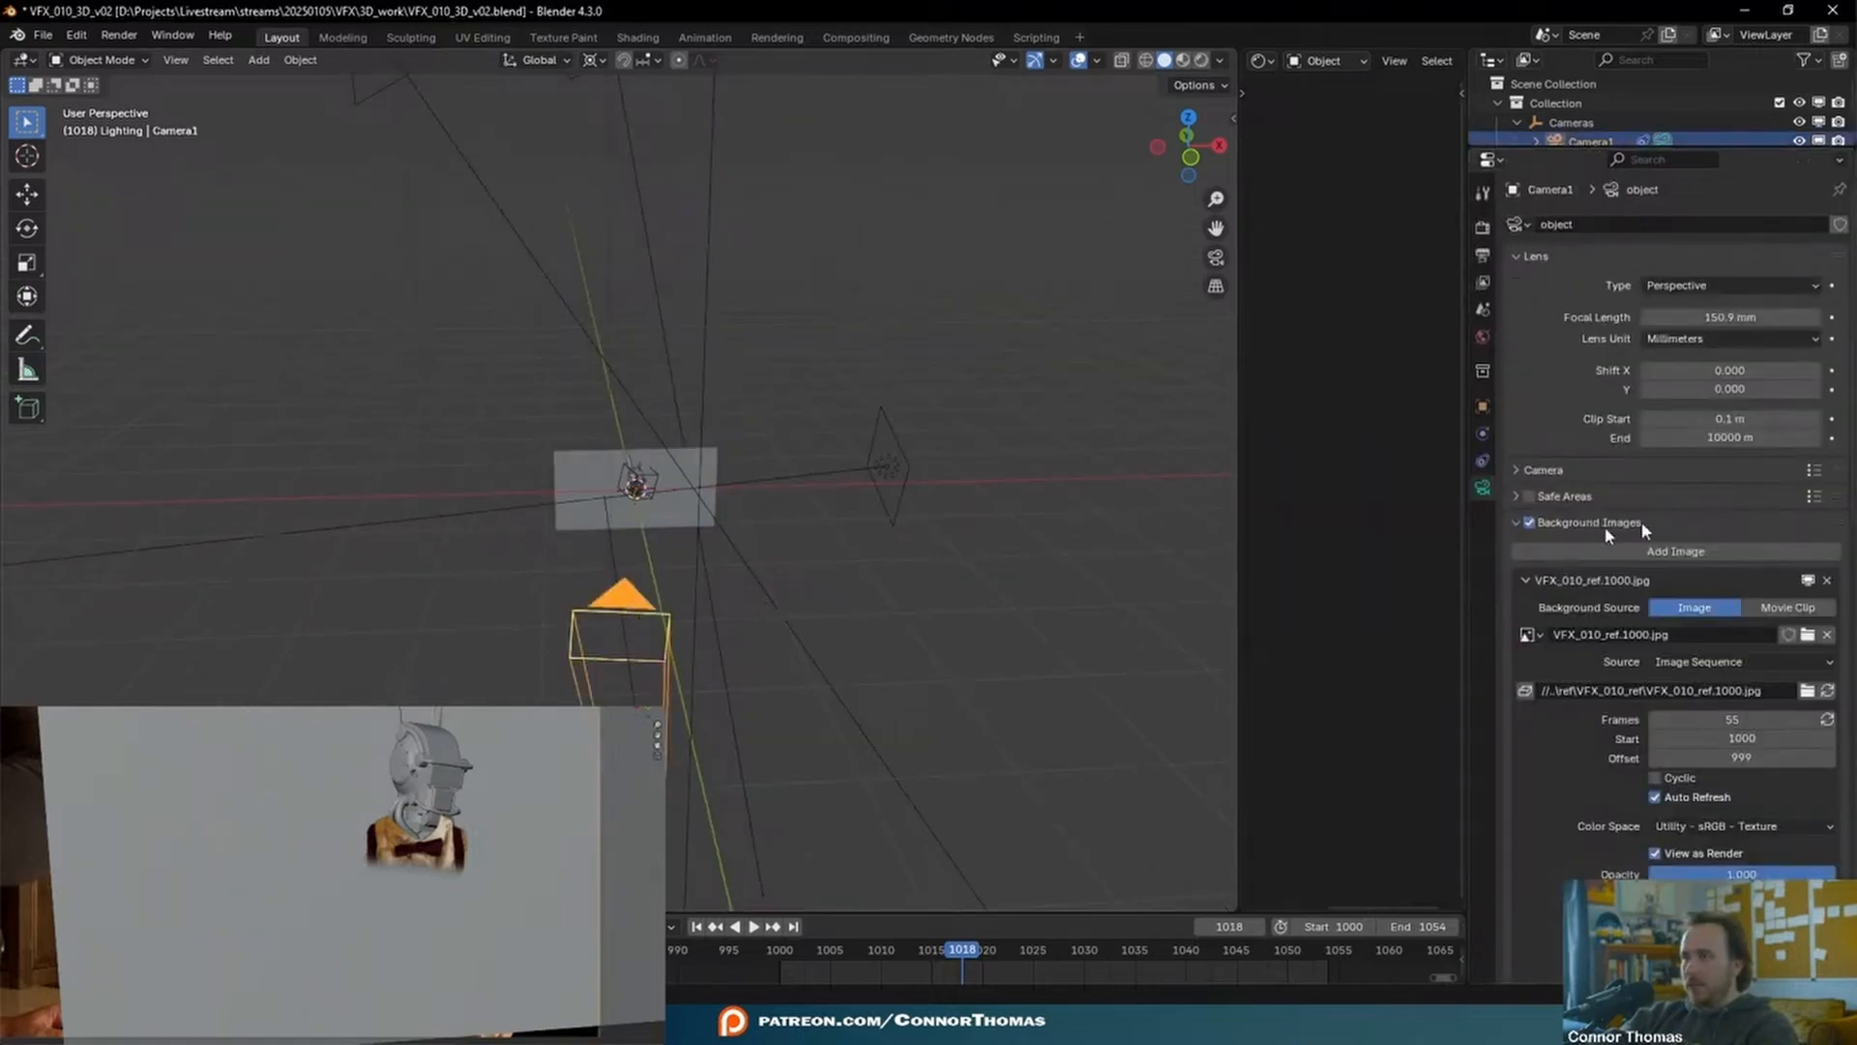
click(1524, 525)
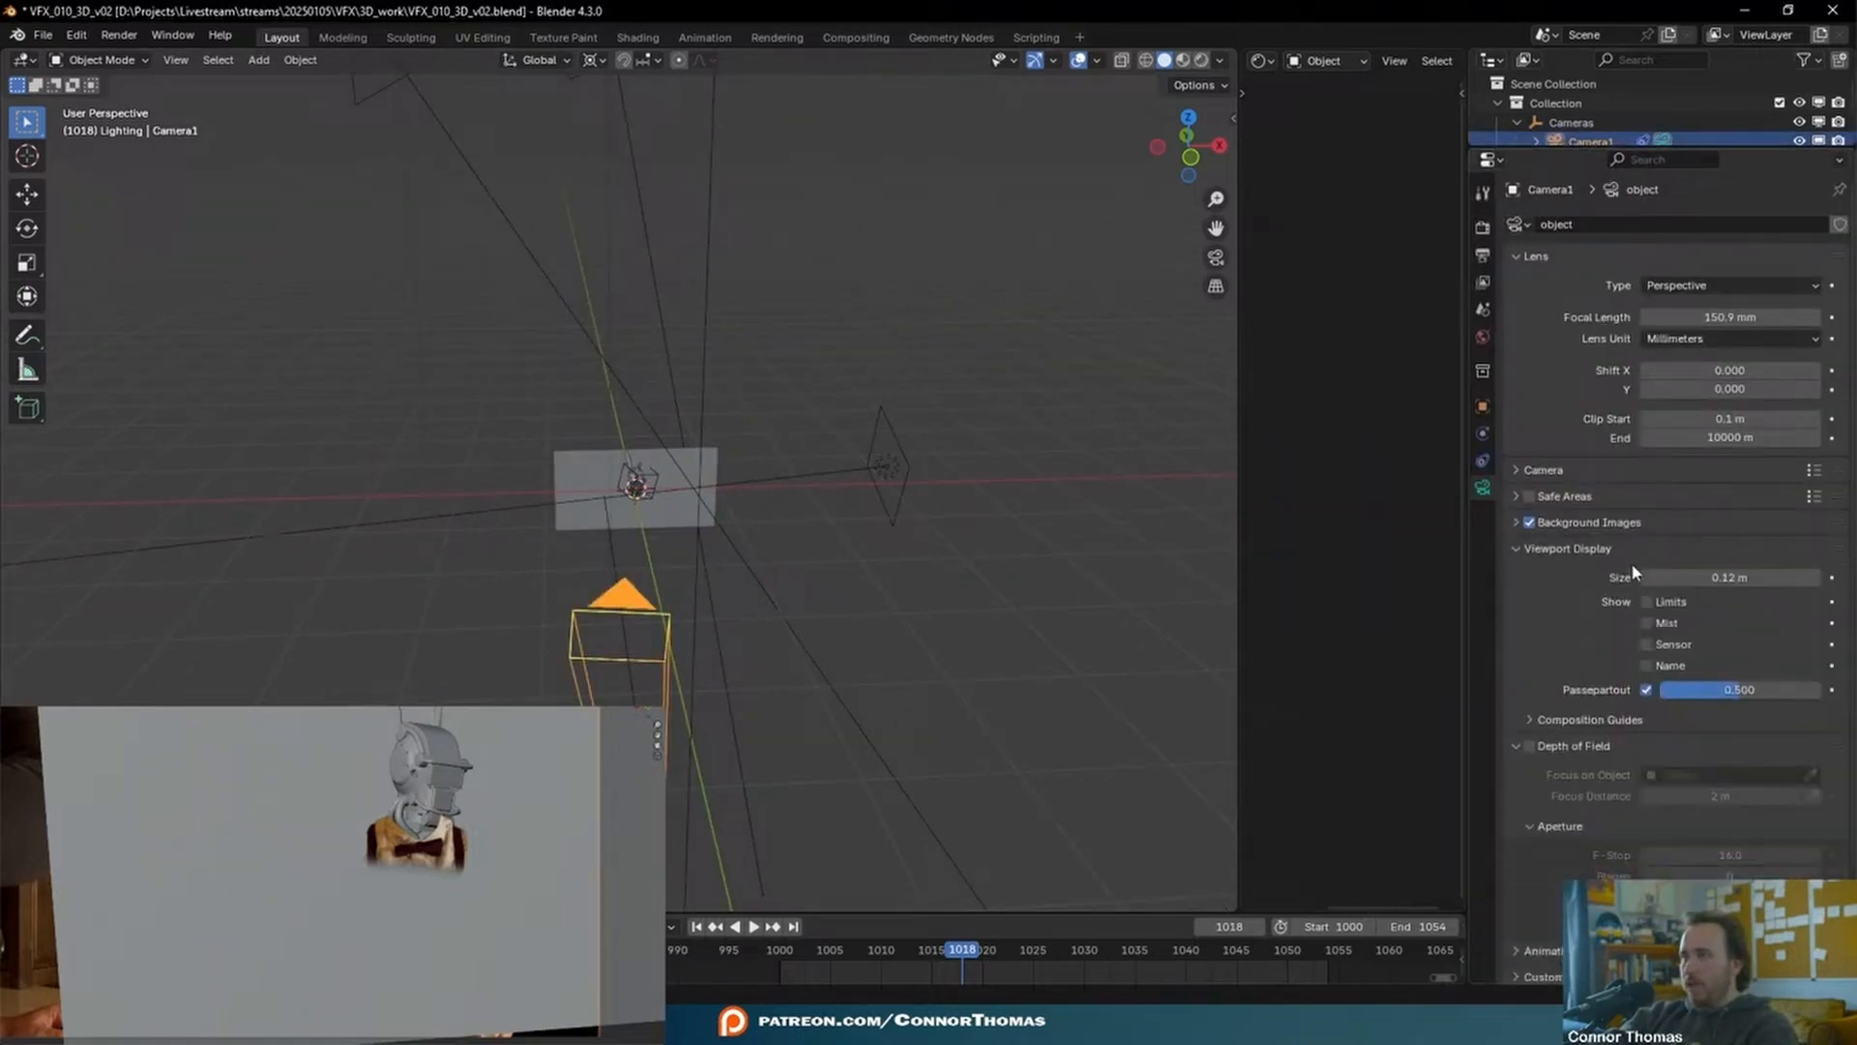
click(1562, 522)
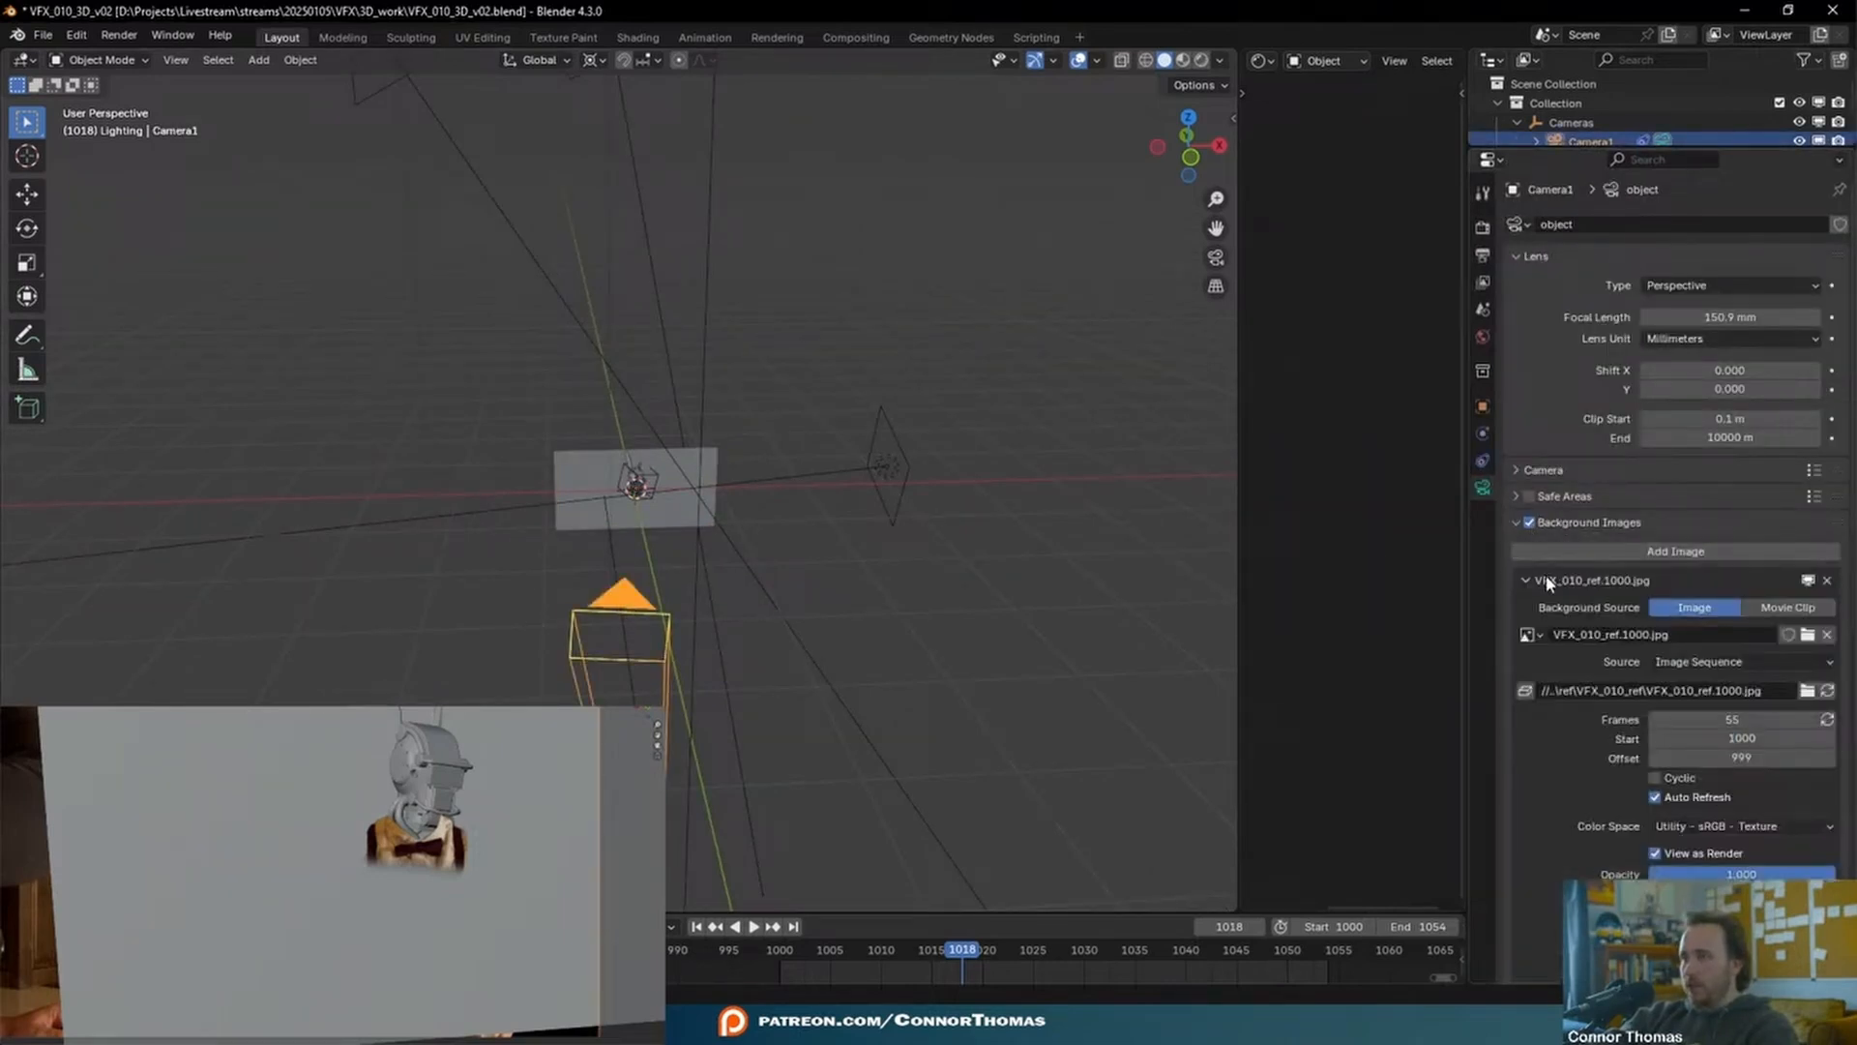
scroll(1546, 575, down, 2)
click(1524, 506)
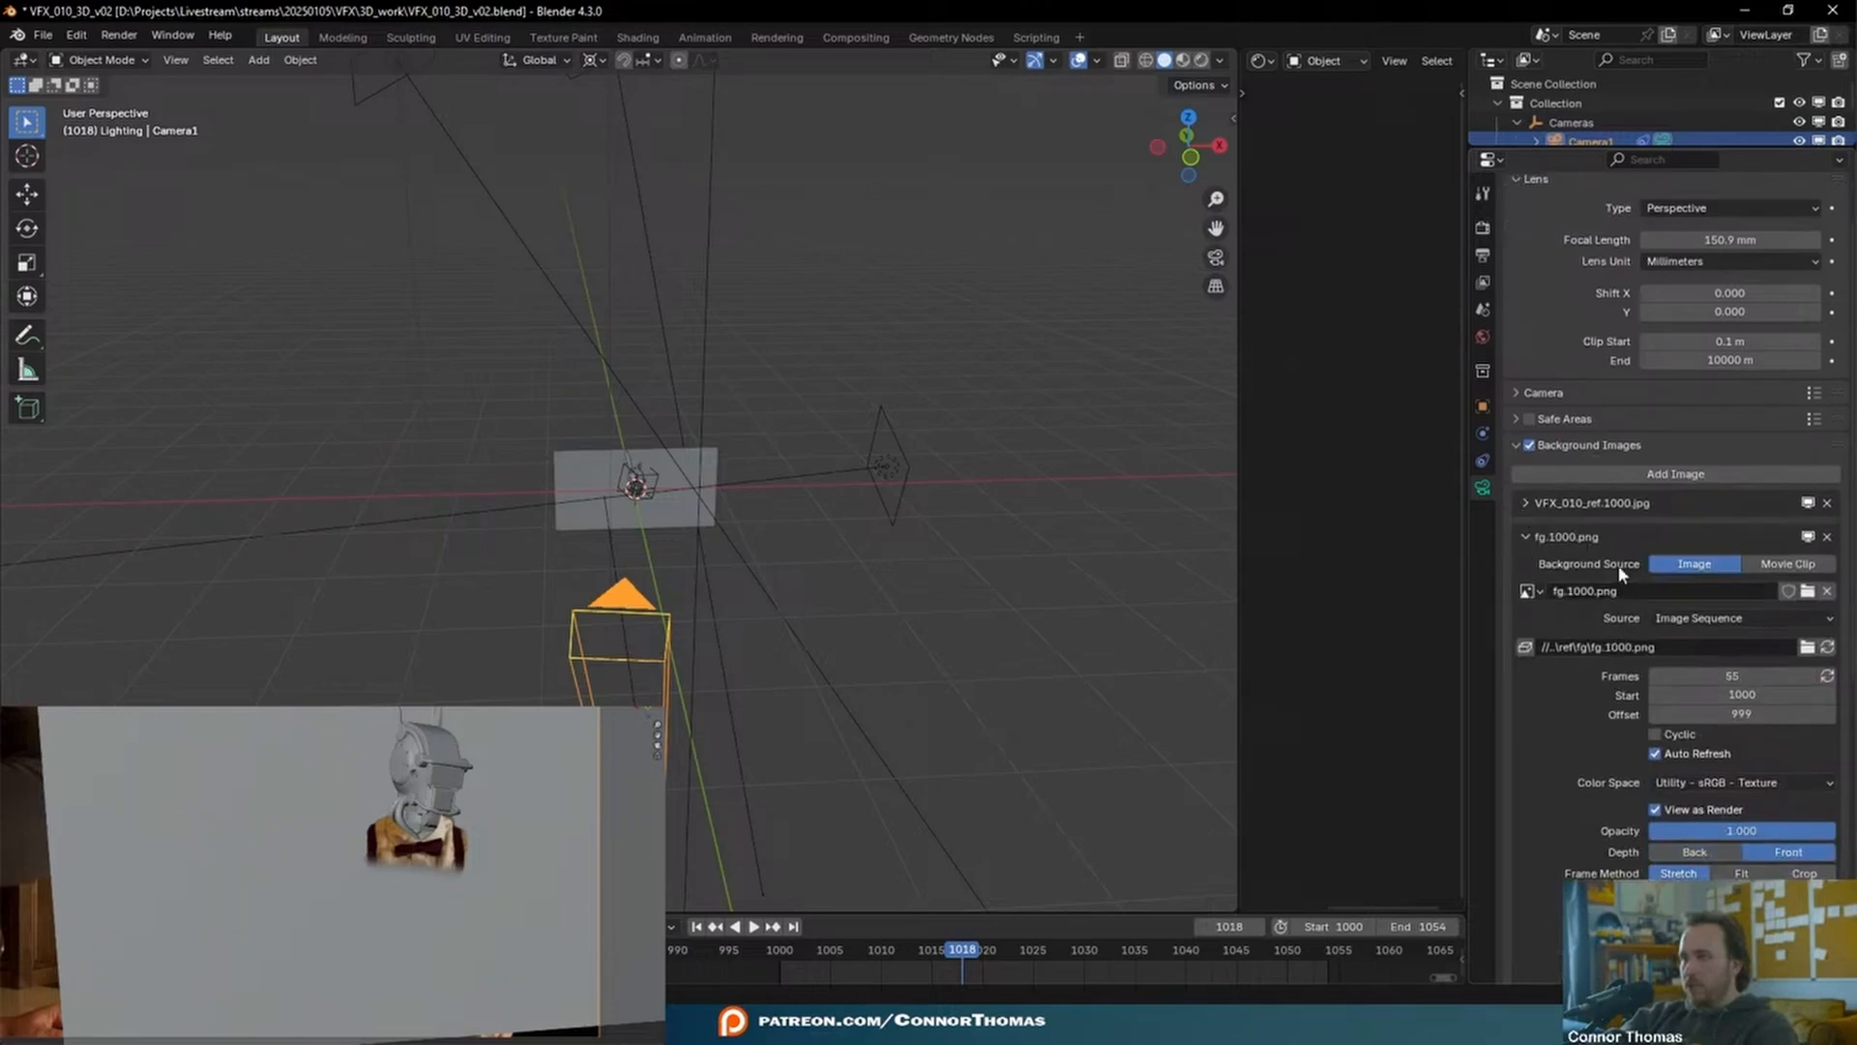
click(1808, 537)
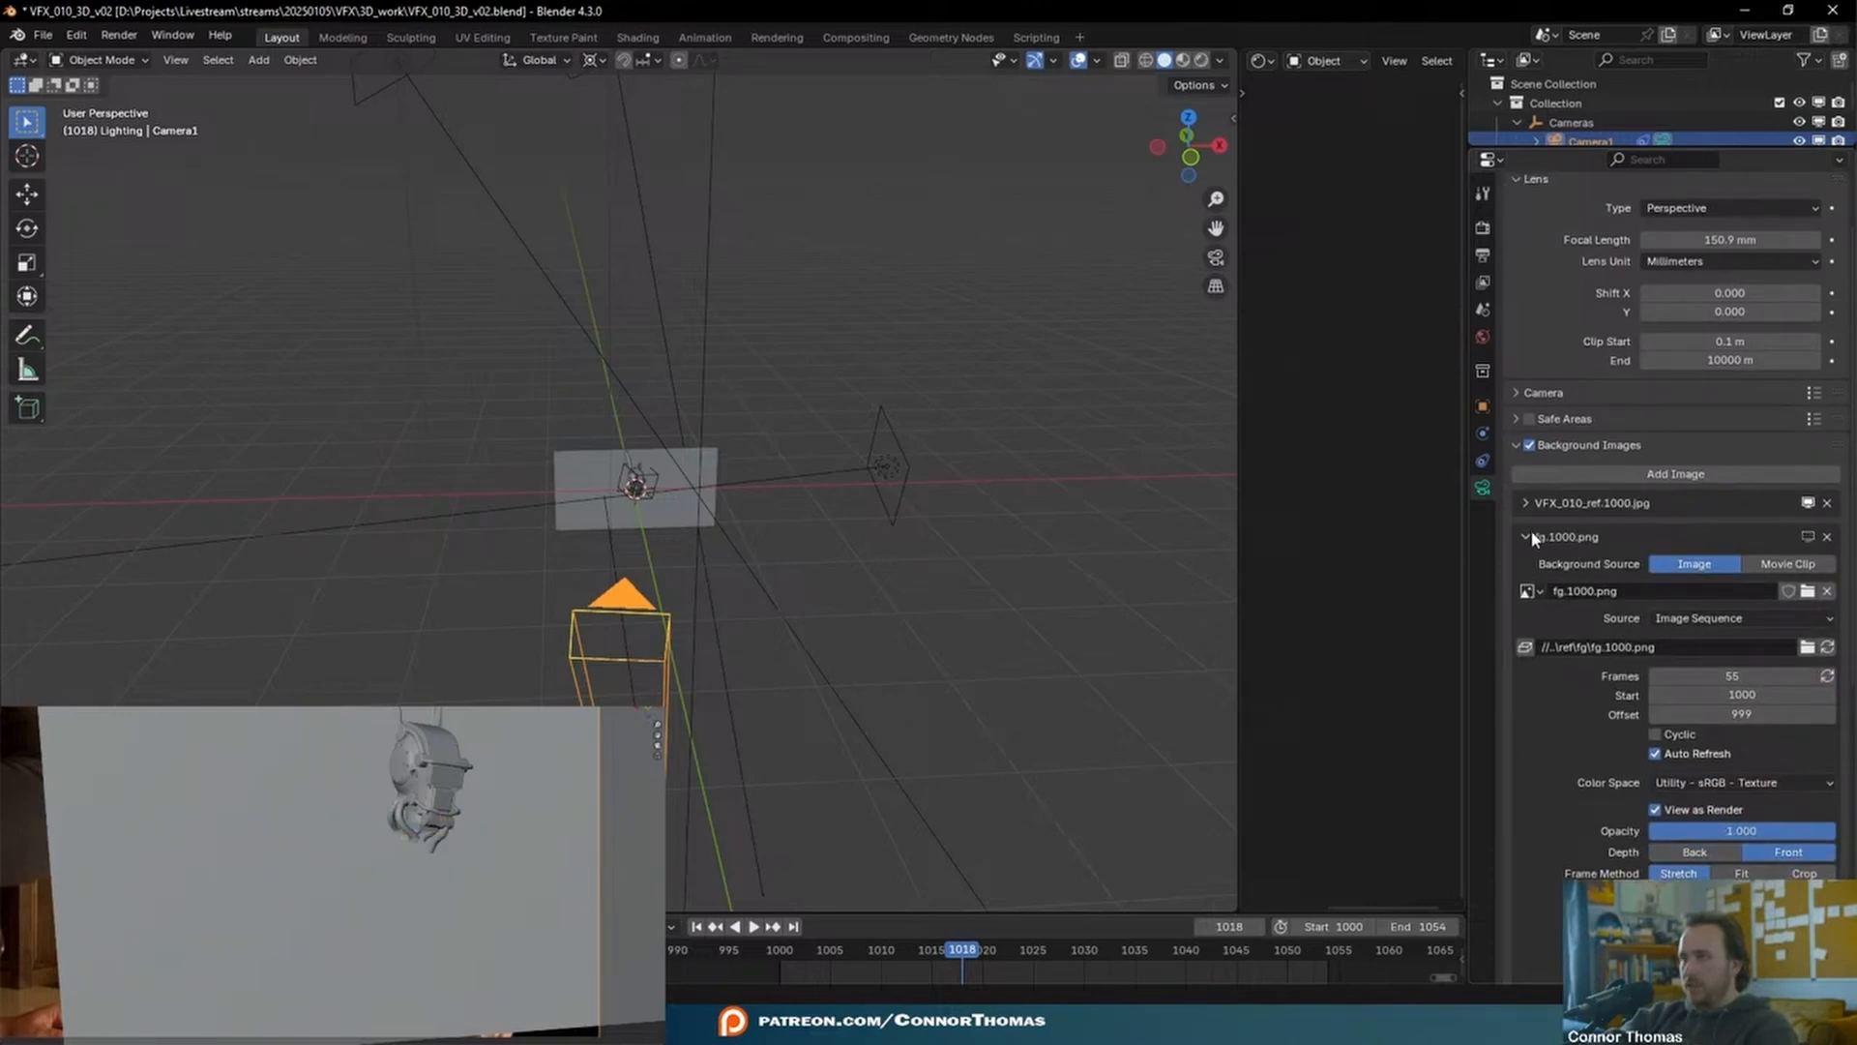
click(1526, 537)
- Select the imported frontcolar image plane and examine its material nodes in an enlarged shader editor
middle_drag(702, 532, 934, 416)
click(689, 489)
drag(1238, 436, 654, 437)
middle_drag(911, 663, 1122, 684)
scroll(1122, 685, up, 1)
drag(941, 302, 1027, 639)
drag(1028, 382, 825, 326)
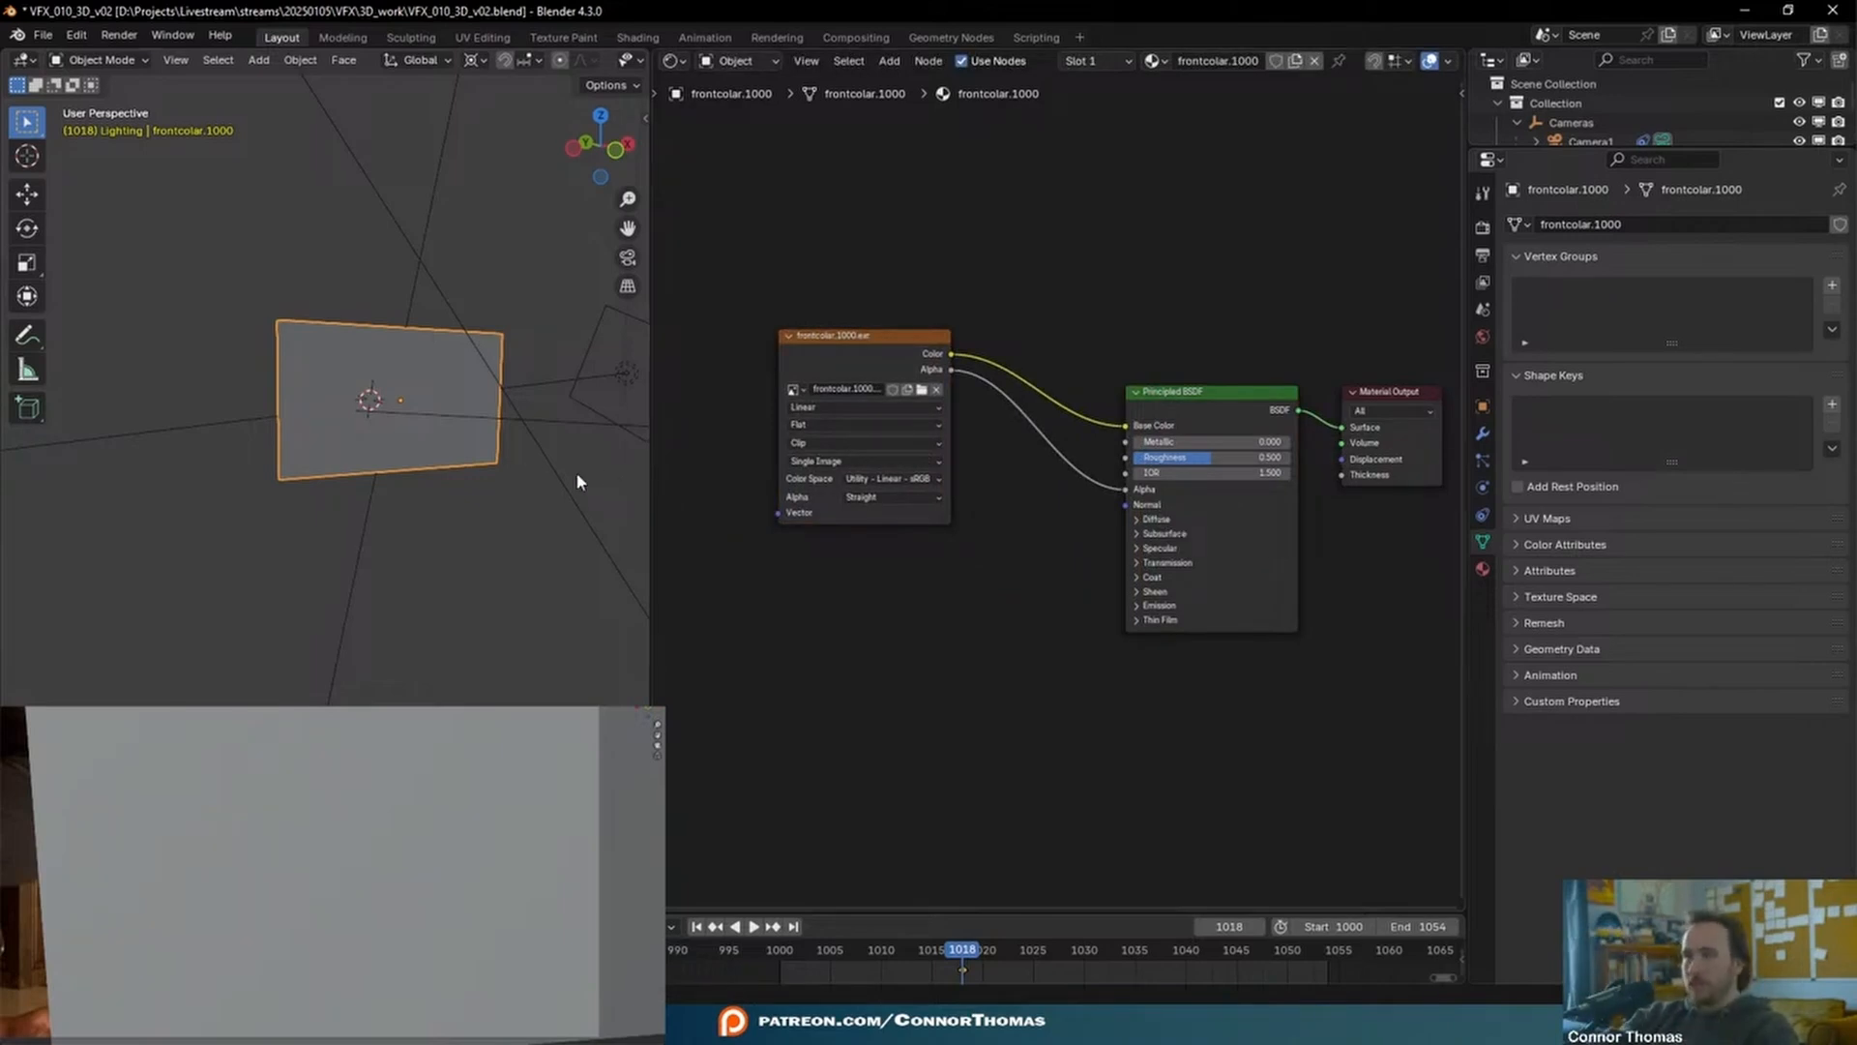
- Move, rotate and scale down the image plane in camera view to fit it over the camera frame
drag(646, 444, 994, 455)
scroll(768, 505, down, 5)
middle_drag(760, 502, 737, 519)
key(KP_0)
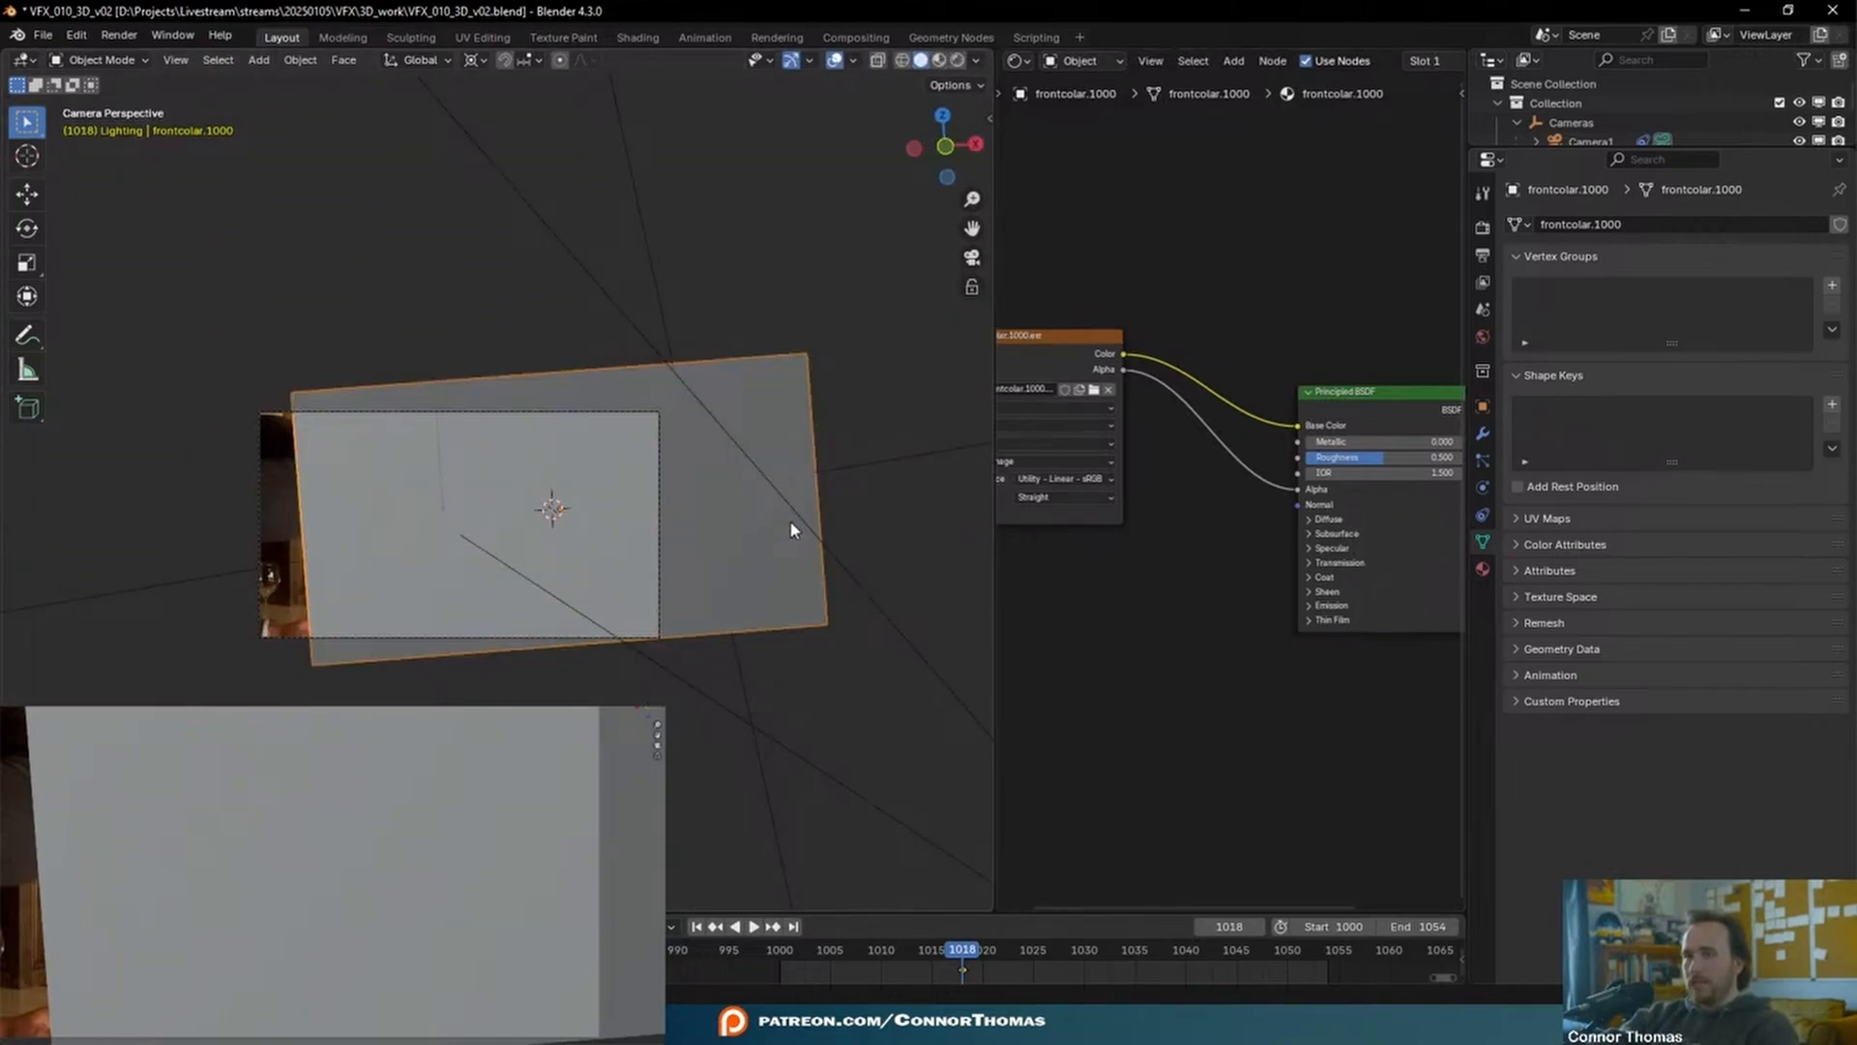
key(g)
click(667, 537)
key(r)
click(790, 523)
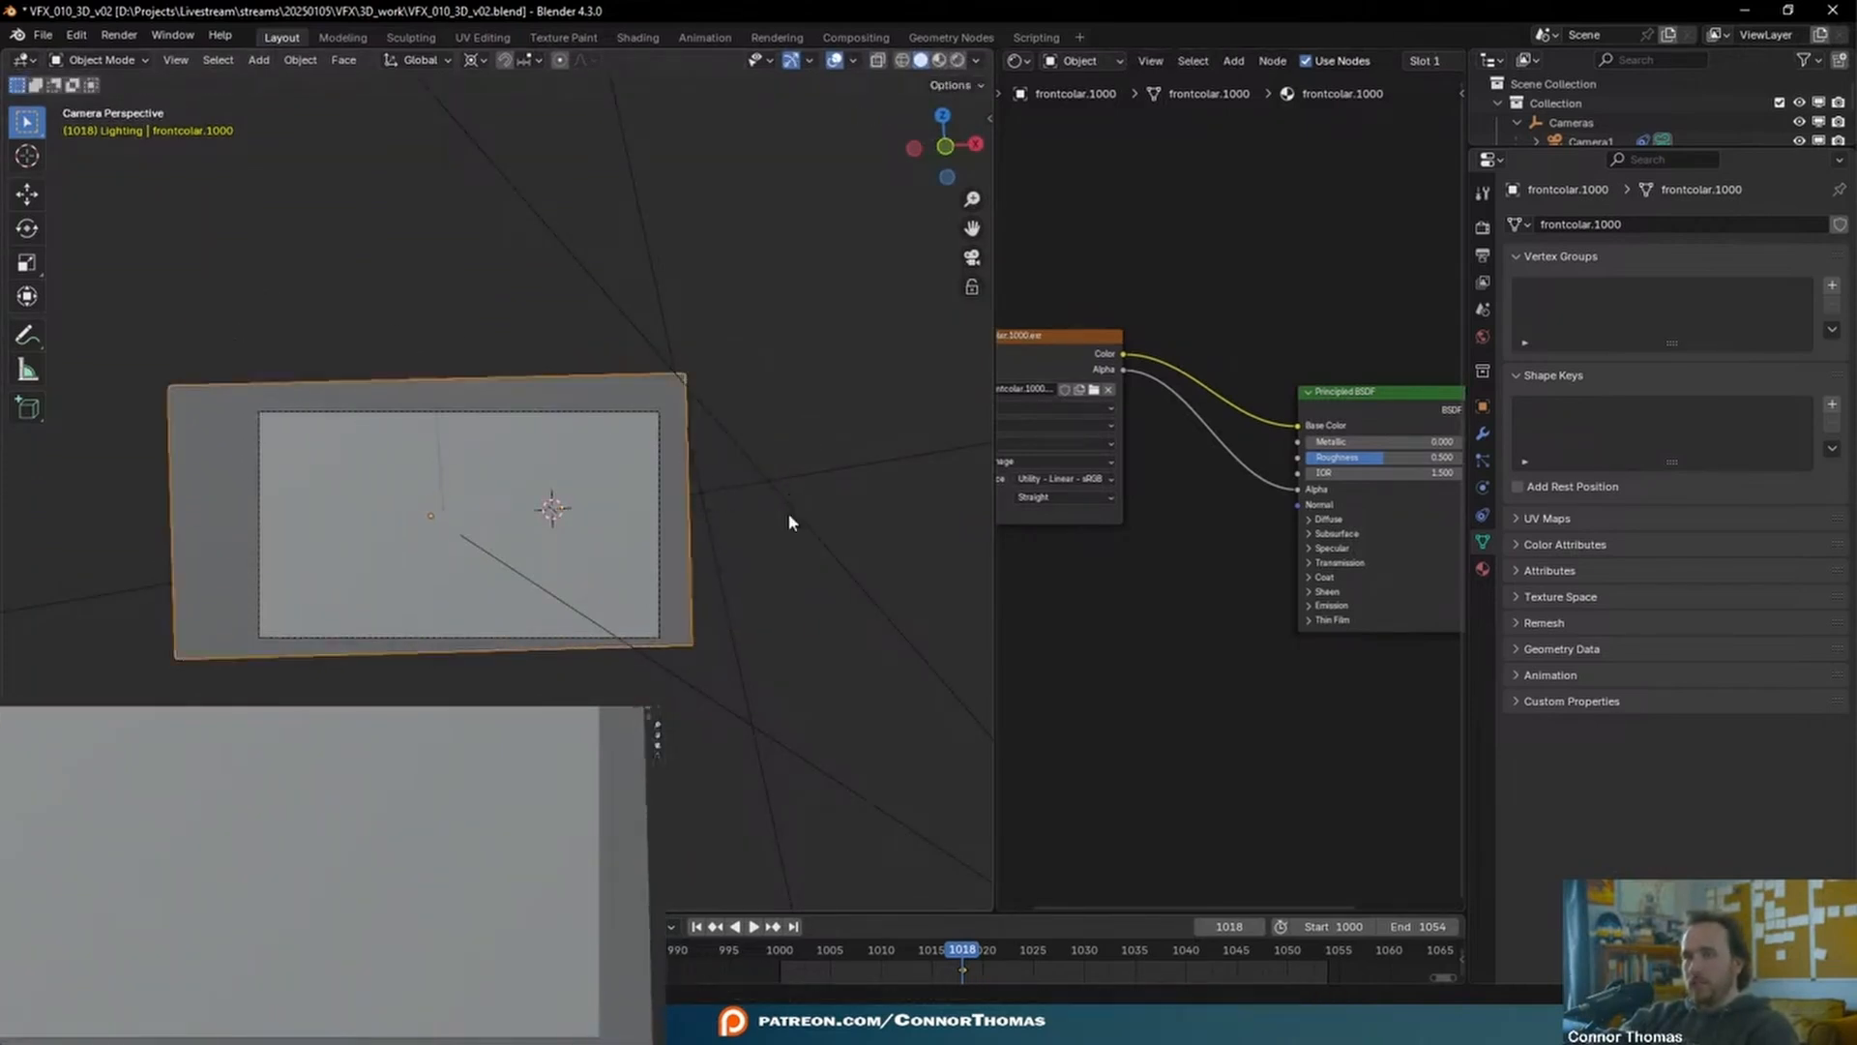
key(g)
click(820, 537)
key(s)
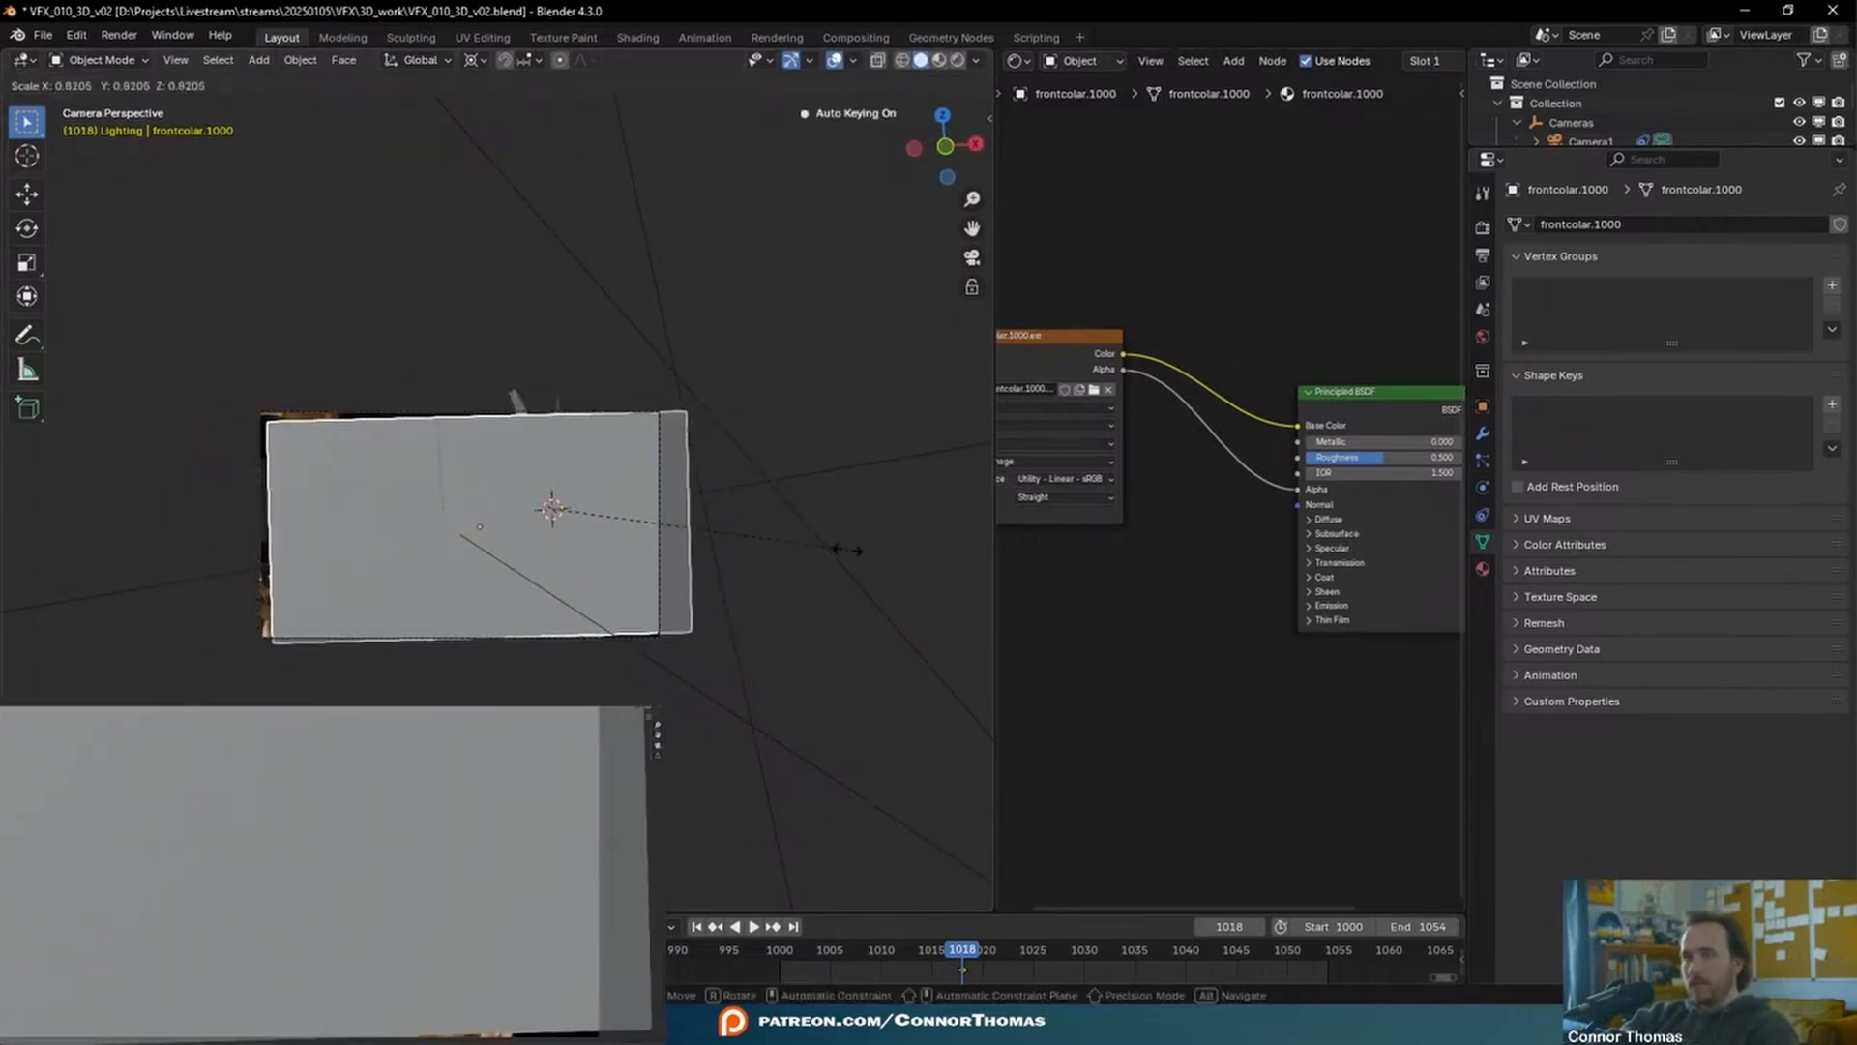
click(844, 550)
- Unwrap the image plane's UVs with Project from View through the camera
key(Tab)
key(u)
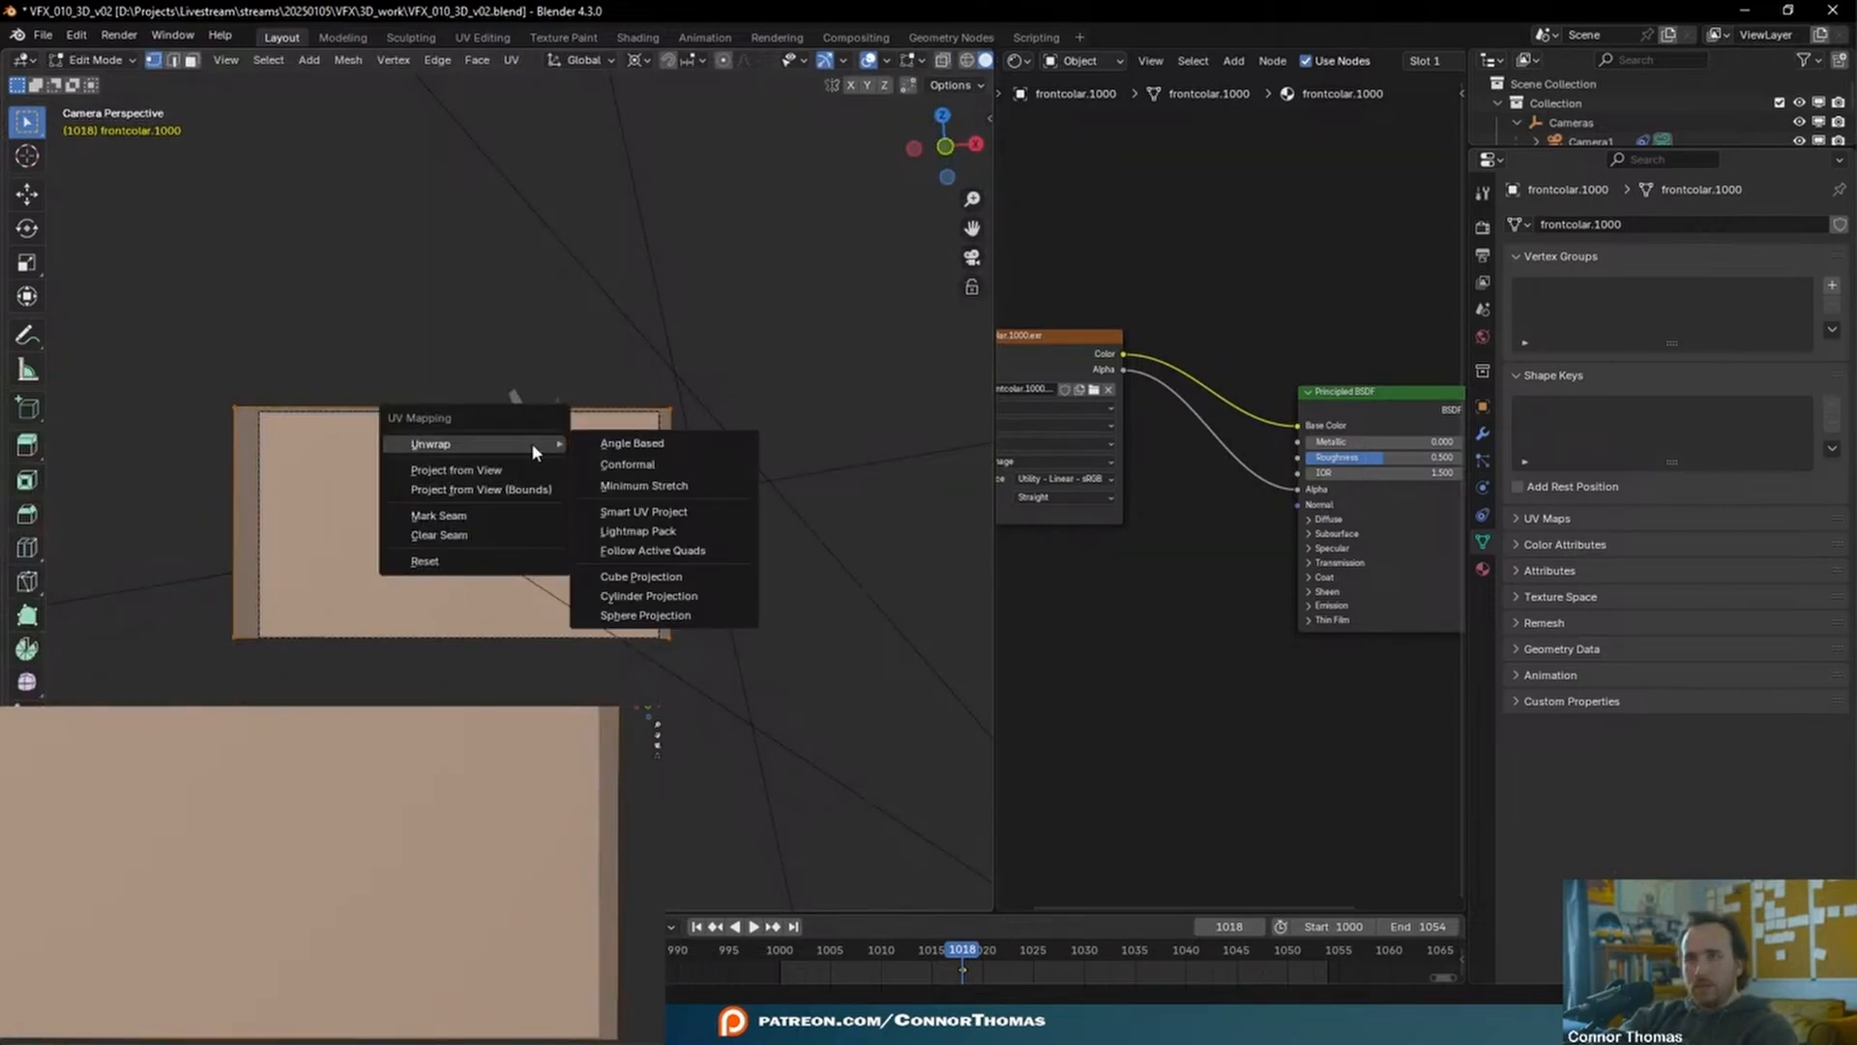
click(507, 470)
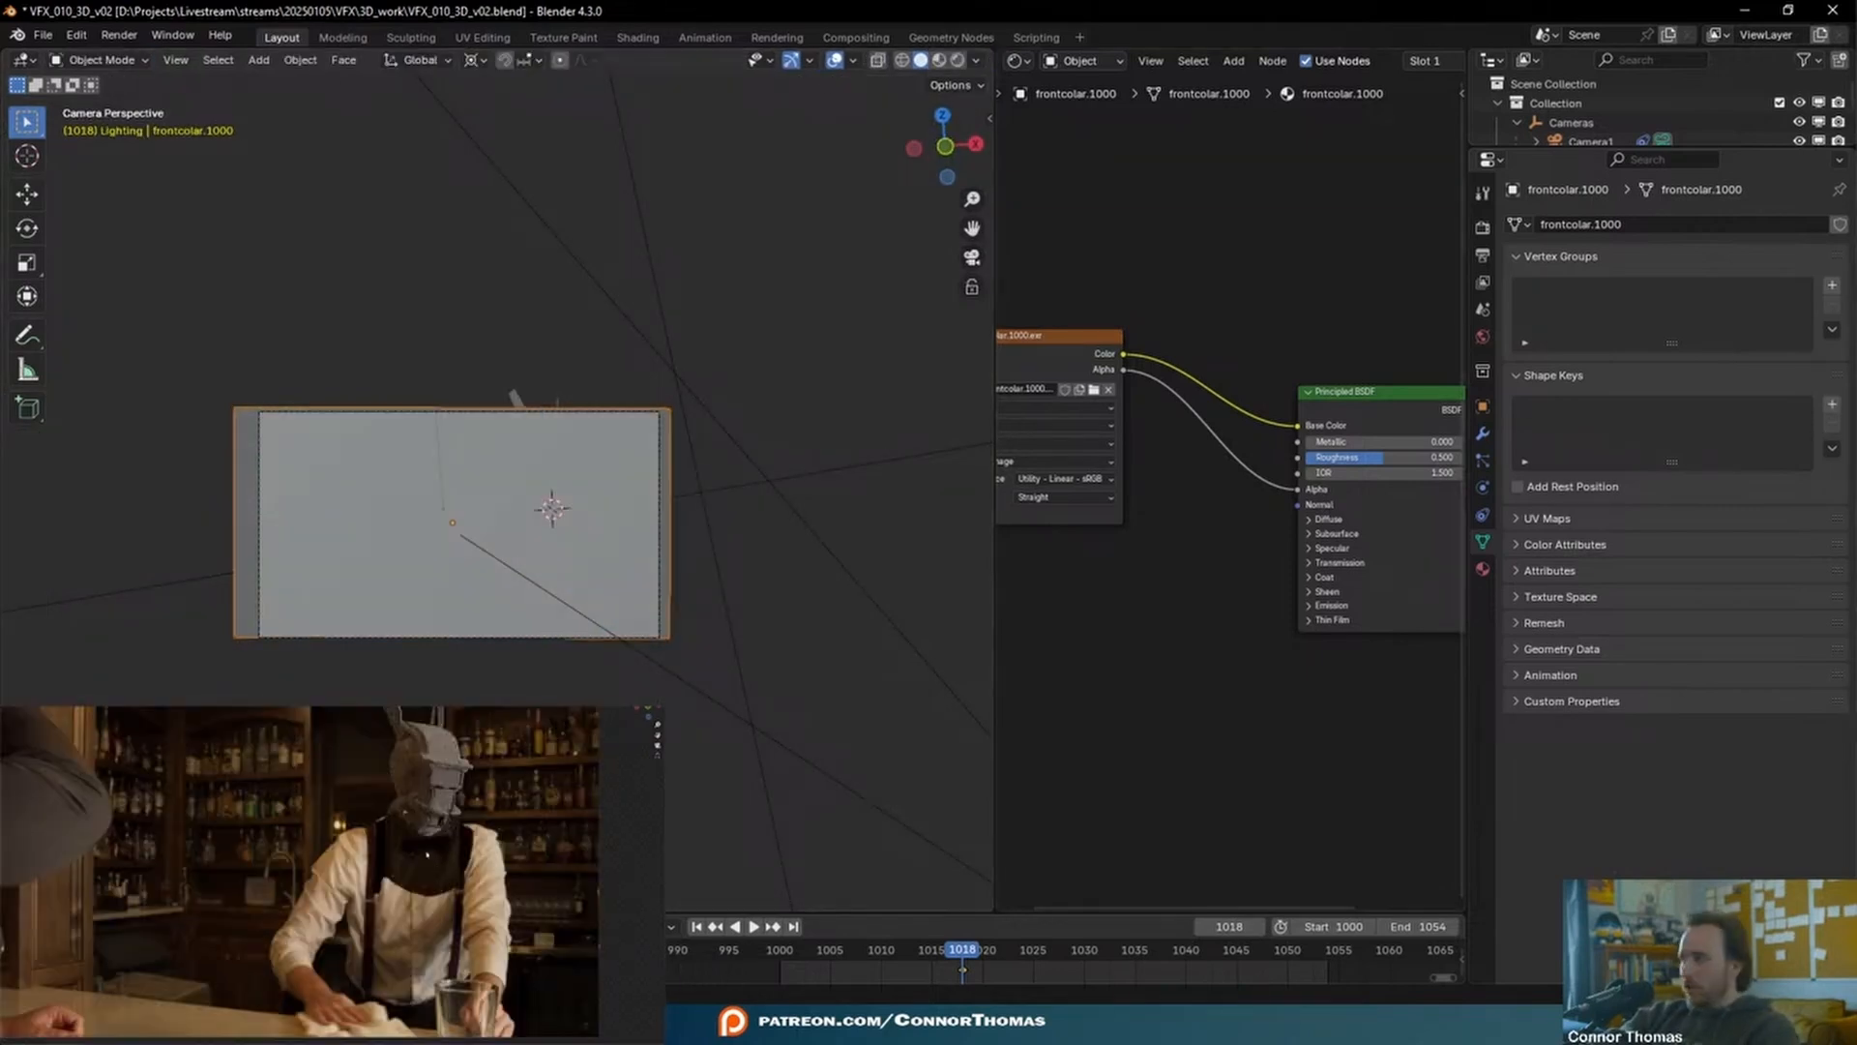
key(Tab)
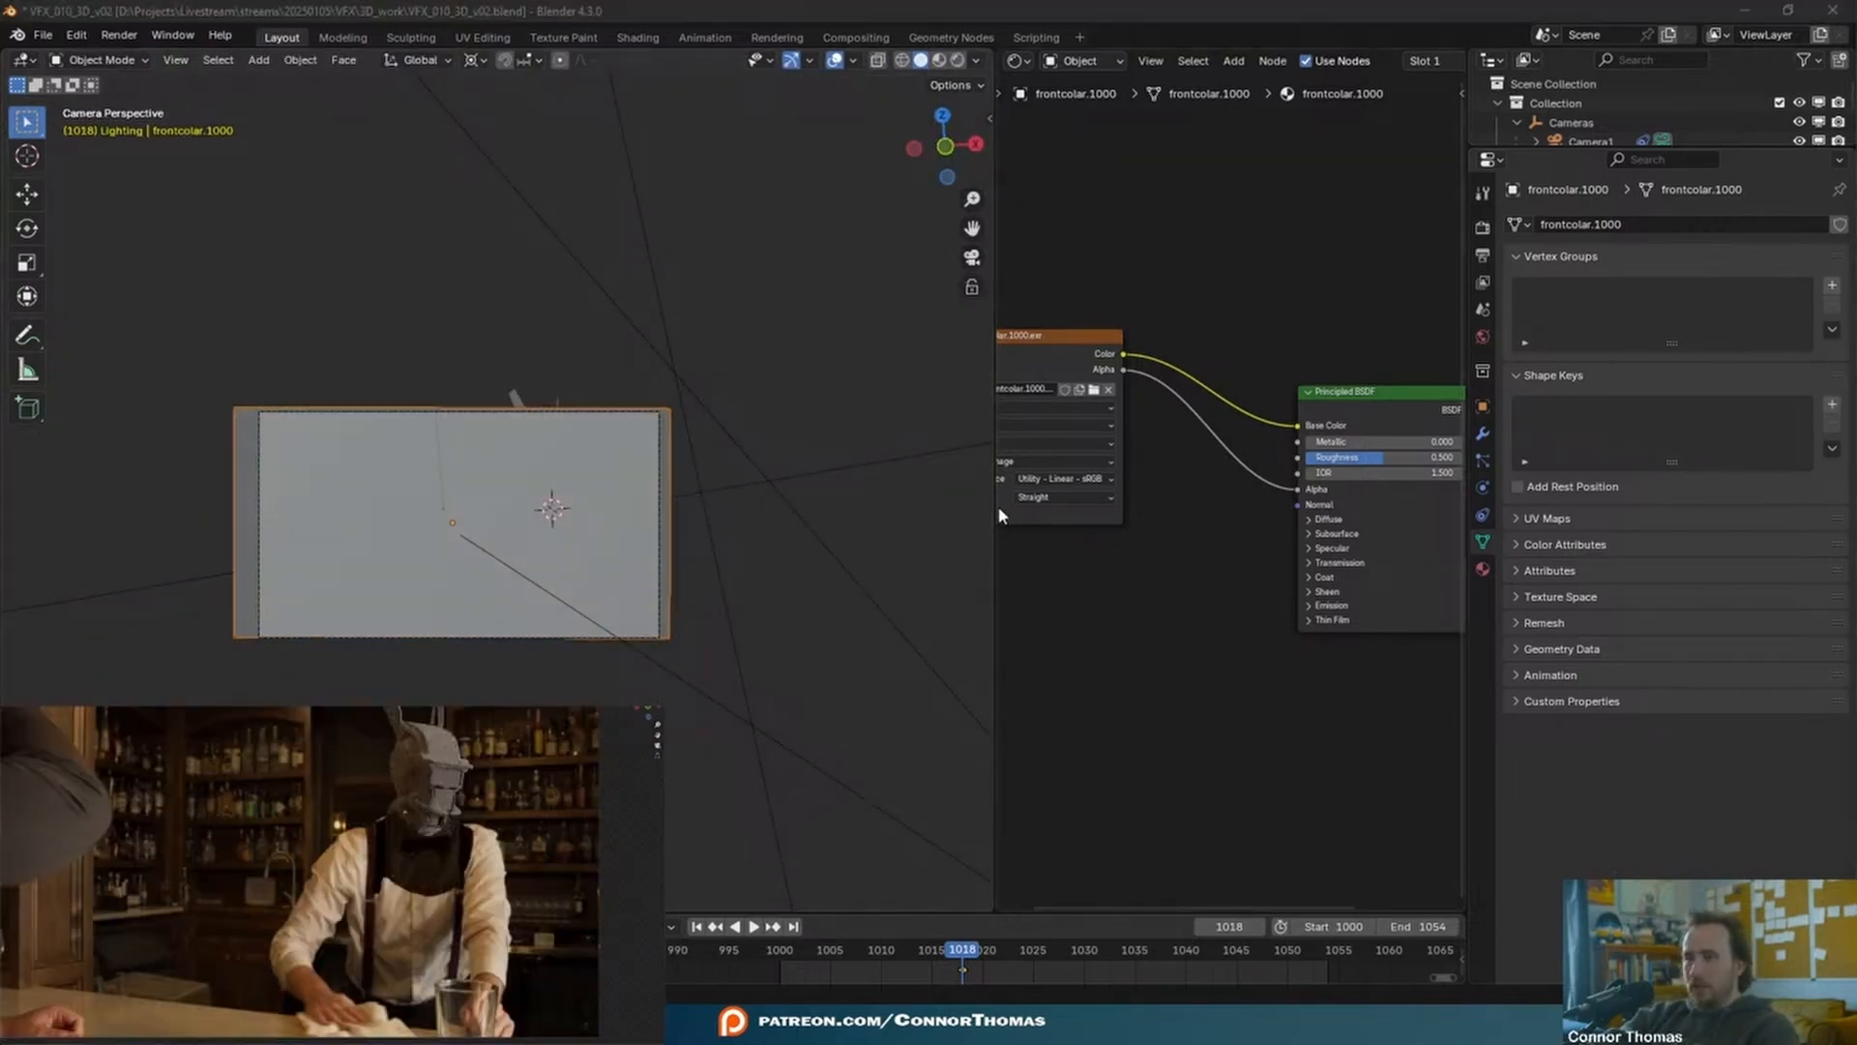
- Connect the frontcolar image's Color output directly to the Material Output Surface and move the Principled BSDF aside
drag(999, 514, 620, 514)
middle_drag(1048, 663, 883, 688)
scroll(943, 762, up, 3)
middle_drag(944, 765, 1177, 654)
drag(1210, 341, 1150, 398)
click(883, 263)
drag(847, 288, 1378, 388)
drag(1127, 418, 1075, 604)
click(1219, 509)
key(shift+a)
text(mix)
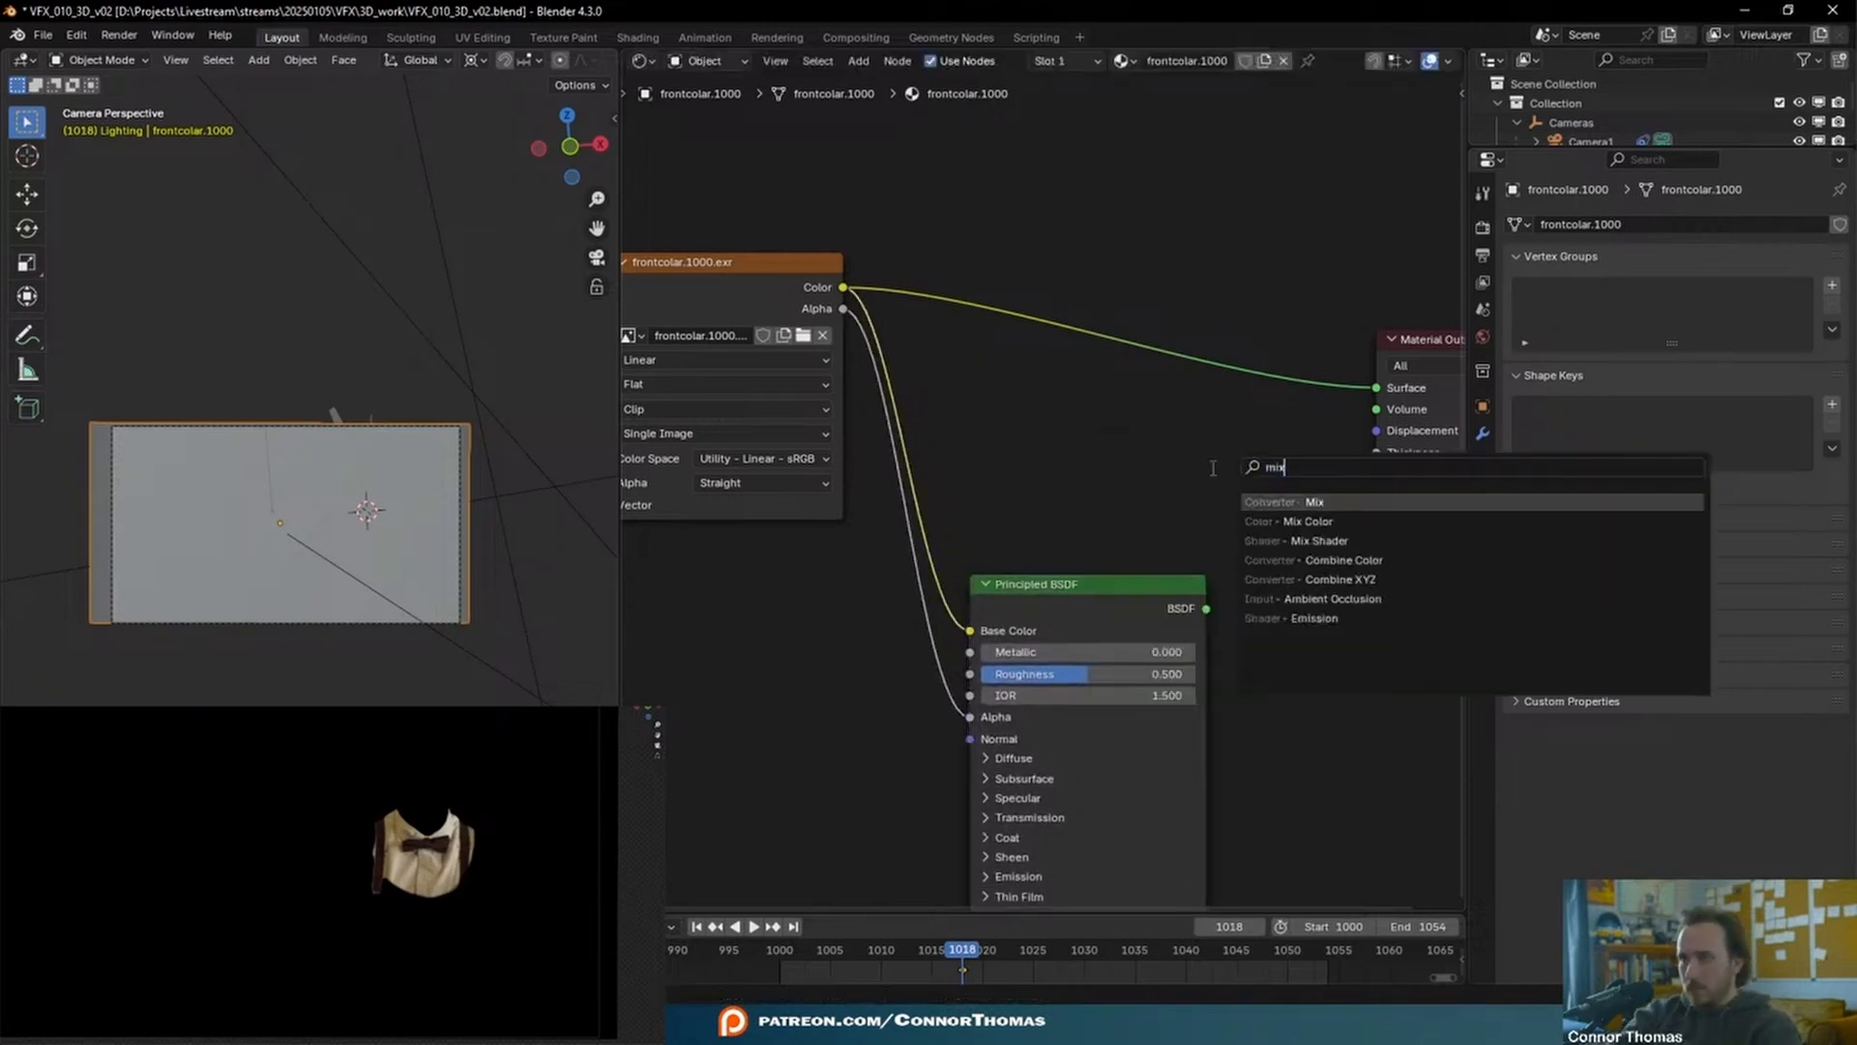
key(Down)
key(Return)
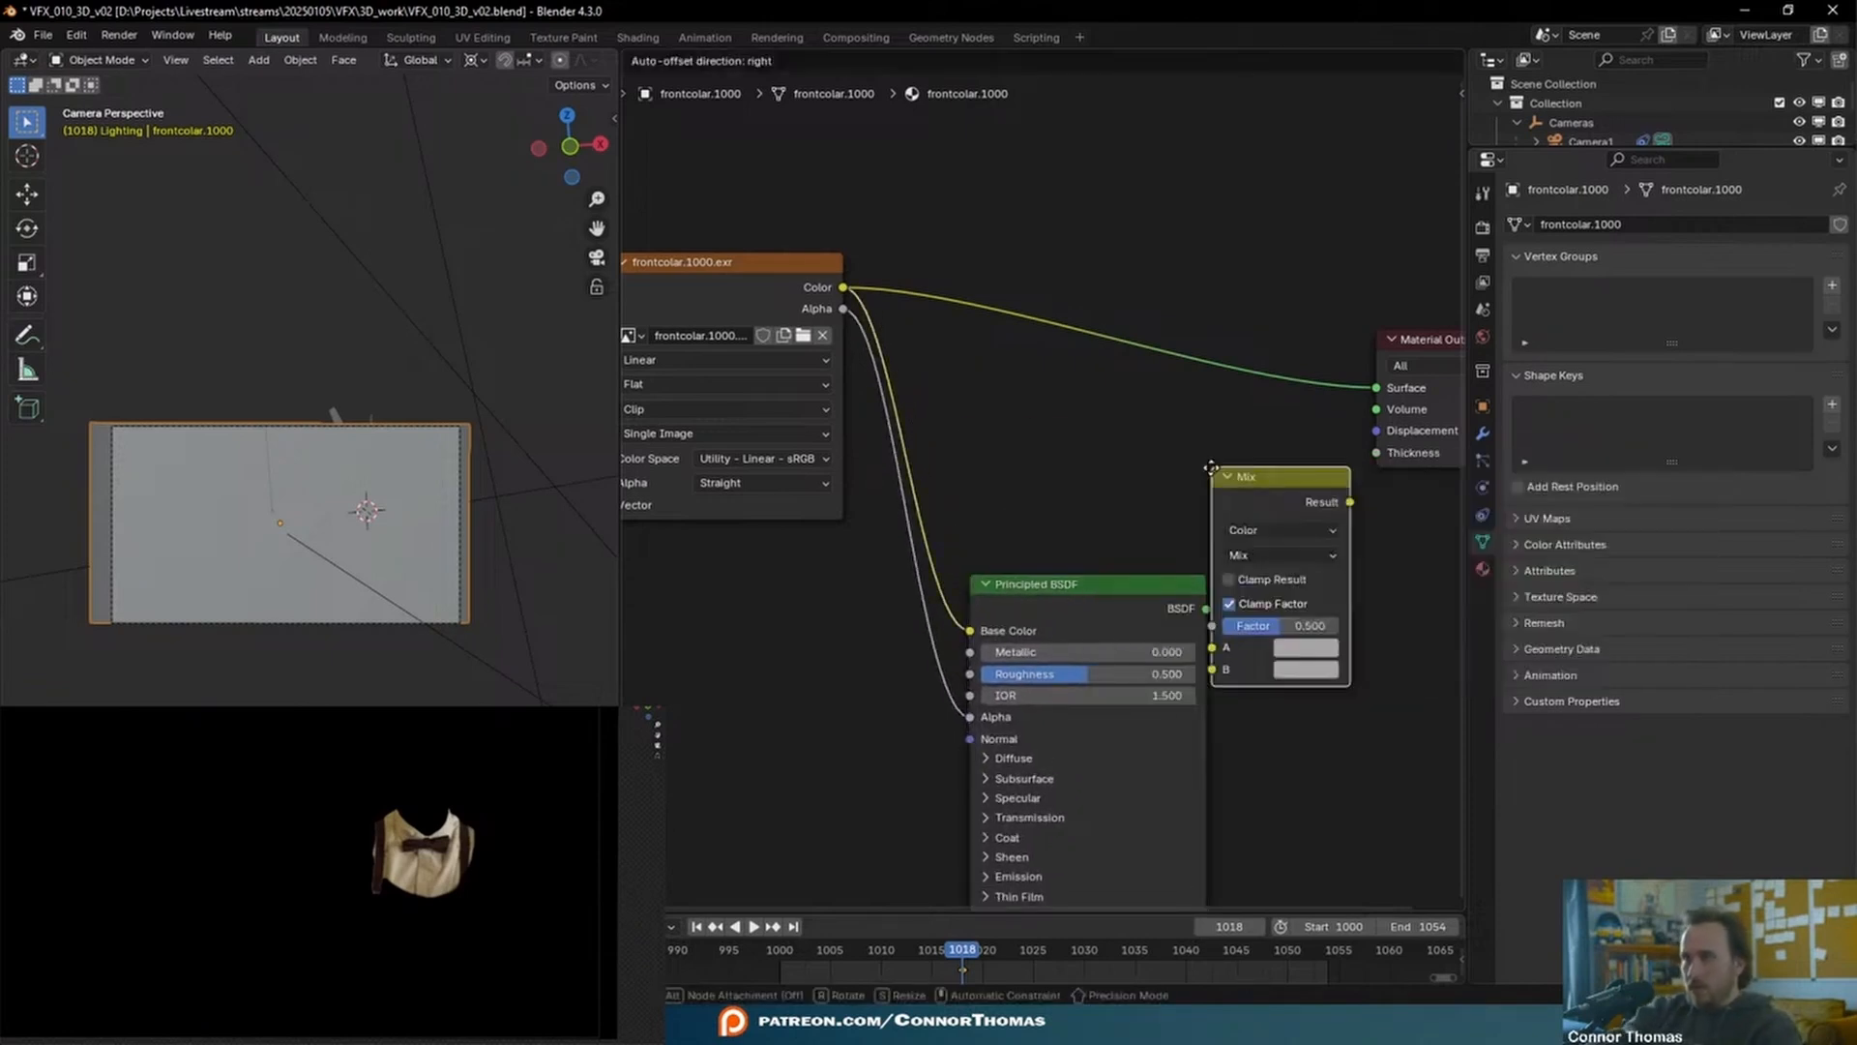
right_click(1236, 524)
- Insert a Mix Shader between the image color and the Material Output, with the image's Alpha driving its factor
key(shift+a)
click(1237, 524)
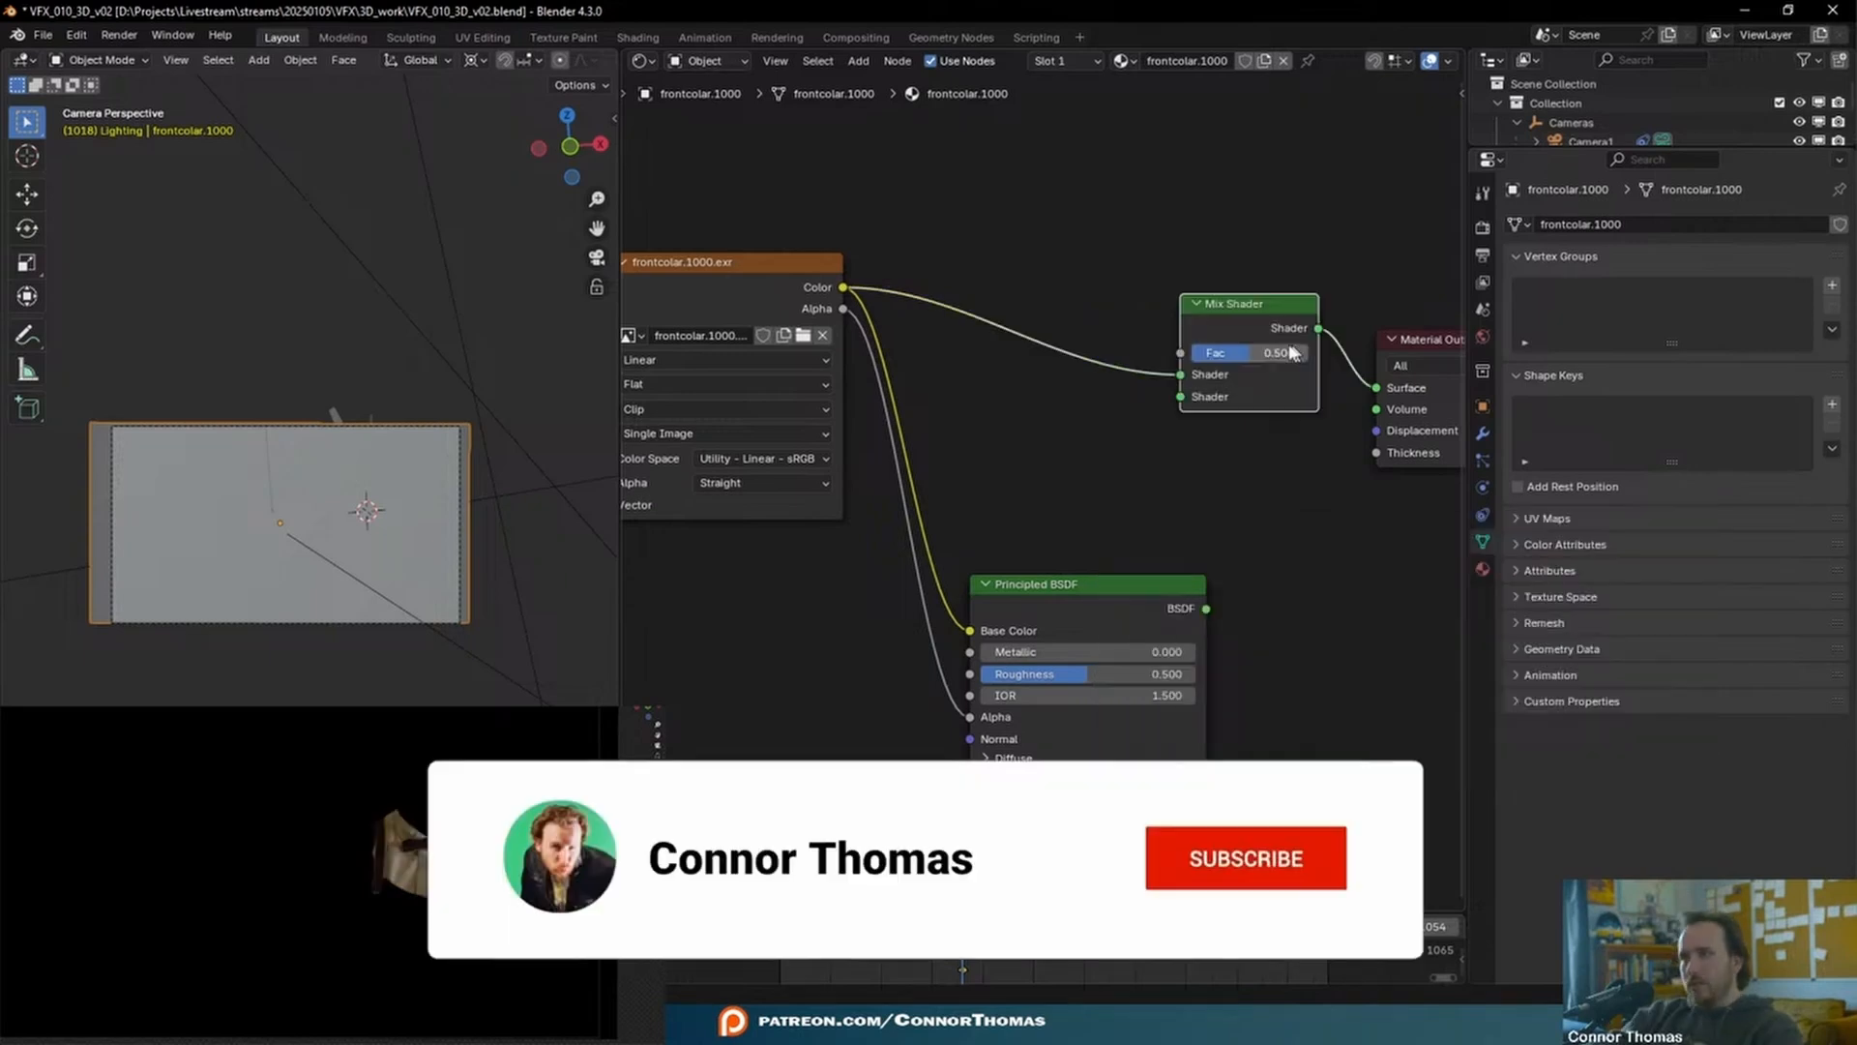
middle_drag(1162, 460, 1063, 460)
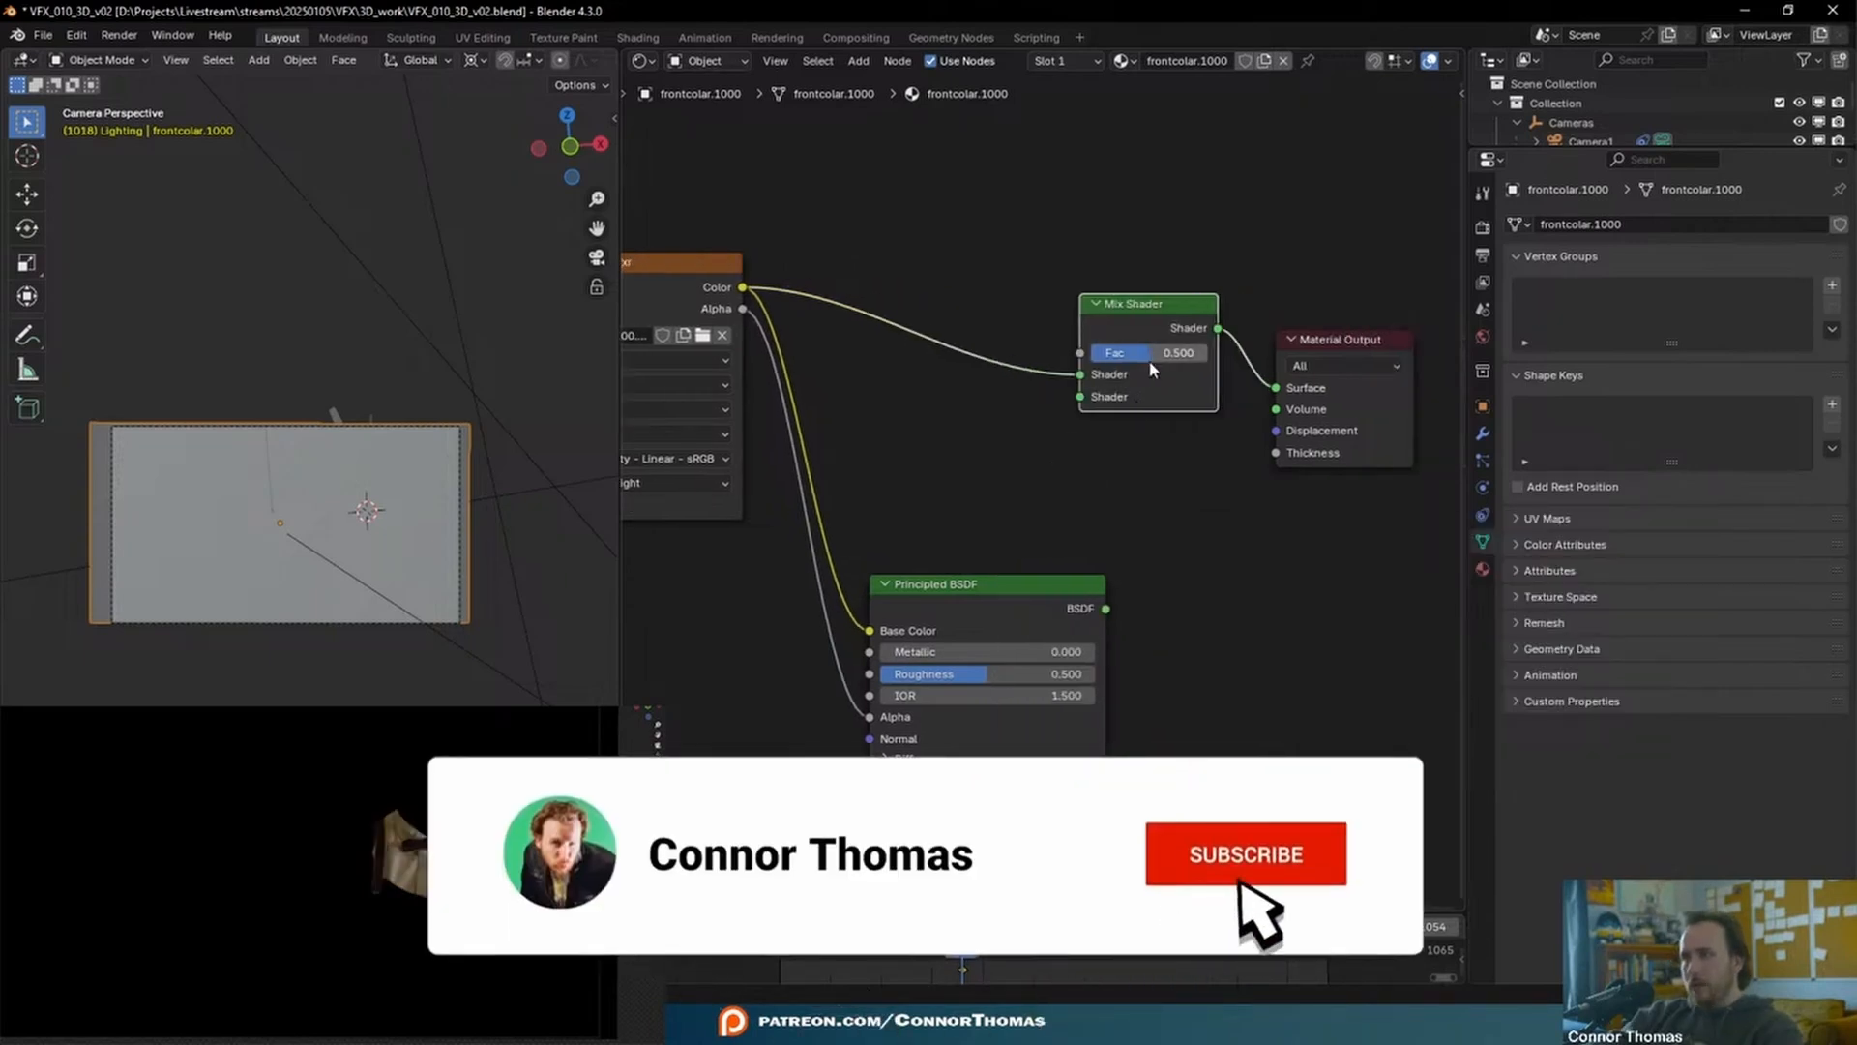
drag(1150, 358, 1209, 358)
drag(743, 309, 1081, 352)
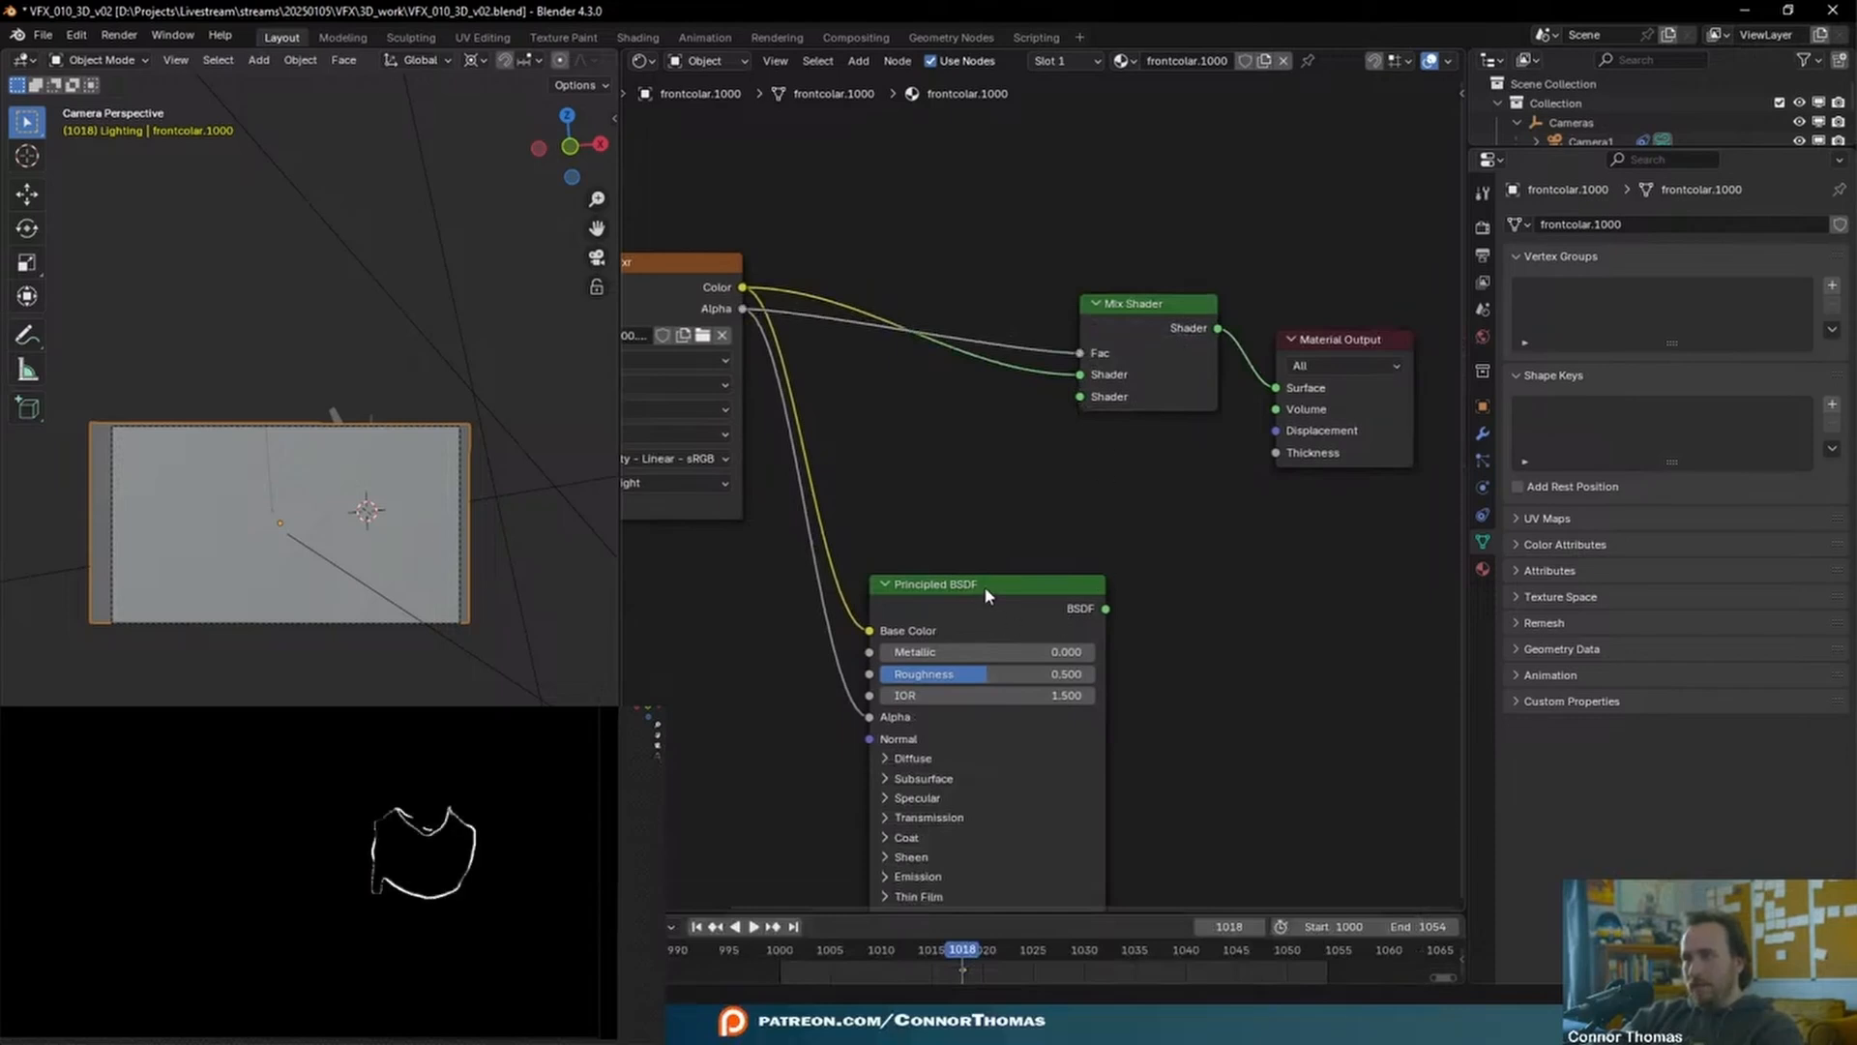
- Add a Transparent BSDF to the Mix Shader's first shader input, with the image color in the second
drag(987, 594, 765, 689)
key(shift+a)
text(tra)
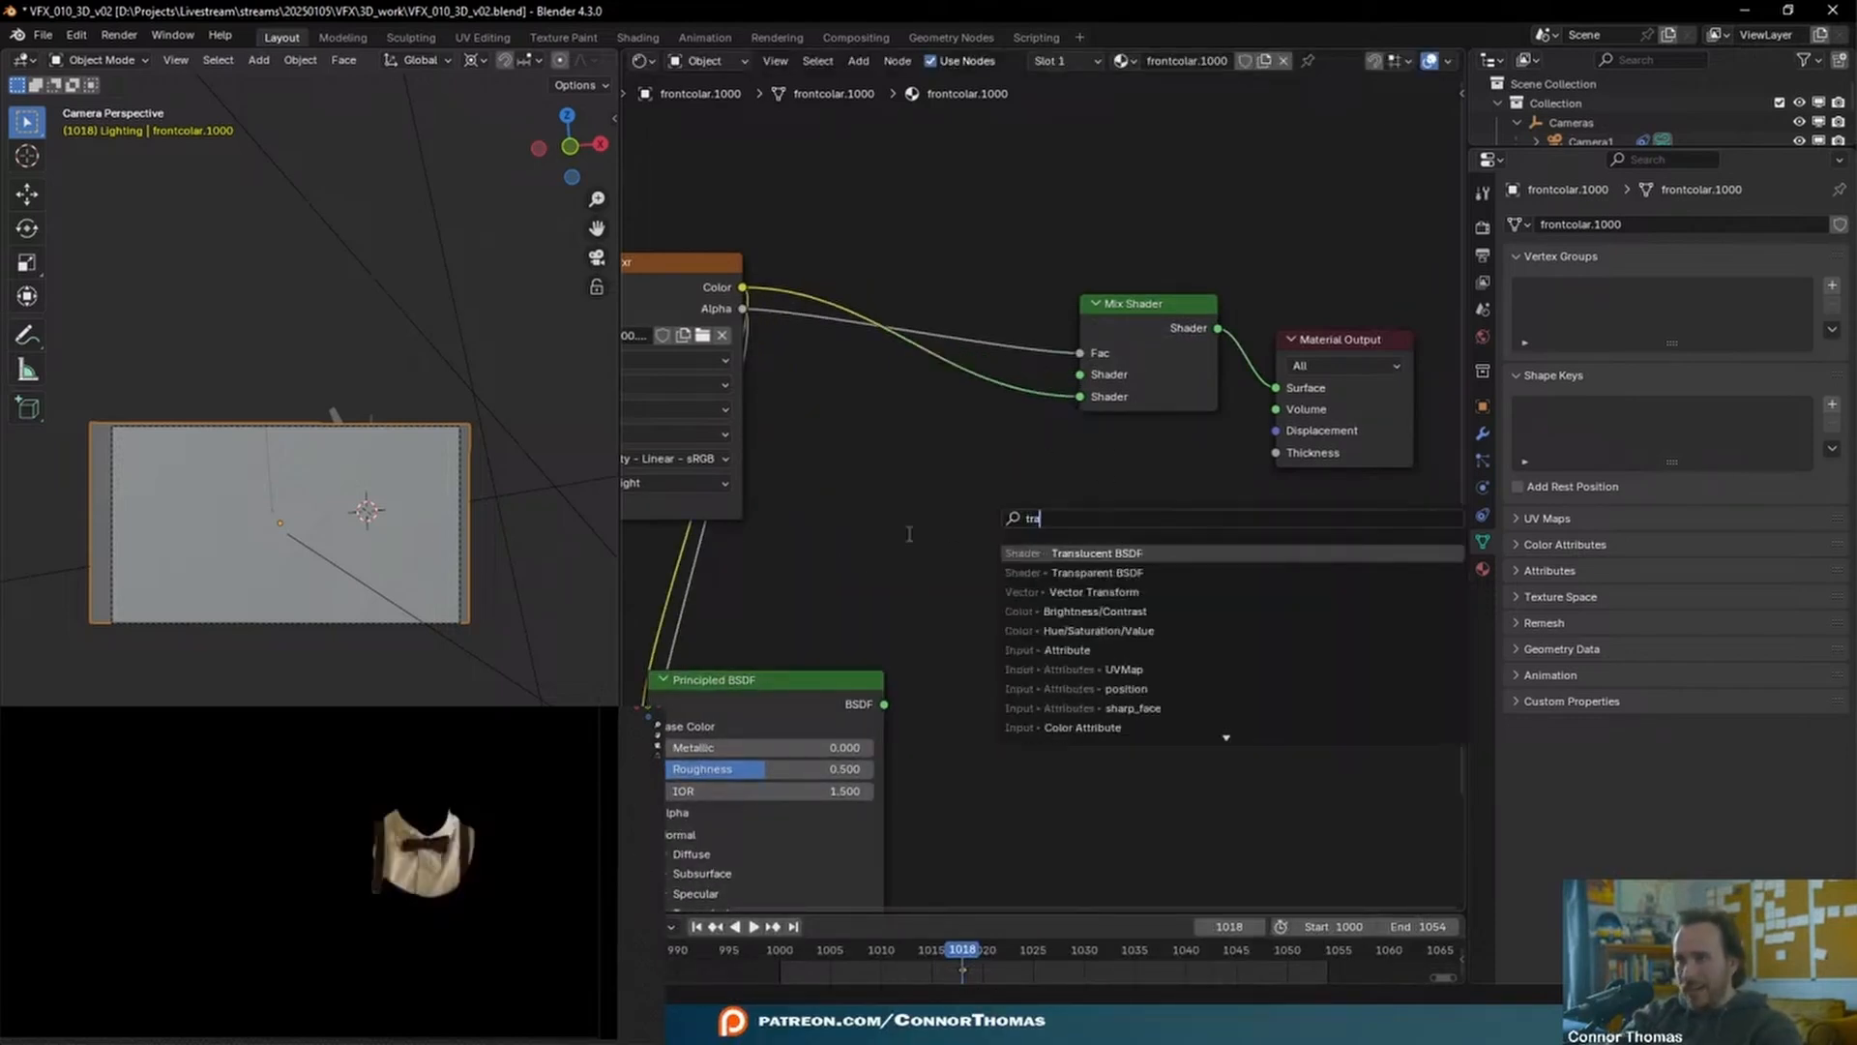
key(Down)
key(Return)
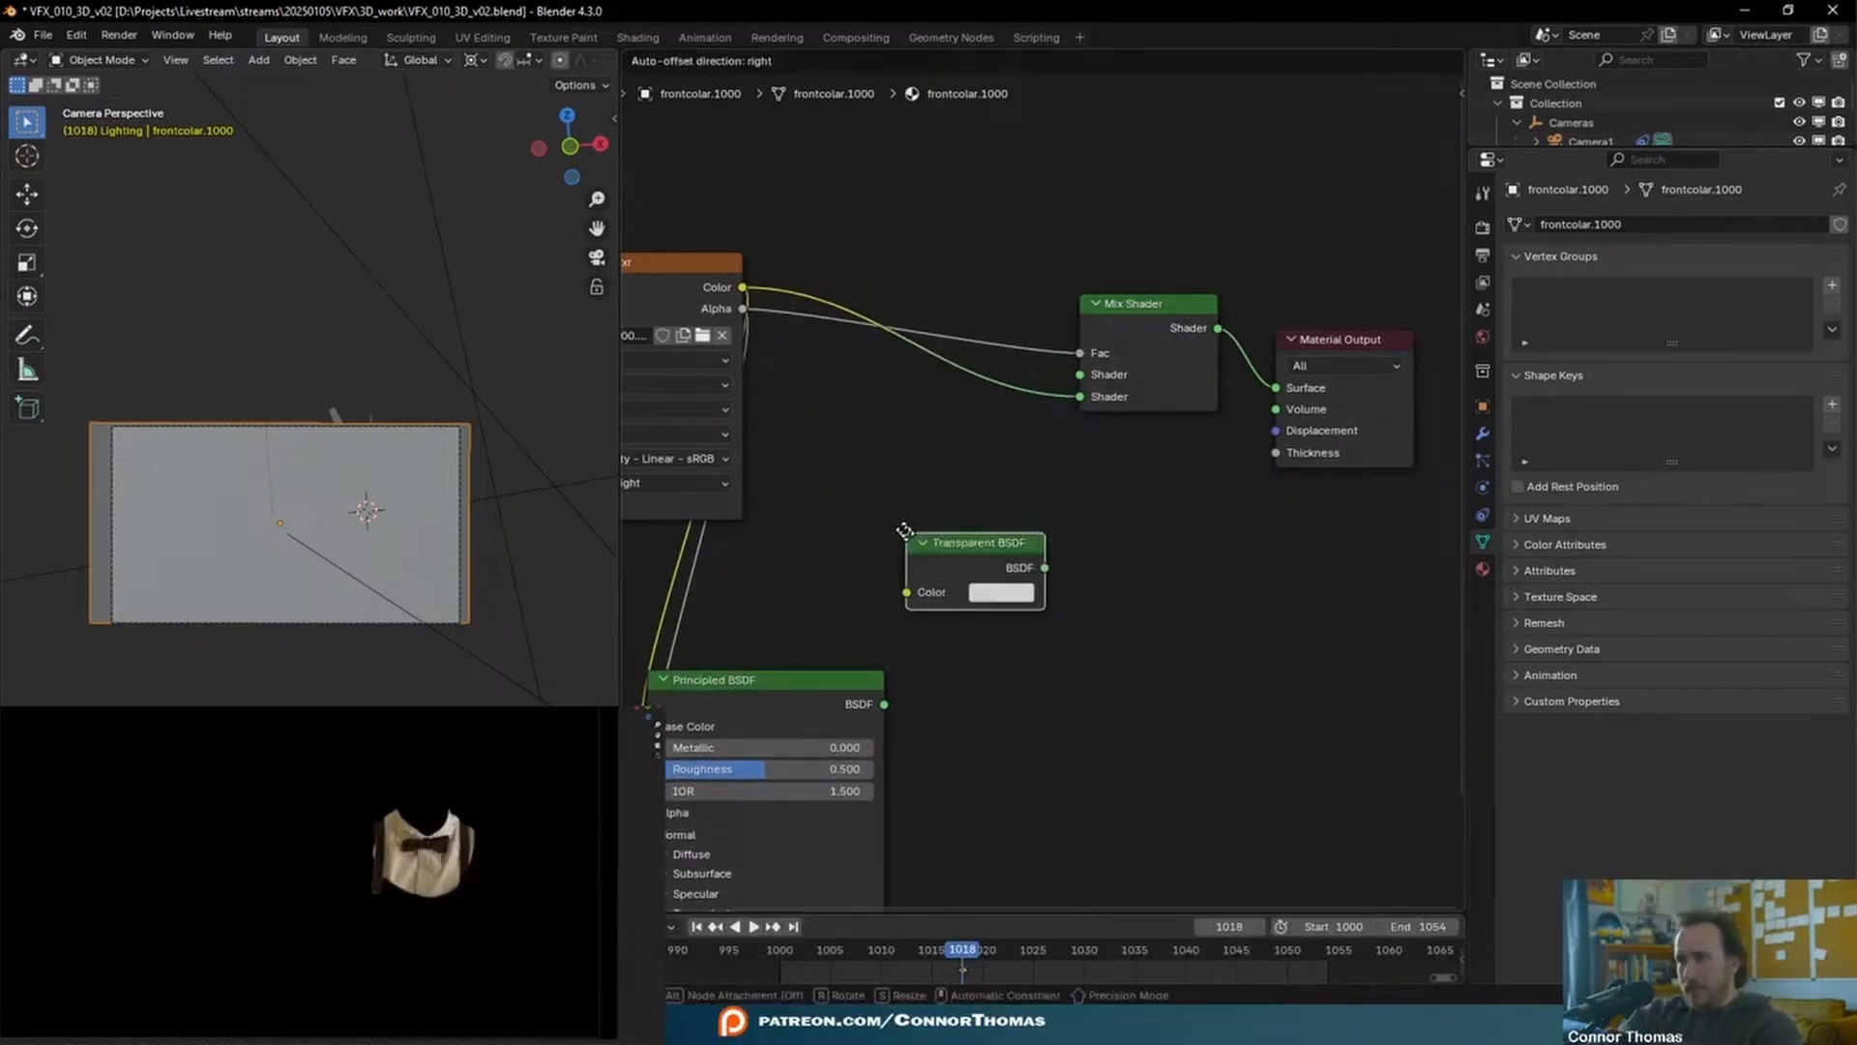
click(871, 415)
drag(1008, 453, 1079, 374)
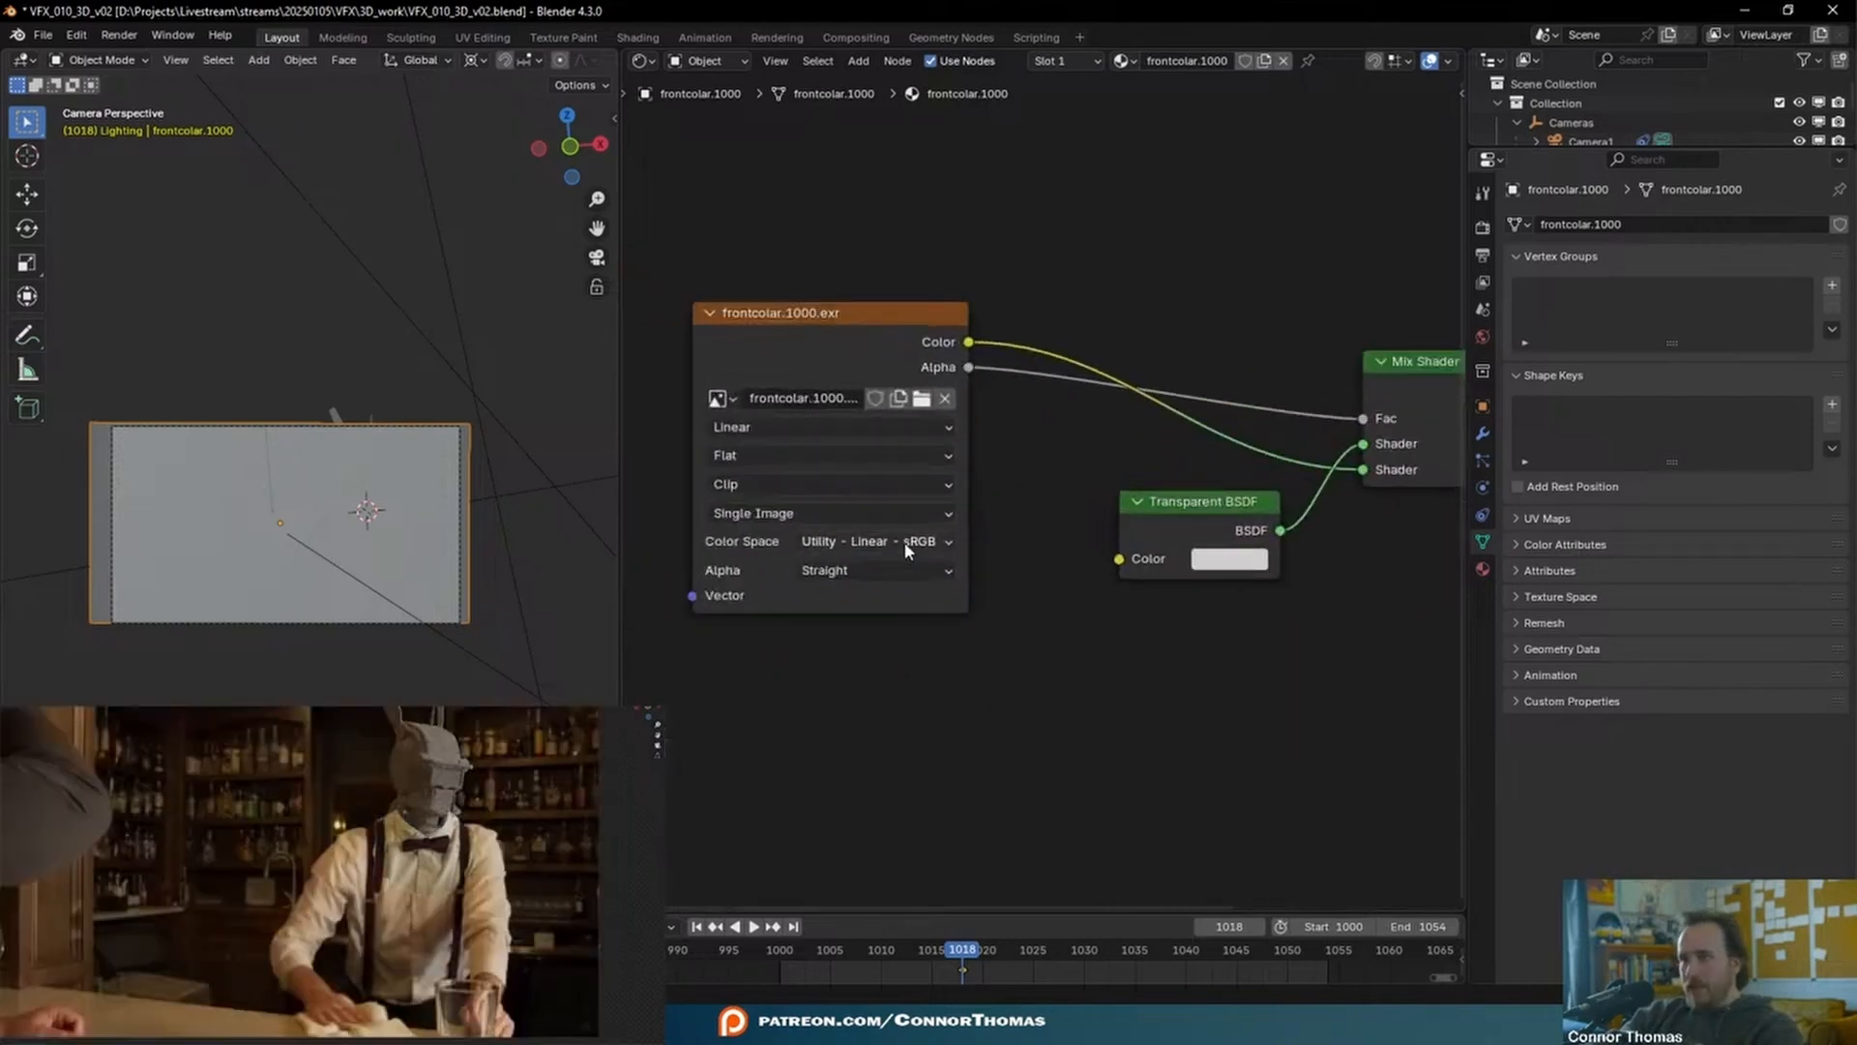
- Set the frontcolar image texture's color space to ACES - ACEScg
click(907, 542)
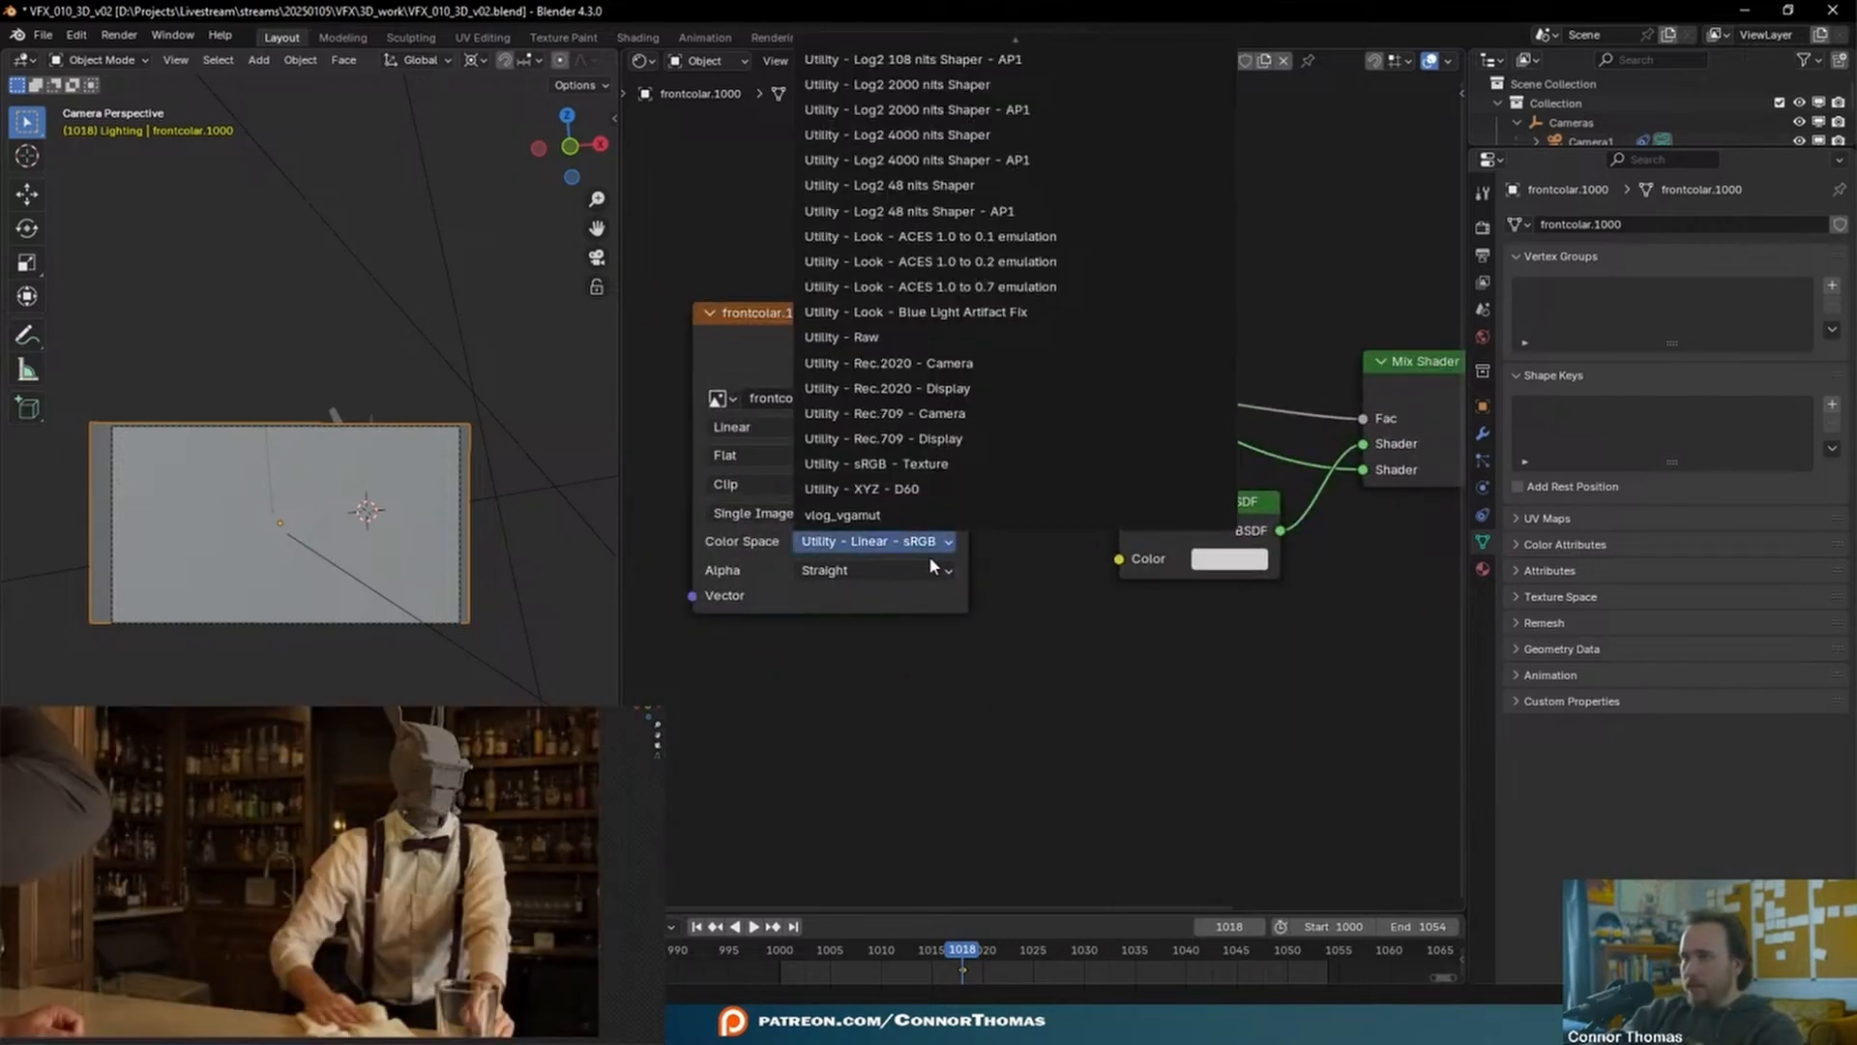
click(928, 555)
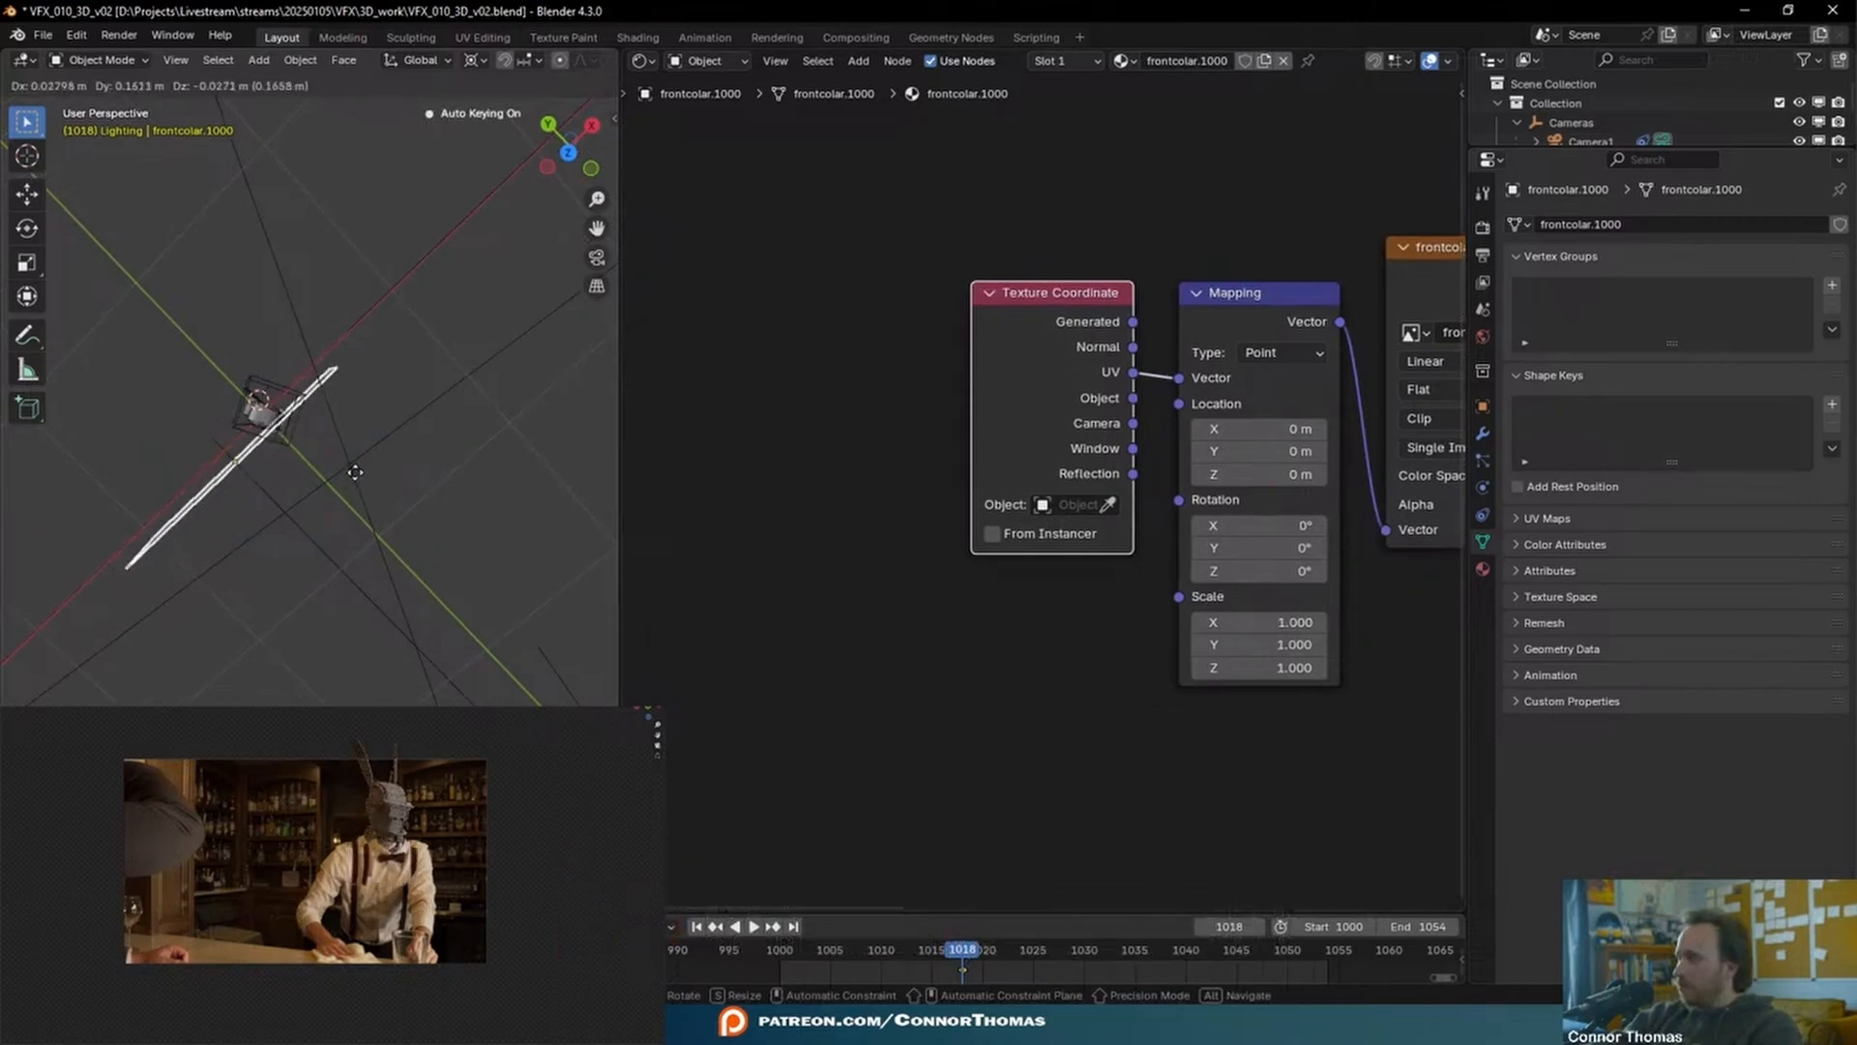
- Reposition the image plane, and in Edit Mode move its selected collar faces beneath the robot head by about 0.02 m
click(353, 466)
middle_drag(353, 466, 469, 262)
scroll(469, 290, up, 5)
shift+middle_drag(514, 627, 452, 548)
key(Tab)
middle_drag(406, 547, 339, 548)
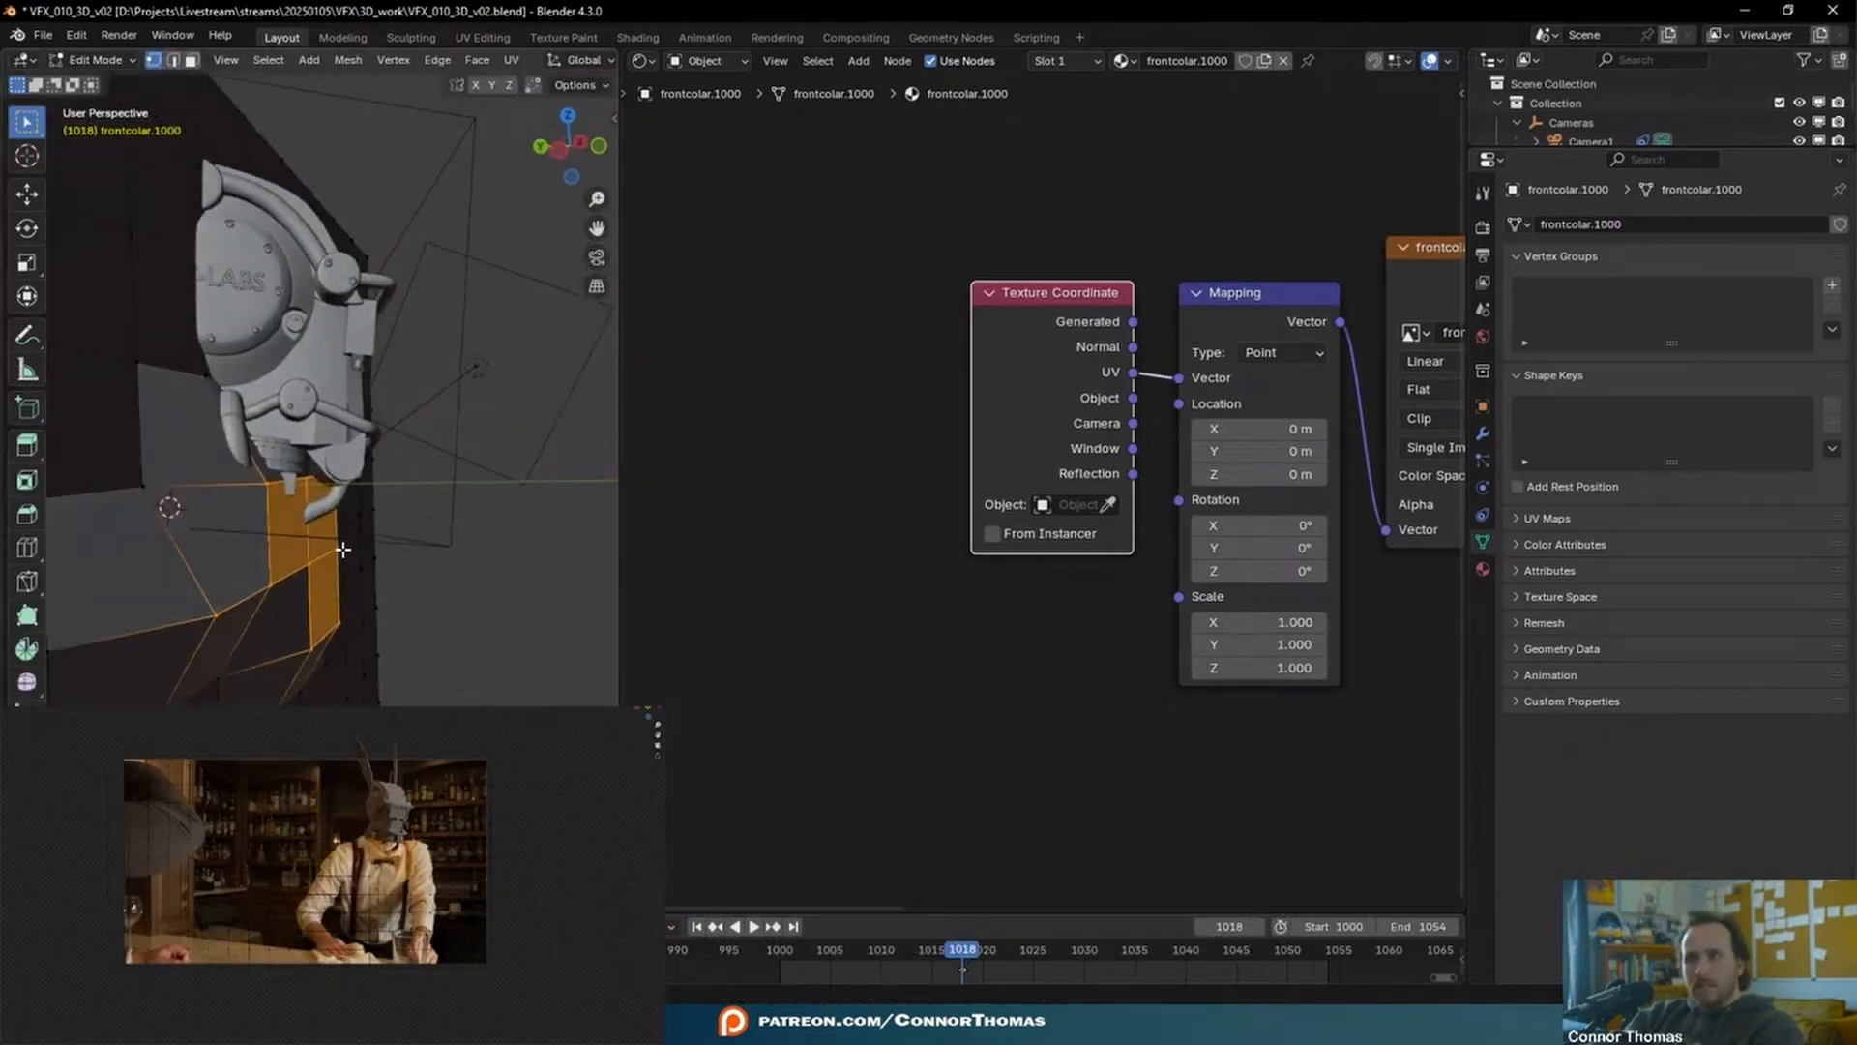
key(g)
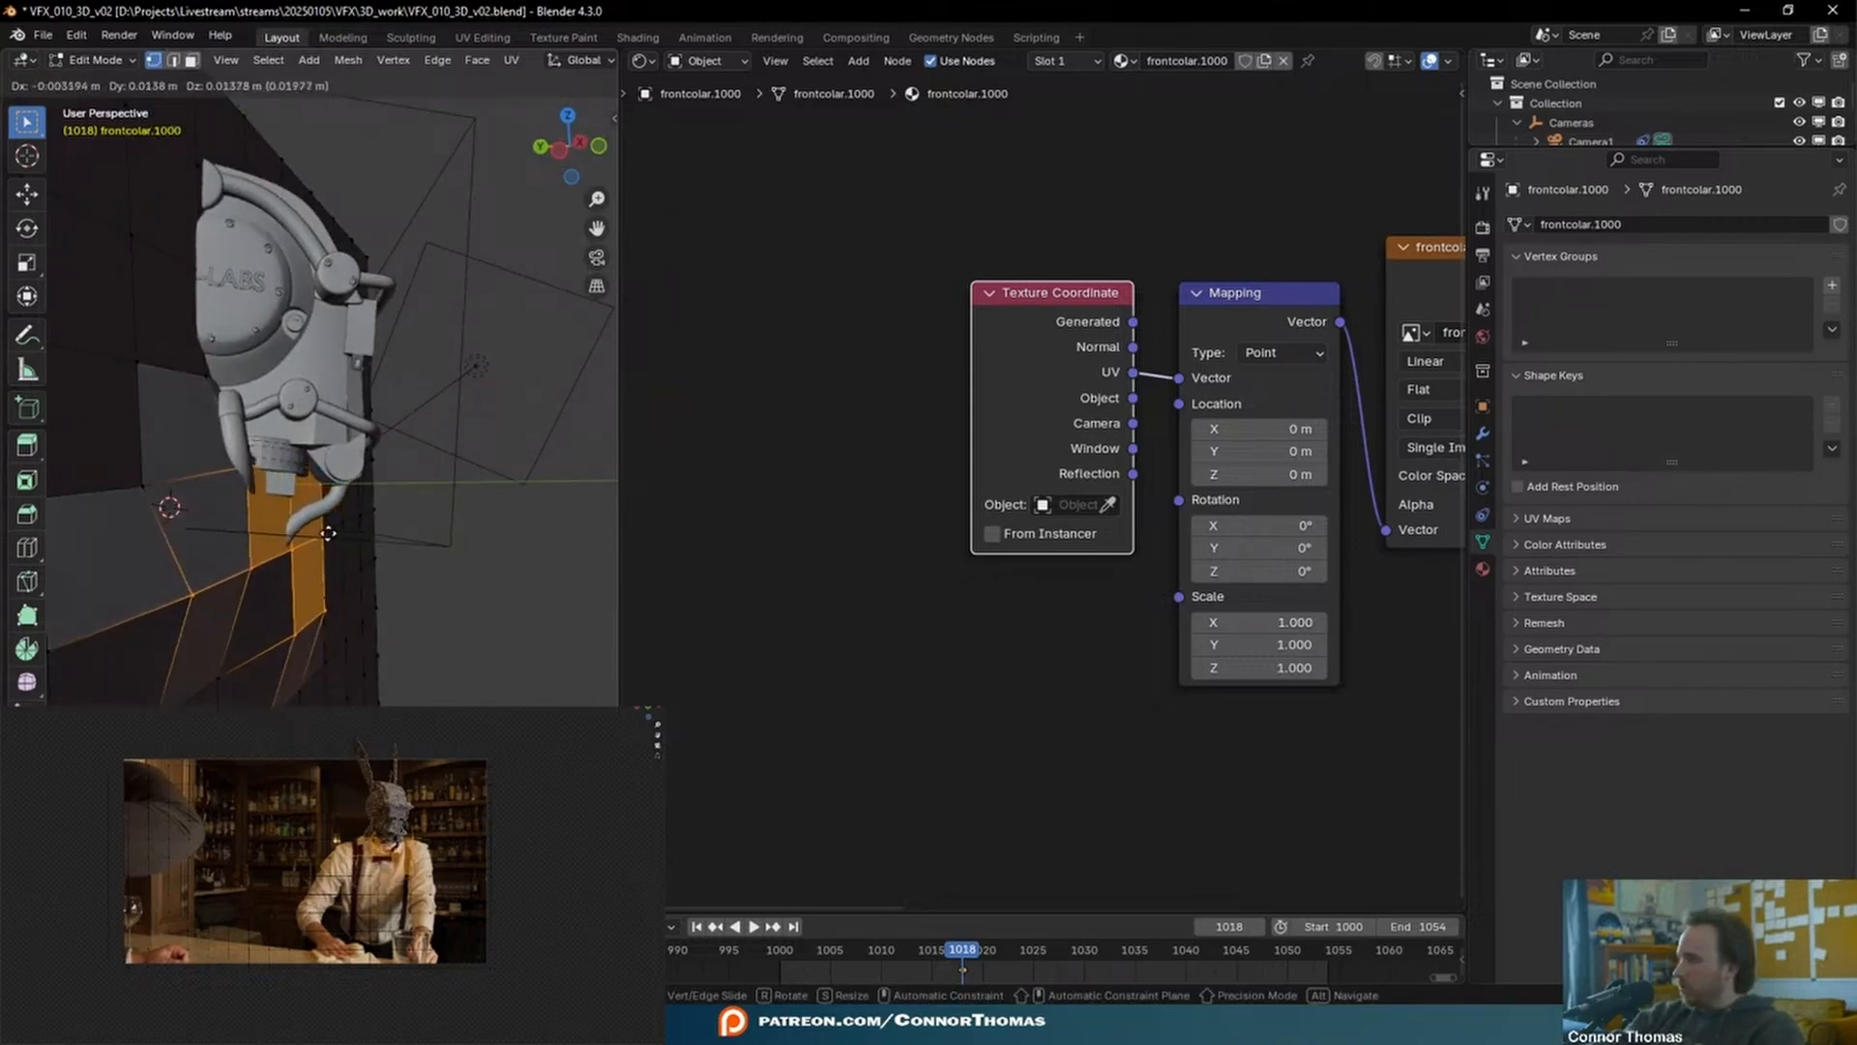
click(328, 533)
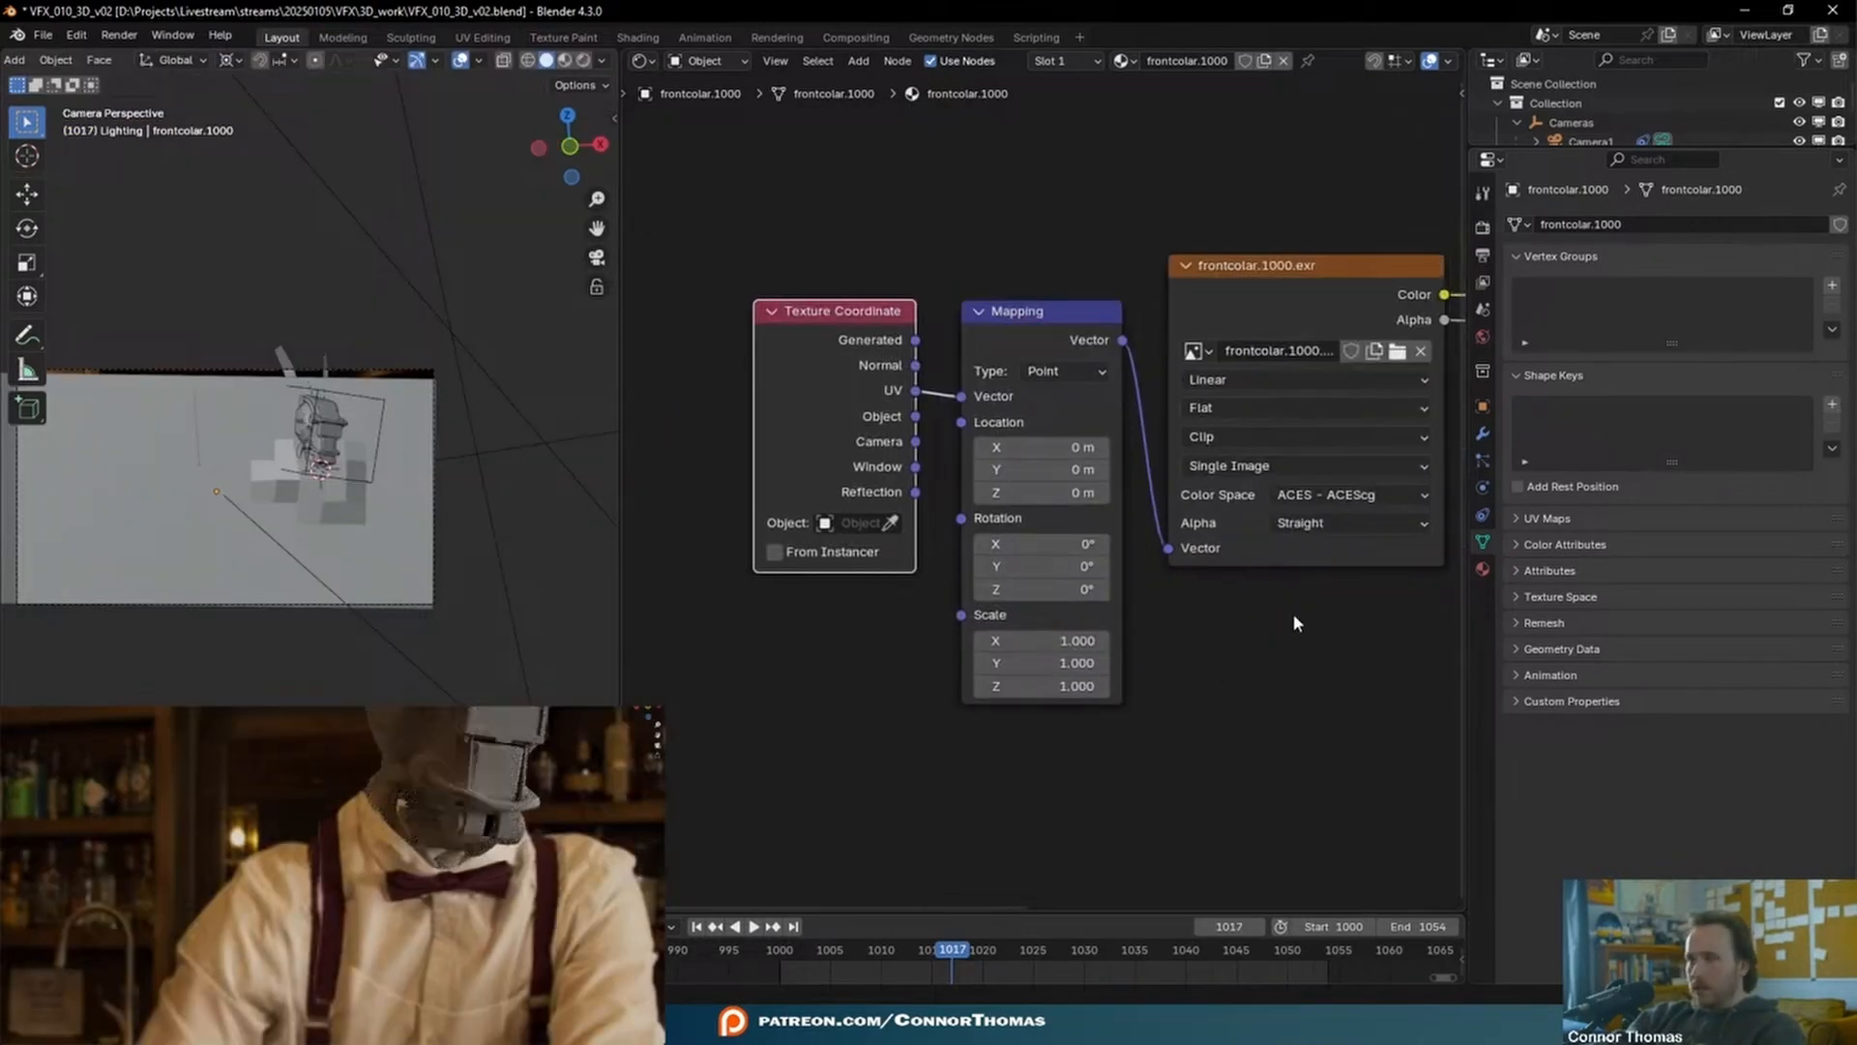
- Change the frontcolar image texture's source to Image Sequence
middle_drag(1296, 623, 1174, 646)
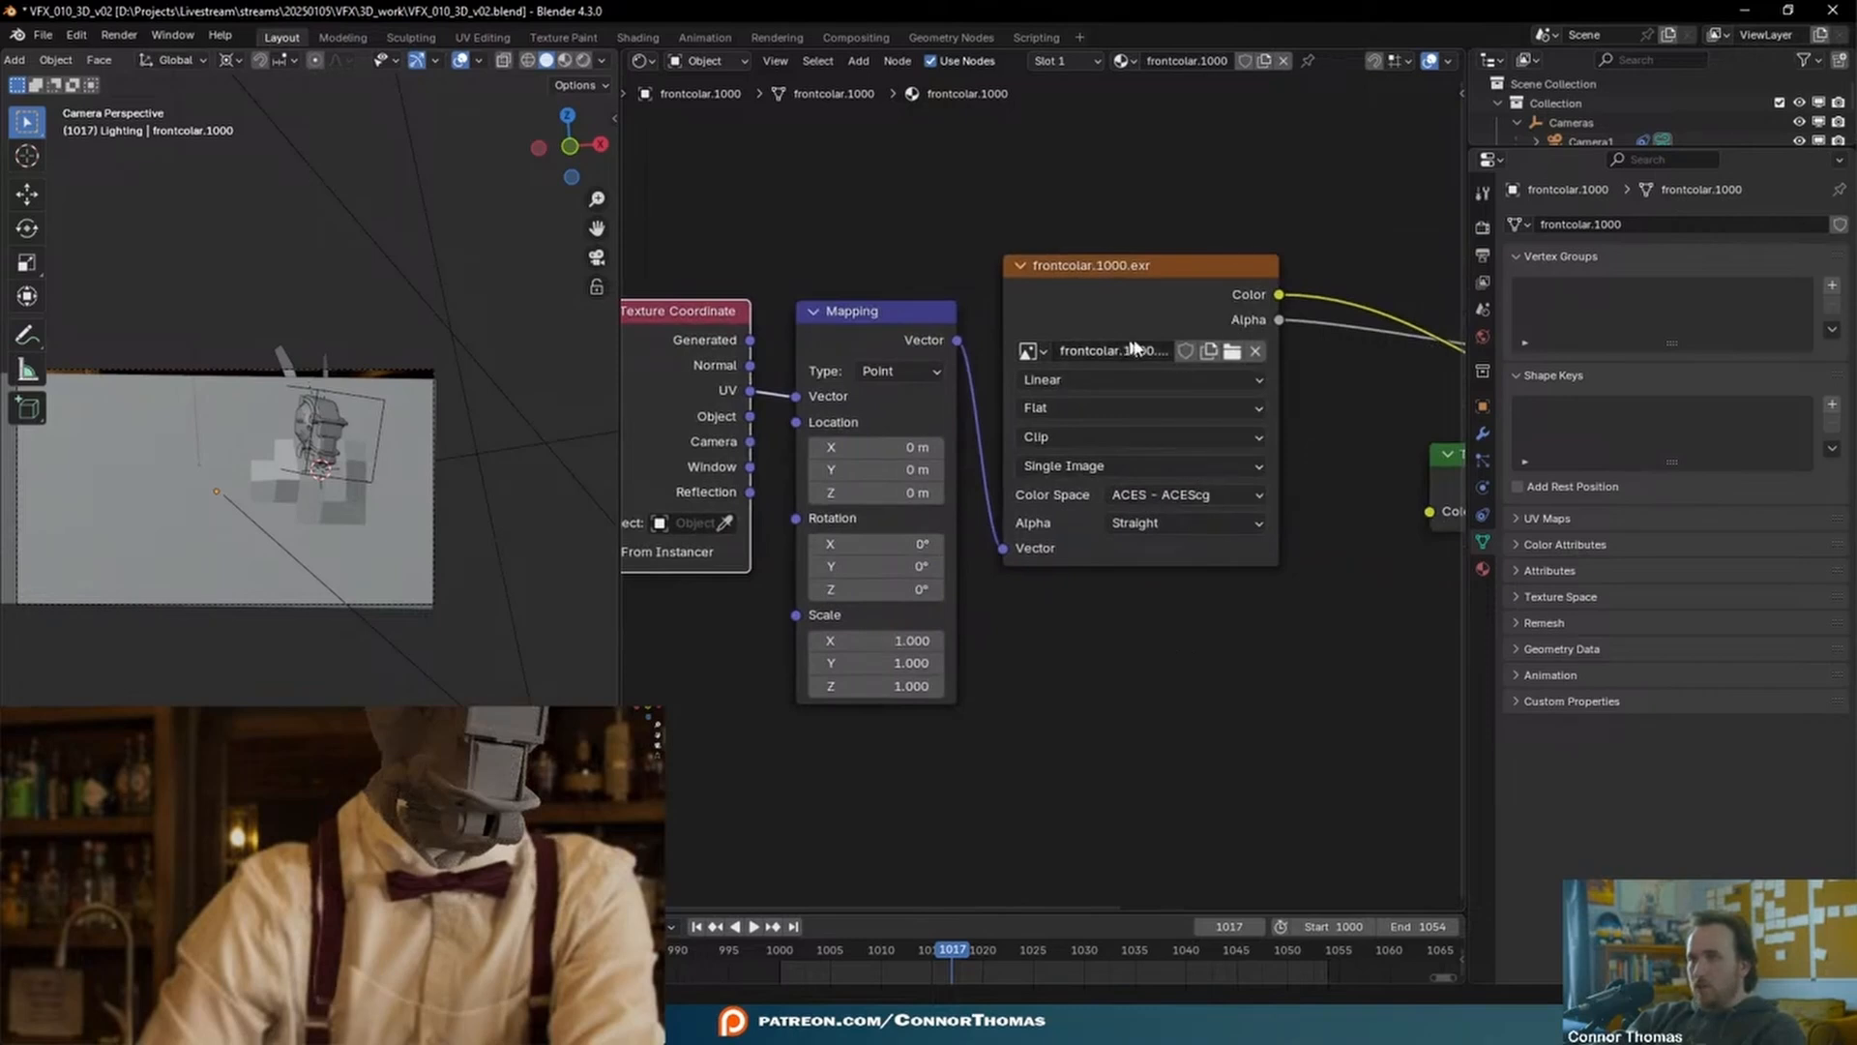
click(1082, 466)
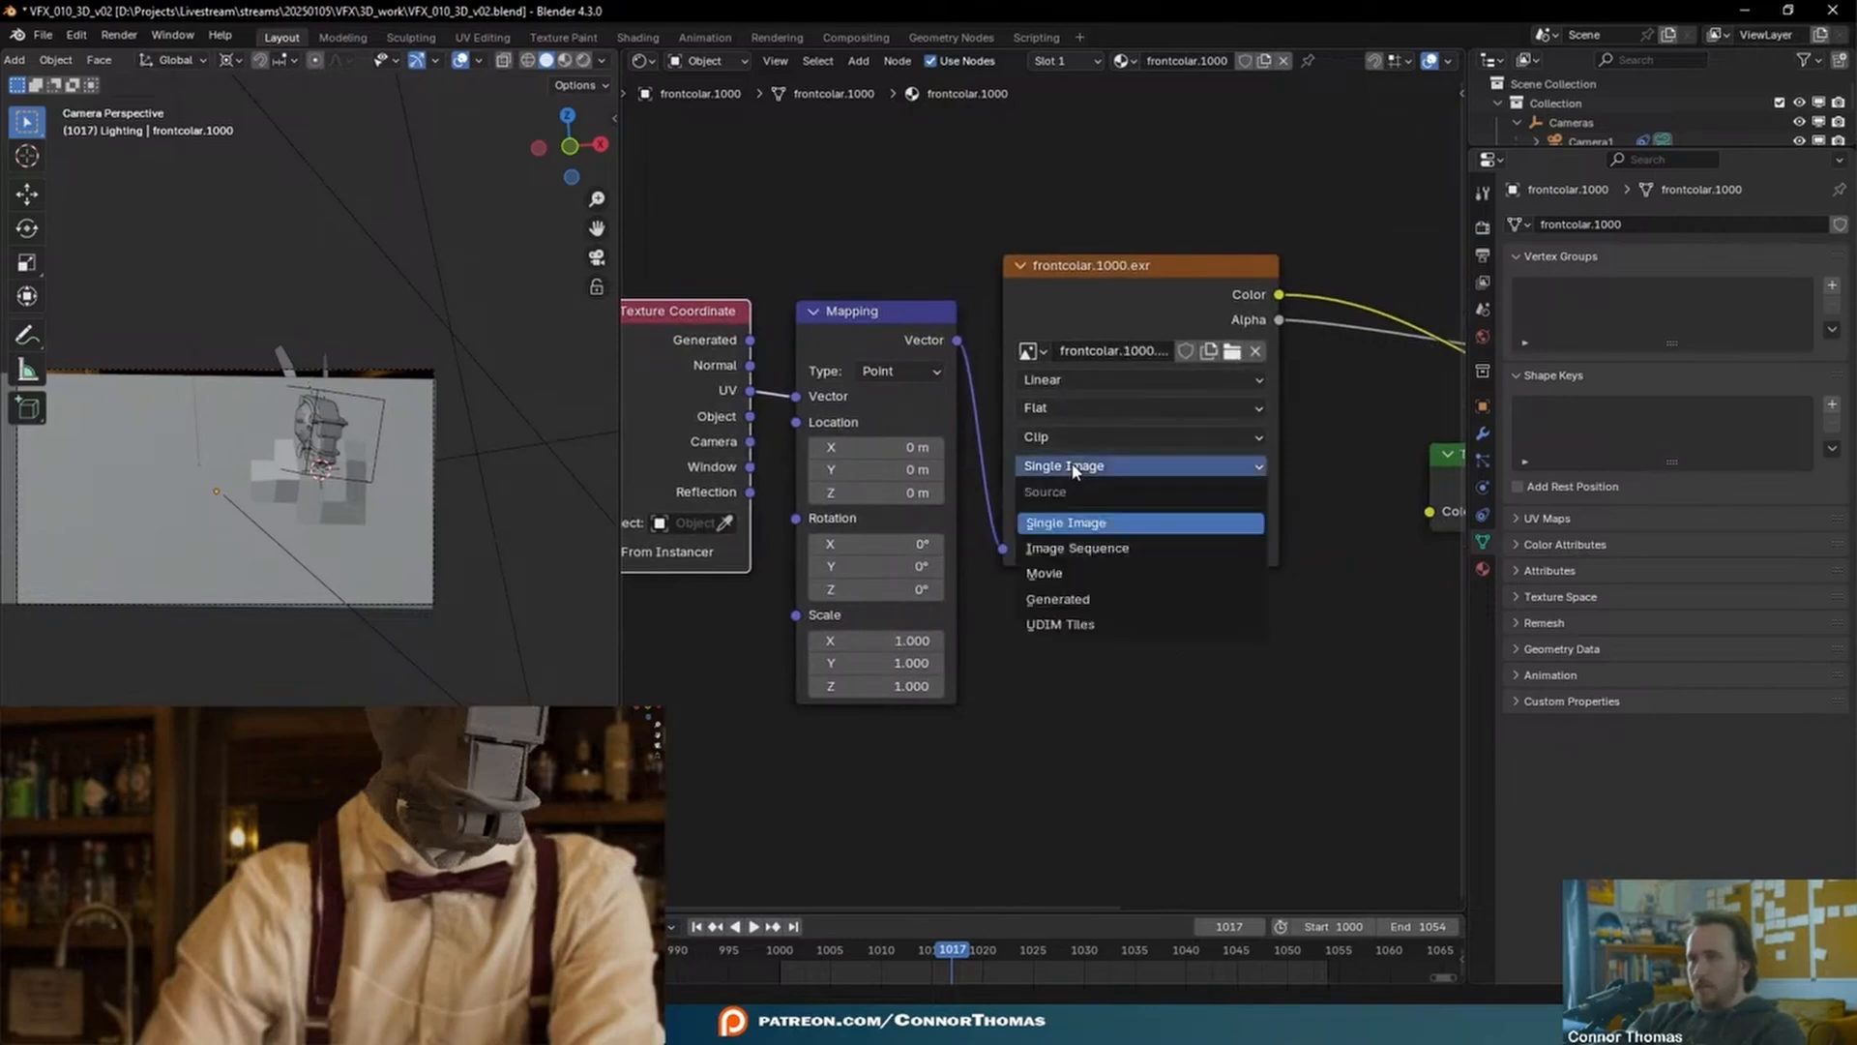
click(1093, 538)
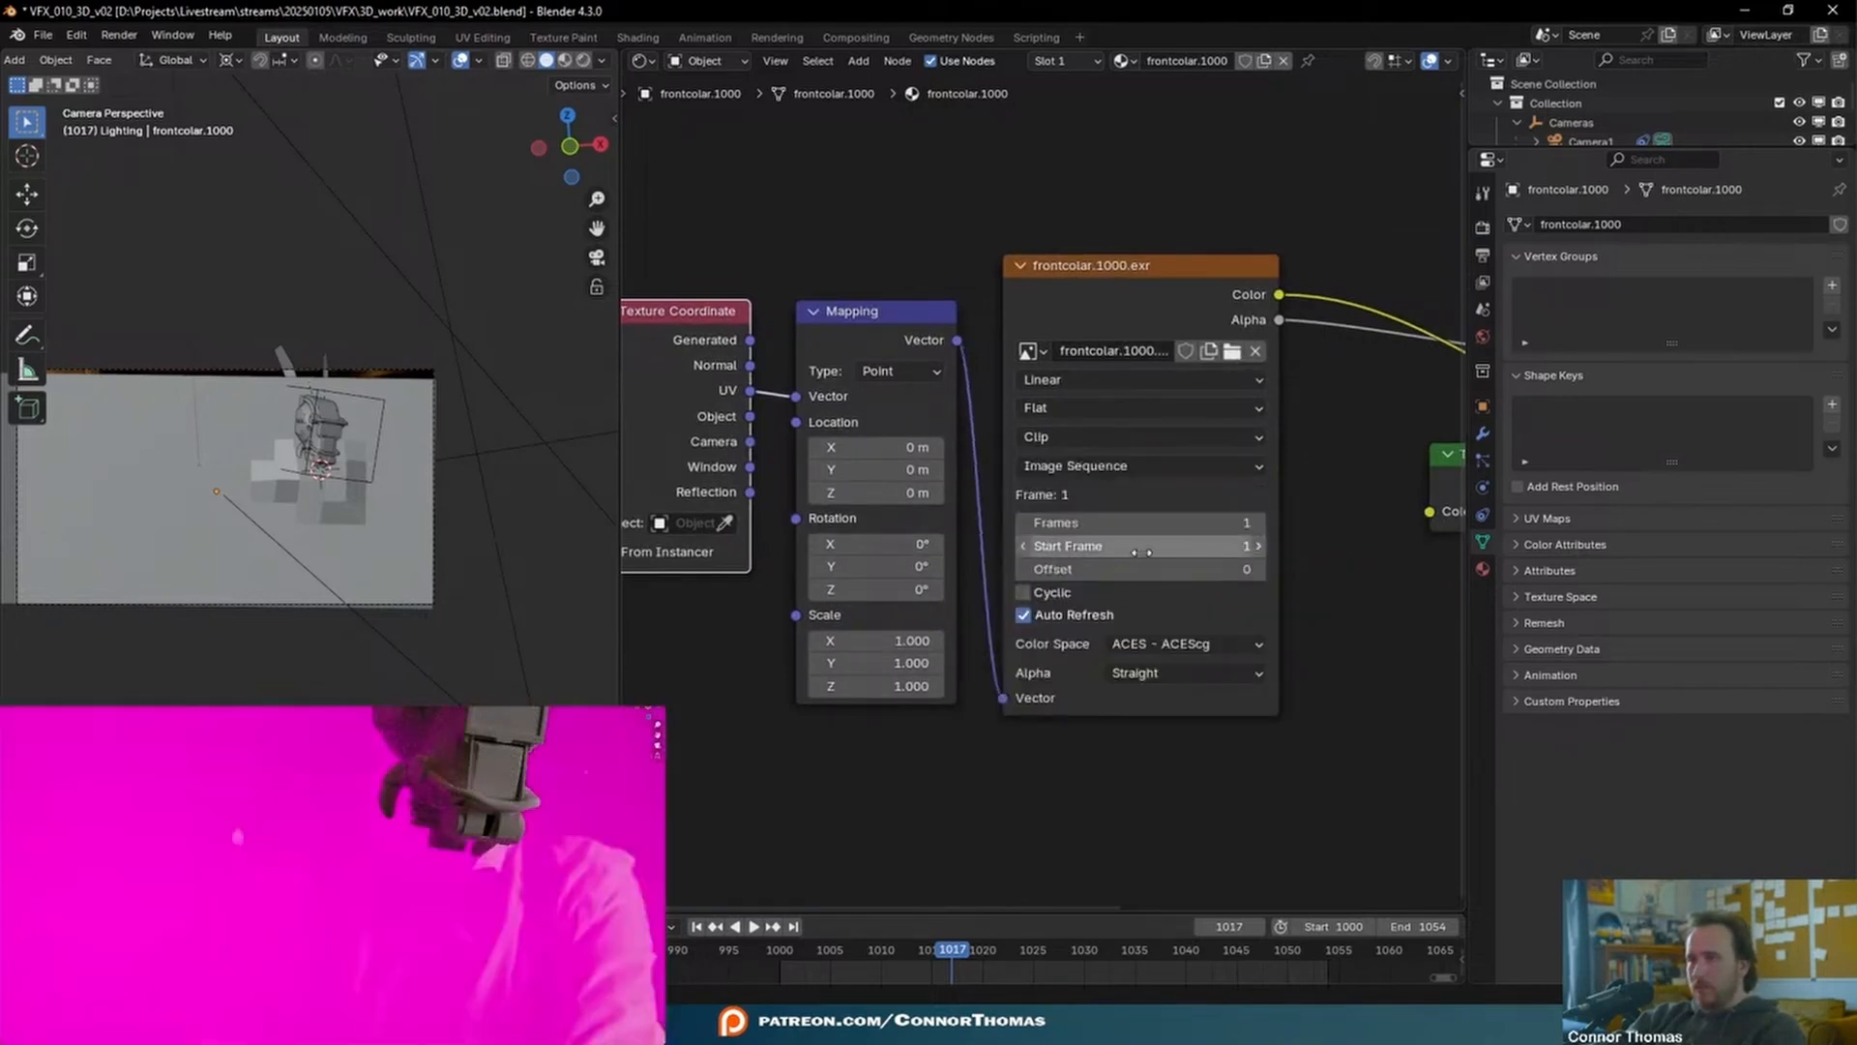
- Load frontcolar.1000.exr from the prerender frontcolar folder into the image sequence texture
click(1232, 350)
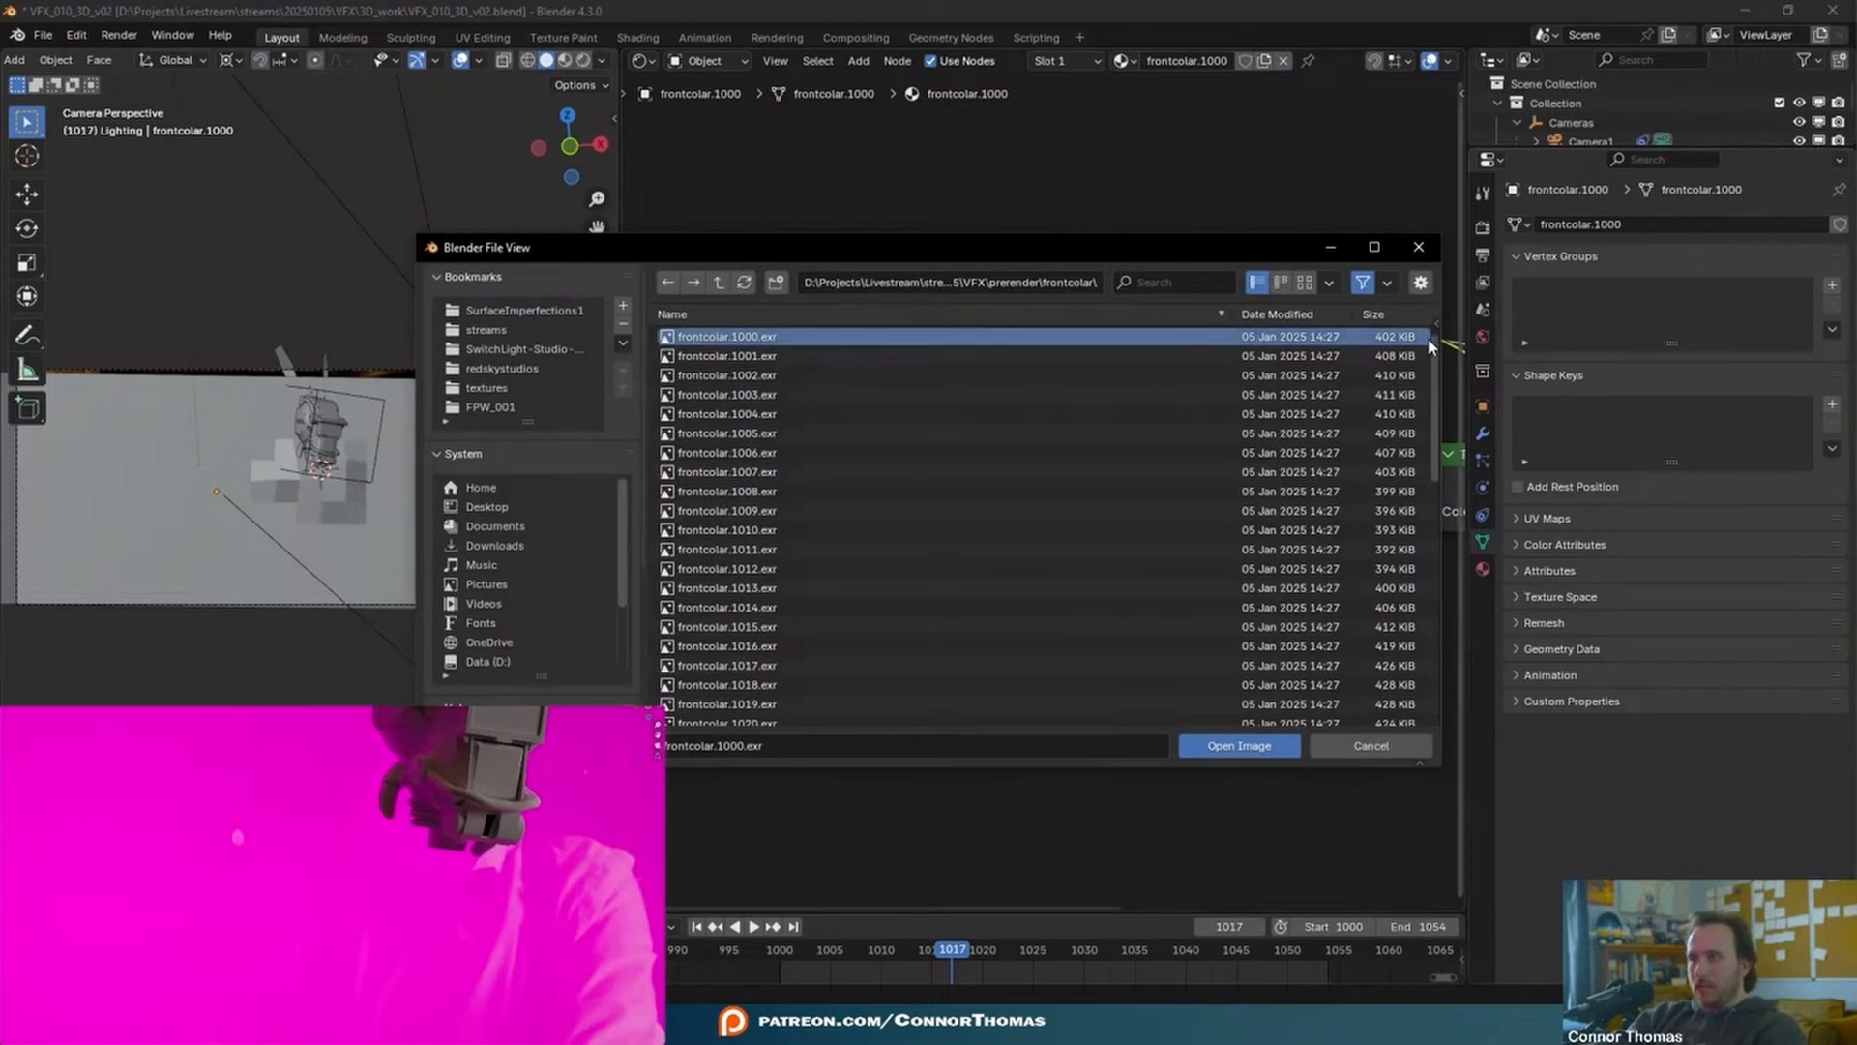
double_click(716, 337)
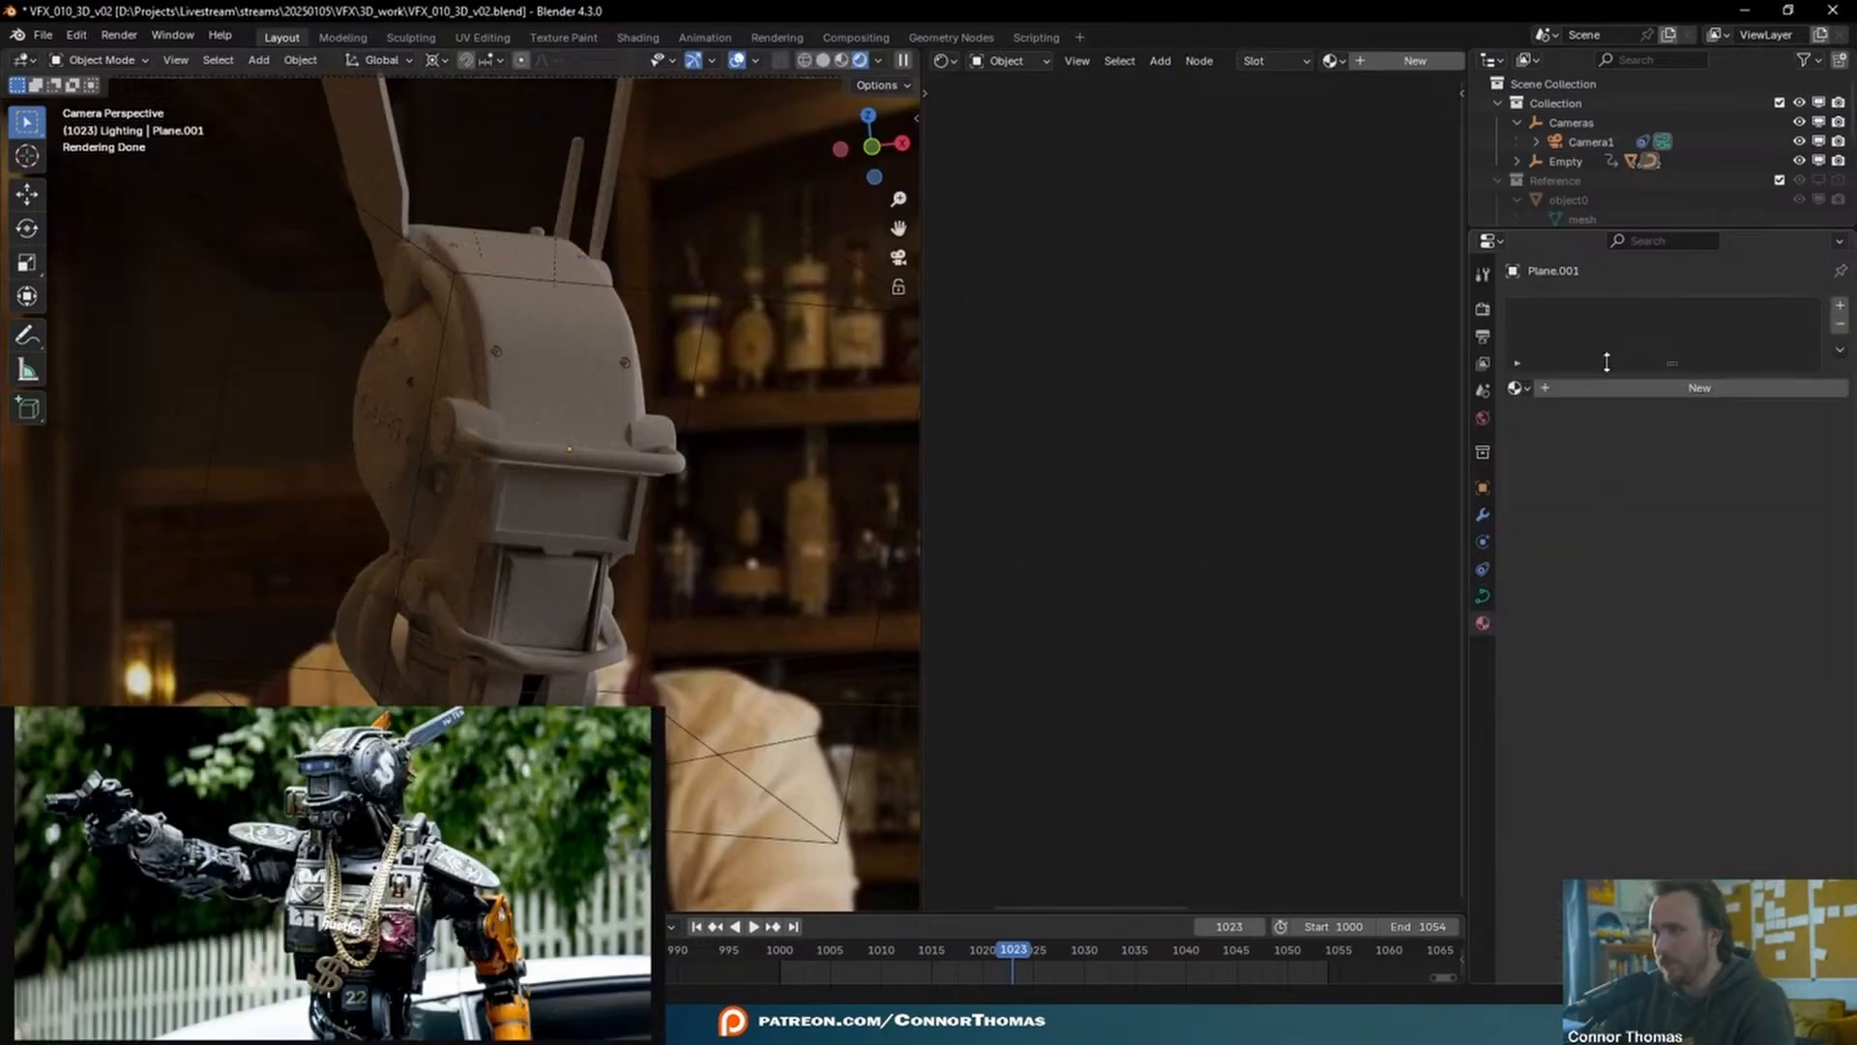
- Create a new material on the selected Plane.001 curve and name it BluePaint
double_click(1606, 387)
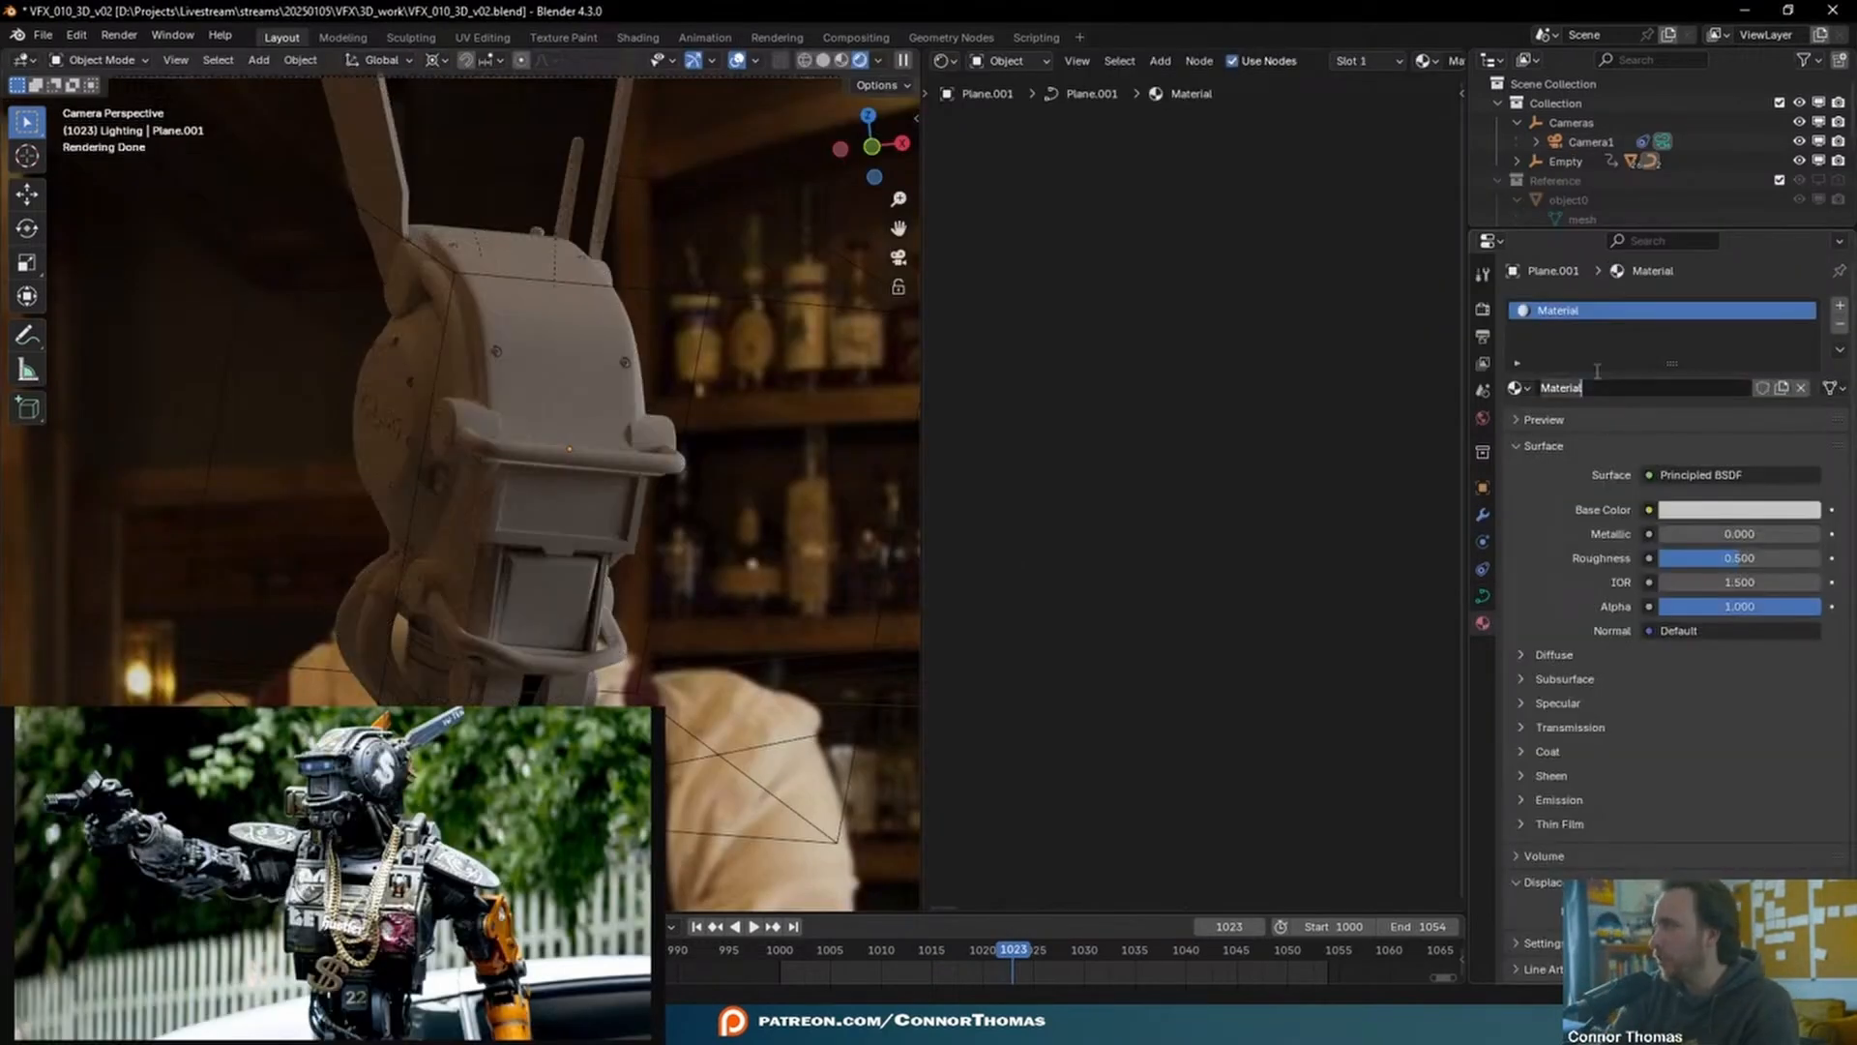
text(BluePaint)
key(Return)
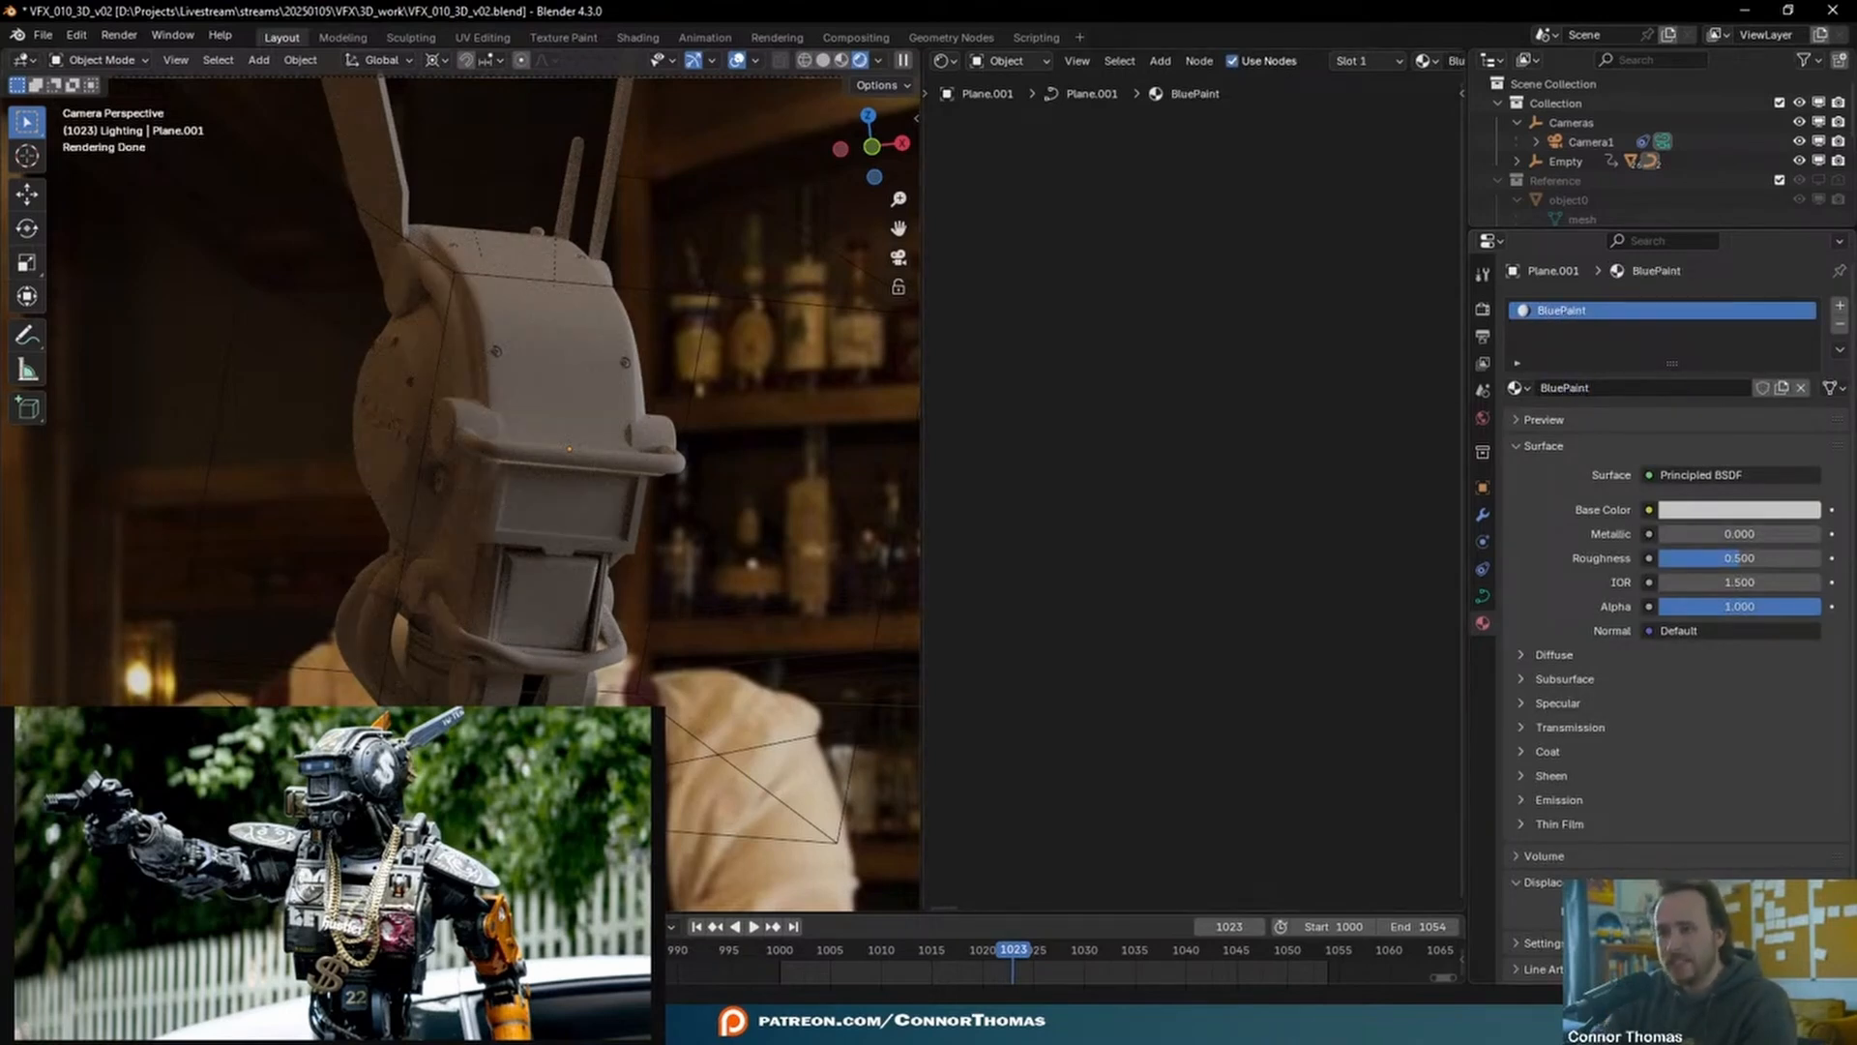
- Open the Poly Haven site in a new browser tab and browse its textures
key(ctrl+t)
text(poly)
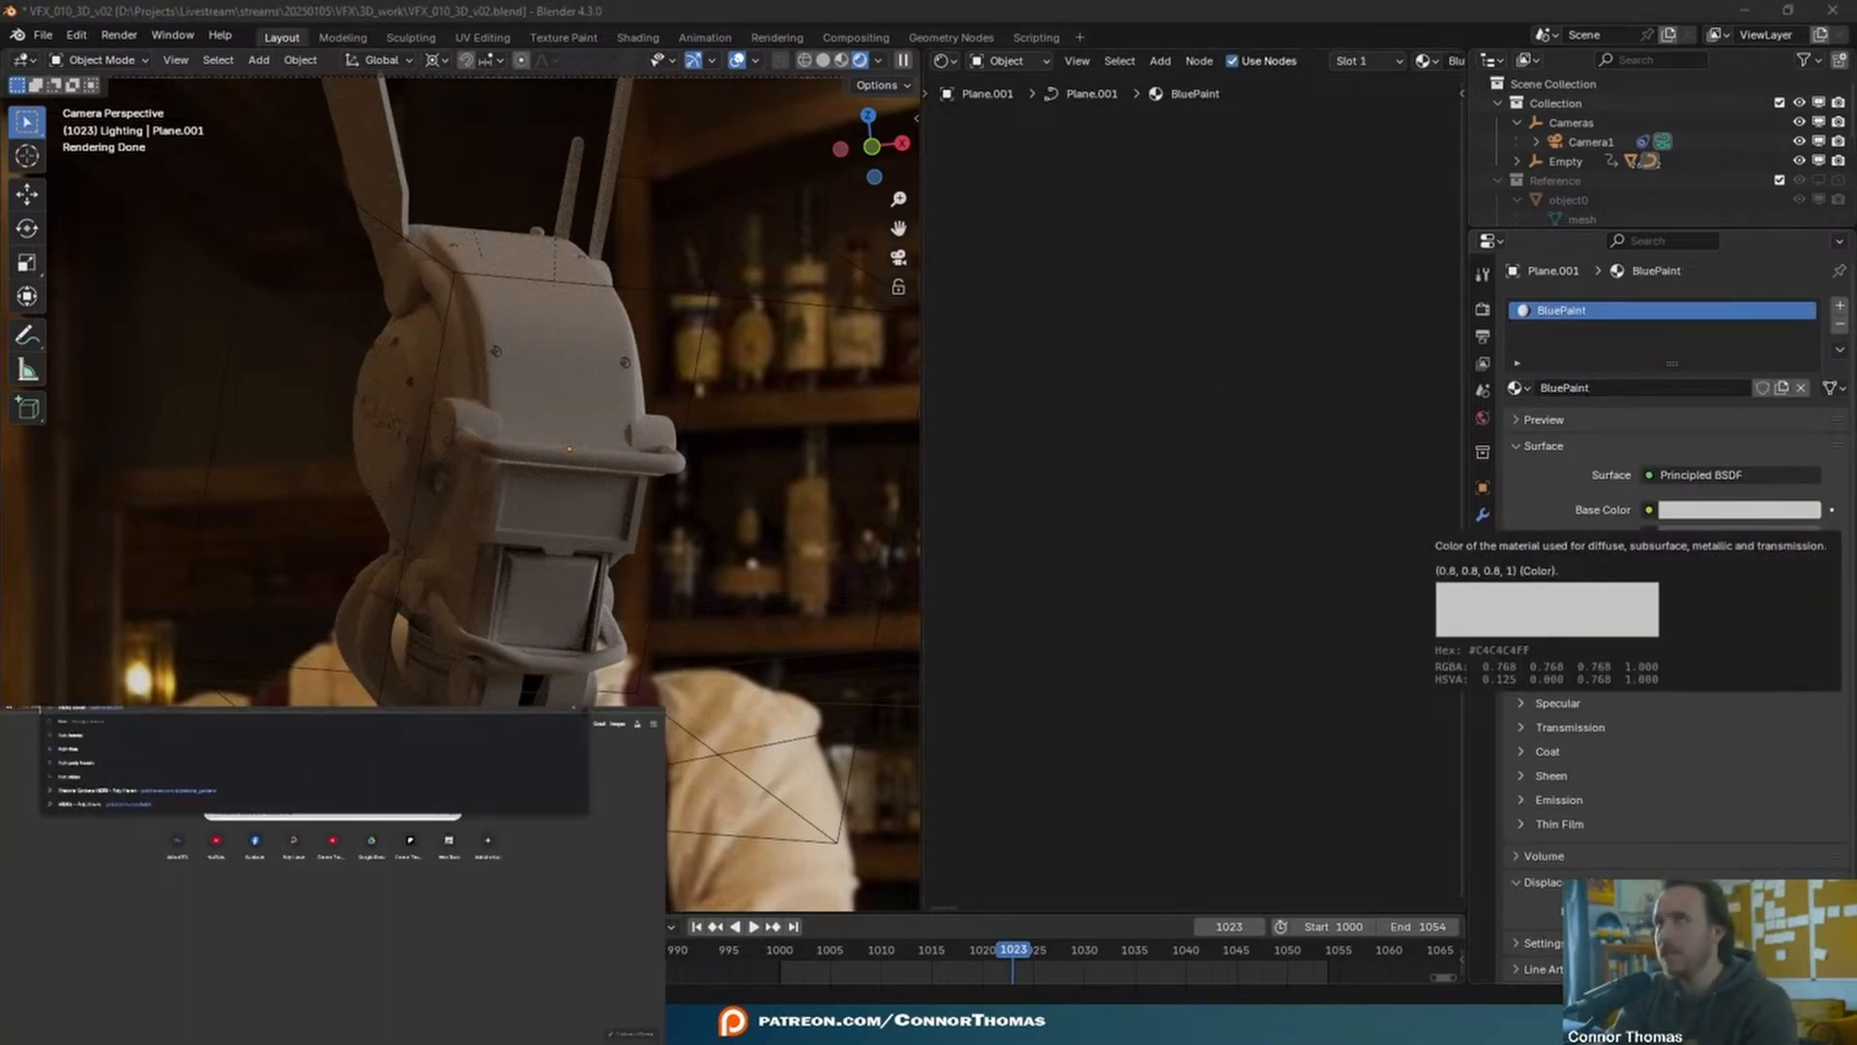
key(Return)
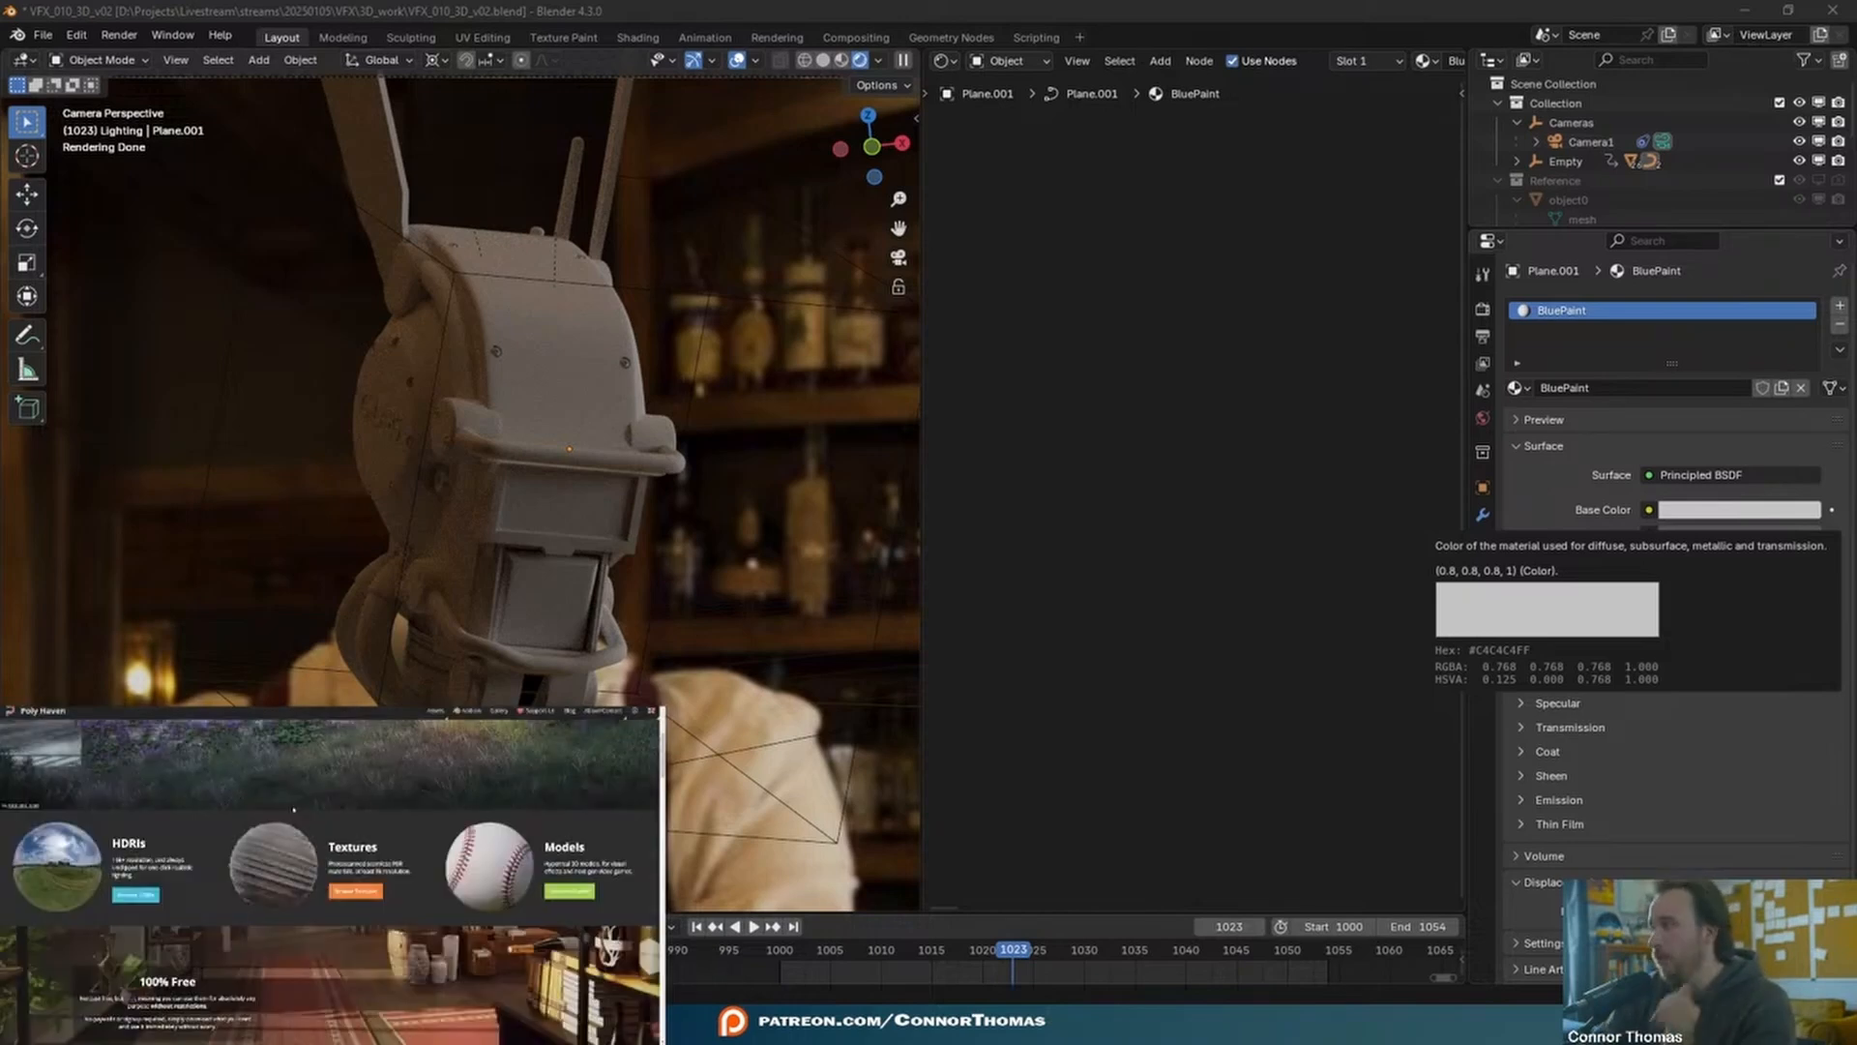
click(300, 846)
scroll(299, 845, down, 4)
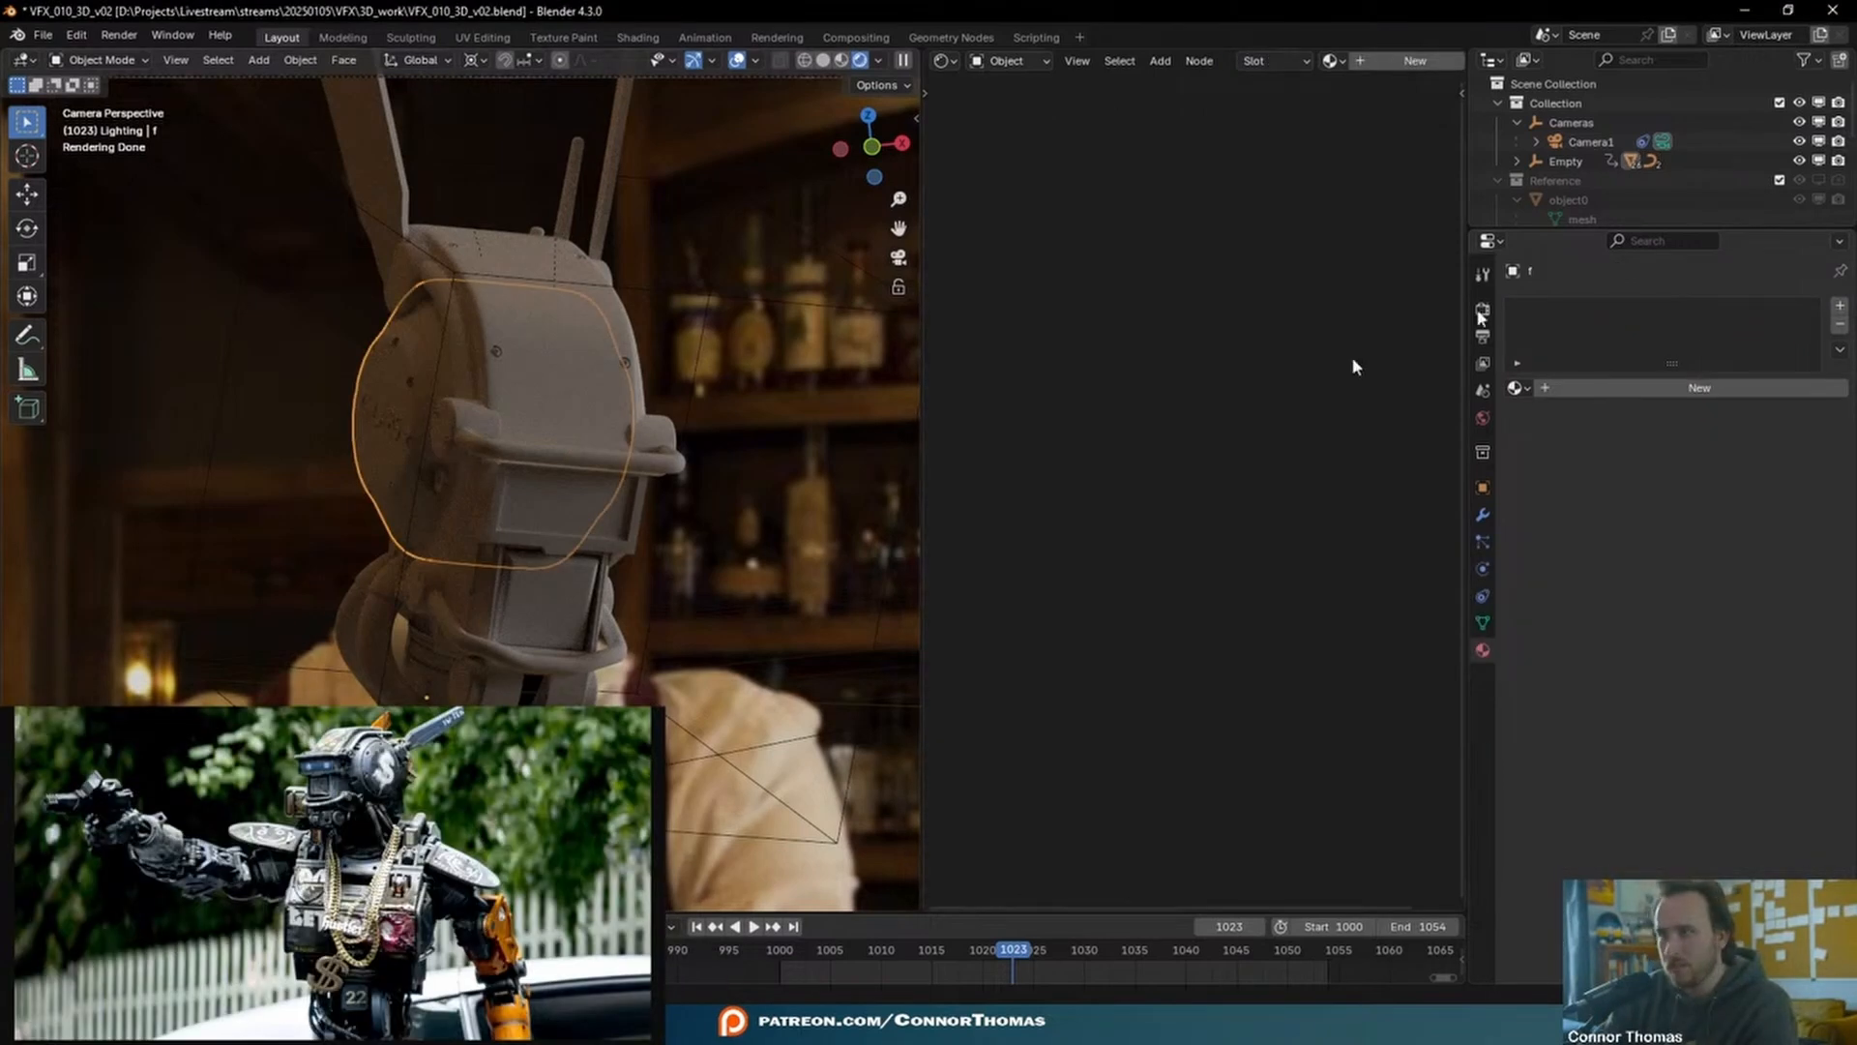
- Assign the existing BluePaint material to the C-LABS side disc and the curved front cover of the robot head
click(1521, 387)
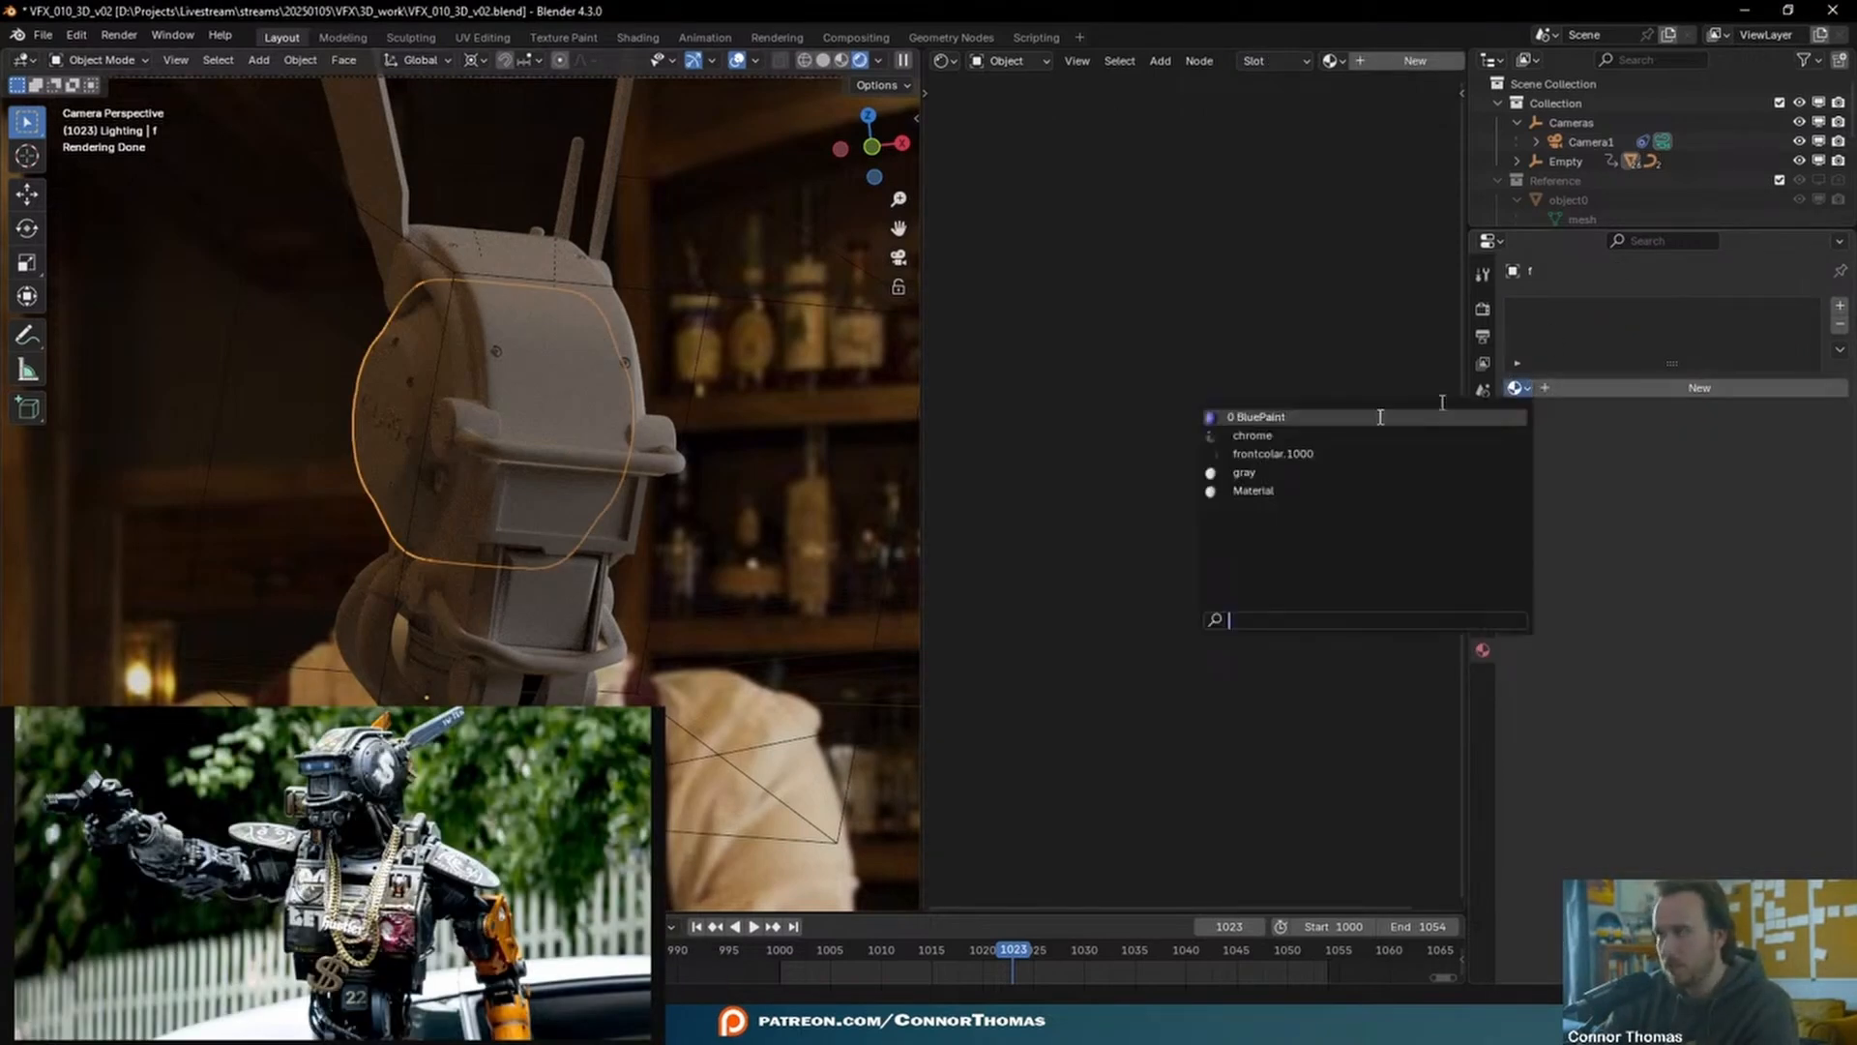
click(1257, 417)
click(528, 324)
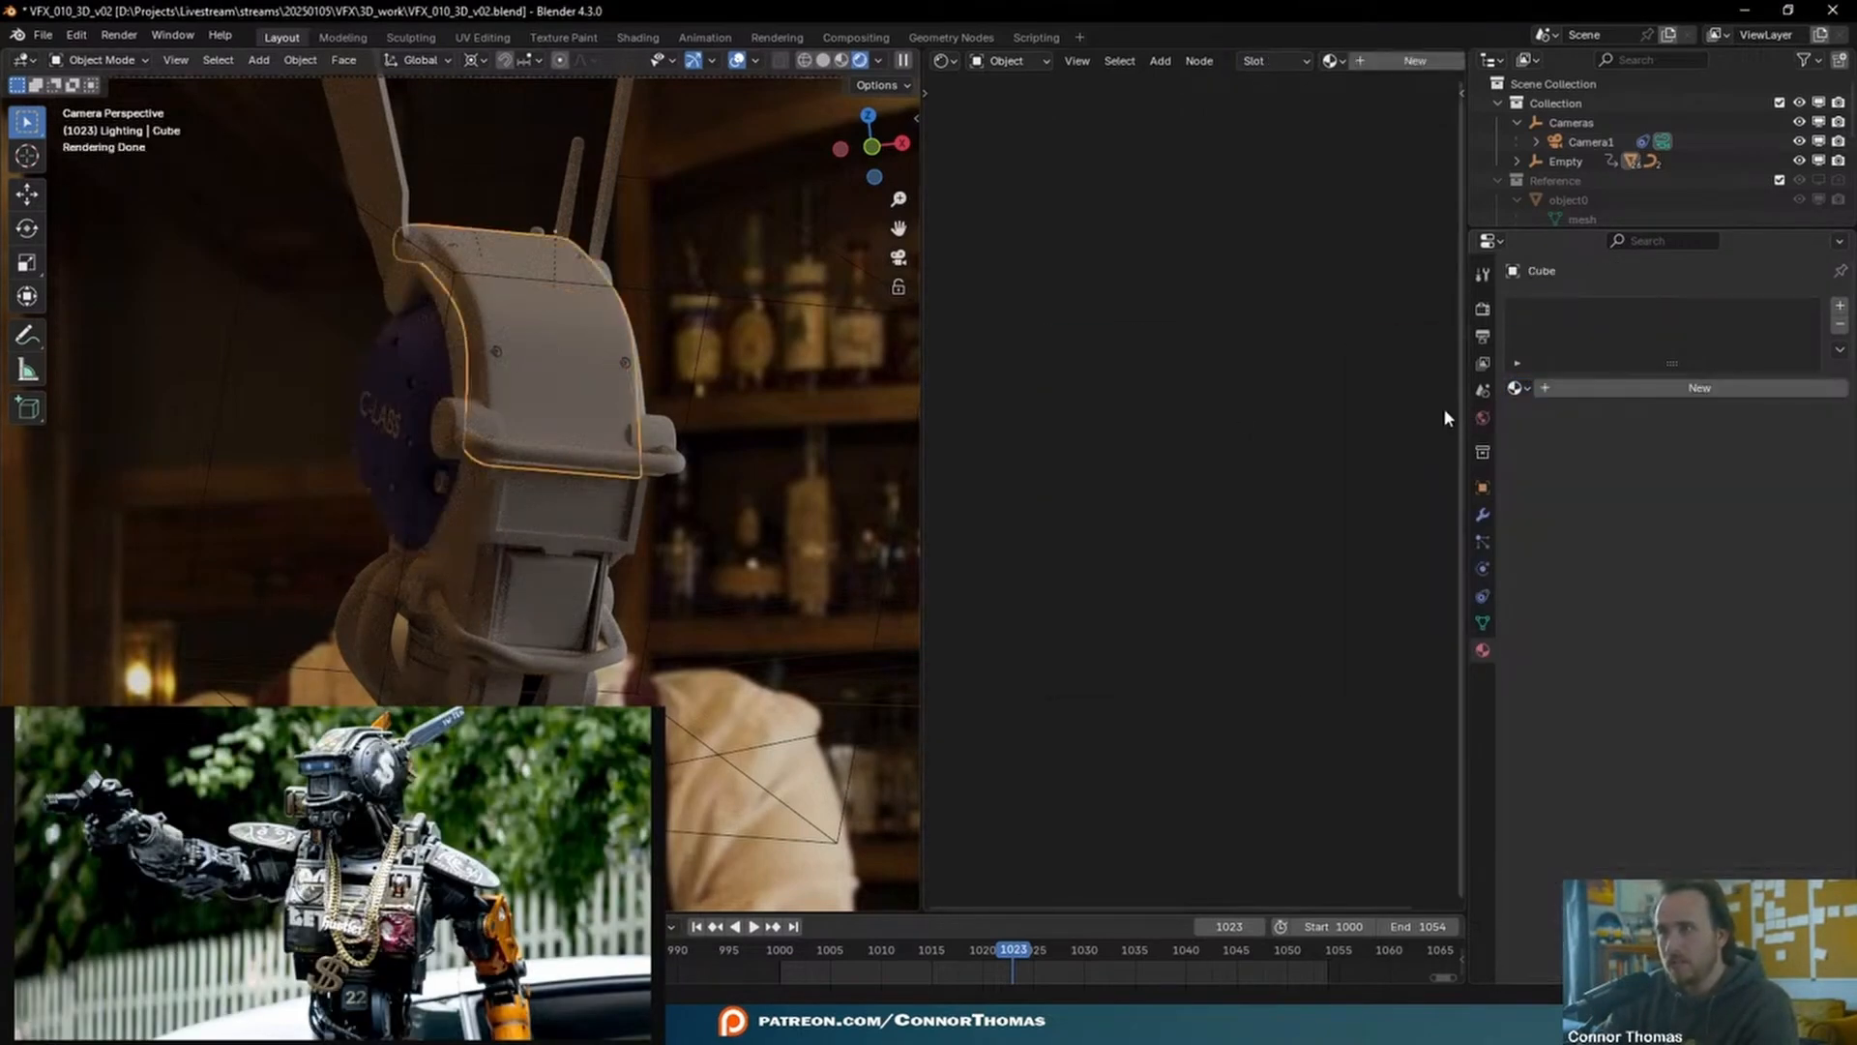
click(1515, 388)
click(1398, 419)
click(458, 352)
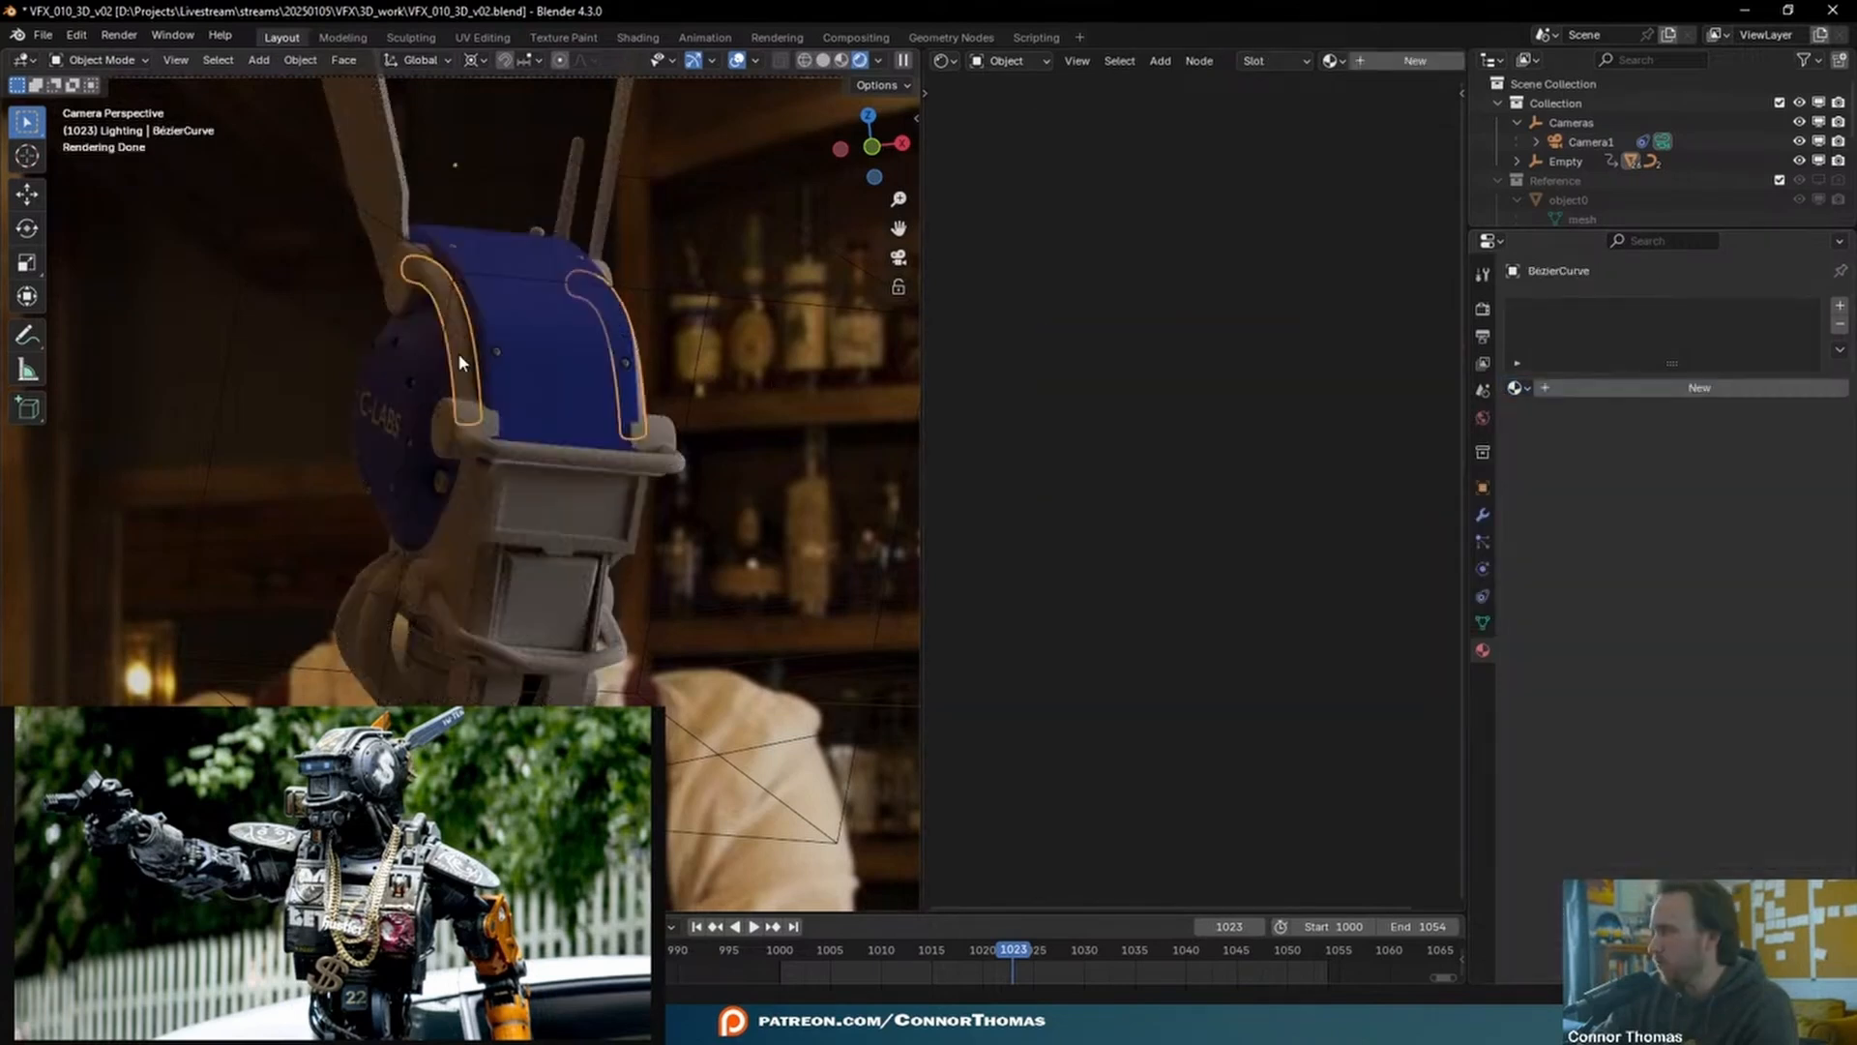
click(478, 498)
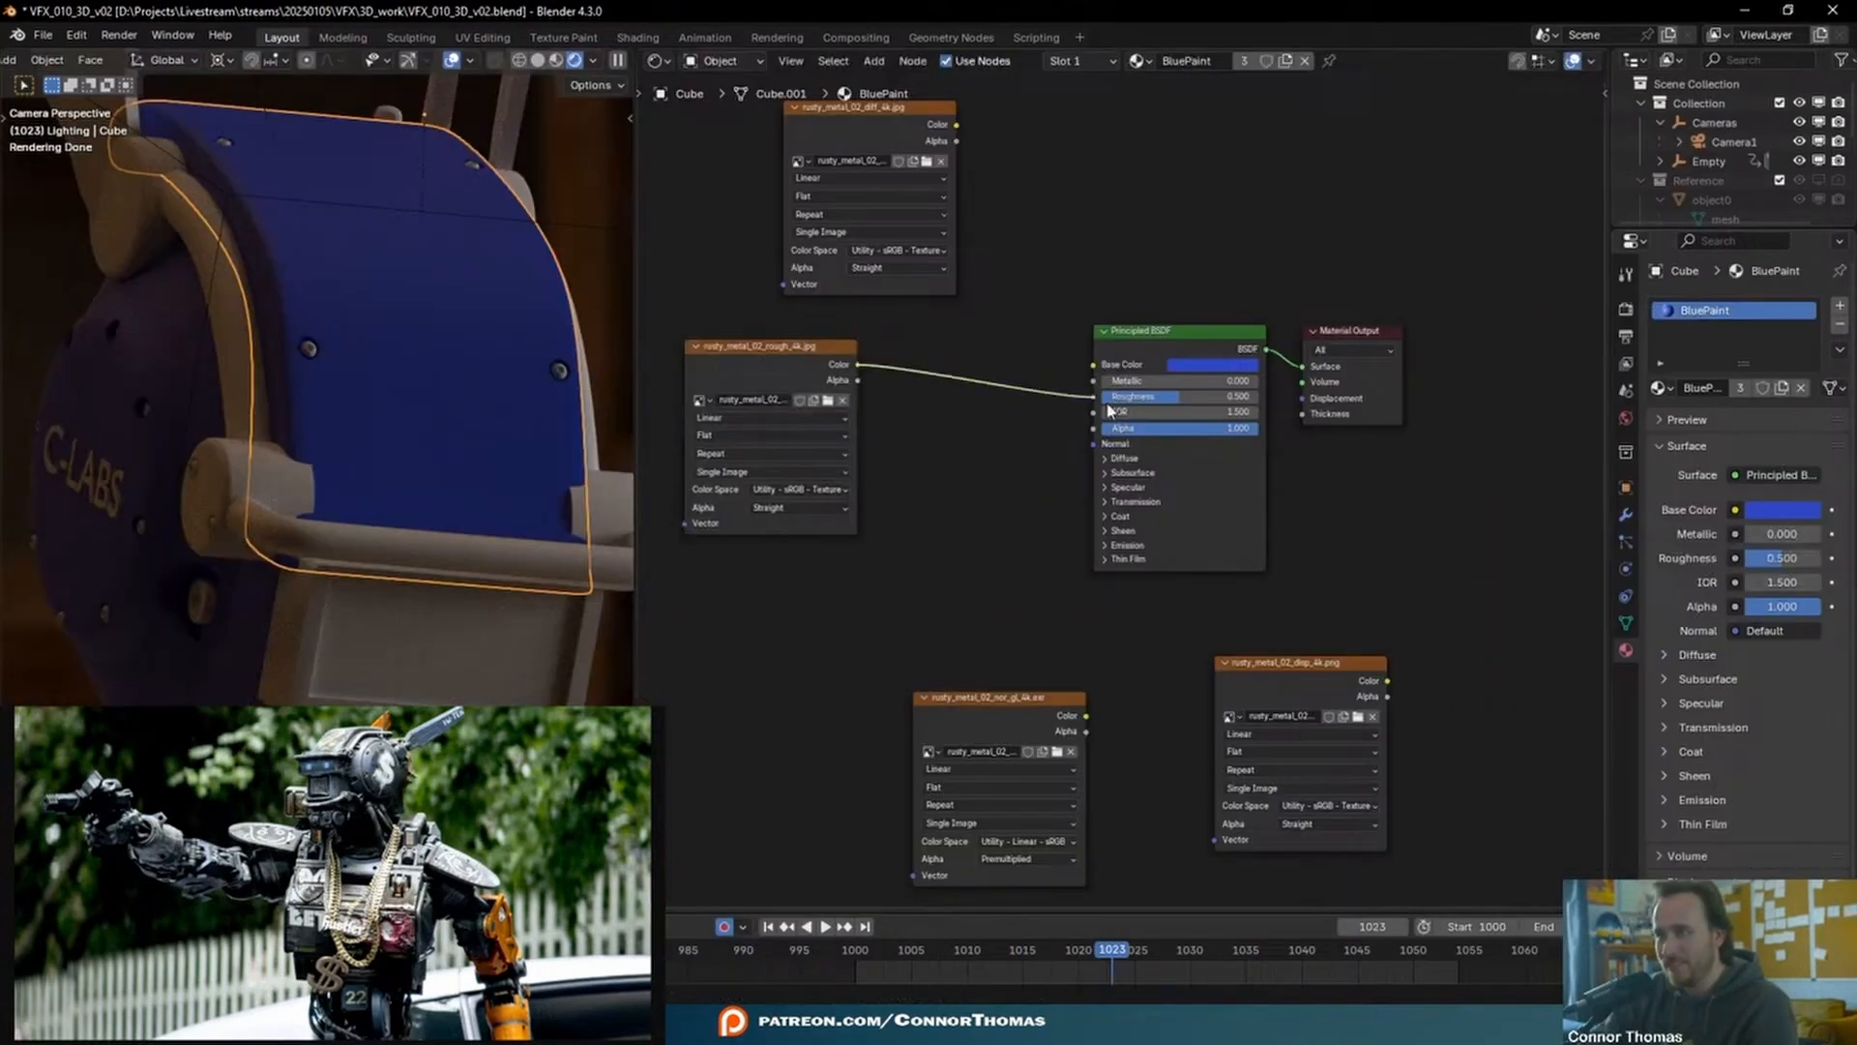
- Connect the rusty_metal_02_rough image color to the Principled BSDF's Roughness and preview the image directly on the material output
drag(1109, 410, 1108, 407)
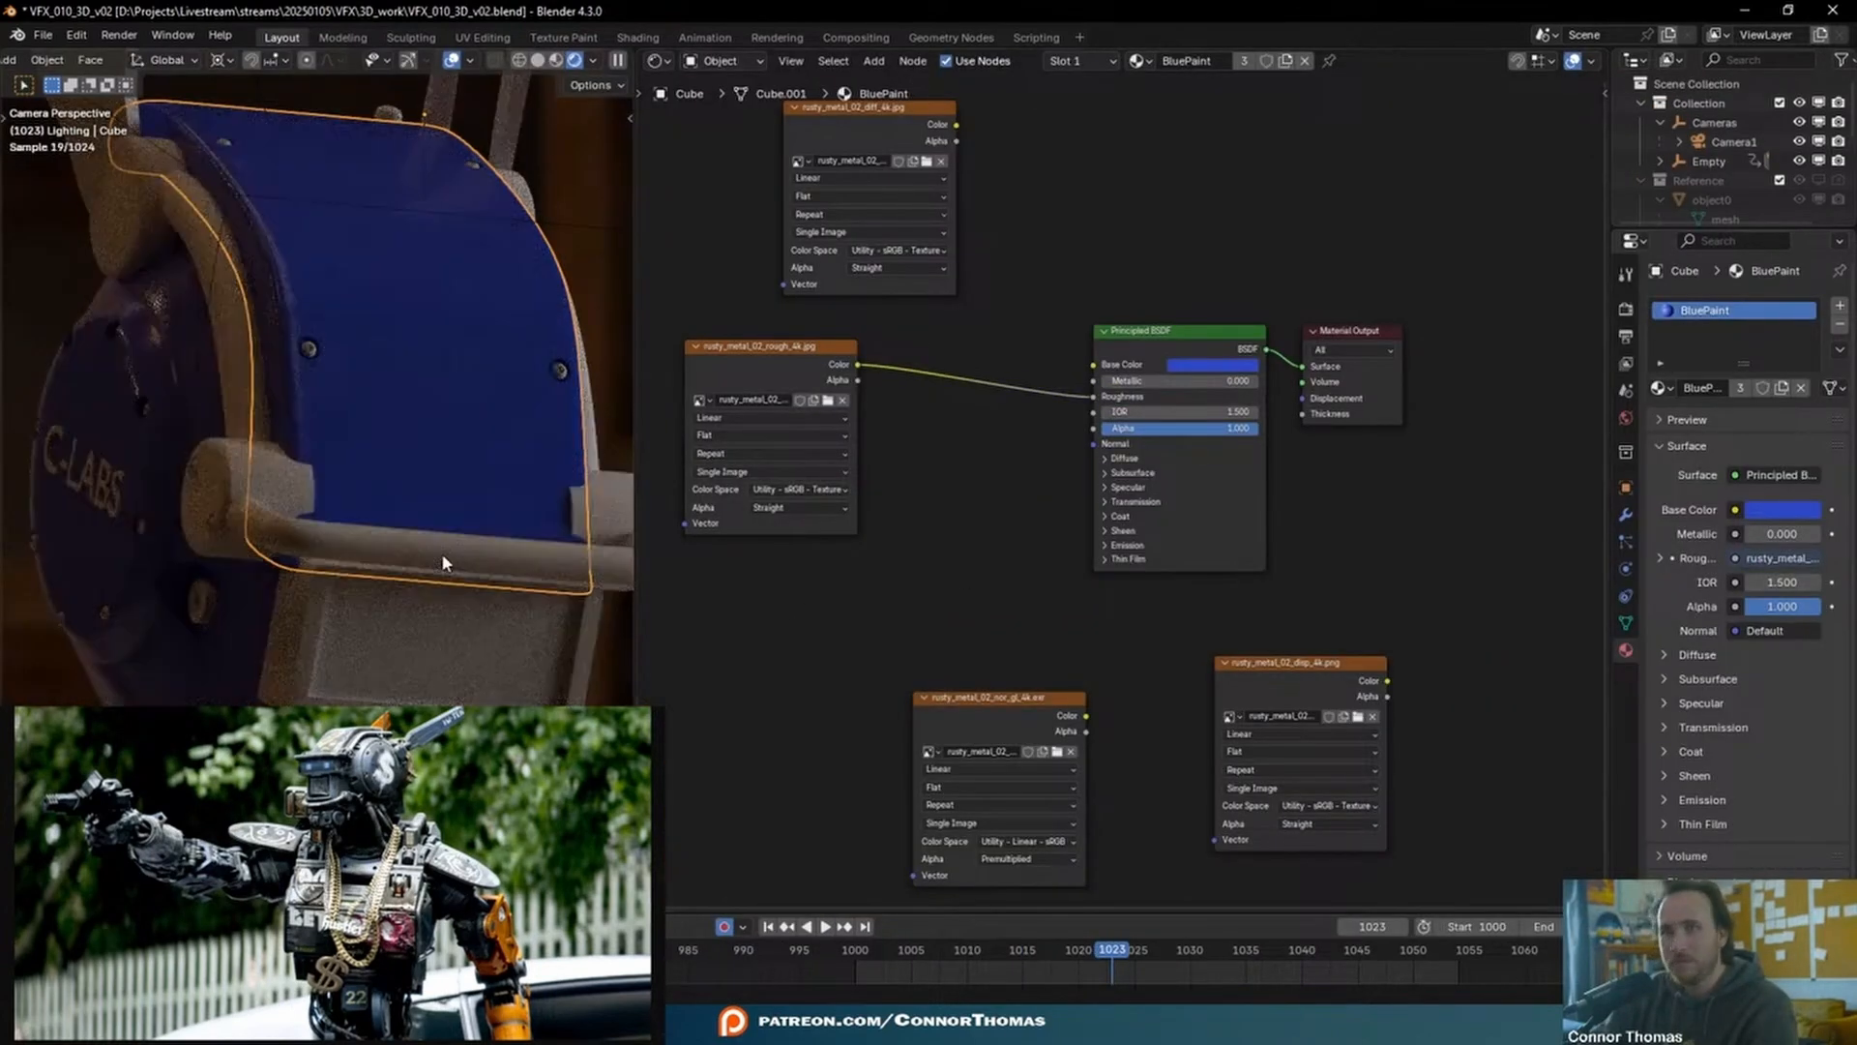
drag(857, 364, 1094, 365)
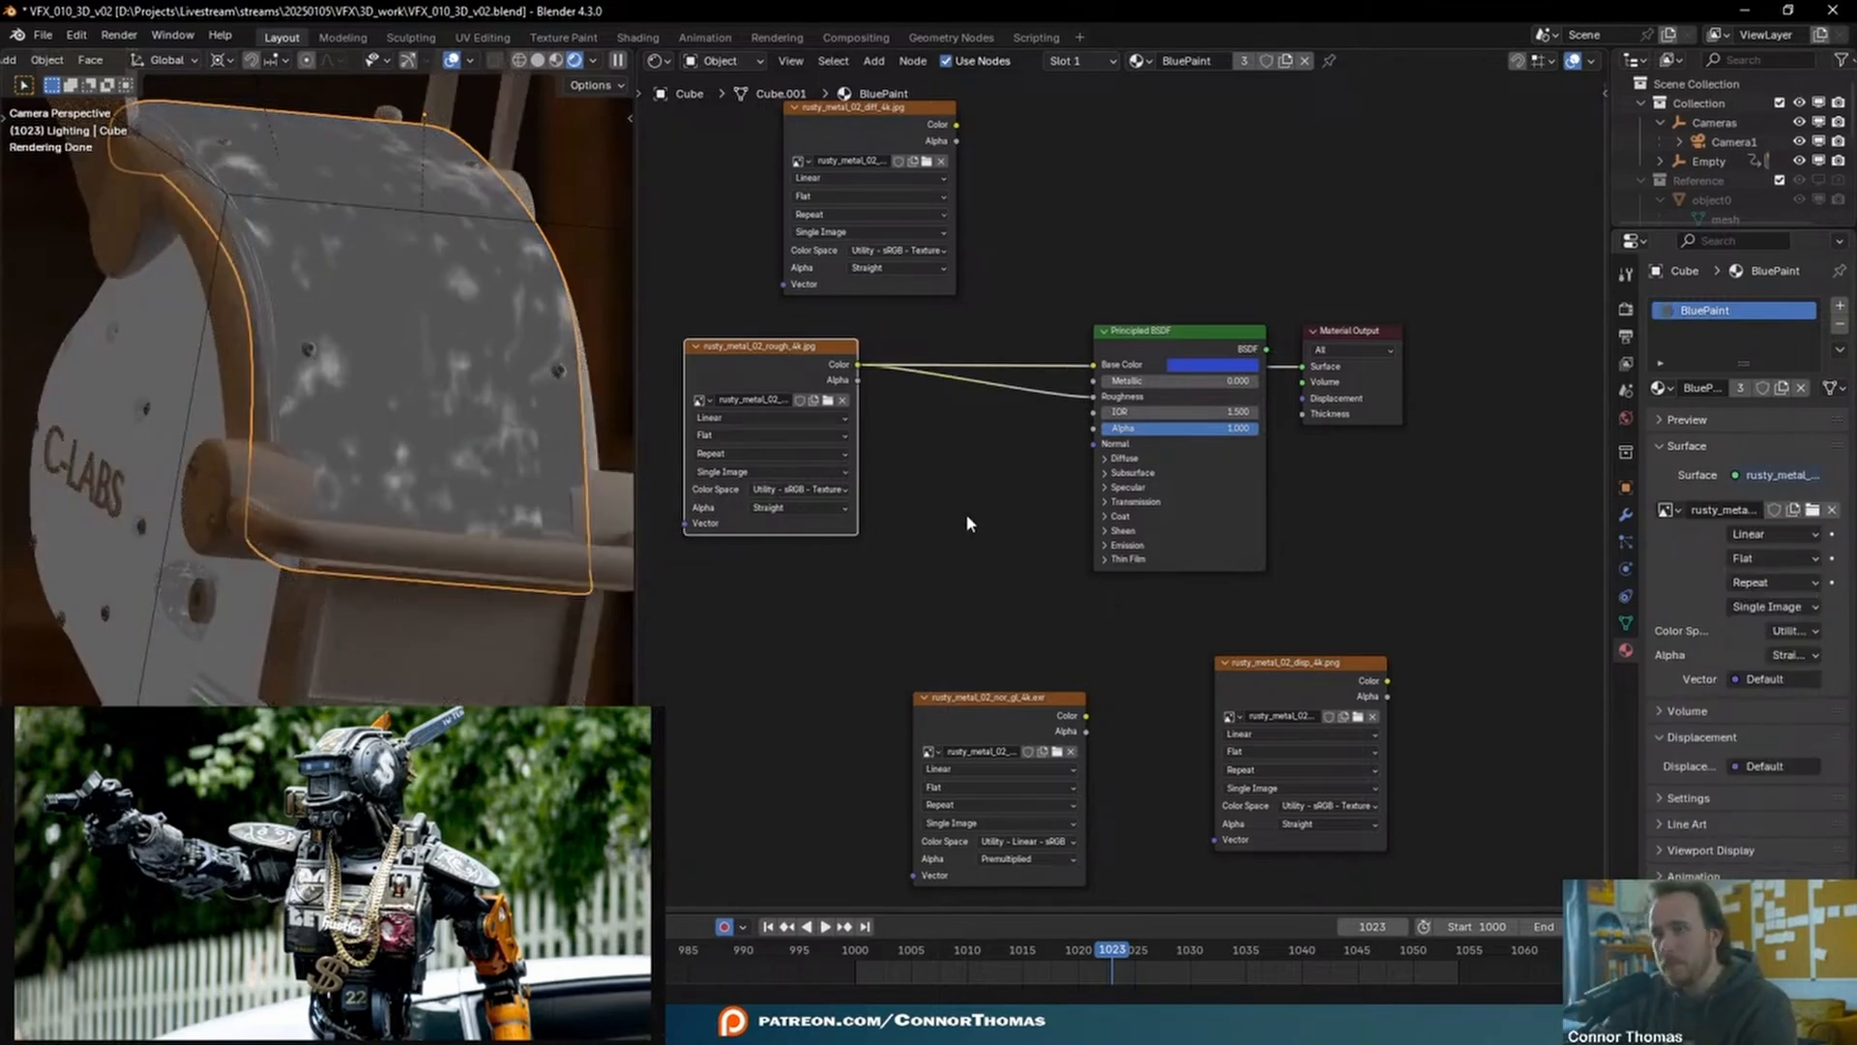
- Add Texture Coordinate and Mapping nodes to the rusty_metal_02_rough image, trying Object and Generated coordinates before settling on UV
middle_drag(936, 517, 1098, 537)
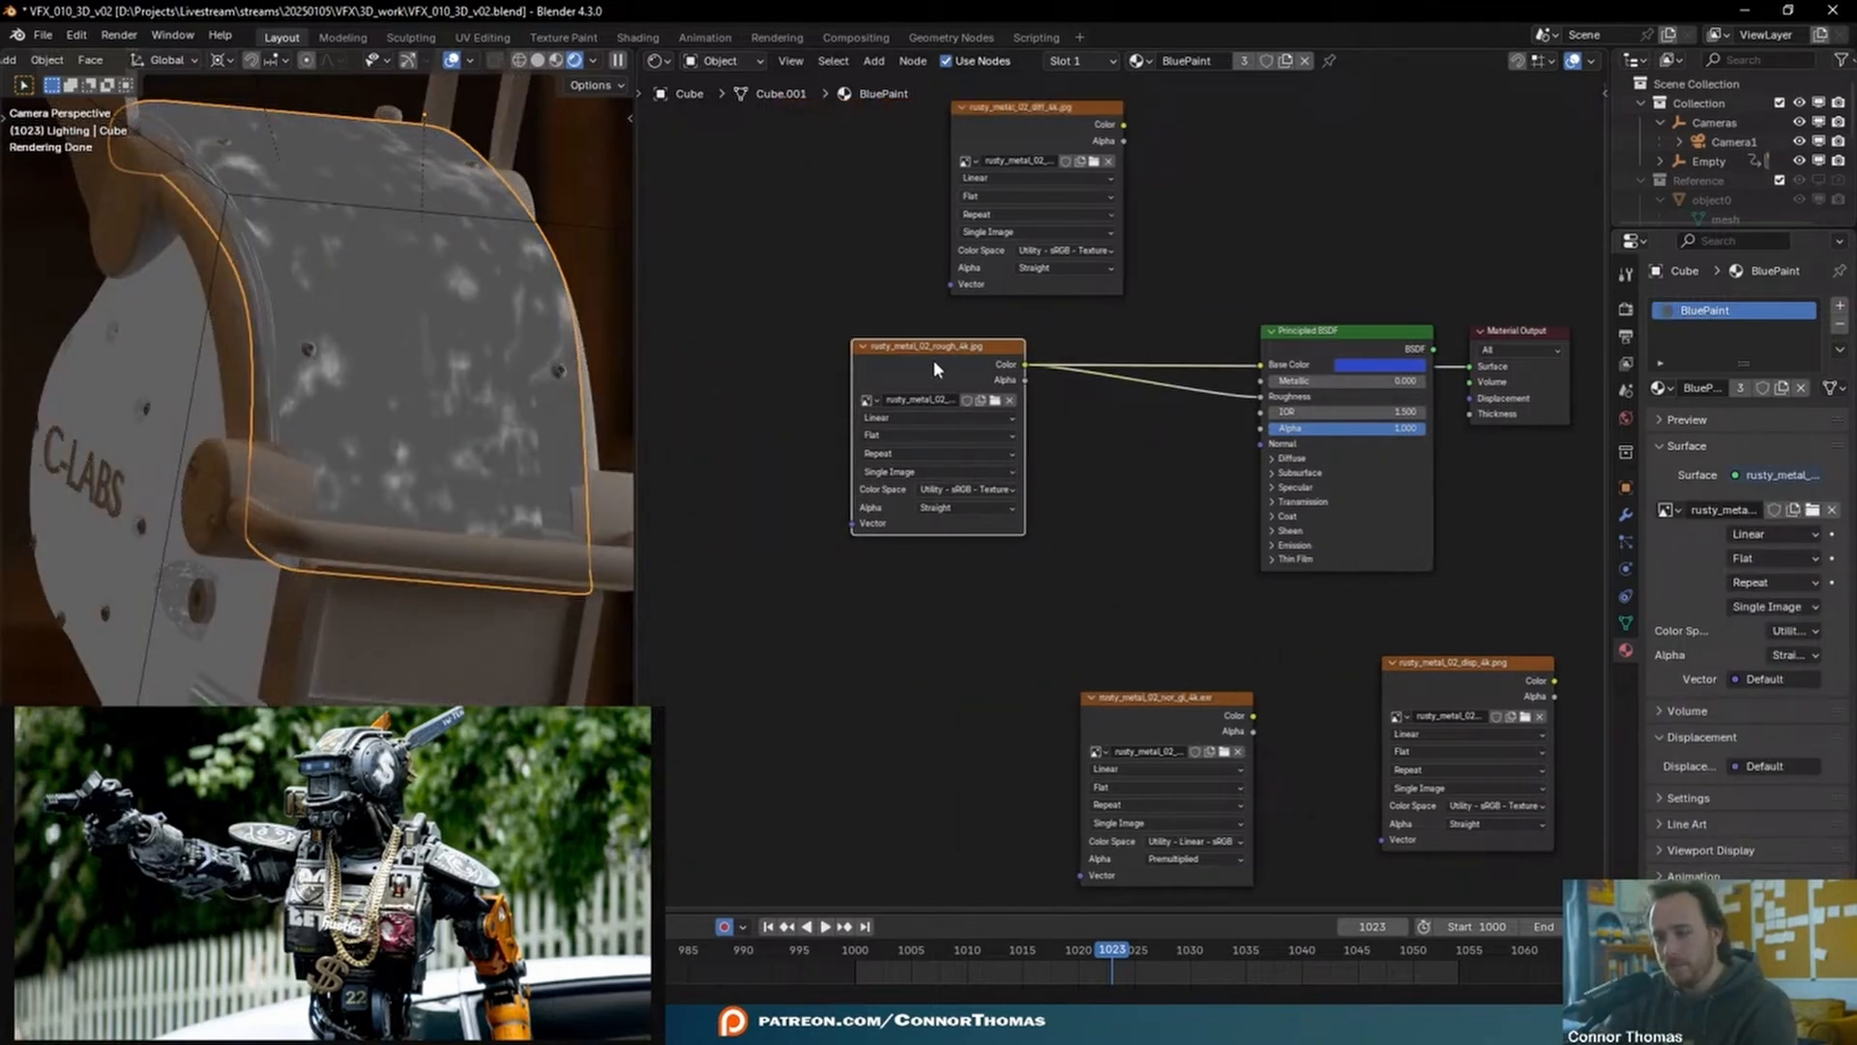
key(ctrl+t)
scroll(917, 532, up, 4)
click(909, 410)
drag(936, 387, 939, 383)
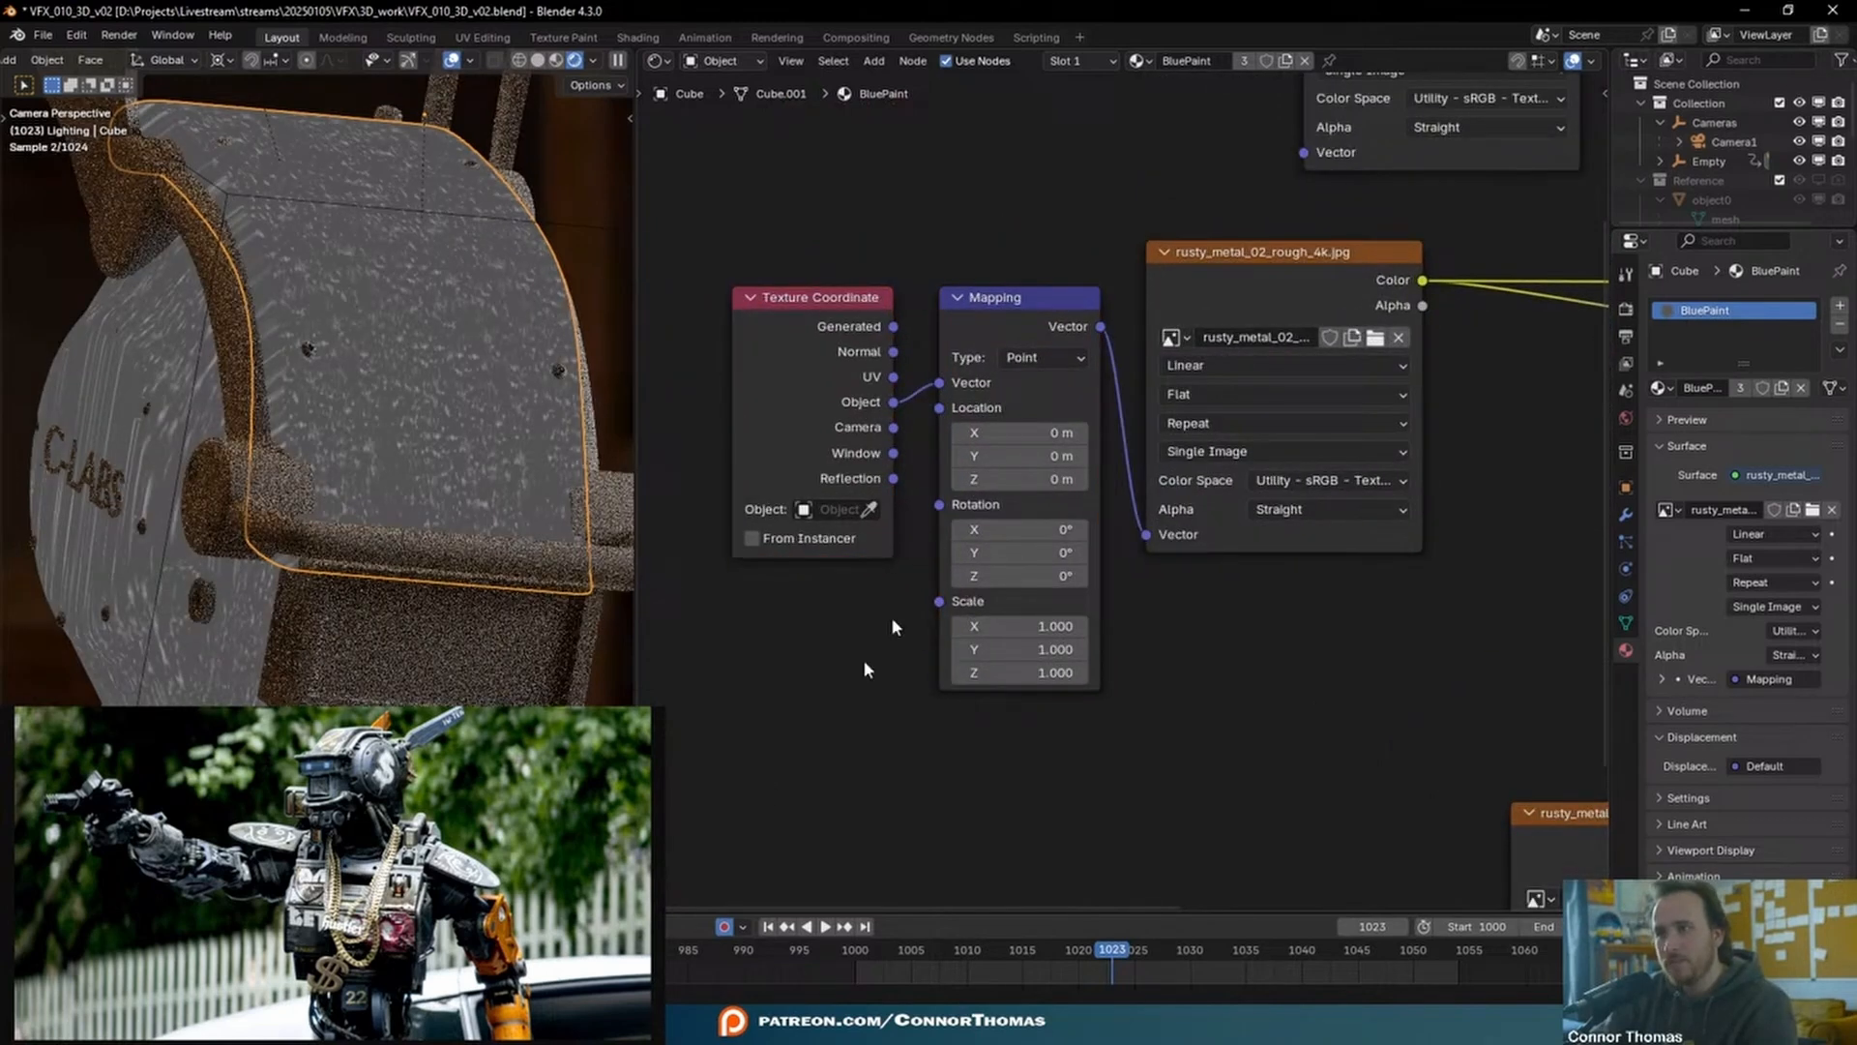
drag(893, 326, 938, 383)
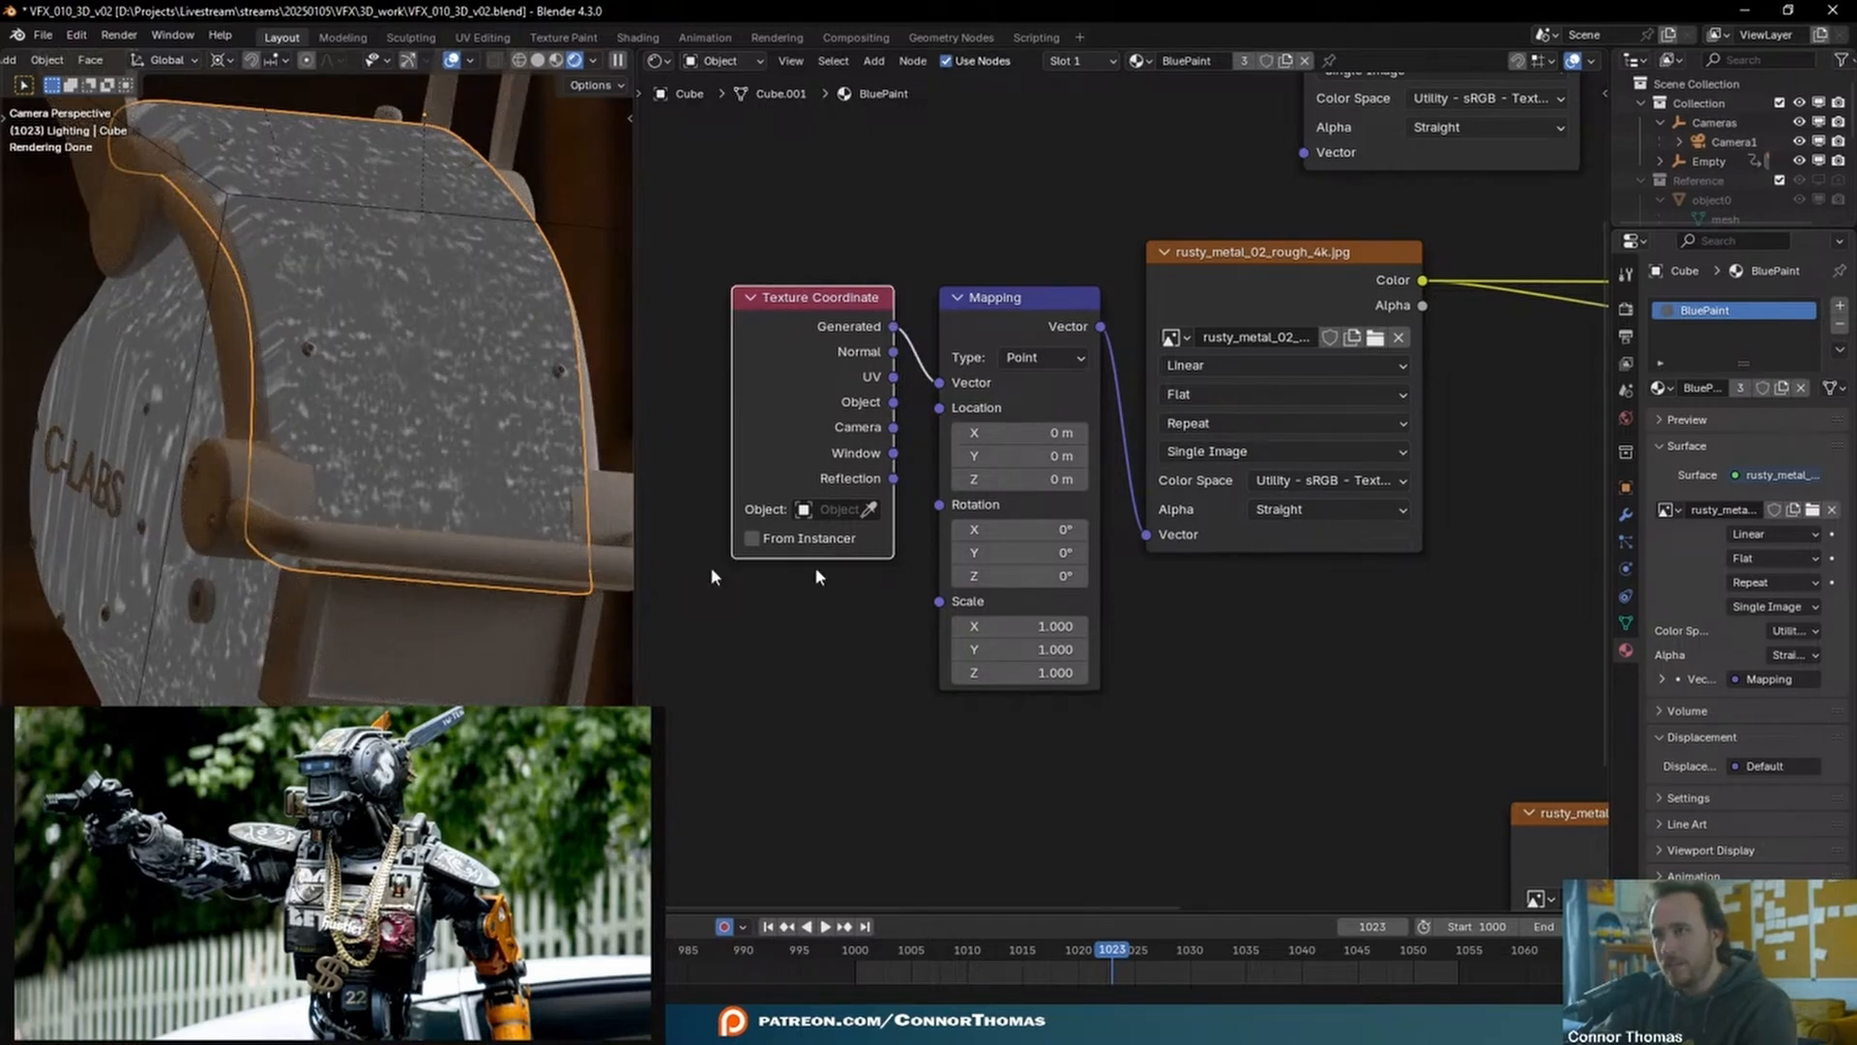
drag(893, 377, 939, 383)
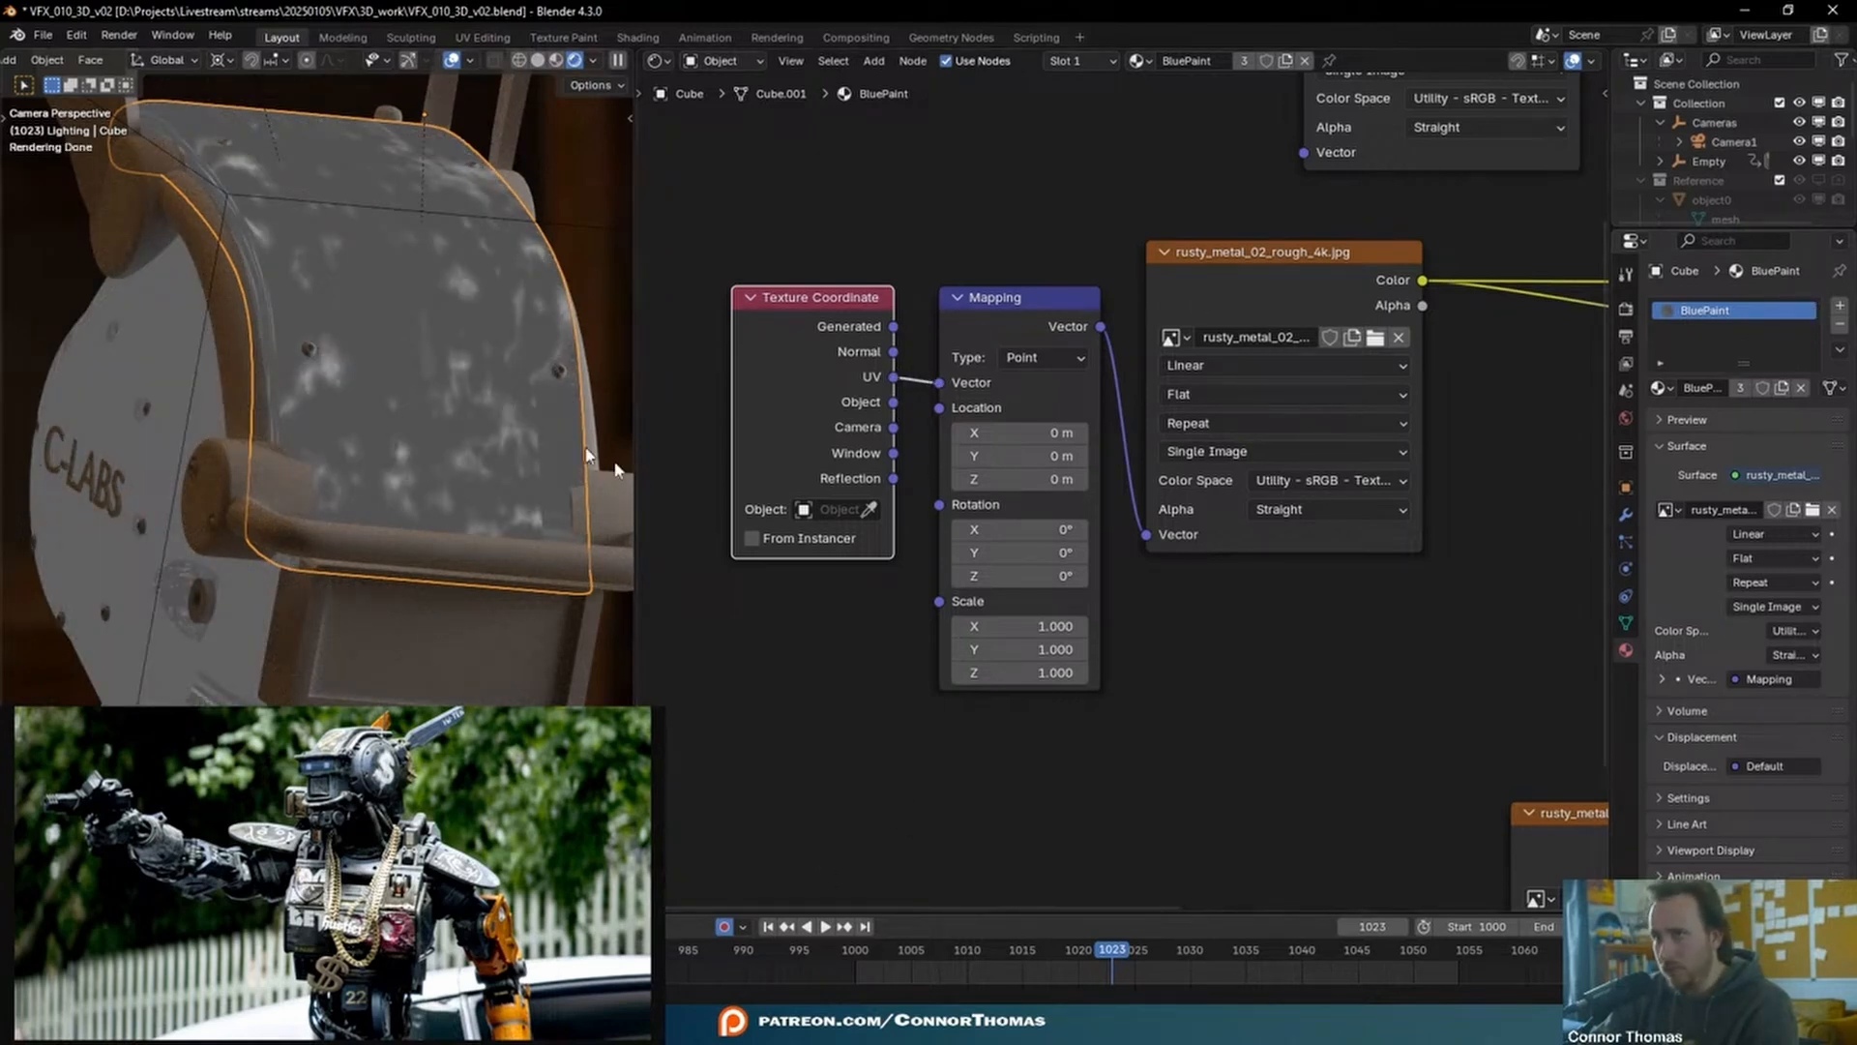
- Add a Value node set to 5.5 and connect it to the Mapping node's Scale
click(793, 650)
key(shift+a)
text(va)
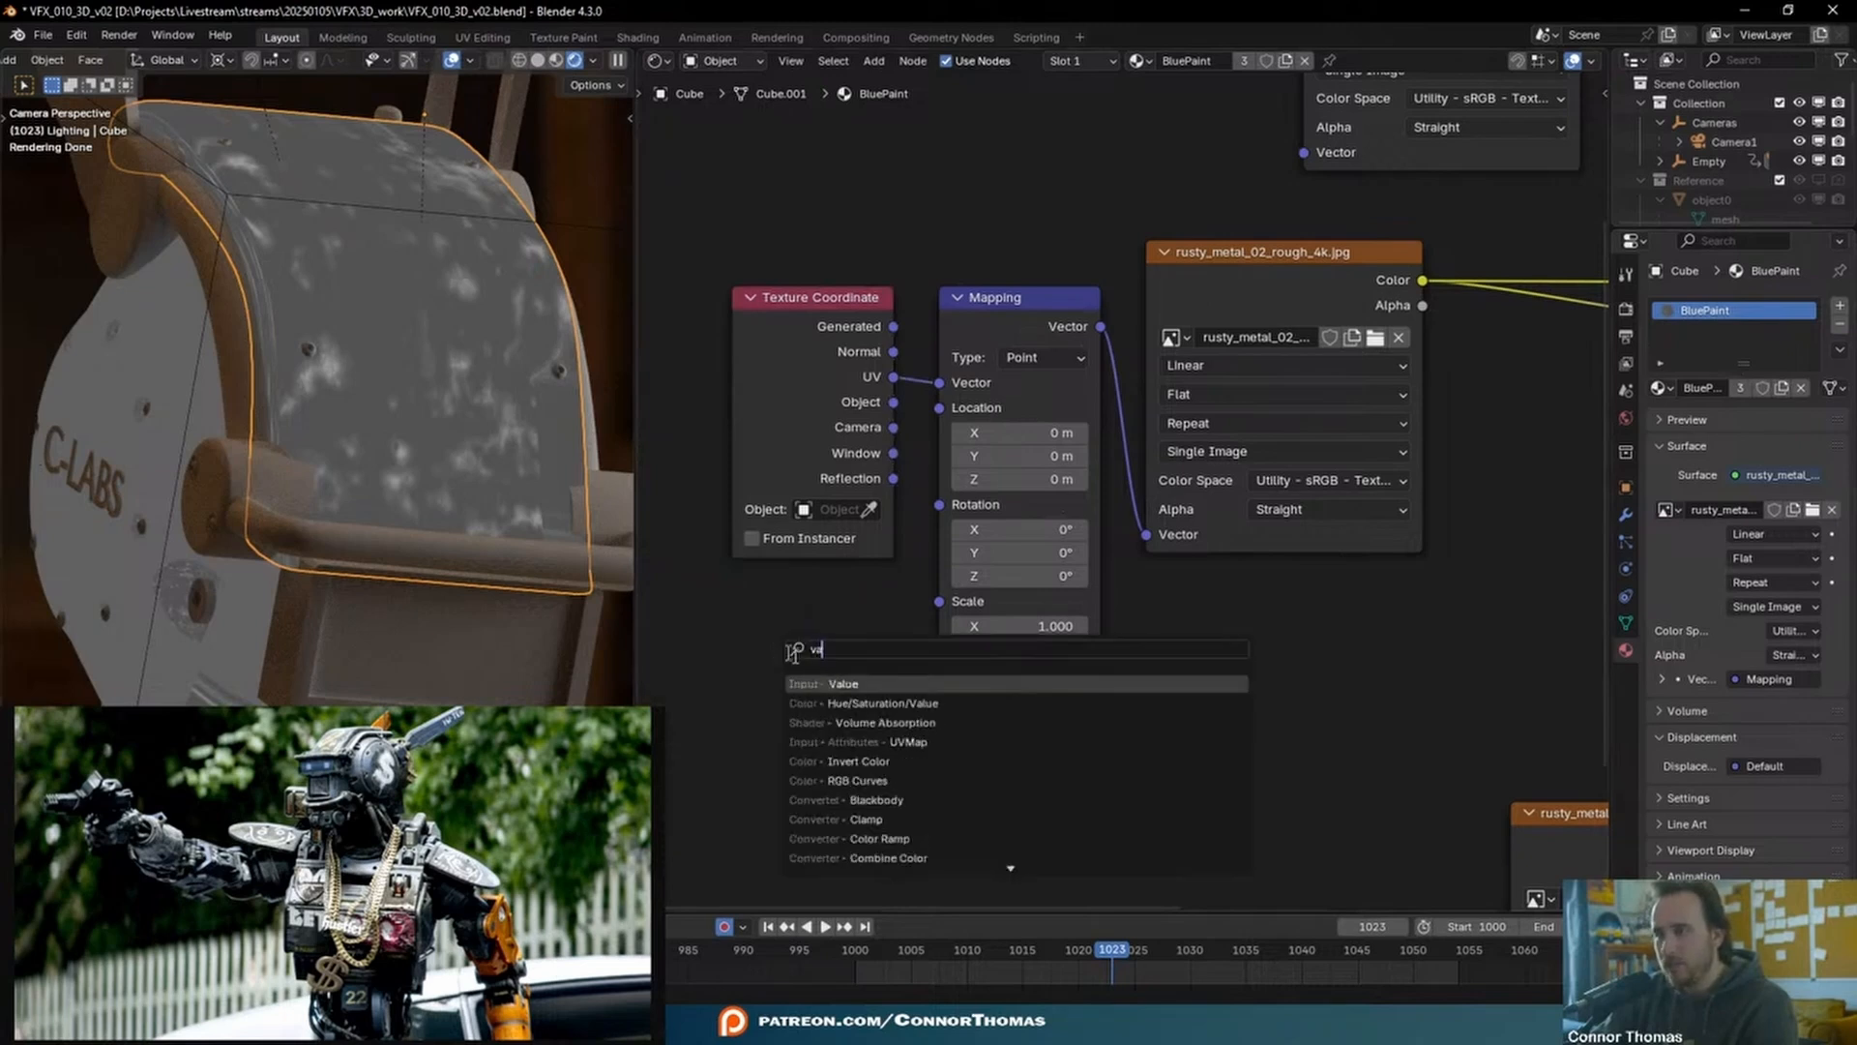
click(848, 684)
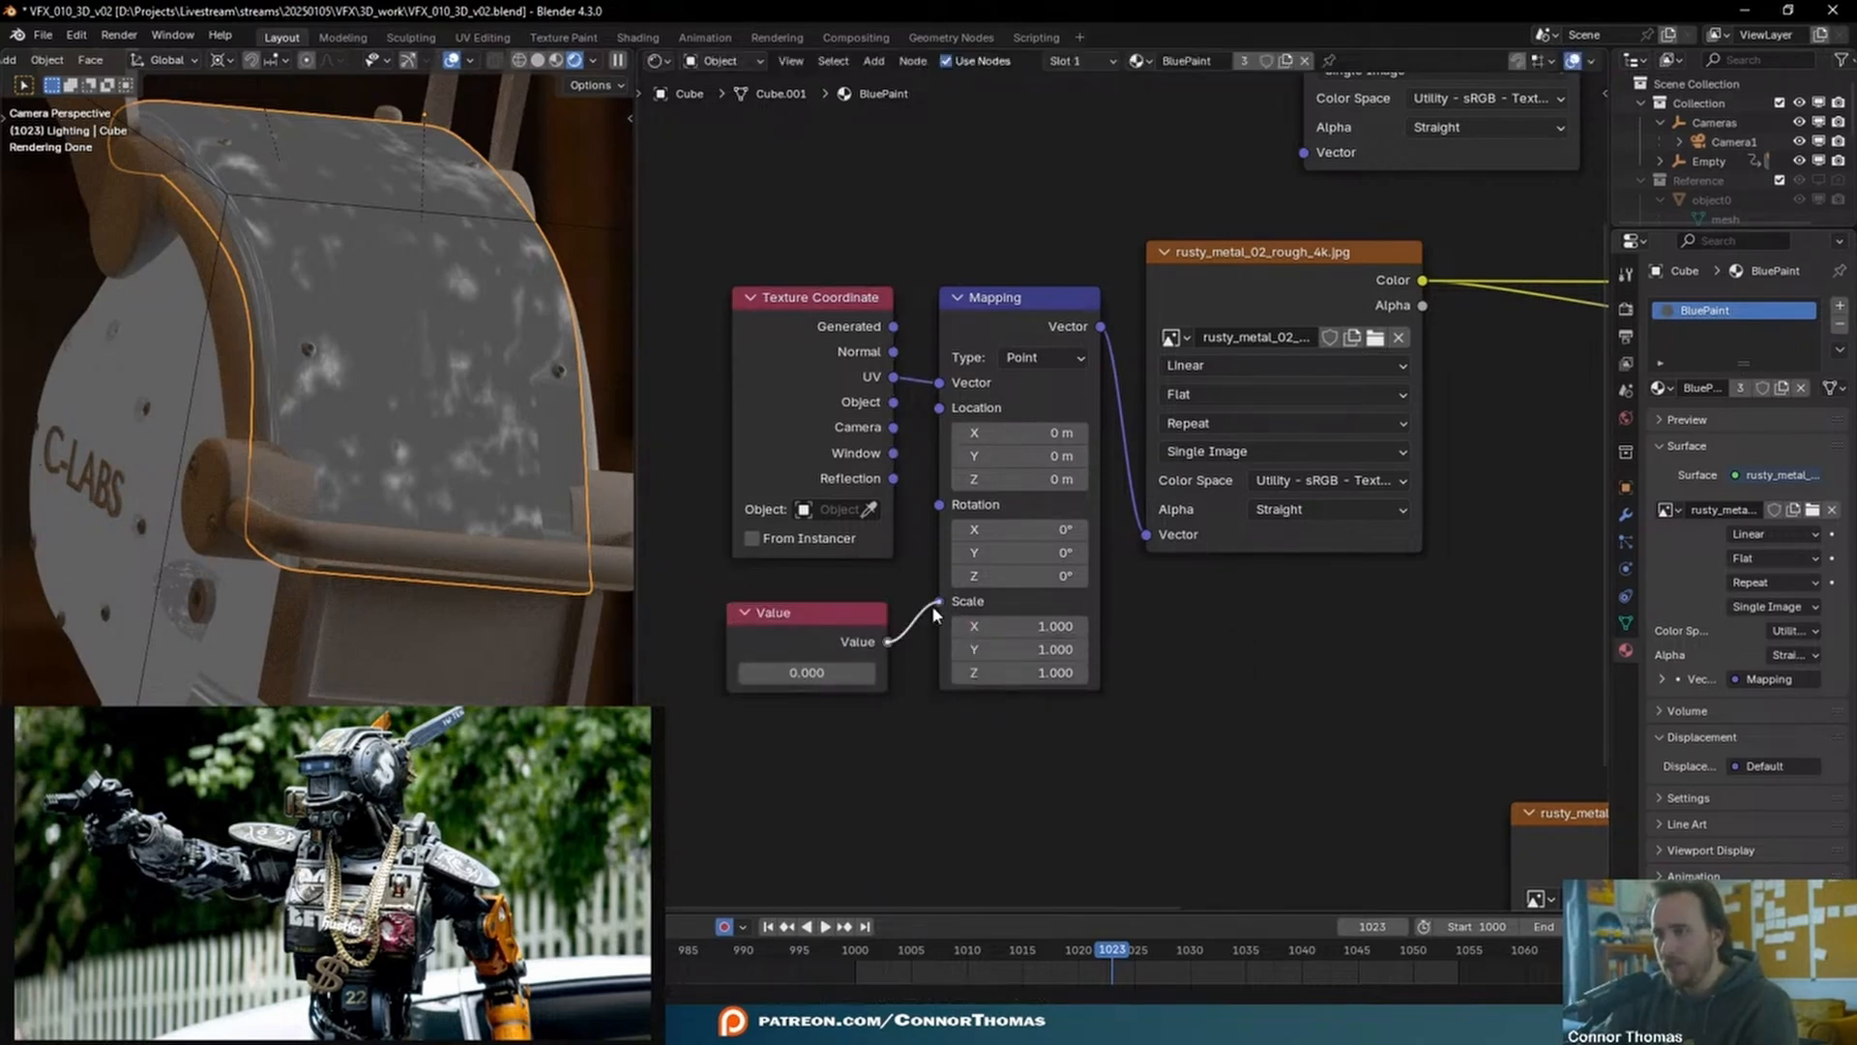
drag(887, 641, 938, 601)
drag(852, 670, 904, 670)
- Unwrap the UVs of the head's curved front cover in Edit Mode and return to Object Mode
key(Tab)
key(u)
click(426, 346)
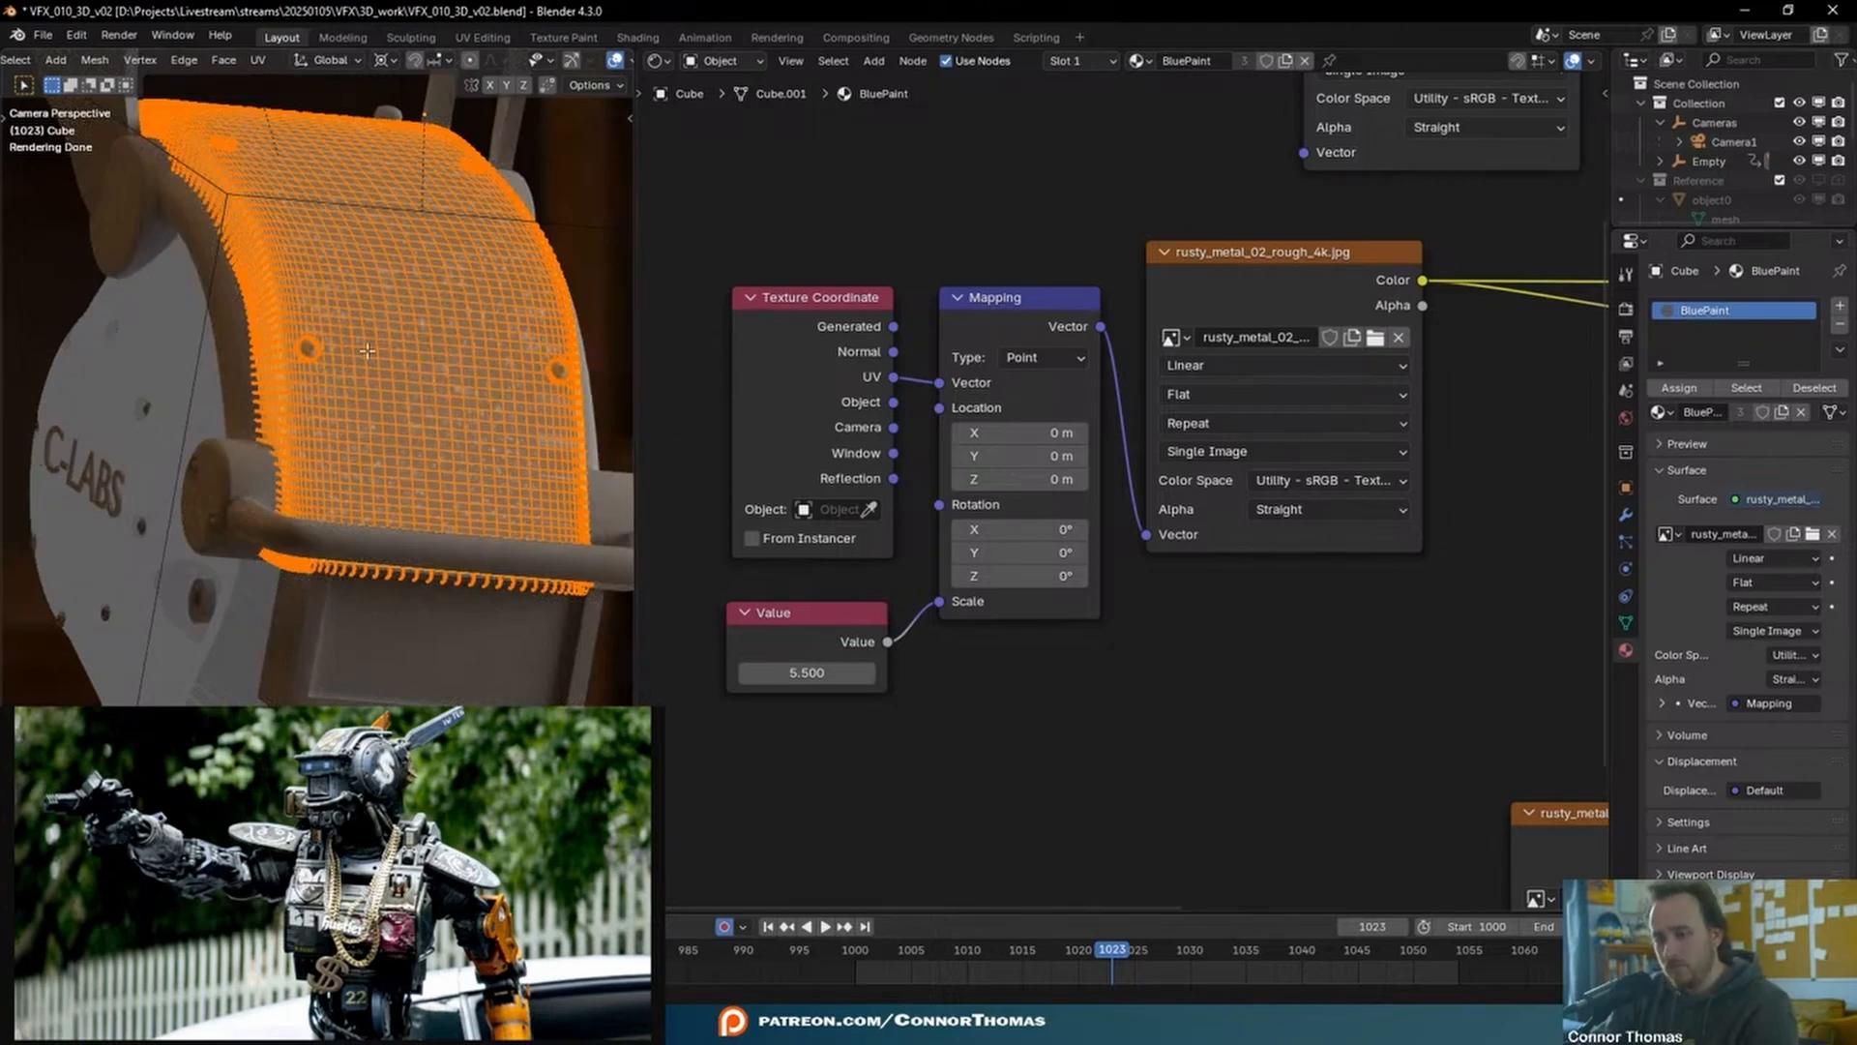
key(u)
mouse_move(319, 324)
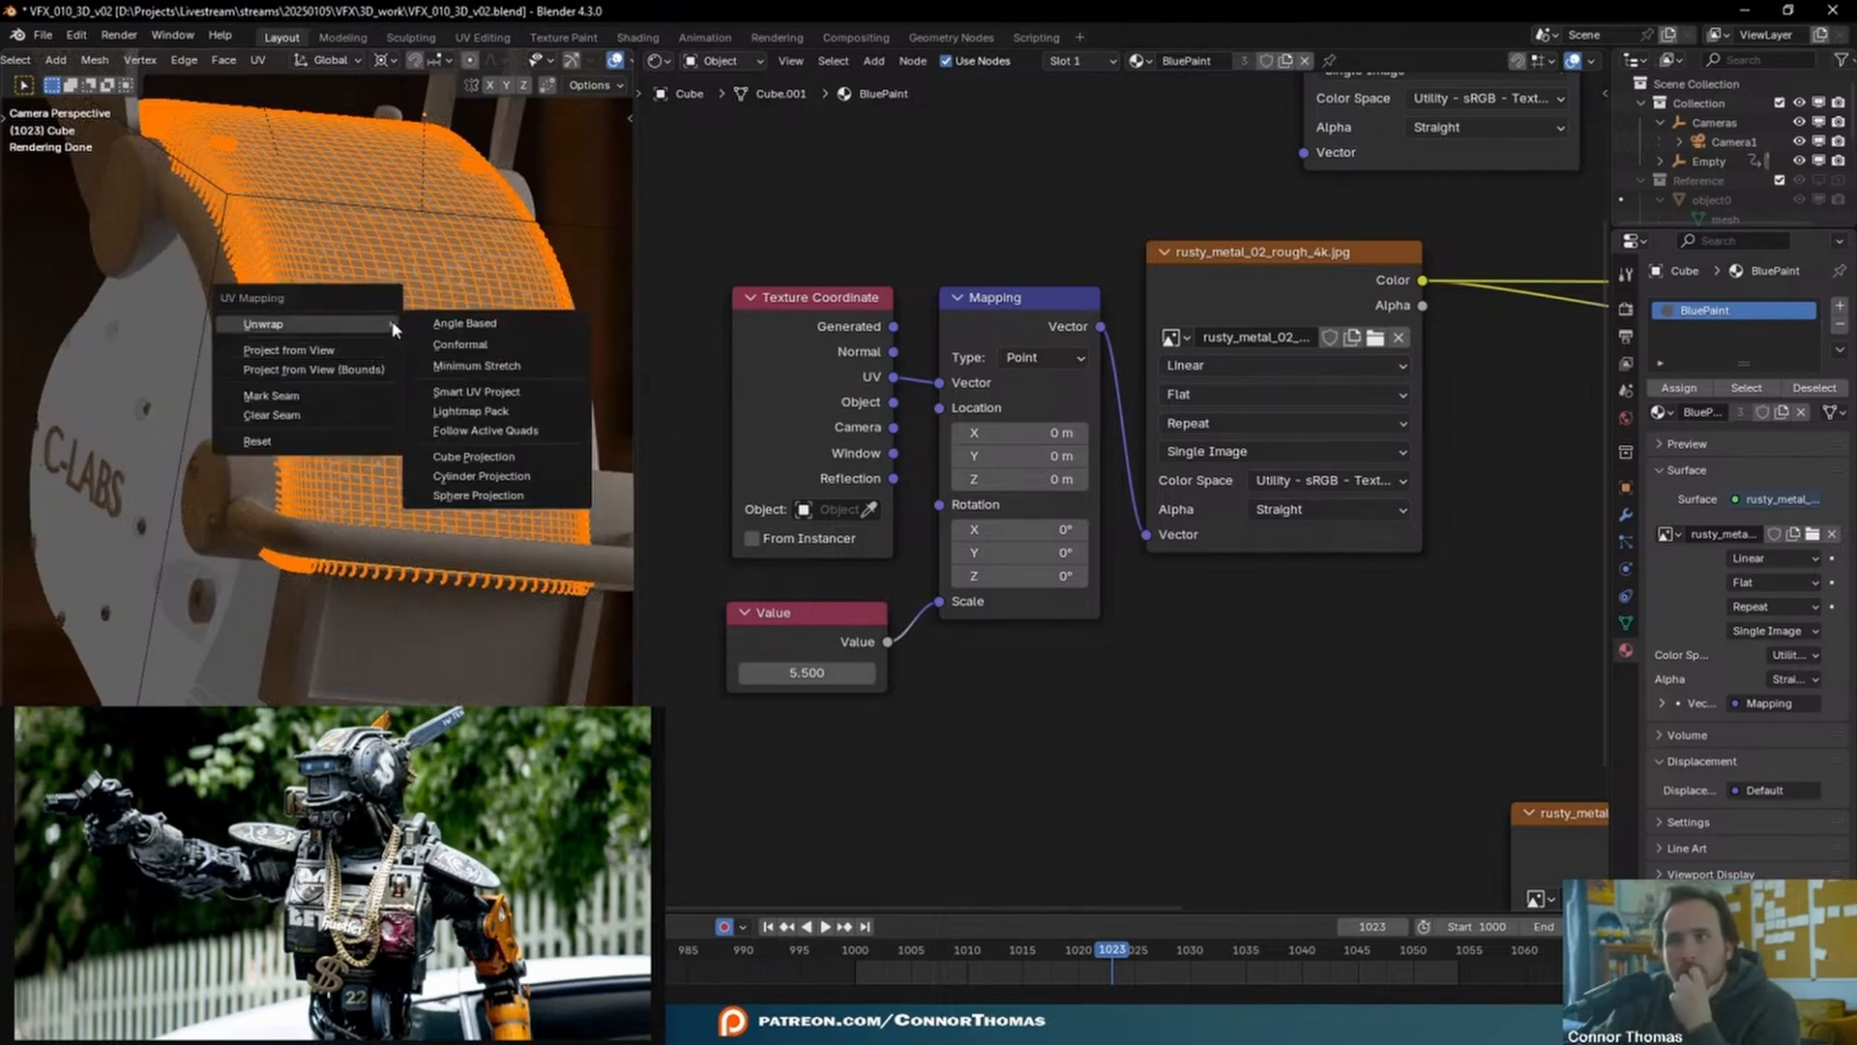
click(556, 416)
click(537, 580)
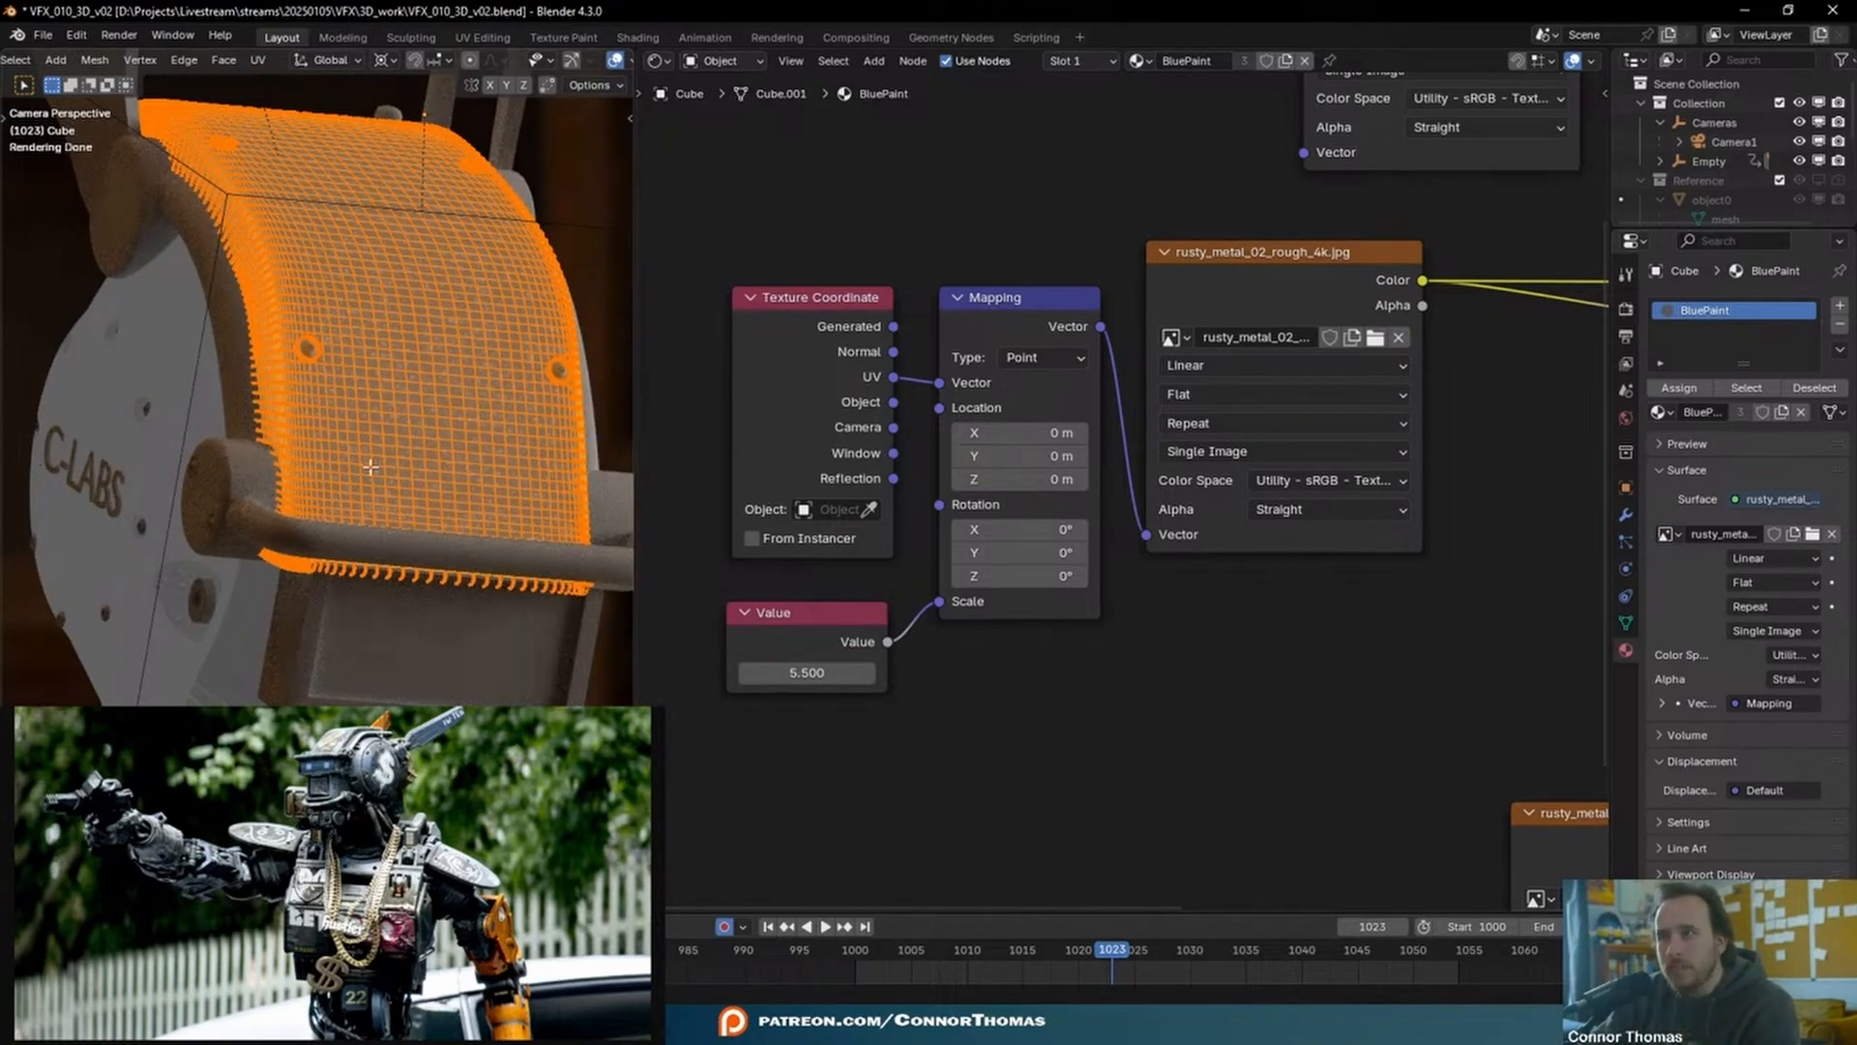
key(Tab)
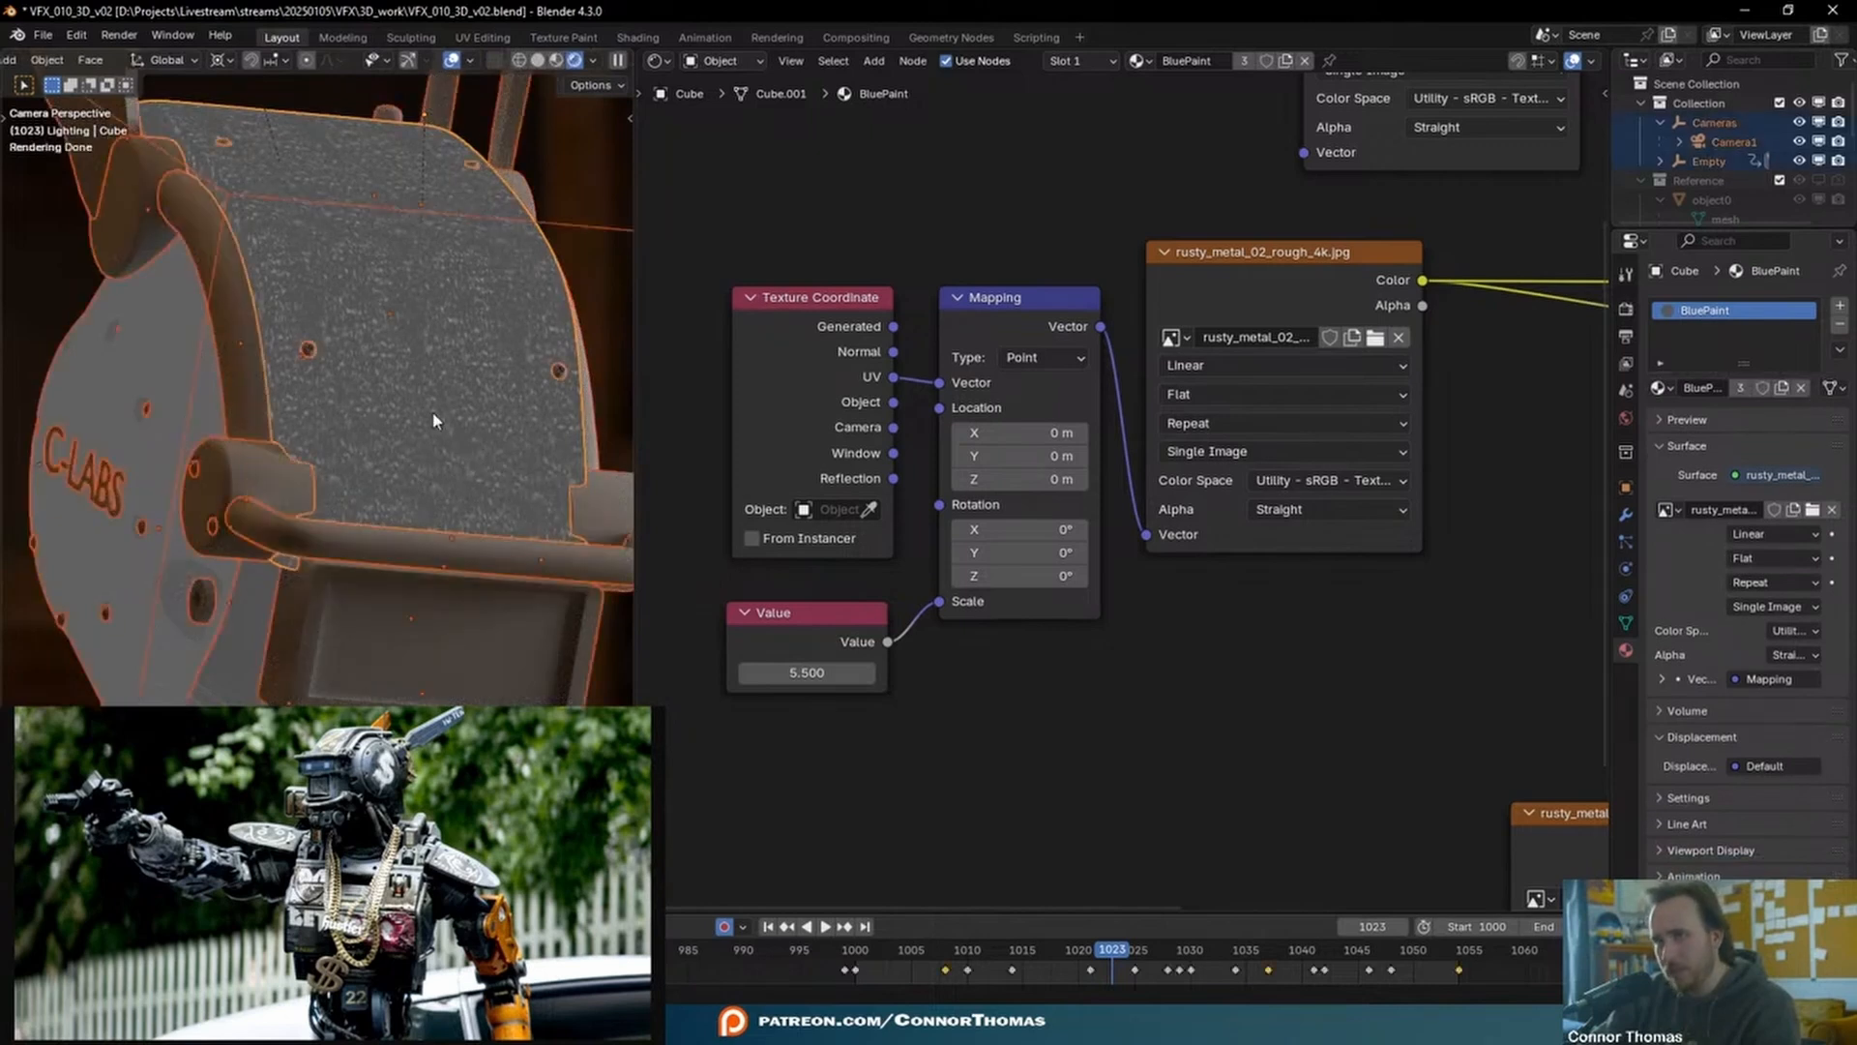
- Unwrap the mesh of the C-LABS side disc and set the mapping scale value to 1.4
scroll(420, 425, down, 4)
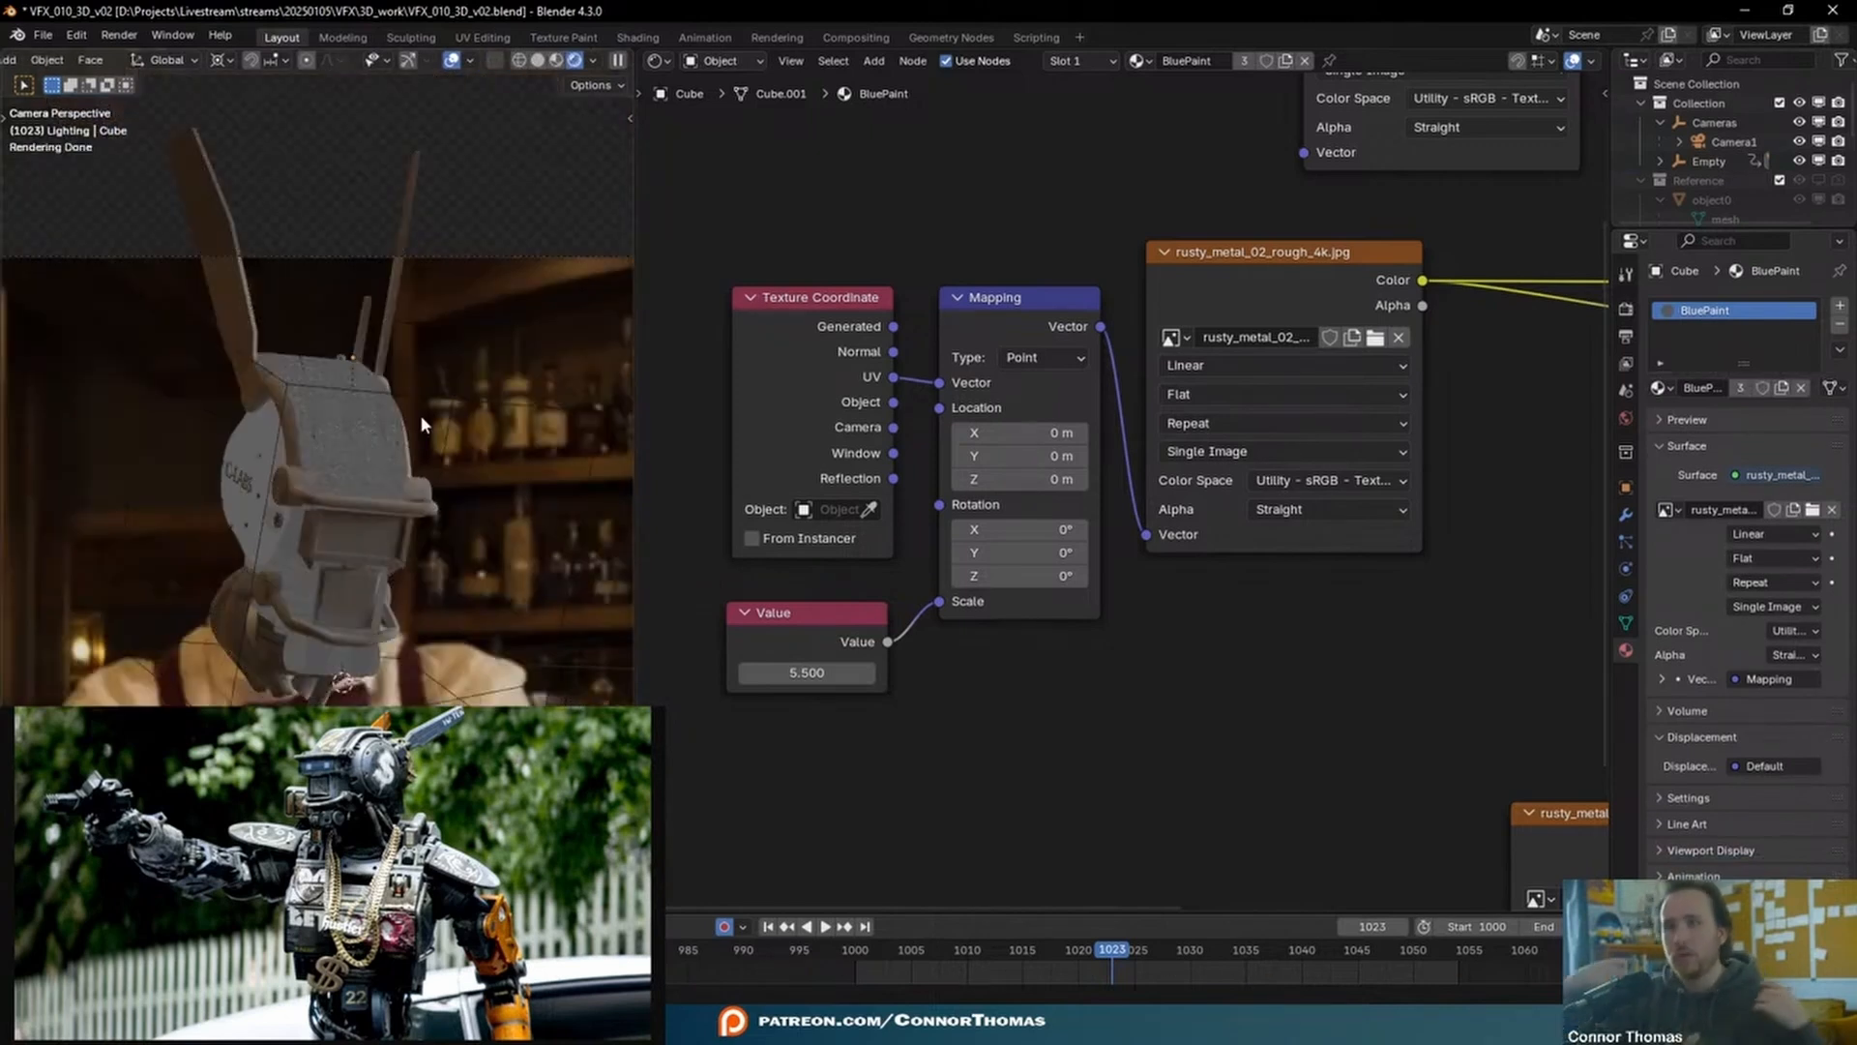
click(398, 542)
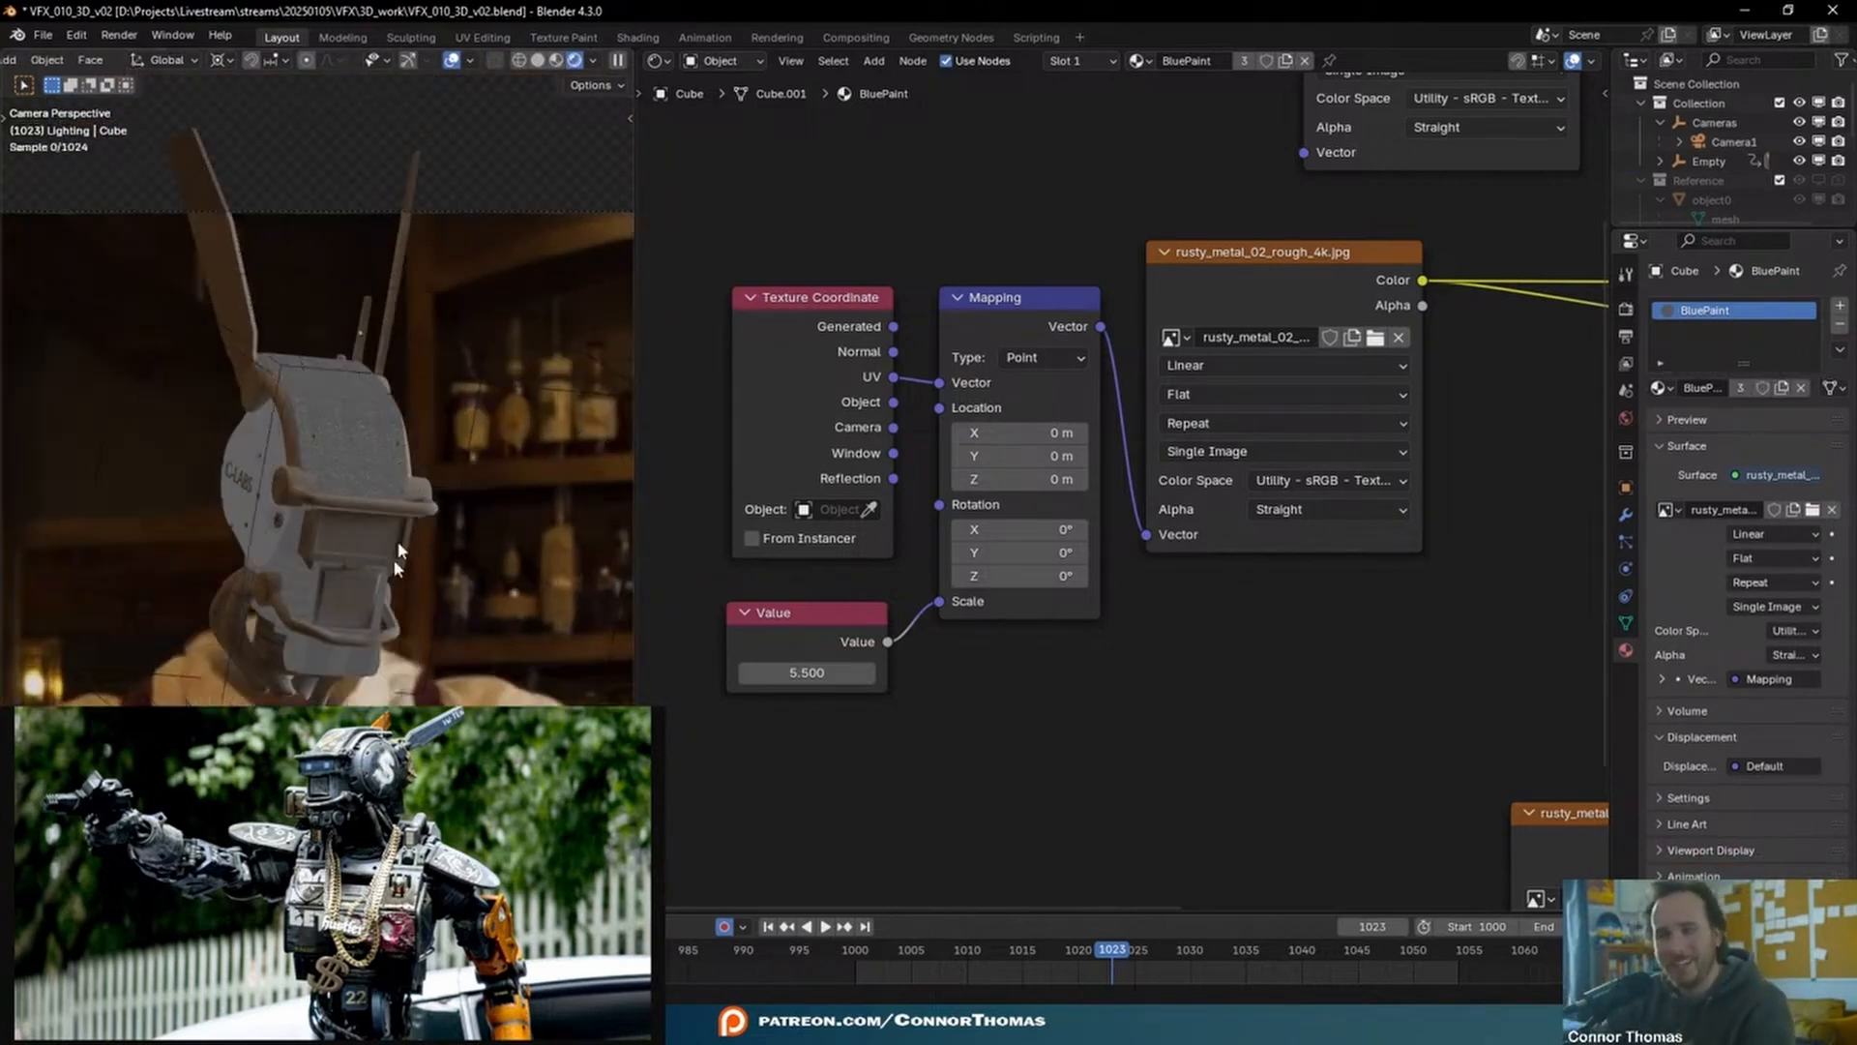
scroll(397, 542, up, 5)
key(Tab)
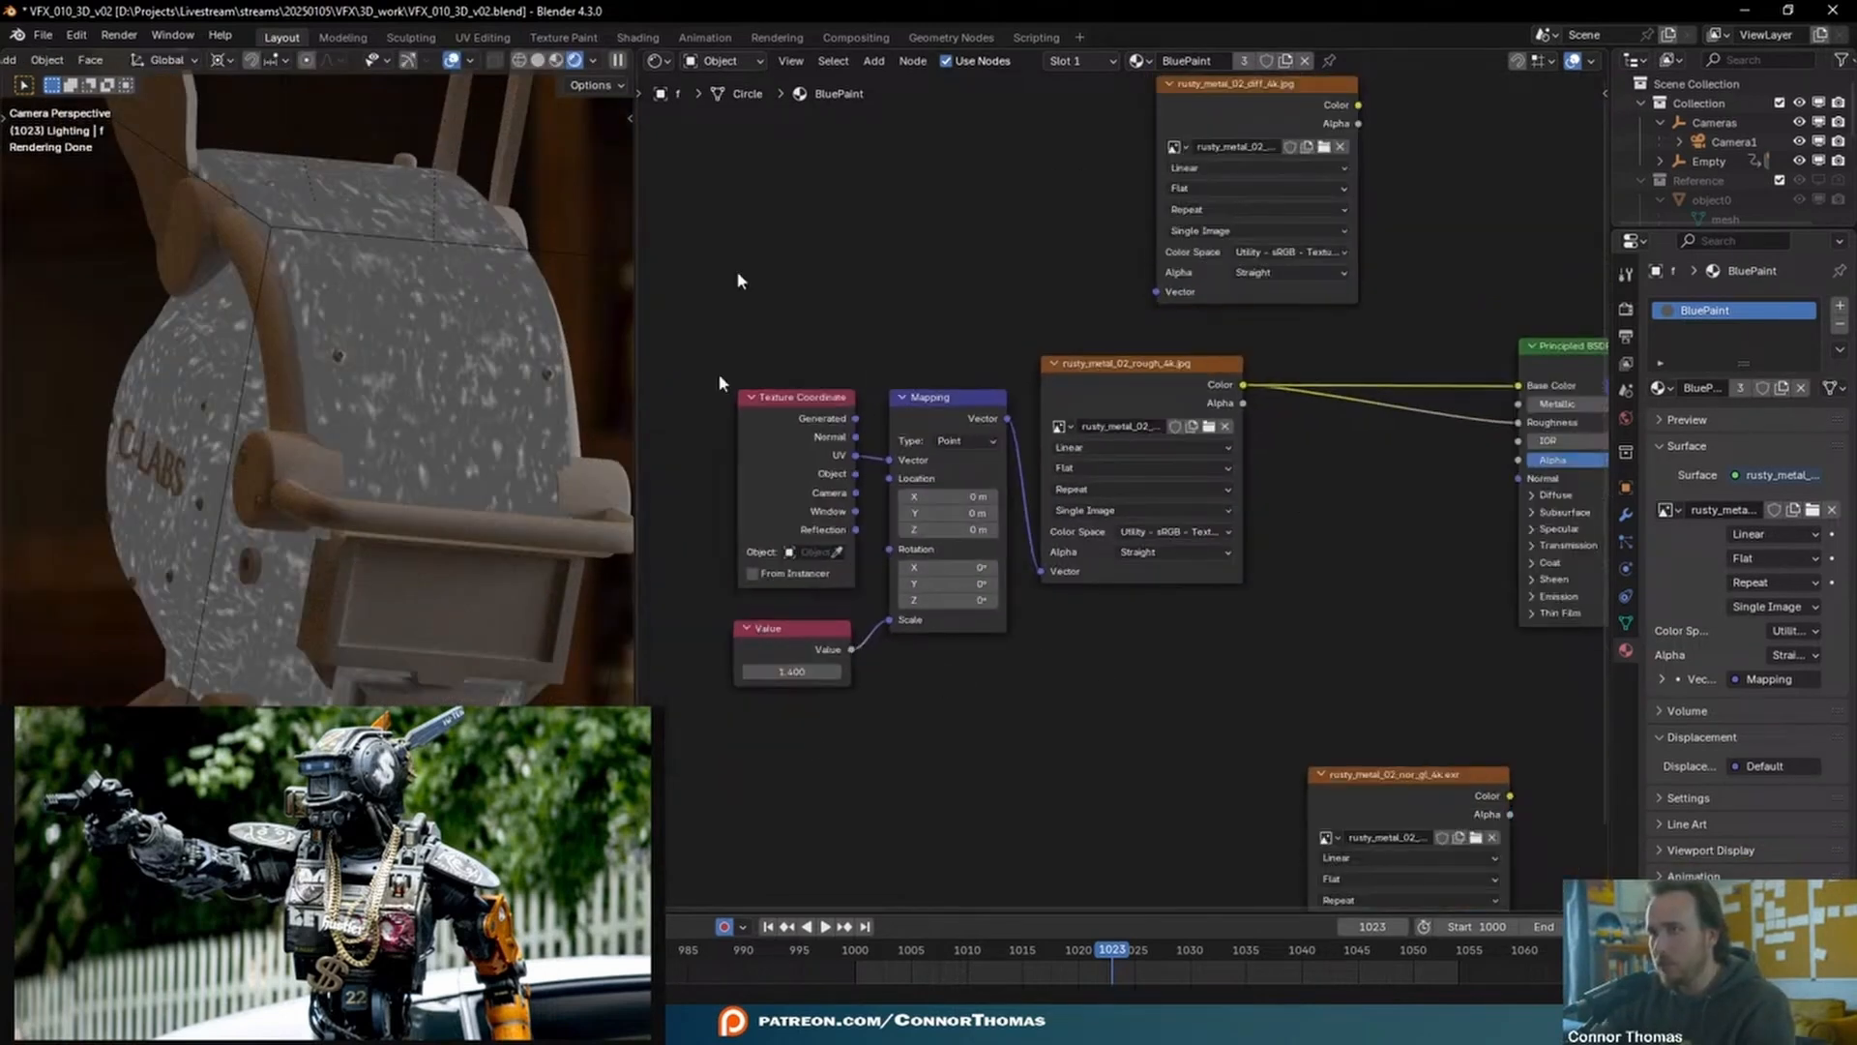
- Rearrange the nodes and wire the rusty_metal_02_nor_gl image between the Mapping vector and the Principled BSDF's Normal input
drag(782, 359, 981, 856)
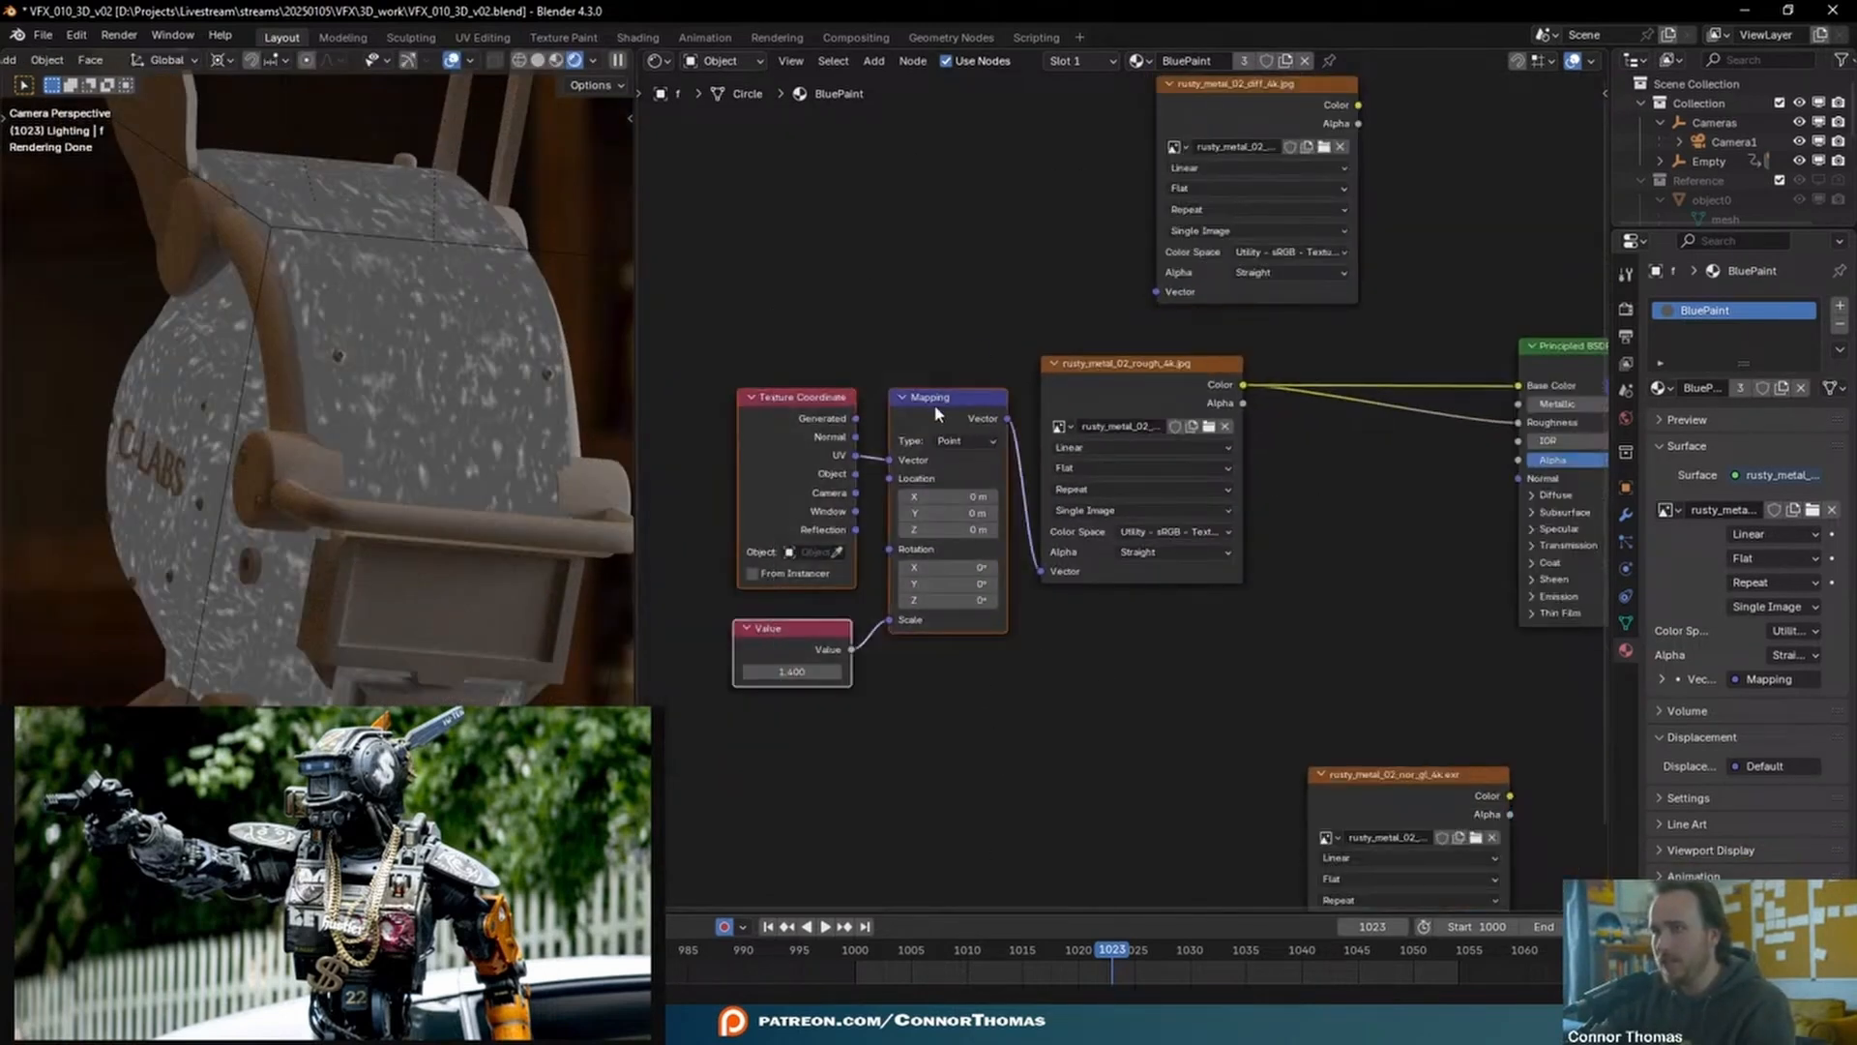
drag(935, 407, 762, 272)
click(977, 693)
middle_drag(1374, 775, 1256, 624)
drag(1271, 631, 976, 520)
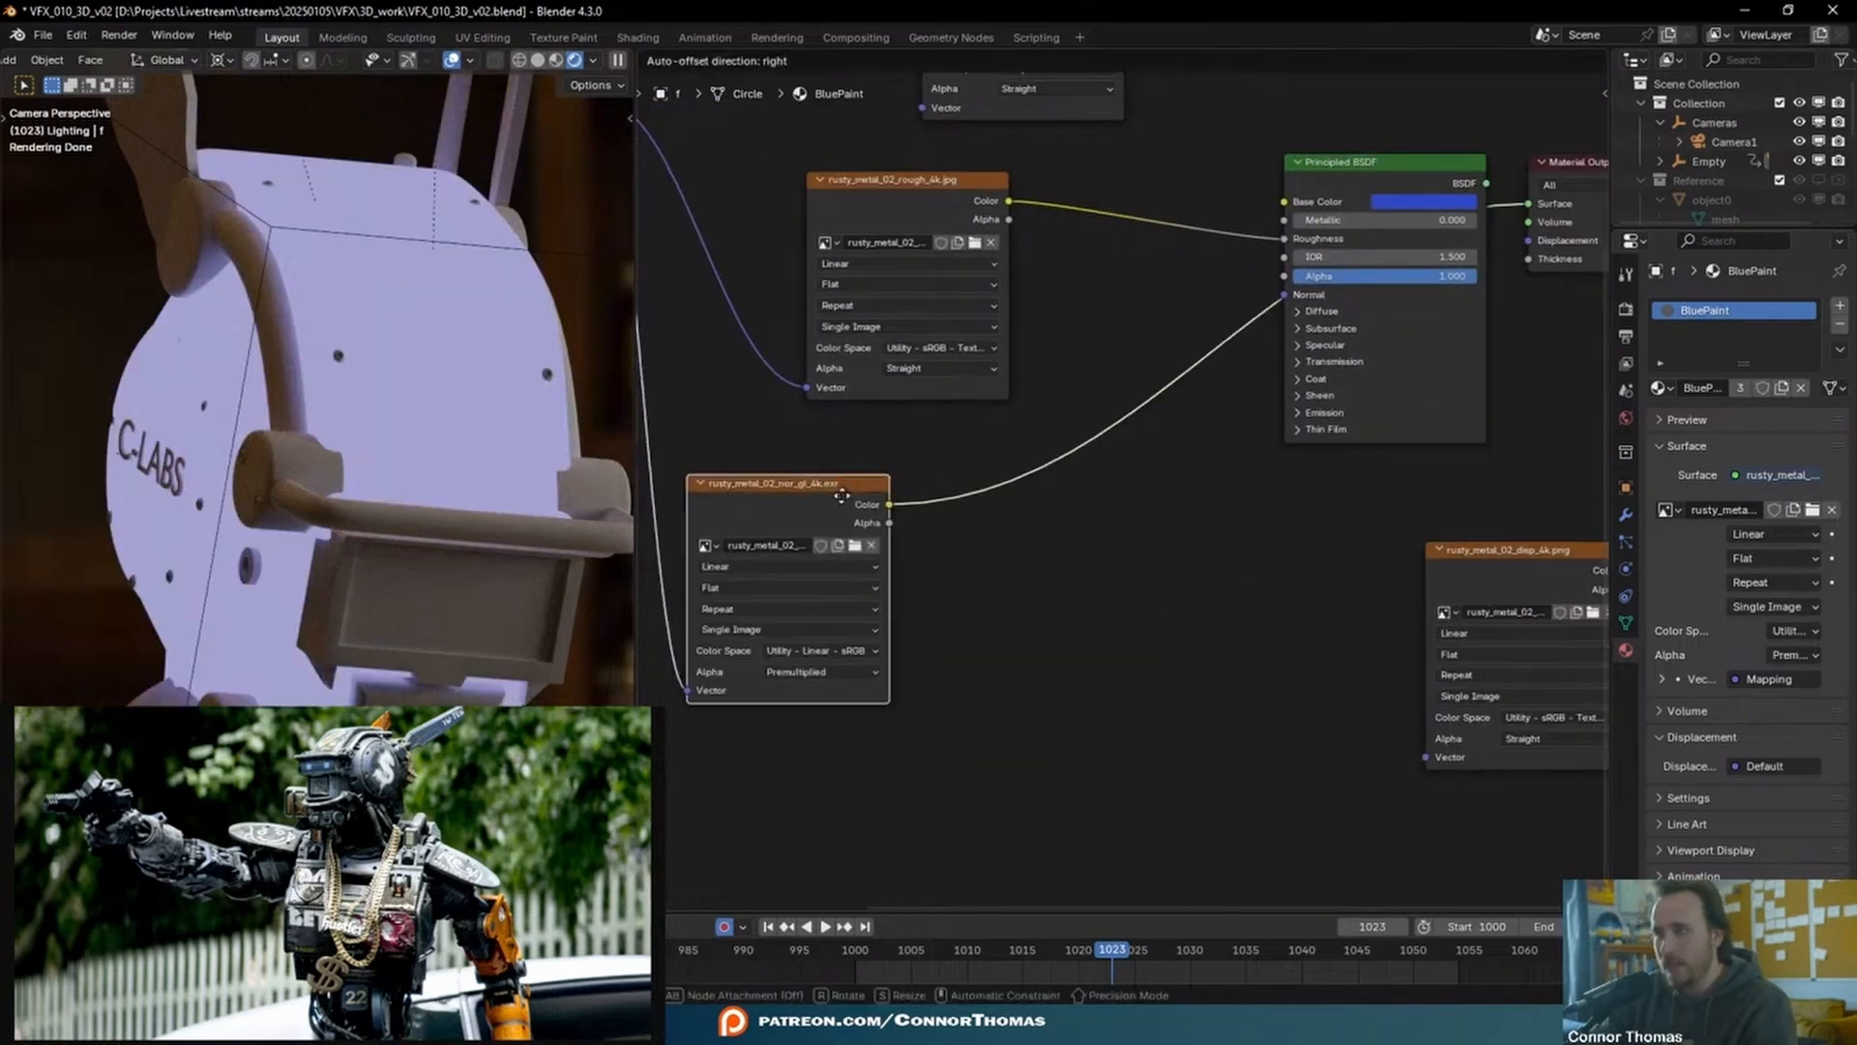
drag(841, 495, 834, 496)
- Insert a Normal Map node between the rusty_metal_02_nor_gl image and the Principled BSDF's Normal input
key(shift+a)
text(norma)
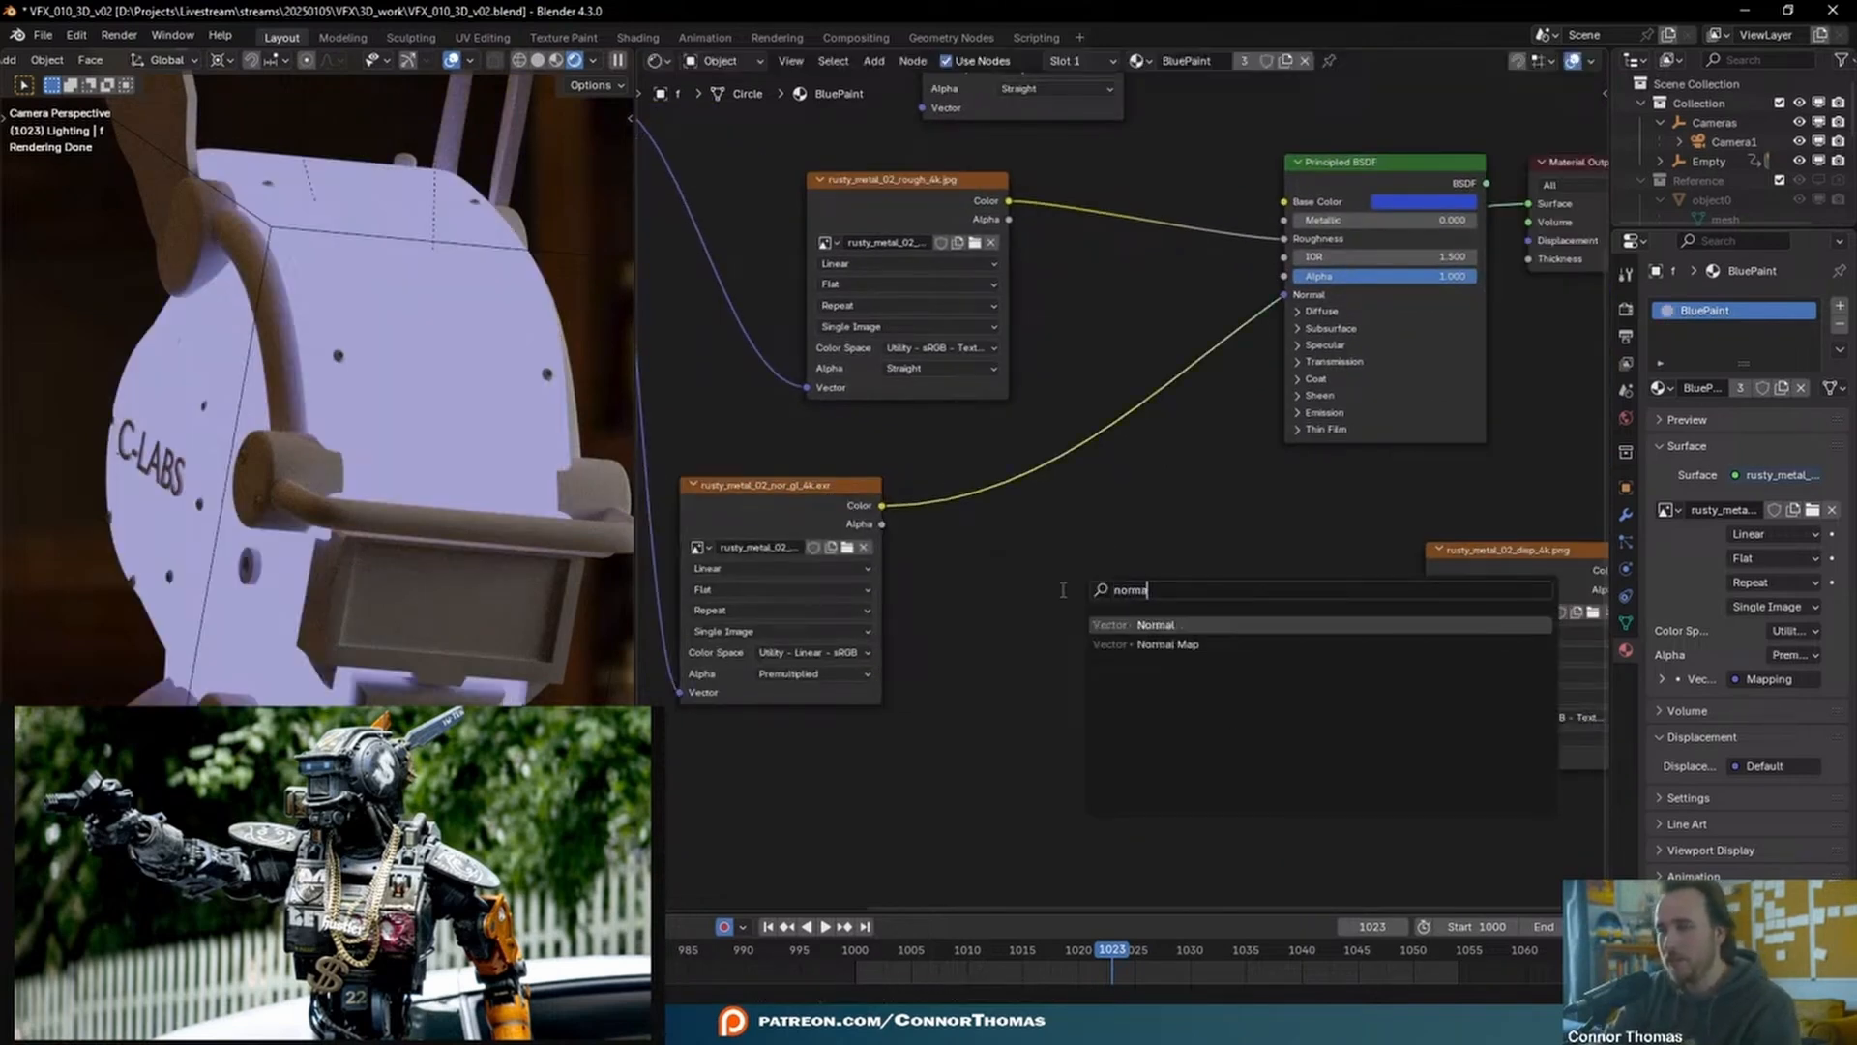
key(Down)
key(Return)
click(1082, 547)
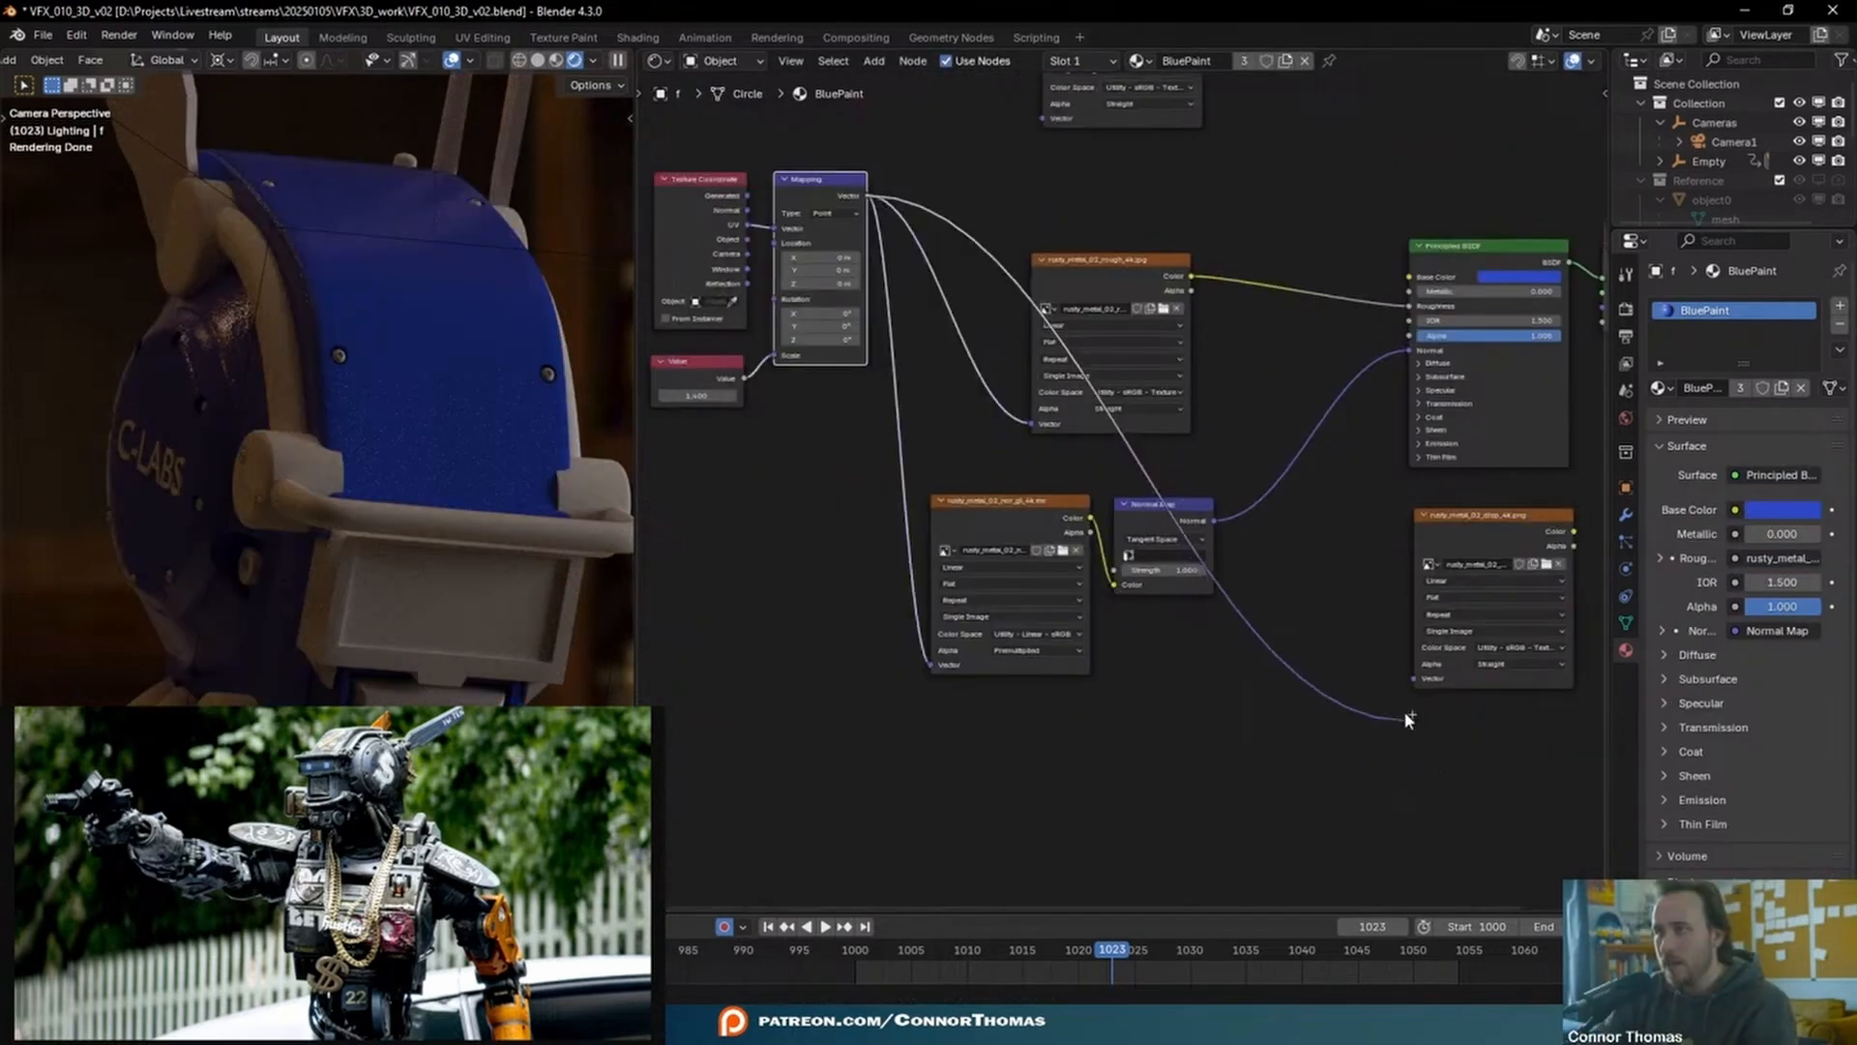
- Connect the Mapping vector to the rusty_metal_02_disp image, move that node below the shader, and preview it on the material output
drag(1409, 712, 1403, 683)
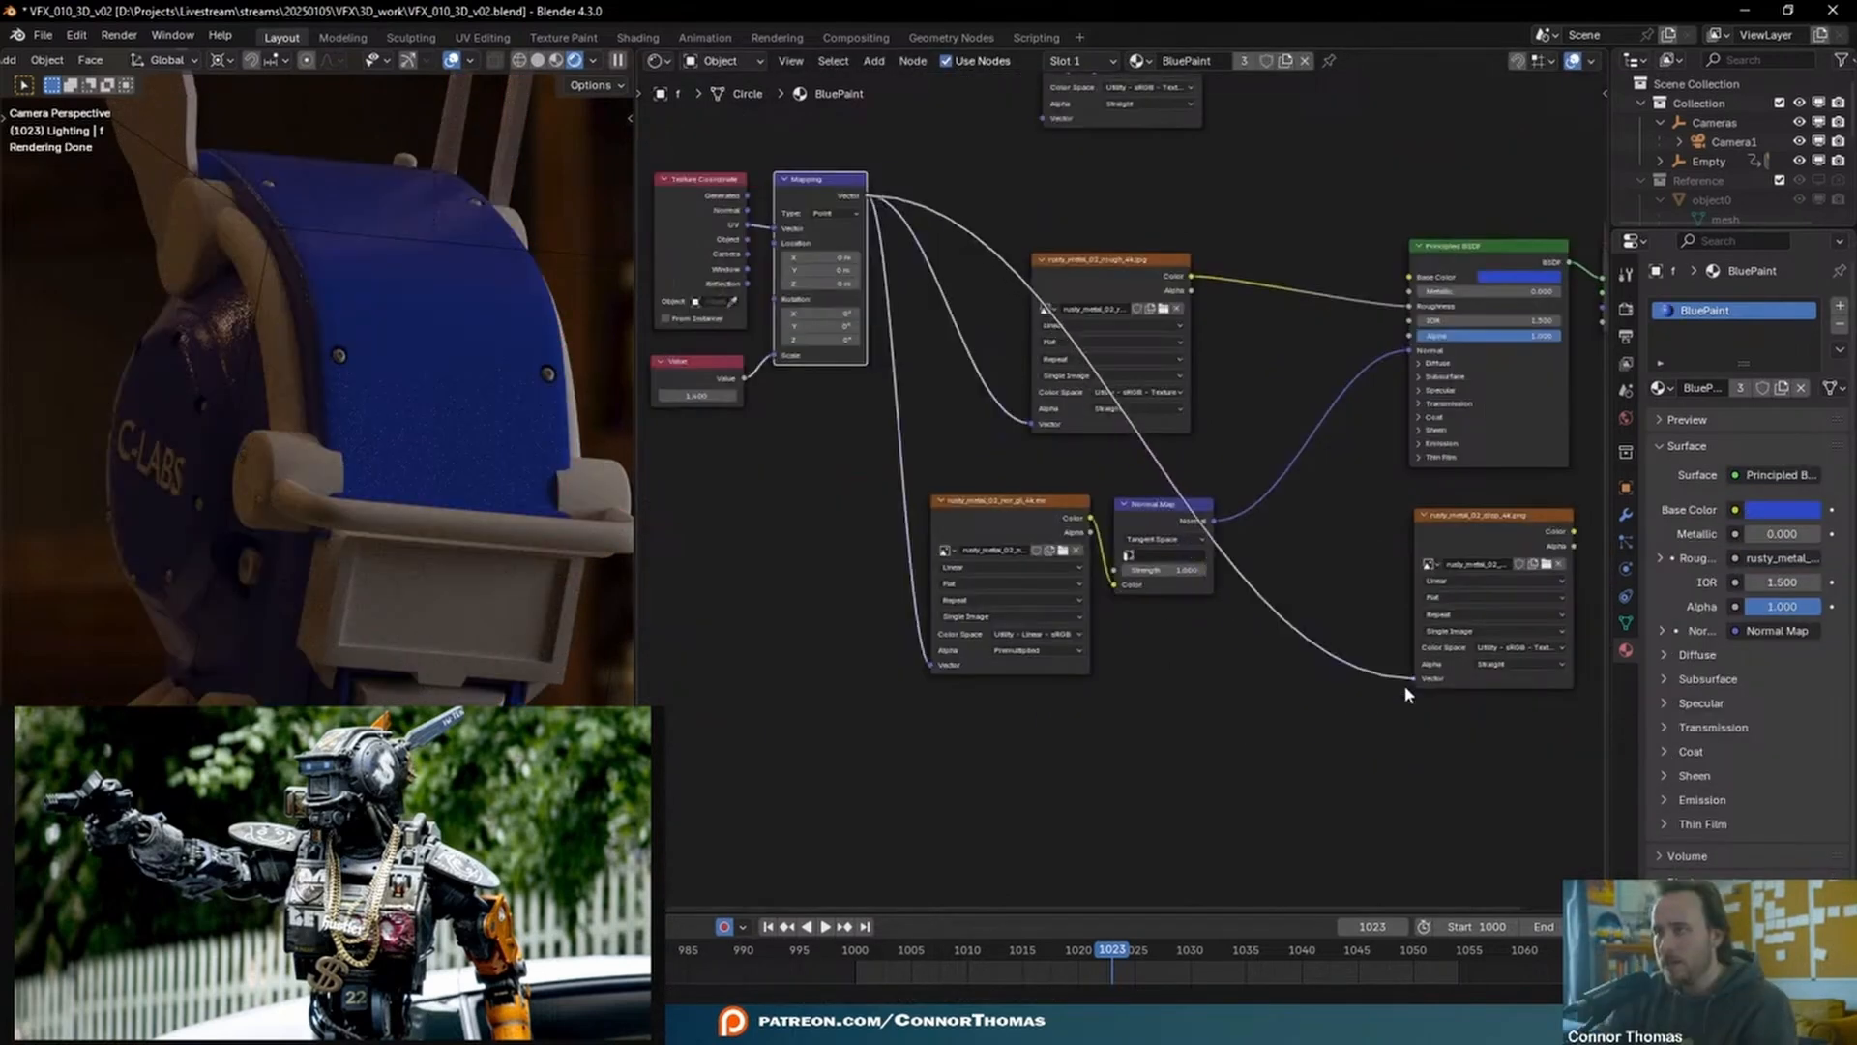
middle_drag(1441, 750, 1140, 719)
scroll(1167, 695, up, 3)
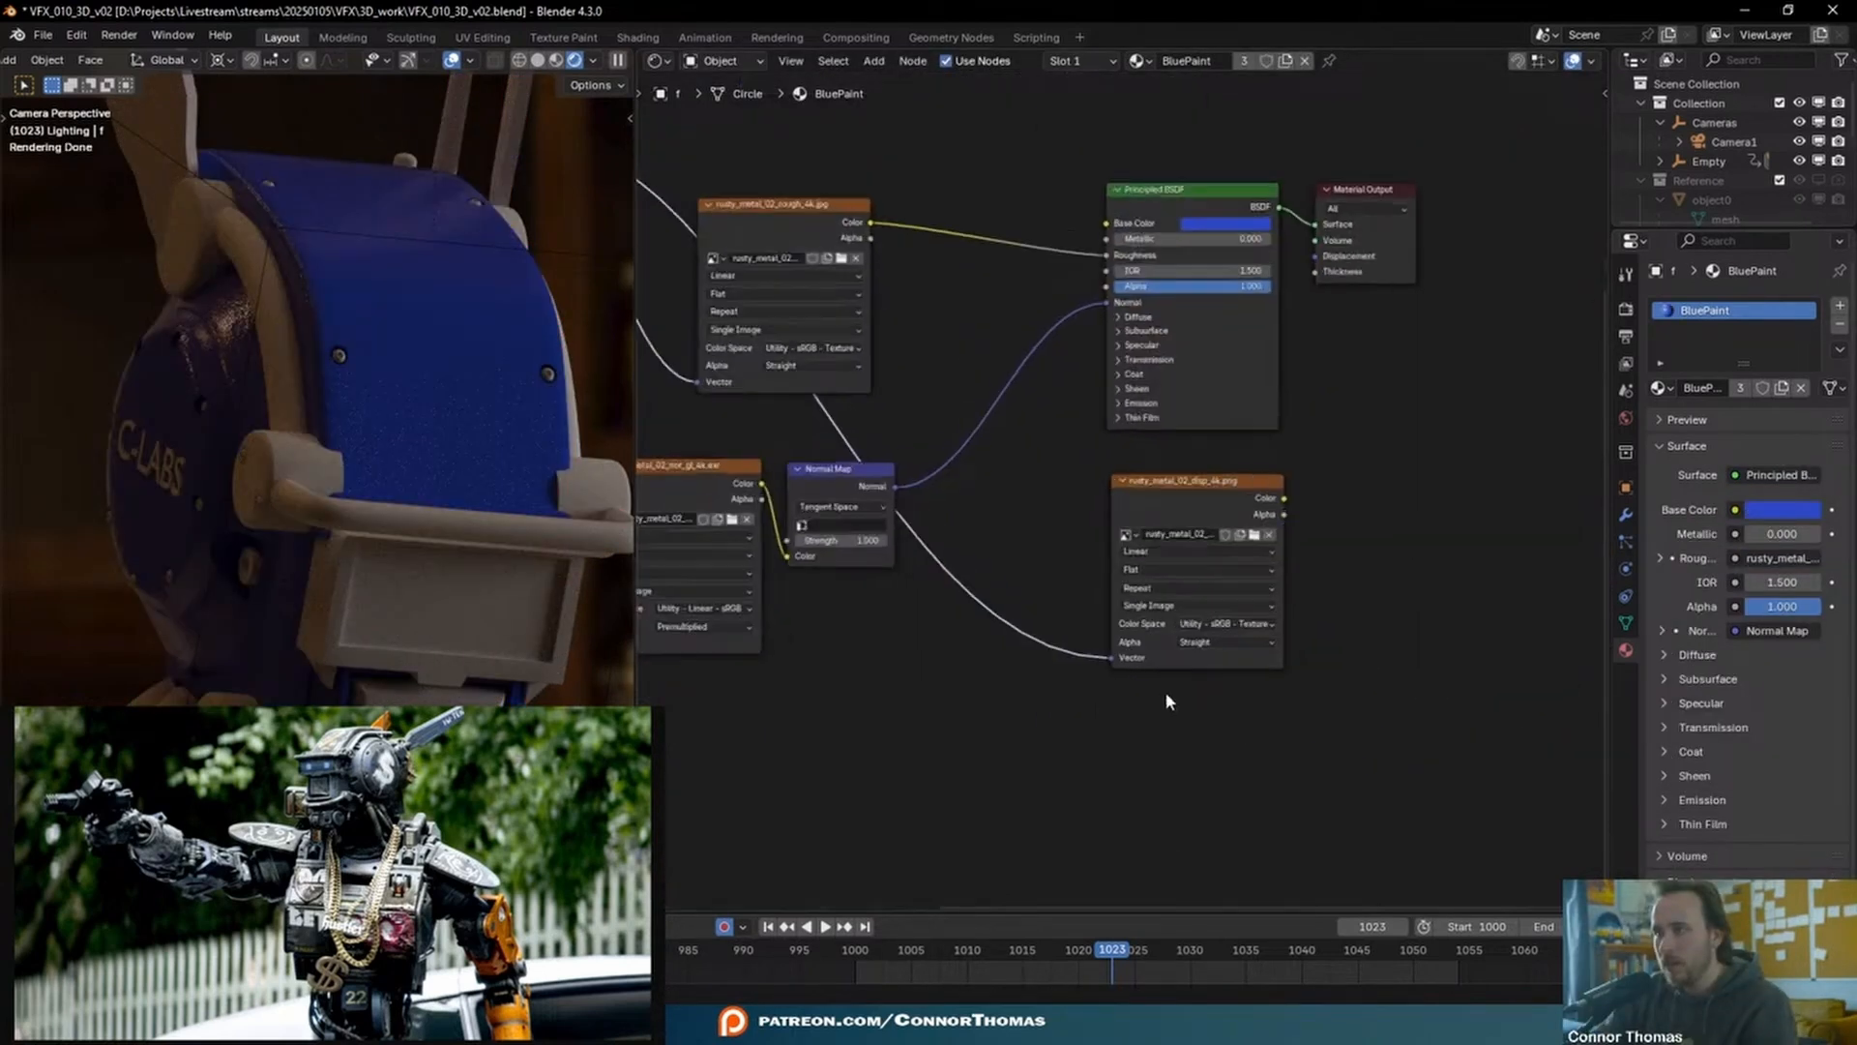
middle_drag(1282, 674, 1118, 652)
drag(1085, 471, 964, 663)
middle_drag(1180, 601, 1224, 461)
ctrl+shift+click(961, 531)
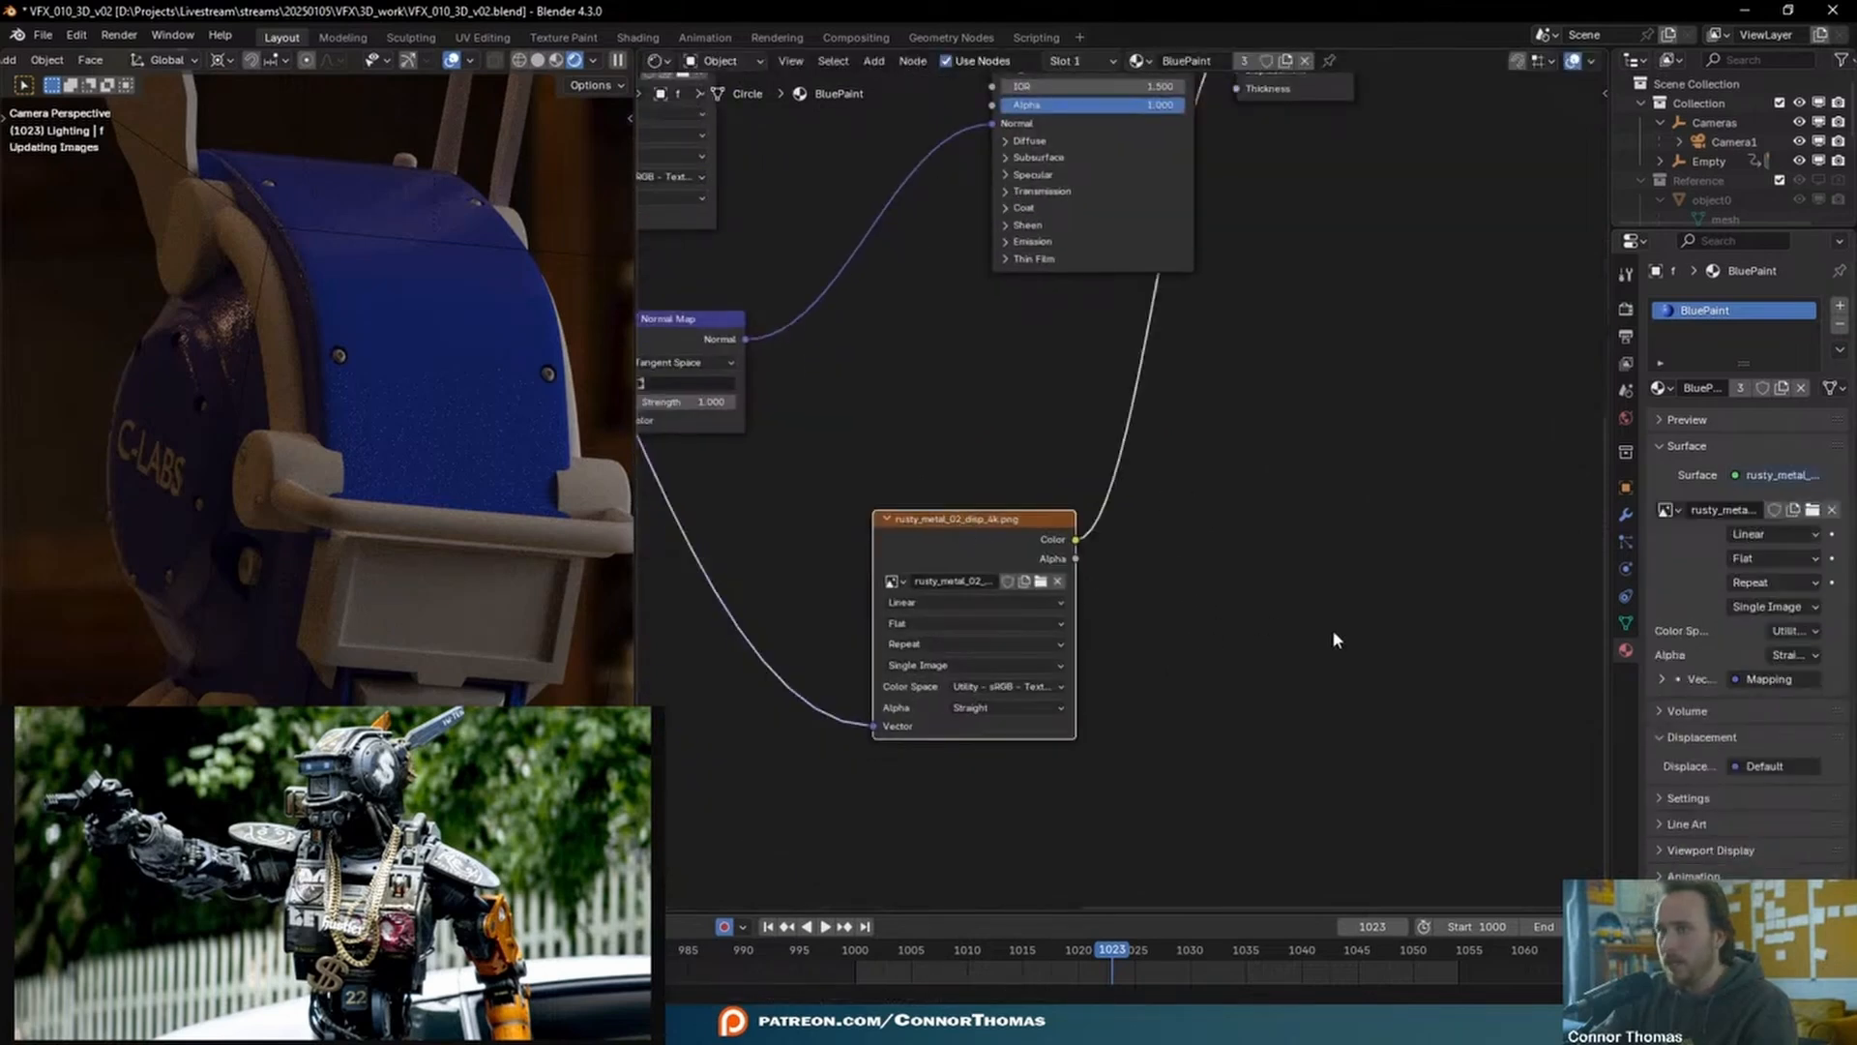
- Insert a Bump node after the rusty_metal_02_disp image and feed the image's Color output into its Height input
key(shift+a)
click(1332, 502)
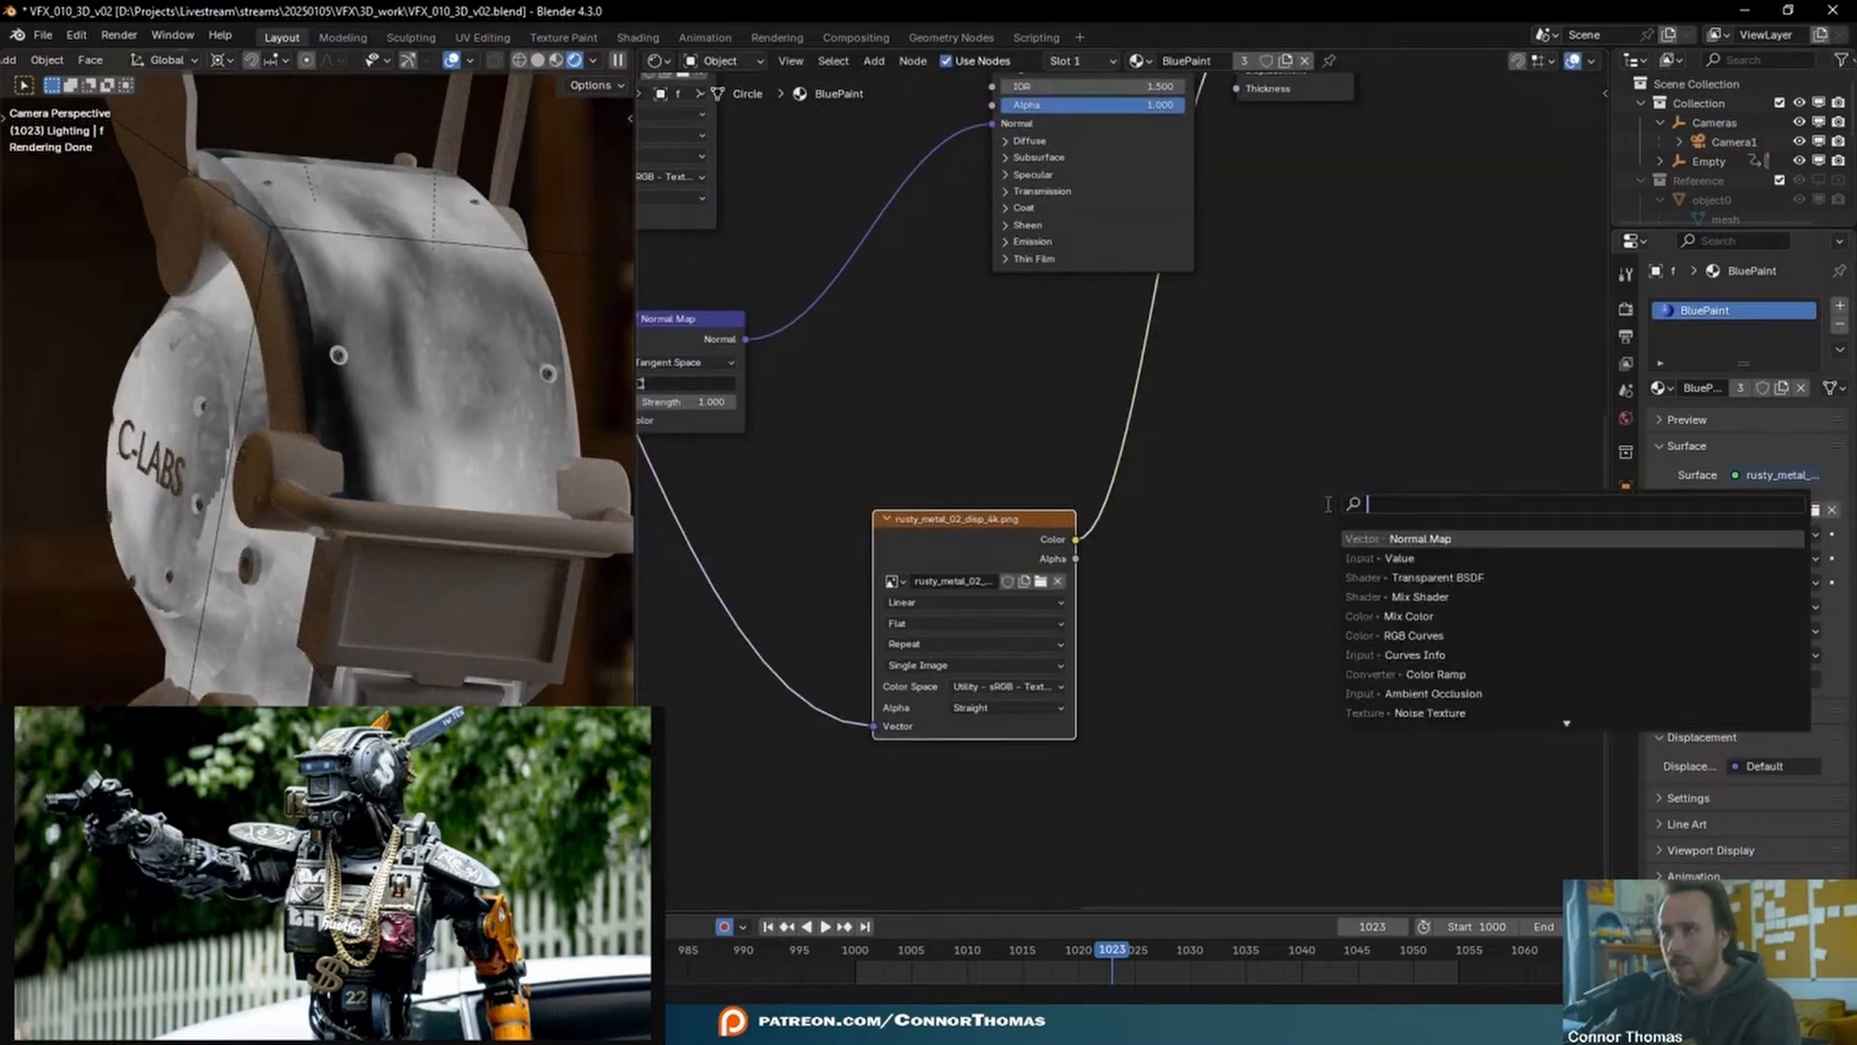
text(math)
key(BackSpace)
key(BackSpace)
key(BackSpace)
key(BackSpace)
text(bump)
key(Return)
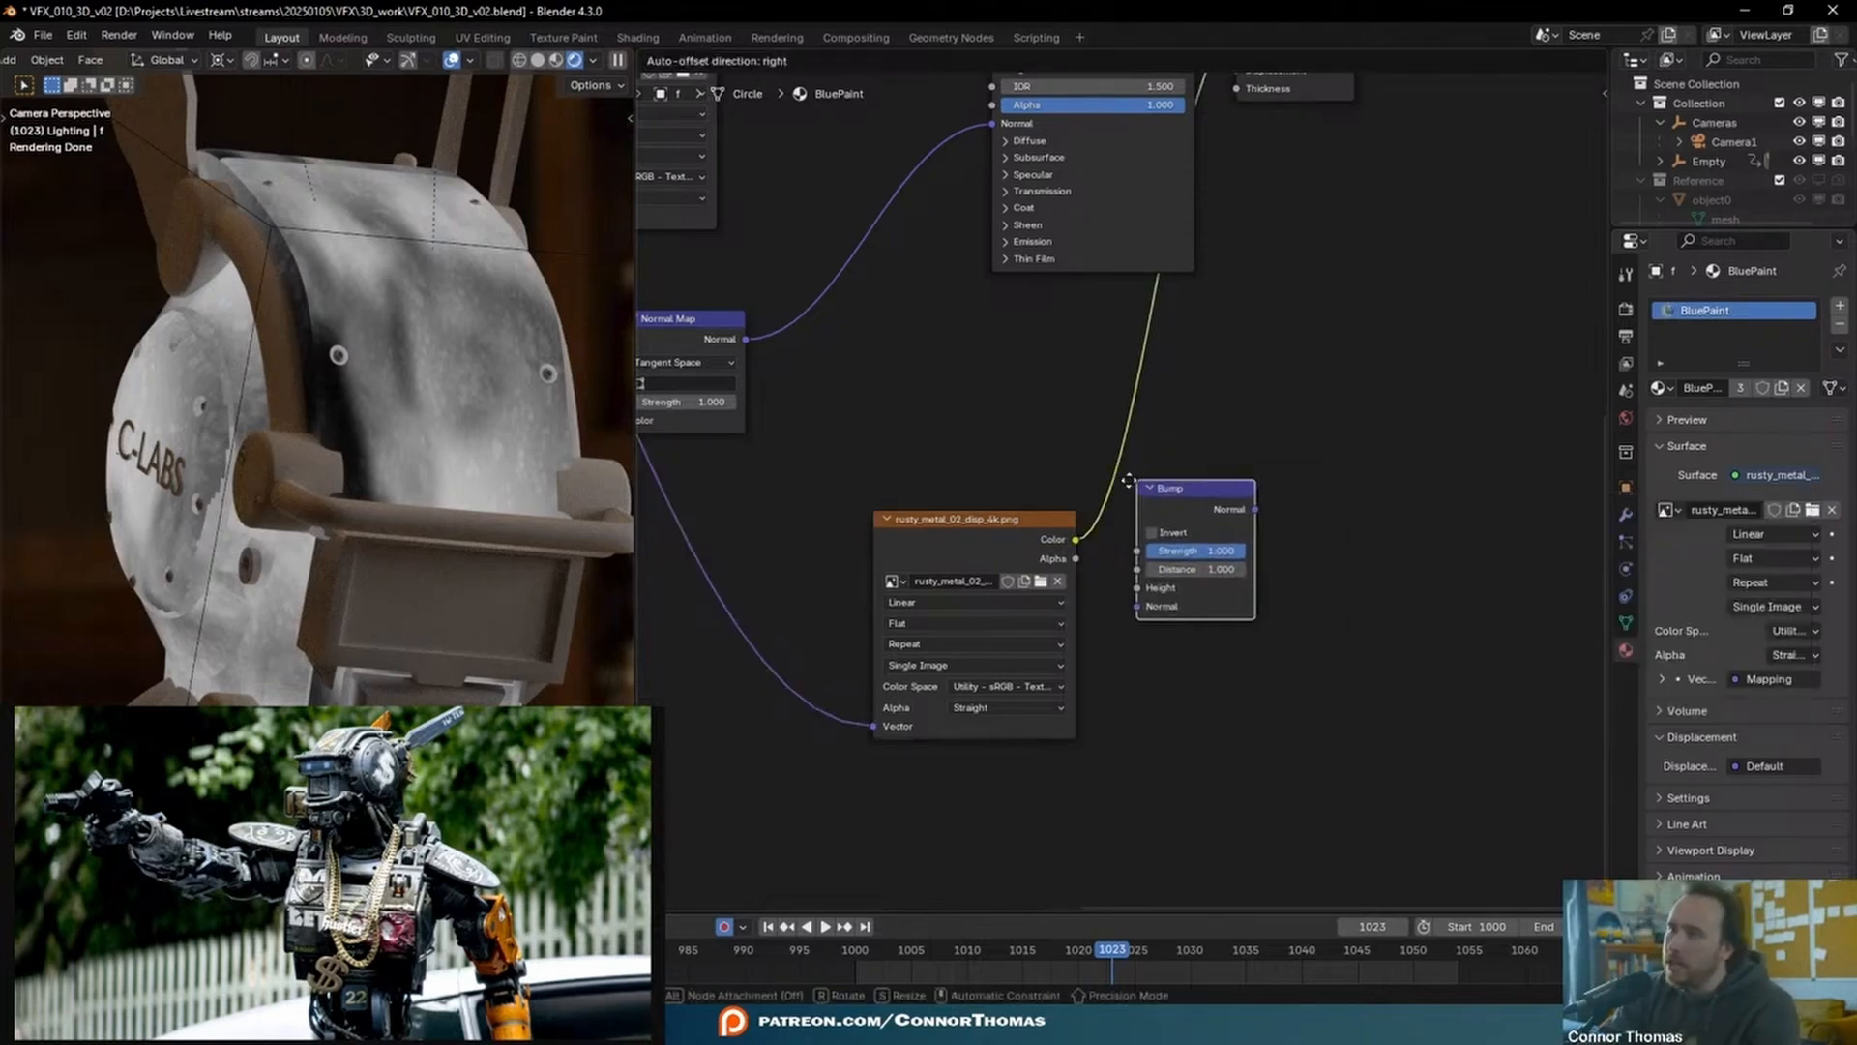
click(1122, 474)
drag(1113, 601, 1114, 581)
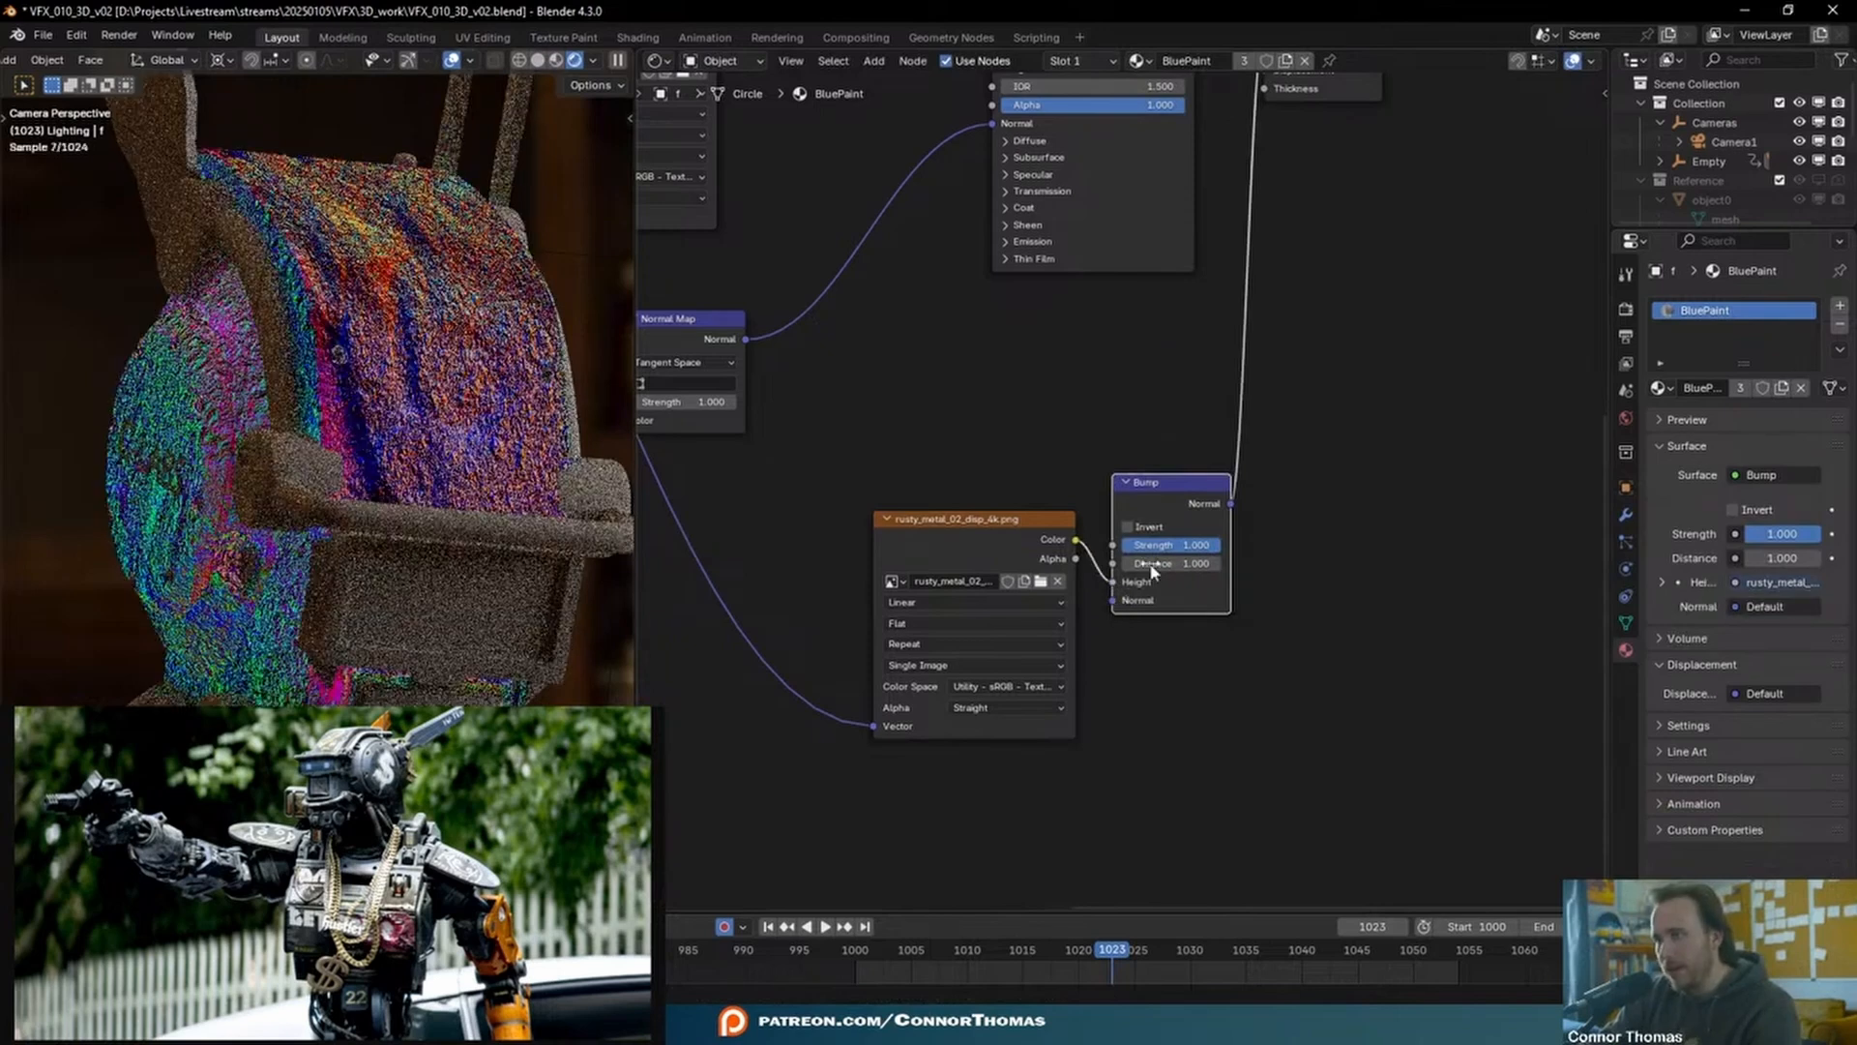
- Route the Bump output to the material output's Displacement, space out the output node, and reconnect the Principled BSDF to Surface
middle_drag(1328, 410, 1164, 642)
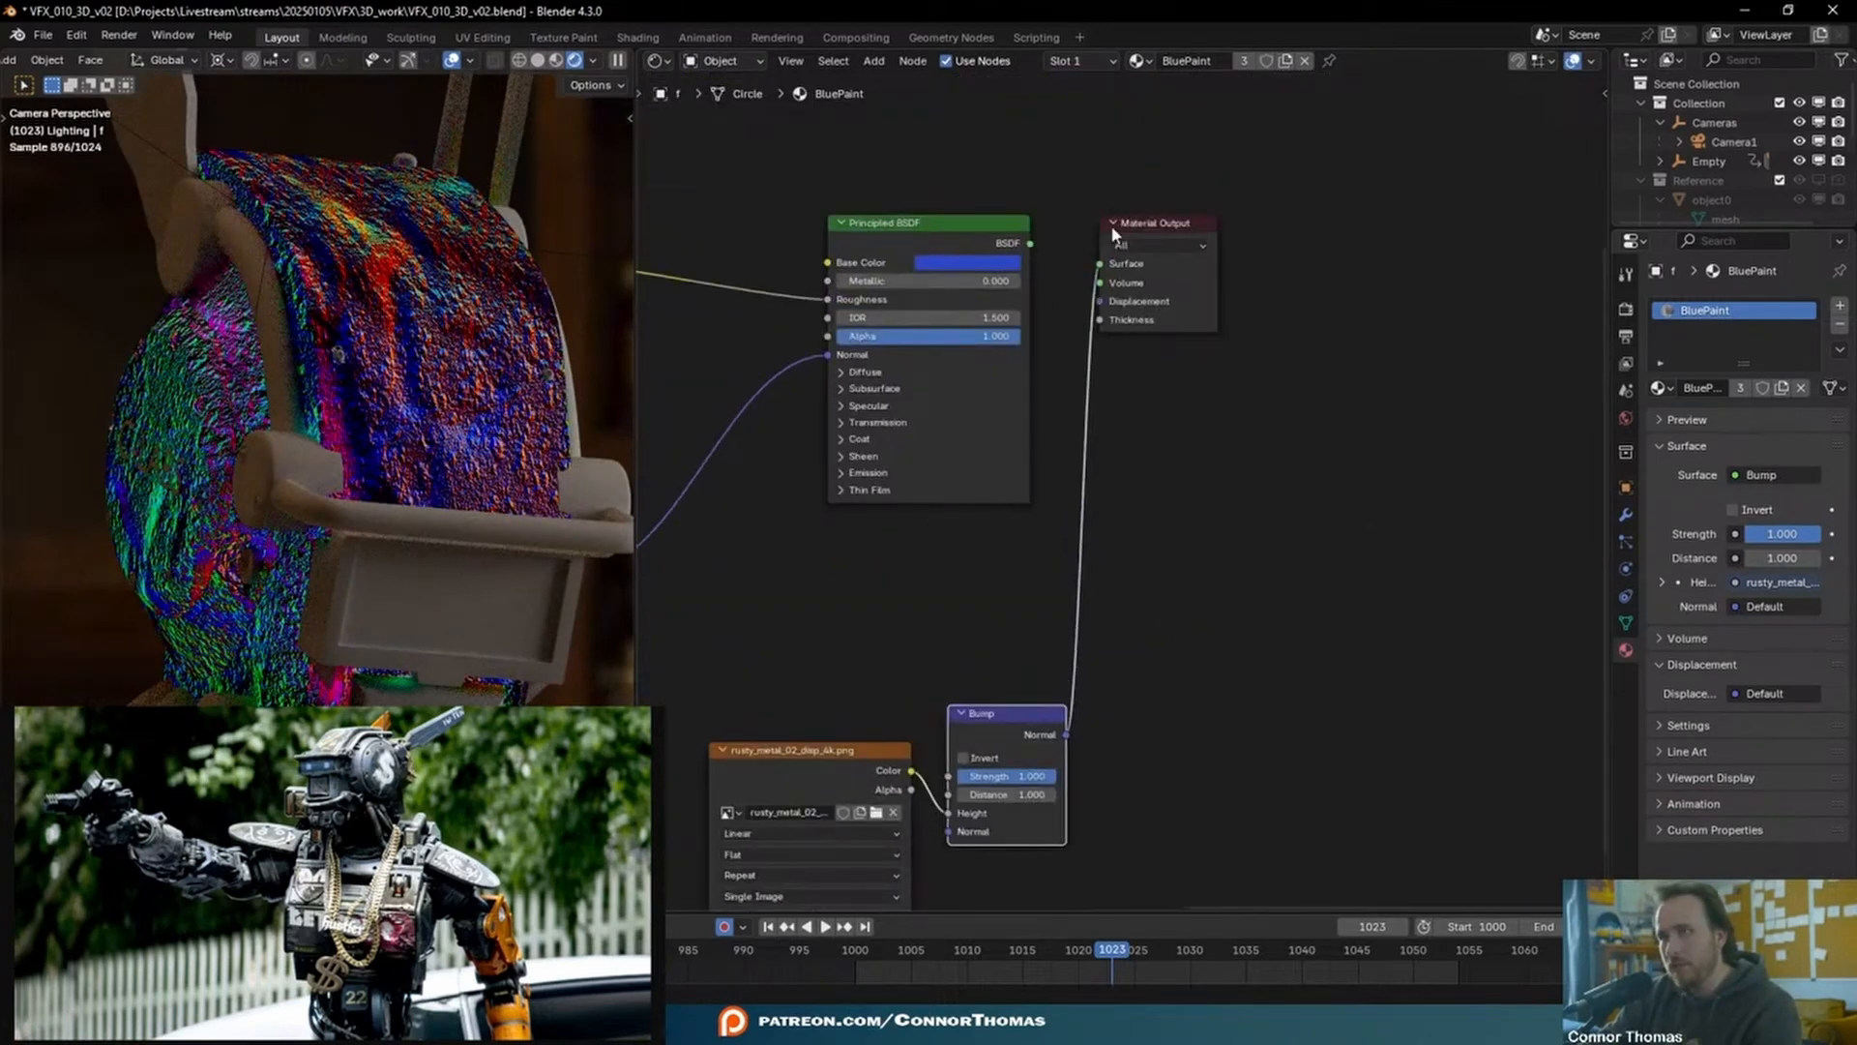
drag(1093, 263, 1100, 301)
drag(1146, 234, 1386, 235)
ctrl+shift+click(1007, 237)
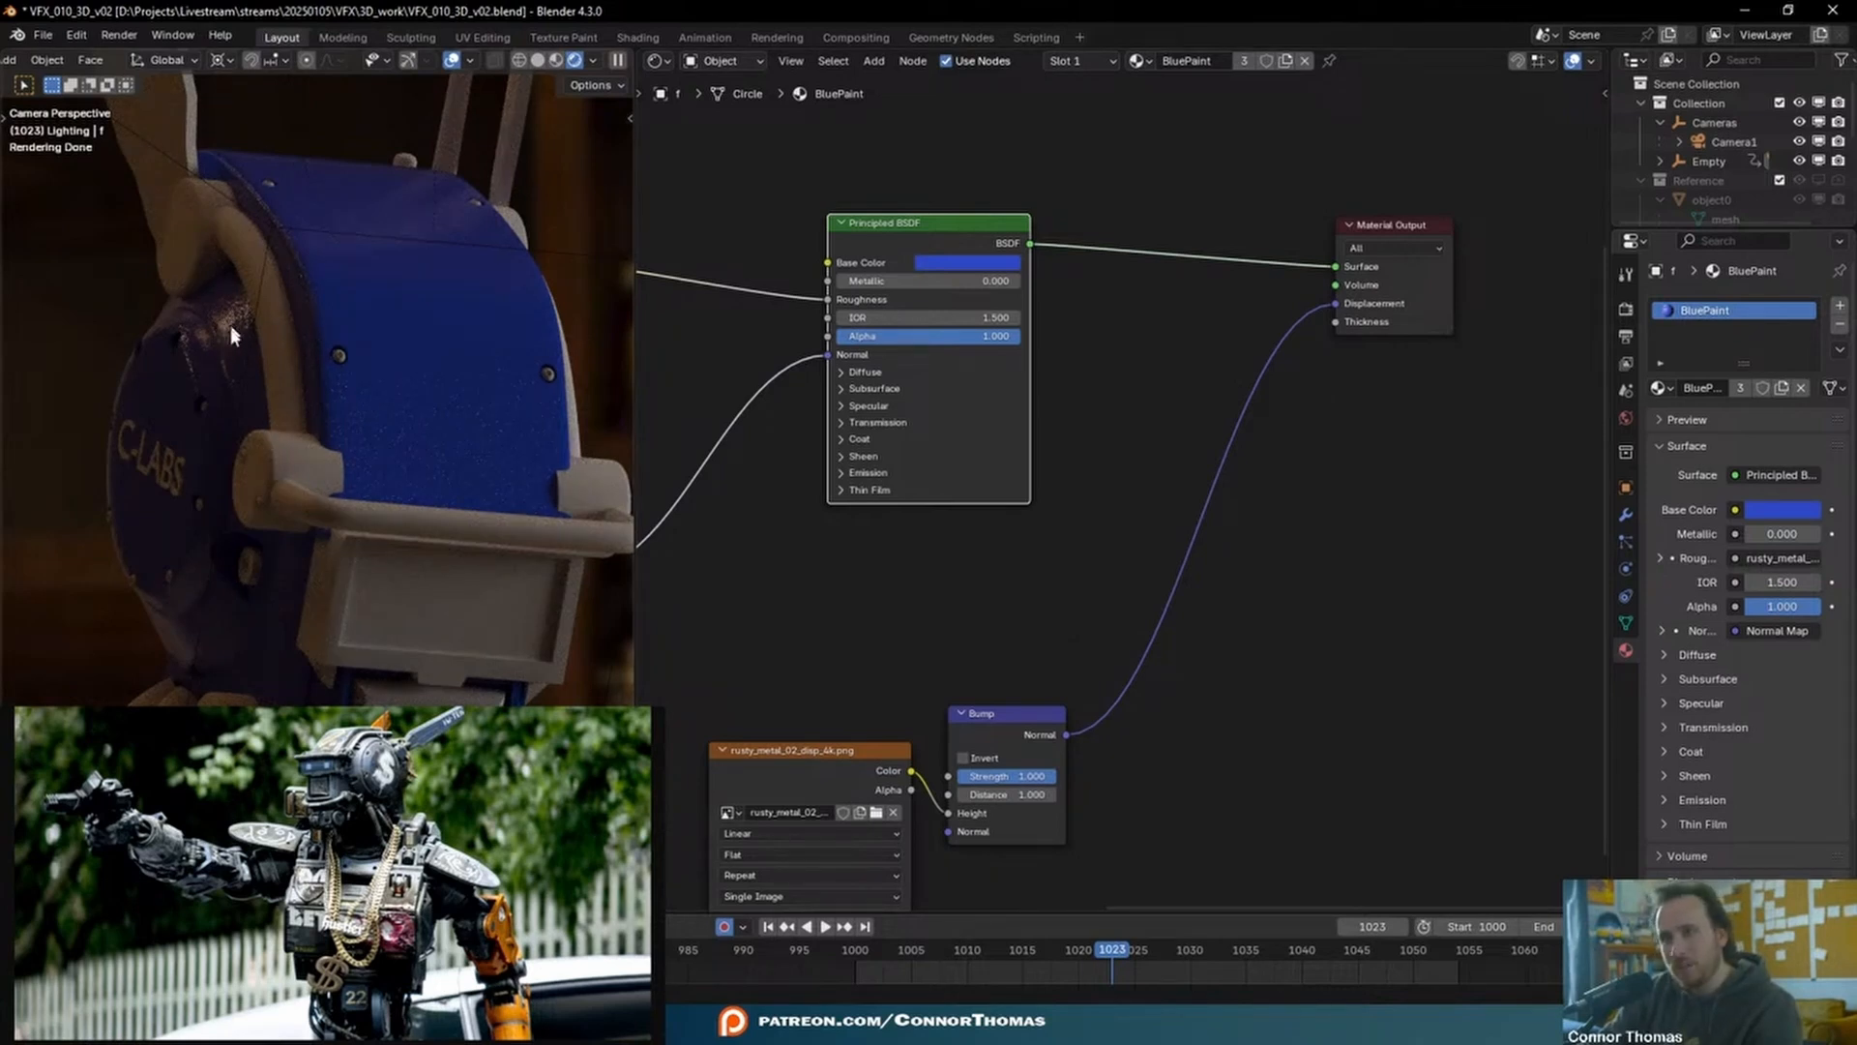
- Feed the rusty_metal_02_rough image into a new Invert Color node and arrange the two nodes apart
middle_drag(868, 600, 1435, 526)
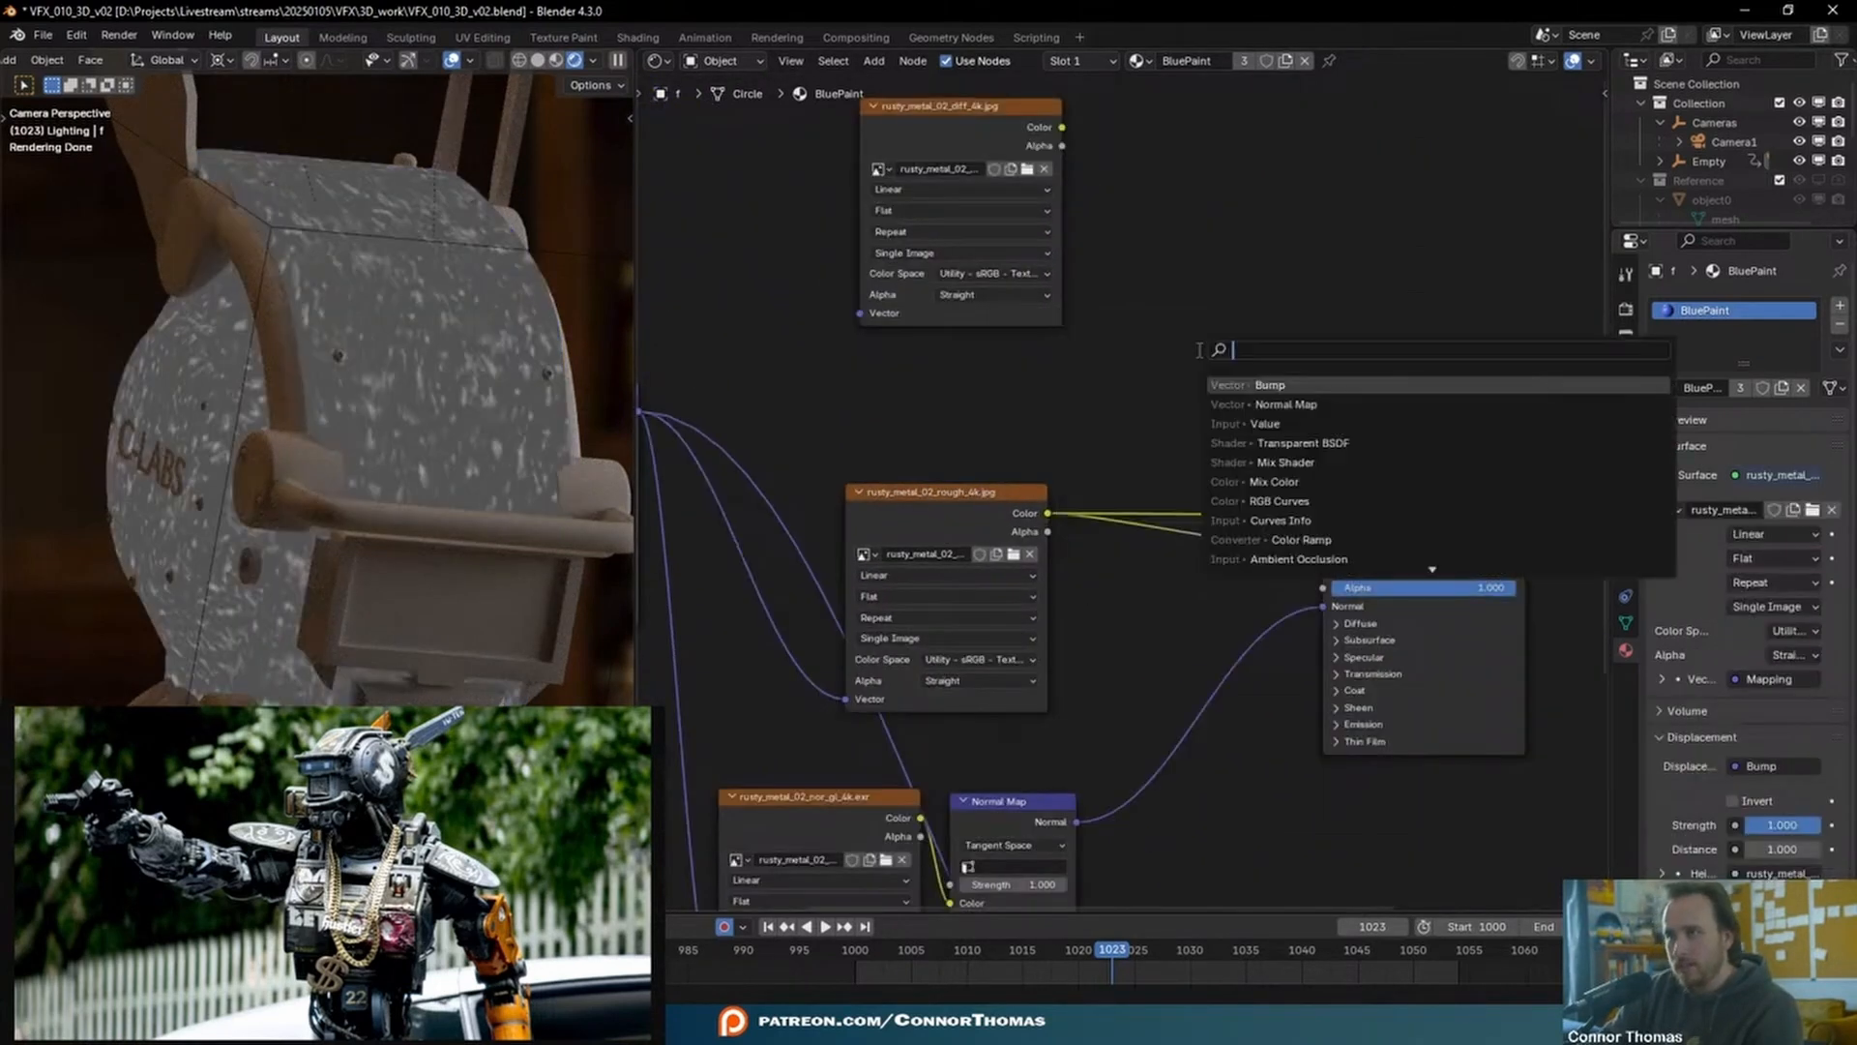
text(inv)
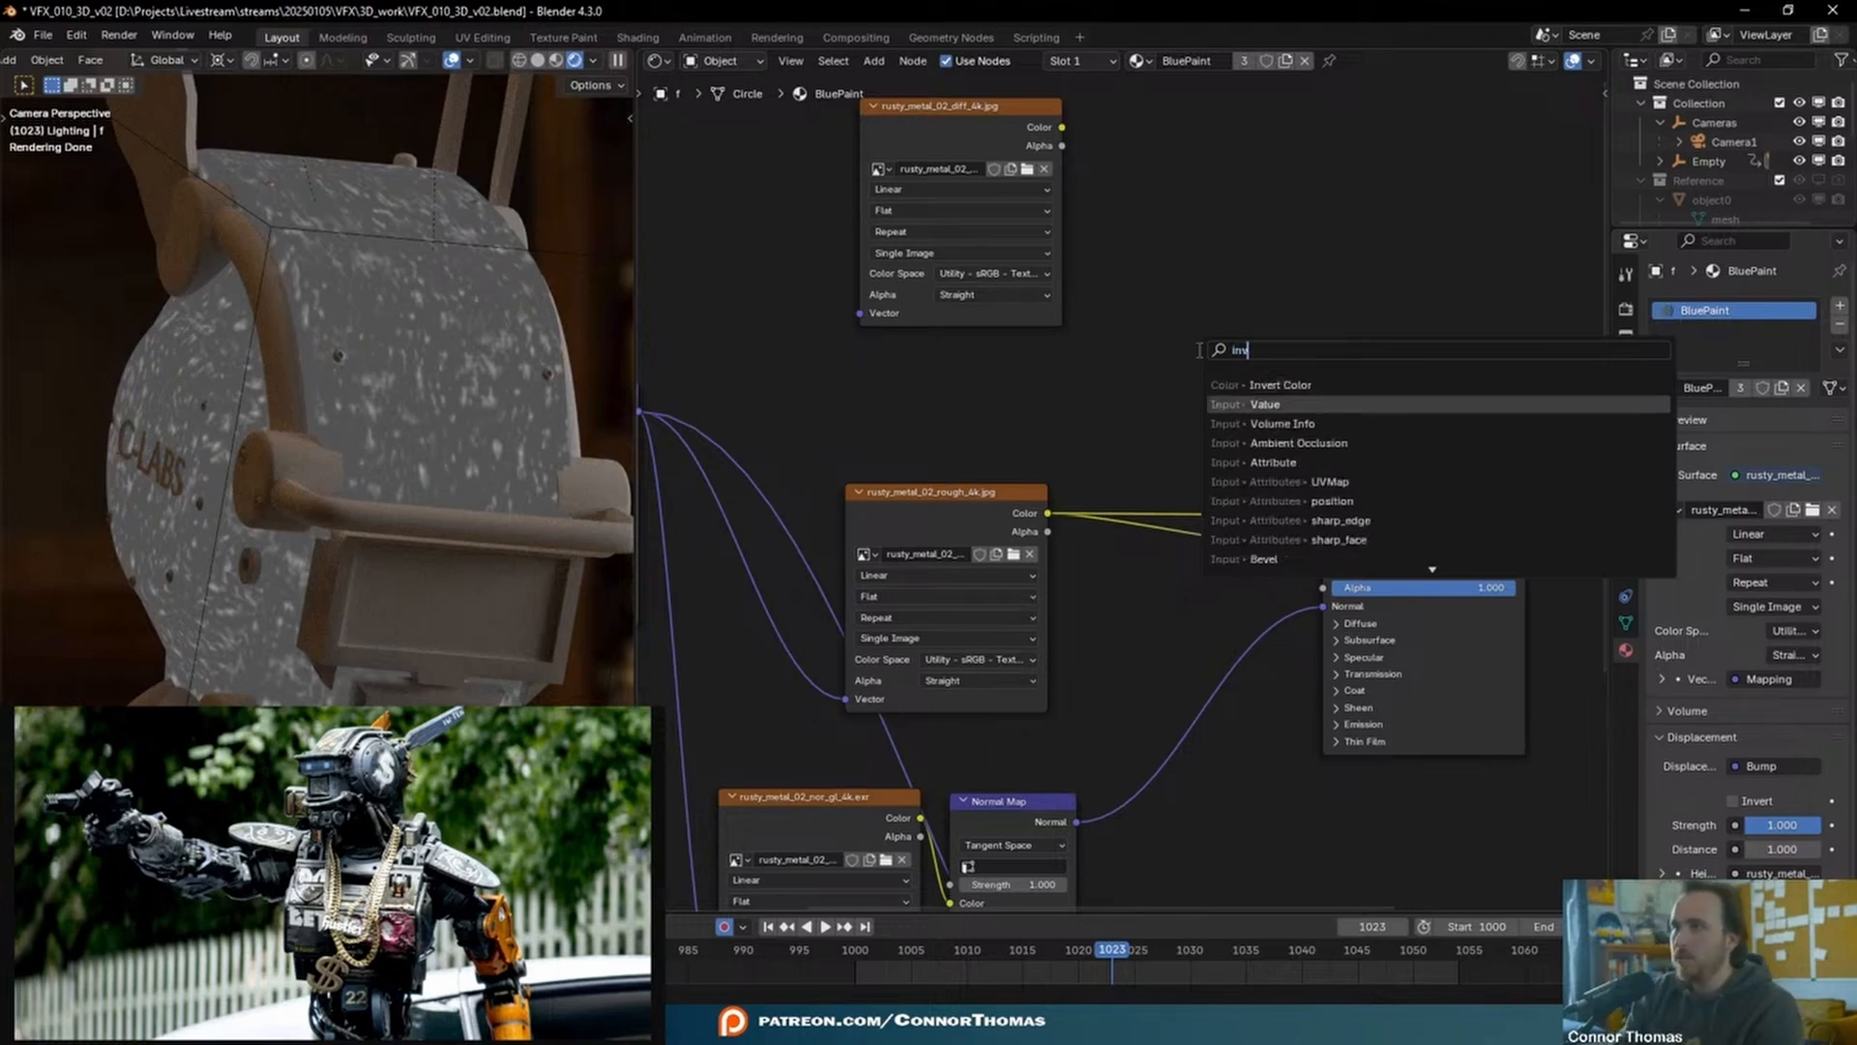
click(1279, 385)
click(1050, 406)
drag(1037, 384, 1137, 400)
drag(946, 494, 905, 426)
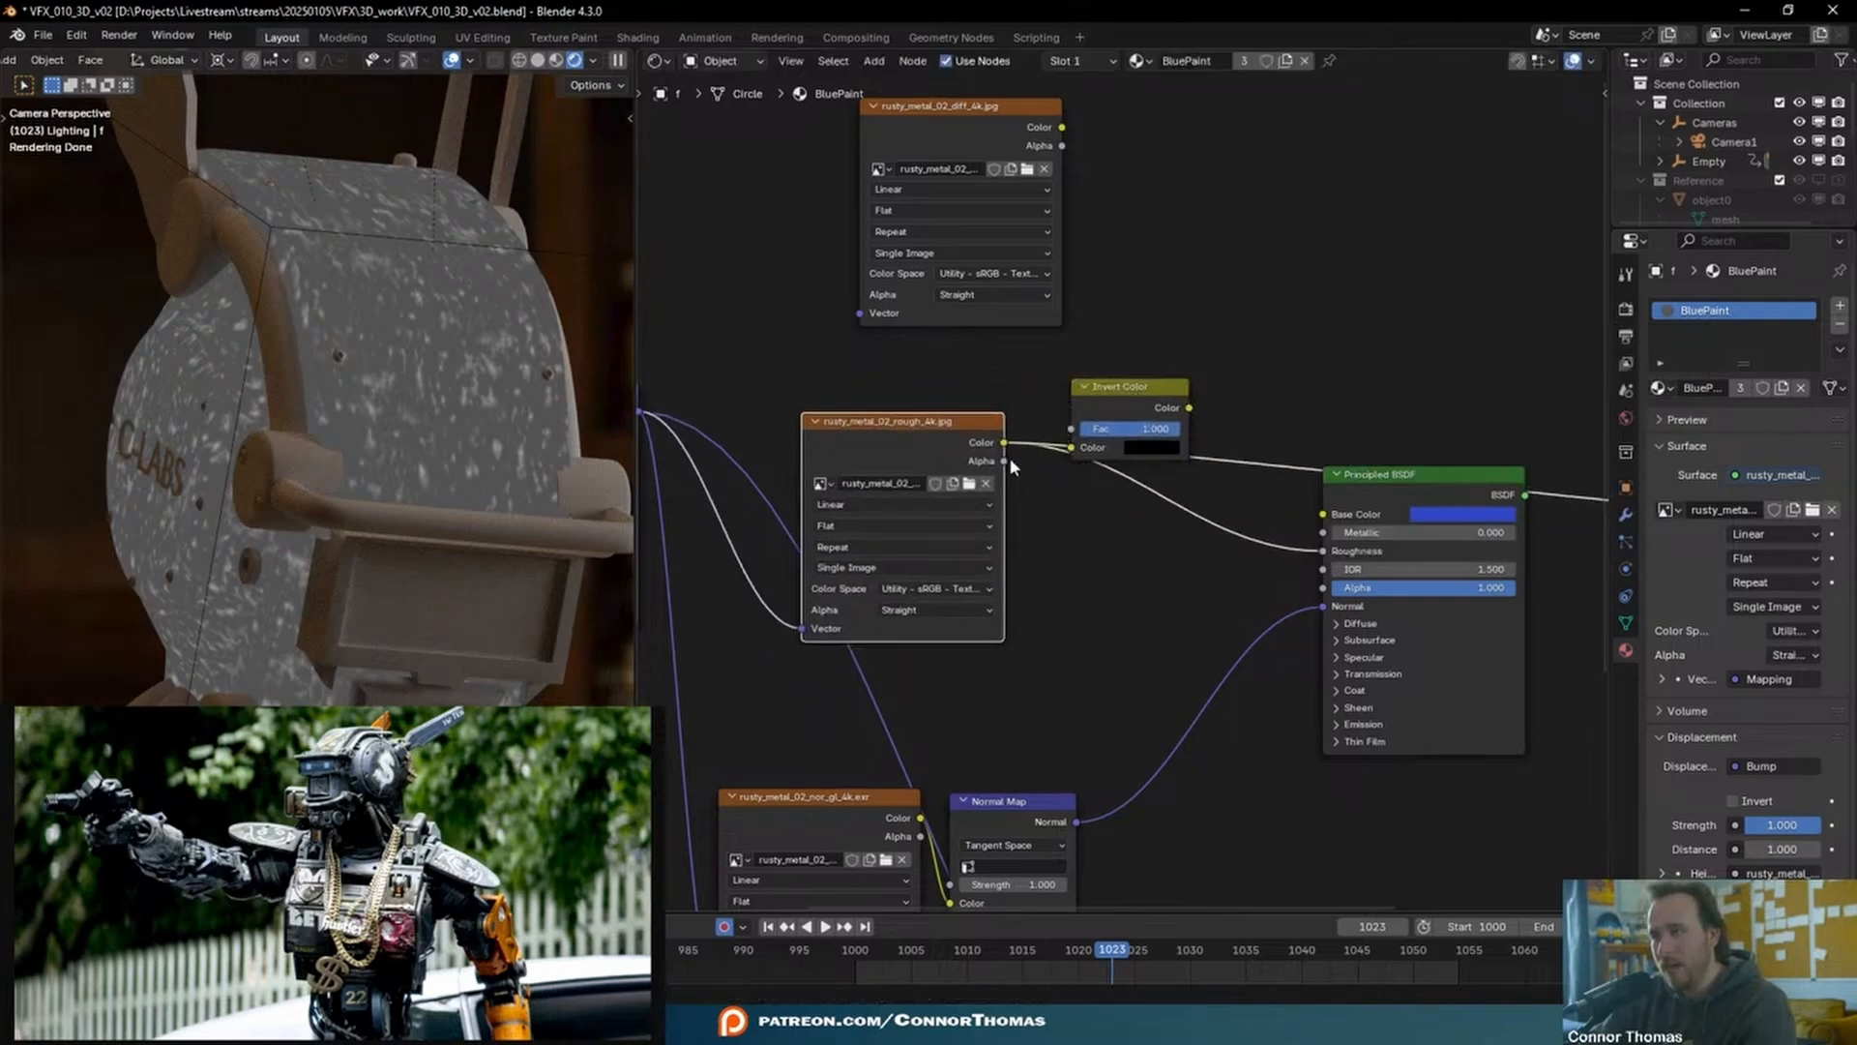
- Connect the Invert Color output to the Principled BSDF's Metallic input and preview the full shader on the robot head
drag(1140, 390, 1341, 537)
click(1288, 415)
middle_drag(1406, 358, 1160, 291)
ctrl+shift+click(1206, 348)
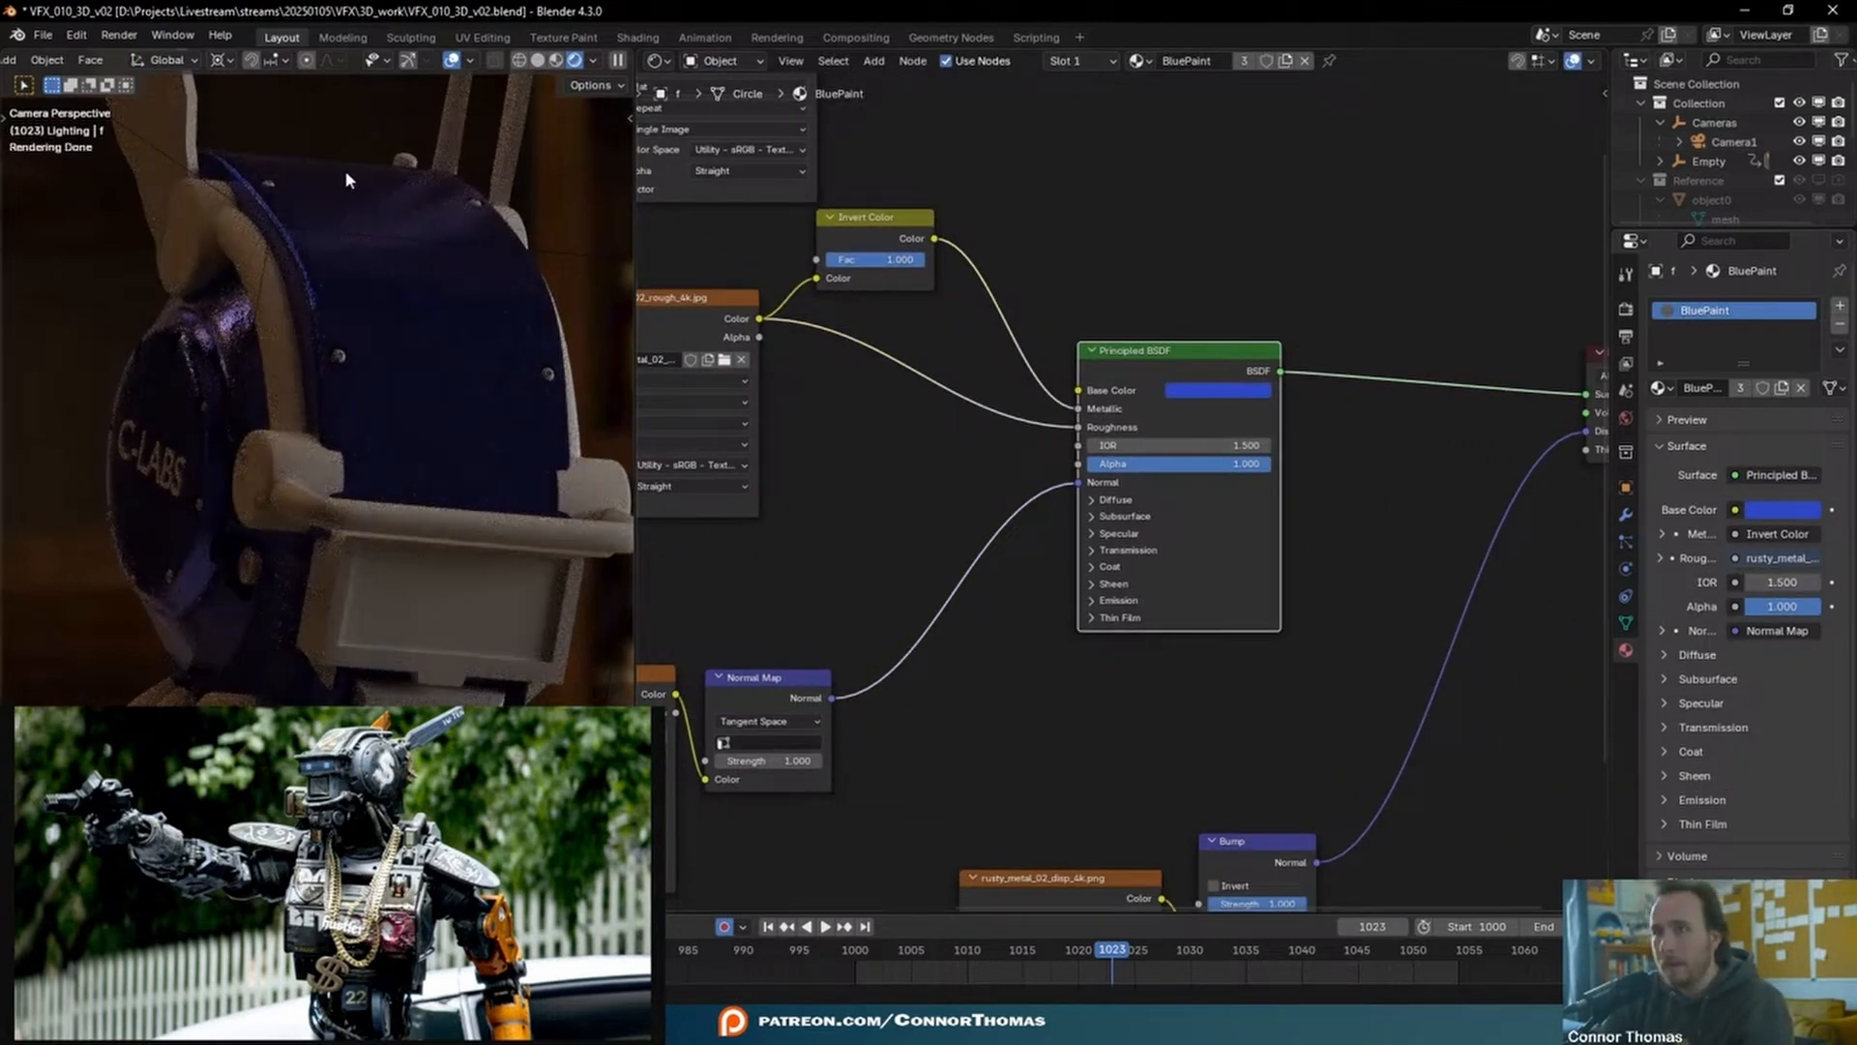
scroll(544, 597, down, 2)
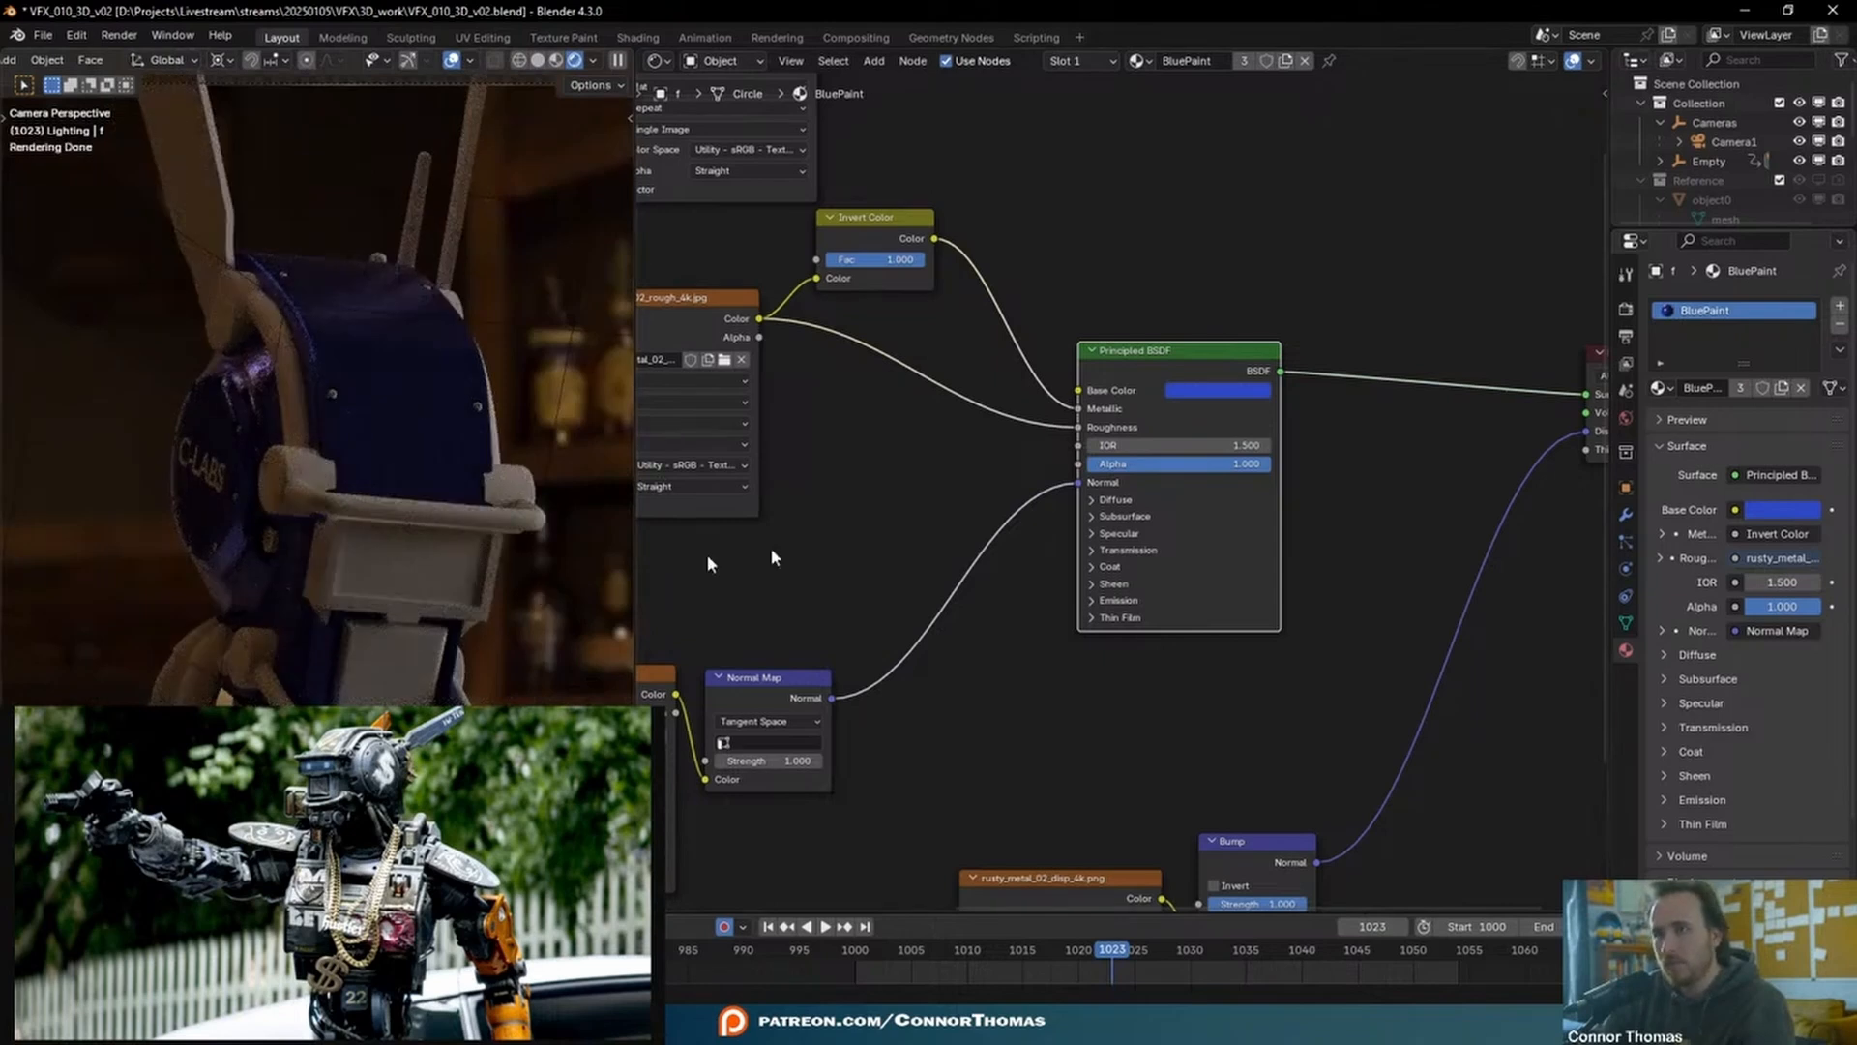
- Make room beside the rusty_metal_02_rough image and add a Color Ramp node next to it
middle_drag(888, 478, 1076, 464)
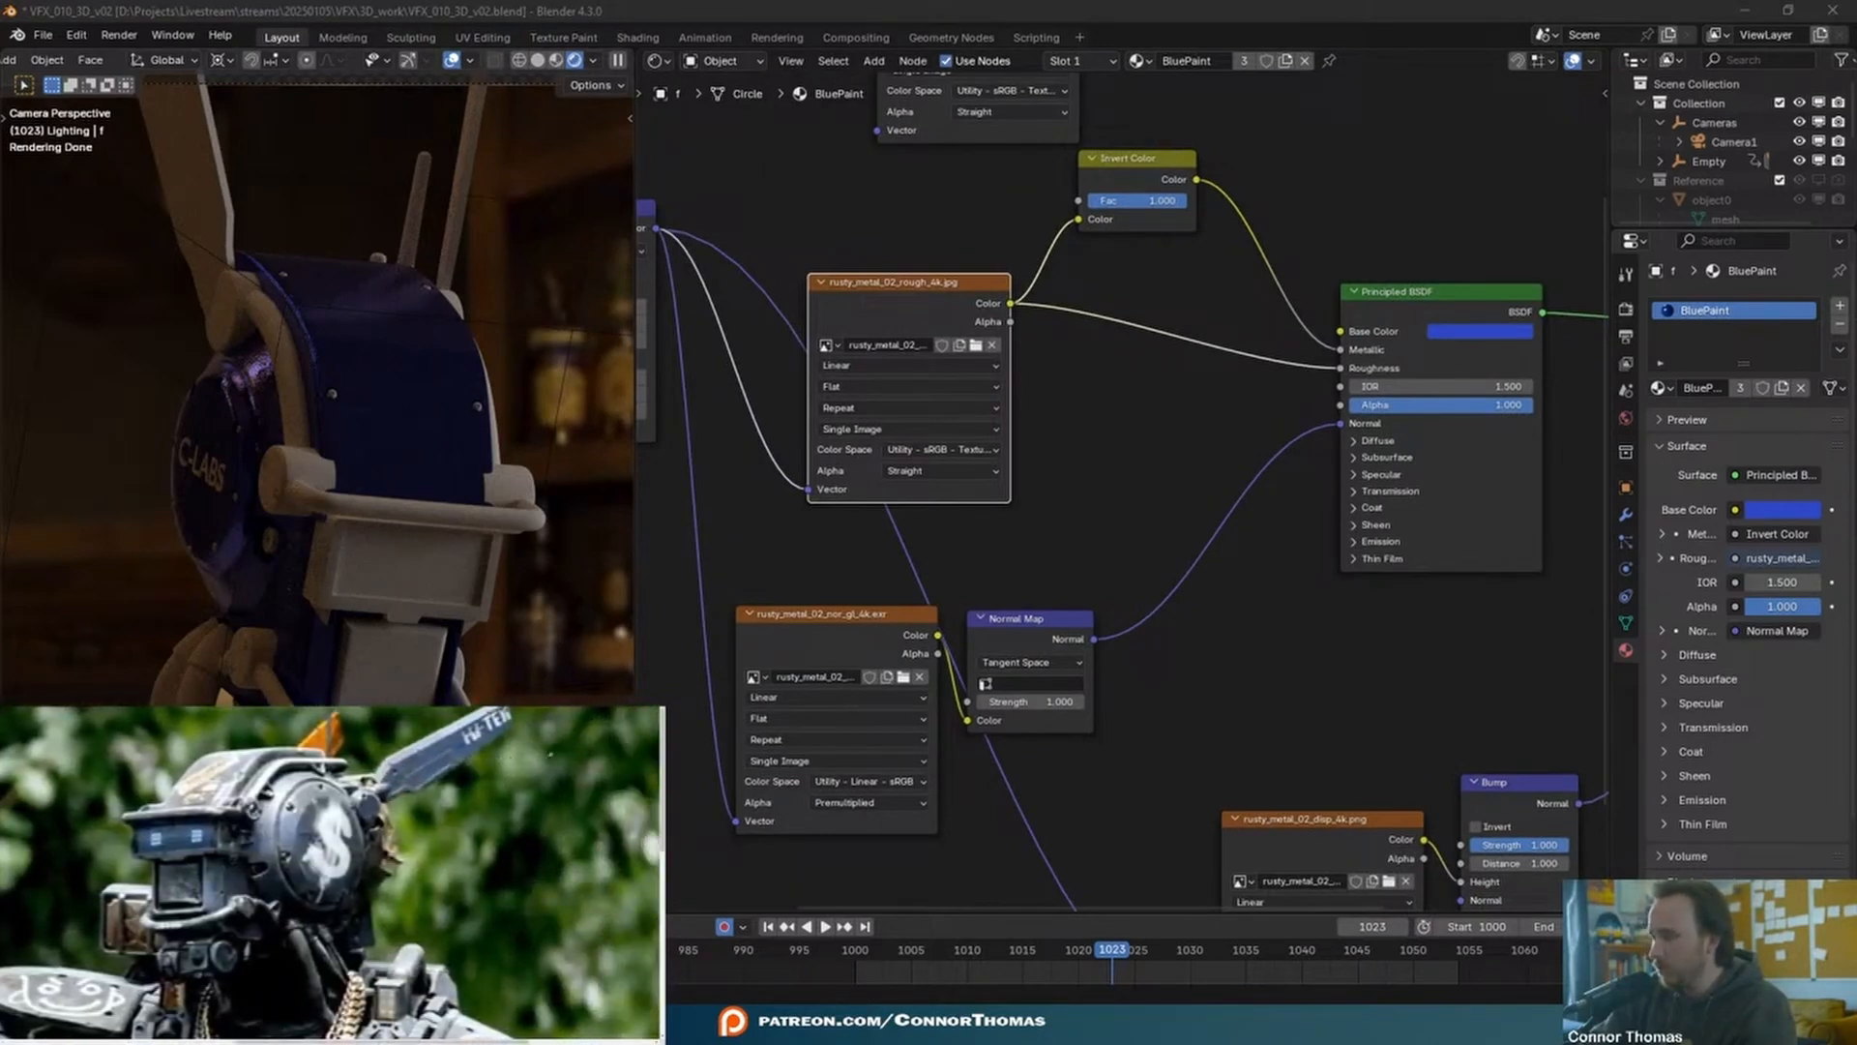
middle_drag(1087, 407, 1241, 451)
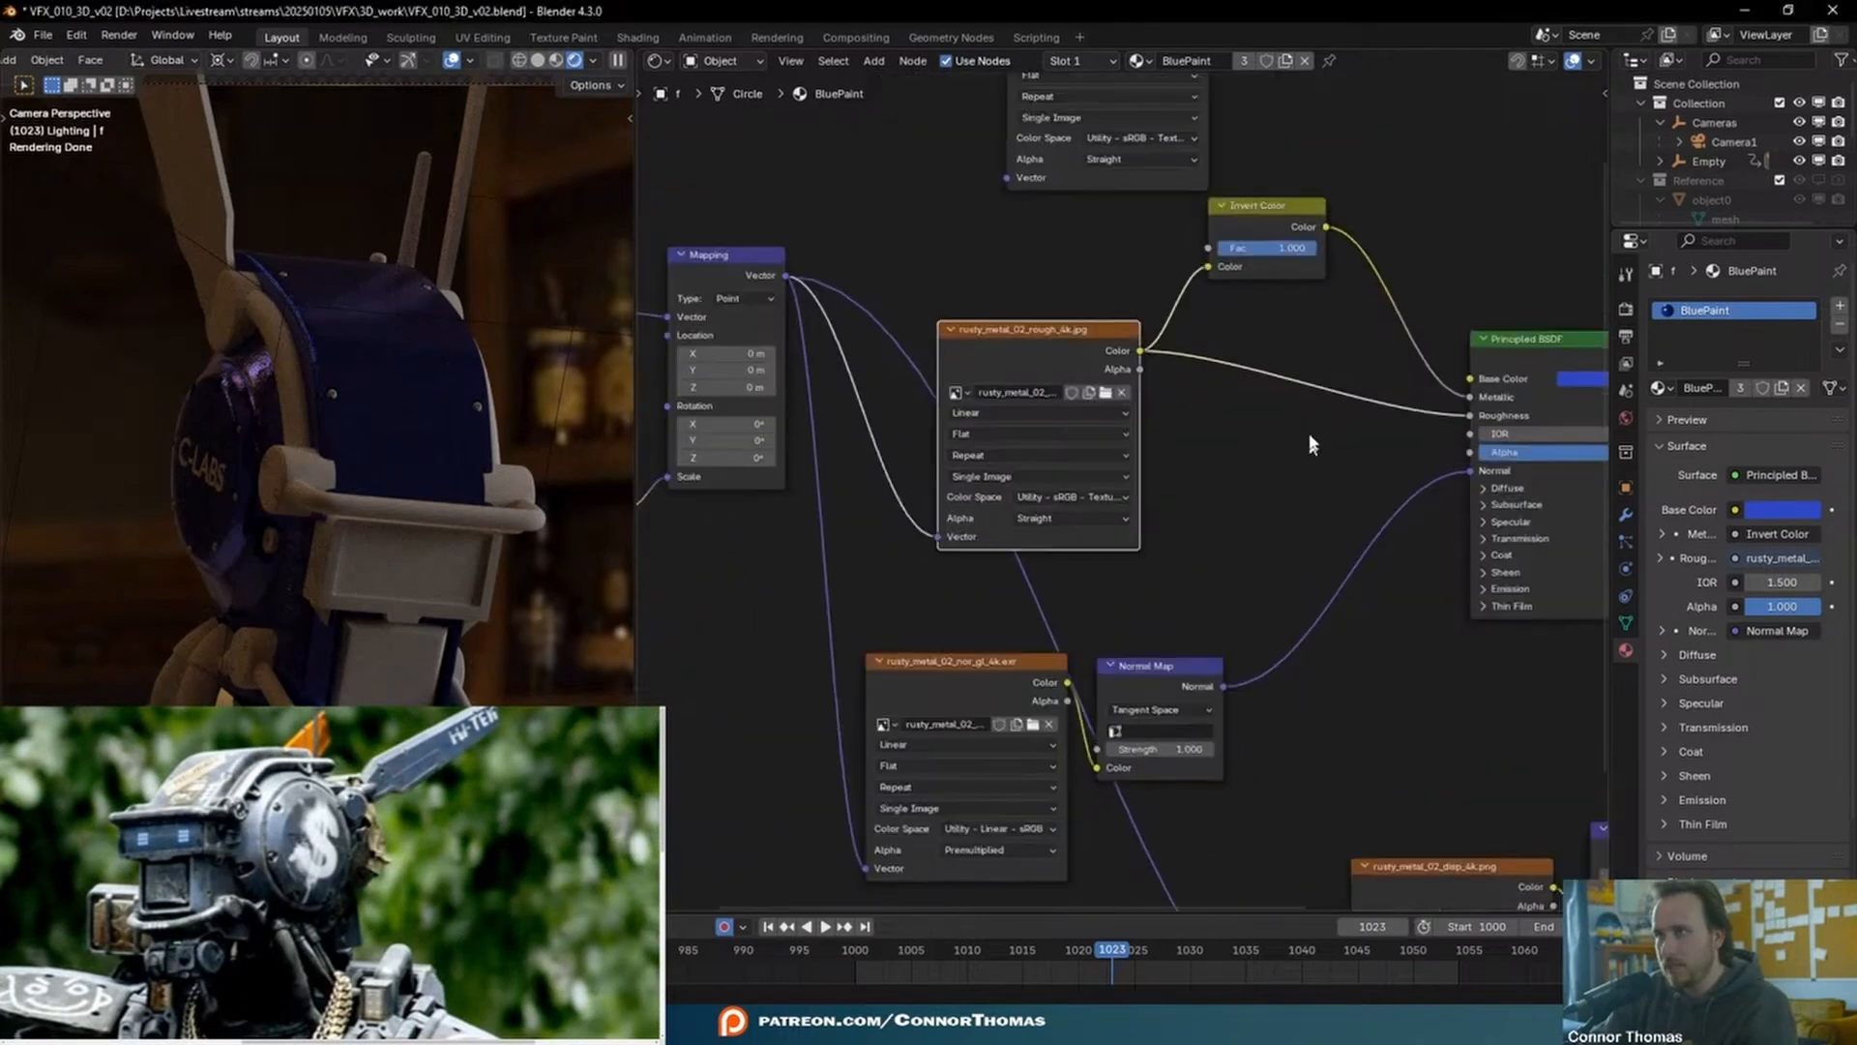
drag(1115, 333, 1043, 329)
key(shift+a)
click(1184, 397)
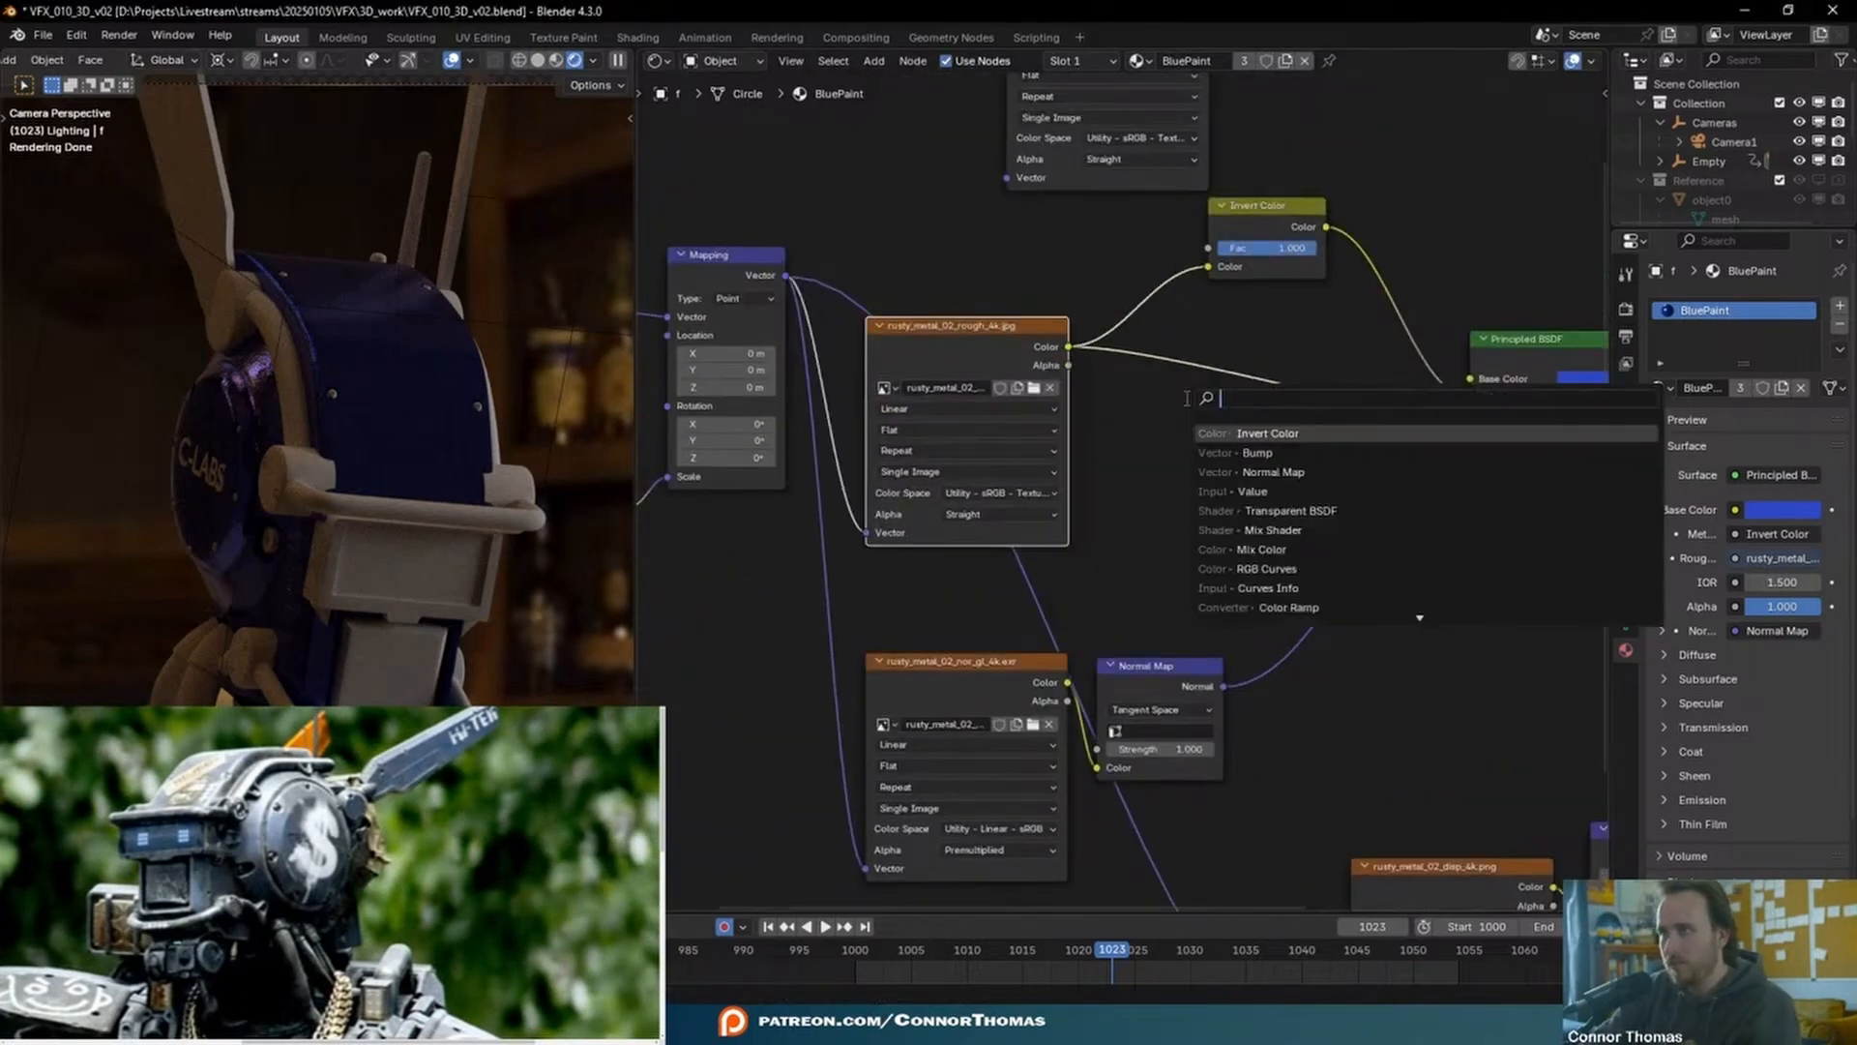
text(colo)
key(Down)
key(Return)
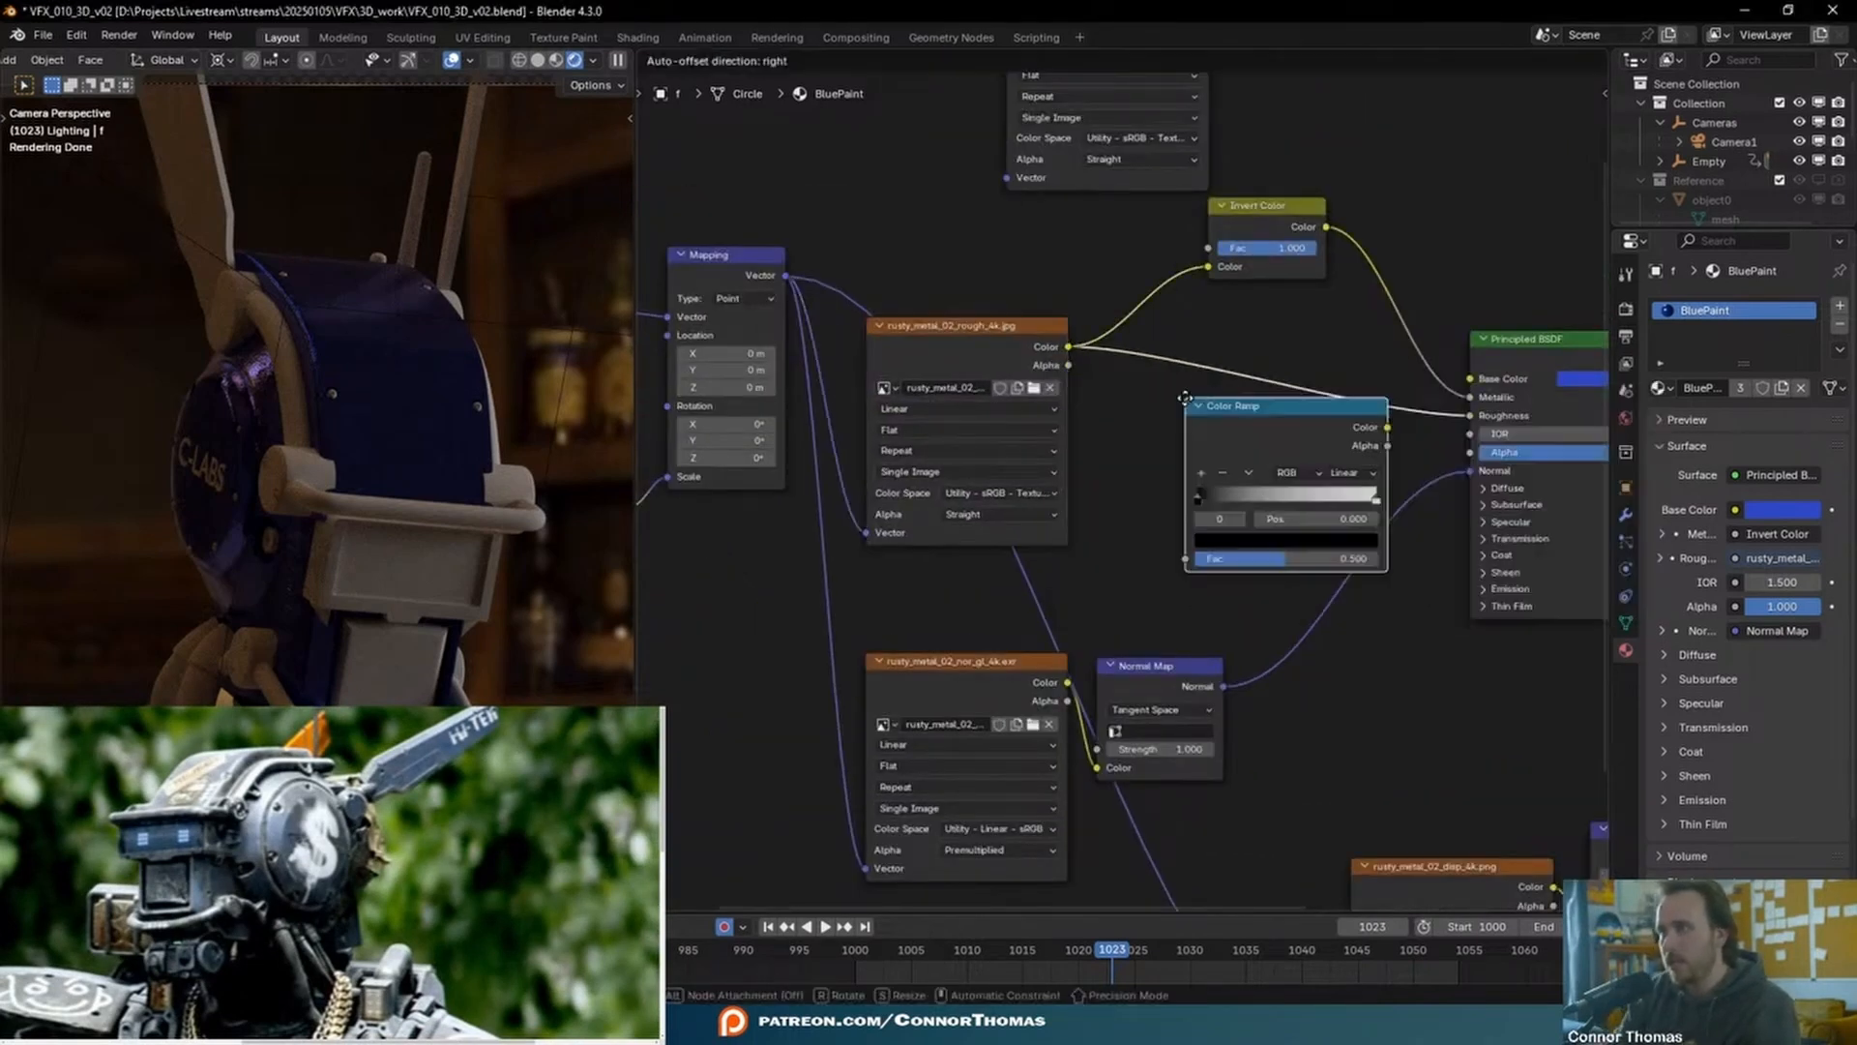
click(1141, 379)
- Move the Invert Color node aside and wire the rough image through the Color Ramp into the Principled BSDF's Roughness
drag(1345, 407, 1222, 271)
drag(1268, 204, 1473, 203)
middle_drag(1529, 257, 1031, 195)
drag(1120, 278, 1354, 173)
middle_drag(1133, 468, 1347, 481)
middle_drag(1101, 418, 1030, 480)
drag(716, 360, 1059, 281)
- Preview the Color Ramp on the material output and move its first stop to position 0.109
middle_drag(1050, 368, 1274, 271)
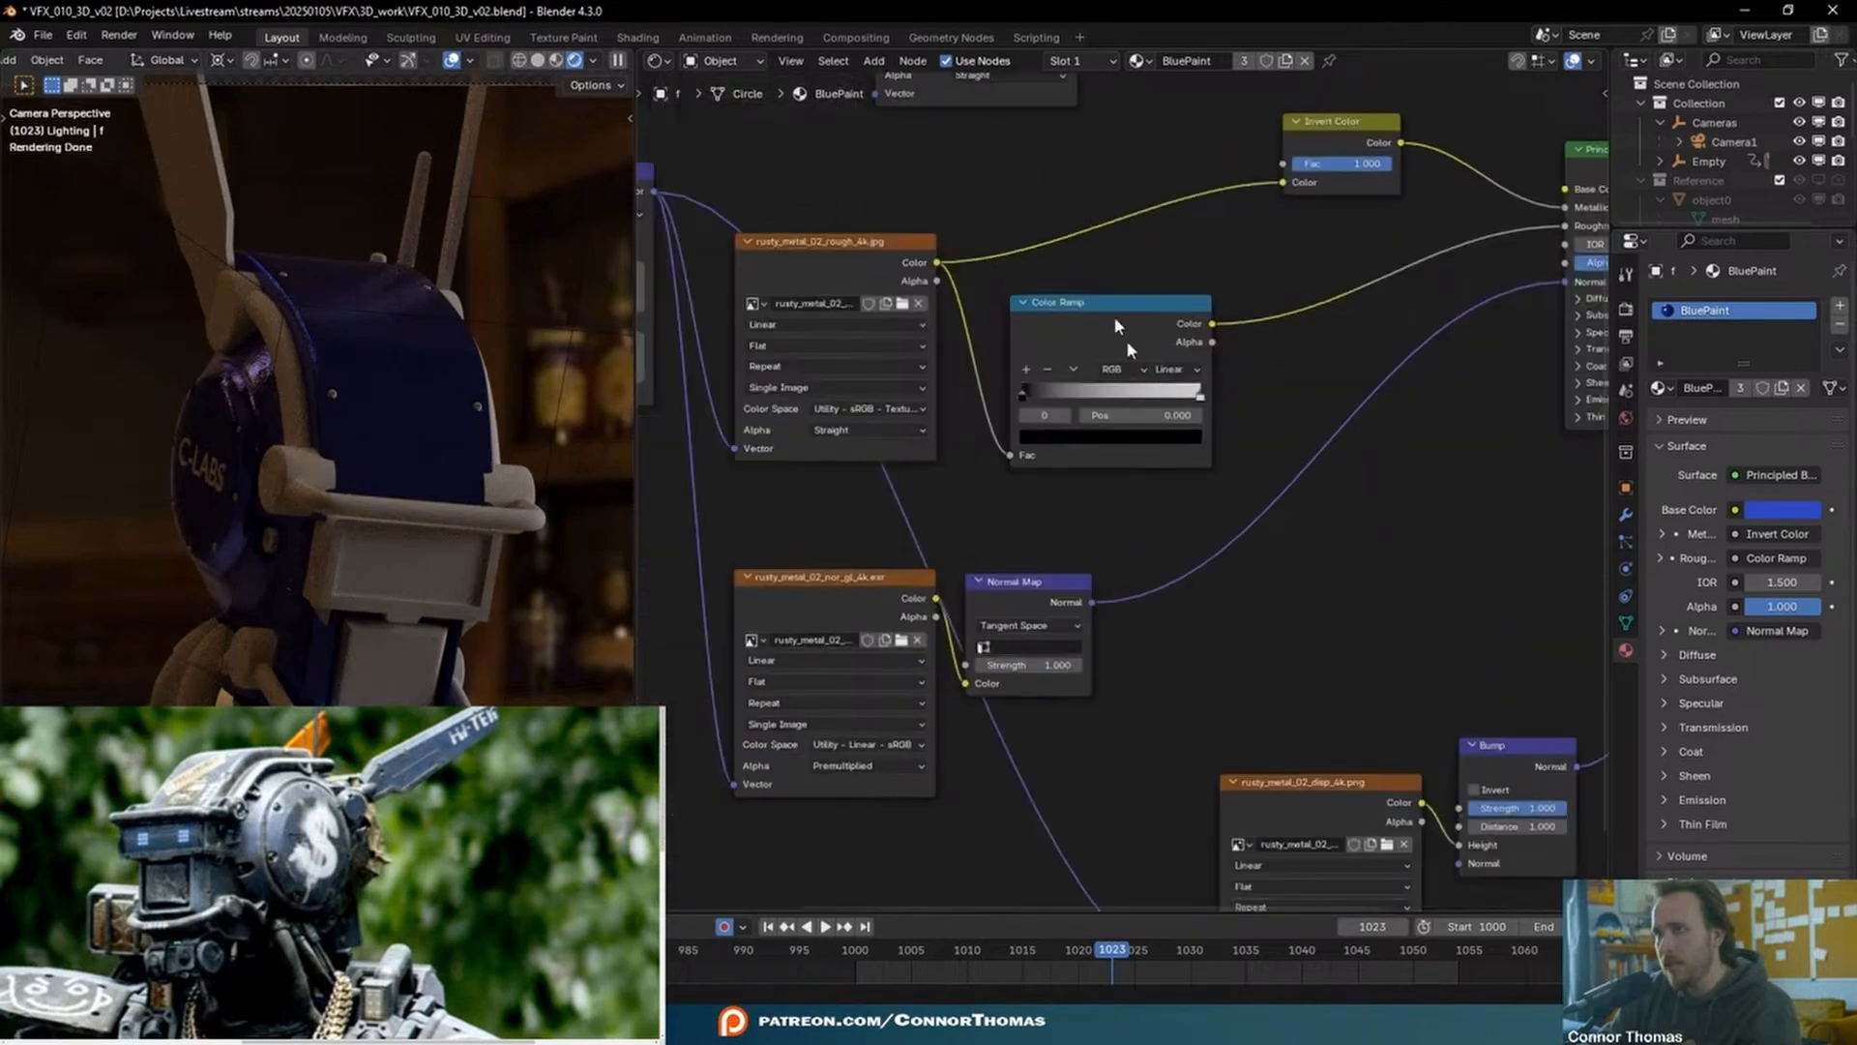
ctrl+shift+click(1119, 332)
mouse_move(1023, 393)
mouse_down()
mouse_move(1131, 396)
mouse_move(1036, 399)
mouse_up()
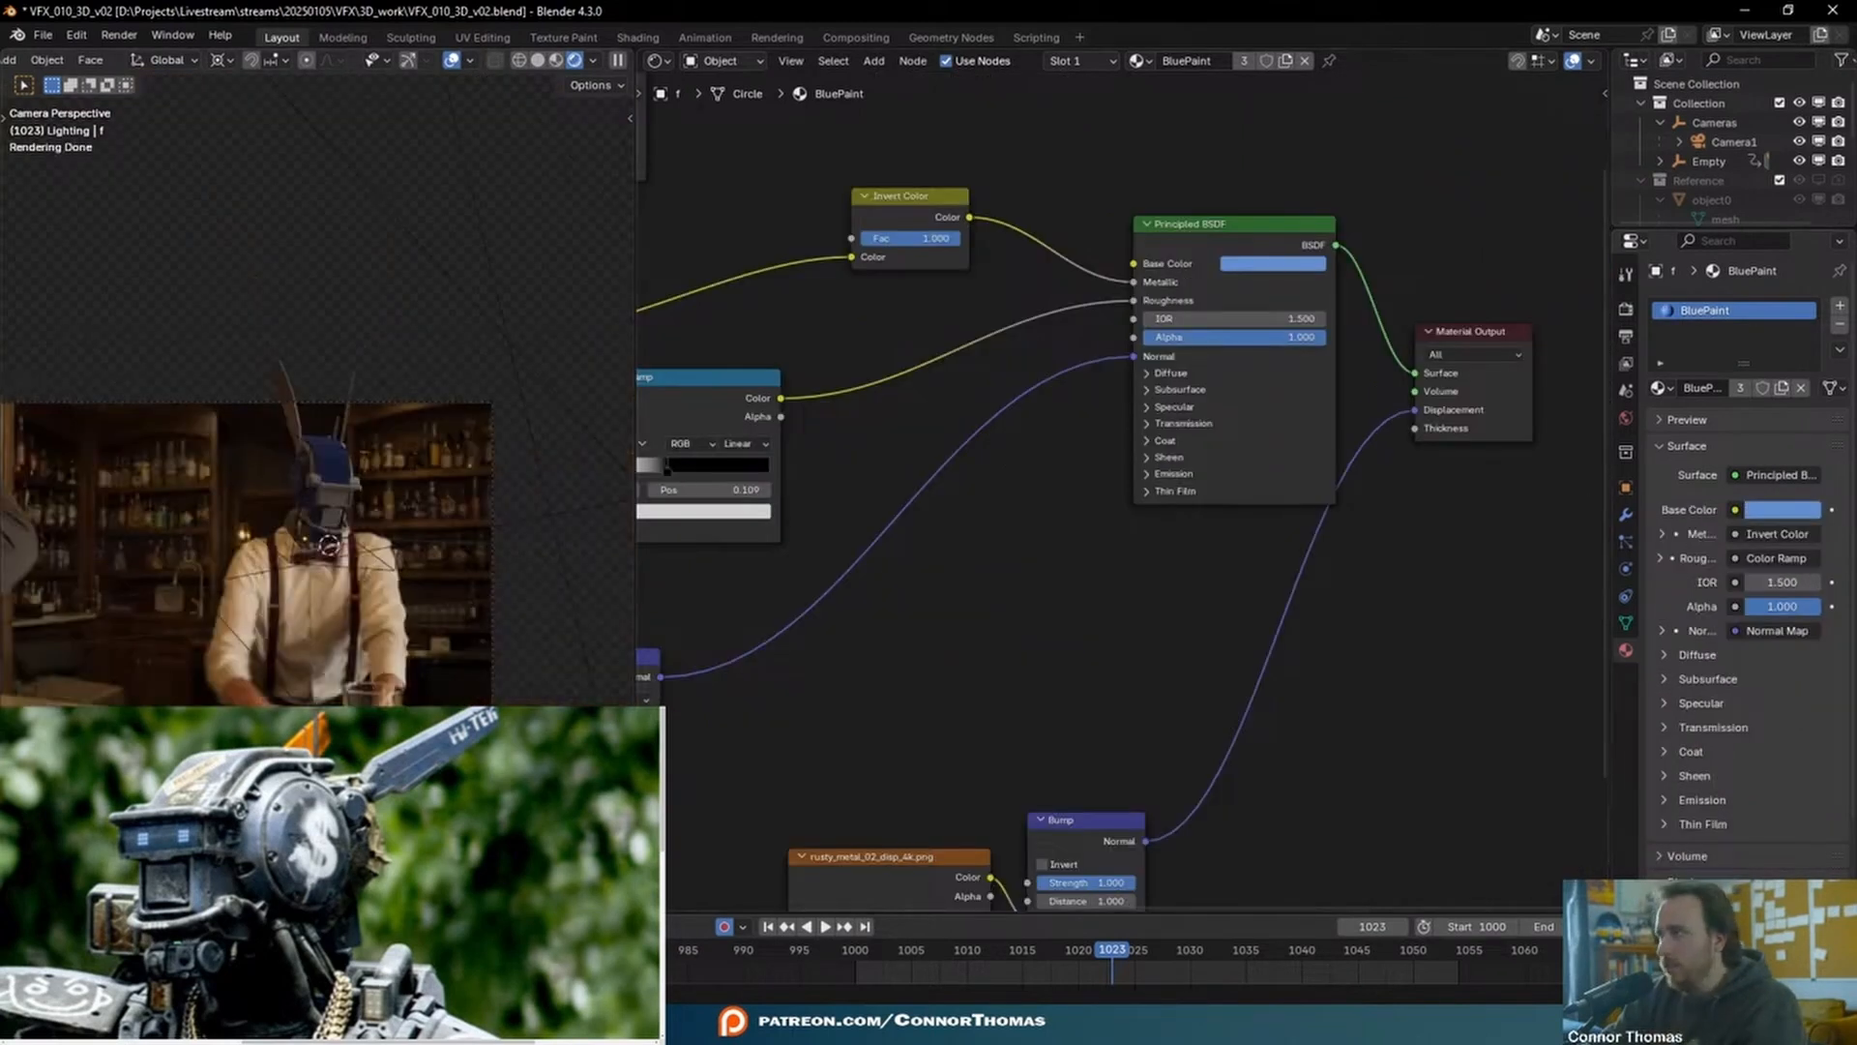
- Save the Chappie reference image from the reference window to disk
right_click(276, 799)
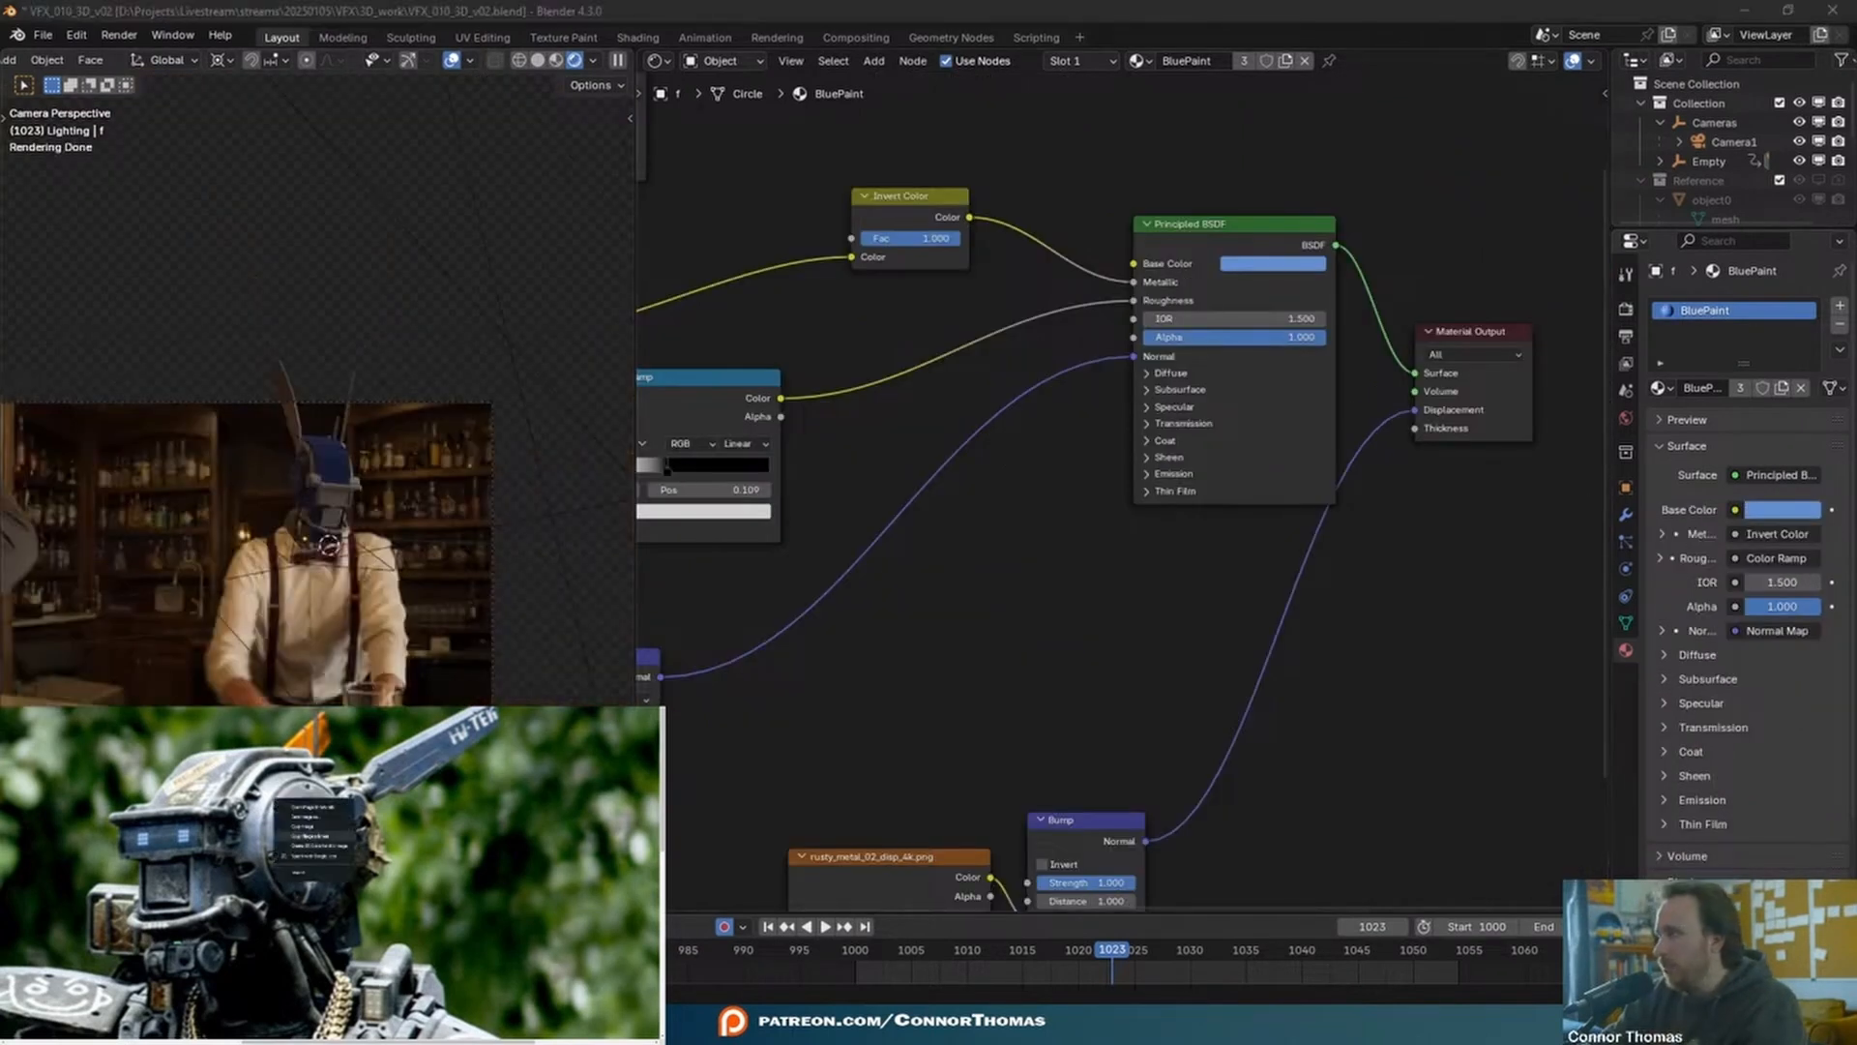
click(310, 817)
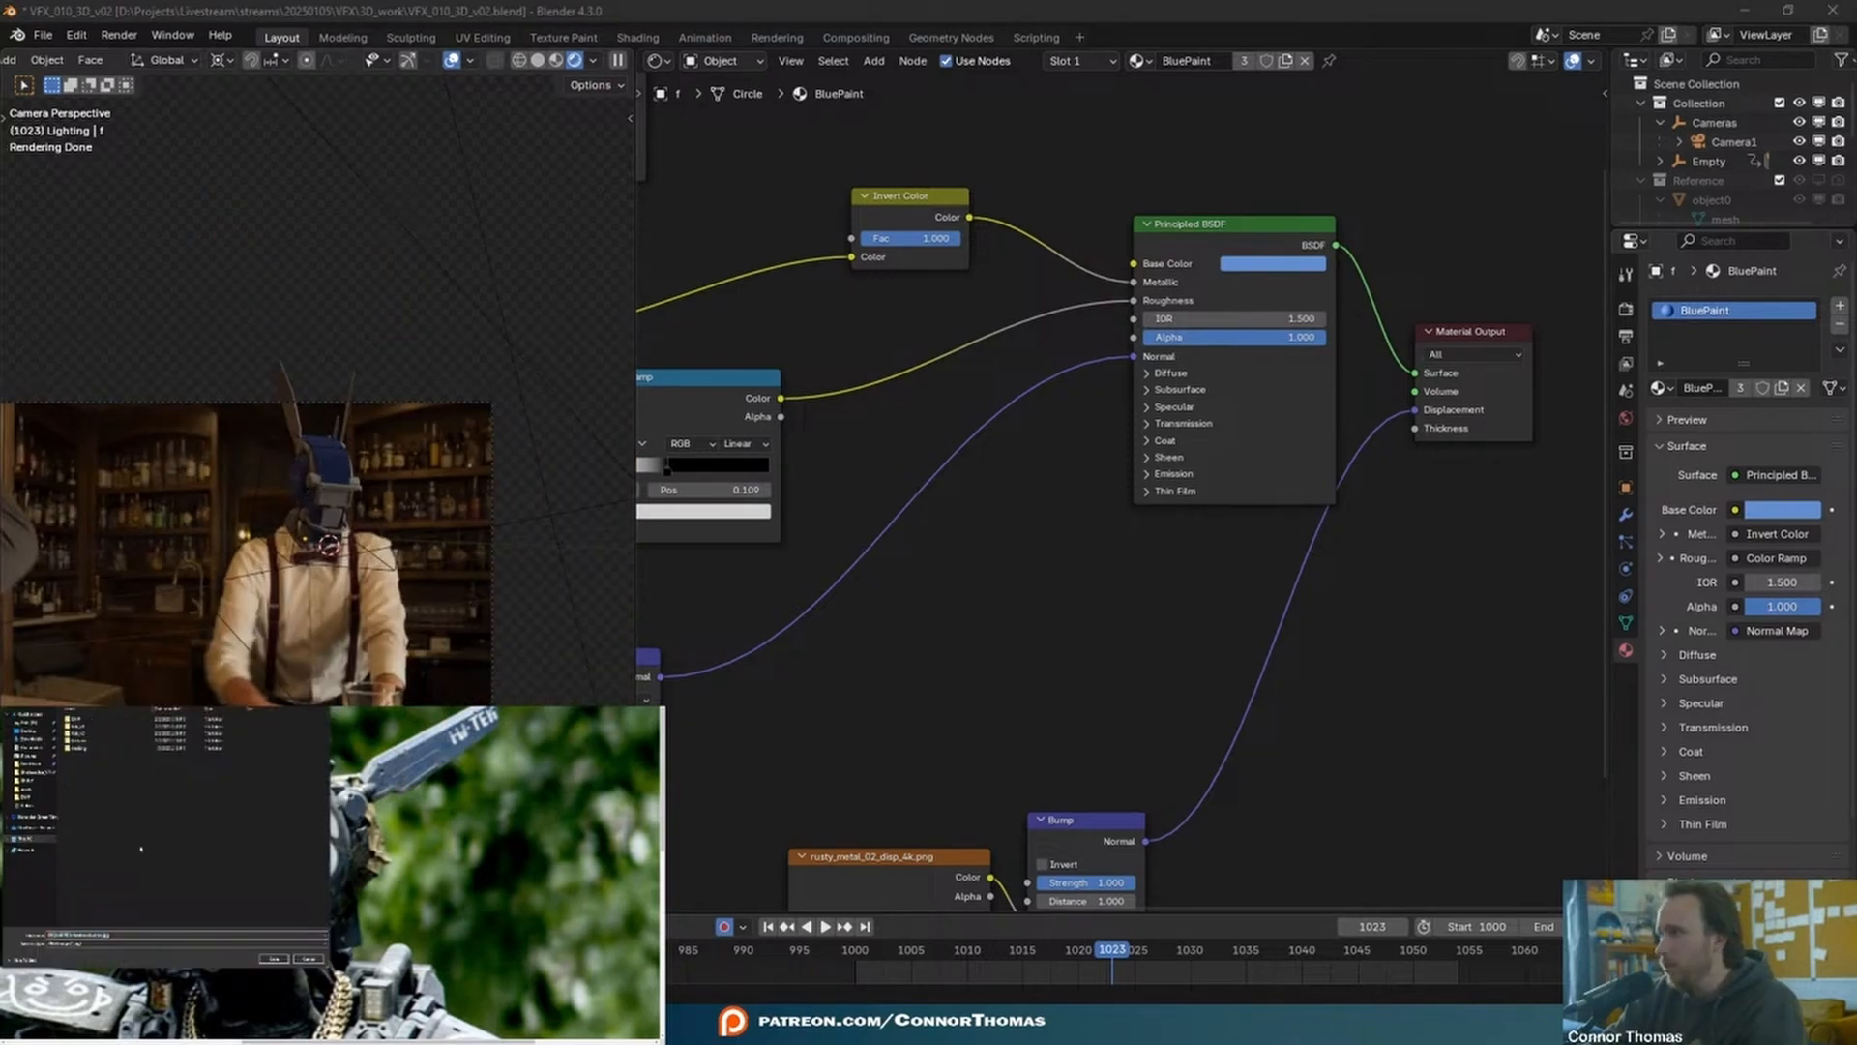
click(275, 959)
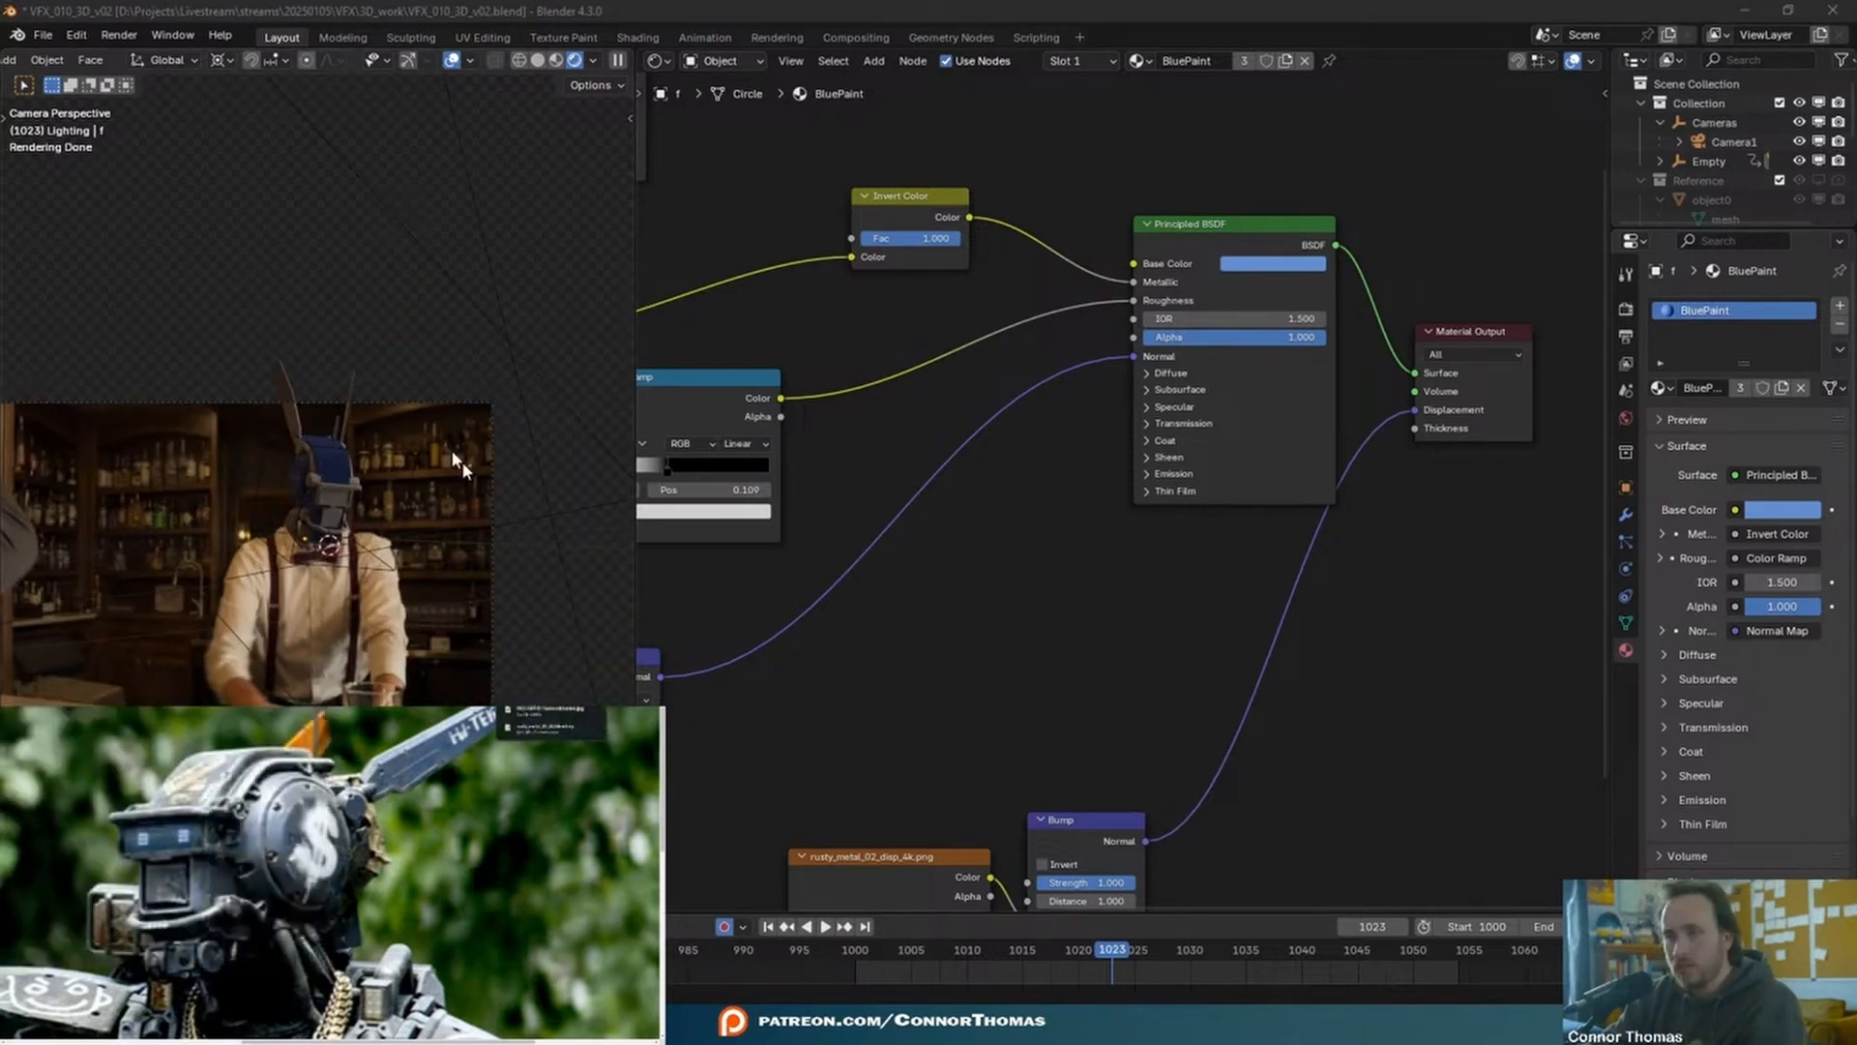
- Import the 06CHAPPIE1-facebookJumbo image into the scene as a mesh plane
key(shift+a)
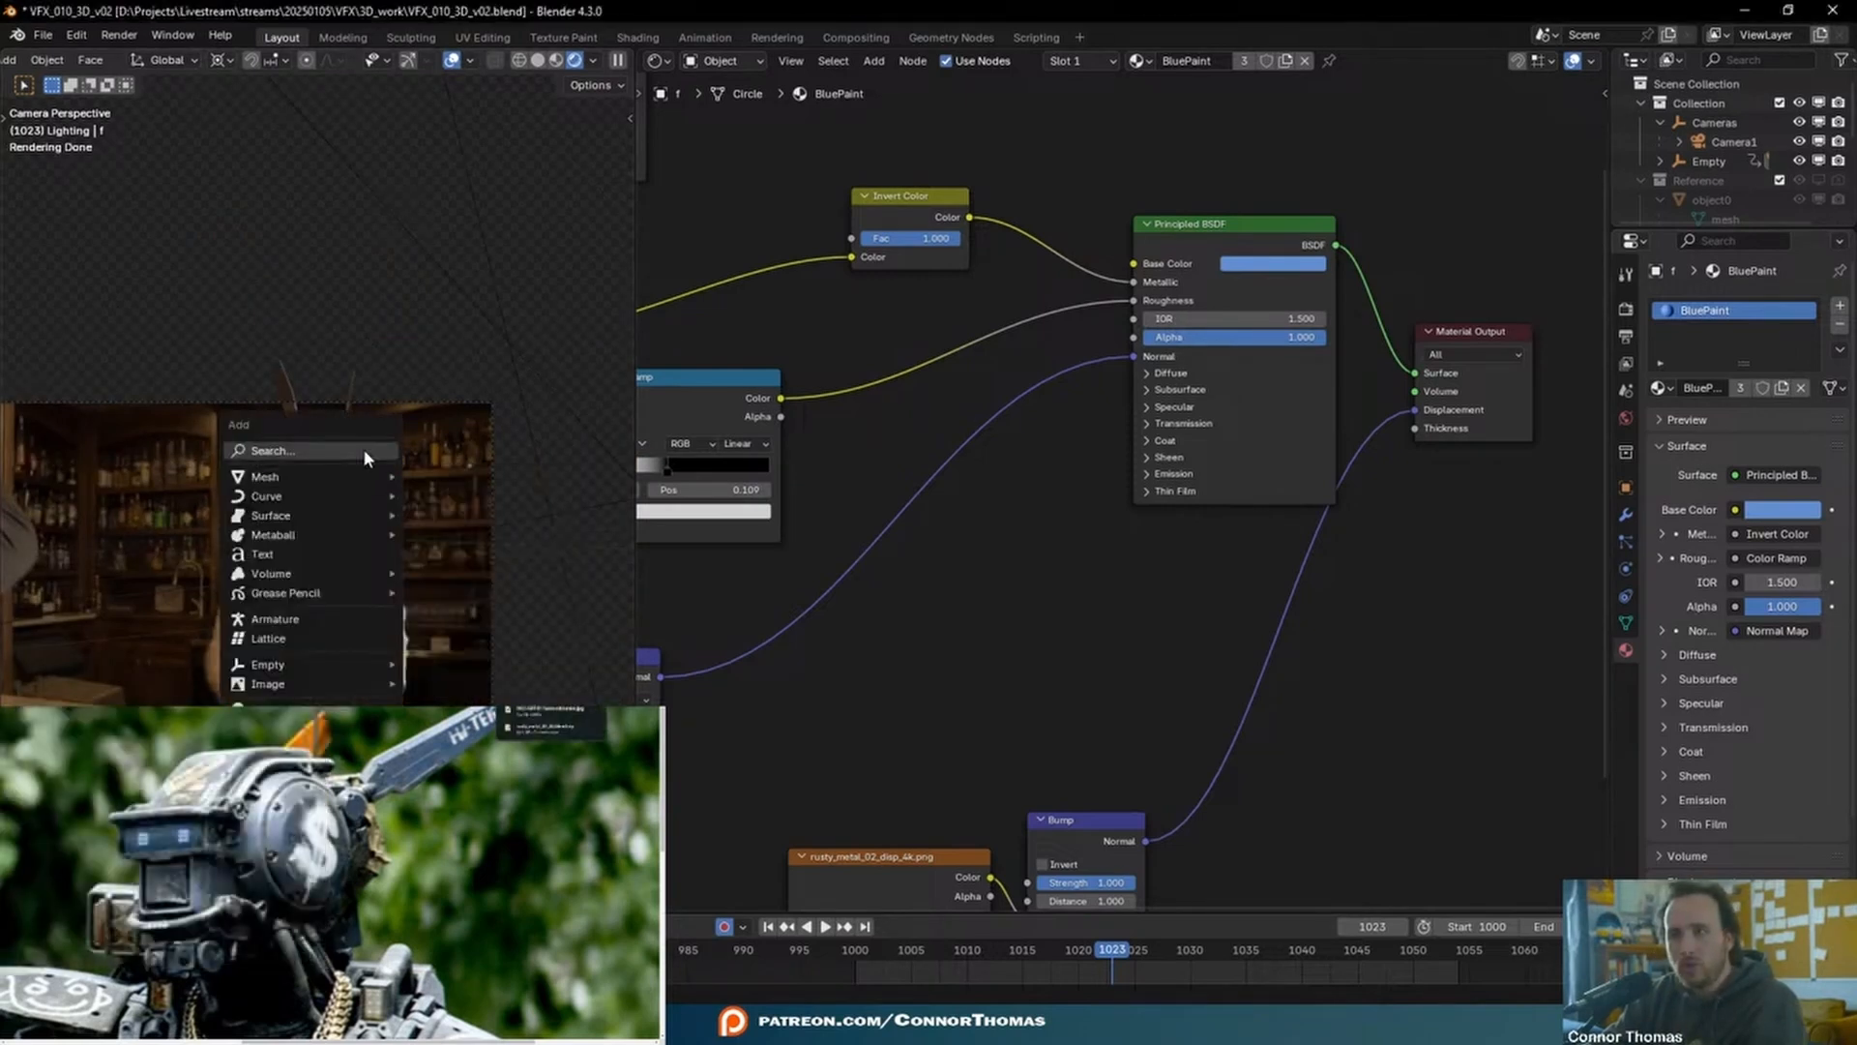
mouse_move(290, 683)
click(458, 683)
double_click(683, 354)
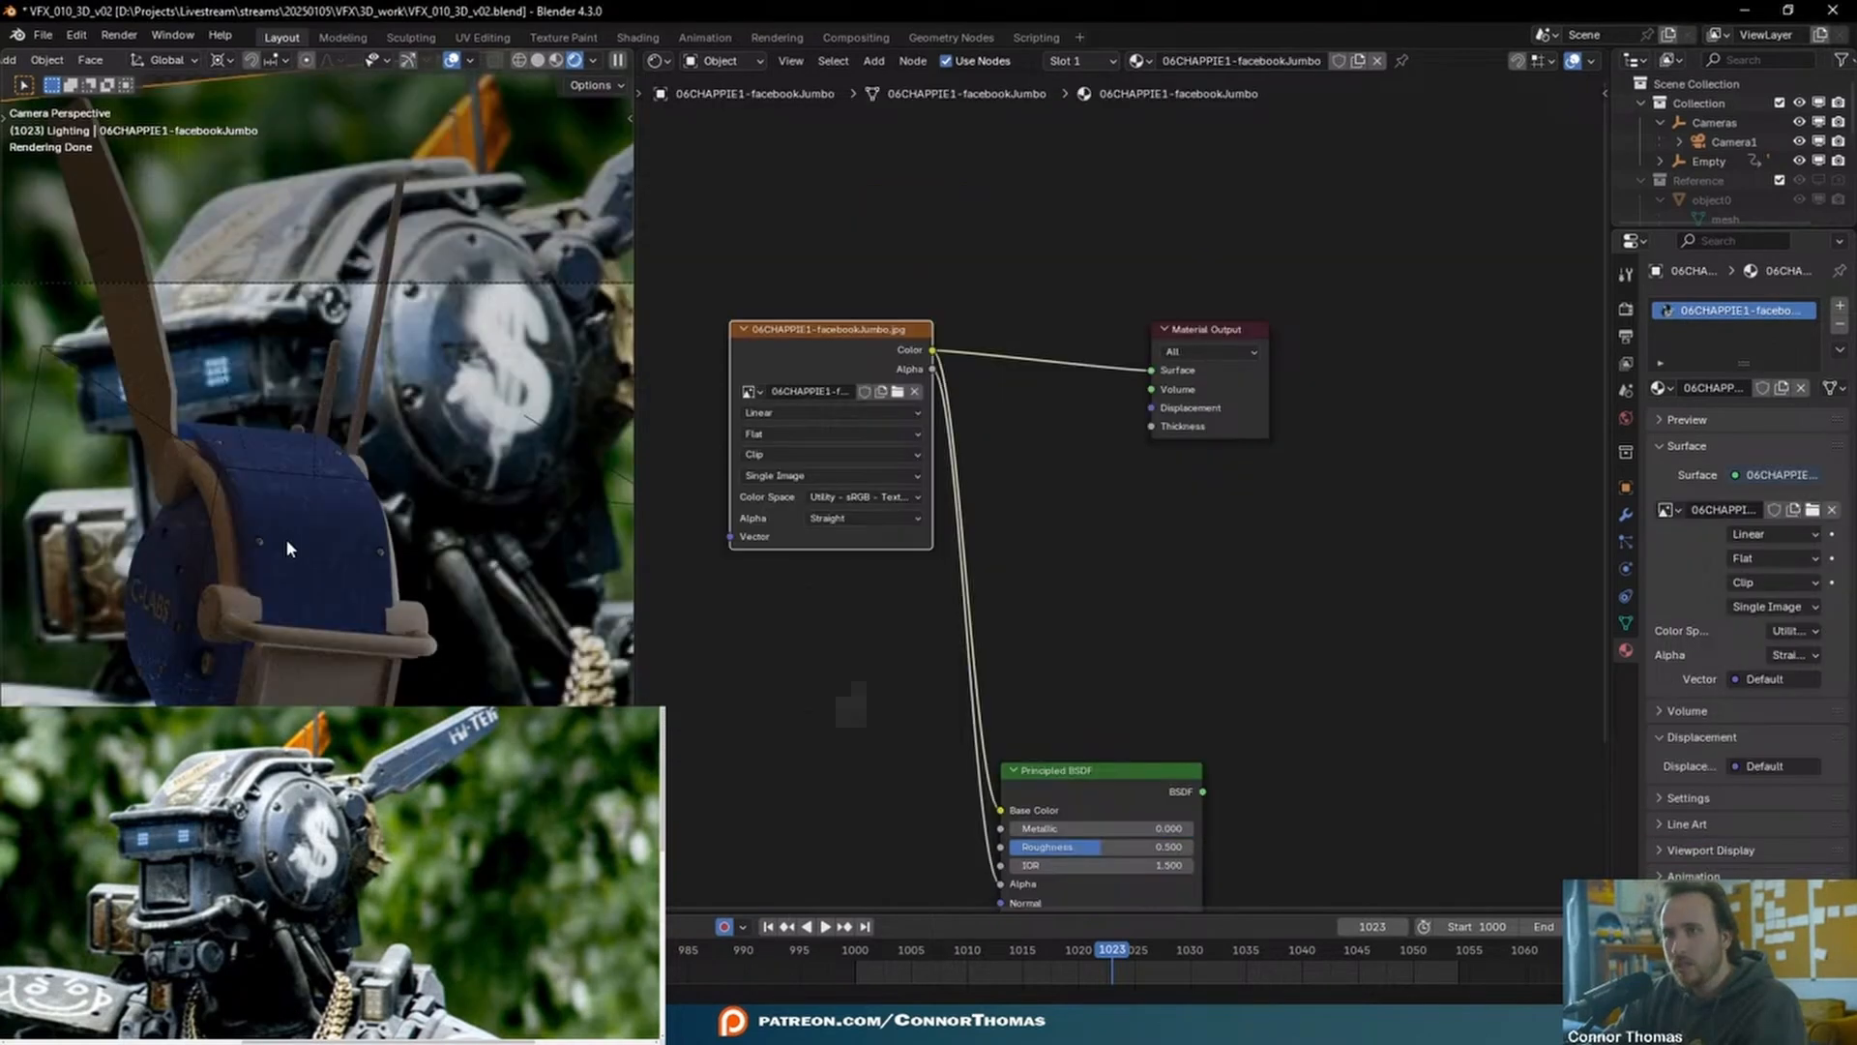
- Set BluePaint's Base Color to #8FA2BF by sampling the armor in the reference image, and delete the reference plane
click(287, 538)
click(1262, 272)
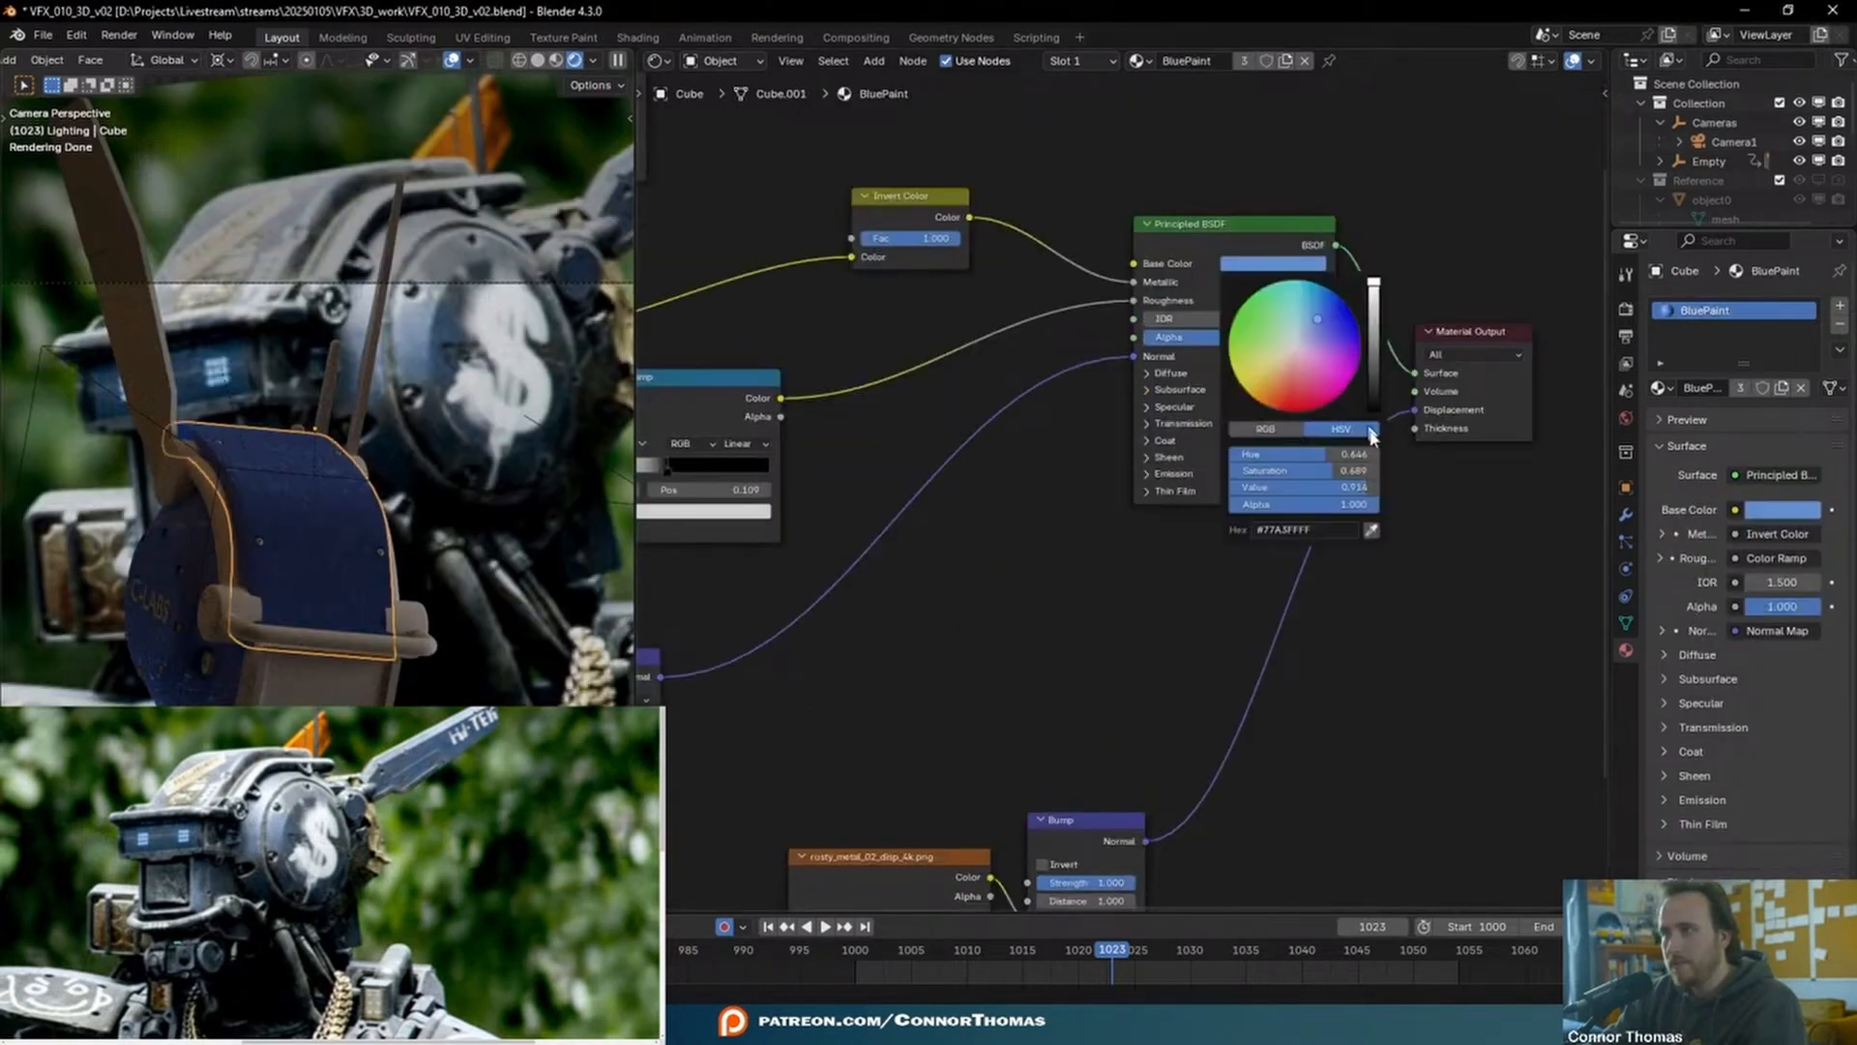
click(1375, 323)
click(416, 397)
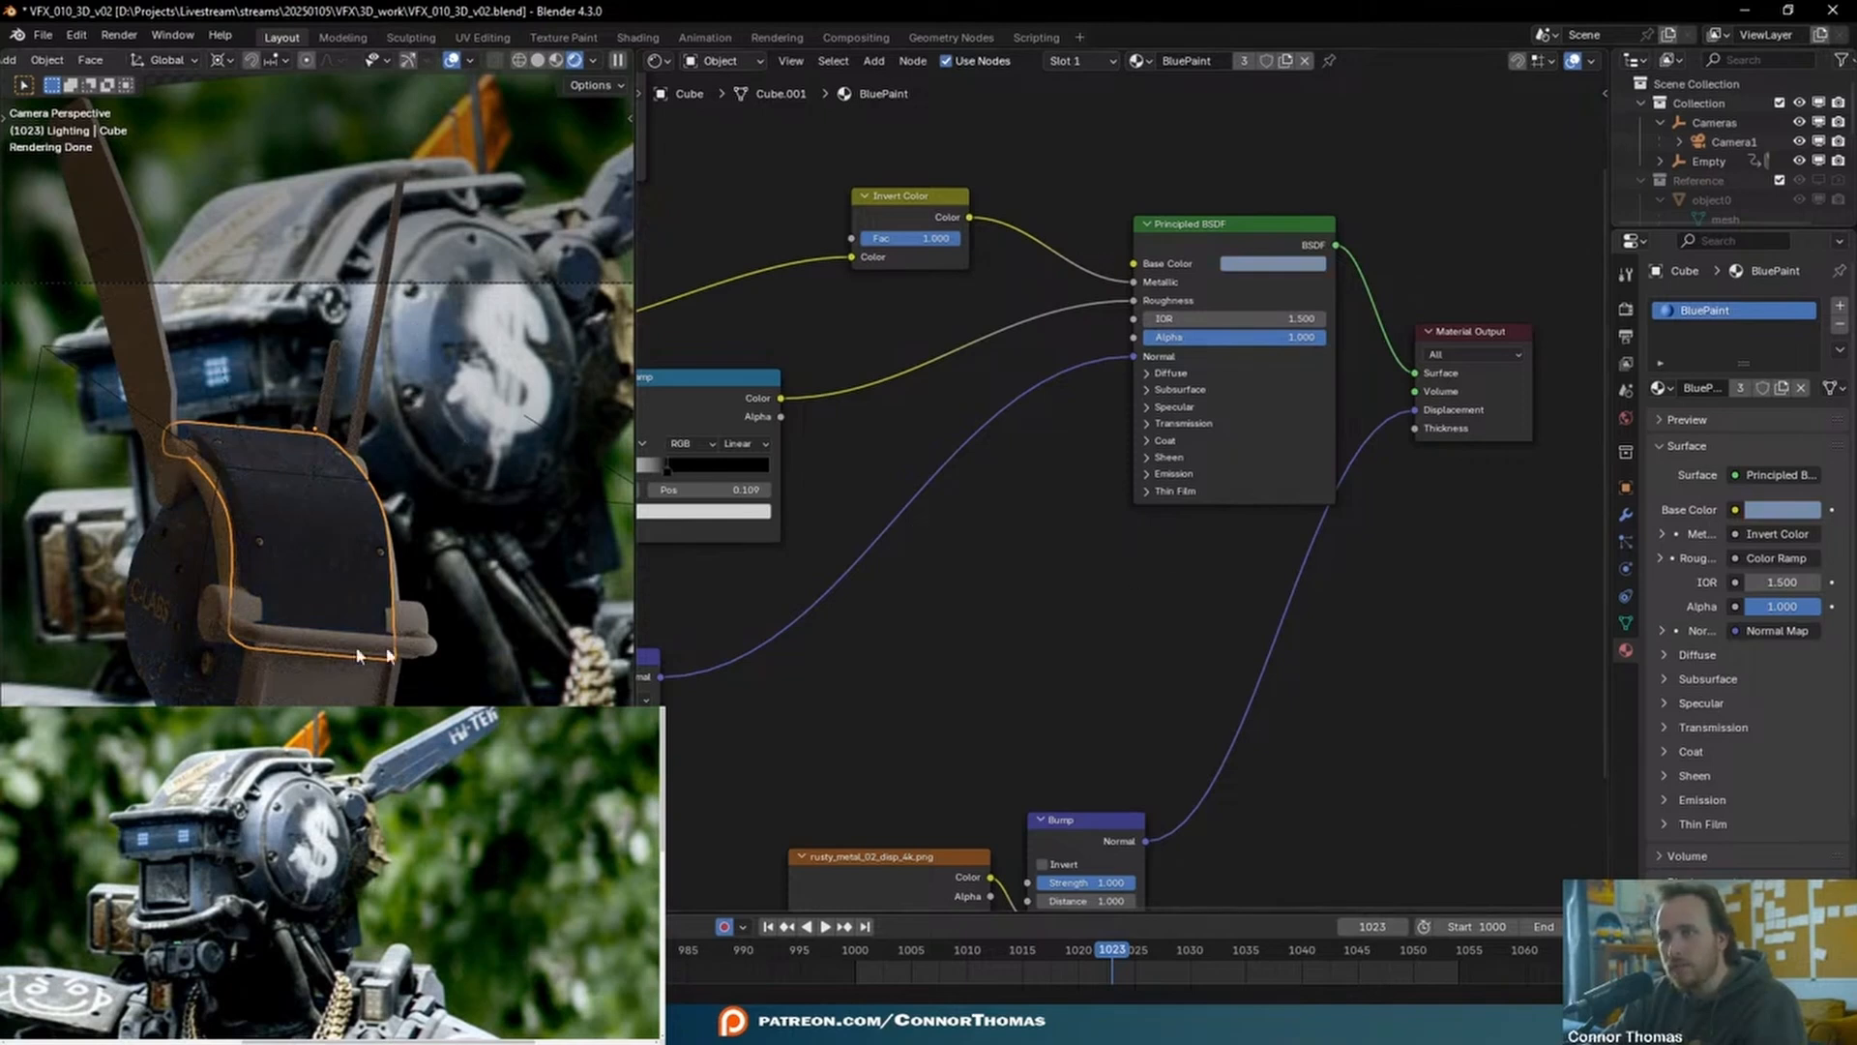
click(1254, 267)
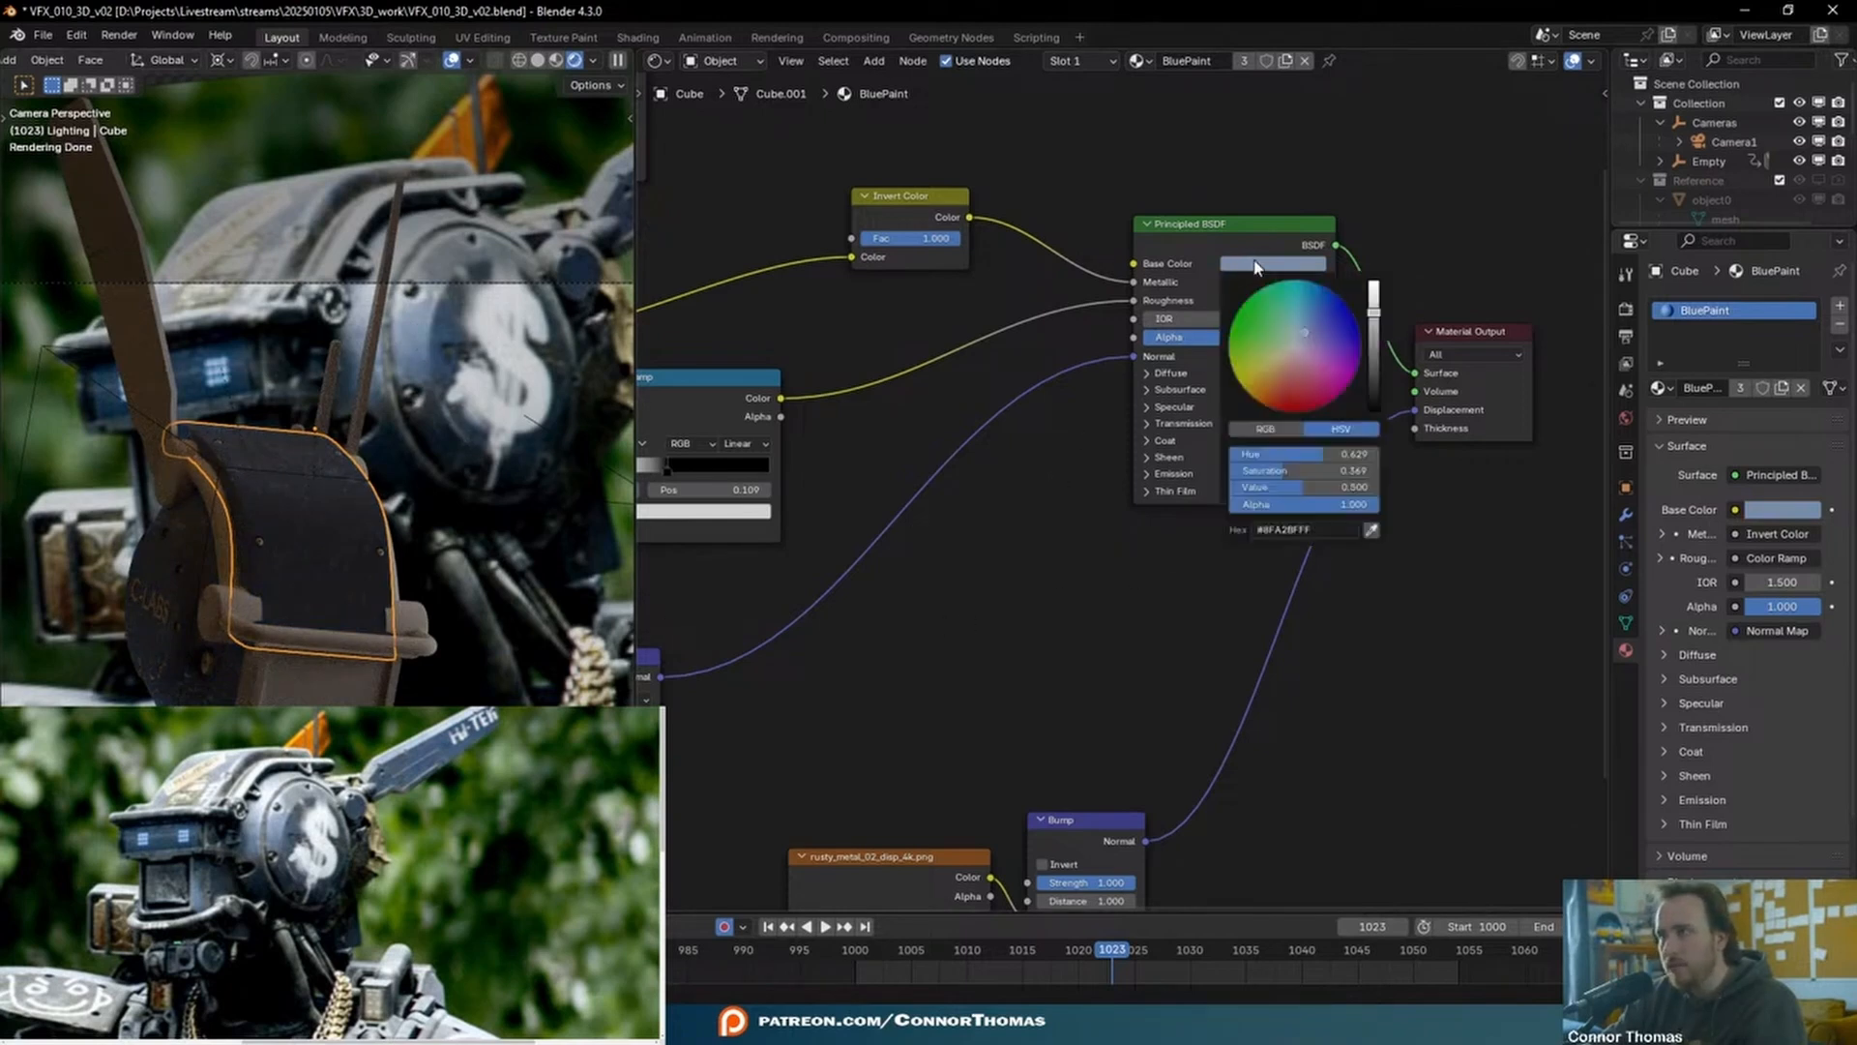
key(Delete)
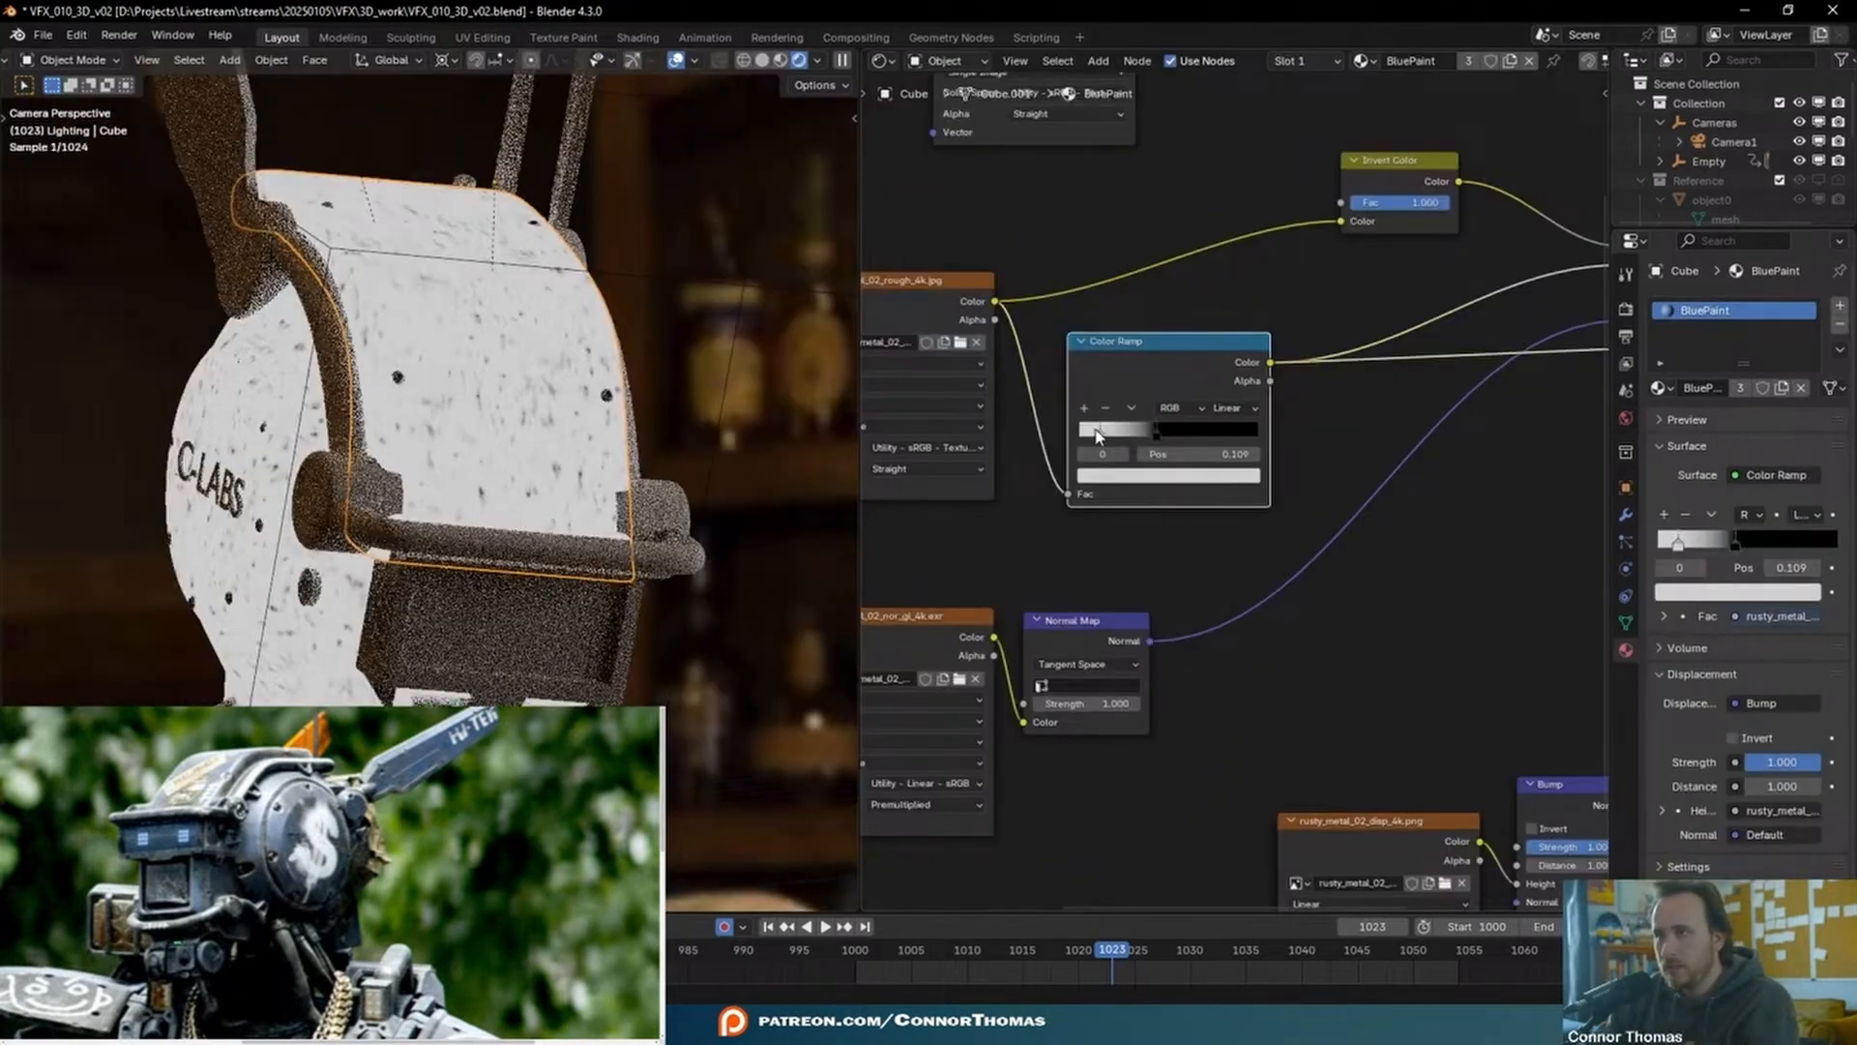
- Darken the Color Ramp's light stop to grey and reconnect the Principled BSDF to the material output
click(1109, 475)
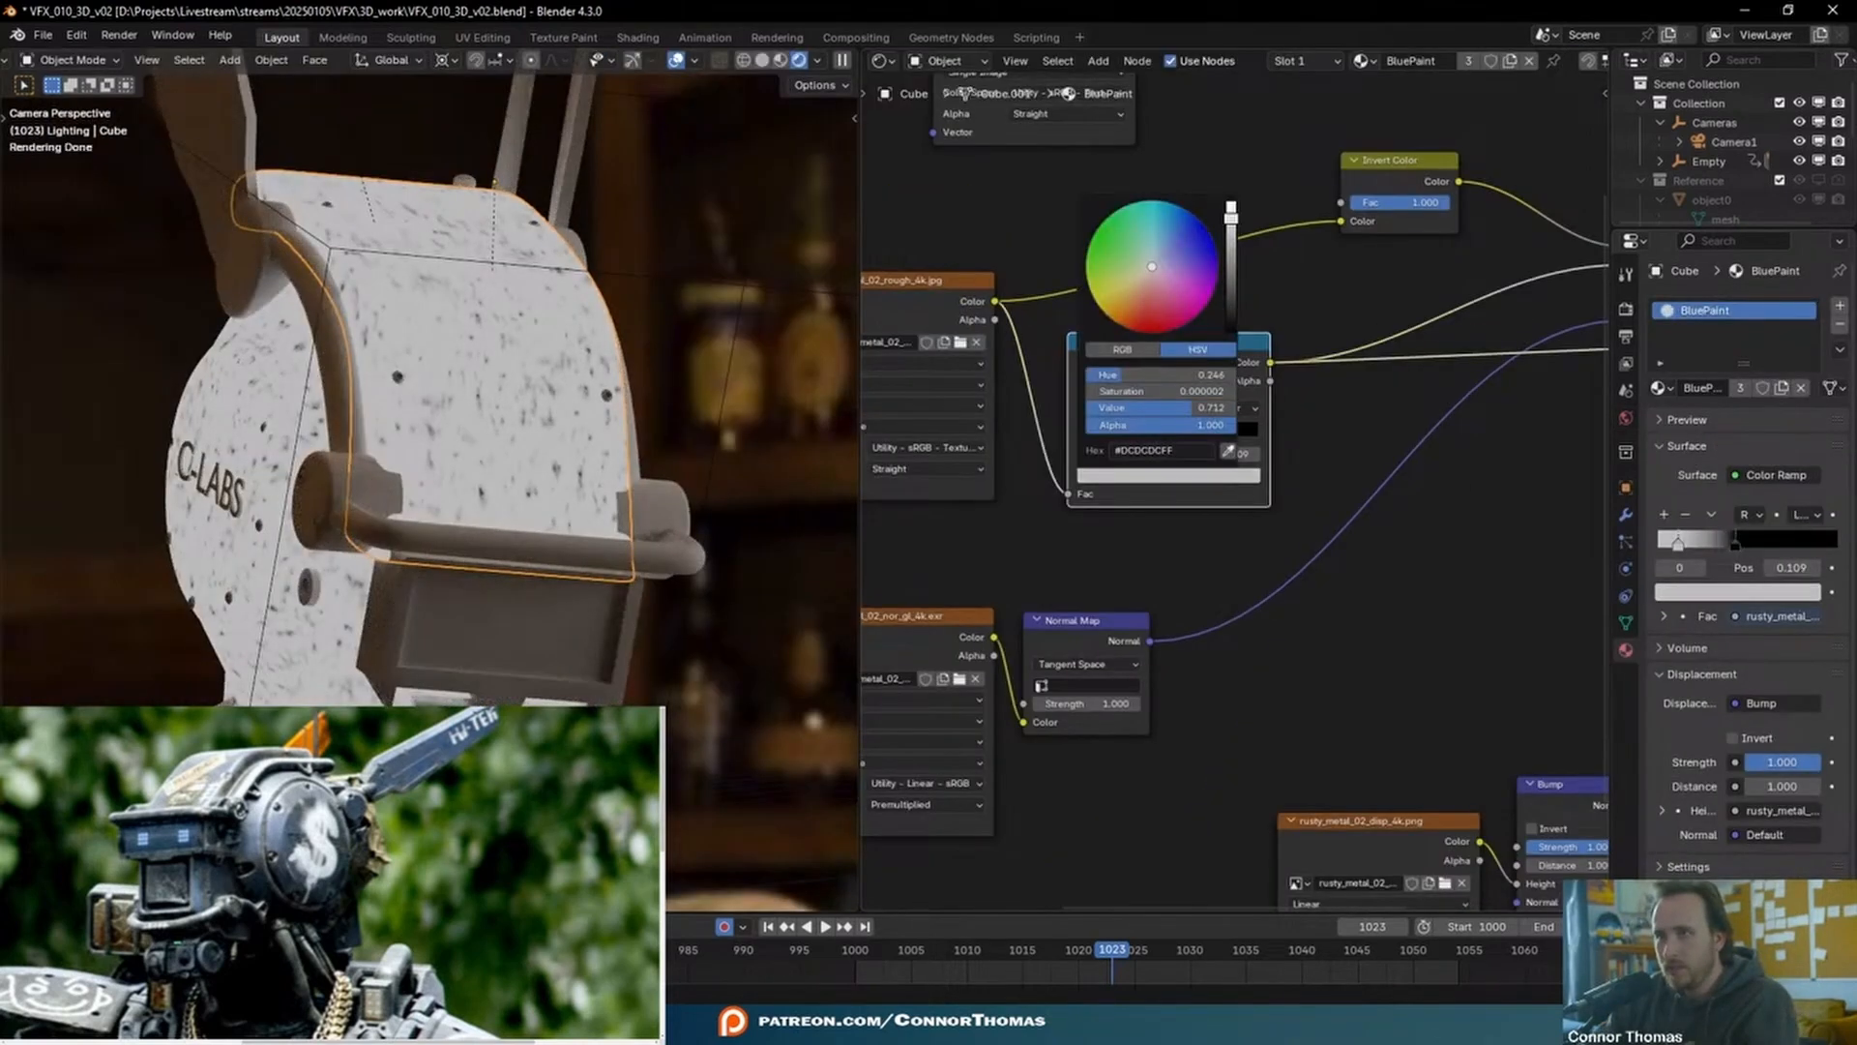
middle_drag(1416, 493, 1118, 567)
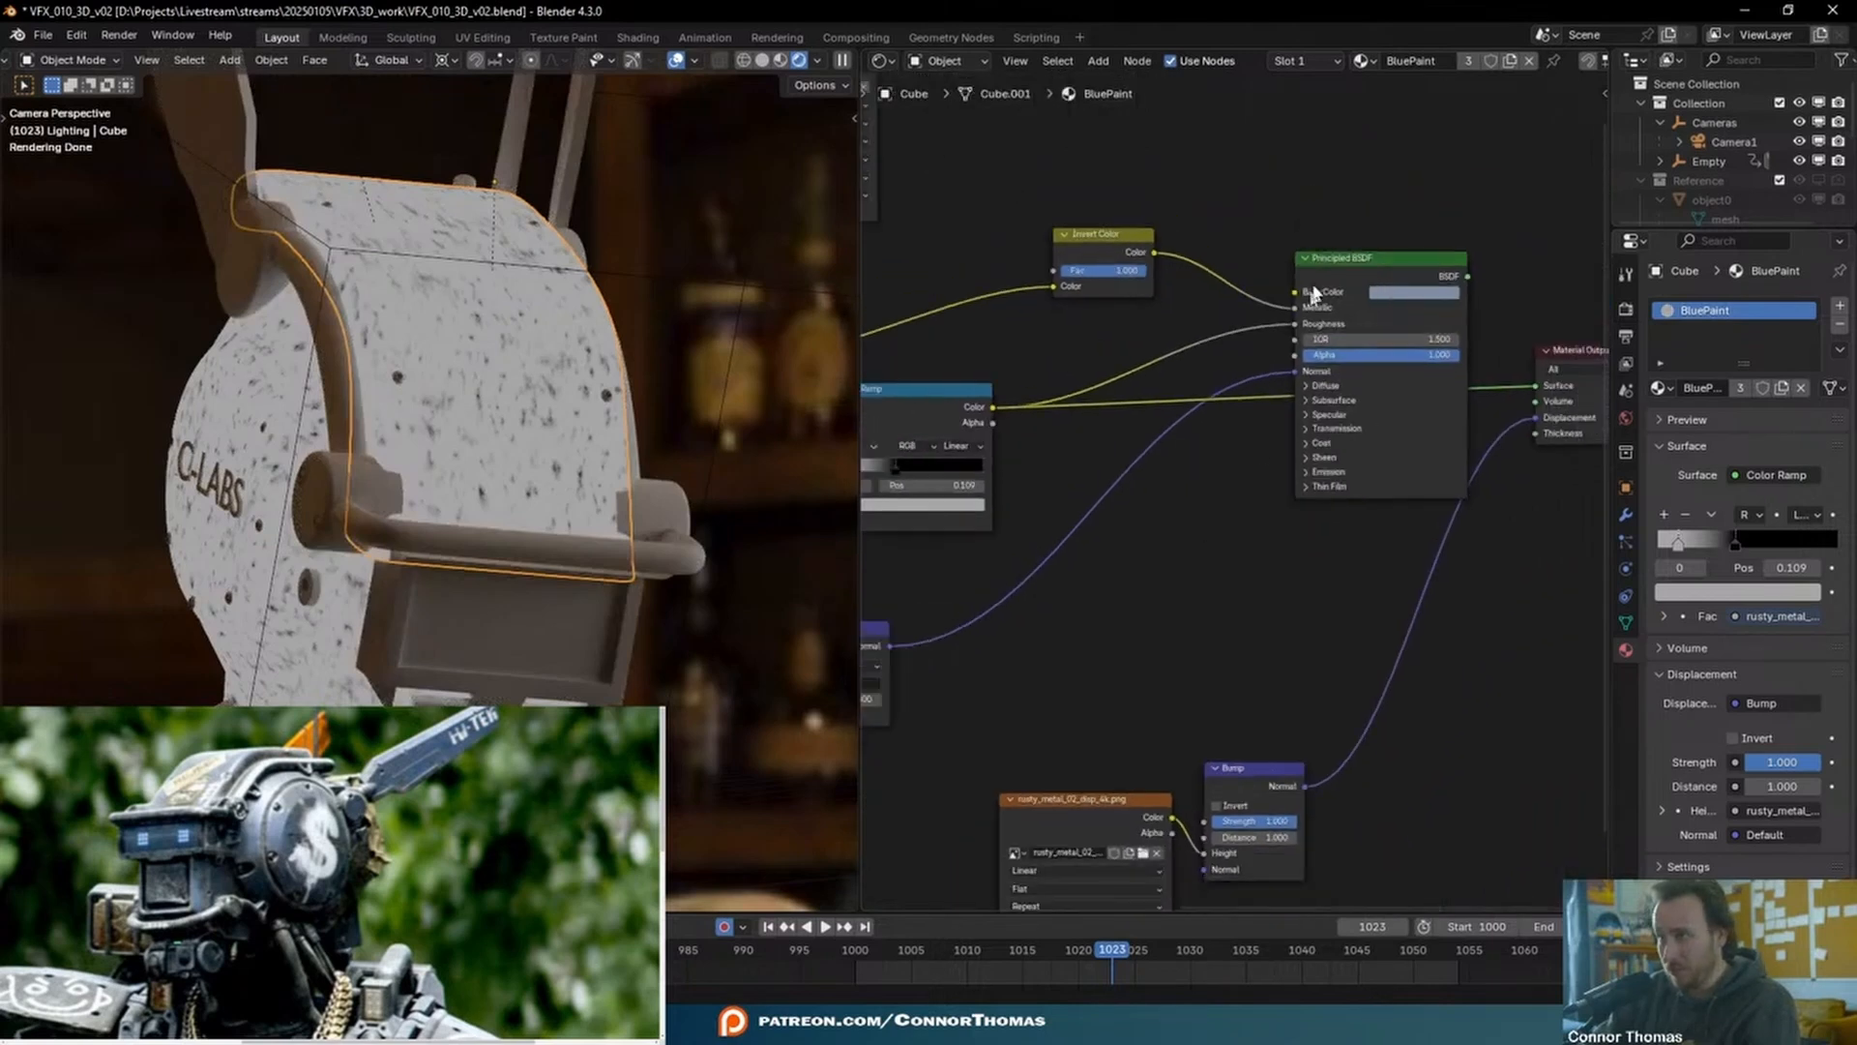
click(1361, 263)
key(a)
key(a)
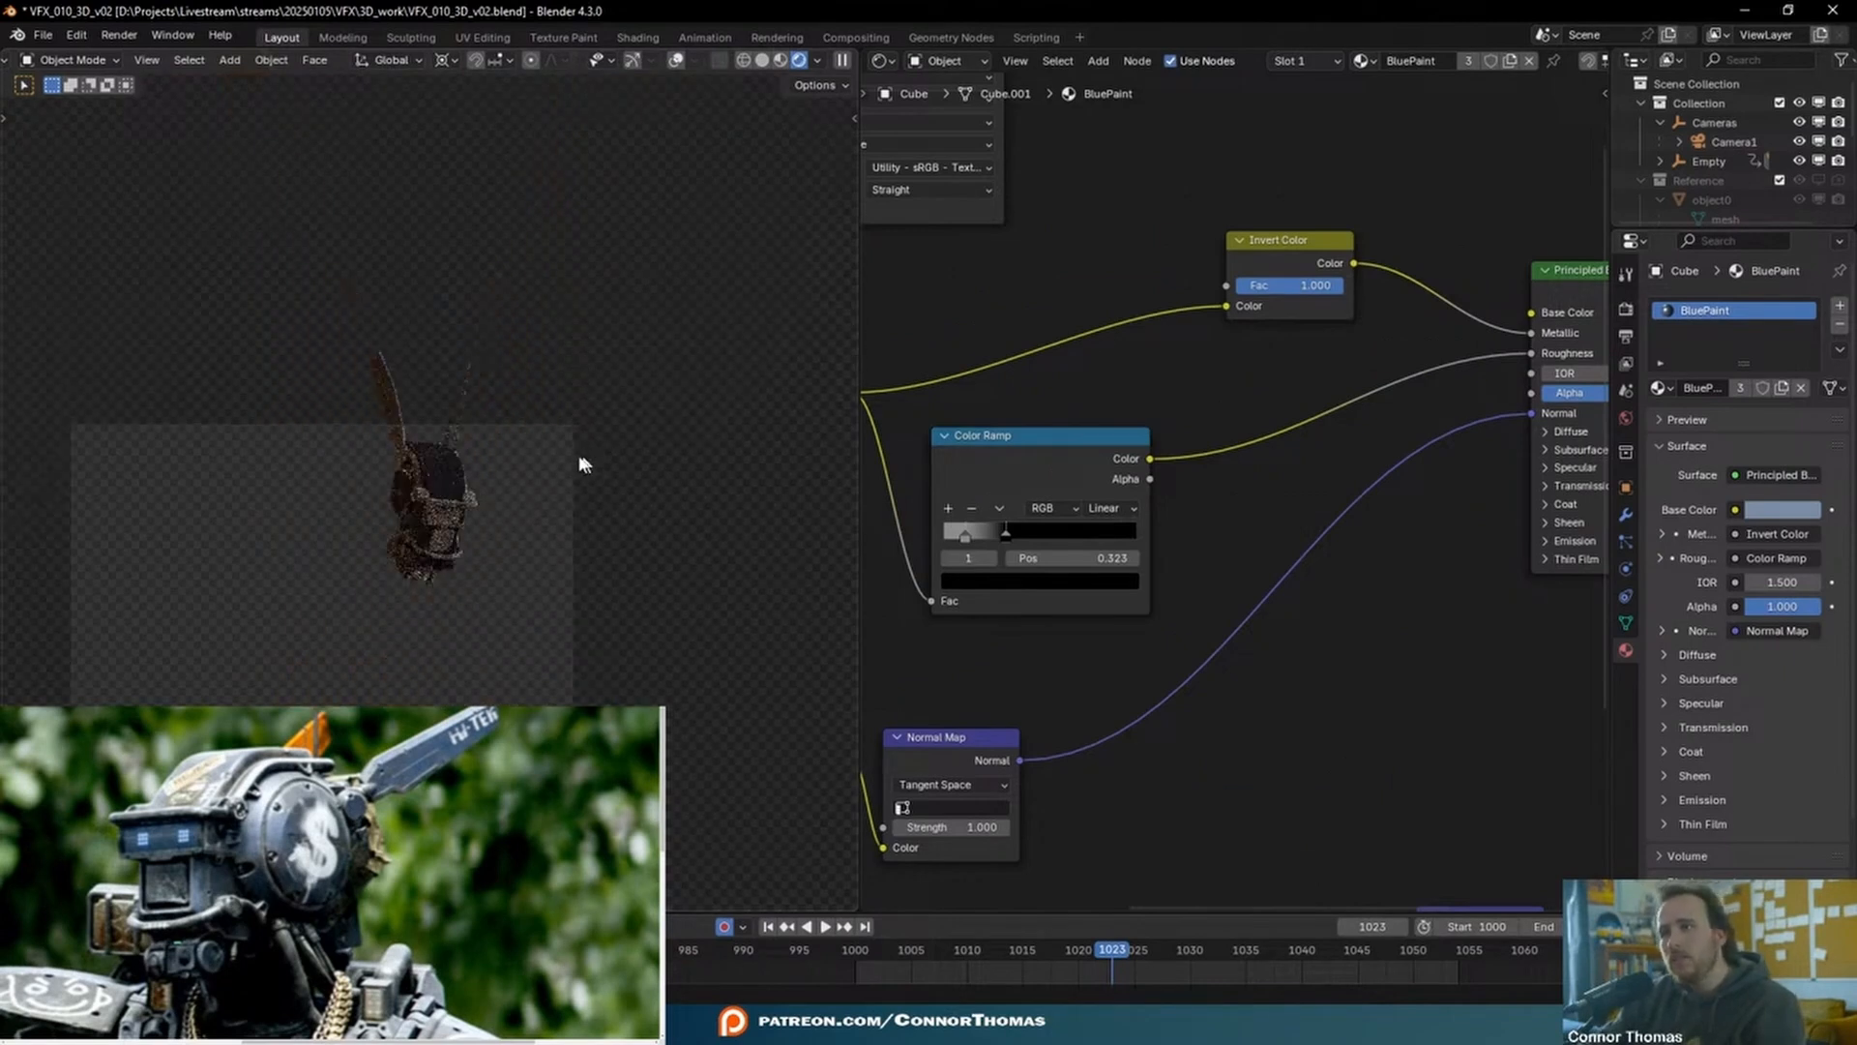
- Add a new area light to the scene and rotate it
scroll(484, 491, up, 10)
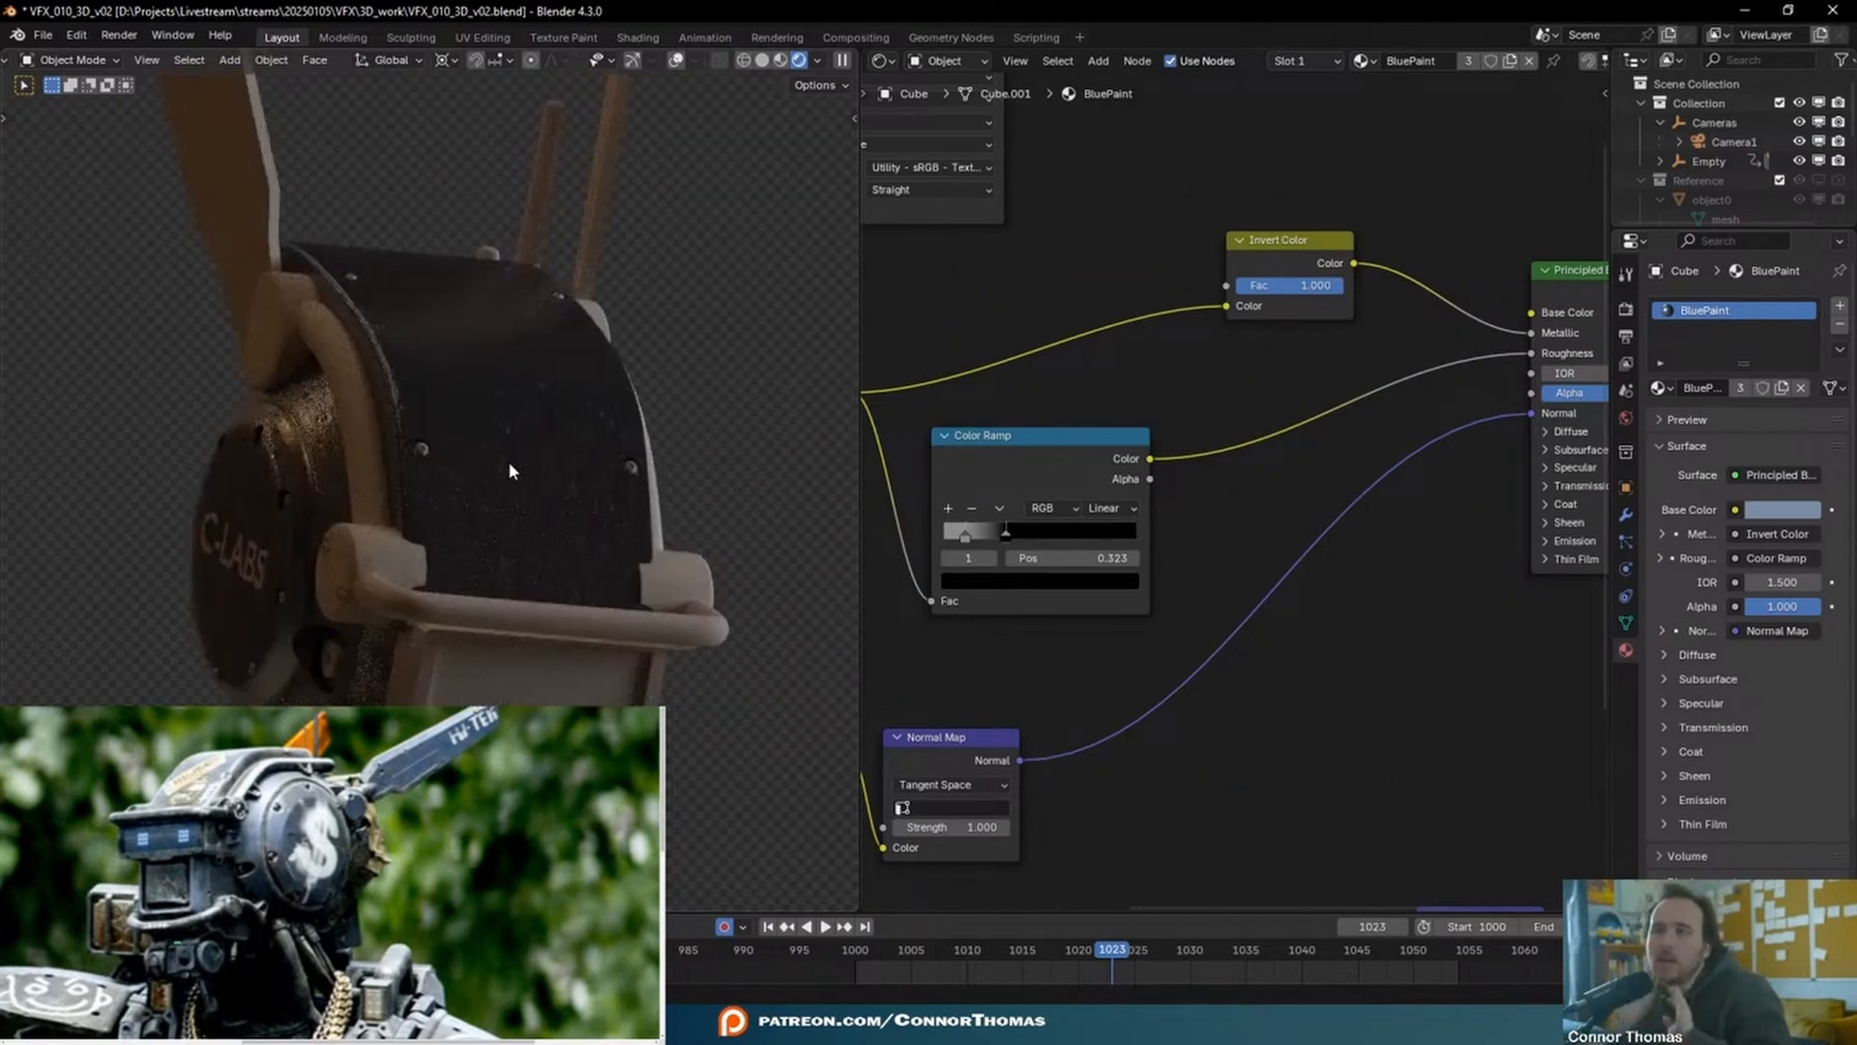
scroll(571, 418, down, 6)
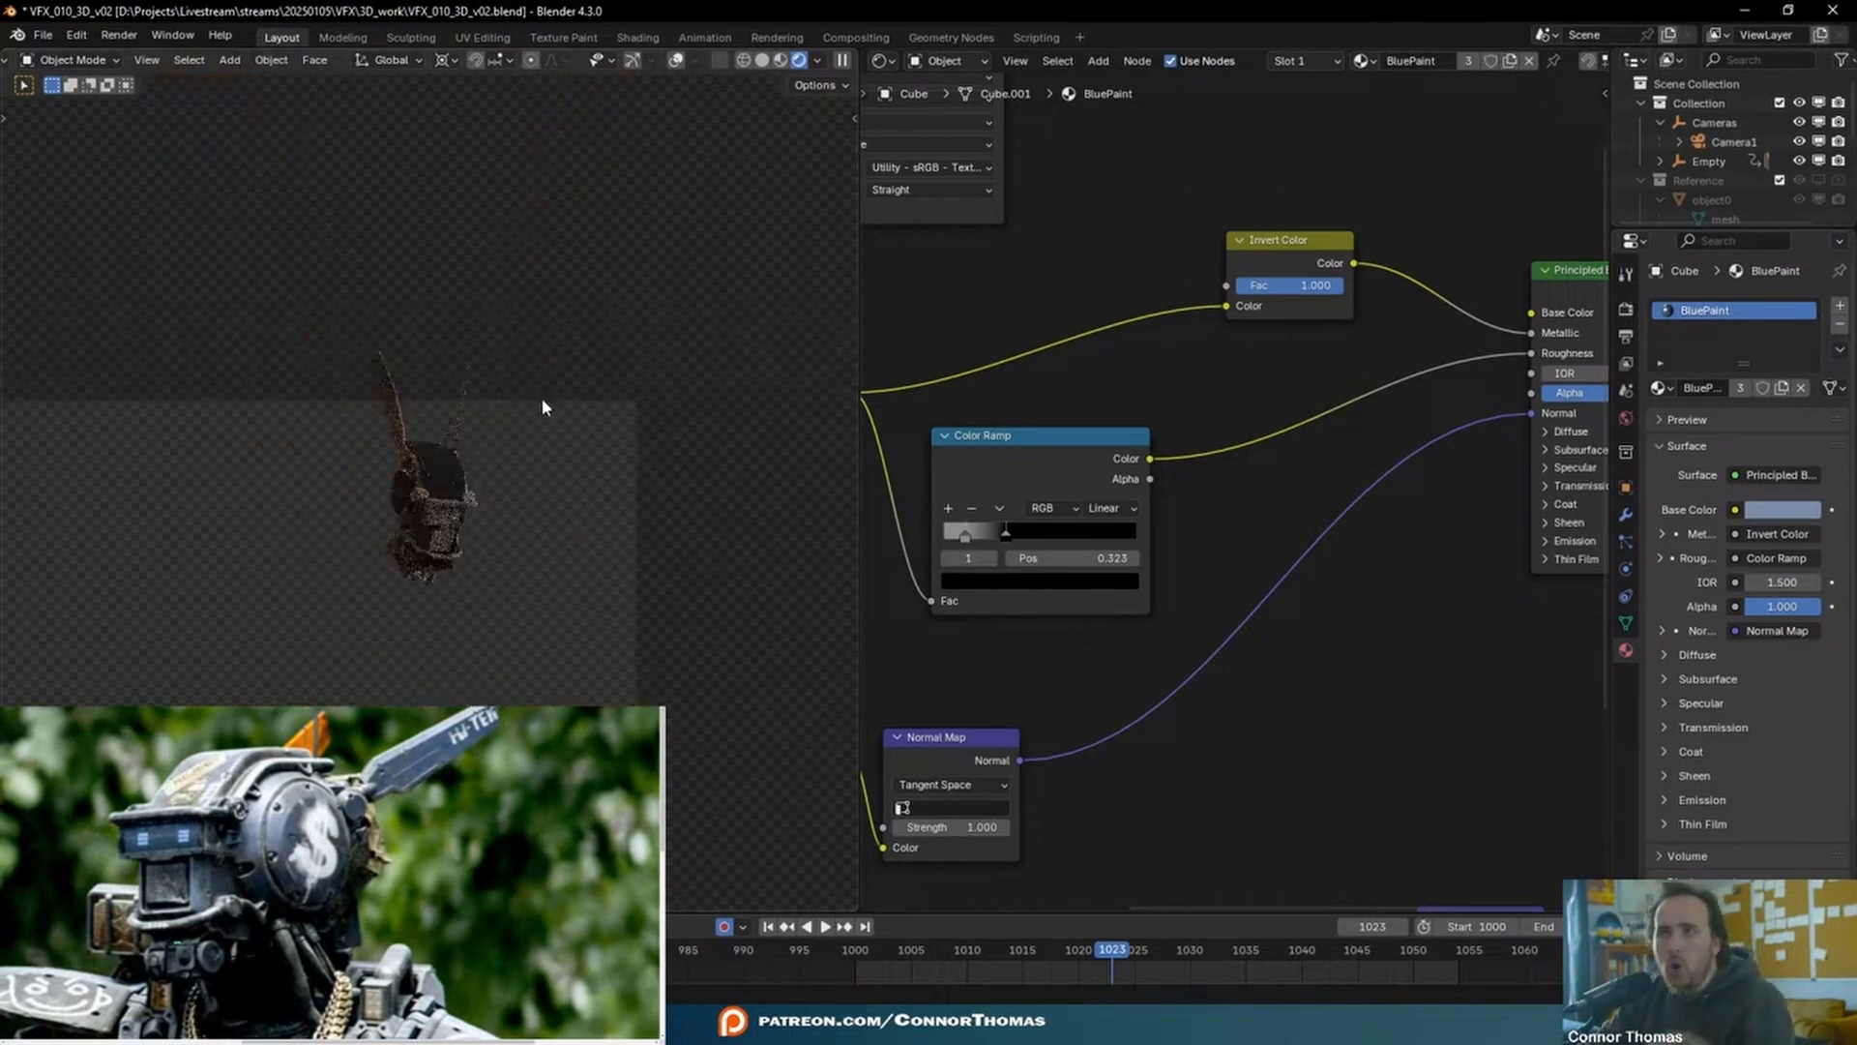
key(shift+a)
mouse_move(532, 484)
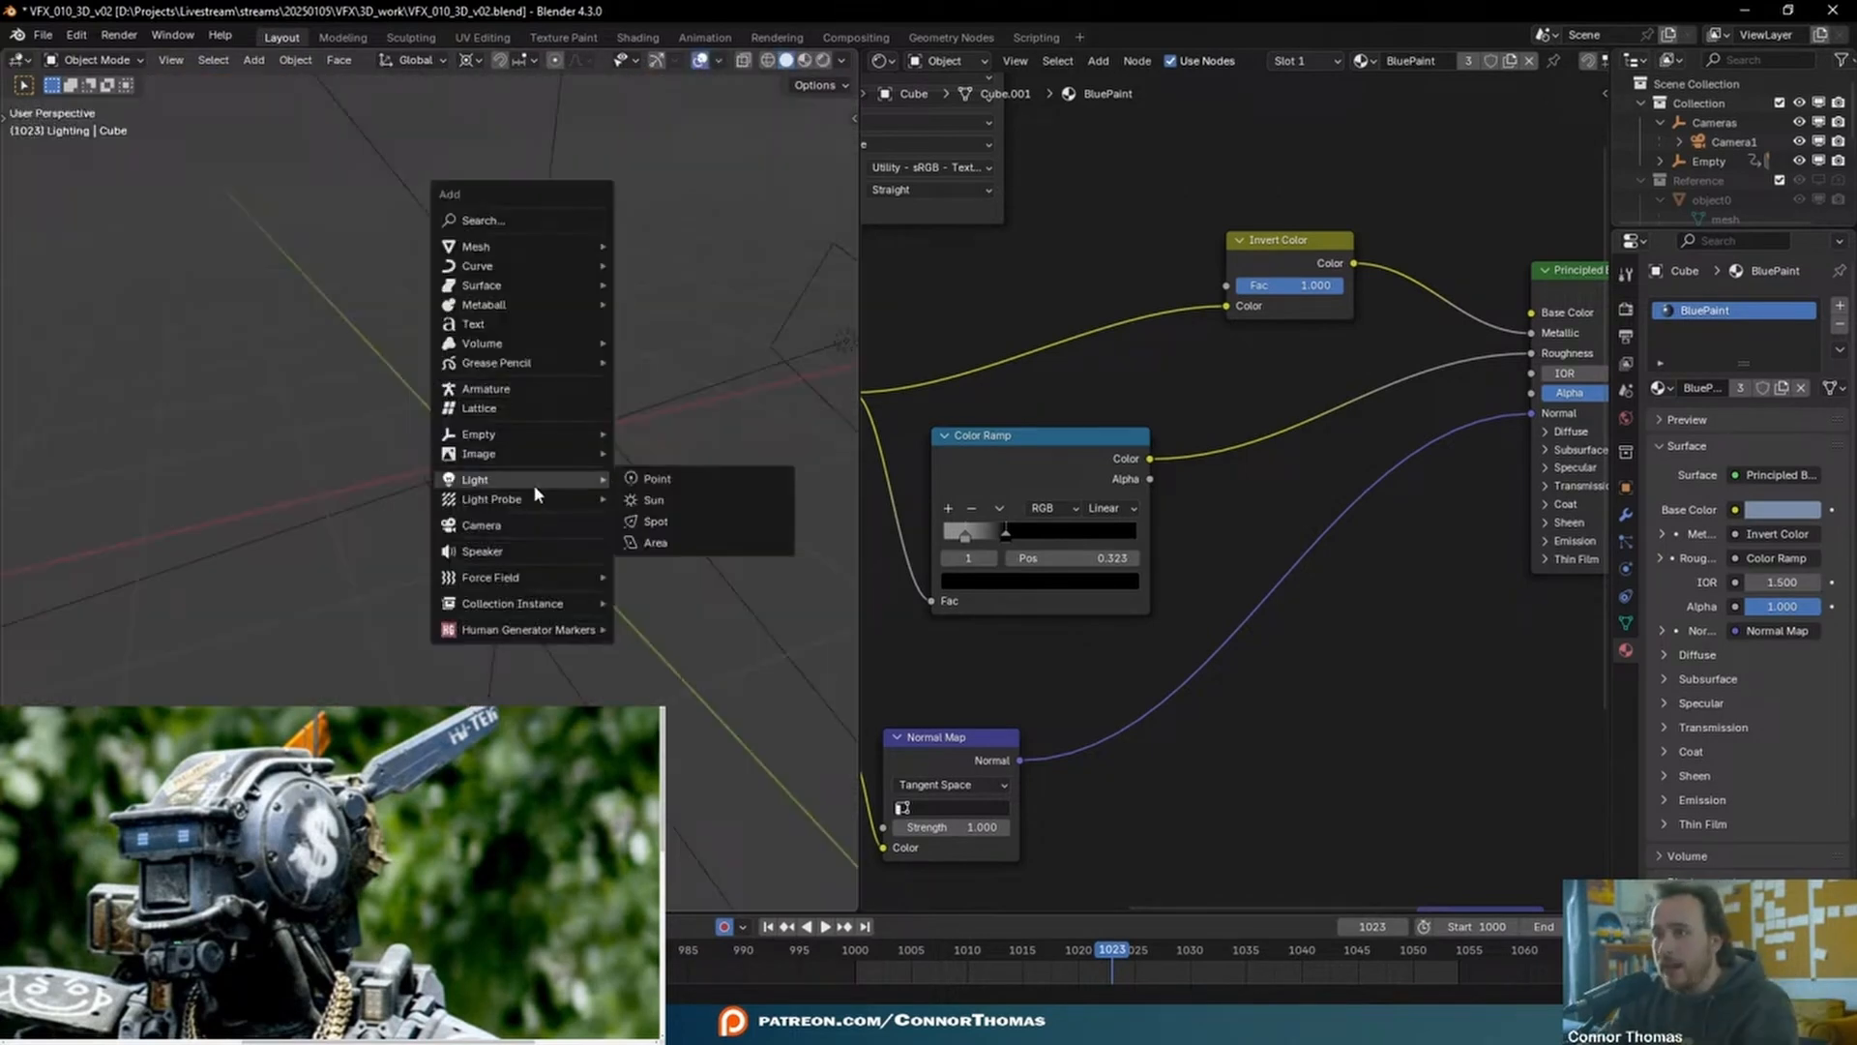
click(677, 549)
middle_drag(593, 535, 689, 445)
key(r)
click(662, 485)
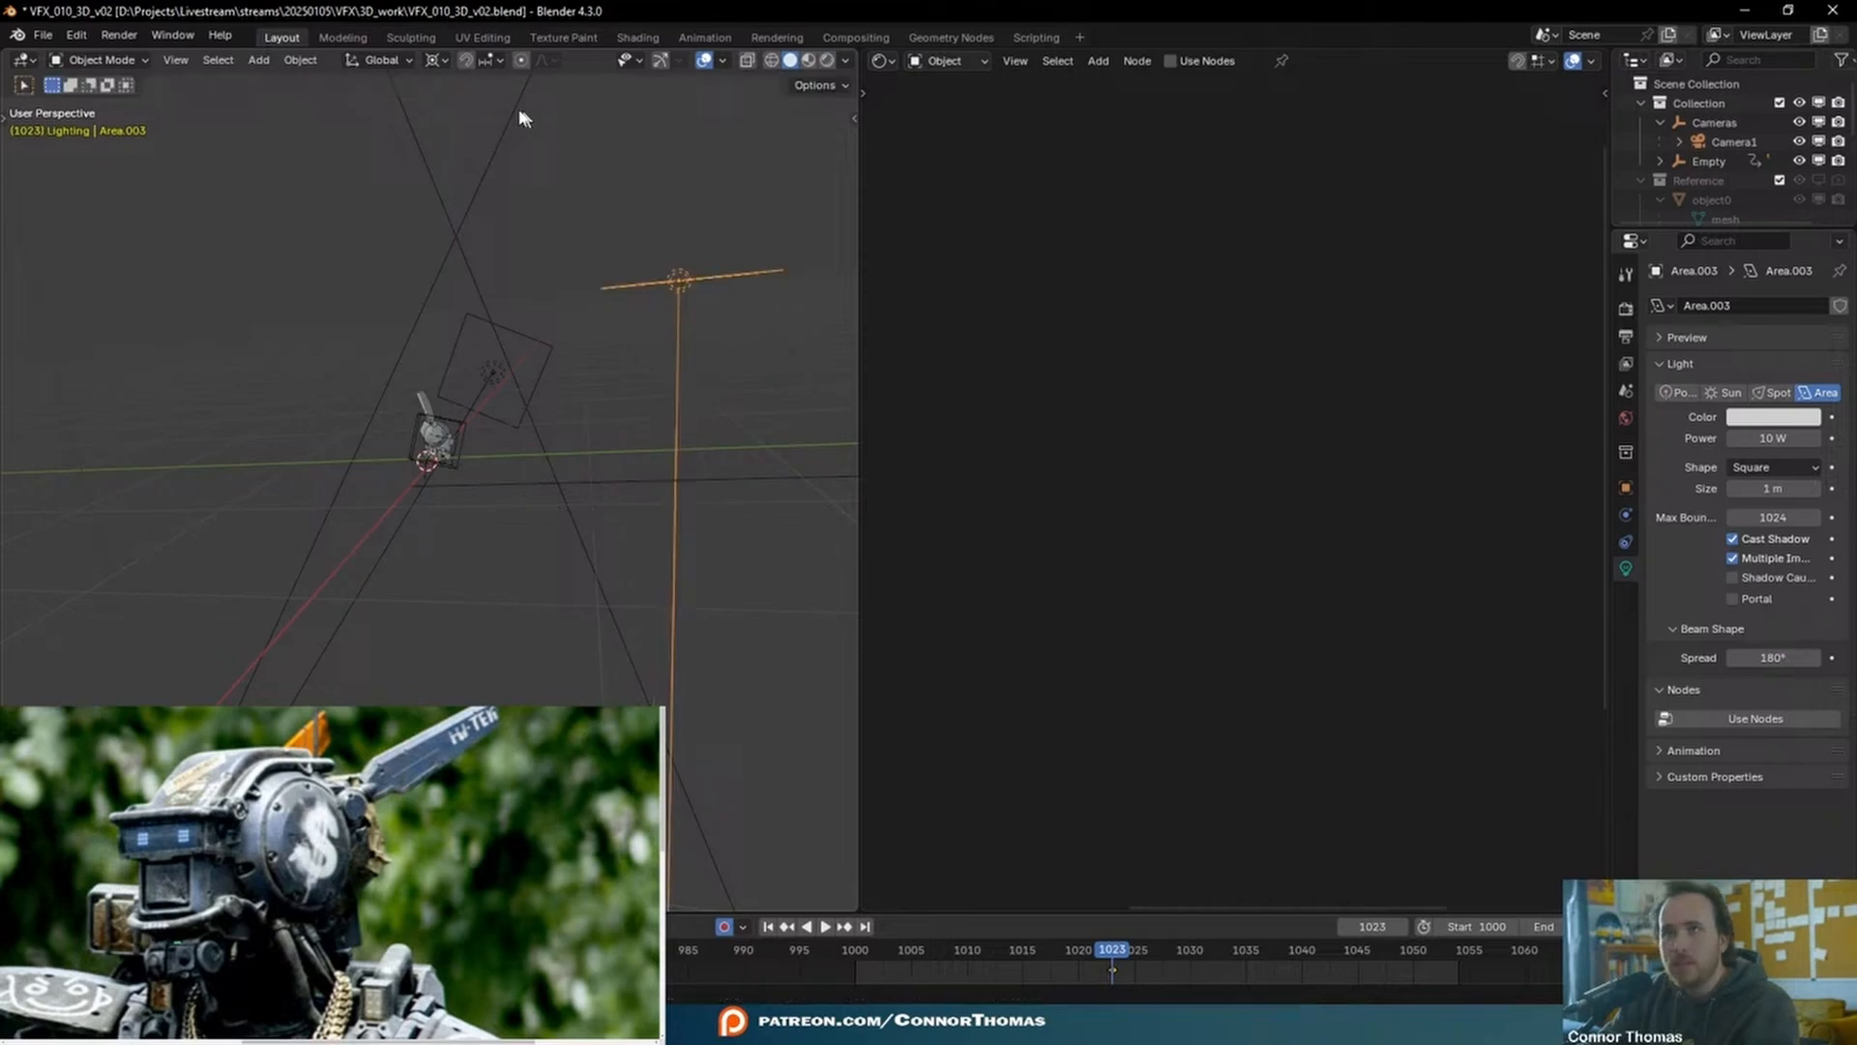
- Set the transform pivot point to Active Element and rotate the new area light about itself
click(434, 60)
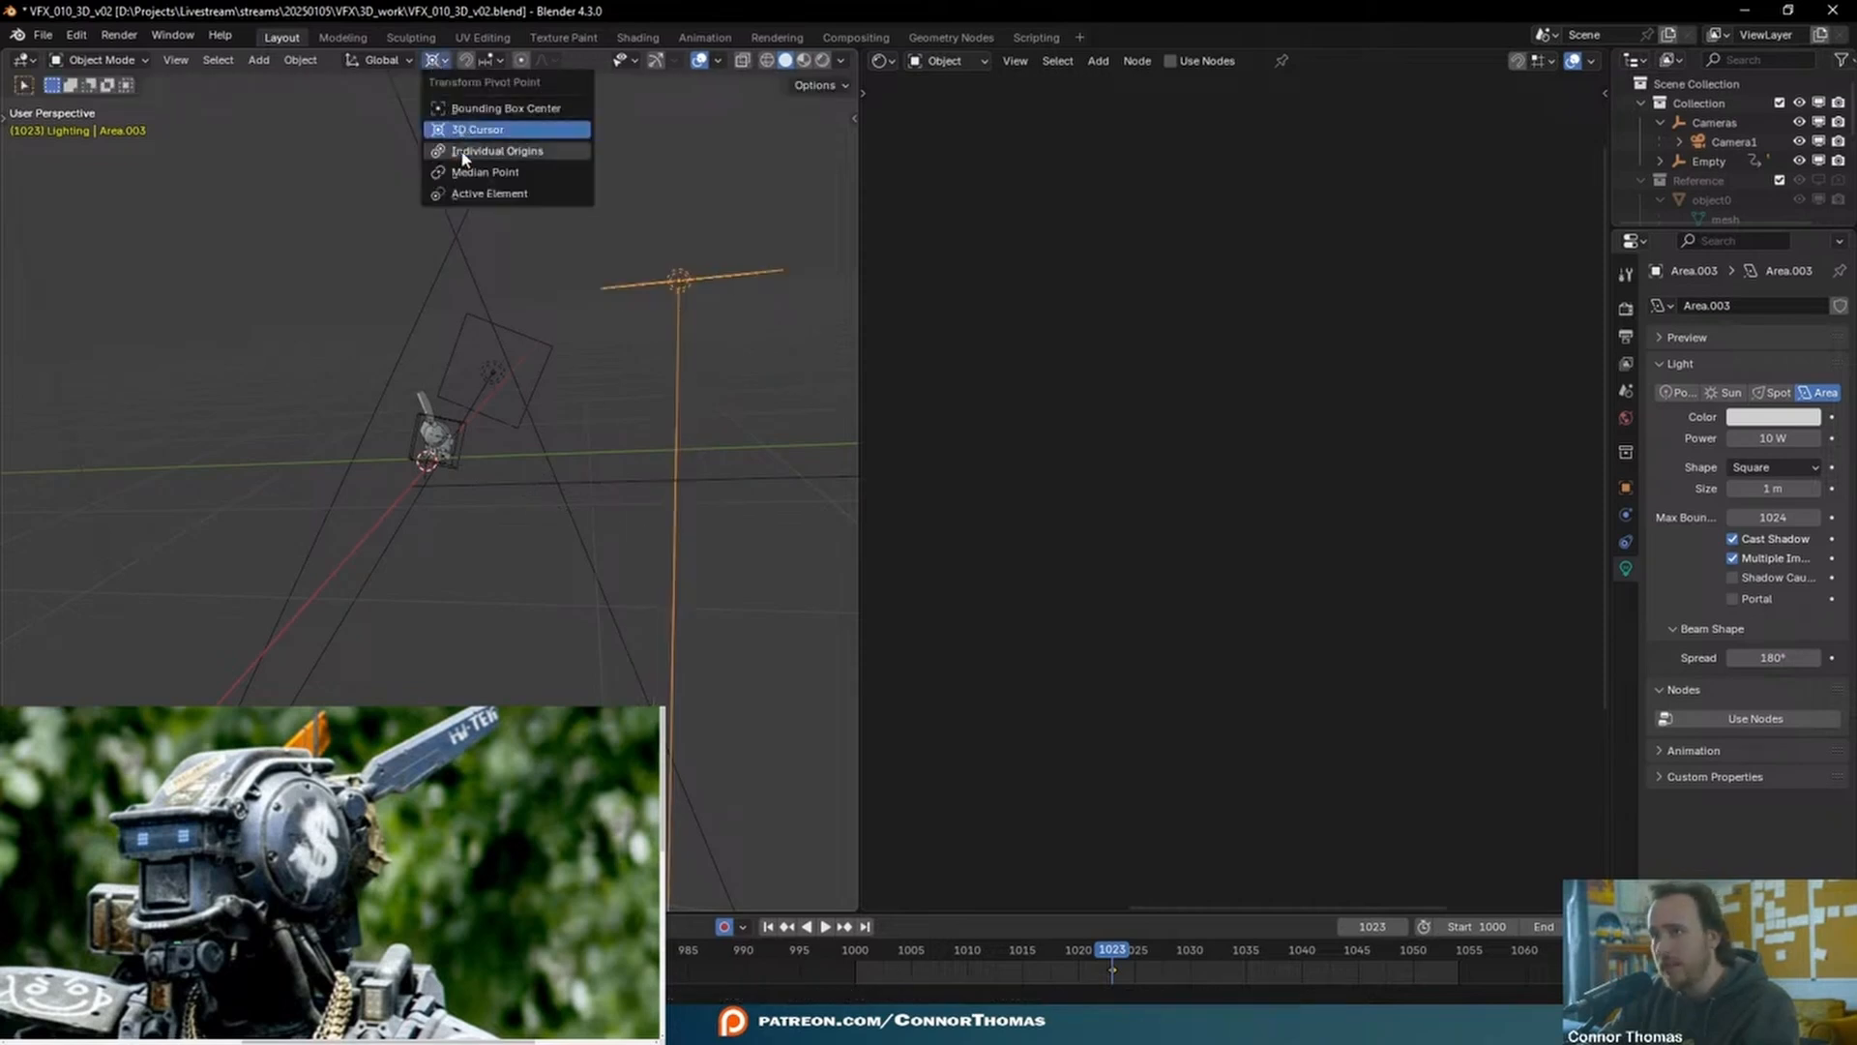
click(468, 193)
key(r)
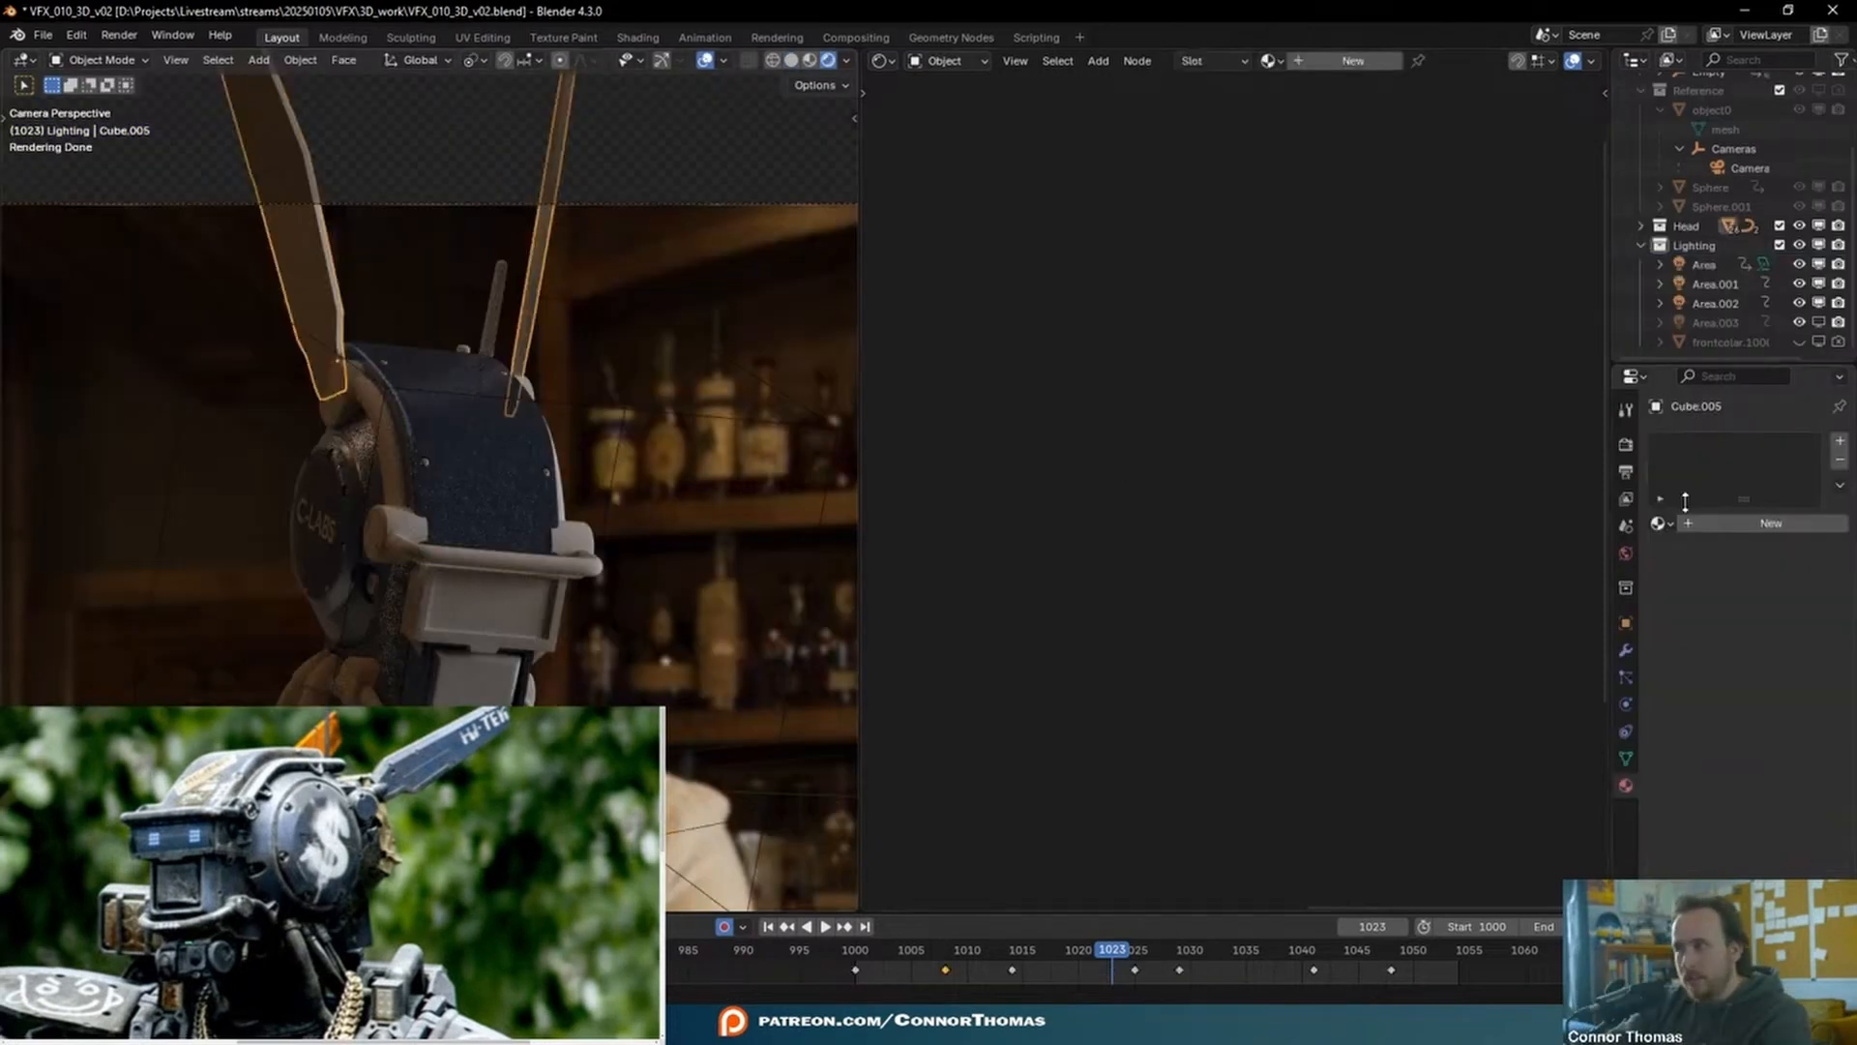
- Assign the existing BluePaint material to the robot's ear antennas
click(1659, 523)
text(b)
click(1401, 553)
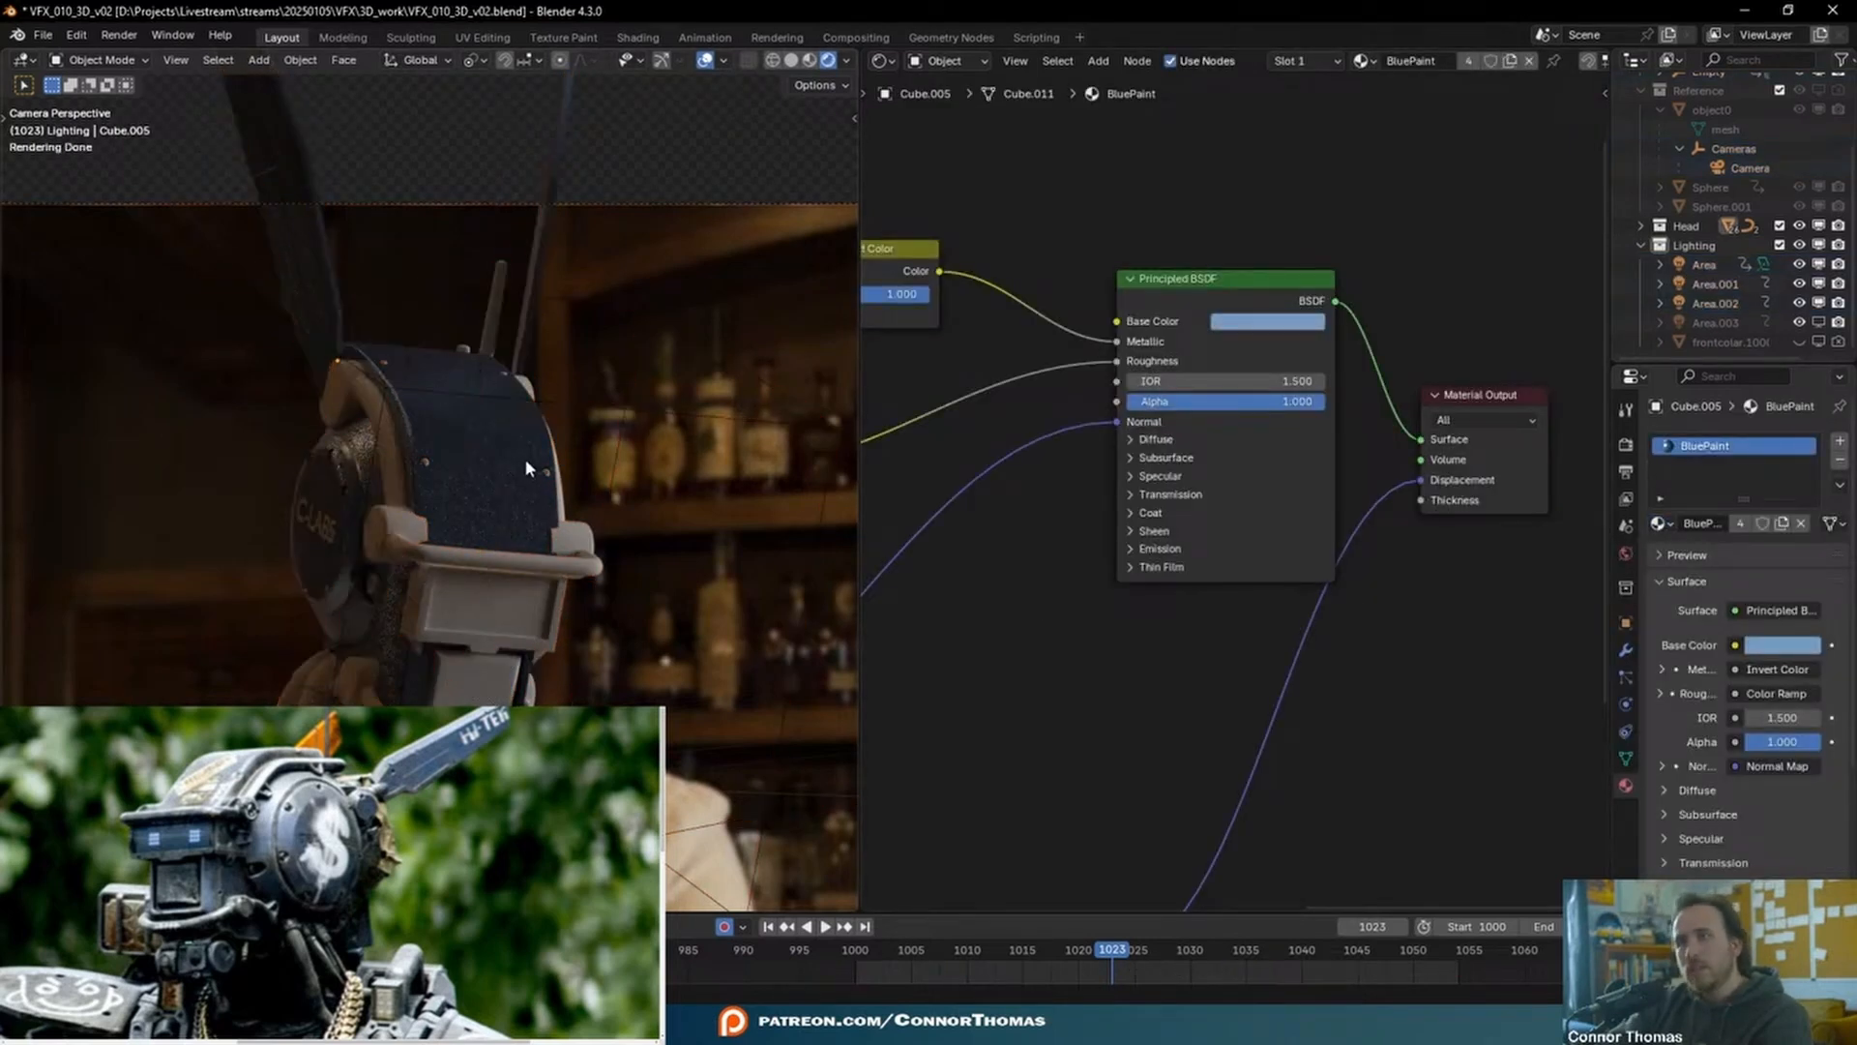
- Save the file and assign the existing BluePaint material to the robot's face box directly below the brow bar
key(ctrl+s)
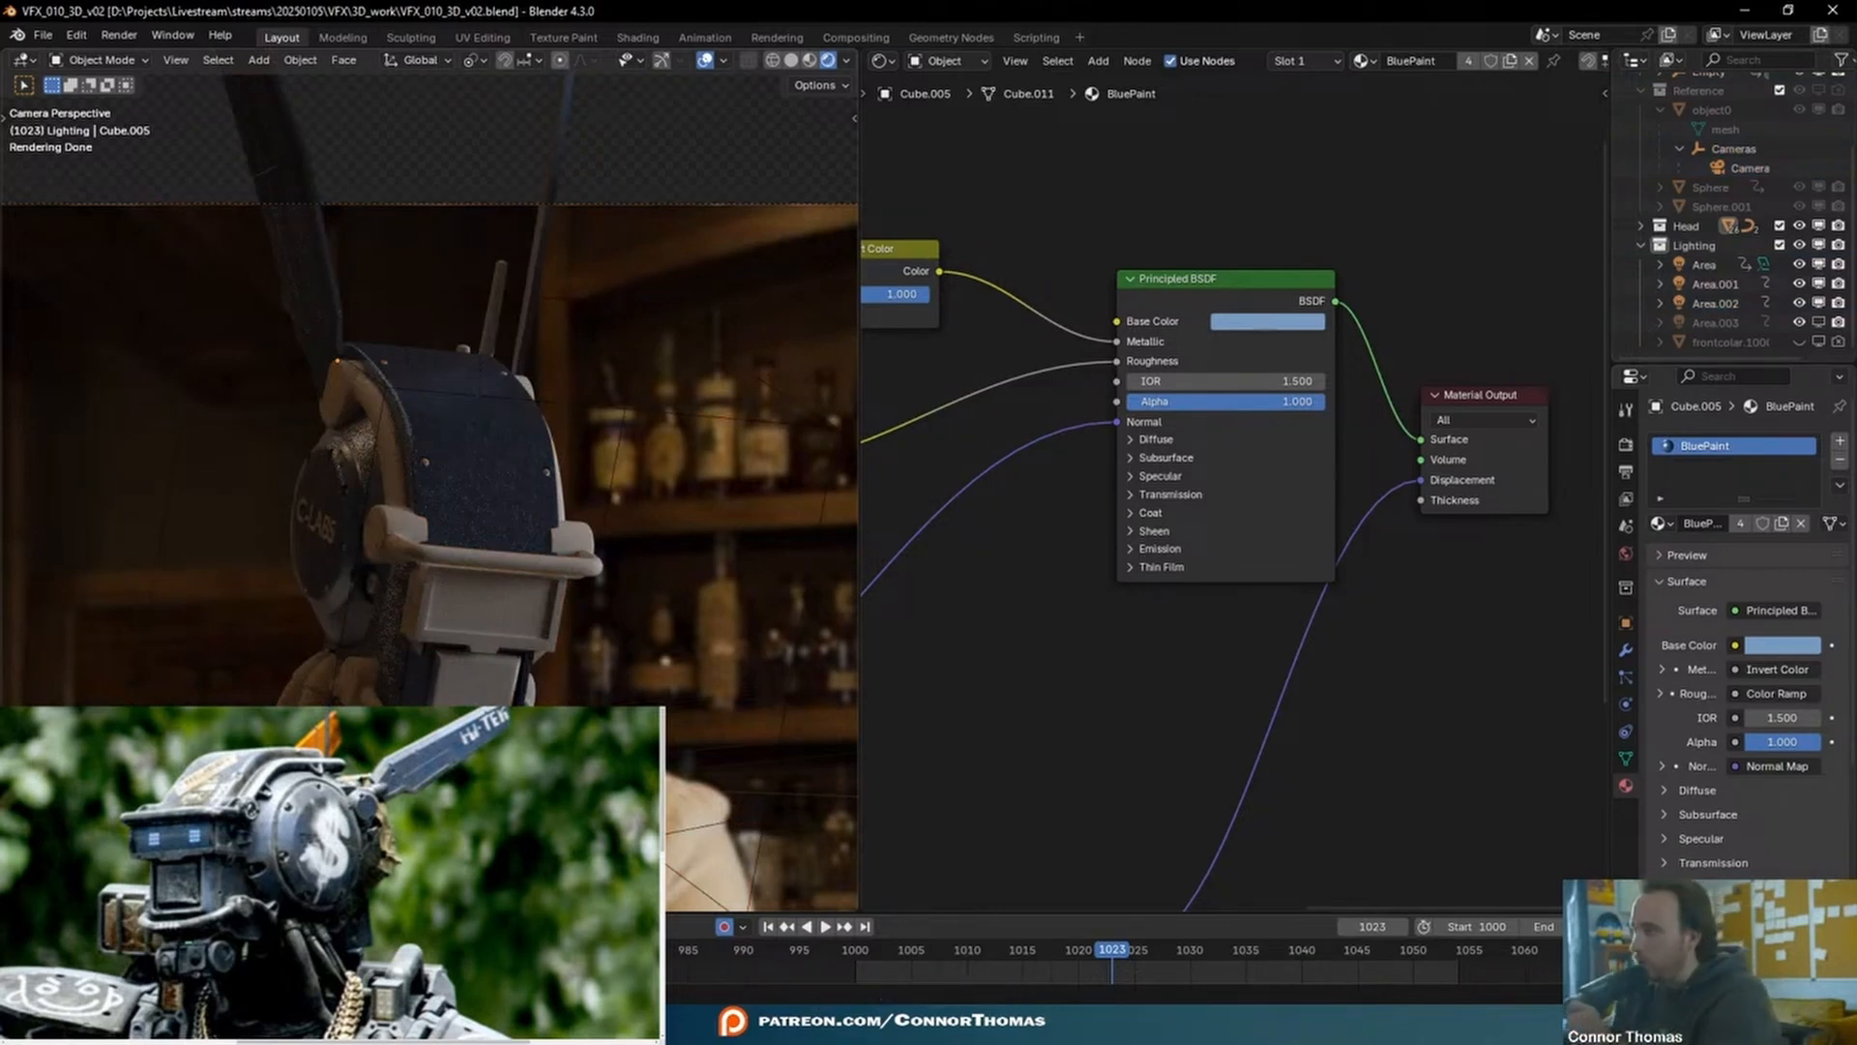
shift+middle_drag(549, 503, 622, 370)
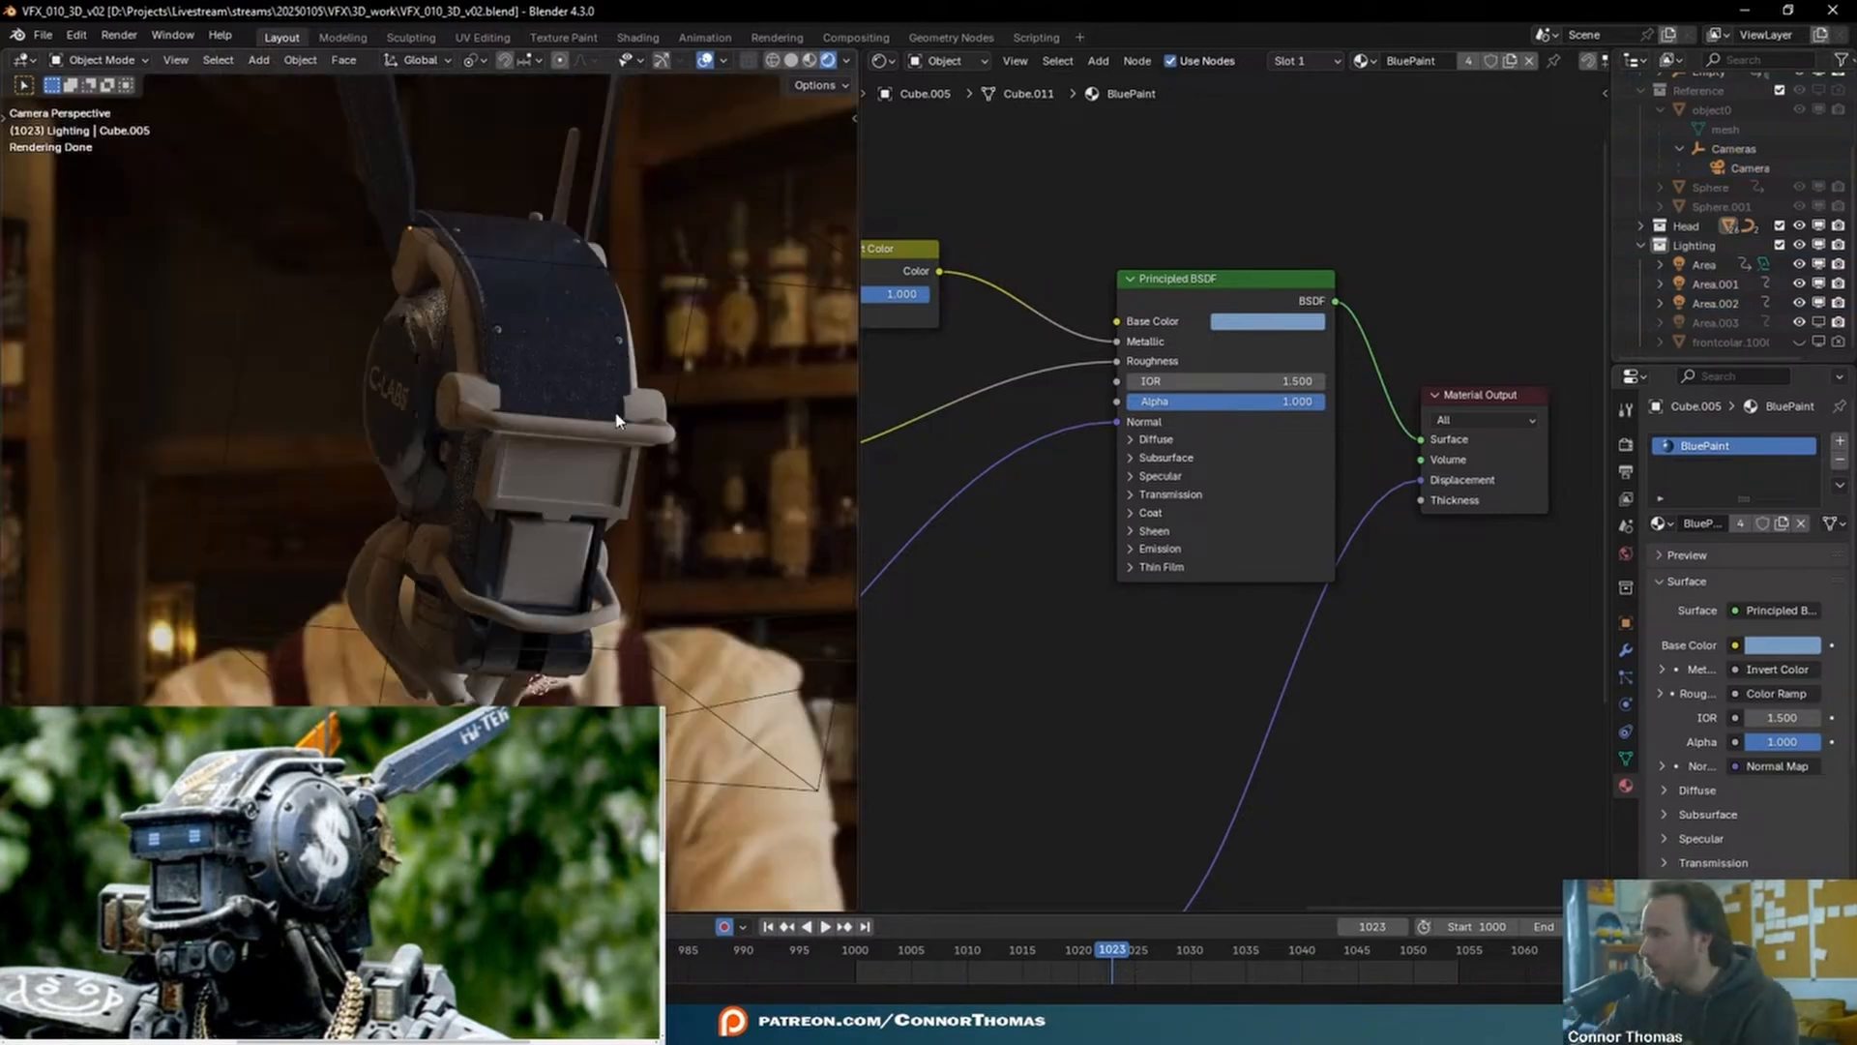
click(479, 472)
click(1657, 522)
click(1657, 522)
click(1657, 522)
text(b)
click(1411, 555)
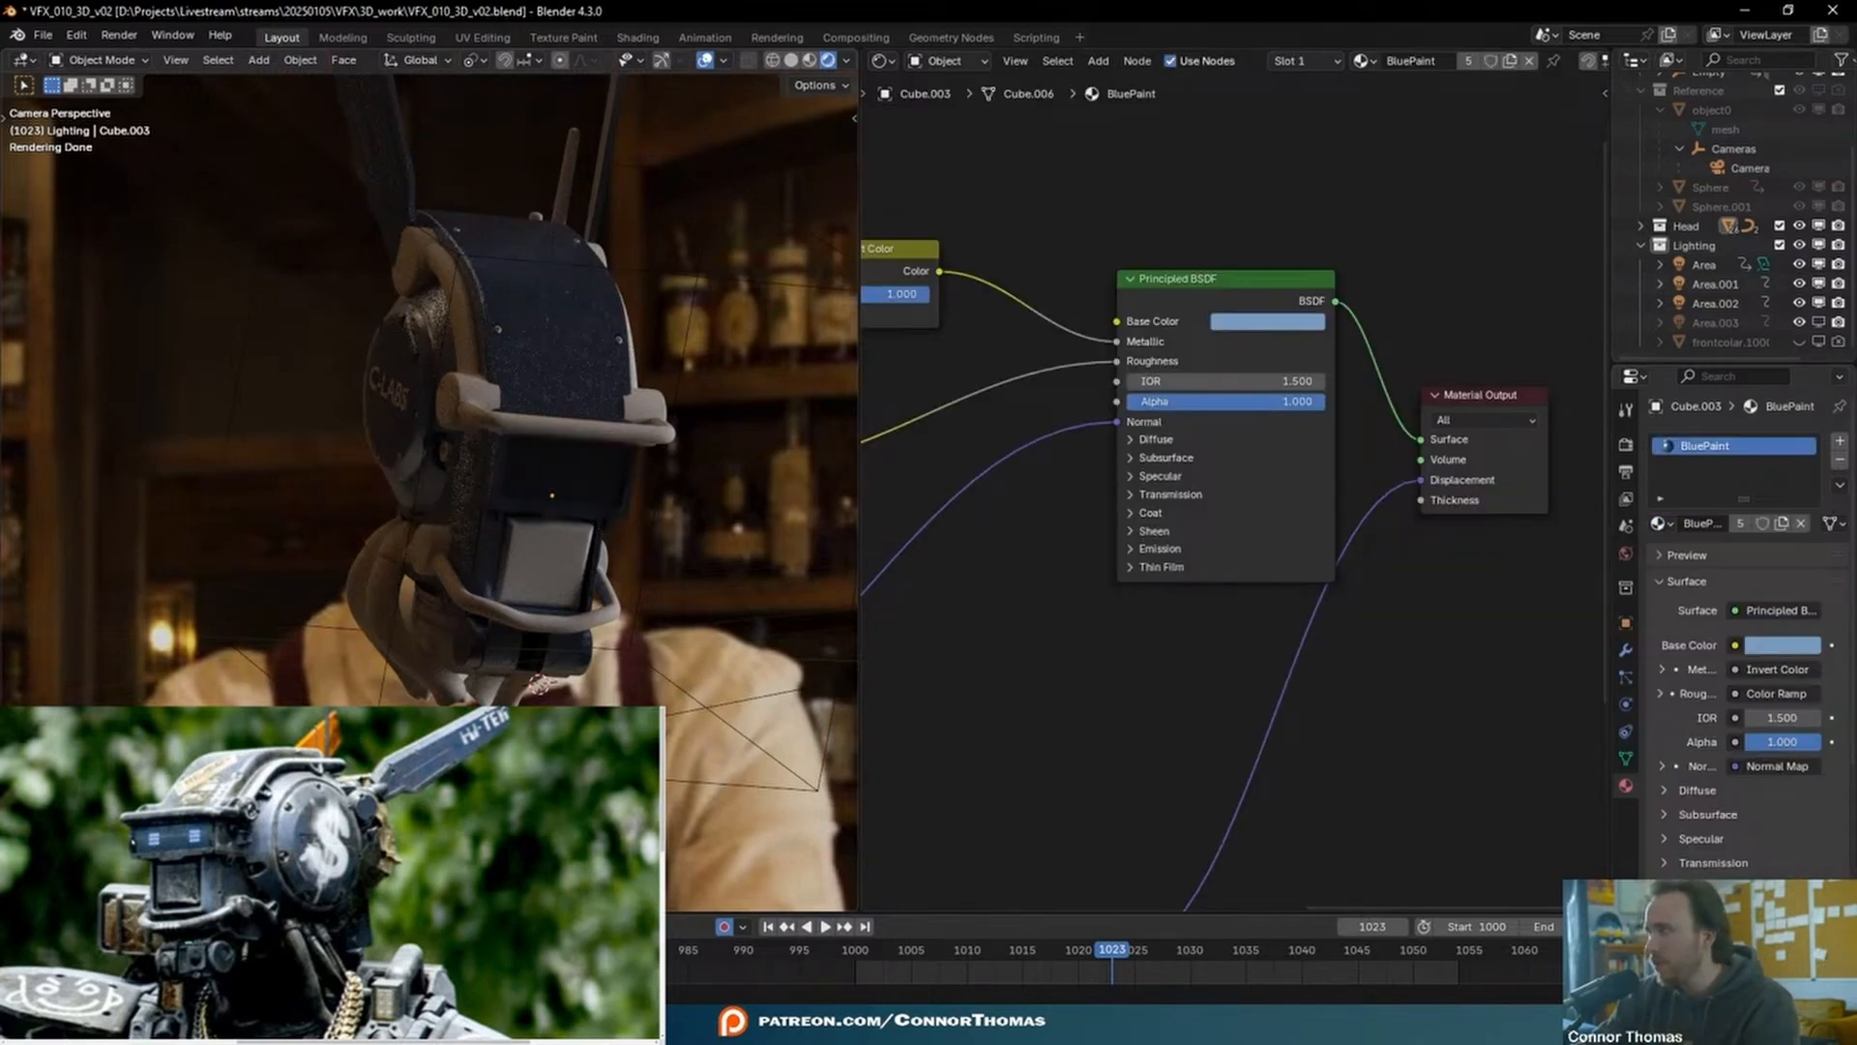
- Switch to Adobe After Effects and create a new 1920 x 1080 composition named Comp 1
key(super)
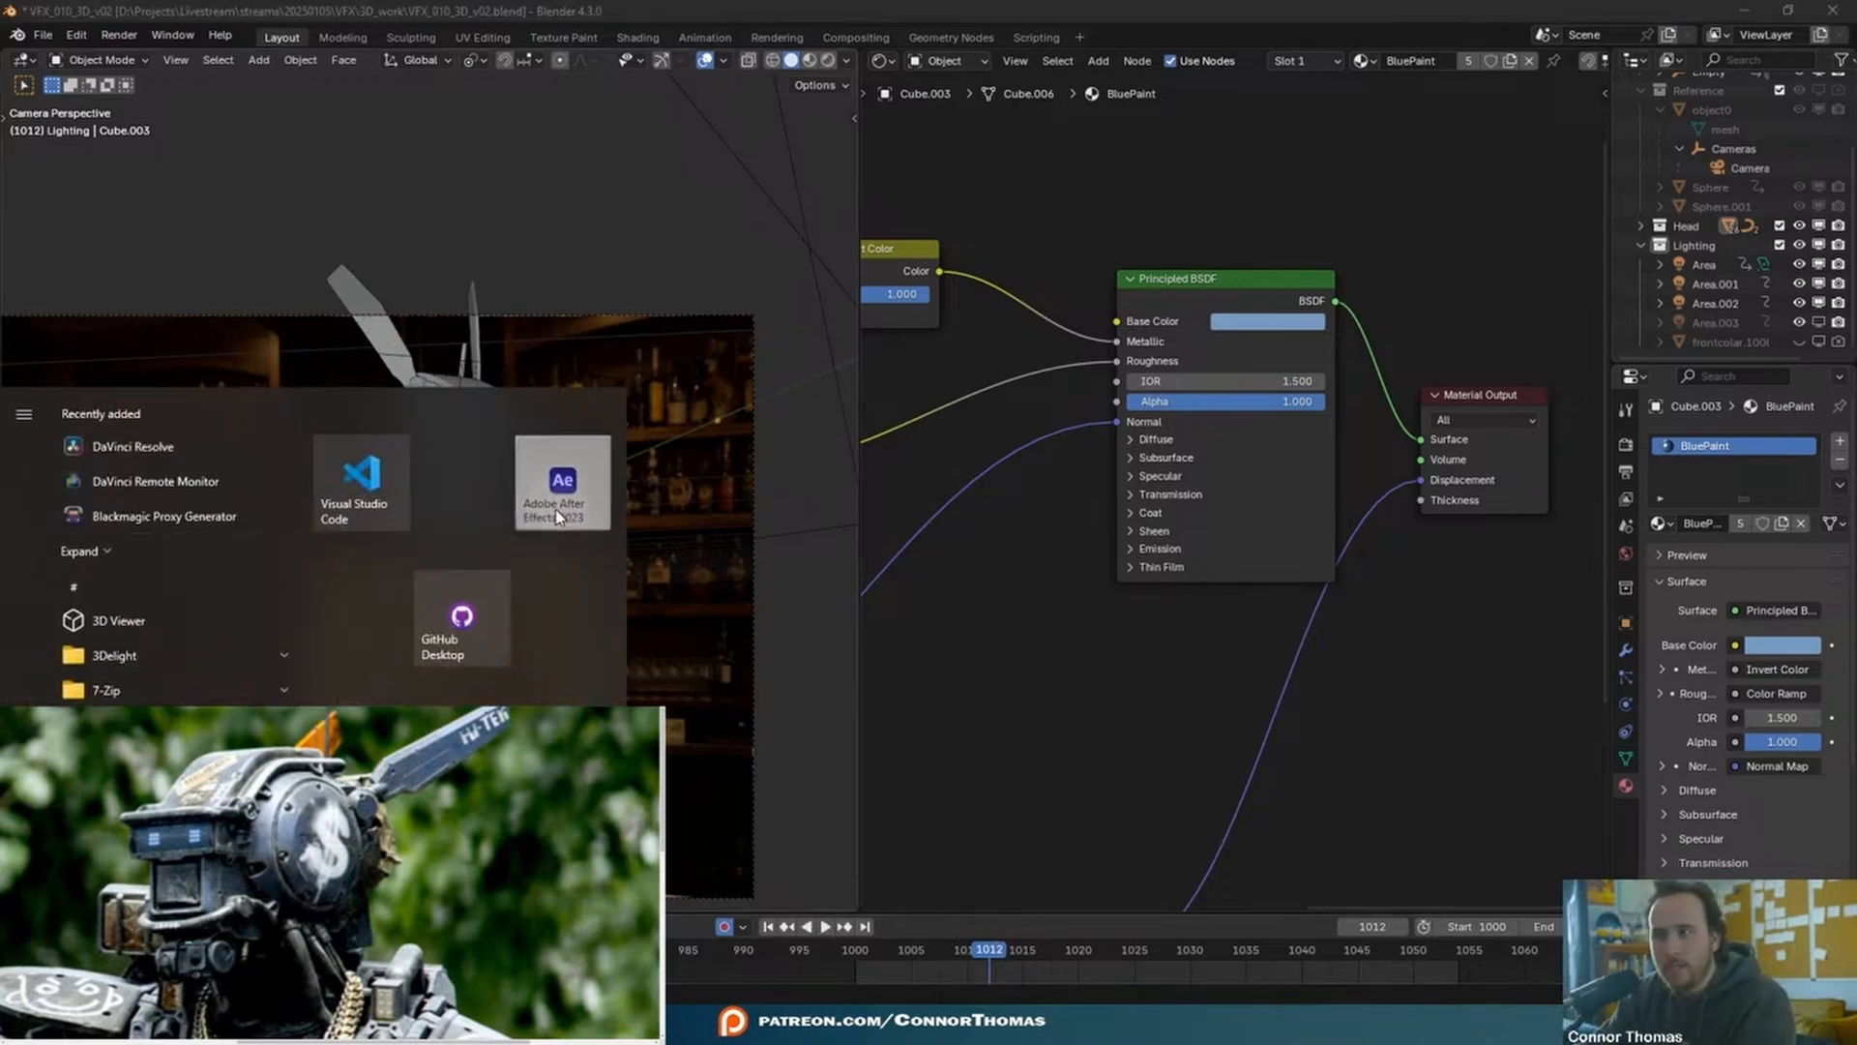
click(558, 515)
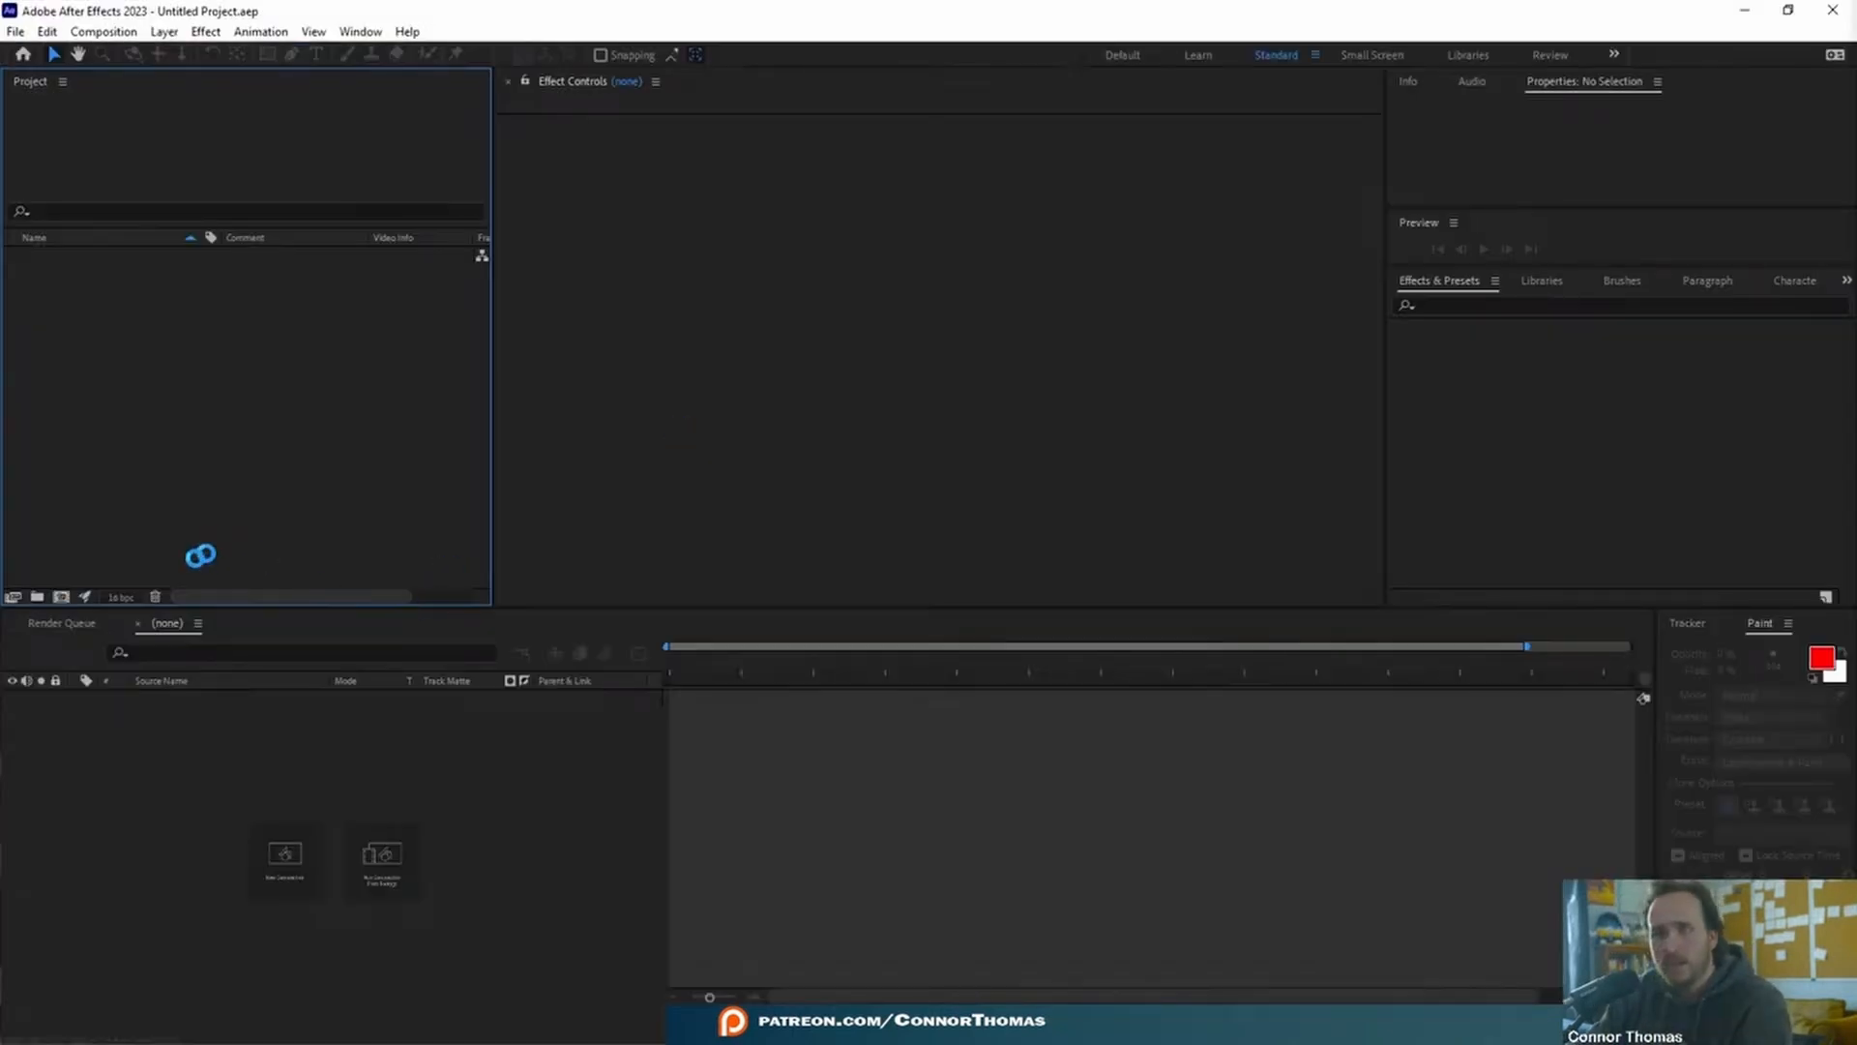
click(62, 597)
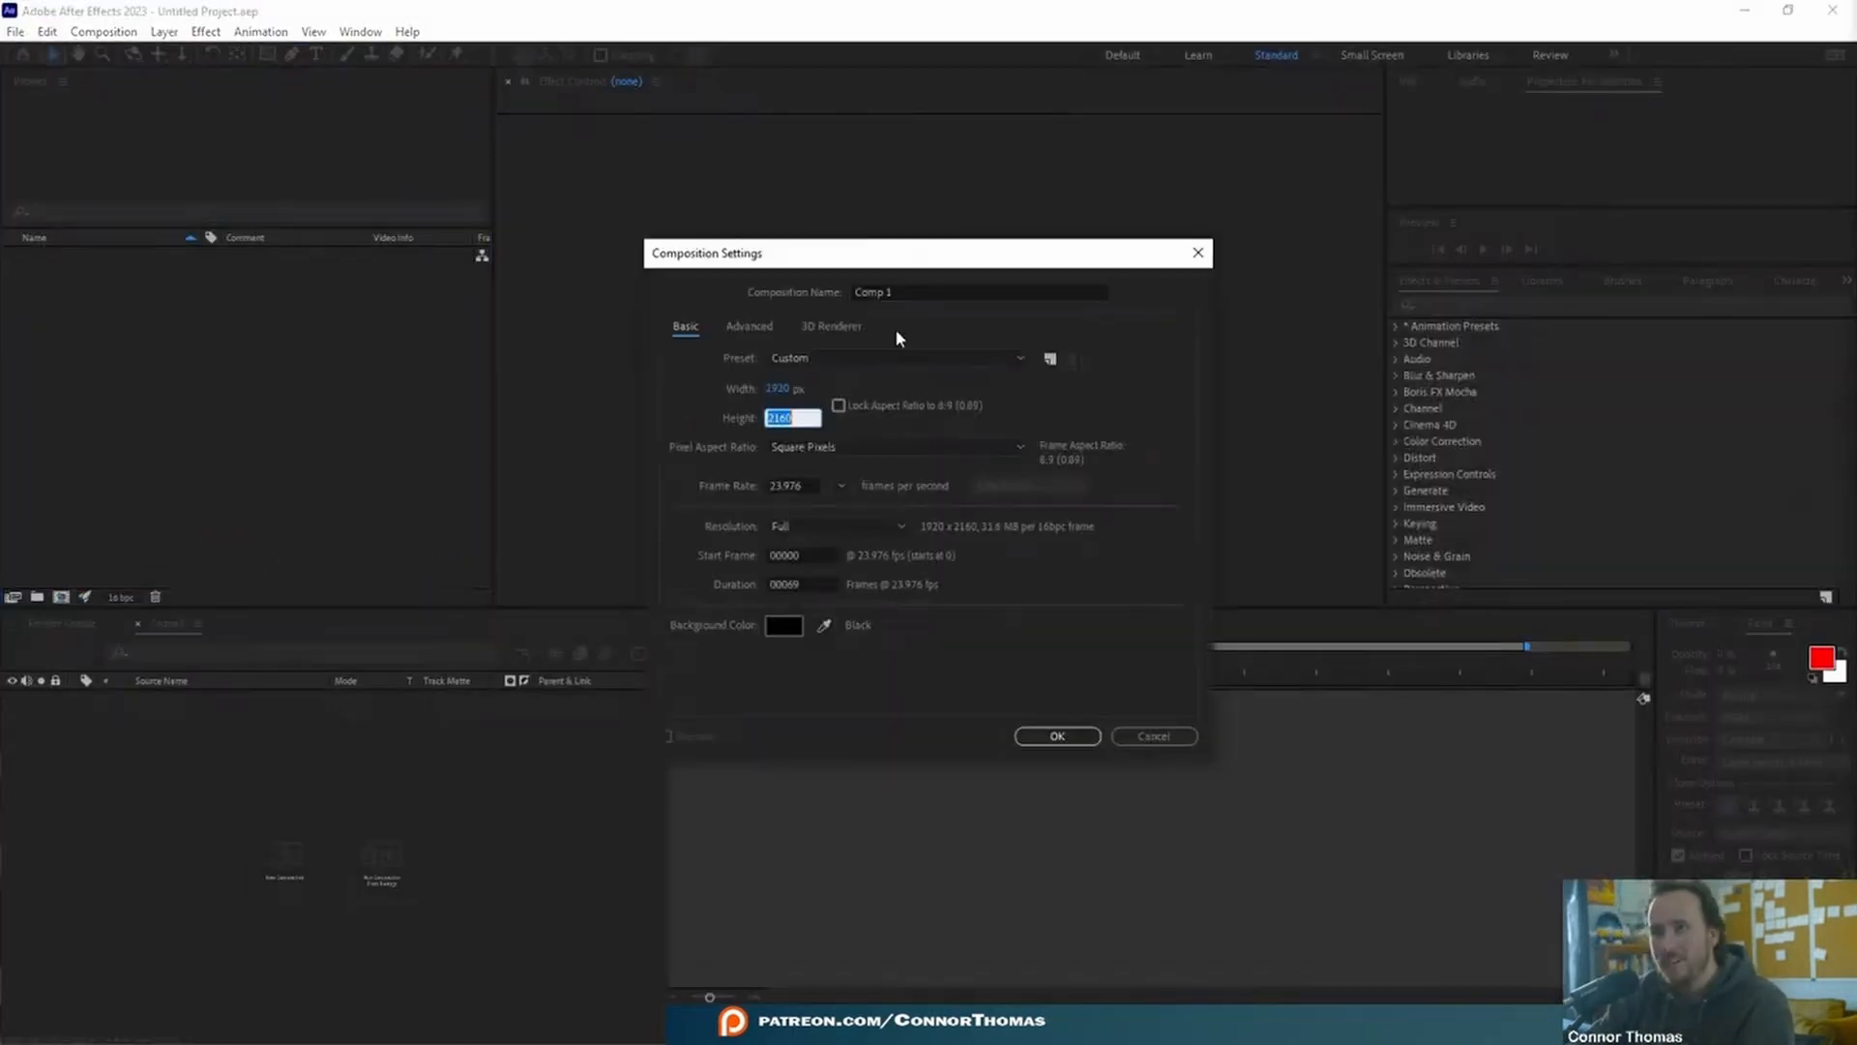
text(1080)
key(Return)
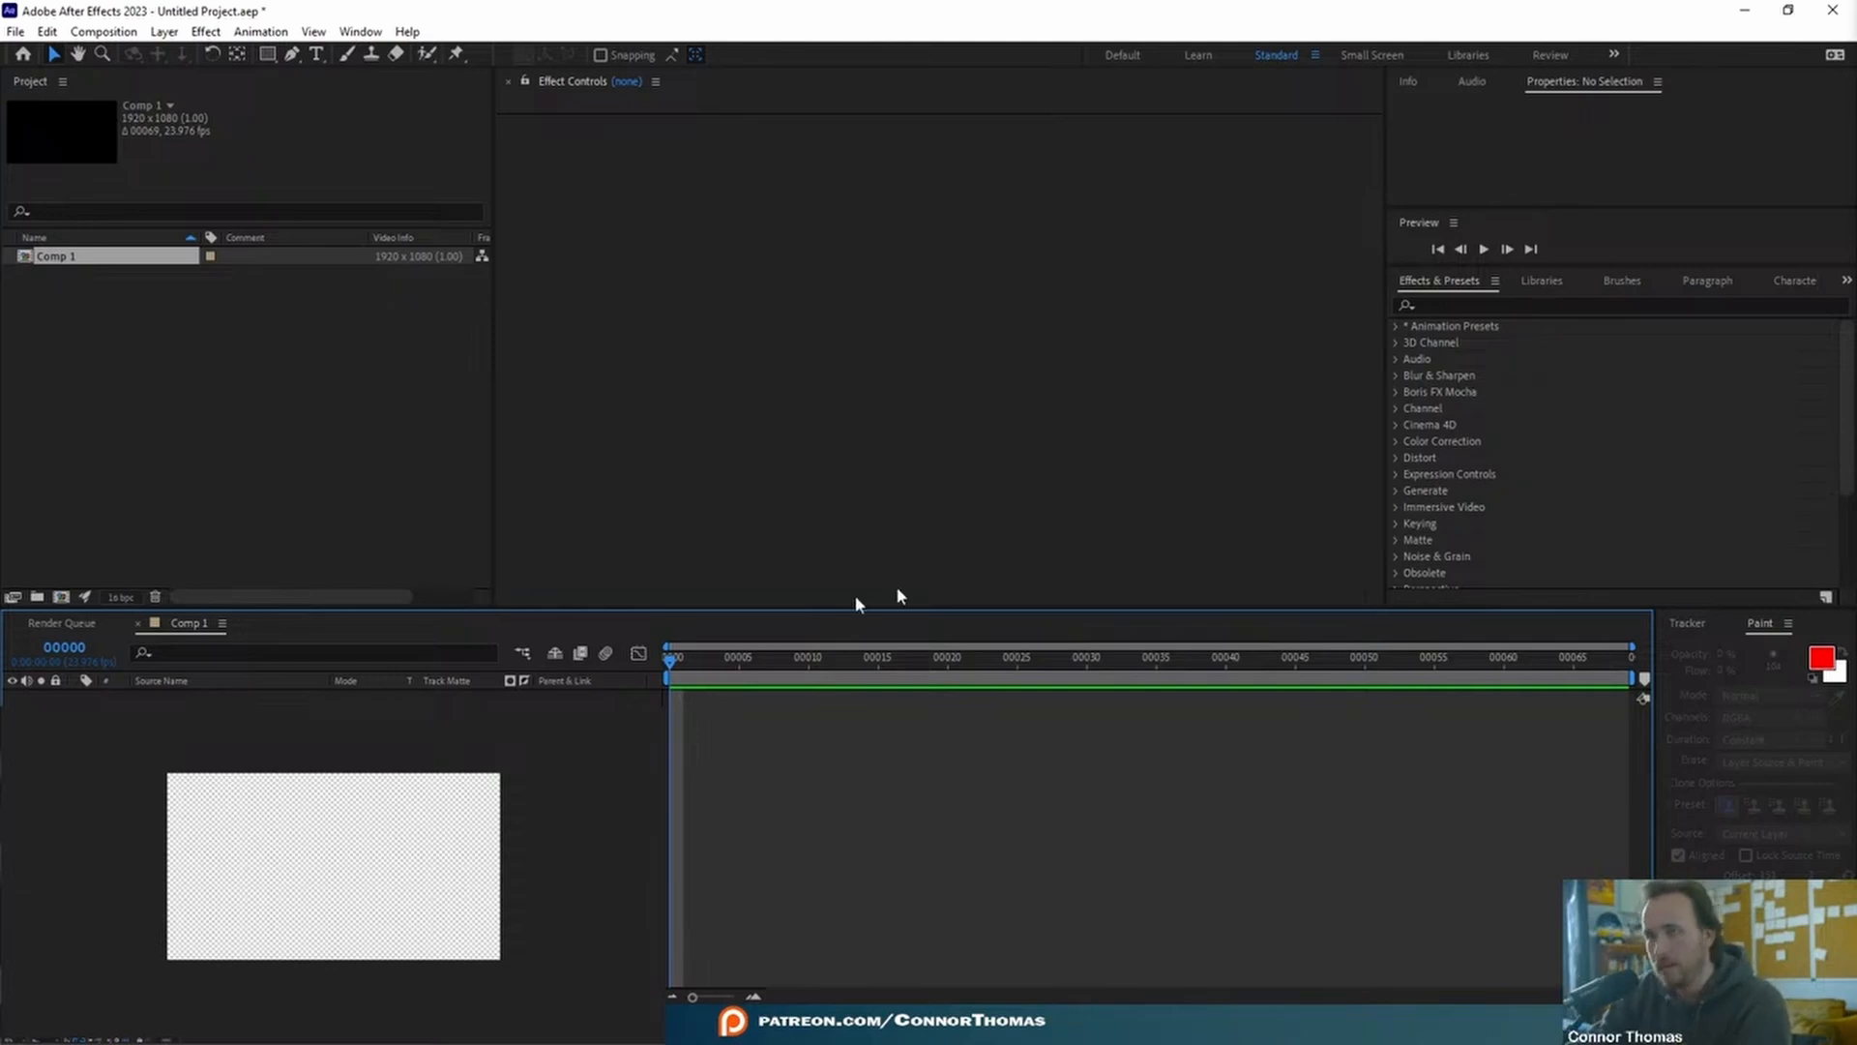
- Add a black 1920 x 1080 solid to the composition as the background
right_click(385, 560)
mouse_move(510, 577)
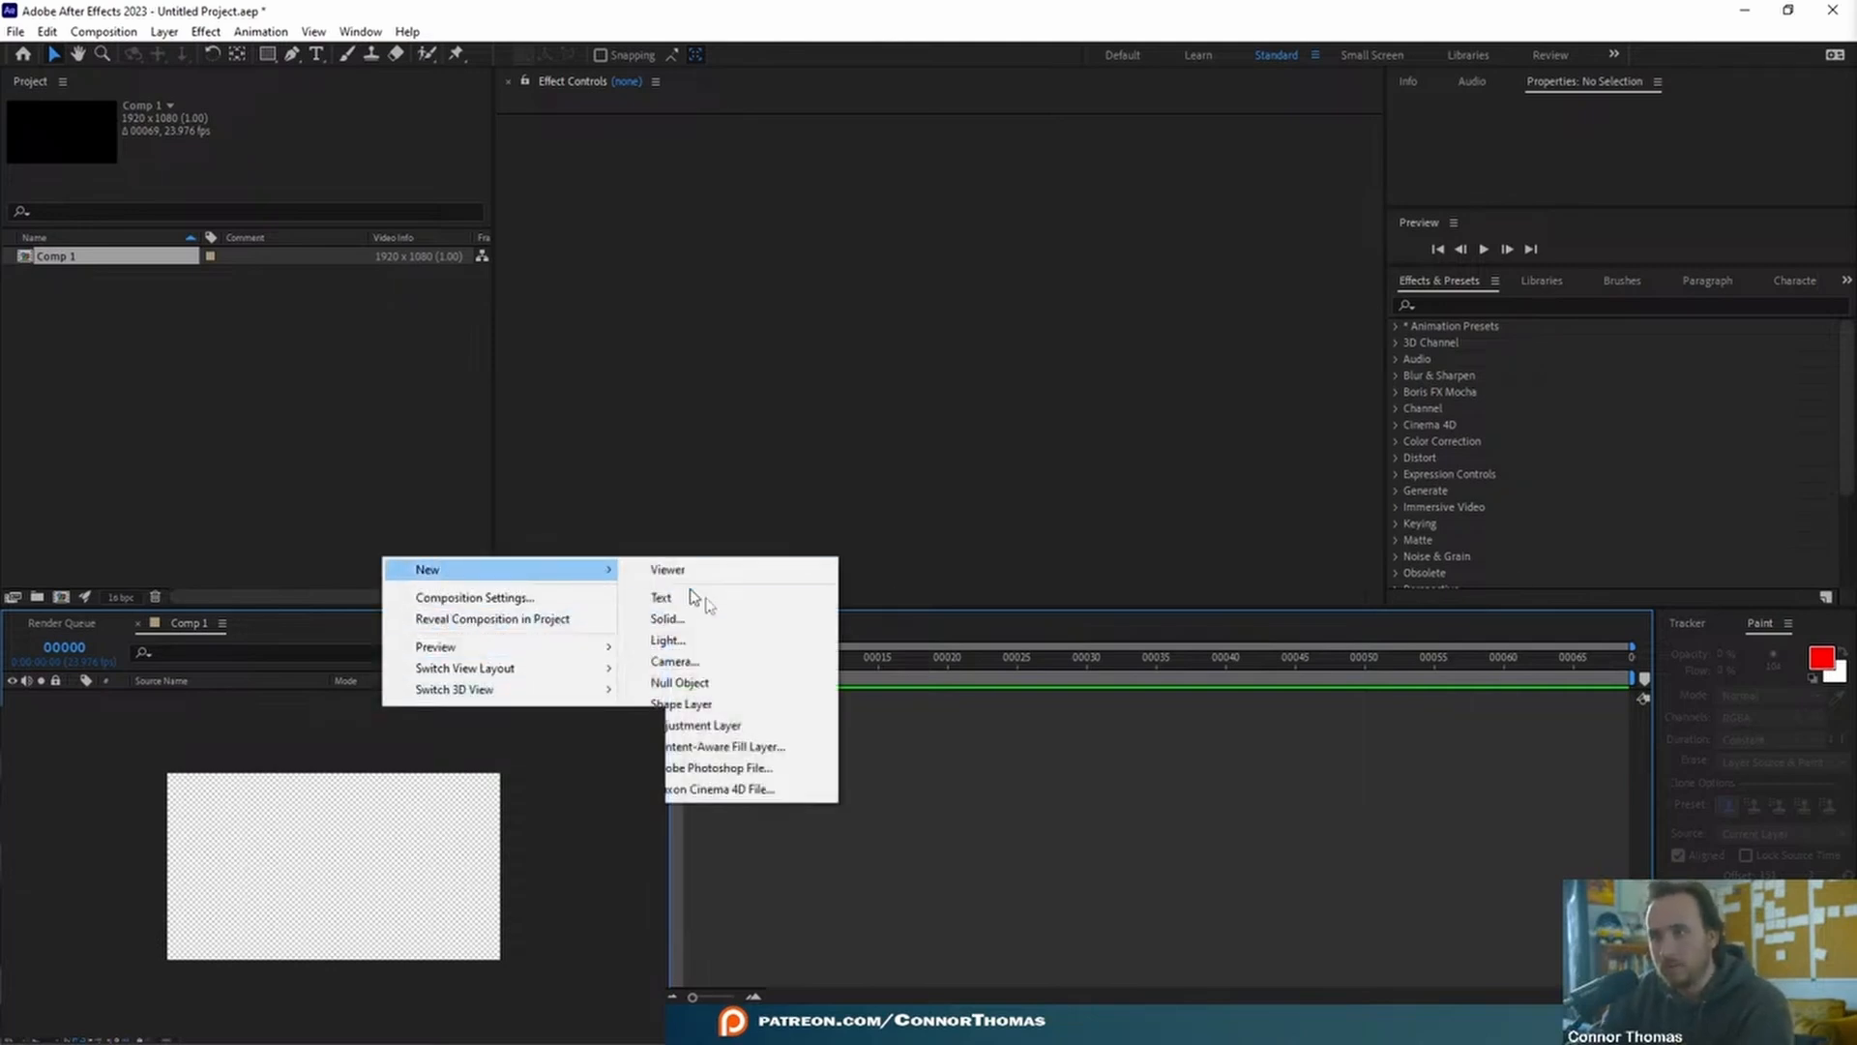
click(735, 624)
click(1393, 538)
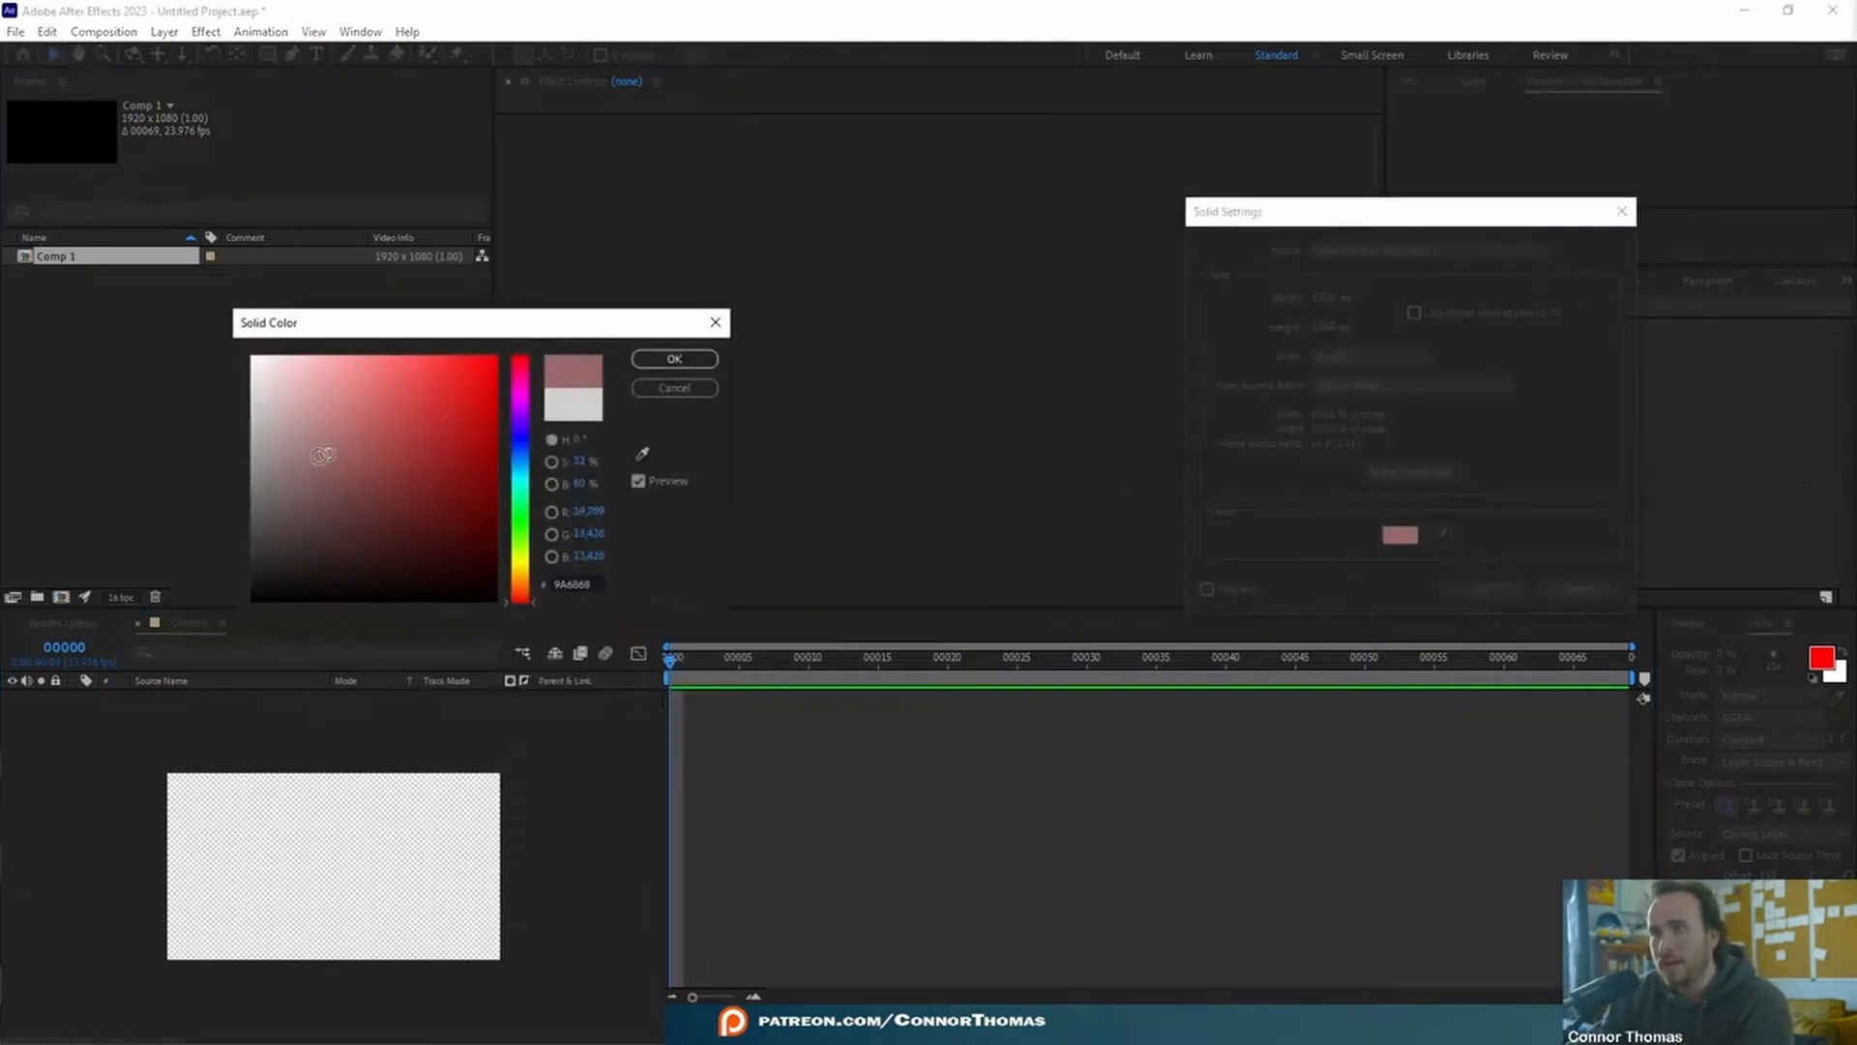
click(675, 359)
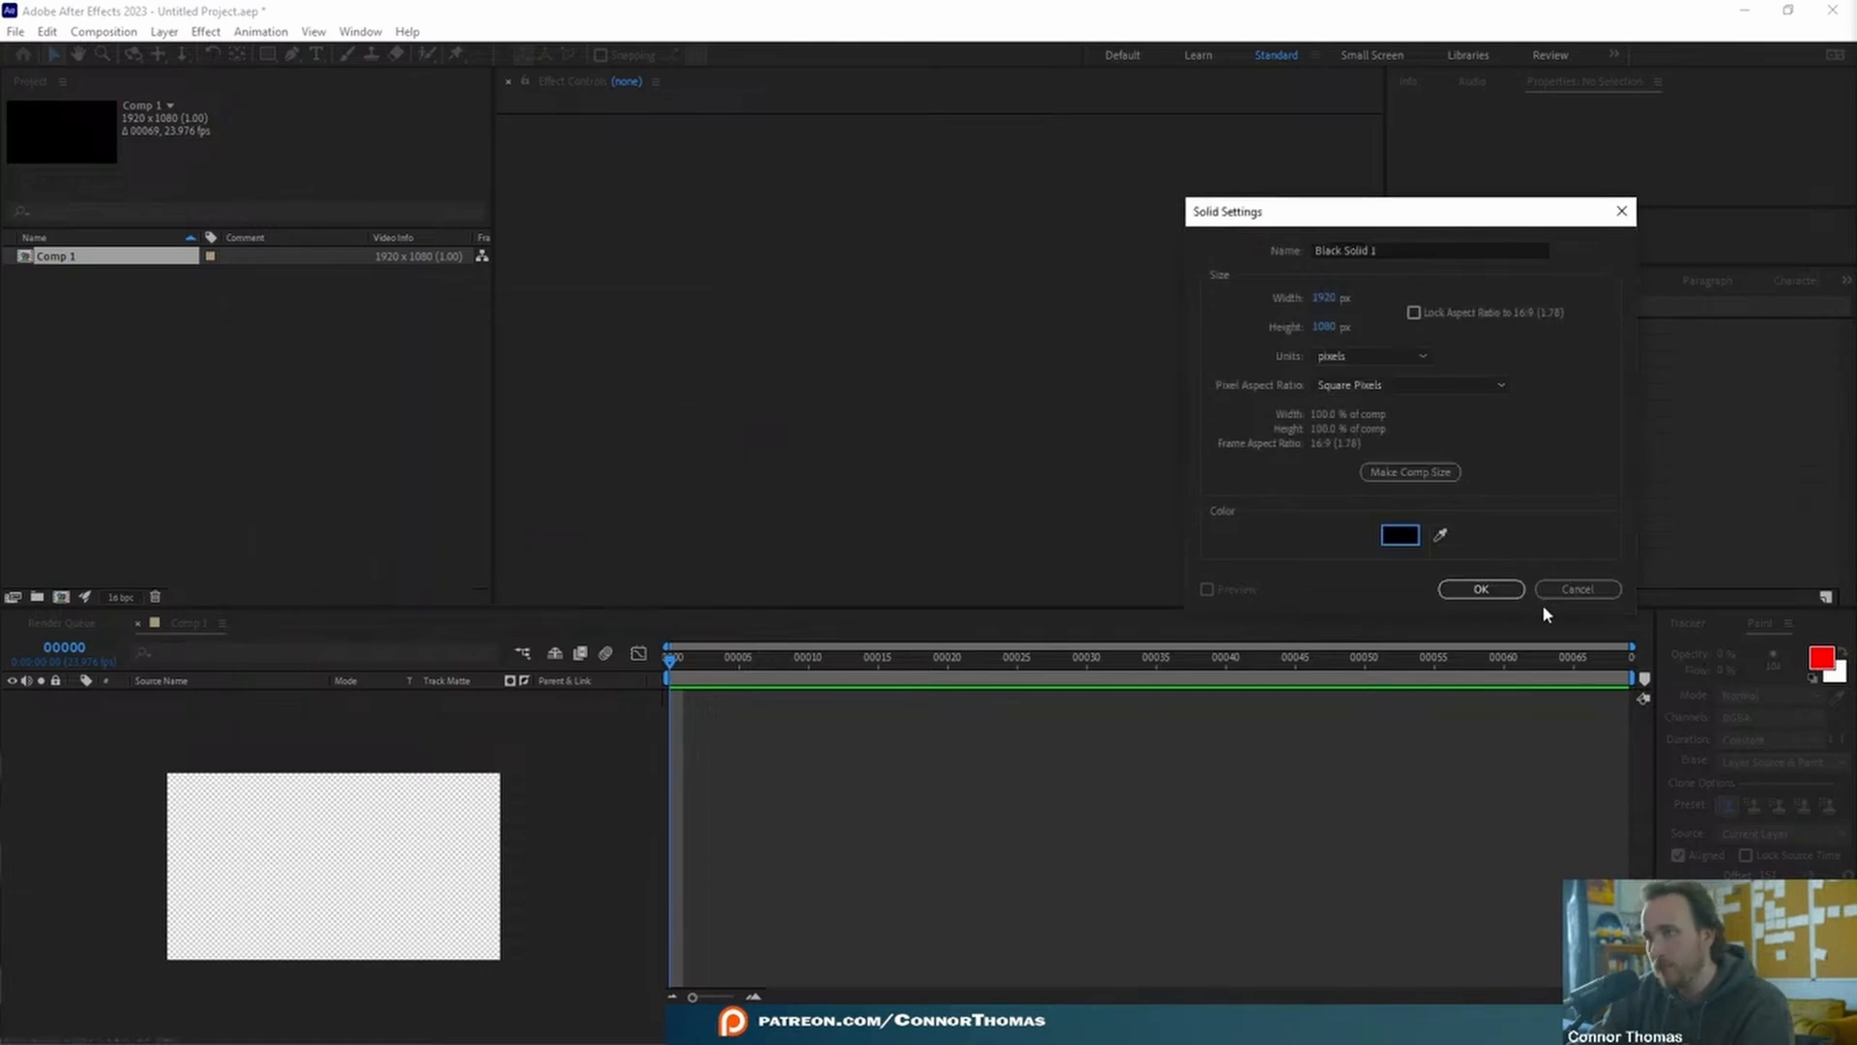
click(1480, 589)
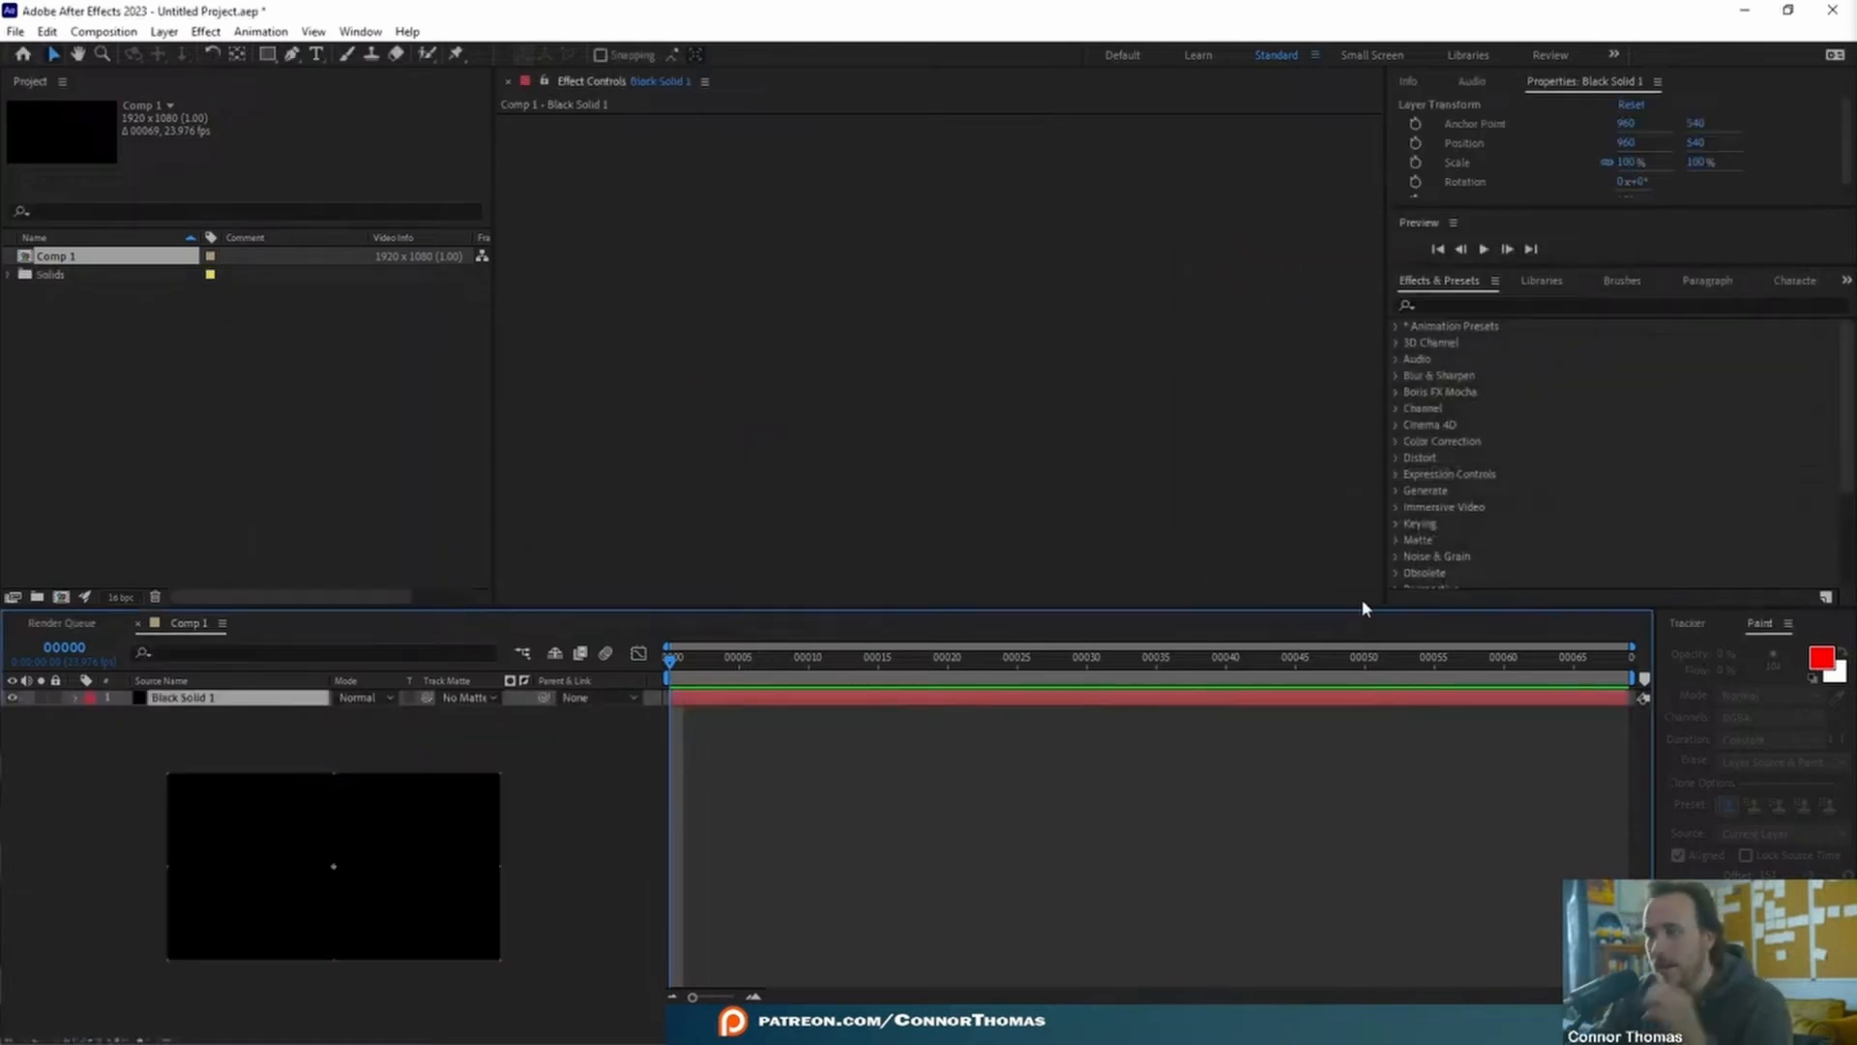
- Add a white (FFFFFF) 1920 x 1080 solid above the black background solid
right_click(325, 698)
mouse_move(309, 545)
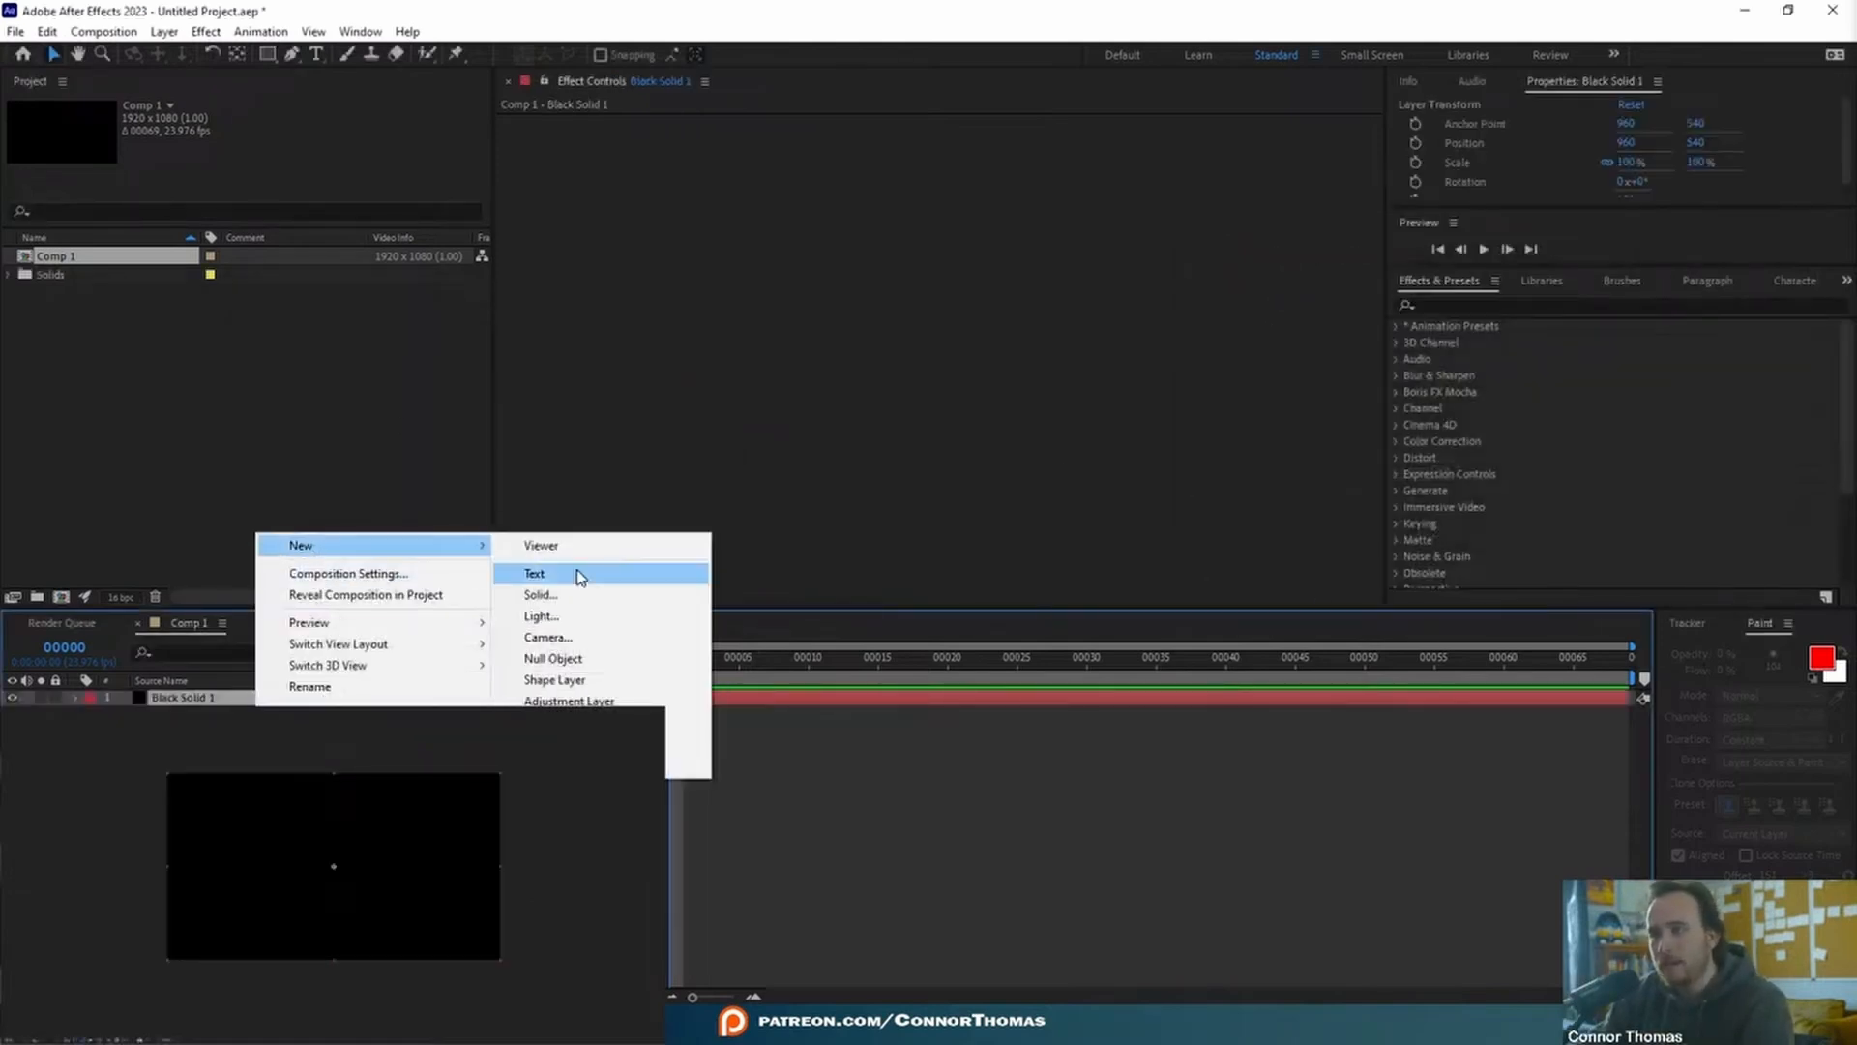
click(581, 593)
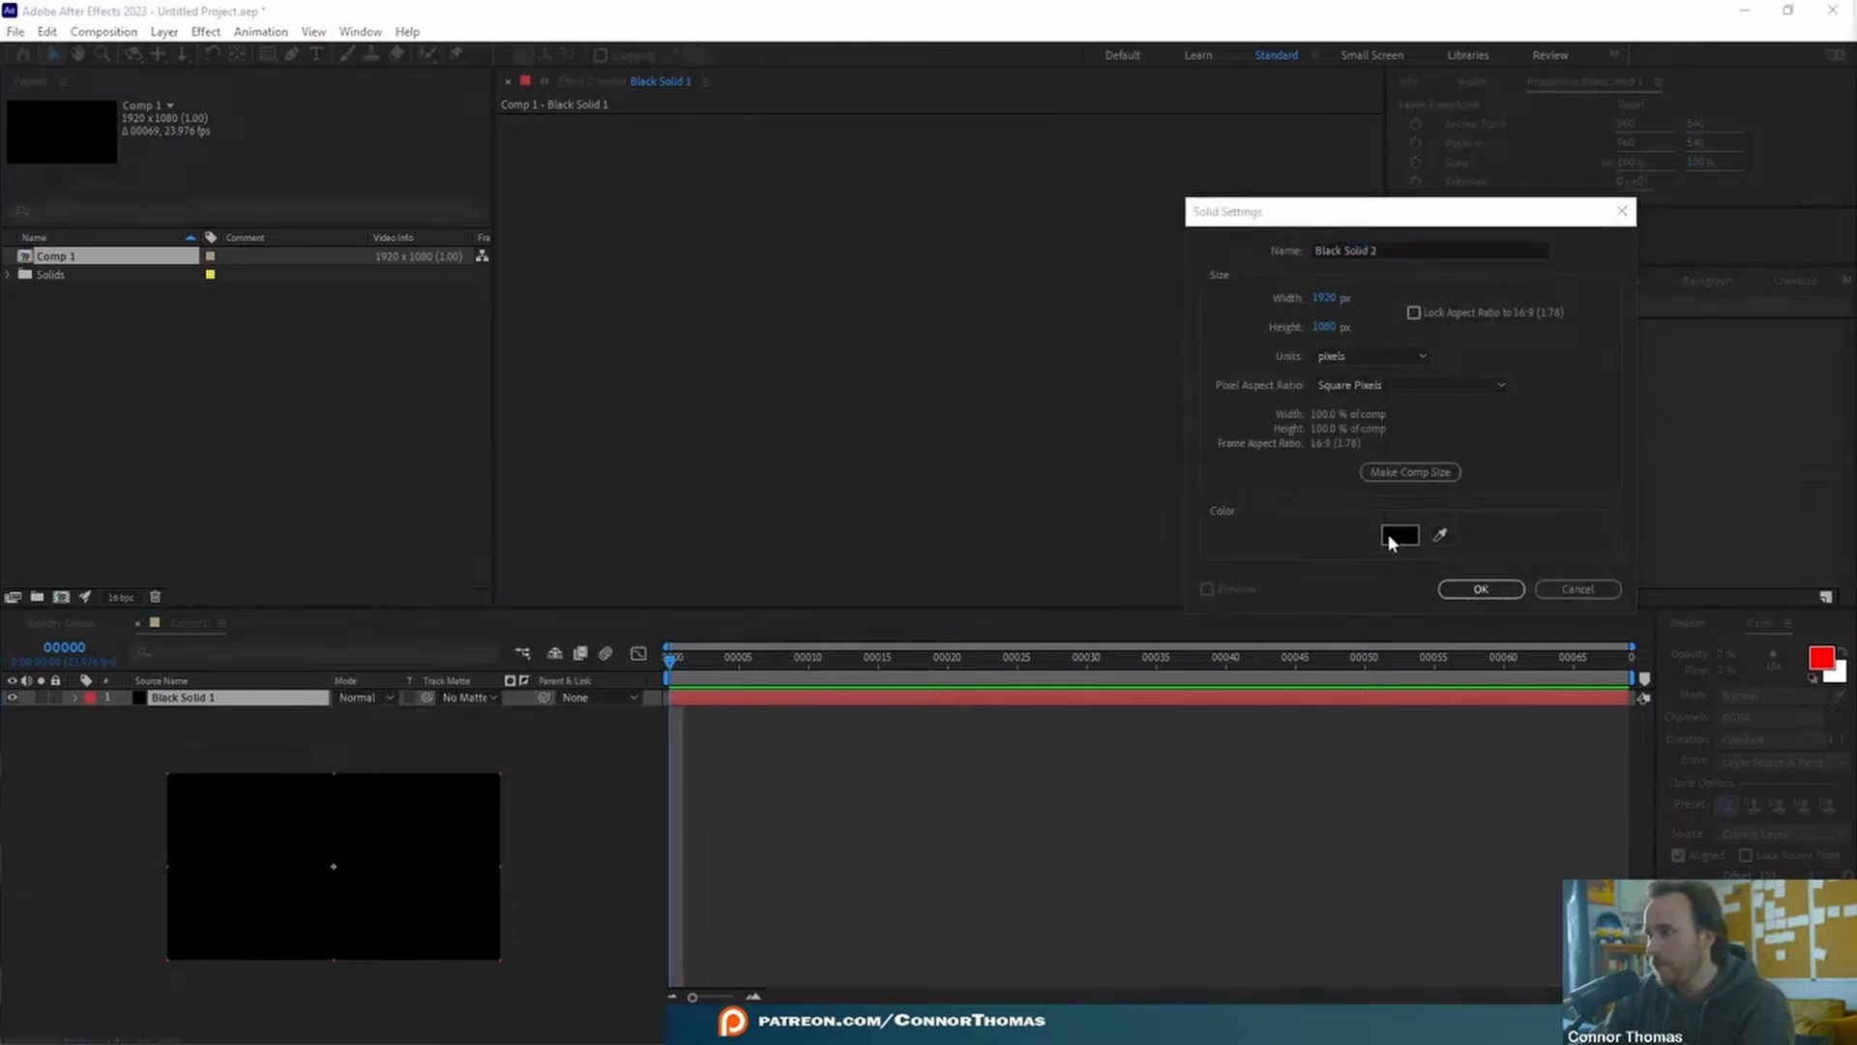
click(1400, 534)
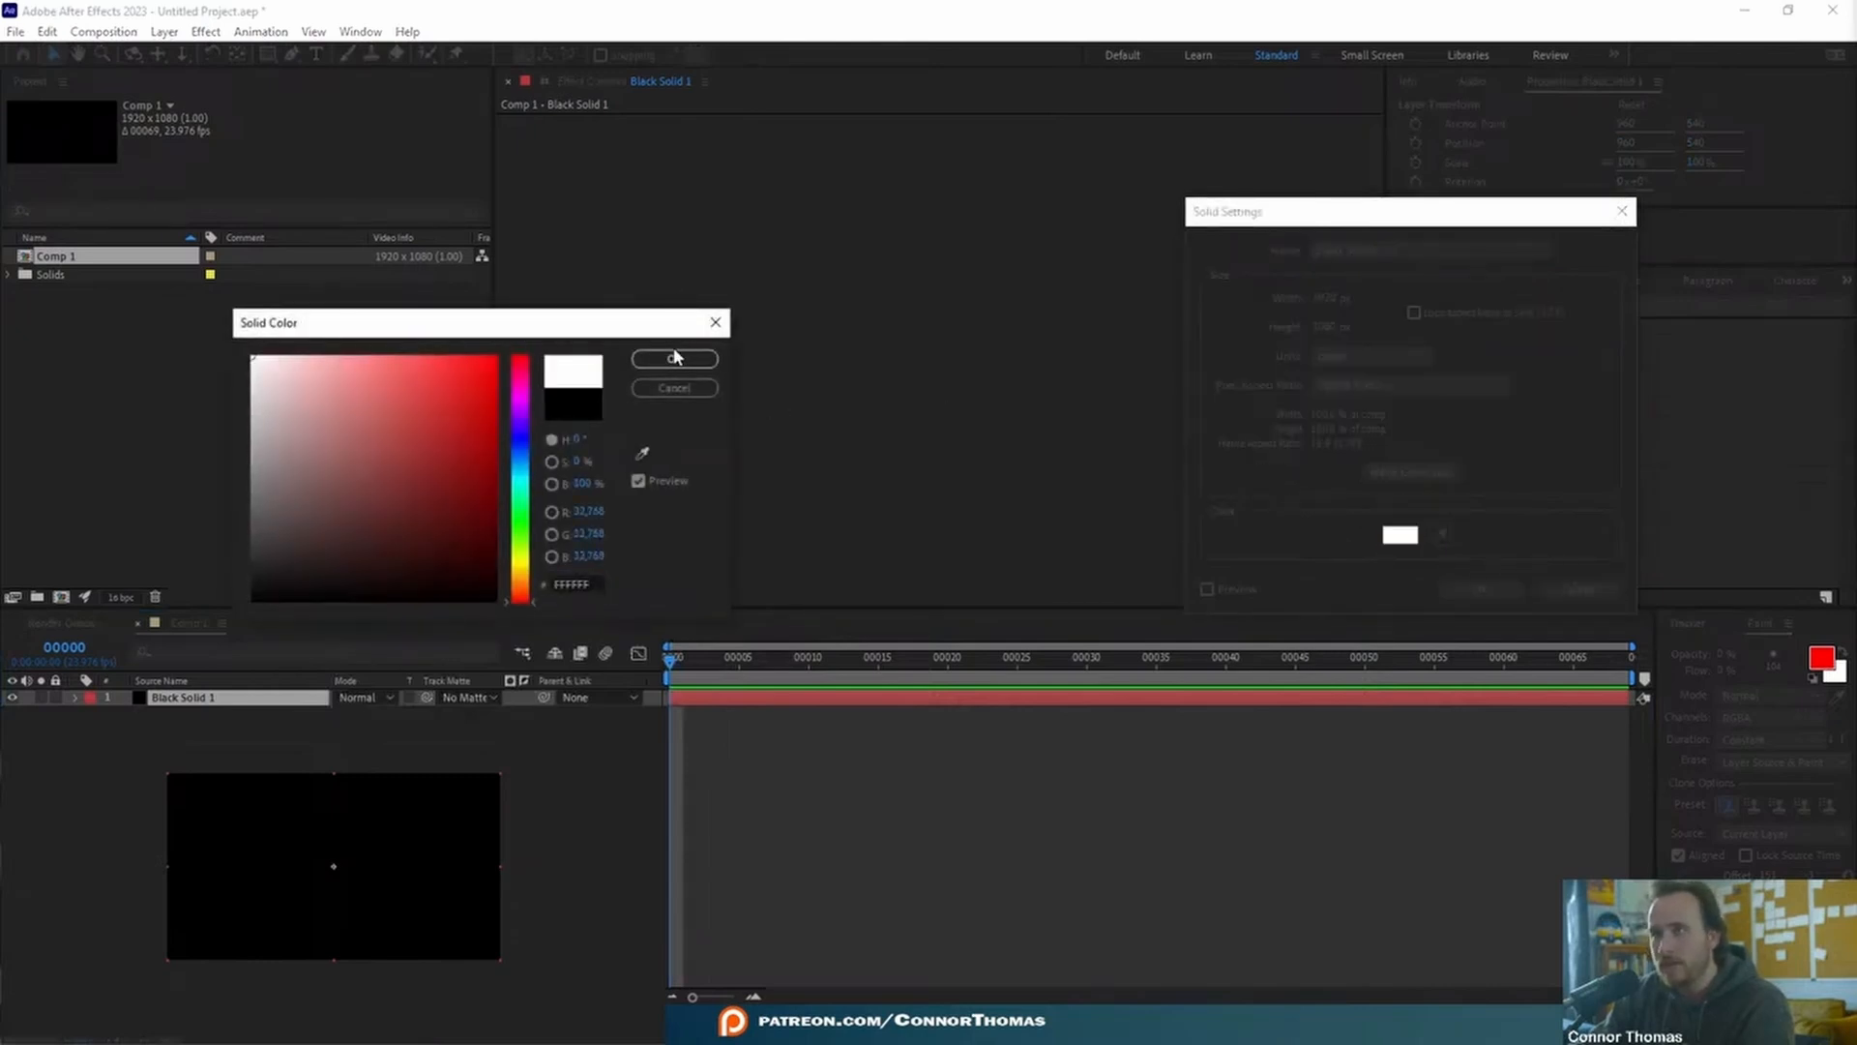
click(675, 358)
key(Return)
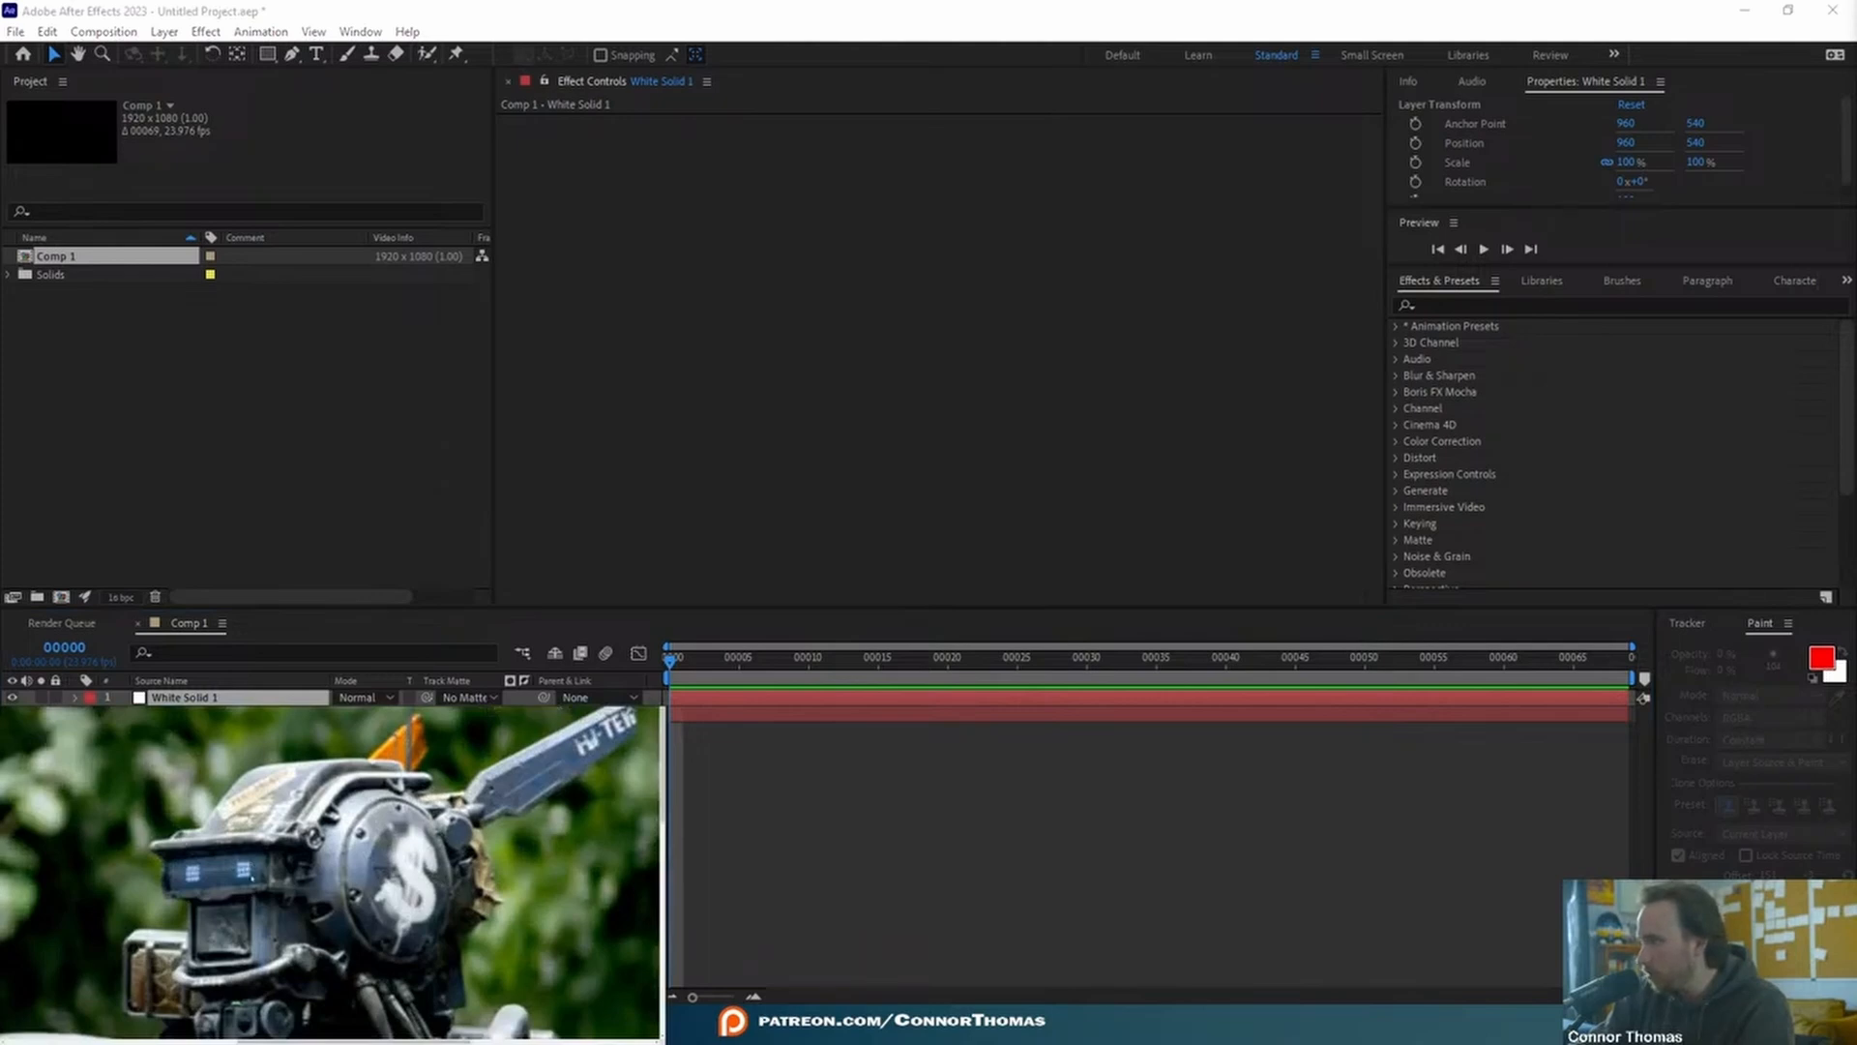
- Mask the white solid down to a small square with the Rectangle tool
click(957, 868)
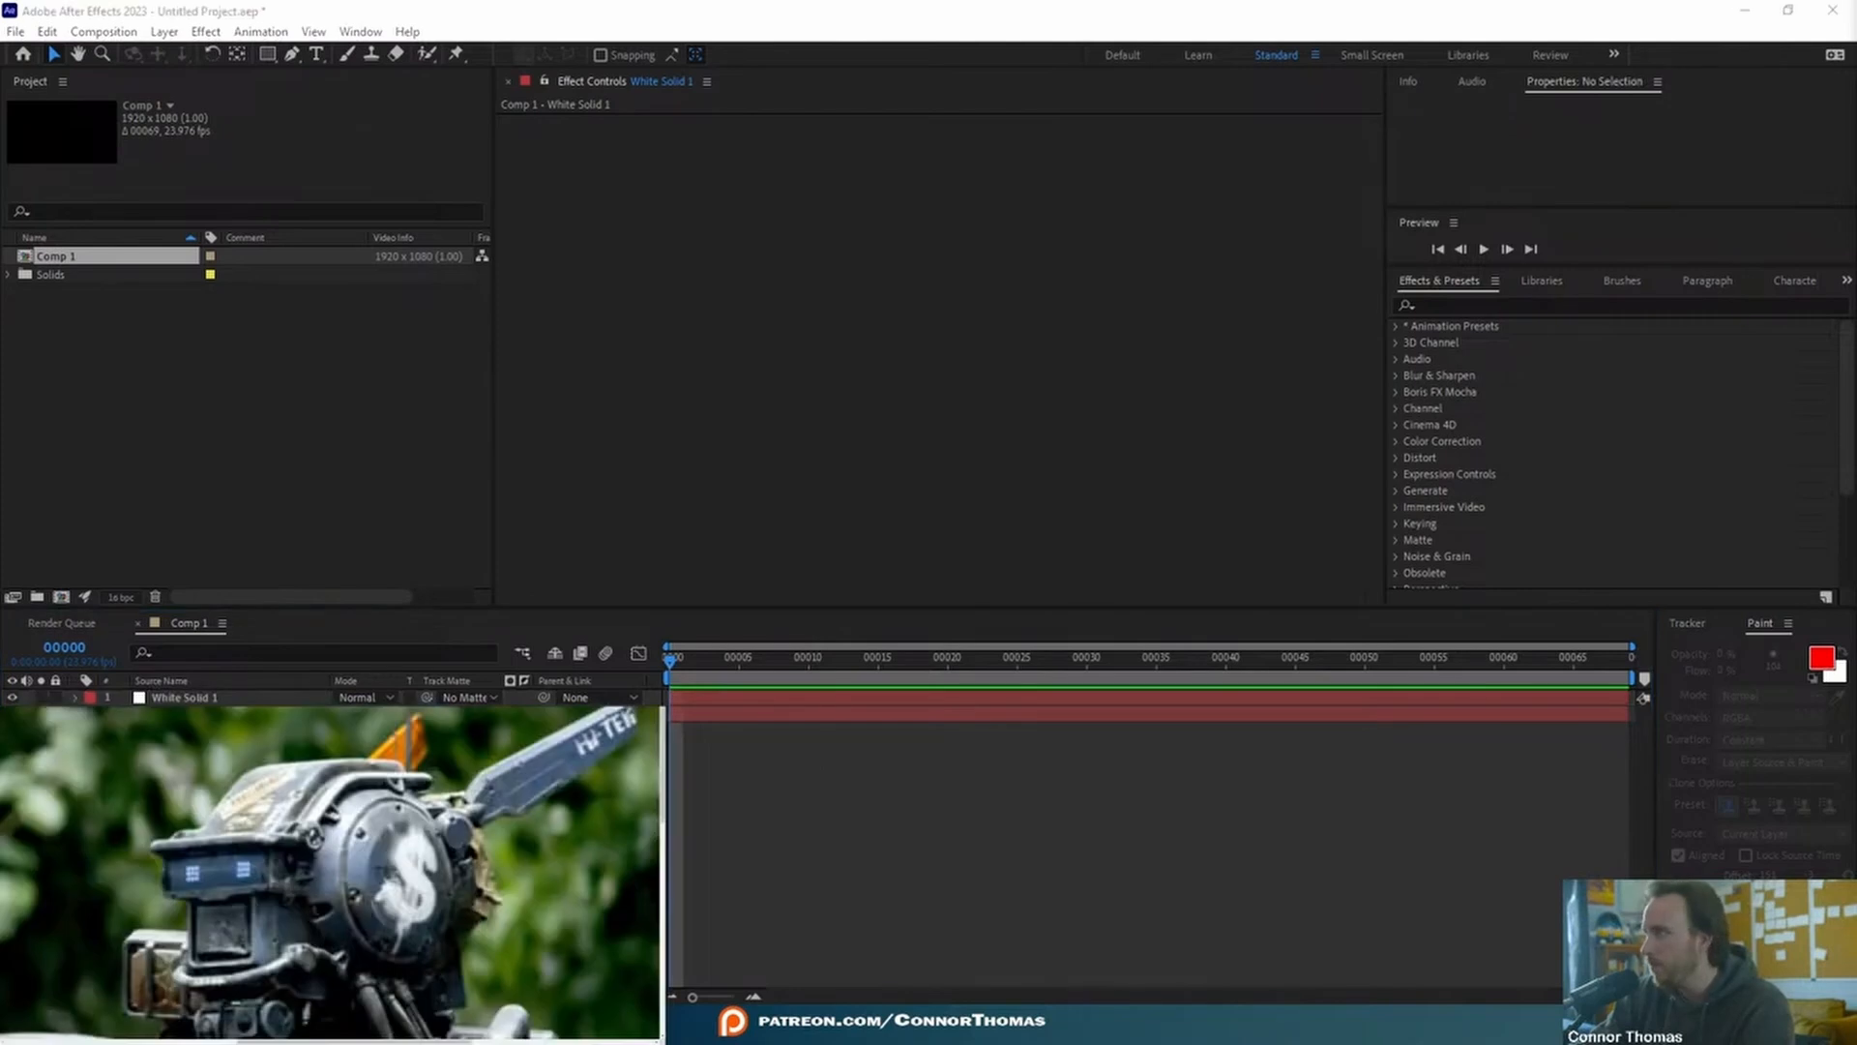
click(164, 701)
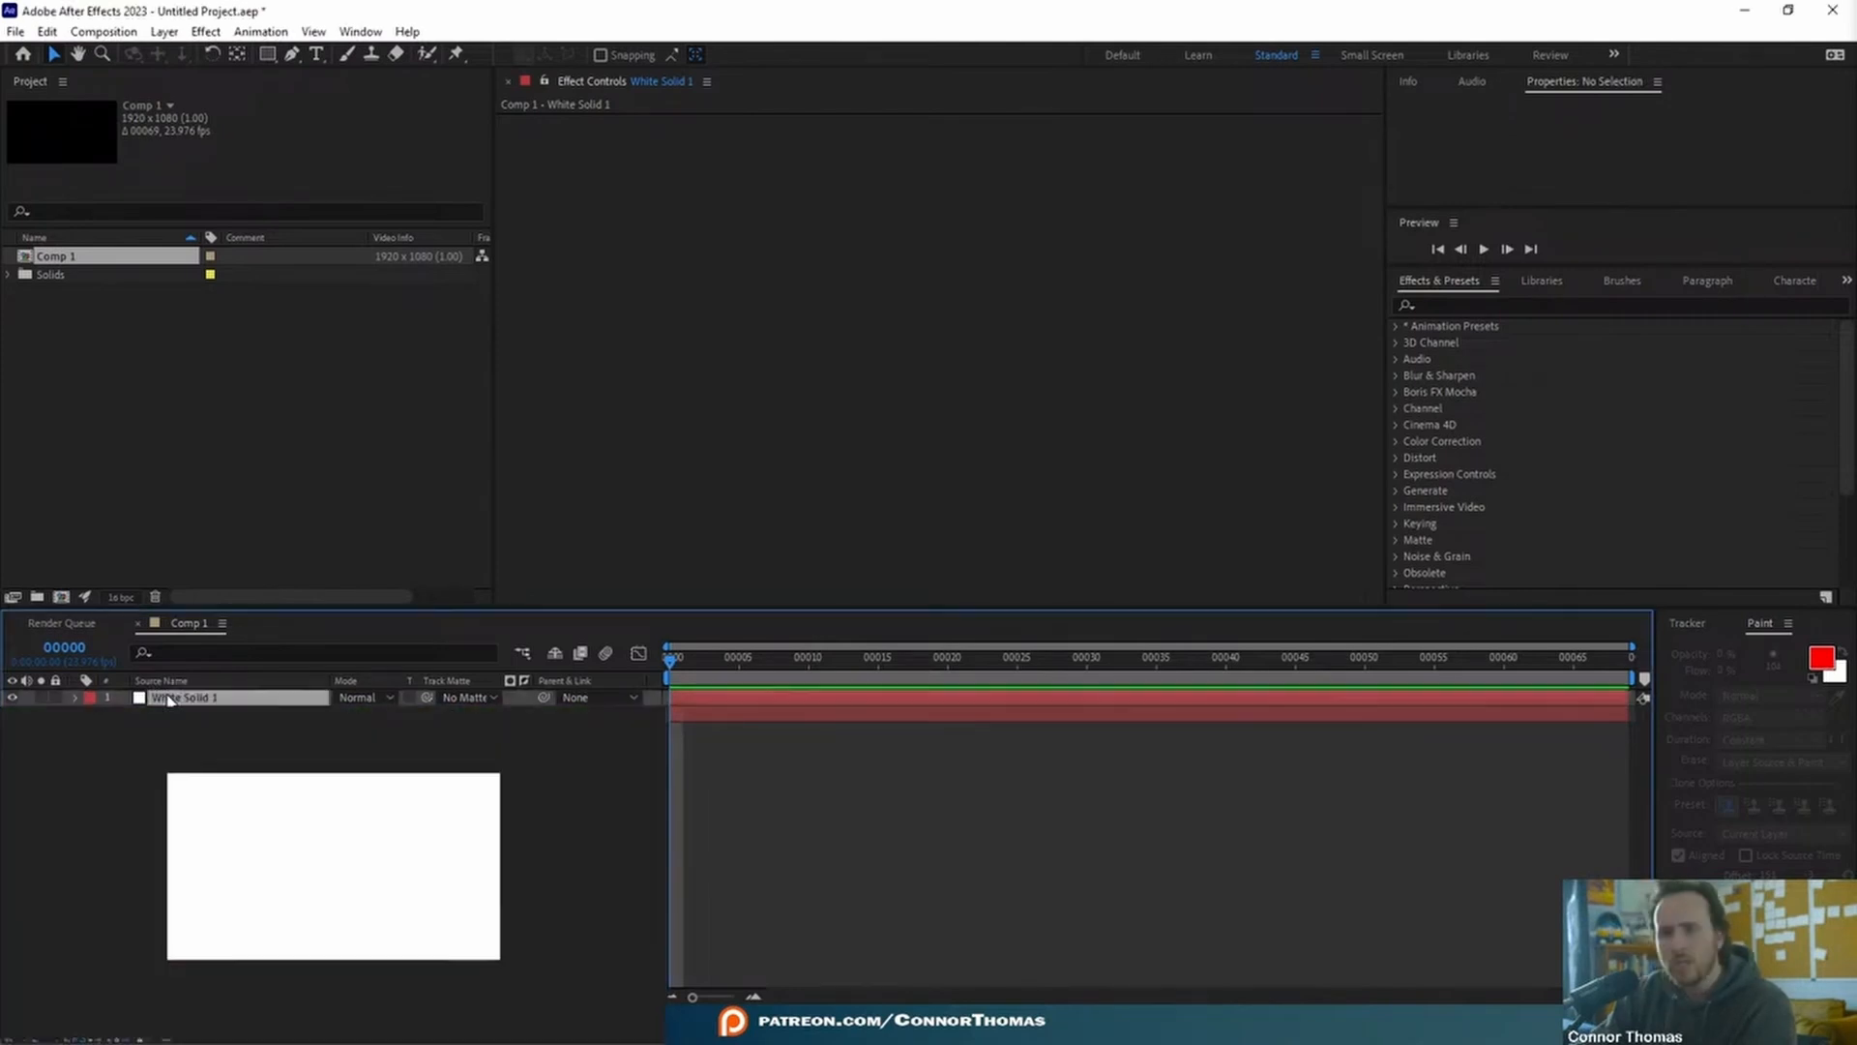
click(268, 54)
drag(282, 829, 279, 828)
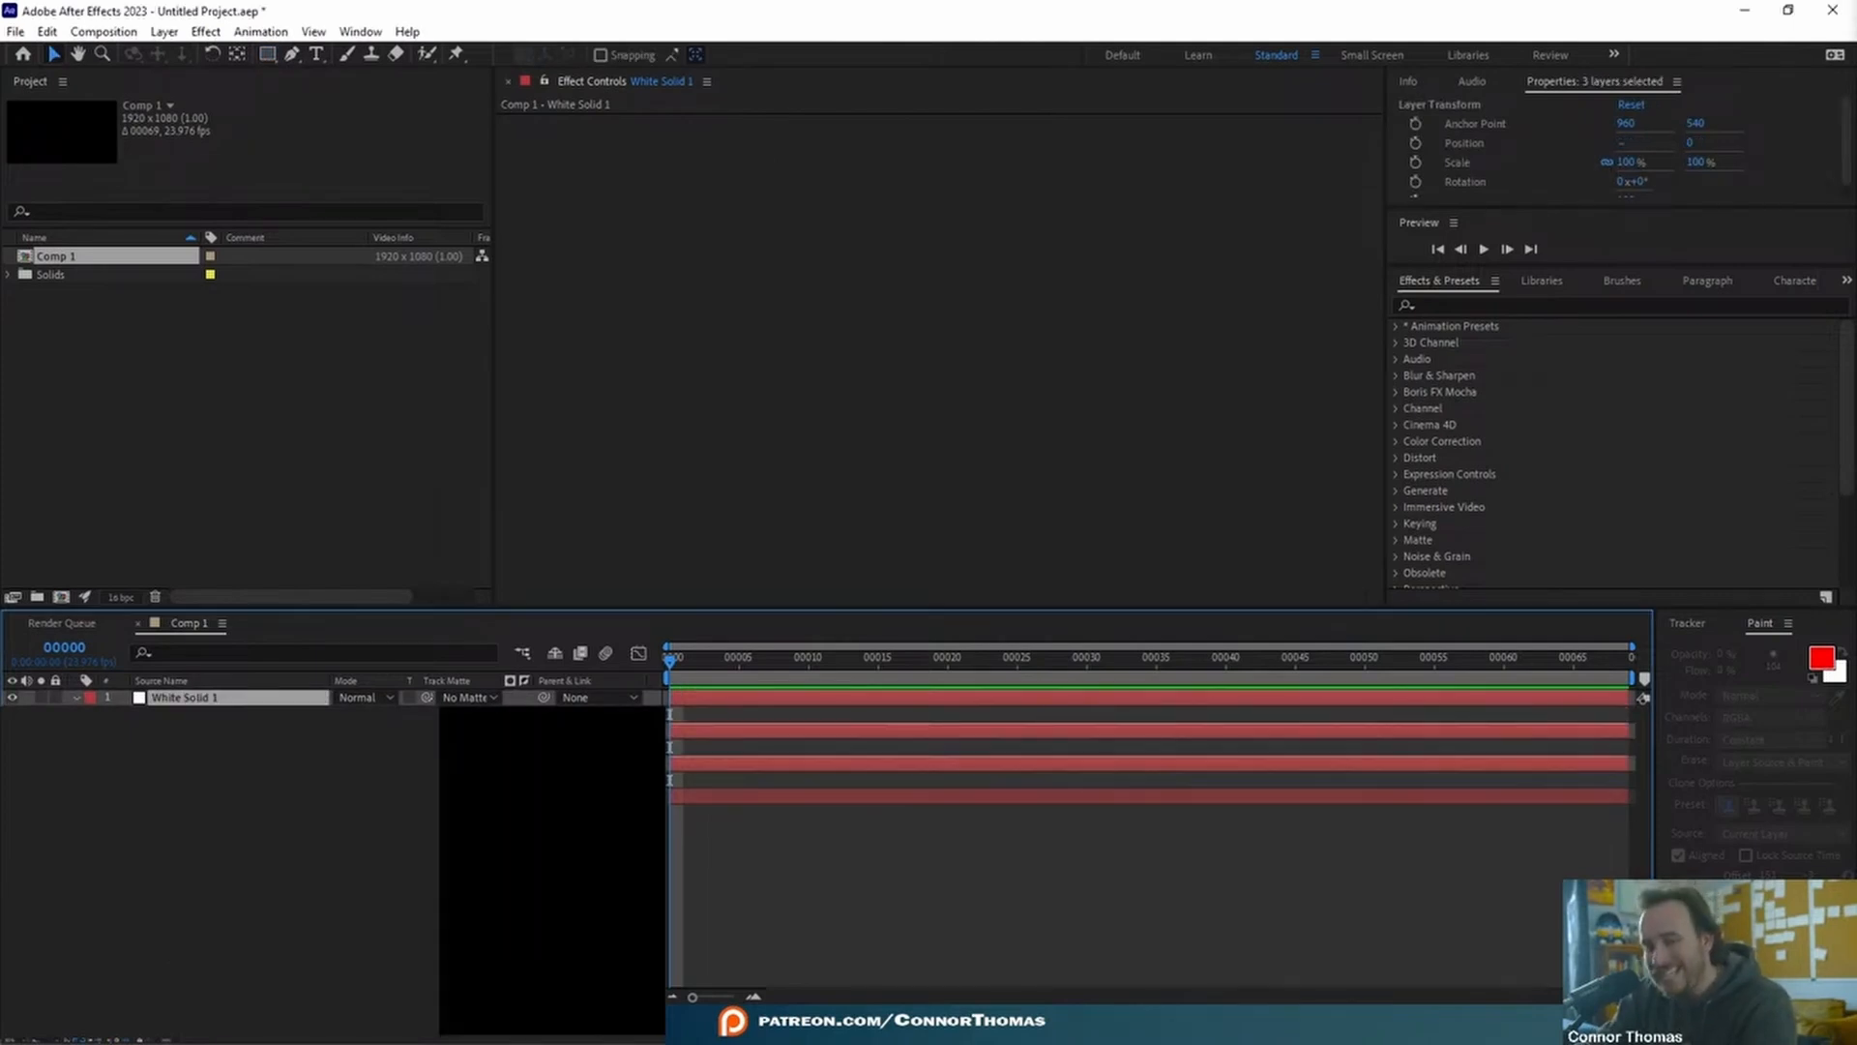
- Duplicate the row of three white squares twice and offset the copies vertically to form a three-by-three grid
key(ctrl+d)
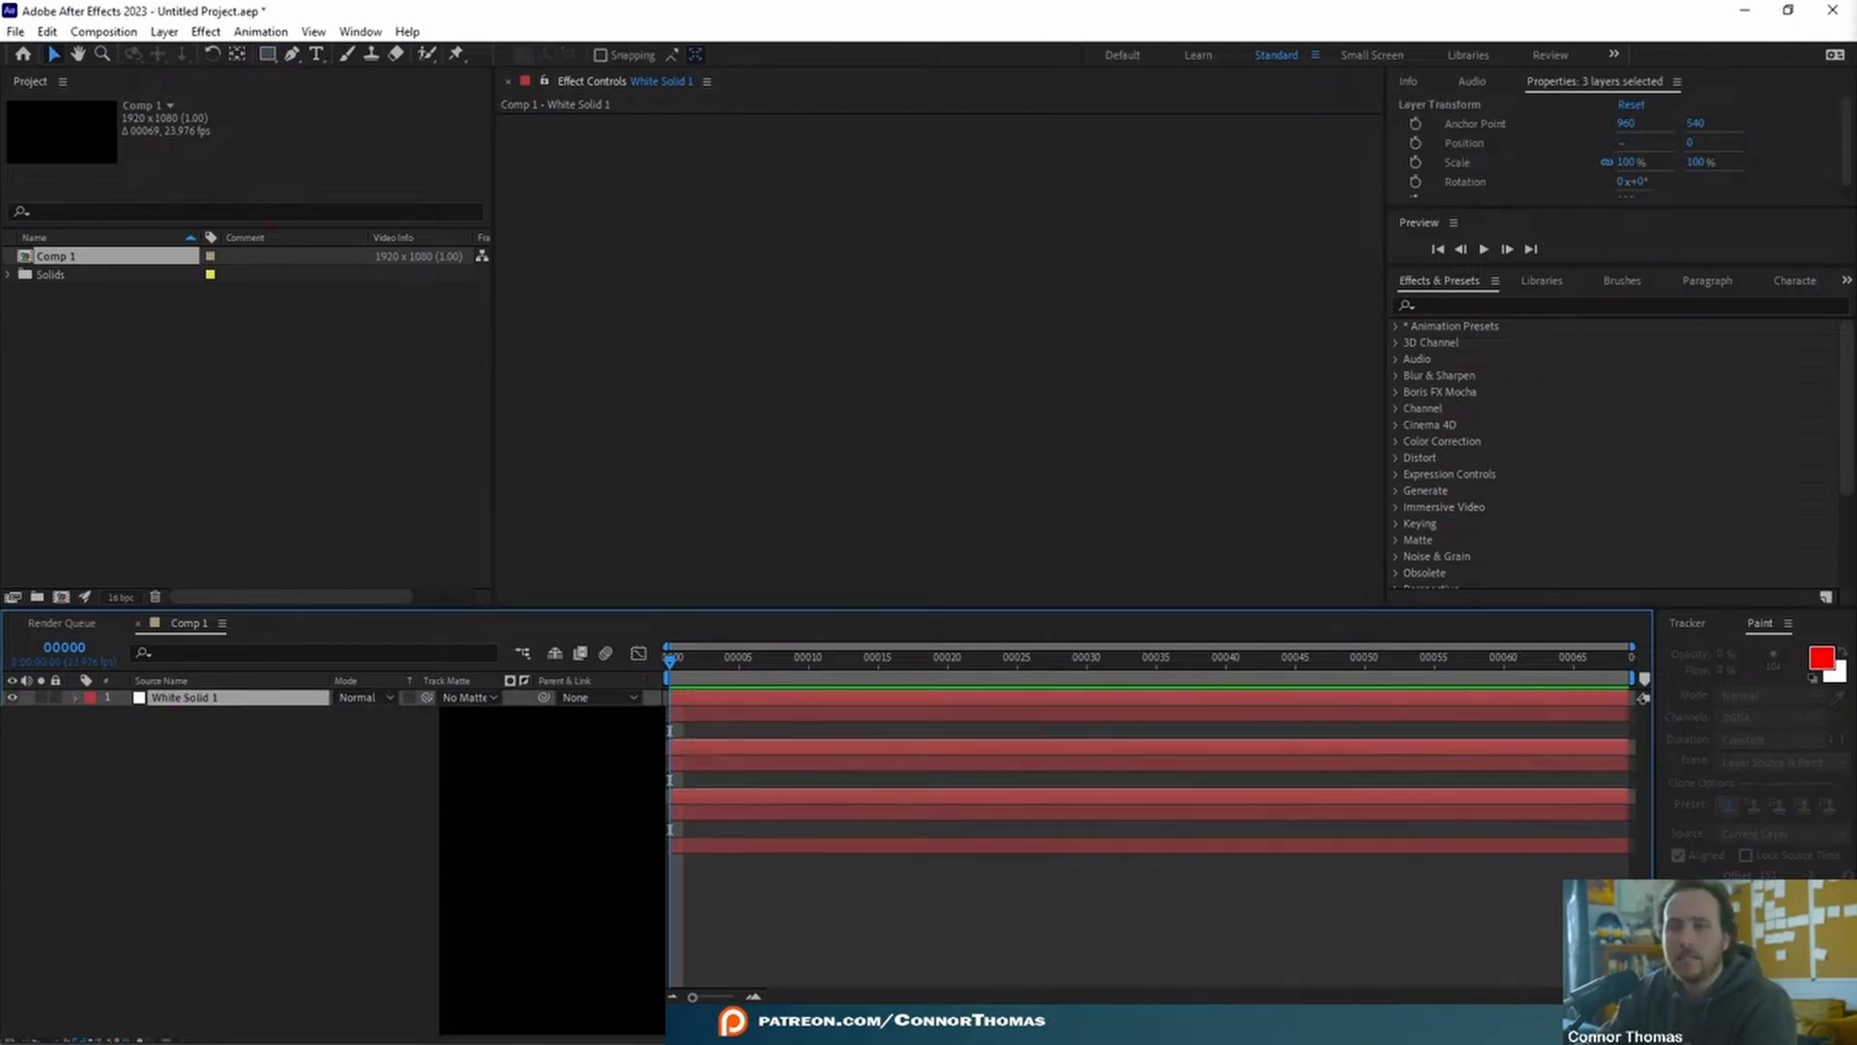
drag(176, 795, 183, 664)
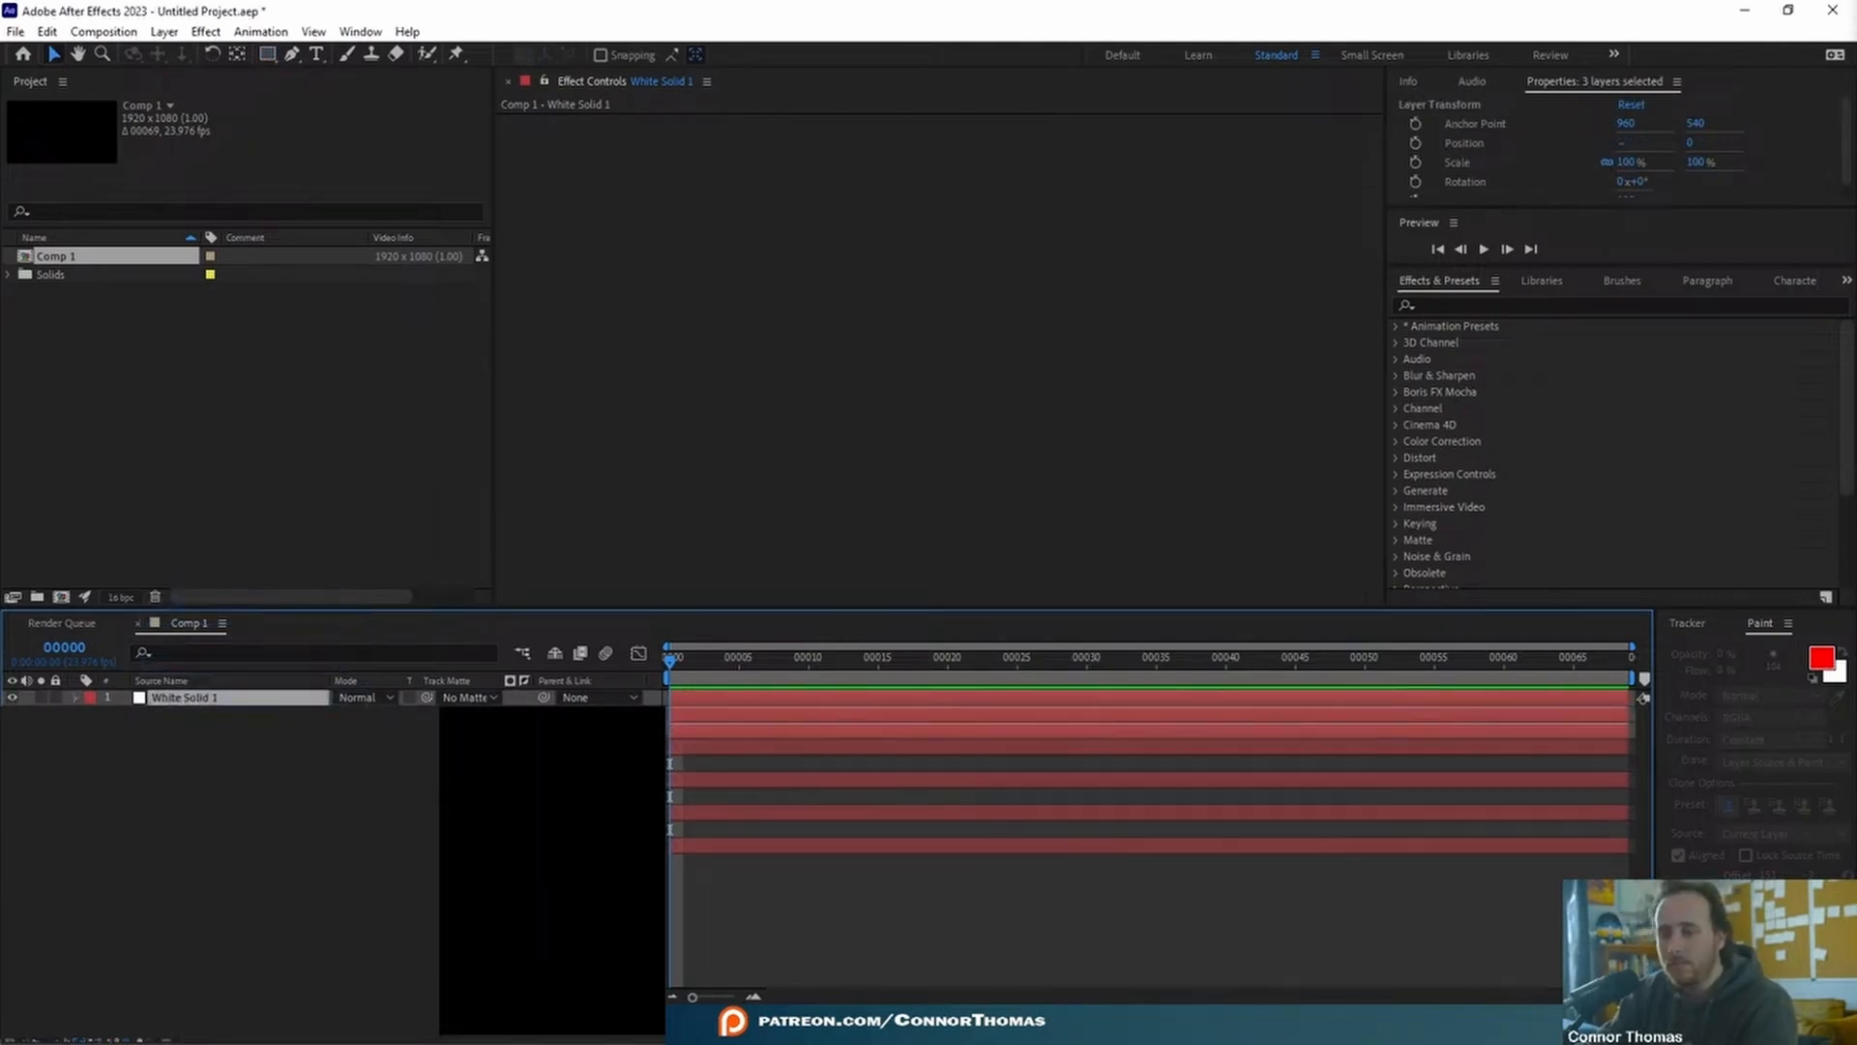
key(p)
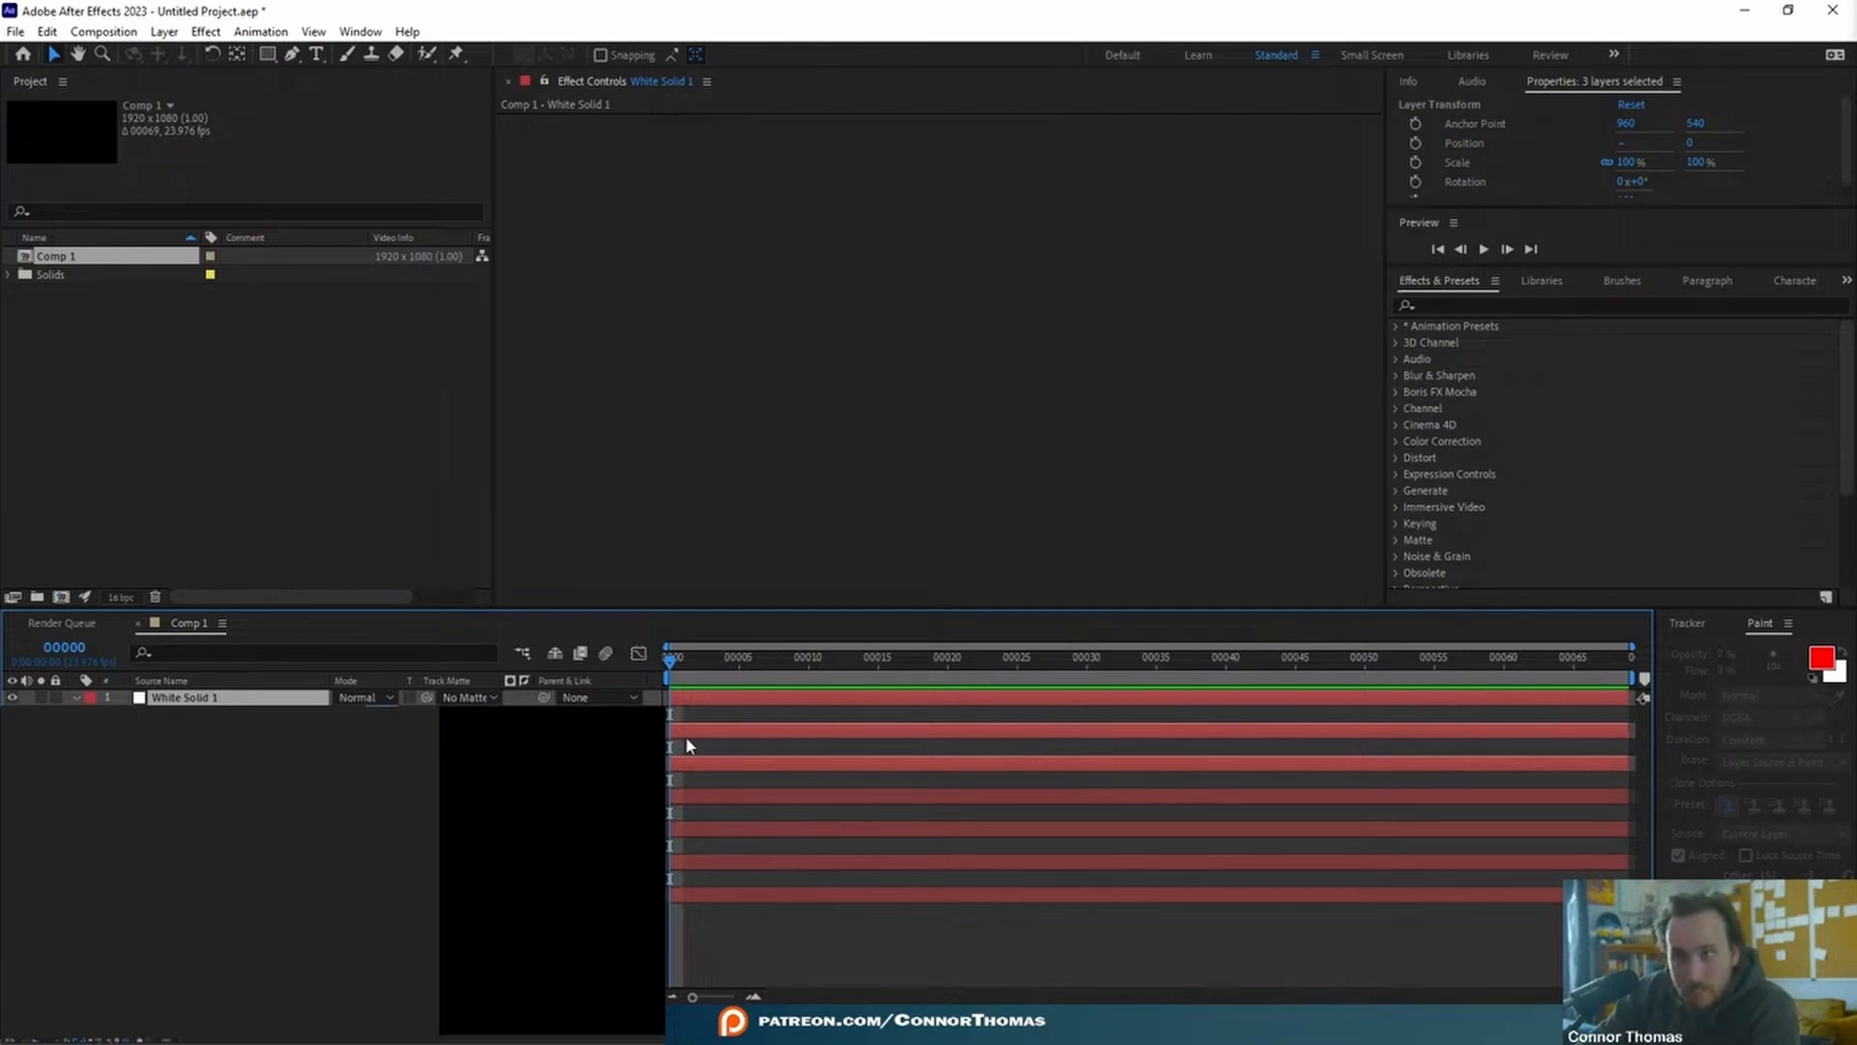
key(ctrl+d)
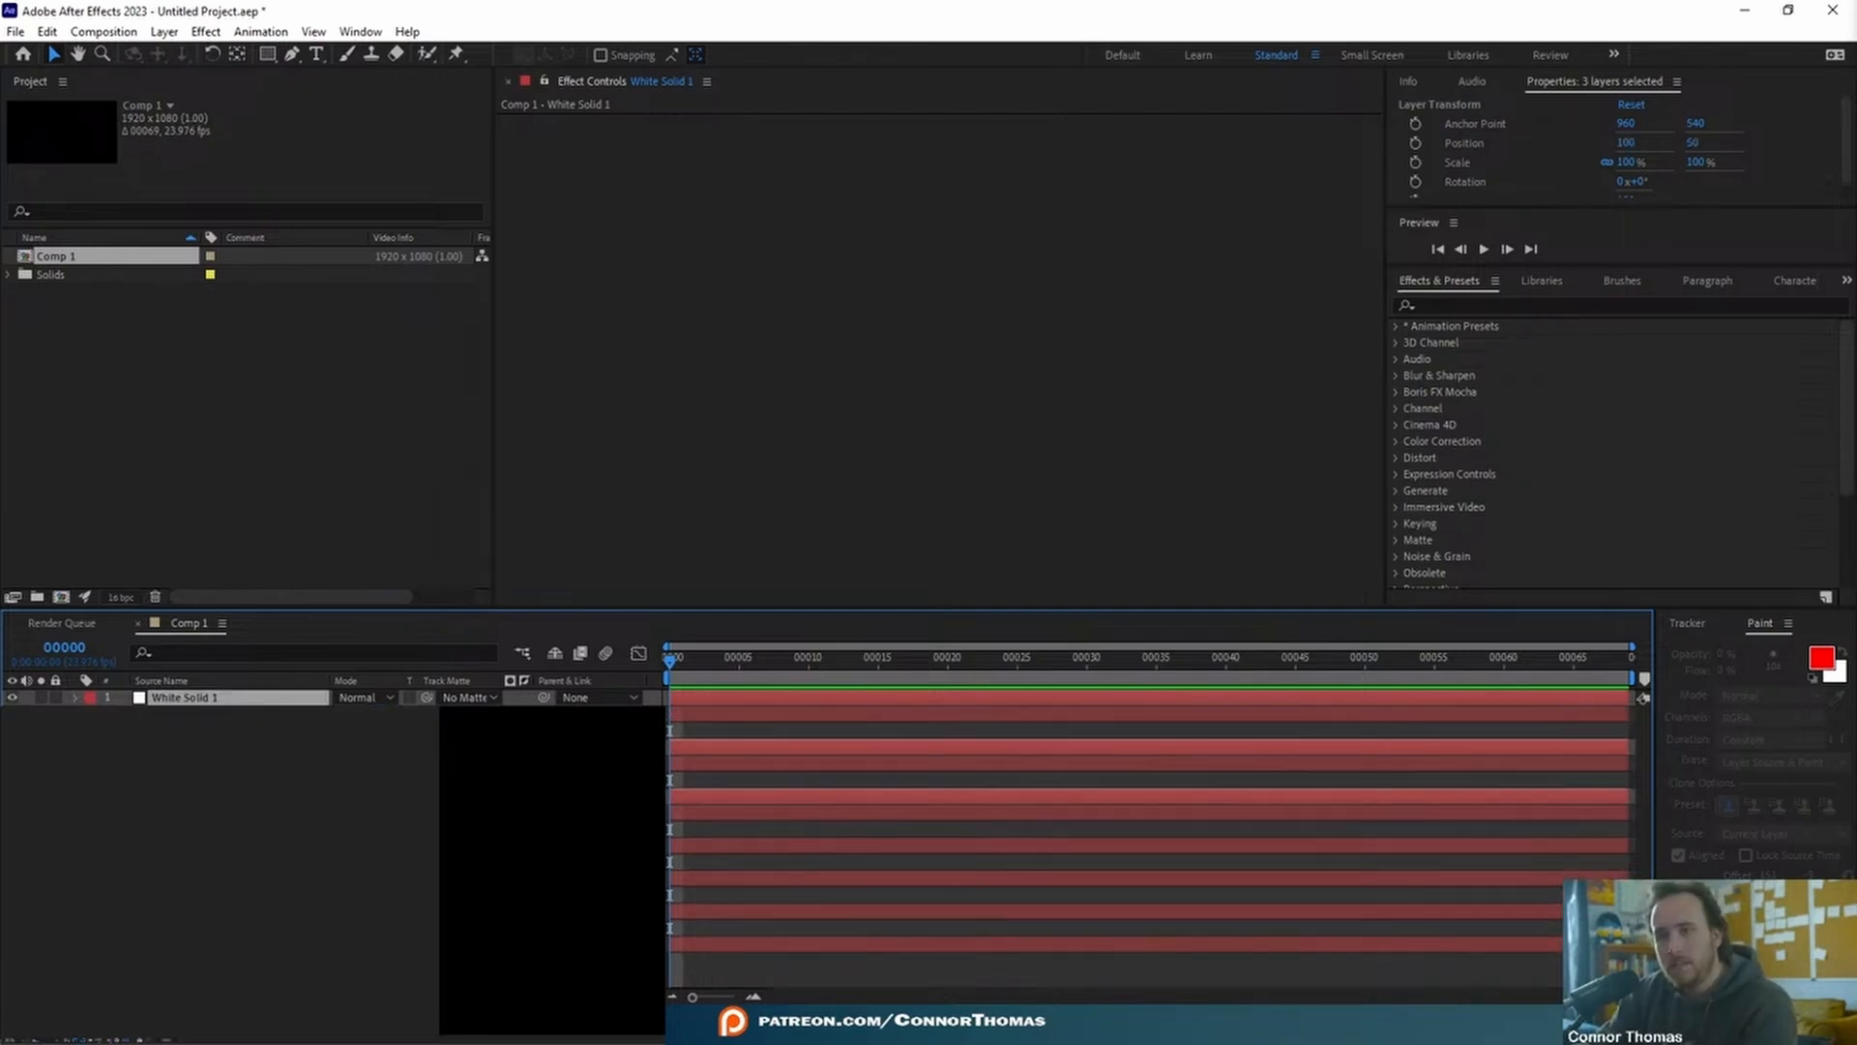
key(p)
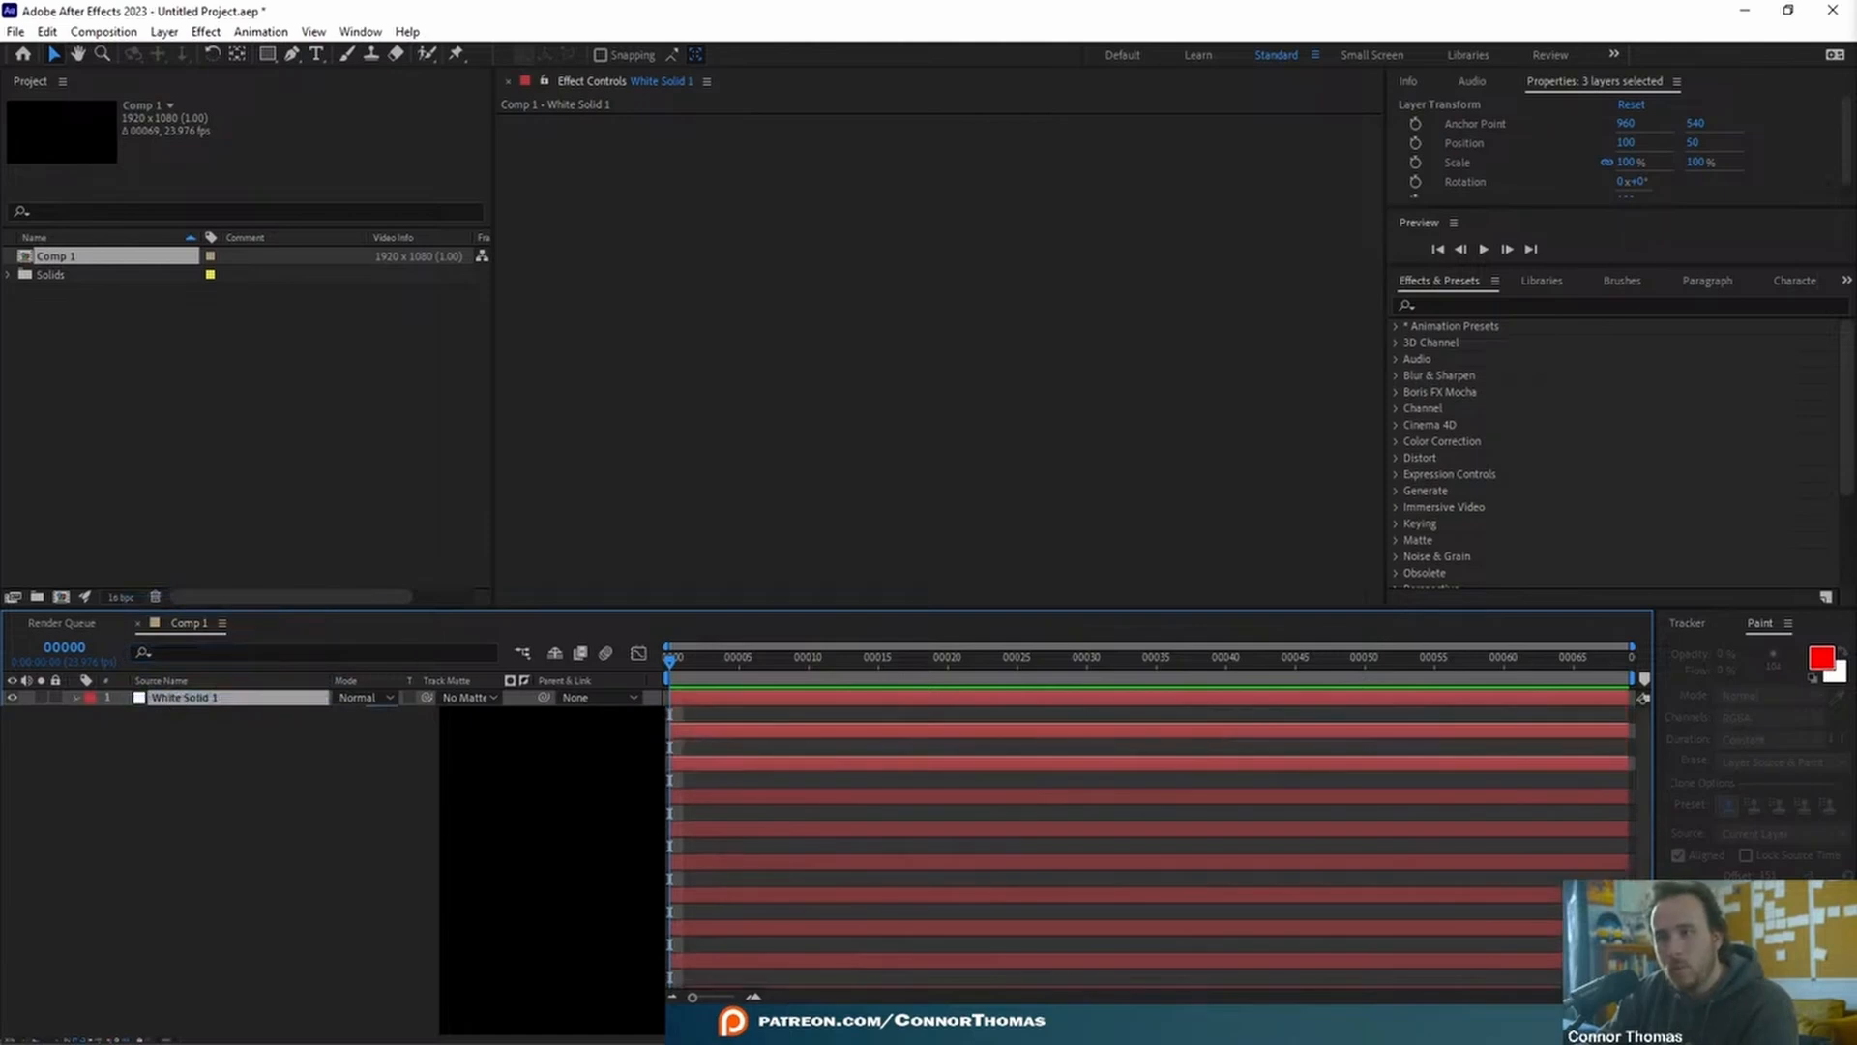
click(77, 696)
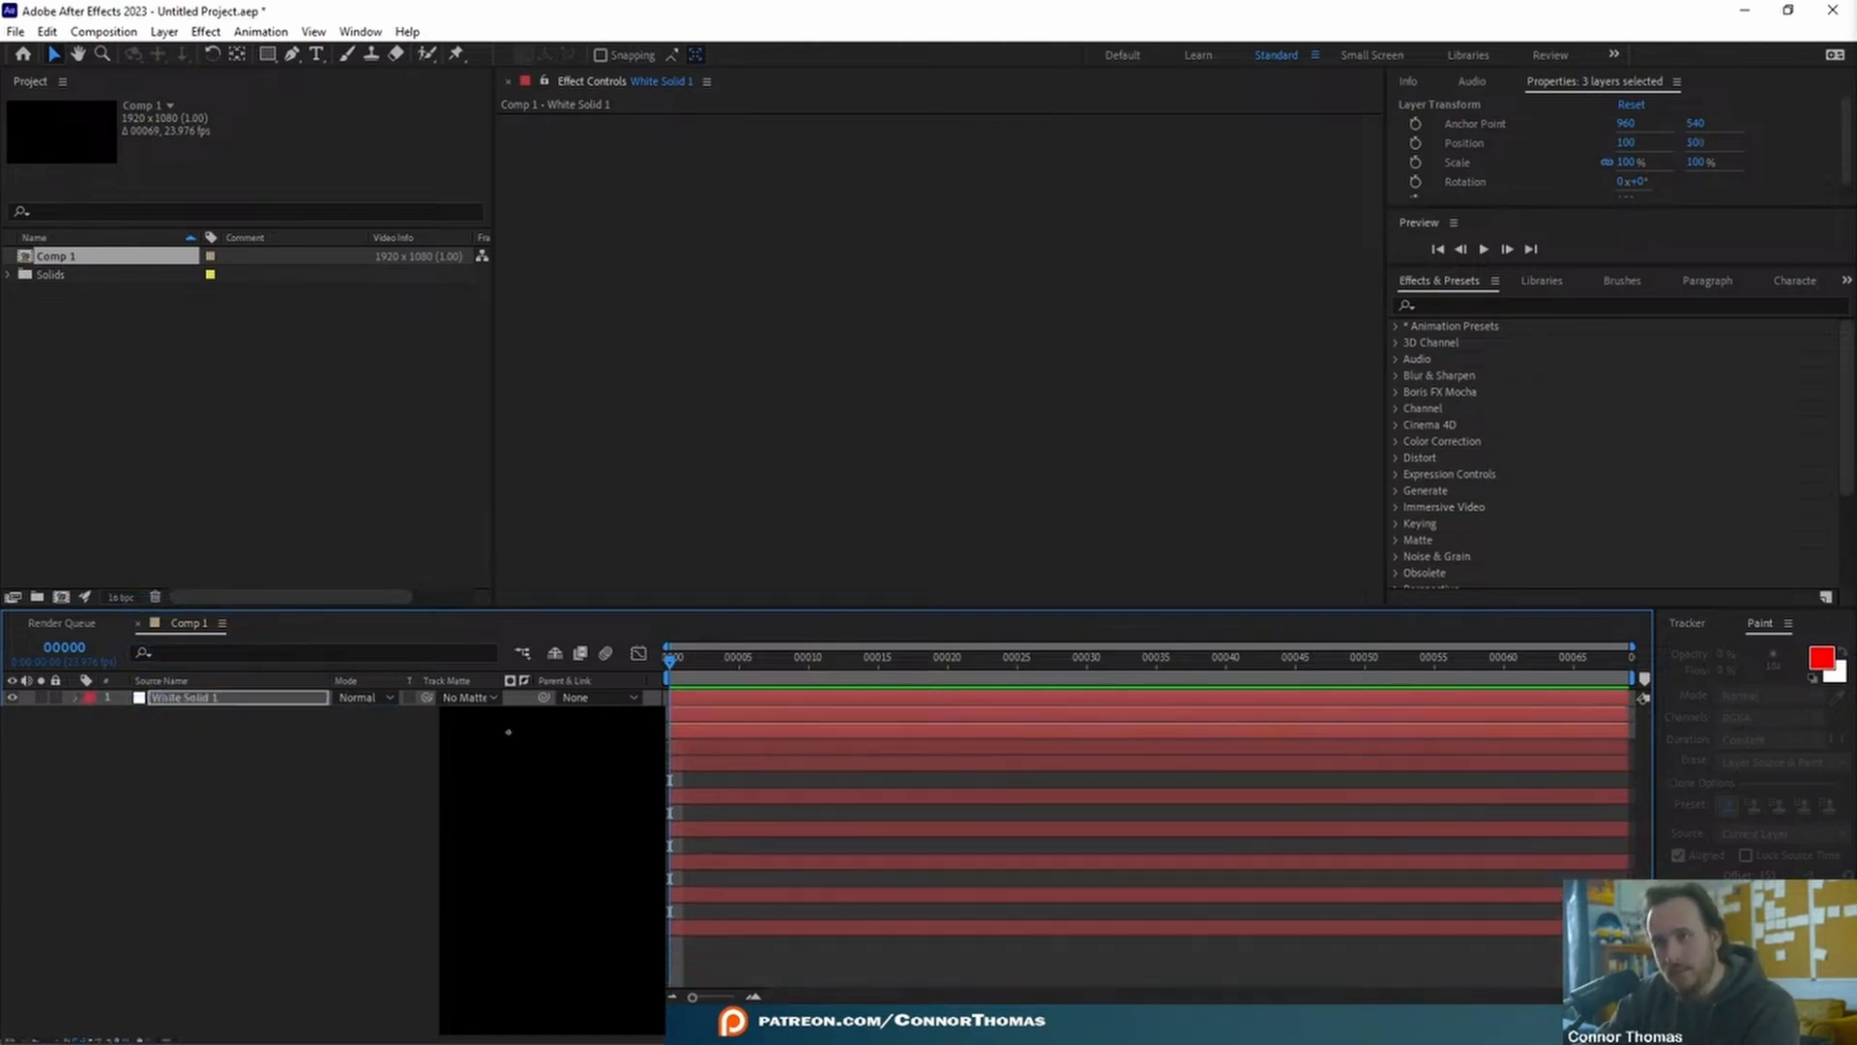
- Add a null object, parent all nine square layers to it, and reposition the grid with the null
key(ctrl+alt+shift+y)
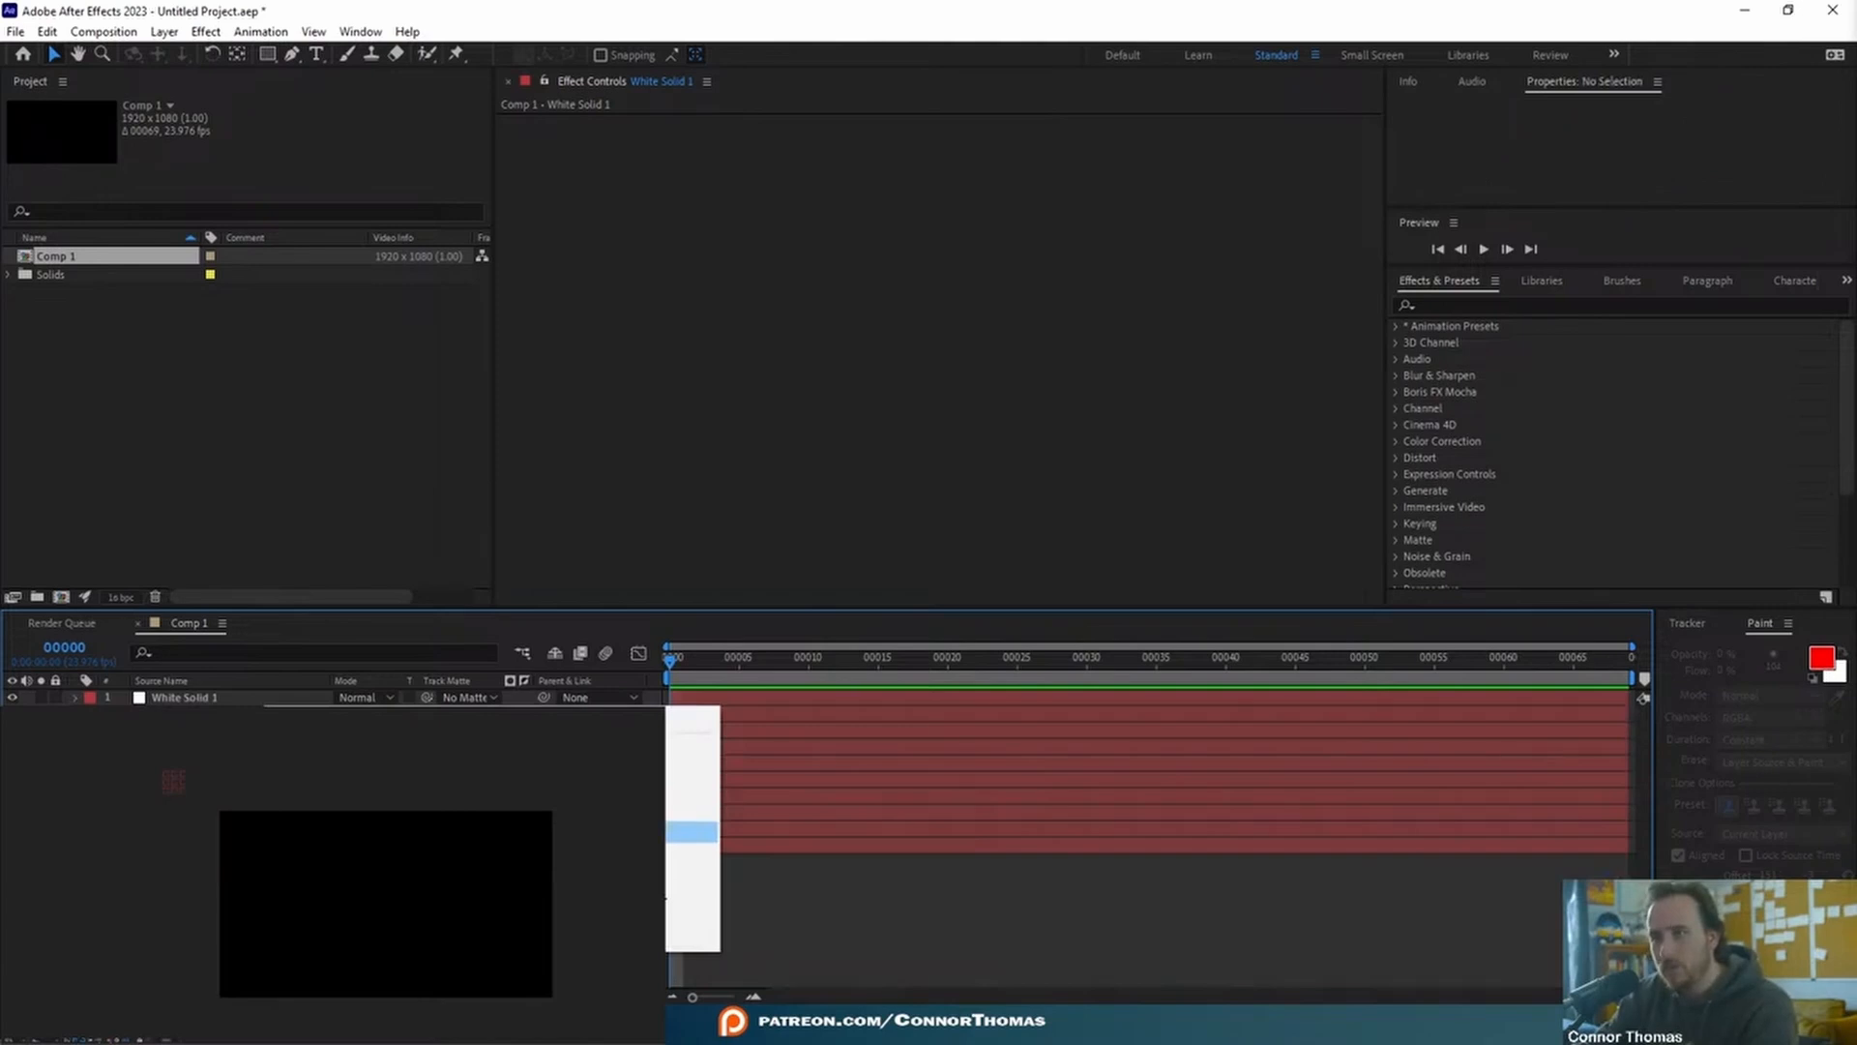
click(693, 845)
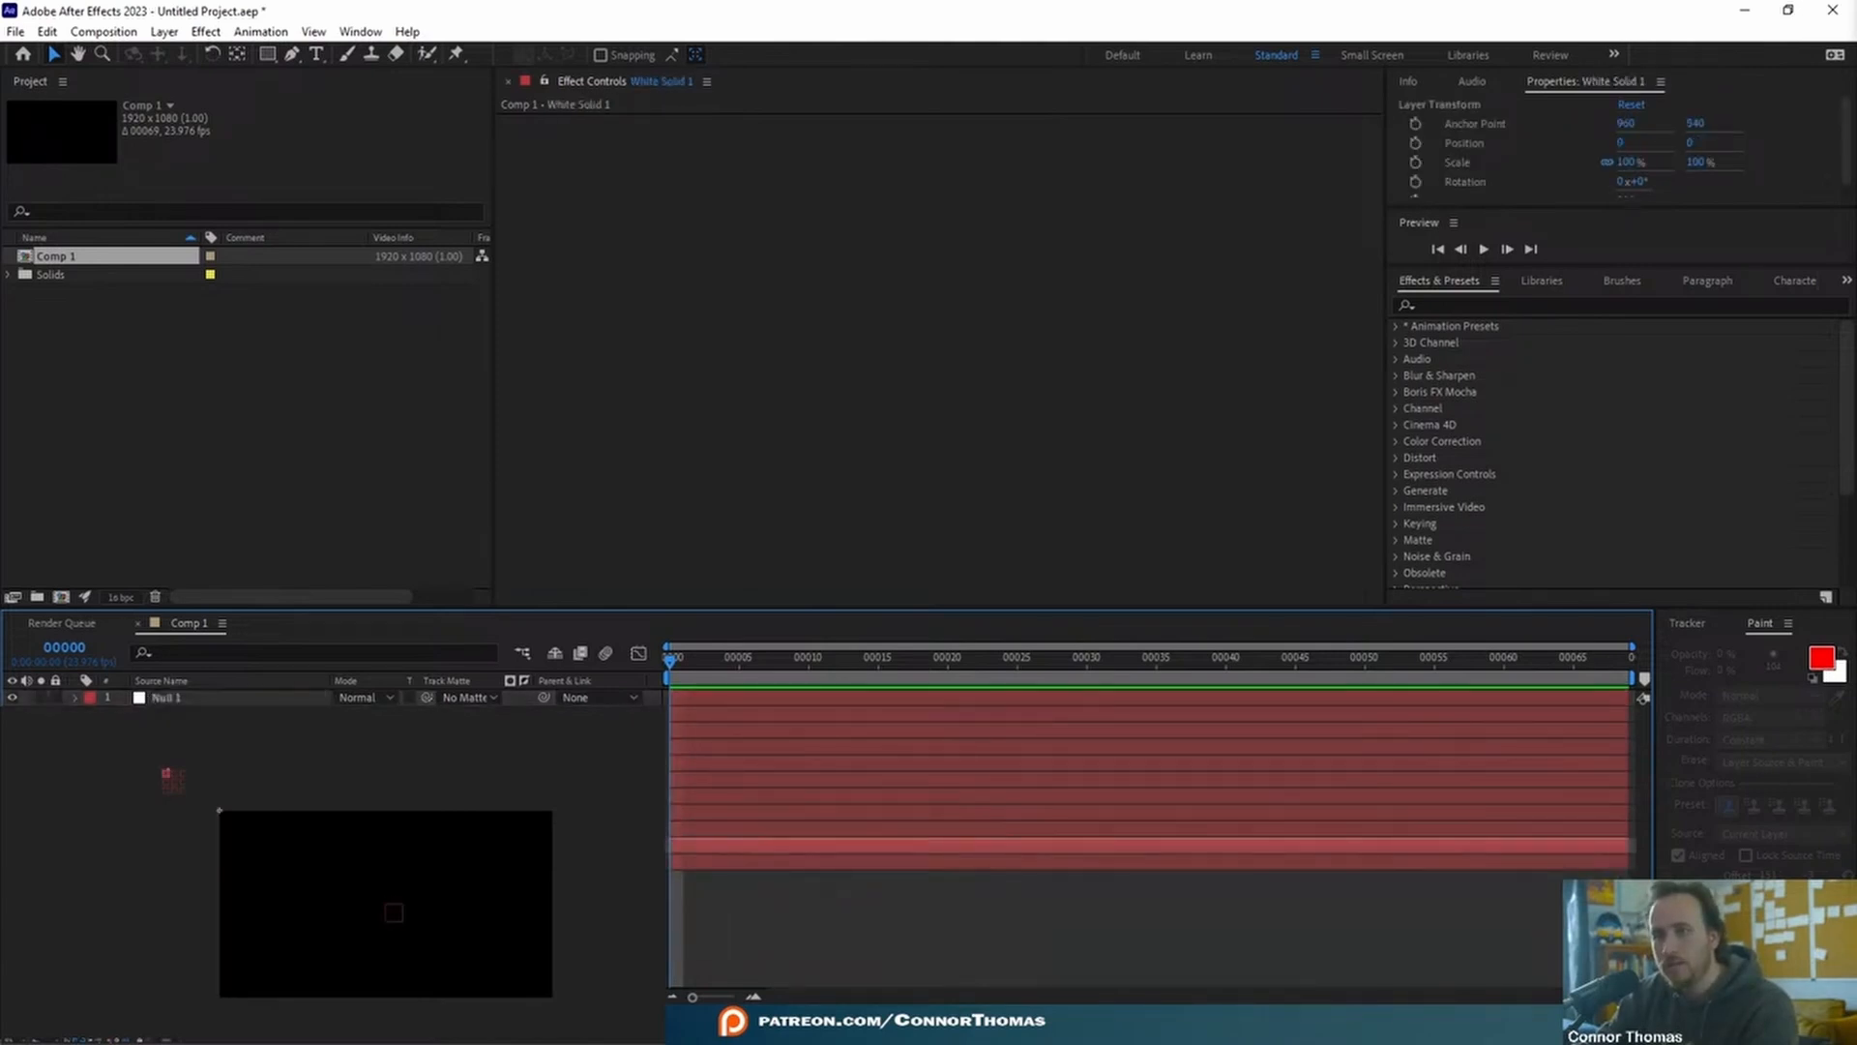
key(ctrl+a)
drag(543, 713, 211, 698)
key(F2)
click(169, 697)
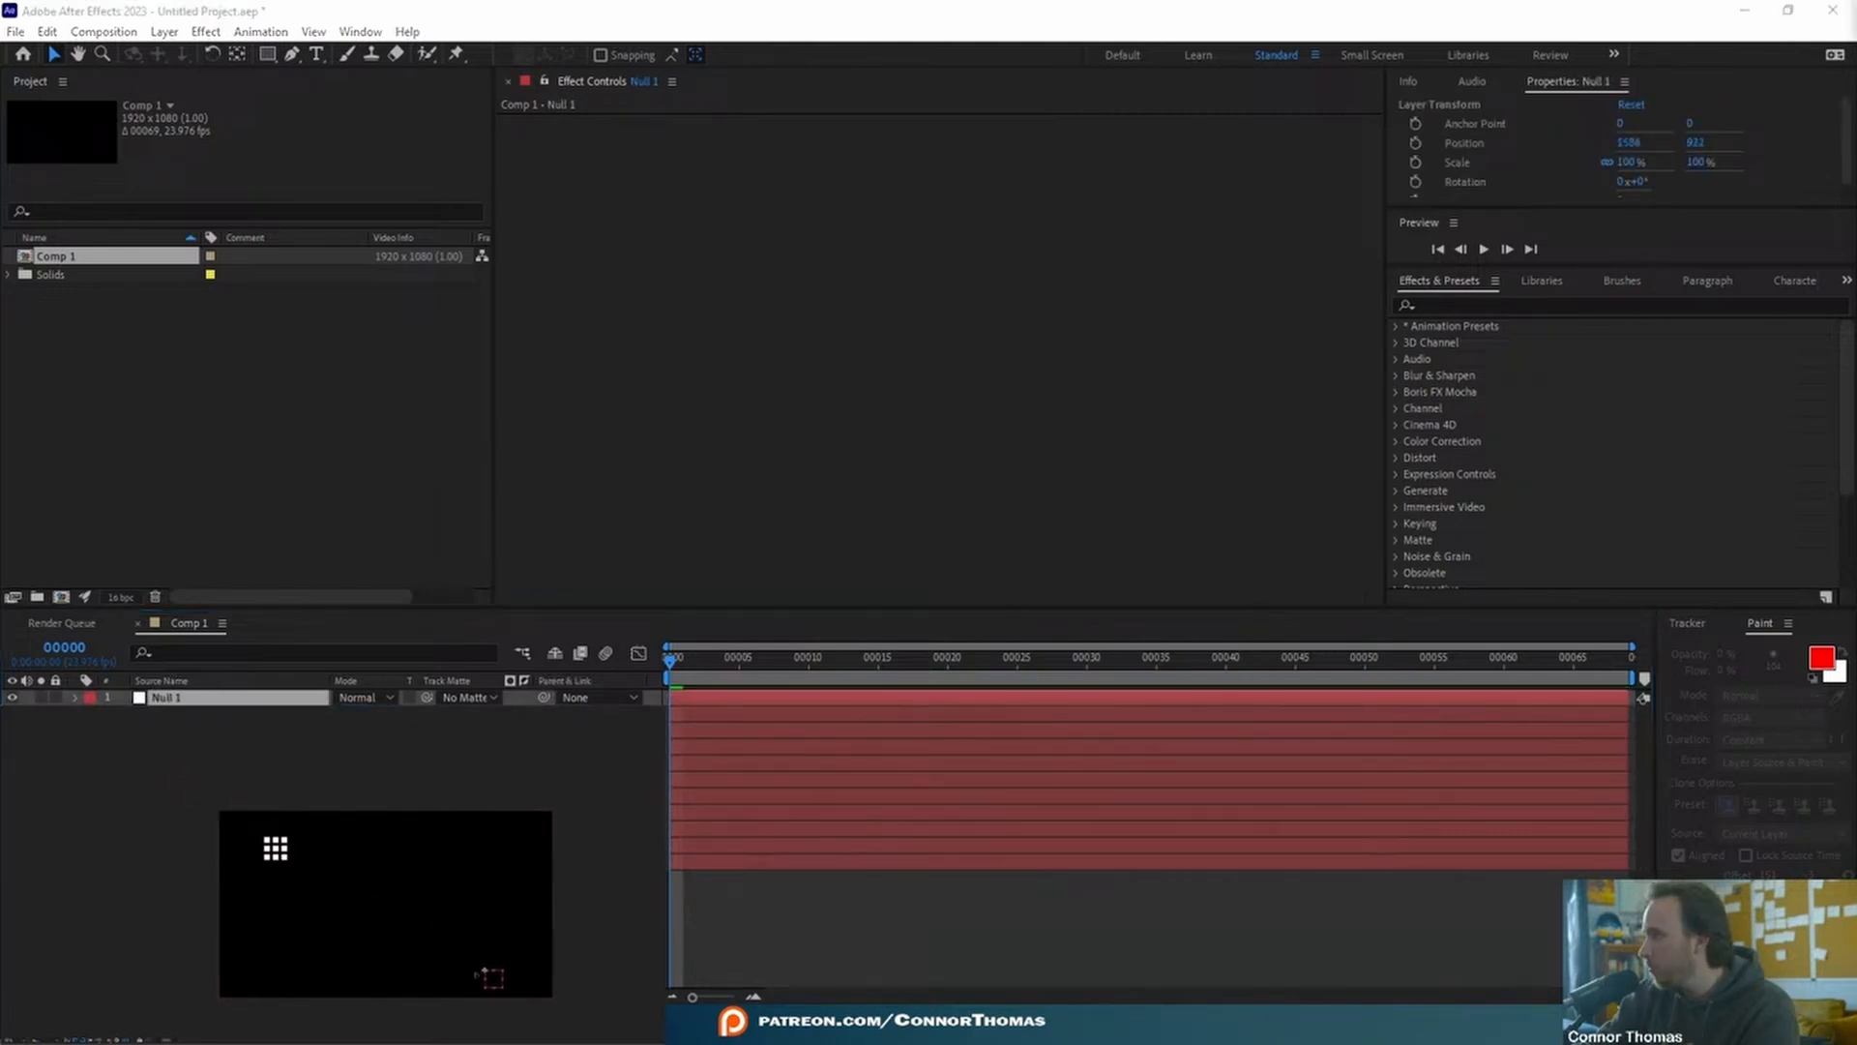
click(970, 933)
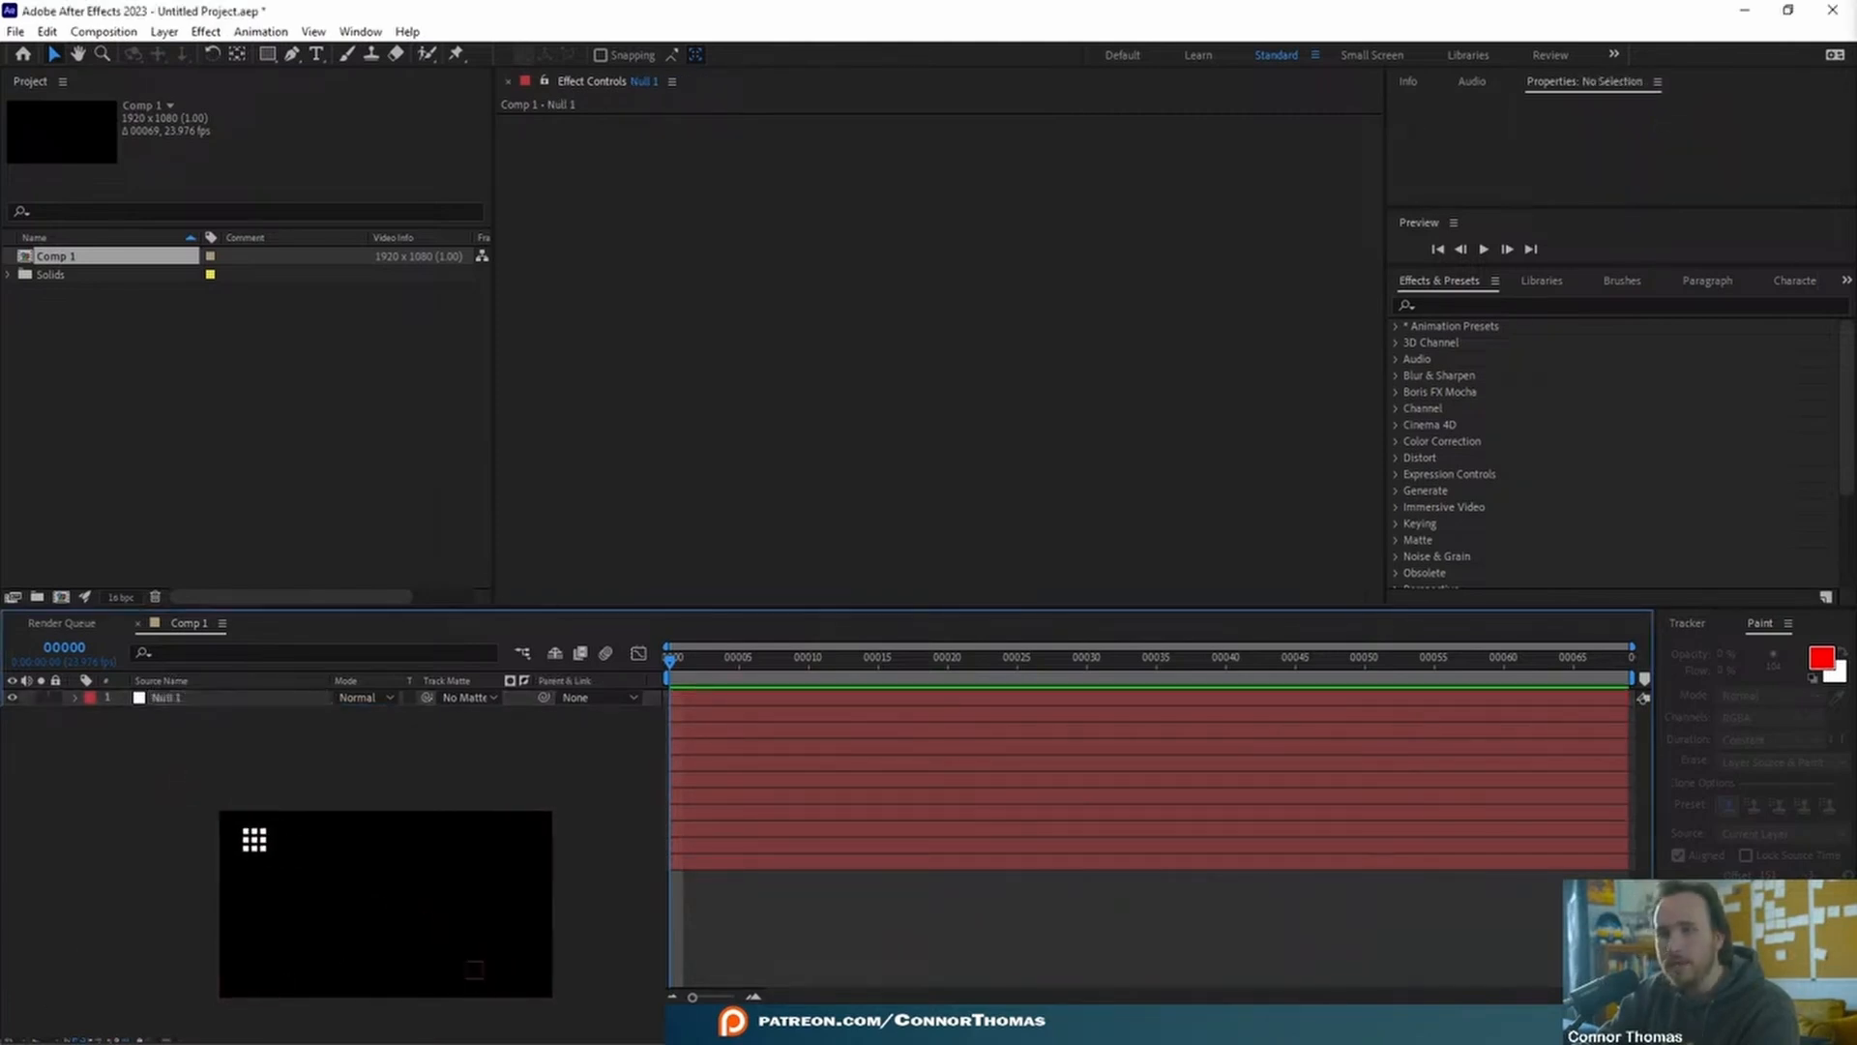
- Duplicate the null with its nine squares, stack the copies on top, and parent the copied squares to the copied null
key(ctrl+a)
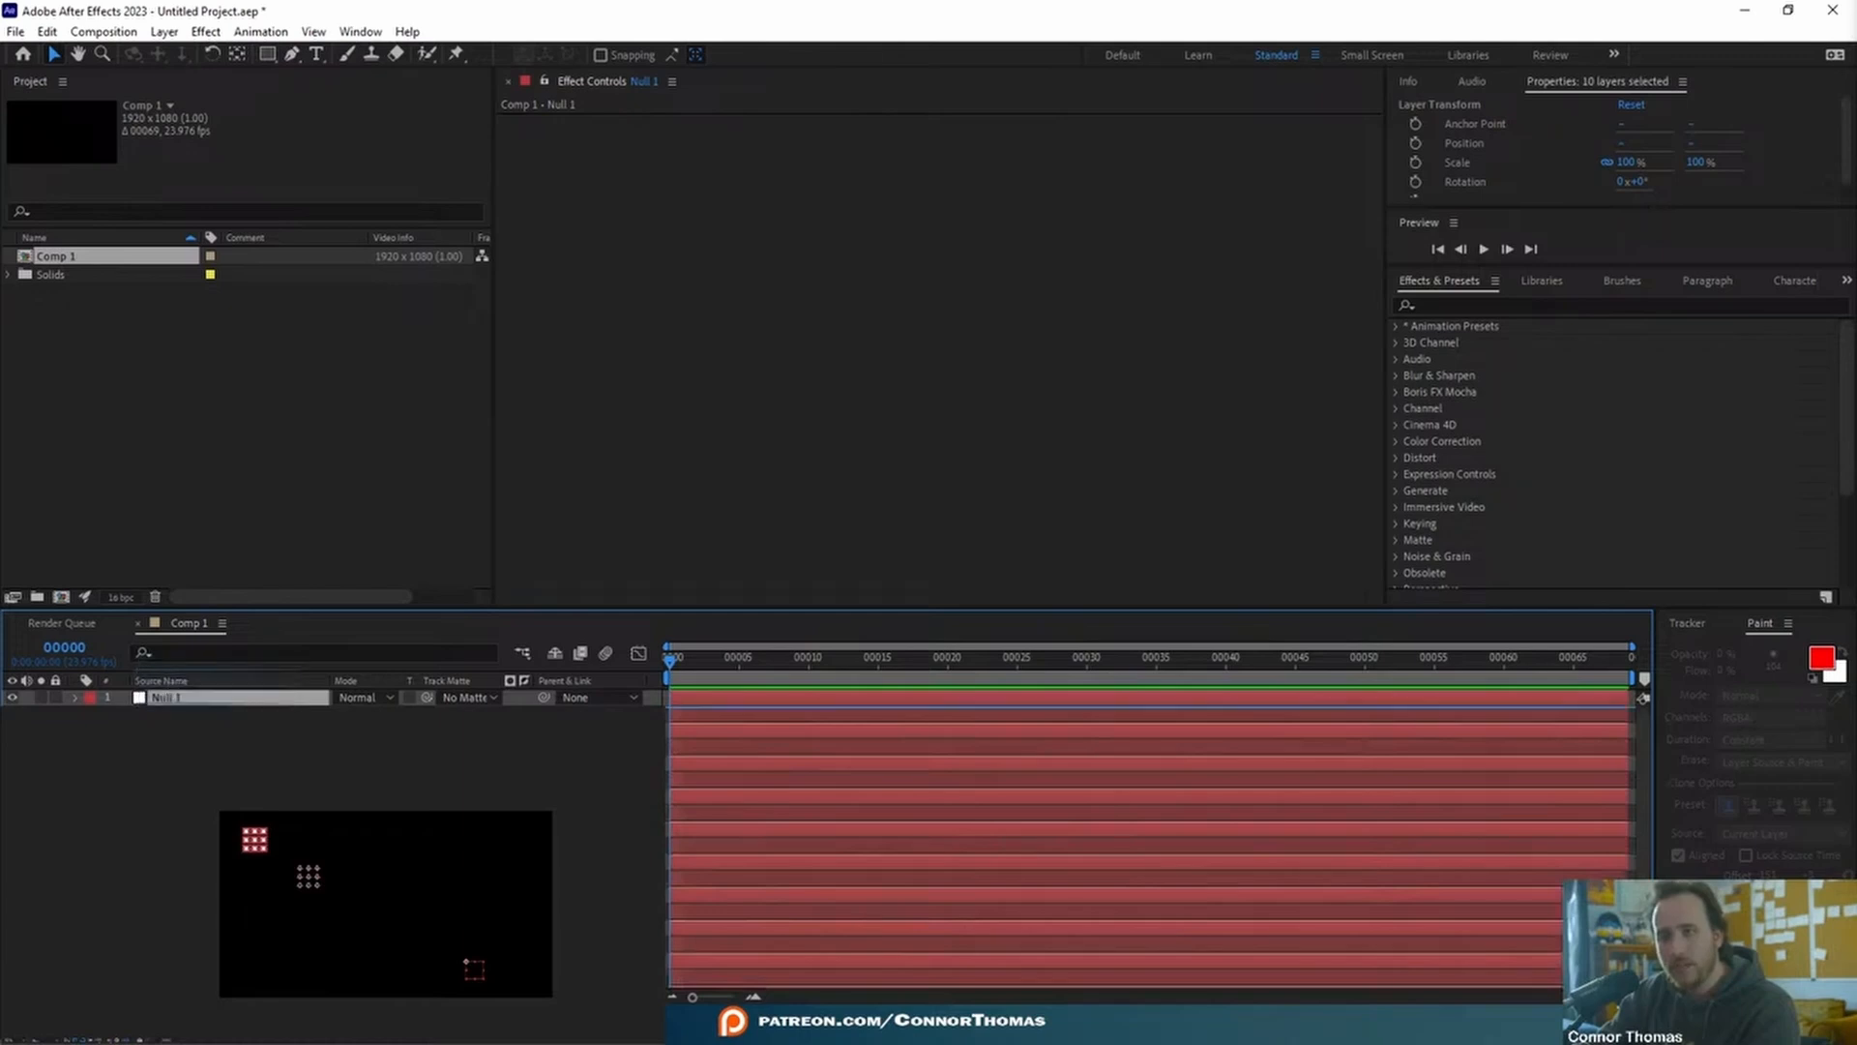
key(ctrl+shift+])
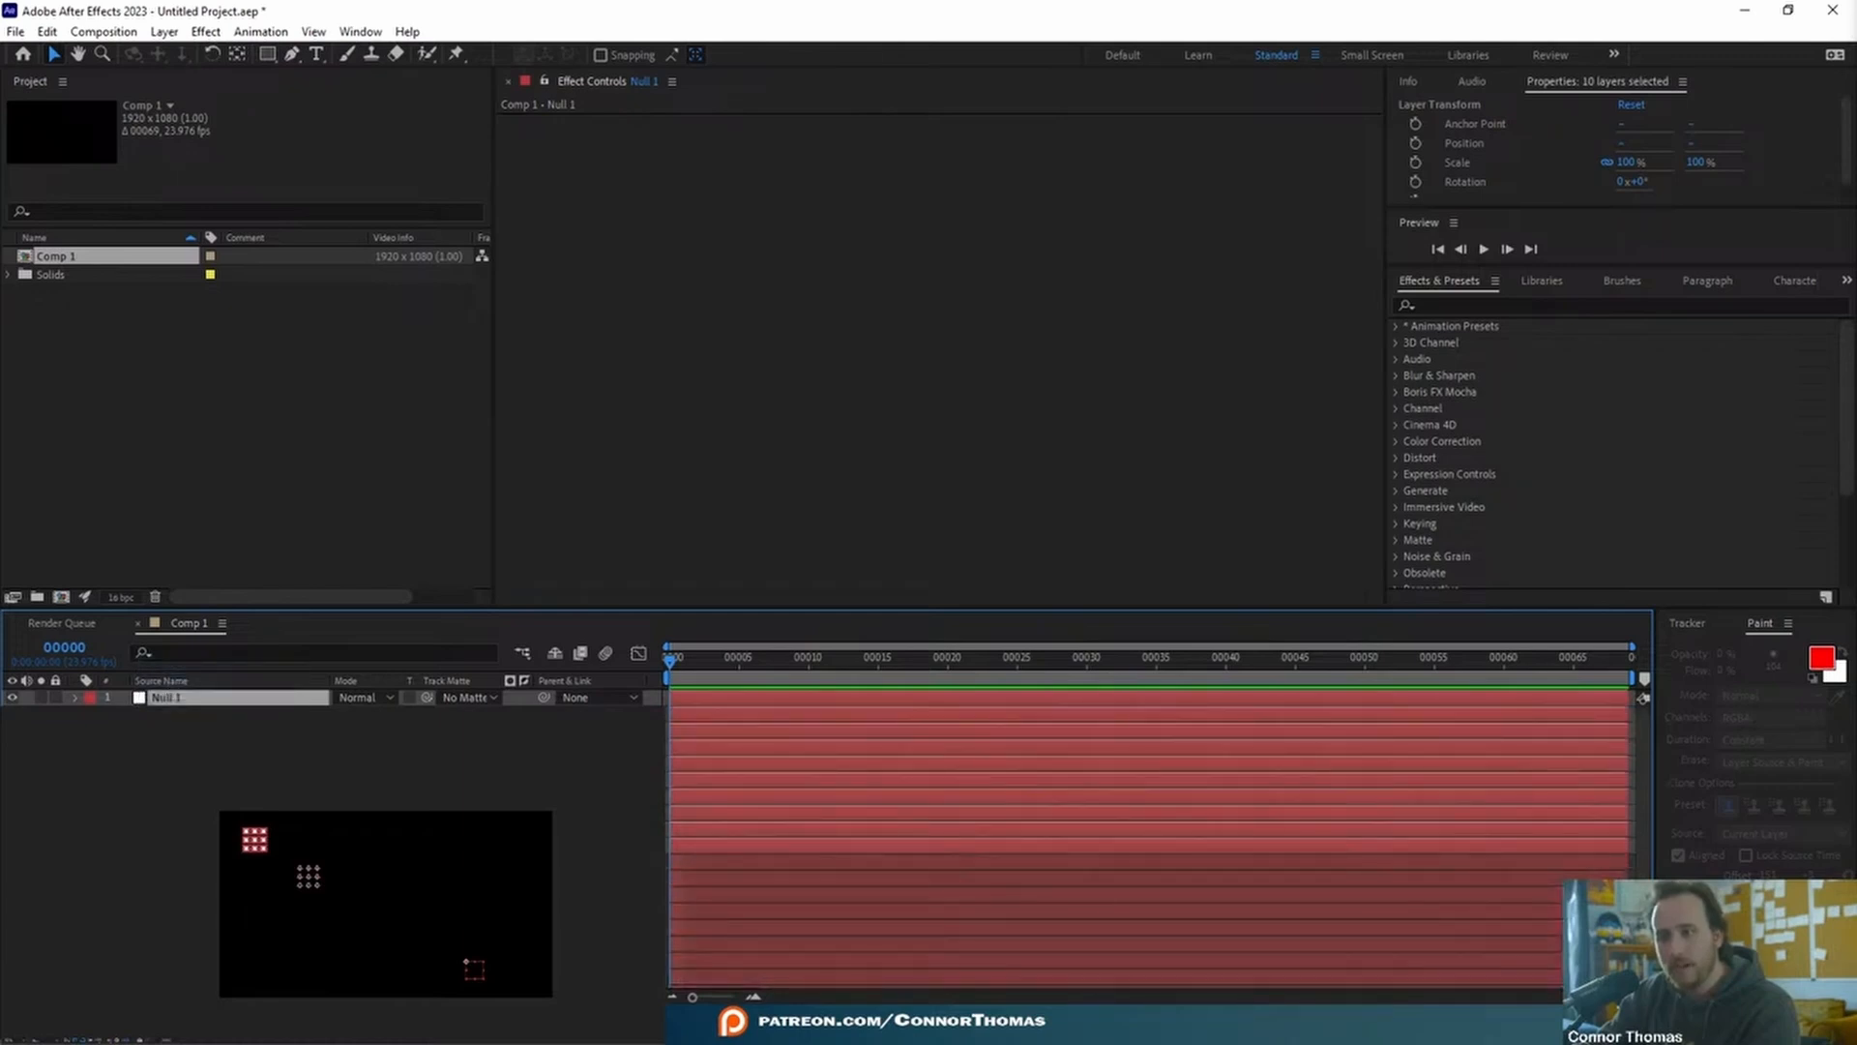
click(971, 878)
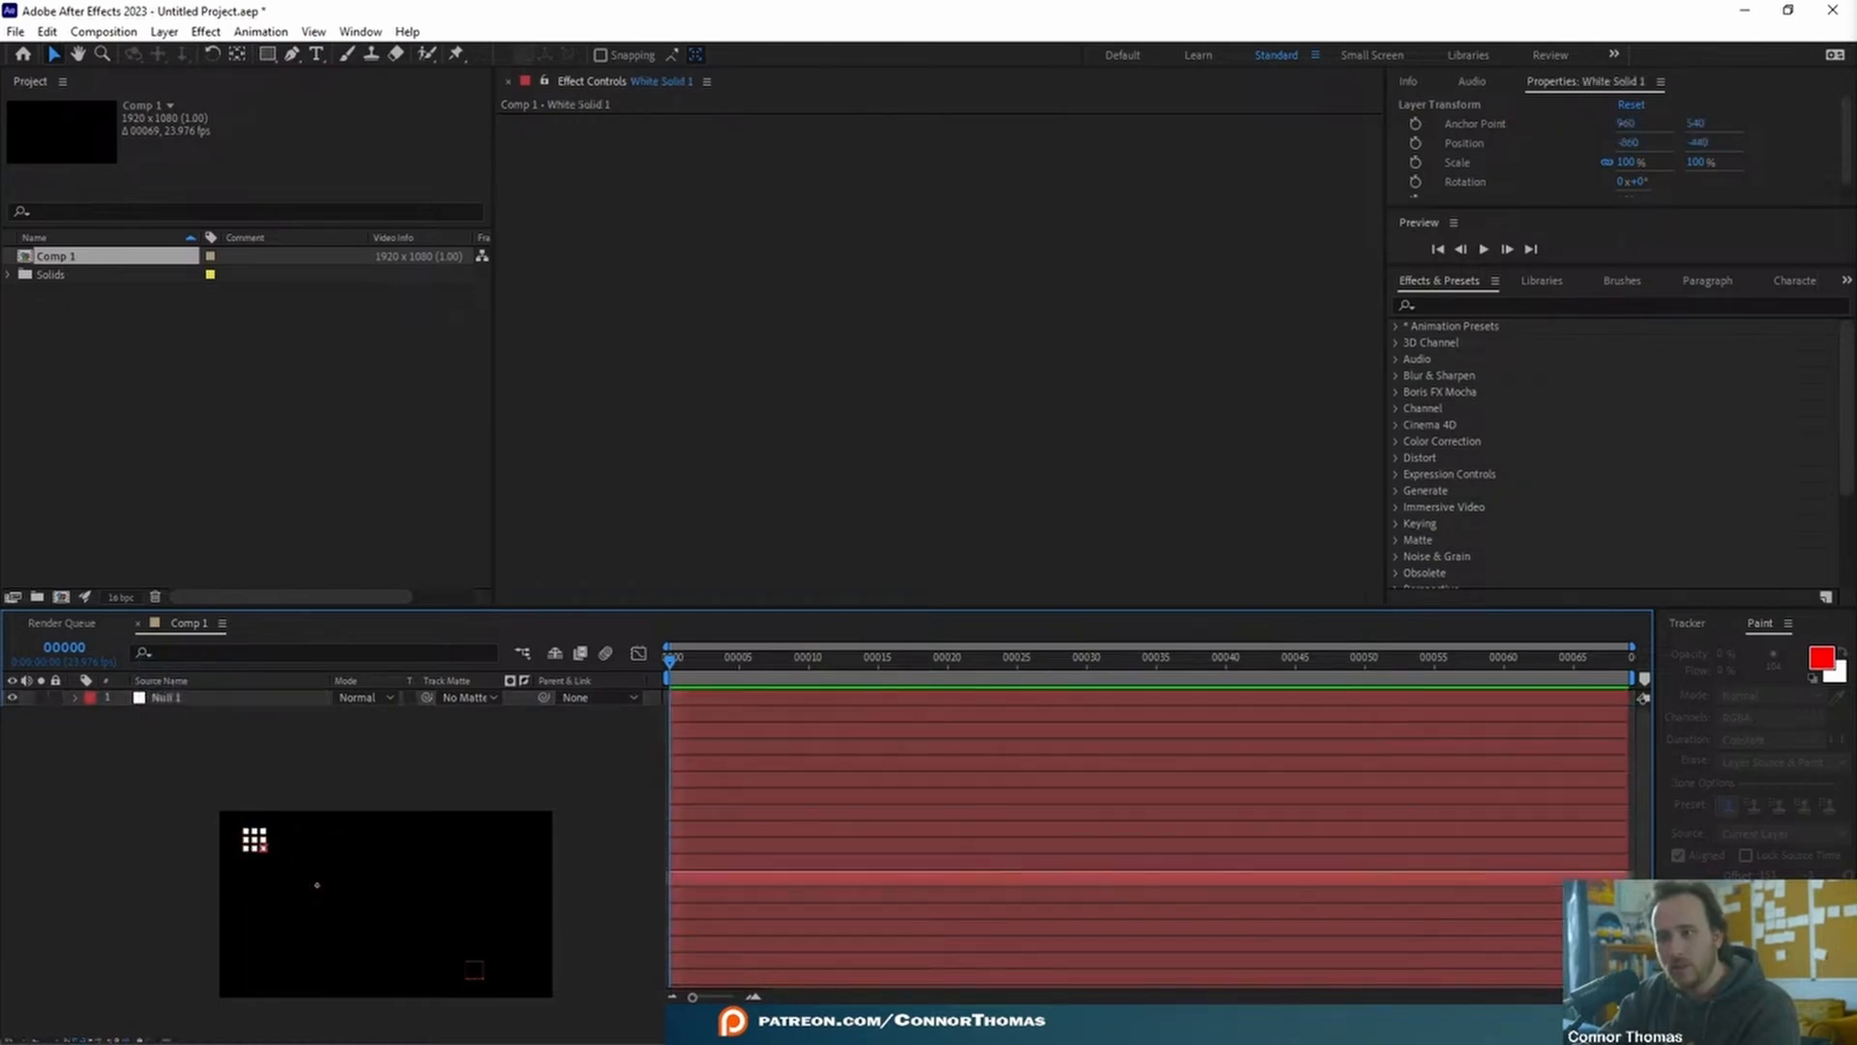
click(970, 844)
shift+click(970, 713)
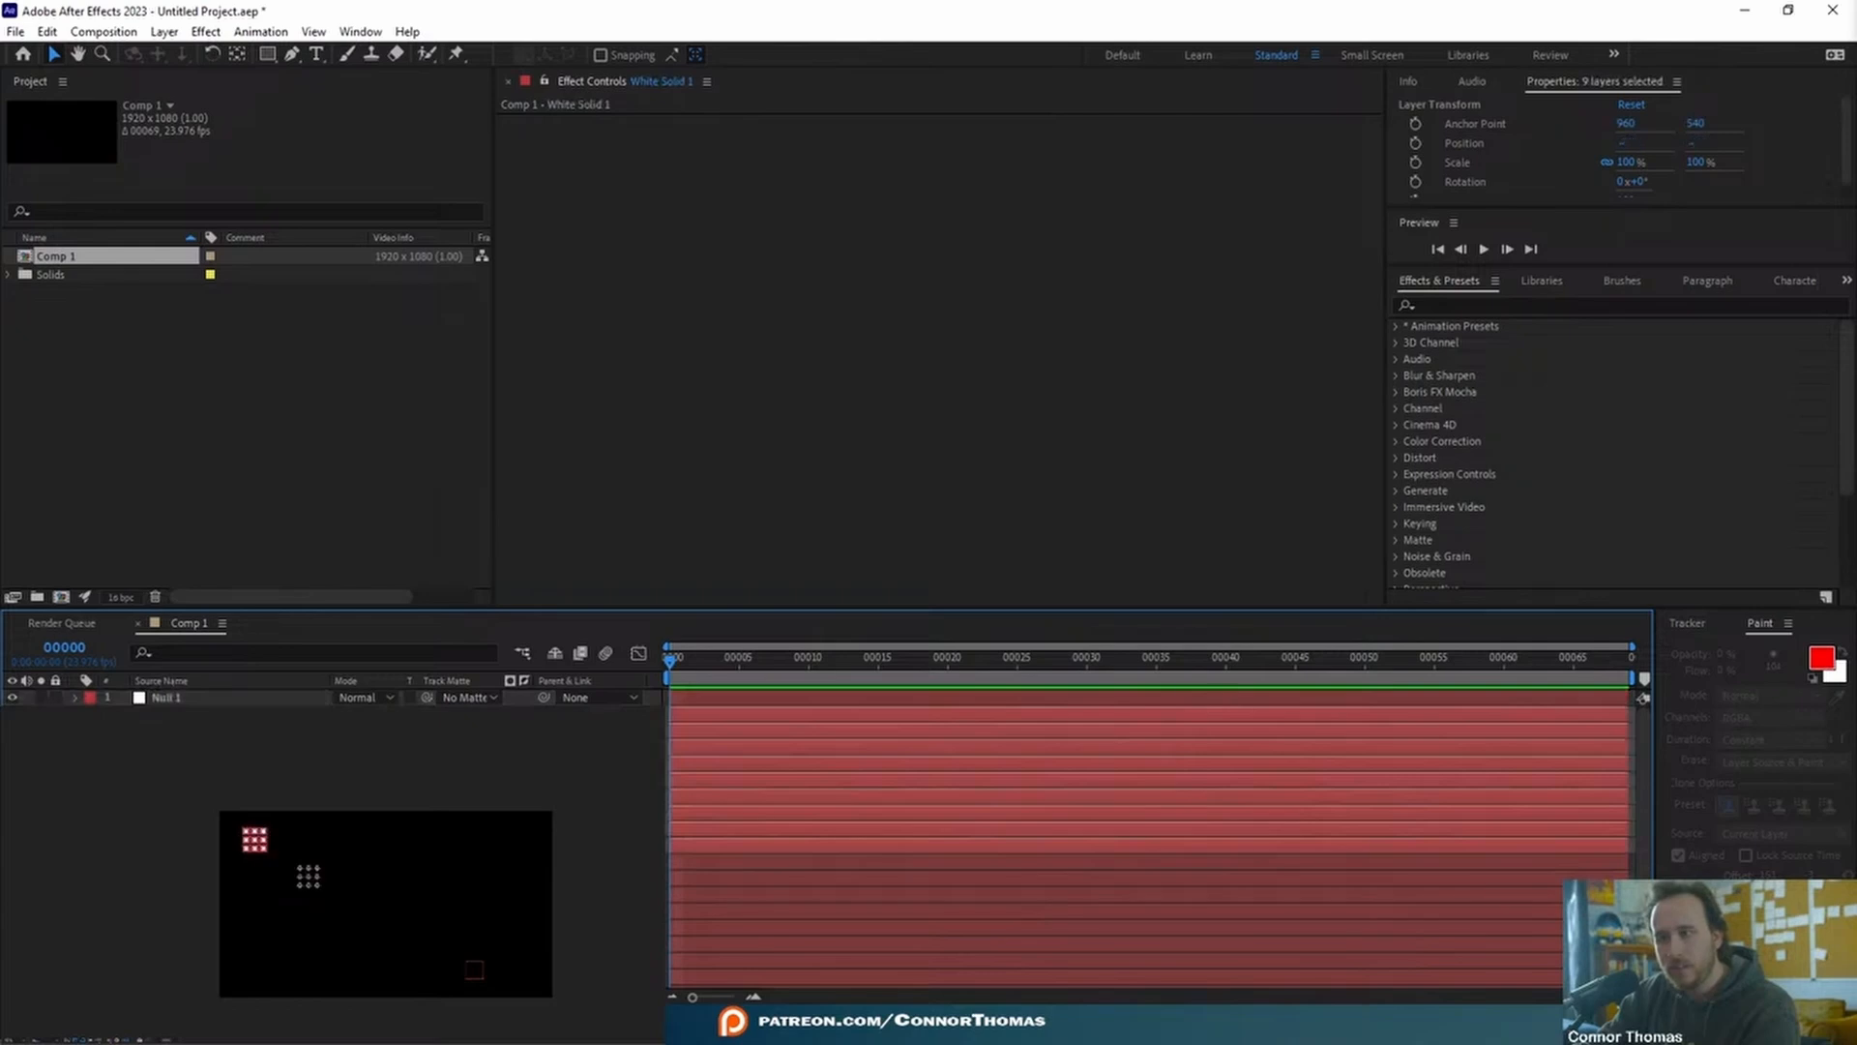
drag(544, 747, 162, 701)
- Rename the copied null "right eye" and move it horizontally to position 1735.5, 872
click(163, 700)
key(Return)
text(right eye)
key(Return)
click(174, 860)
key(Return)
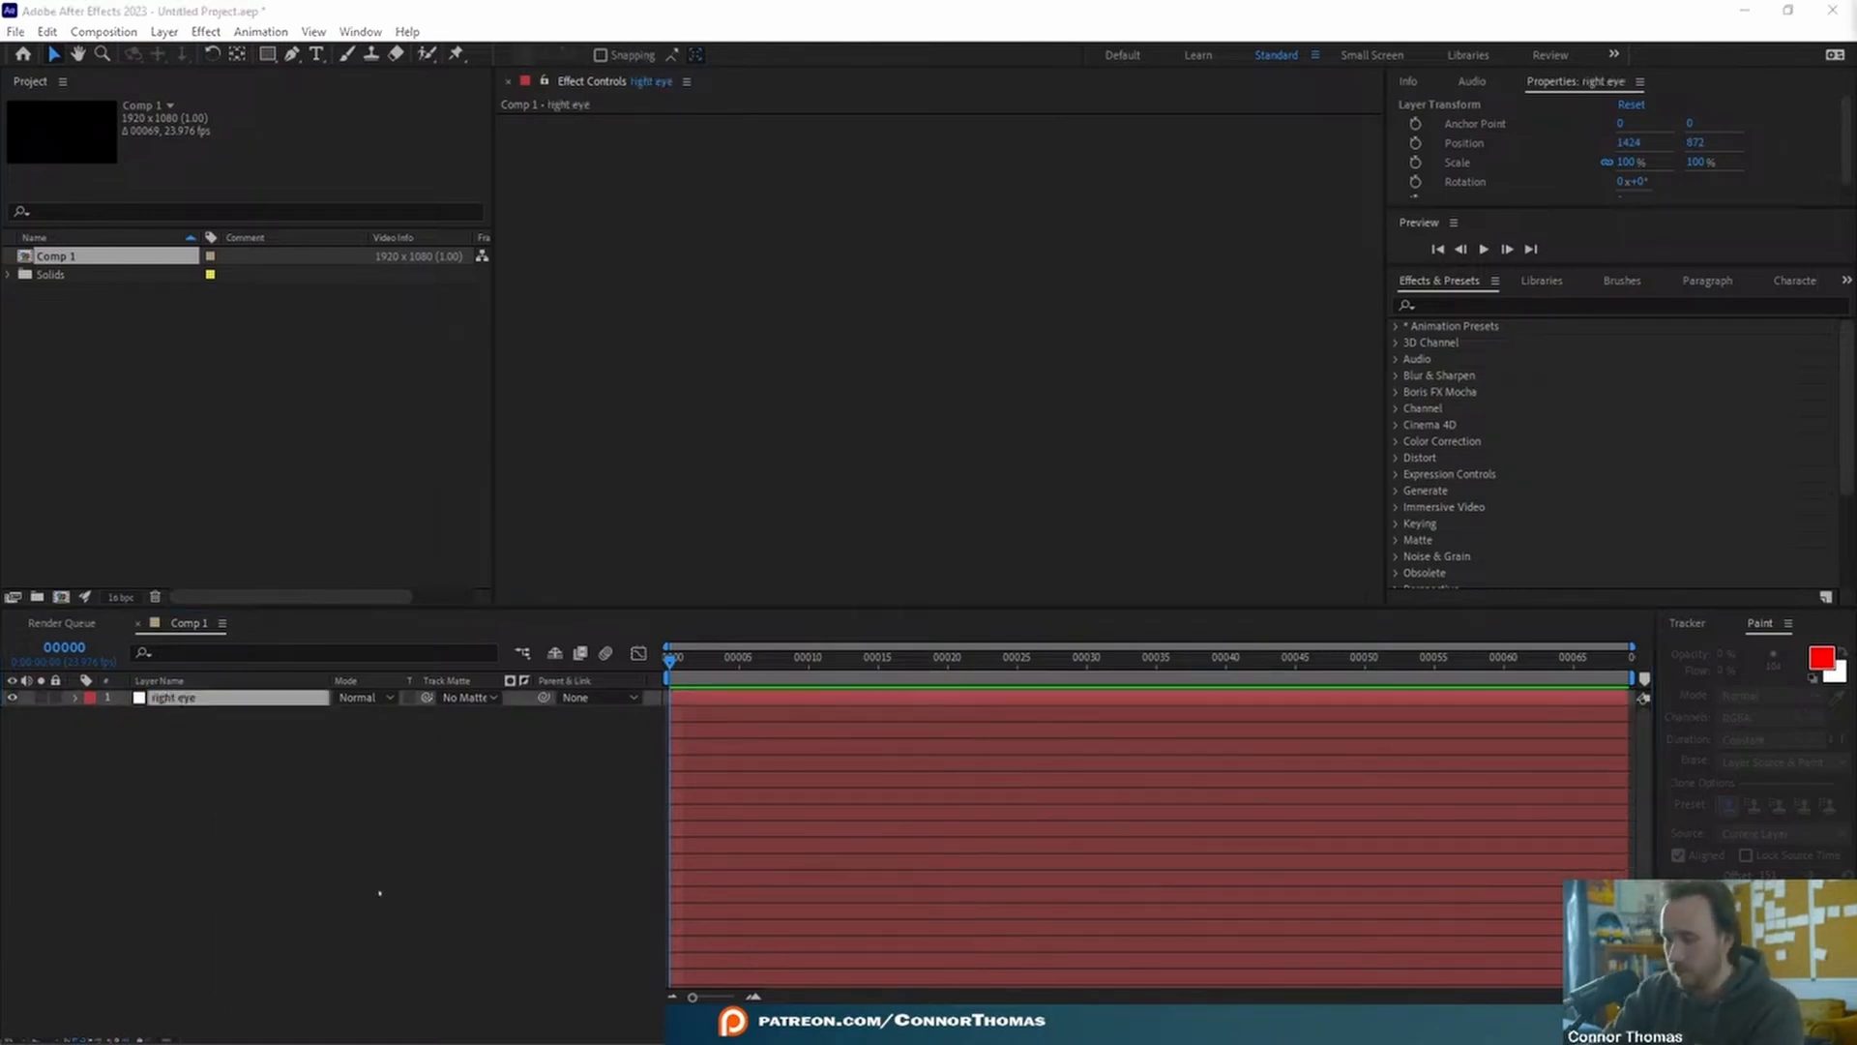
key(shift+slash)
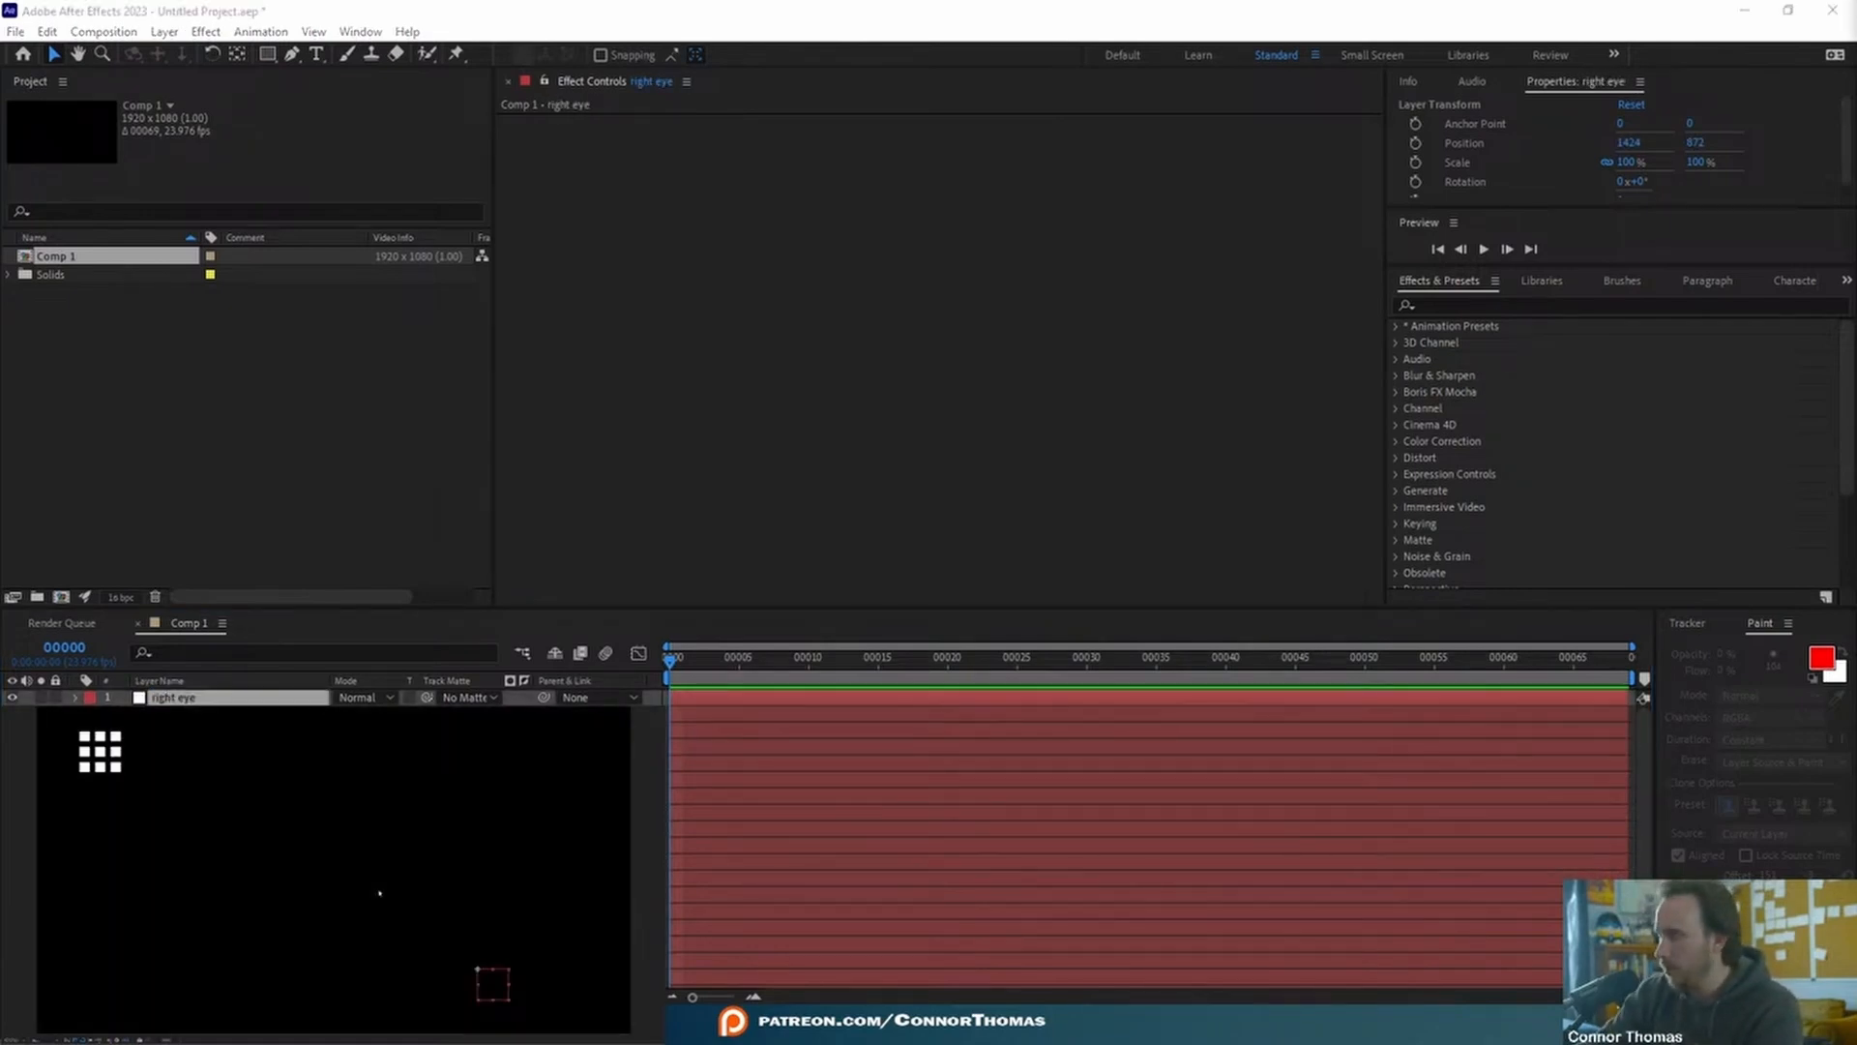
drag(478, 968, 574, 968)
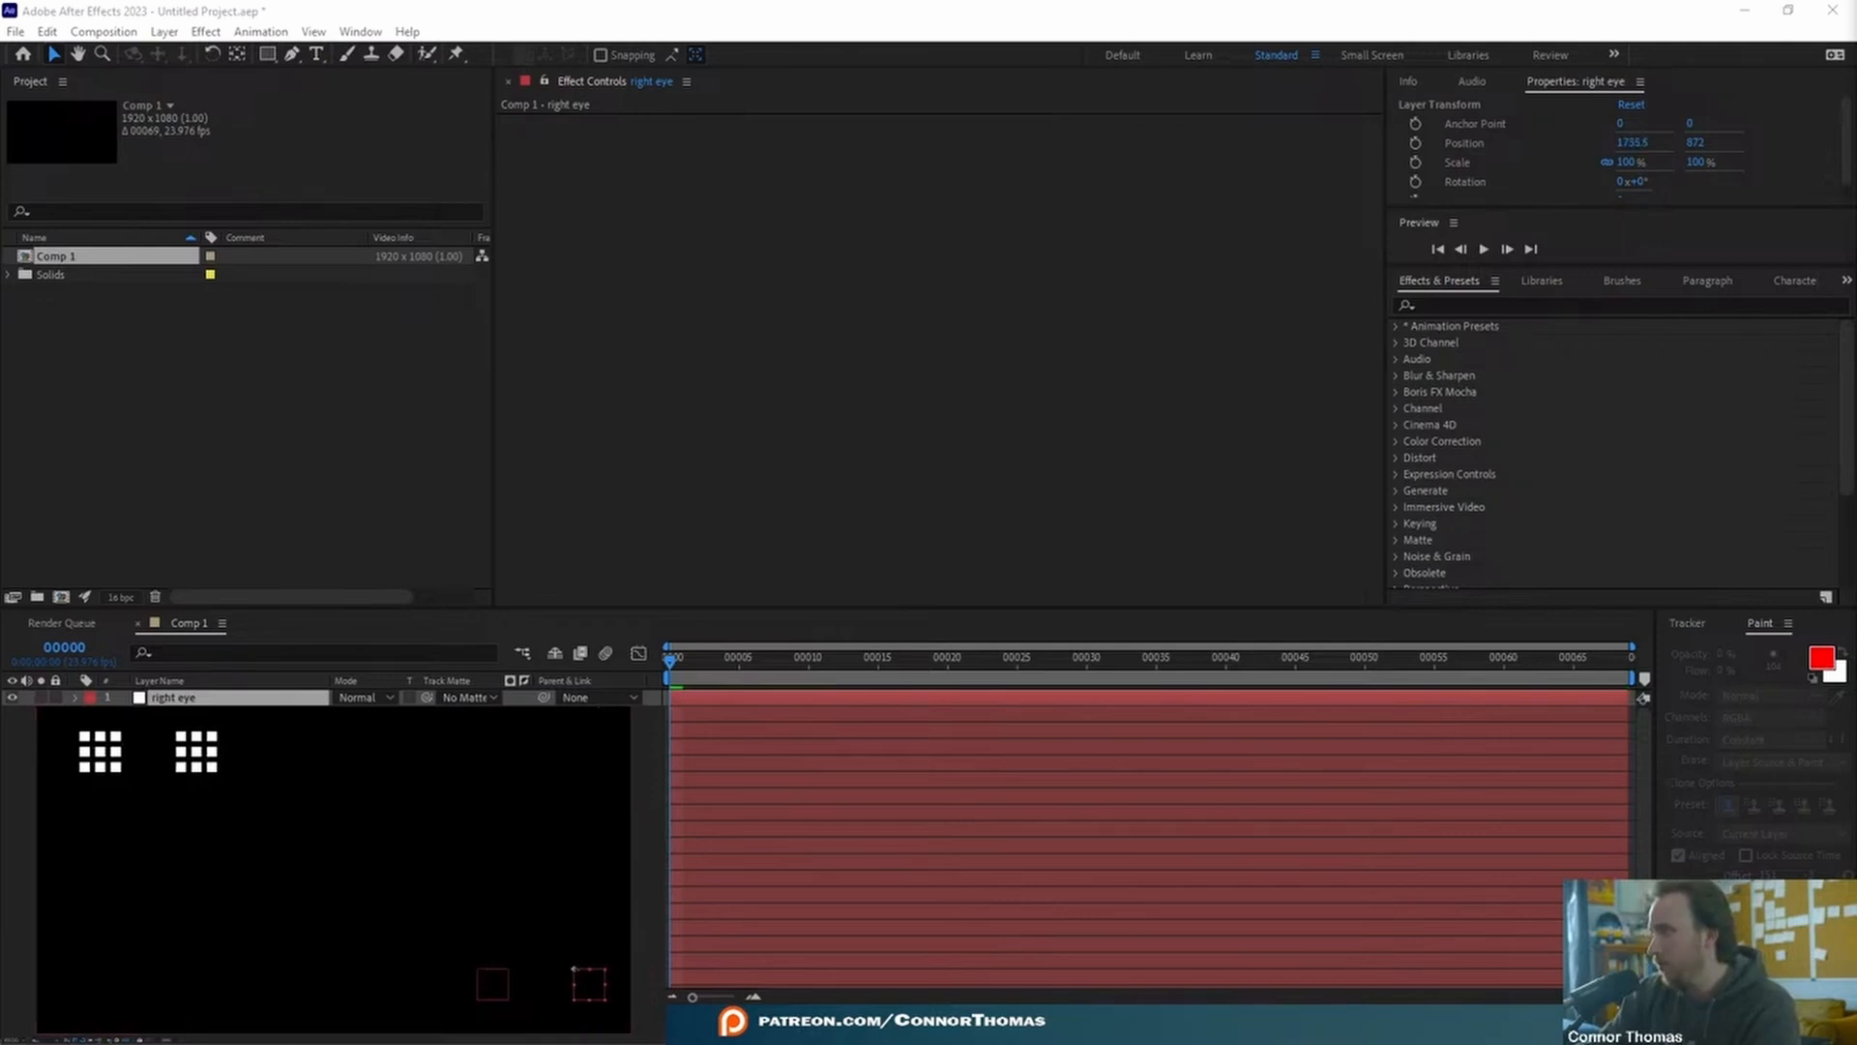
- Enlarge the timeline to list the layers of both eye groups, clear the layer selection, and preview the open Blender windows
drag(619, 611, 622, 352)
click(792, 903)
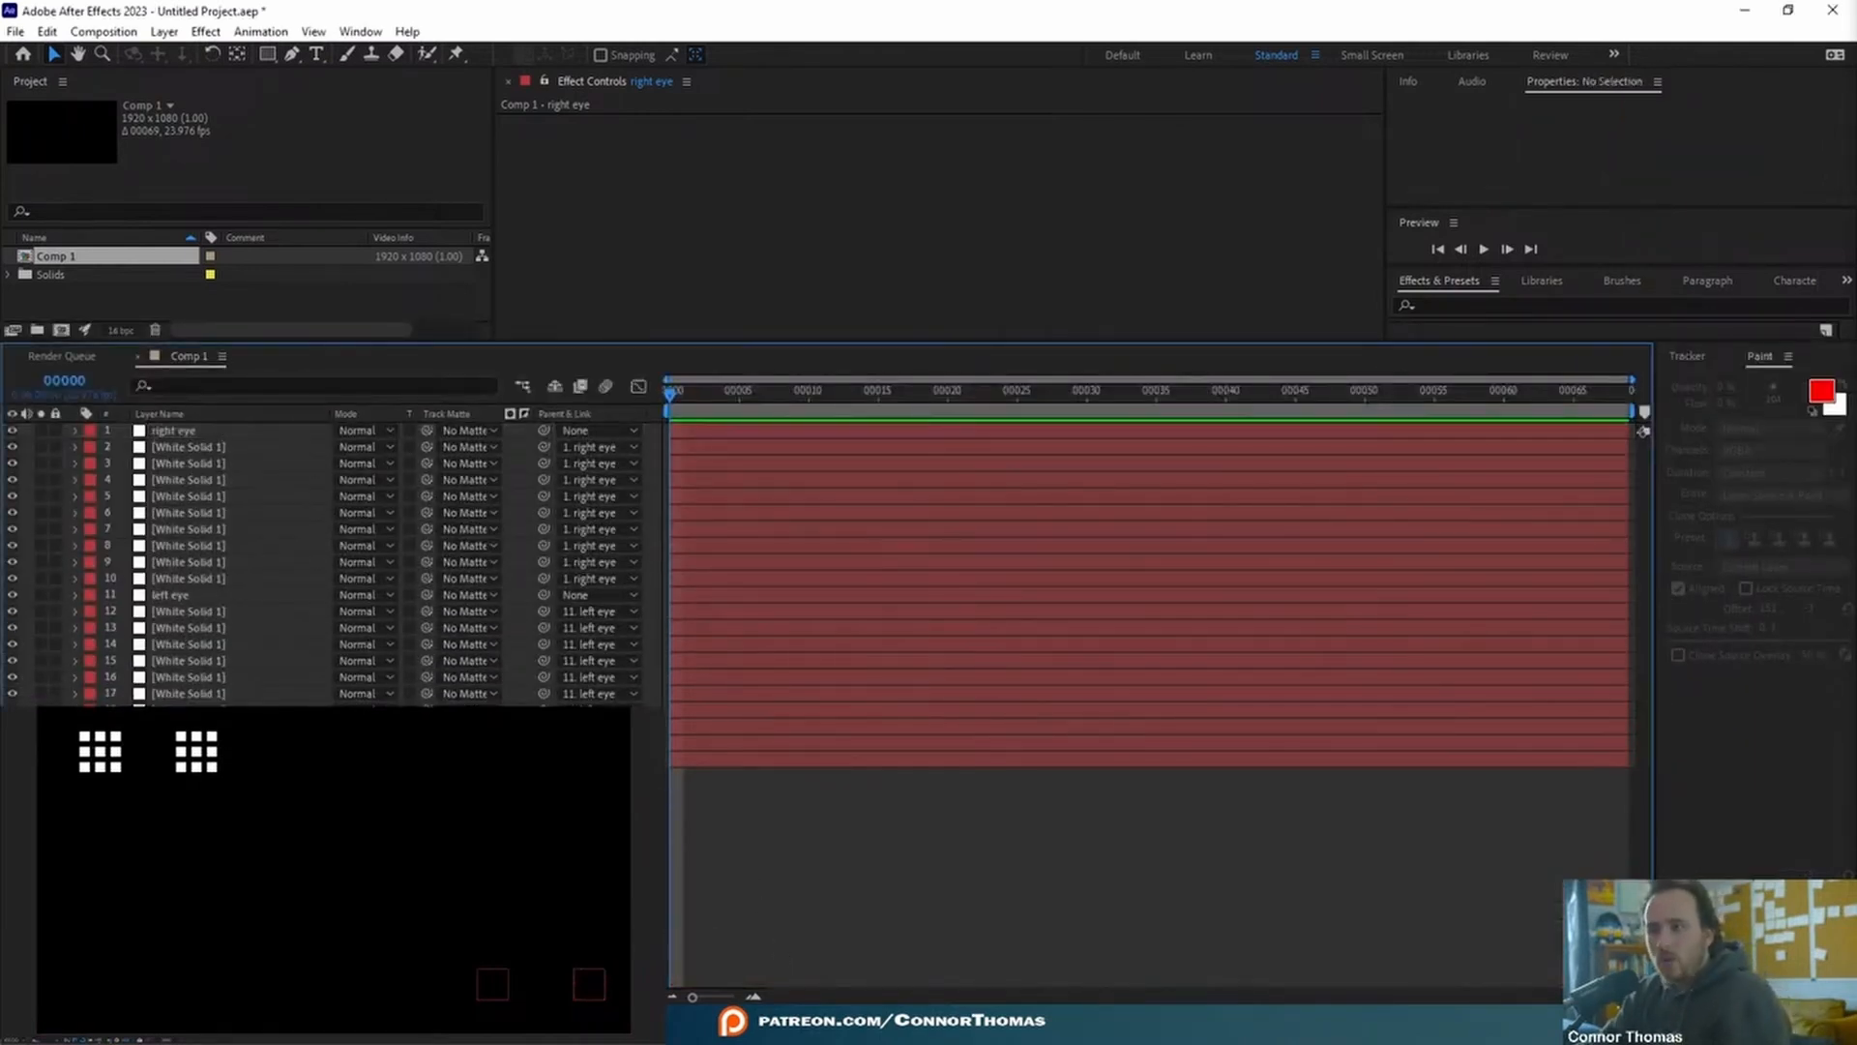
mouse_move(848, 1027)
mouse_move(977, 936)
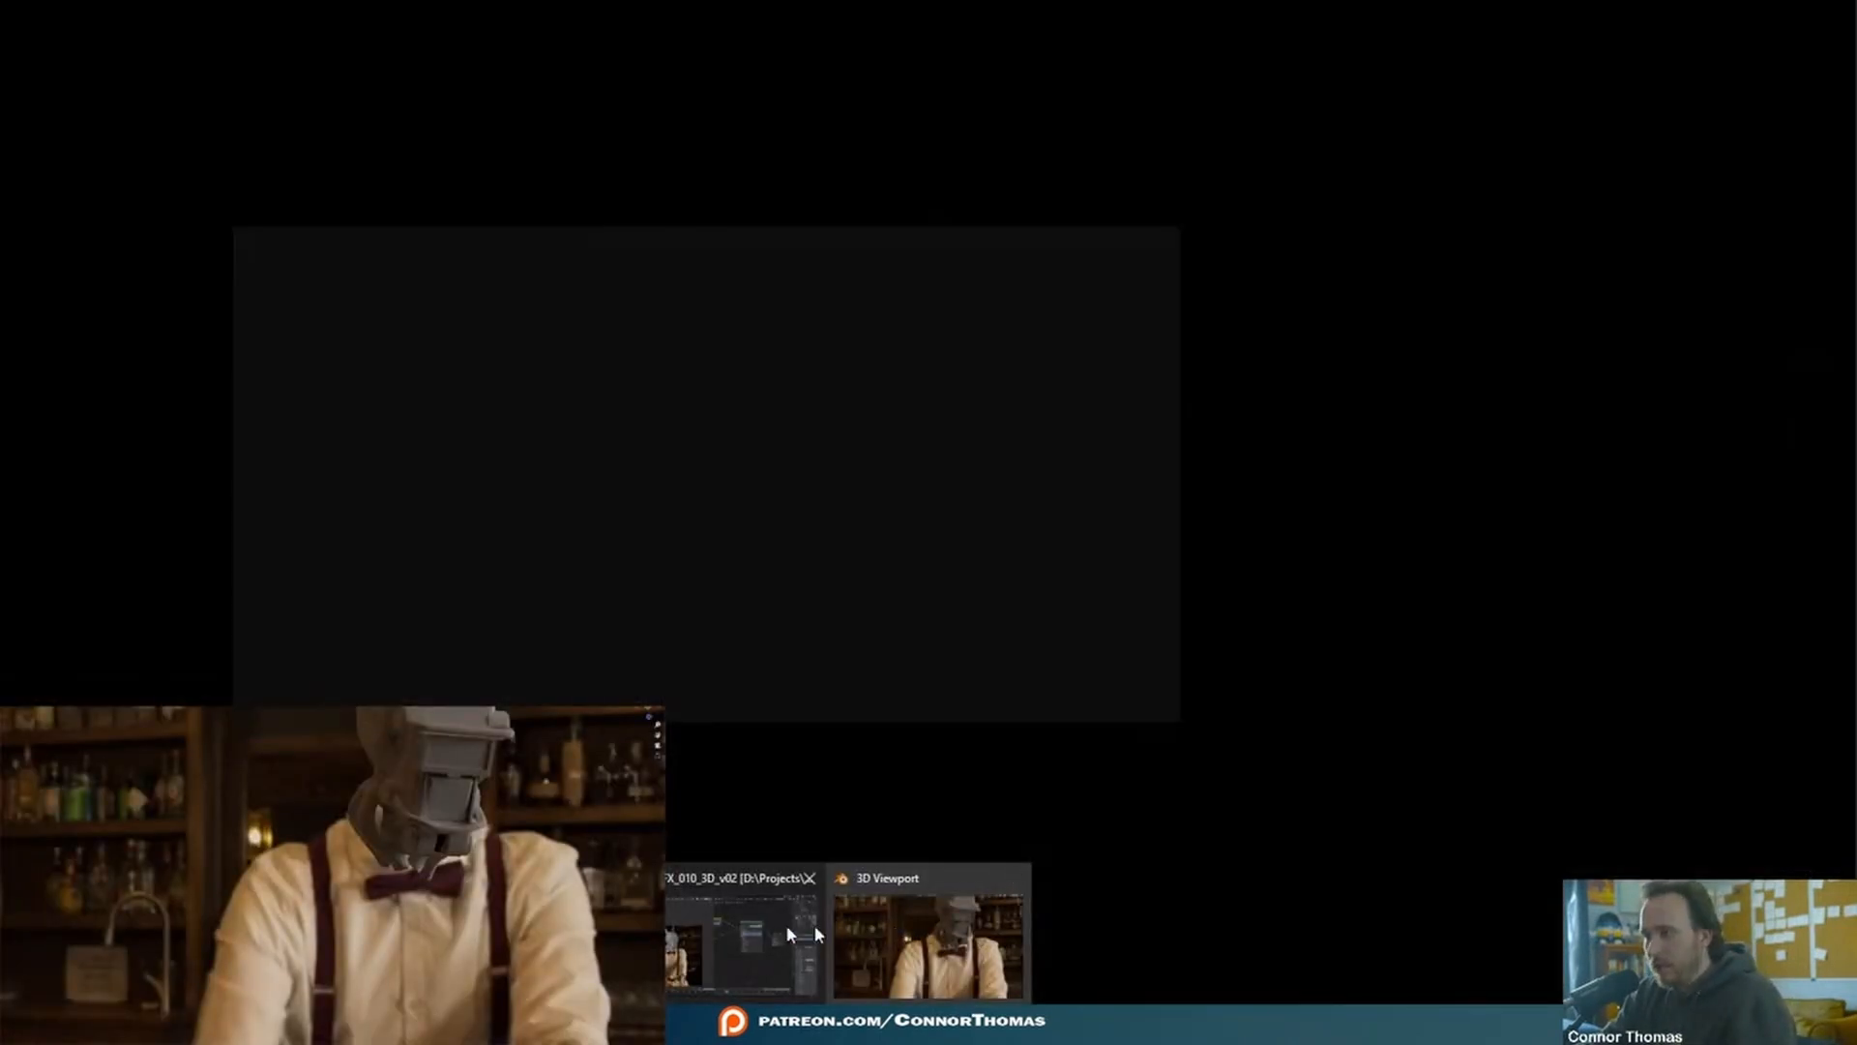
mouse_move(760, 929)
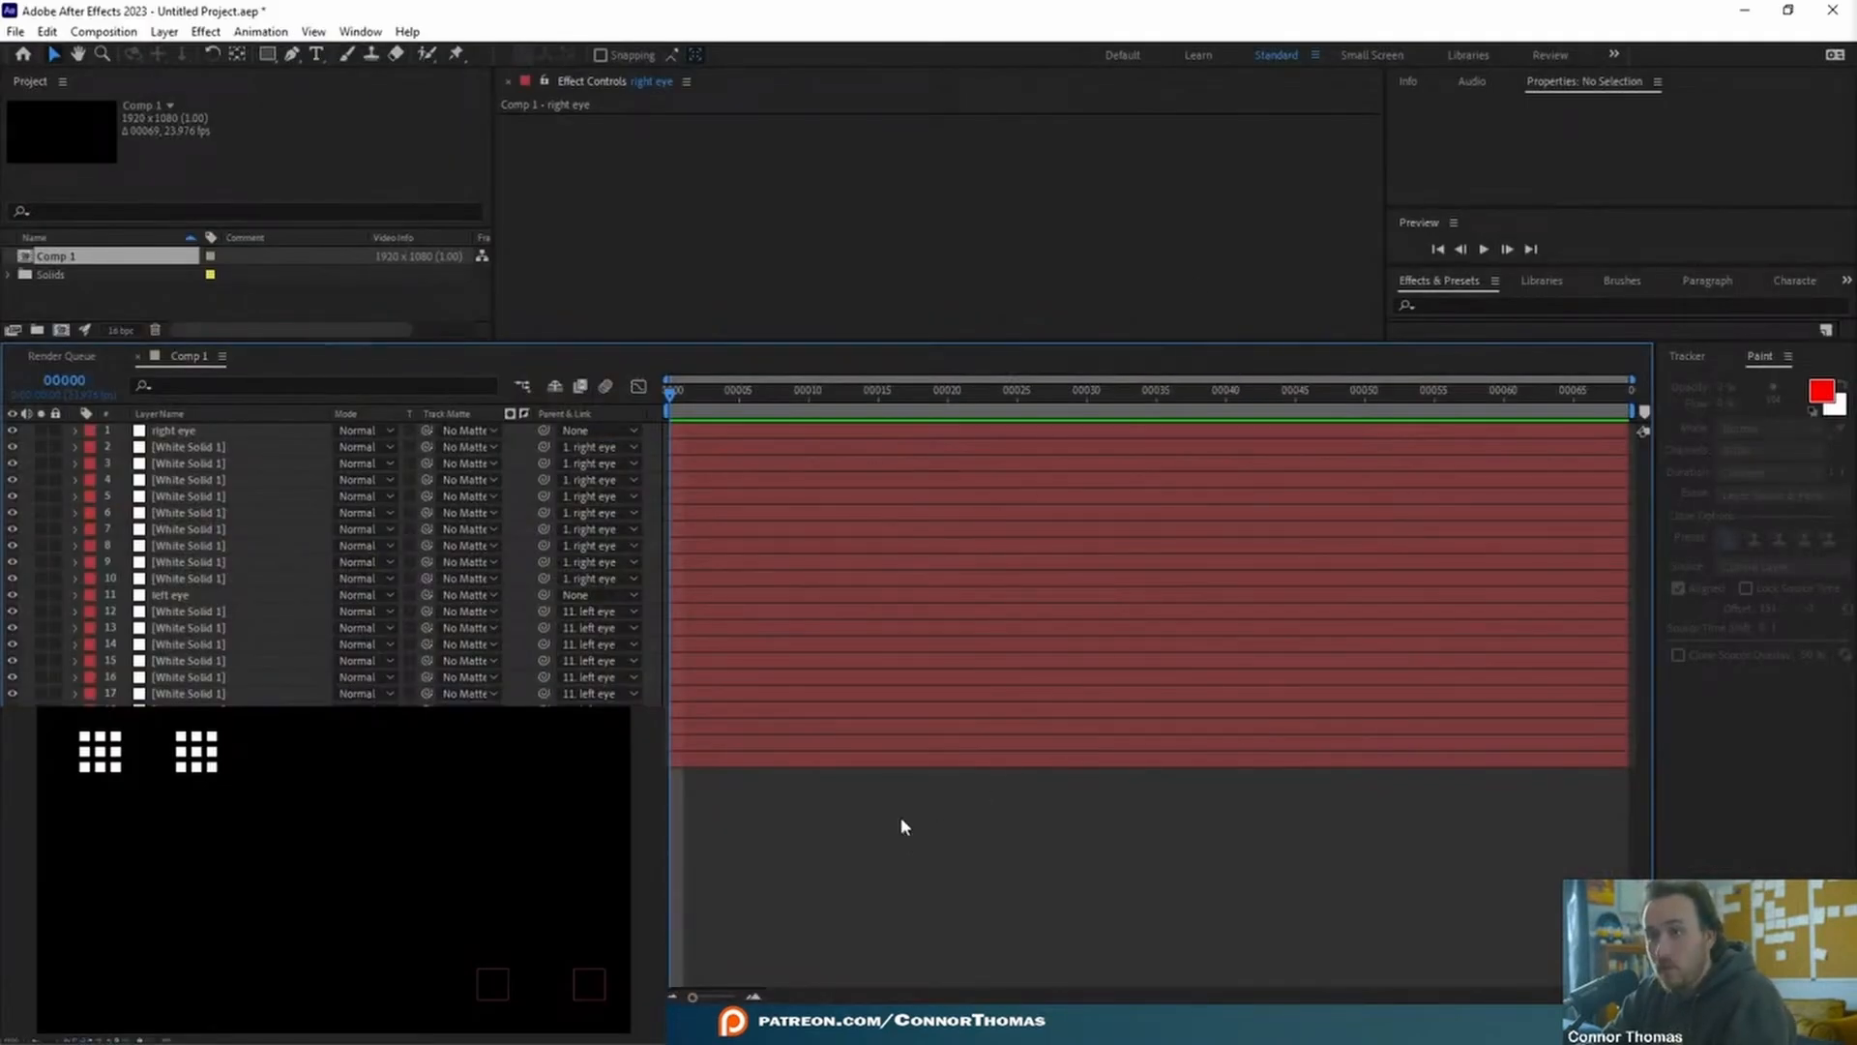
- Set the composition's duration to 55 frames and its start frame to 1000, and scrub through the new frame range
key(ctrl+k)
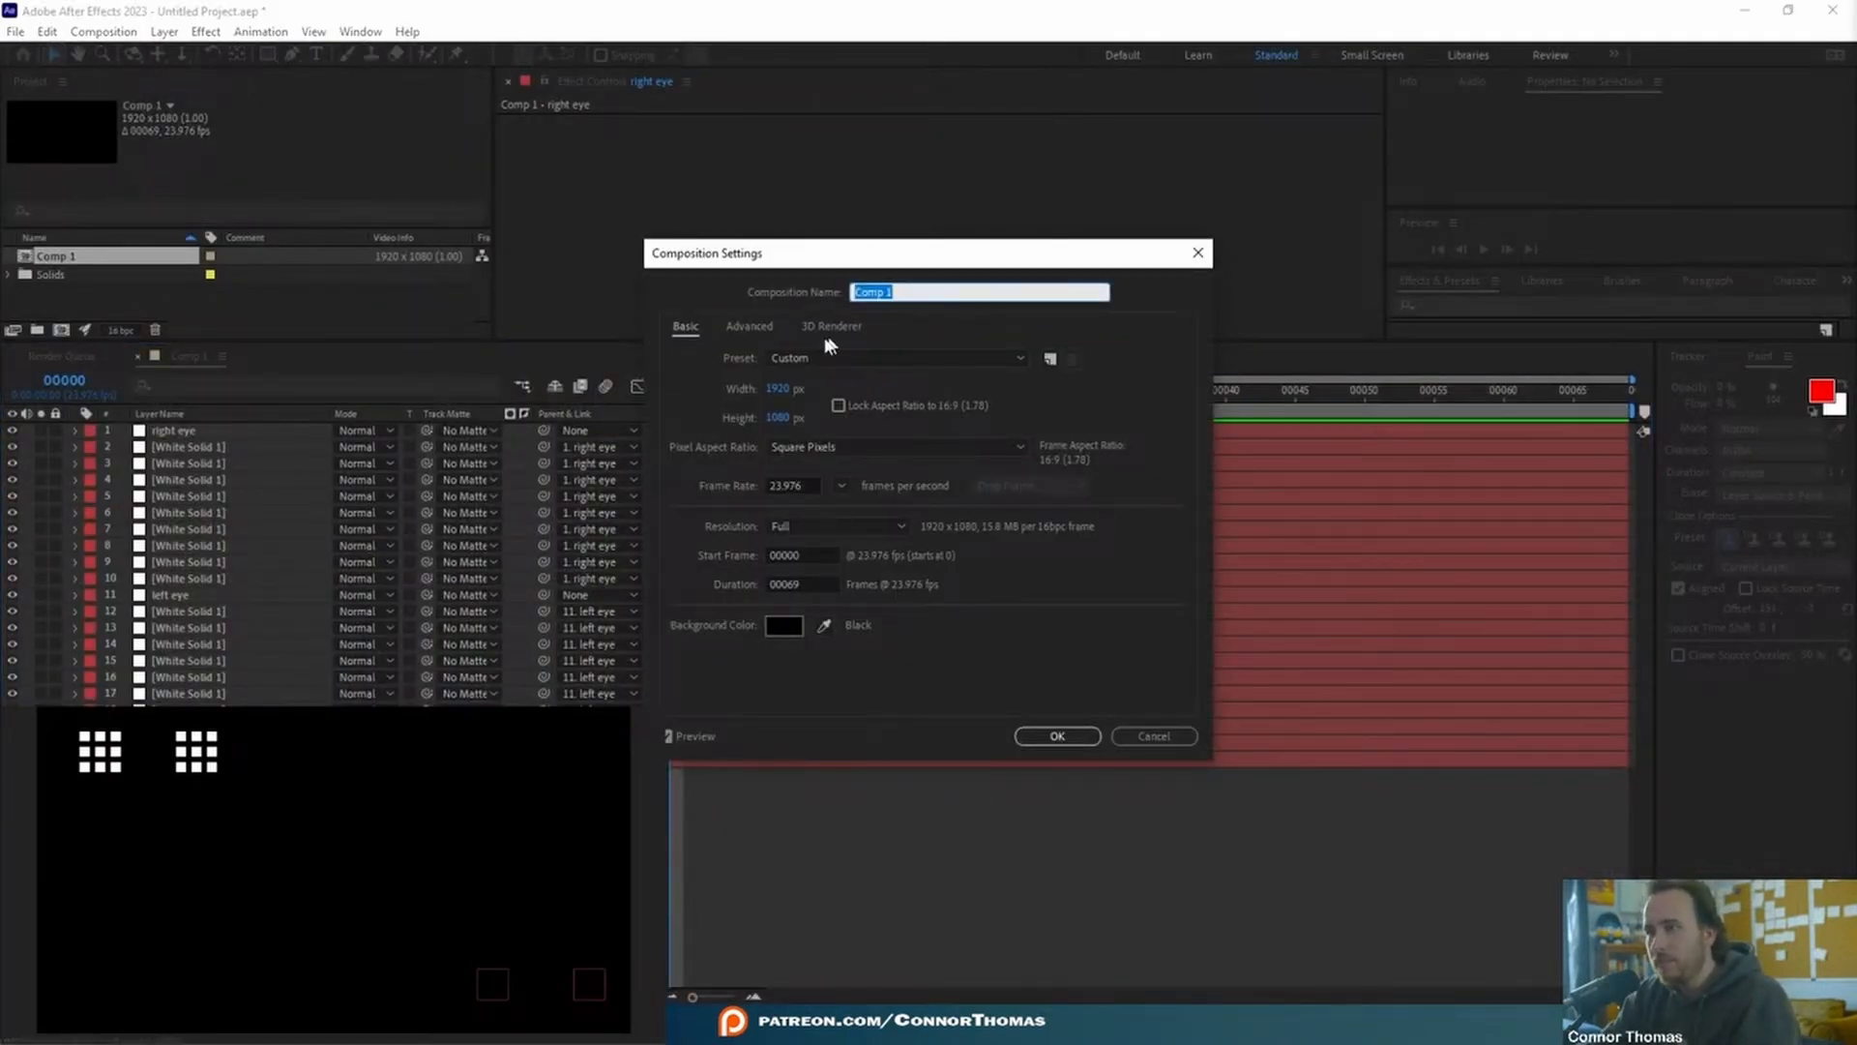
click(811, 584)
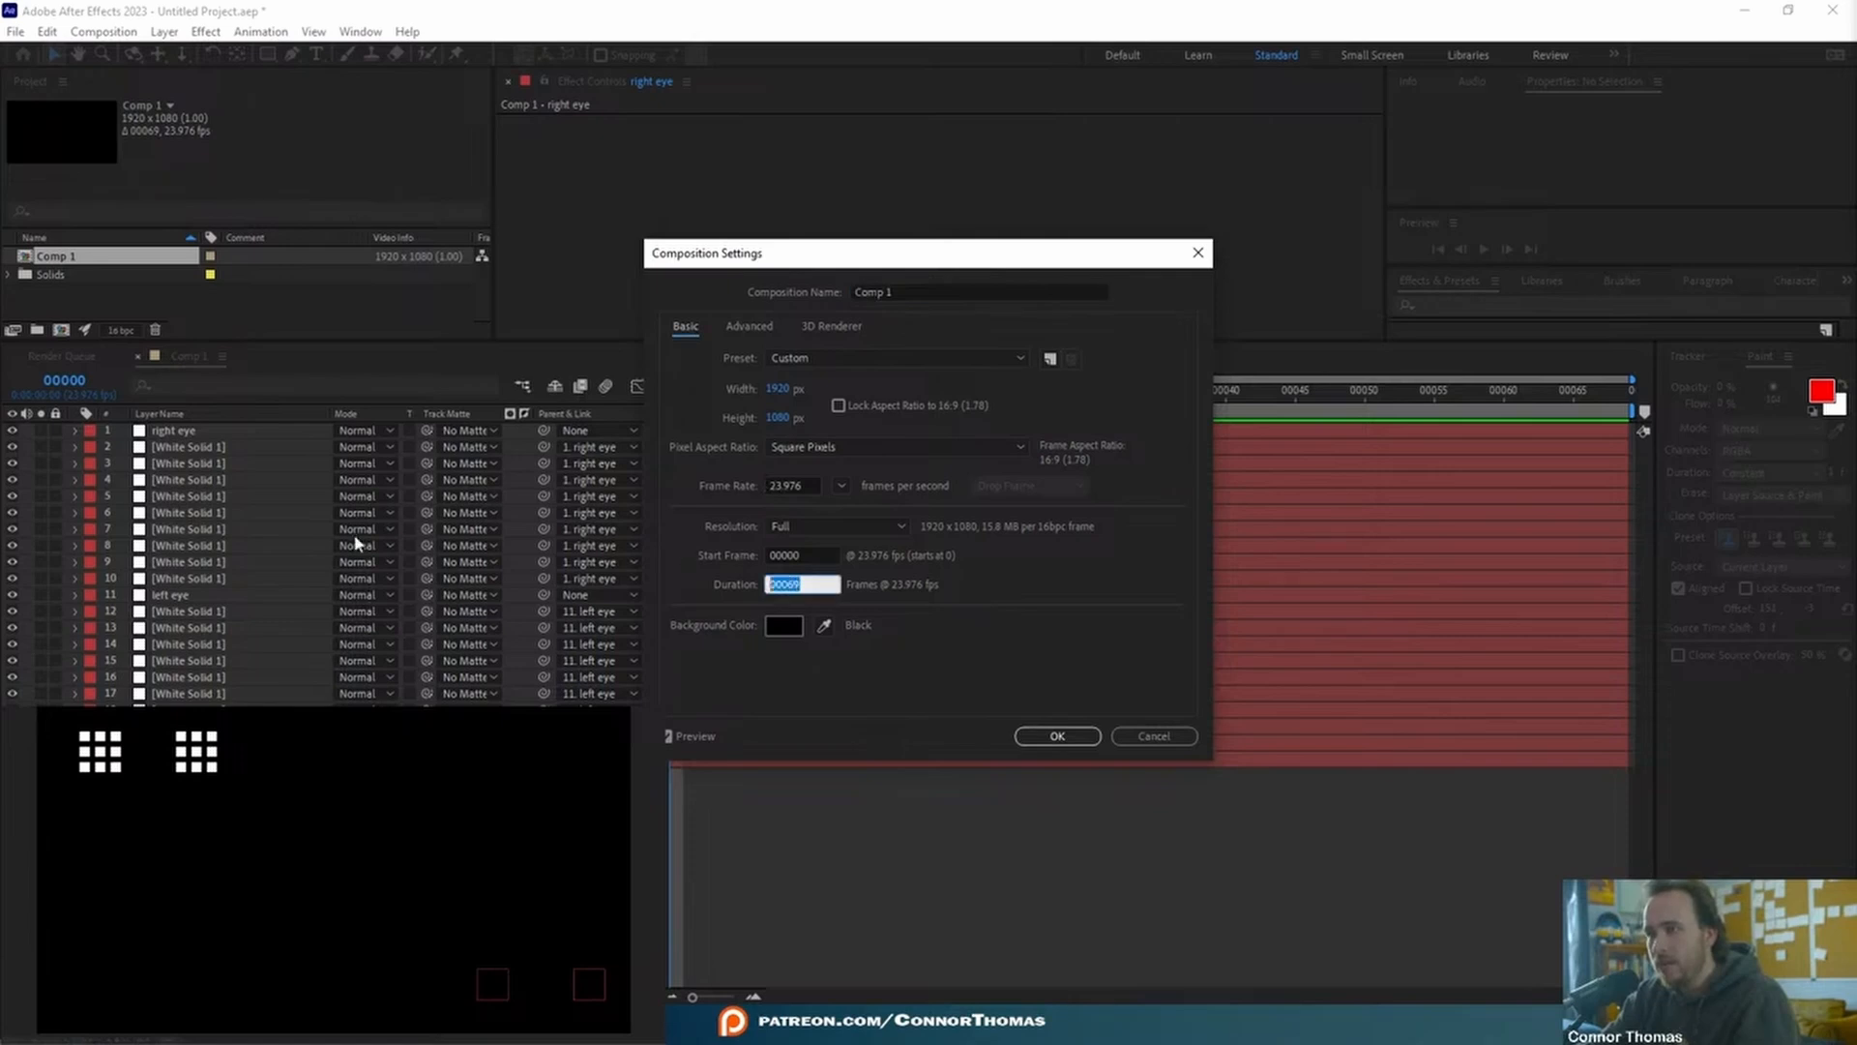
text(55)
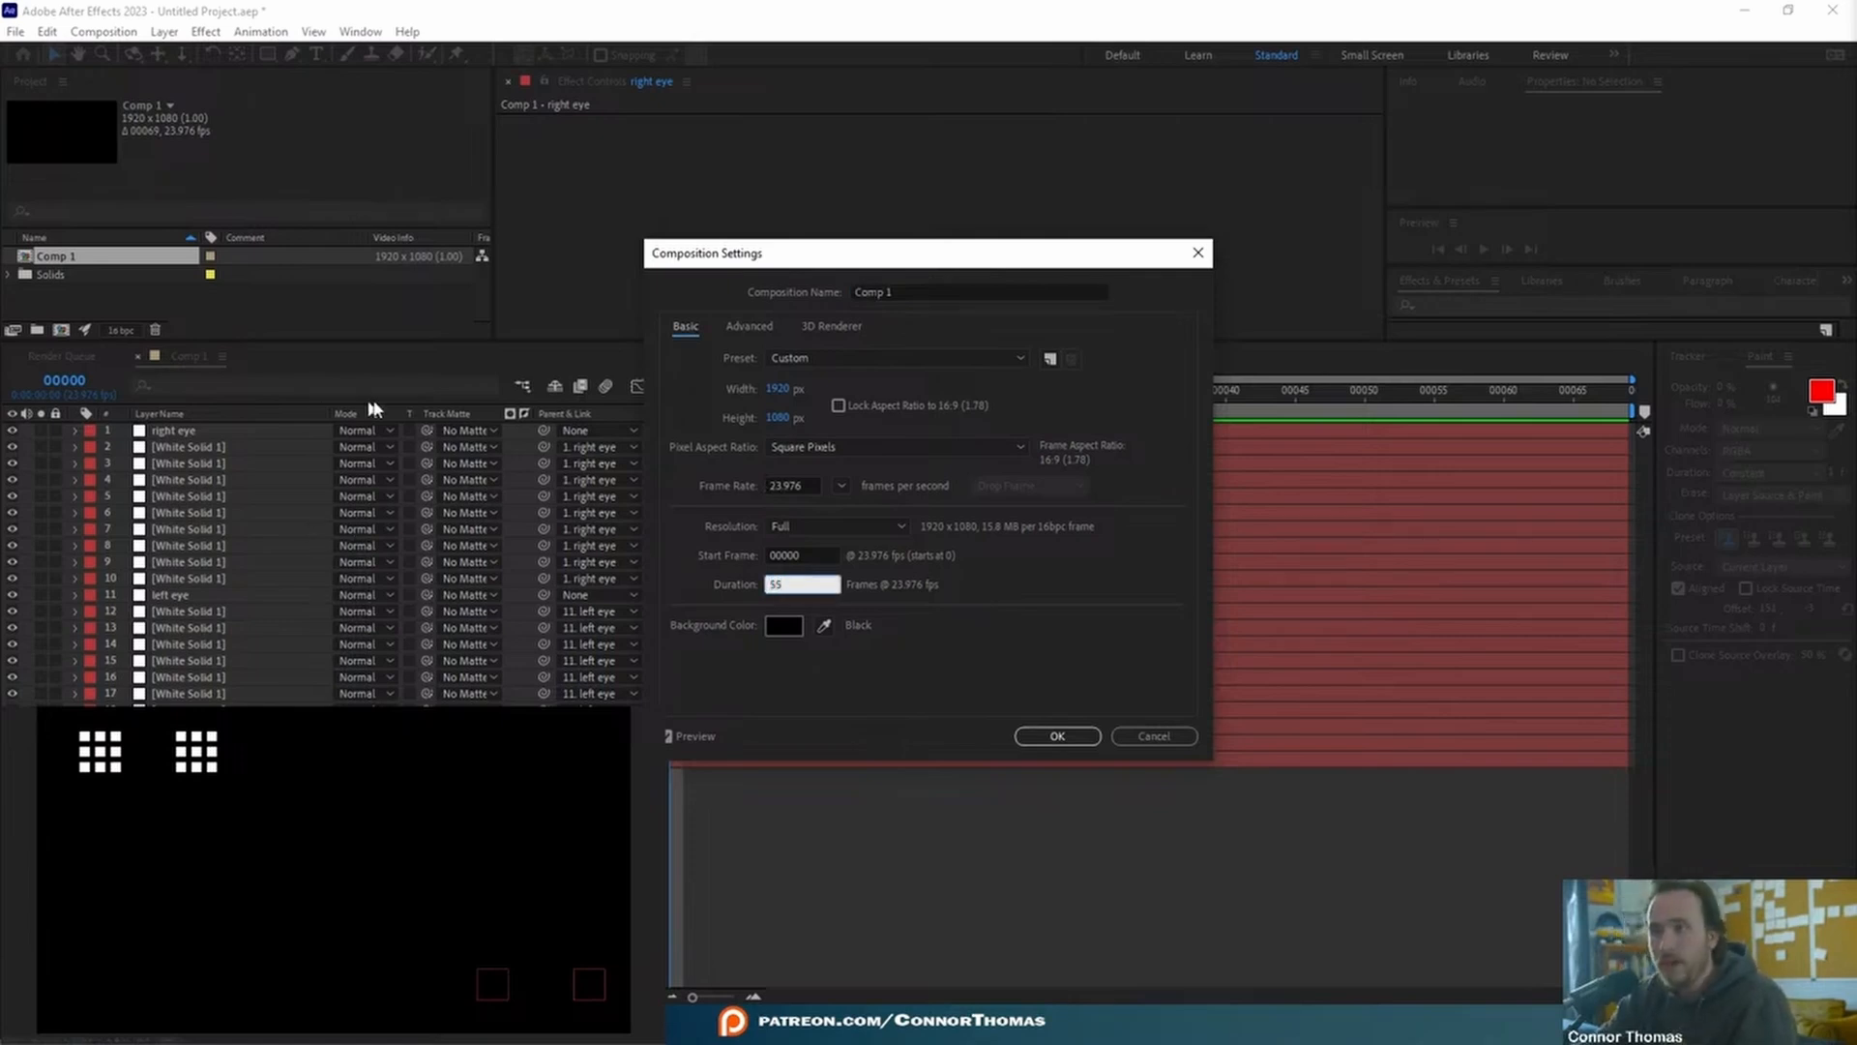
click(824, 552)
text(10)
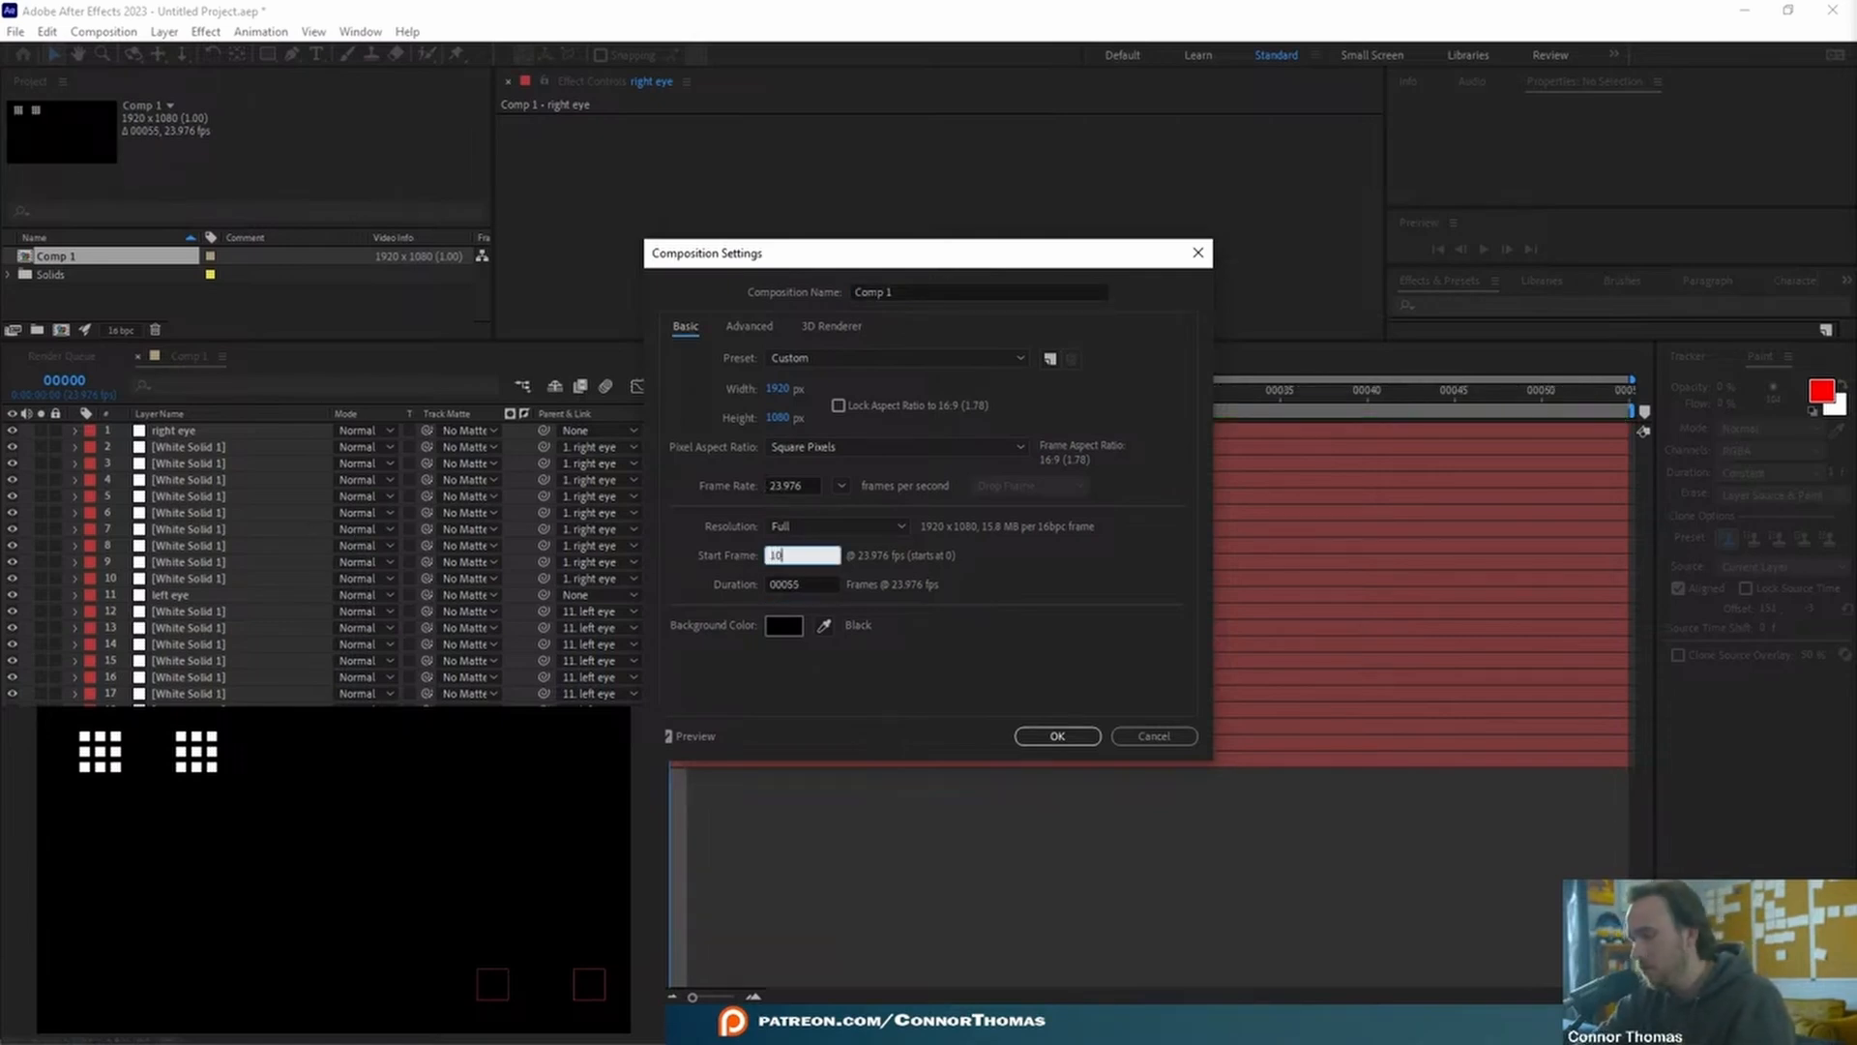
key(Return)
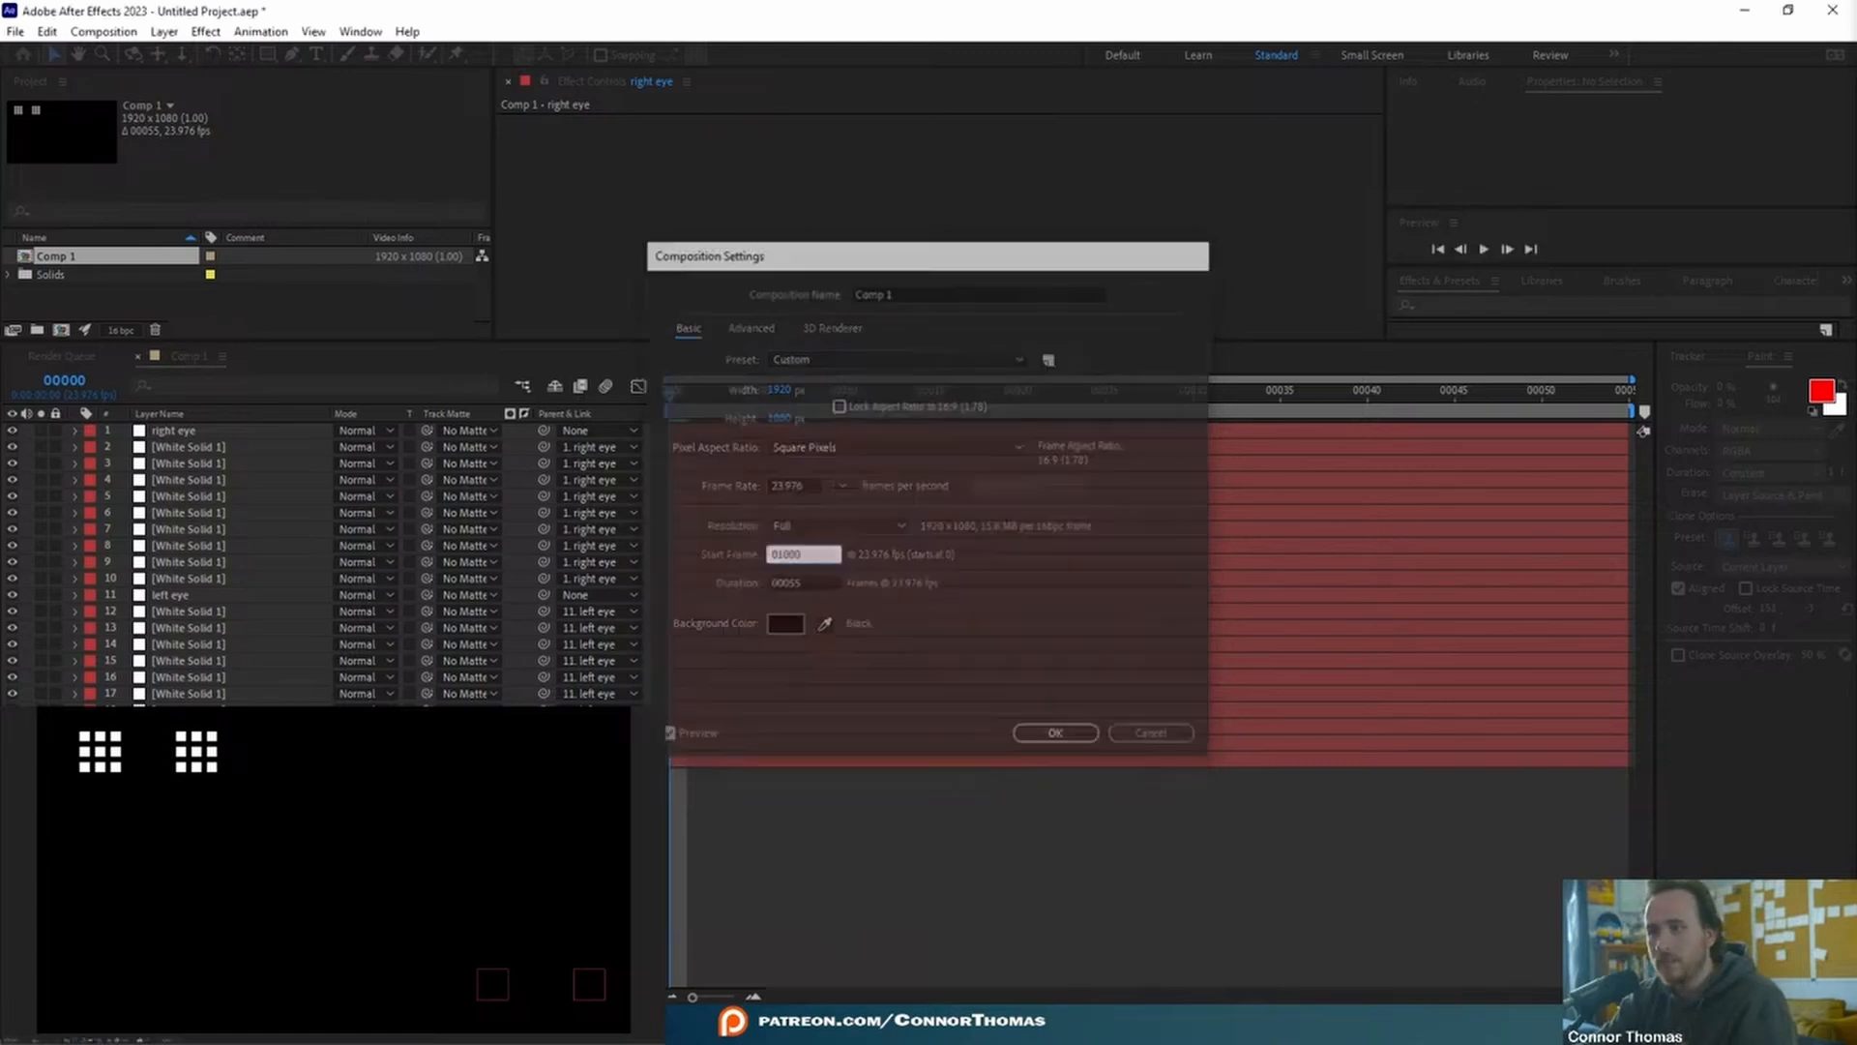
drag(1017, 390, 1756, 450)
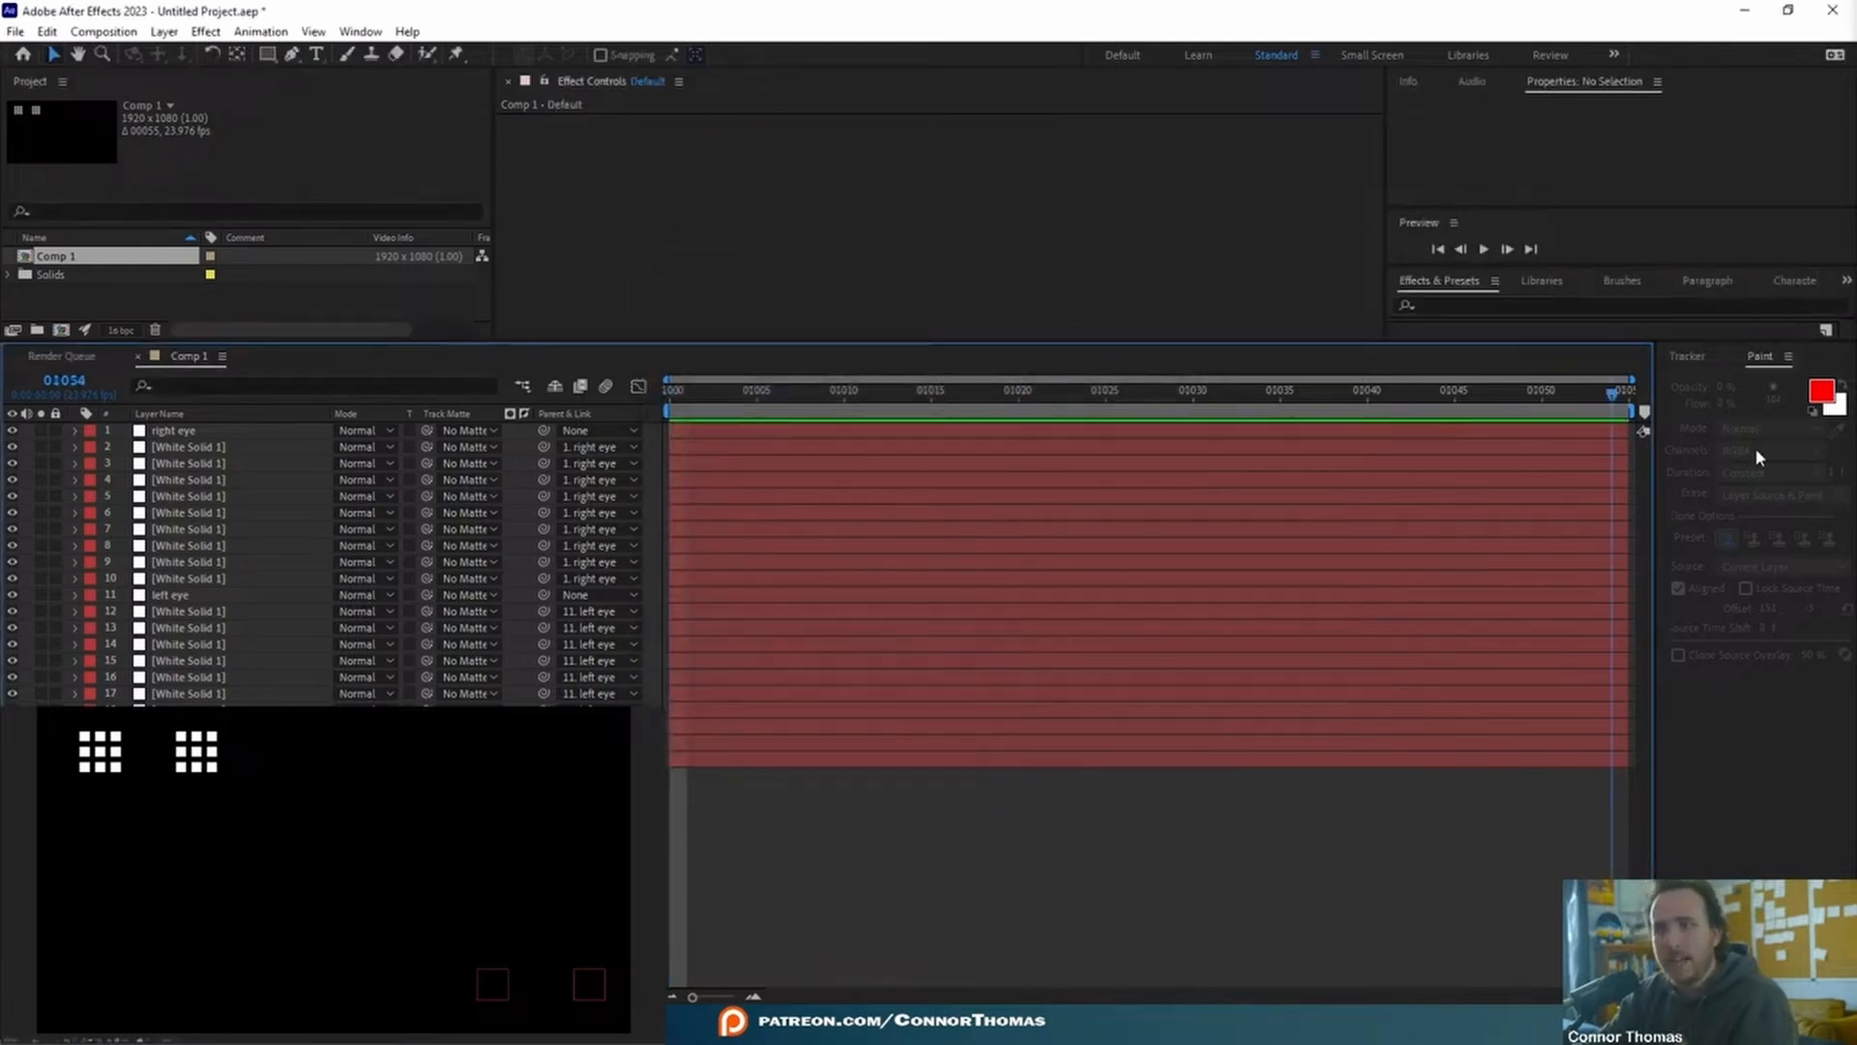
drag(1611, 391, 248, 357)
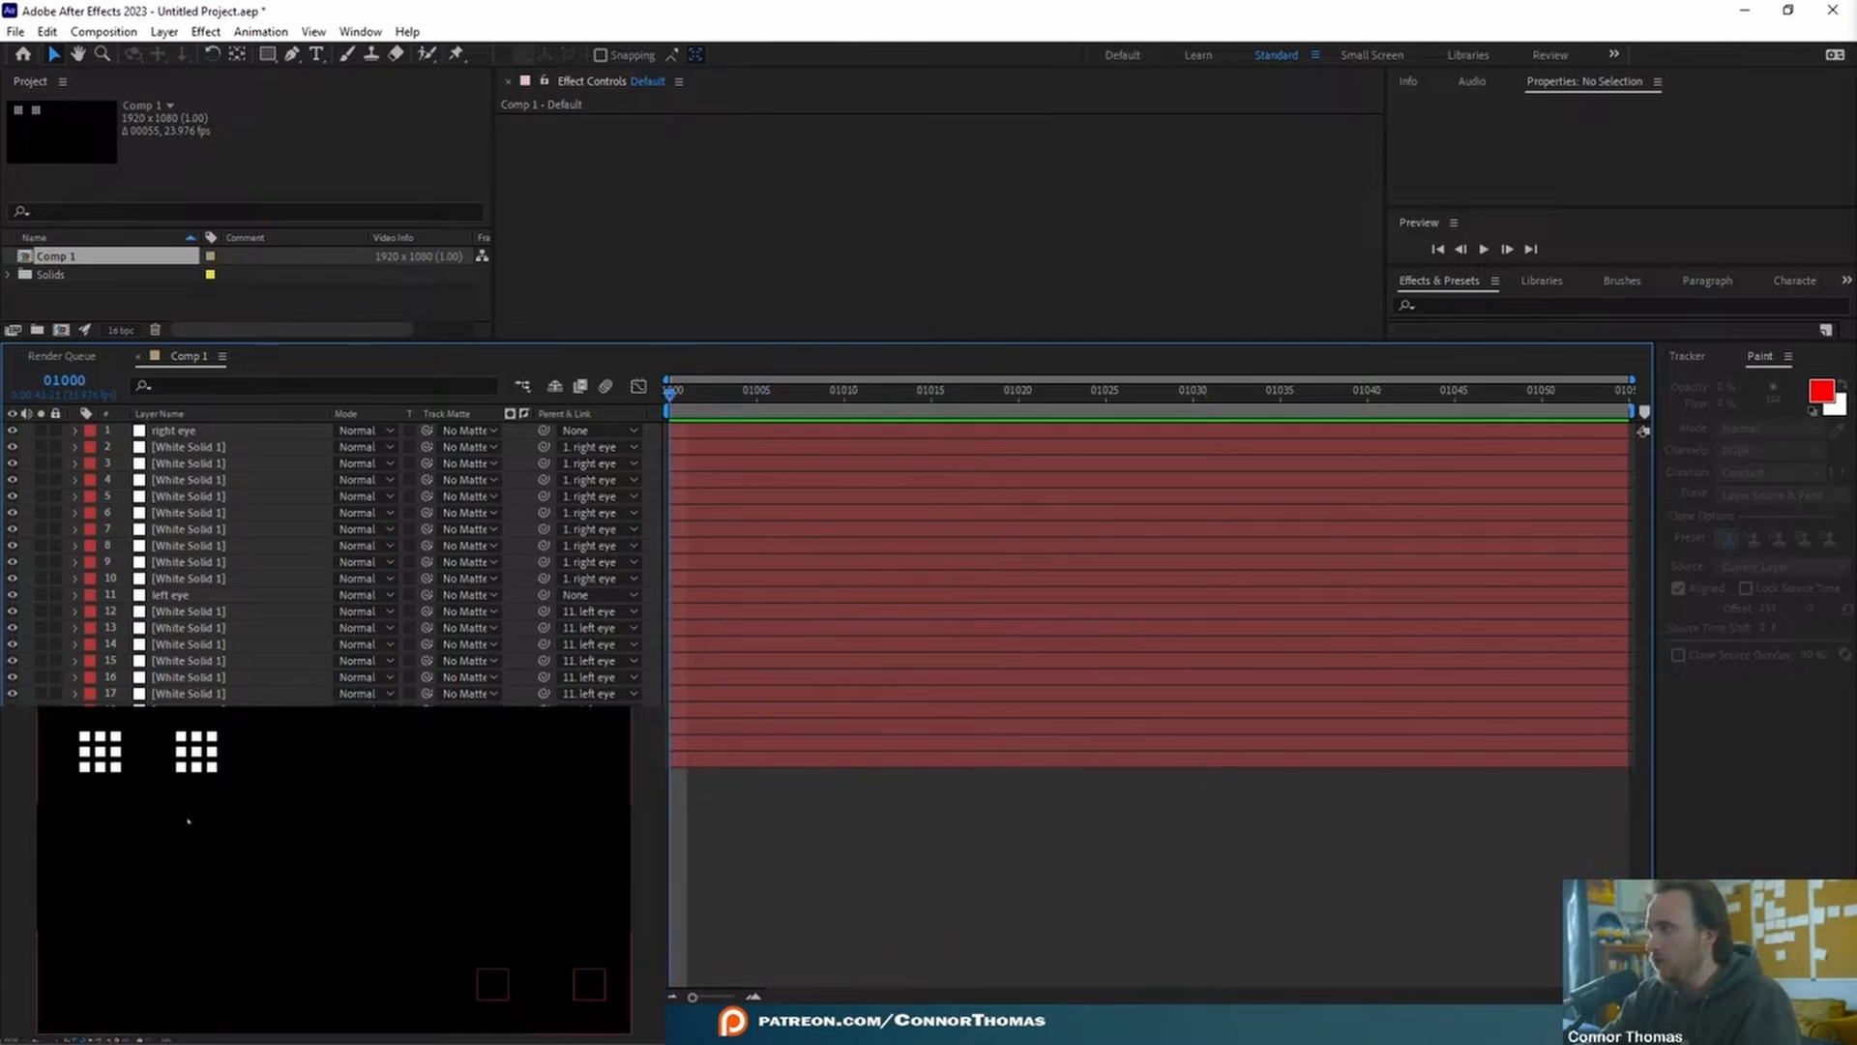
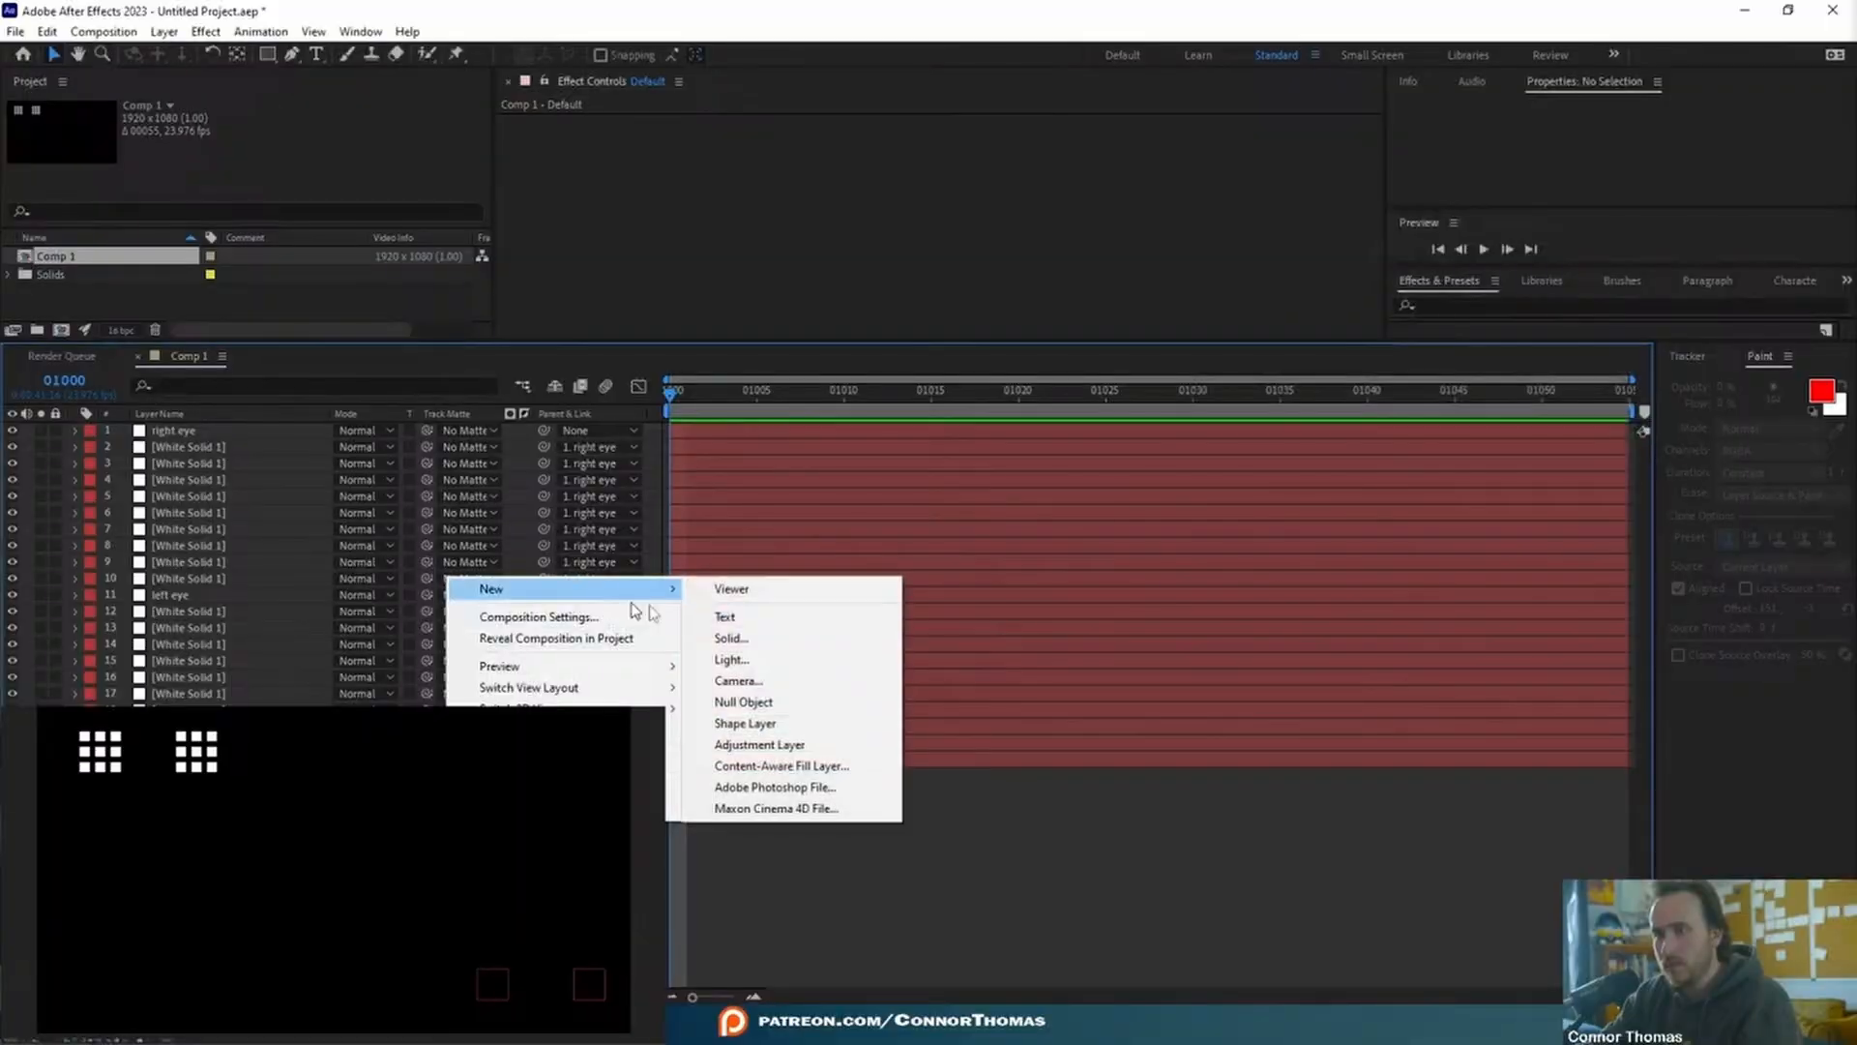
- Add a new null object, parent the right eye and left eye nulls to it, and adjust the new null's scale
click(822, 701)
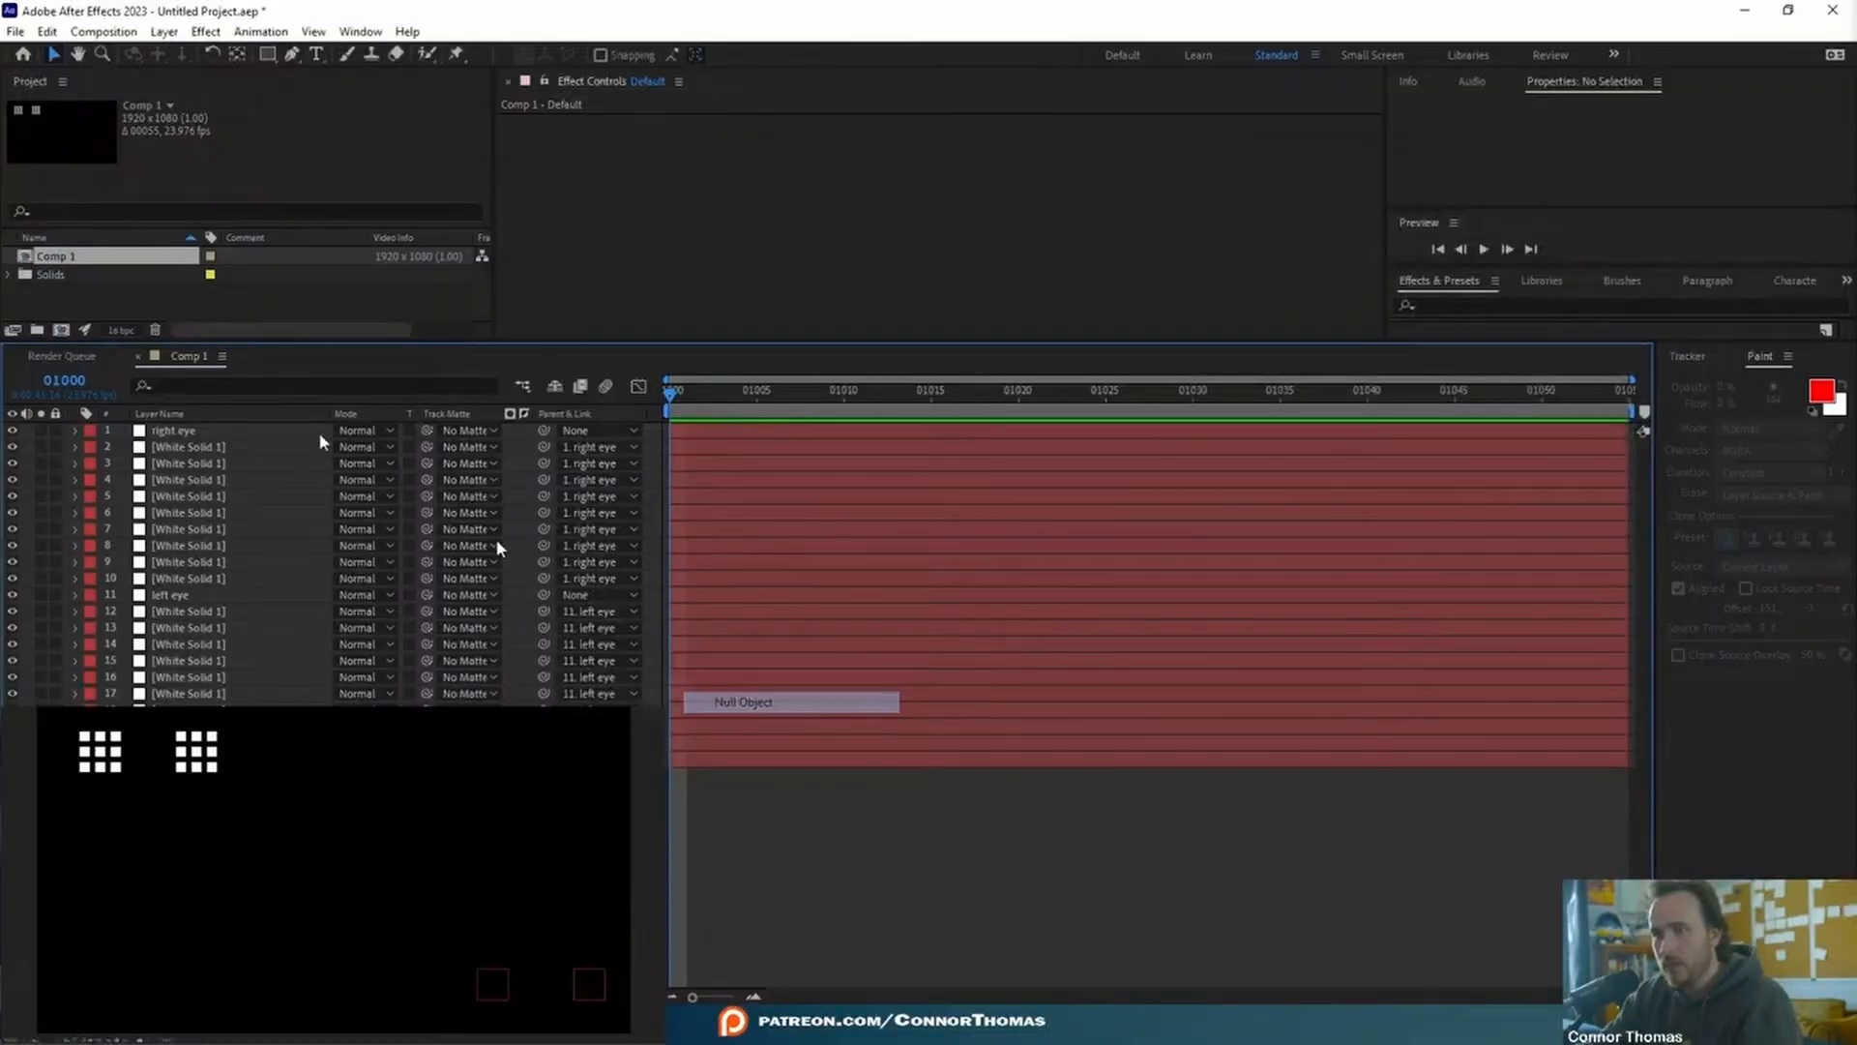
click(172, 448)
ctrl+click(171, 612)
drag(543, 611, 174, 431)
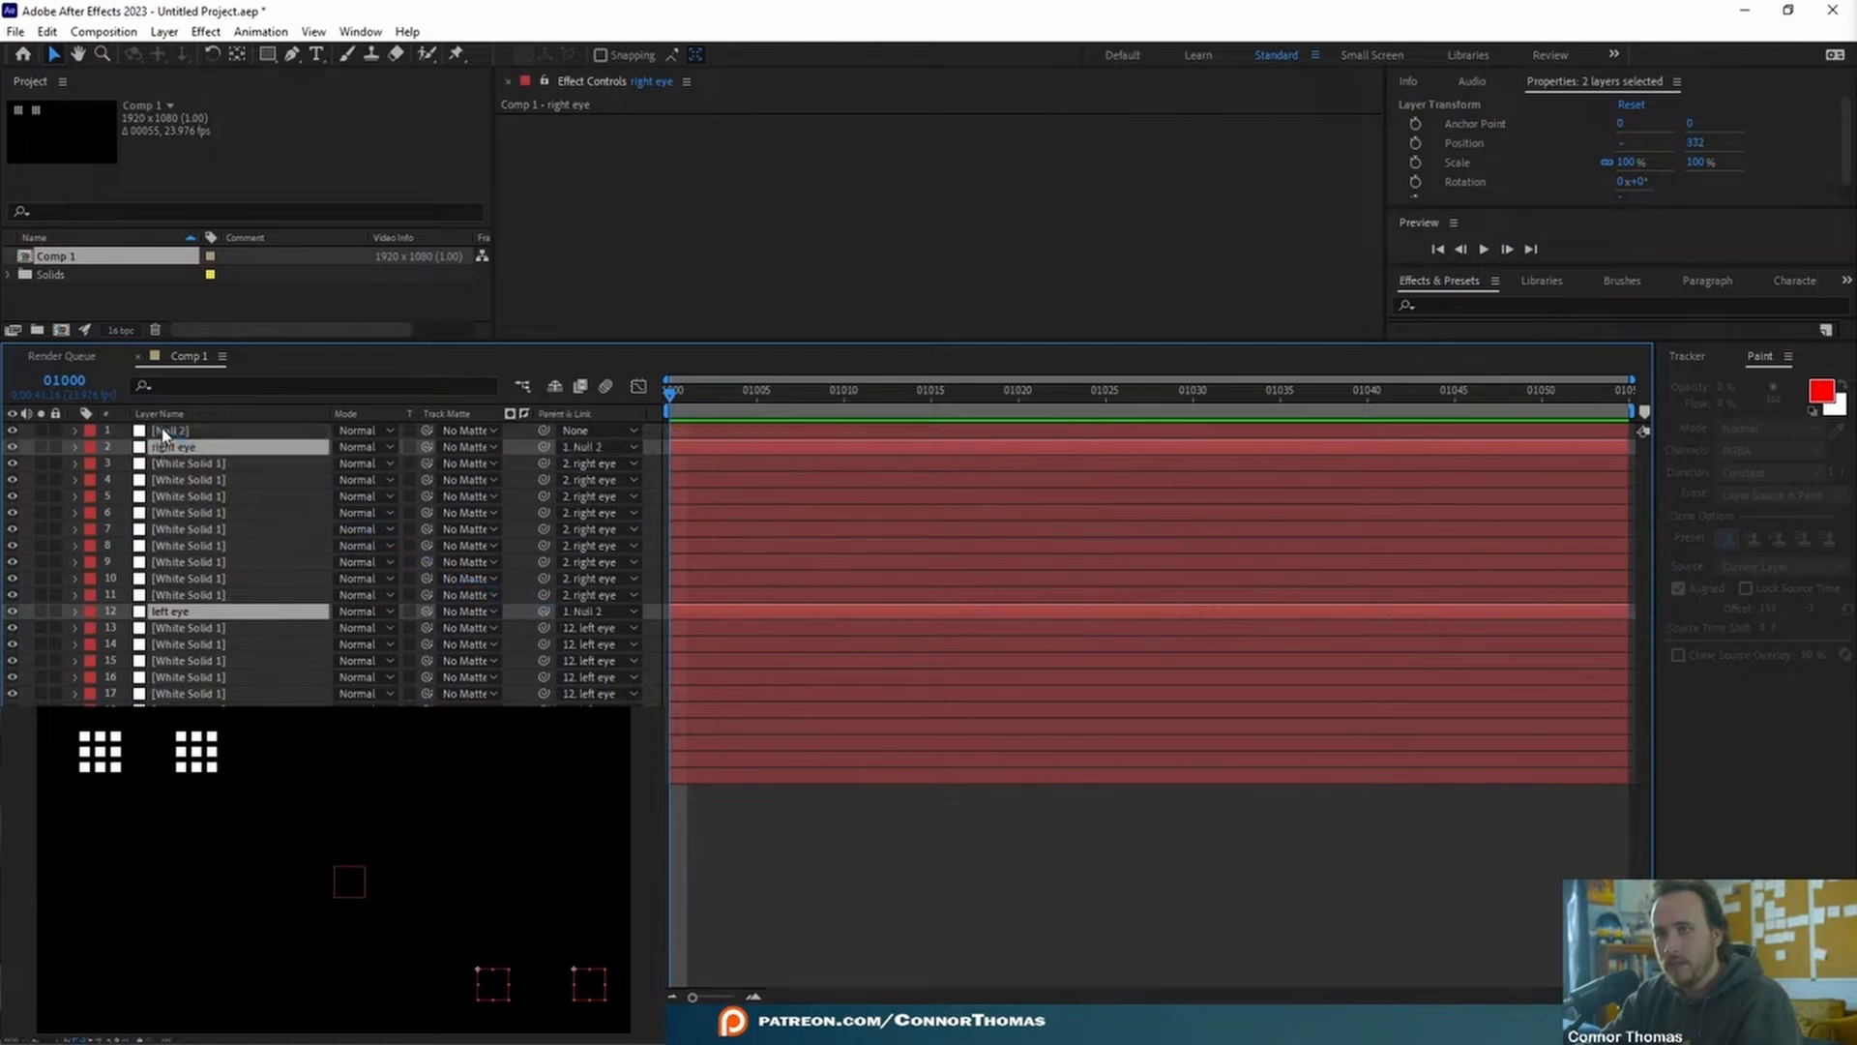
click(174, 432)
key(s)
drag(375, 450, 465, 943)
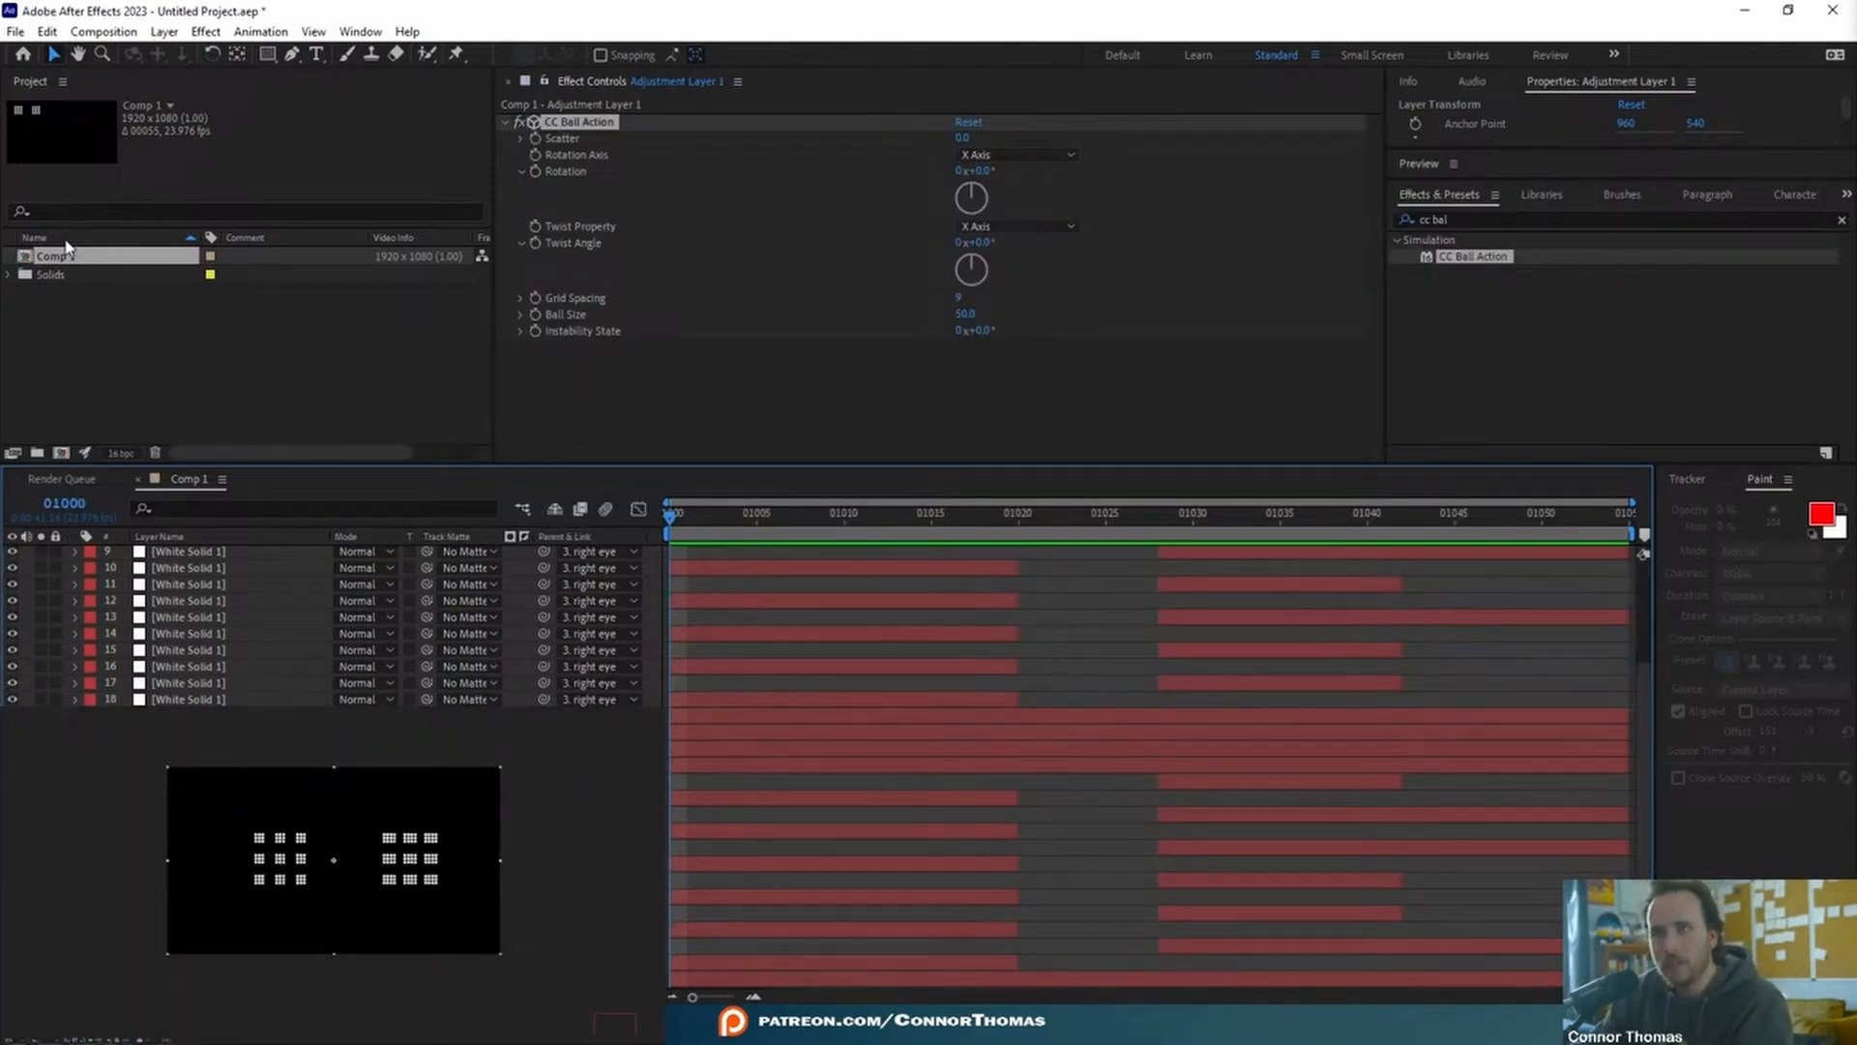
- Rename the composition "eyes_v01"
click(58, 257)
key(Return)
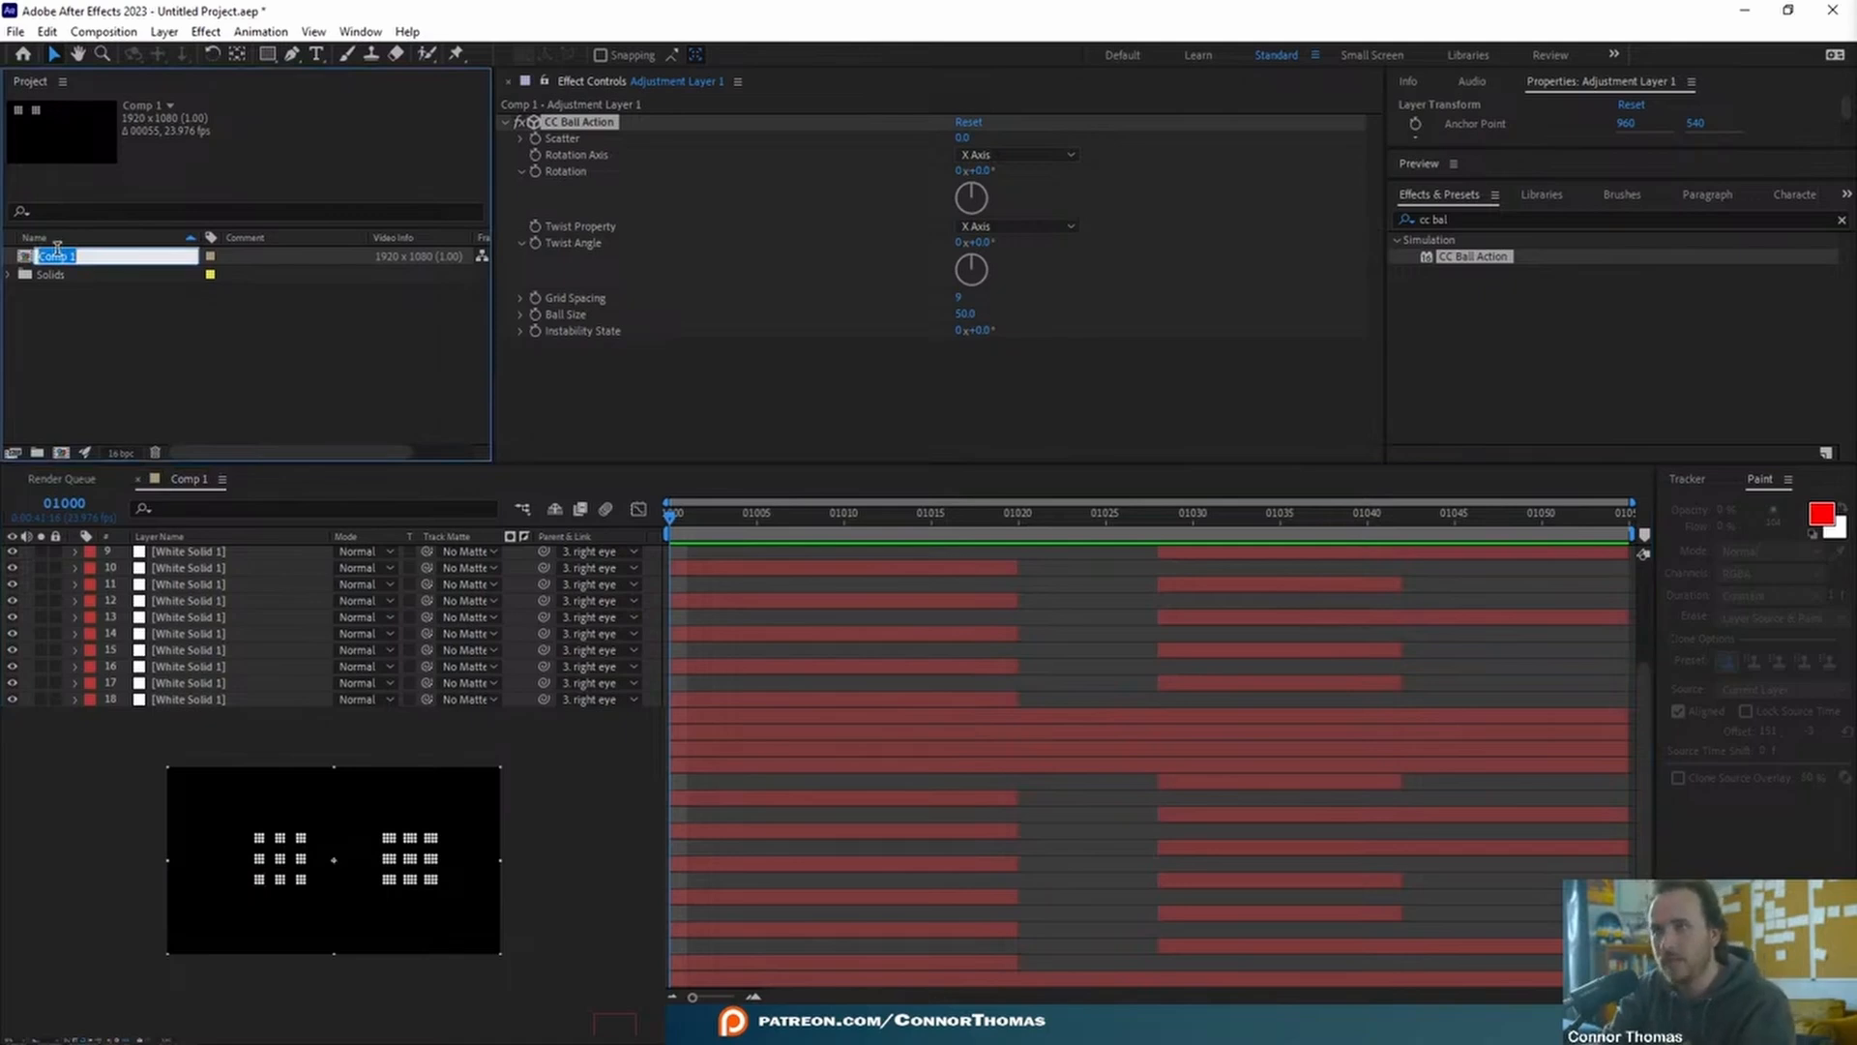
text(eyes)
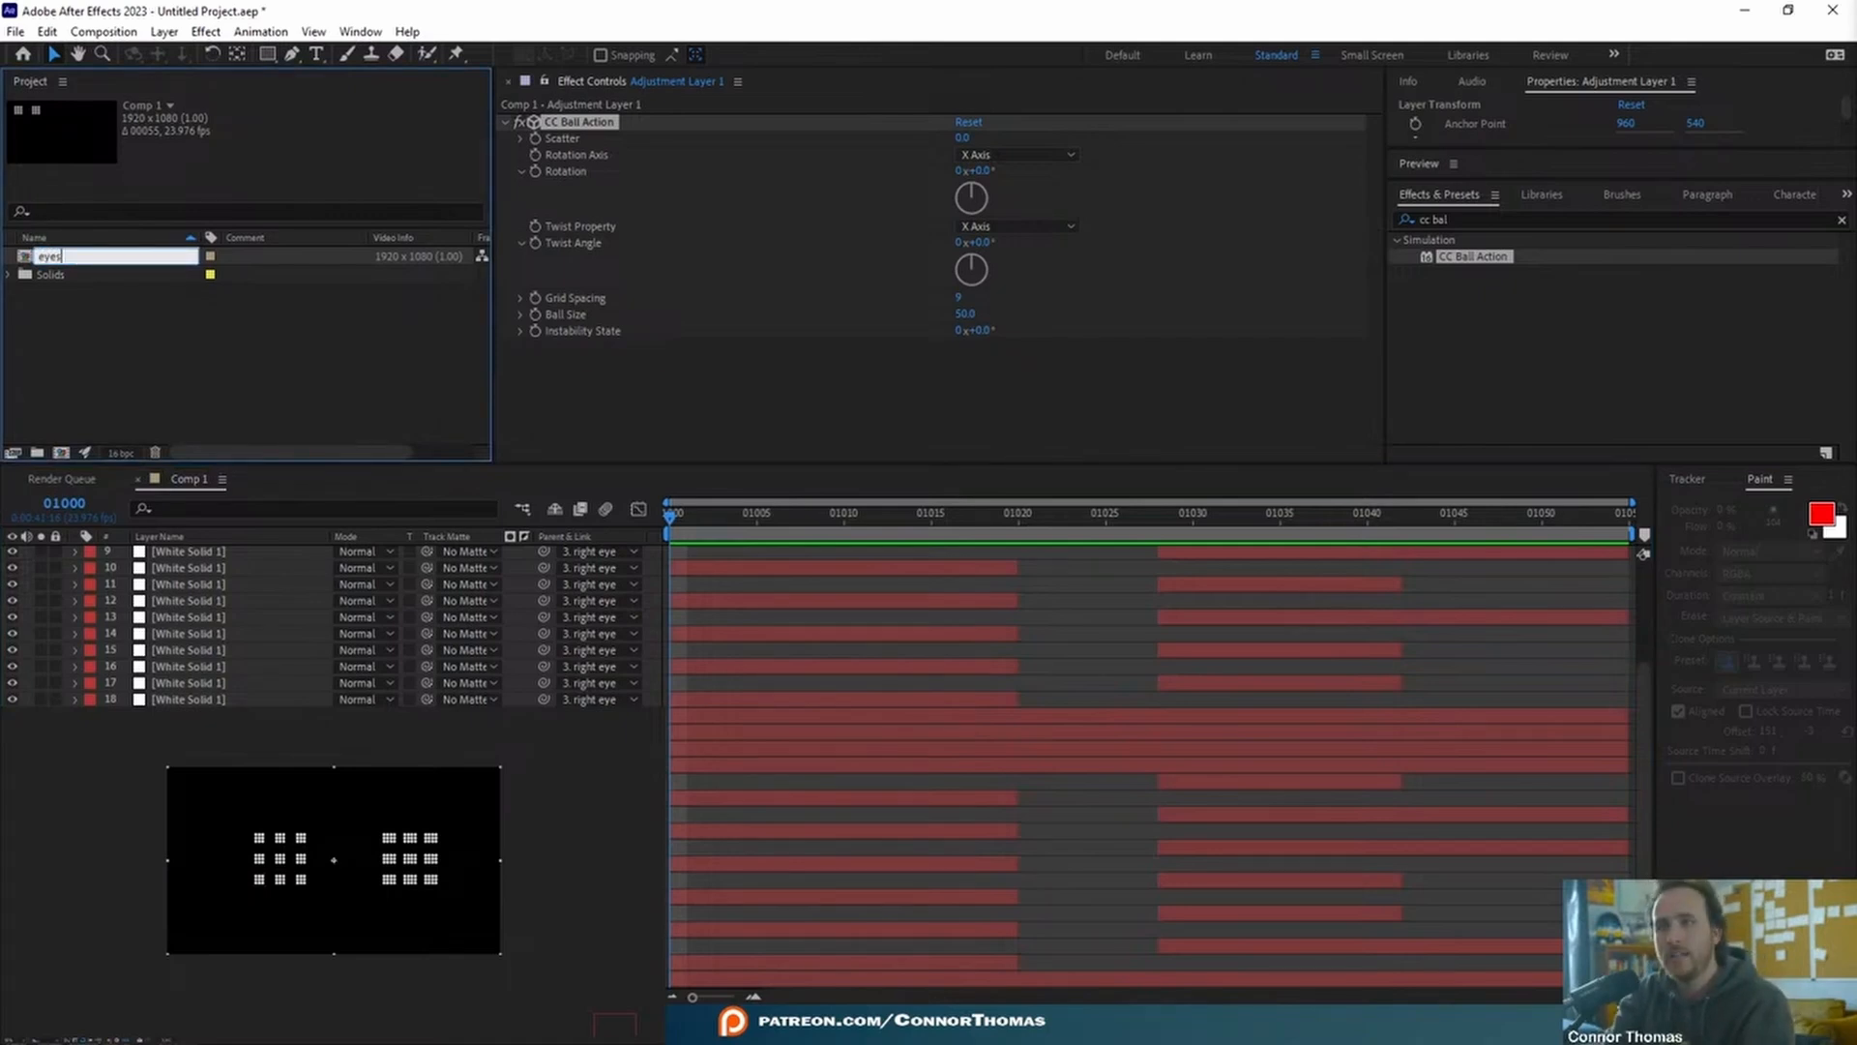
text(_v01)
key(Return)
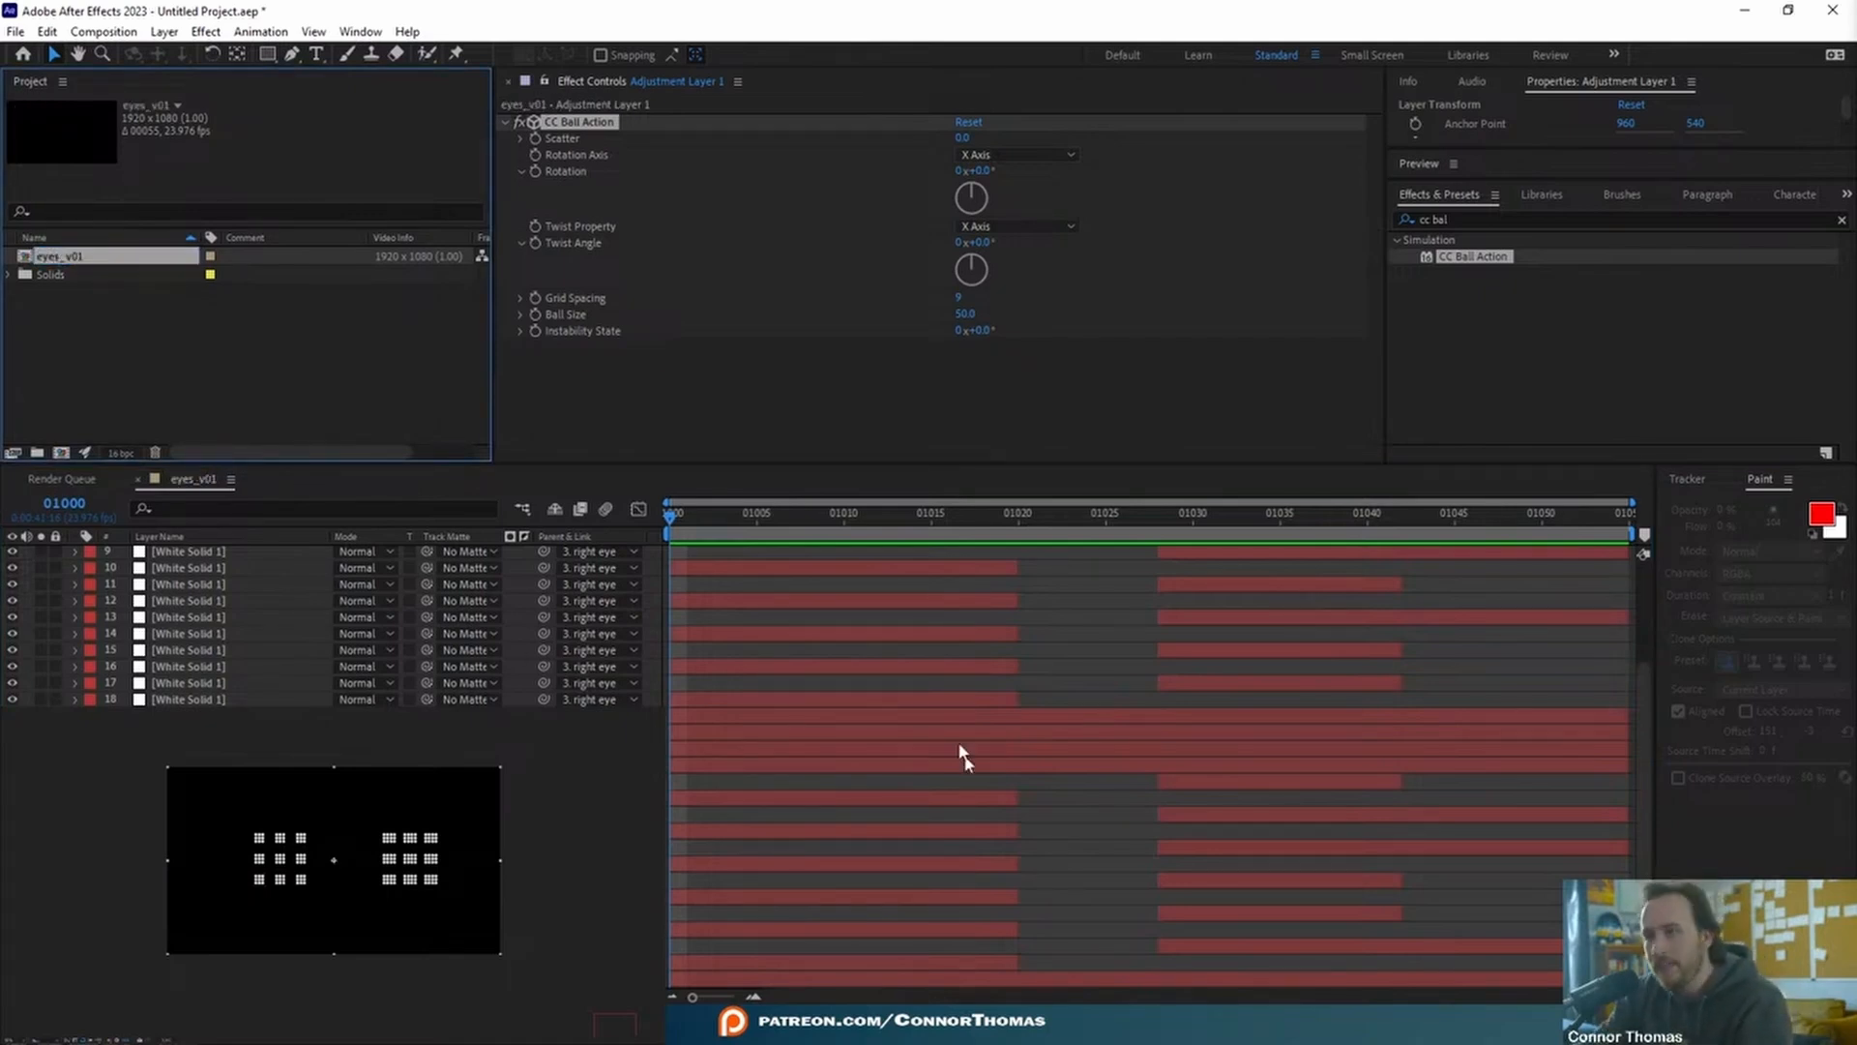
- Add the eyes_v01 composition to the render queue with the JPEG Sequence output module and open its output destination
click(1111, 653)
key(ctrl+m)
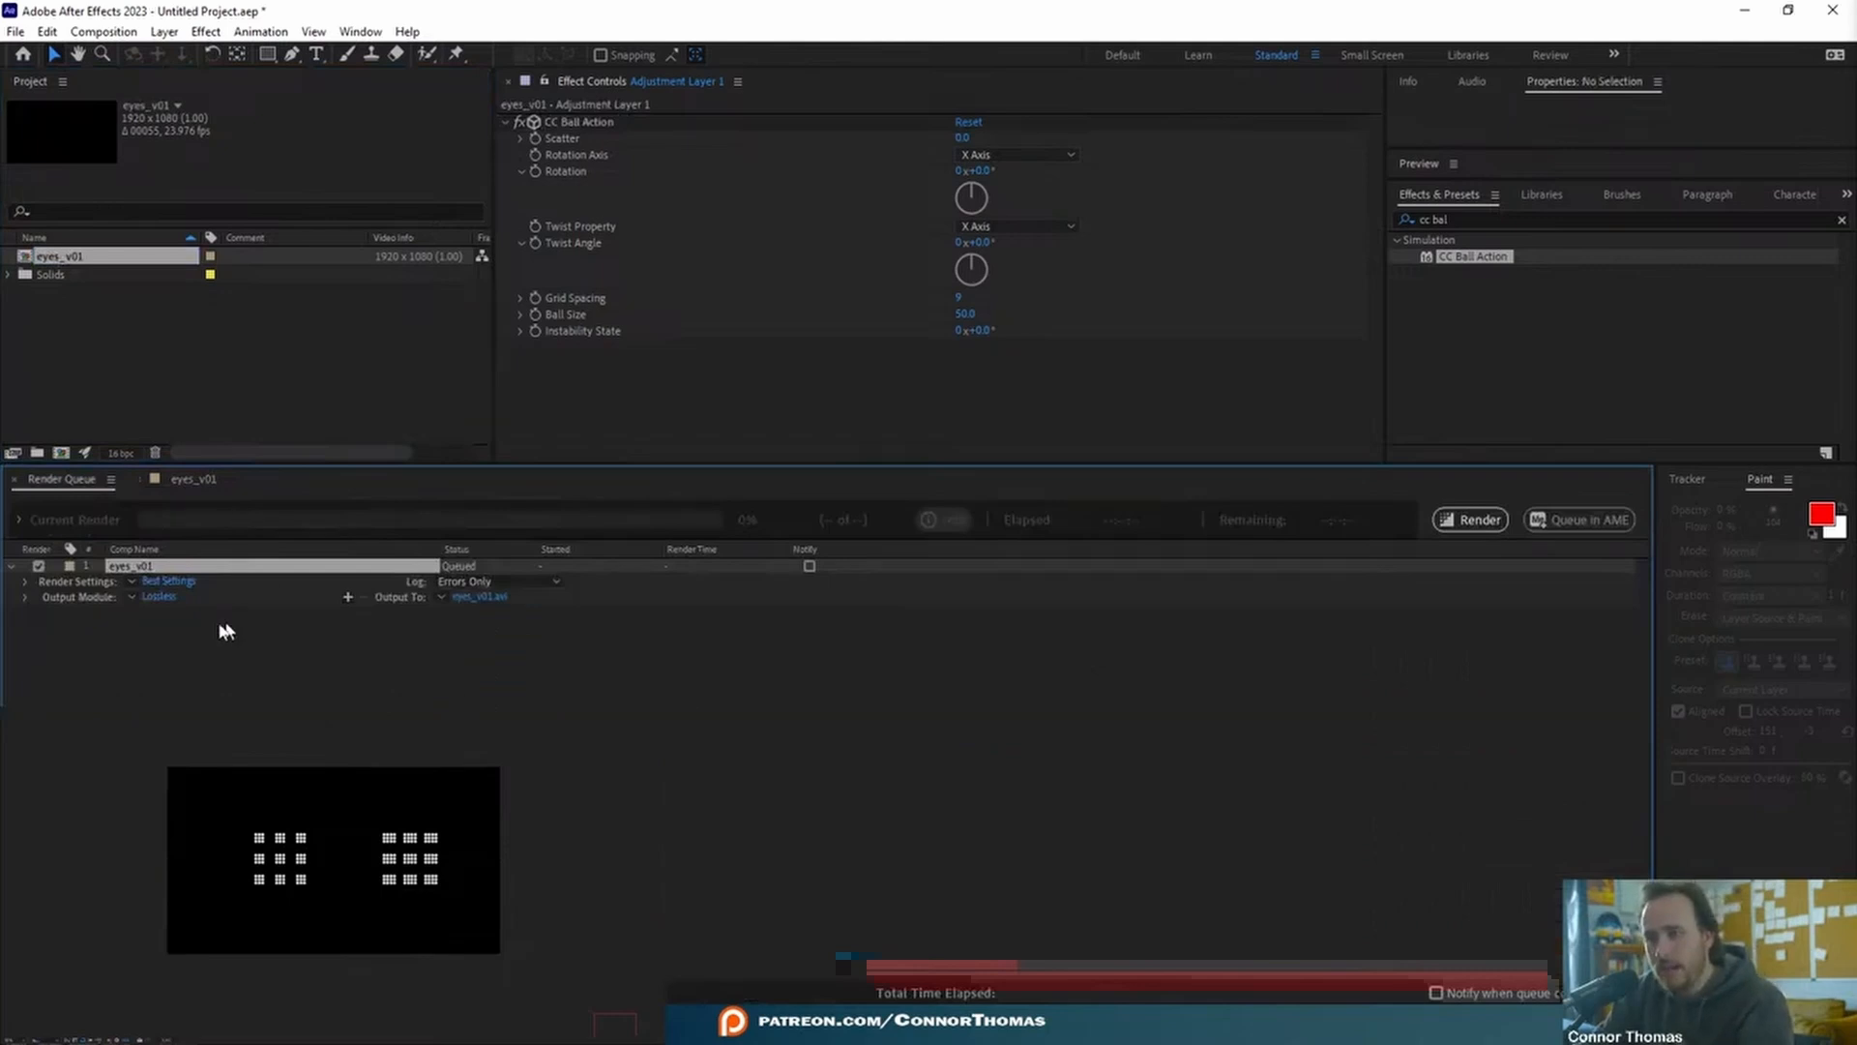
click(159, 597)
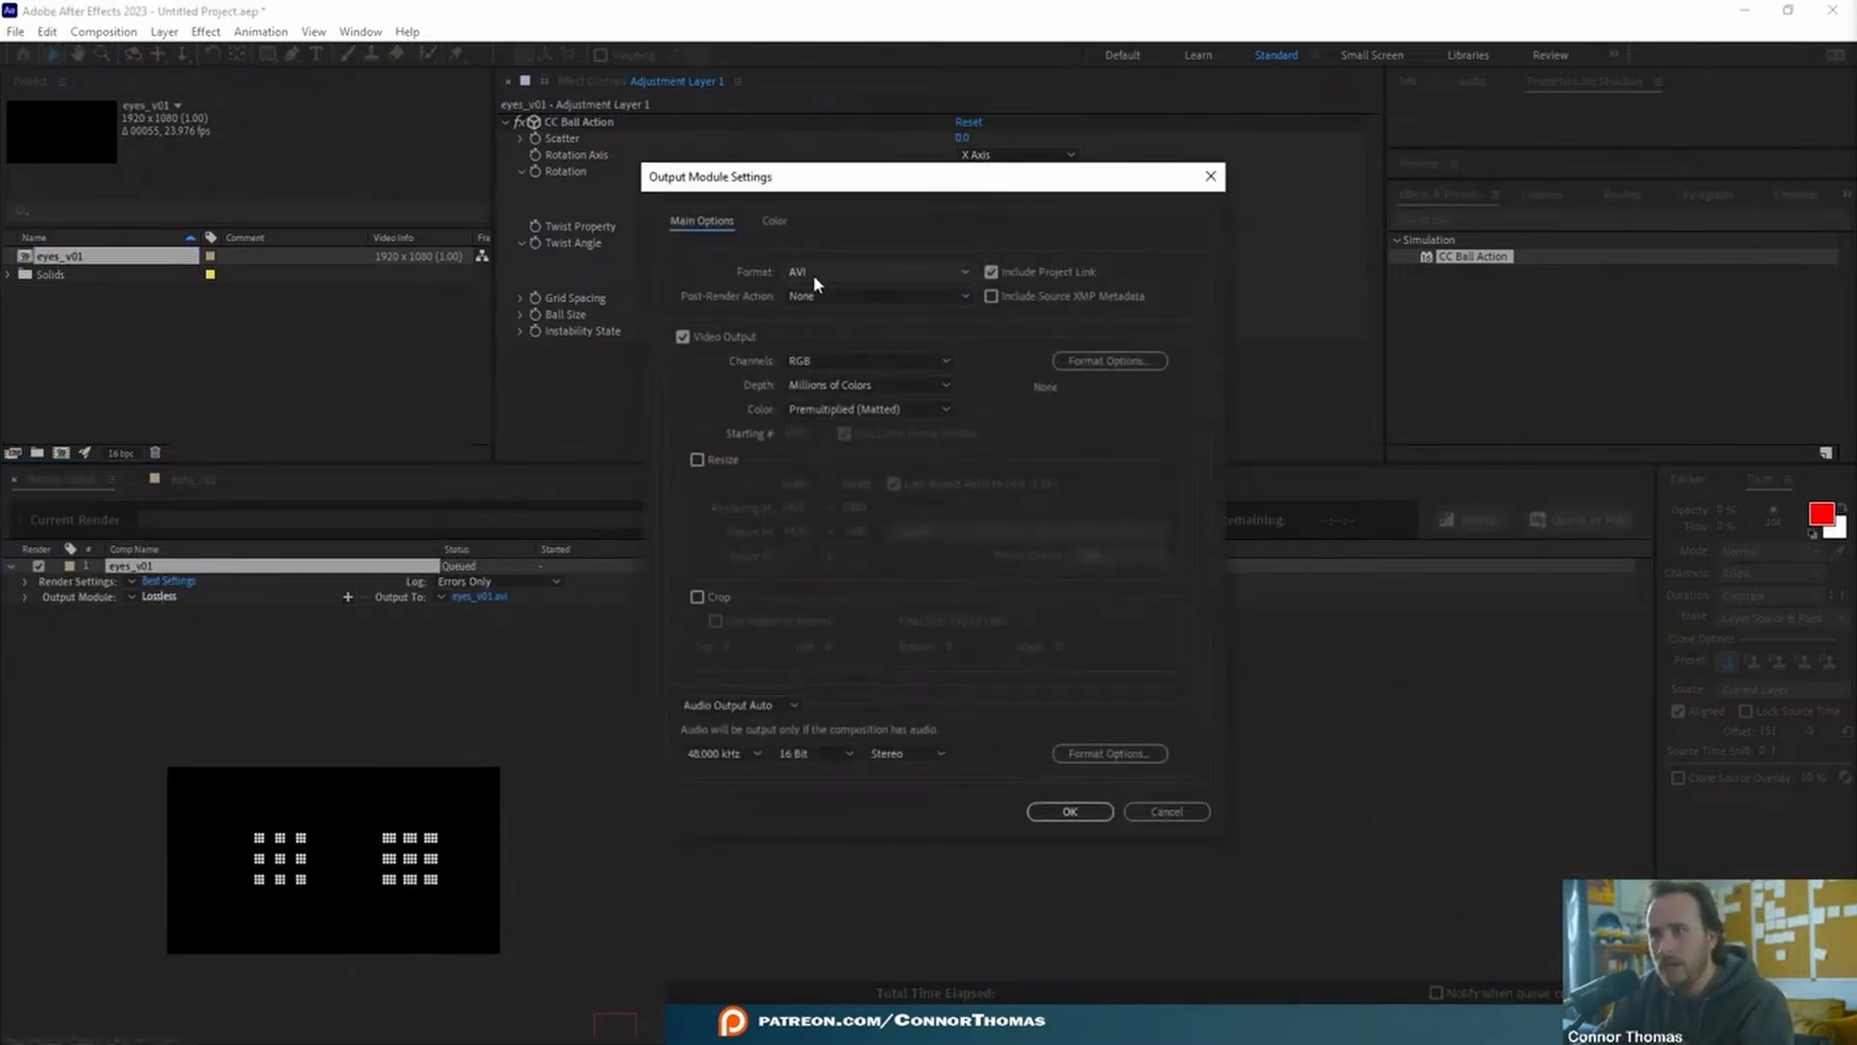
click(1190, 812)
click(134, 597)
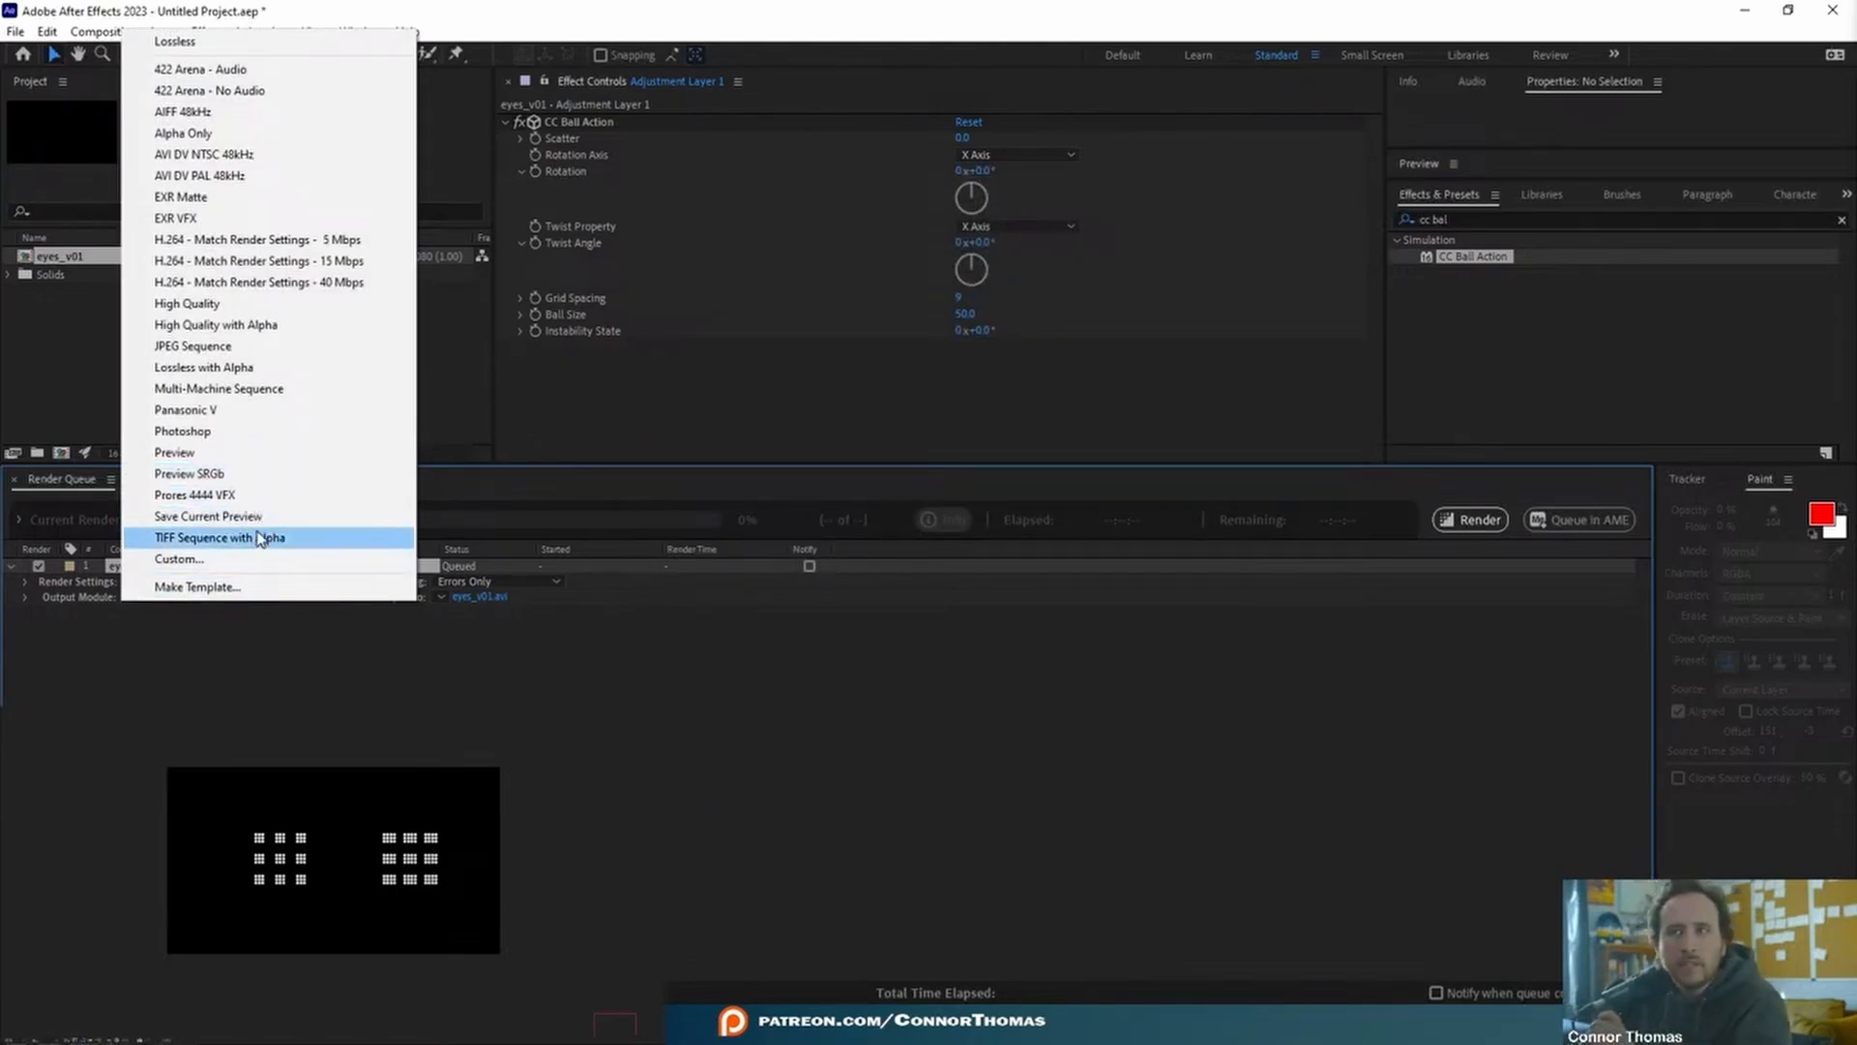
click(242, 345)
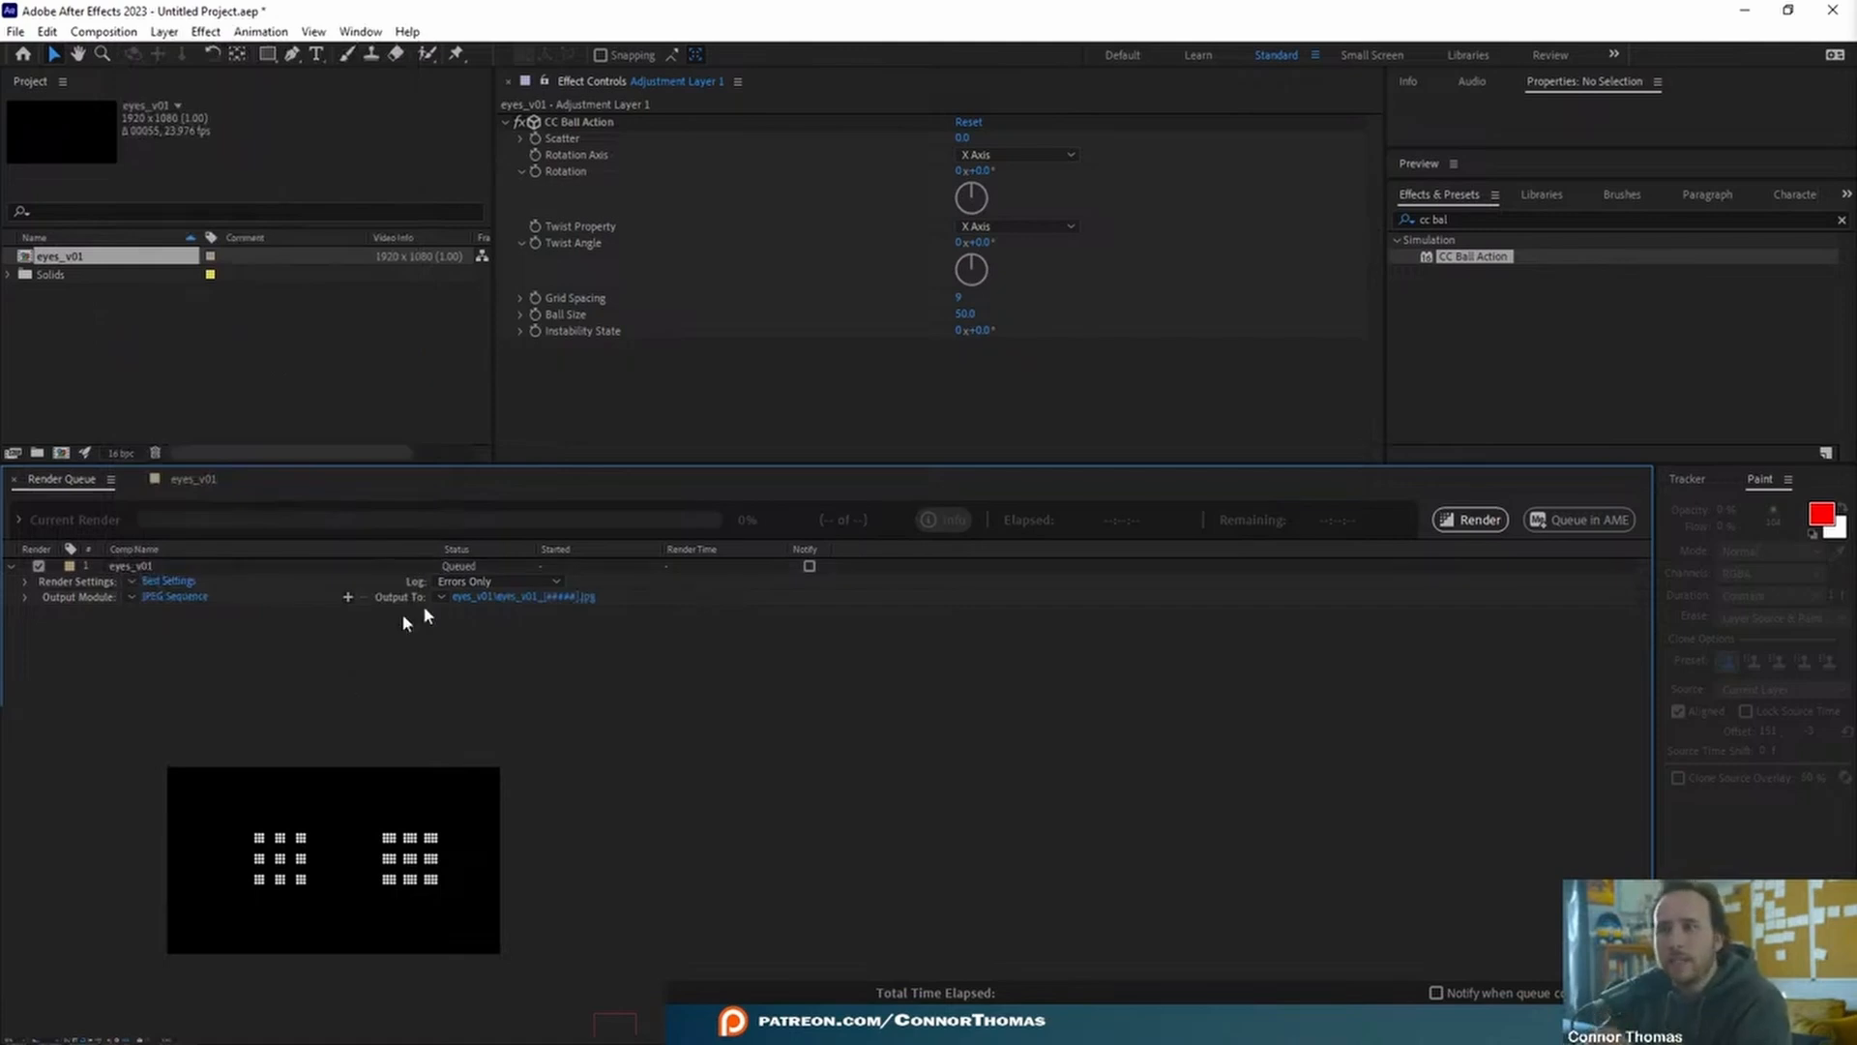
click(515, 596)
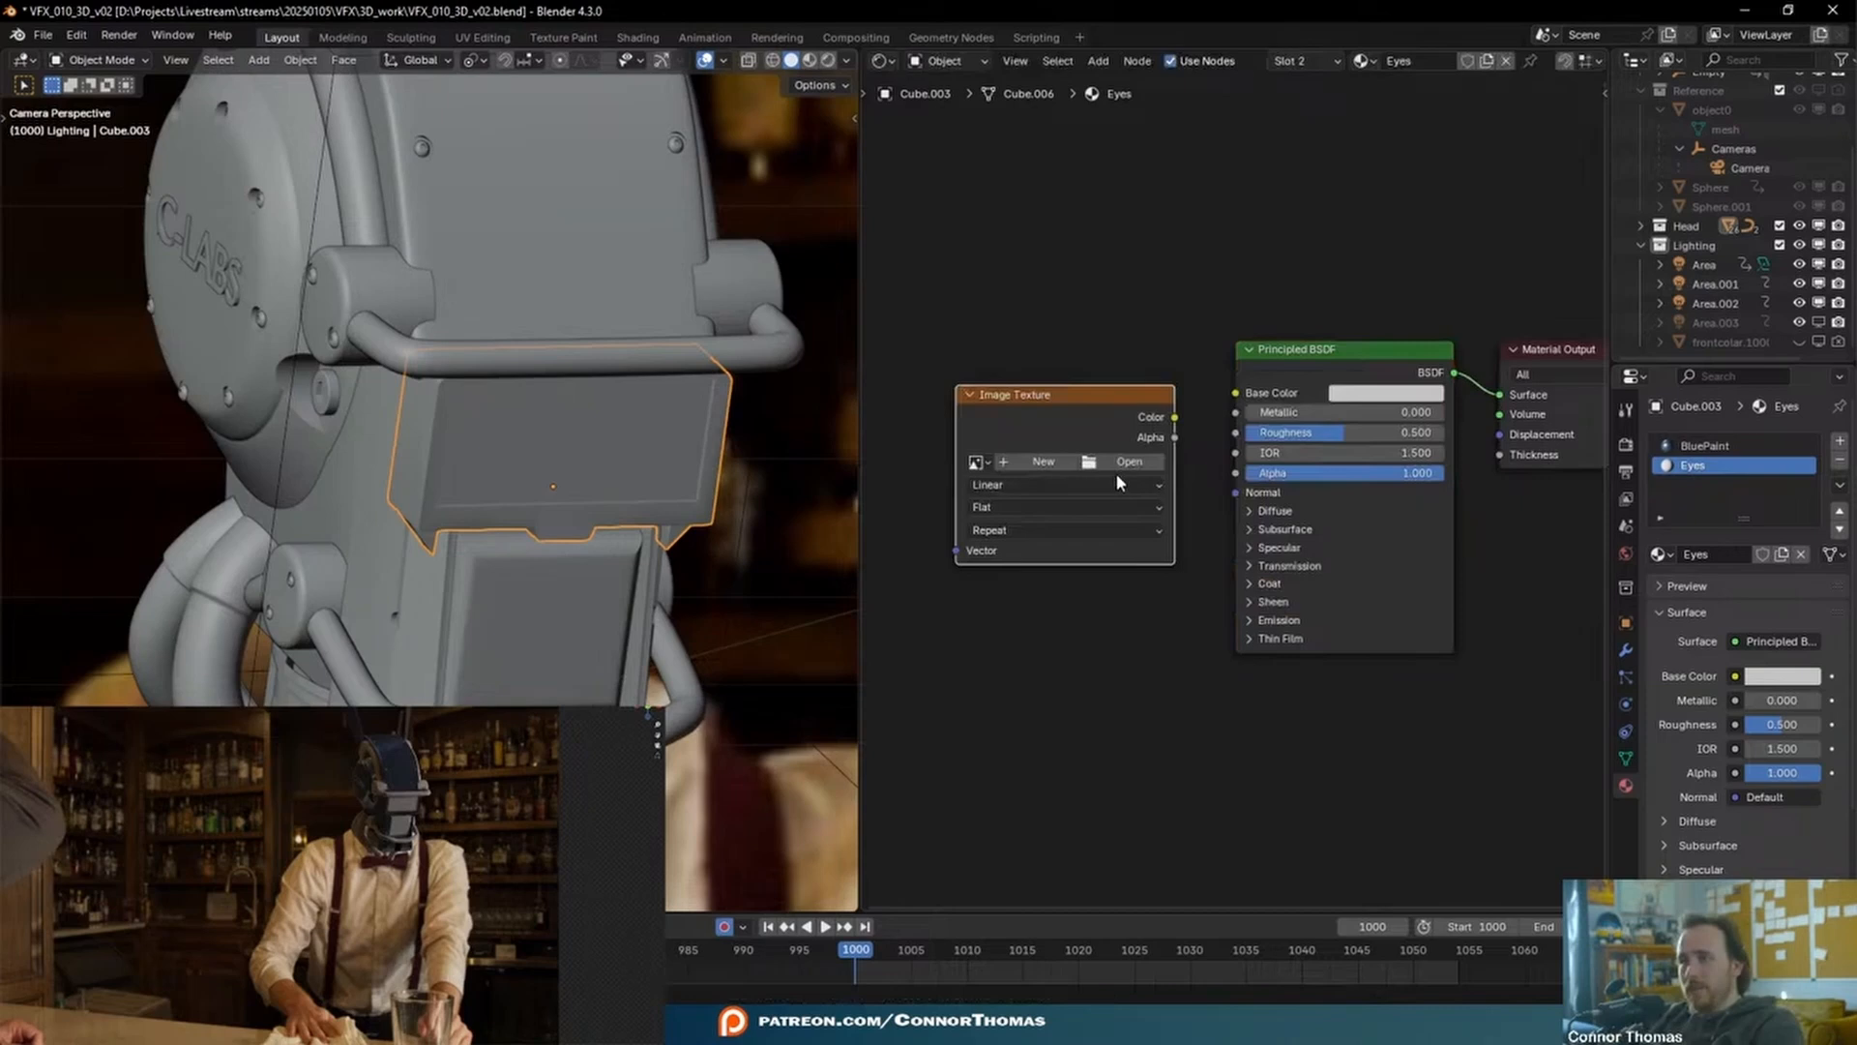
- In Blender, load the eyes_v01 image sequence into the Eyes material's Image Texture node, with auto refresh enabled and start frame 999
click(1122, 463)
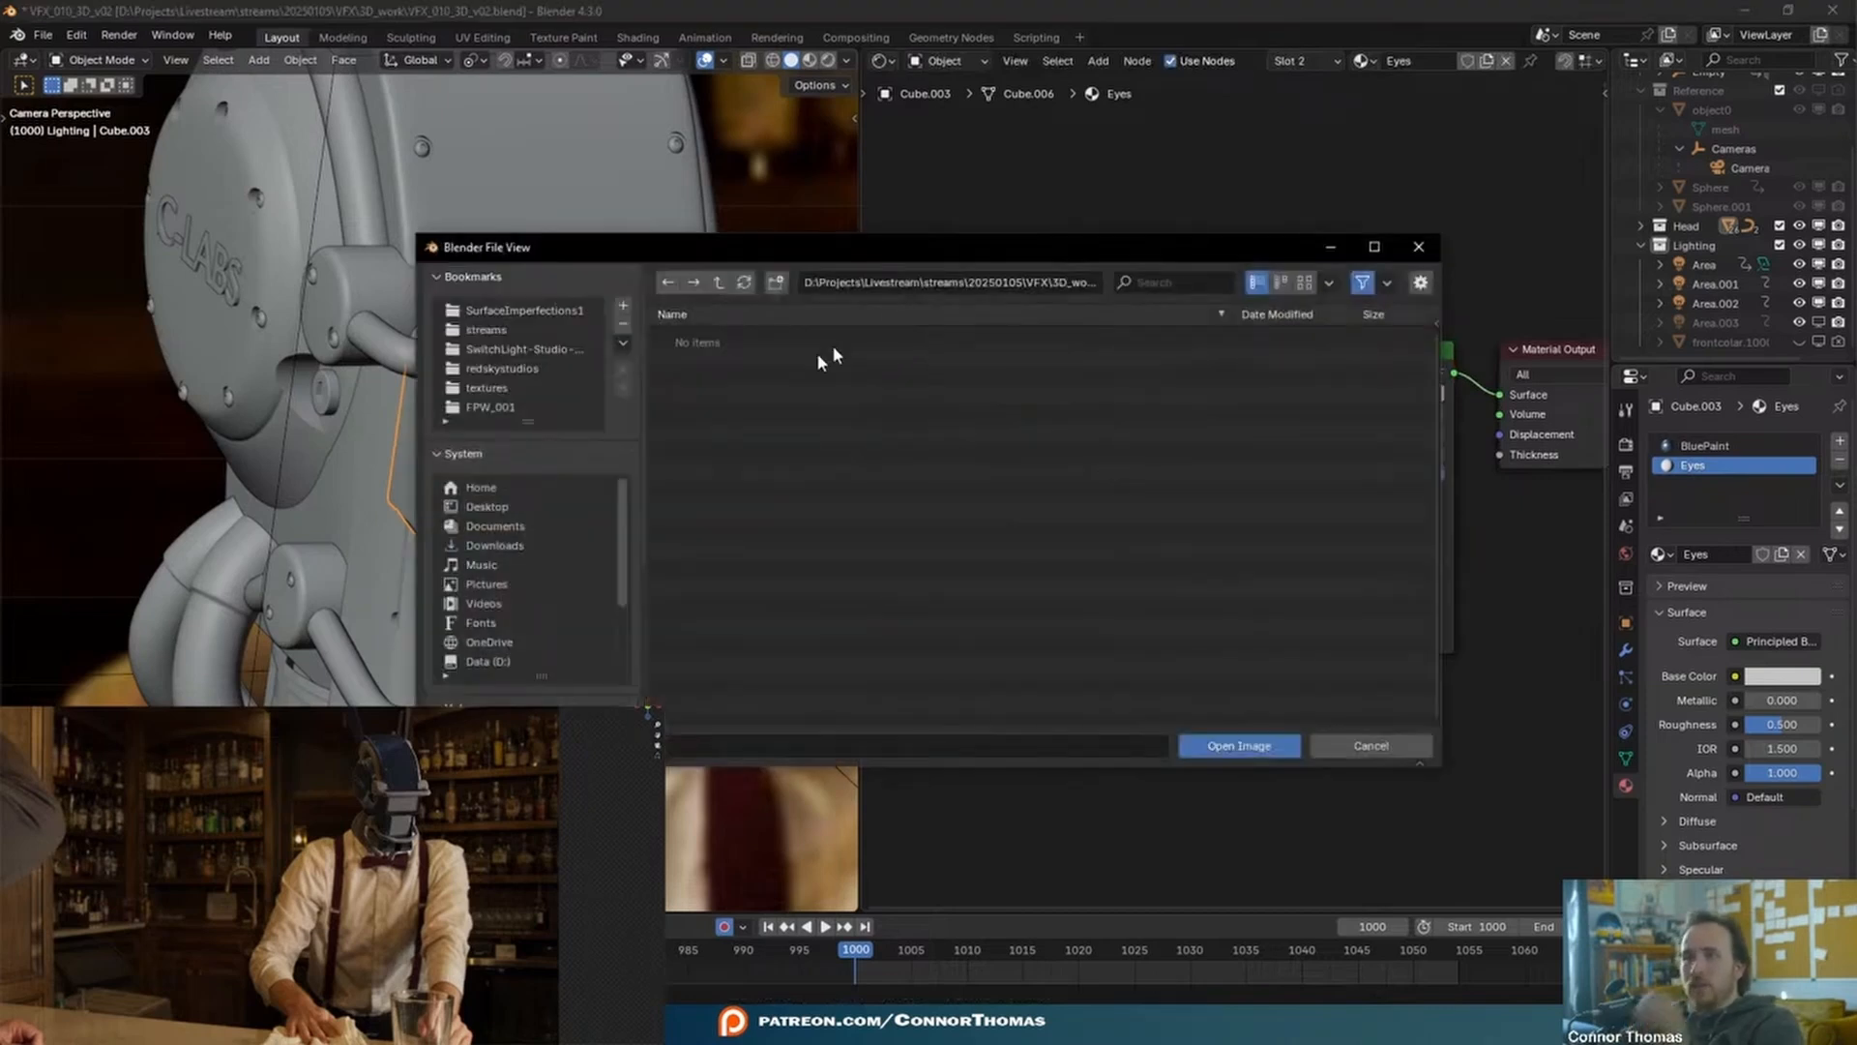
click(719, 283)
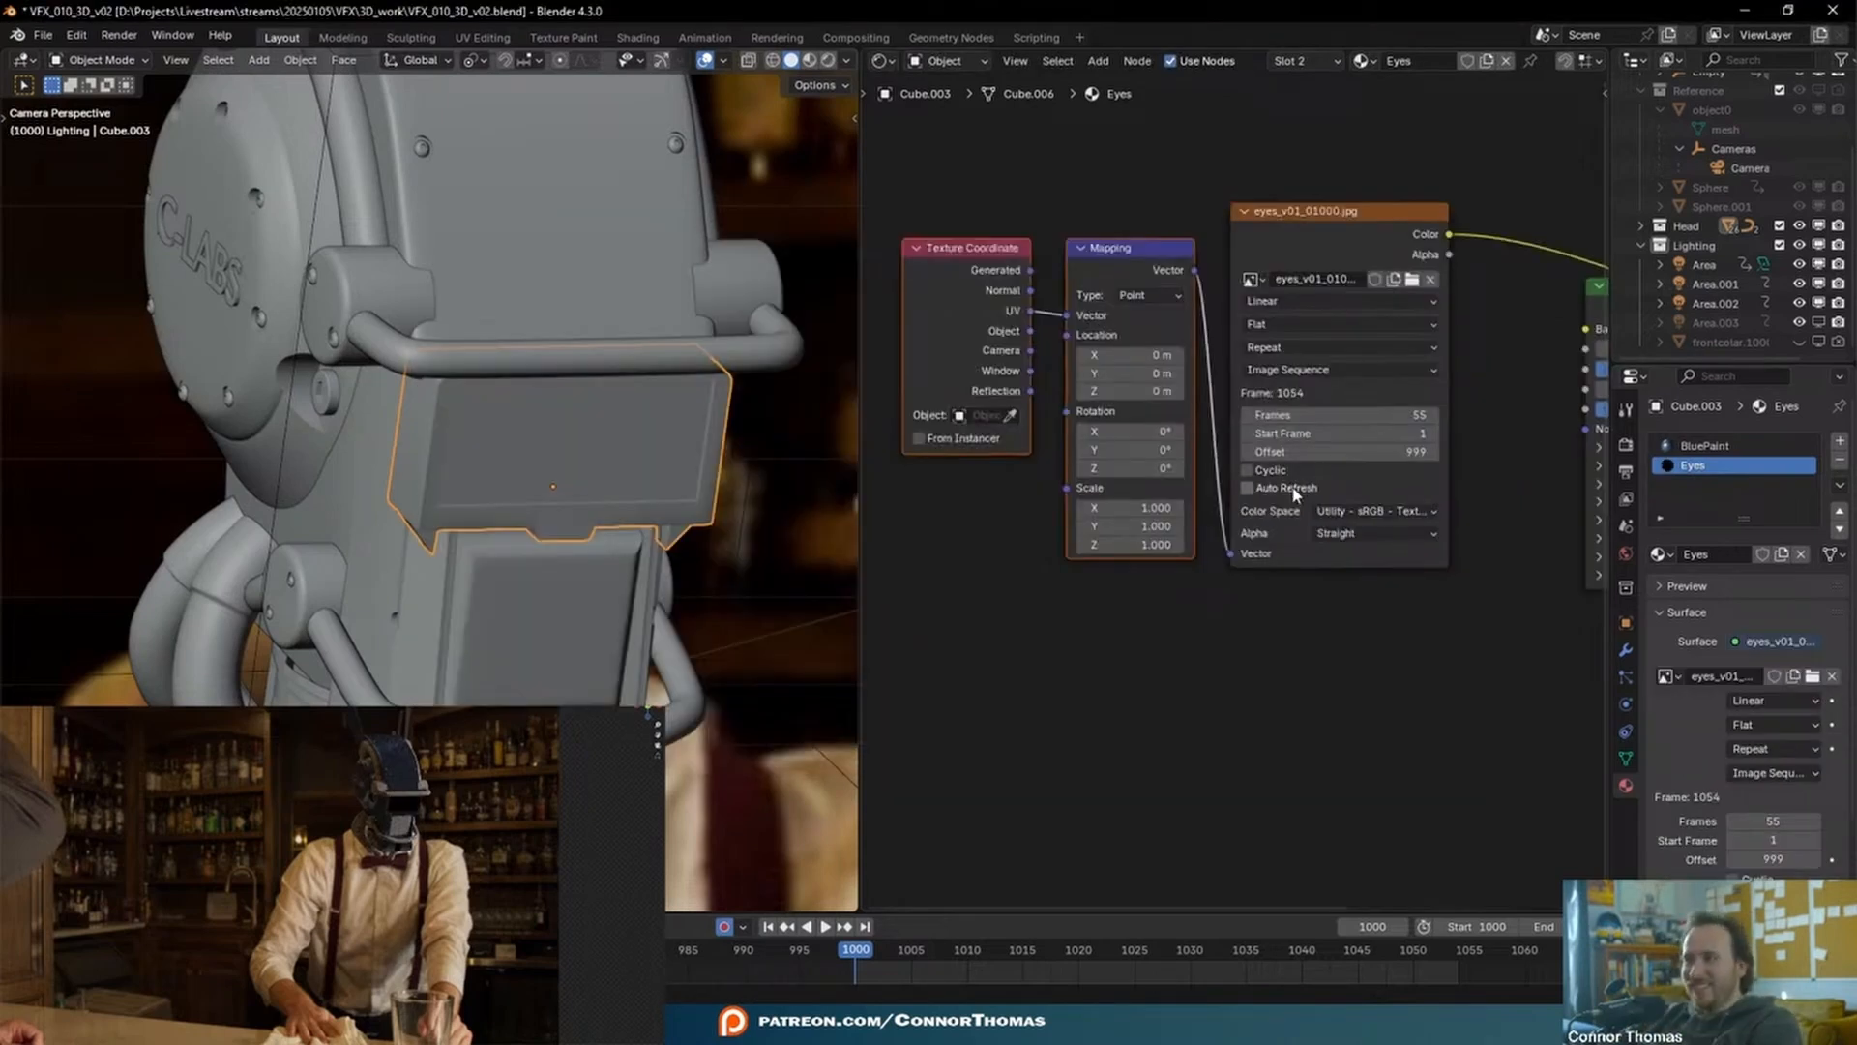
click(1413, 429)
text(999)
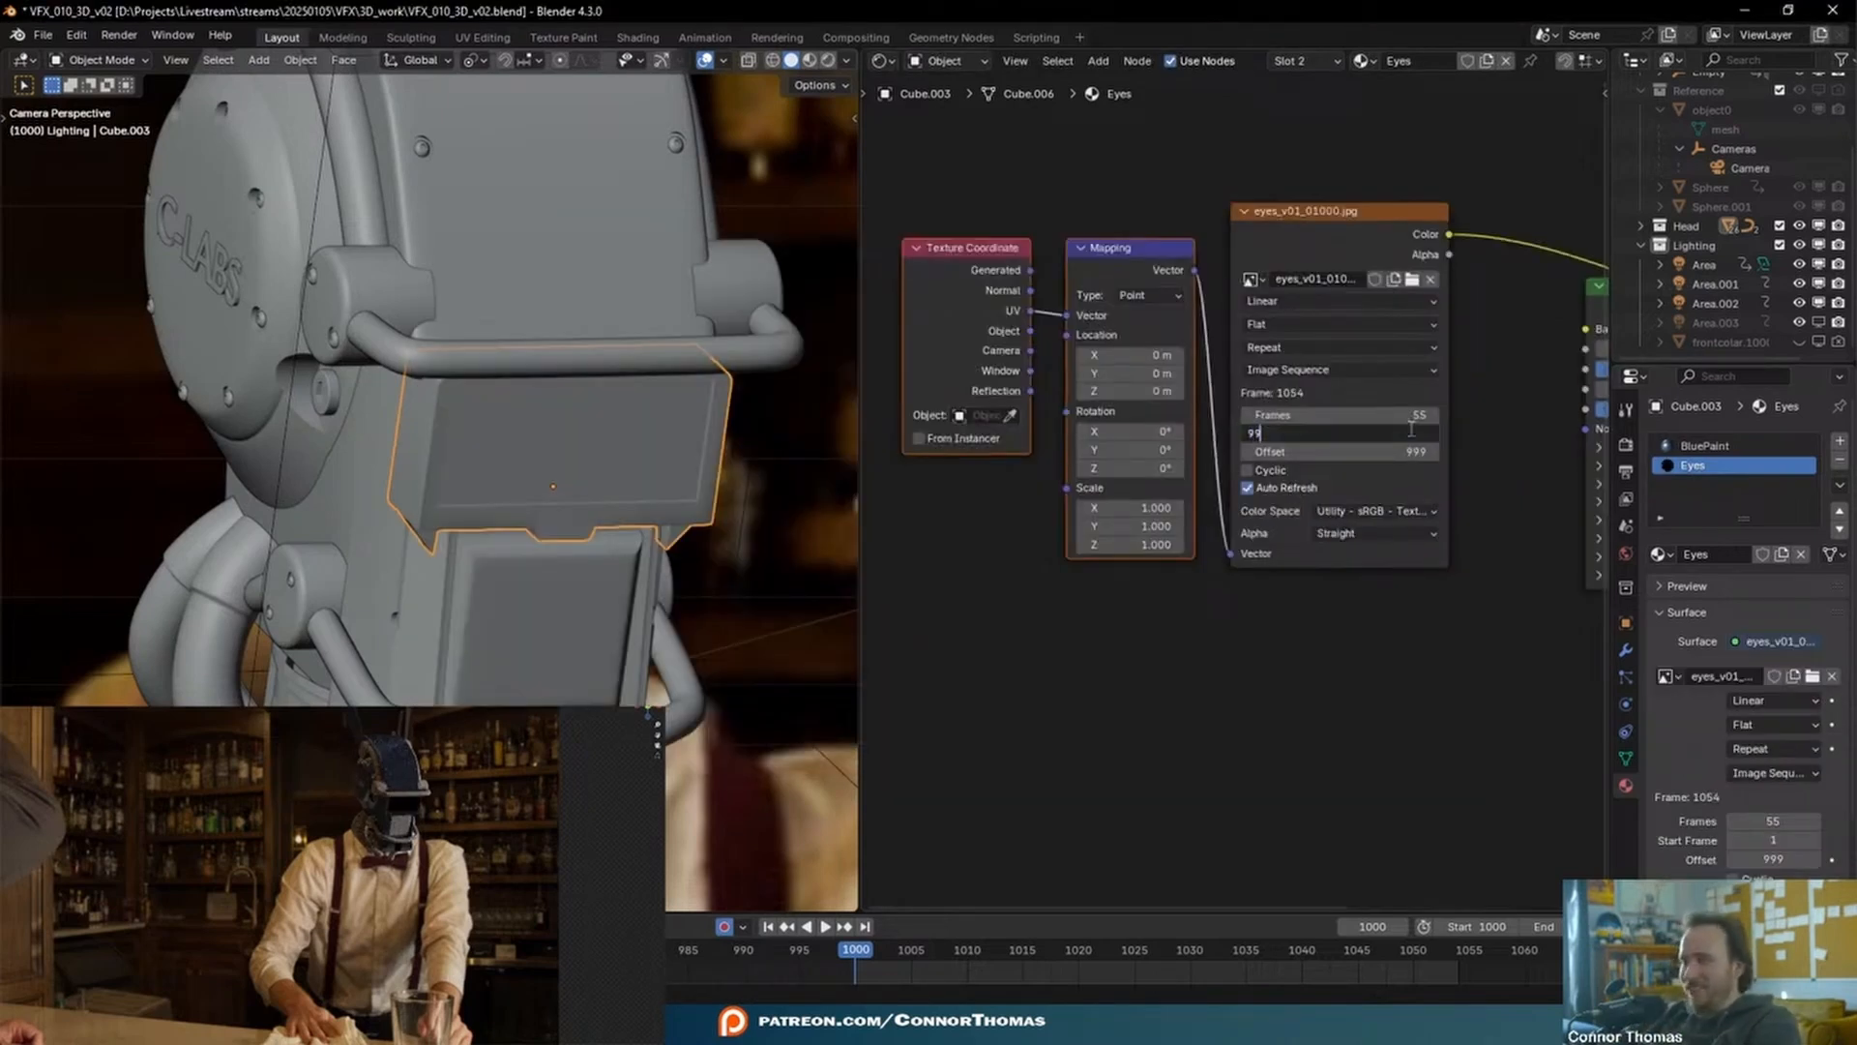
key(Return)
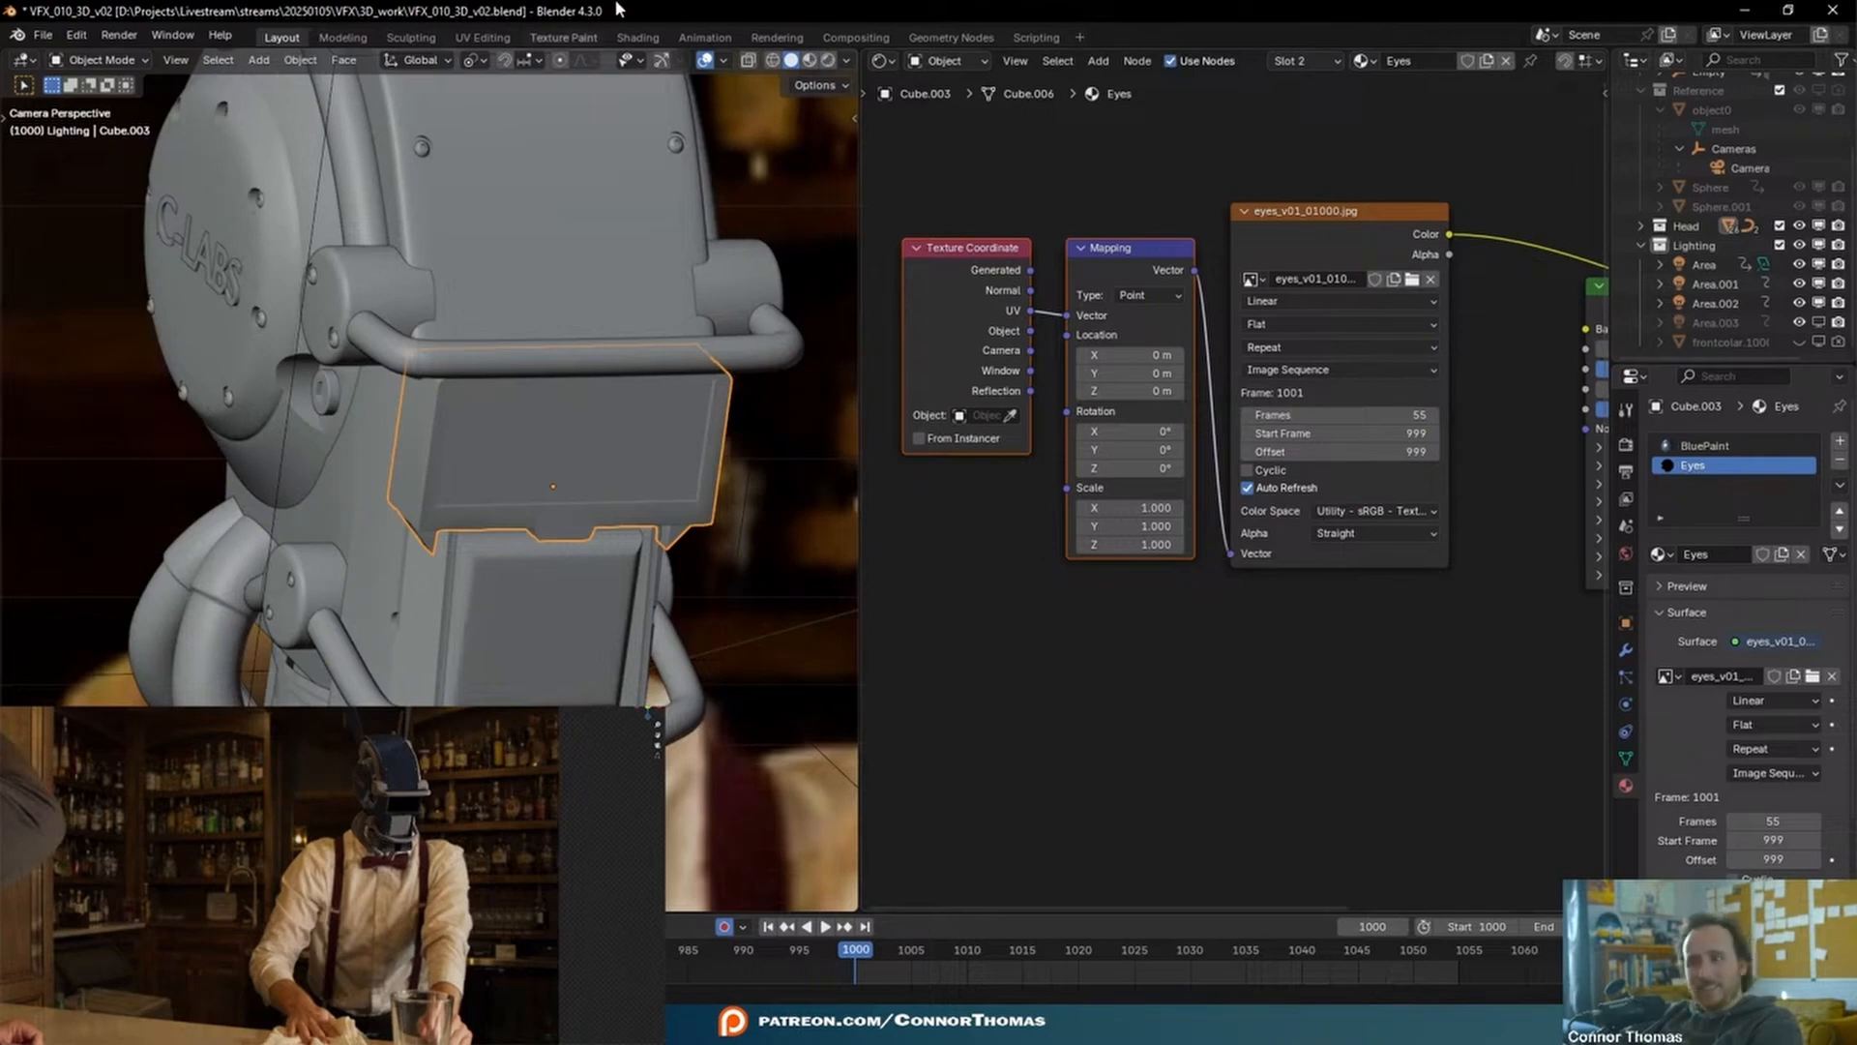
- Map the eye screen face with Project from View (Bounds) and show its UVs in the UV Editor
key(u)
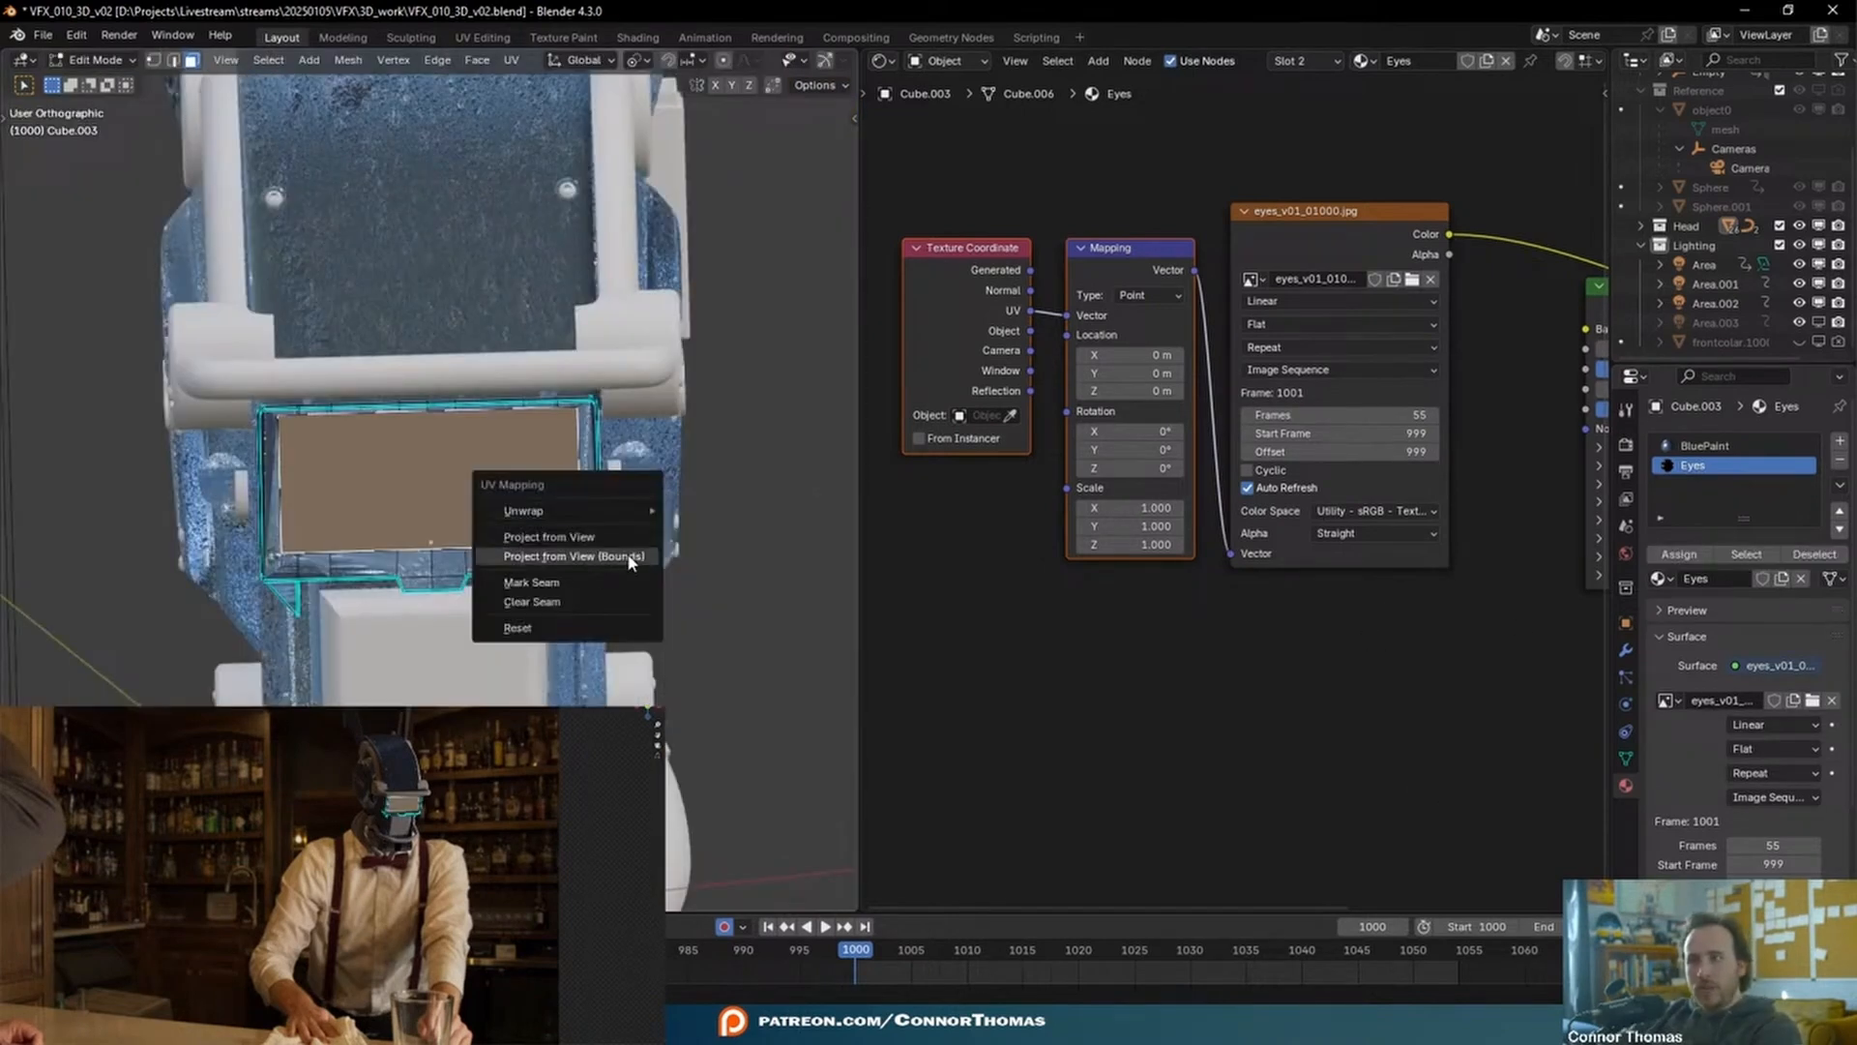
click(631, 561)
click(946, 60)
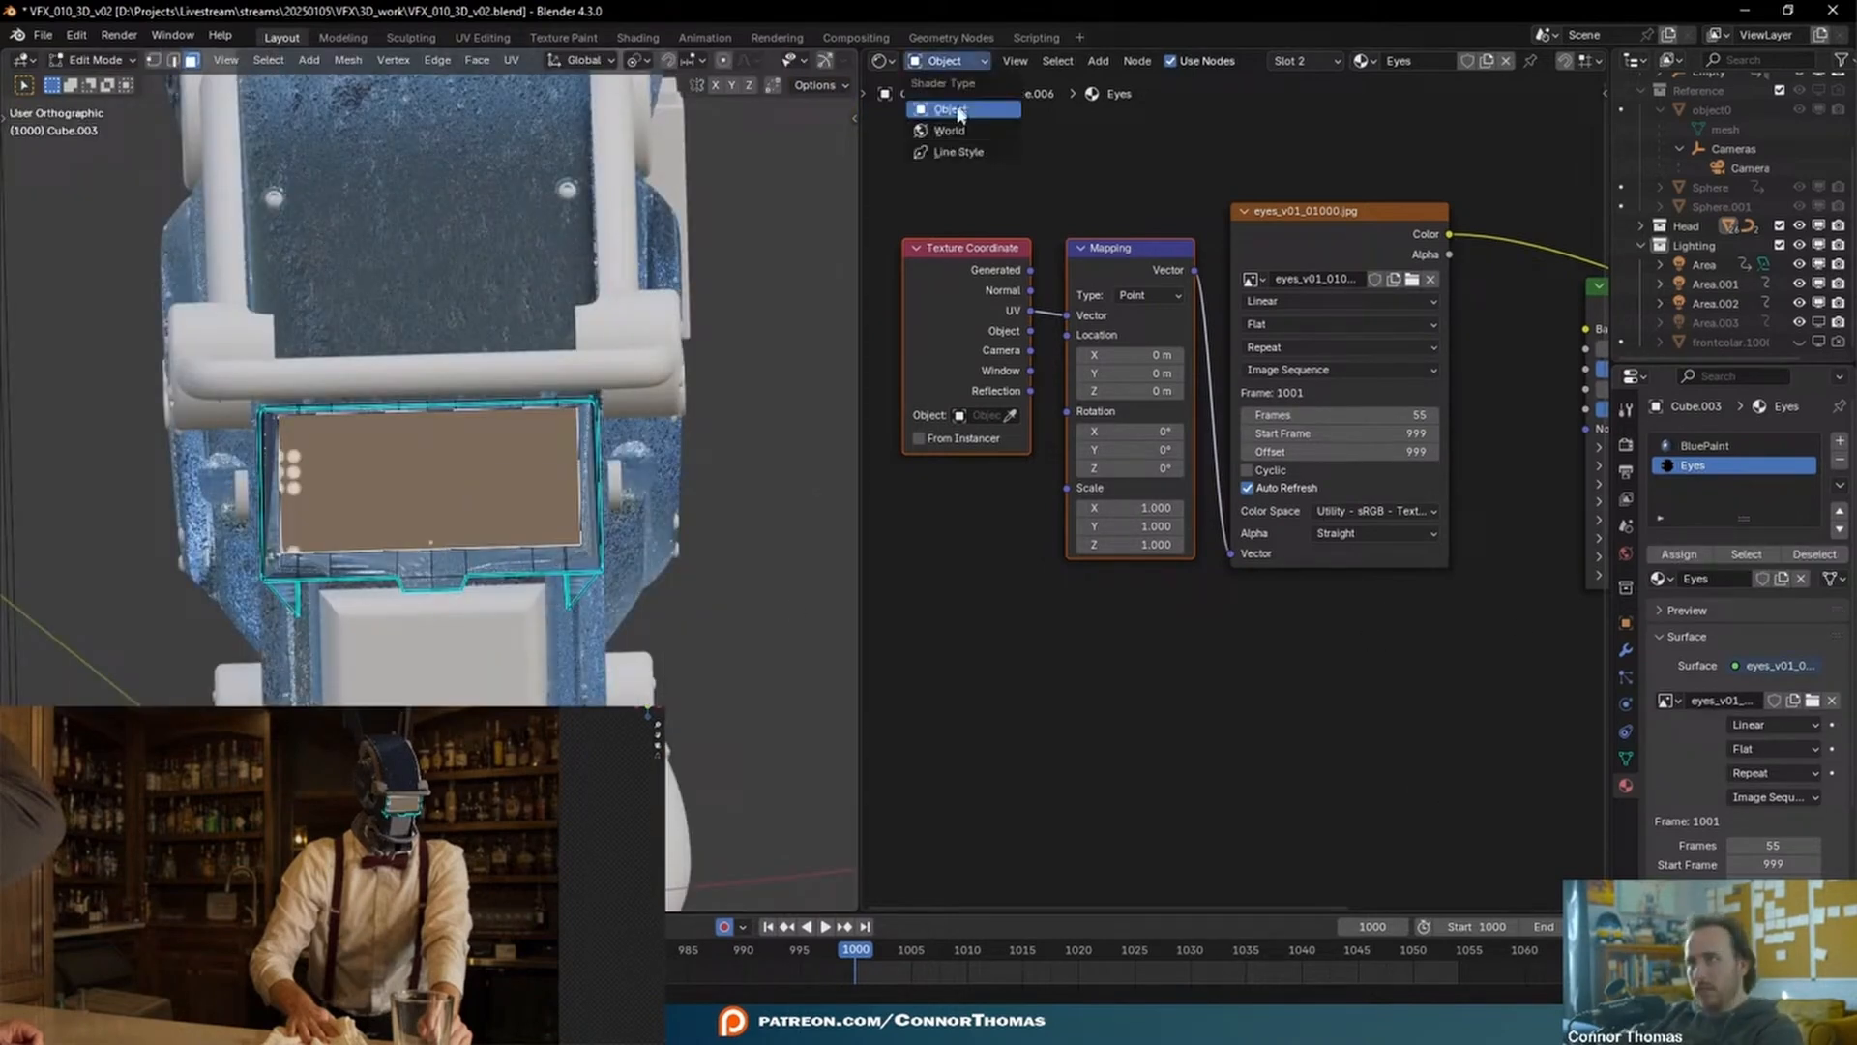
click(894, 62)
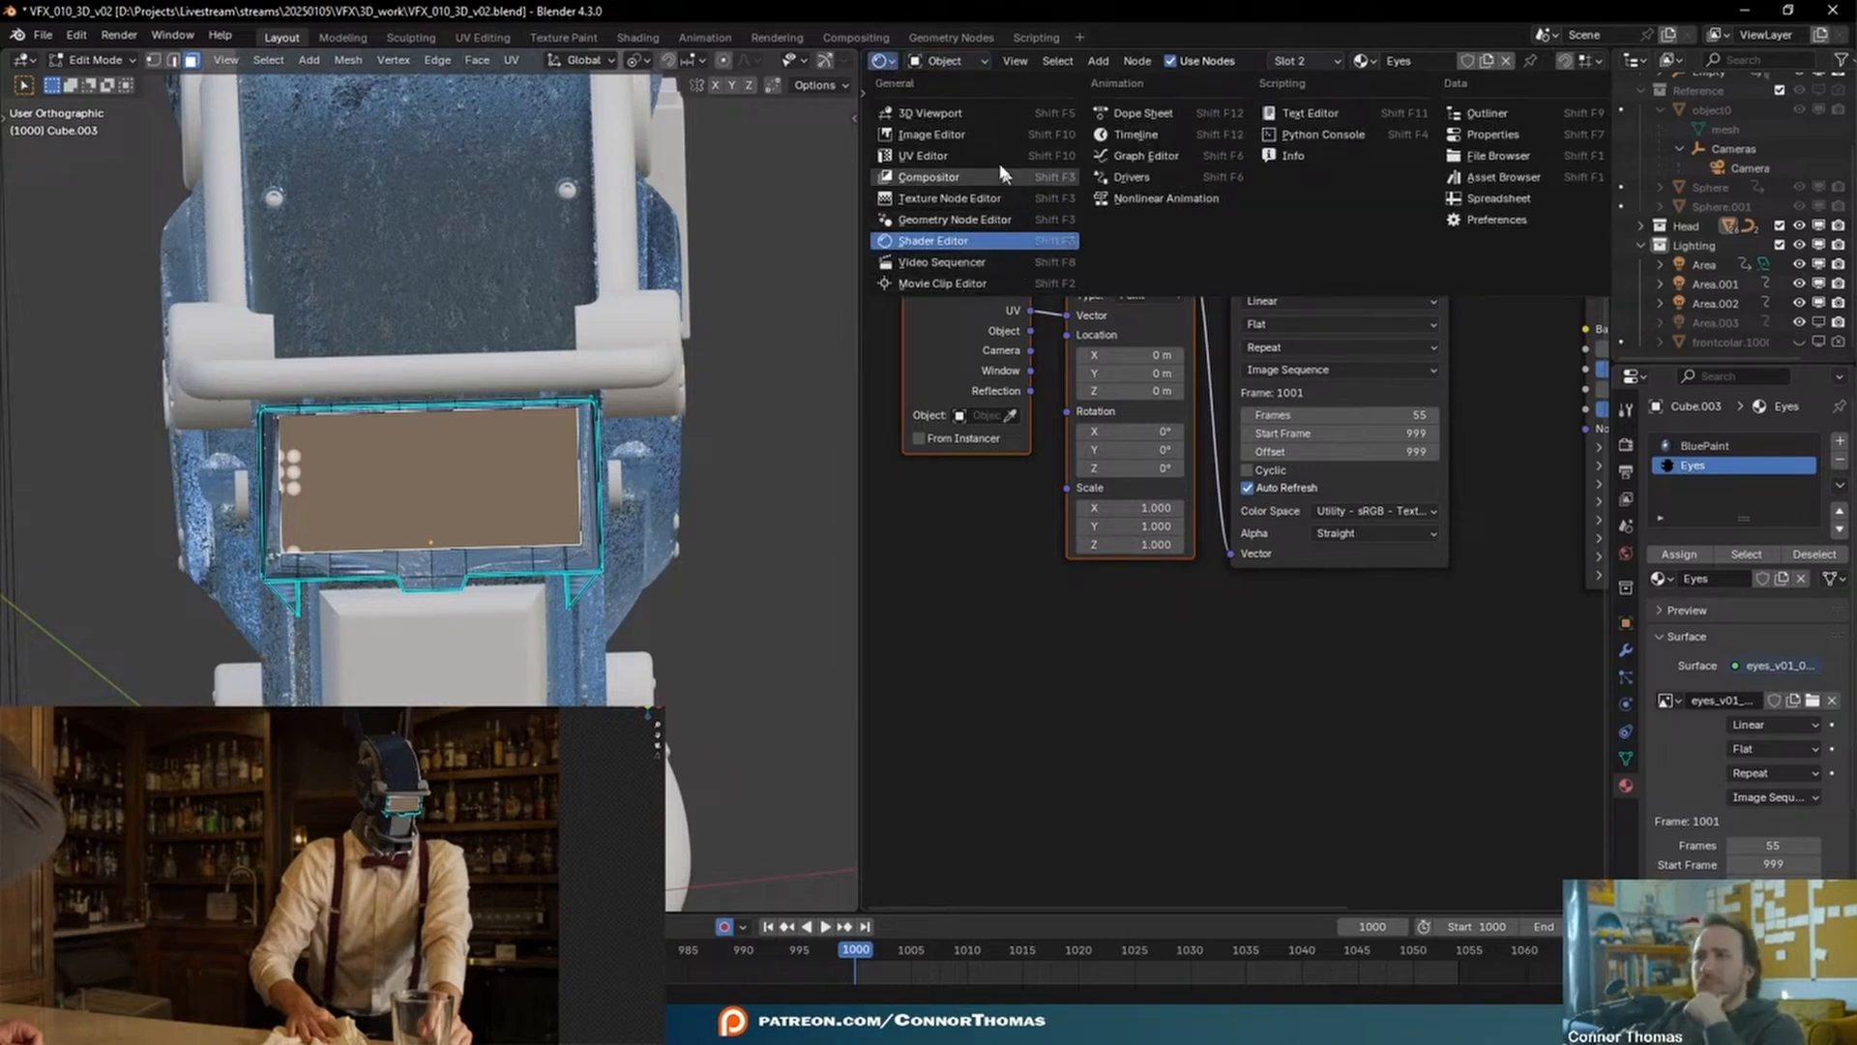
click(986, 157)
scroll(1286, 509, up, 3)
- Straighten the bottom and top edges of the screen face's UVs by flattening each edge along Y
drag(865, 572, 1549, 744)
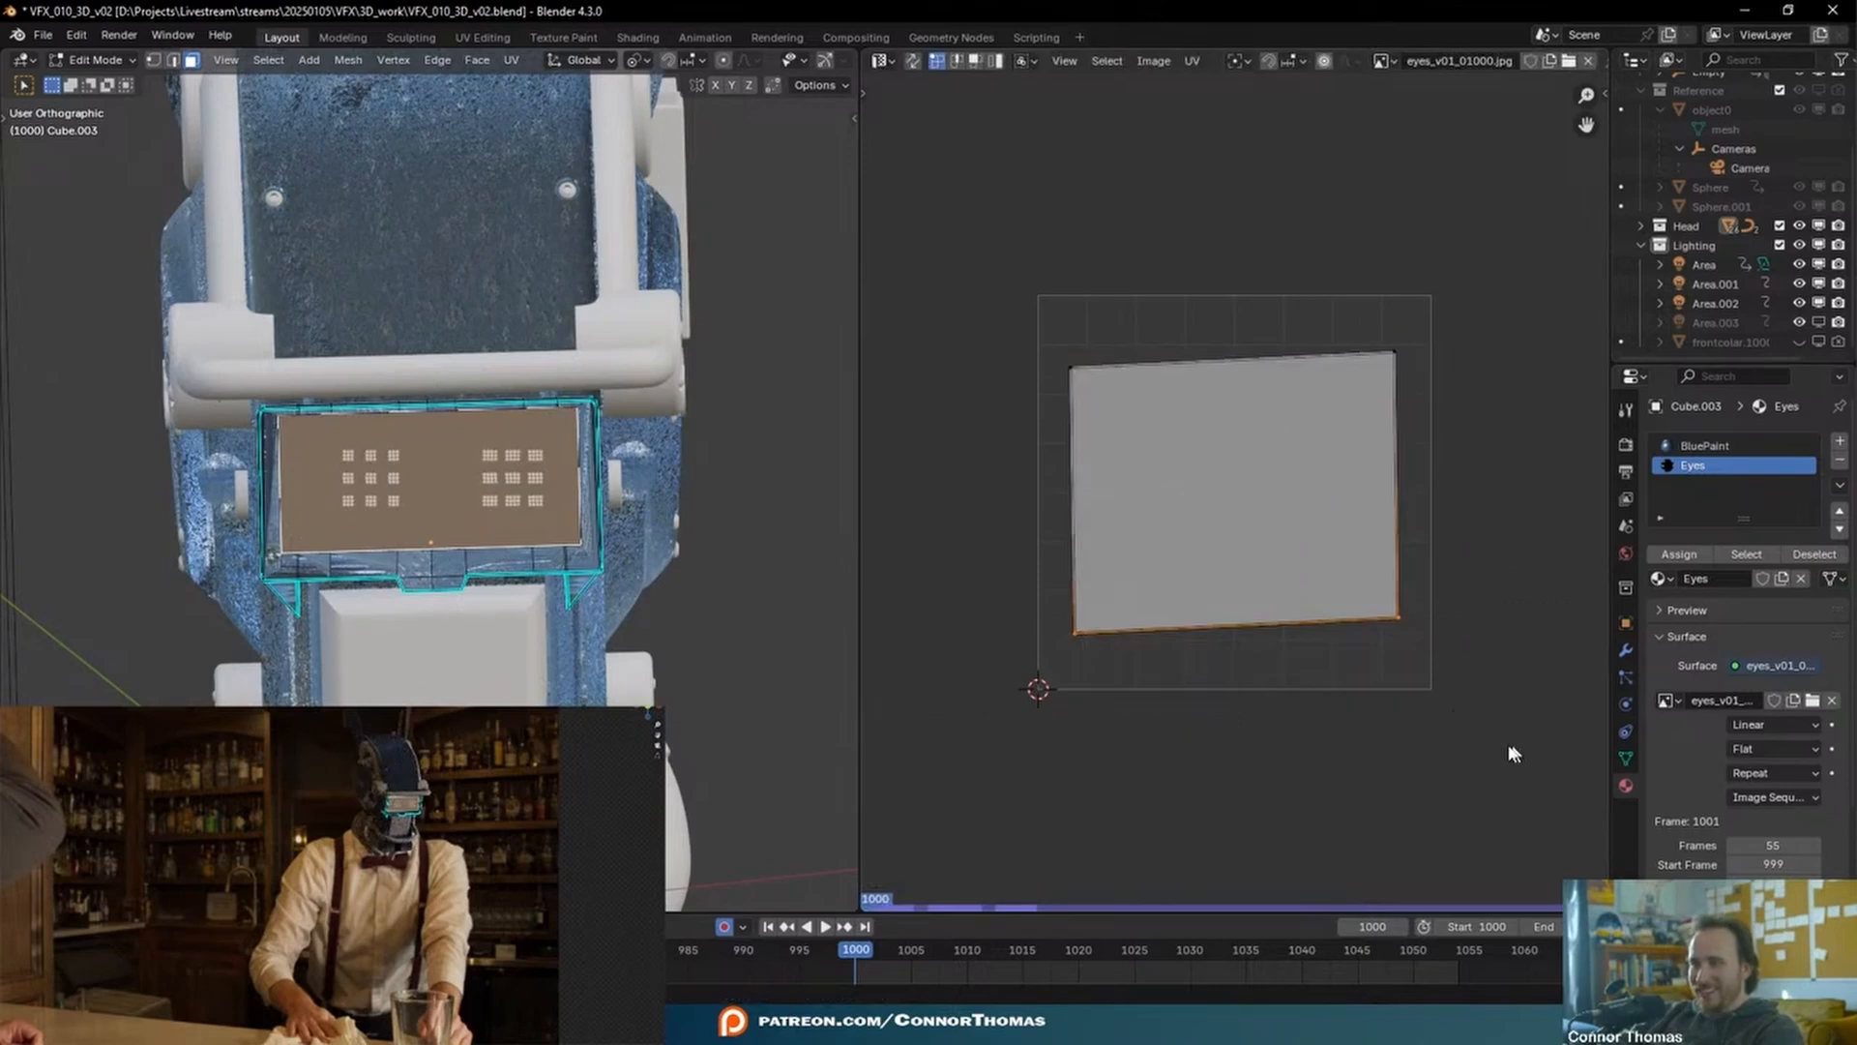
key(s)
key(y)
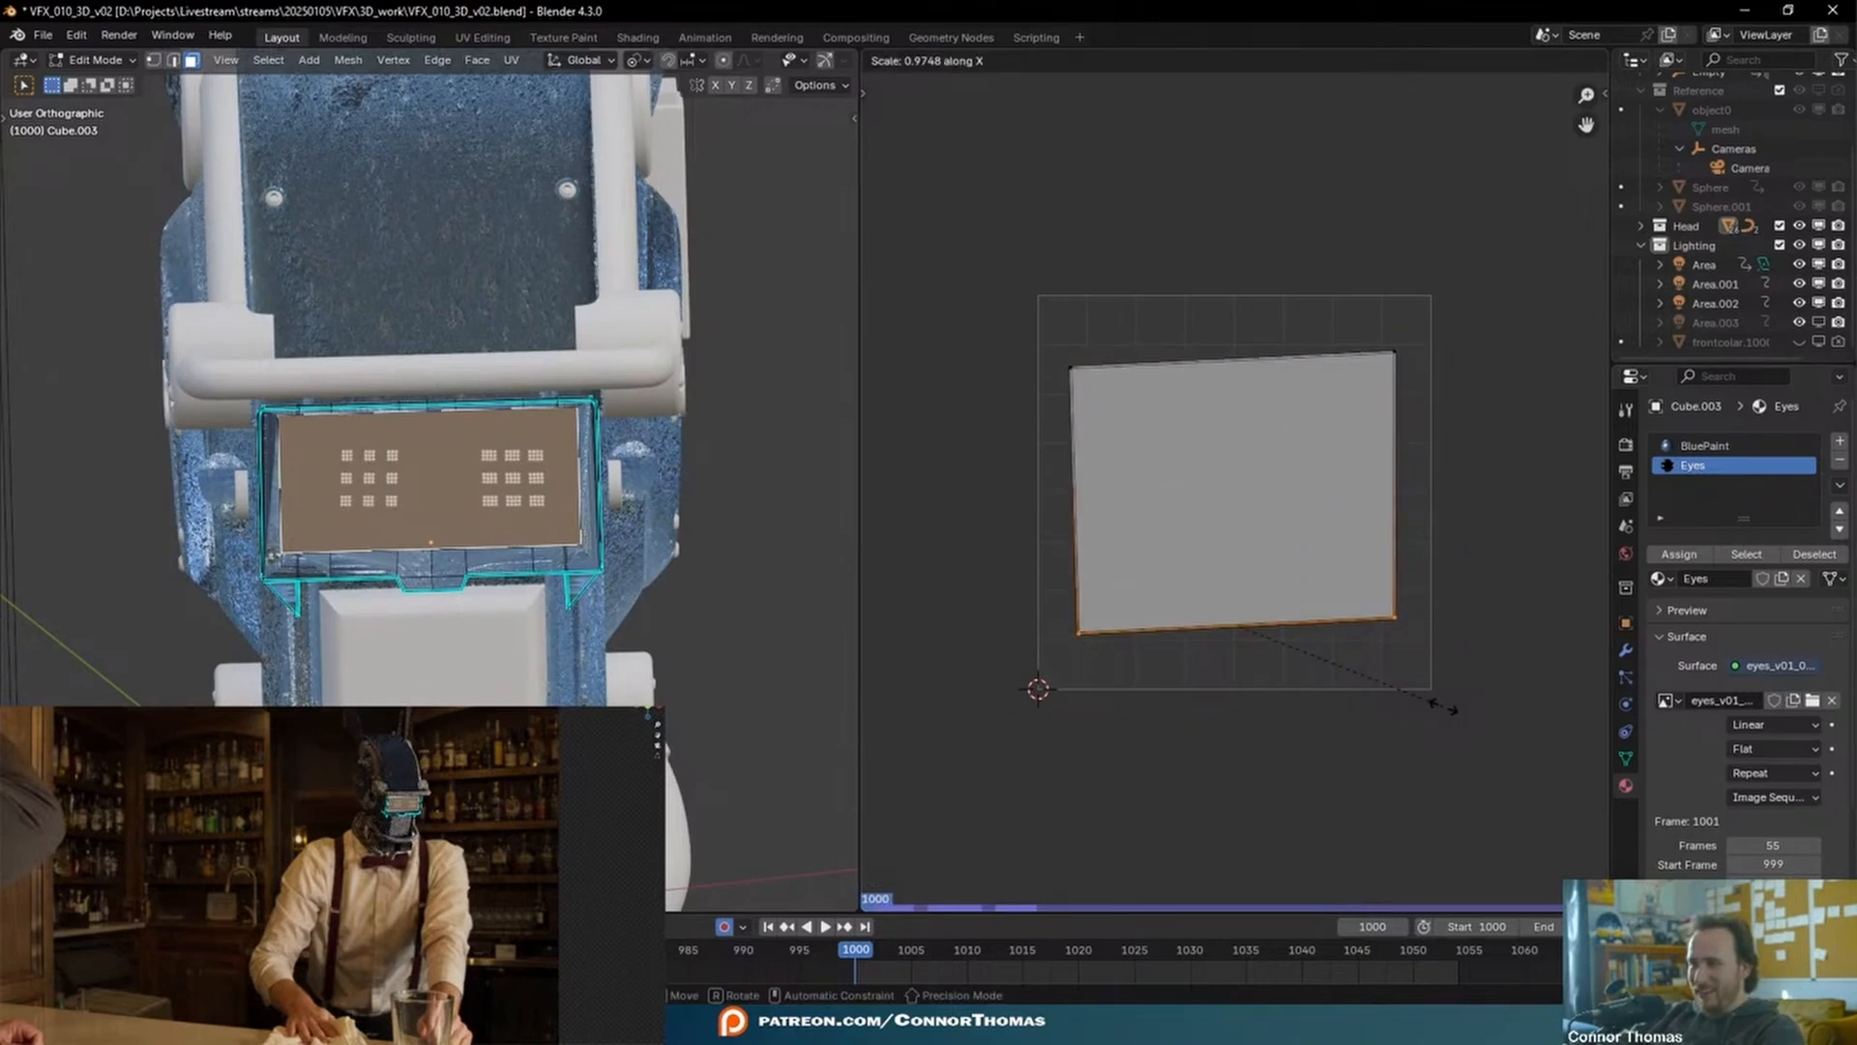
click(1443, 708)
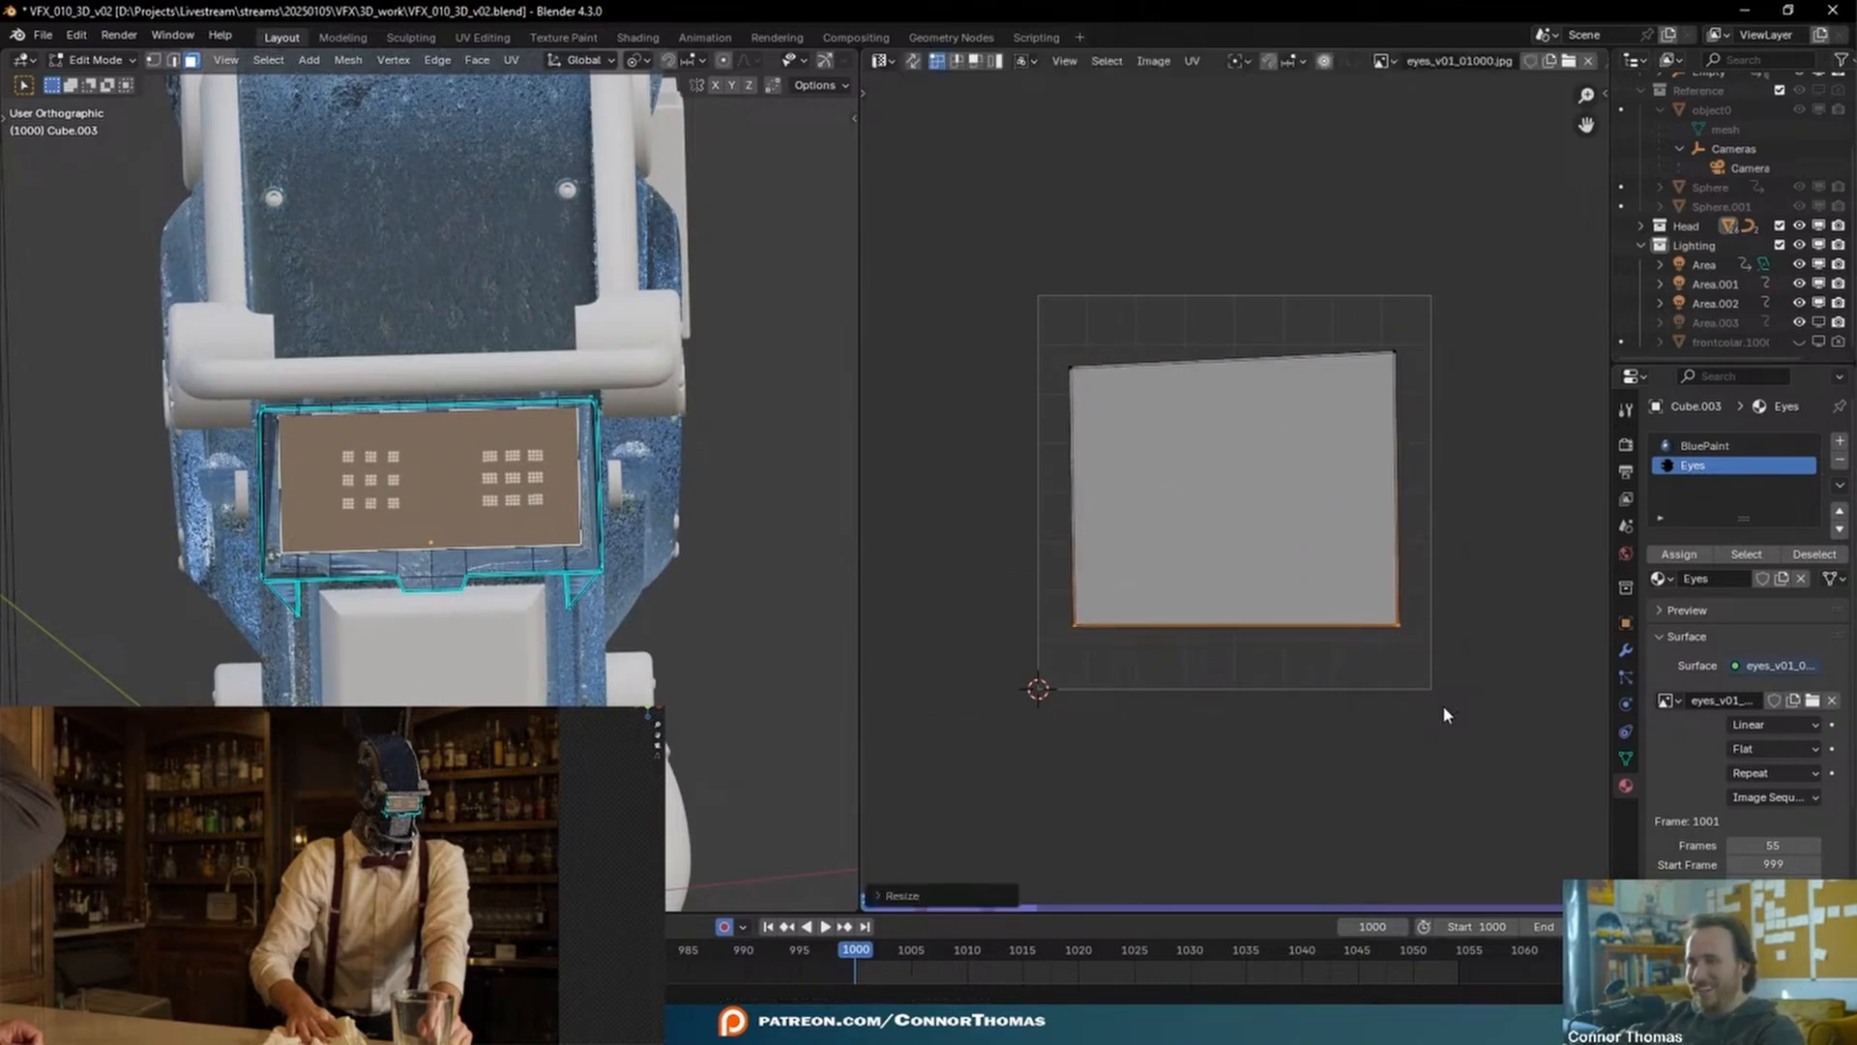
drag(1000, 259, 1471, 426)
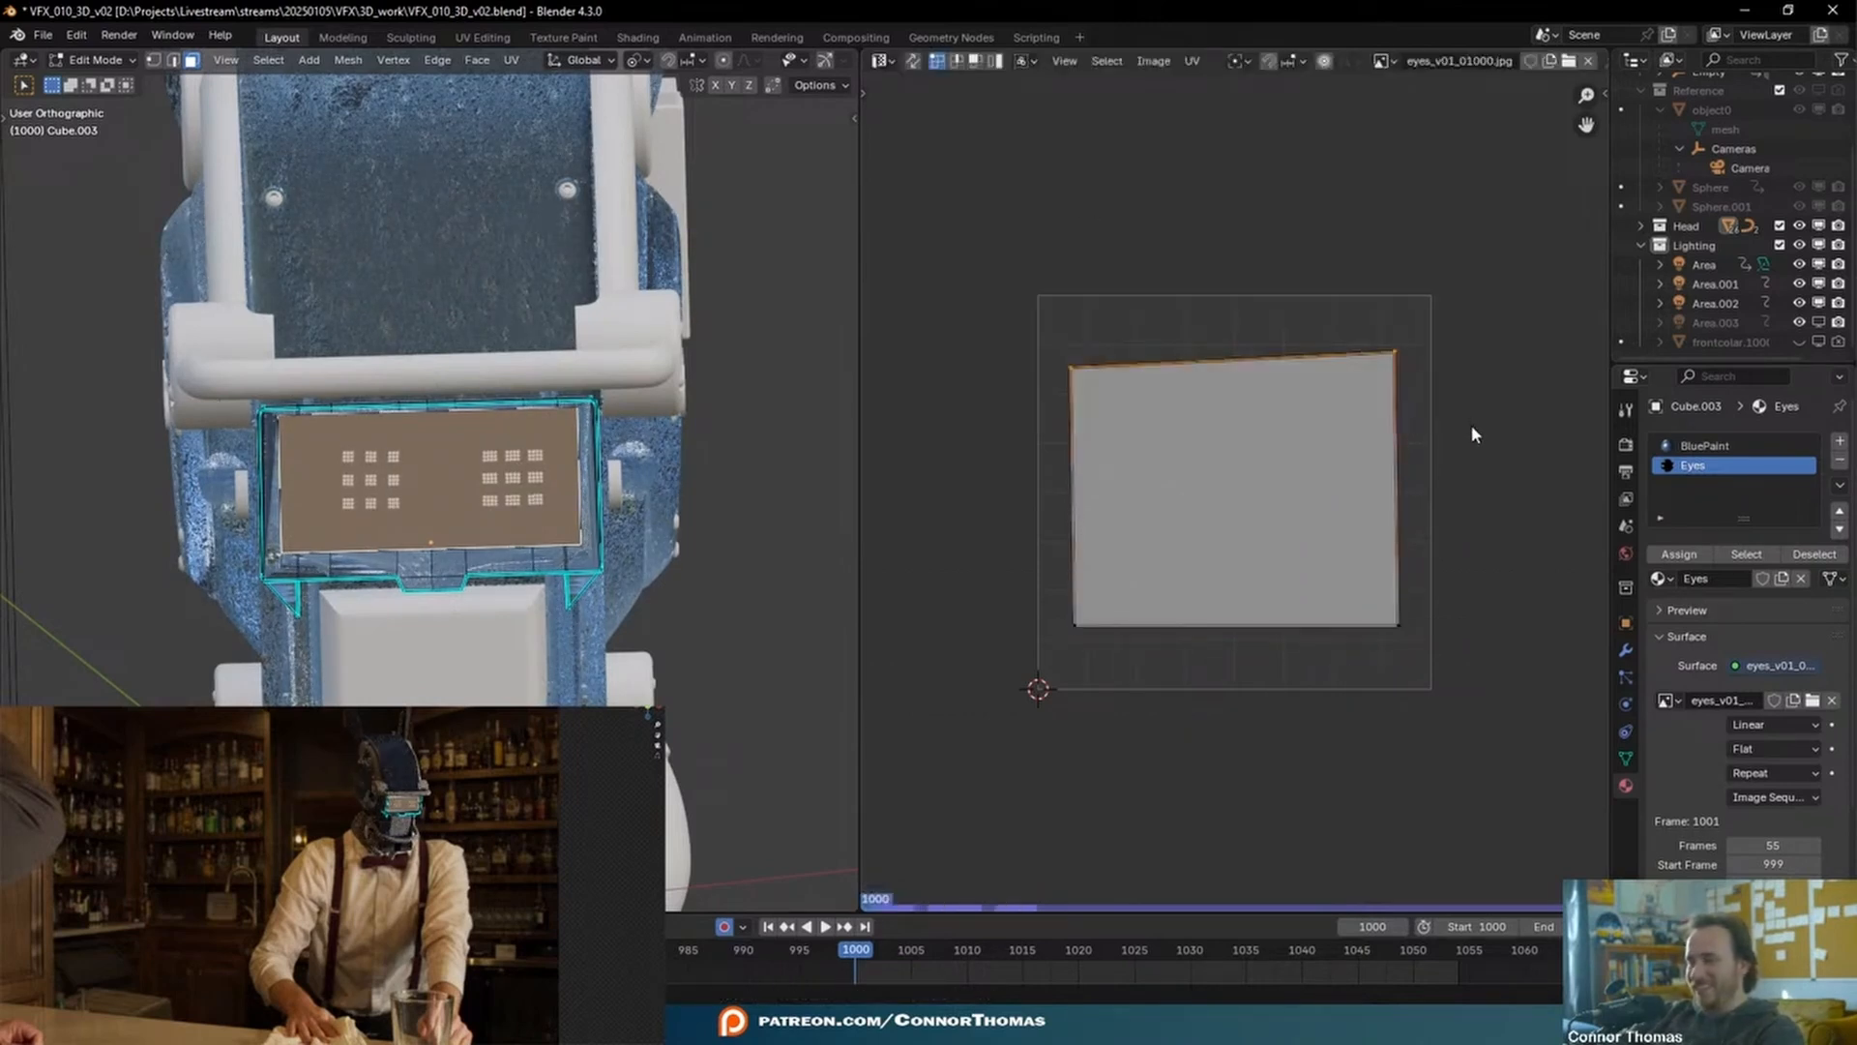
key(s)
text(y: 0)
key(Return)
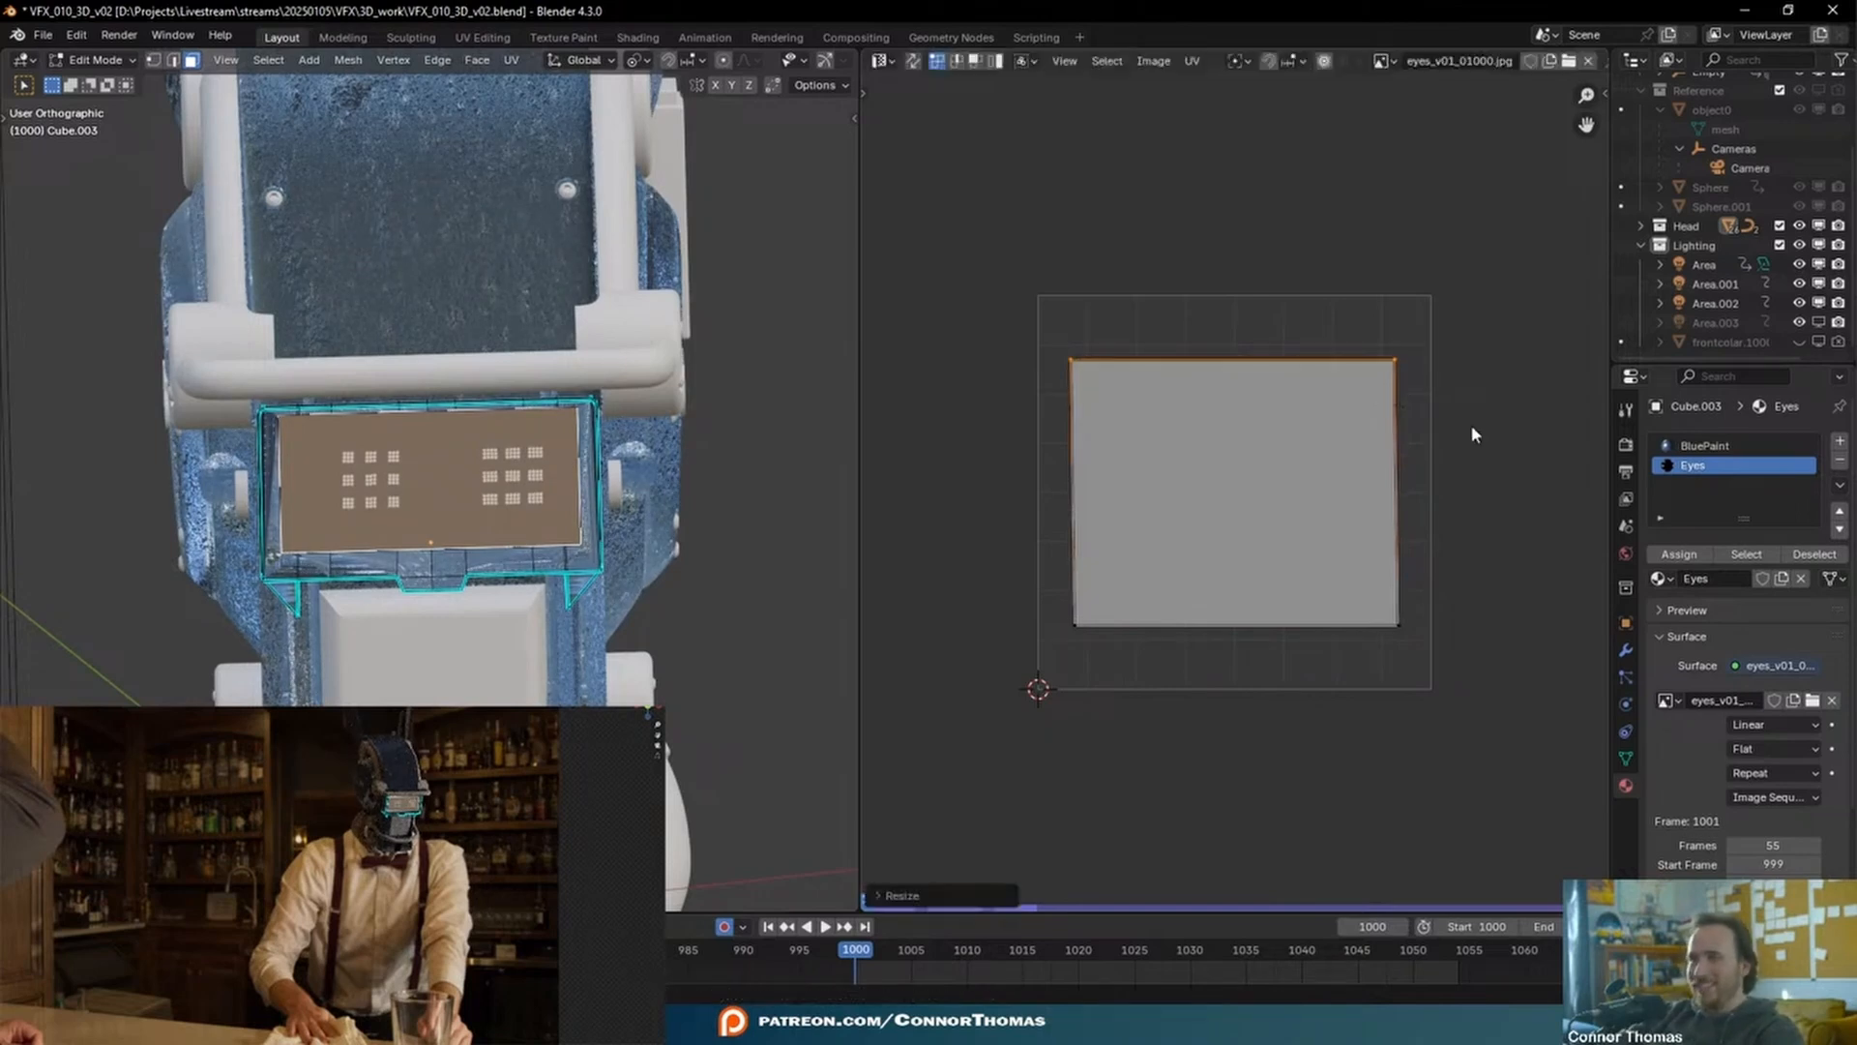
- Select the whole screen face in the UV layout and shift it along X to reposition the eyes on the screen
key(a)
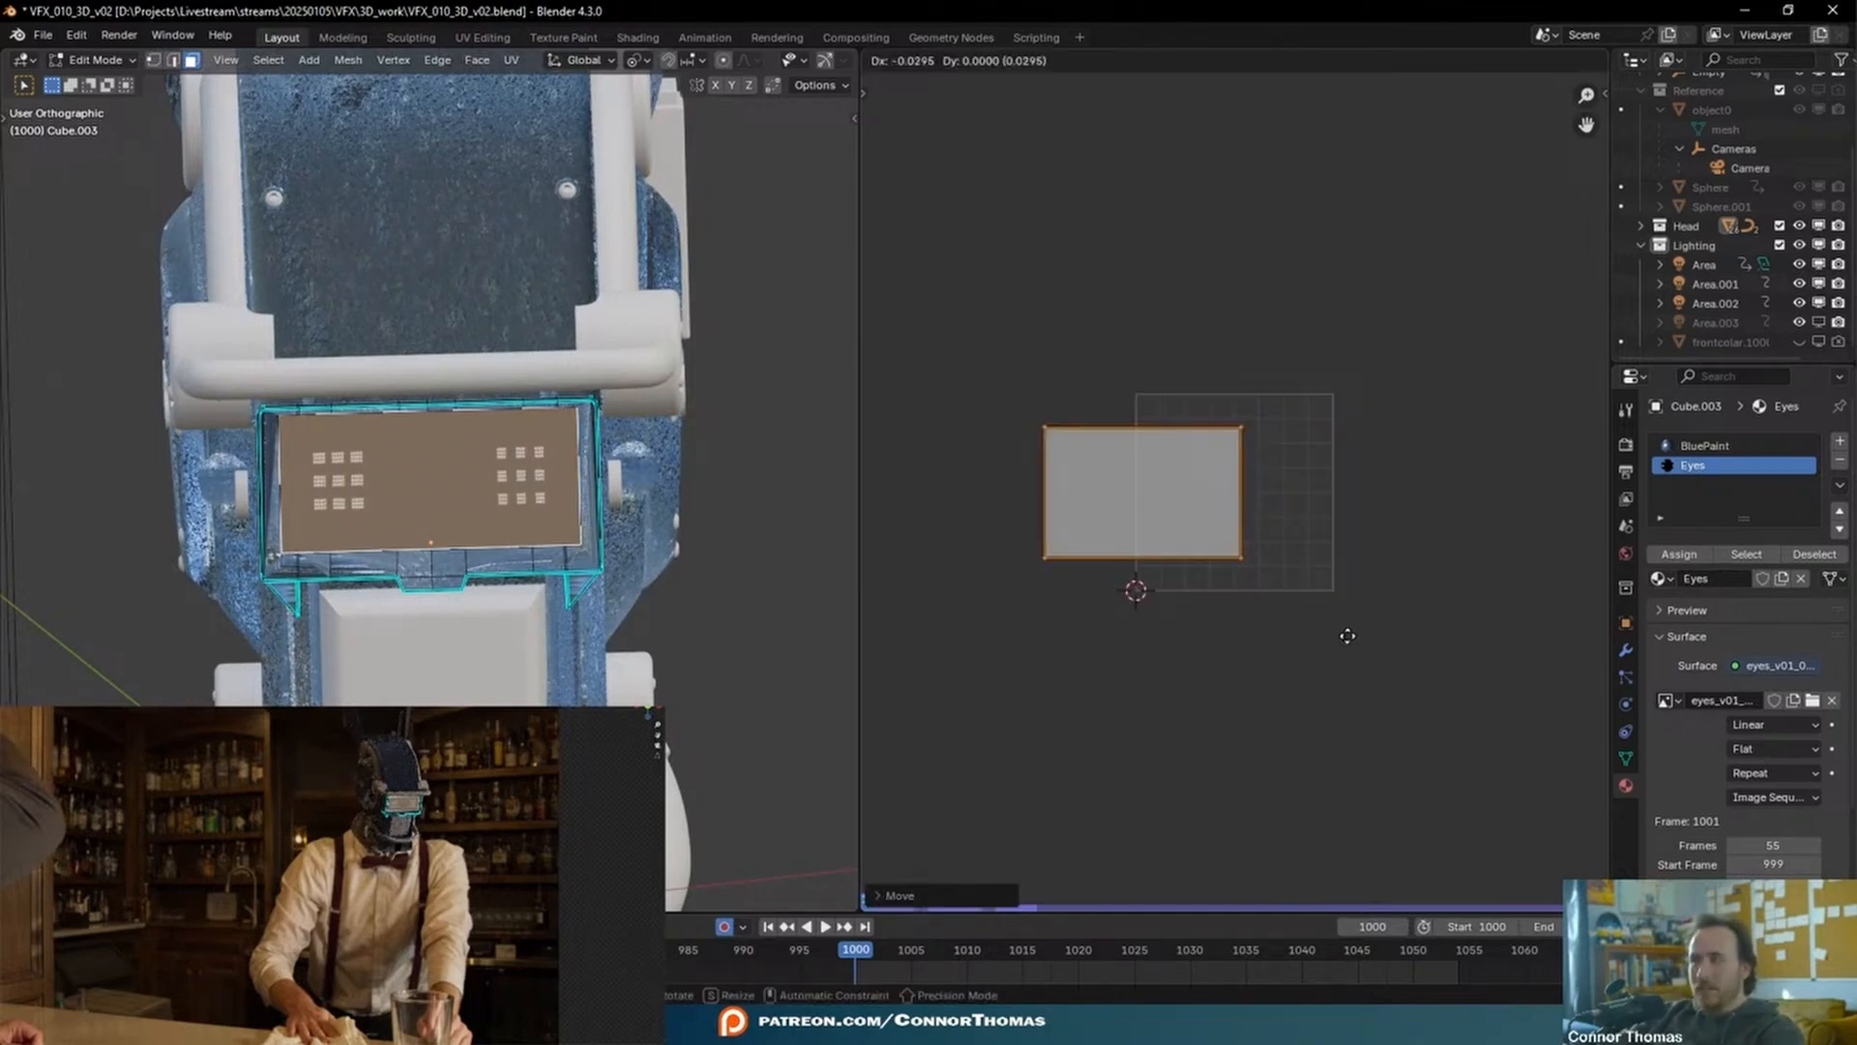
click(1347, 635)
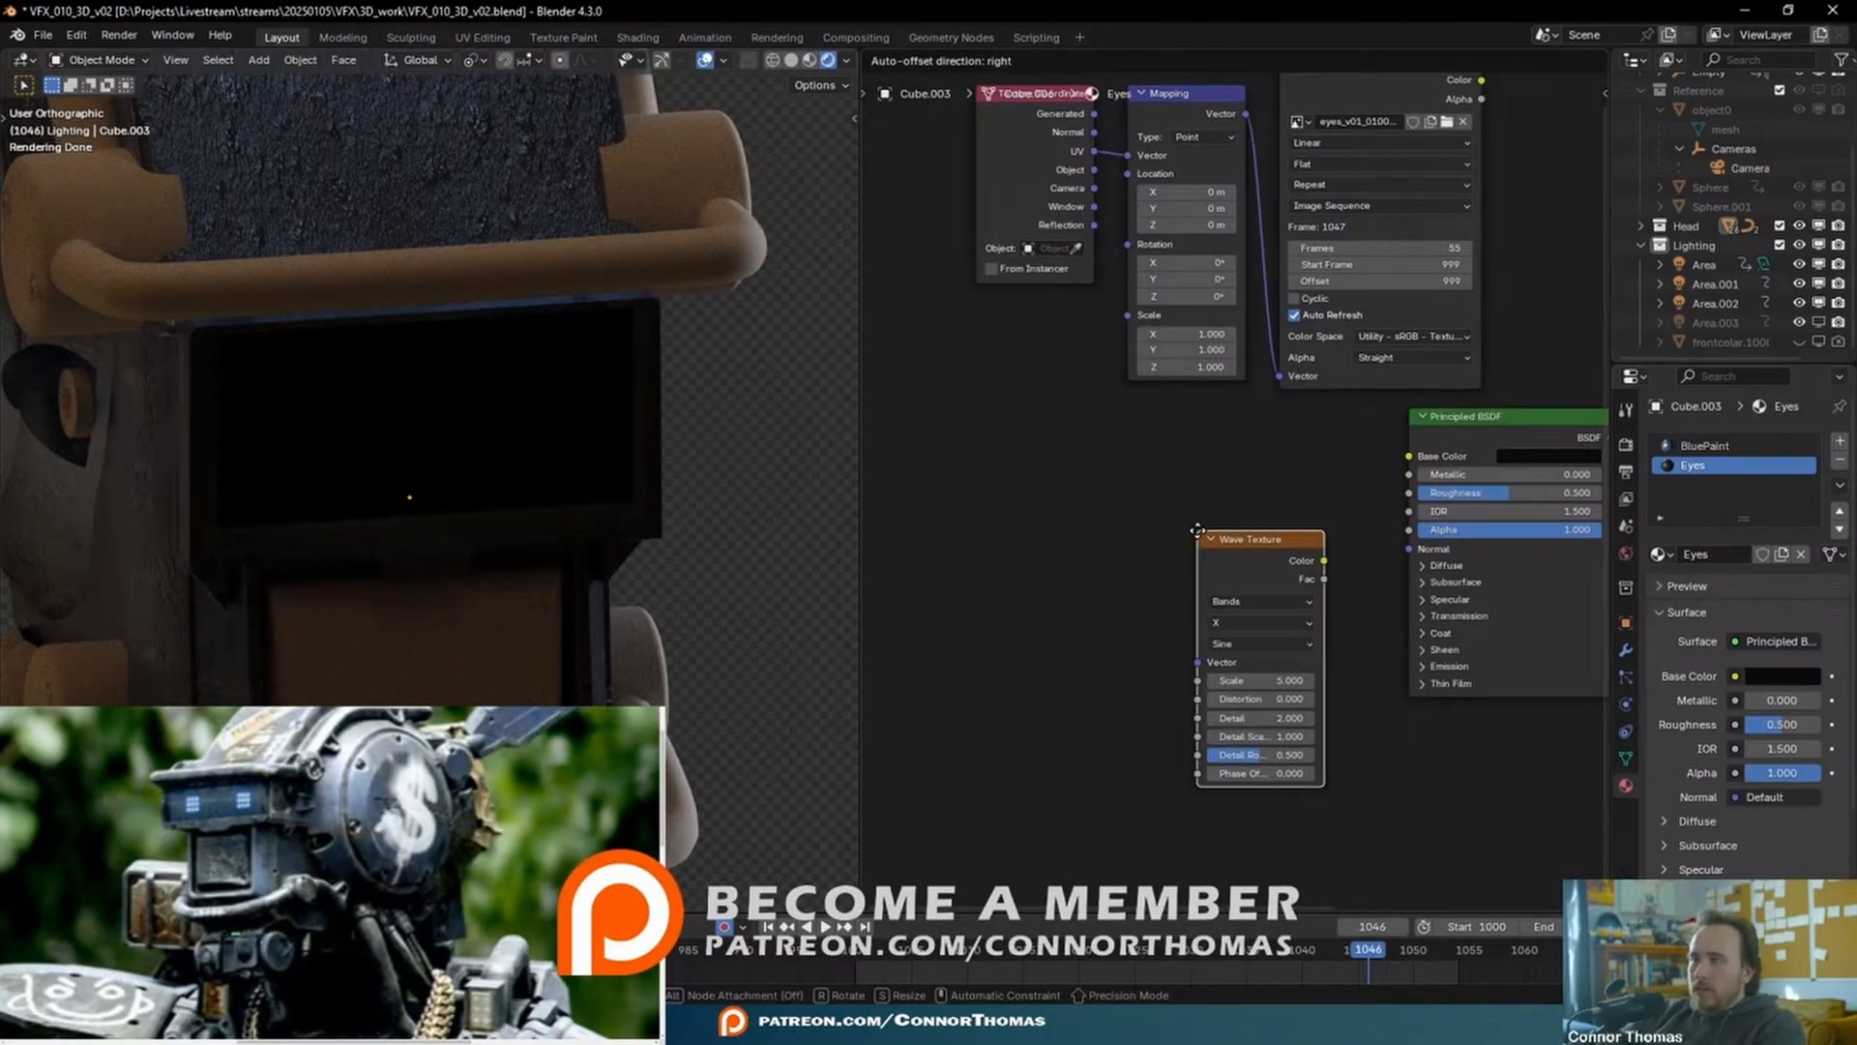
- Place and preview a Wave Texture, and duplicate it below with the Mapping vector connected and its bands direction set to Y
click(1129, 474)
ctrl+shift+click(1200, 485)
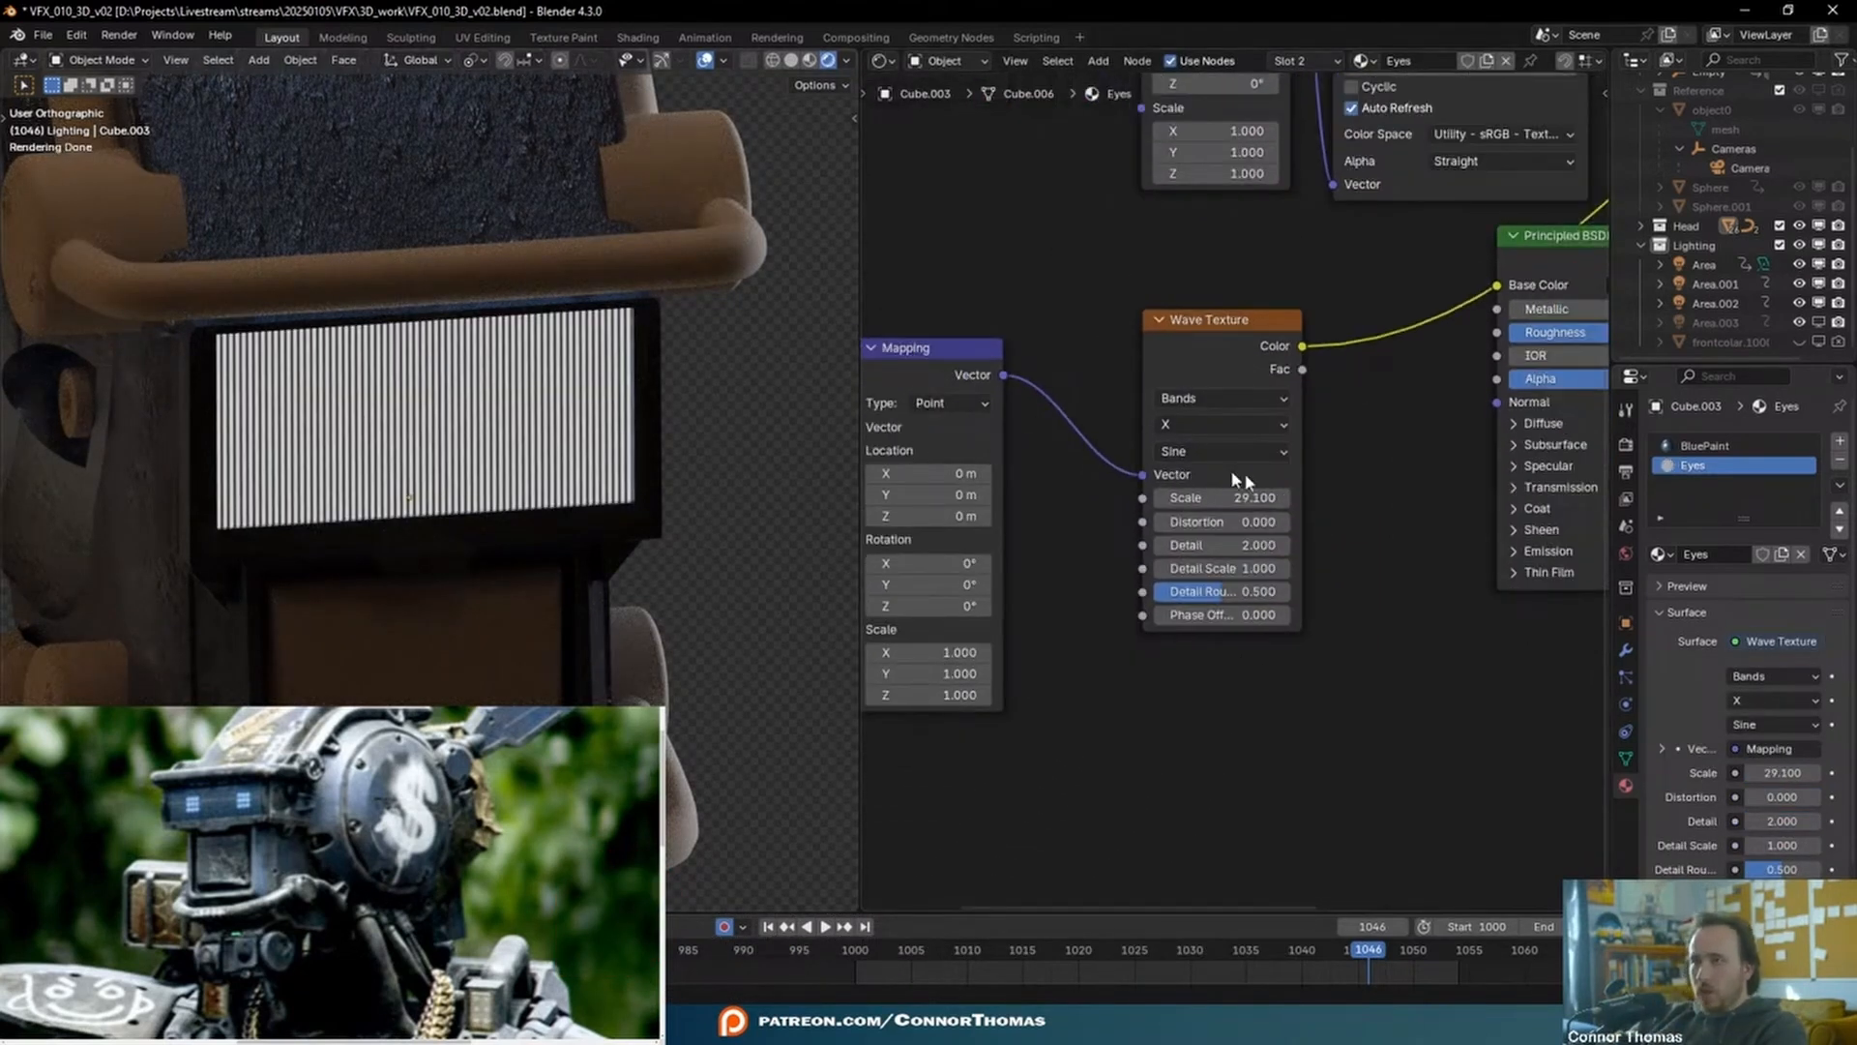
middle_drag(1418, 763, 1487, 532)
key(shift+d)
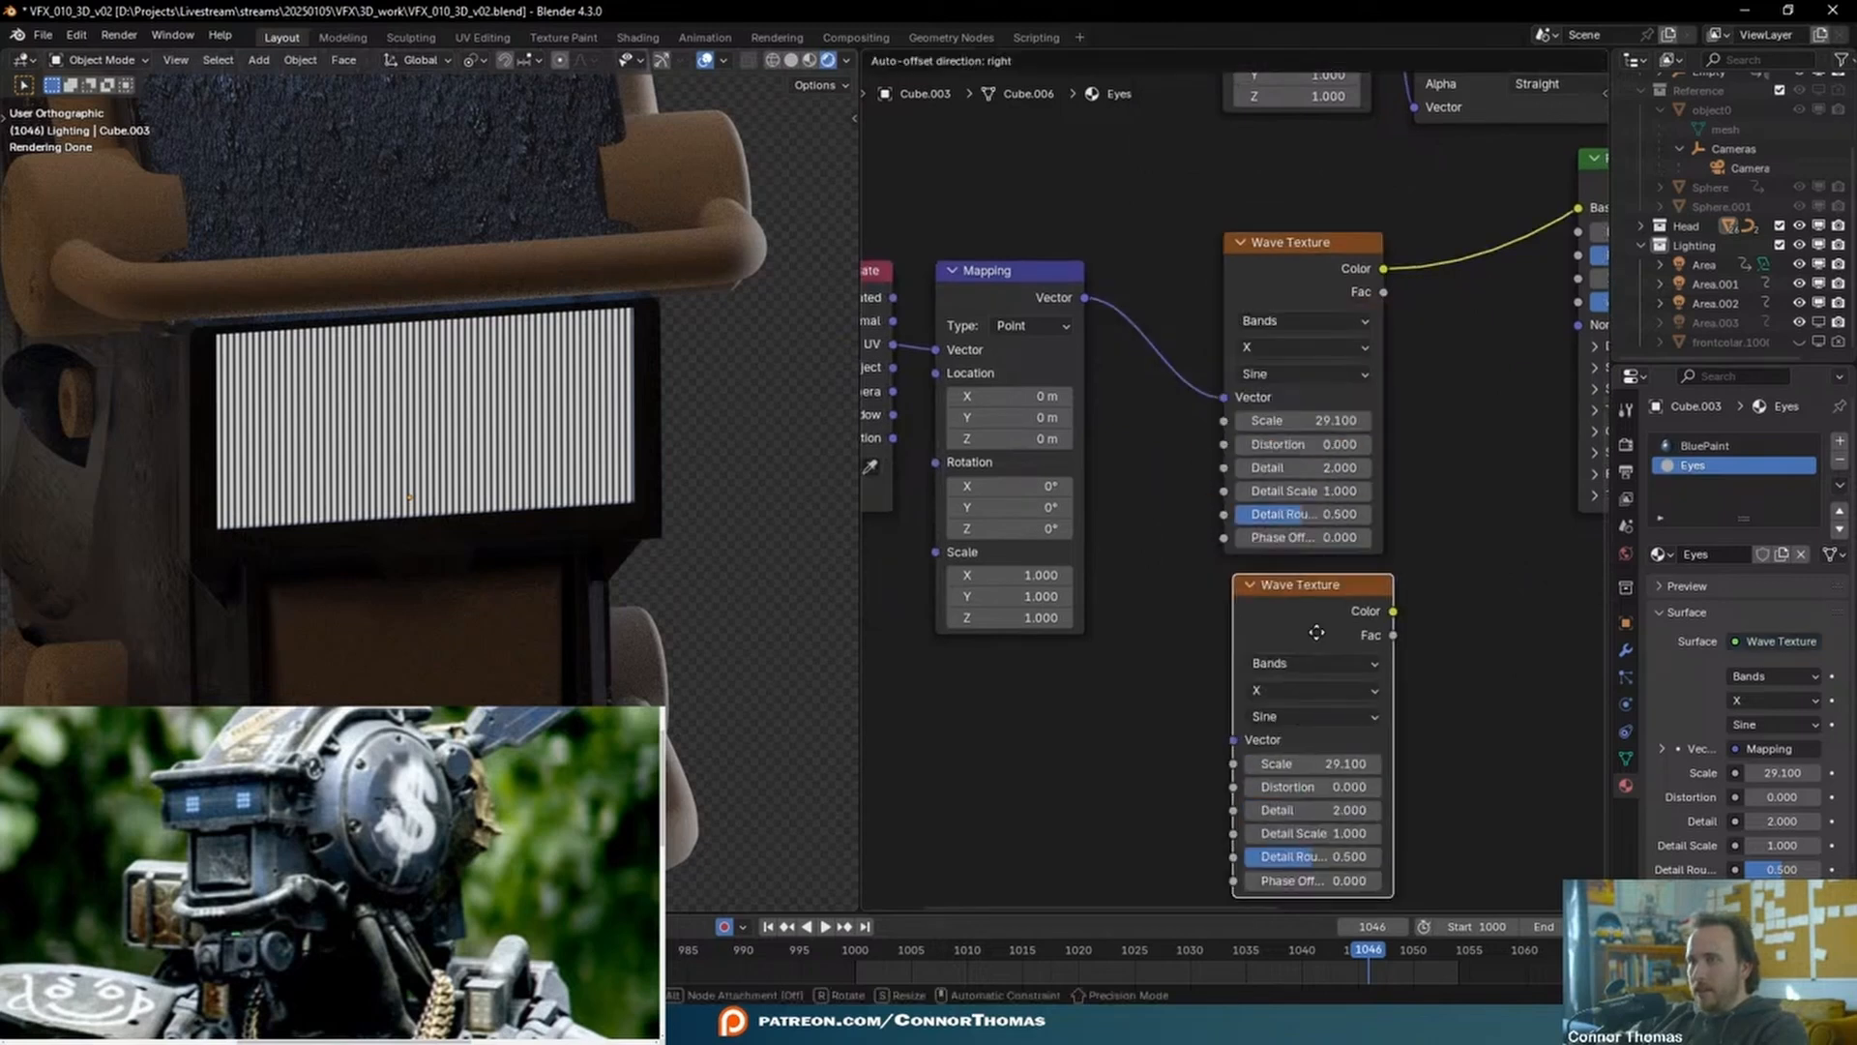
click(1233, 542)
drag(1084, 298, 1225, 733)
ctrl+shift+click(1362, 583)
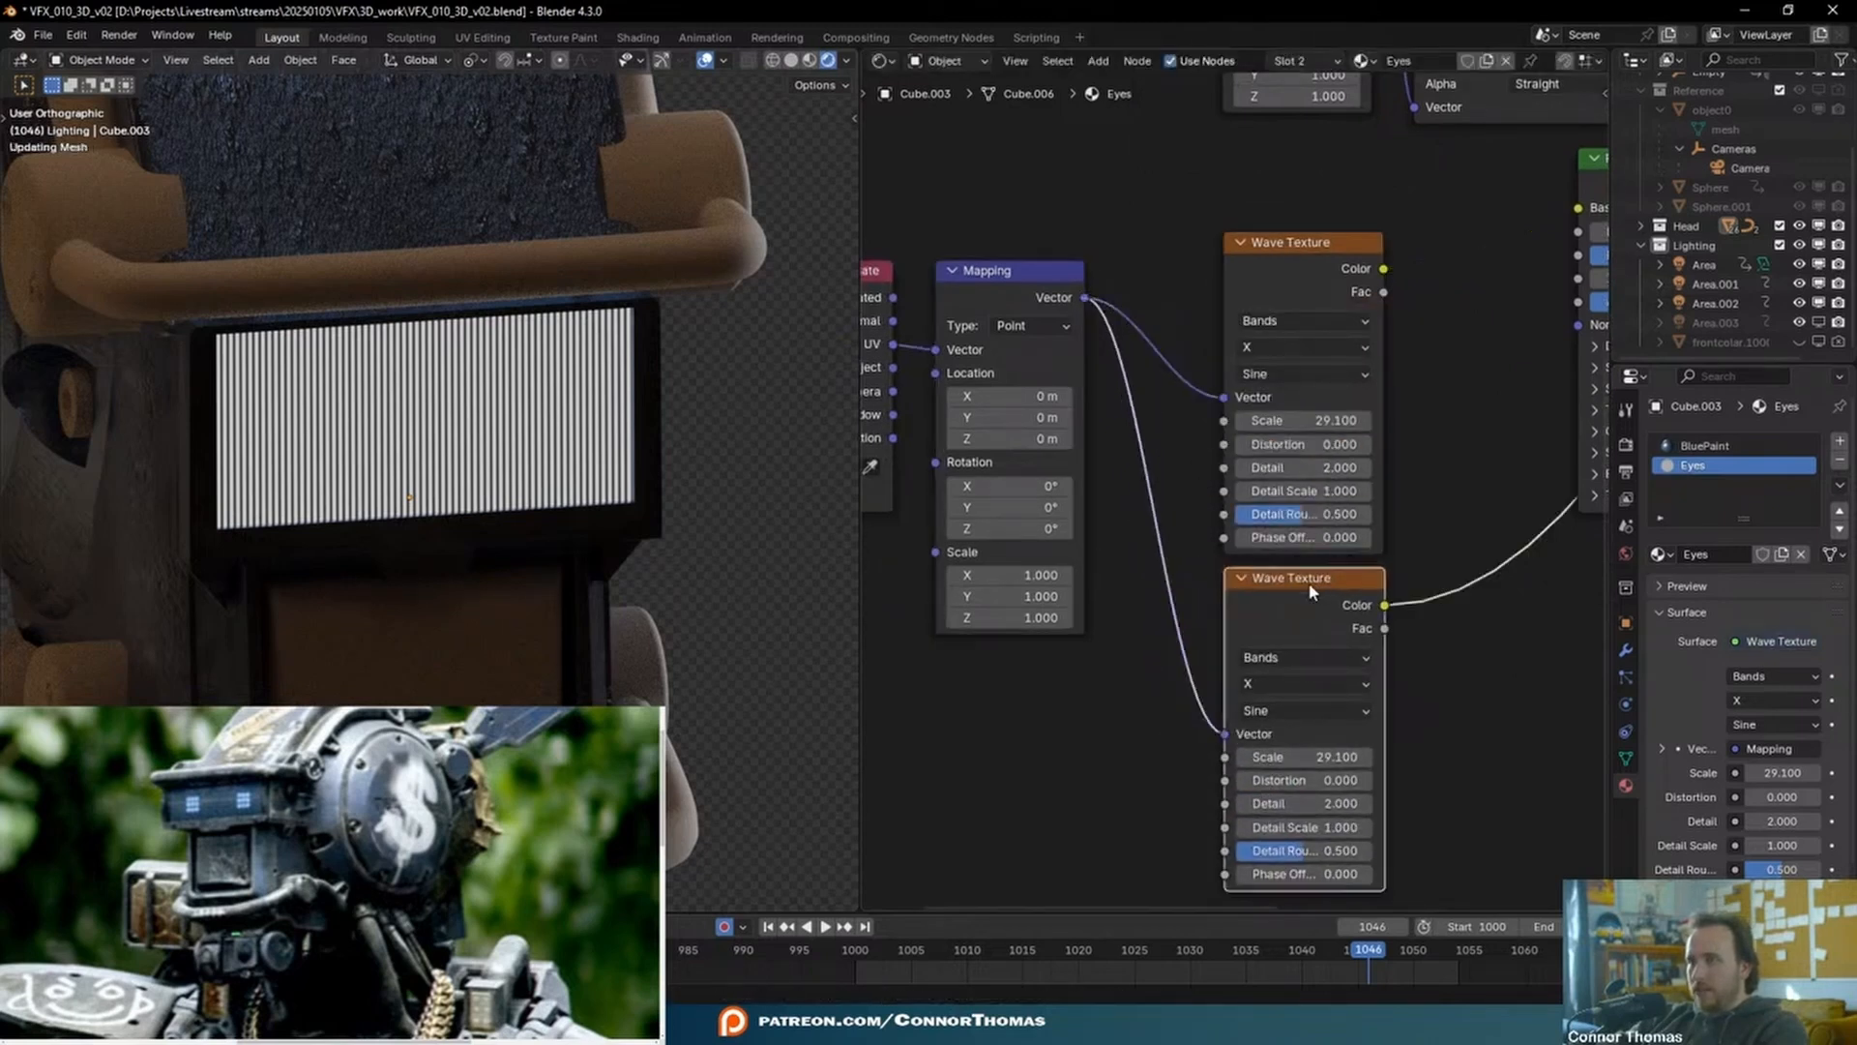
click(1259, 683)
click(1267, 752)
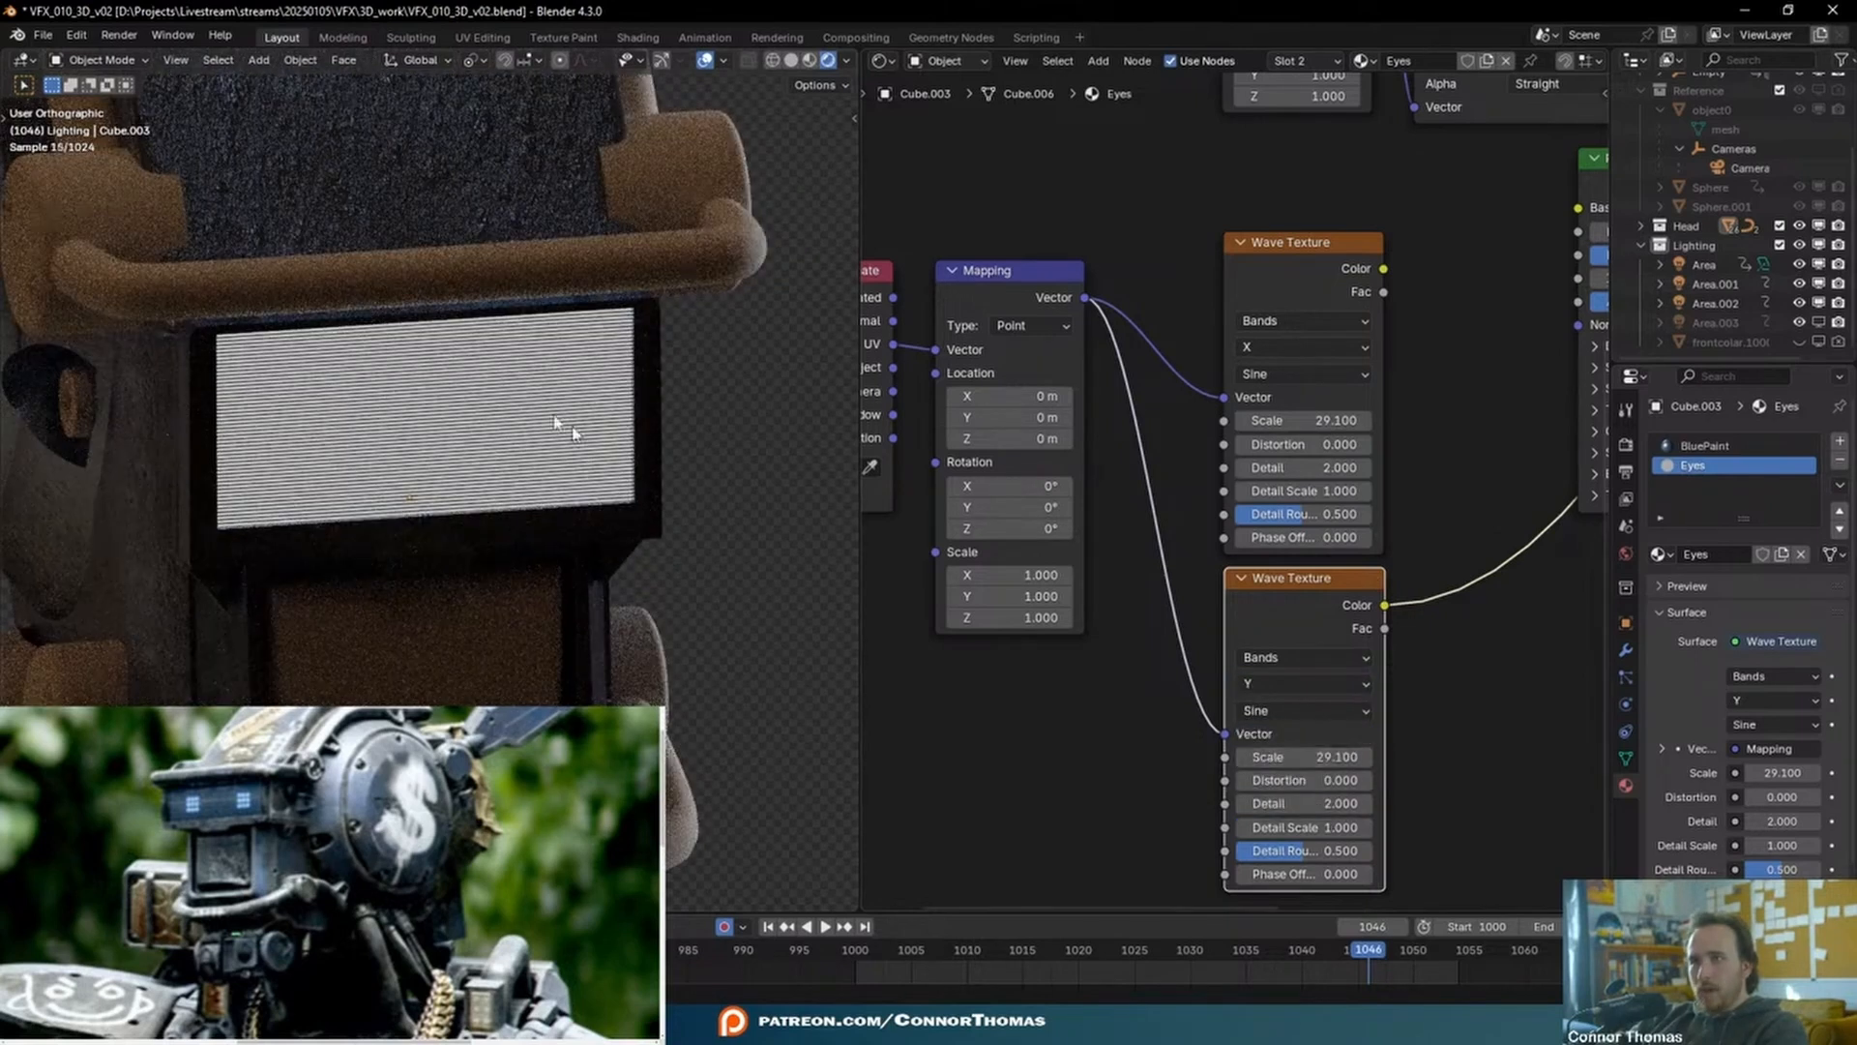
- Rearrange the Wave Texture nodes and insert a Mix Color node on the output link of the Y-direction wave
scroll(1197, 674, down, 4)
drag(929, 364, 1248, 627)
drag(1372, 362, 1031, 386)
click(1260, 555)
key(shift+a)
click(1259, 558)
text(mix)
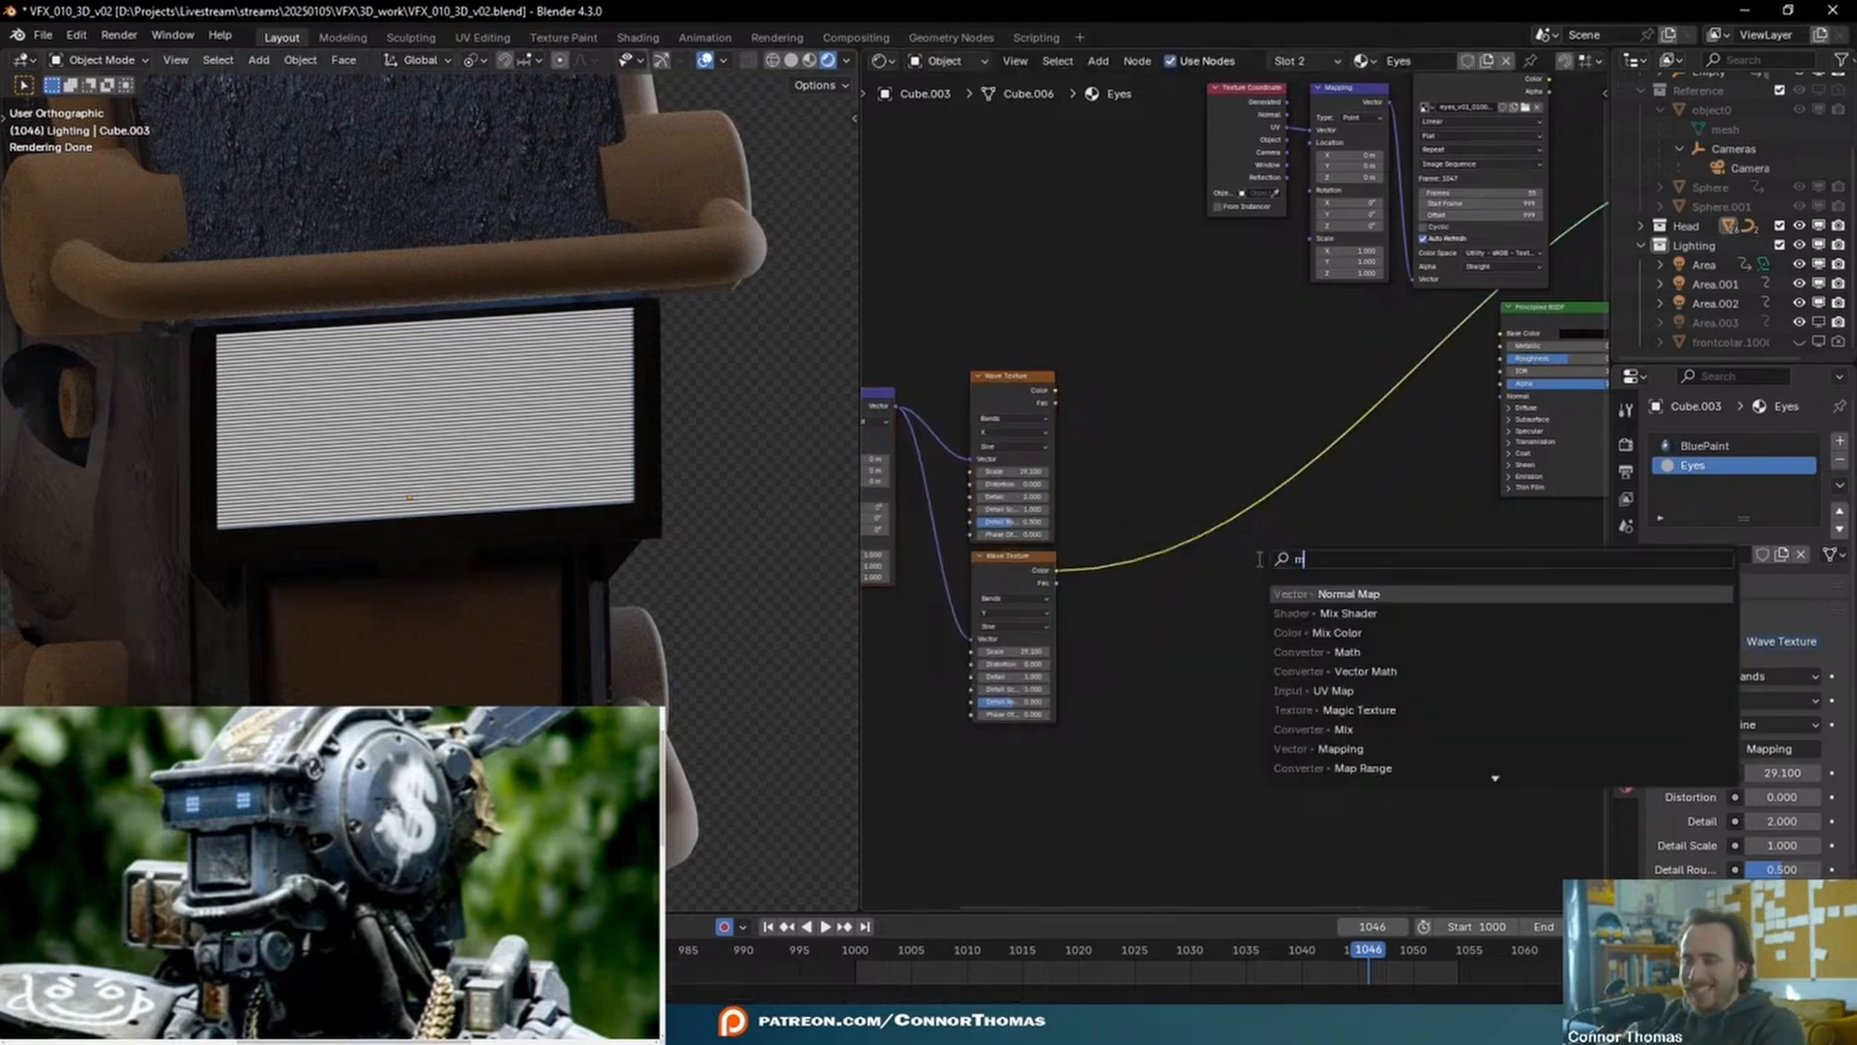
key(Return)
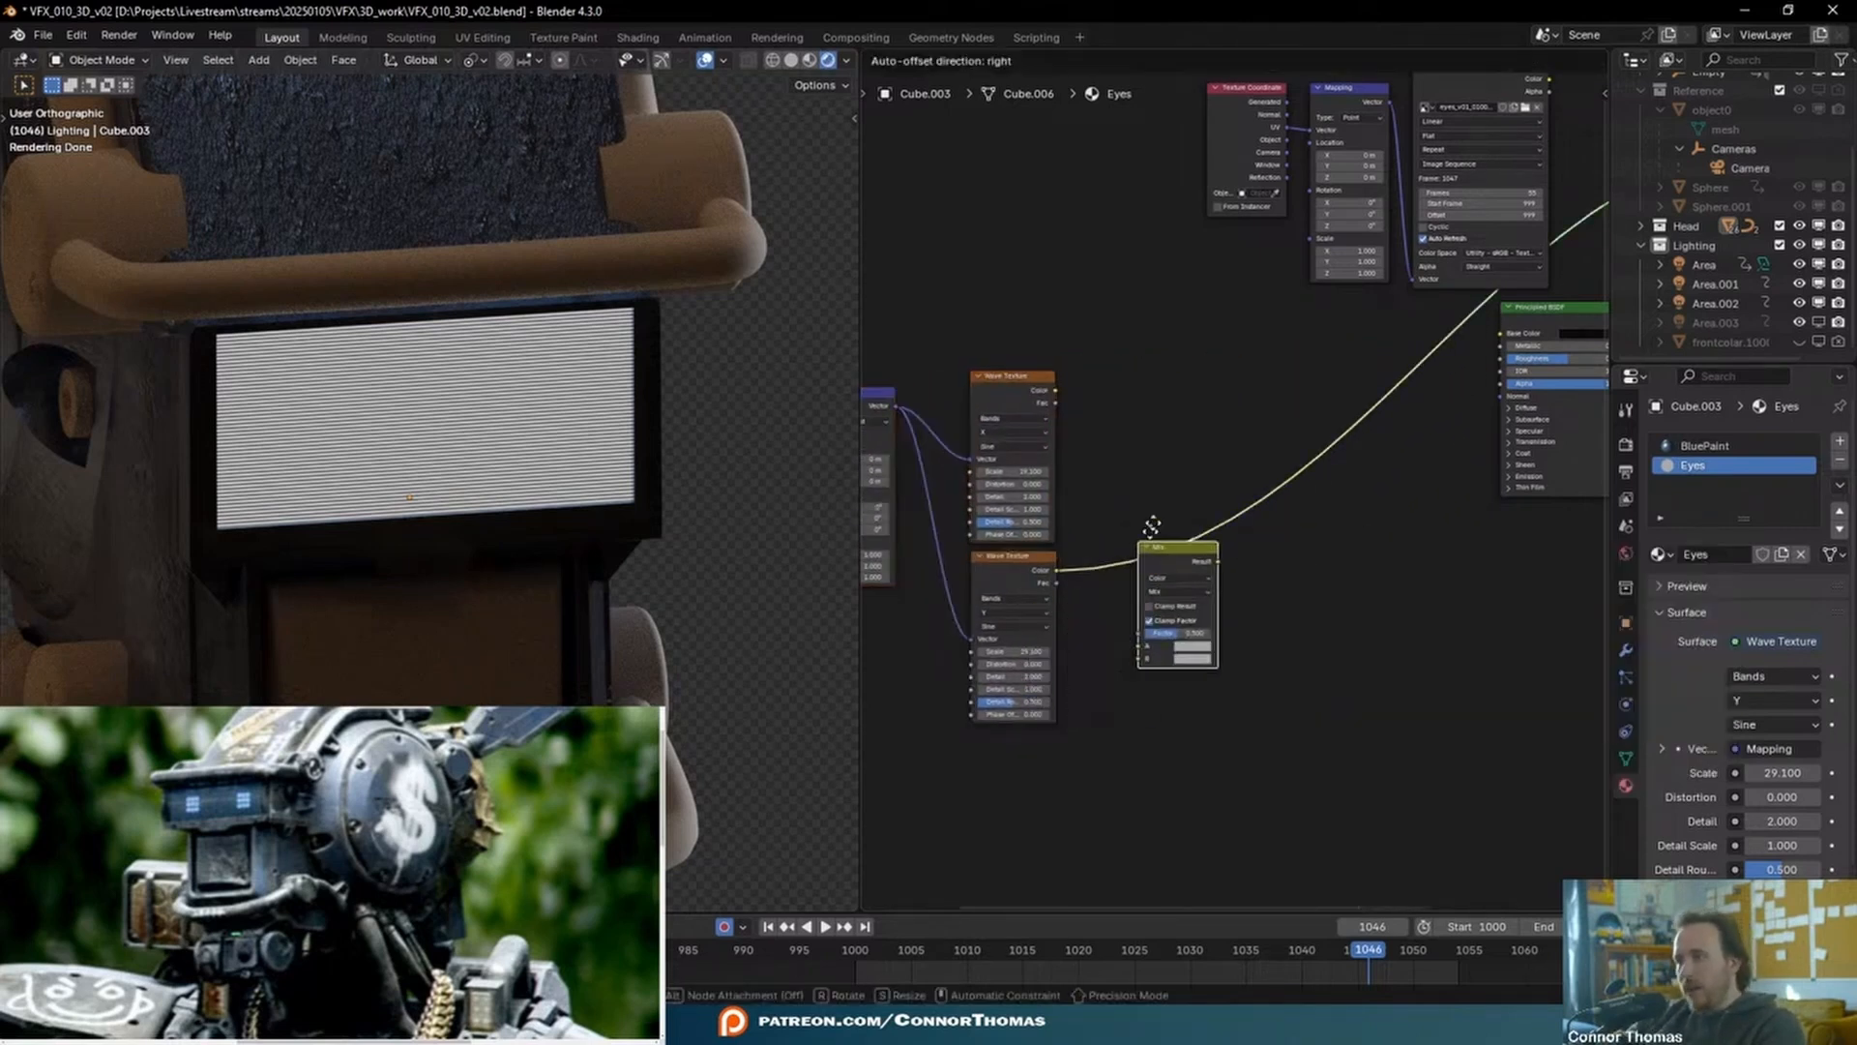
click(1180, 447)
- Connect the X-direction wave to input B of the Mix node, with Factor 1 and blending mode Screen
scroll(1229, 510, up, 2)
drag(949, 330, 1268, 558)
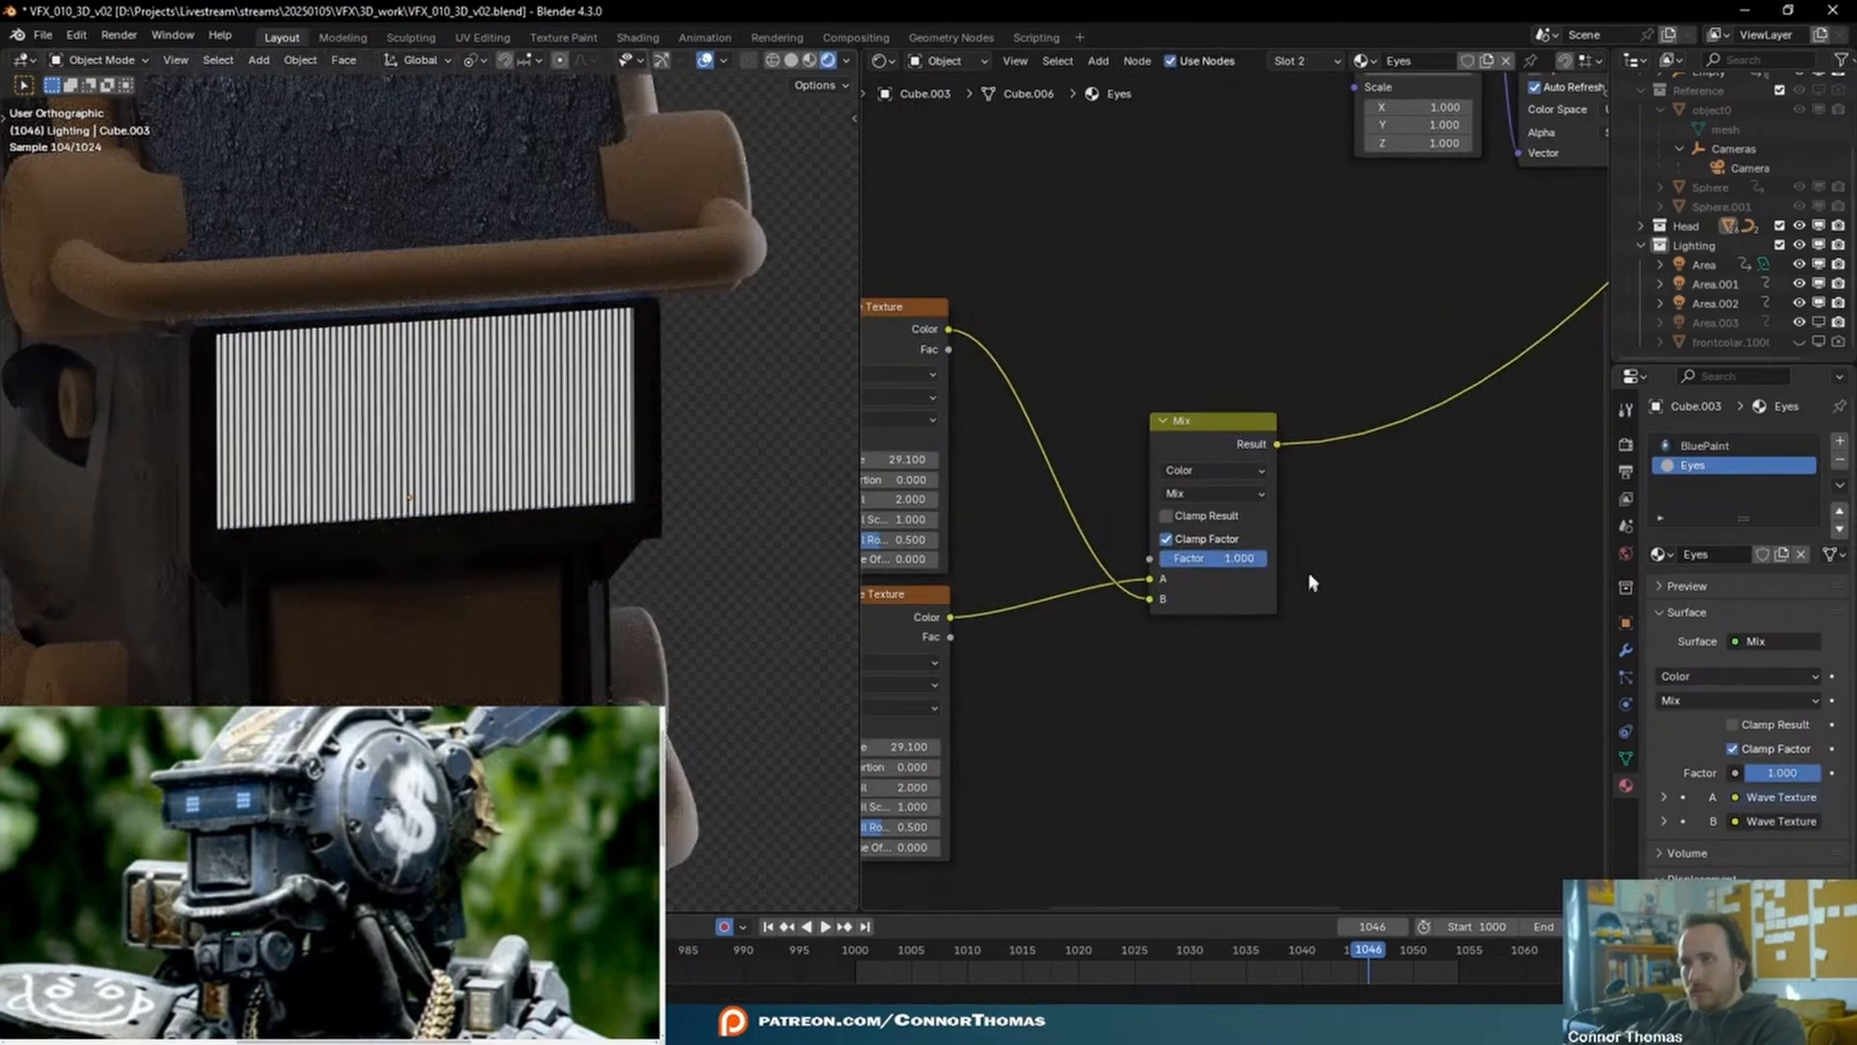
scroll(1238, 488, up, 2)
click(1173, 494)
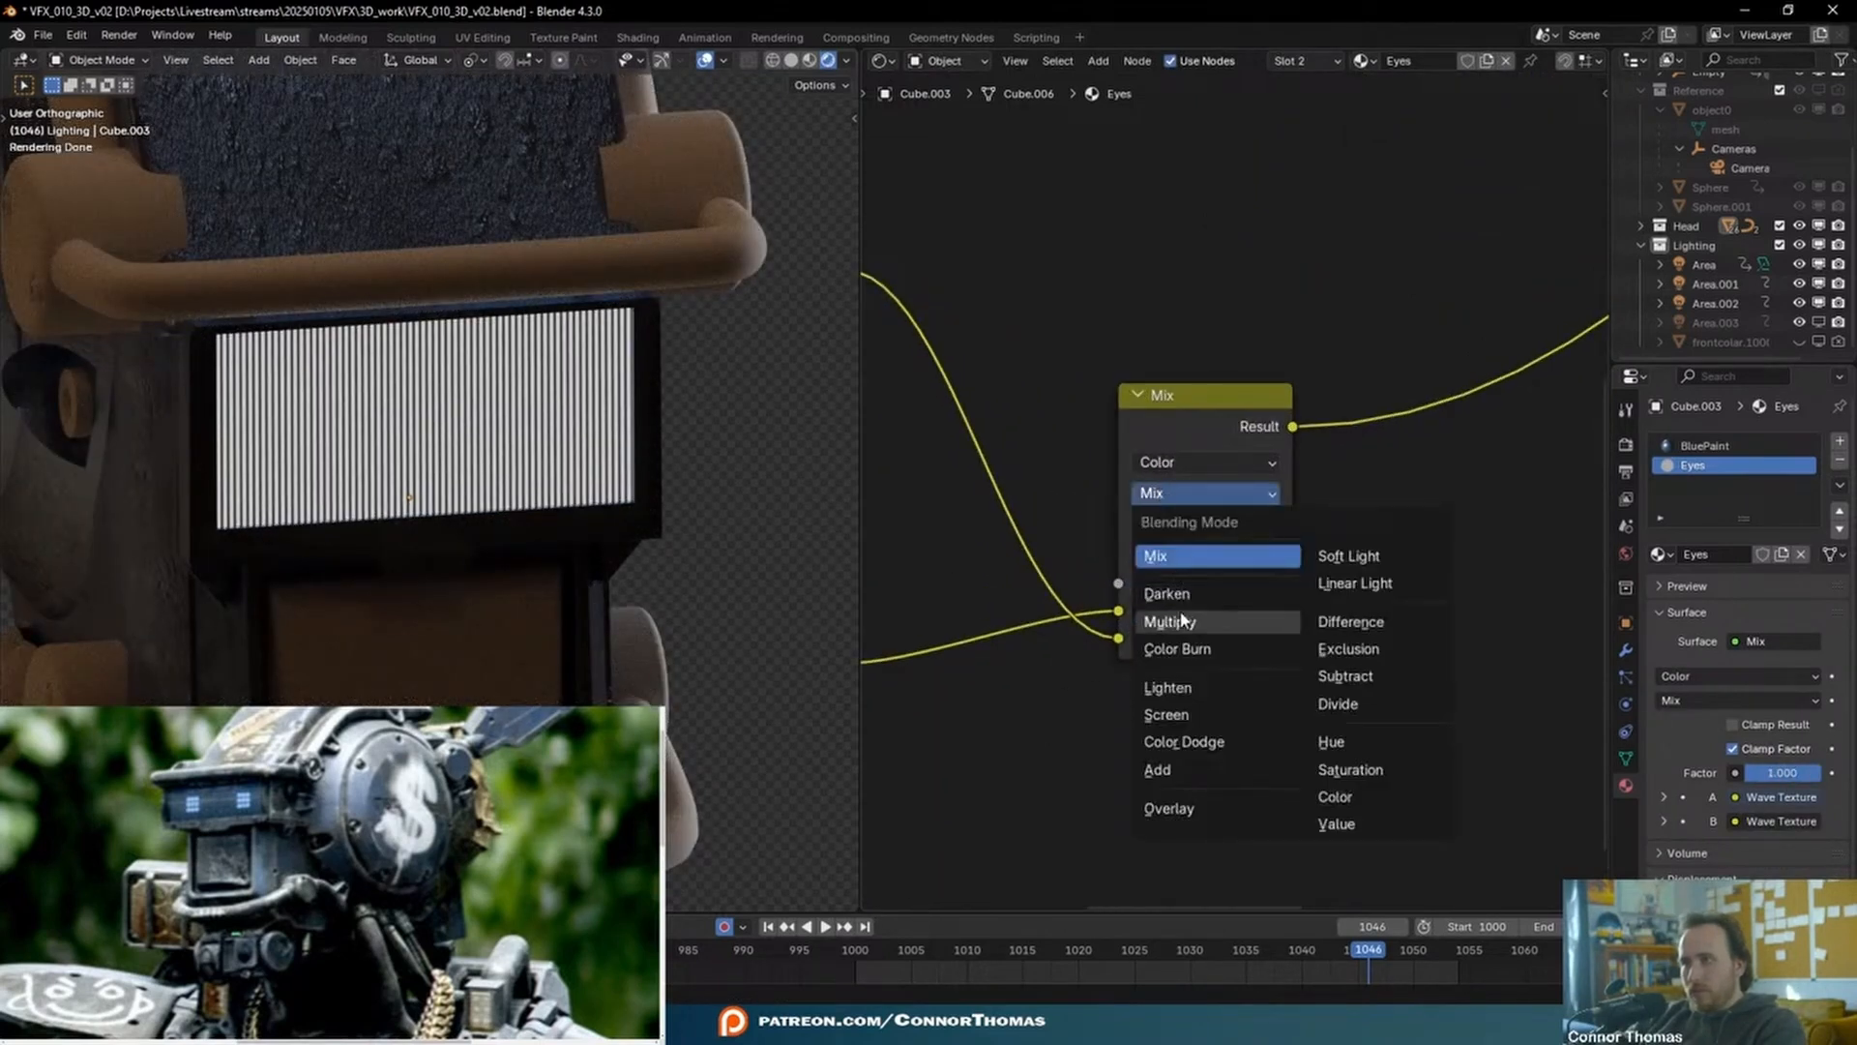
click(1205, 716)
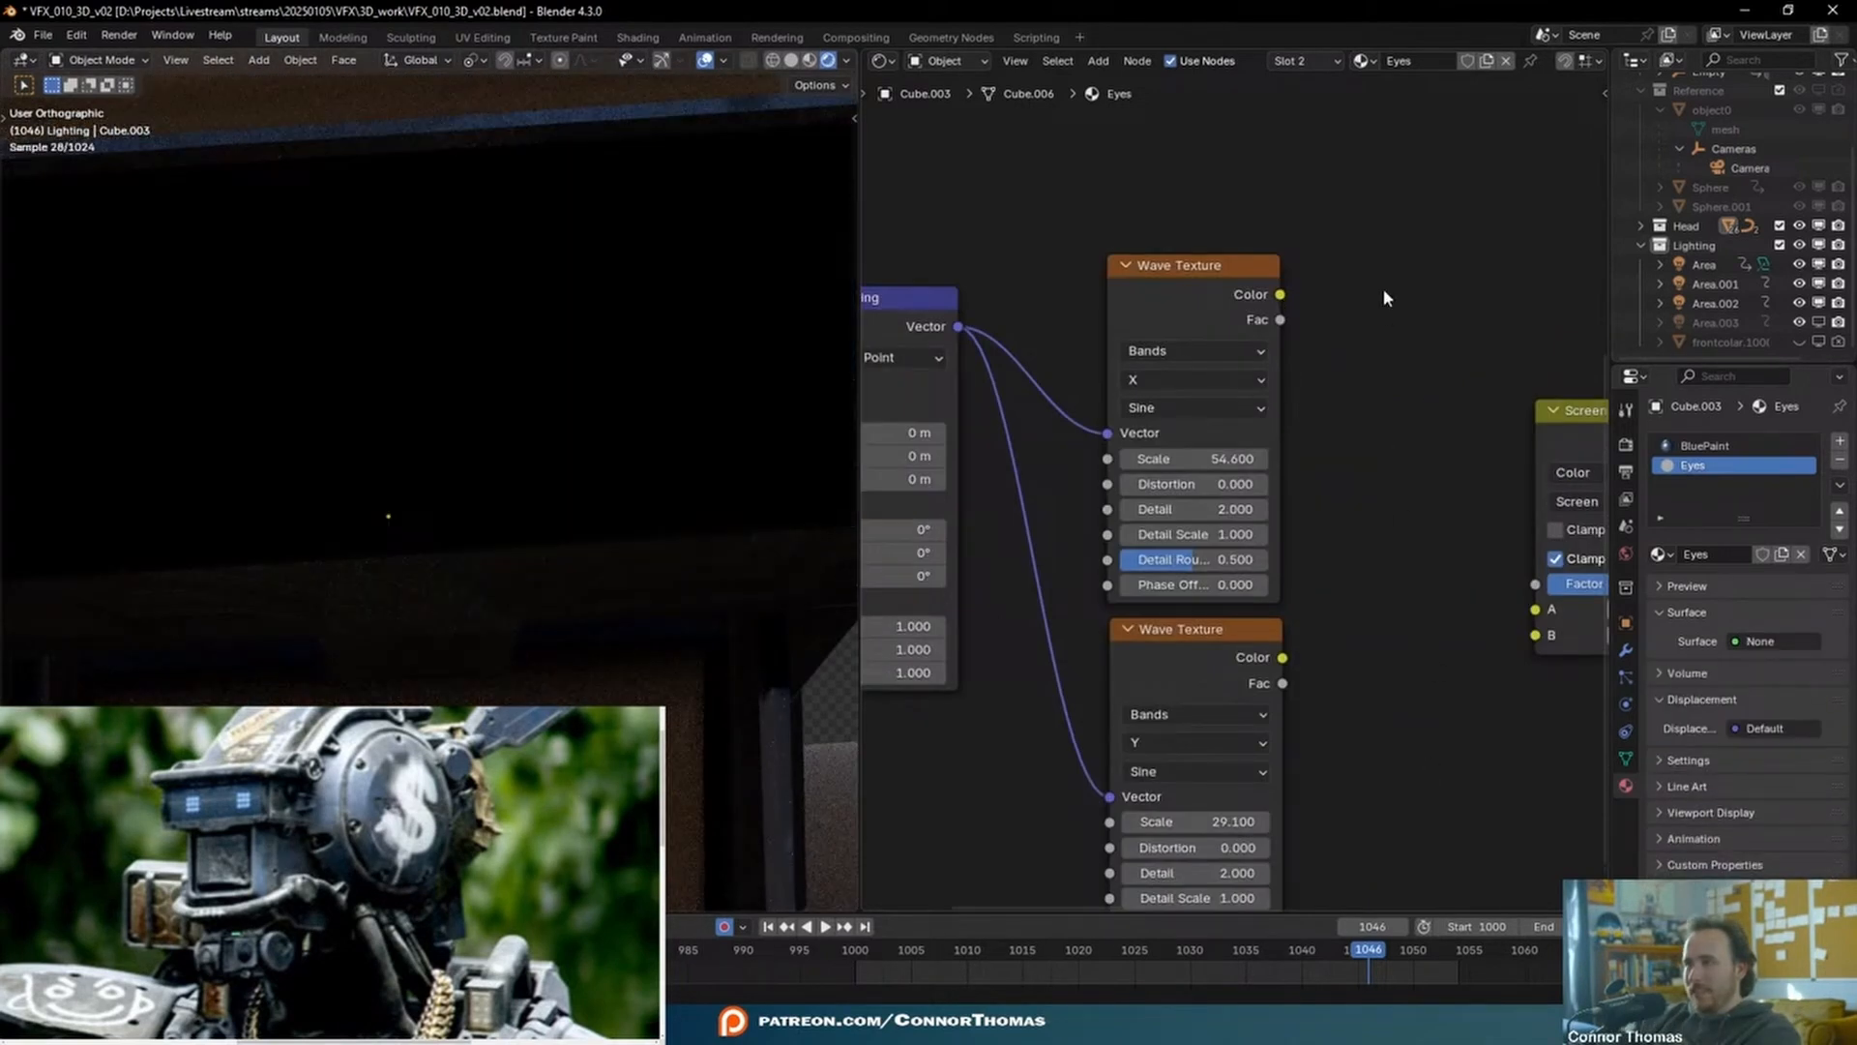
- Add a Color Ramp to each Wave Texture with the black stop at 0.923, and preview both combined through the Screen mix
key(shift+a)
text(colo)
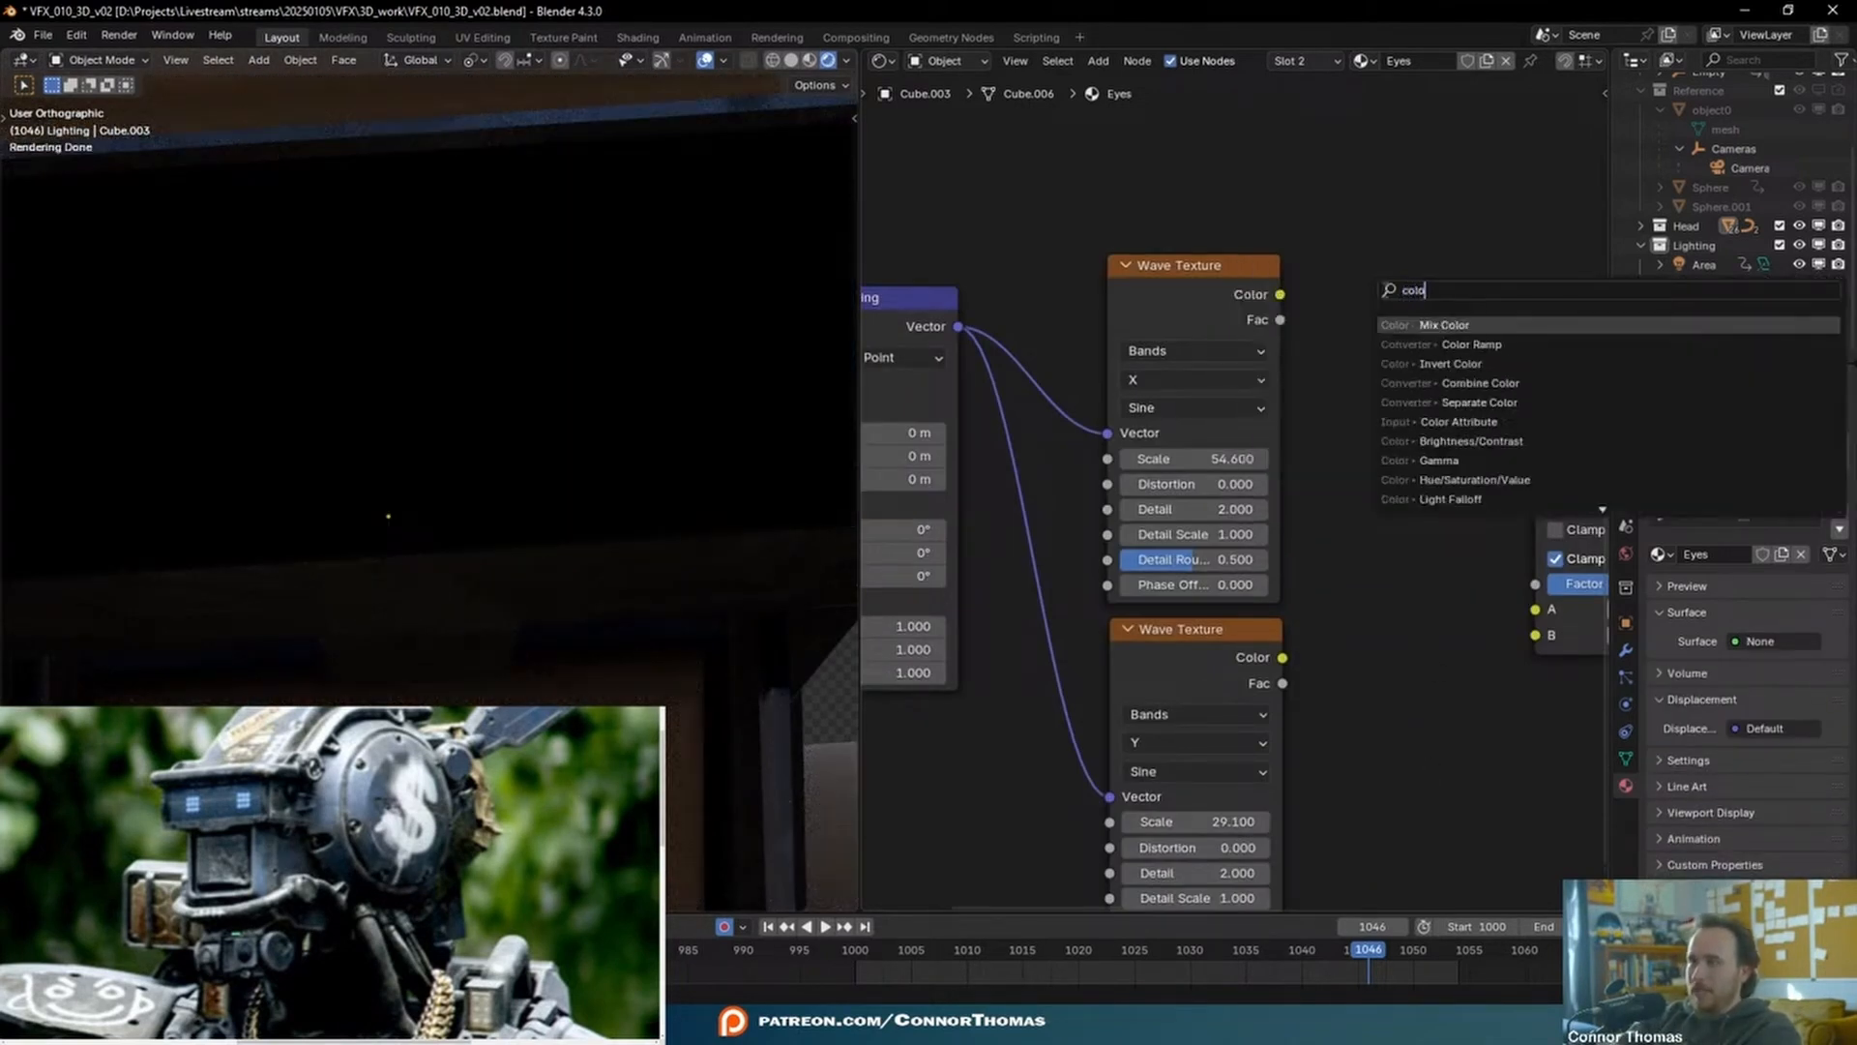
key(Return)
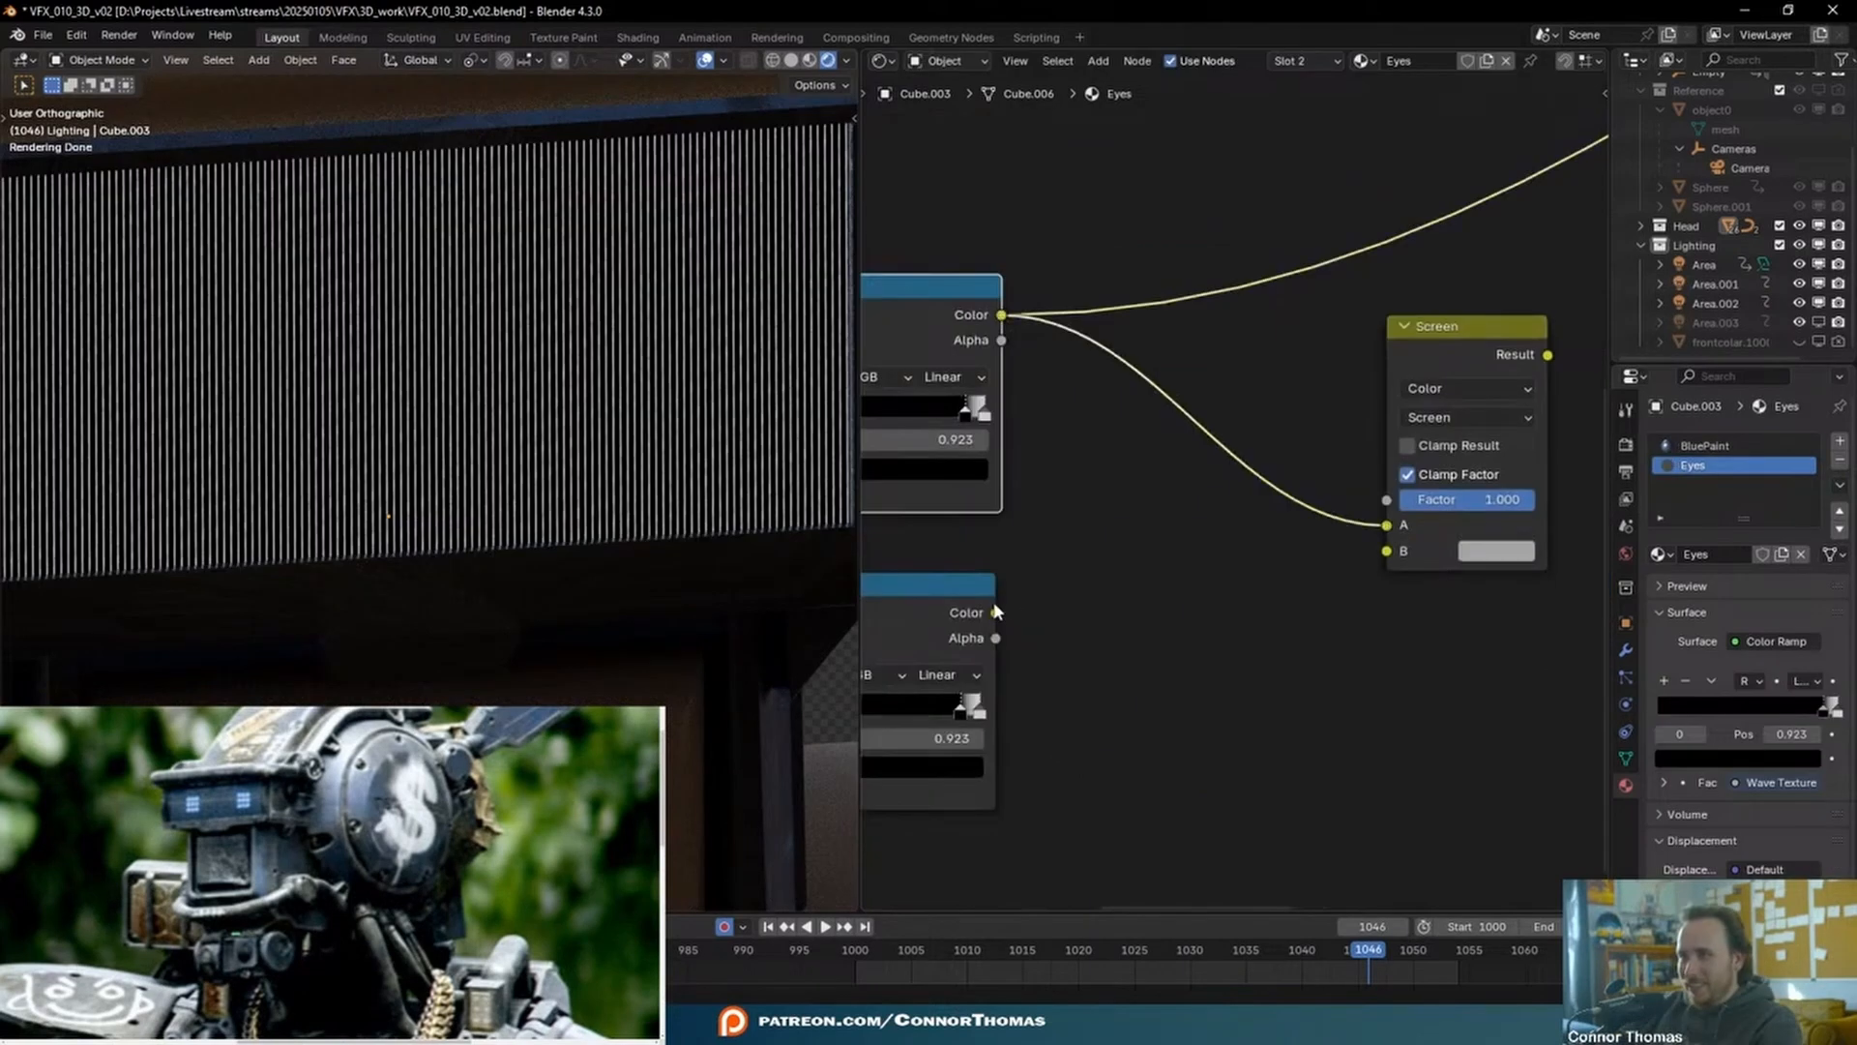
drag(995, 612, 1344, 567)
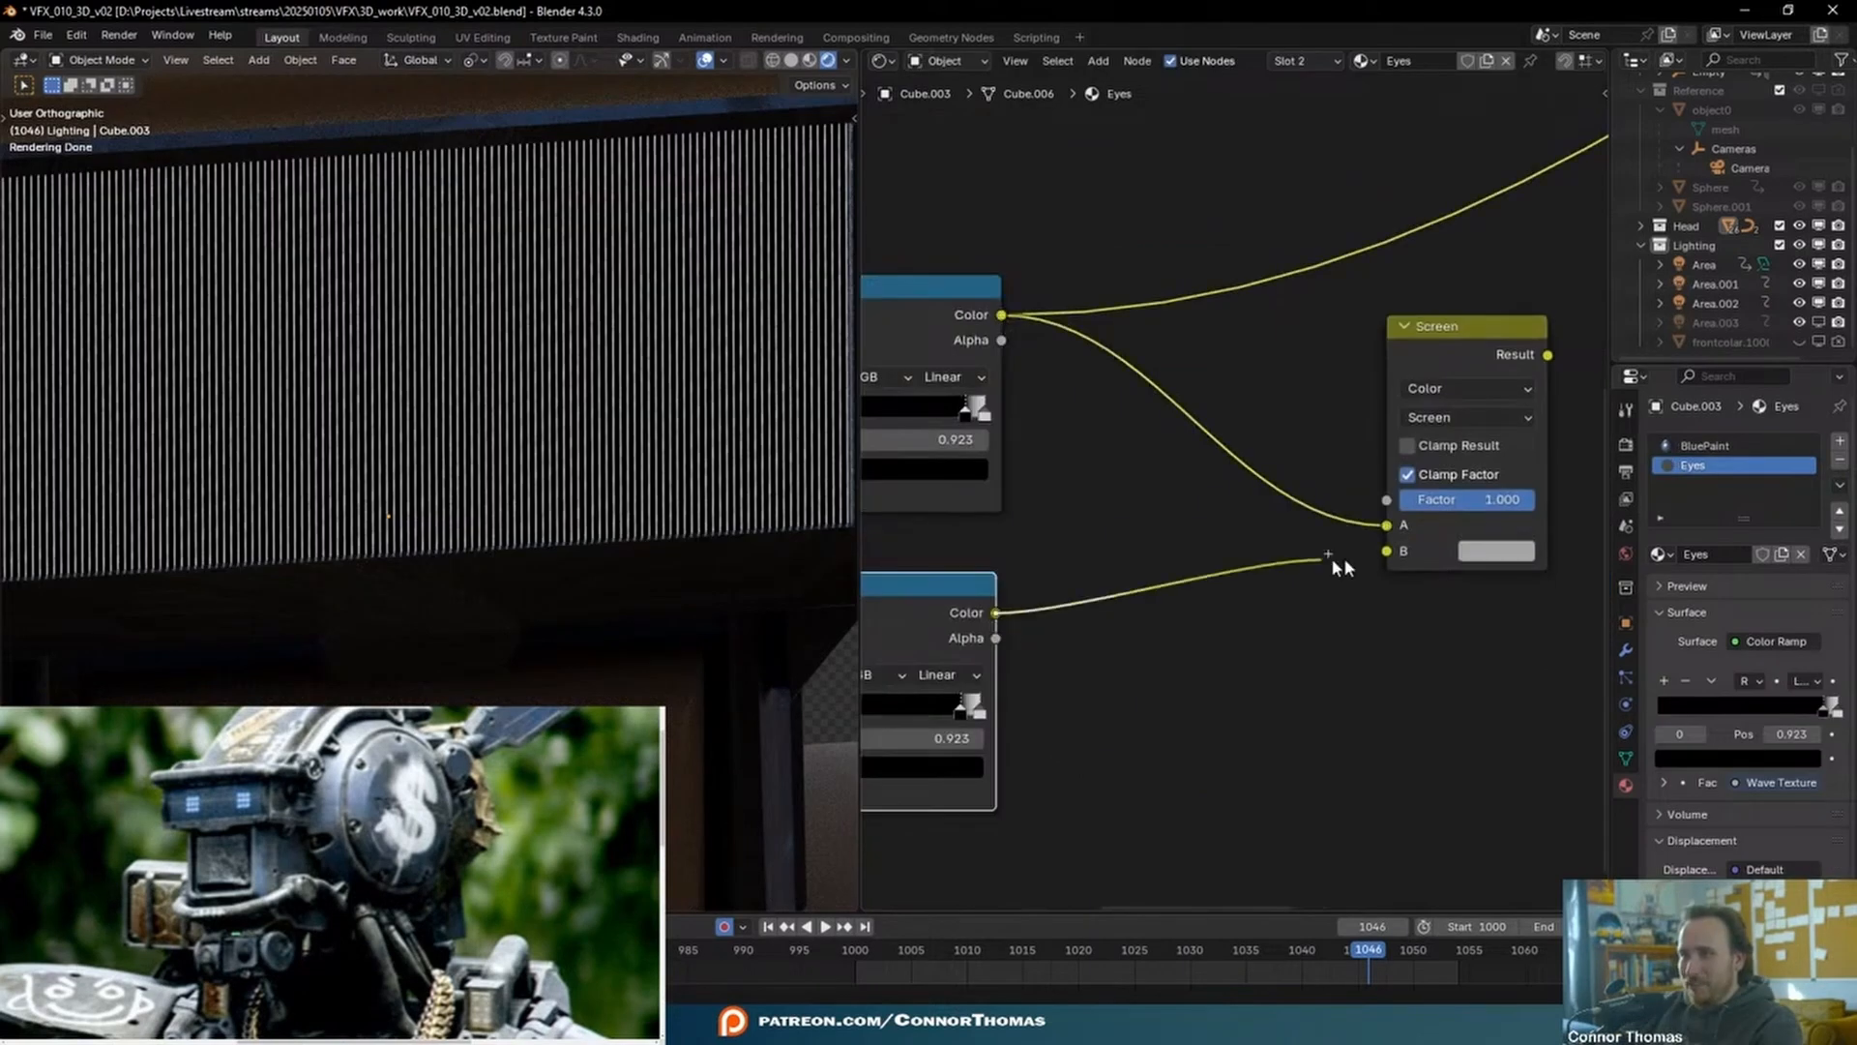
ctrl+shift+click(1469, 325)
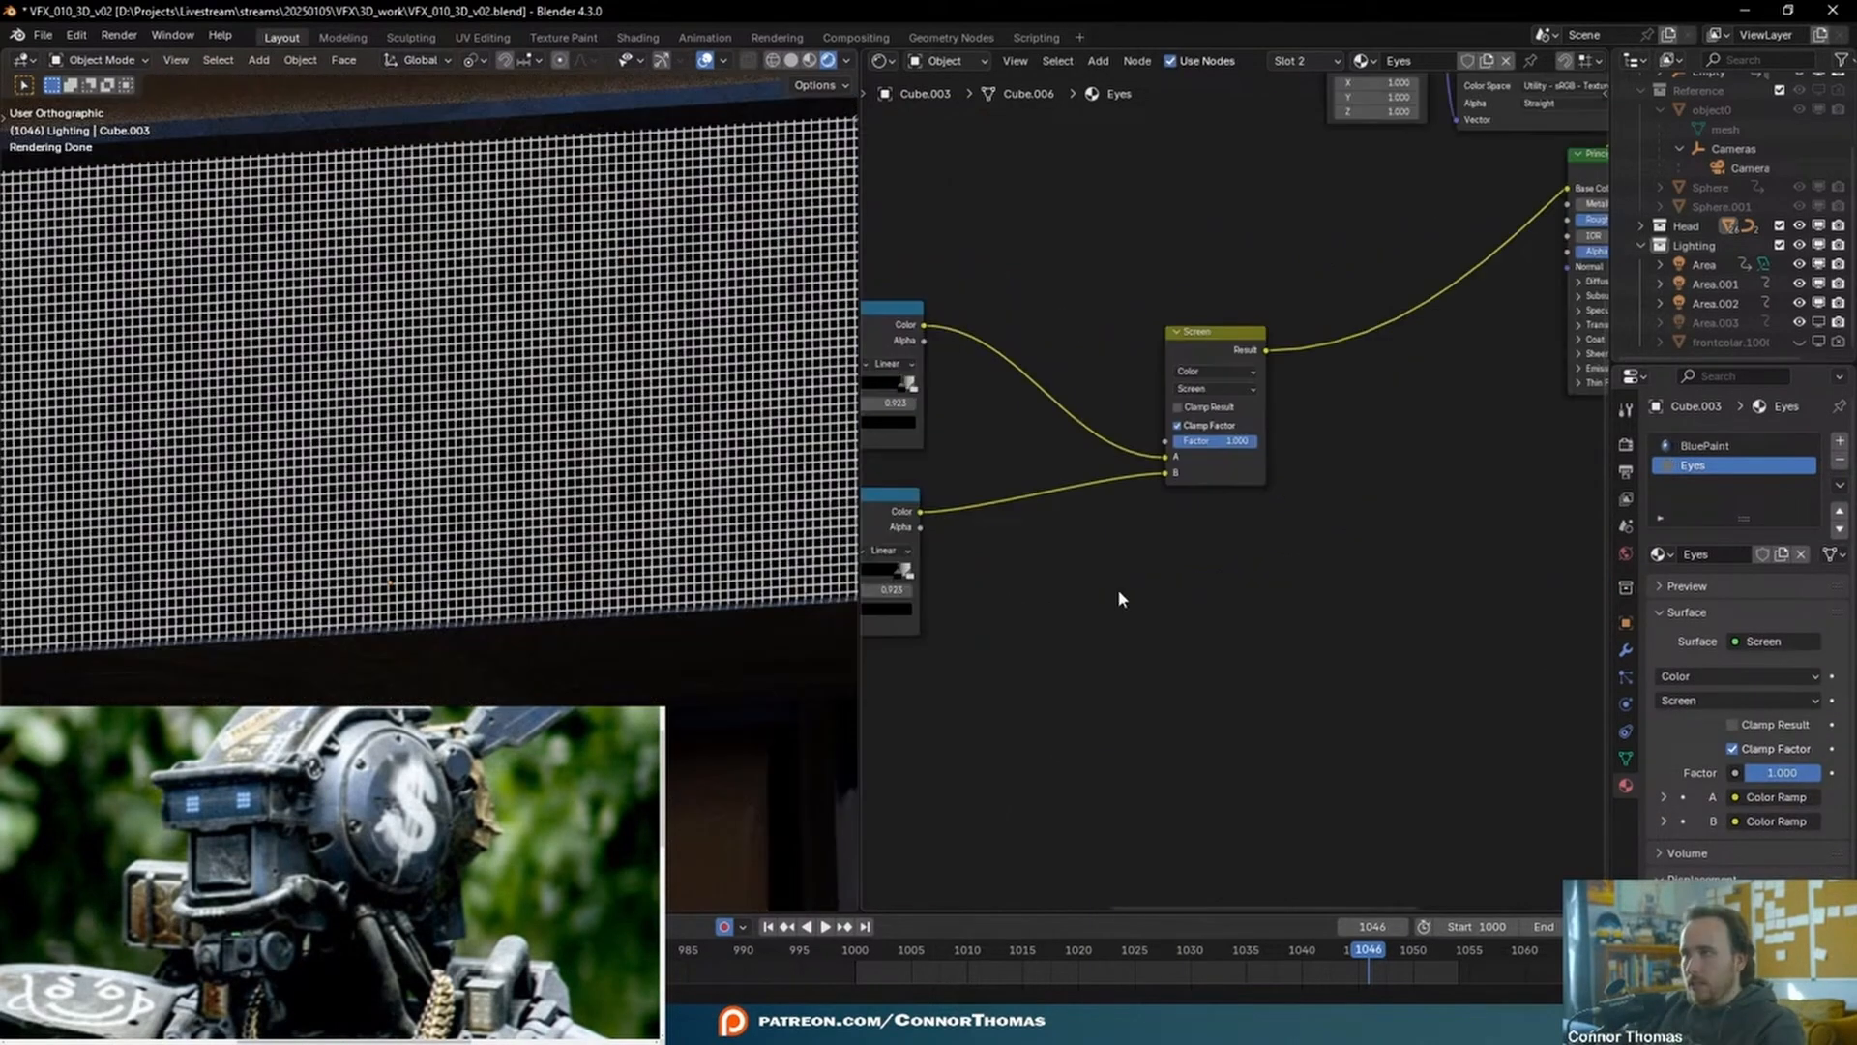
- Insert a Color Ramp after the Screen mix and move both nodes closer to the preceding ramps
mouse_move(1171, 538)
middle_down()
mouse_move(1285, 531)
mouse_move(1149, 559)
middle_up()
key(shift+a)
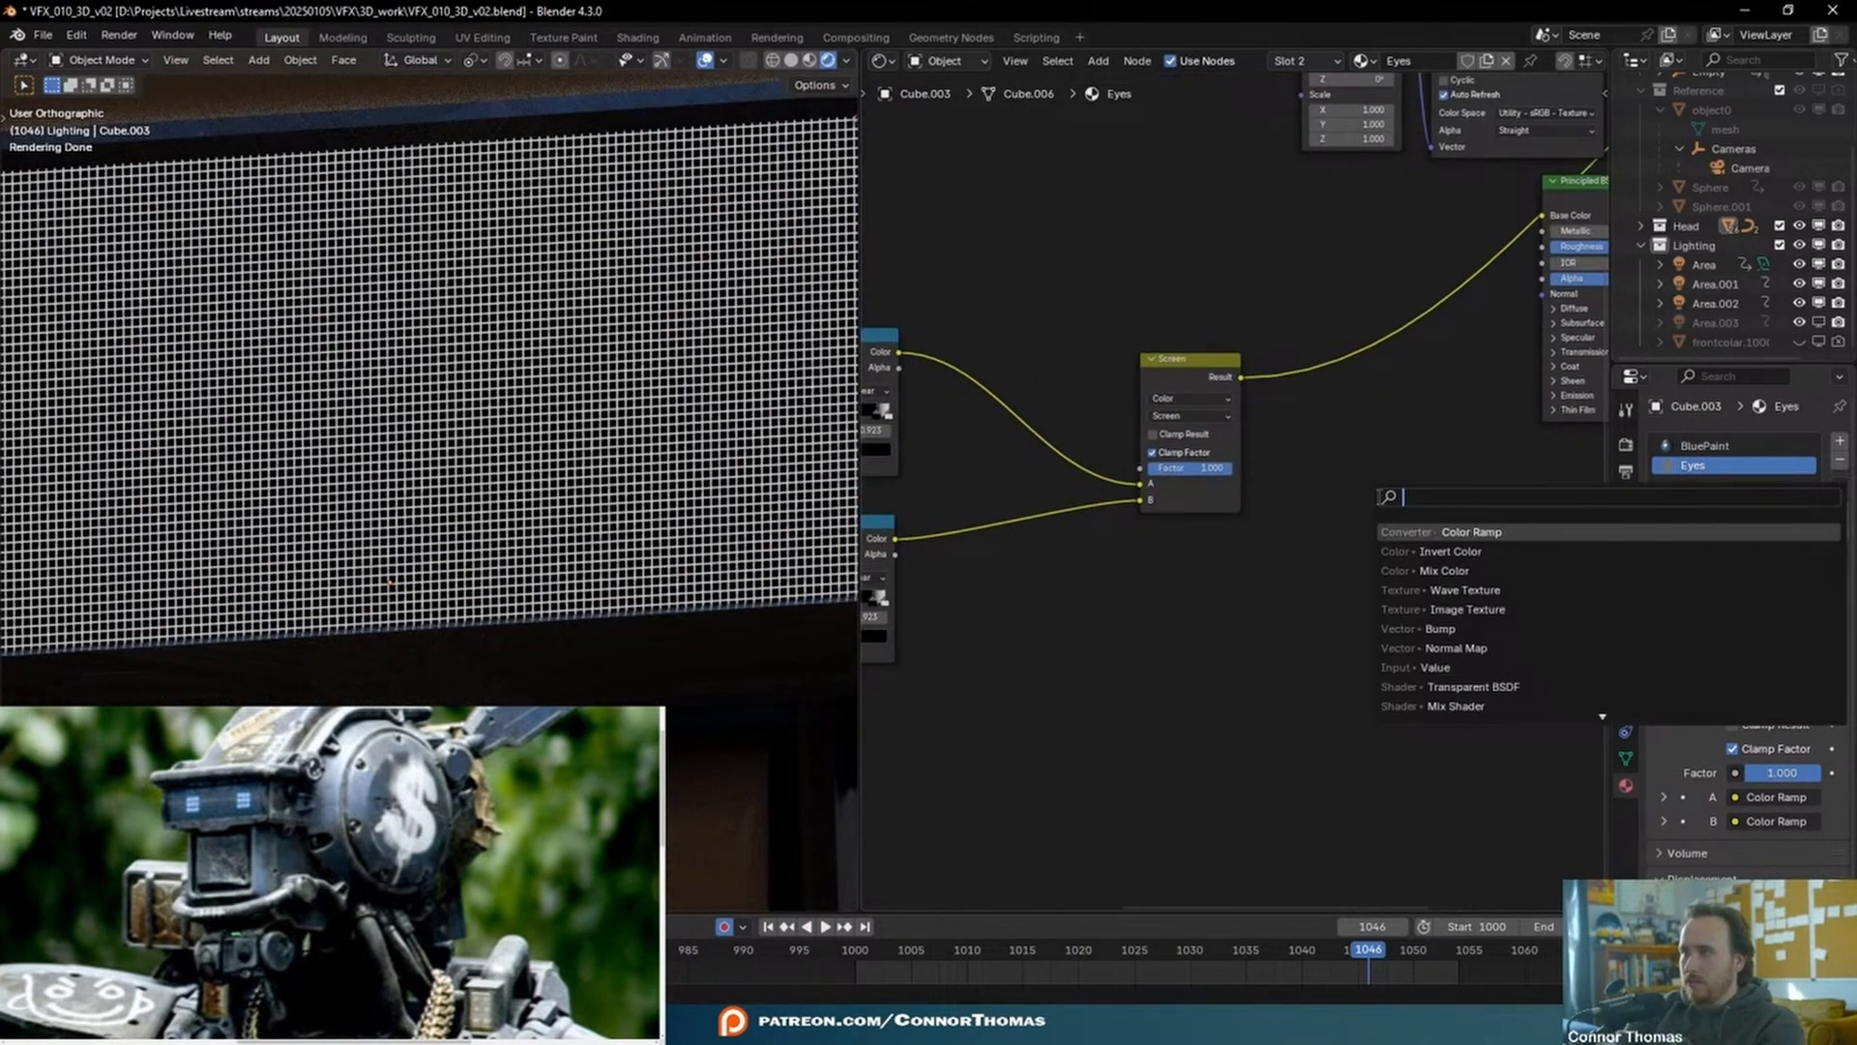
key(Return)
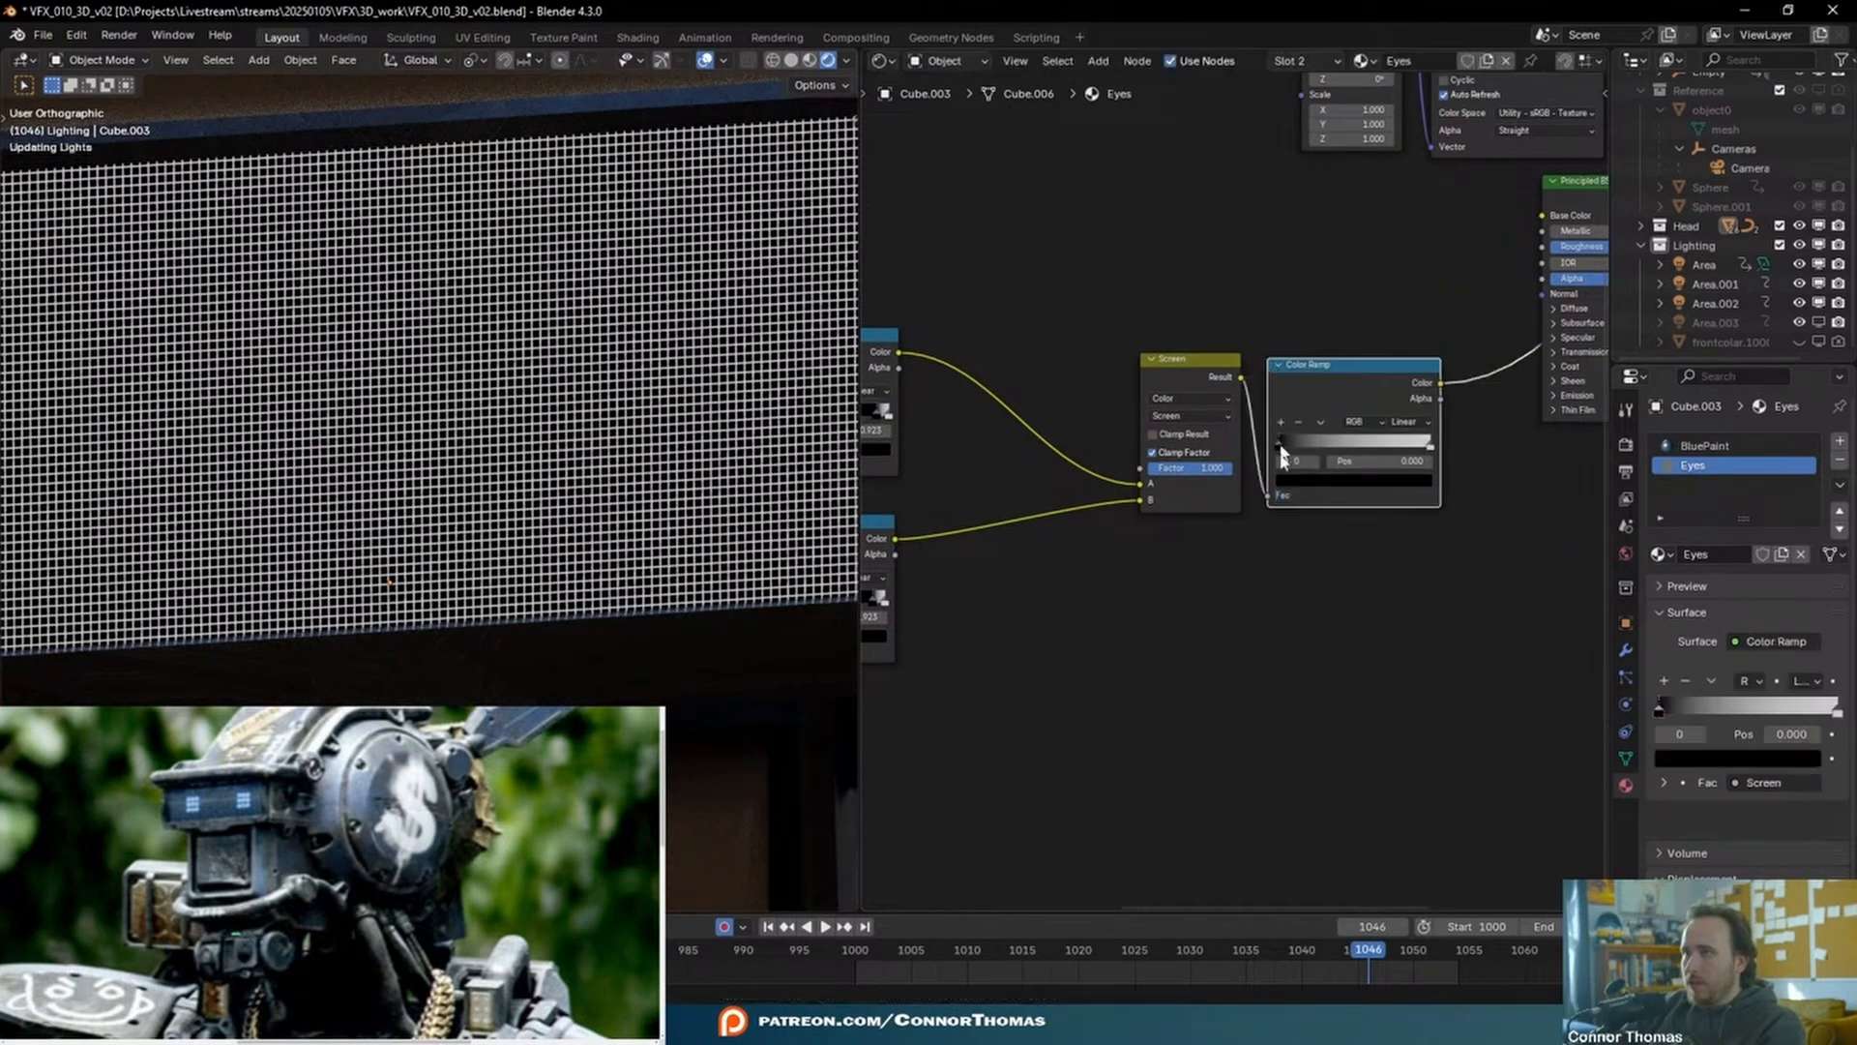
click(1248, 406)
drag(1234, 401, 1364, 587)
drag(1347, 365, 1183, 388)
- Add a Value node beside the Mapping node that feeds the two Wave Textures
scroll(543, 339, down, 6)
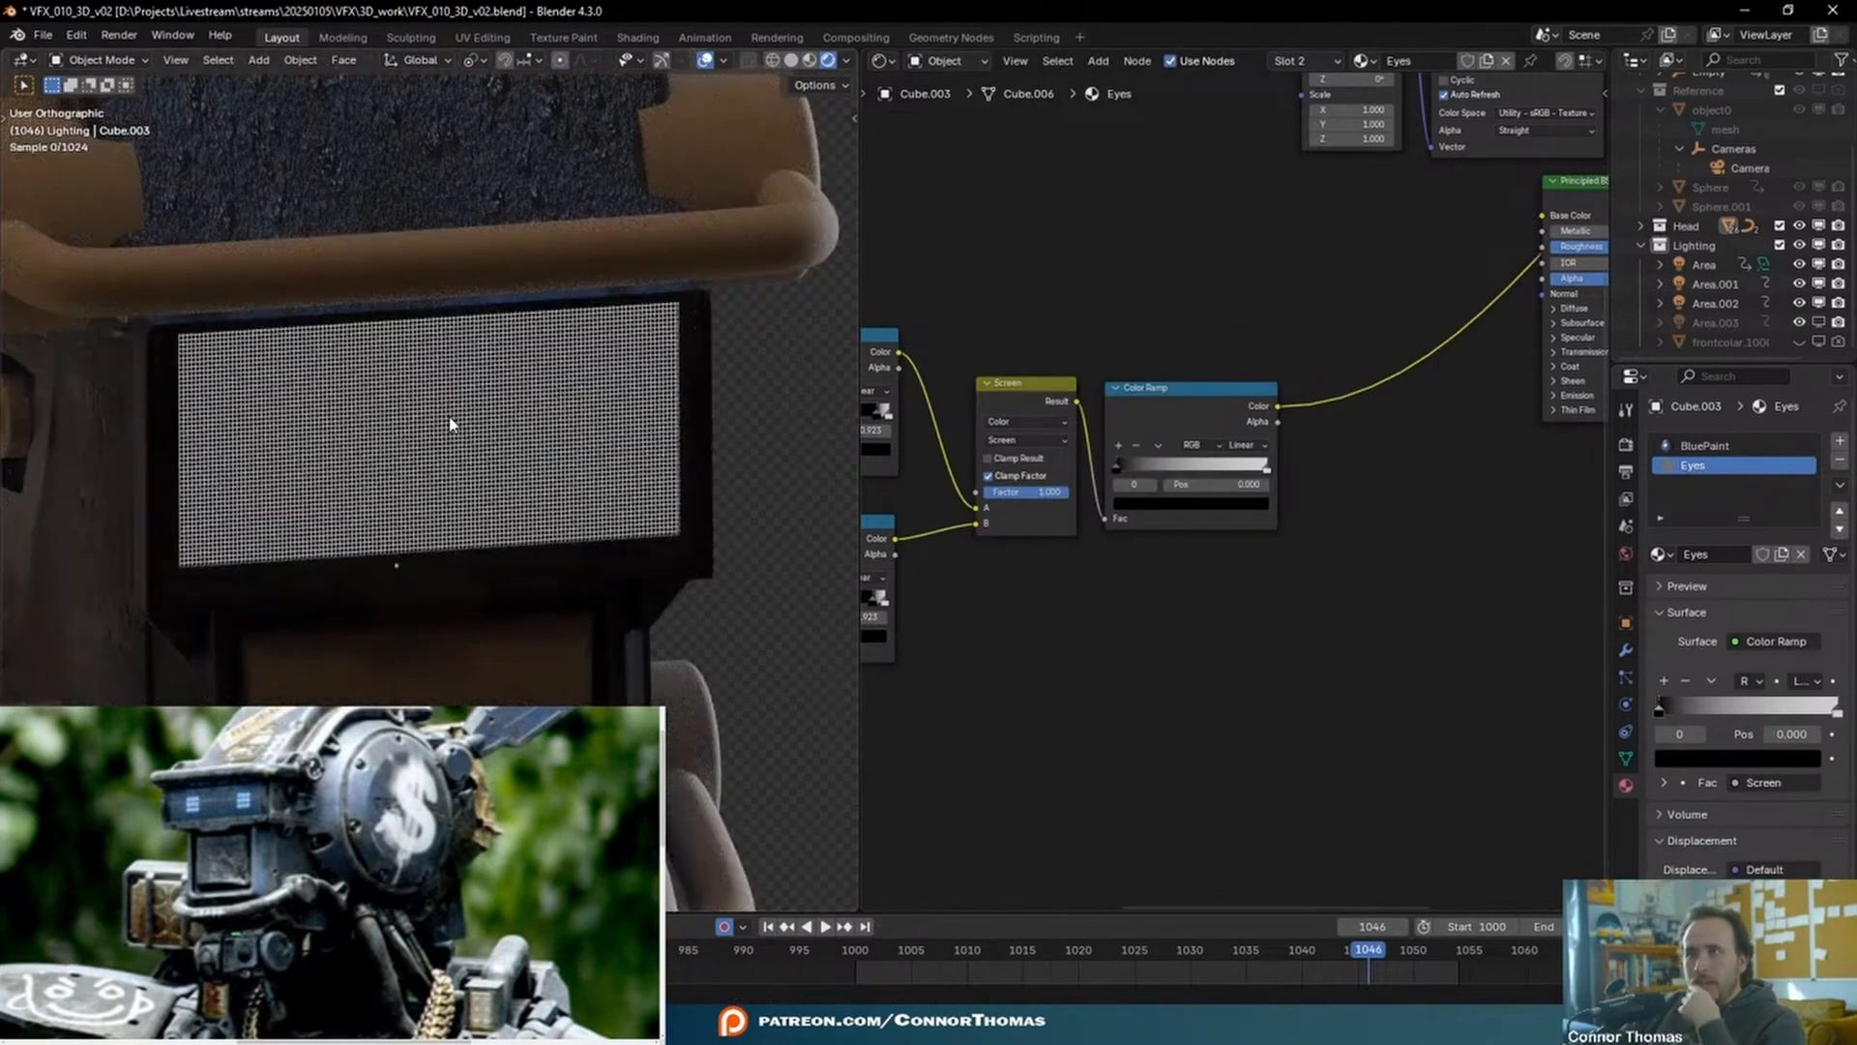
scroll(451, 423, up, 6)
middle_drag(1136, 619, 1435, 583)
middle_drag(1251, 647, 1140, 667)
middle_drag(1566, 647, 1371, 651)
middle_drag(1209, 677, 1466, 645)
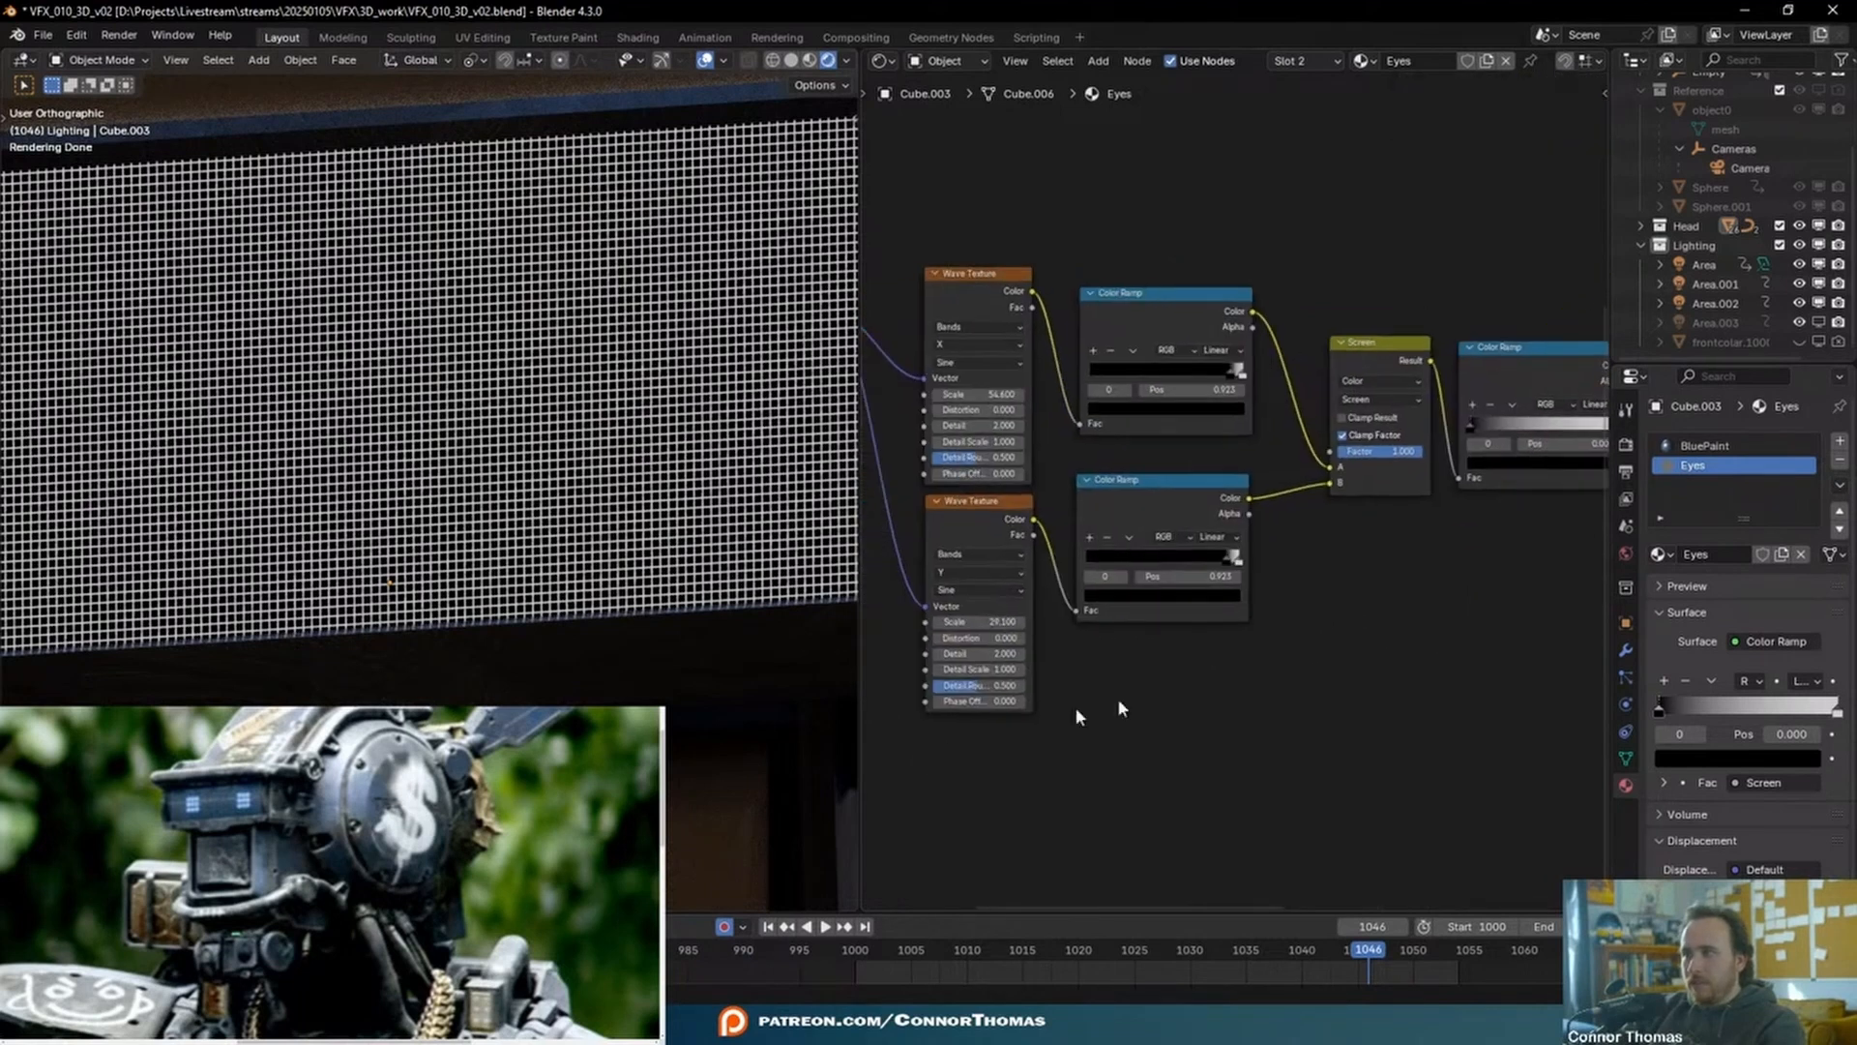
middle_drag(1078, 713, 1588, 663)
scroll(1216, 717, up, 4)
middle_drag(1094, 512, 1128, 549)
key(shift+a)
click(1117, 488)
text(v)
click(1201, 520)
- Set the Value node to 1 and connect it to the Mapping node's Scale
click(1062, 416)
text(1)
key(Return)
drag(1255, 436, 1269, 436)
- Tune the Value node driving the grid scale, trying 0.1 and 0.3 and raising it stepwise beyond 0.6
drag(1145, 488, 1195, 488)
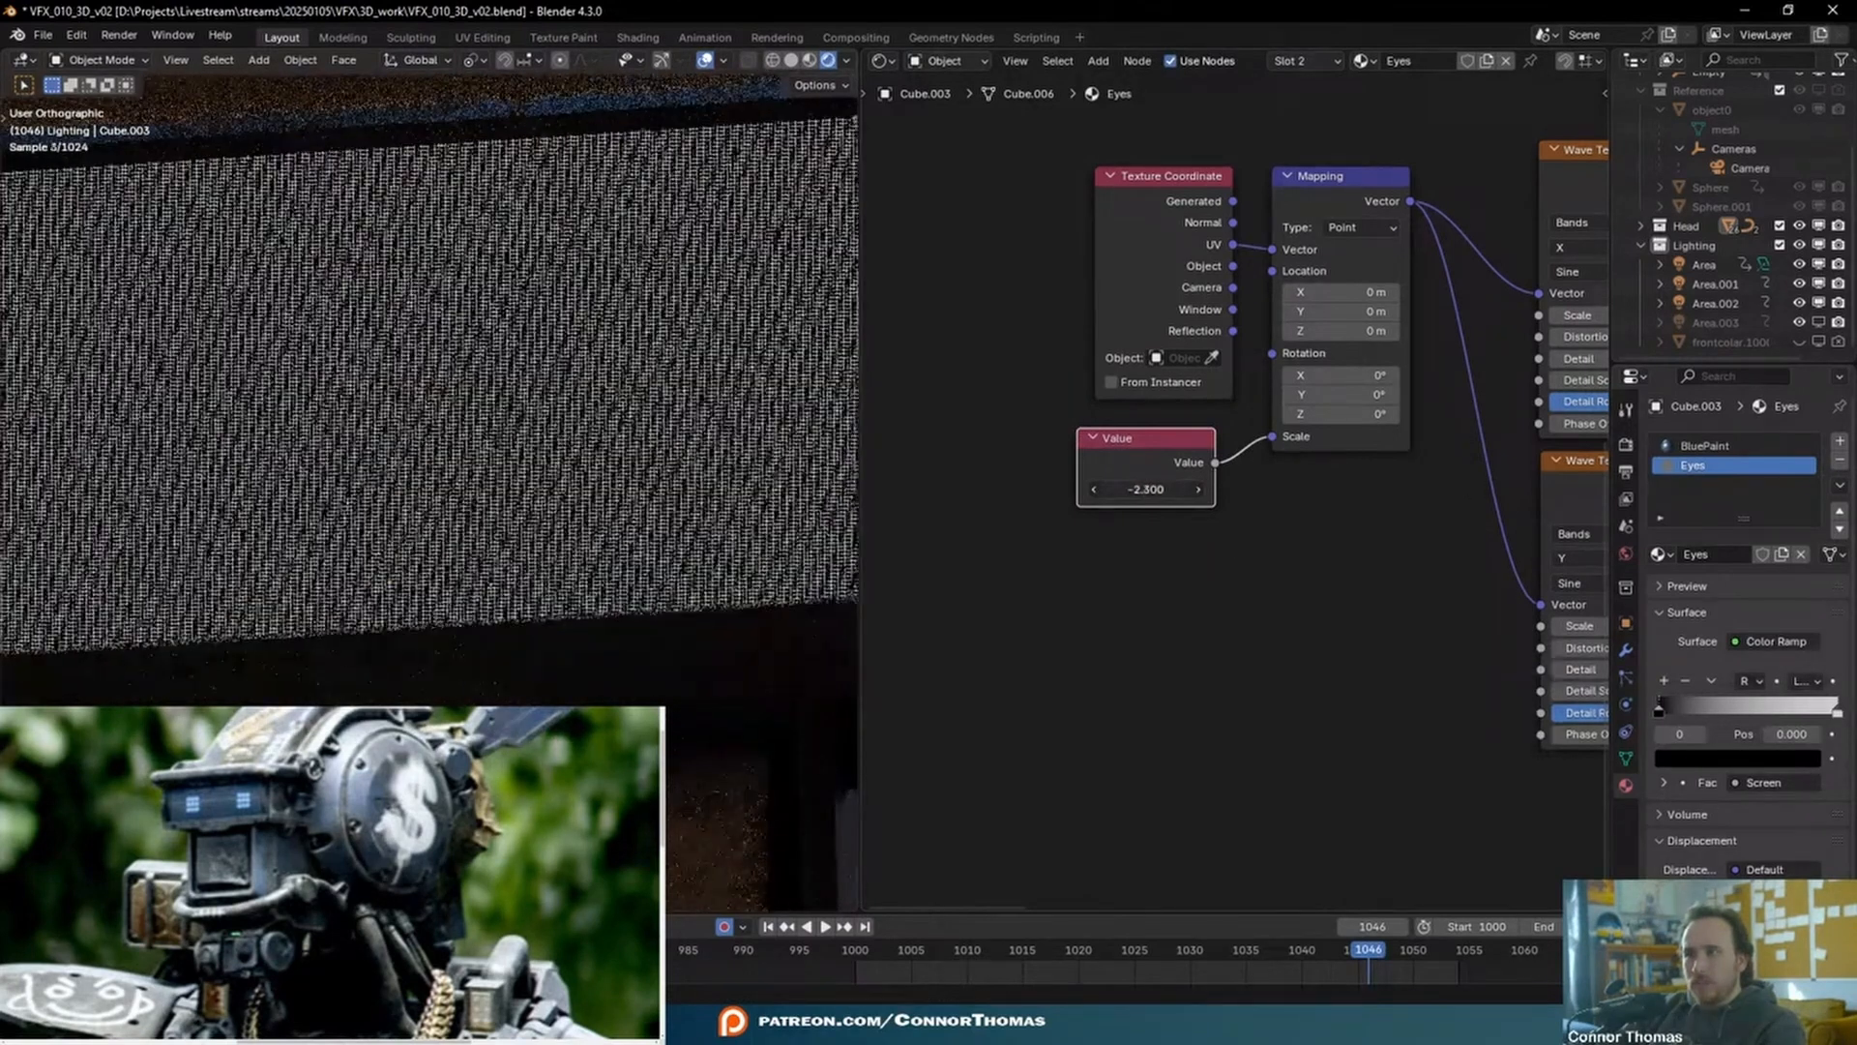
click(1164, 484)
text(0.1)
key(Return)
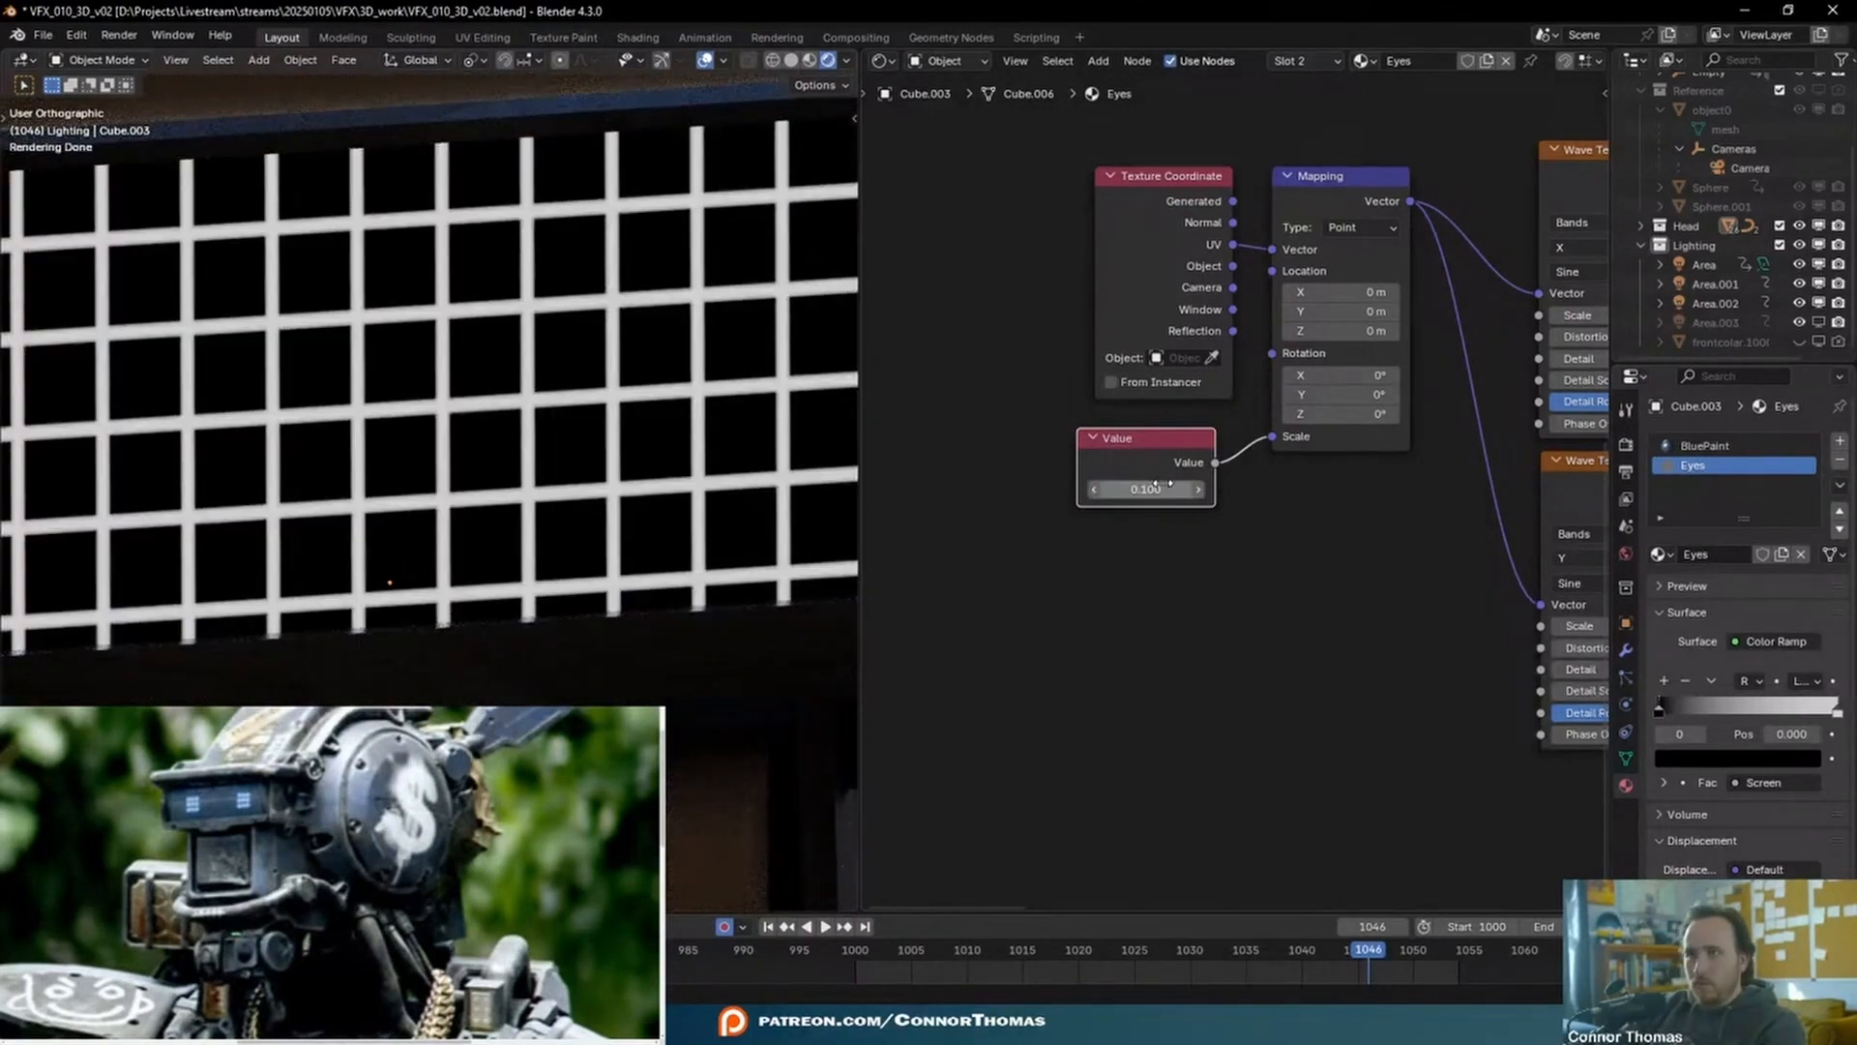
key(Return)
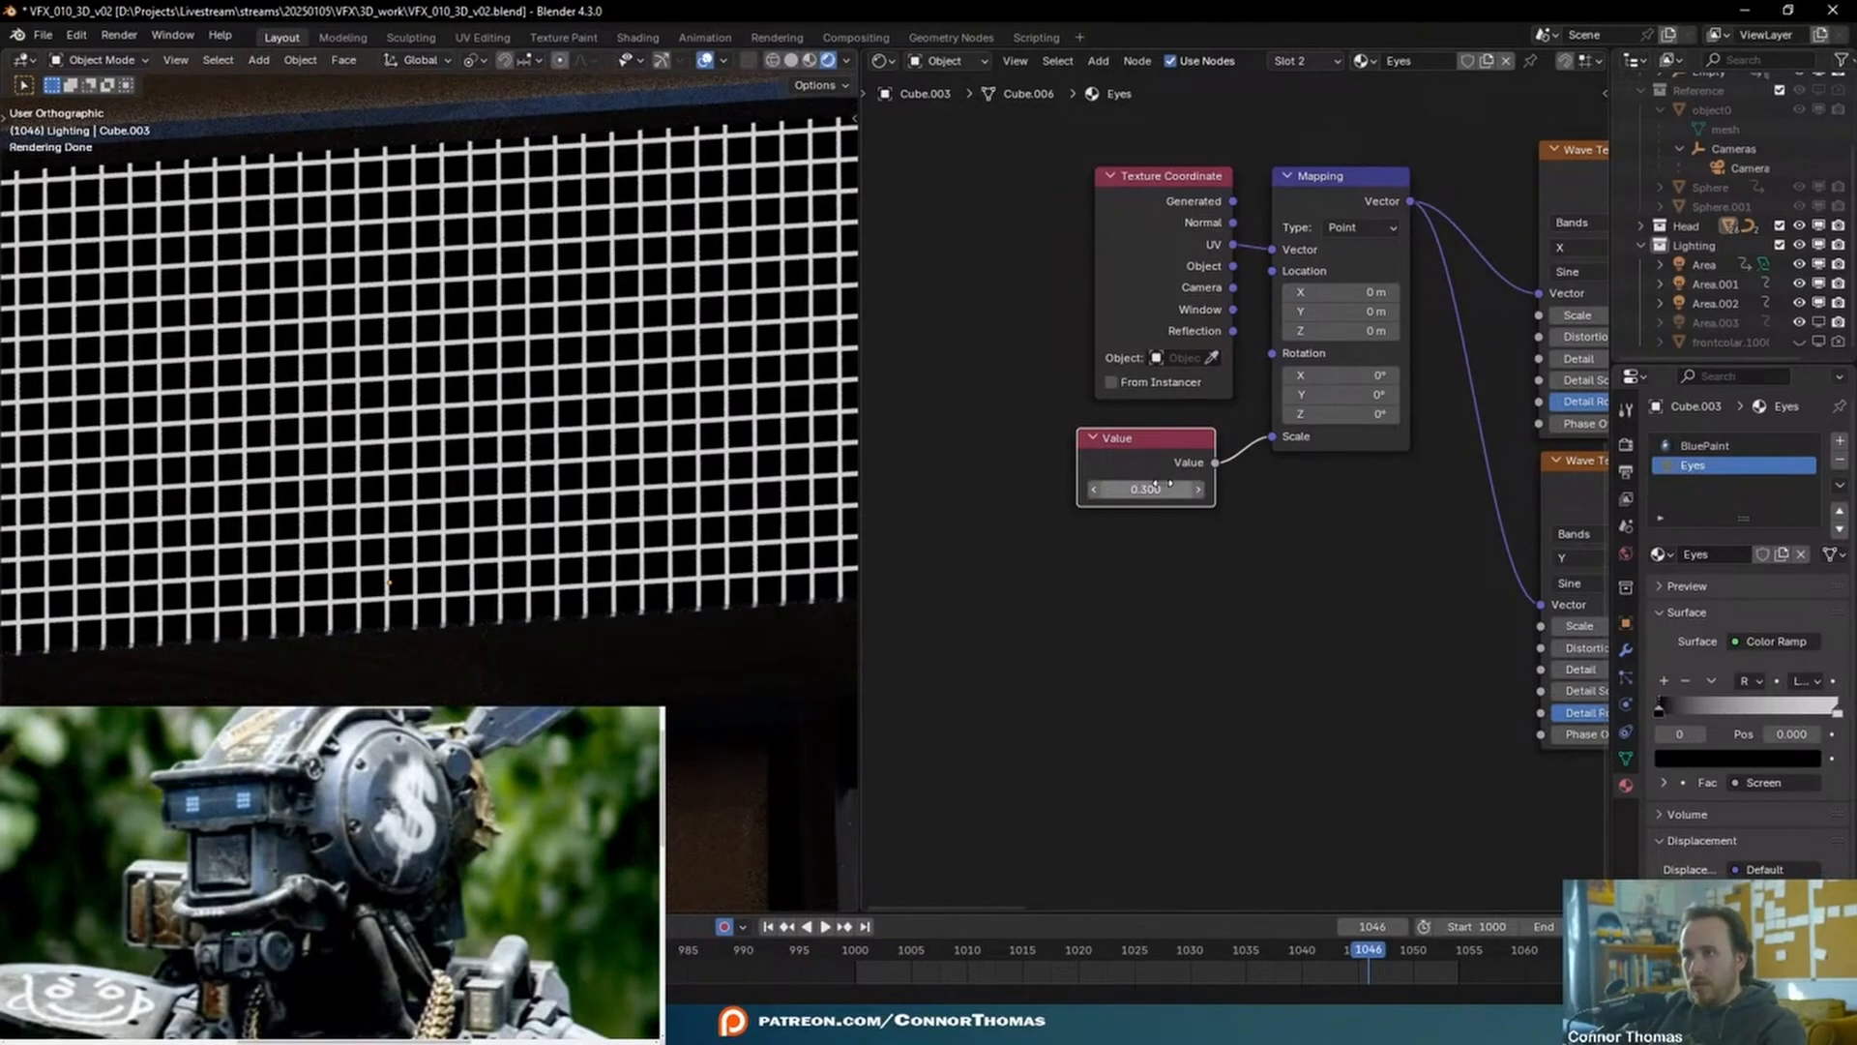
click(1200, 490)
click(1200, 491)
click(1200, 490)
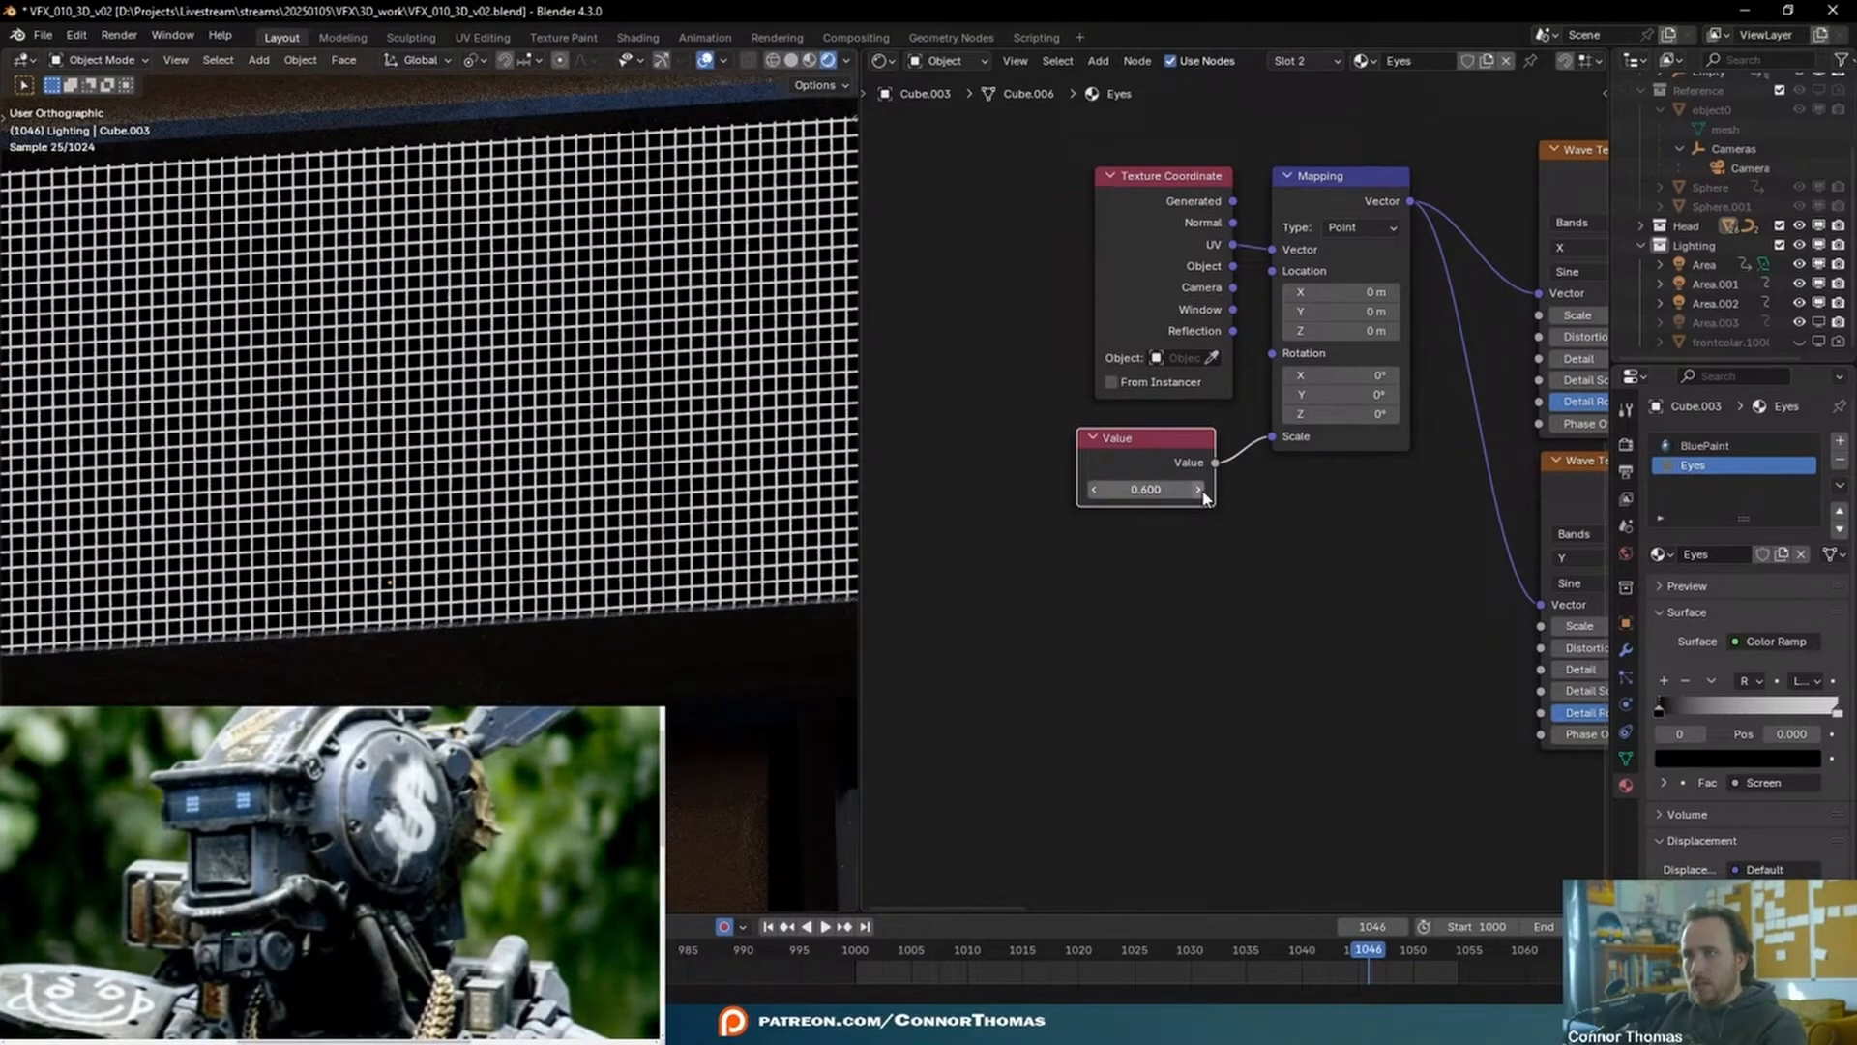
click(1201, 491)
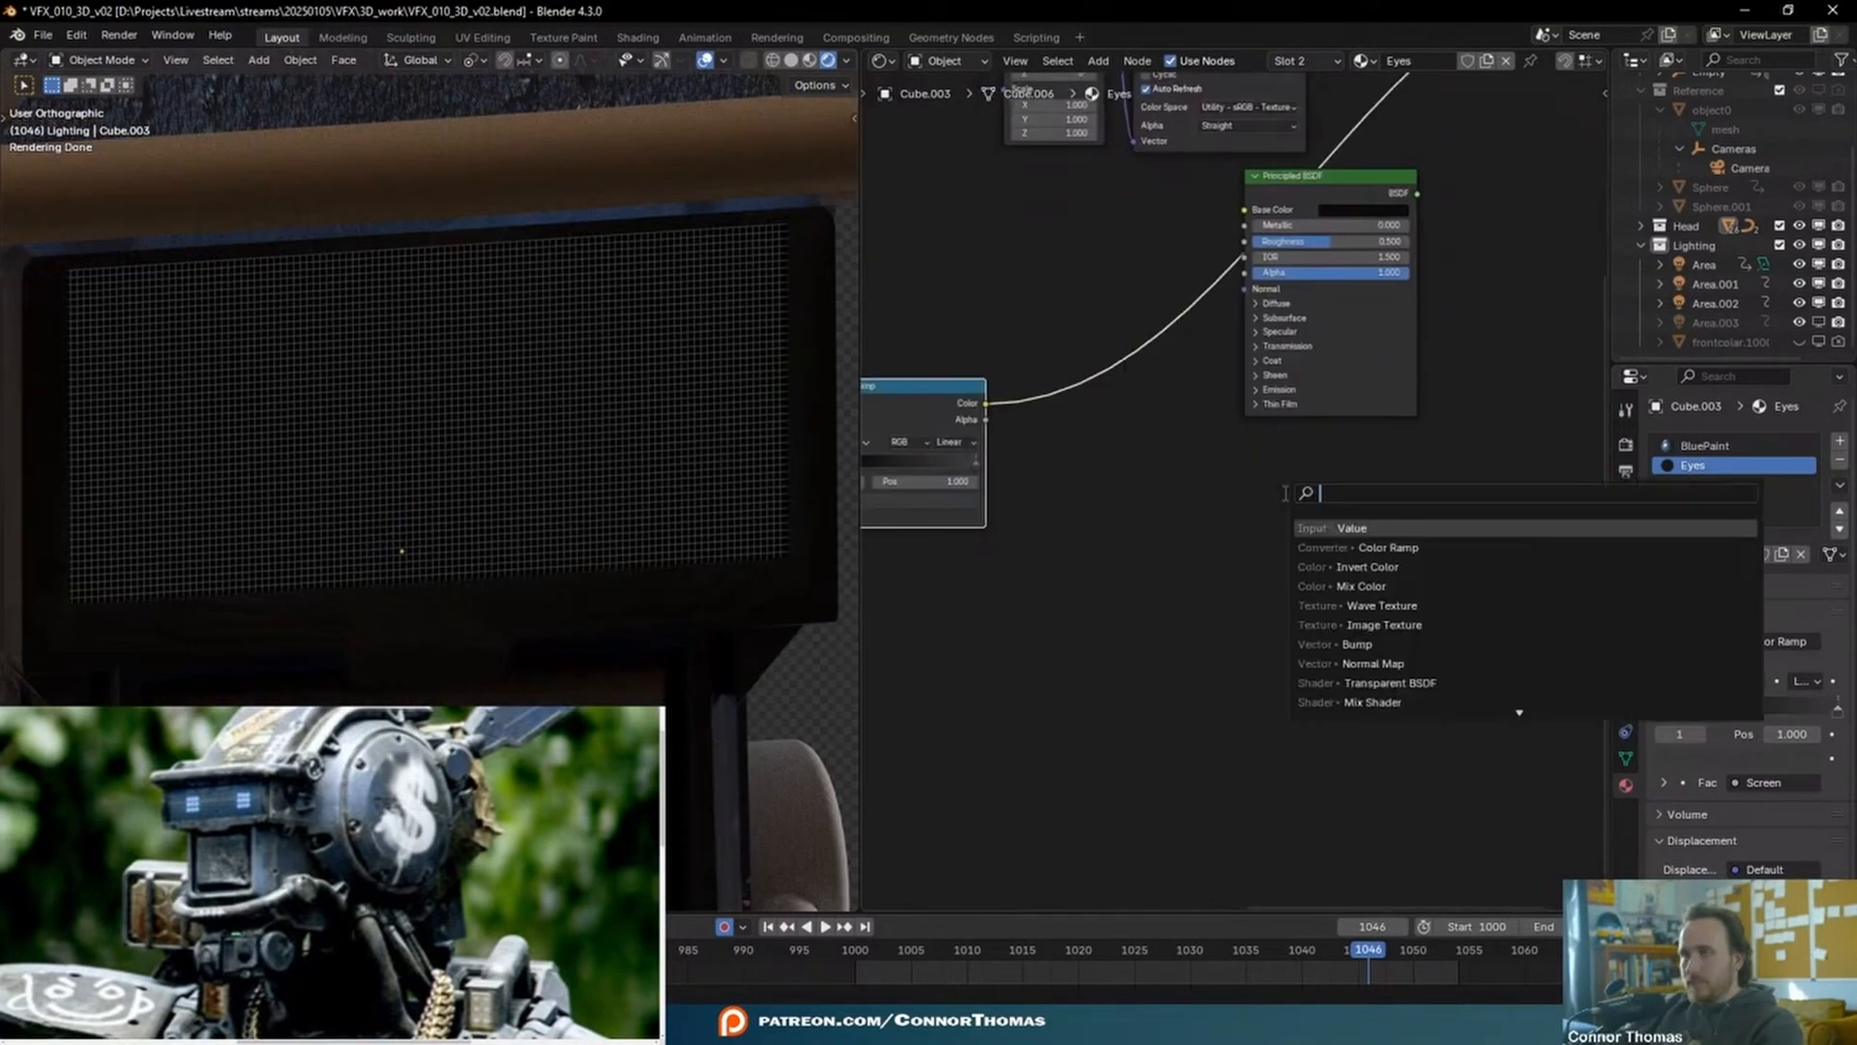
- Add a Mix Shader node and move the Principled BSDF below the final Color Ramp to make room for it
text(mix)
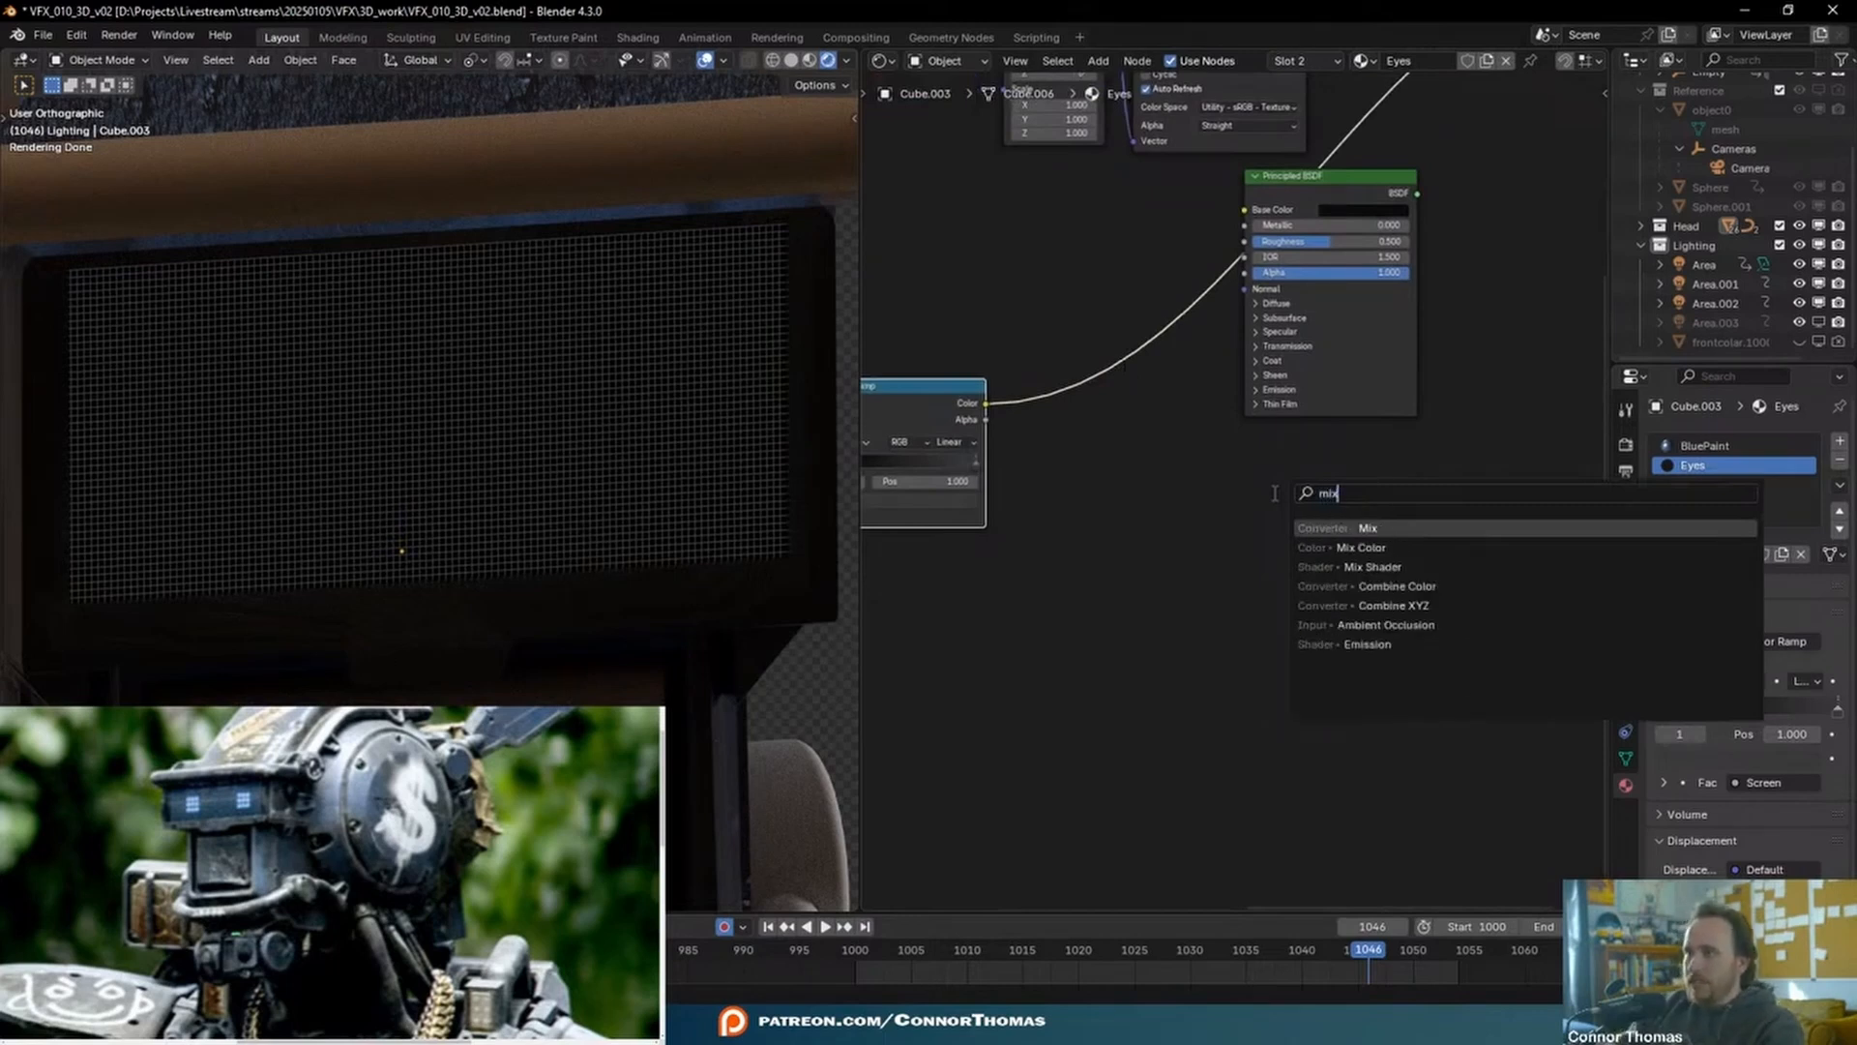
key(Down)
key(Return)
click(1274, 496)
drag(1297, 190, 1035, 594)
middle_drag(1167, 517, 1283, 388)
scroll(1210, 387, up, 2)
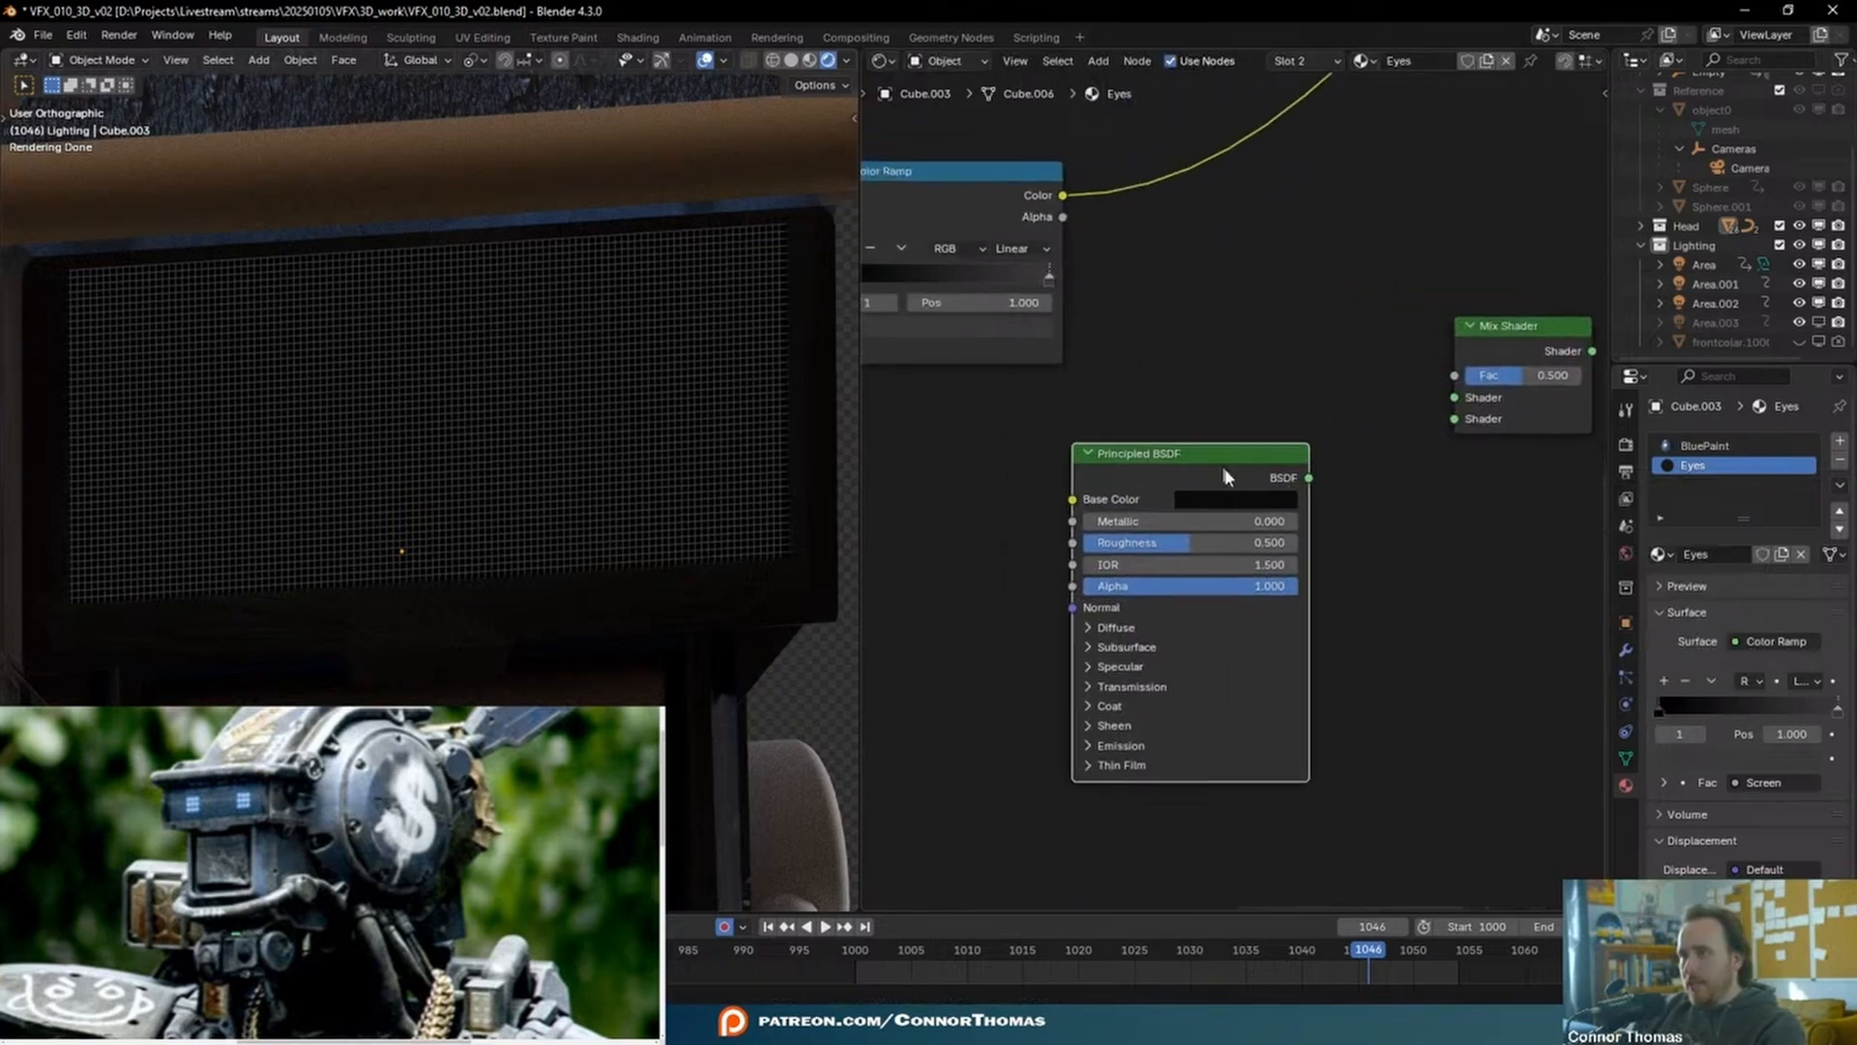
- Preview the Principled BSDF on the eye screen and set its Roughness to 0
ctrl+shift+click(1207, 466)
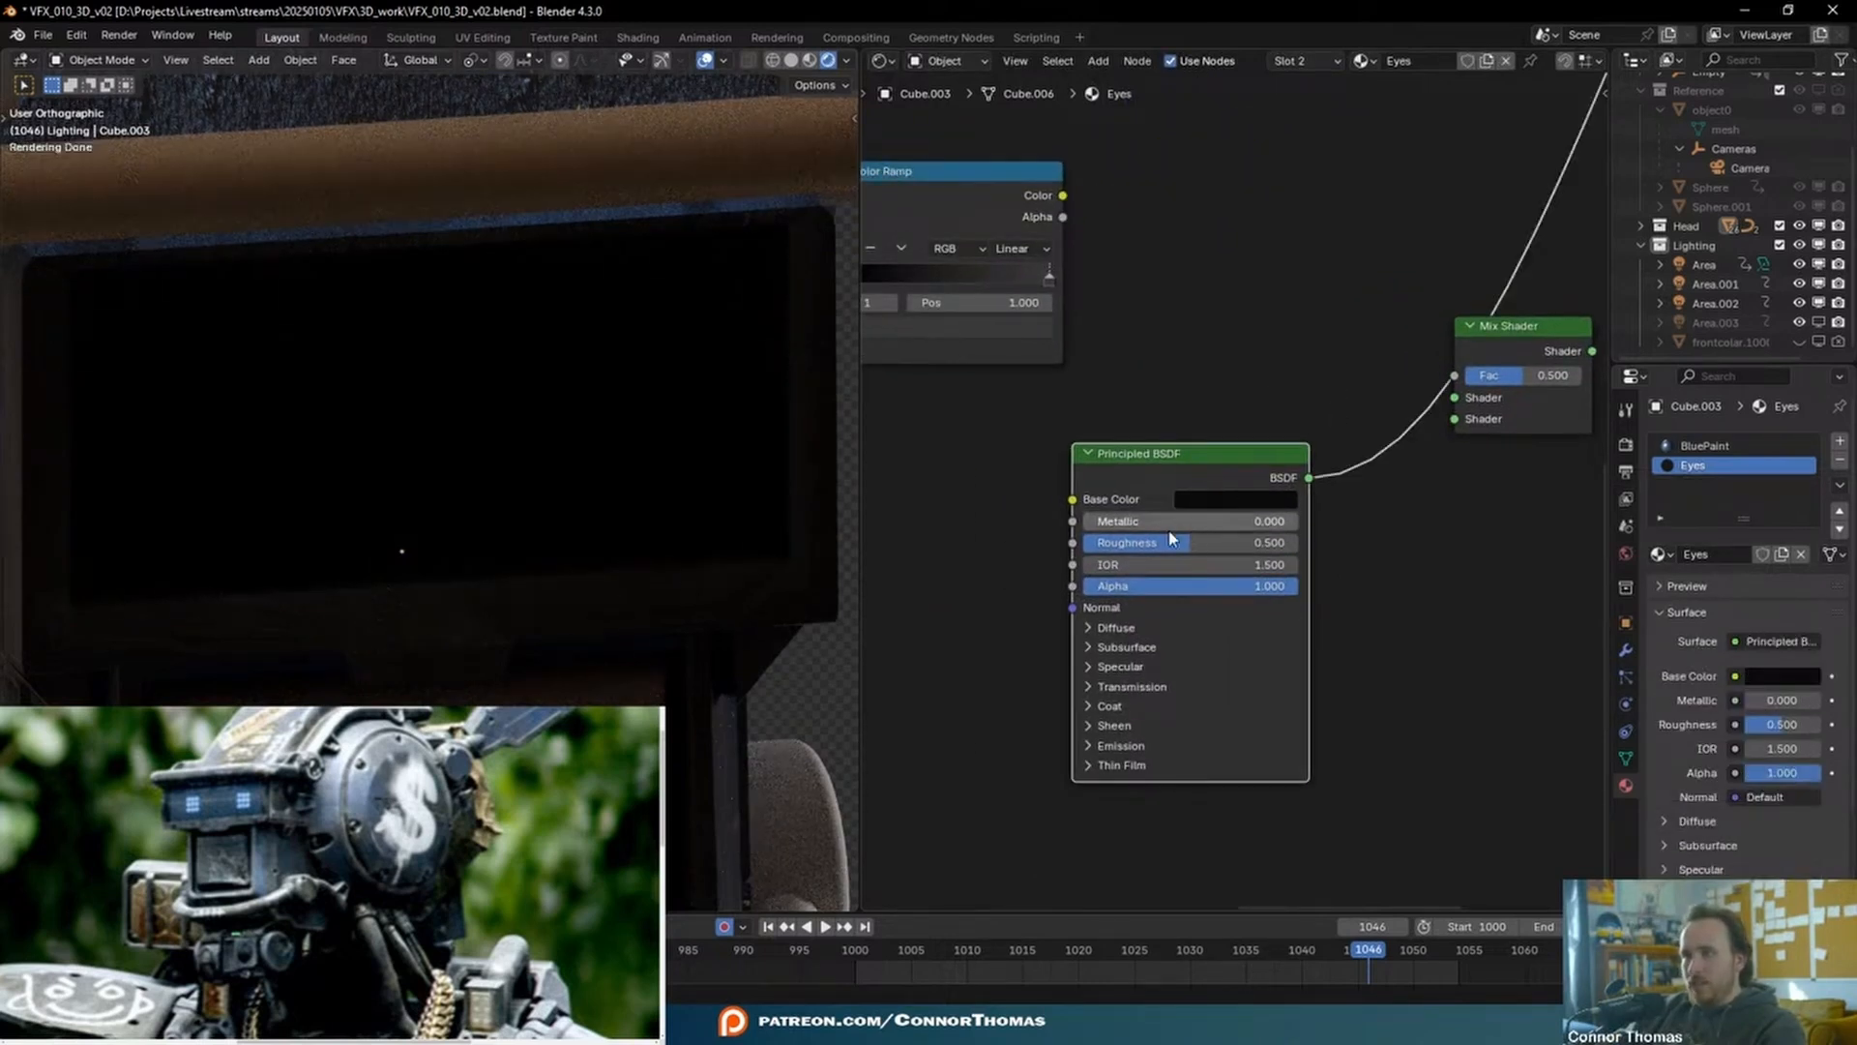
ctrl+drag(1168, 548, 1041, 528)
scroll(439, 478, down, 4)
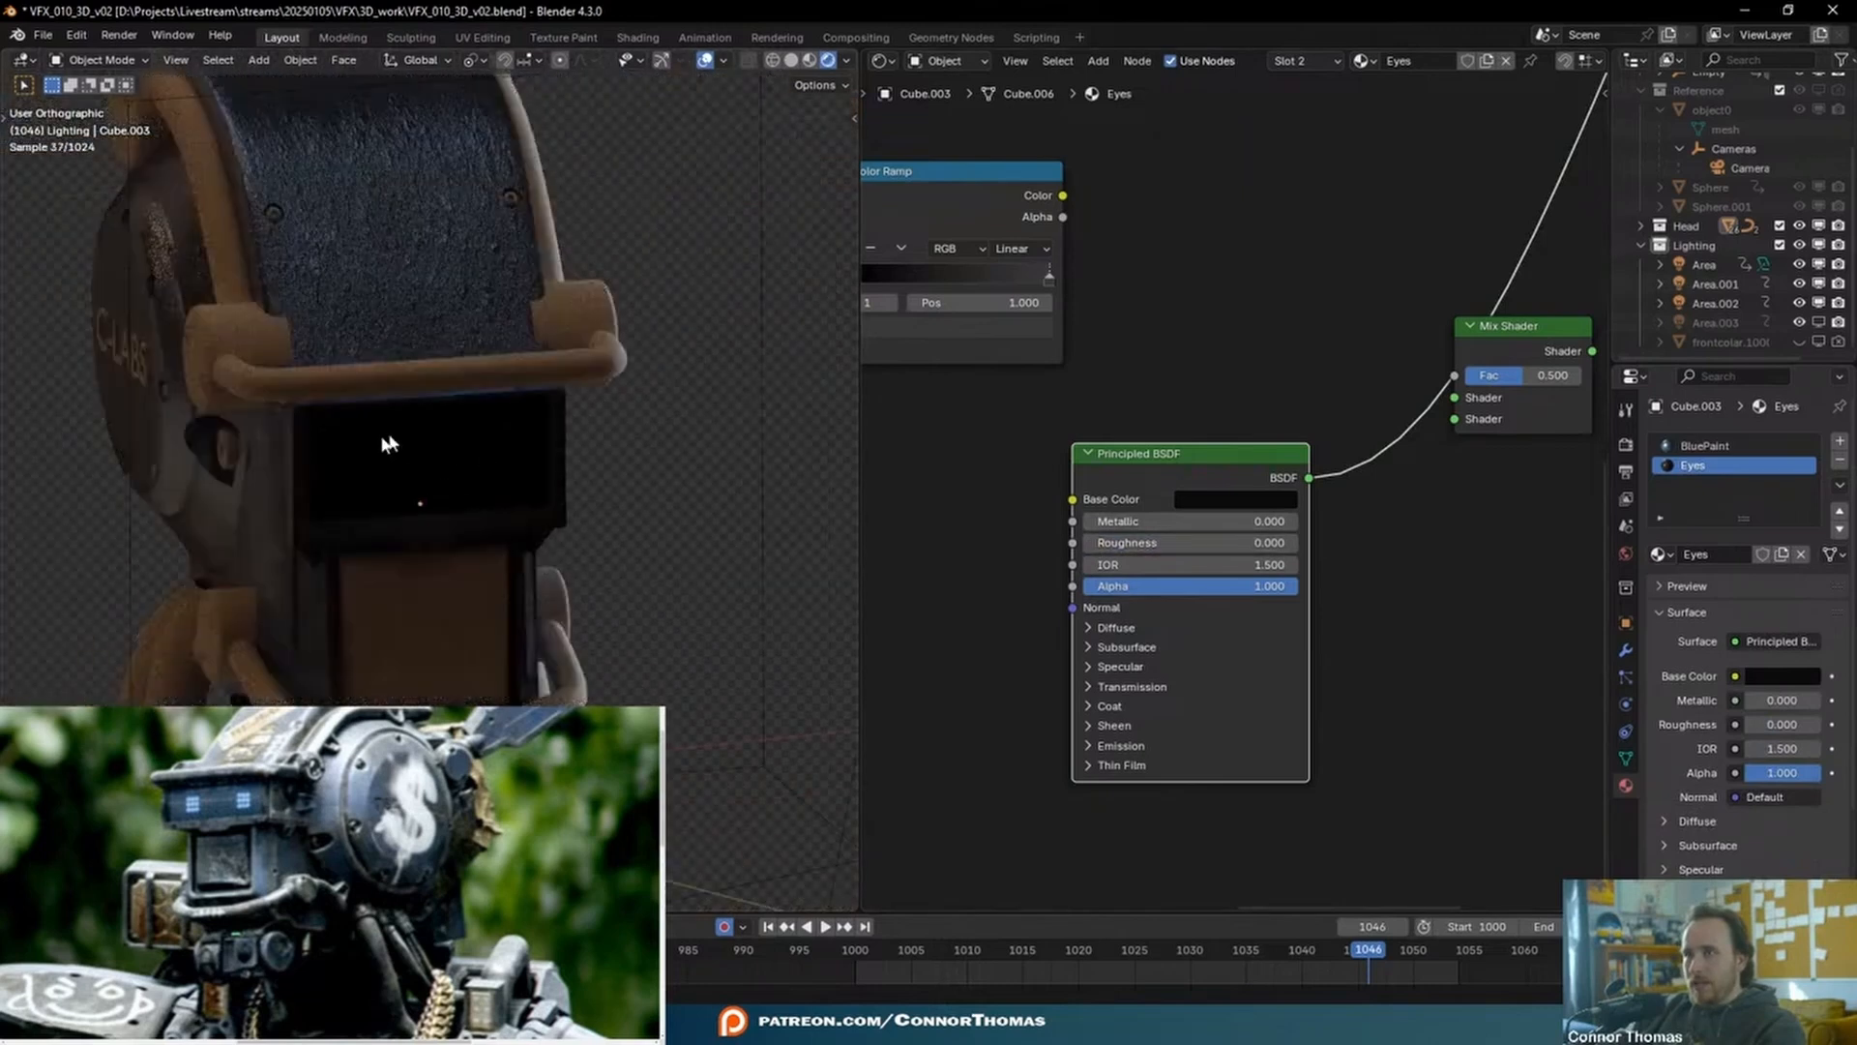
scroll(422, 444, up, 5)
- Lighten the Principled BSDF's Base Color to a dark grey and check the screen from further away
click(1238, 499)
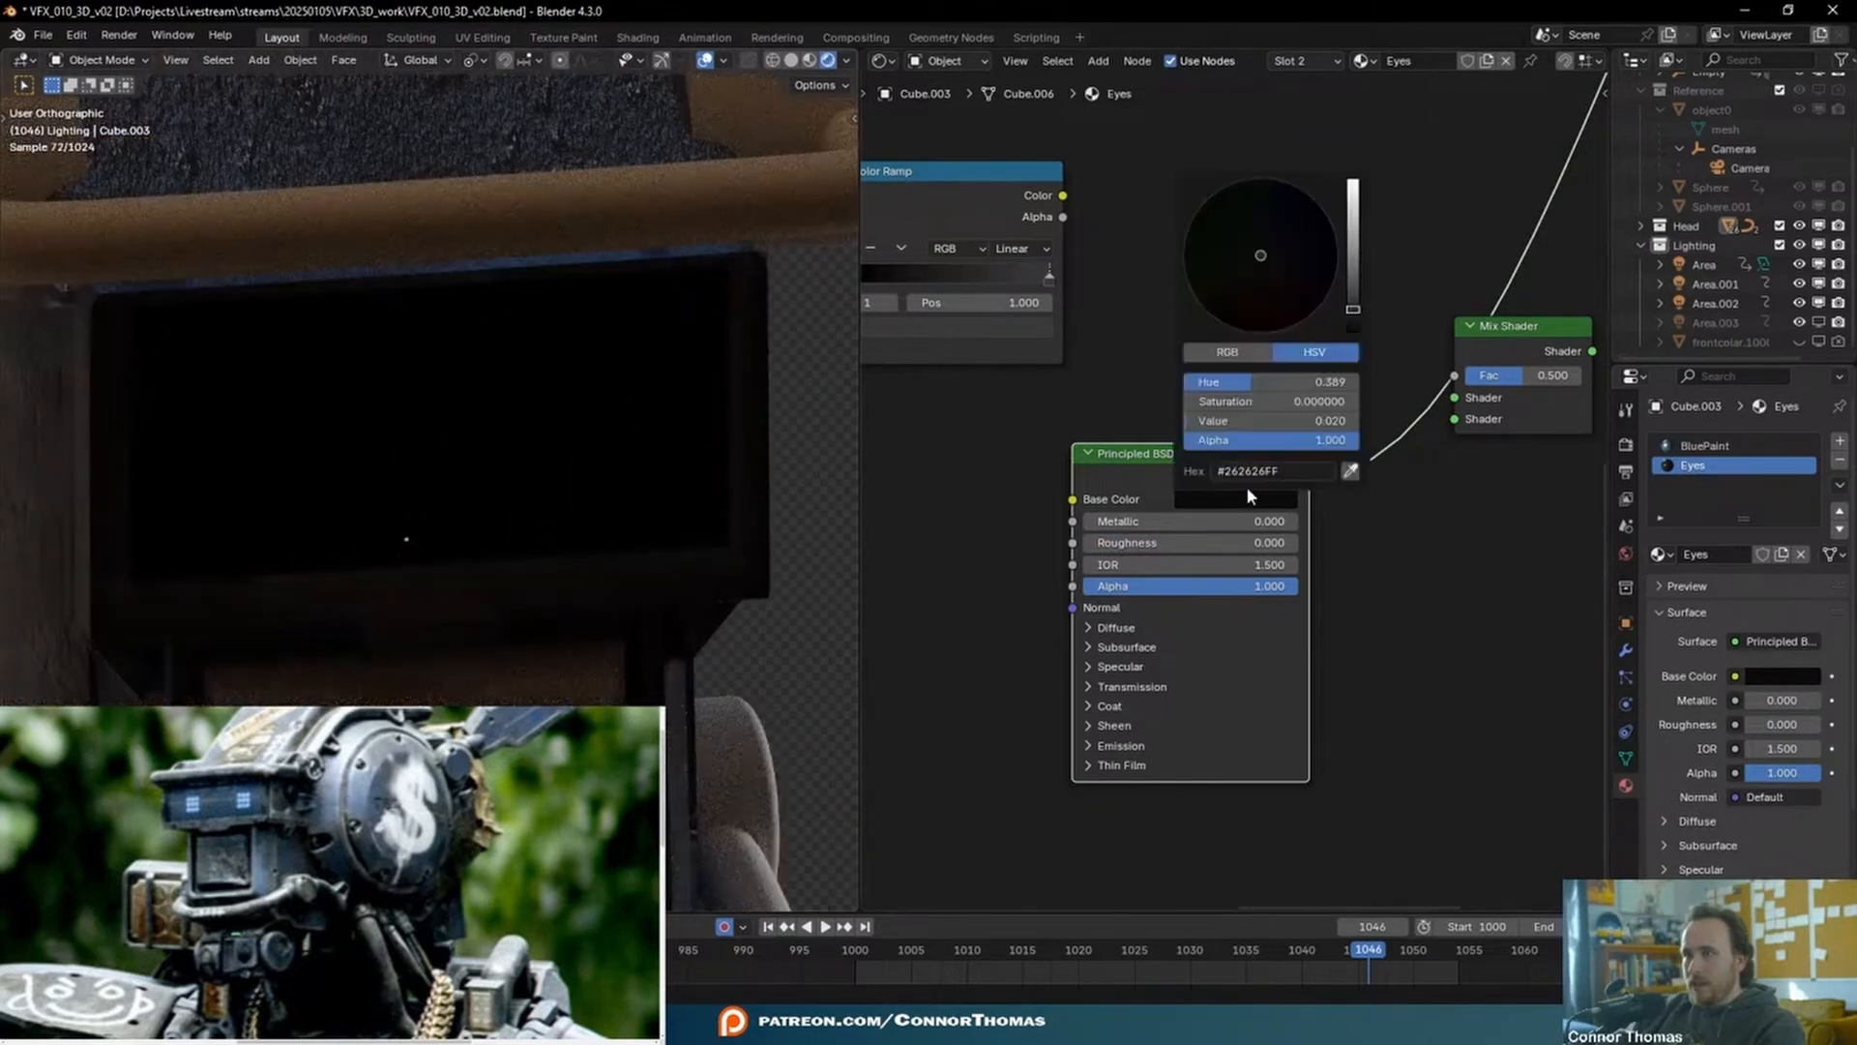
drag(1352, 310, 1352, 275)
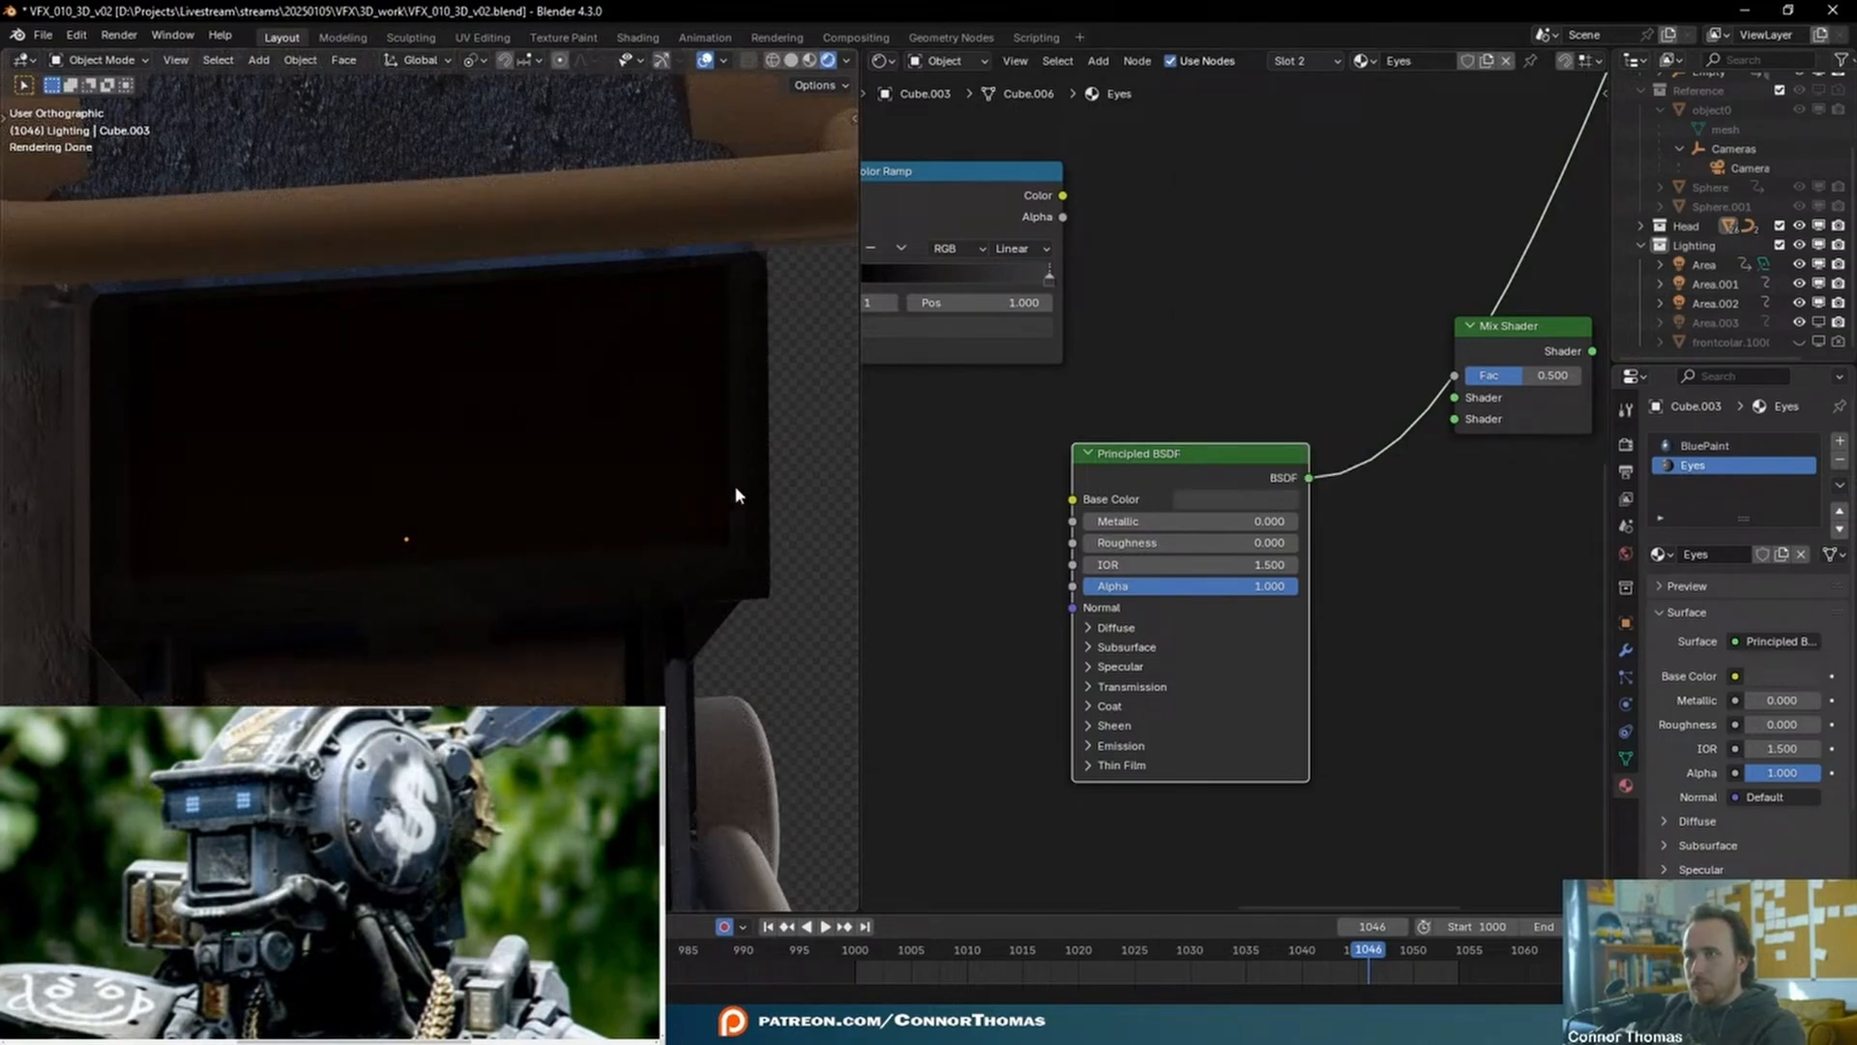
scroll(712, 519, down, 4)
- Connect the Principled BSDF to the Mix Shader's first Shader input and move the Mix Shader further from it
middle_drag(1298, 334, 1180, 431)
drag(1102, 570, 1015, 584)
click(1298, 642)
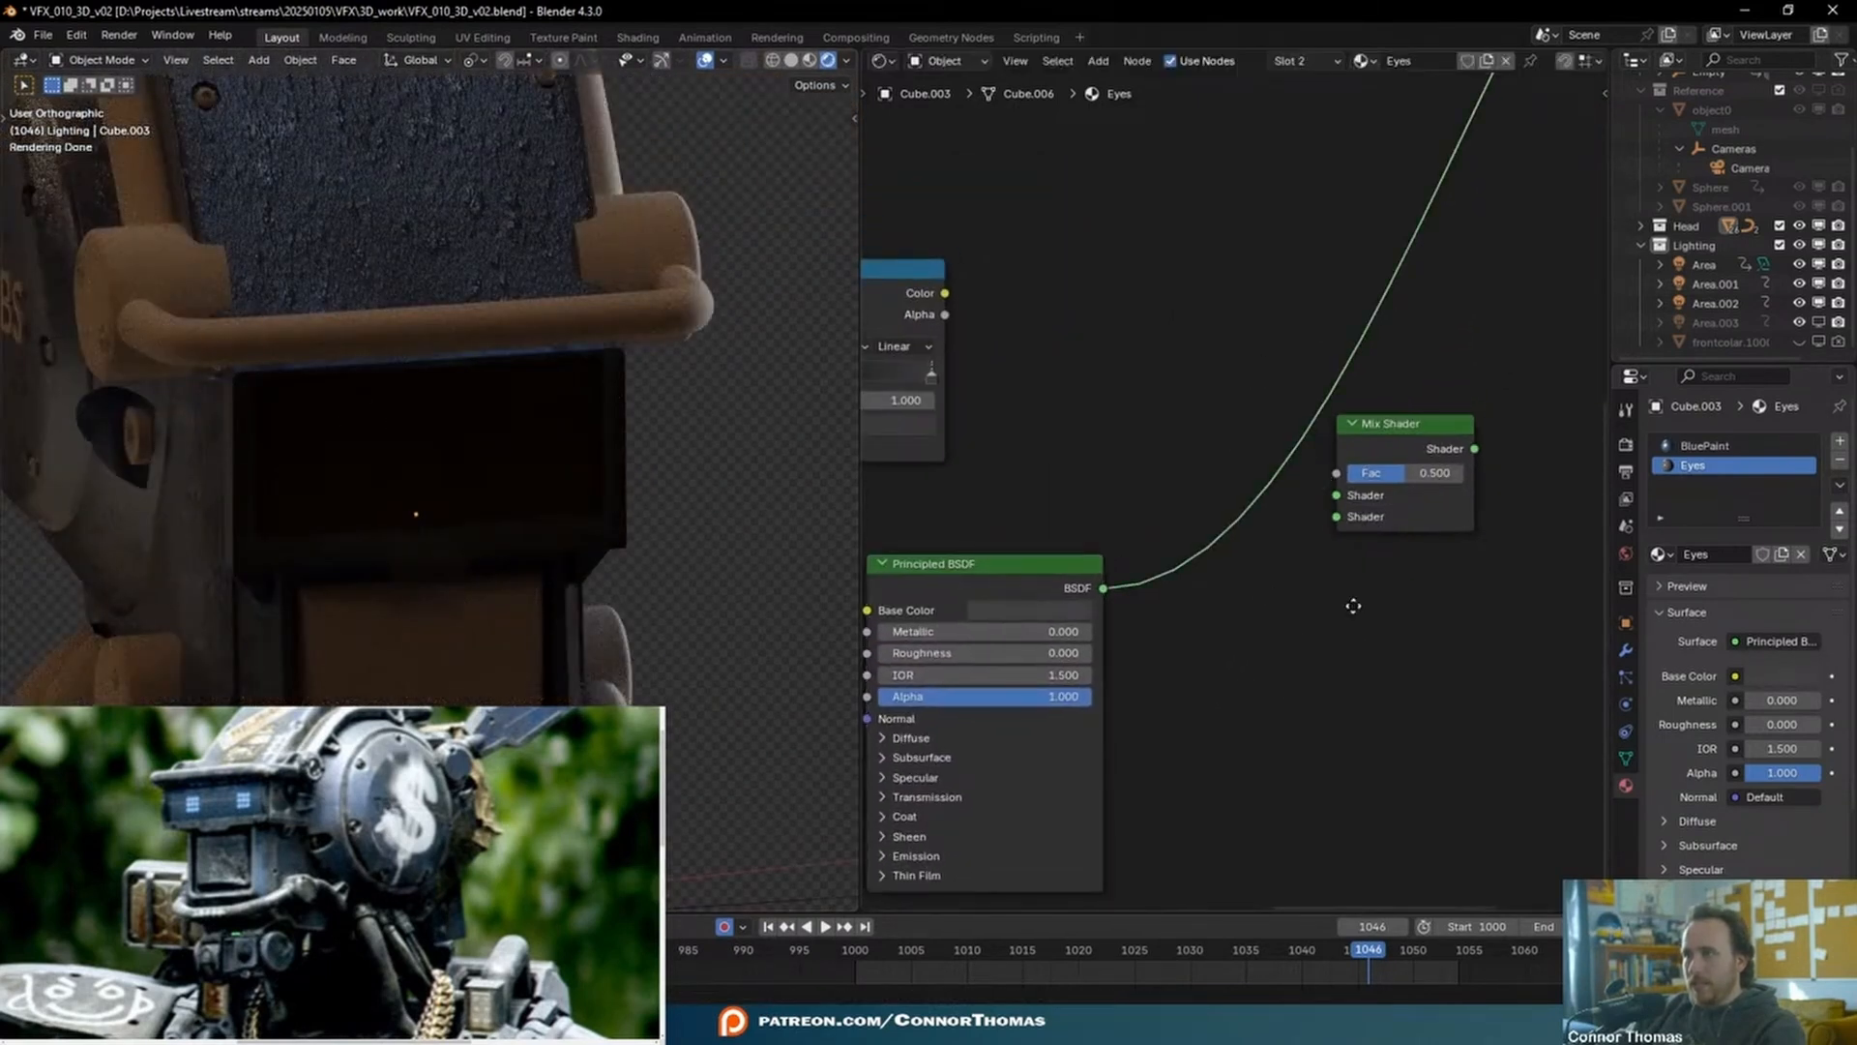
drag(1439, 469, 1340, 495)
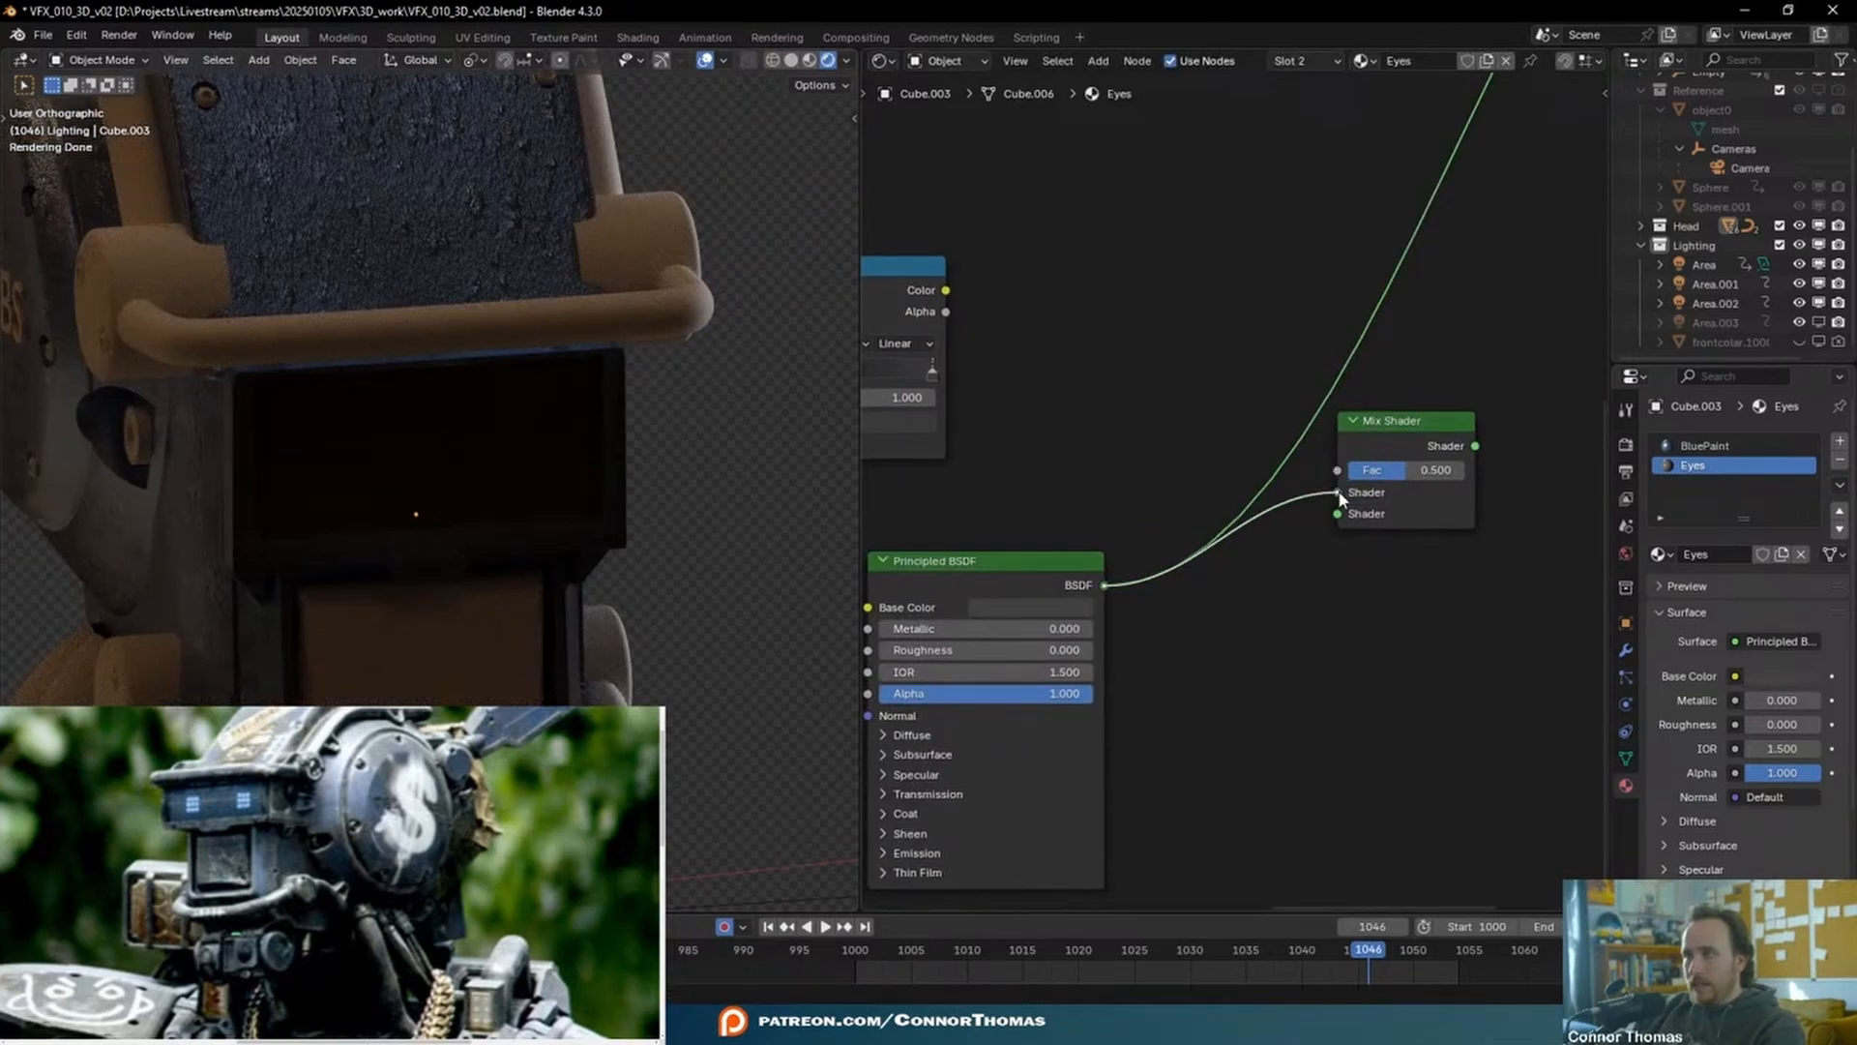
drag(1393, 428, 1533, 283)
- Add an Emission shader node above the Principled BSDF
key(shift+a)
mouse_move(1451, 498)
click(1393, 472)
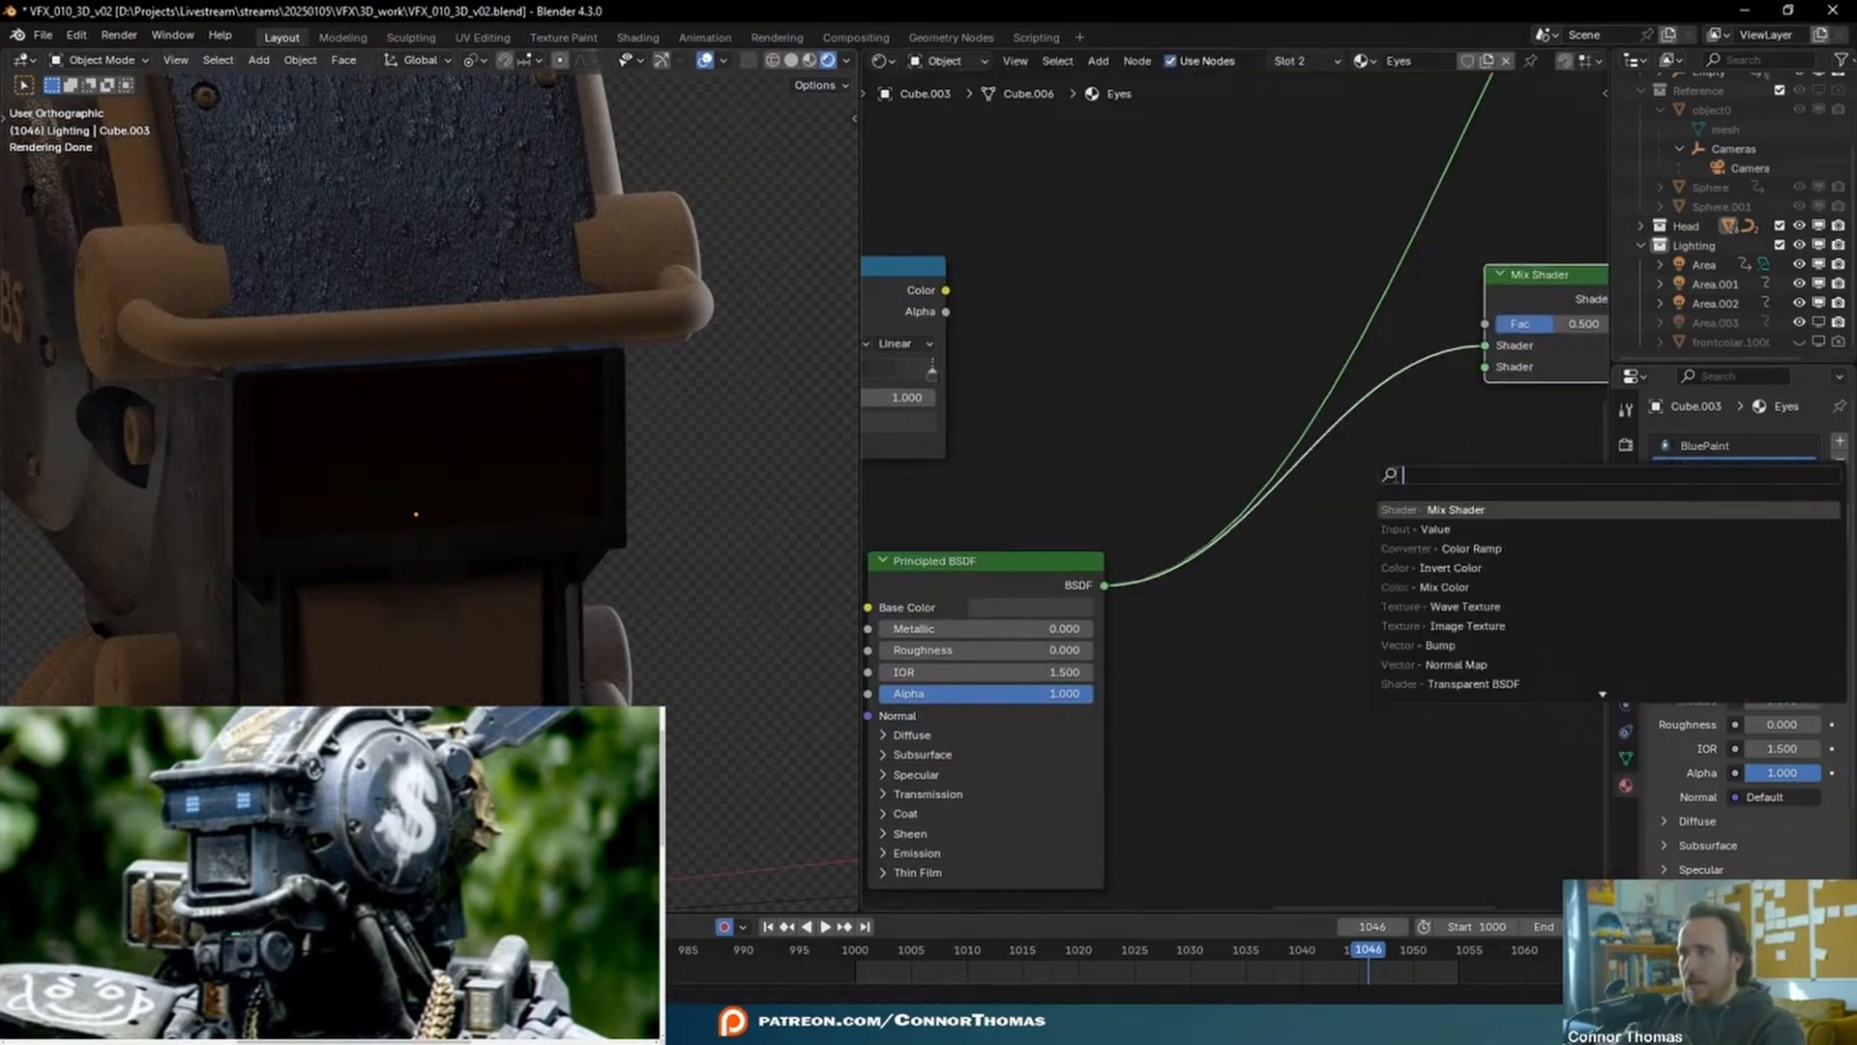
text(em)
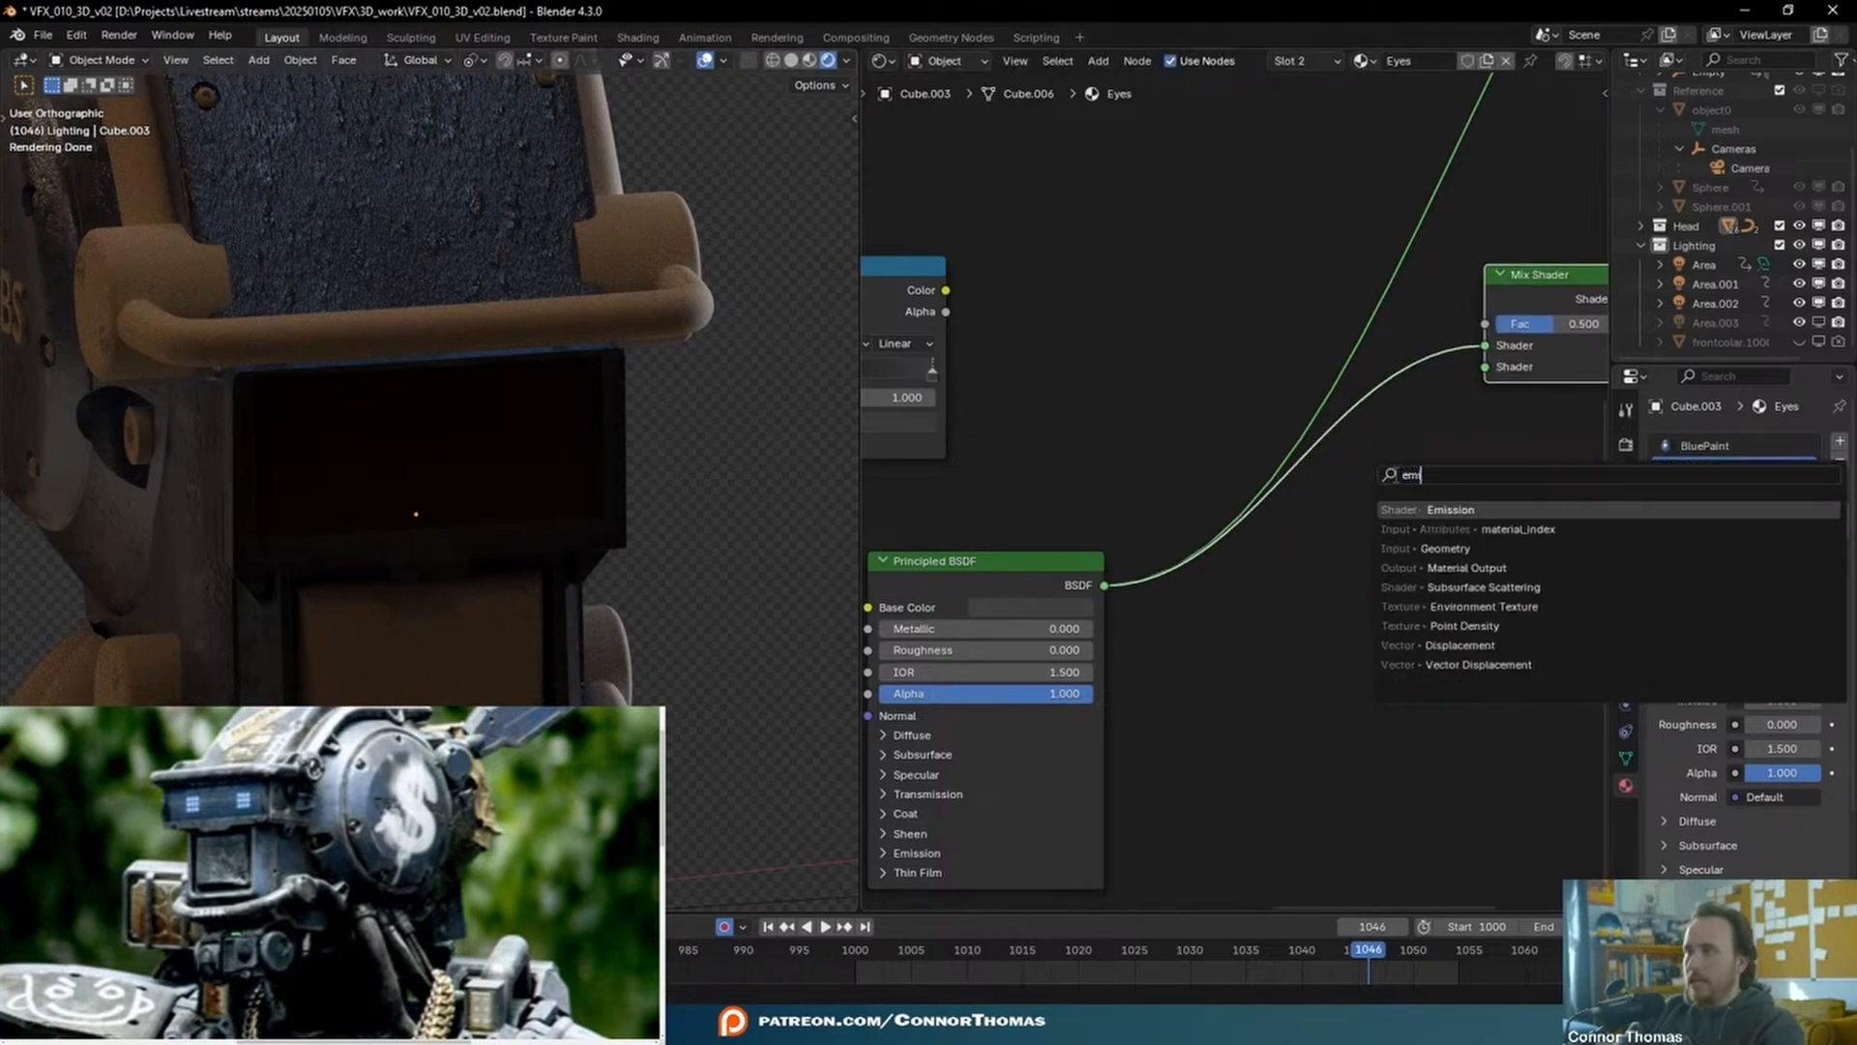
key(Return)
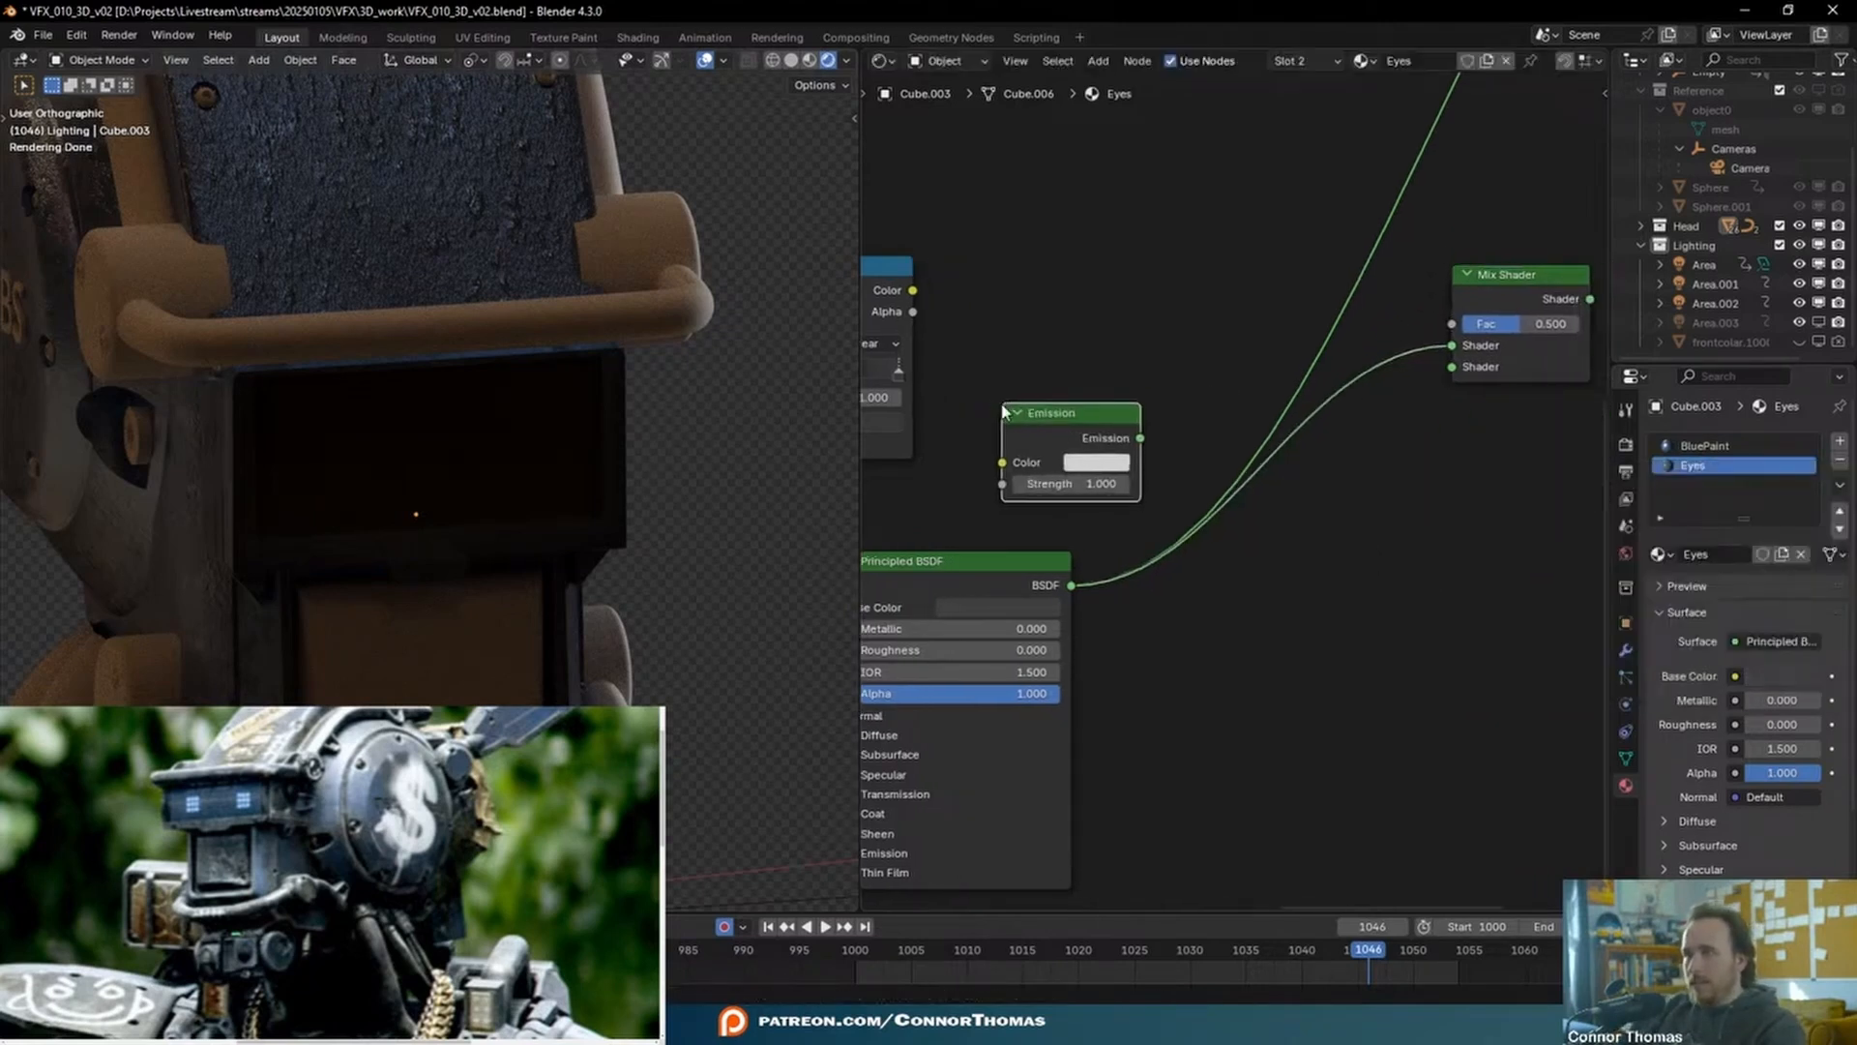
- Set the Emission shader's Color to blue and its Strength to 1.6
click(1114, 470)
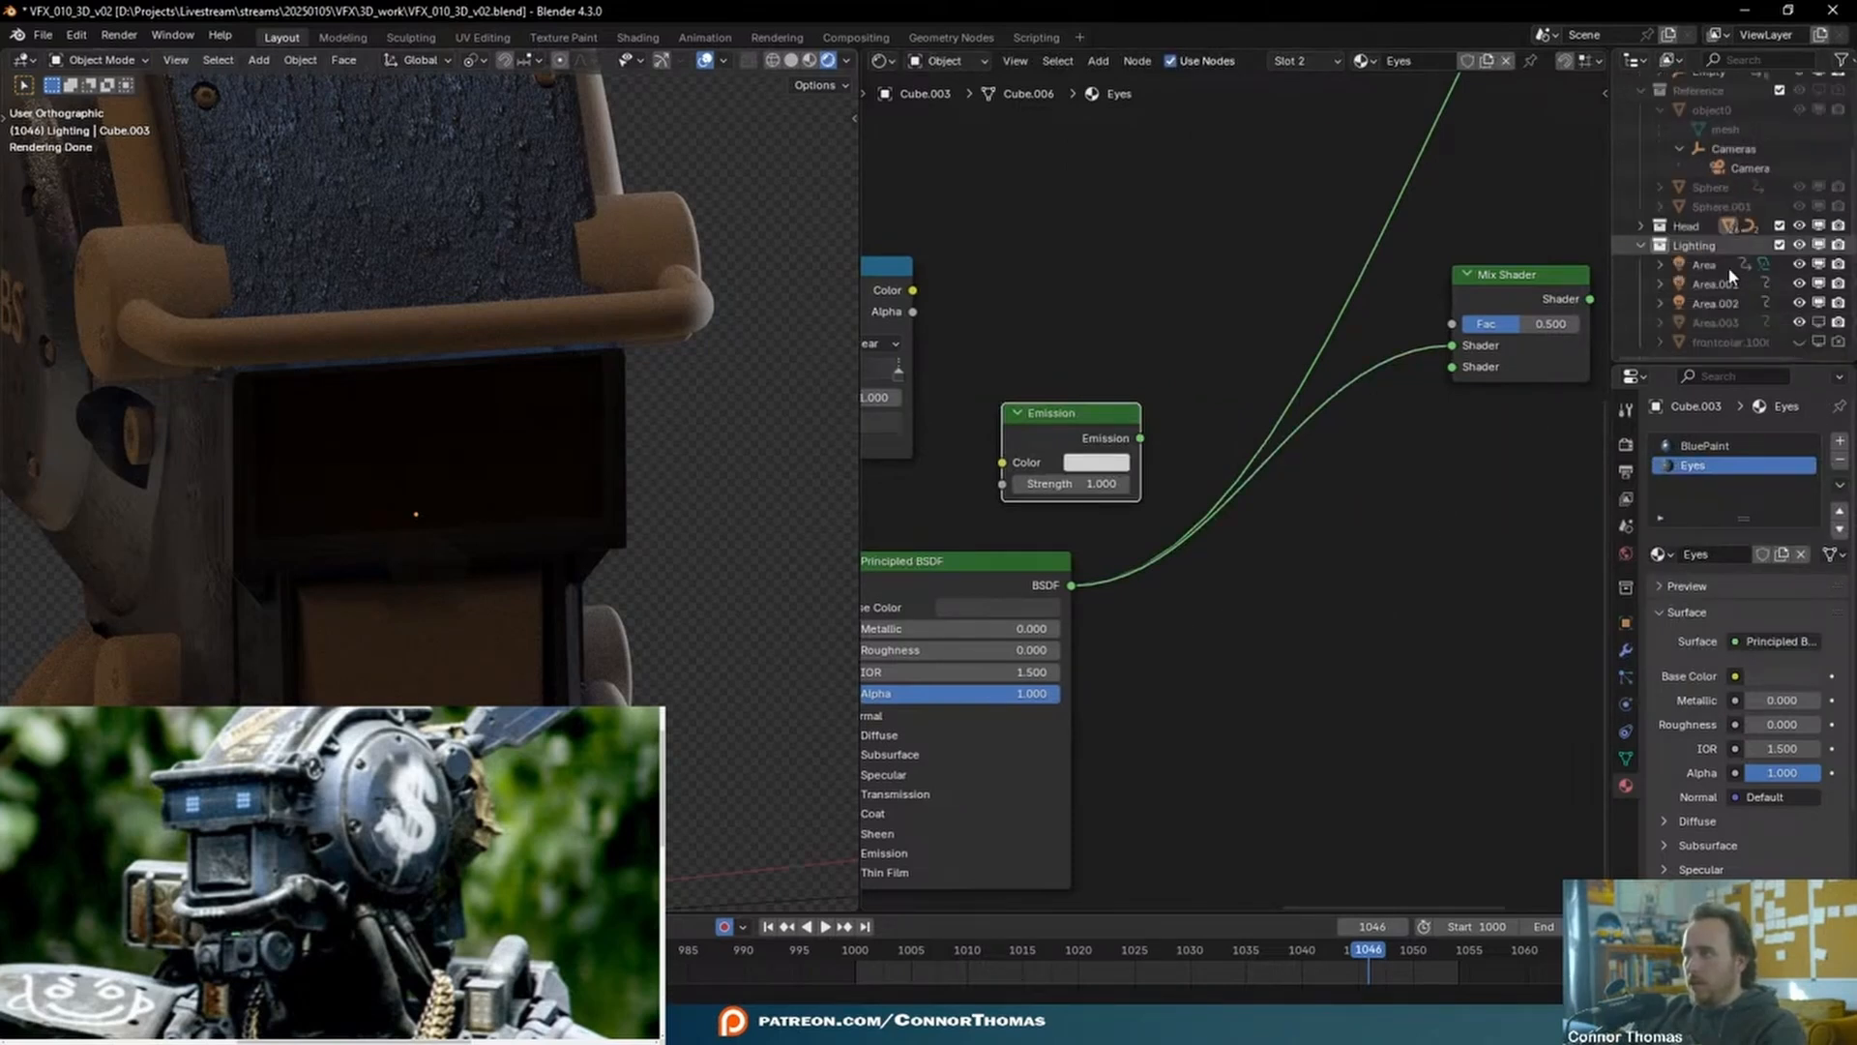
click(1114, 470)
drag(1174, 232, 1185, 187)
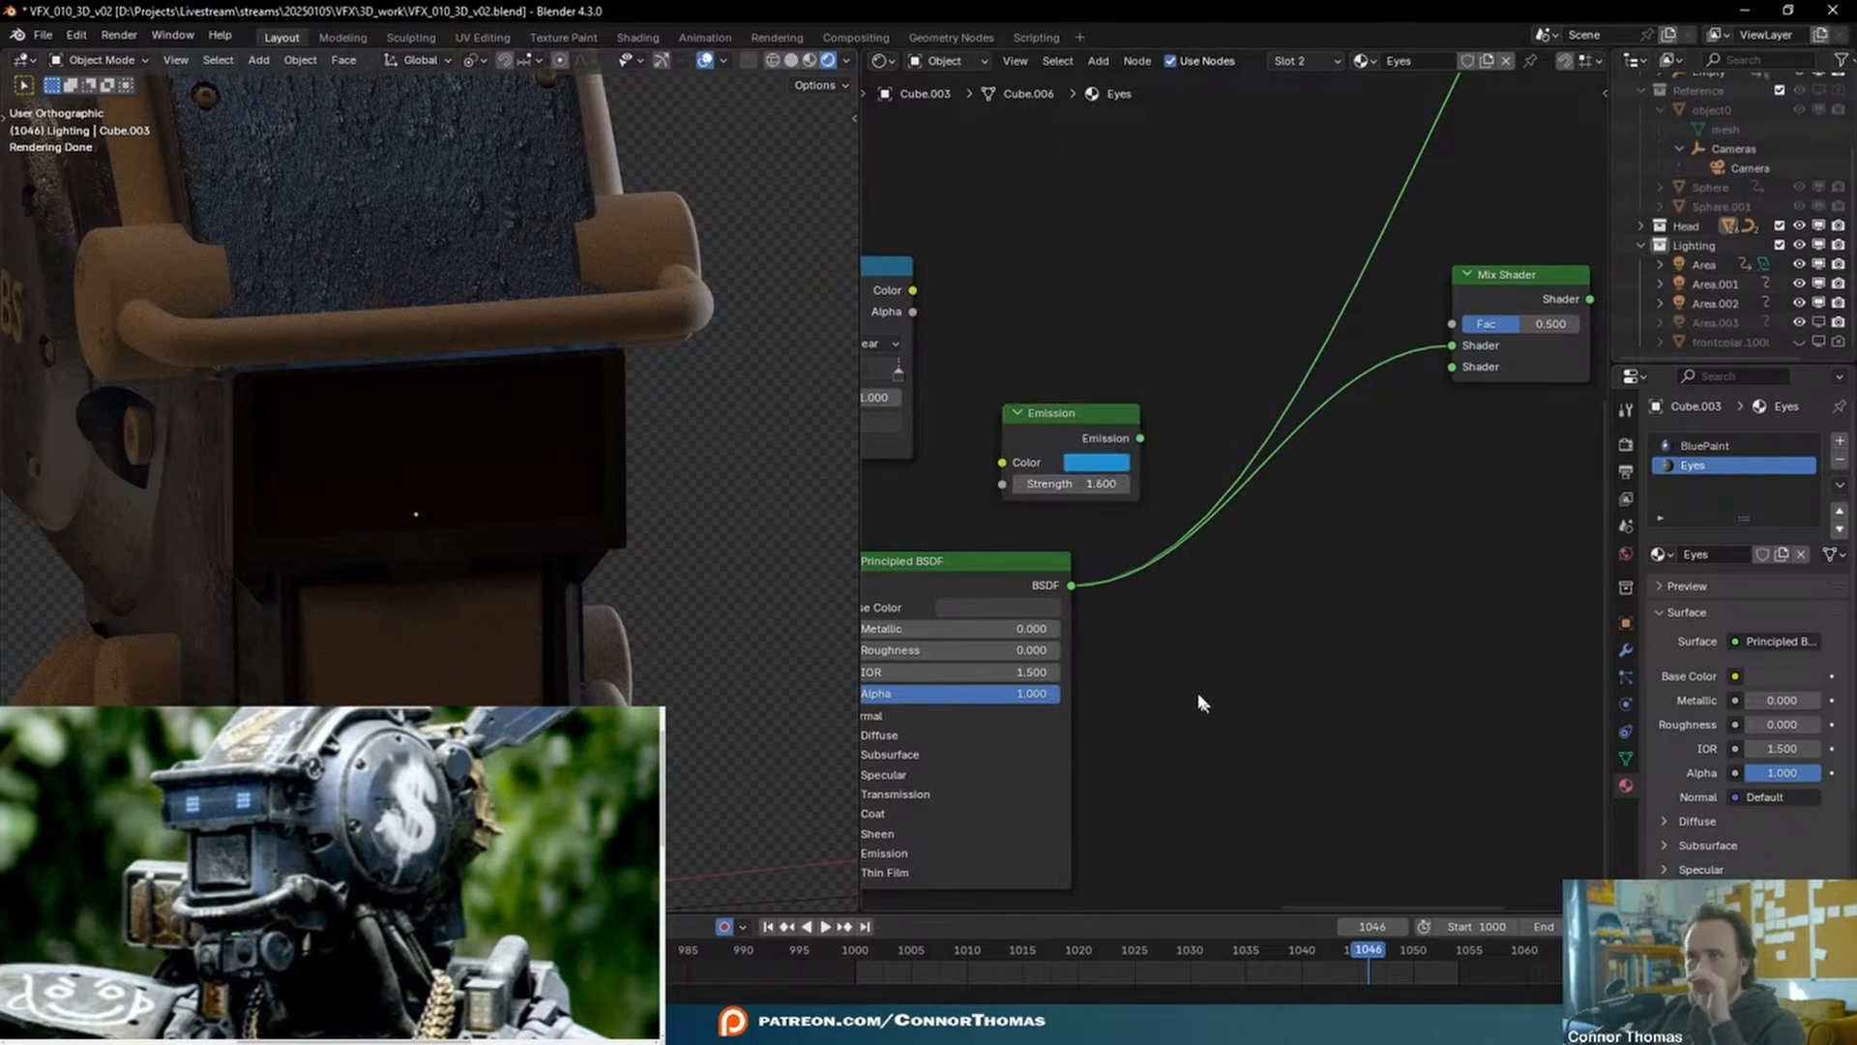
- Connect the grid Color Ramp's Color to the Mix Shader's Fac and preview the Mix Shader on the eye screen
scroll(1221, 764, down, 1)
middle_drag(1224, 770, 1279, 821)
drag(991, 374, 1489, 425)
middle_drag(1178, 418, 928, 383)
drag(1272, 377, 1214, 363)
middle_drag(1213, 671, 1496, 669)
middle_drag(1045, 448, 1290, 429)
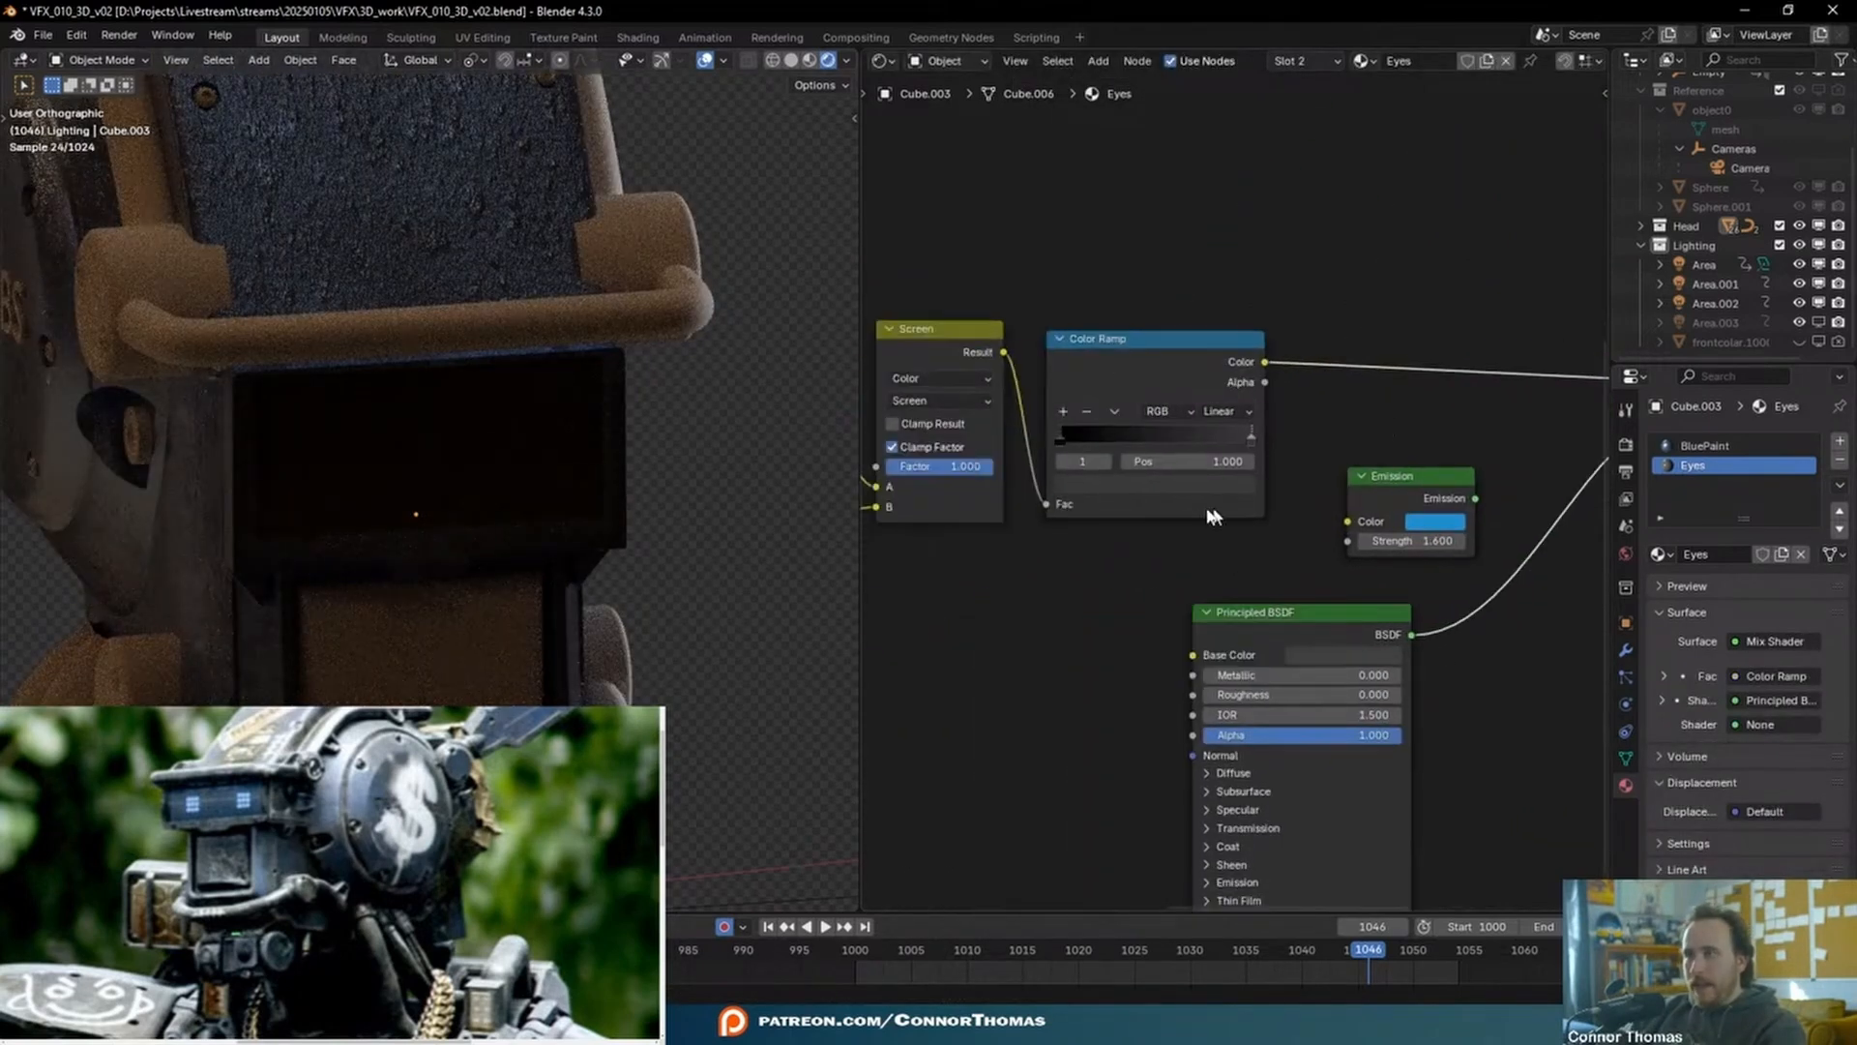
- Try lightening the Color Ramp's second stop and moving it to position 0.545, previewing the ramp on the eye screen
click(1184, 485)
drag(1223, 280, 1223, 192)
drag(1250, 438, 1163, 439)
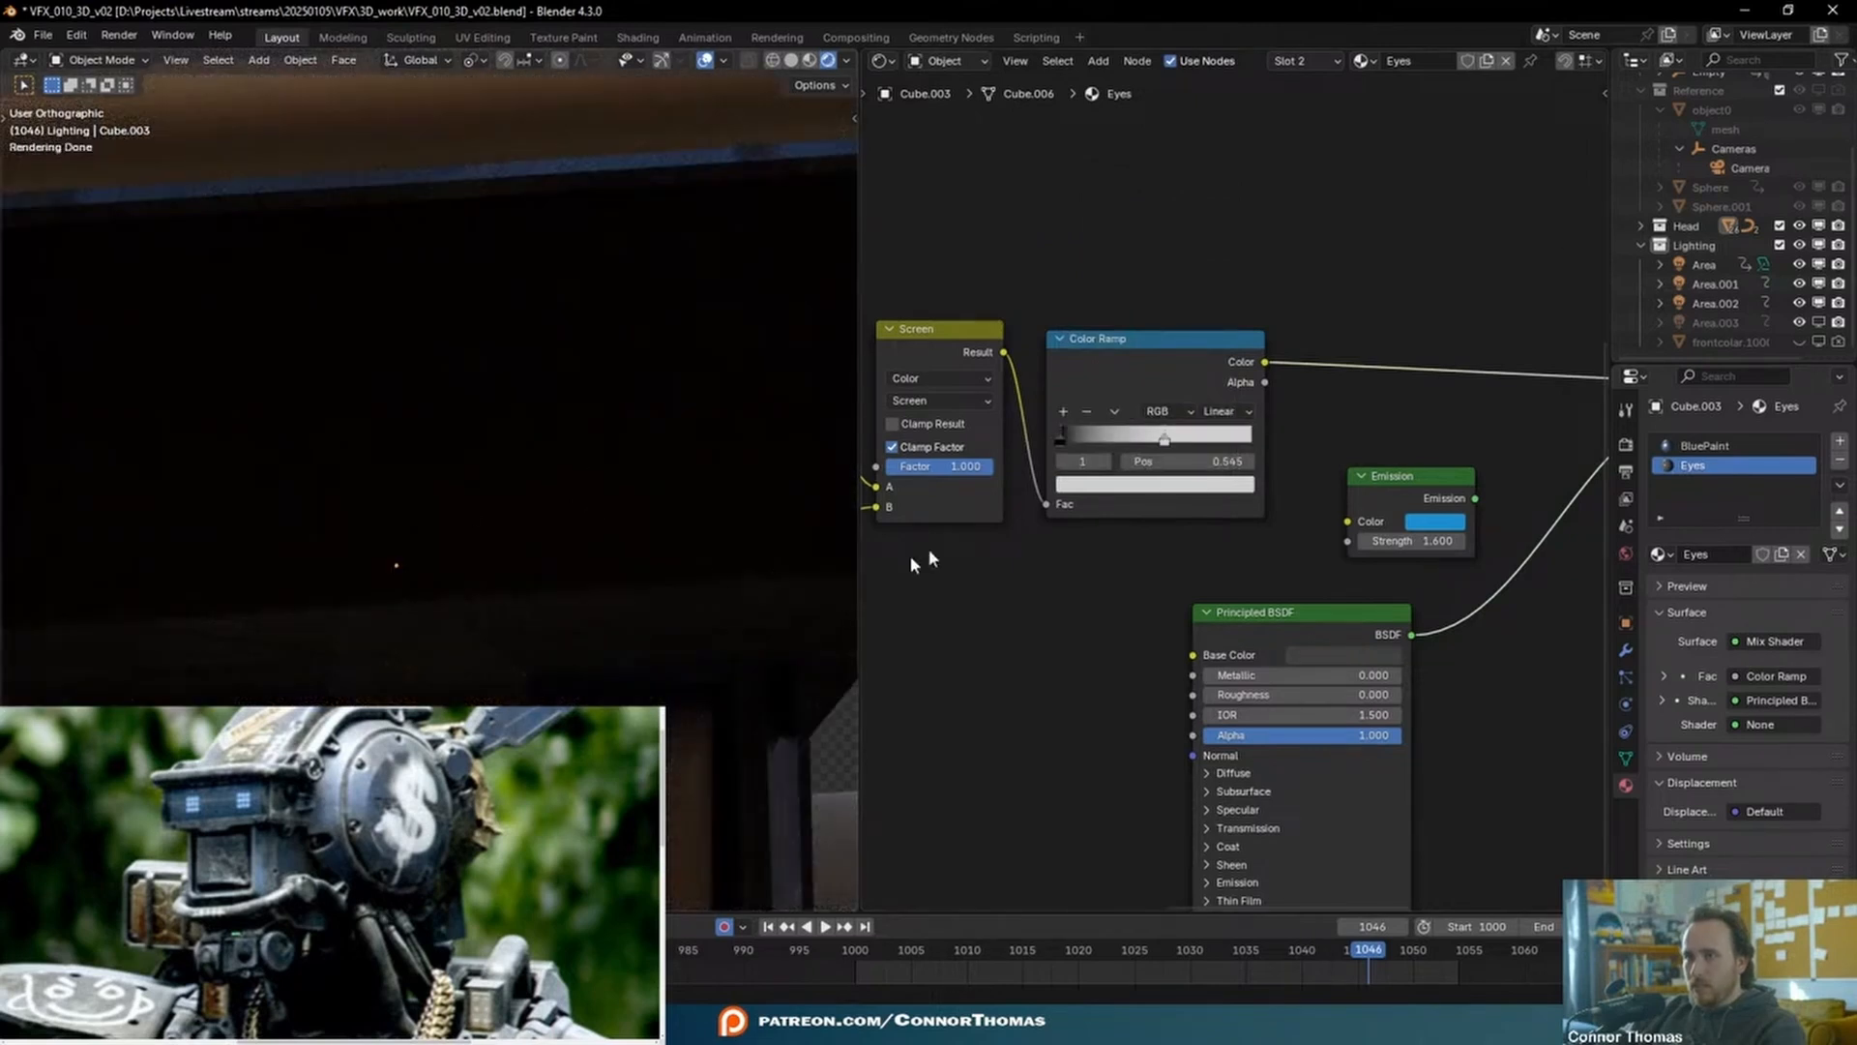
ctrl+shift+click(1119, 341)
middle_drag(1548, 377, 1094, 328)
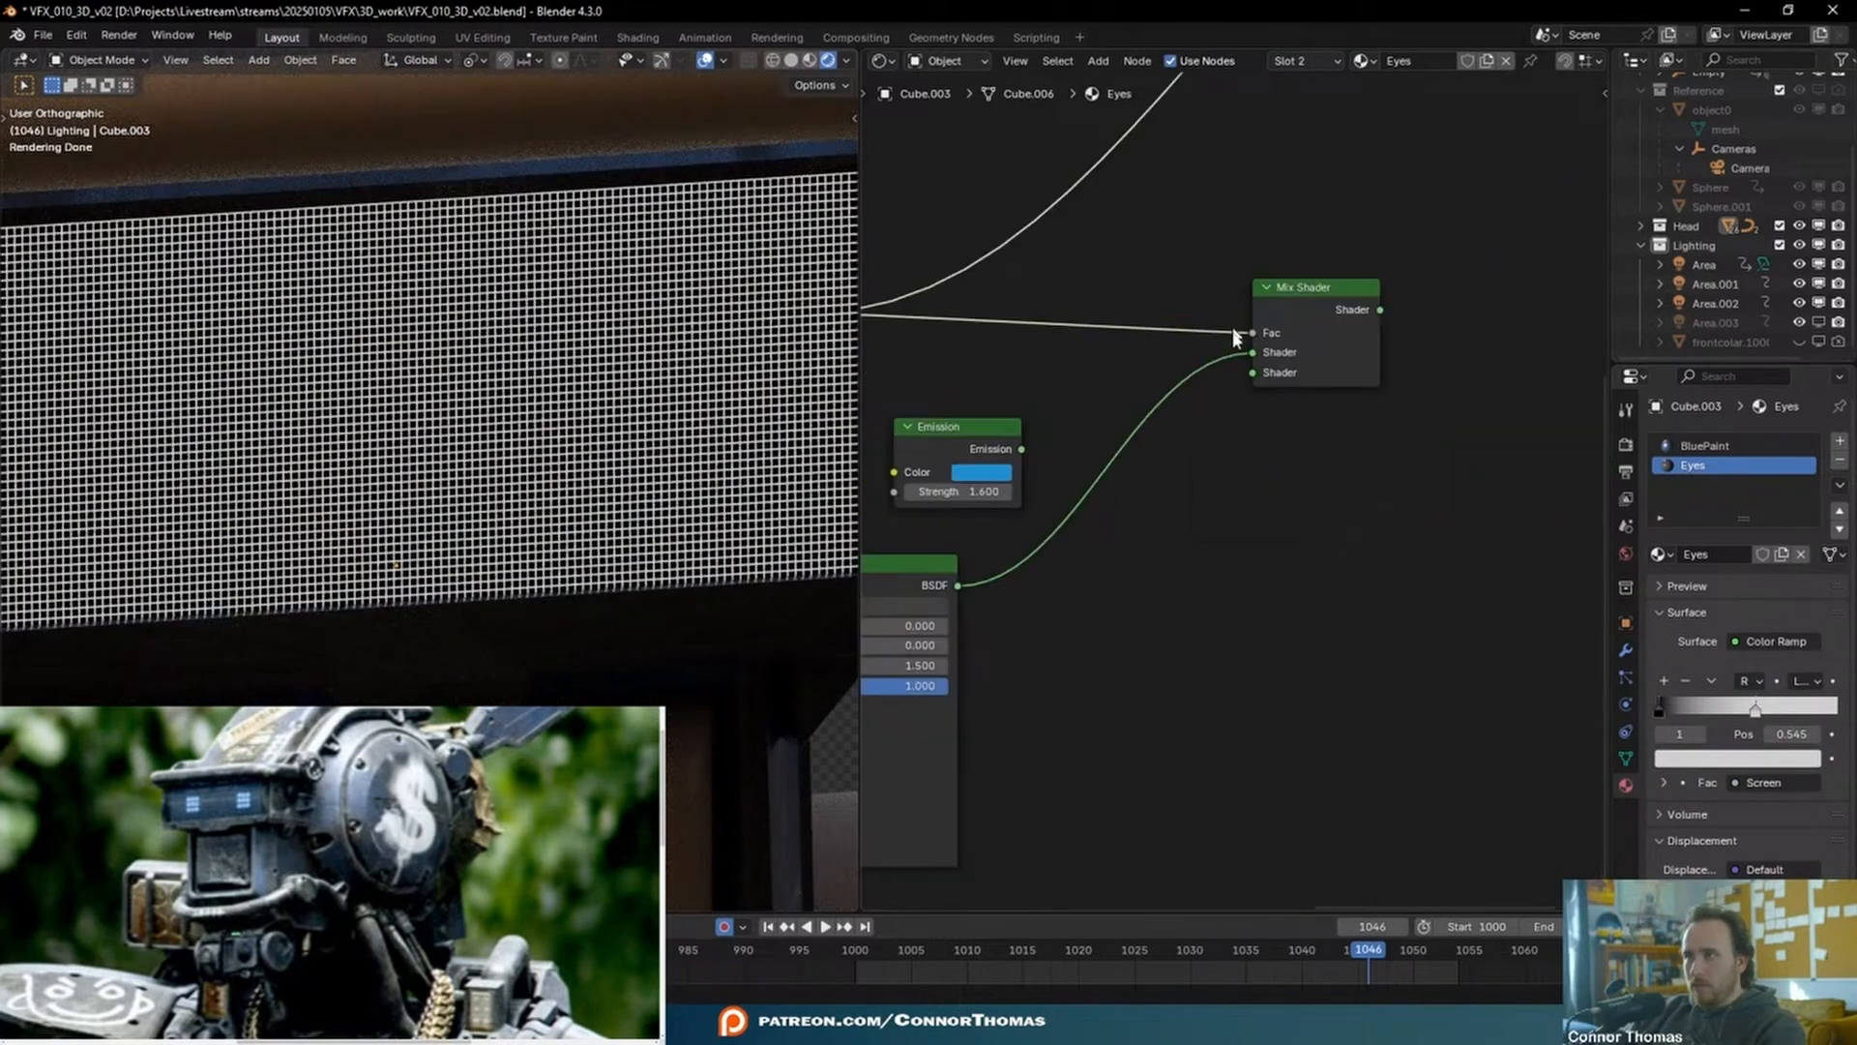
- Connect the Emission shader to the Mix Shader's second Shader input and preview the Mix Shader
drag(1021, 450, 1252, 373)
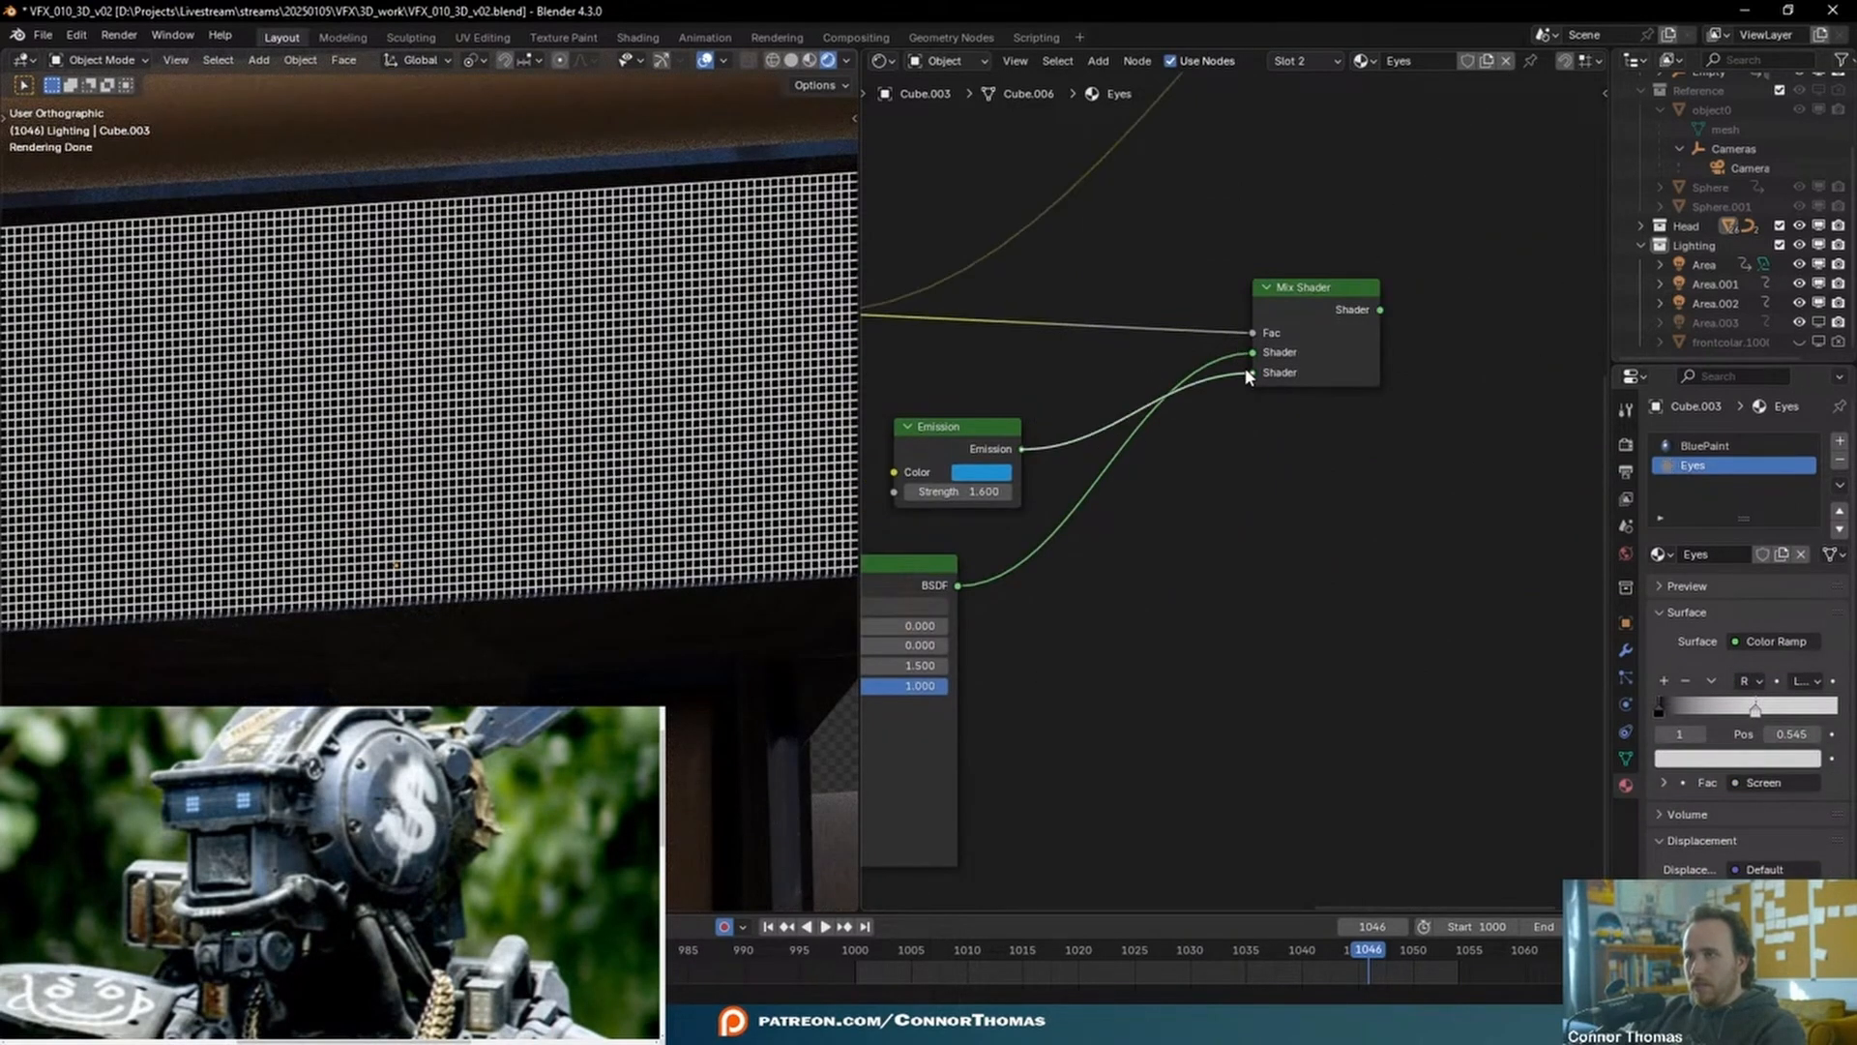
ctrl+shift+click(1314, 283)
middle_drag(1281, 456, 1606, 464)
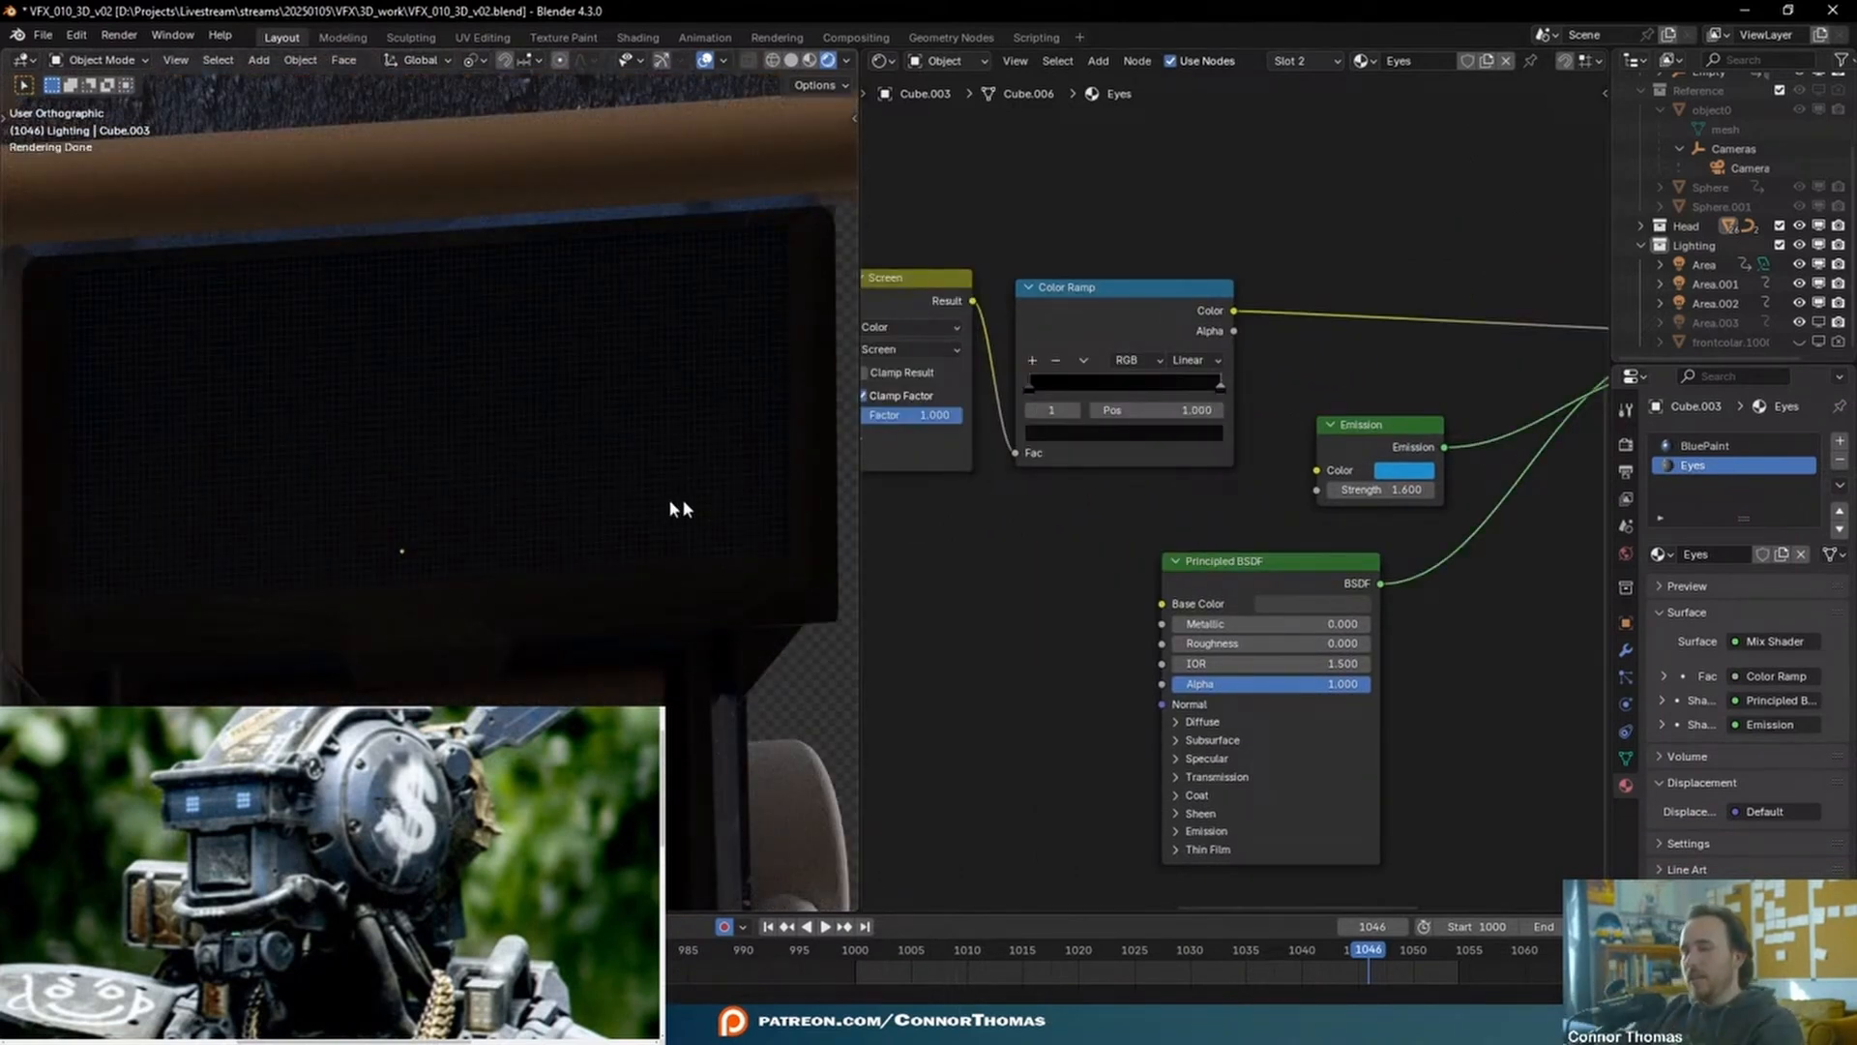
- Move the eye image sequence texture and its Texture Coordinate and Mapping nodes over the pixel-grid nodes
scroll(1190, 348, down, 4)
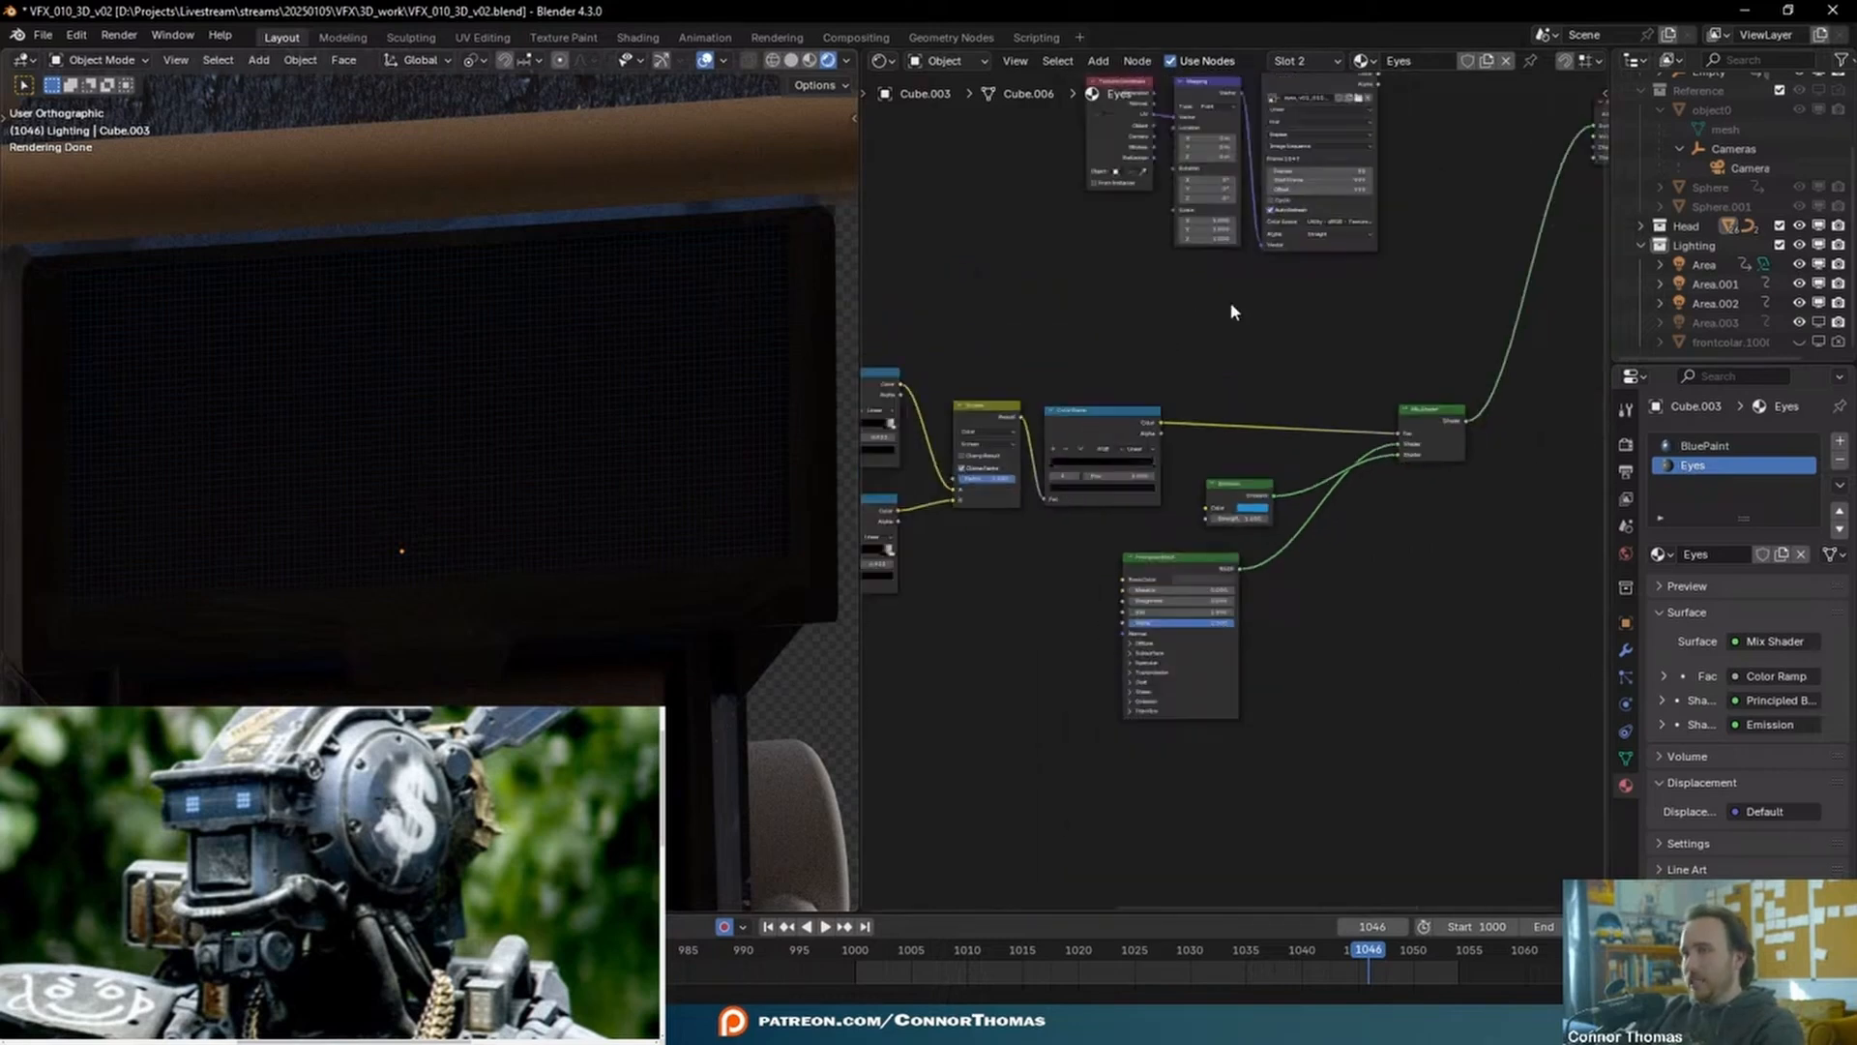
middle_drag(1397, 258, 1042, 527)
scroll(1200, 375, up, 4)
drag(926, 229, 1209, 513)
drag(1134, 305, 970, 287)
middle_drag(1164, 503, 1344, 356)
click(1344, 348)
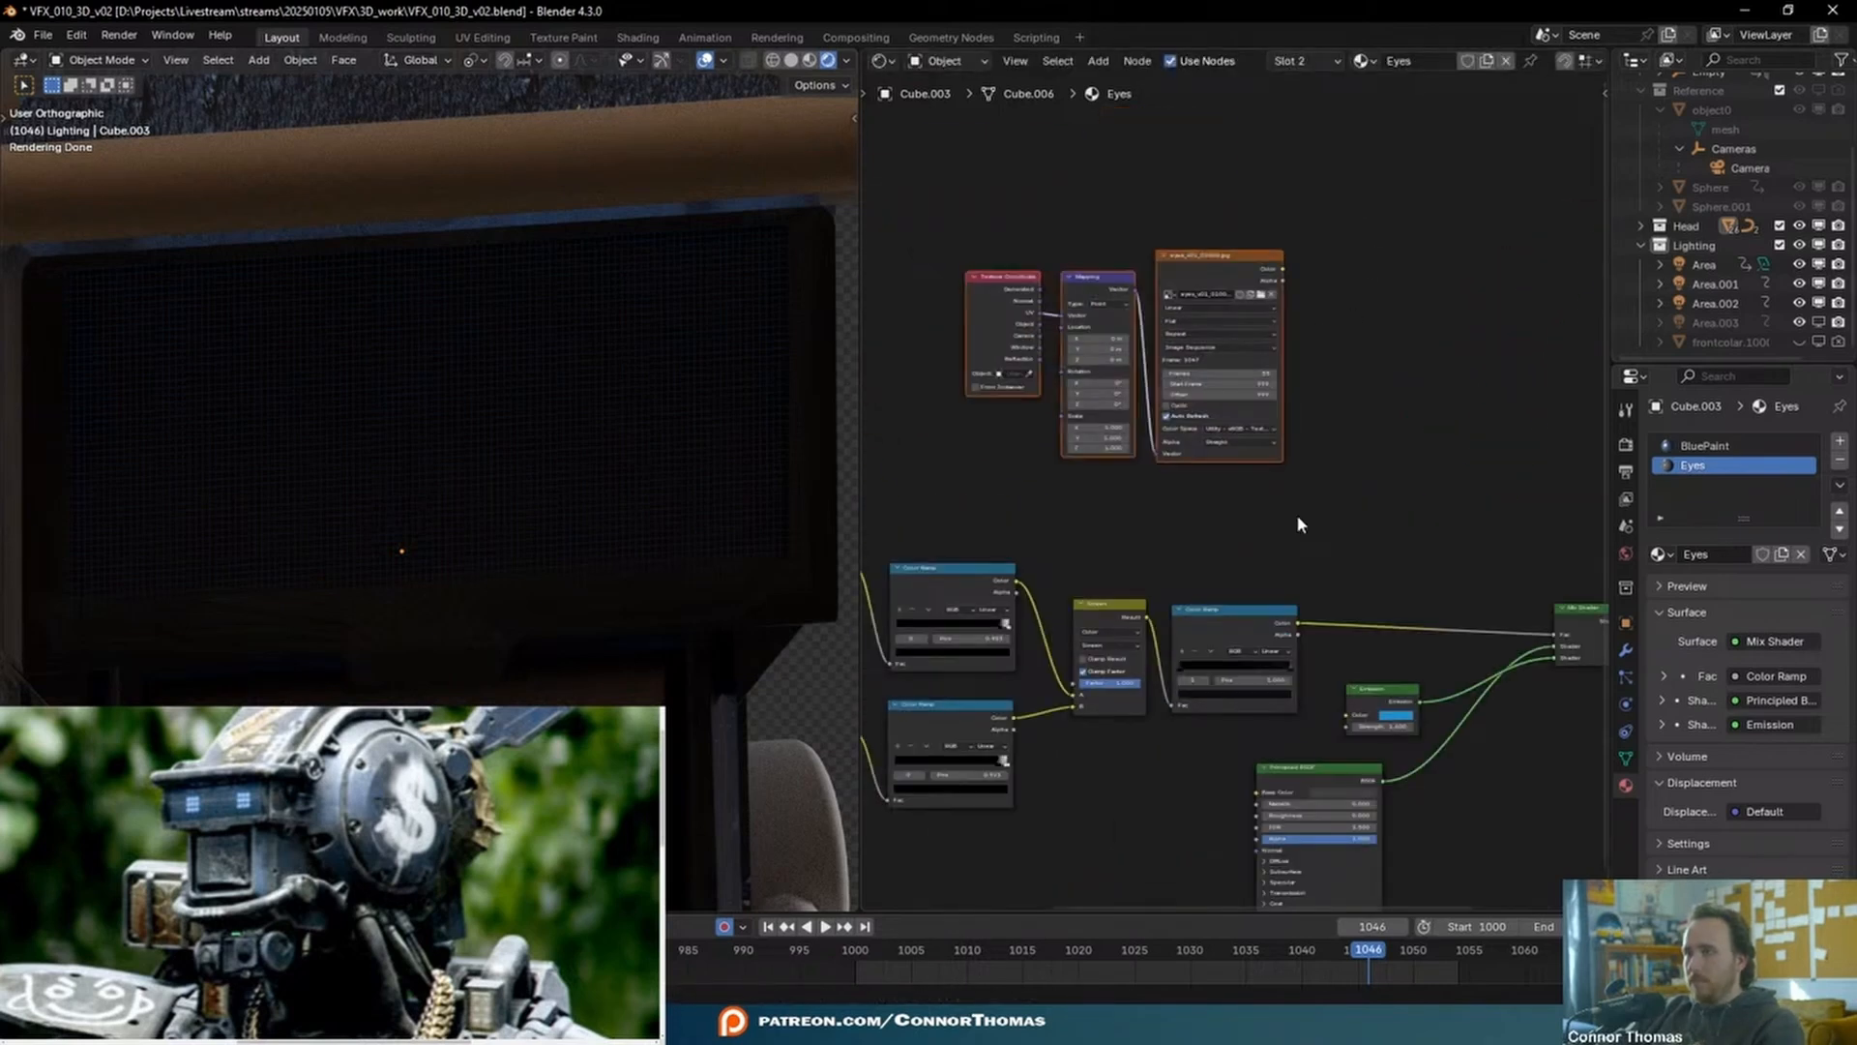
click(1310, 524)
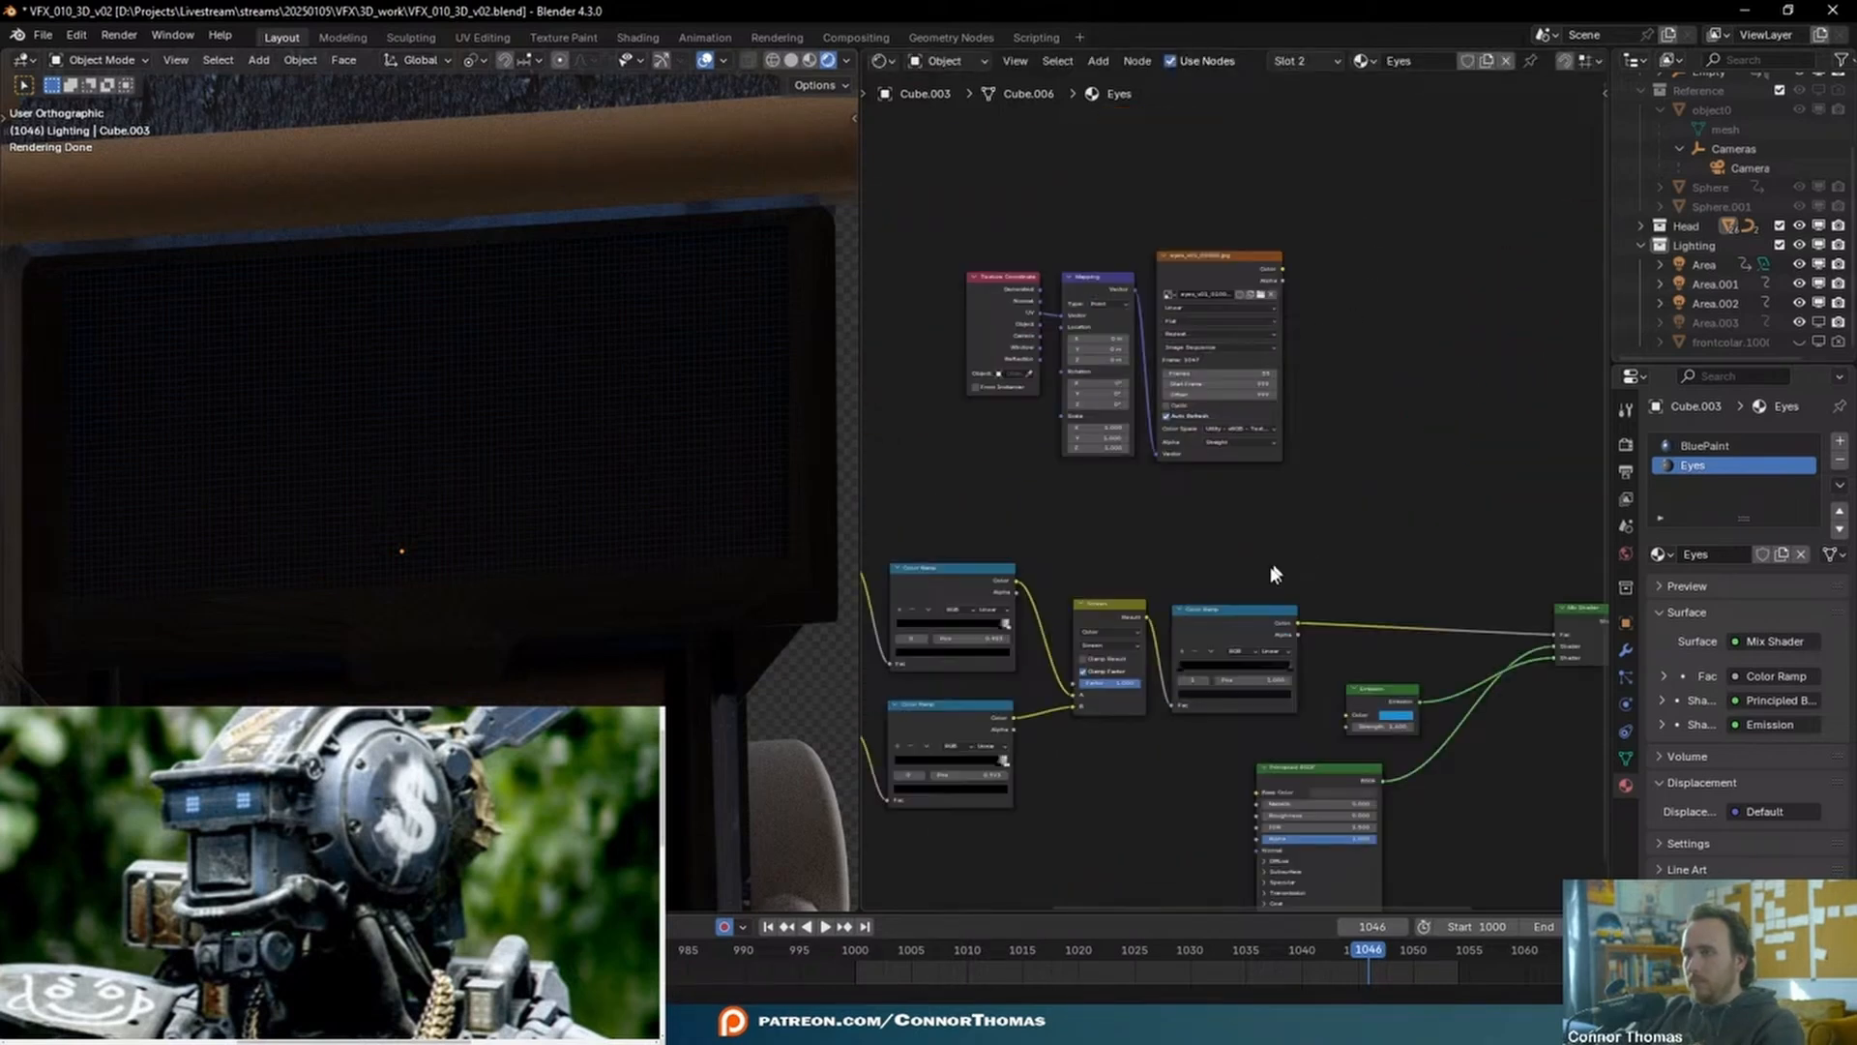
- Group all pixel-grid nodes, from Texture Coordinate to the final Color Ramp, into one frame and shift it away from the shaders
middle_drag(1217, 592, 1291, 414)
scroll(1165, 404, down, 2)
drag(909, 385, 1420, 737)
key(ctrl+j)
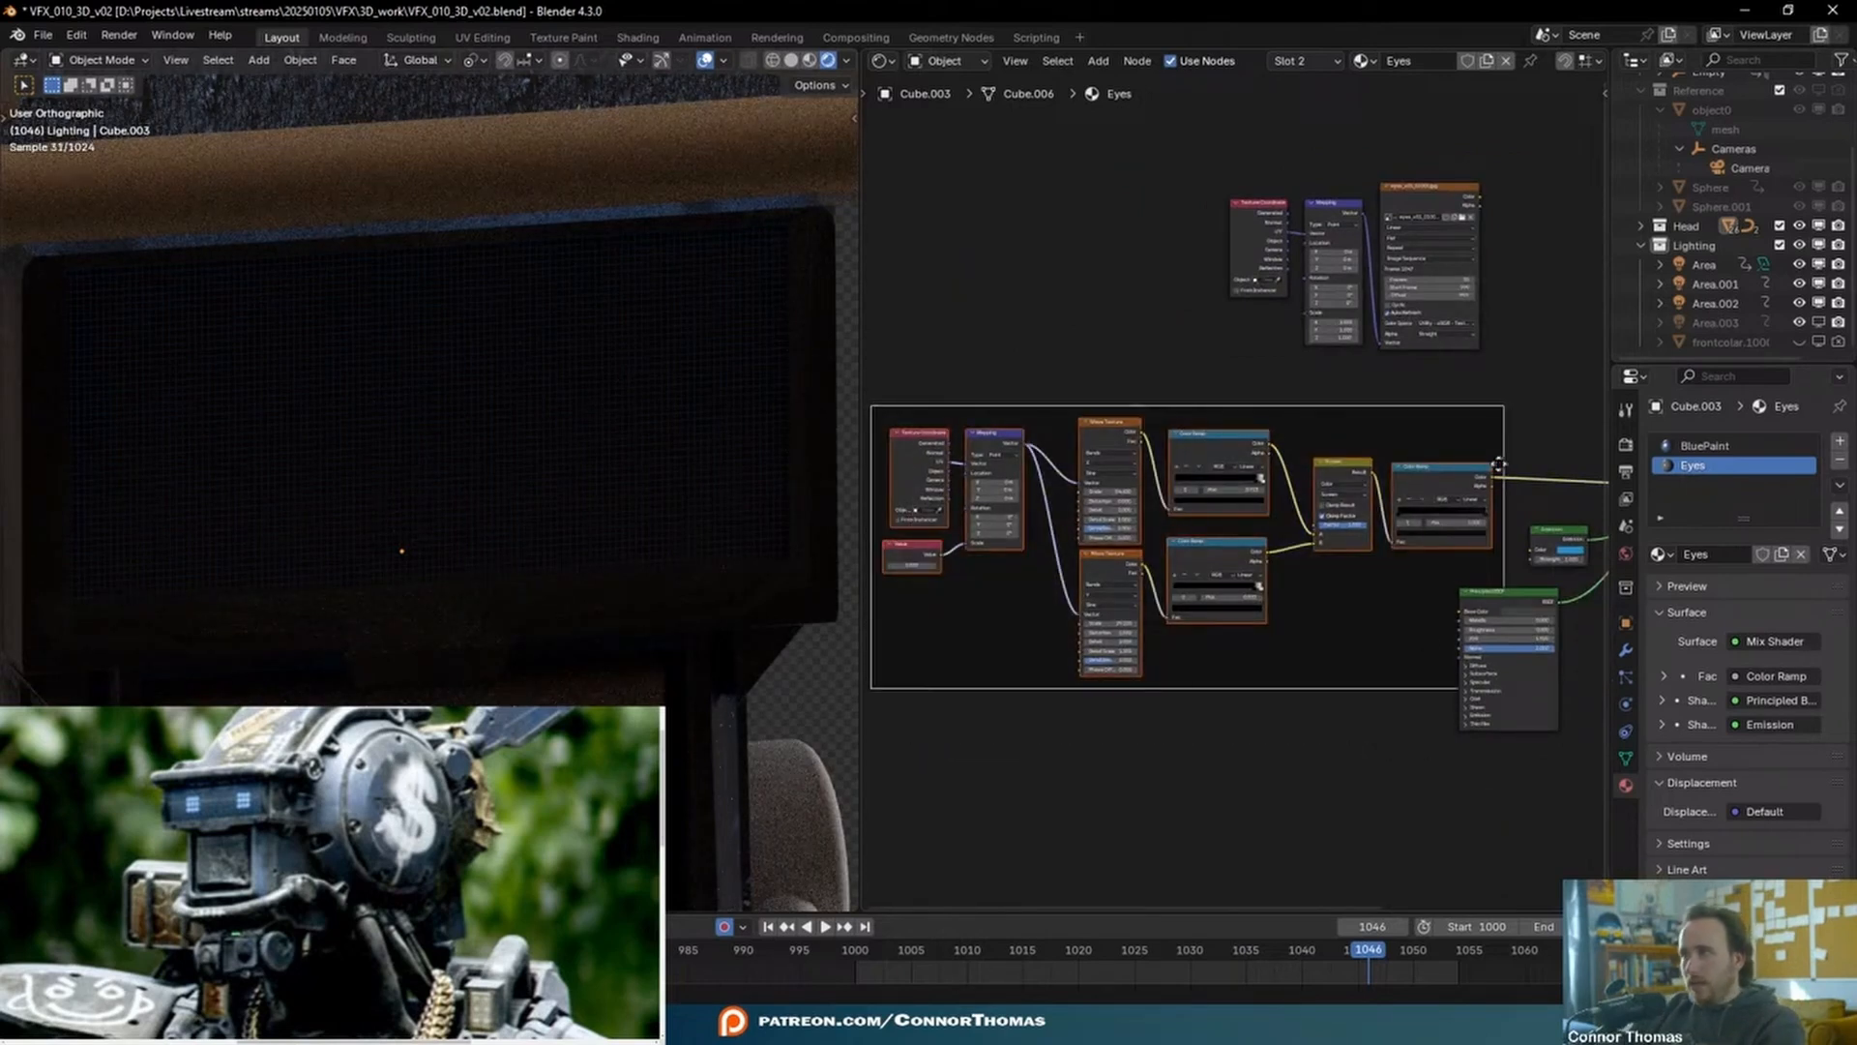
drag(1397, 415, 1239, 449)
click(1273, 397)
- Group the eye image sequence texture with its Texture Coordinate and Mapping nodes in a frame and place it above the grid frame
middle_drag(1273, 398, 1528, 309)
scroll(1425, 301, down, 3)
middle_drag(1405, 426, 1009, 645)
scroll(1326, 518, up, 8)
middle_drag(957, 515, 1091, 445)
drag(1093, 455, 1298, 156)
key(ctrl+j)
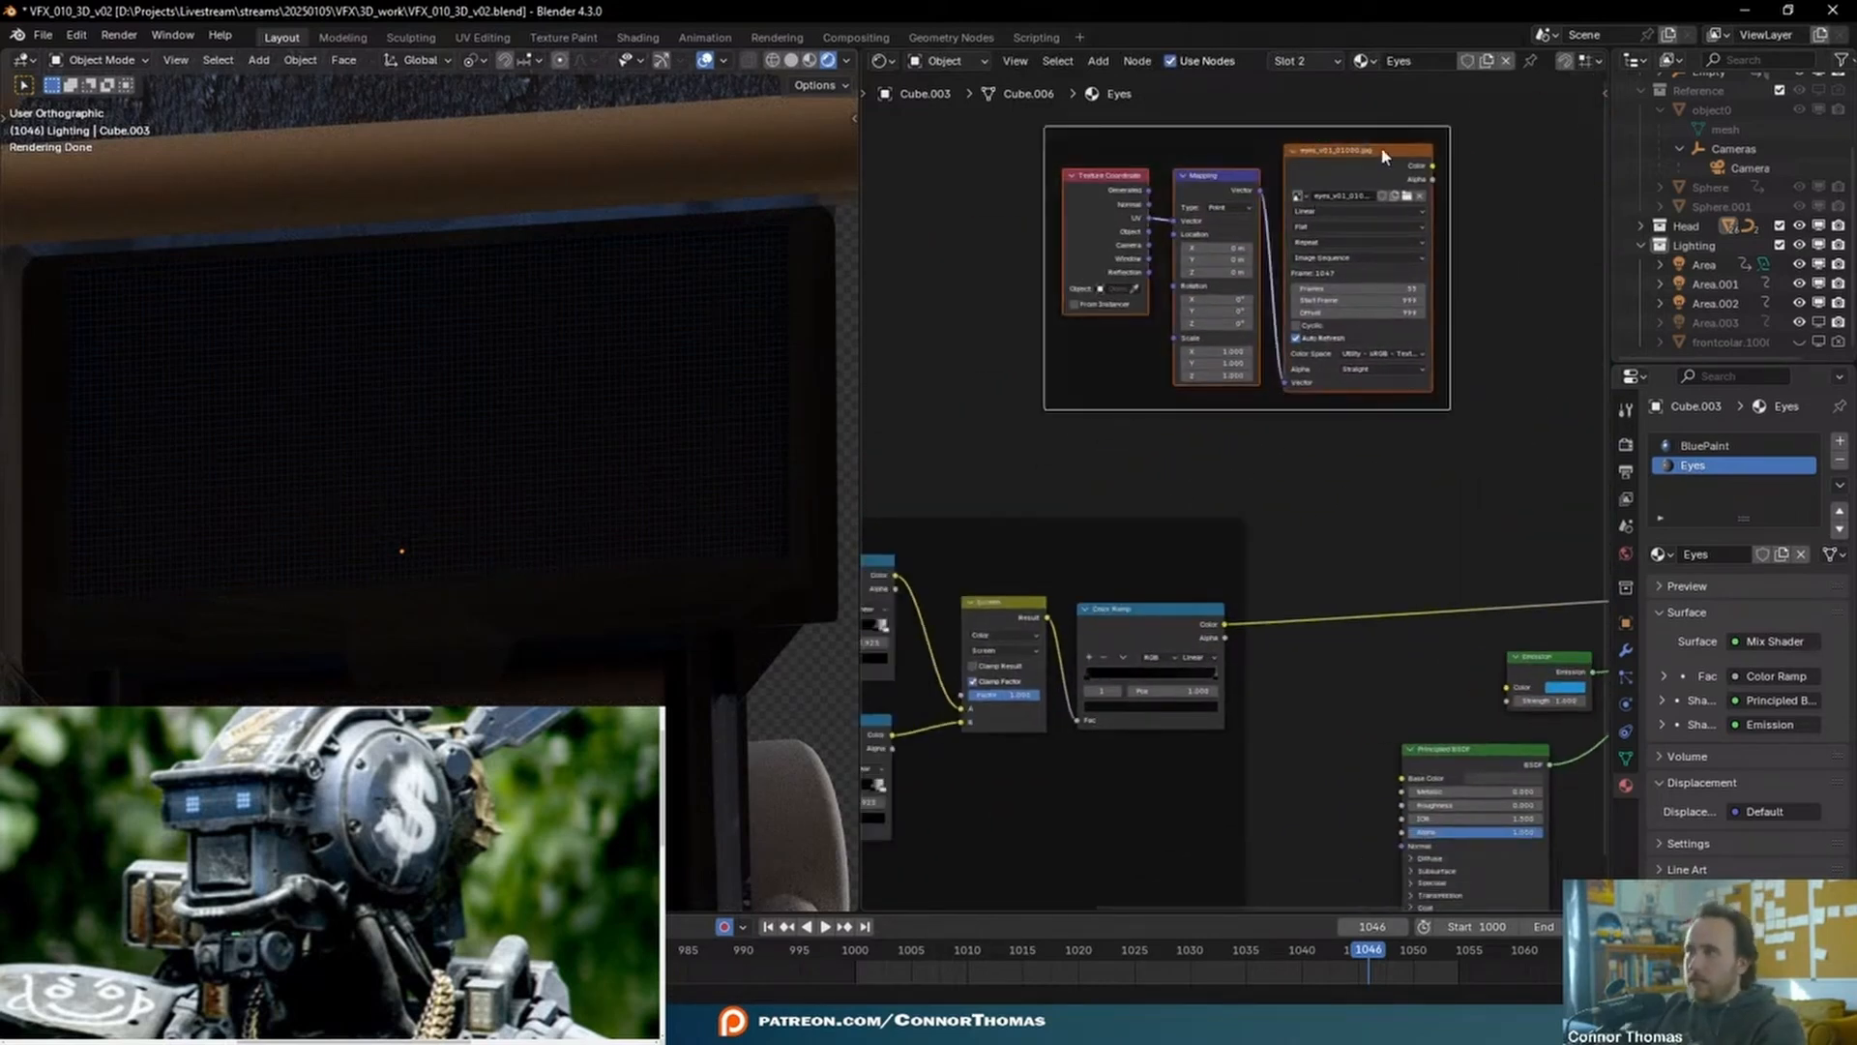
drag(1298, 124, 1080, 219)
click(1393, 278)
- Insert a color Mix node between the grid Color Ramp and the Mix Shader's Fac
scroll(1414, 288, down, 1)
middle_drag(1455, 271, 1184, 168)
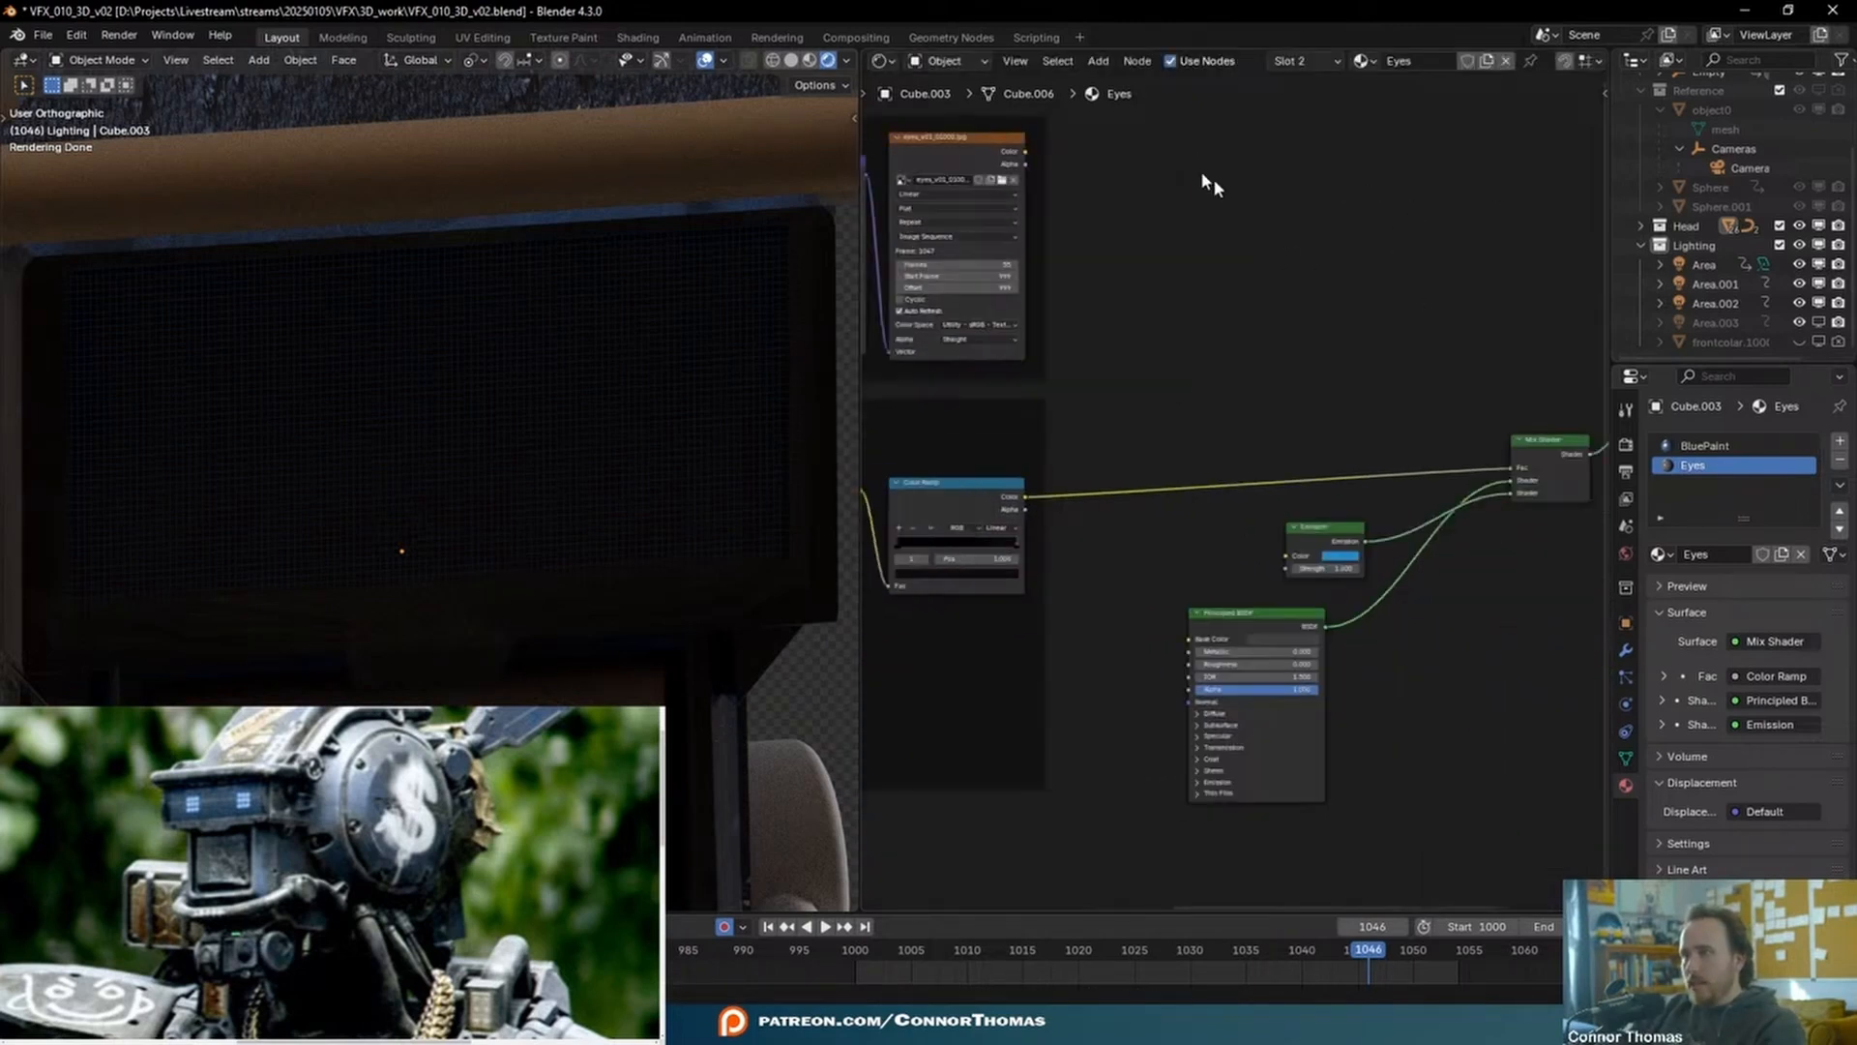
key(shift+a)
click(1296, 270)
text(mix)
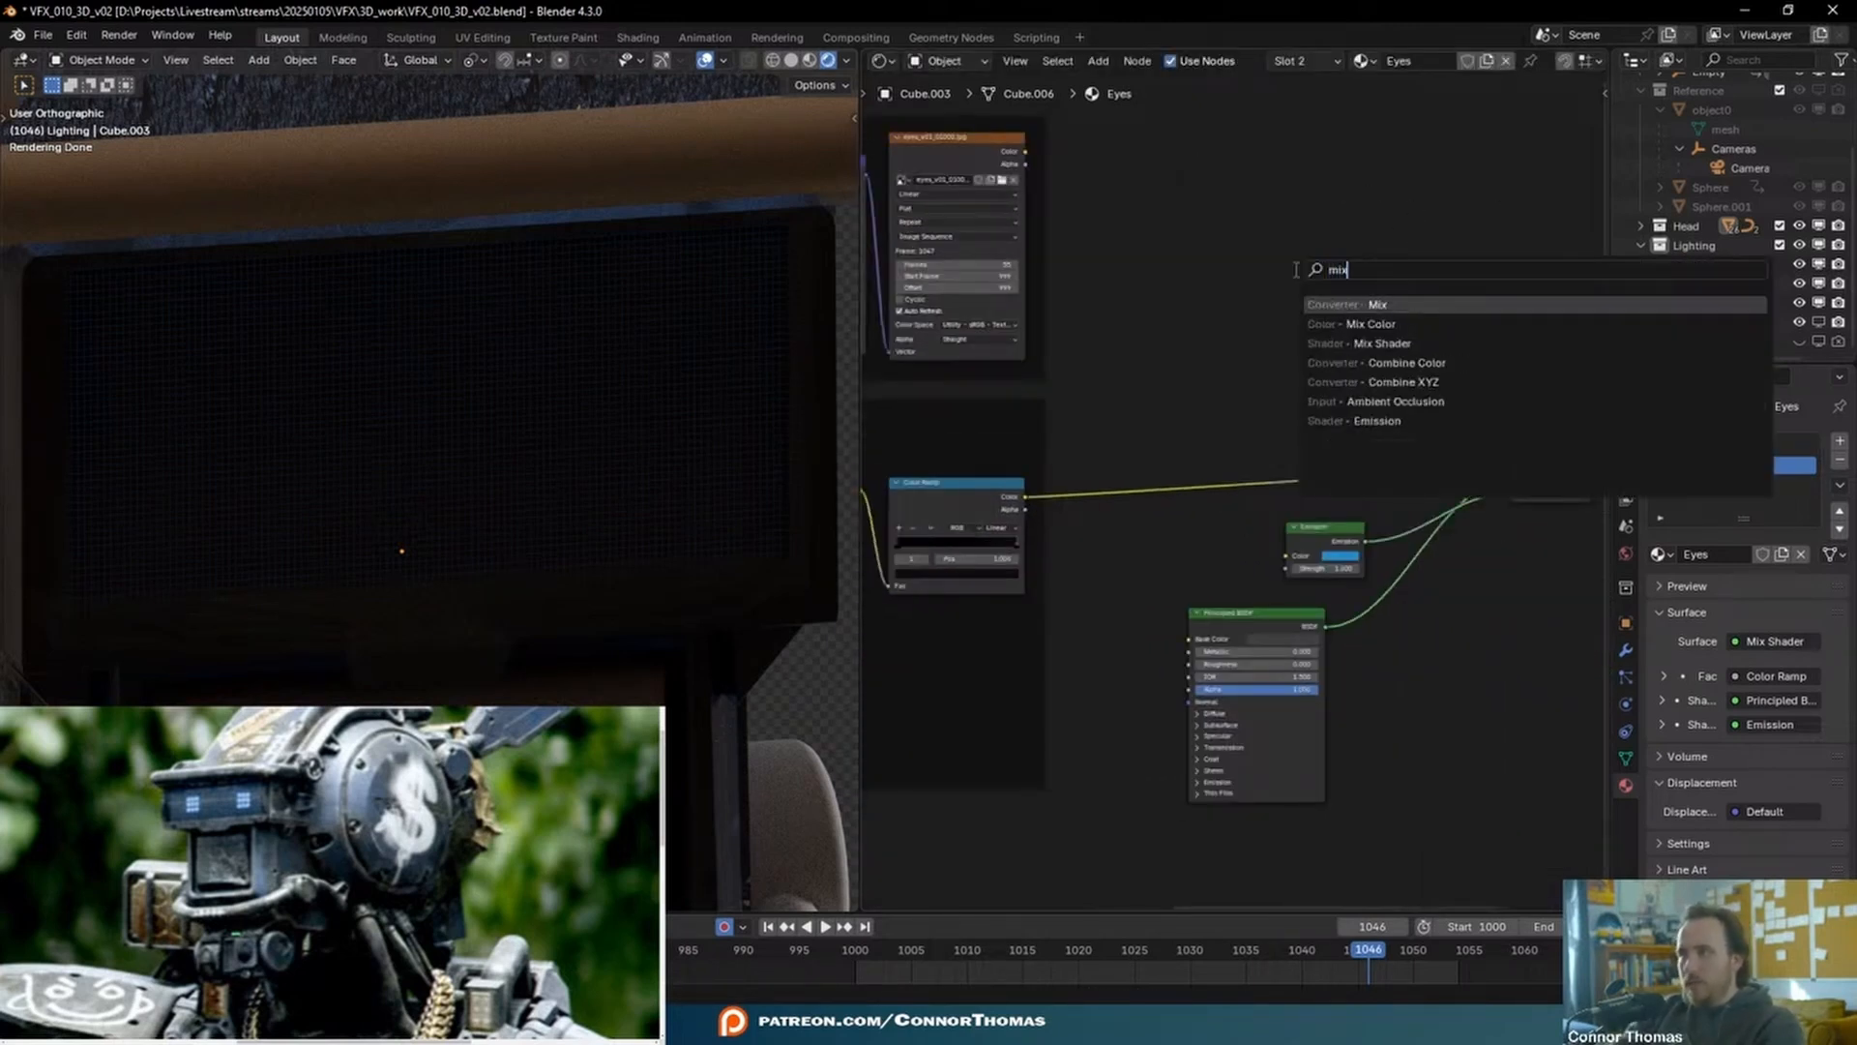
key(Return)
click(1258, 373)
- Connect the eye image sequence's Color to the color Mix node's Factor and inspect the pixels up close
middle_drag(1191, 298, 1340, 339)
scroll(1257, 367, up, 2)
drag(1164, 148, 1437, 162)
drag(1364, 225, 1428, 492)
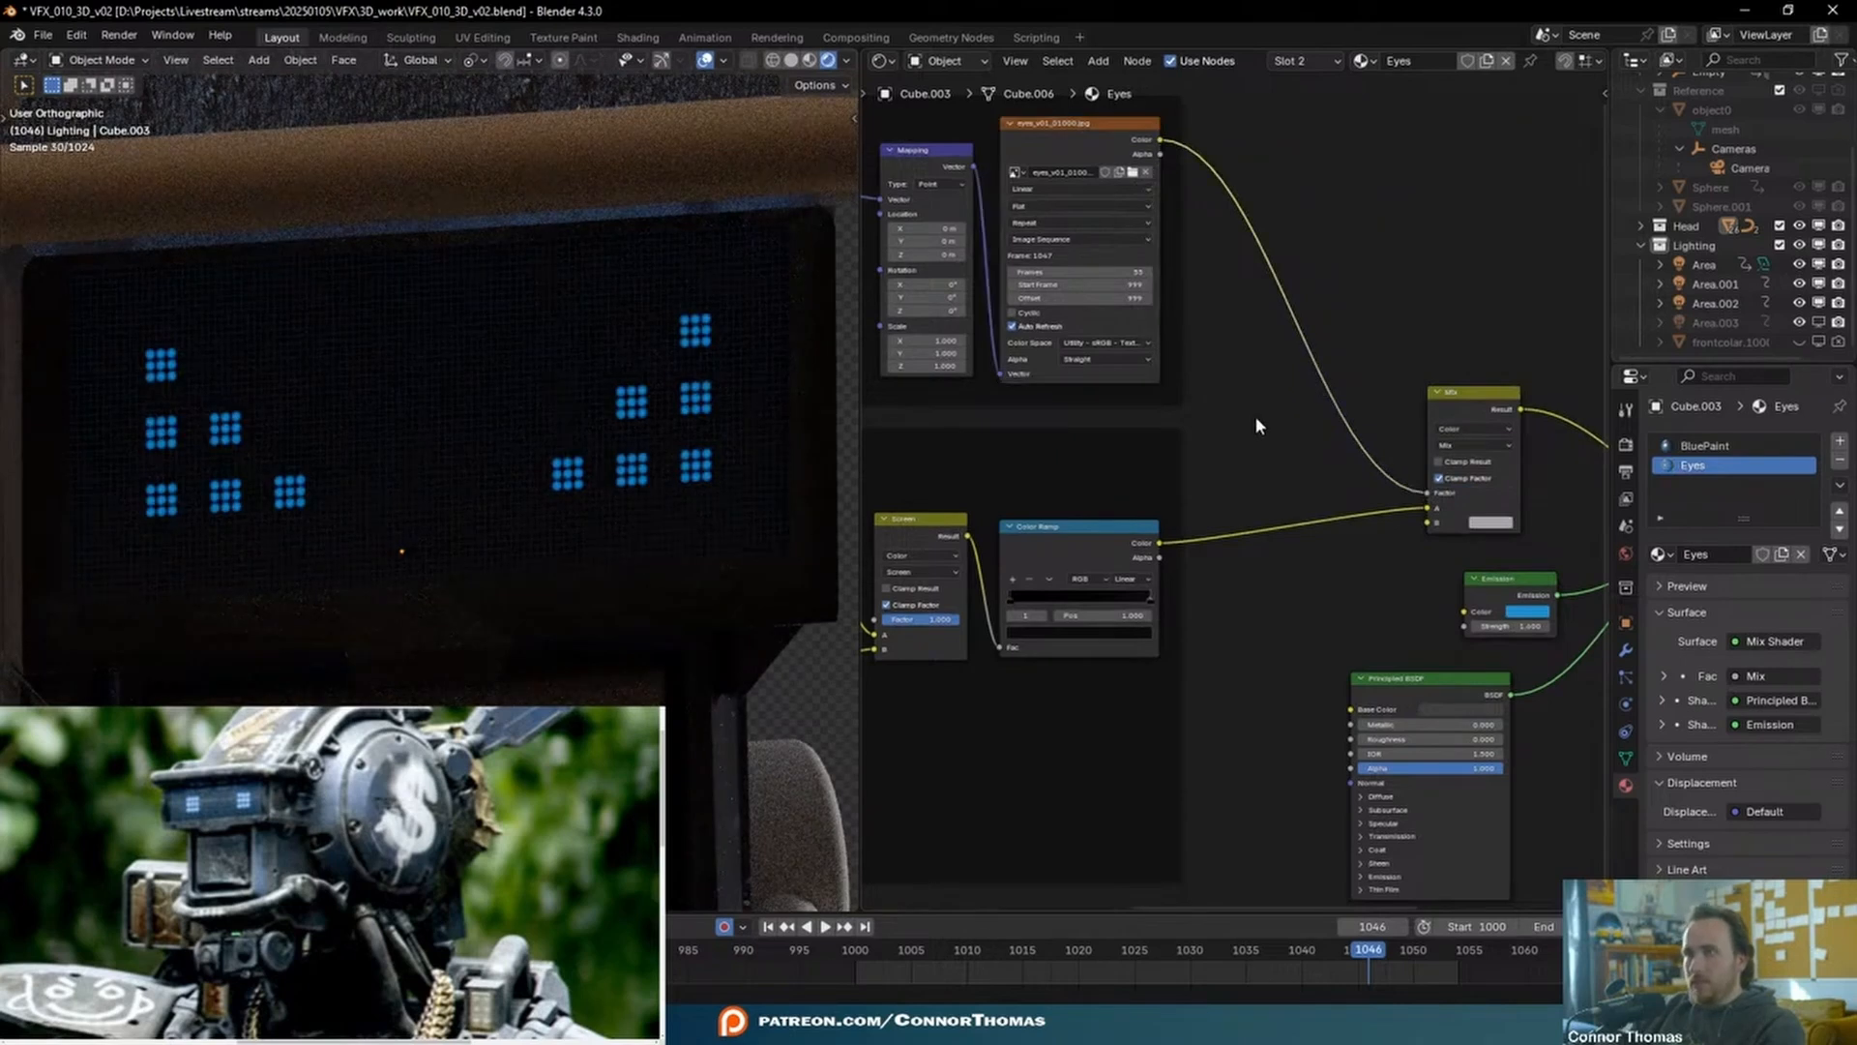
scroll(720, 441, up, 6)
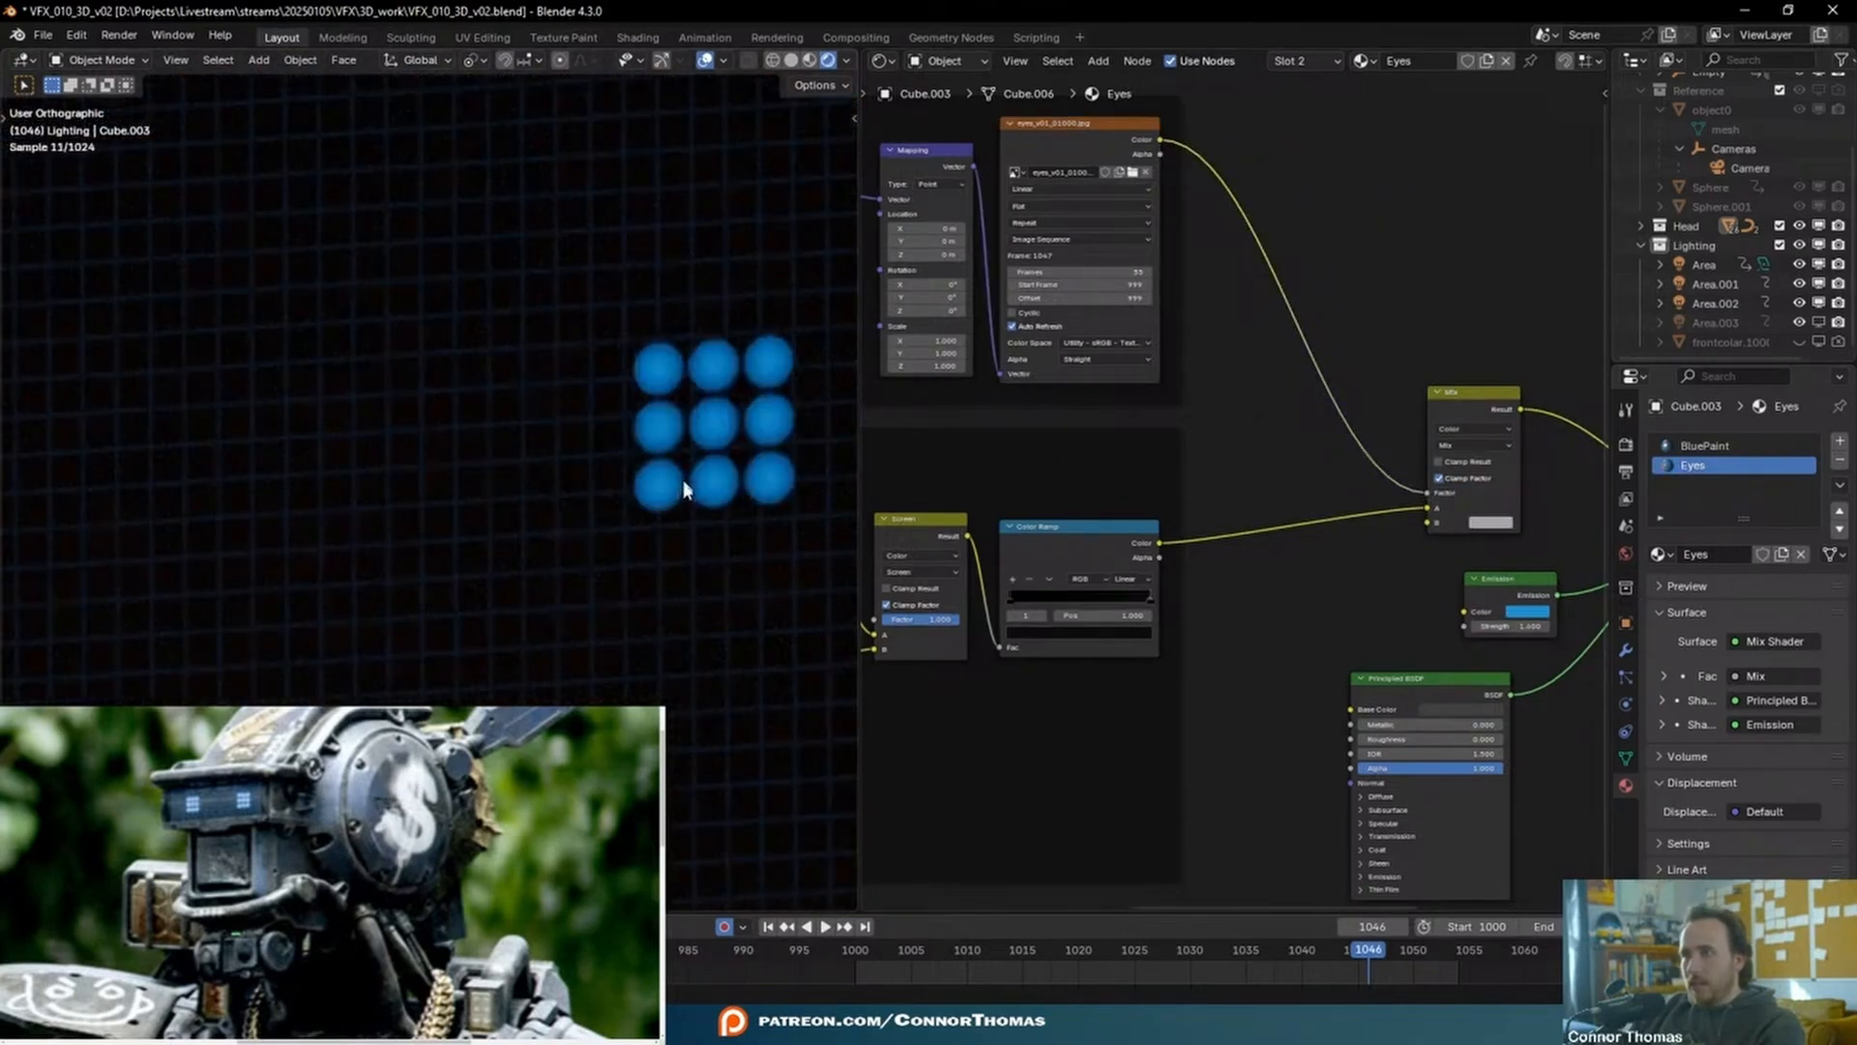
- Adjust the Value node that drives the Scale of the pixel grid's Mapping node
middle_drag(1047, 798, 1259, 698)
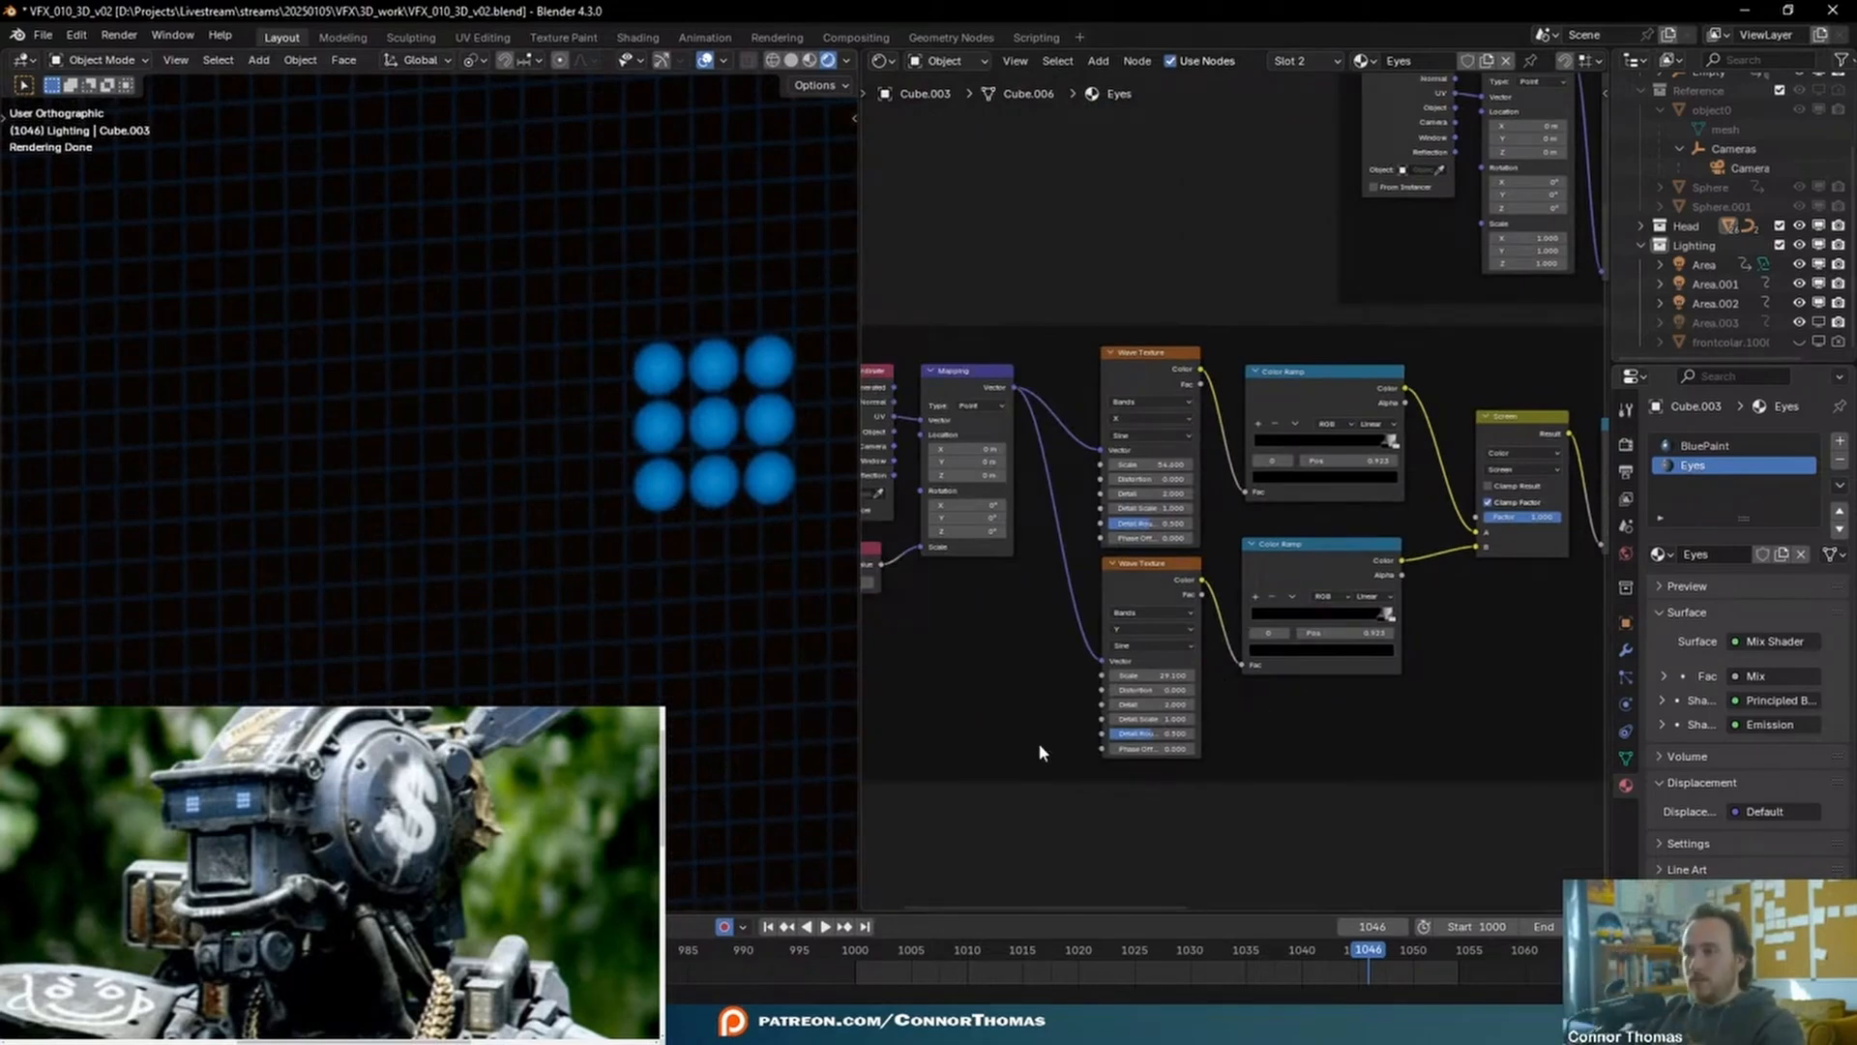
middle_drag(1039, 744, 1345, 685)
scroll(1253, 621, up, 8)
middle_drag(1199, 576, 1293, 594)
scroll(1293, 594, up, 3)
click(1233, 579)
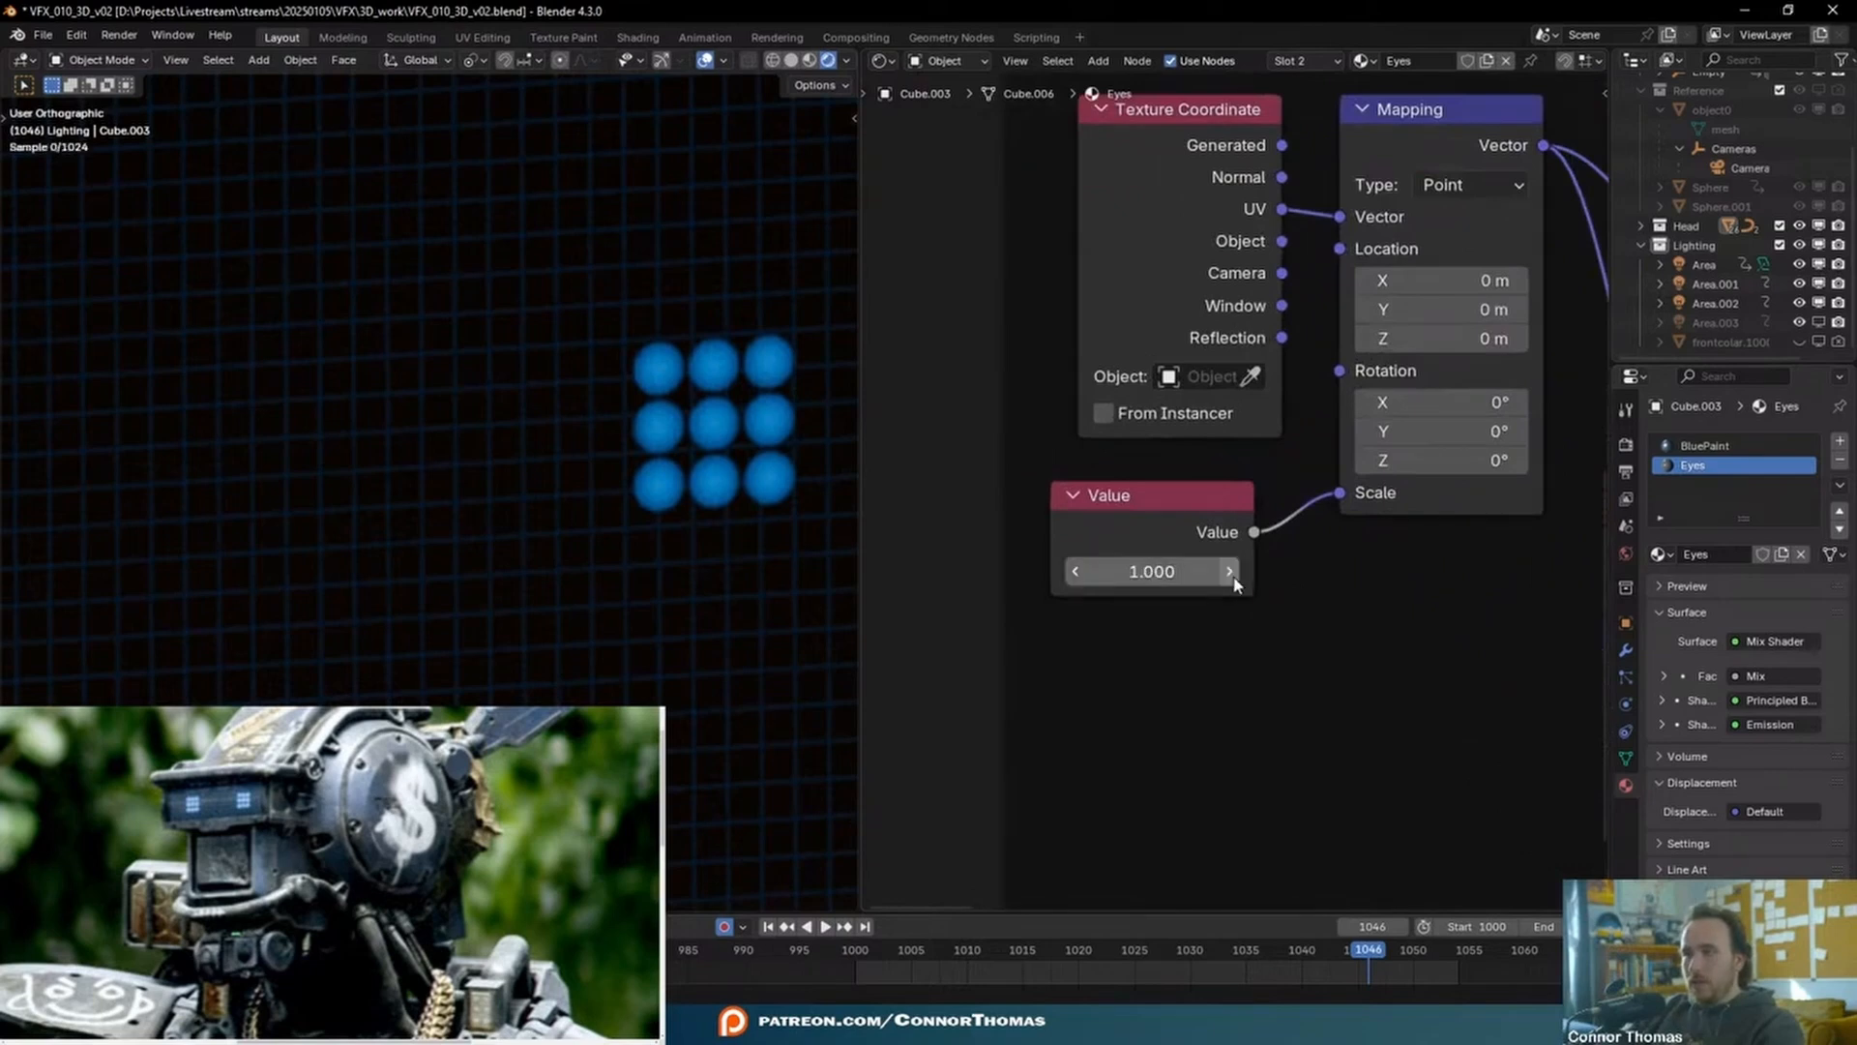
click(1073, 572)
click(1071, 573)
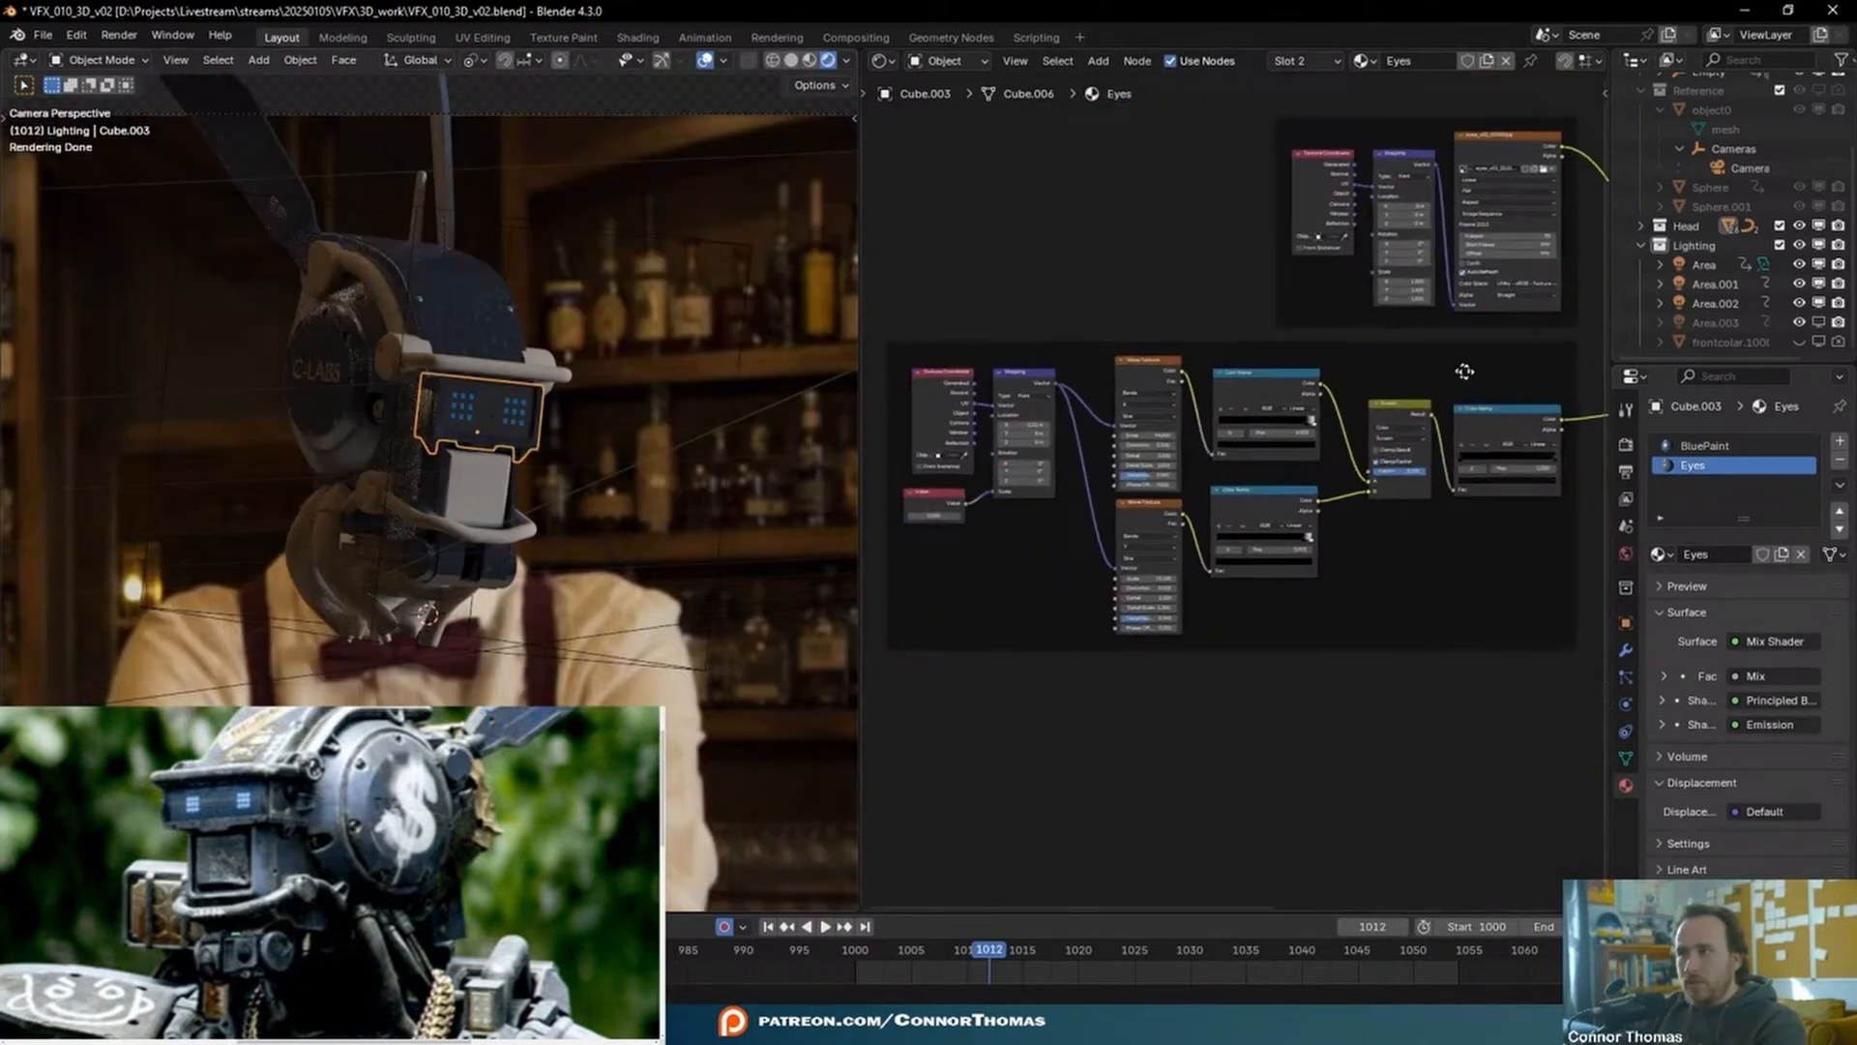
- Copy the framed pixel-grid nodes from the Eyes material into the mouth block's Material.001 and feed its Base Color
drag(922, 776, 1269, 350)
click(465, 480)
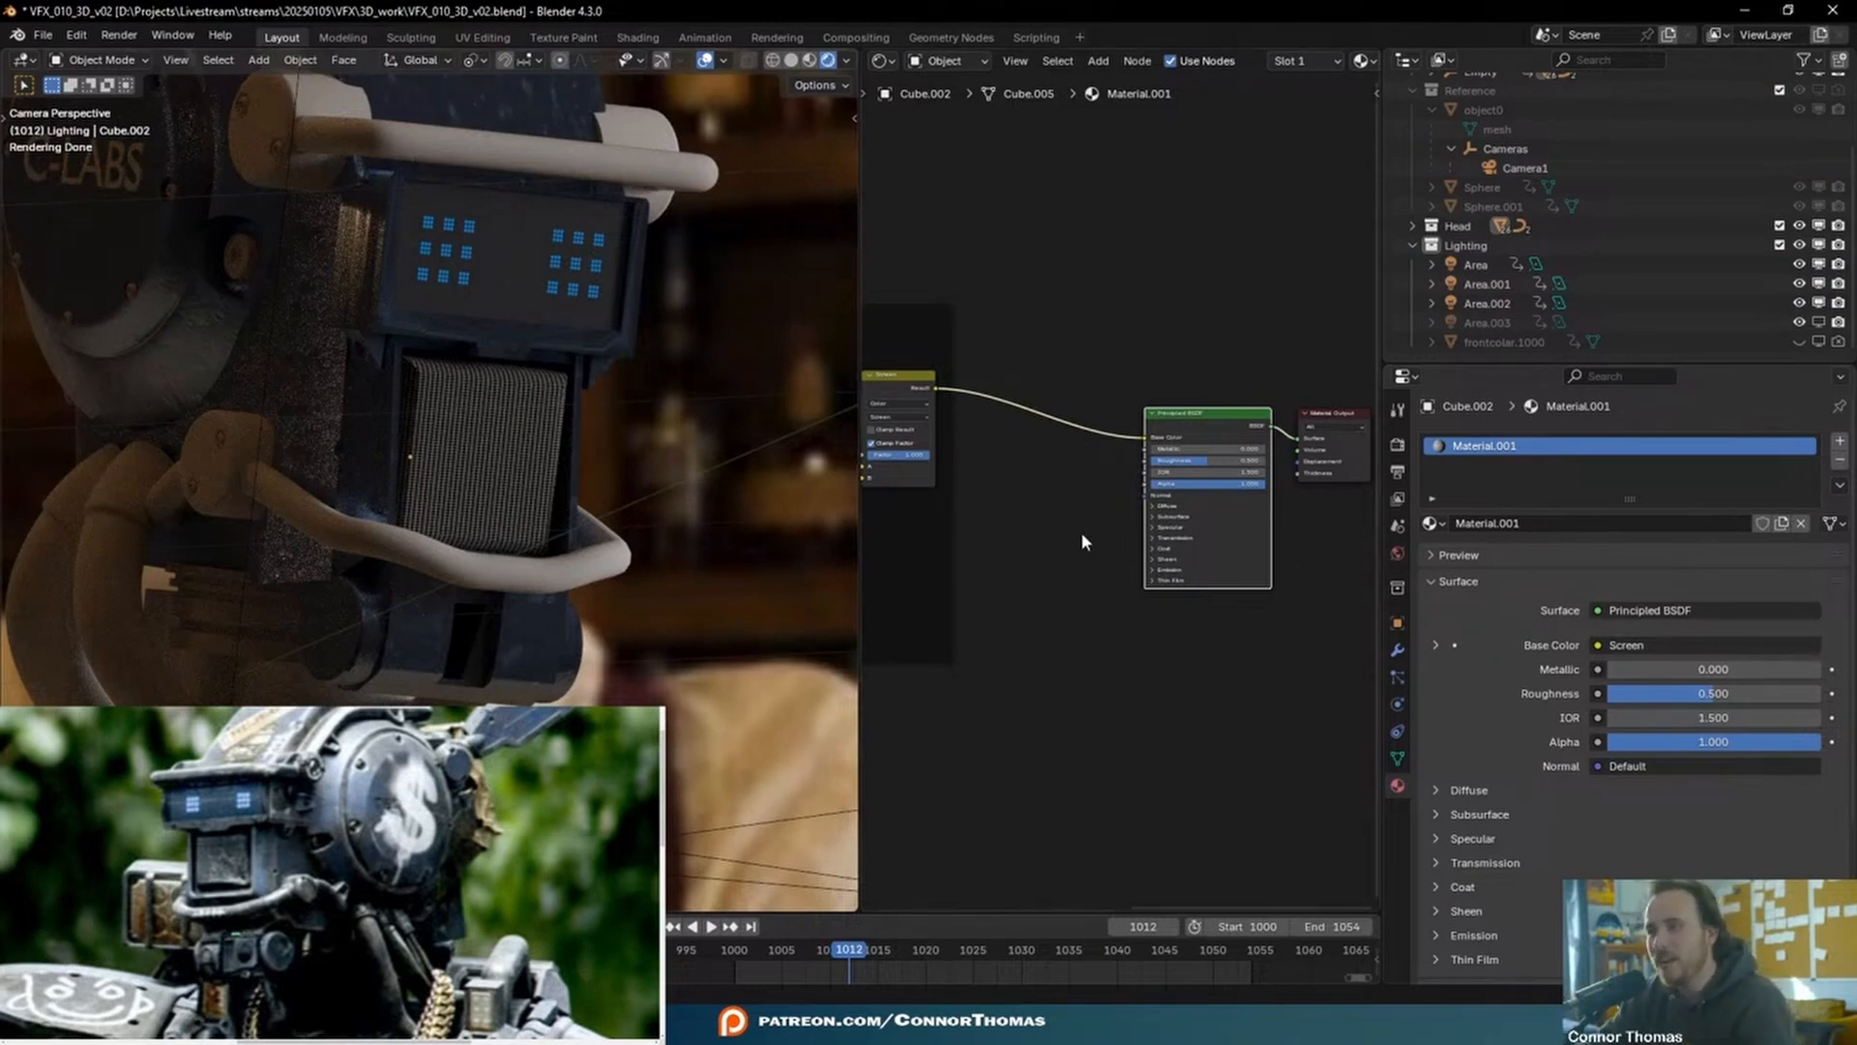
scroll(1069, 530, down, 2)
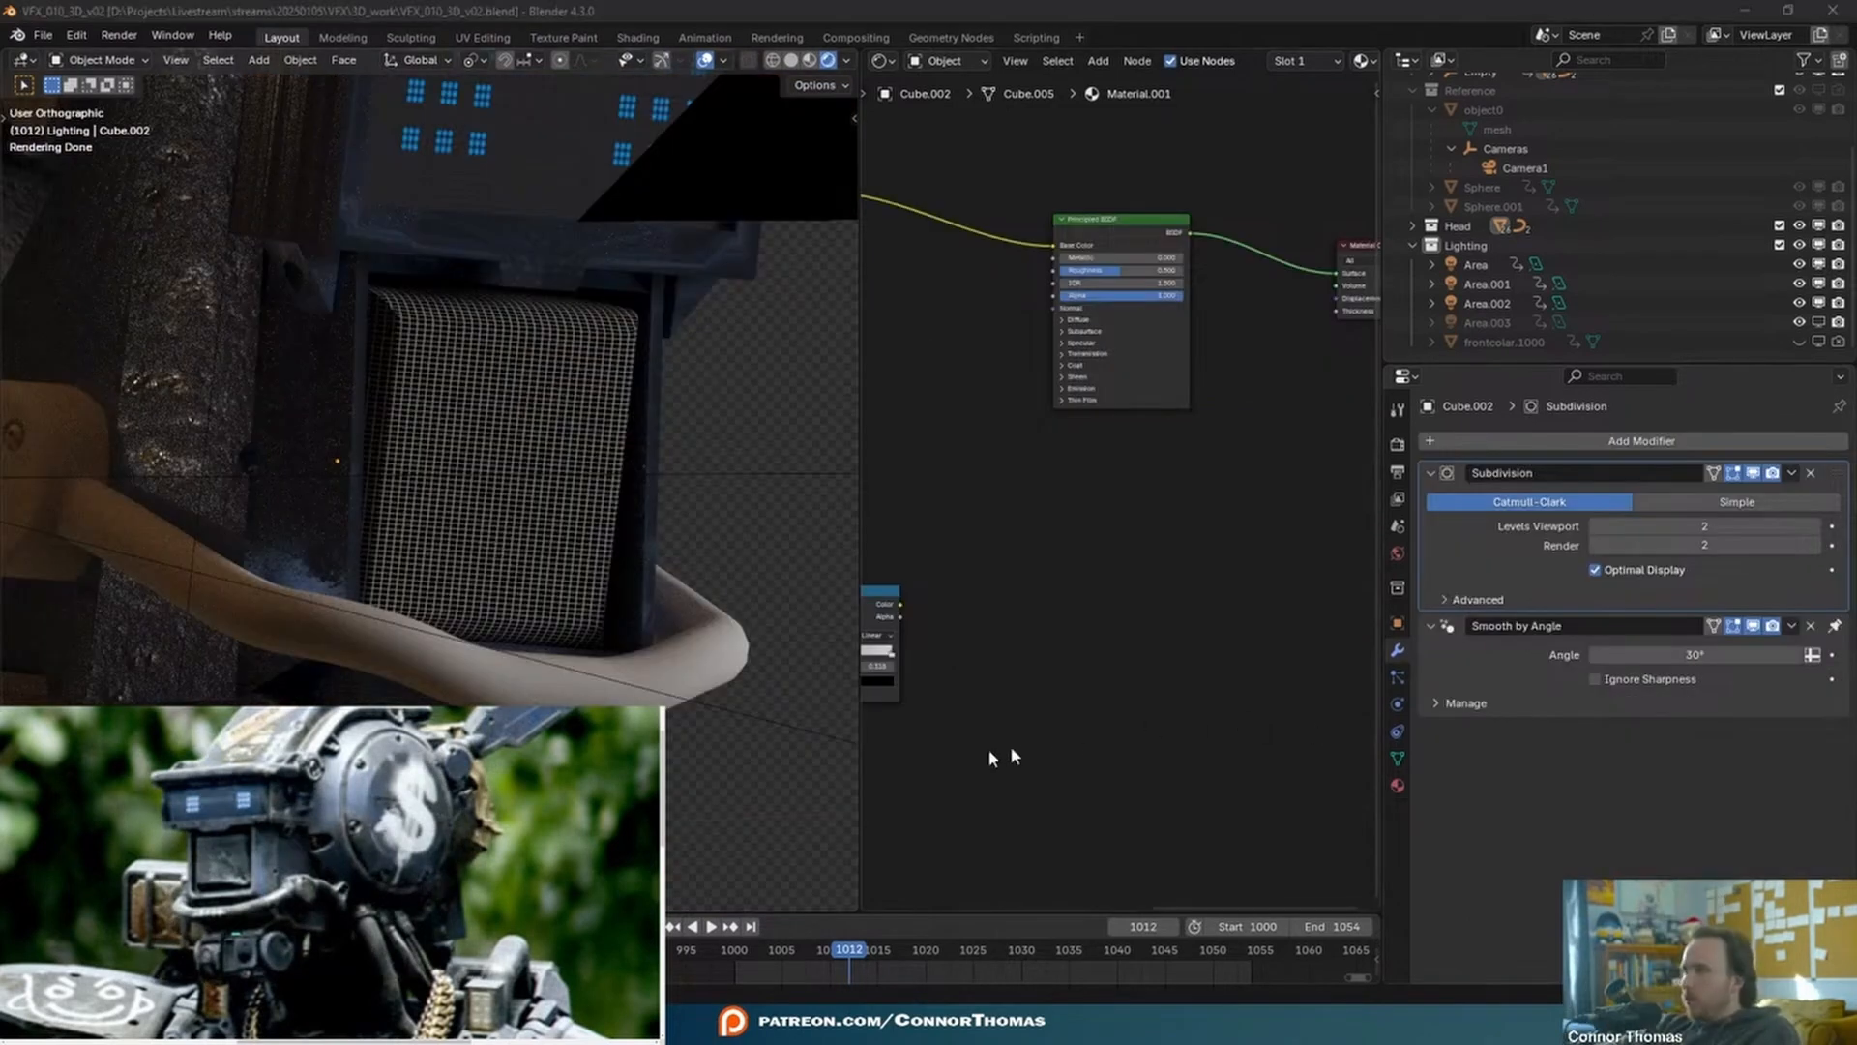
- Insert a Color Ramp between the Screen mix and the Base Color of the mouth block's Principled BSDF
key(Home)
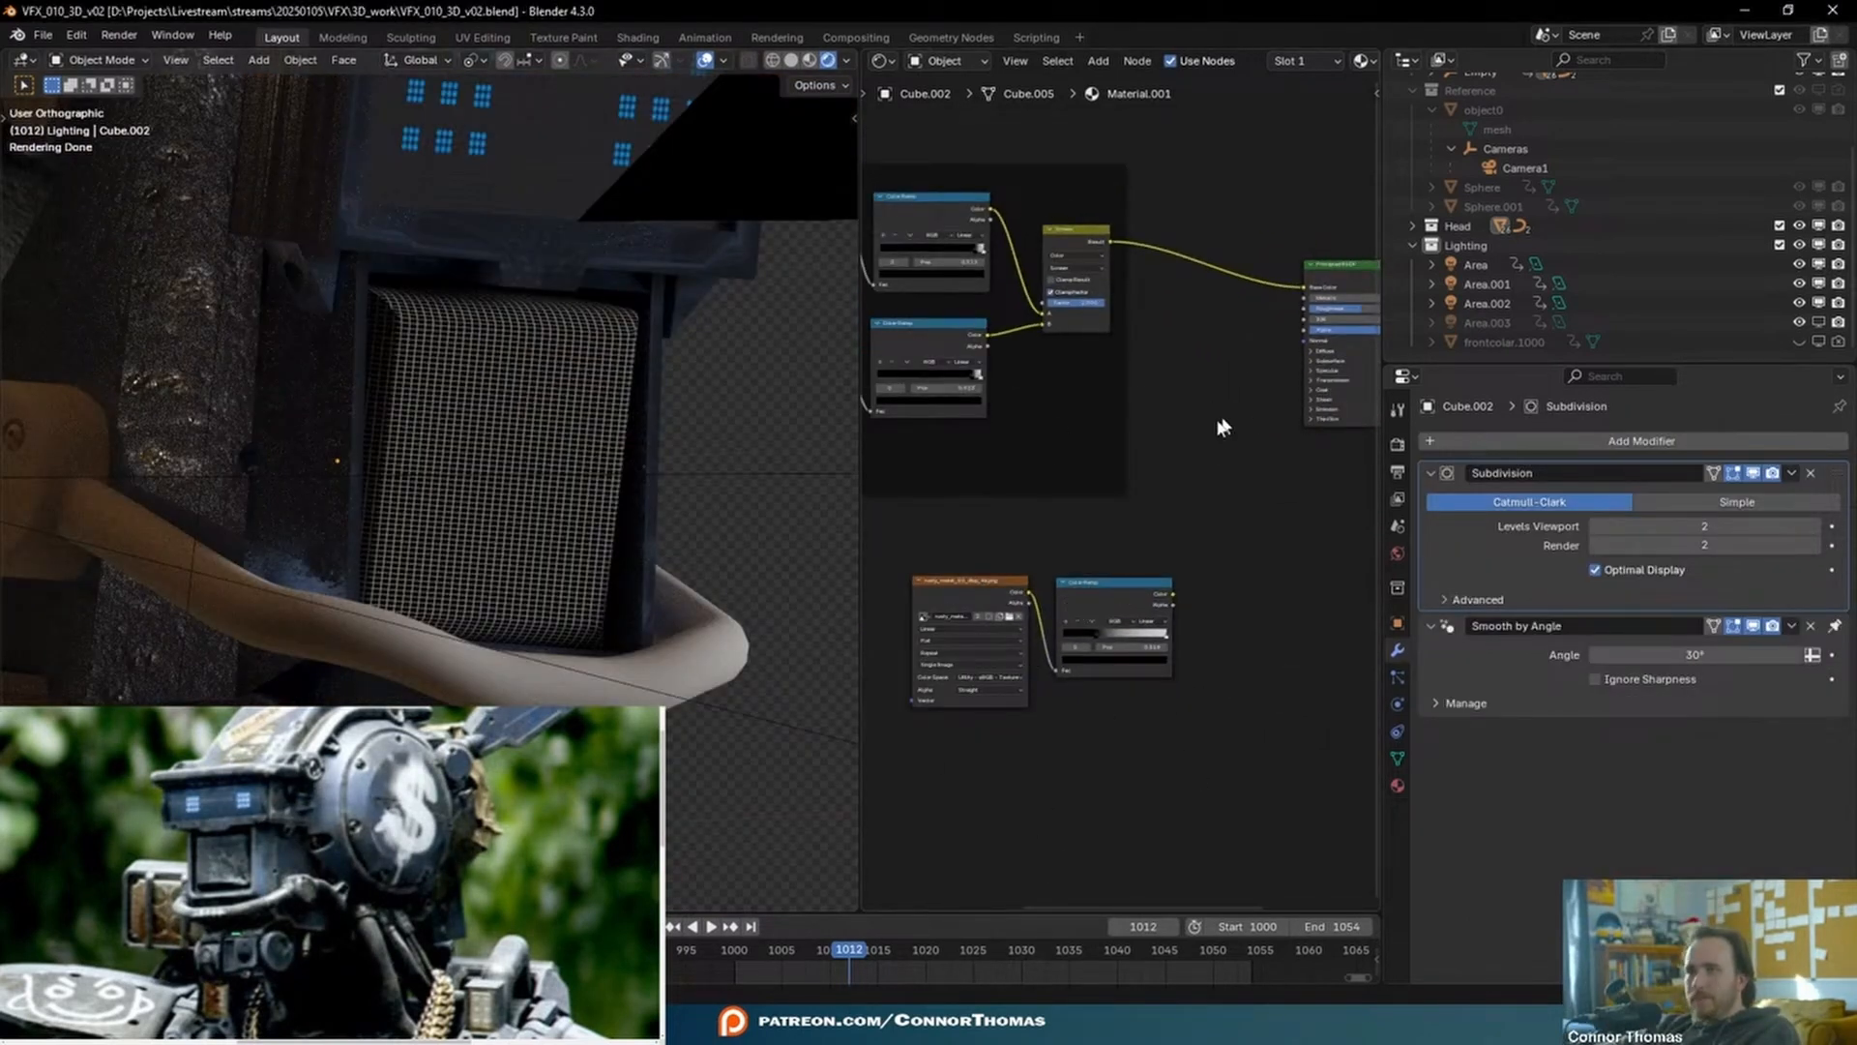
scroll(1213, 482, down, 2)
middle_drag(1232, 529, 1165, 525)
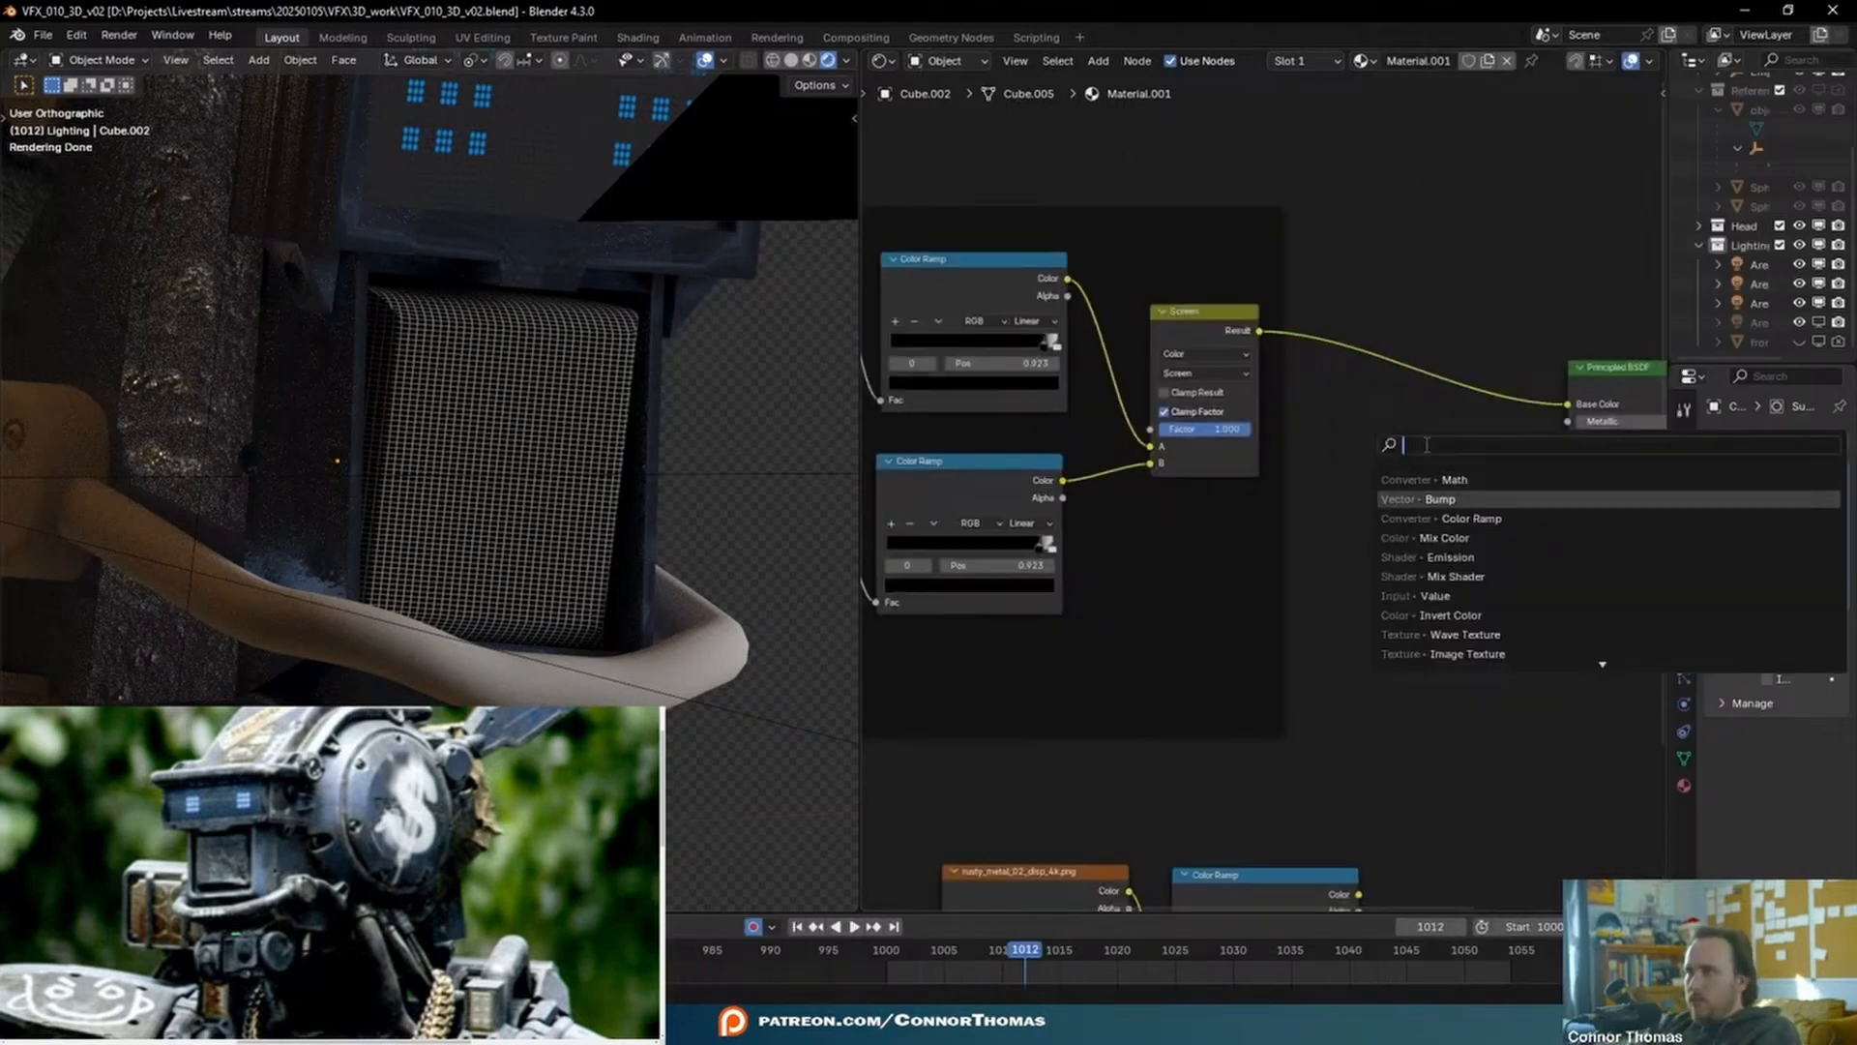
click(1470, 518)
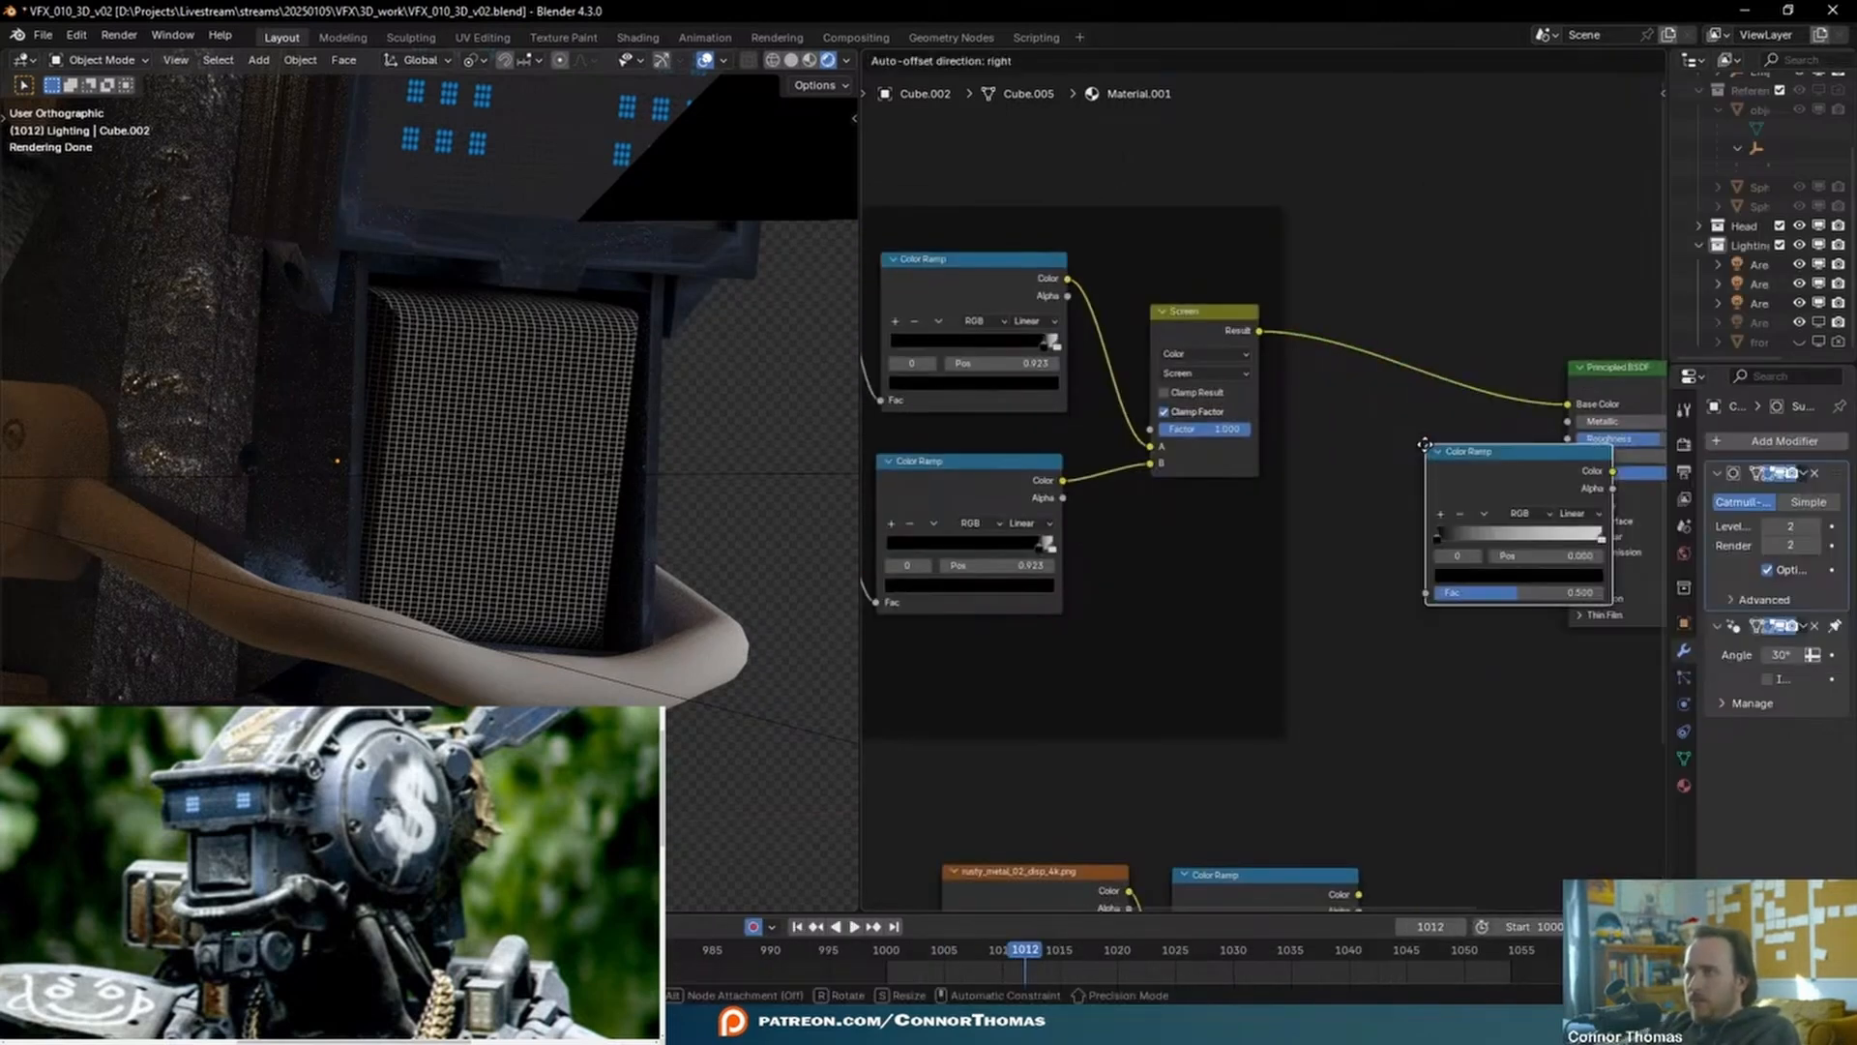
click(1317, 458)
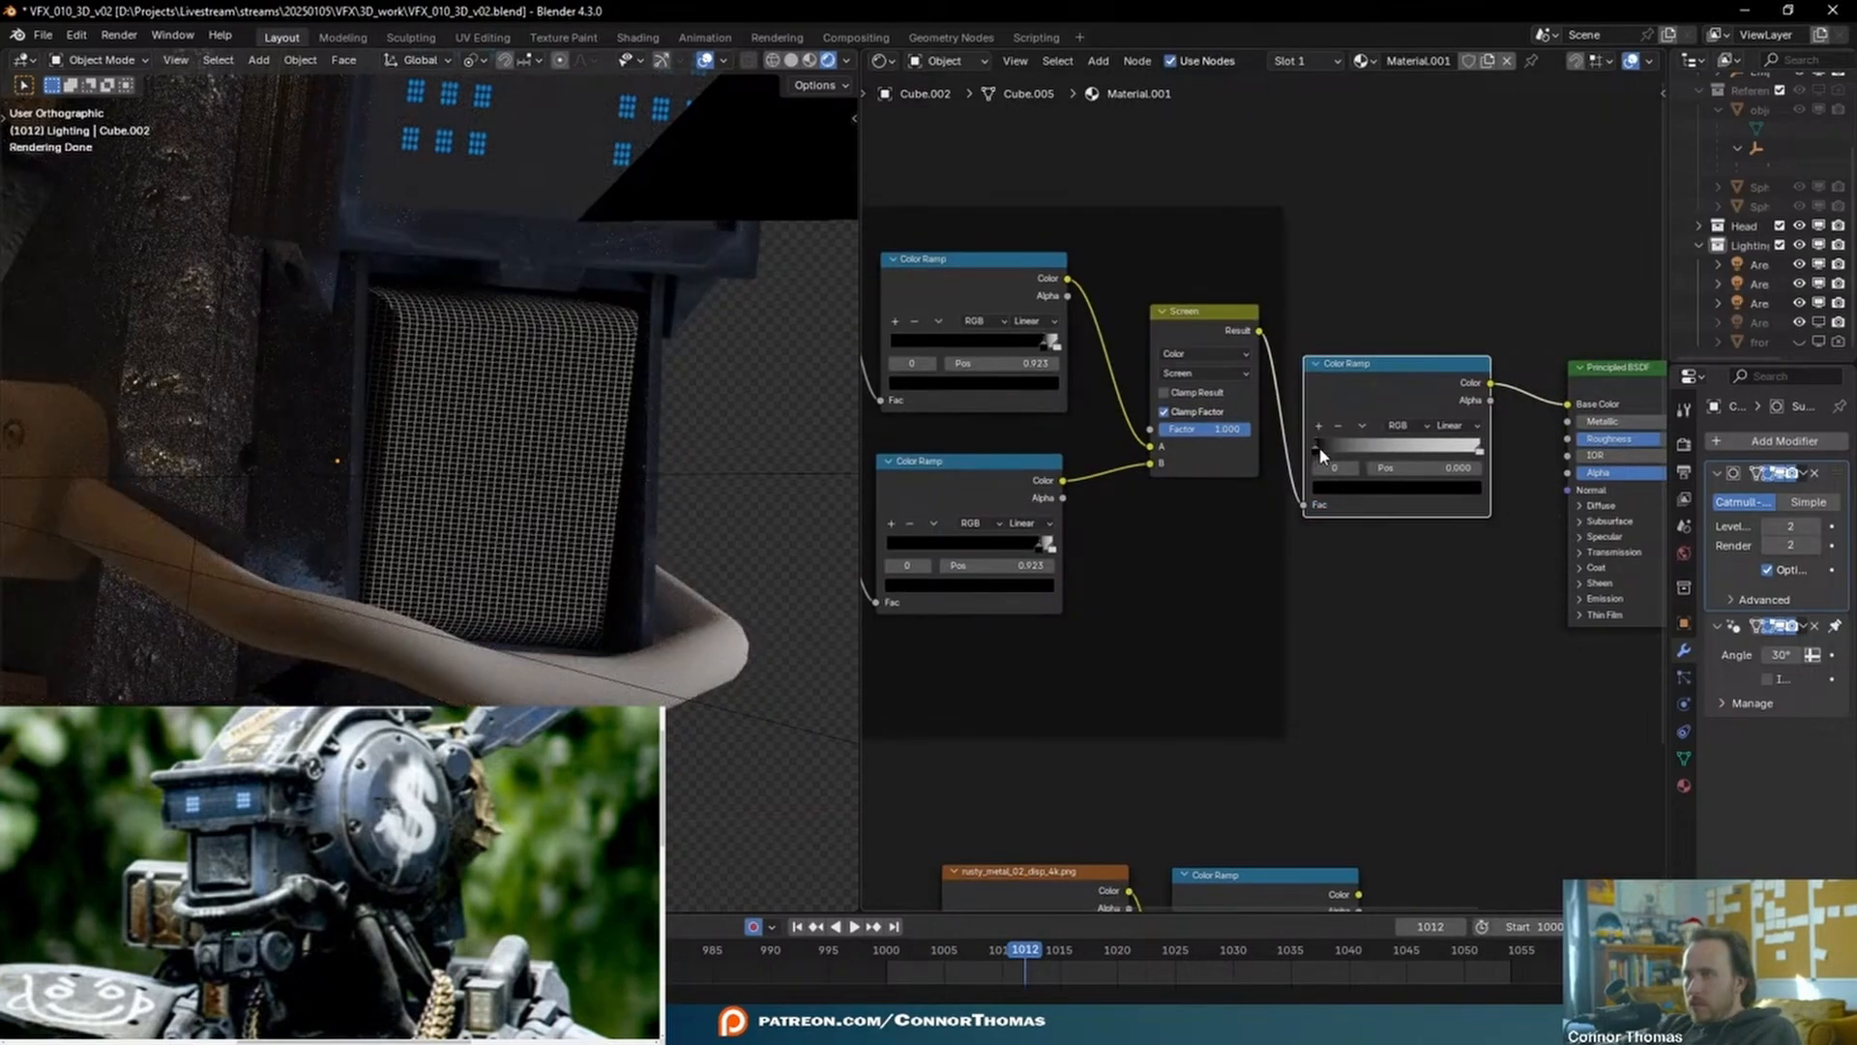
- Darken the new Color Ramp's white stop to a dark grey
click(1476, 451)
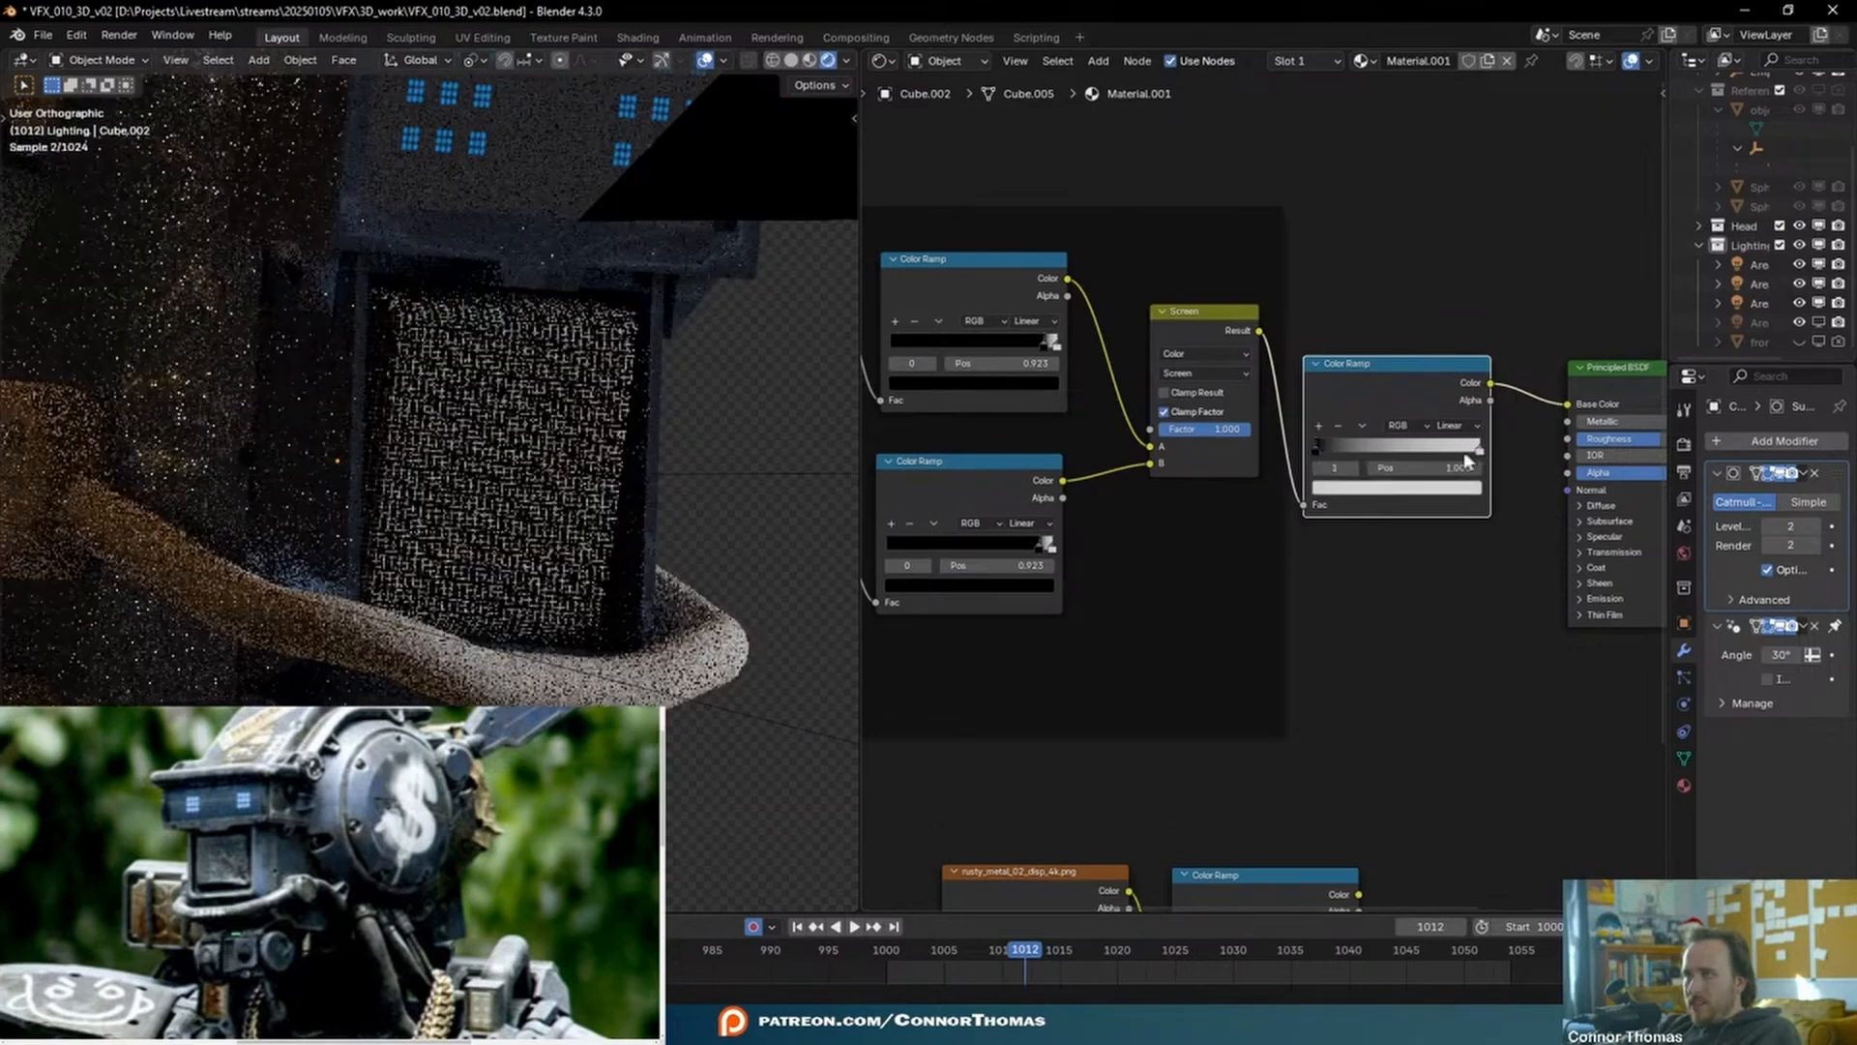
click(1446, 486)
click(1454, 305)
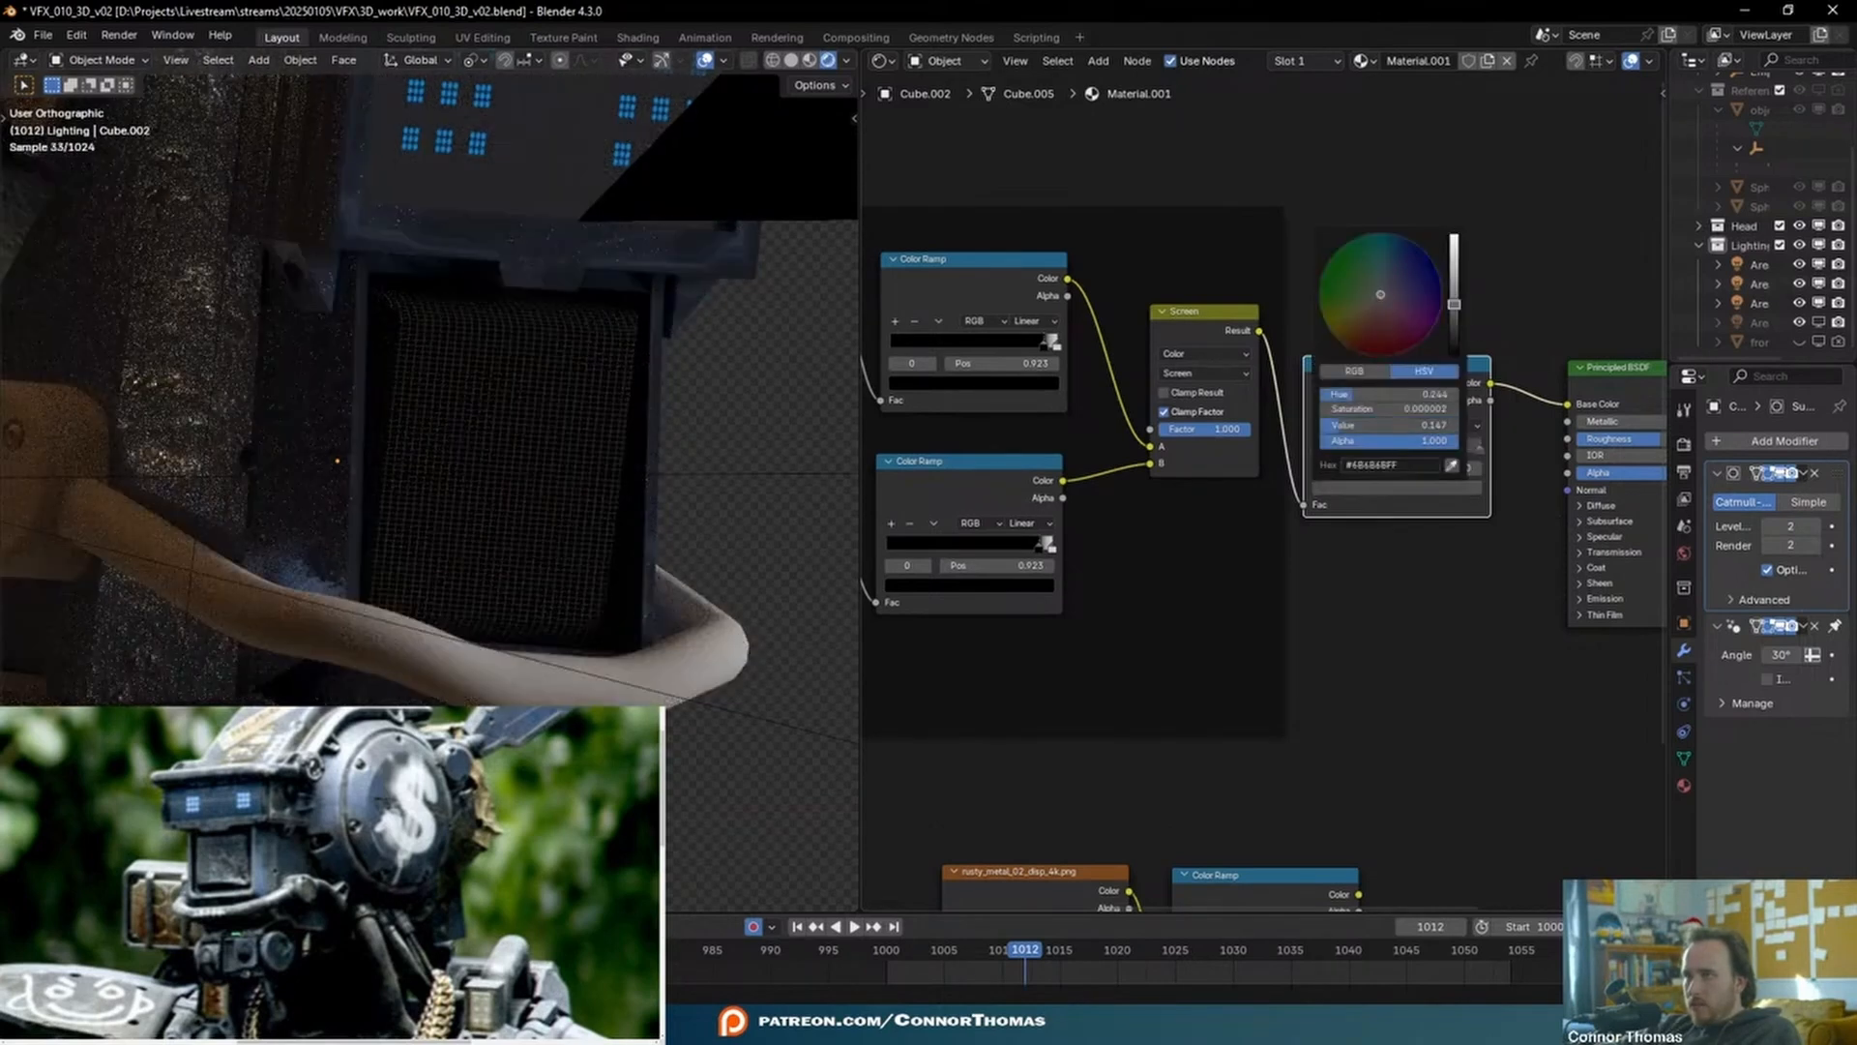
- Connect the rusty metal texture's Color Ramp to the Roughness of the mouth block's Principled BSDF
scroll(1404, 657, down, 2)
key(shift+a)
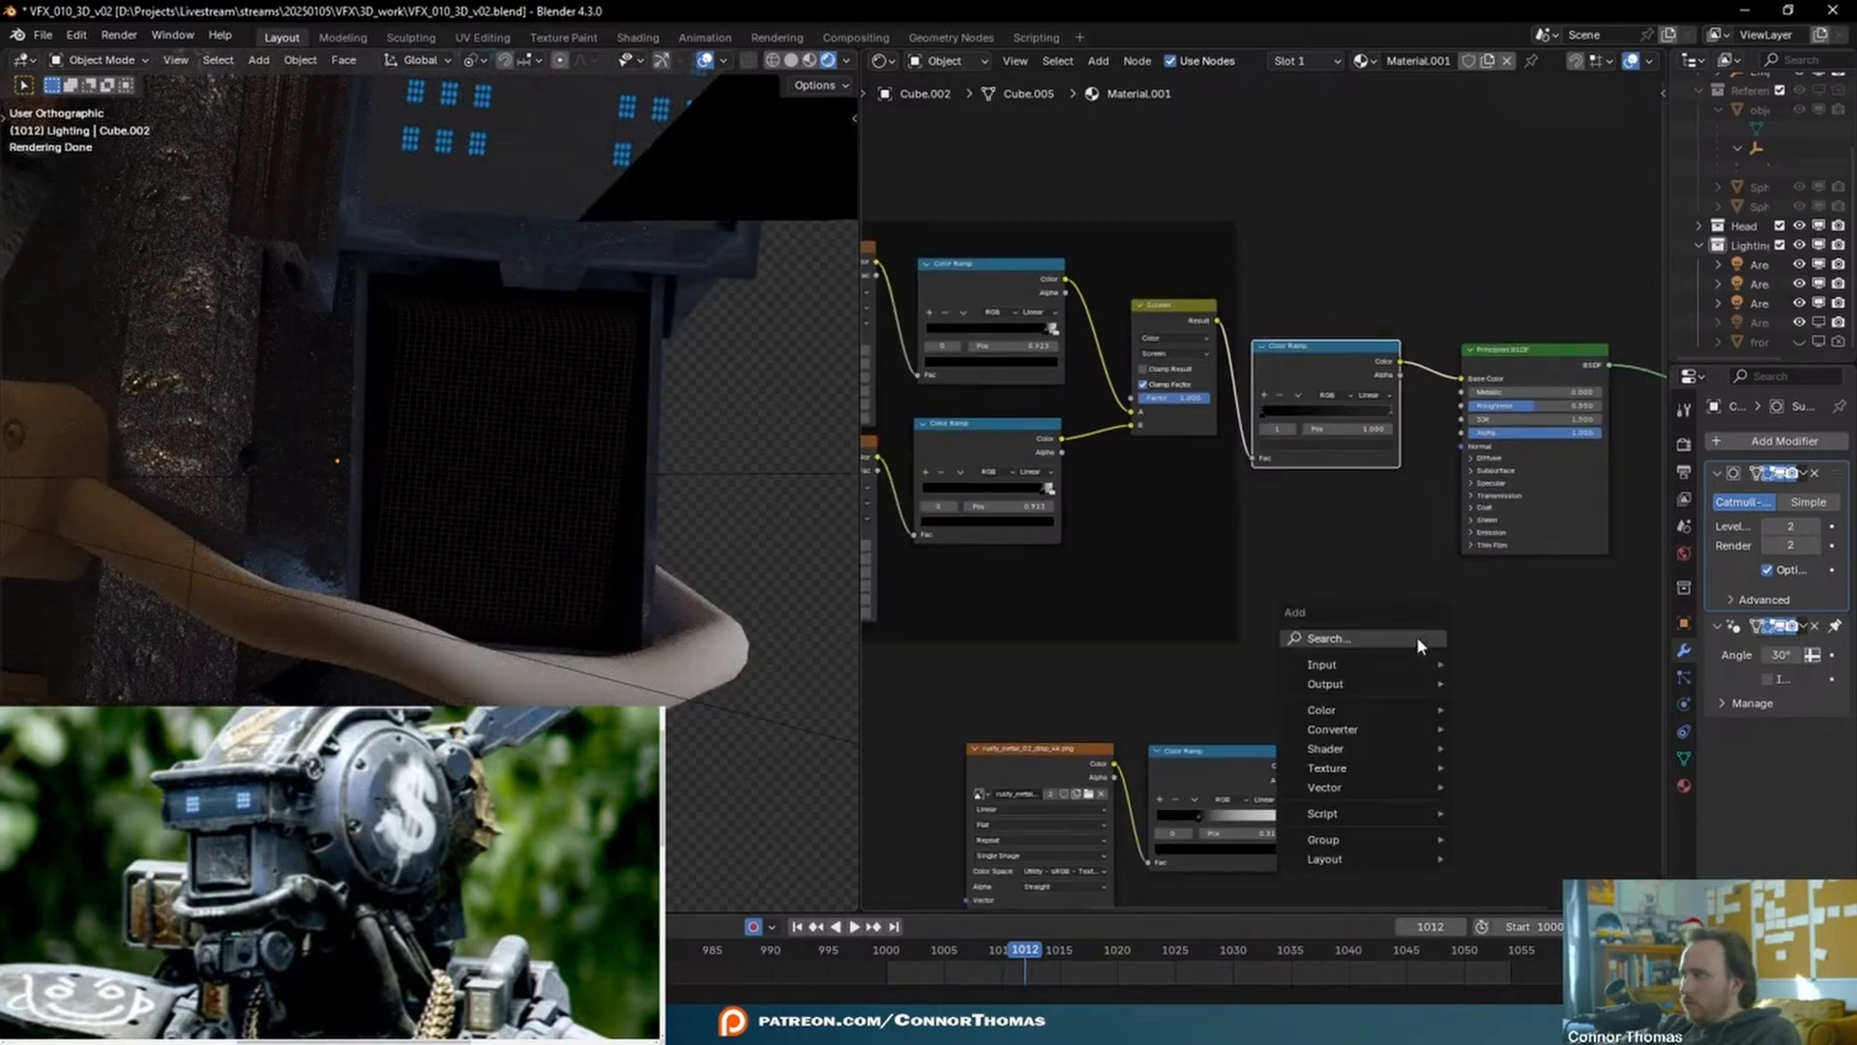
mouse_move(1416, 635)
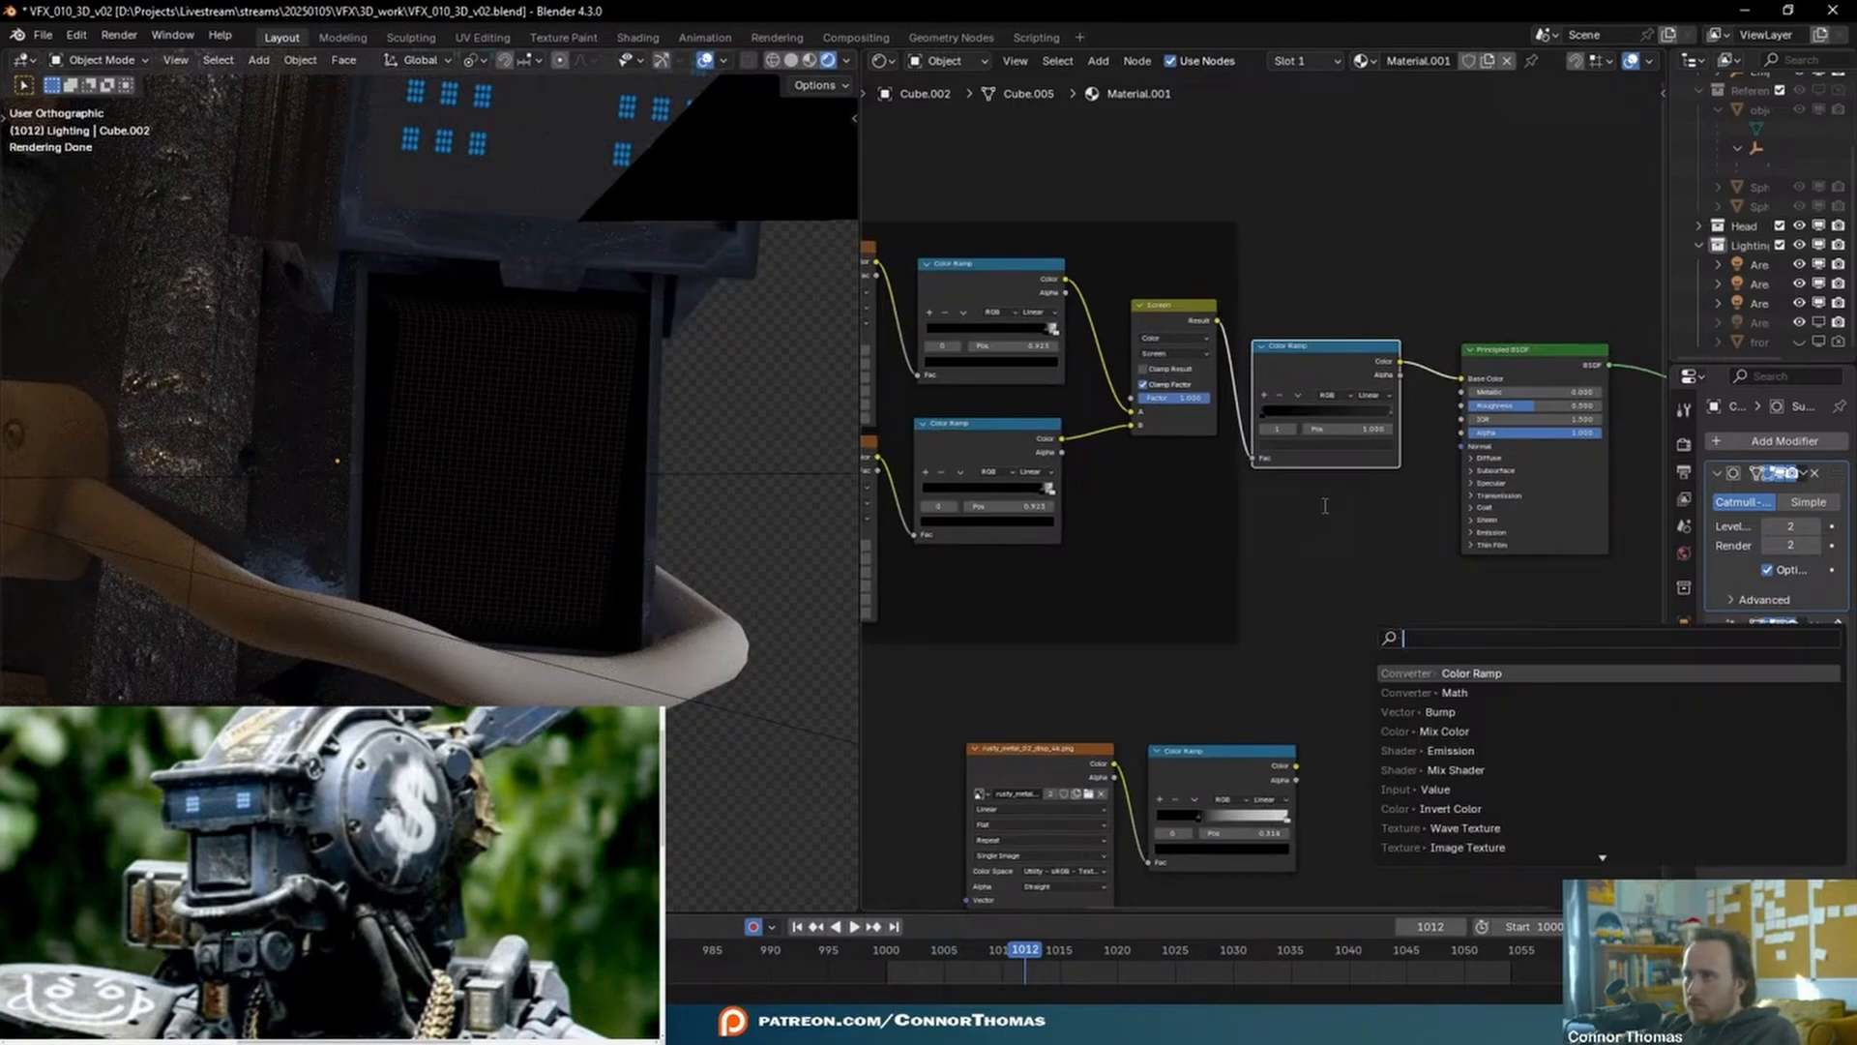
click(1279, 605)
drag(1298, 765, 1462, 406)
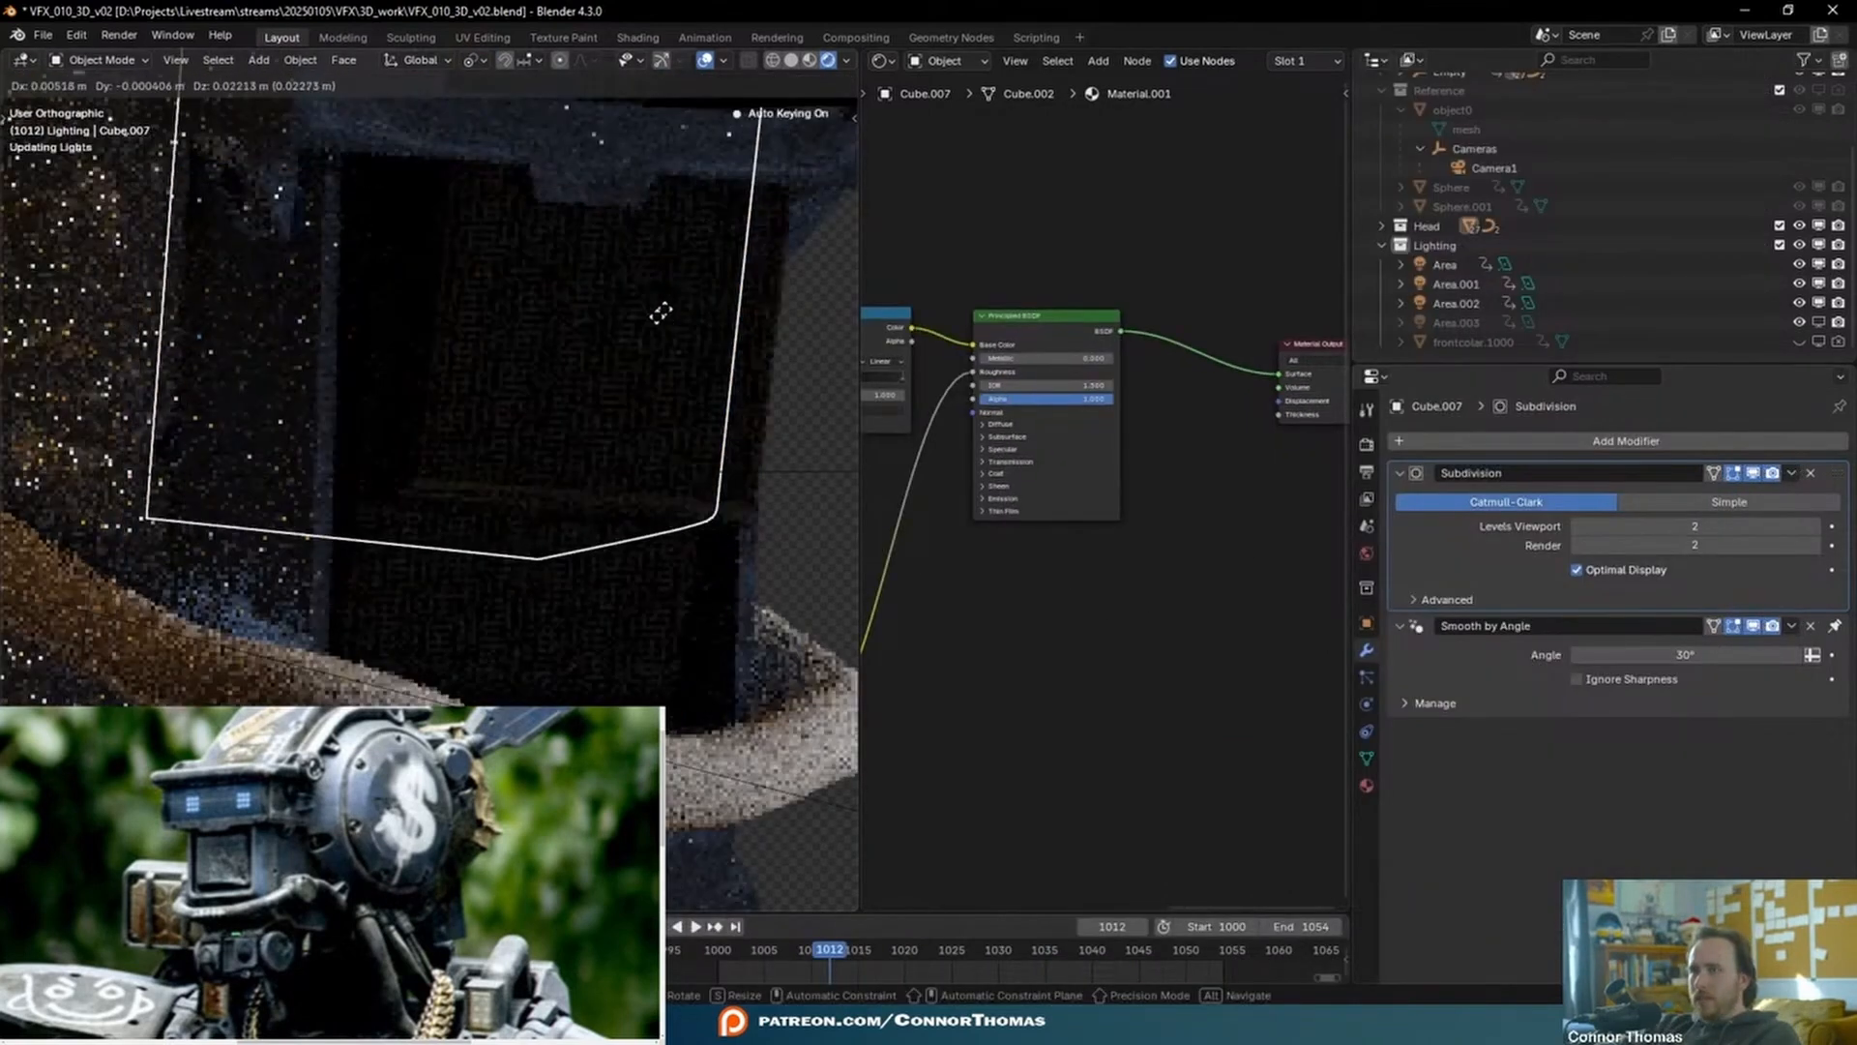
- Add a Wireframe modifier to the mouth mesh Cube.007
click(1539, 441)
text(wIRE)
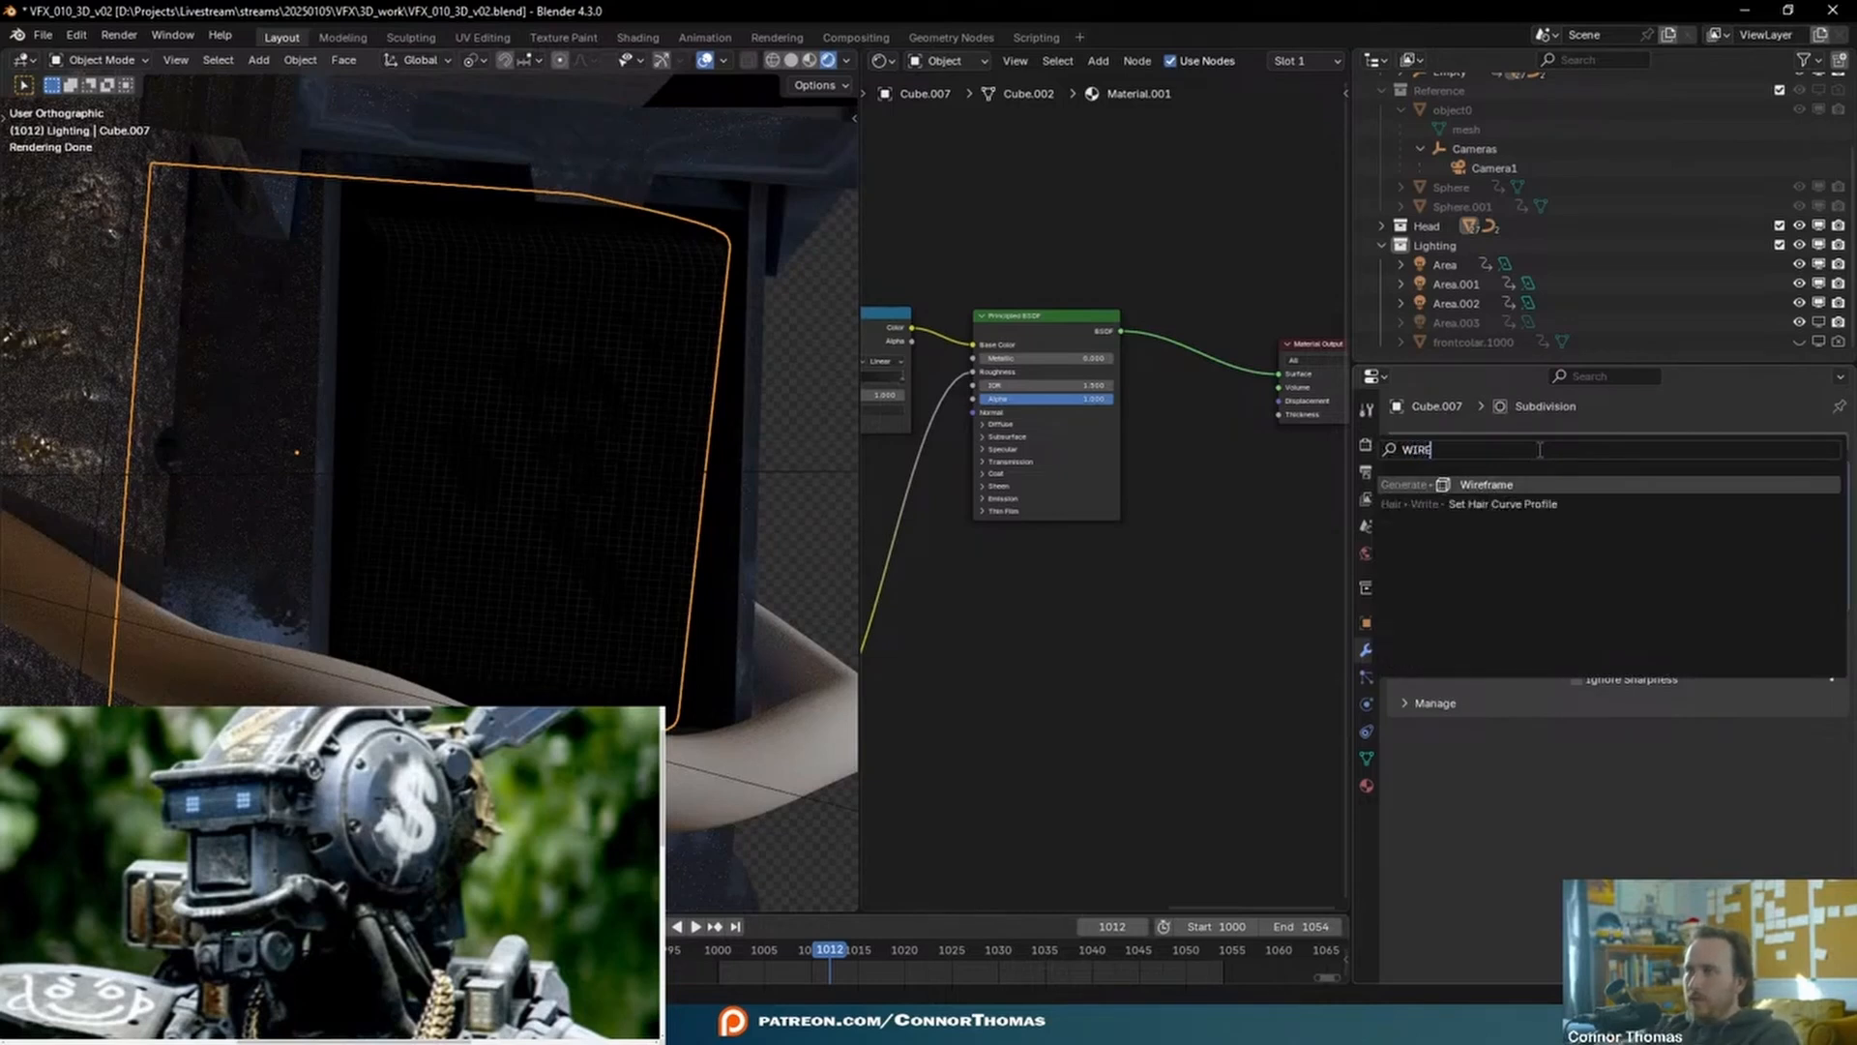
key(Return)
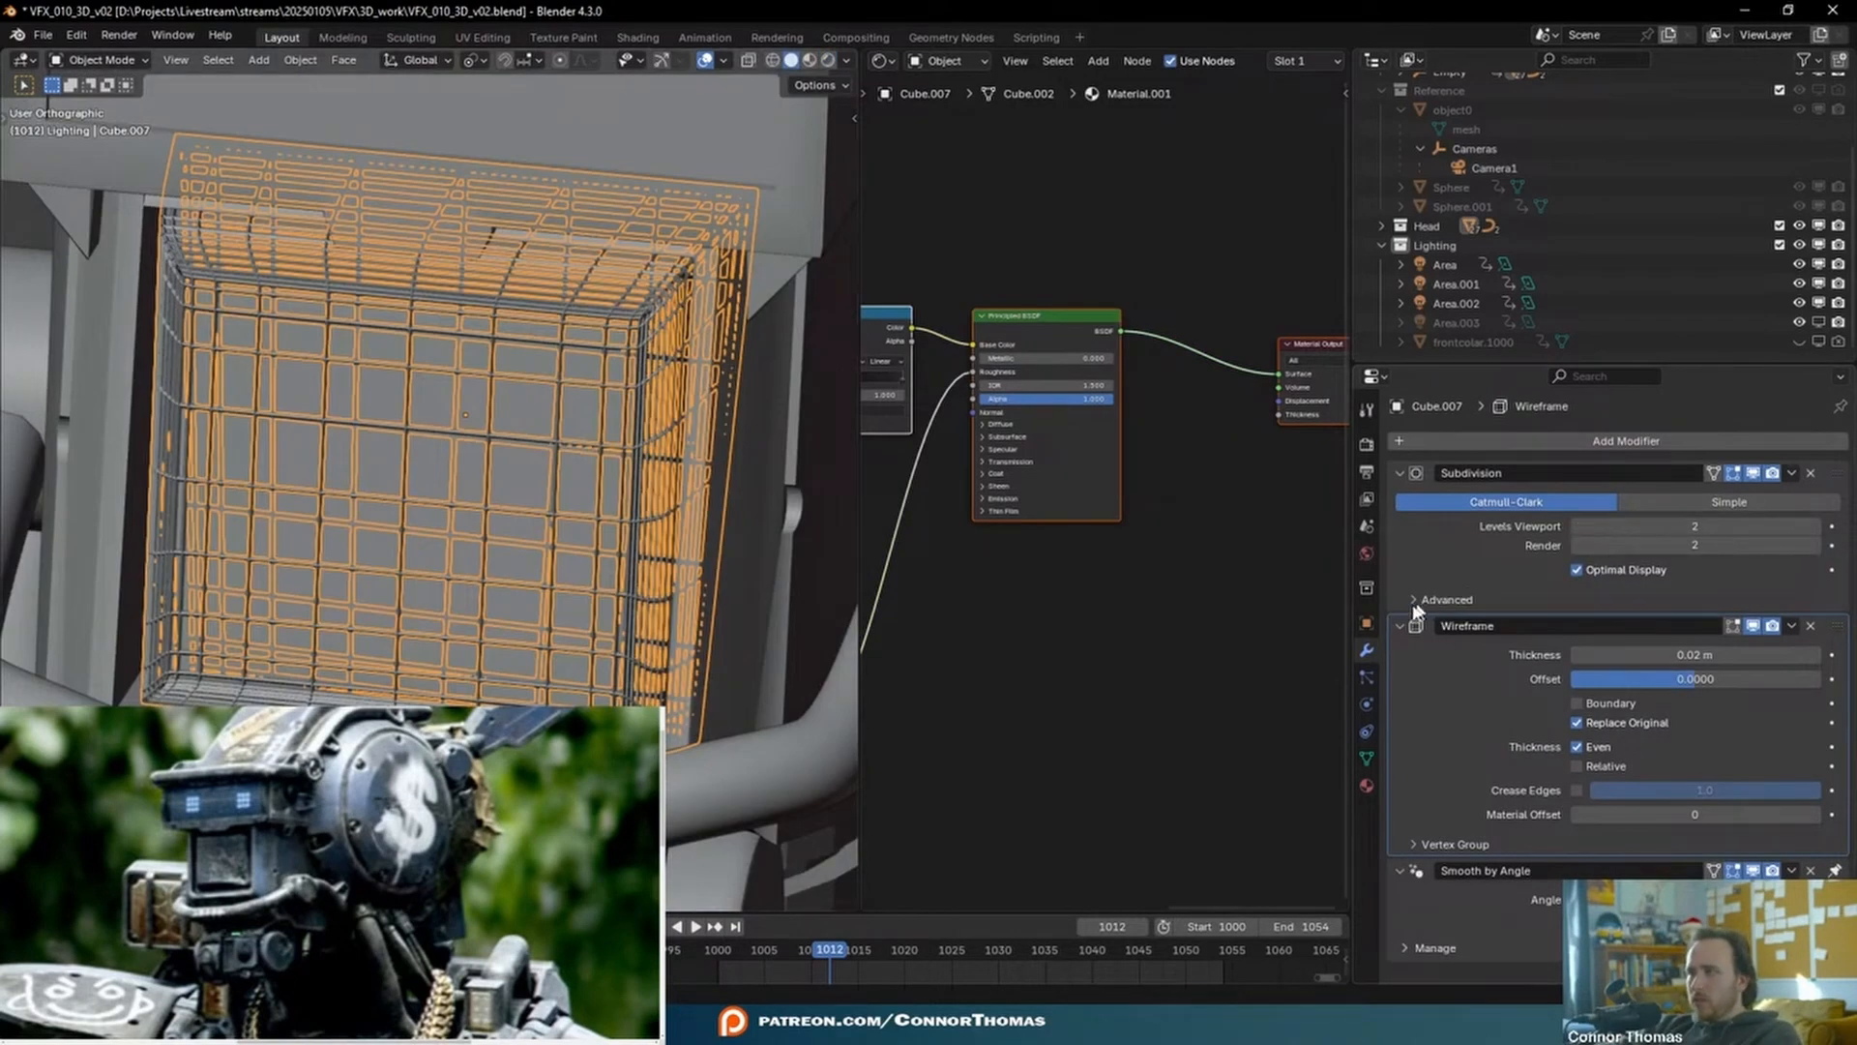
- Add a Multiresolution modifier above the Subdivision modifier on Cube.007, subdivide it to level 2 and check the mesh's side
click(1403, 629)
click(1577, 441)
text(M)
click(1587, 469)
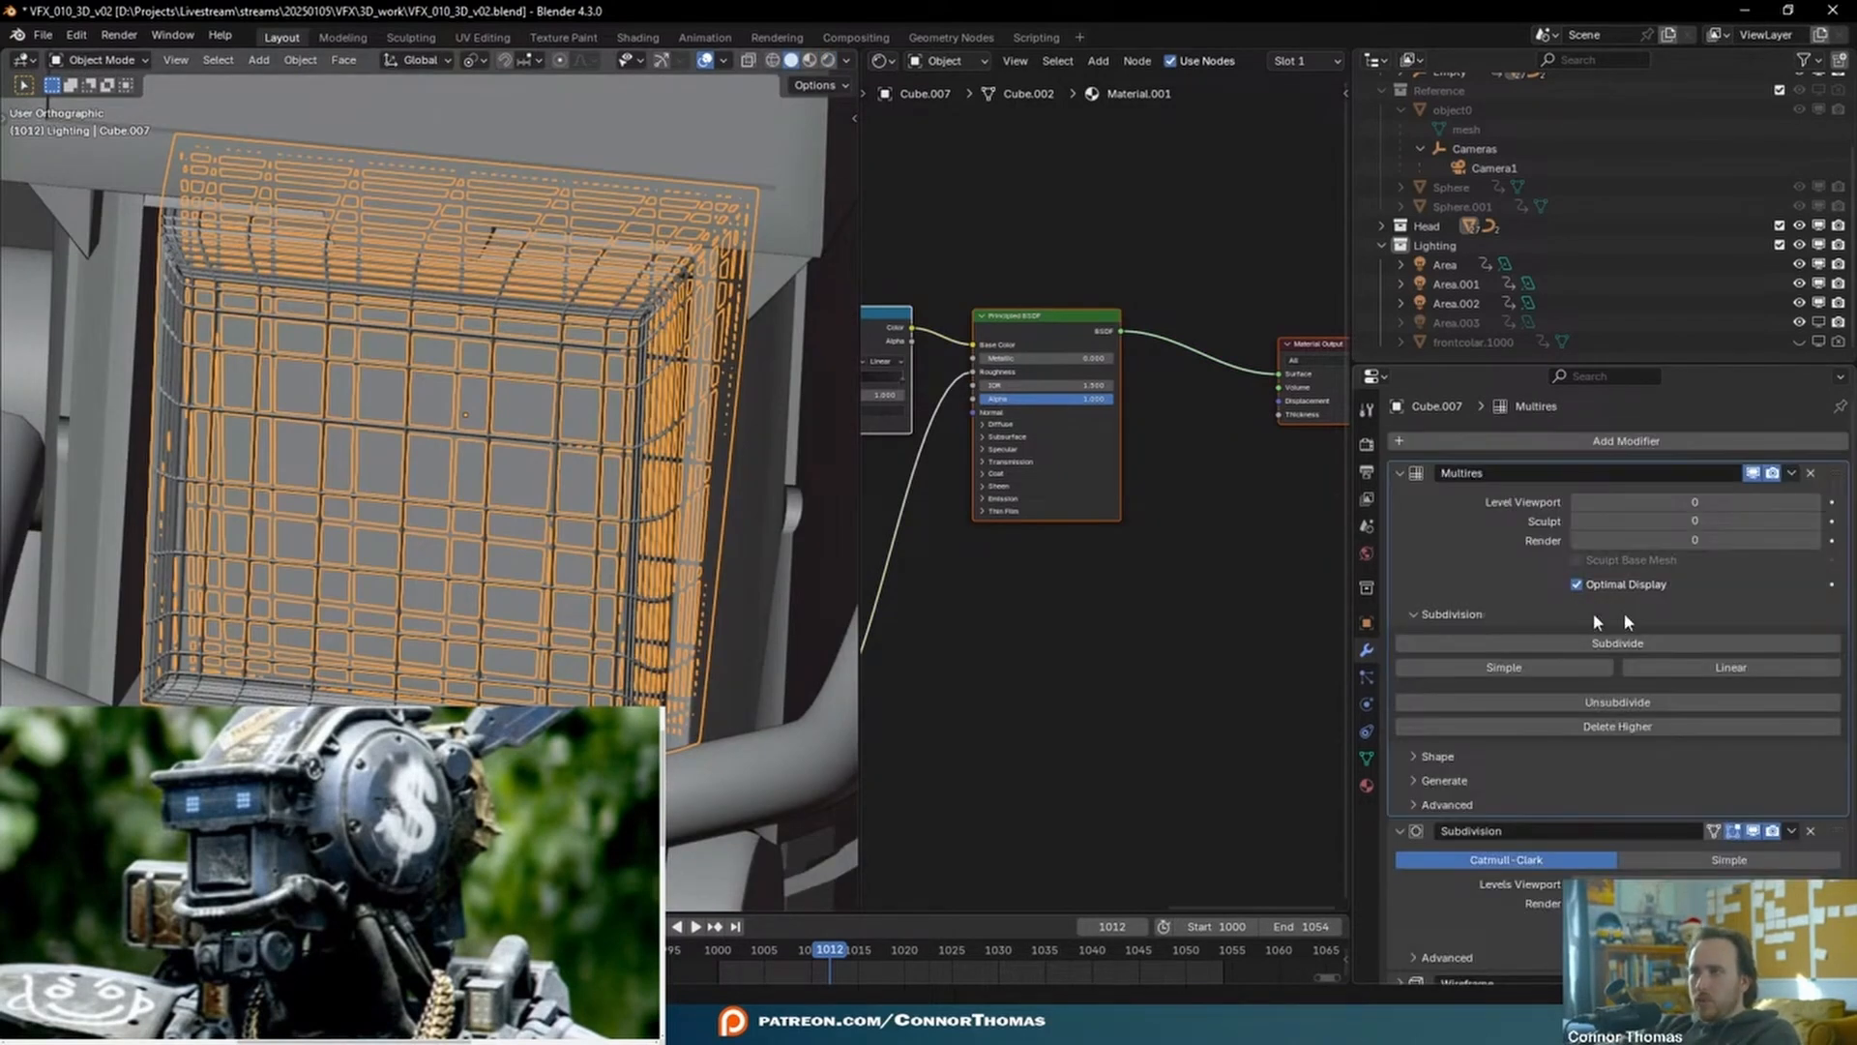
click(1714, 645)
click(1712, 645)
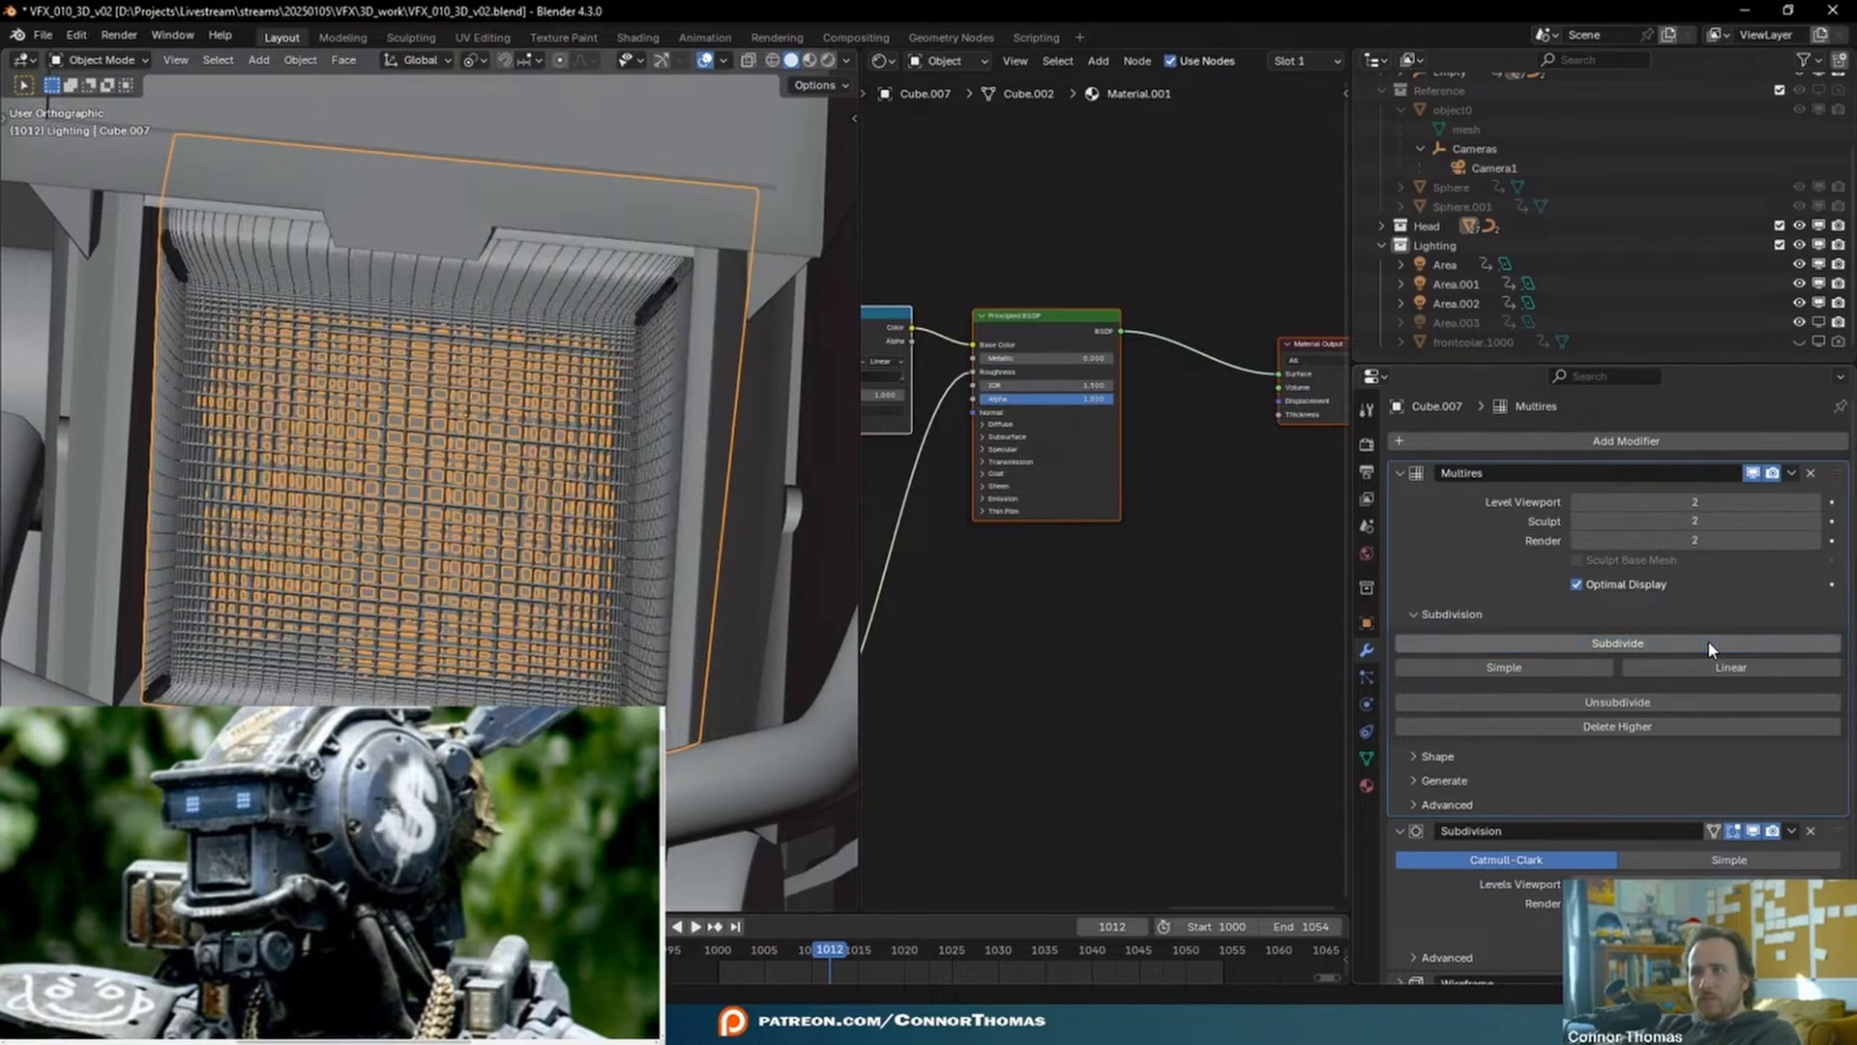
middle_drag(731, 591, 27, 567)
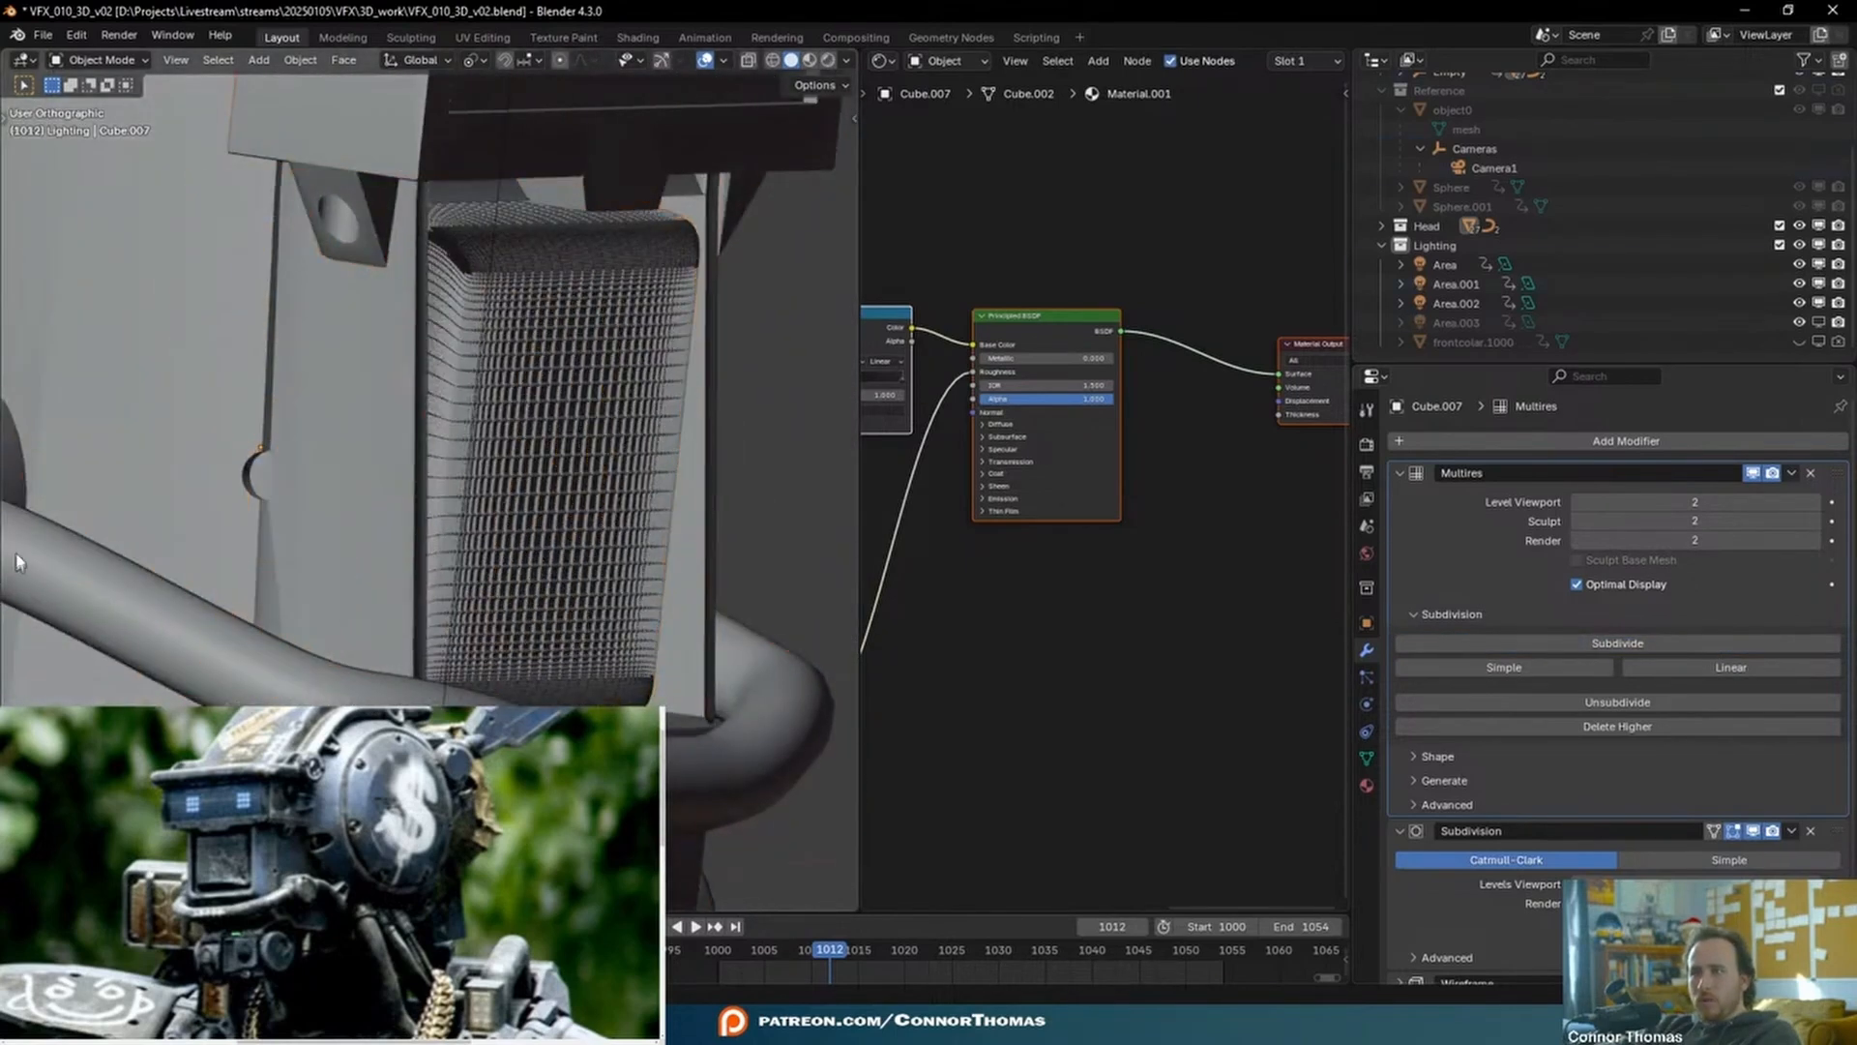
- Switch the viewport to rendered shading and give the mouth block Cube.002 its own copy of Material.001 named MOUTH
scroll(427, 539, up, 6)
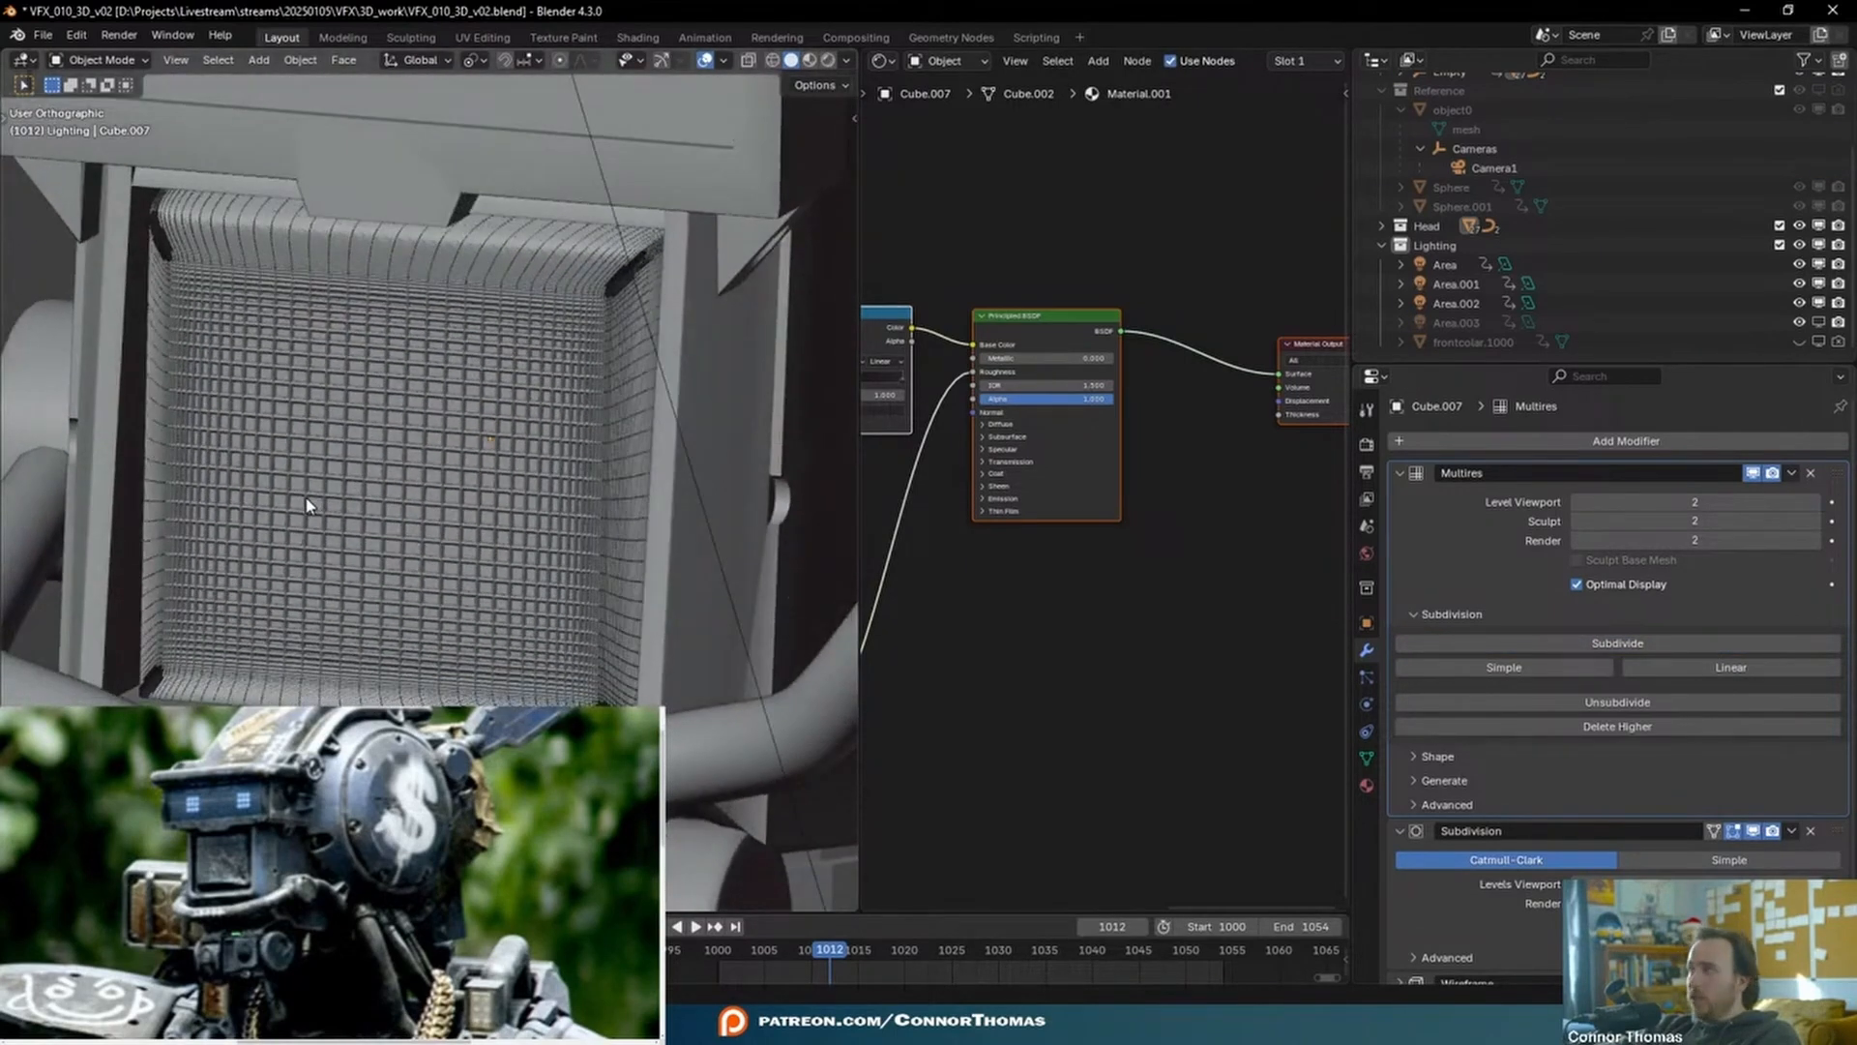
mouse_move(306, 497)
middle_down()
mouse_move(375, 551)
mouse_move(386, 531)
middle_up()
key(z)
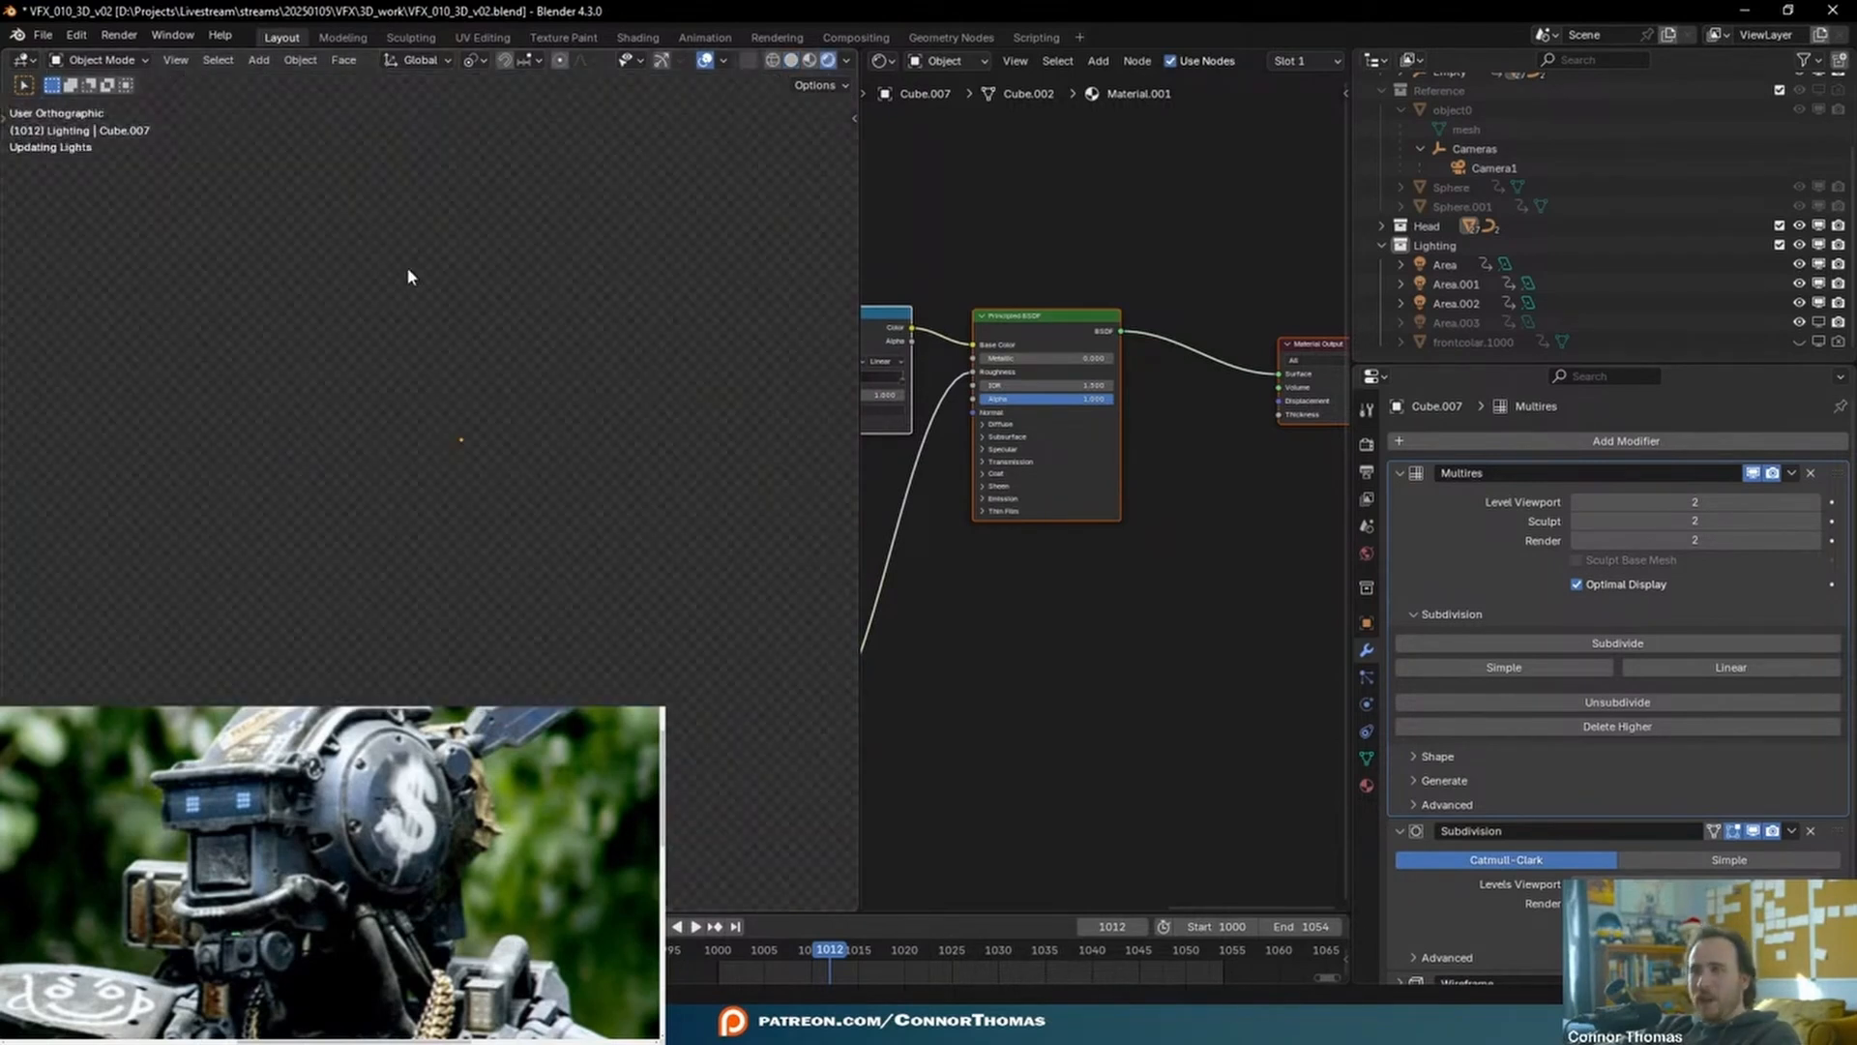
middle_drag(567, 428, 584, 365)
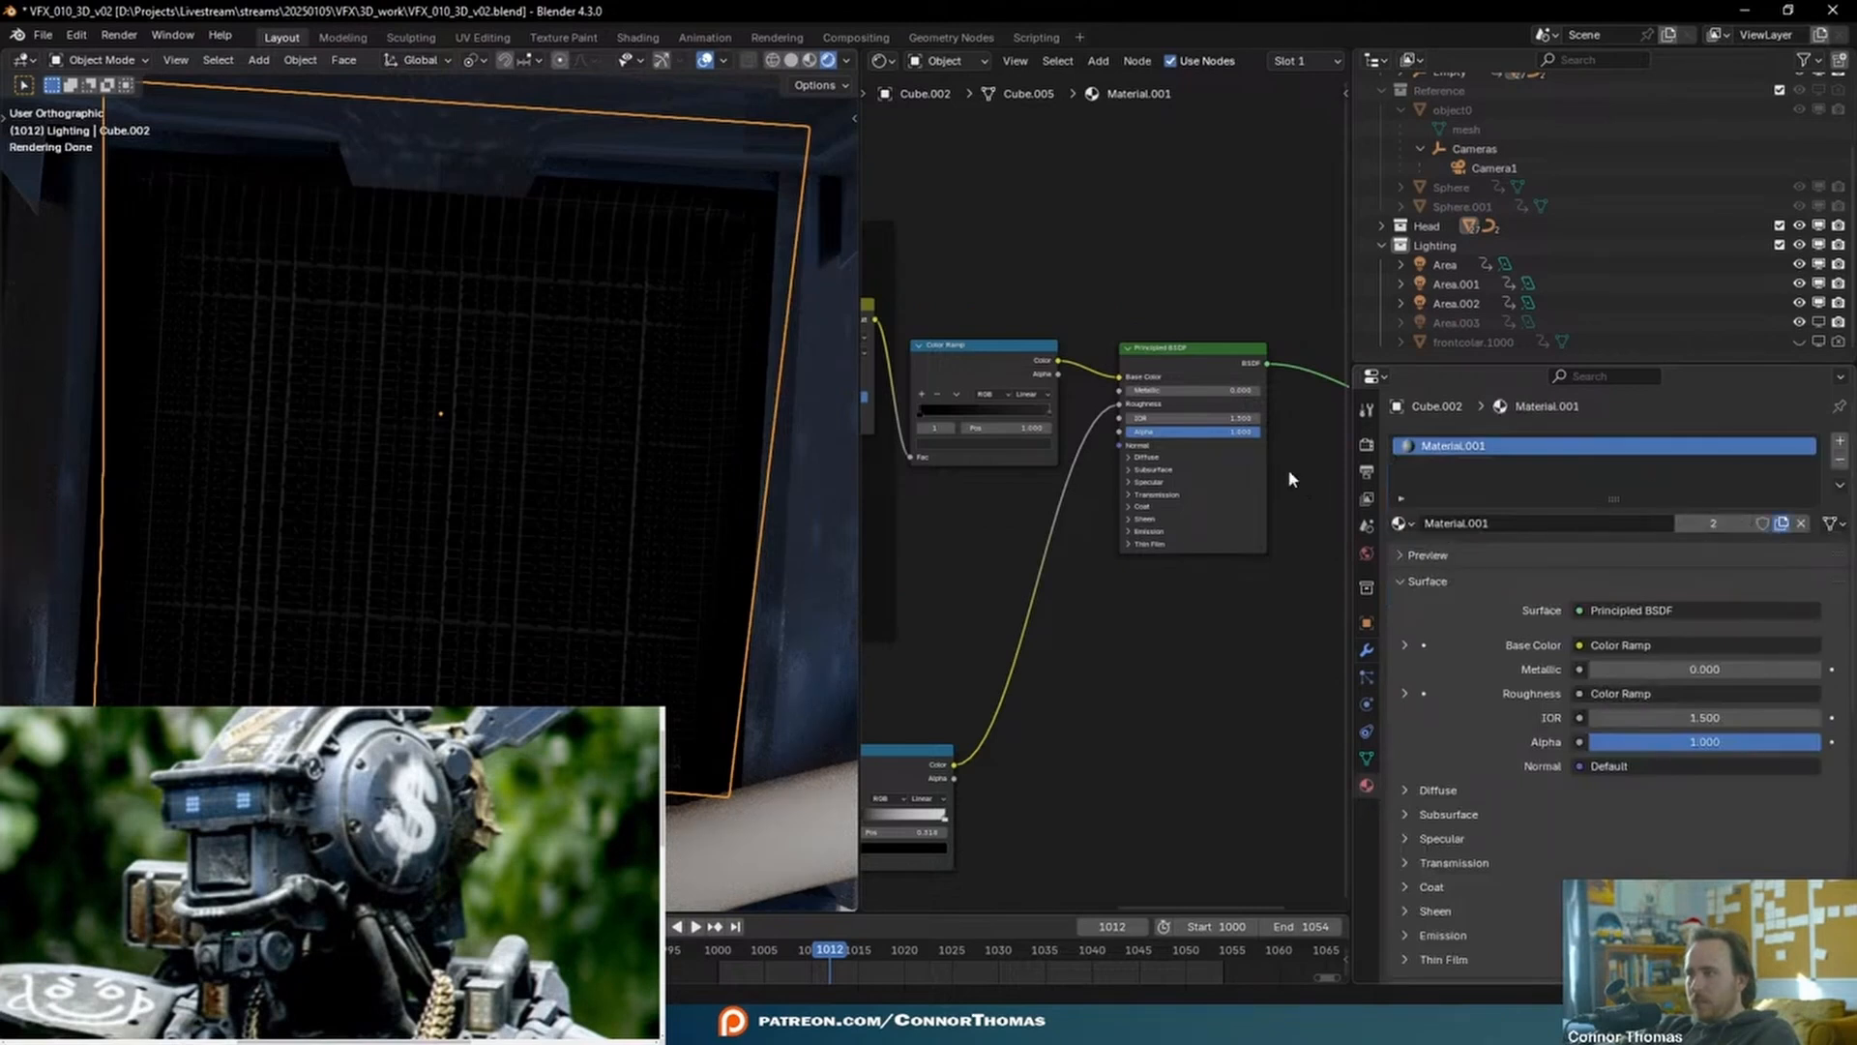
click(1711, 523)
click(1470, 522)
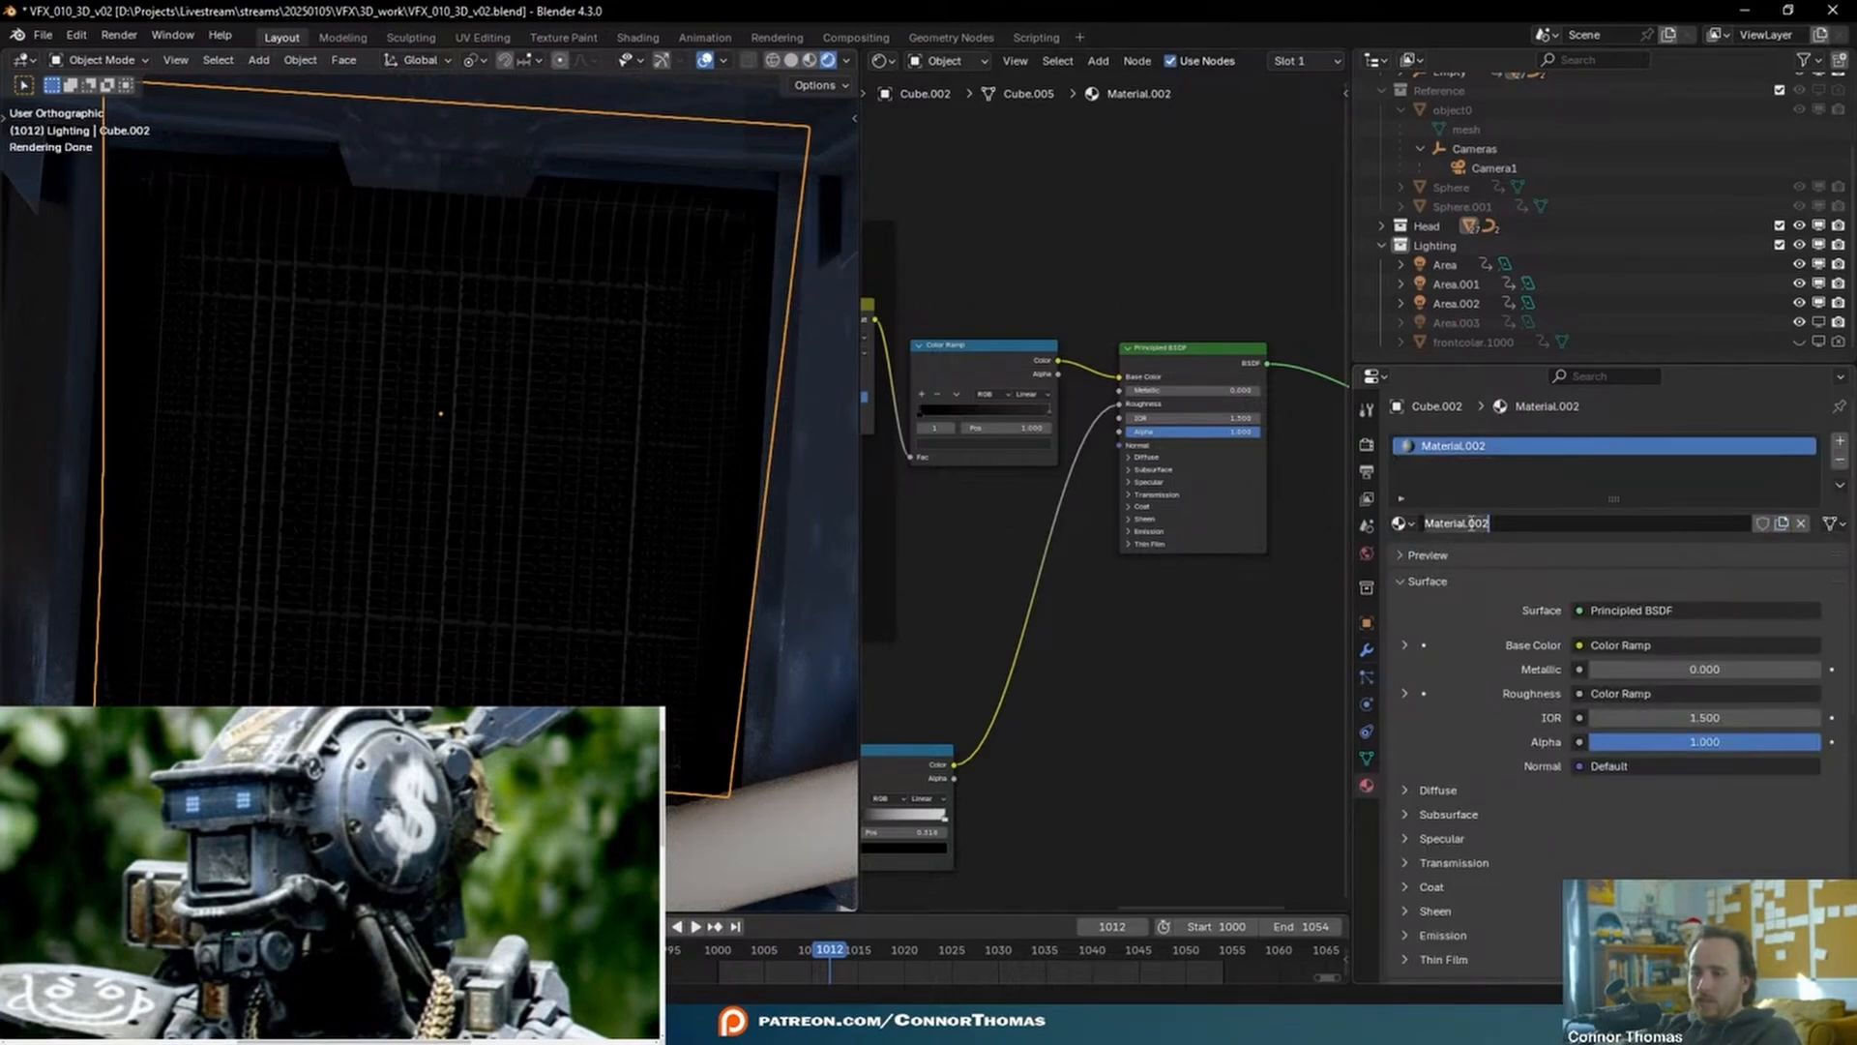
text(MOUTH)
key(Return)
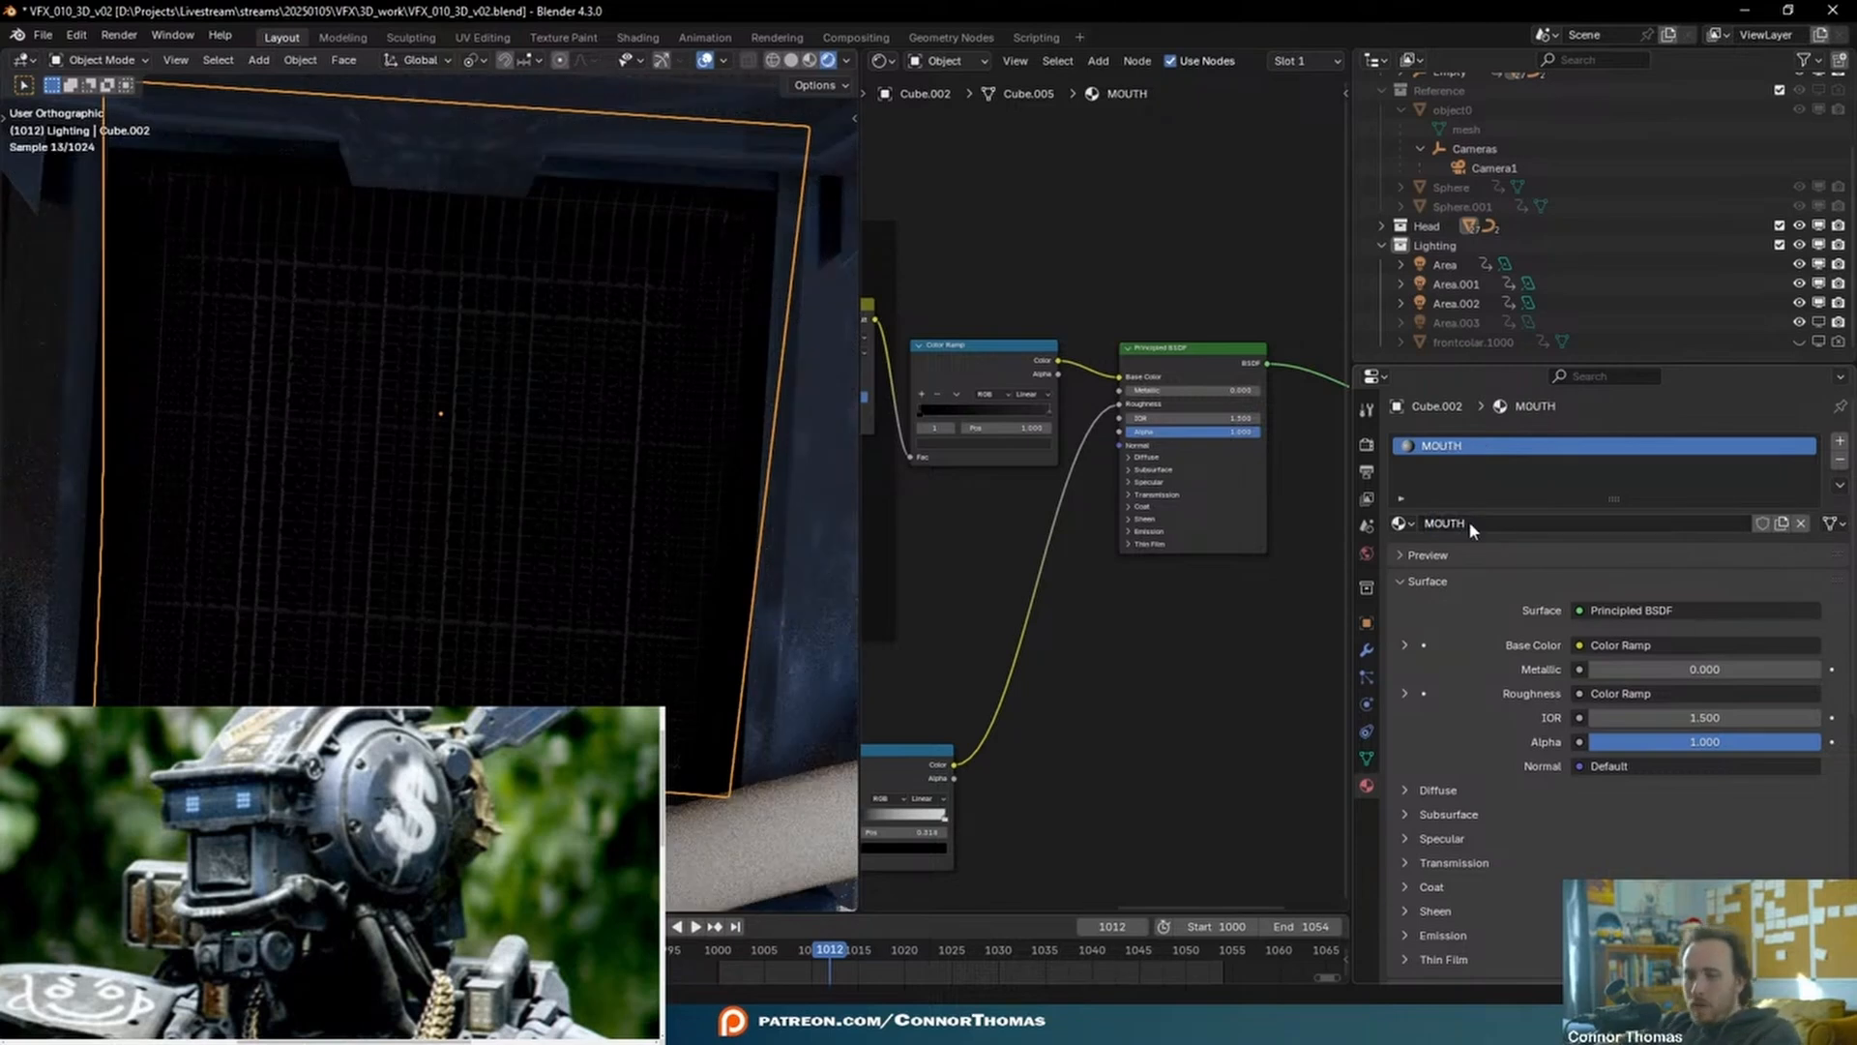
drag(1119, 376, 1099, 357)
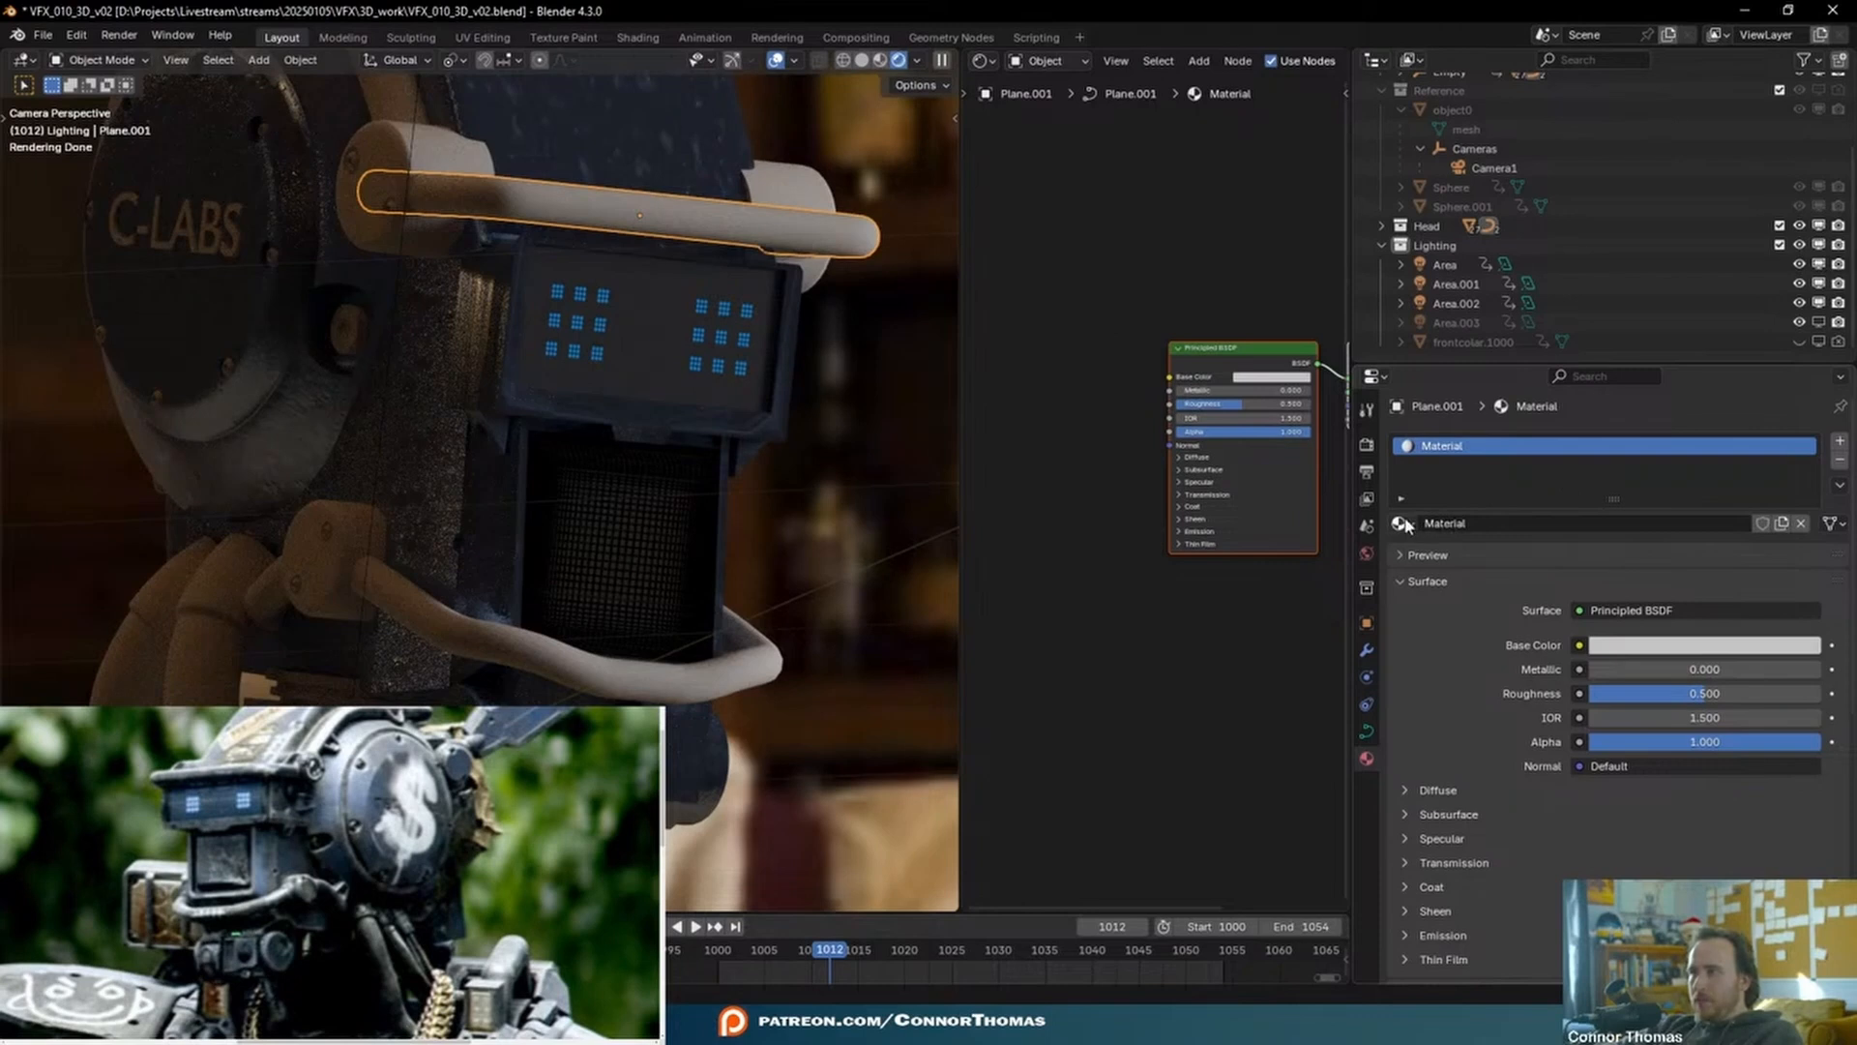
- Assign BluePaint to the brow bar Plane.001, make it a separate copy and name the copy BlackPaint
click(1403, 523)
text(b)
click(1451, 552)
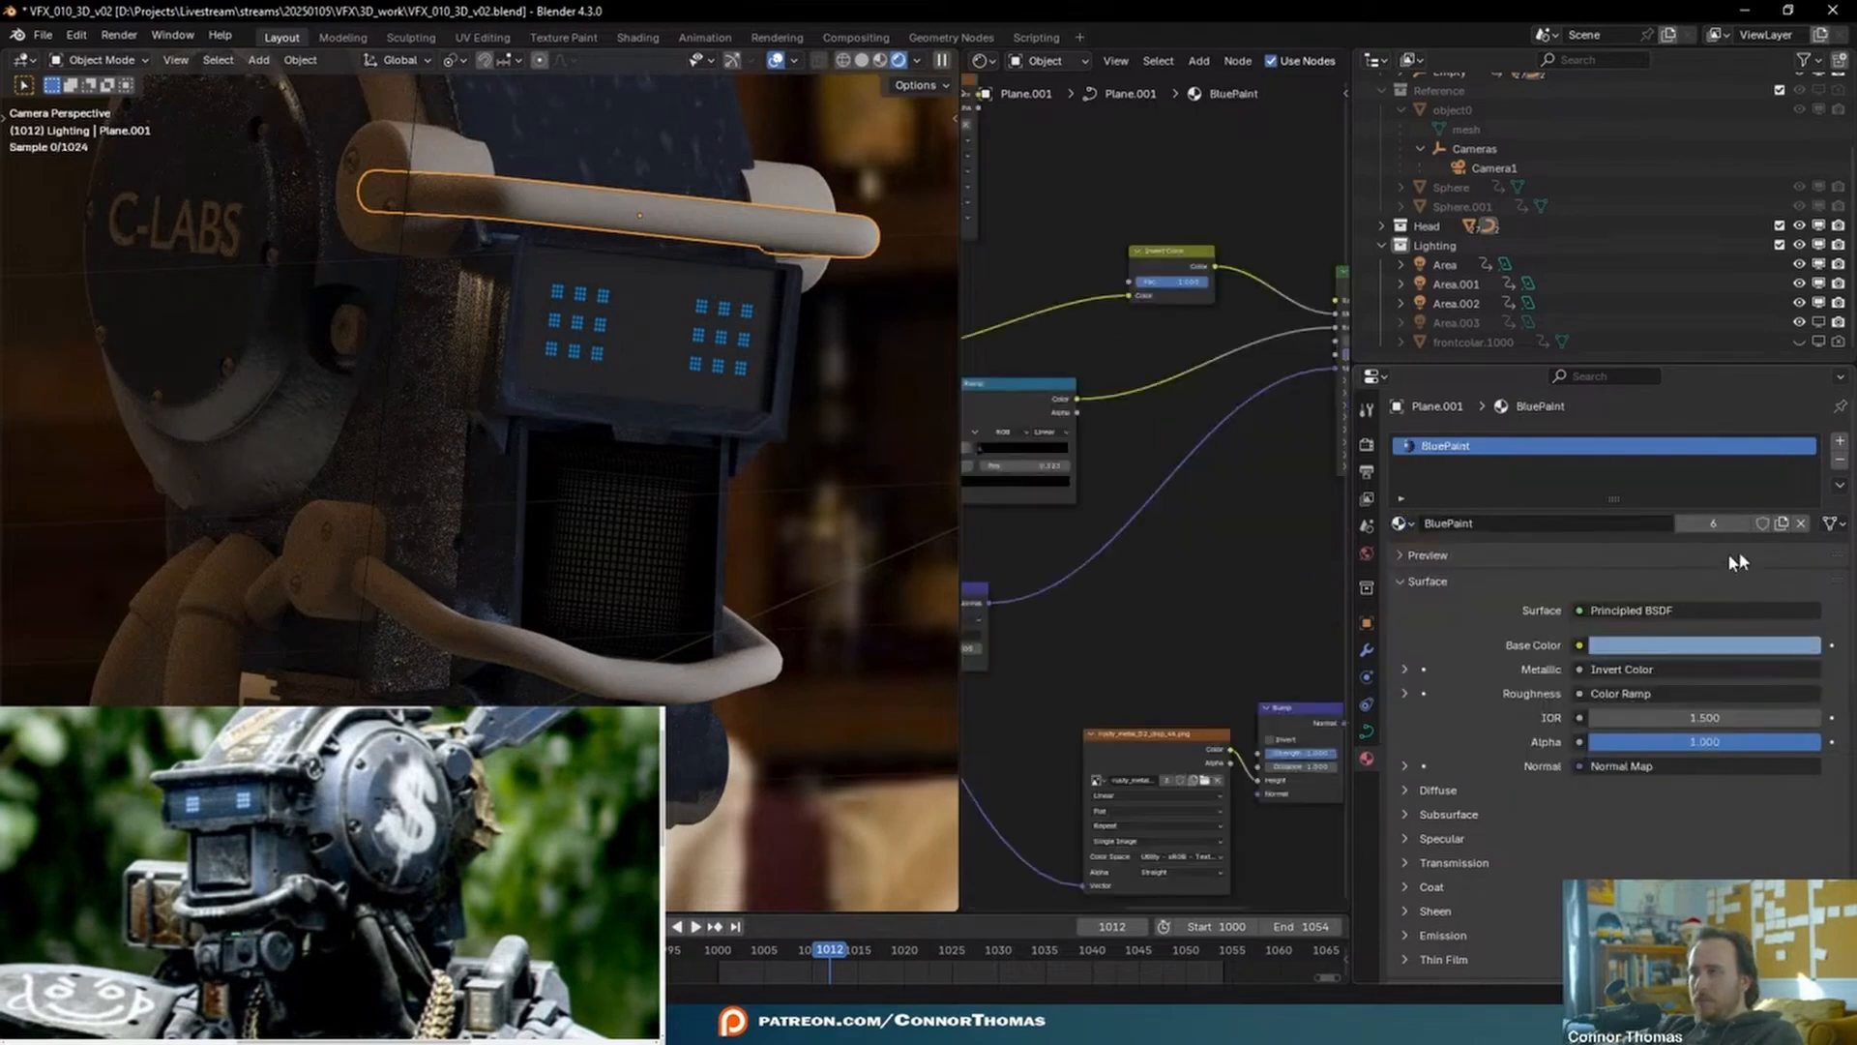
click(1783, 523)
double_click(1451, 523)
text(BlackPaint)
key(Return)
- Set the Base Color of the BlackPaint material's Principled BSDF to black
key(ctrl+space)
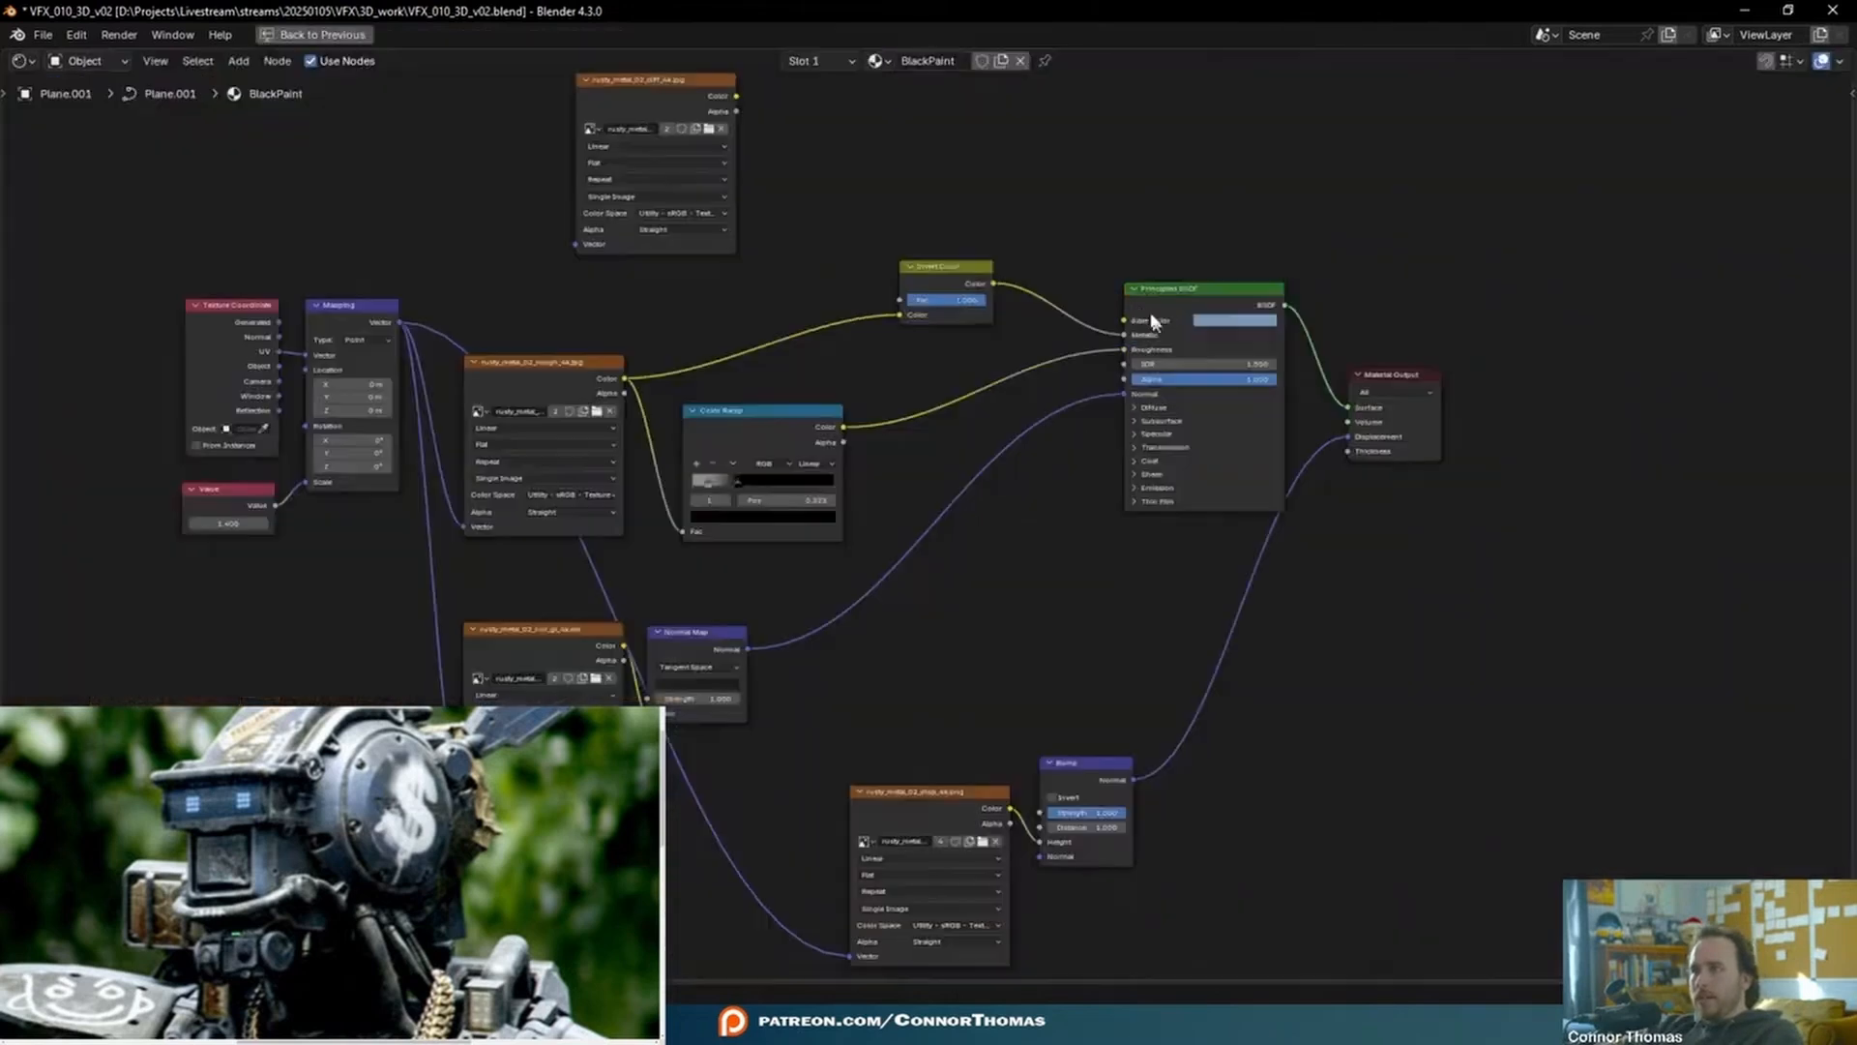
scroll(1204, 334, up, 6)
middle_drag(1368, 180, 1148, 323)
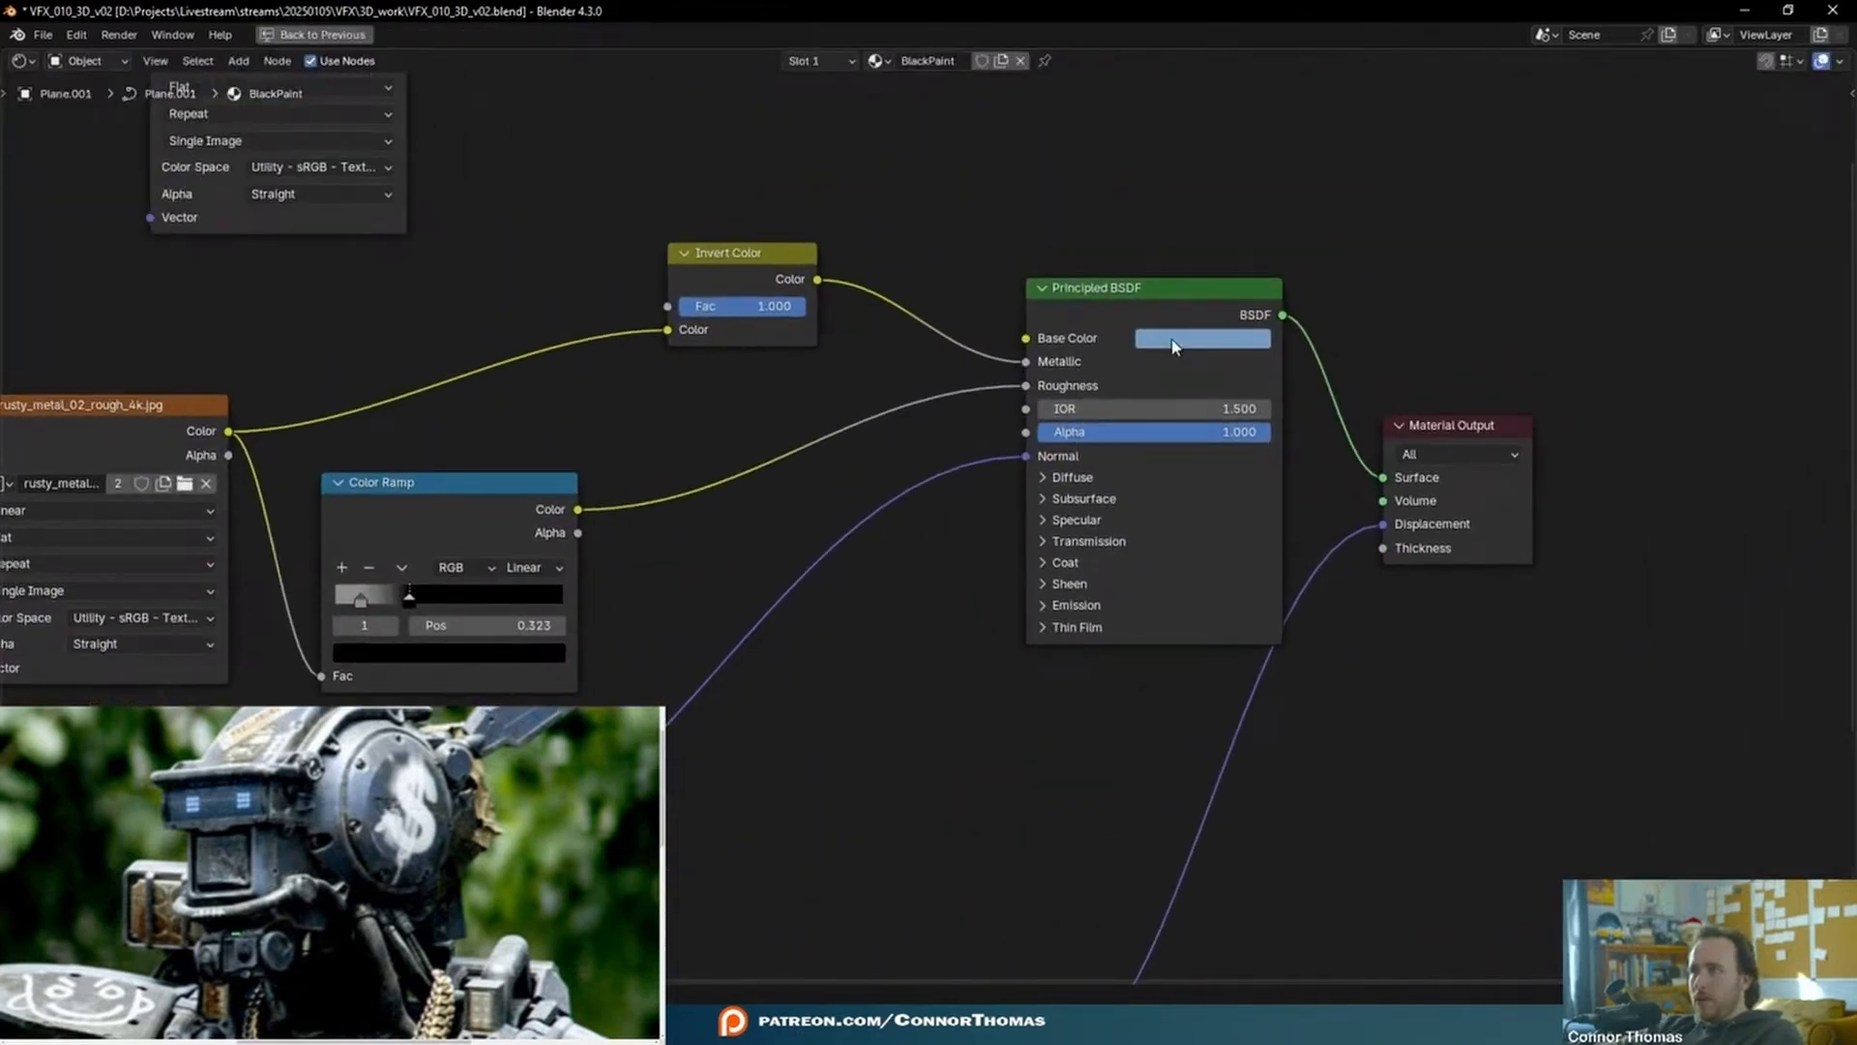
click(1173, 340)
drag(1192, 608, 1140, 601)
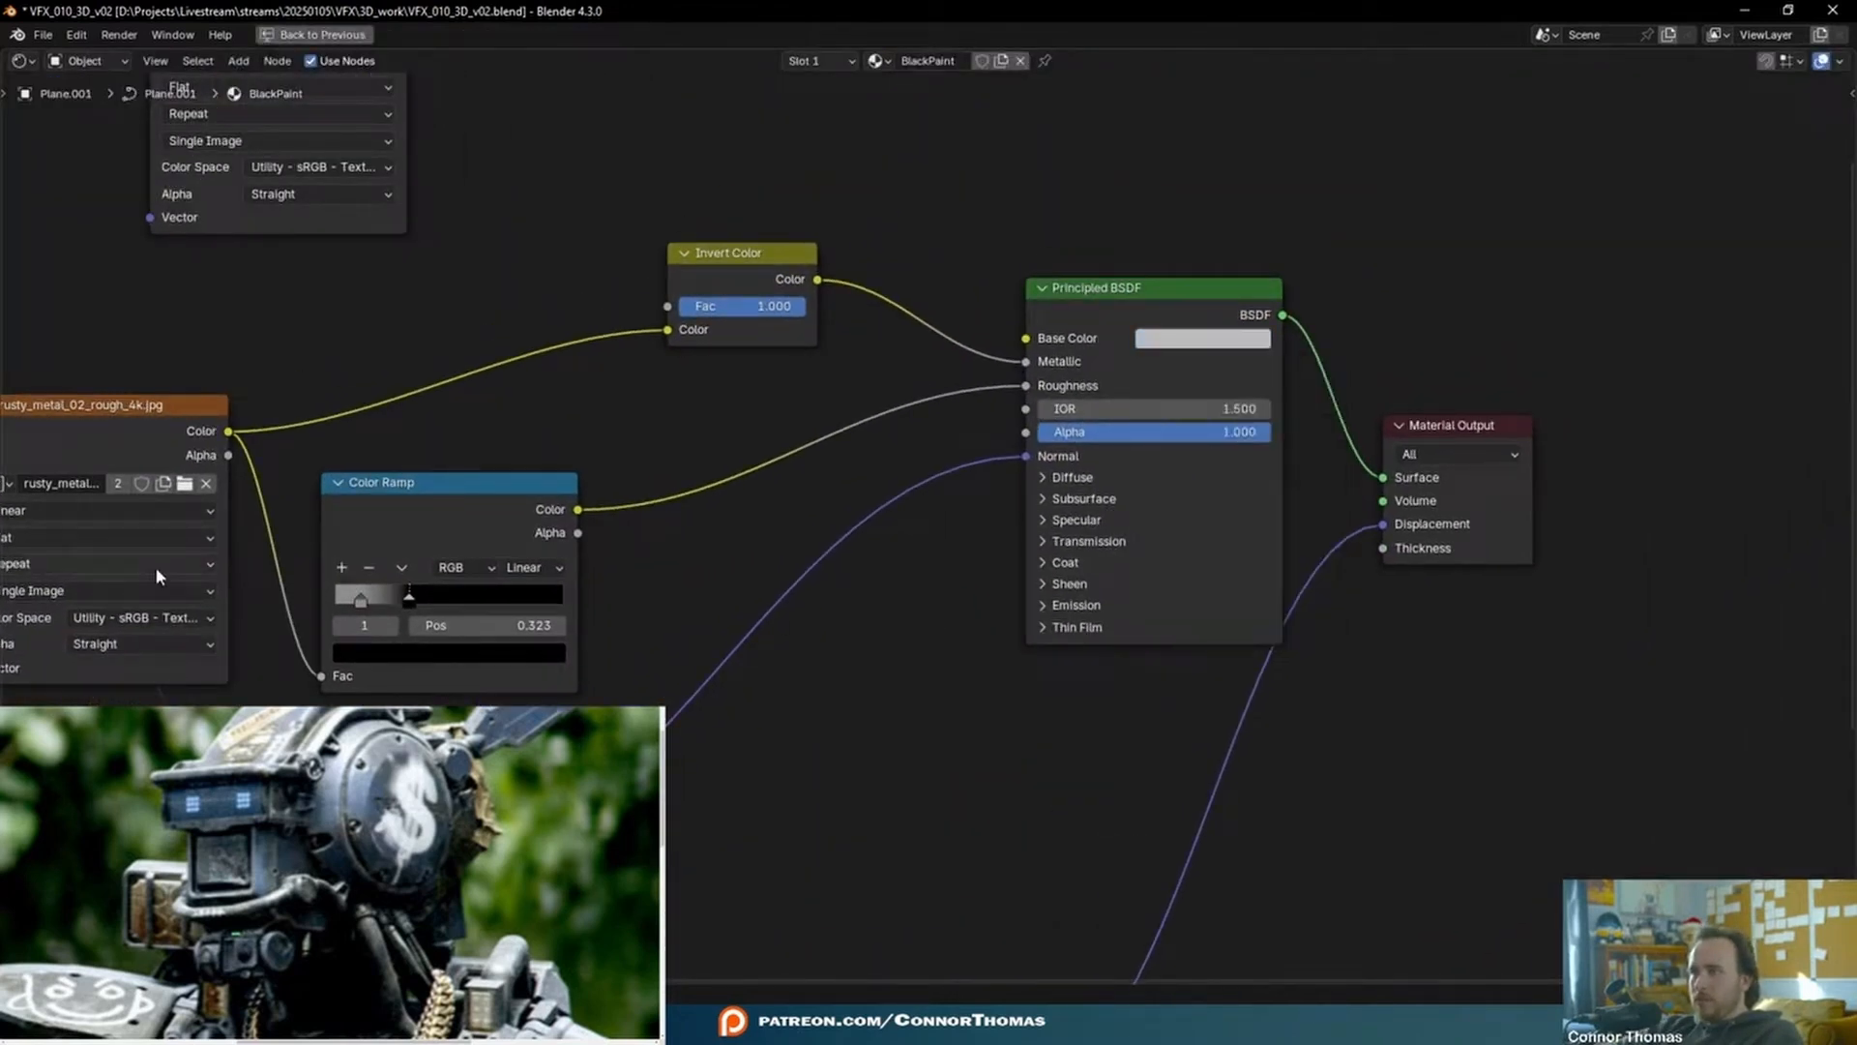
key(ctrl+space)
click(1217, 378)
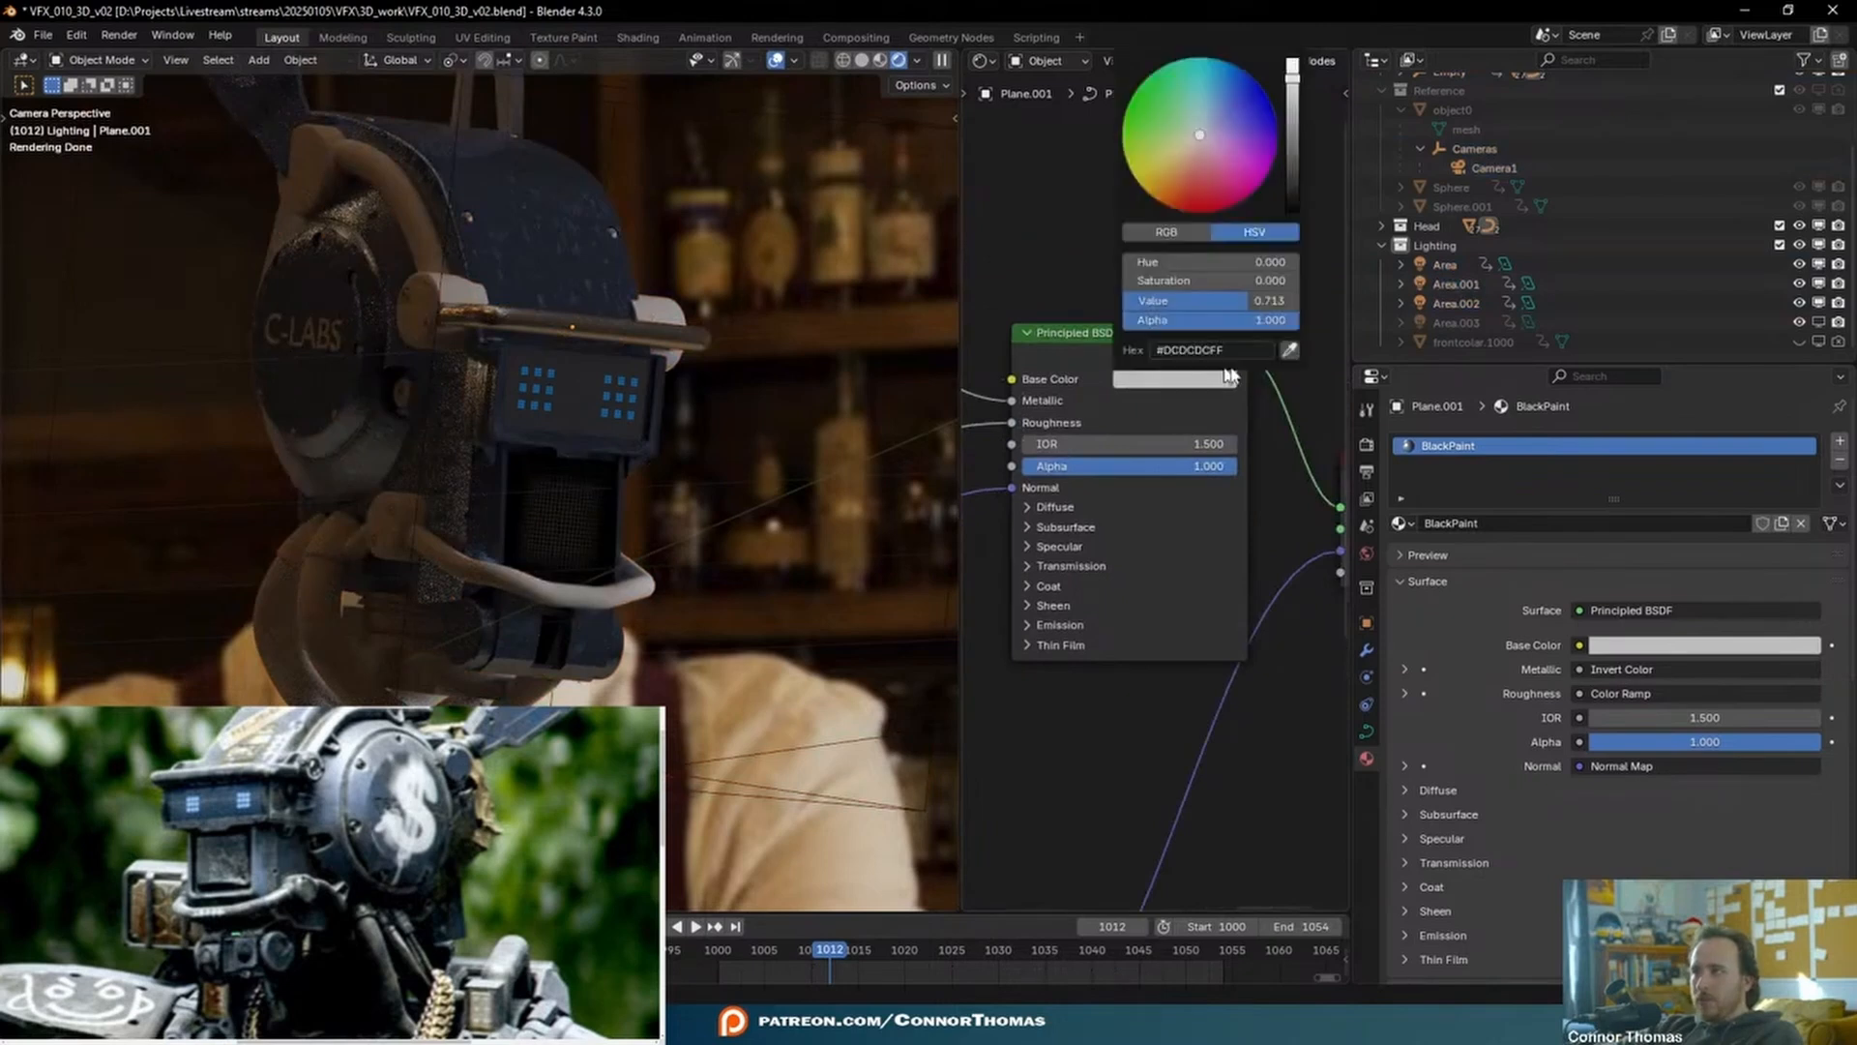
drag(1292, 180, 1293, 191)
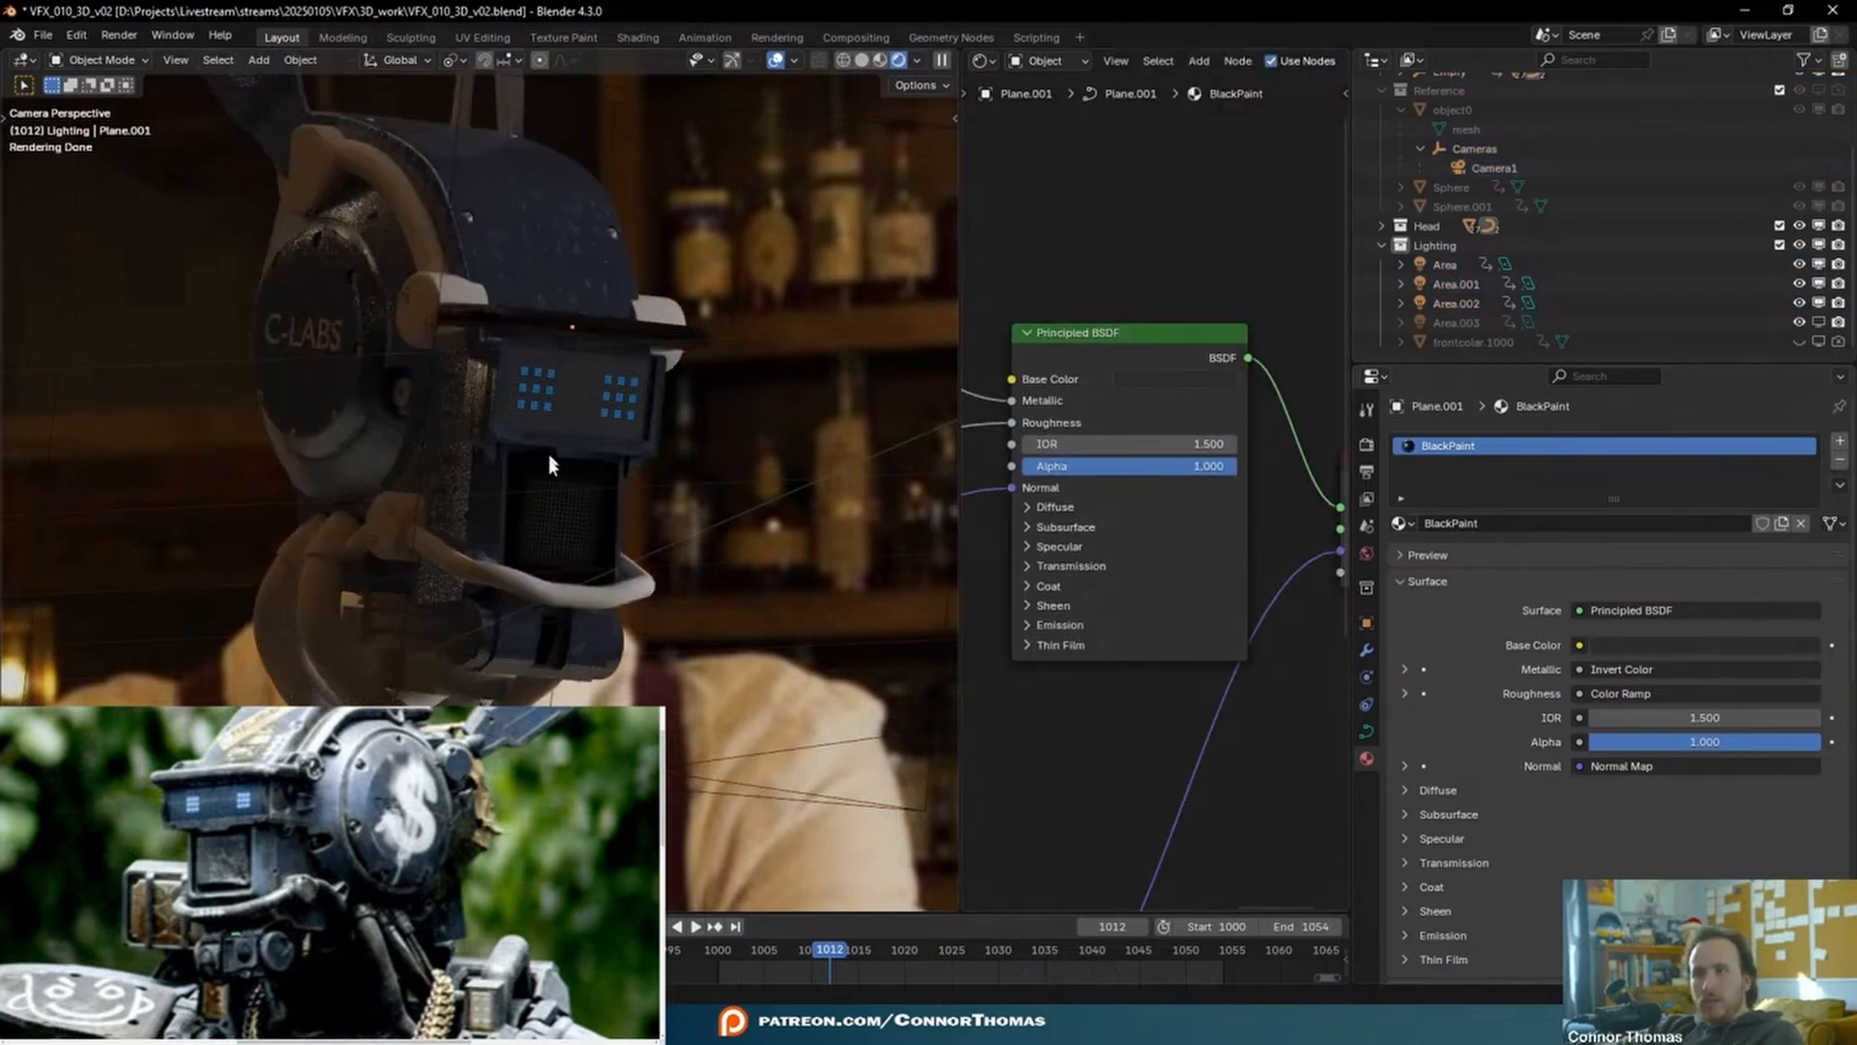
- Assign the BlackPaint material to the curved mouth tube Plane.002 and the tube-end cylinders Cylinder.001
click(537, 592)
click(1400, 523)
text(b)
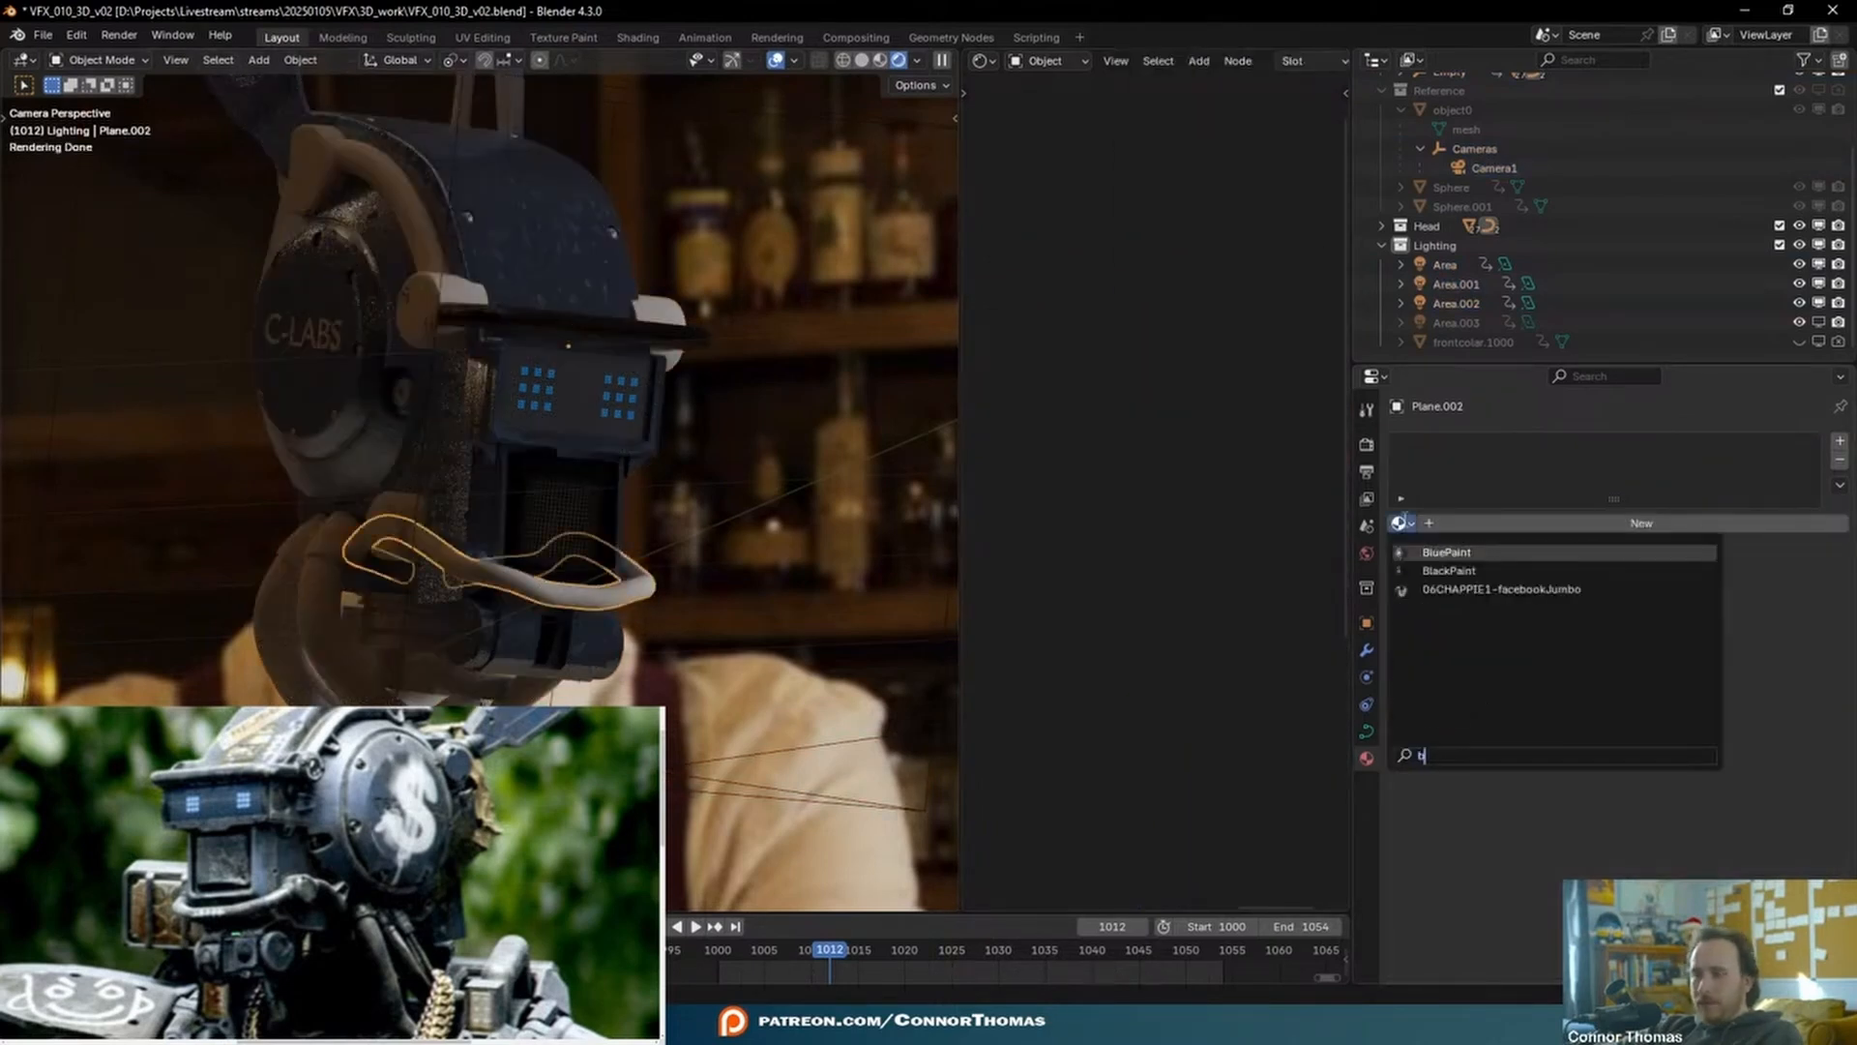
click(1461, 571)
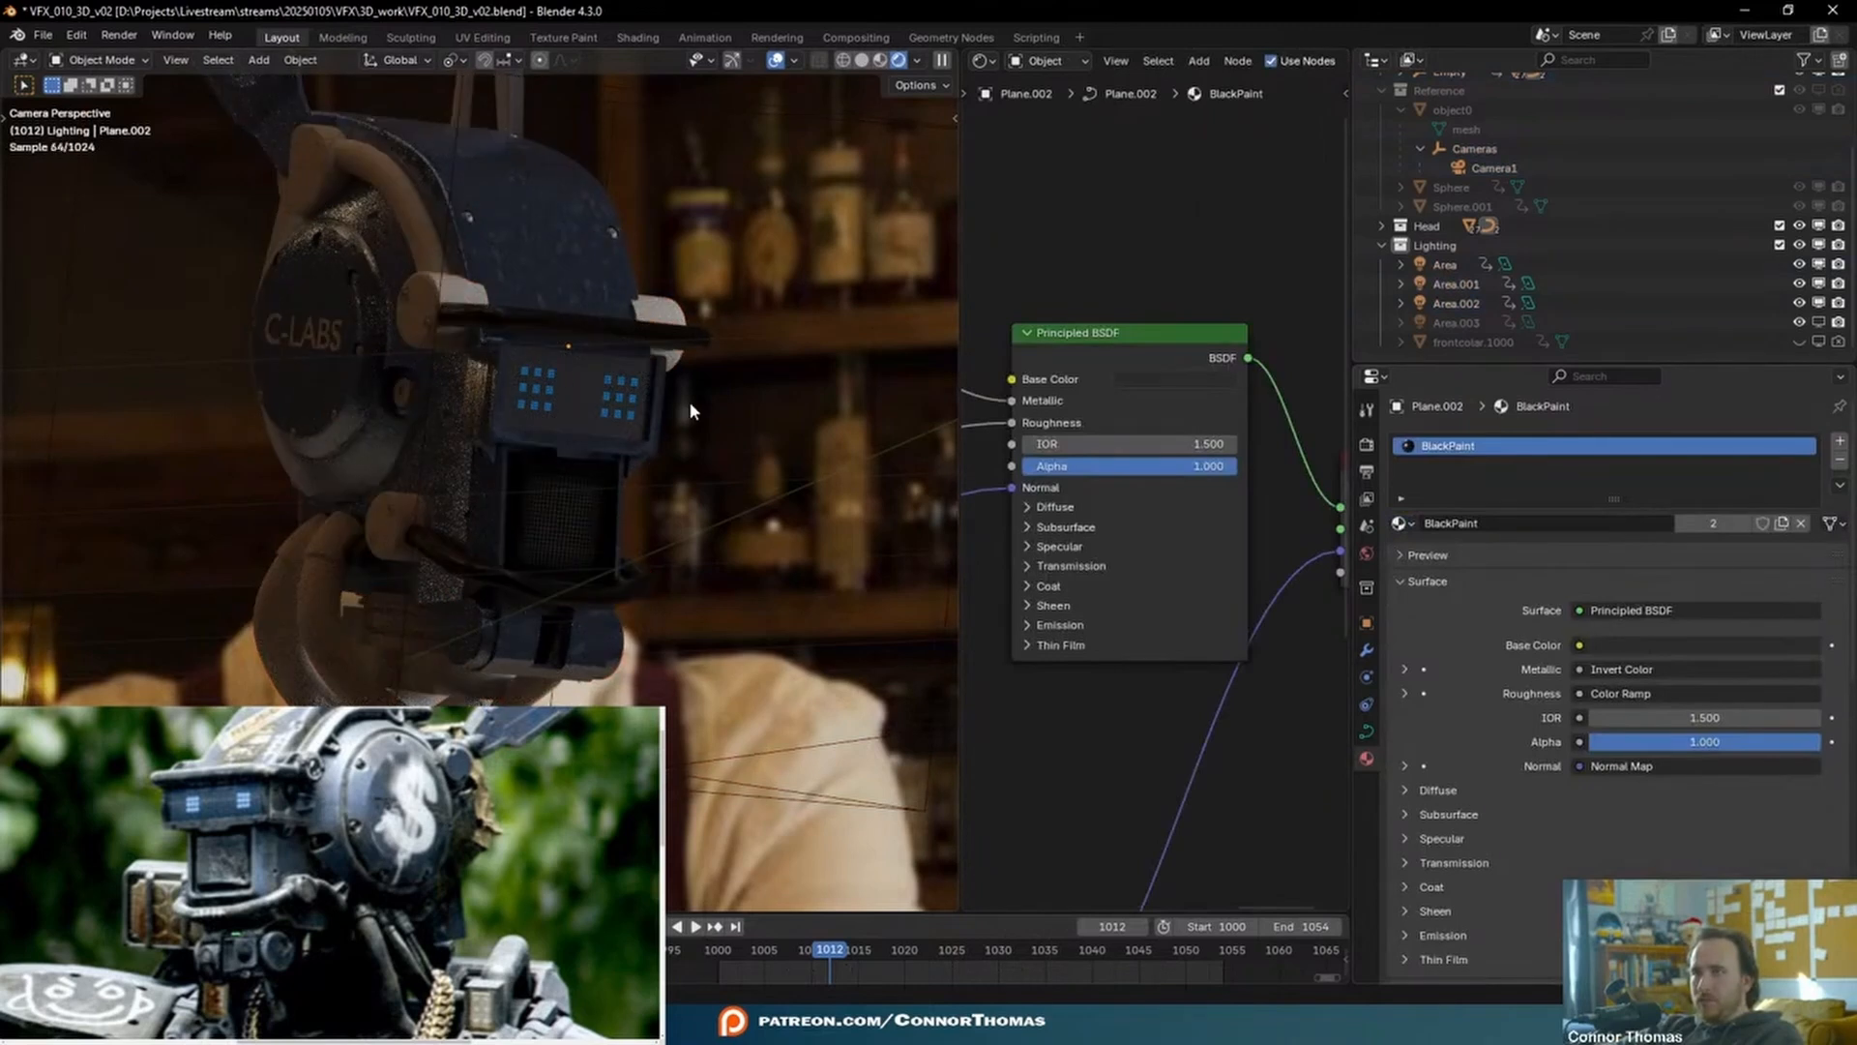
click(397, 528)
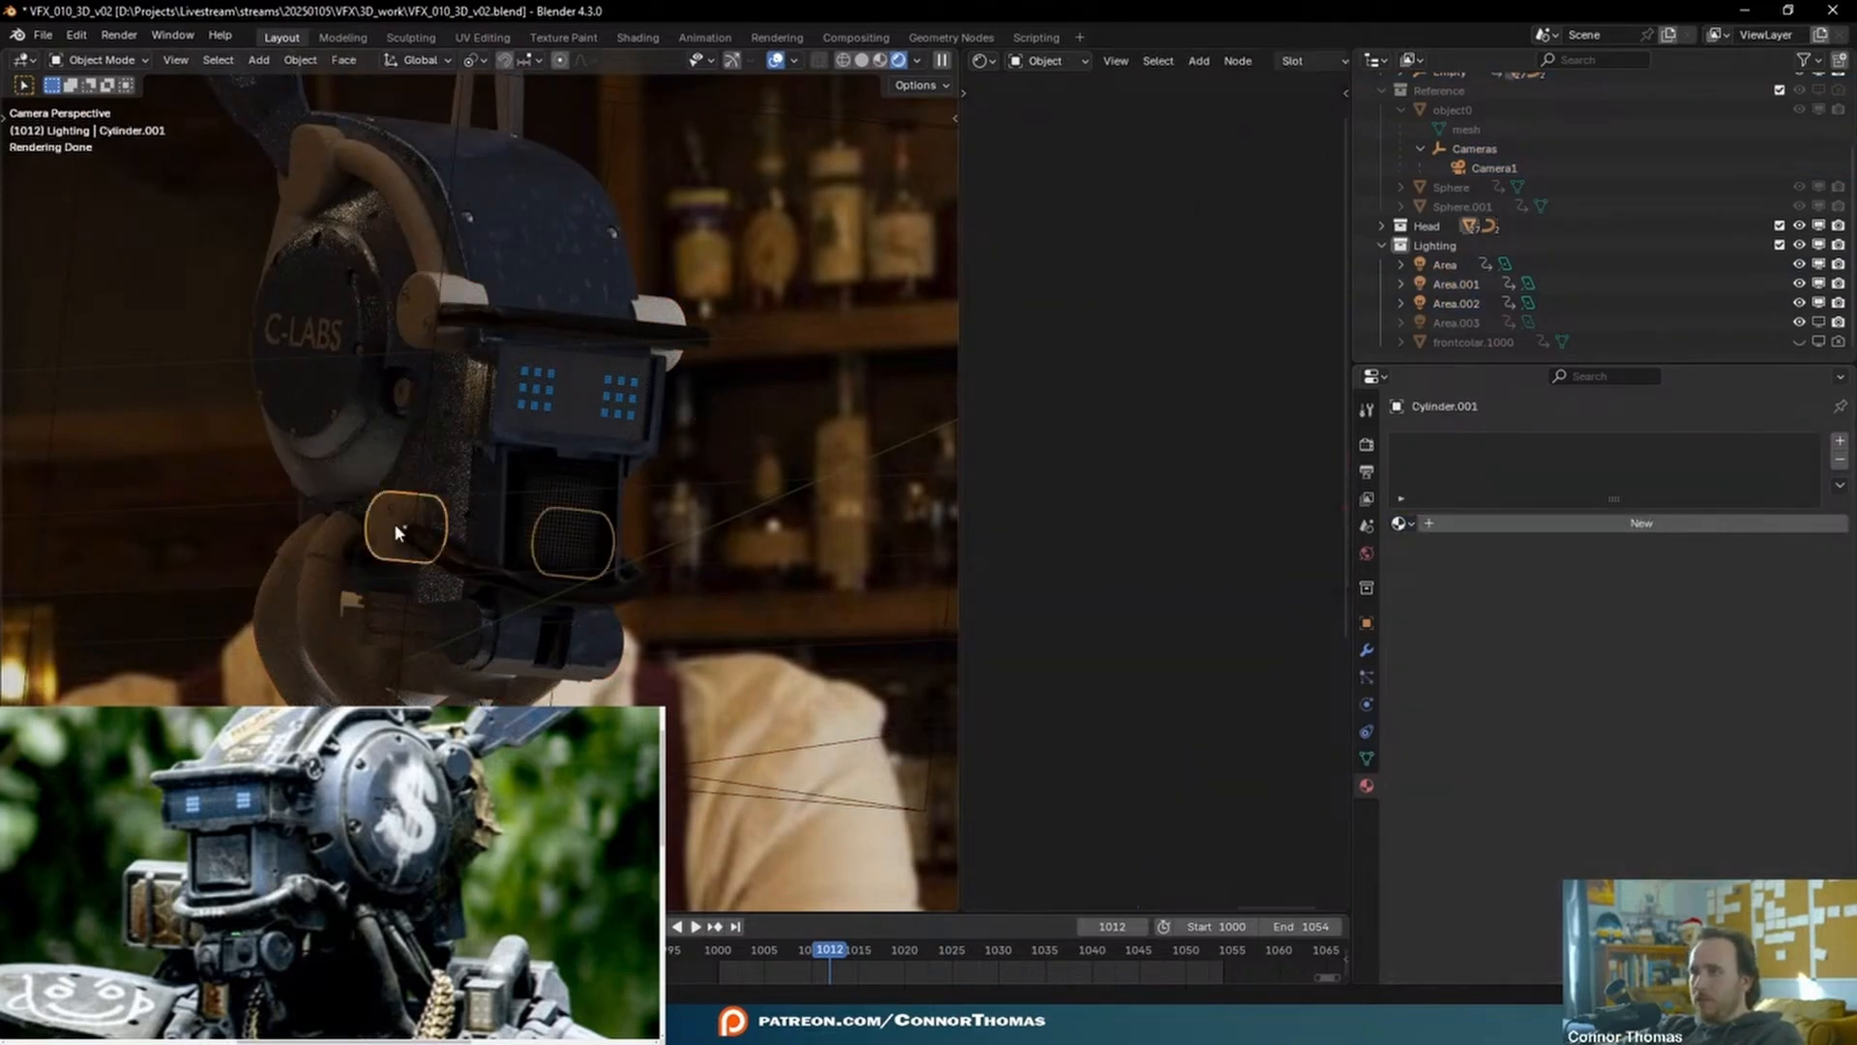
click(1396, 530)
text(b)
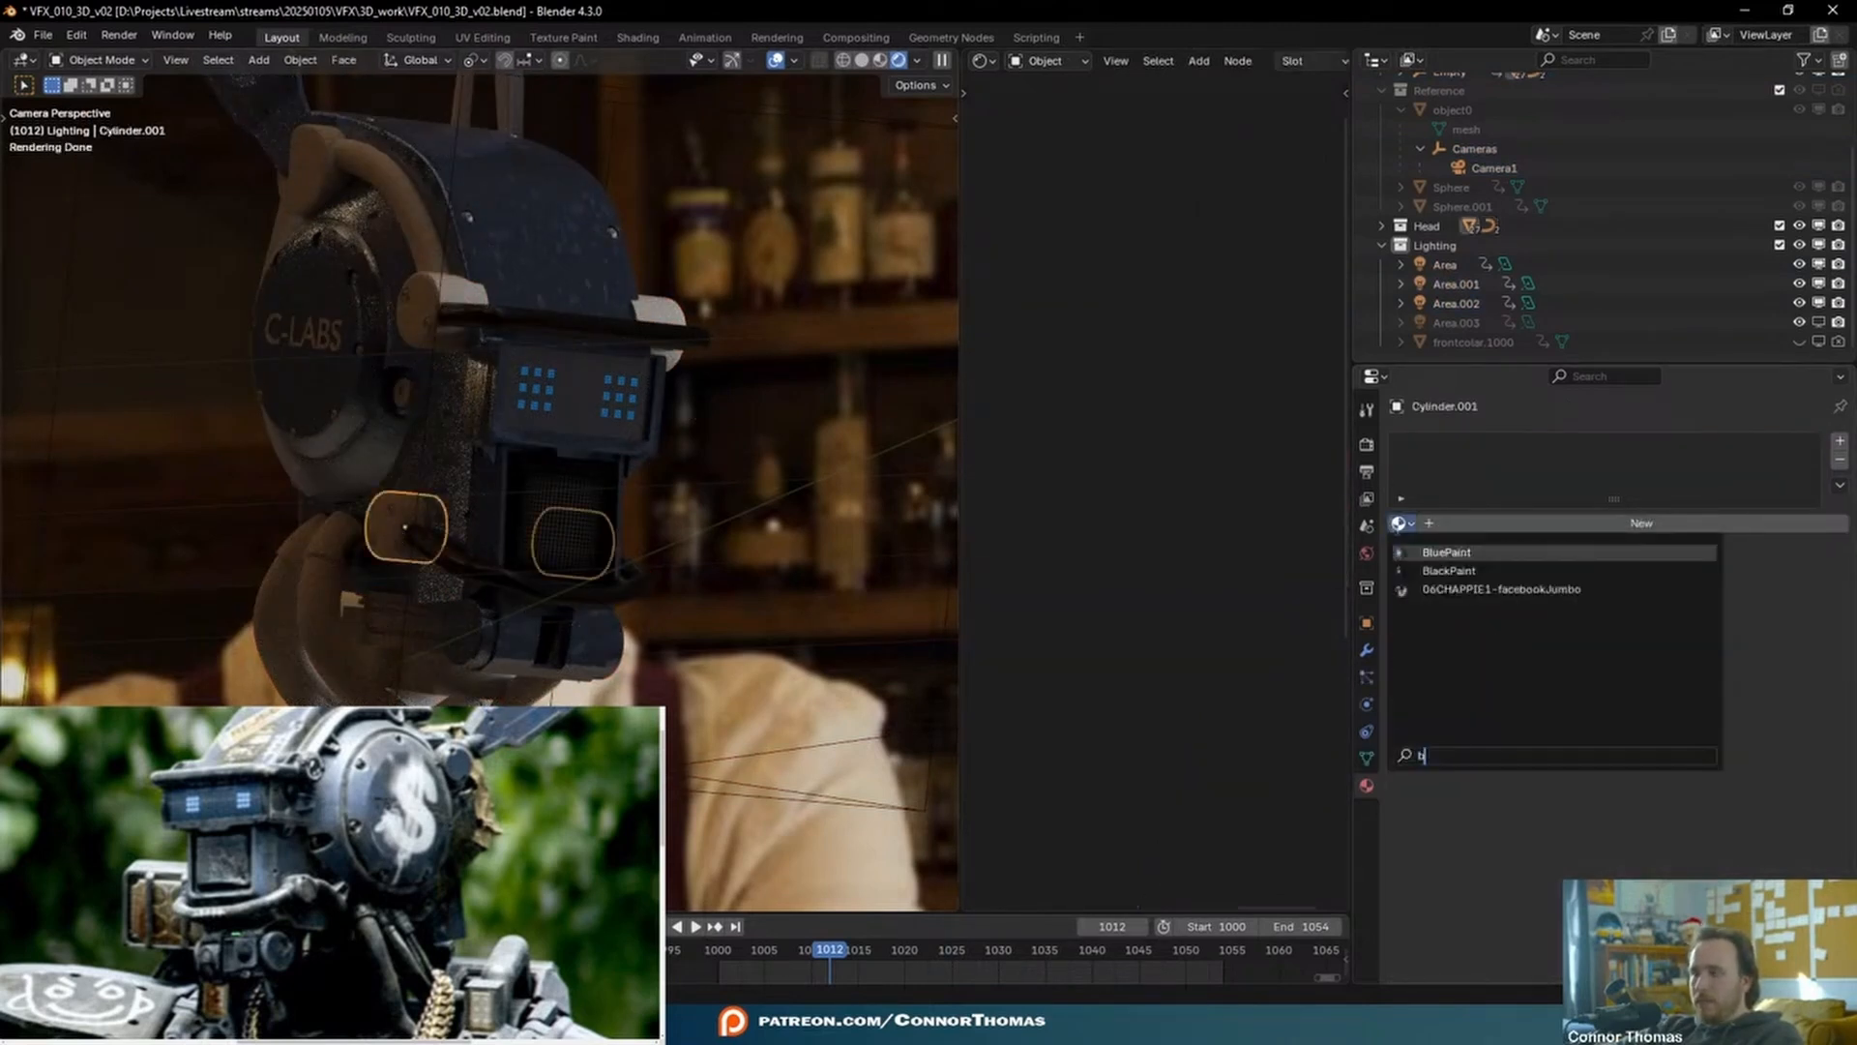
click(1461, 570)
key(alt+a)
- Assign the chrome material to the linked bolts Bolt.001 and duplicate it as a separate material named chrome dirty
scroll(491, 448, up, 4)
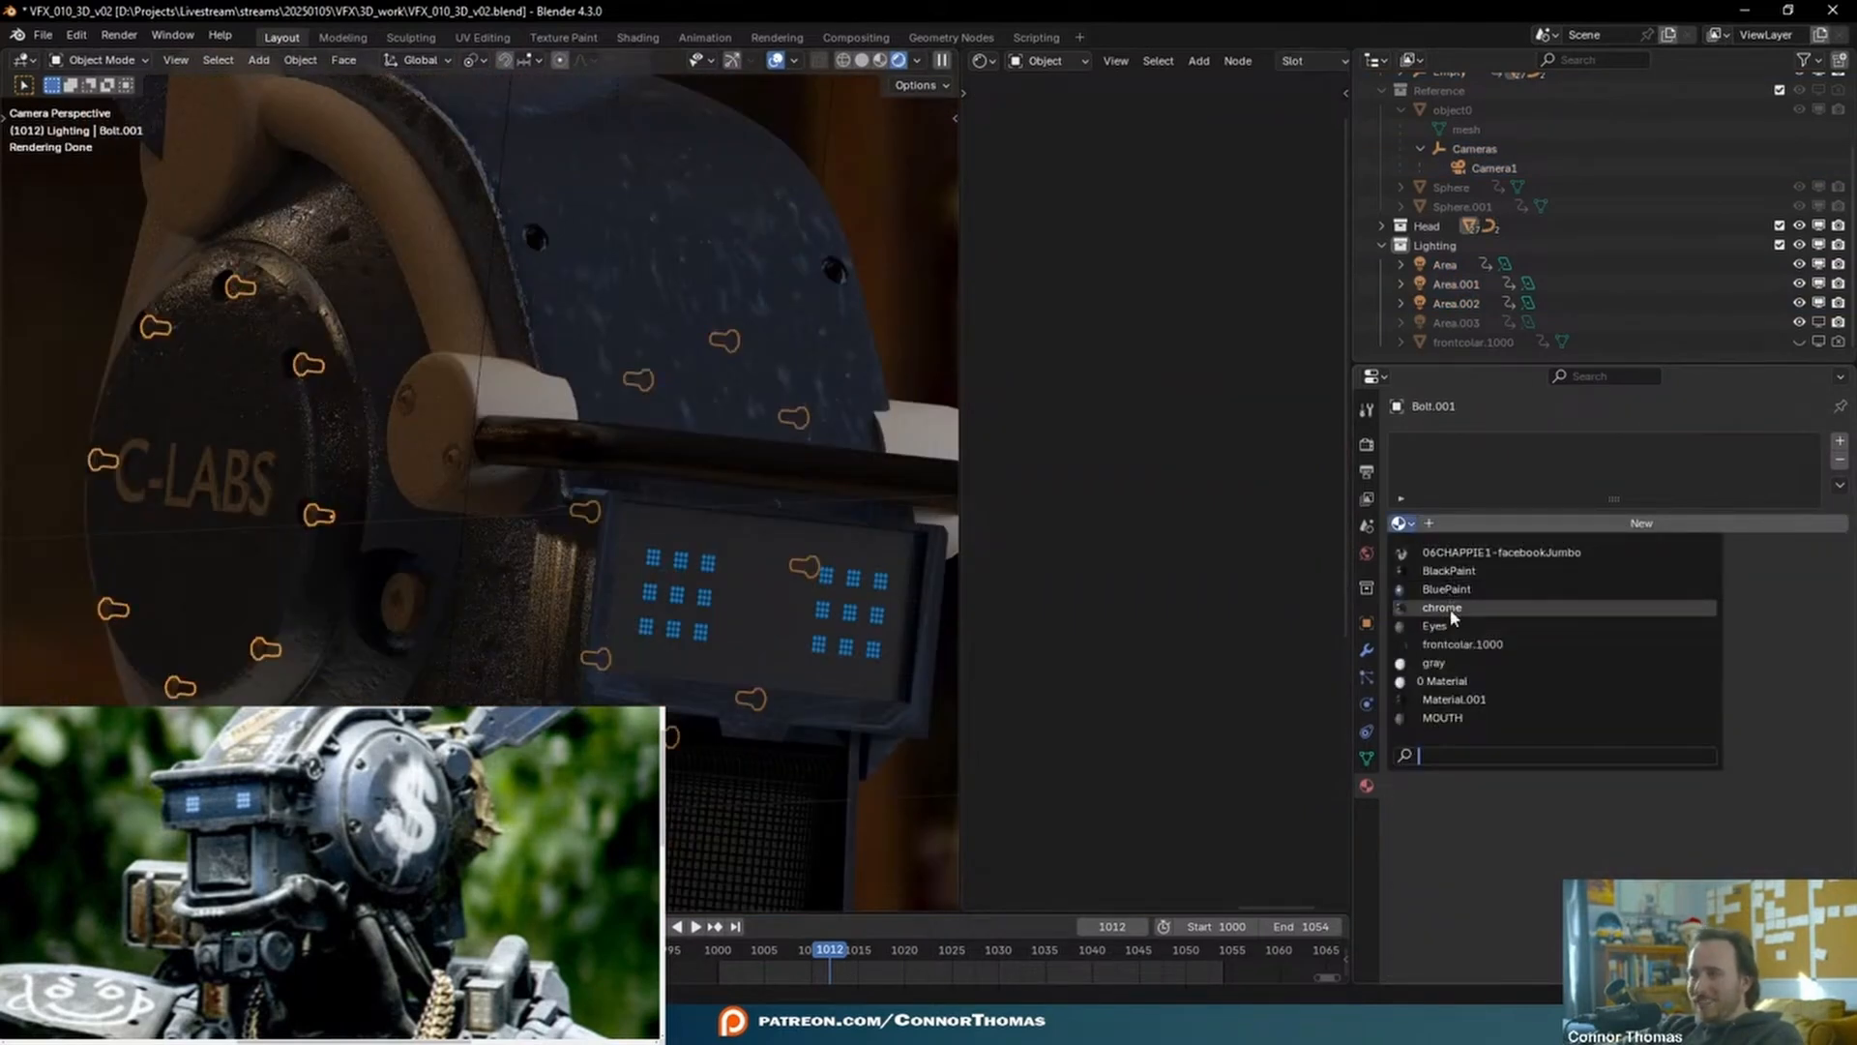
click(1444, 607)
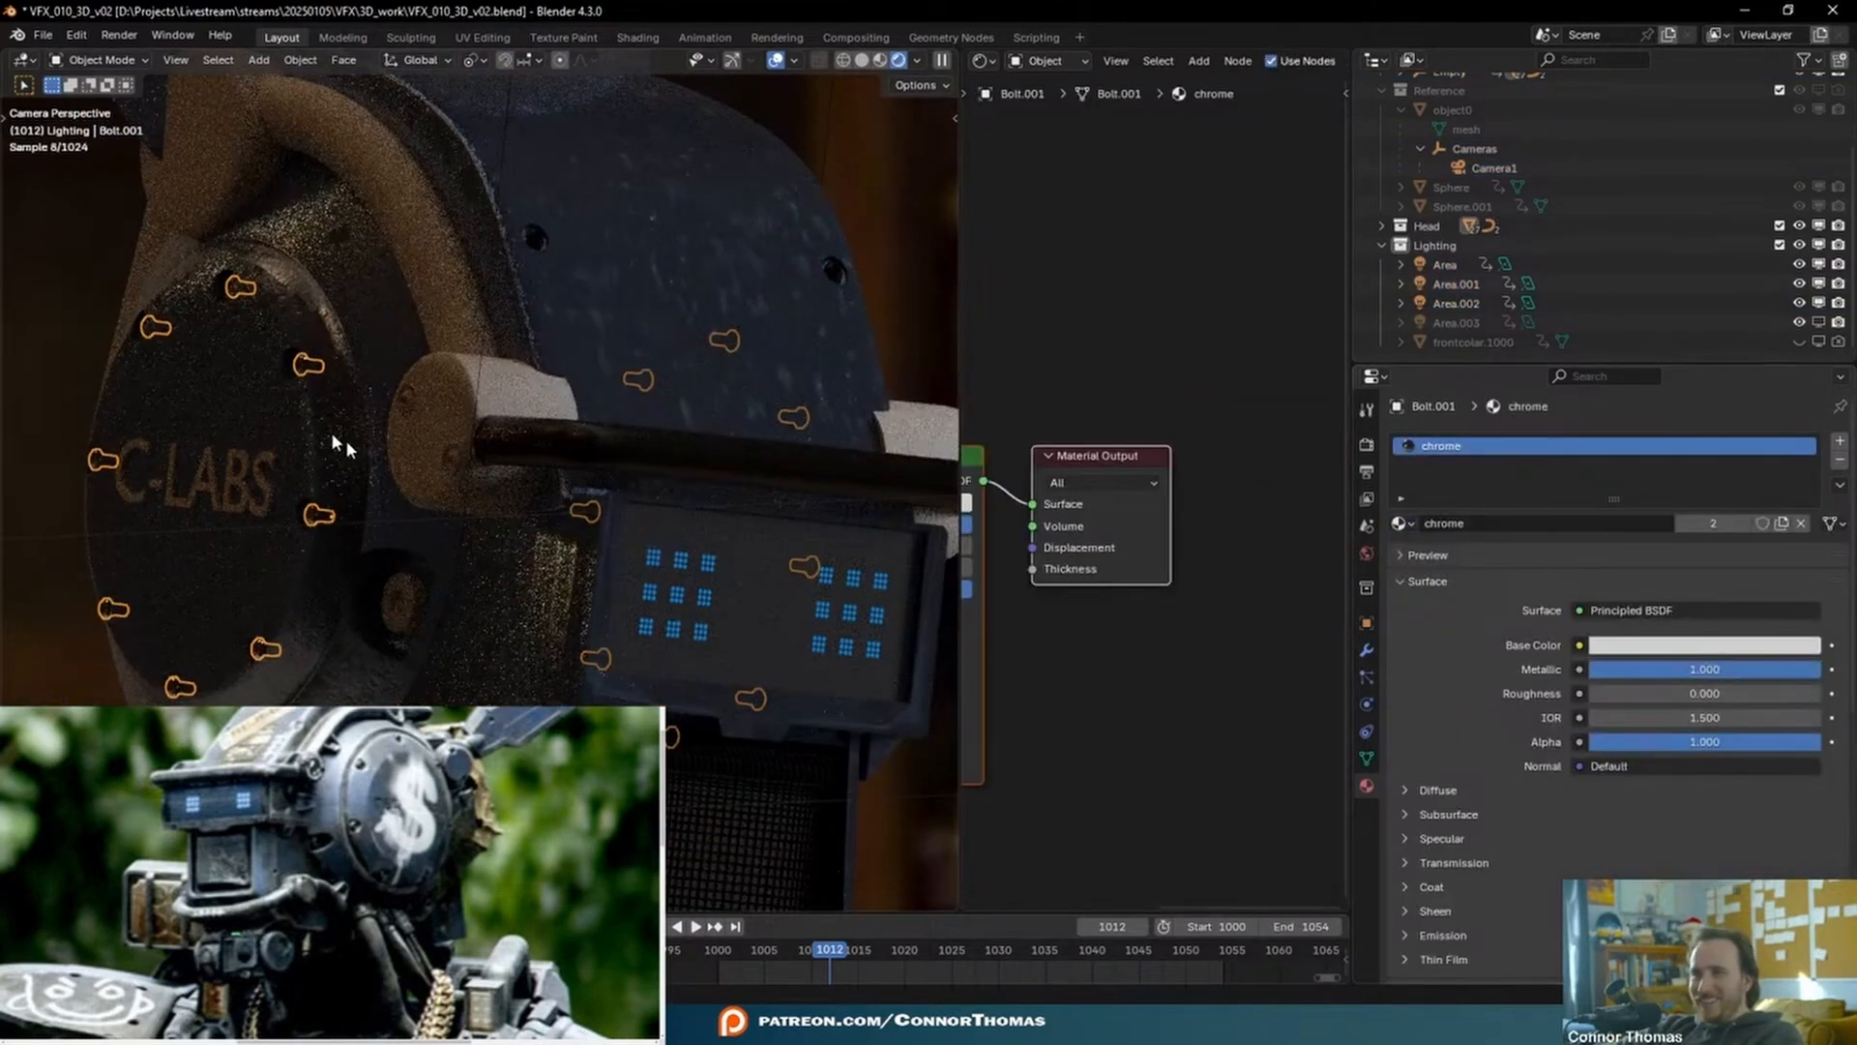
click(1783, 523)
click(1463, 523)
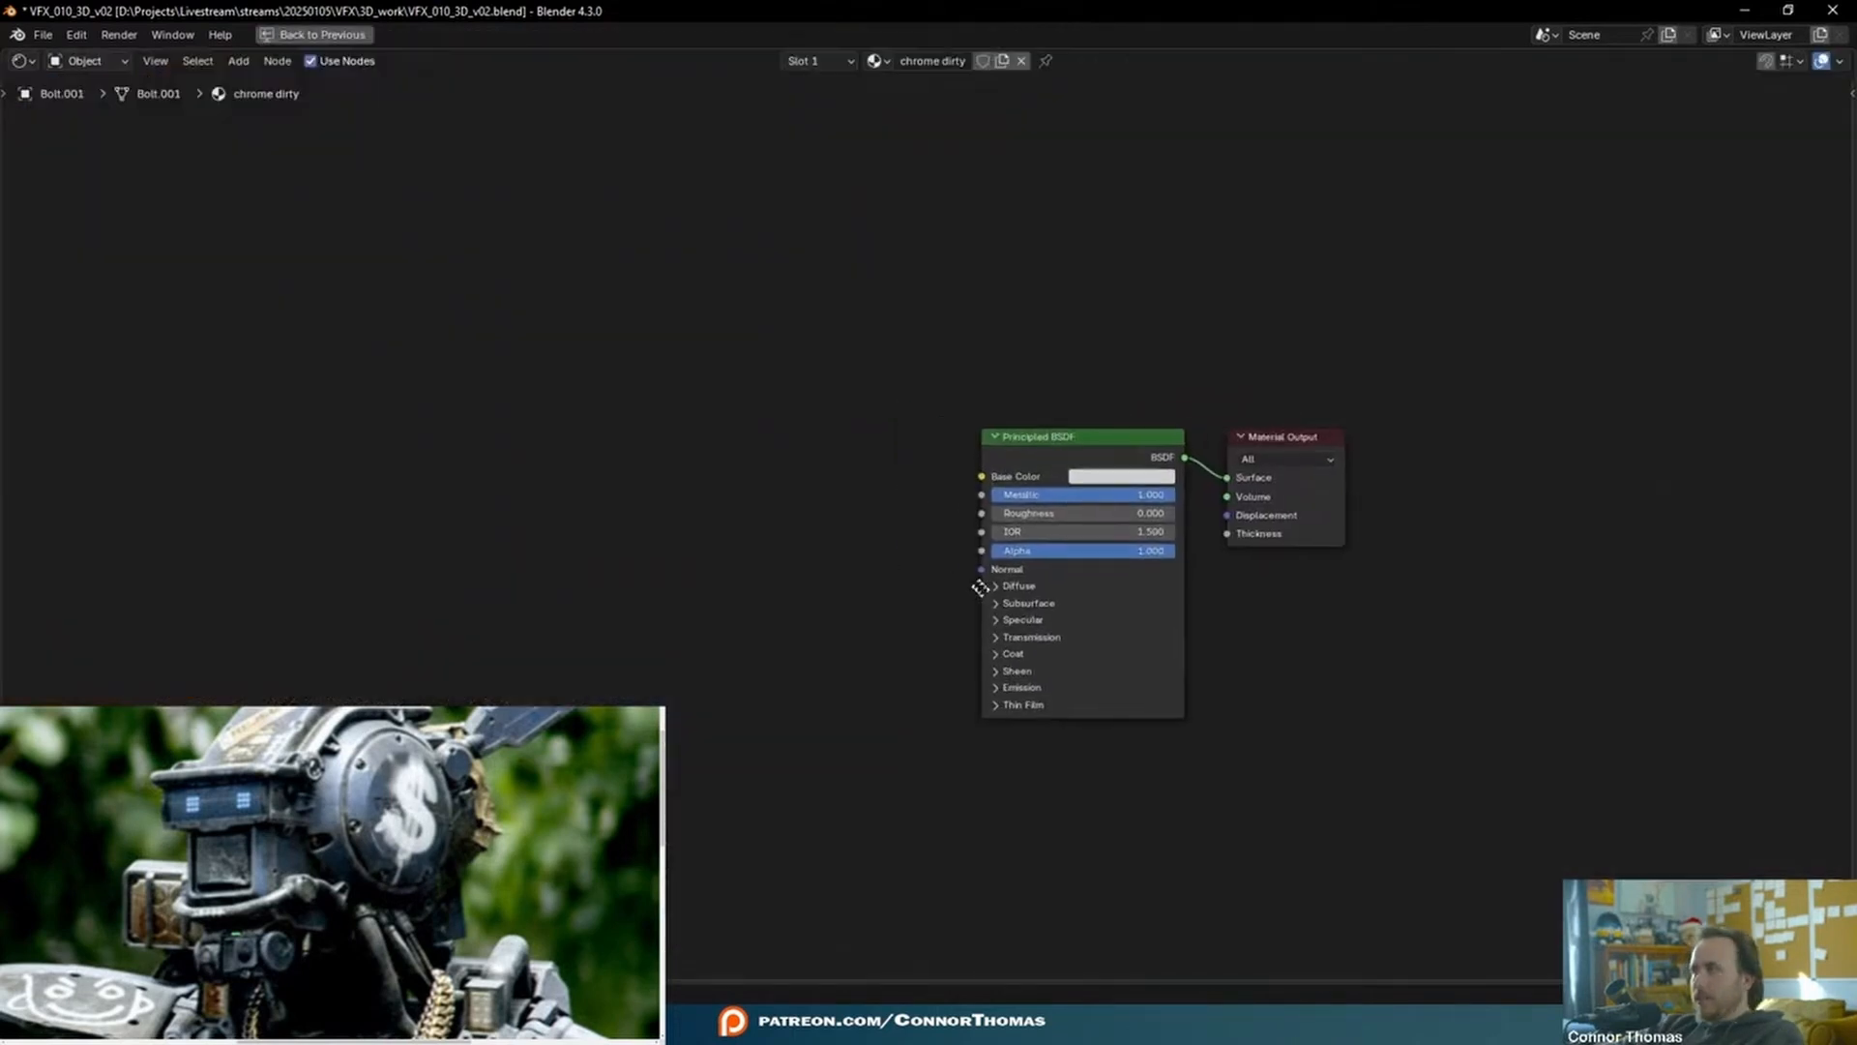
- Add the rusty_metal_02_rough_4k.jpg texture to chrome dirty, connect it to Roughness and map it with Object coordinates
middle_drag(995, 811, 1111, 846)
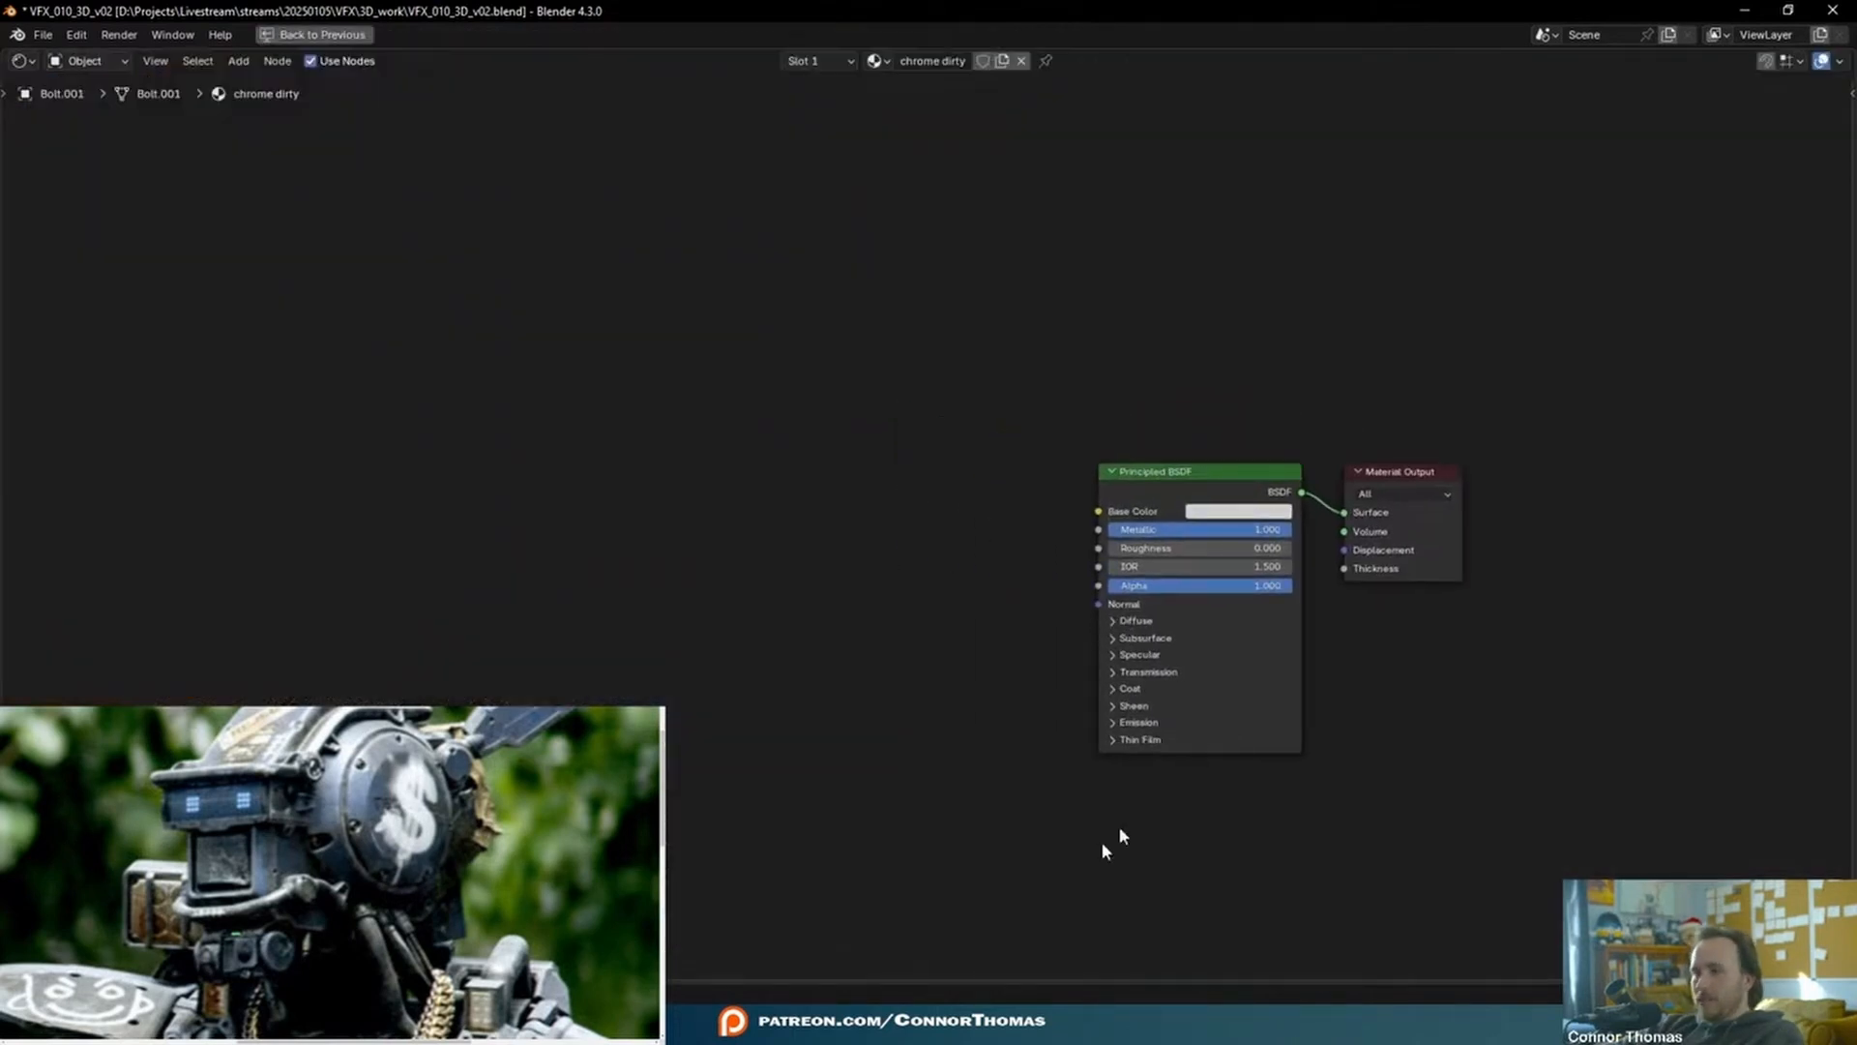
key(alt+Tab)
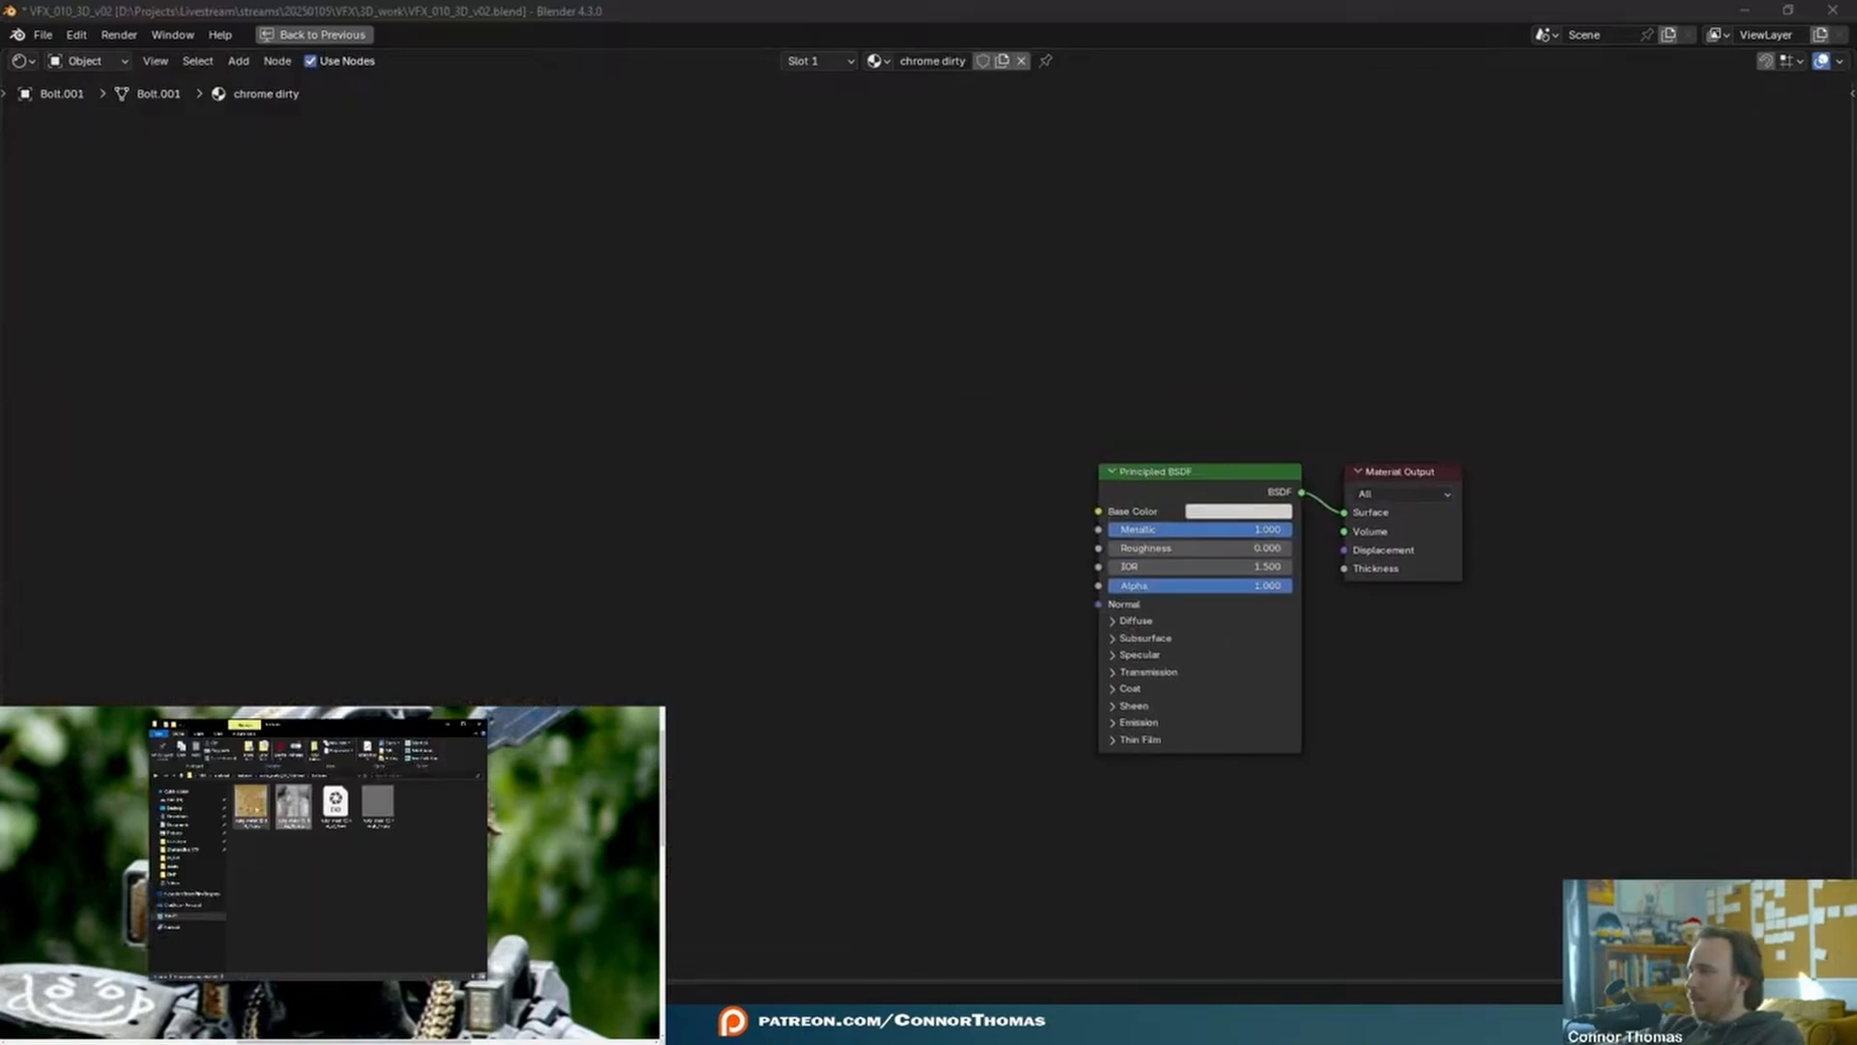
drag(378, 803, 991, 506)
drag(888, 535, 805, 532)
drag(900, 525, 1100, 549)
key(ctrl+t)
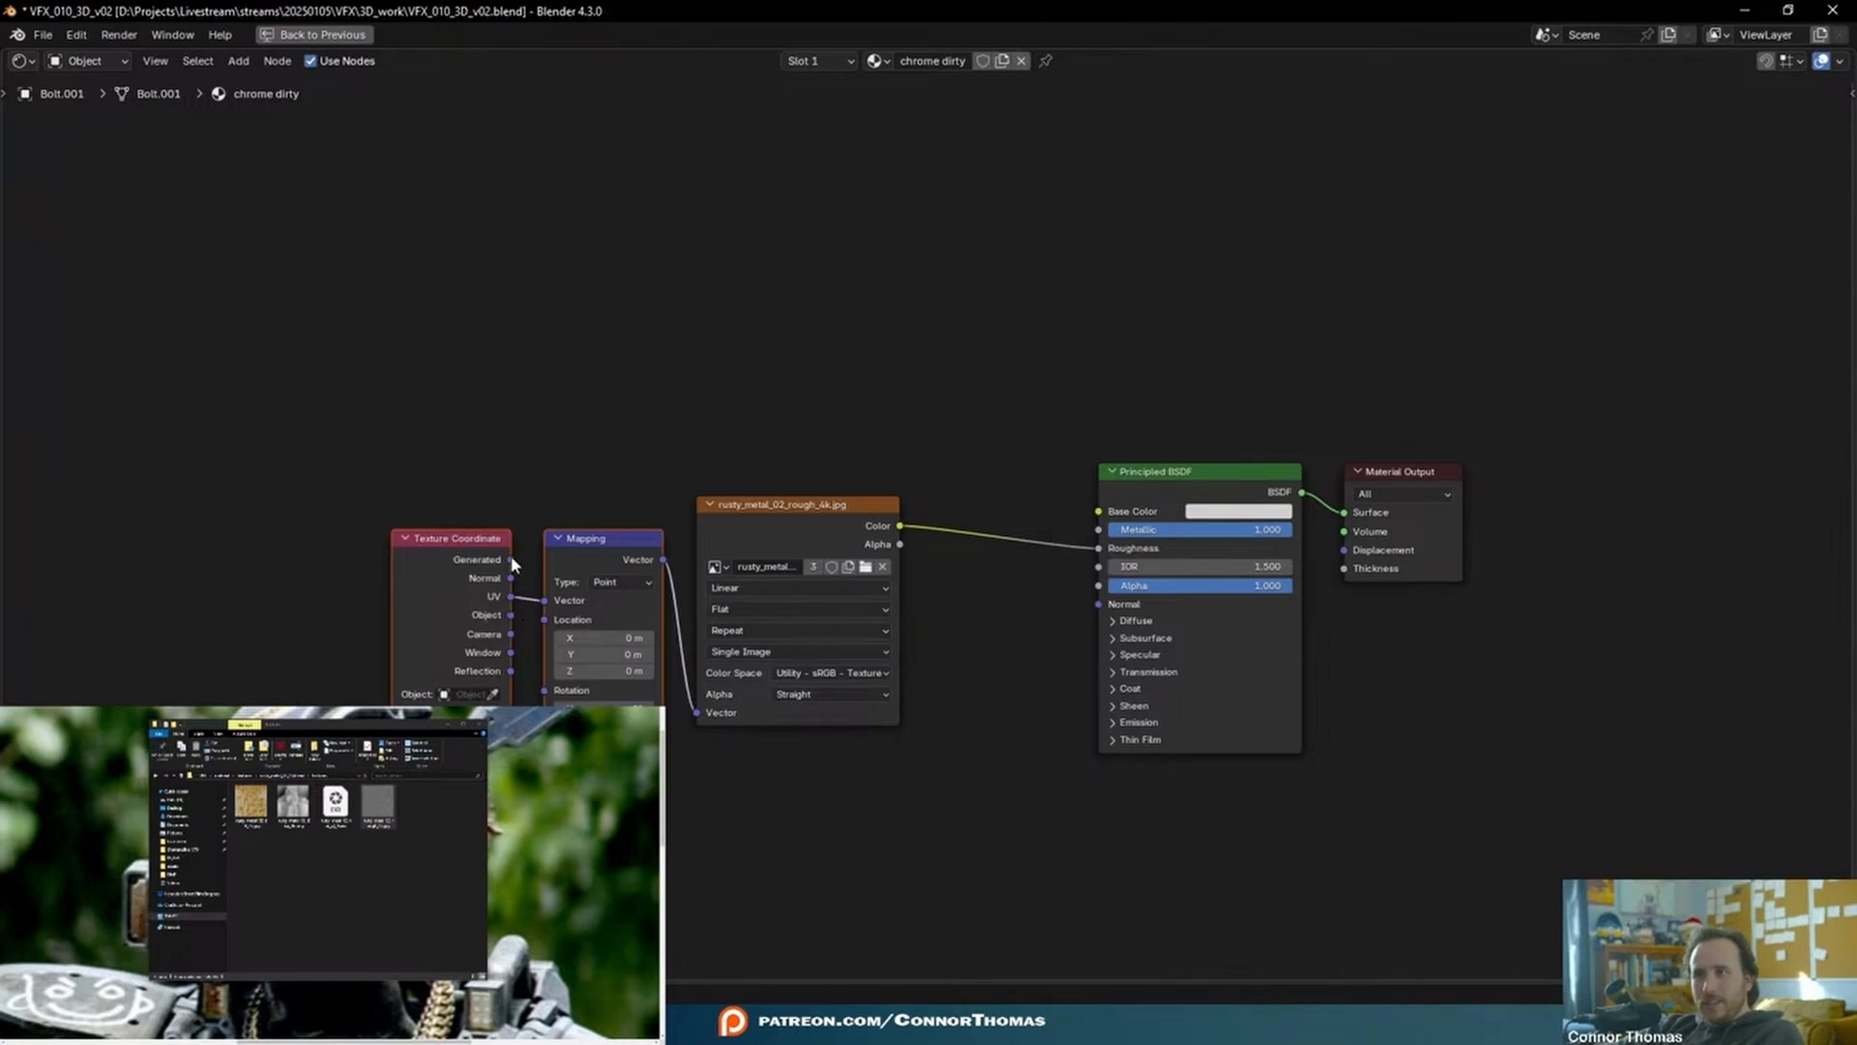
drag(509, 614, 545, 600)
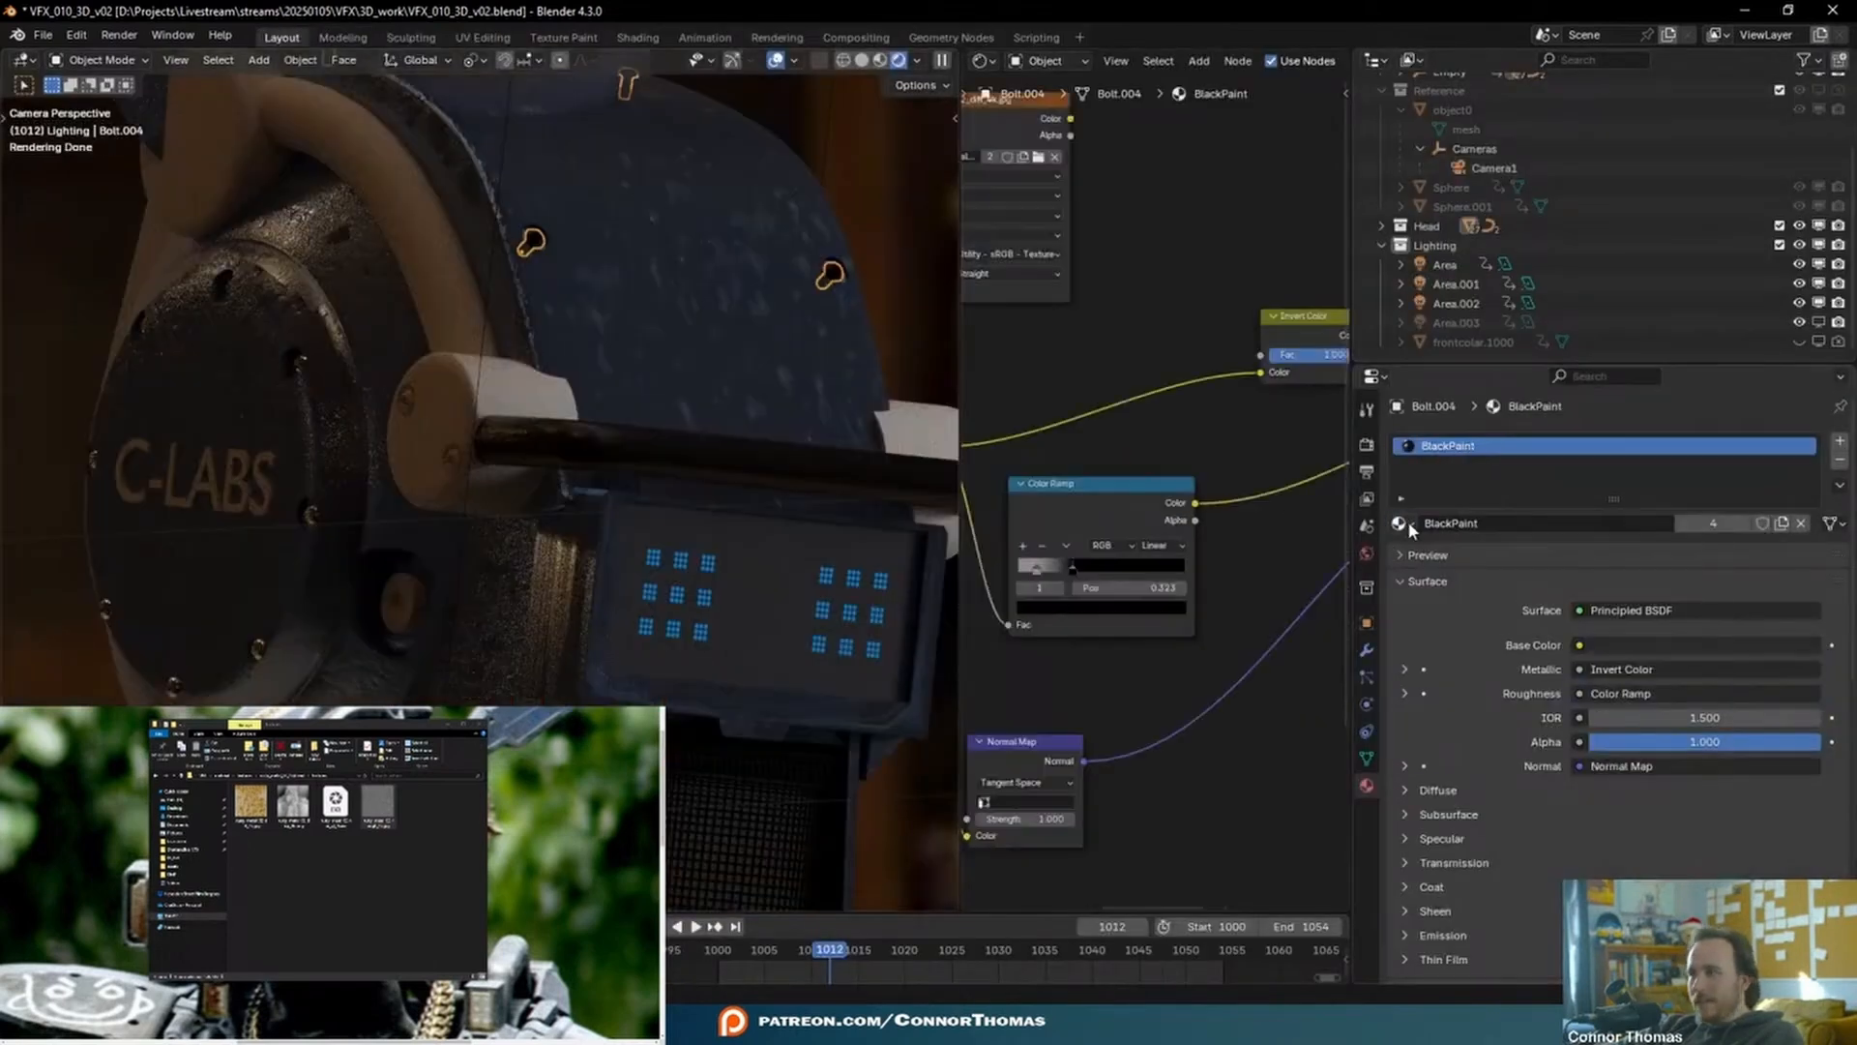
- Replace the BlackPaint material on the head-top bolts Bolt.004 with chrome and check the rendered head
click(1403, 522)
text(ch)
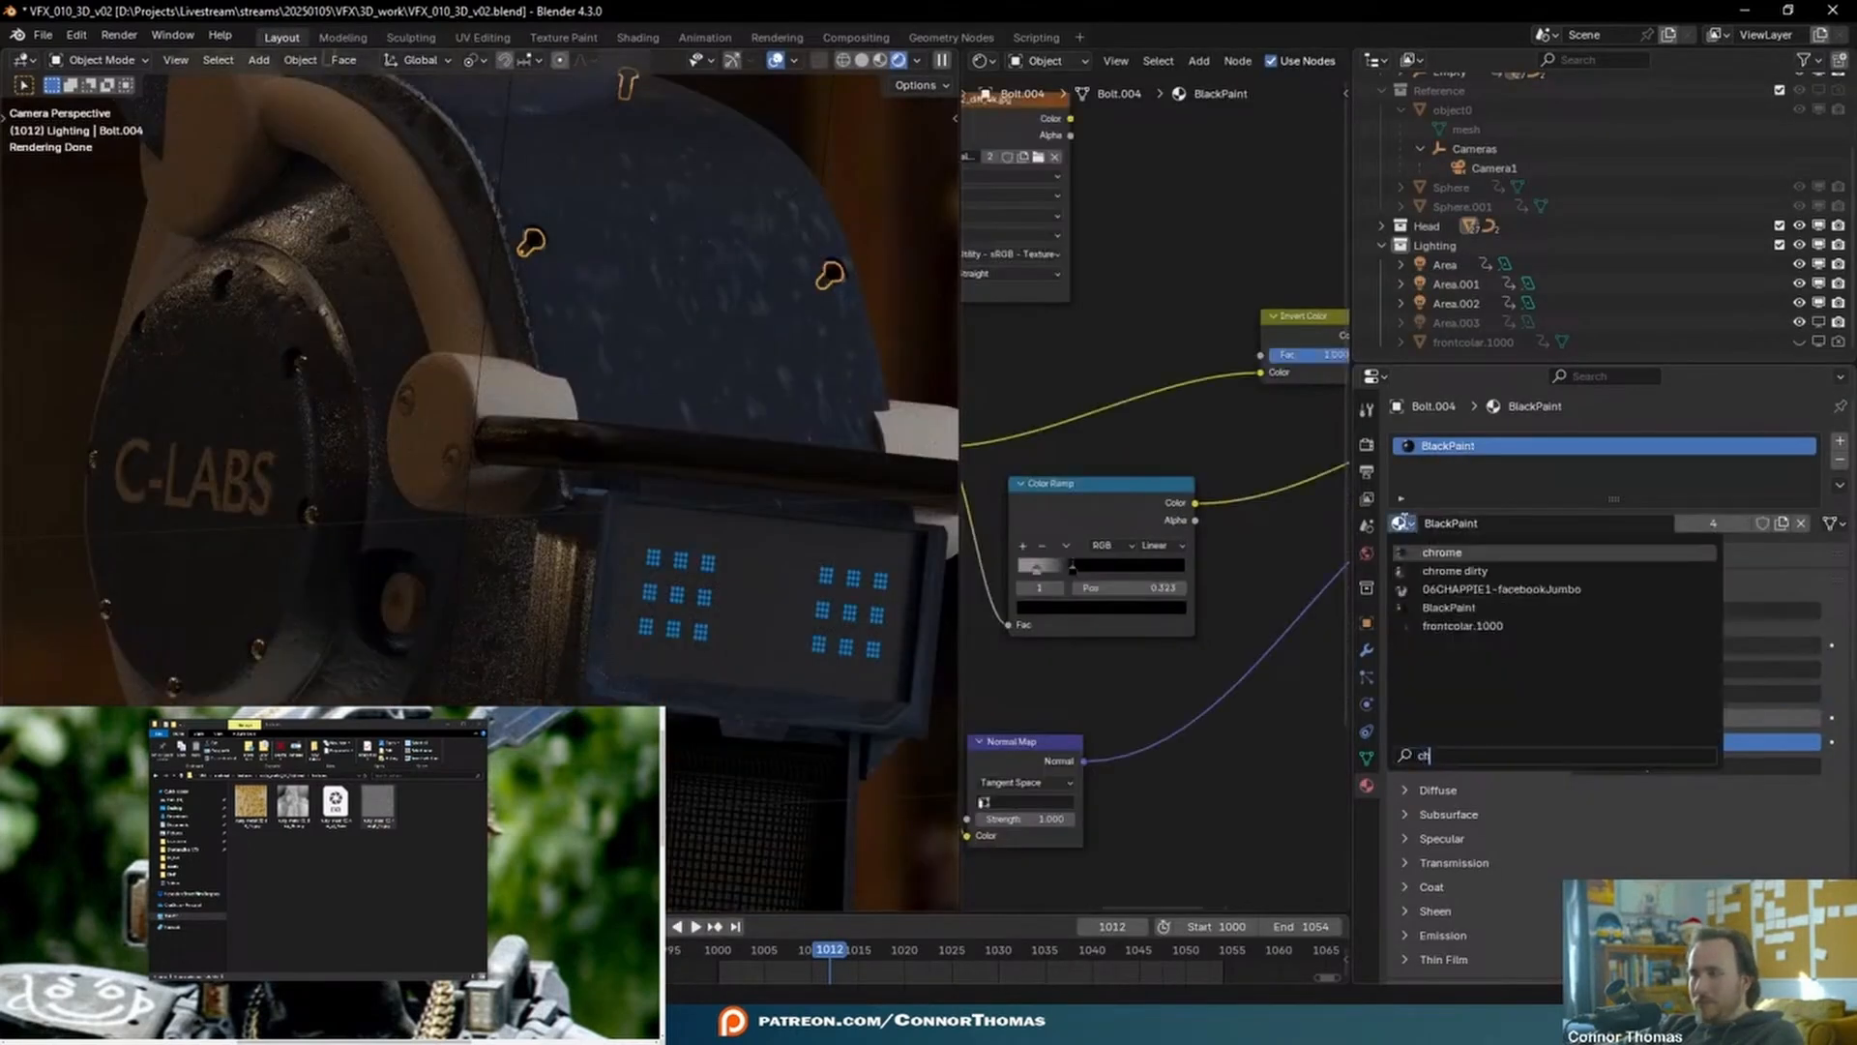
key(Return)
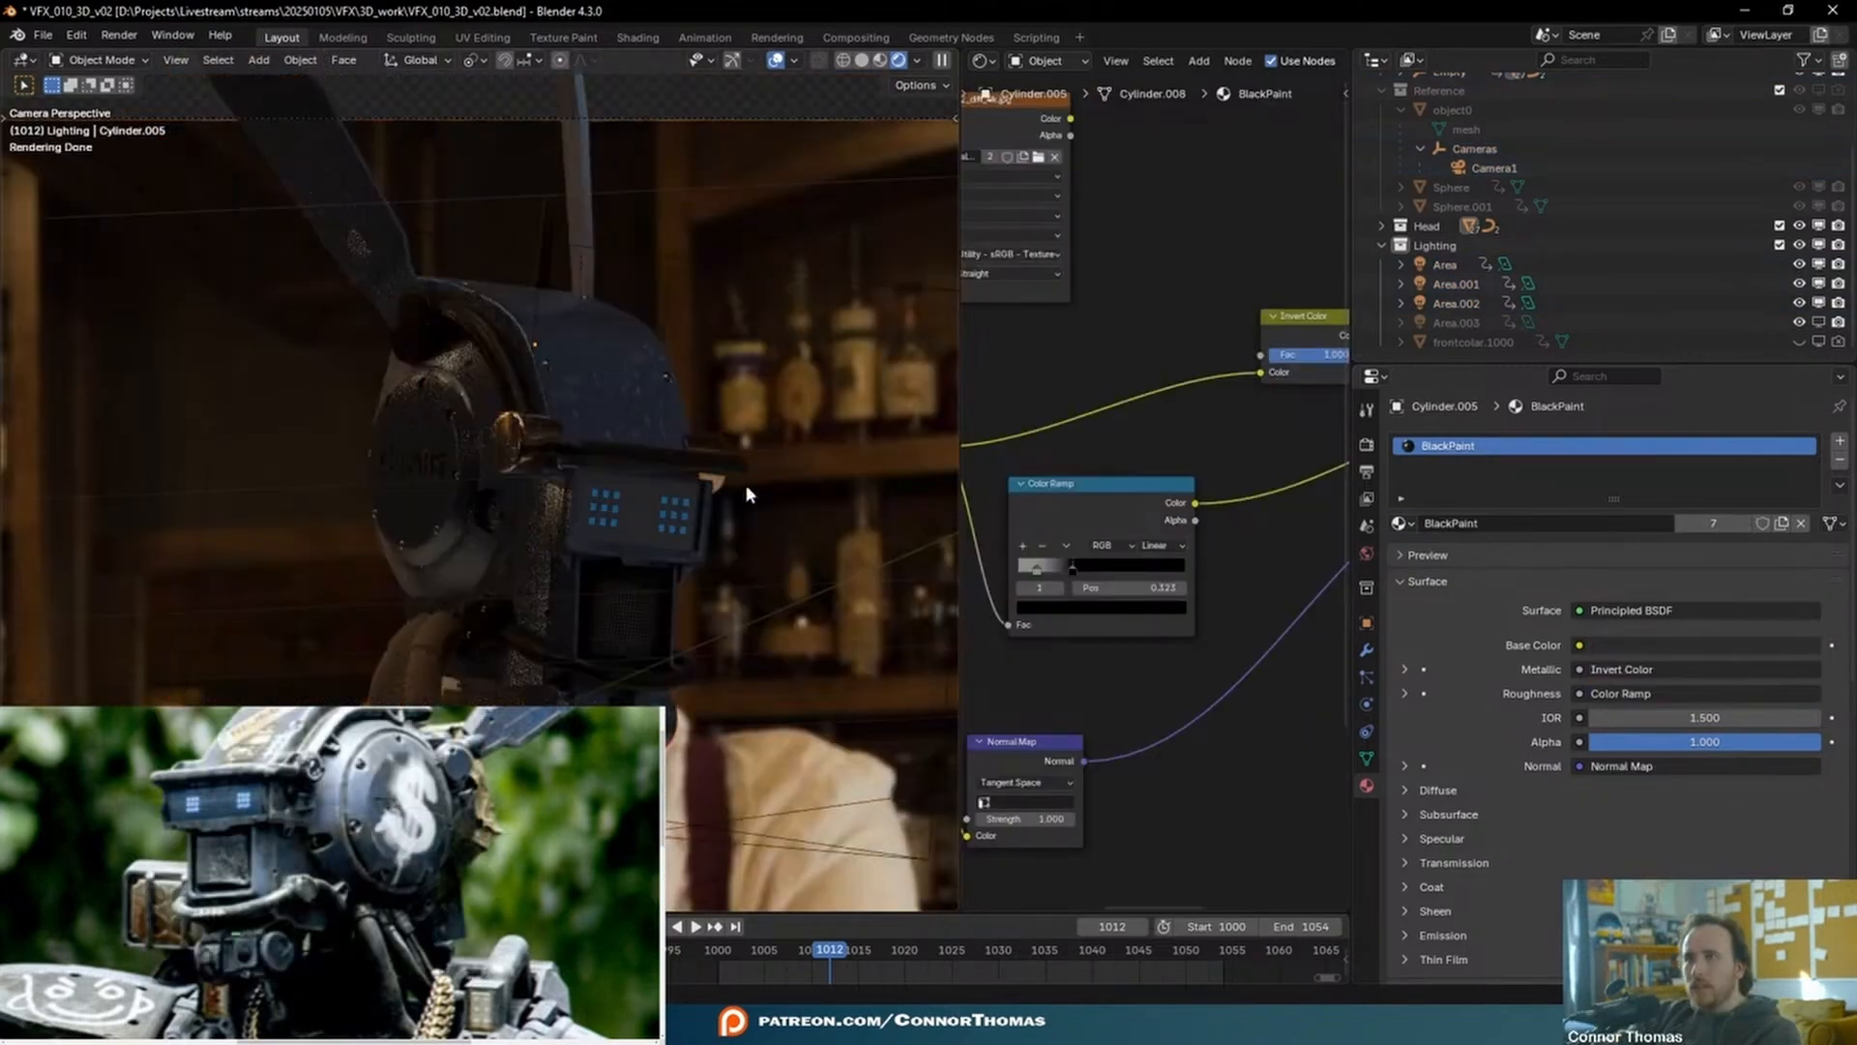
scroll(566, 444, up, 2)
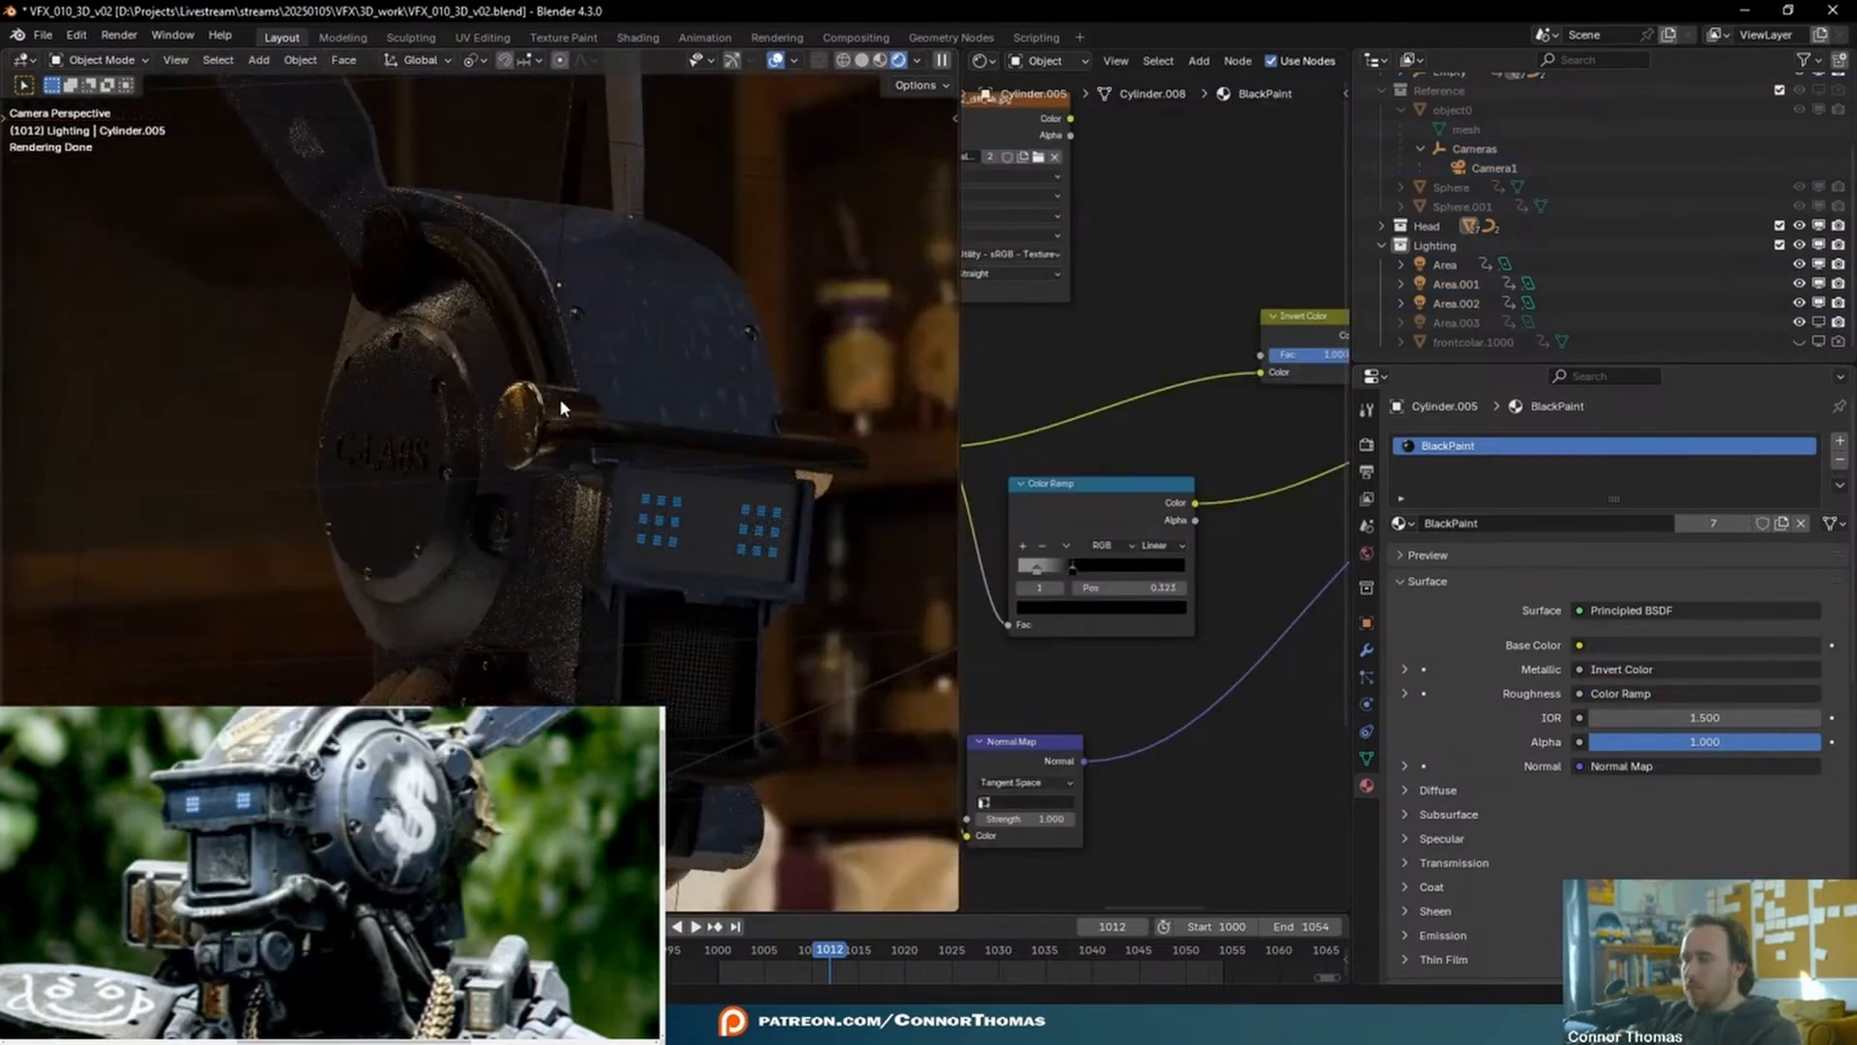
scroll(559, 397, up, 3)
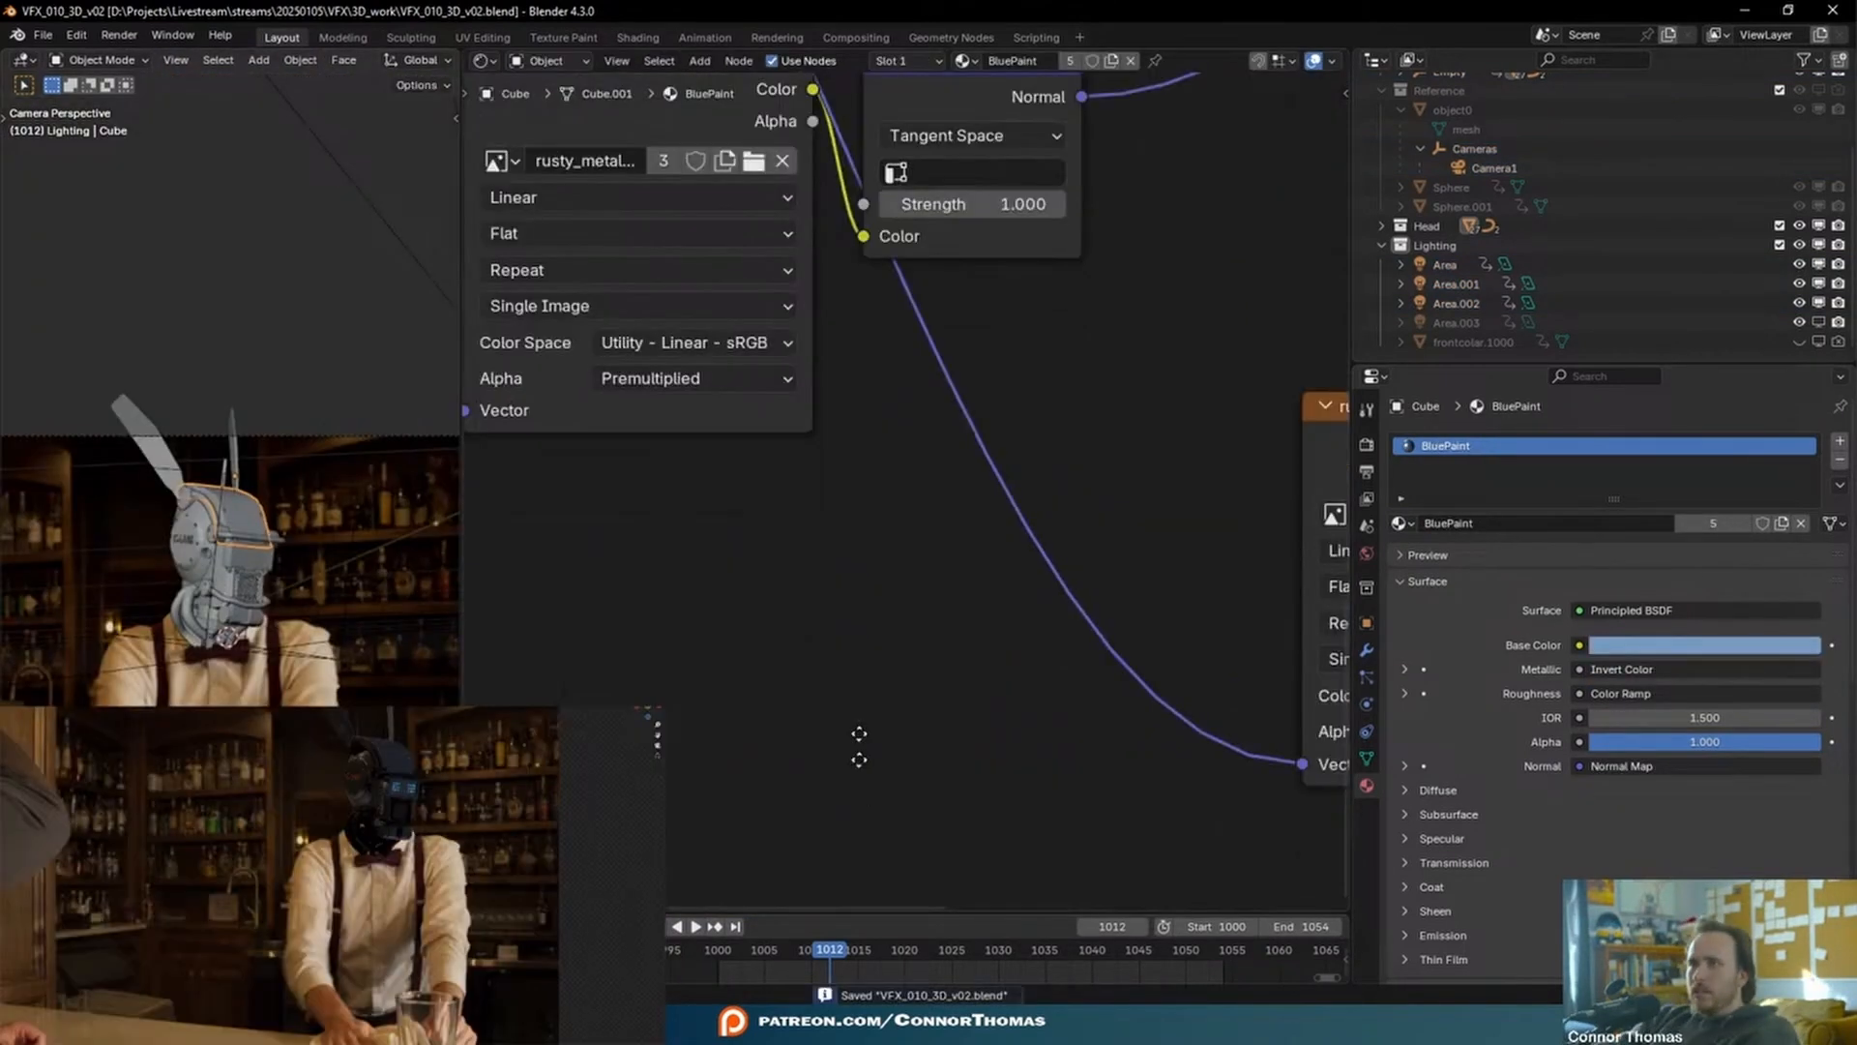
- Adjust the Base Color of the BluePaint material to a lighter blue
ctrl+middle_drag(859, 746, 897, 678)
middle_drag(1112, 364, 946, 694)
middle_drag(1266, 440, 762, 569)
scroll(1100, 205, up, 2)
click(966, 323)
click(965, 324)
click(965, 323)
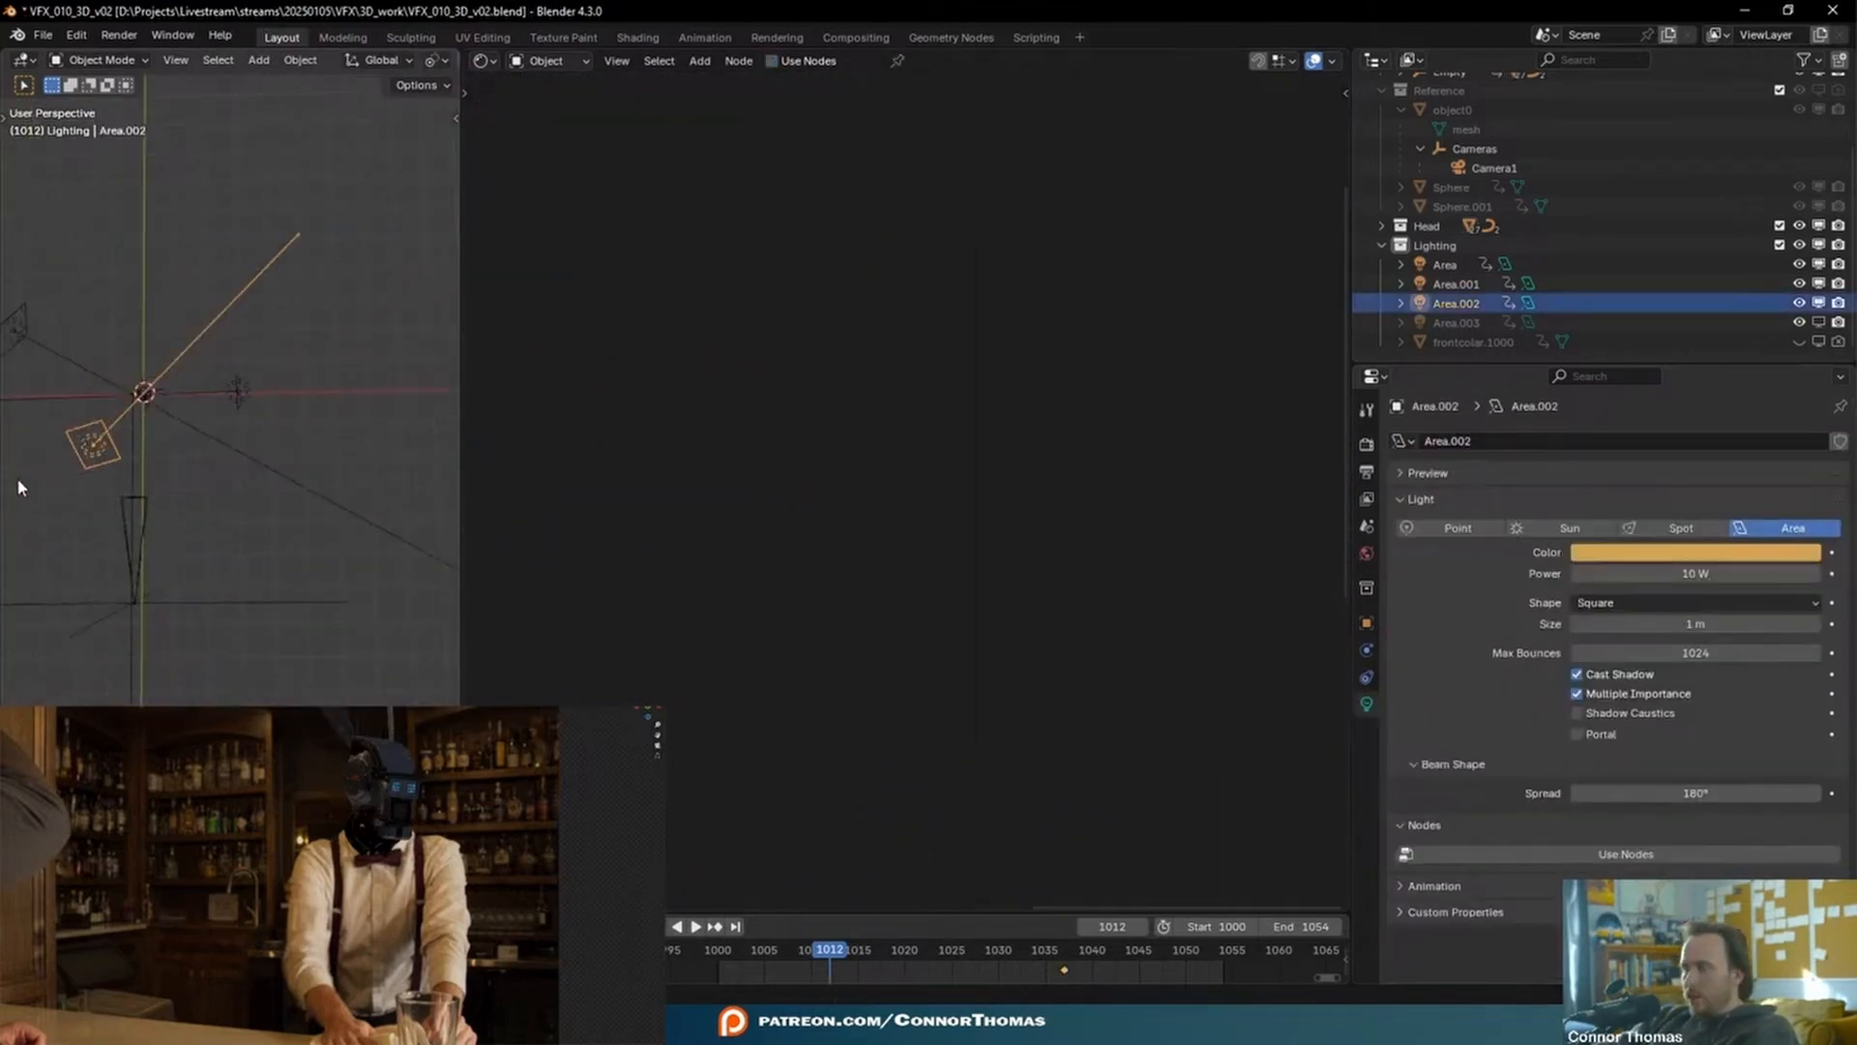
- Duplicate the warm area light Area.002 in top view, place the copy, raise the light's power and save the file
key(KP_7)
scroll(39, 495, up, 4)
shift+middle_drag(158, 472, 328, 566)
key(shift+d)
click(69, 478)
click(431, 410)
drag(1735, 570, 1799, 573)
click(356, 409)
key(ctrl+s)
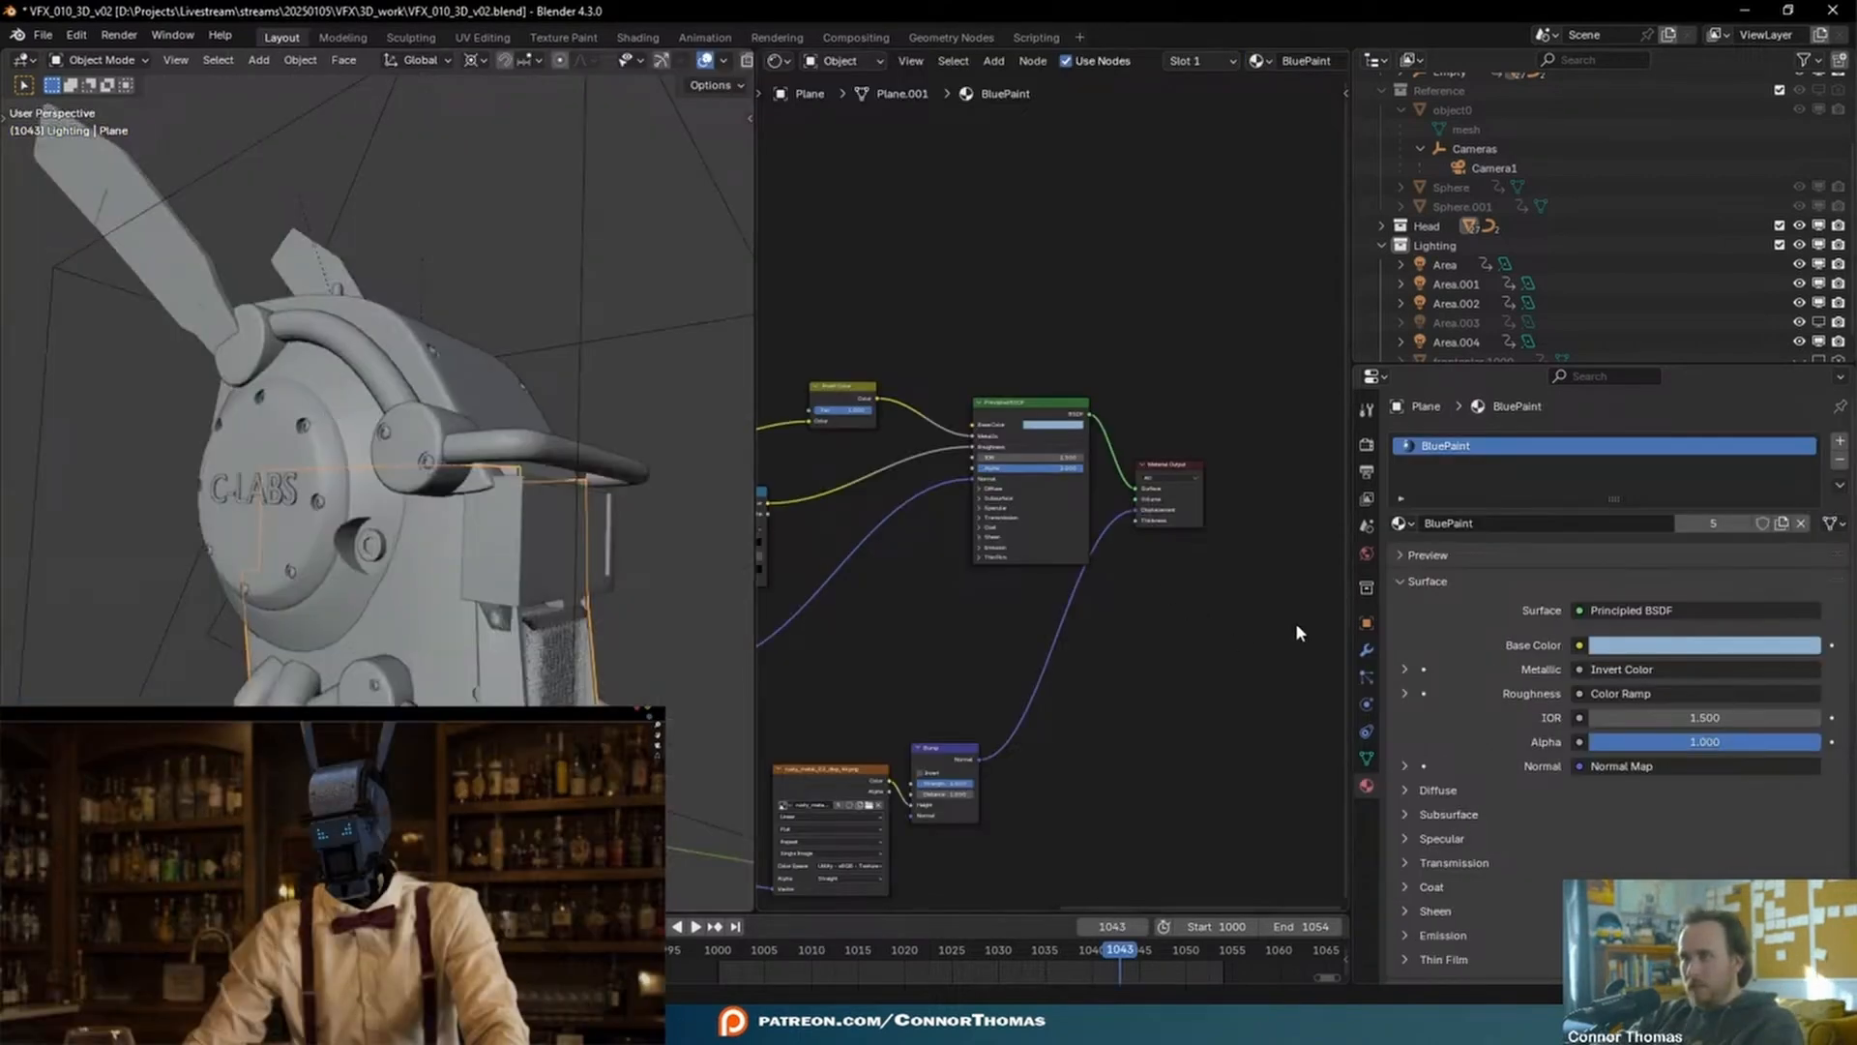
- Review the modifiers on the blue head panel Plane and run the Apply command on the head-shell geometry
click(1368, 652)
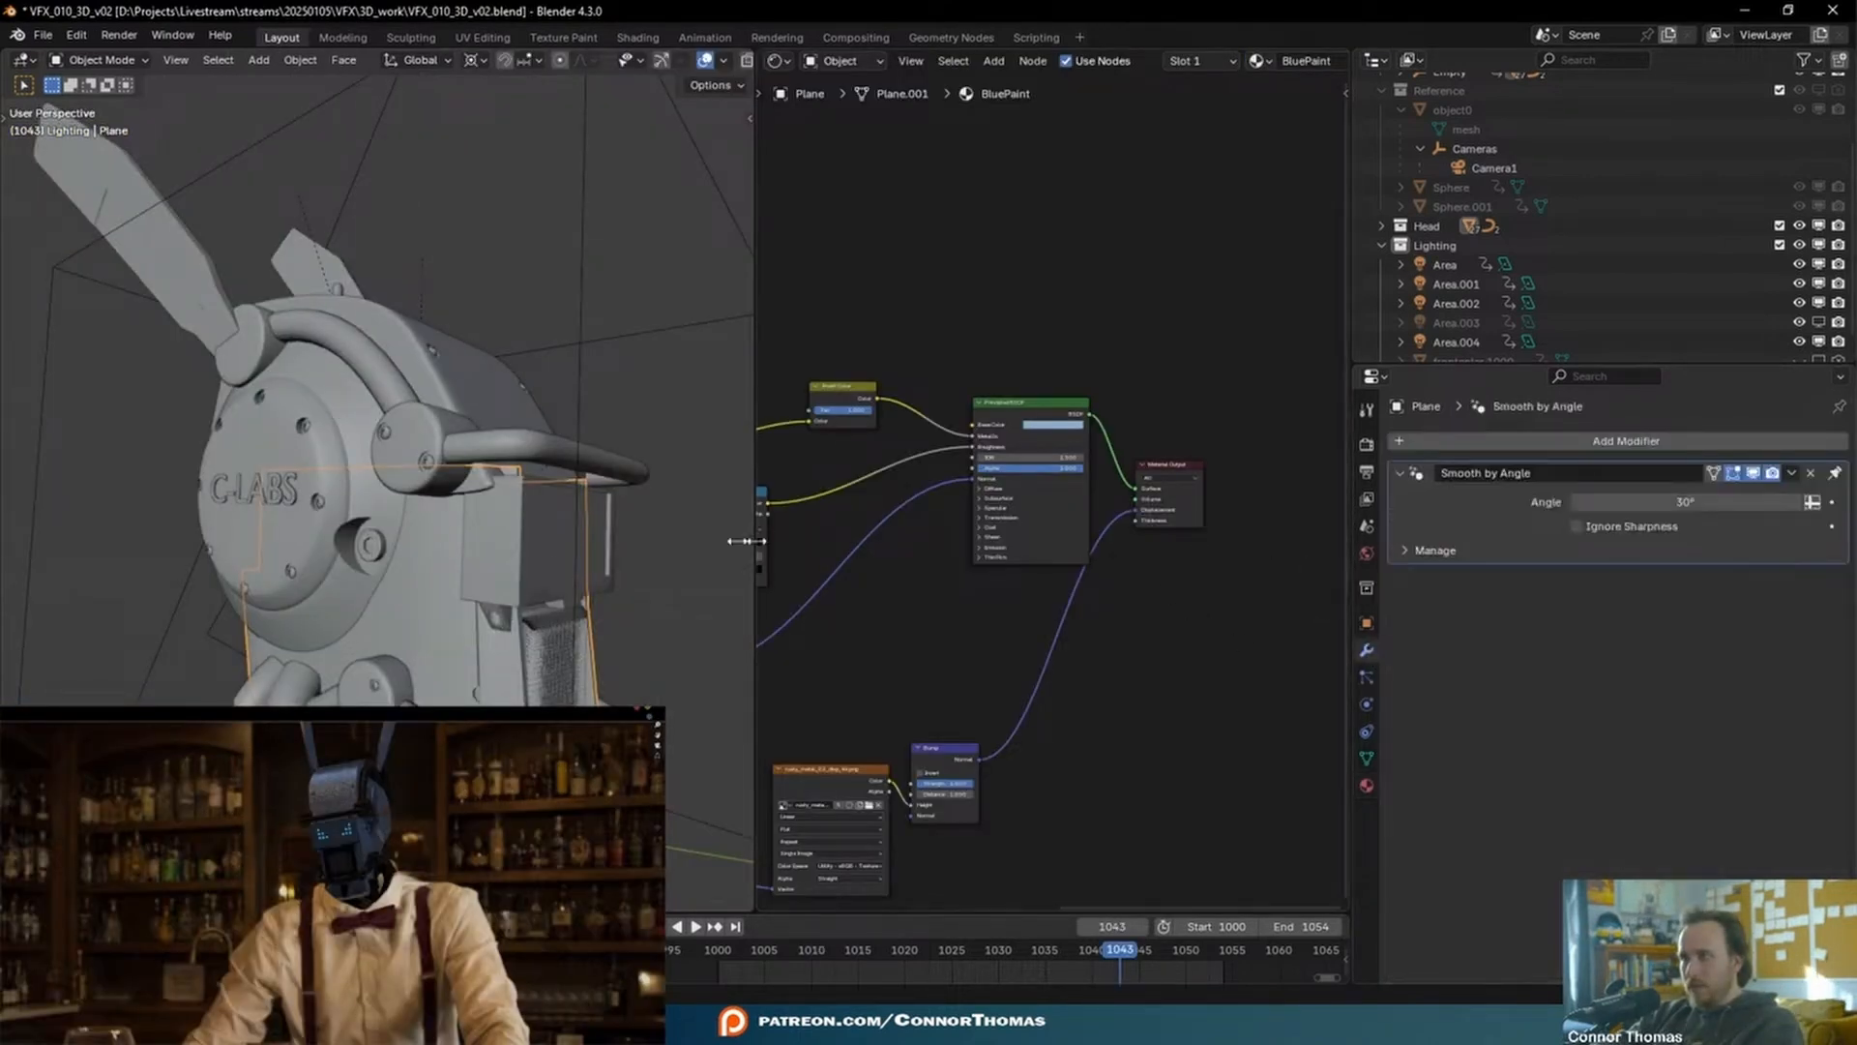
click(367, 471)
key(ctrl+a)
click(477, 386)
click(449, 559)
middle_drag(660, 587, 623, 539)
scroll(621, 537, up, 2)
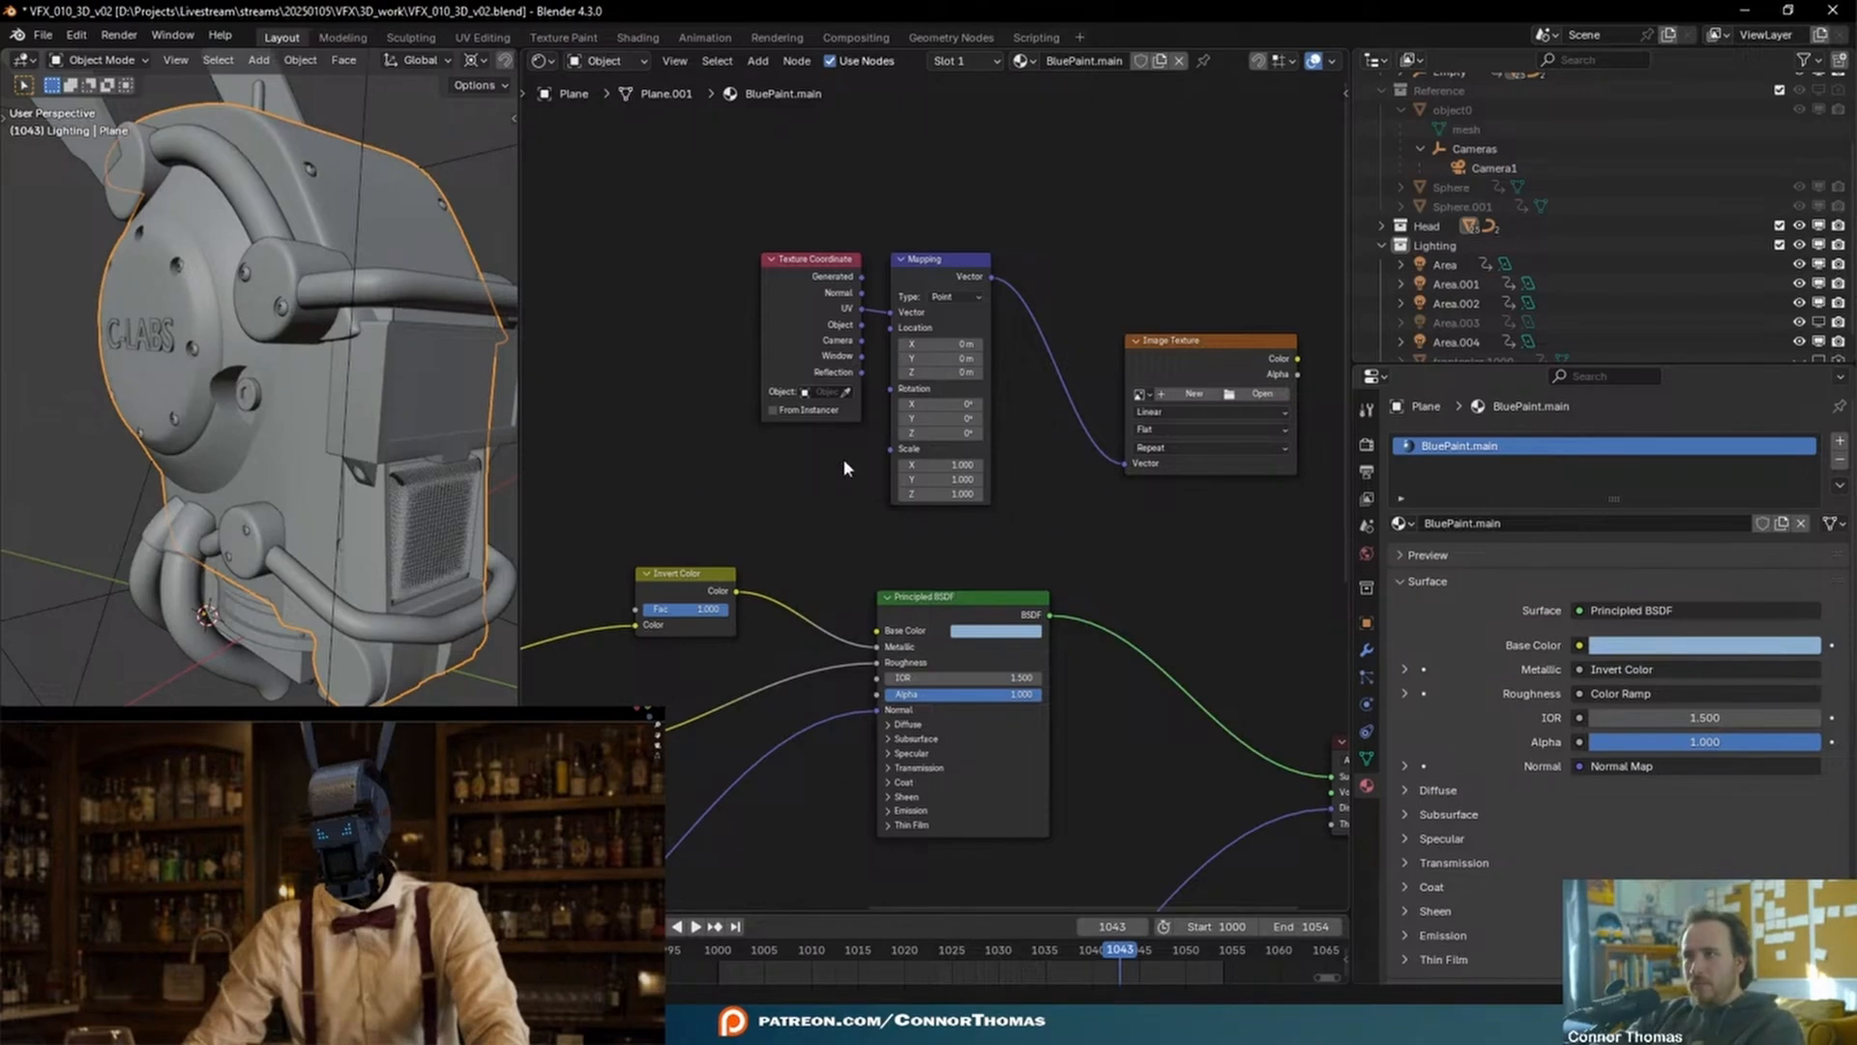
- Create a blank image named 2048, 1080 px wide and 1024 px high, in BluePaint.main's empty Image Texture node
middle_drag(844, 460, 699, 429)
scroll(1141, 396, up, 6)
middle_drag(1207, 421, 942, 597)
scroll(942, 597, up, 4)
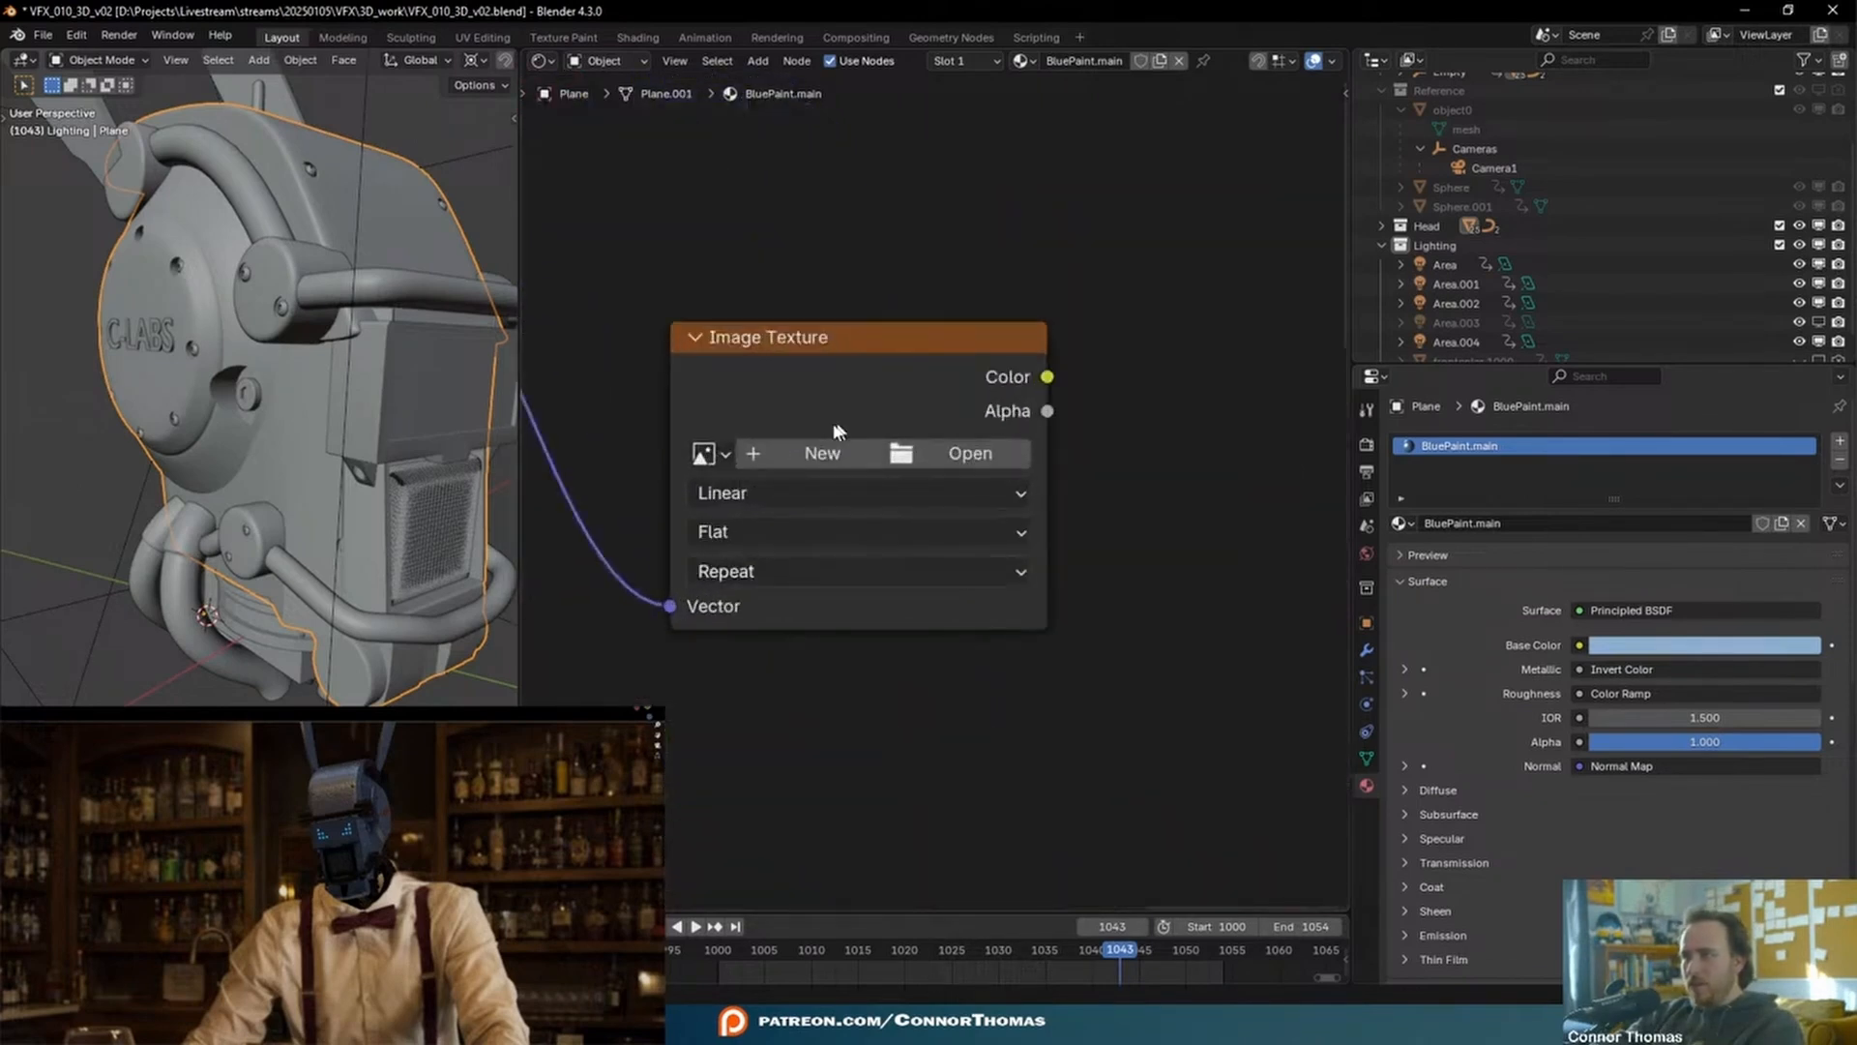
click(818, 452)
text(2)
key(Tab)
text(1080)
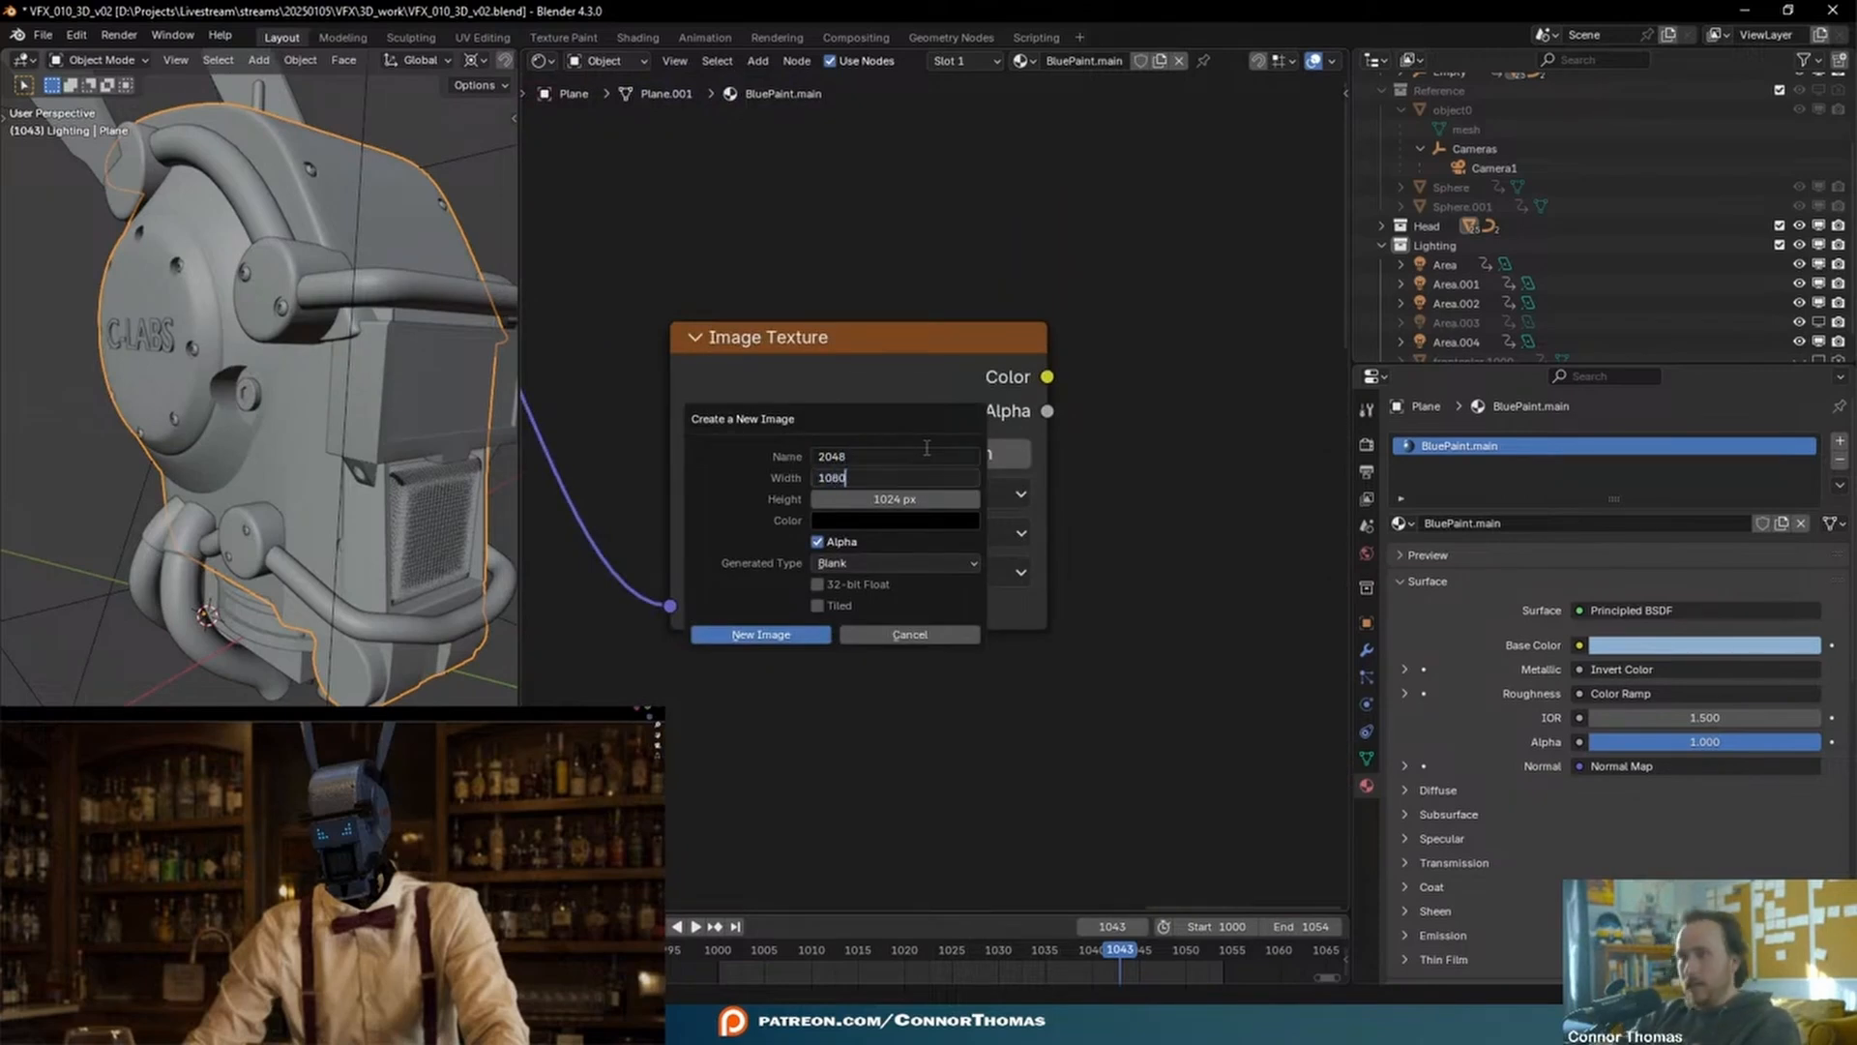
key(Return)
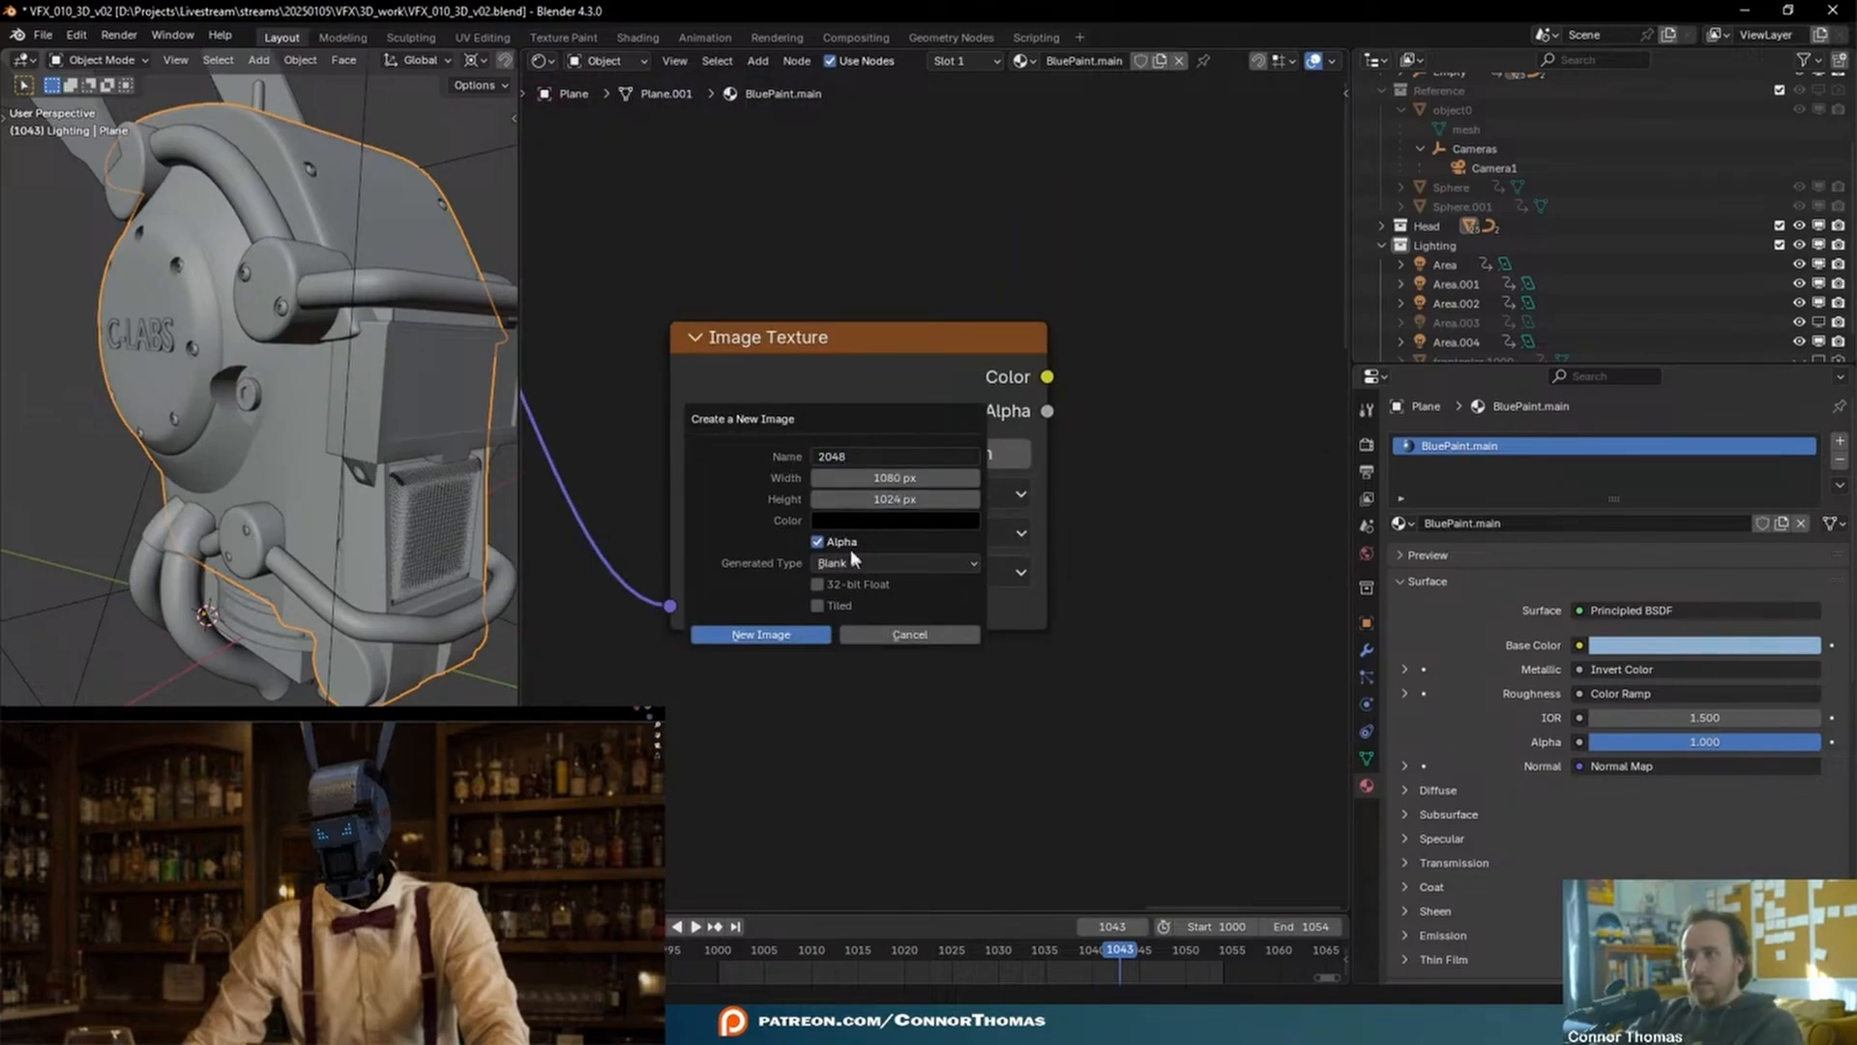
click(769, 634)
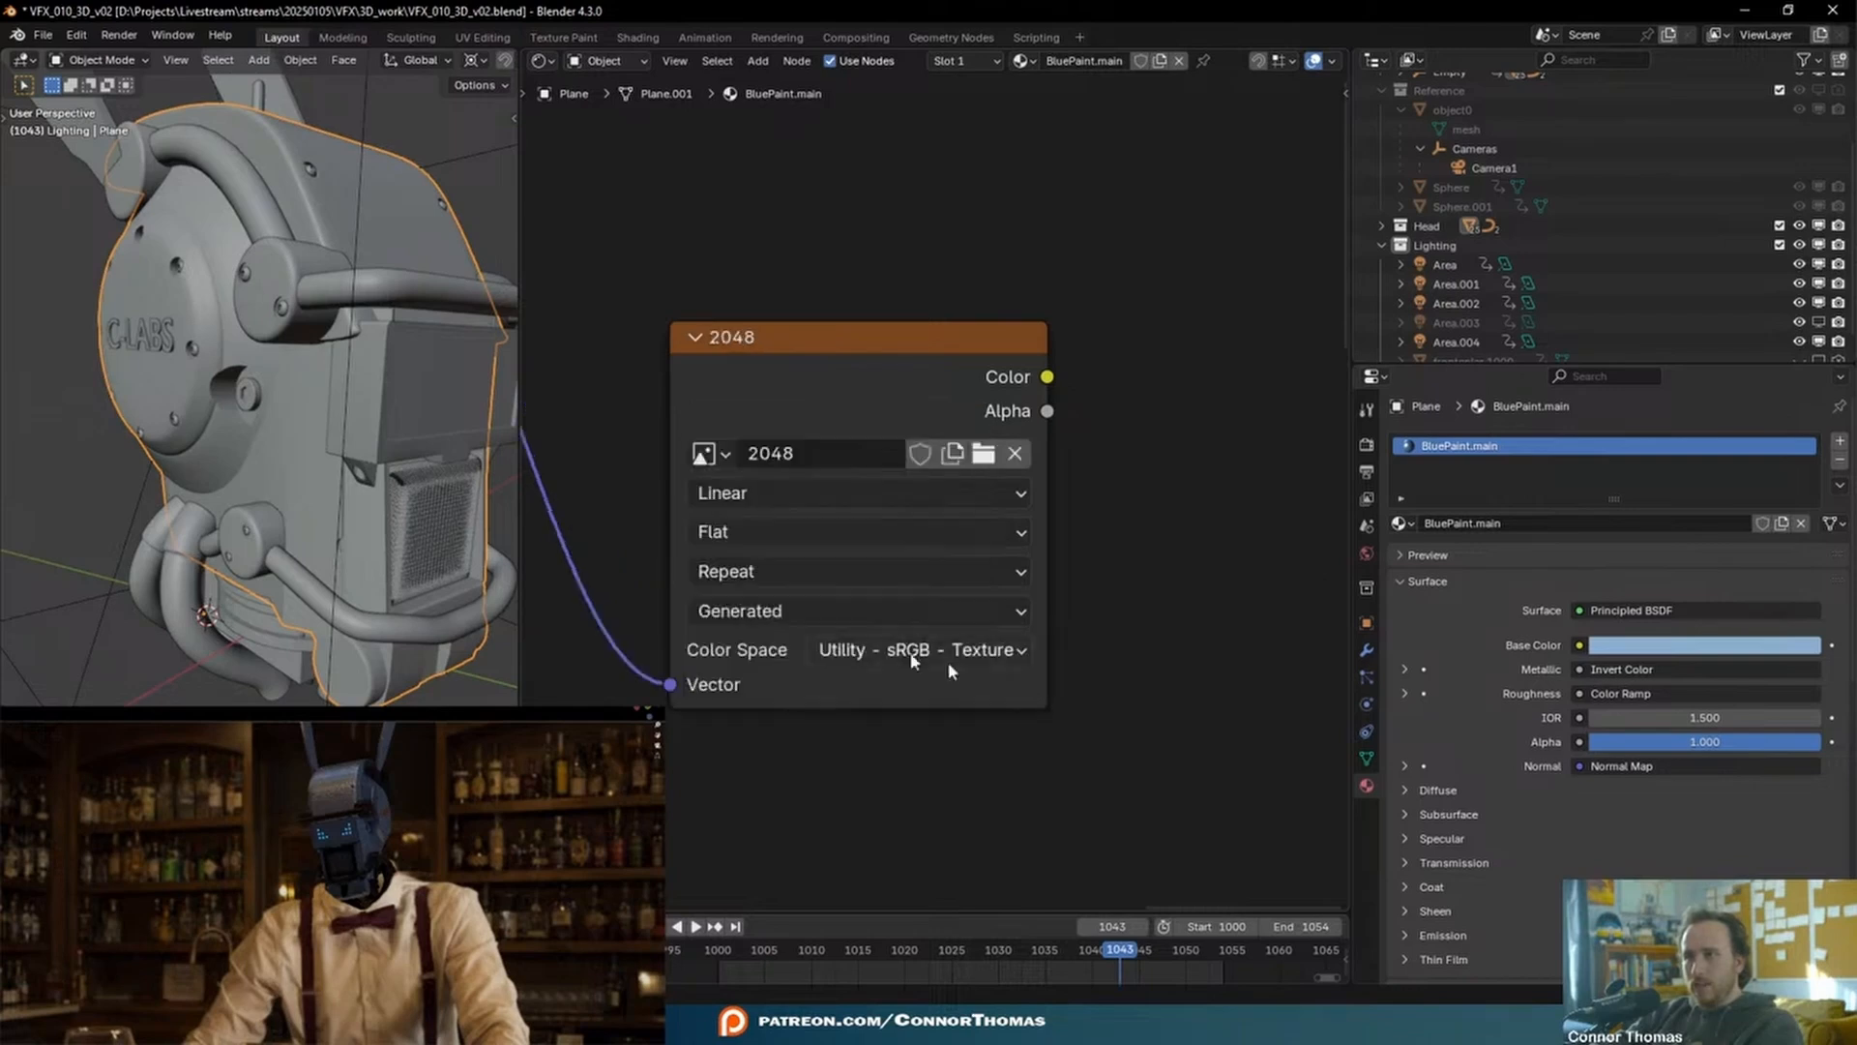
- Preview the 2048 image texture node directly on BluePaint.main's surface output and shift the node slightly upward
ctrl+shift+click(904, 360)
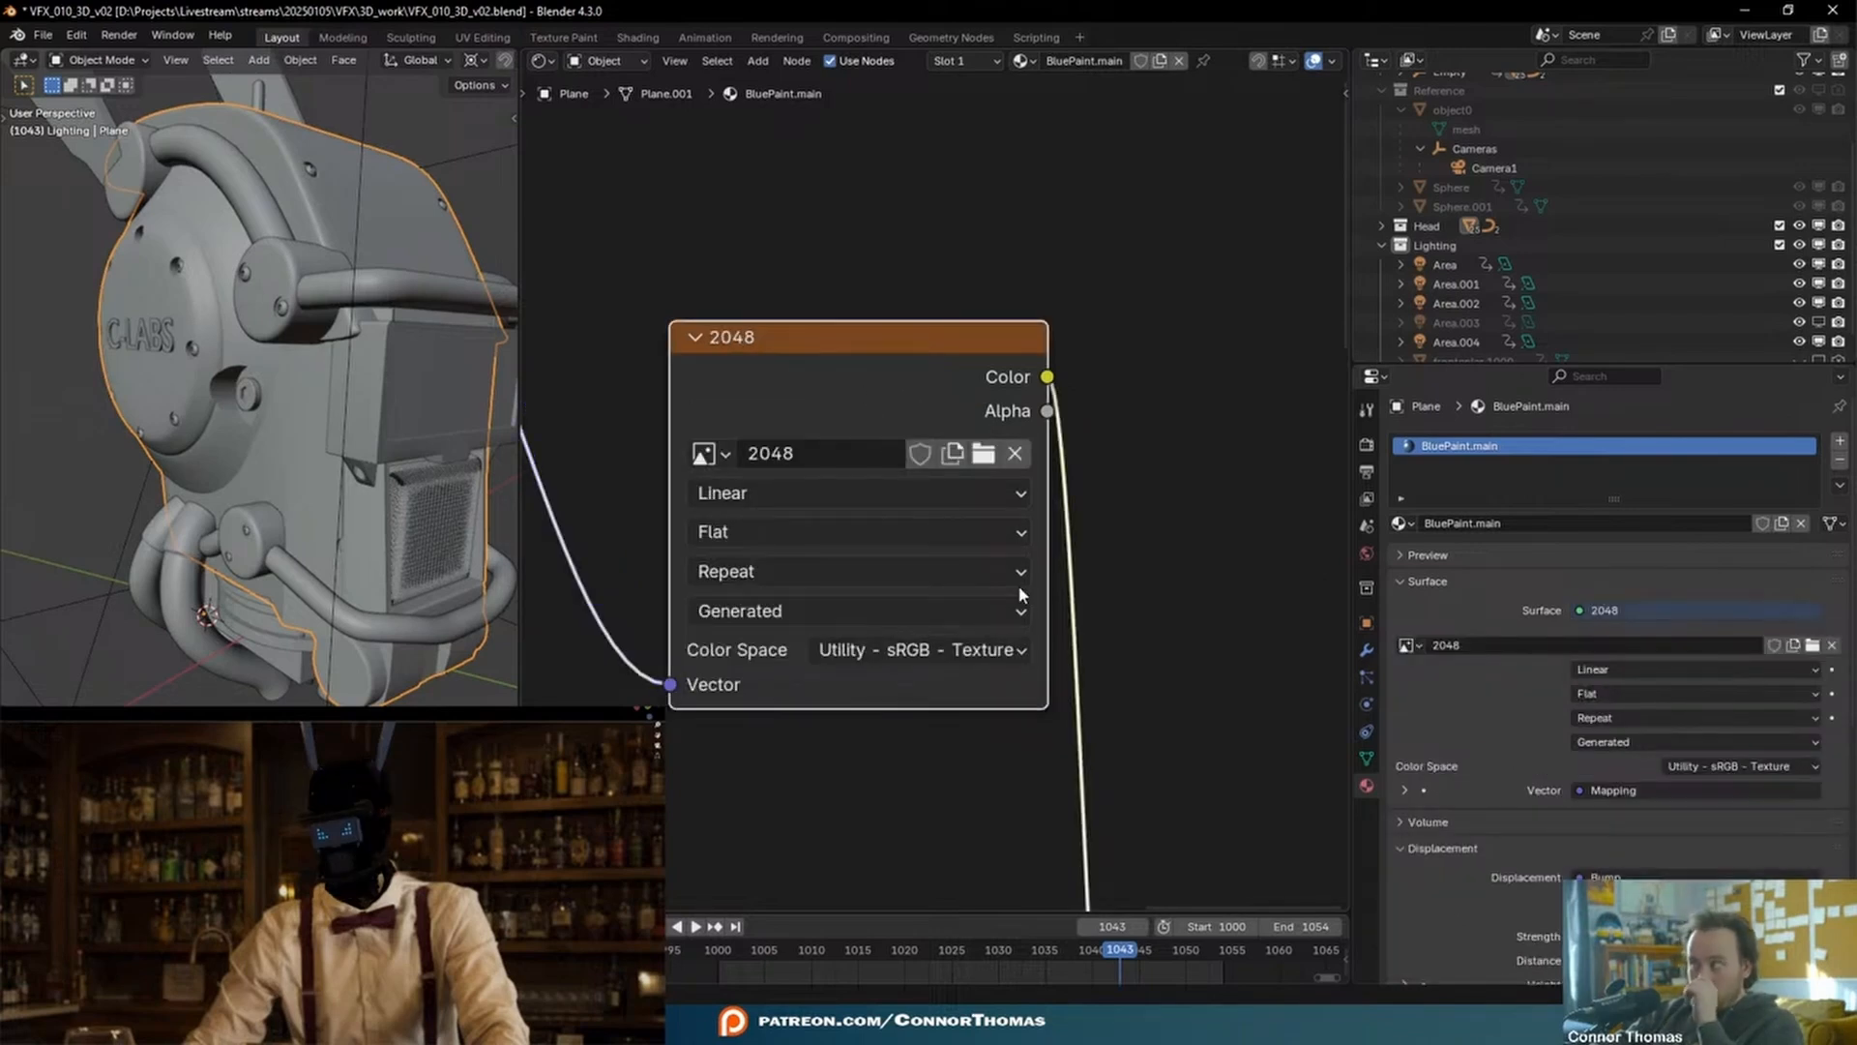
scroll(319, 489, down, 8)
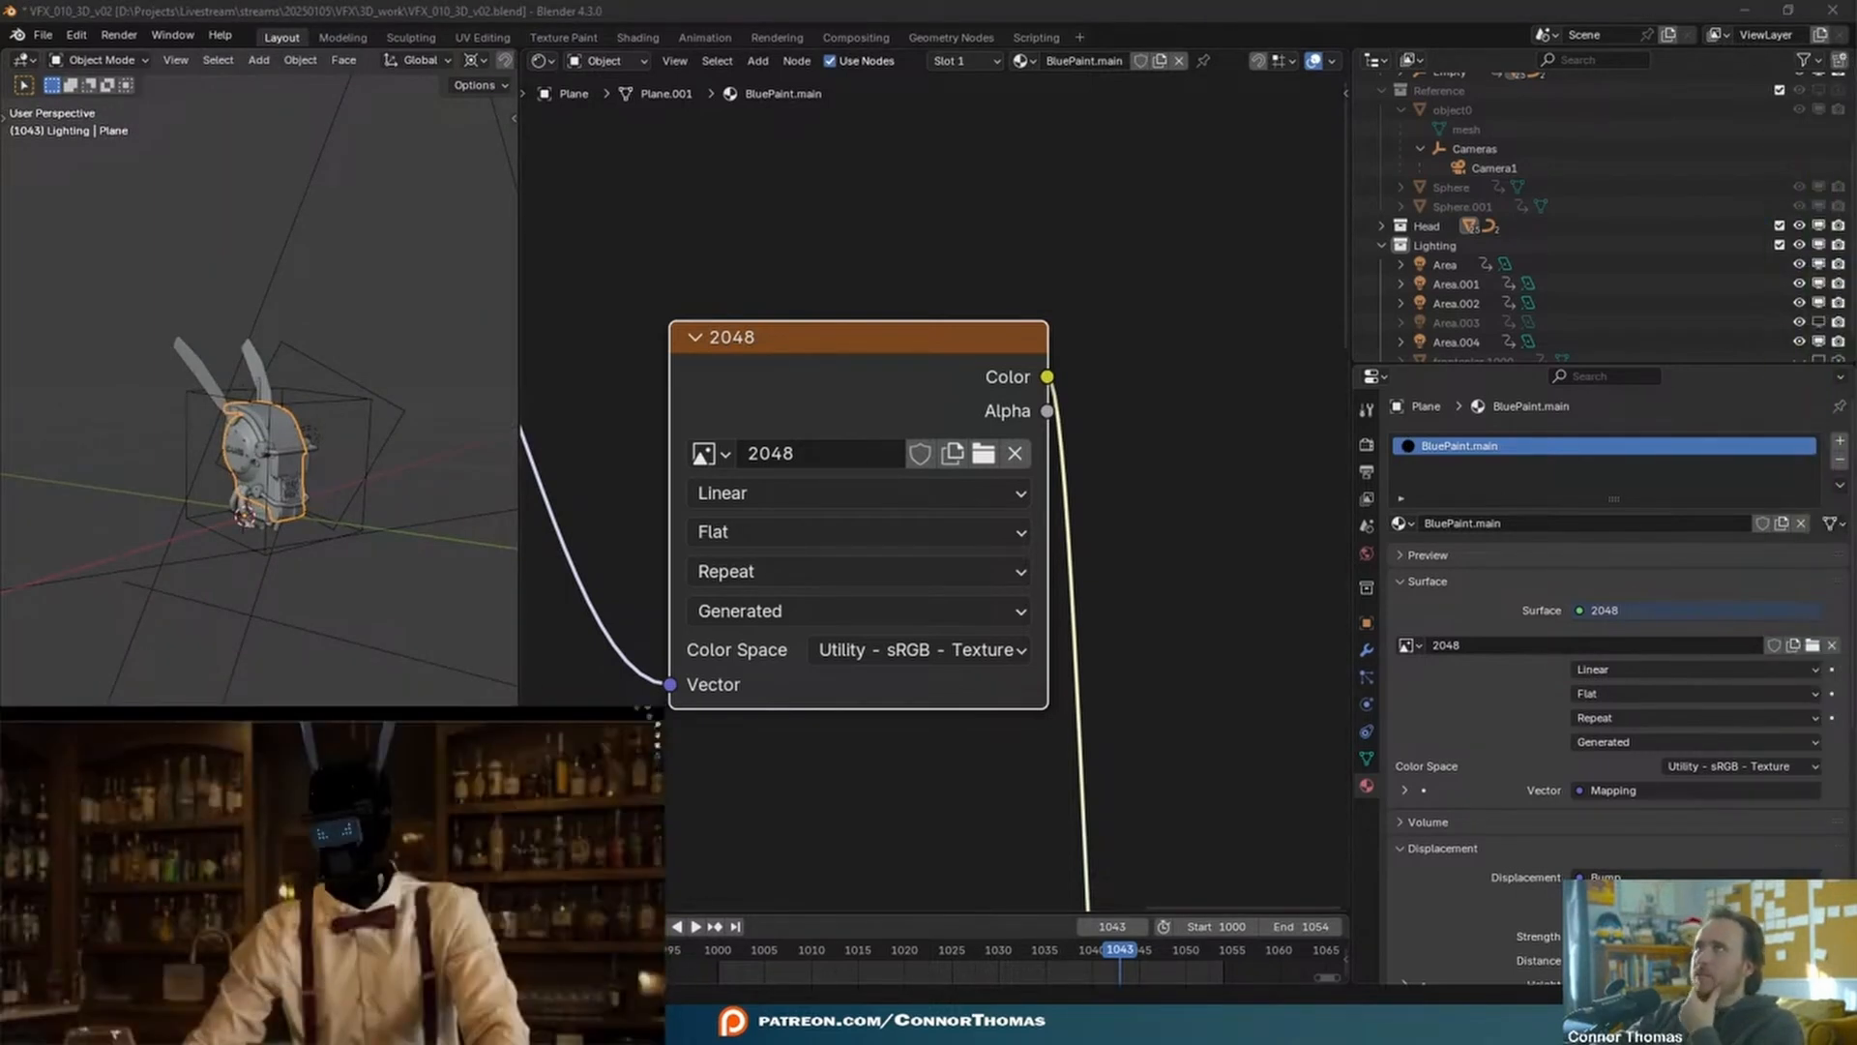
drag(823, 347, 801, 282)
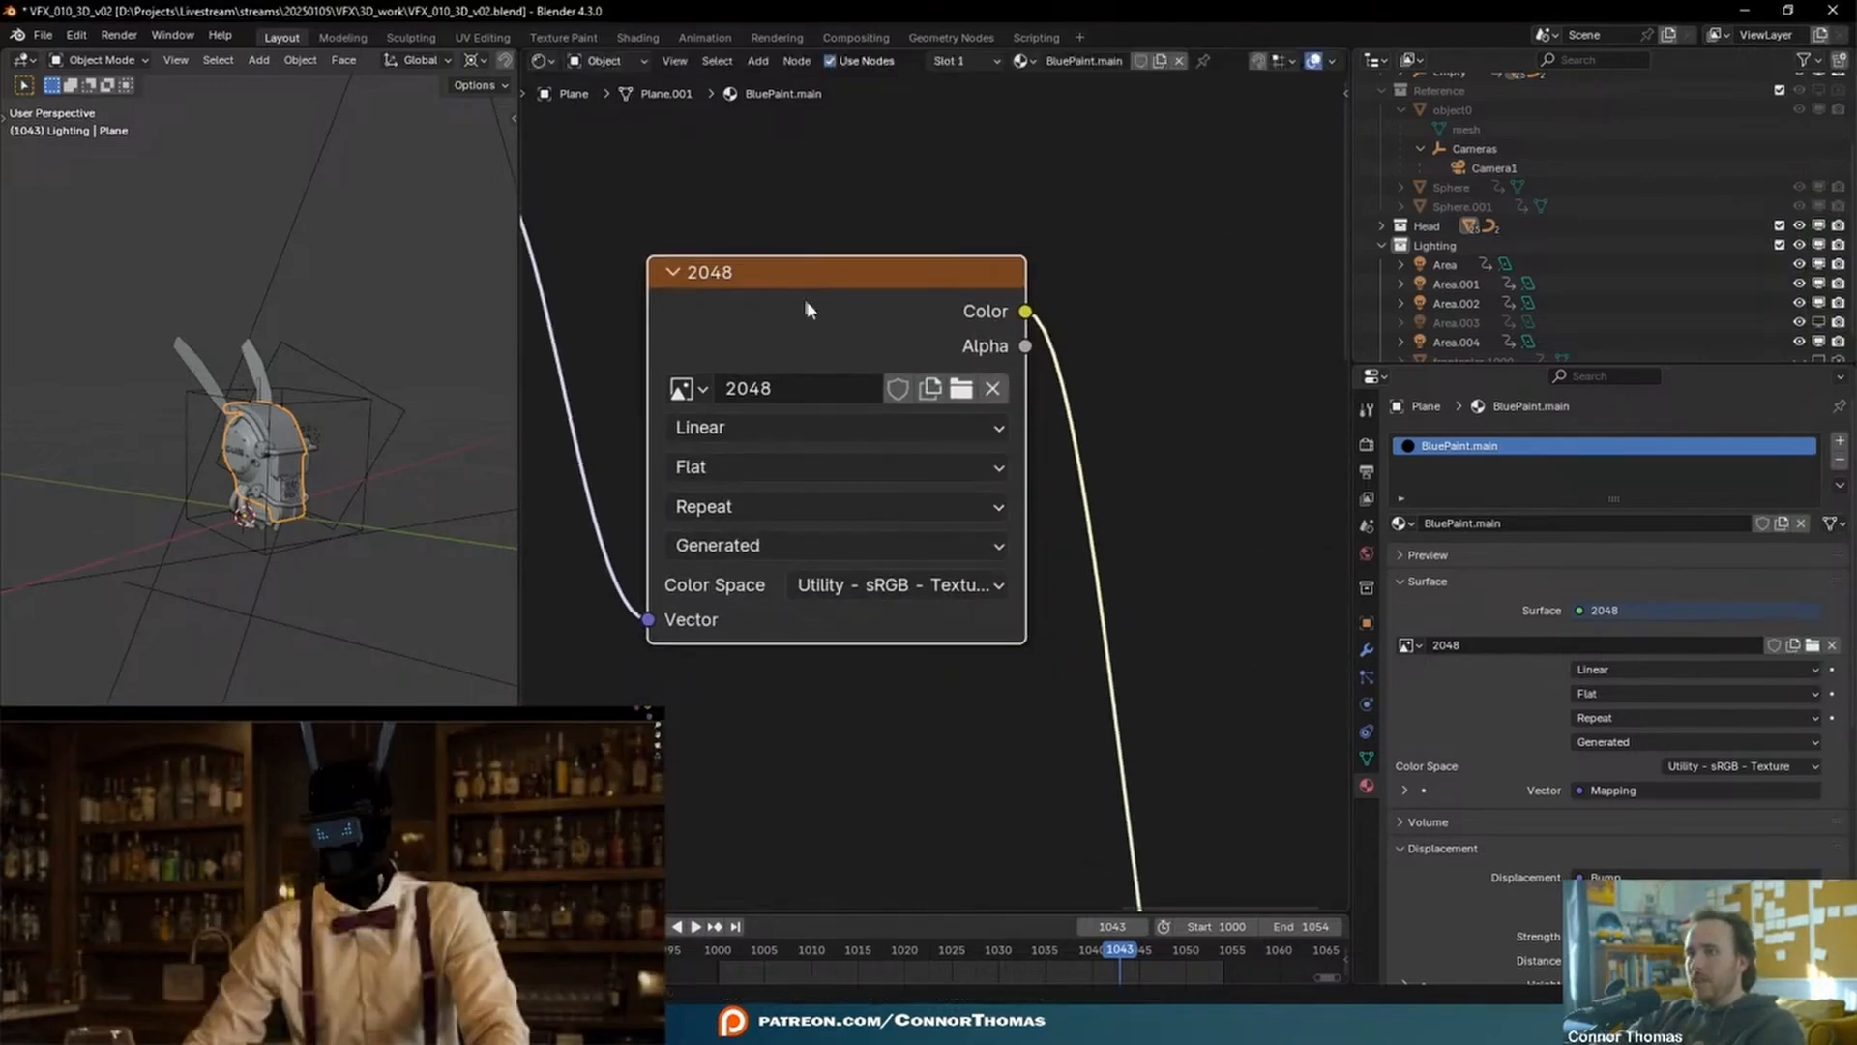
middle_drag(1127, 364, 1222, 353)
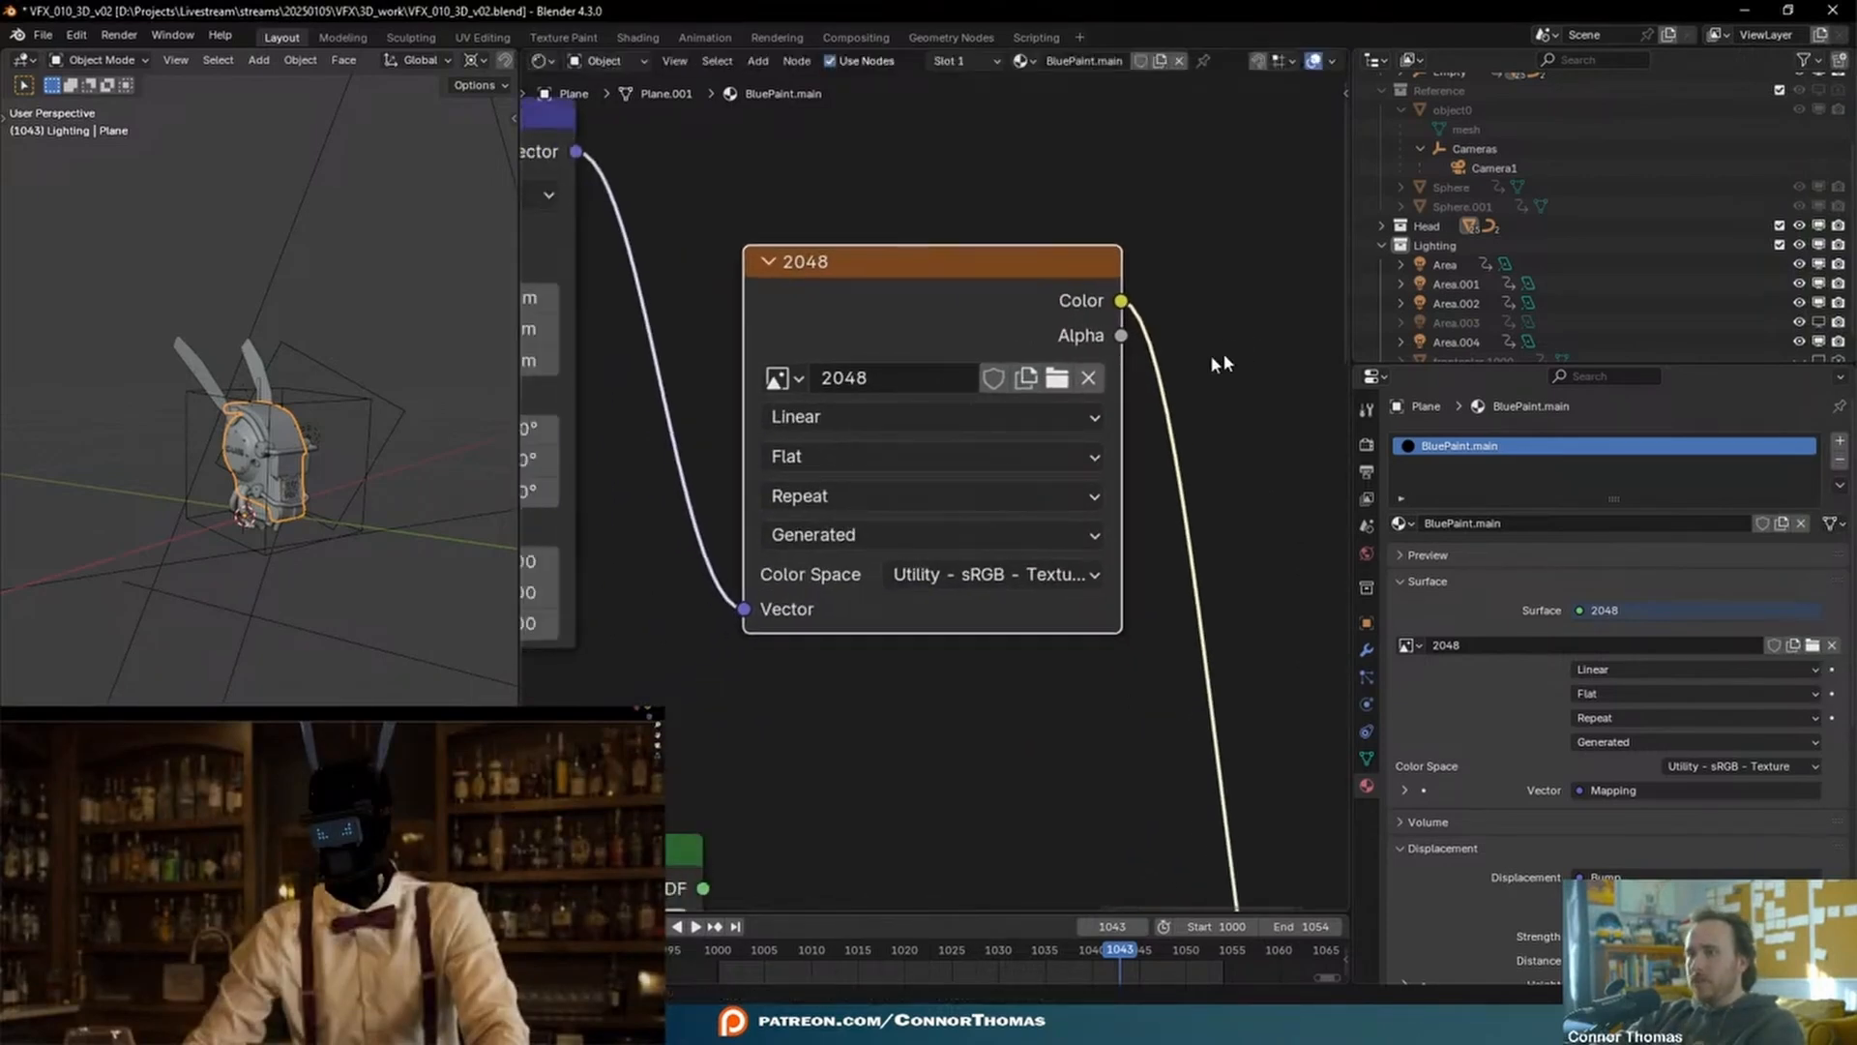
- Unlink the 2048 image from the Image Texture node and create a new image named dirt_head for it
click(1090, 382)
click(875, 379)
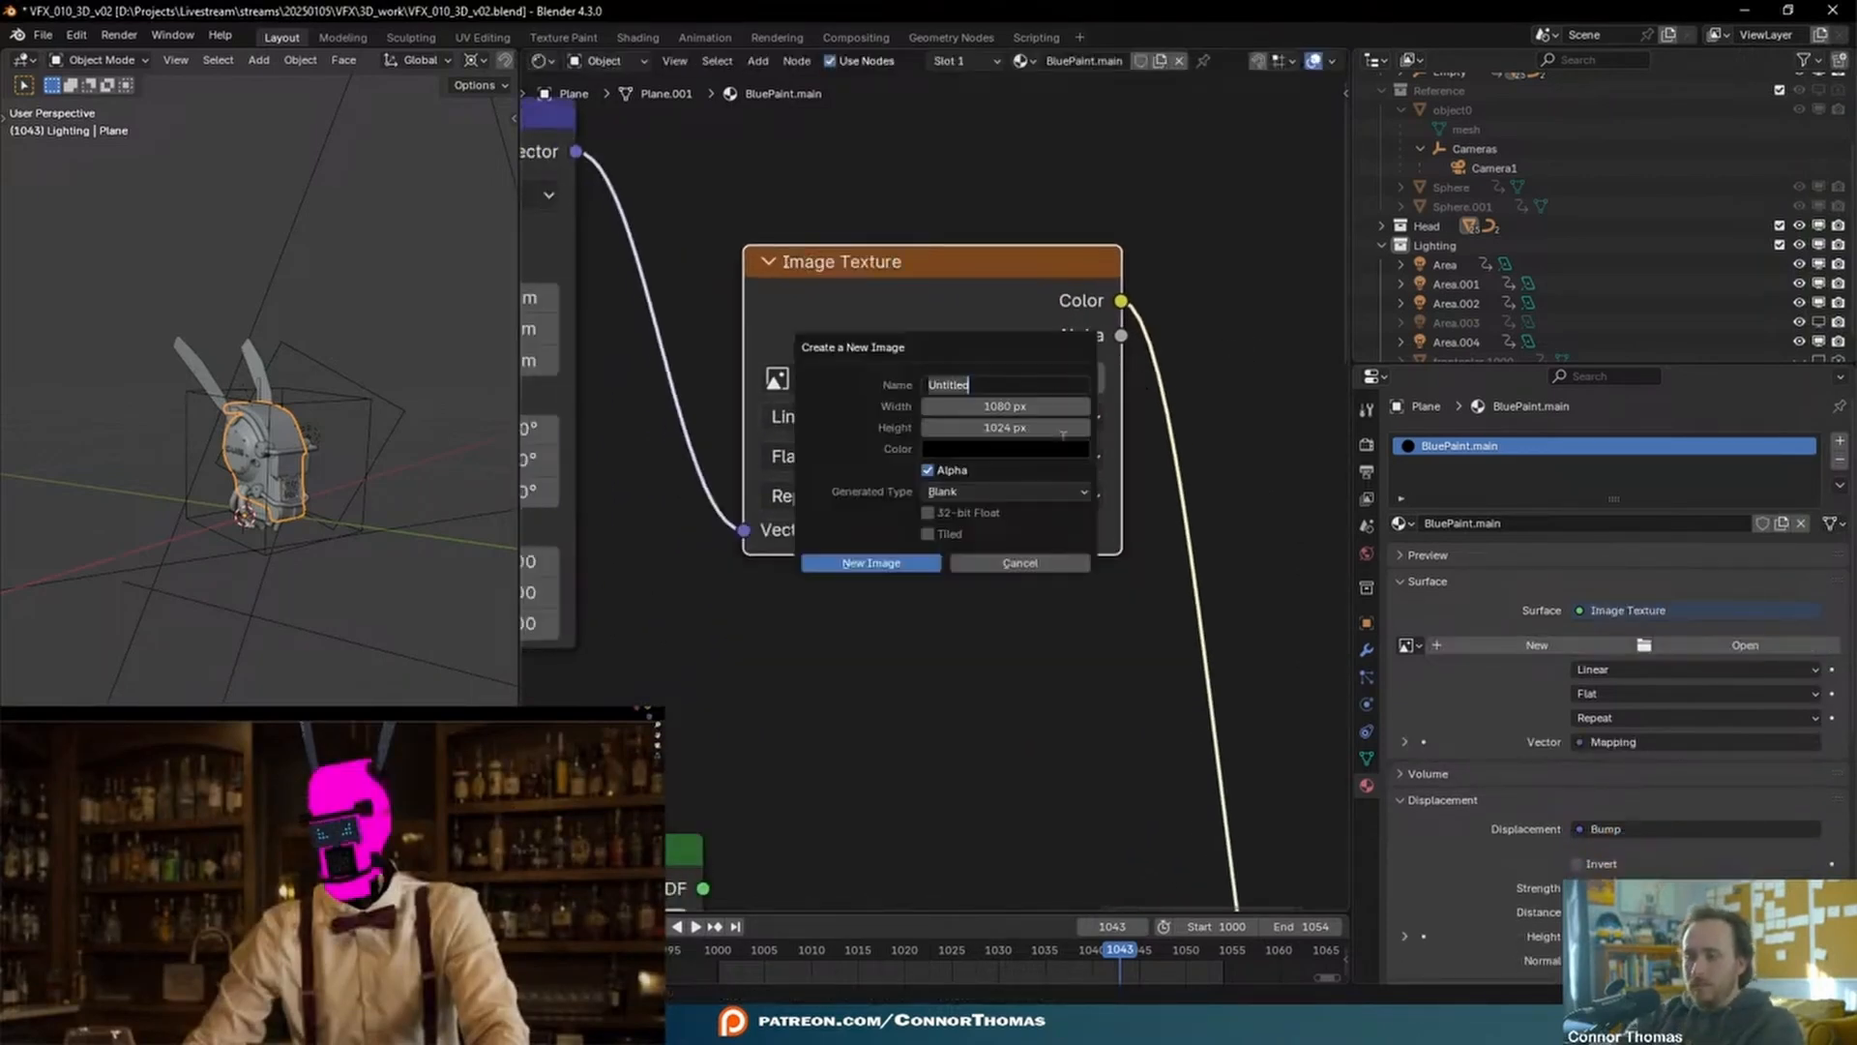
text(dirt_head)
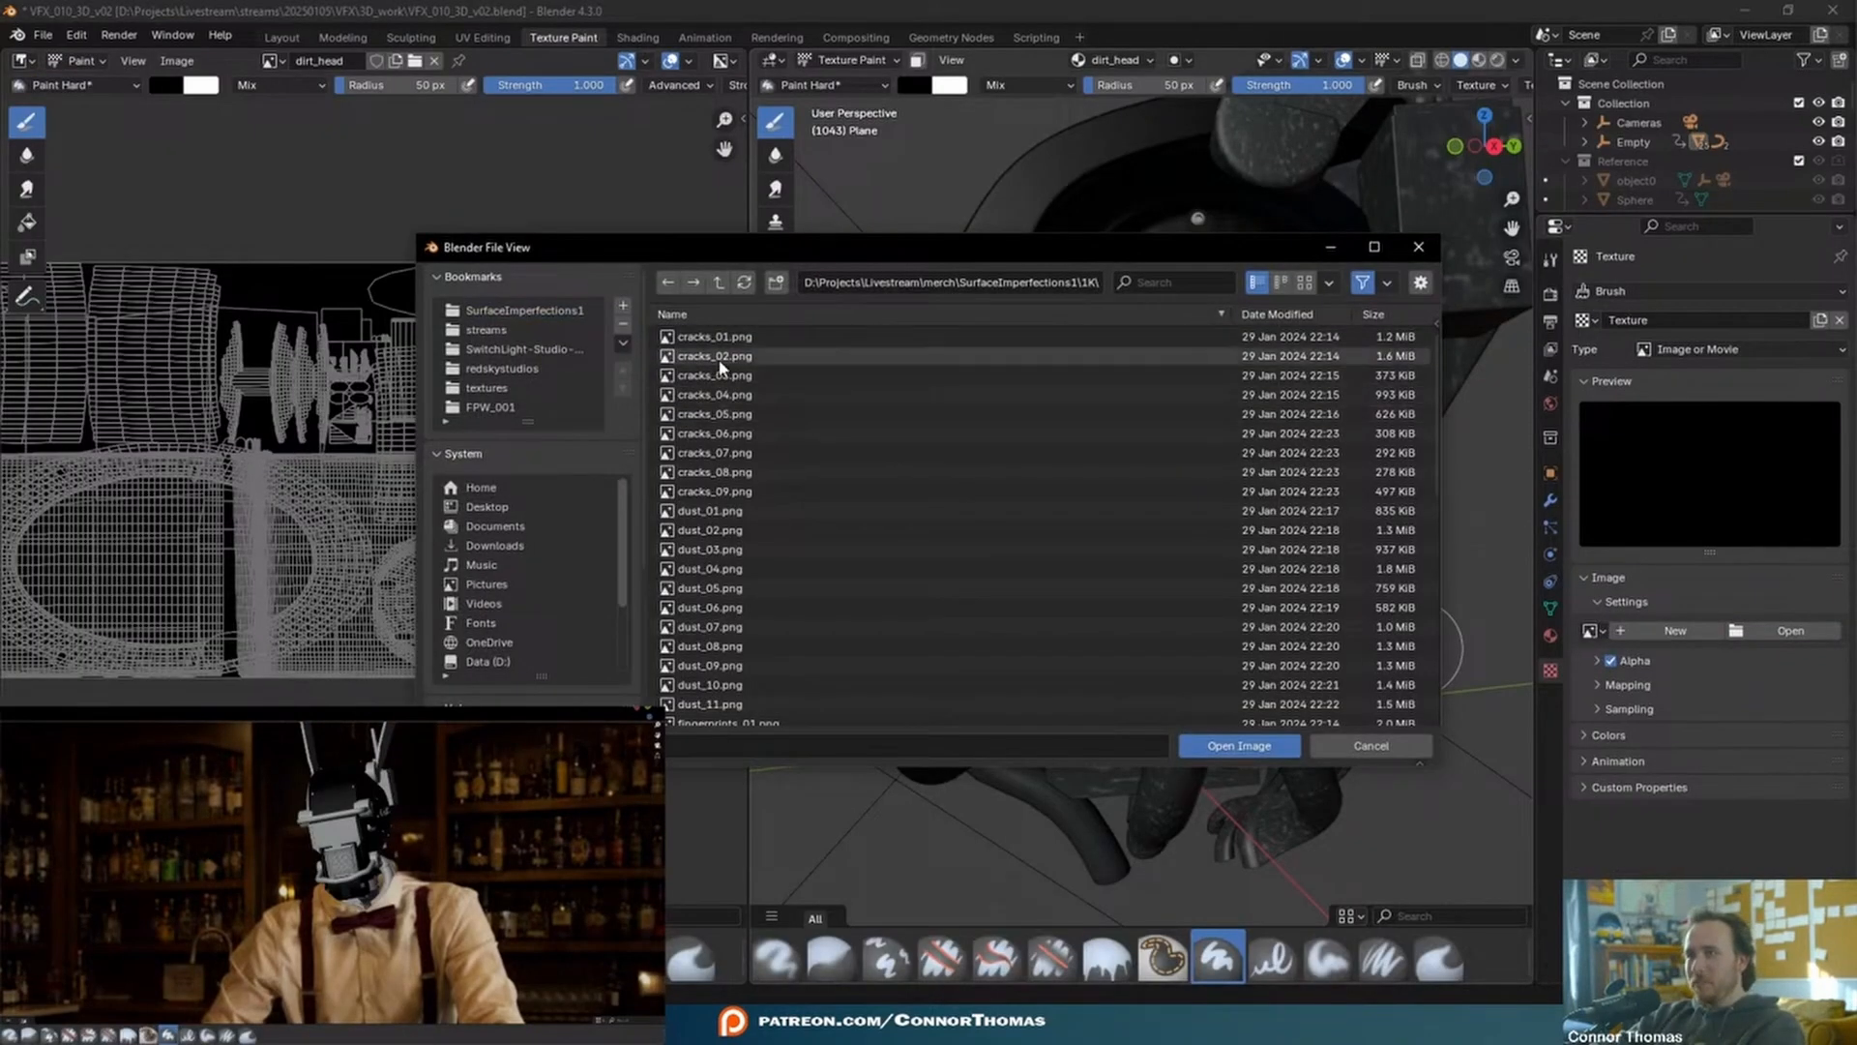
- Browse the SurfaceImperfections1 1K images as thumbnails and choose a dirt image for the brush texture
click(716, 532)
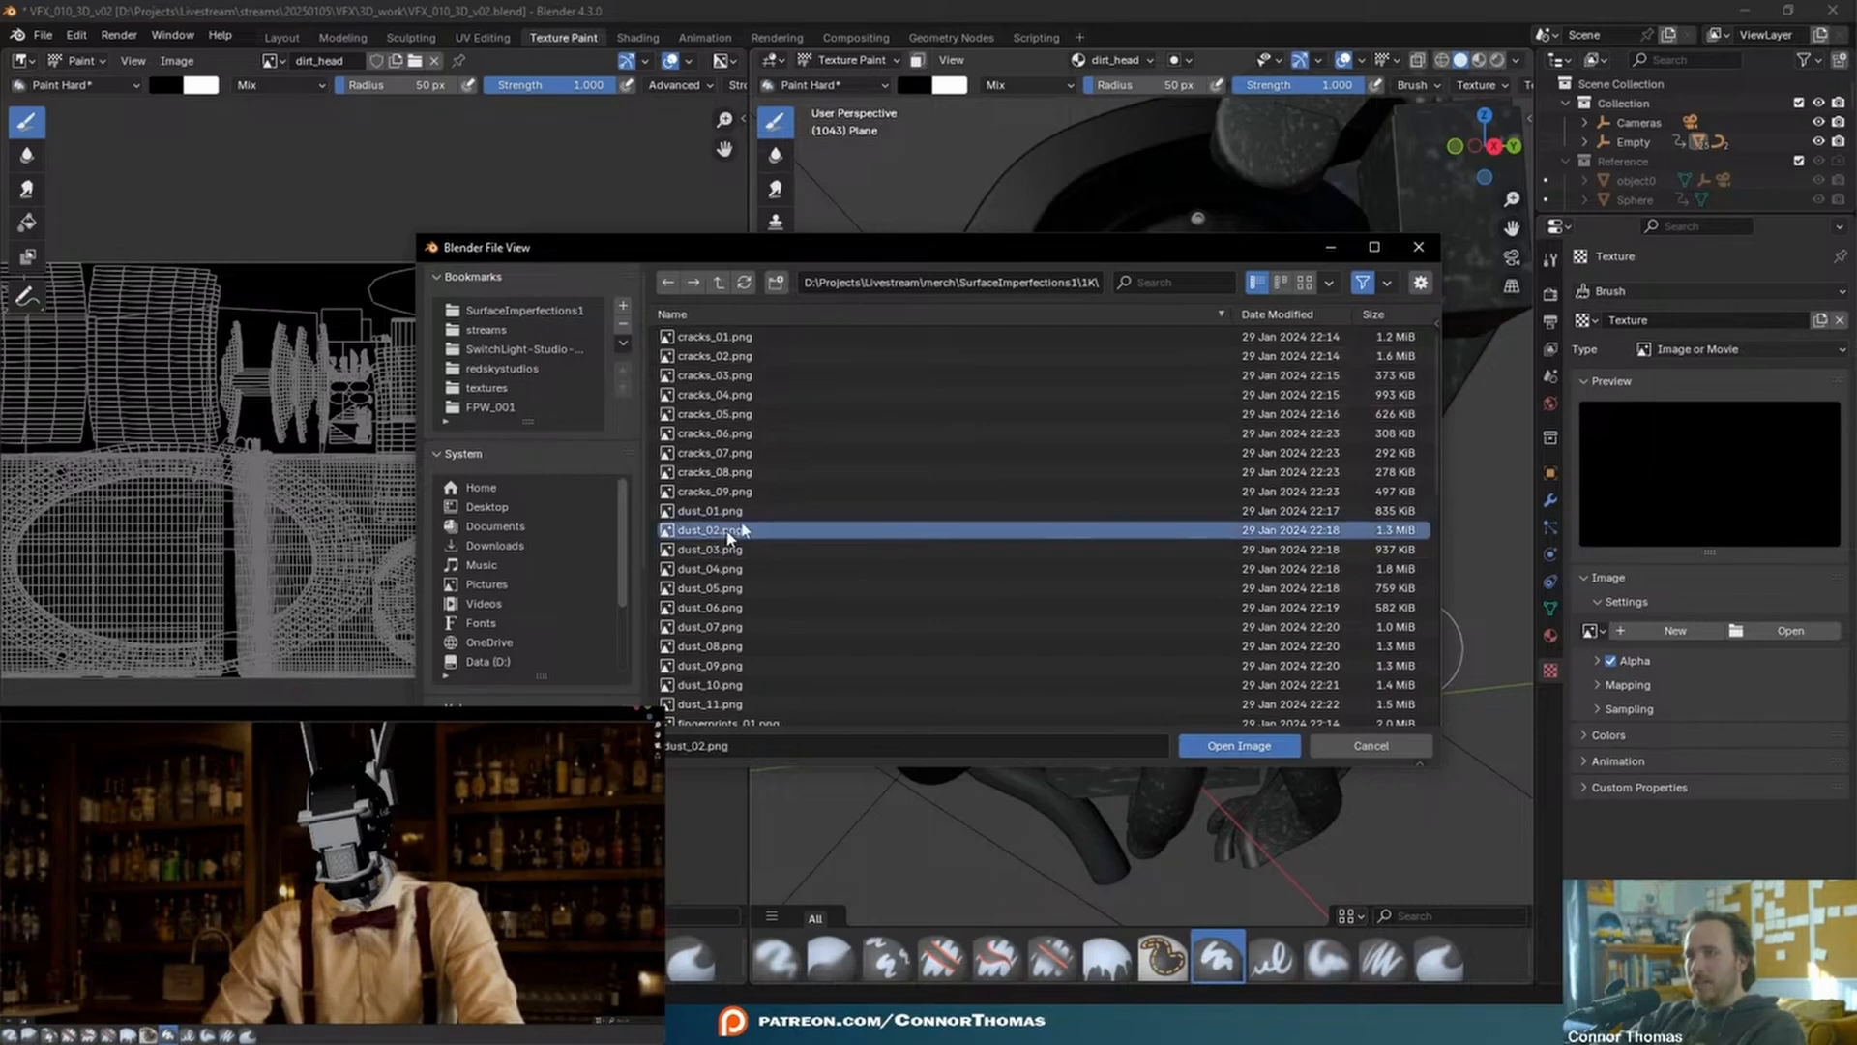
click(1305, 282)
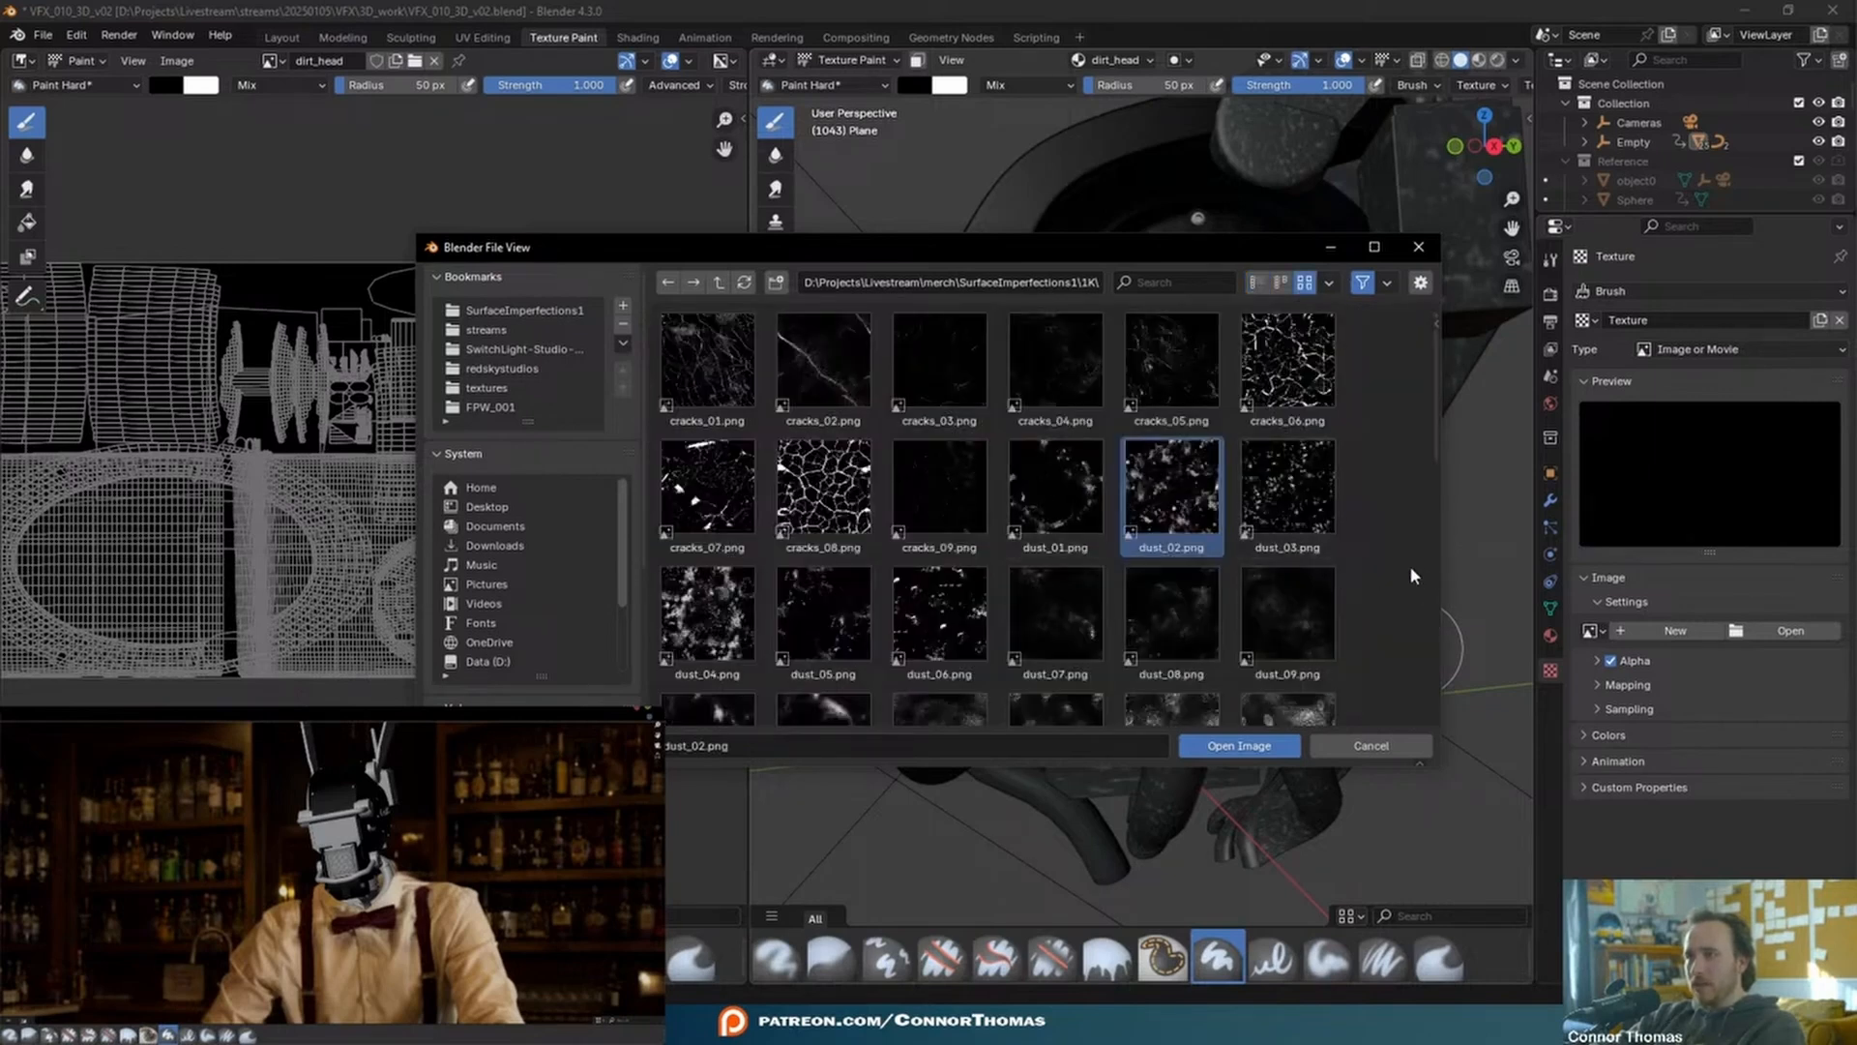
scroll(1409, 565, down, 3)
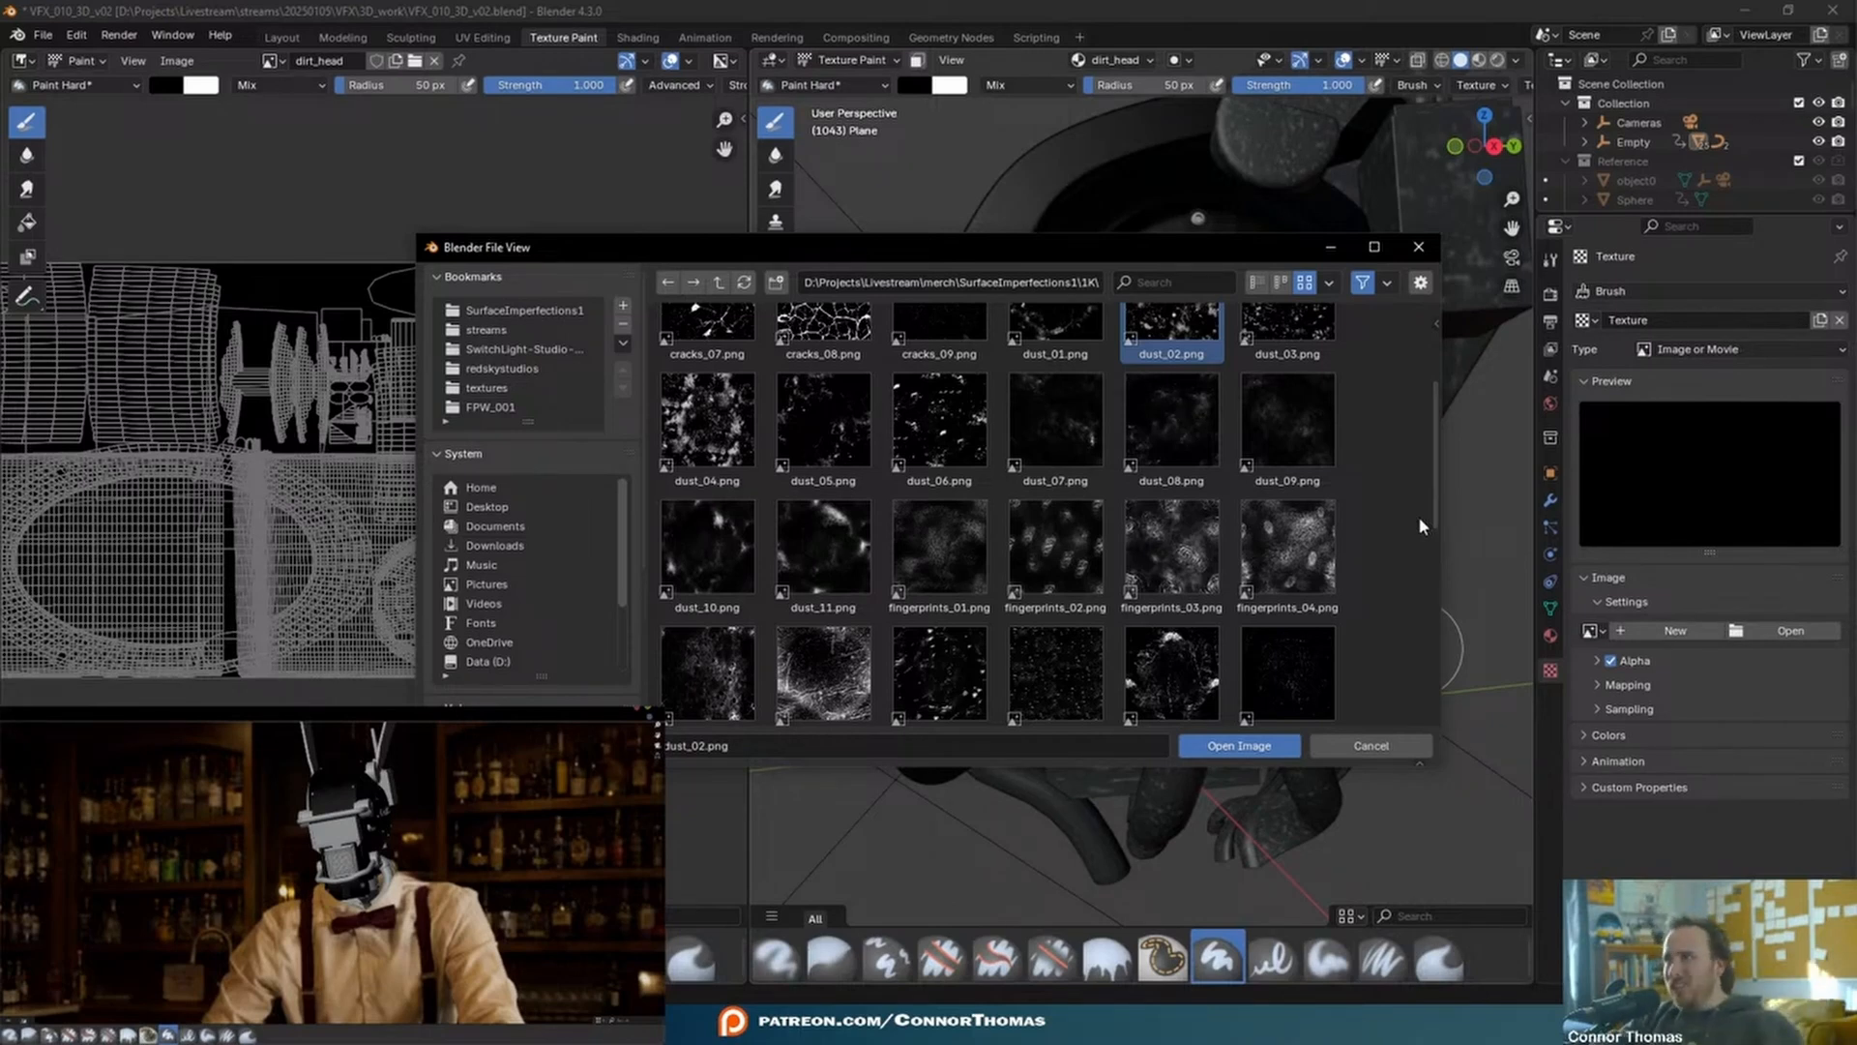
scroll(1381, 517, down, 2)
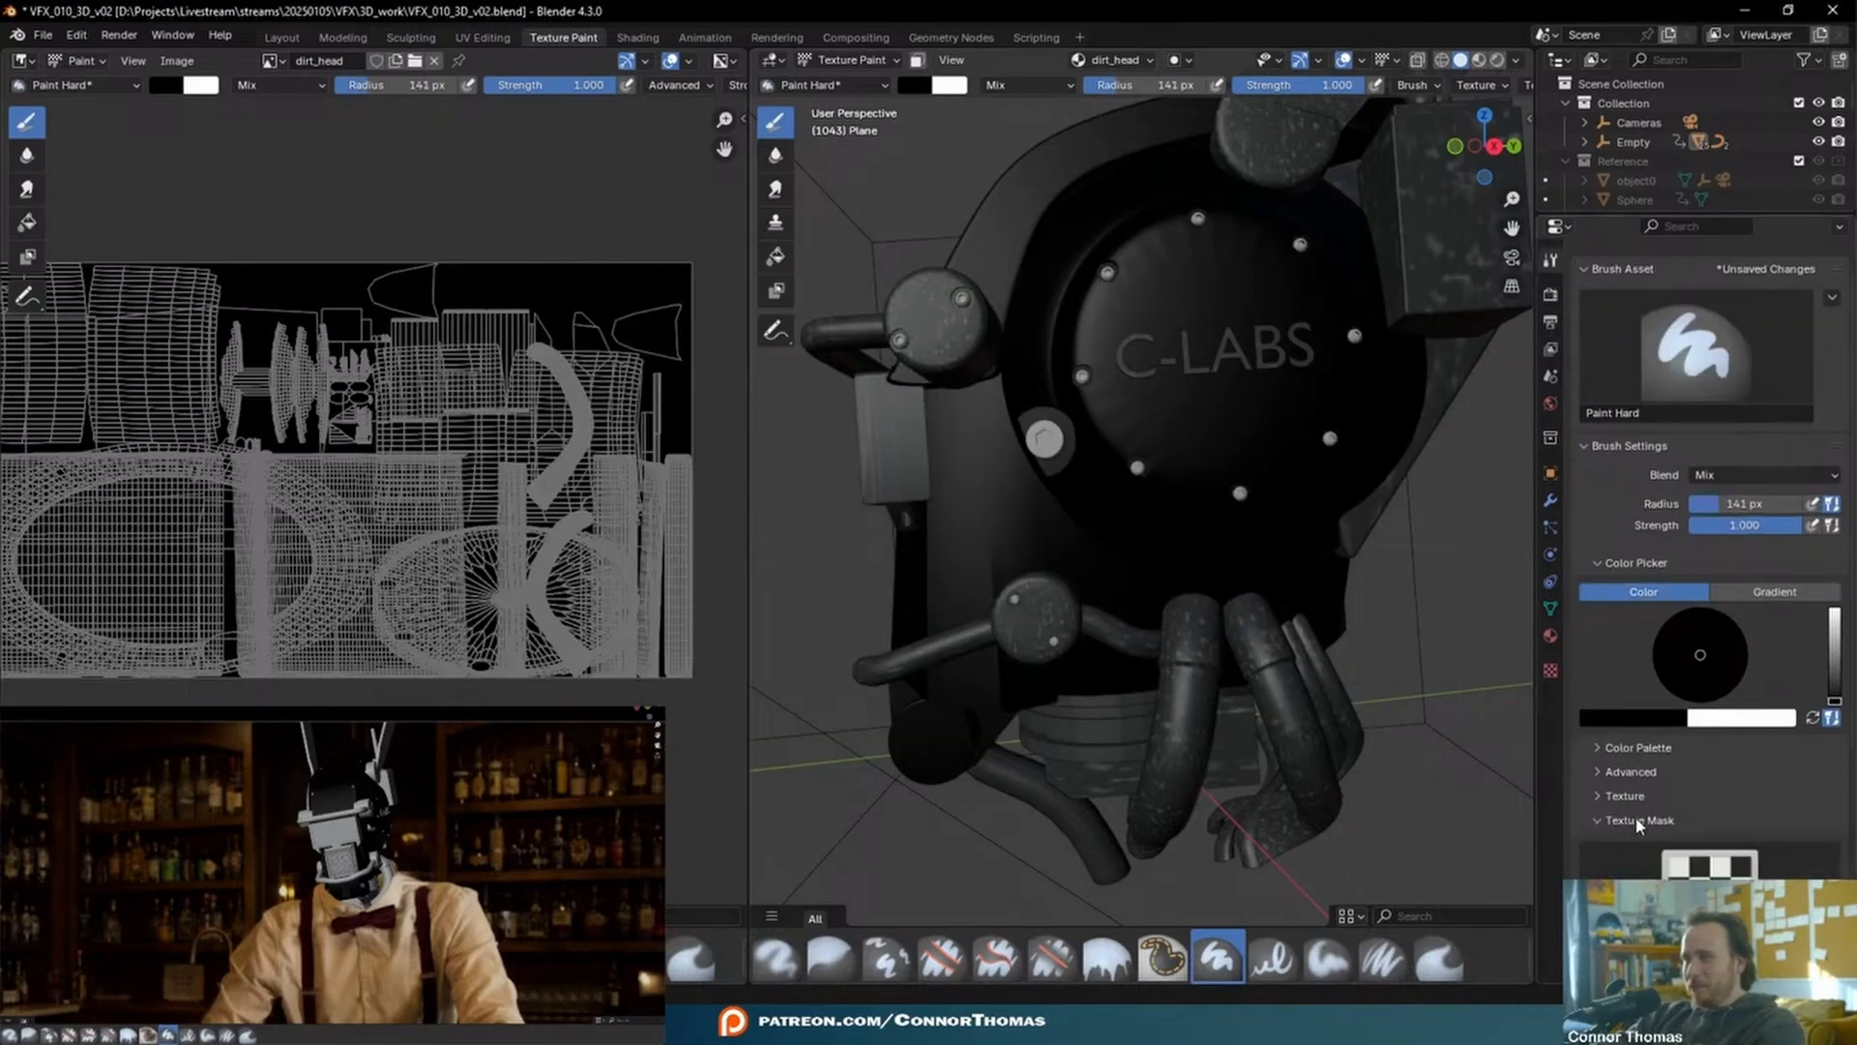
- Remove the dirt texture from the paint brush's Texture slot and assign it as the brush's Texture Mask
click(1625, 795)
scroll(1635, 754, down, 5)
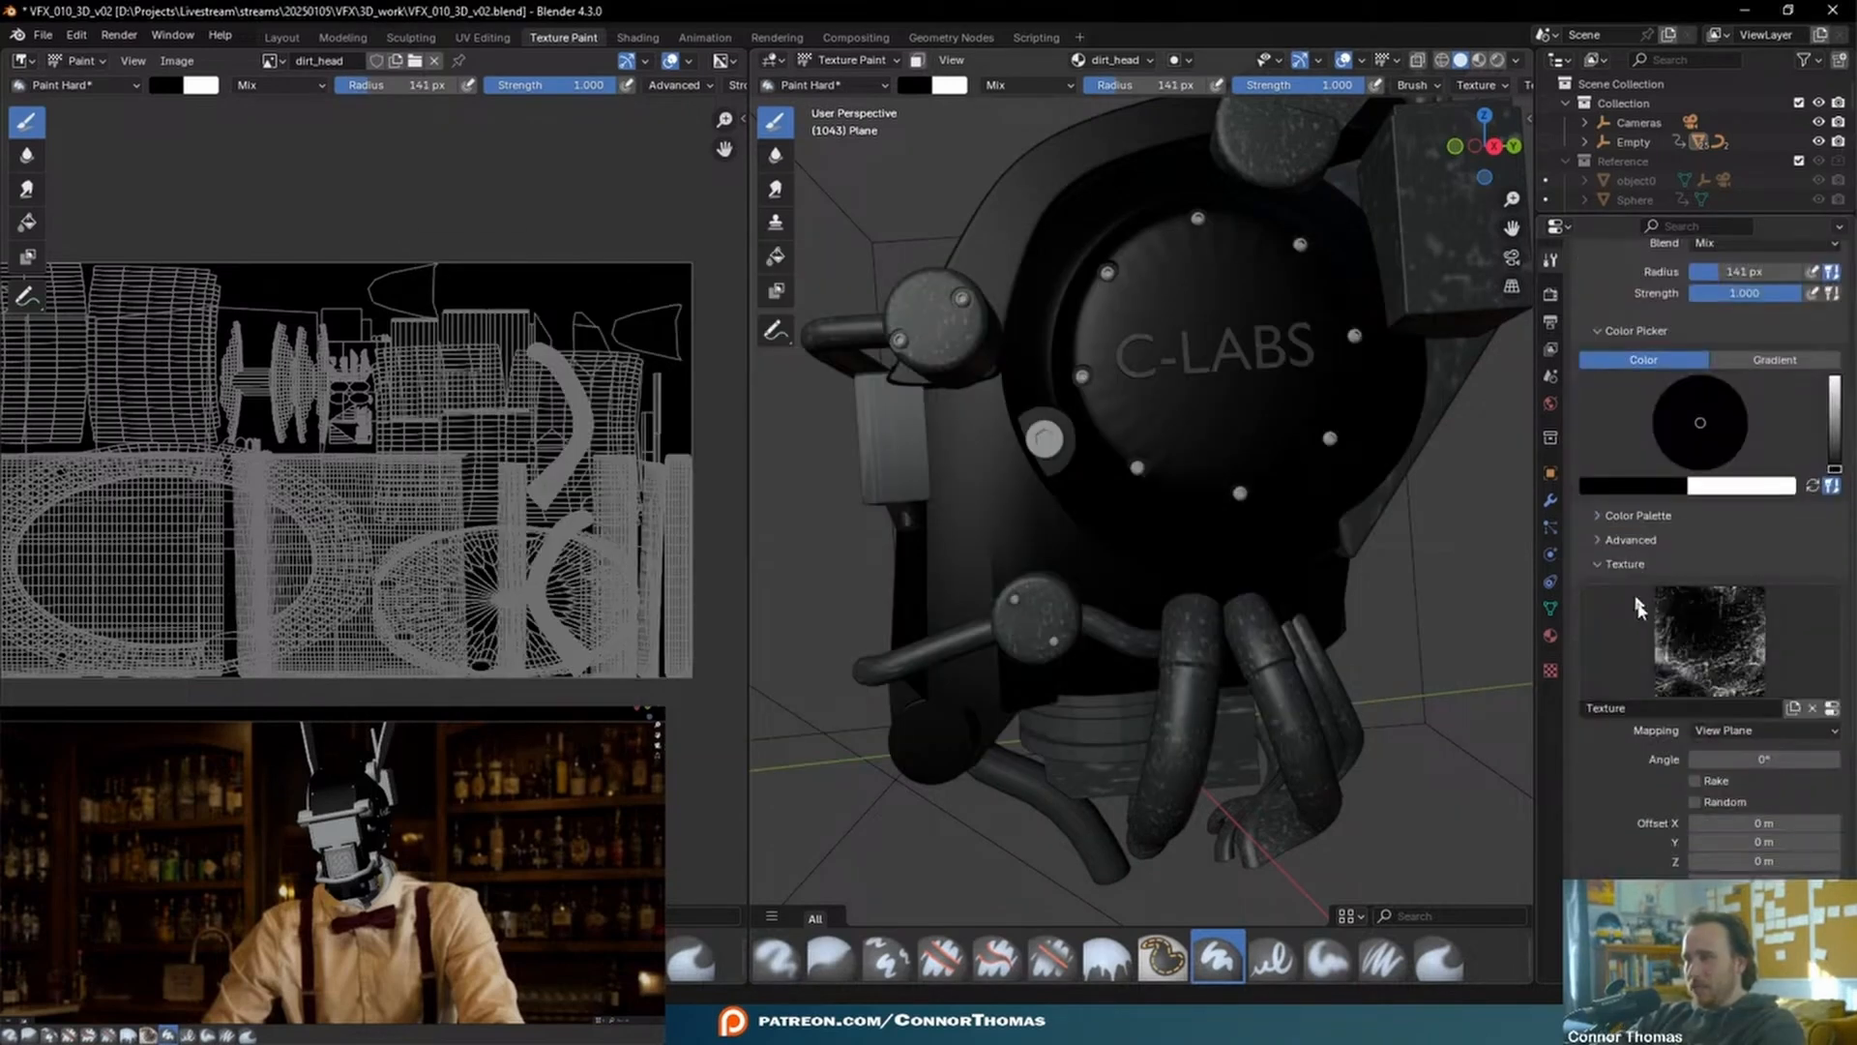
click(1812, 708)
click(1624, 565)
click(1747, 676)
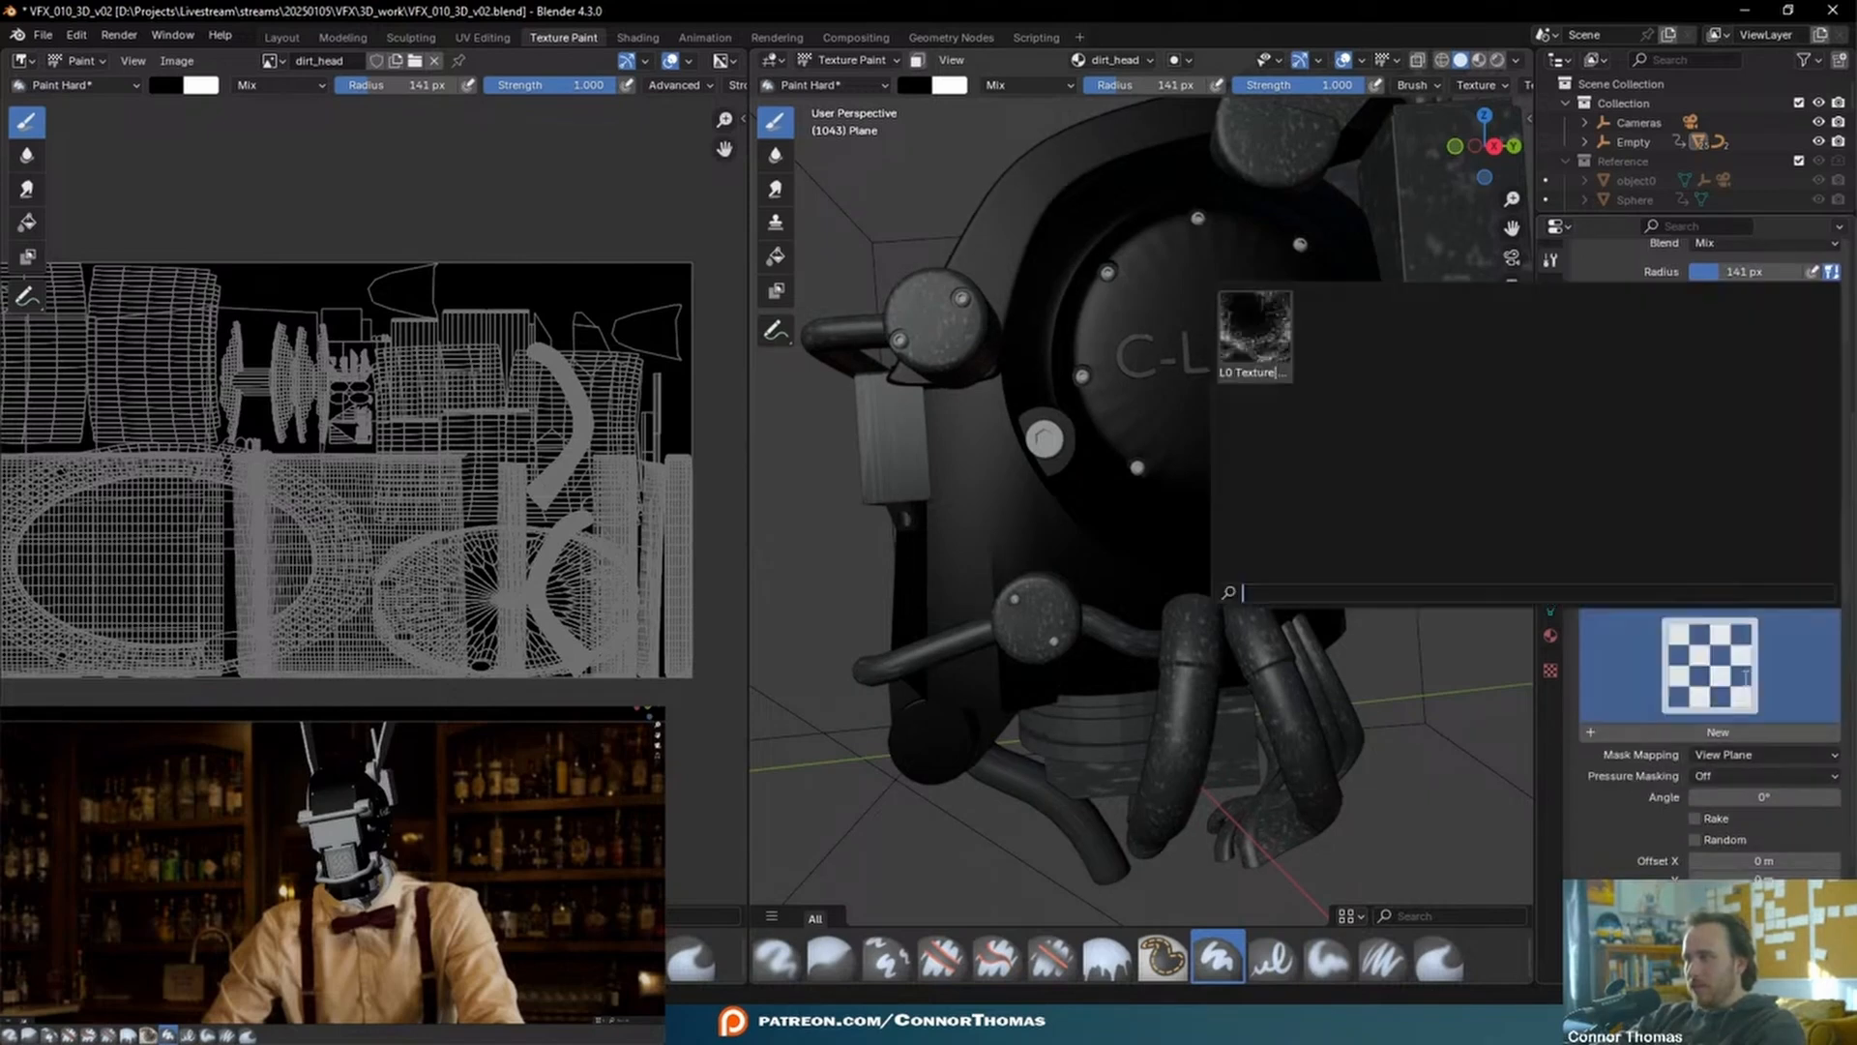
click(1270, 366)
- Set the Paint Hard brush to a 196 px radius and white colour, with Rake and Random rotation enabled for its texture mask
click(1620, 563)
click(1619, 563)
key(f)
click(1186, 341)
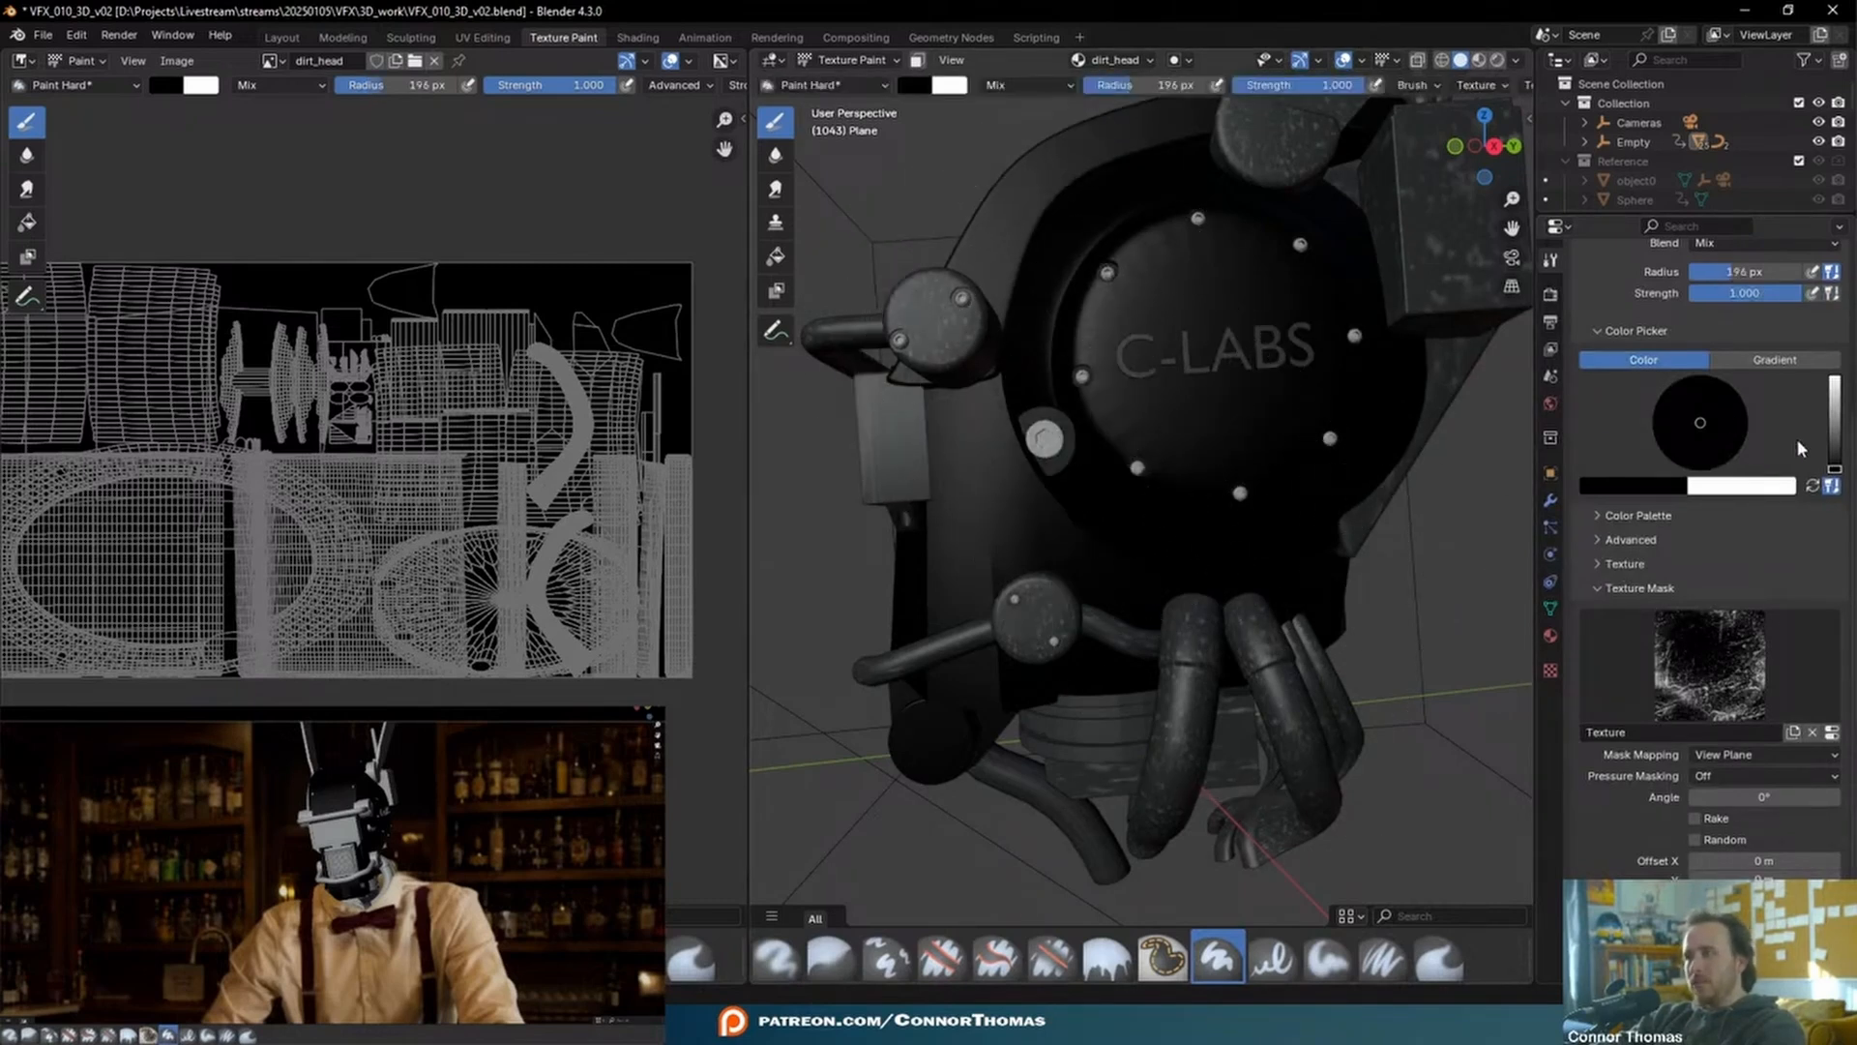
drag(1831, 460, 1833, 375)
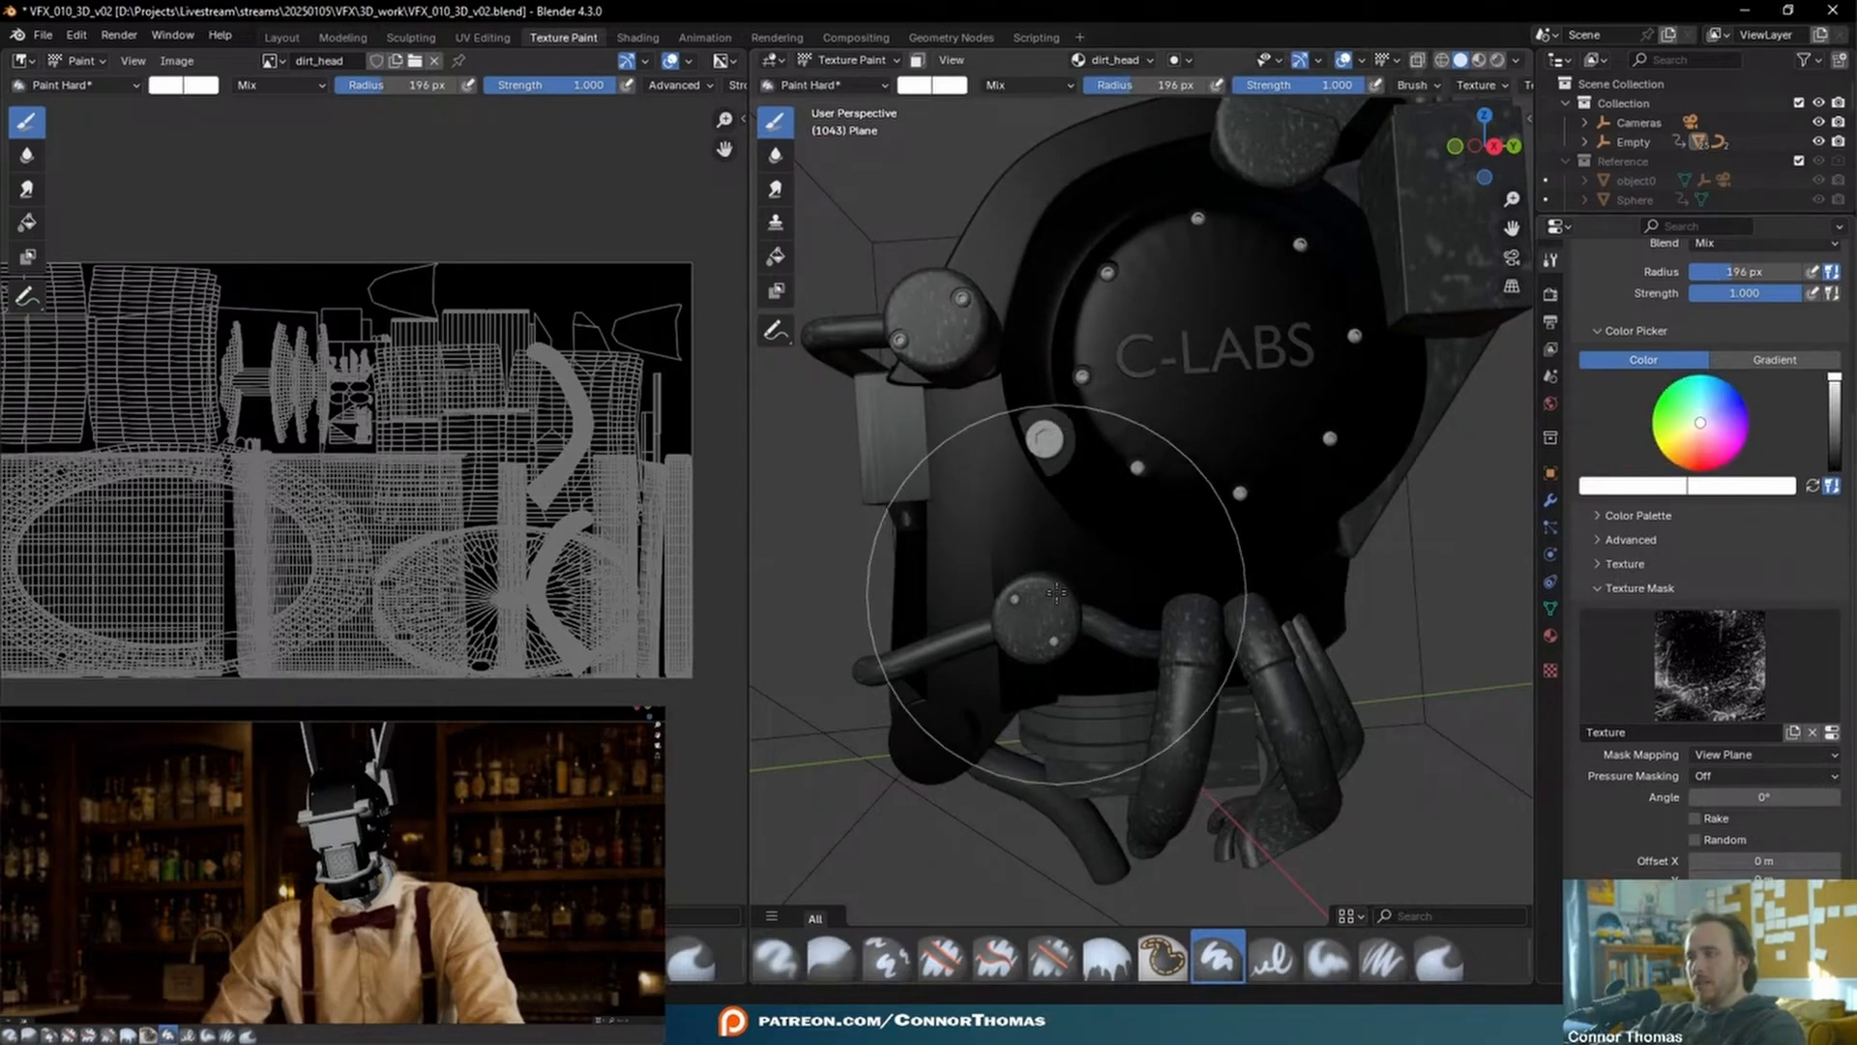
middle_drag(1057, 599, 1053, 585)
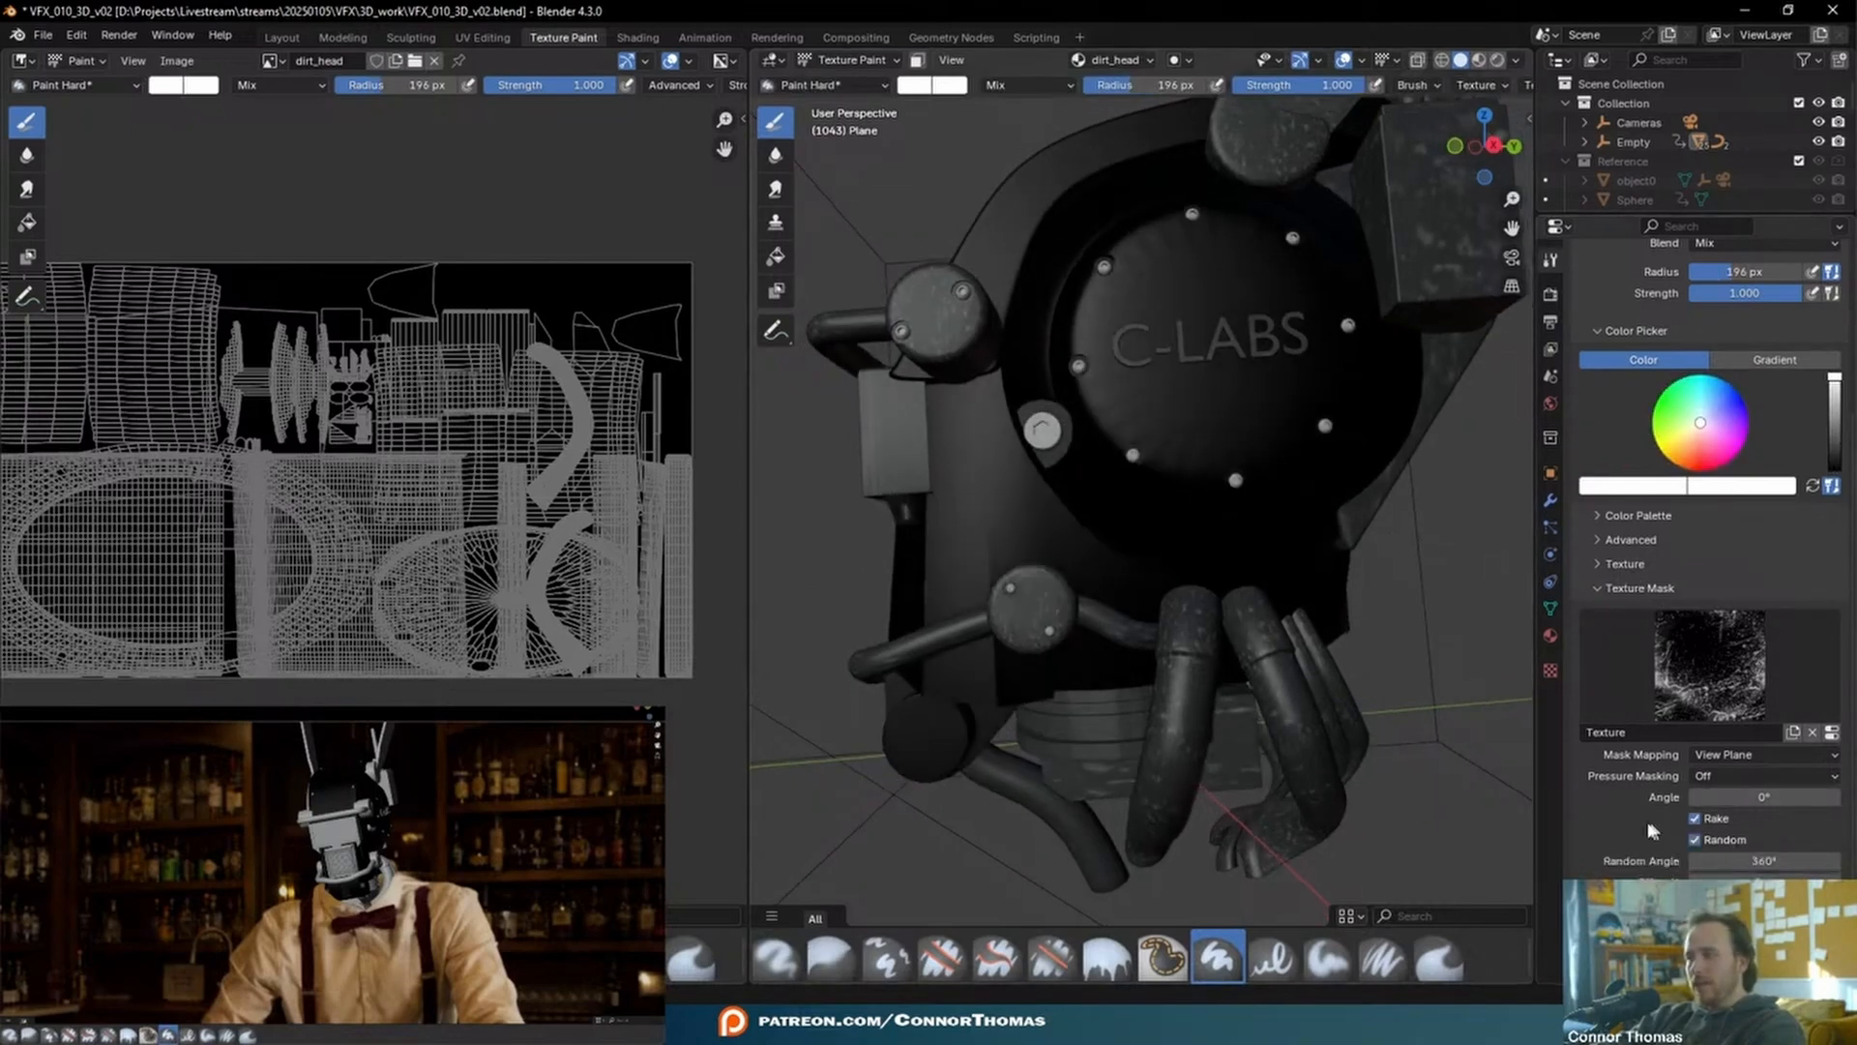
mouse_move(1047, 523)
middle_down()
mouse_move(1075, 506)
mouse_move(1024, 531)
mouse_move(948, 470)
mouse_move(1057, 515)
mouse_move(1074, 503)
middle_up()
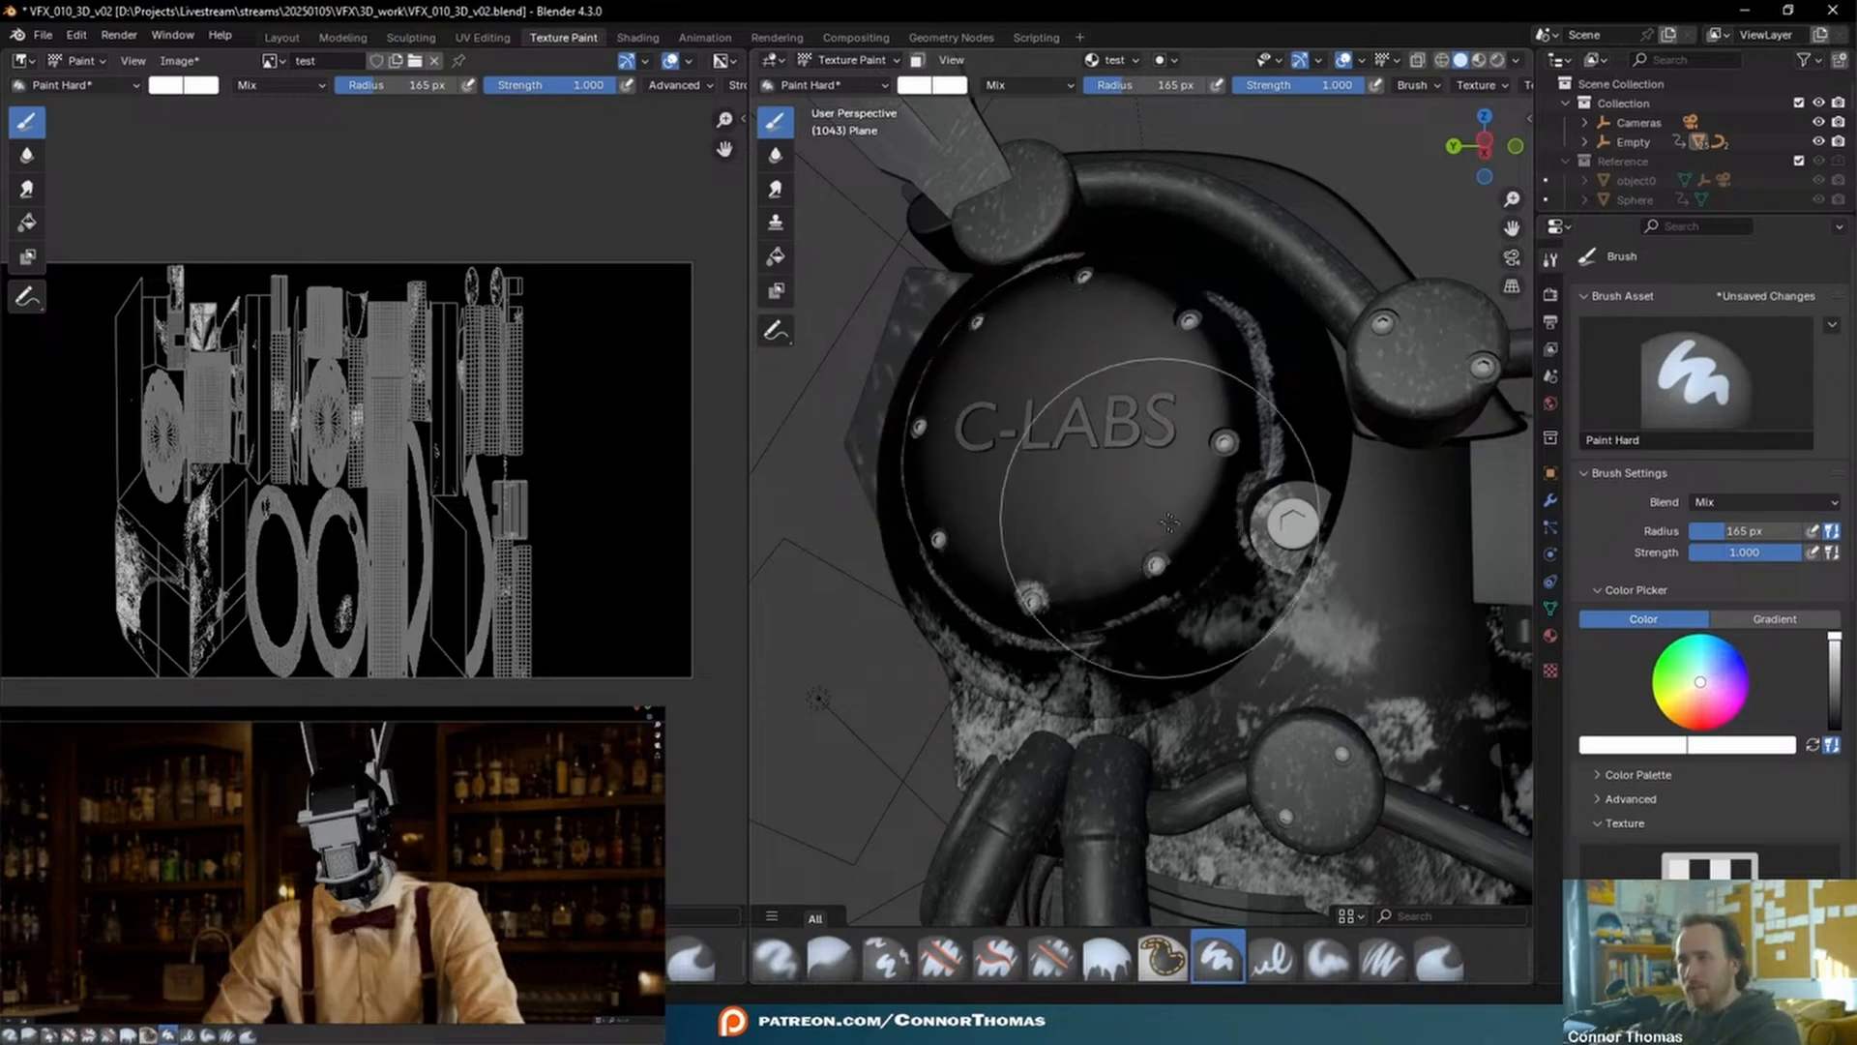
- Save the Blender file and the painted test image
key(ctrl+s)
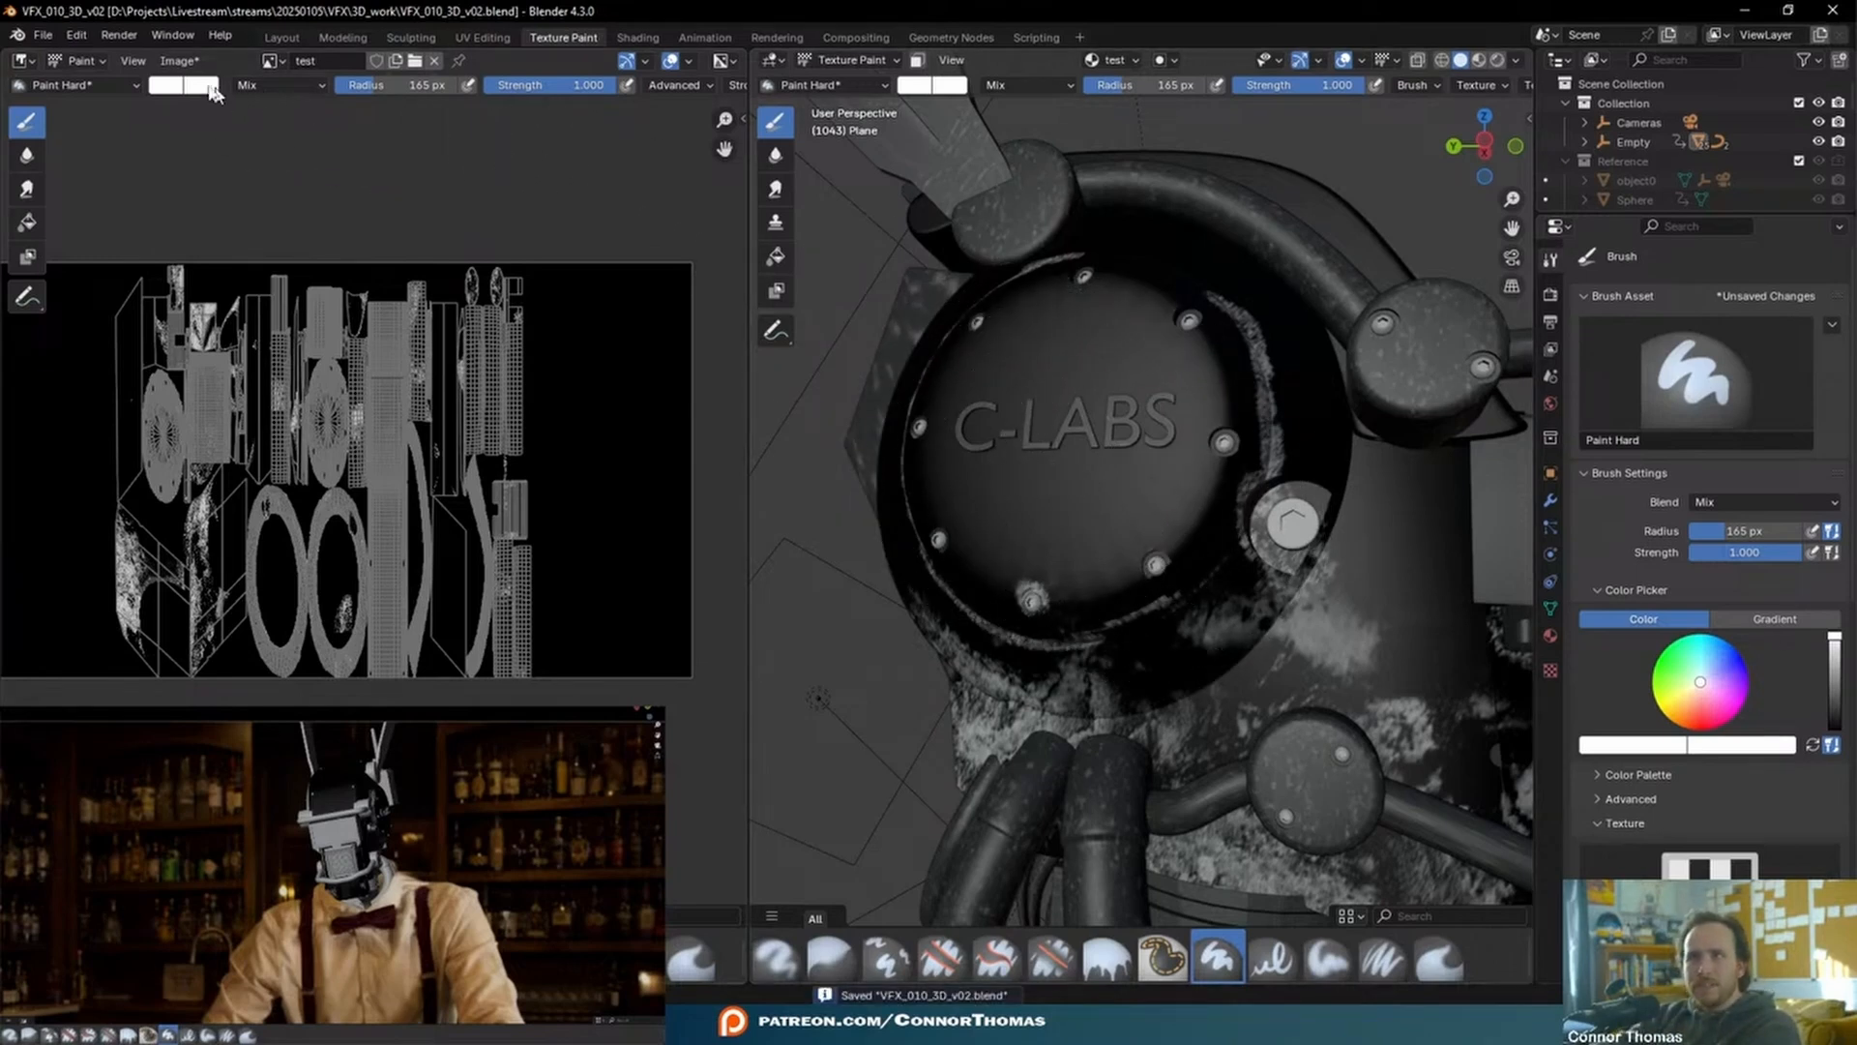
click(180, 61)
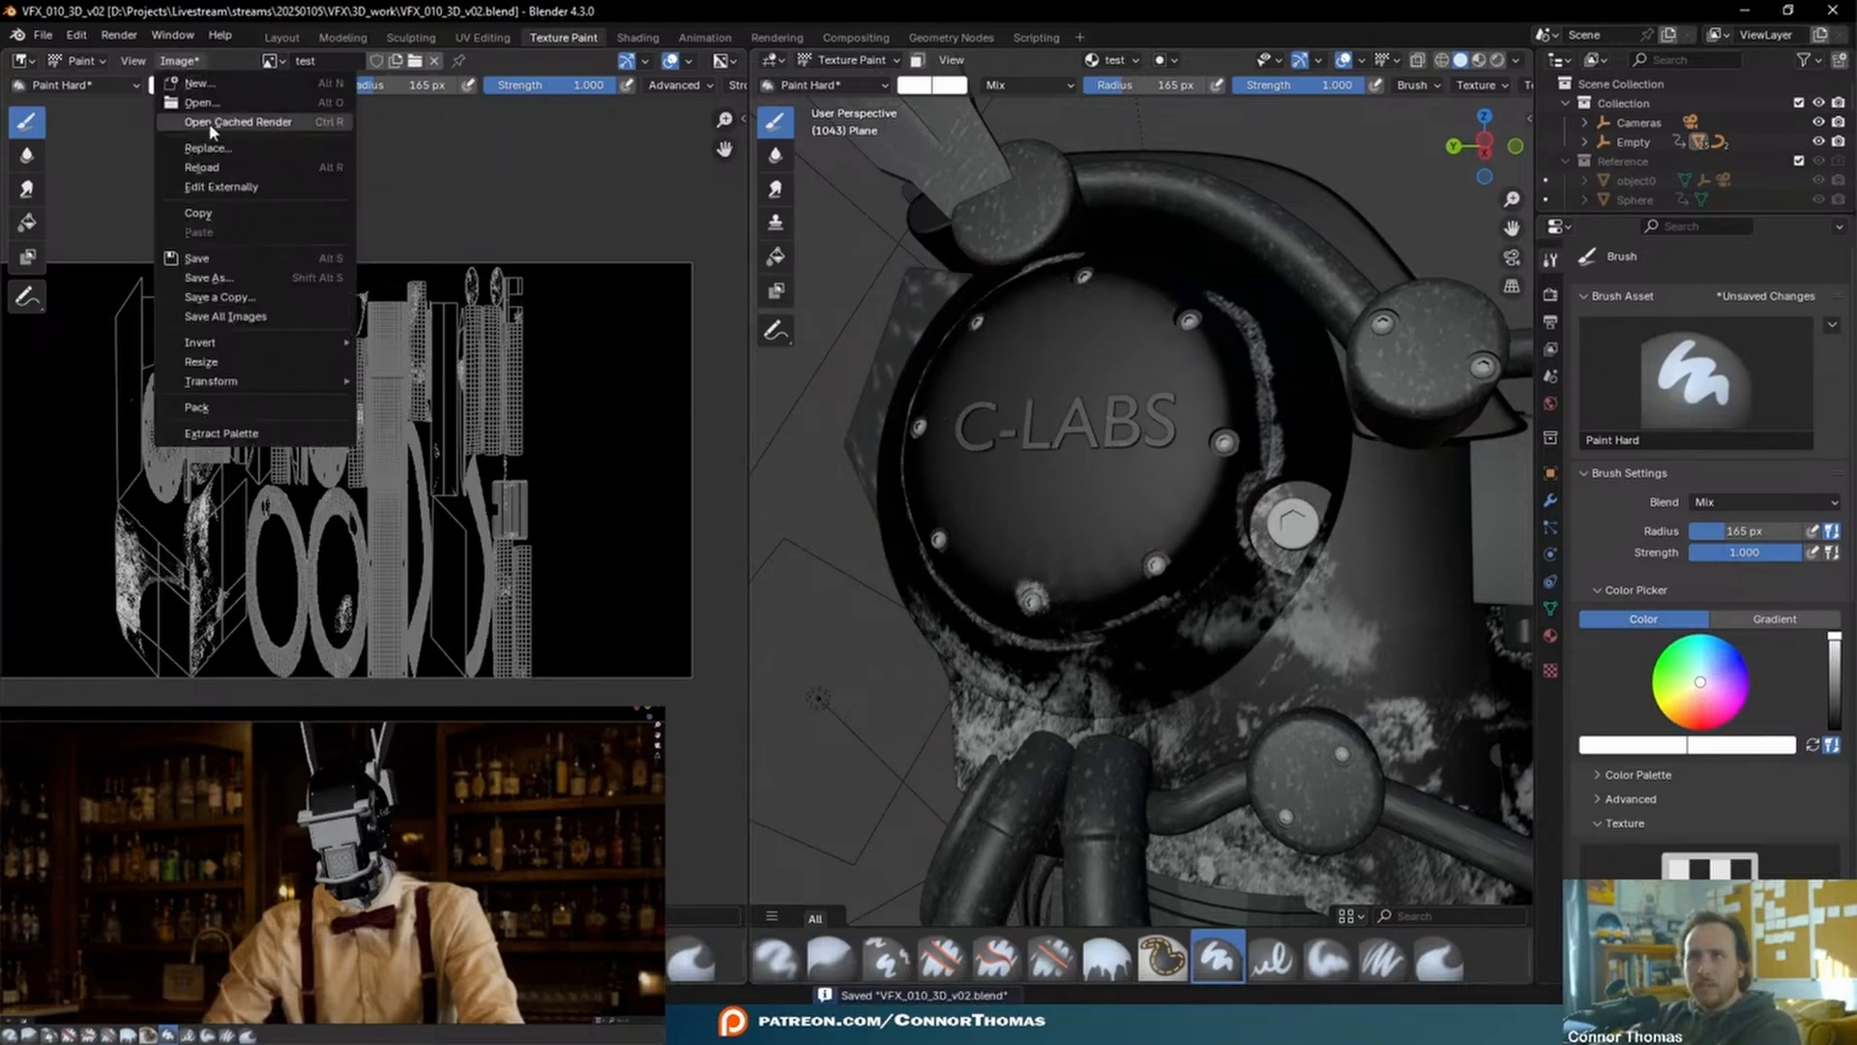
click(218, 260)
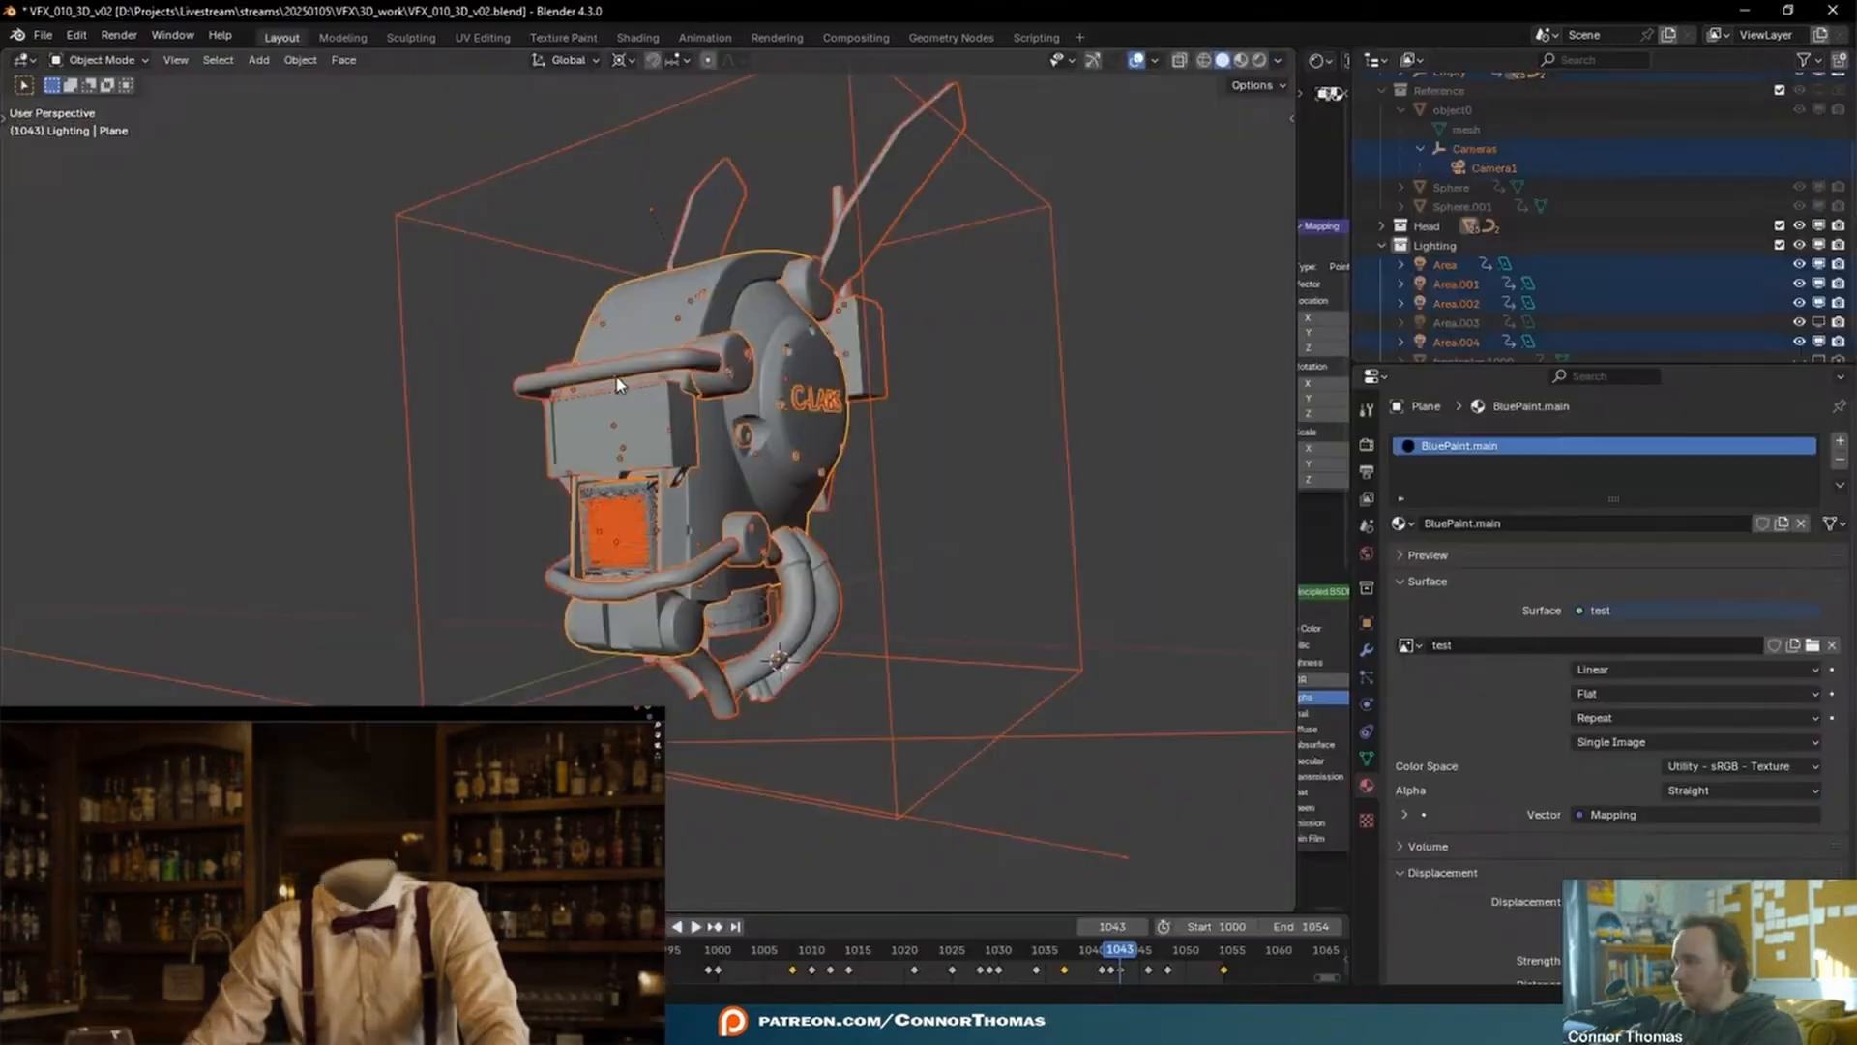
- Deselect the scene objects, widen the shader editor and reconnect the blue Principled BSDF to the Material Output
click(1188, 308)
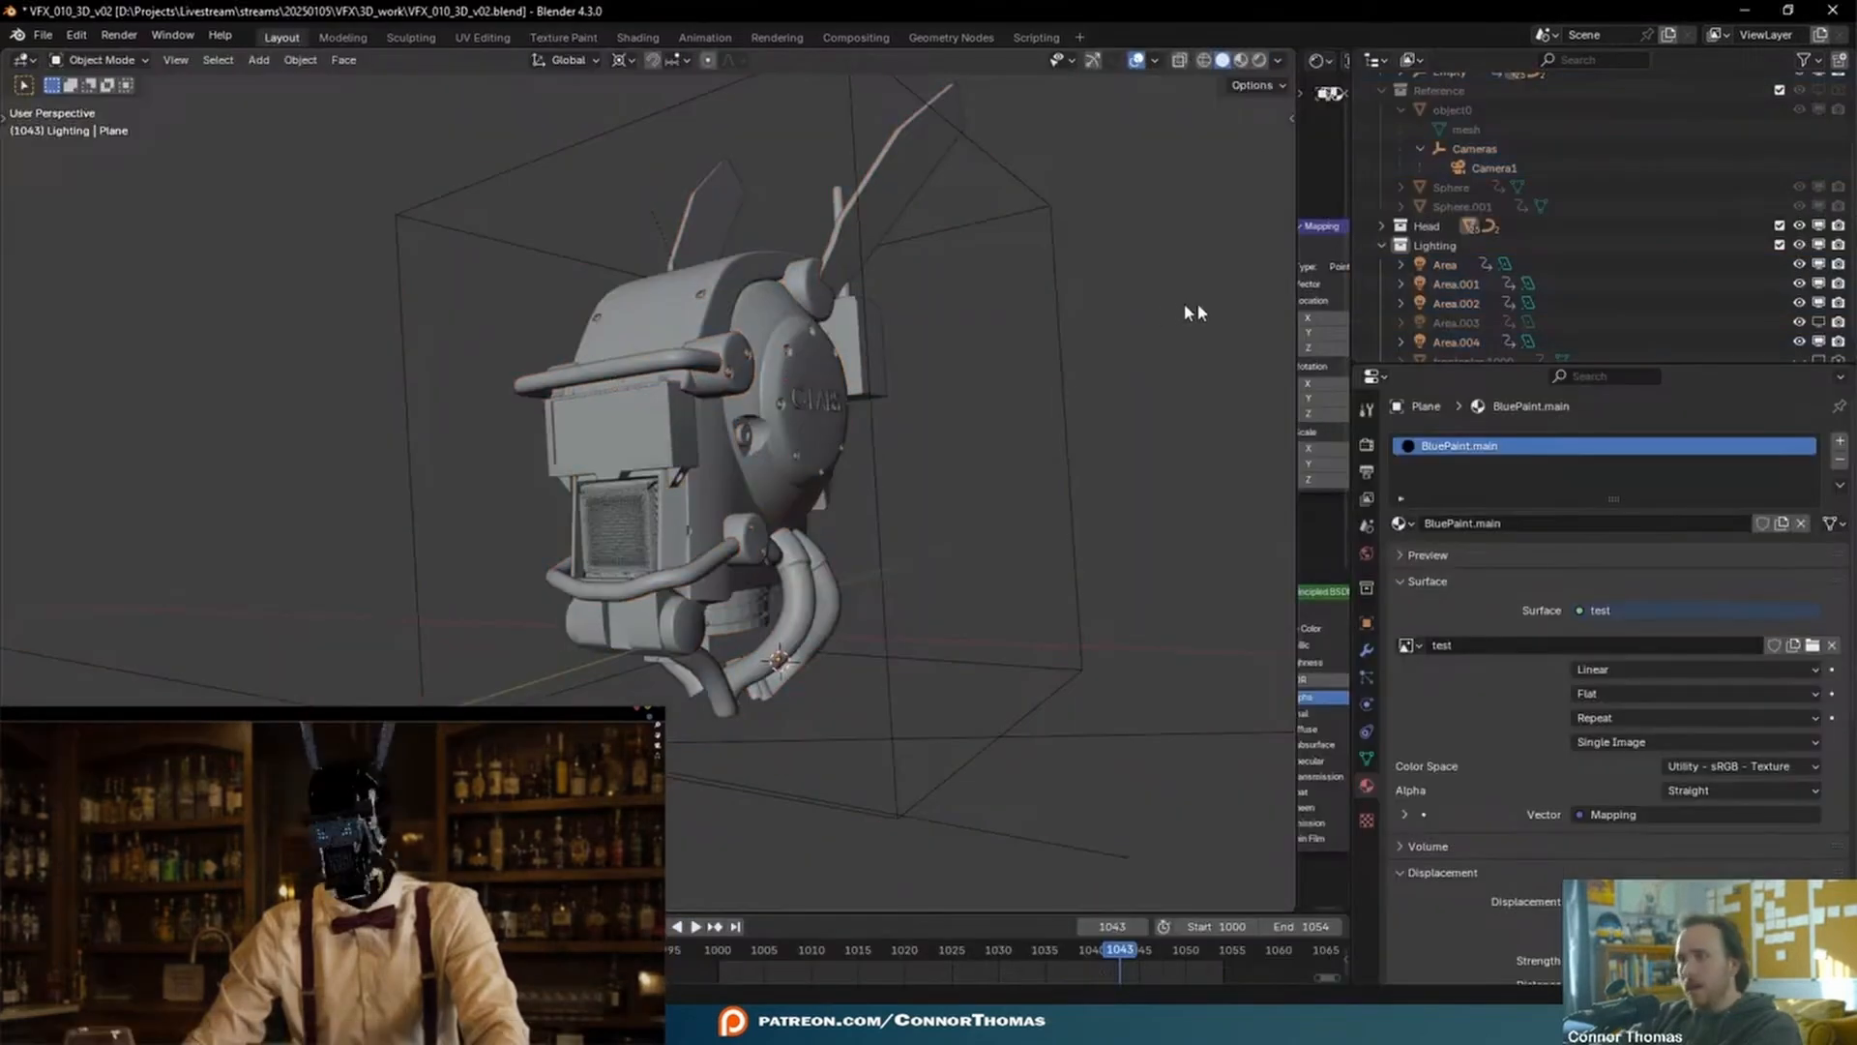
drag(1292, 300, 363, 355)
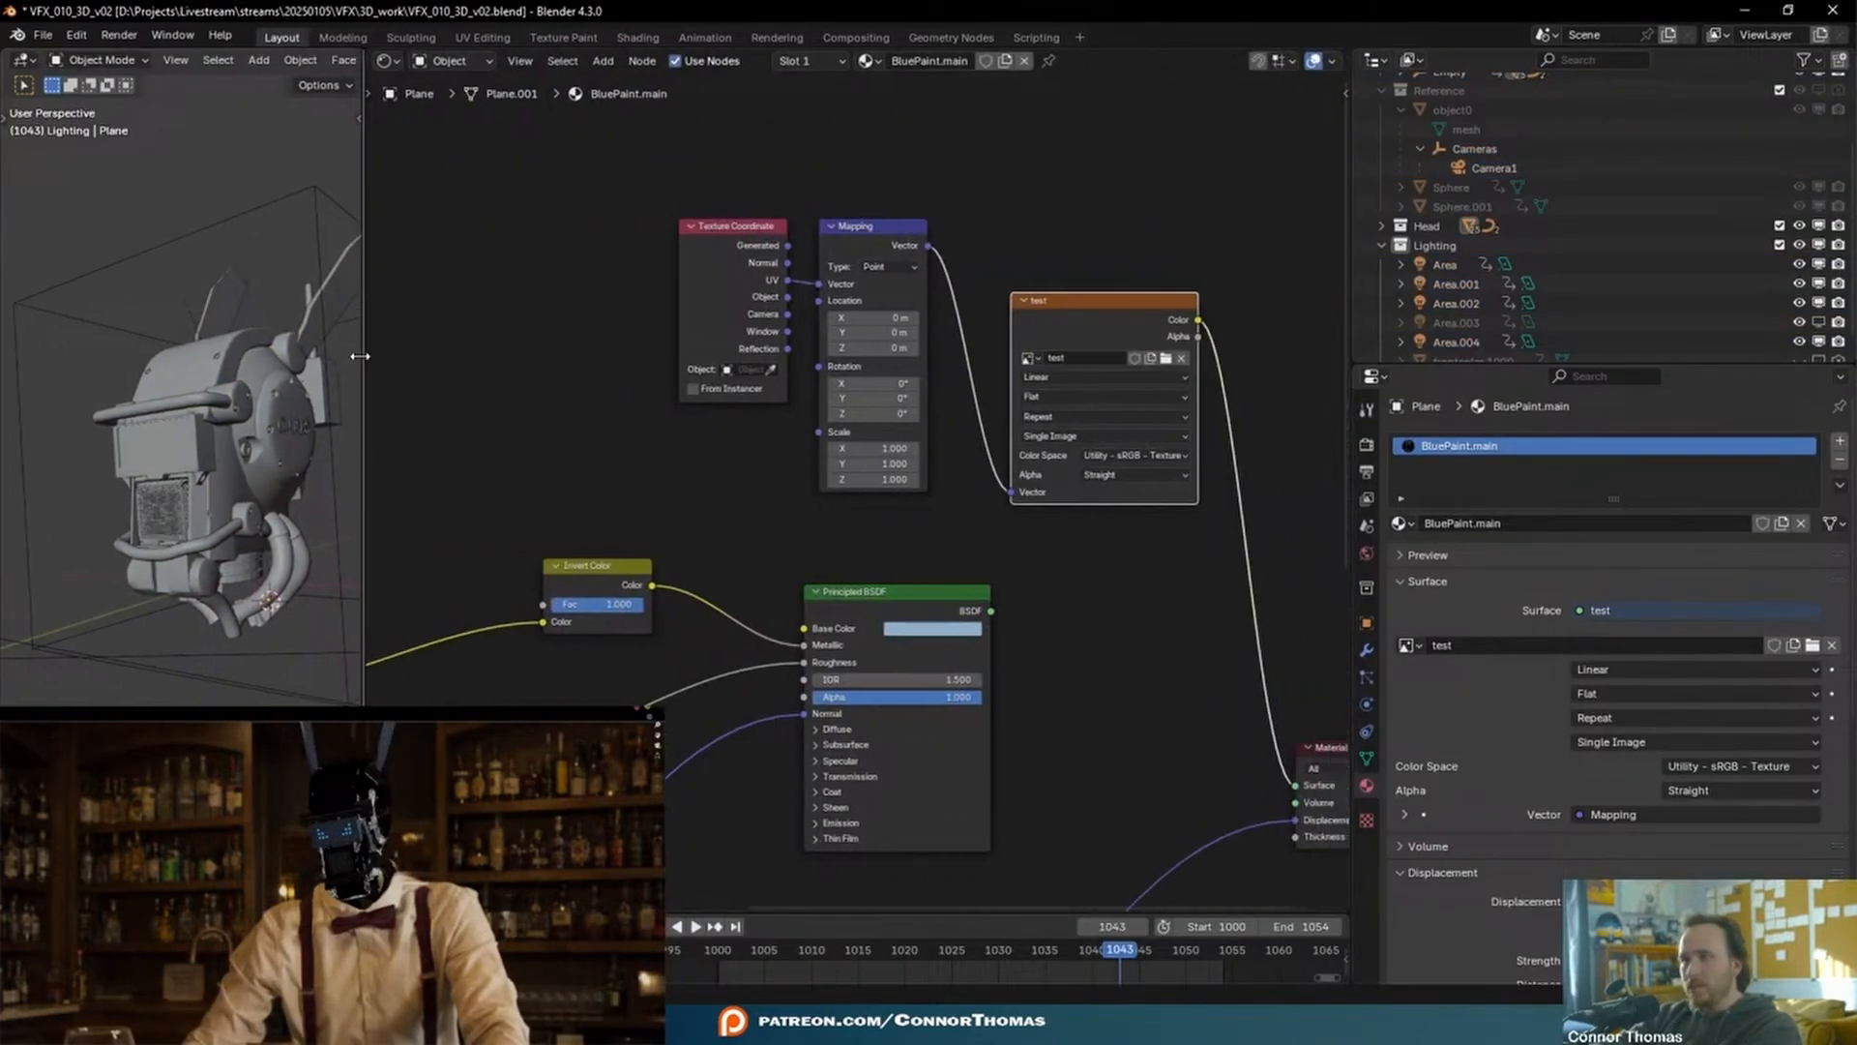
middle_drag(1049, 249, 834, 151)
ctrl+shift+click(695, 497)
middle_drag(886, 318, 1071, 442)
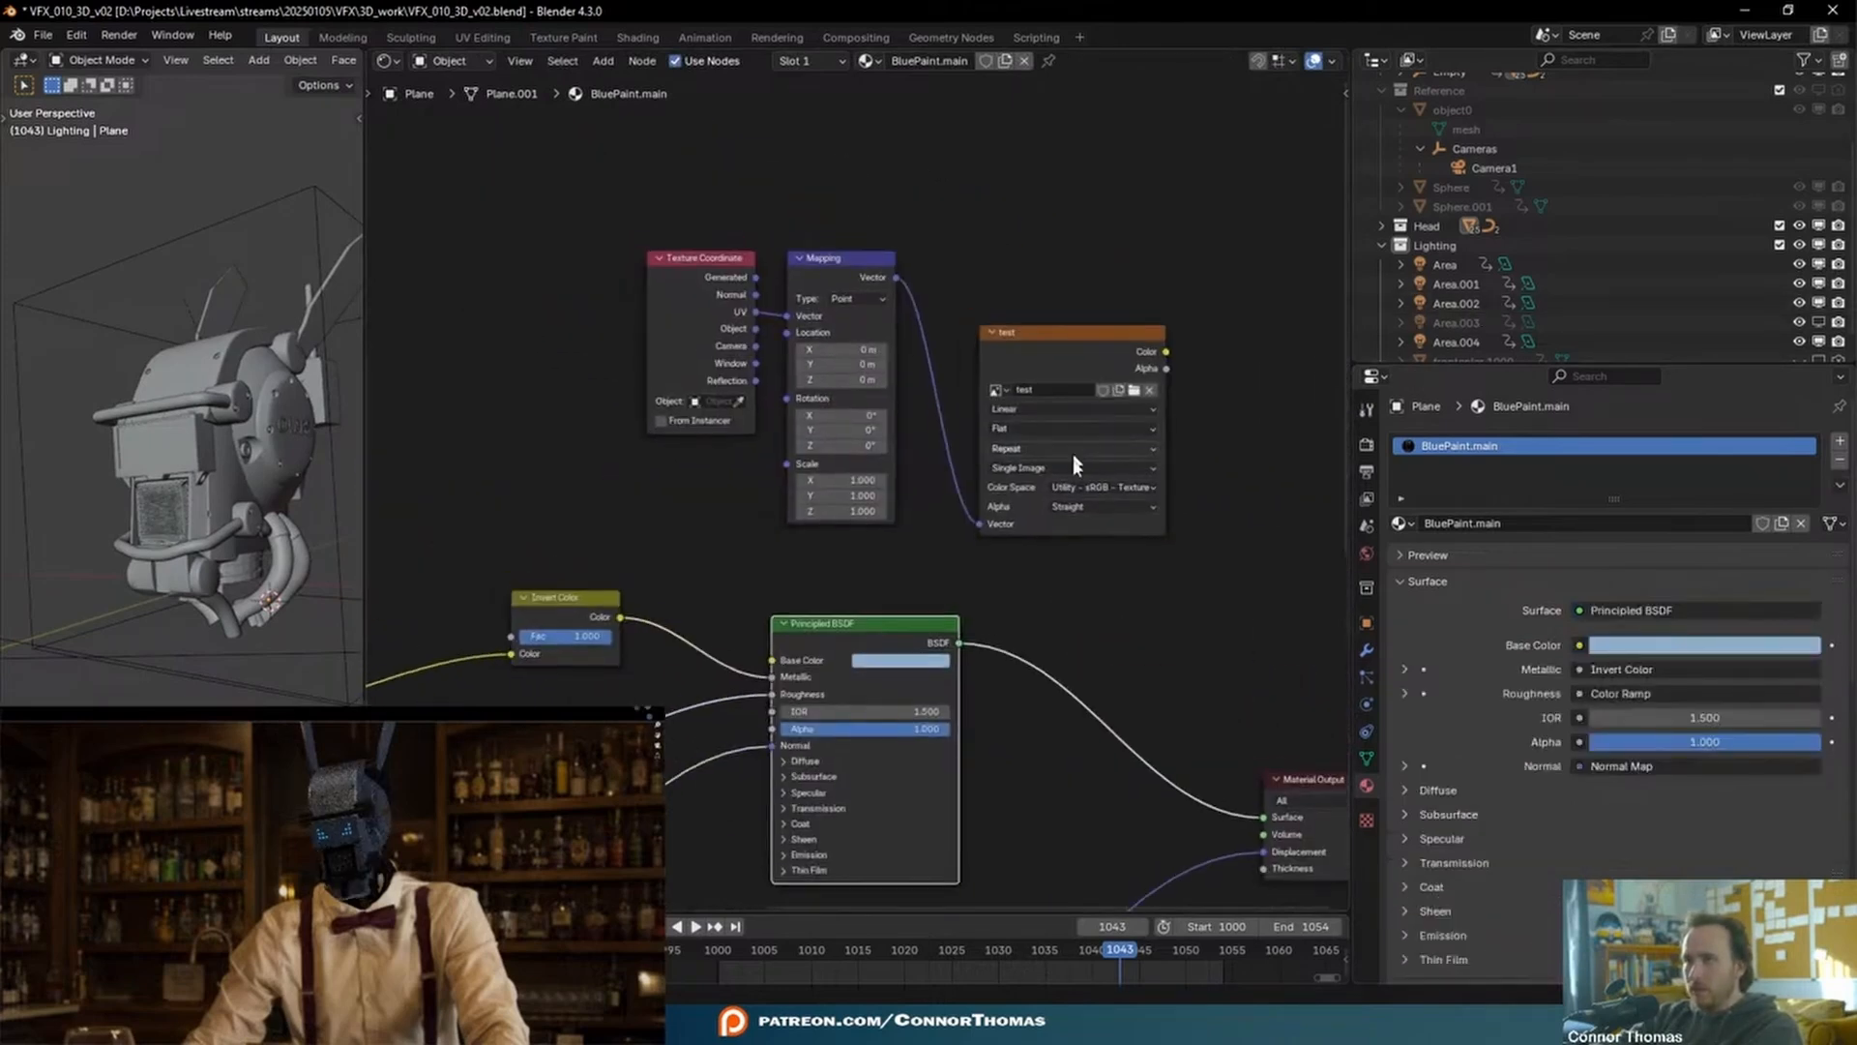
- Reposition the test image node and add a Mix Shader node between the Principled BSDF and the Material Output
scroll(1072, 441, down, 2)
drag(682, 221, 764, 247)
key(shift+a)
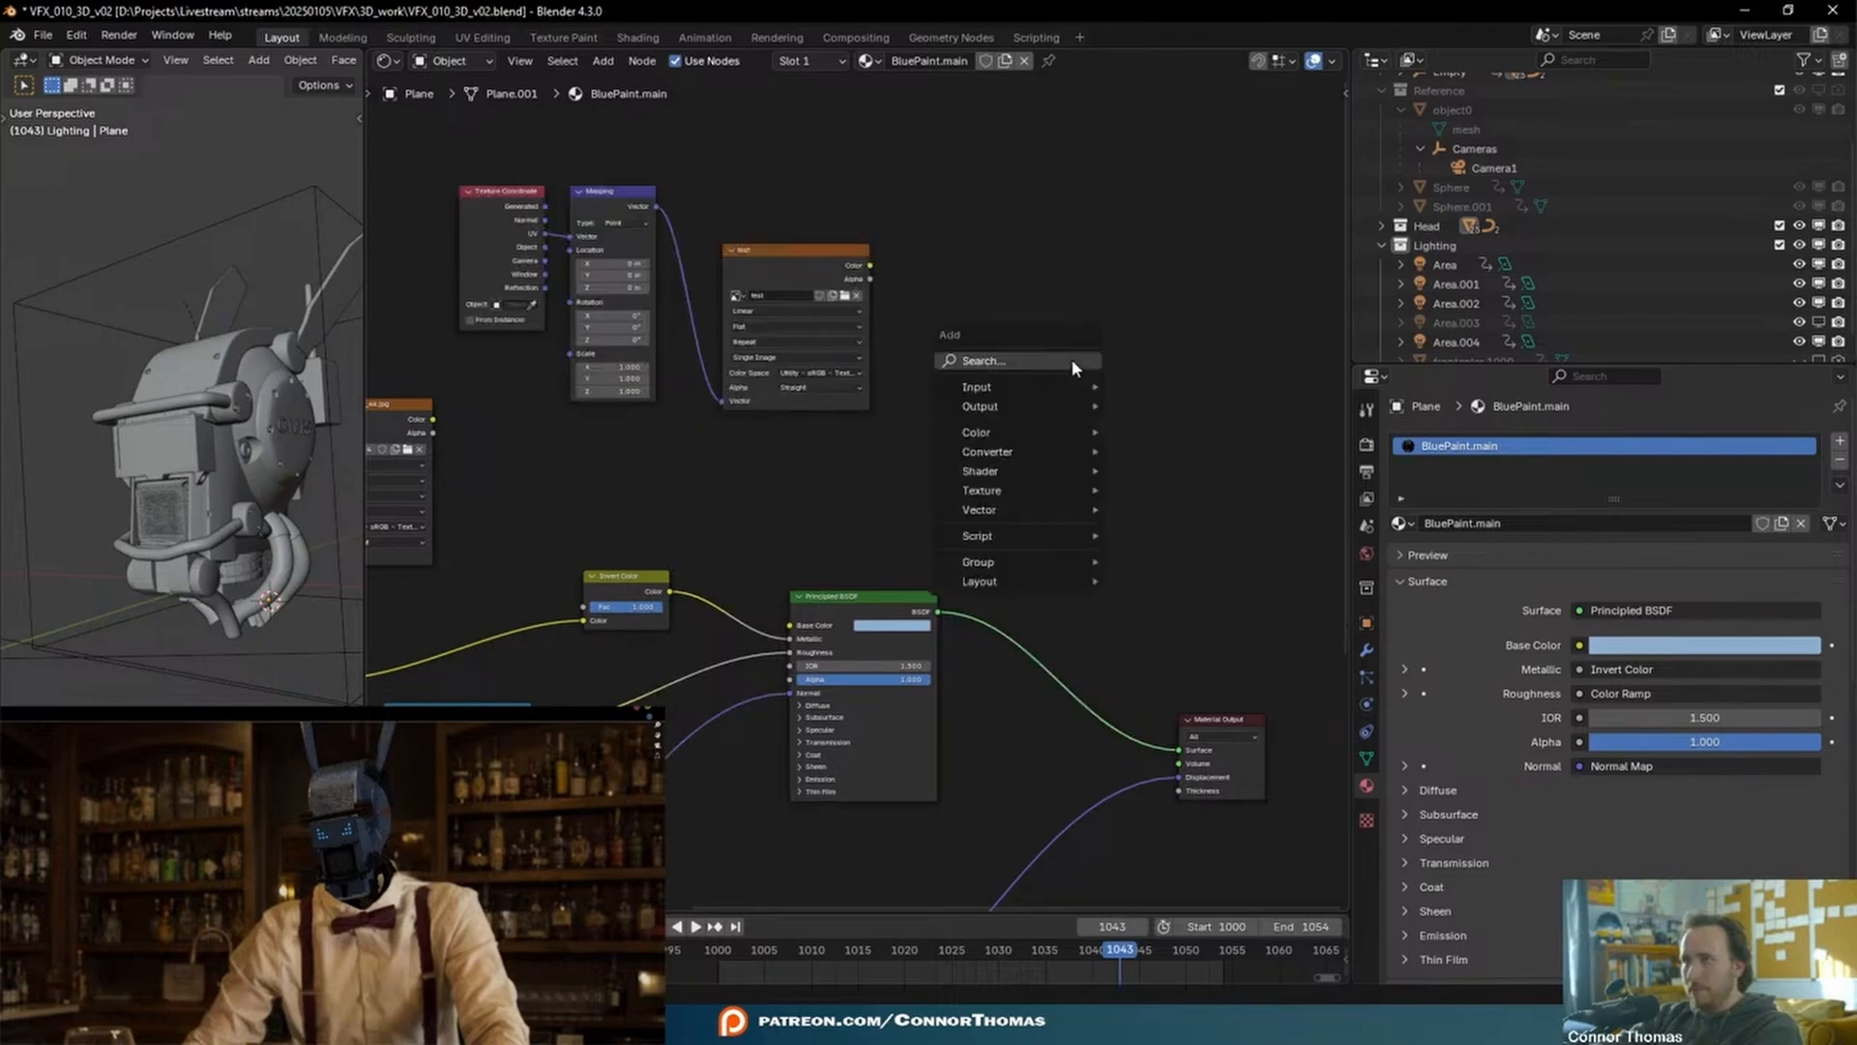
click(1069, 360)
text(mix)
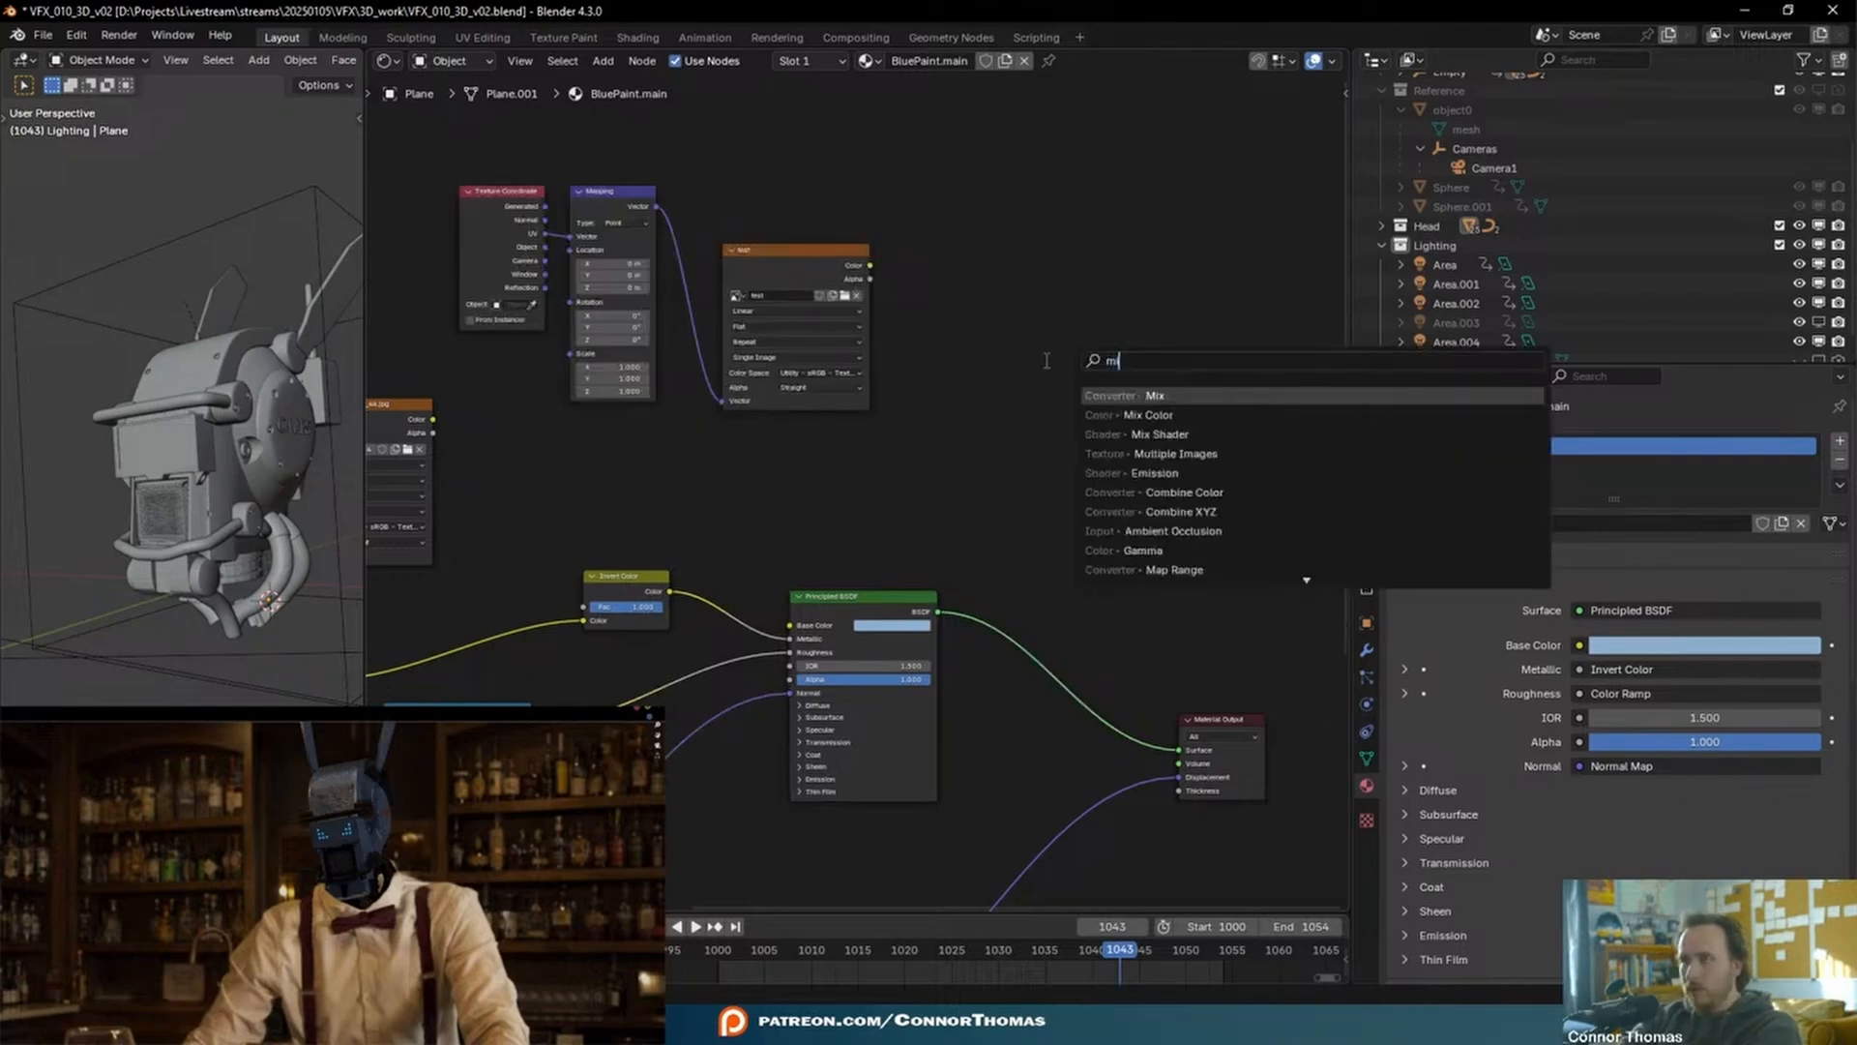
key(Down)
key(Down)
key(Return)
click(1134, 511)
- Connect the test image's Color to the Mix Shader's Fac and the blue Principled BSDF to its first Shader input
drag(871, 265, 1137, 548)
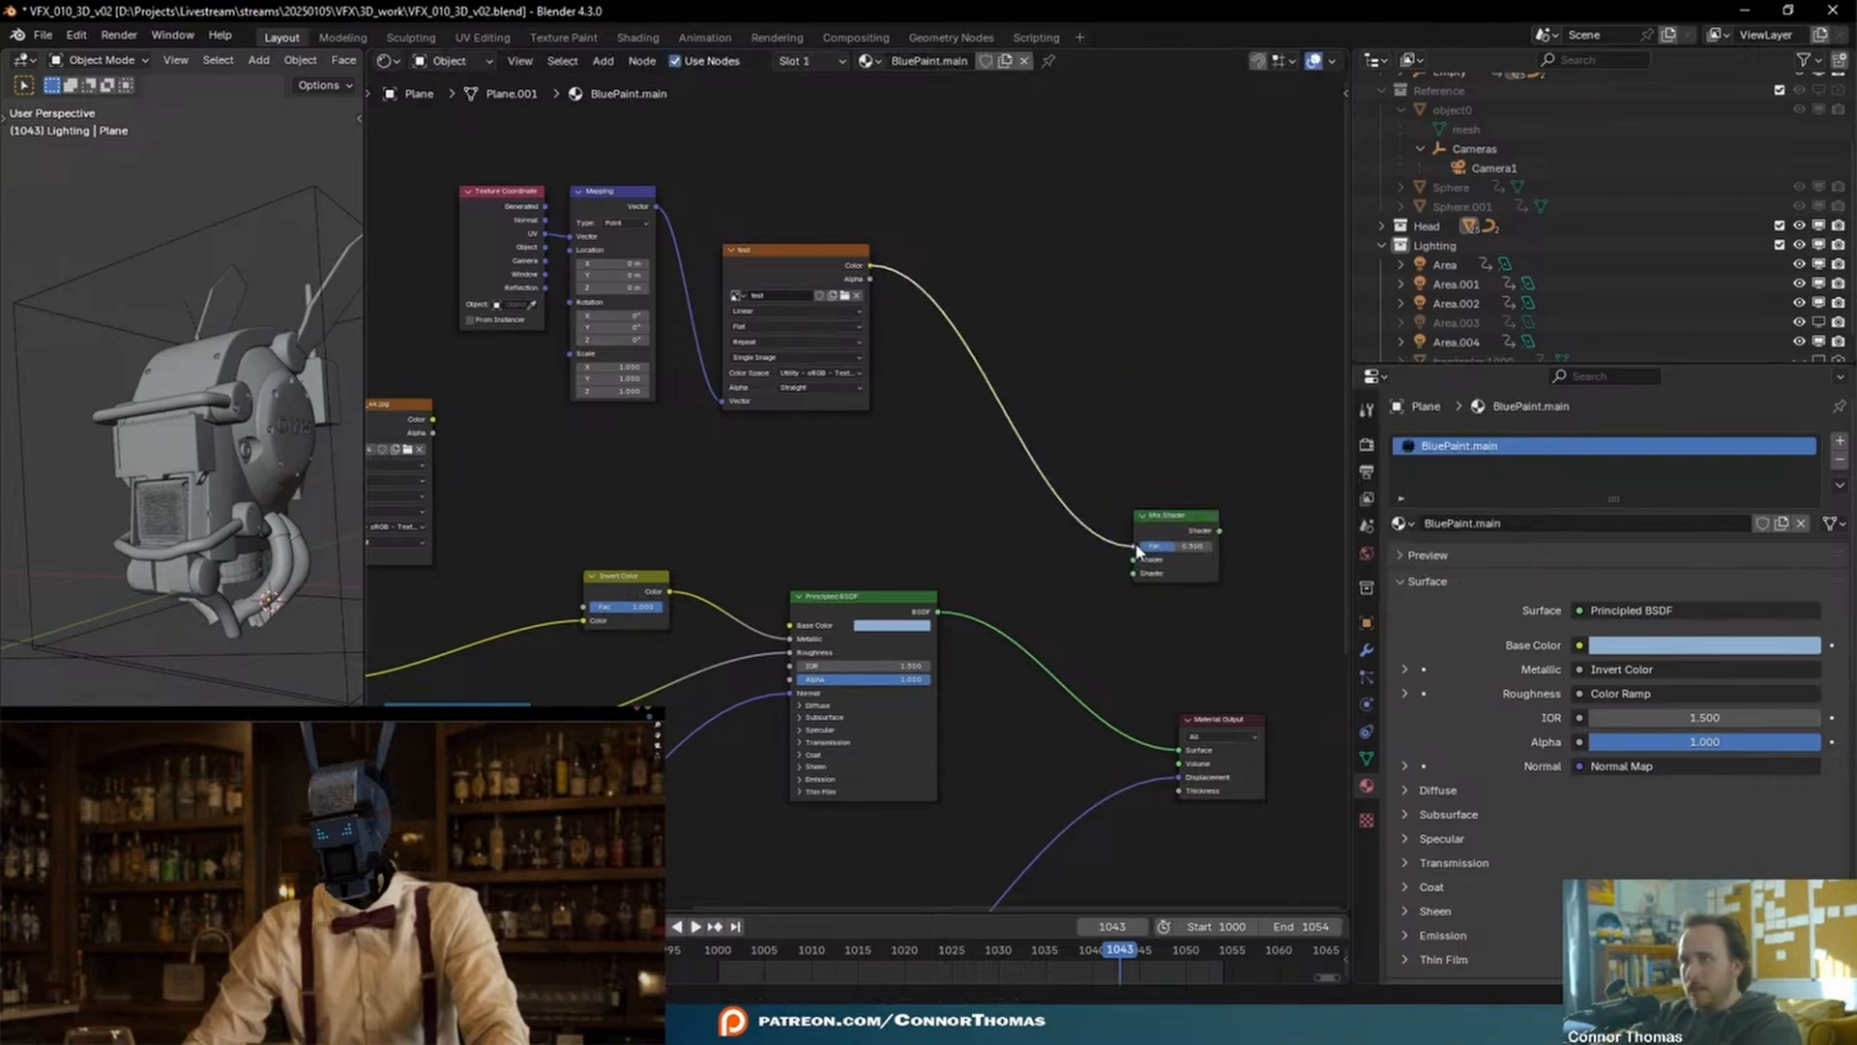
scroll(984, 582, up, 2)
drag(1145, 478, 1150, 457)
scroll(1137, 425, down, 3)
drag(1027, 460, 1300, 620)
- Move the Material Output and the Bump node with its image texture farther along to make room around the Mix Shader
middle_drag(1031, 747, 669, 624)
click(705, 473)
key(g)
click(1719, 548)
middle_drag(874, 678, 1463, 590)
middle_drag(837, 626, 923, 493)
drag(663, 729, 820, 460)
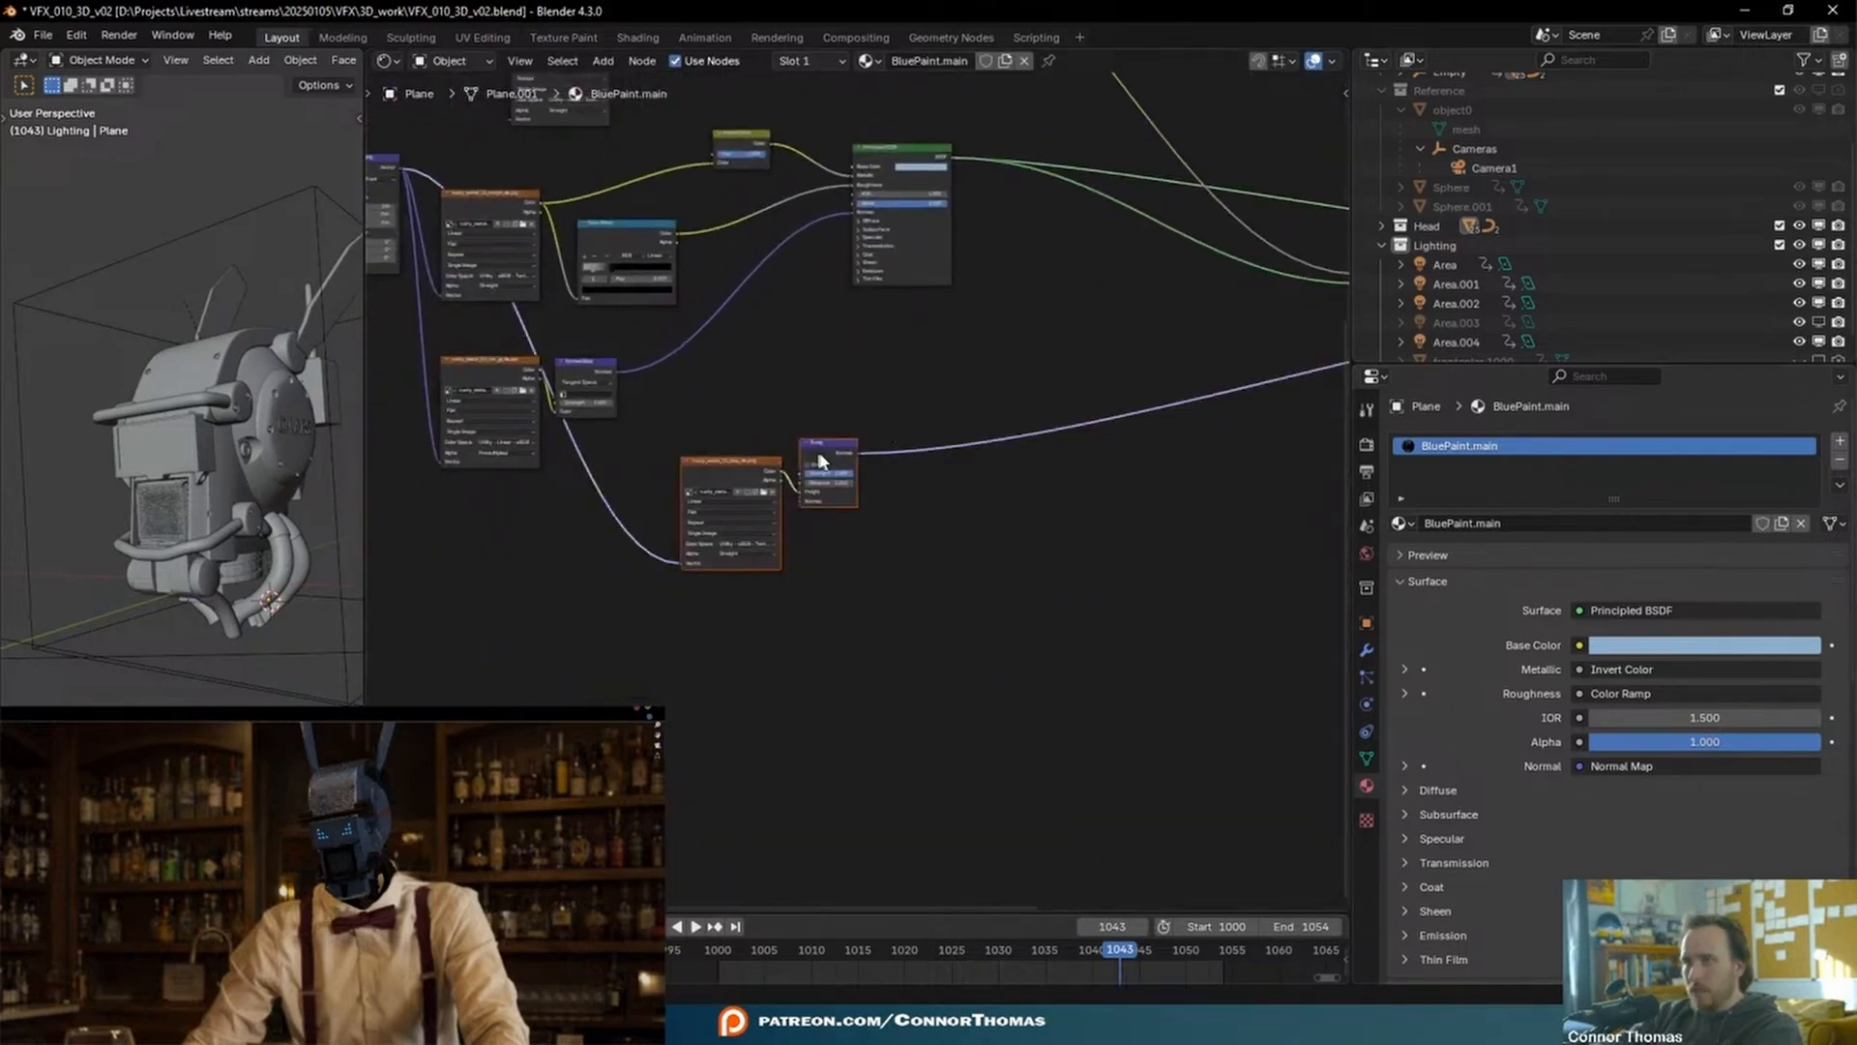
key(g)
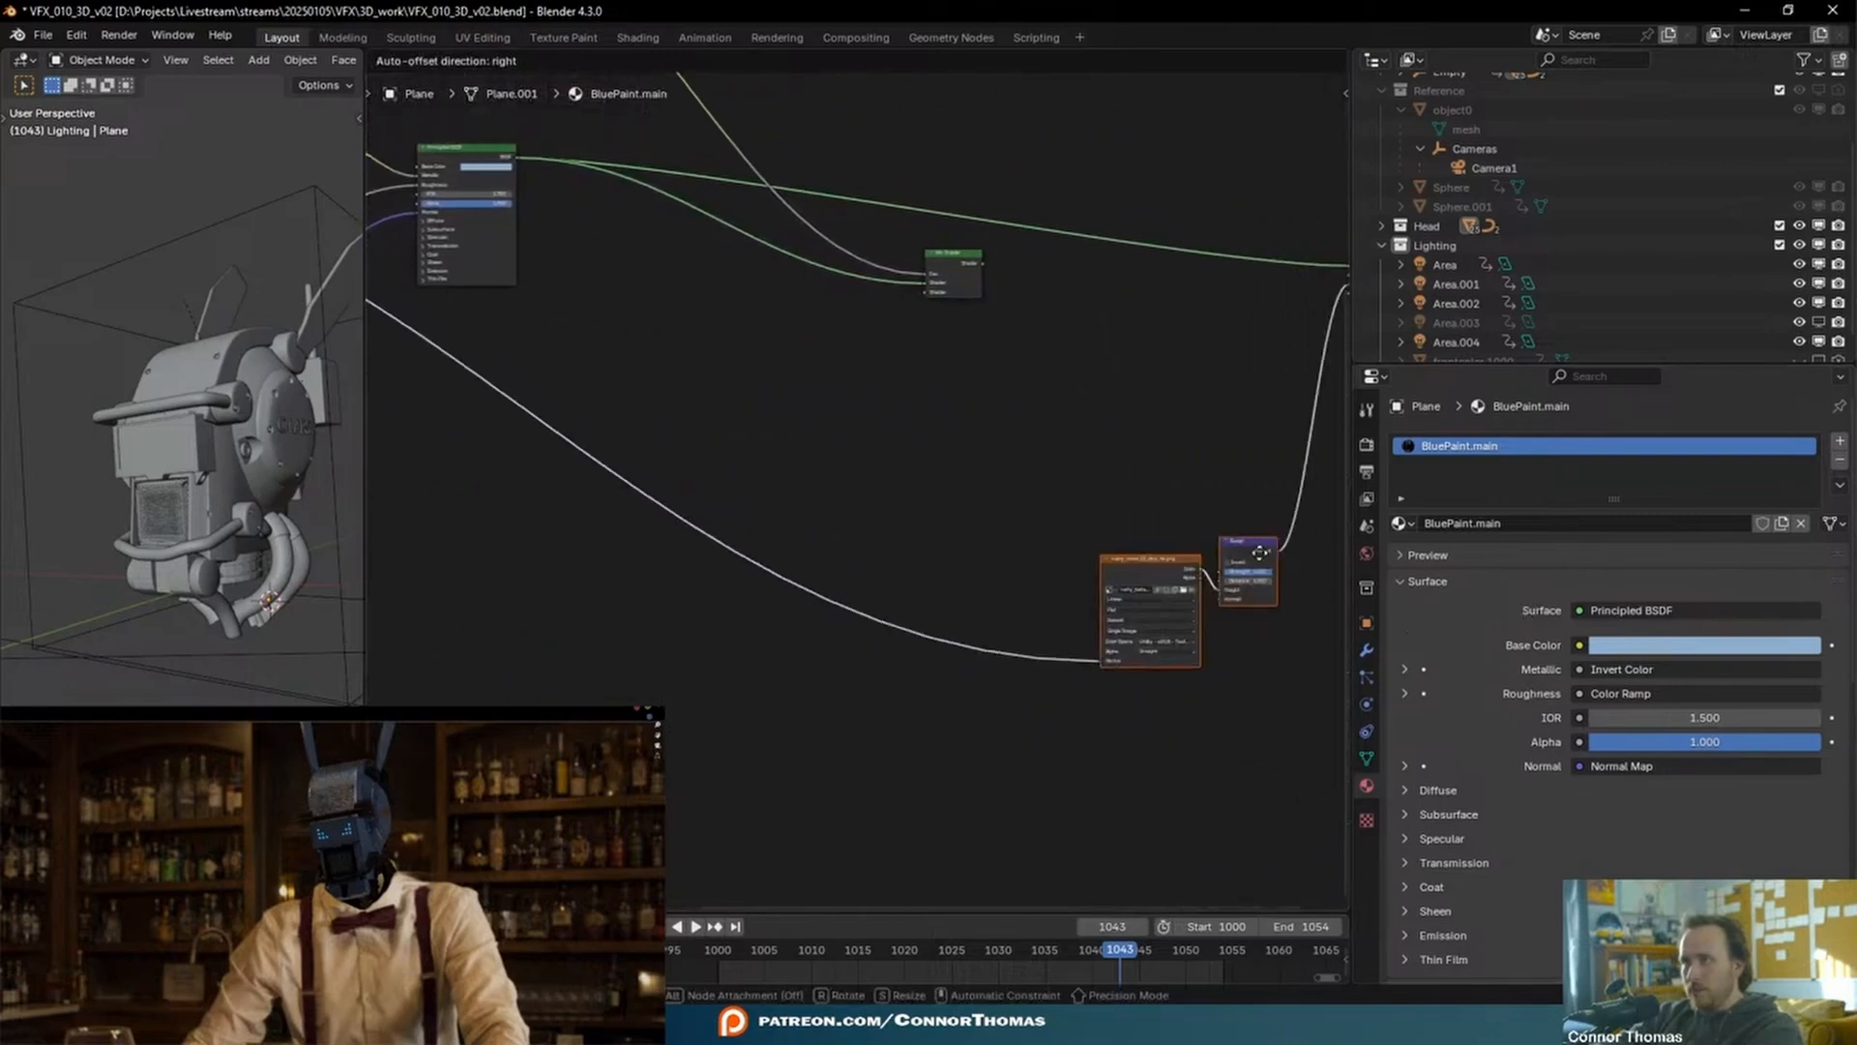
click(1216, 457)
click(704, 578)
- Add a second Principled BSDF node below the blue paint shader
middle_drag(704, 577, 1105, 648)
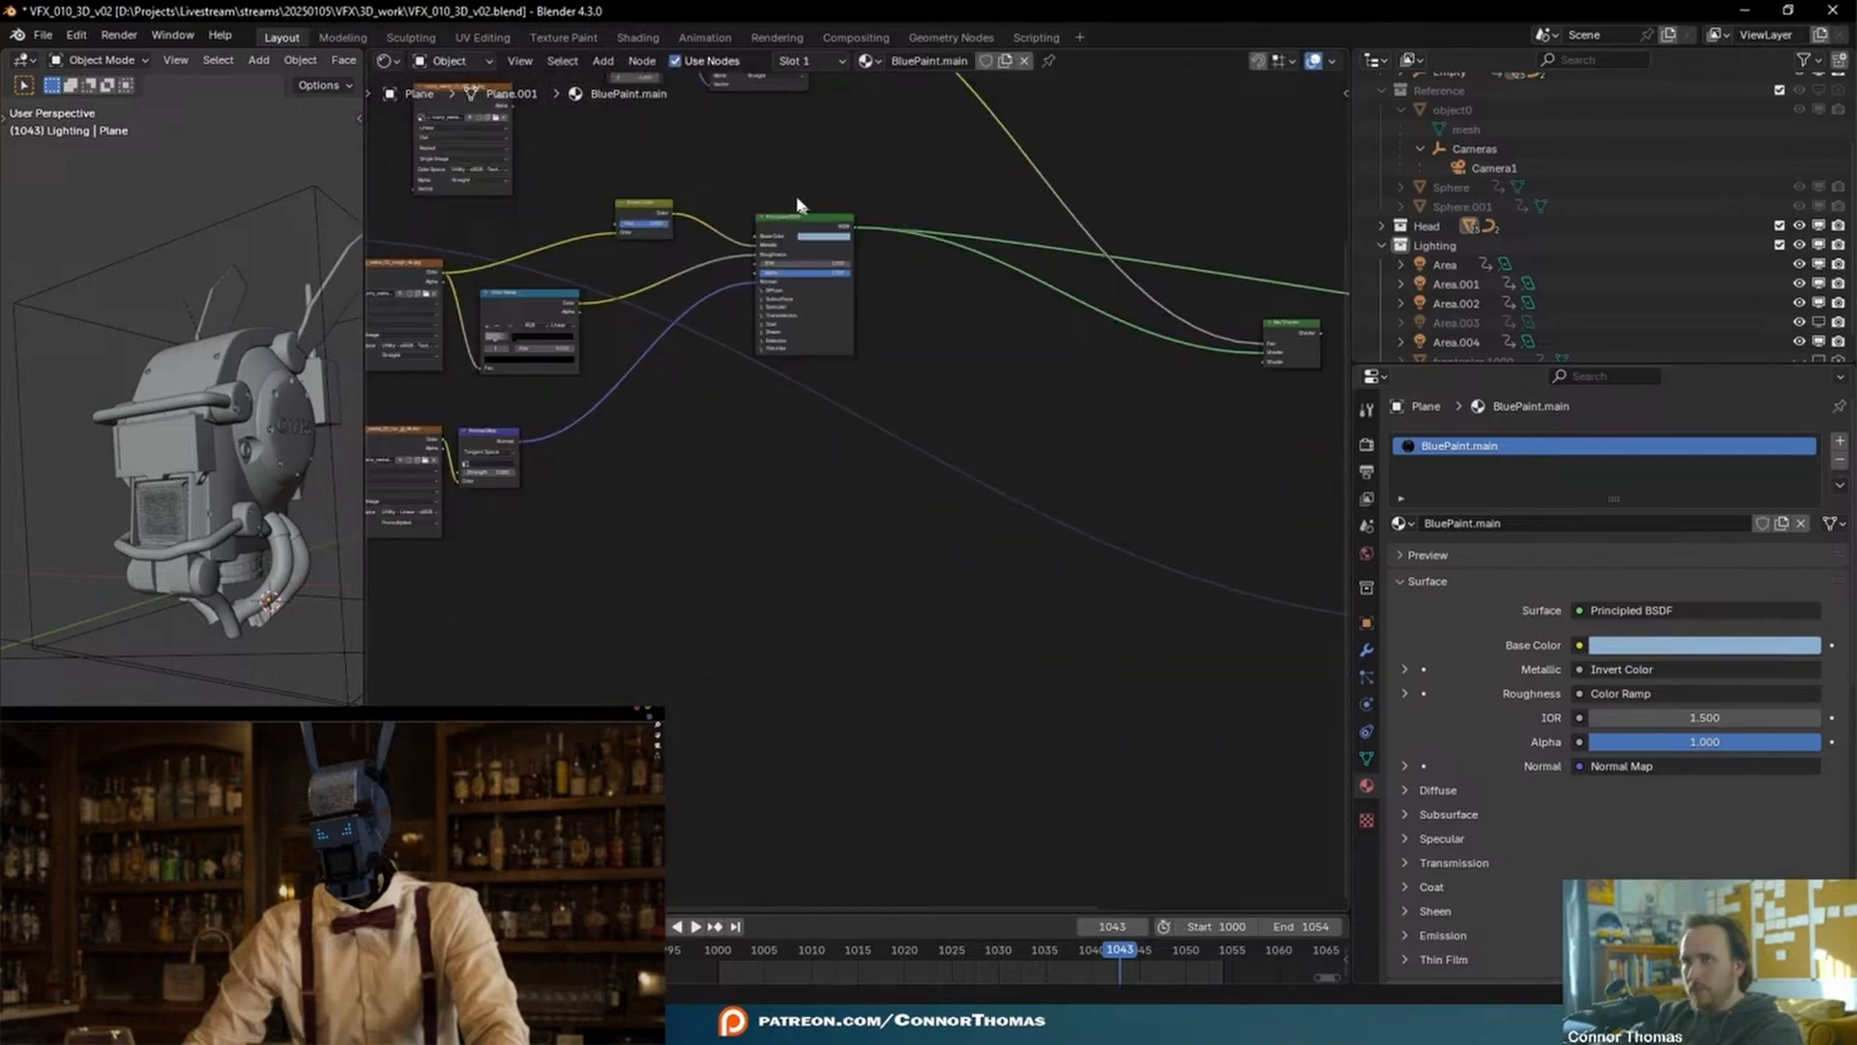
key(shift+a)
click(896, 507)
text(prin)
key(Return)
click(898, 510)
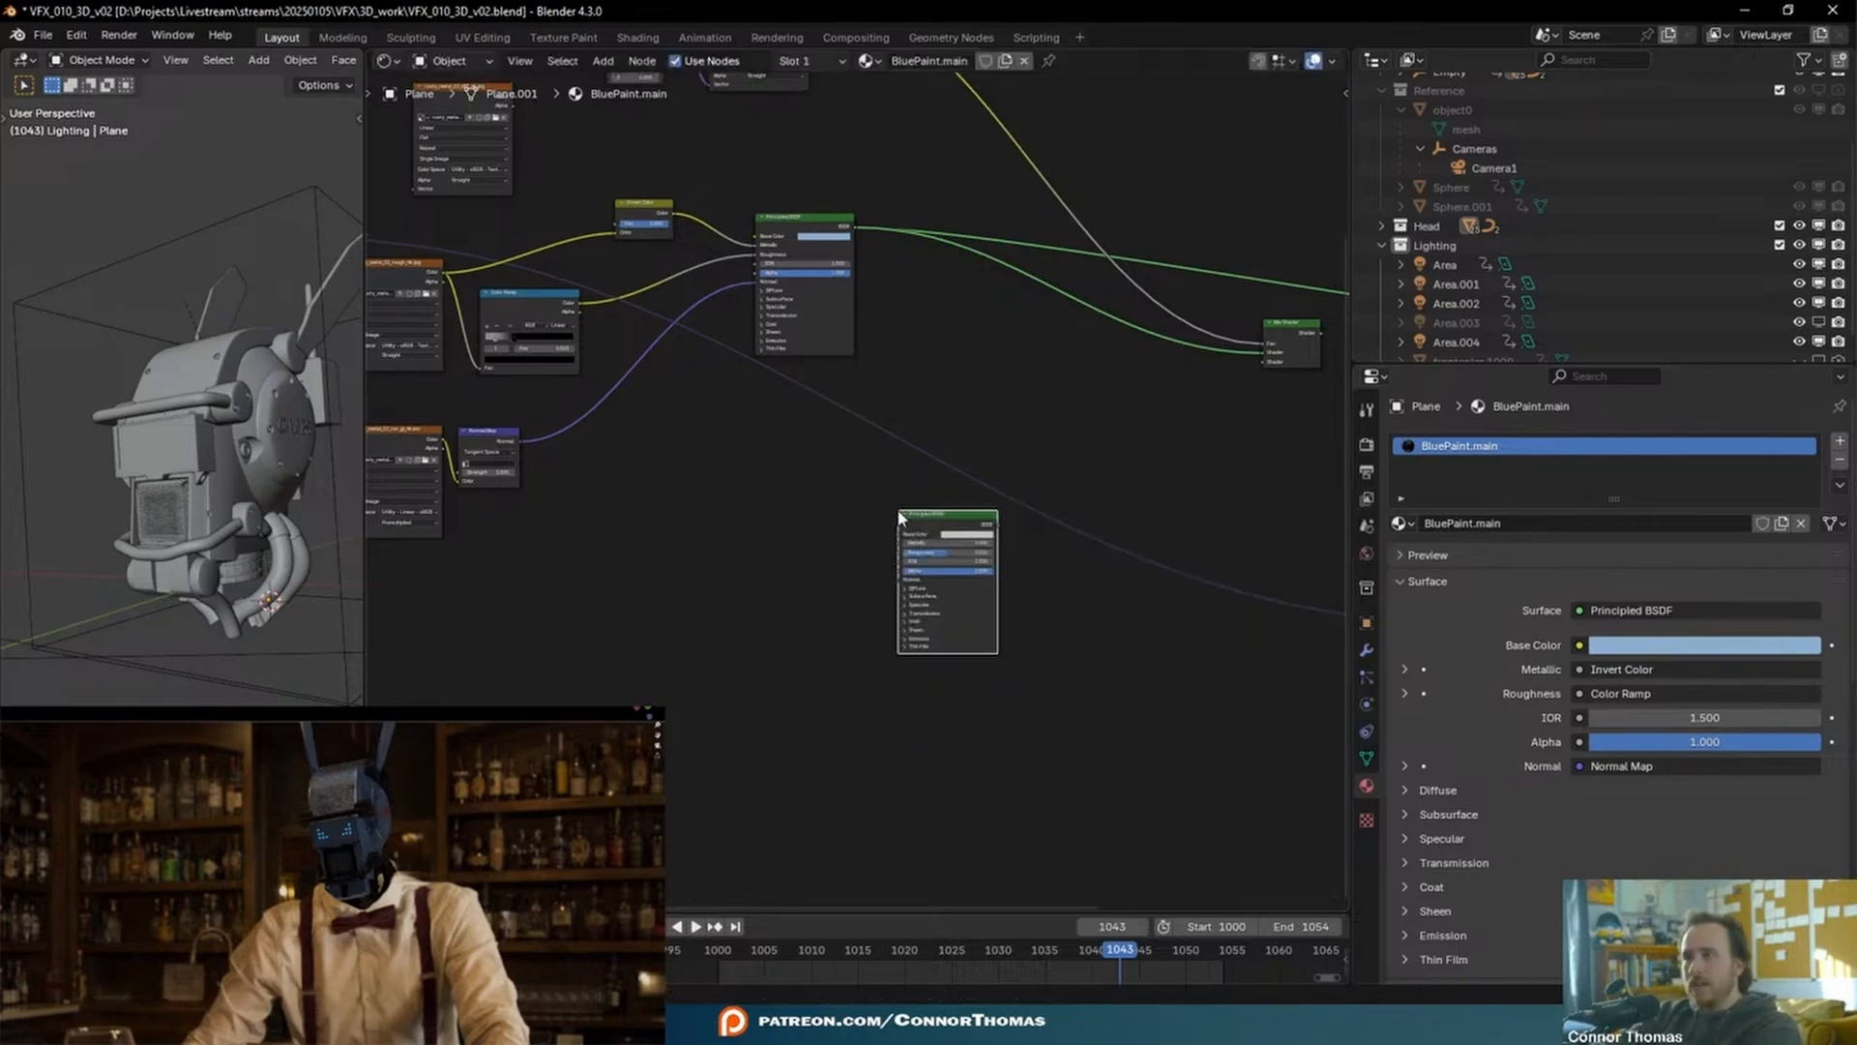
- Darken the new Principled BSDF's Base Color to near black and set its Roughness to 0
scroll(1100, 600, up, 3)
click(1076, 573)
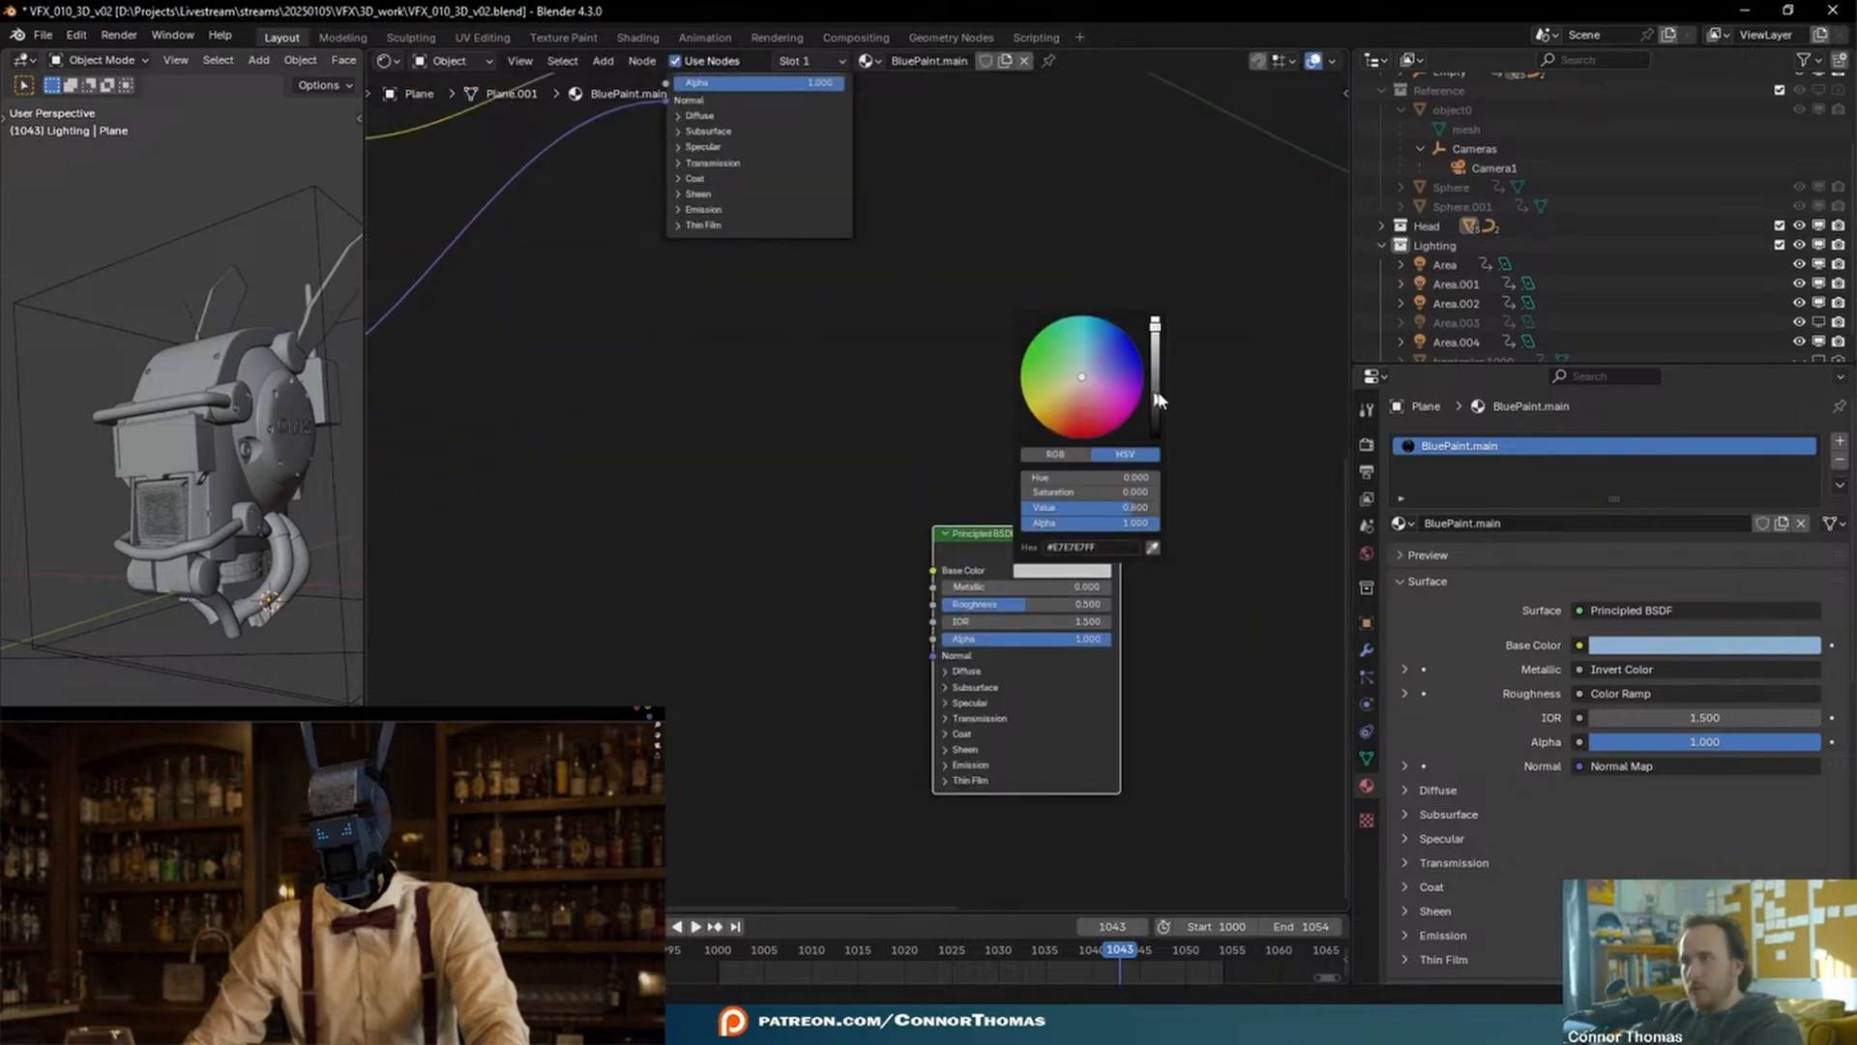
drag(1158, 400, 1156, 431)
scroll(1074, 668, up, 3)
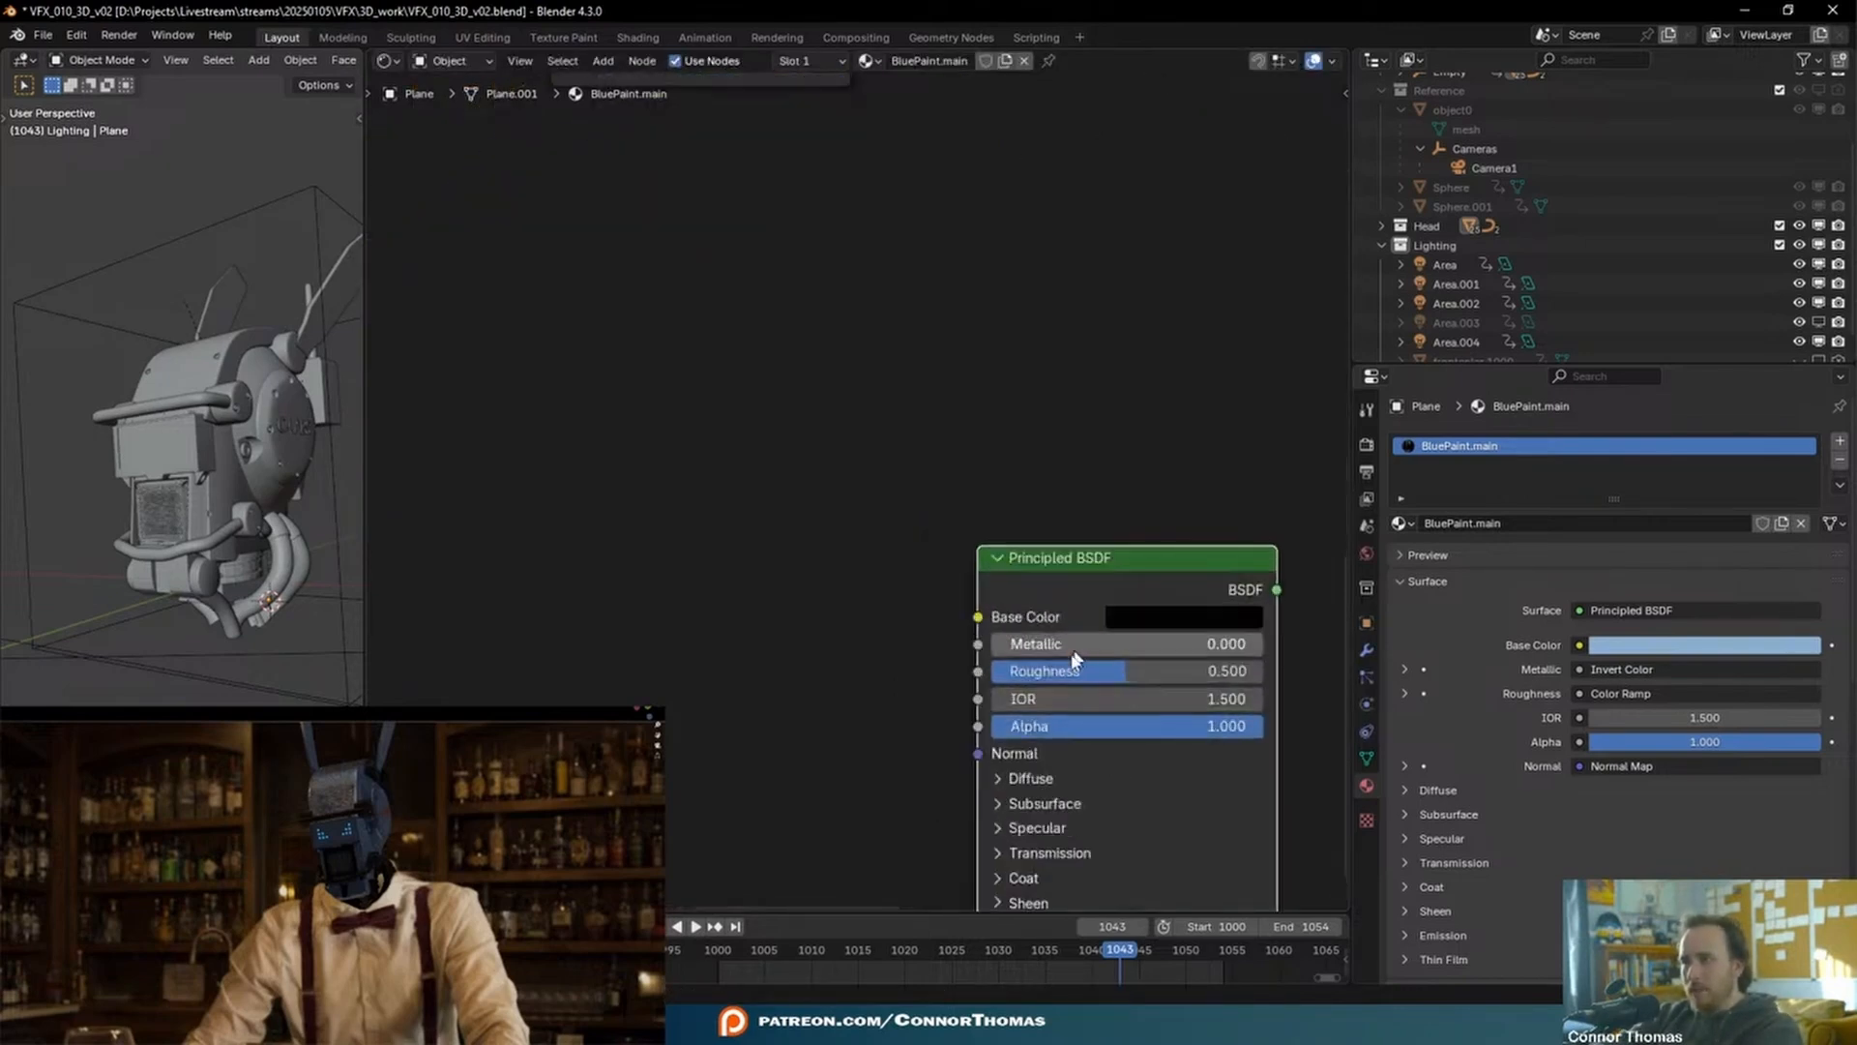
drag(1073, 669, 1264, 673)
drag(1020, 677, 748, 677)
- Tint the new Principled BSDF's Base Color to a dark brown, hex #301A0BFF
middle_drag(578, 466, 226, 333)
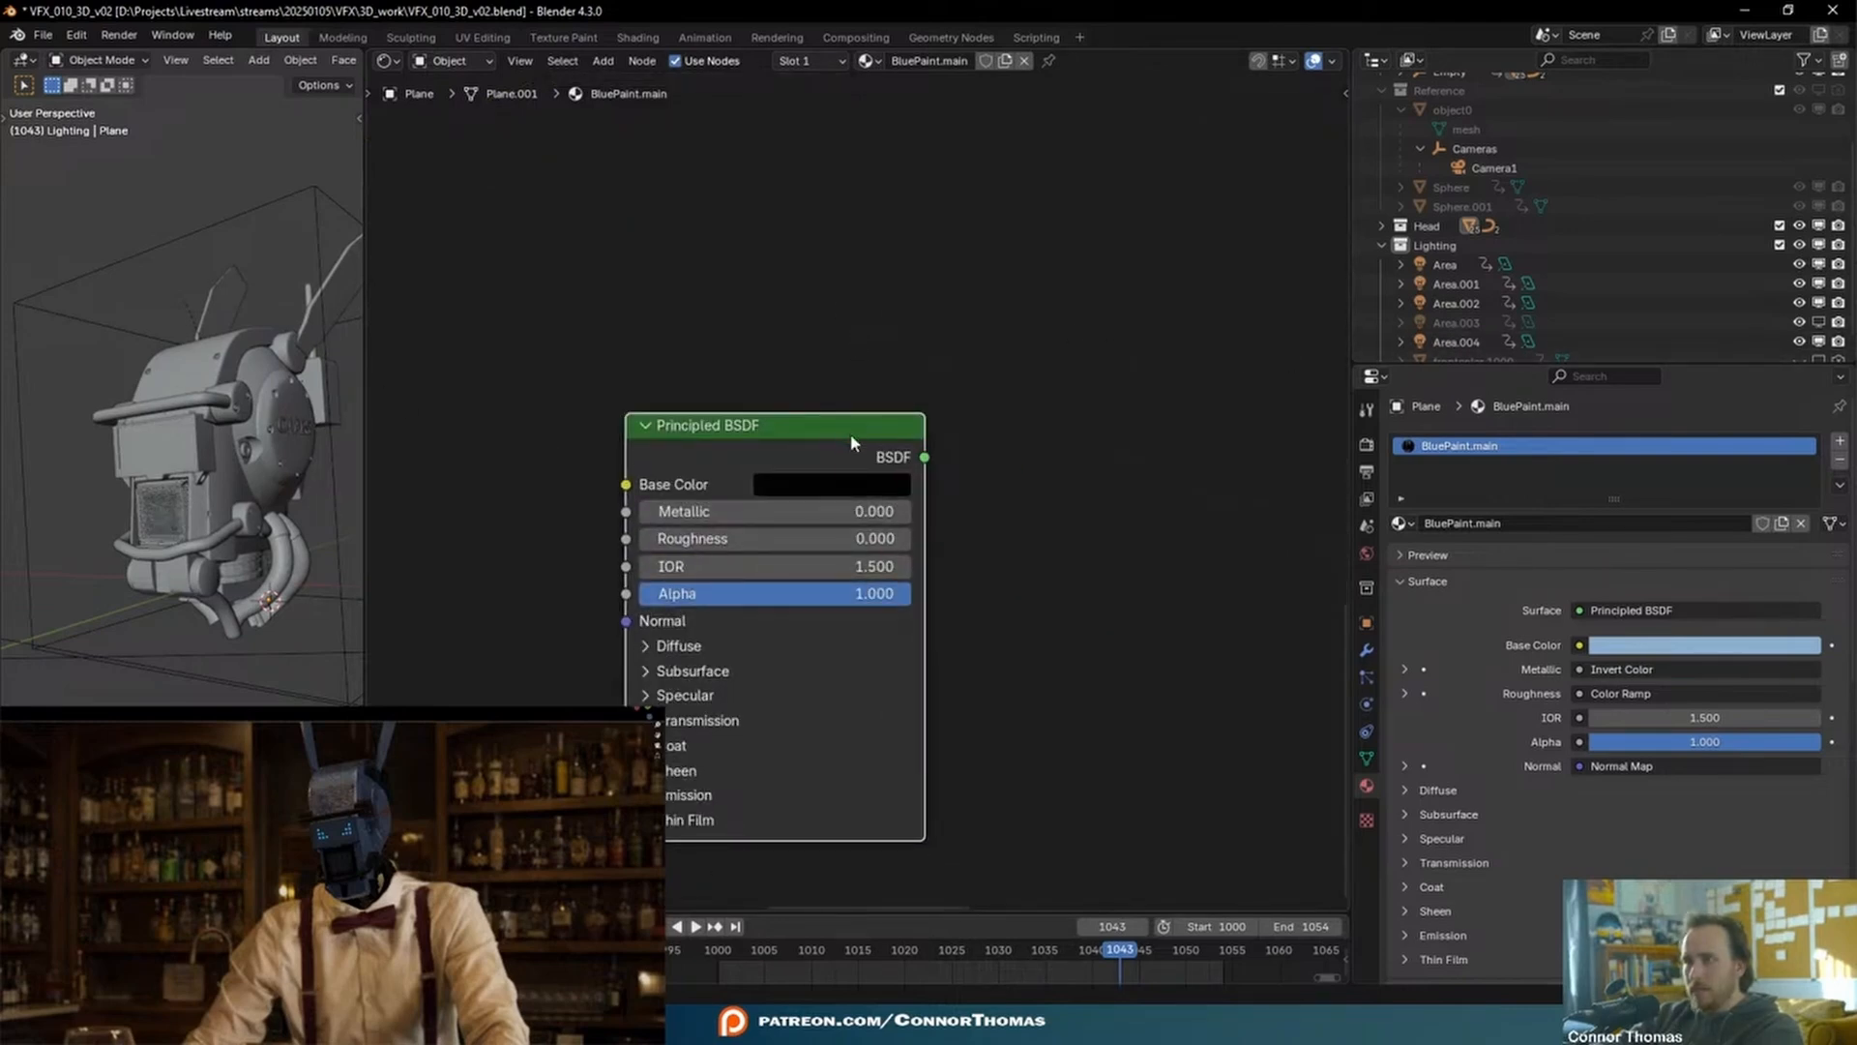
click(840, 484)
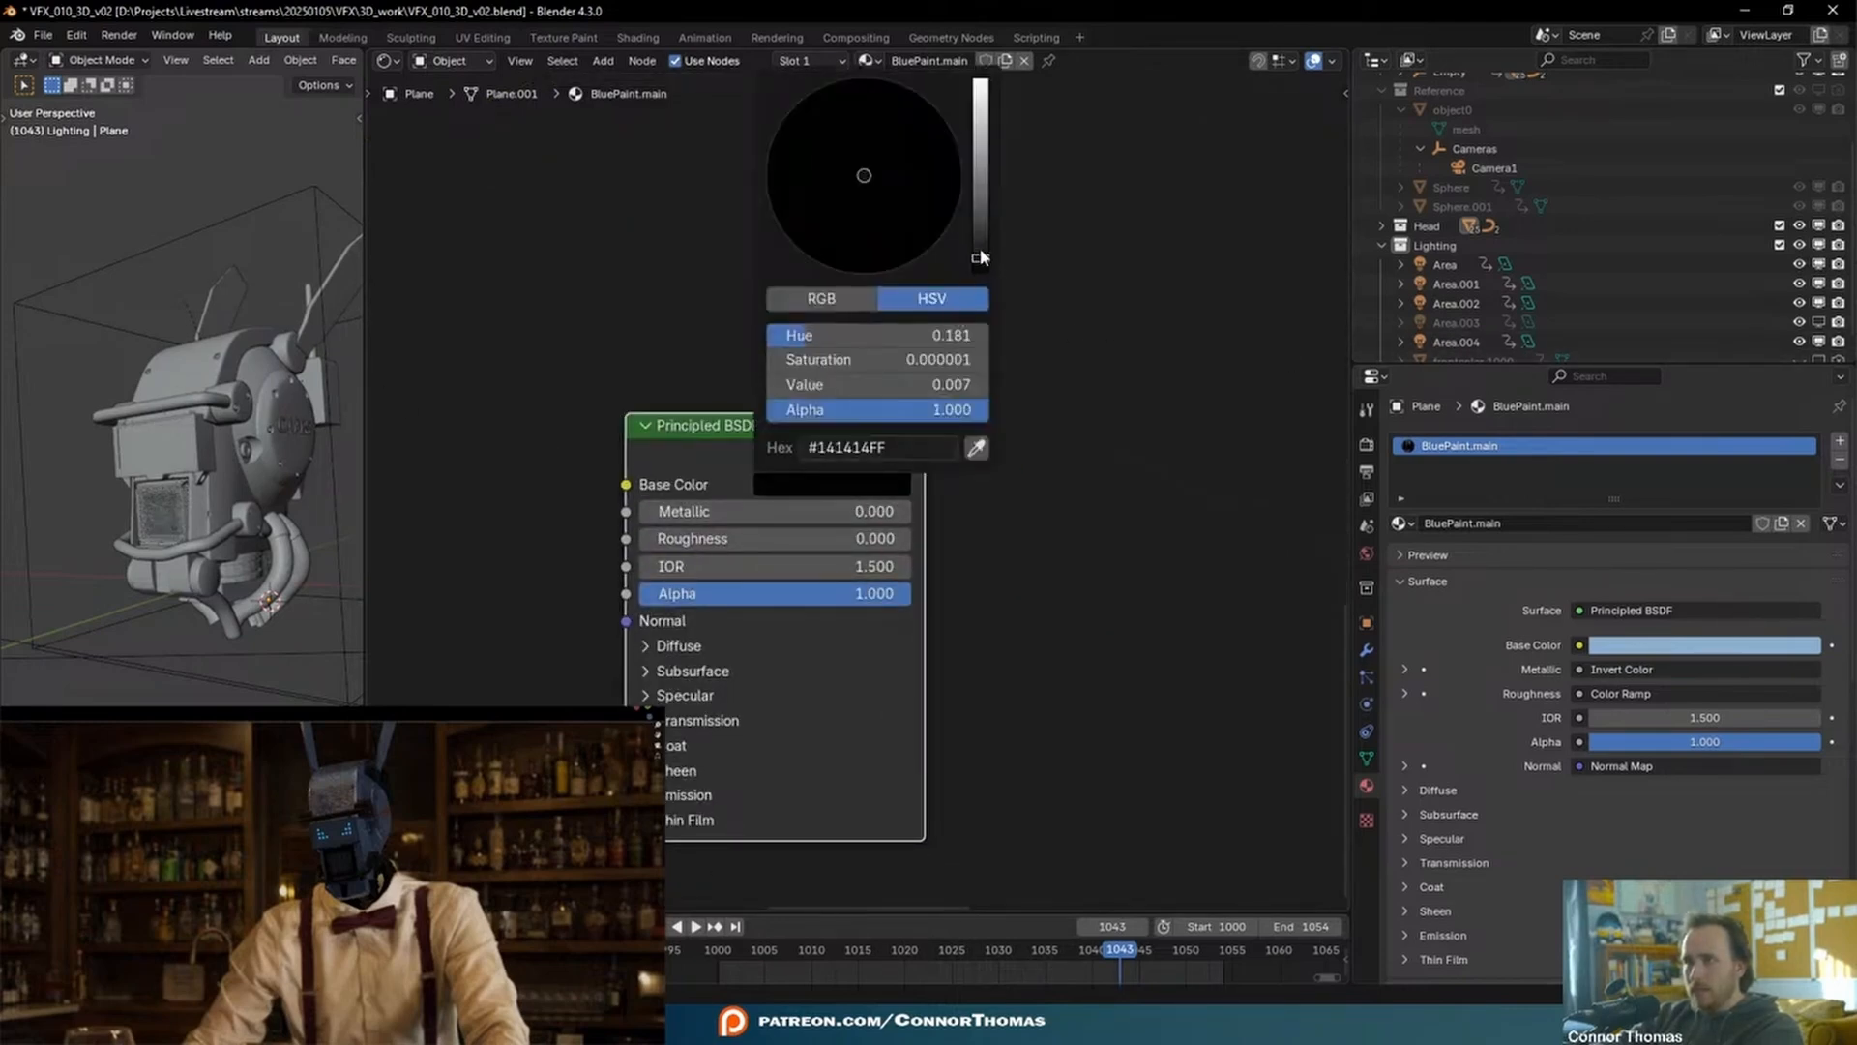
drag(981, 257, 981, 237)
drag(882, 184, 833, 245)
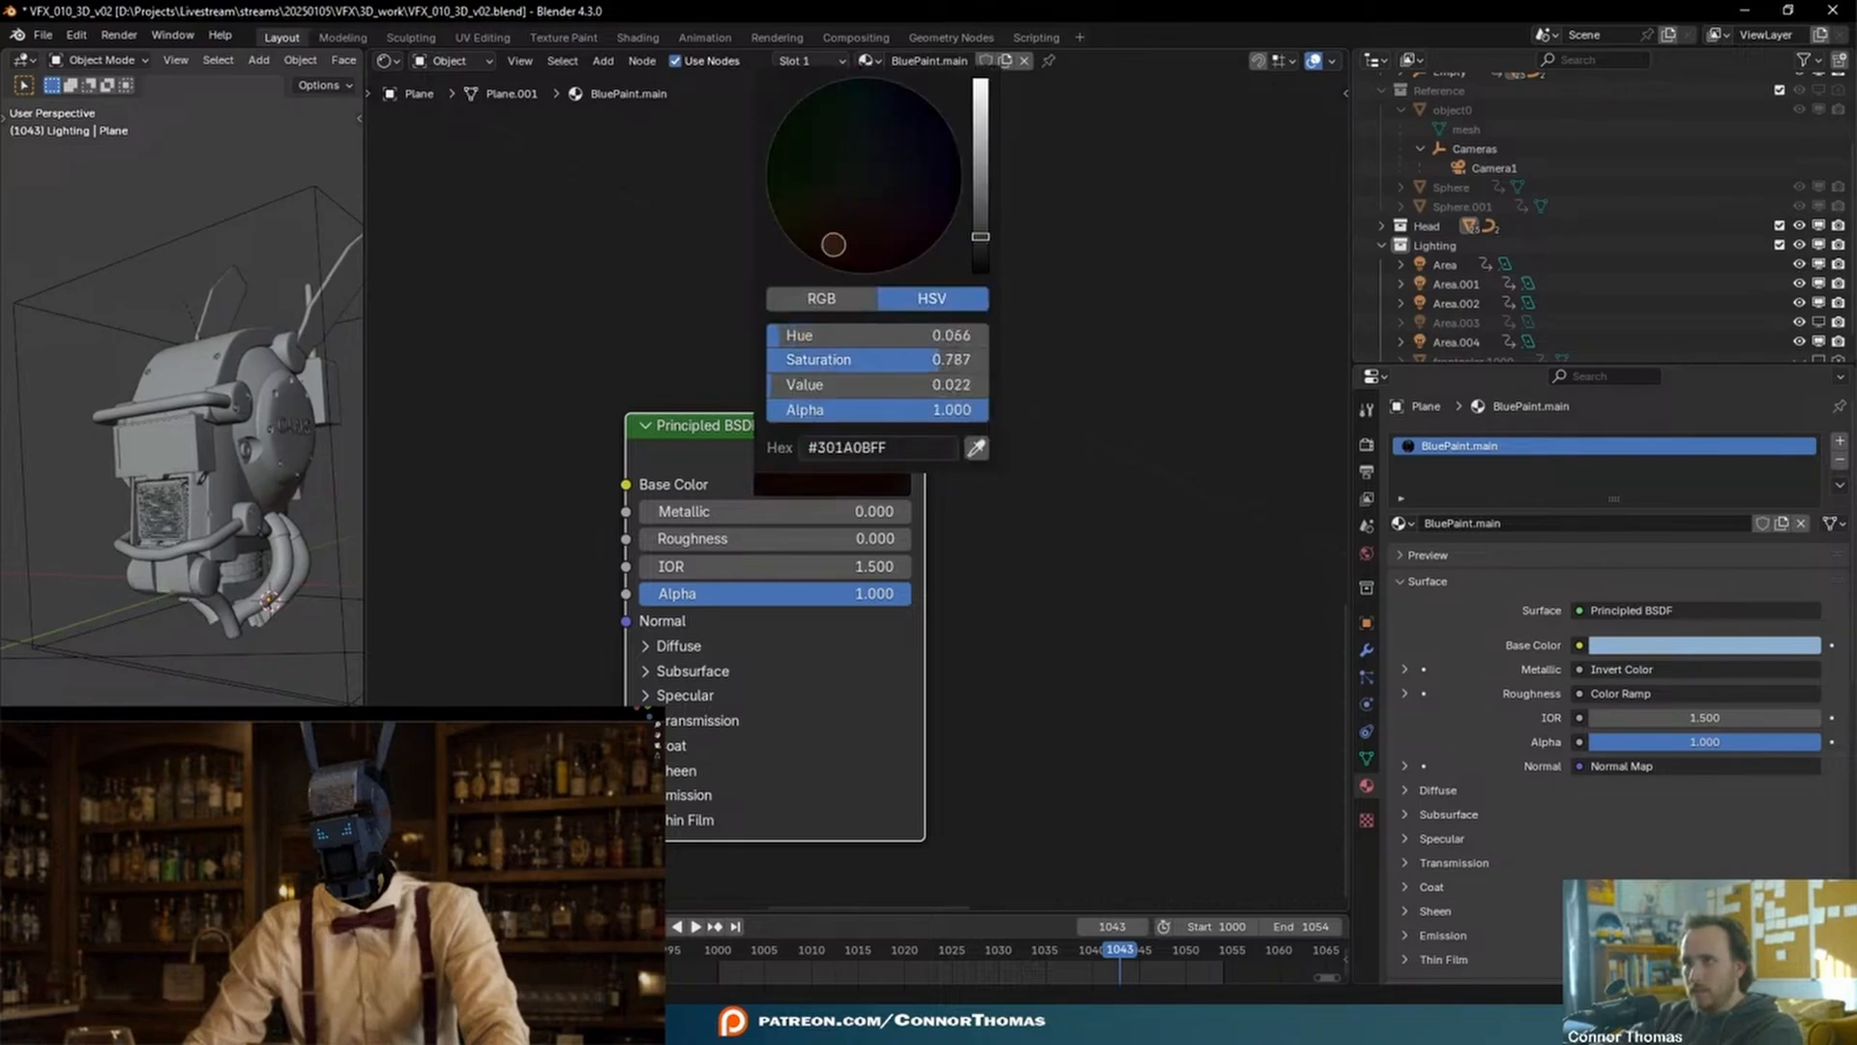
- Preview the dark brown Principled BSDF directly on the material's surface output
scroll(863, 425, down, 1)
middle_drag(863, 425, 844, 527)
ctrl+shift+click(834, 537)
scroll(933, 365, down, 4)
middle_drag(909, 367, 762, 507)
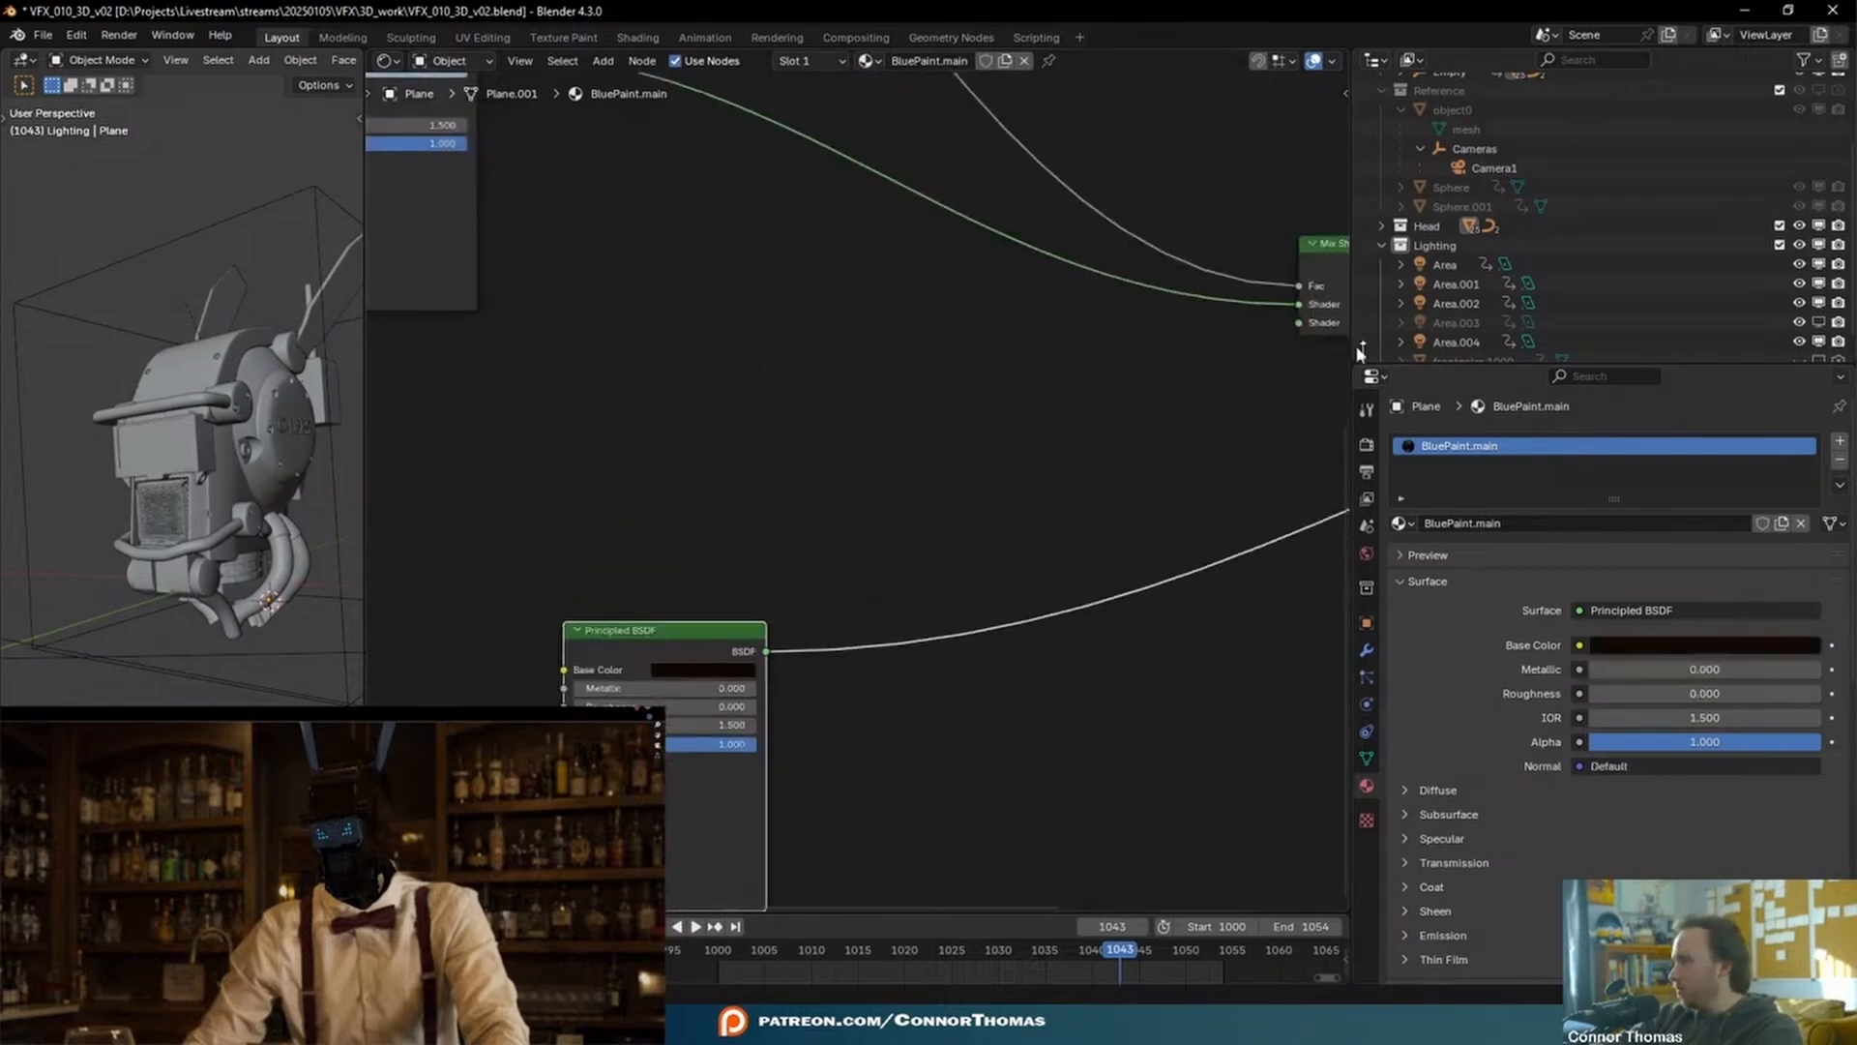
- Connect the brown Principled BSDF to the Mix Shader's second shader input and send the Mix Shader to the material's surface output
scroll(1018, 382, down, 4)
middle_drag(985, 398, 931, 485)
middle_drag(895, 556, 779, 580)
drag(737, 703, 1117, 472)
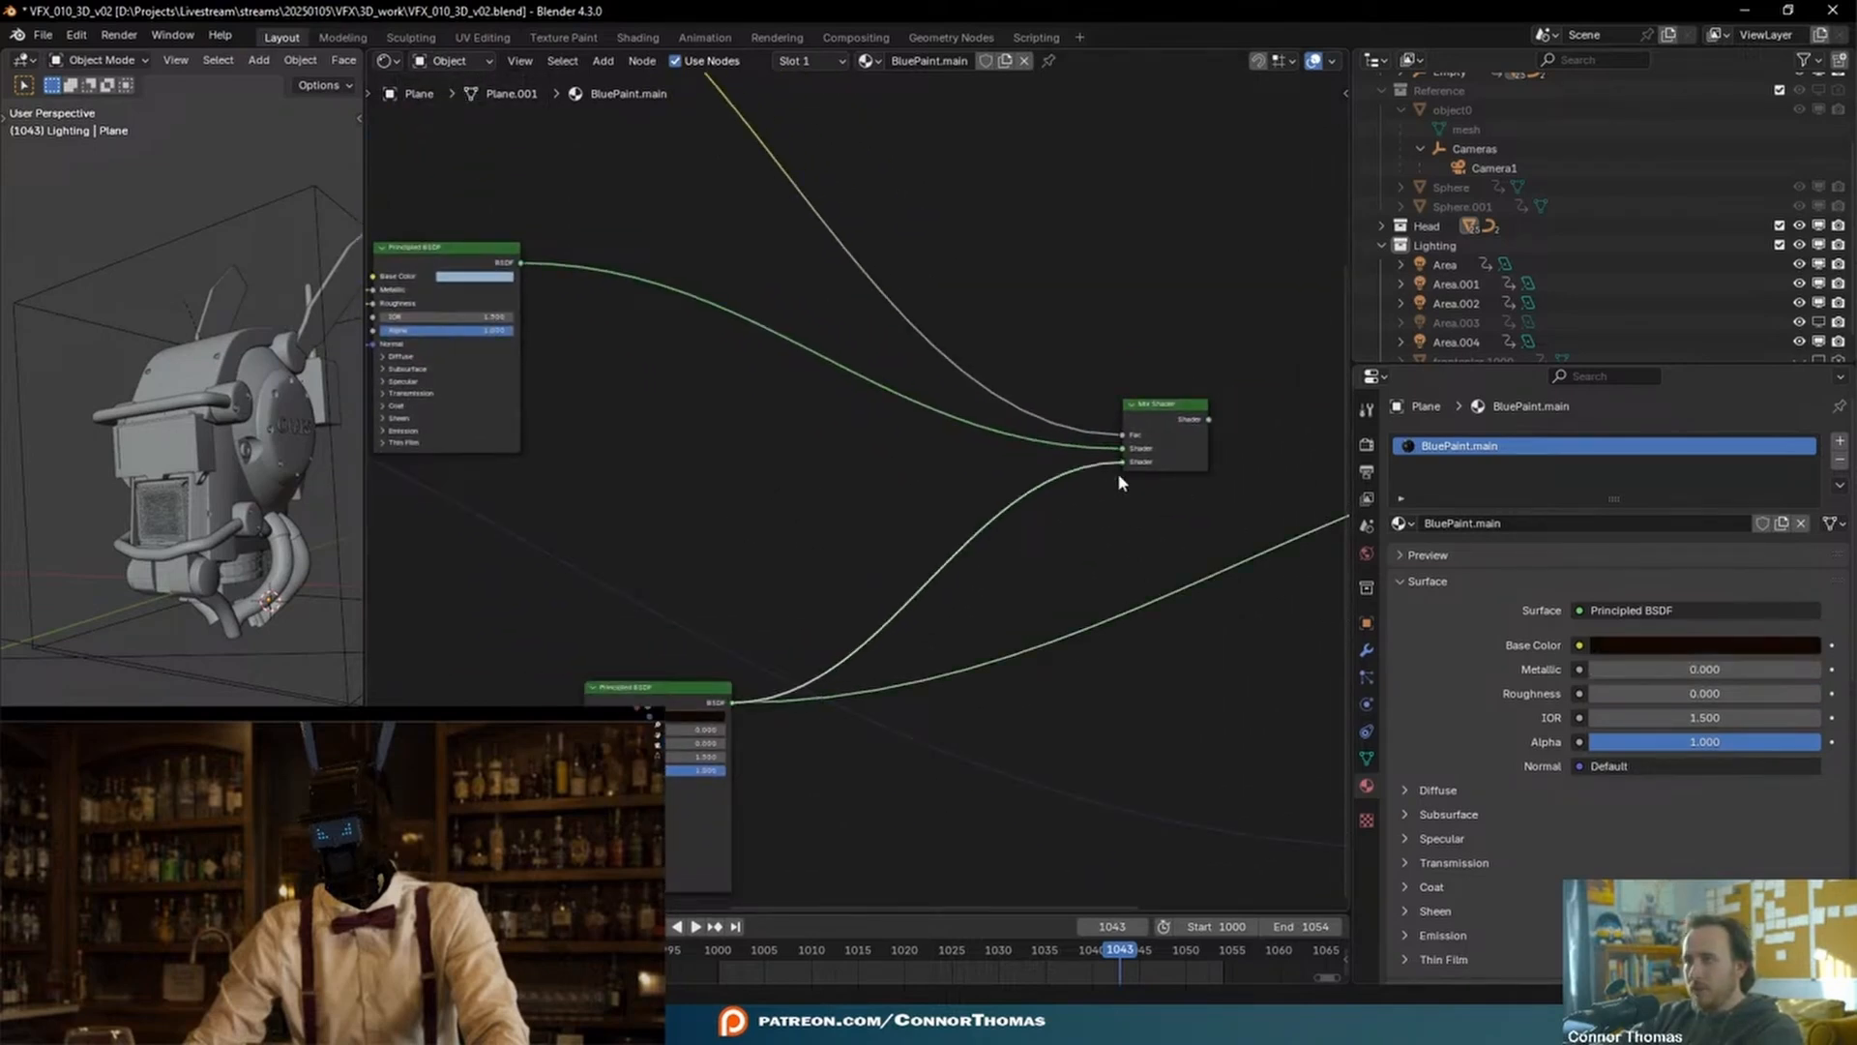
middle_drag(1117, 473, 829, 551)
ctrl+shift+click(907, 434)
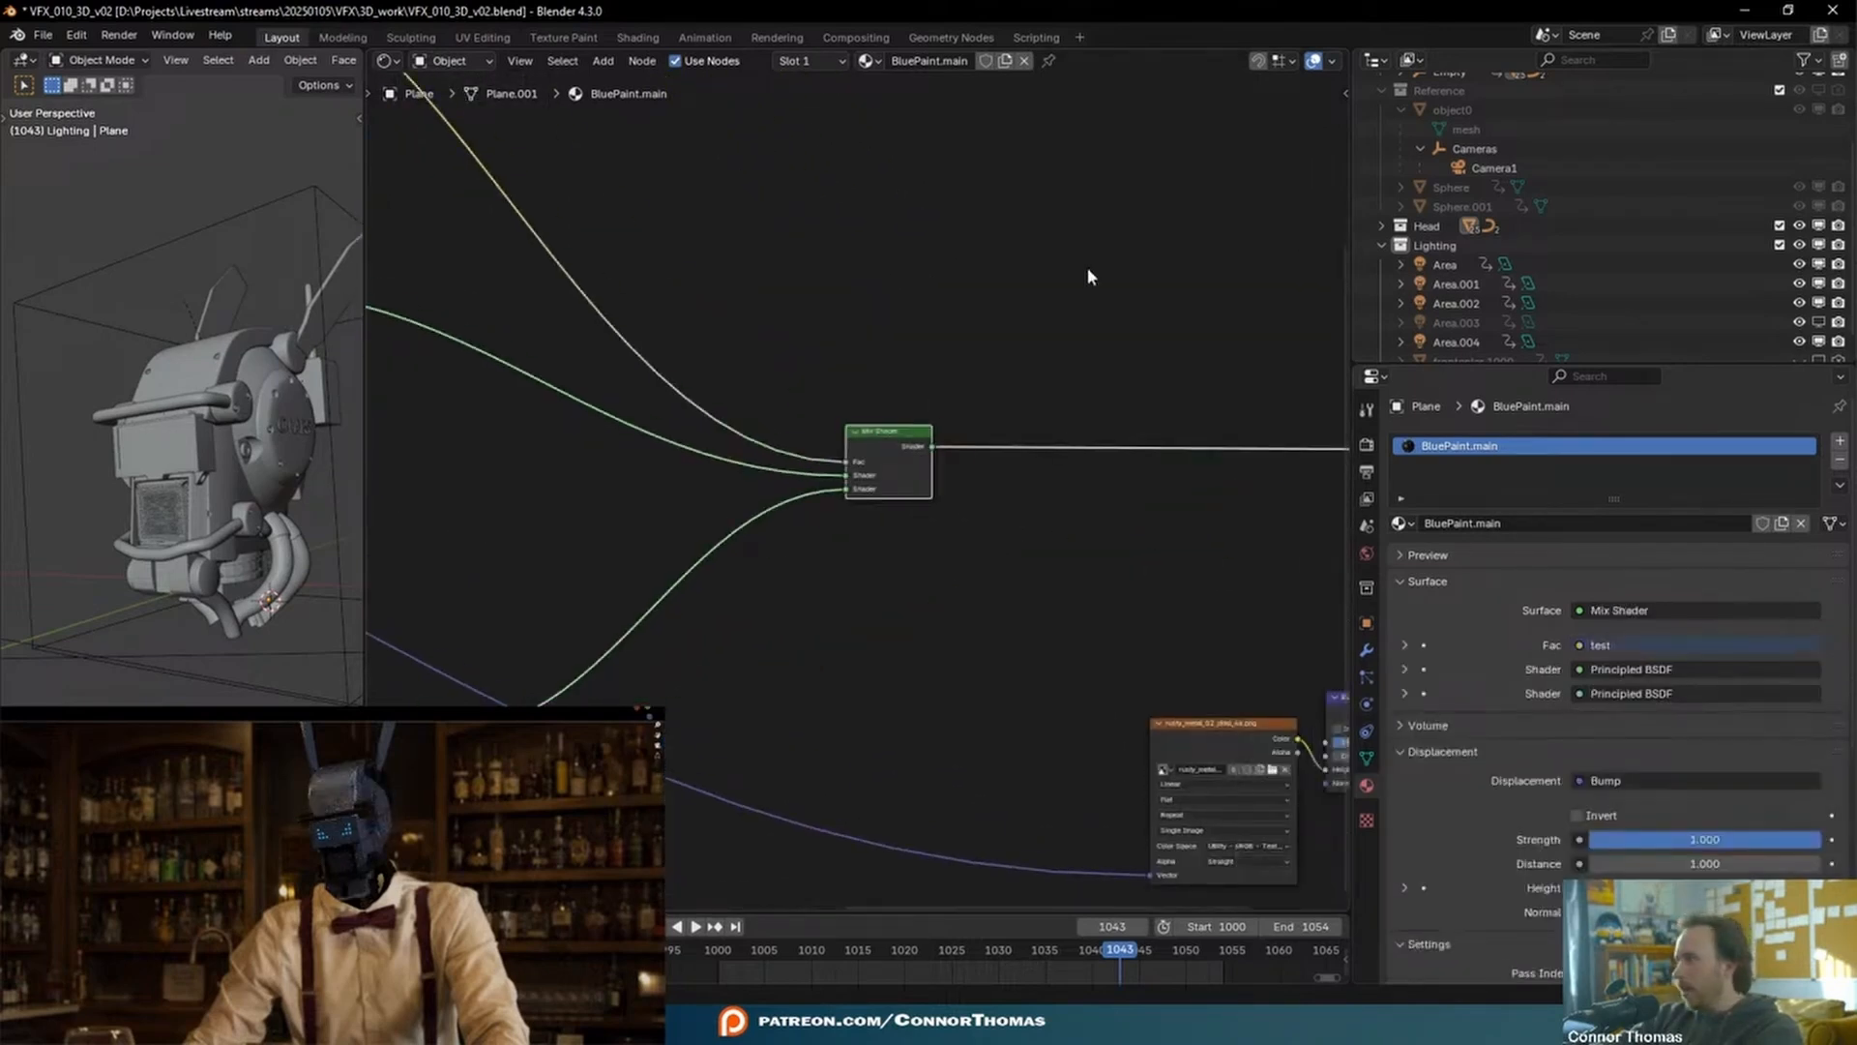
middle_drag(884, 437, 949, 544)
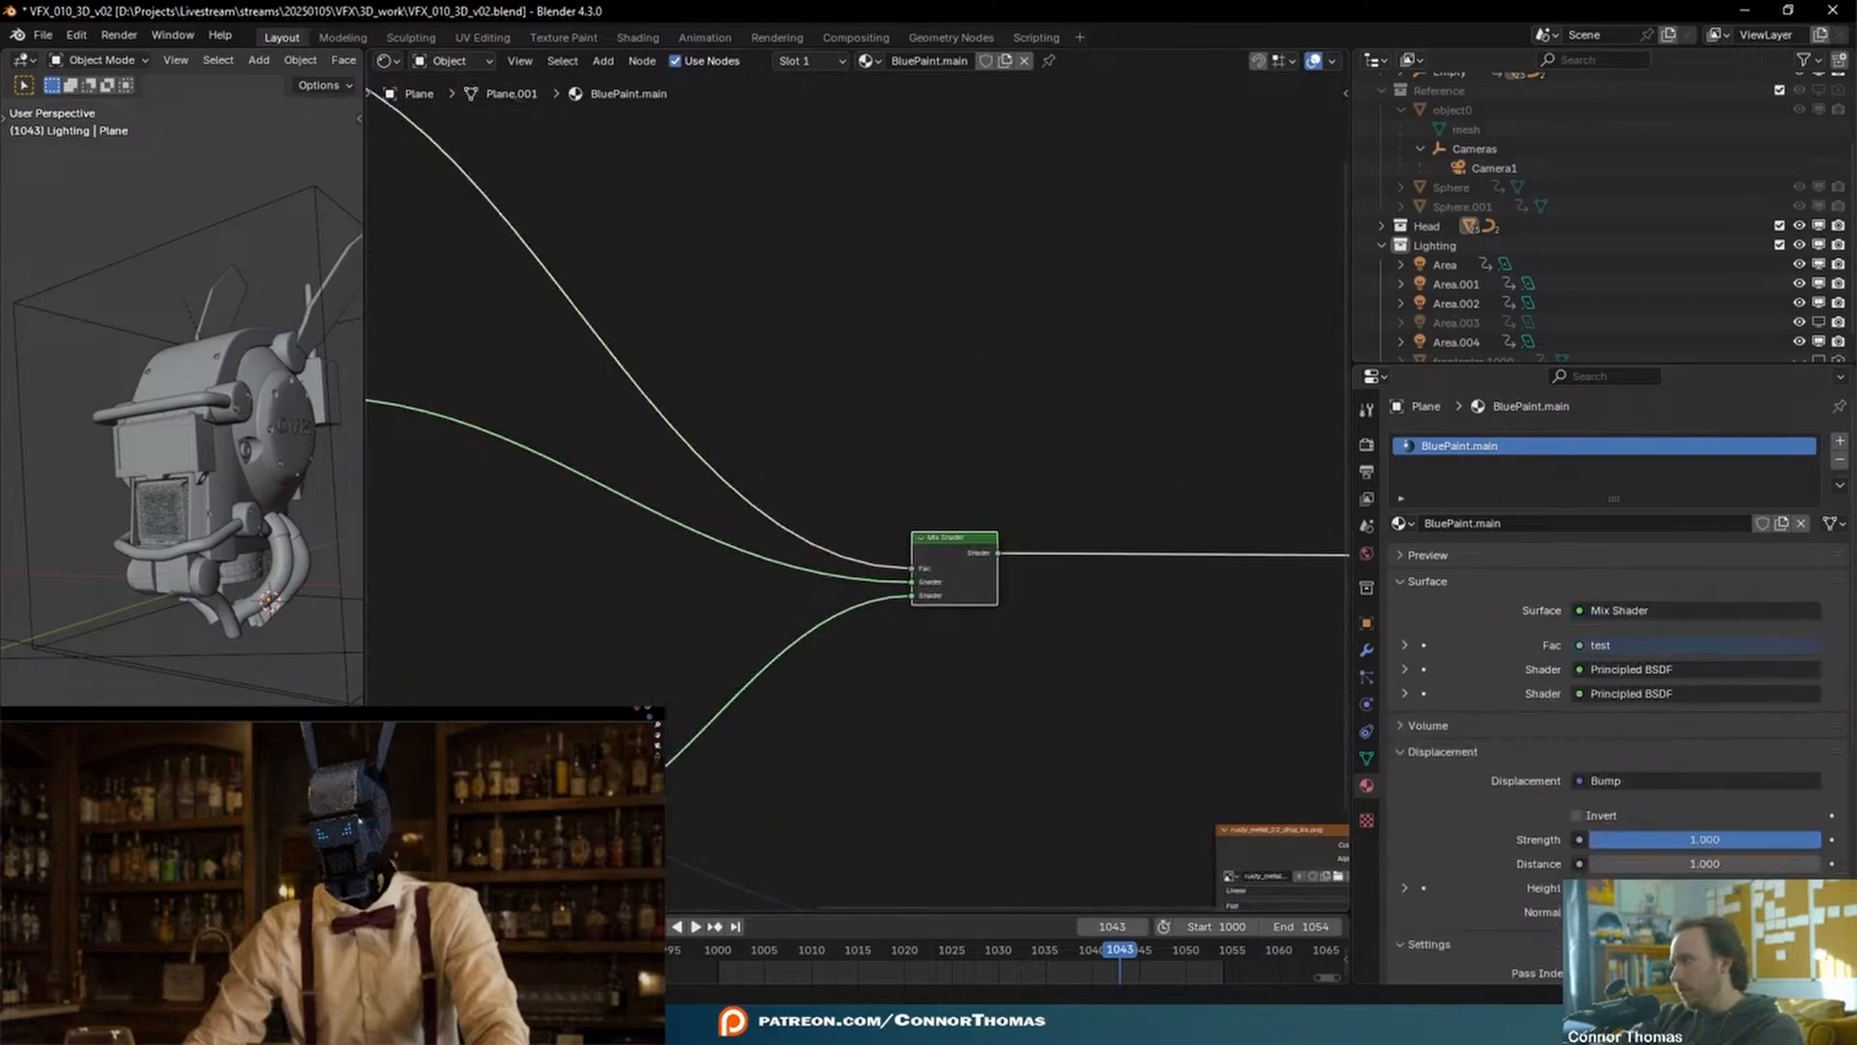
- Insert a Color Ramp node between the test mask image's Color output and the Mix Shader's Fac input
middle_drag(829, 311, 894, 366)
key(shift+a)
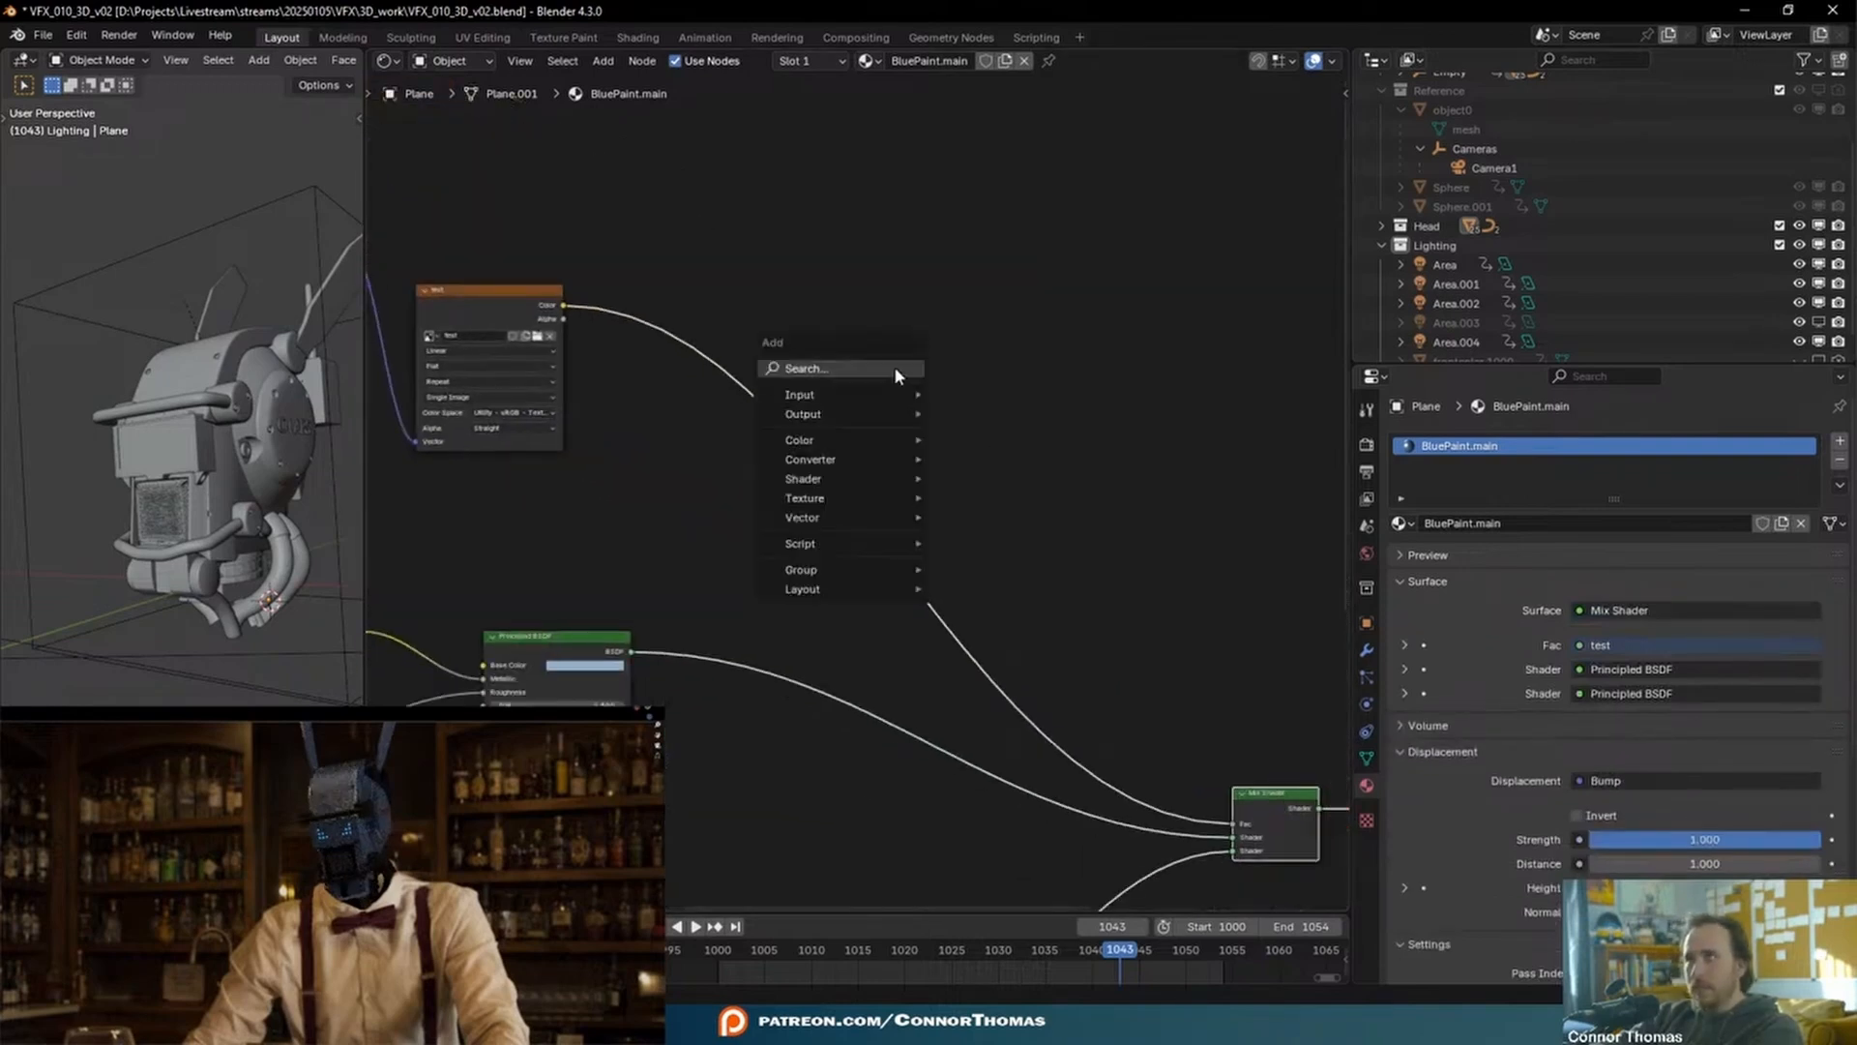
click(893, 368)
text(colo)
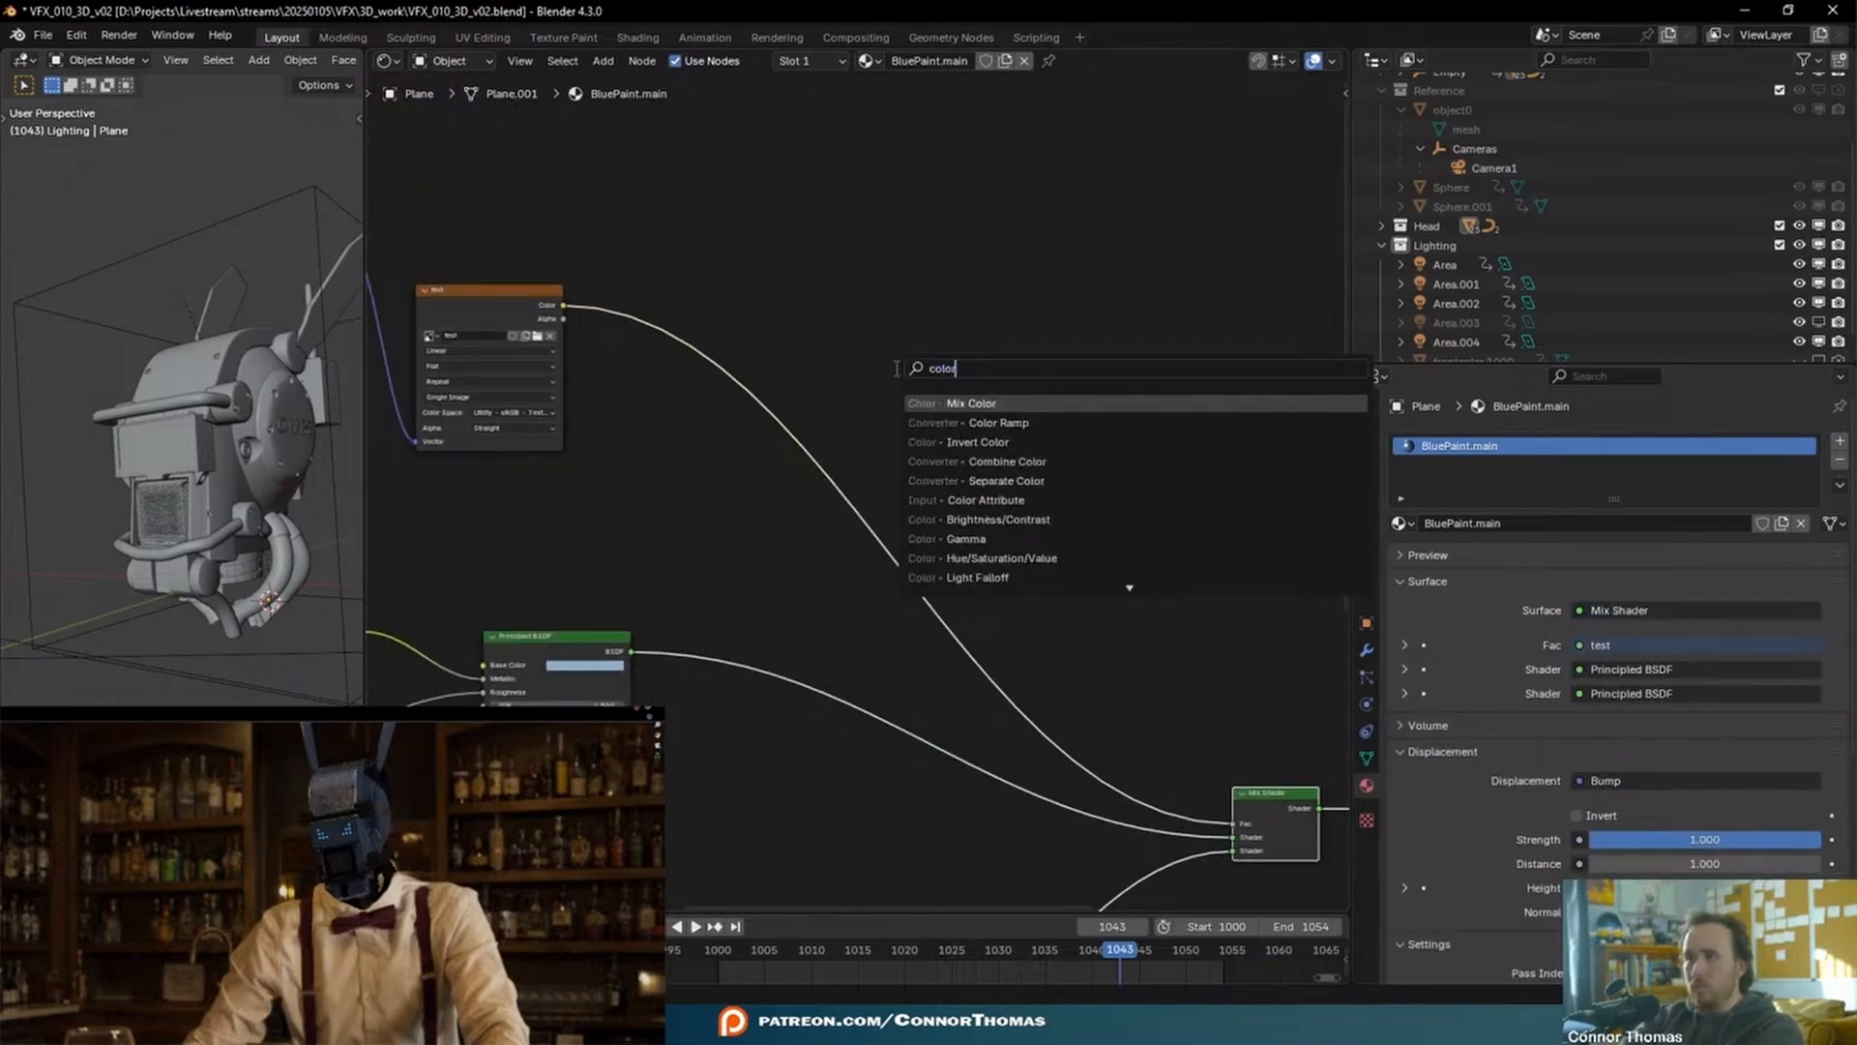
key(Down)
key(Return)
click(767, 435)
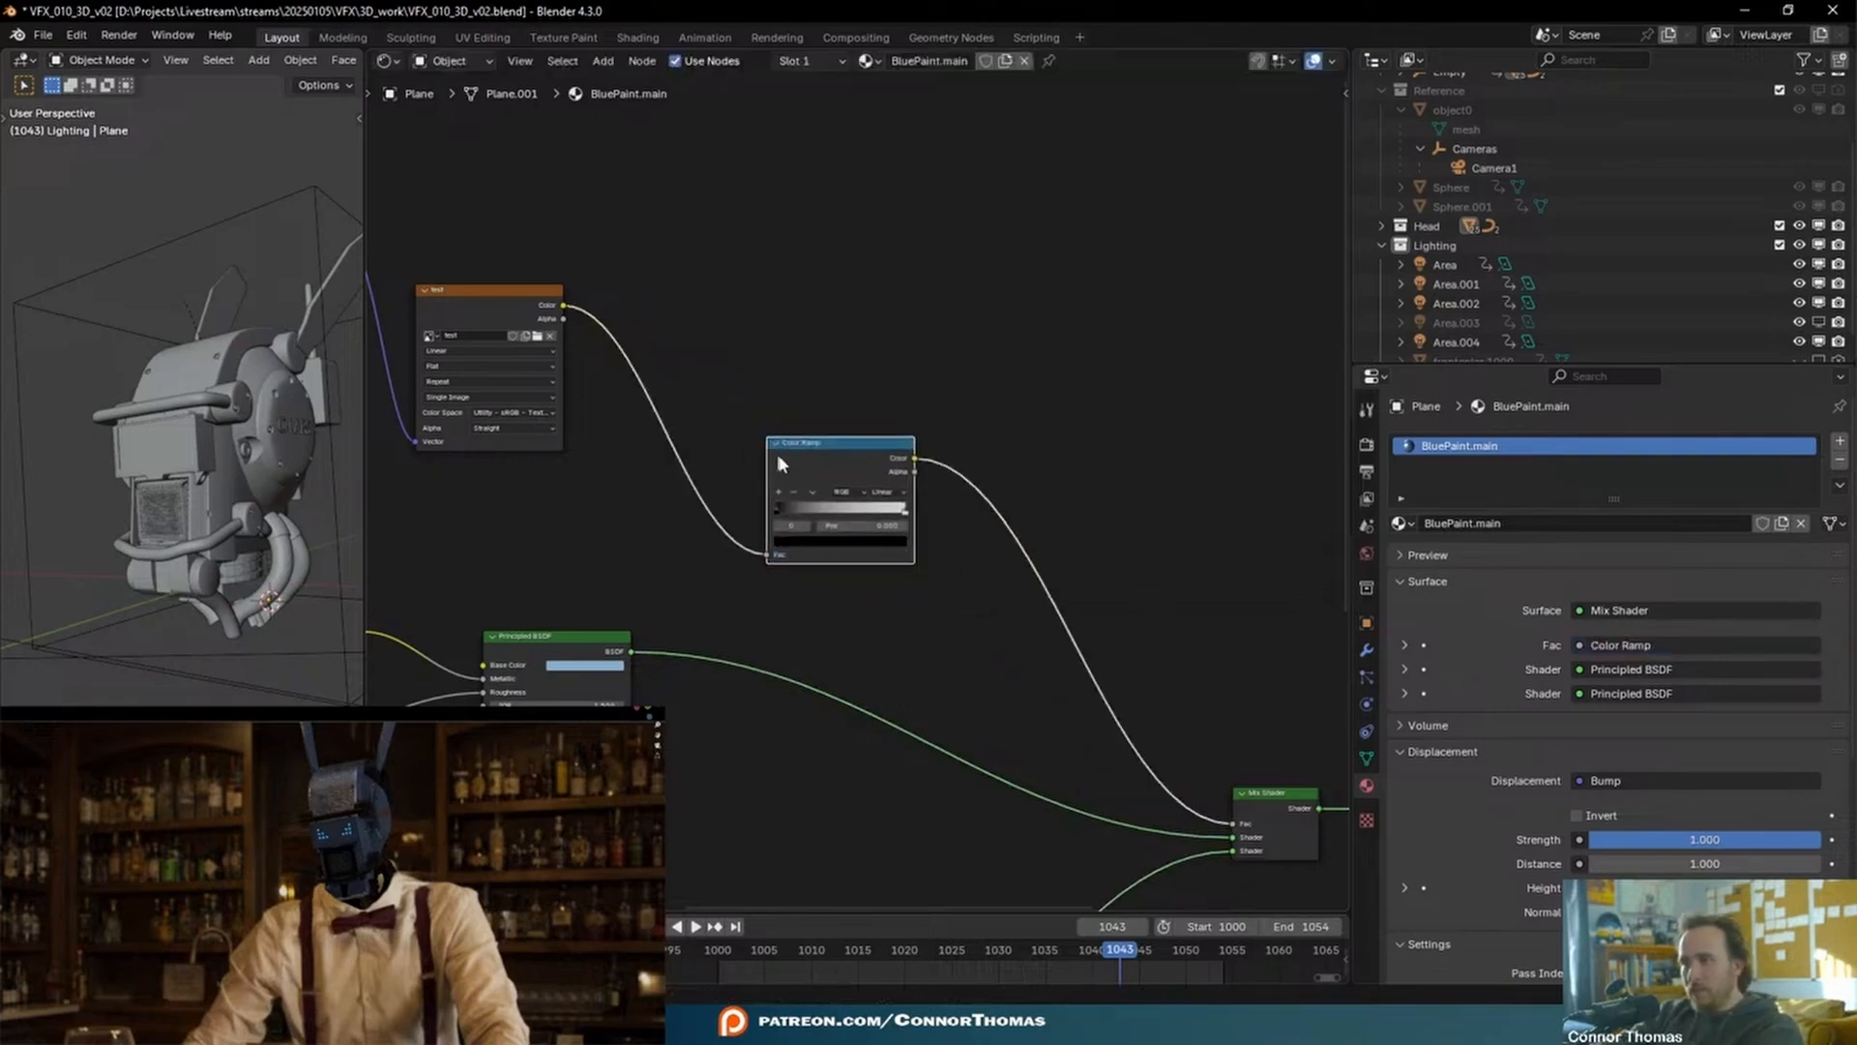
- Strengthen the dirt mask by moving the Color Ramp's white stop far toward its black end
scroll(993, 638, up, 5)
scroll(952, 625, up, 3)
drag(1003, 468, 830, 468)
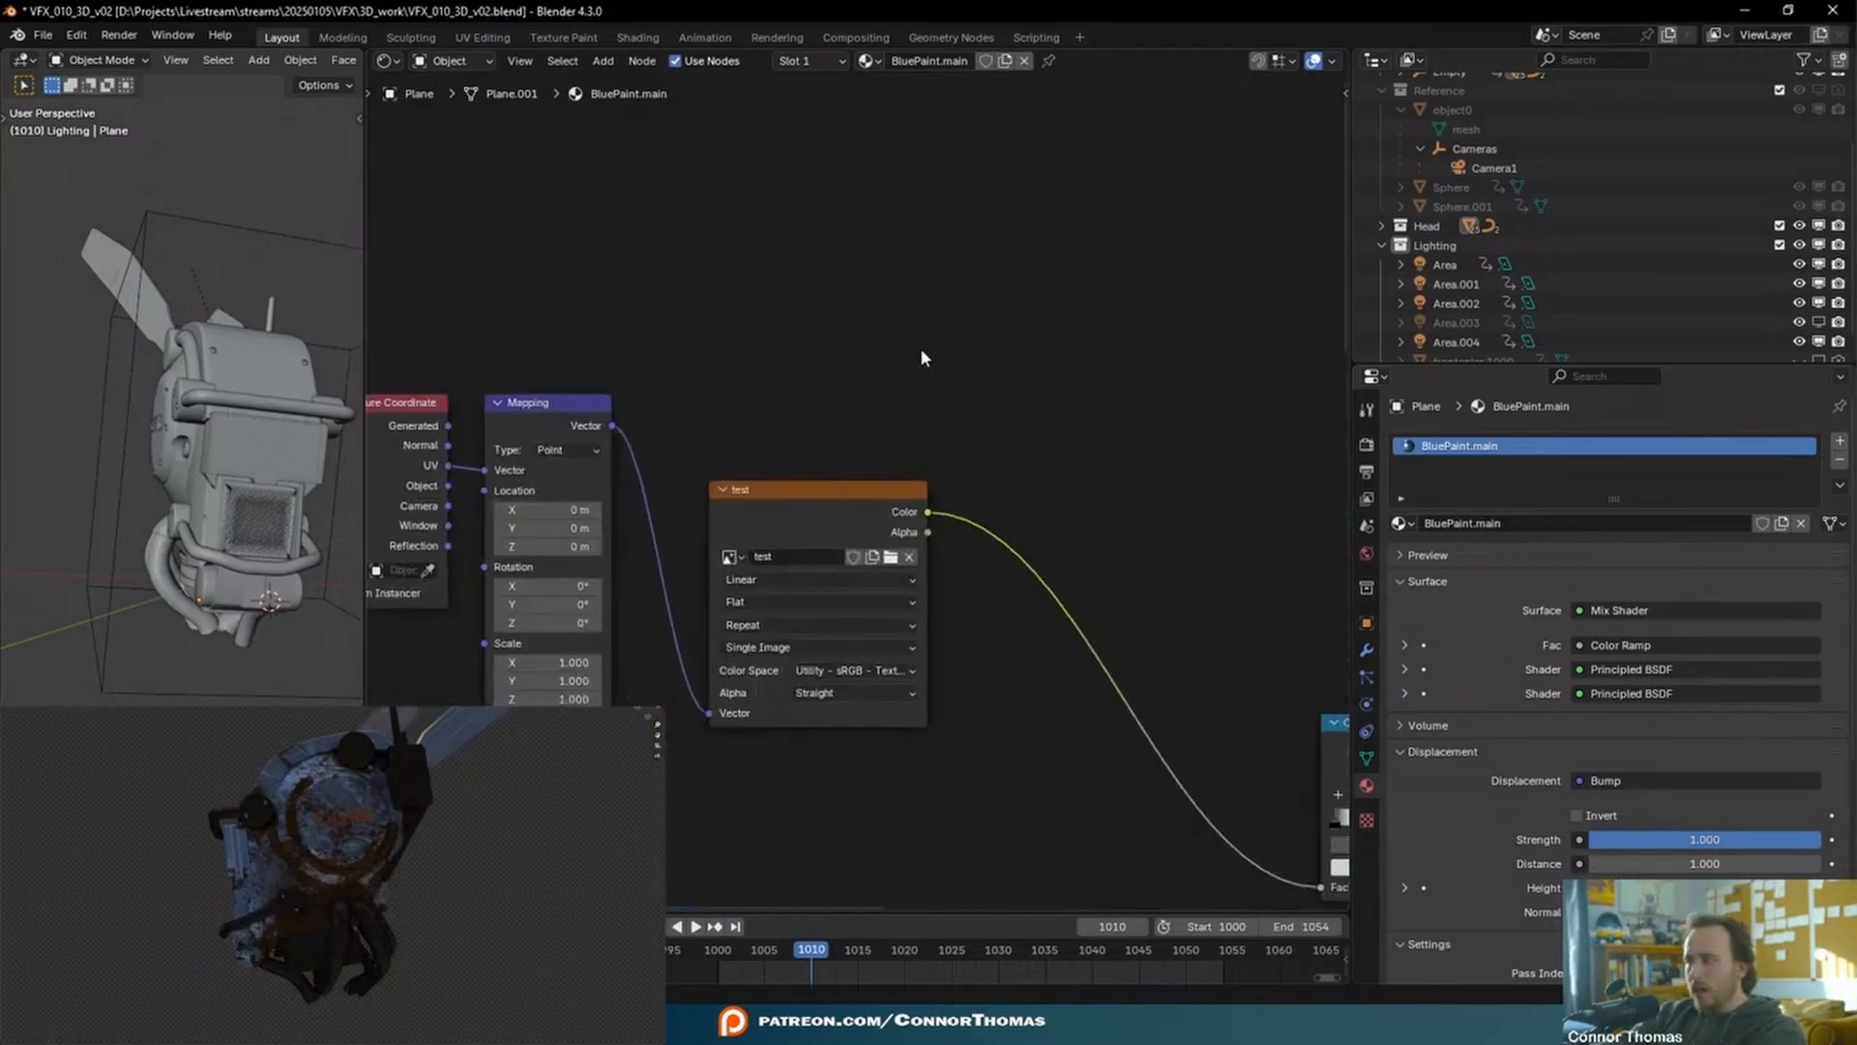
- Add a Noise Texture node above the test mask image, preview it on the surface output, and set its Scale to 160.6
key(shift+a)
text(noise)
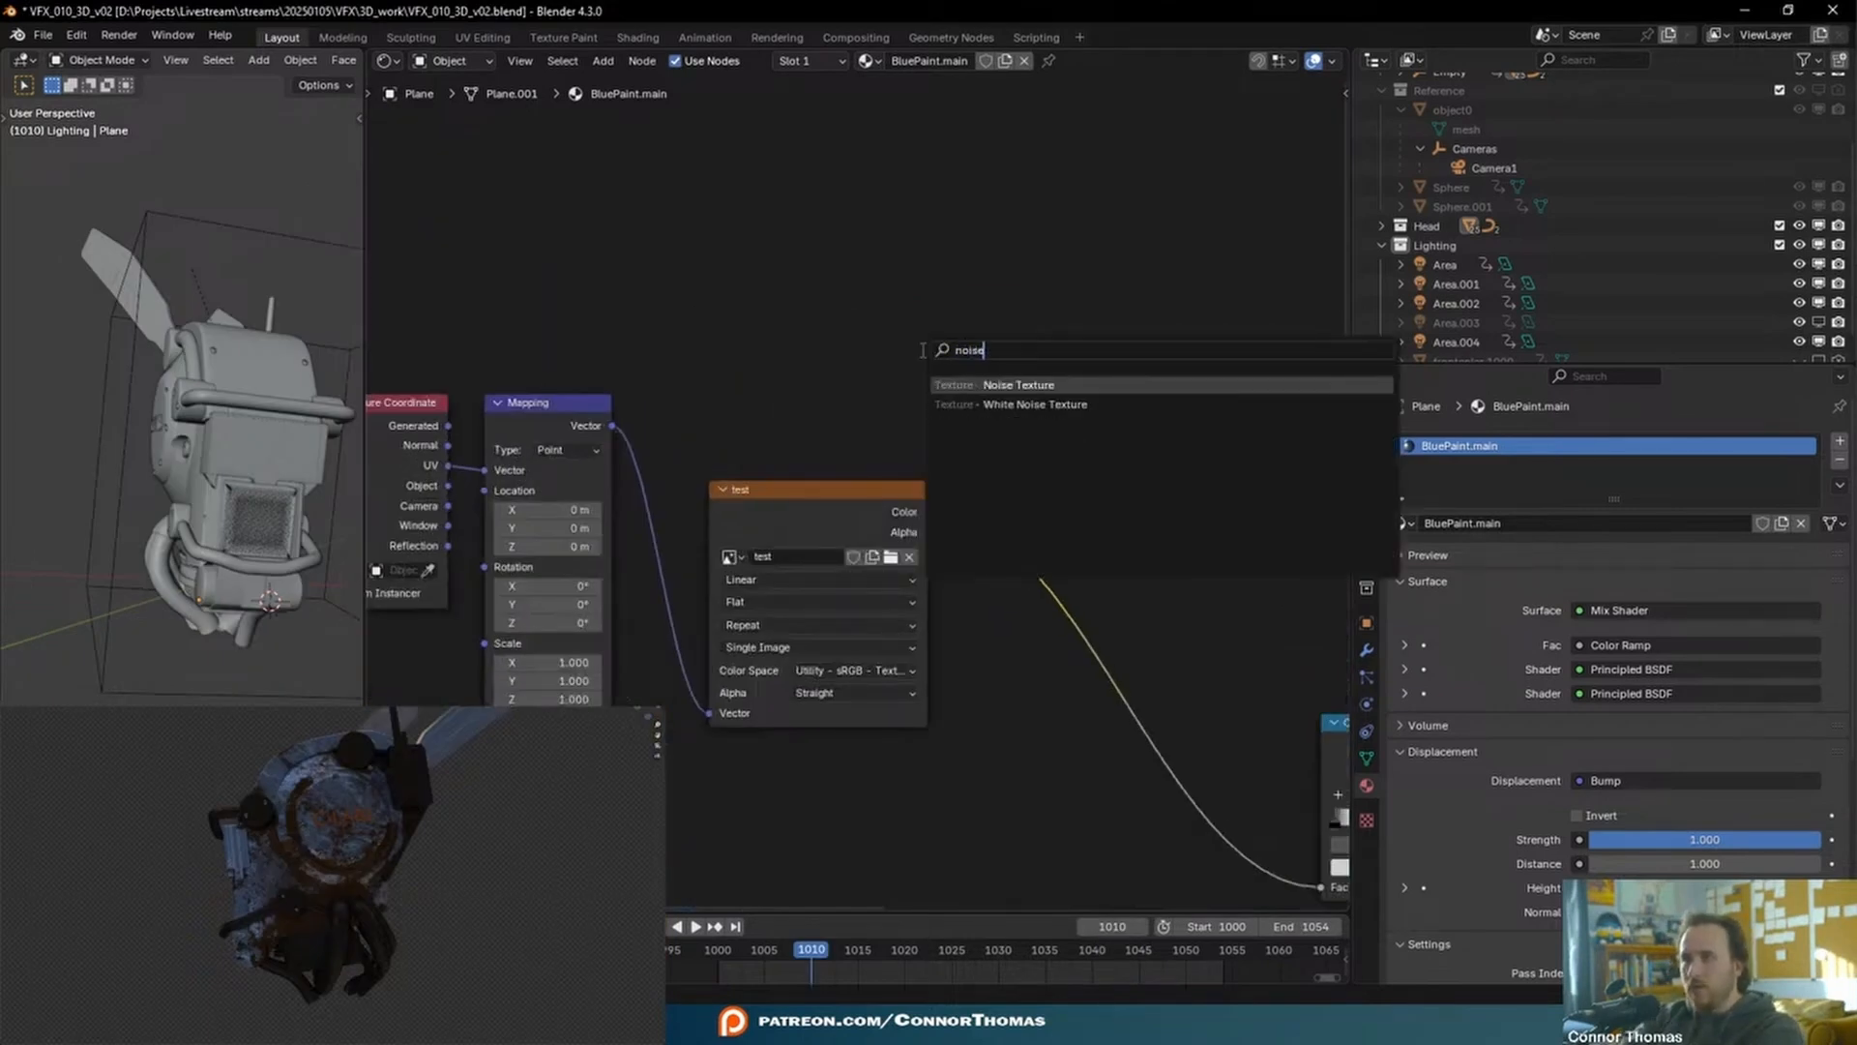
key(Return)
click(824, 180)
ctrl+shift+click(880, 208)
scroll(1110, 242, up, 3)
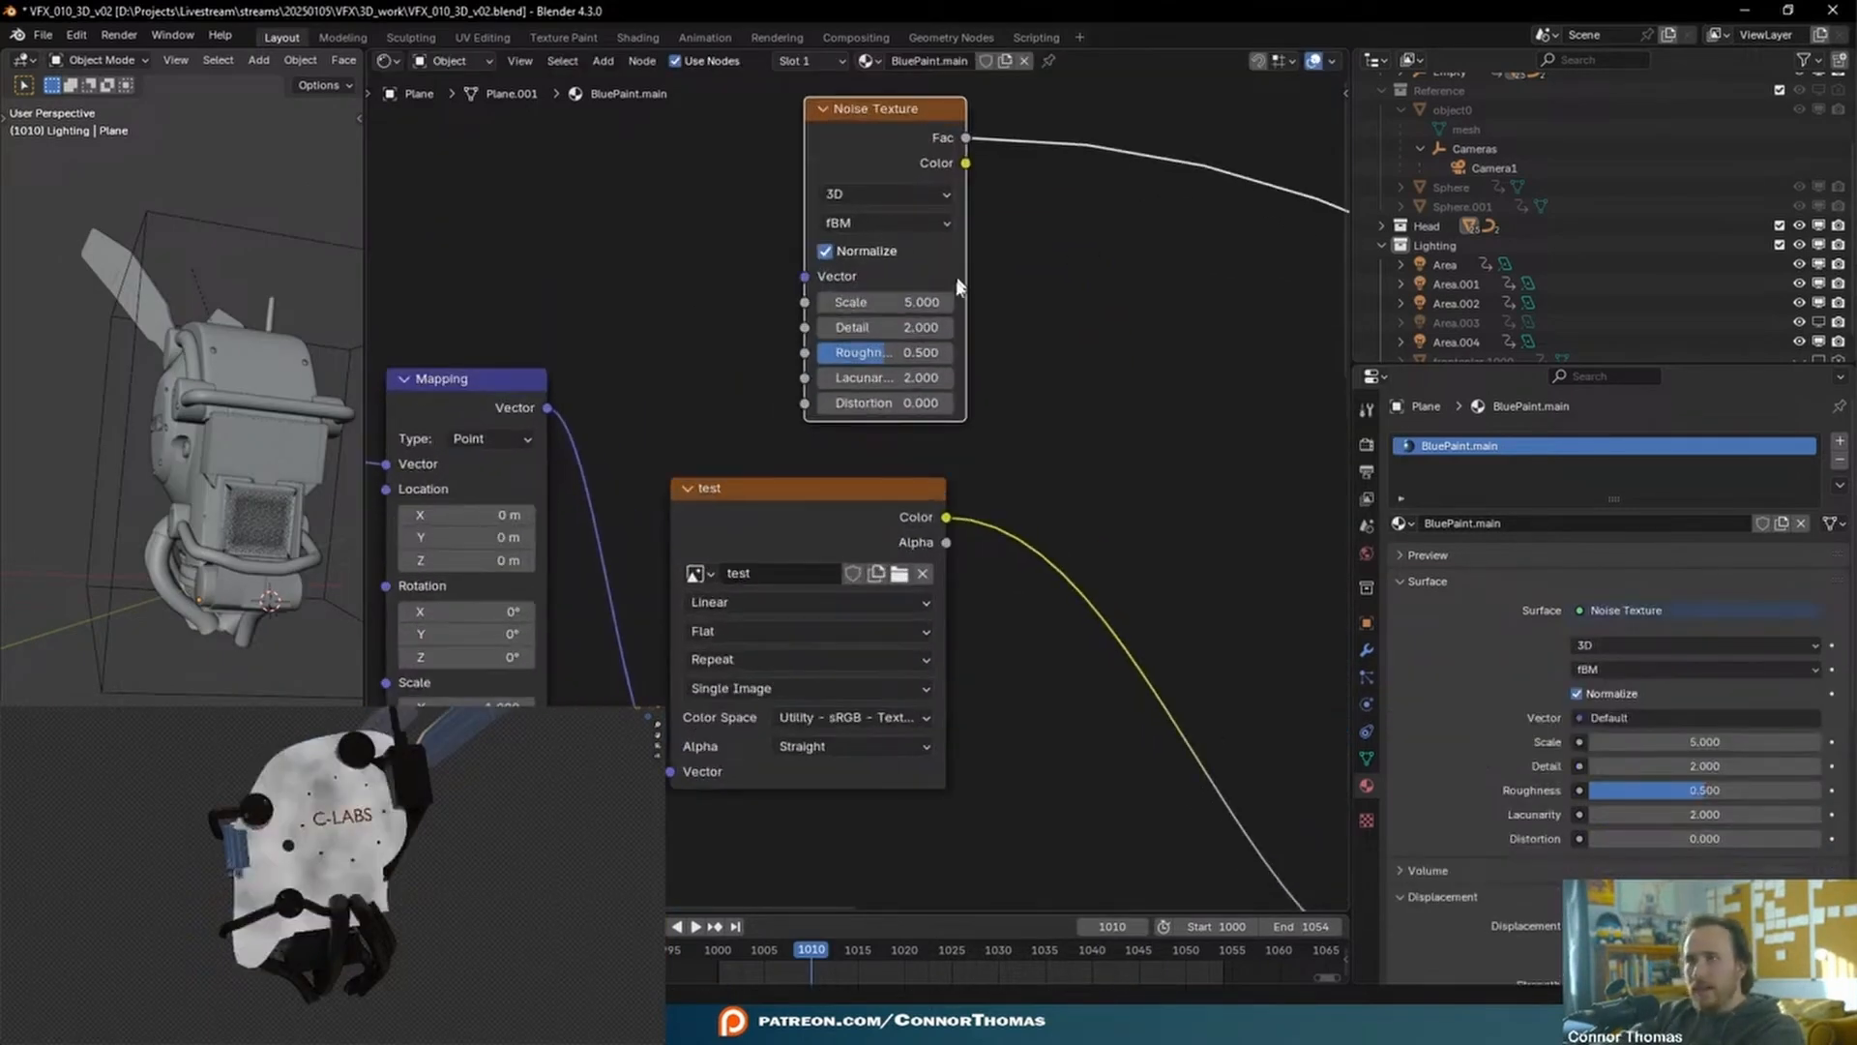
drag(913, 307, 1006, 307)
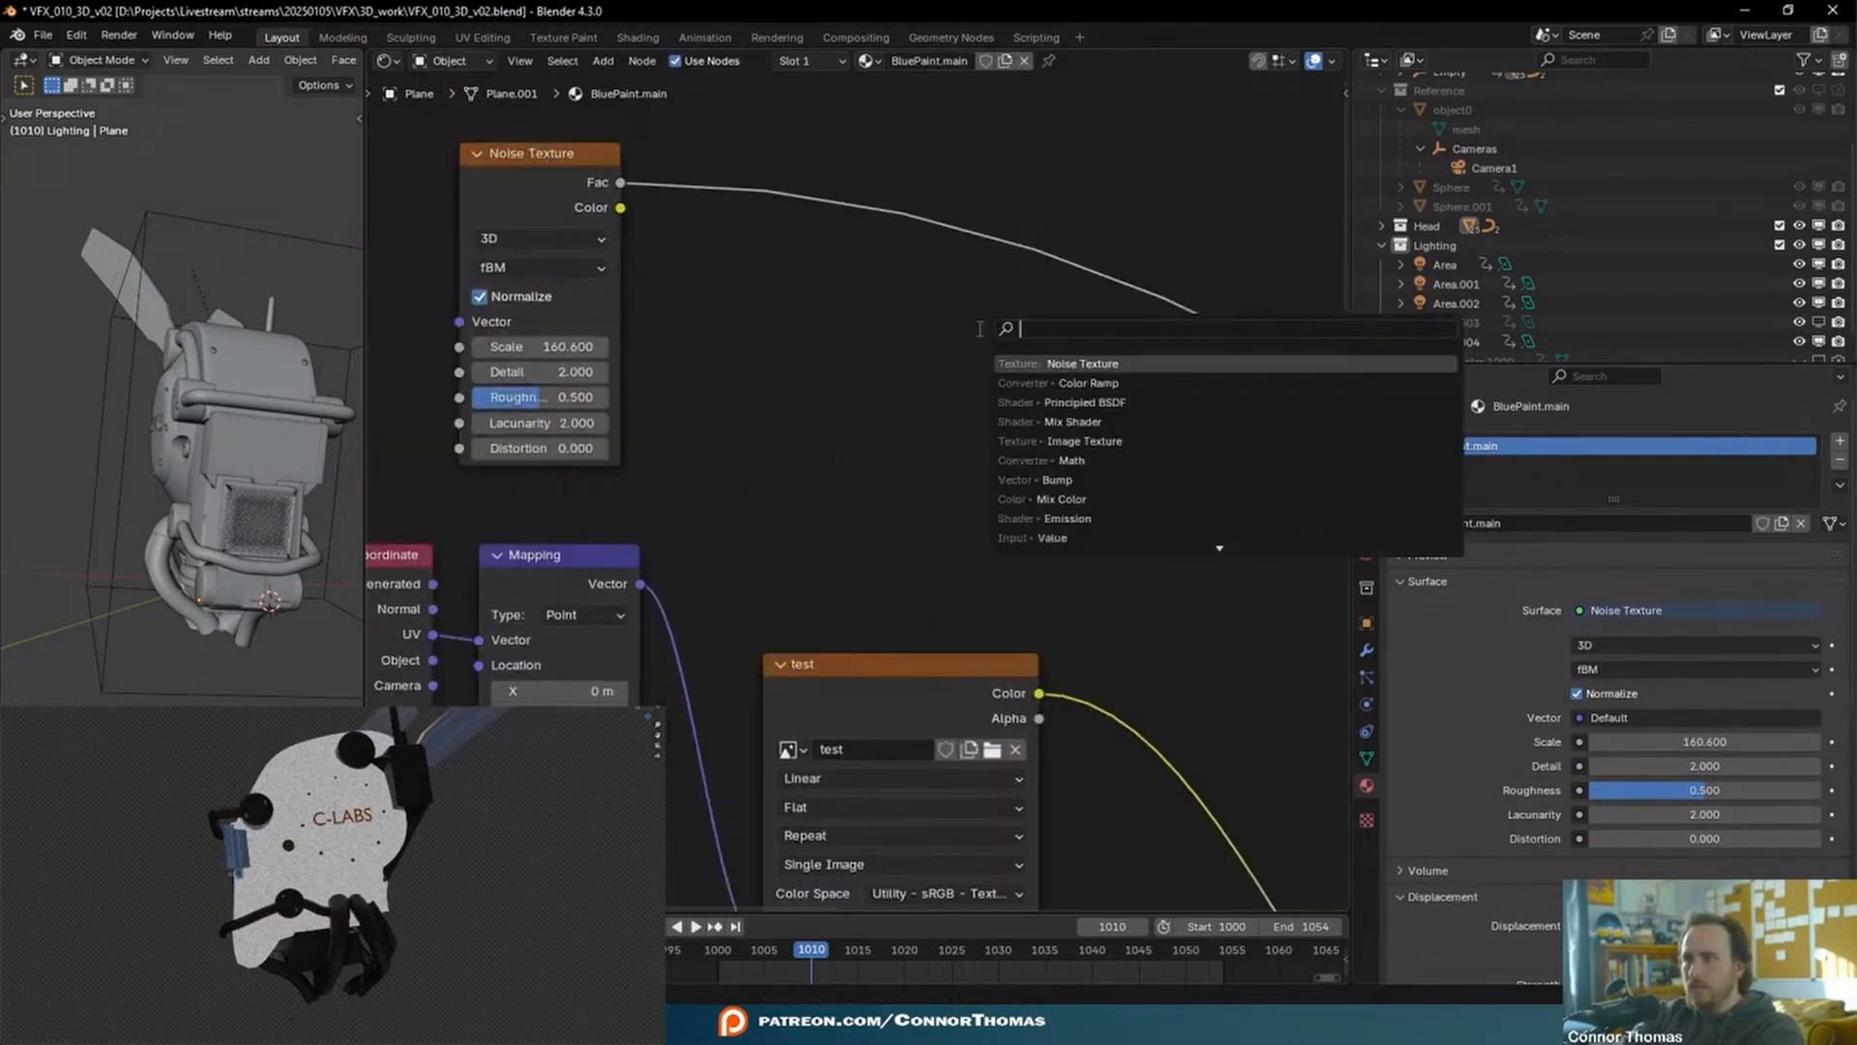
- Add a Mix Color node and connect the Noise Texture's Fac output to its Factor input
text(i)
key(BackSpace)
text(mix)
click(1067, 383)
click(892, 301)
drag(534, 155, 893, 491)
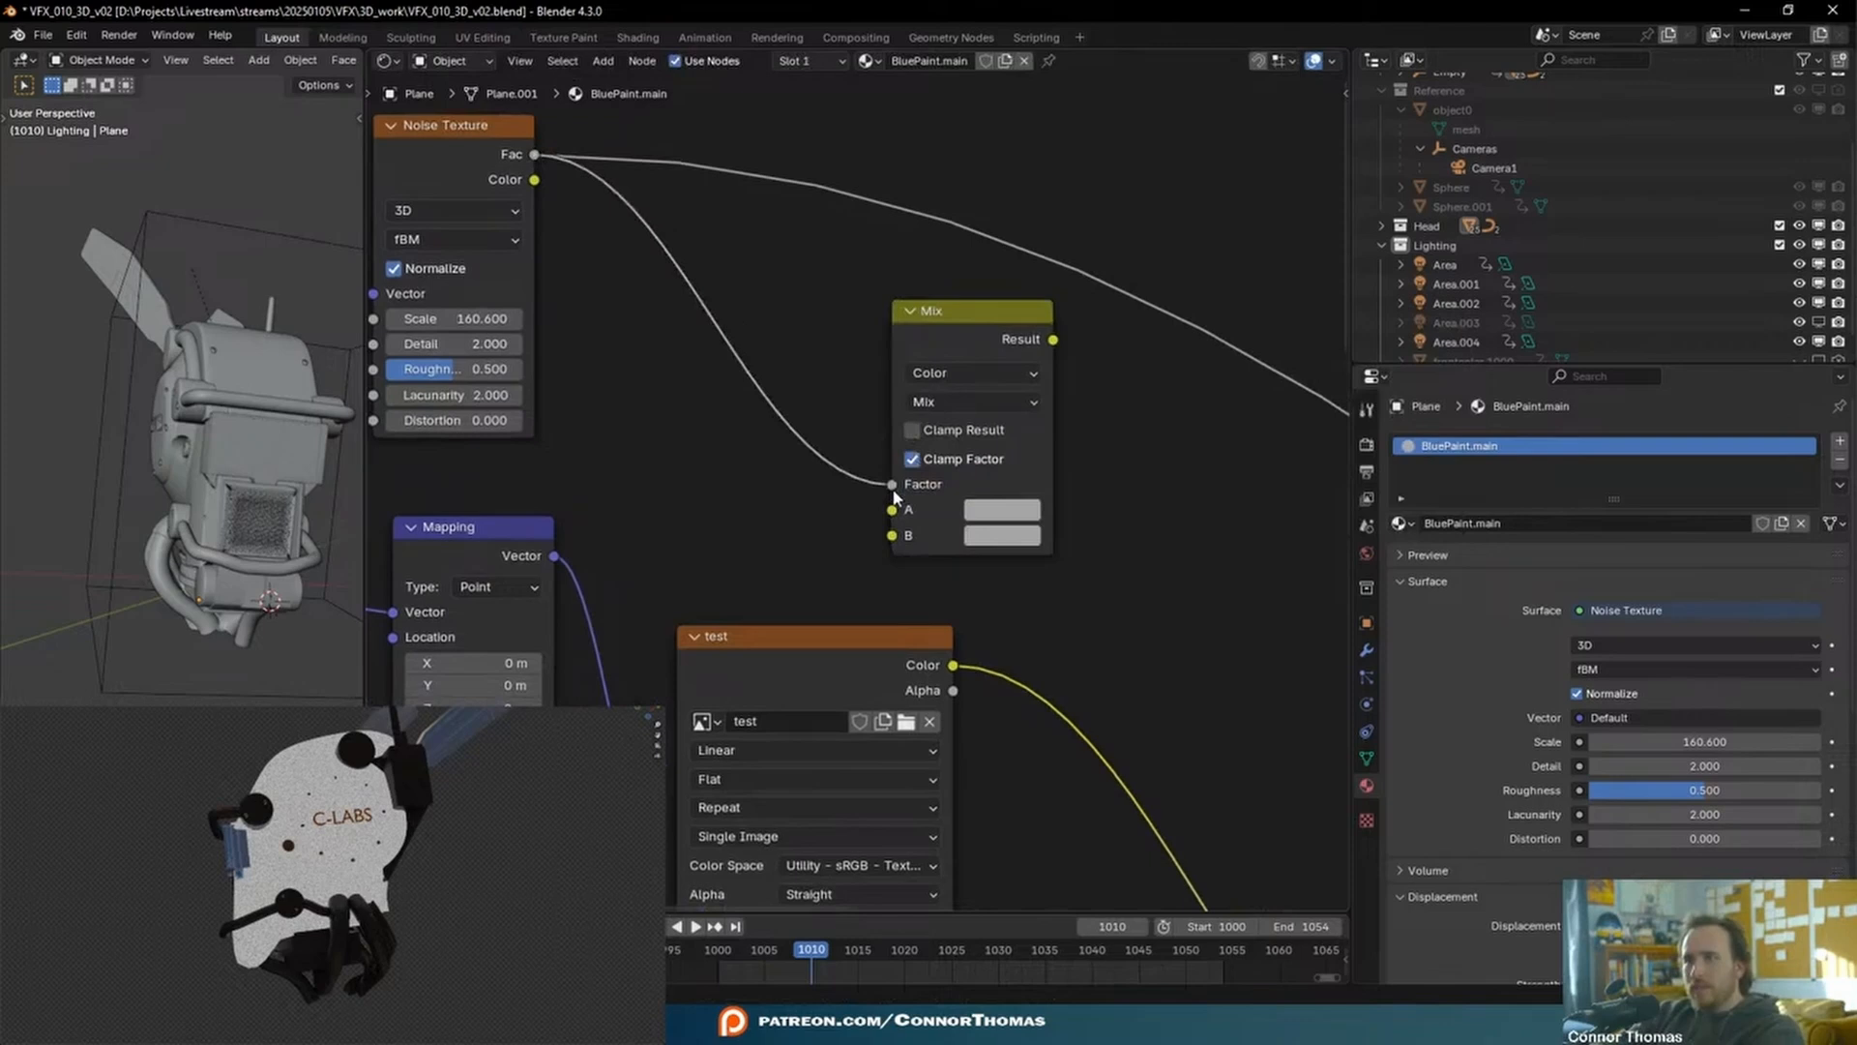
- Move the Noise Texture and Mix nodes down beside the brown Principled BSDF
middle_drag(894, 495, 751, 373)
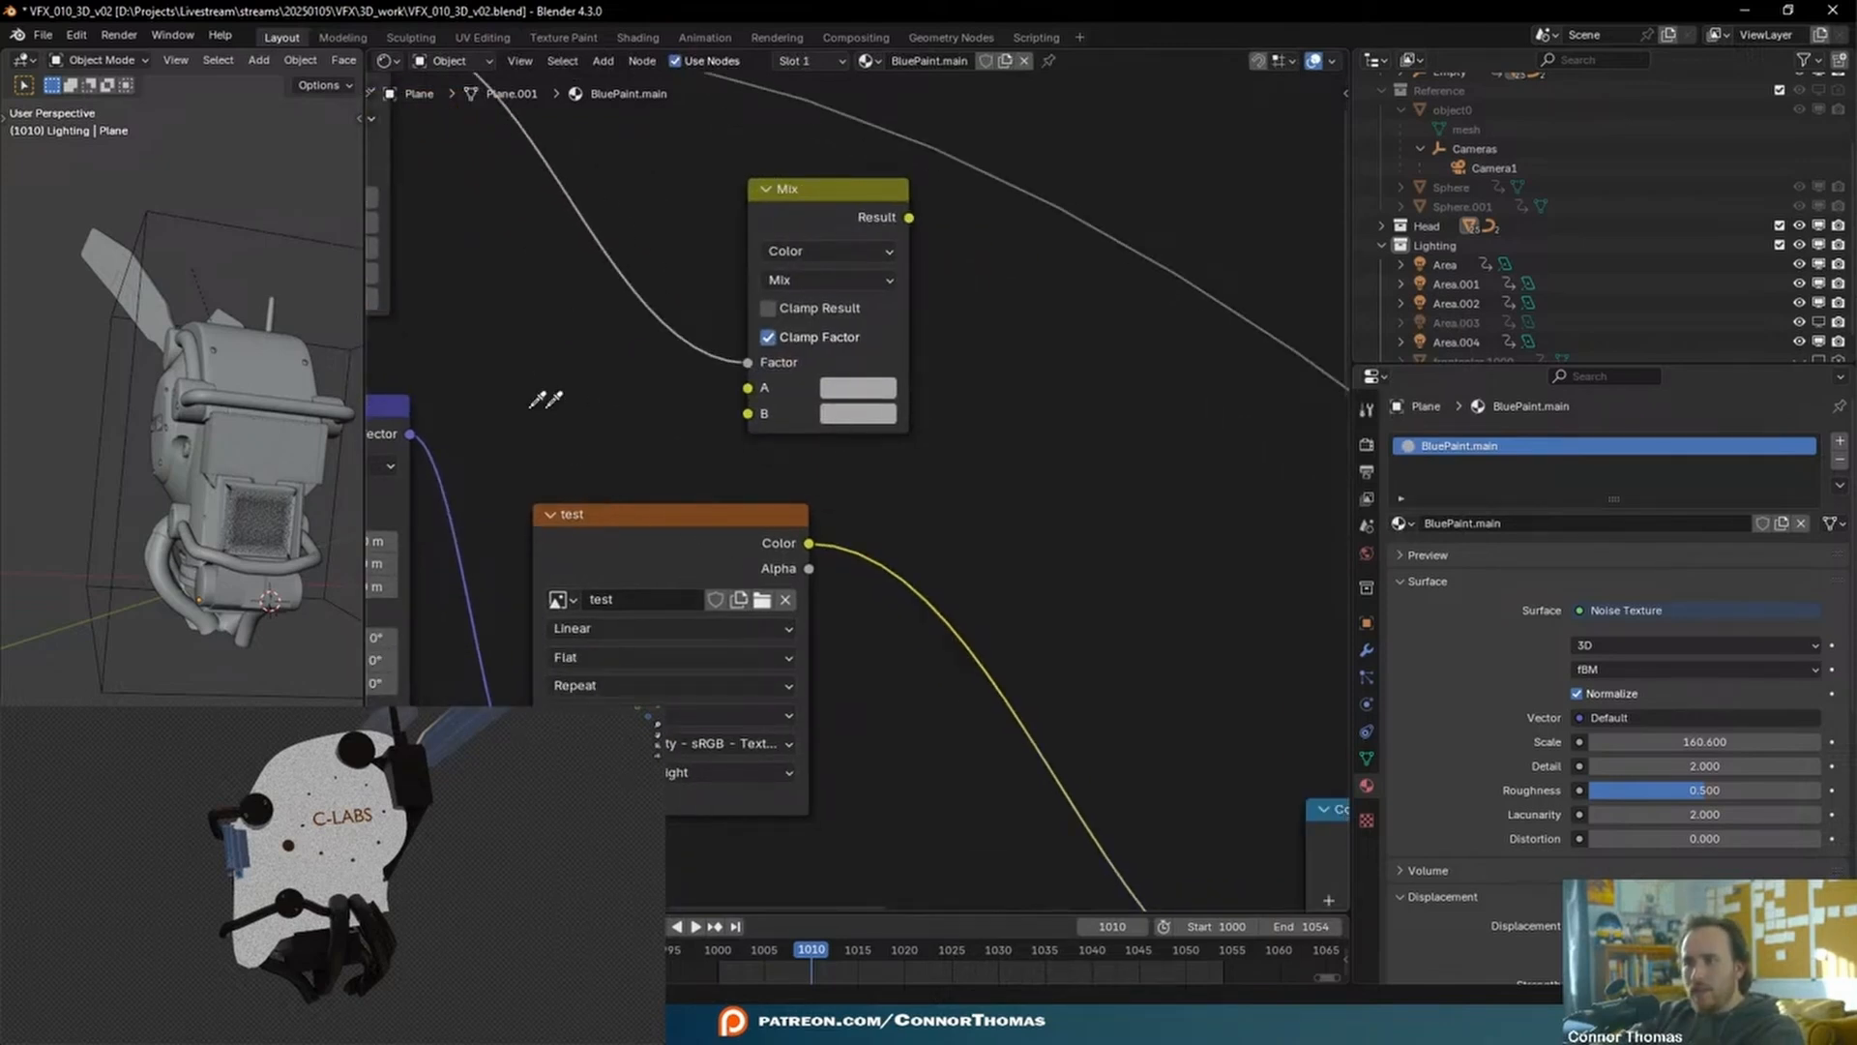
scroll(1048, 567, down, 5)
drag(812, 174, 812, 747)
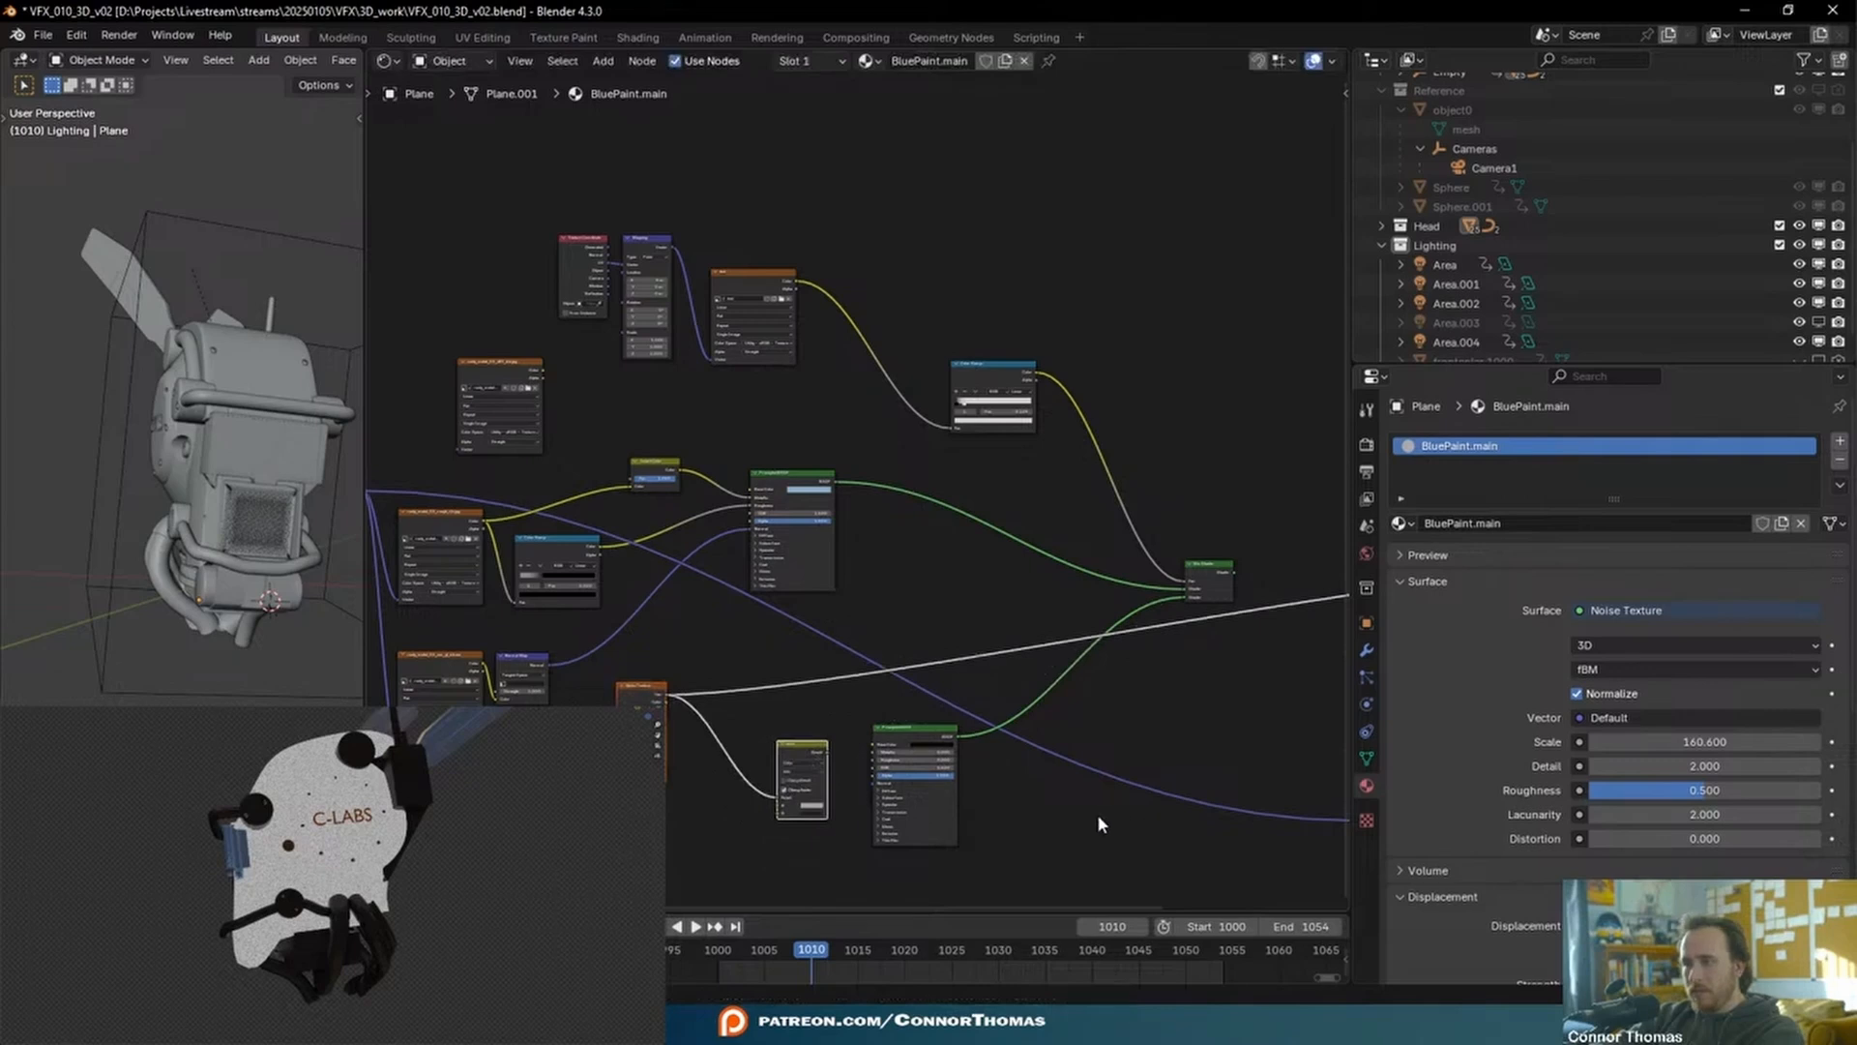
- Open the Mix node's A color for editing, with the brown Principled BSDF's Base Color in view for sampling
scroll(937, 842, up, 7)
middle_drag(937, 691, 991, 278)
scroll(936, 589, up, 7)
middle_drag(936, 690, 987, 267)
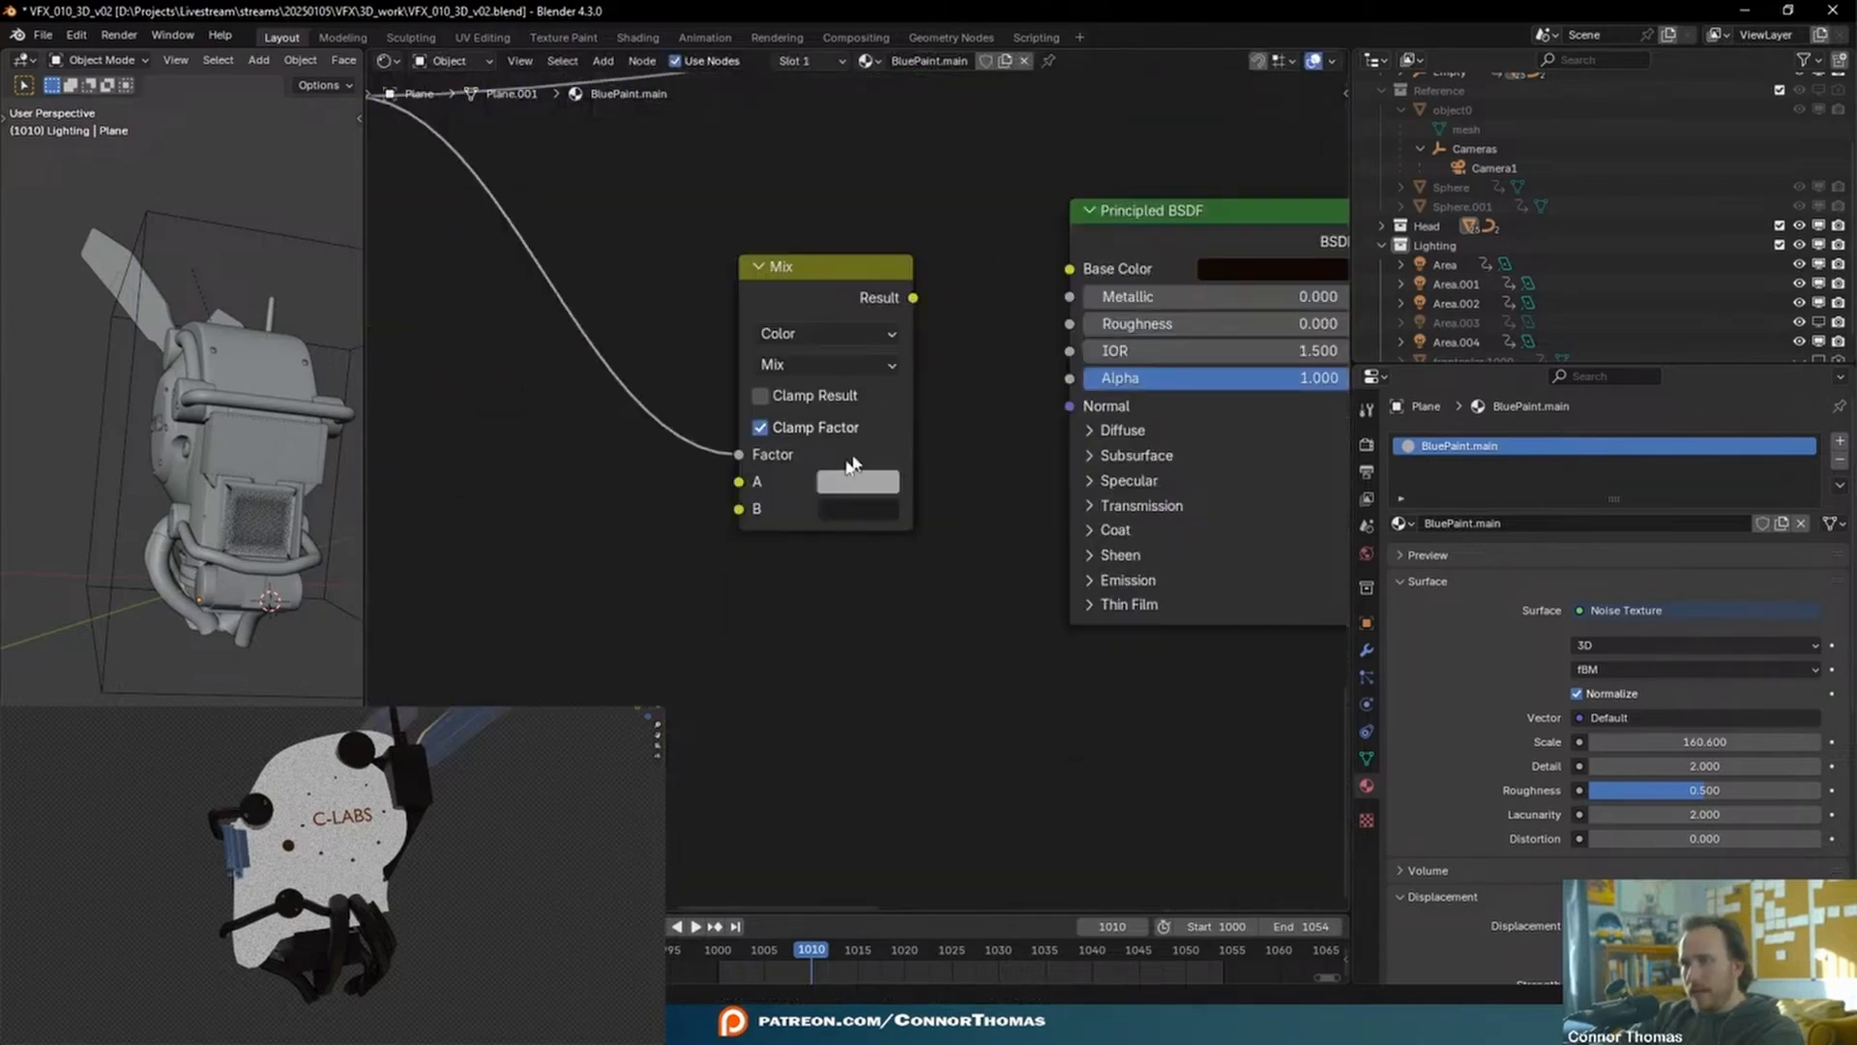
click(856, 488)
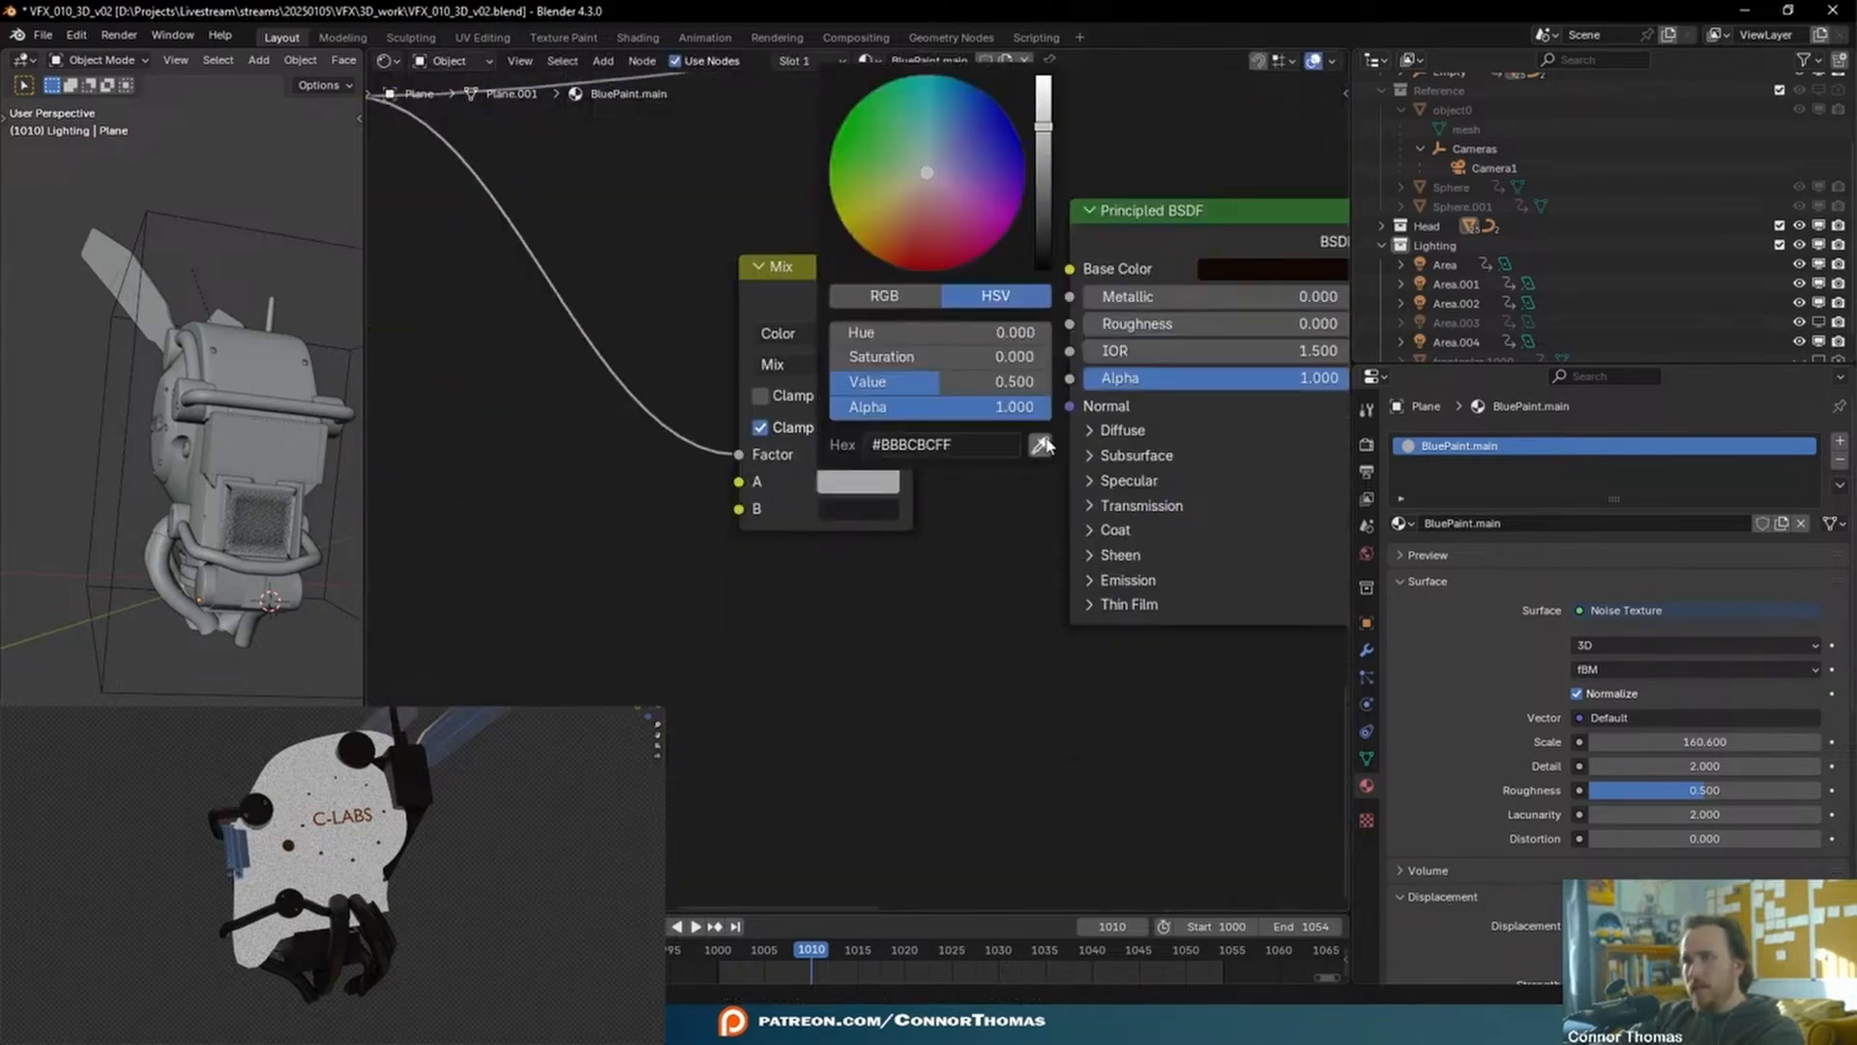
- Set the Mix node's A color by sampling the Principled BSDF's dark brown base color, and set B to orange-brown
click(1024, 441)
click(1280, 271)
click(854, 501)
click(828, 508)
click(1040, 472)
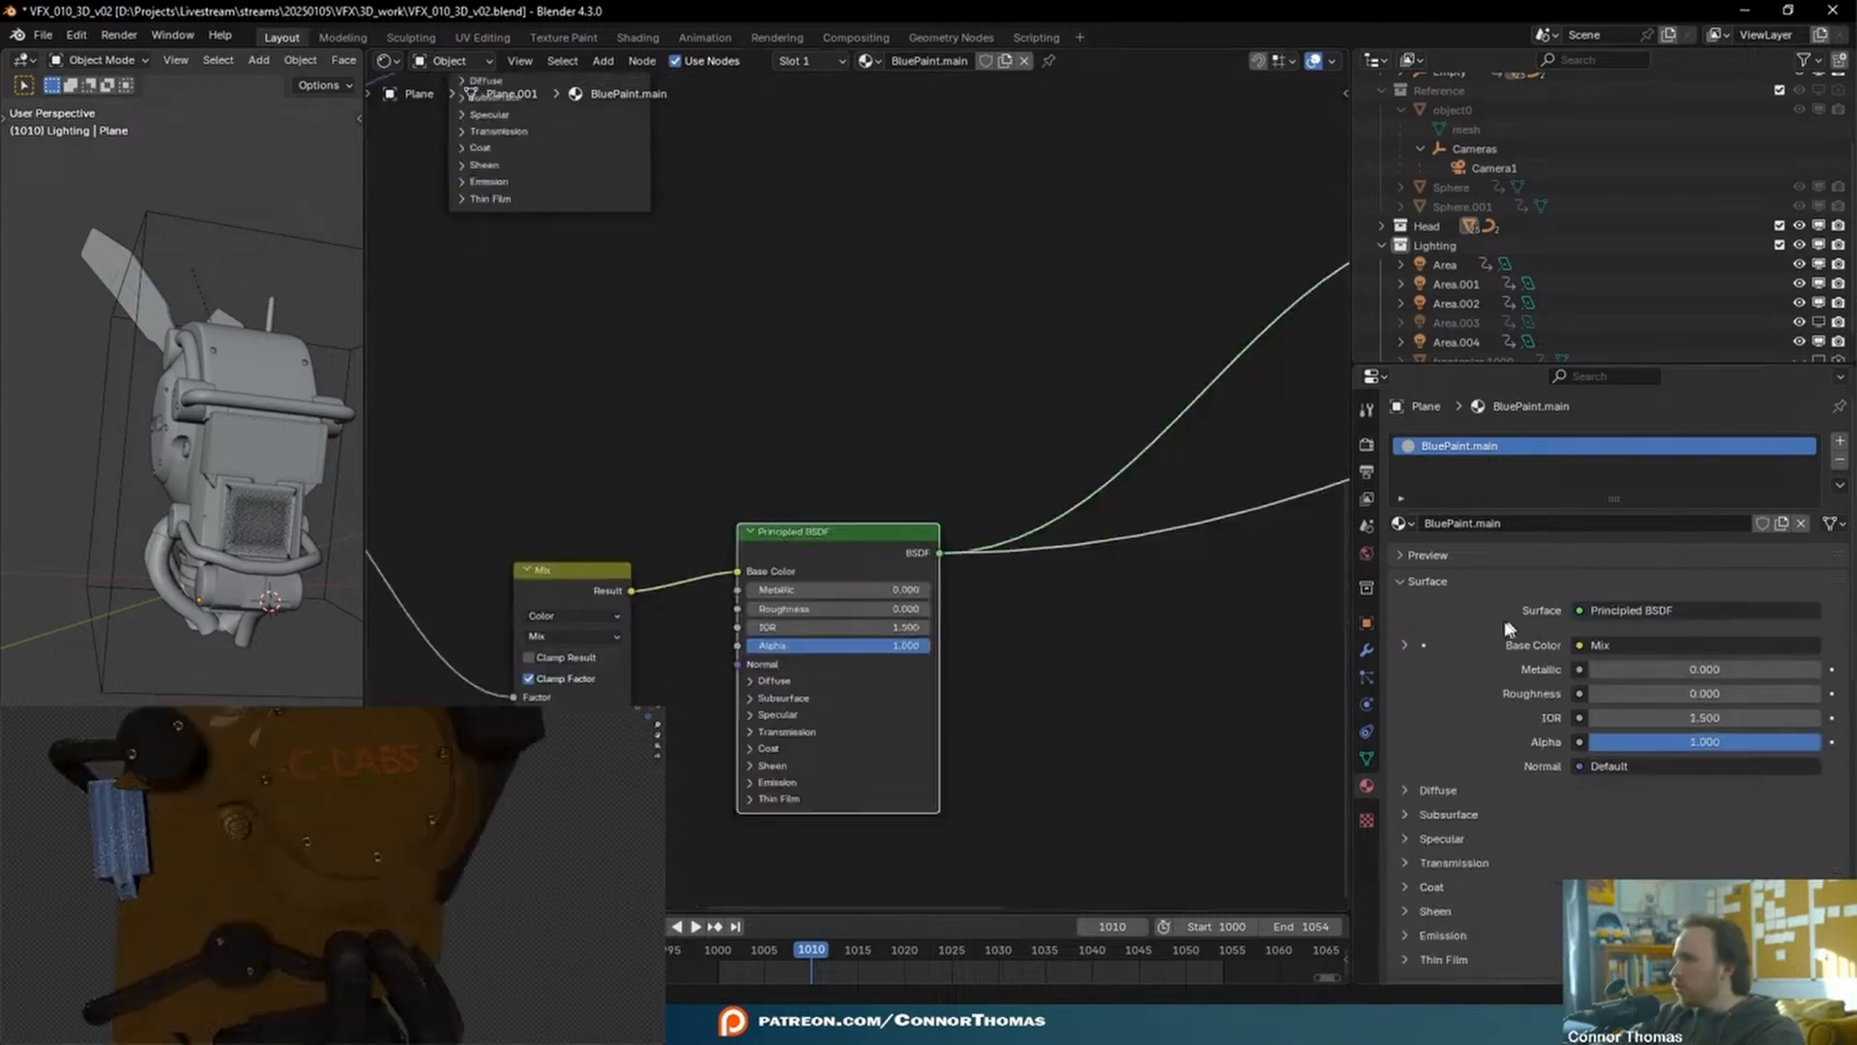
- Tune the Noise Texture feeding the Mix factor to scale 326.1, detail 15, roughness 0 and lacunarity 17.4
middle_drag(1015, 663, 1435, 487)
scroll(488, 504, up, 8)
middle_drag(494, 445, 755, 549)
drag(720, 412, 682, 412)
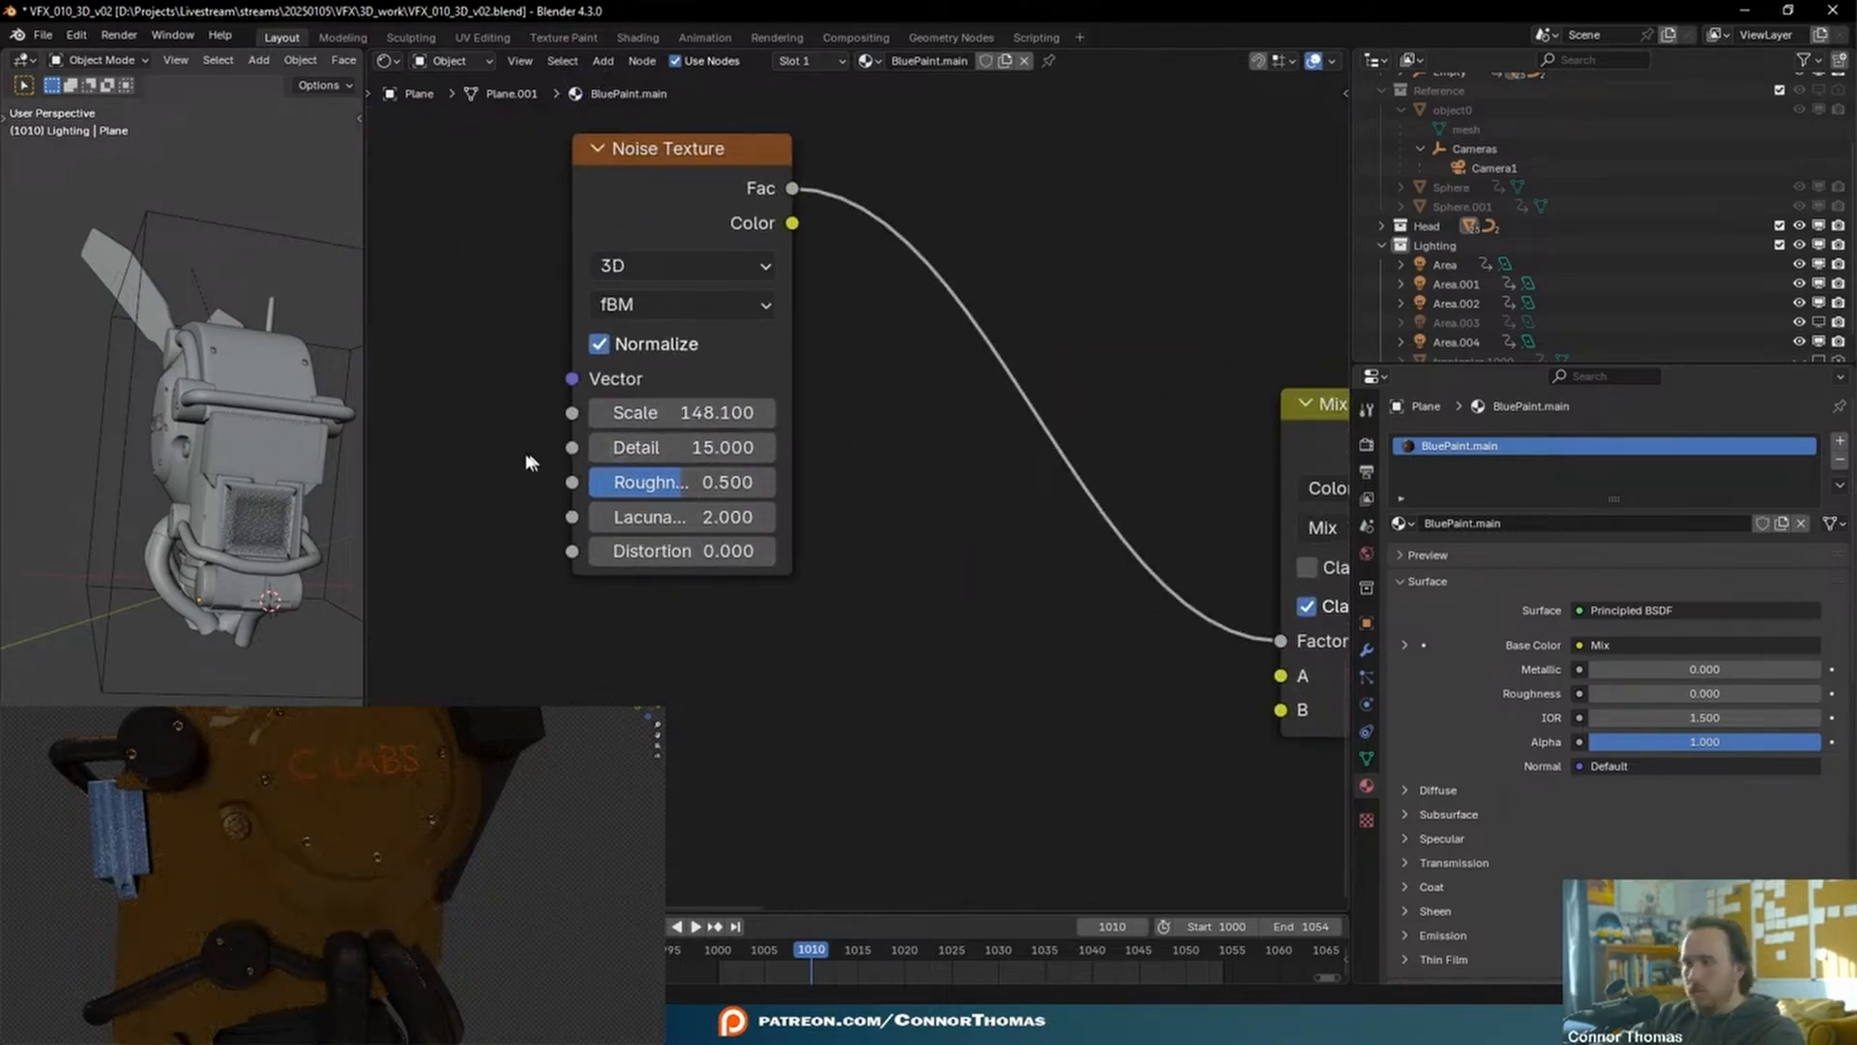
drag(698, 483, 745, 516)
drag(683, 412, 638, 413)
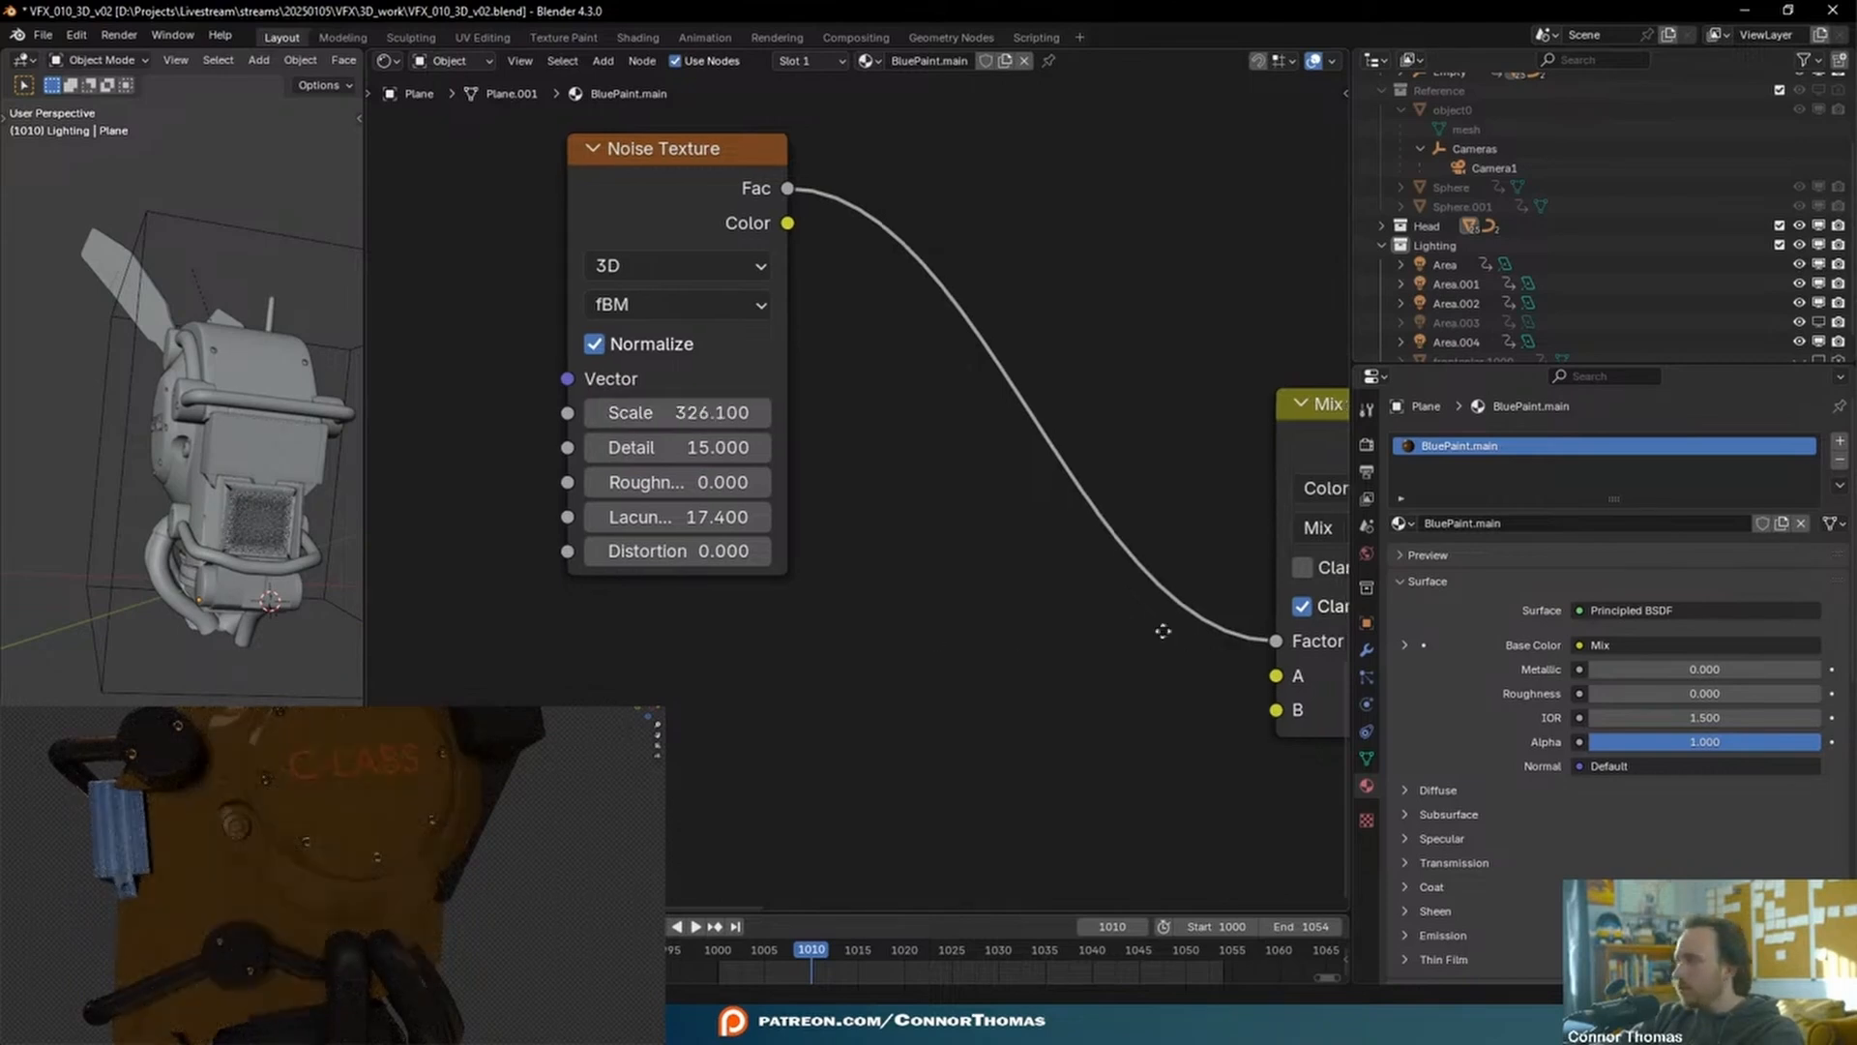
- Insert an RGB Curves node between Mix and Principled BSDF, and lower its curve to a point at 0.55, 0.325
scroll(1002, 594, down, 5)
scroll(913, 432, up, 6)
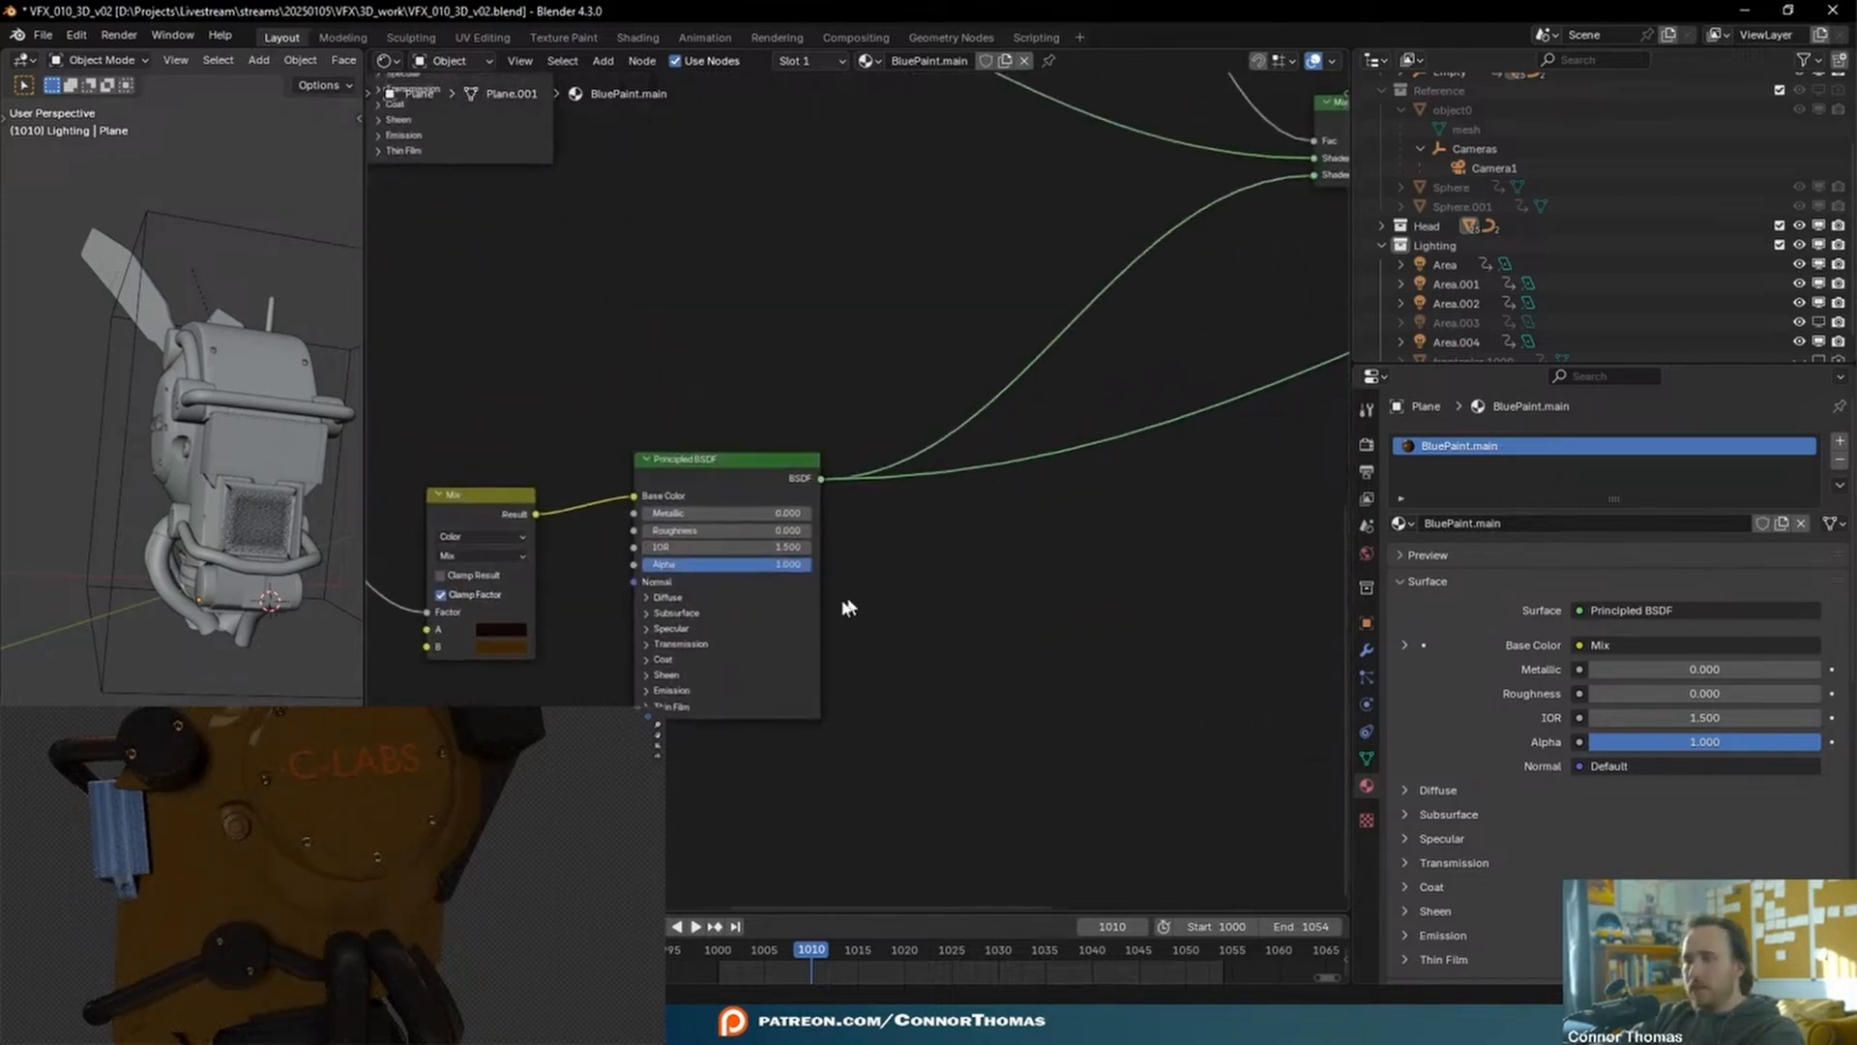
scroll(730, 631, up, 3)
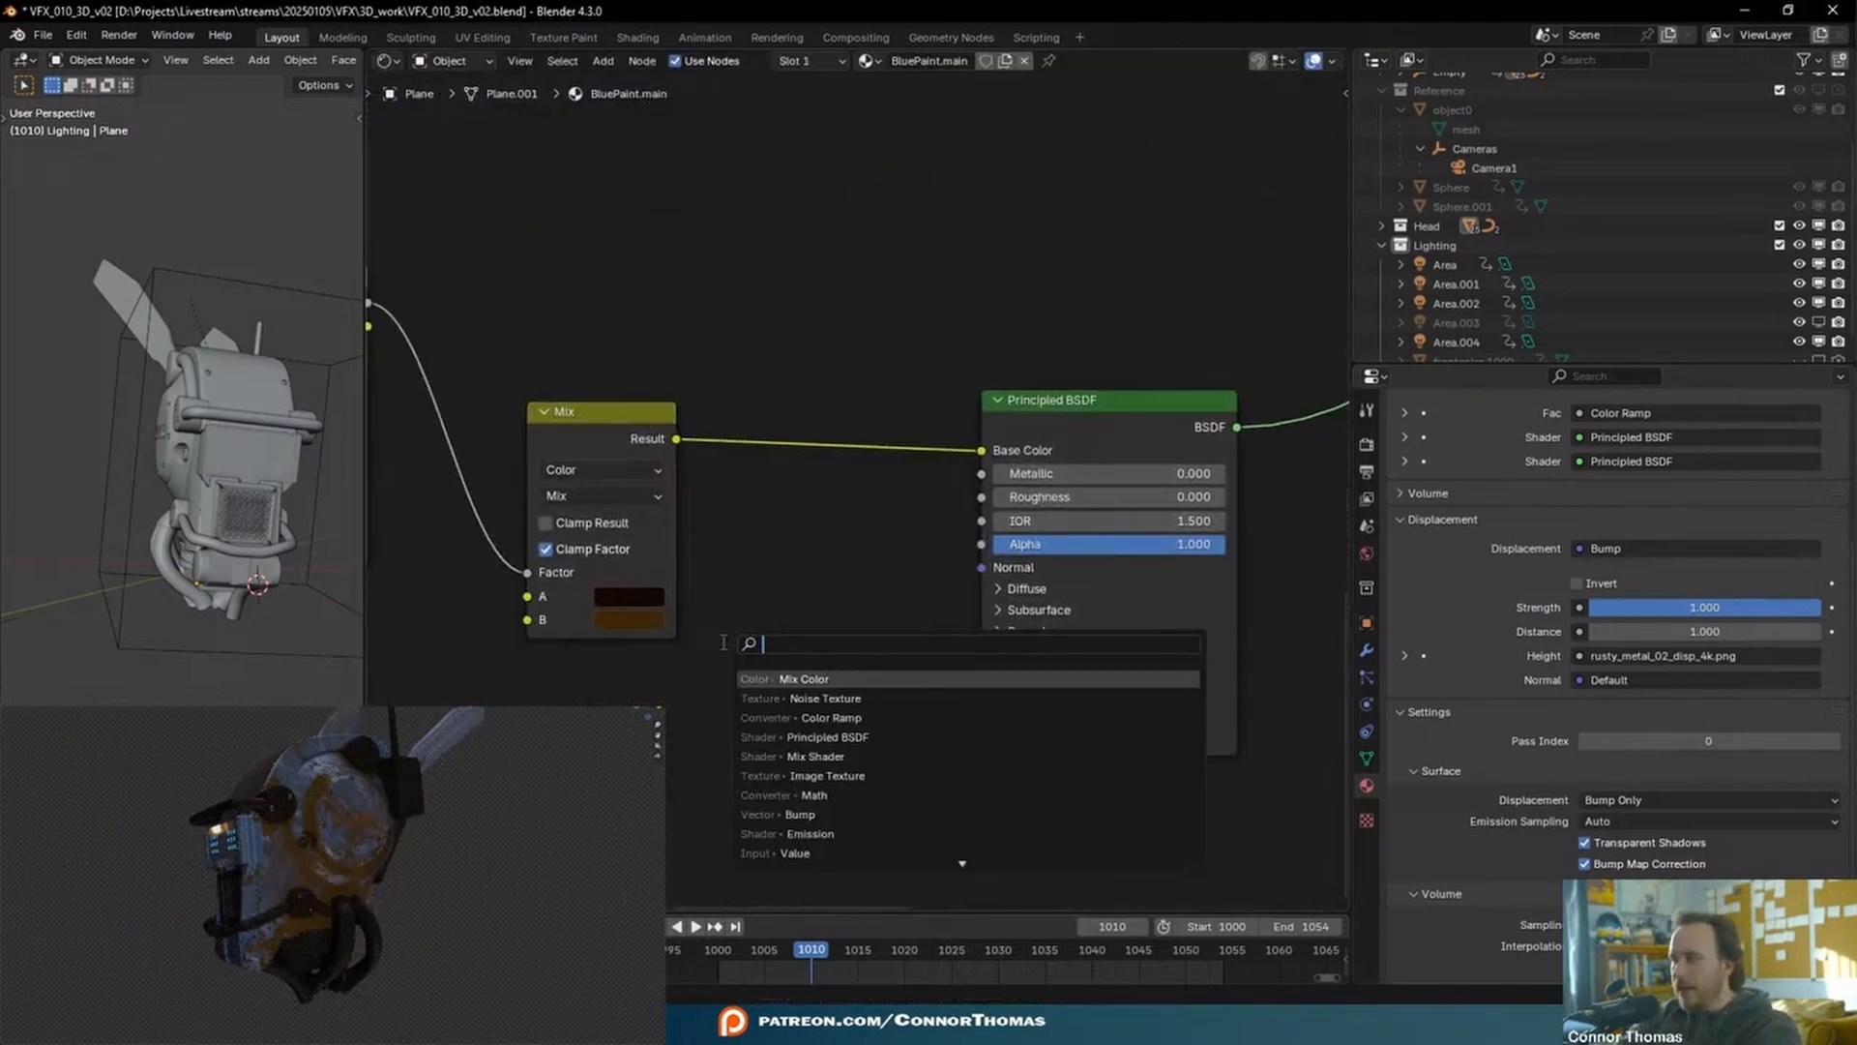
text(curv)
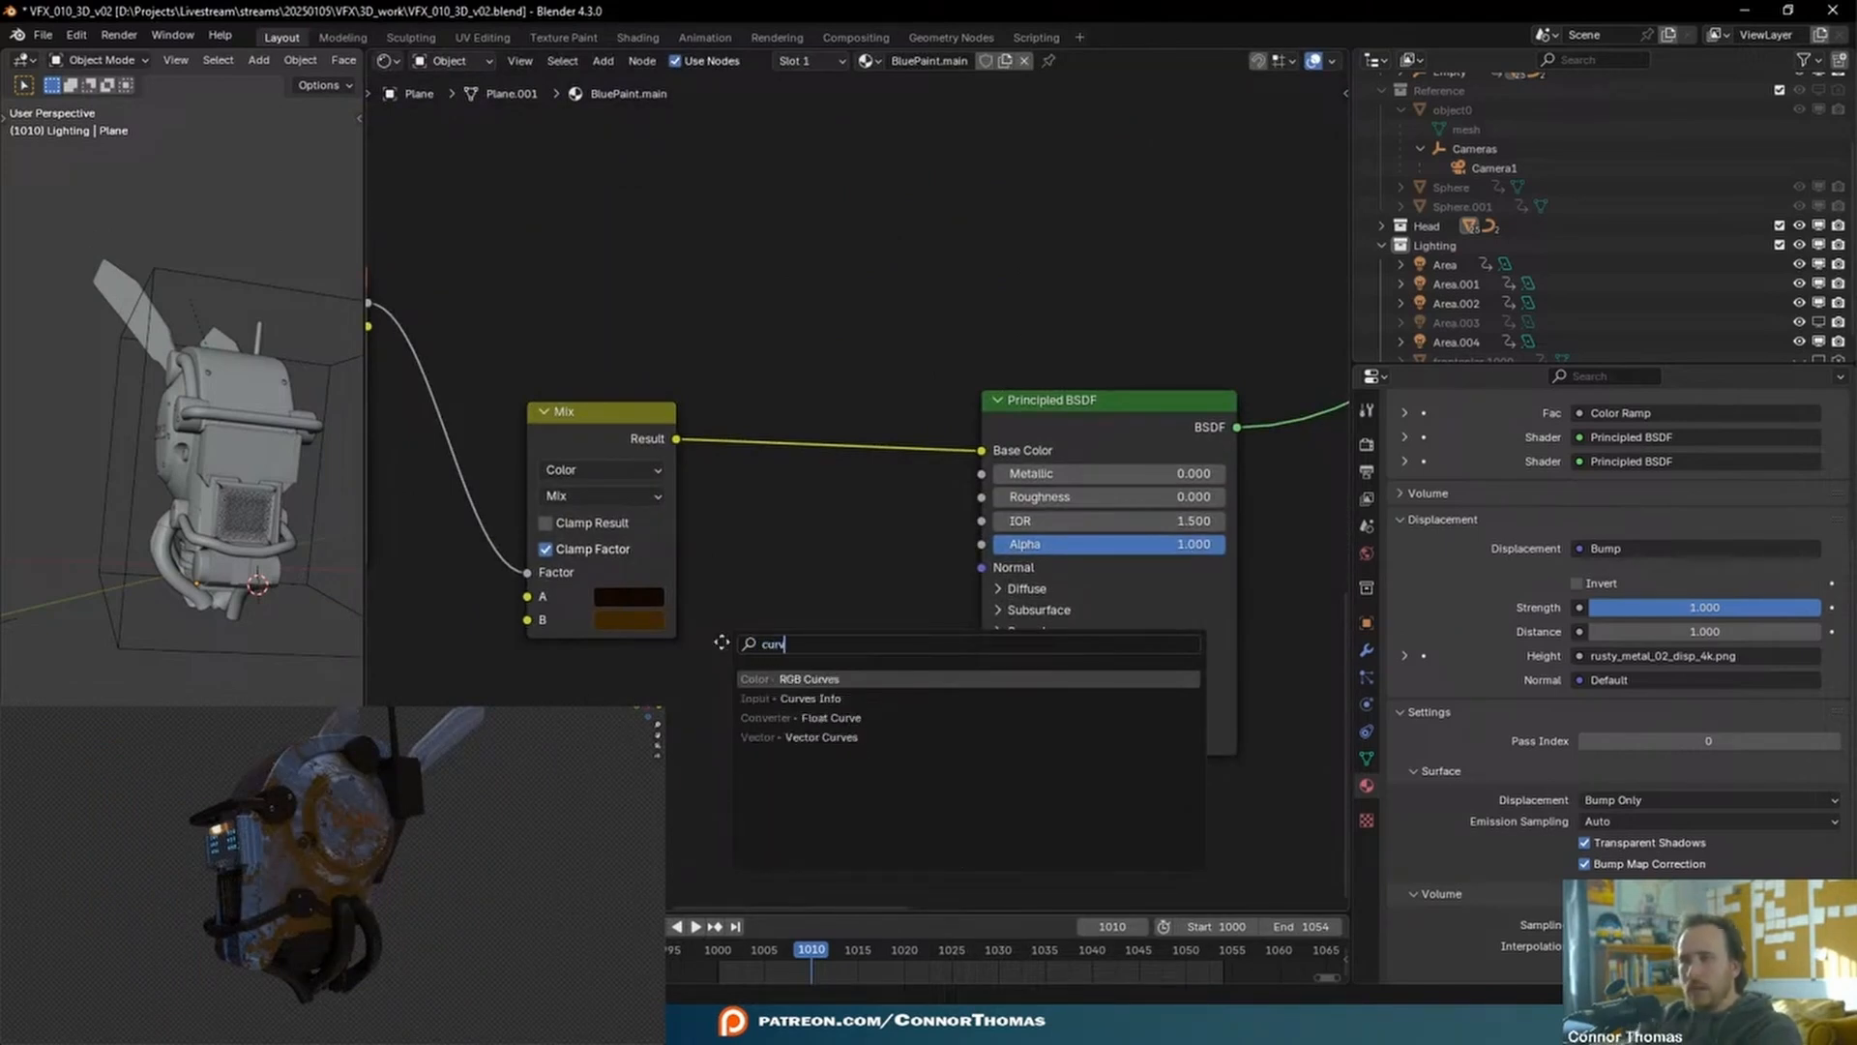
key(Return)
click(894, 583)
drag(882, 600, 891, 613)
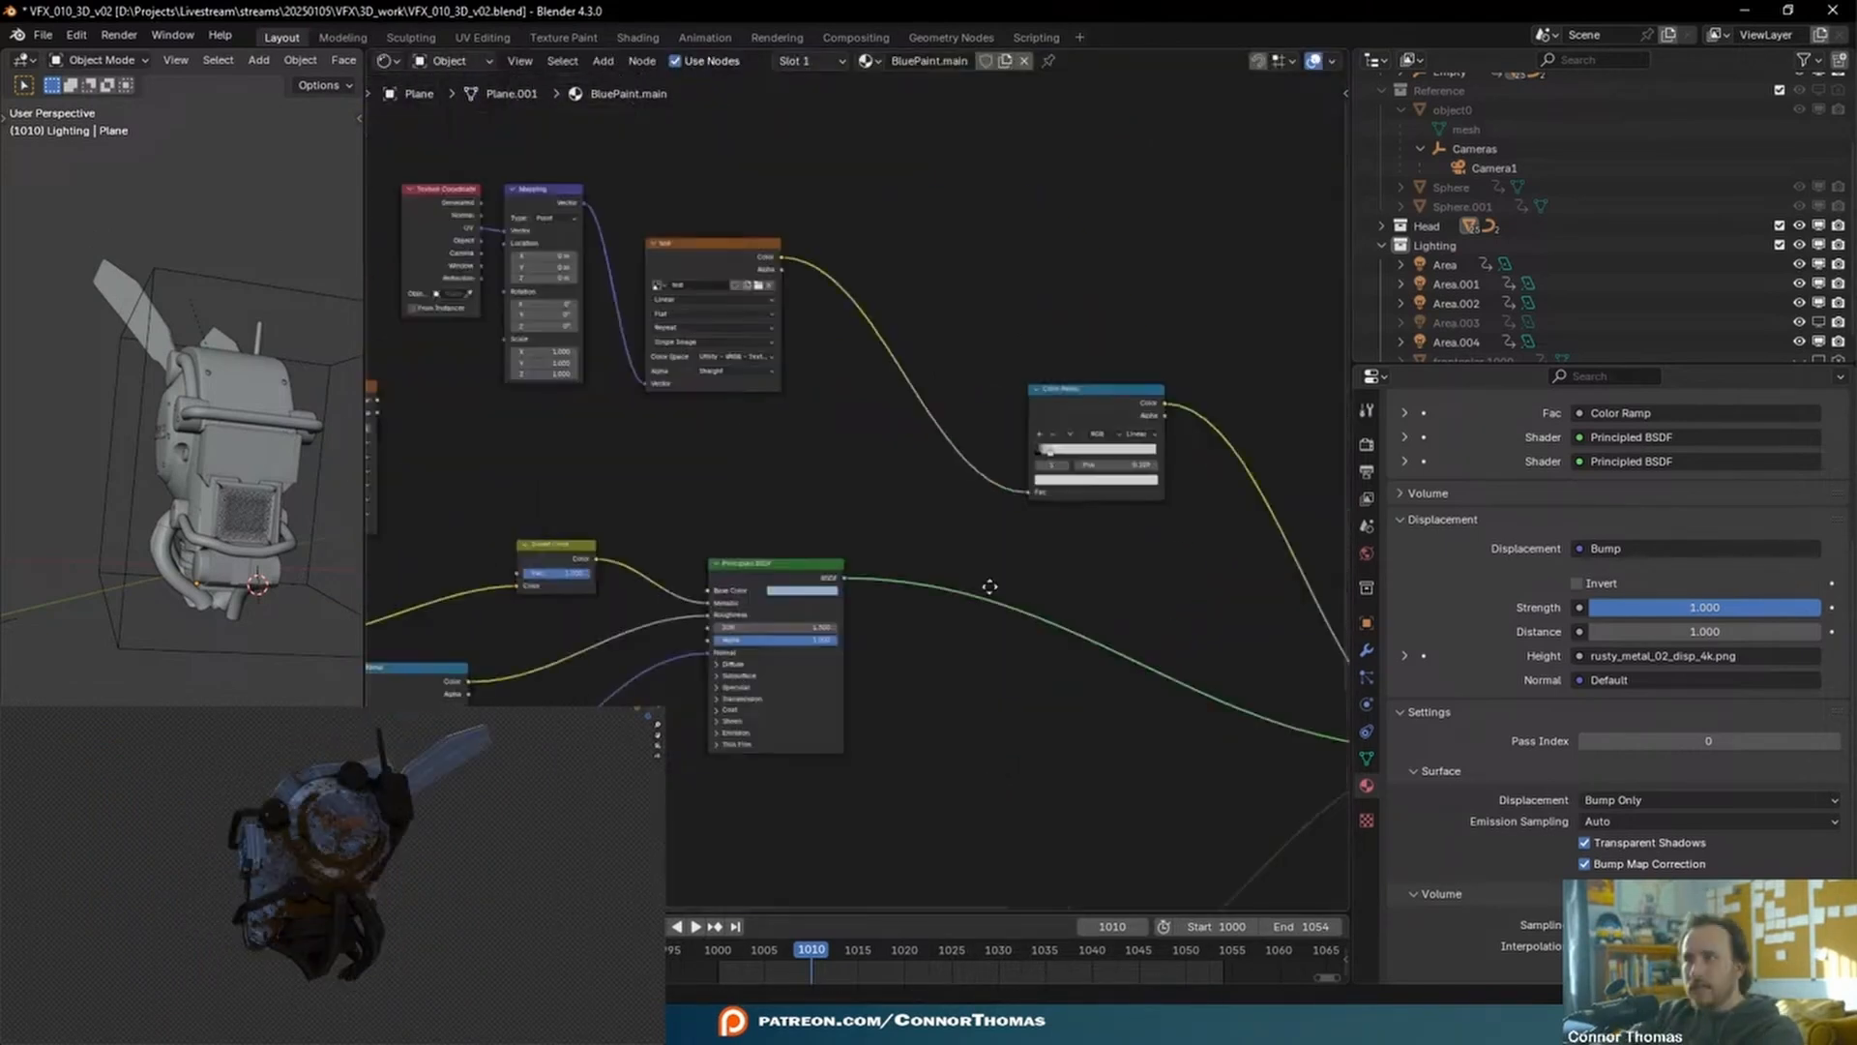
- Darken the white stop of the Color Ramp that drives the Mix Shader to a value of 0.948
scroll(1068, 561, up, 6)
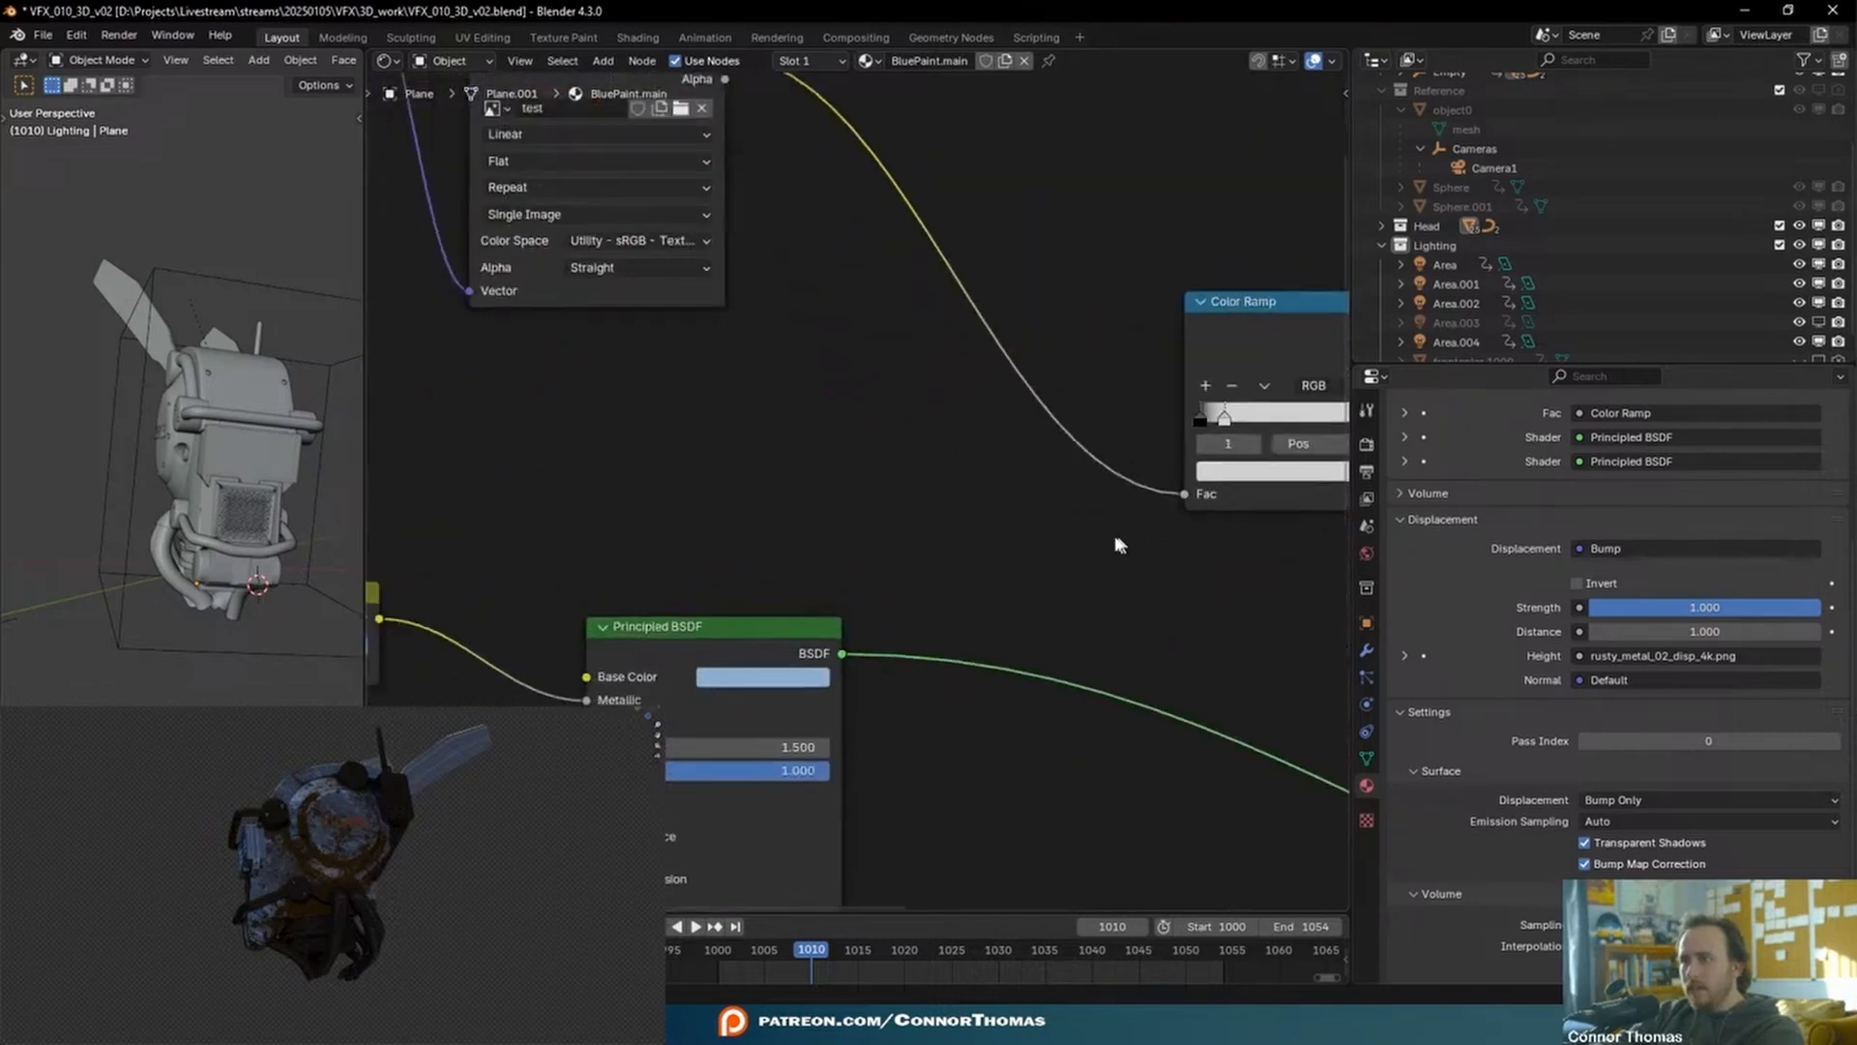
middle_drag(1117, 545, 652, 517)
click(851, 447)
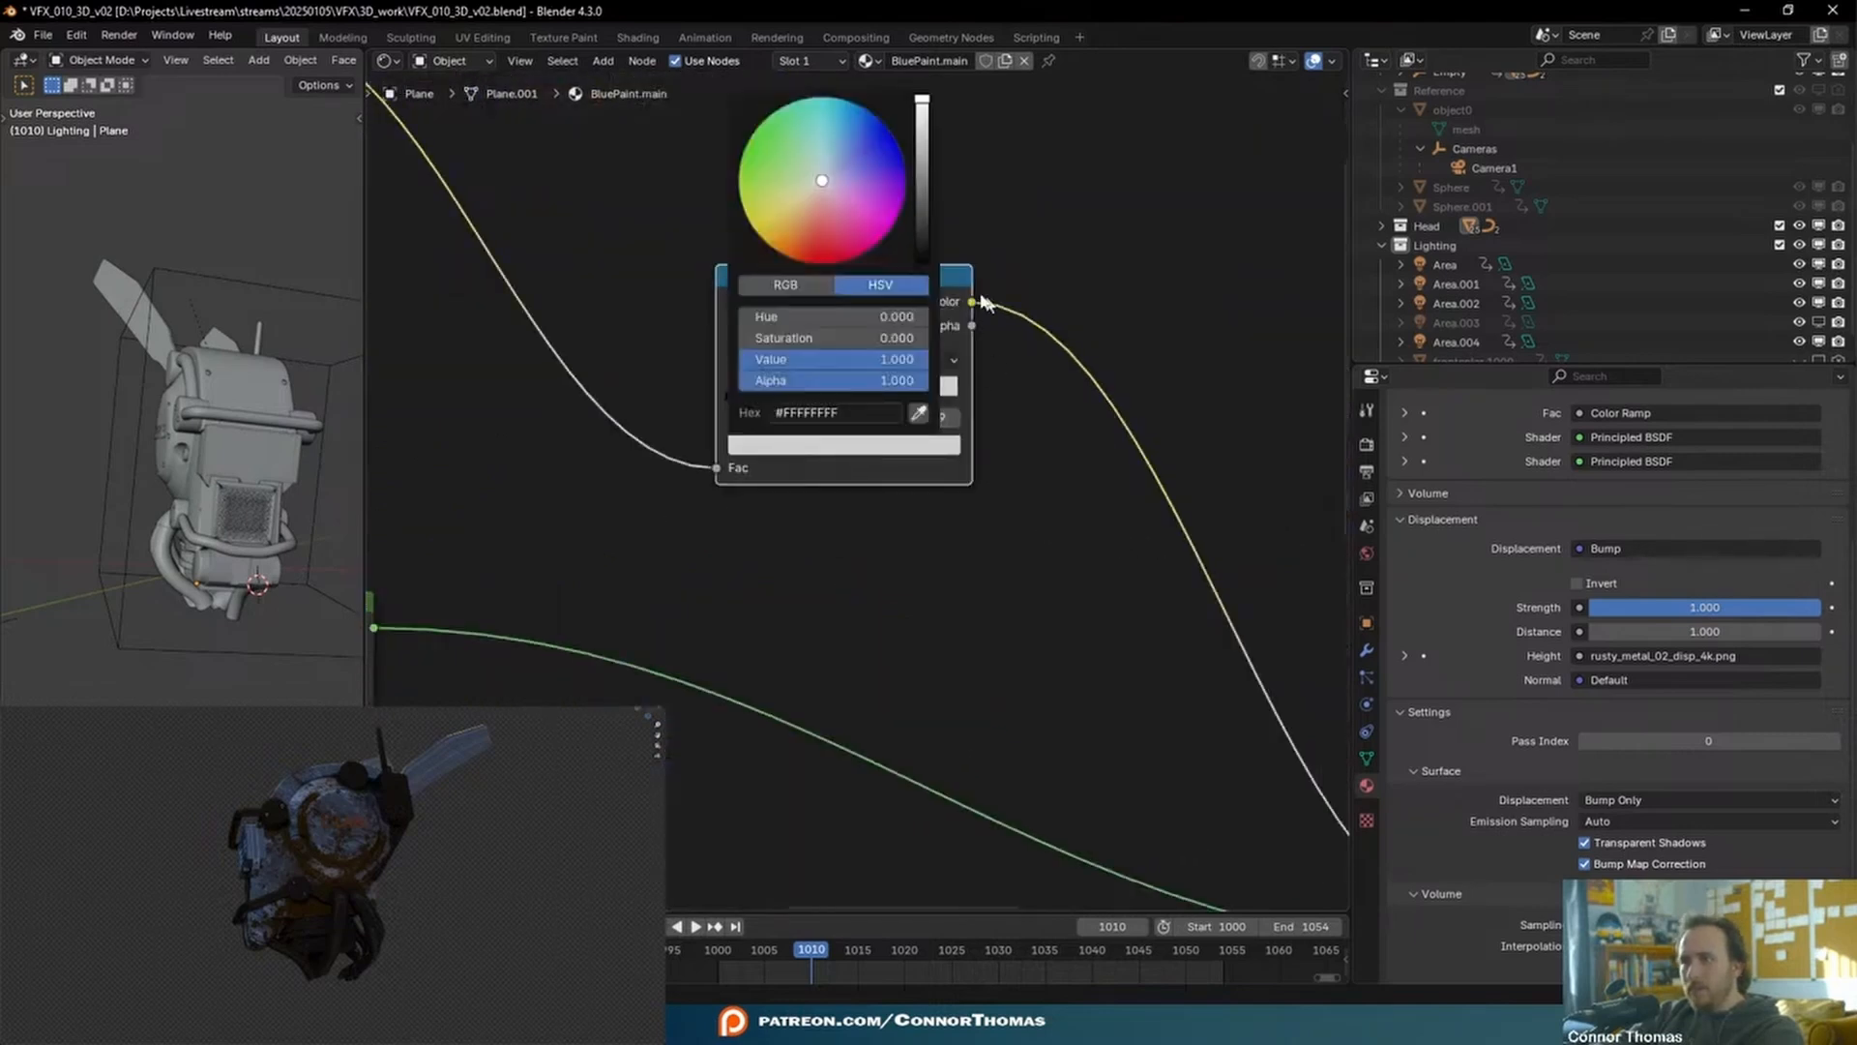
drag(925, 131, 922, 108)
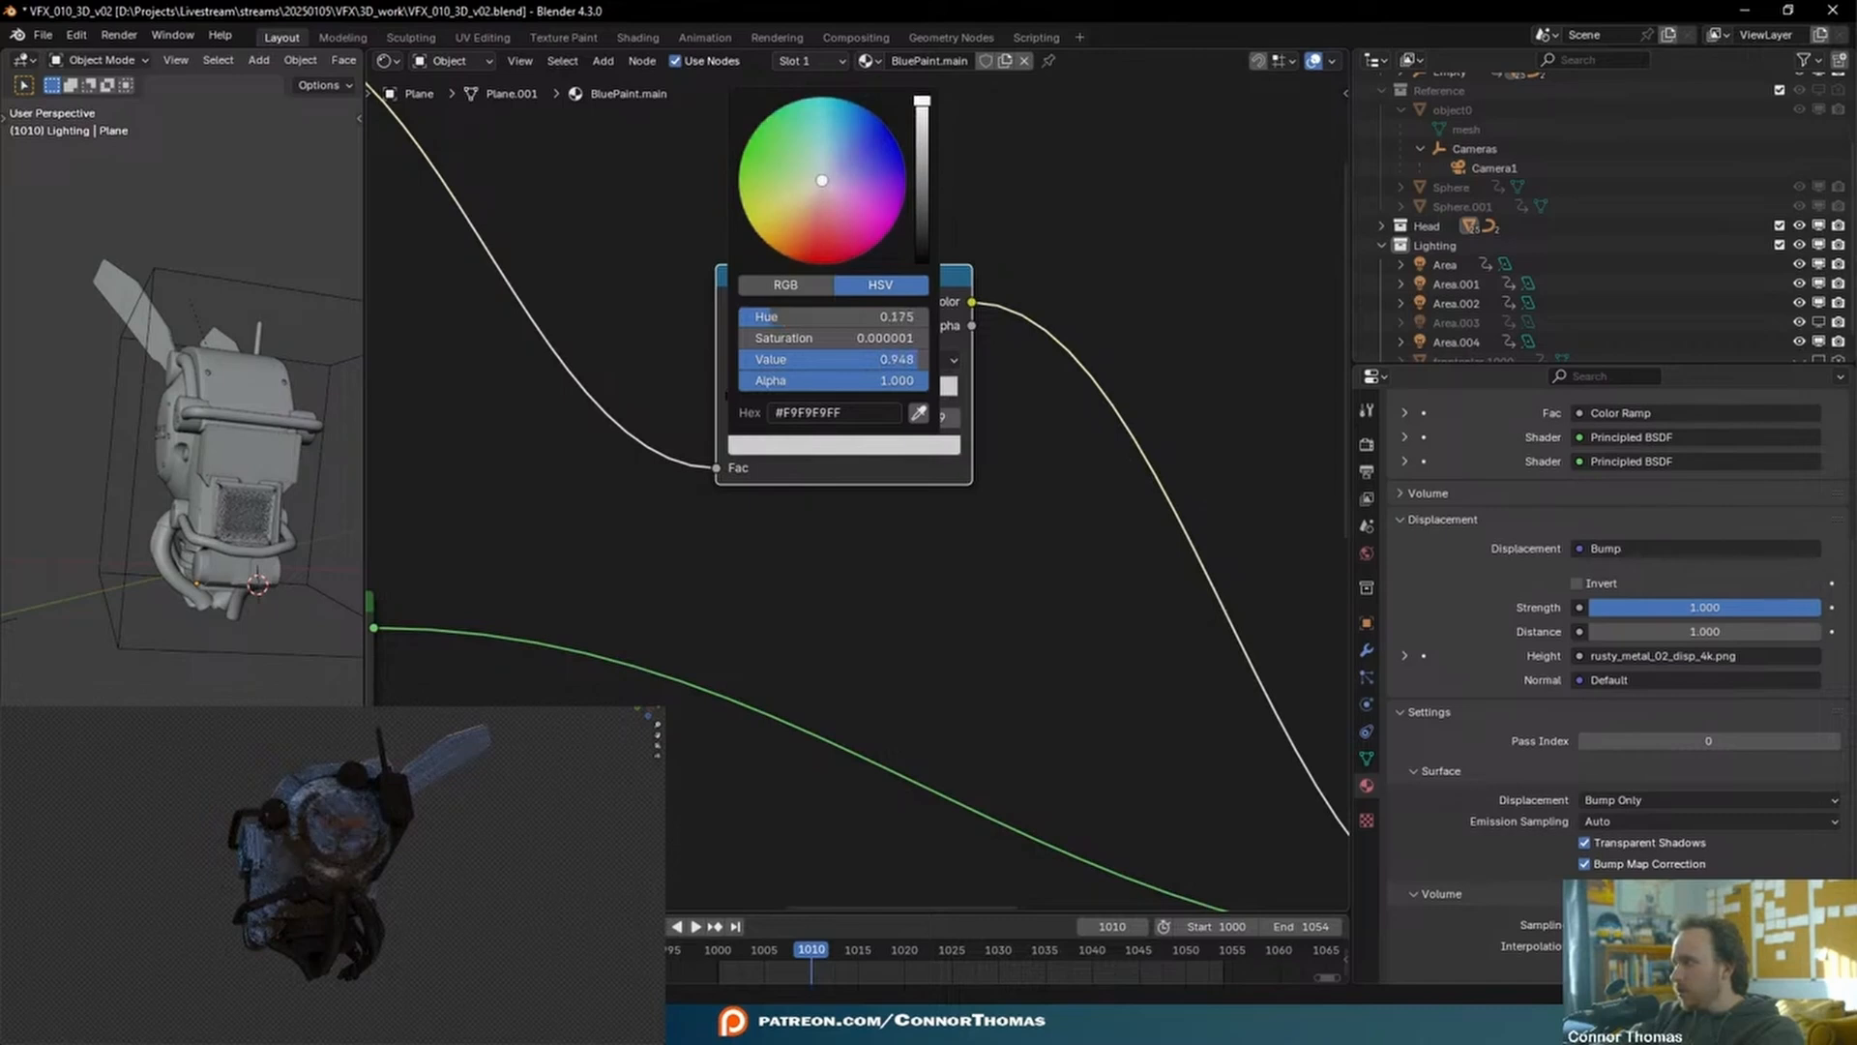
- Add a Mix Color node above RGB Curves and connect the roughness Color Ramp's color output to its A input
text(col)
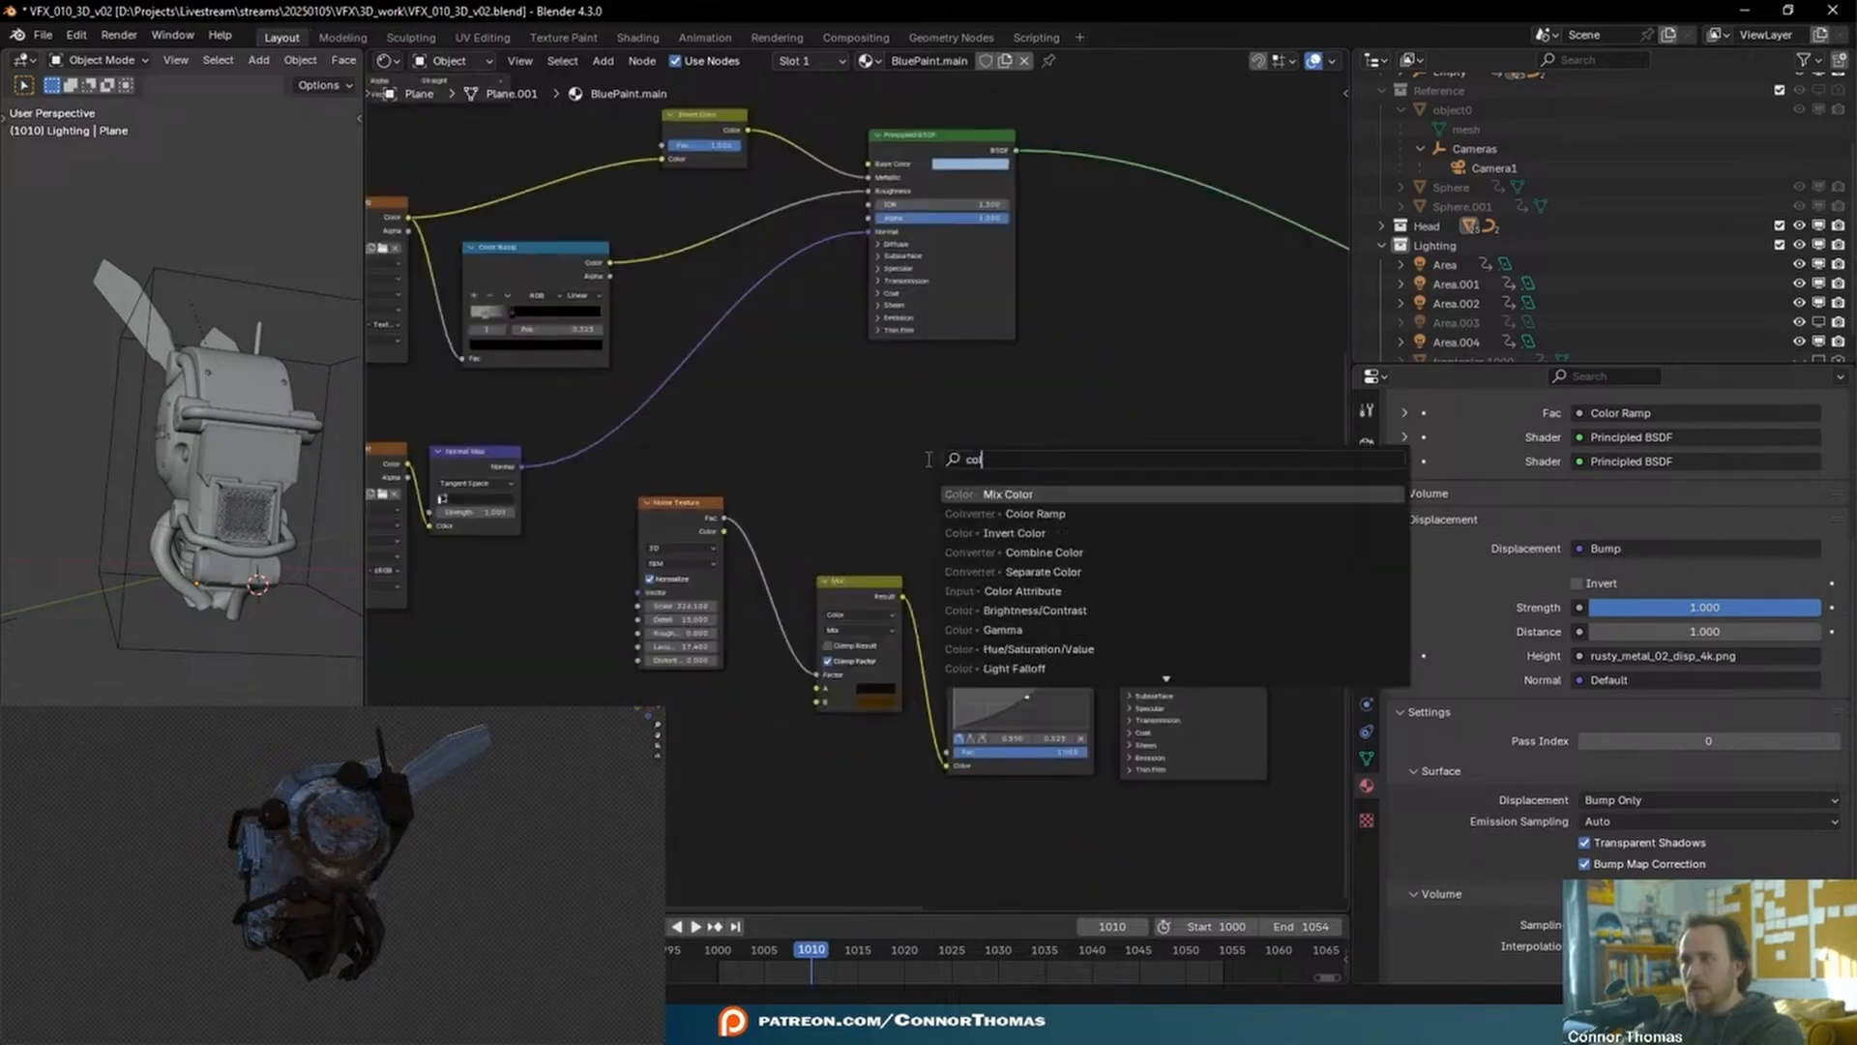
key(Return)
click(1074, 382)
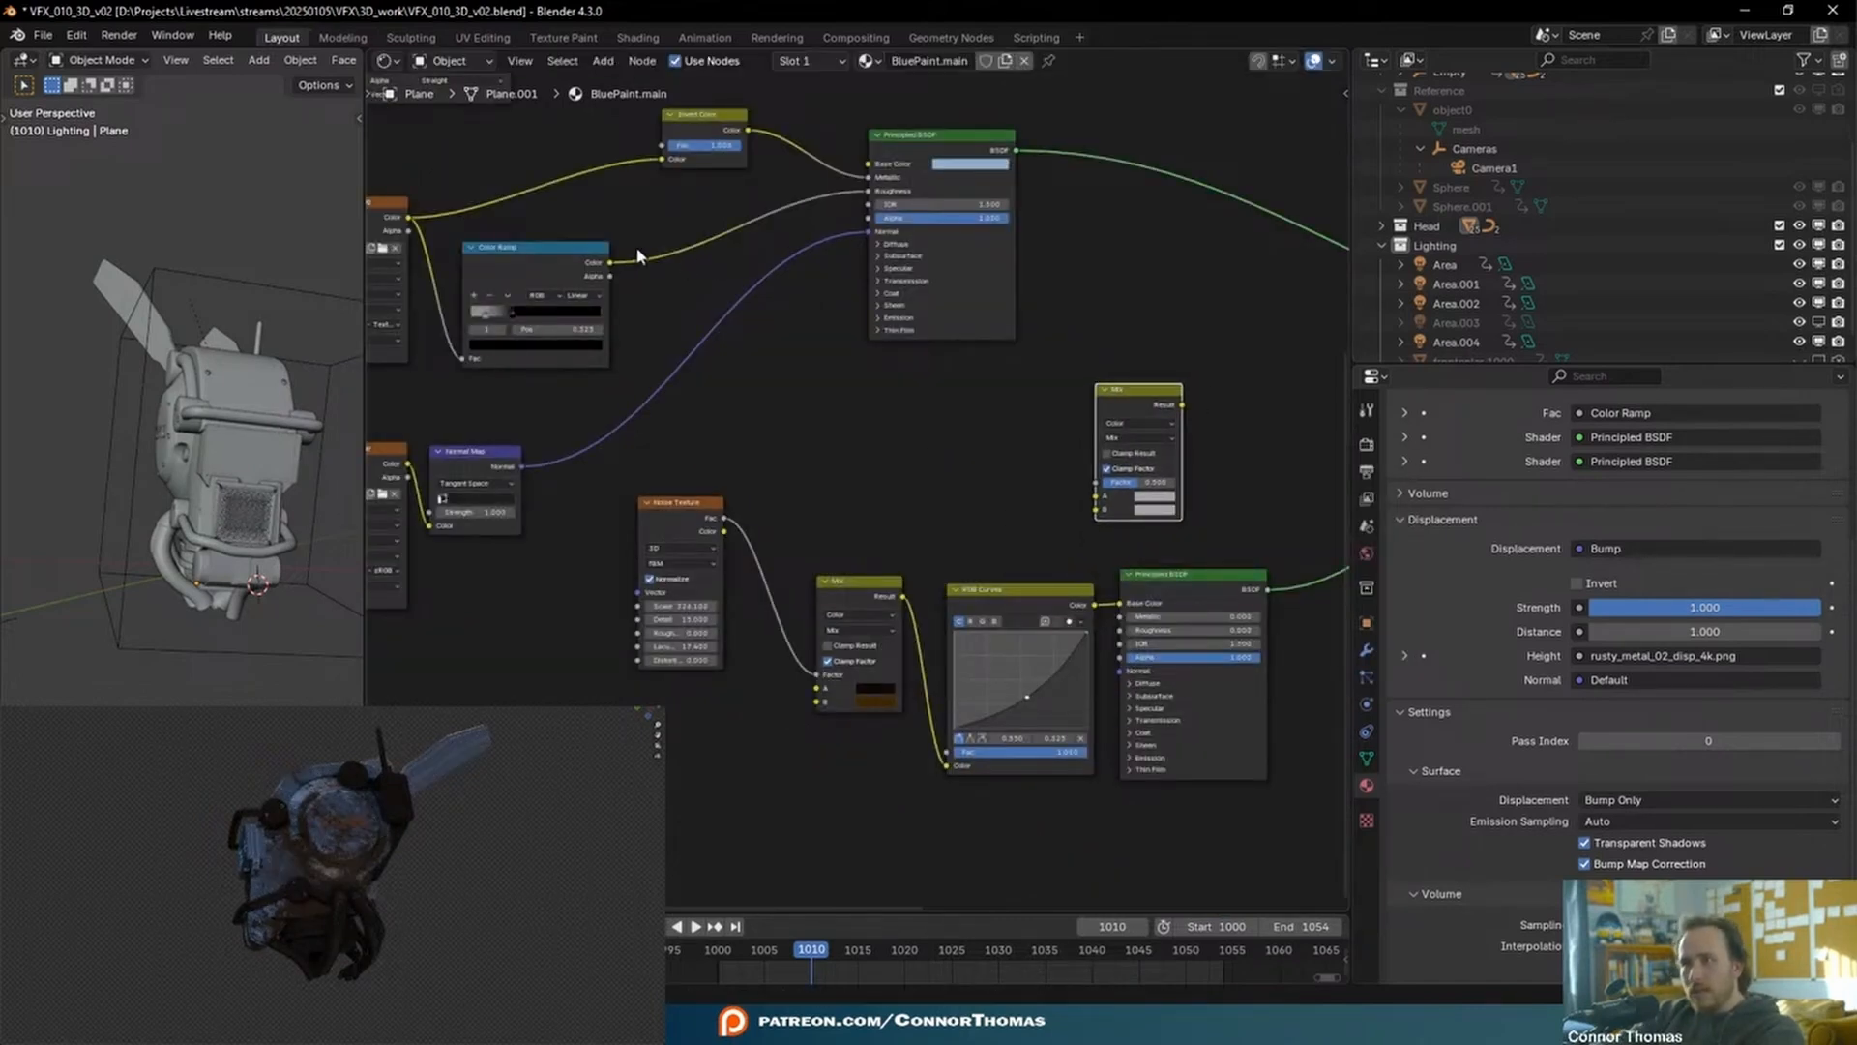
drag(613, 262, 973, 276)
drag(737, 273, 612, 416)
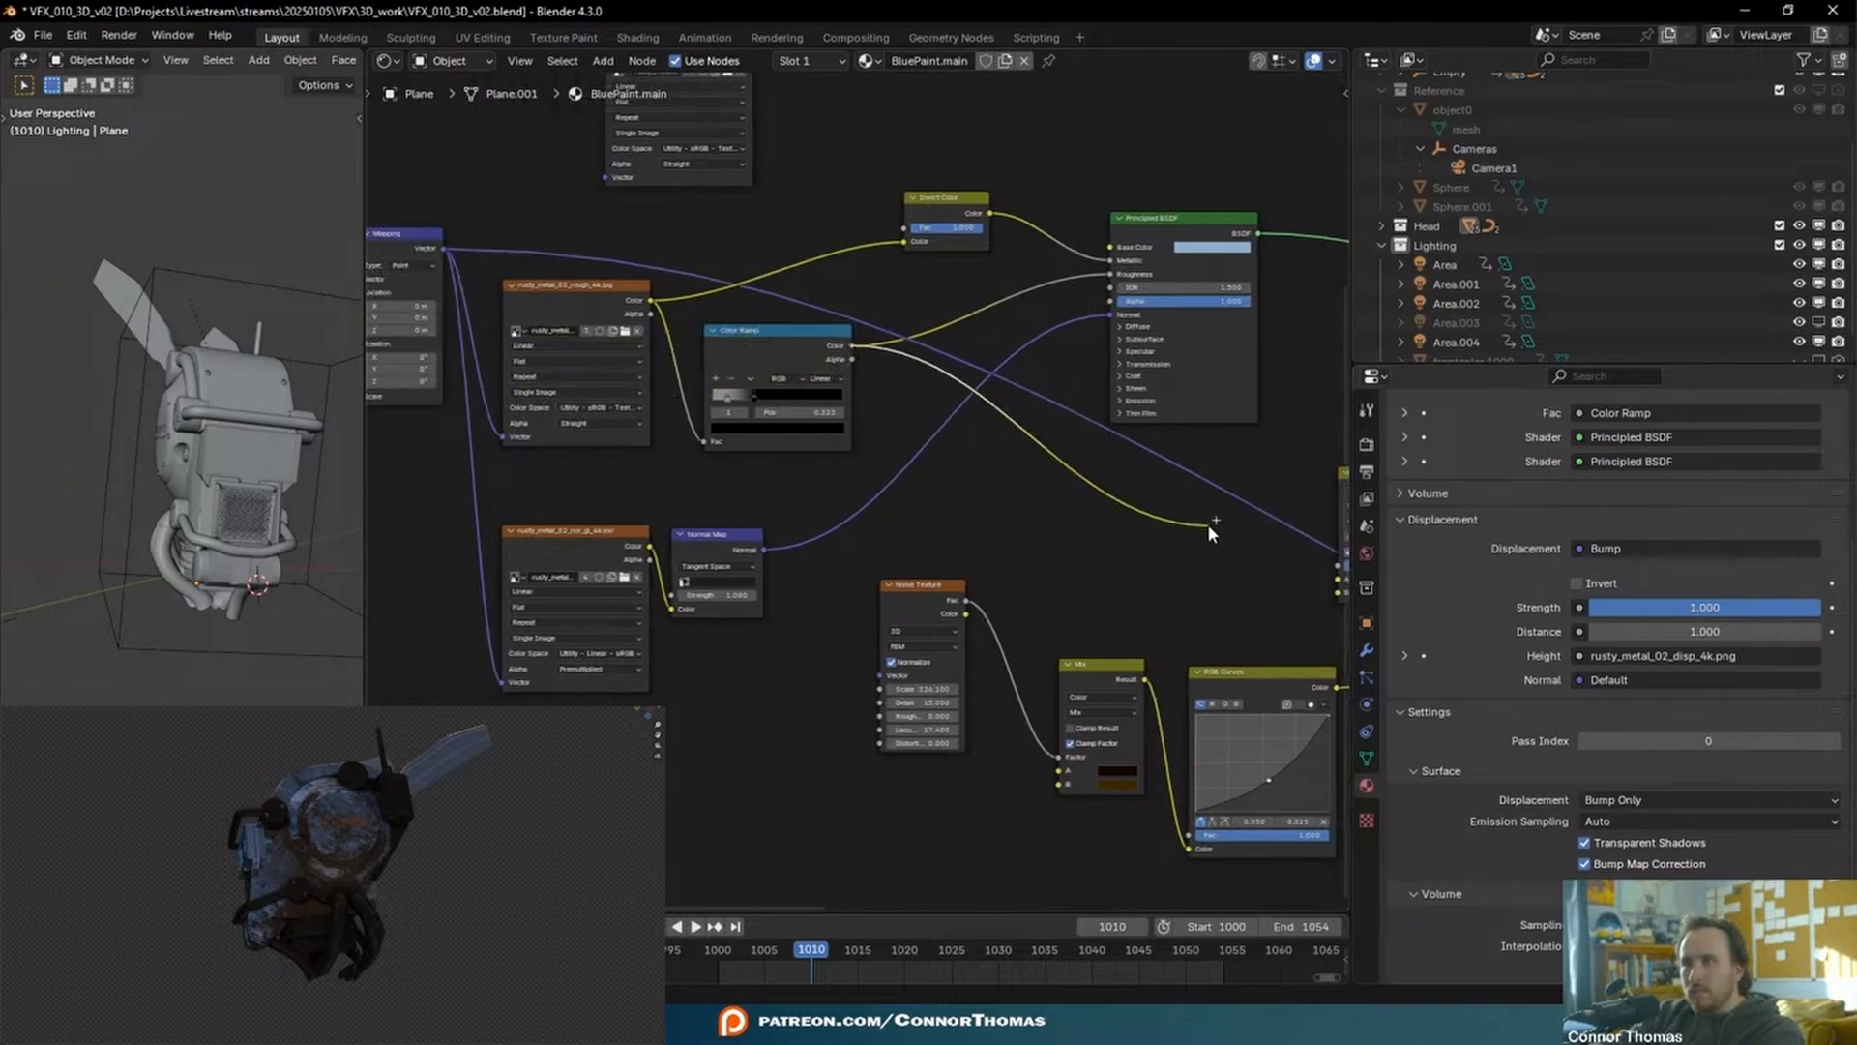
drag(1207, 524, 1091, 577)
scroll(941, 572, up, 2)
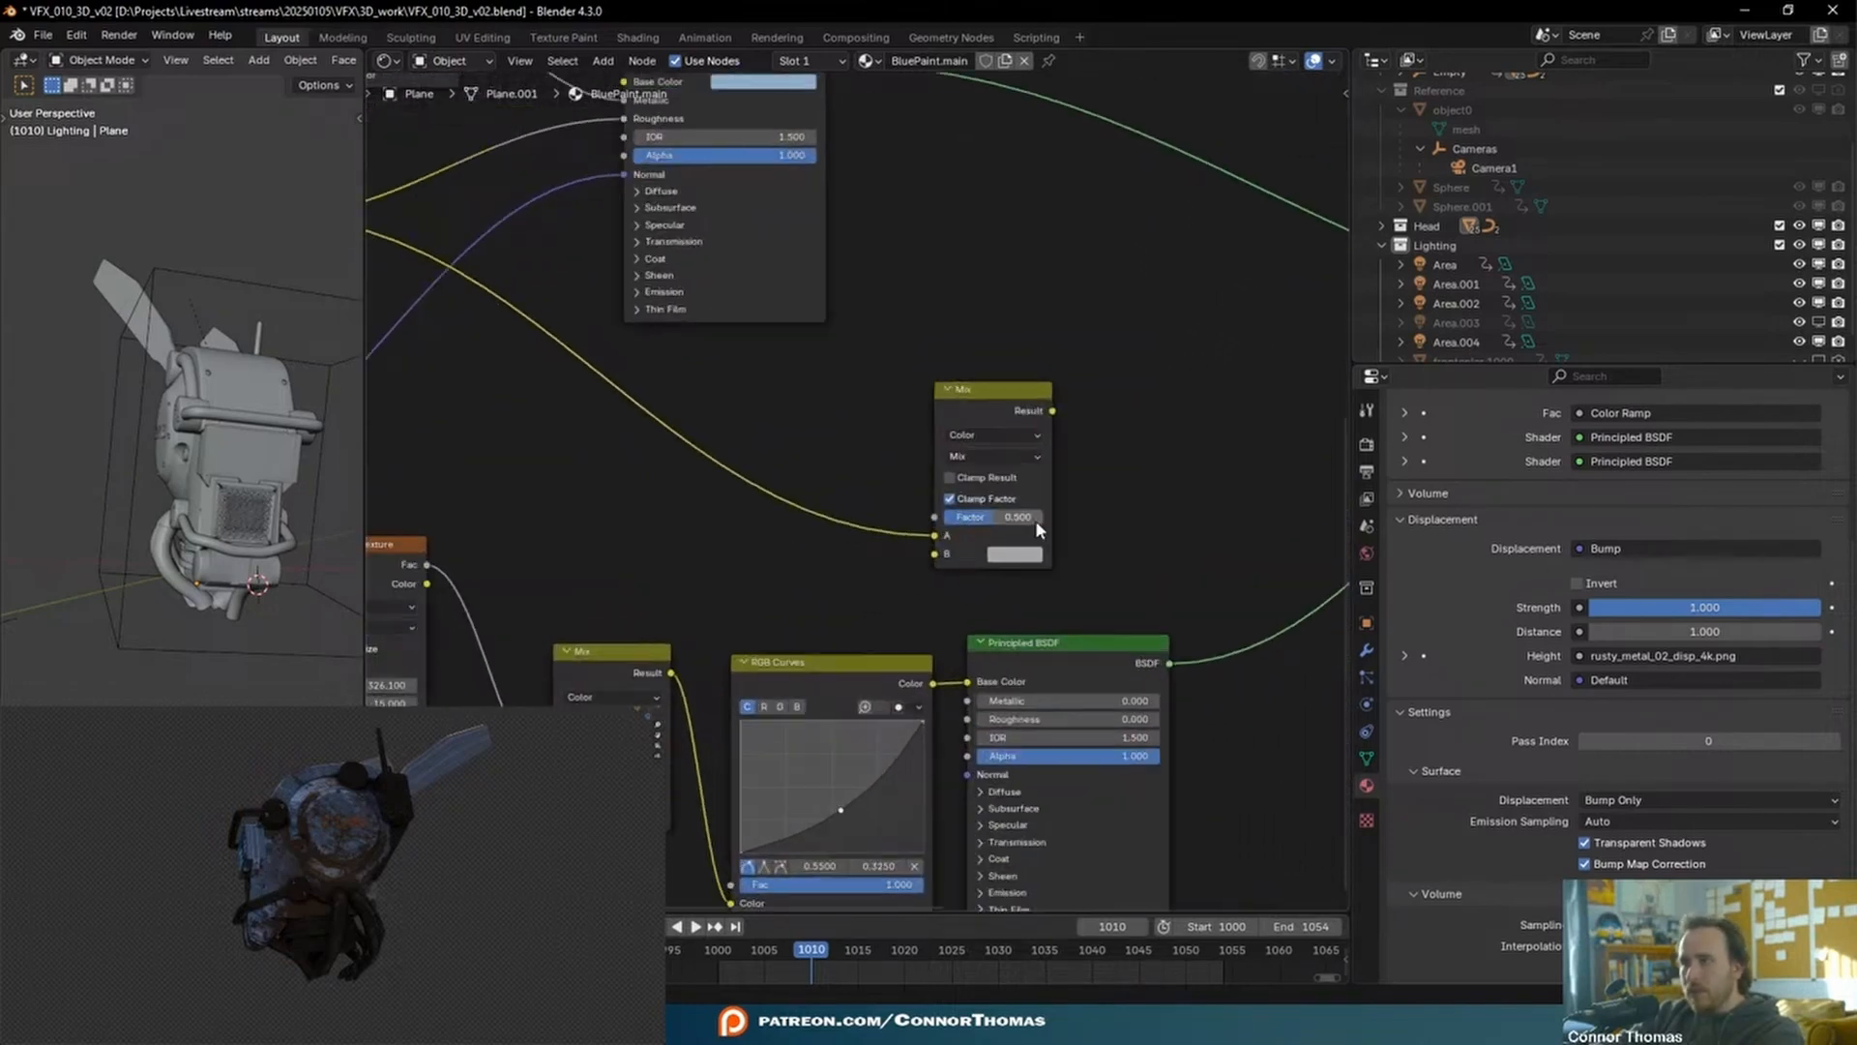
- Set the new Mix node's factor to 0 and preview its result on the model
middle_drag(809, 537, 850, 528)
scroll(1098, 511, down, 2)
scroll(851, 528, up, 5)
drag(1138, 513, 1074, 512)
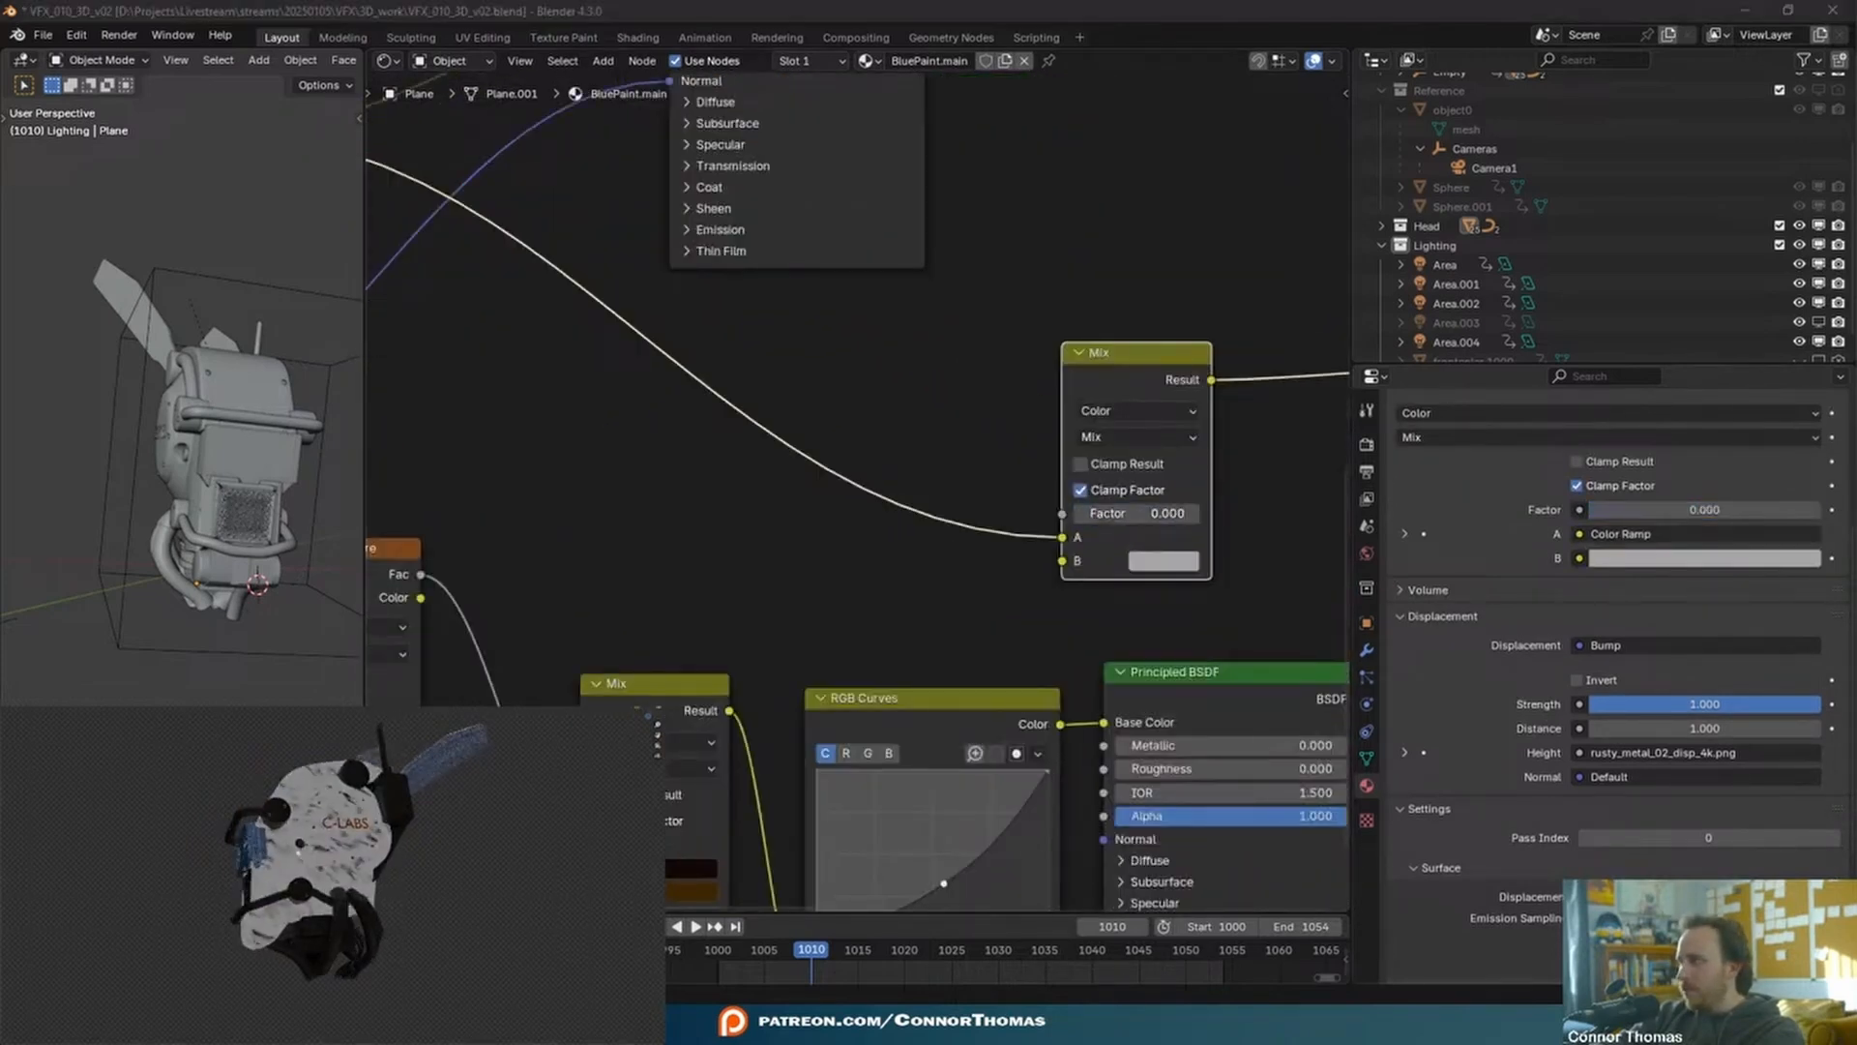
- Try to feed the rusty metal rough texture's color directly into the Mix node's A input
scroll(927, 397, down, 1)
middle_drag(927, 396, 1203, 527)
scroll(784, 472, down, 2)
middle_drag(784, 472, 825, 431)
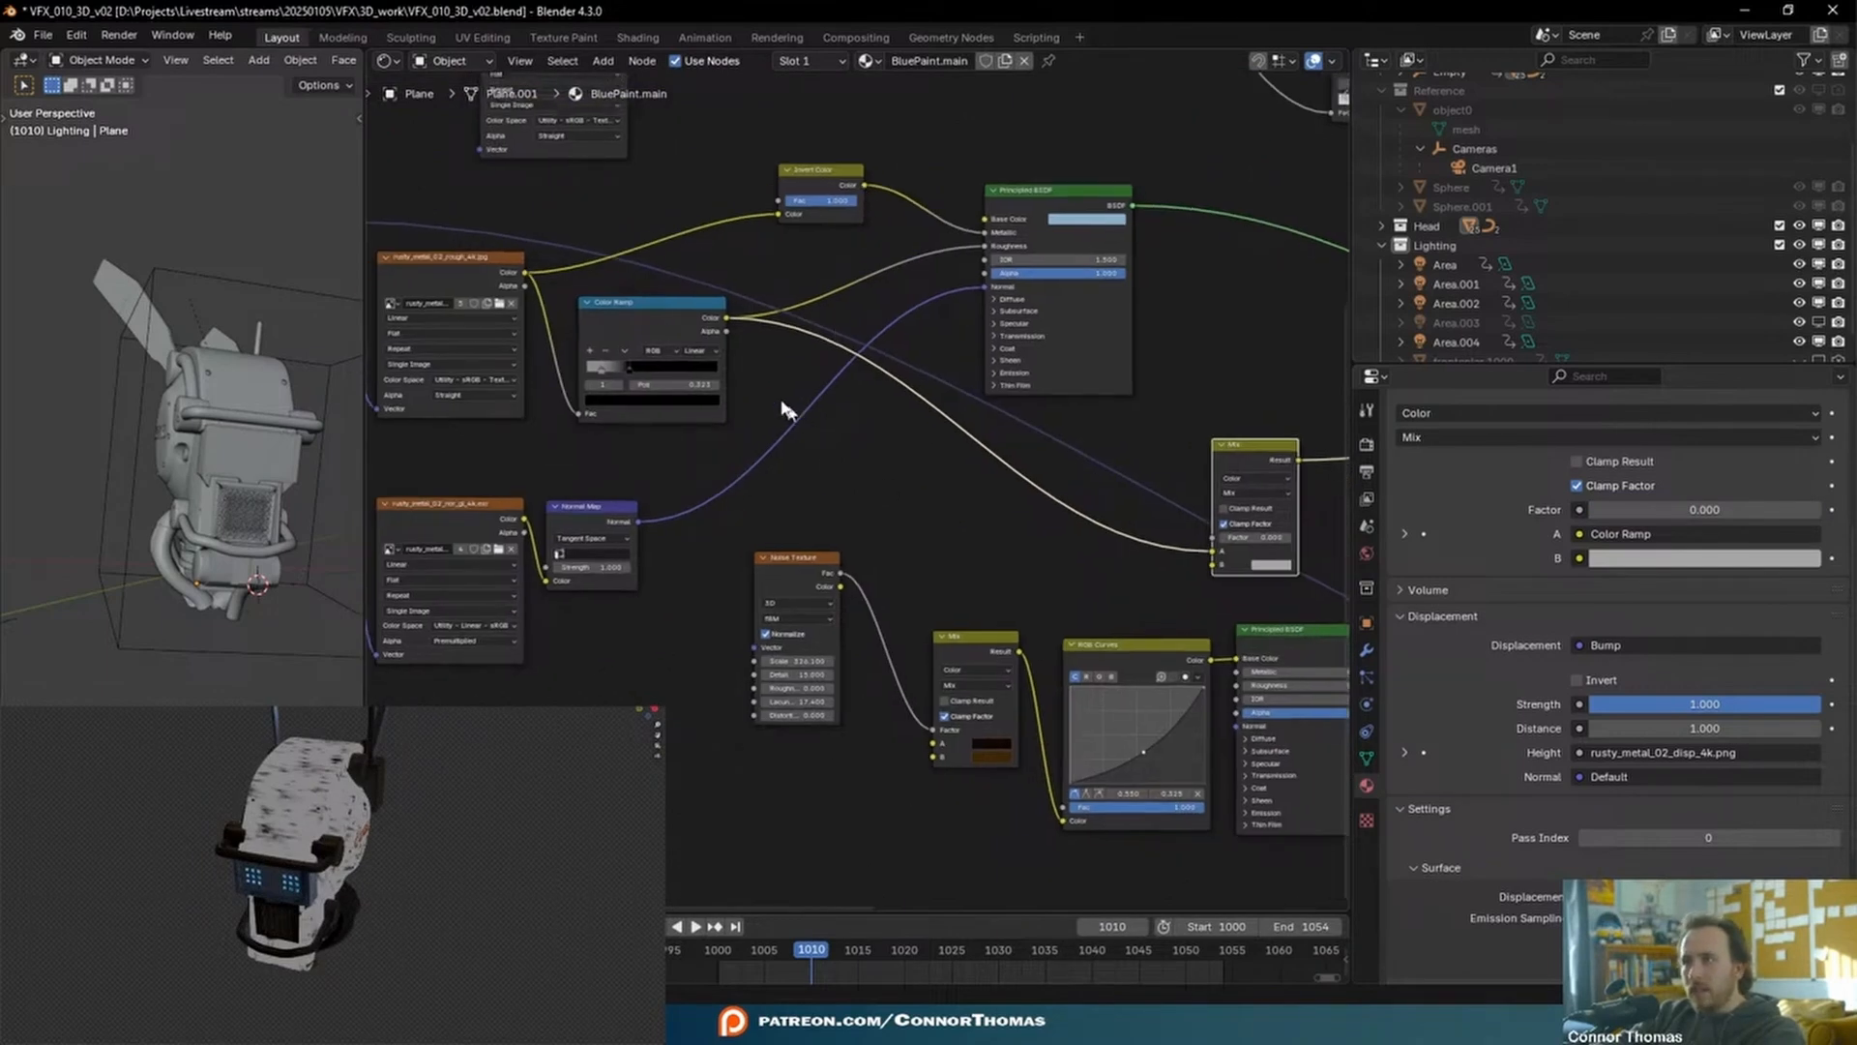
drag(525, 274, 1215, 550)
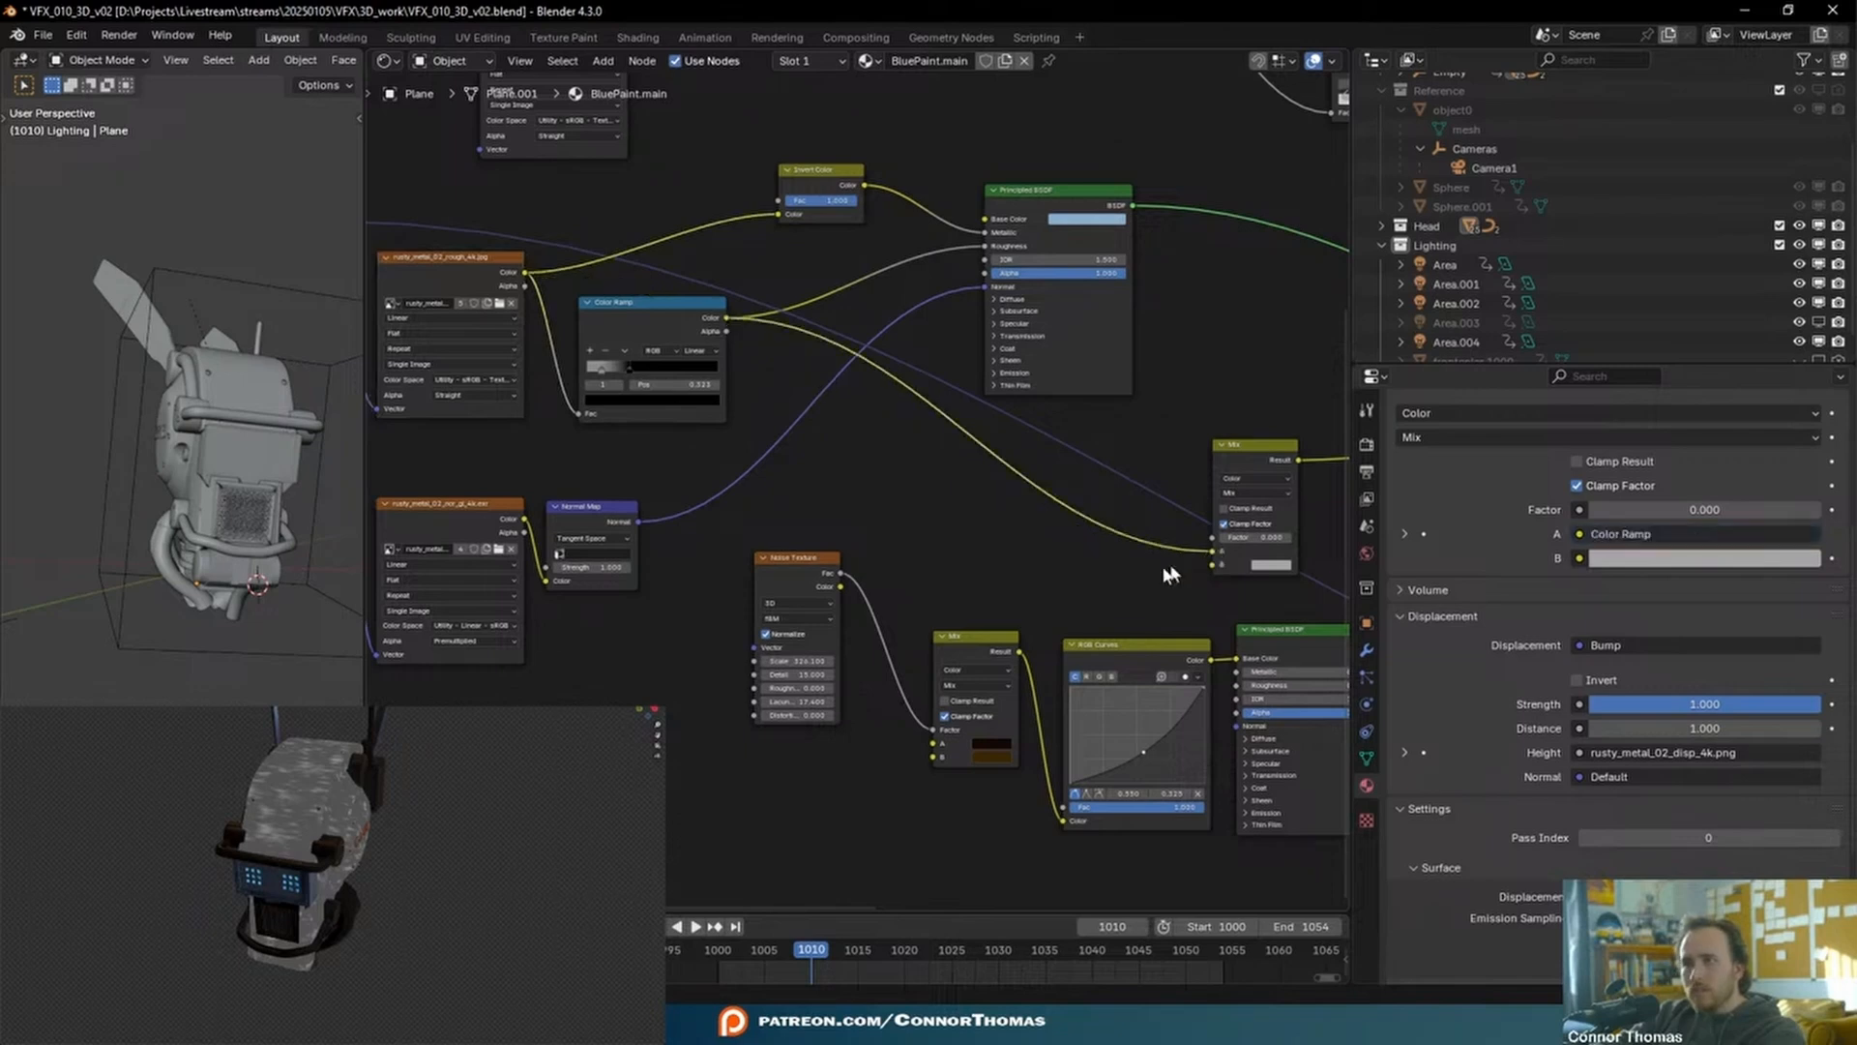
- Add a Color Ramp after the Hue/Saturation/Value node and set its black stop to position 0.441
middle_drag(1207, 561, 1239, 497)
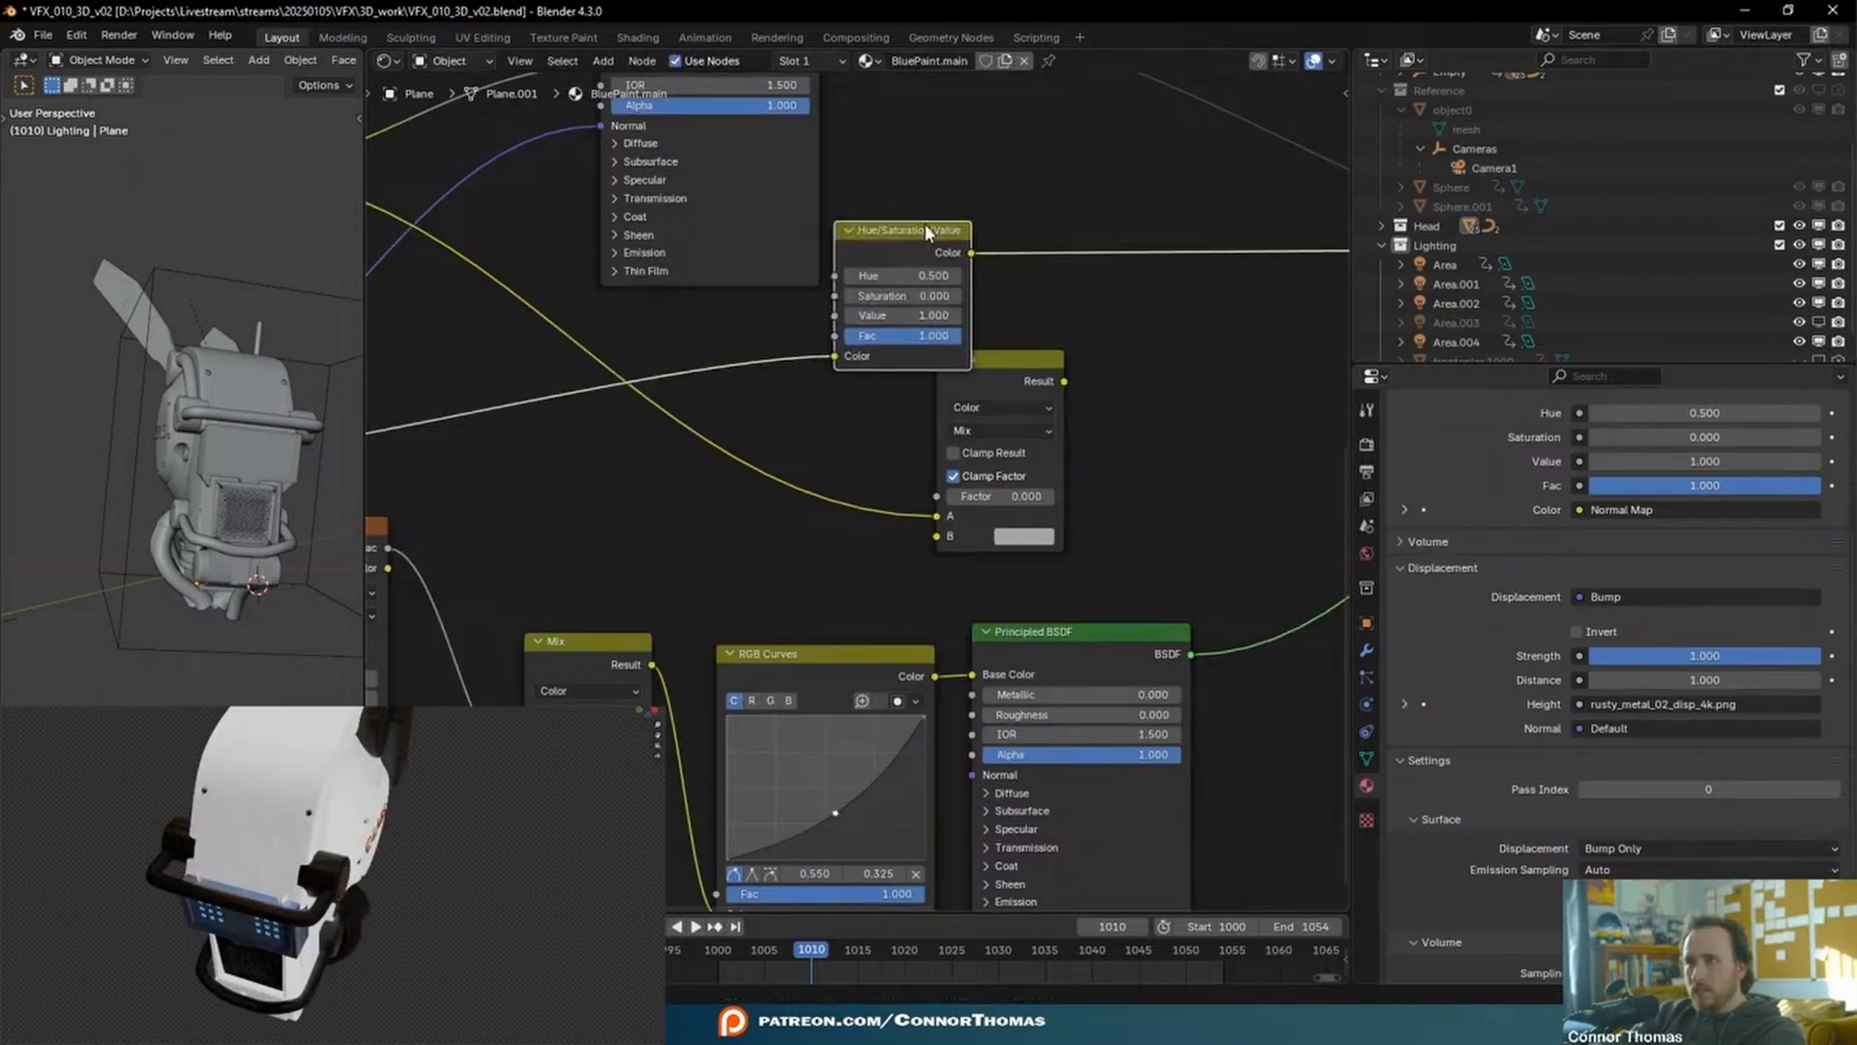
key(shift+a)
click(1064, 278)
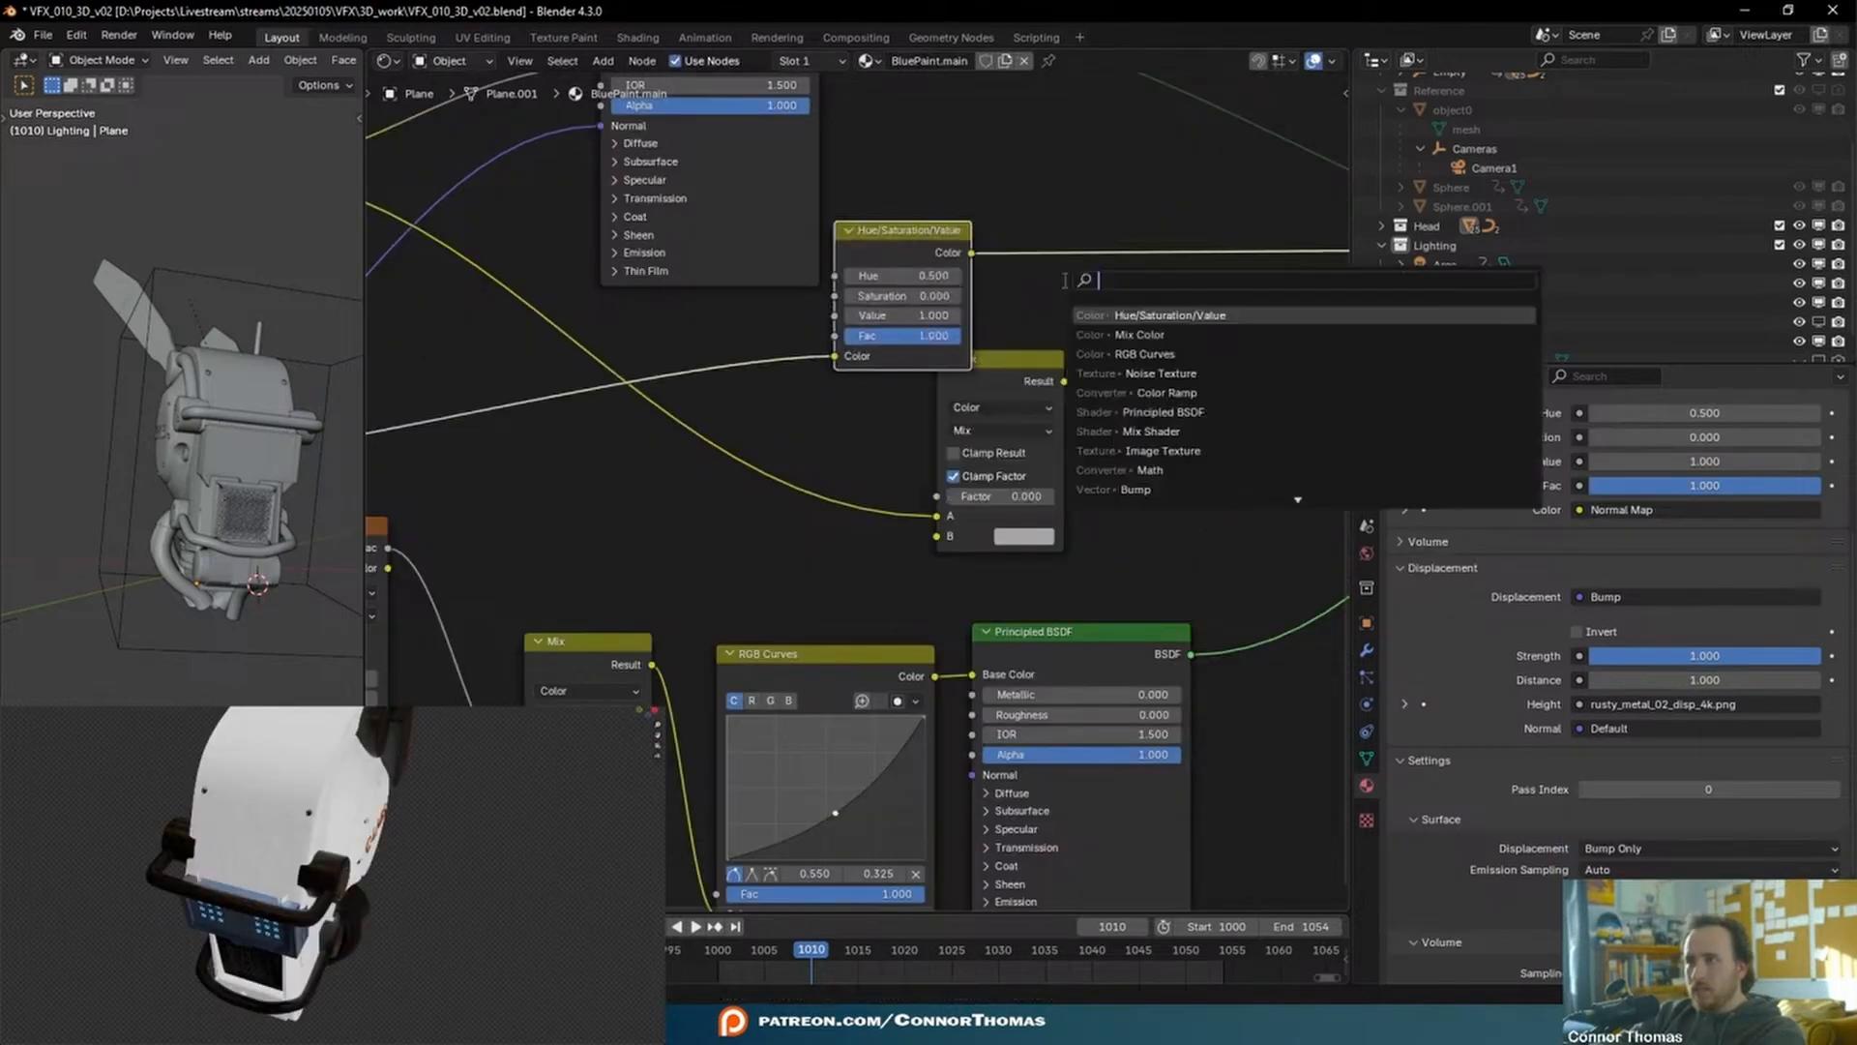
text(ramp)
key(Return)
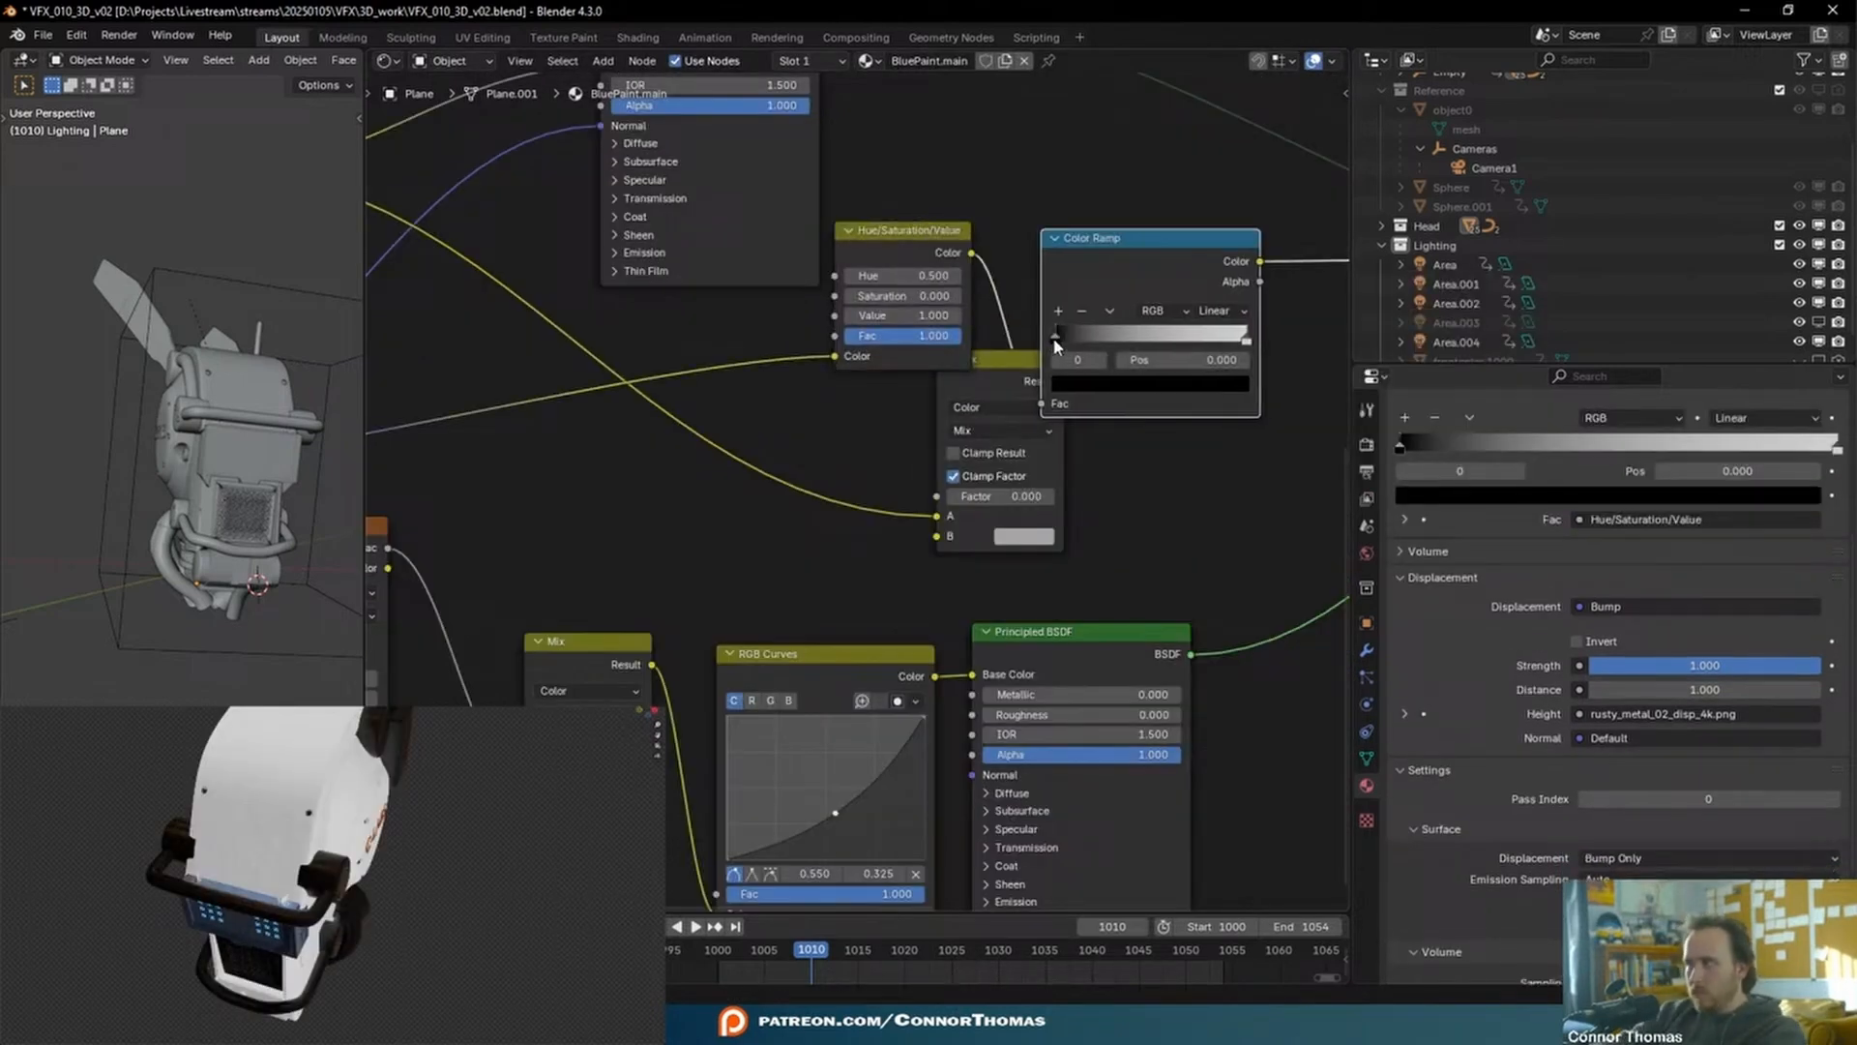
click(1055, 340)
drag(1057, 339, 1153, 348)
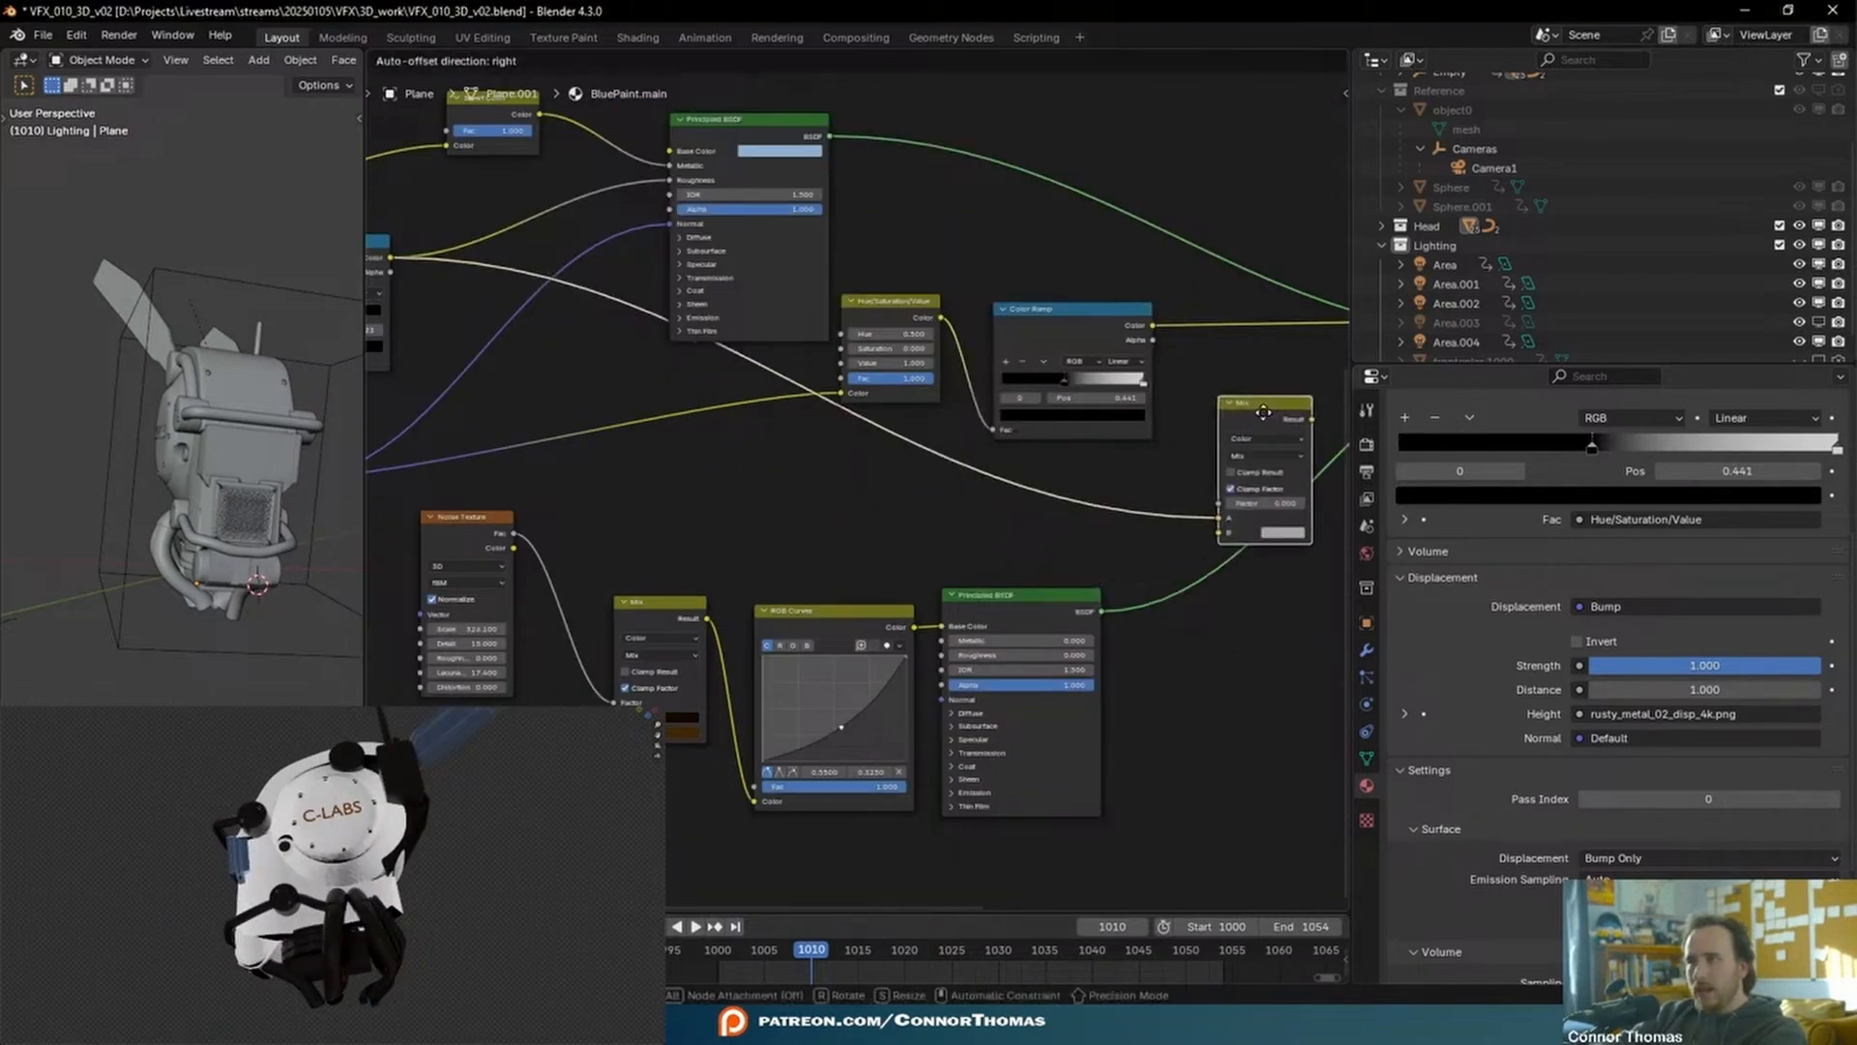
- Rearrange the nodes by moving Mix clear of the Color Ramp and separating the lower Principled BSDF from the Noise Texture, Mix and RGB Curves chain
drag(1263, 411, 1238, 432)
scroll(1185, 580, down, 2)
middle_drag(1185, 580, 1104, 511)
drag(461, 734, 1238, 560)
click(1093, 737)
middle_drag(1036, 741, 764, 735)
scroll(815, 739, up, 4)
drag(940, 553, 1162, 433)
scroll(824, 732, down, 1)
drag(567, 716, 1018, 462)
drag(926, 515, 741, 554)
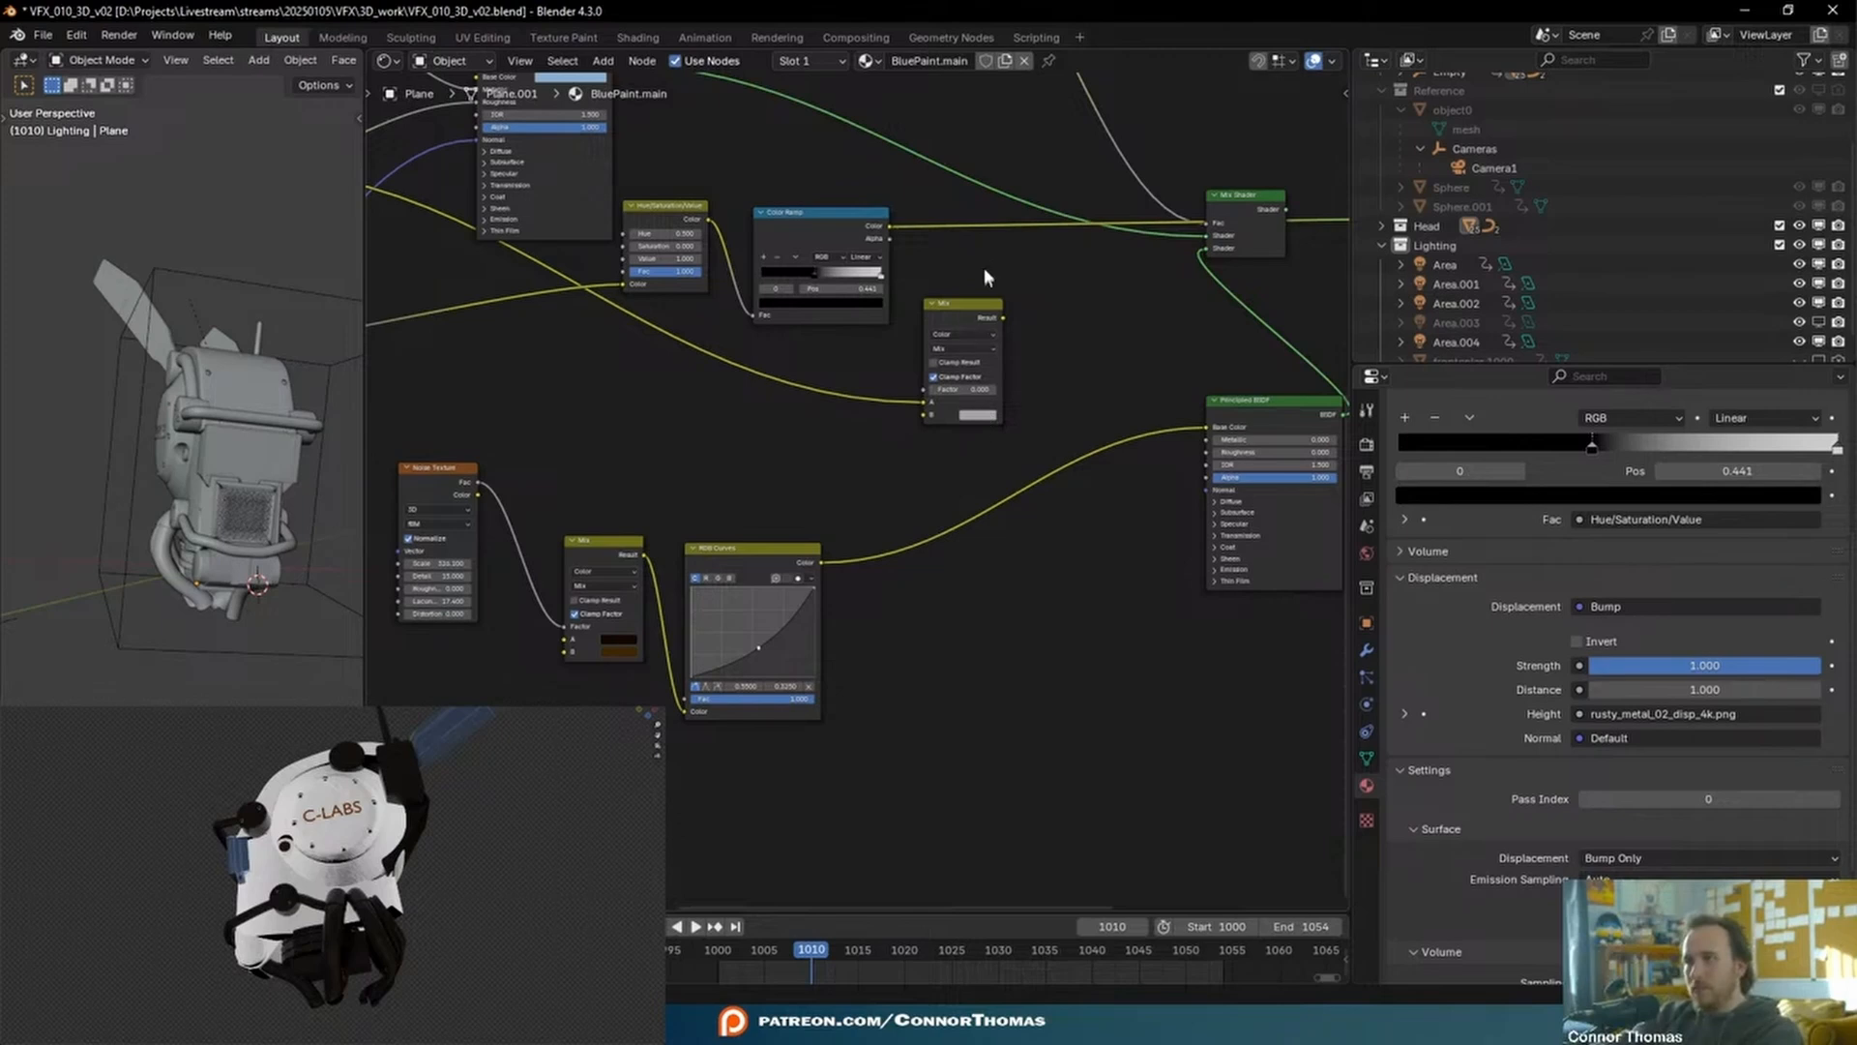
- Shift the unconnected Mix node farther from the Color Ramp and connect the RGB Curves color output to its B input
drag(977, 302, 1031, 302)
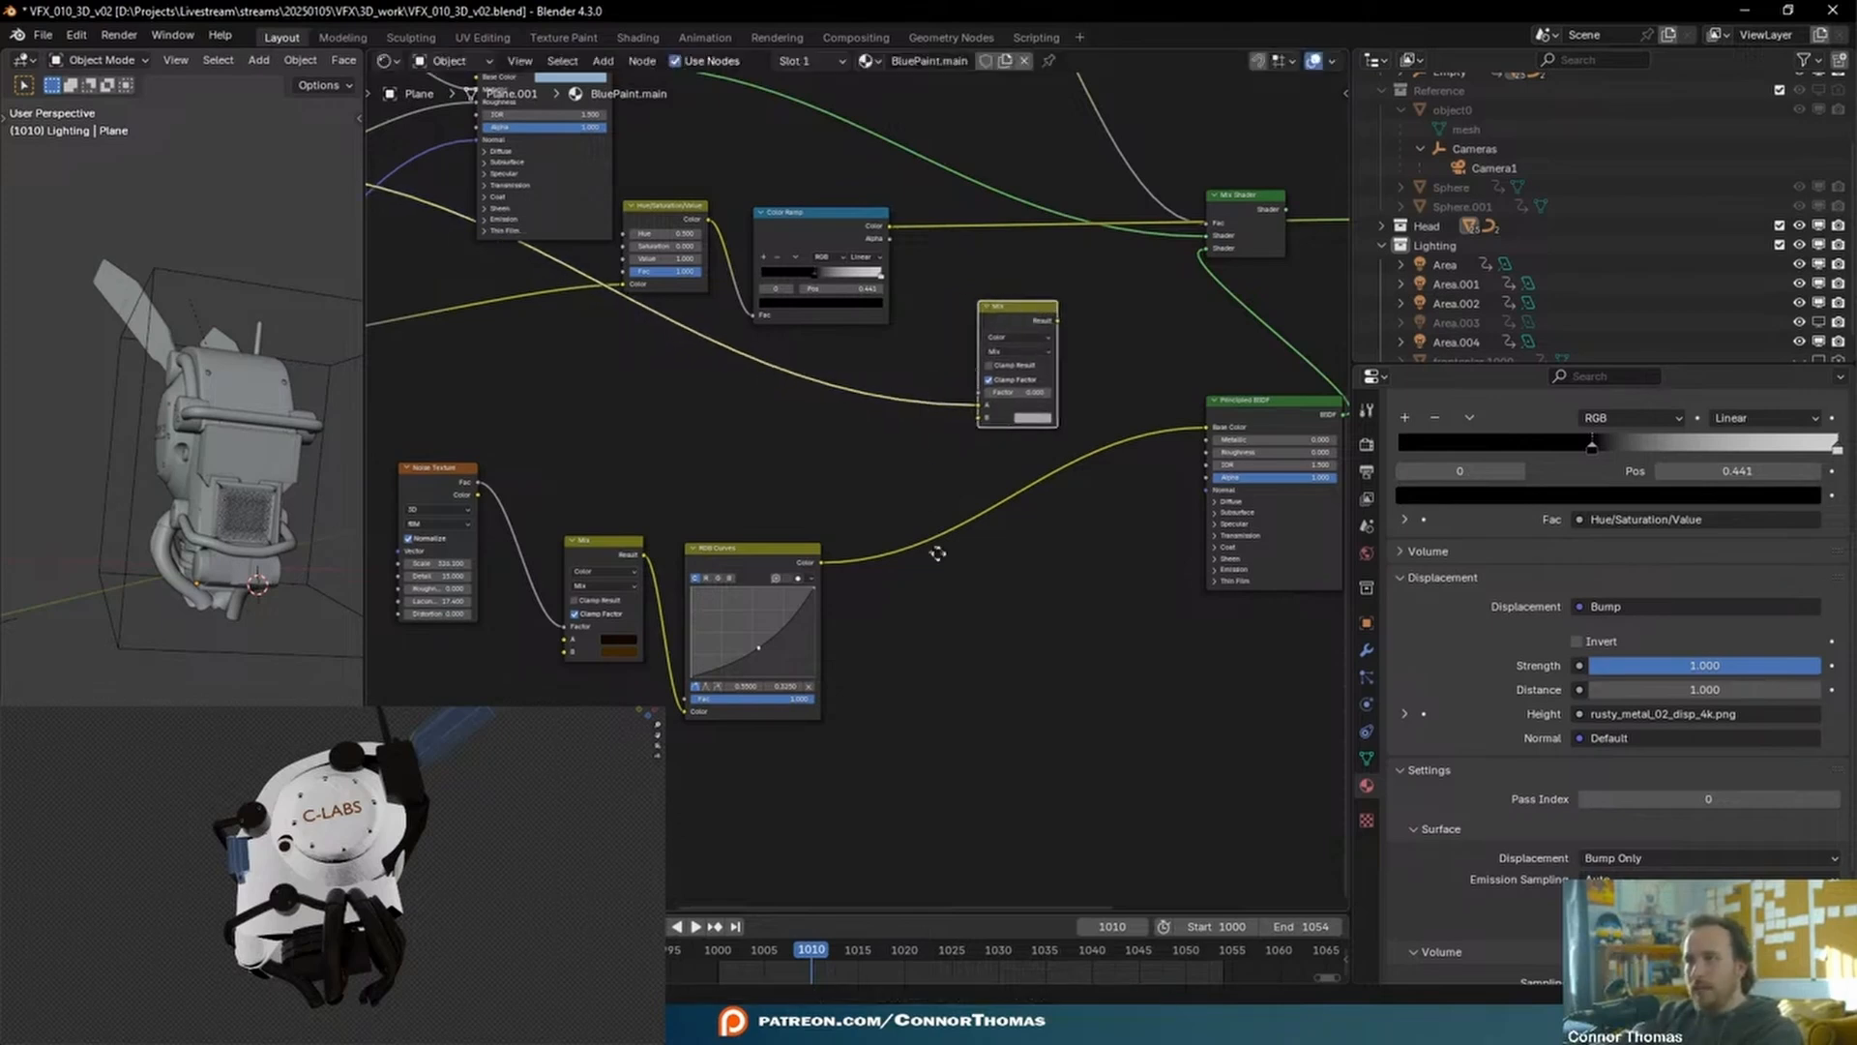
middle_drag(925, 489, 943, 550)
drag(852, 623, 998, 479)
middle_drag(863, 563, 810, 781)
scroll(810, 781, up, 5)
middle_drag(859, 720, 888, 488)
scroll(888, 487, up, 4)
scroll(965, 487, down, 3)
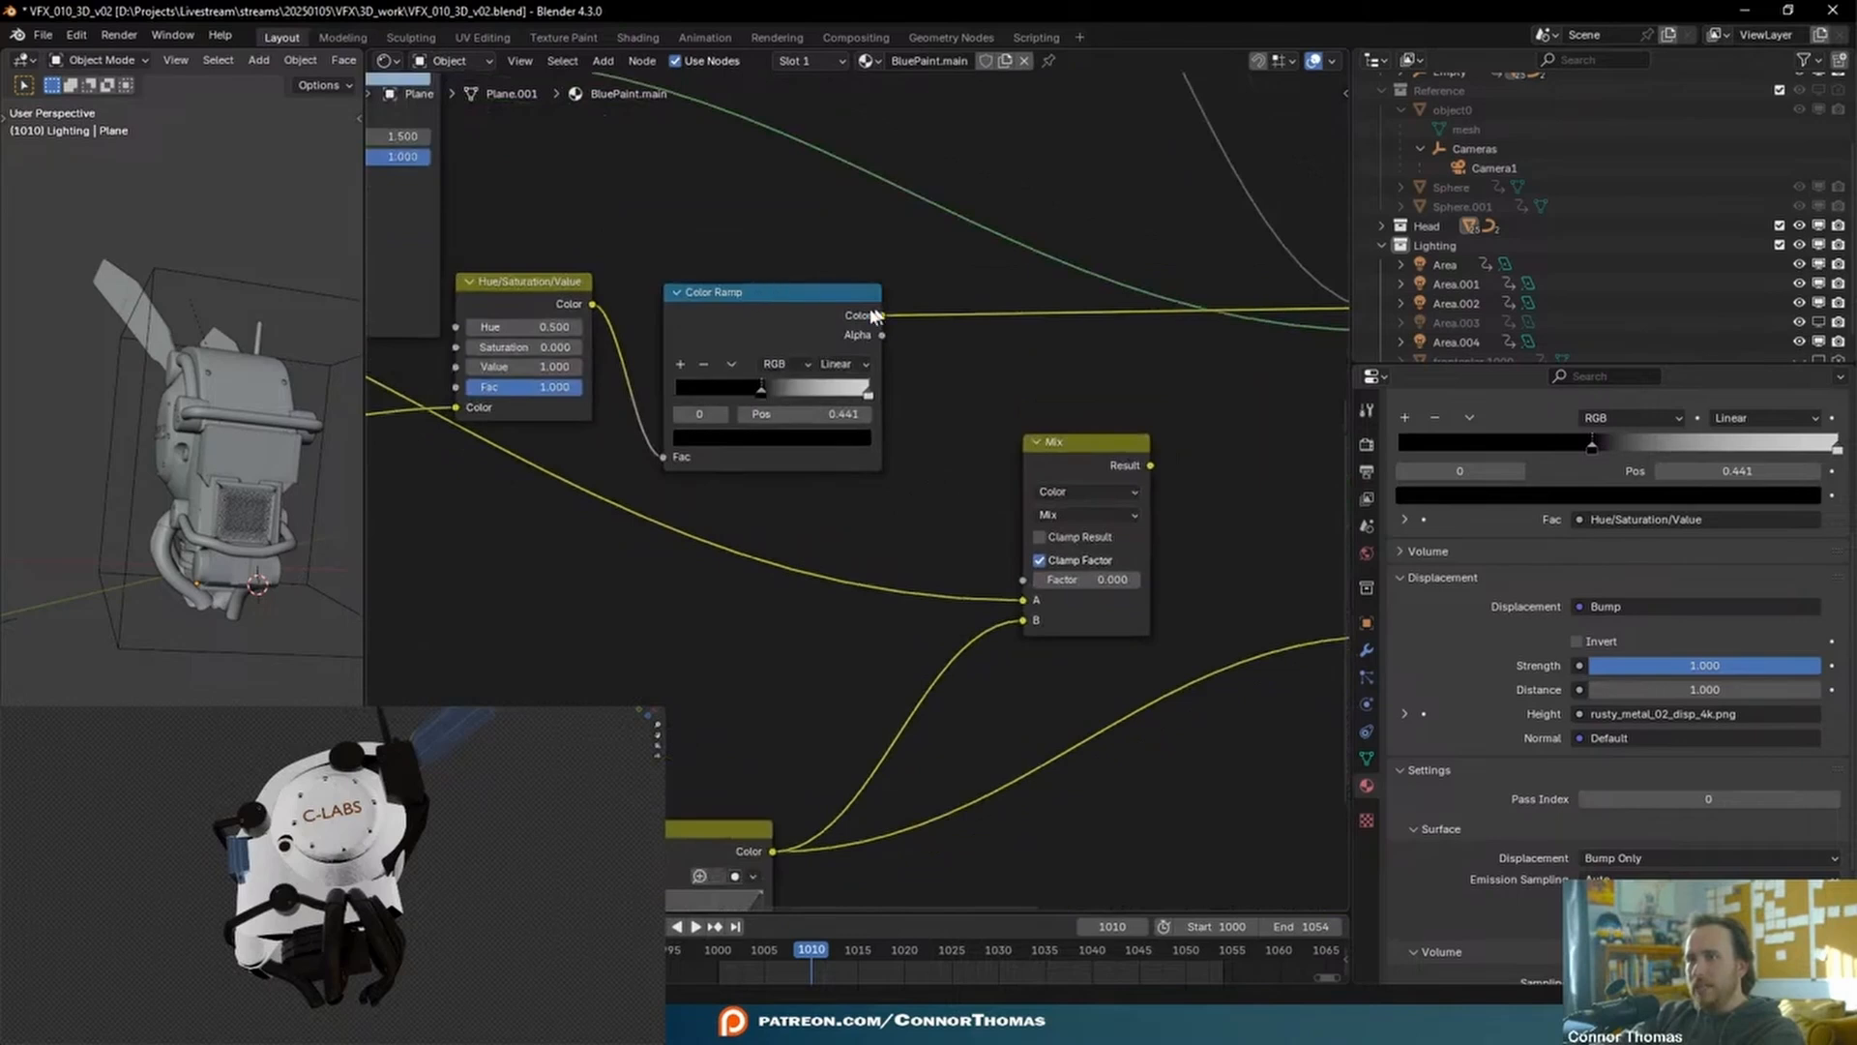
- Connect the new Color Ramp's color to the Mix node's A input and move Hue/Saturation/Value and Color Ramp together away from Mix
drag(883, 315, 1023, 601)
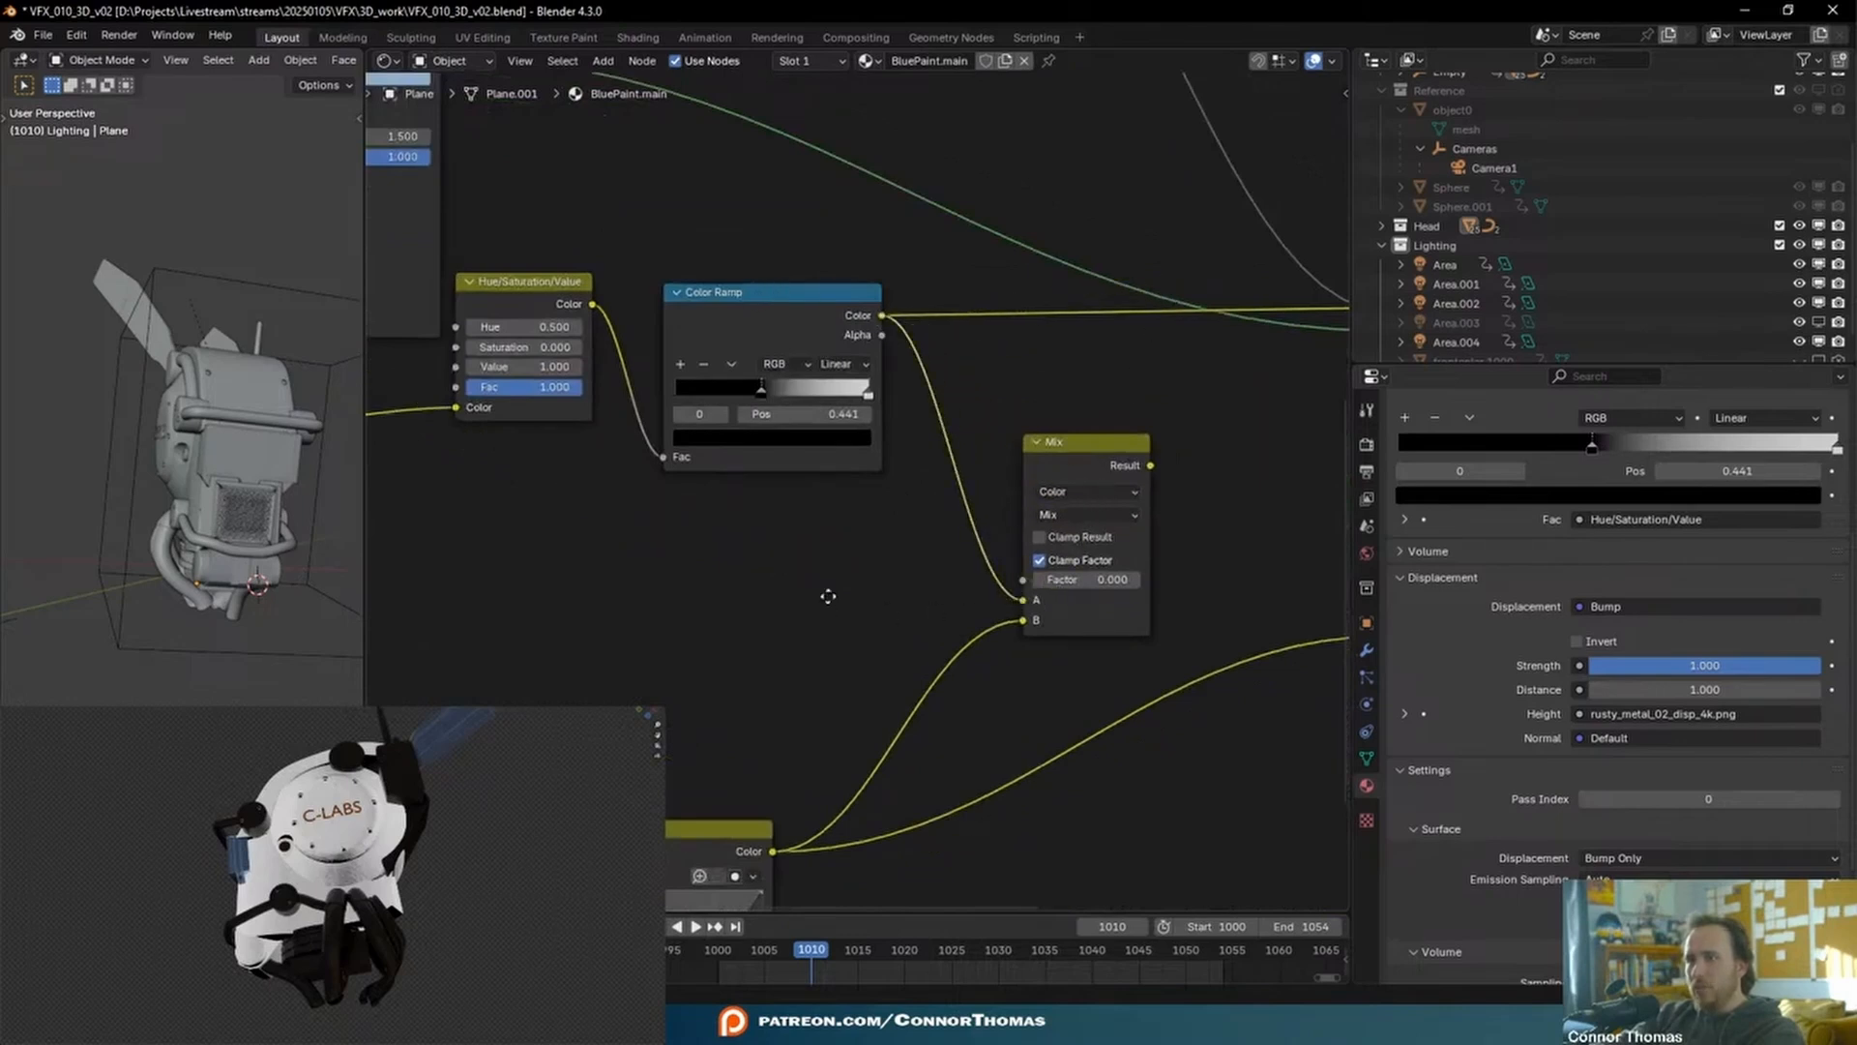
middle_drag(890, 640, 1064, 638)
scroll(1064, 638, down, 1)
drag(656, 543, 985, 365)
drag(682, 584, 1047, 412)
drag(1012, 344, 887, 422)
click(913, 673)
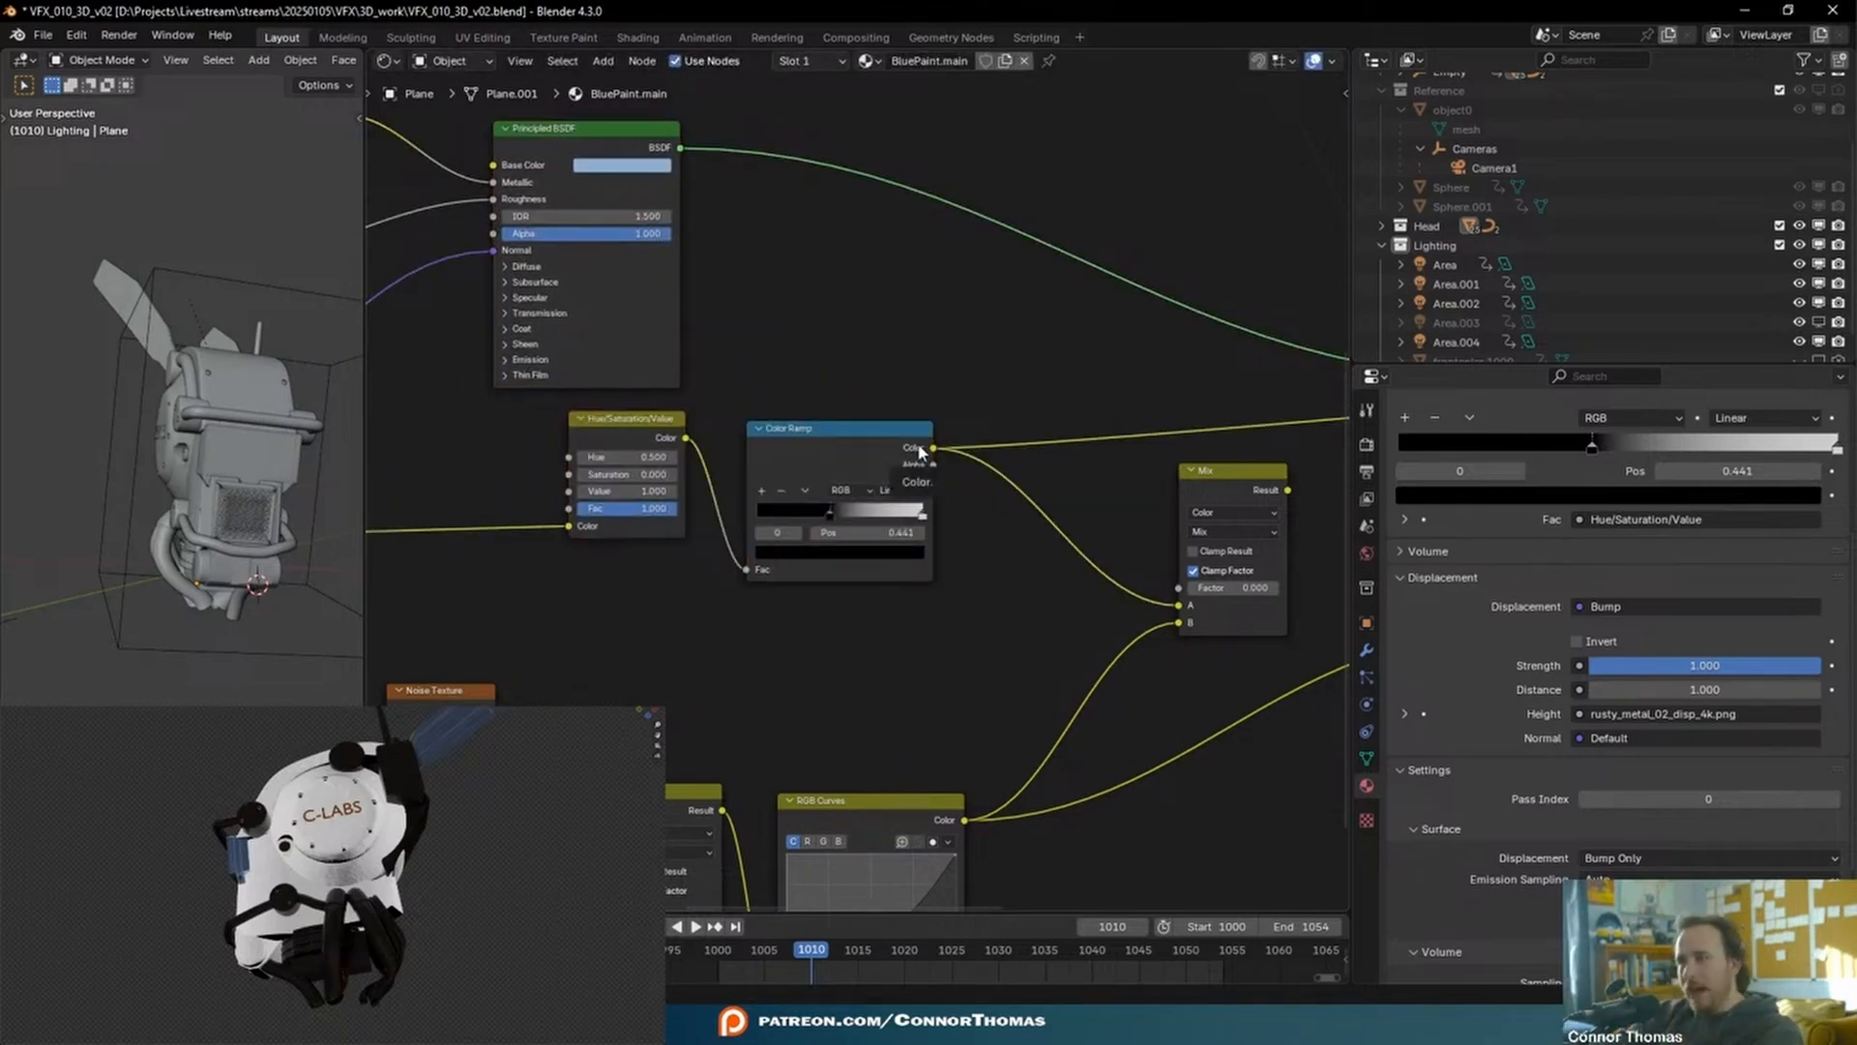
- Change the Mix node's blending mode to Multiply with factor 1 and preview its result on the model
middle_drag(1035, 479, 854, 423)
scroll(1016, 525, up, 2)
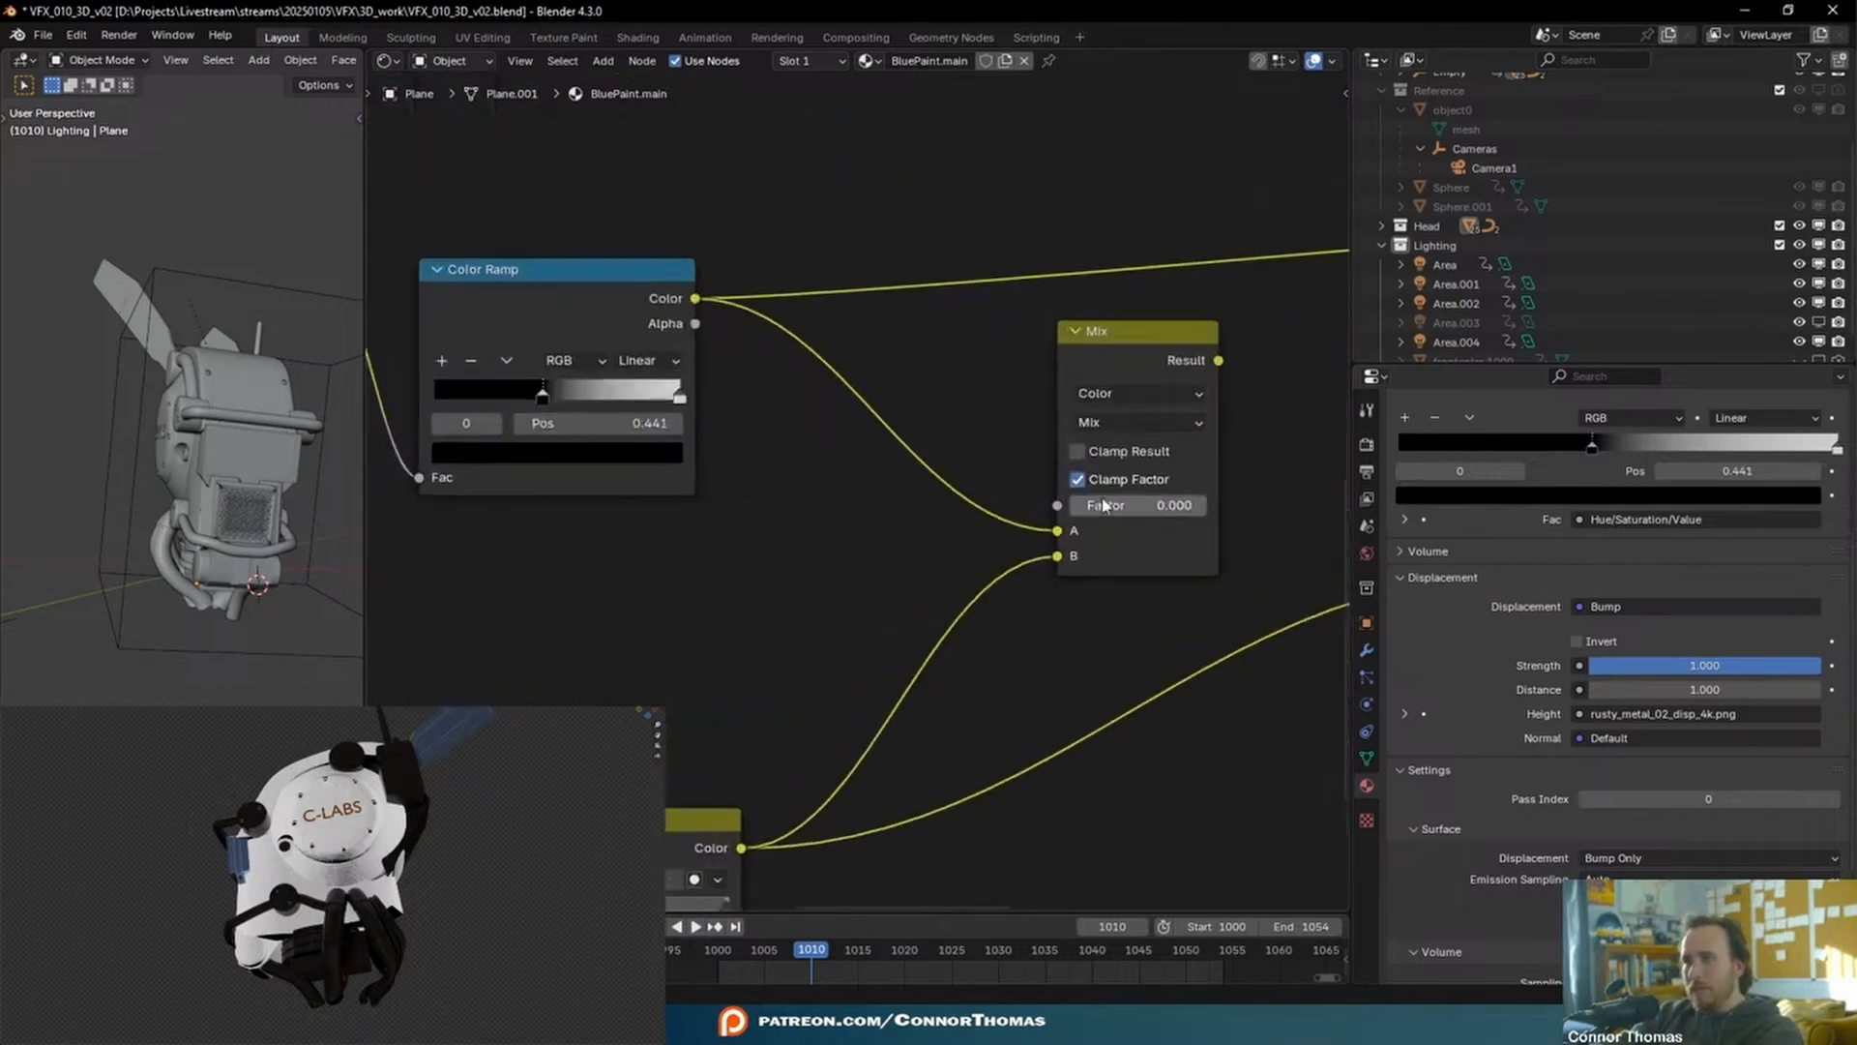
click(1124, 423)
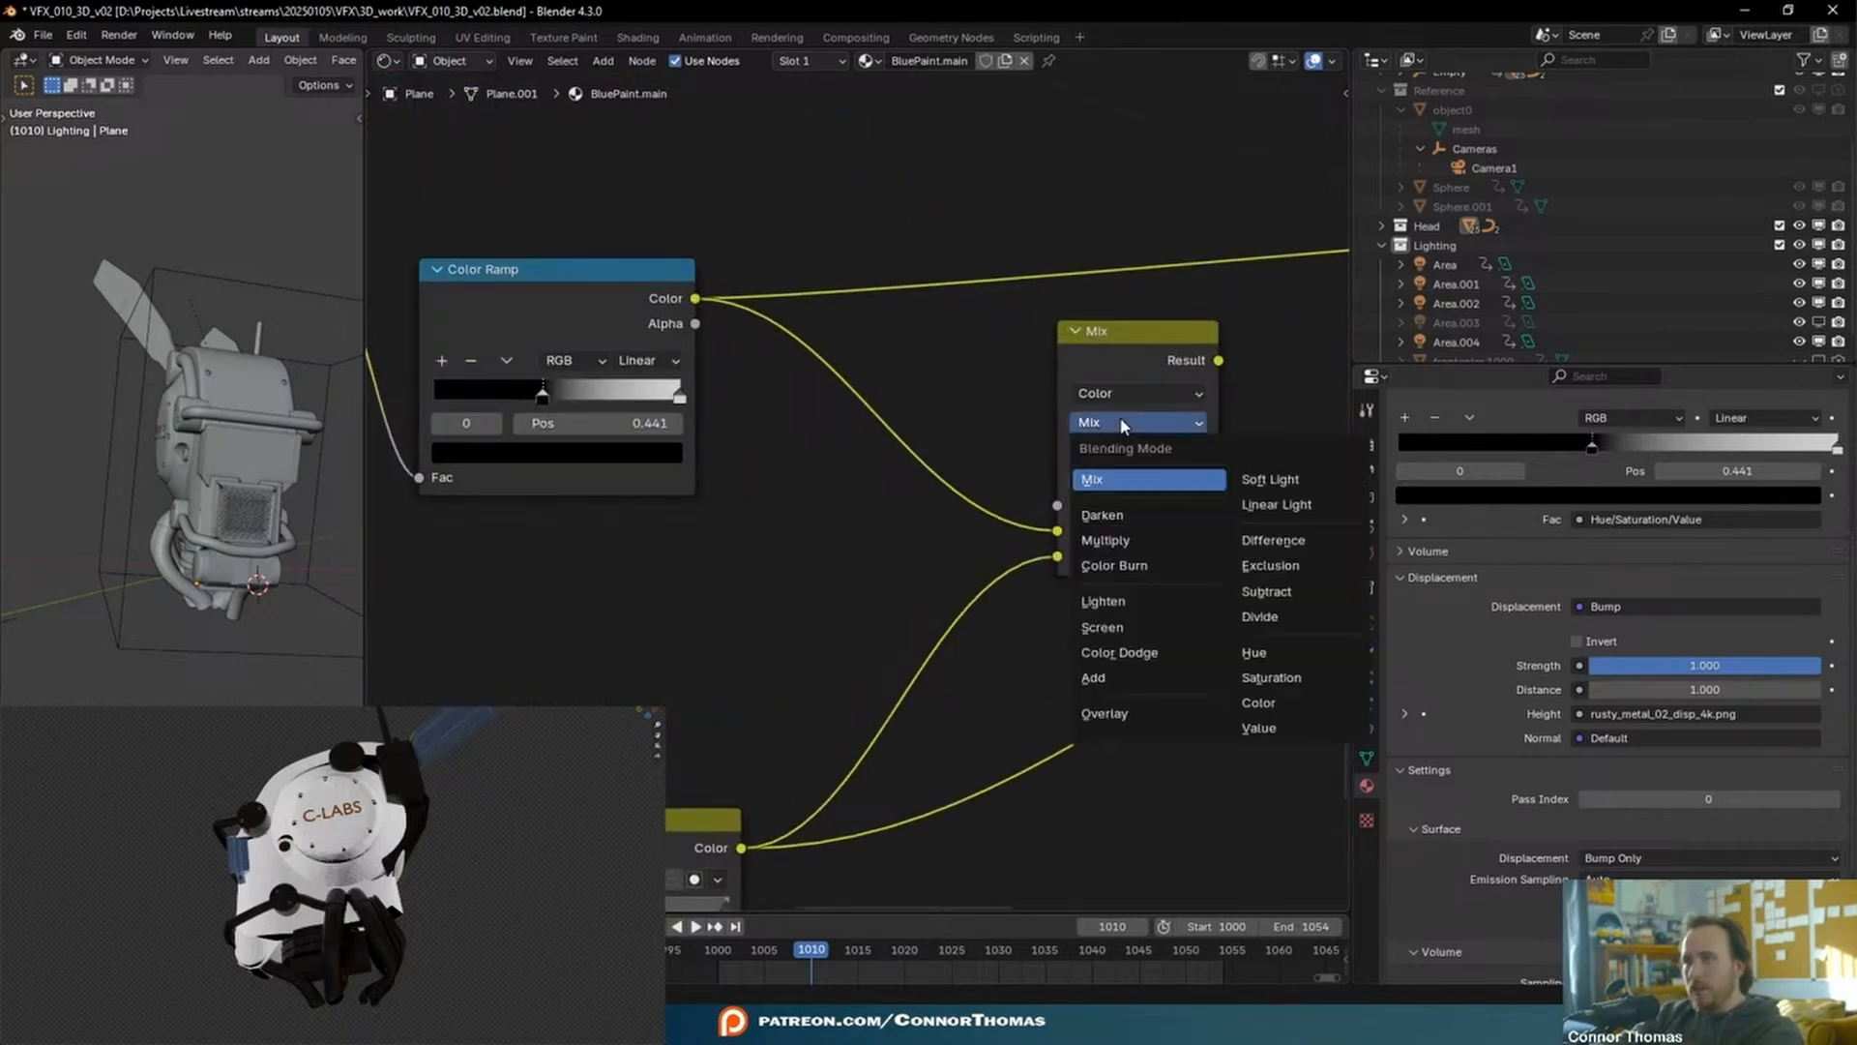
click(1105, 540)
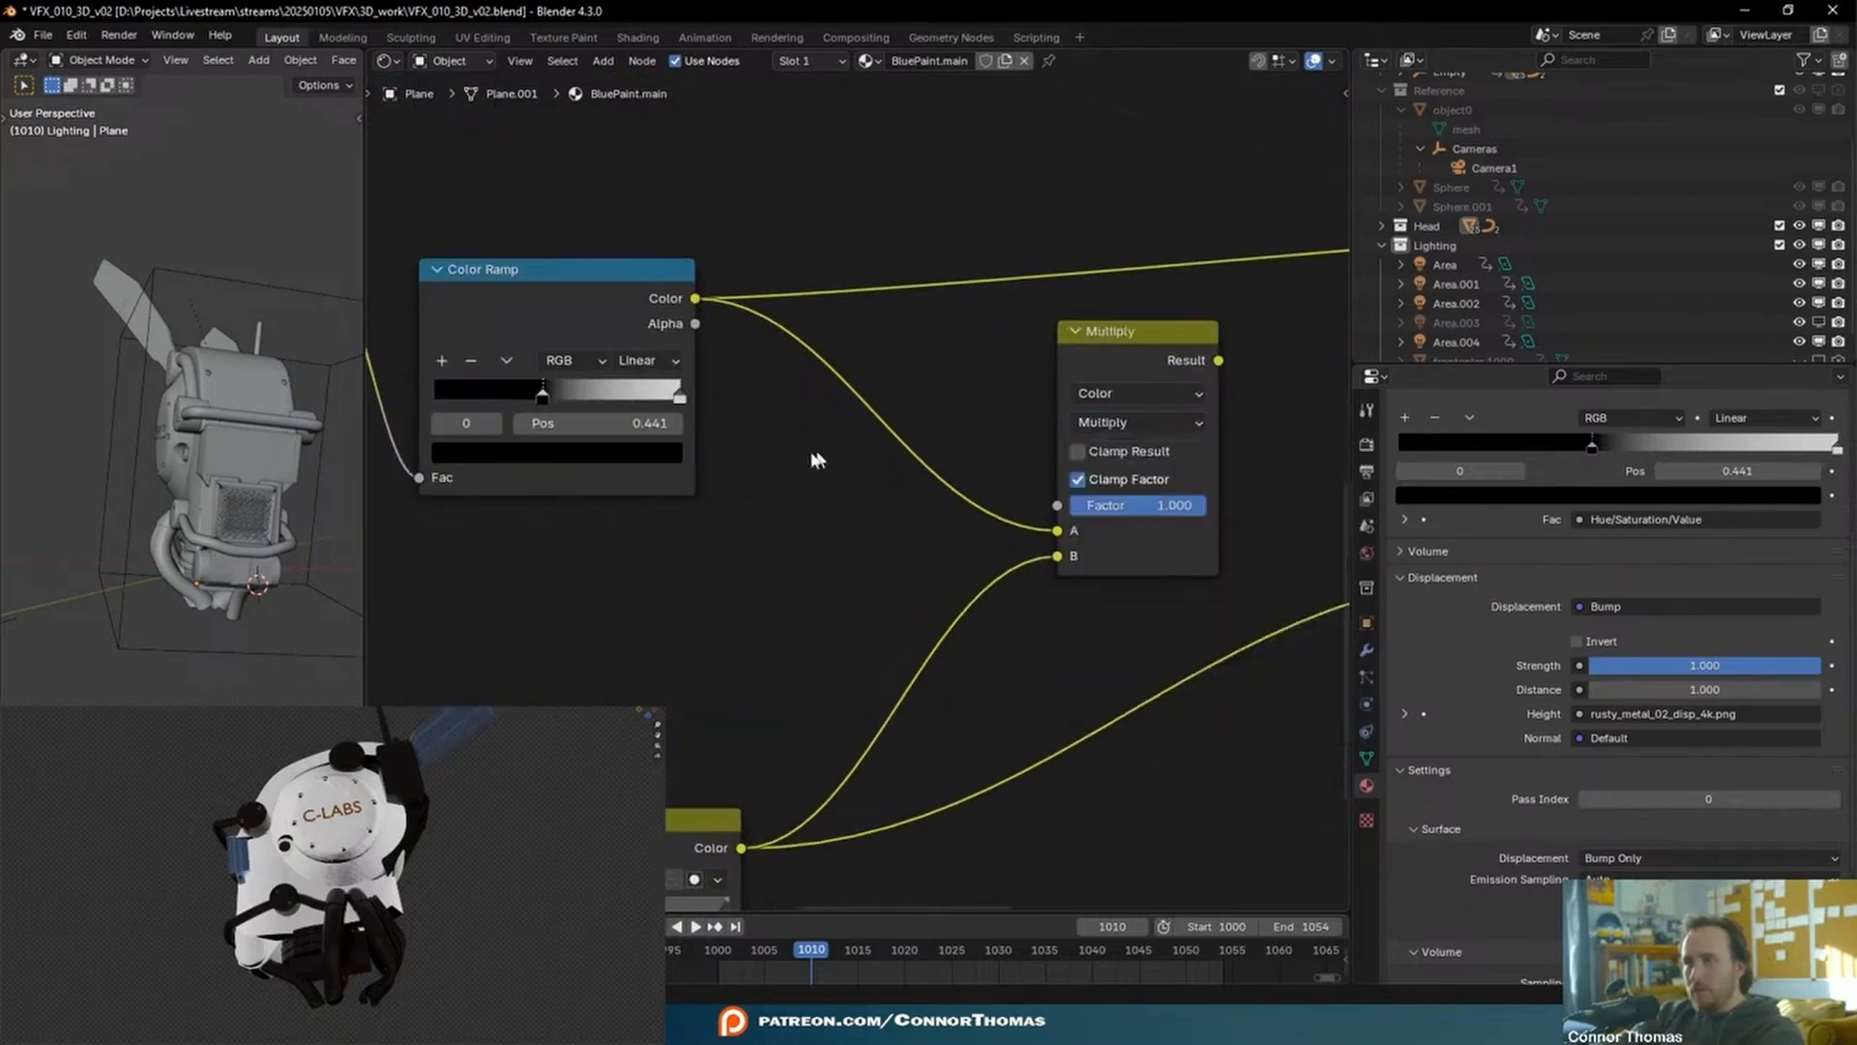
ctrl+shift+click(1147, 333)
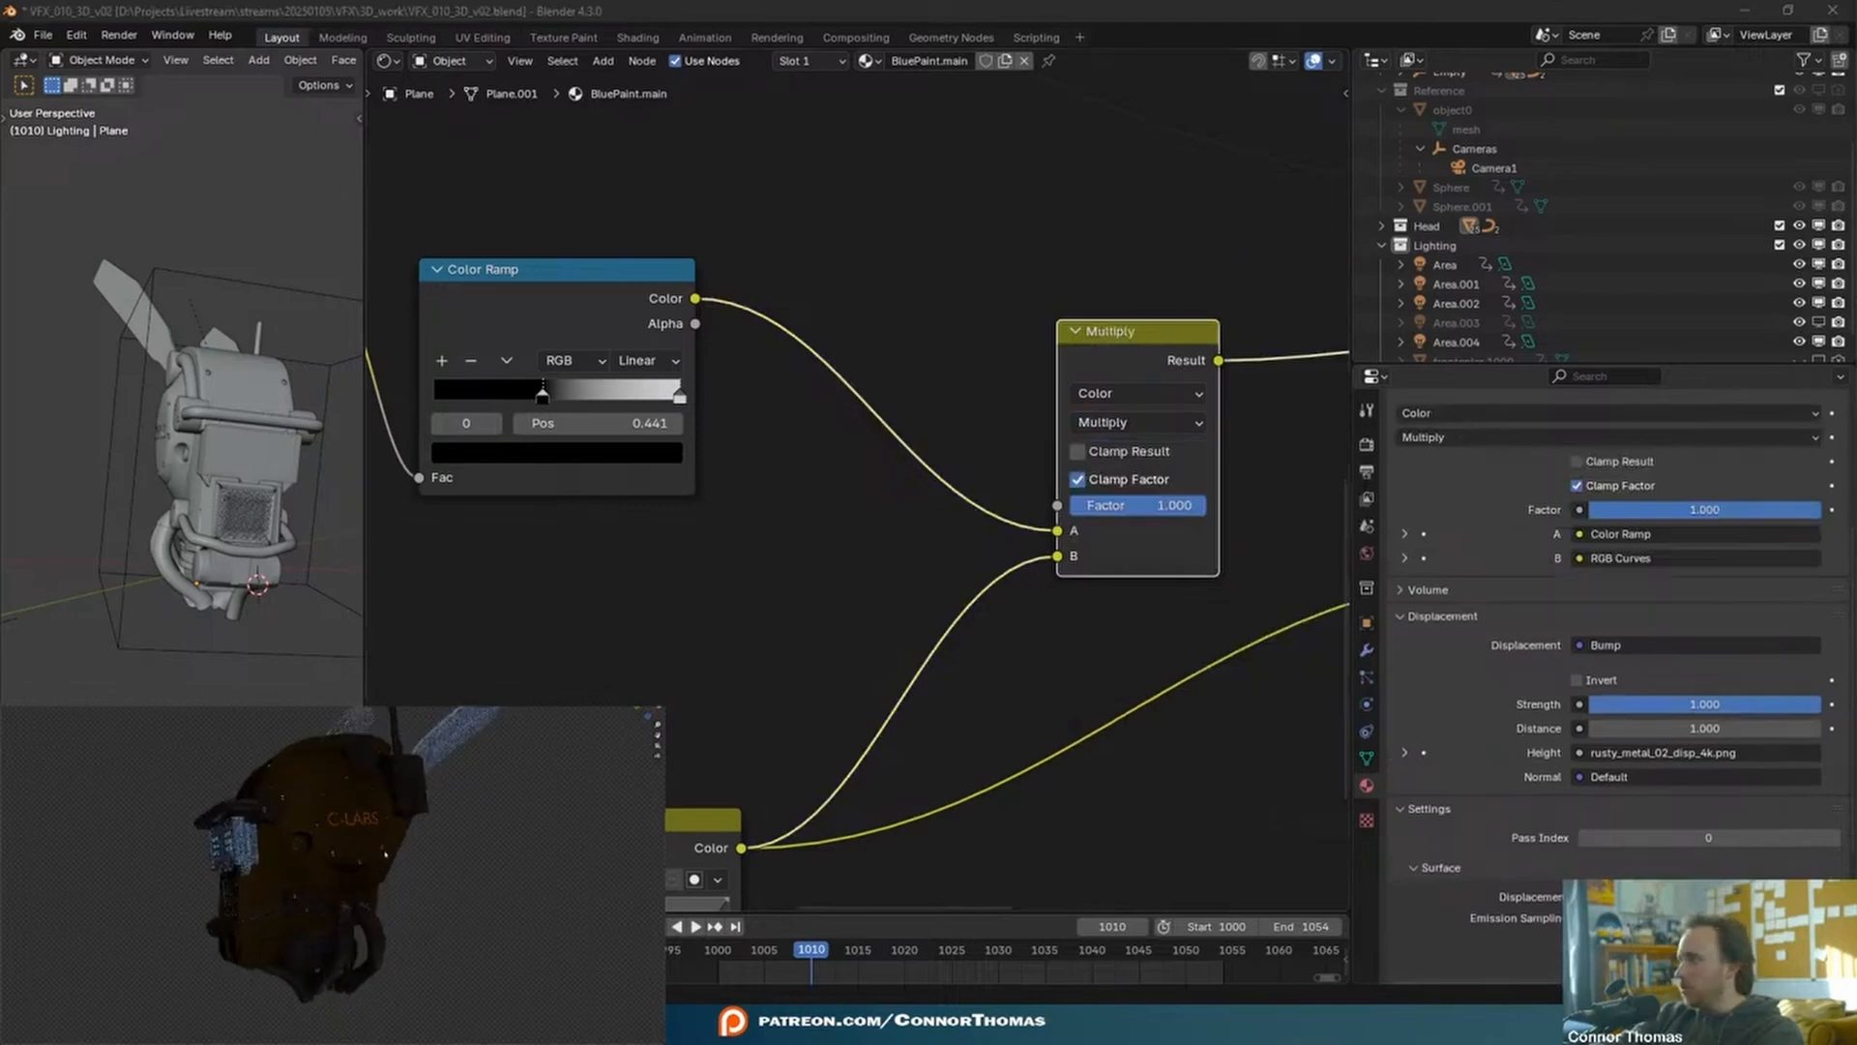
scroll(386, 853, up, 6)
scroll(377, 815, down, 2)
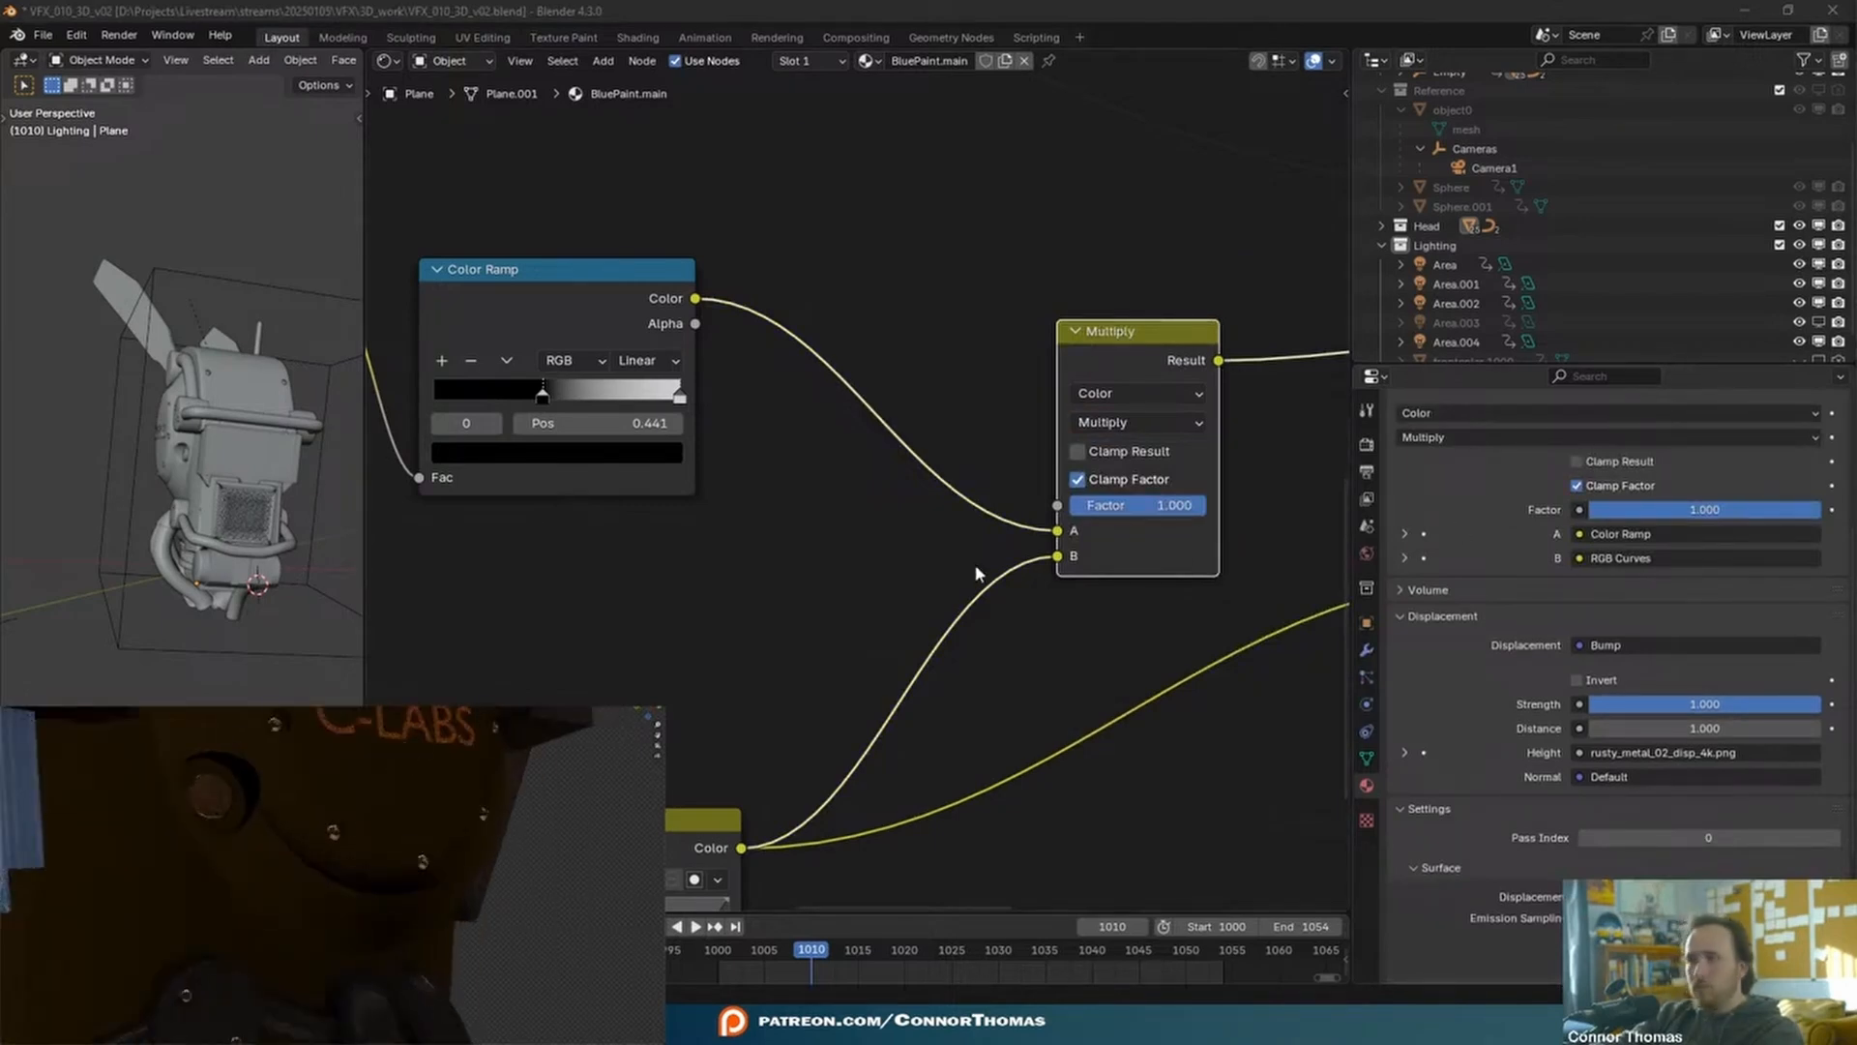
- Set the Color Ramp's black stop to 0.655 and white stop to 0.884, and preview the RGB Curves output for comparison
middle_drag(957, 552, 1032, 381)
scroll(1032, 381, down, 4)
middle_drag(779, 324, 836, 387)
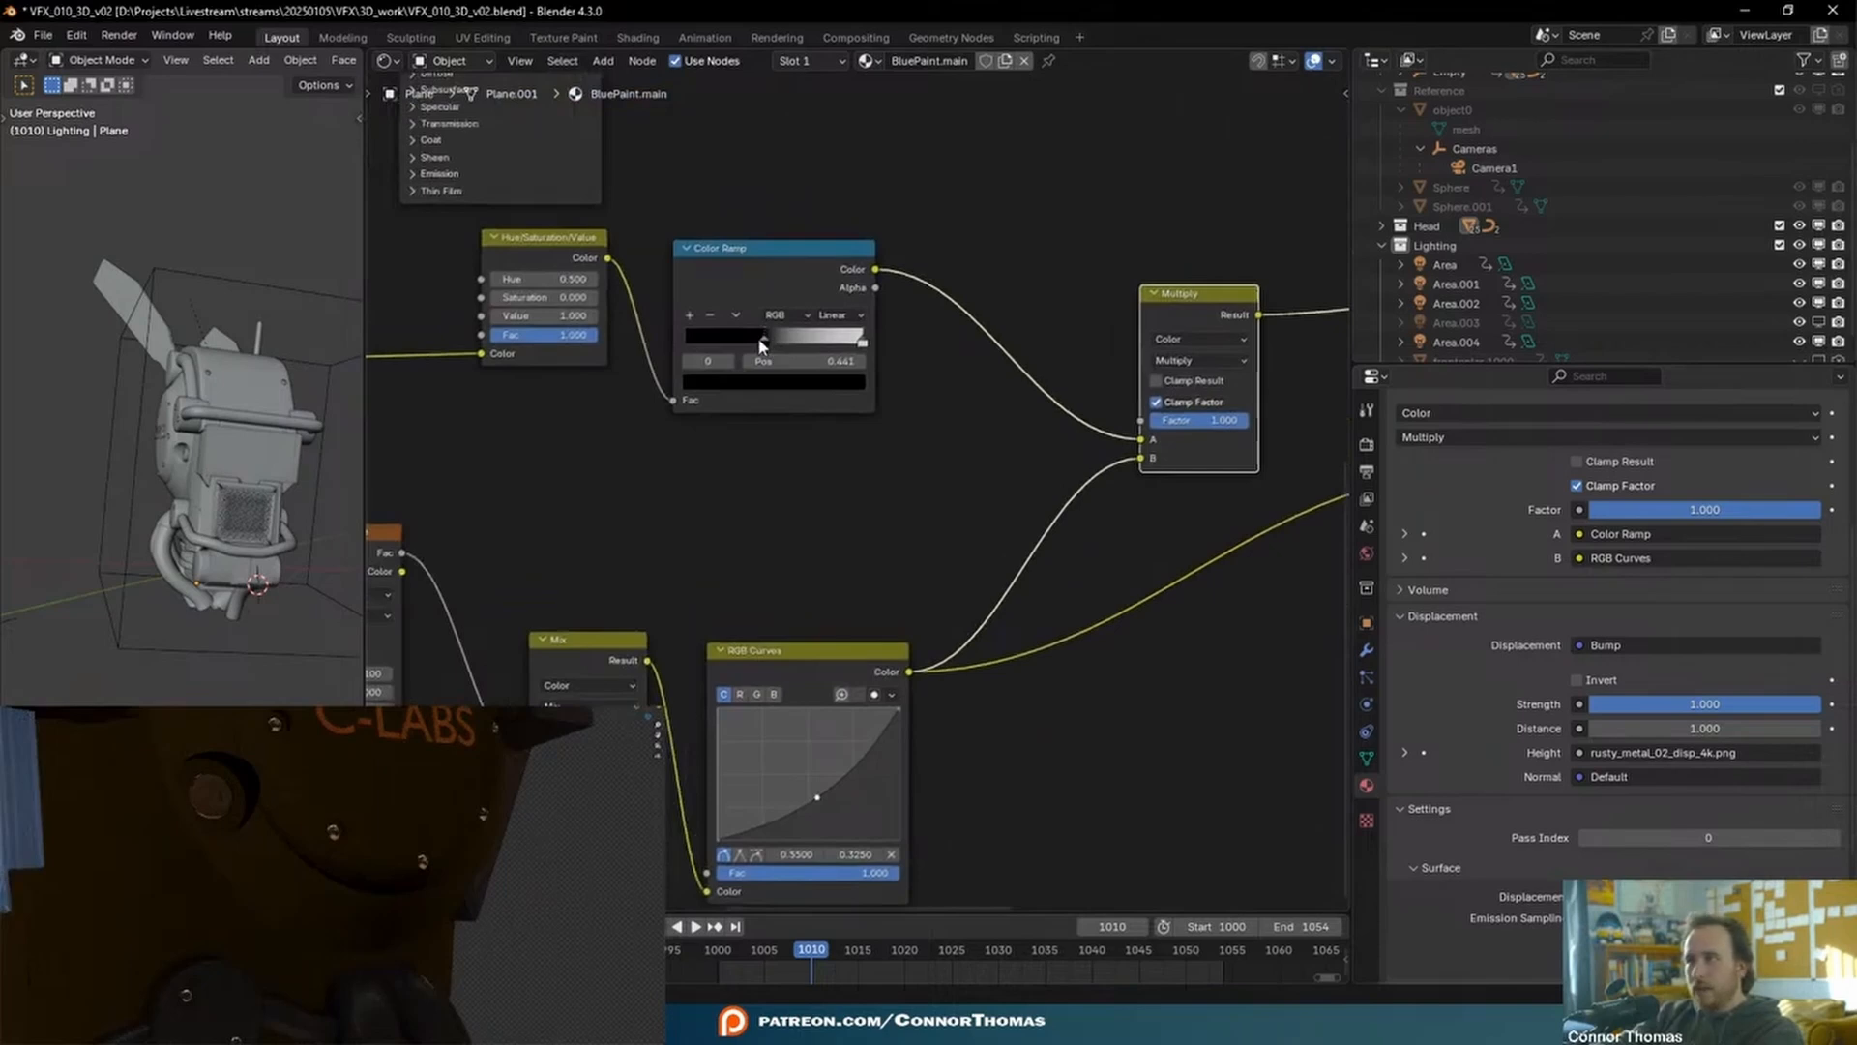
drag(805, 352, 811, 344)
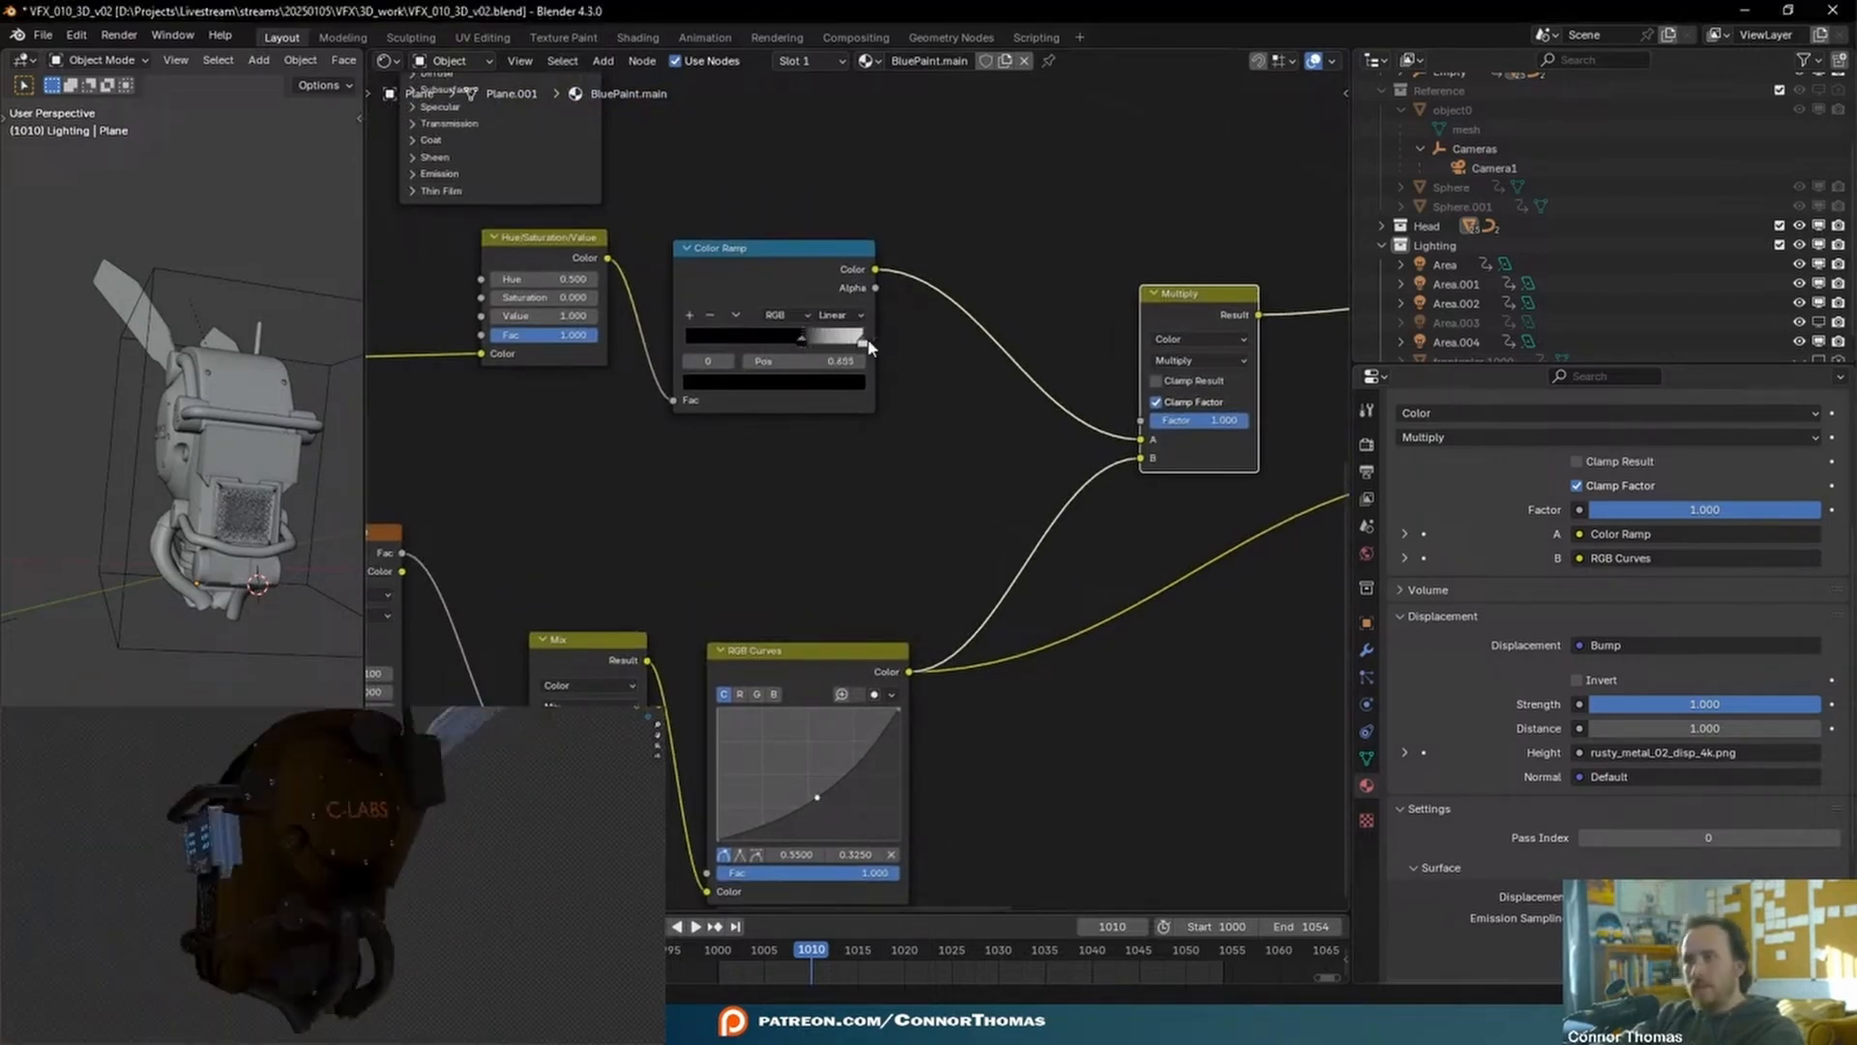
drag(859, 341, 843, 351)
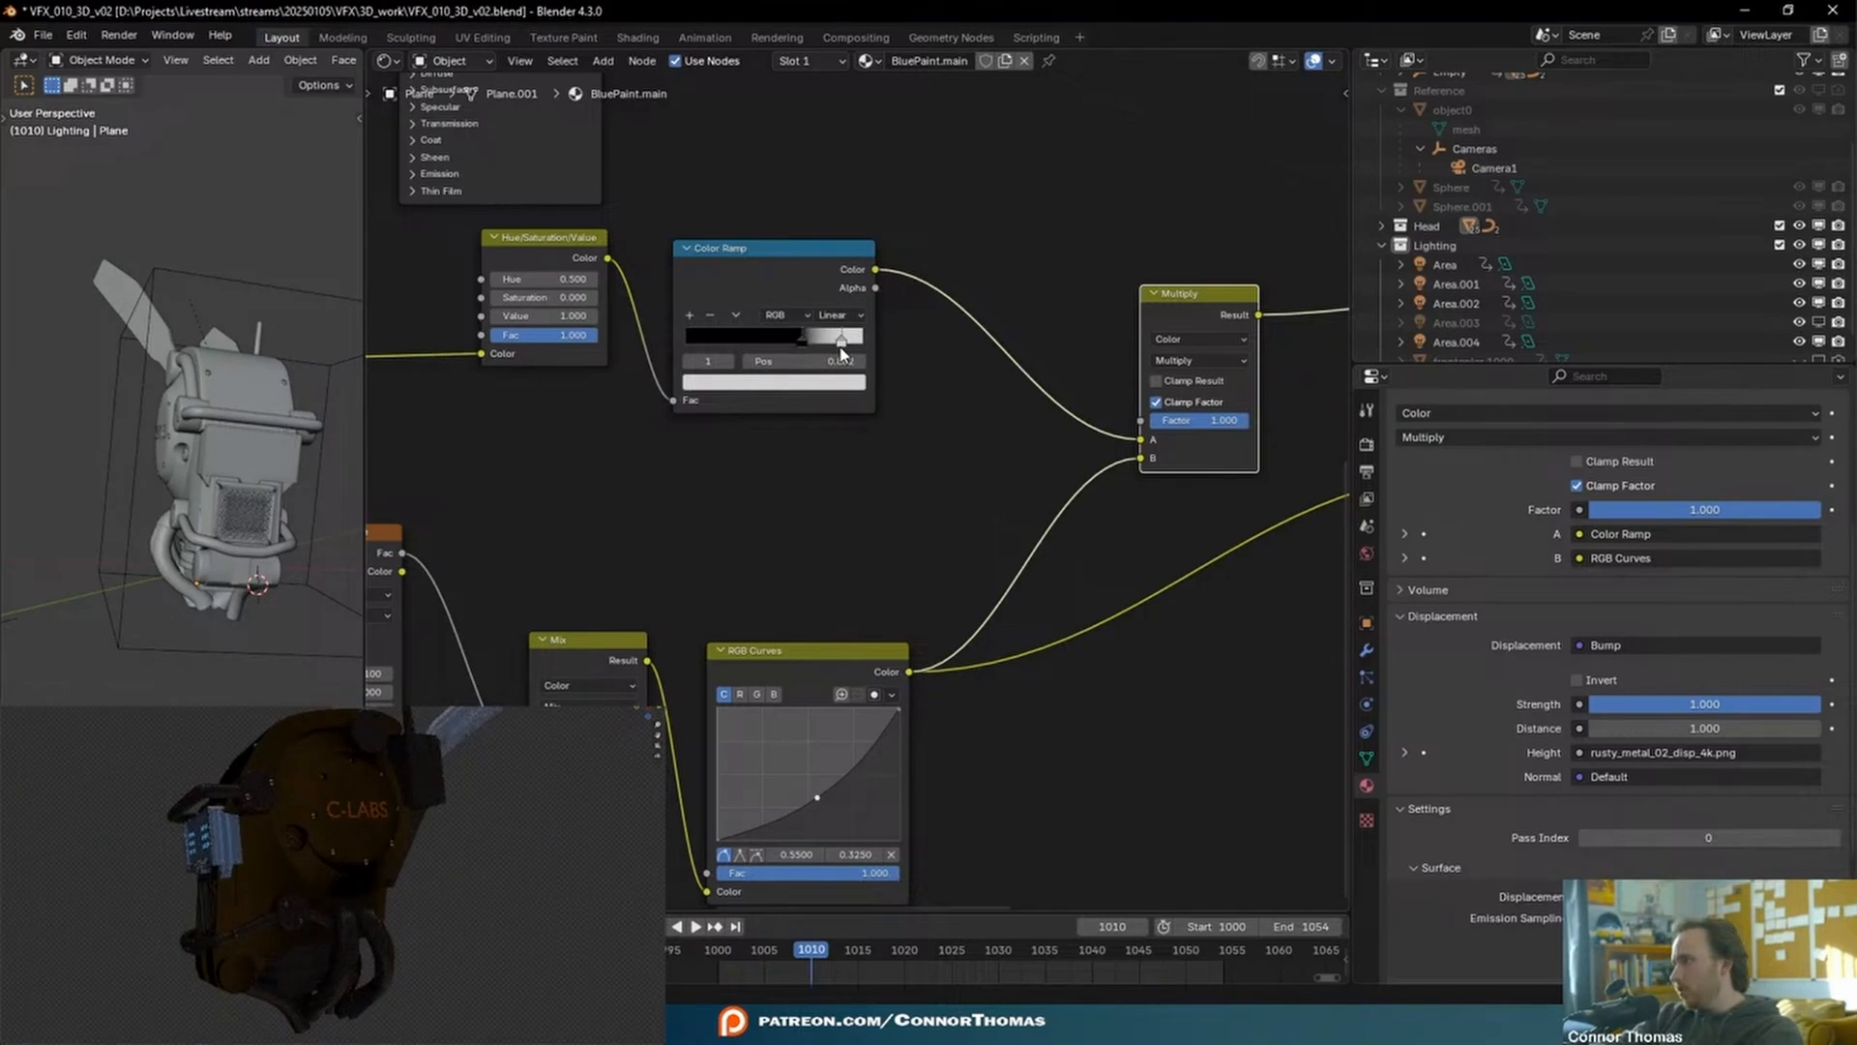
click(839, 654)
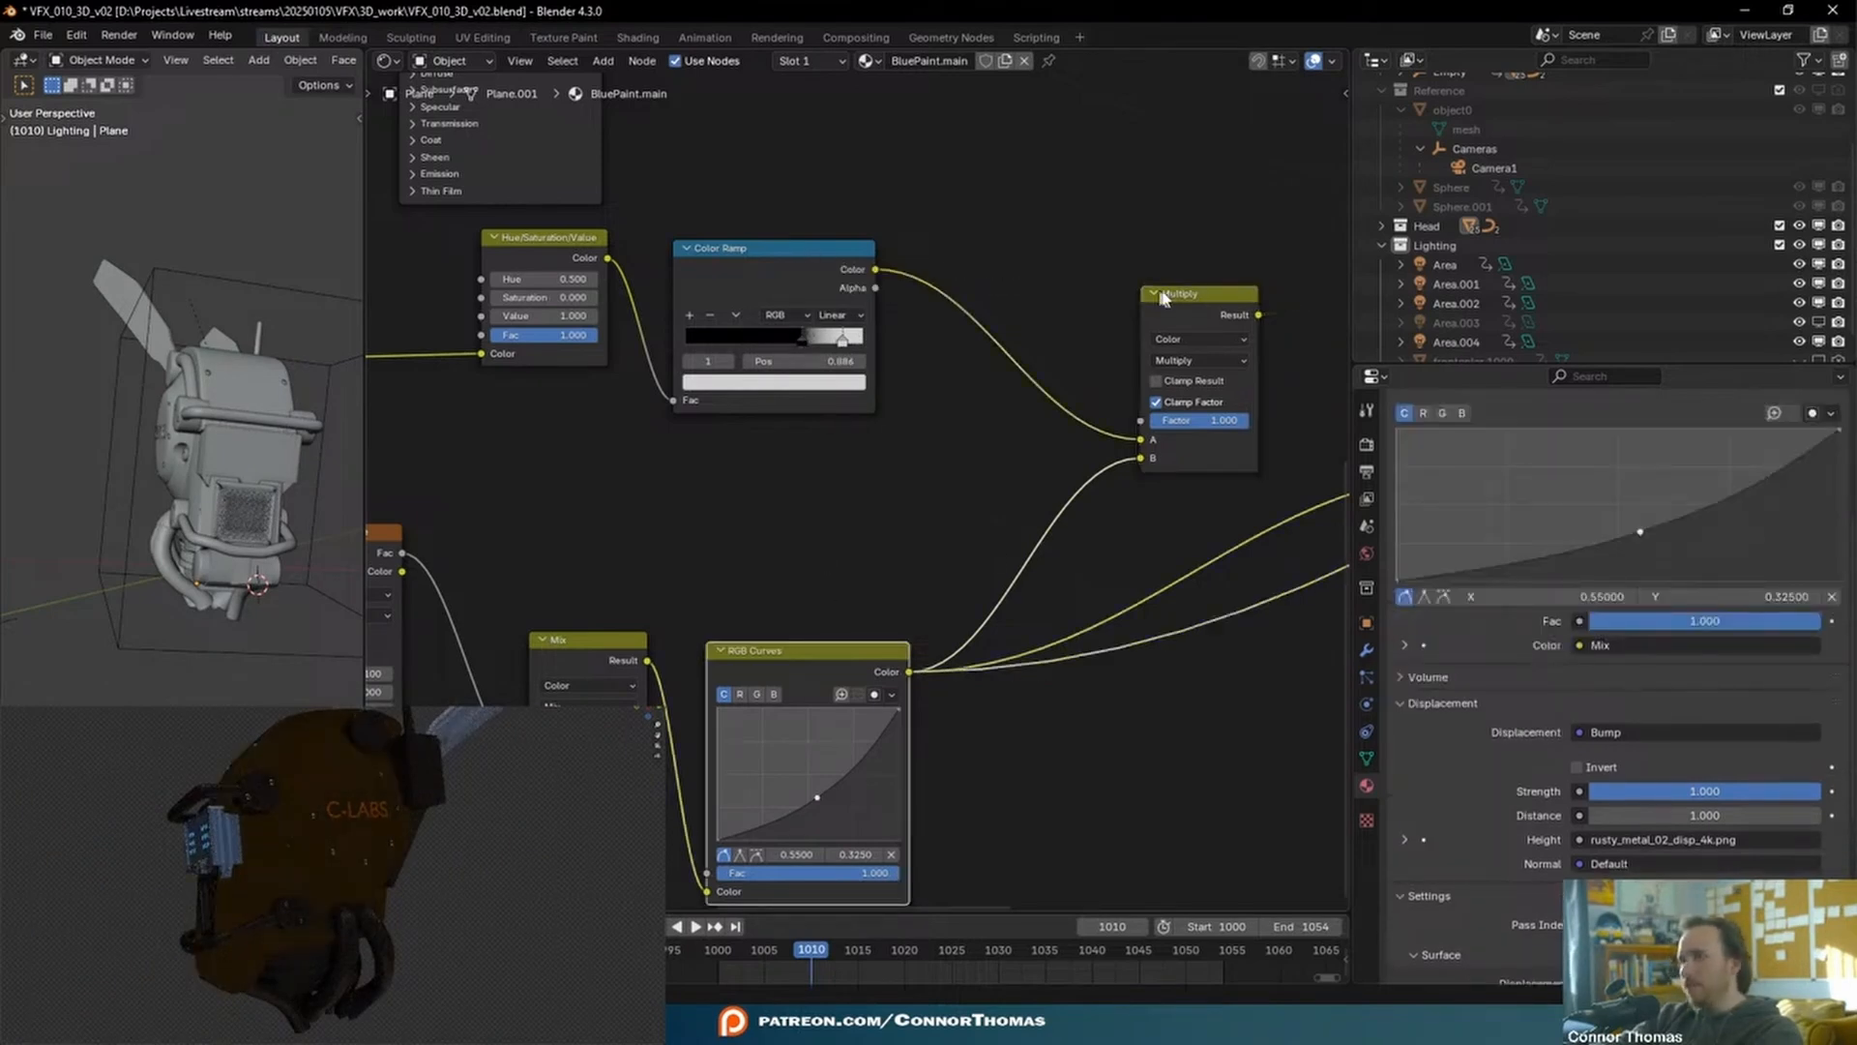
- Preview the Multiply node's result on the model and inspect the head from the front and side
click(1179, 306)
middle_drag(313, 836, 325, 745)
middle_drag(354, 819, 335, 892)
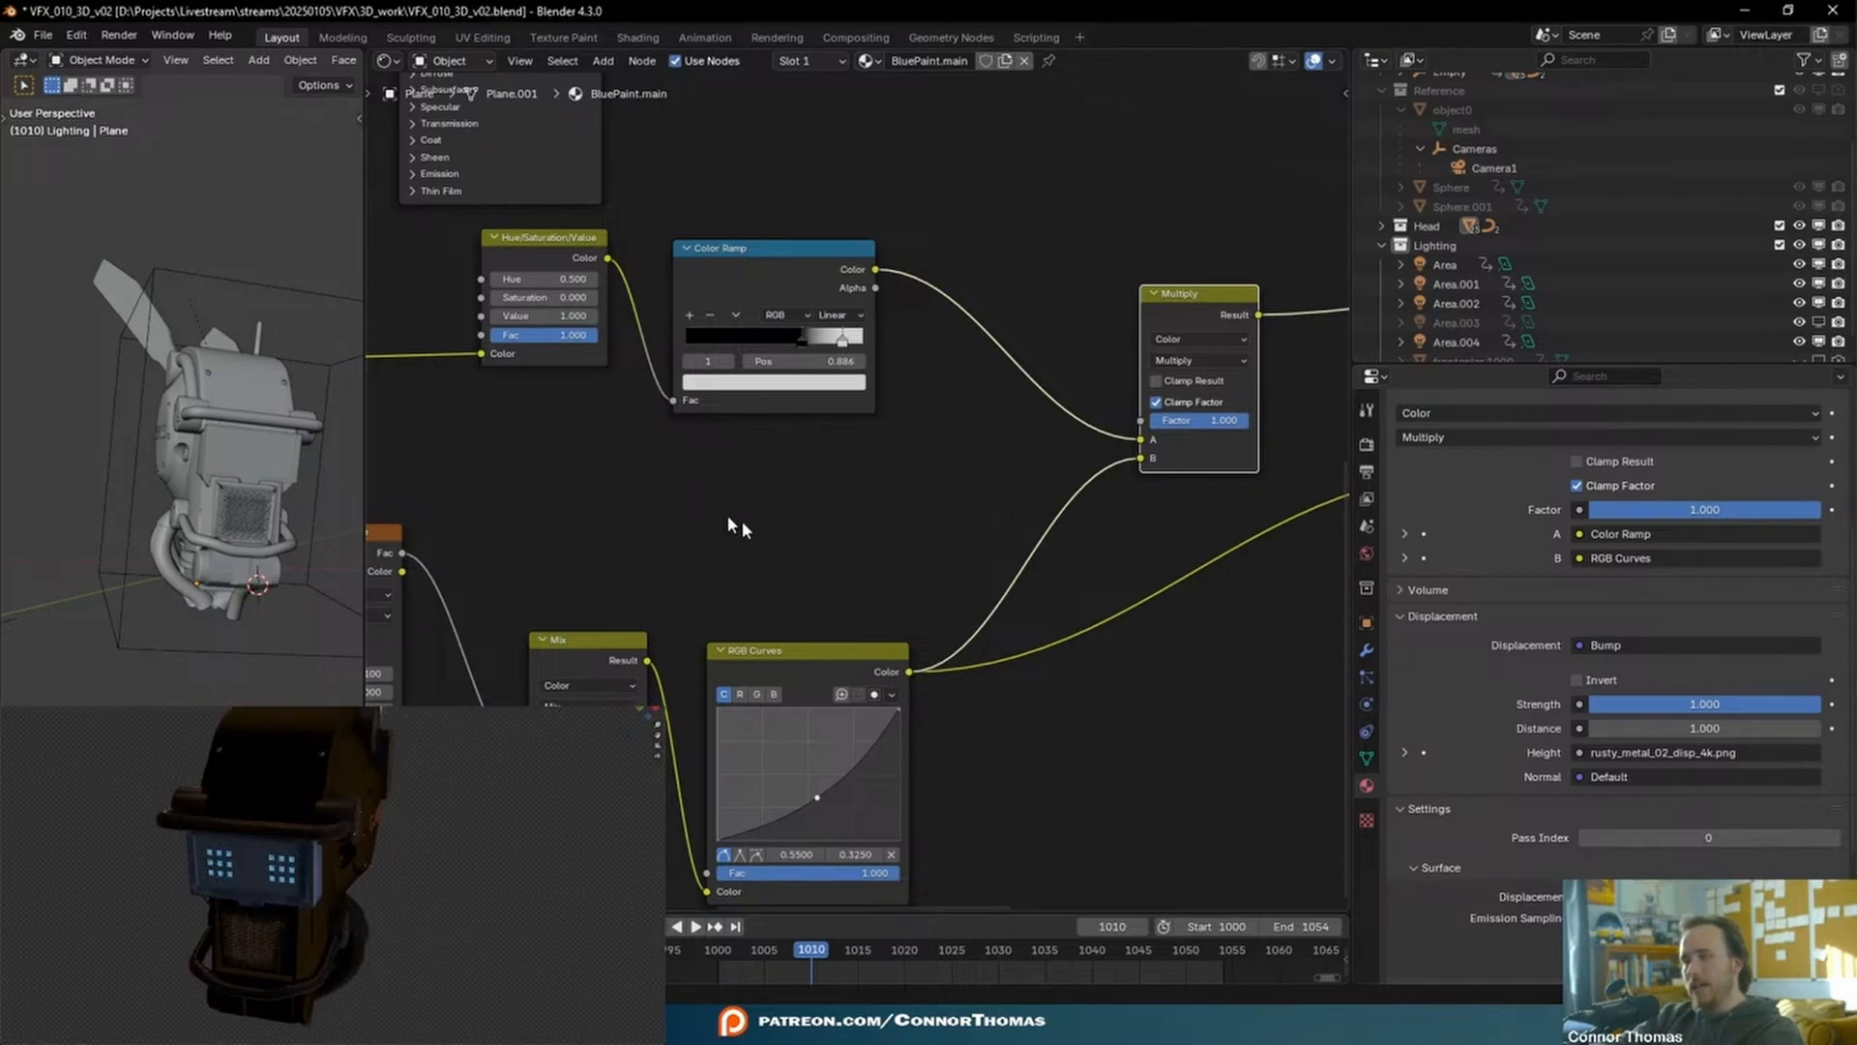
middle_drag(387, 851, 271, 841)
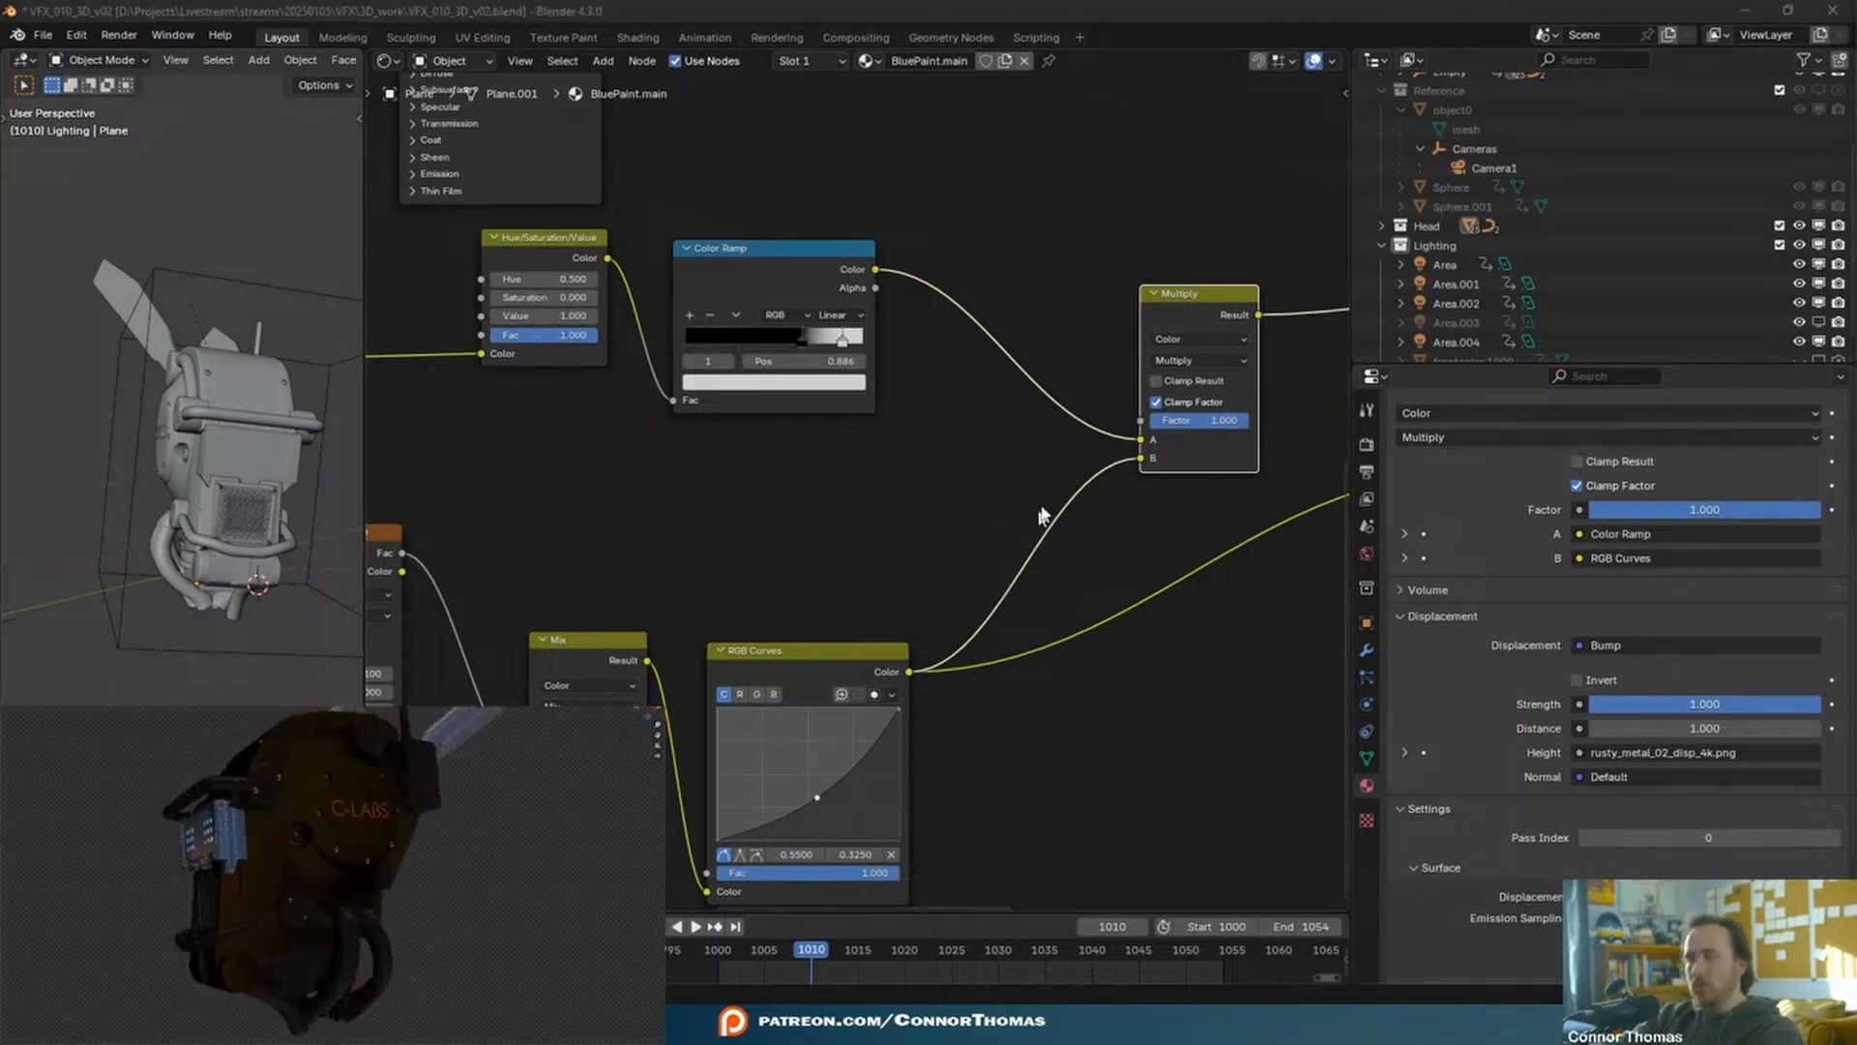
- Feed the Multiply result into the rust Principled BSDF's base color, reconnect the Mix Shader to the Material Output surface, and inspect the model
middle_drag(1010, 457, 809, 449)
scroll(810, 449, down, 2)
middle_drag(1080, 440, 886, 441)
middle_drag(991, 339, 949, 435)
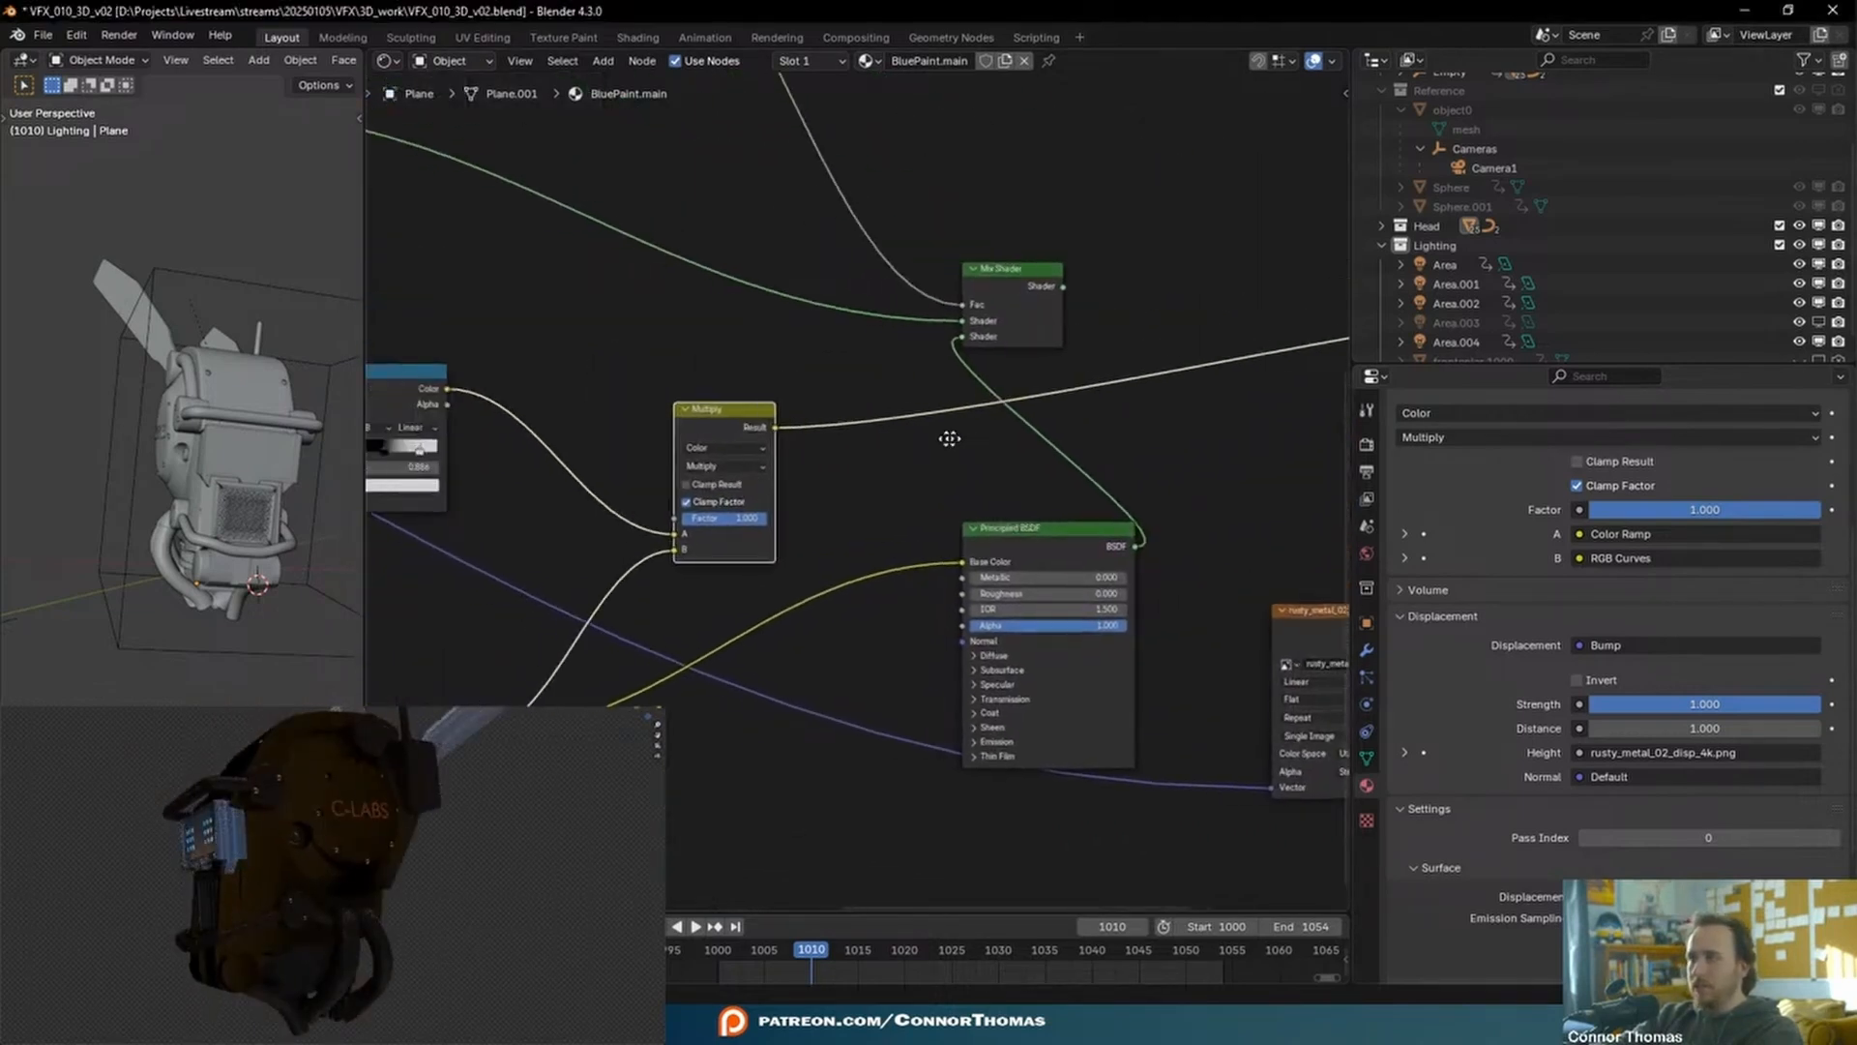
middle_drag(744, 447, 847, 404)
drag(848, 405, 998, 492)
middle_drag(998, 492, 787, 628)
drag(910, 362, 1160, 361)
middle_drag(1160, 362, 756, 304)
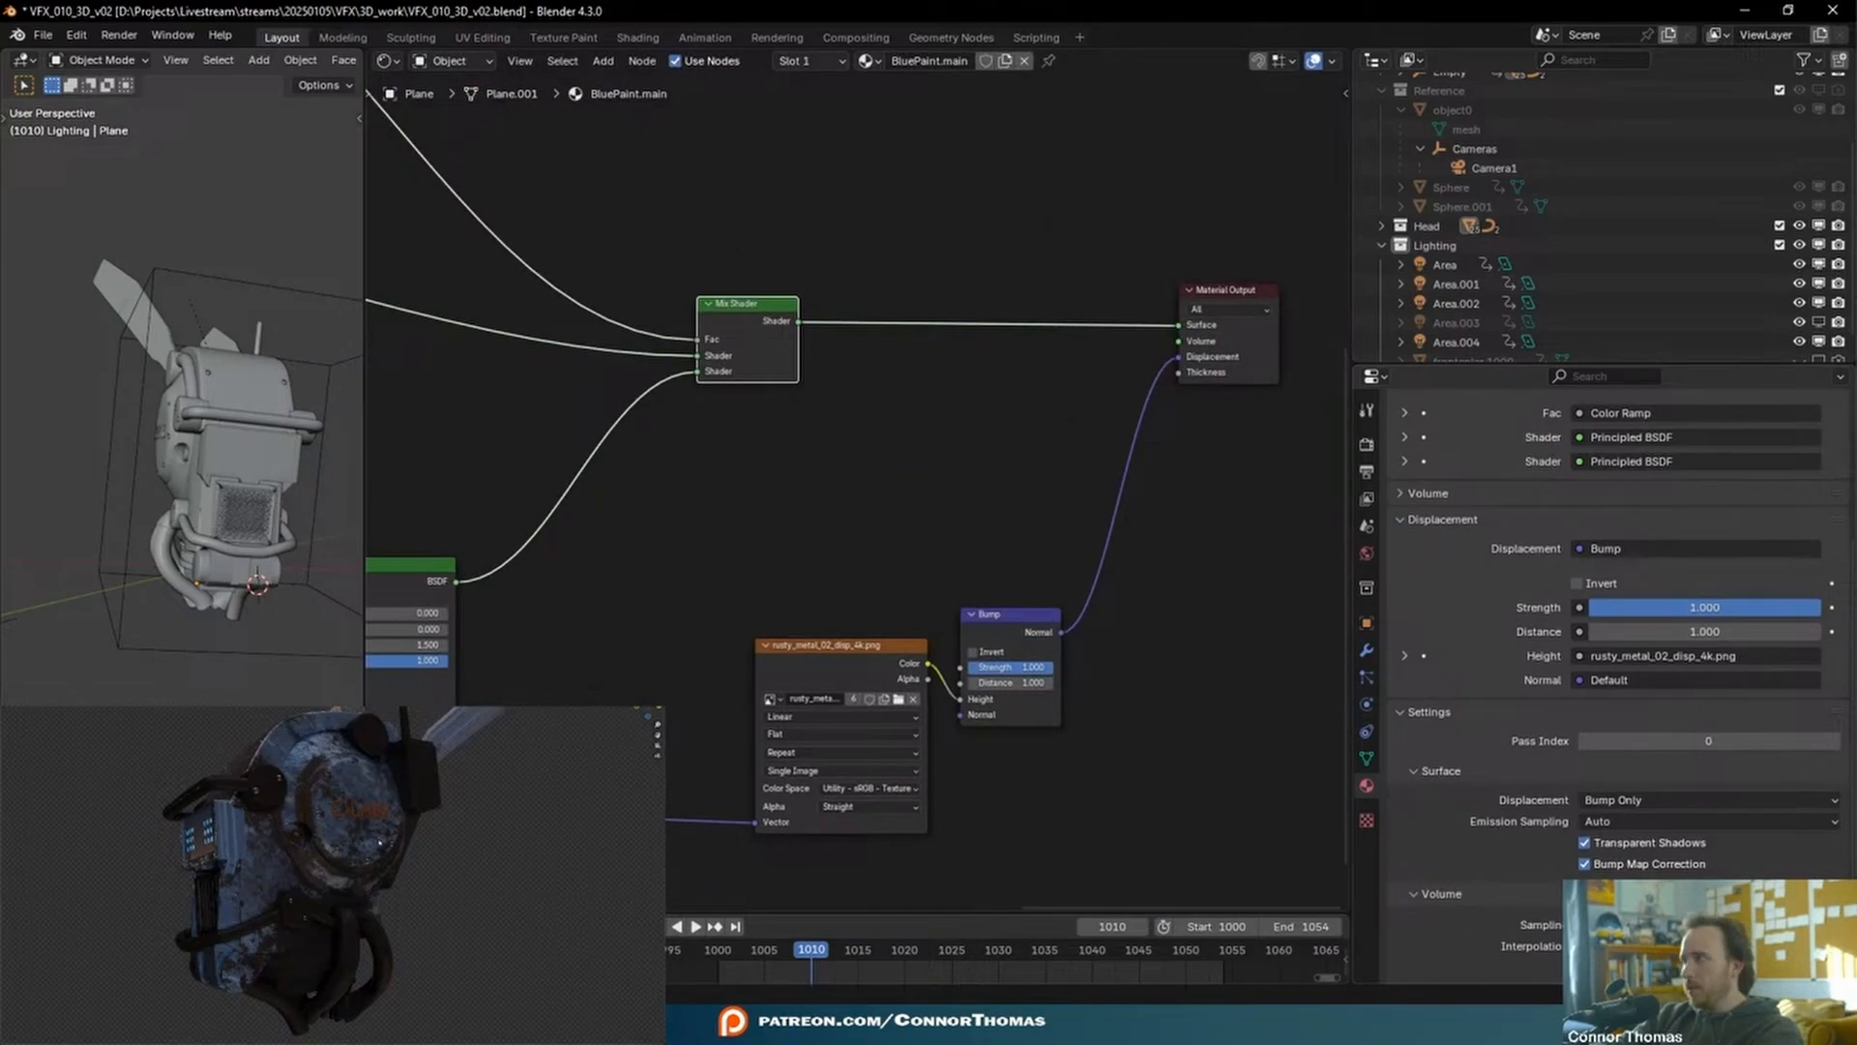
scroll(356, 881, up, 4)
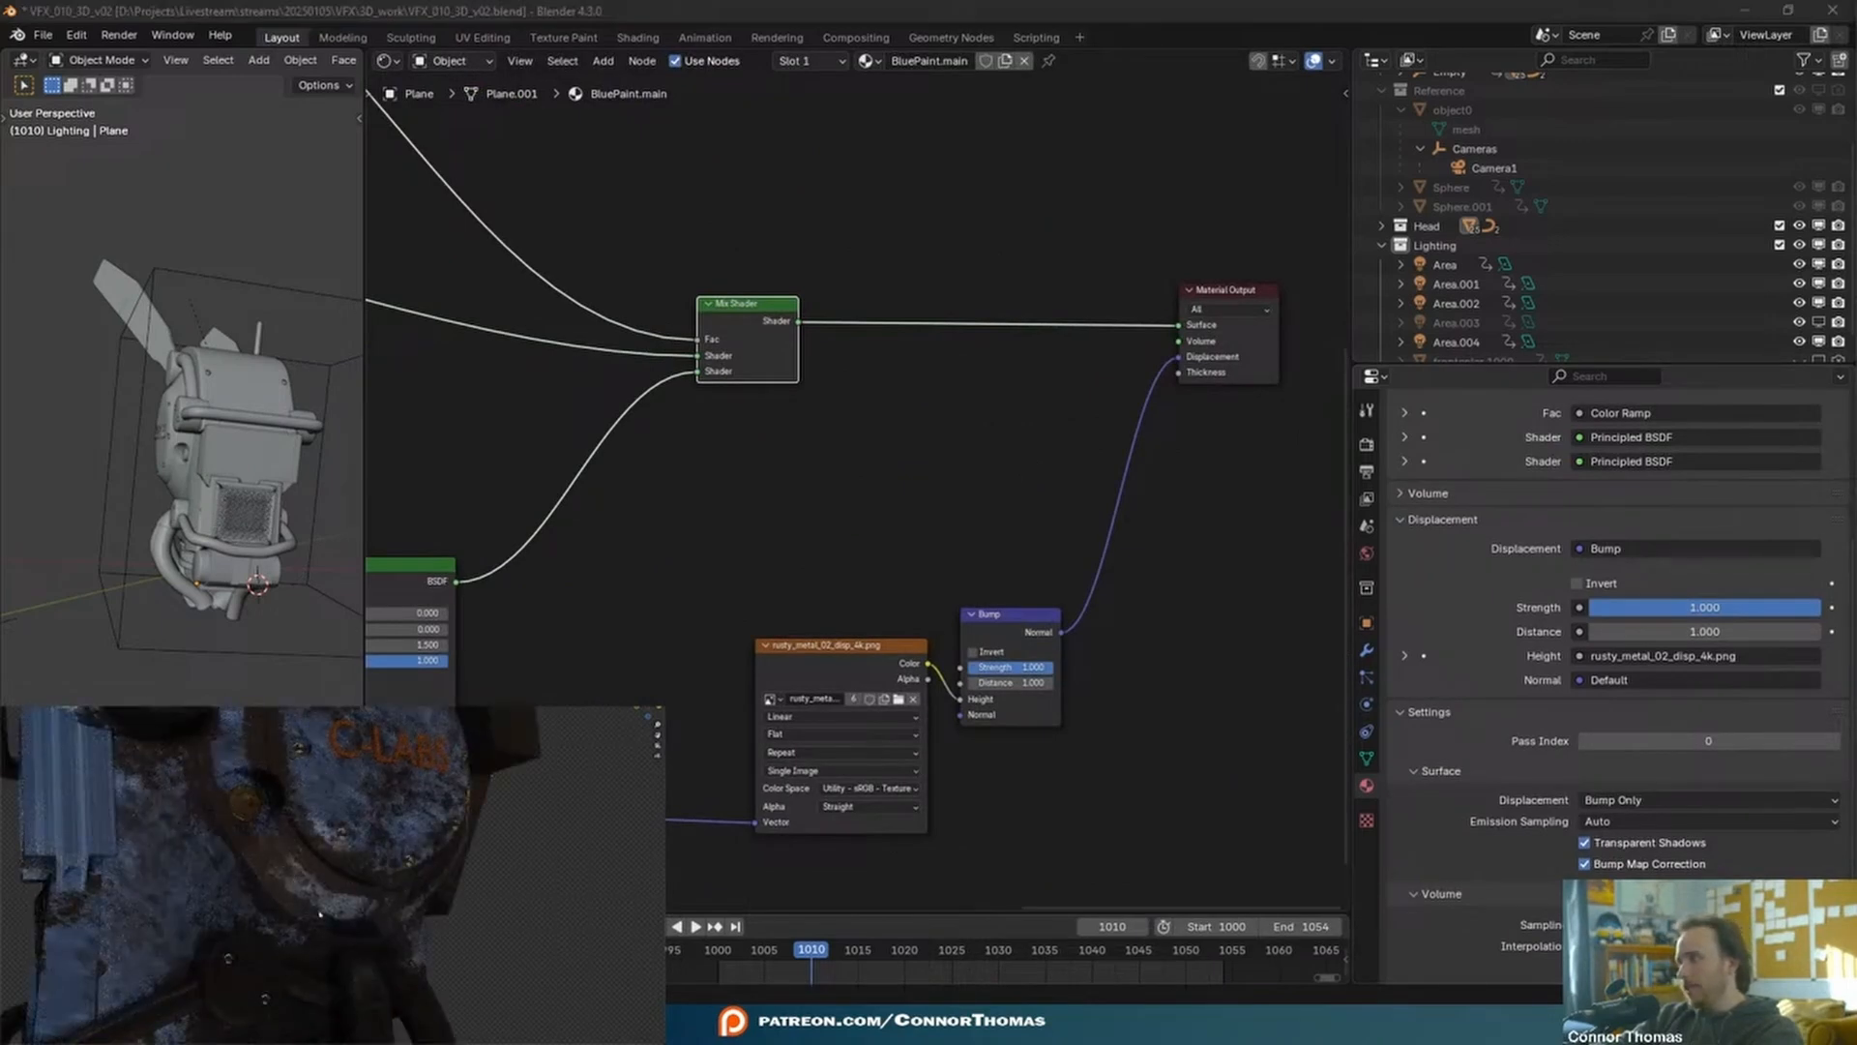
scroll(320, 915, down, 4)
middle_drag(320, 915, 396, 880)
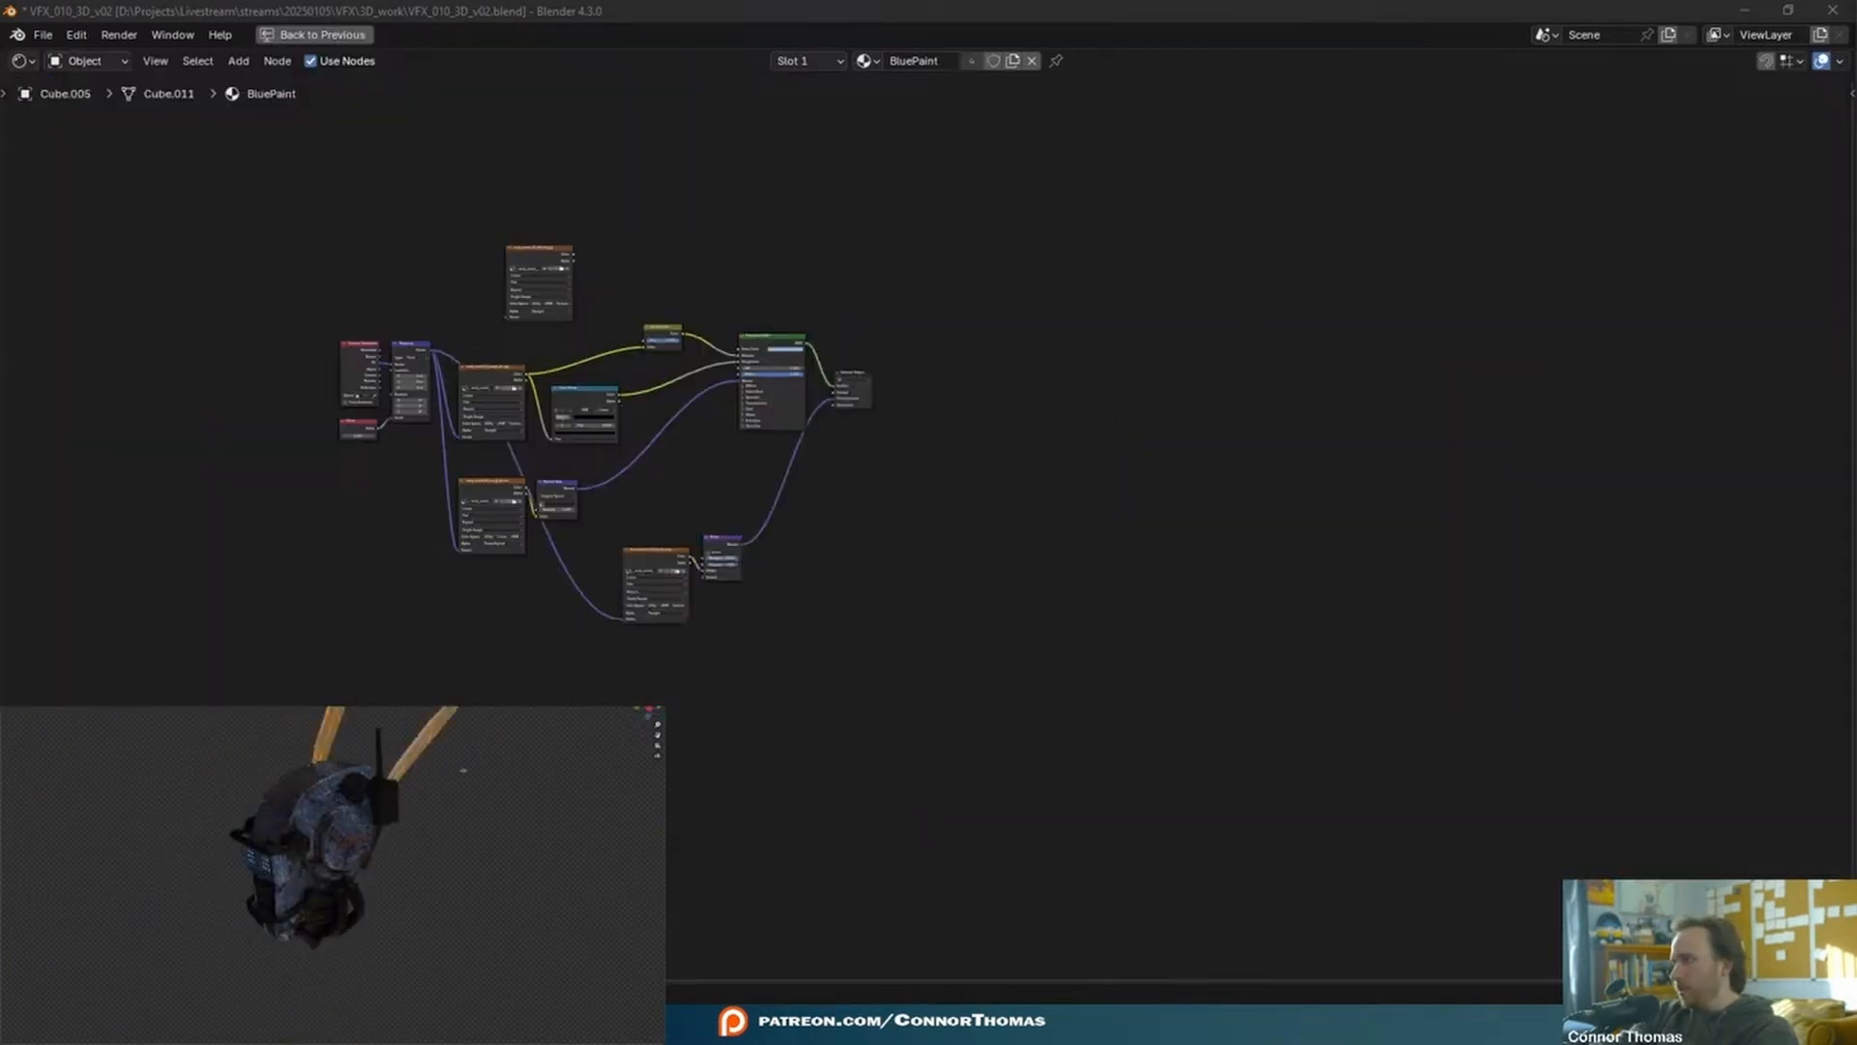
- Unwrap the Cube.005 part with Smart UV Project and return to Object Mode
right_click(462, 770)
mouse_move(464, 772)
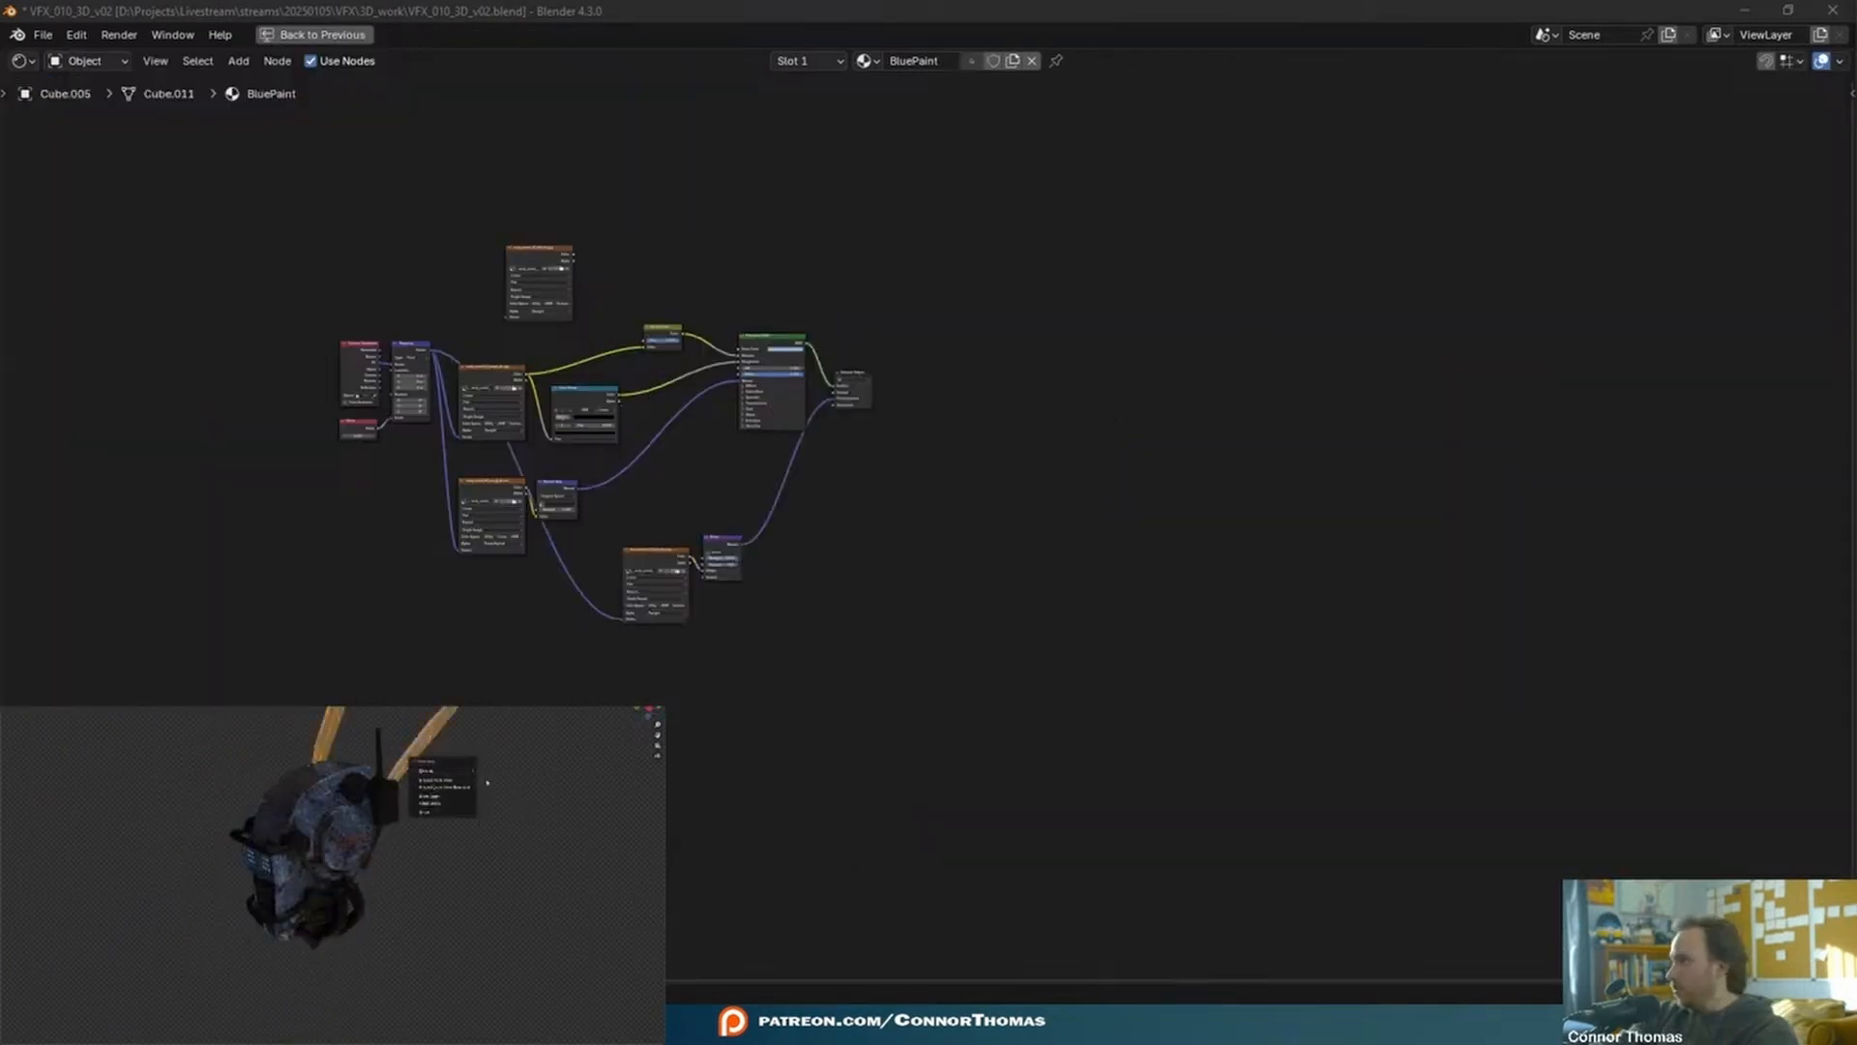
click(504, 802)
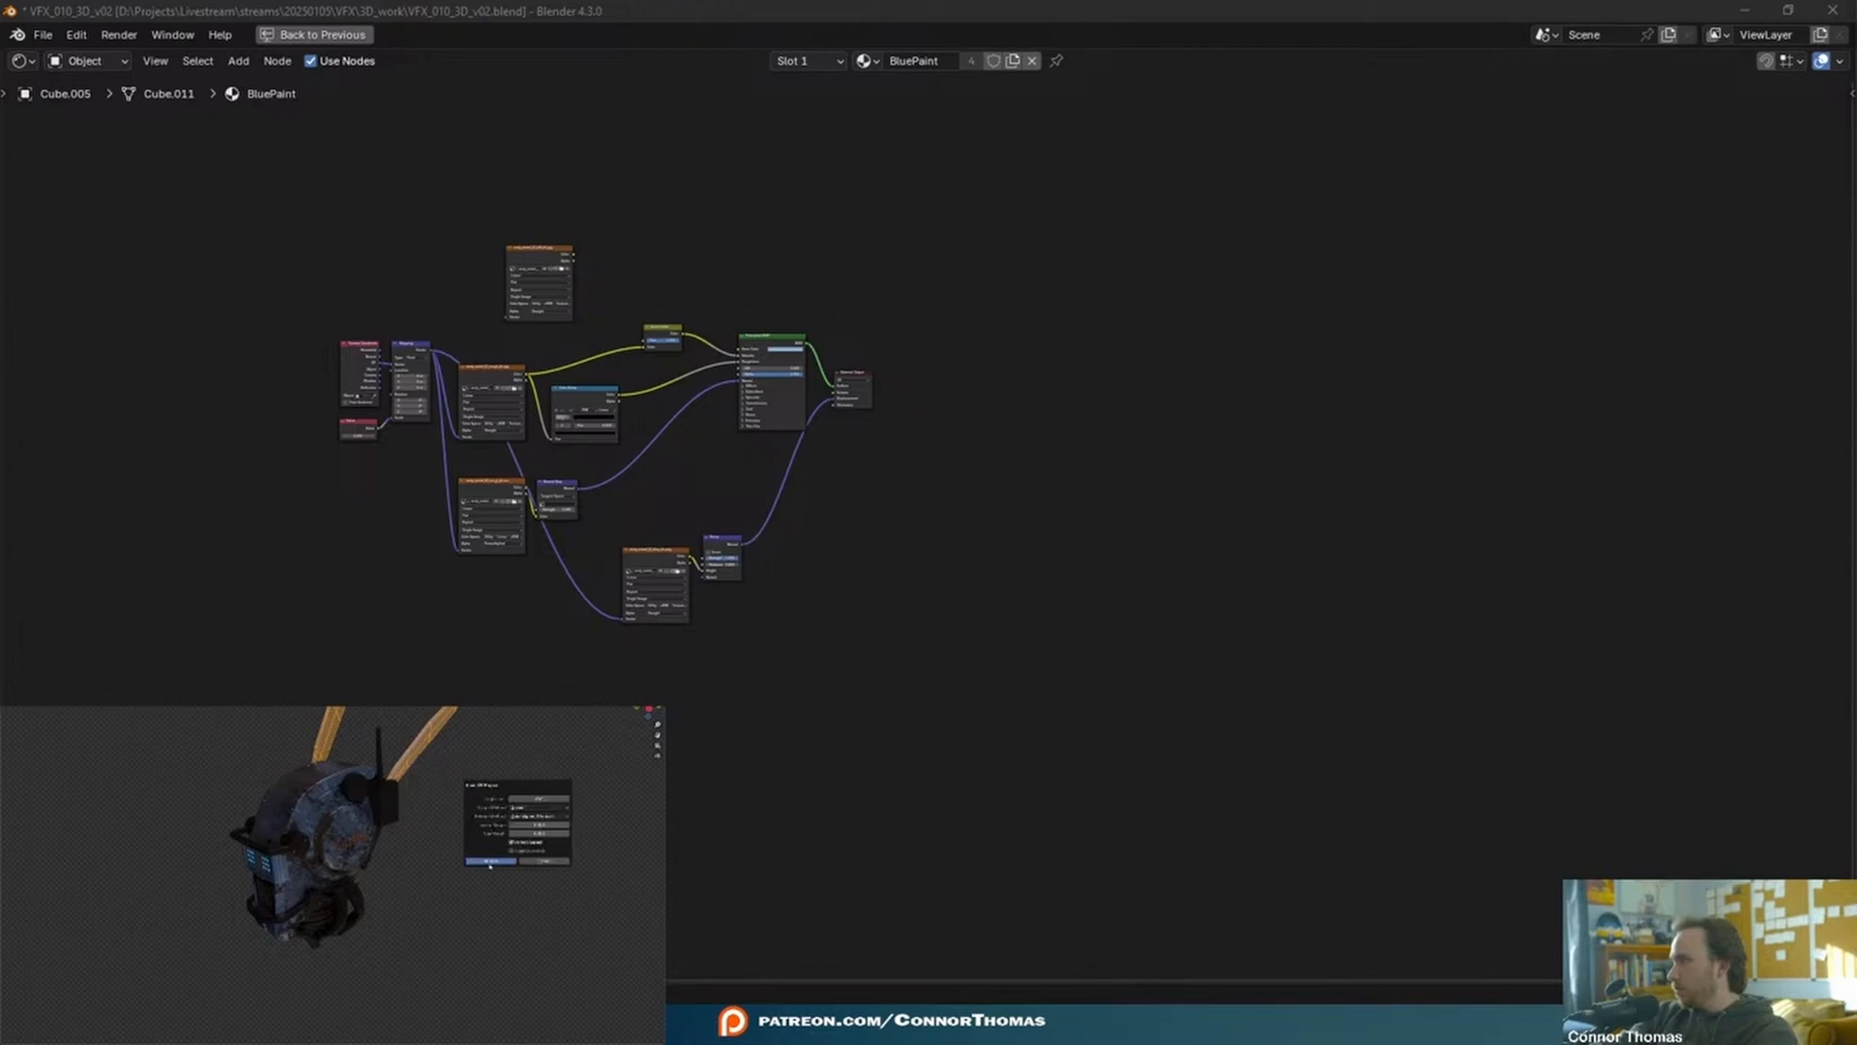
click(493, 862)
key(Tab)
- Restore the full layout with a wider viewport and convert the lower curved guard bar, Plane.002, to a mesh
scroll(409, 852, up, 3)
middle_drag(493, 800, 286, 776)
click(387, 755)
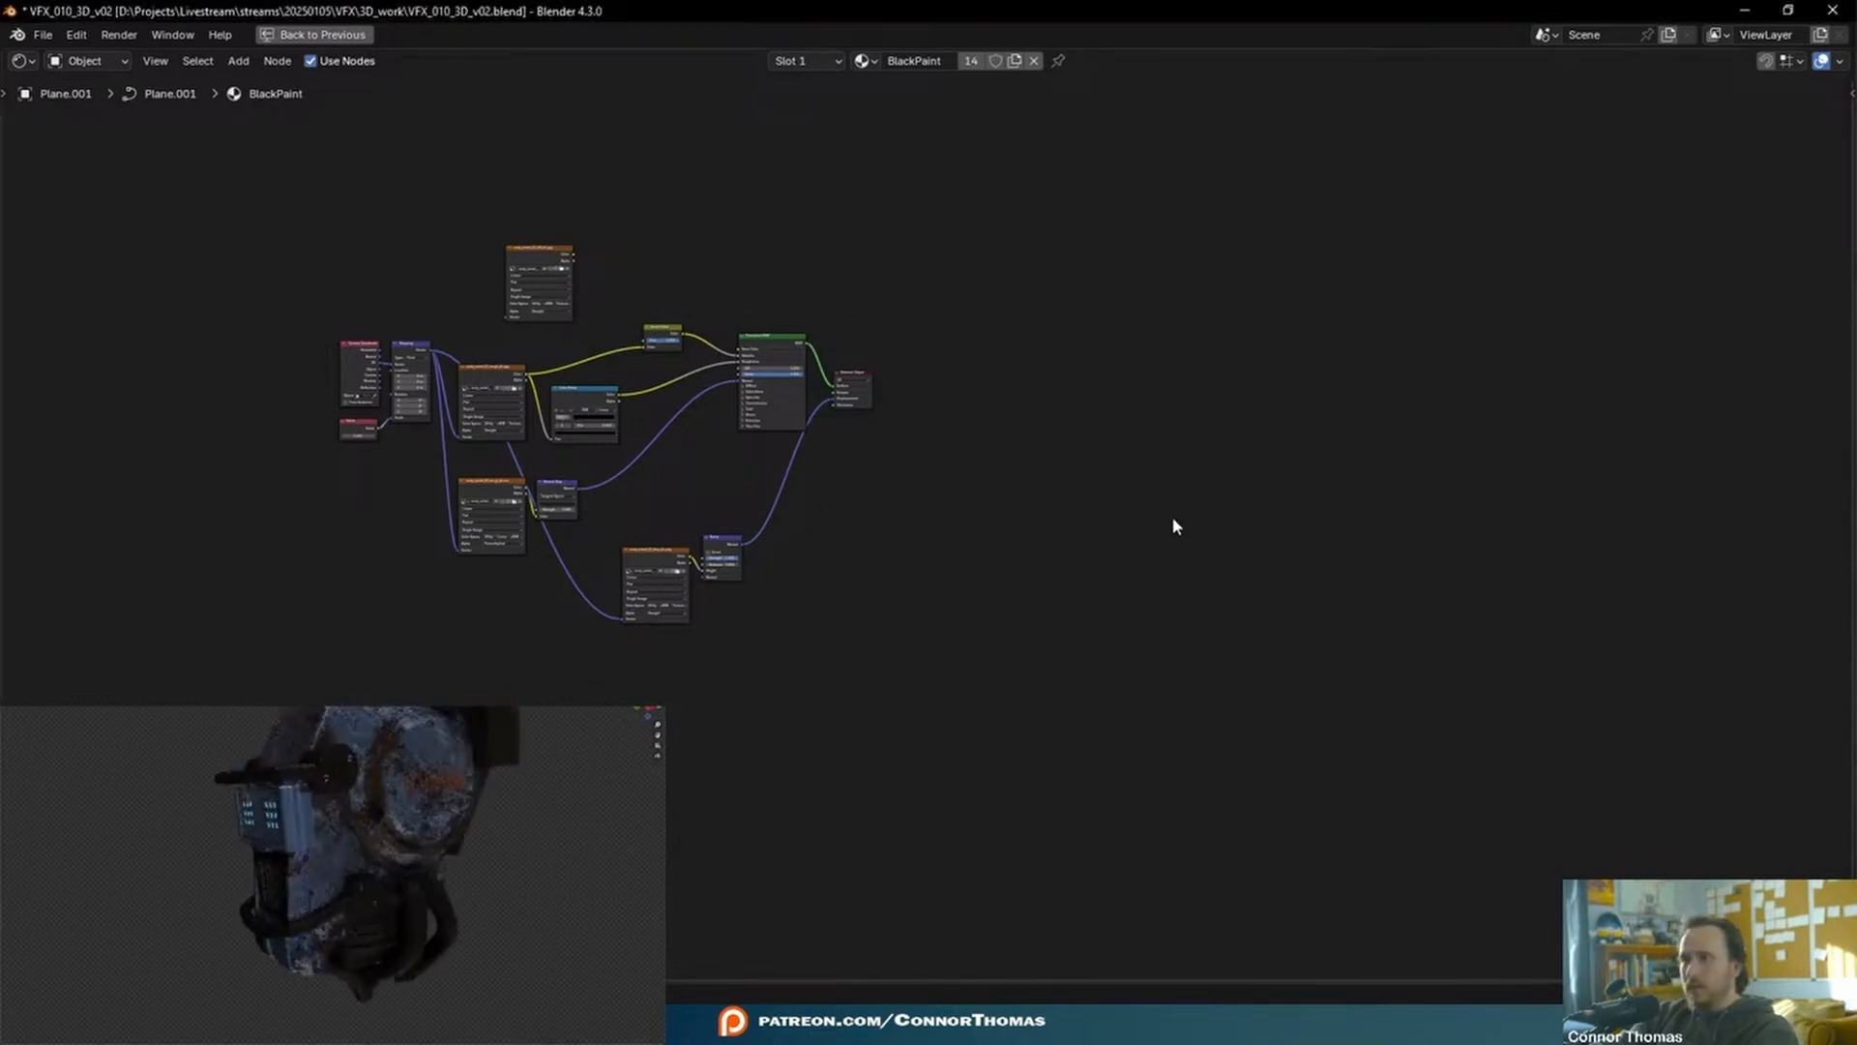
key(ctrl+space)
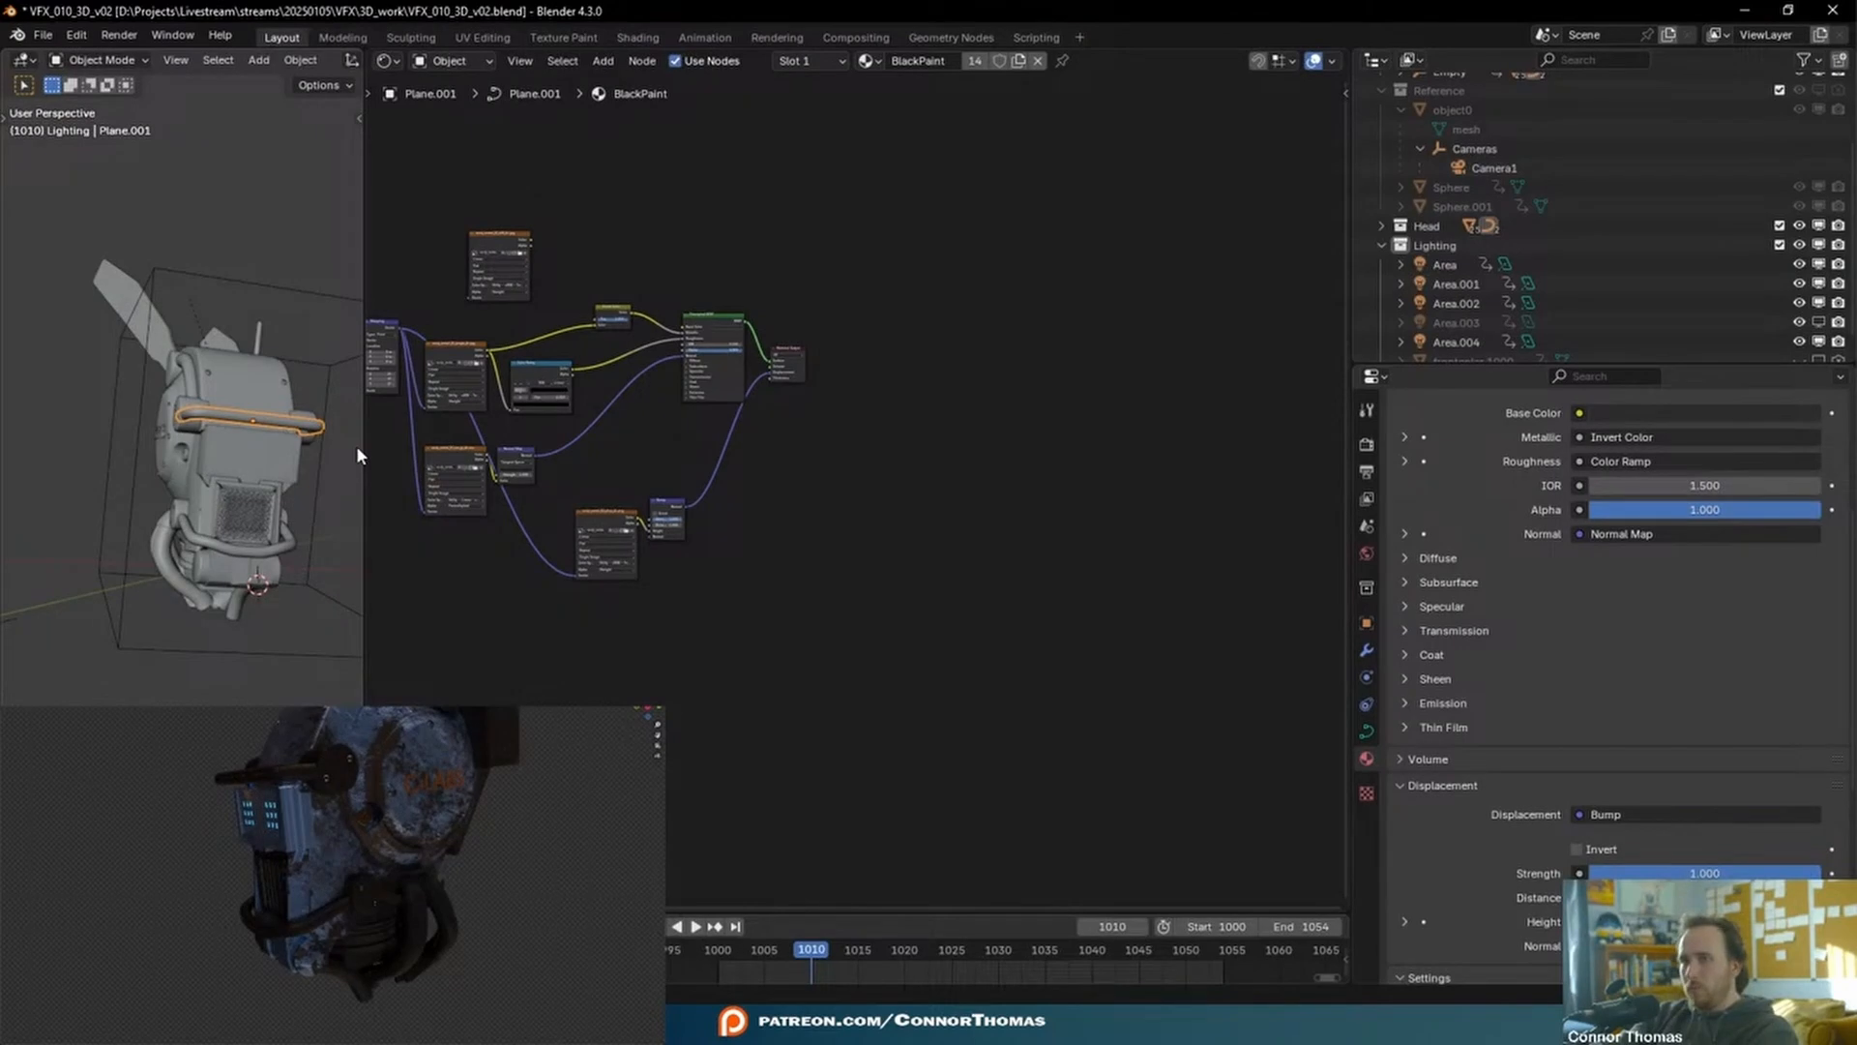
drag(362, 447, 971, 461)
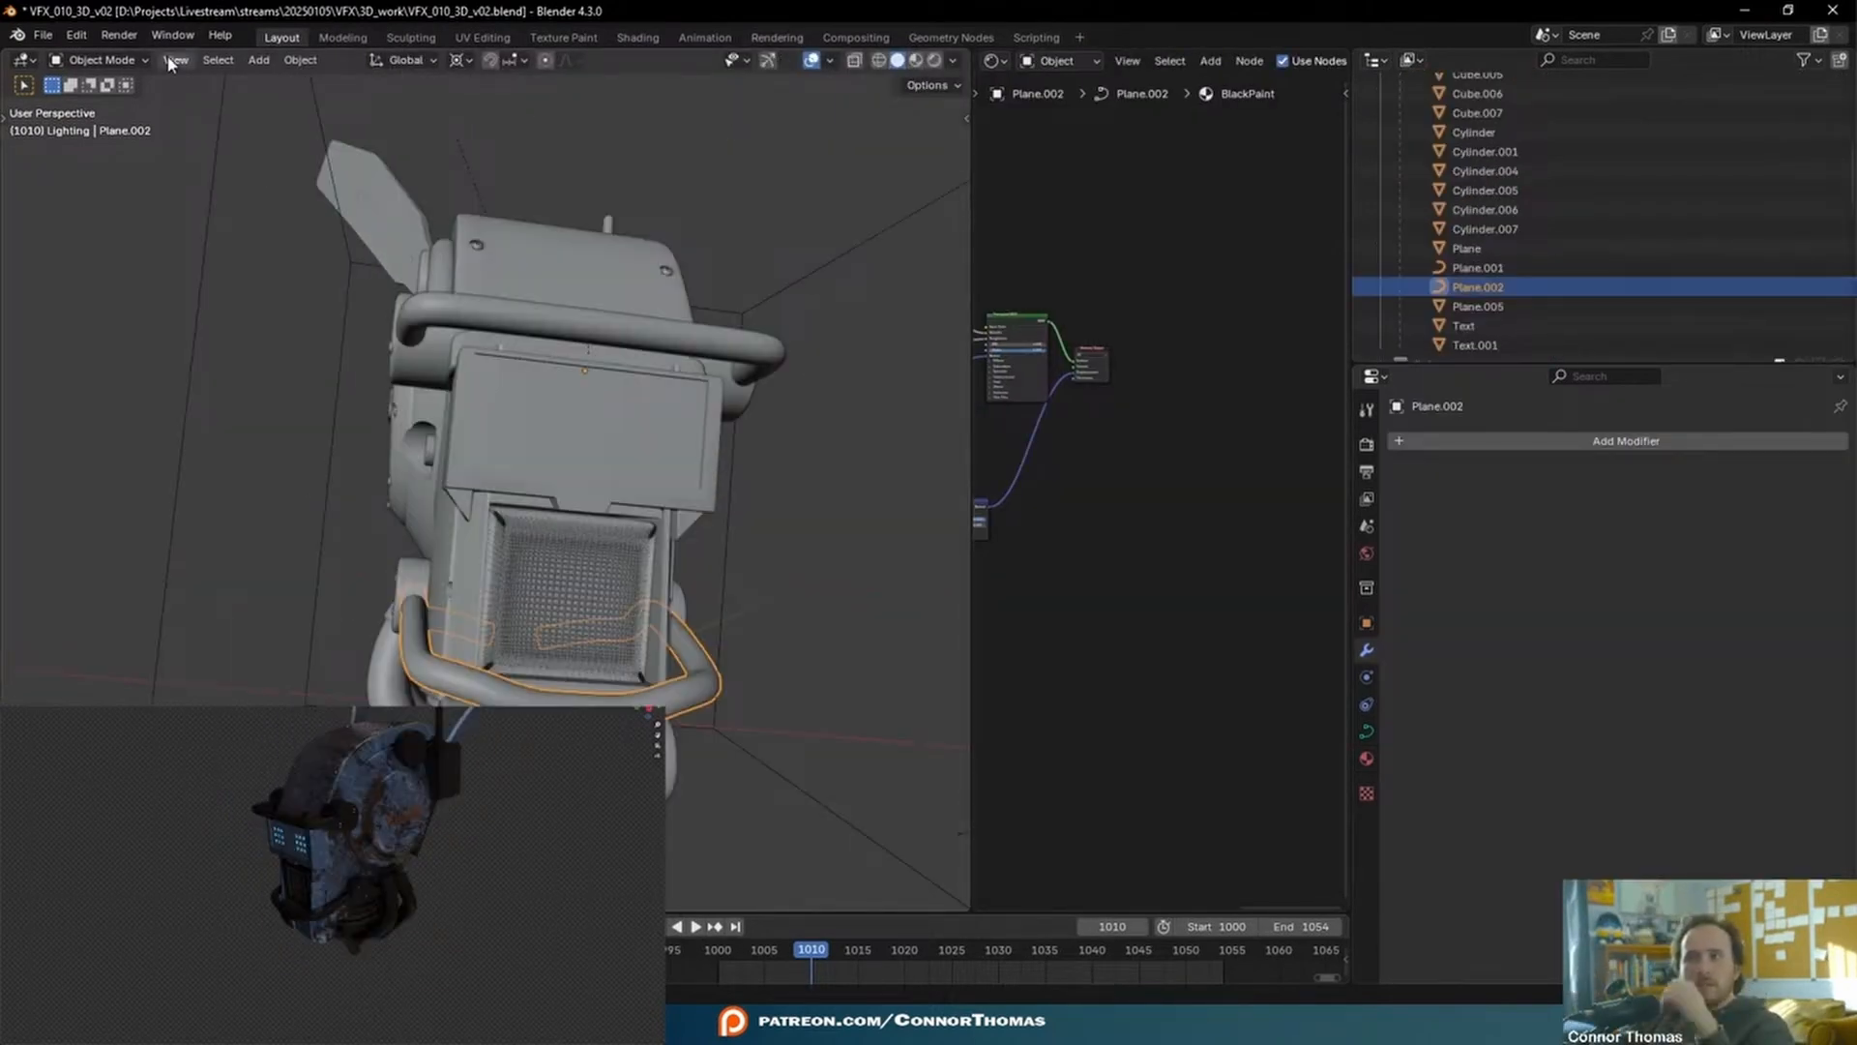
click(299, 60)
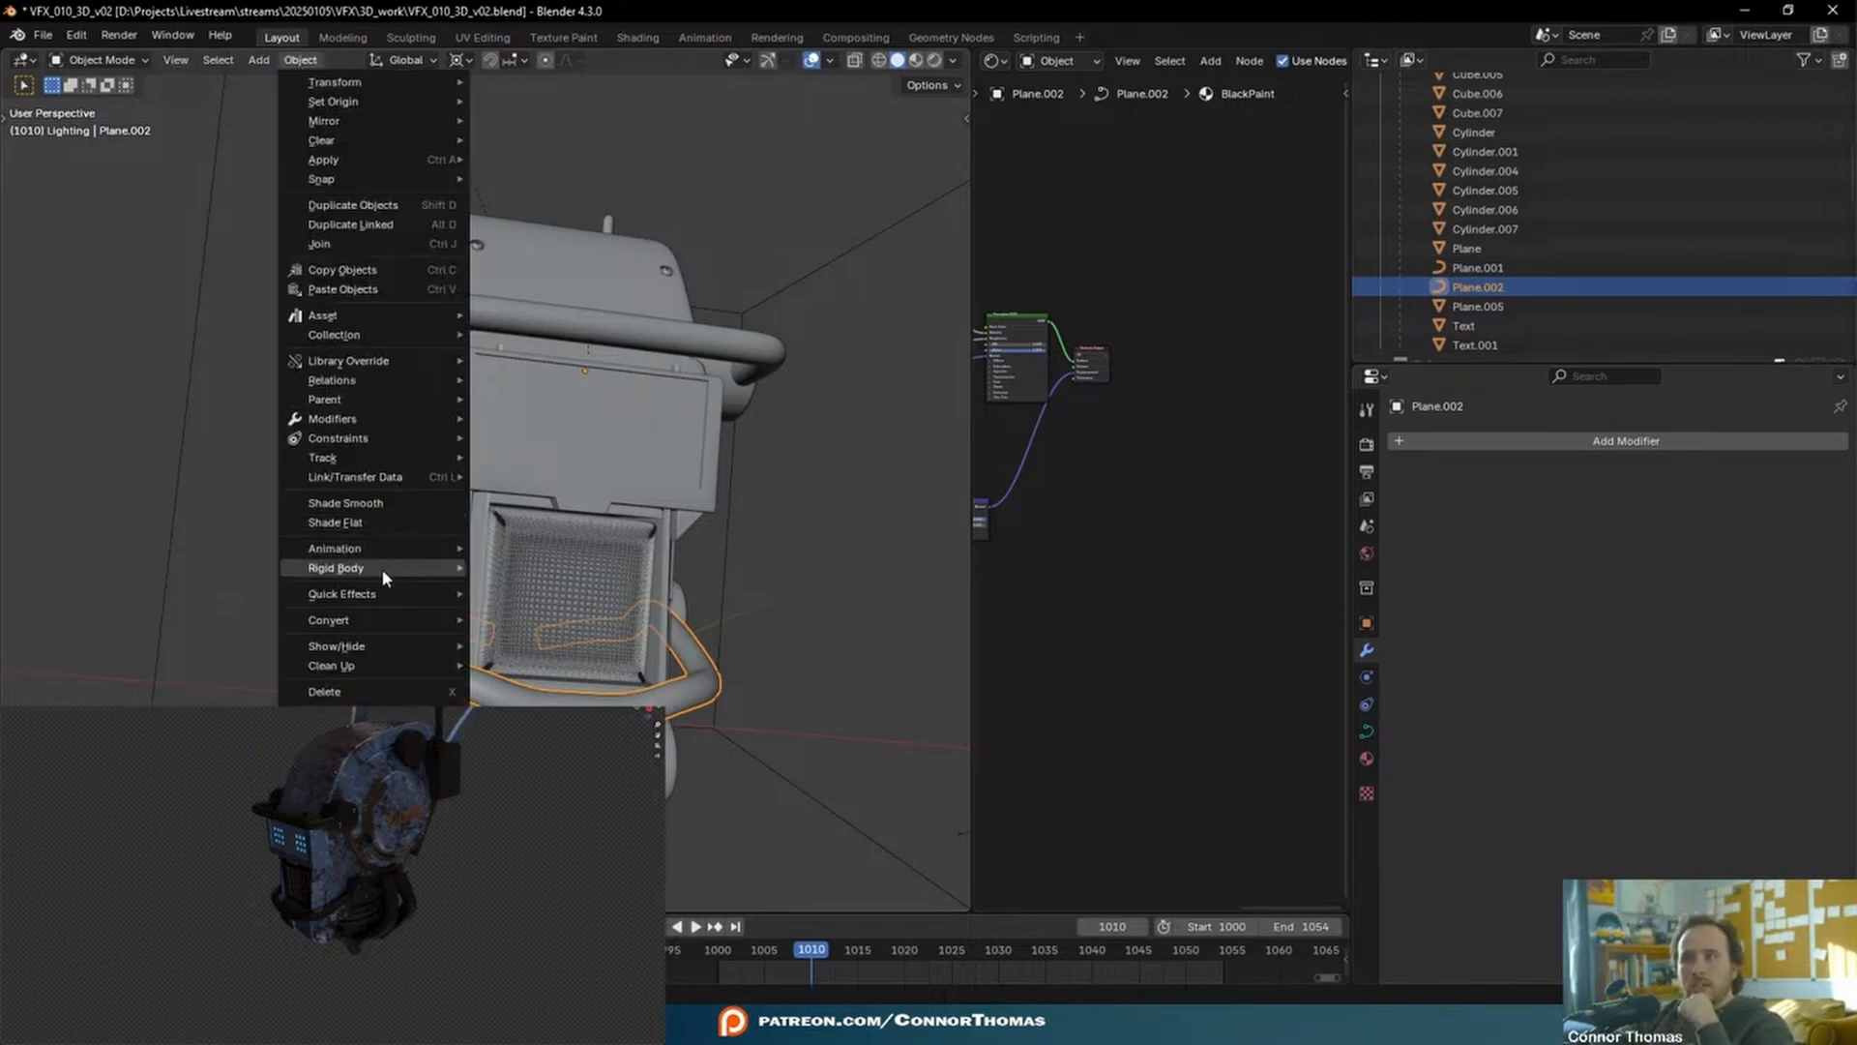
mouse_move(370, 615)
click(517, 640)
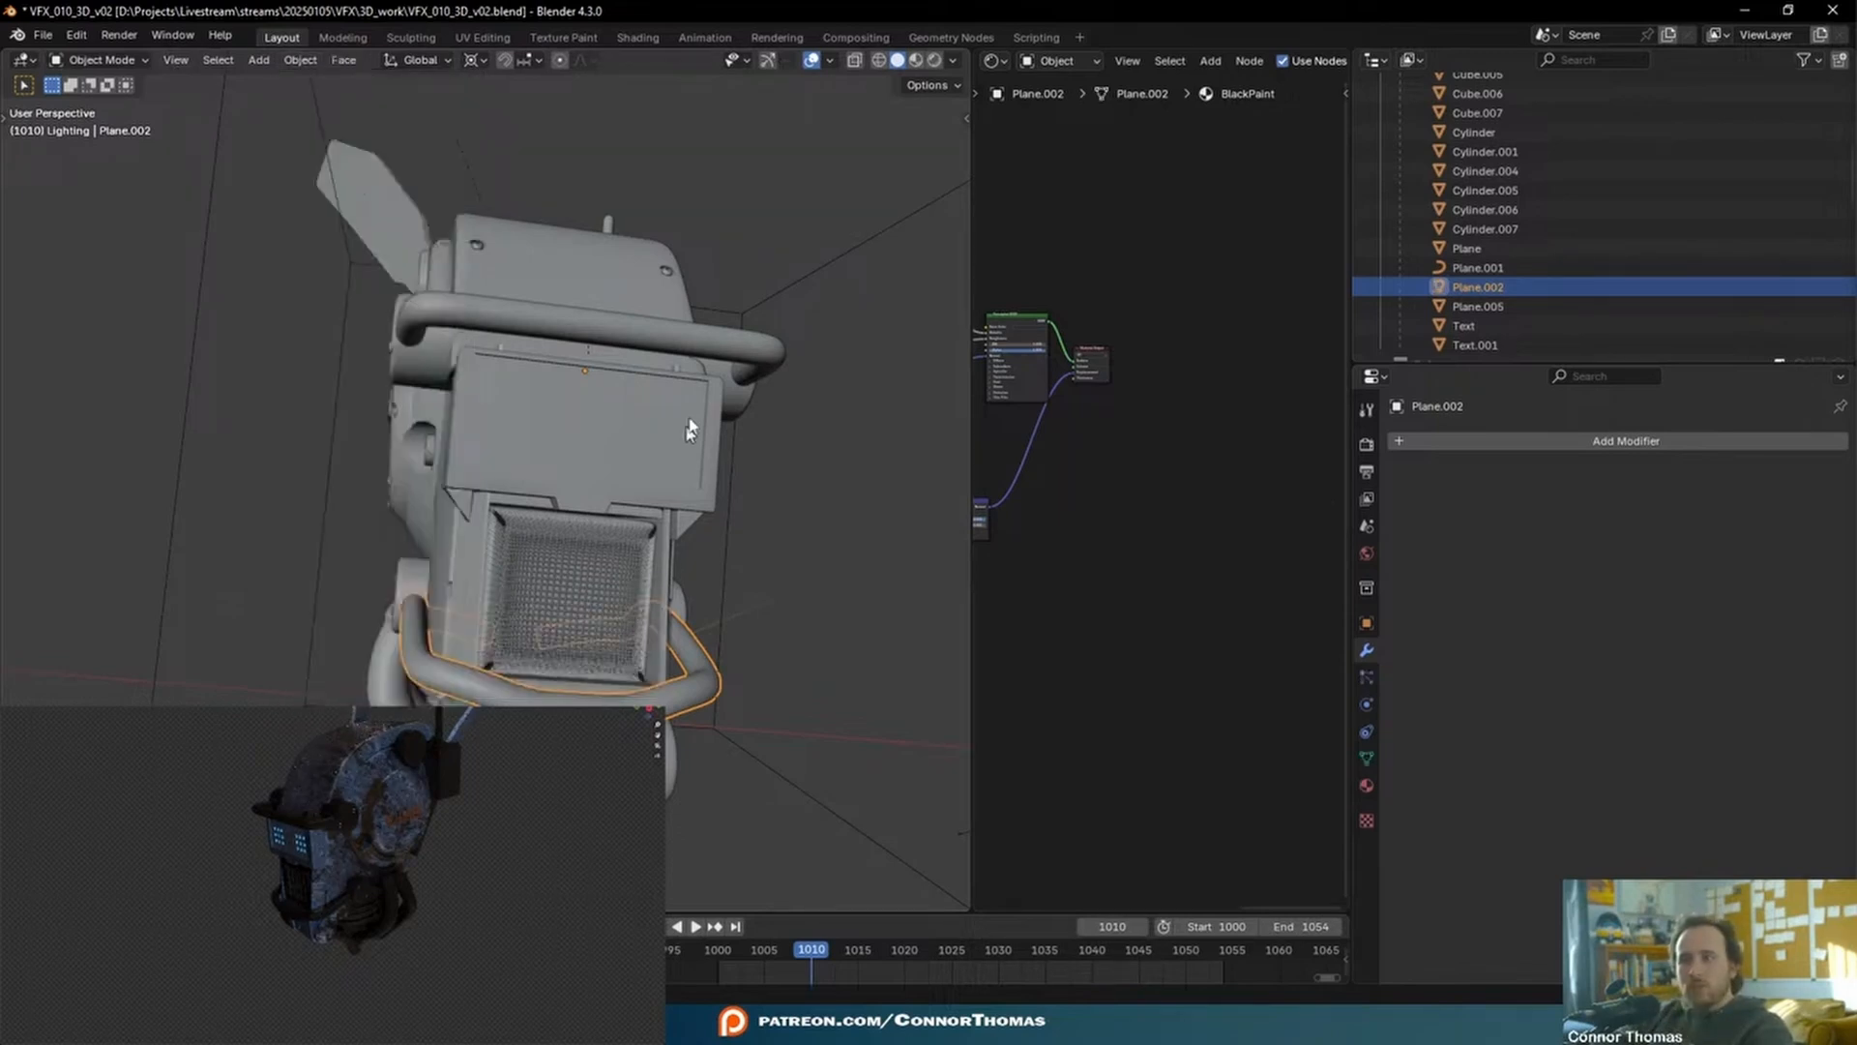
- Convert the upper guard bar, Plane.001, to a mesh and save the file
click(300, 60)
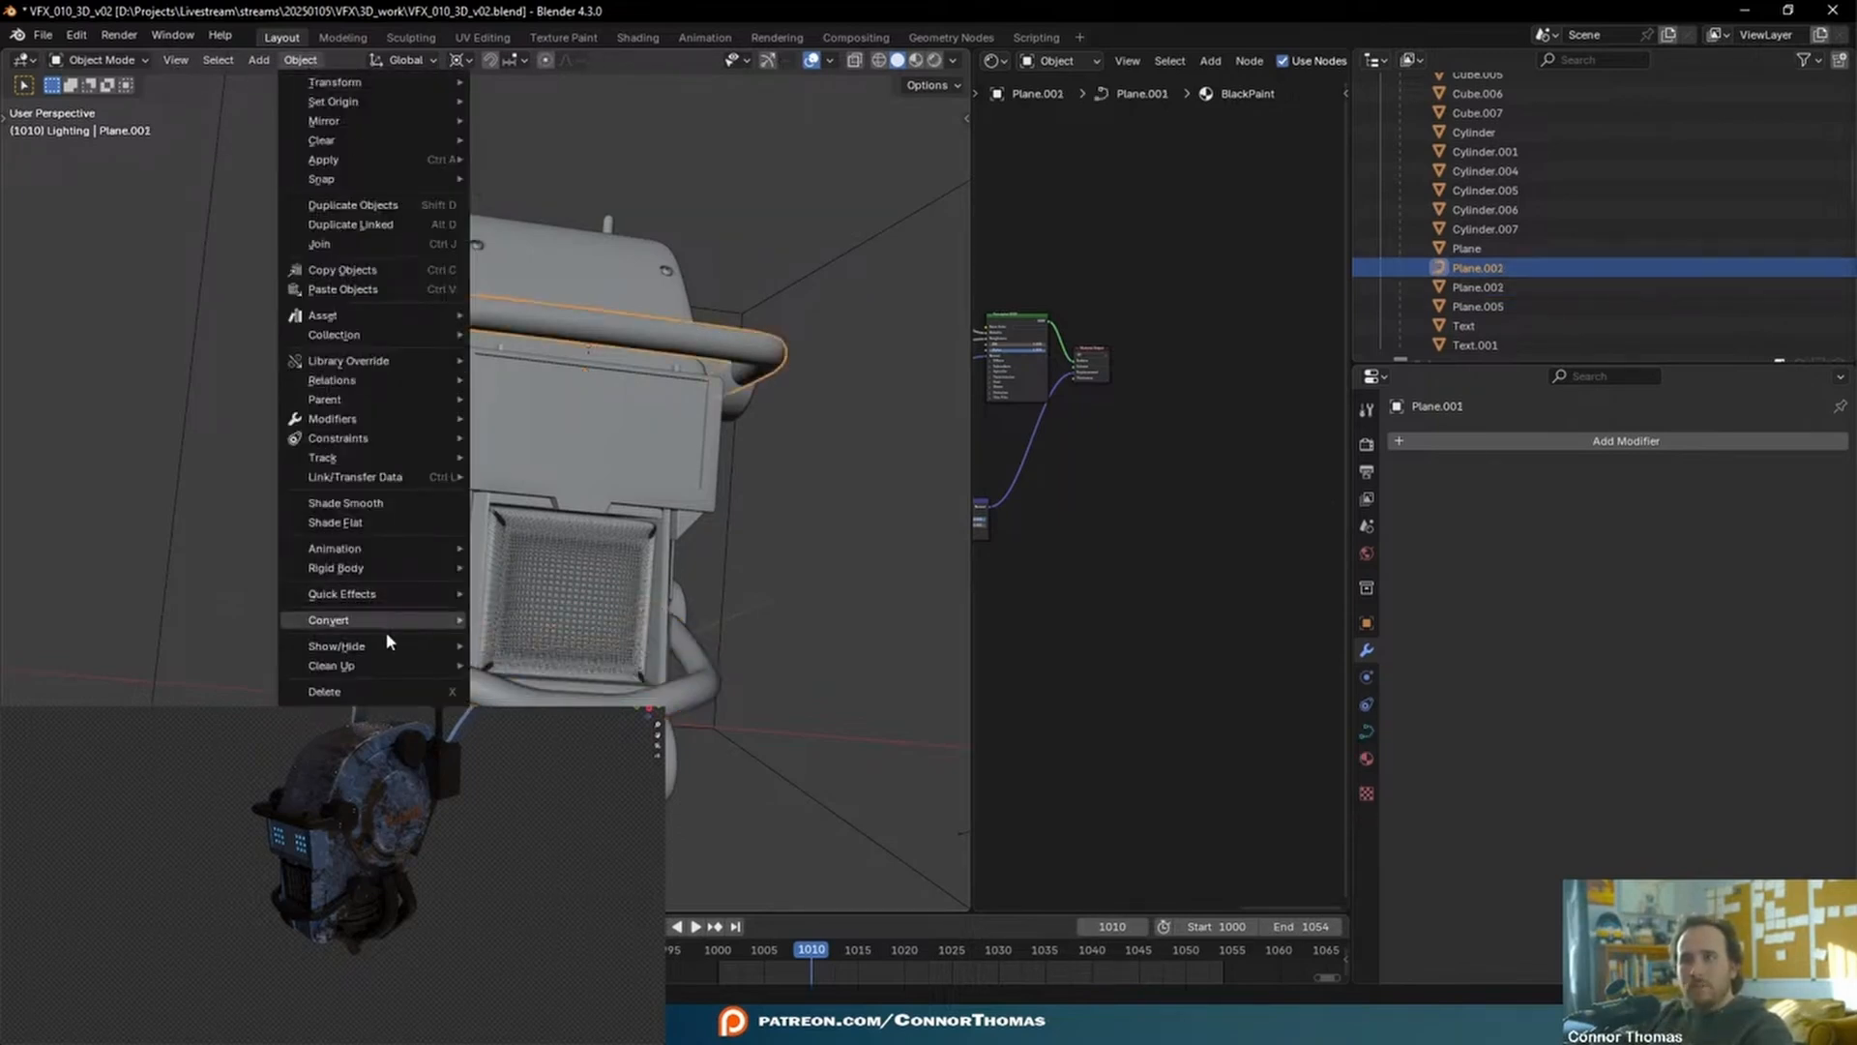
mouse_move(386, 621)
click(522, 621)
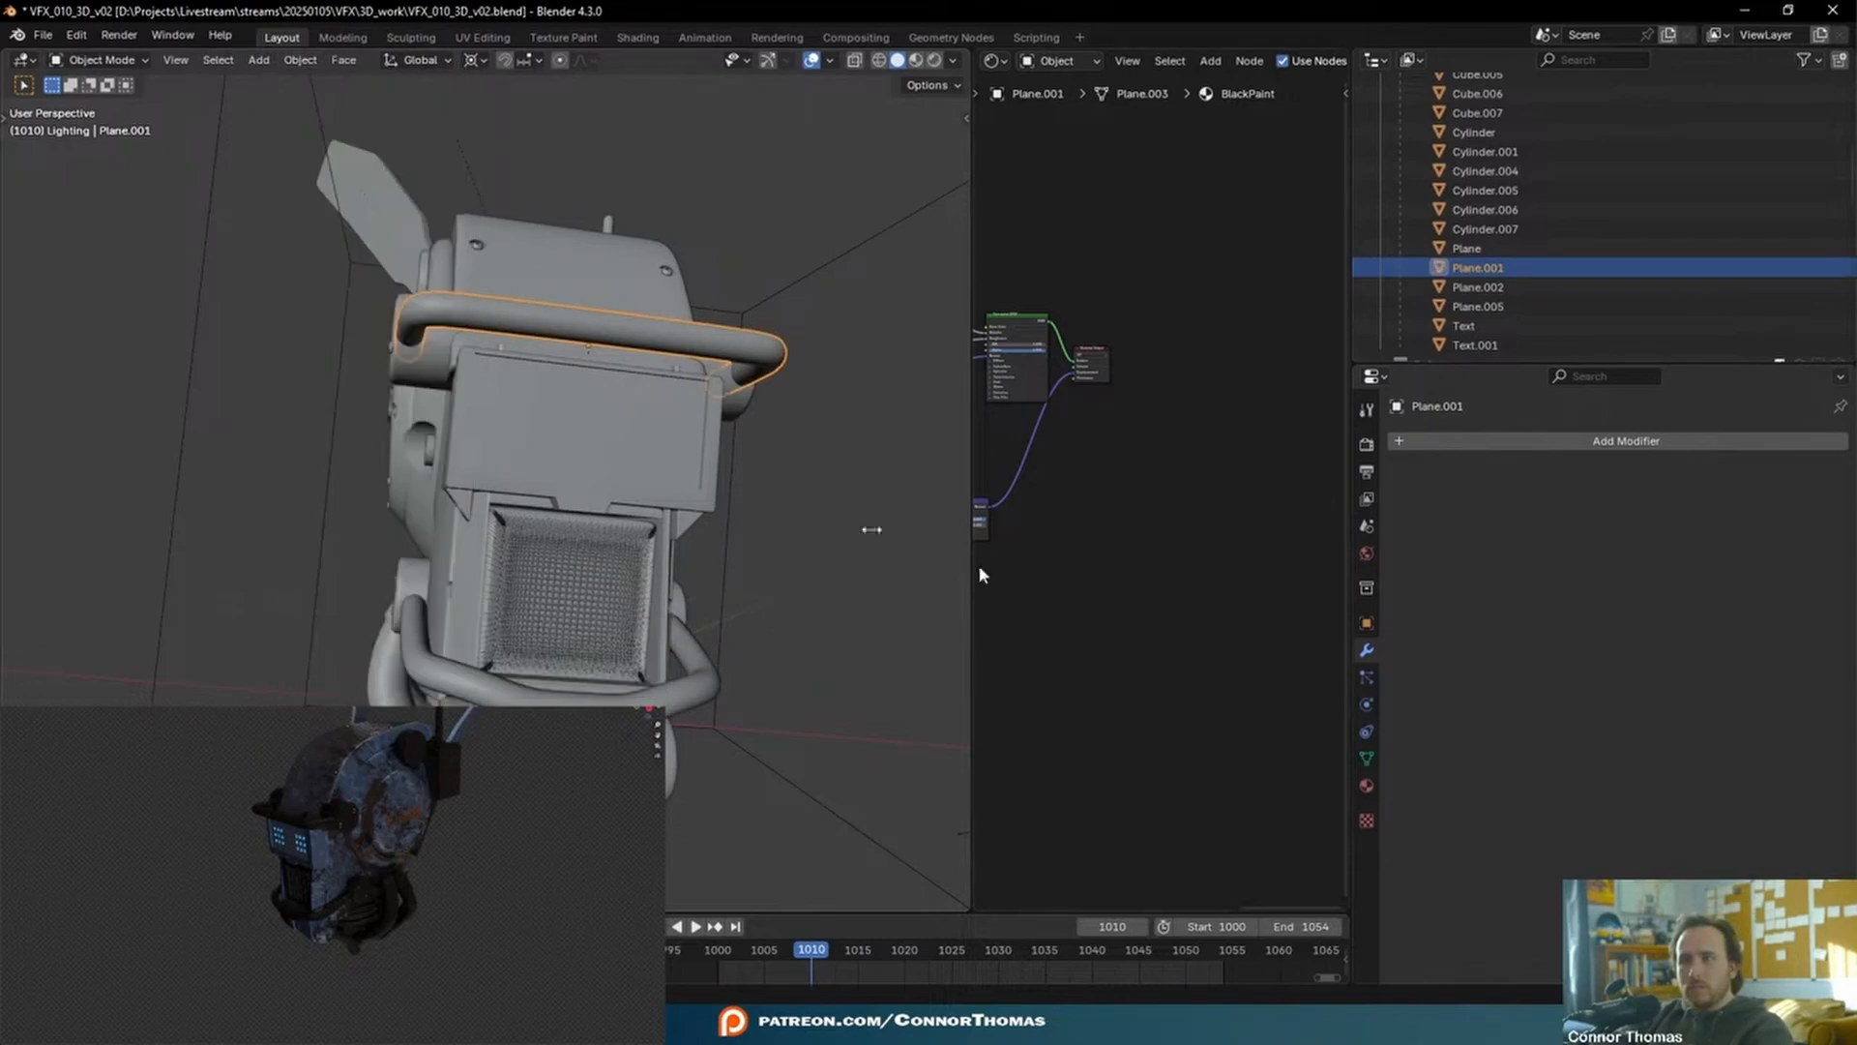
key(ctrl+s)
- Join the upper and lower guard bars into one object with Plane.002 as the active object
middle_drag(525, 449, 689, 471)
shift+click(407, 619)
middle_drag(441, 524, 544, 524)
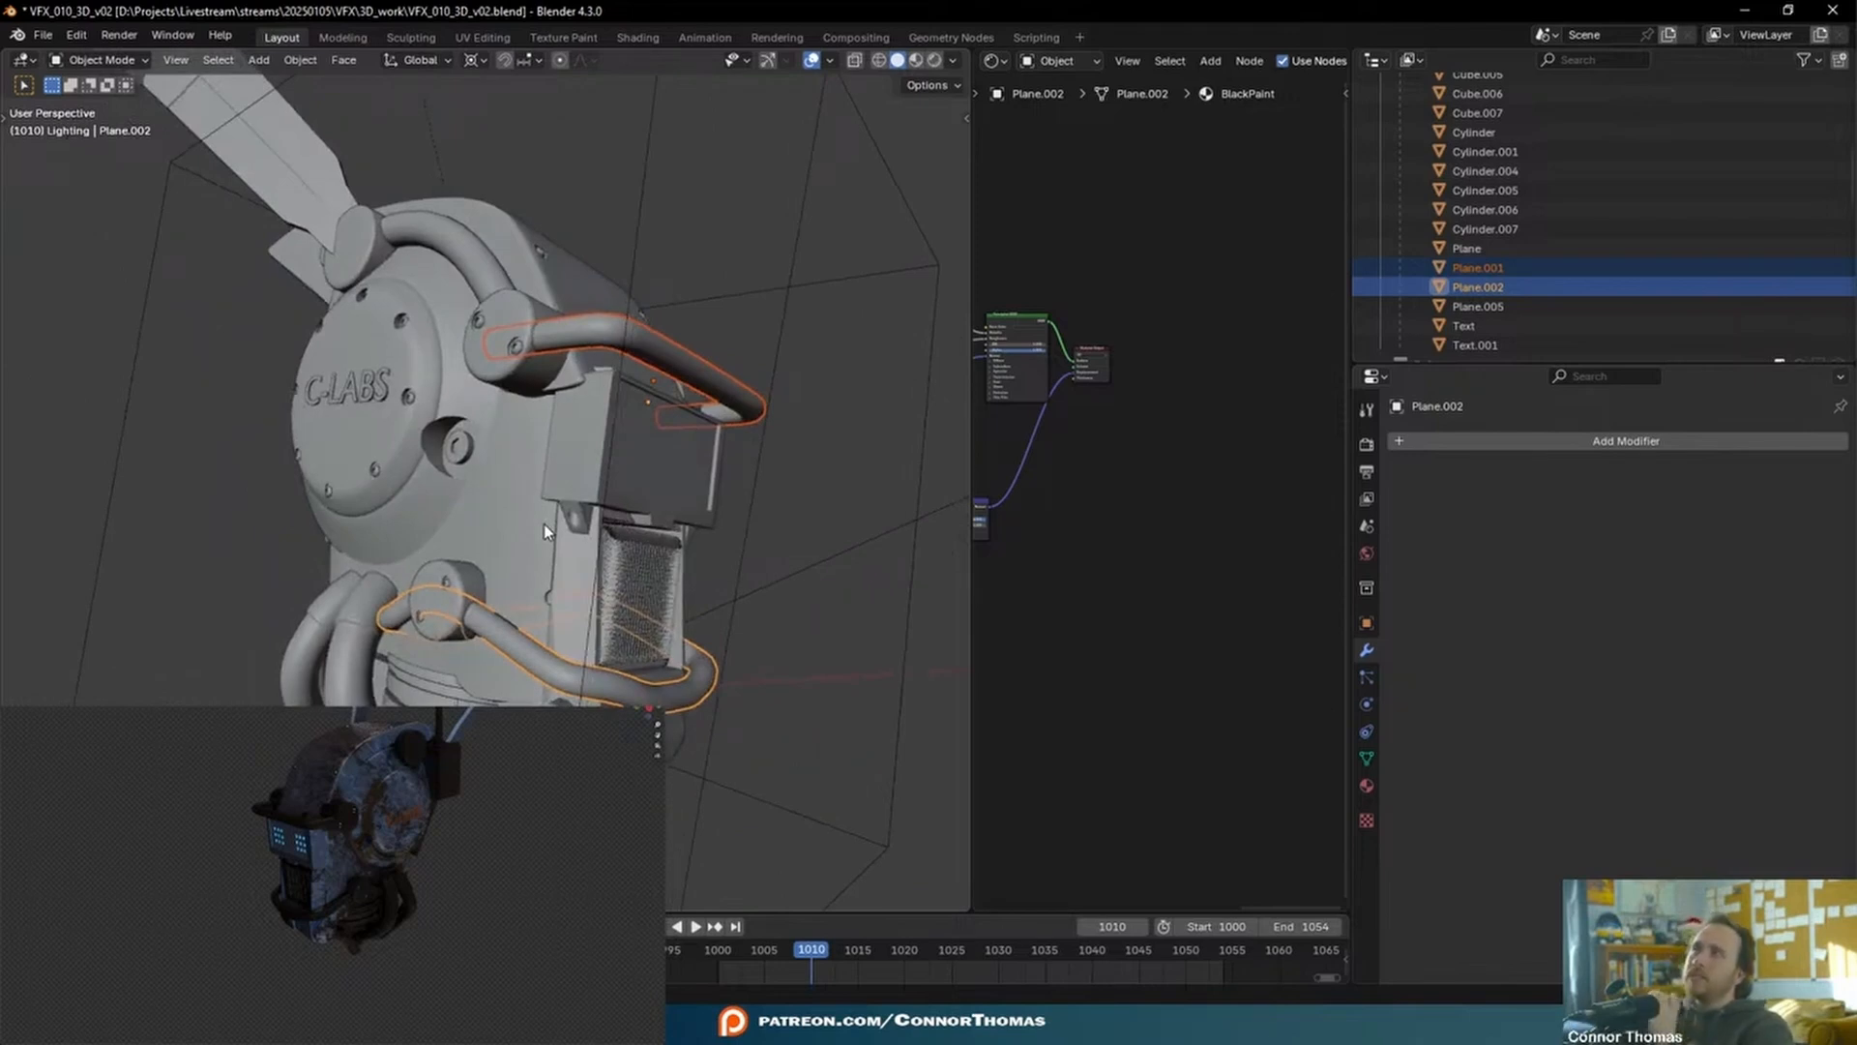
key(ctrl+j)
middle_drag(876, 490, 904, 519)
click(774, 525)
- Select the main head body, enlarge the node editor on its BluePaint.main node tree, and save the file
click(623, 306)
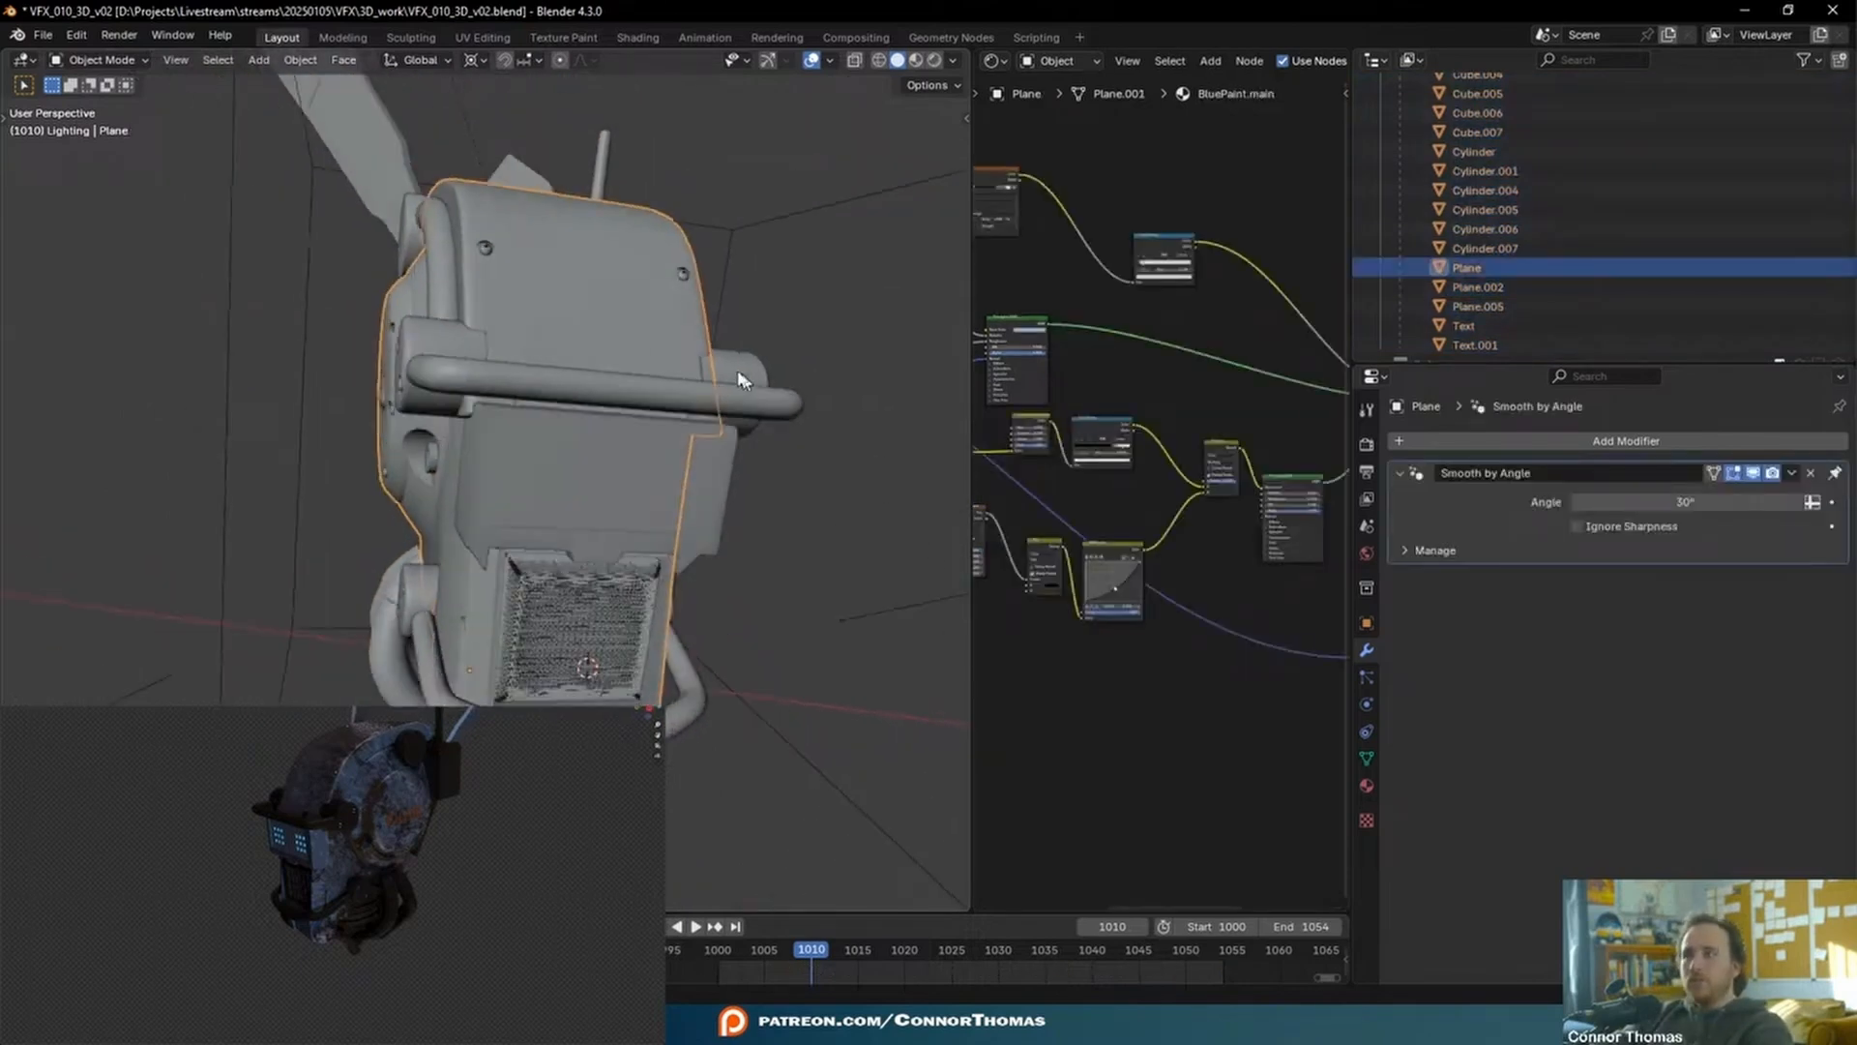
middle_drag(738, 377, 1081, 448)
drag(975, 436, 435, 416)
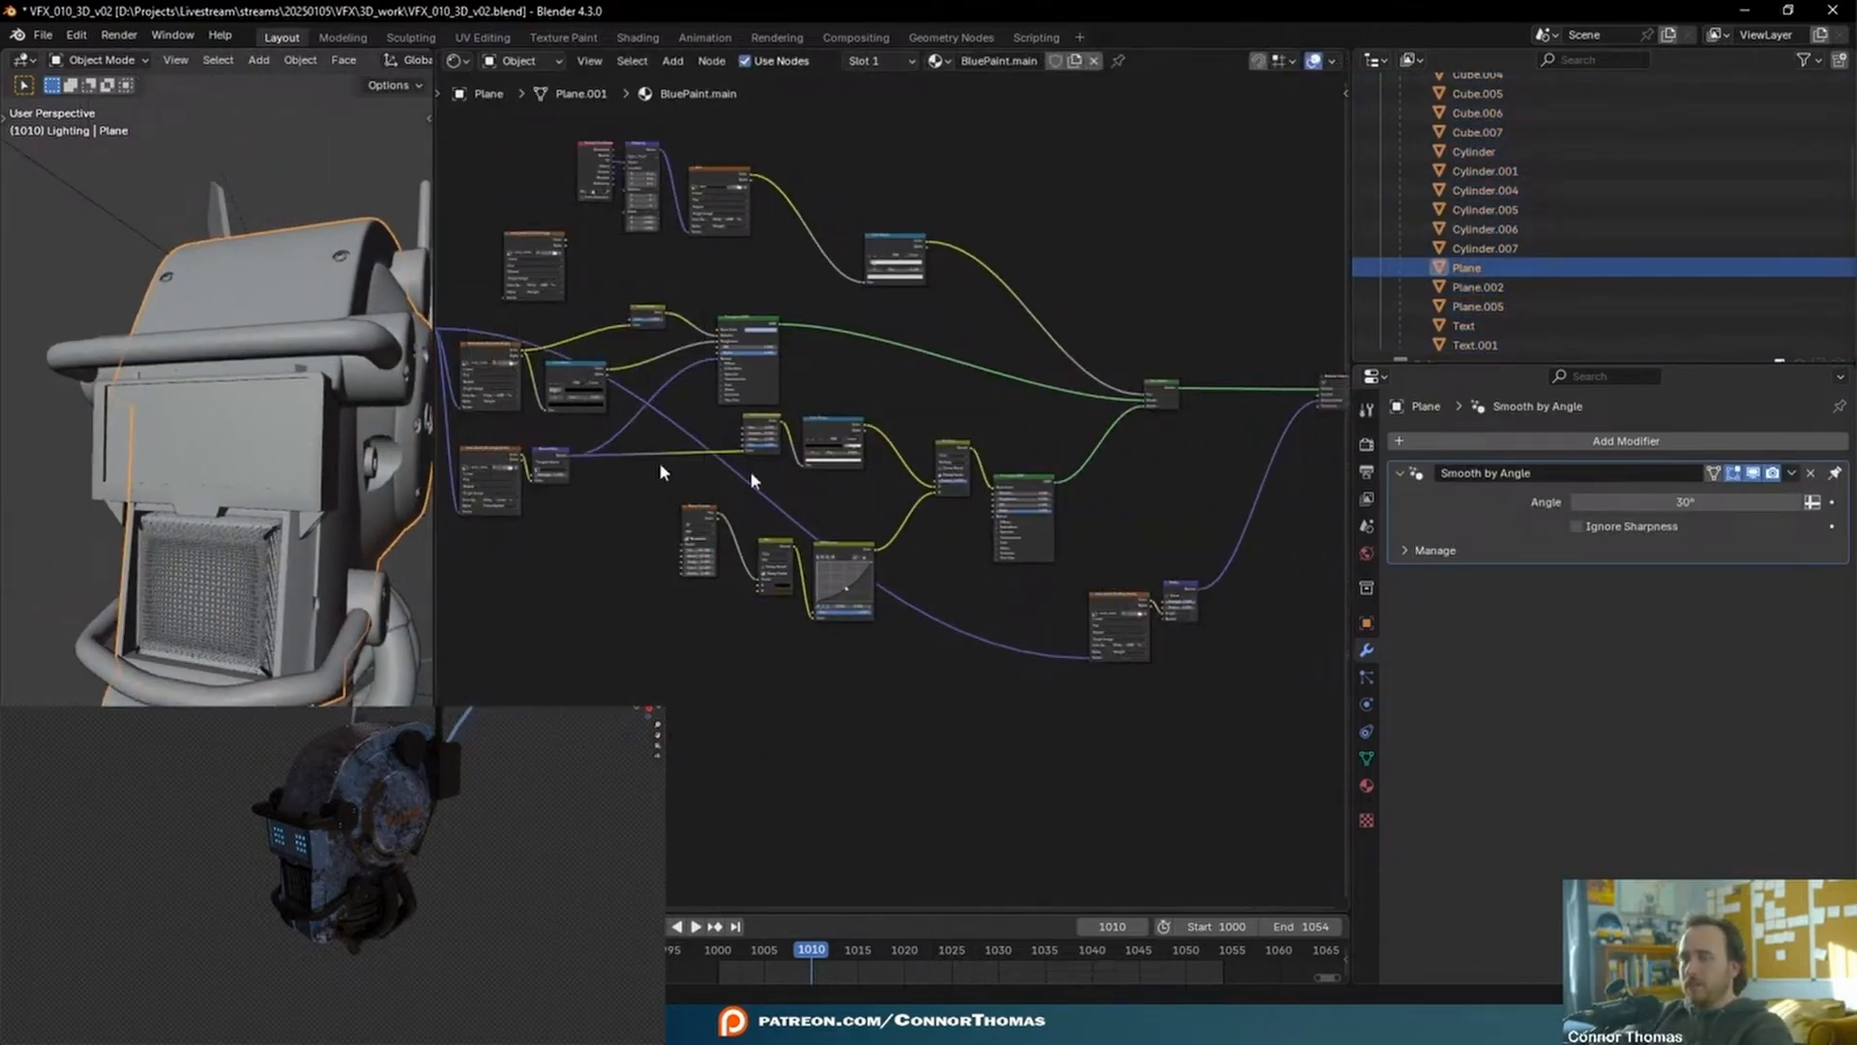
scroll(919, 617, up, 3)
scroll(919, 607, up, 7)
middle_drag(936, 549, 937, 398)
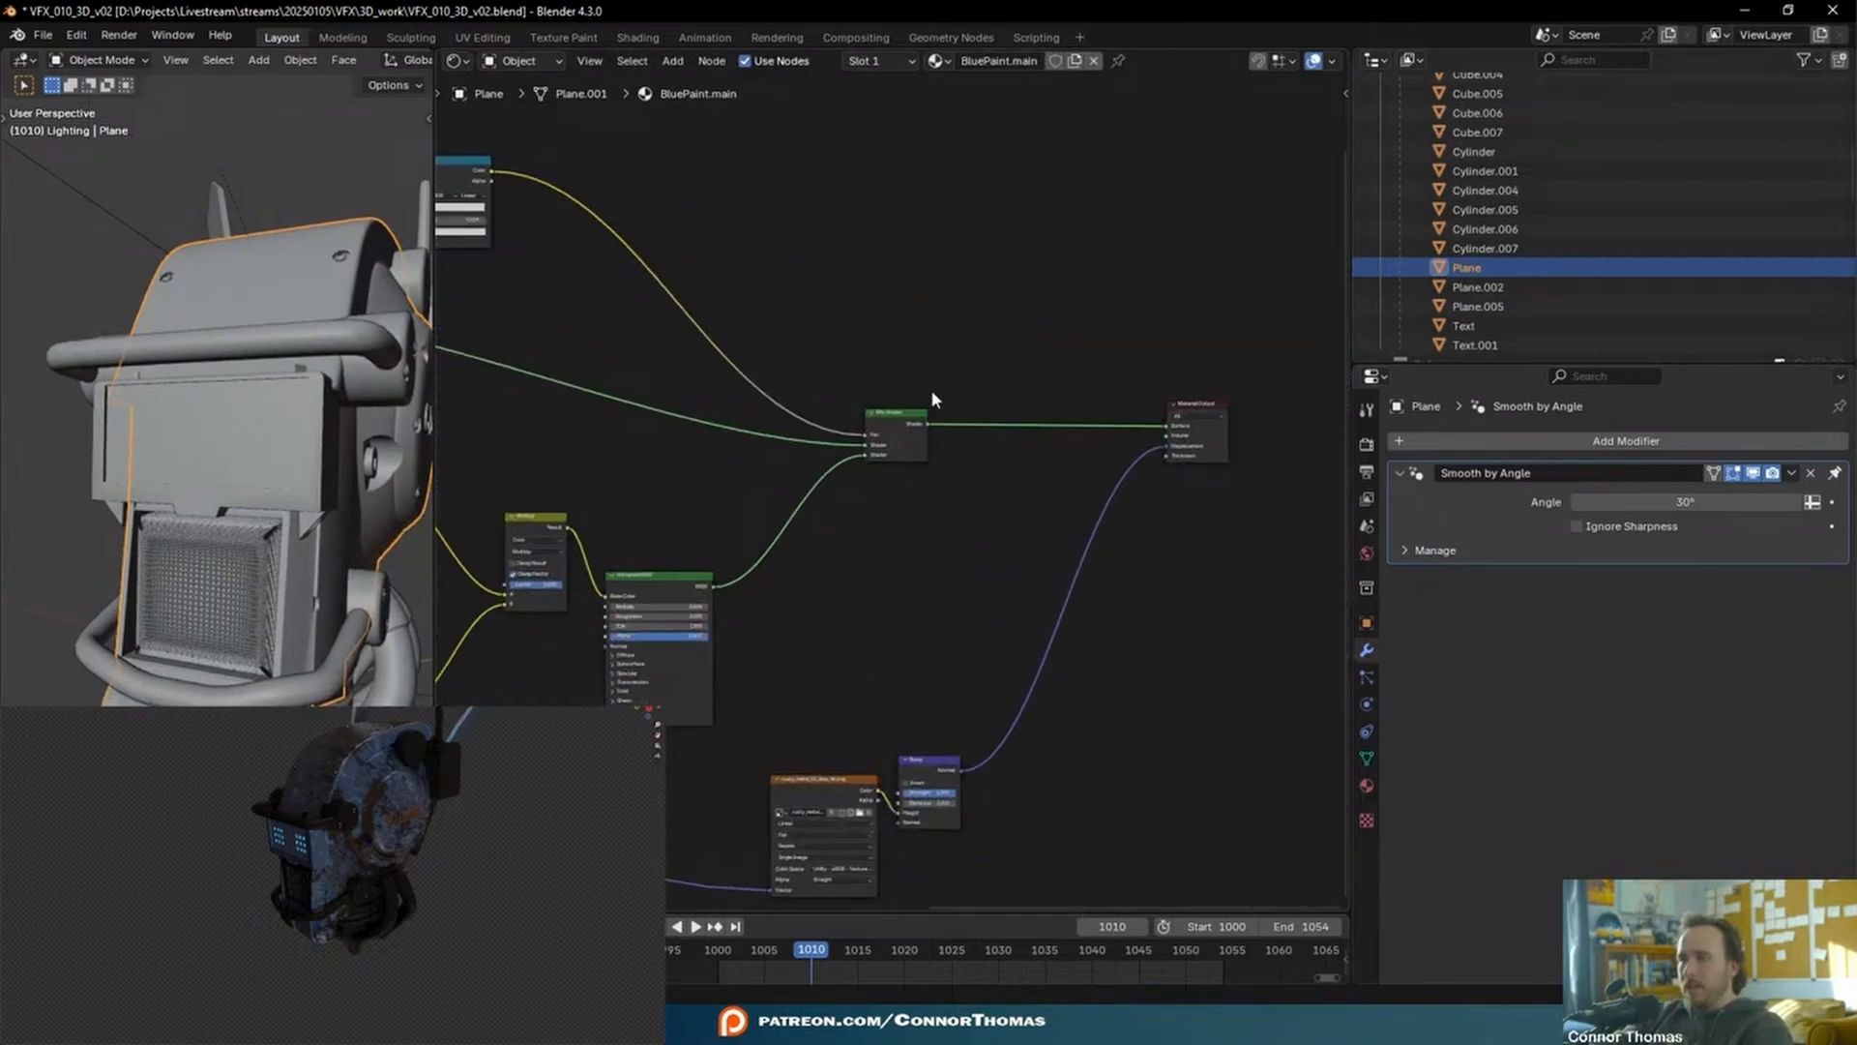
middle_drag(1175, 419, 1086, 372)
key(ctrl+s)
key(ctrl+space)
- Add an Image Texture node in the empty area above the blue paint Principled BSDF's shader connection
key(shift+a)
text(imag)
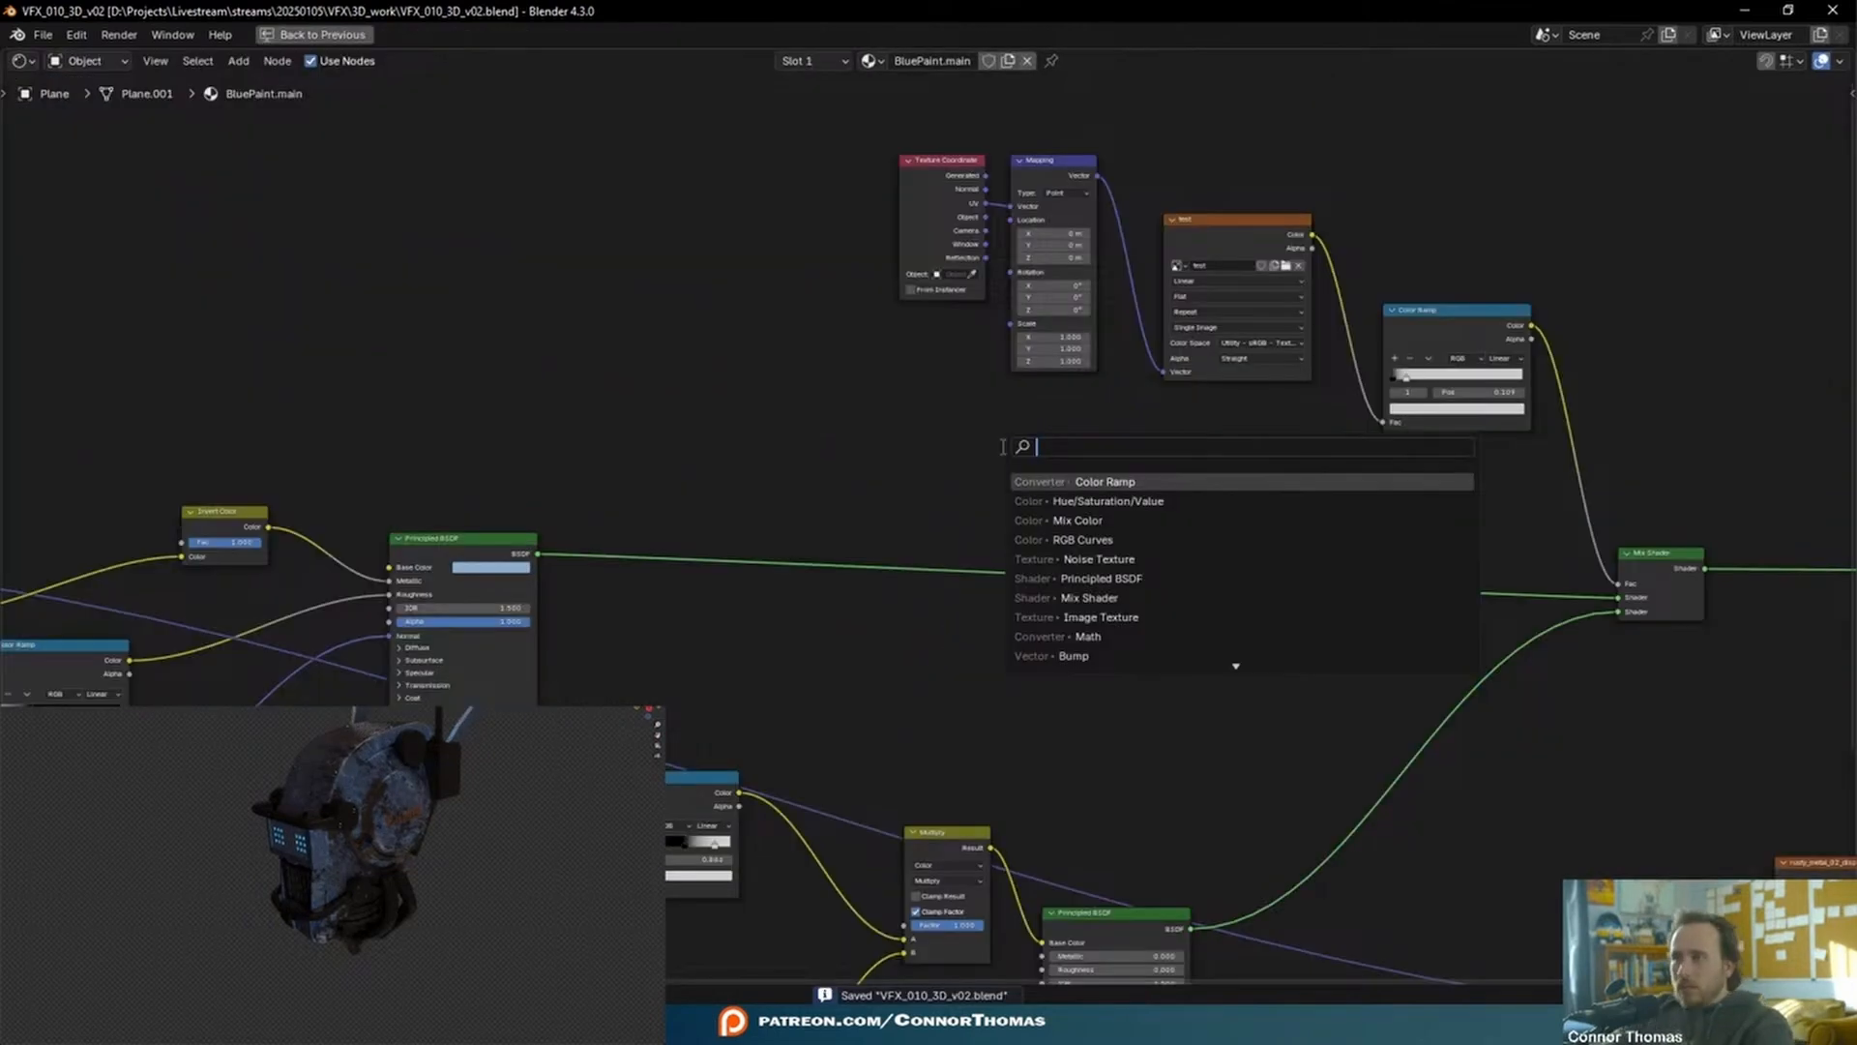
key(Return)
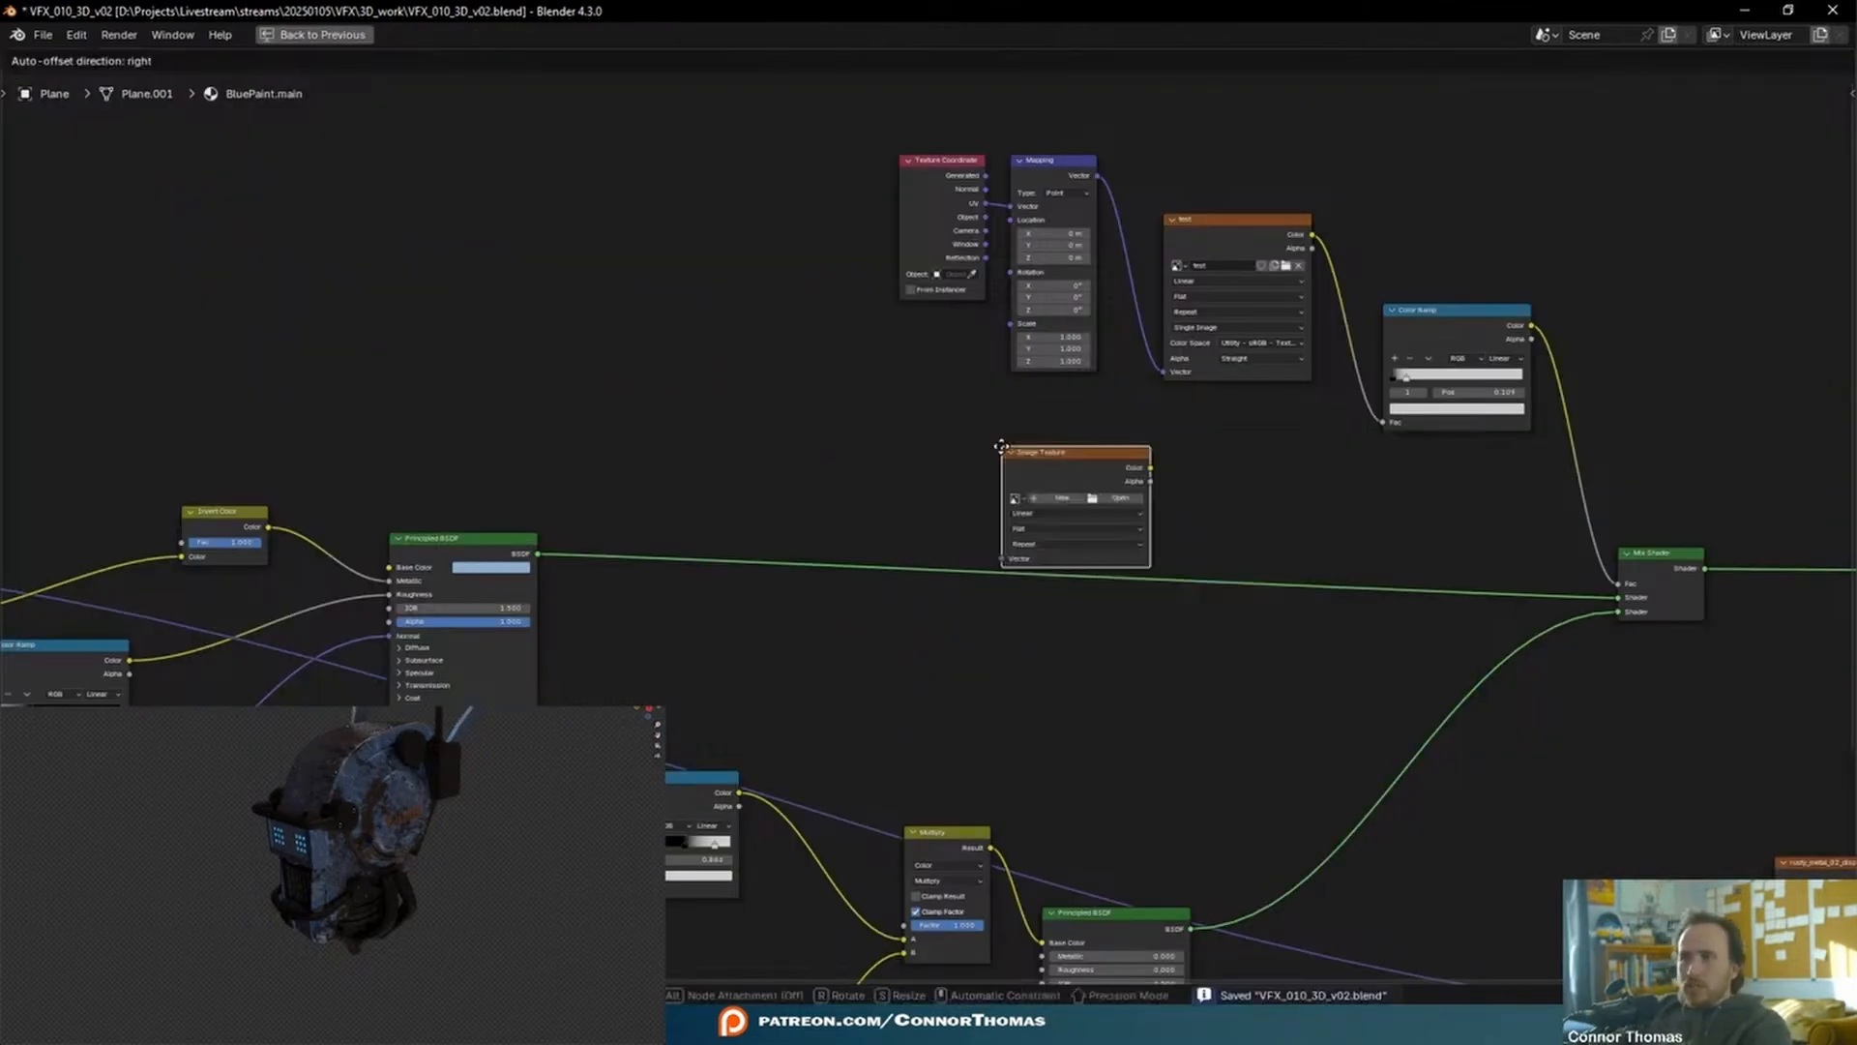
click(677, 396)
scroll(759, 411, up, 3)
scroll(762, 399, up, 1)
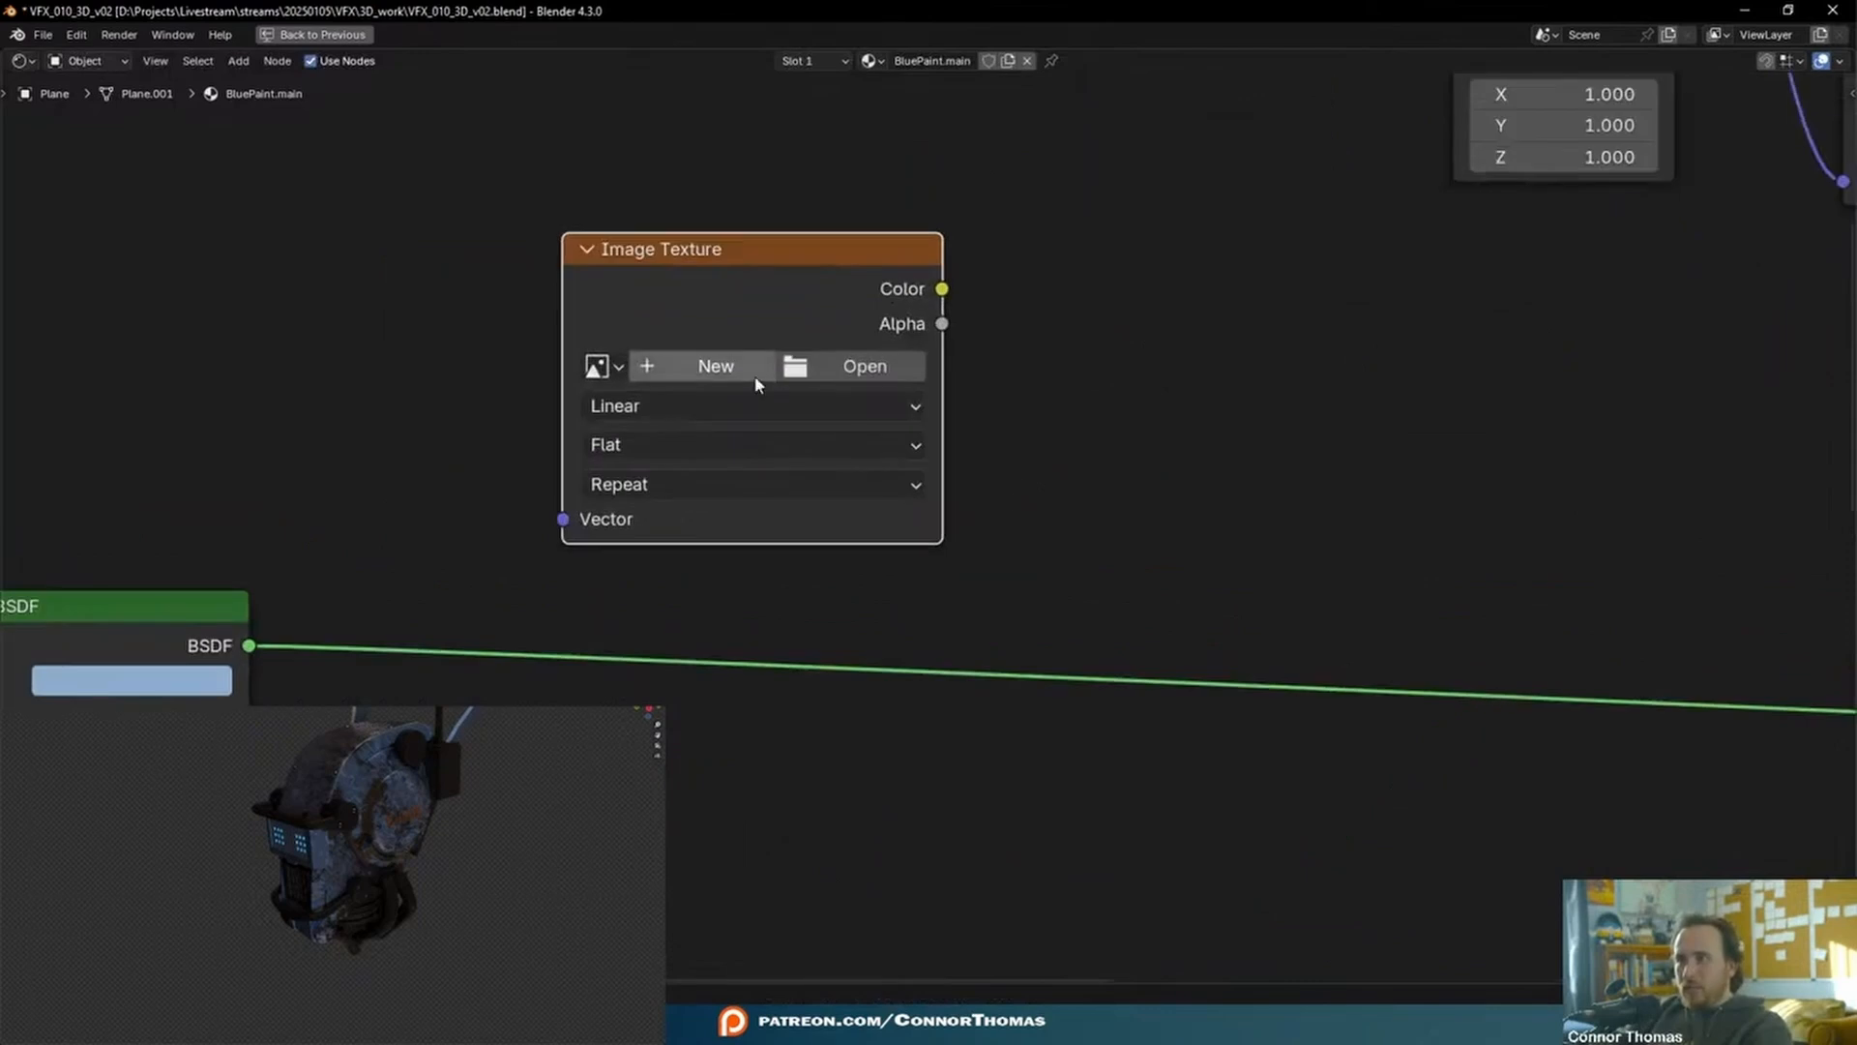
- Create a new image named paint_matte in the Image Texture node, preview its color on the model, and save
click(718, 368)
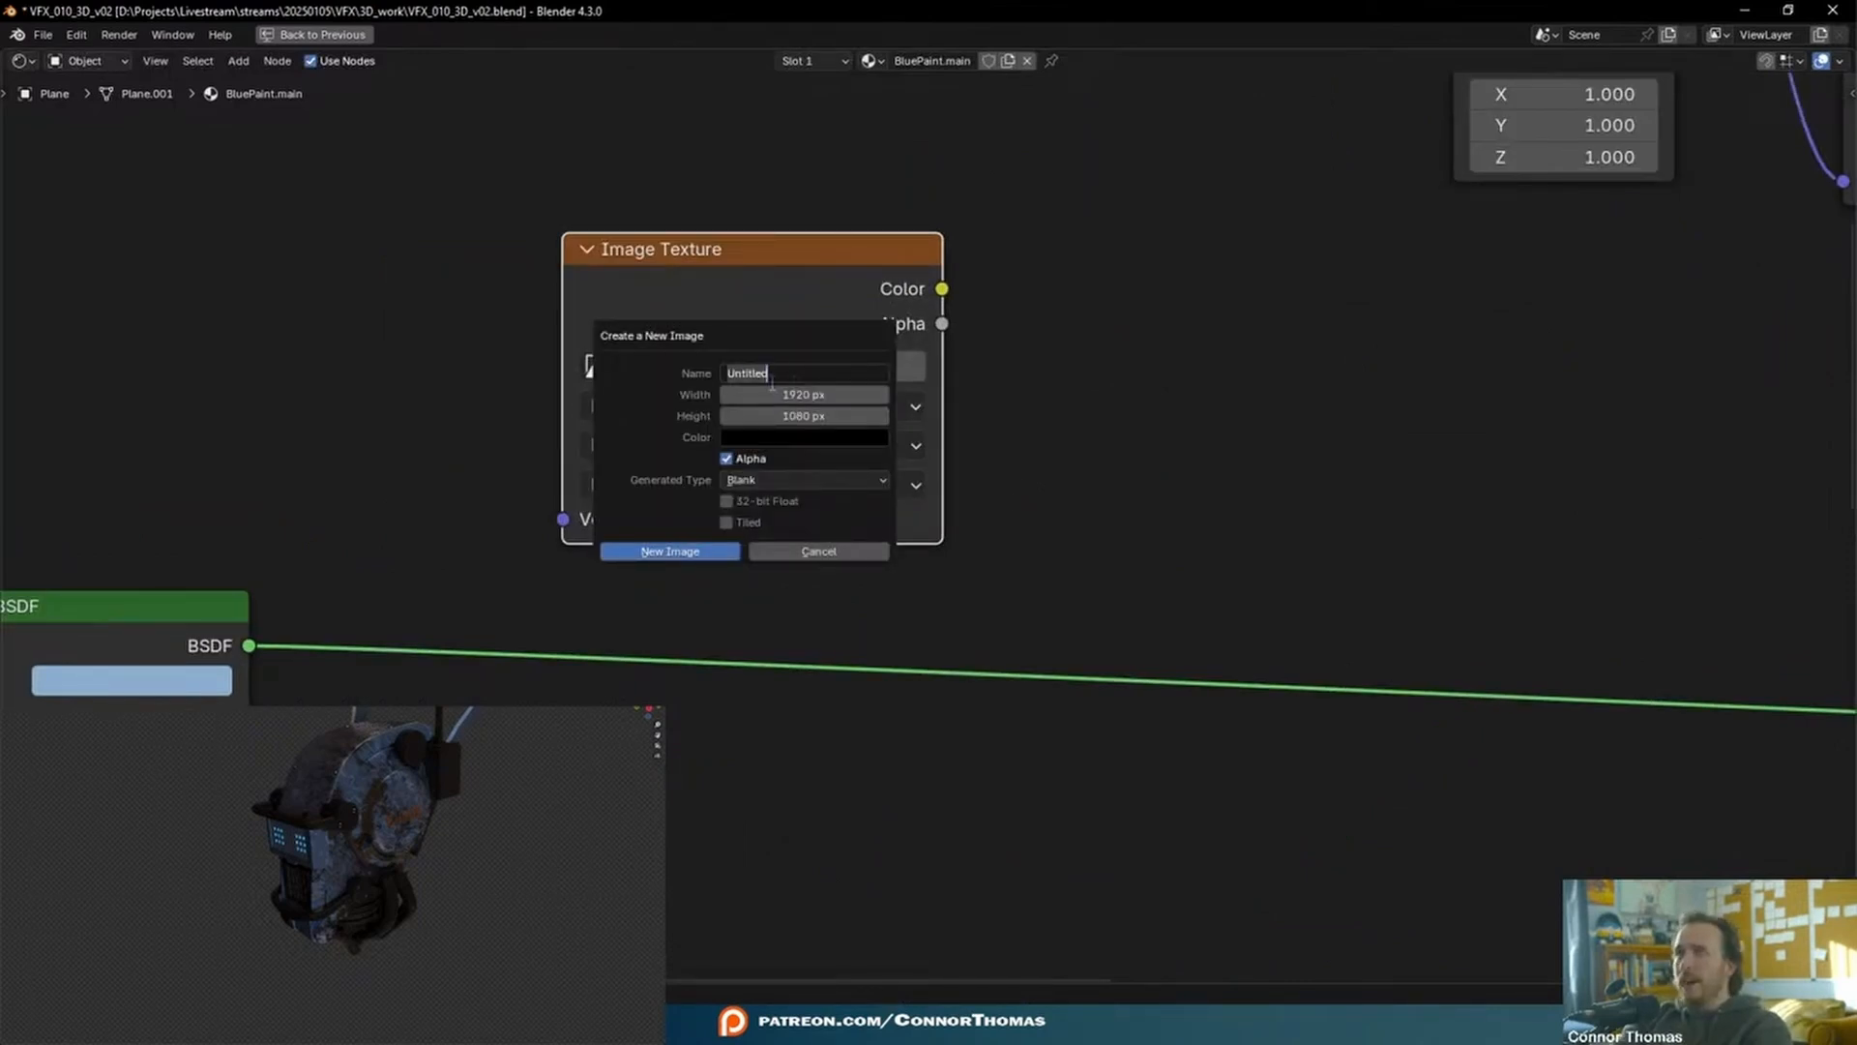
text(paint_matte)
click(669, 551)
ctrl+shift+click(784, 257)
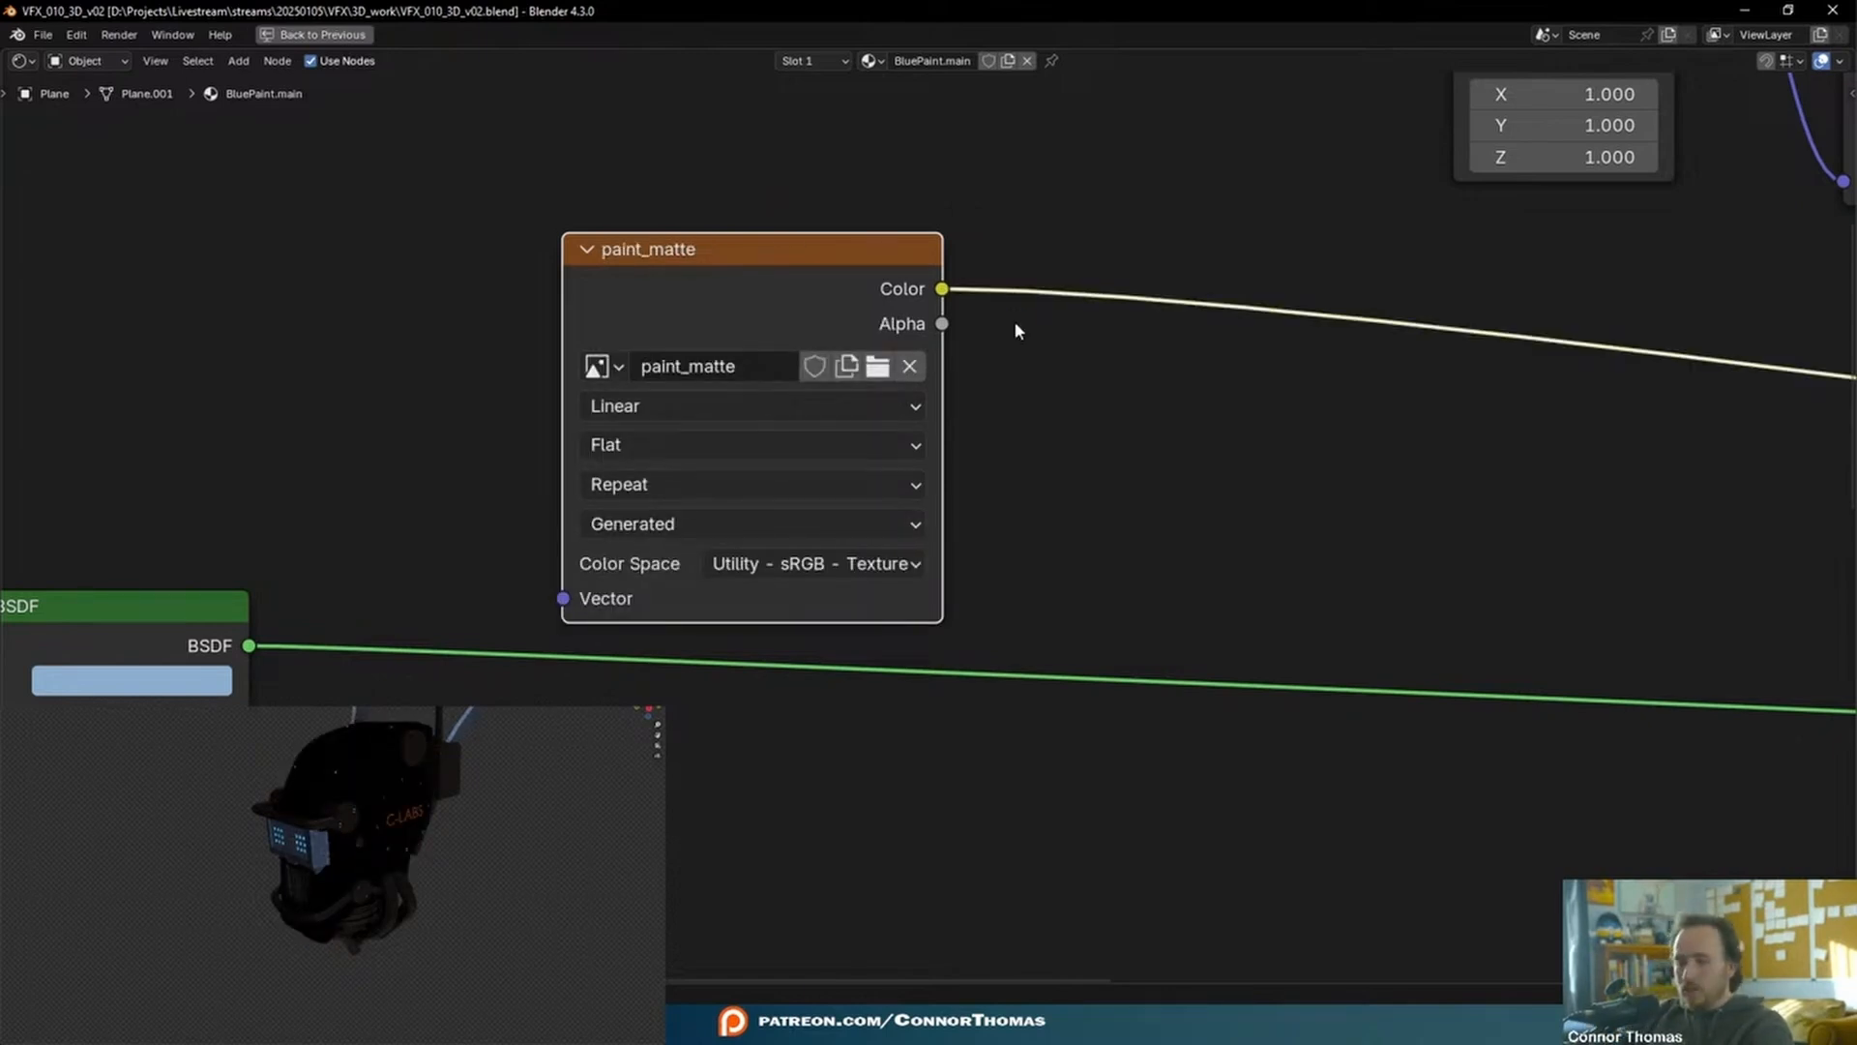
key(ctrl+s)
key(ctrl+space)
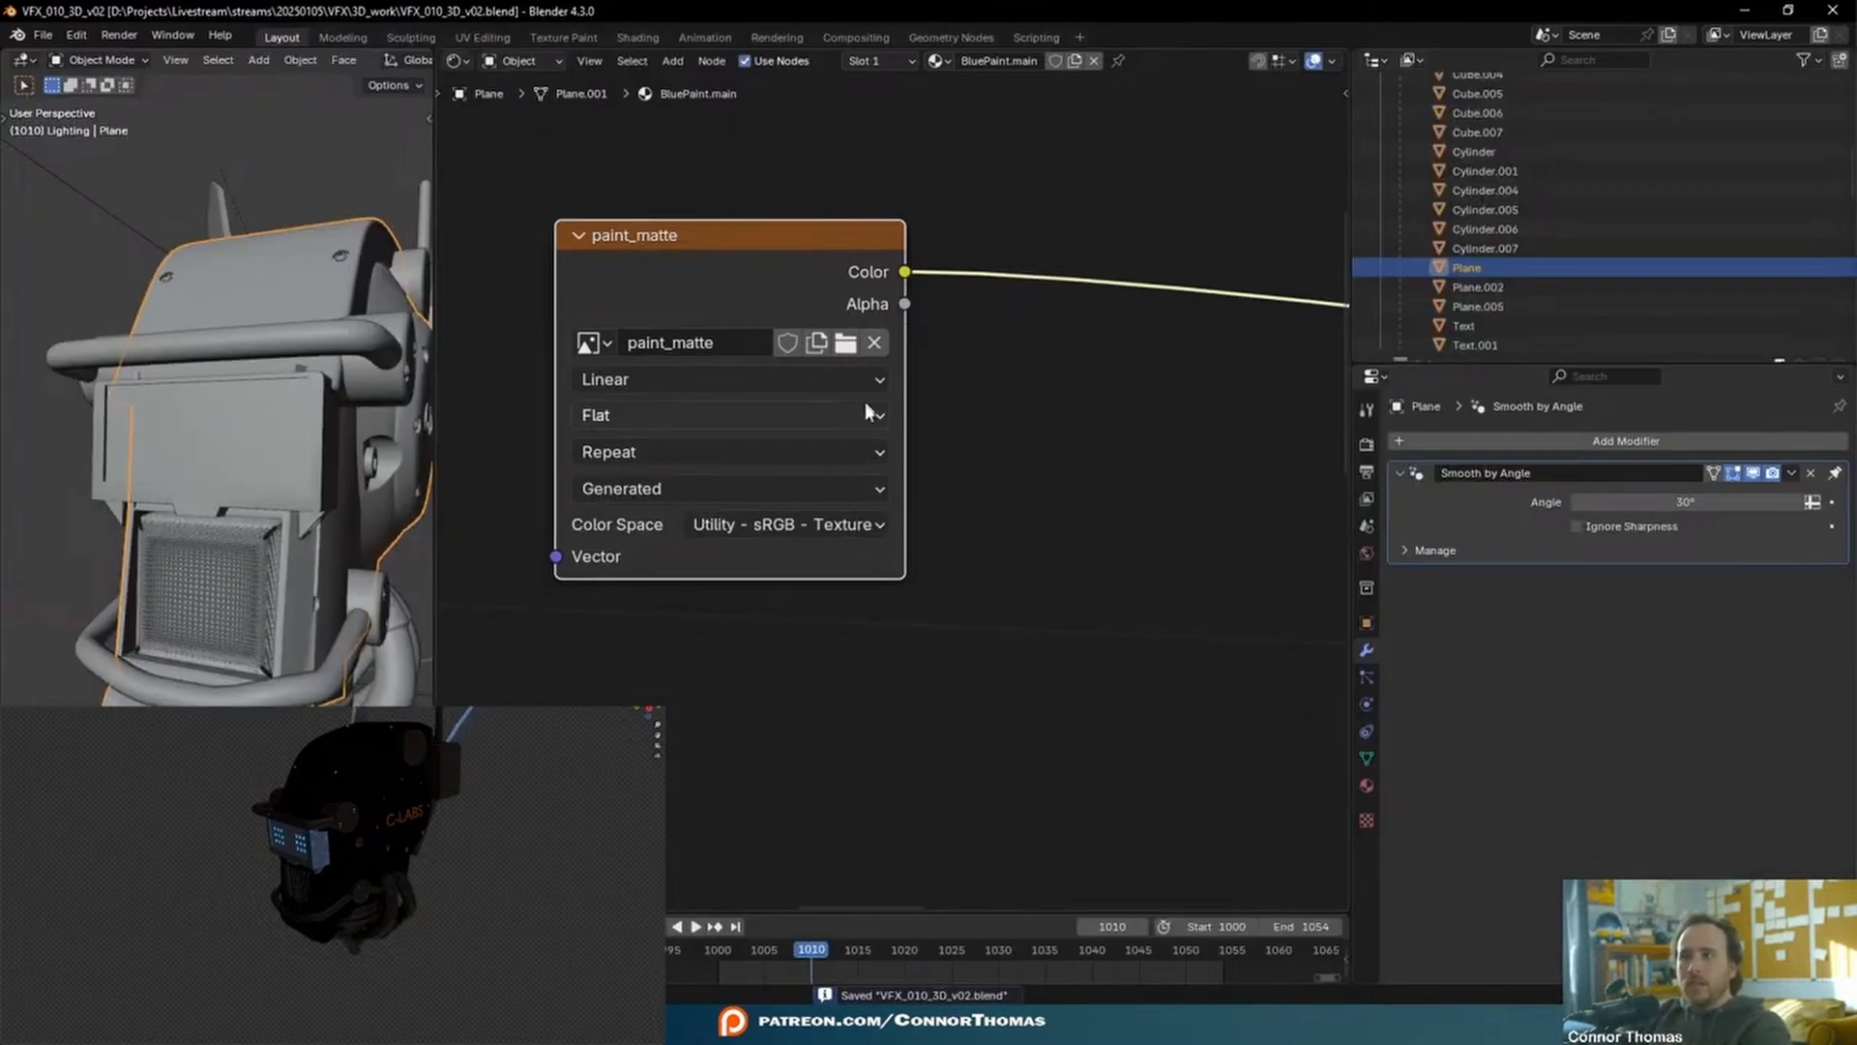
- Add Texture Coordinate and Mapping nodes to the paint_matte texture and space the three nodes apart
scroll(820, 398, down, 4)
drag(833, 380, 899, 347)
key(ctrl+t)
middle_drag(619, 284, 769, 325)
drag(769, 325, 895, 488)
drag(890, 422, 782, 306)
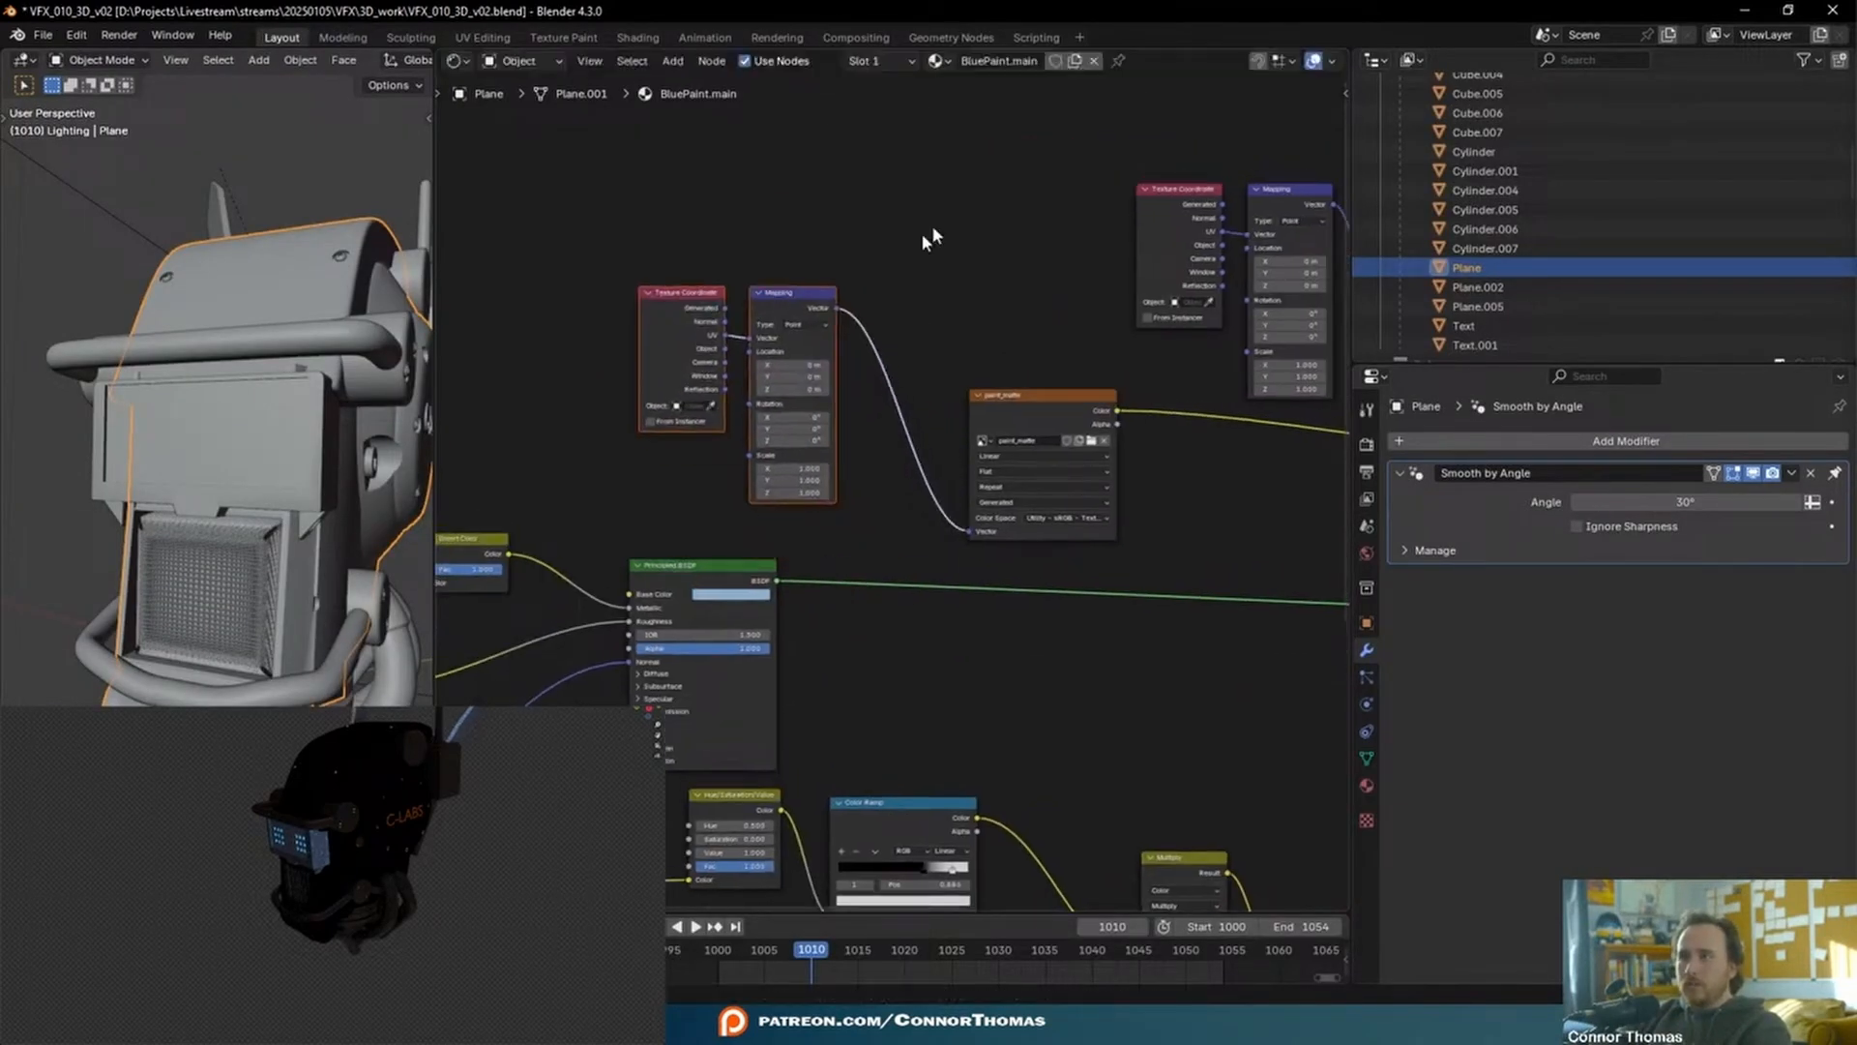
middle_drag(782, 305, 659, 305)
scroll(838, 374, up, 3)
middle_drag(836, 373, 1037, 447)
mouse_move(983, 435)
mouse_down()
mouse_move(1008, 446)
mouse_move(989, 443)
mouse_up()
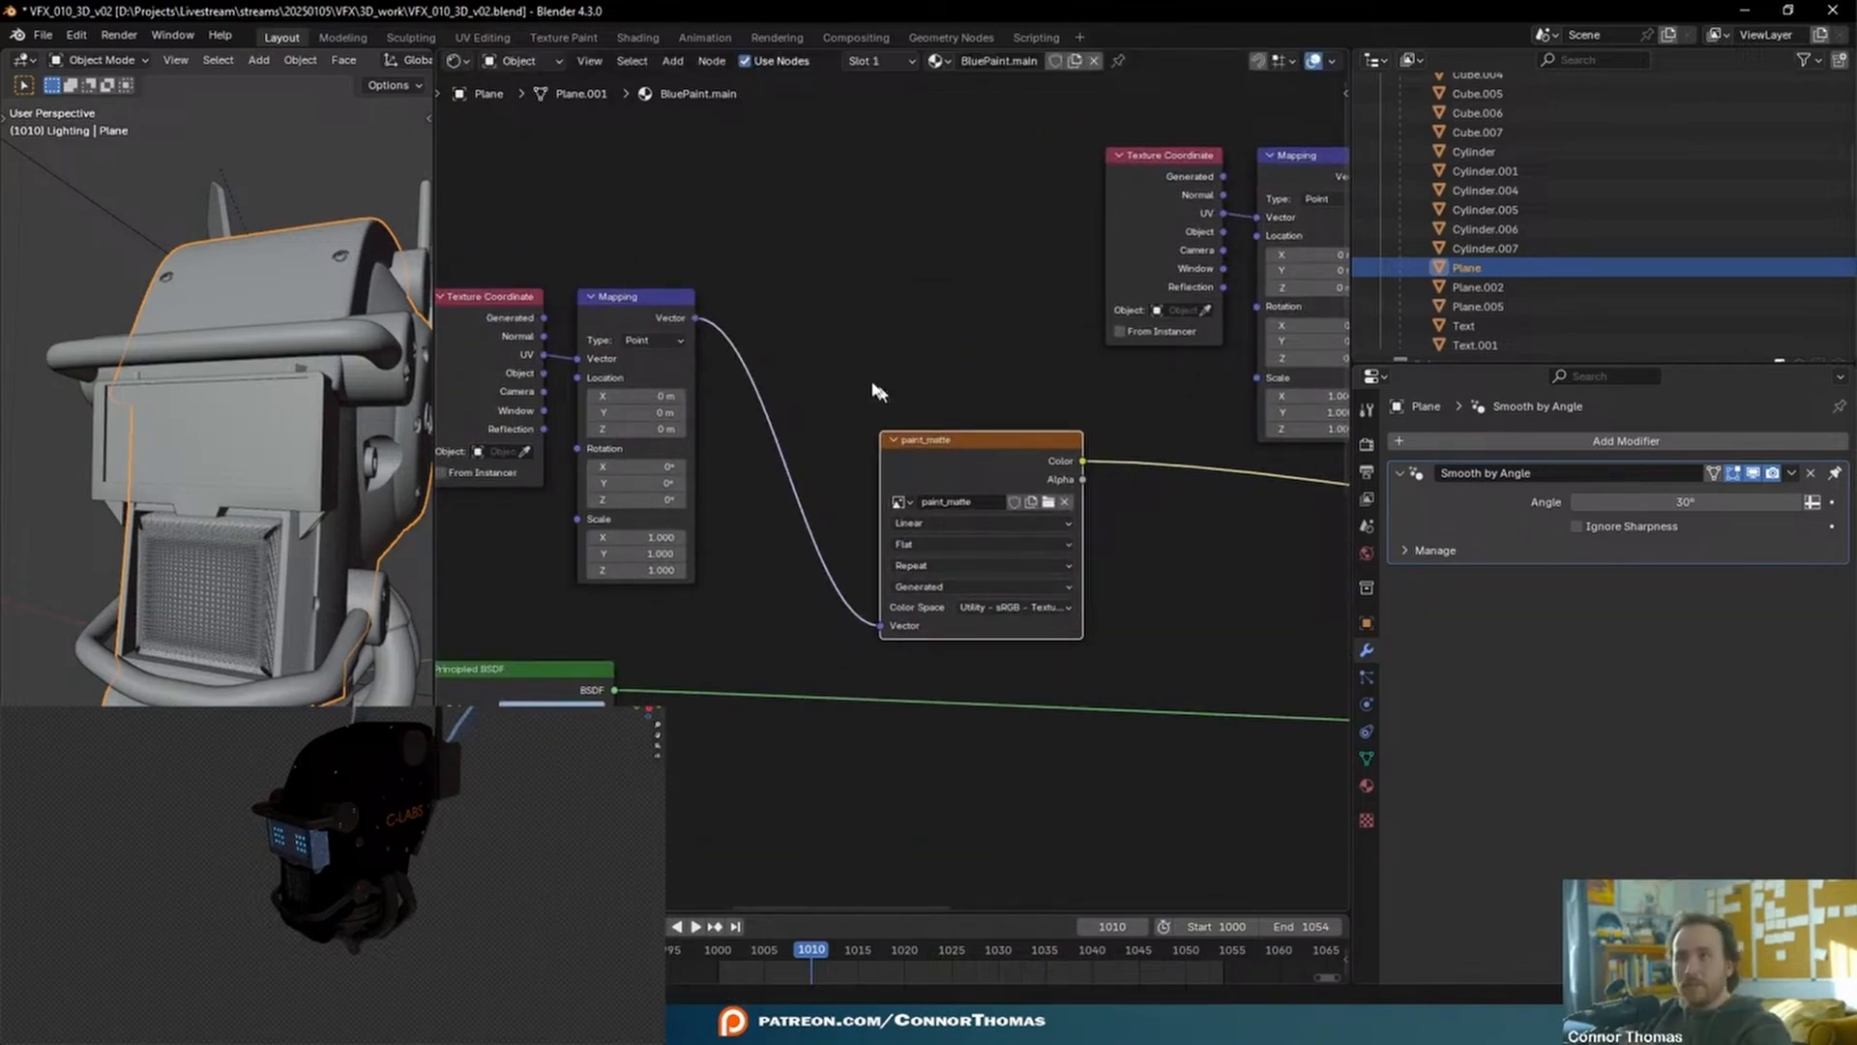
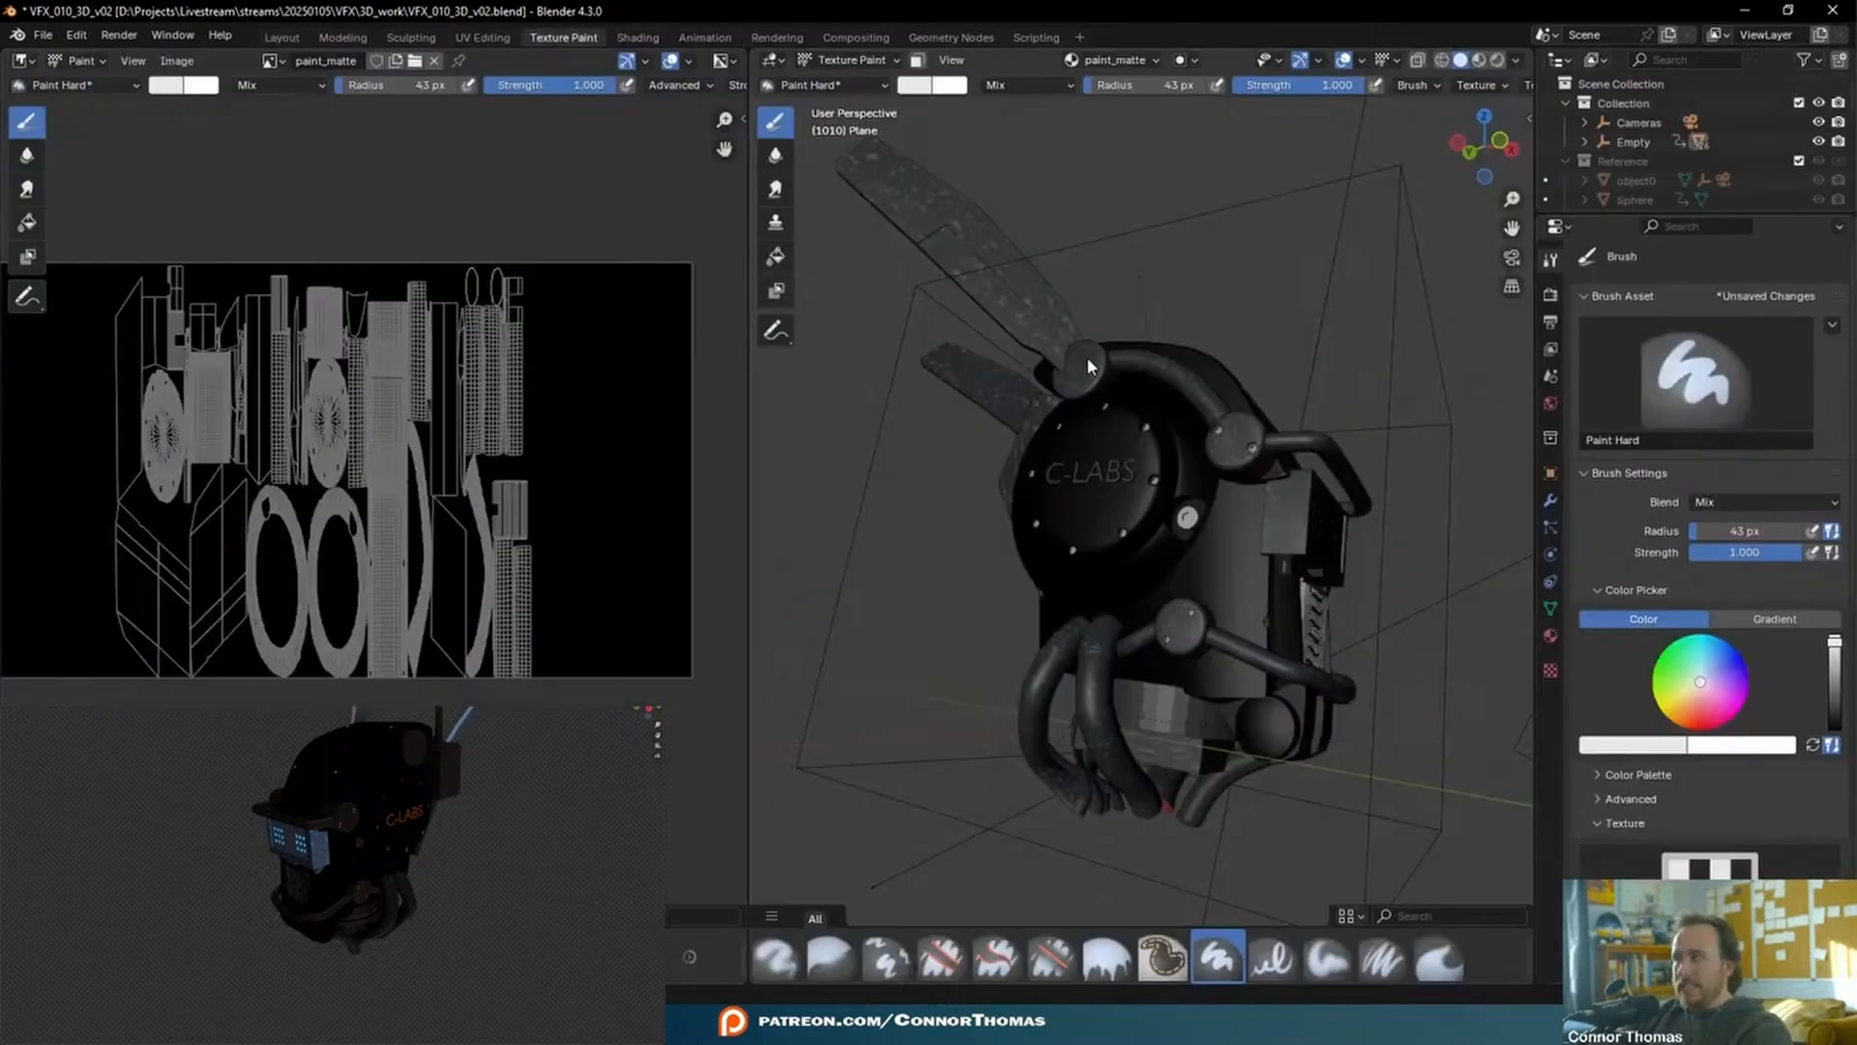
- Try a white brush stroke on the paint_matte image across the head's side near the C-LABS lettering, then undo it
middle_drag(1125, 512, 885, 418)
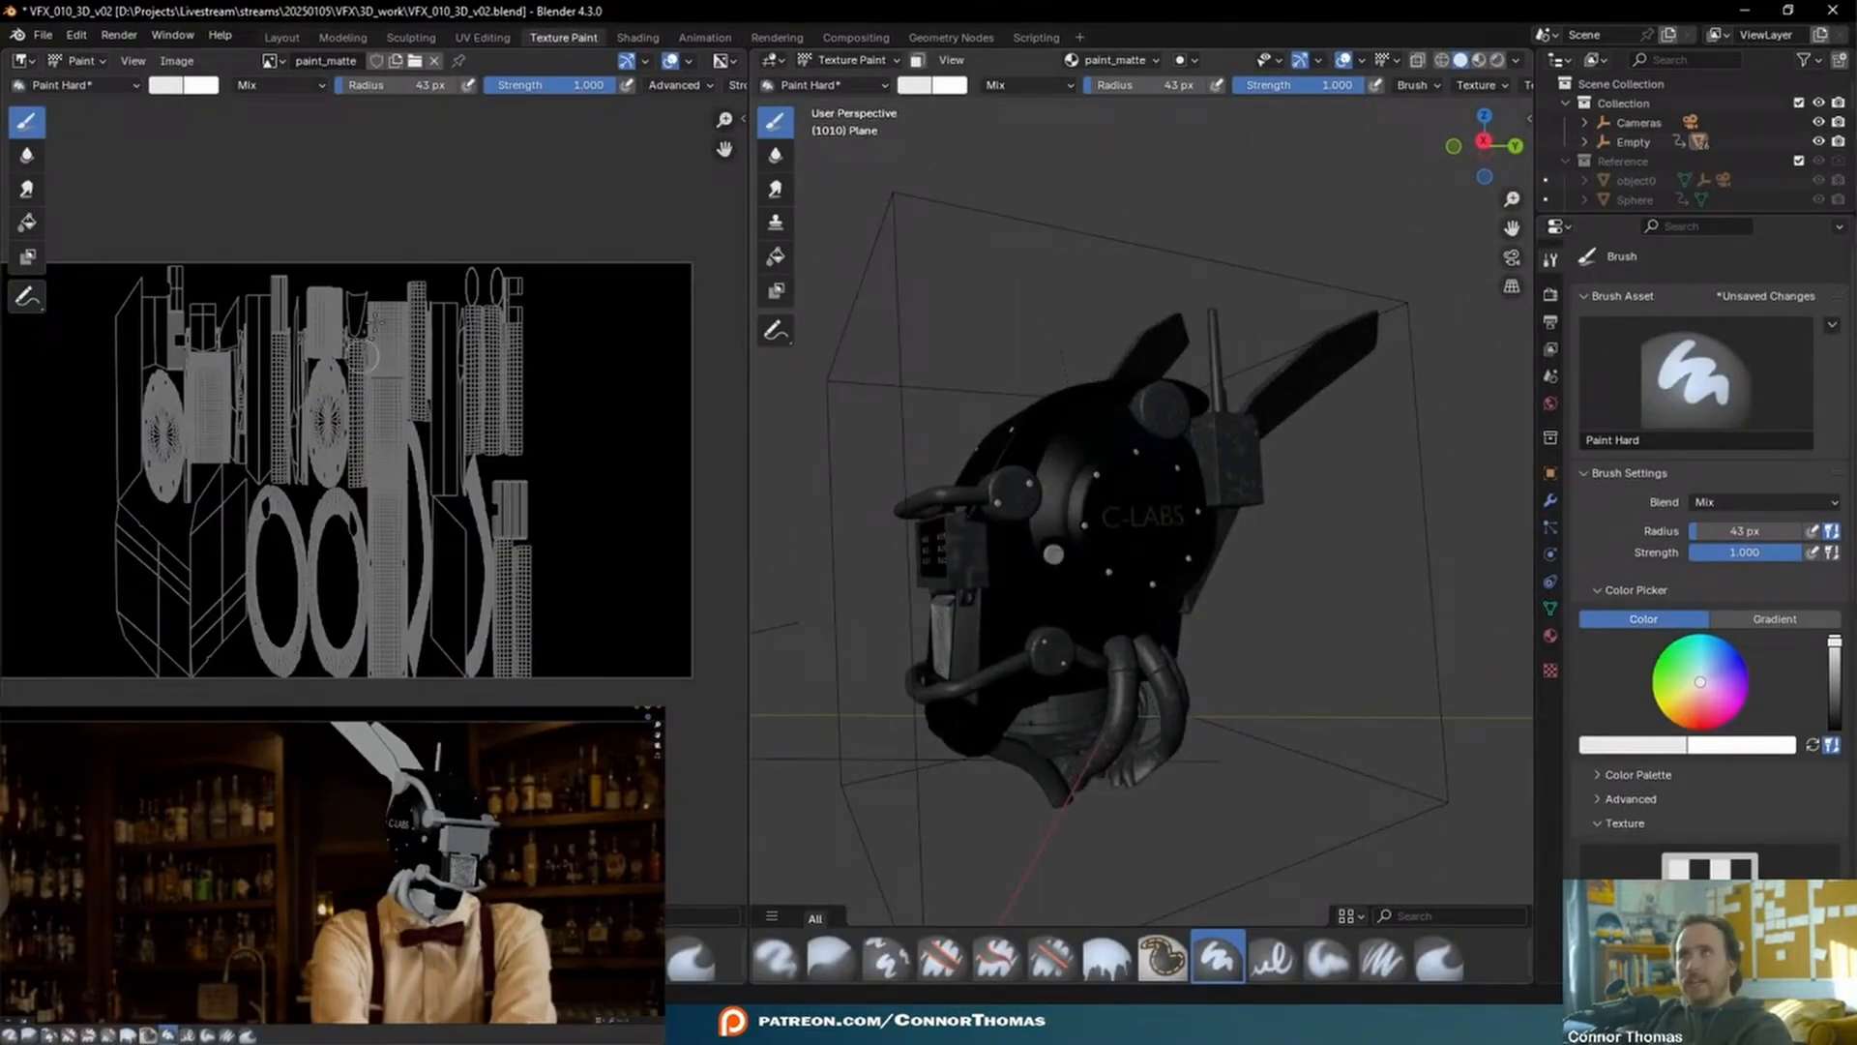
scroll(1096, 523, up, 2)
middle_drag(1174, 366, 1164, 386)
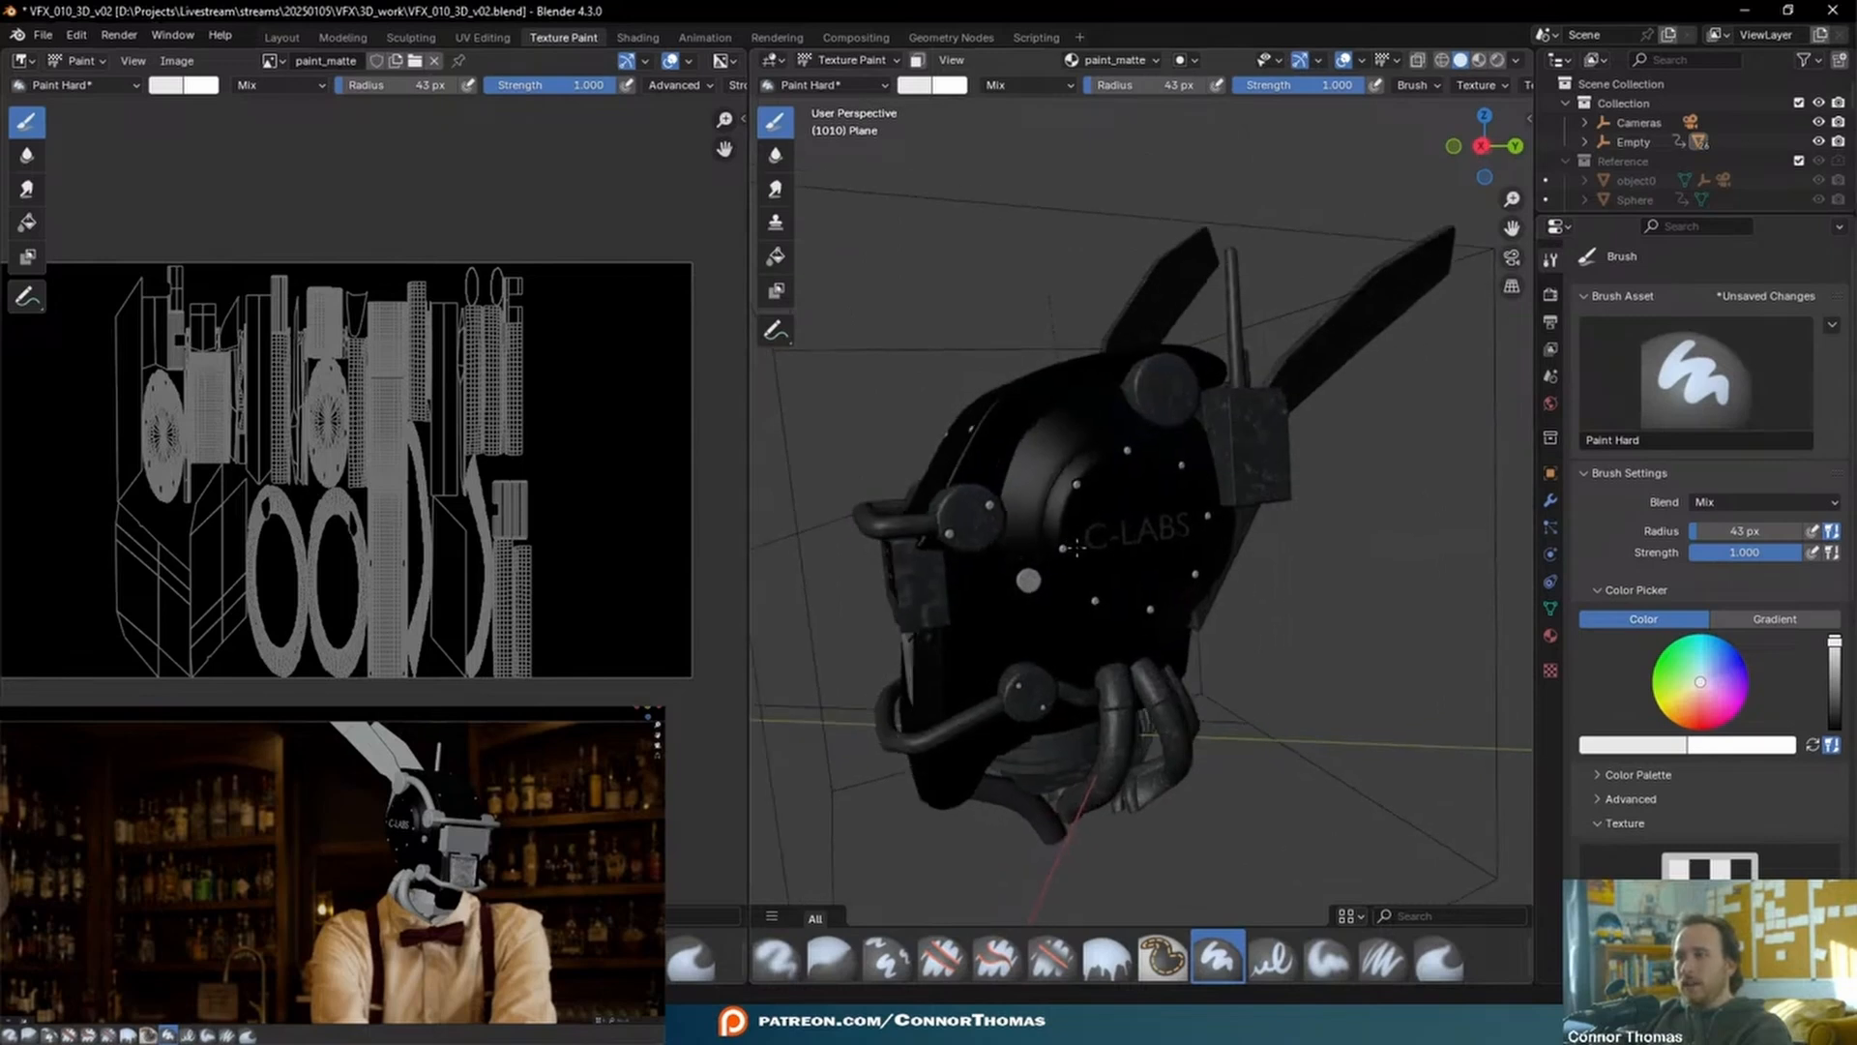
drag(1050, 553, 1140, 583)
key(ctrl+z)
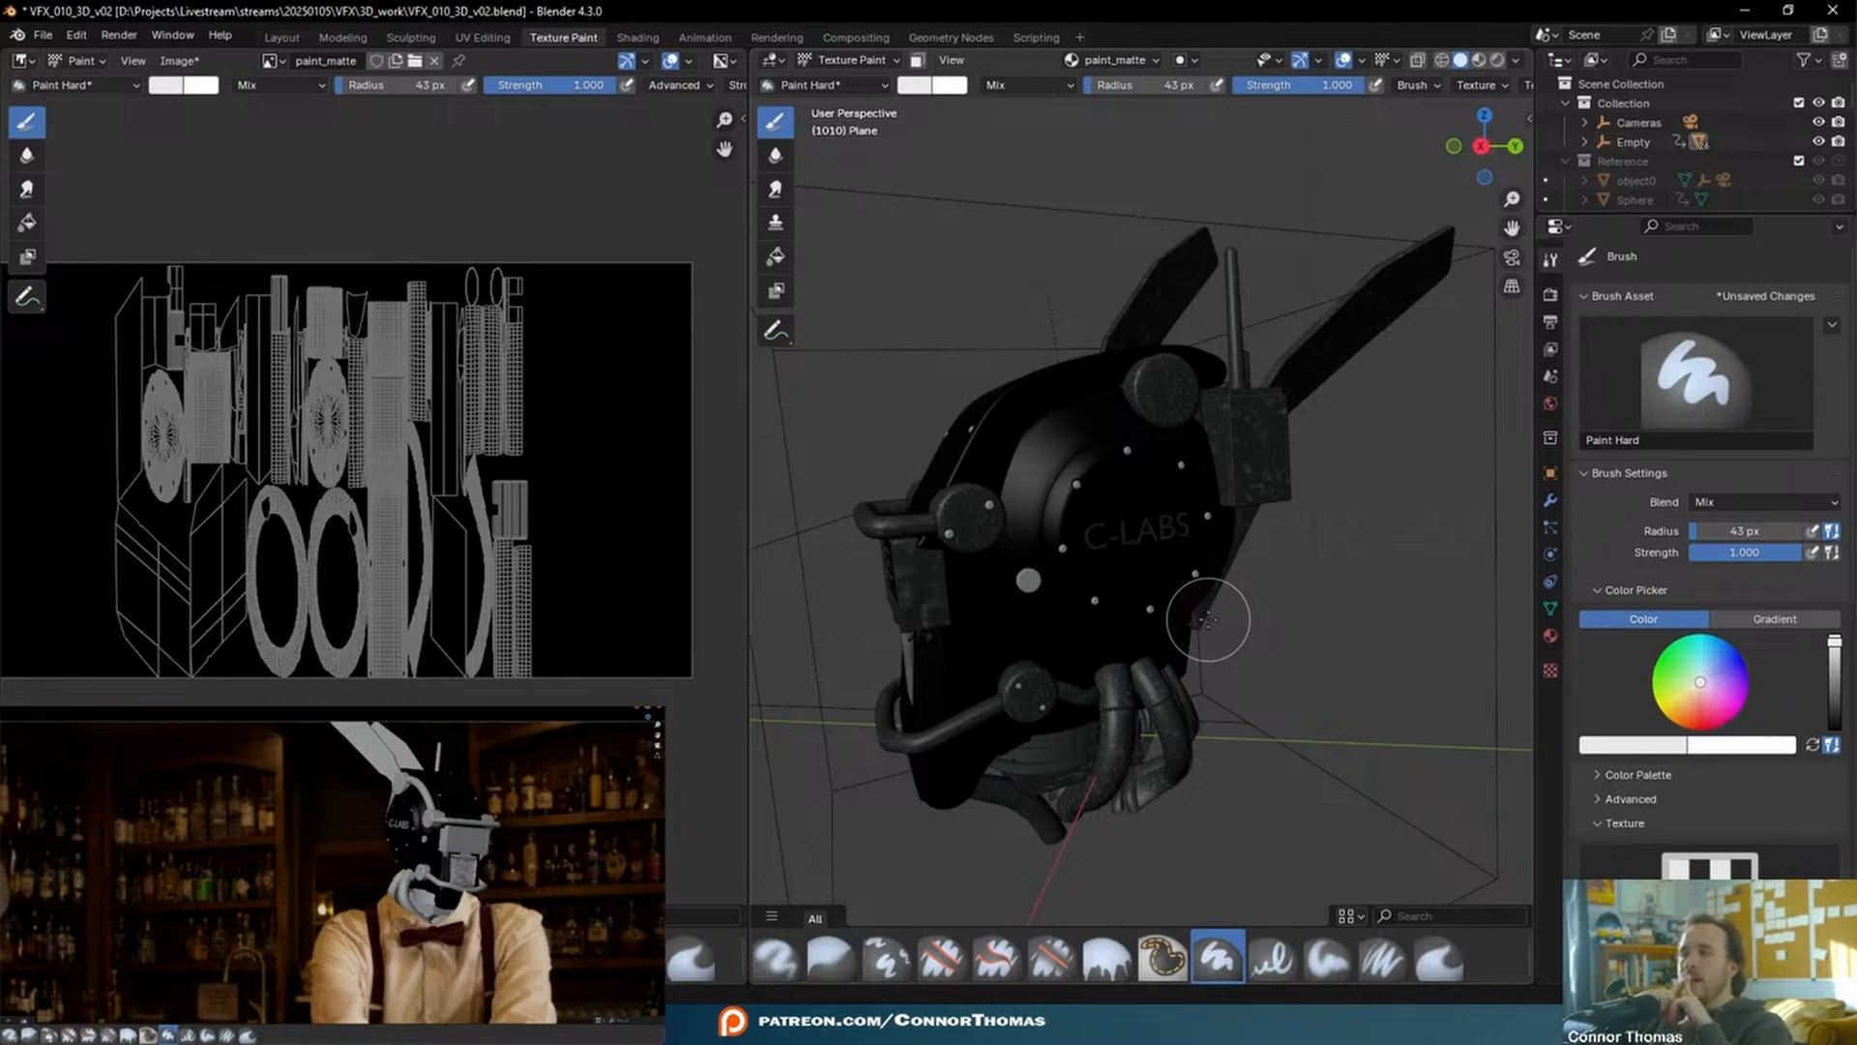
scroll(1703, 580, down, 10)
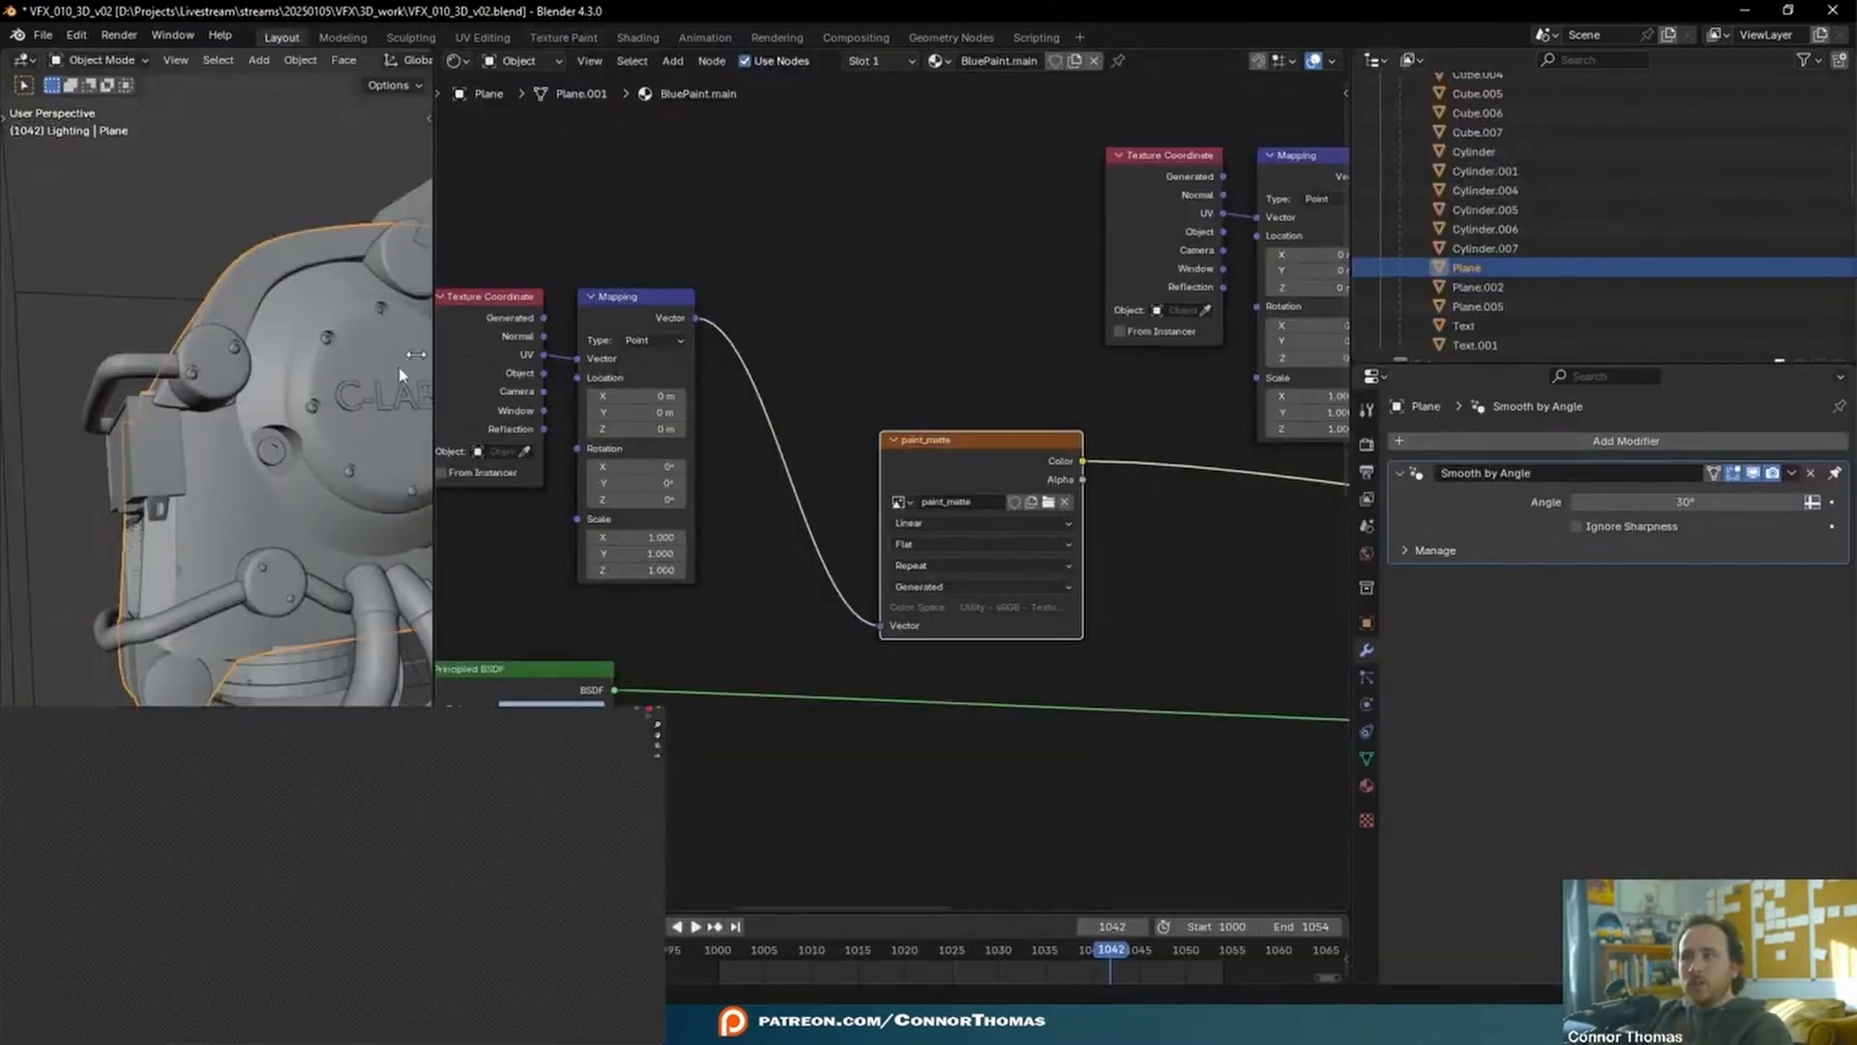
- Select both C-LABS text objects together with the main head body
shift+middle_drag(320, 379, 241, 381)
click(264, 431)
click(241, 386)
middle_drag(118, 411, 13, 494)
click(13, 494)
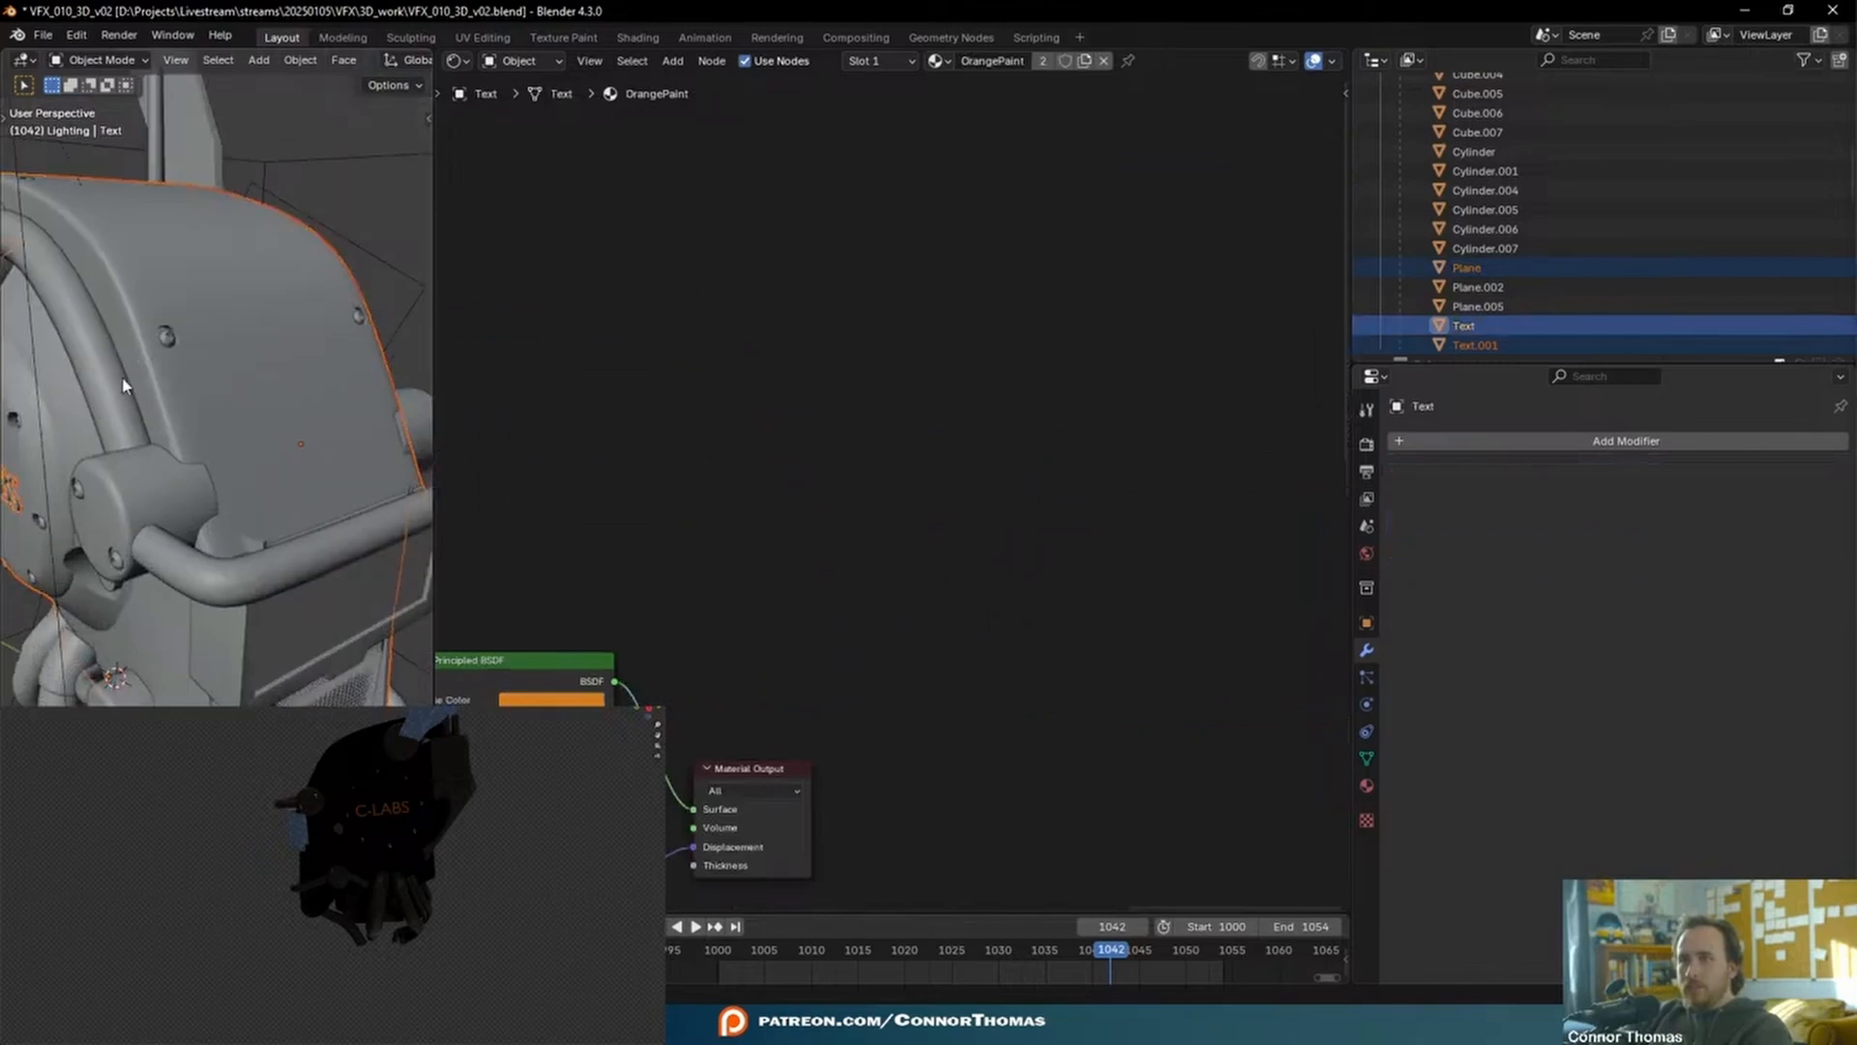
click(189, 397)
middle_drag(189, 396, 167, 363)
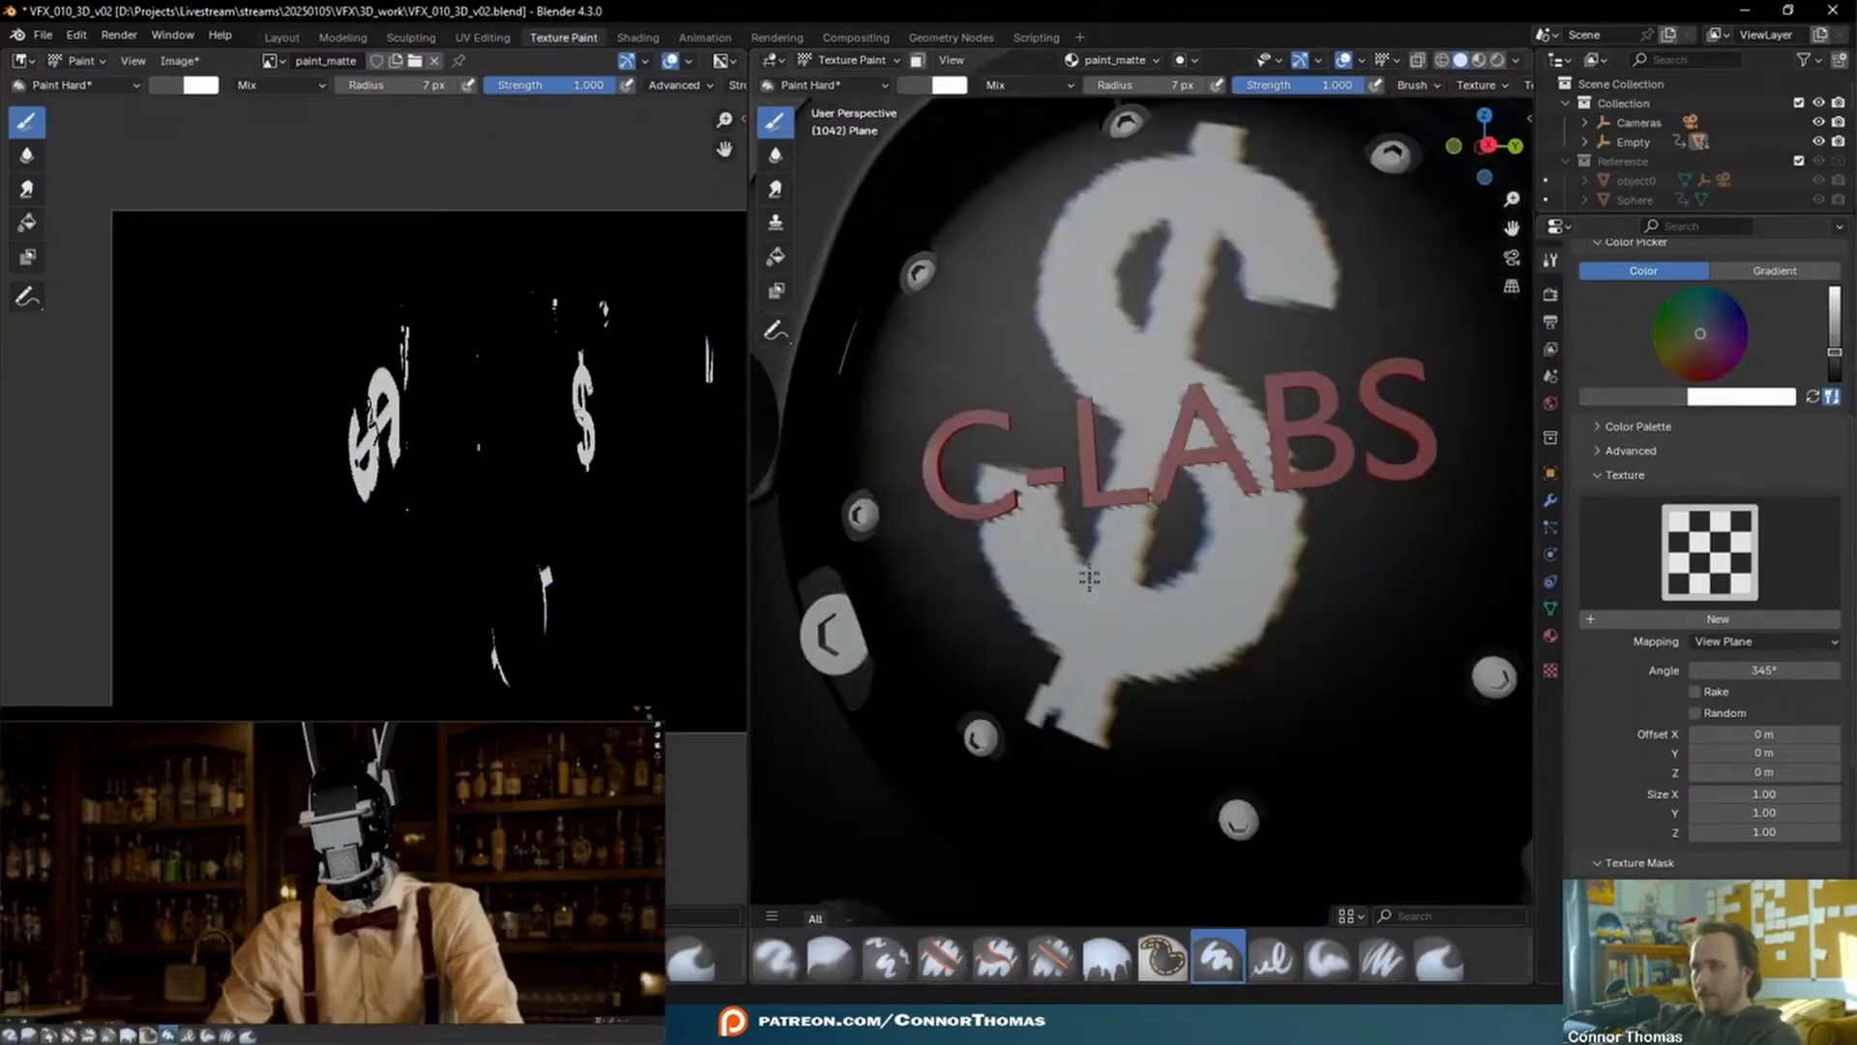
- Set the brush radius to 52 px and the color to white, trying a grunge image as the brush texture before removing it
key(f)
click(1134, 528)
click(1726, 559)
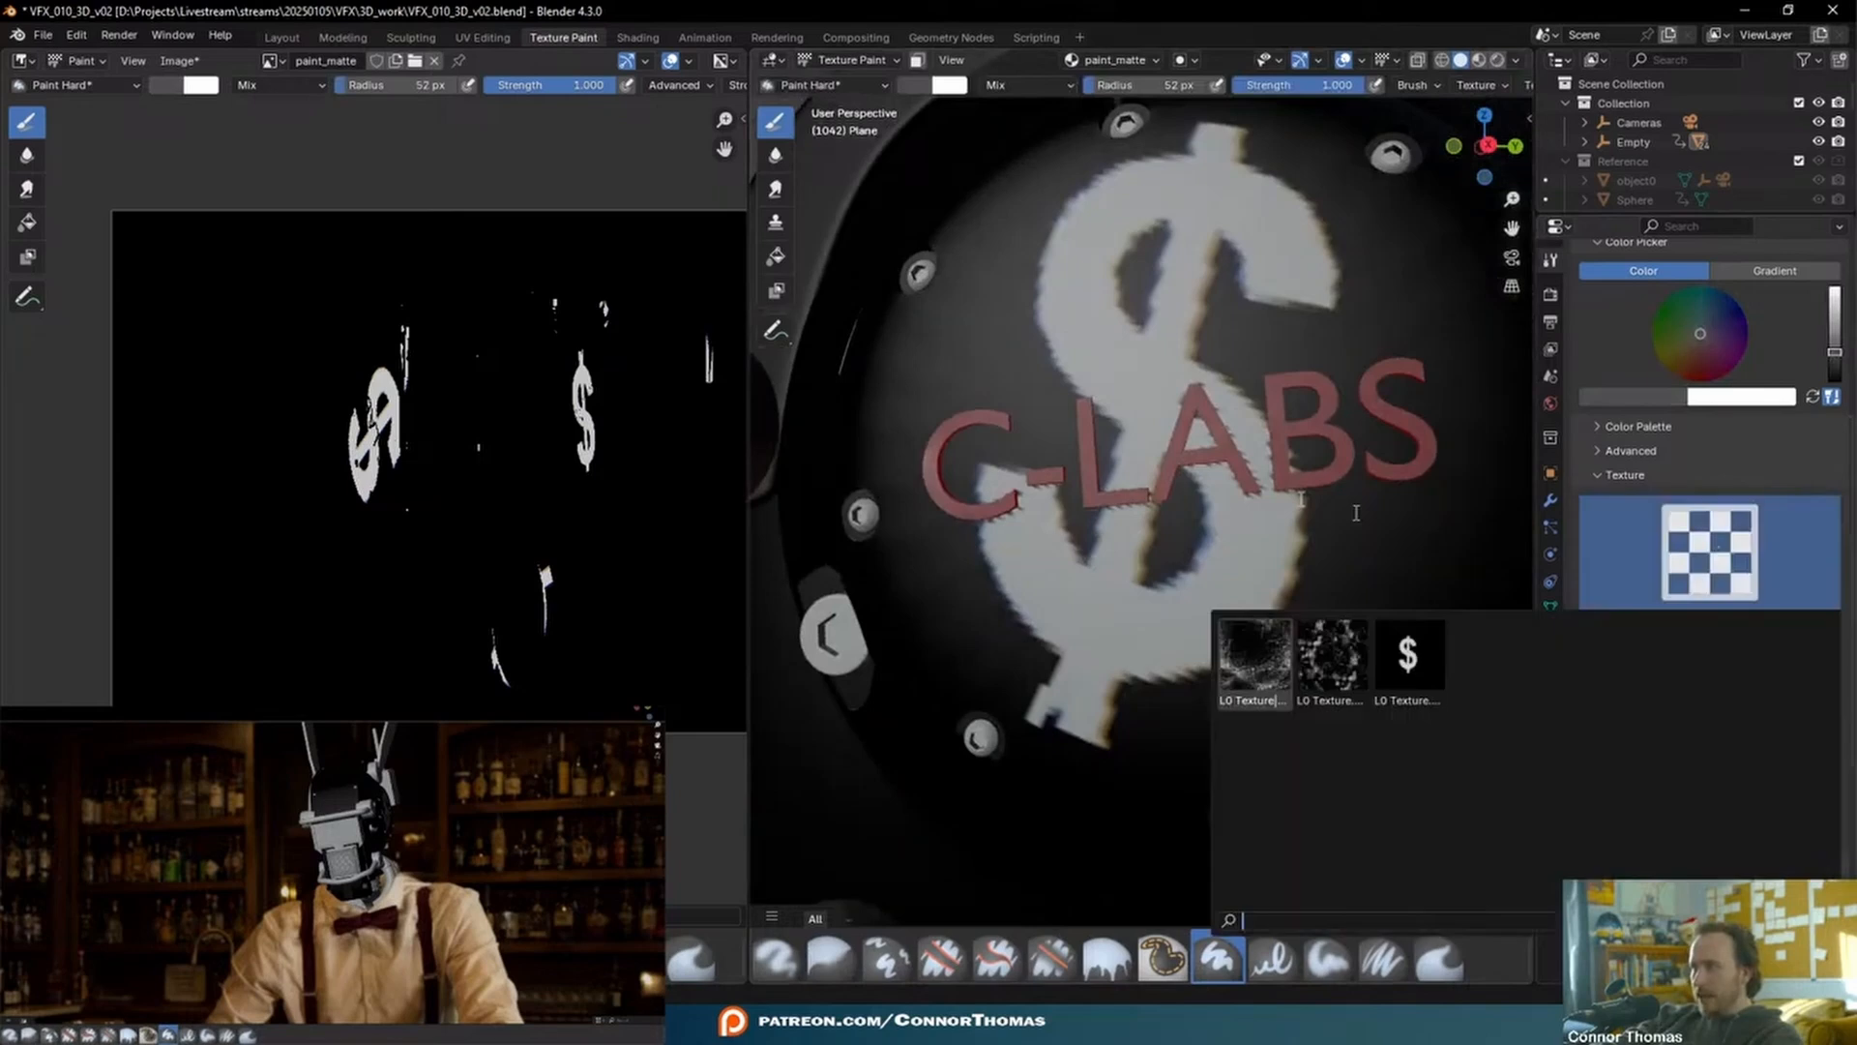
click(1254, 663)
middle_drag(1142, 542, 1170, 609)
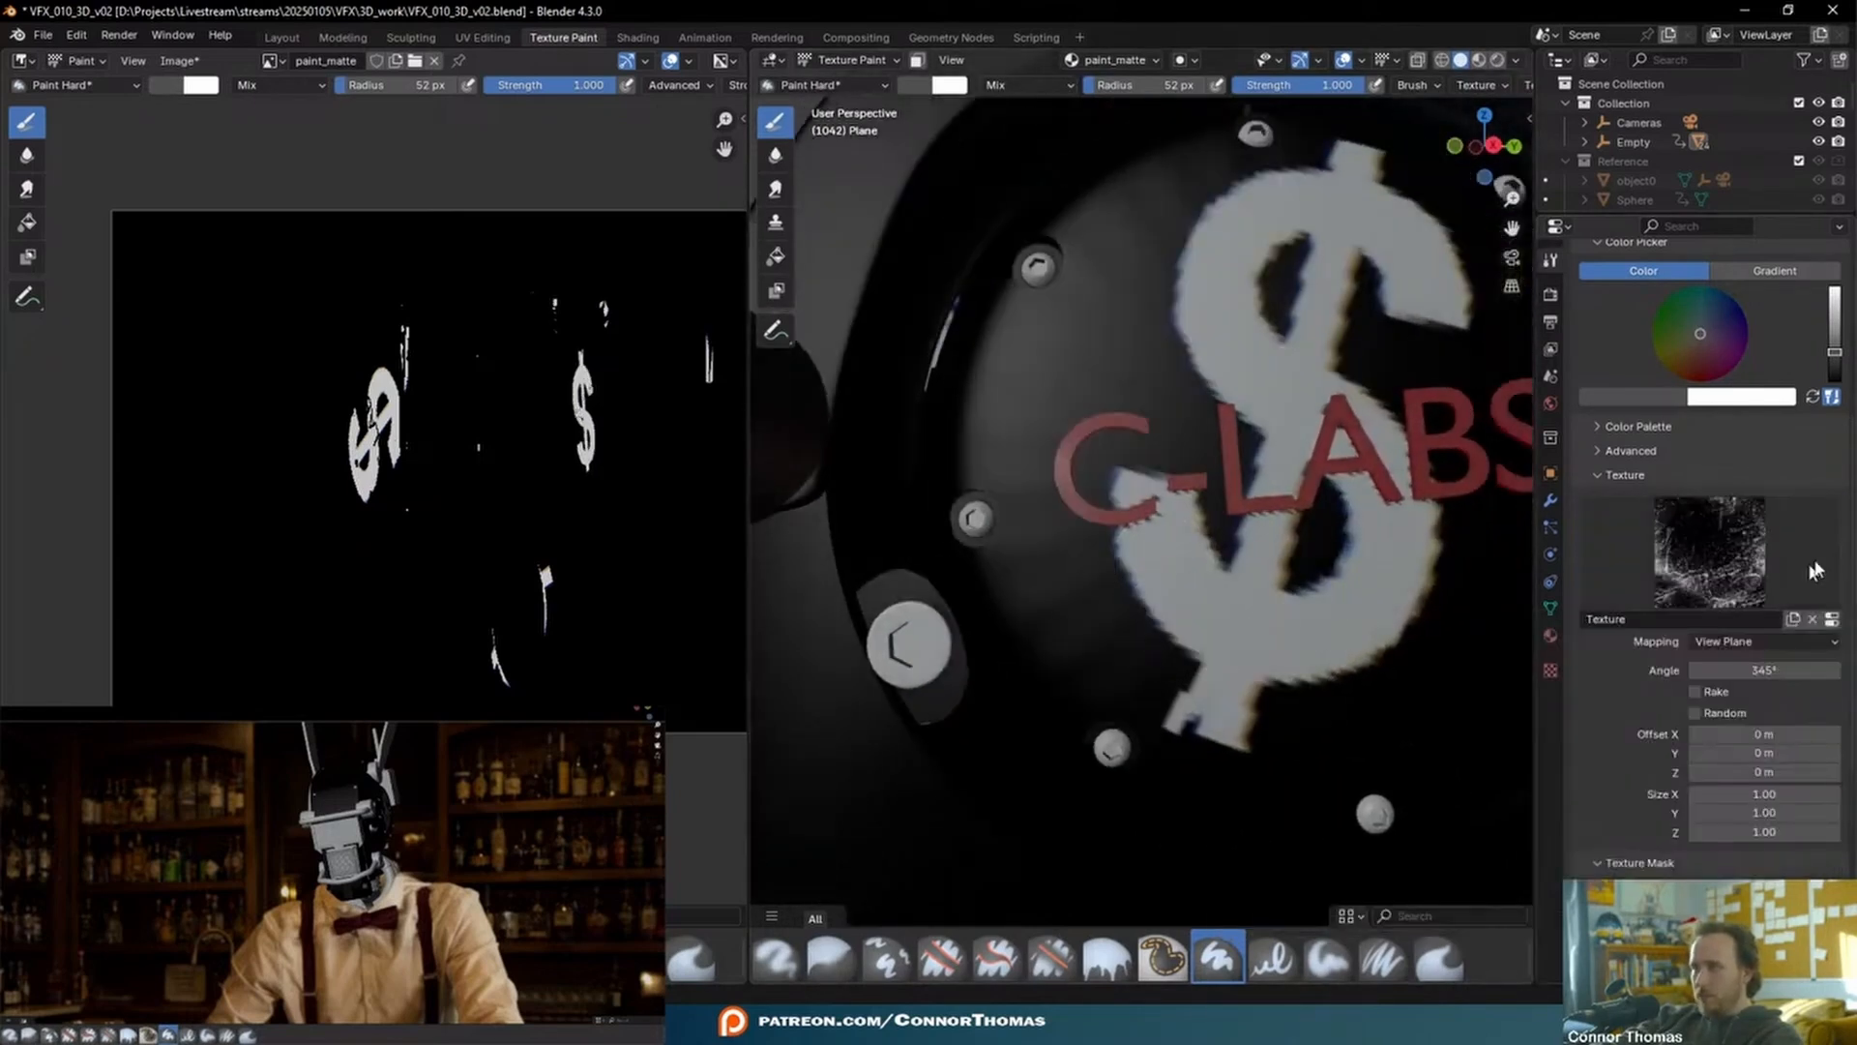
click(1724, 551)
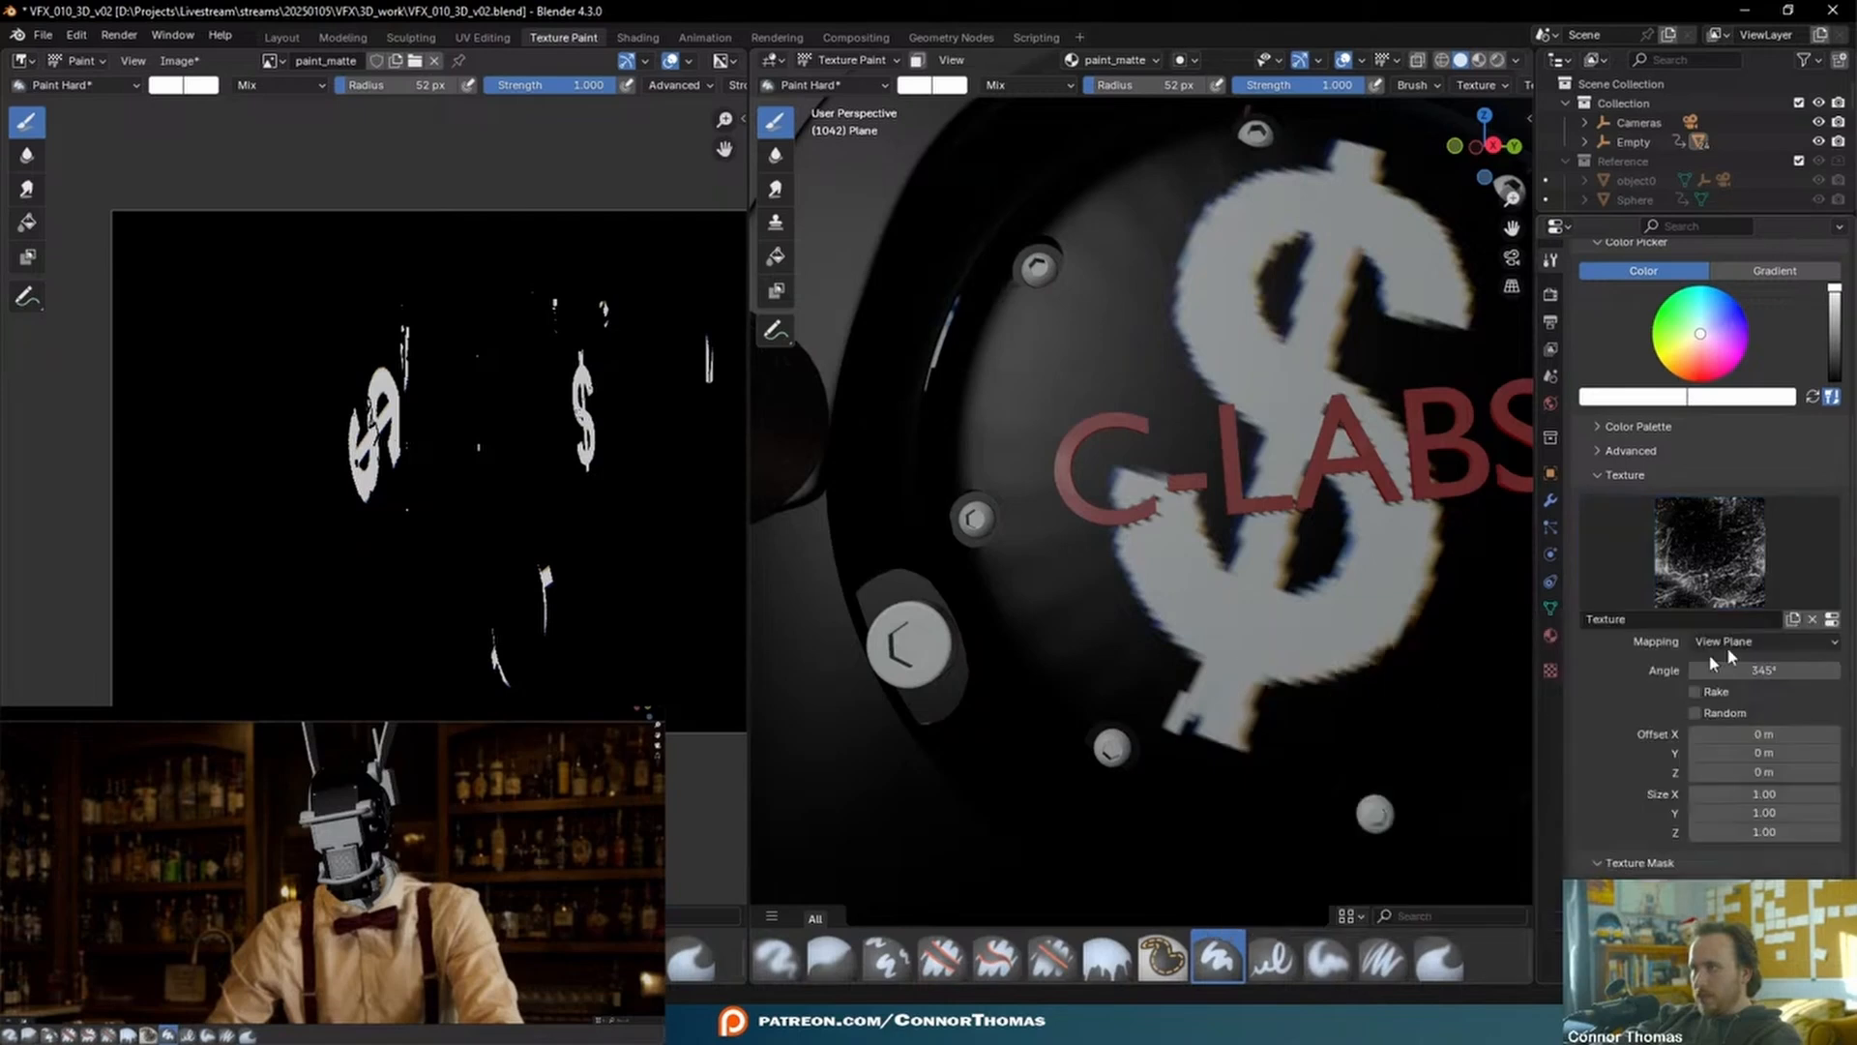
click(1810, 617)
- Choose an image as the brush's texture mask and paint white strokes around the C-LABS lettering, resizing the brush between strokes
scroll(1770, 648, down, 4)
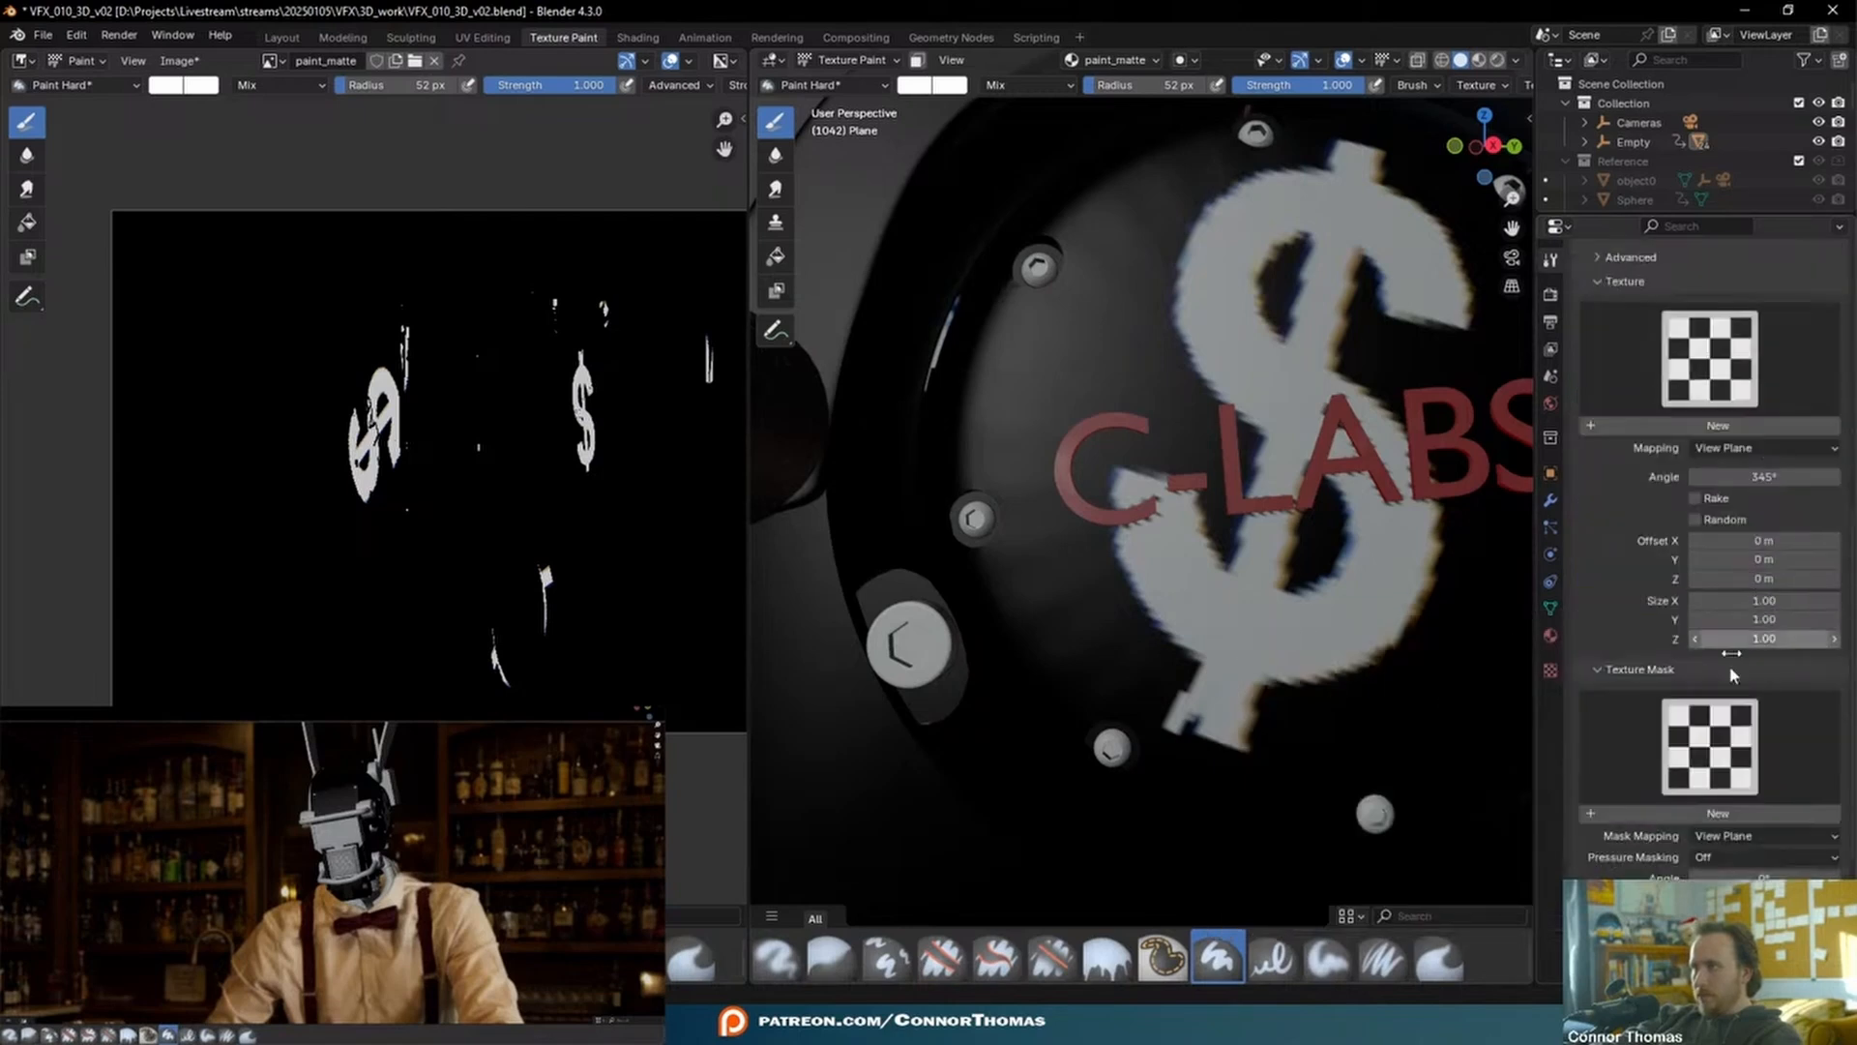
click(1681, 721)
click(1223, 443)
drag(1148, 602, 1193, 617)
key(f)
click(1224, 559)
drag(1229, 551, 1244, 523)
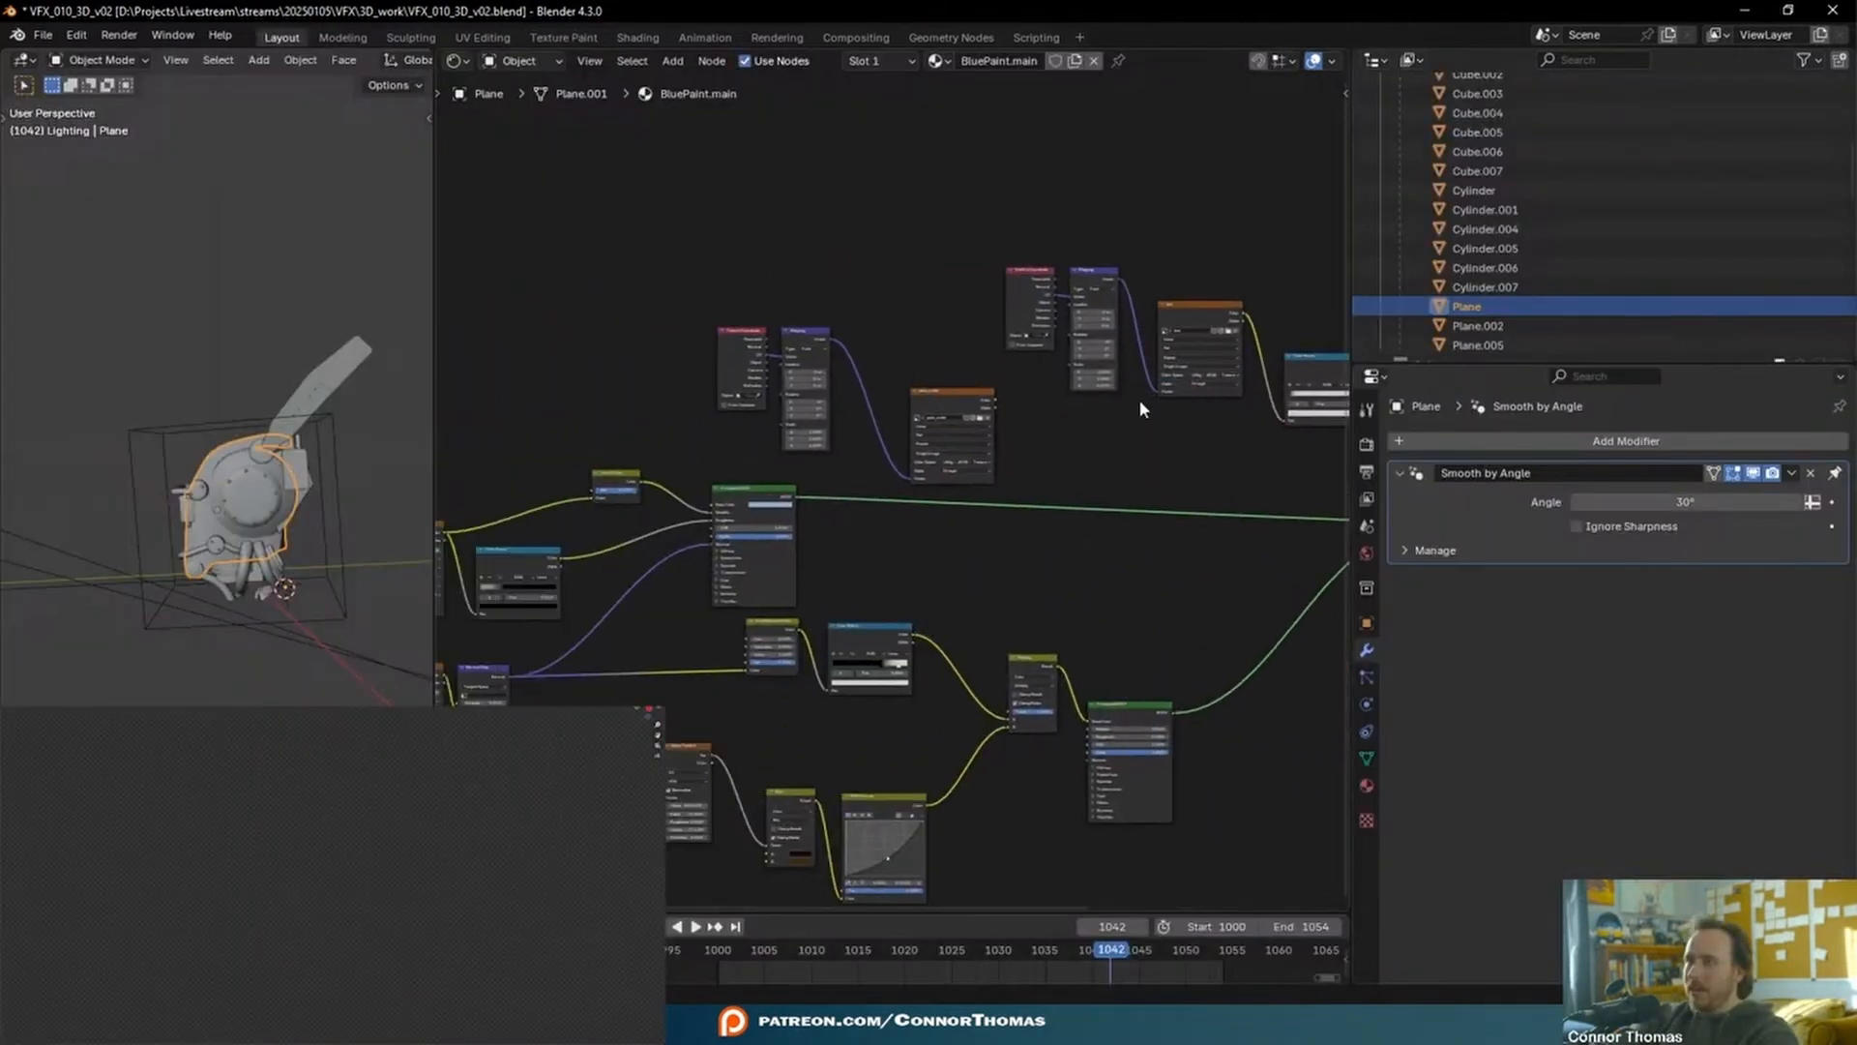
- Add a Principled BSDF node below the paint_matte texture in the BluePaint.main material and preview it on the model
scroll(1147, 424, up, 4)
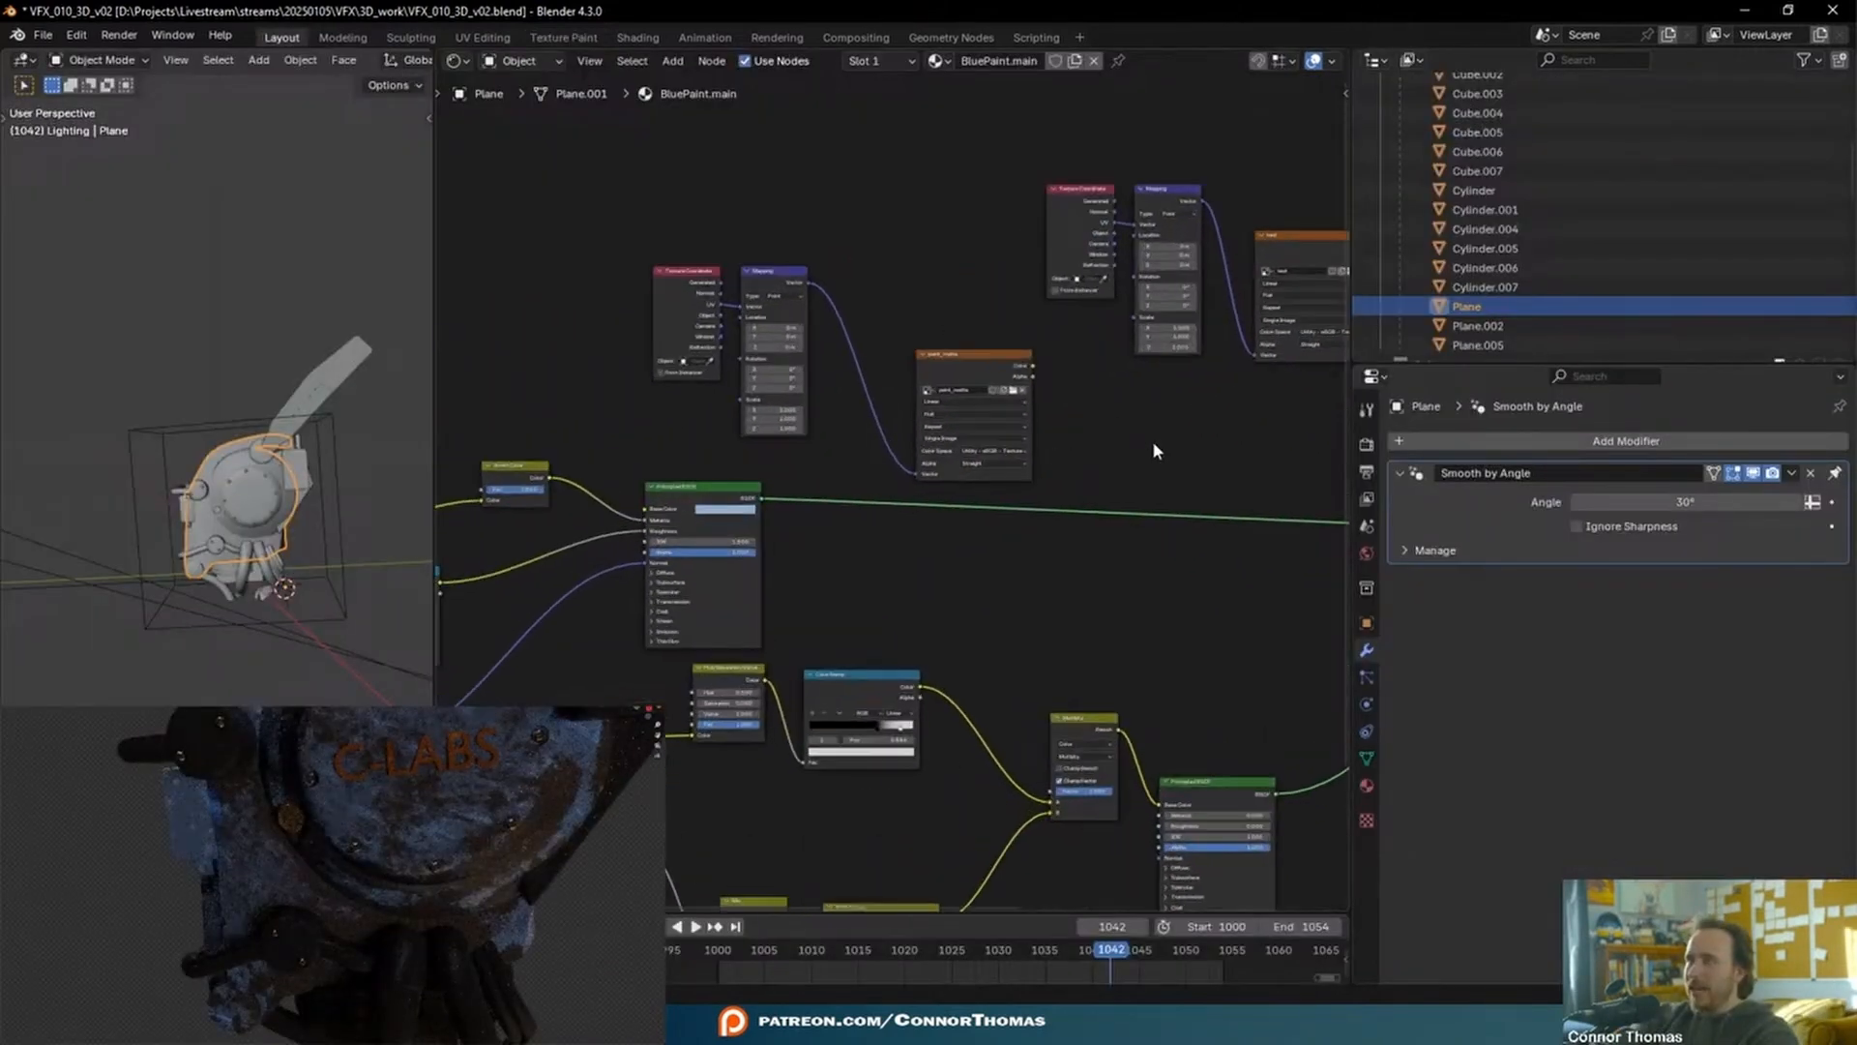
middle_drag(1134, 468, 833, 427)
scroll(915, 425, up, 2)
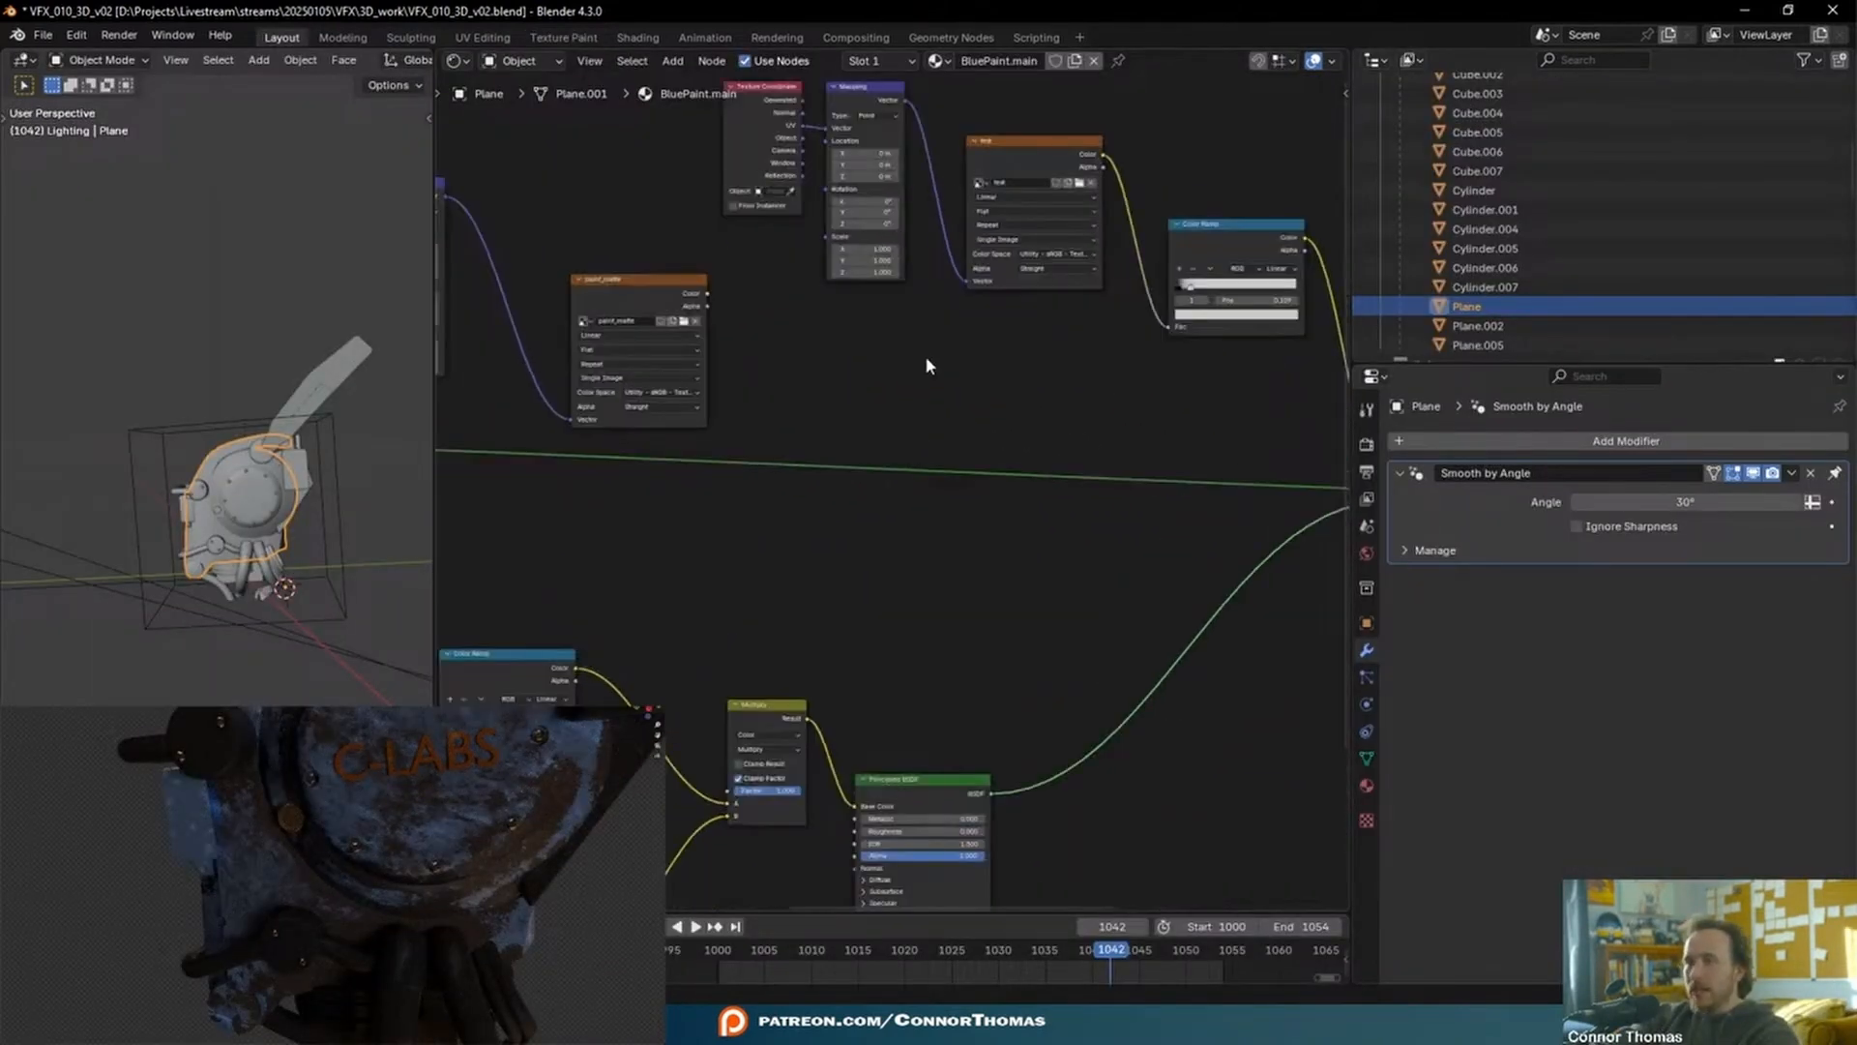
key(shift+a)
text(prin)
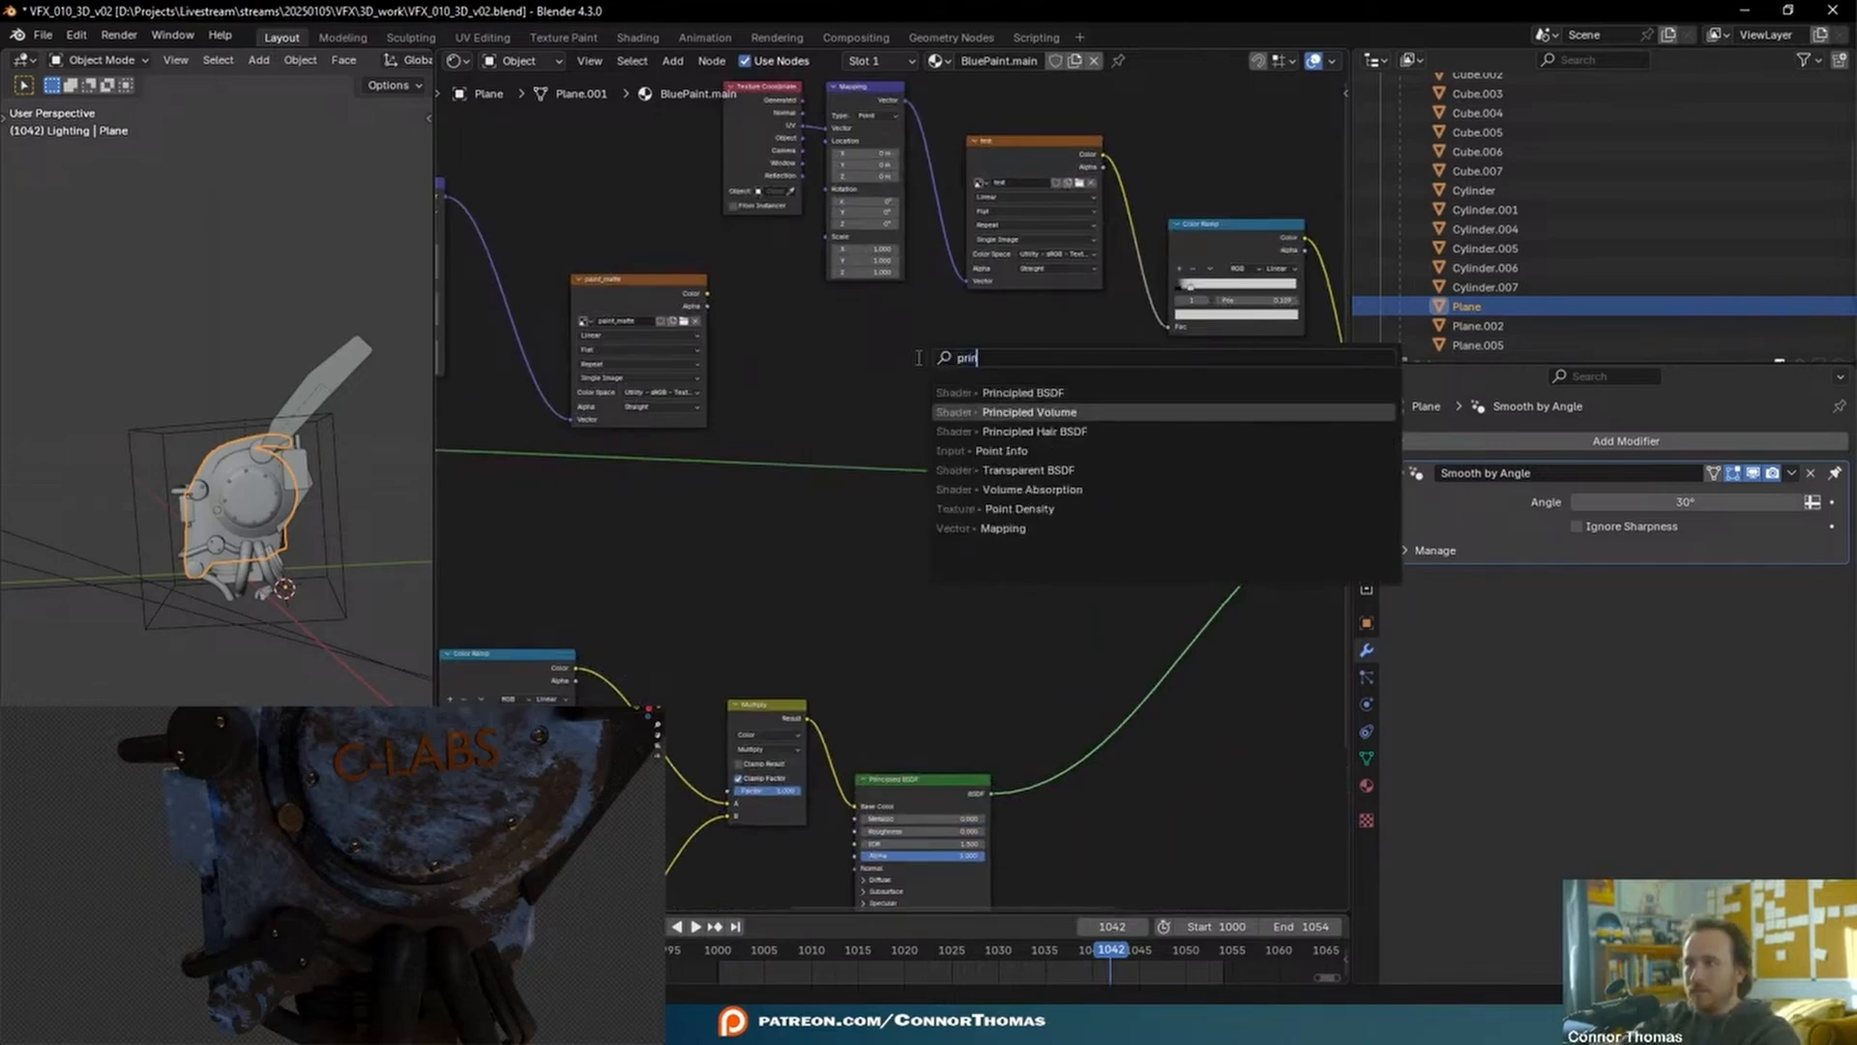
key(BackSpace)
key(BackSpace)
text(in)
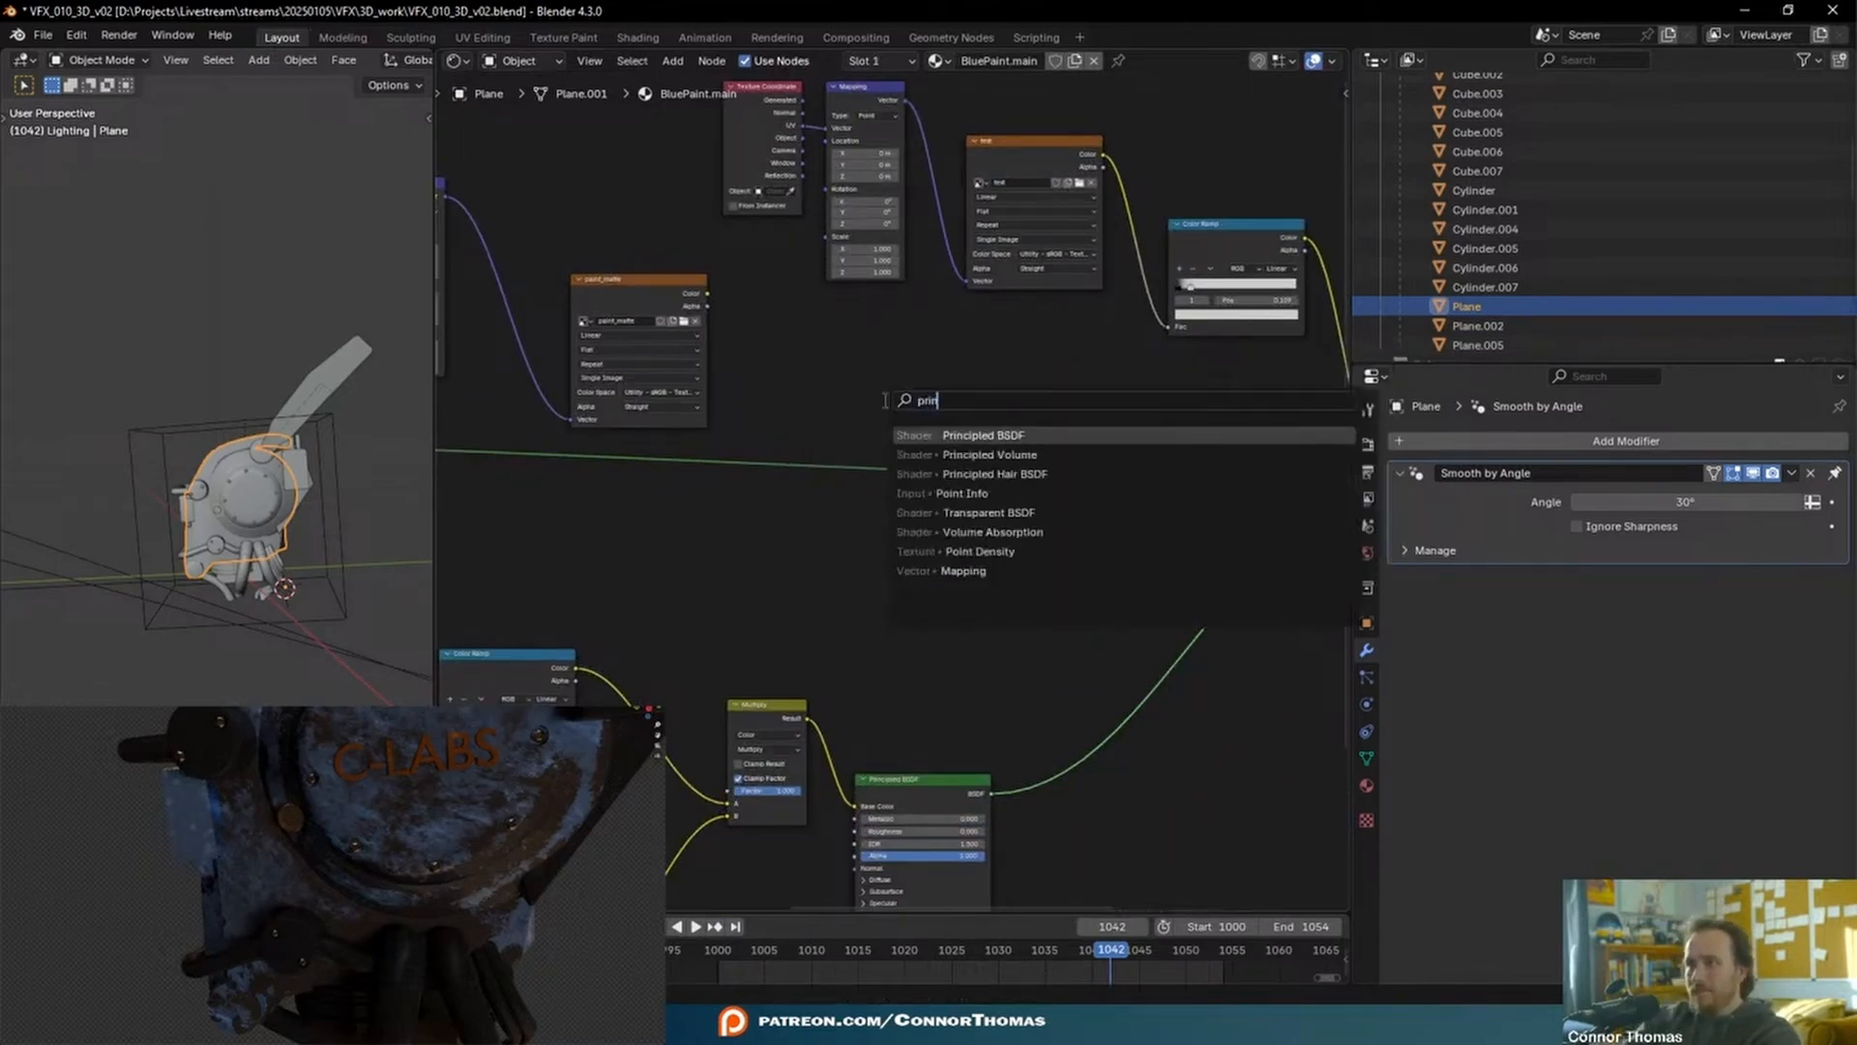
key(Return)
click(871, 500)
scroll(1088, 566, up, 6)
ctrl+shift+click(992, 510)
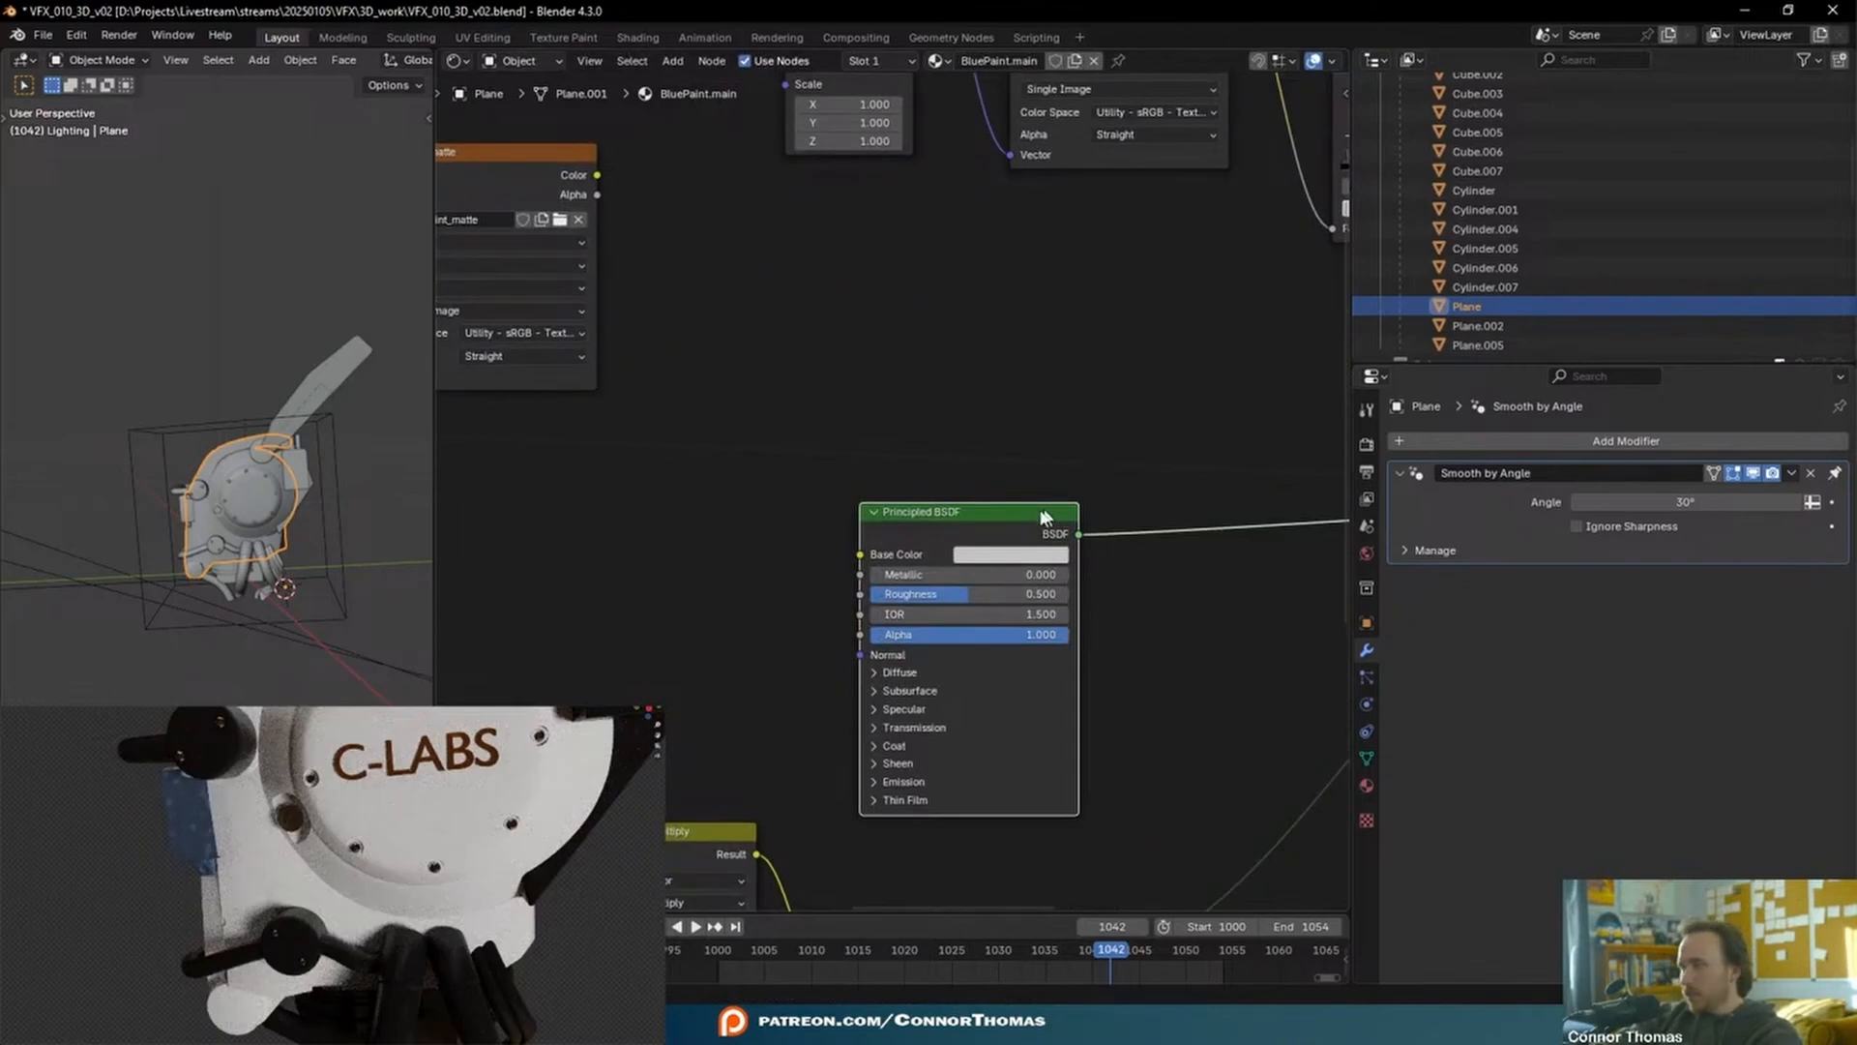
- Set the new Principled BSDF's Metallic to 0.305 and Roughness to 0.182, and place it between the paint and rust shaders
scroll(1149, 746, up, 4)
middle_drag(1150, 746, 1106, 661)
drag(946, 552, 935, 552)
drag(938, 449, 784, 454)
drag(787, 531, 869, 530)
scroll(869, 531, down, 5)
middle_drag(851, 528, 1028, 528)
drag(1016, 485, 1179, 492)
scroll(904, 556, down, 4)
middle_drag(911, 560, 1060, 445)
scroll(925, 506, down, 1)
middle_drag(1026, 506, 788, 489)
scroll(880, 477, down, 4)
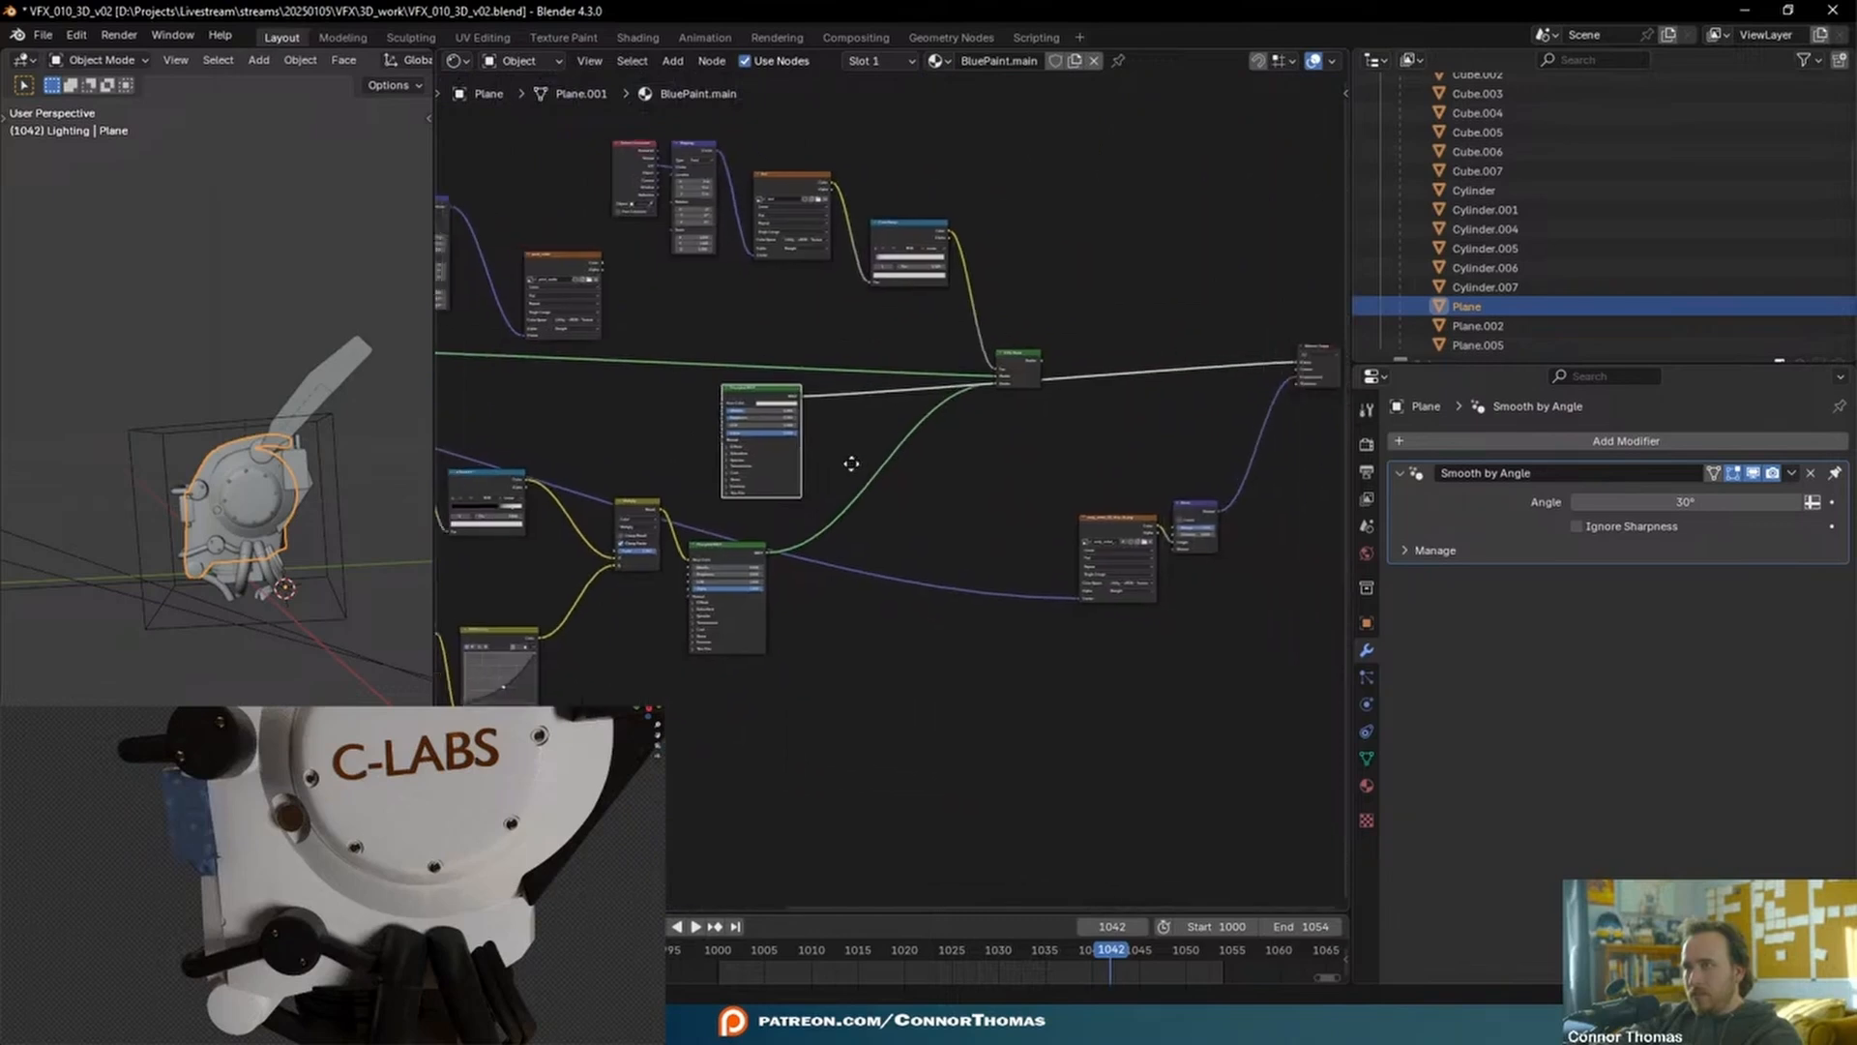
- Duplicate the rust Multiply node beside the new Principled BSDF and sample that shader's base color into the copy's A input
key(ctrl+space)
scroll(1112, 658, up, 4)
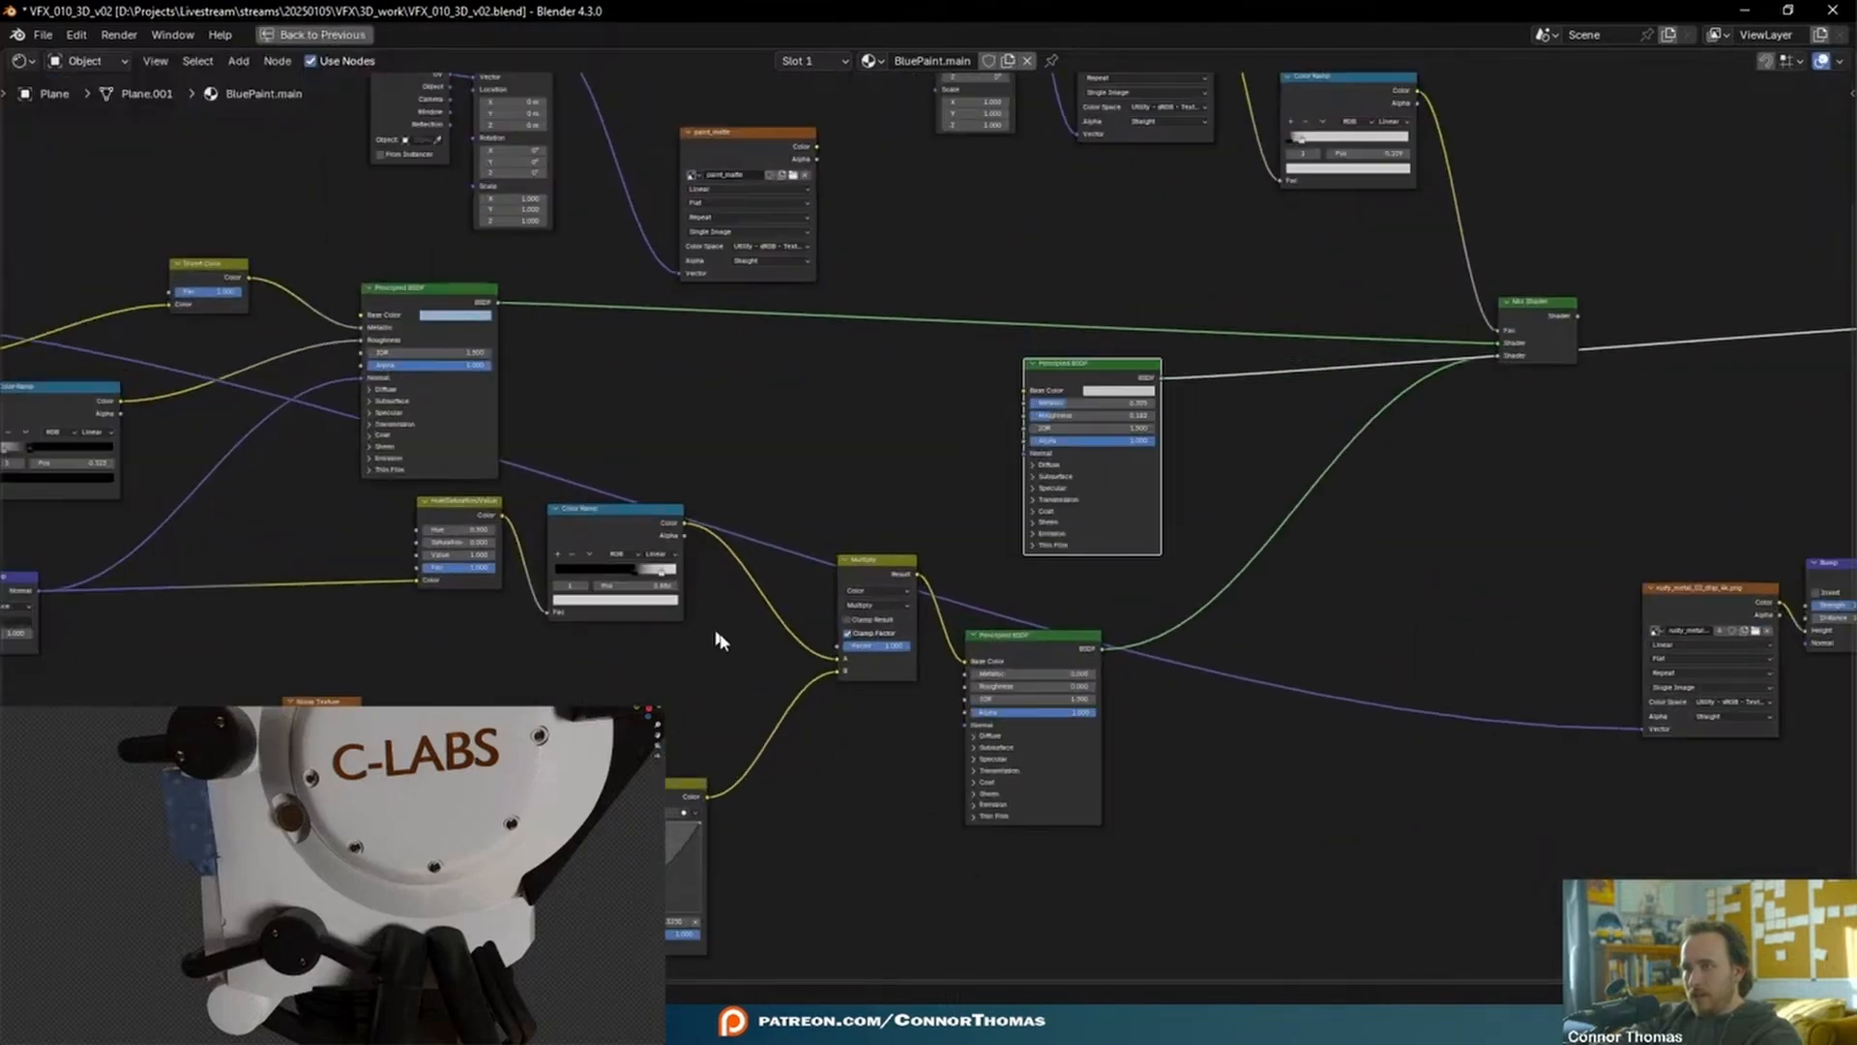
middle_drag(1016, 489, 976, 552)
click(920, 610)
key(shift+d)
click(992, 350)
middle_drag(1097, 367, 1140, 386)
middle_drag(1028, 425, 1122, 387)
scroll(1122, 387, down, 1)
click(1145, 487)
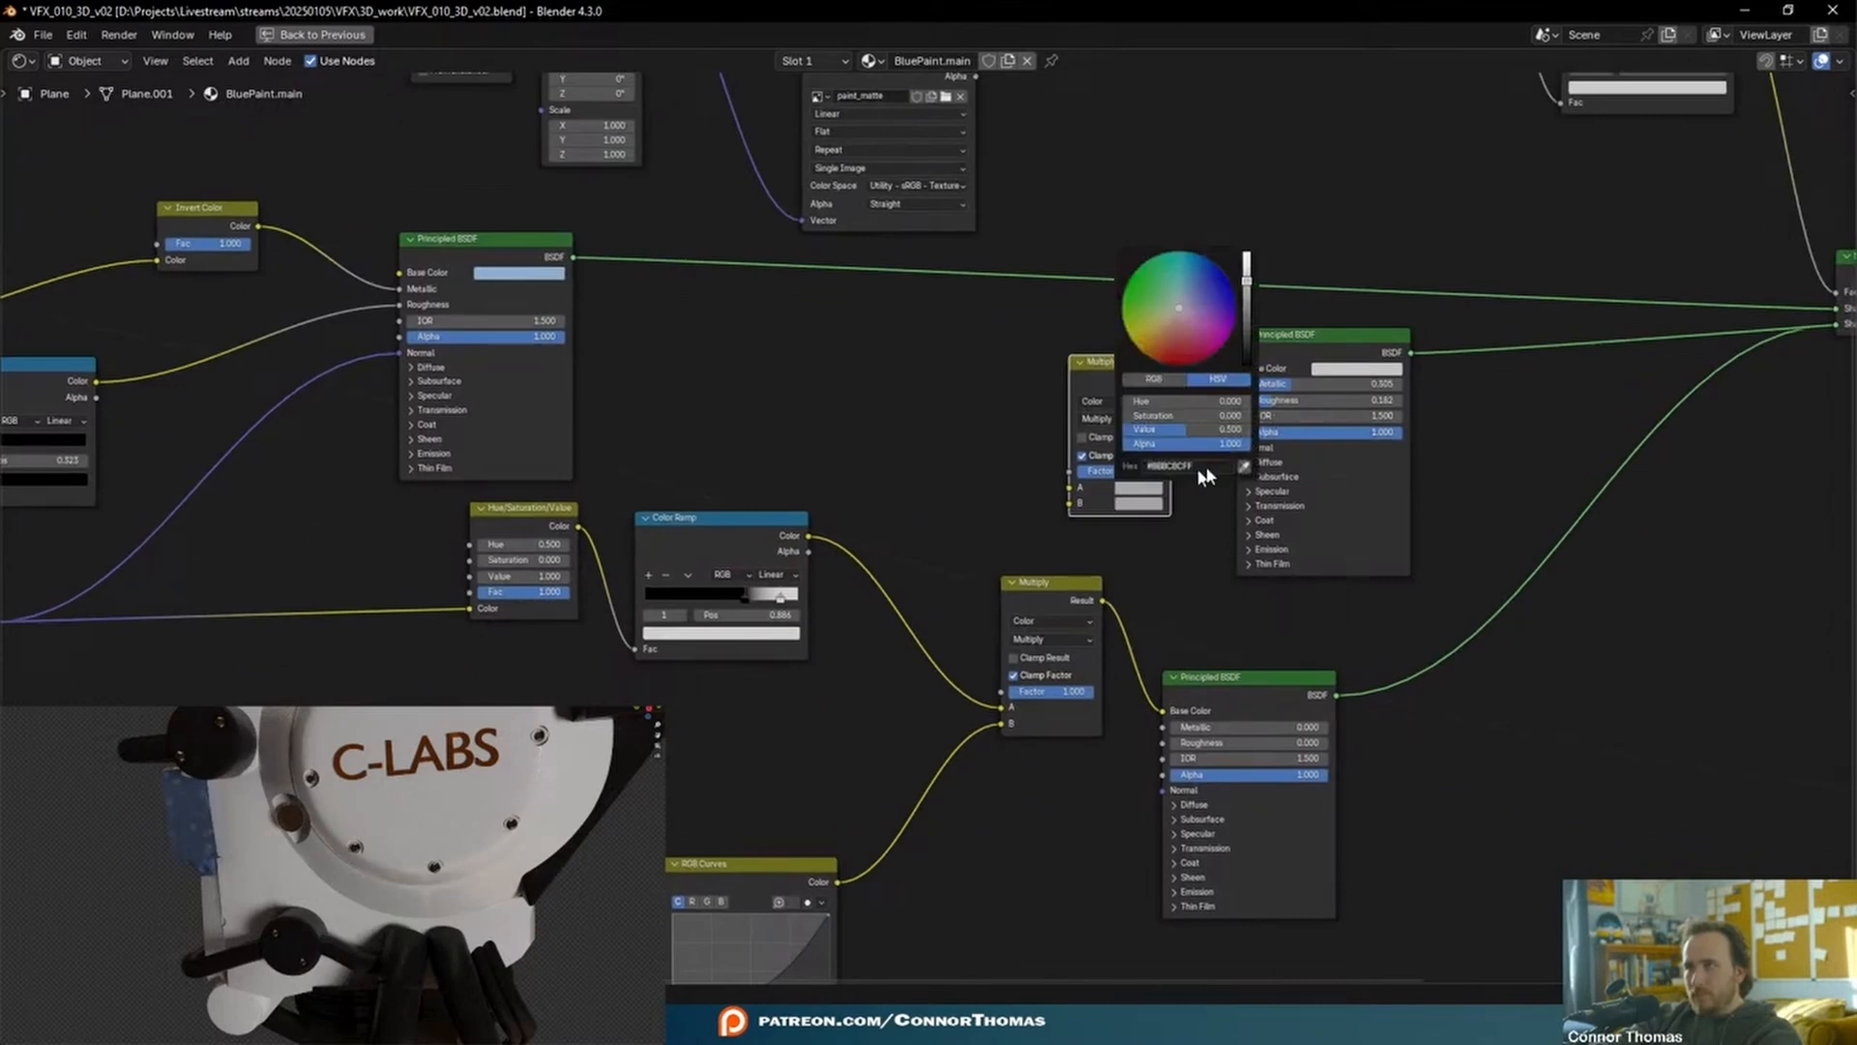
click(1248, 452)
click(1367, 363)
click(809, 547)
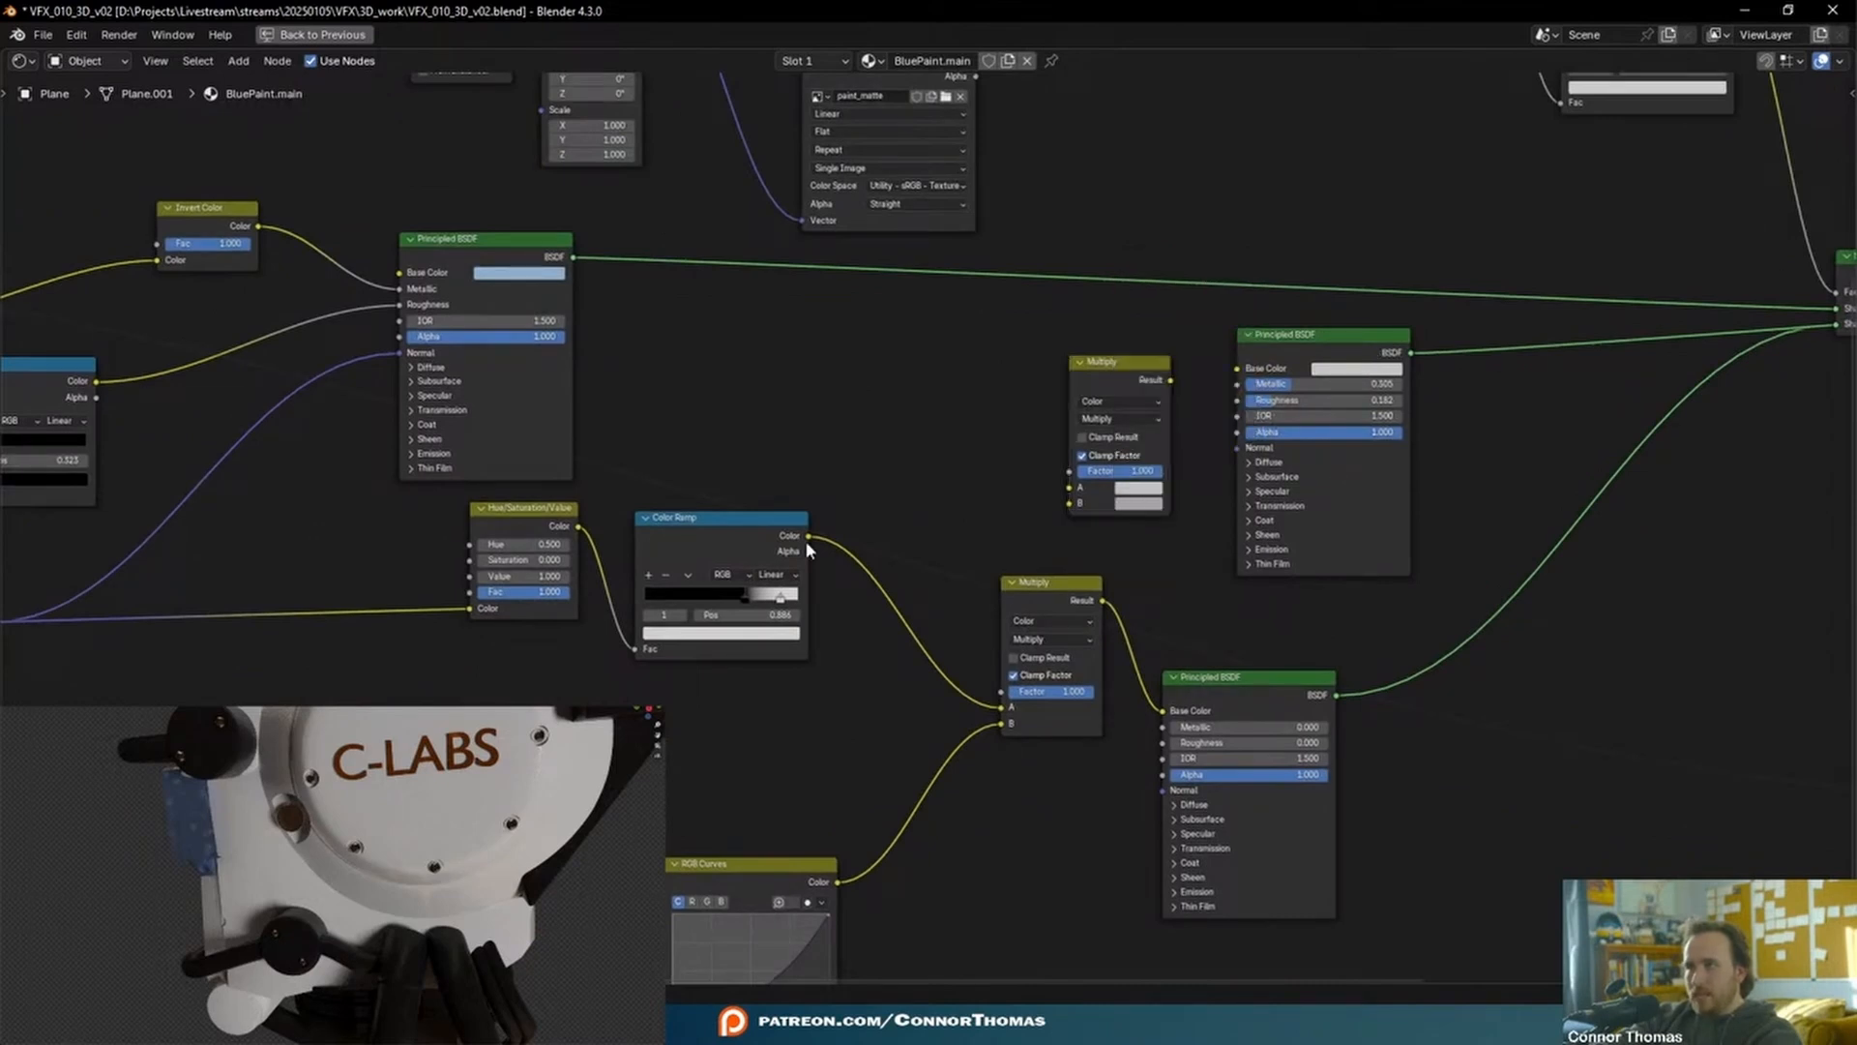
- Connect the rust Color Ramp's color to the duplicated Multiply node's B input and preview the result on the model
drag(811, 534, 1065, 513)
scroll(768, 473, up, 6)
middle_drag(990, 441, 770, 482)
drag(955, 356, 1062, 339)
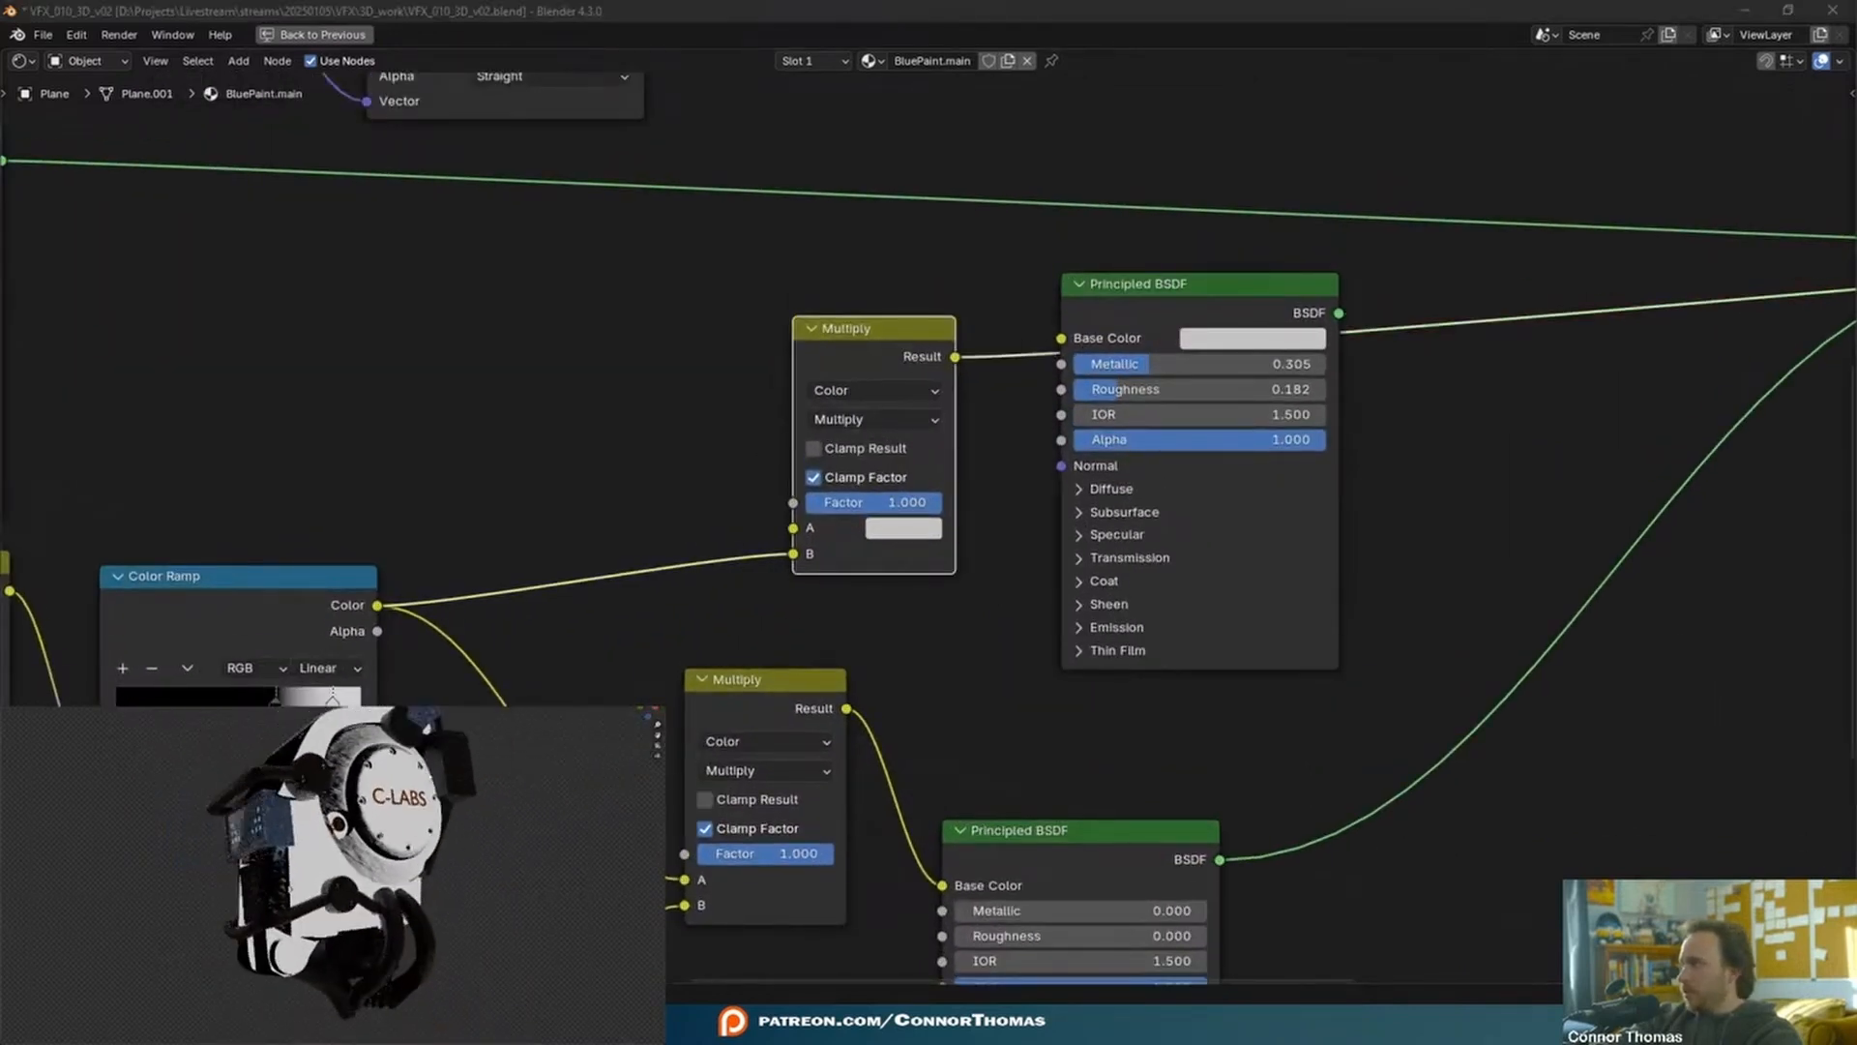
- Duplicate the rust Color Ramp above the original and feed it from the Hue/Saturation/Value node's color
middle_drag(709, 541, 876, 517)
scroll(875, 518, down, 2)
click(519, 554)
key(shift+d)
middle_drag(955, 456, 1034, 497)
drag(384, 601, 635, 384)
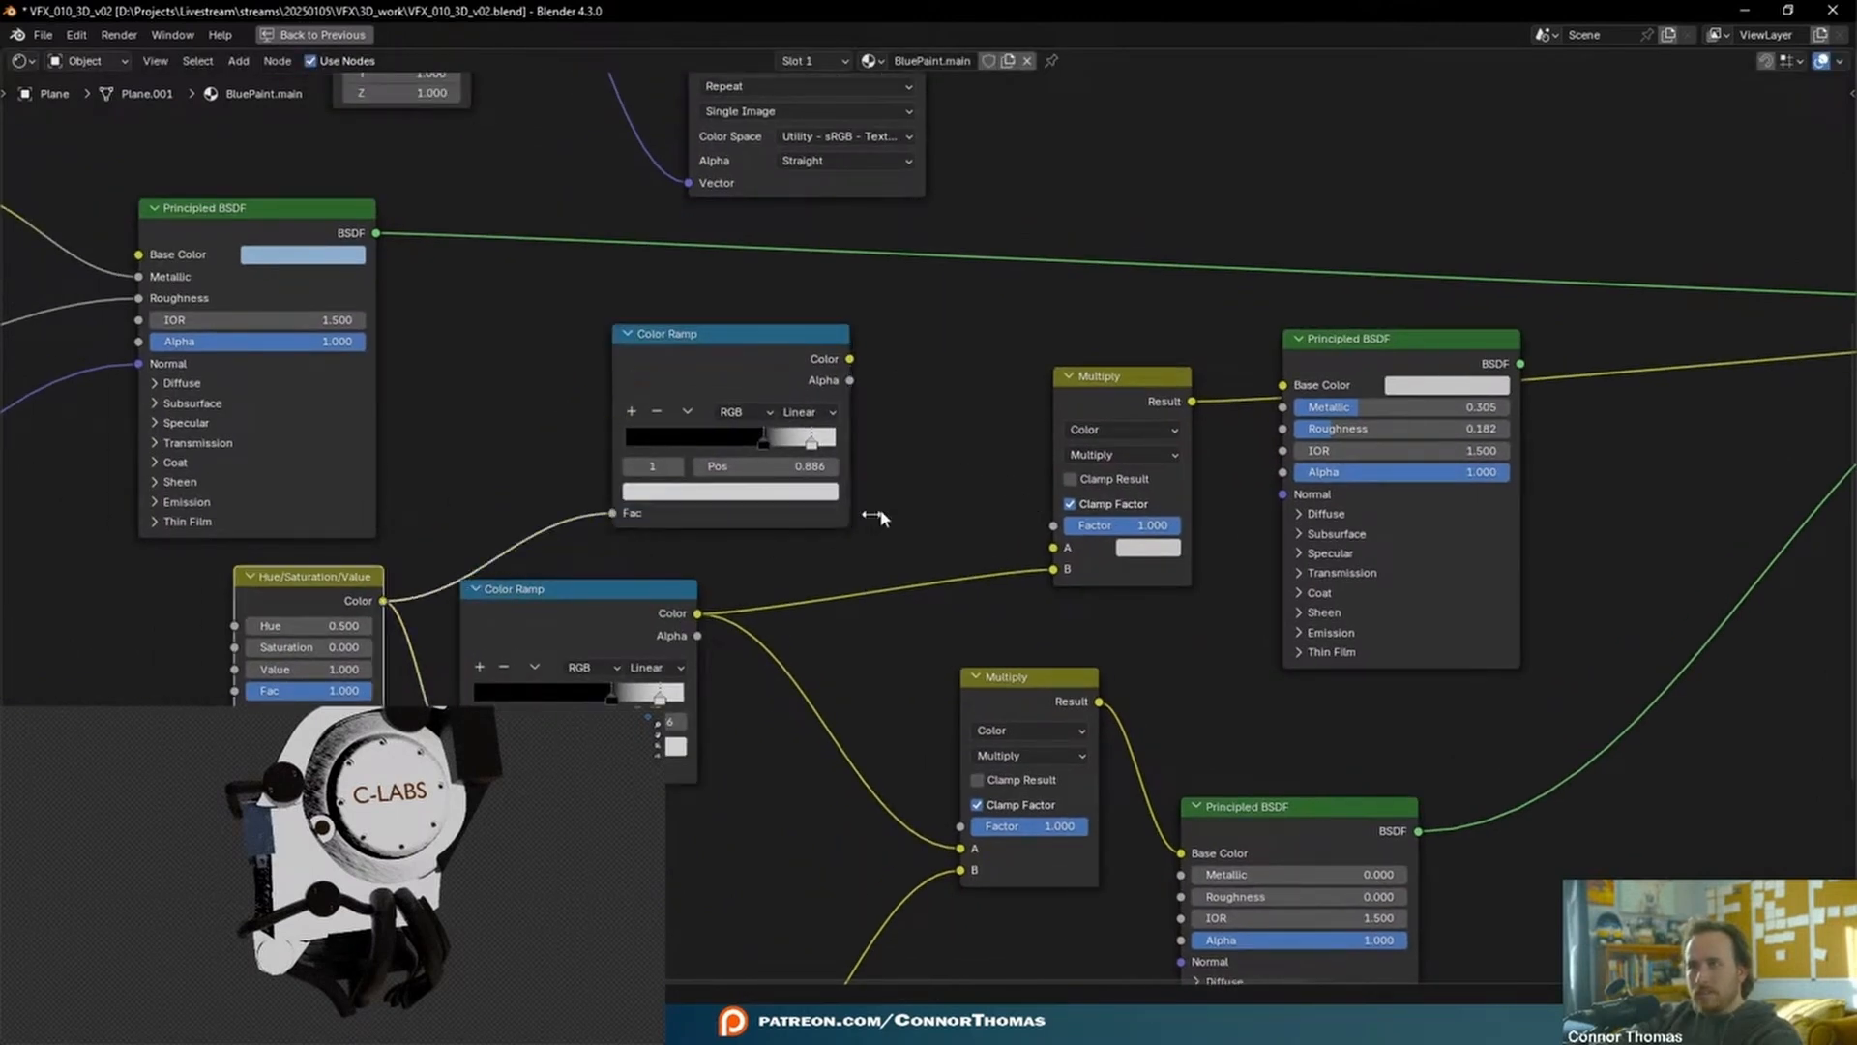
- Set the duplicated Color Ramp's black stop to 0.614, route it into the new Multiply's B input, and preview the Multiply
middle_drag(866, 514, 740, 565)
mouse_move(638, 494)
mouse_down()
mouse_move(566, 493)
mouse_move(698, 504)
mouse_move(628, 495)
mouse_up()
key(ctrl+z)
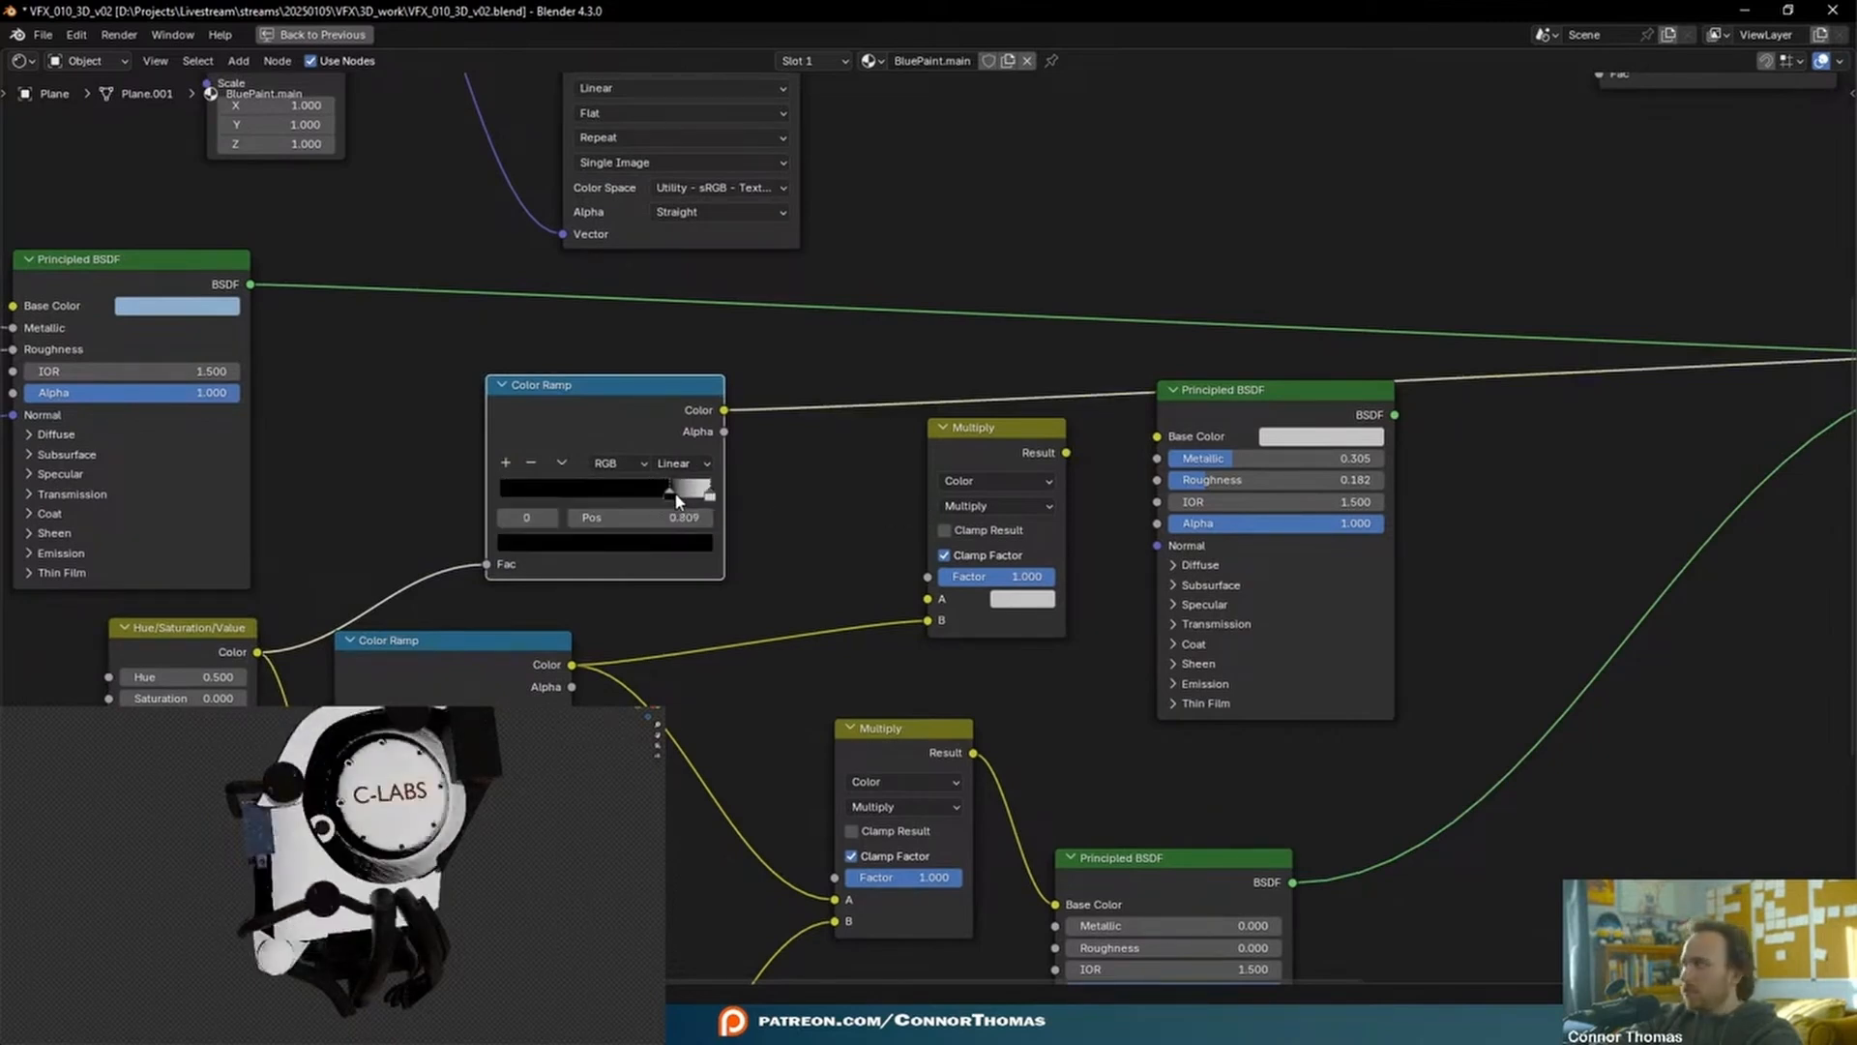
middle_drag(878, 663, 680, 678)
ctrl+shift+click(789, 455)
middle_drag(387, 794, 232, 841)
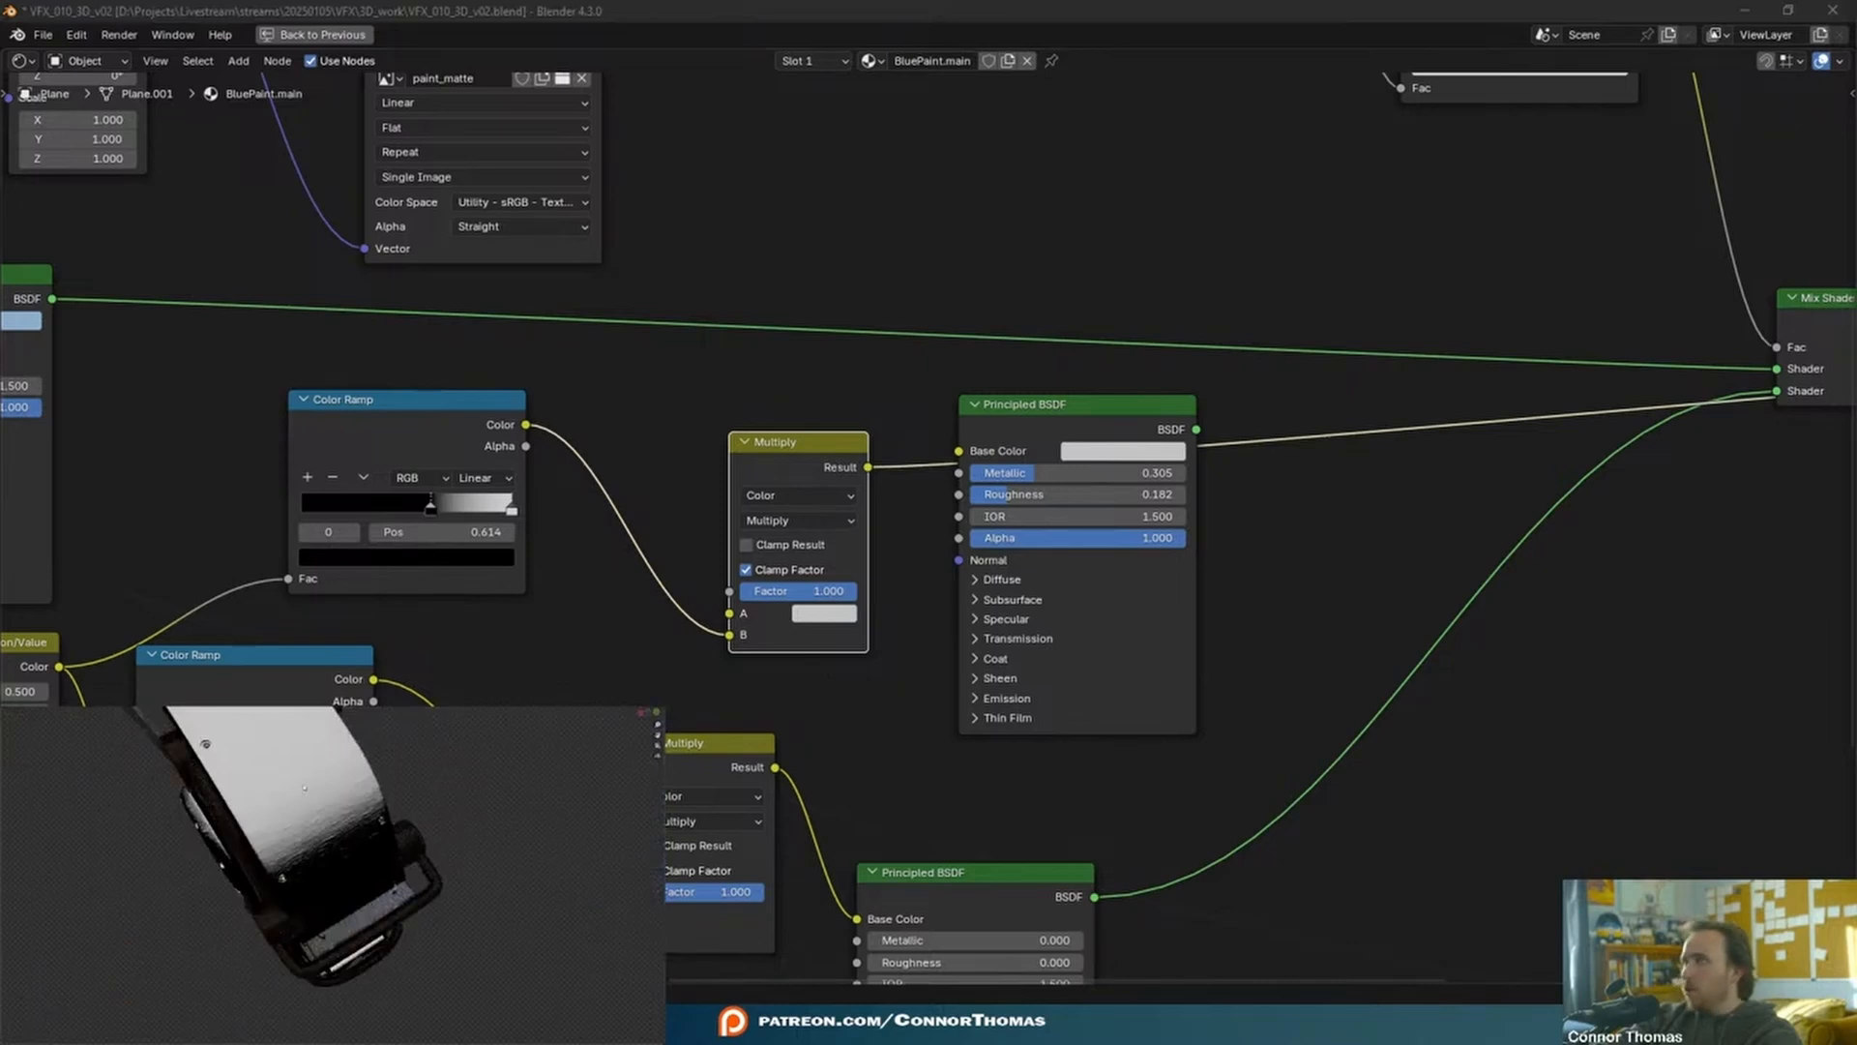
middle_drag(329, 842, 387, 842)
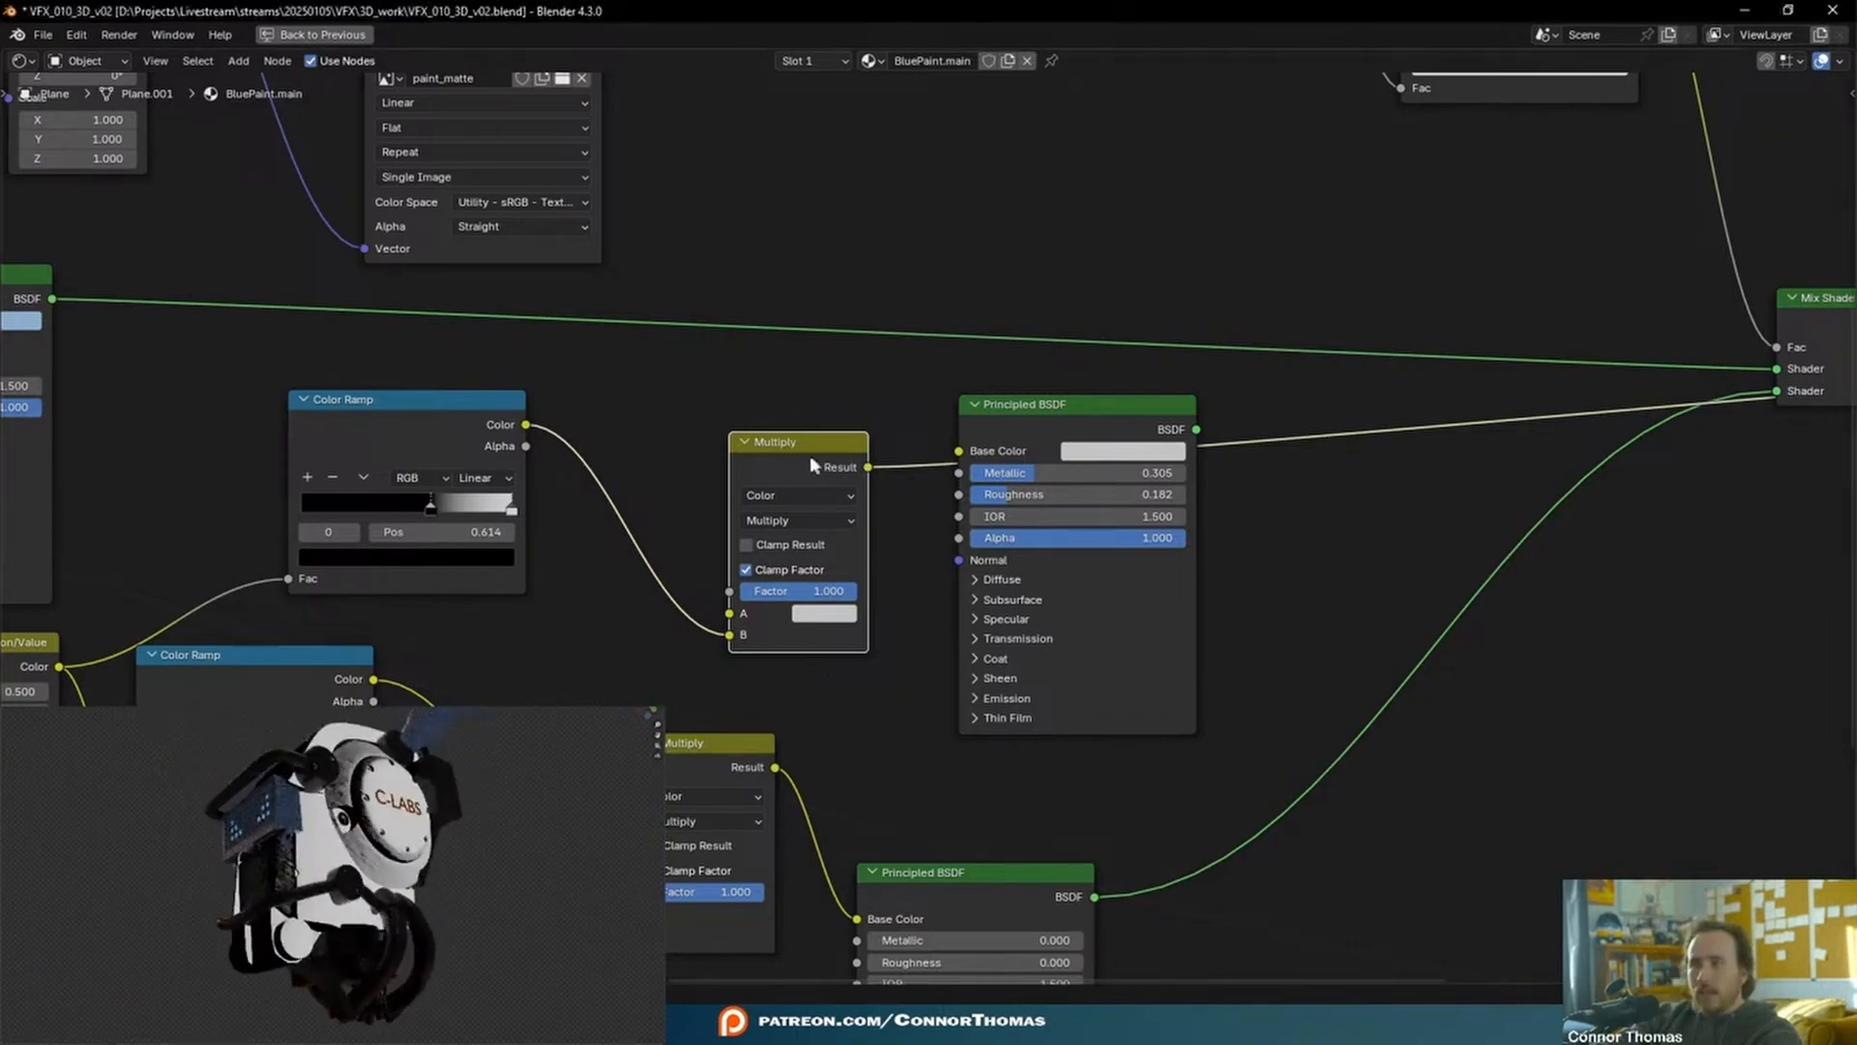
- Connect the new Multiply node's result to the new Principled BSDF's Base Color and preview the shader on the head
drag(816, 458, 756, 465)
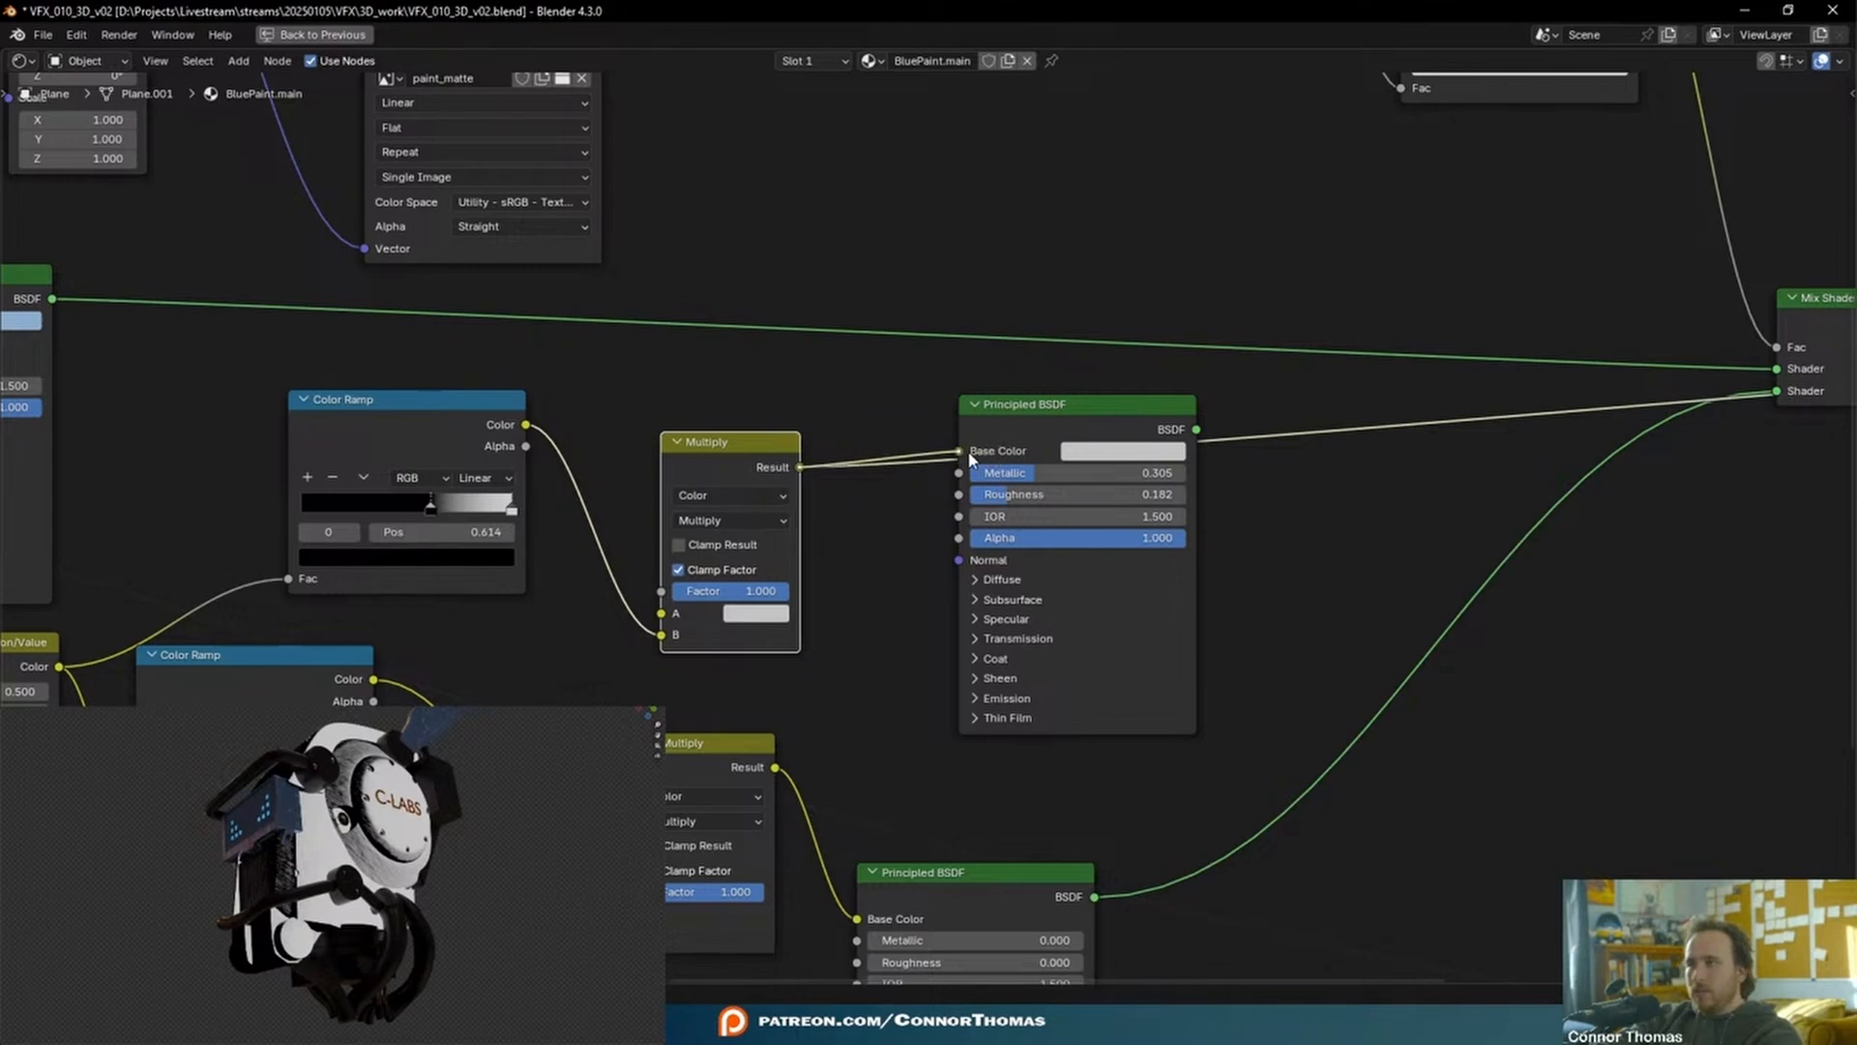
drag(971, 458, 960, 452)
middle_drag(403, 833, 329, 851)
middle_drag(395, 790, 418, 811)
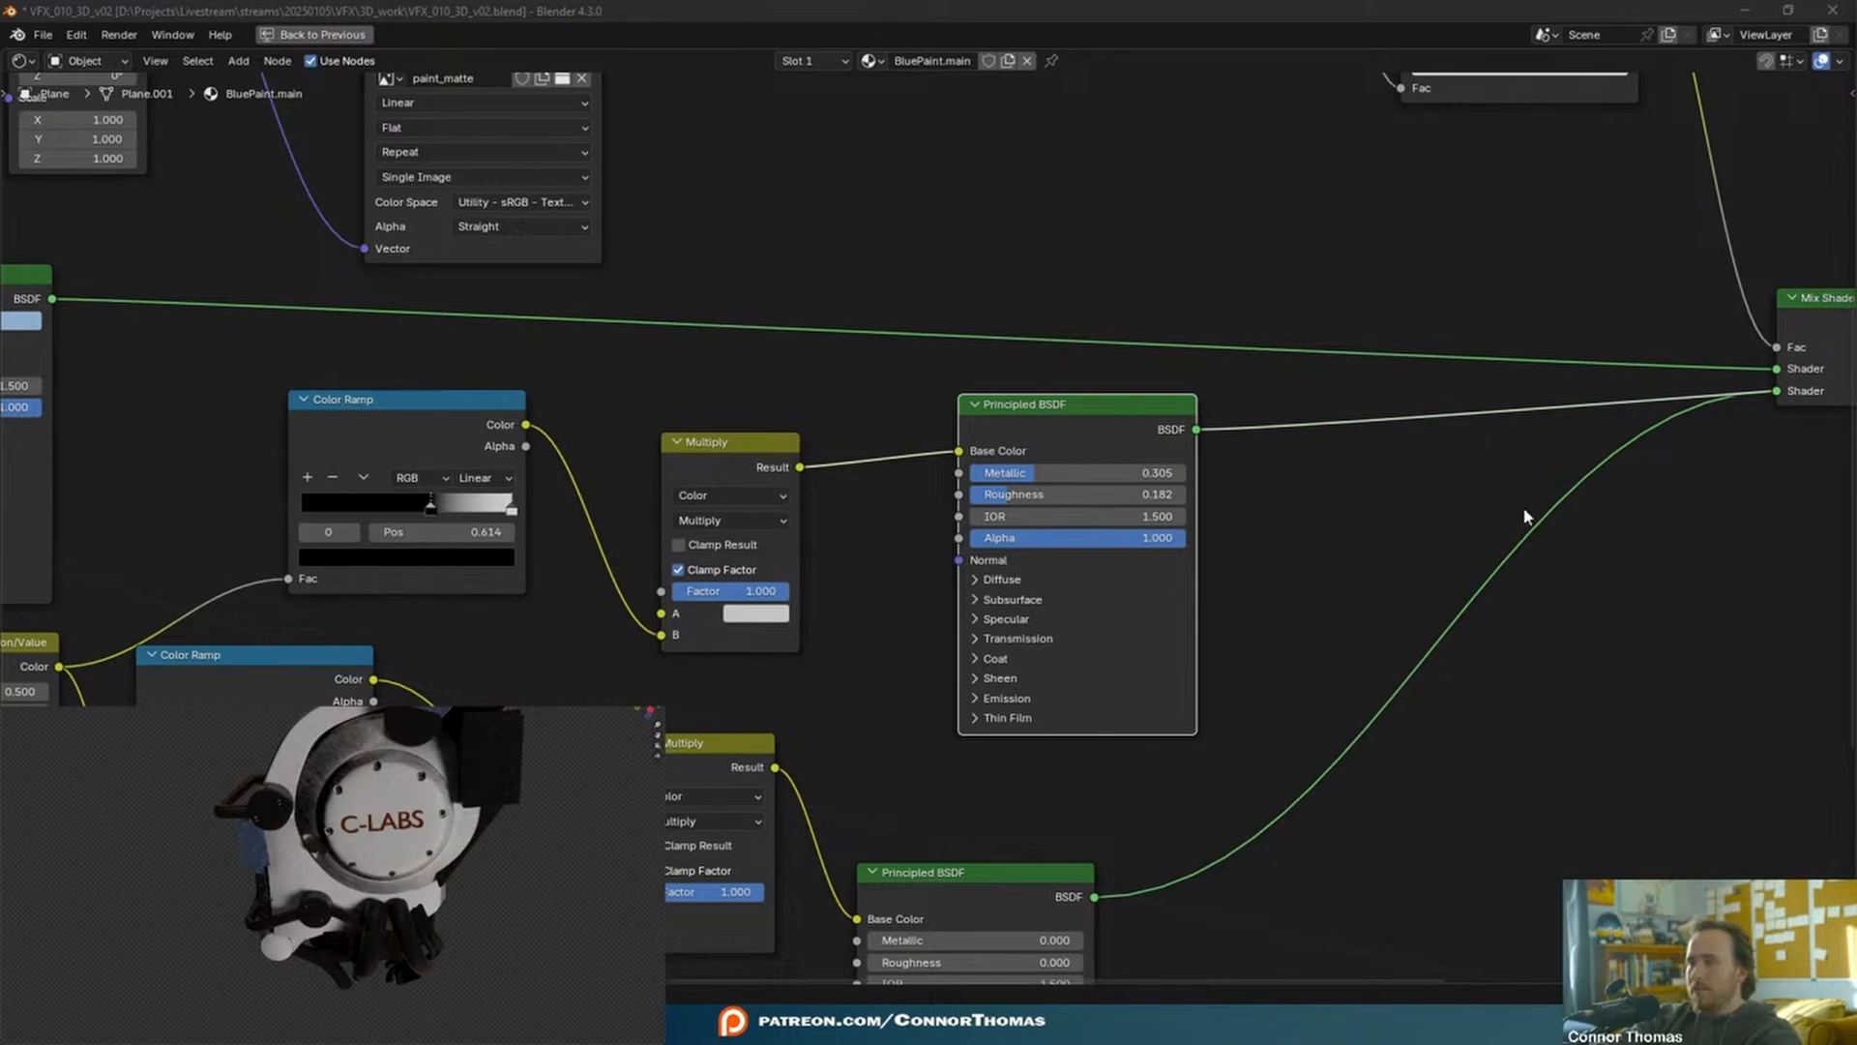
- Move the final Mix Shader closer to the output and insert a duplicate of it on the blue paint shader's link
middle_drag(1480, 525, 1202, 577)
scroll(1203, 576, down, 3)
middle_drag(1446, 415, 1281, 531)
drag(1286, 518, 1664, 317)
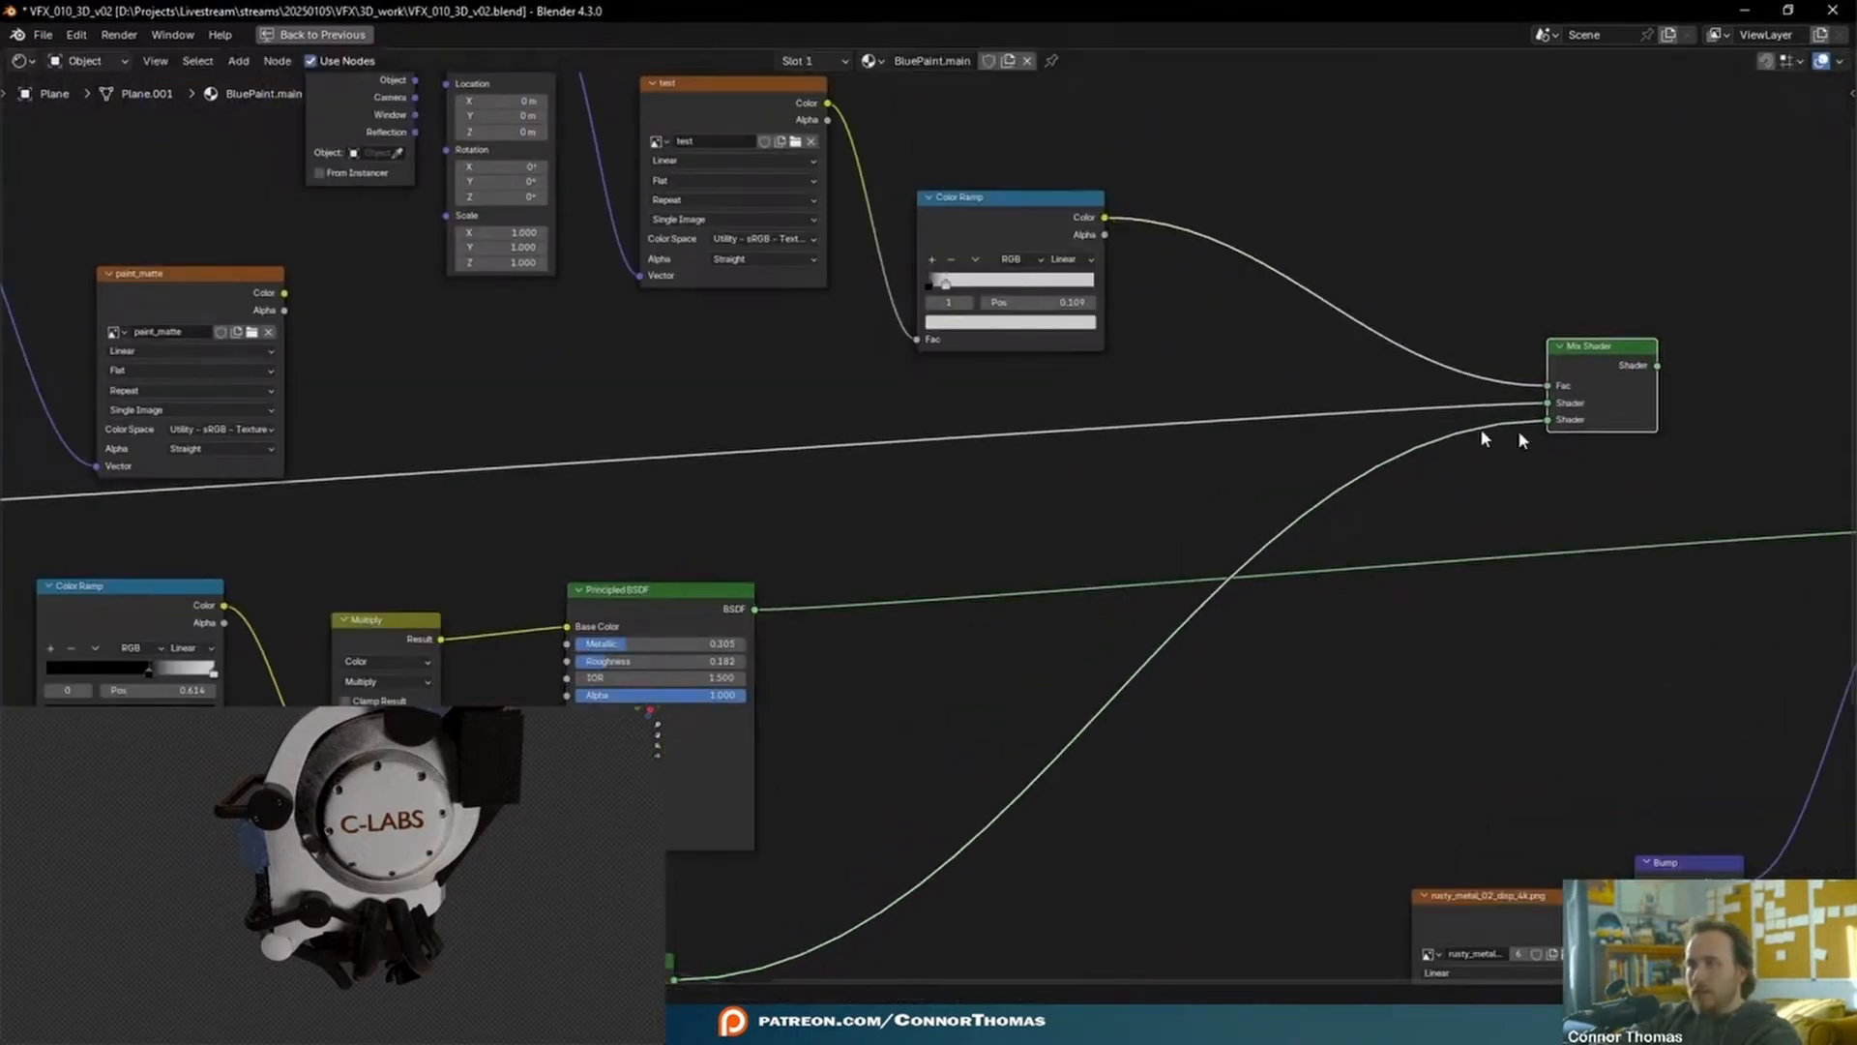
key(shift+d)
click(891, 528)
- Connect the new Principled BSDF to the duplicated Mix Shader's second input and paint_matte's color to its Fac, previewing the mix
middle_drag(792, 700, 1119, 669)
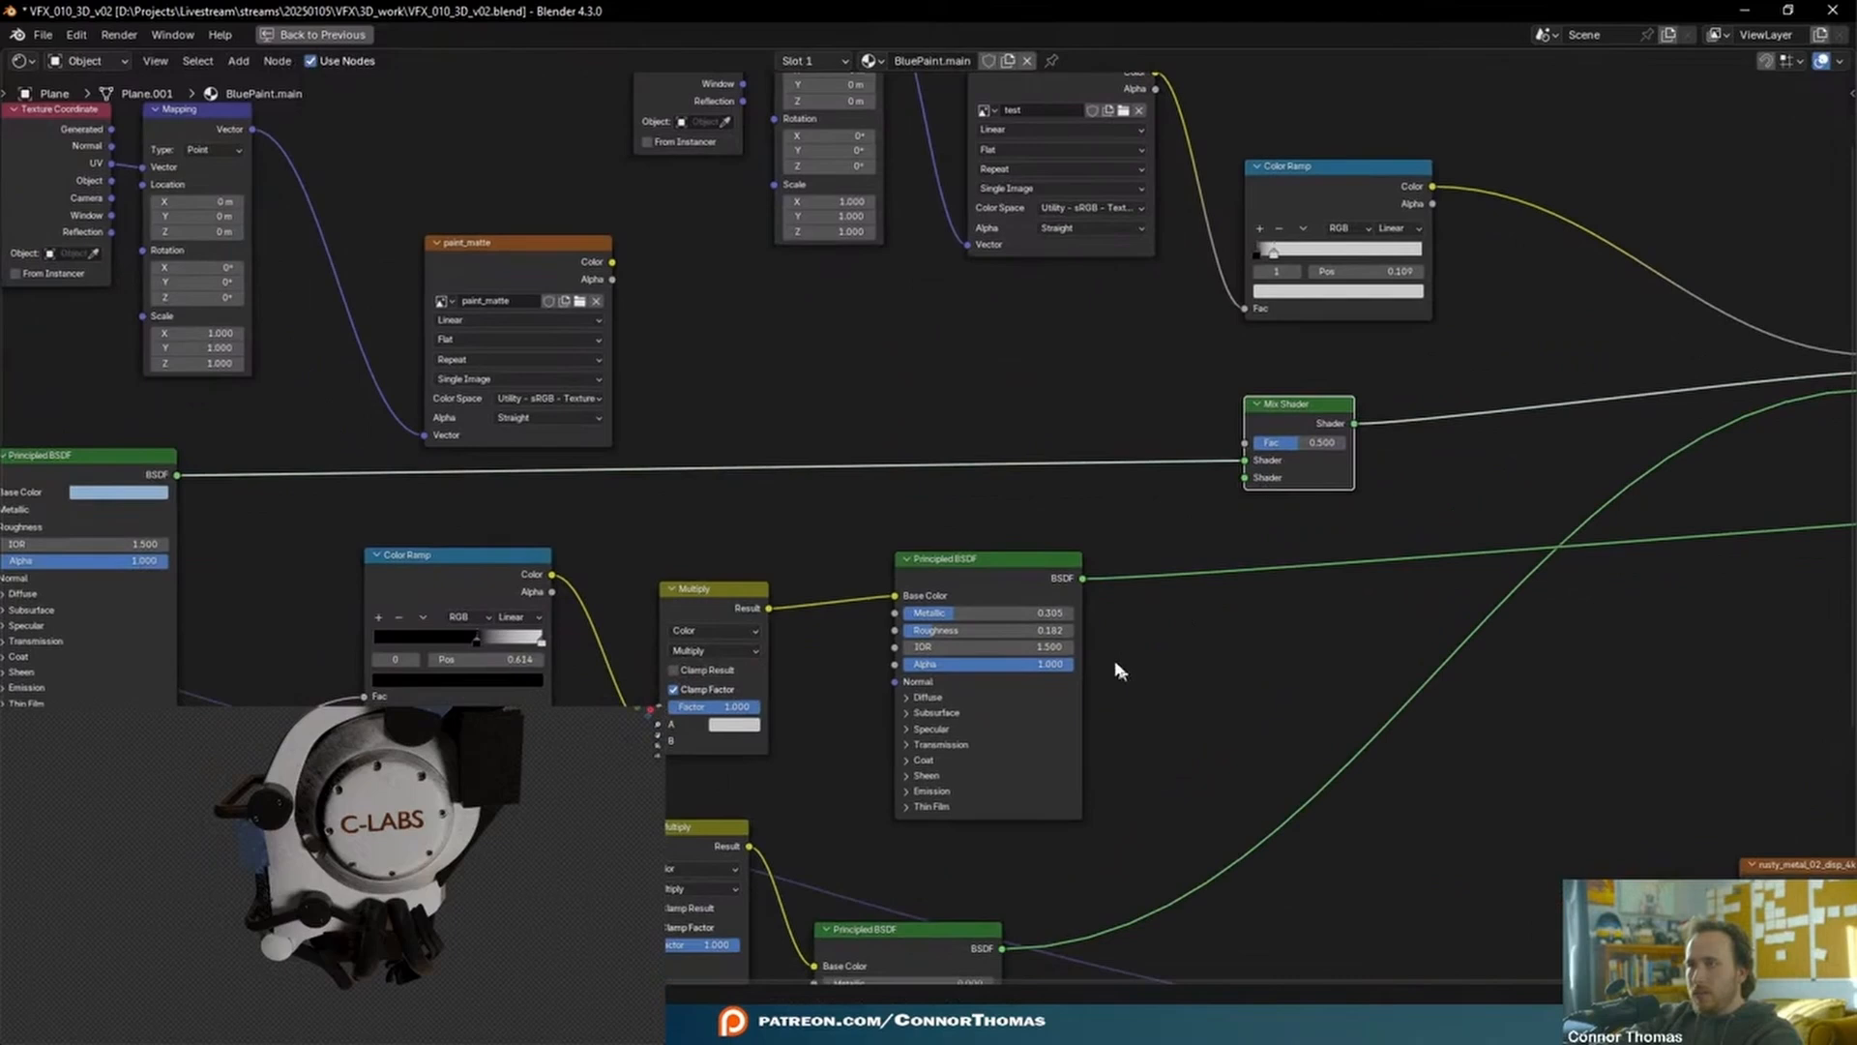
drag(1083, 579, 1259, 462)
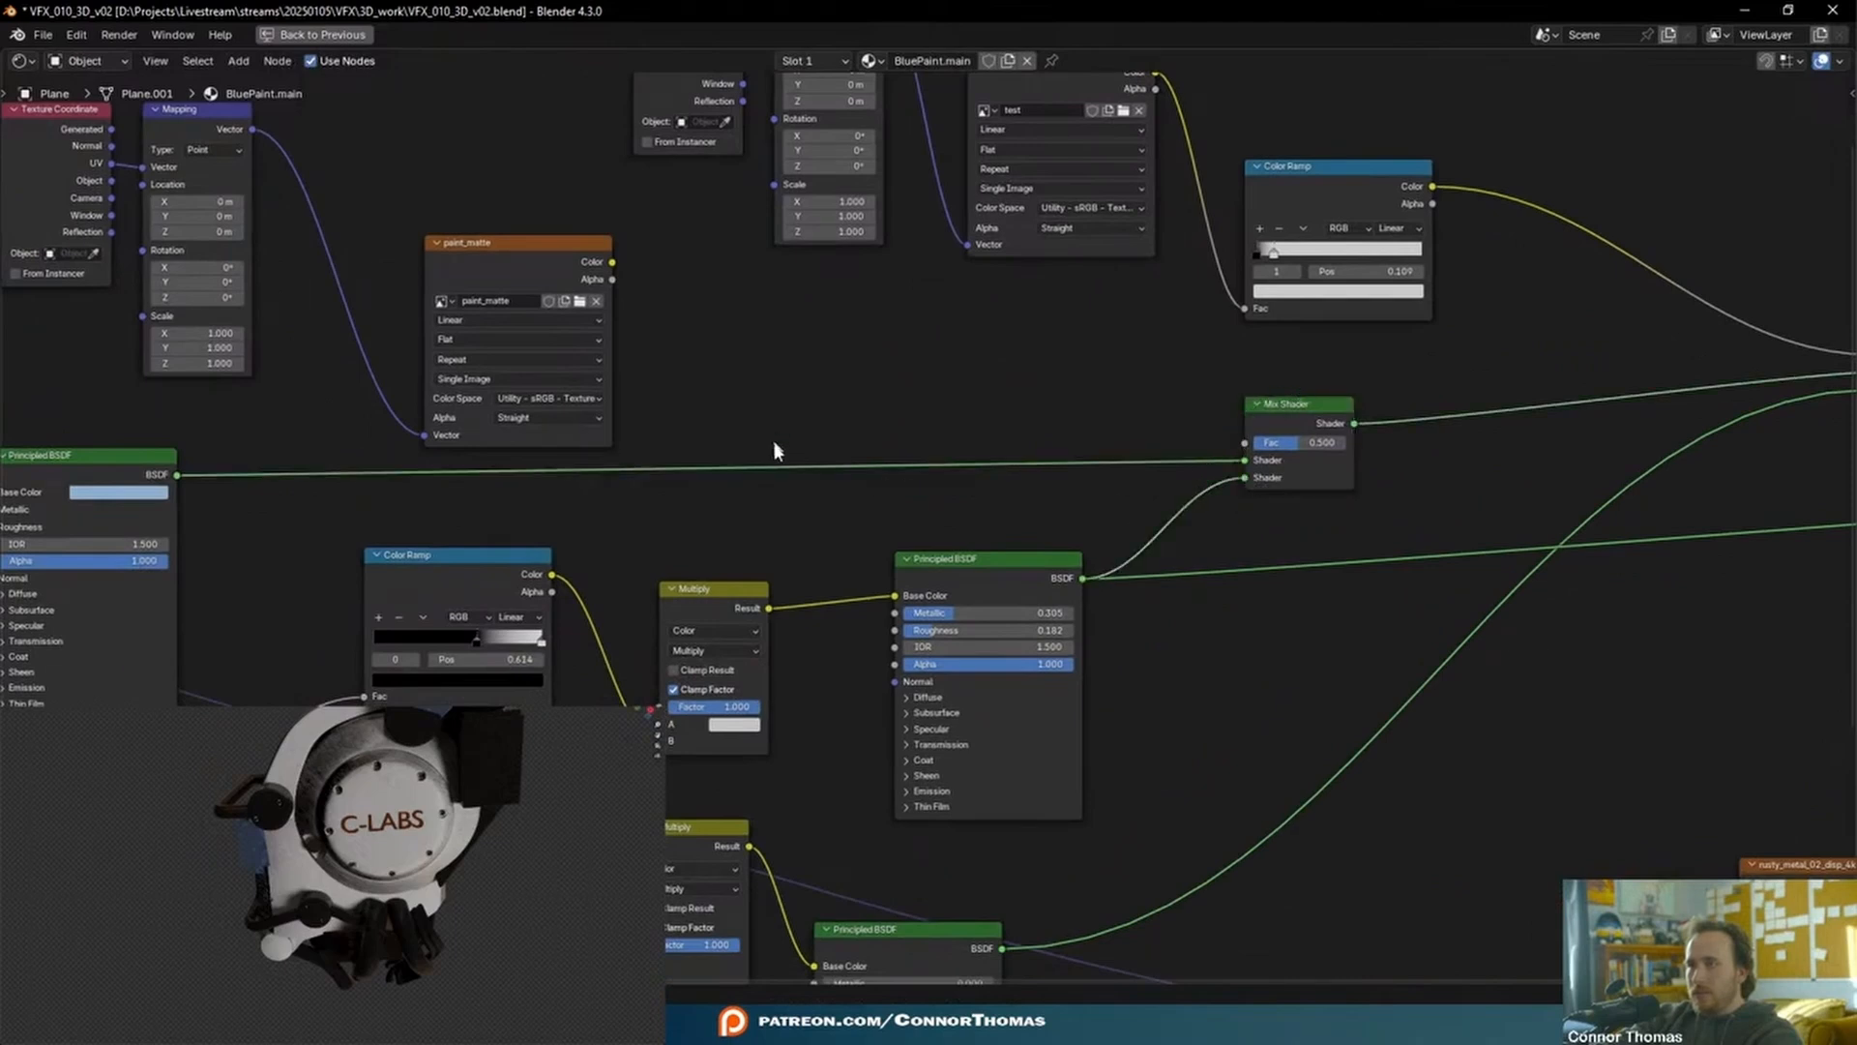
middle_drag(774, 449, 815, 551)
drag(655, 364, 1286, 543)
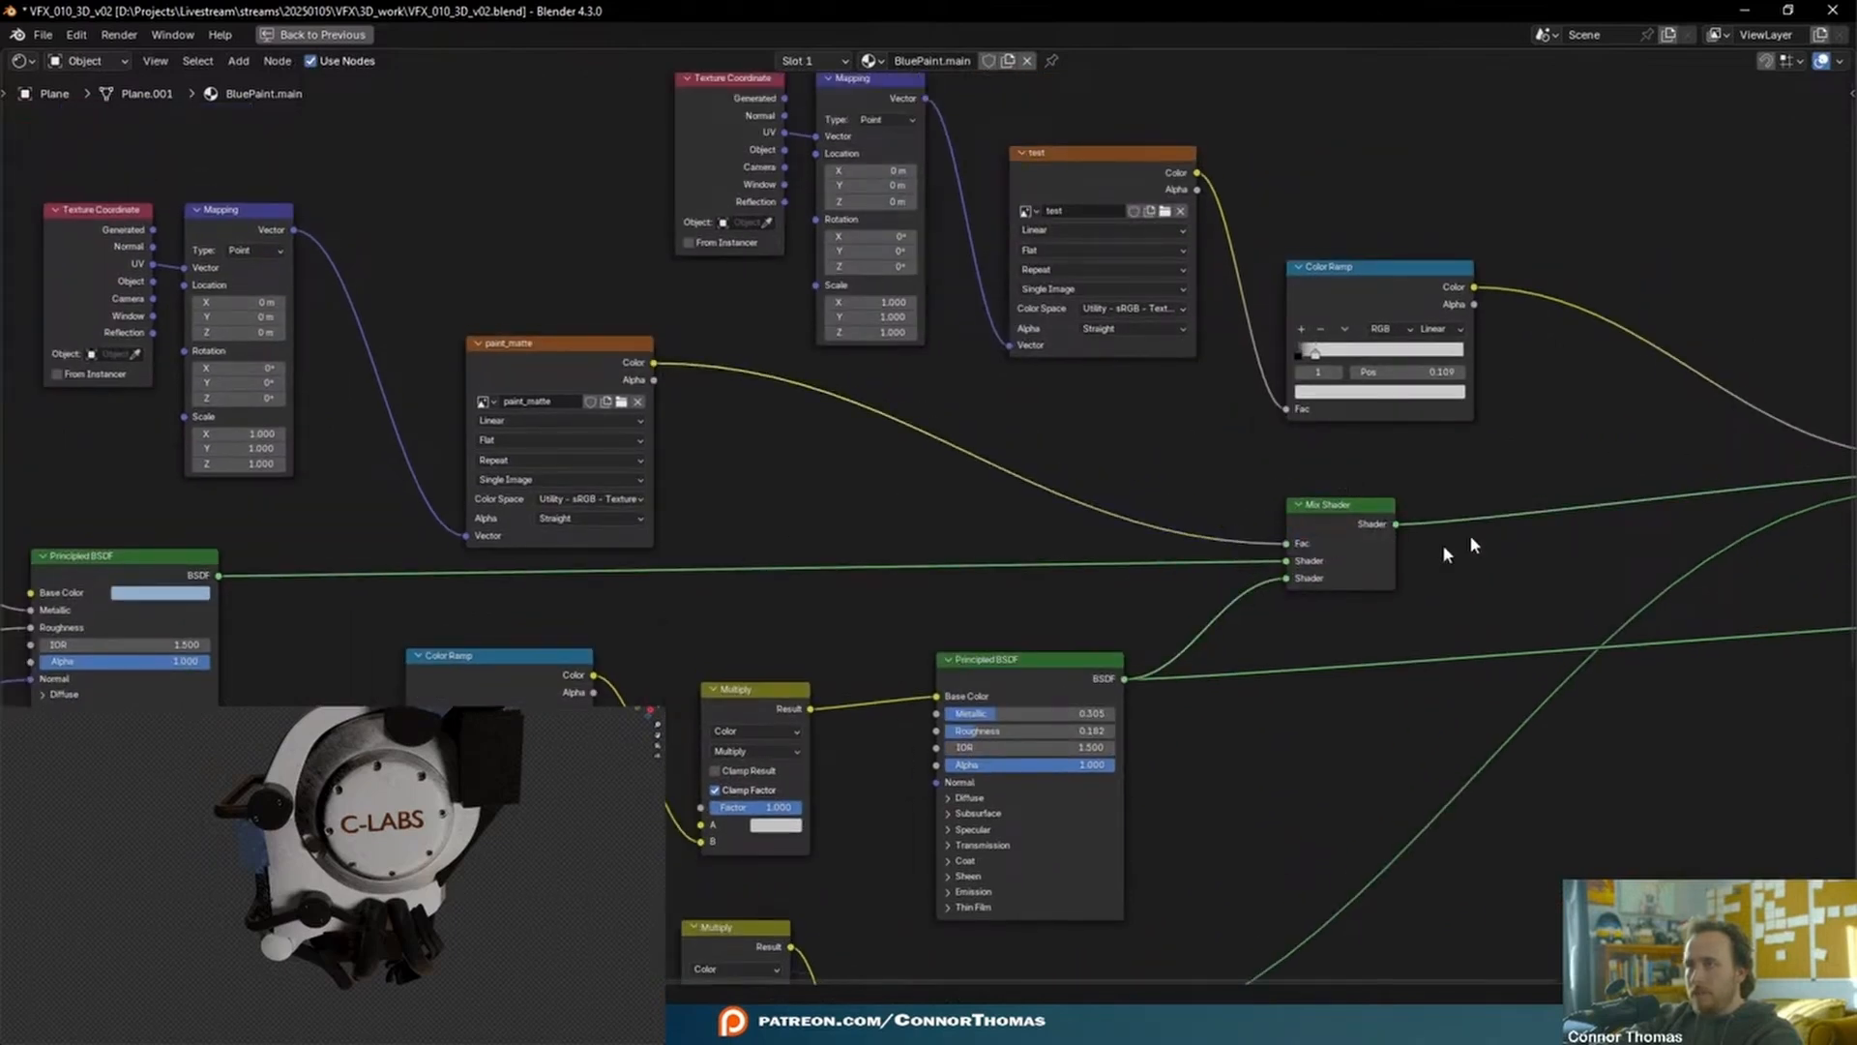
middle_drag(1442, 543, 750, 450)
ctrl+shift+click(470, 466)
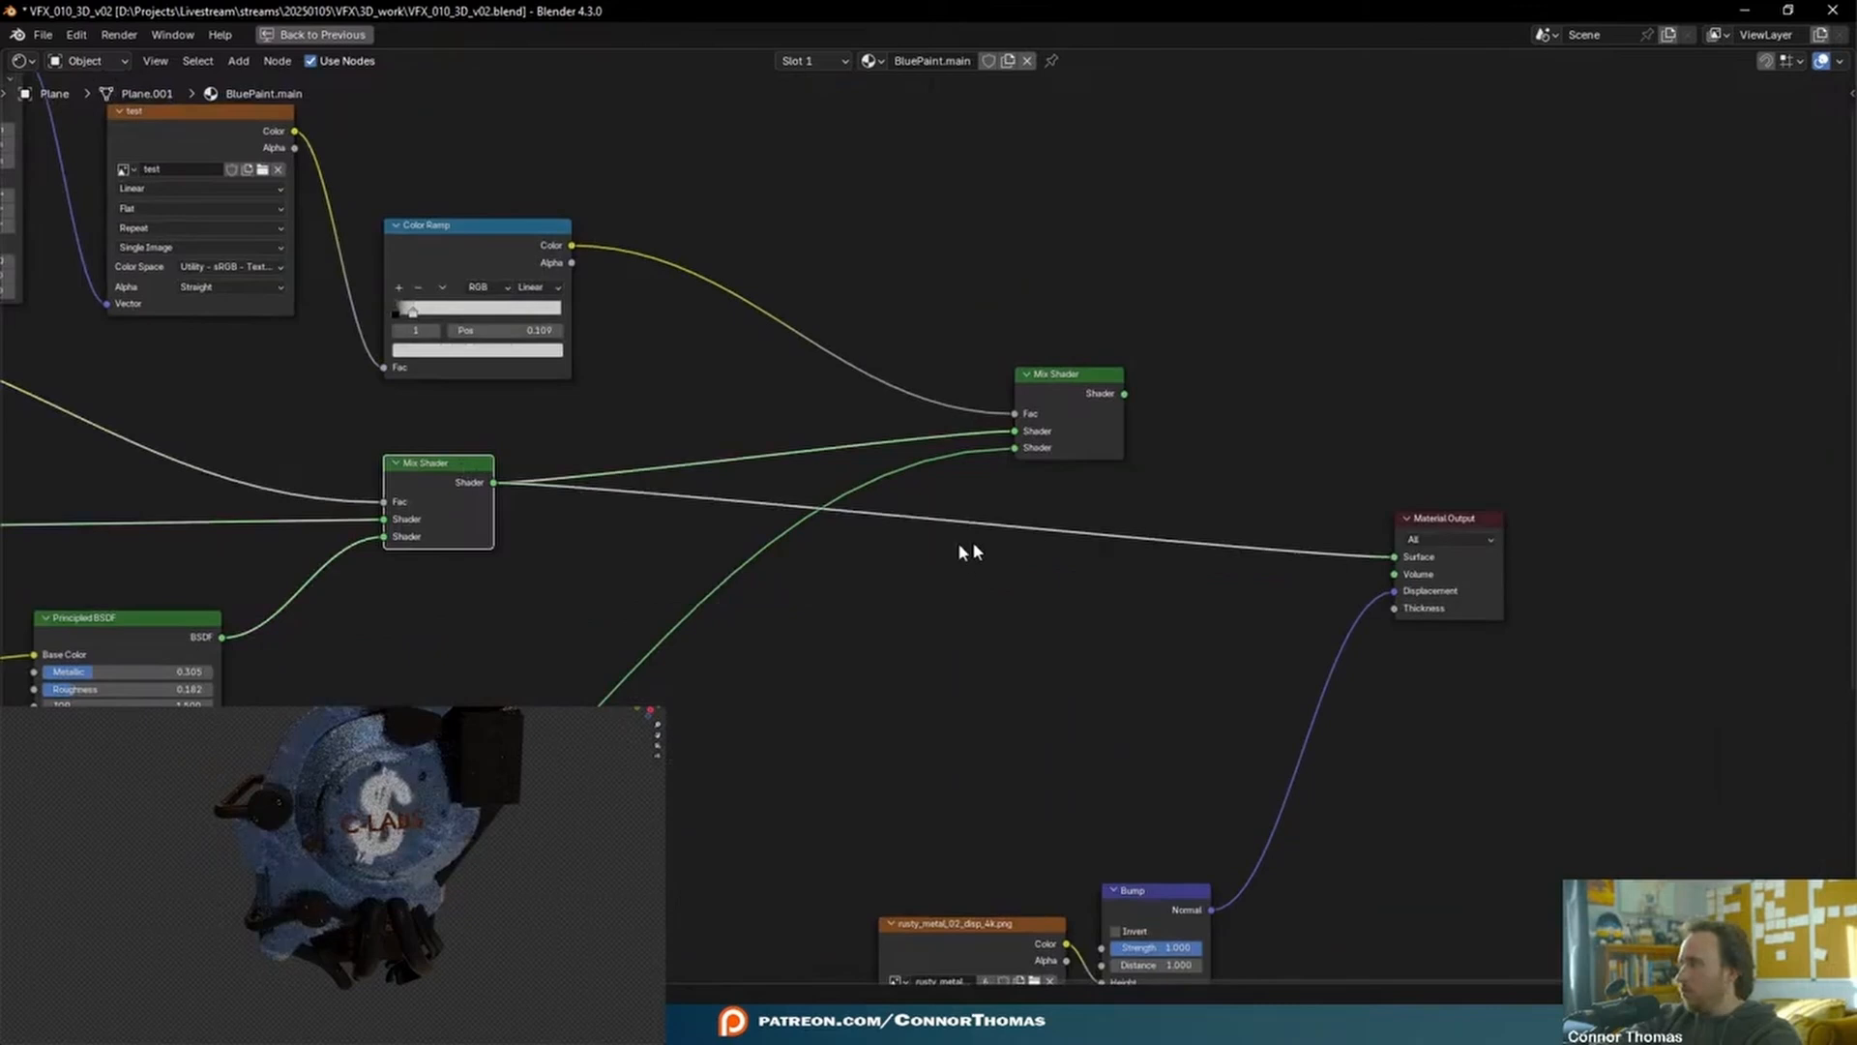
- Preview an Ambient Occlusion node in Cube.003's BluePaint material and add a Color Ramp after it with the black stop at 0.800
middle_drag(281, 815, 455, 845)
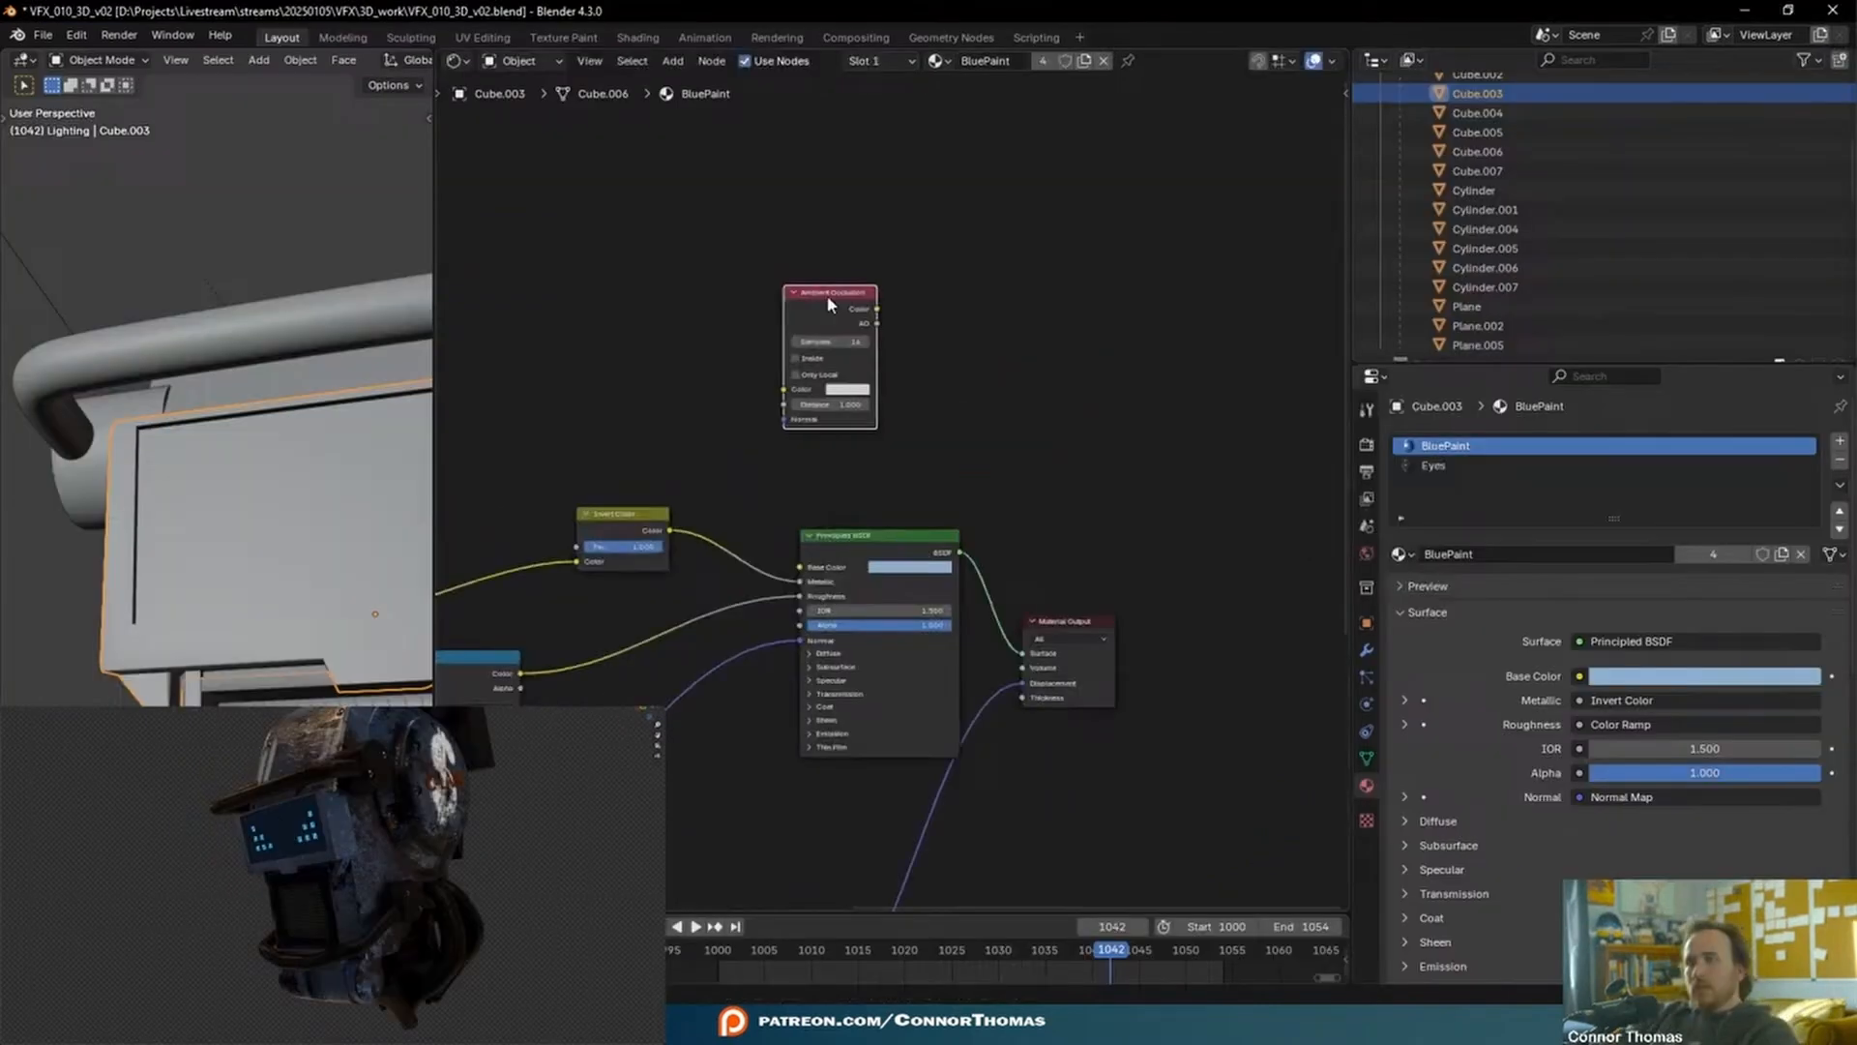
scroll(975, 300, up, 4)
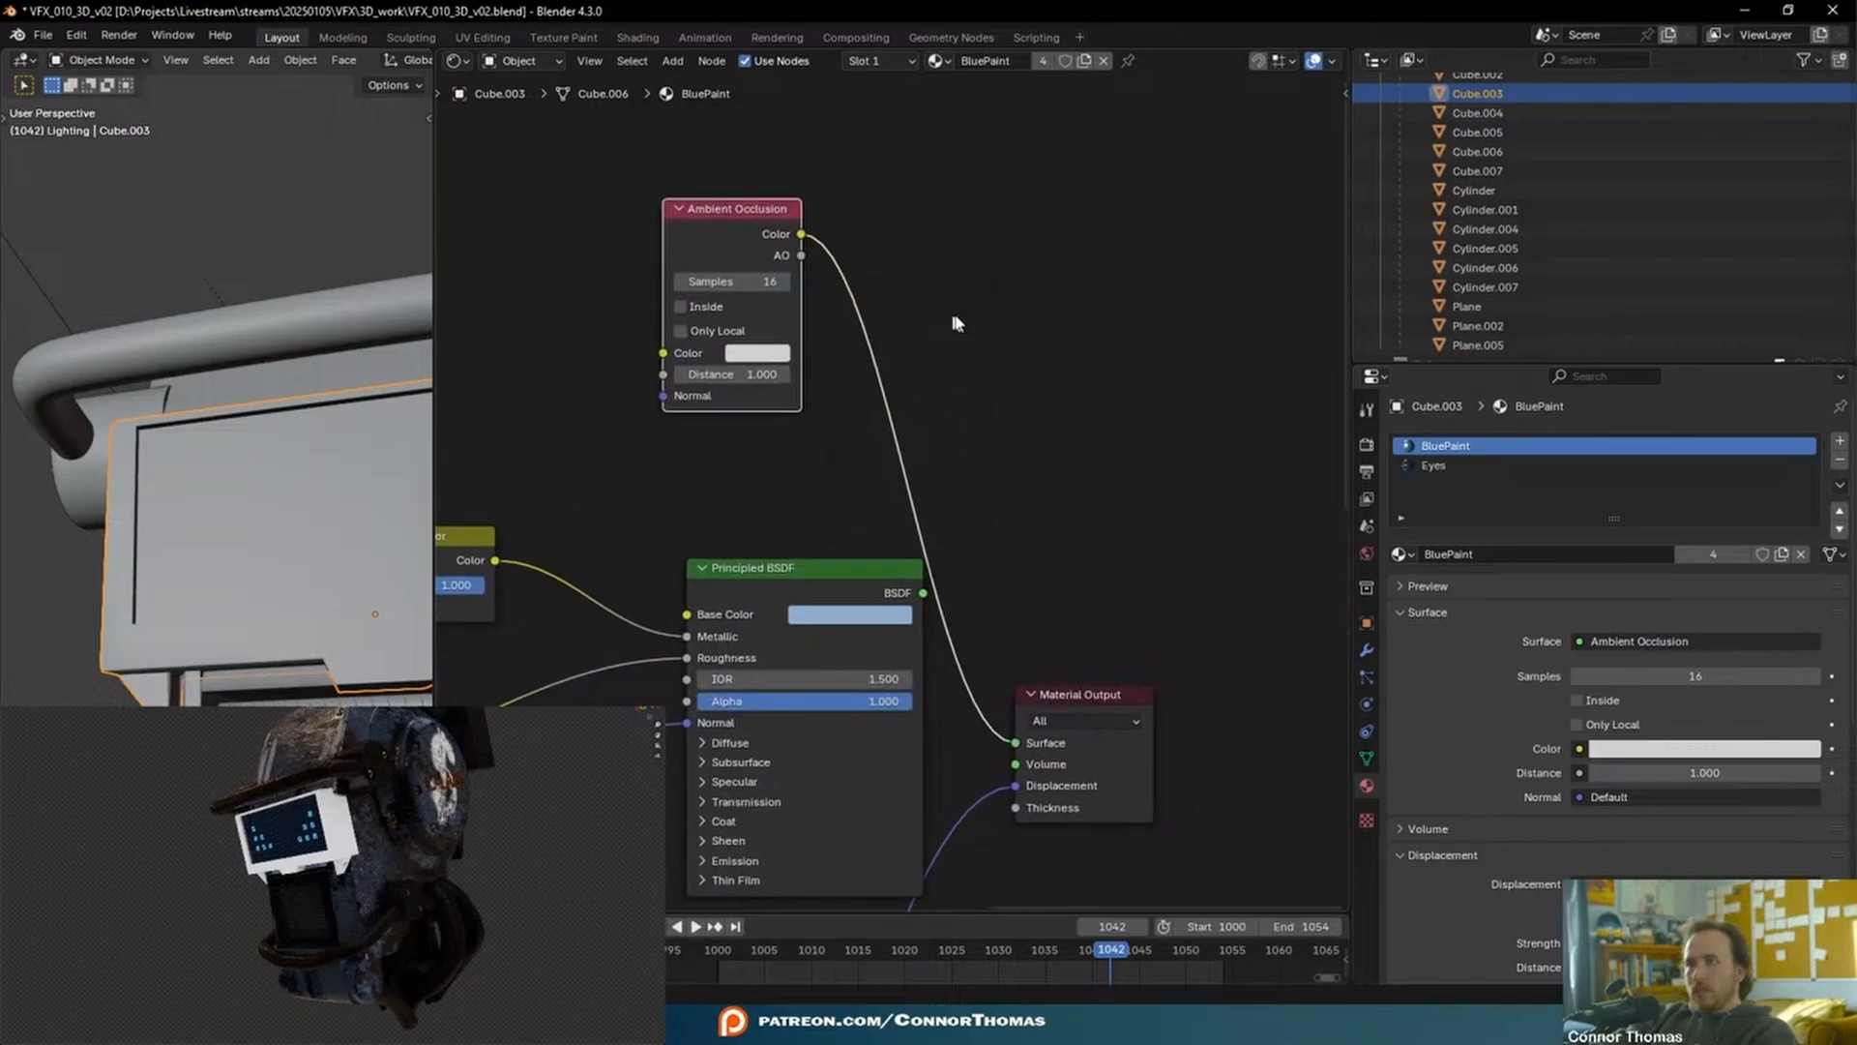
key(shift+a)
text(colo)
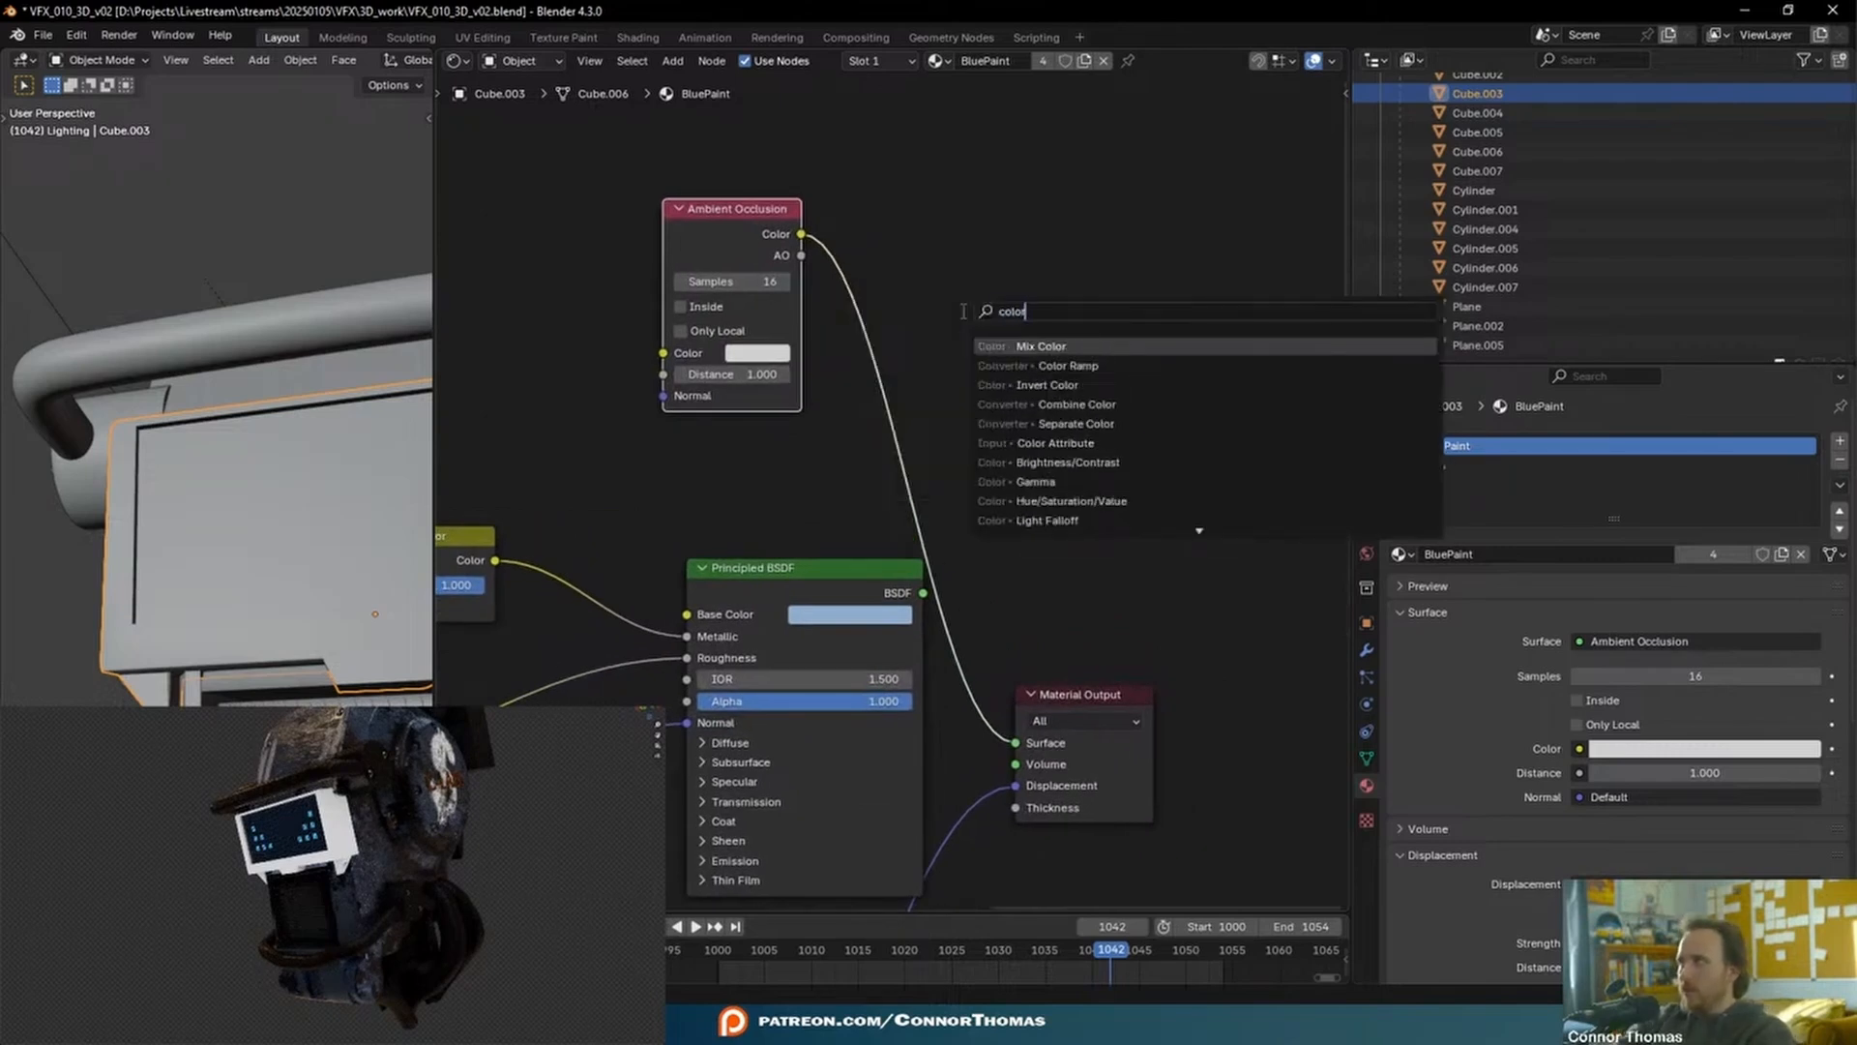
text(r)
key(Down)
key(Return)
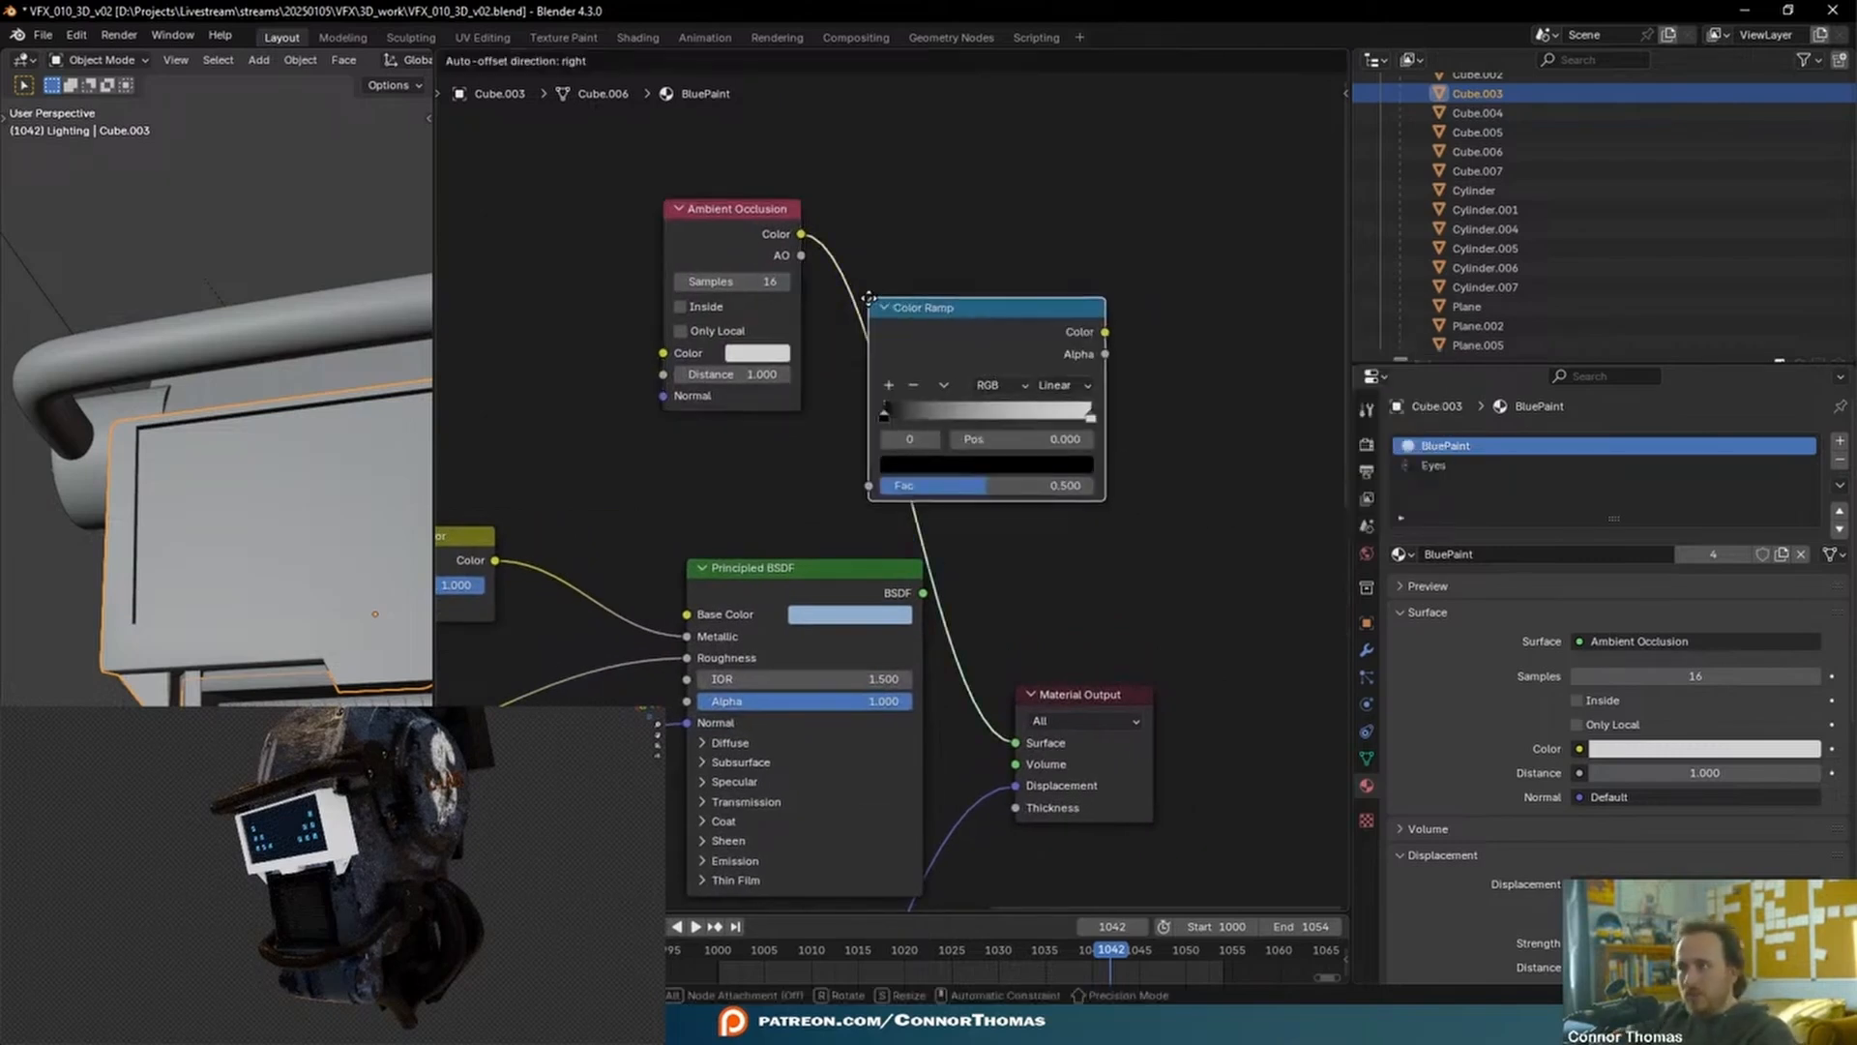
click(984, 271)
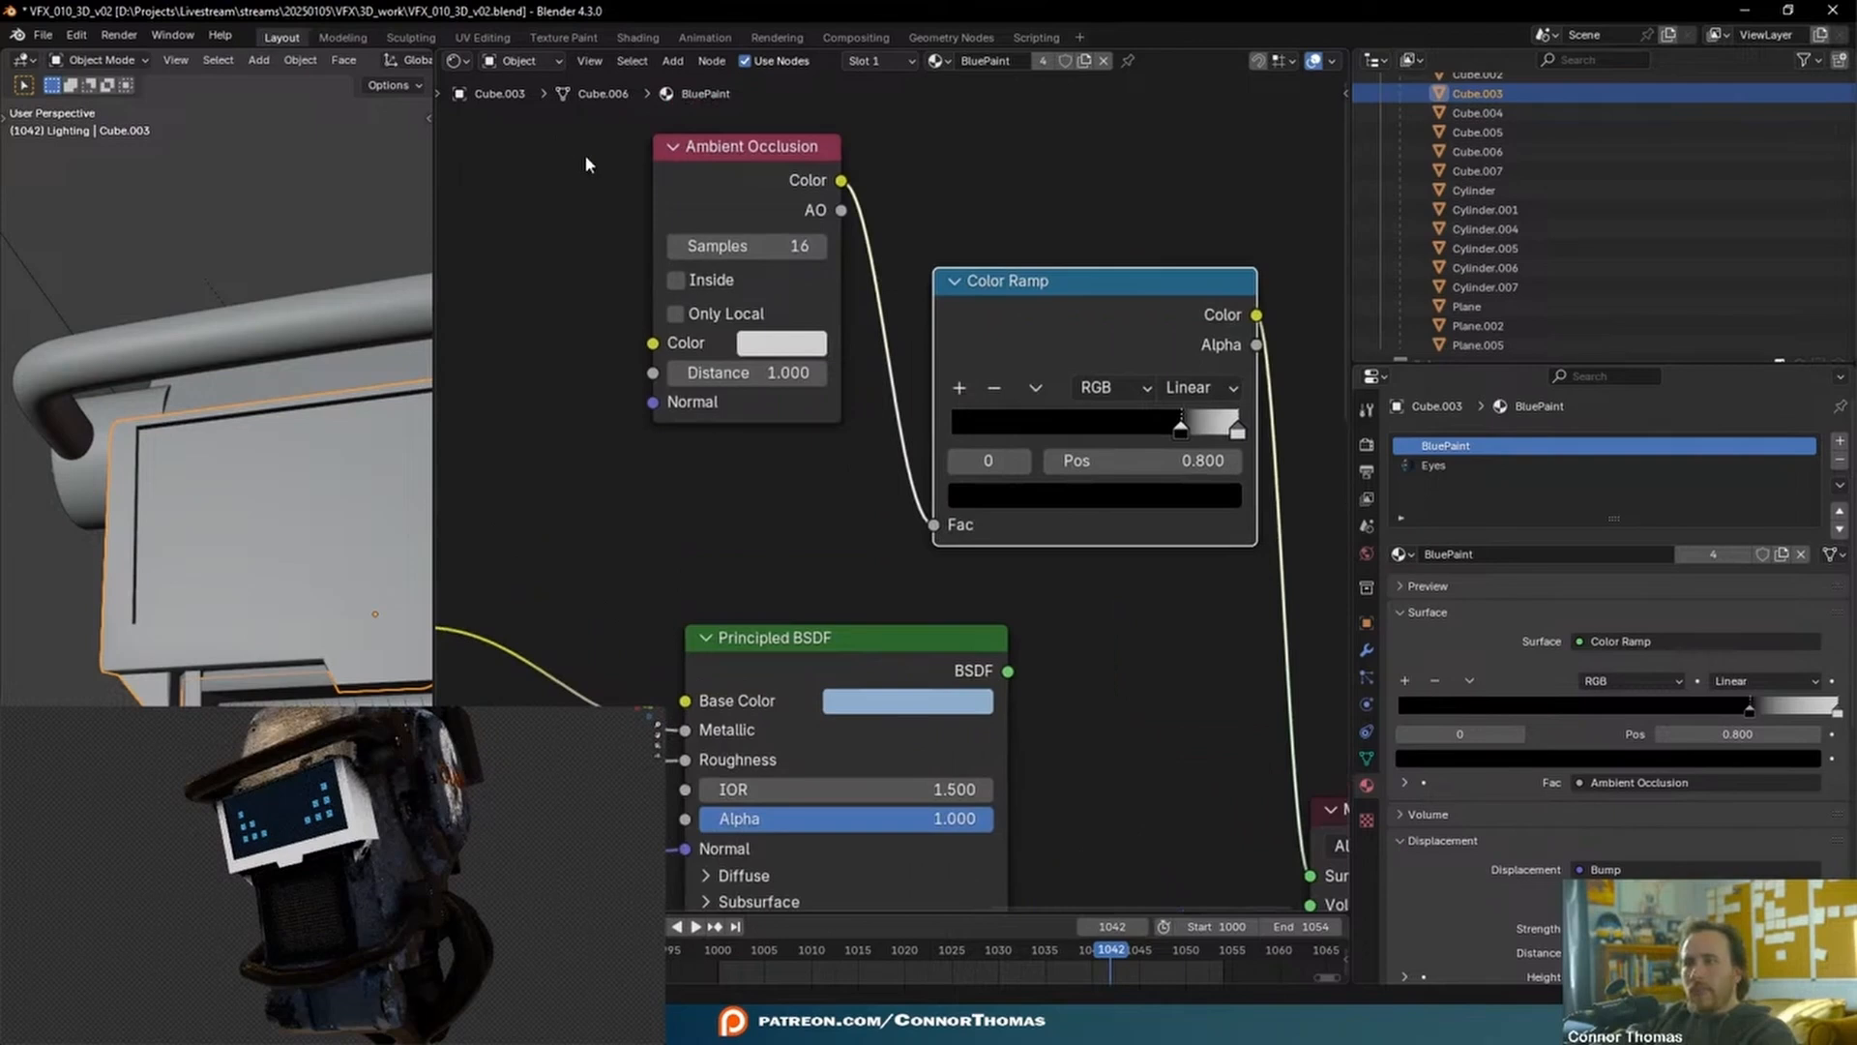
- Insert a Mix Shader before the Material Output and connect the ambient occlusion Color Ramp to its Fac input
drag(584, 153, 1123, 531)
scroll(897, 530, down, 4)
middle_drag(896, 526, 715, 327)
scroll(893, 474, down, 2)
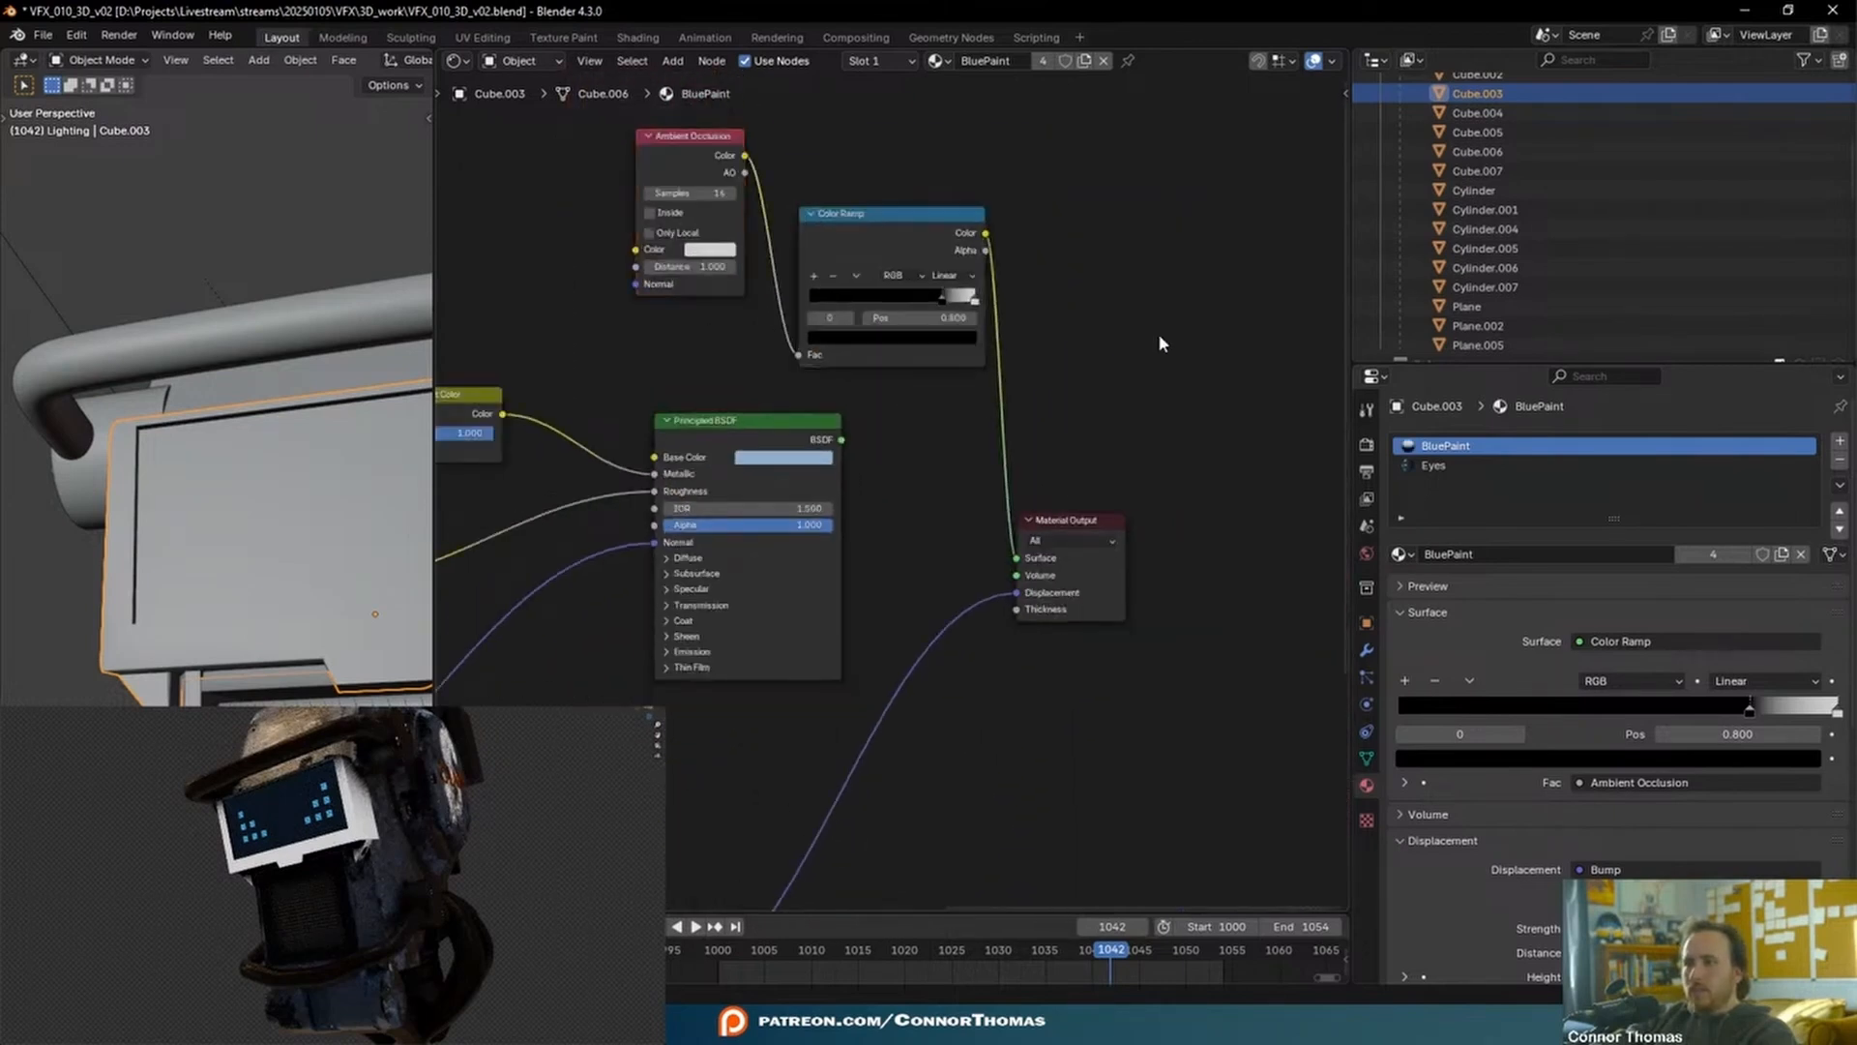
key(shift+a)
text(mix)
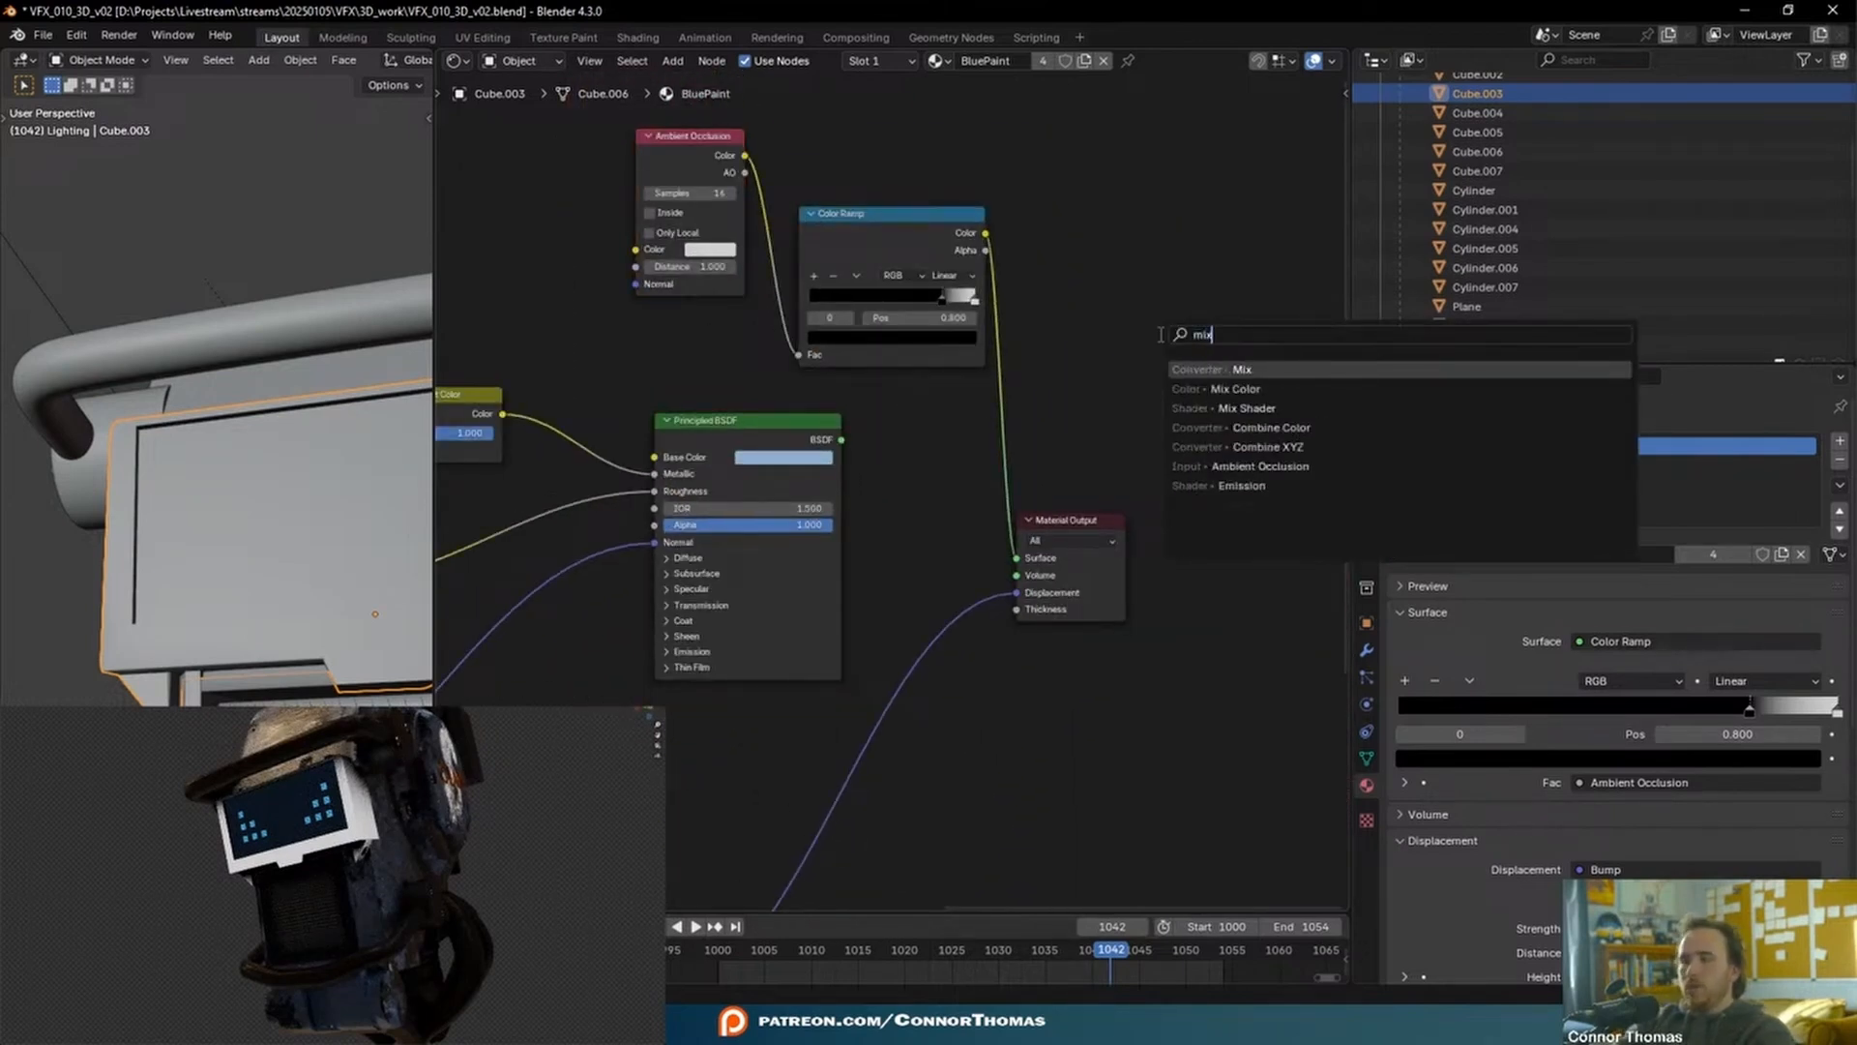
key(Down)
key(Down)
key(Return)
click(1021, 411)
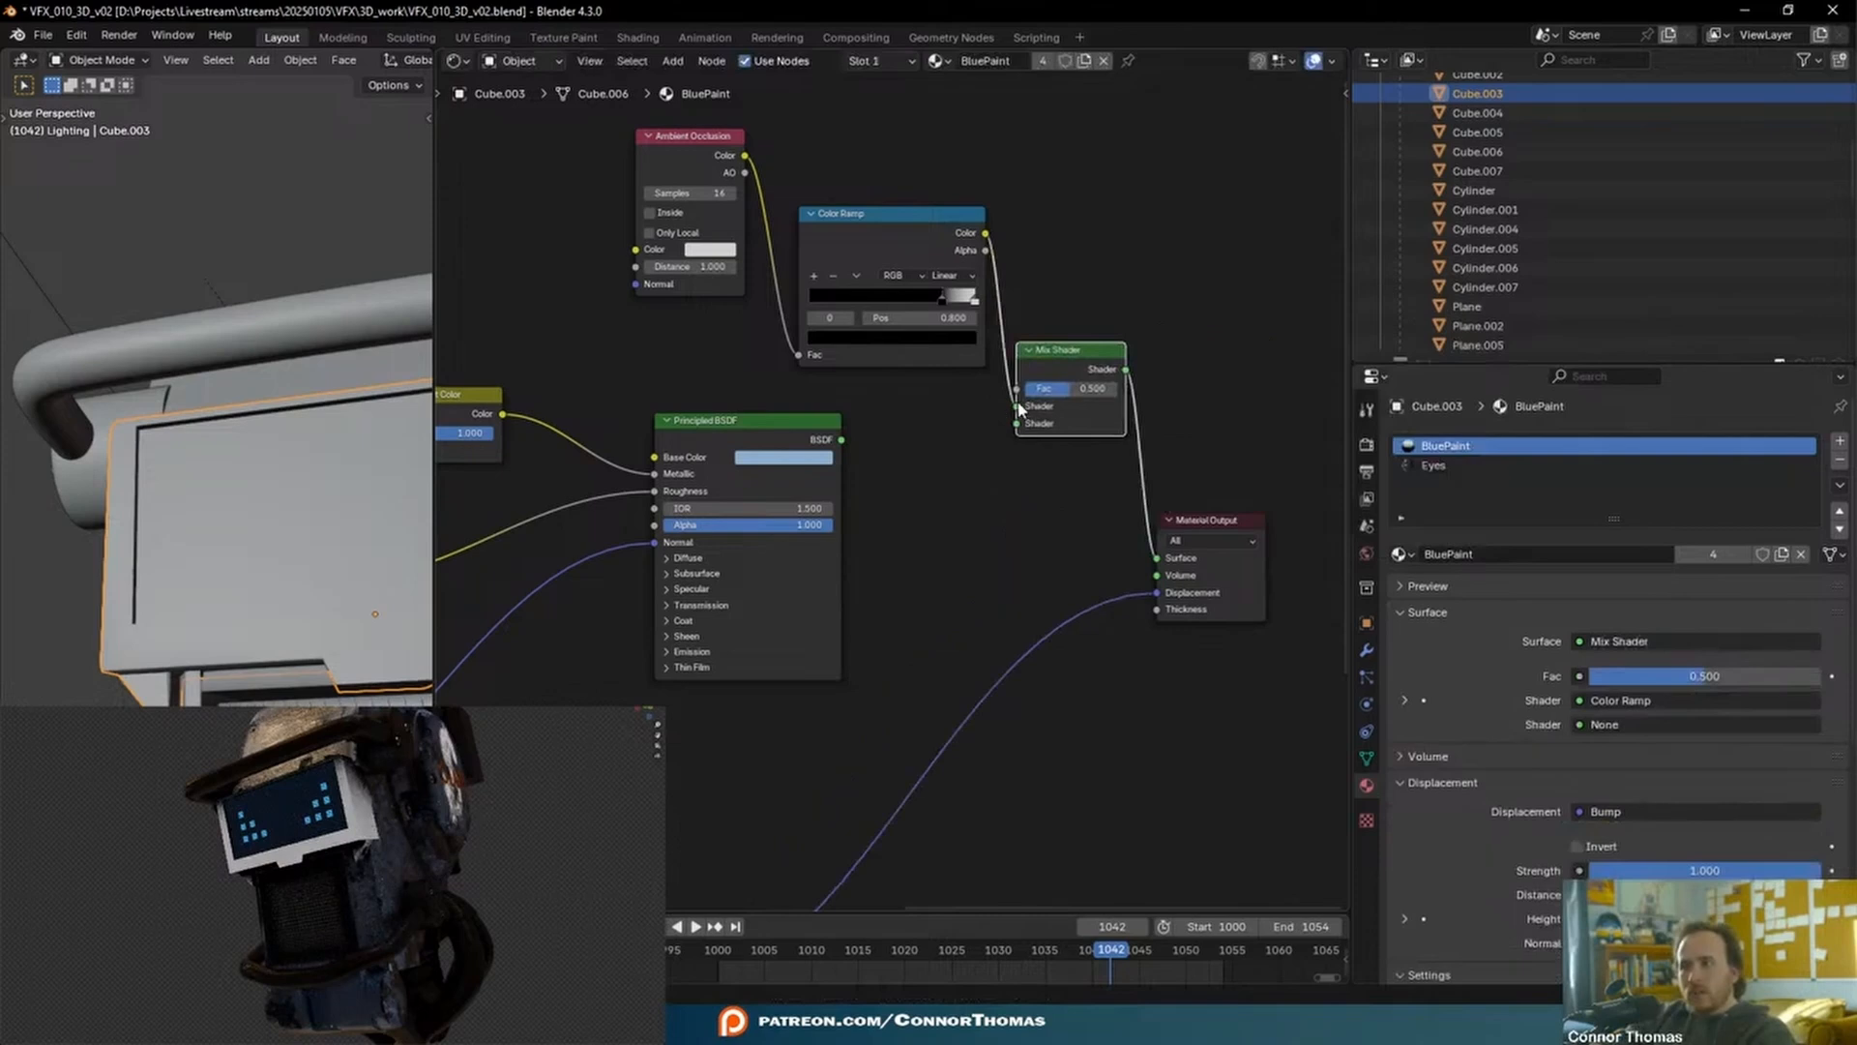
drag(1017, 405, 1016, 388)
- Move the Mix Shader and Material Output further along, and place a duplicate of the blue Principled BSDF below the original
scroll(910, 486, down, 1)
drag(1169, 482, 1376, 420)
click(763, 406)
key(shift+d)
click(1159, 793)
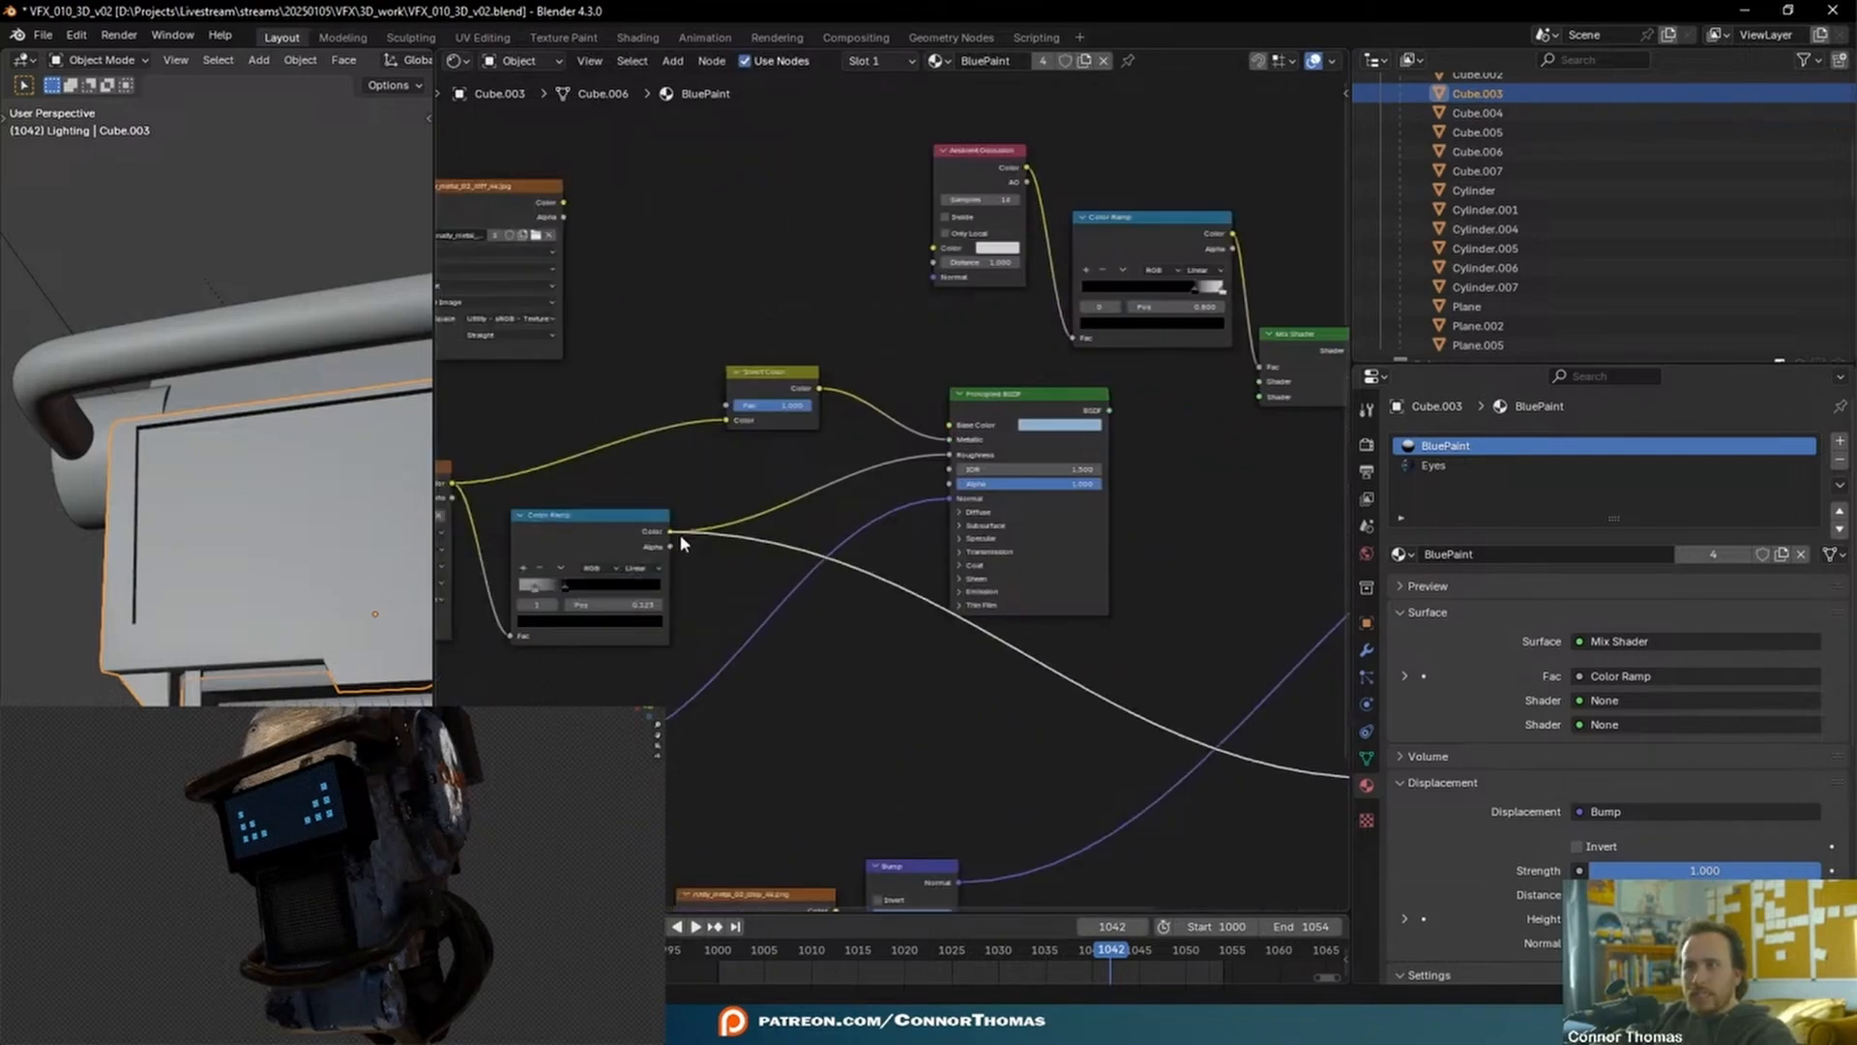
- Connect the roughness Color Ramp to the duplicated Principled BSDF's Roughness and the Normal Map to its Normal input
middle_drag(936, 642, 753, 527)
scroll(753, 528, down, 2)
middle_drag(753, 527, 872, 527)
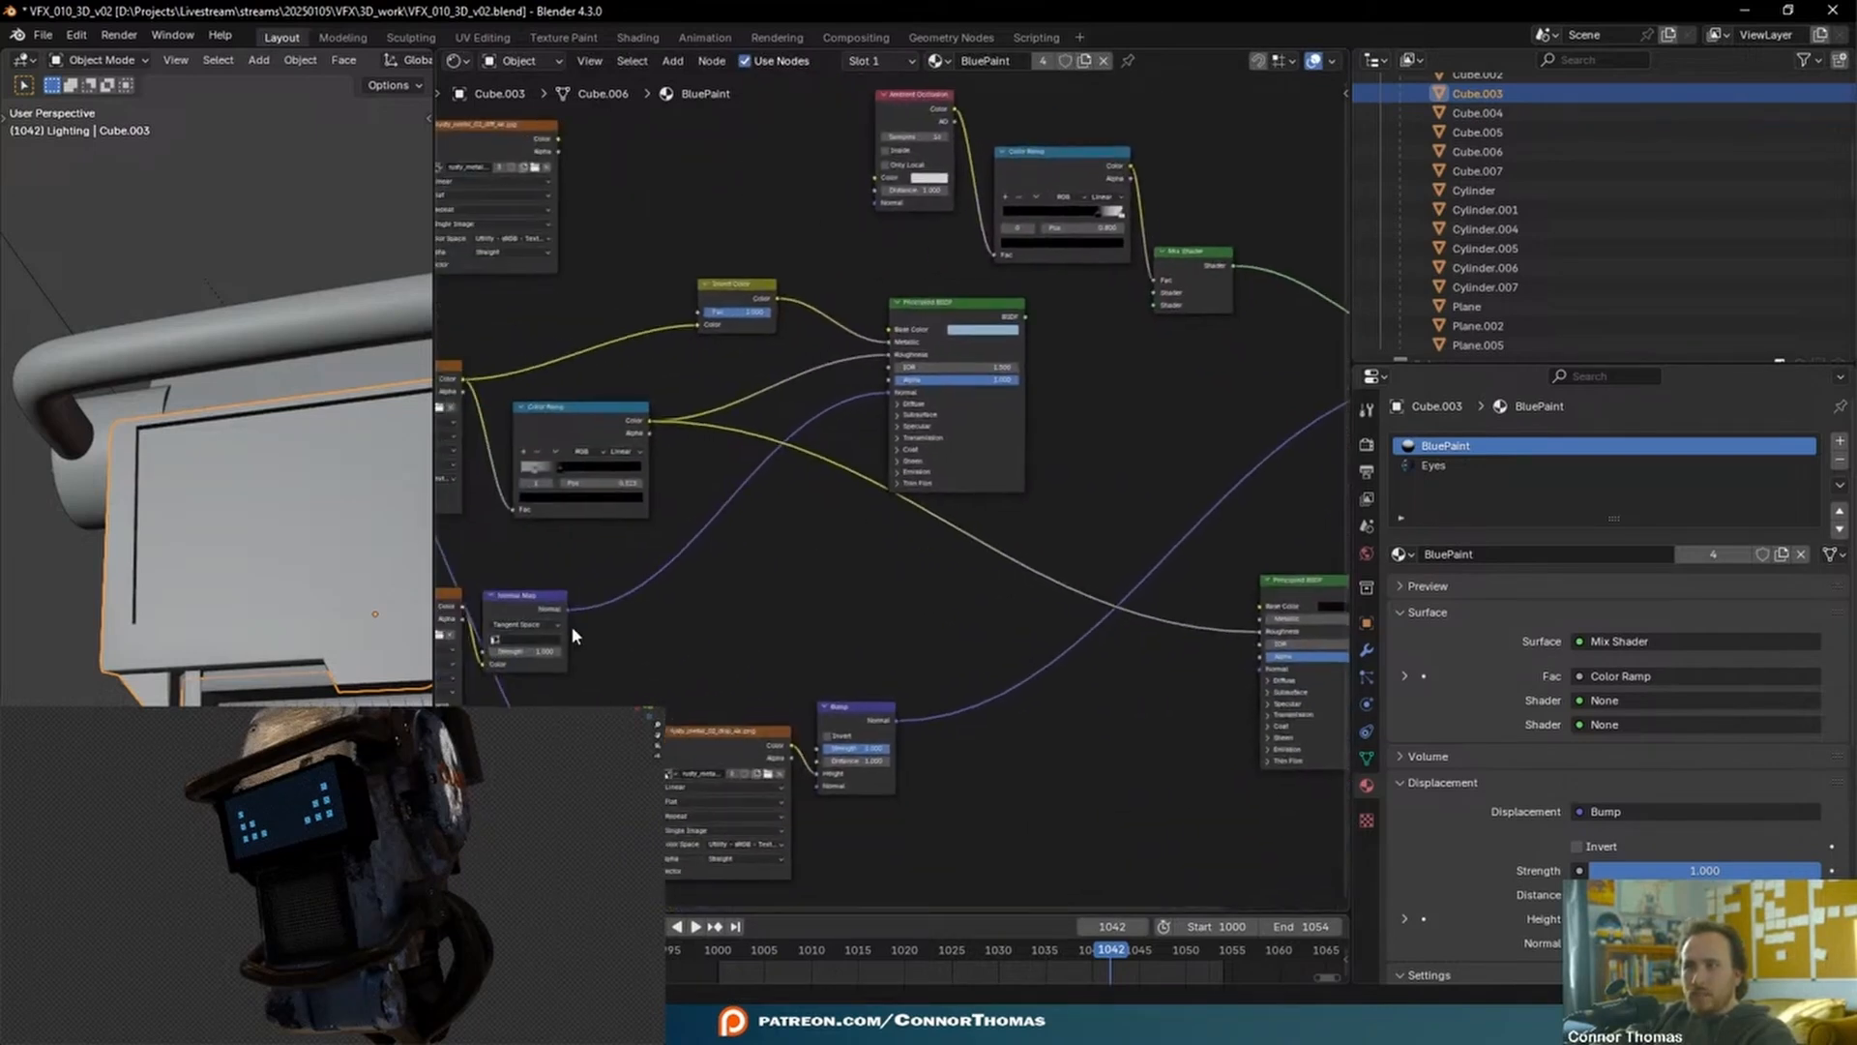
drag(569, 608, 1222, 666)
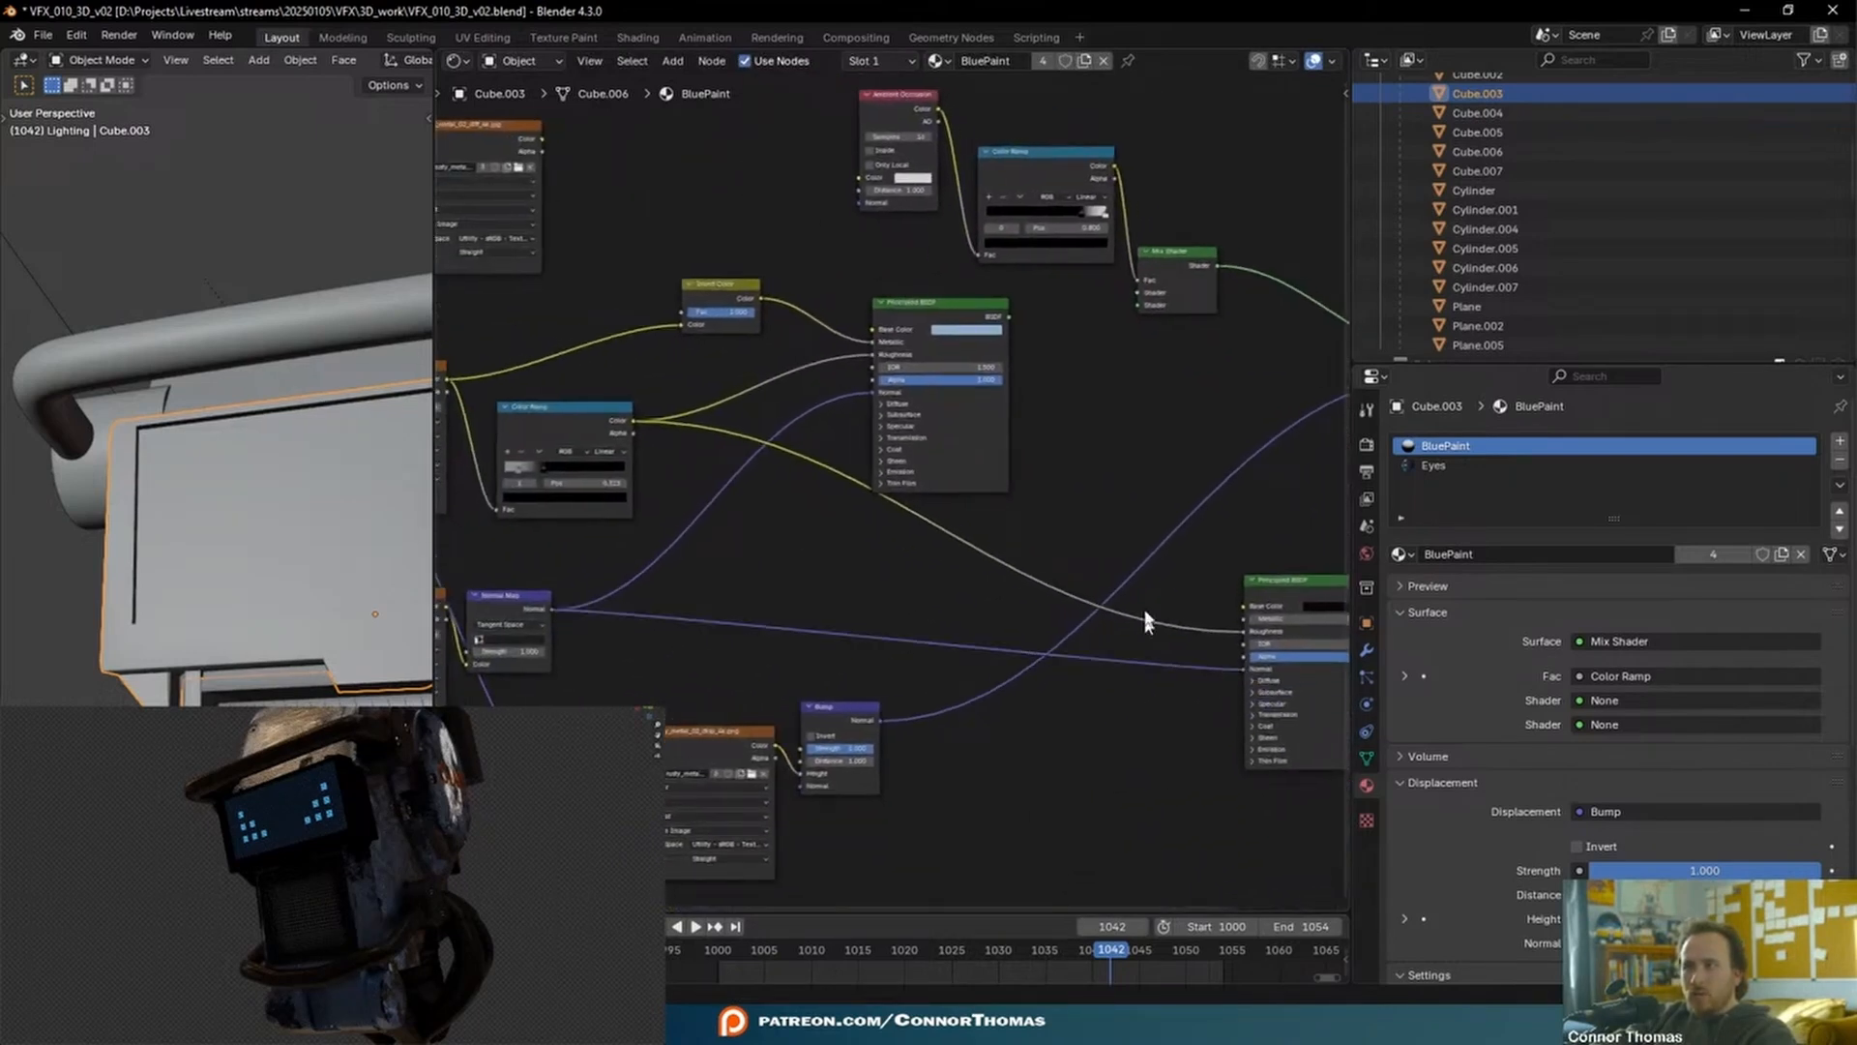
- Connect the blue Principled BSDF to the Mix Shader's first shader input and the duplicated Principled BSDF to its second
middle_drag(1186, 279, 841, 389)
drag(791, 420, 793, 405)
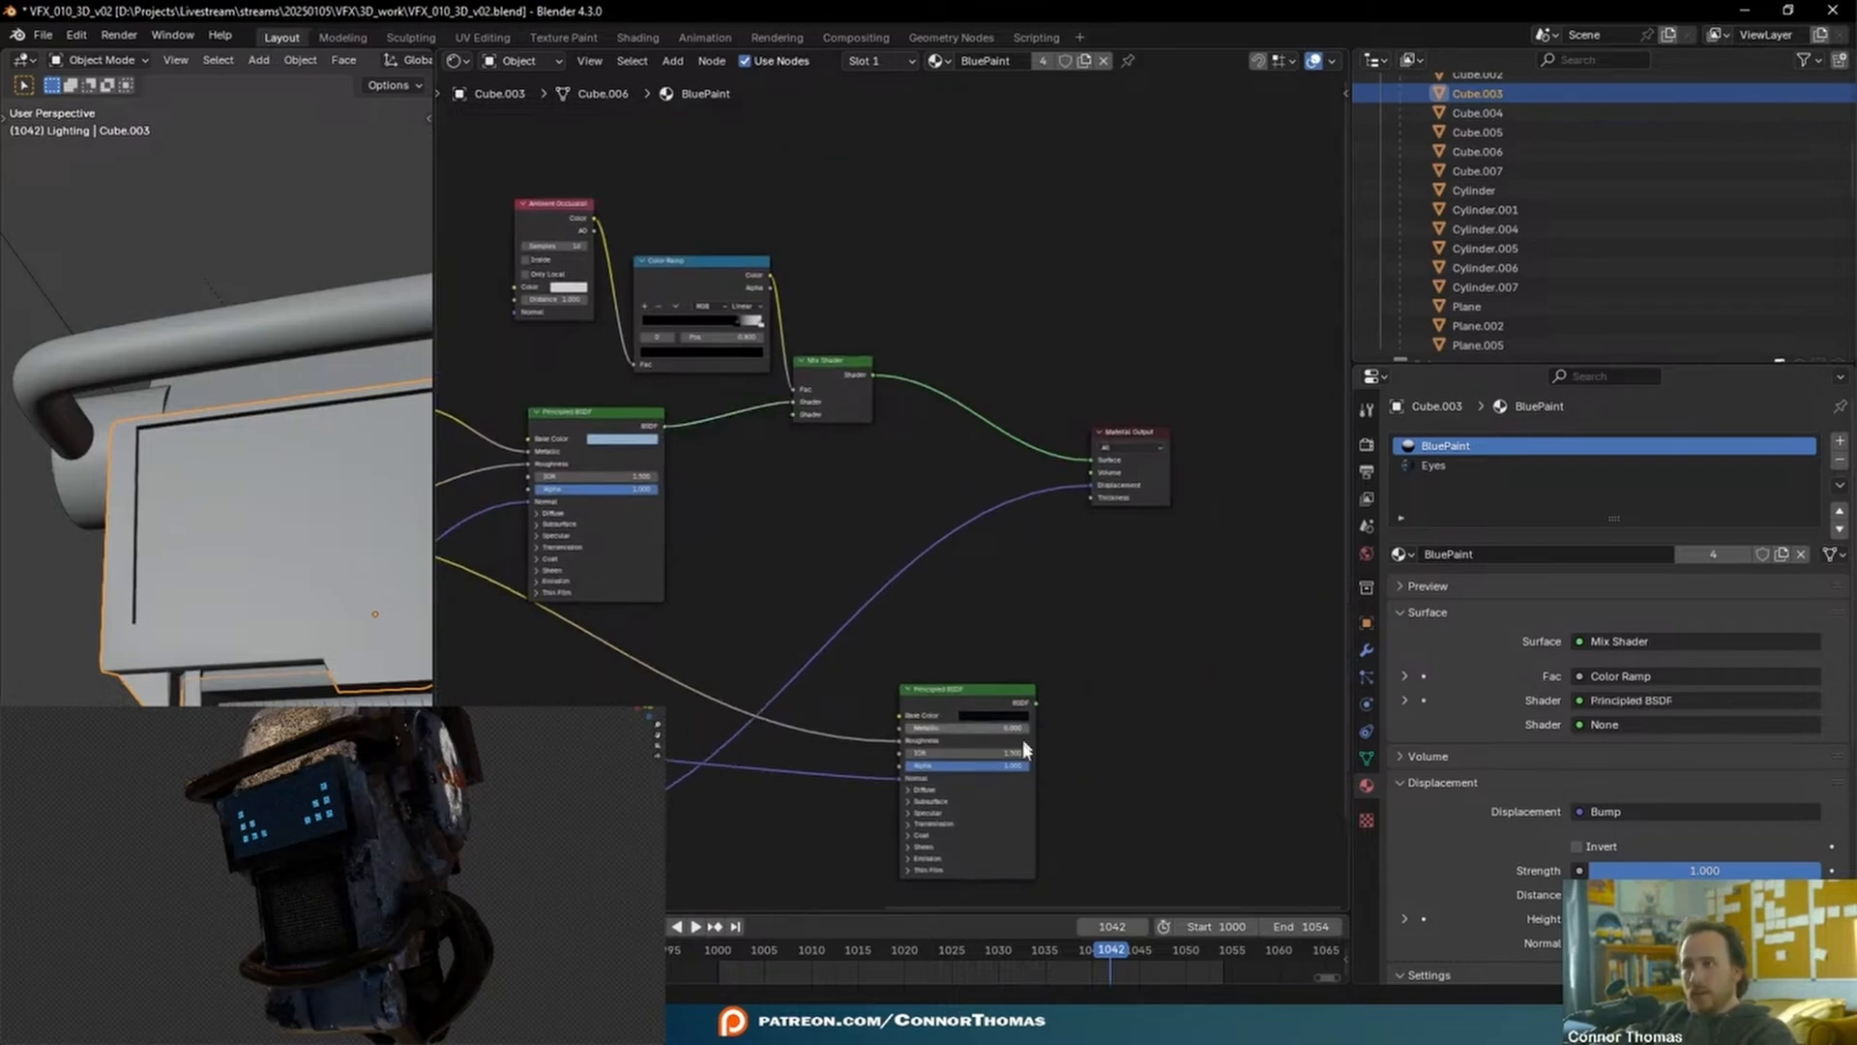
drag(1041, 703, 797, 416)
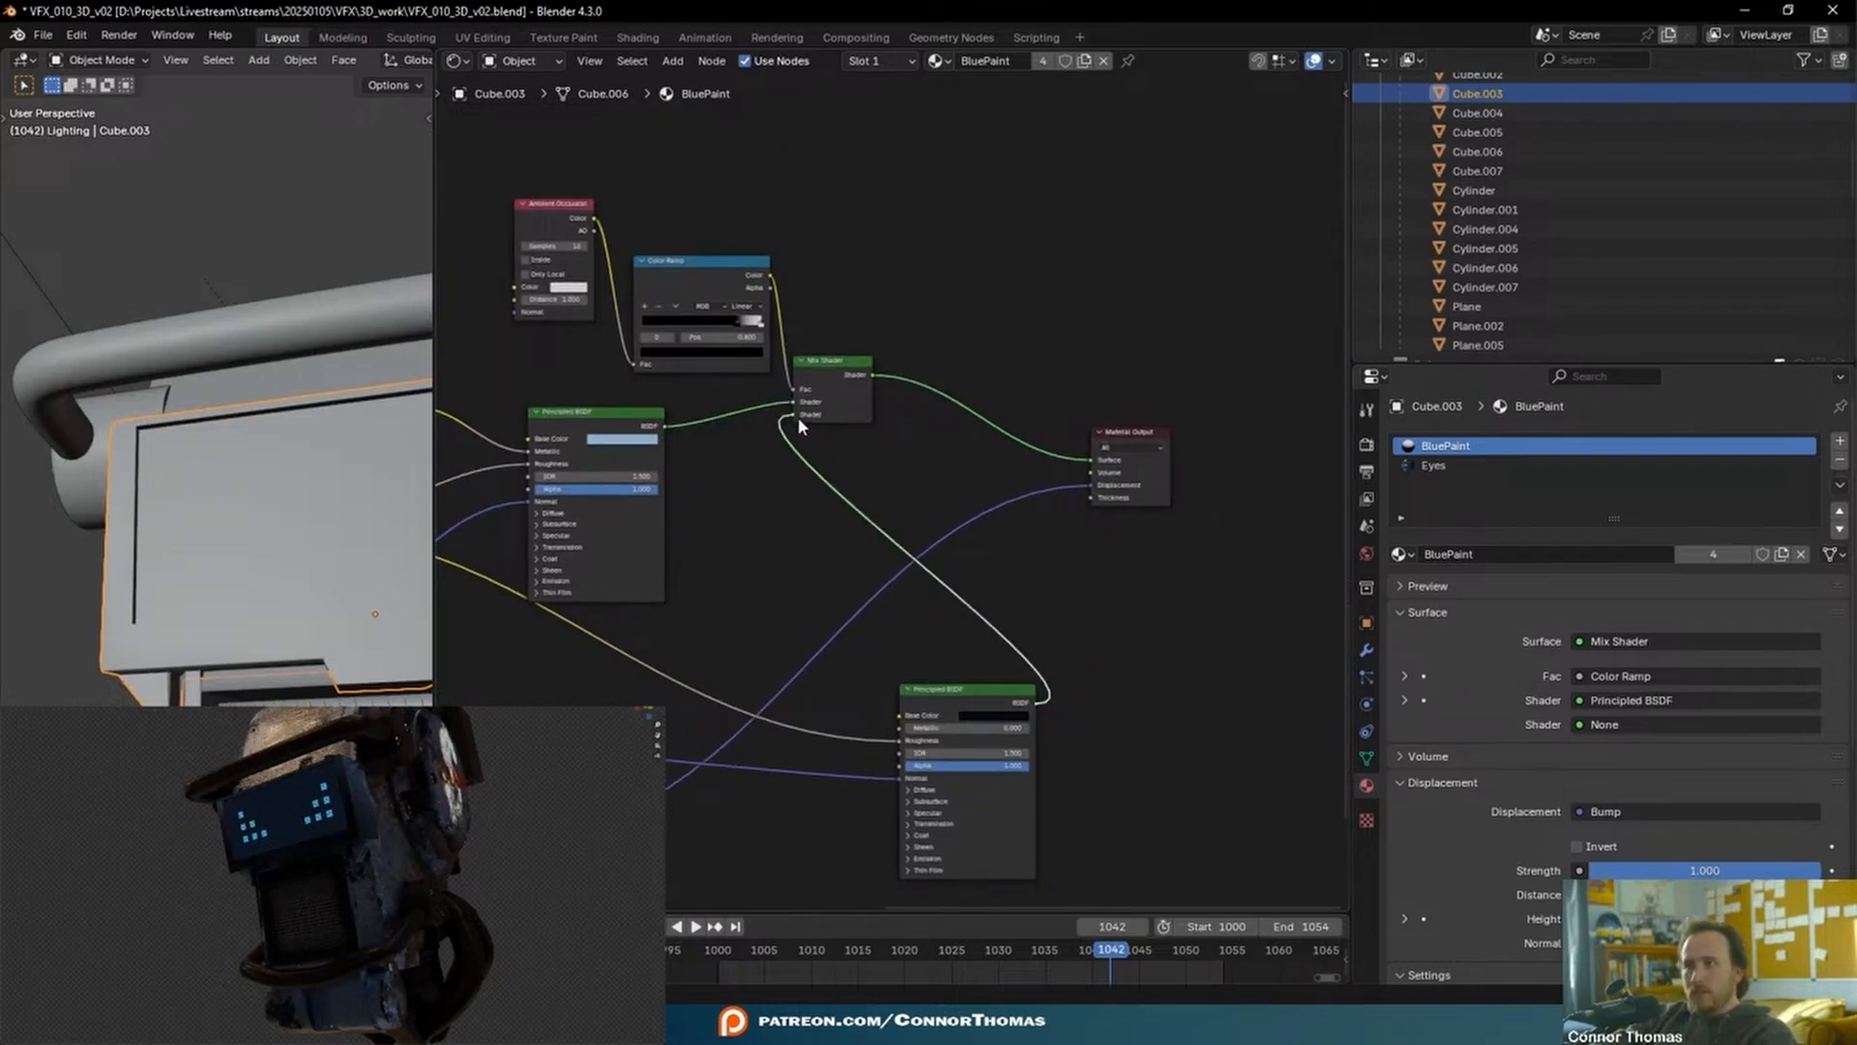
- Move the Mix Shader further along and insert an Invert Color node between the ambient occlusion Color Ramp and its Fac
drag(871, 279, 1243, 551)
key(Delete)
key(shift+a)
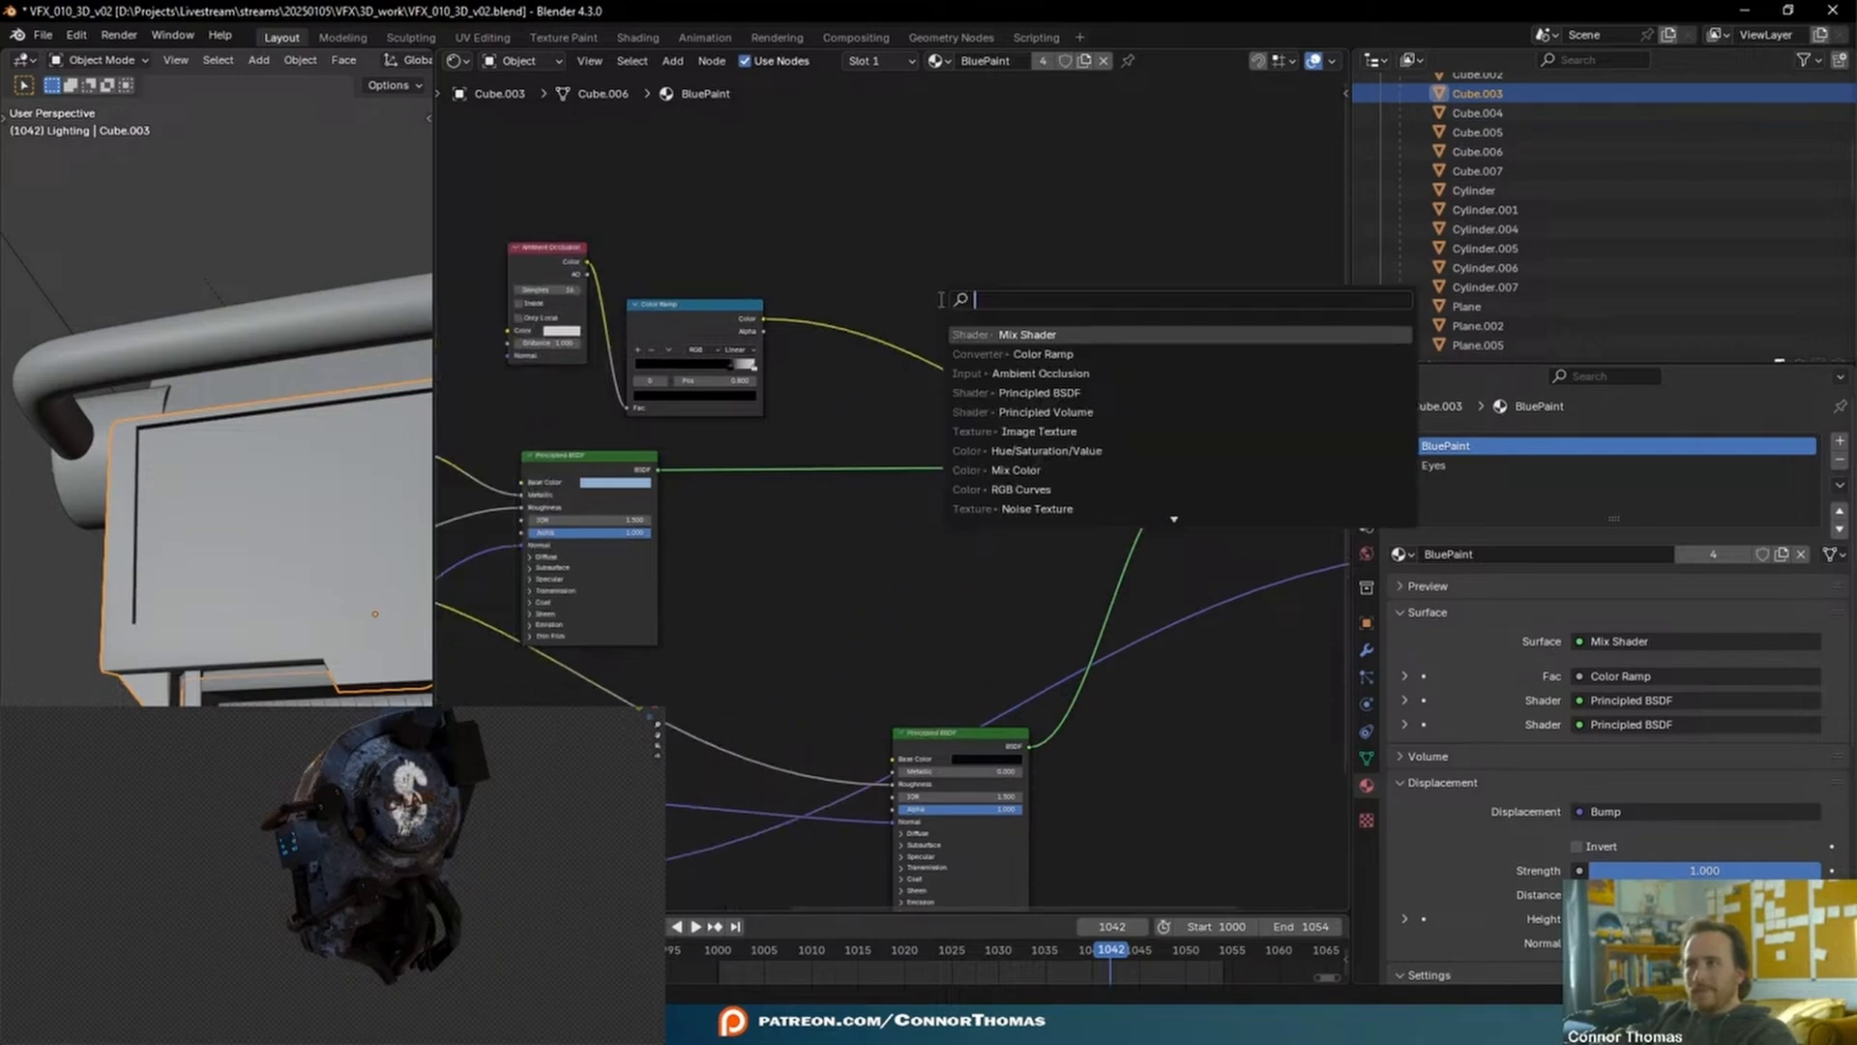
text(inv)
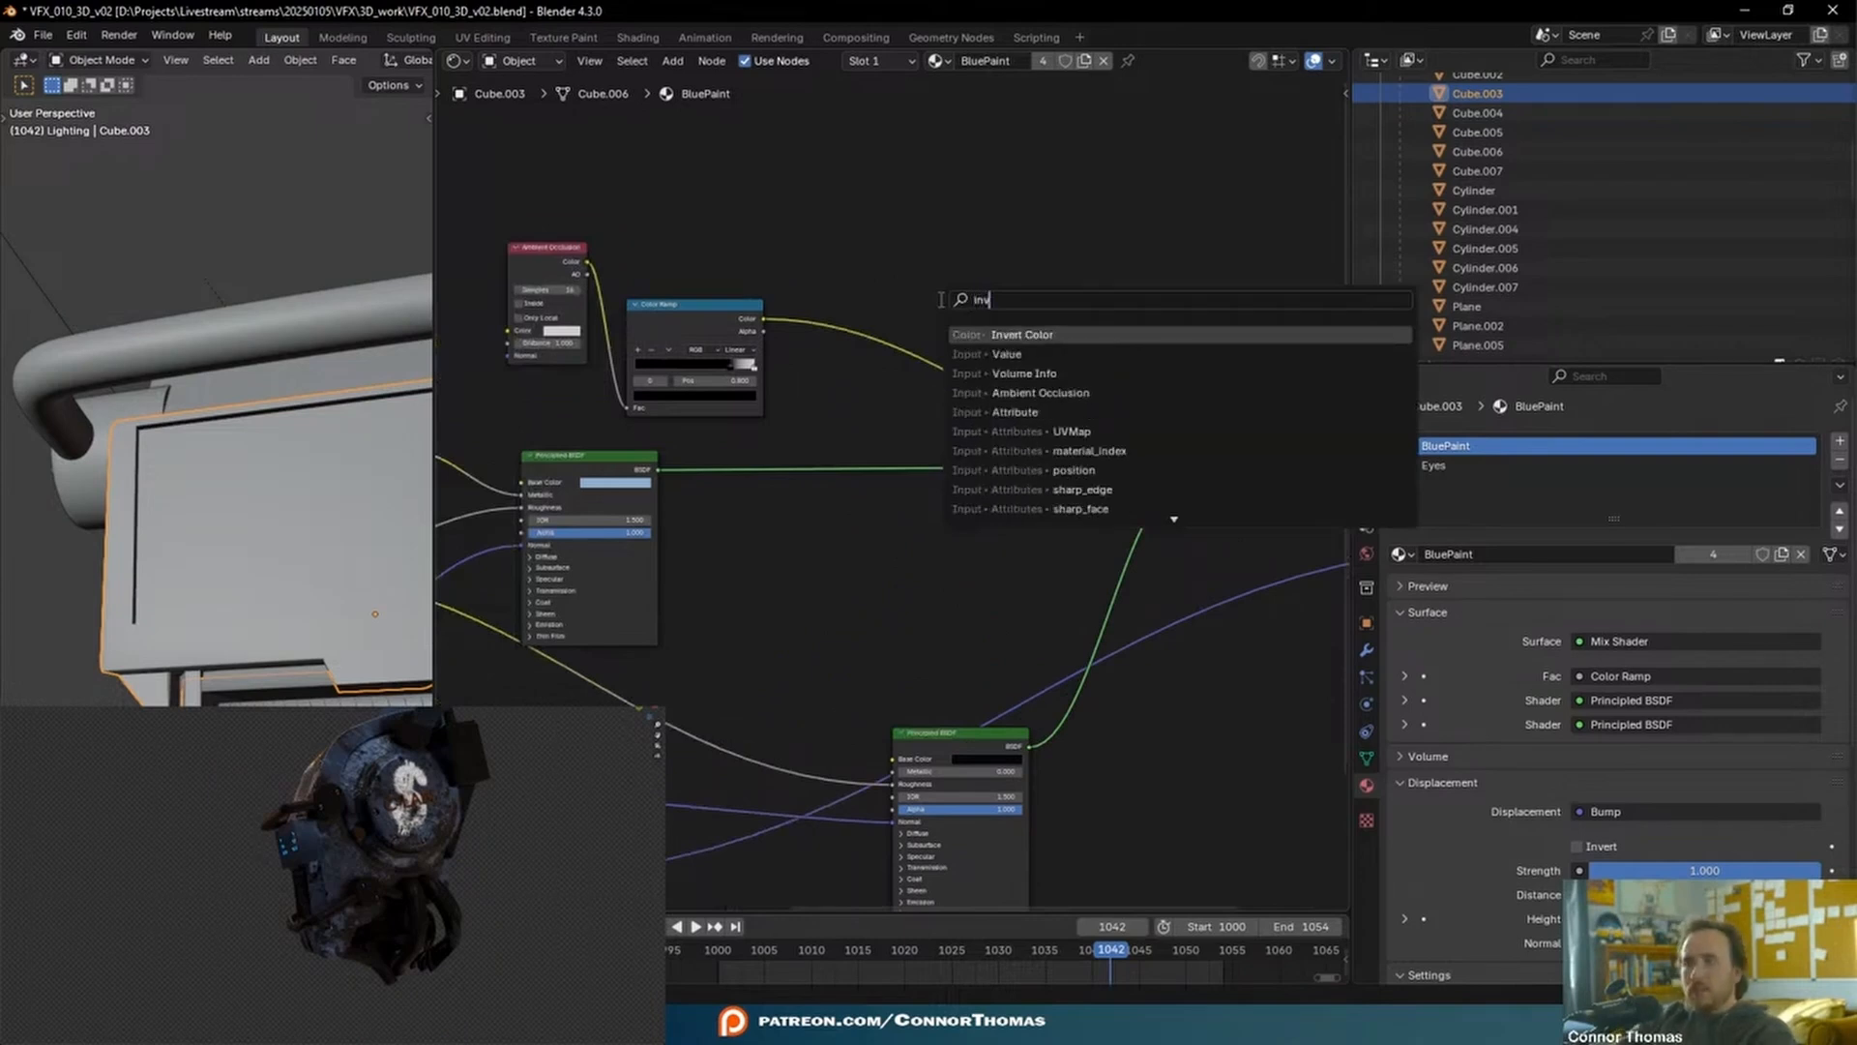
key(Return)
click(967, 356)
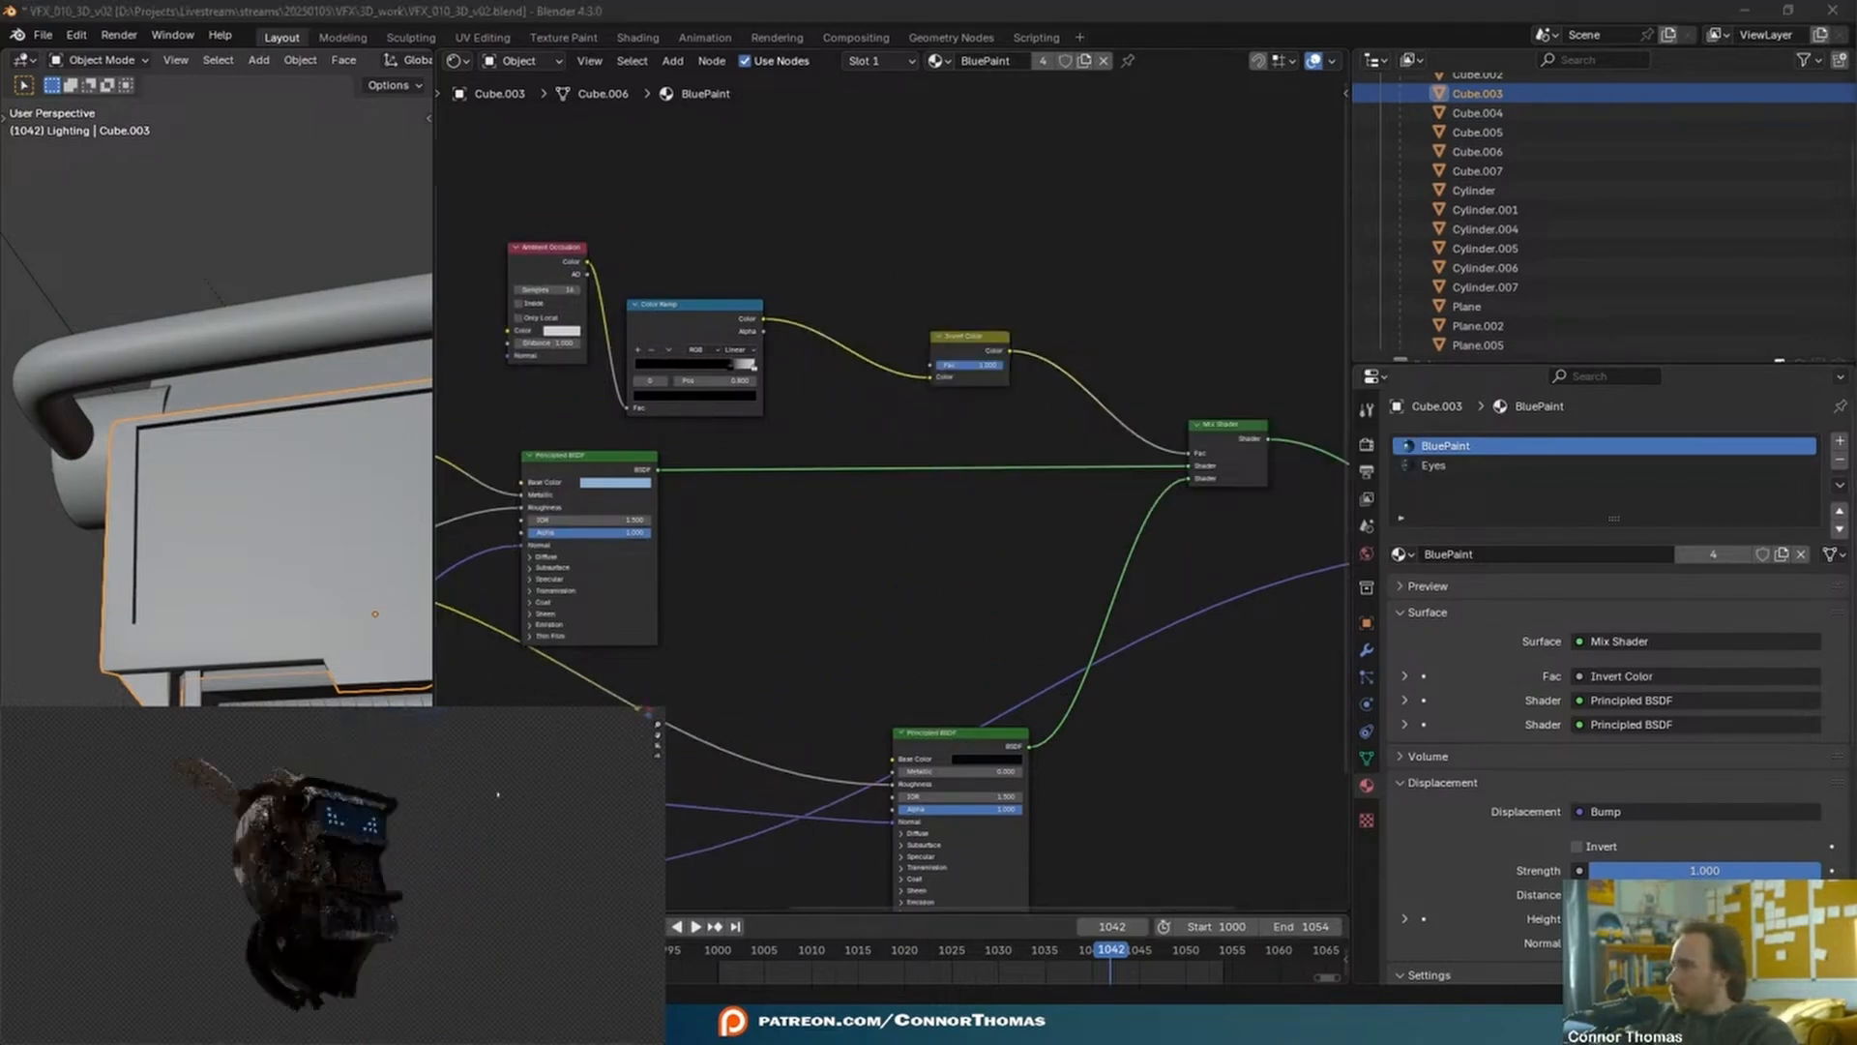
- Enlarge the node editor and add a Noise Texture node above the Invert Color and Mix Shader nodes
scroll(1042, 164, down, 2)
key(ctrl+space)
key(shift+a)
click(1257, 195)
text(rough)
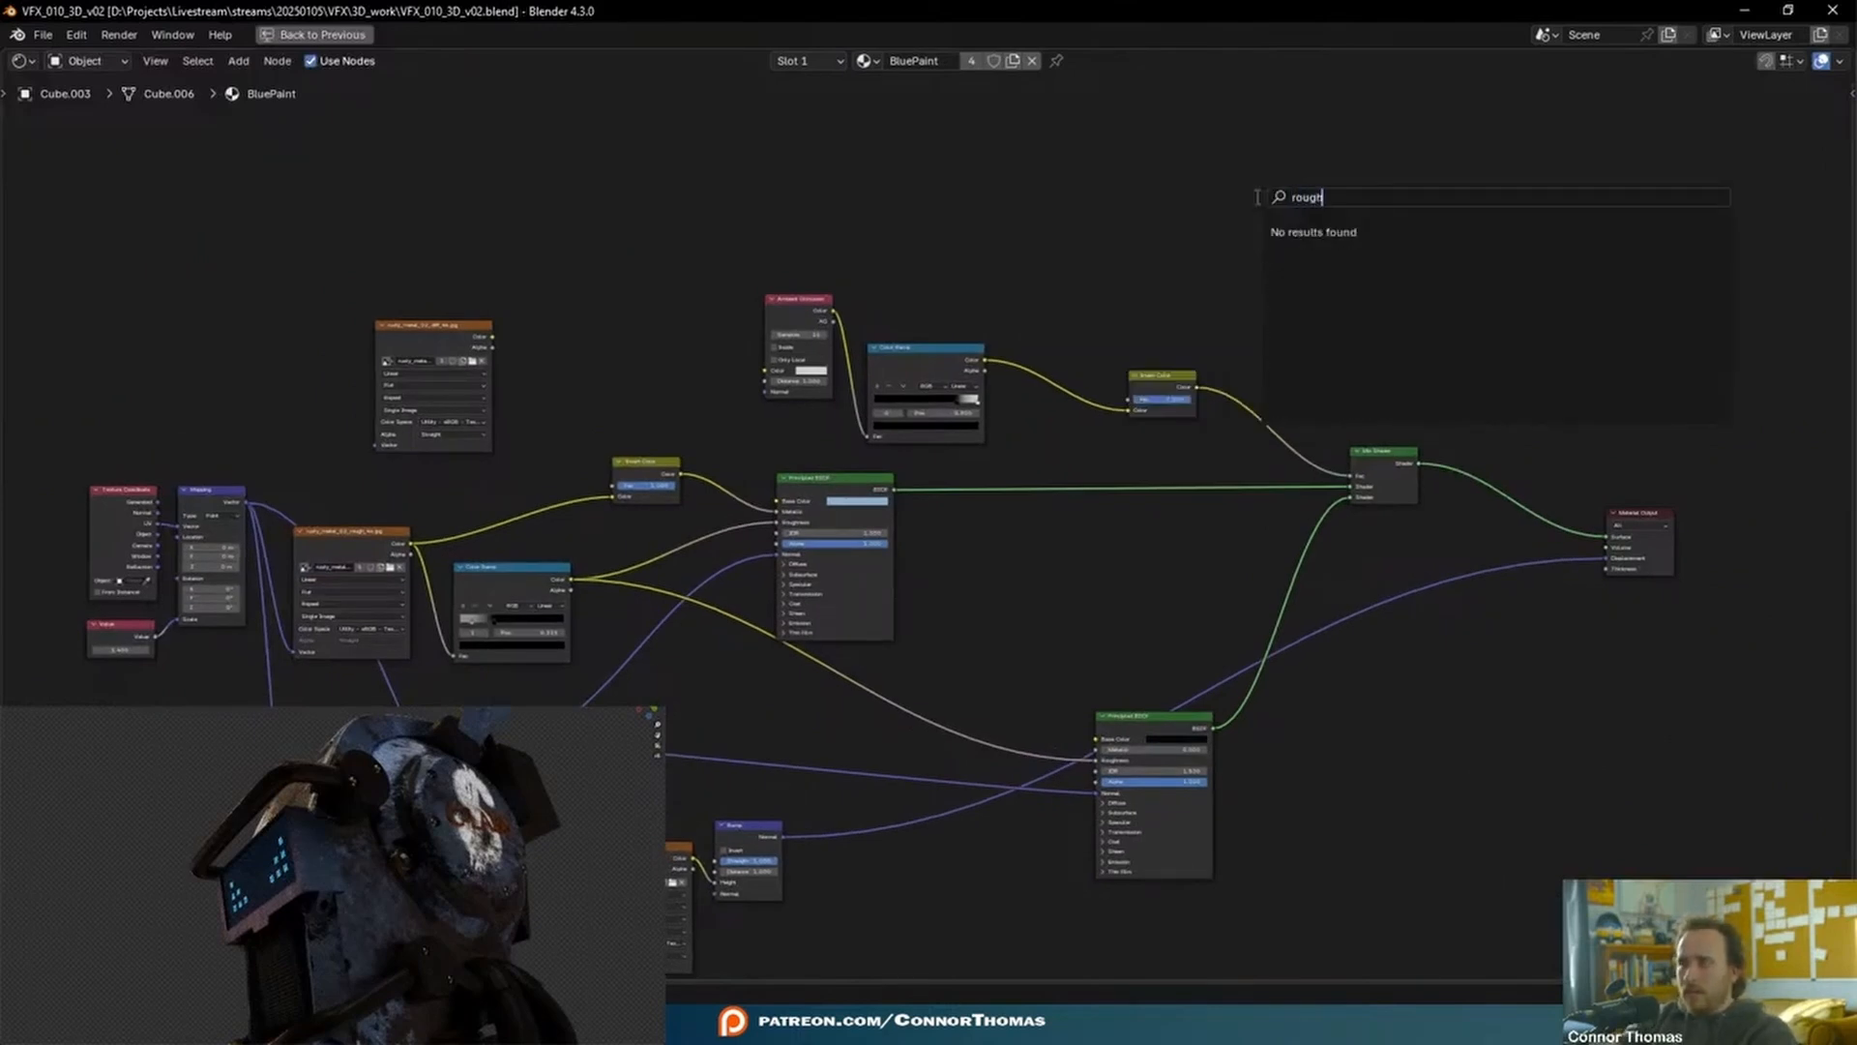
key(ctrl+BackSpace)
text(nois)
key(Return)
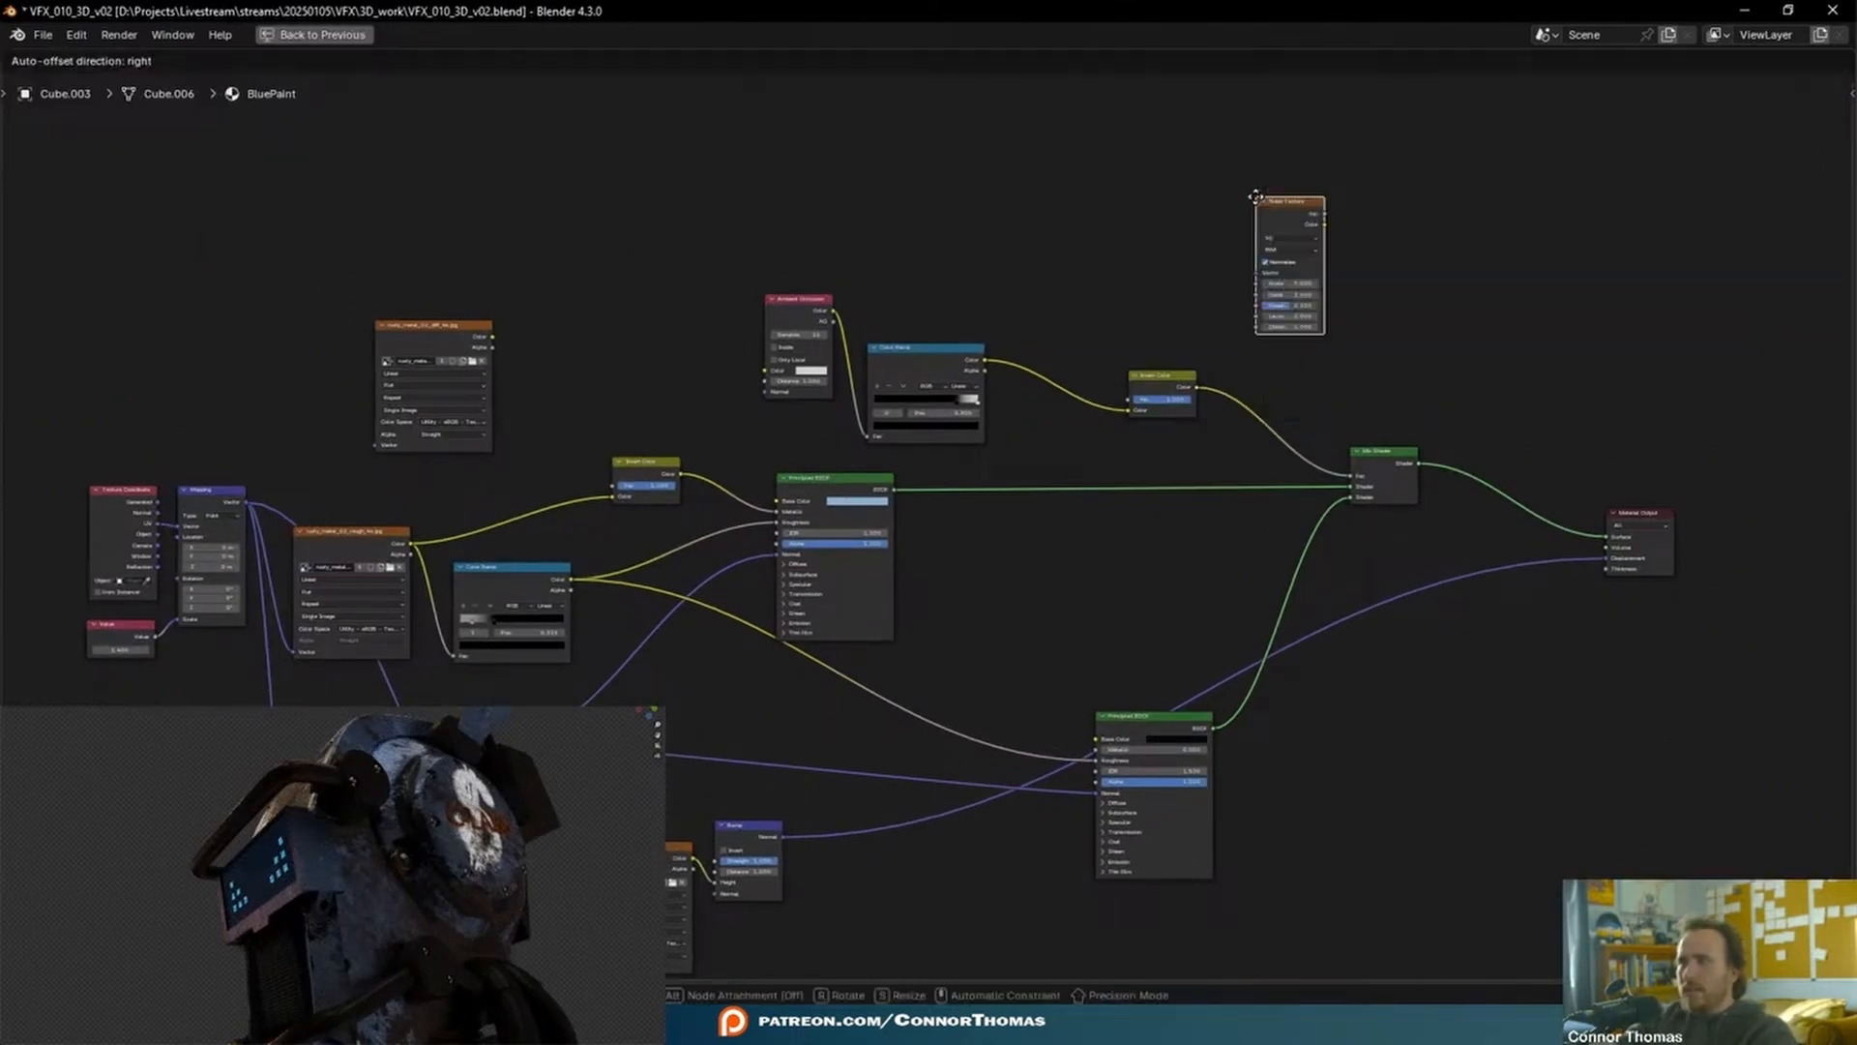
click(1255, 196)
- Preview the Noise Texture and set its Scale to 38.9 and Detail to 15
key(KP_Decimal)
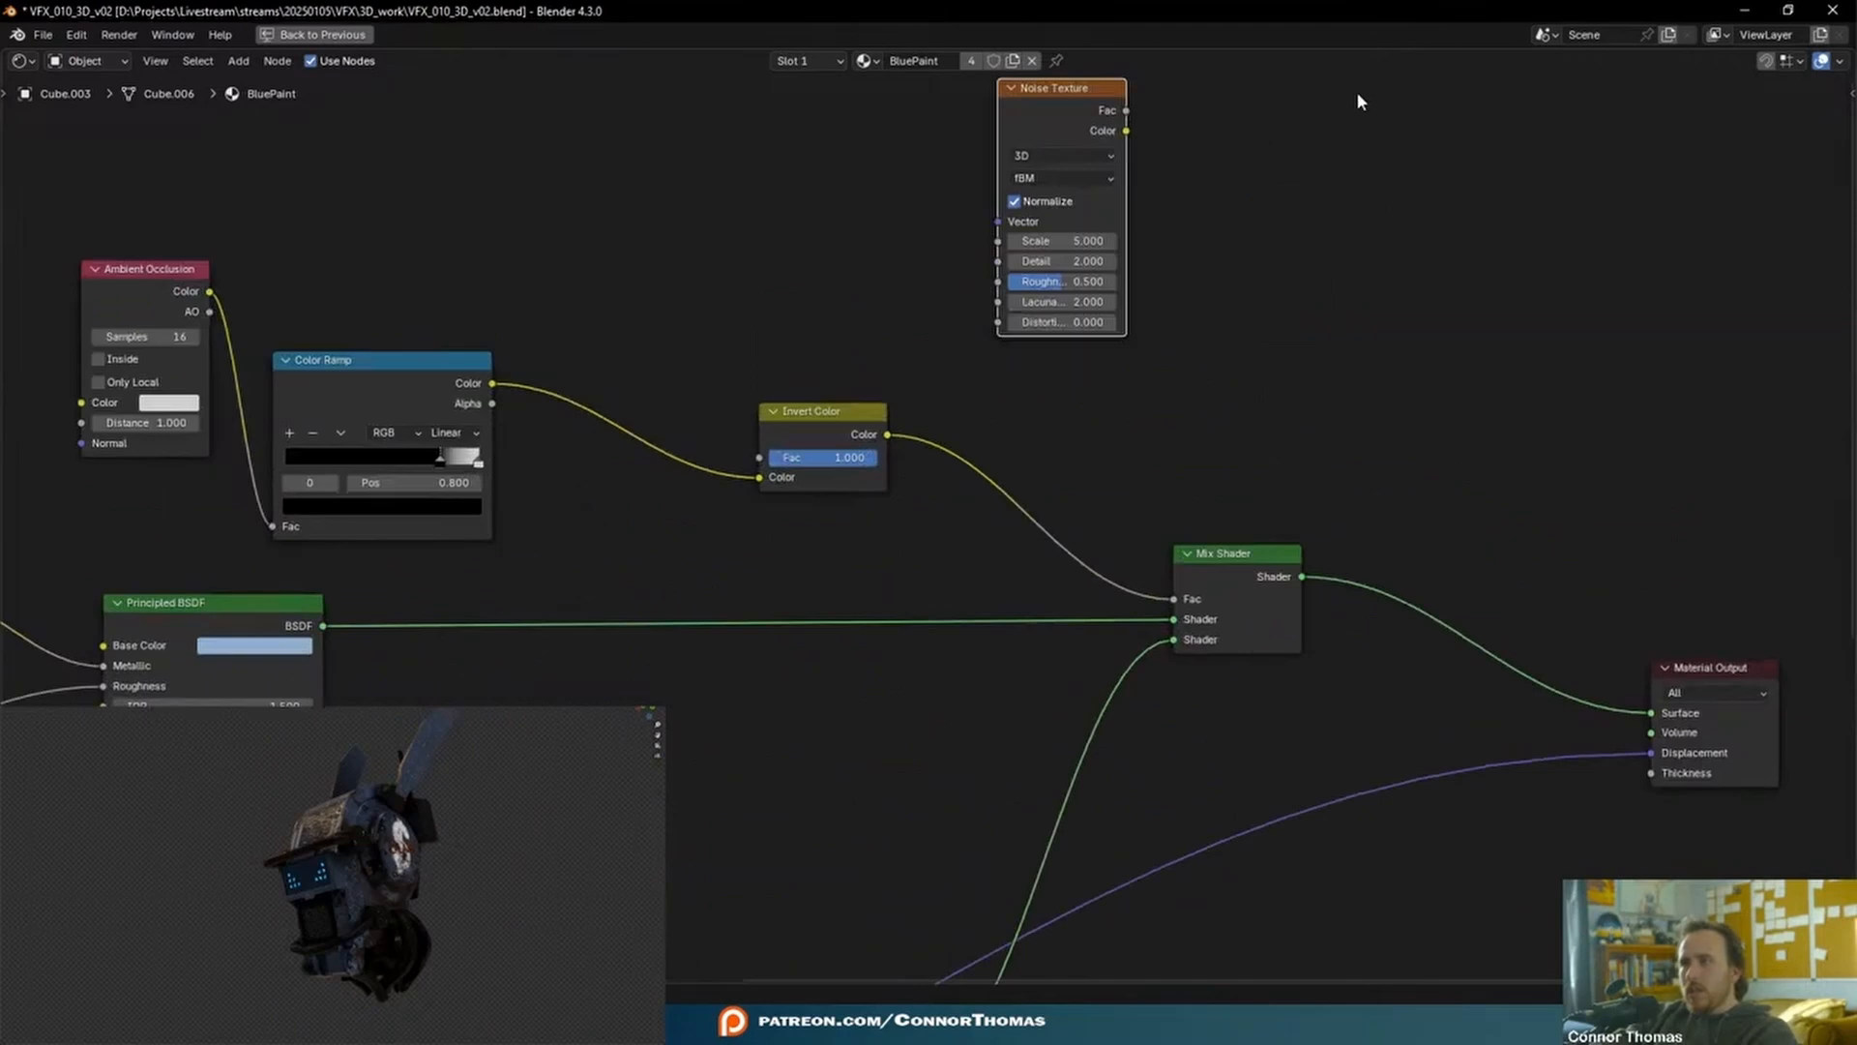
ctrl+shift+click(963, 322)
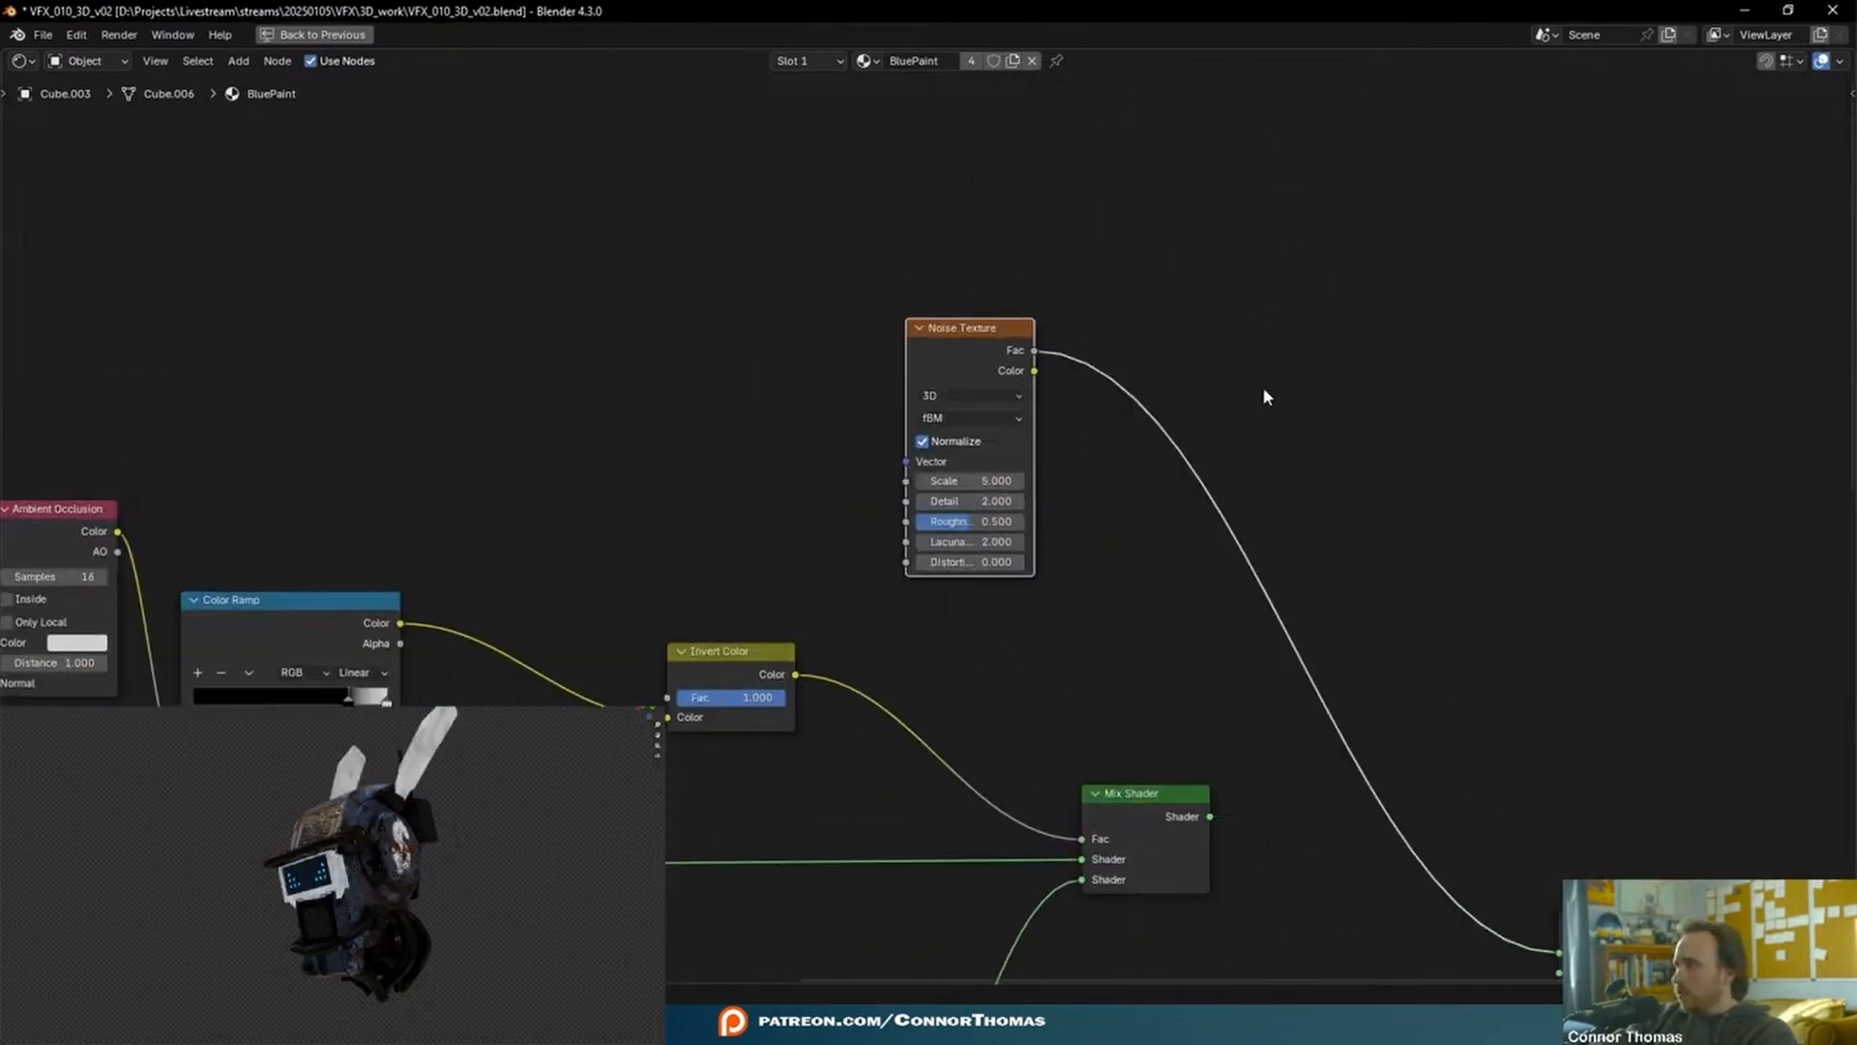
scroll(1164, 417, up, 1)
drag(1027, 473, 1103, 473)
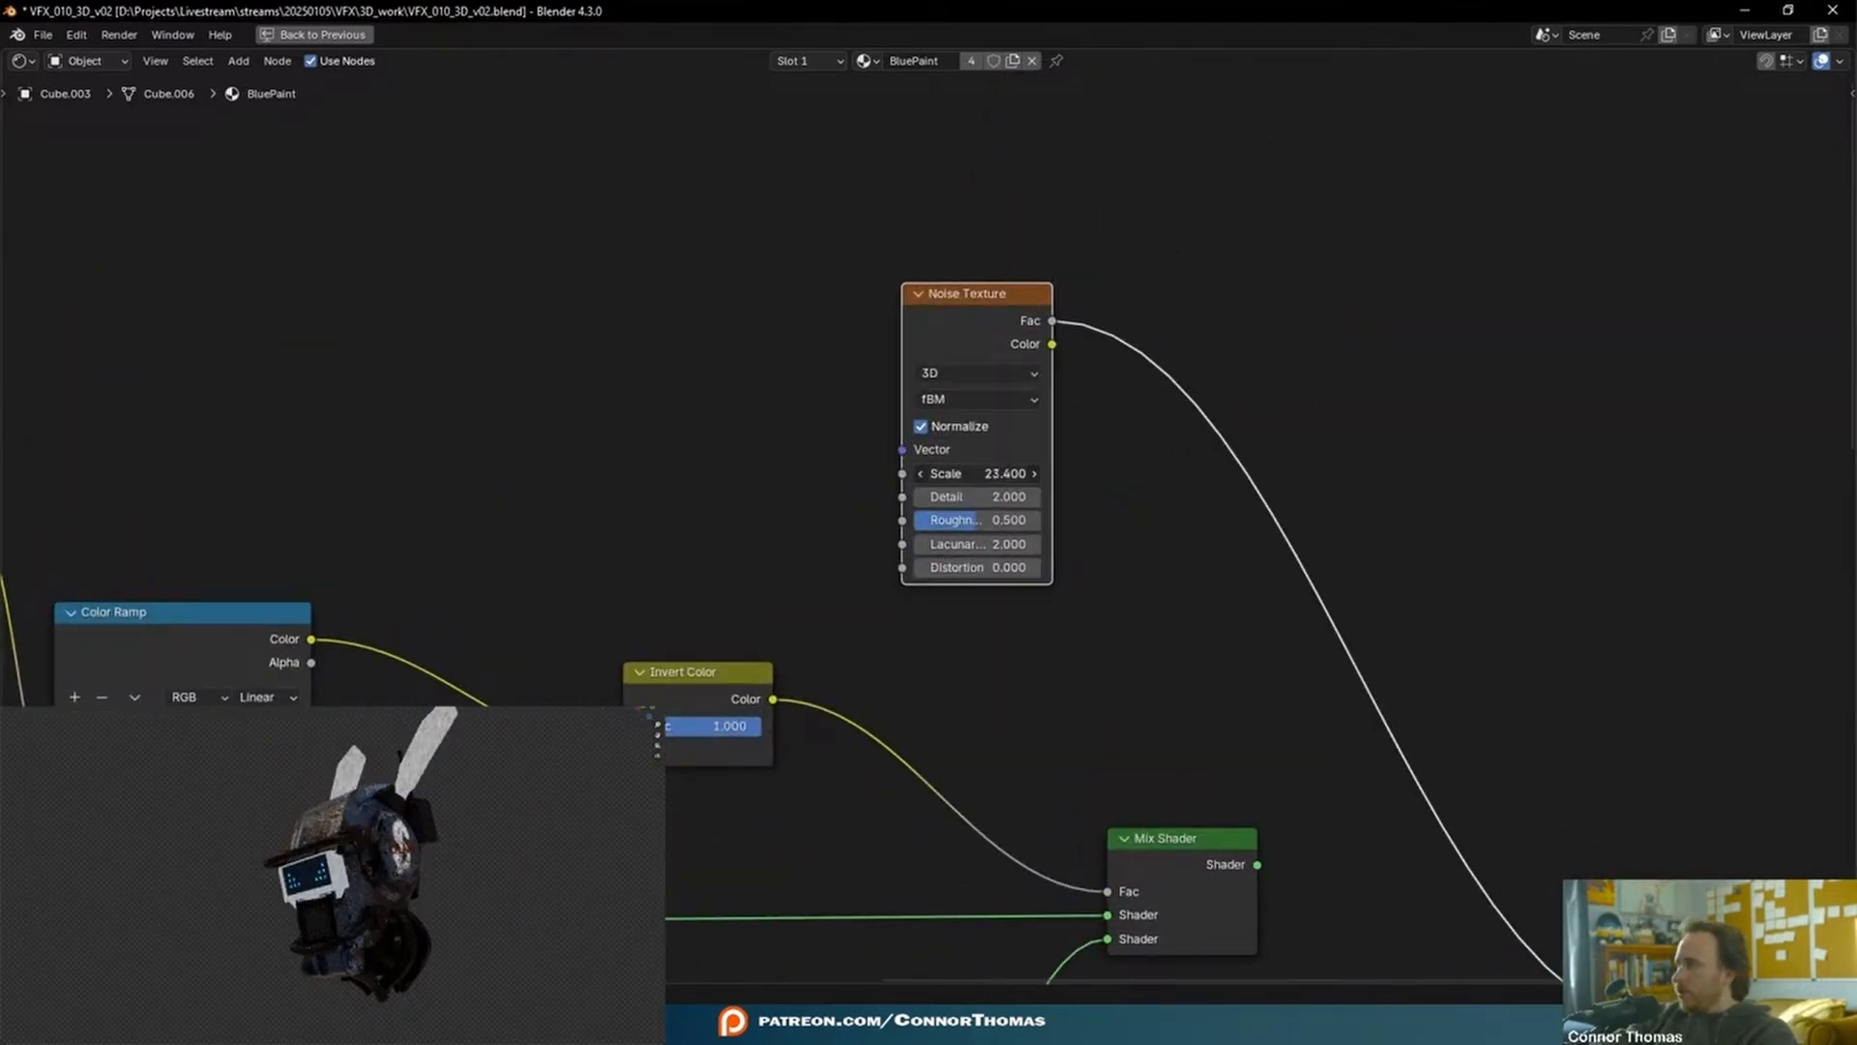
drag(1002, 496, 1036, 497)
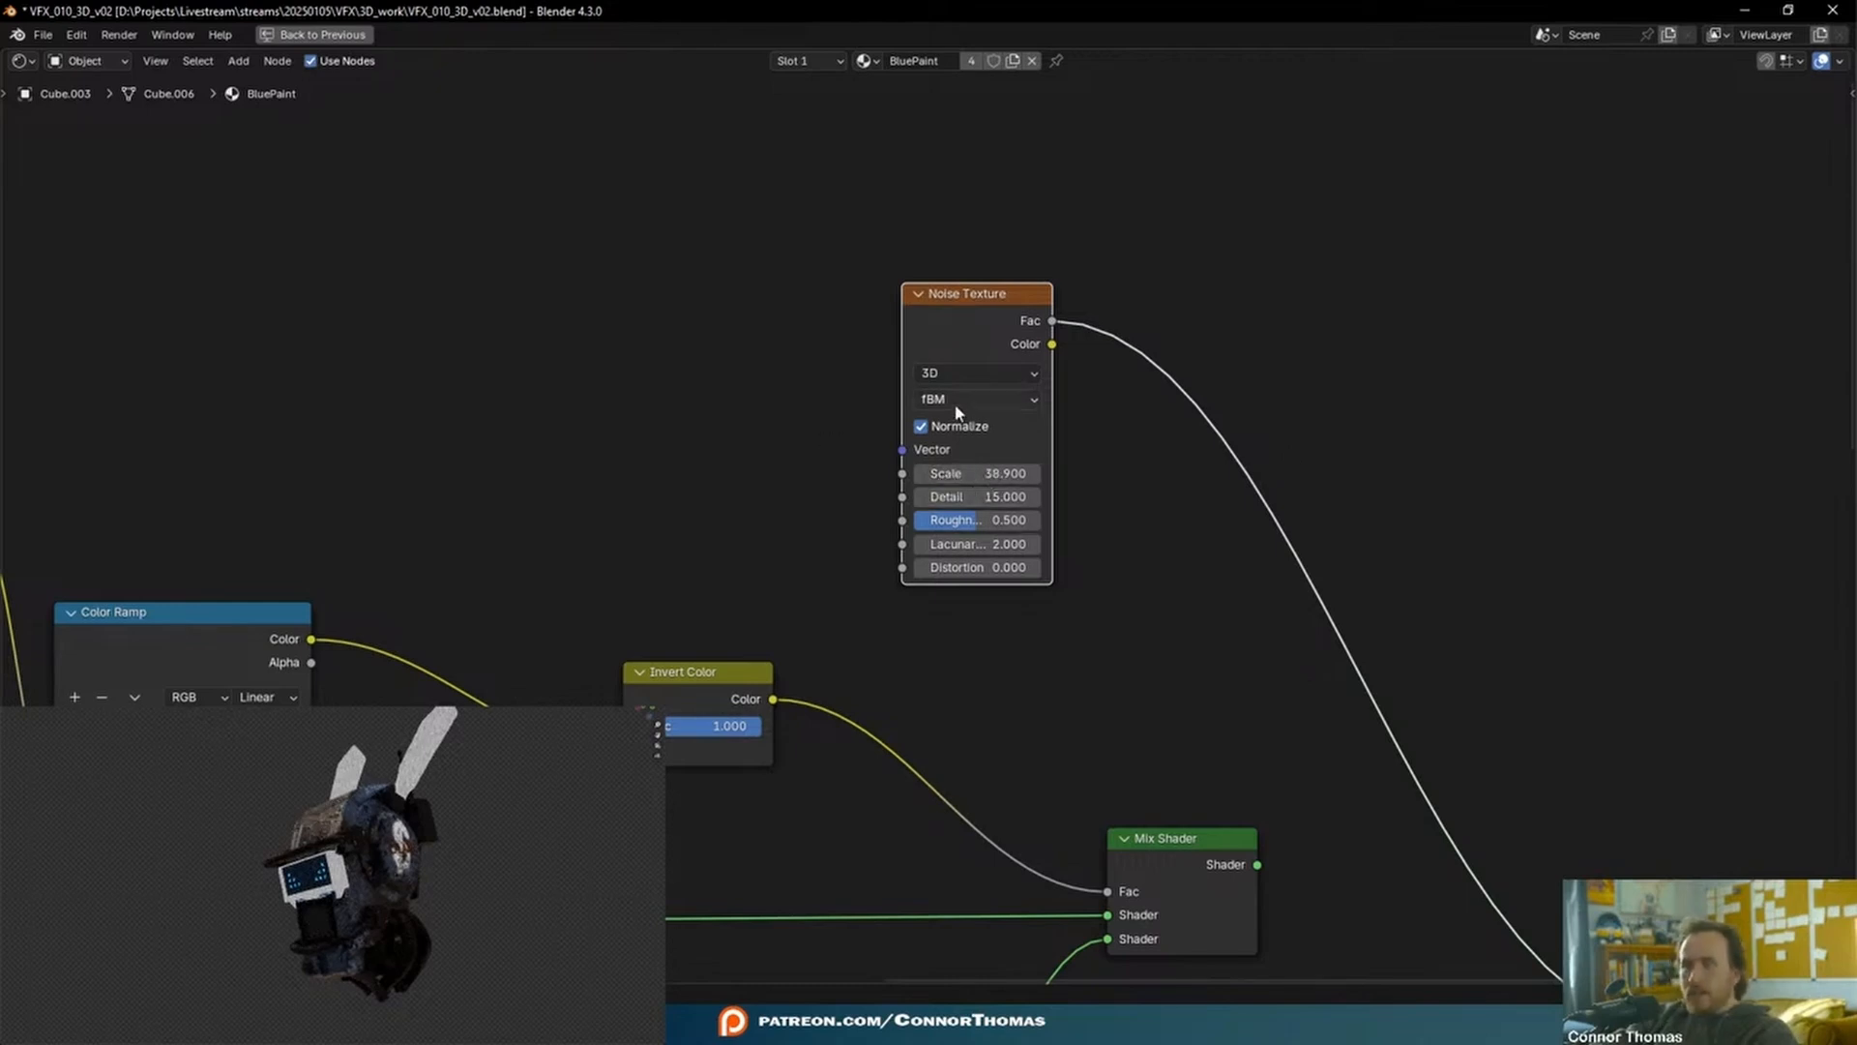
- Switch the Noise Texture to 4D with Roughness 0 and Distortion 5.4
click(972, 373)
click(943, 497)
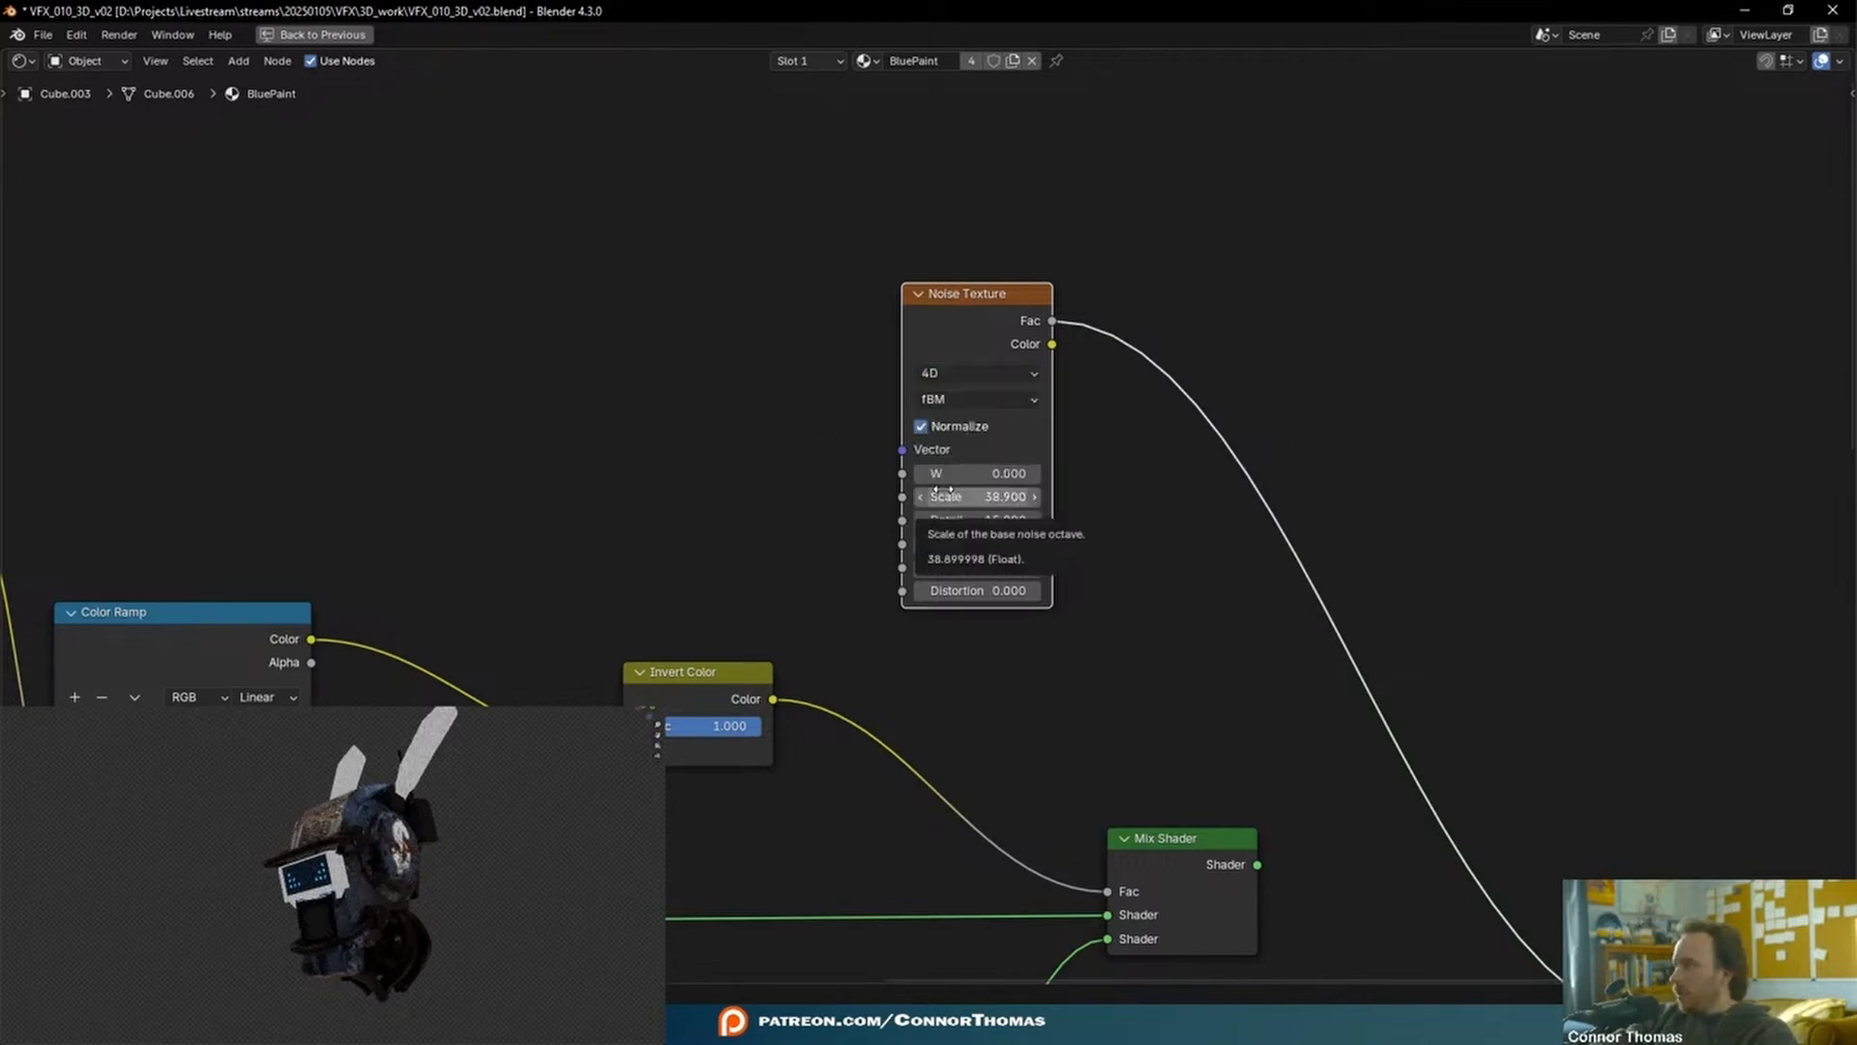
scroll(1081, 126, down, 3)
scroll(813, 400, up, 1)
scroll(960, 420, up, 1)
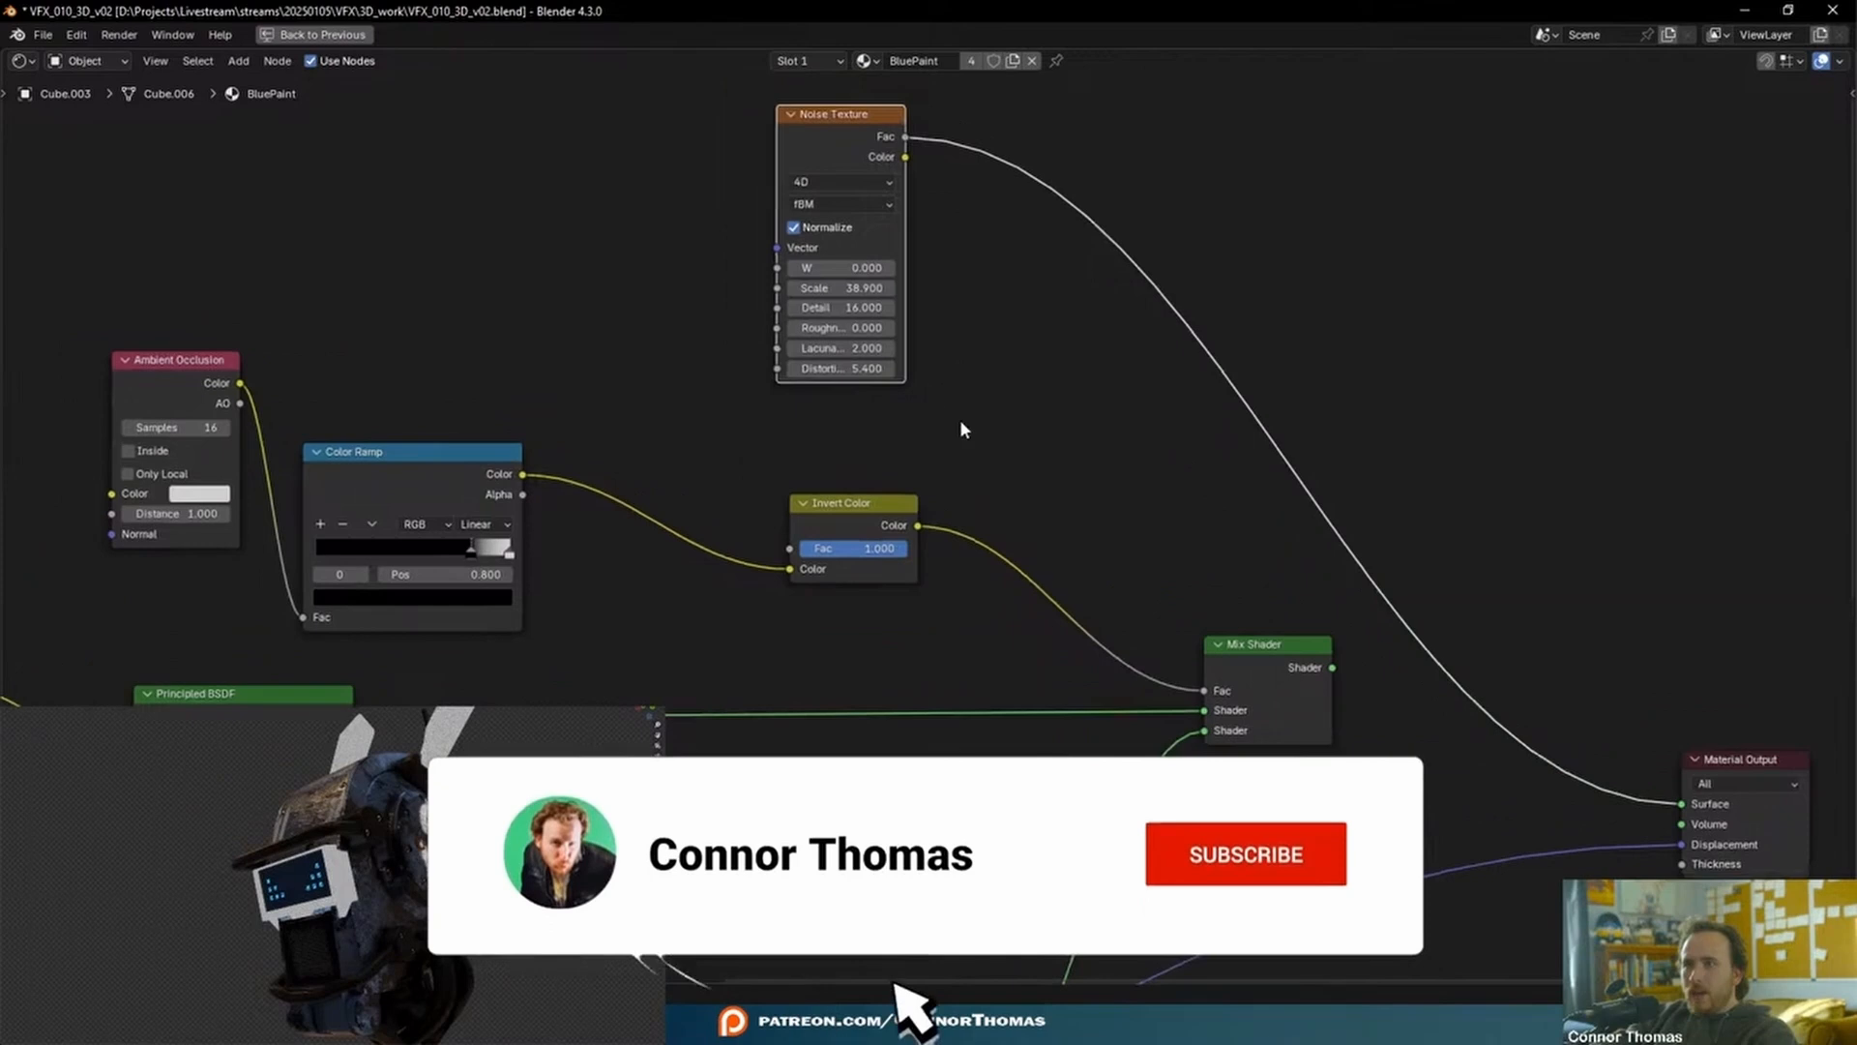
- Insert a Mix Color node between Invert Color and the Mix Shader's Fac, with its blending mode set to Screen
key(shift+a)
text(mix)
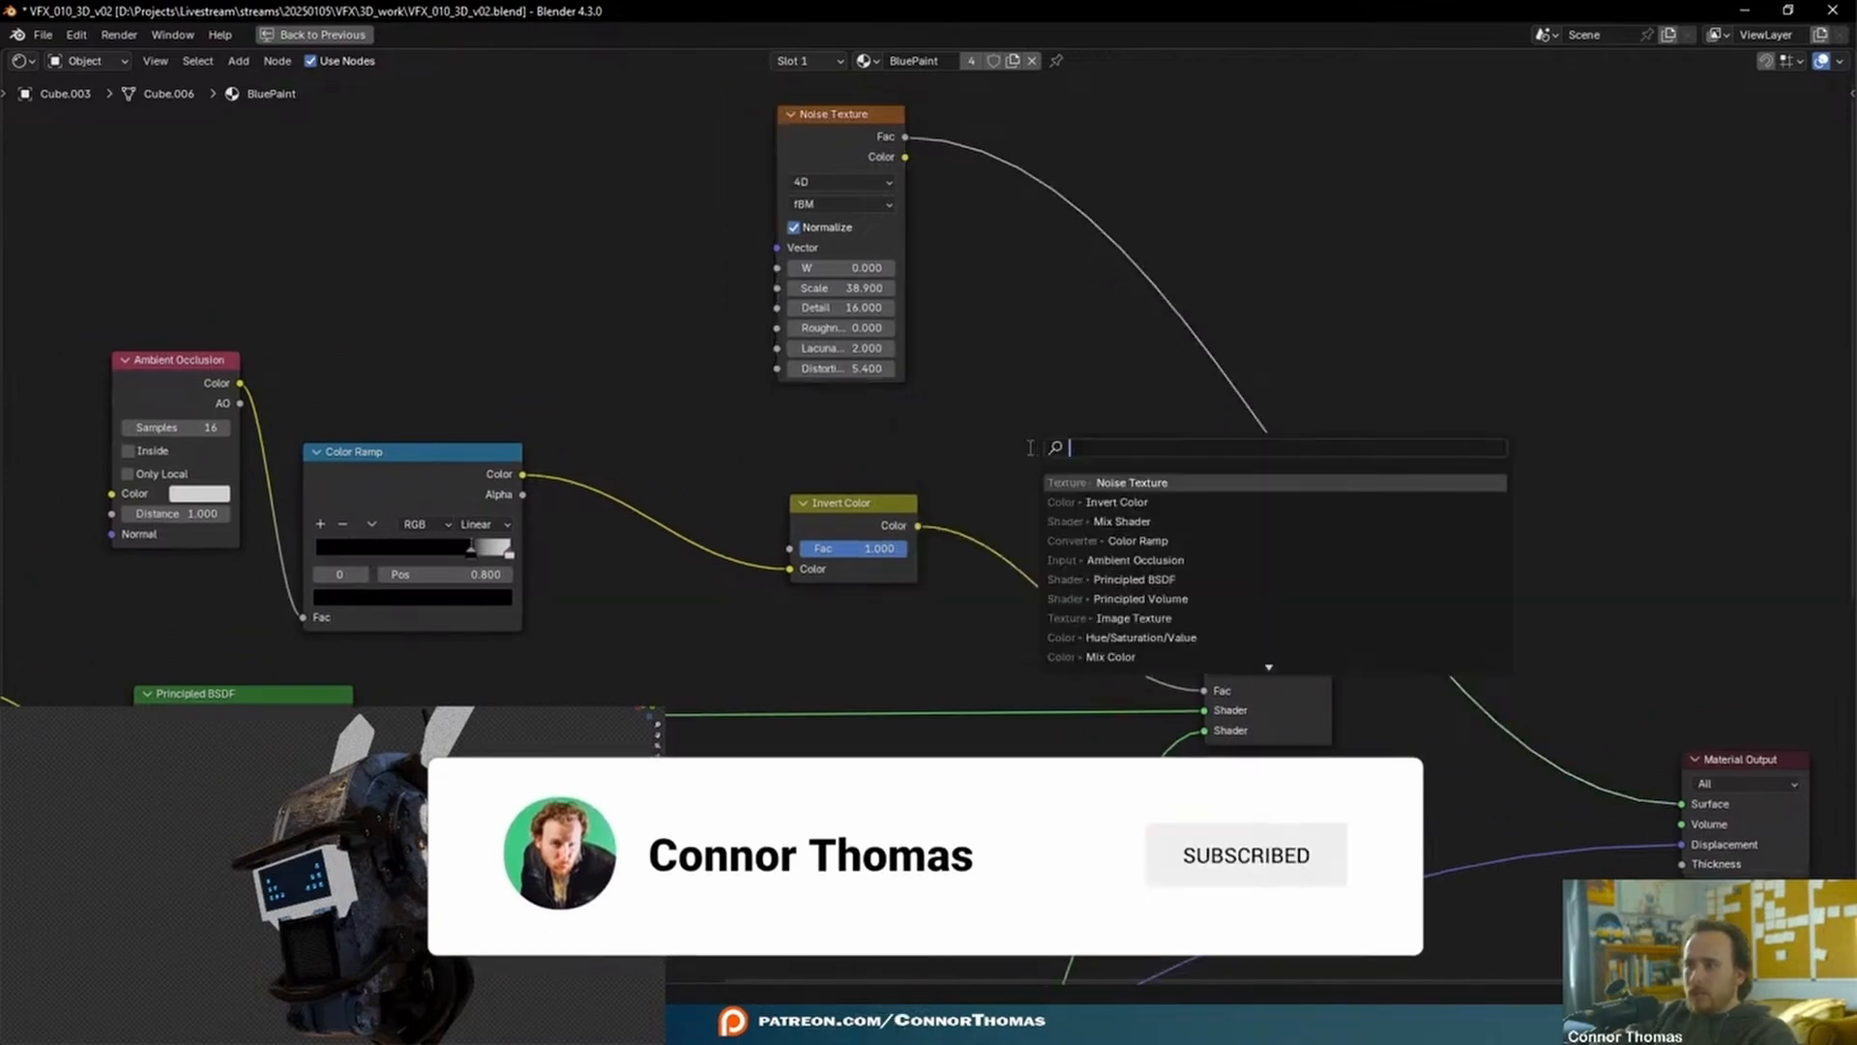
key(Return)
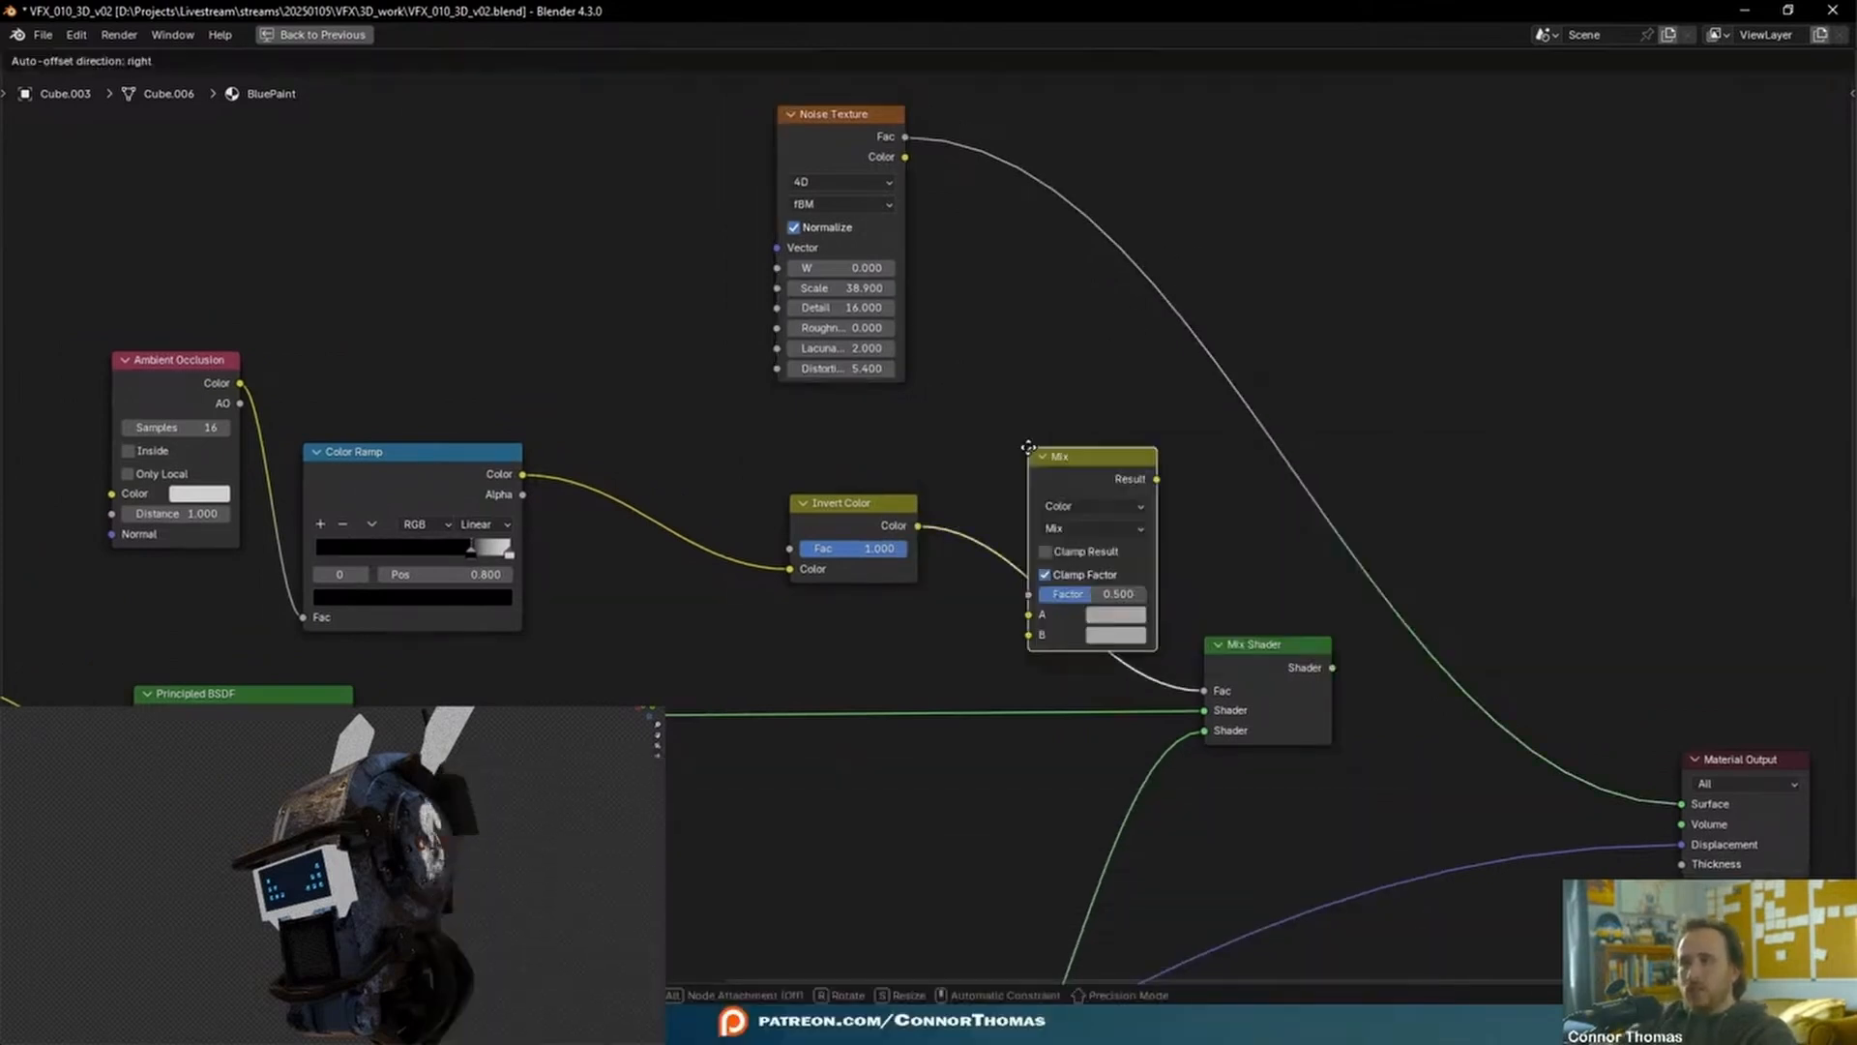
click(1031, 451)
drag(1085, 462, 1097, 445)
click(1087, 501)
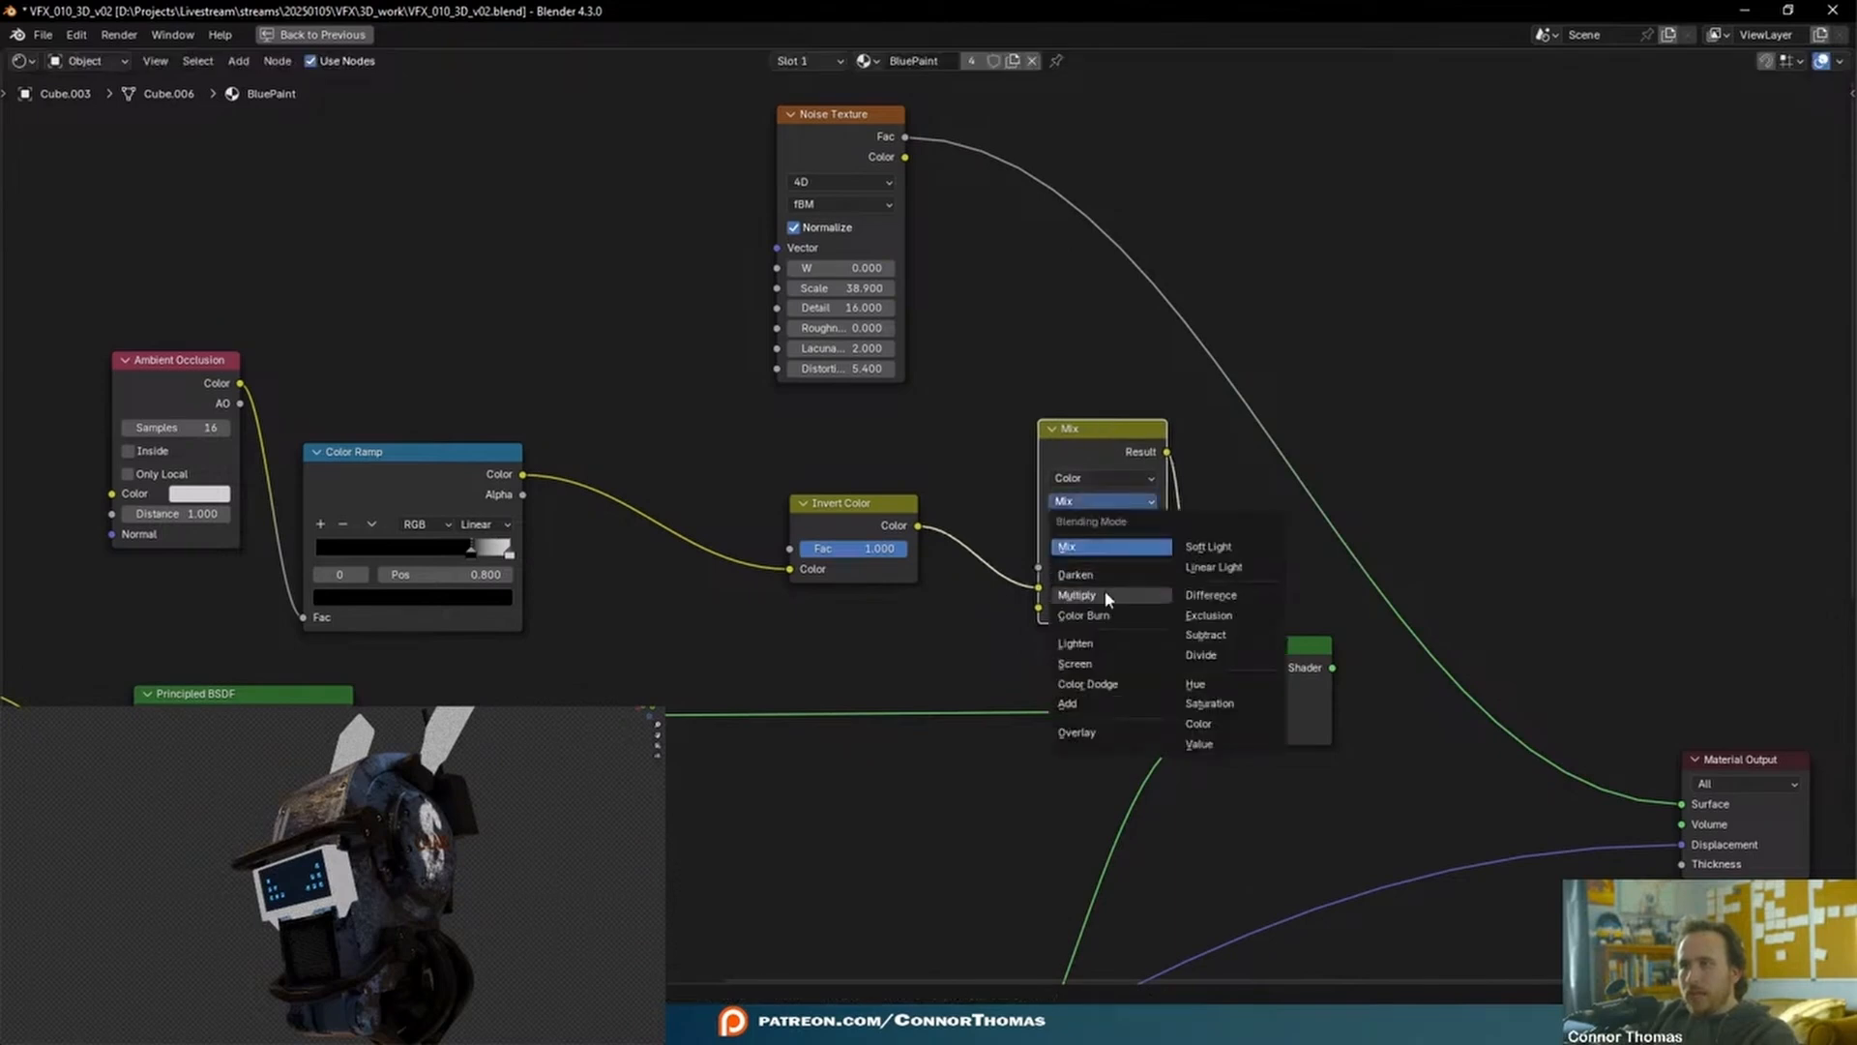
click(1099, 663)
- Connect the Noise Texture's Fac to the Screen node's B input, preview the result, and reconnect the Mix Shader to the Material Output
middle_drag(1386, 548, 1288, 471)
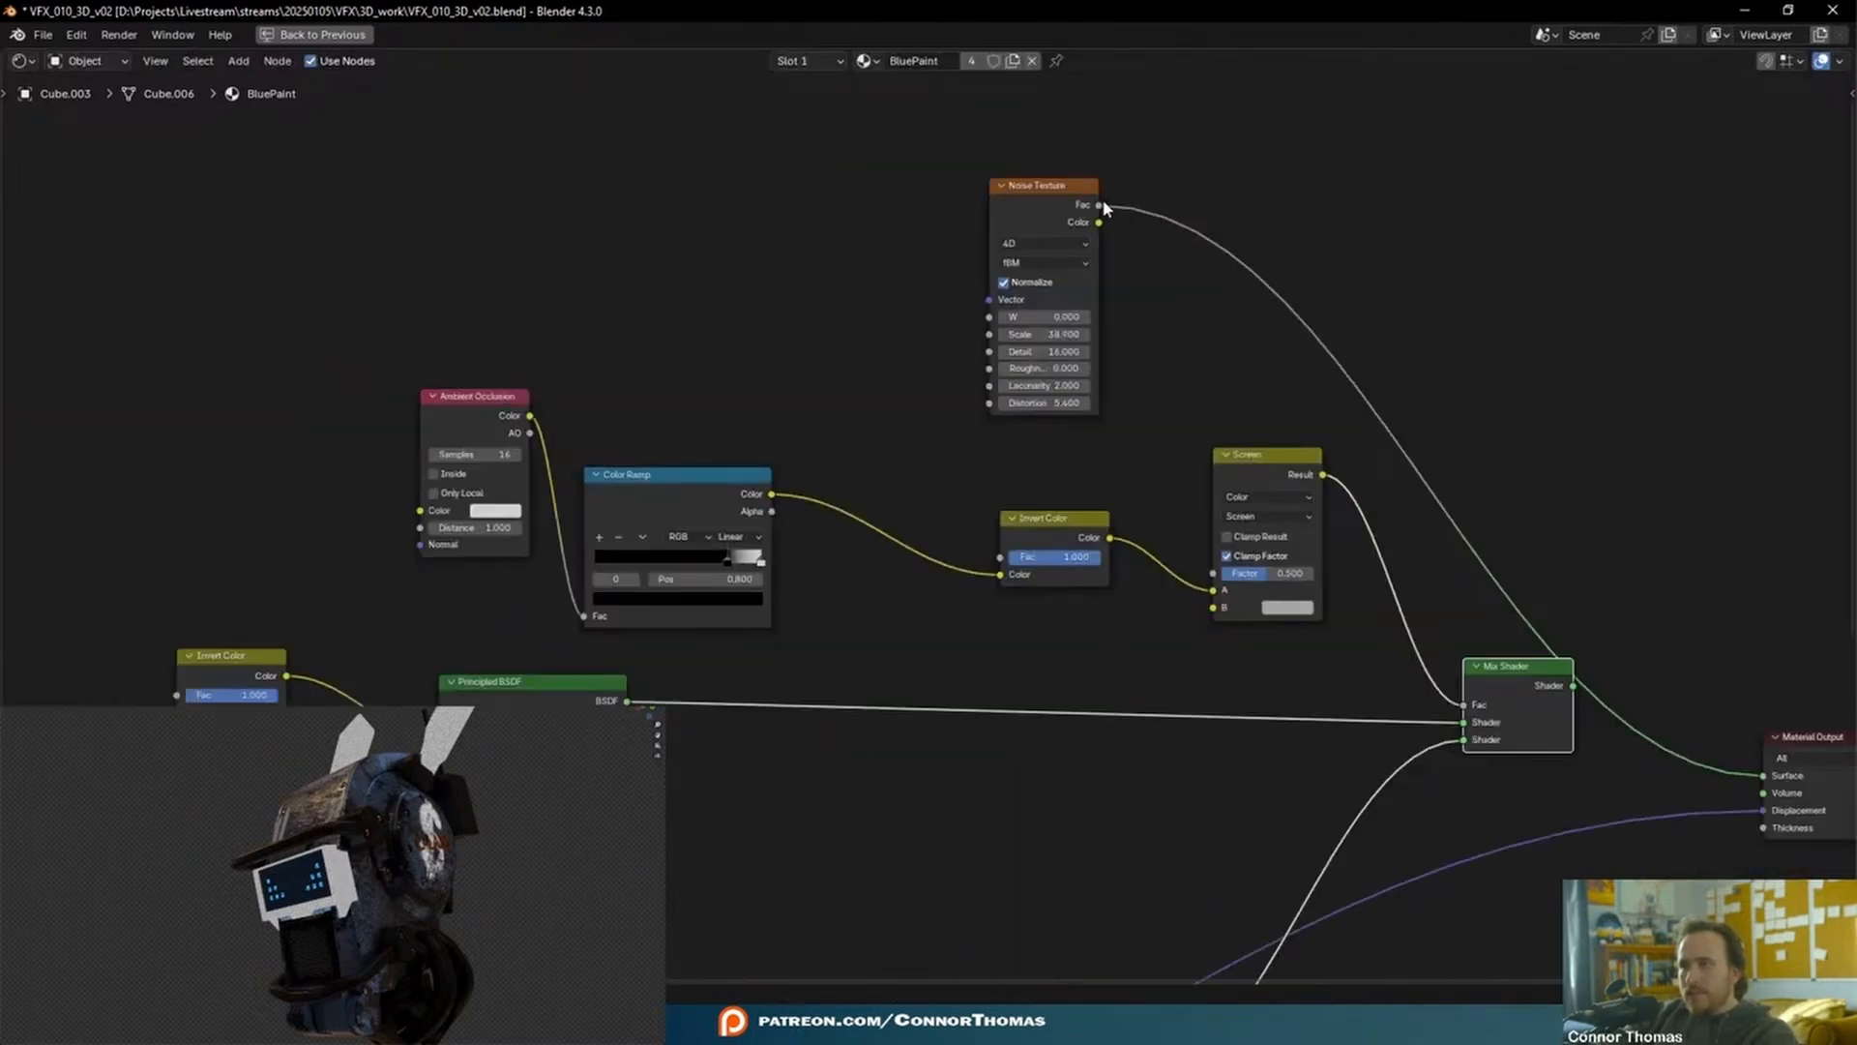
drag(1100, 205, 1213, 607)
middle_drag(1306, 477, 1054, 490)
ctrl+shift+click(1054, 491)
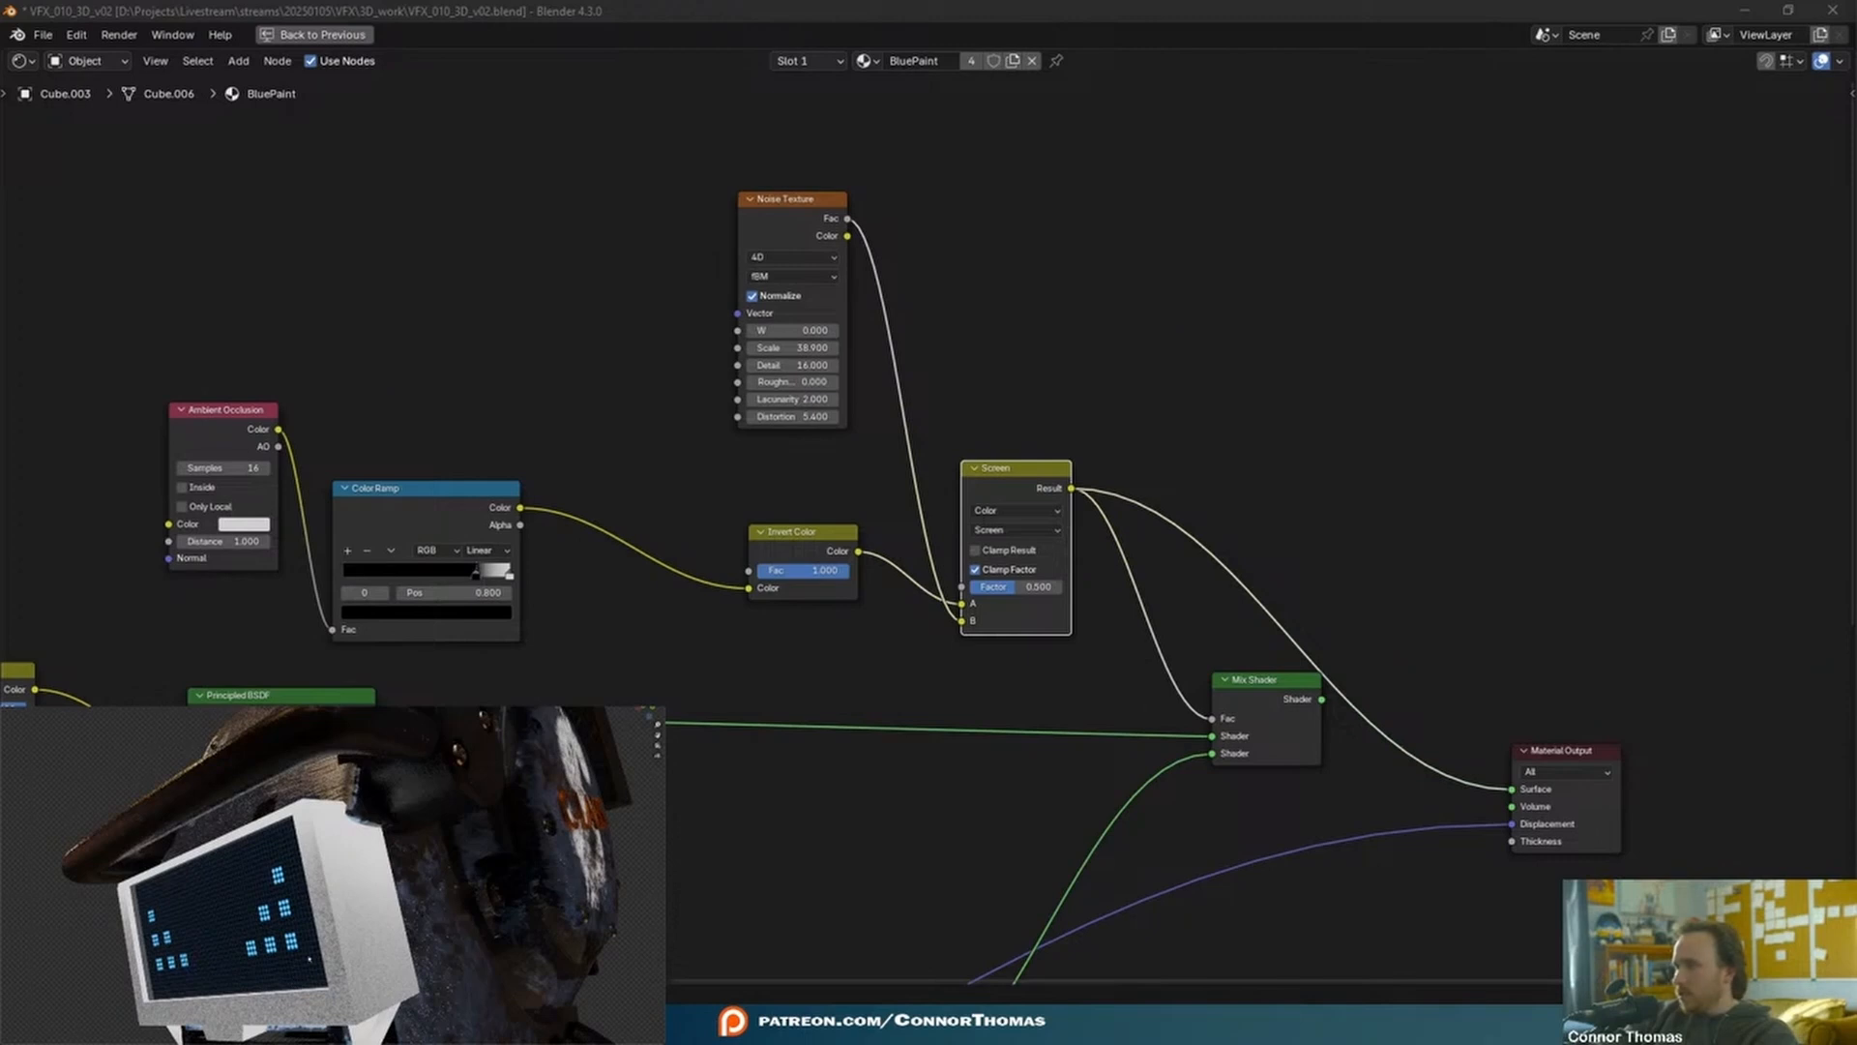
middle_drag(1087, 557, 850, 359)
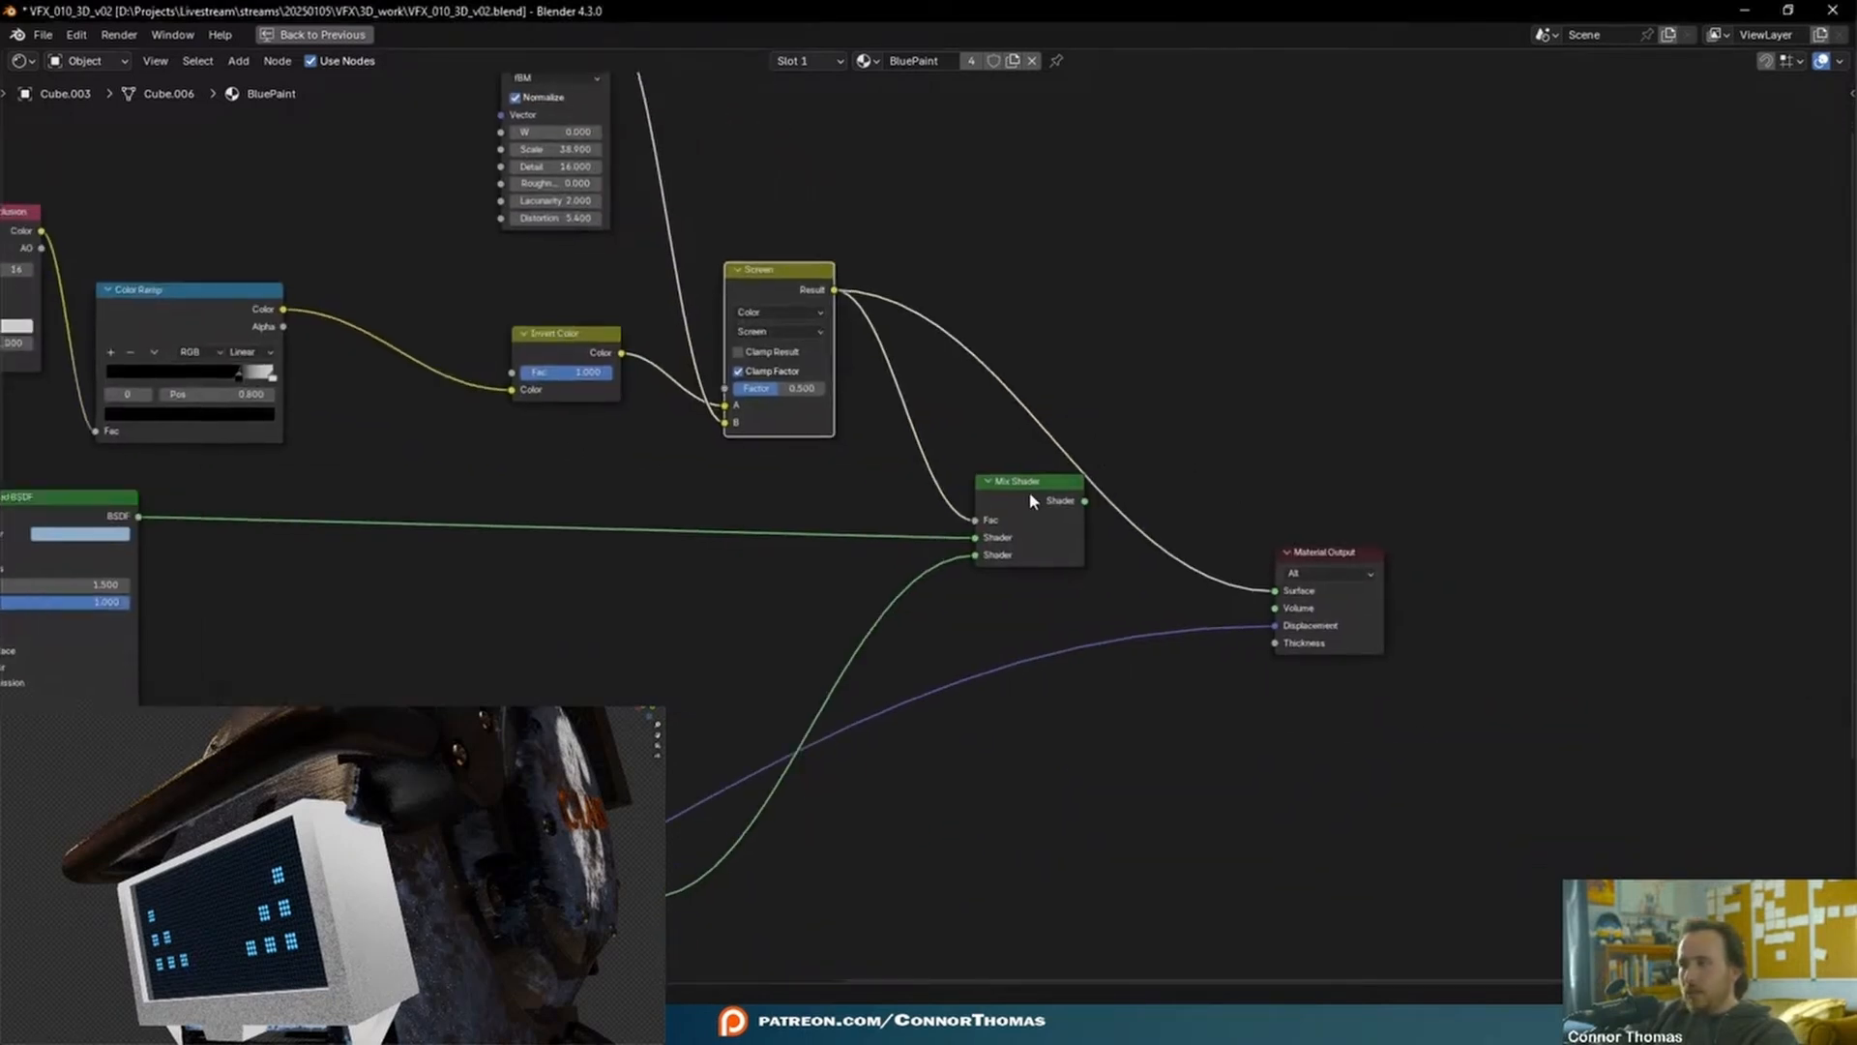
ctrl+shift+click(1030, 491)
scroll(339, 884, down, 4)
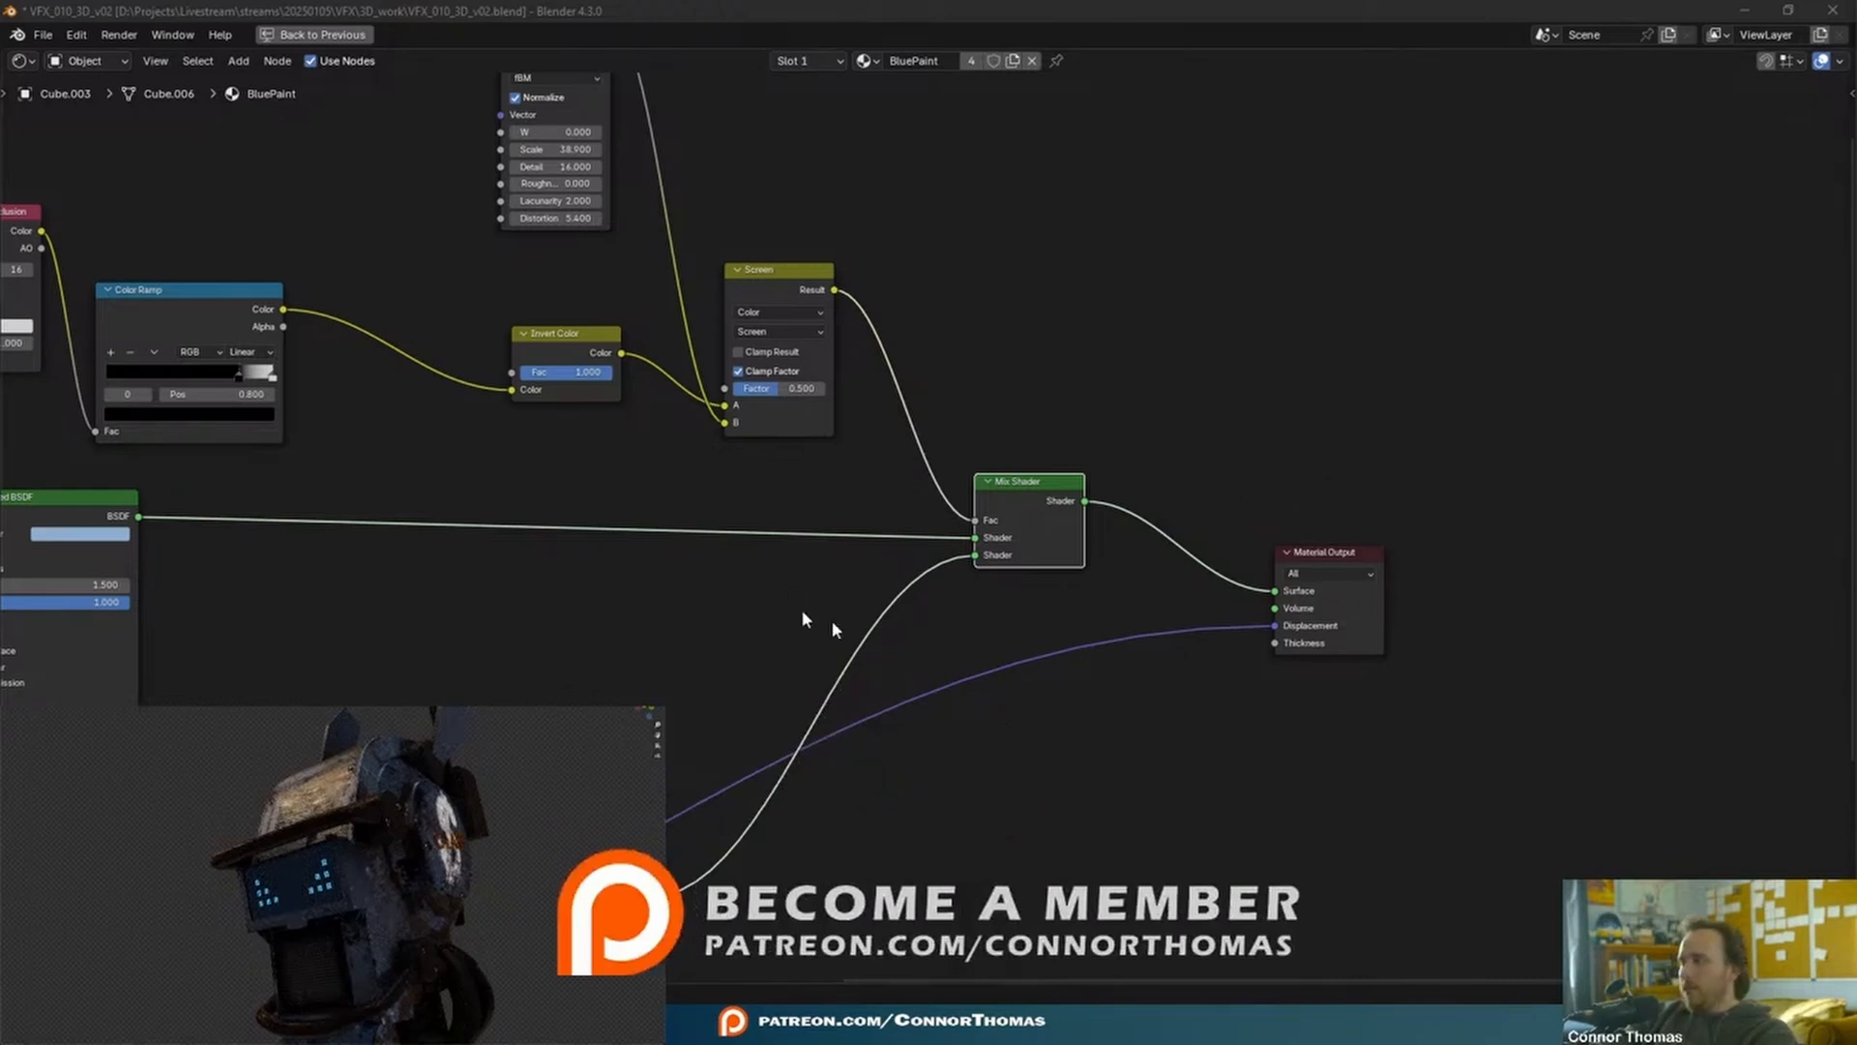
- Add an Image Texture node in the empty space above the Mix Shader and Material Output
click(1215, 248)
key(shift+a)
click(1215, 247)
text(imag)
key(Return)
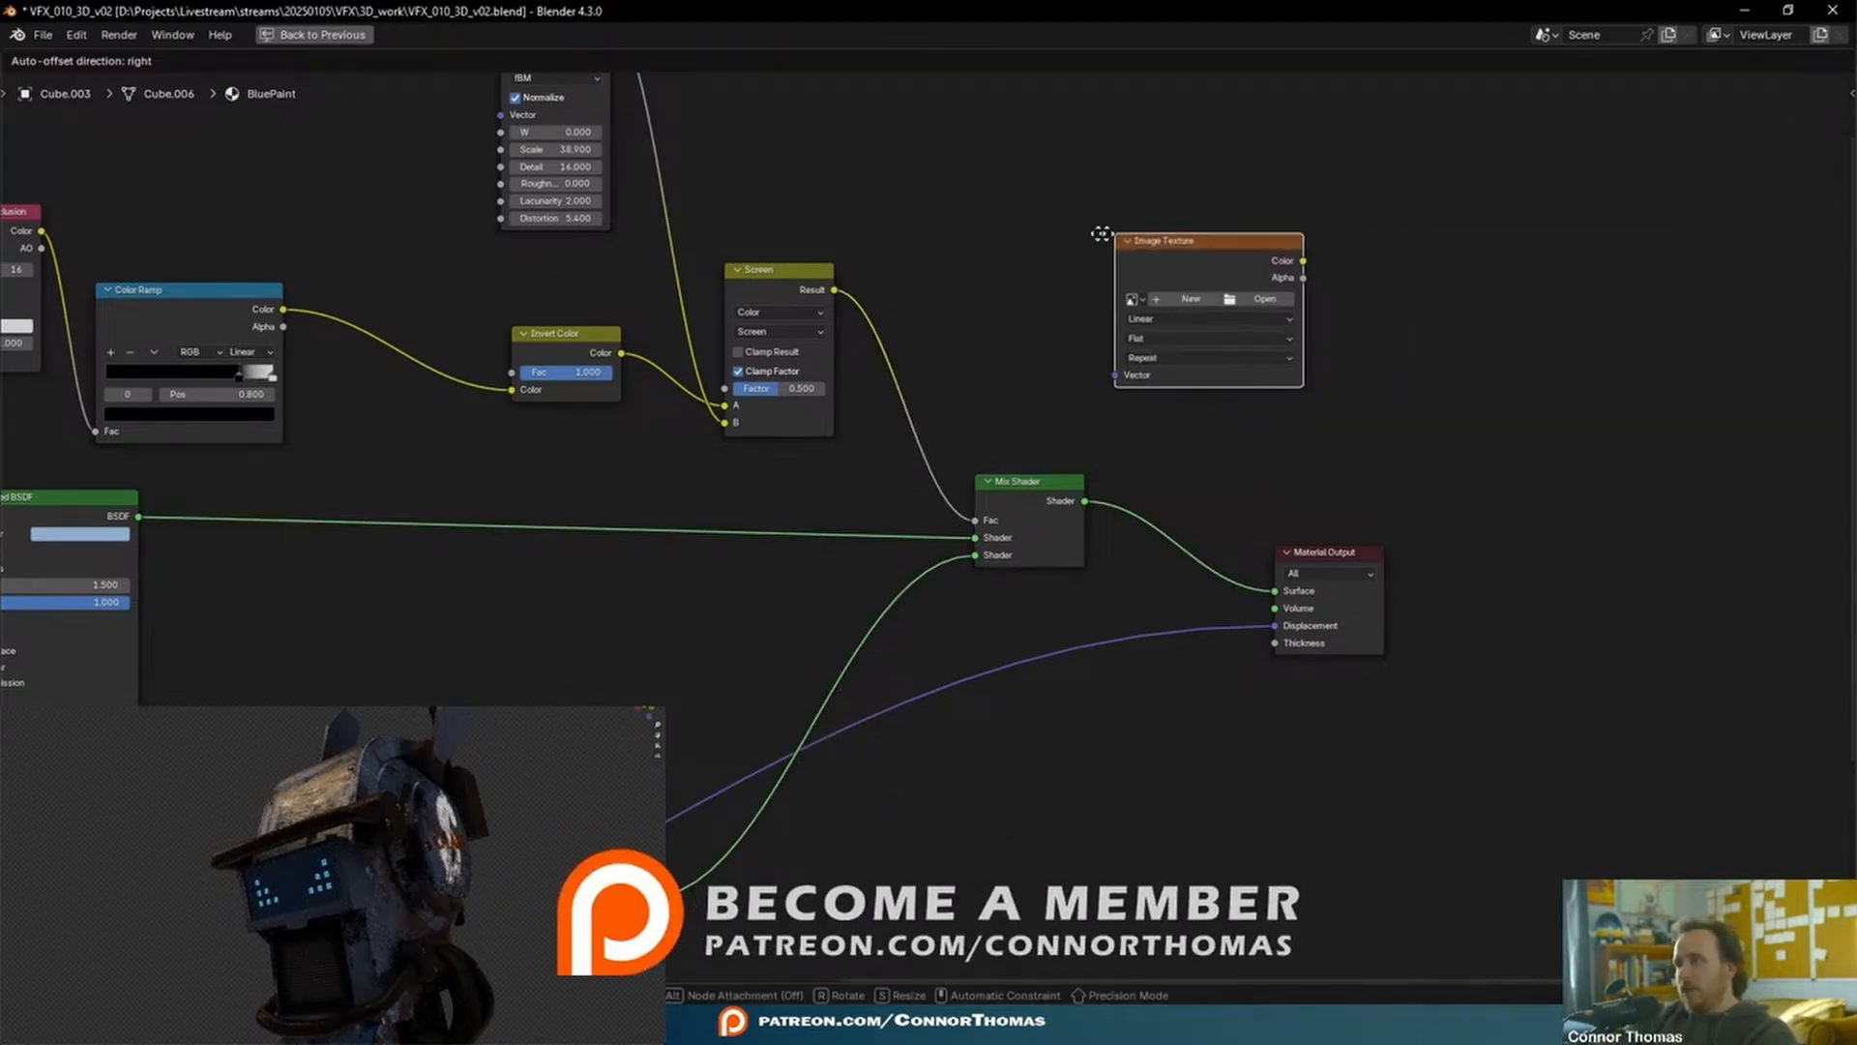
click(1100, 234)
- Create a new image named "eye dirt" in the Image Texture node and save the file
scroll(1165, 531, up, 4)
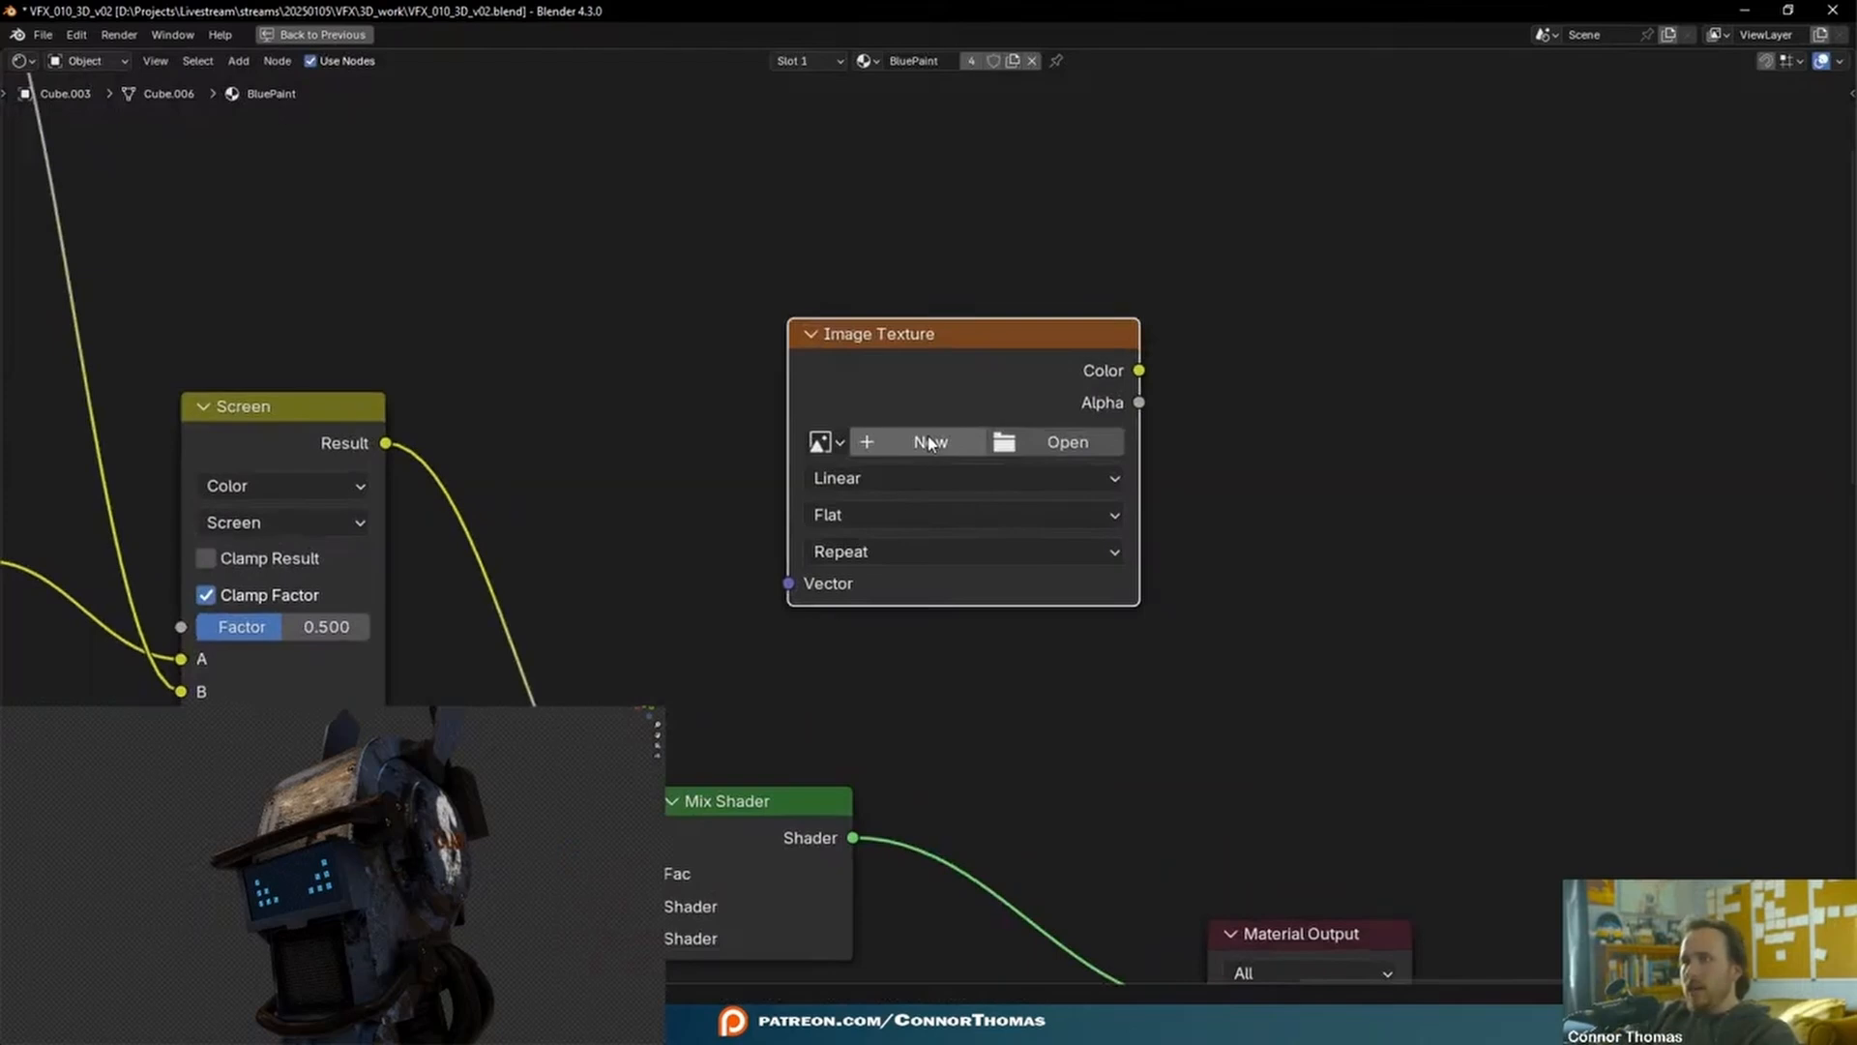
click(930, 442)
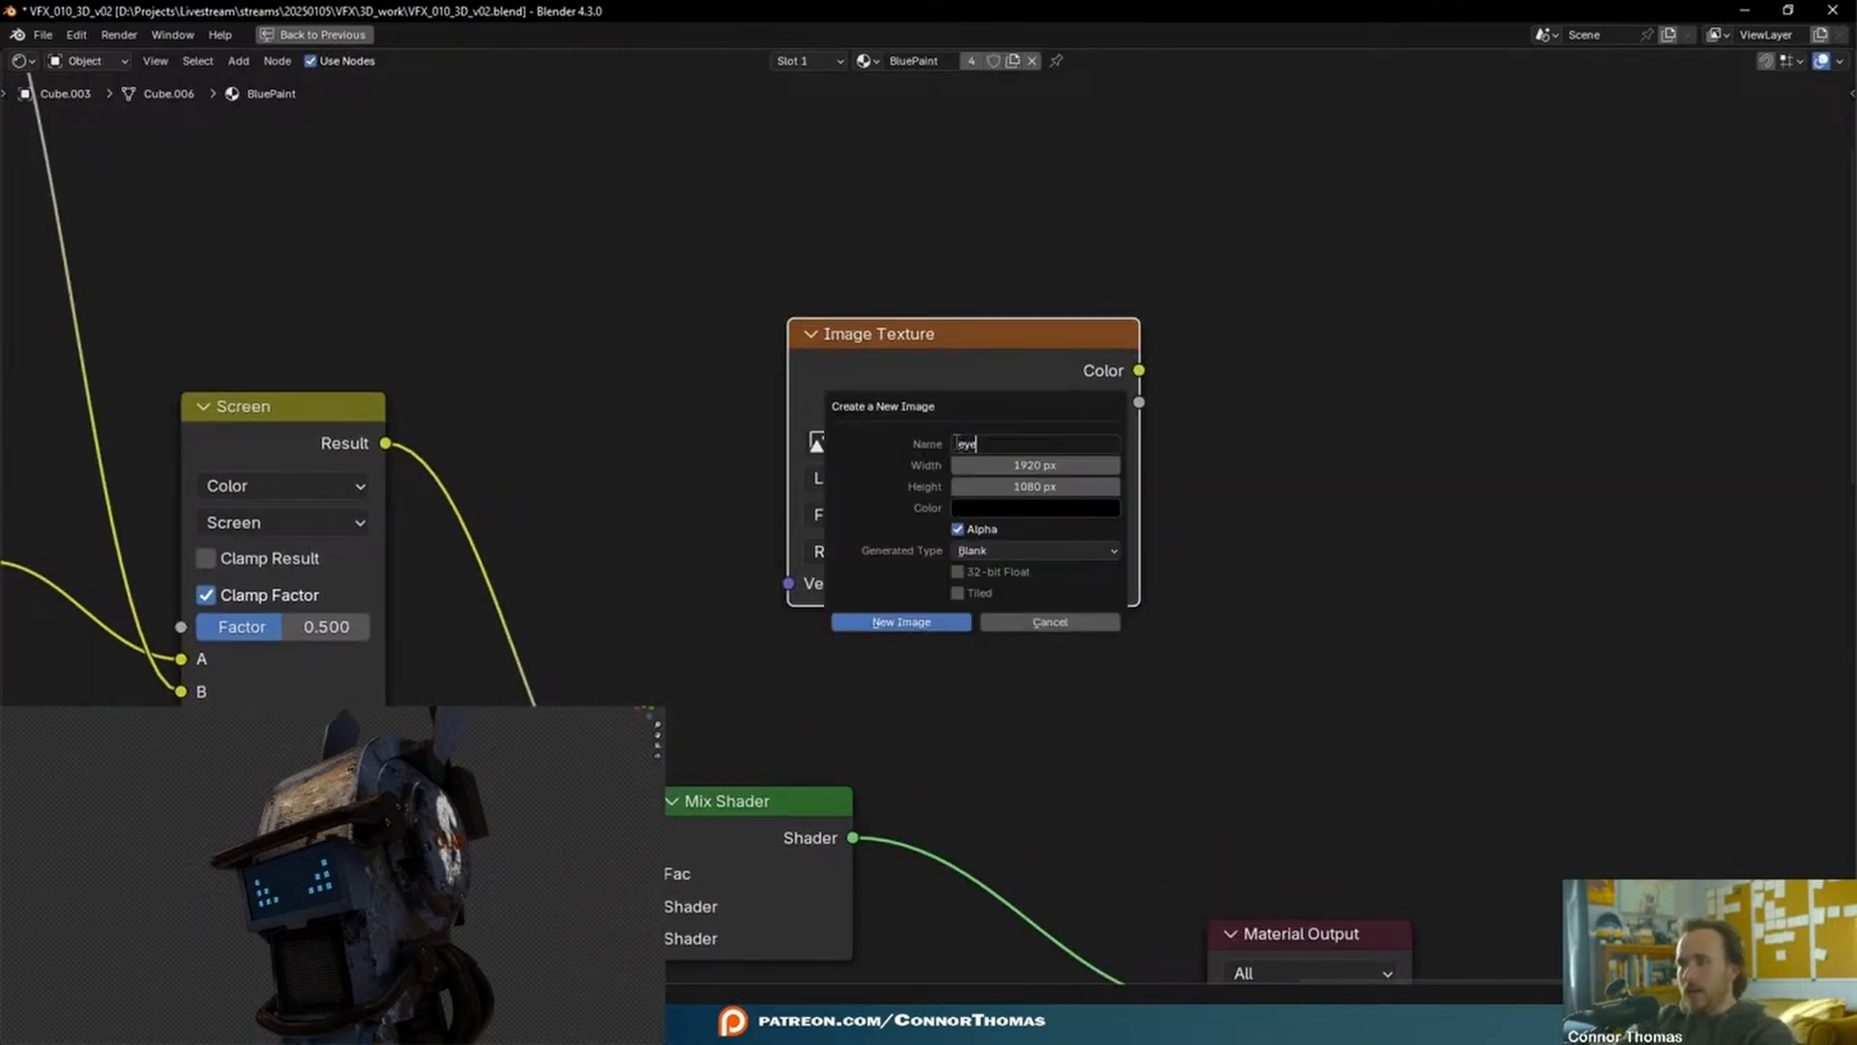
text(eye dirt)
key(Return)
key(ctrl+space)
key(ctrl+s)
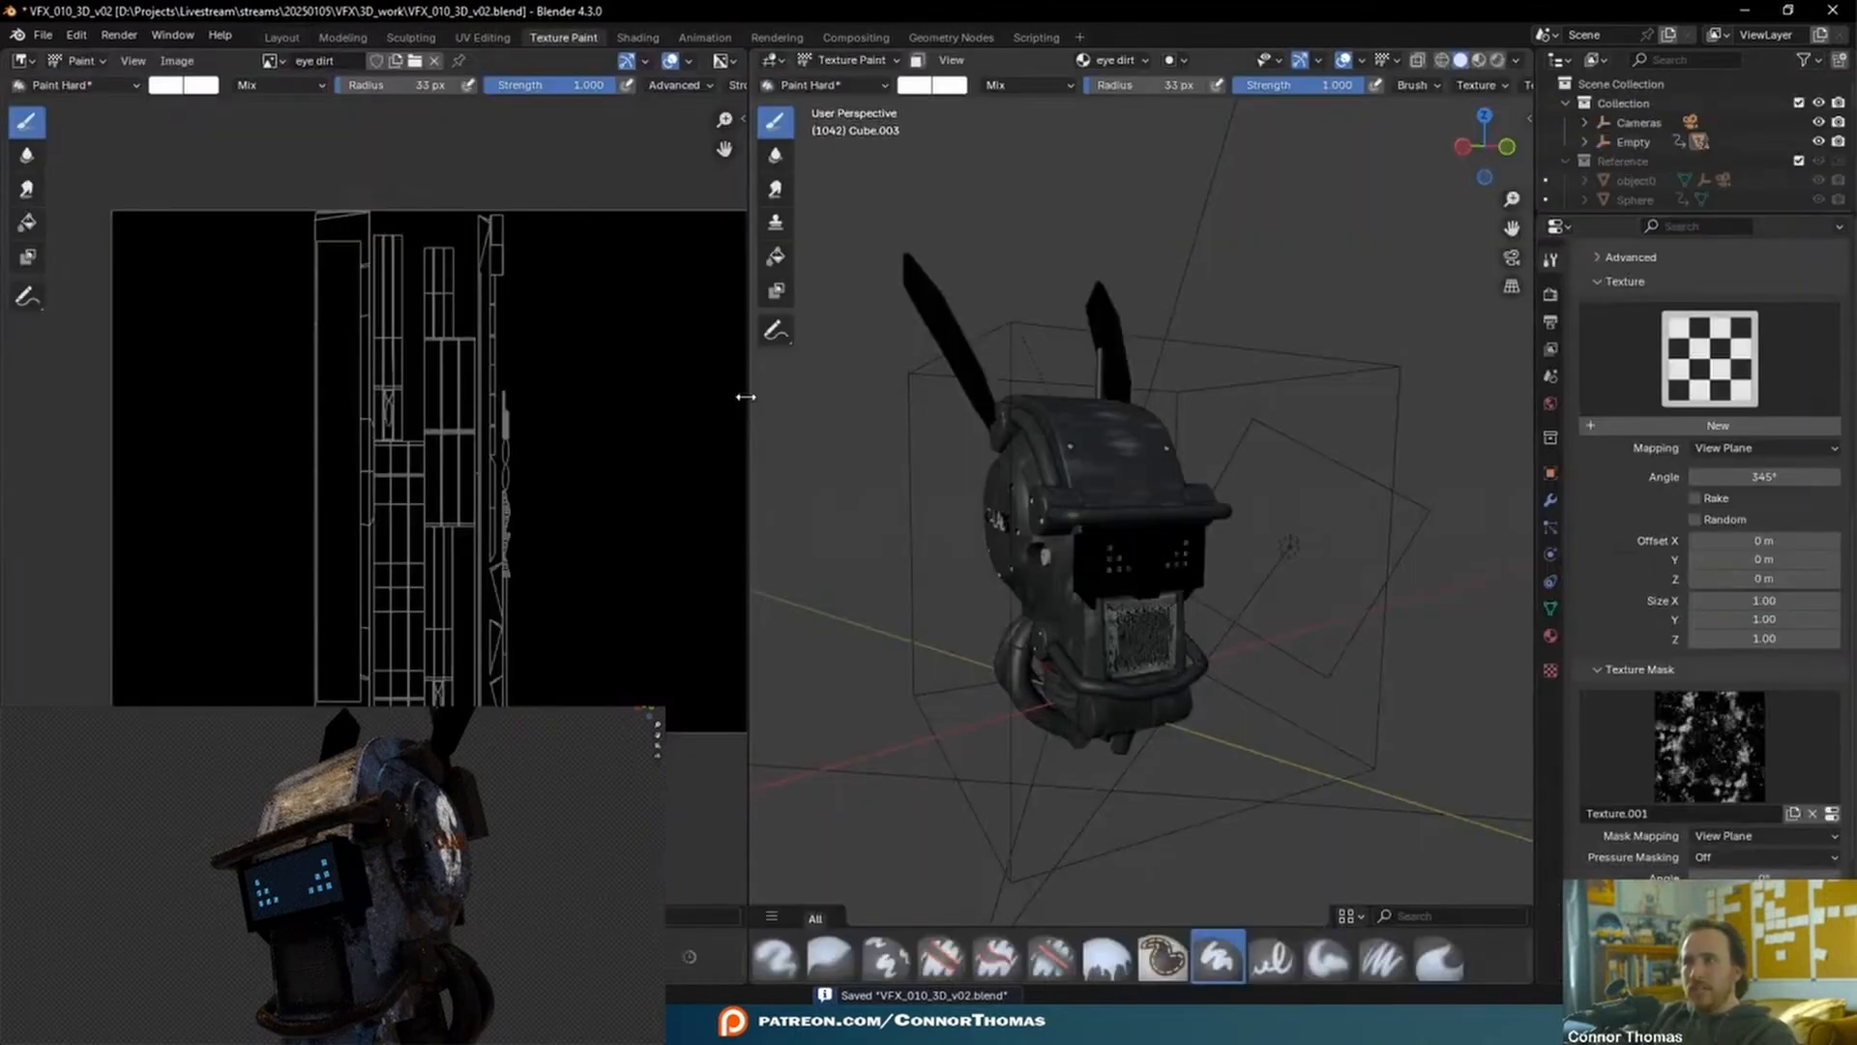
- Switch to texture painting and paint white speckled wear along the edges of the eye display housing with a resized brush
click(564, 37)
scroll(1163, 548, up, 6)
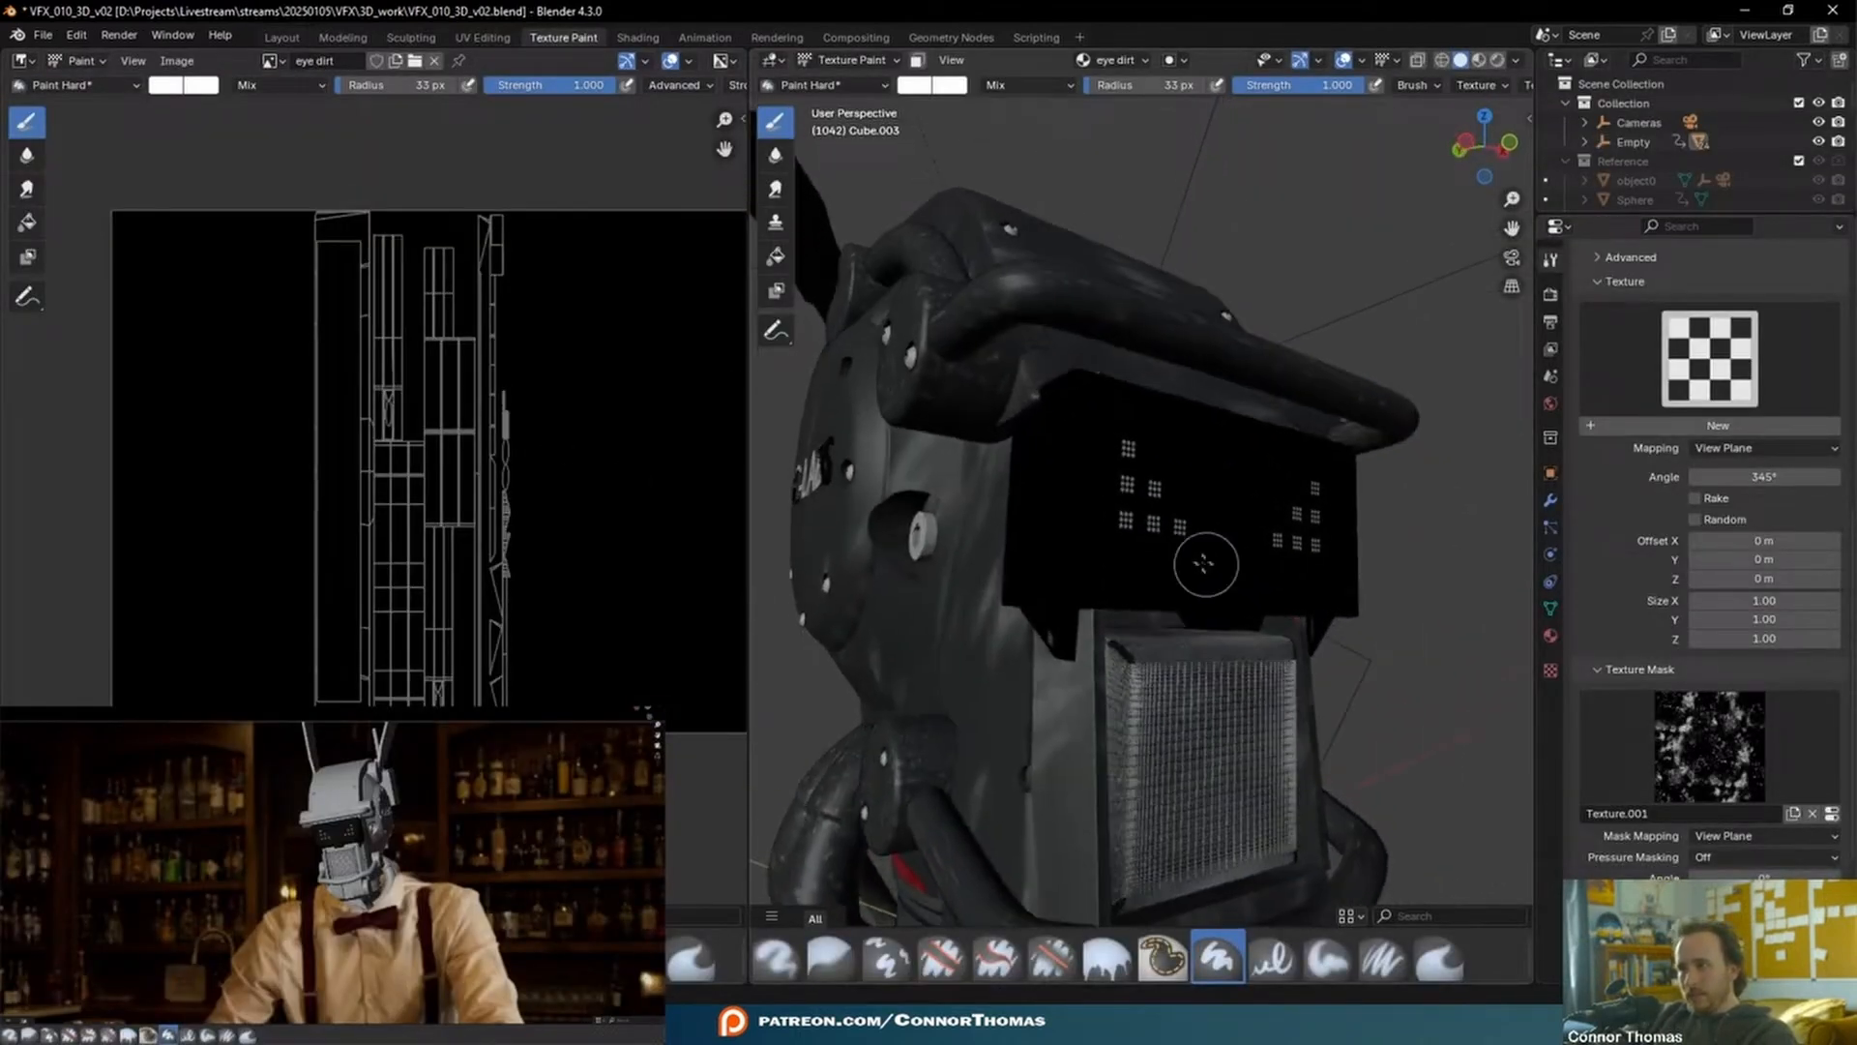
drag(1067, 418, 1080, 476)
middle_drag(1161, 578, 1078, 588)
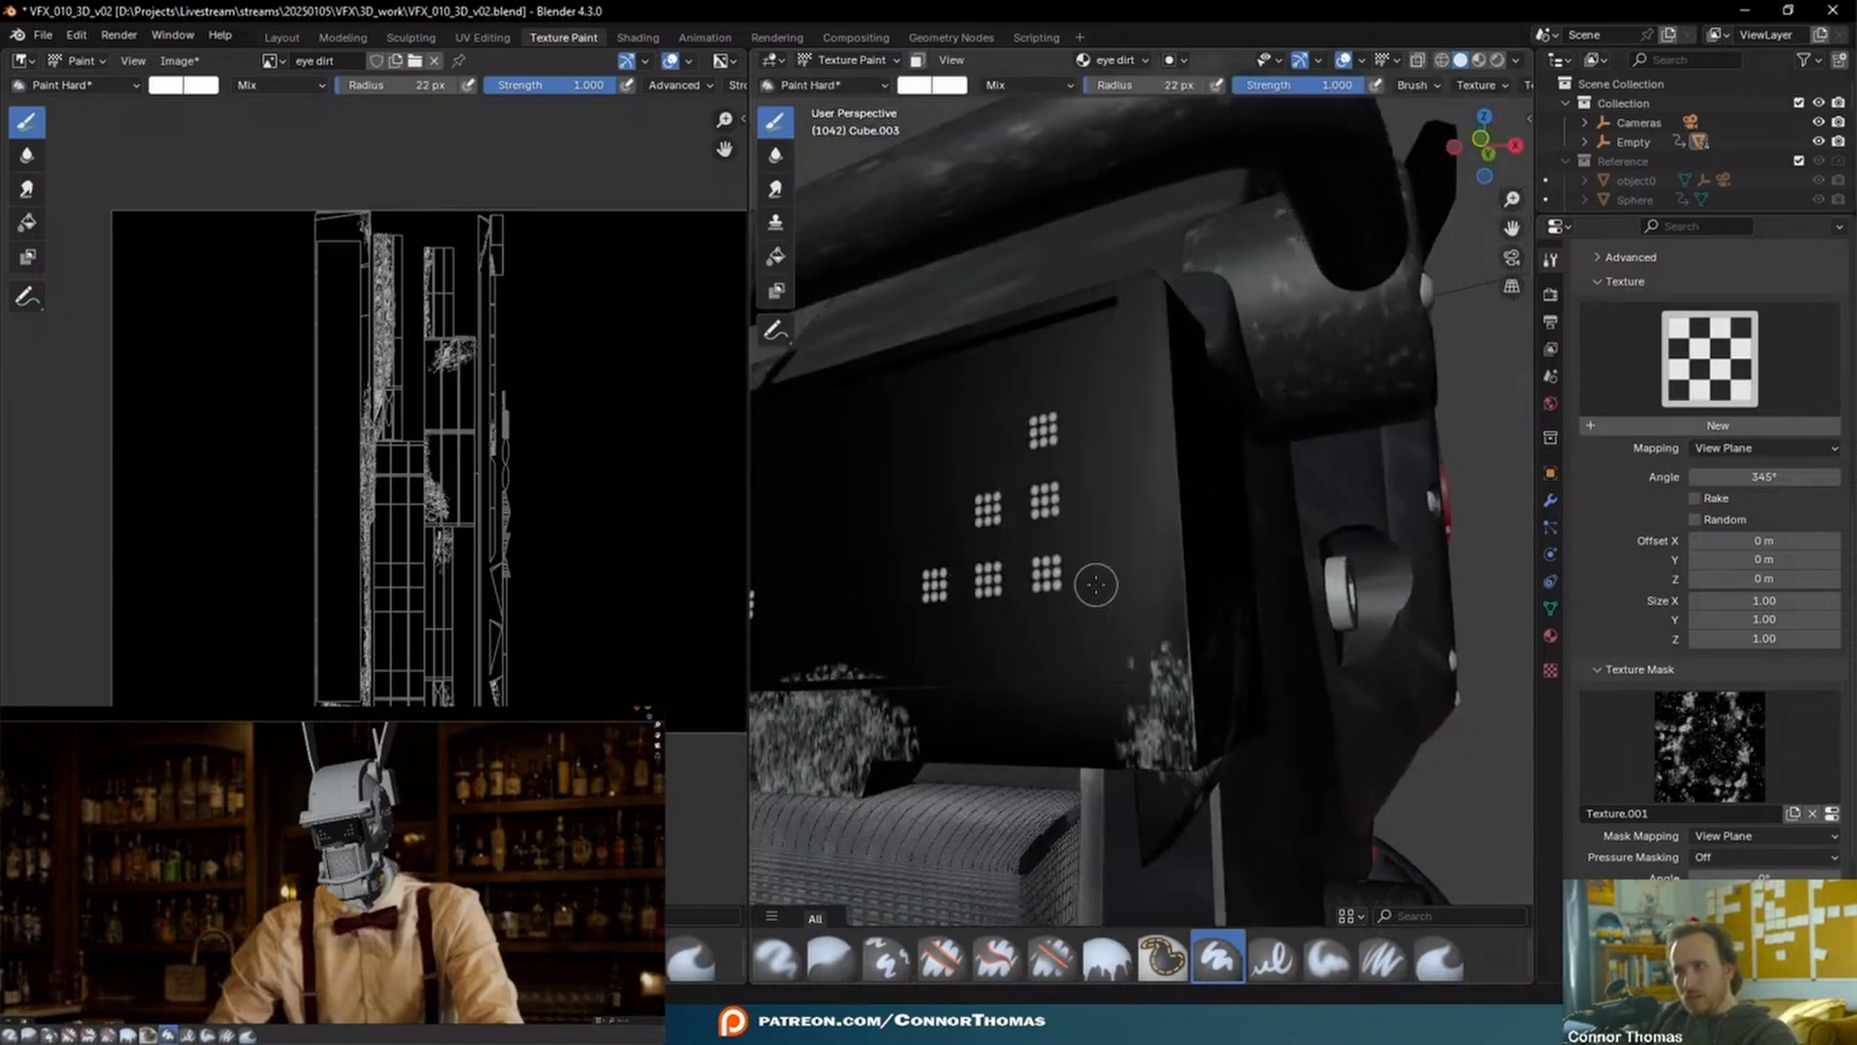
key(f)
click(1125, 620)
drag(1132, 646, 1127, 340)
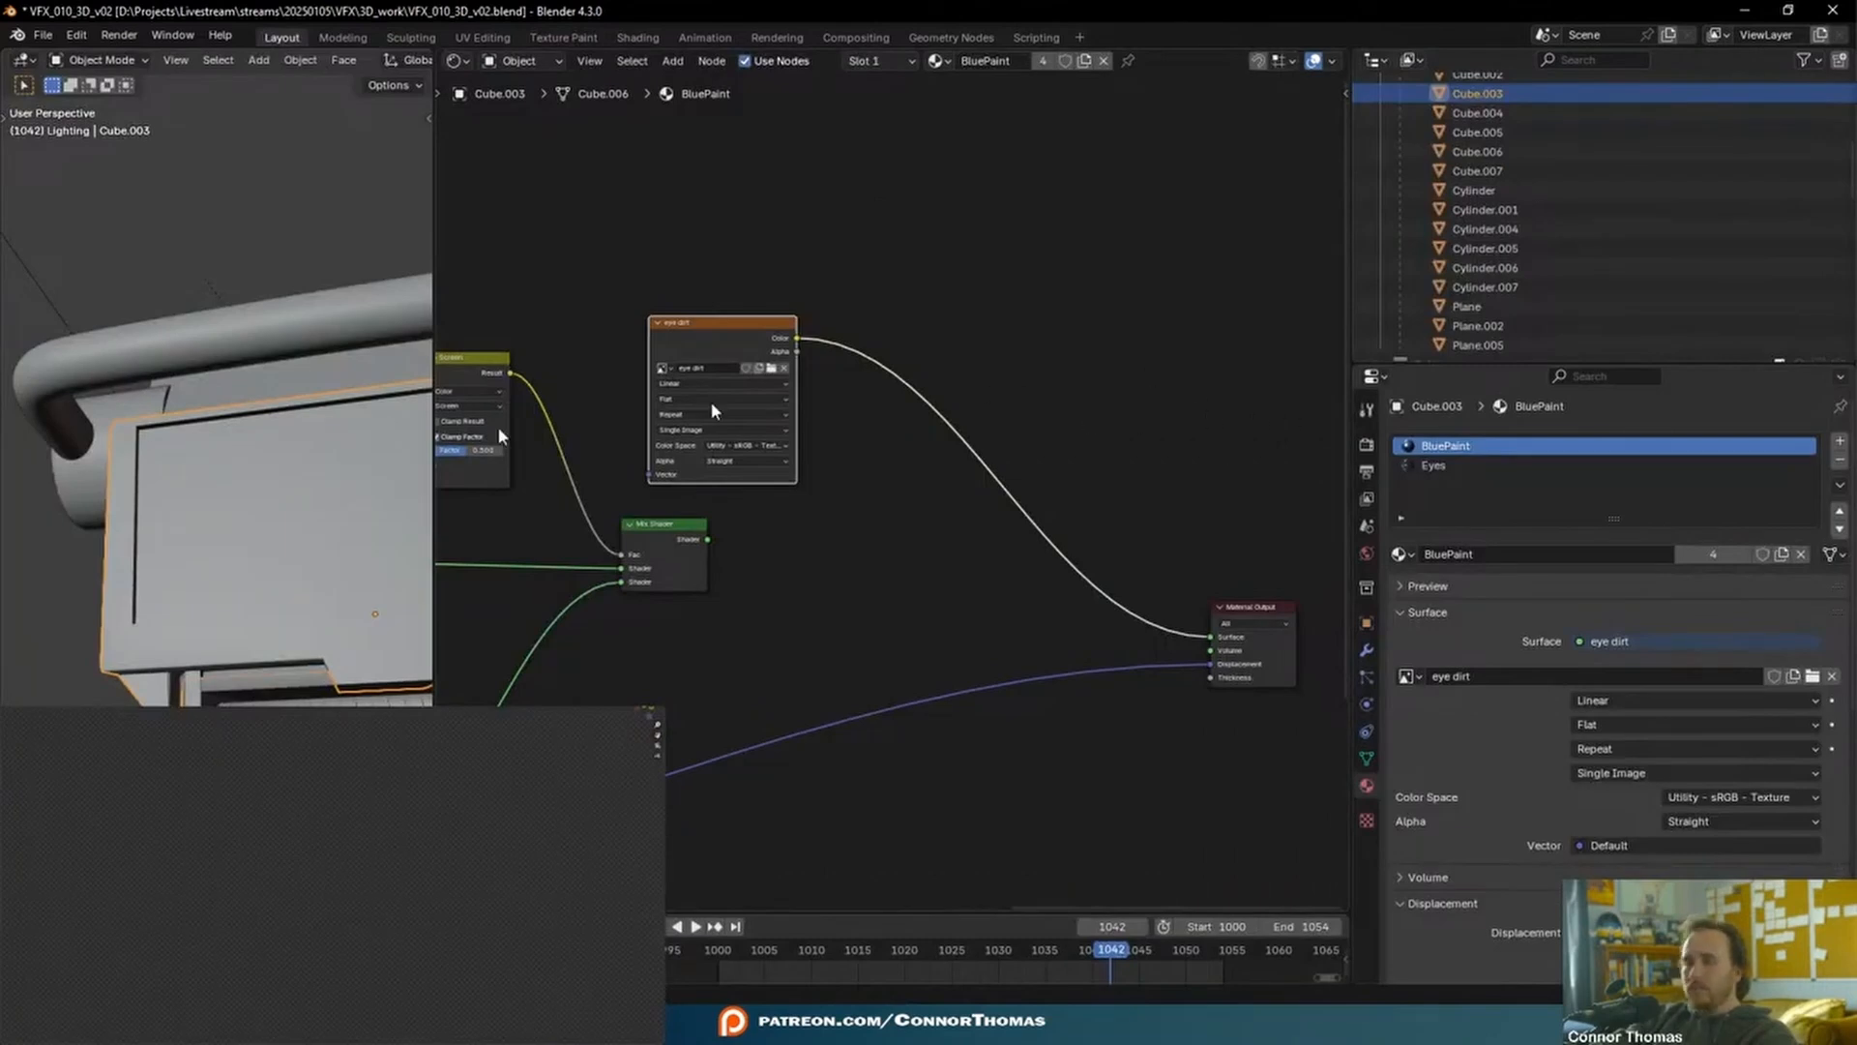
- Select the Plane object beside the eye housing and open its BluePaint.main nodes in an enlarged node editor
middle_drag(231, 512, 281, 510)
click(301, 365)
scroll(949, 542, down, 5)
middle_drag(785, 523, 892, 391)
key(ctrl+space)
scroll(967, 703, up, 1)
middle_drag(967, 702, 1255, 561)
middle_drag(892, 623, 951, 641)
- Select the Noise Texture, Mix and RGB Curves nodes that build the rust color in BluePaint.main
drag(351, 856, 1080, 845)
drag(1079, 843, 1170, 539)
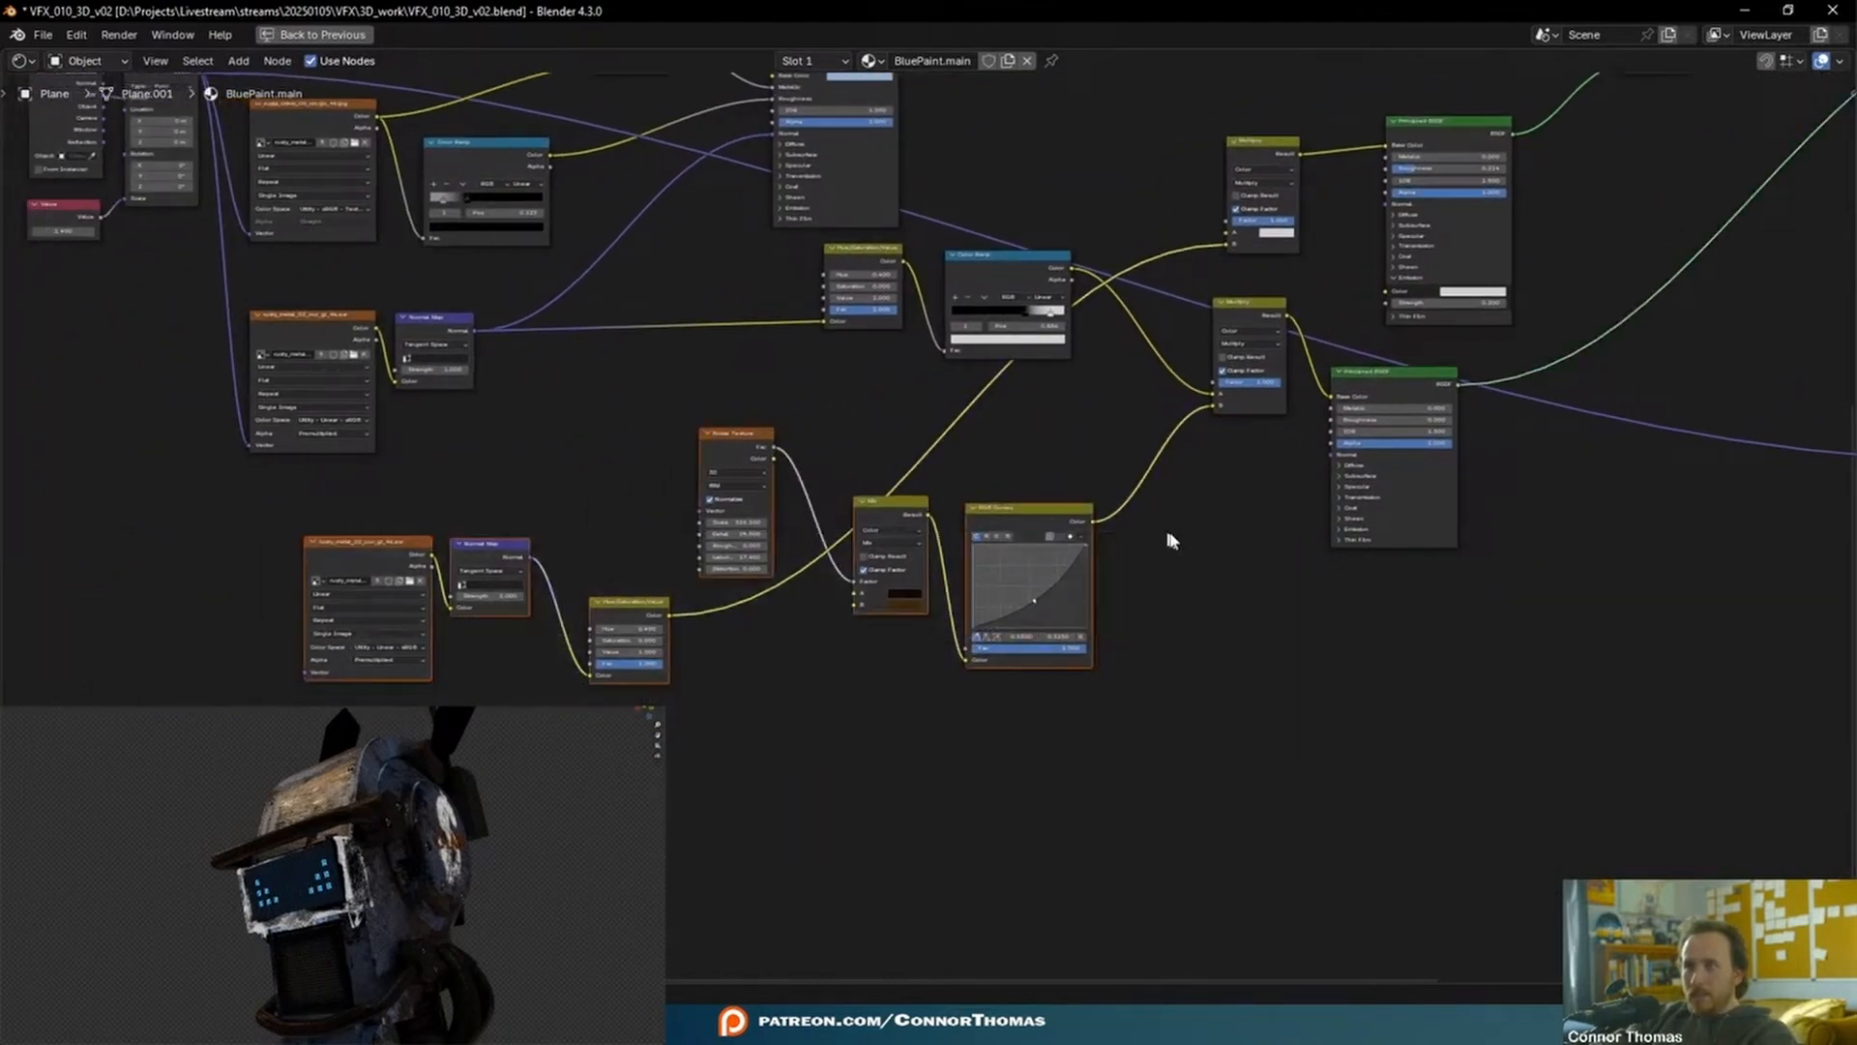
middle_drag(1221, 538, 1198, 586)
drag(720, 682, 1025, 503)
middle_drag(1127, 495, 1018, 675)
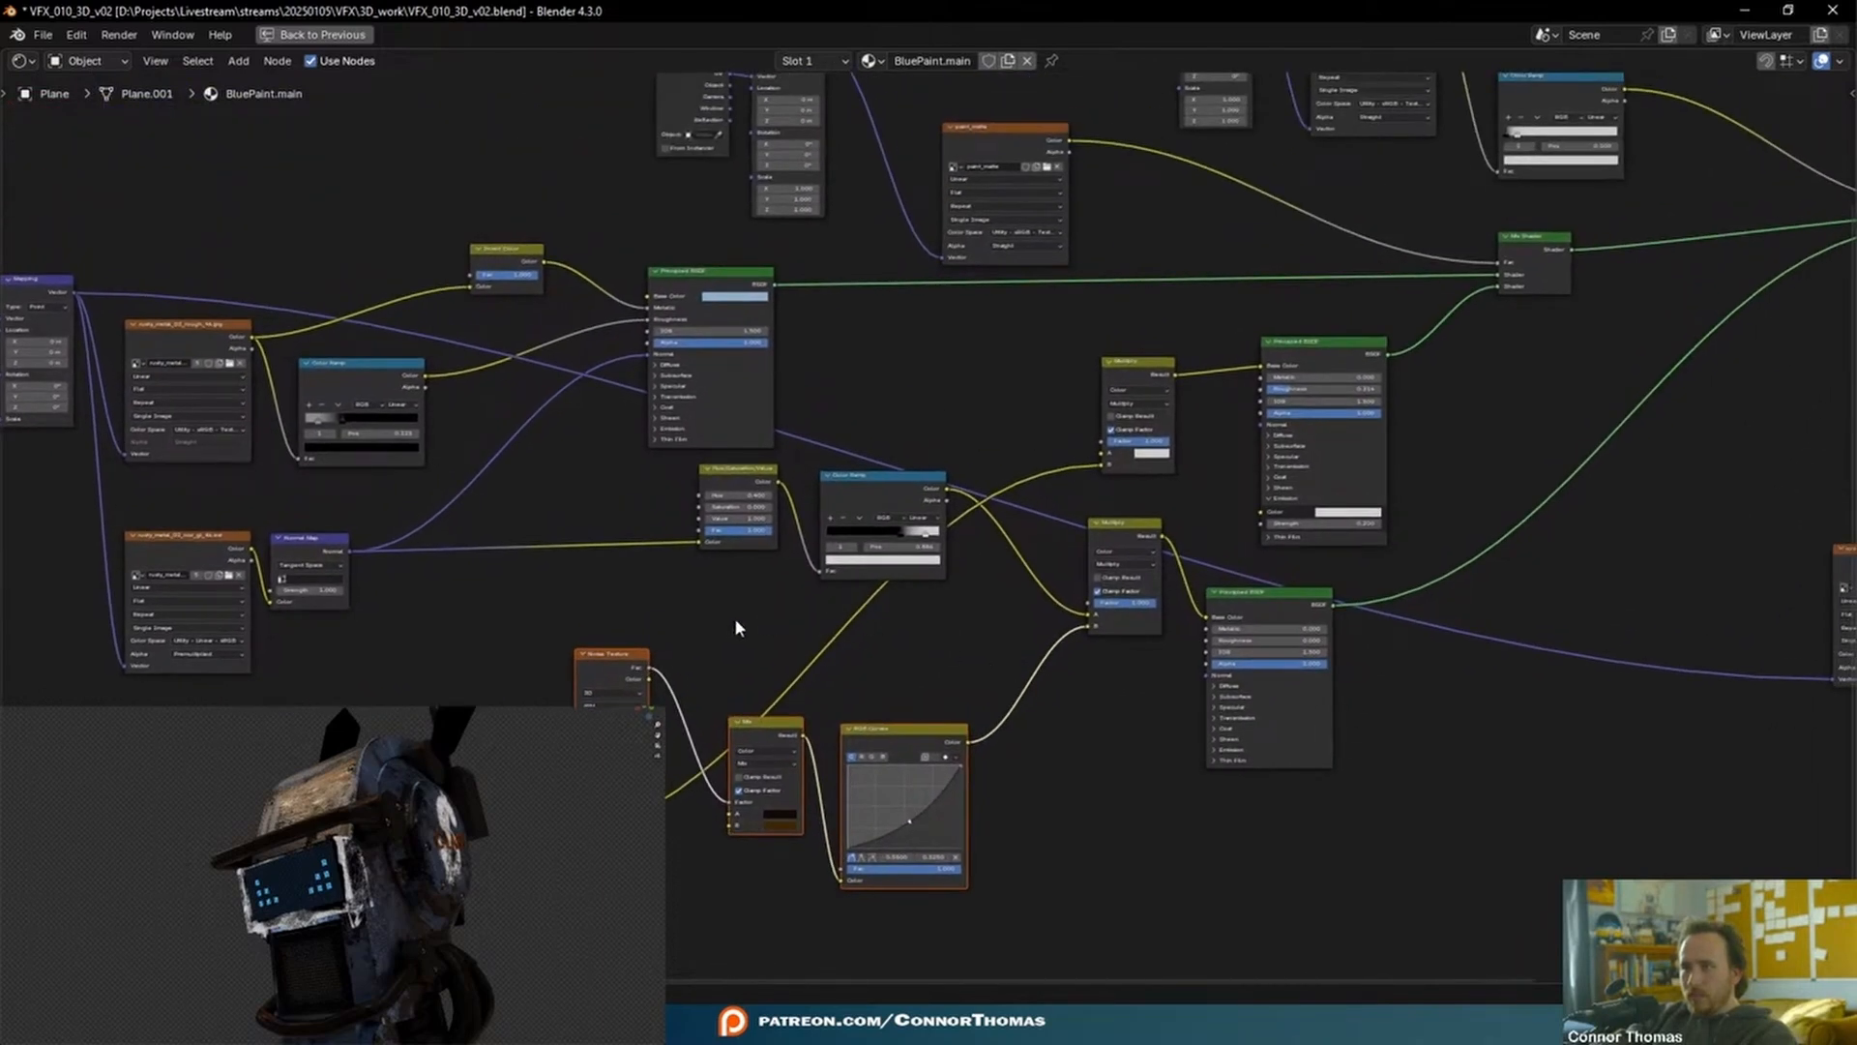
- Extend the selection to the rust's Multiply, Color Ramp, Hue/Saturation/Value, Normal Map, image texture, mapping and Principled BSDF nodes
shift+click(1103, 527)
shift+click(851, 480)
shift+click(732, 478)
shift+drag(169, 689, 312, 554)
middle_drag(408, 540, 723, 578)
shift+drag(200, 532, 380, 295)
middle_drag(785, 343, 418, 344)
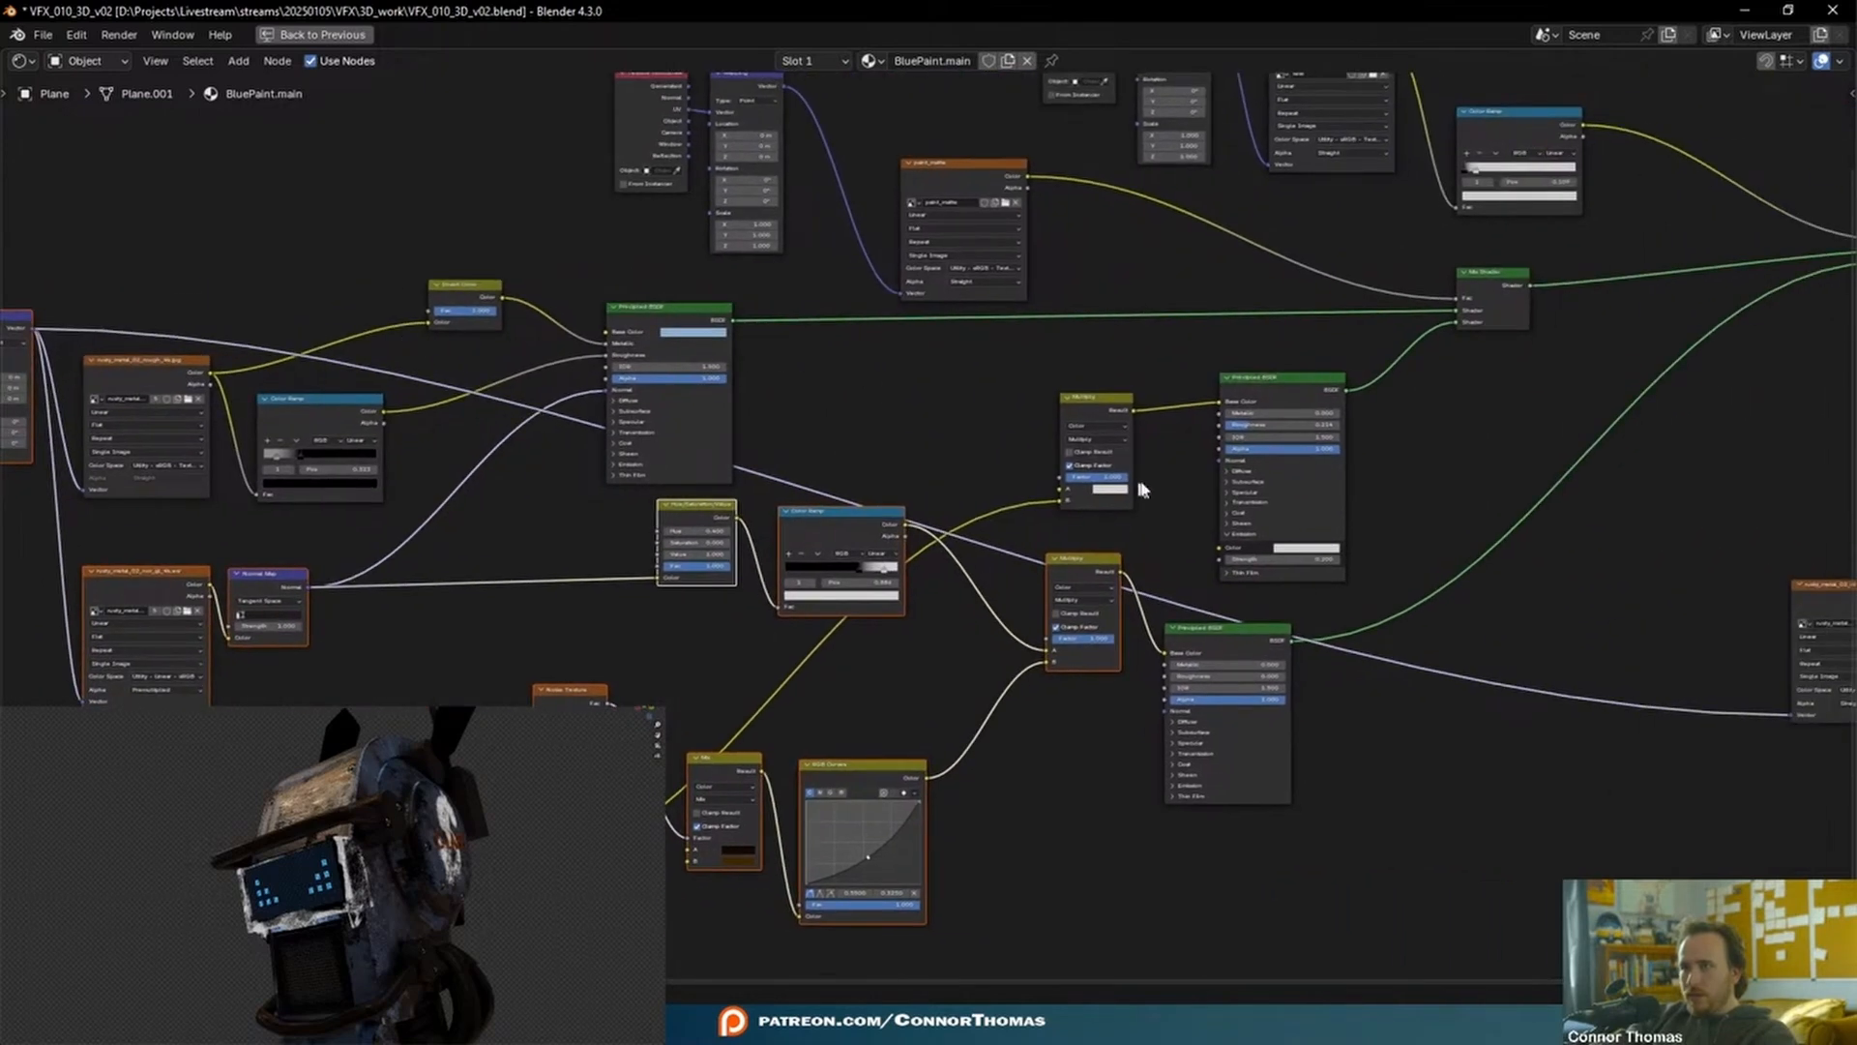
middle_drag(1142, 488, 1009, 479)
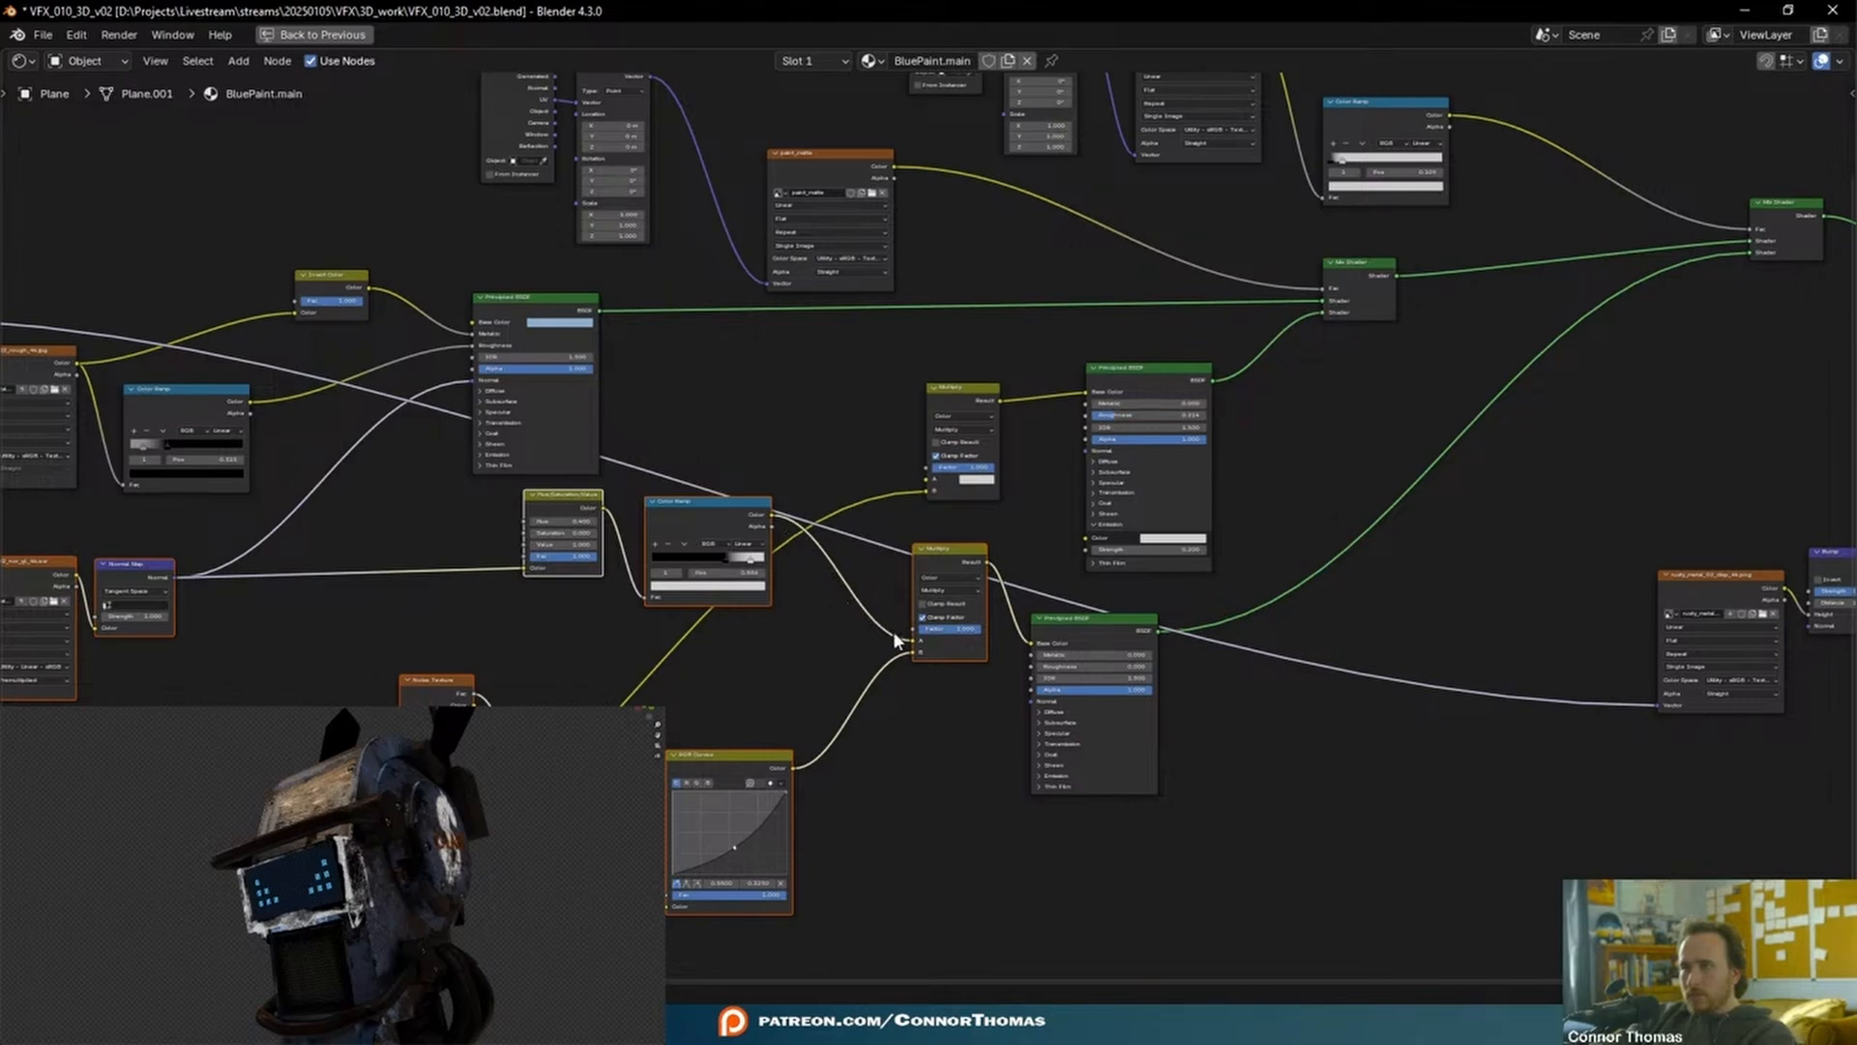
click(1102, 630)
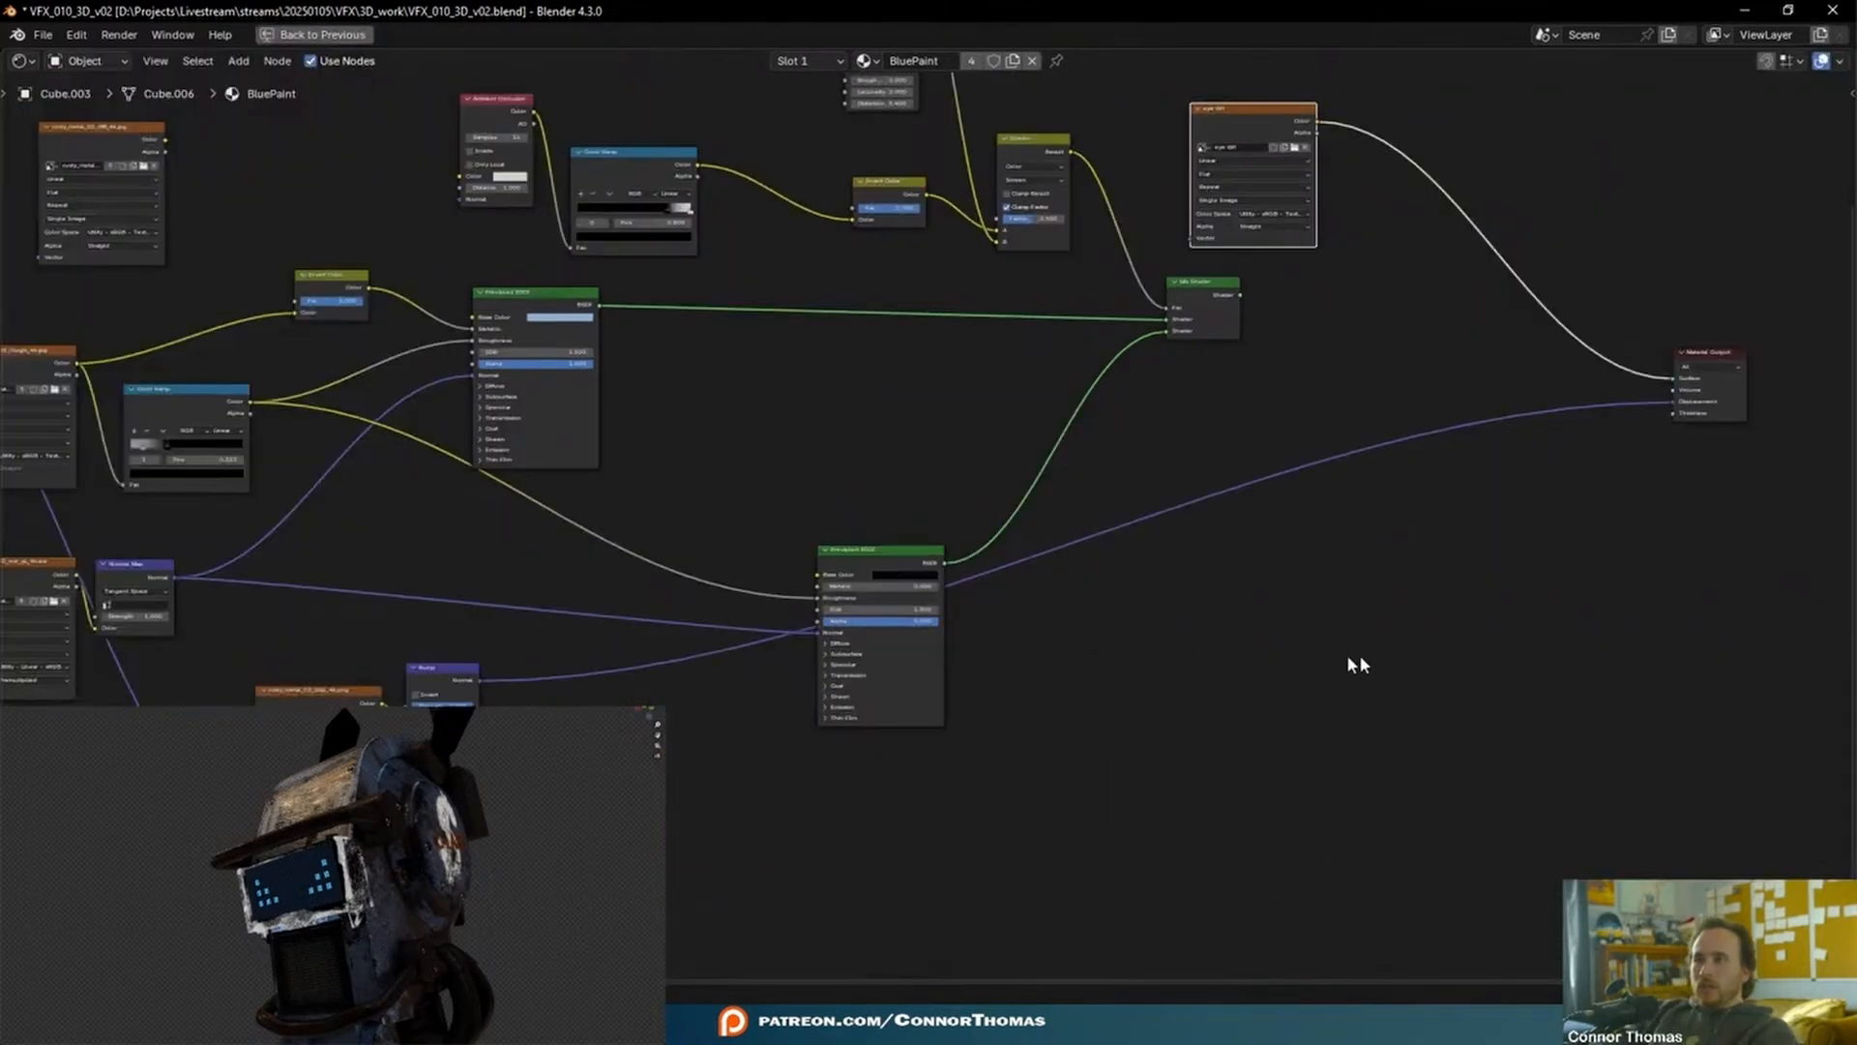
- Paste the copied rust nodes into the BluePaint material, below its existing nodes
scroll(1348, 657, down, 4)
middle_drag(1348, 658, 1140, 692)
scroll(1228, 525, down, 6)
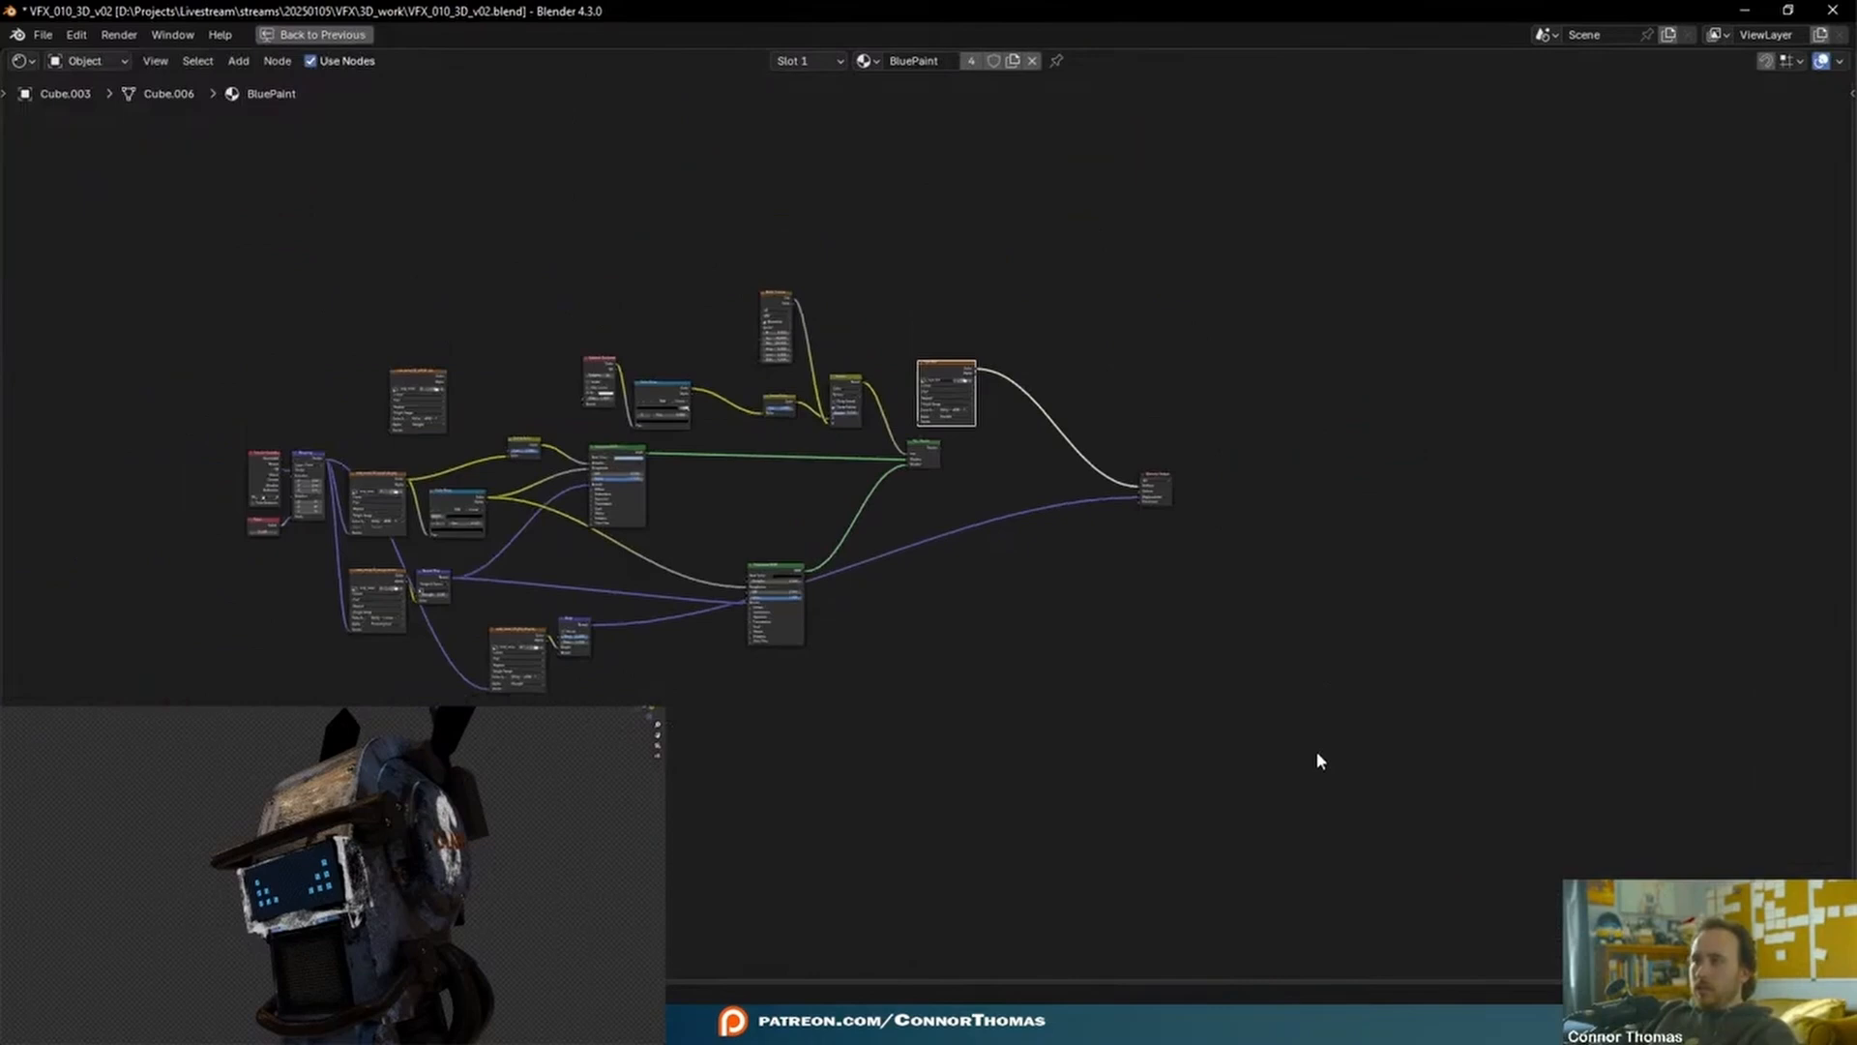
middle_drag(1104, 896, 1273, 568)
click(1197, 584)
key(ctrl+v)
drag(1334, 543, 1224, 501)
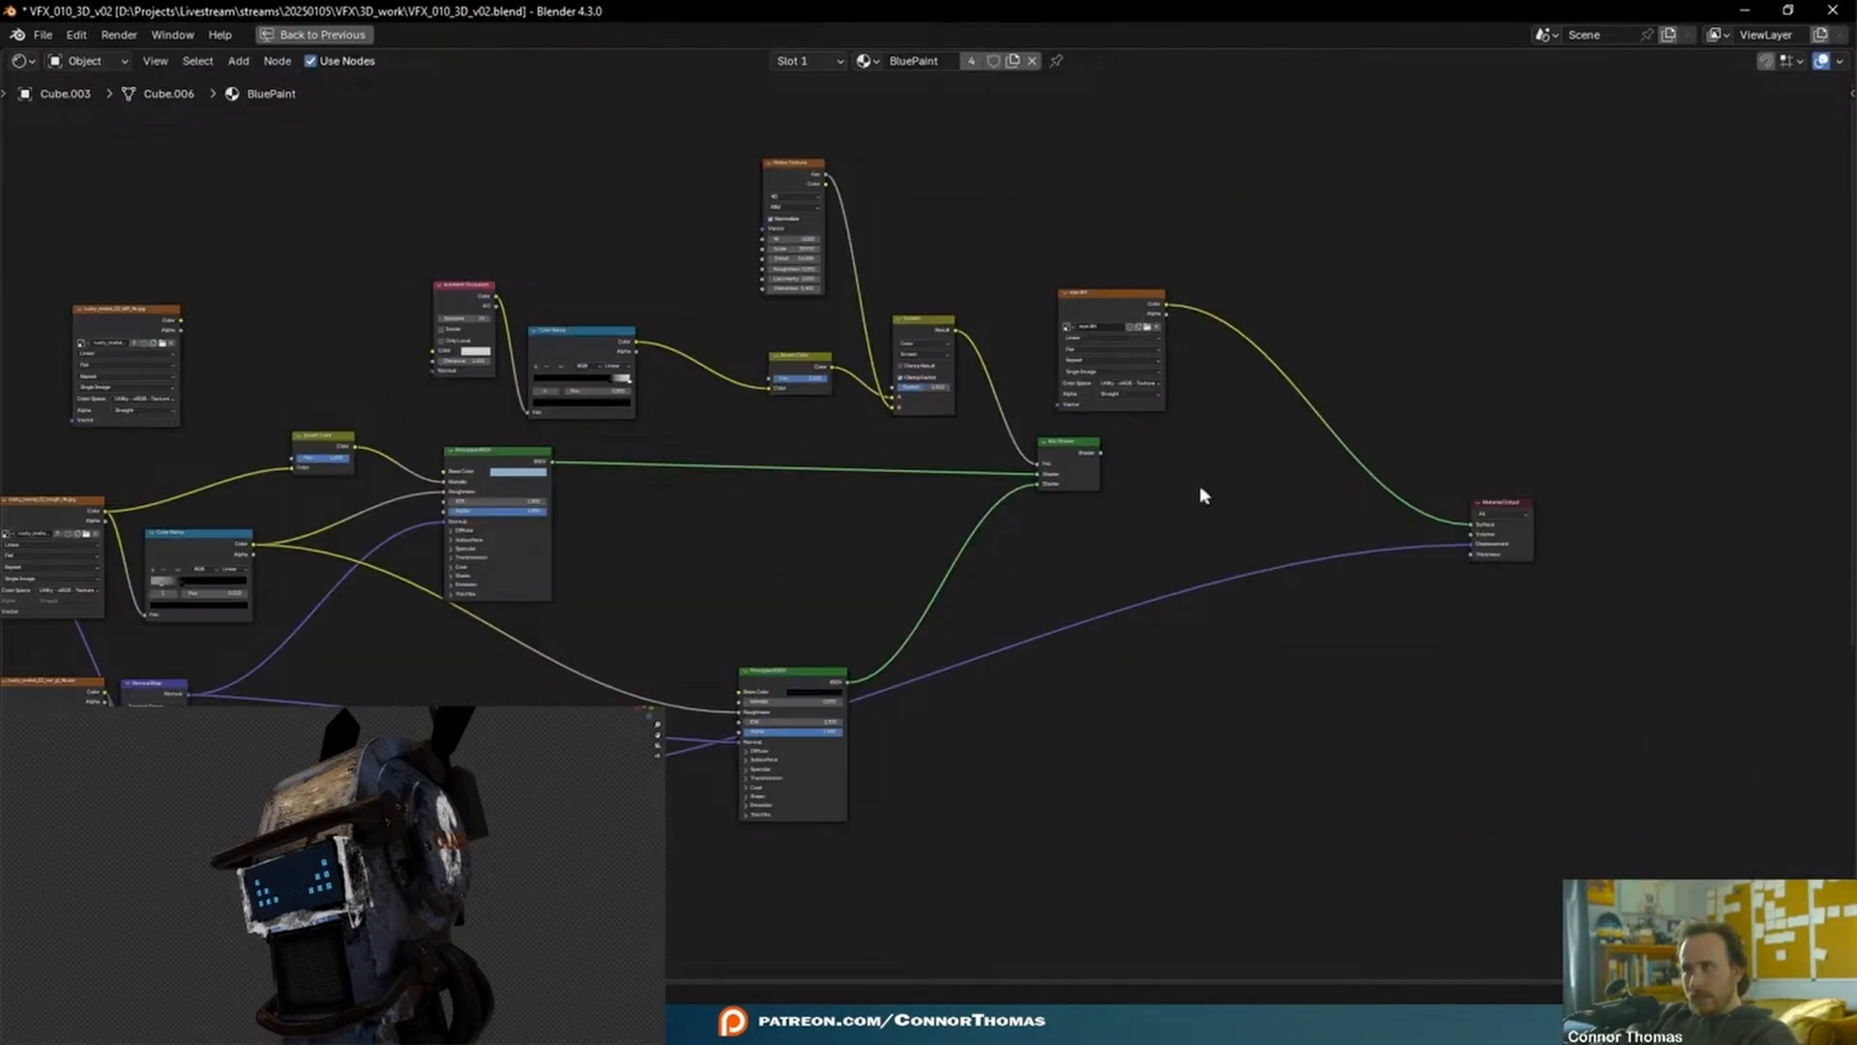
- Add a Mix Shader node beside the existing one and feed the existing Mix Shader's output into it
key(shift+a)
click(1236, 466)
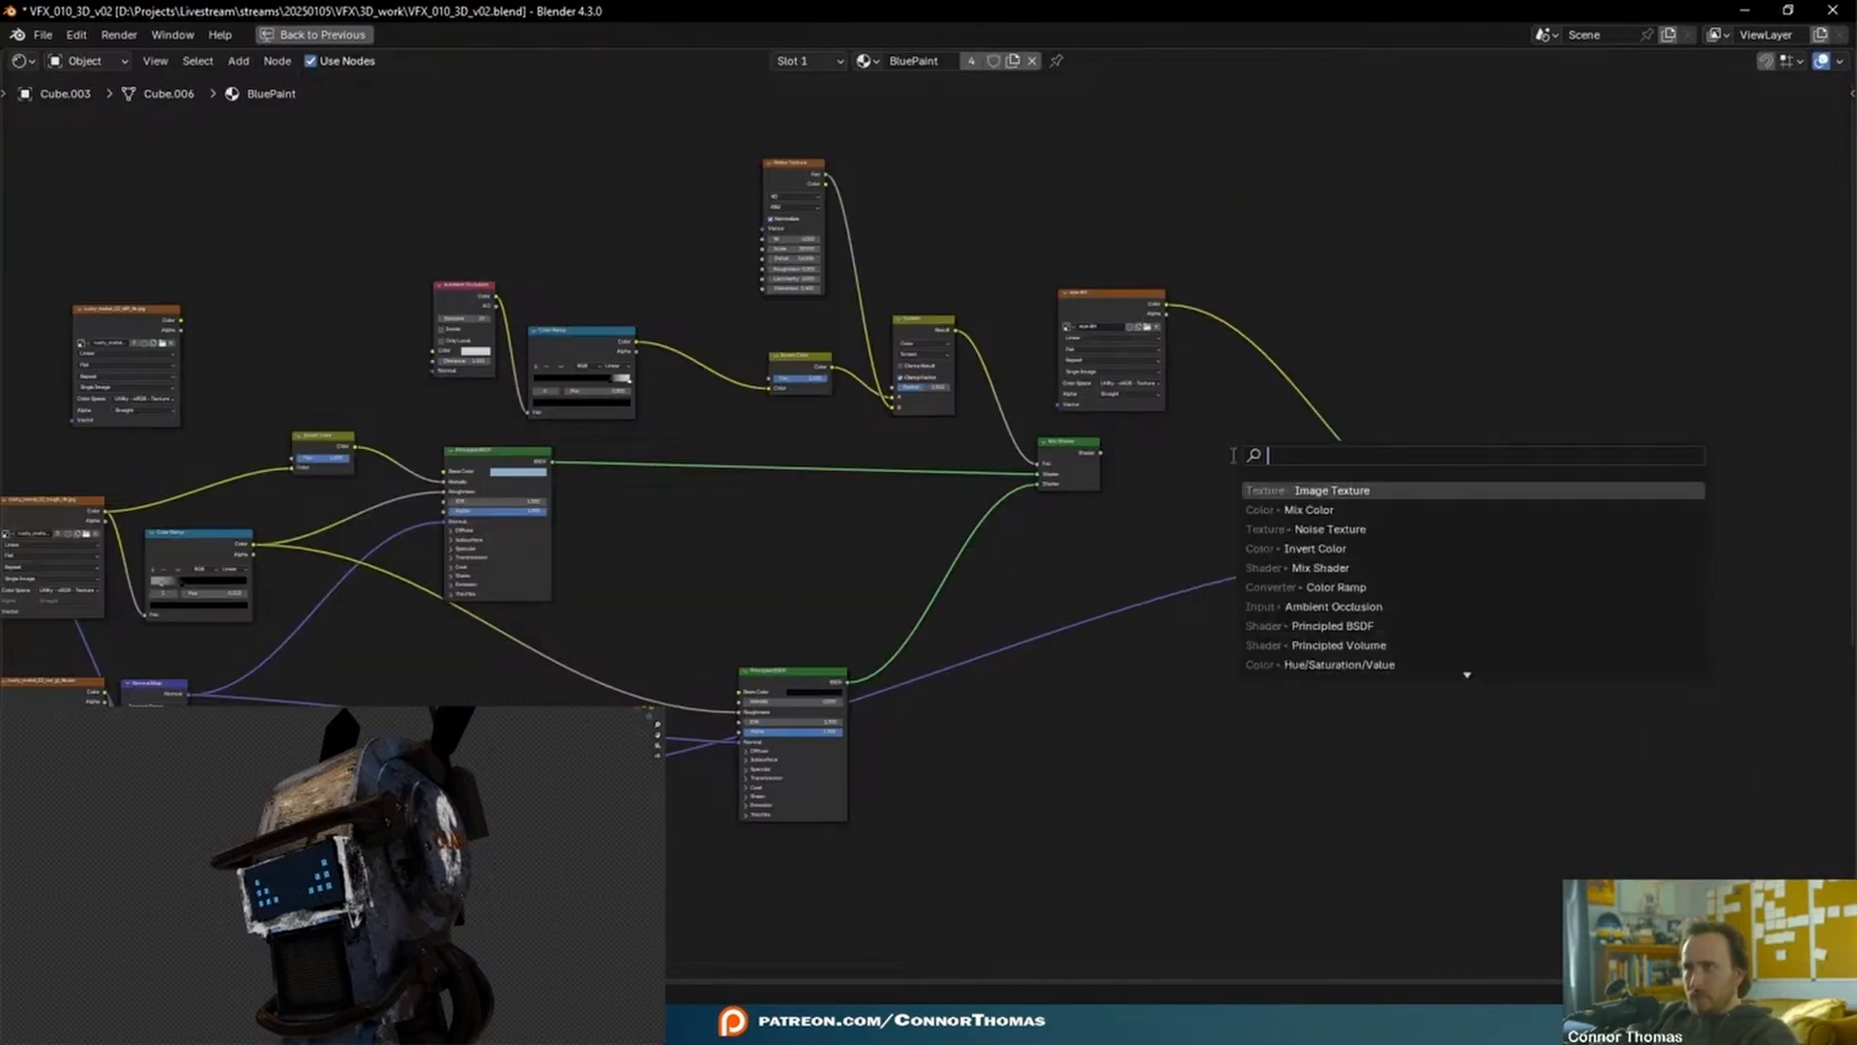
text(mix)
key(Down)
key(Down)
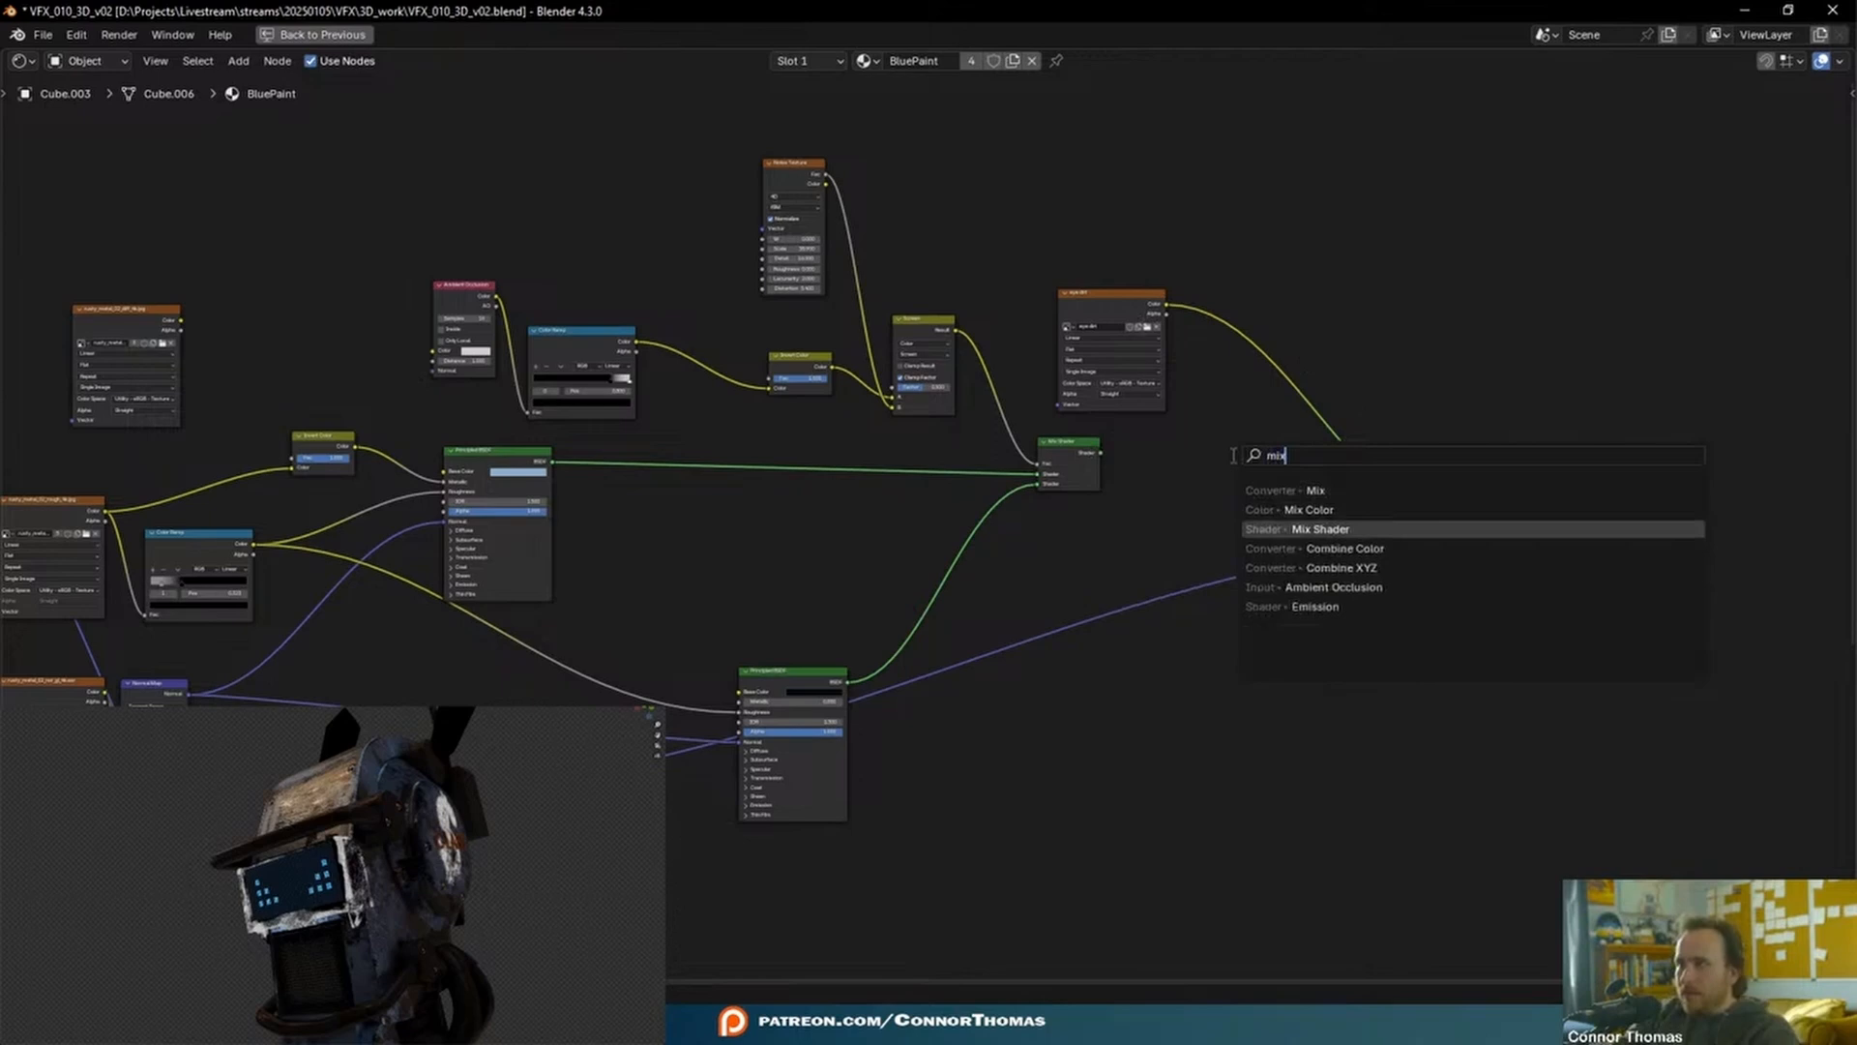
key(Return)
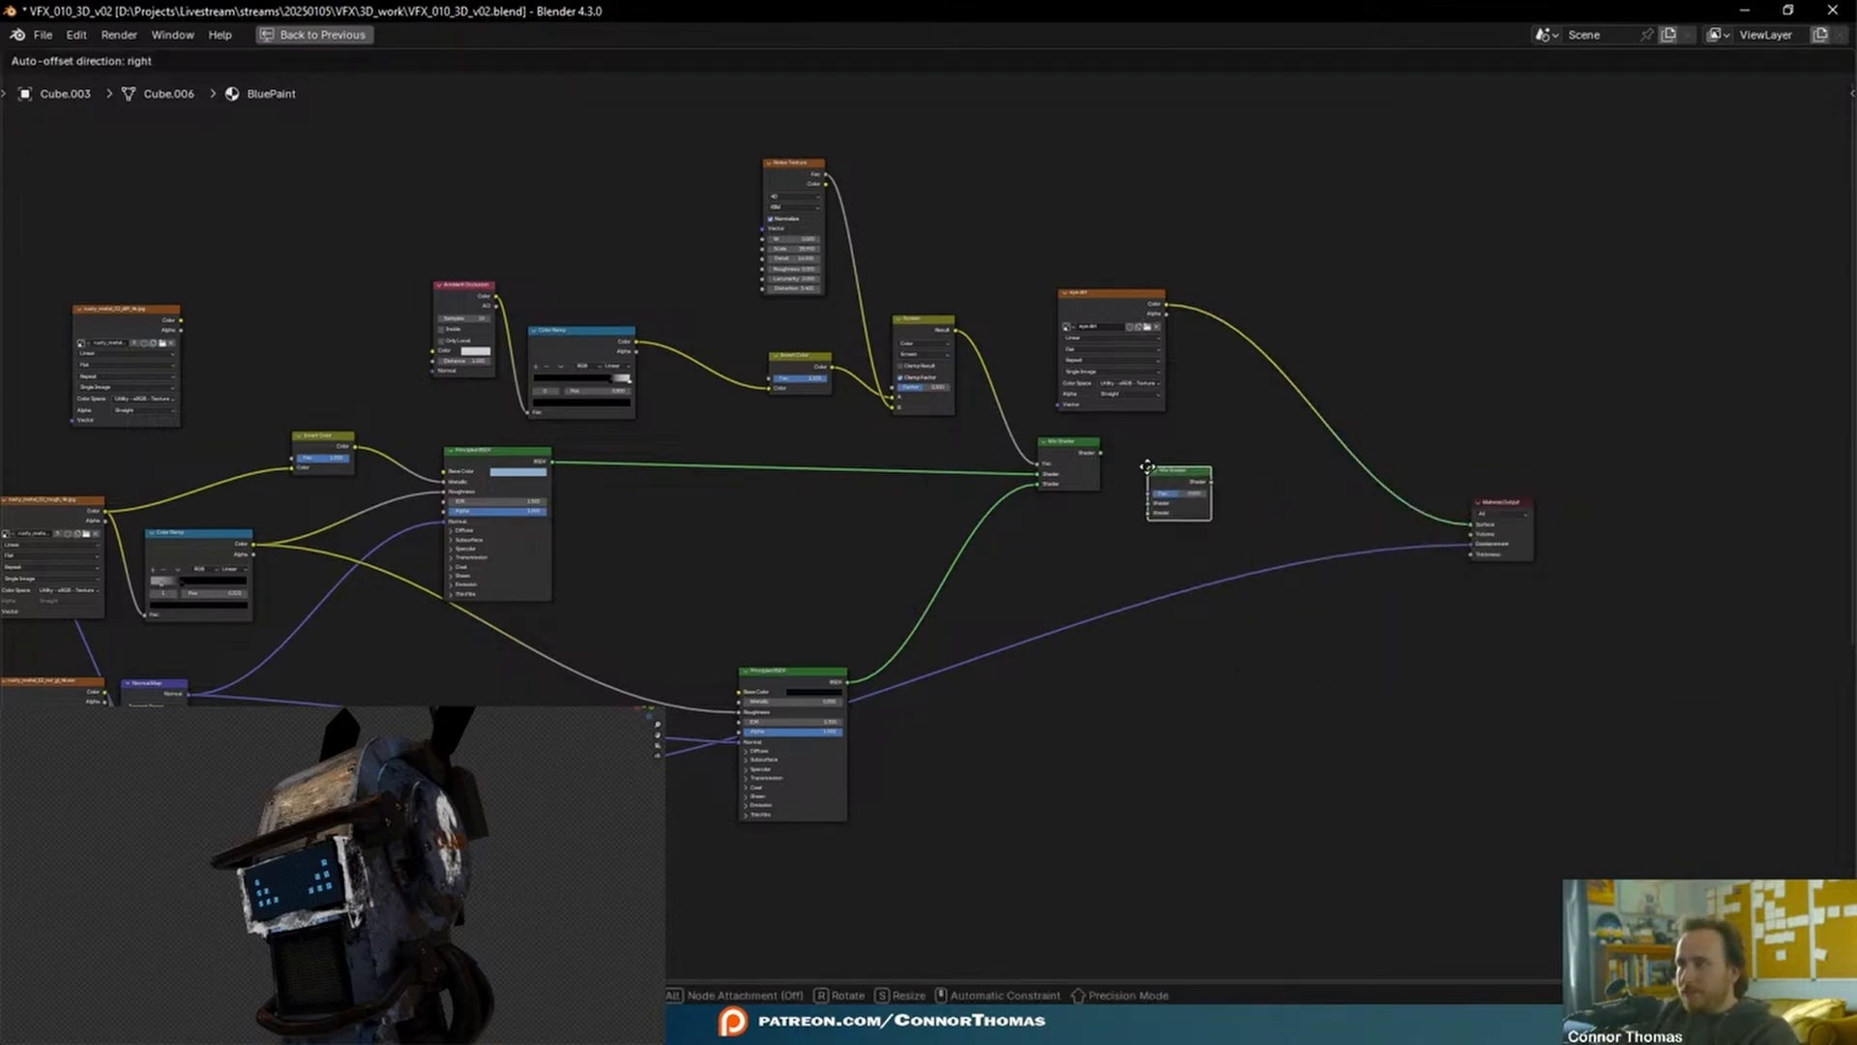
click(1190, 472)
drag(1103, 451, 1193, 508)
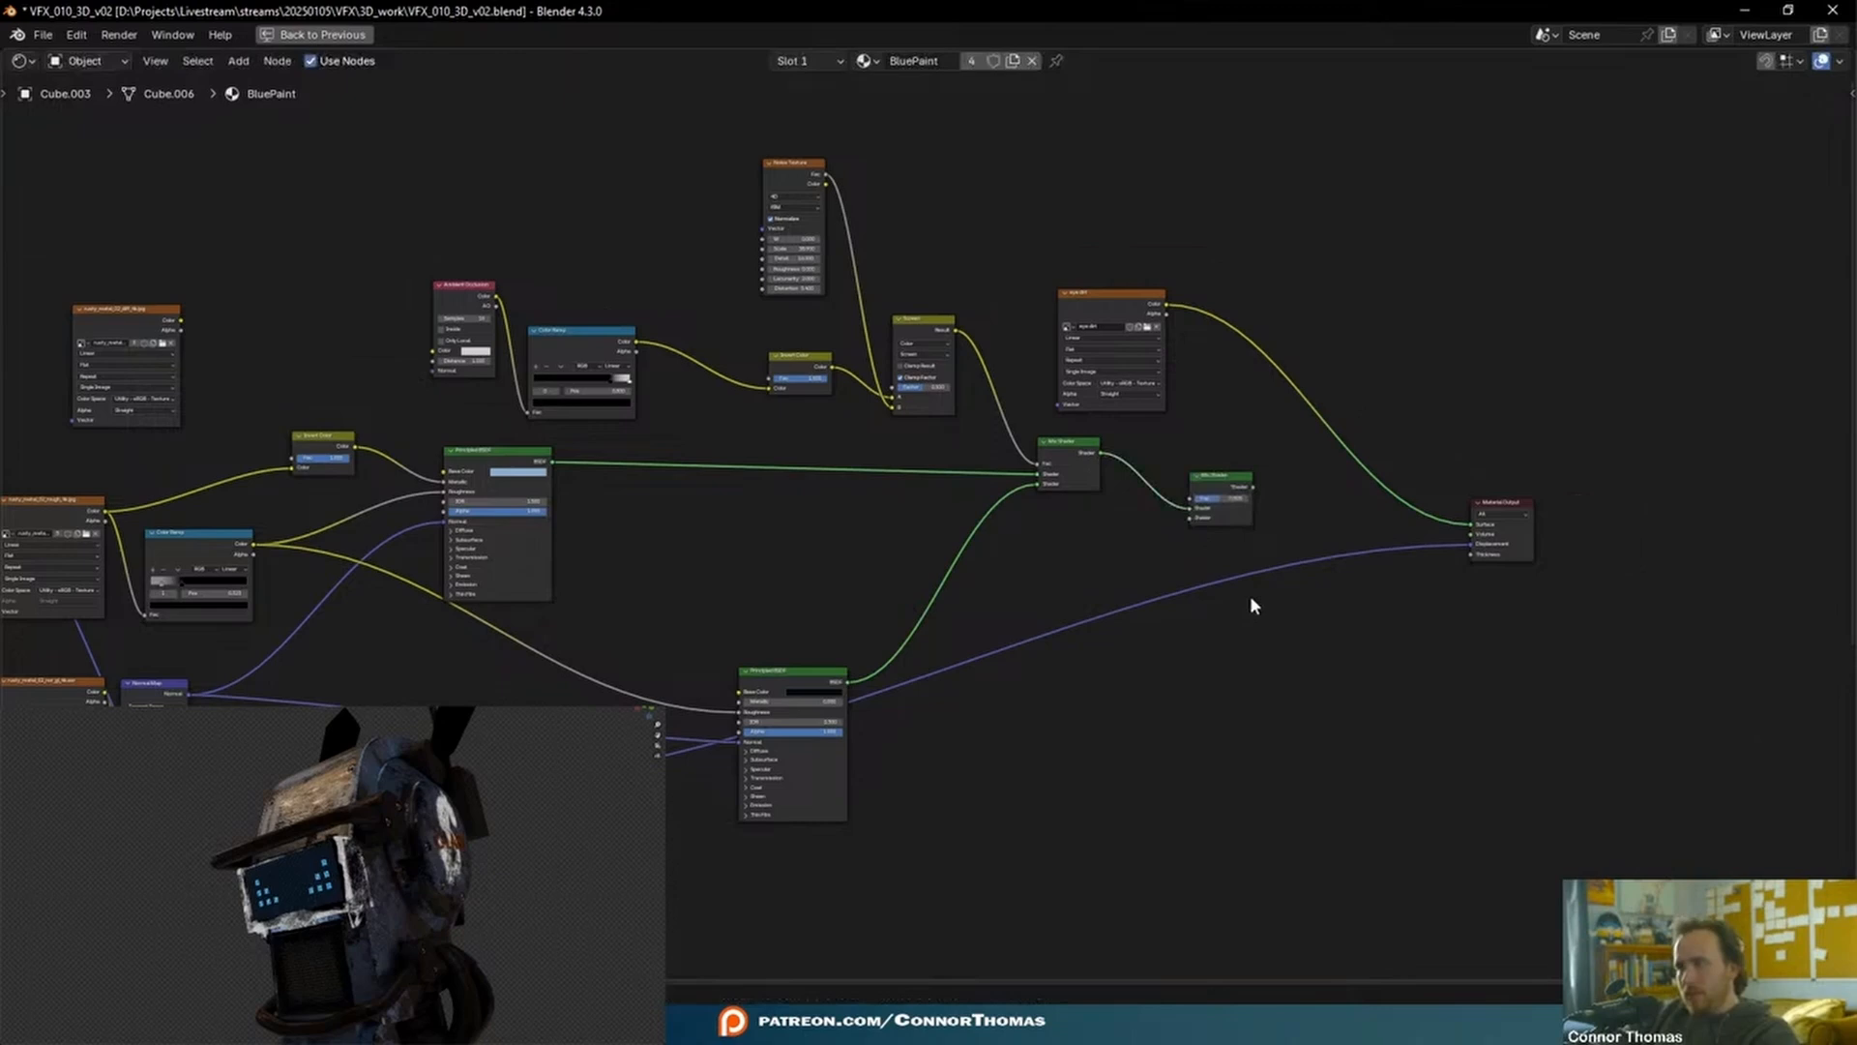
- Connect the pasted rust Principled BSDF to the second shader input of the new Mix Shader
scroll(1249, 595, up, 5)
scroll(1333, 677, down, 6)
middle_drag(1320, 870, 1302, 709)
scroll(1296, 709, down, 2)
middle_drag(1182, 931, 1174, 822)
drag(1169, 822, 1121, 288)
- Drive the new Mix Shader's factor with the eye dirt color, output it to the material surface, and inspect the head
middle_drag(1373, 540, 1335, 963)
scroll(1335, 964, up, 11)
middle_drag(1208, 590, 1019, 269)
scroll(1153, 434, up, 3)
drag(1091, 164, 1147, 621)
ctrl+shift+click(1209, 567)
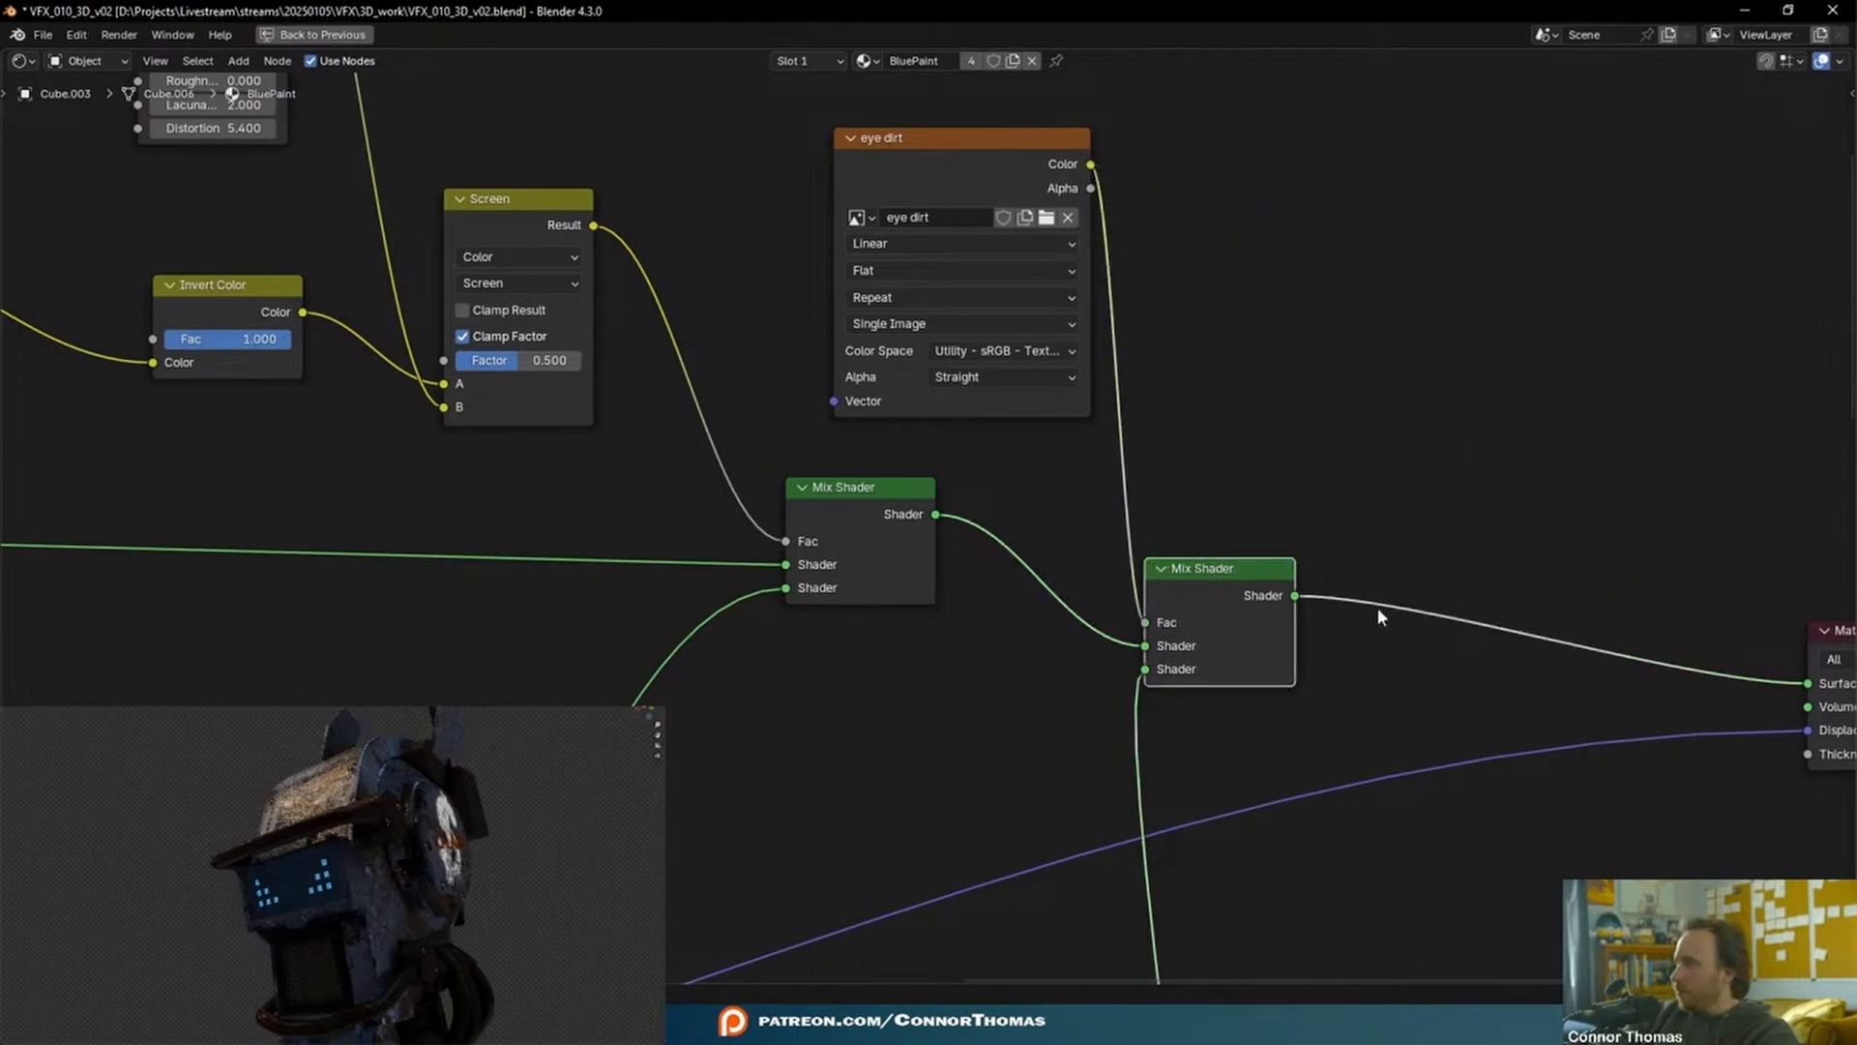
middle_drag(319, 870, 406, 875)
scroll(360, 870, up, 3)
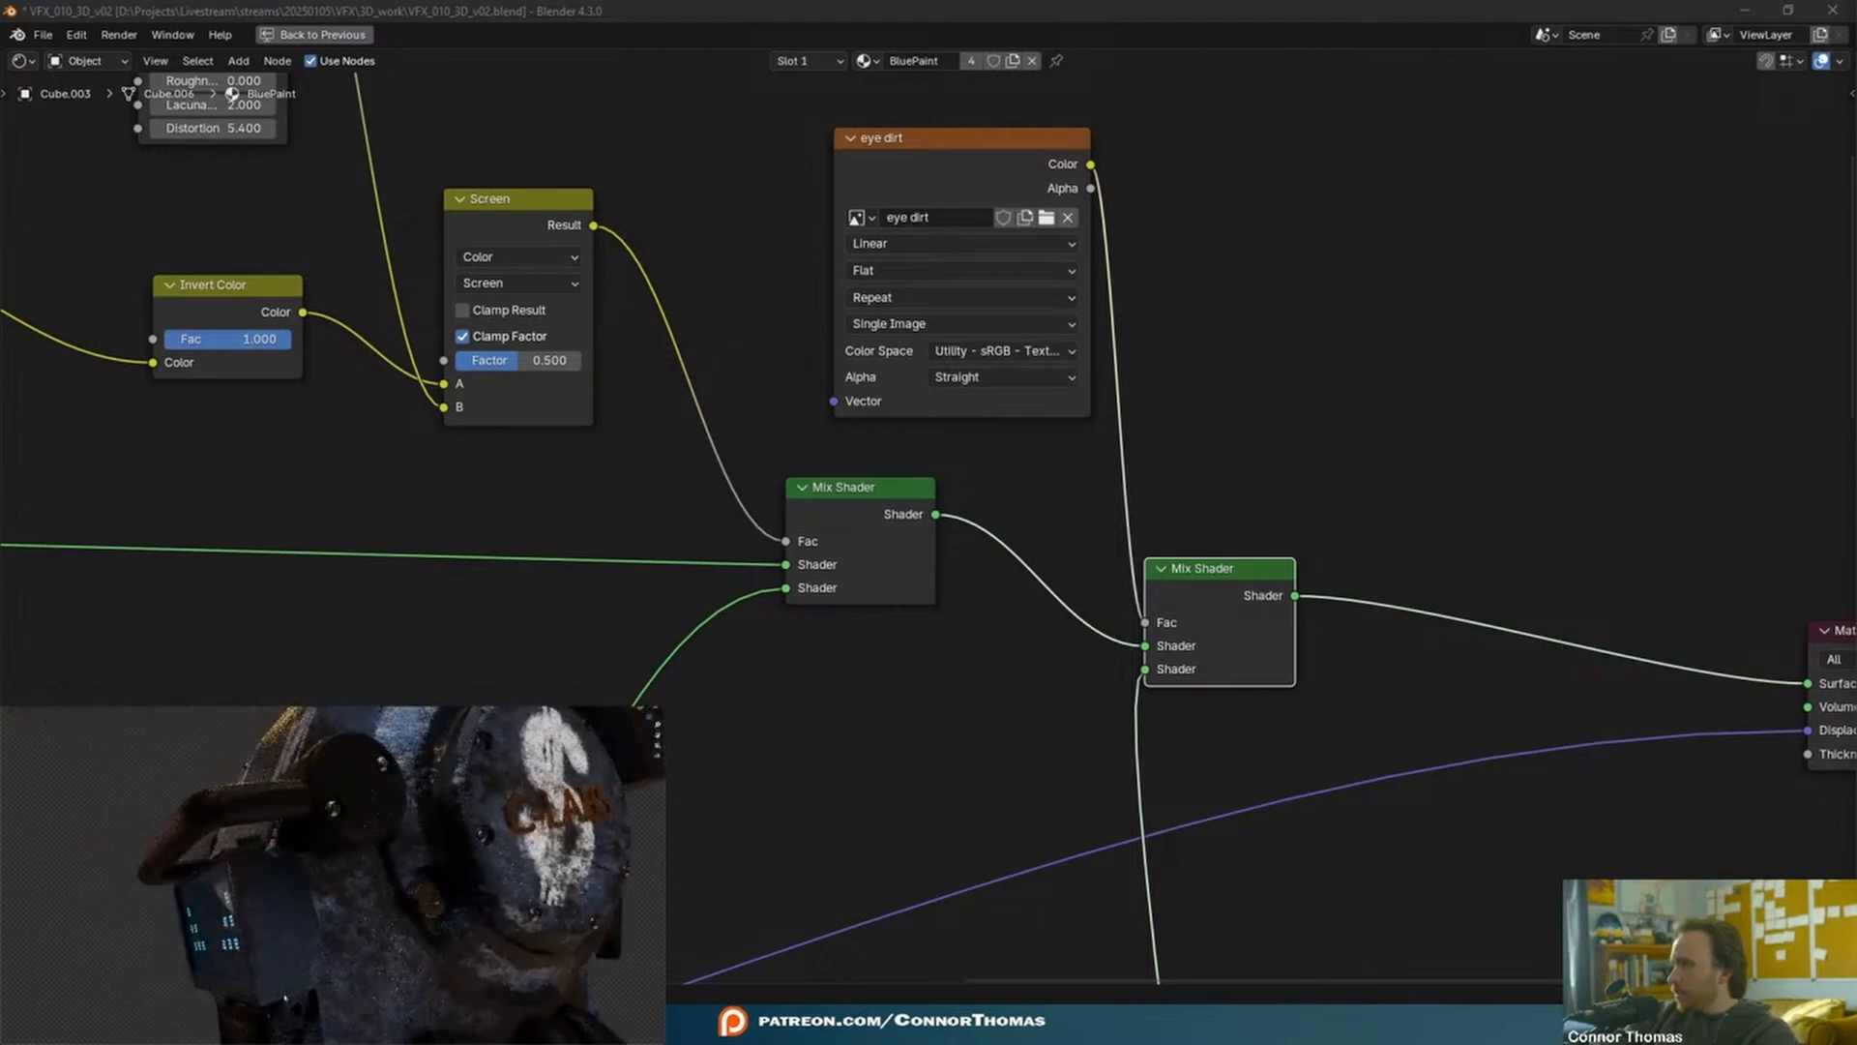
- Insert a Color Ramp between the eye dirt texture and the Mix Shader factor, with its white stop at 0.755
middle_drag(1200, 305, 1402, 523)
drag(1186, 368, 1005, 220)
key(shift+a)
text(col)
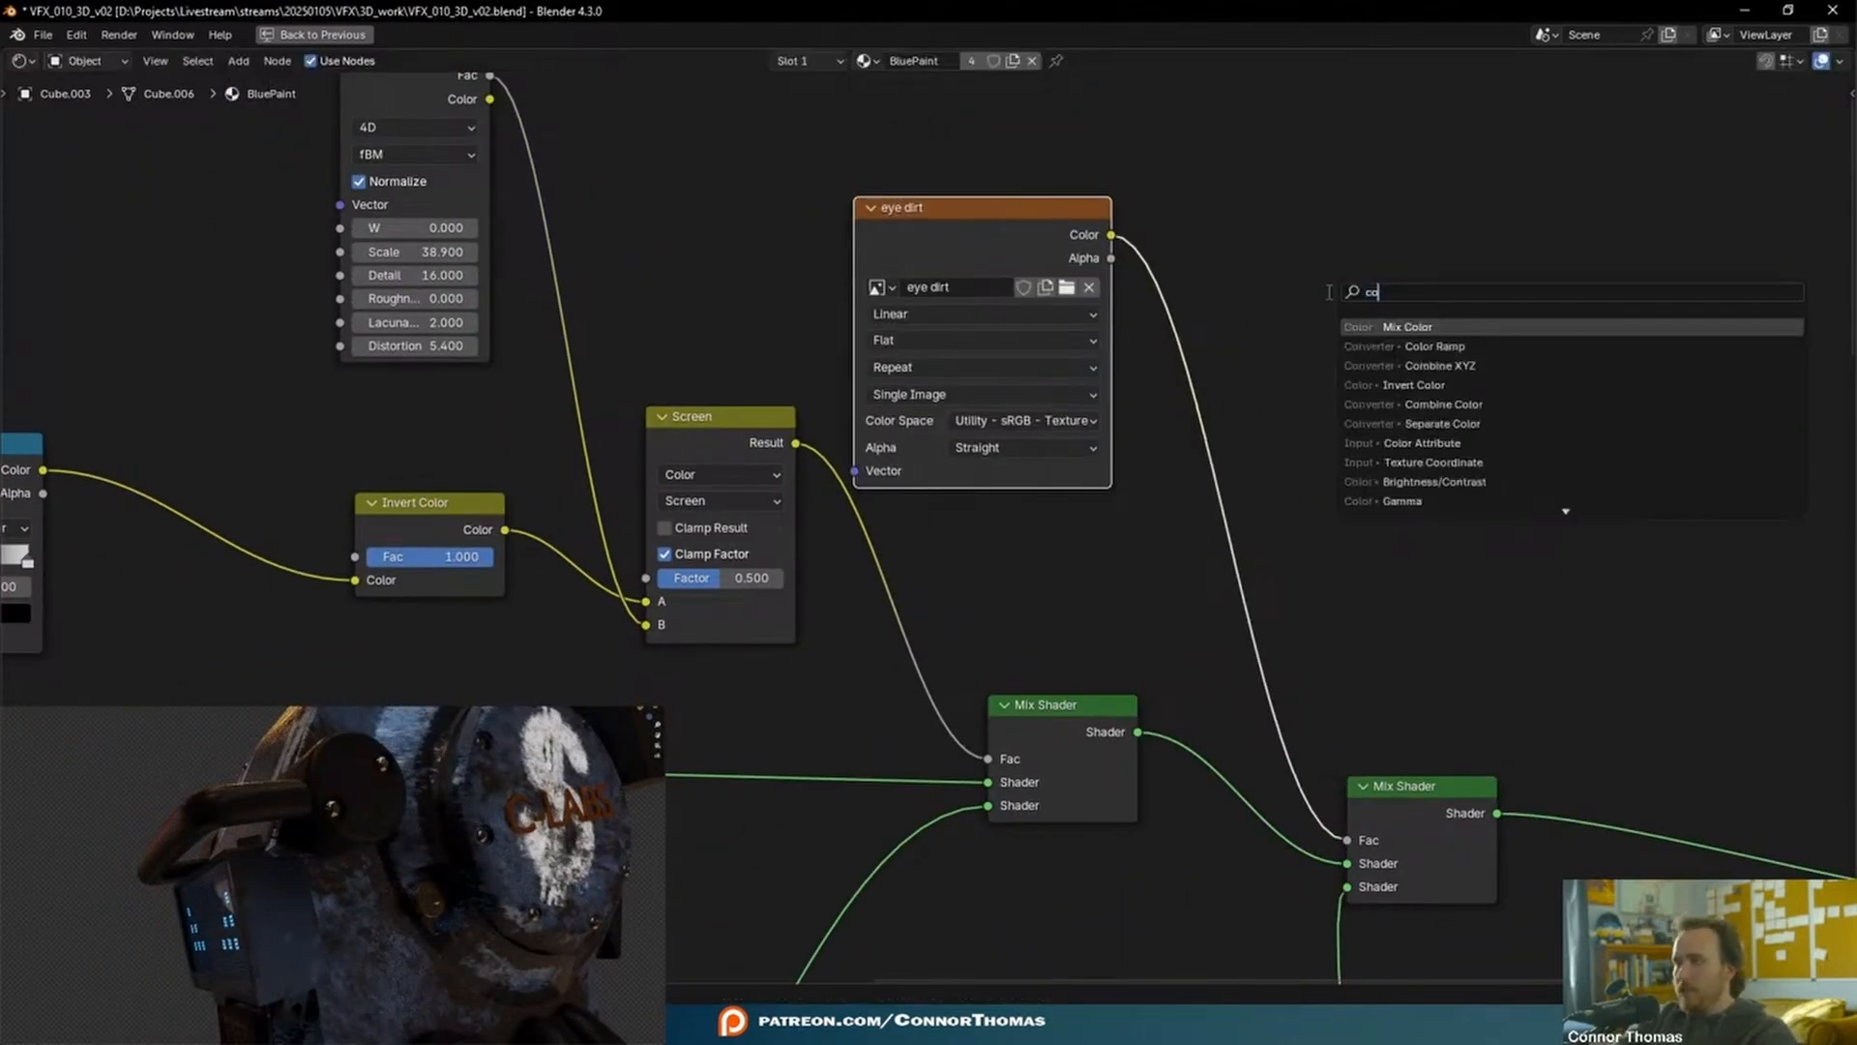
key(Down)
key(Return)
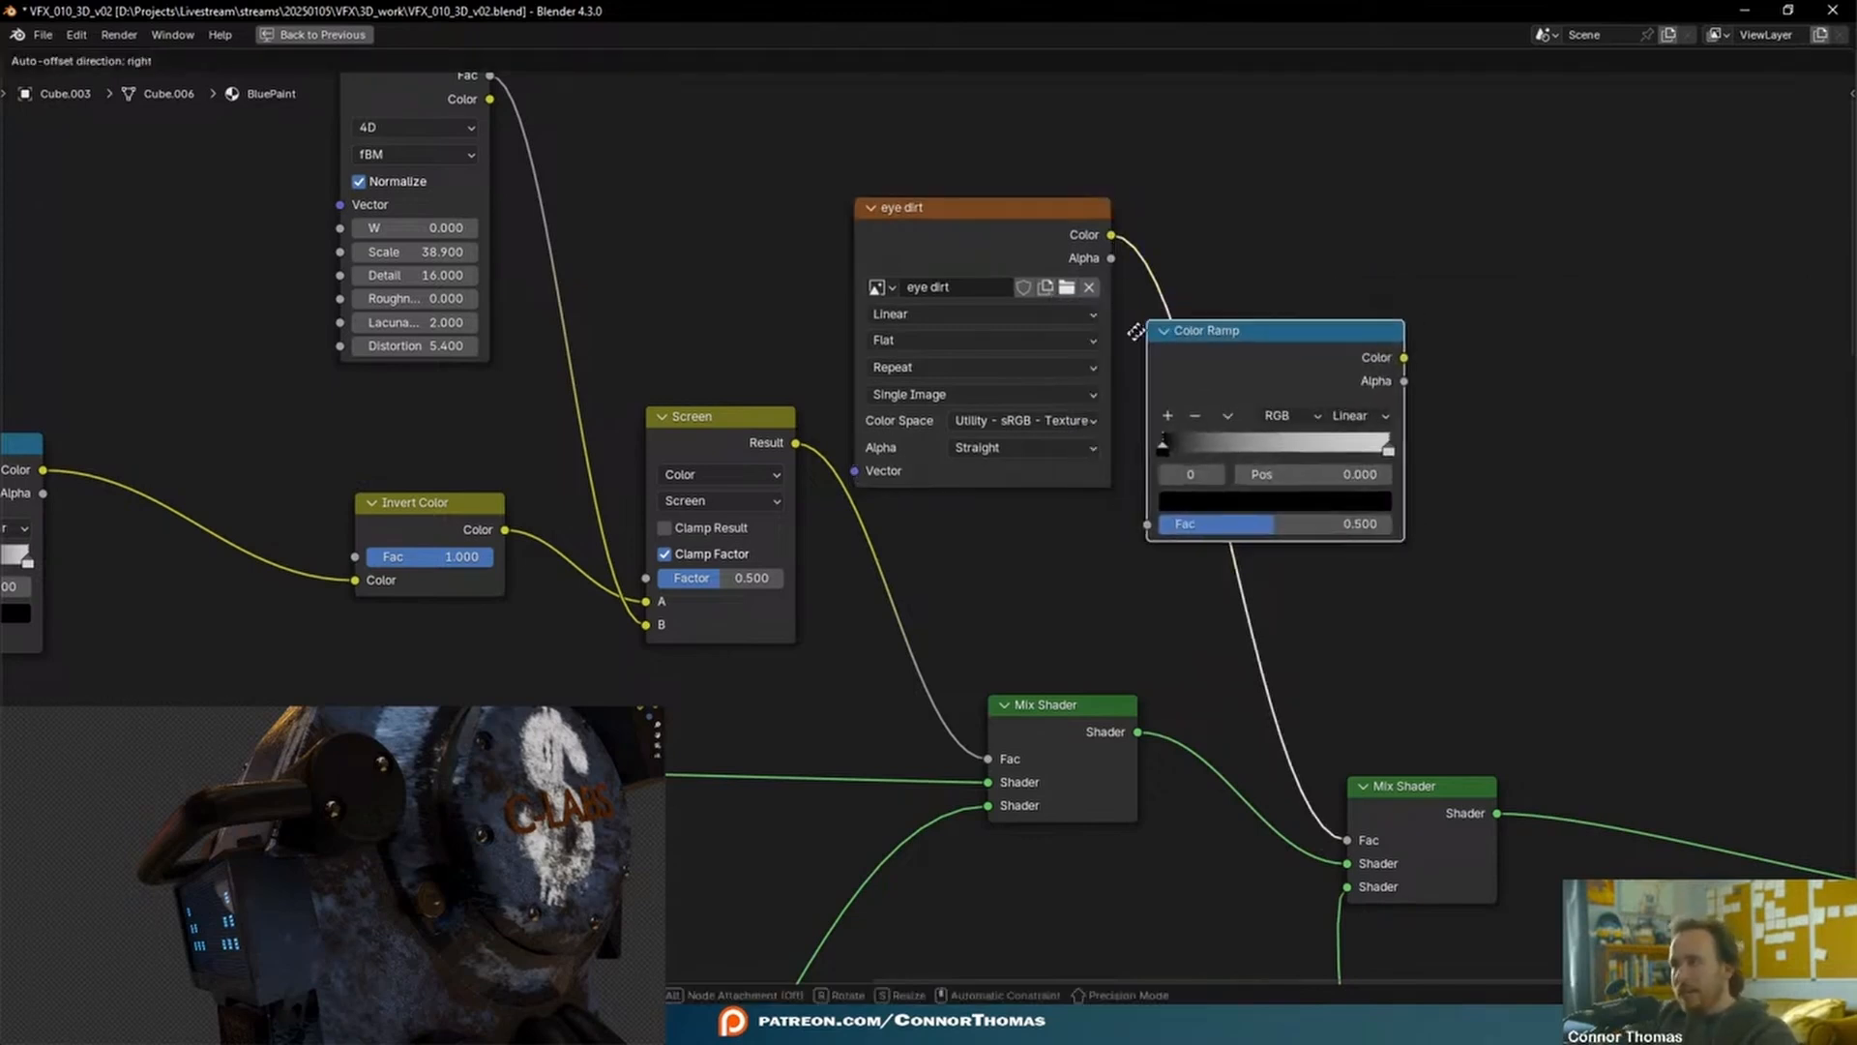
click(1146, 357)
middle_drag(1385, 486, 1251, 450)
click(1251, 450)
drag(1251, 447, 1188, 465)
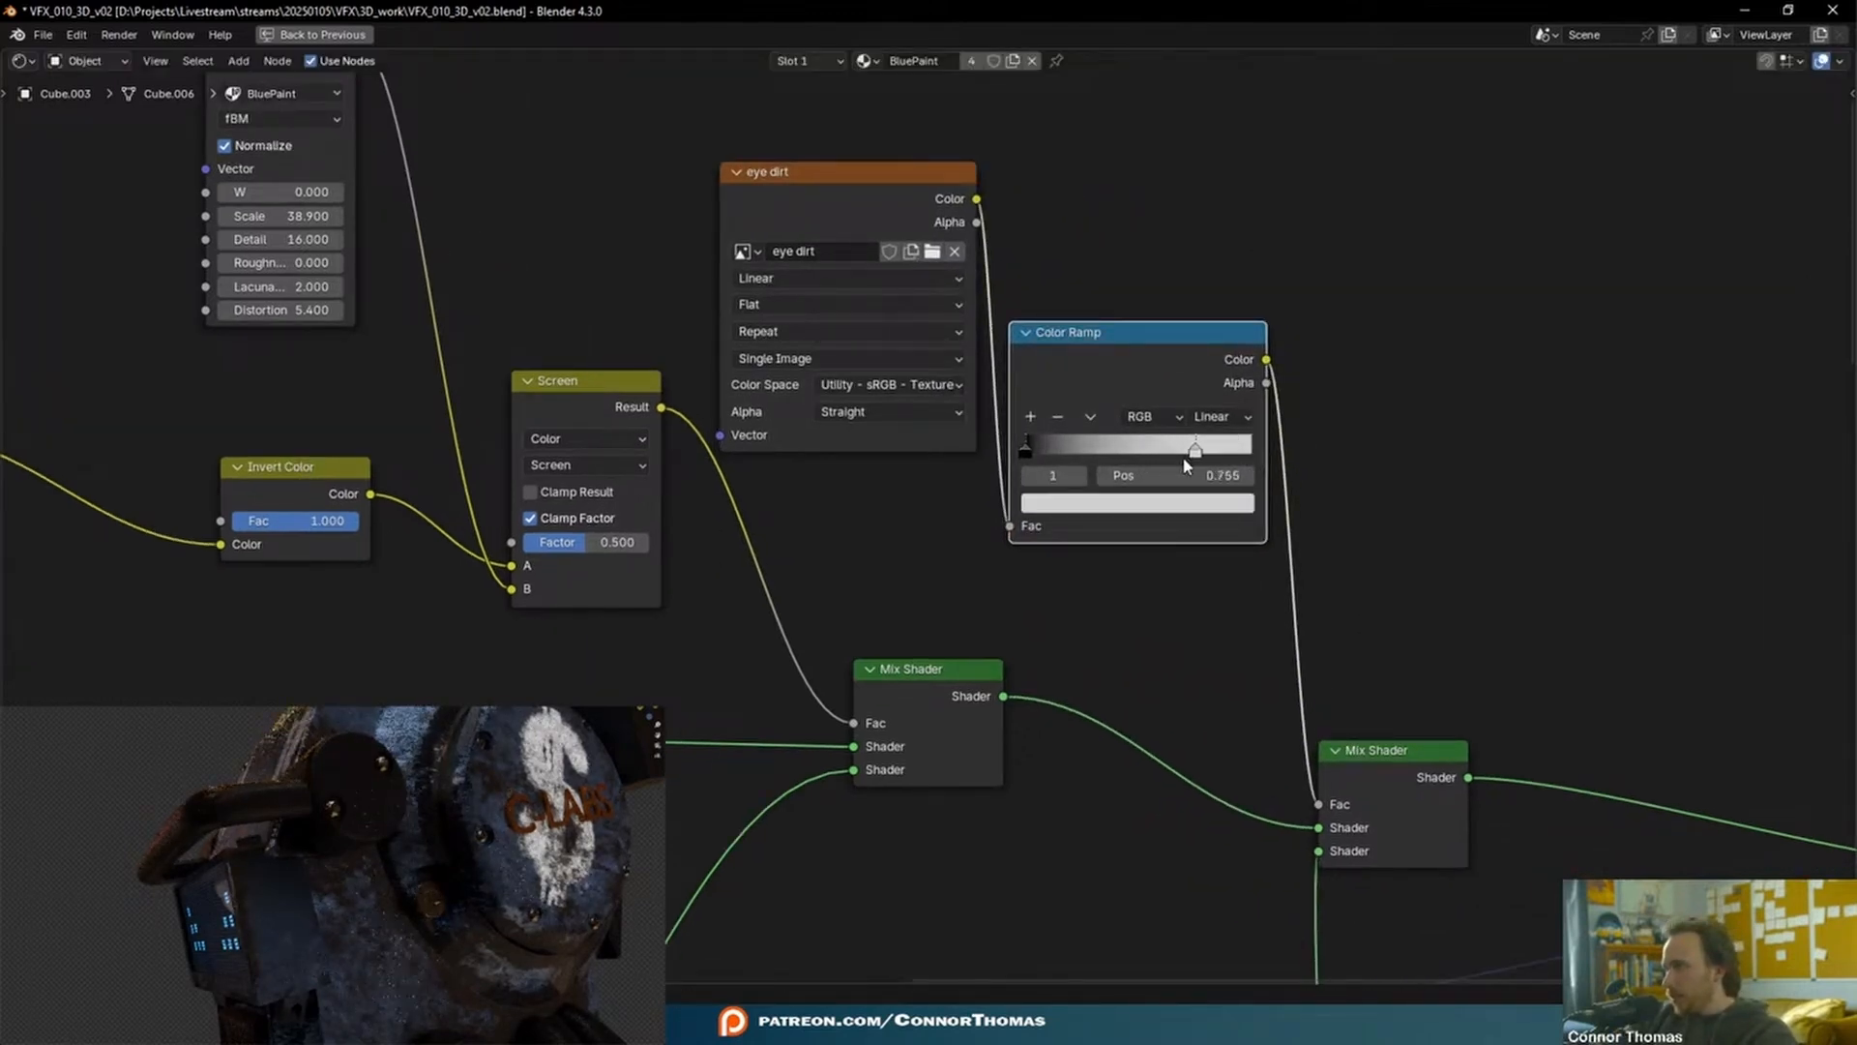
- Copy the eye dirt texture with its Color Ramp, save the file, and paste both nodes into the Eyes material
scroll(1367, 549, down, 4)
key(ctrl+space)
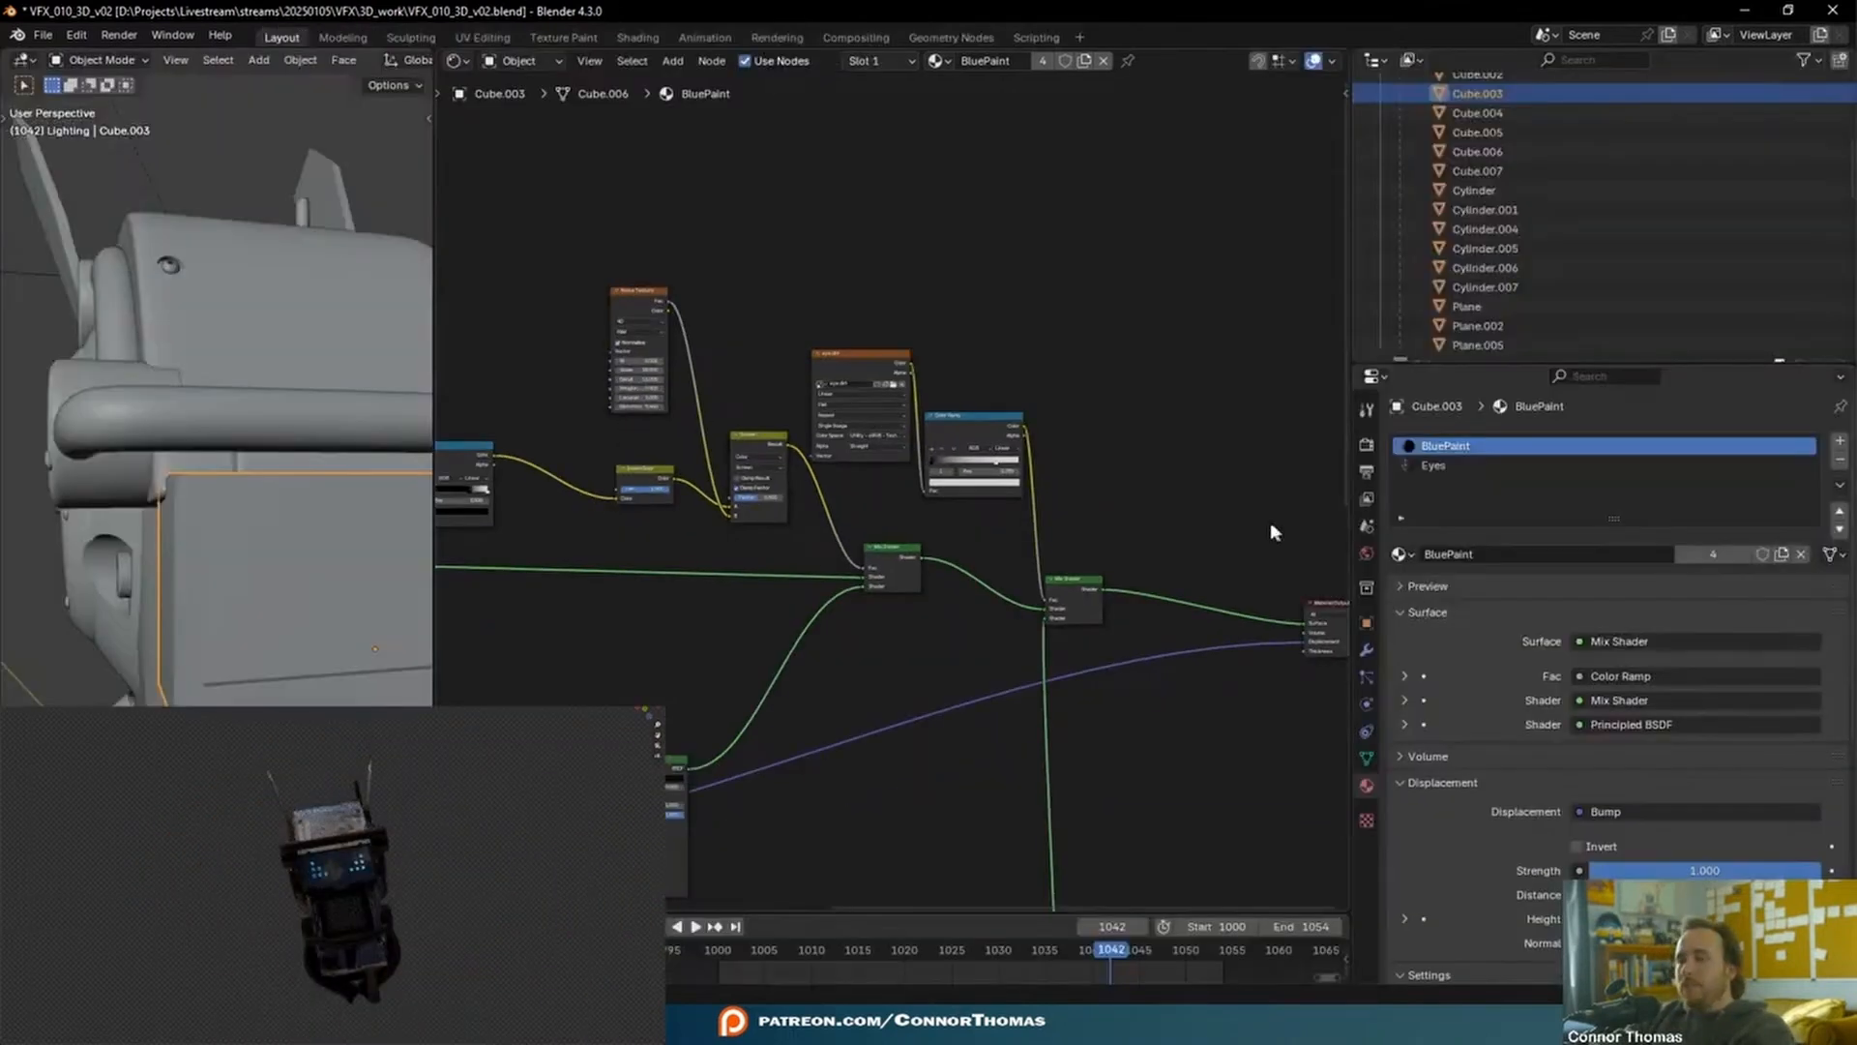
drag(841, 278, 972, 445)
key(ctrl+s)
click(1451, 468)
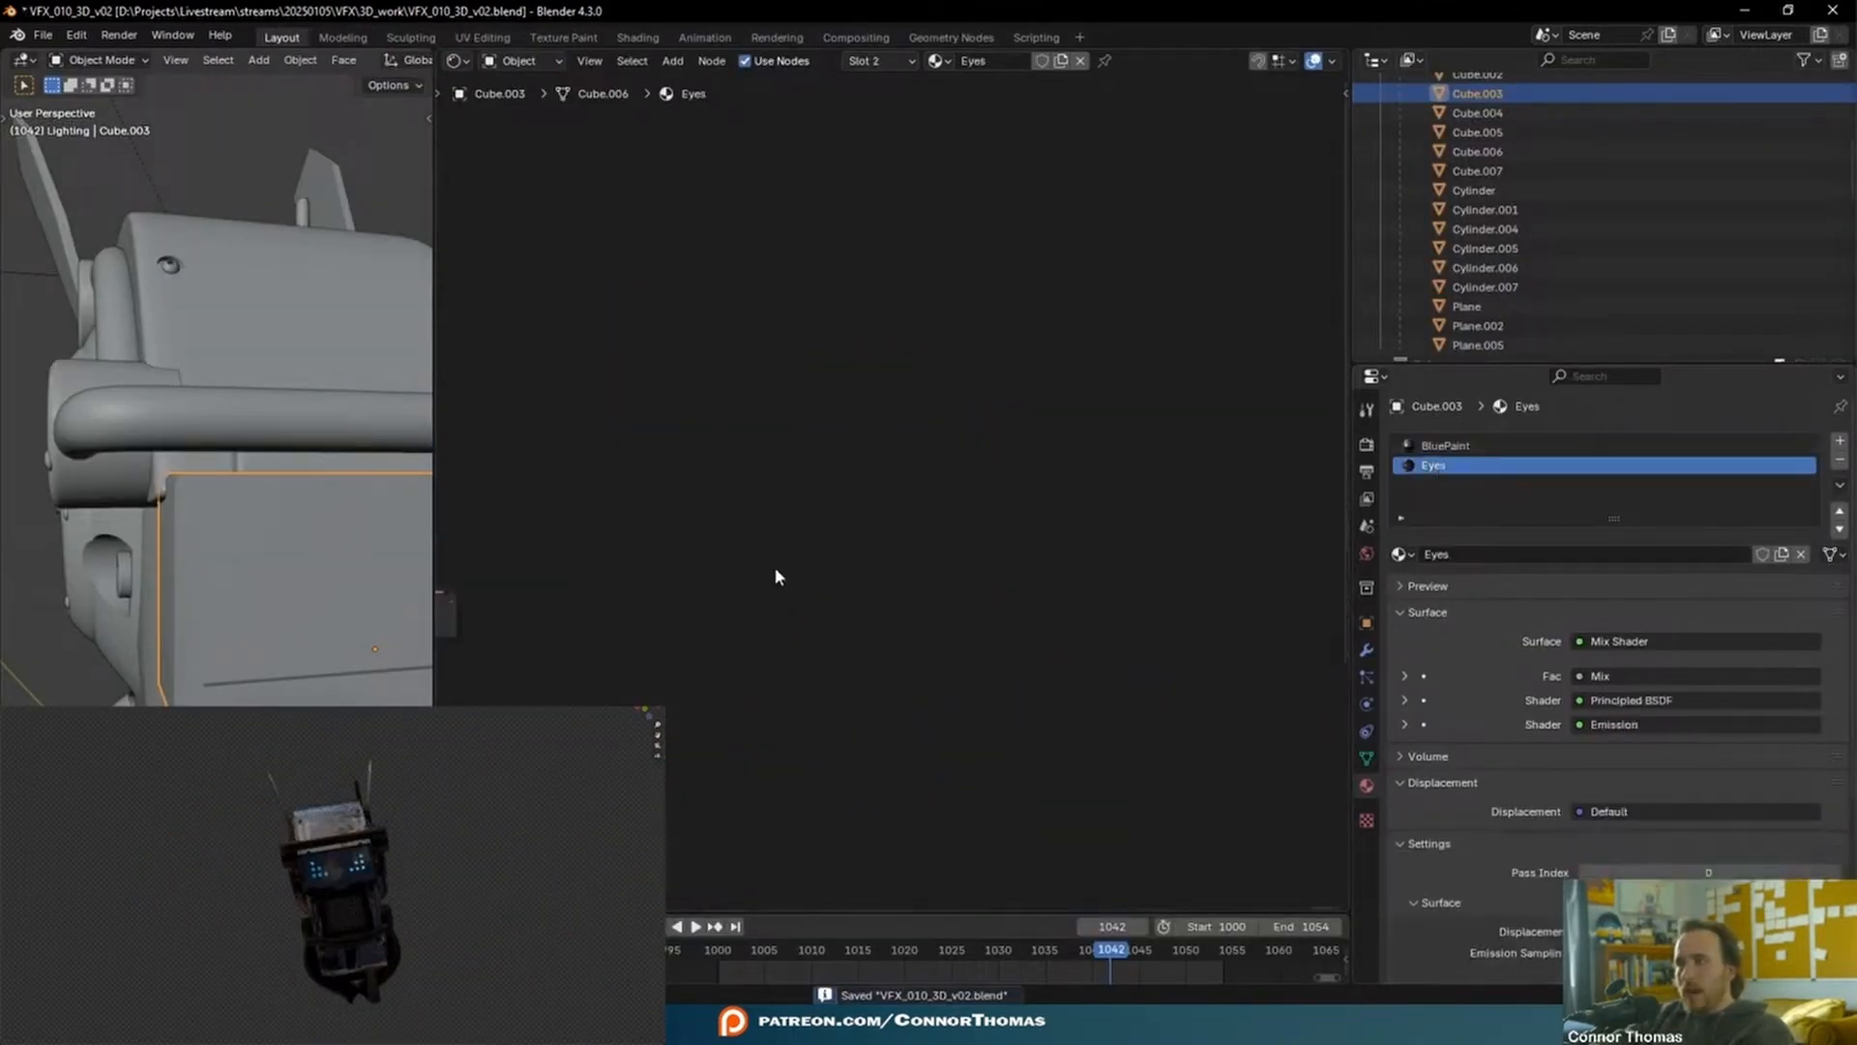
key(ctrl+space)
key(ctrl+v)
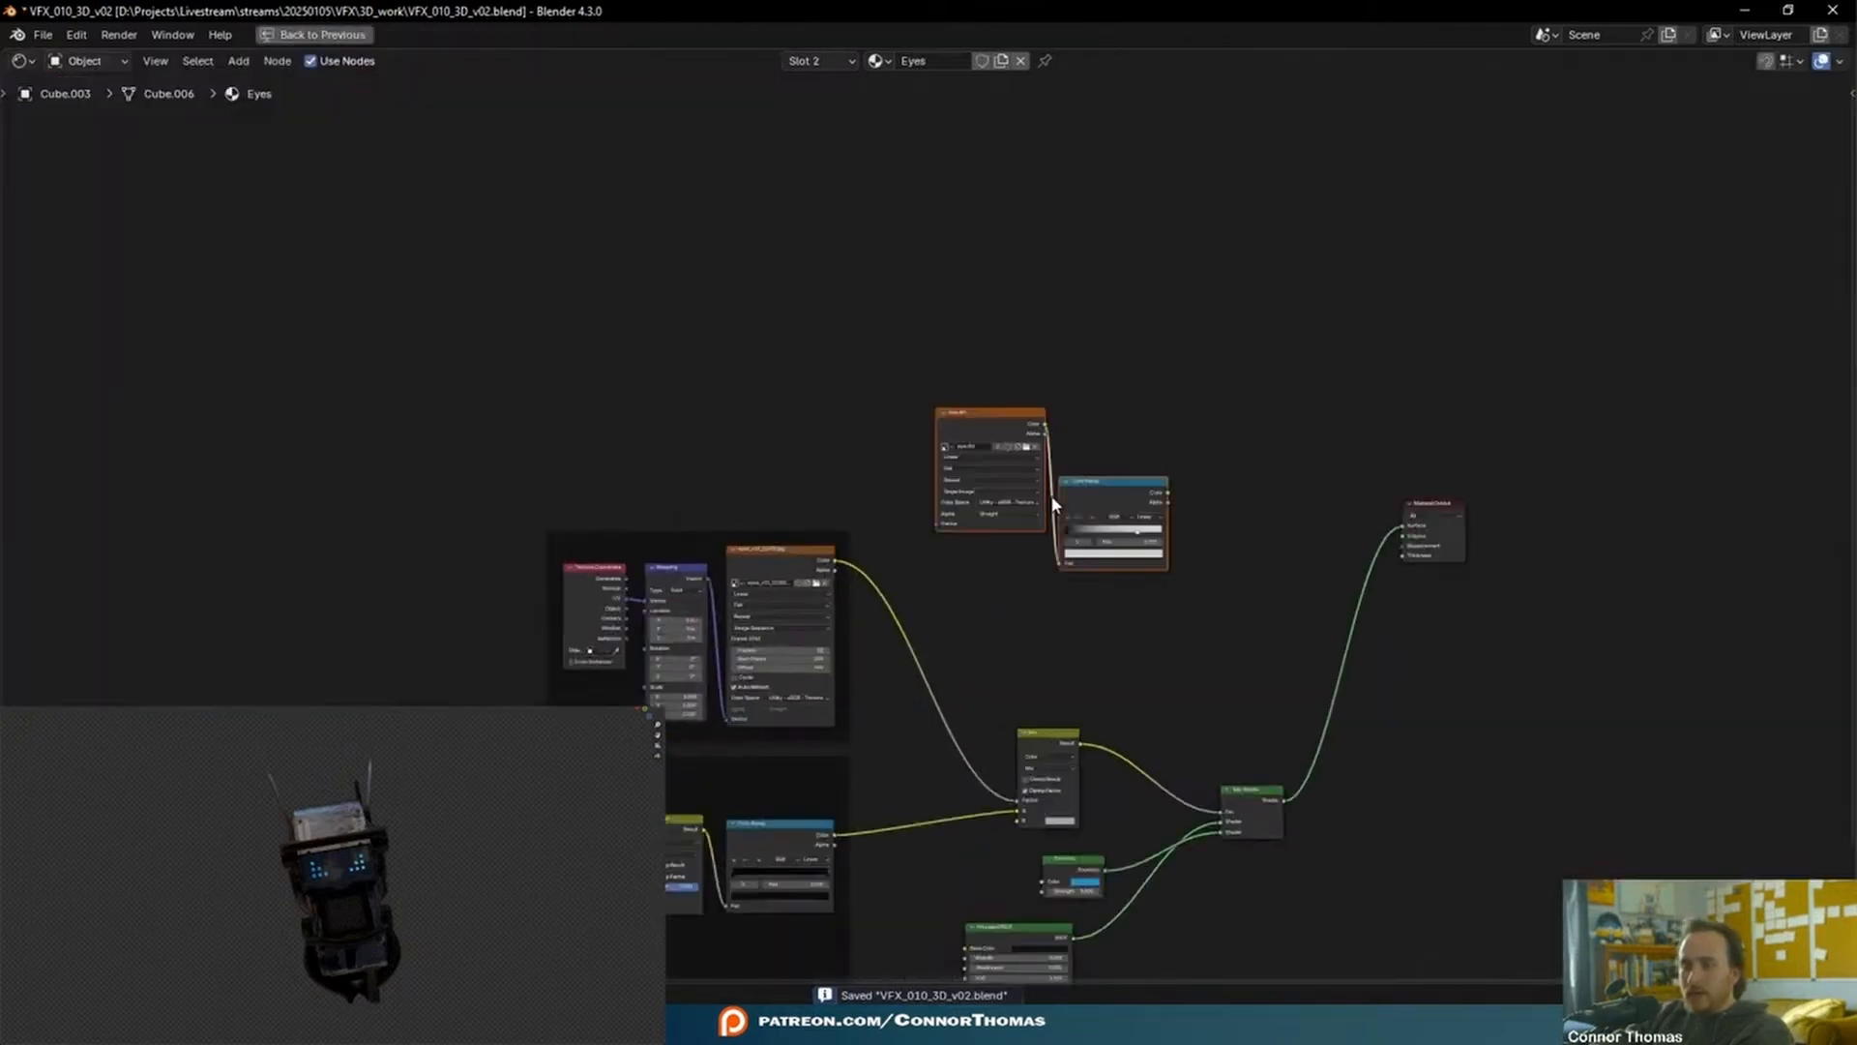
- Move the Eyes material's output node farther away and insert a duplicate of the Mix Shader before it
middle_drag(1053, 503, 949, 455)
scroll(1200, 455, up, 4)
middle_drag(1262, 658, 1120, 493)
scroll(1125, 500, up, 1)
drag(1240, 283, 1637, 327)
click(977, 704)
key(shift+d)
click(1199, 597)
middle_drag(1344, 378, 1471, 271)
scroll(1119, 261, up, 2)
middle_drag(1112, 264, 1097, 373)
scroll(952, 443, down, 1)
scroll(1190, 203, down, 1)
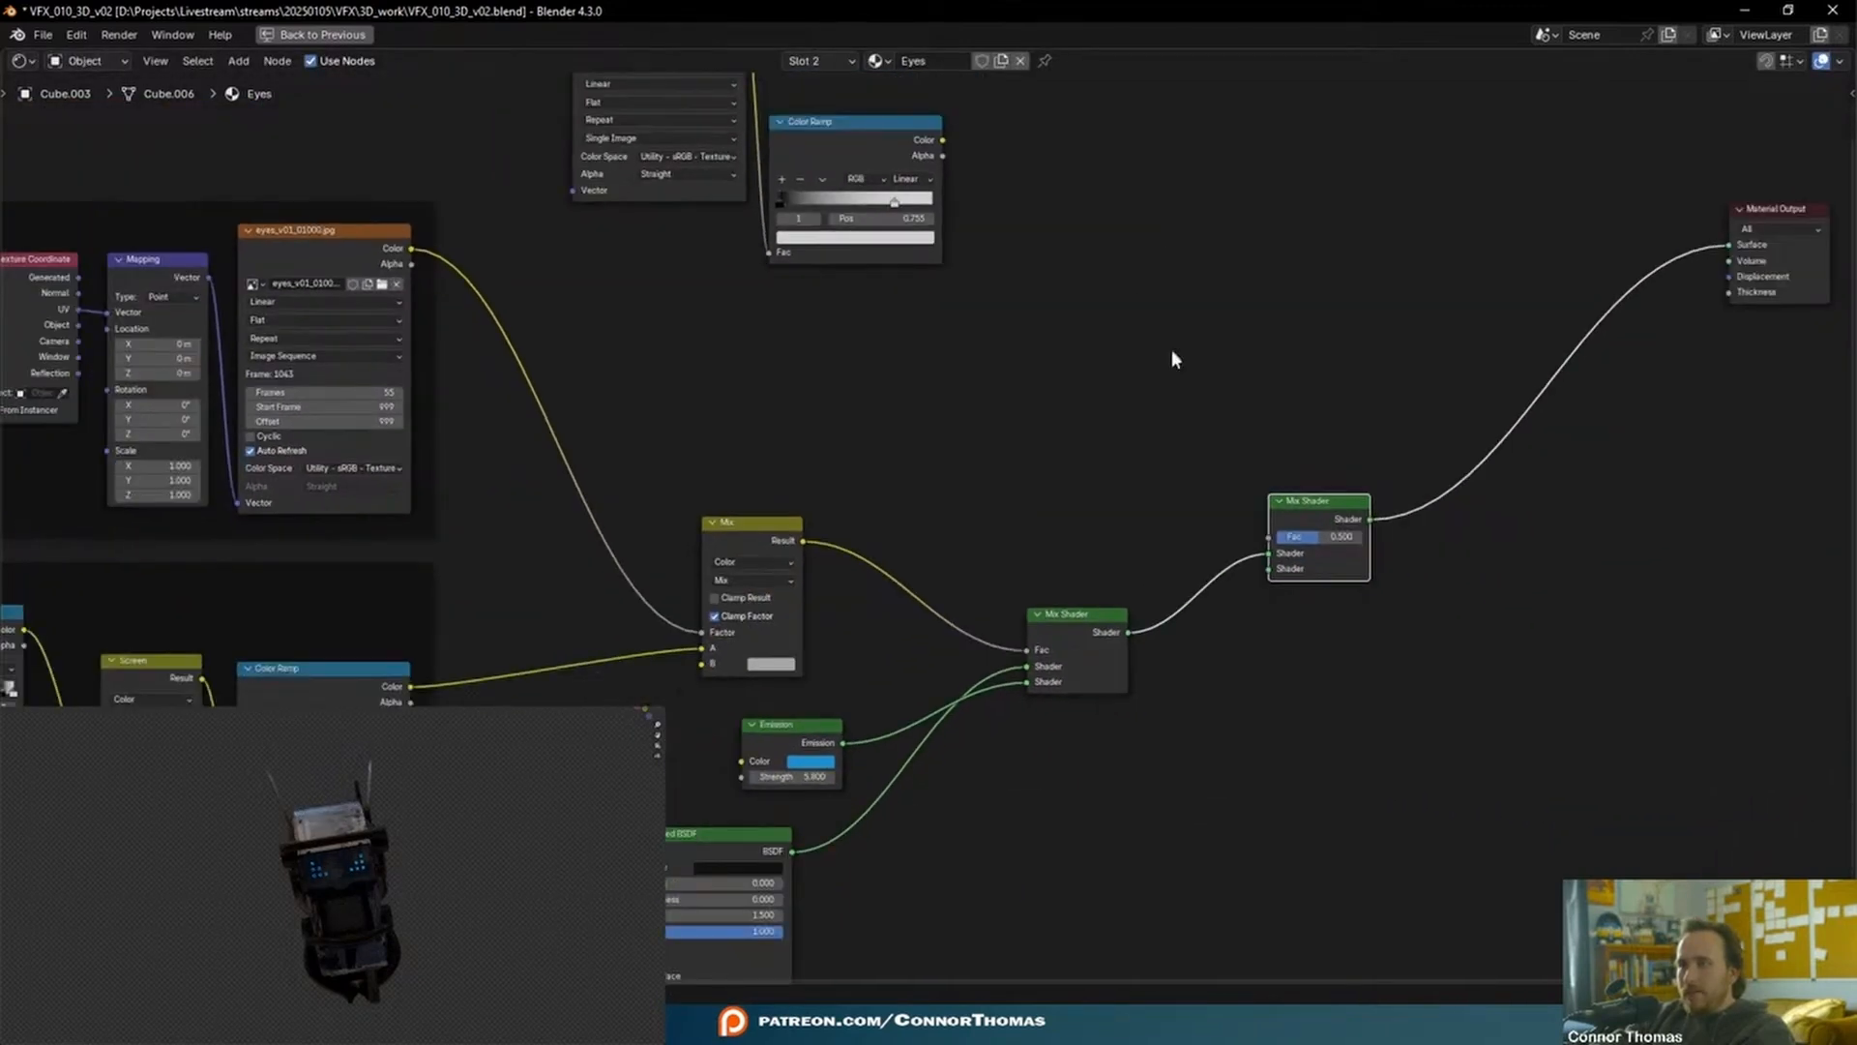
- Return to the BluePaint material, join its rust nodes in a frame, and select the framed nodes
key(ctrl+space)
click(1445, 445)
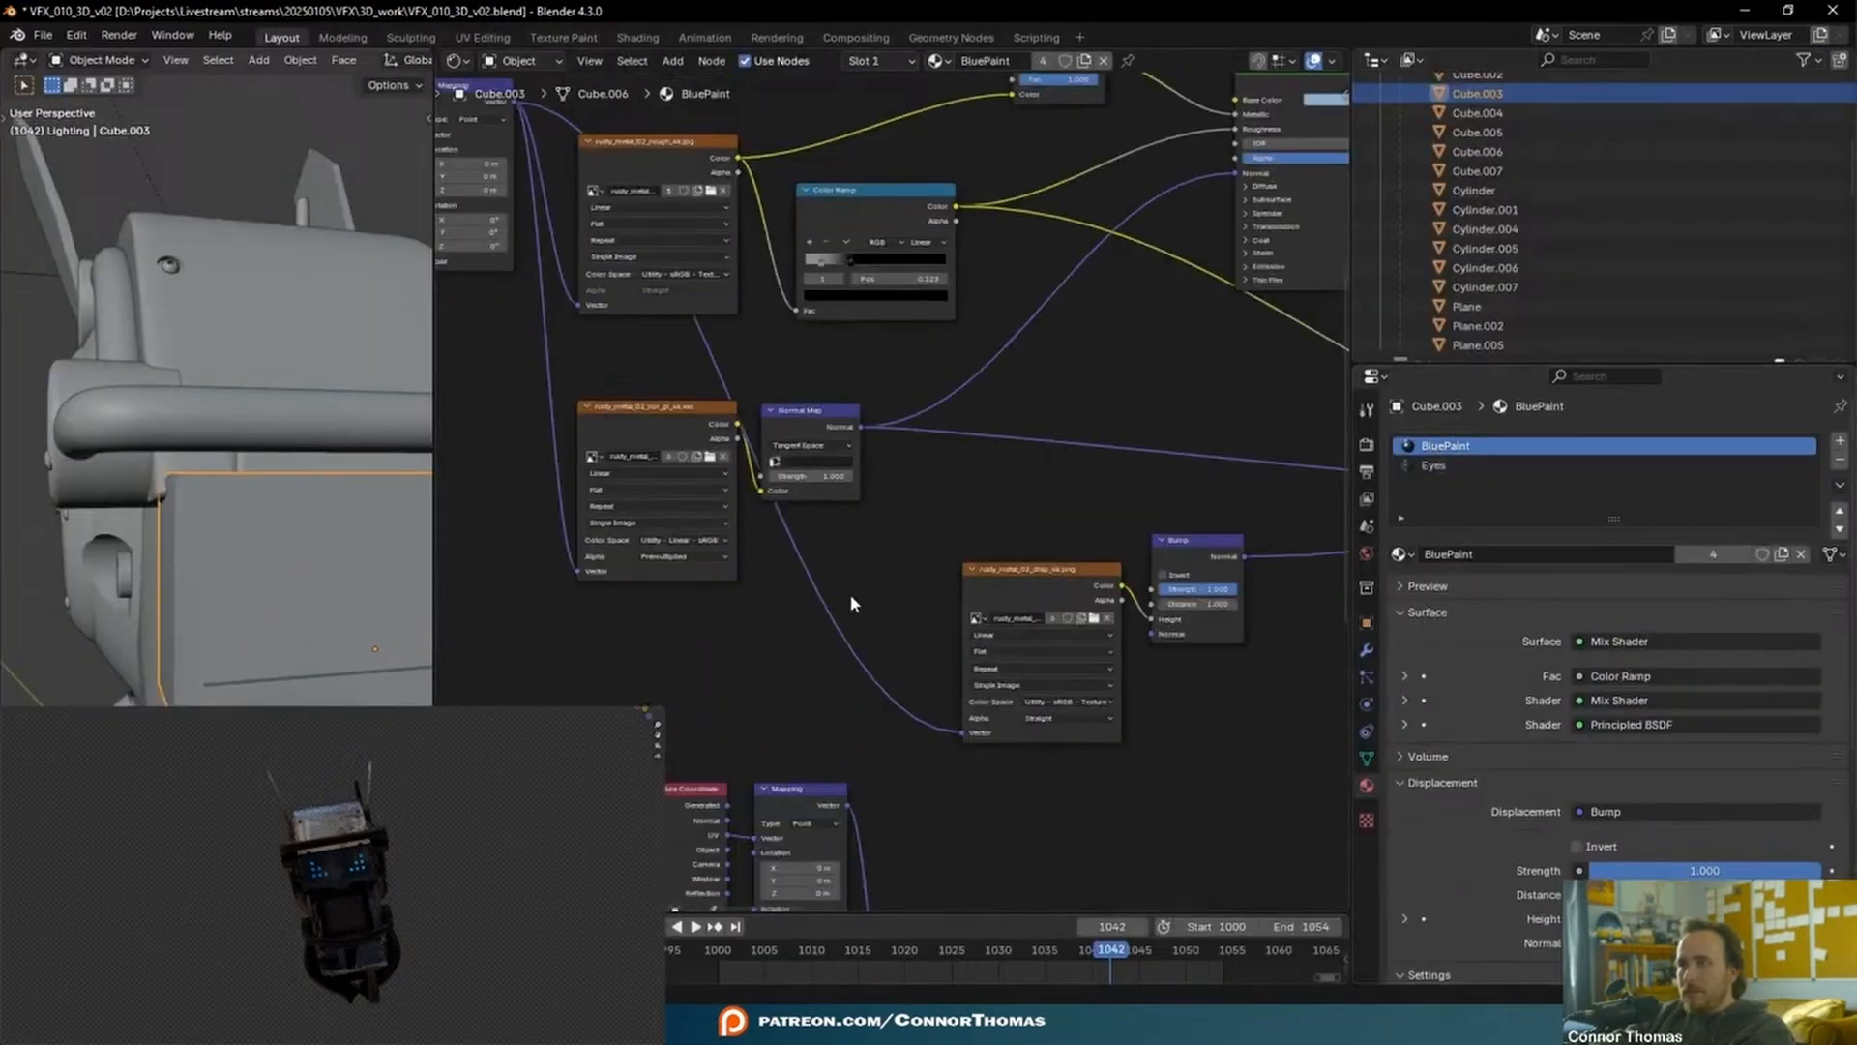
key(ctrl+space)
scroll(834, 653, down, 2)
scroll(837, 663, down, 3)
drag(444, 850, 1304, 496)
drag(1246, 630, 868, 705)
key(ctrl+j)
drag(58, 903, 1170, 524)
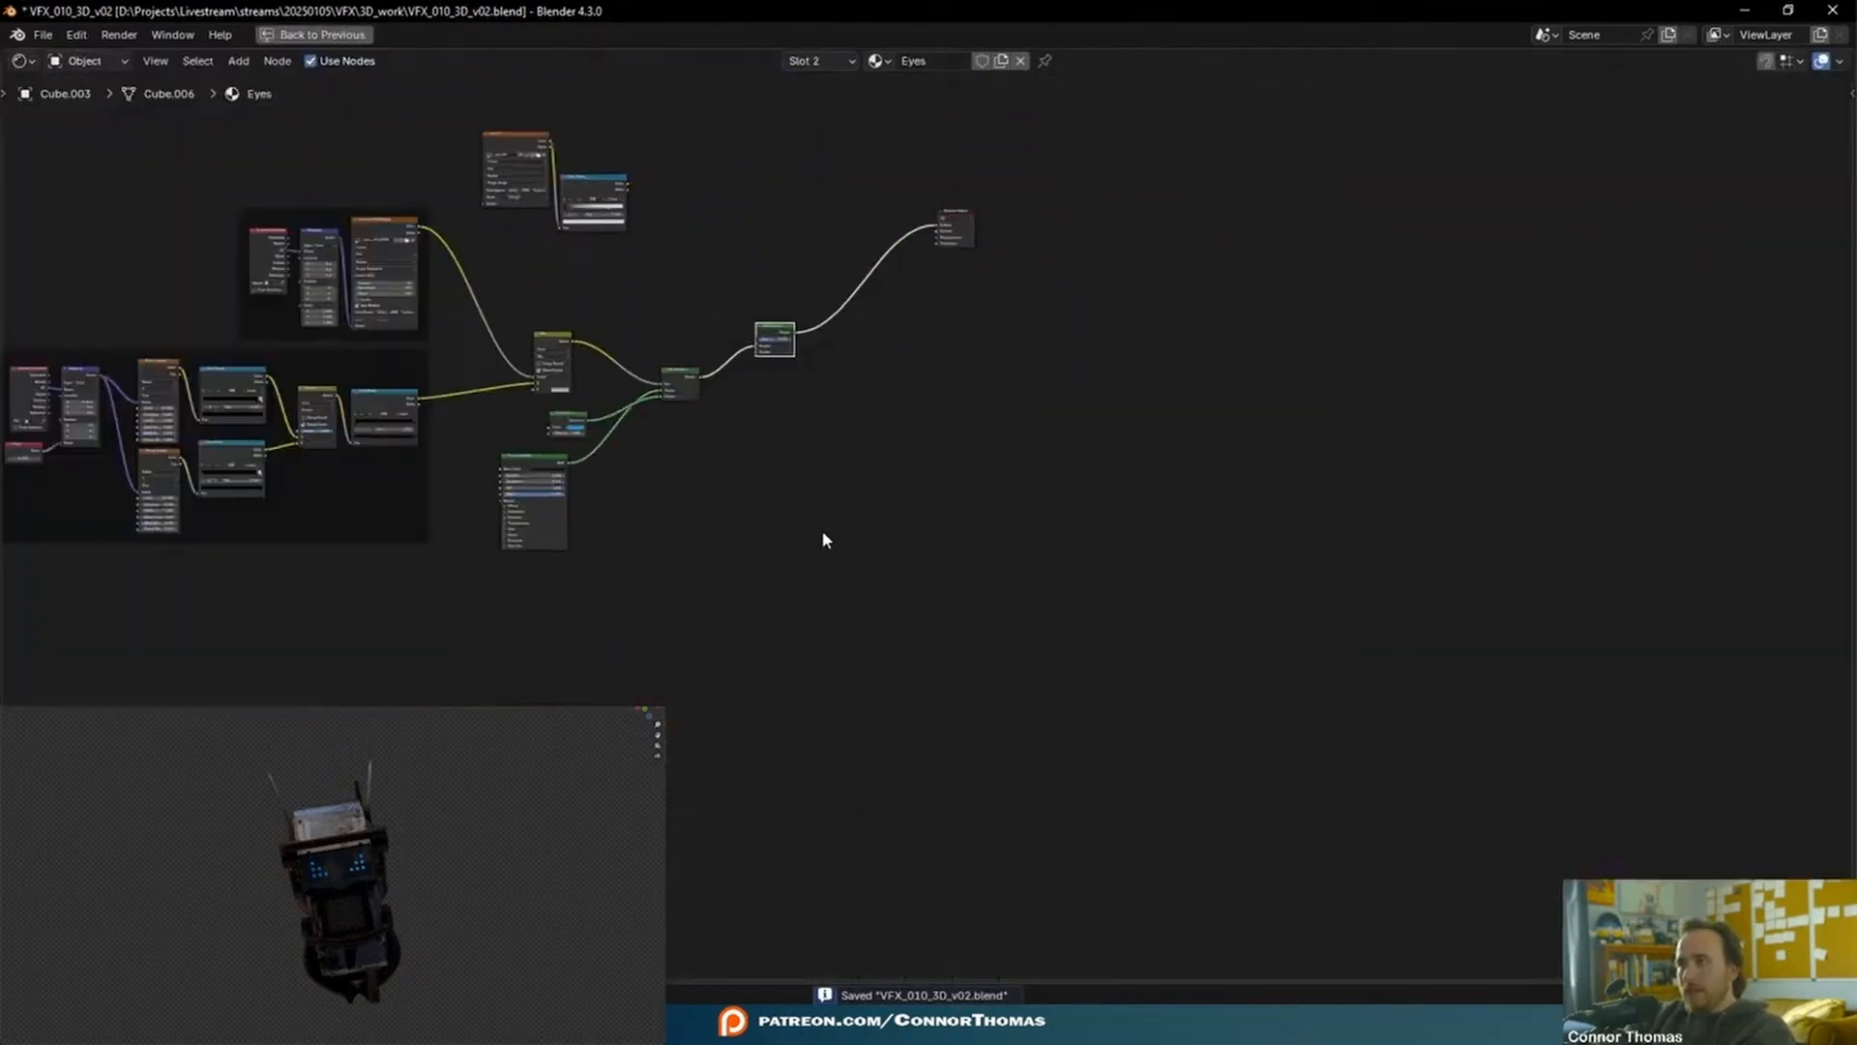
- Paste the framed rust nodes into the Eyes material and place them below the existing node groups
middle_drag(844, 501, 1174, 531)
scroll(1173, 531, up, 1)
key(ctrl+v)
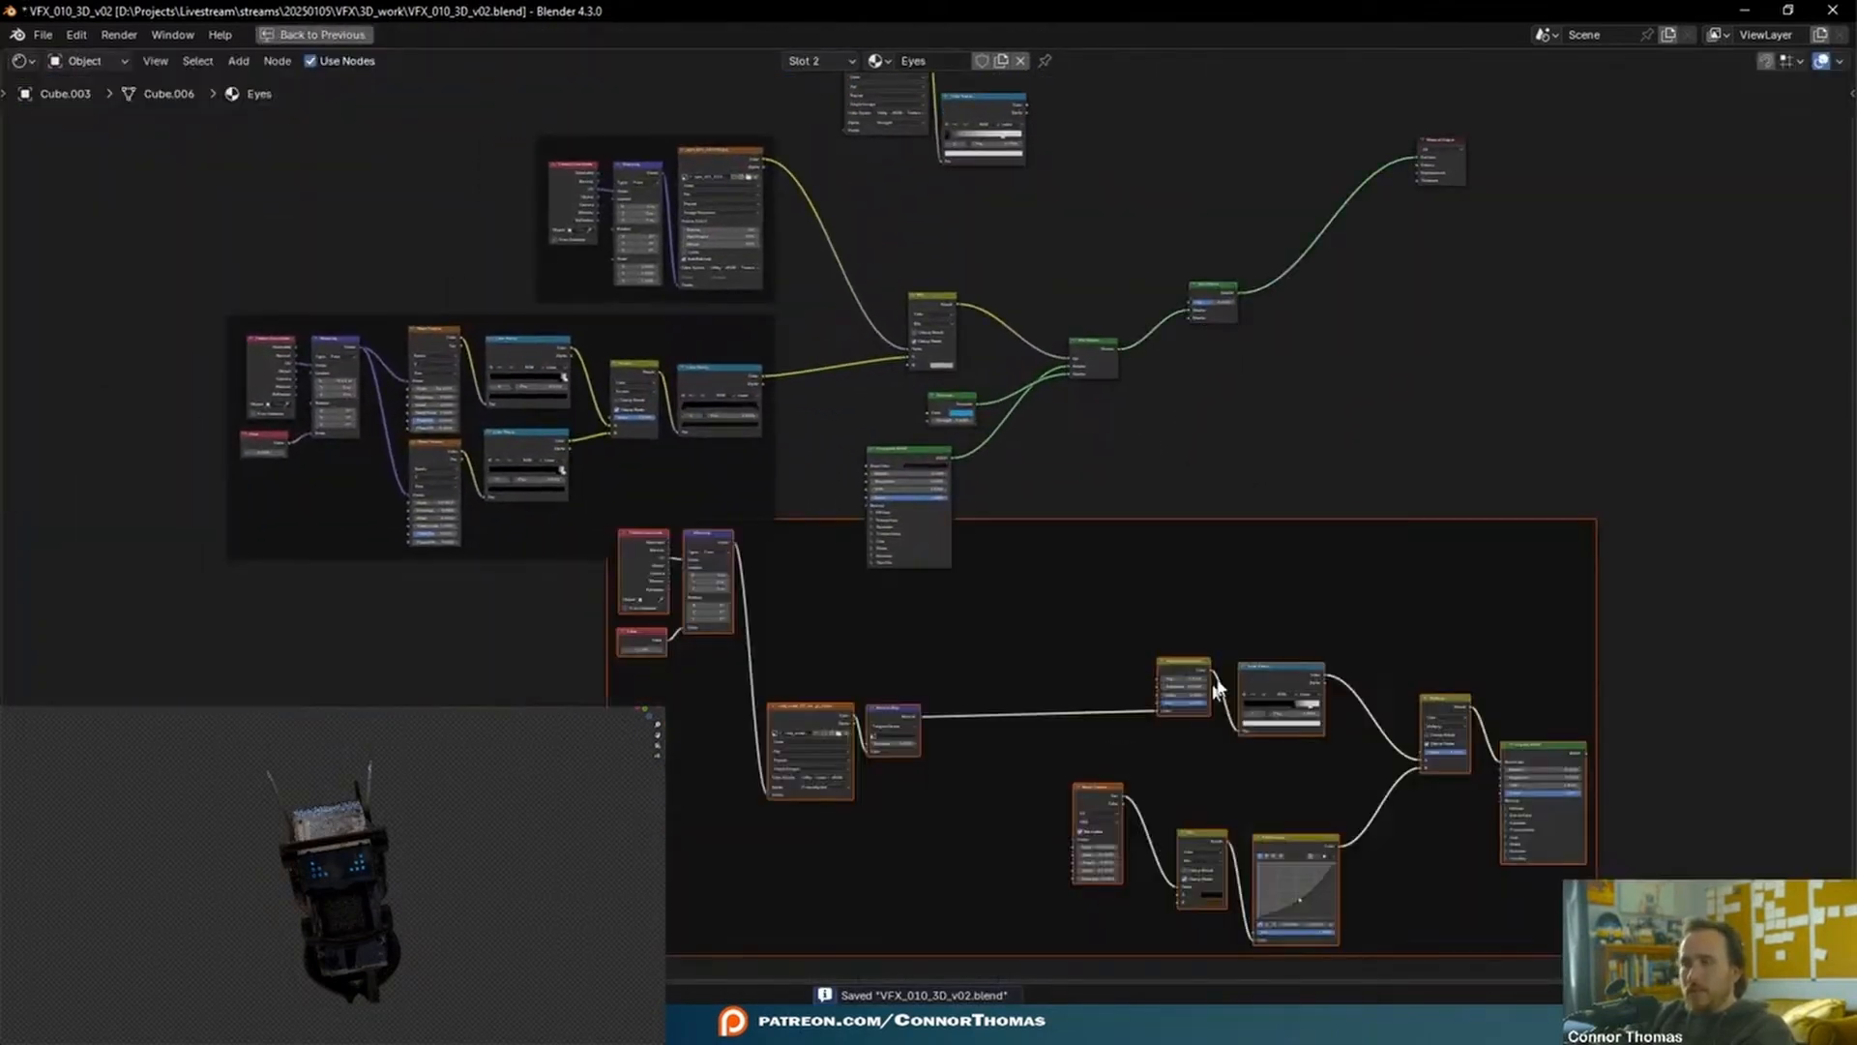
drag(1219, 530, 832, 638)
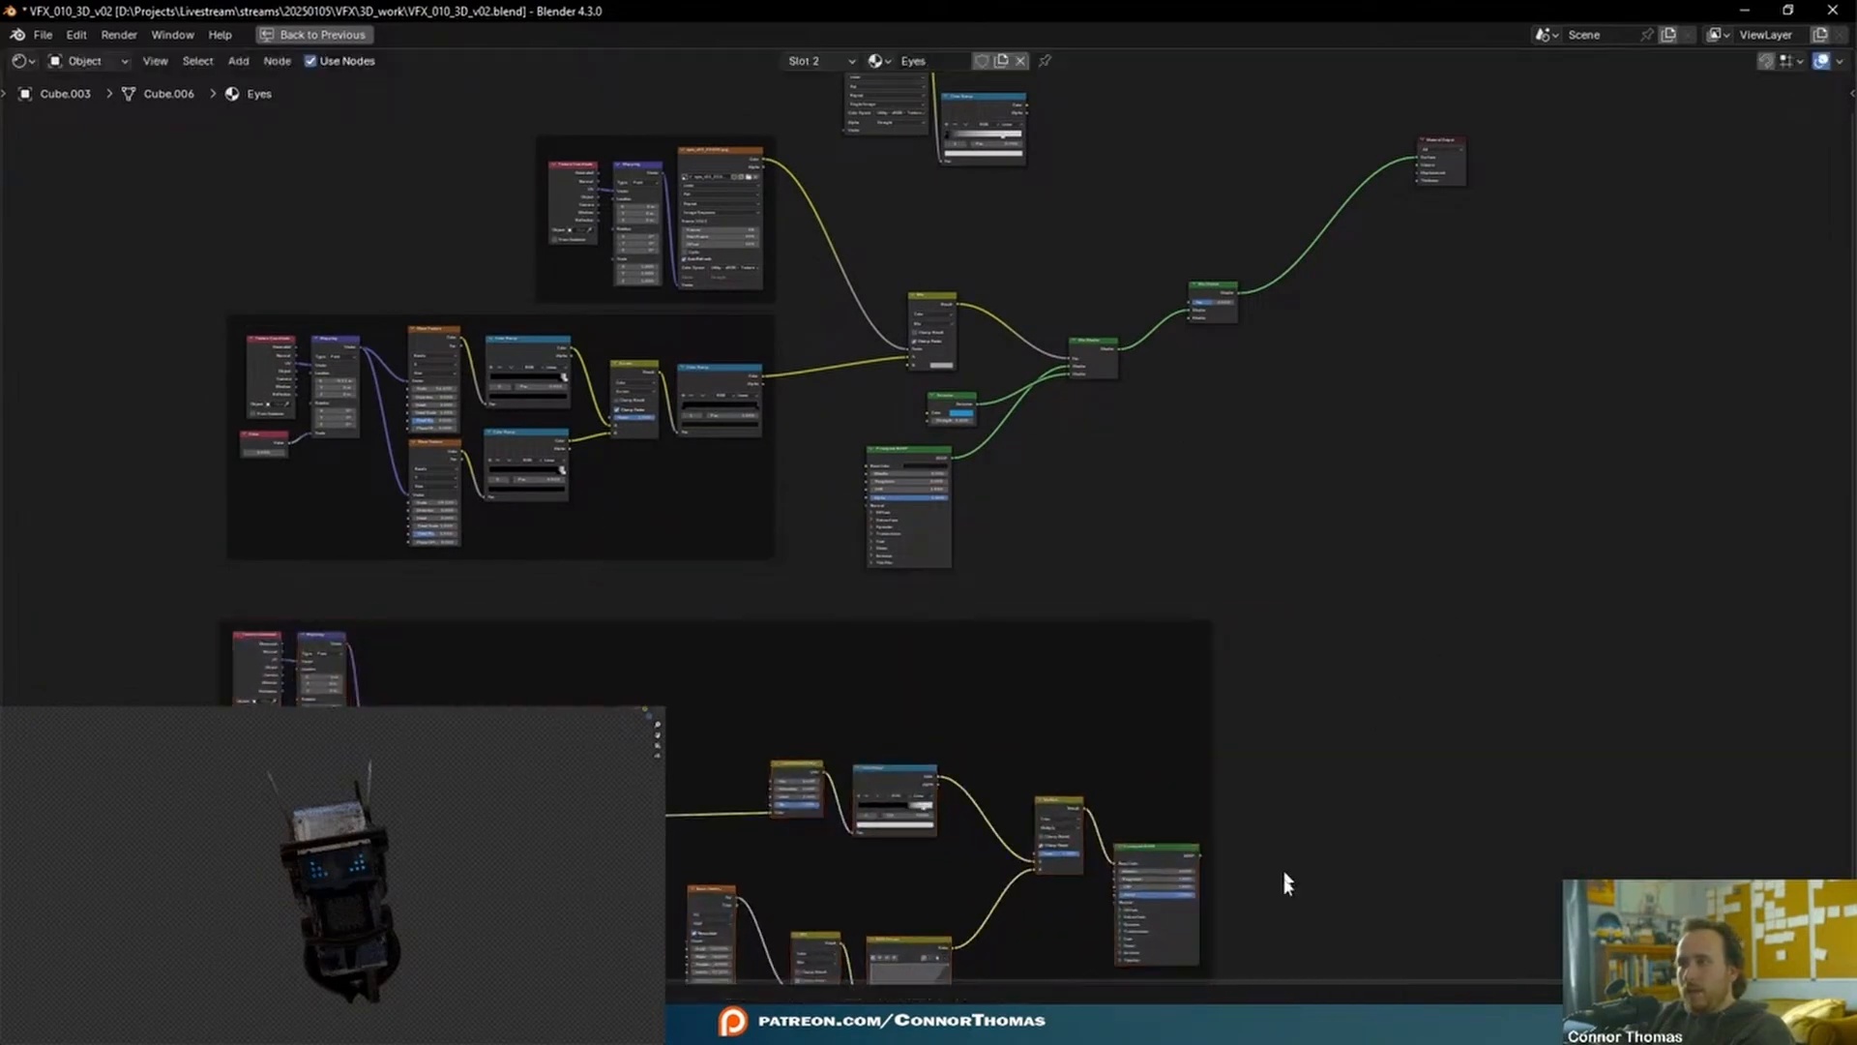
- Connect the rust Principled BSDF and the eye dirt Color Ramp to the duplicated Mix Shader's second shader and factor inputs
drag(1205, 855, 1191, 317)
middle_drag(1296, 542, 1161, 926)
scroll(926, 540, up, 6)
drag(871, 467, 1136, 780)
scroll(931, 432, up, 6)
drag(755, 415, 976, 444)
scroll(333, 876, up, 5)
middle_drag(184, 875, 122, 884)
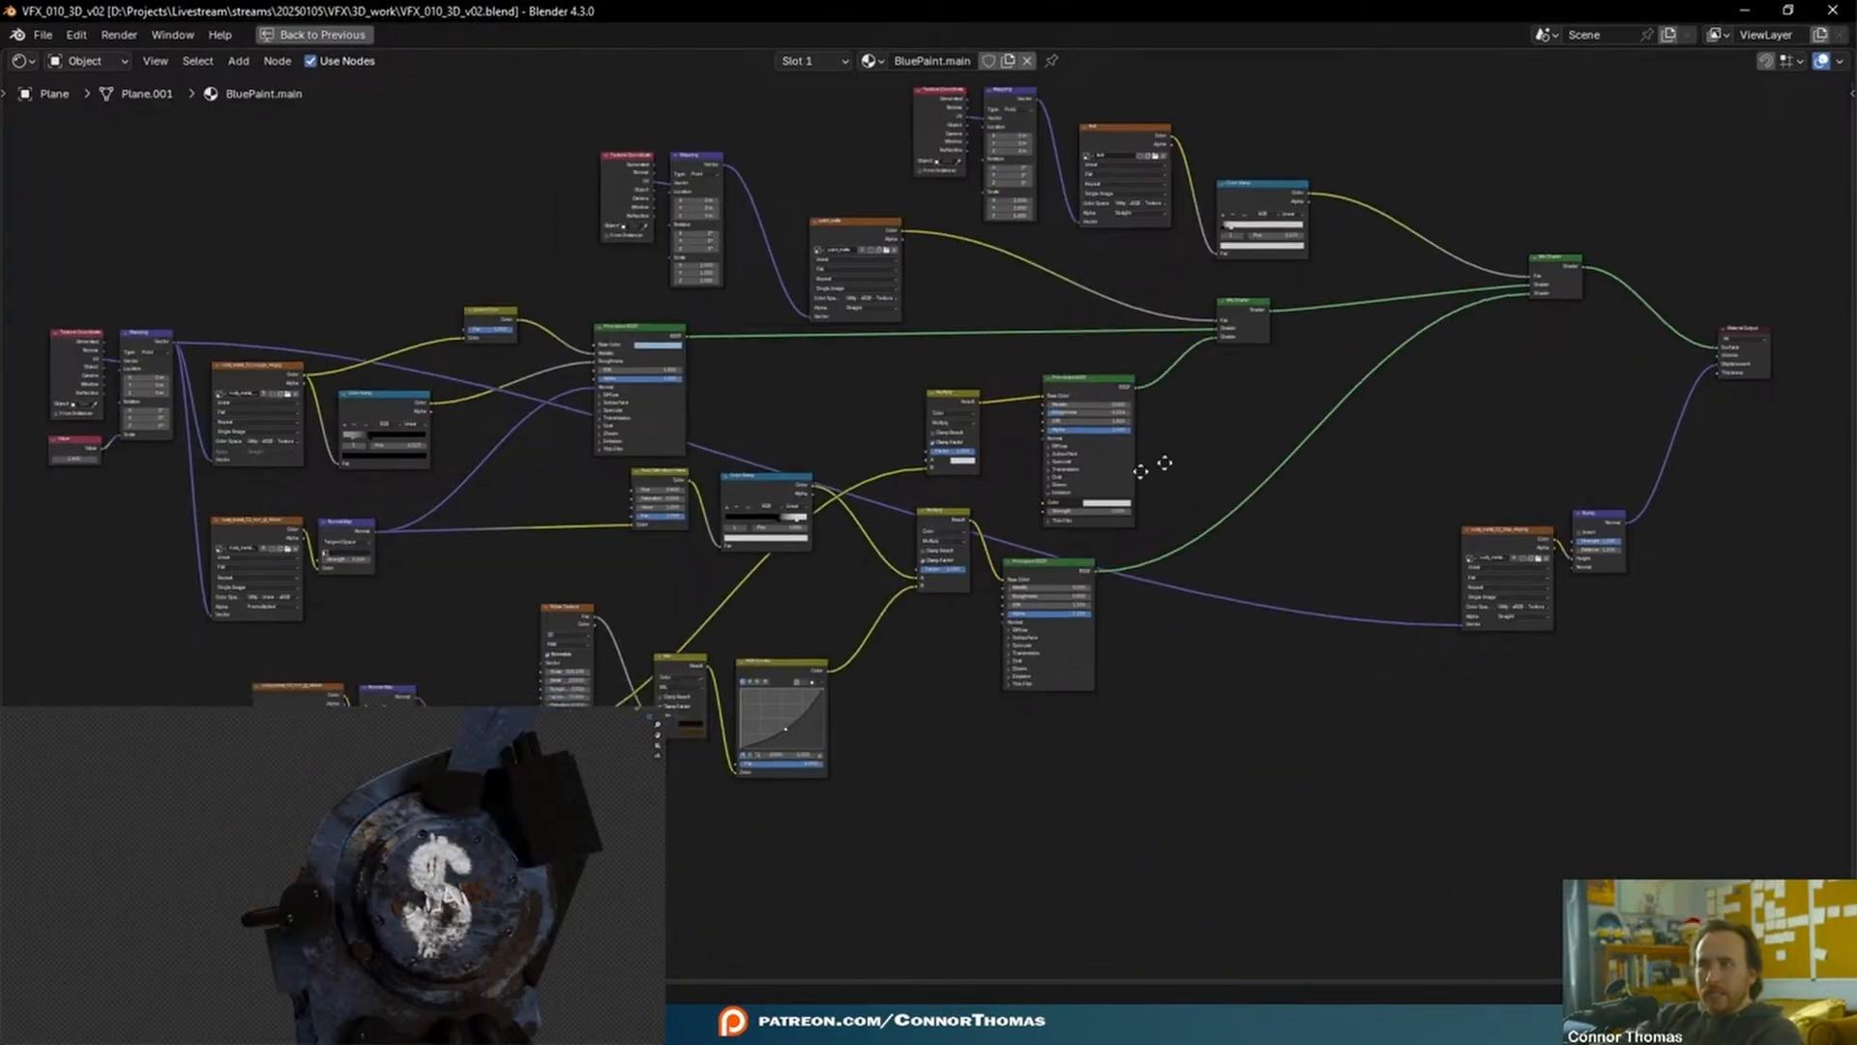
- Select the rust's Noise Texture, Mix and RGB Curves nodes in BluePaint.main and save the file
middle_drag(1219, 474, 1364, 439)
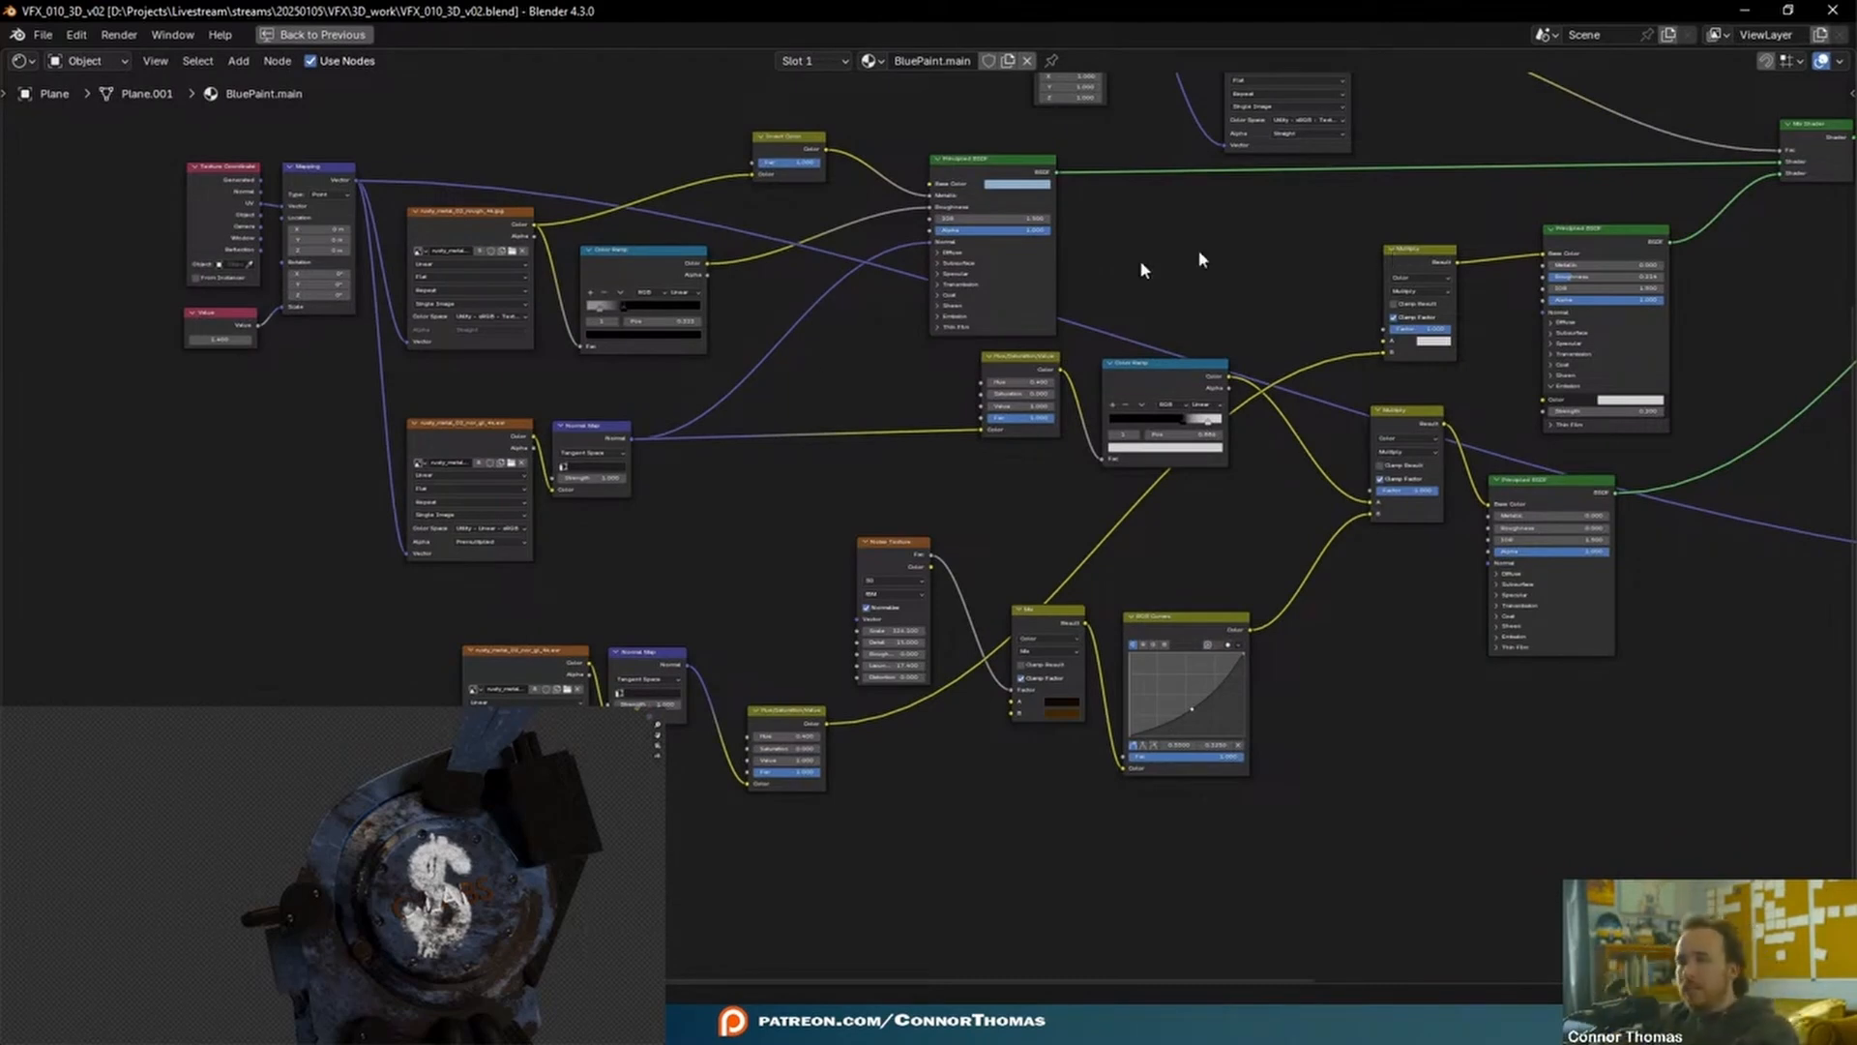
drag(909, 527, 1244, 875)
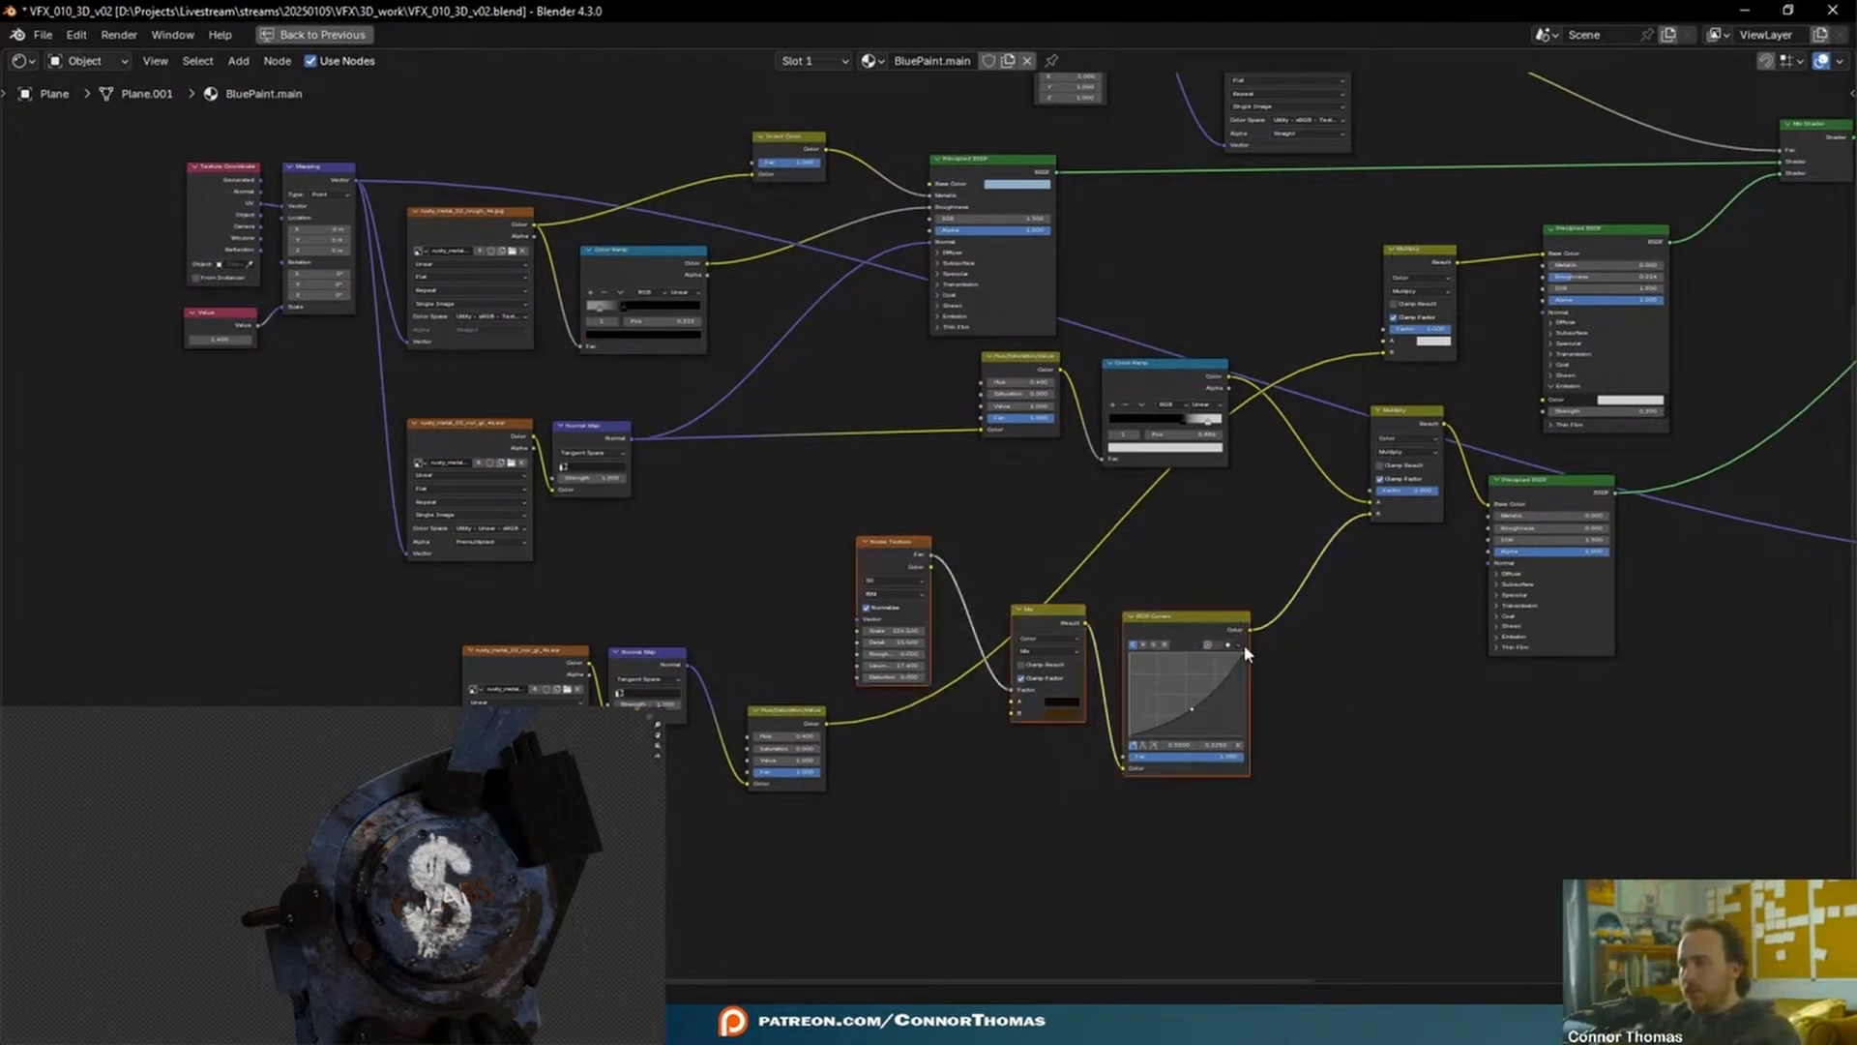
middle_drag(1242, 636, 1222, 648)
key(ctrl+s)
scroll(1045, 629, up, 2)
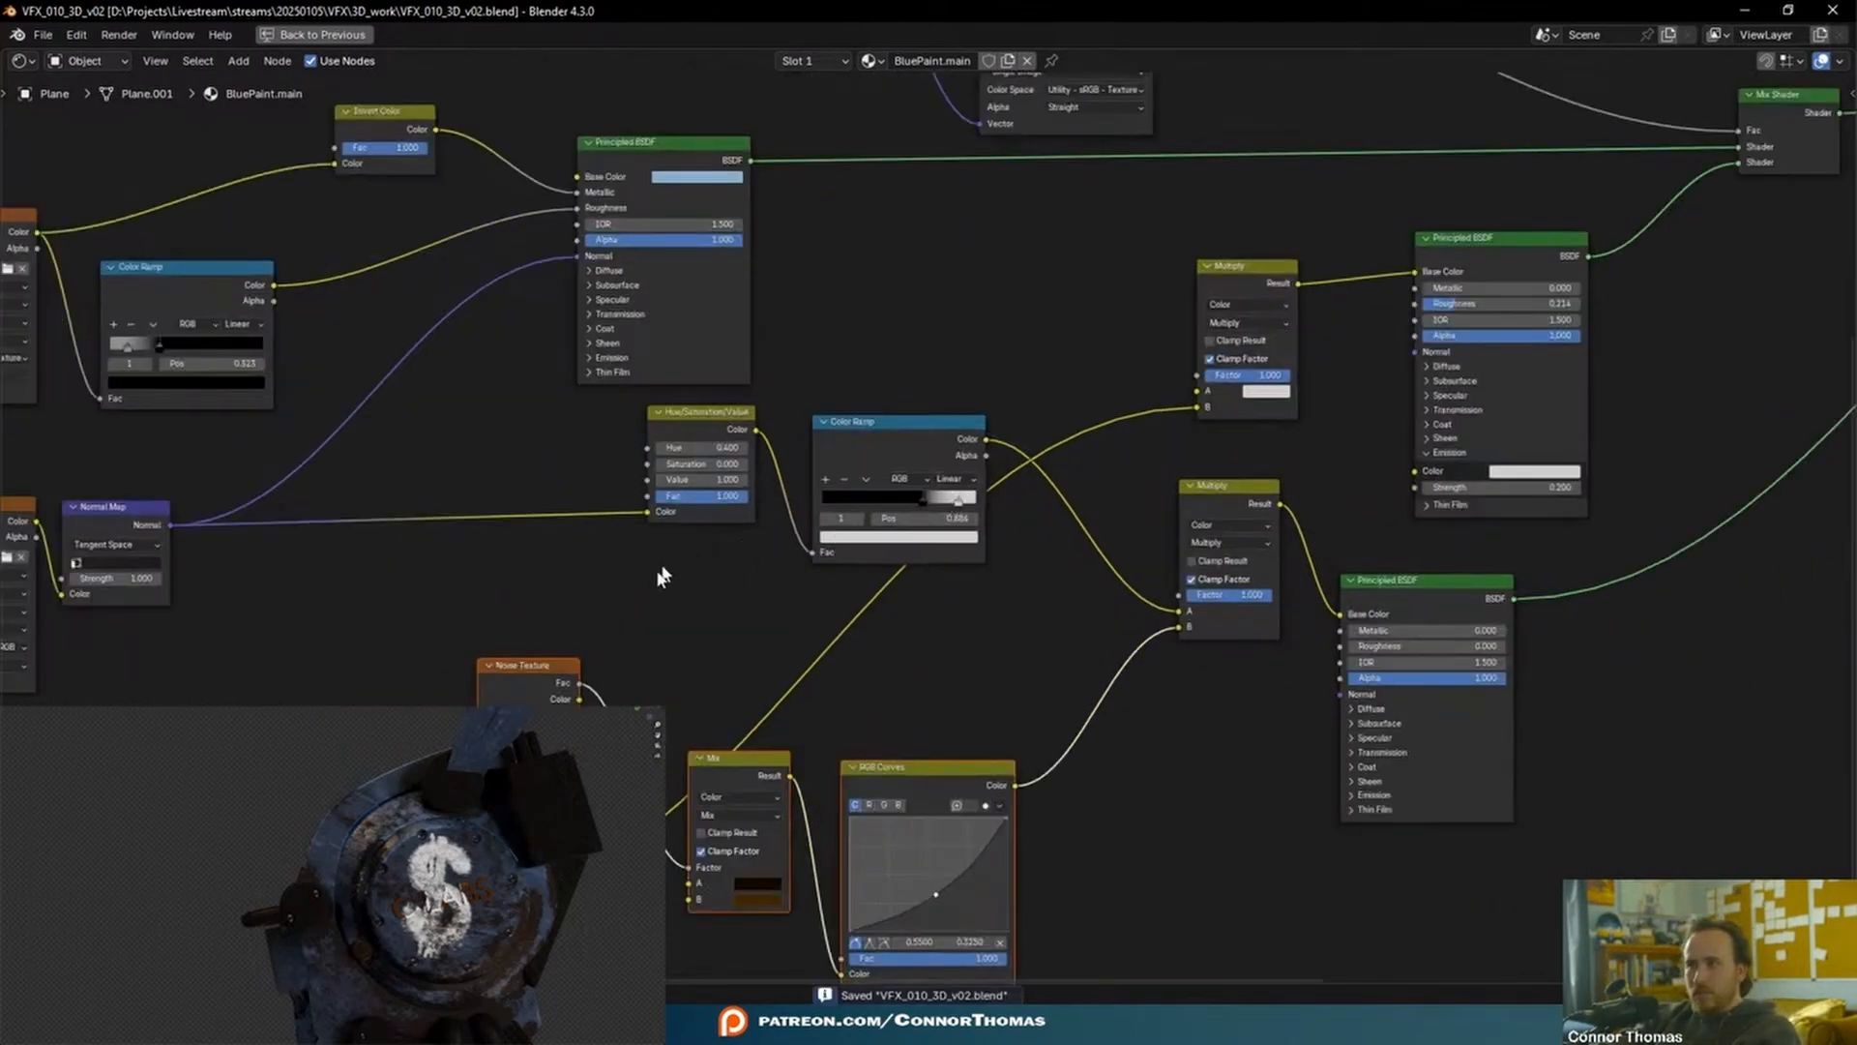
- Add the rust's color adjustment, normal map, texture, mapping and Principled BSDF nodes plus the final Mix Shader to the selection
shift+drag(646, 627, 1223, 467)
middle_drag(467, 650, 849, 601)
shift+drag(677, 599, 391, 503)
middle_drag(392, 503, 834, 566)
shift+drag(334, 509, 659, 222)
middle_drag(658, 219, 651, 584)
middle_drag(1273, 641, 592, 909)
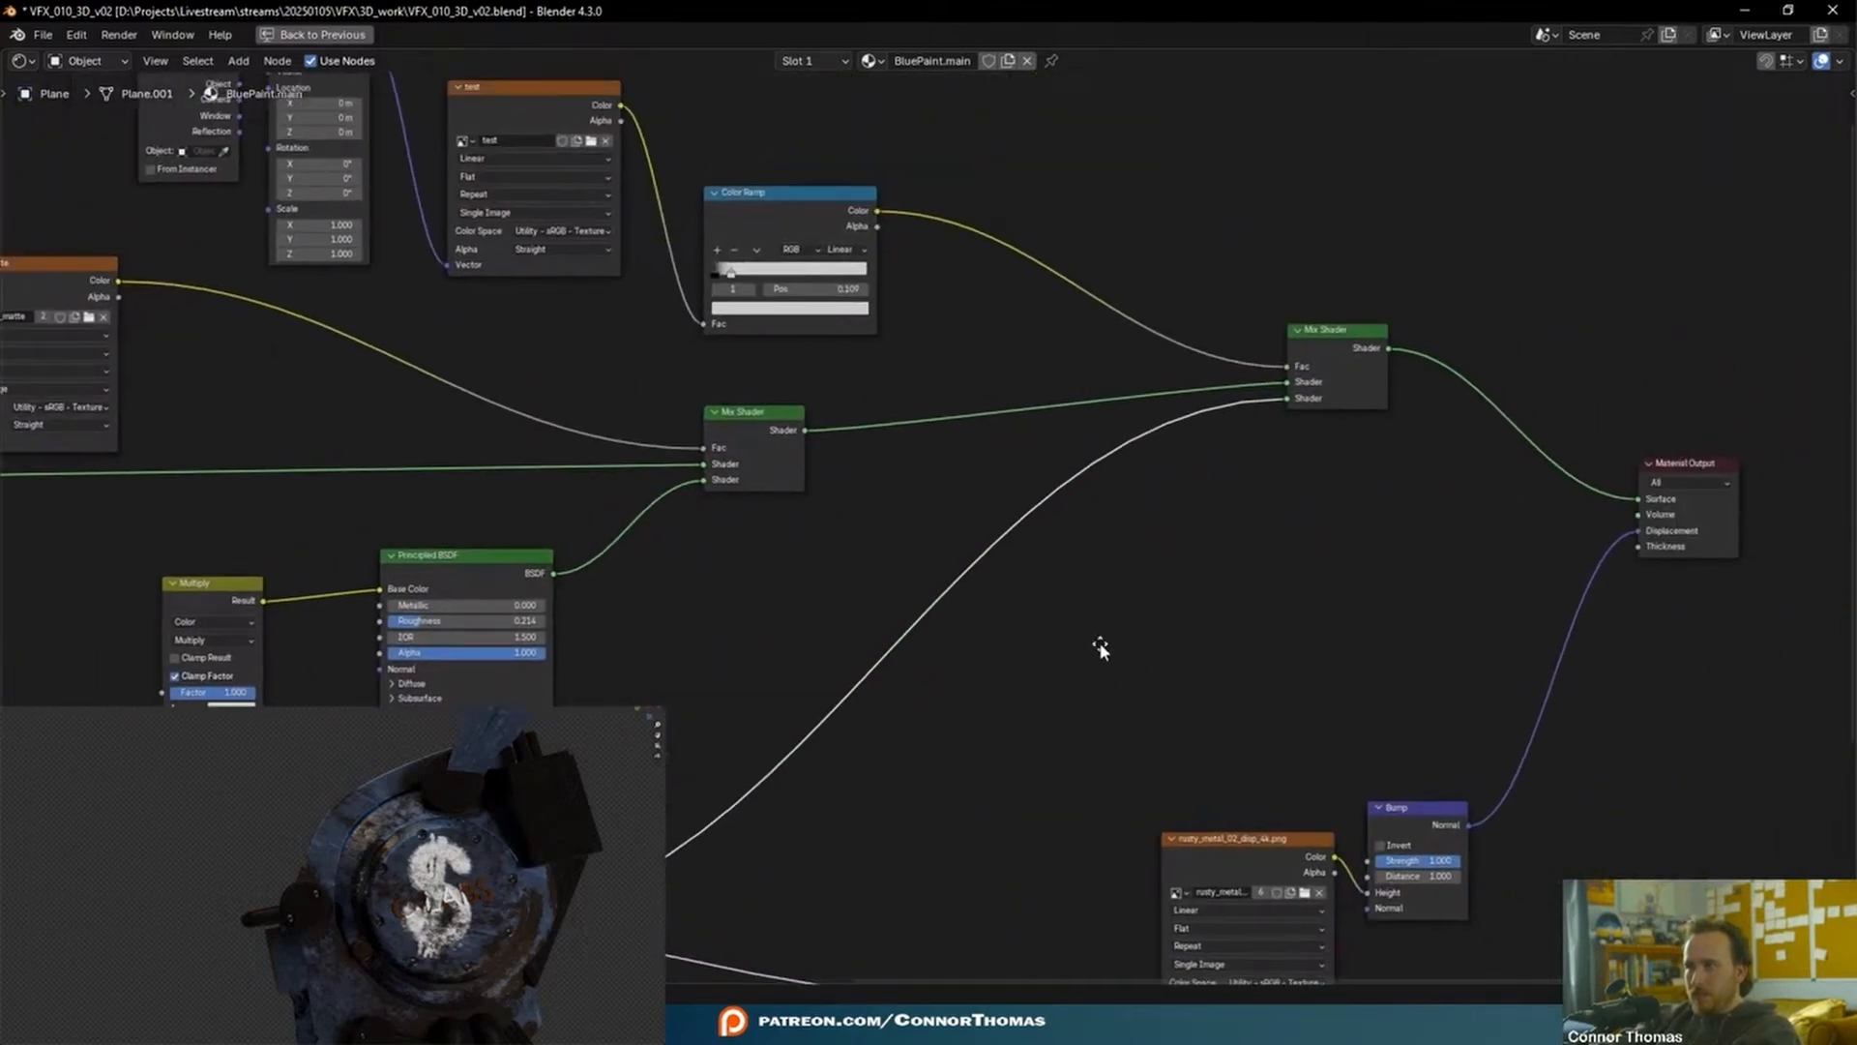
click(1344, 332)
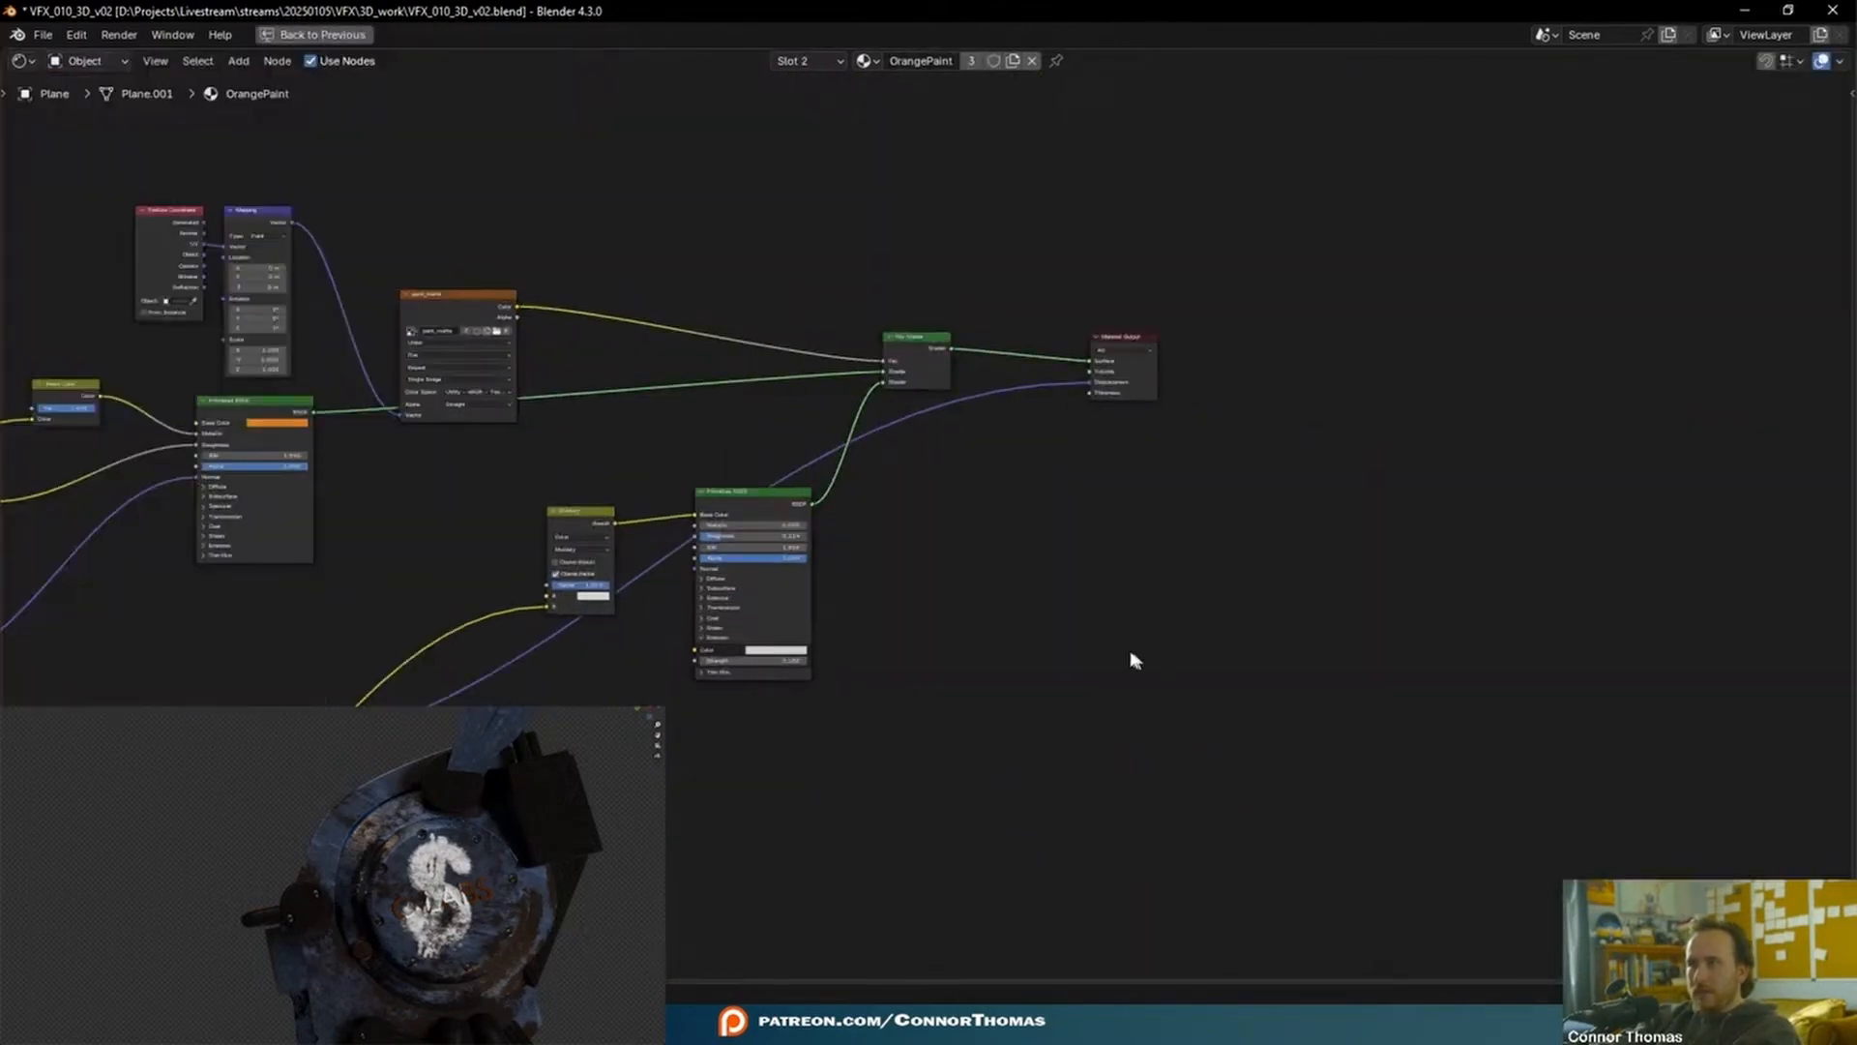
- Paste the copied rust nodes and Mix Shader into the OrangePaint material and move them clear of the existing nodes
scroll(1144, 663, down, 3)
key(ctrl+v)
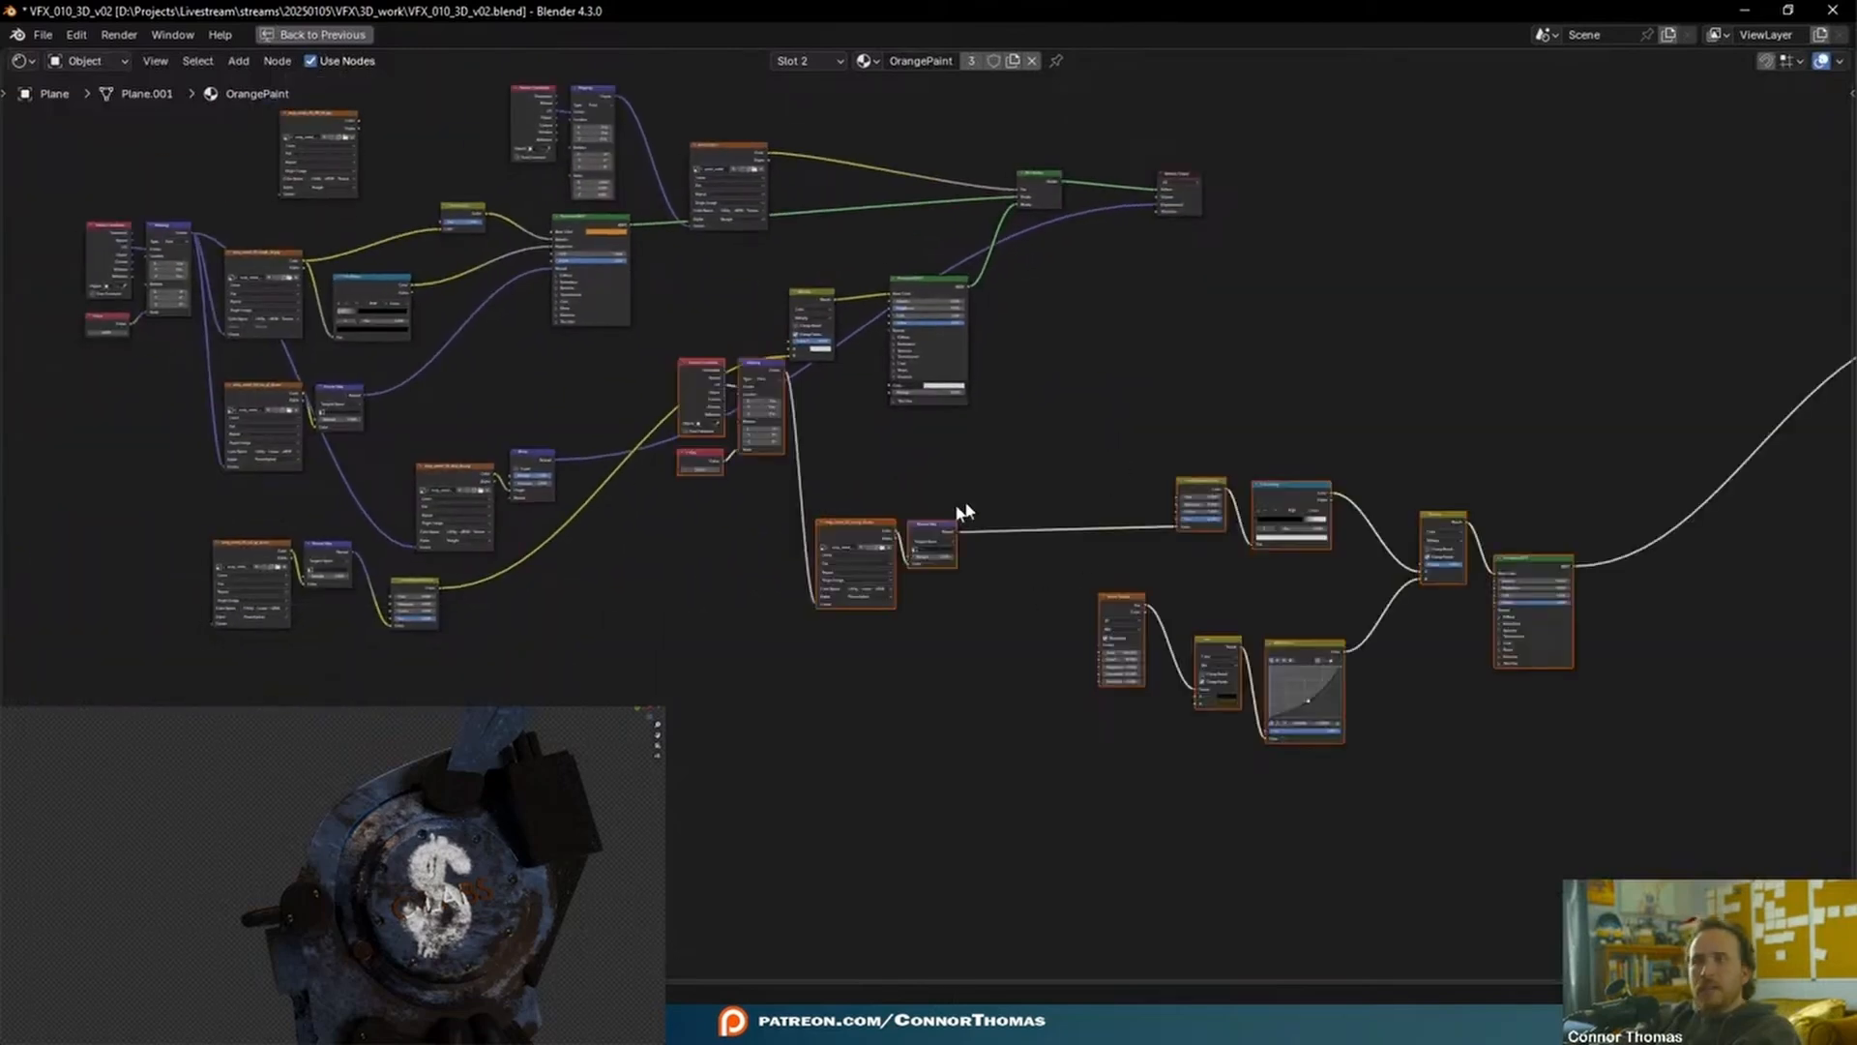
key(g)
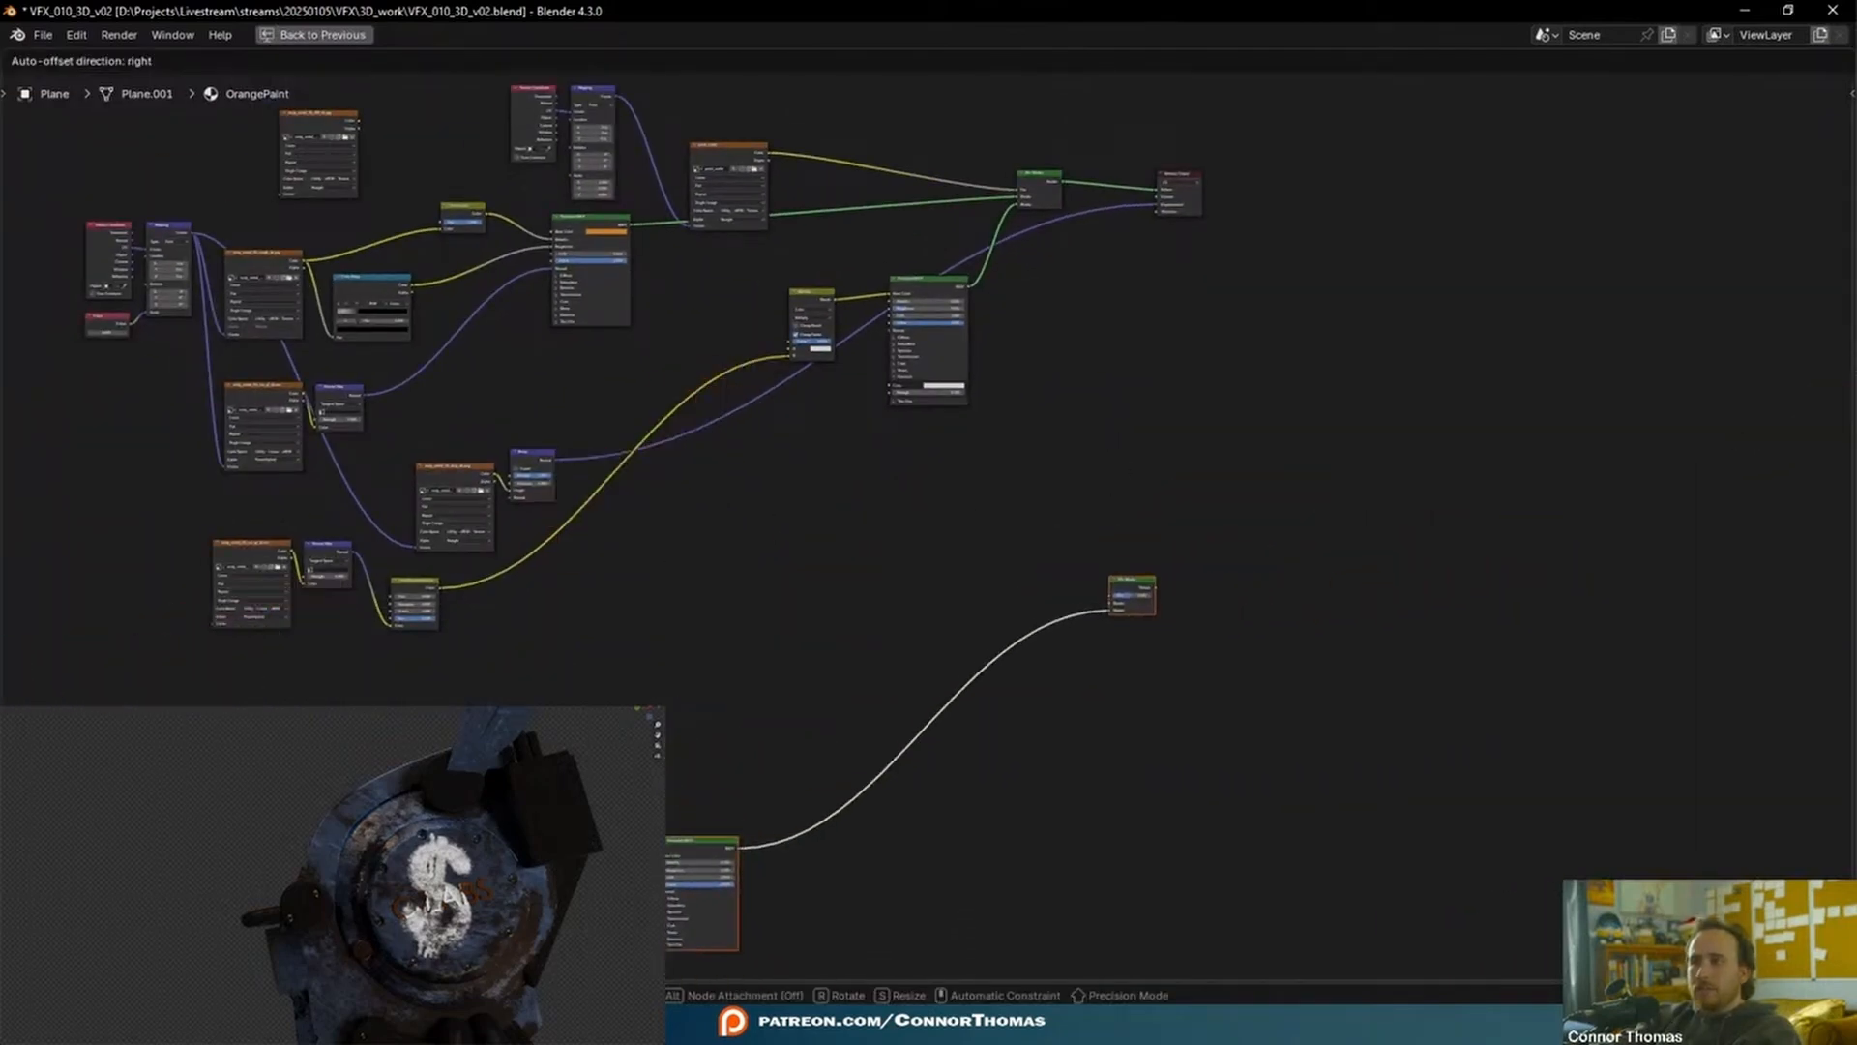
click(1090, 676)
- Insert the pasted Mix Shader between OrangePaint's existing Mix Shader and the Material Output, keeping rust as its second shader
drag(1133, 585, 1134, 182)
scroll(1225, 213, up, 5)
middle_drag(1155, 252, 1048, 524)
key(KP_Decimal)
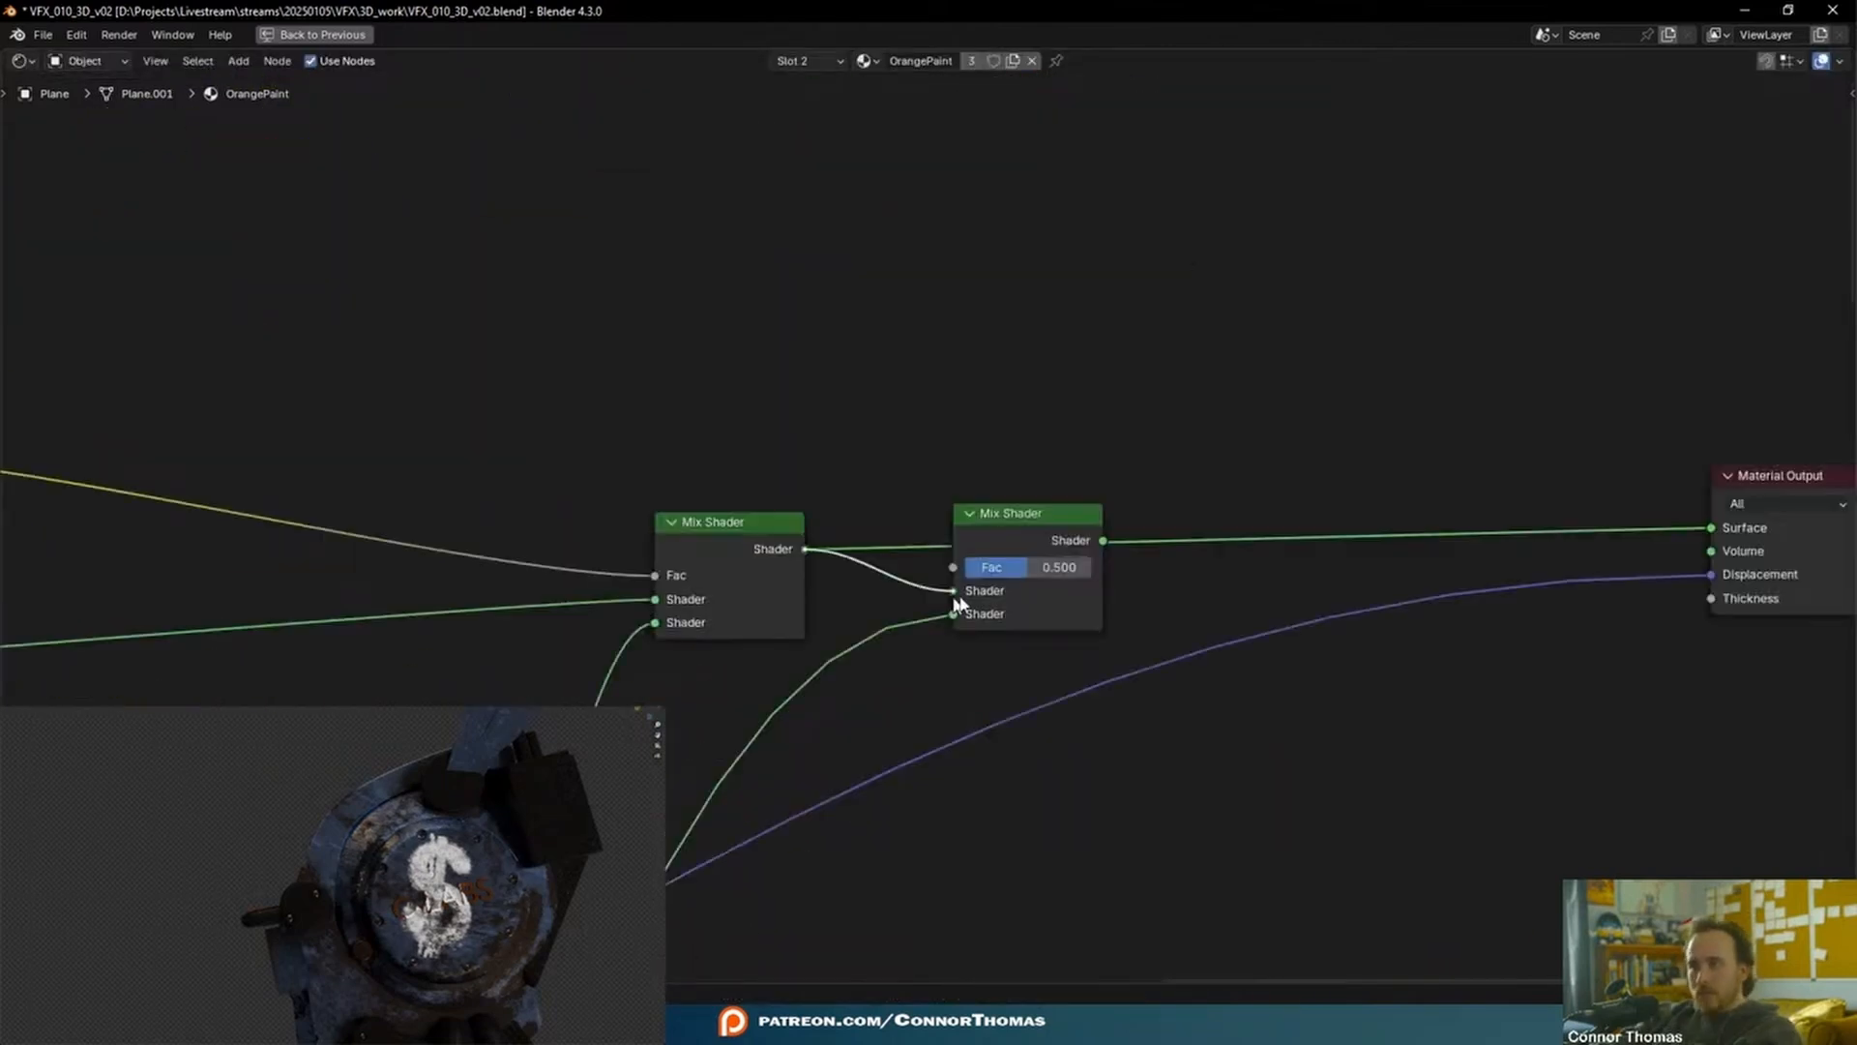
drag(1058, 530, 1311, 484)
- Add an Image Texture node above the shaders and connect its color to the pasted Mix Shader's factor
key(shift+a)
text(imag)
key(Return)
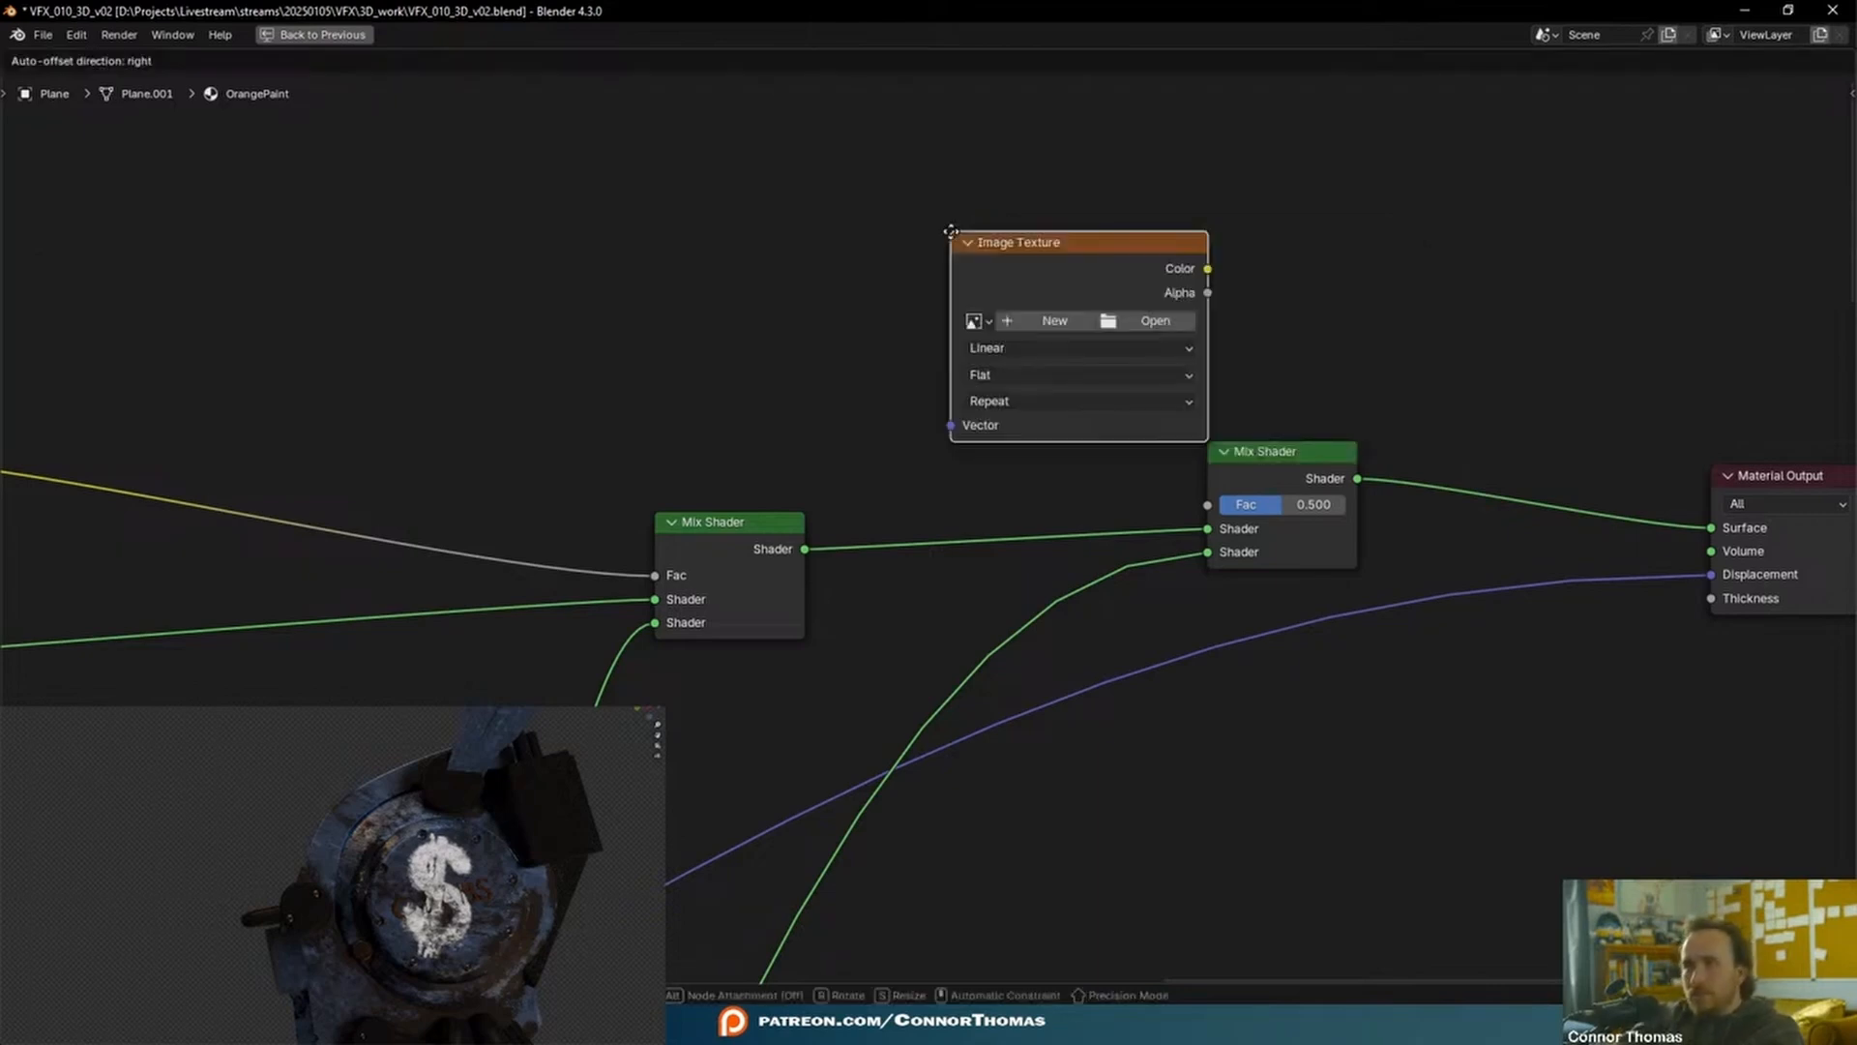
click(605, 167)
drag(857, 199, 1221, 514)
middle_drag(1221, 514, 1371, 574)
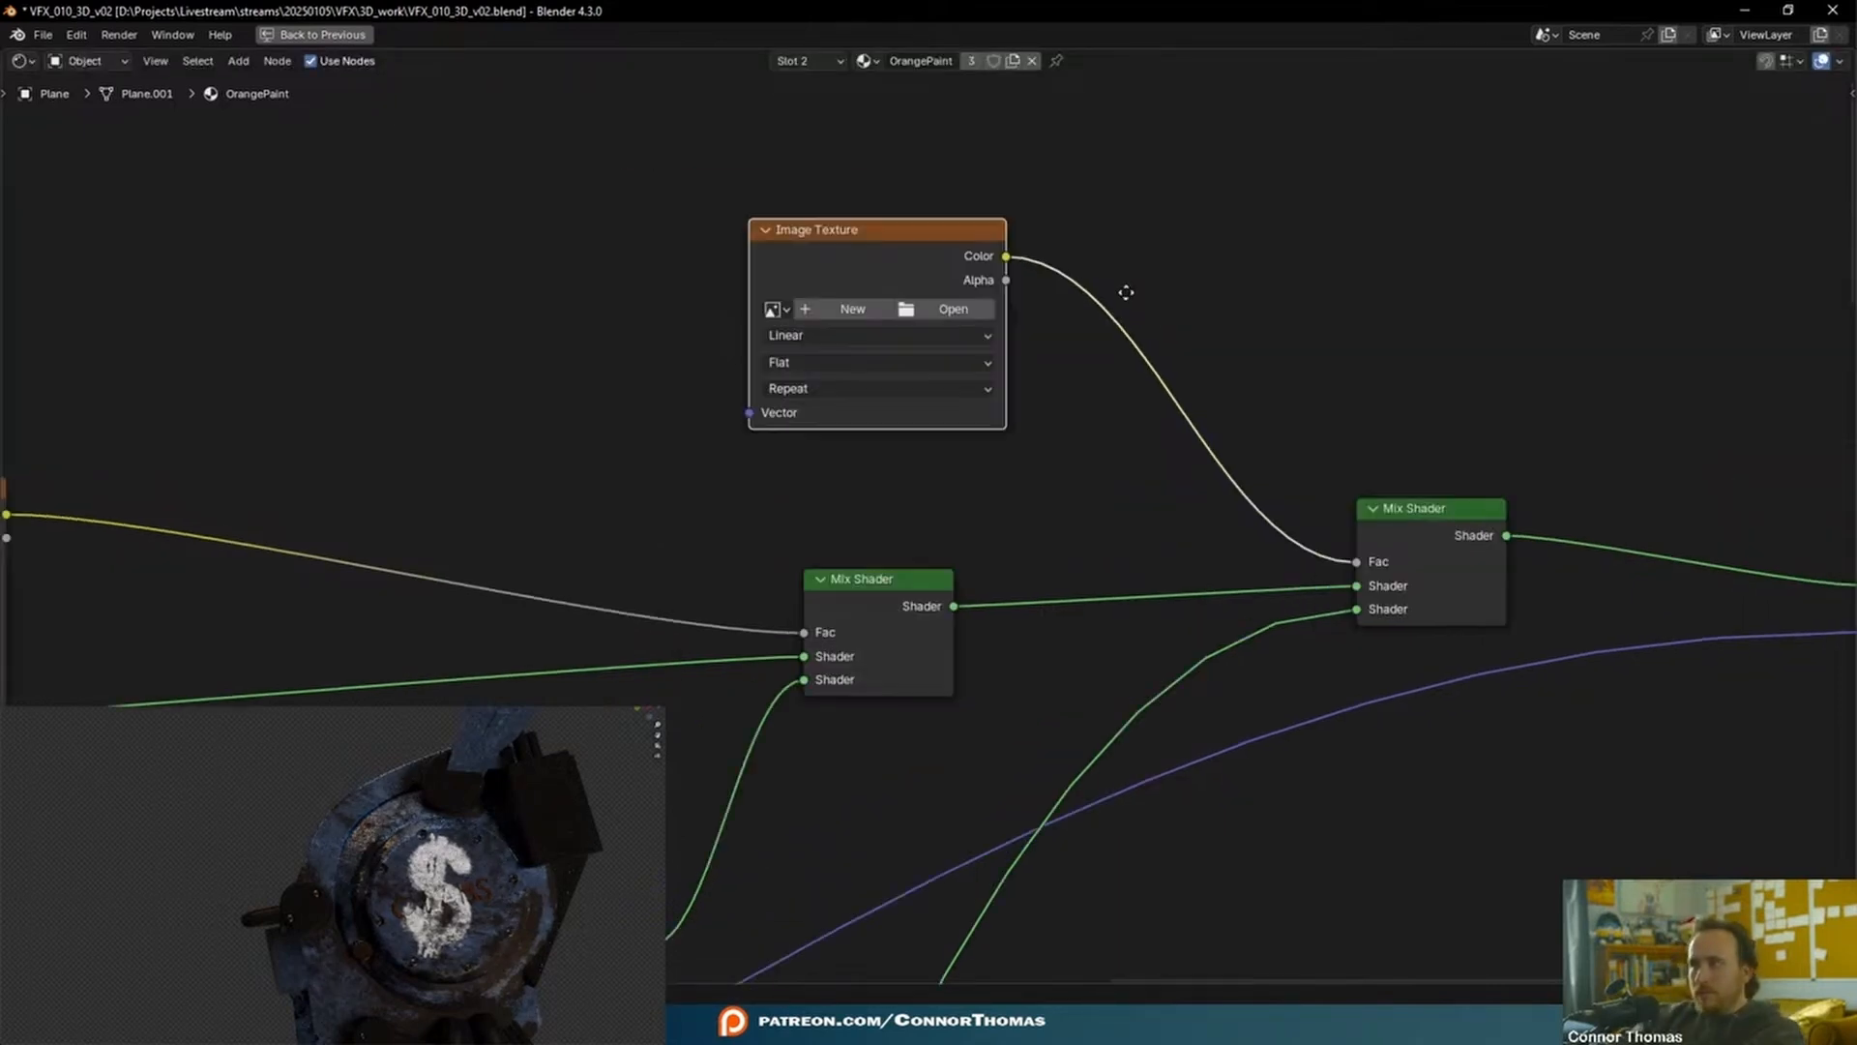
- Create a new blank image named "organg dirt" in the Image Texture, preview it on the surface, and save the file
click(852, 311)
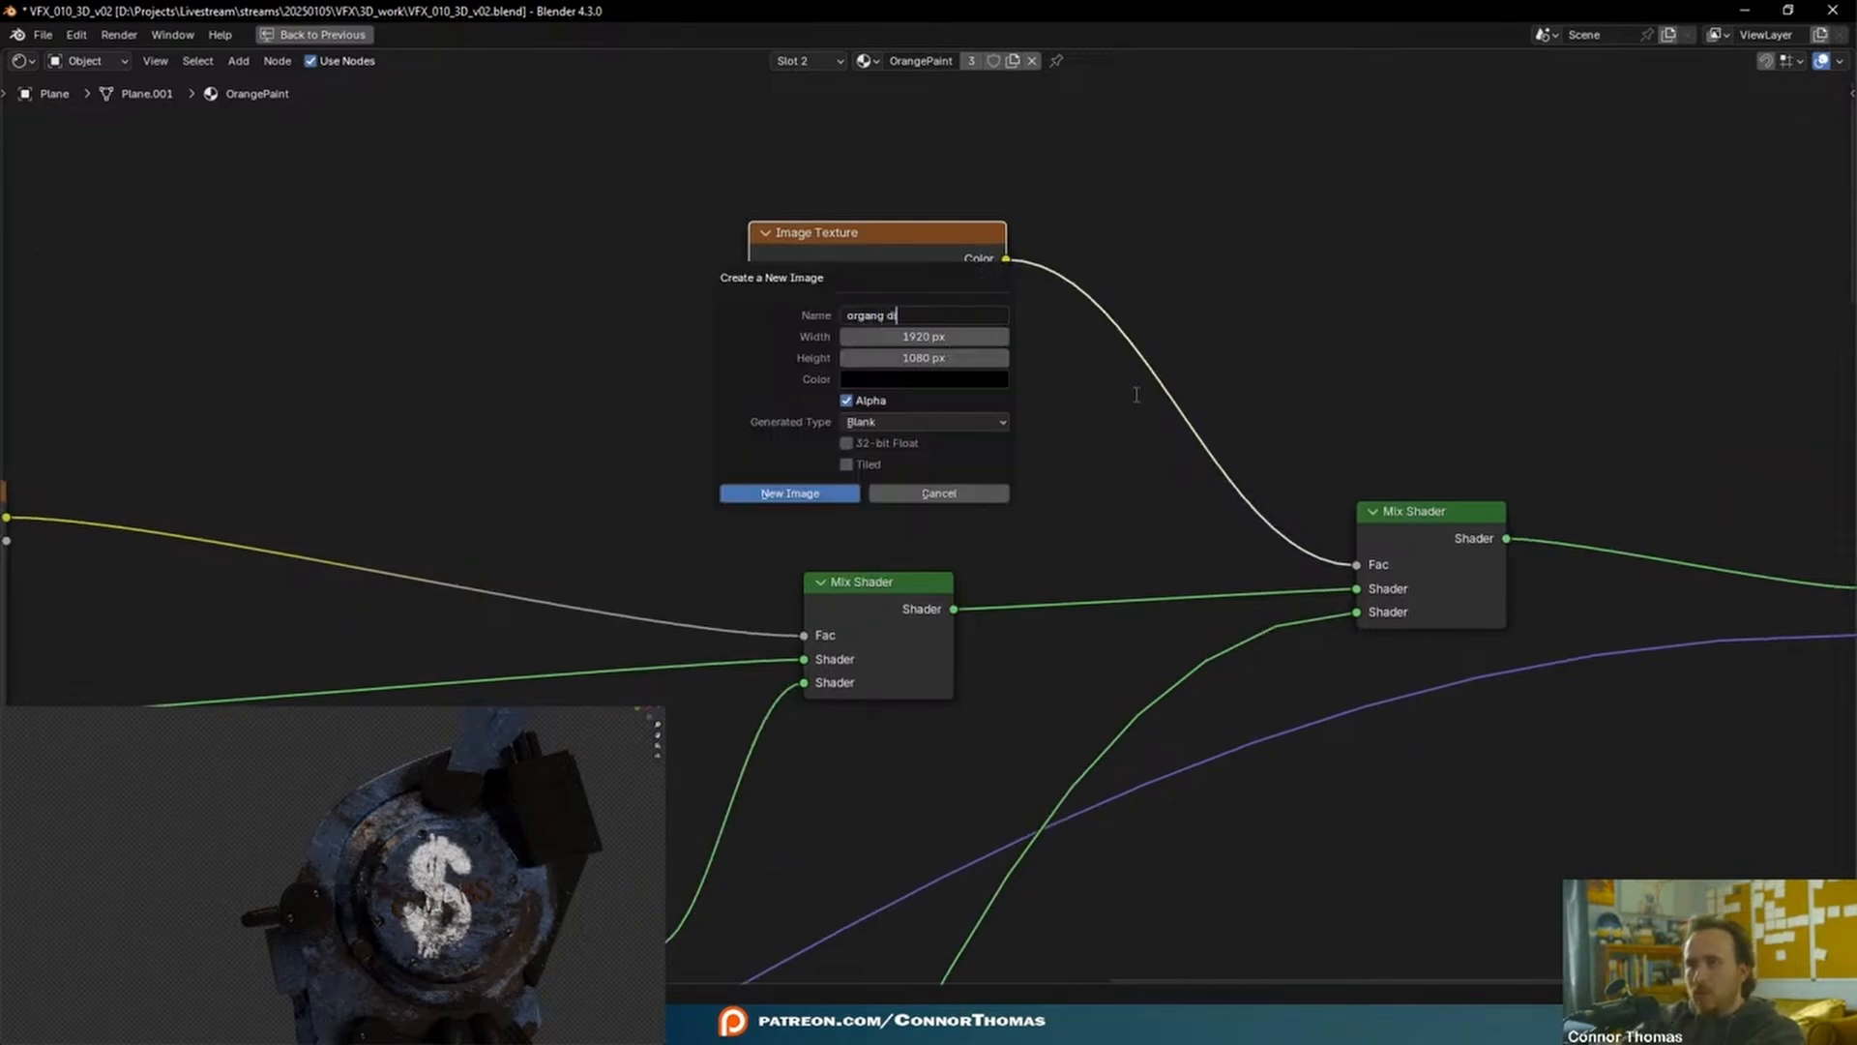
click(813, 492)
ctrl+shift+click(904, 249)
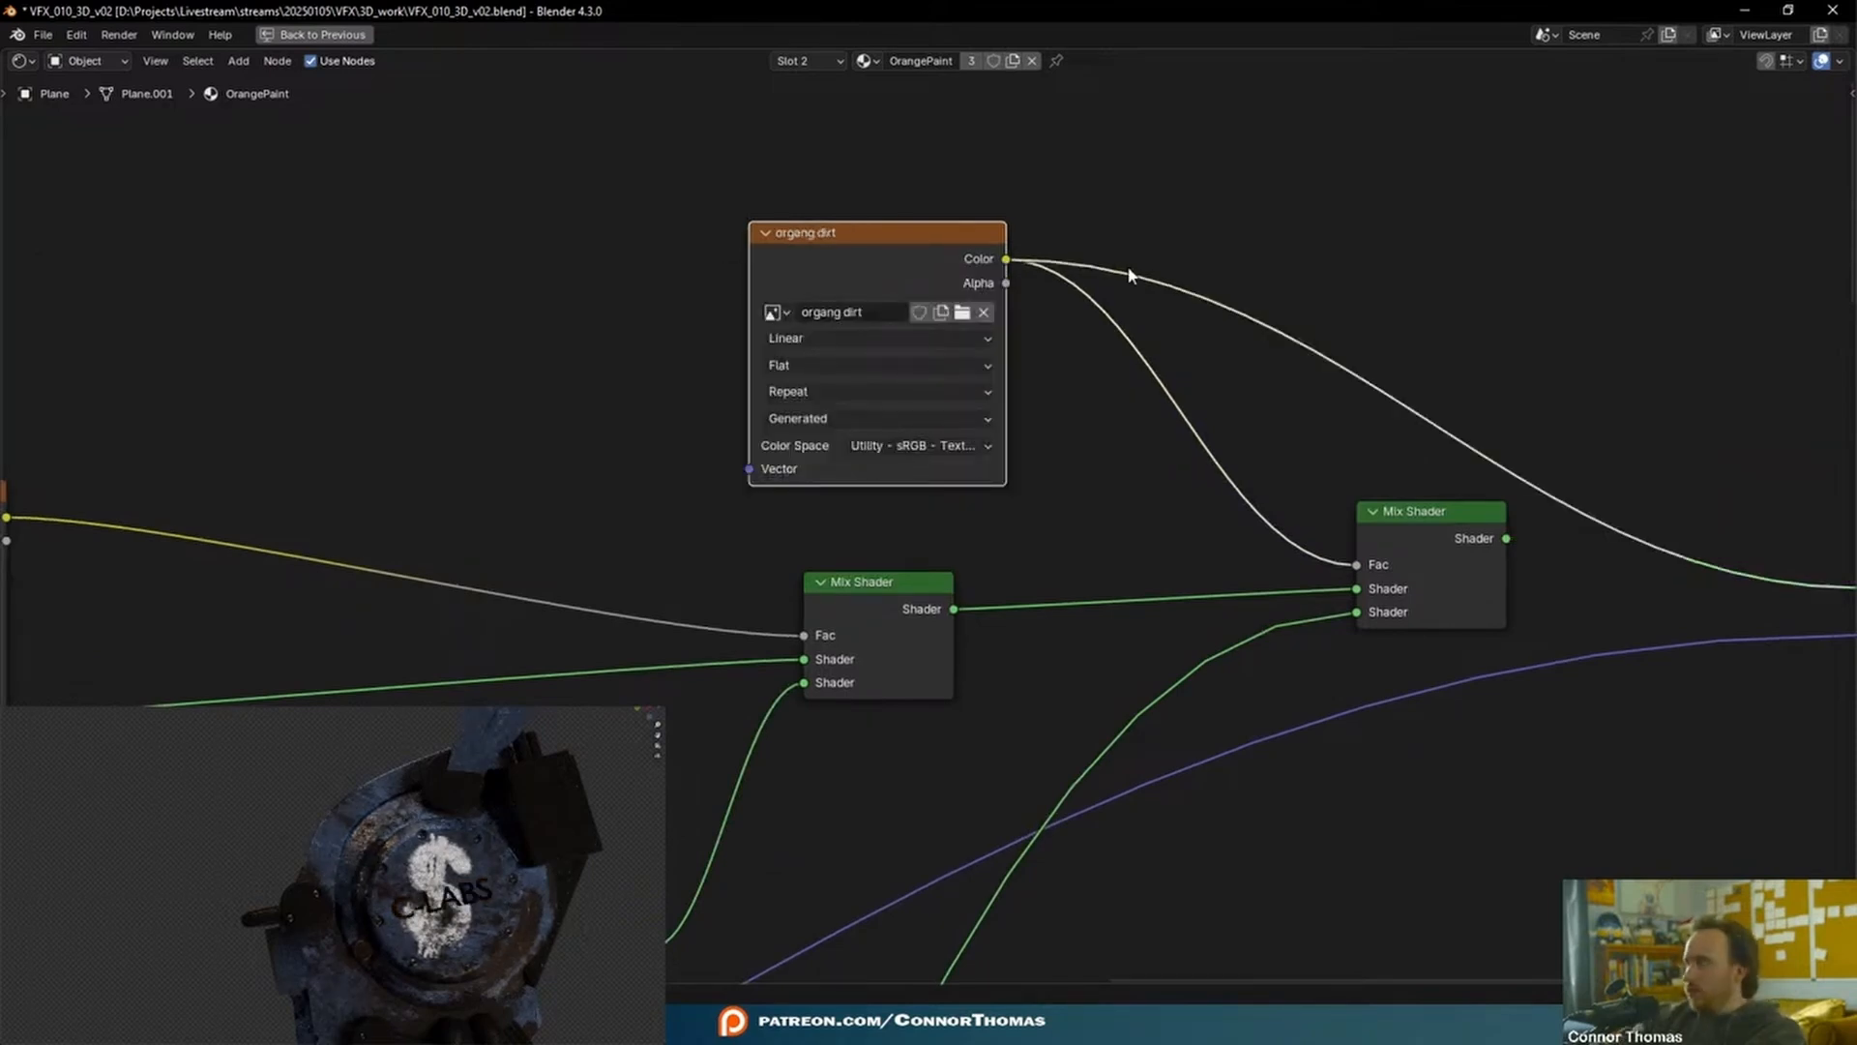
key(ctrl+s)
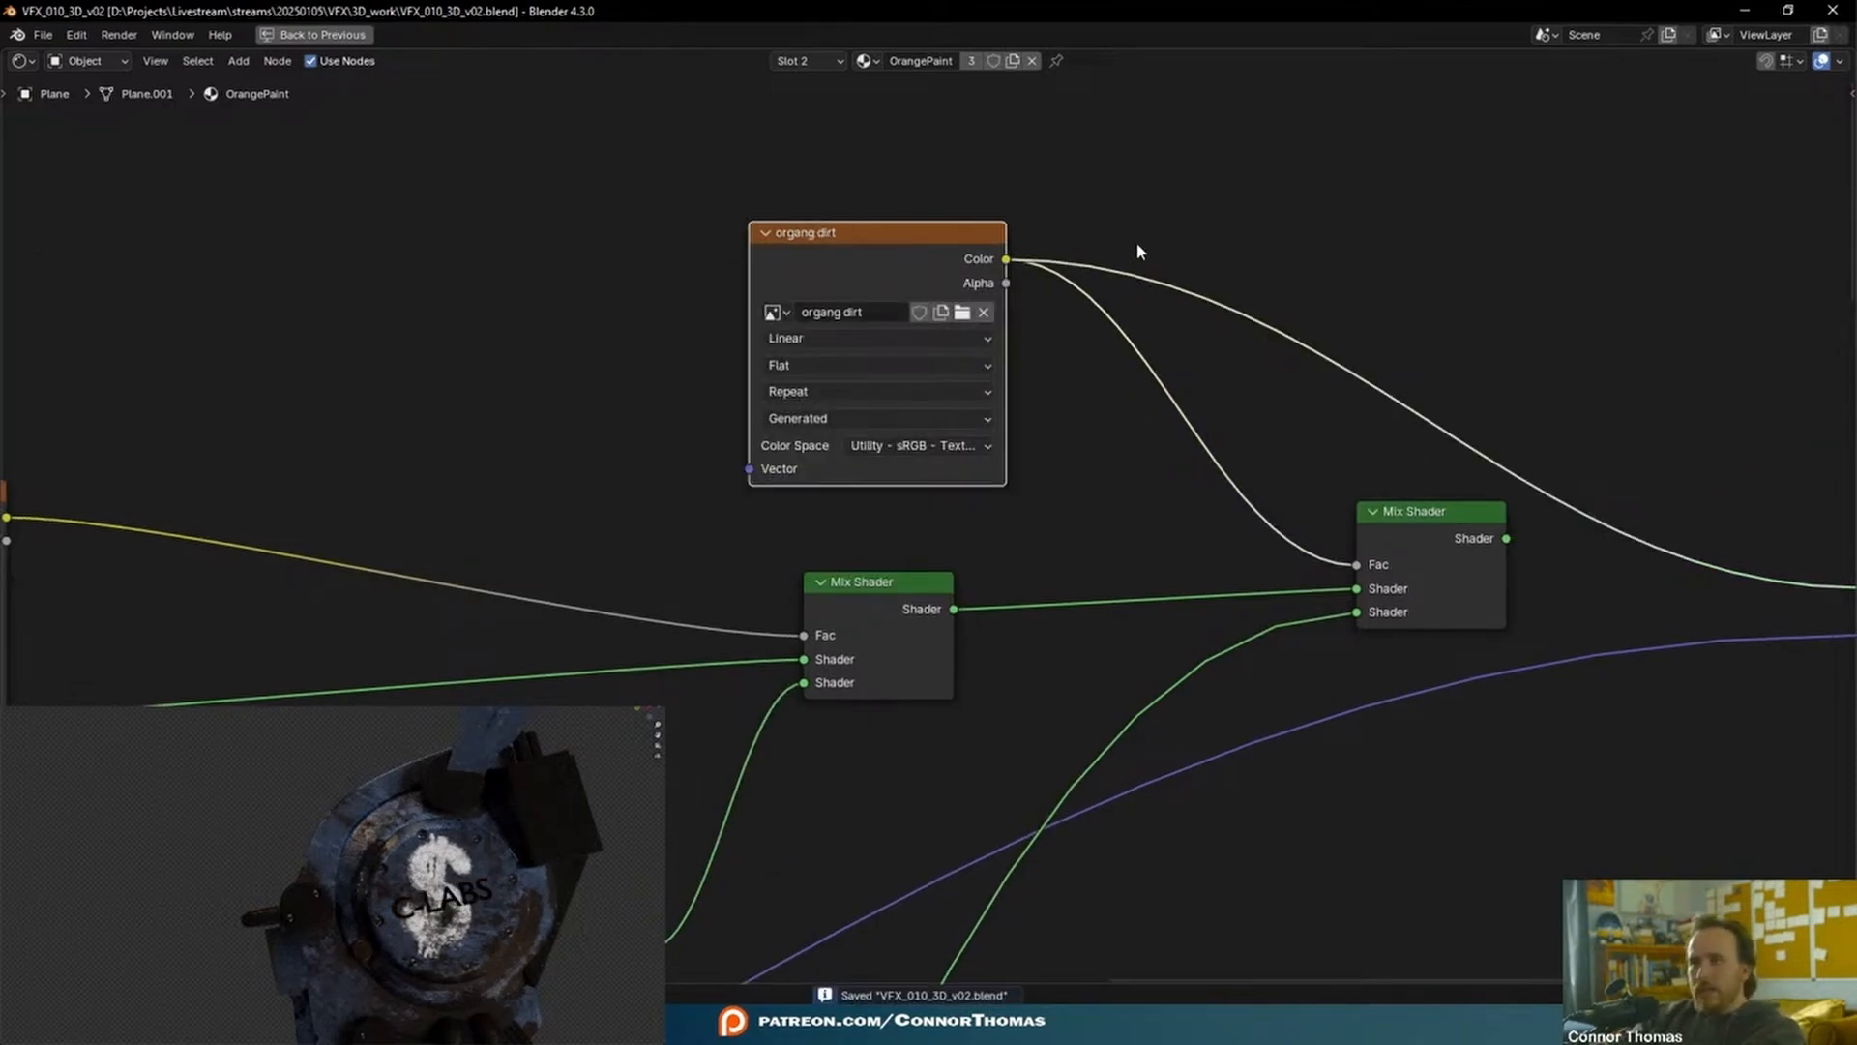
- Restore the full layout and switch to the Texture Paint workspace for the organg dirt image
key(ctrl+space)
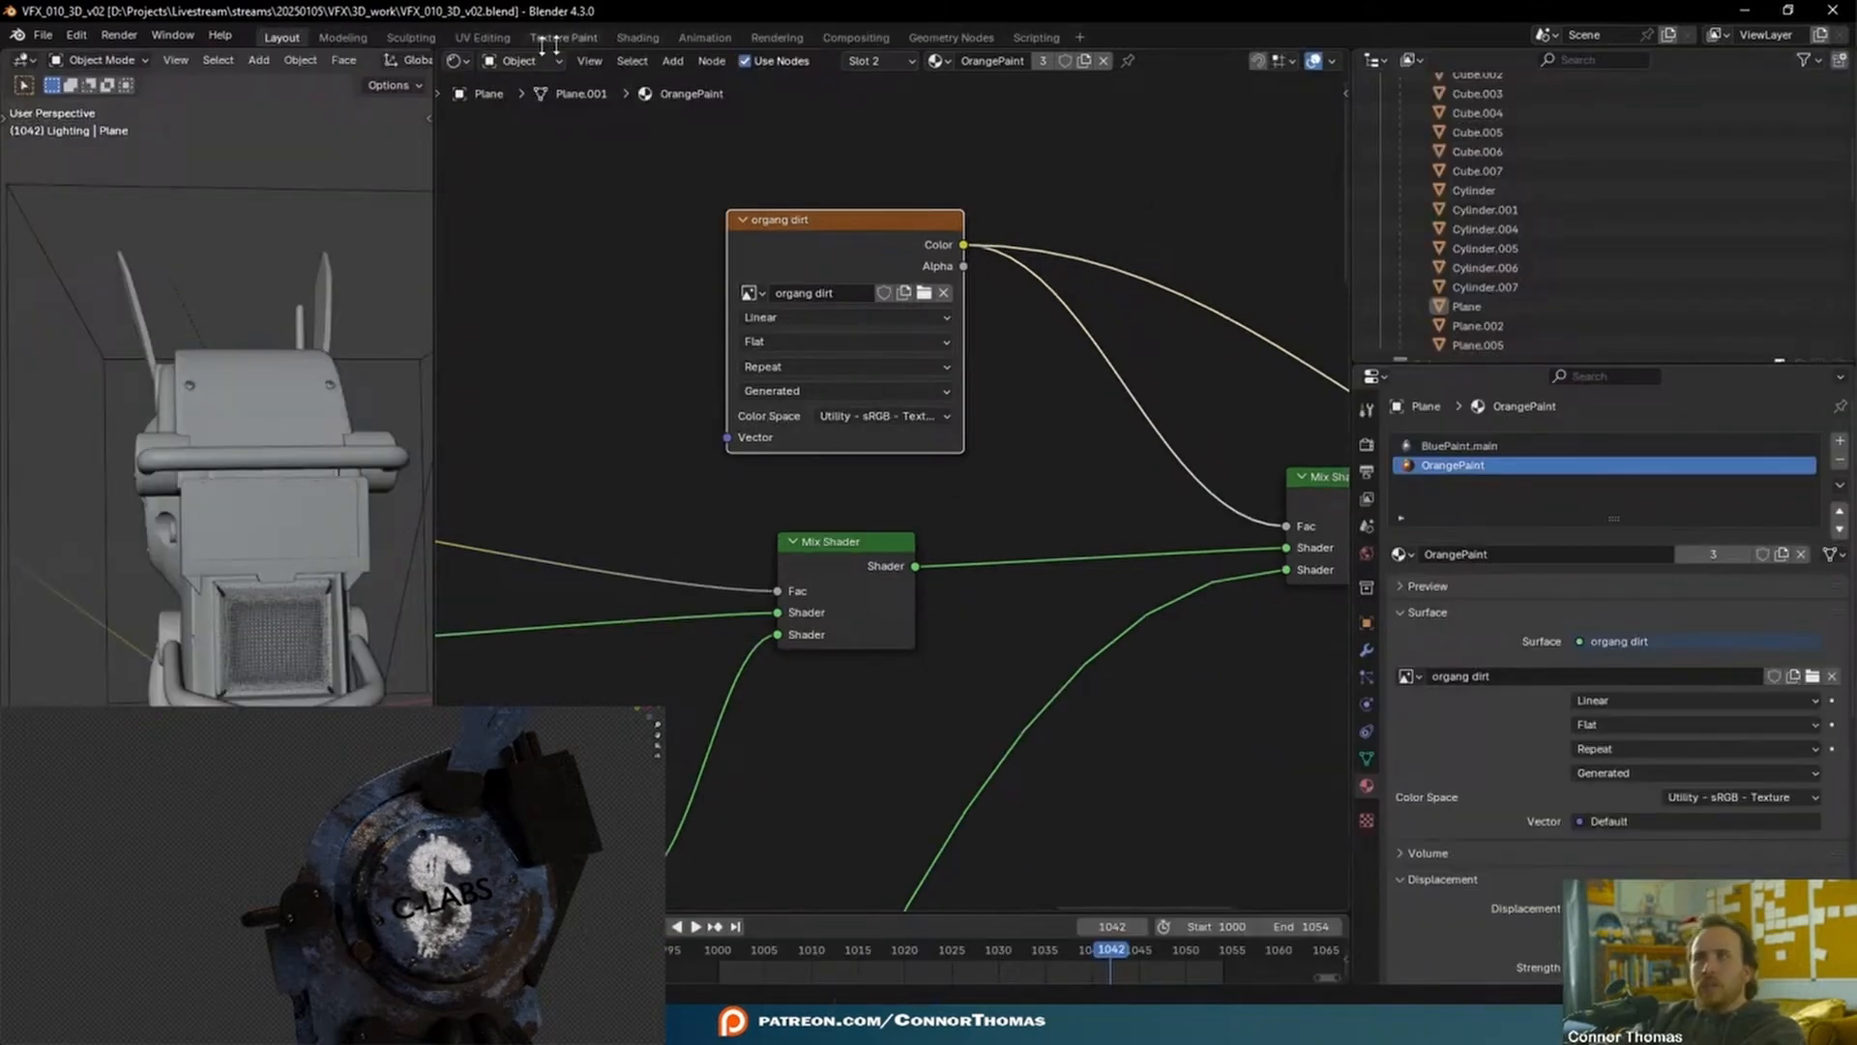
click(542, 38)
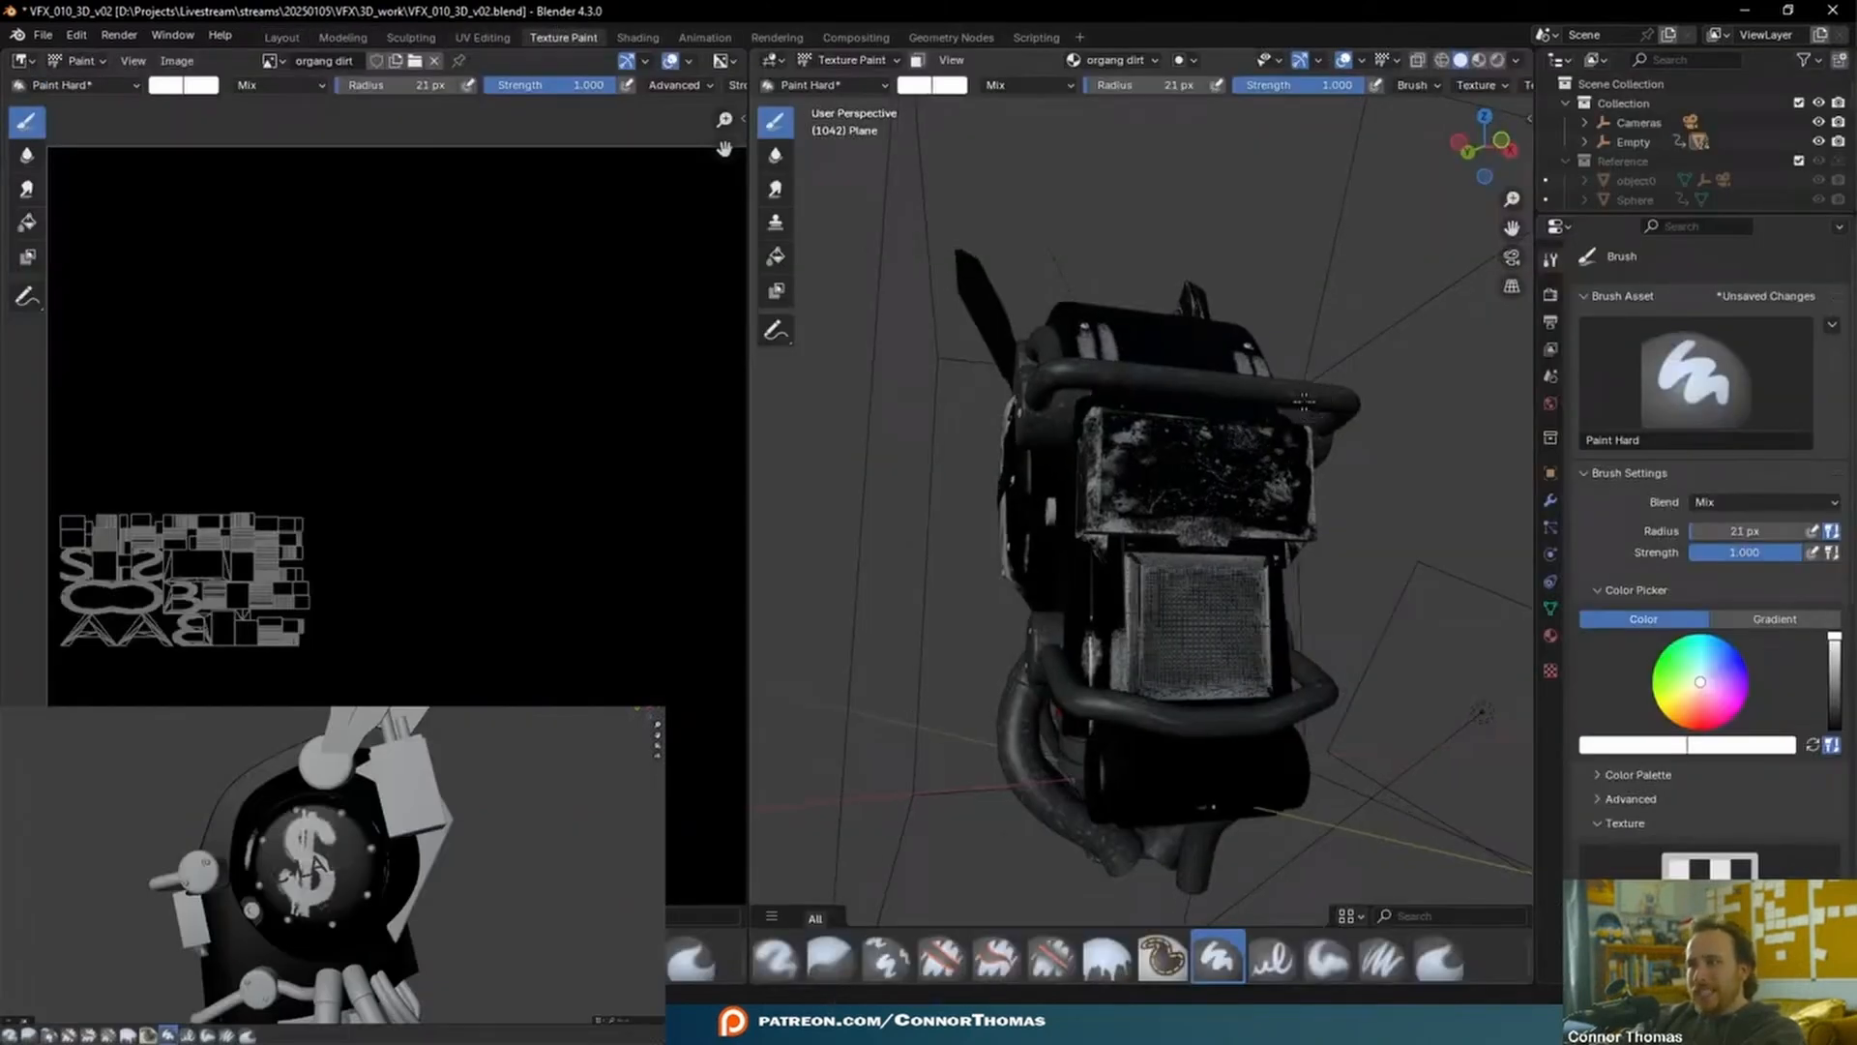
- Return to the Layout workspace, open the BluePaint.main material and preview its test image texture on the surface
middle_drag(1311, 402, 1122, 450)
scroll(1067, 559, up, 3)
click(281, 38)
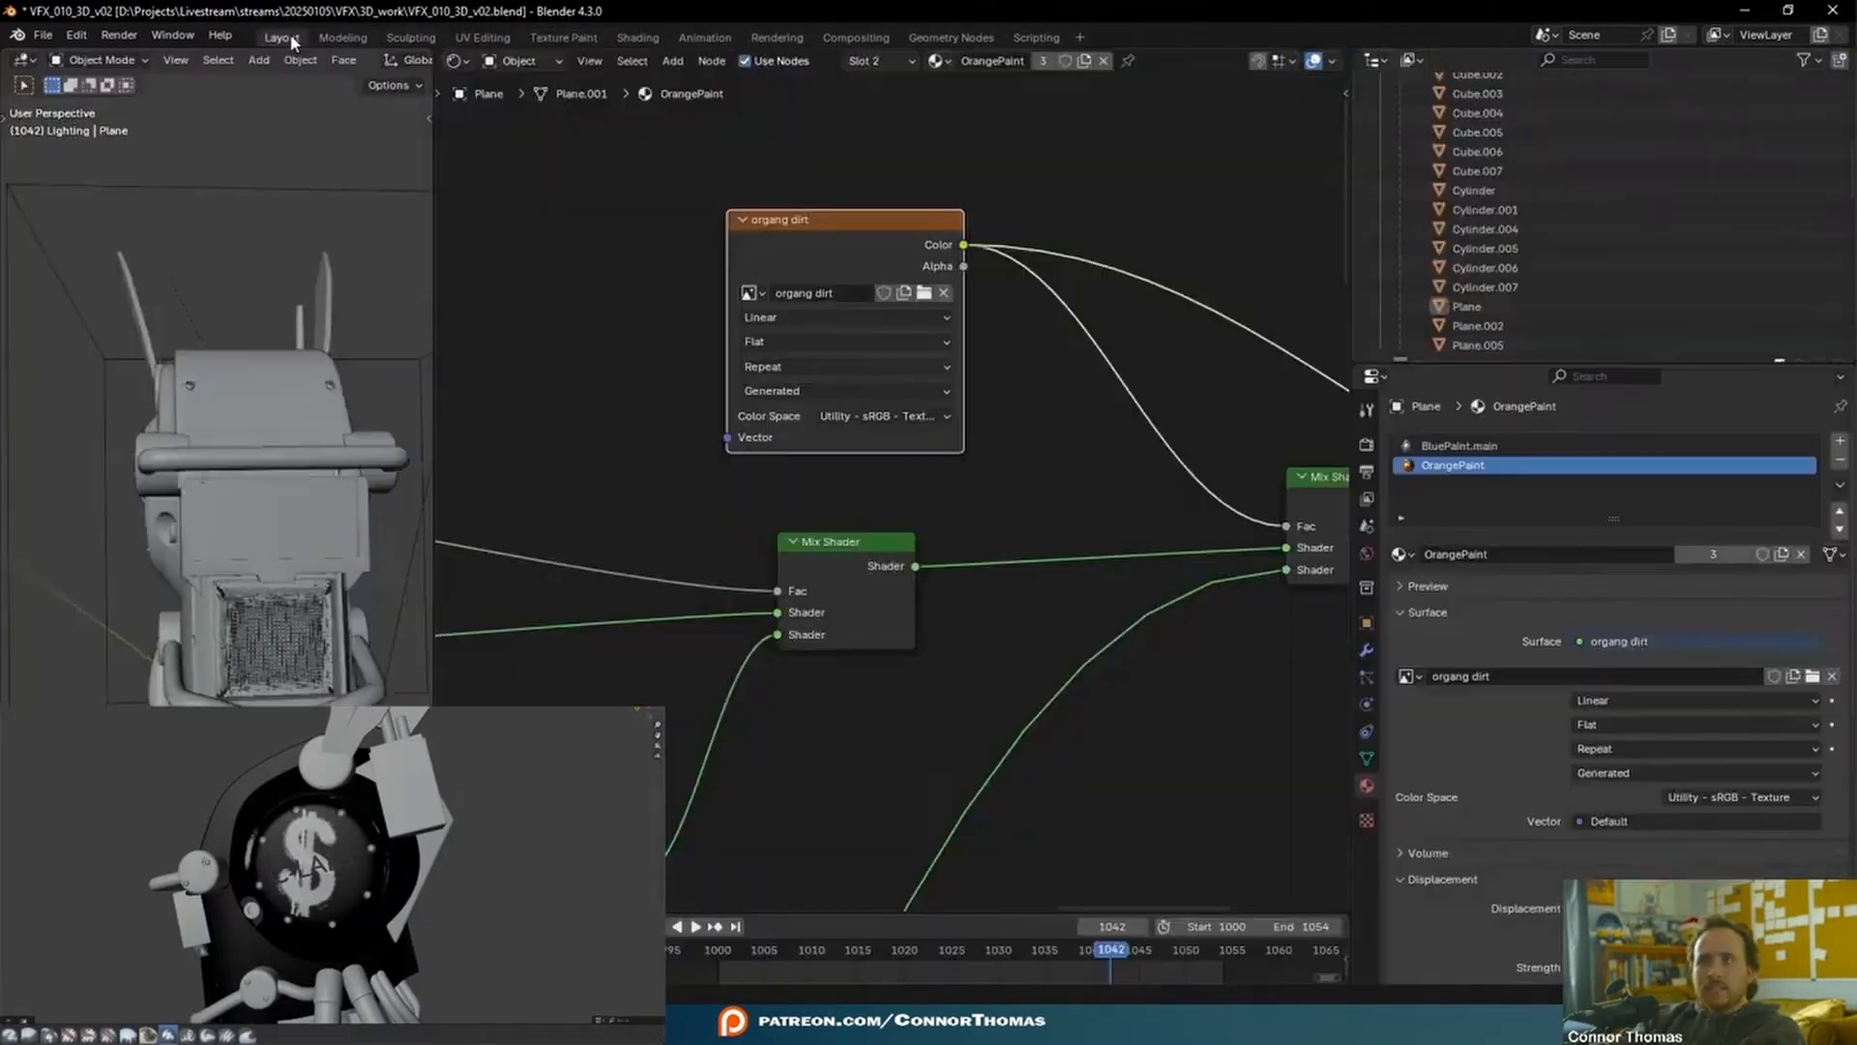
click(1548, 446)
scroll(939, 479, down, 3)
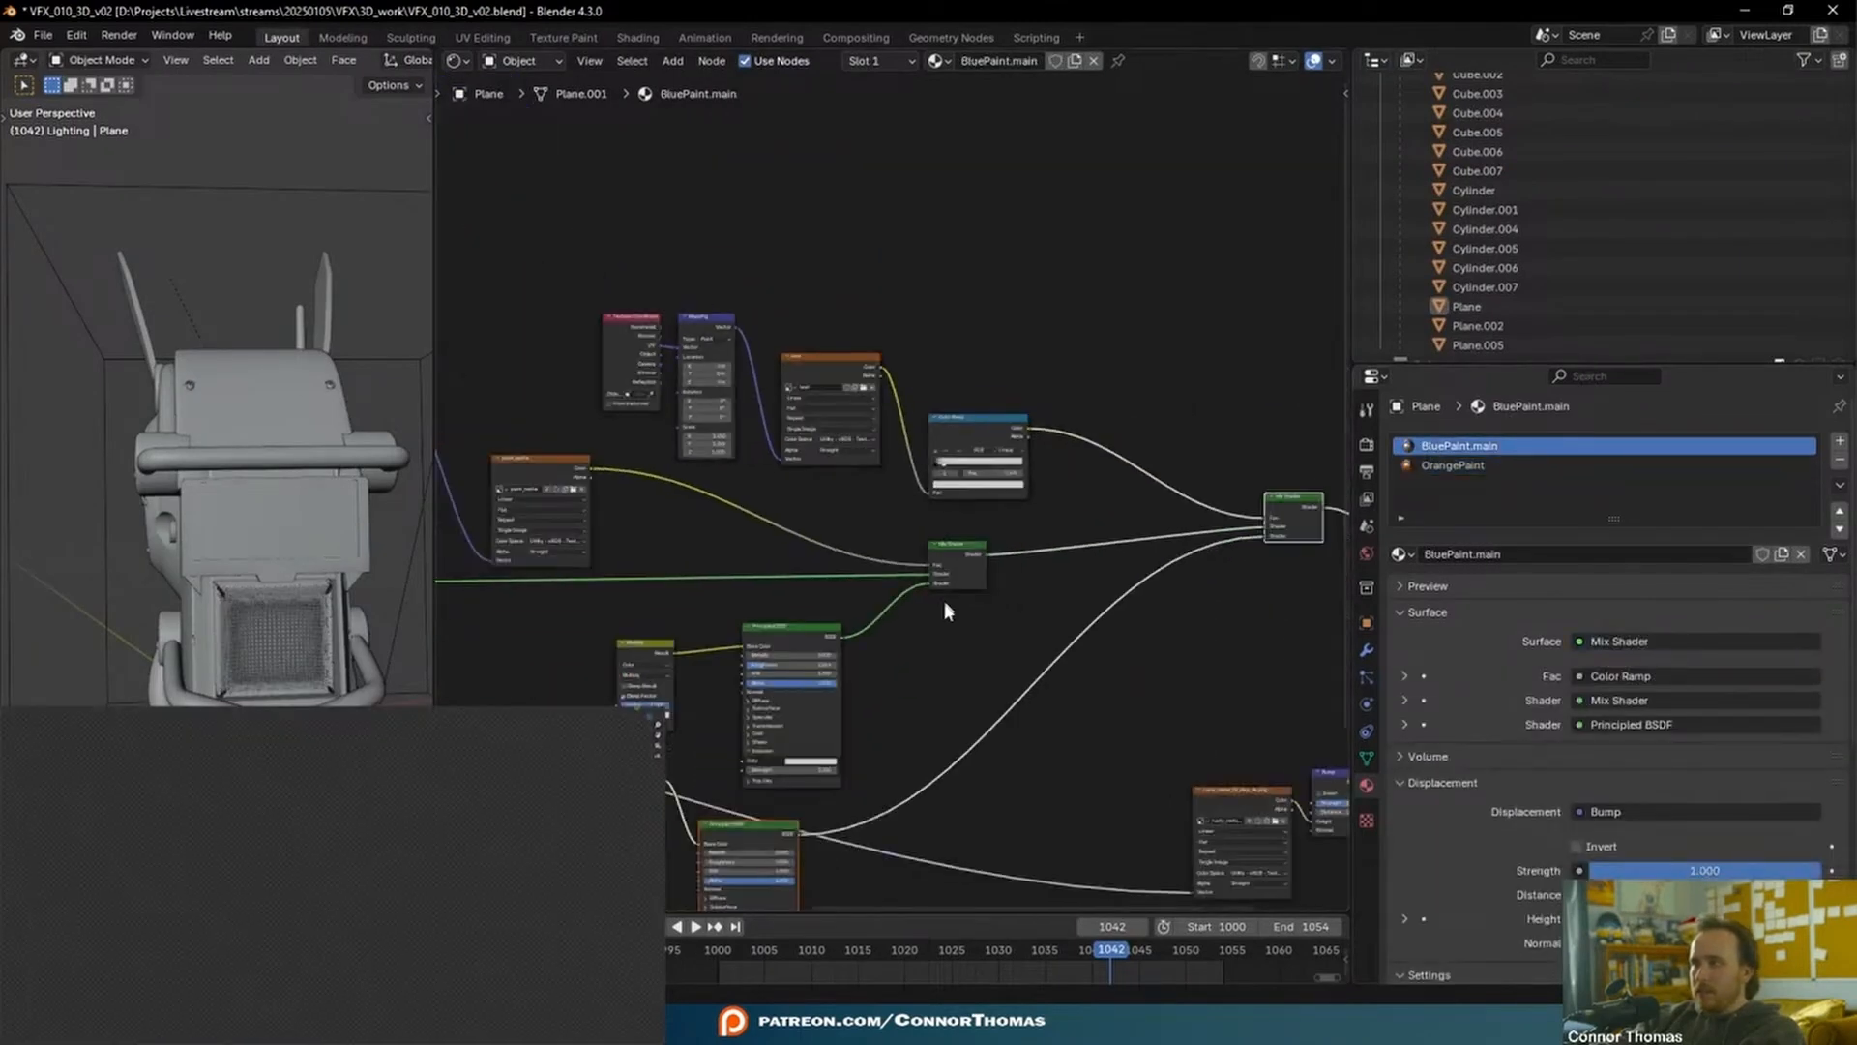
key(ctrl+space)
scroll(1117, 609, up, 3)
scroll(1035, 597, up, 5)
scroll(954, 588, down, 4)
middle_drag(653, 619, 849, 510)
middle_drag(1189, 228, 668, 723)
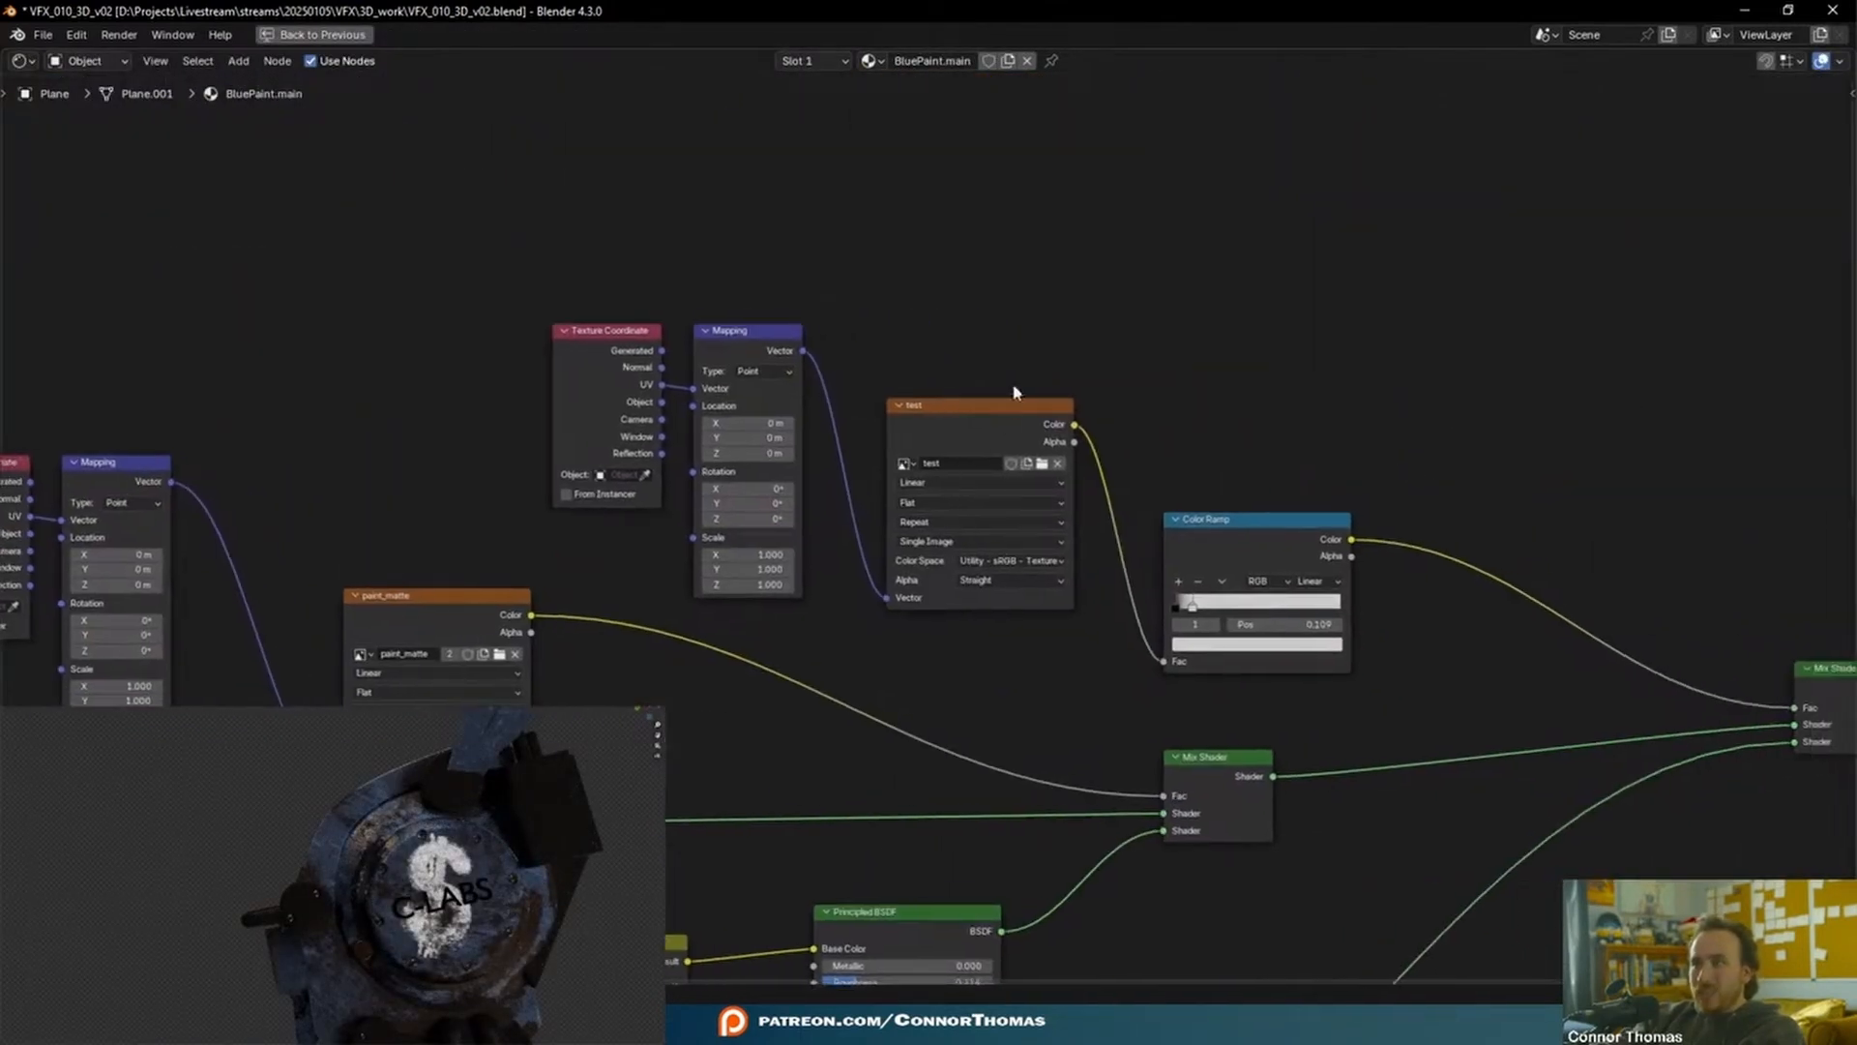
ctrl+shift+click(992, 403)
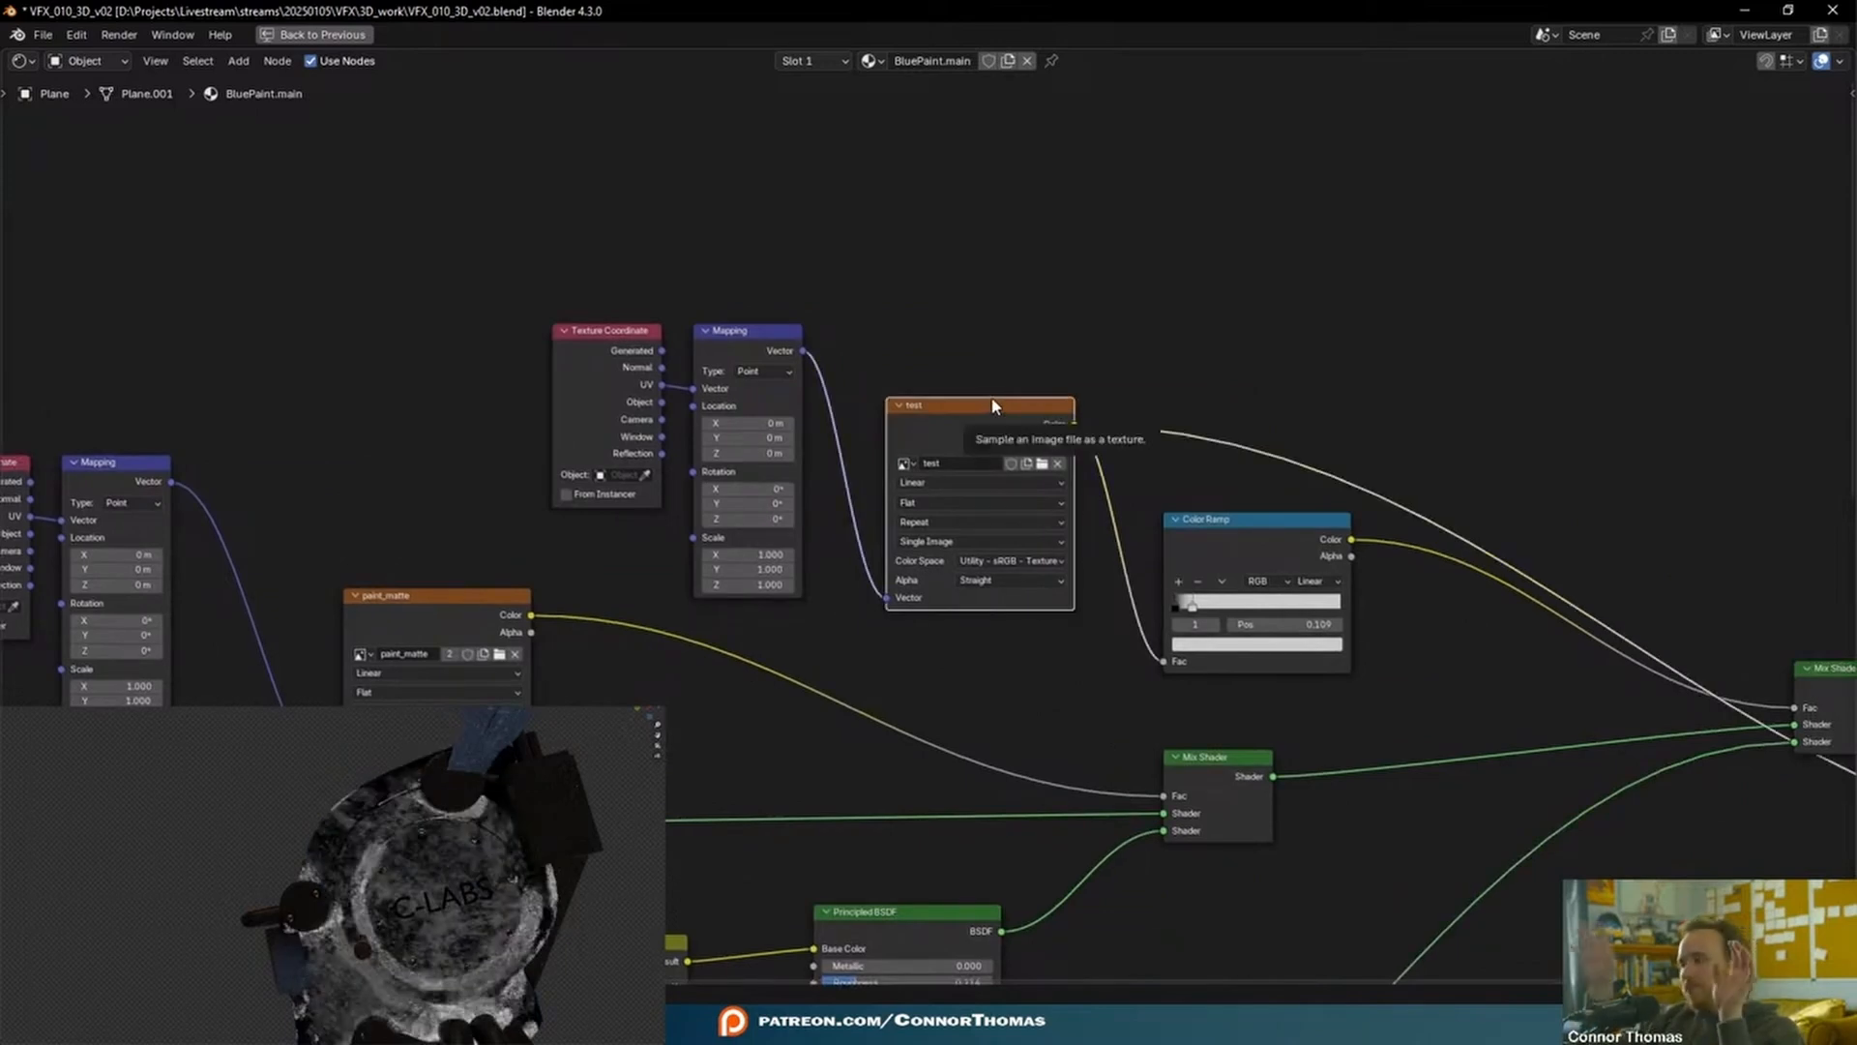
- Restore the full layout, switch to the Texture Paint workspace and make OrangePaint the material to paint on
key(ctrl+space)
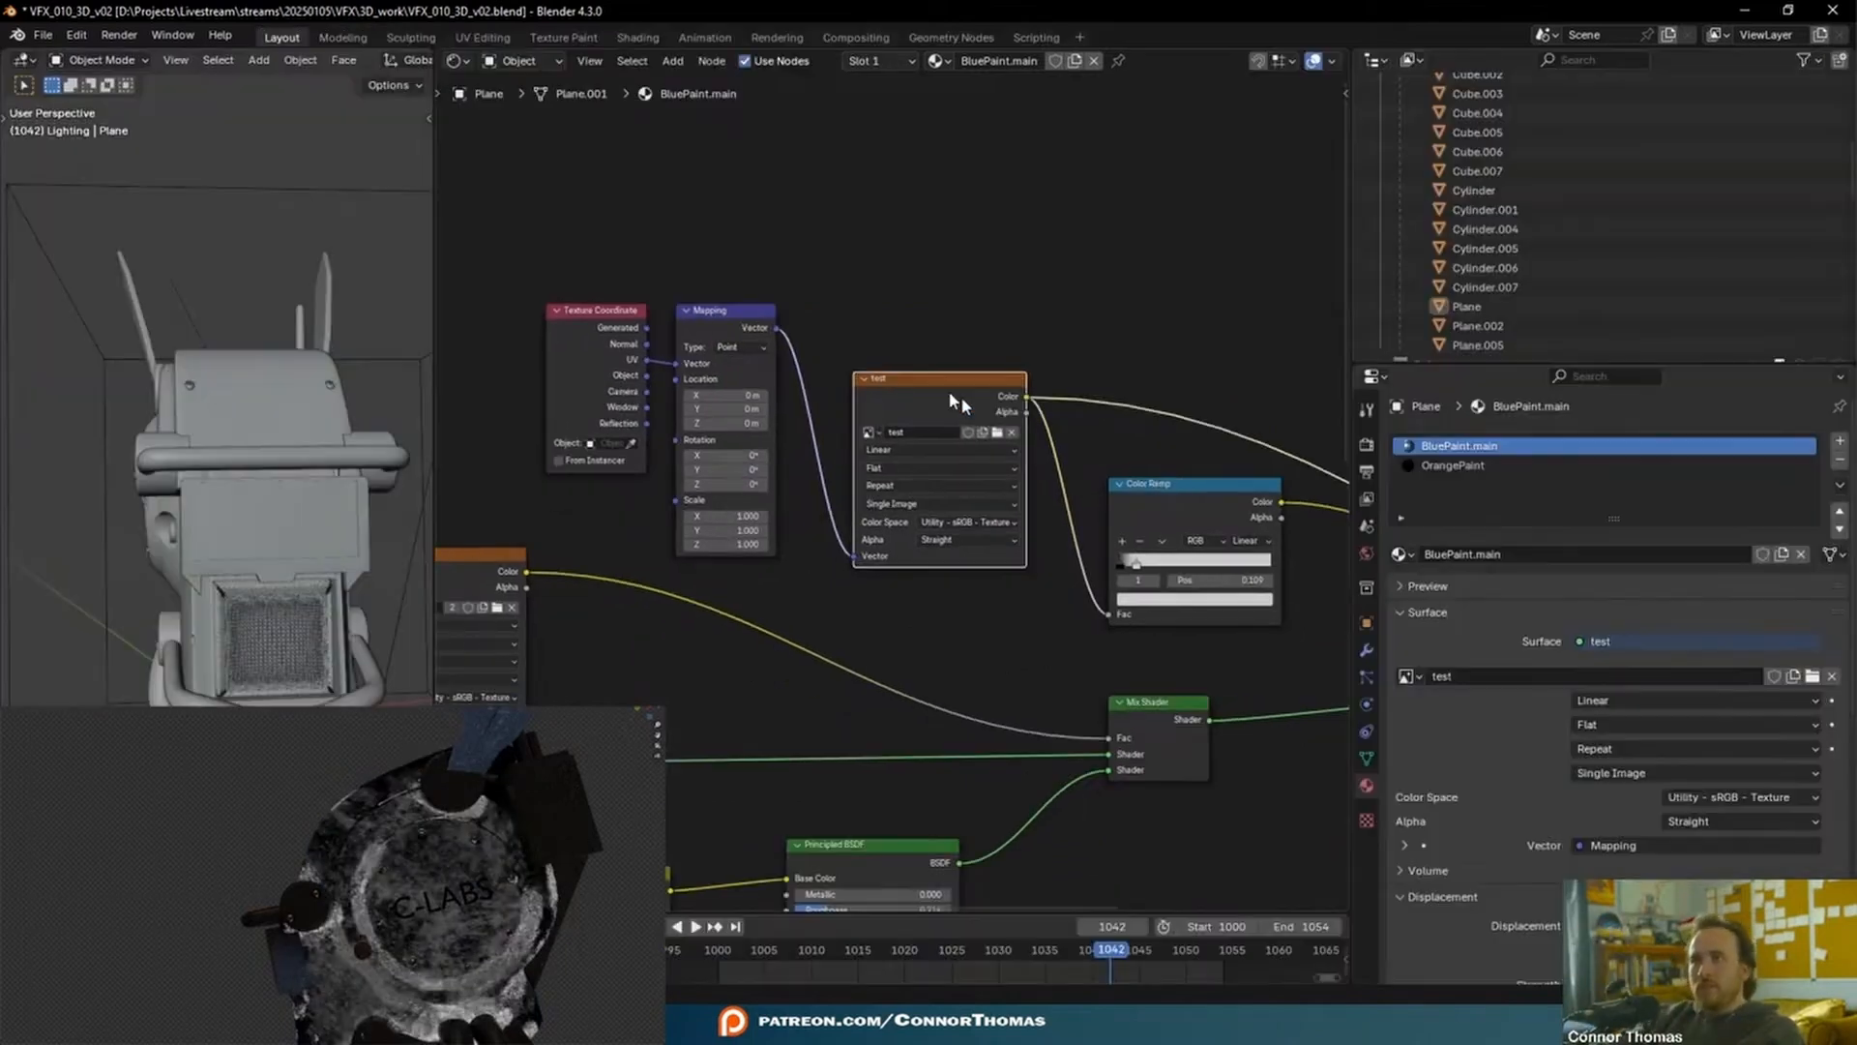
click(564, 37)
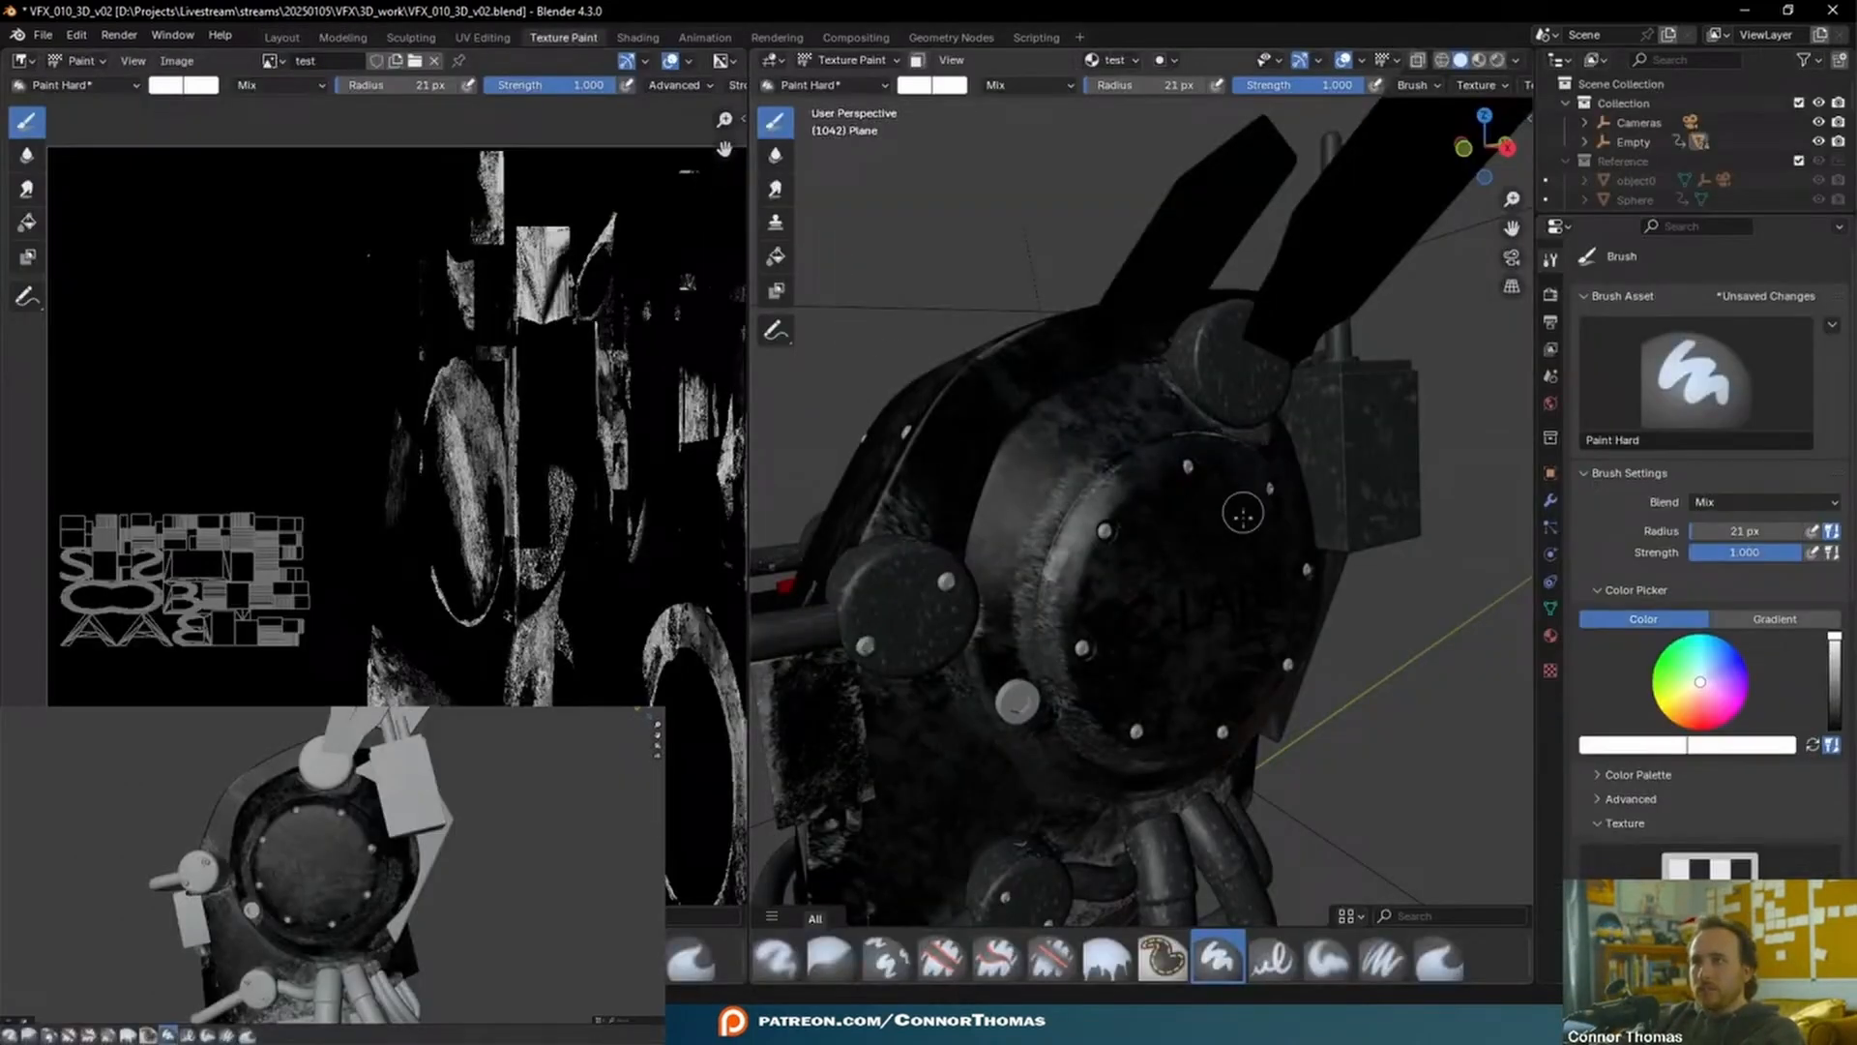
middle_drag(1260, 590, 1201, 540)
scroll(1233, 599, up, 3)
click(1094, 61)
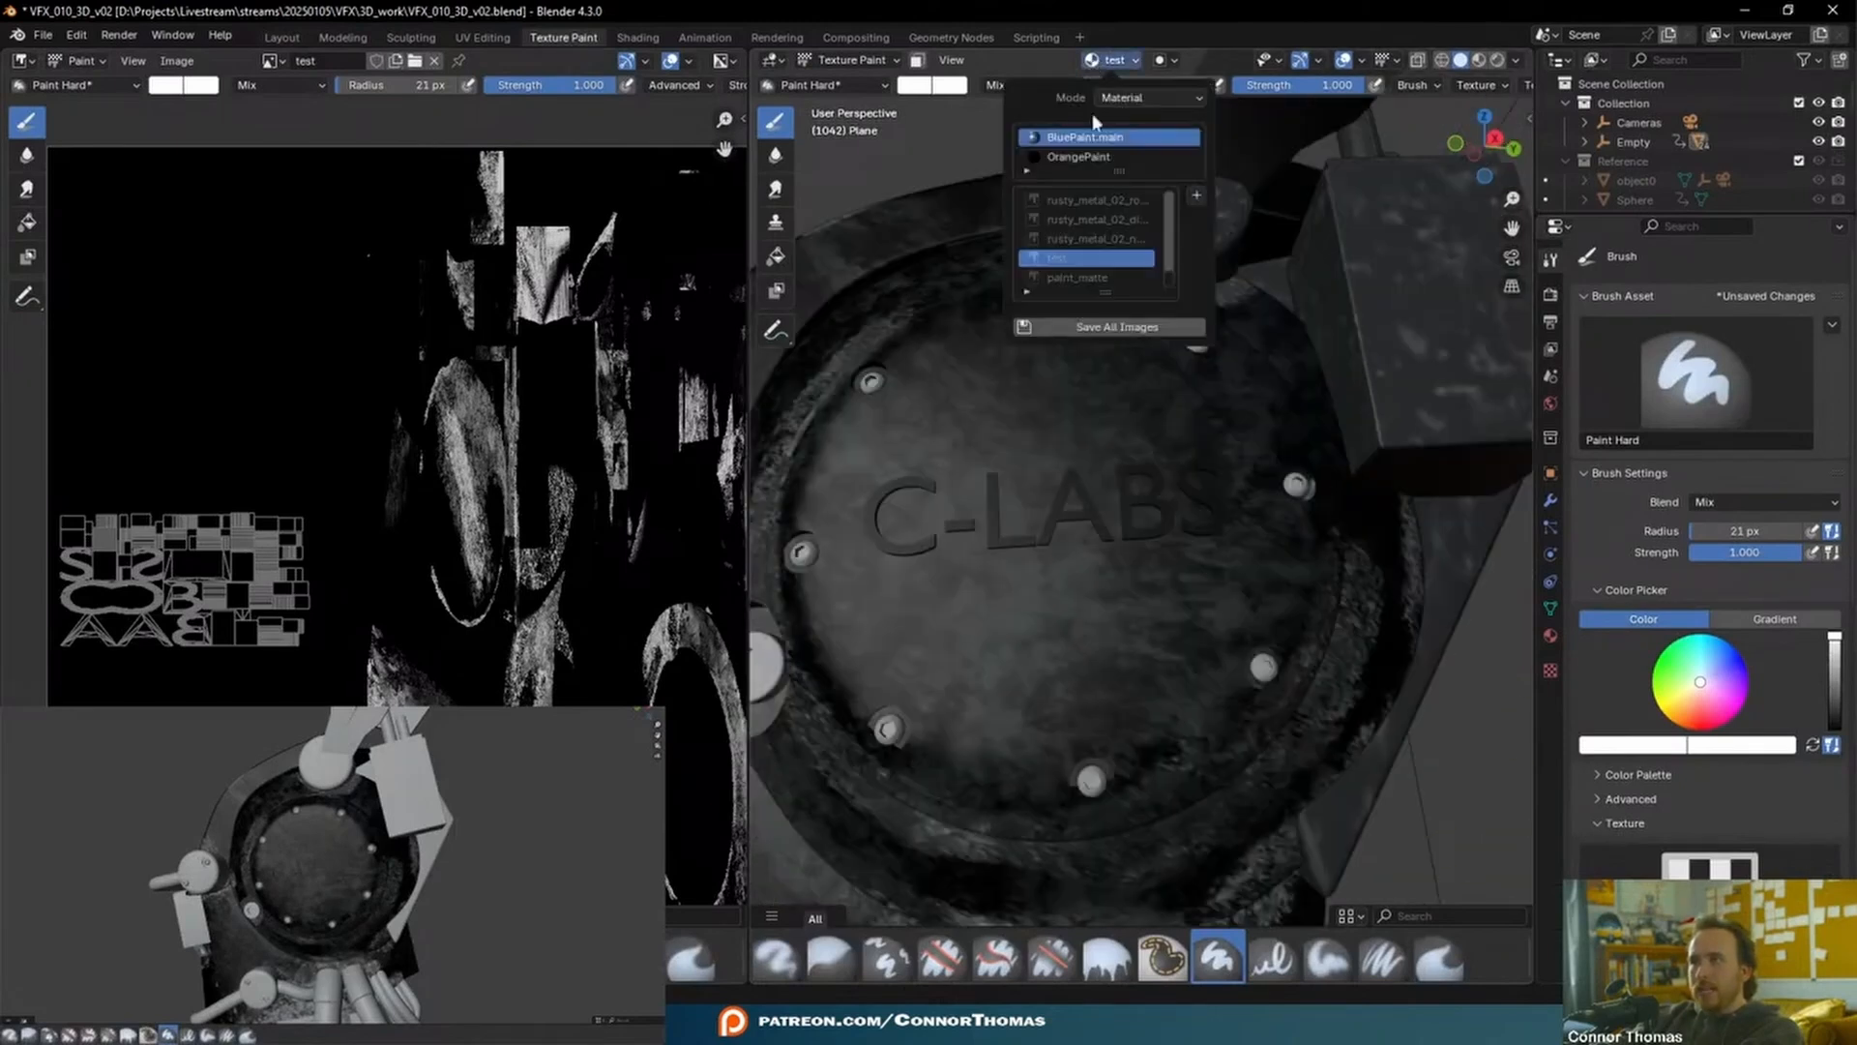
click(1081, 158)
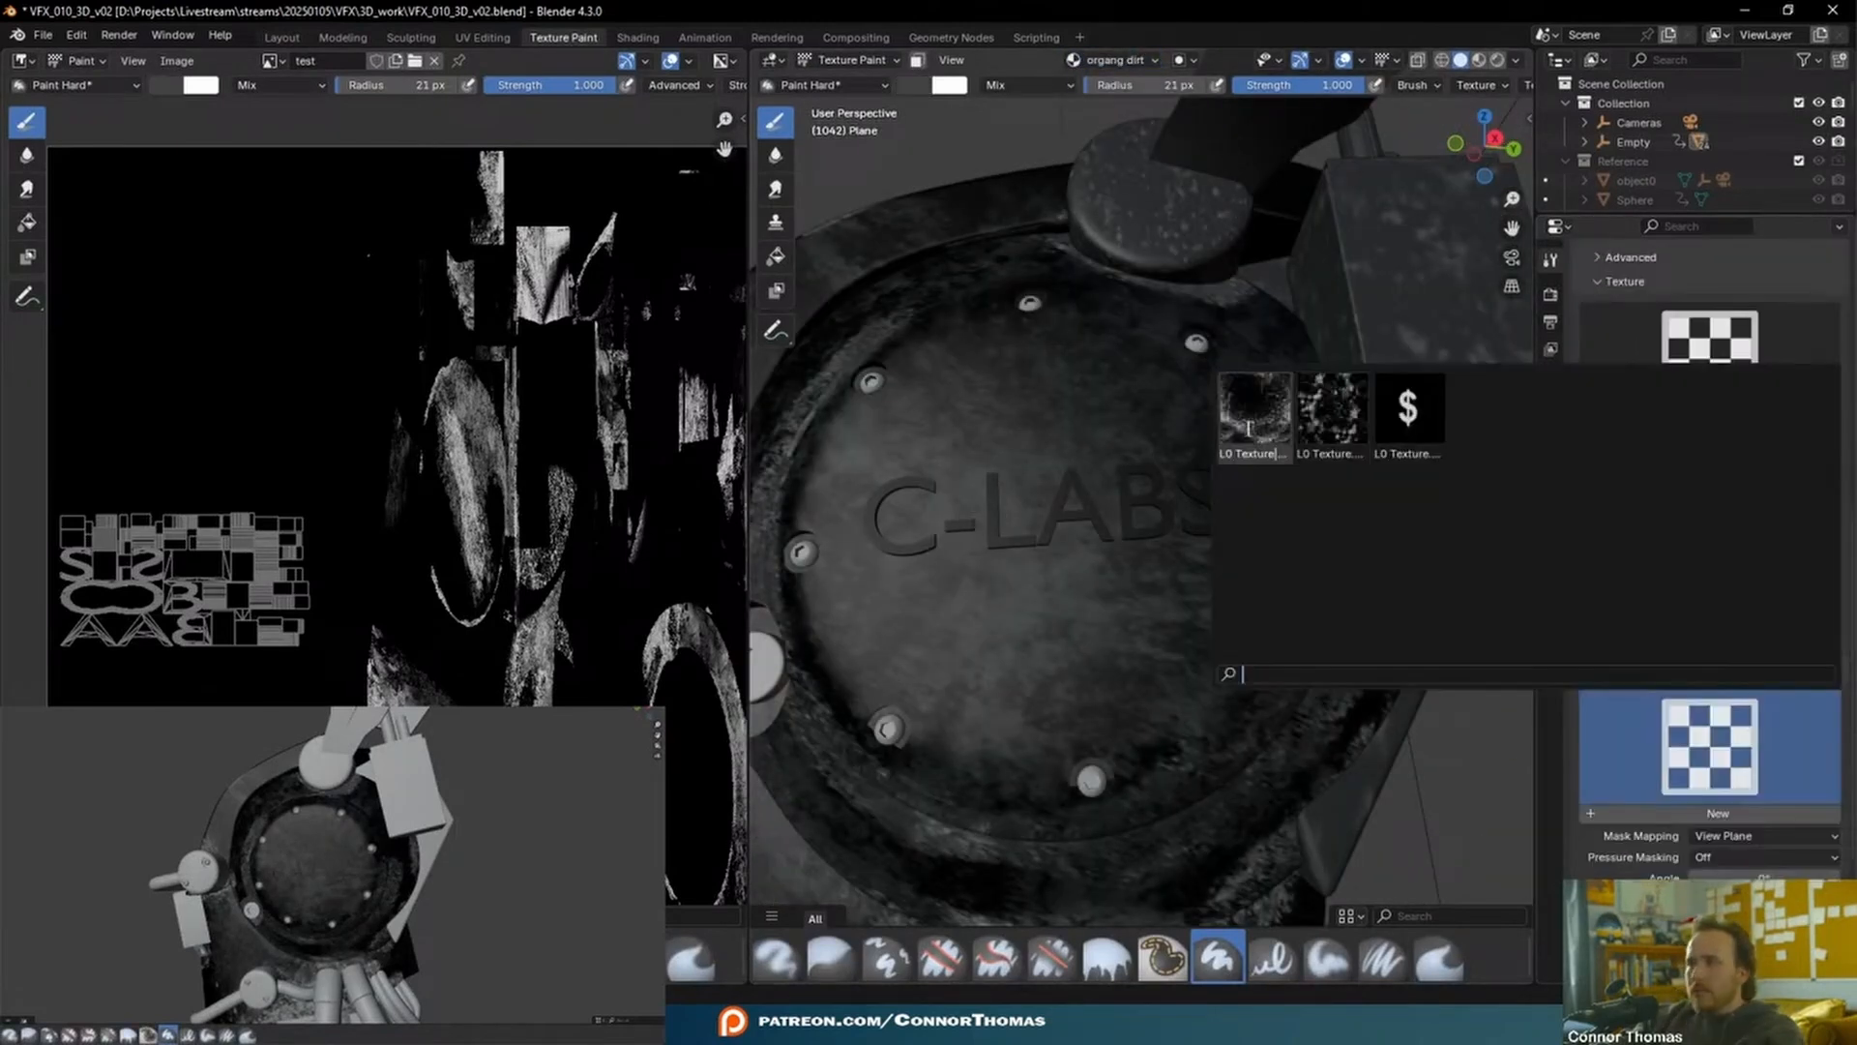
- Assign the splotchy noise texture as the brush's texture mask, set the radius to 76 px and adjust the brush color's brightness
click(1335, 412)
key(f)
click(1231, 546)
mouse_move(1158, 547)
shift+middle_down()
mouse_move(1219, 470)
mouse_move(1265, 468)
mouse_move(1403, 546)
shift+middle_up()
scroll(1161, 499, up, 2)
scroll(1692, 540, up, 4)
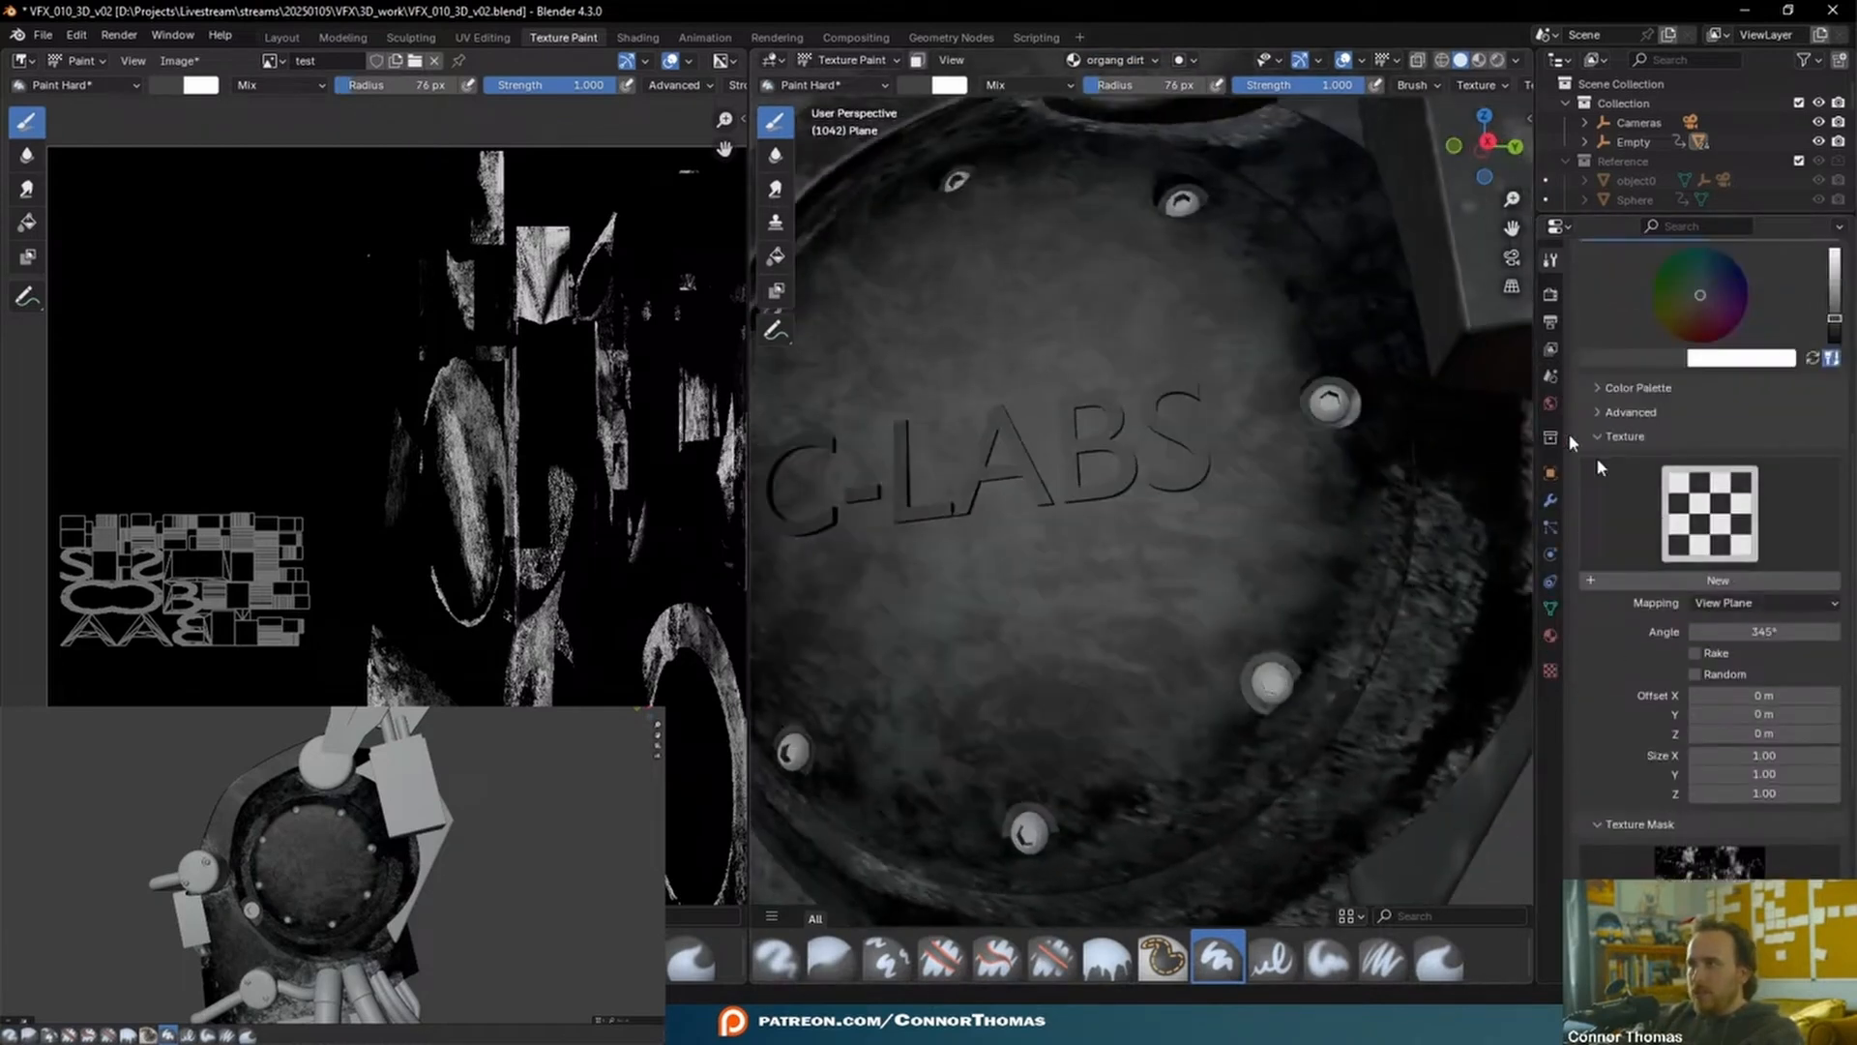
drag(1831, 320, 1832, 316)
middle_drag(1128, 557, 1226, 593)
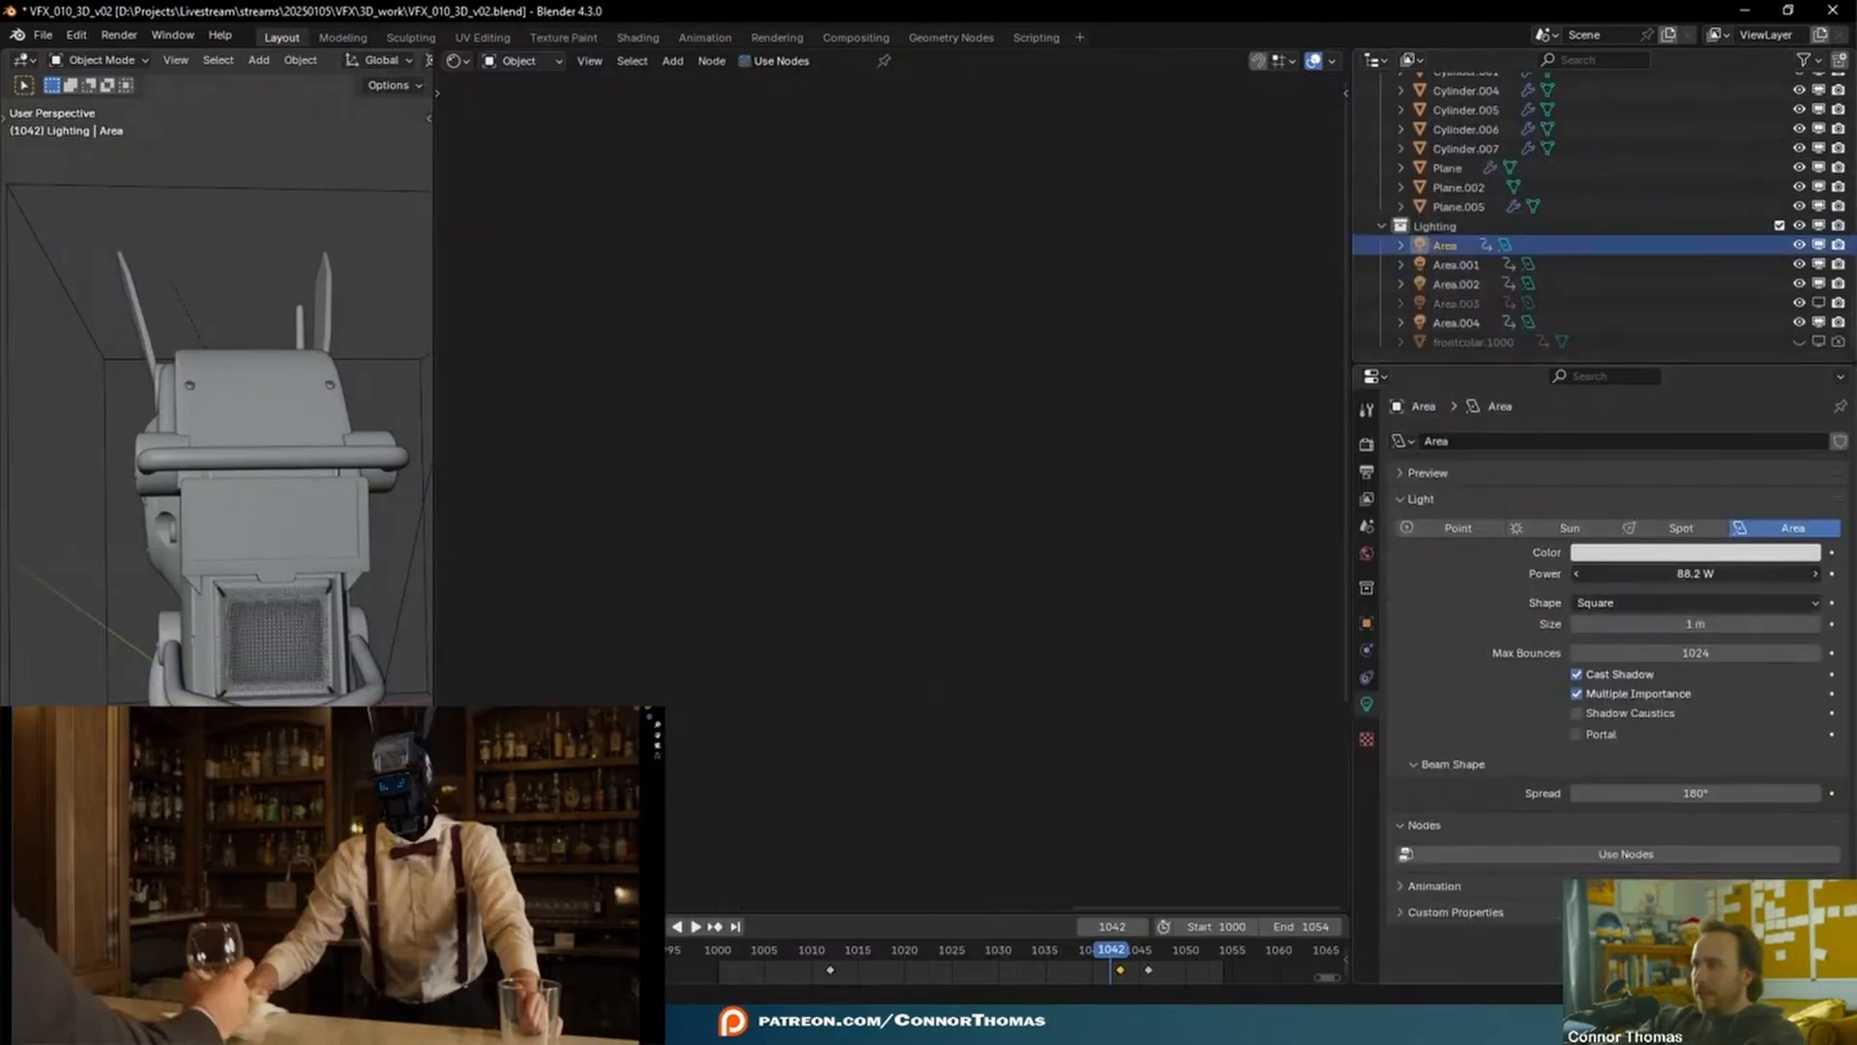
- Increase the Area light's power and parent the light to Camera1 using Object (Keep Transform)
drag(1695, 573, 1785, 573)
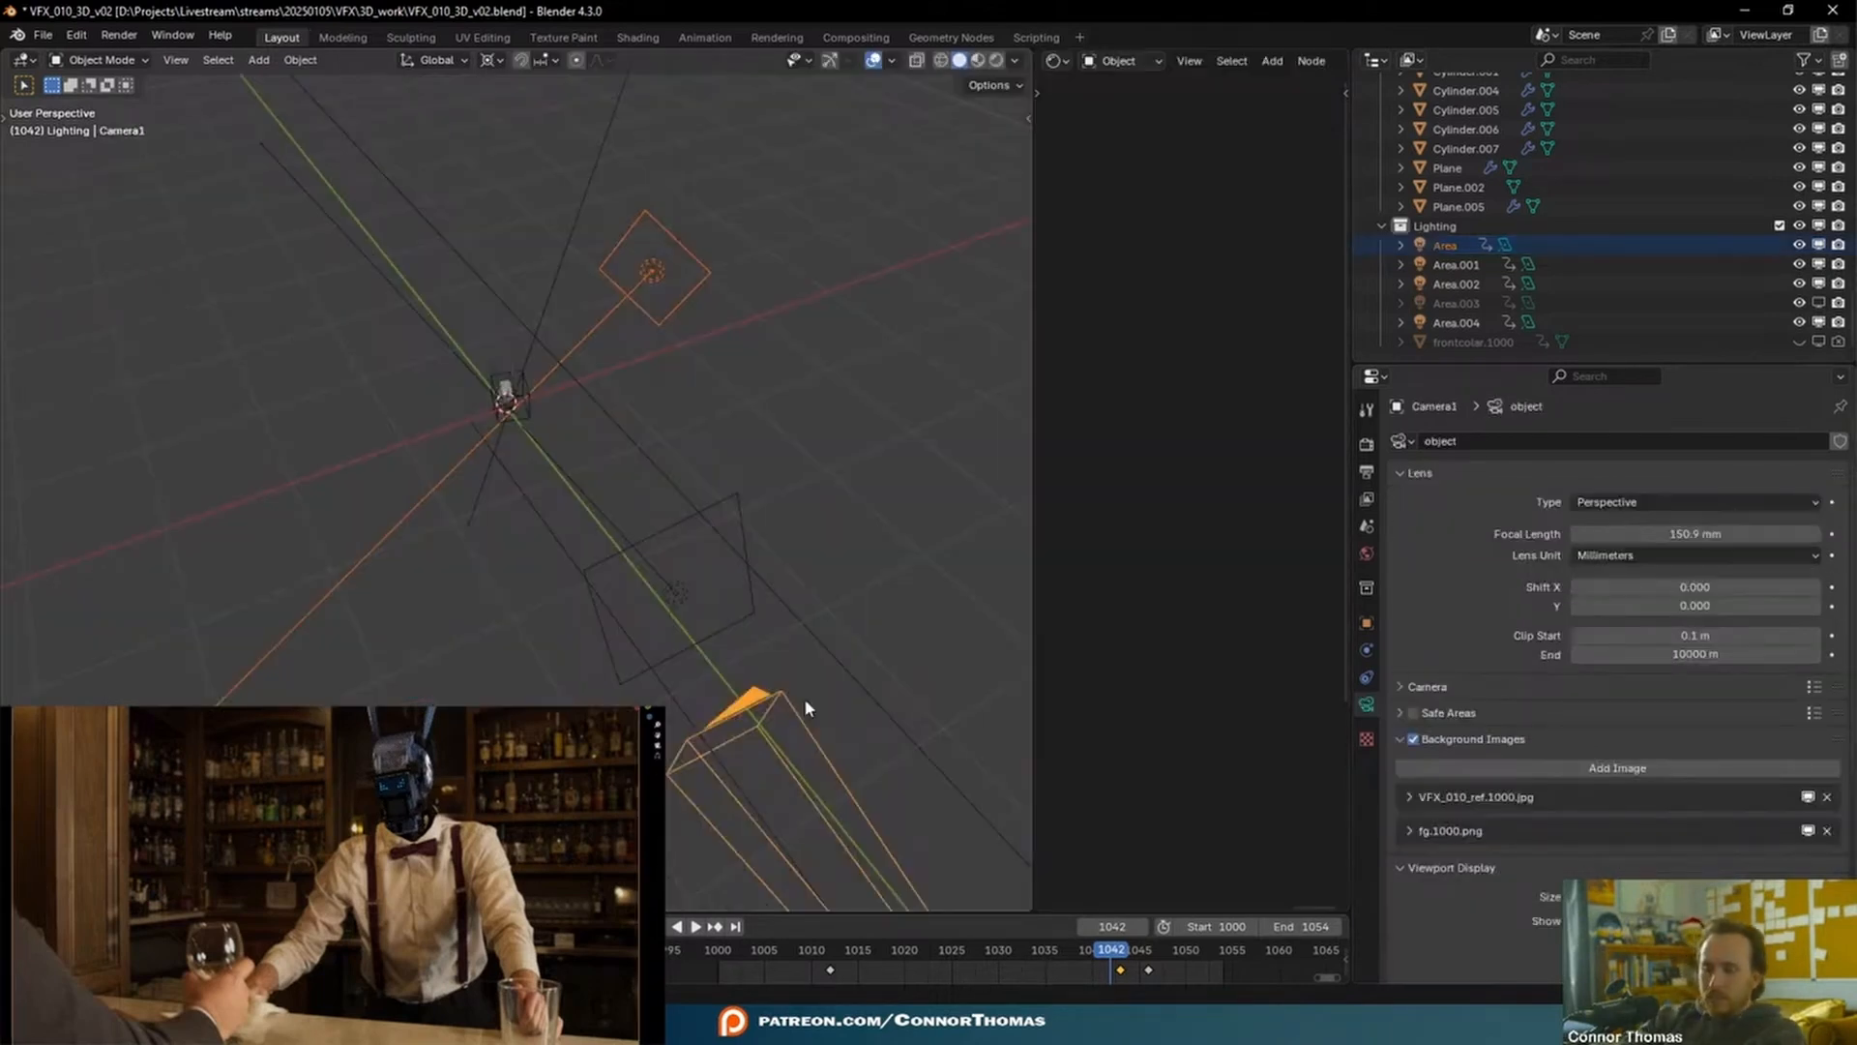
key(ctrl+p)
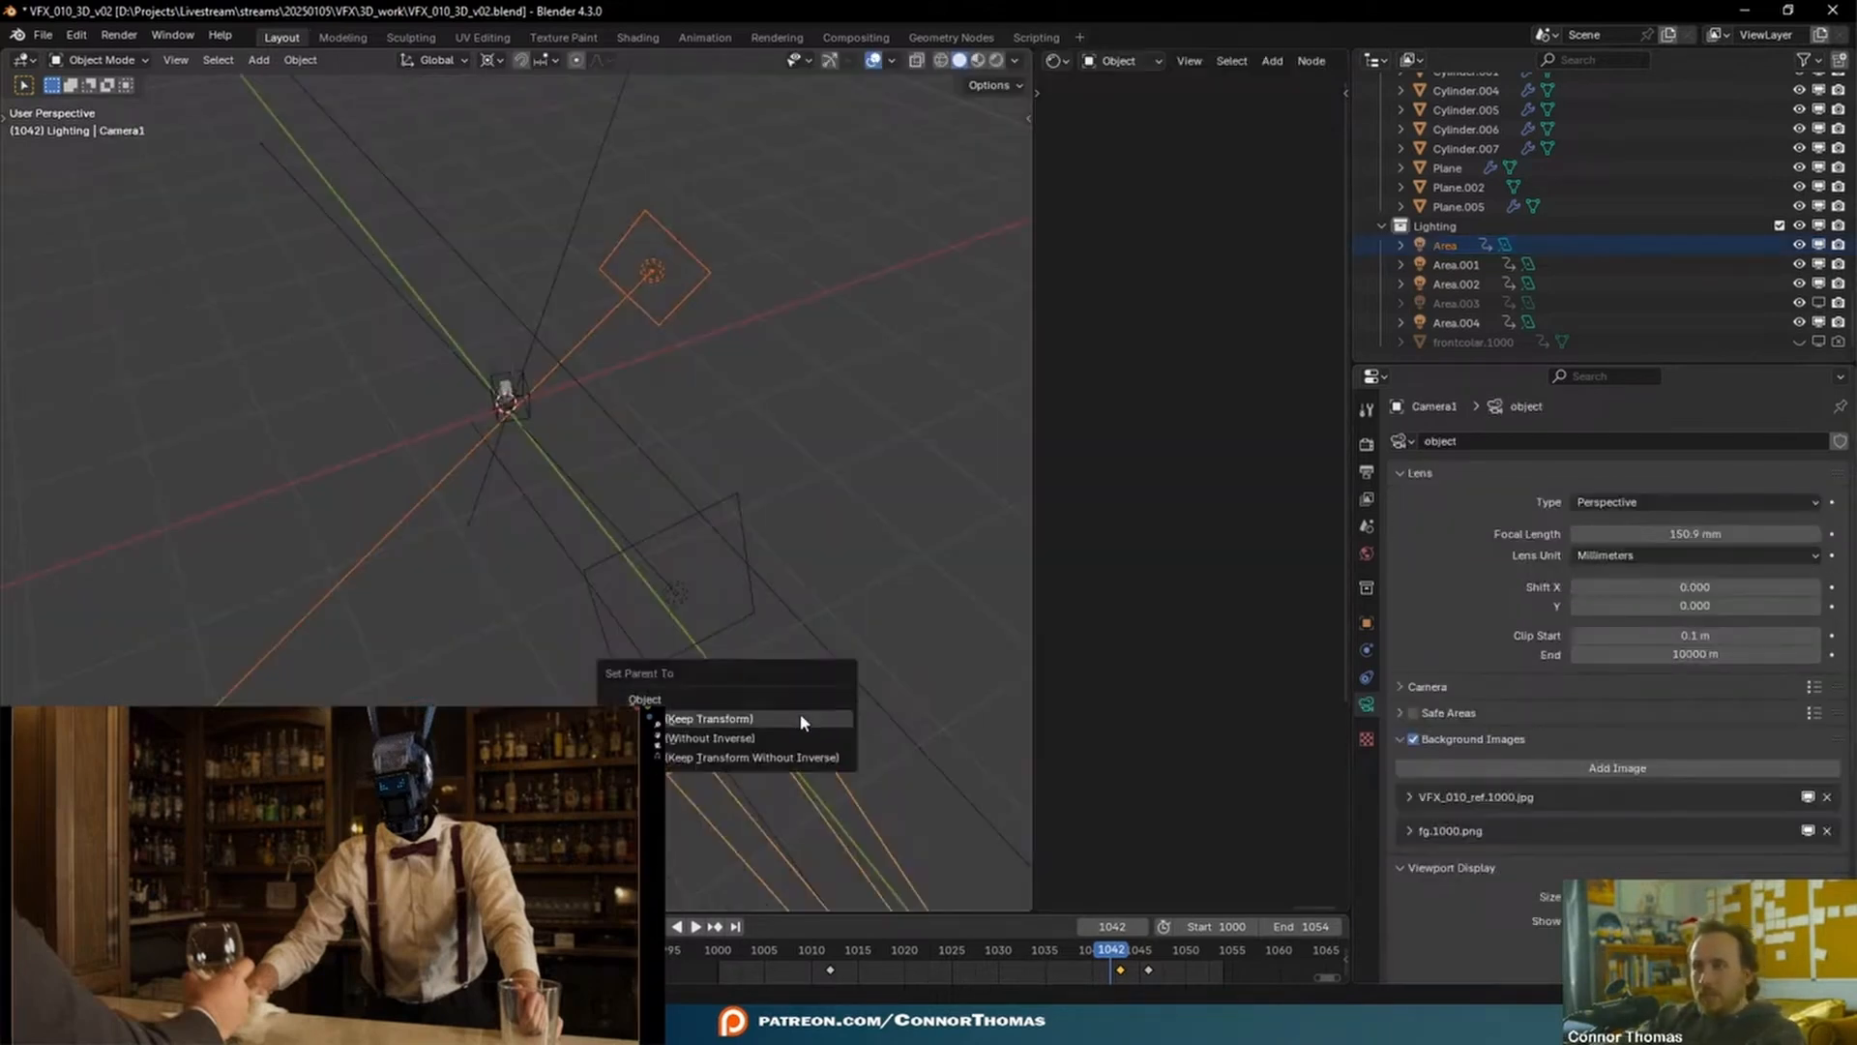
click(799, 716)
scroll(816, 624, down, 5)
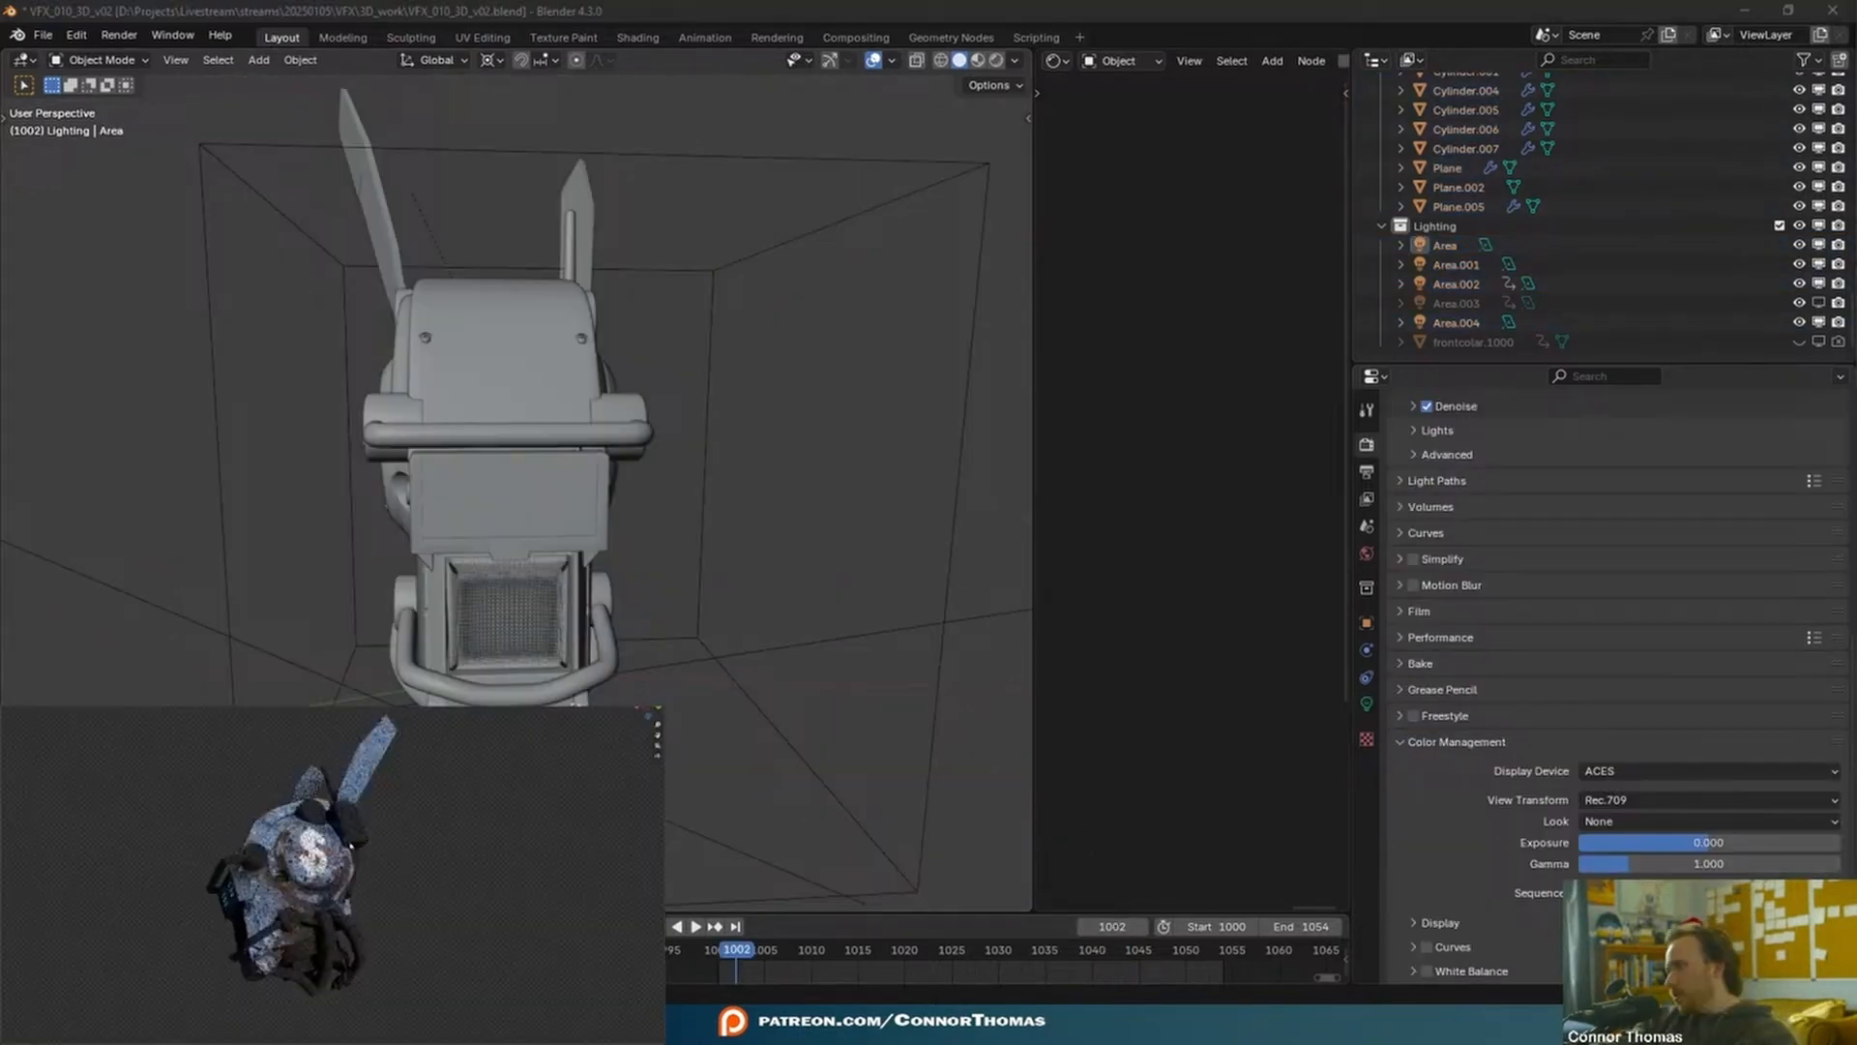
- In BluePaint.main, select the paint layer's Multiply, Principled BSDF, Mix Shader and lower normal-map nodes for copying
click(327, 900)
key(KP_Decimal)
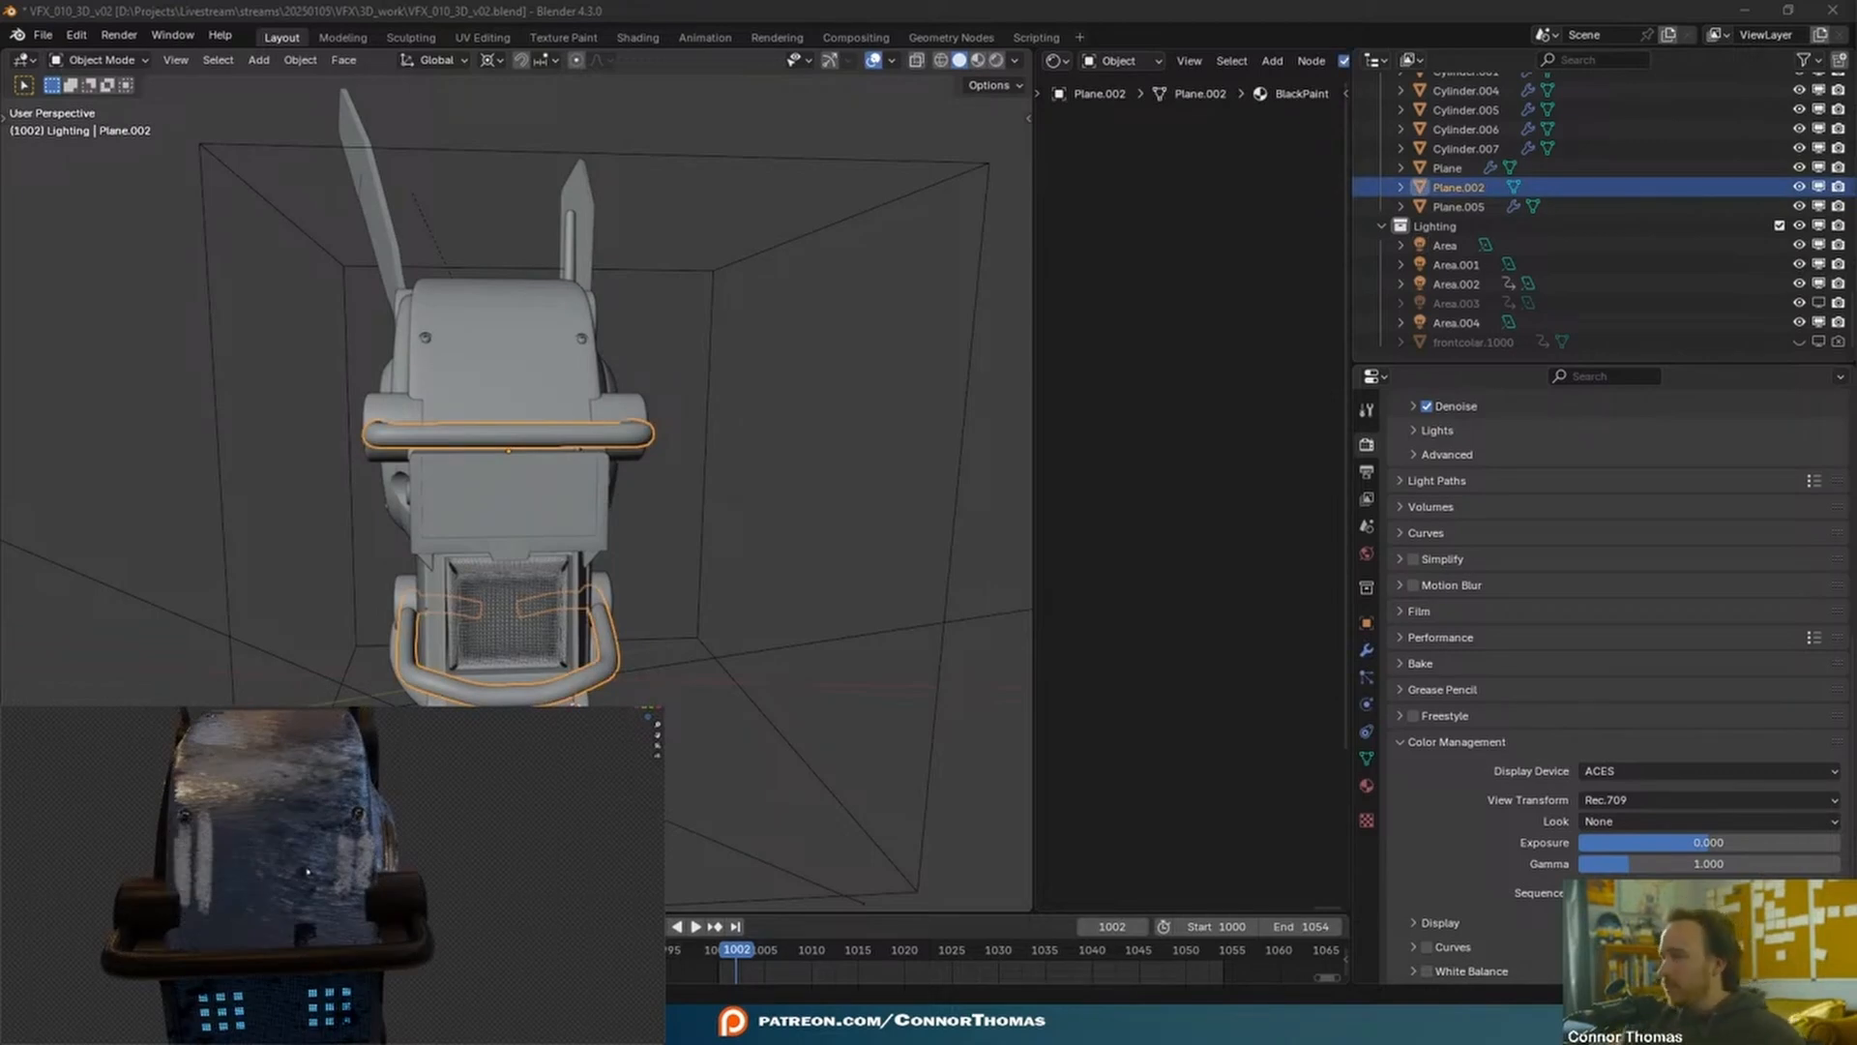
key(ctrl+z)
key(ctrl+space)
middle_drag(1419, 644, 1137, 768)
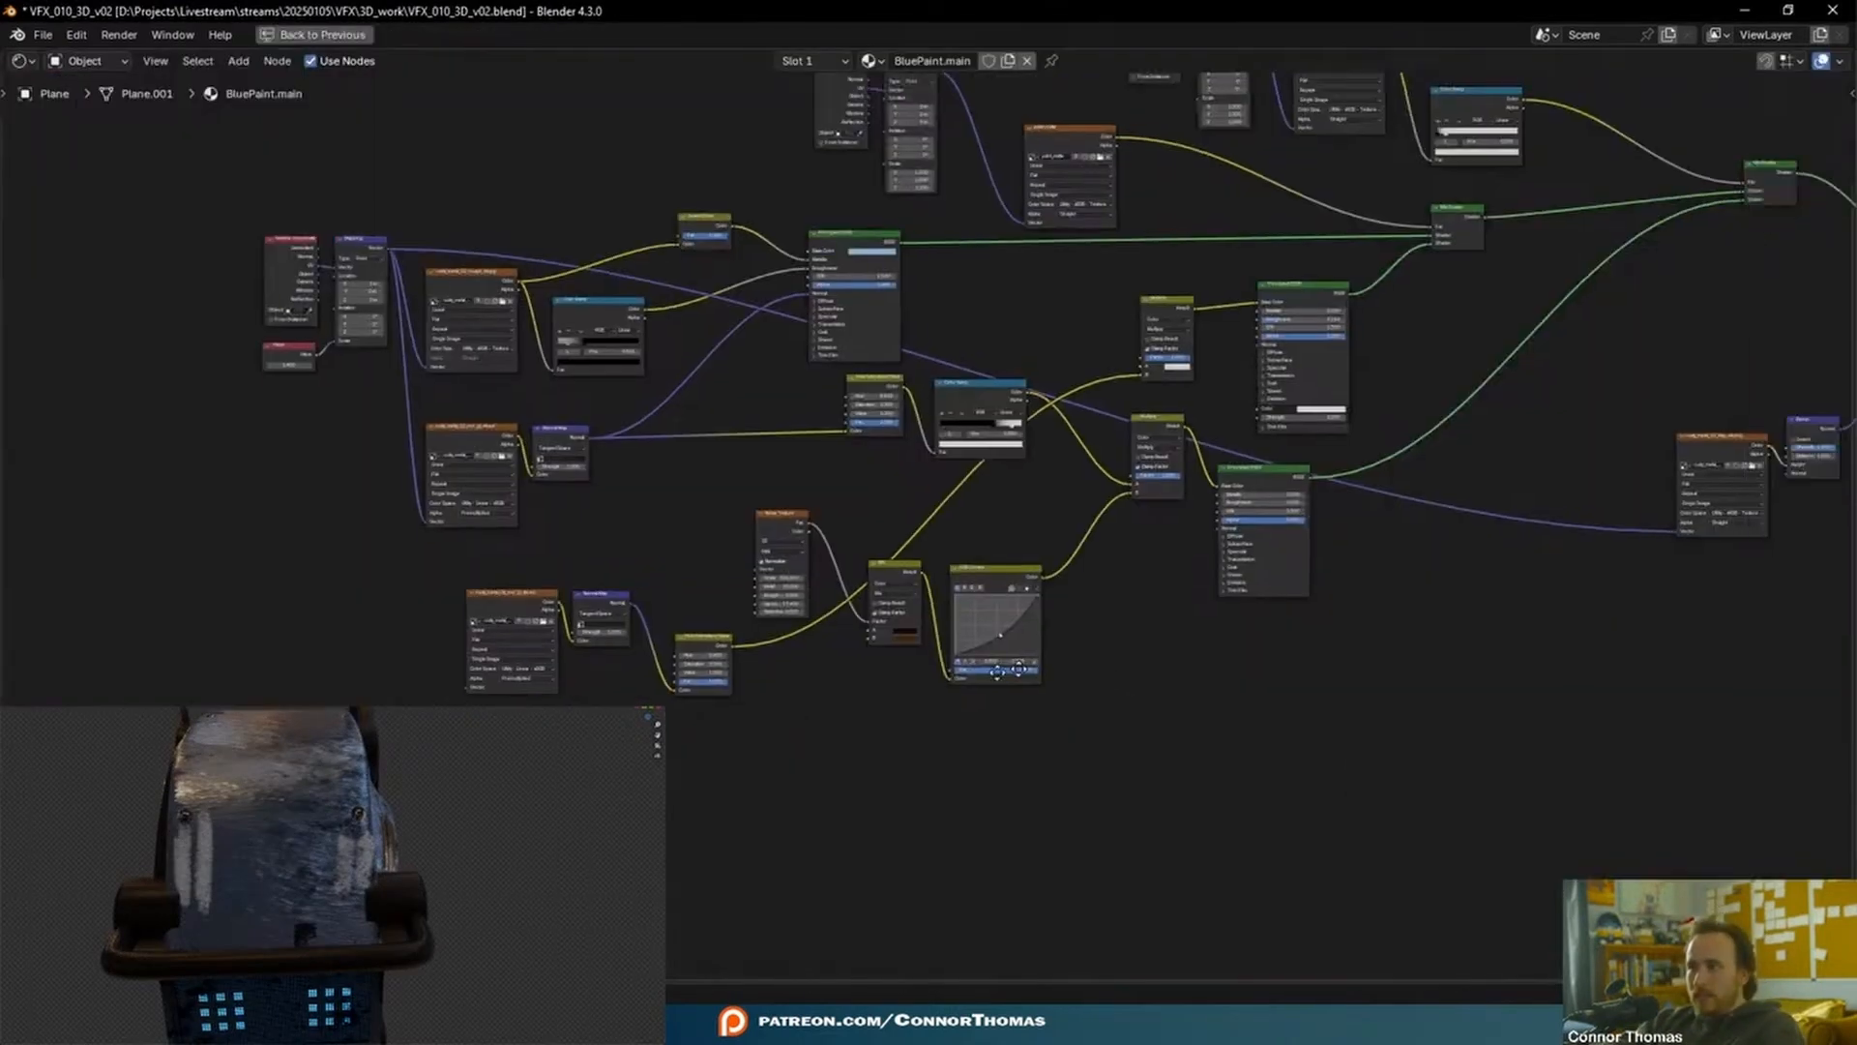
scroll(1138, 768, up, 3)
scroll(1236, 445, up, 2)
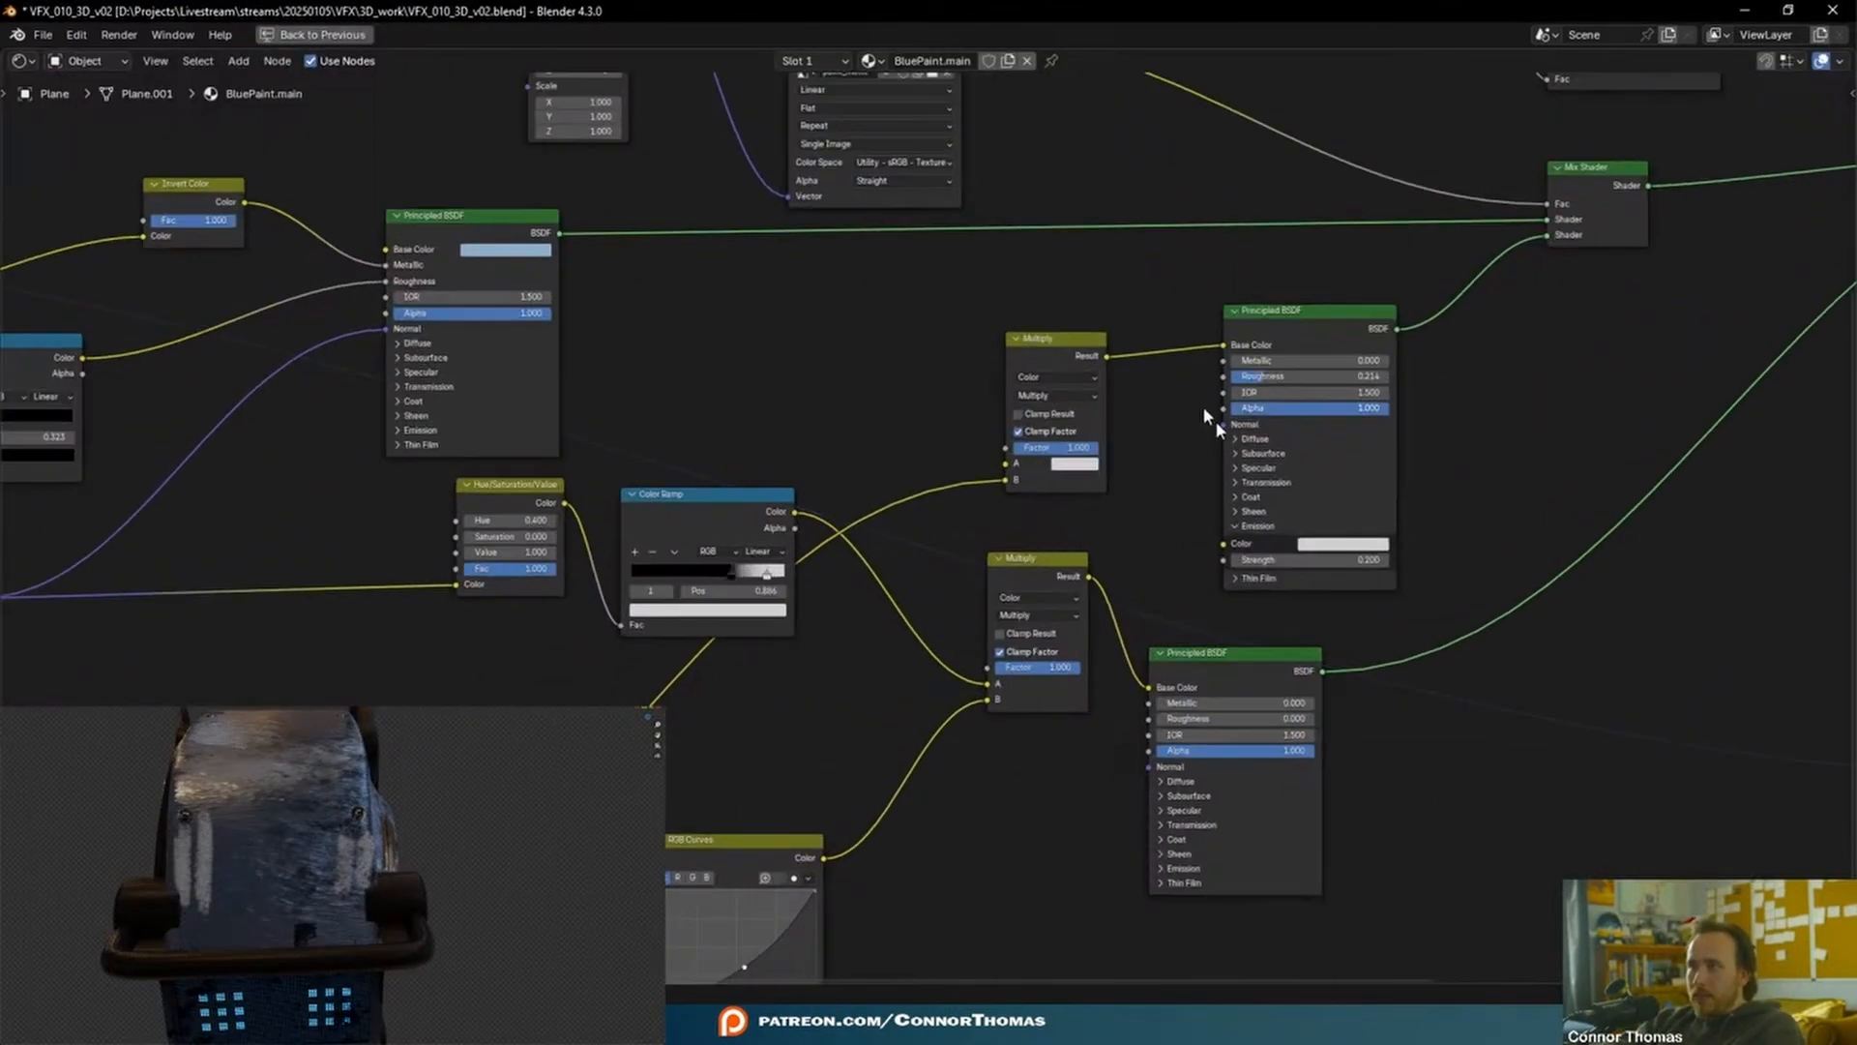
drag(943, 324, 1494, 481)
middle_drag(981, 424, 1432, 176)
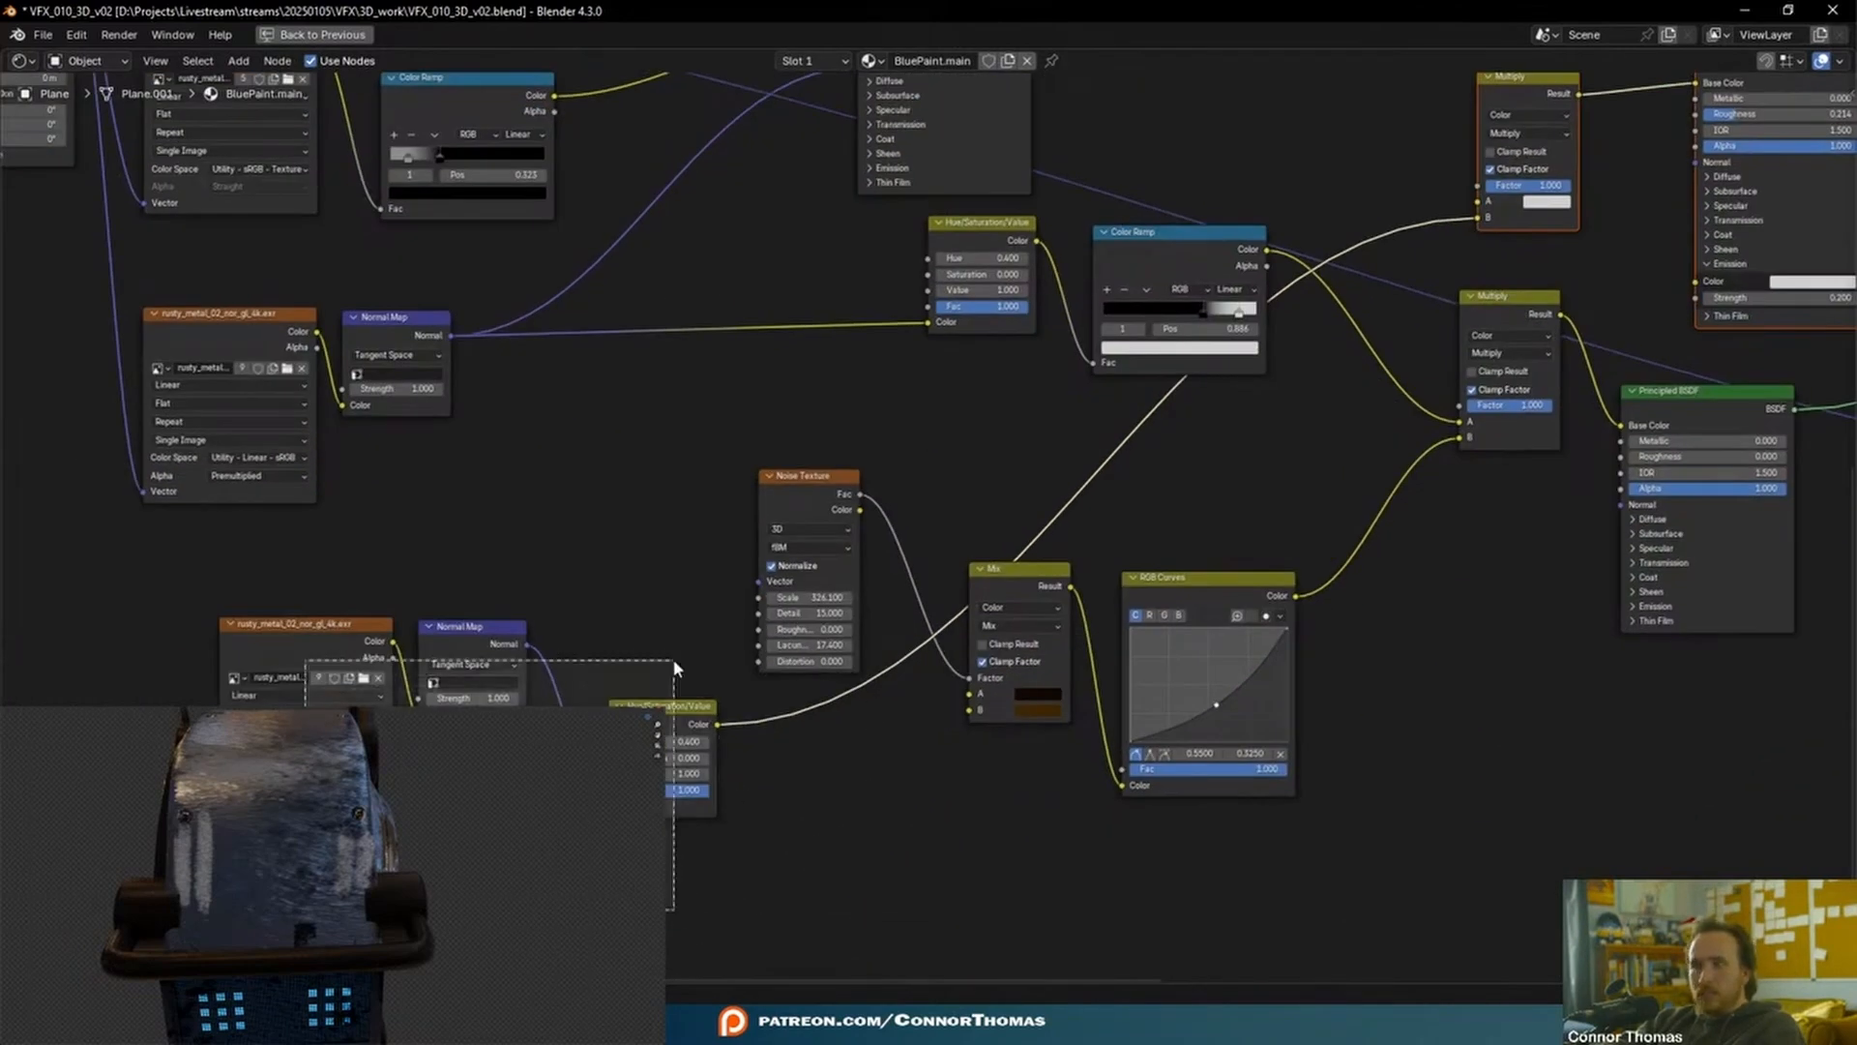
middle_drag(735, 577, 447, 691)
middle_drag(966, 598, 706, 757)
middle_drag(1553, 445, 1222, 737)
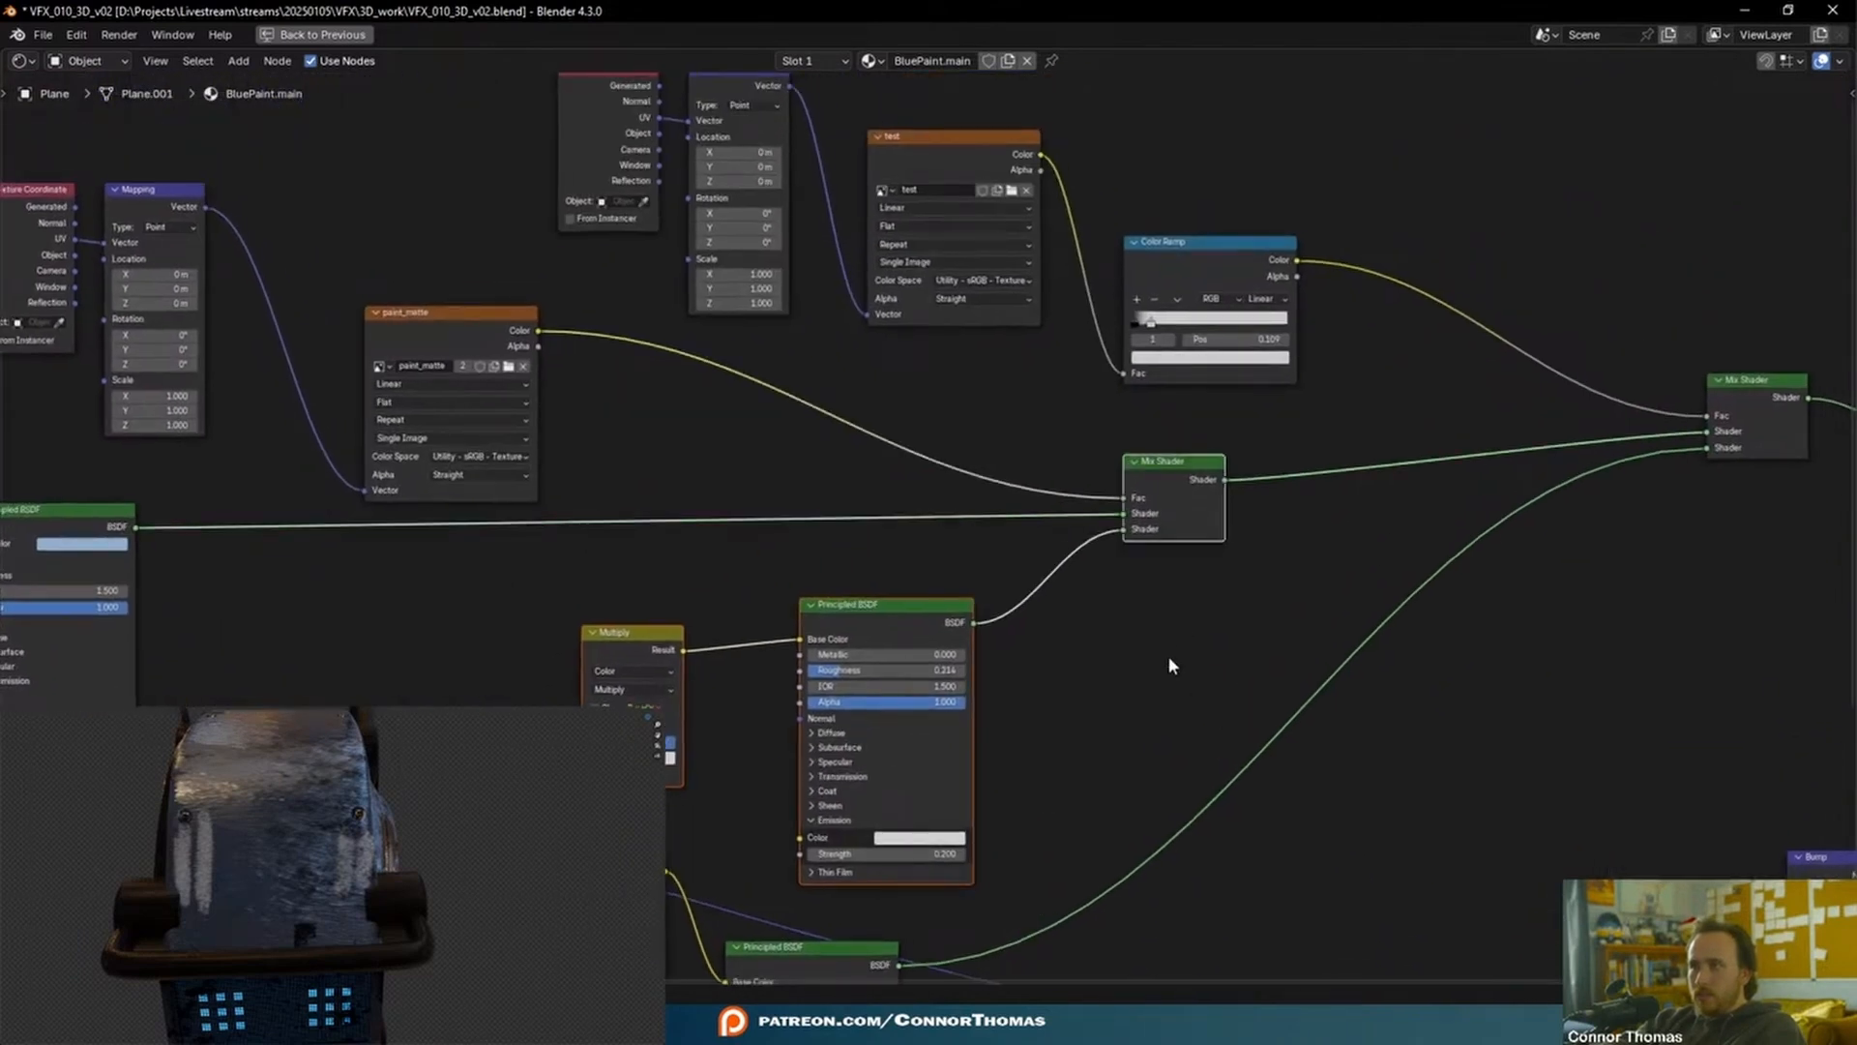
- Select the black bars, paste the copied paint nodes into the BlackPaint material and move them clear of the existing nodes
key(ctrl+space)
click(281, 666)
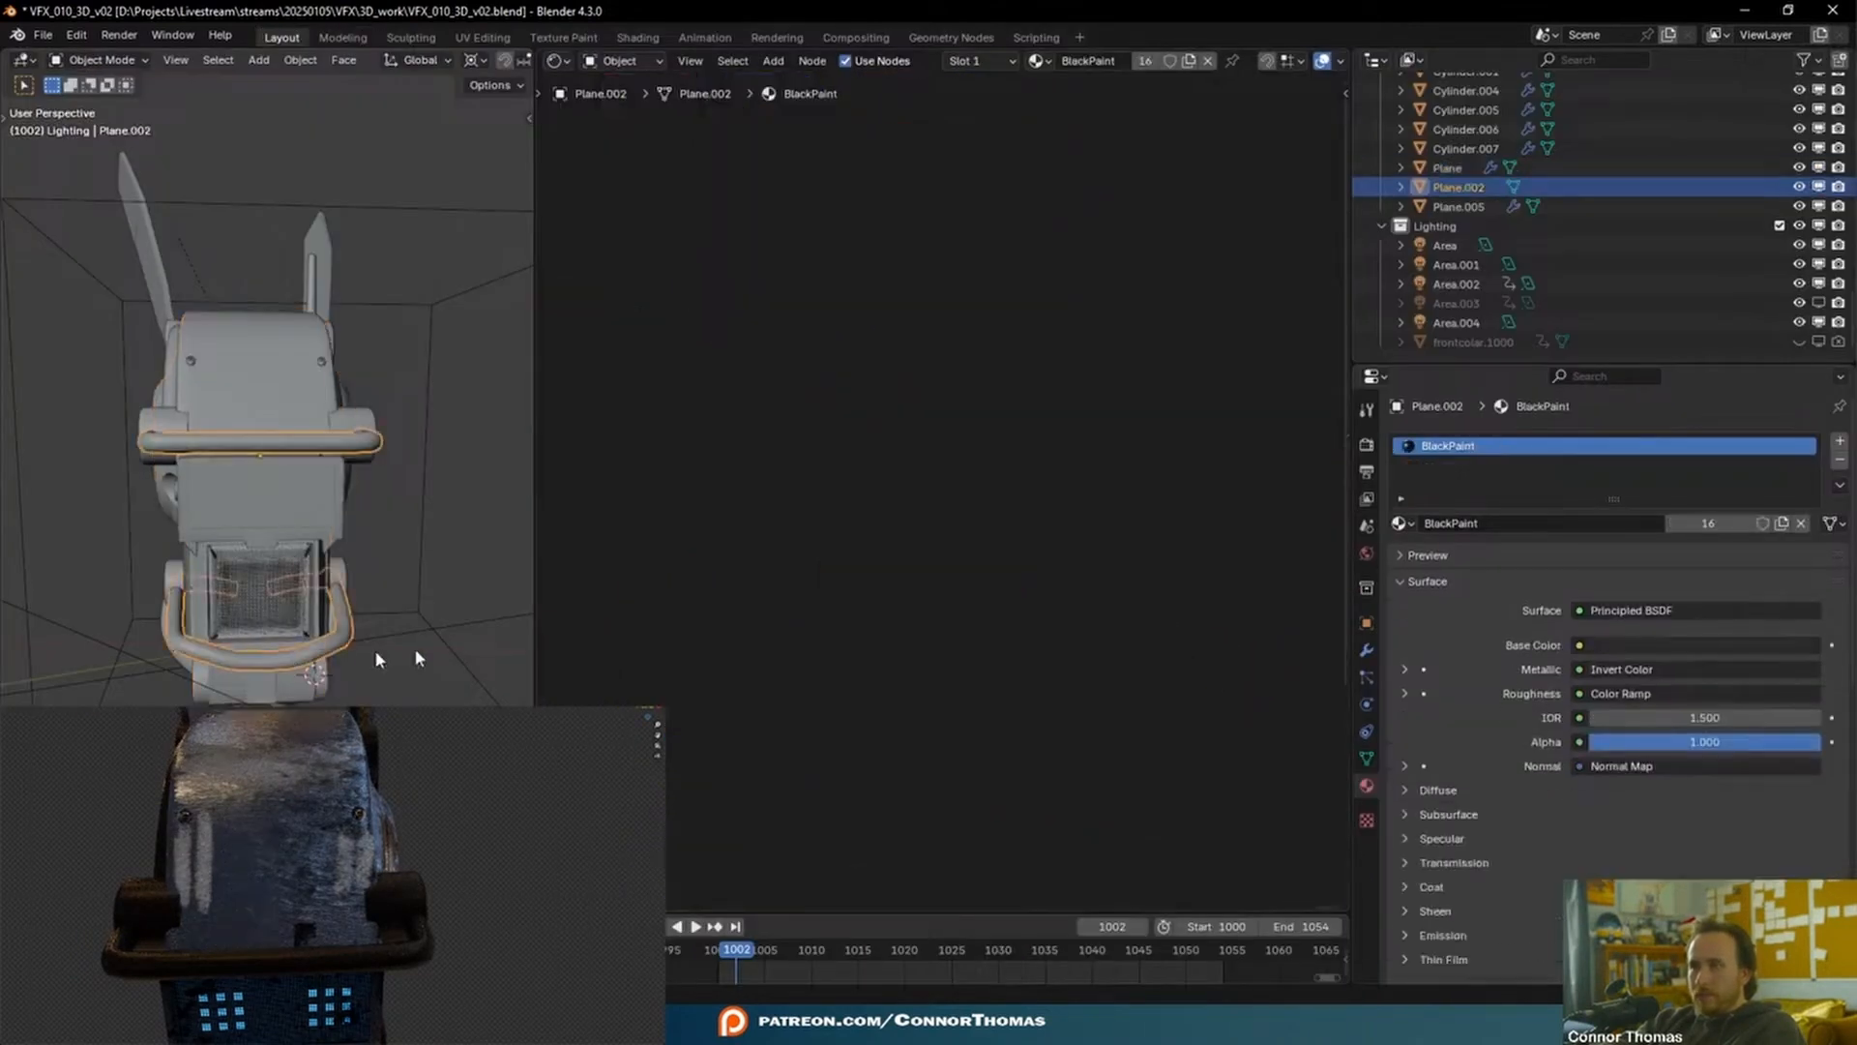
key(ctrl+space)
key(ctrl+v)
drag(1534, 408, 984, 627)
drag(1164, 535, 1318, 326)
drag(1181, 233, 1317, 243)
drag(1163, 242, 1477, 261)
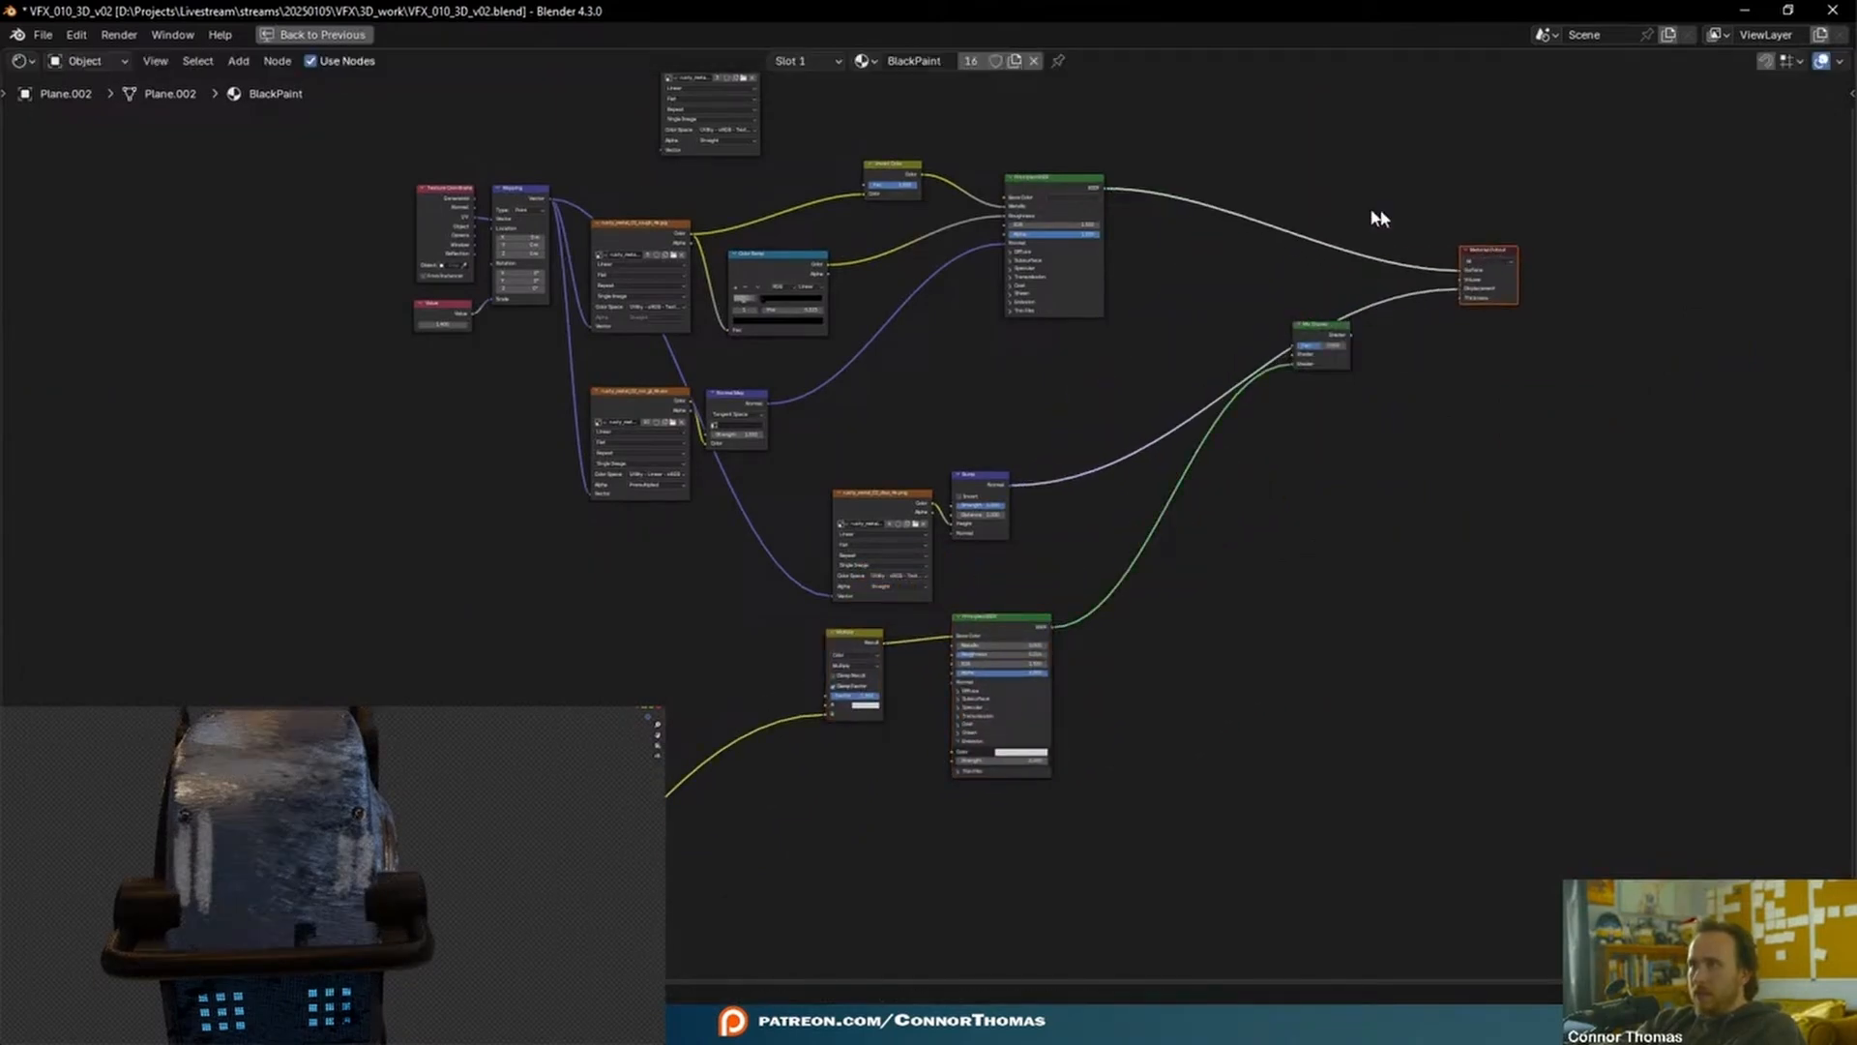
- Connect BlackPaint's original Principled BSDF to the pasted Mix Shader's first shader input and space out the Mix Shader and Material Output
scroll(1248, 207, up, 7)
middle_drag(1287, 89, 692, 590)
scroll(692, 590, up, 2)
scroll(693, 592, up, 1)
drag(548, 430, 960, 795)
middle_drag(1204, 838, 1240, 653)
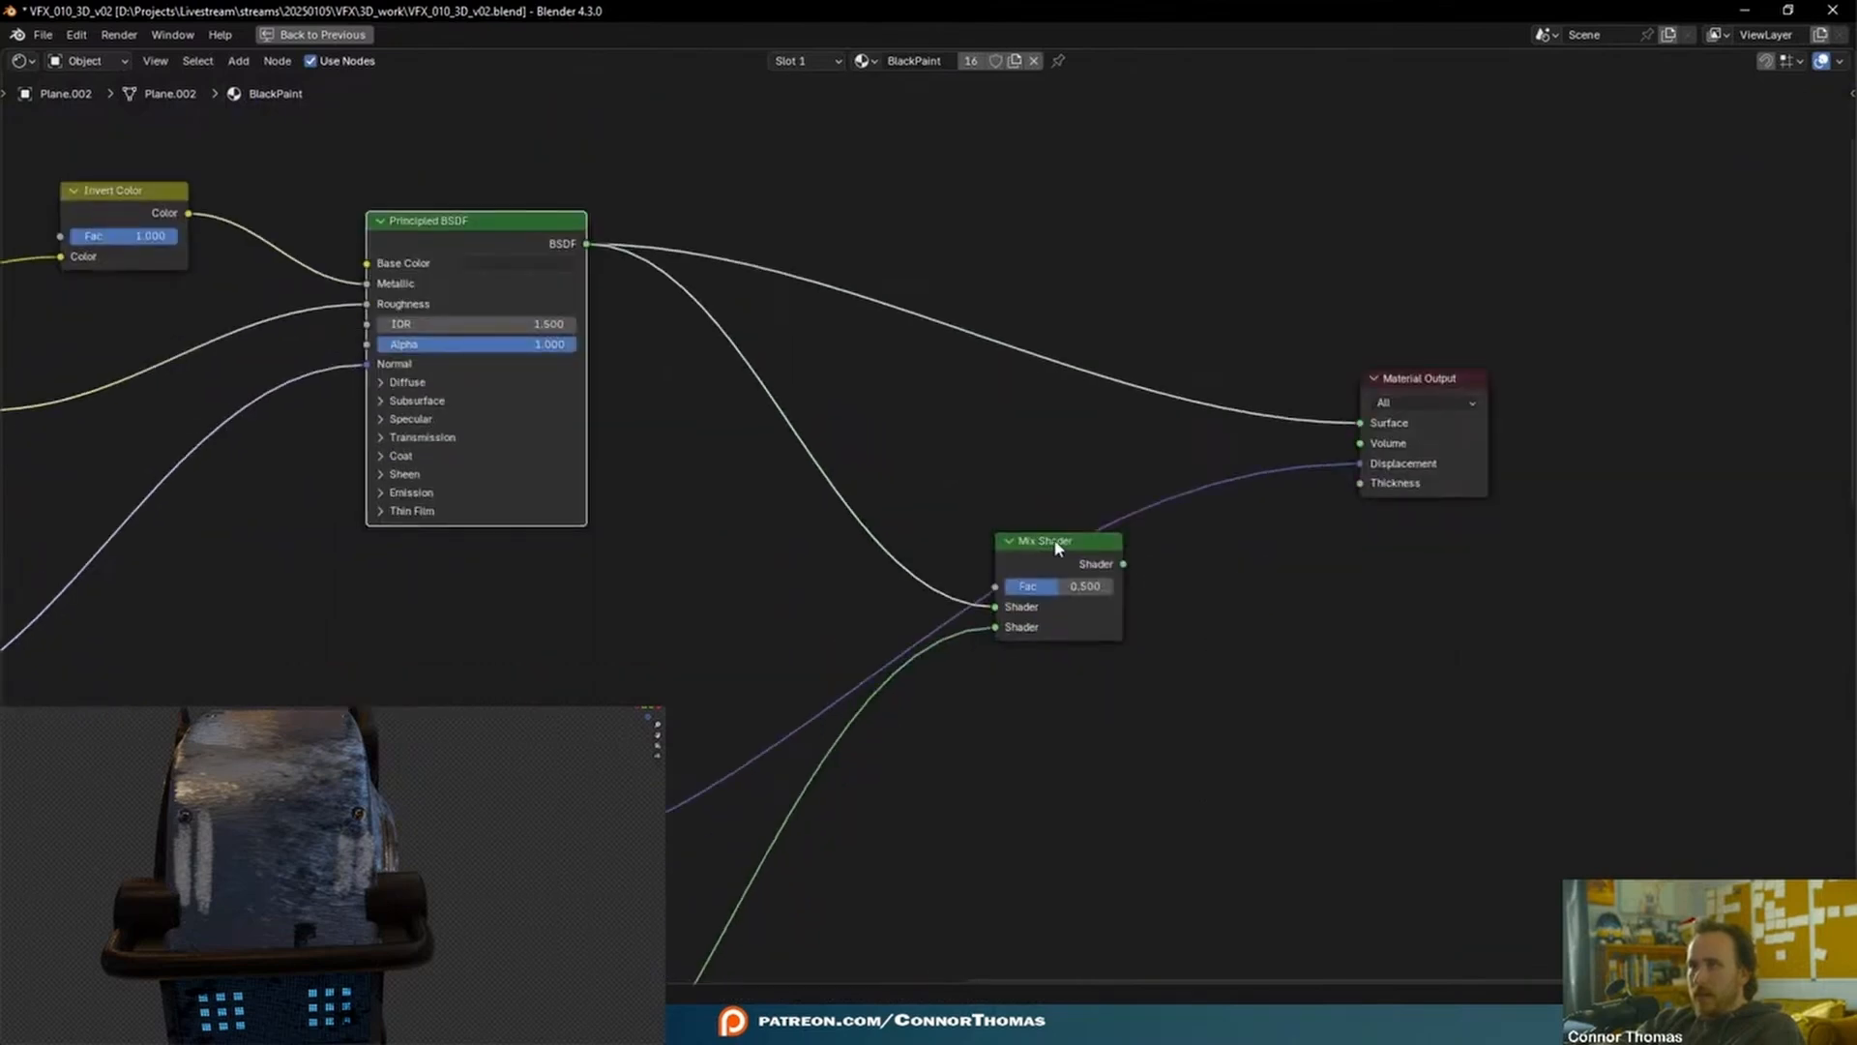
drag(1056, 548, 1233, 606)
middle_drag(1392, 454, 1327, 635)
drag(1355, 553, 1745, 464)
- Add an Image Texture node above the shader connections in the BlackPaint material
key(shift+a)
click(1029, 198)
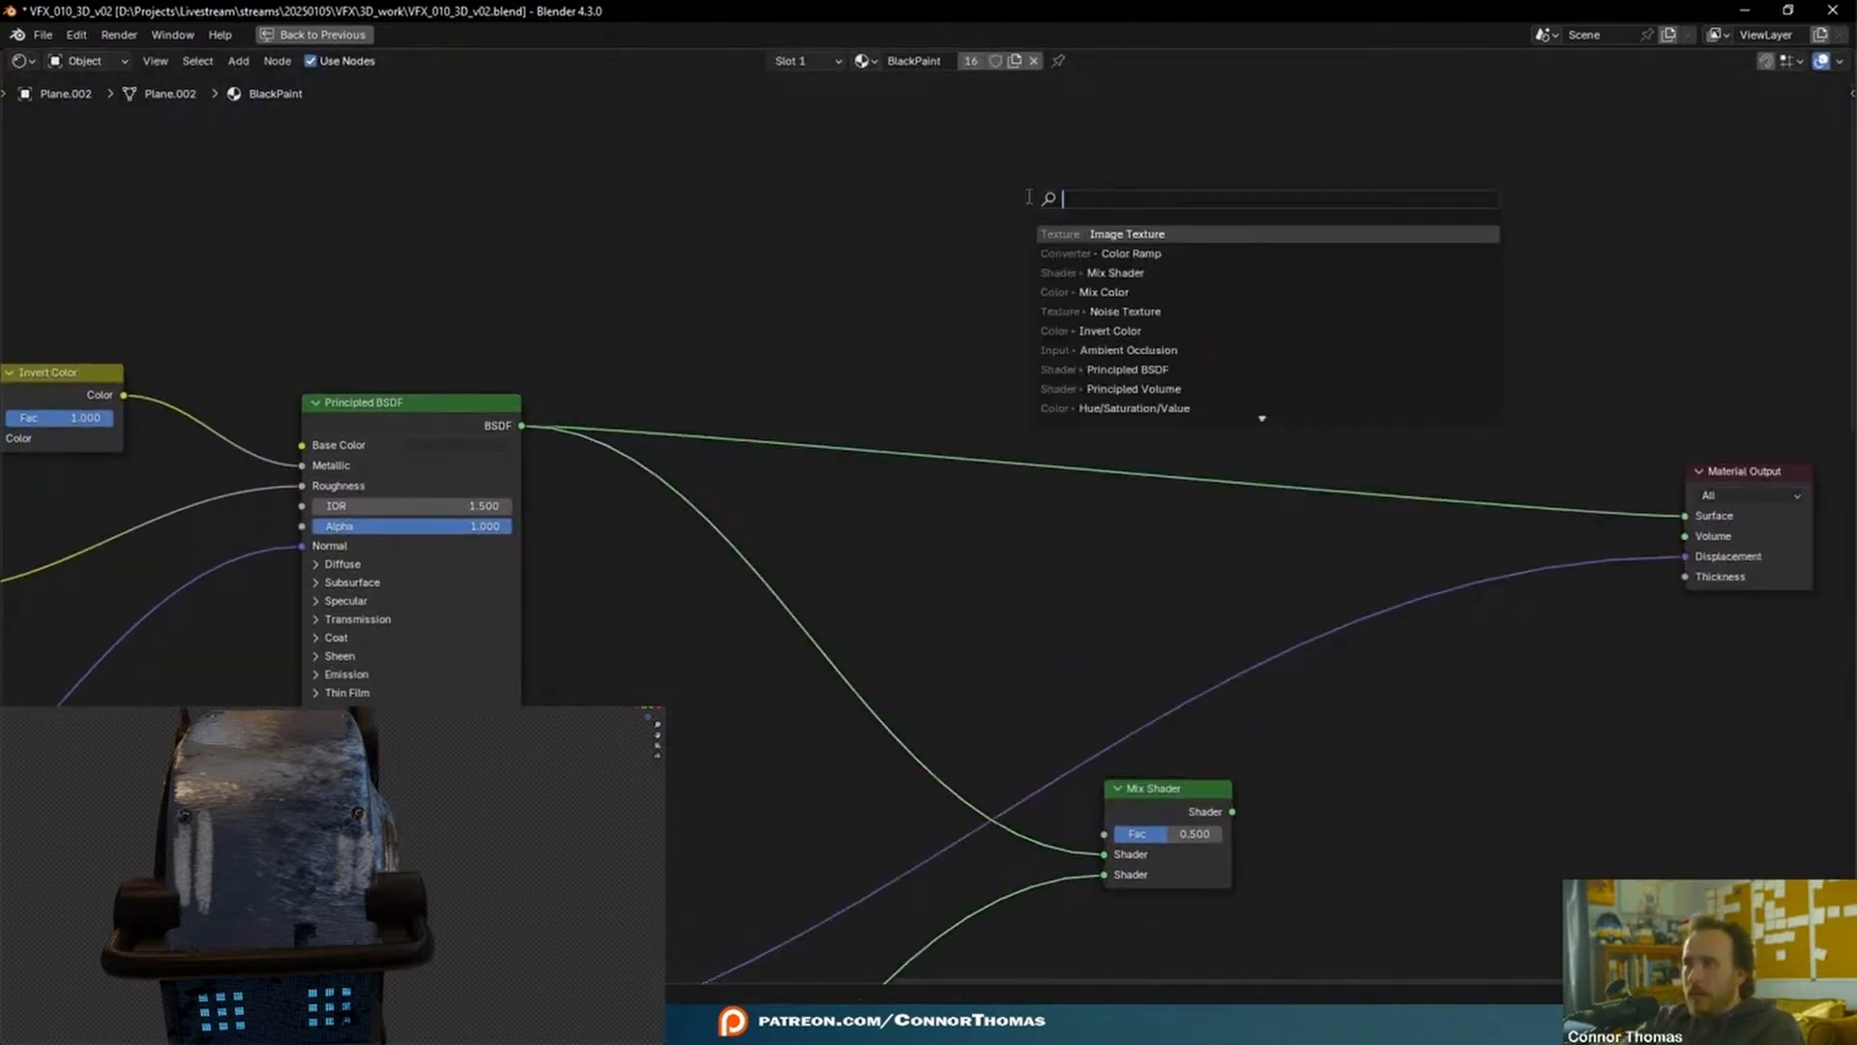
key(Return)
click(844, 286)
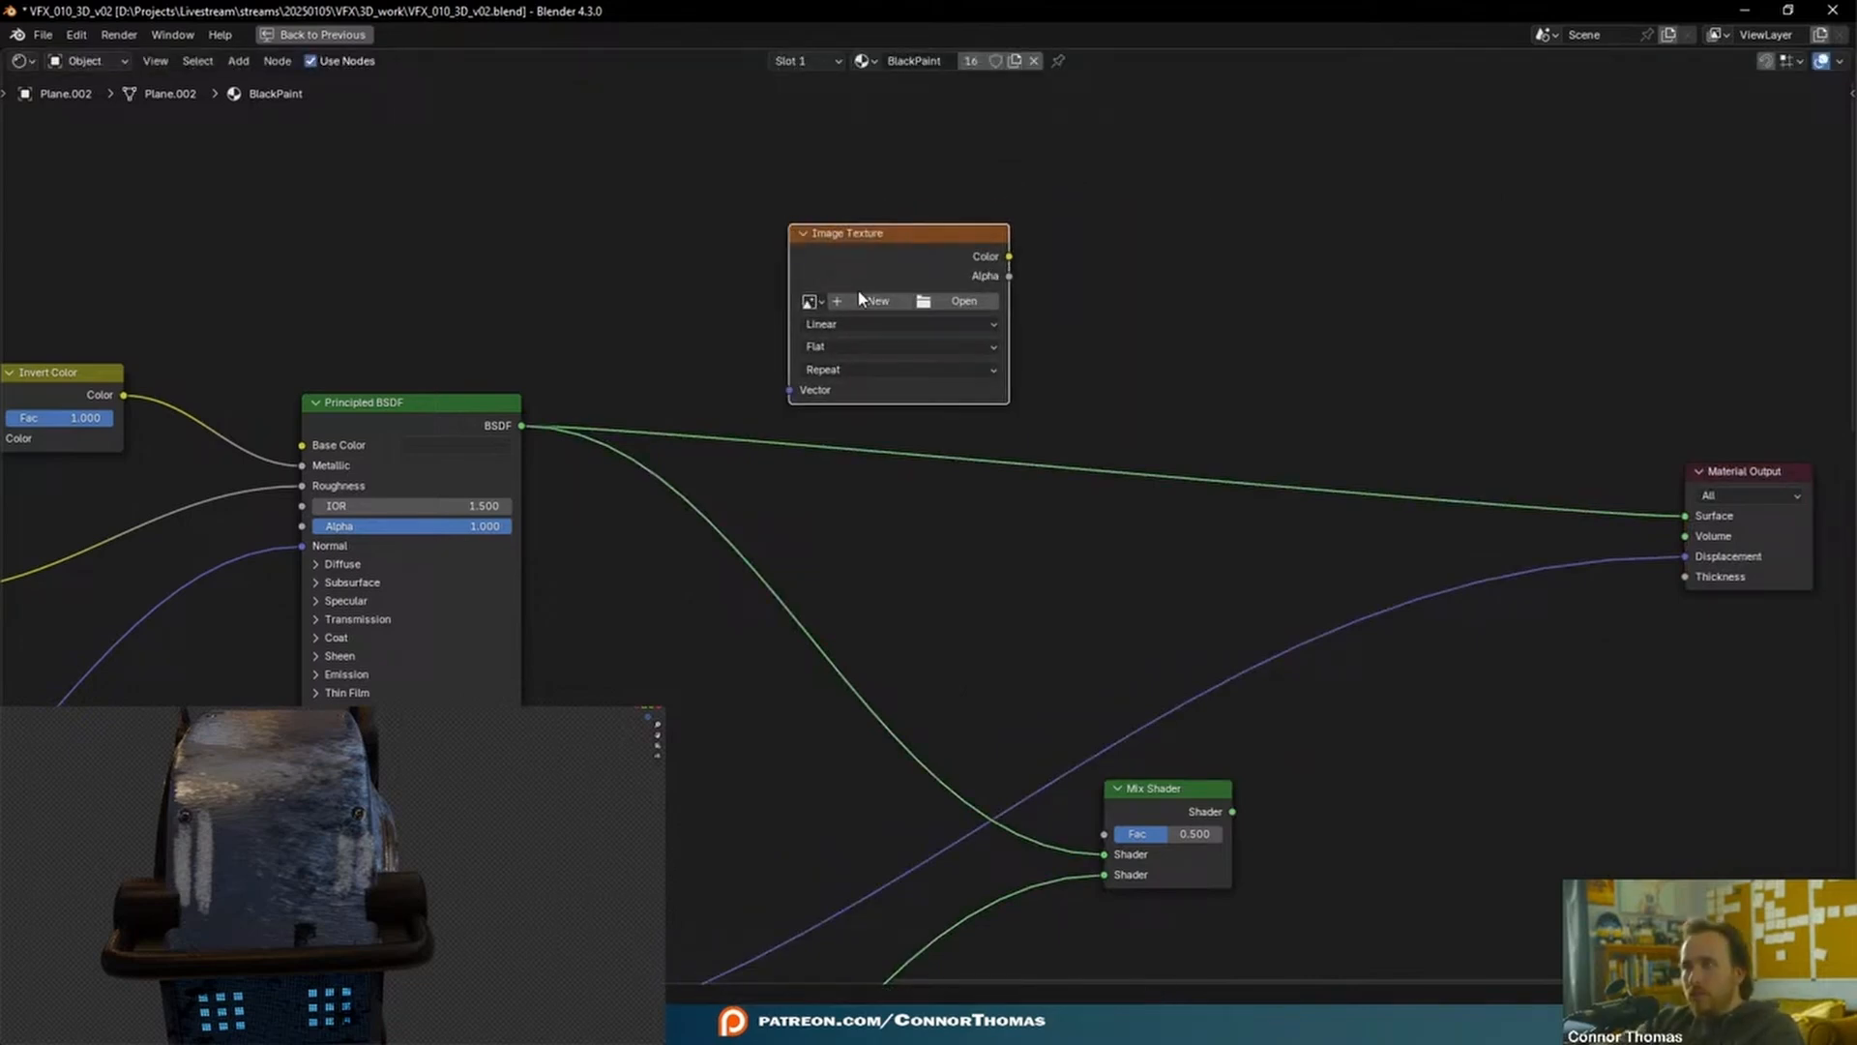
- Create a new blank image named "blackbar paint" in the Image Texture and connect its color to the Mix Shader's factor
click(871, 301)
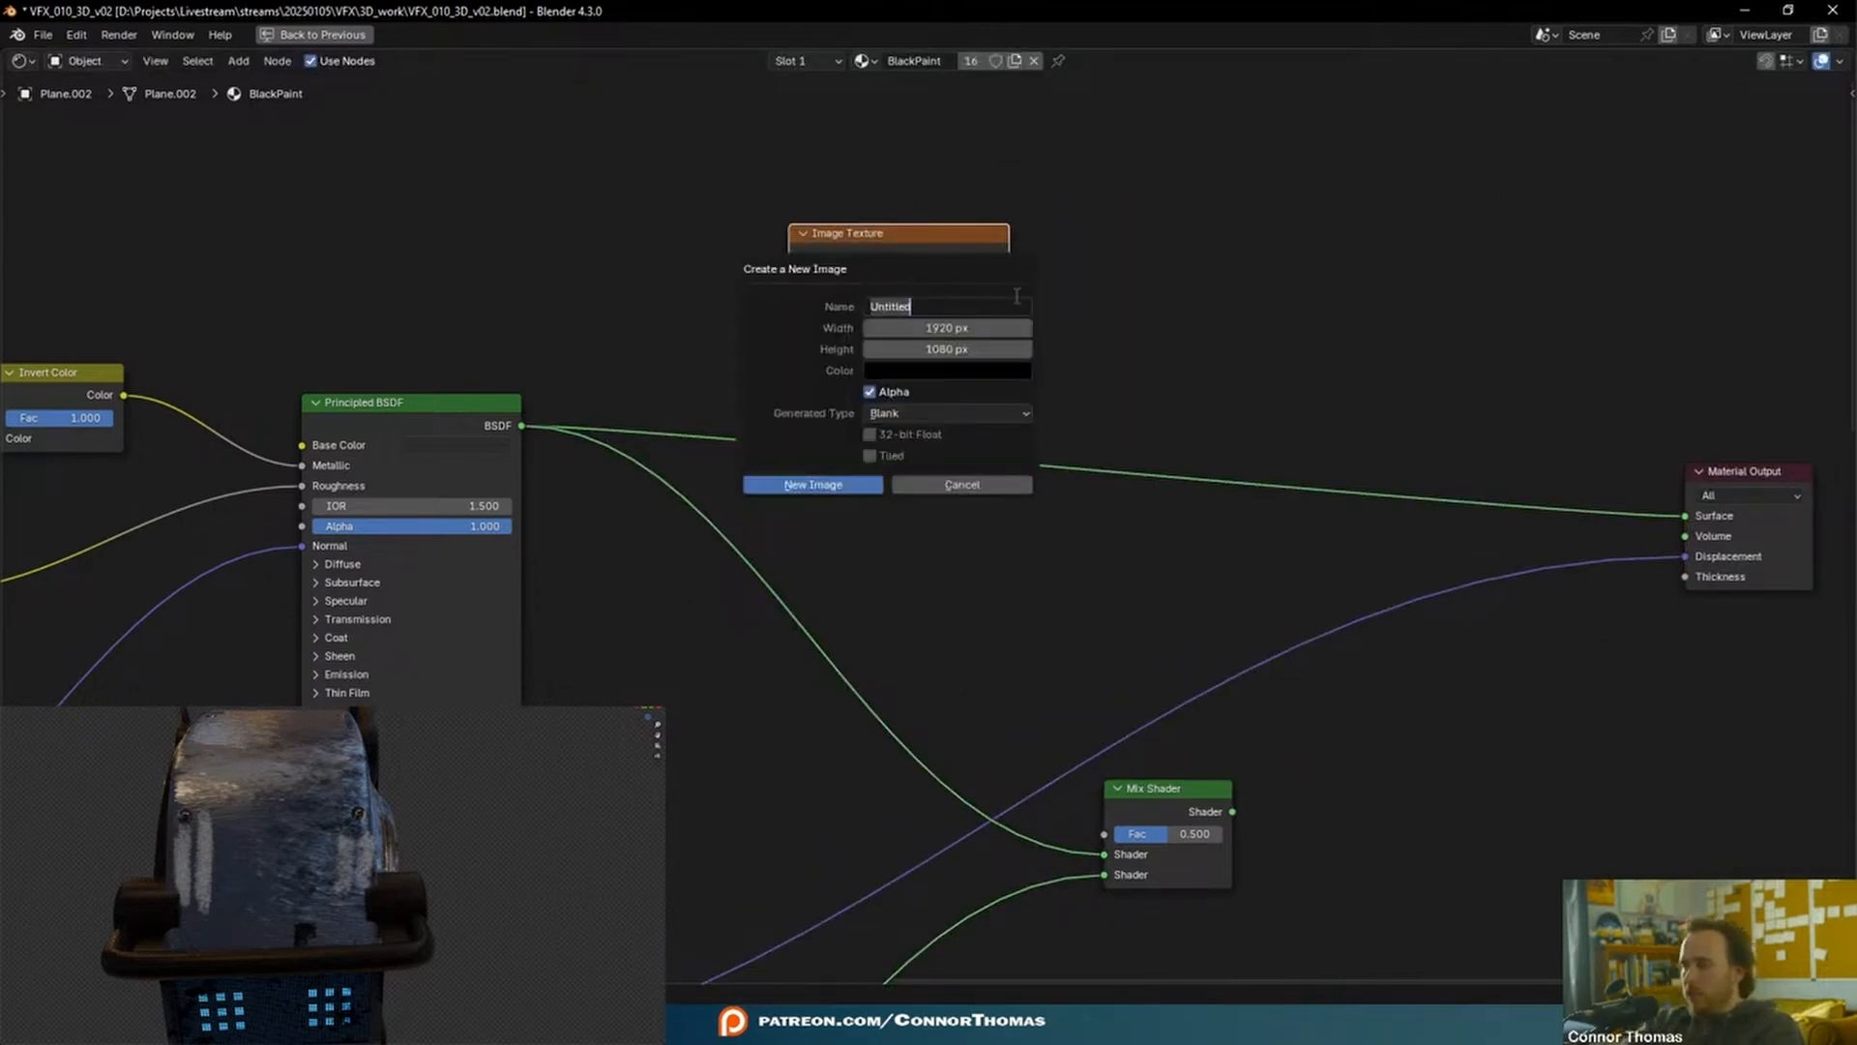
text(blackbar)
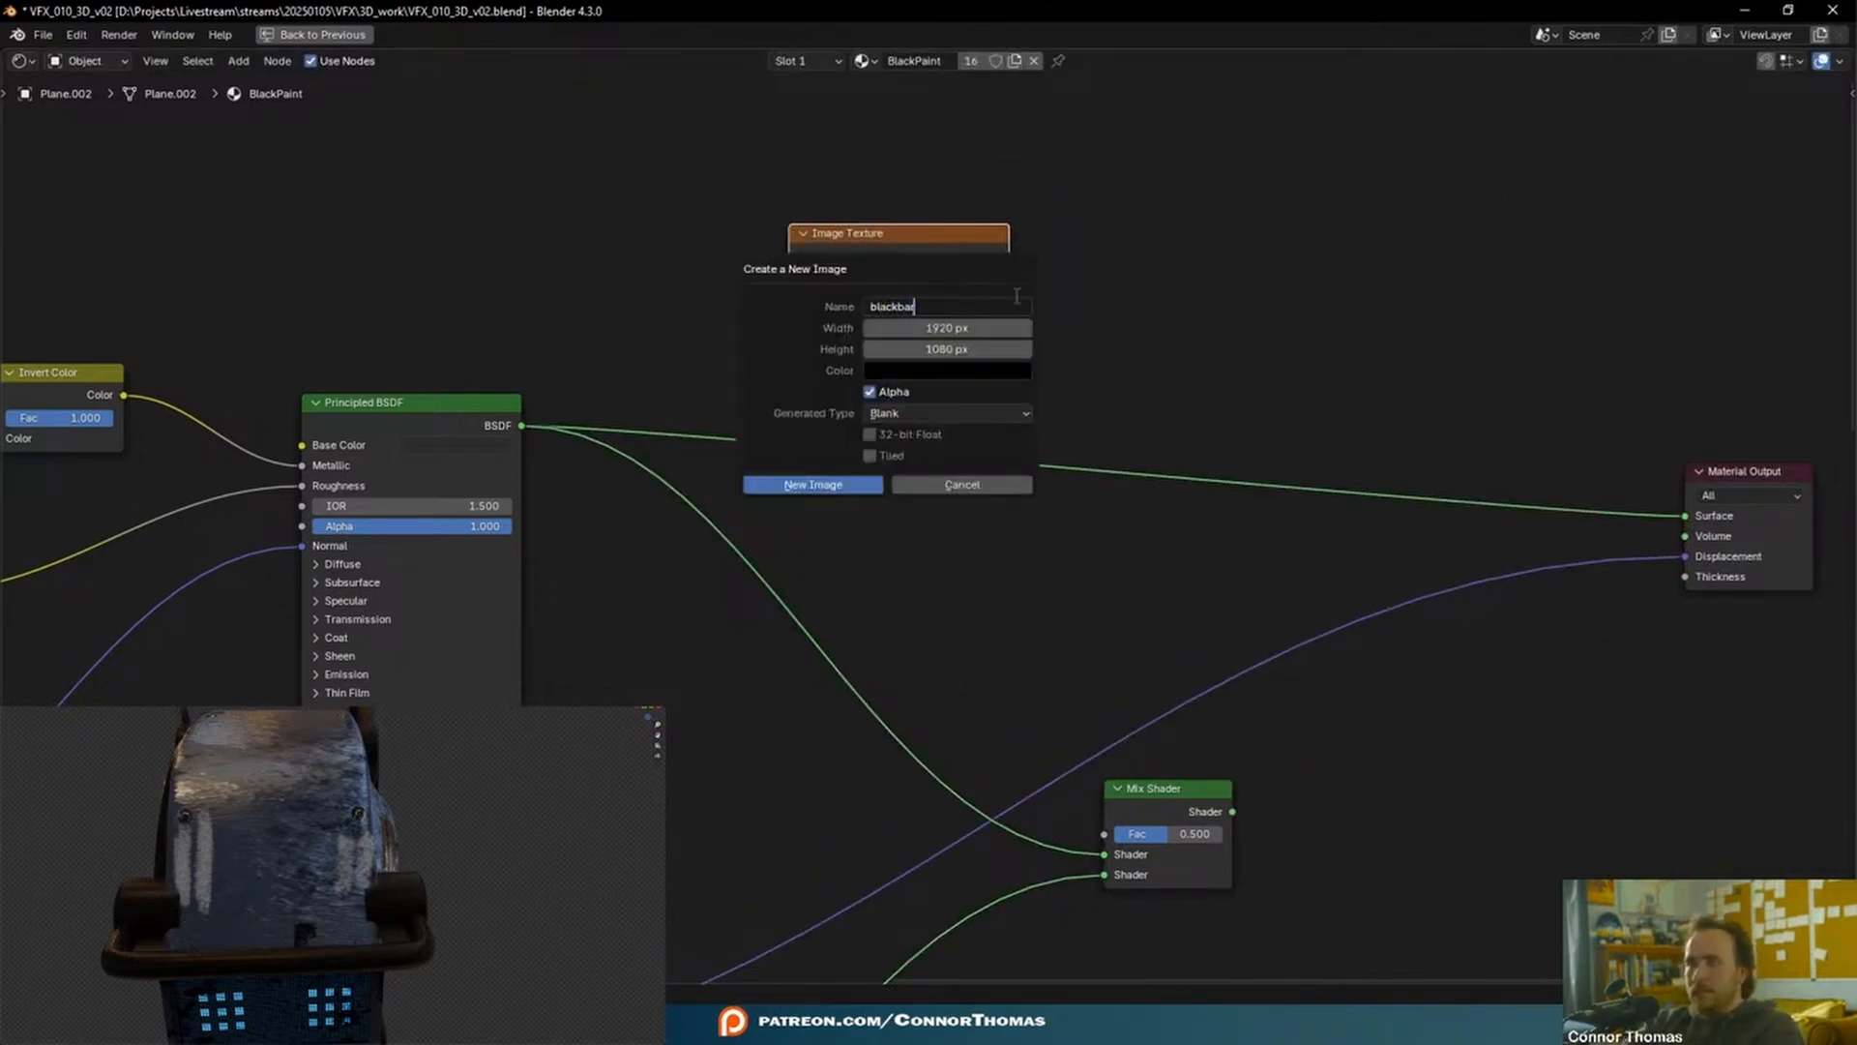
text( paint)
key(Return)
mouse_move(1009, 257)
mouse_down()
mouse_move(1146, 789)
mouse_move(1122, 847)
mouse_up()
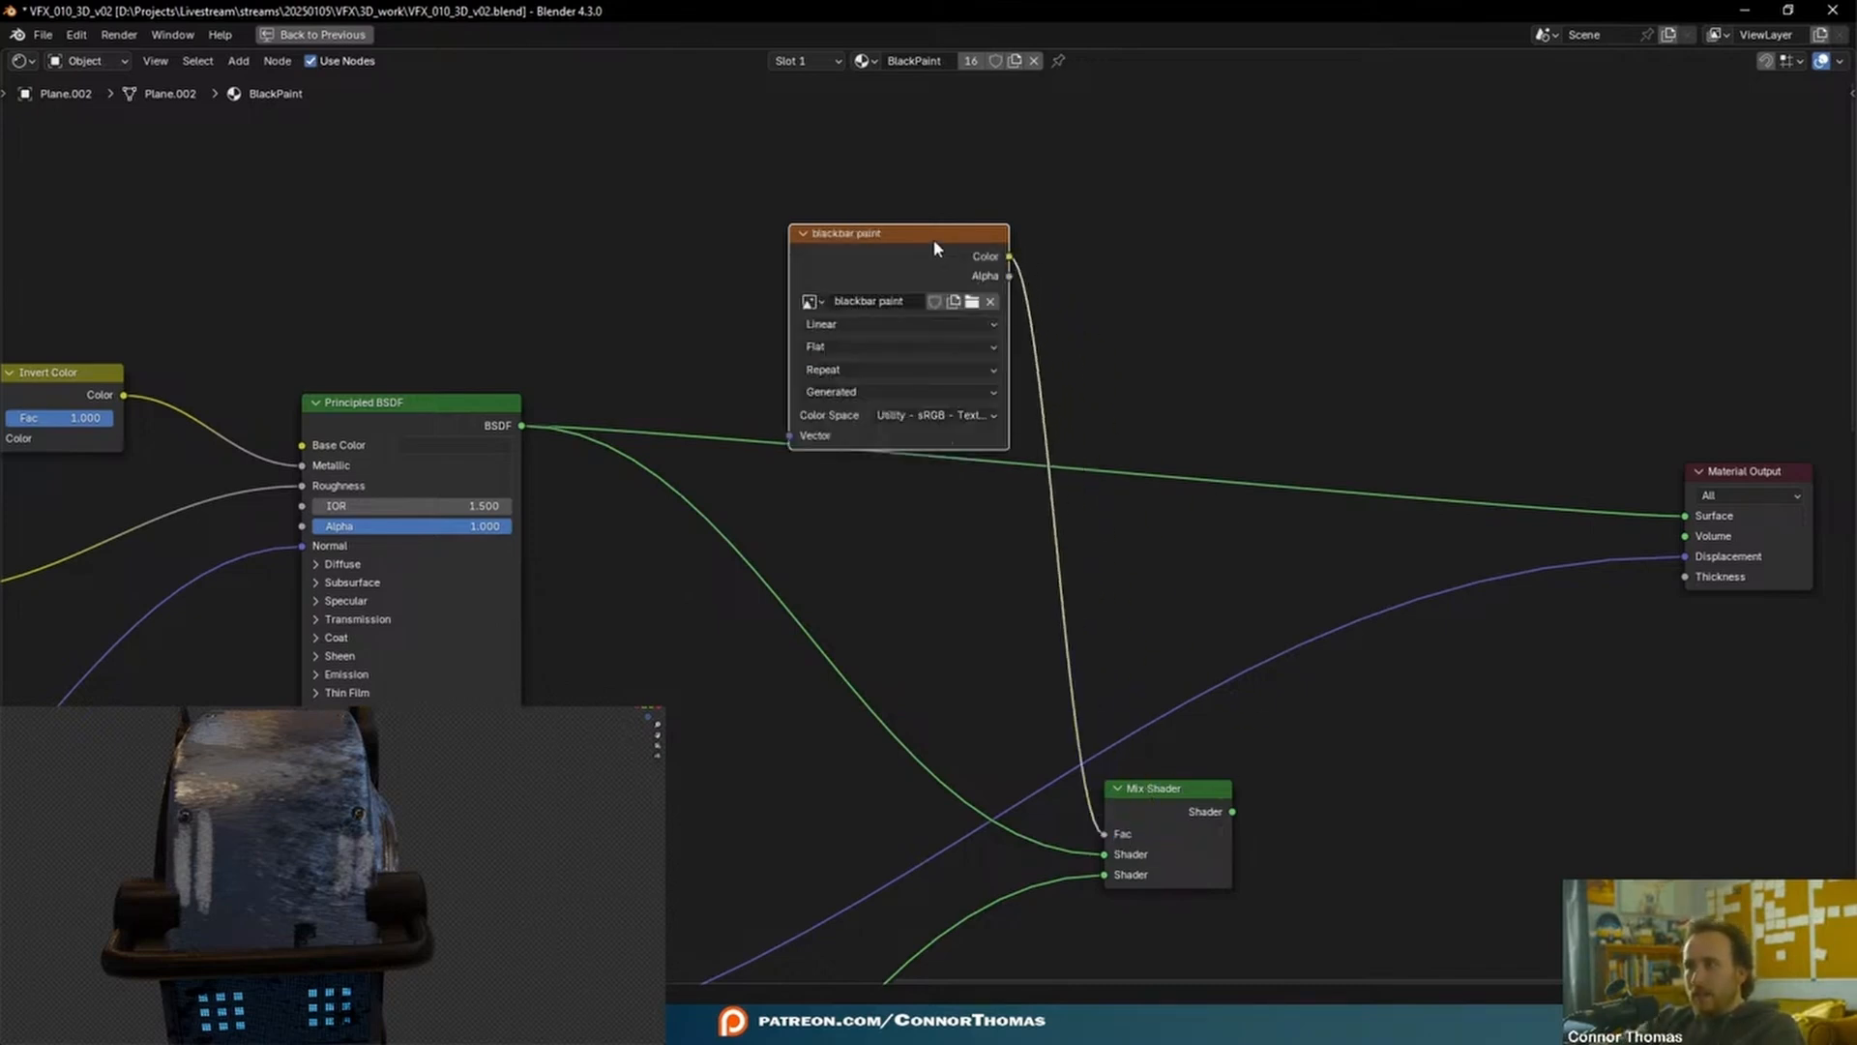
- Switch to the Texture Paint workspace and UV-unwrap all faces of the black bar mesh in Edit Mode
key(ctrl+space)
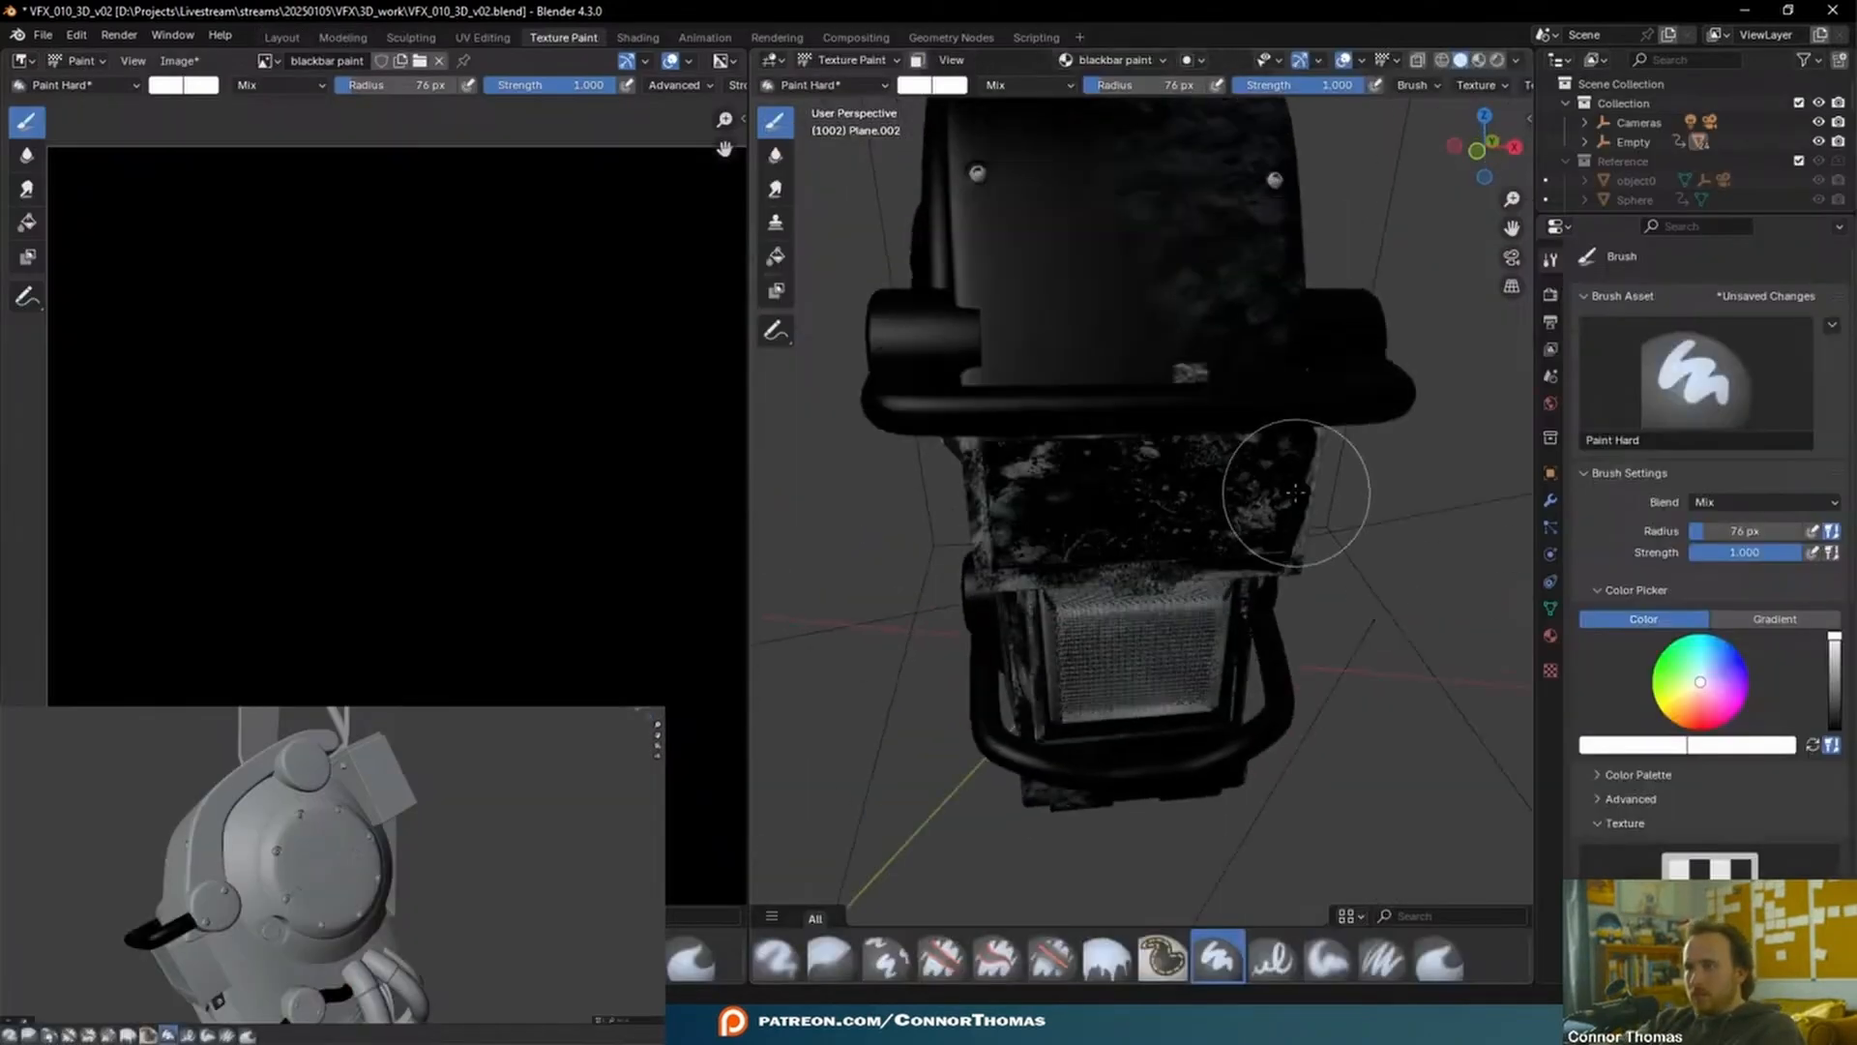
key(Tab)
key(a)
key(u)
mouse_move(1277, 481)
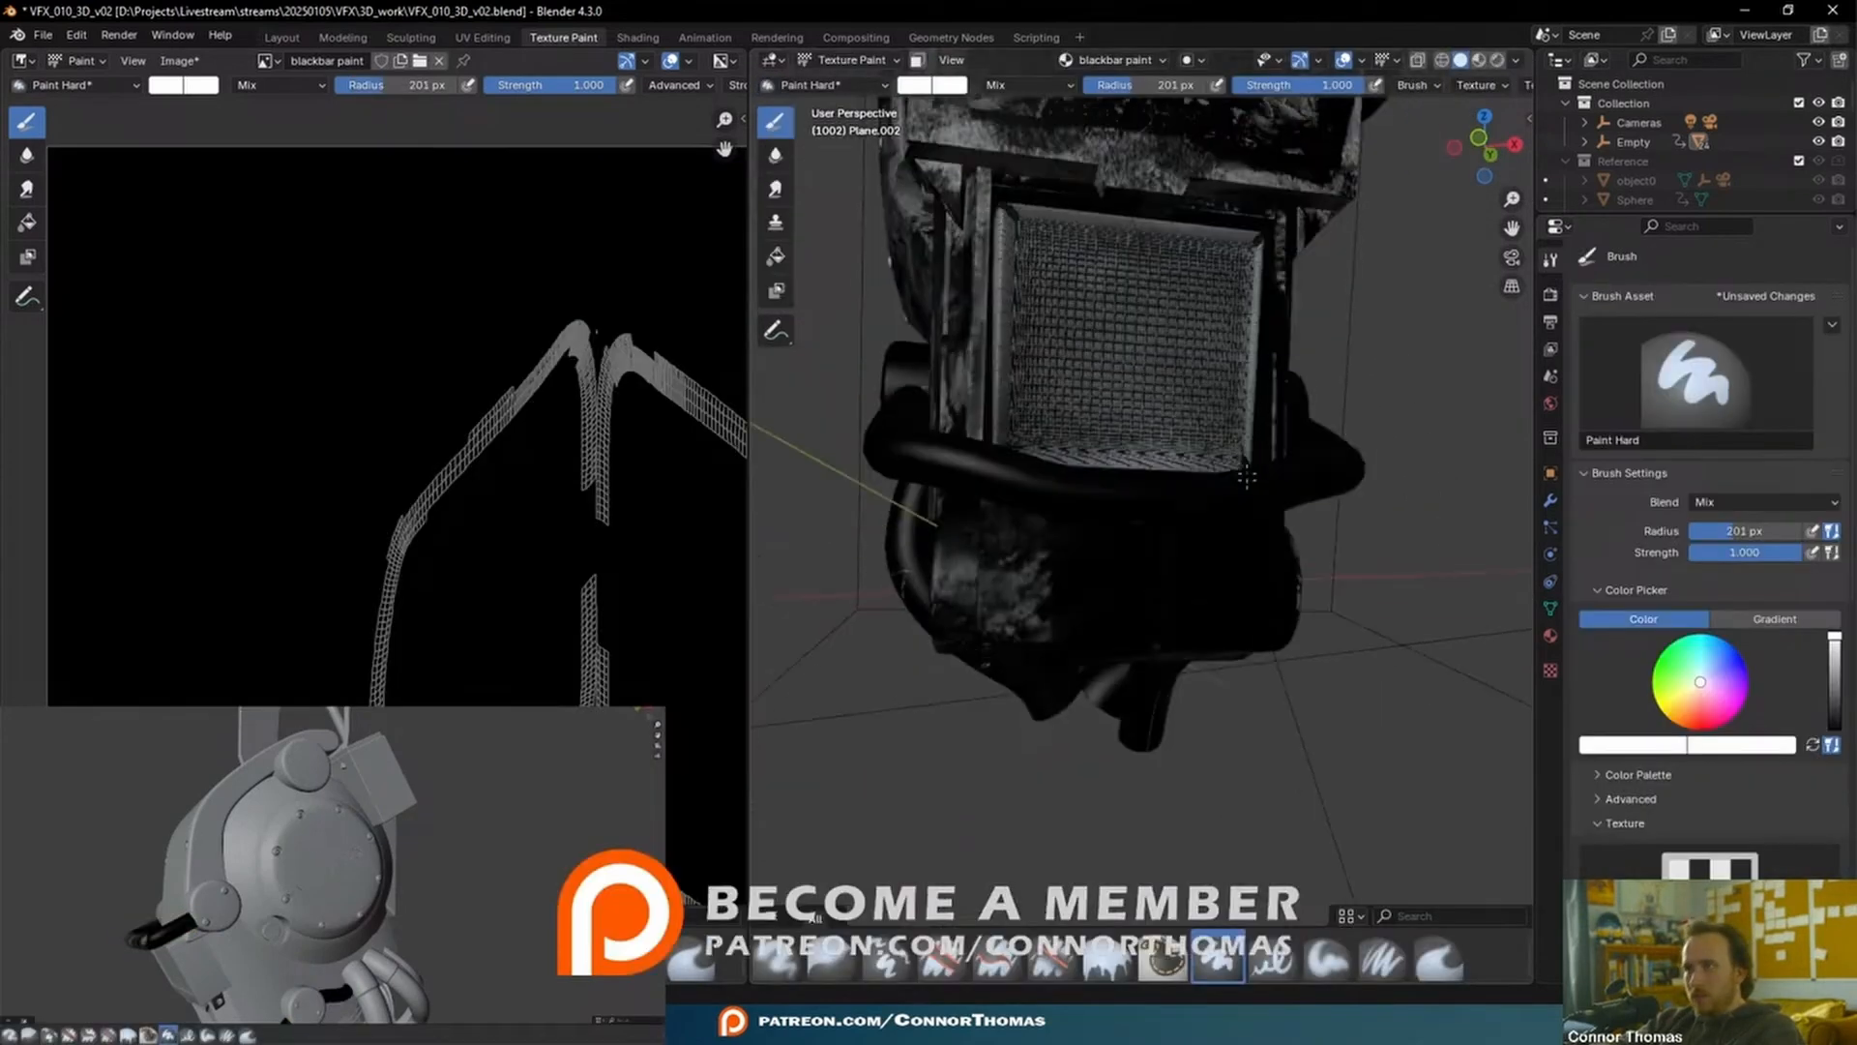
- Paint a stroke along the lower black bar on the blackbar paint image with the 201 px brush
middle_drag(1246, 477, 1227, 474)
middle_drag(1335, 435, 1136, 462)
drag(1020, 485, 953, 551)
middle_drag(953, 551, 1101, 544)
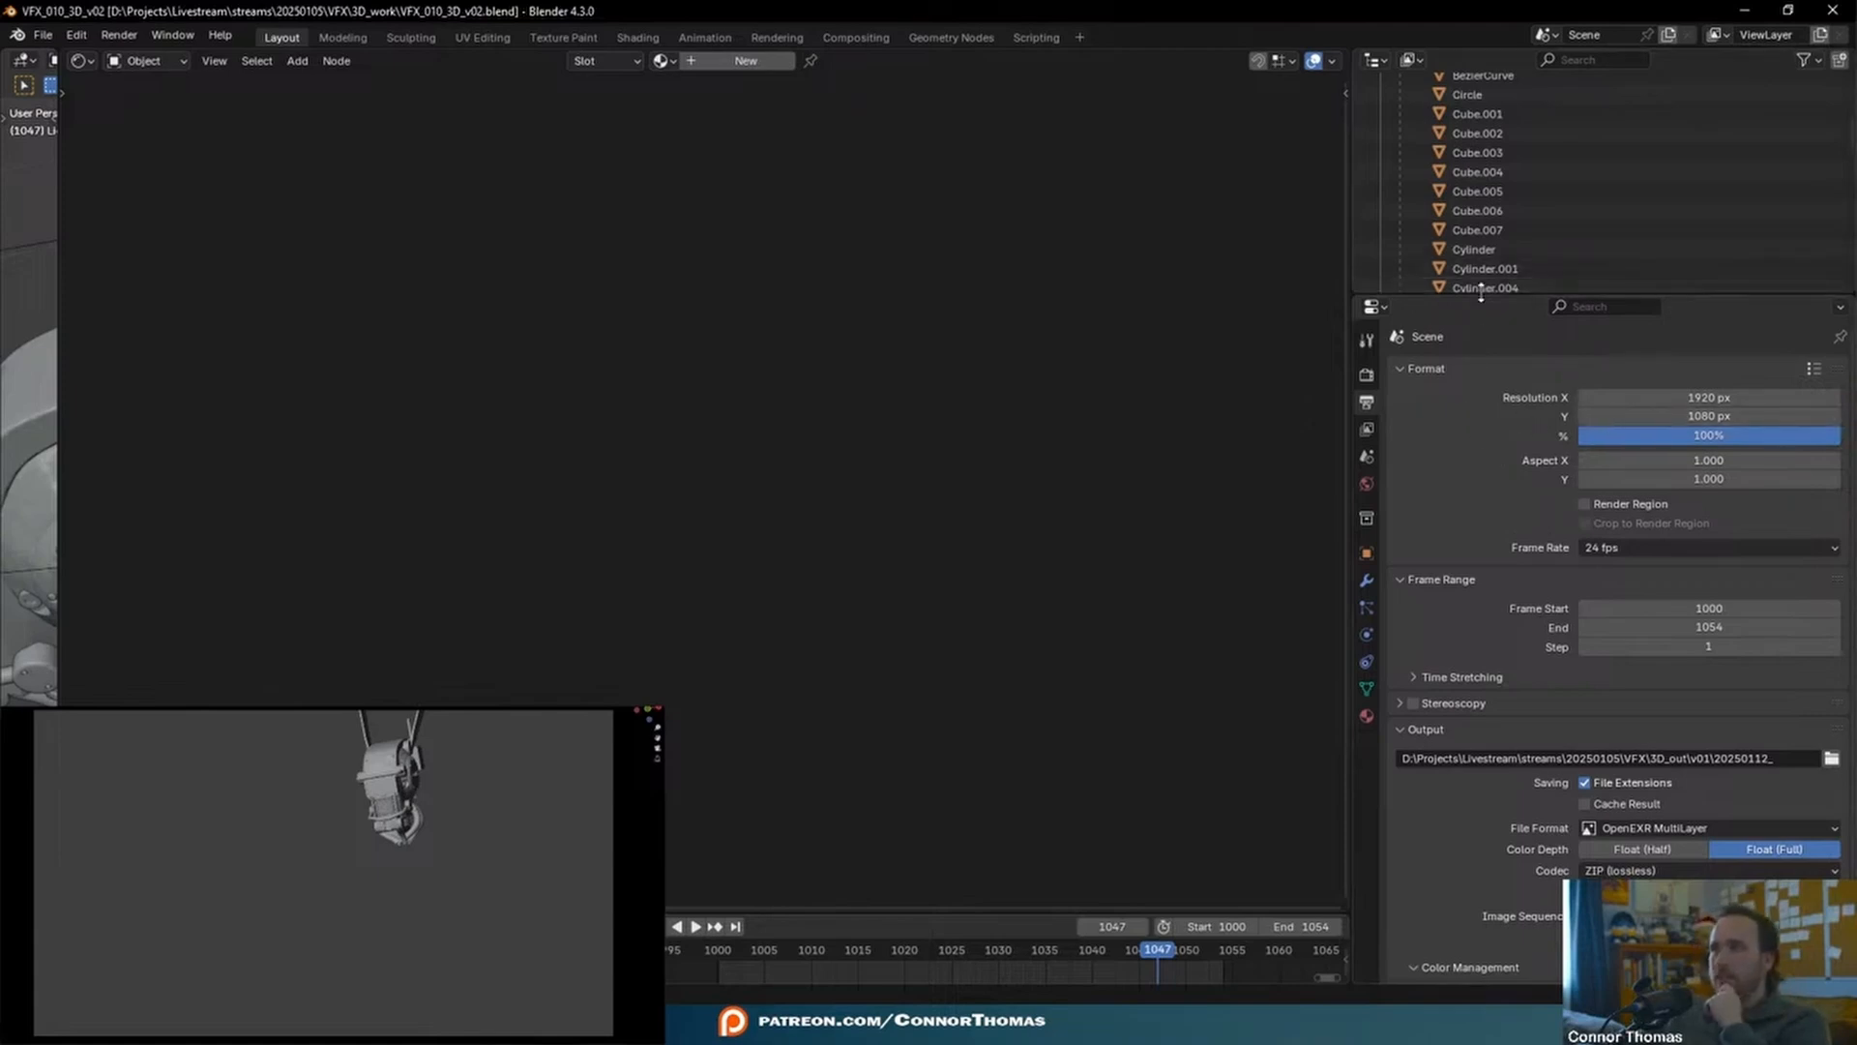
- Give the output properties more room and switch the camera view to rendered shading
drag(1480, 295, 1459, 244)
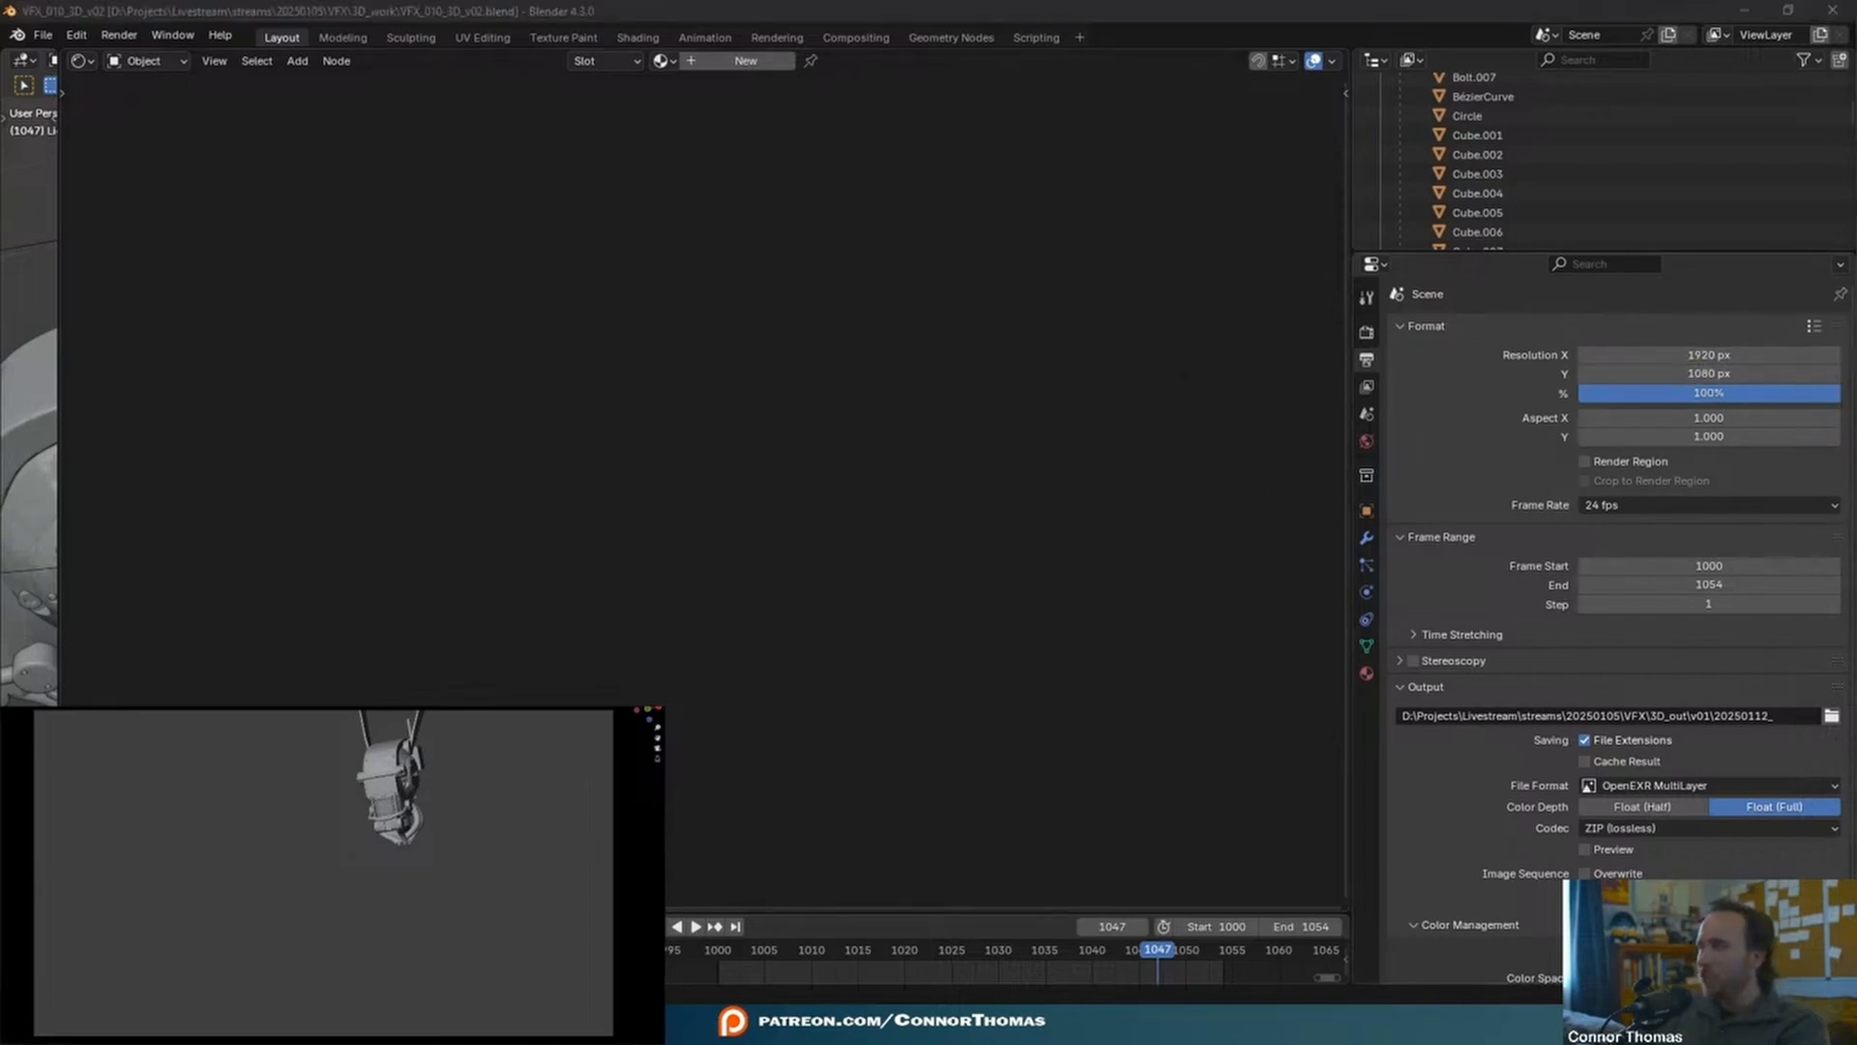
key(z)
click(251, 759)
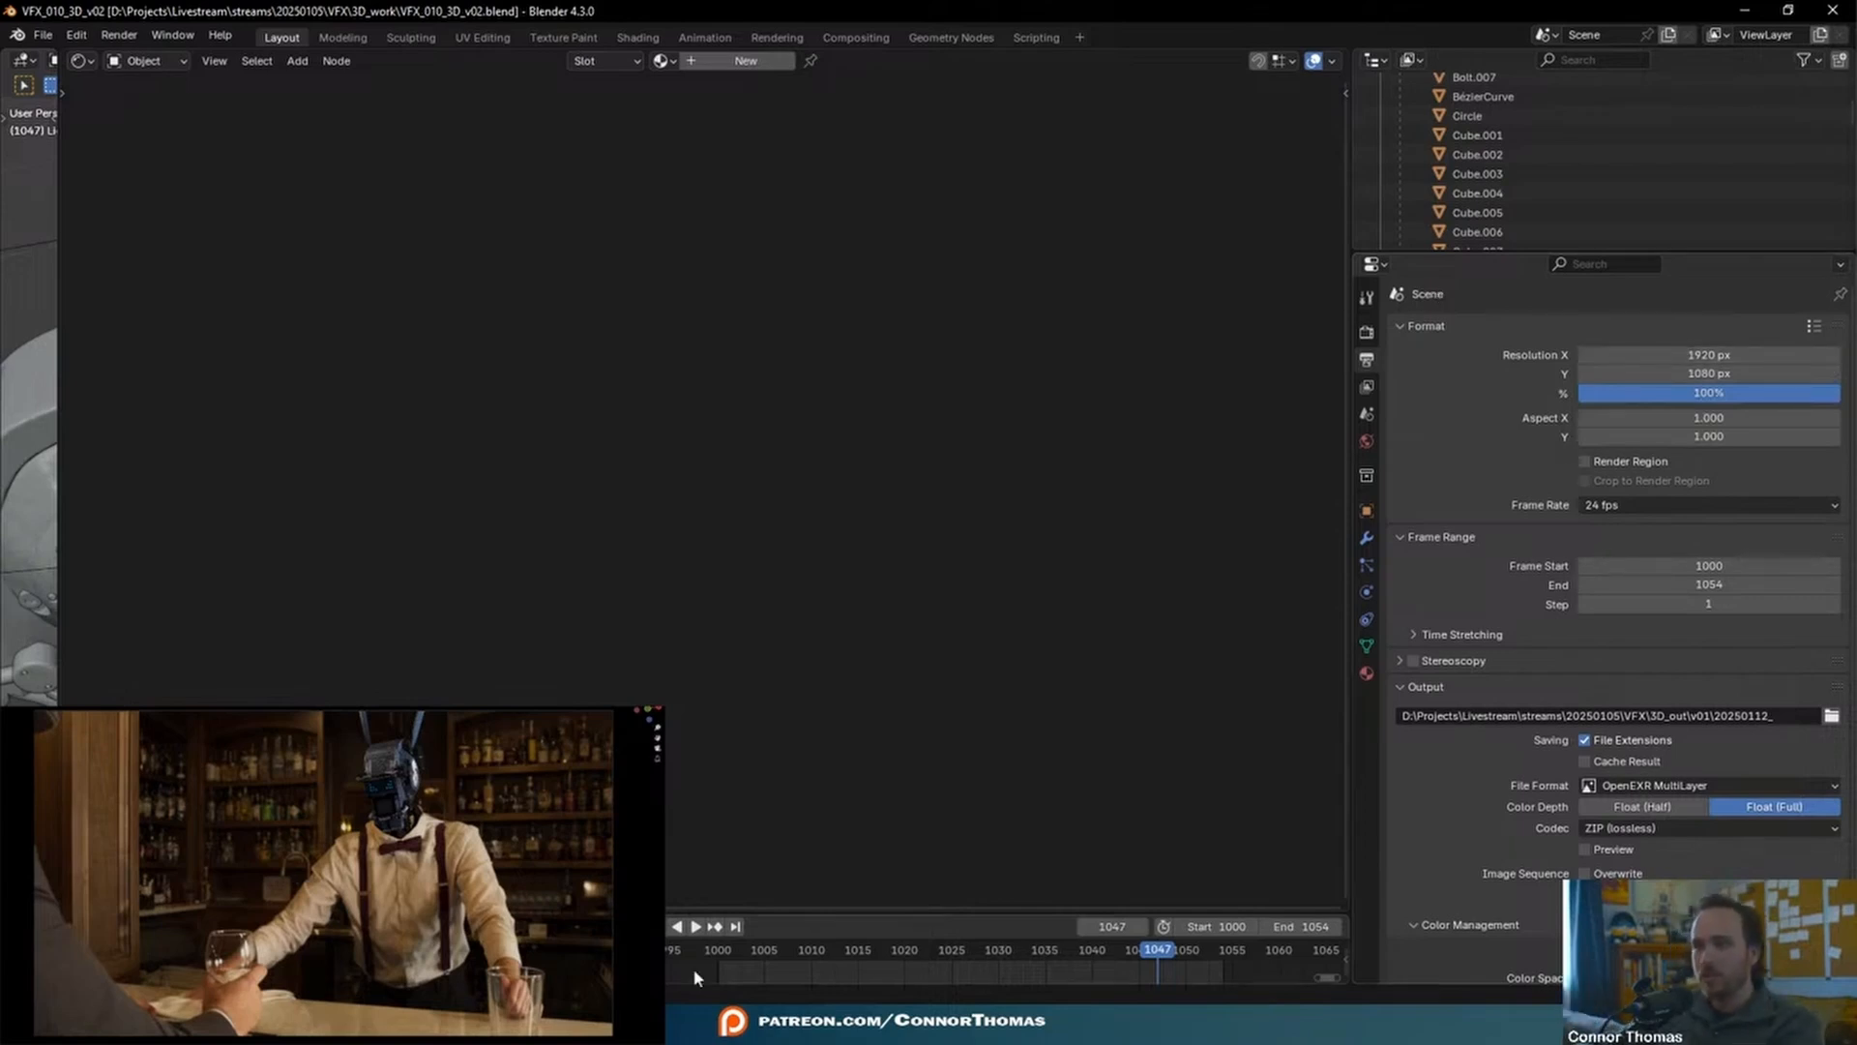
- Switch to the NukeX project to check the composite, and return to Blender
click(680, 1024)
click(731, 938)
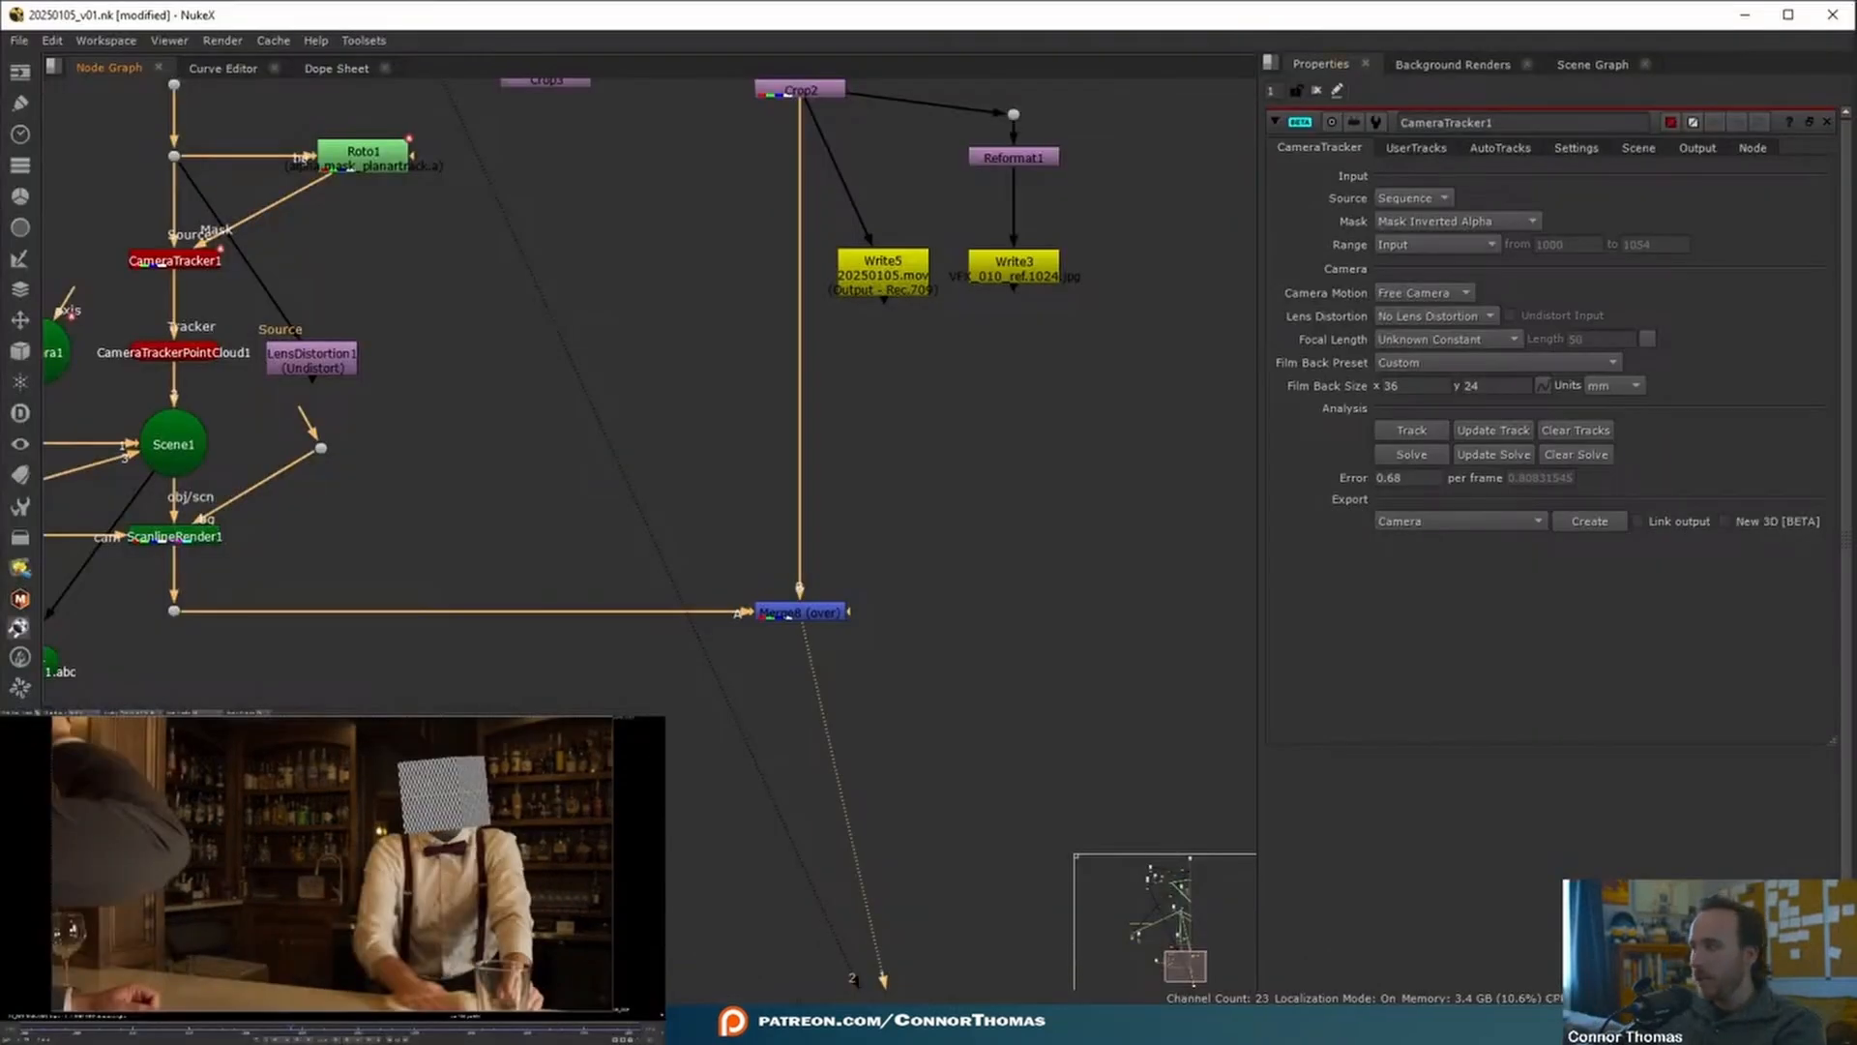
click(1744, 14)
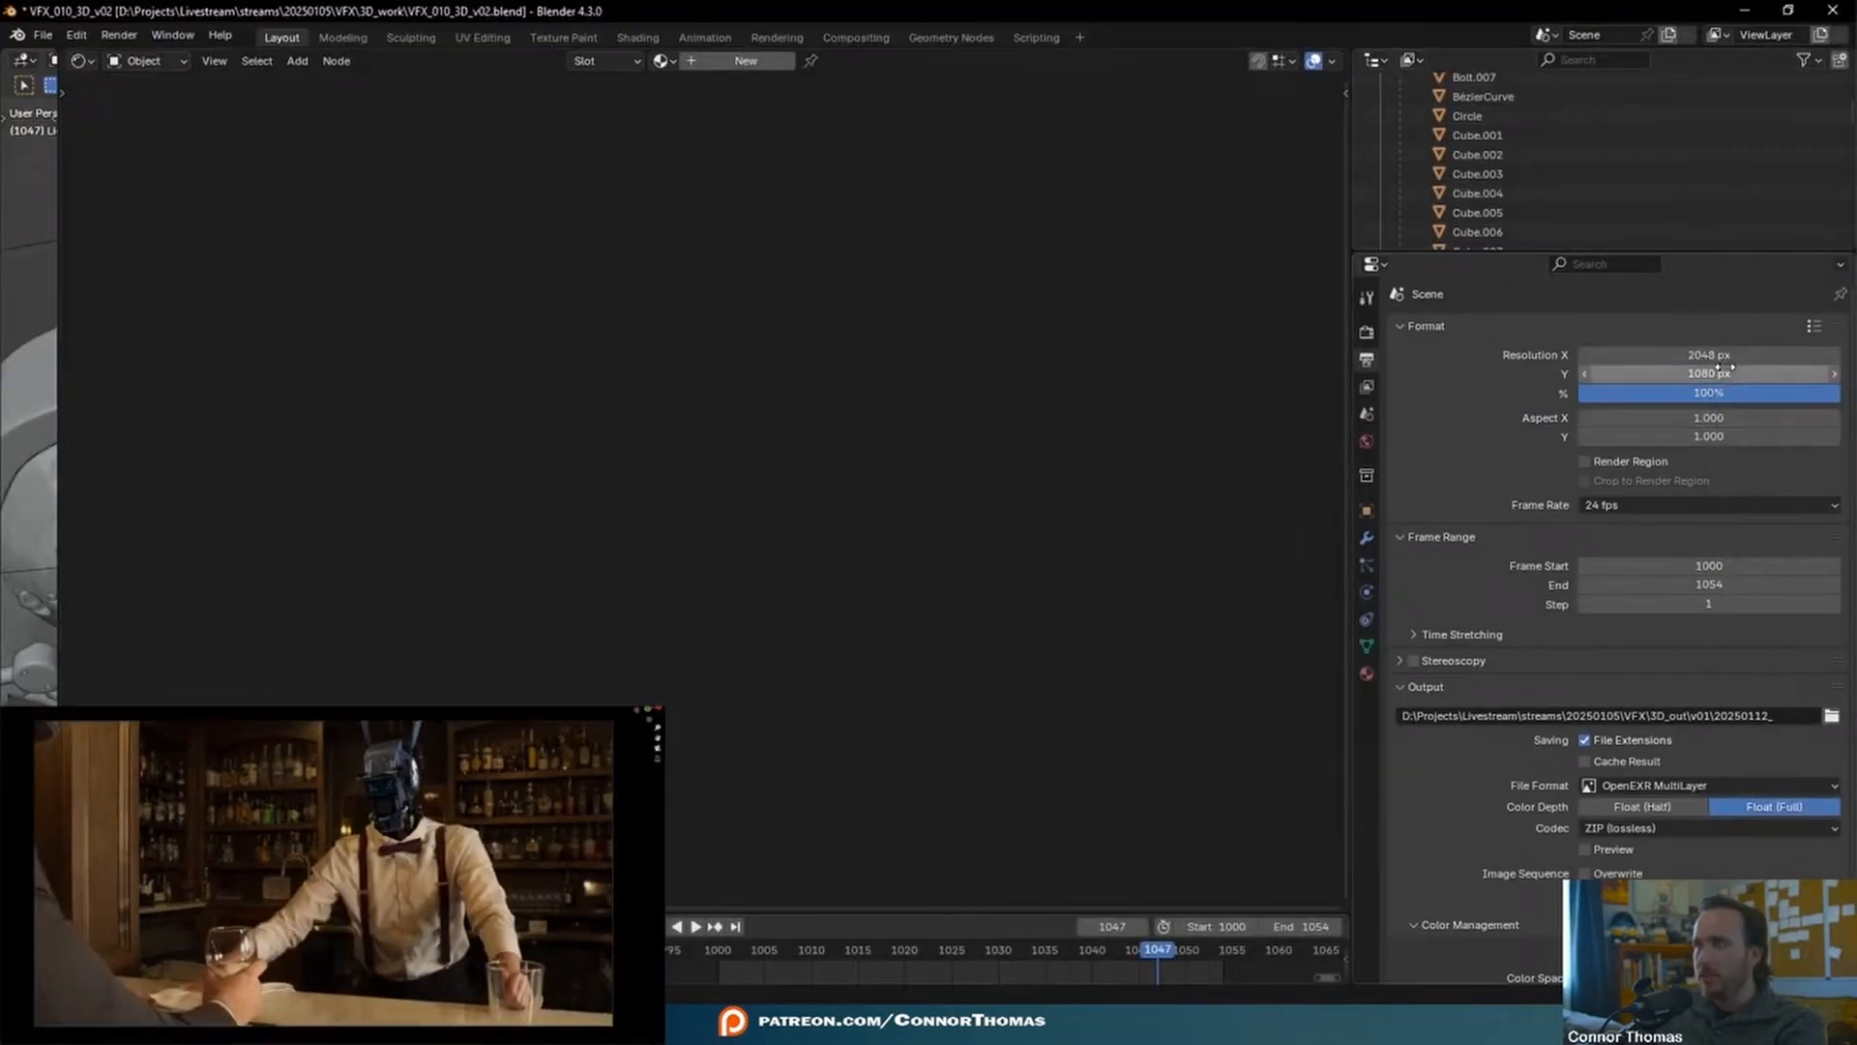
- Try a render resolution scale of 50% and undo it
click(1741, 395)
text(50)
key(Return)
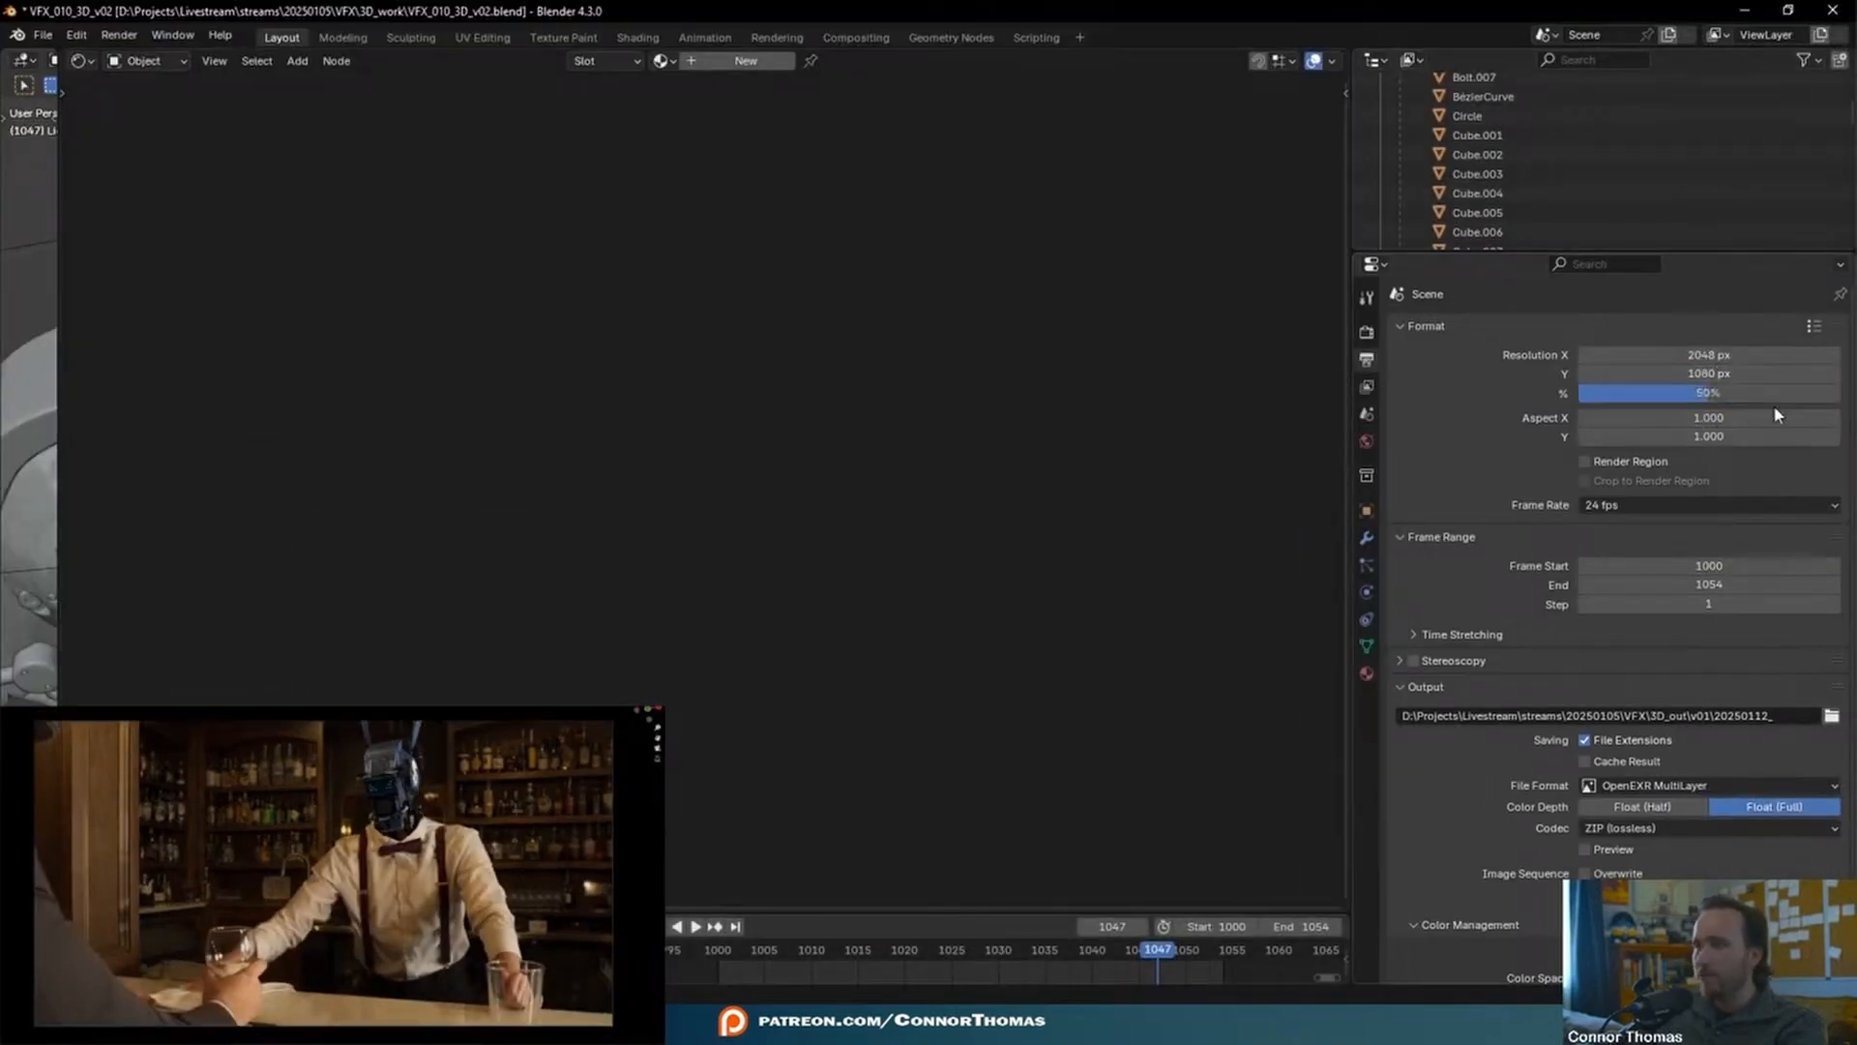
key(ctrl+z)
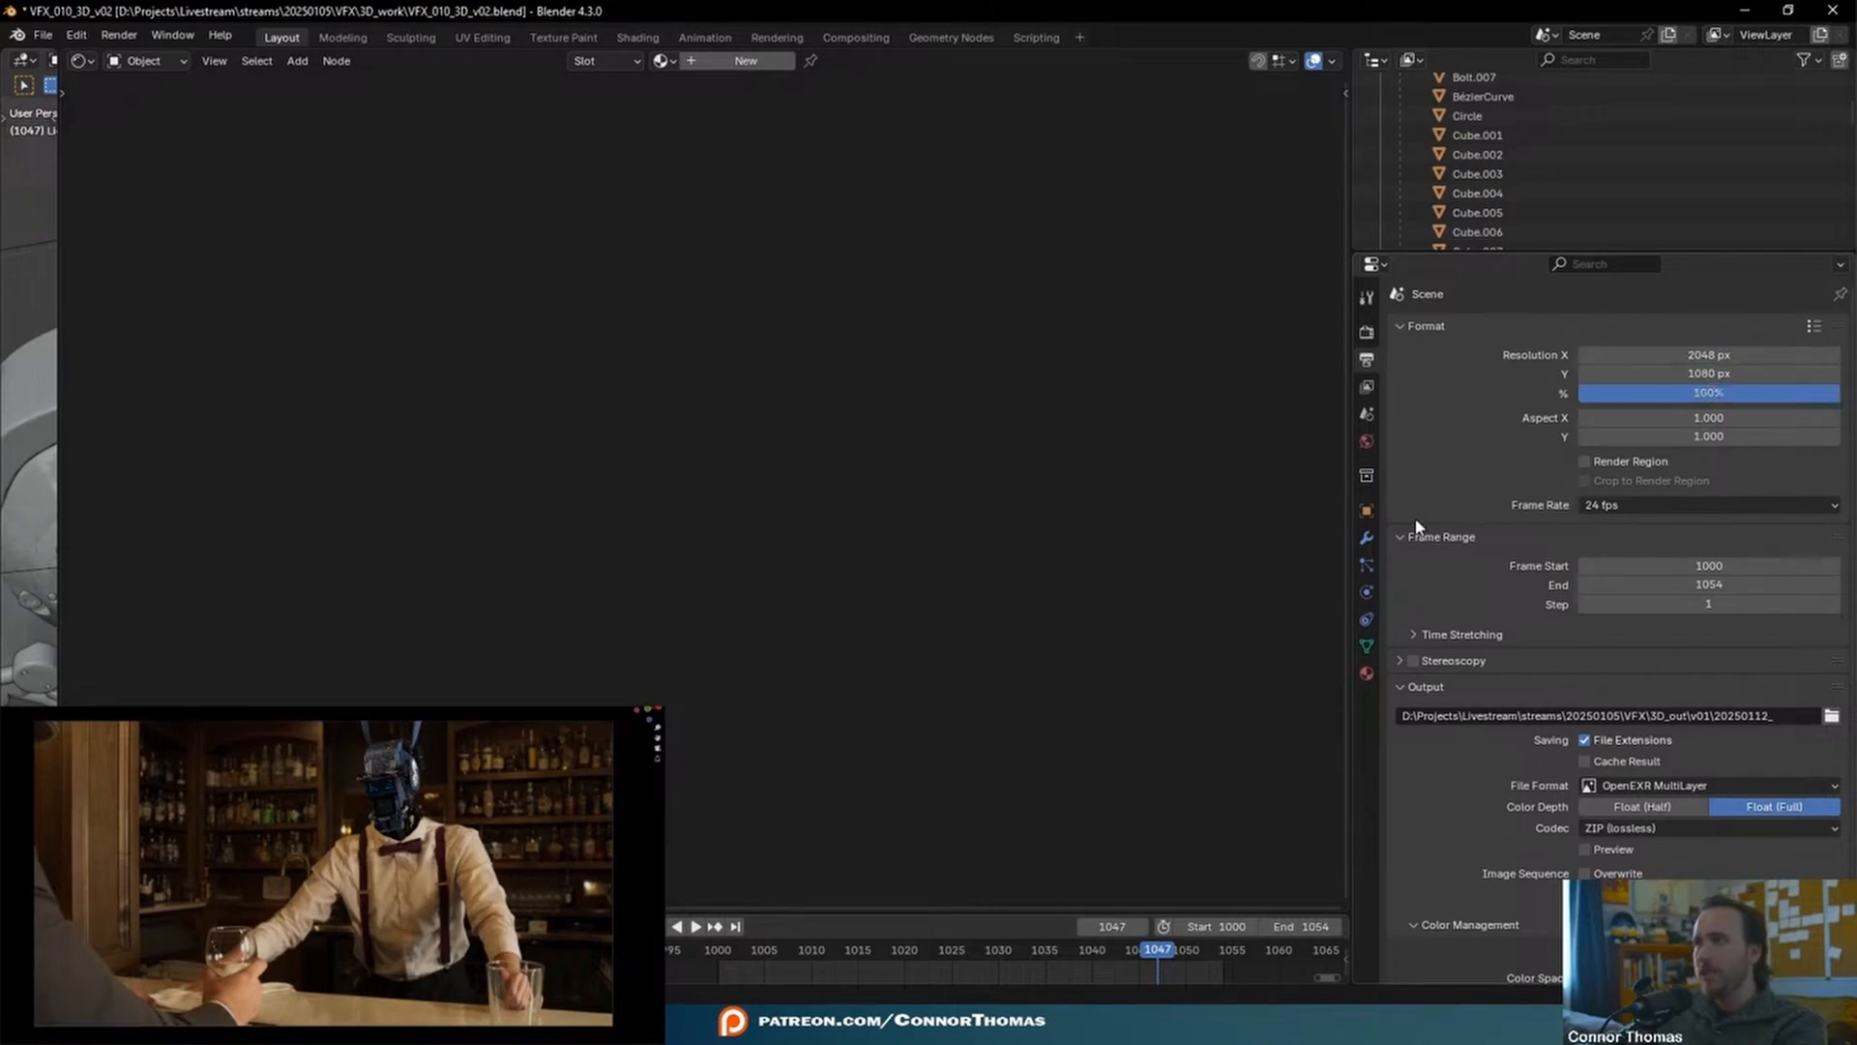
- Set the horizontal render resolution to 1920 px
click(1709, 355)
text(199)
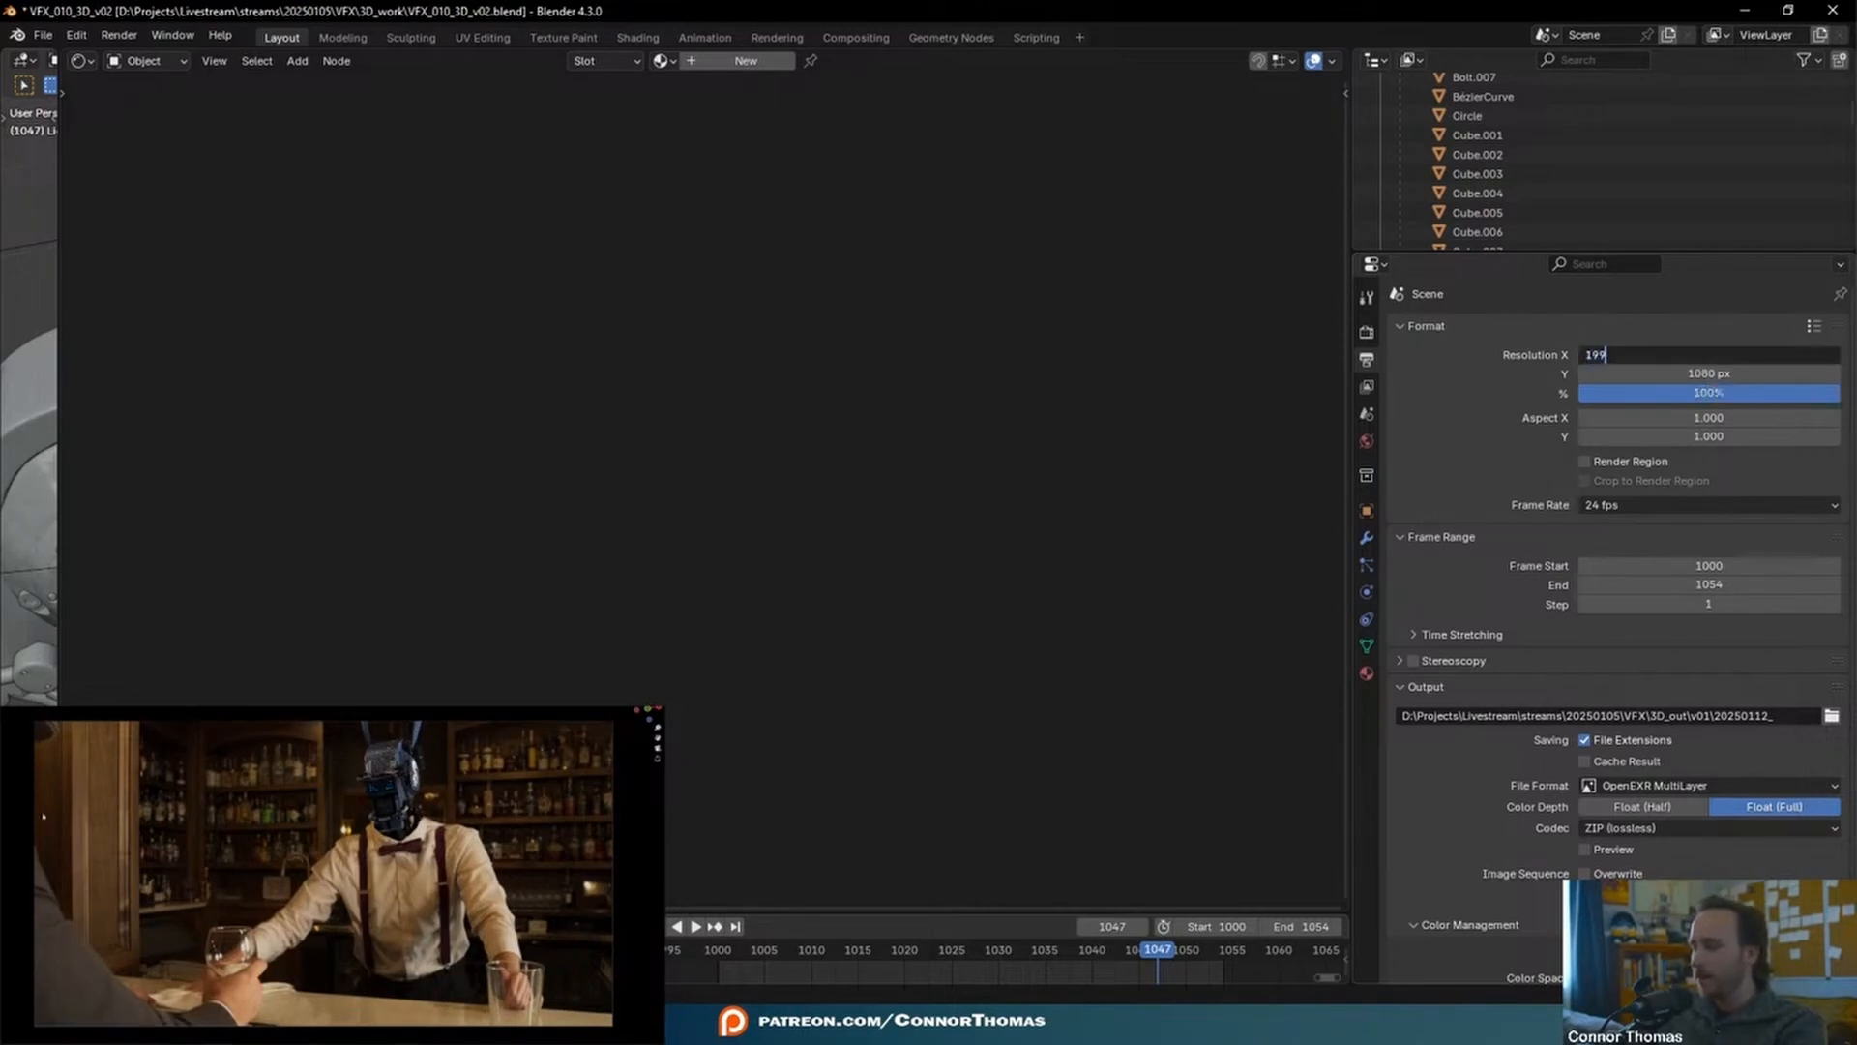
key(BackSpace)
key(BackSpace)
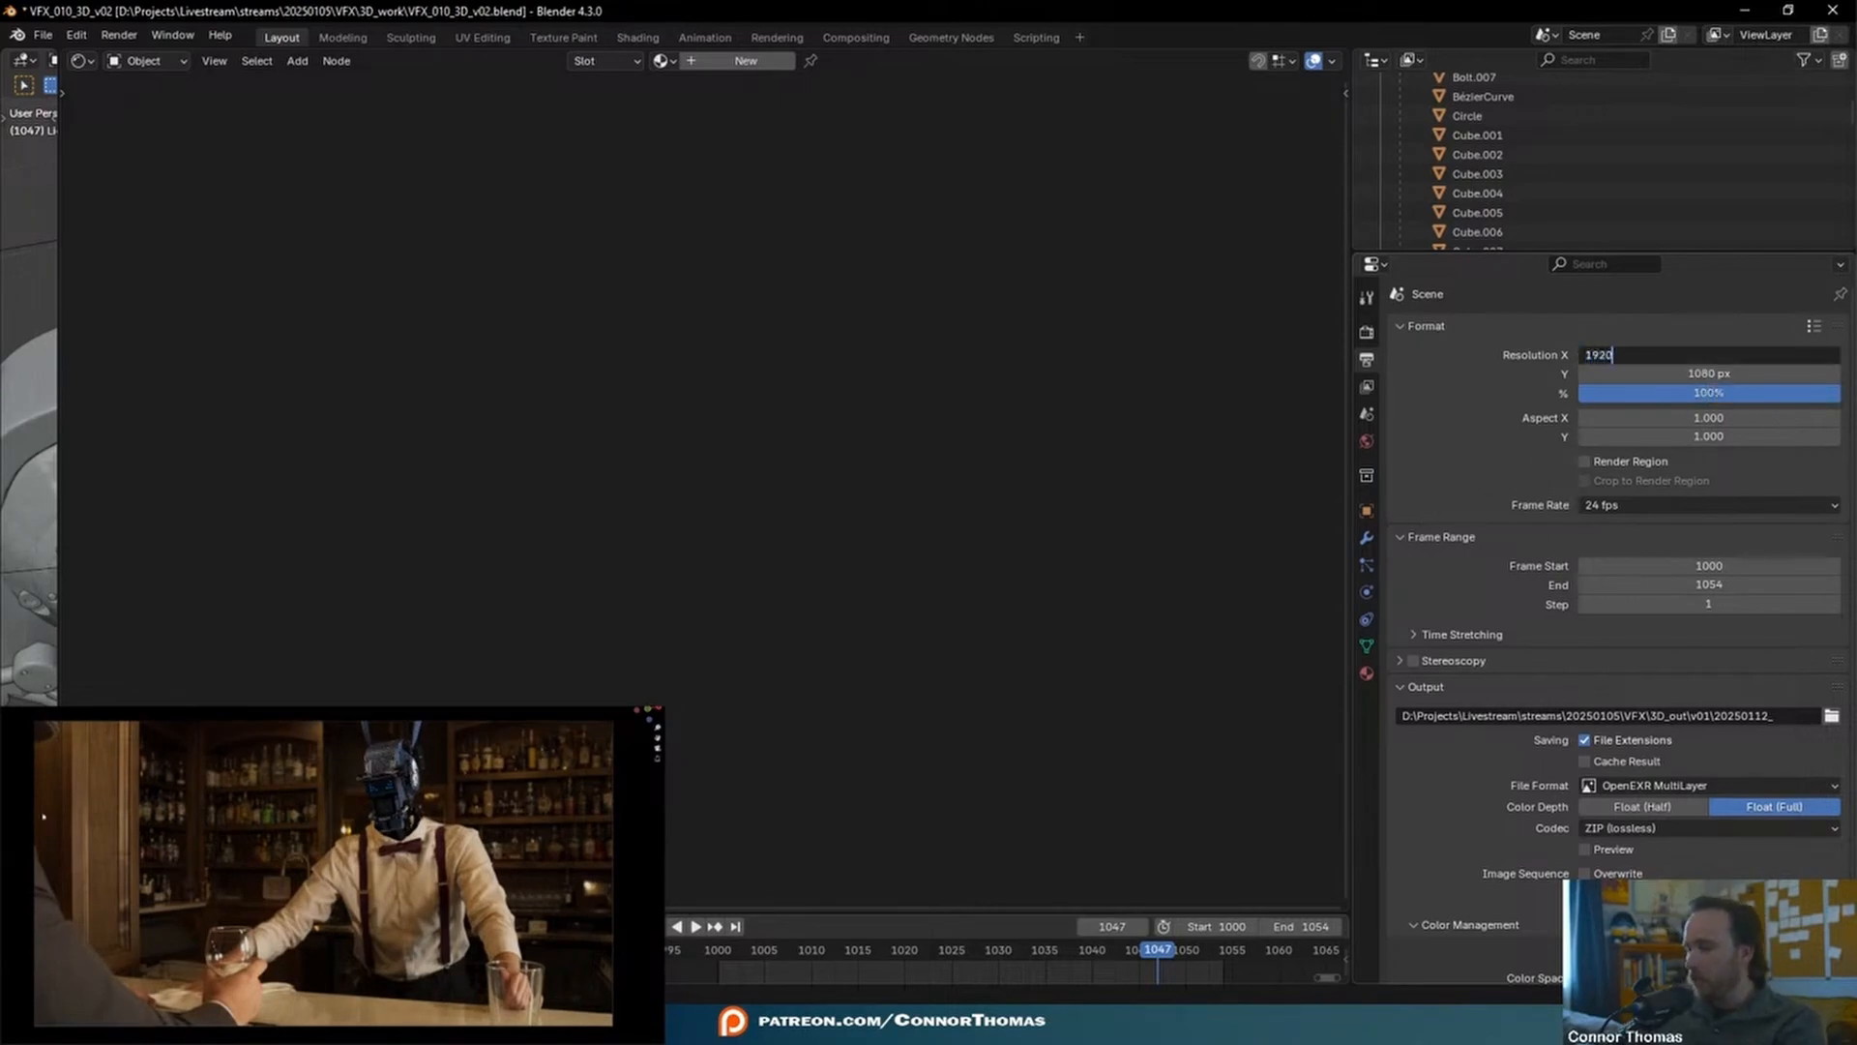
key(Return)
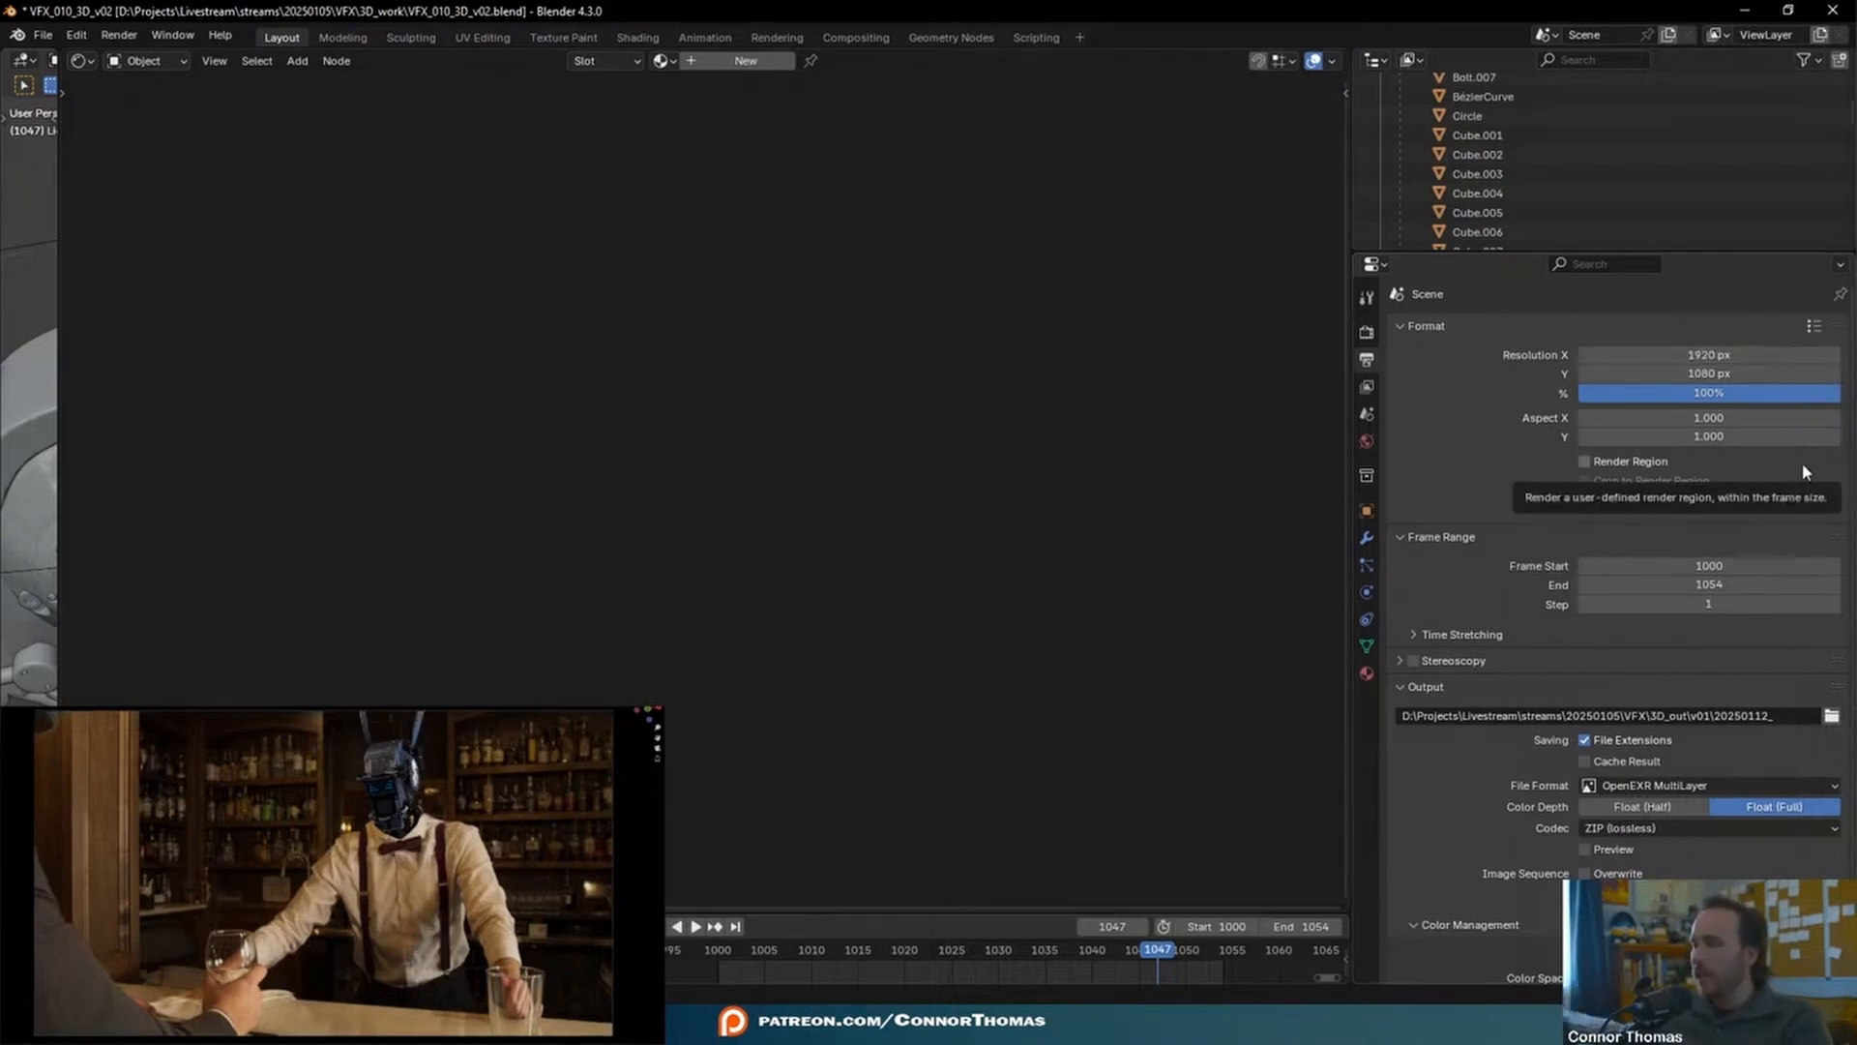
- Widen the properties area and review the output format settings, the view layer's data and light passes, and its Cryptomatte options
scroll(1741, 581, down, 2)
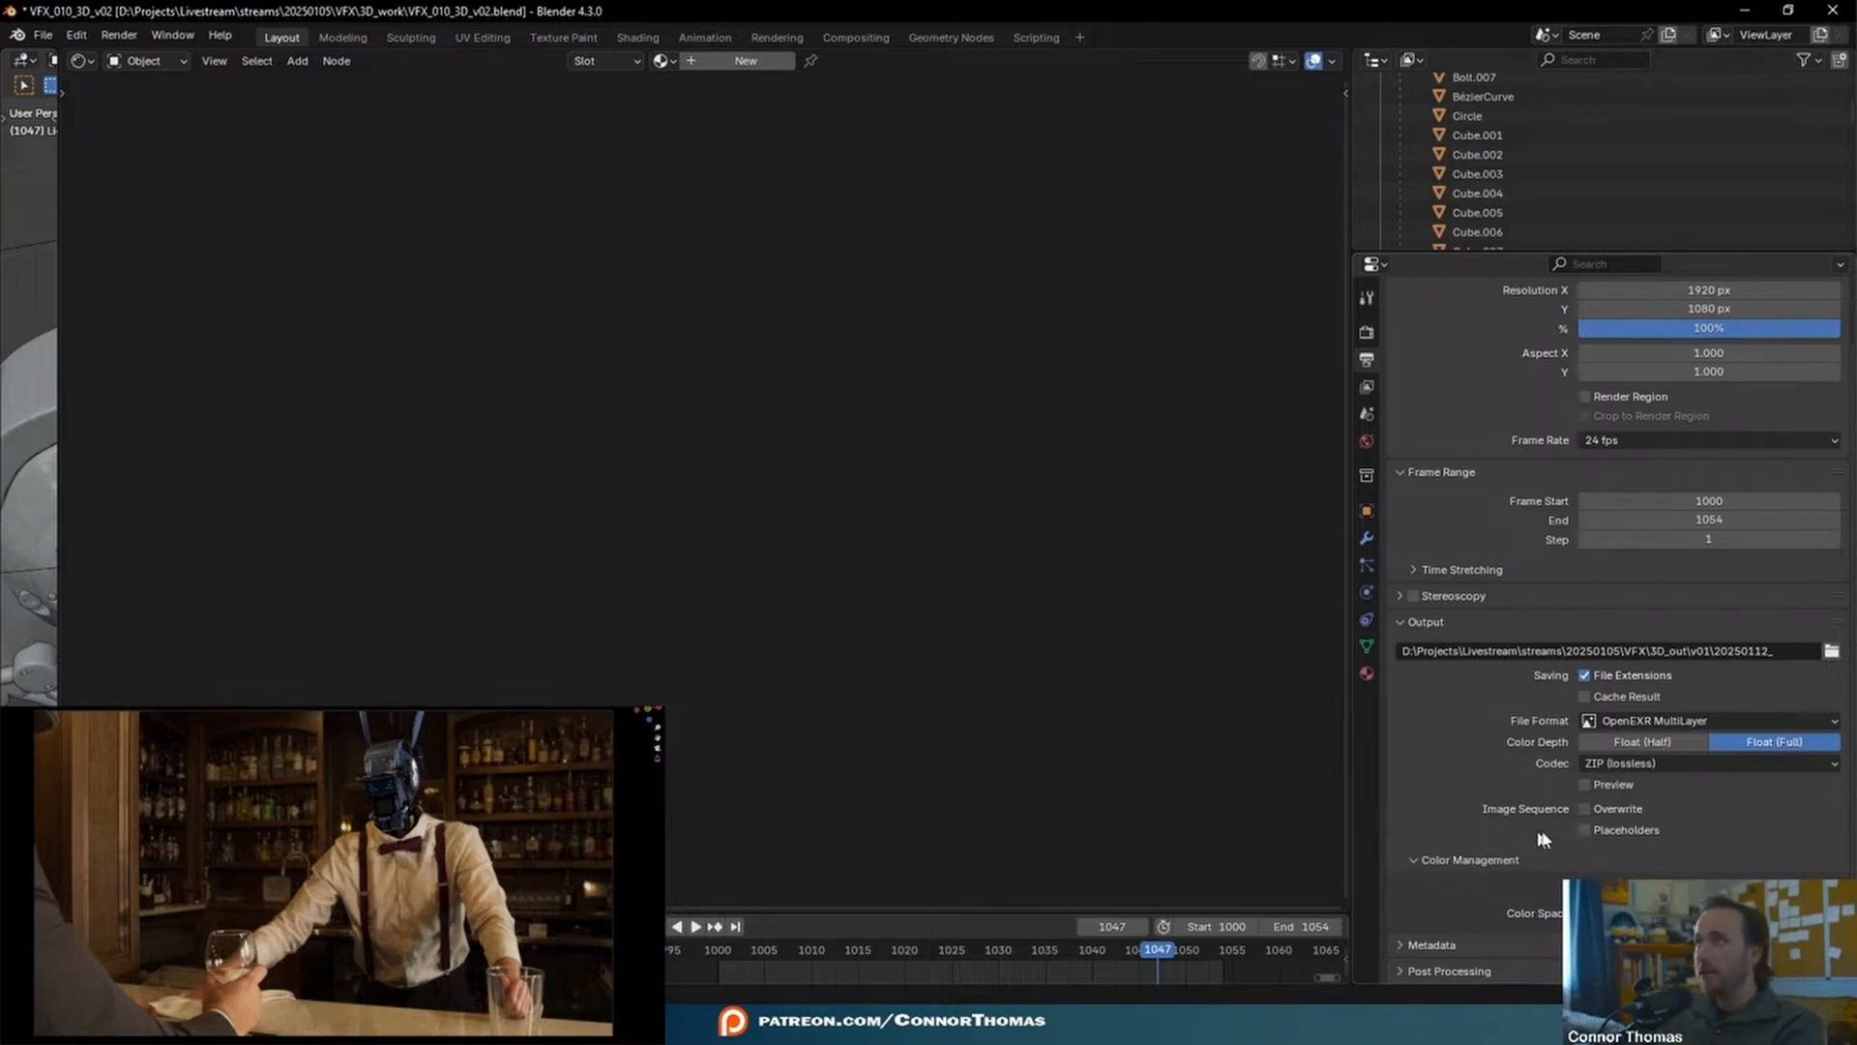
drag(1350, 830, 886, 785)
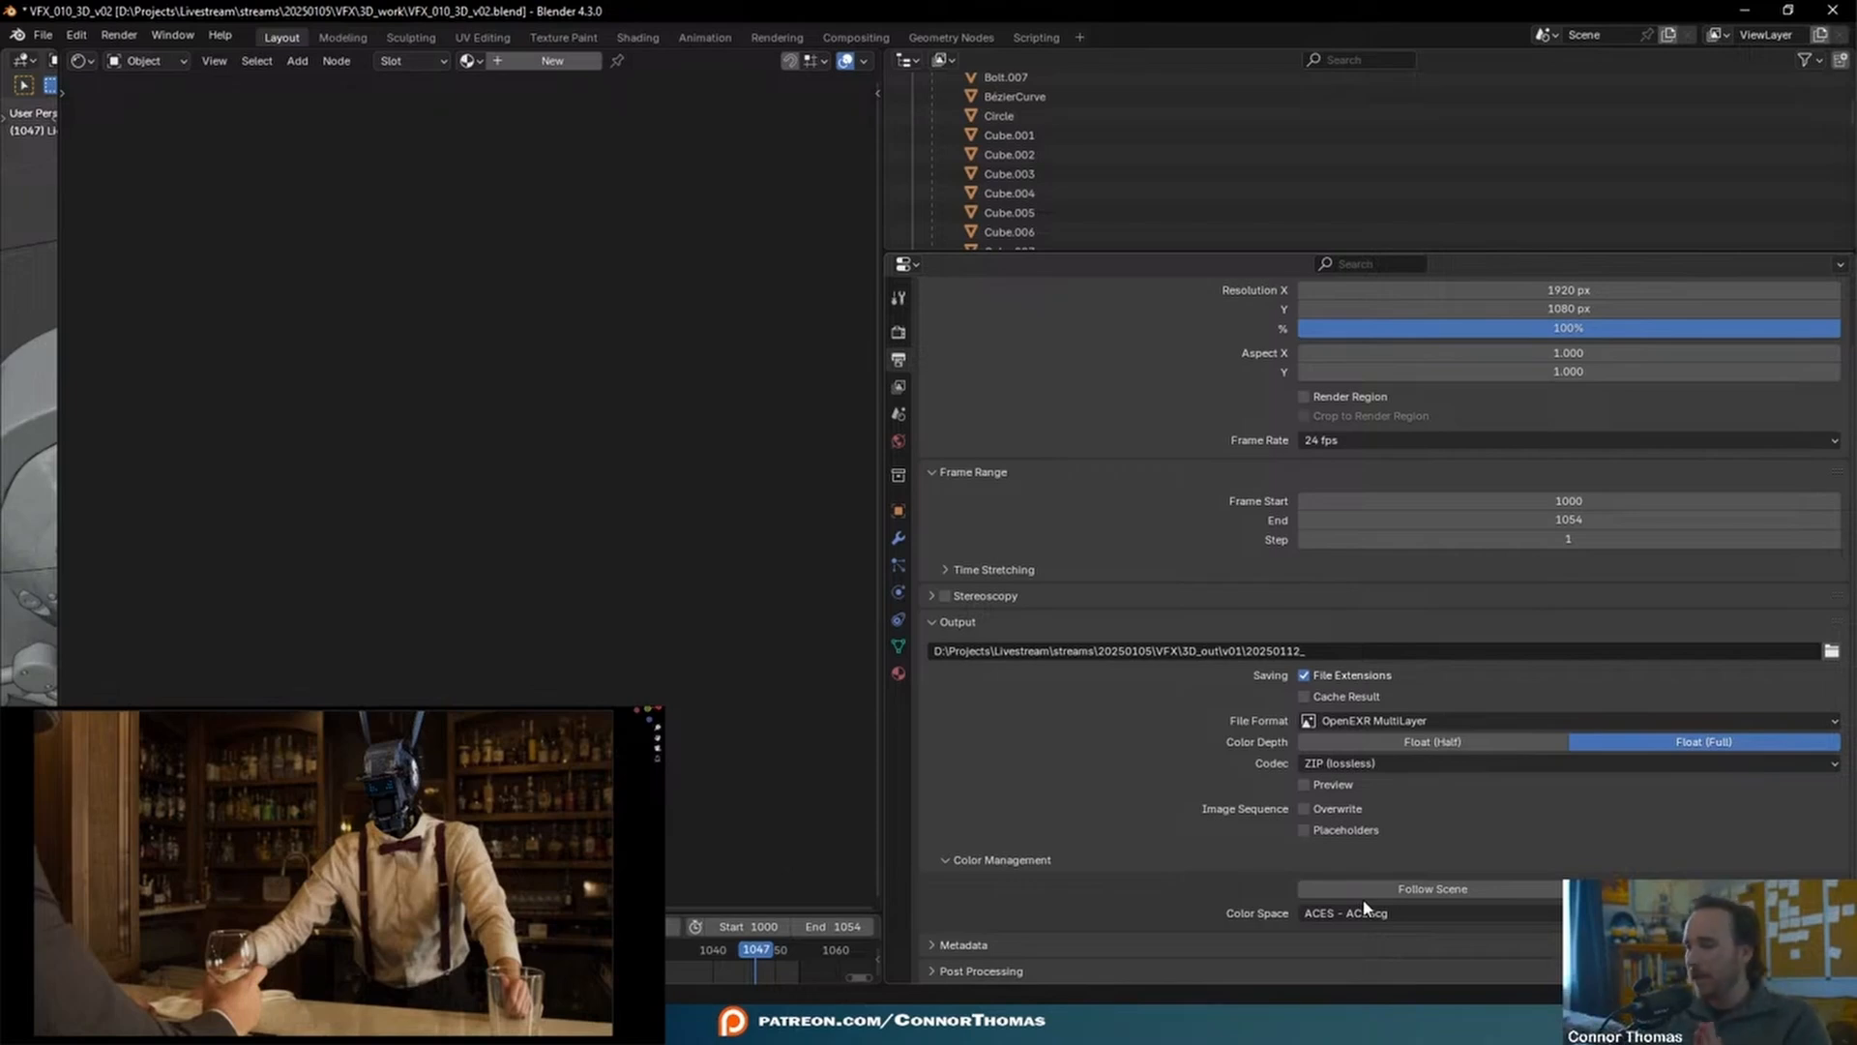
click(898, 387)
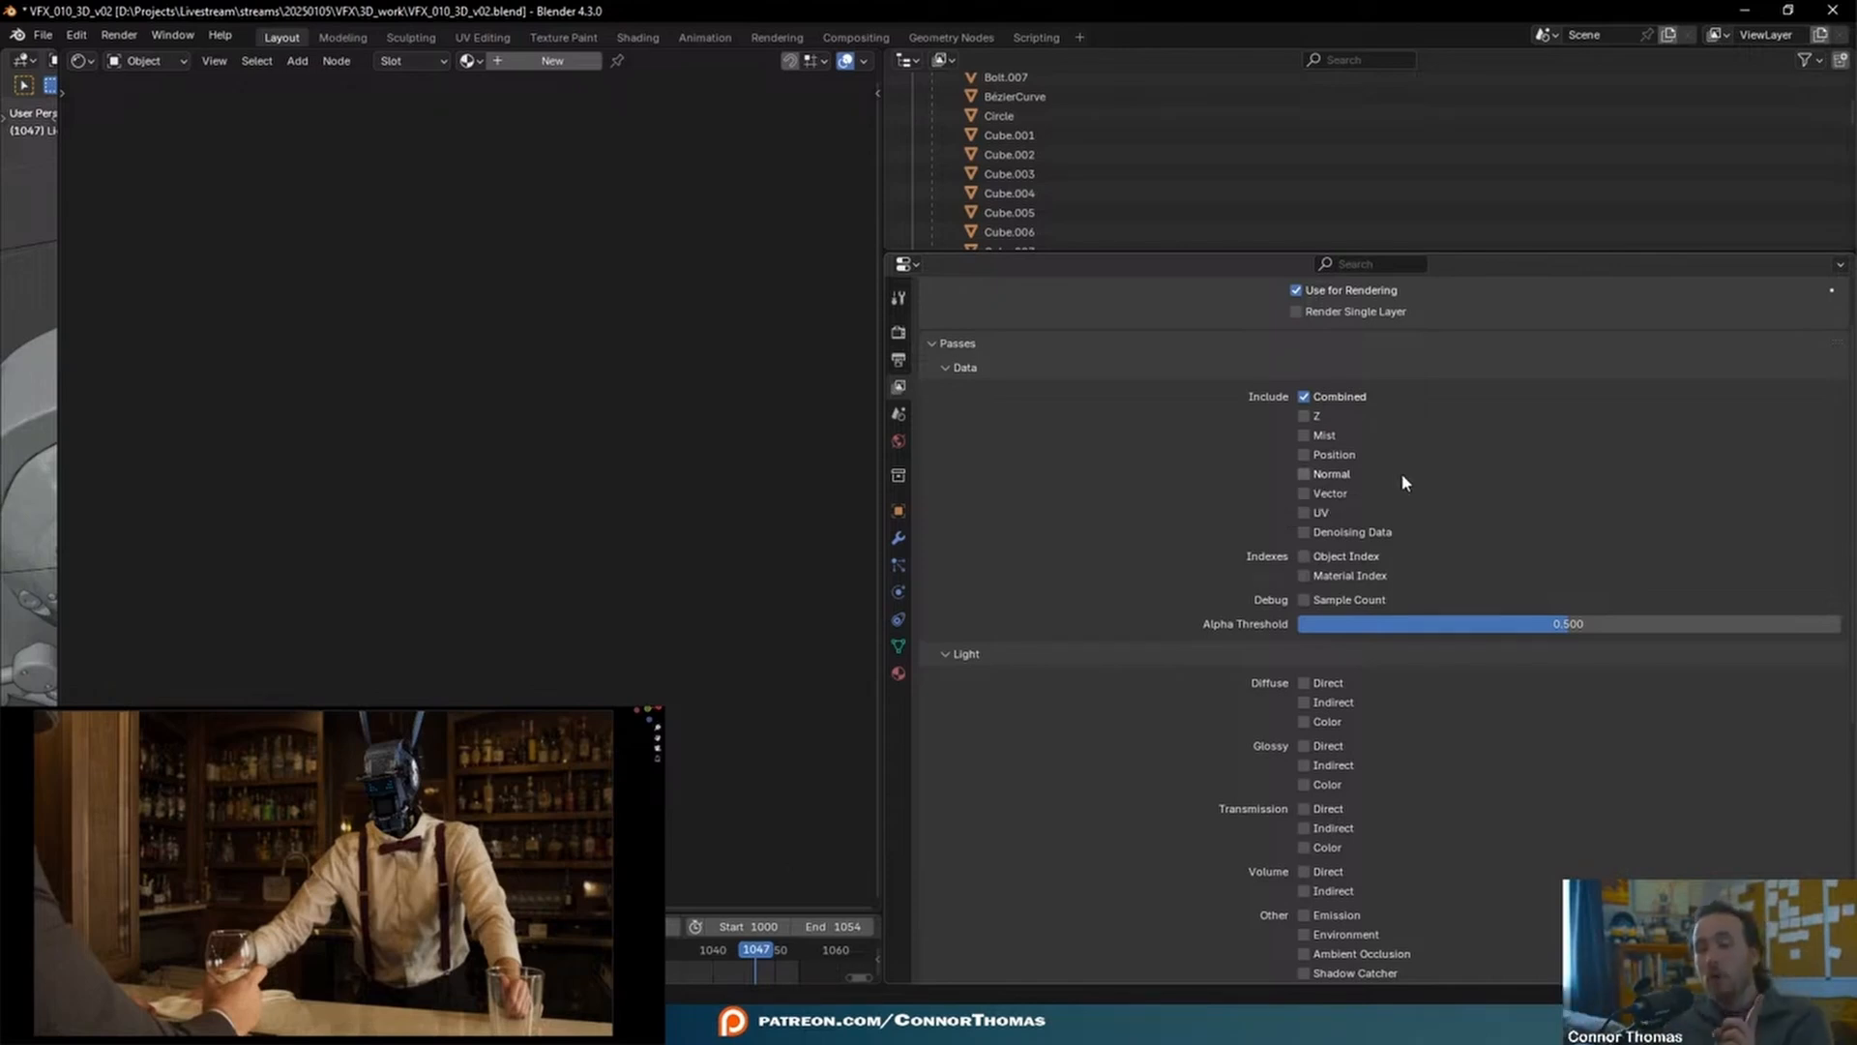
scroll(1389, 479, down, 10)
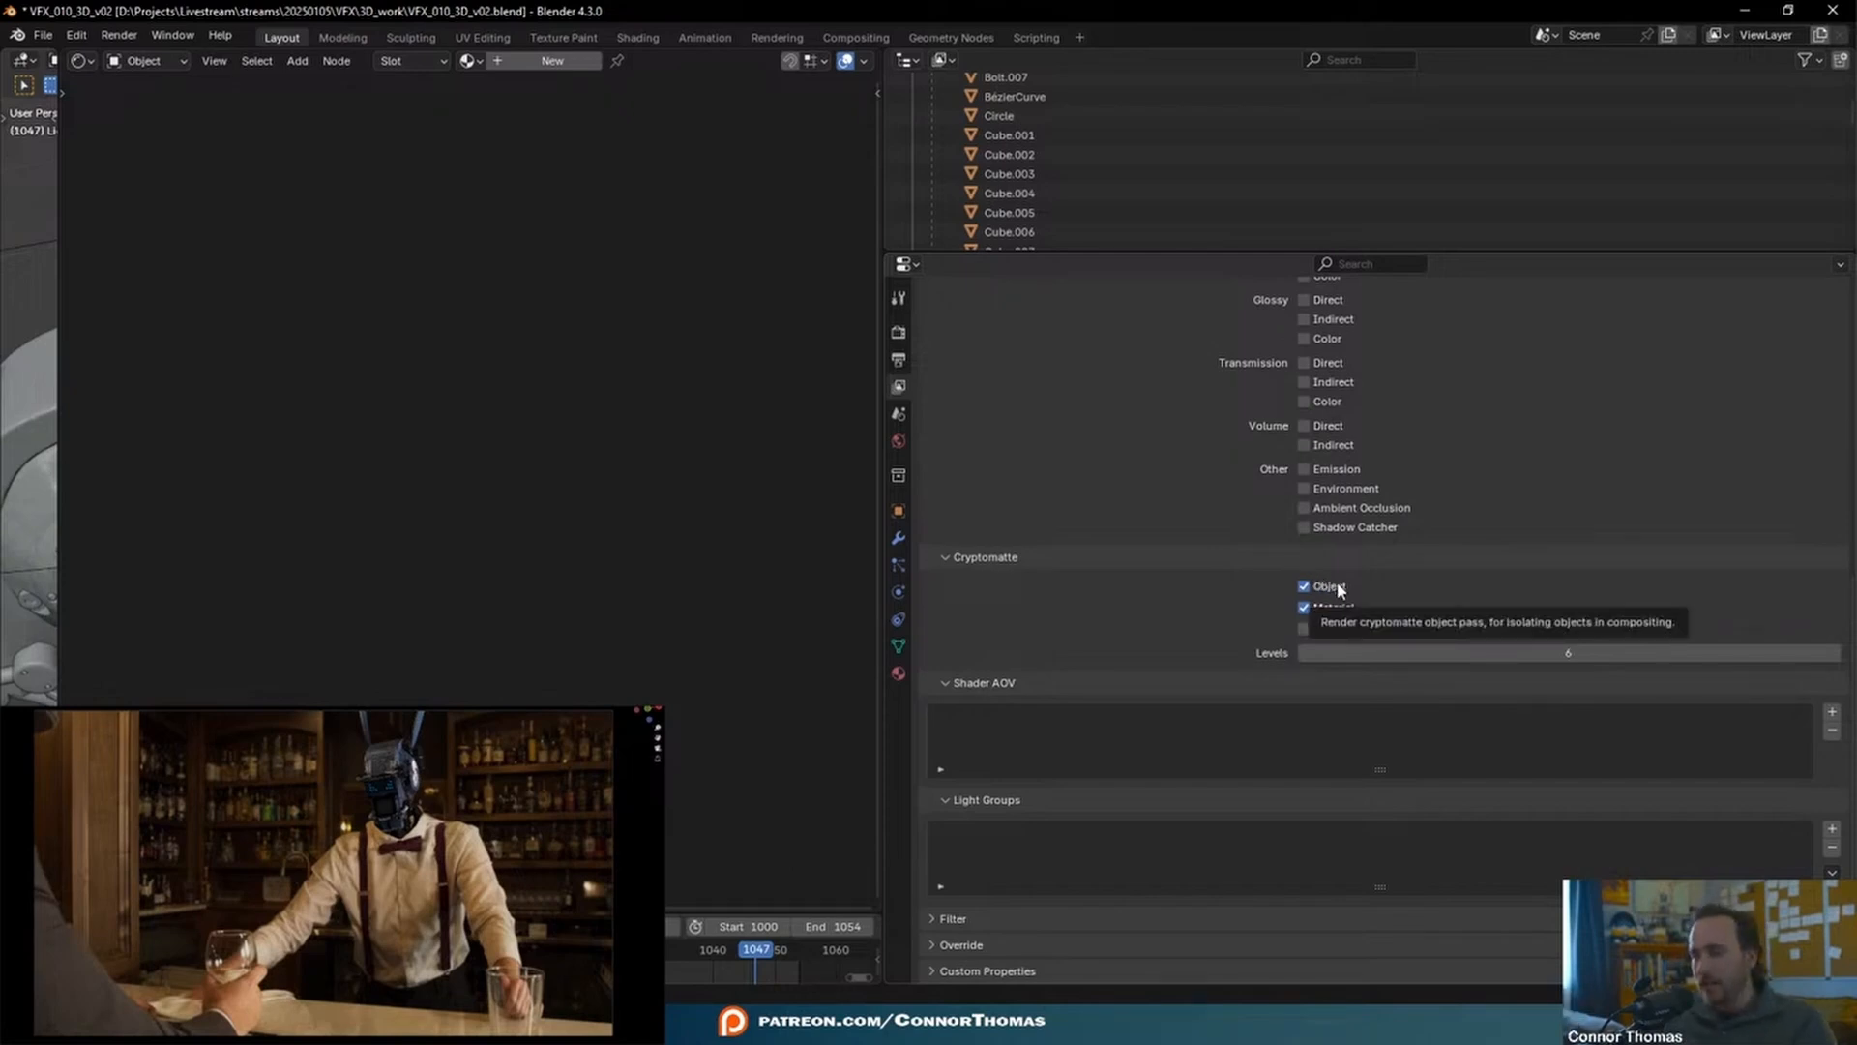
- Switch to the NukeX project and view the Merge4 output of the main comp
key(alt+Tab)
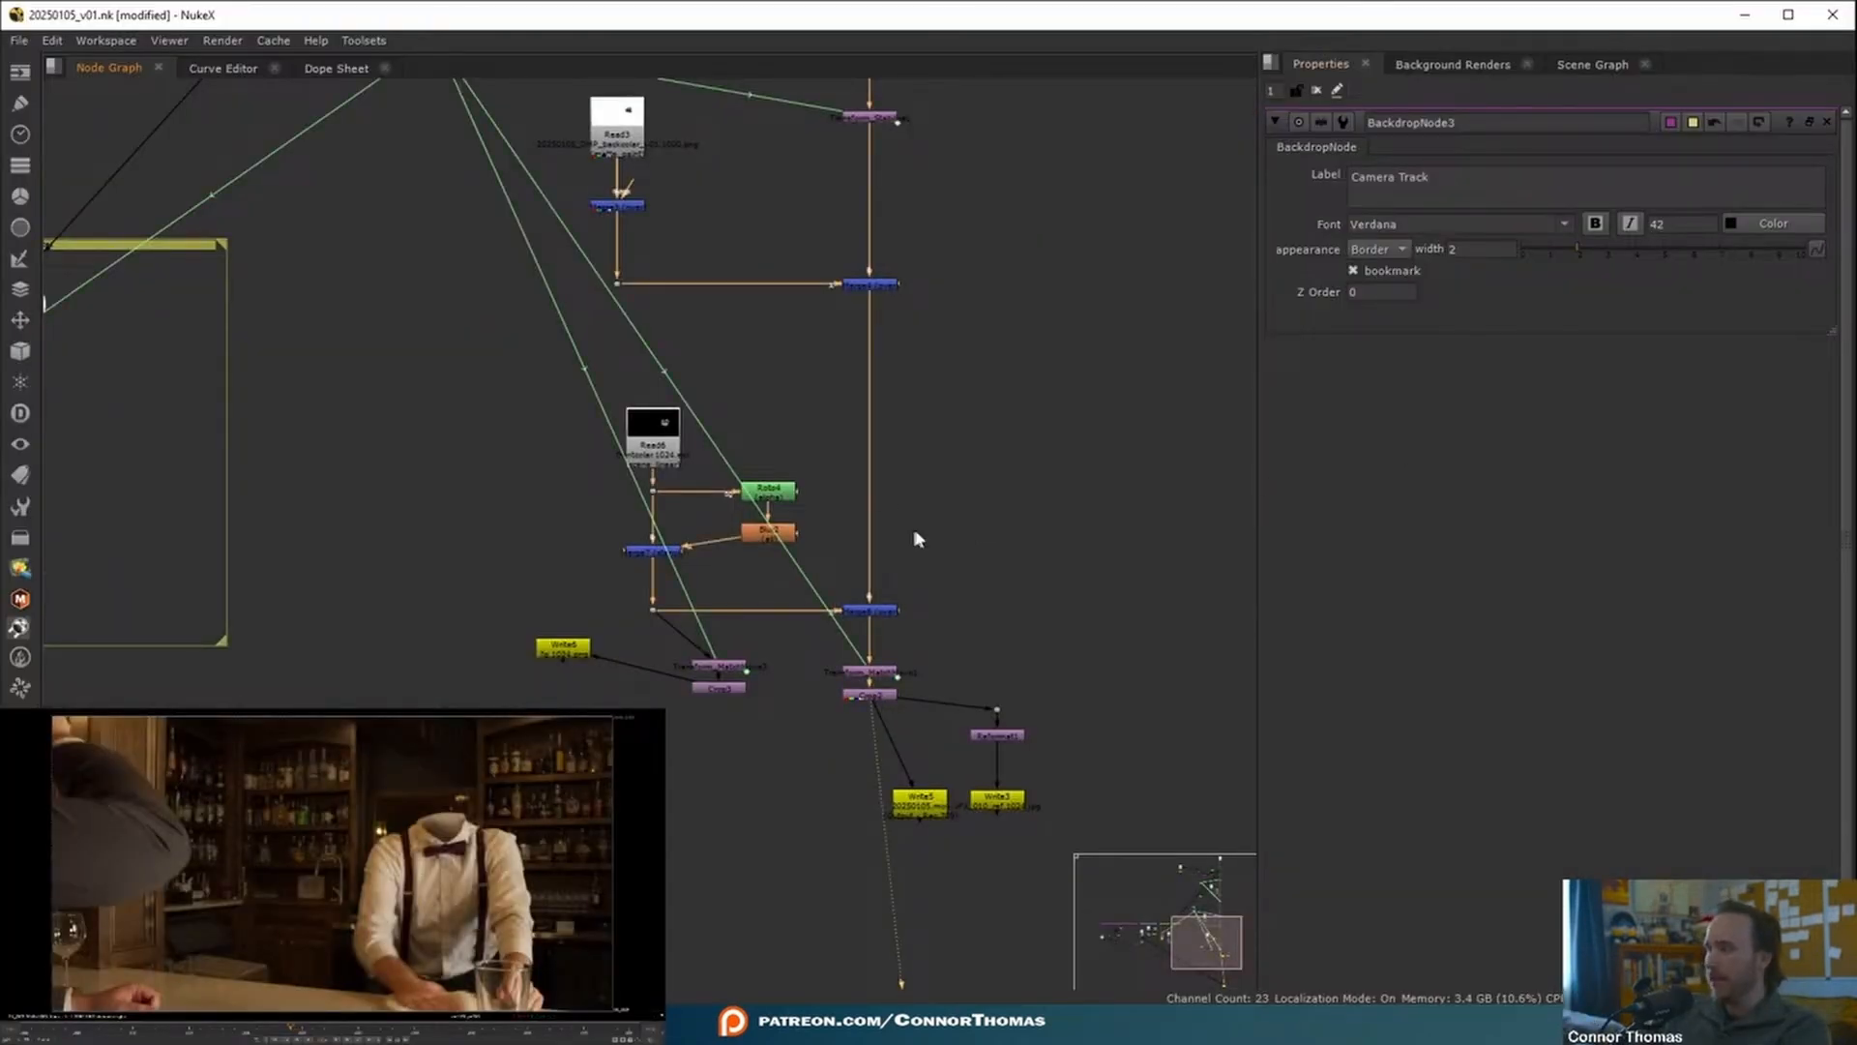
middle_drag(817, 220, 733, 436)
scroll(732, 436, down, 2)
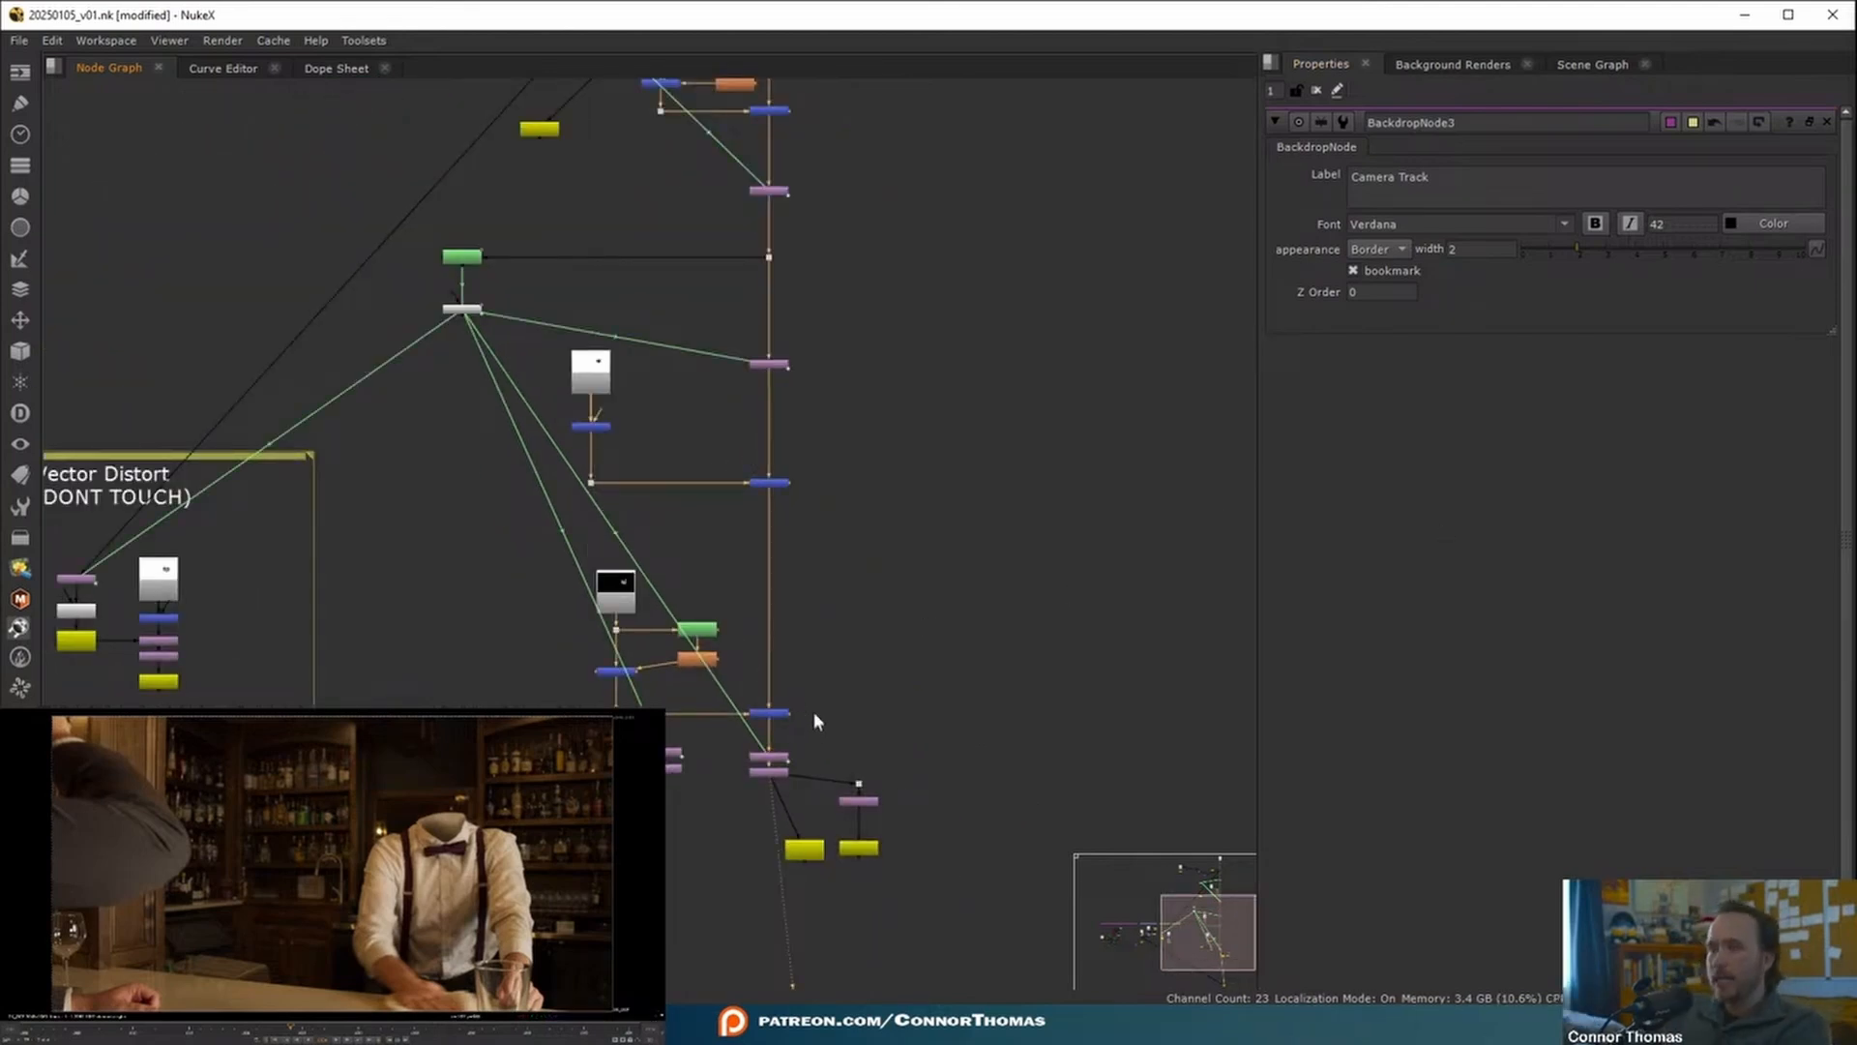
scroll(750, 716, up, 2)
key(1)
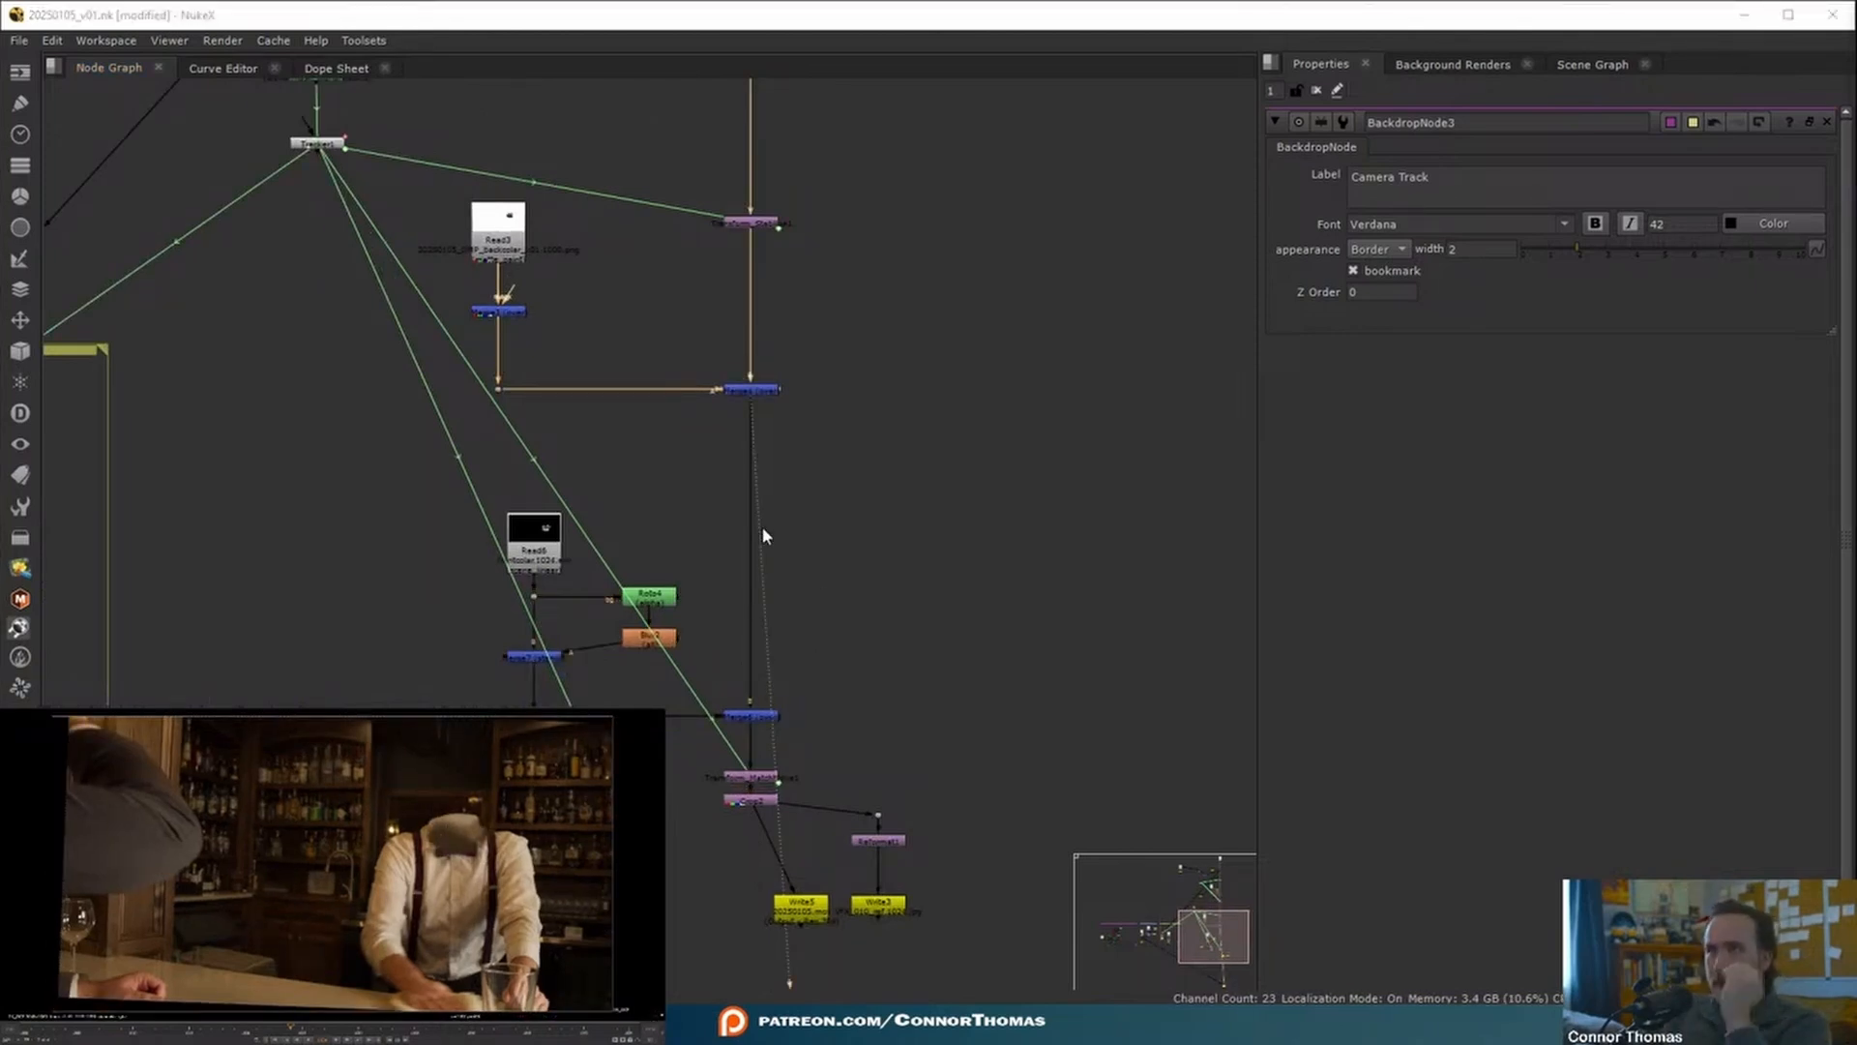
- Add a Read node beside the main comp for the 20250112_####.exr 1000-1054 sequence from the 3D_out/v01 folder
middle_drag(837, 468, 743, 456)
click(888, 392)
key(Tab)
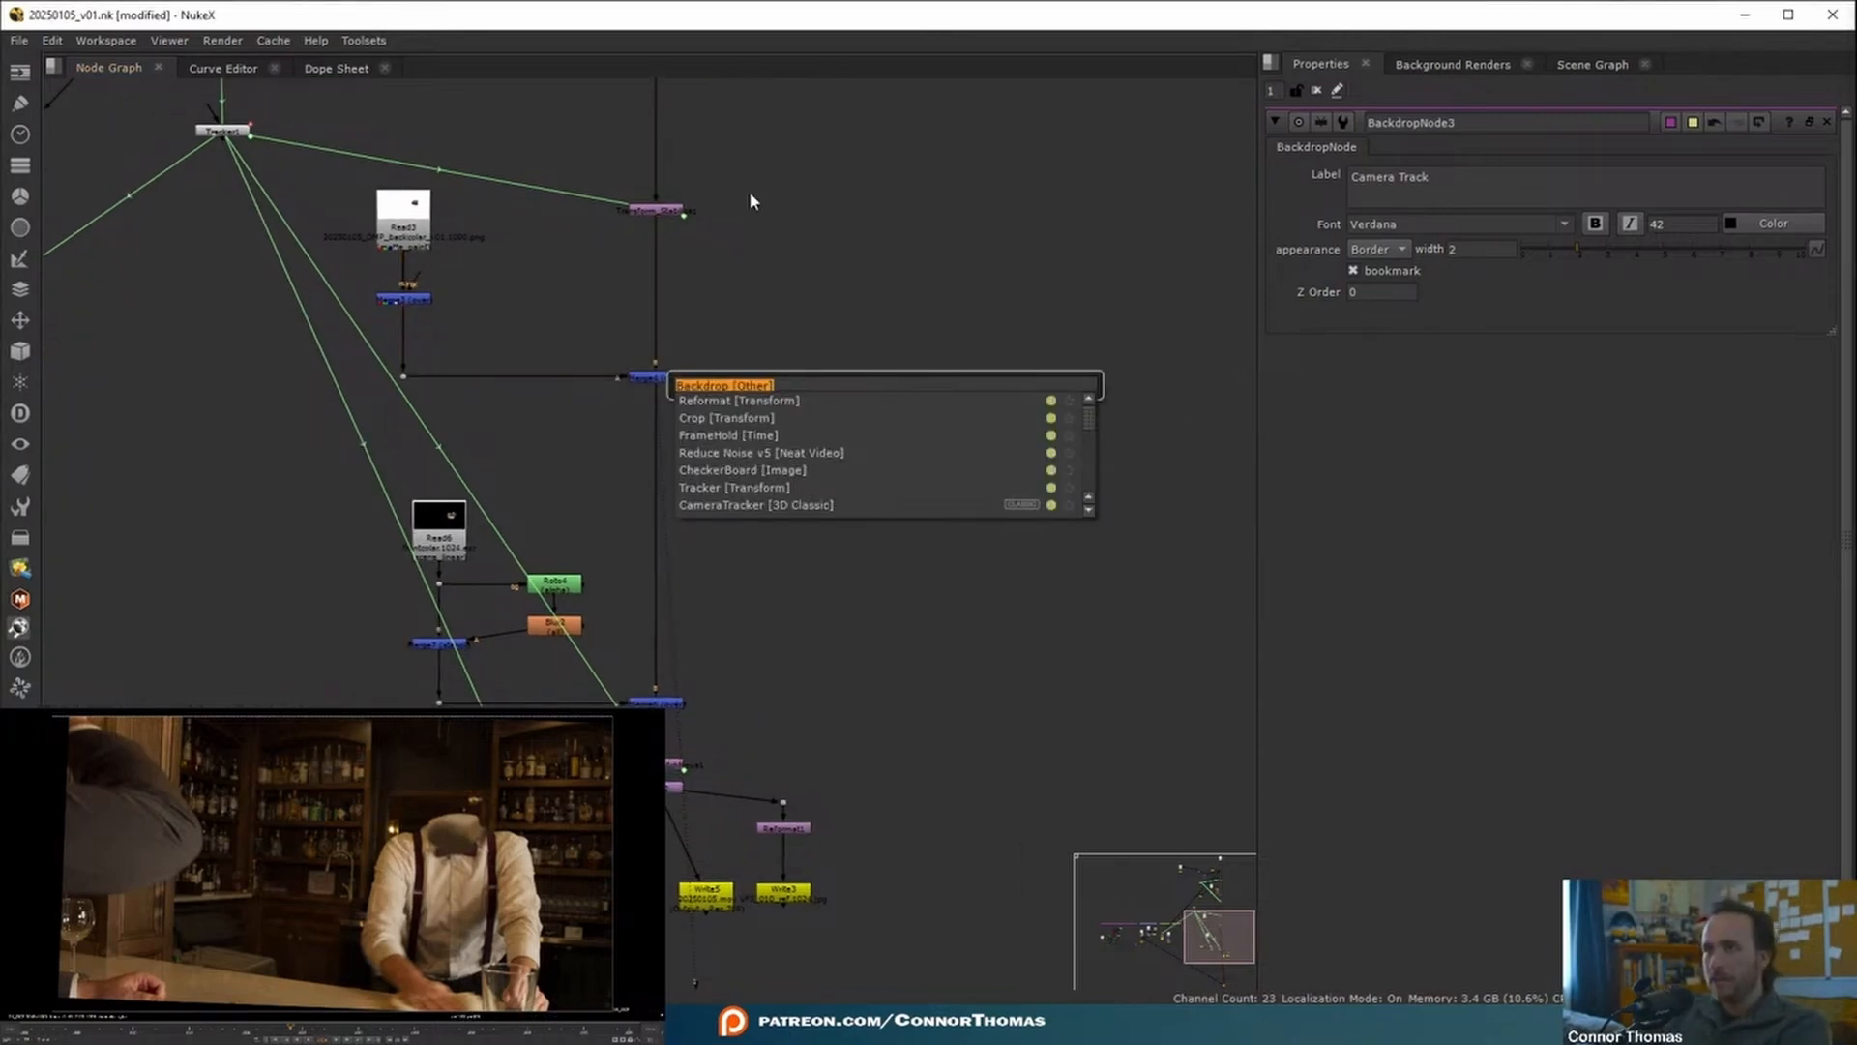
key(Escape)
key(r)
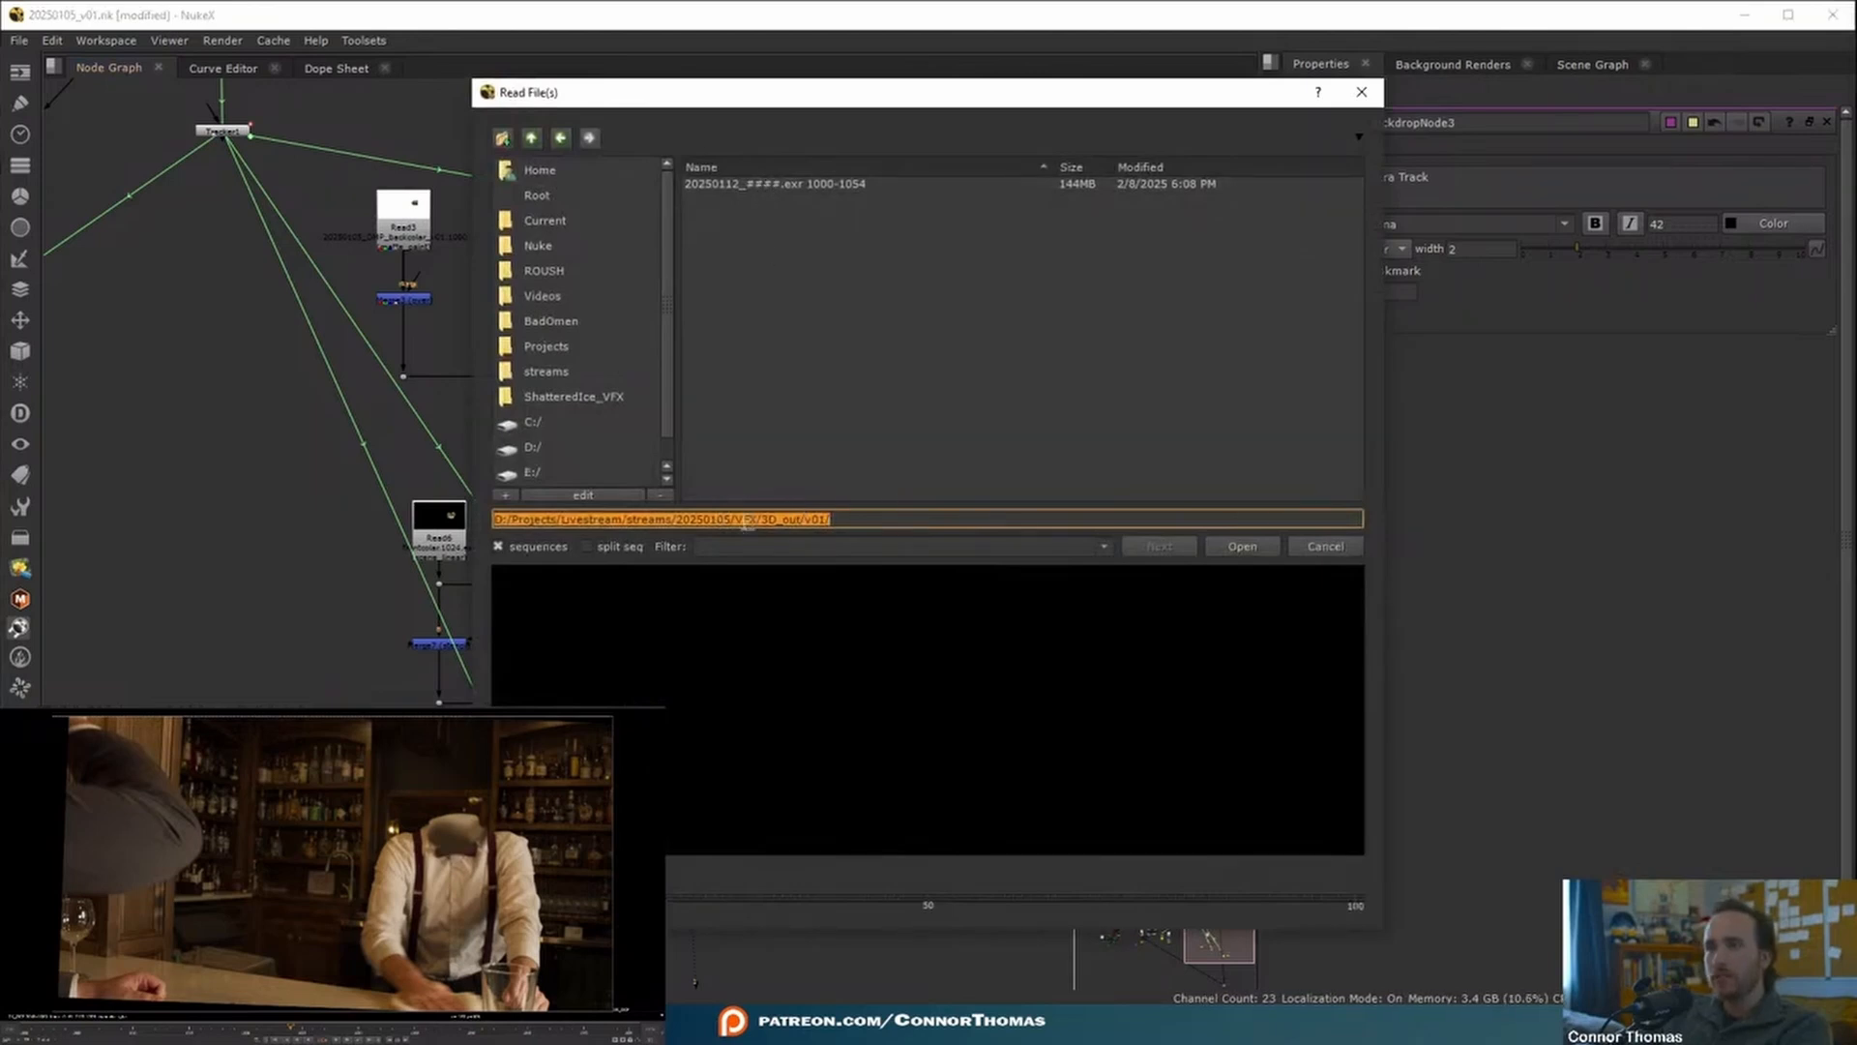
click(531, 137)
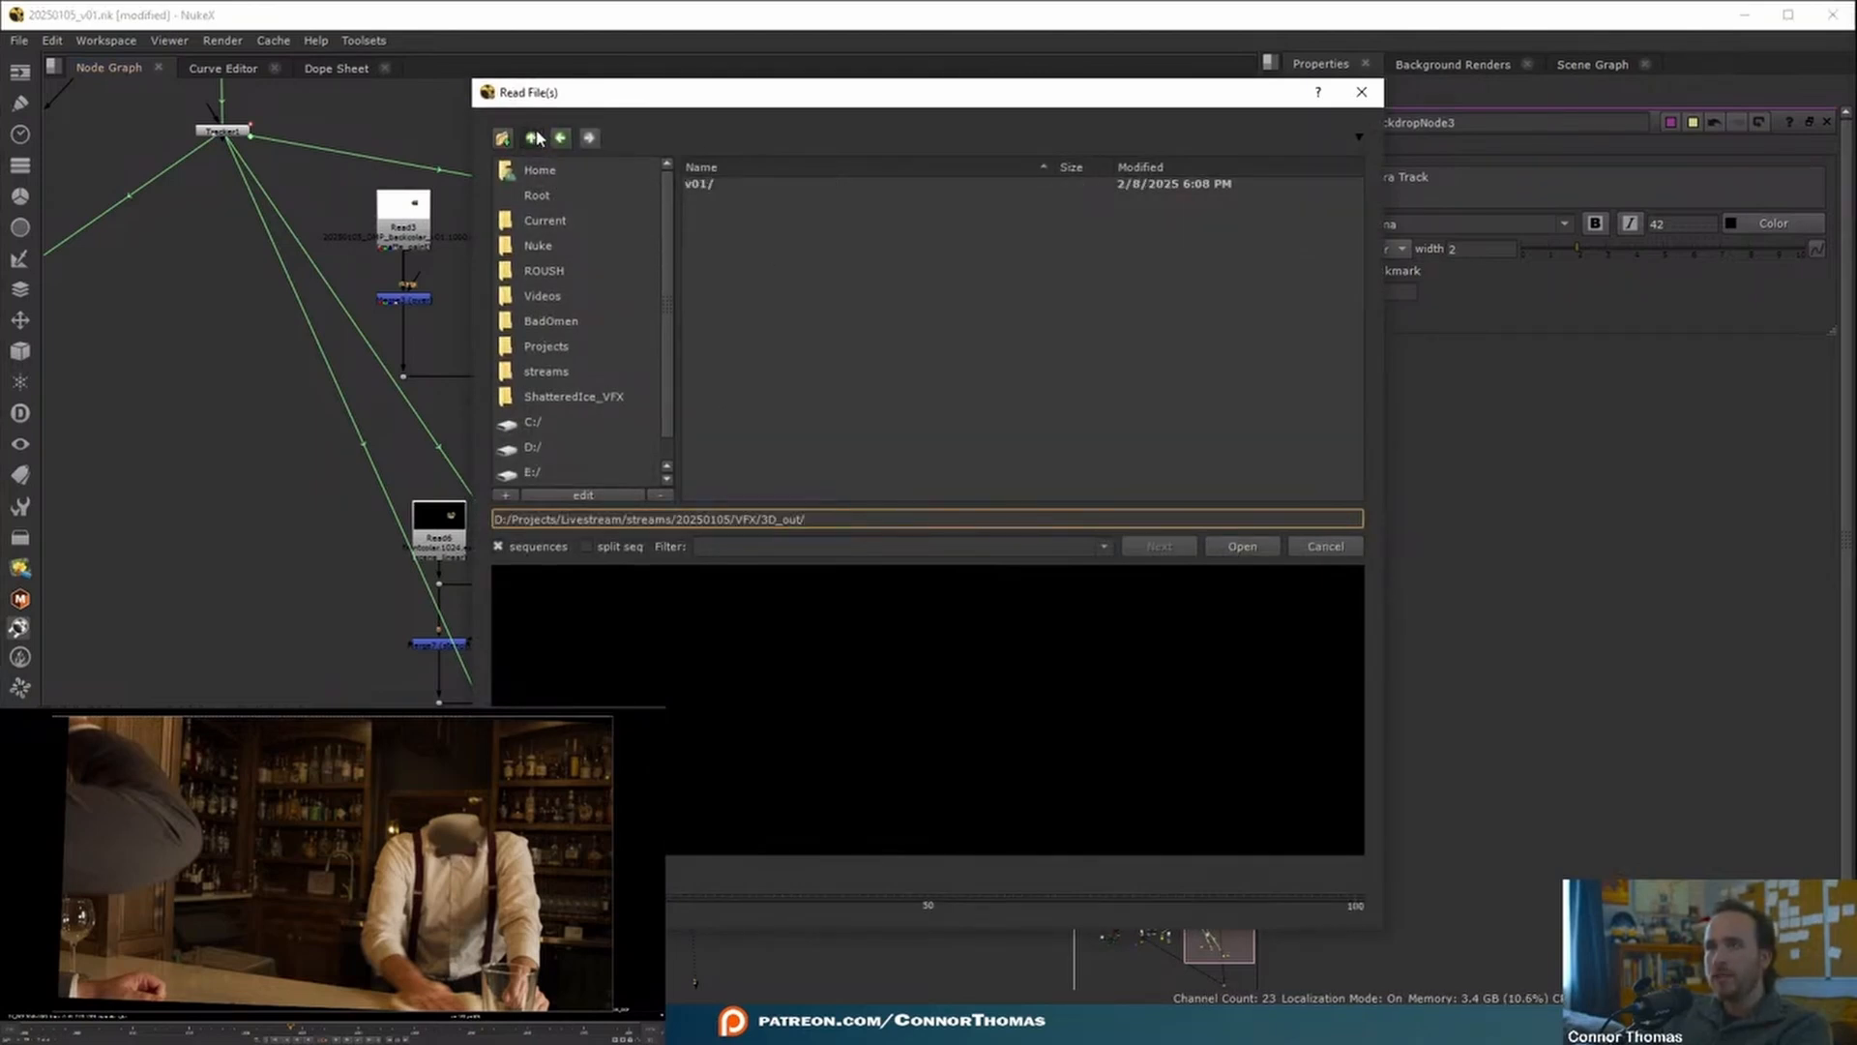
click(533, 137)
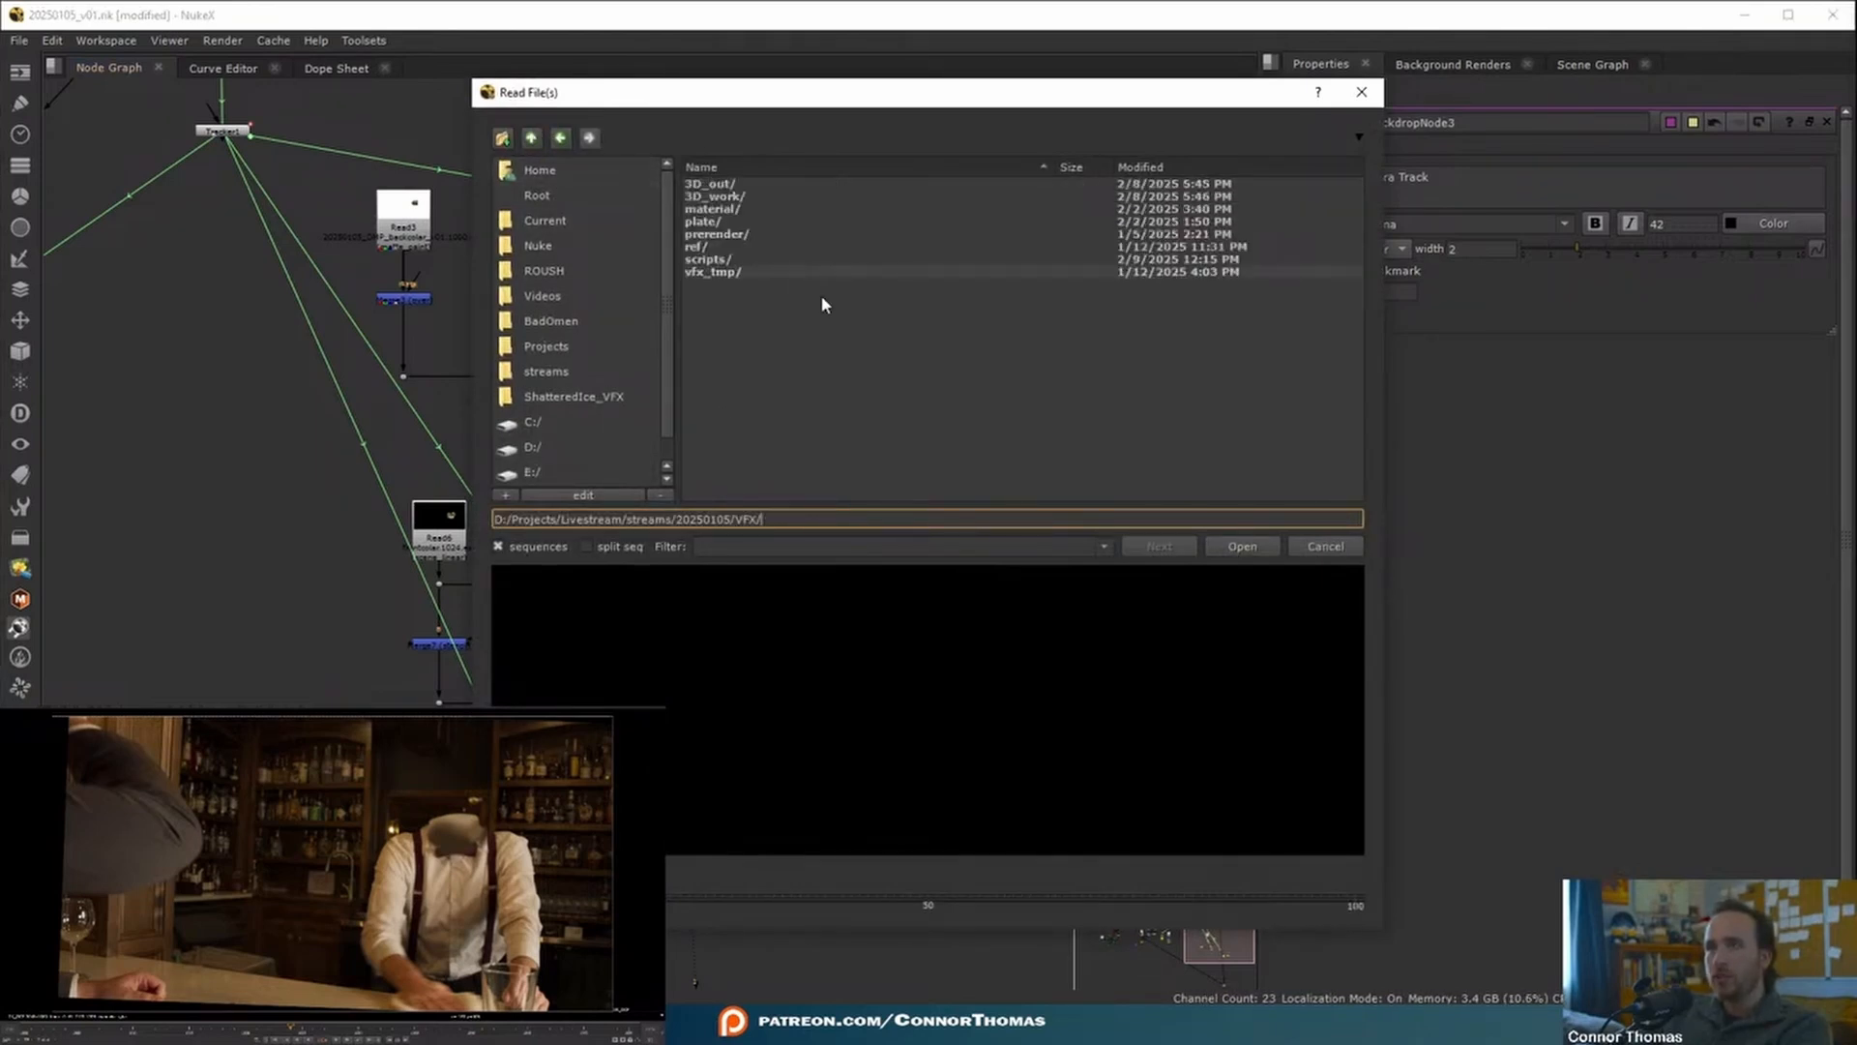
double_click(713, 185)
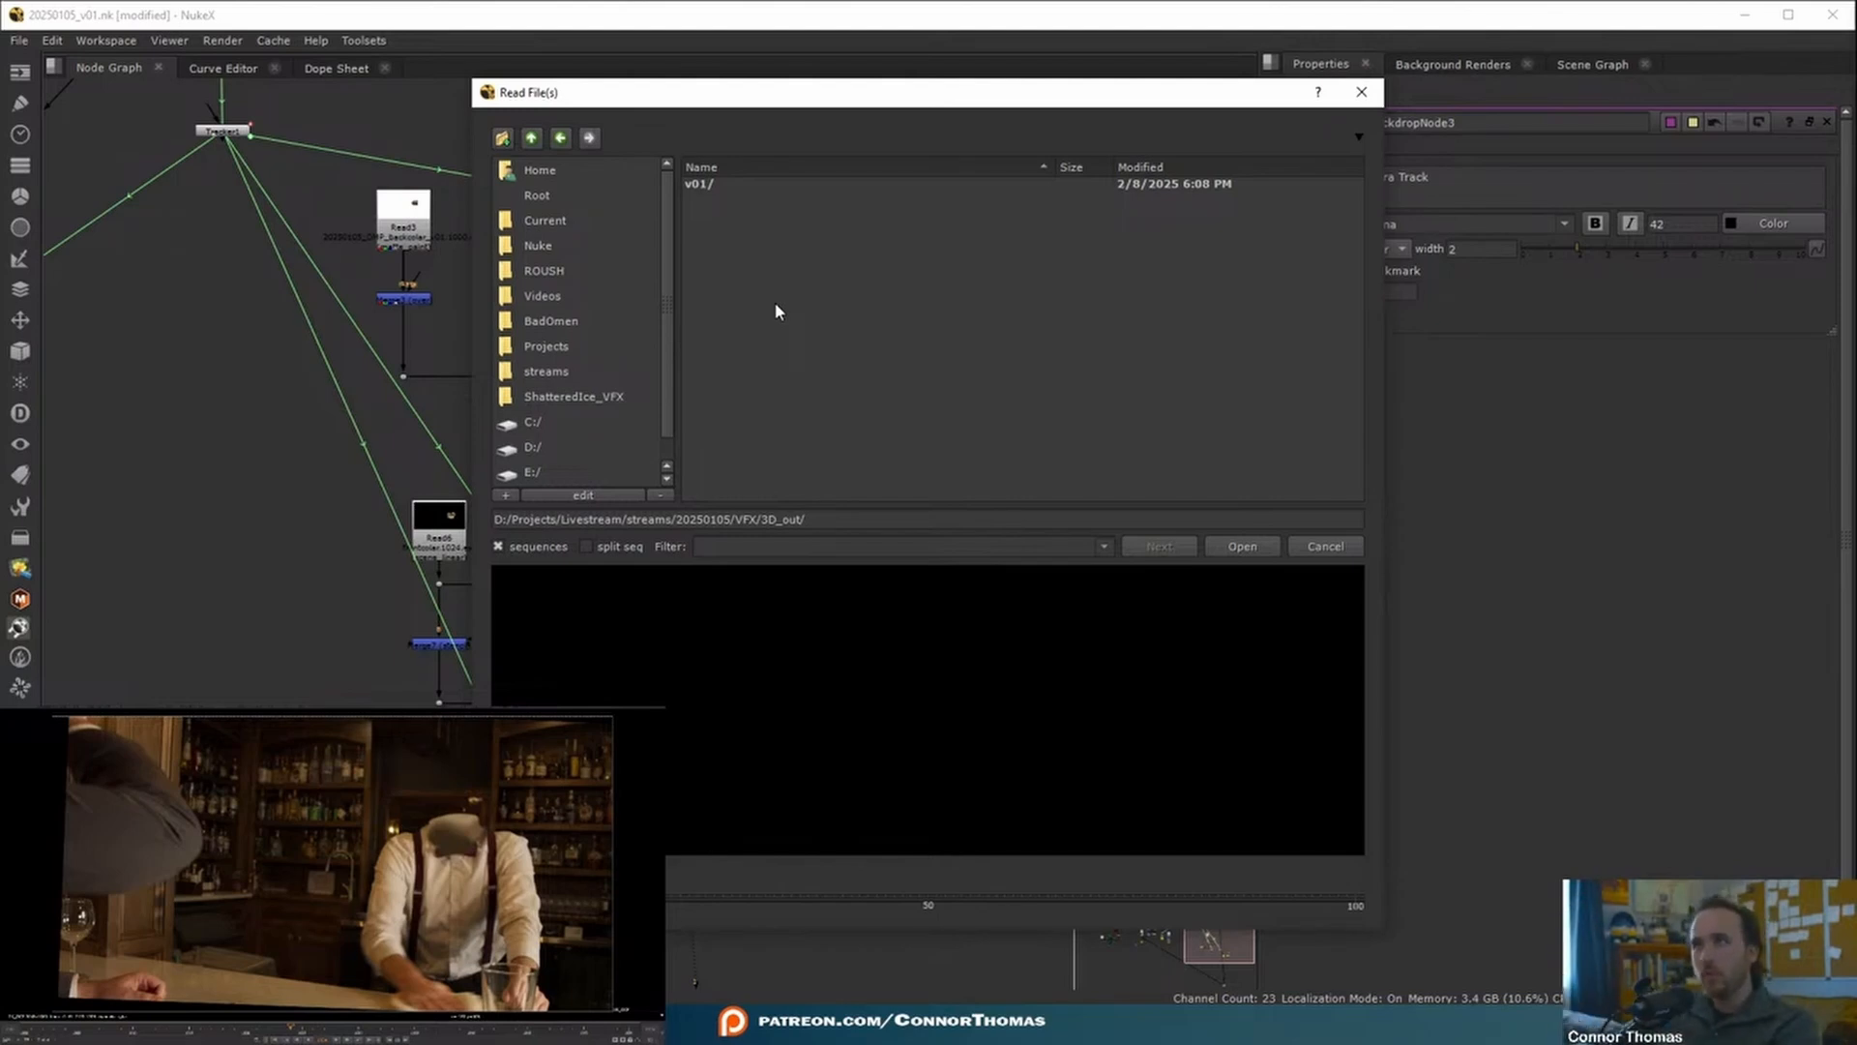
double_click(746, 185)
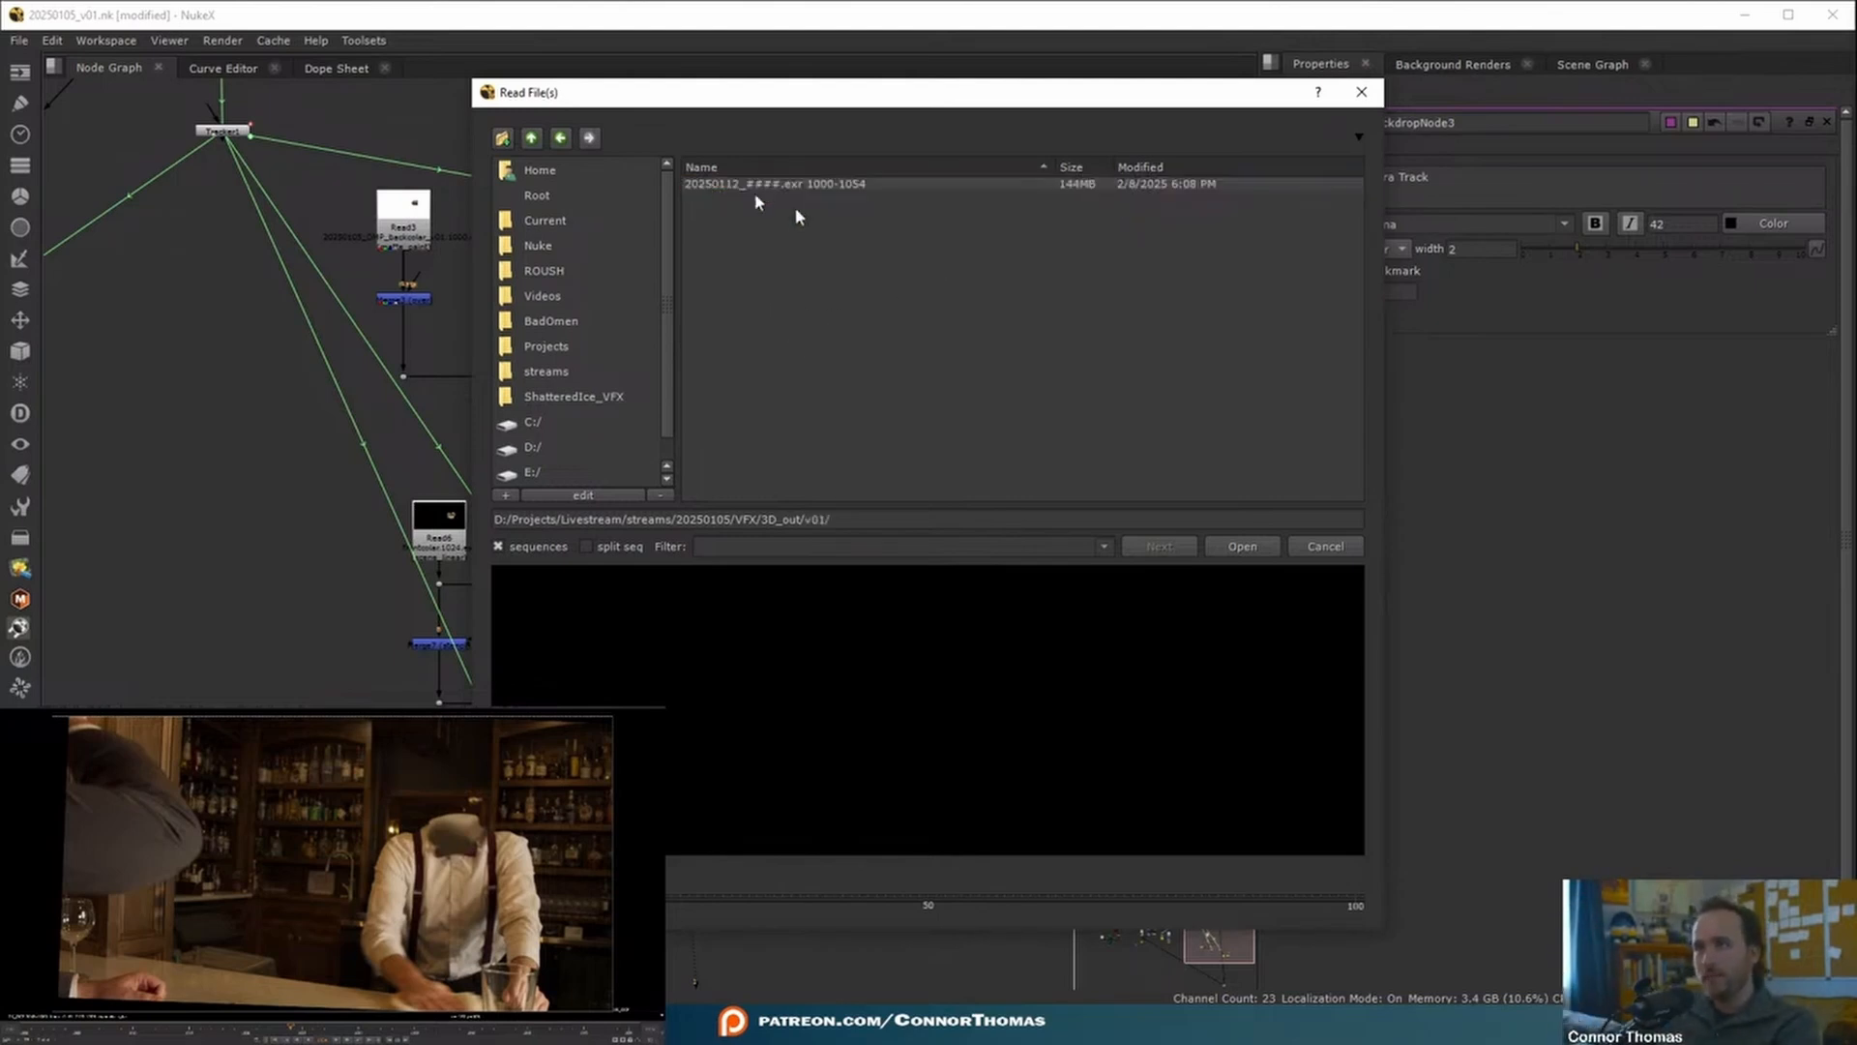
click(819, 186)
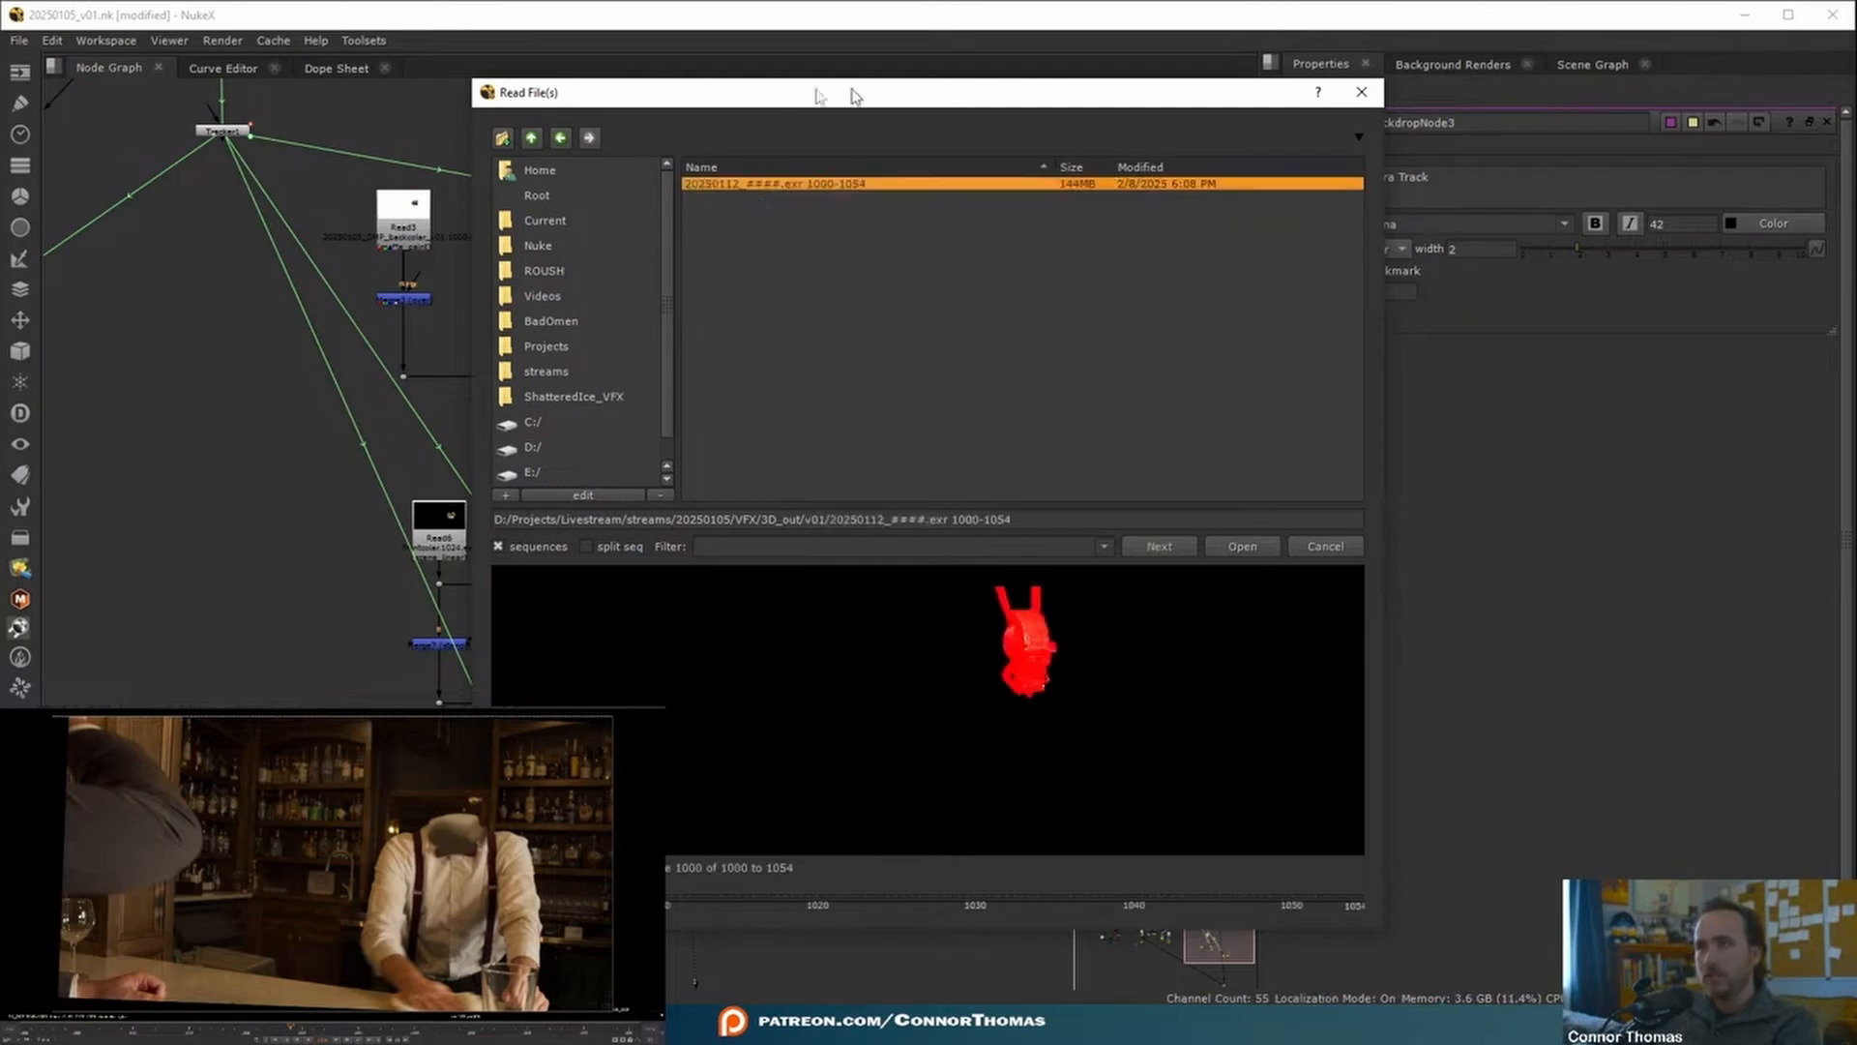
click(1248, 547)
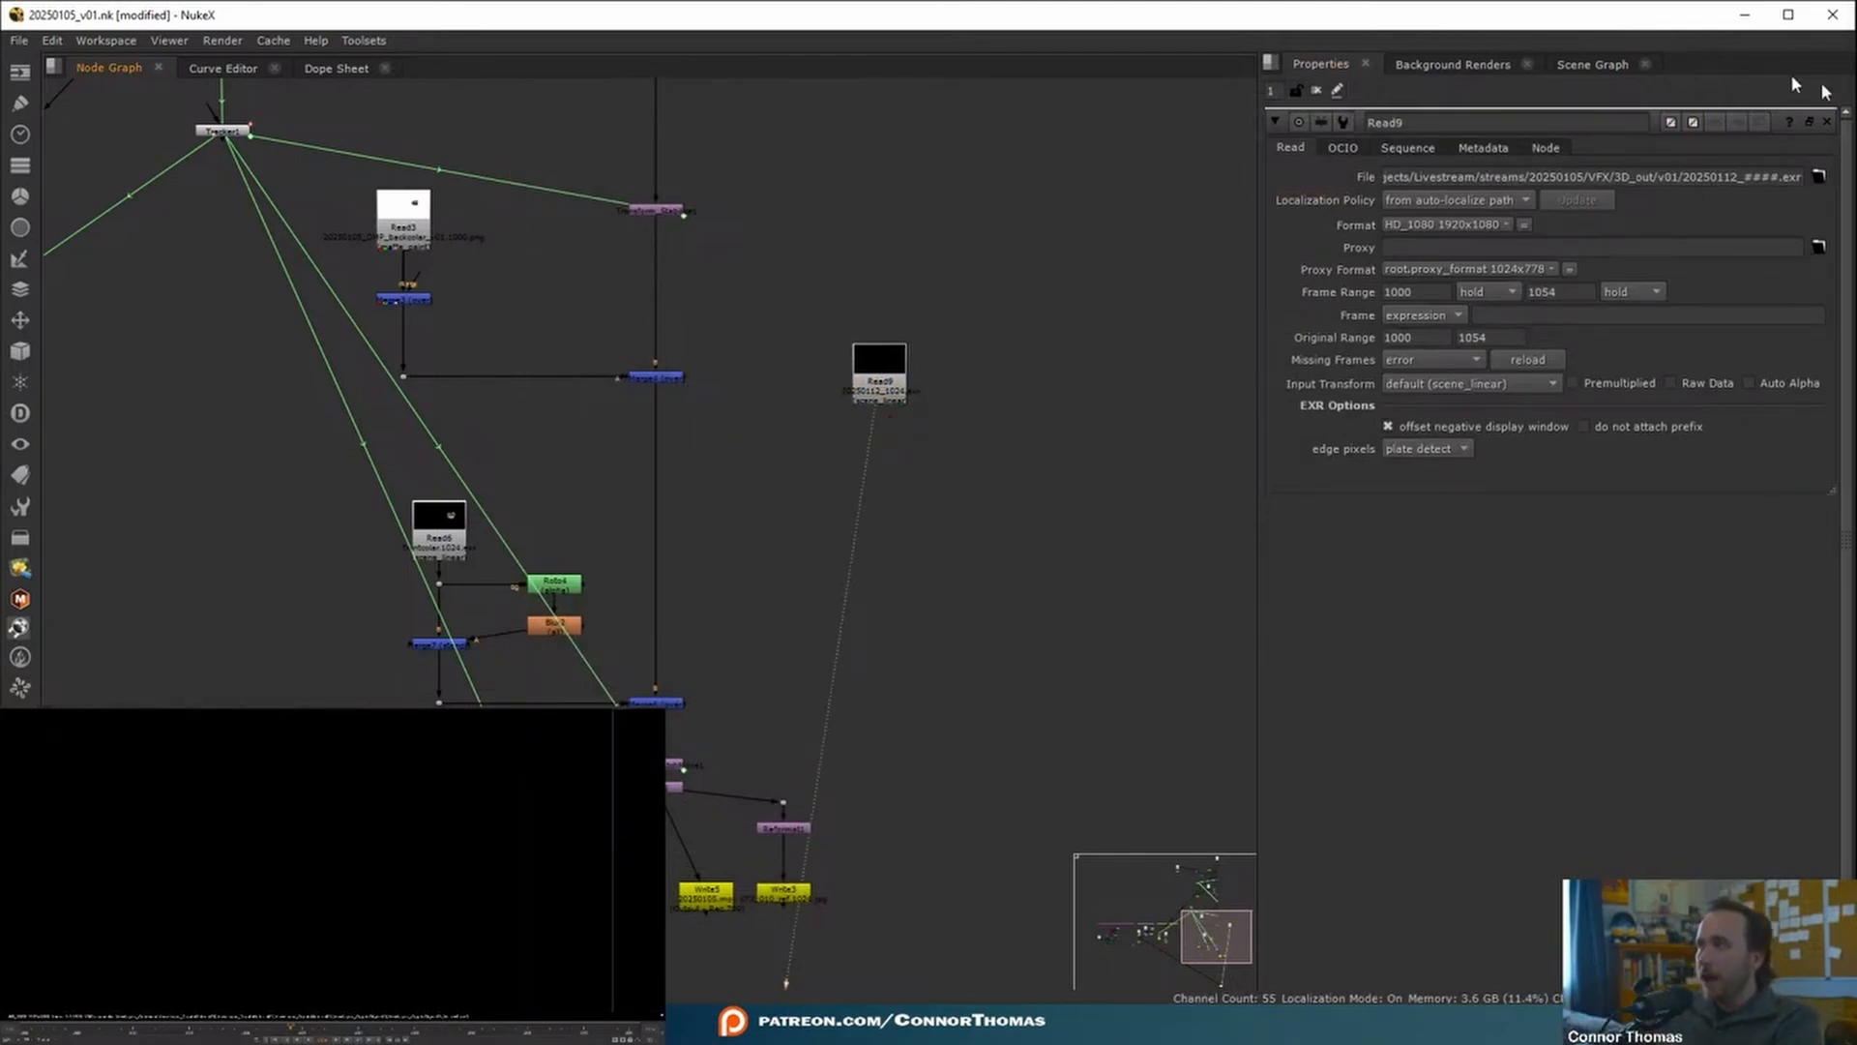
- Look through the layers the viewer offers for the loaded EXR render
right_click(5, 709)
mouse_move(46, 781)
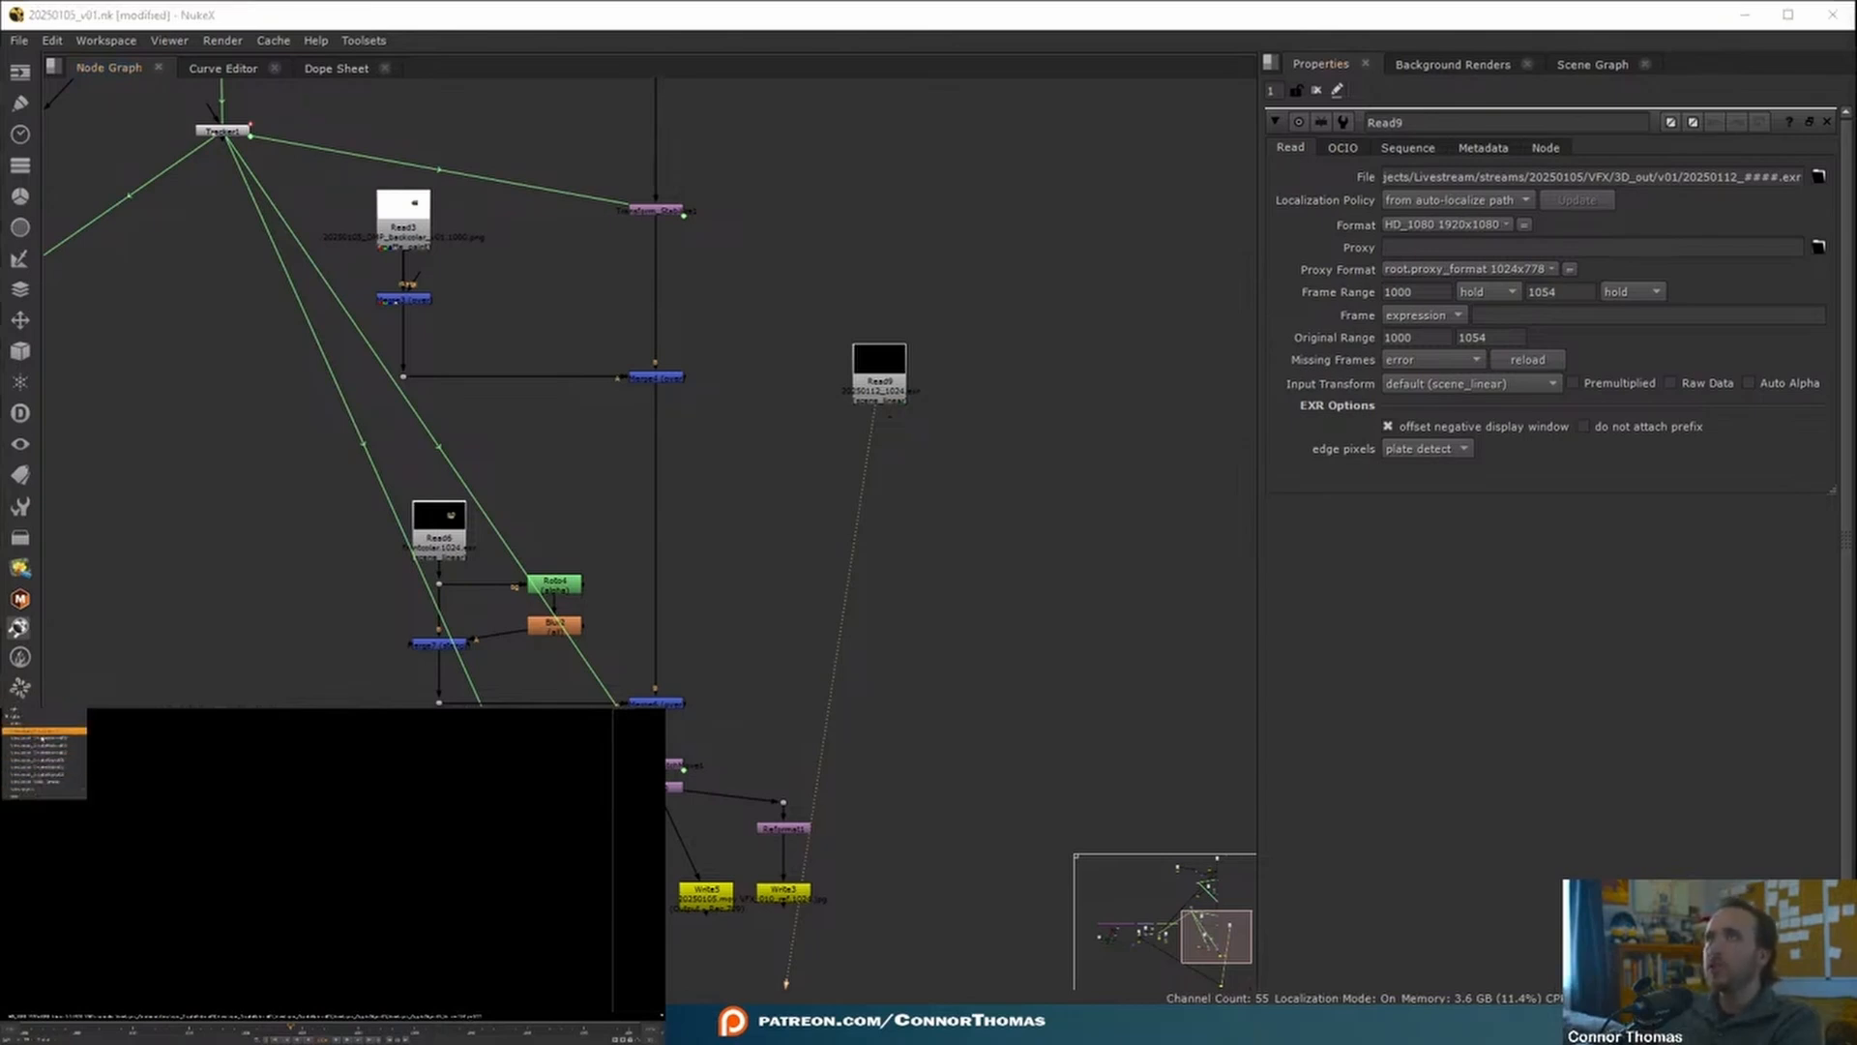
click(249, 834)
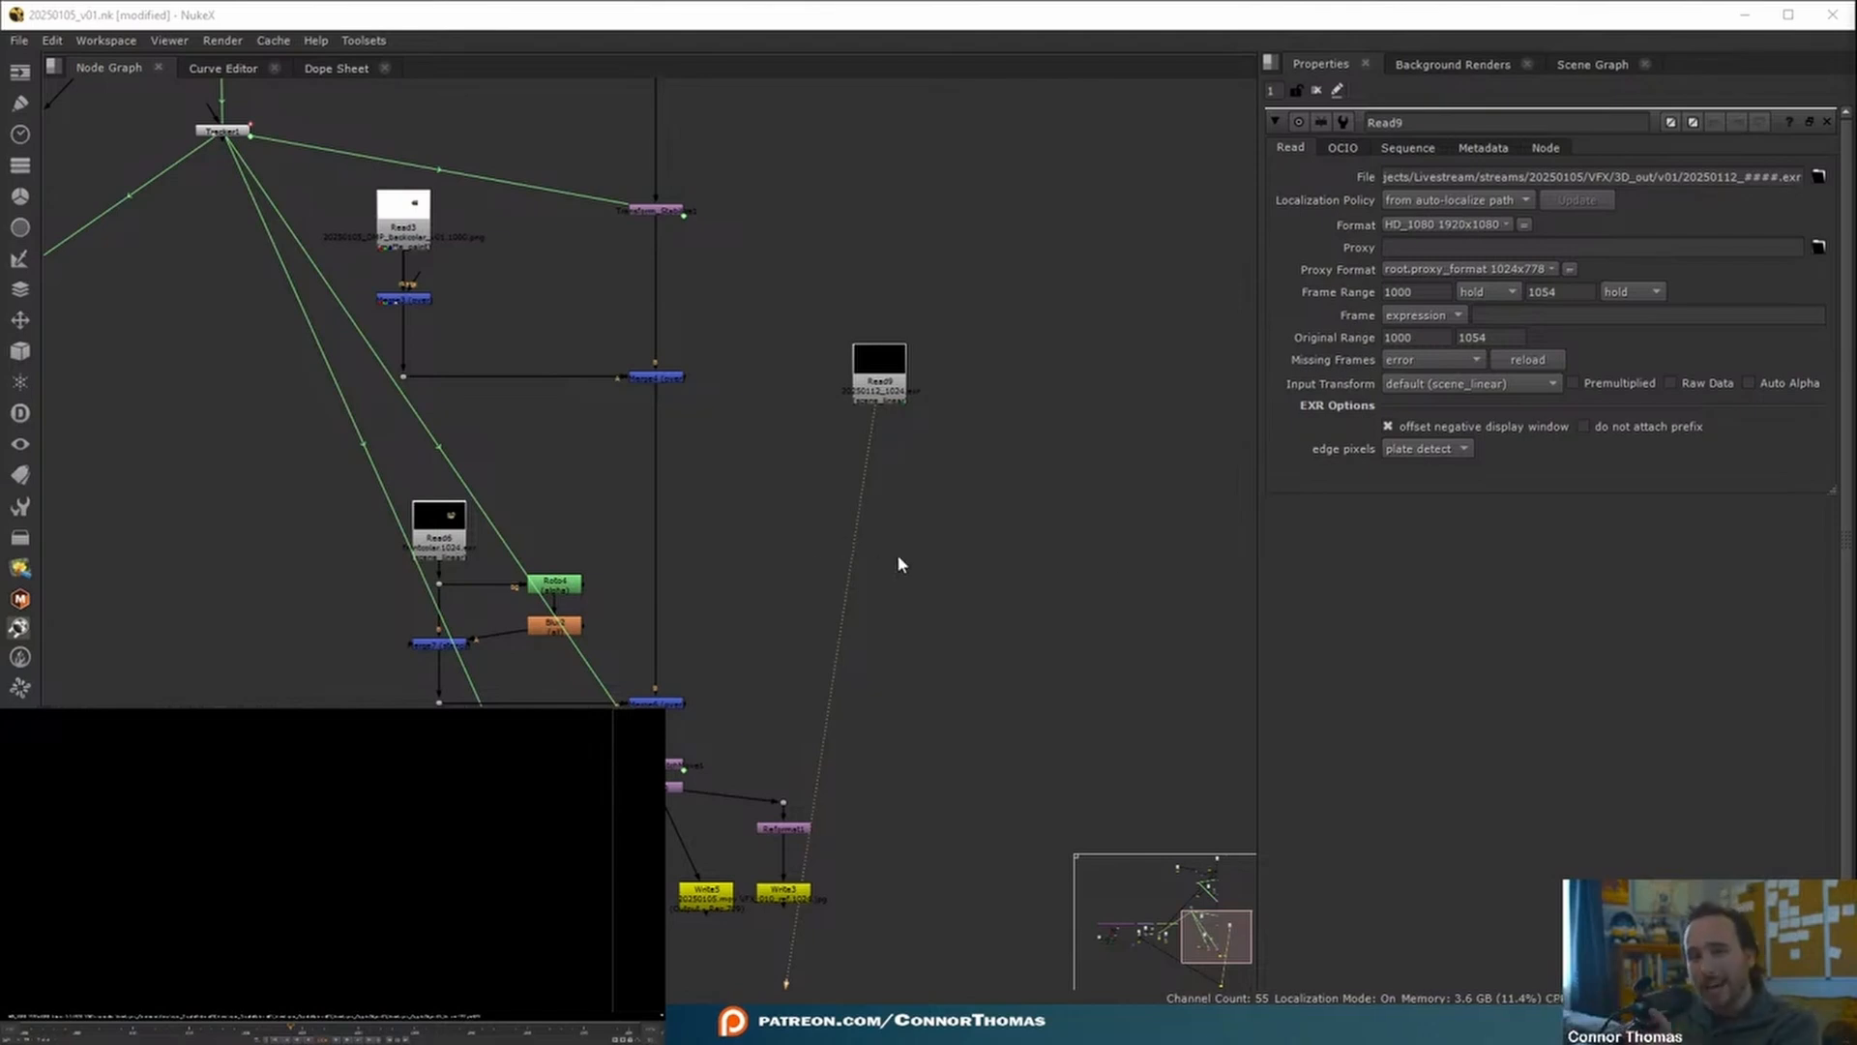
- Add a Shuffle below the render's Read node with ViewLayer_Combined as input layer, and check its alpha channel
scroll(907, 515, up, 4)
click(909, 279)
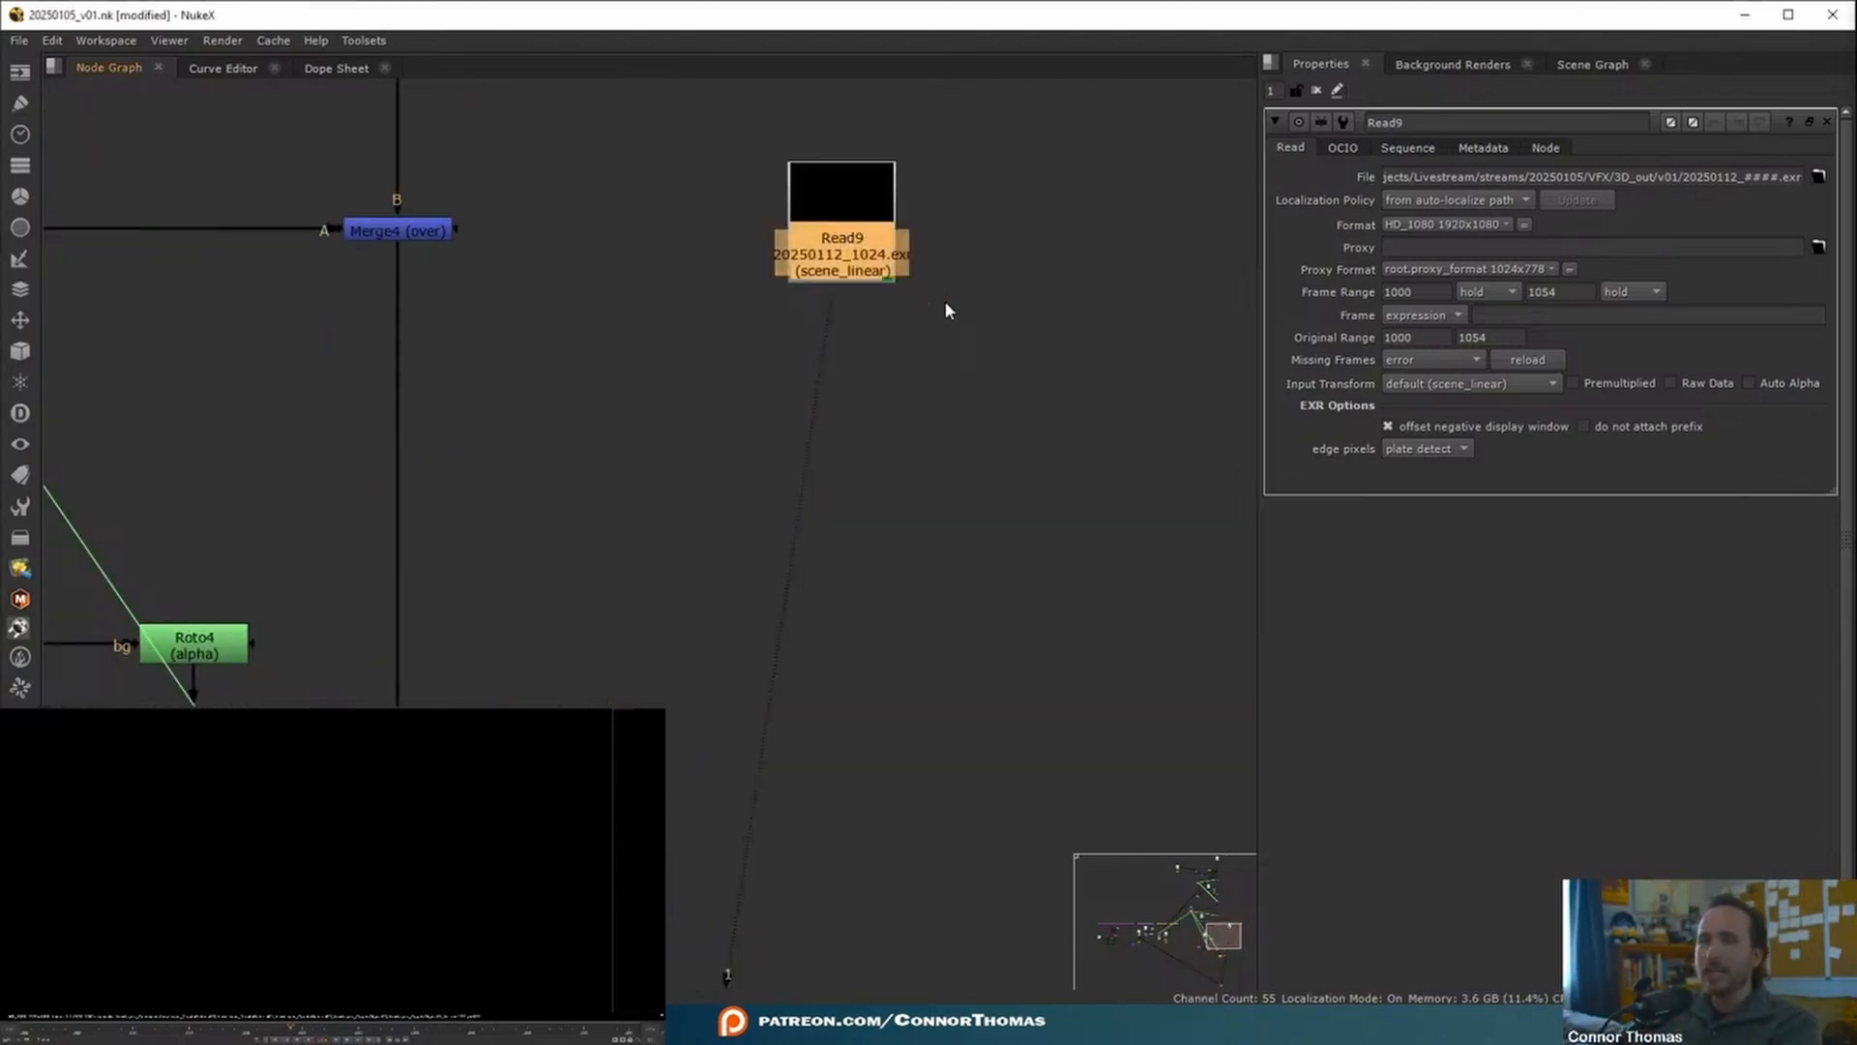
key(Tab)
text(shuffle)
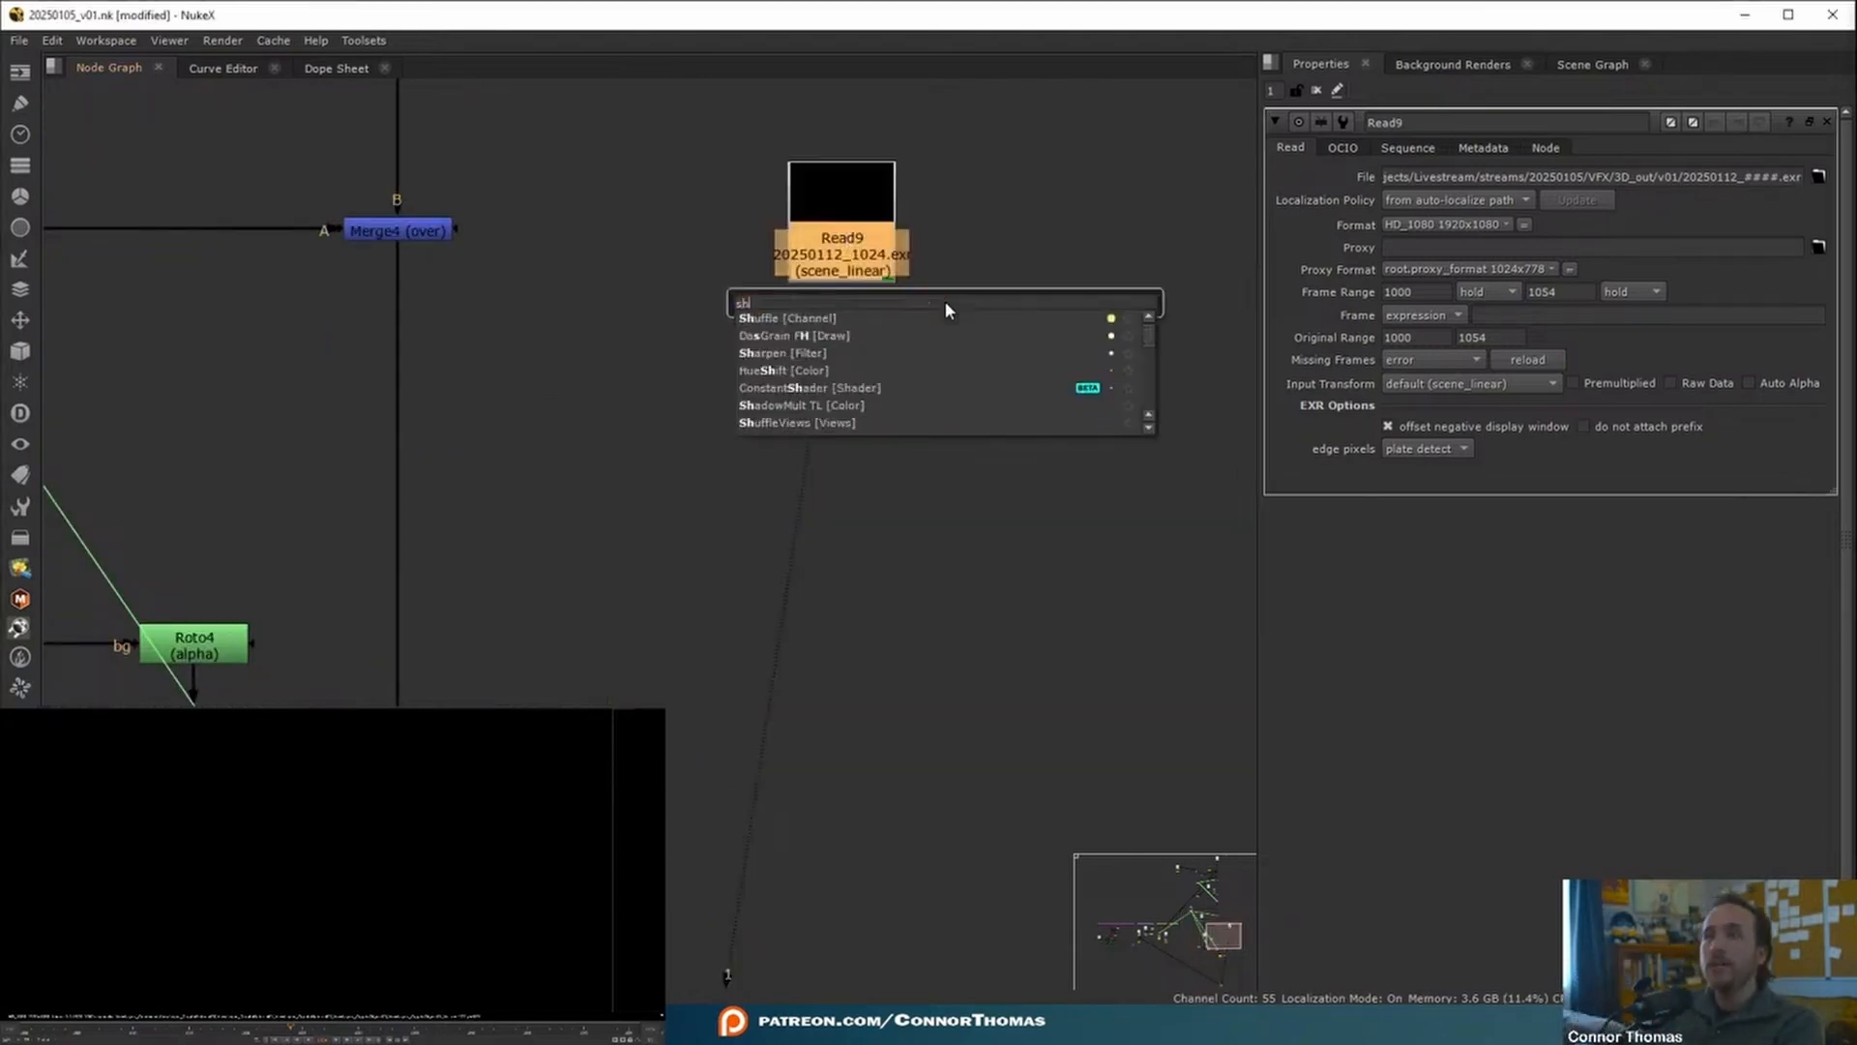
key(Return)
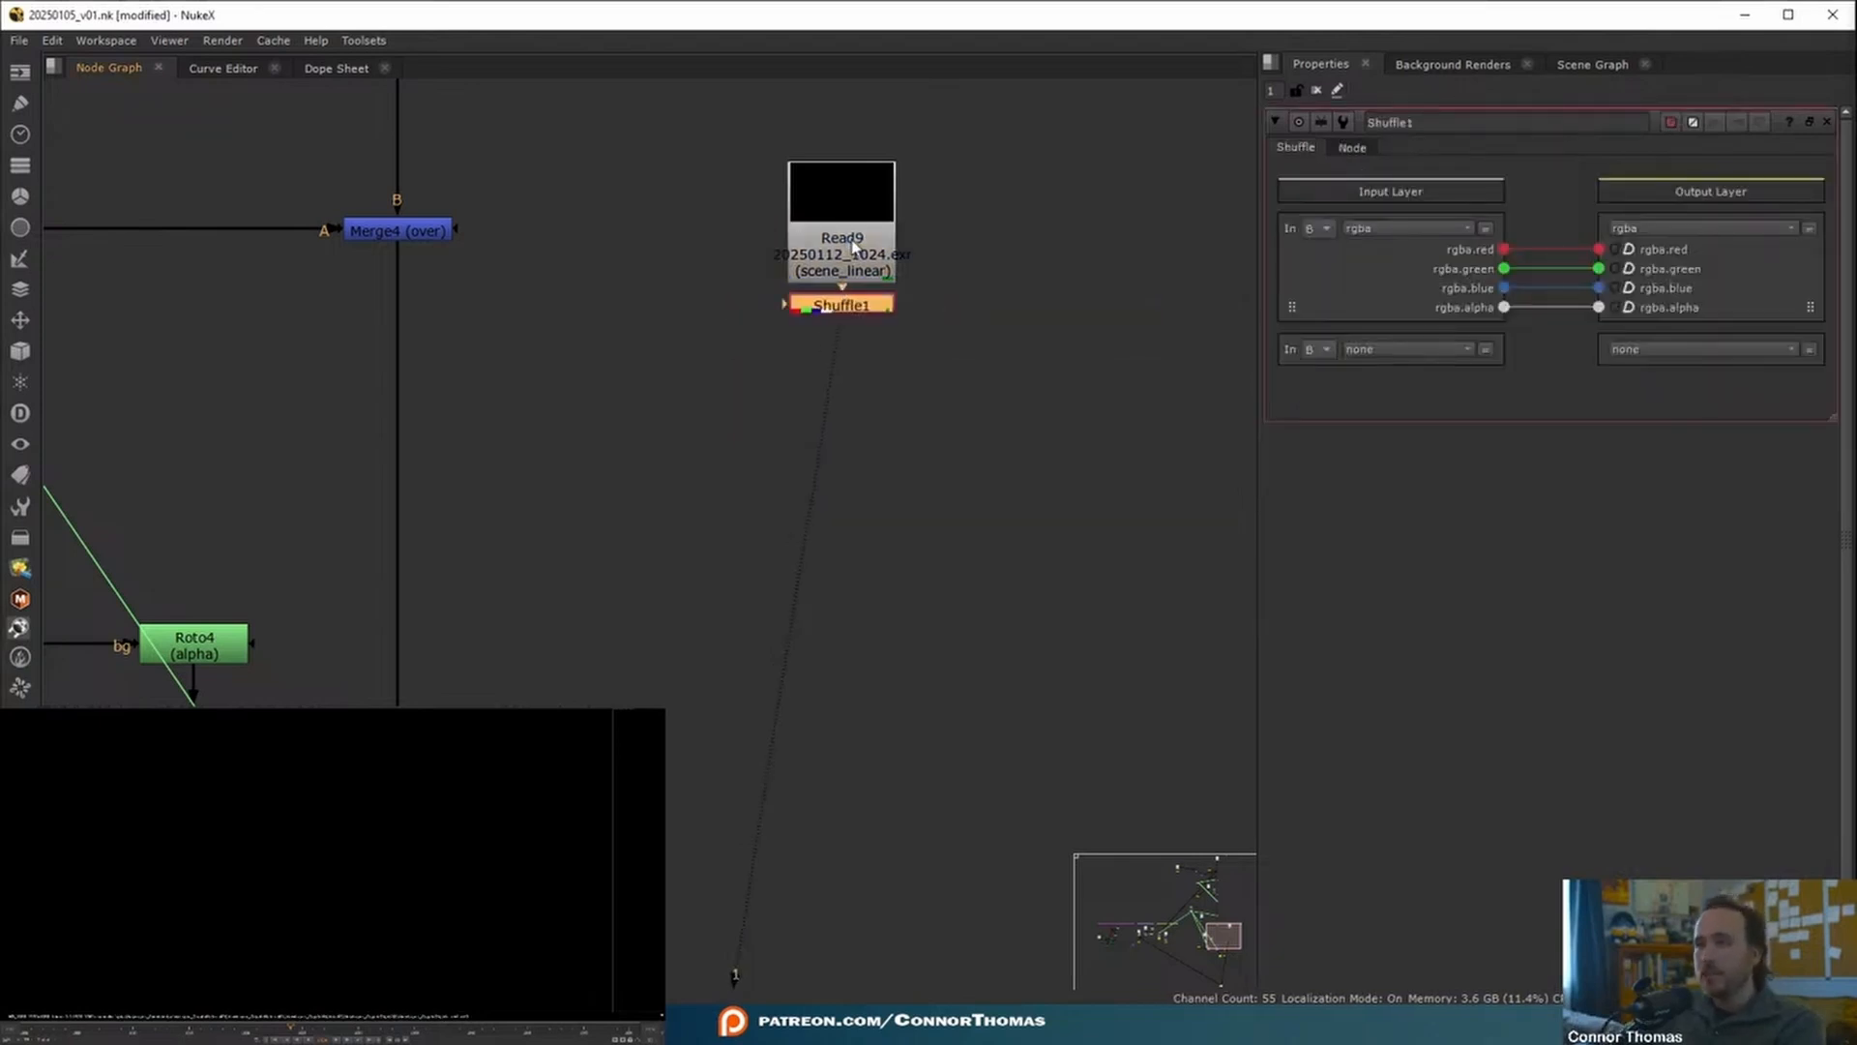
middle_drag(846, 235, 635, 440)
click(1389, 229)
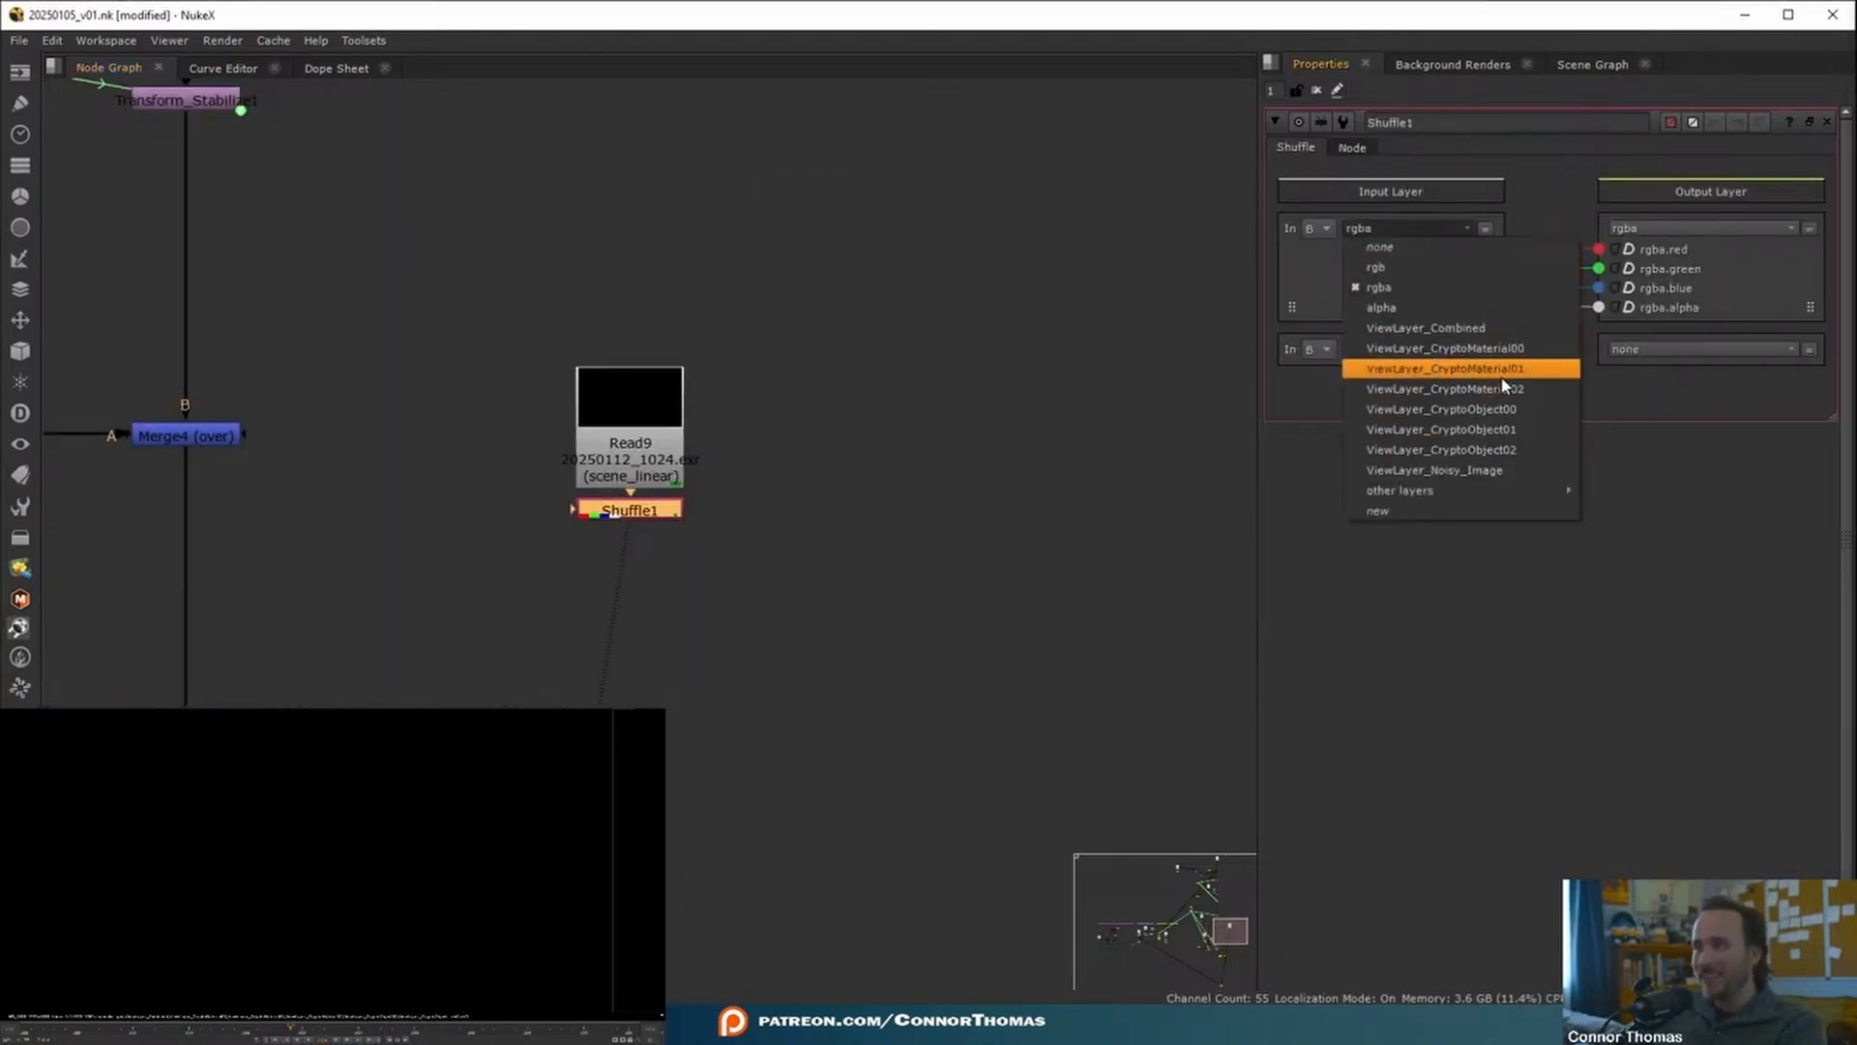
click(1477, 328)
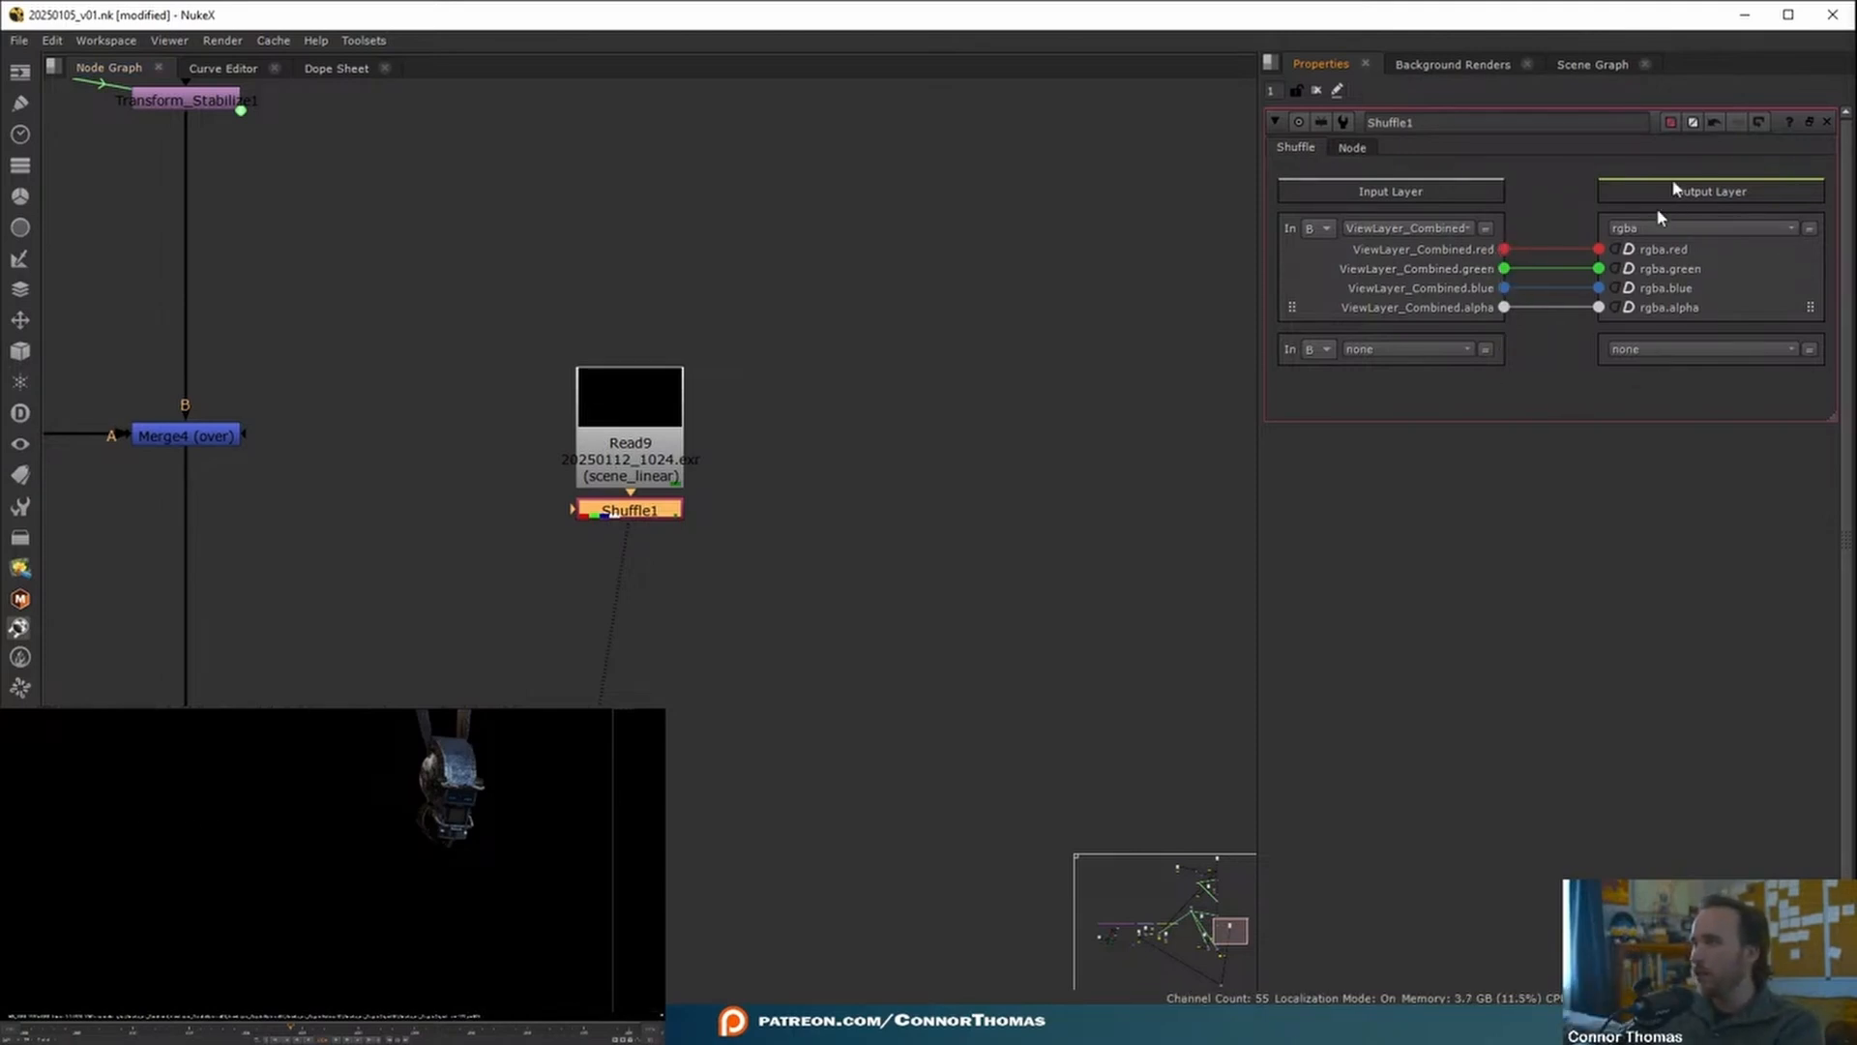
key(a)
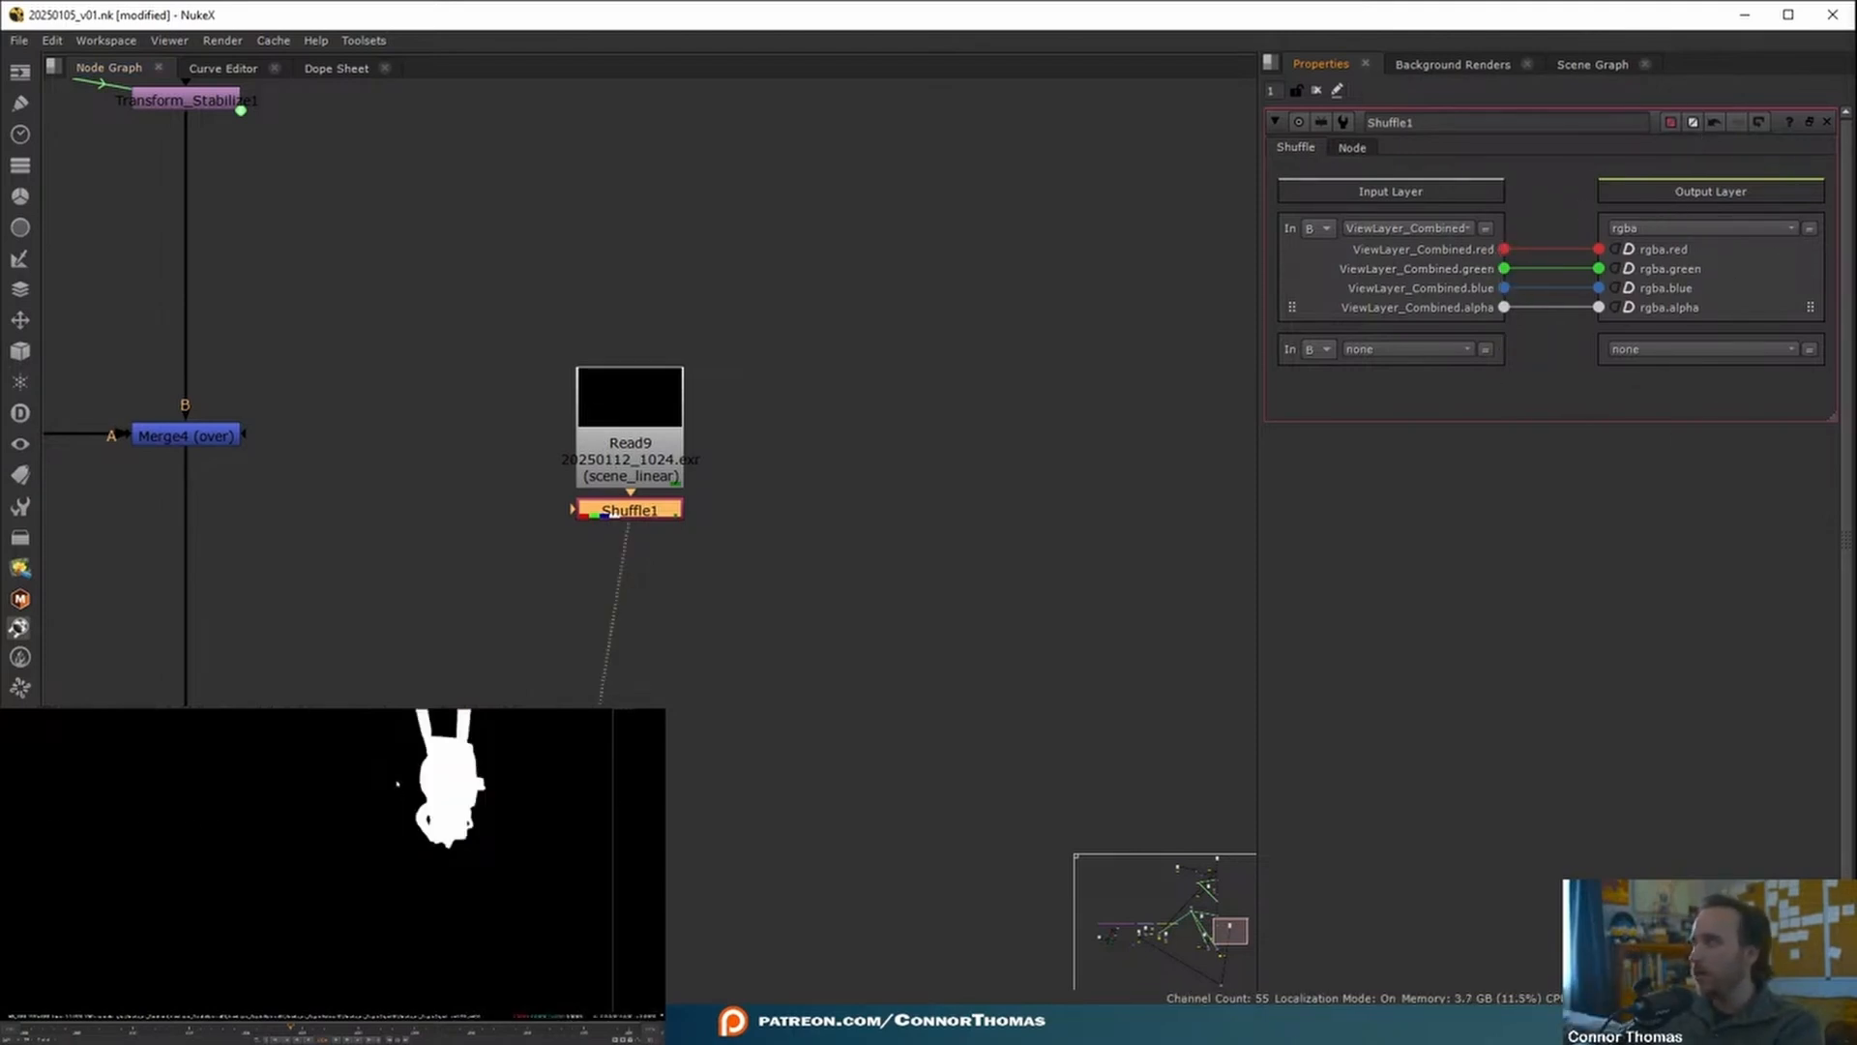
key(a)
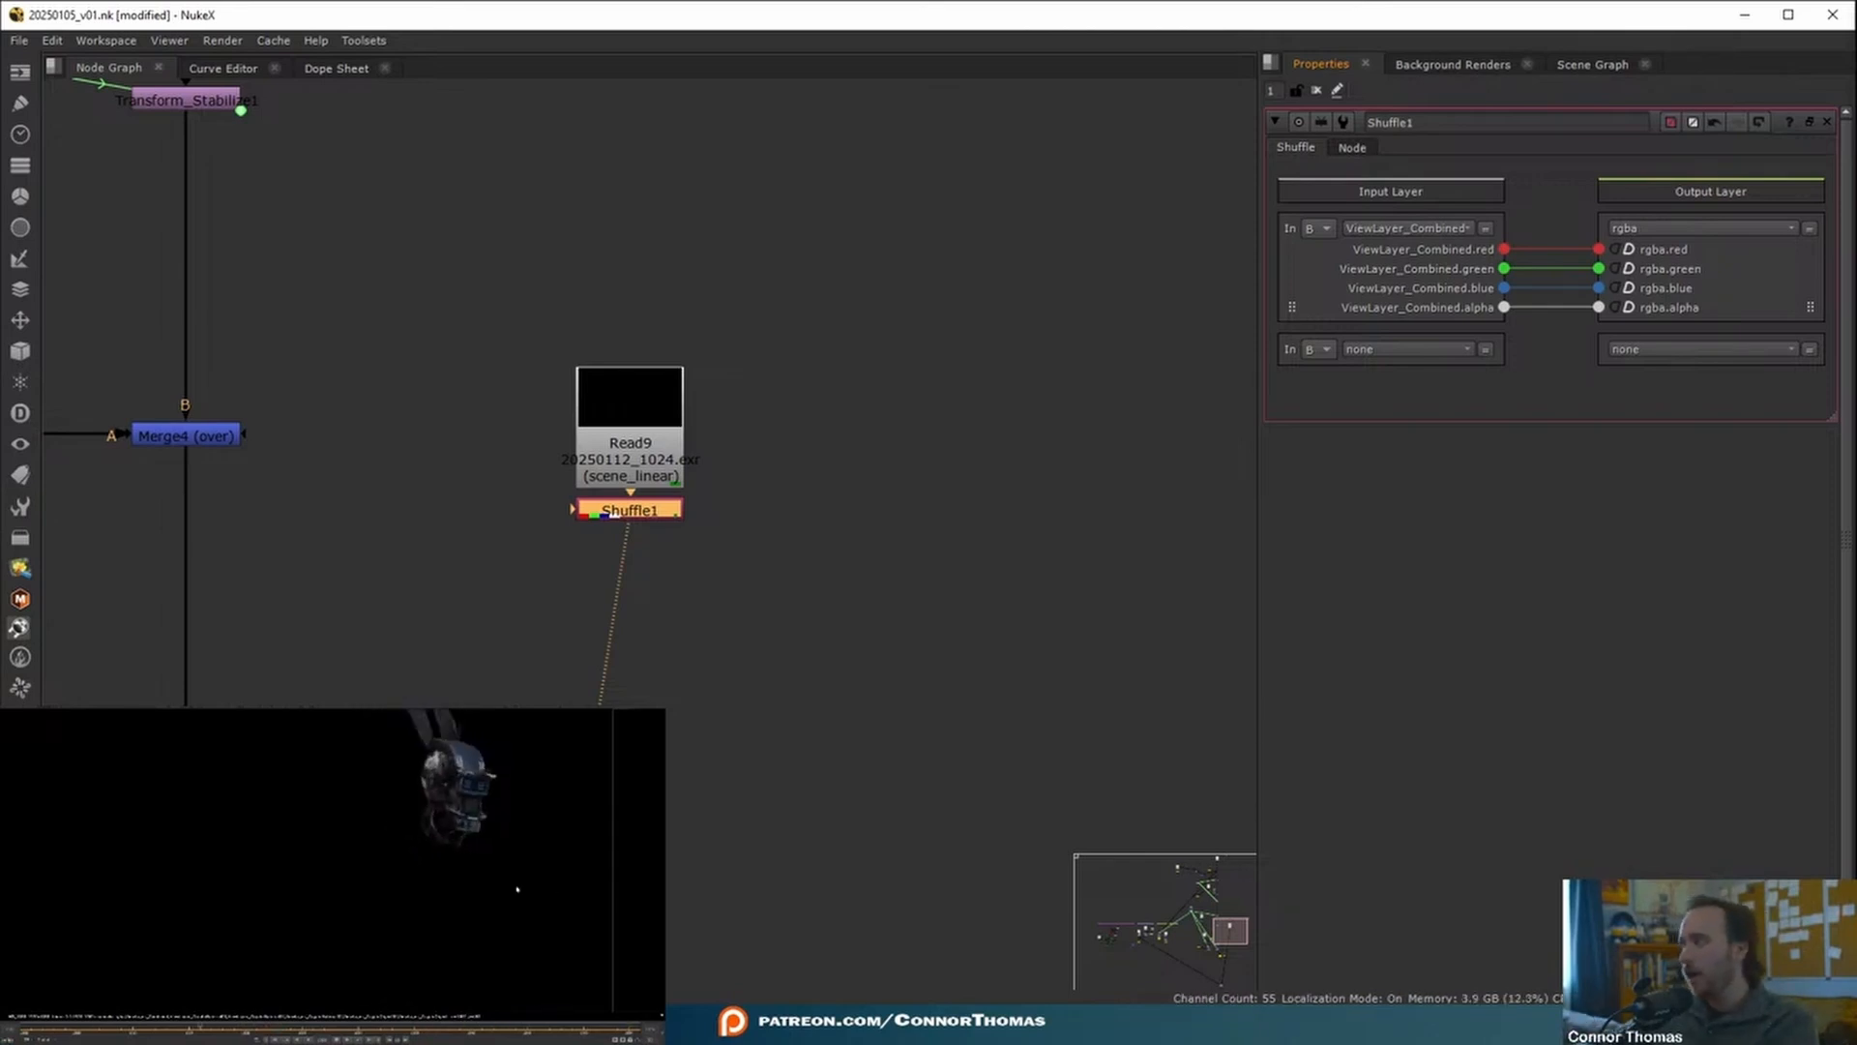
- View the Merge4 output and examine the comp tree between the Transform_Stabilize and Transform_MatchMove nodes for where the head render belongs
scroll(739, 486, down, 3)
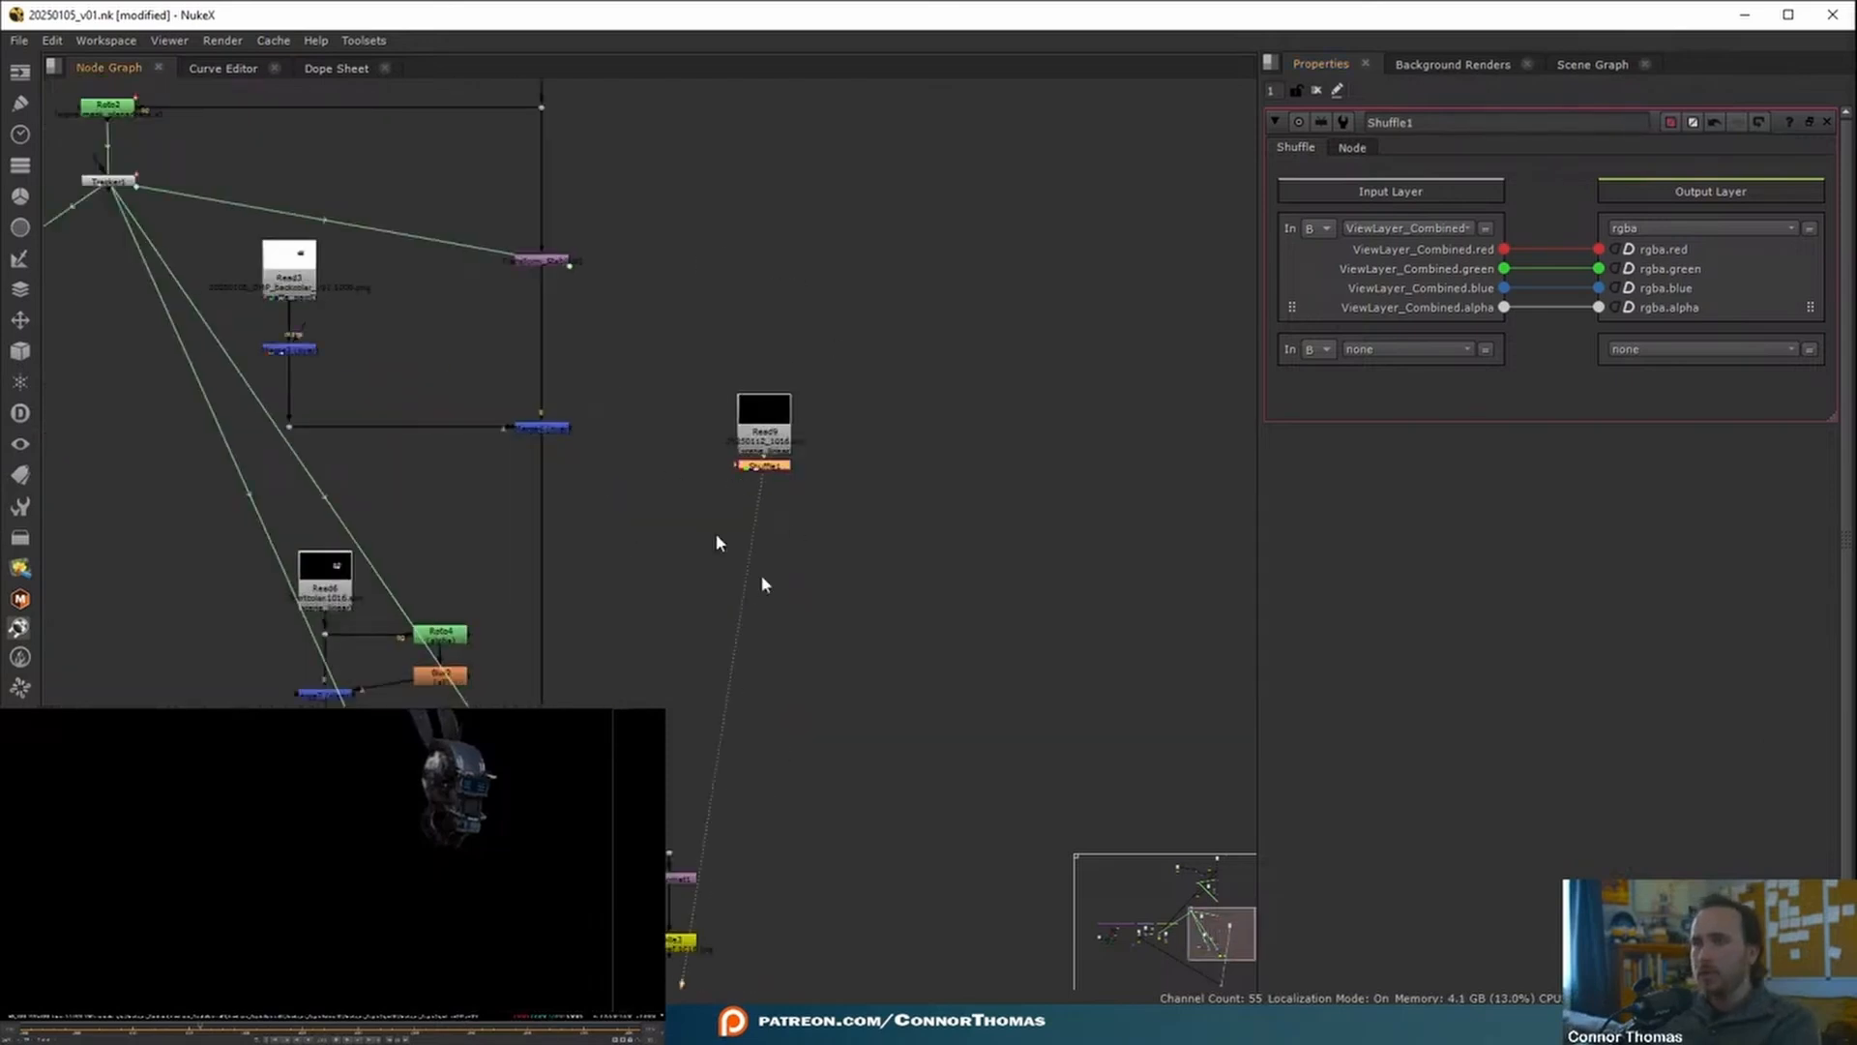
middle_drag(662, 321, 884, 461)
scroll(856, 444, up, 3)
middle_drag(850, 542, 846, 426)
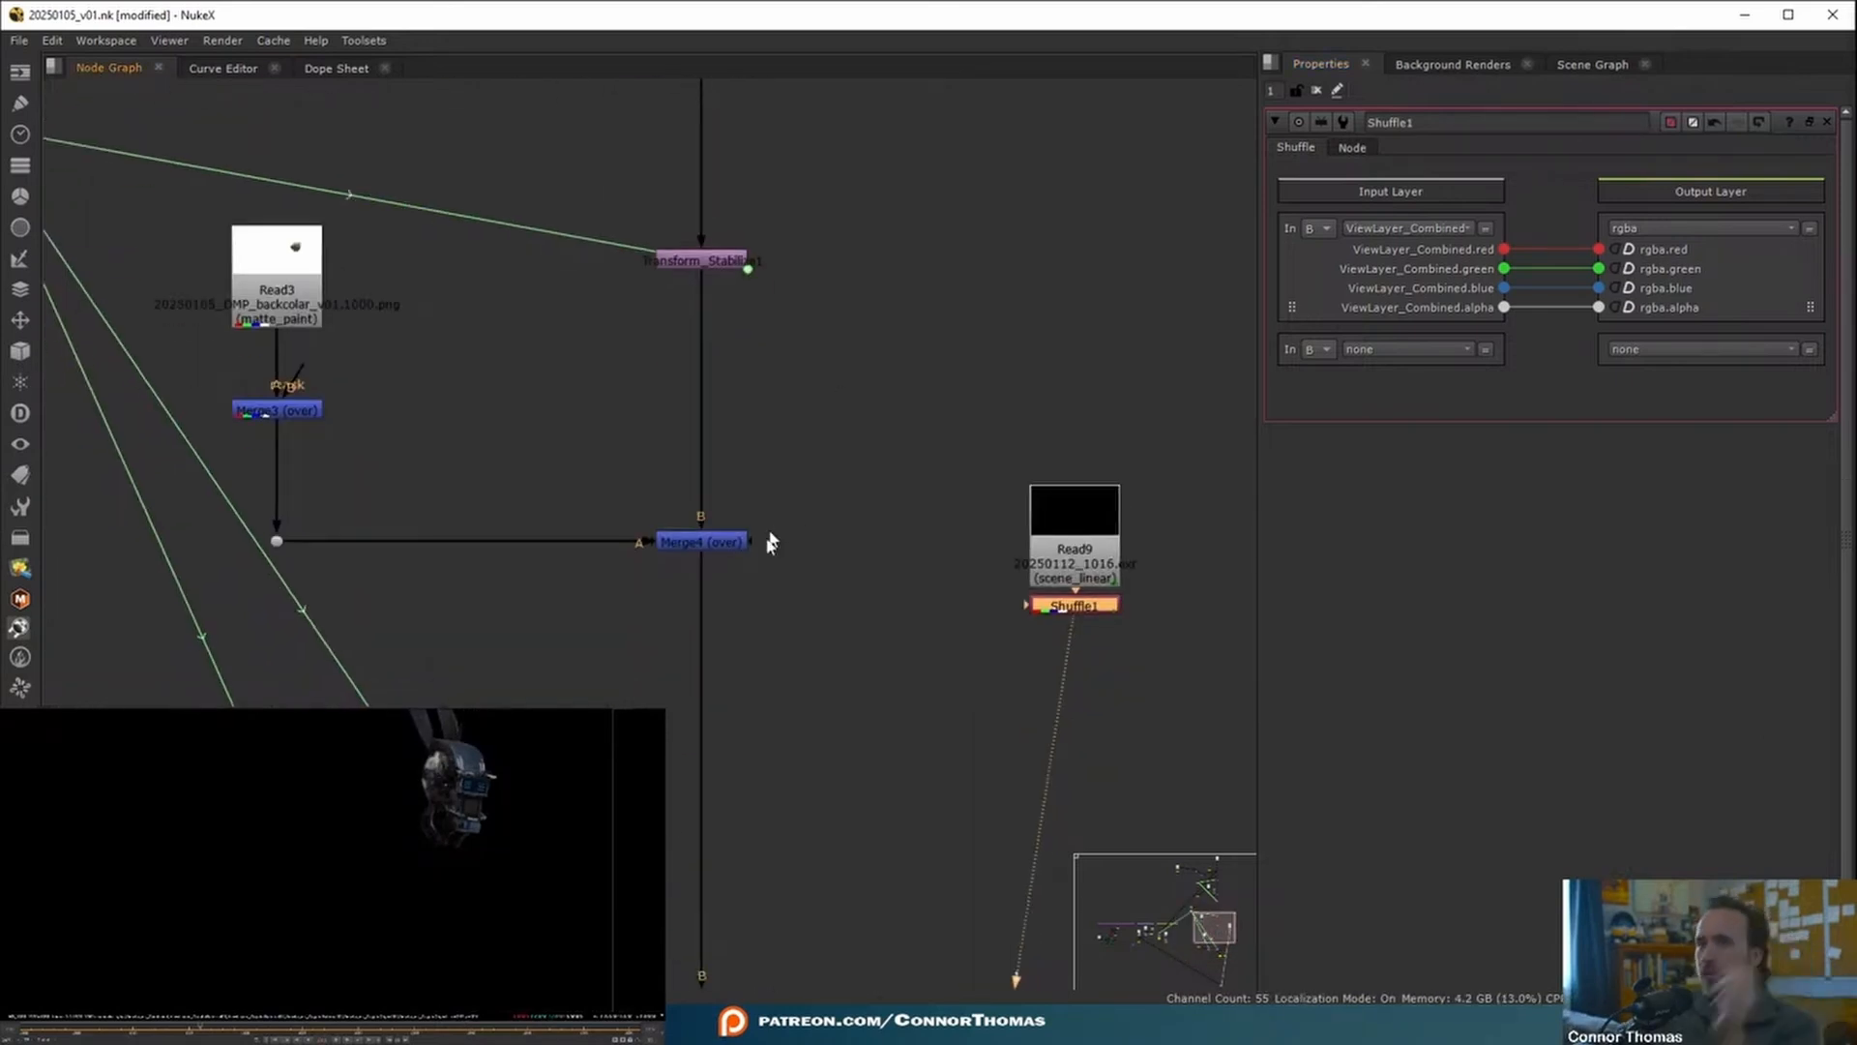
click(716, 542)
key(1)
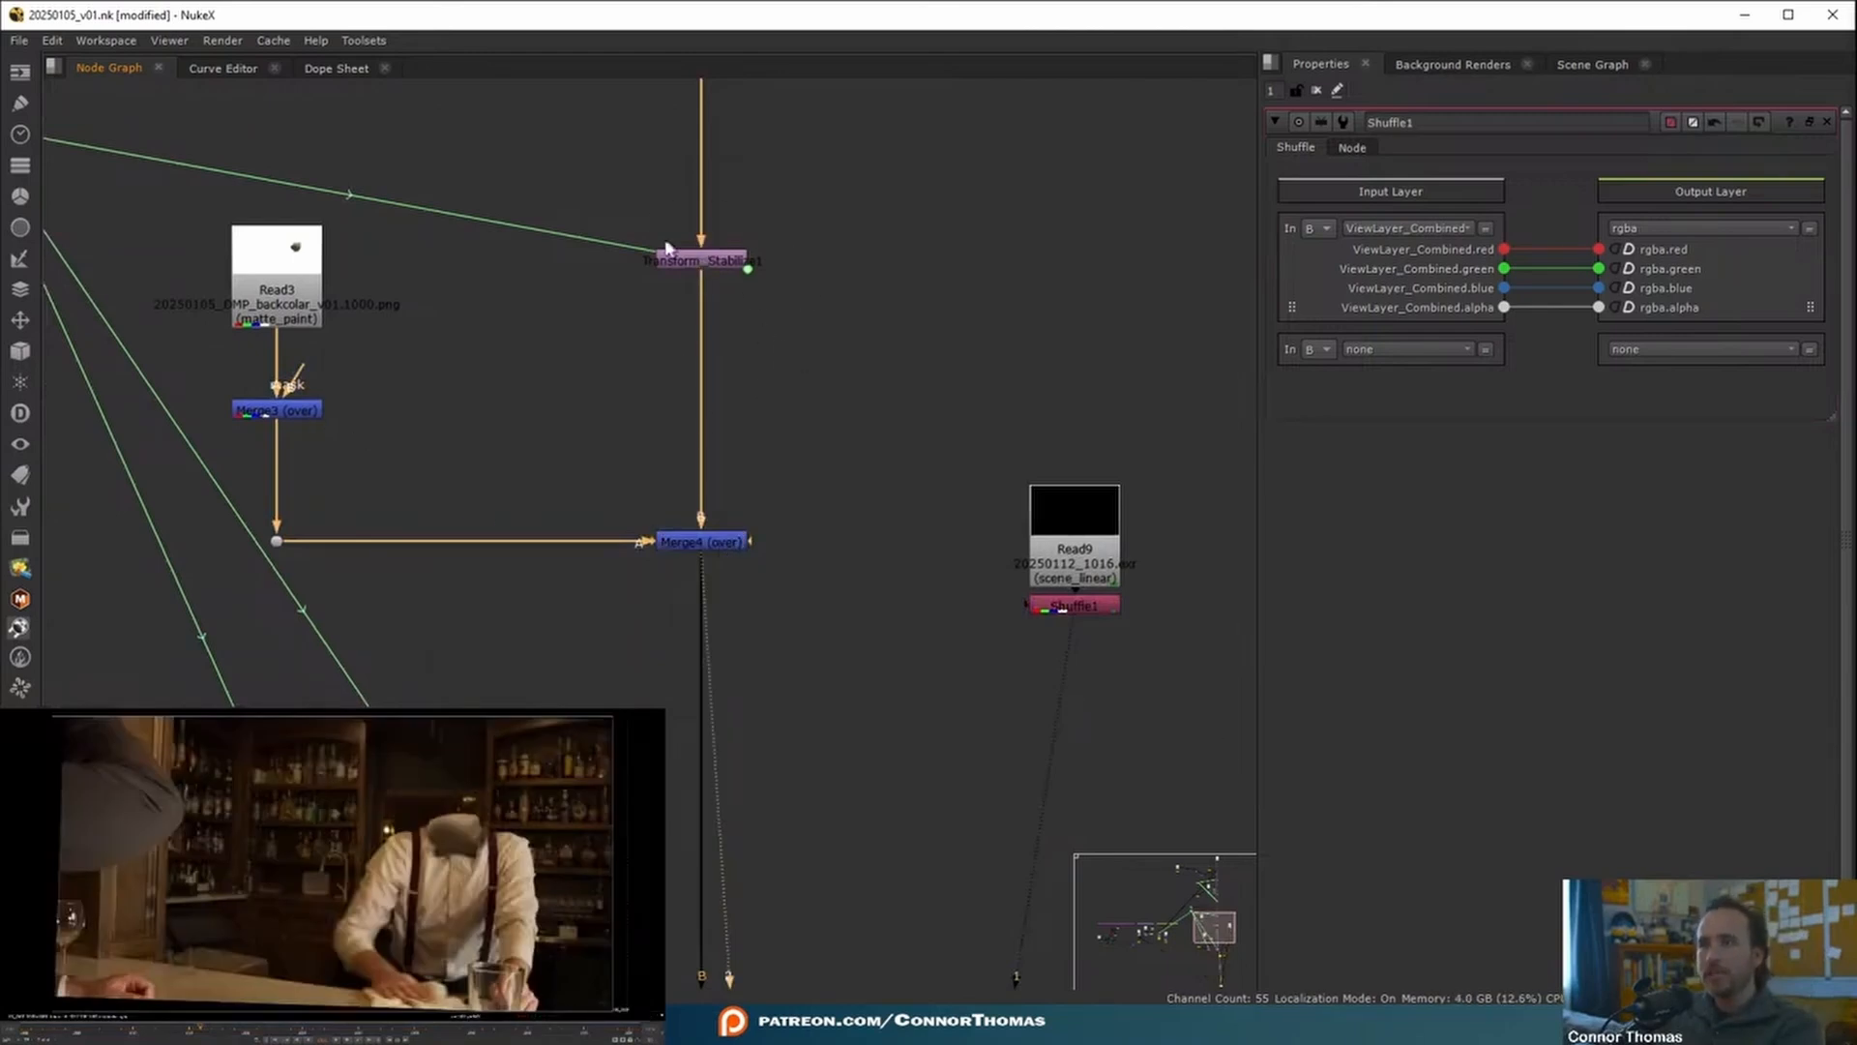
middle_drag(657, 343, 965, 382)
scroll(966, 383, down, 1)
middle_drag(1143, 645, 1028, 578)
middle_drag(944, 805, 895, 579)
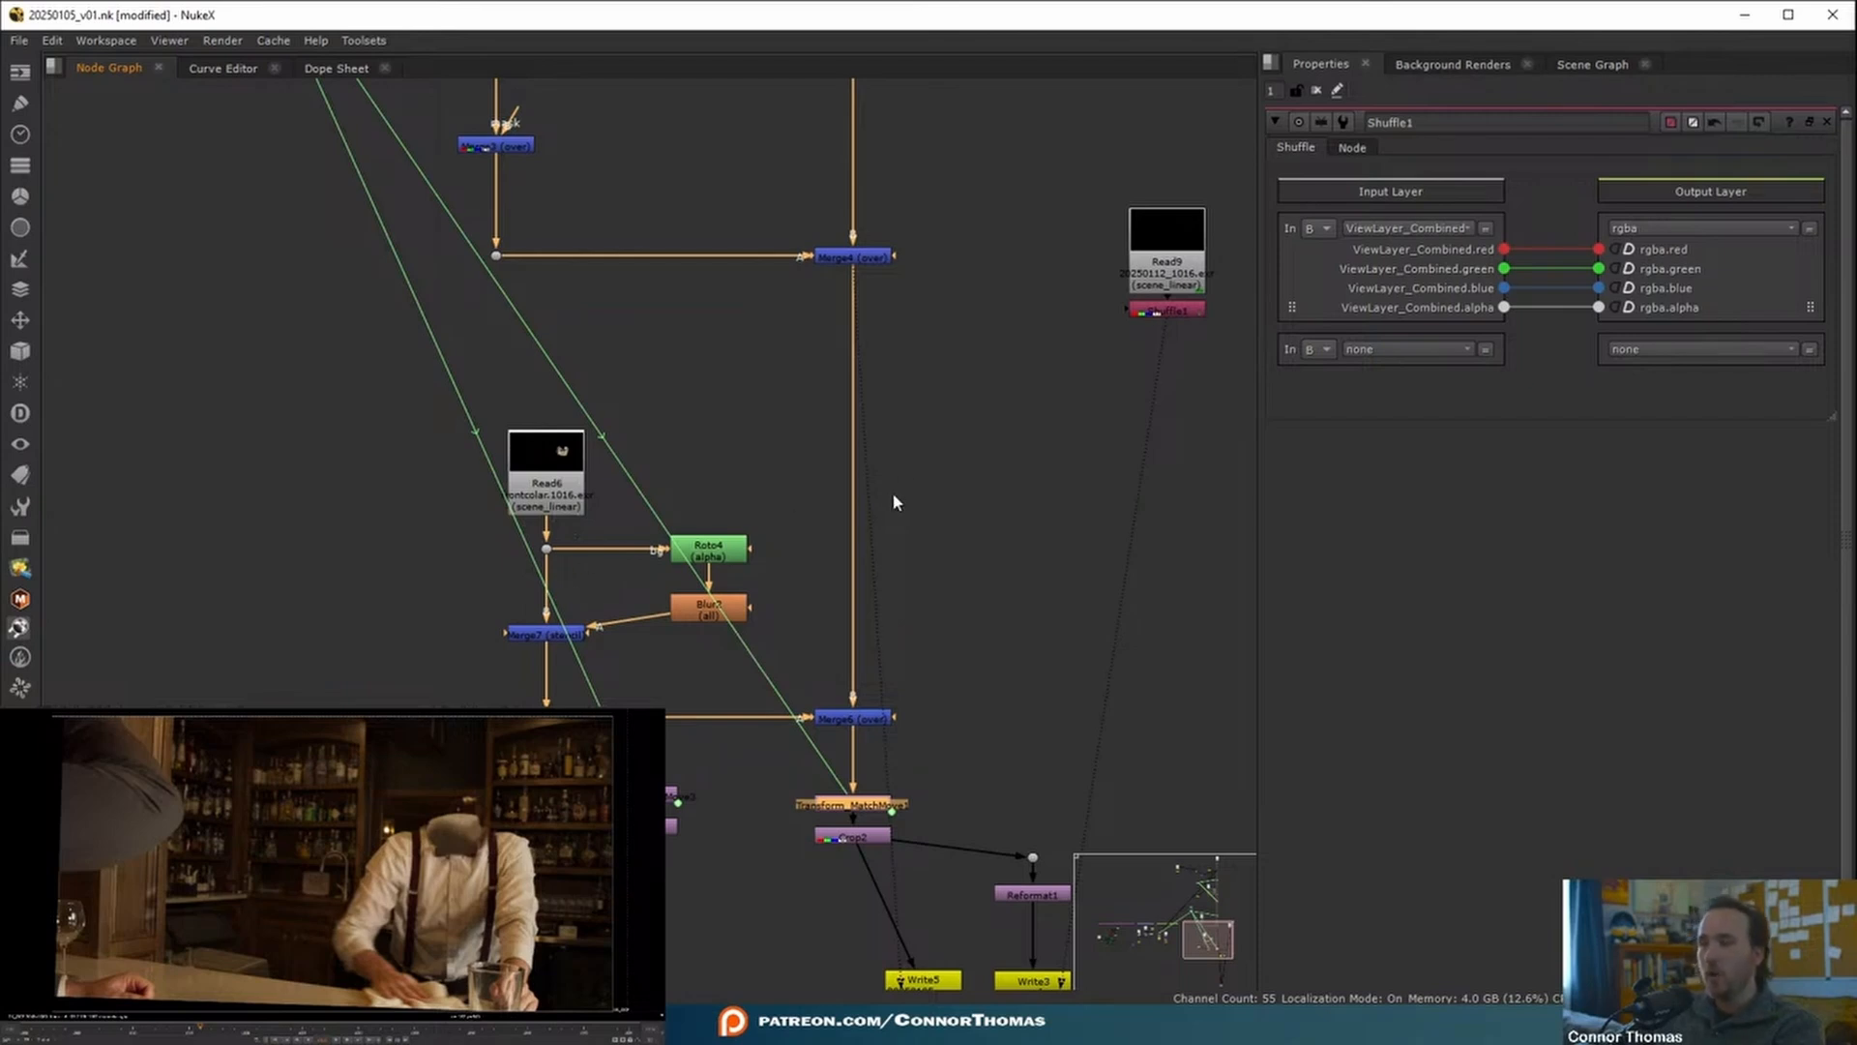
middle_drag(875, 485, 840, 602)
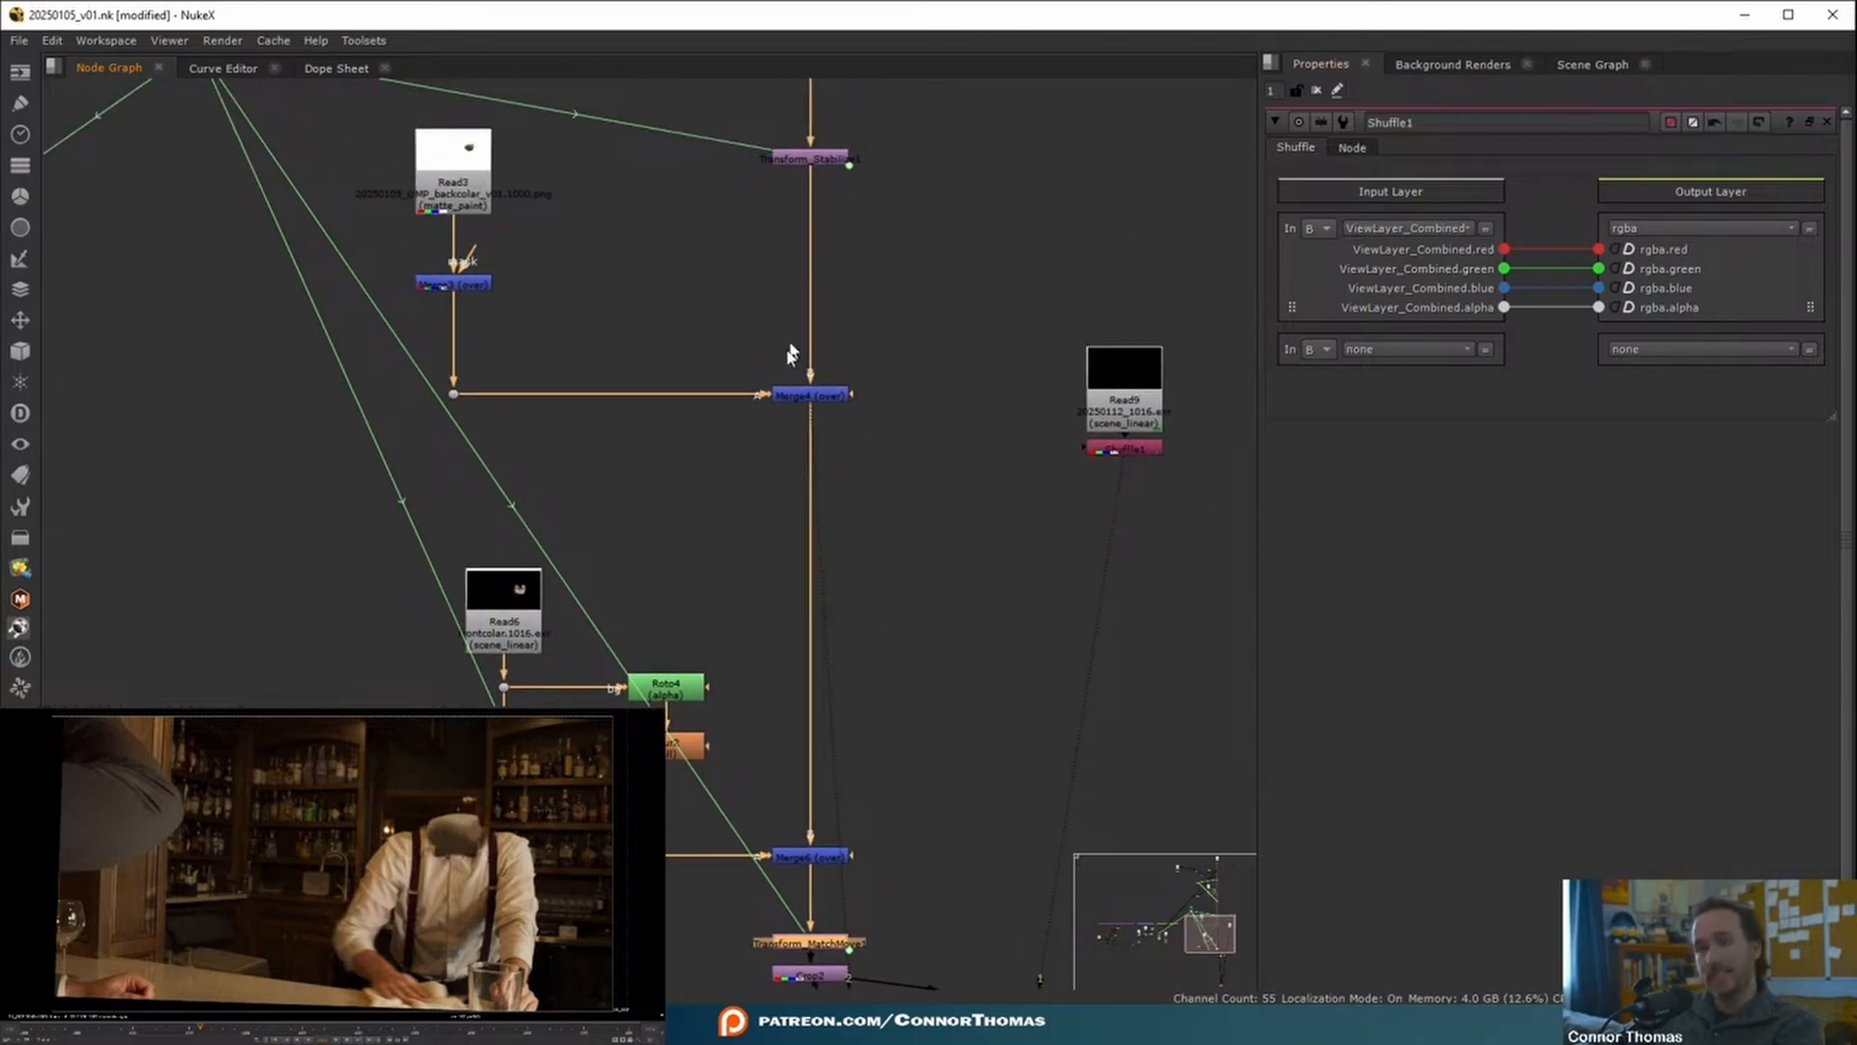
middle_drag(1016, 431, 842, 399)
- Compare the shuffled head render with the Merge4 plate by alternating the two viewer inputs
click(962, 471)
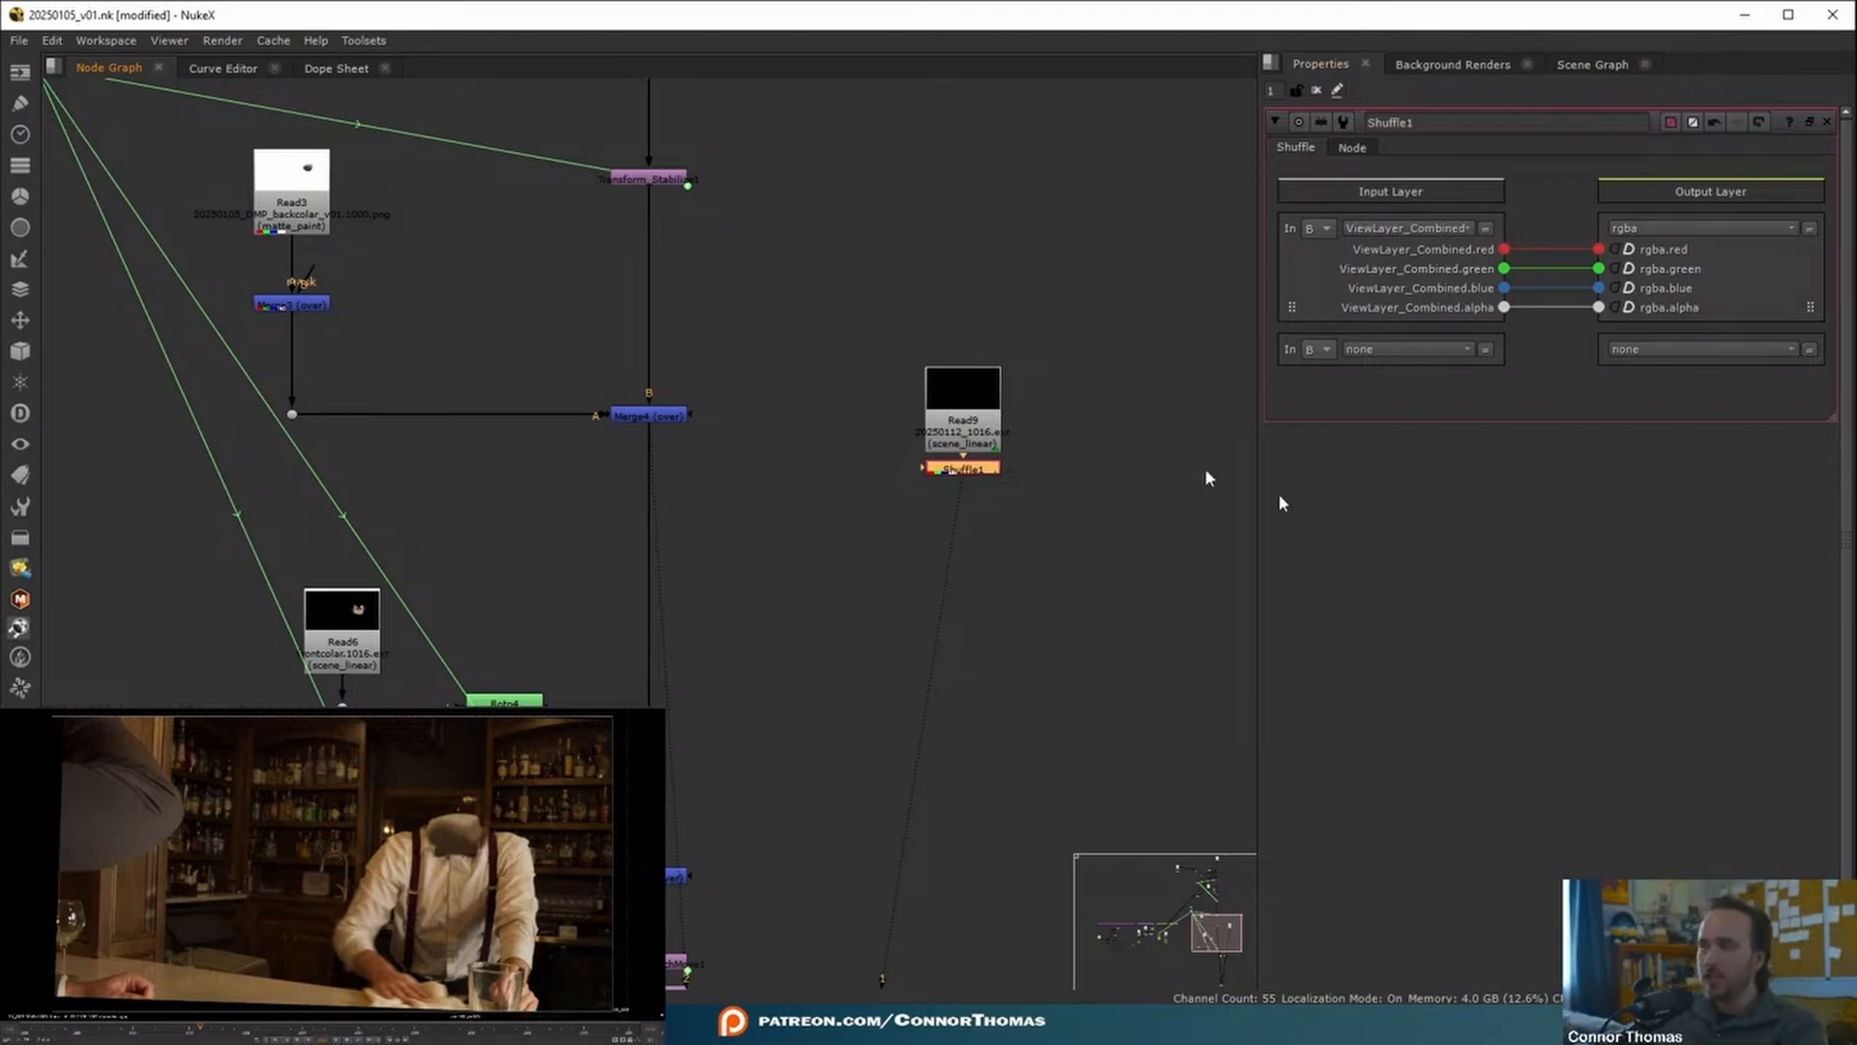
click(1037, 627)
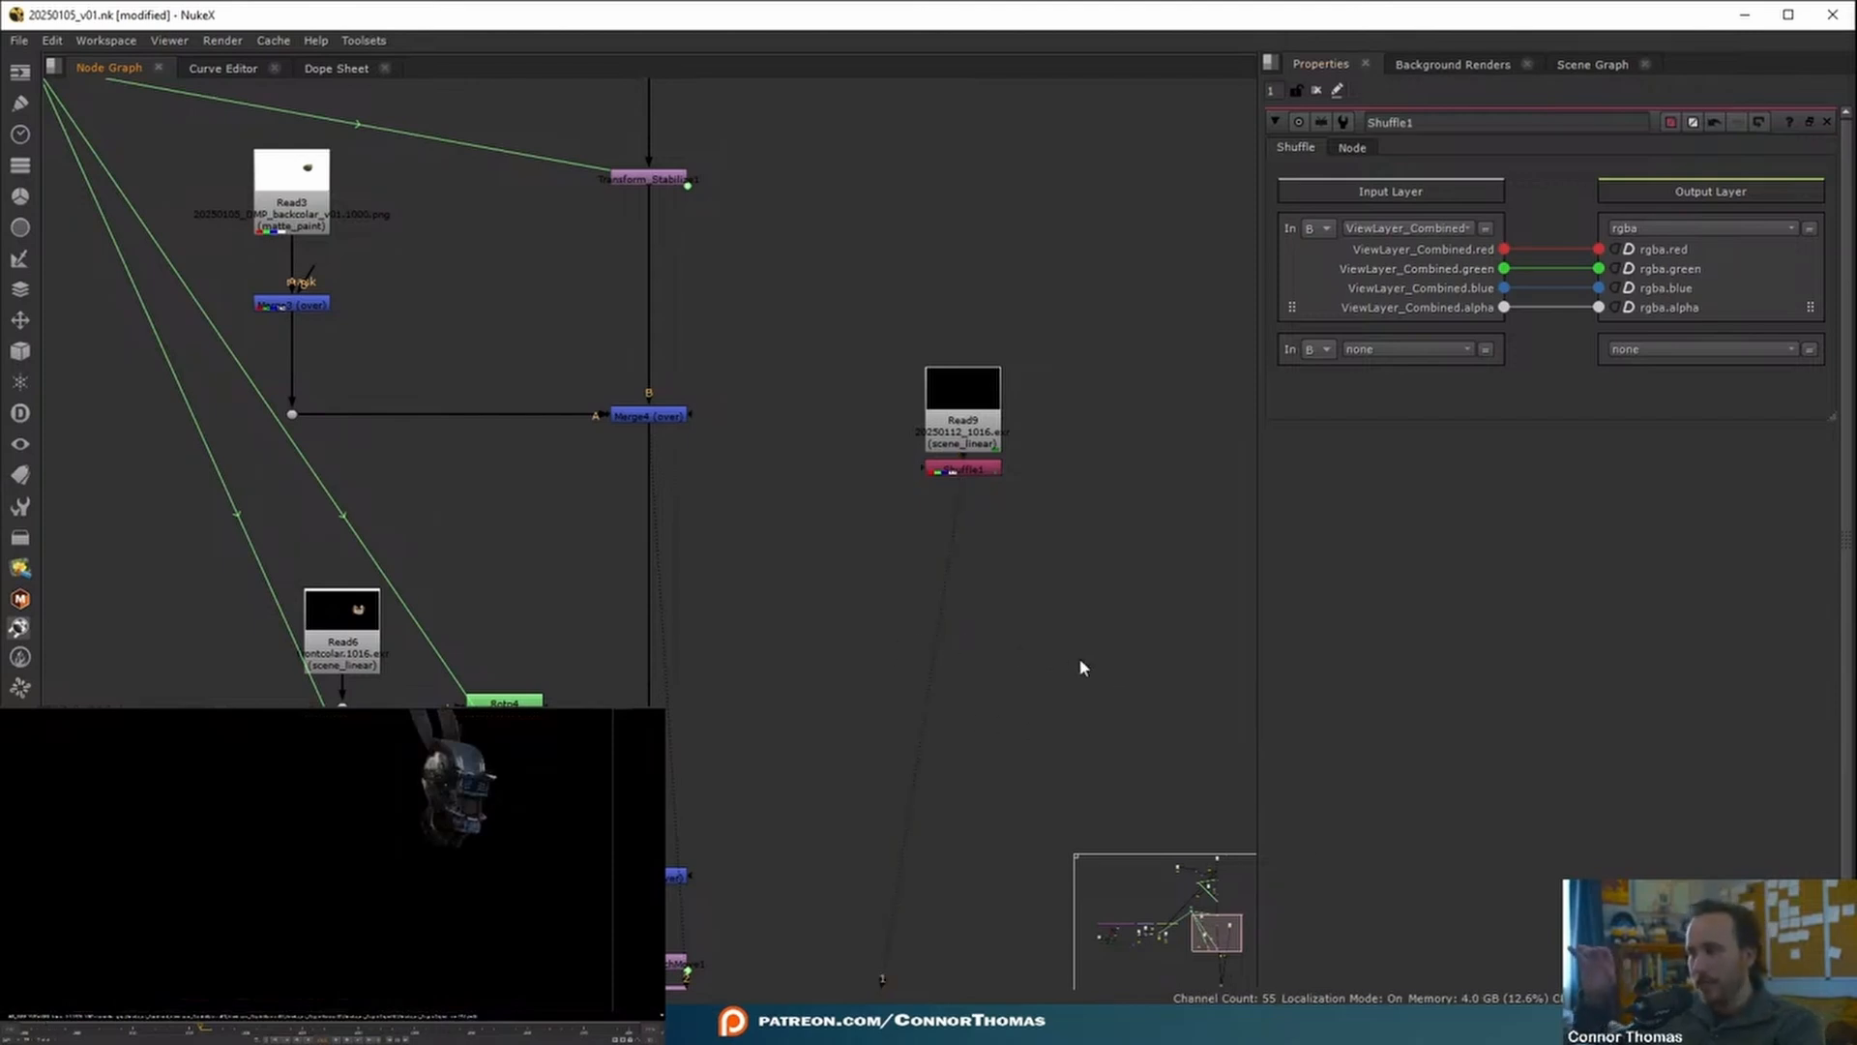
key(2)
key(1)
key(2)
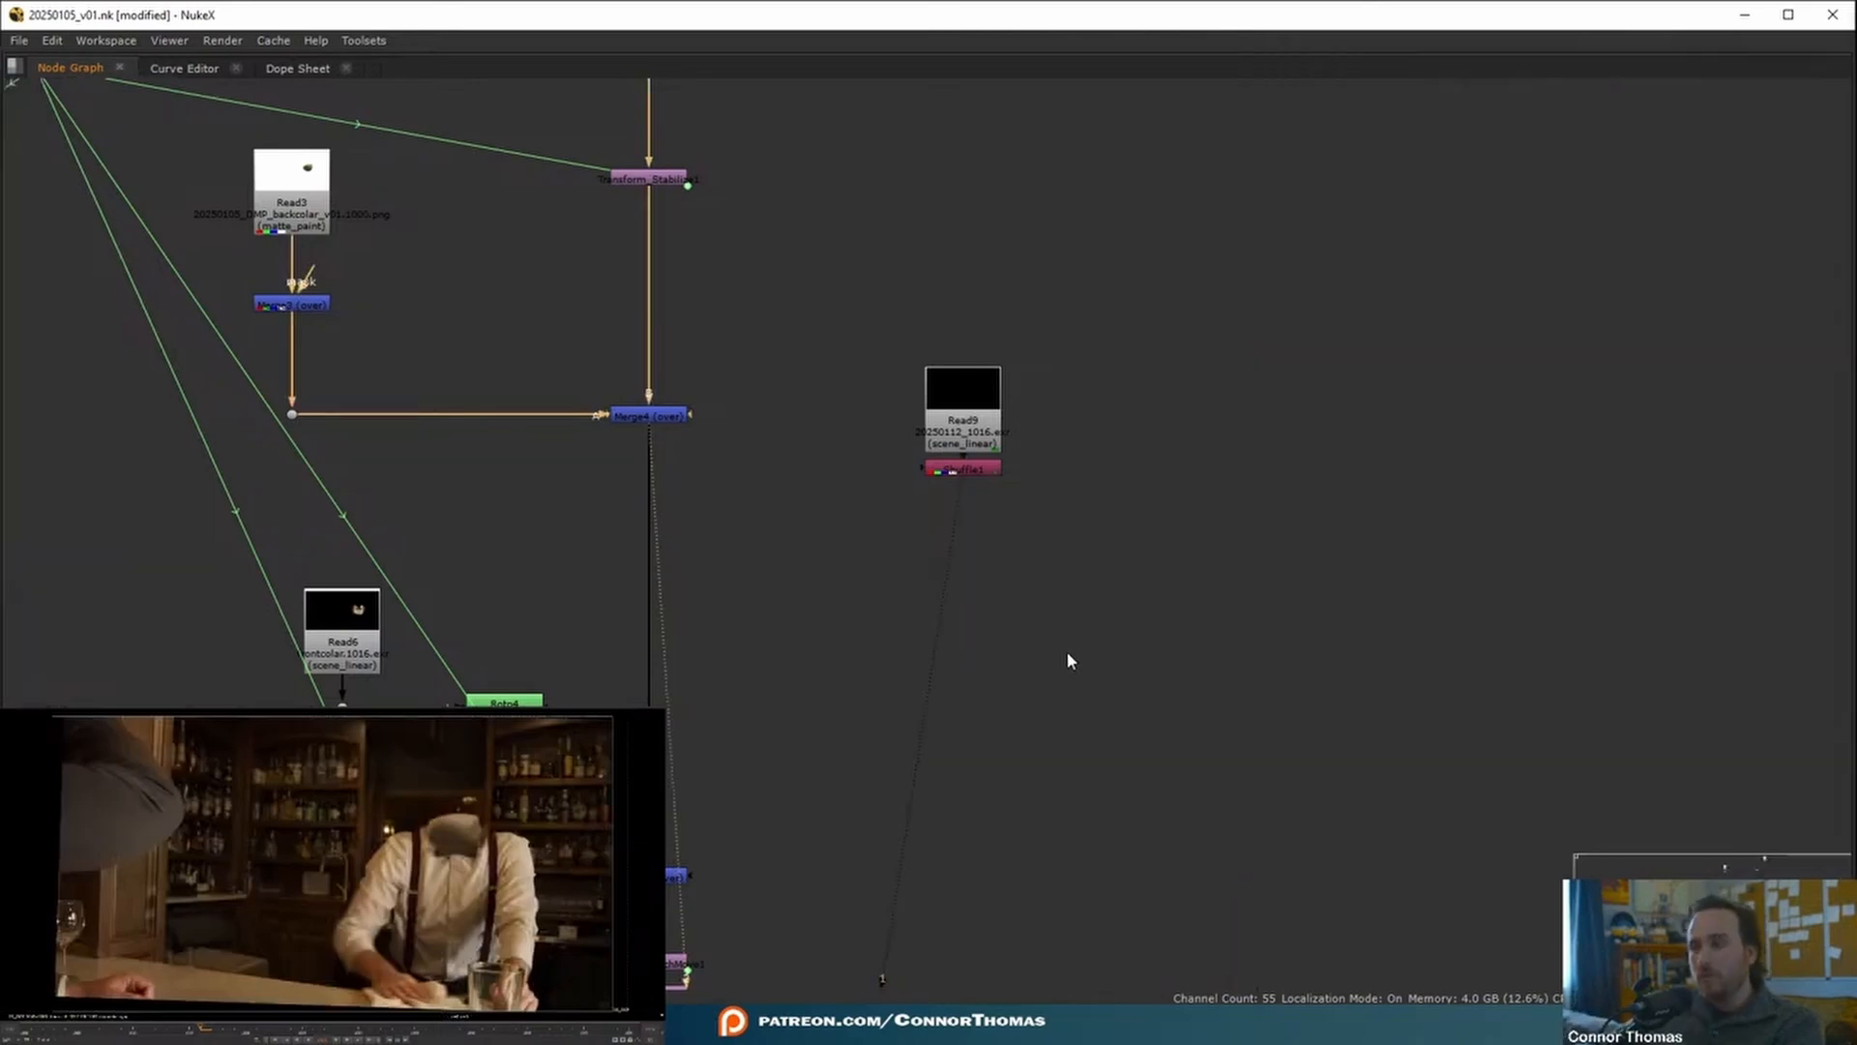
- Add a Reformat node below the head render's Shuffle, move the render nodes farther from the Merge4 branch, and view the Reformat output
key(Tab)
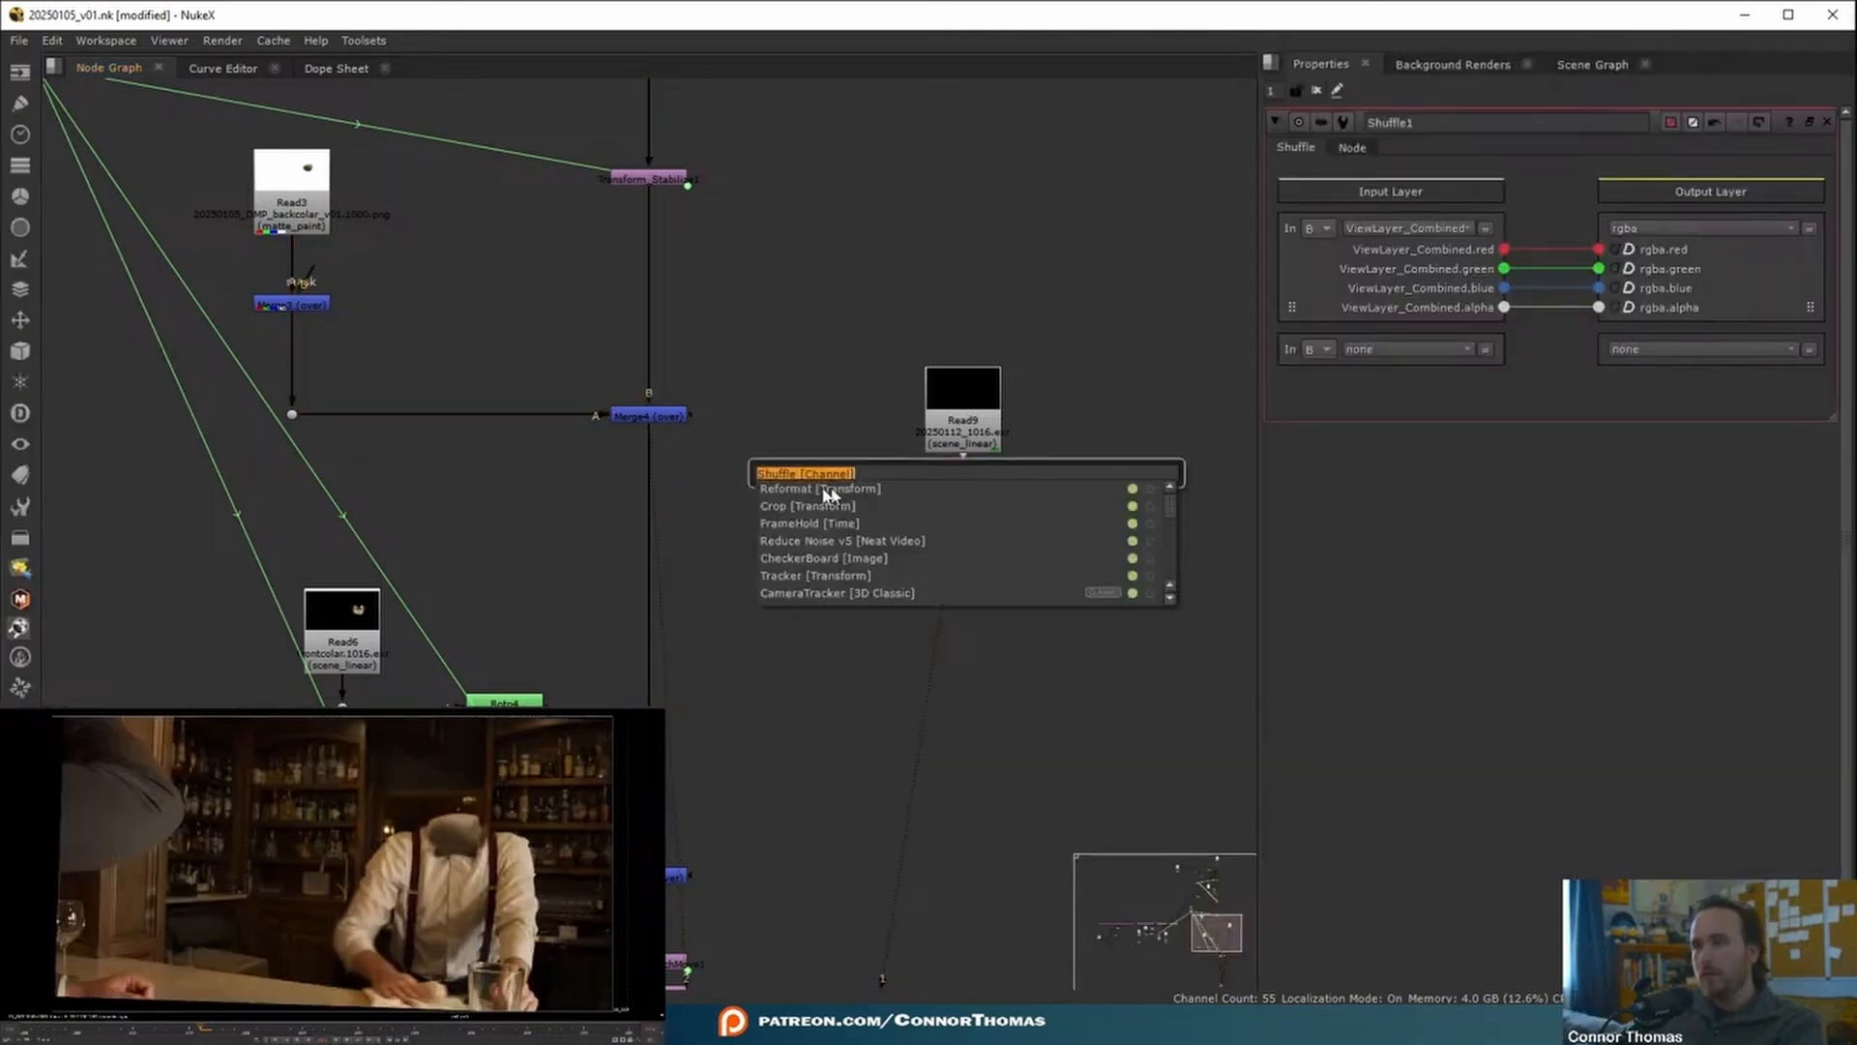
text(ref)
key(Return)
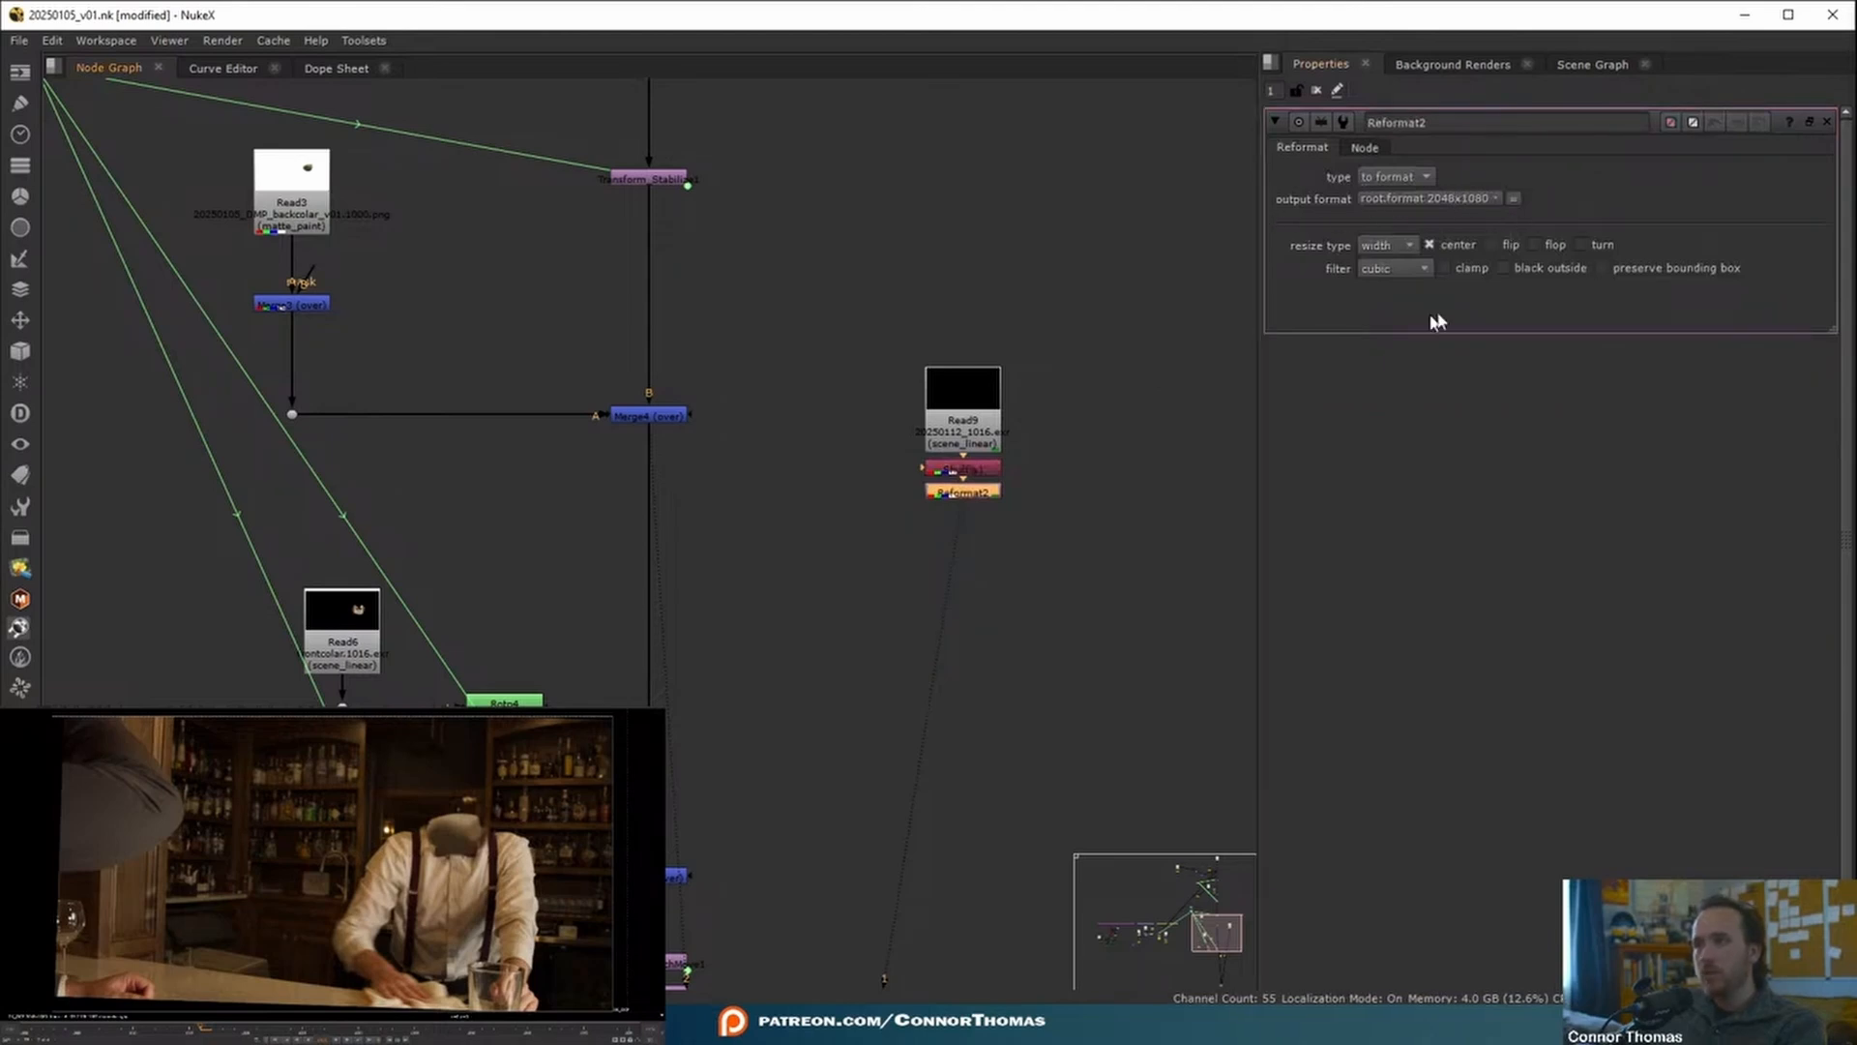
middle_drag(976, 416, 945, 412)
drag(864, 292, 1165, 602)
drag(941, 368, 1083, 228)
click(1078, 472)
middle_drag(1081, 480, 771, 584)
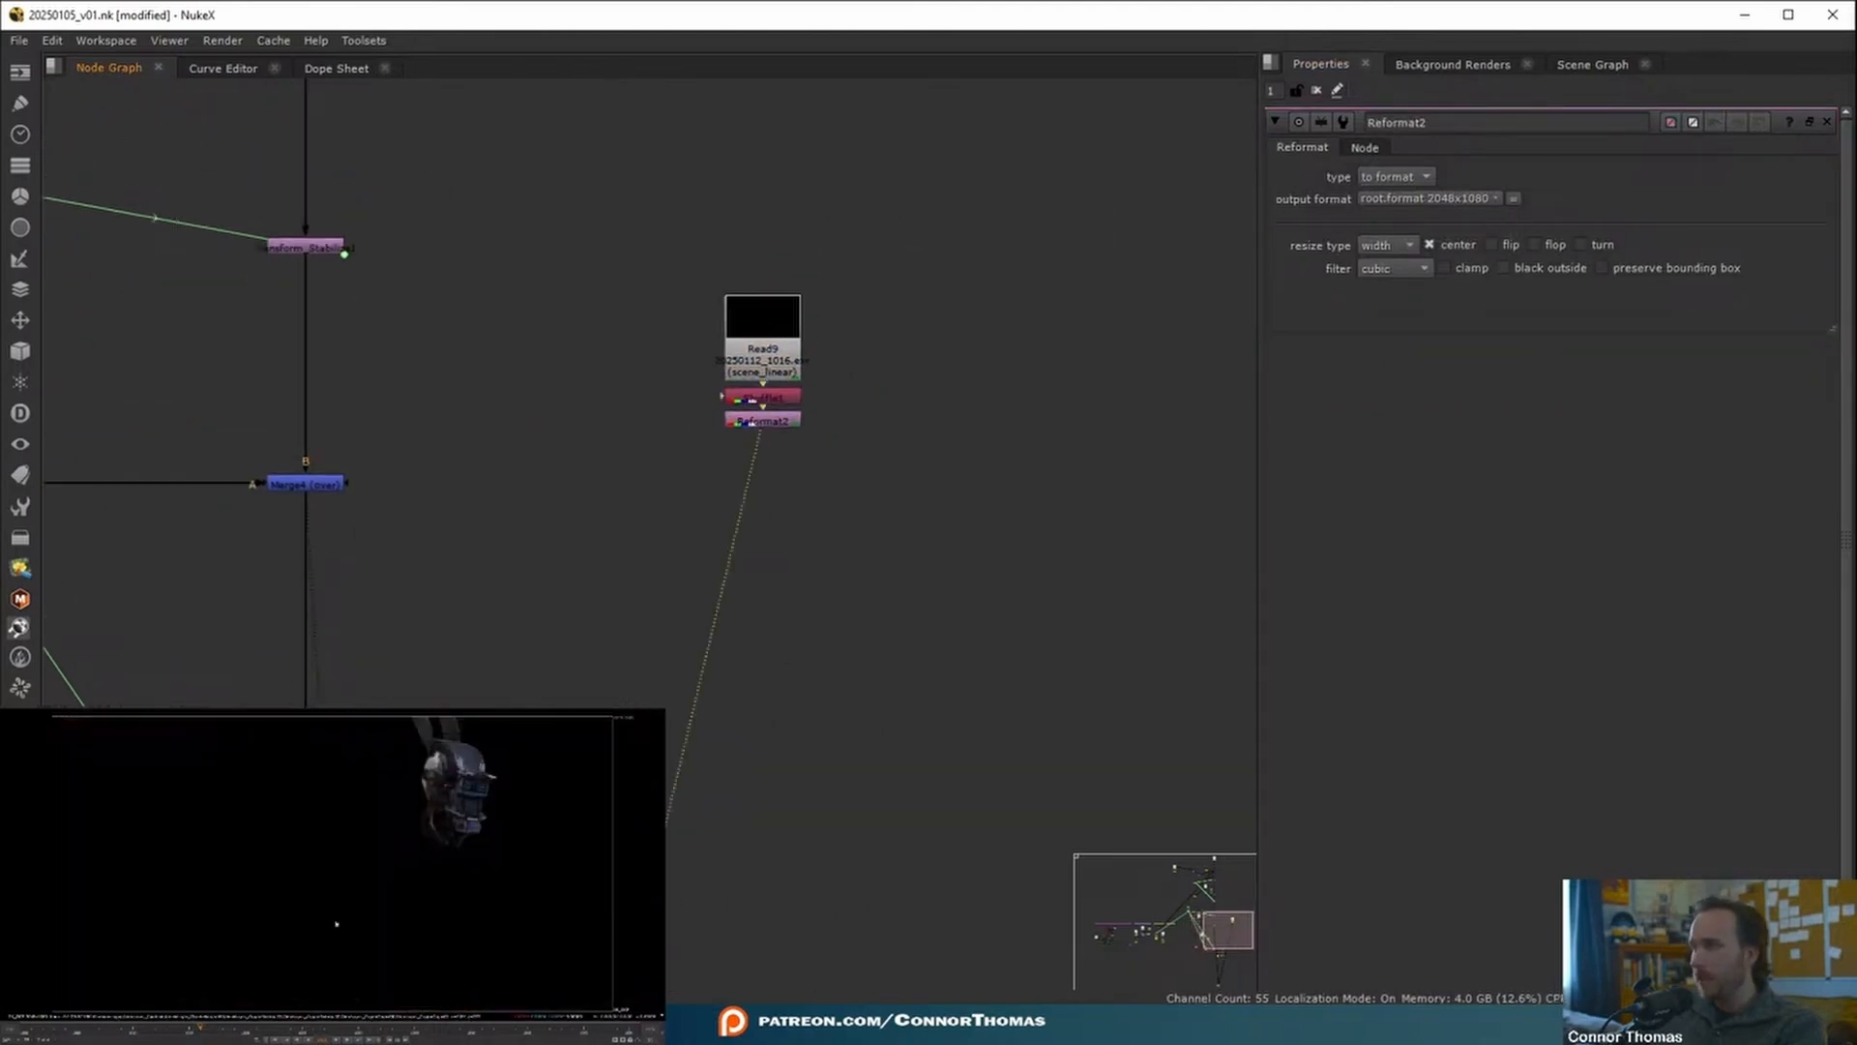
- Disable and re-enable the Reformat node to compare the head render's framing with and without it
click(770, 421)
key(d)
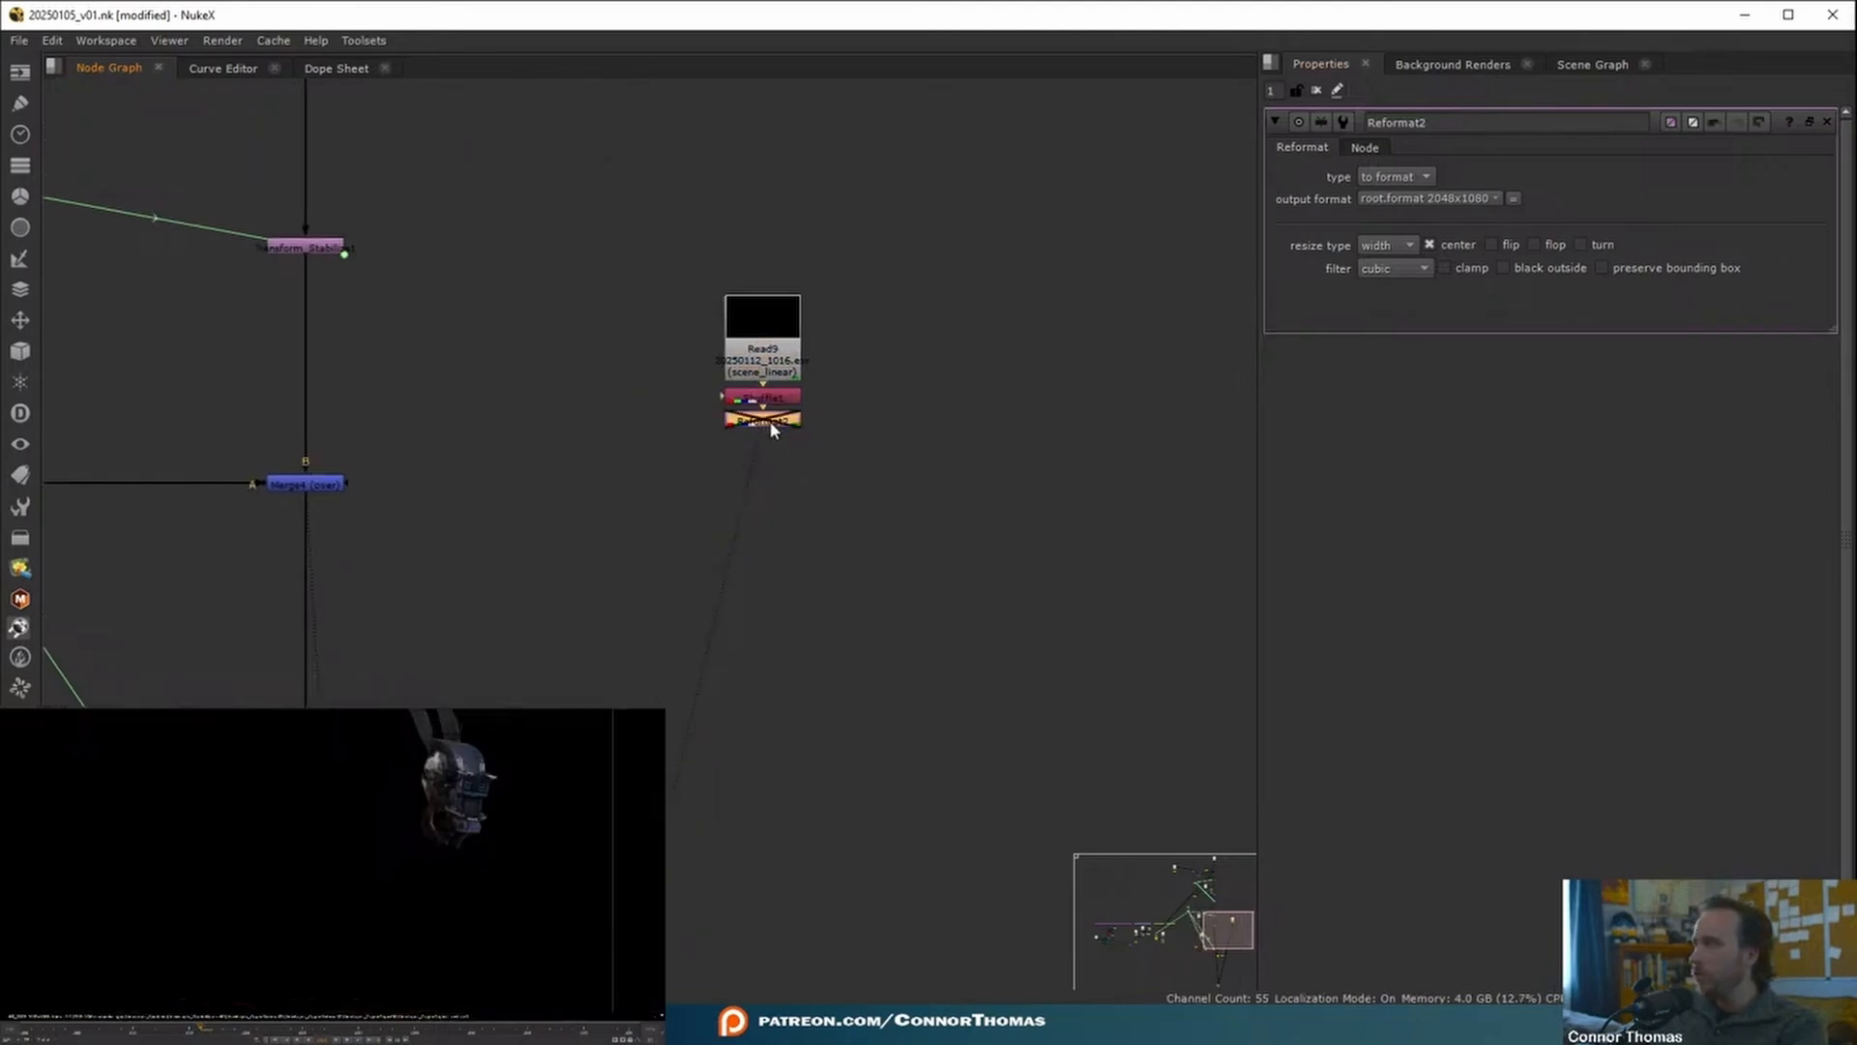
scroll(401, 831, down, 2)
key(d)
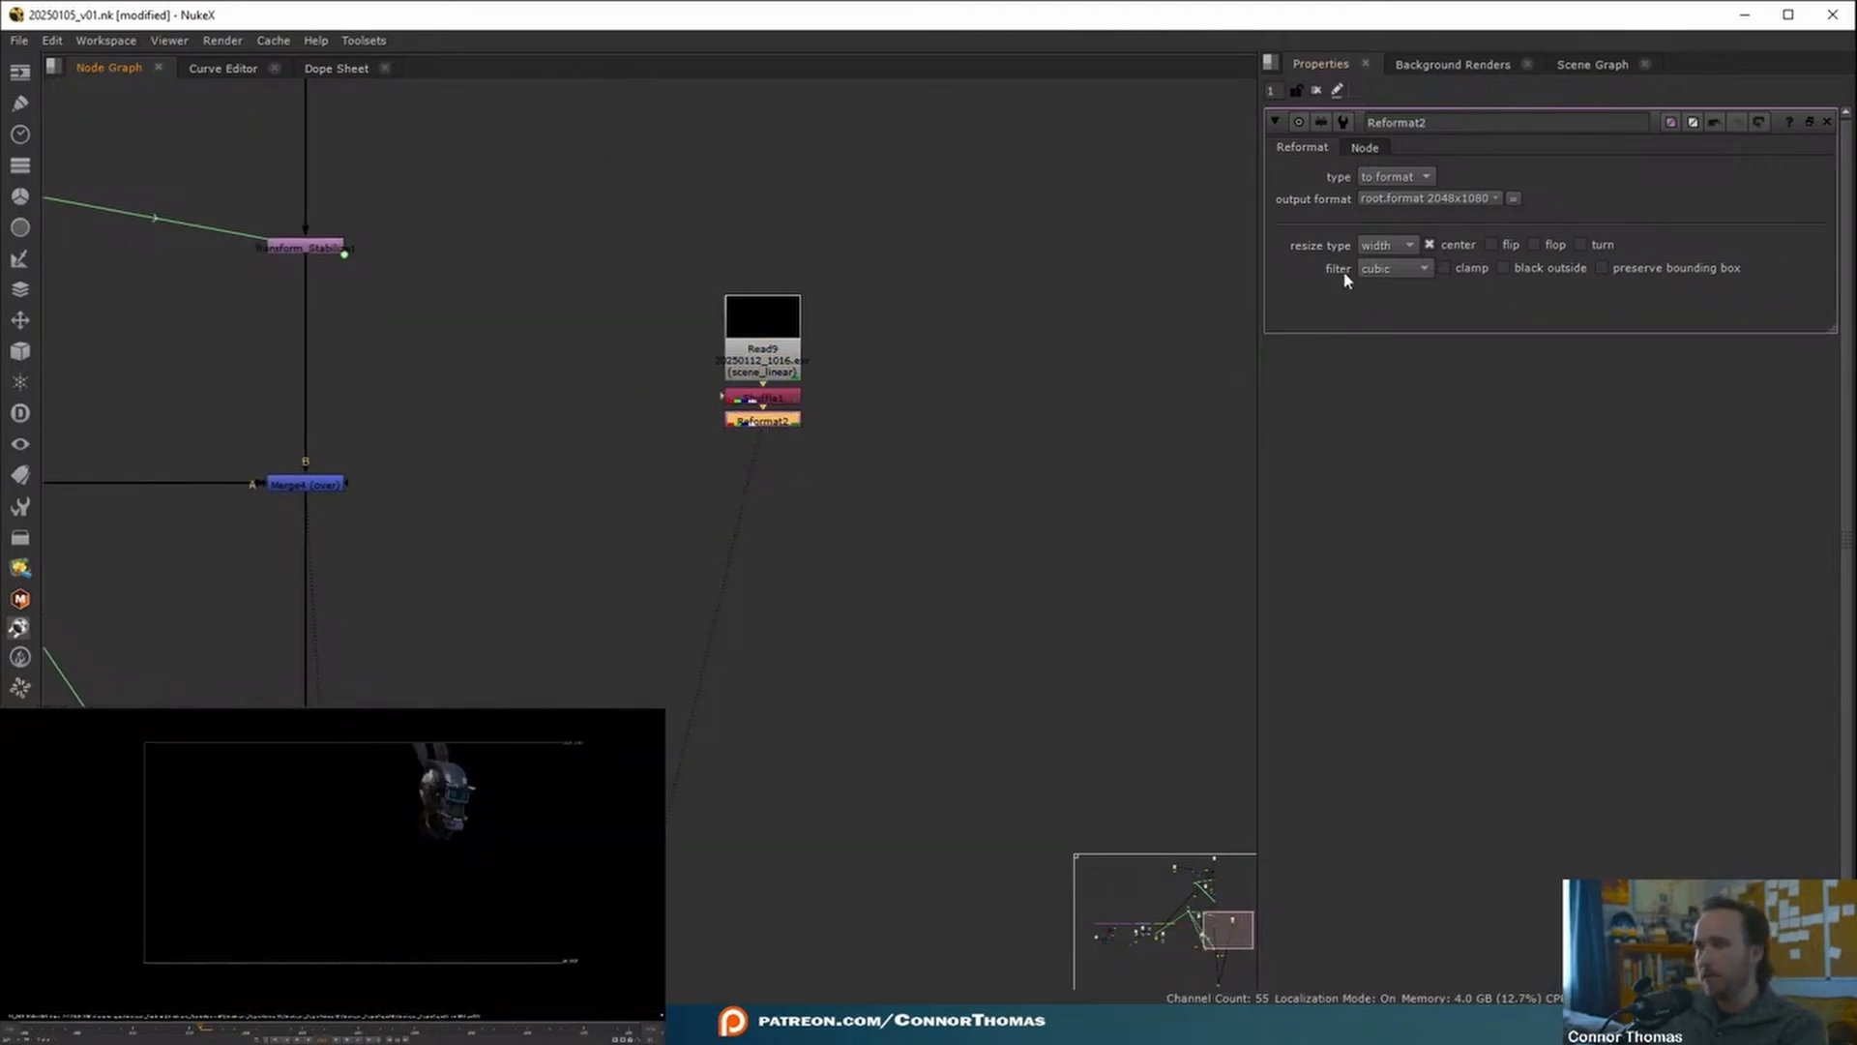
- Set the Reformat node's resize type to height
click(1396, 248)
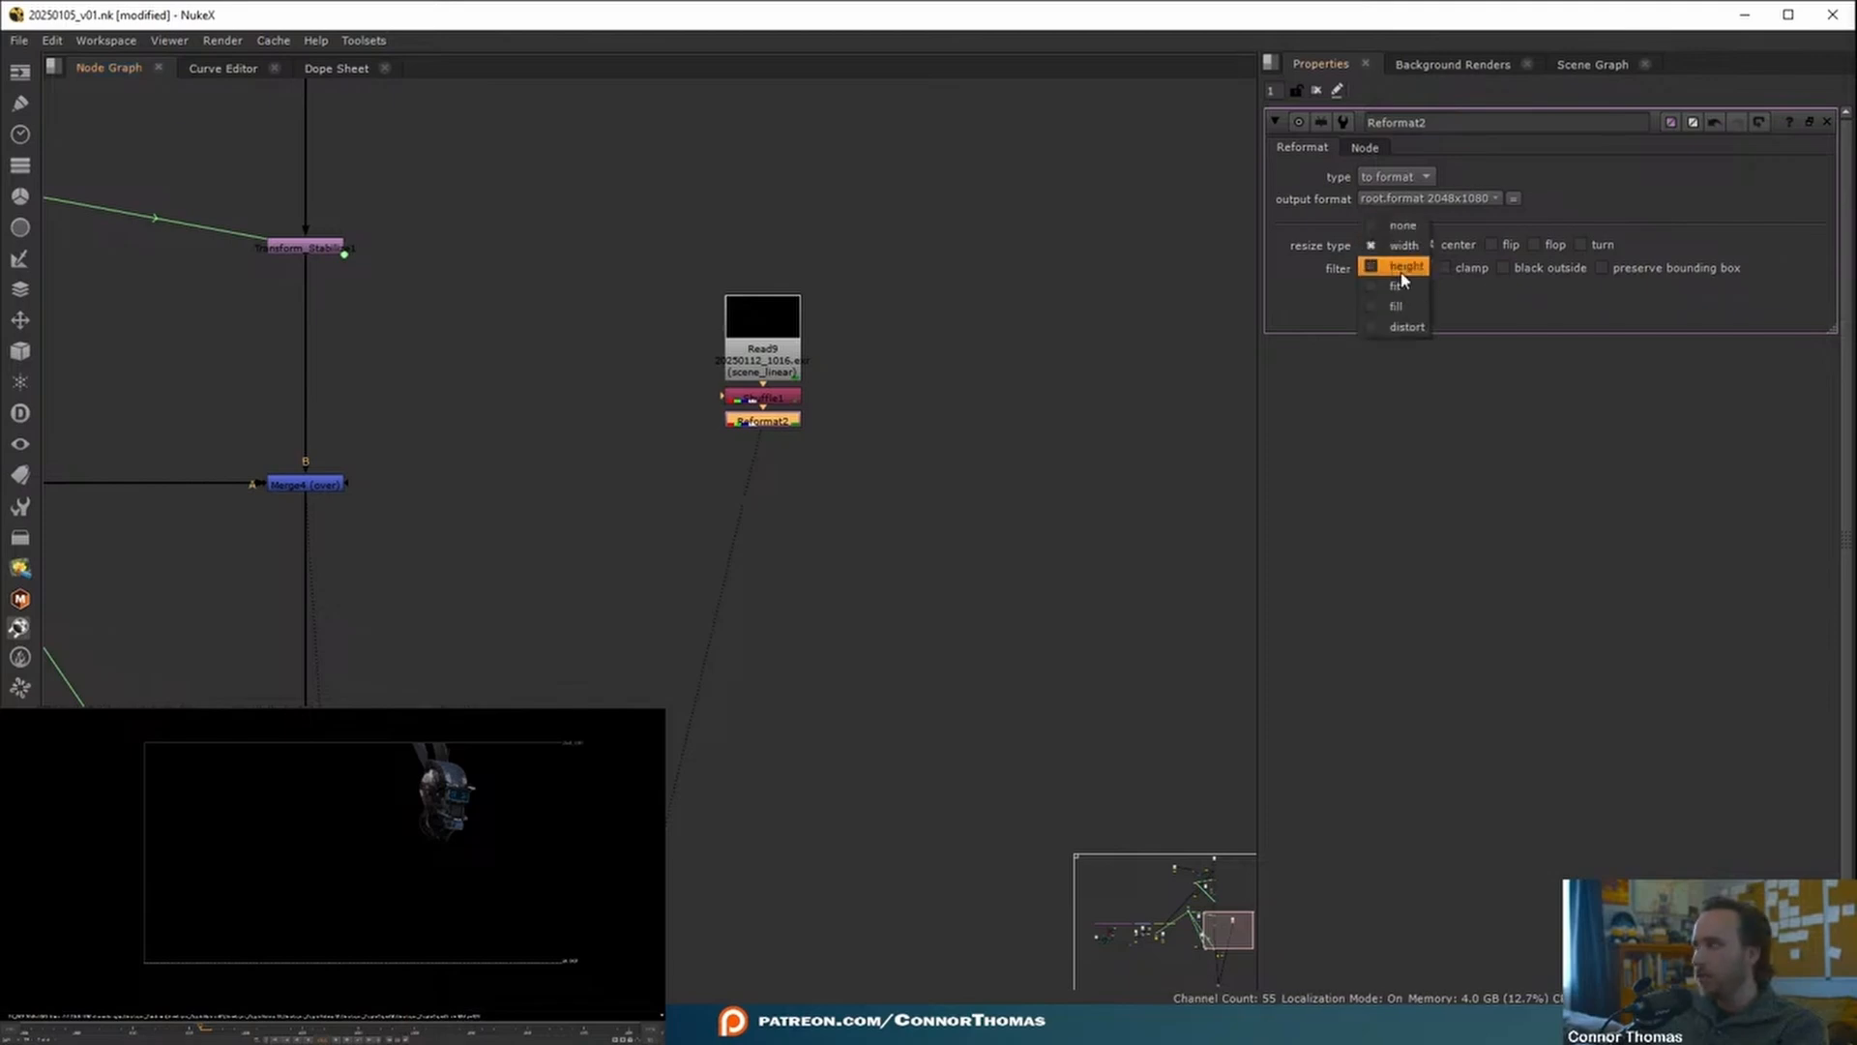
click(1403, 278)
click(909, 468)
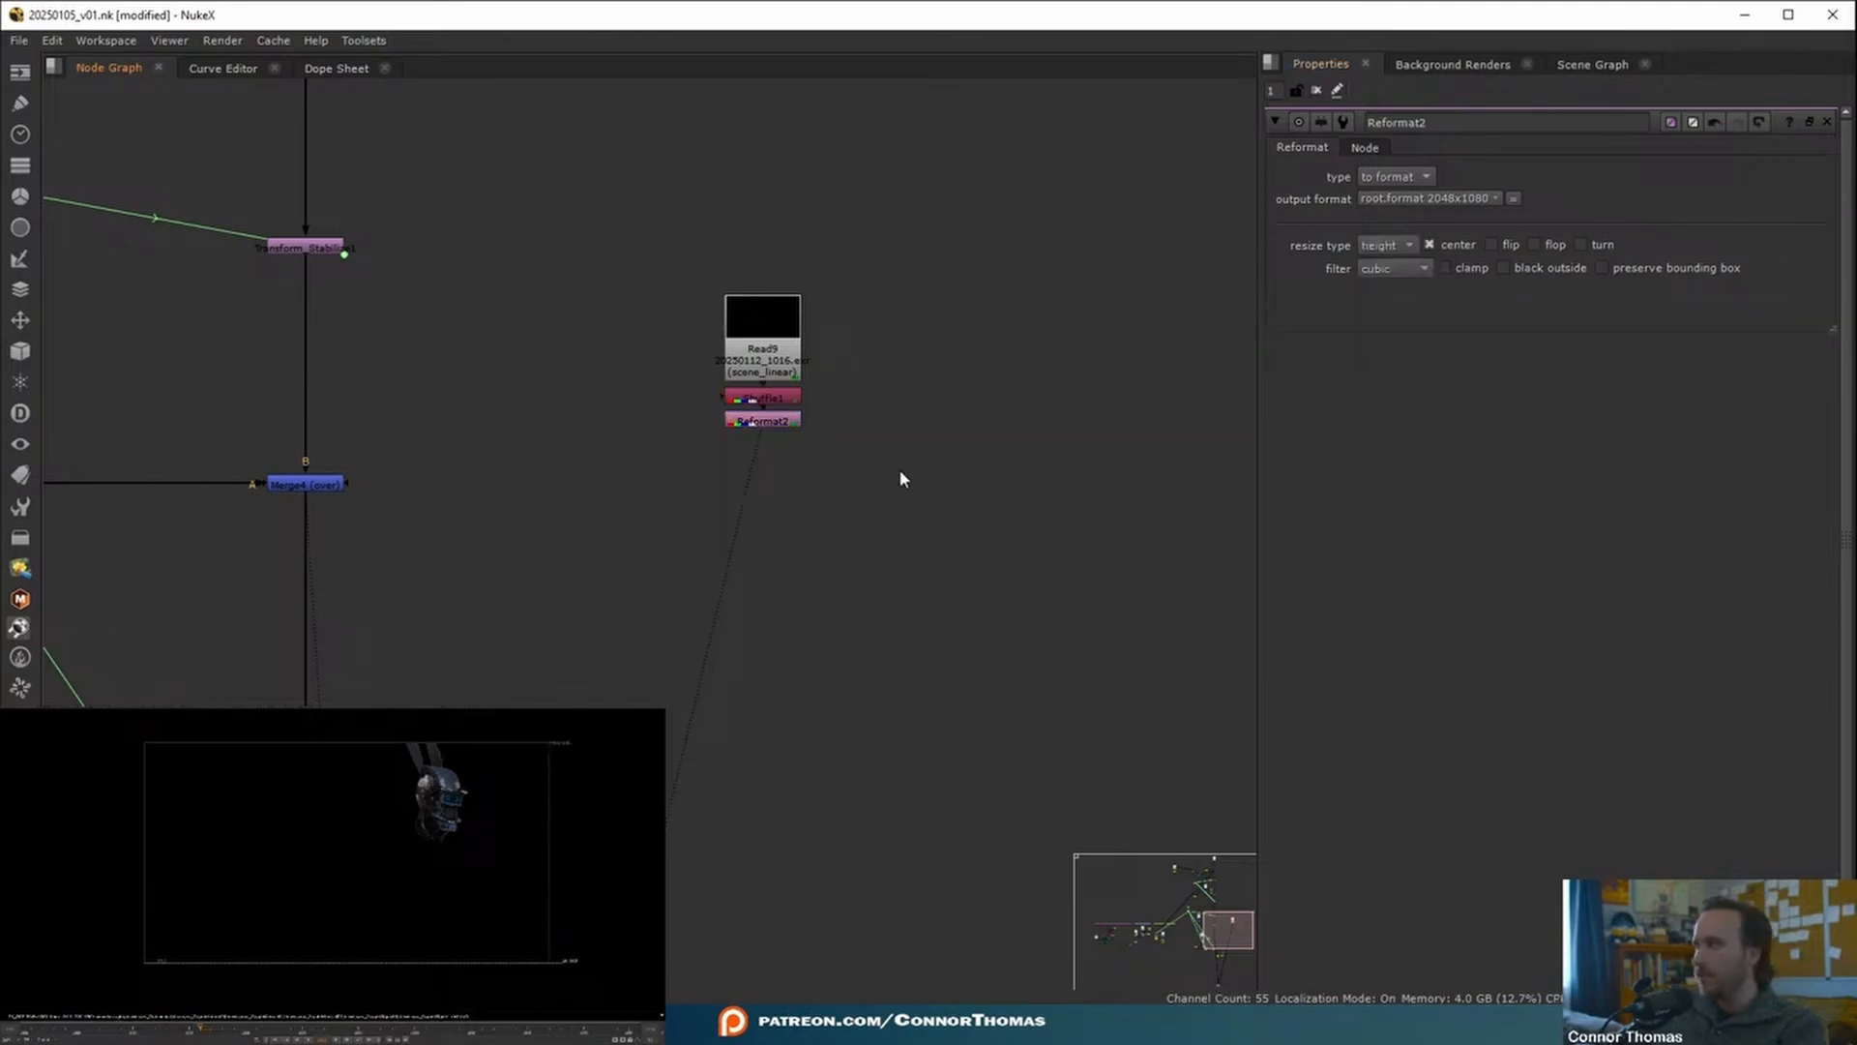
middle_drag(770, 495, 876, 520)
click(878, 446)
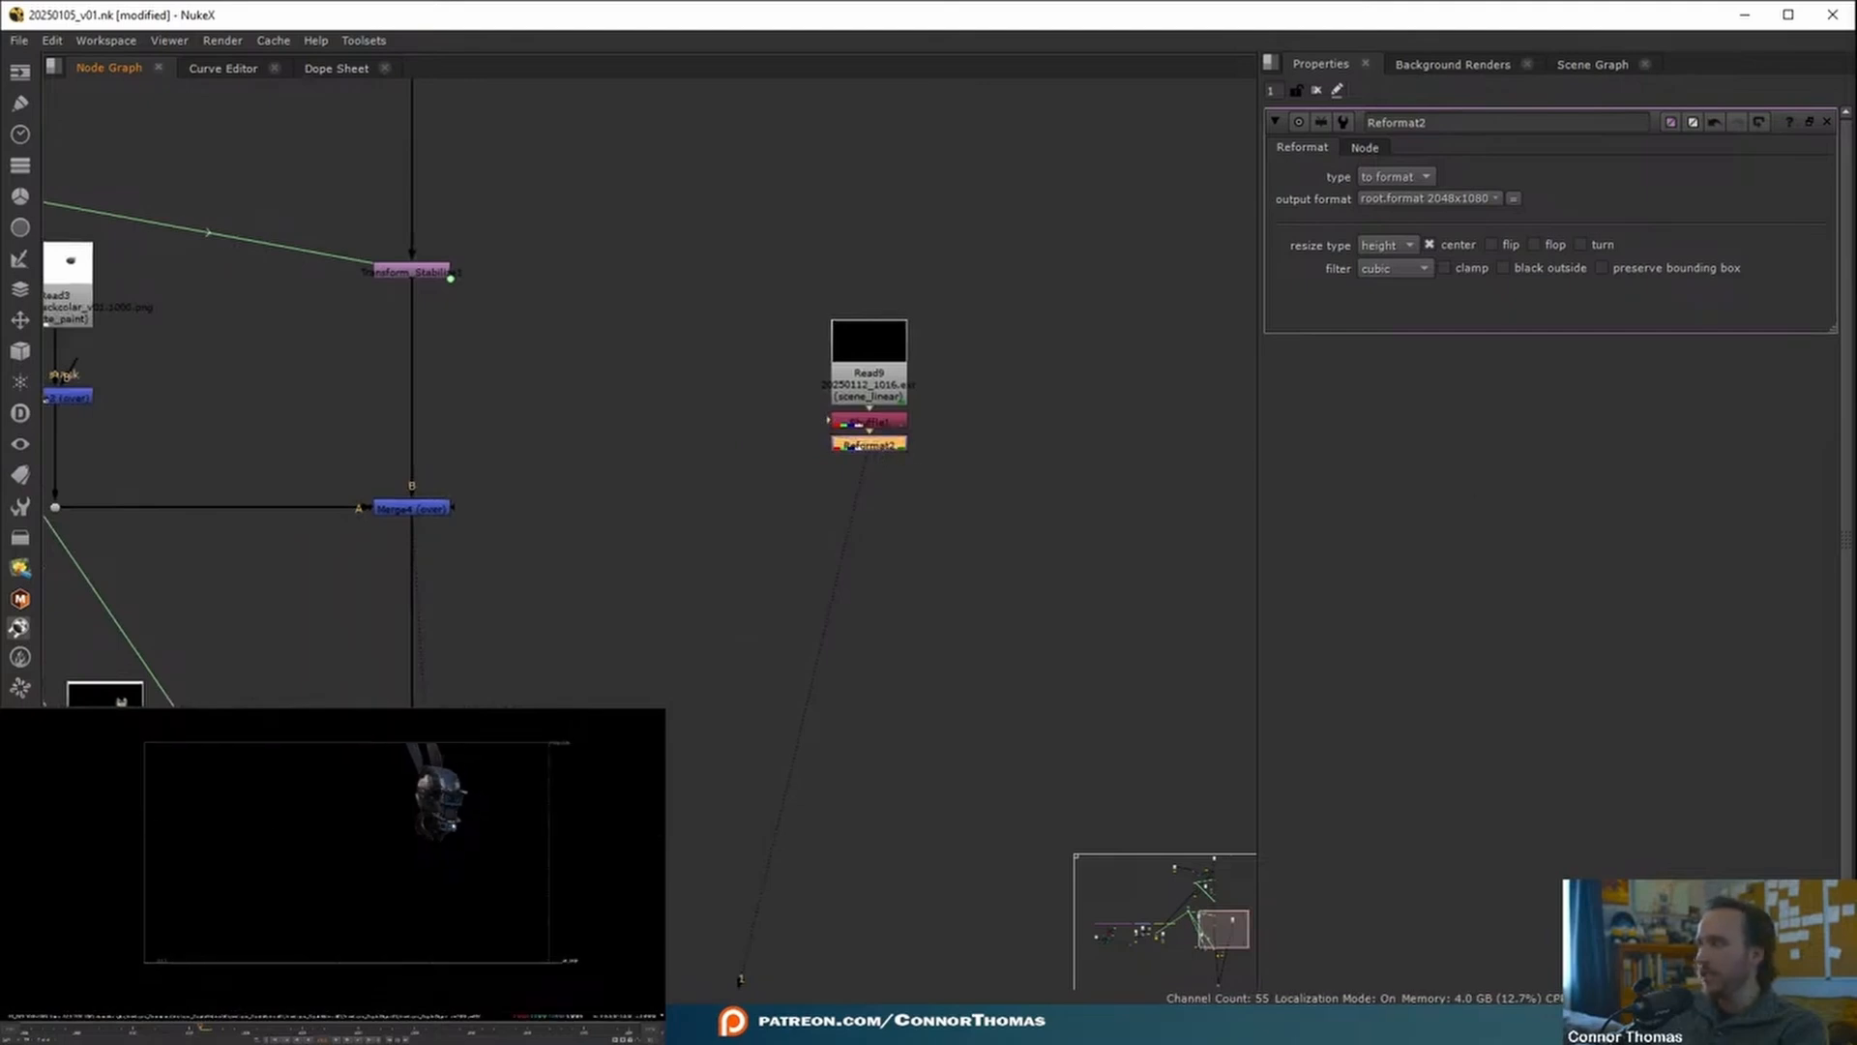
- Paste a copy of the Transform_Stabilize node below the Reformat and merge its output over the plate with a new Merge below Merge4
middle_drag(501, 565, 675, 523)
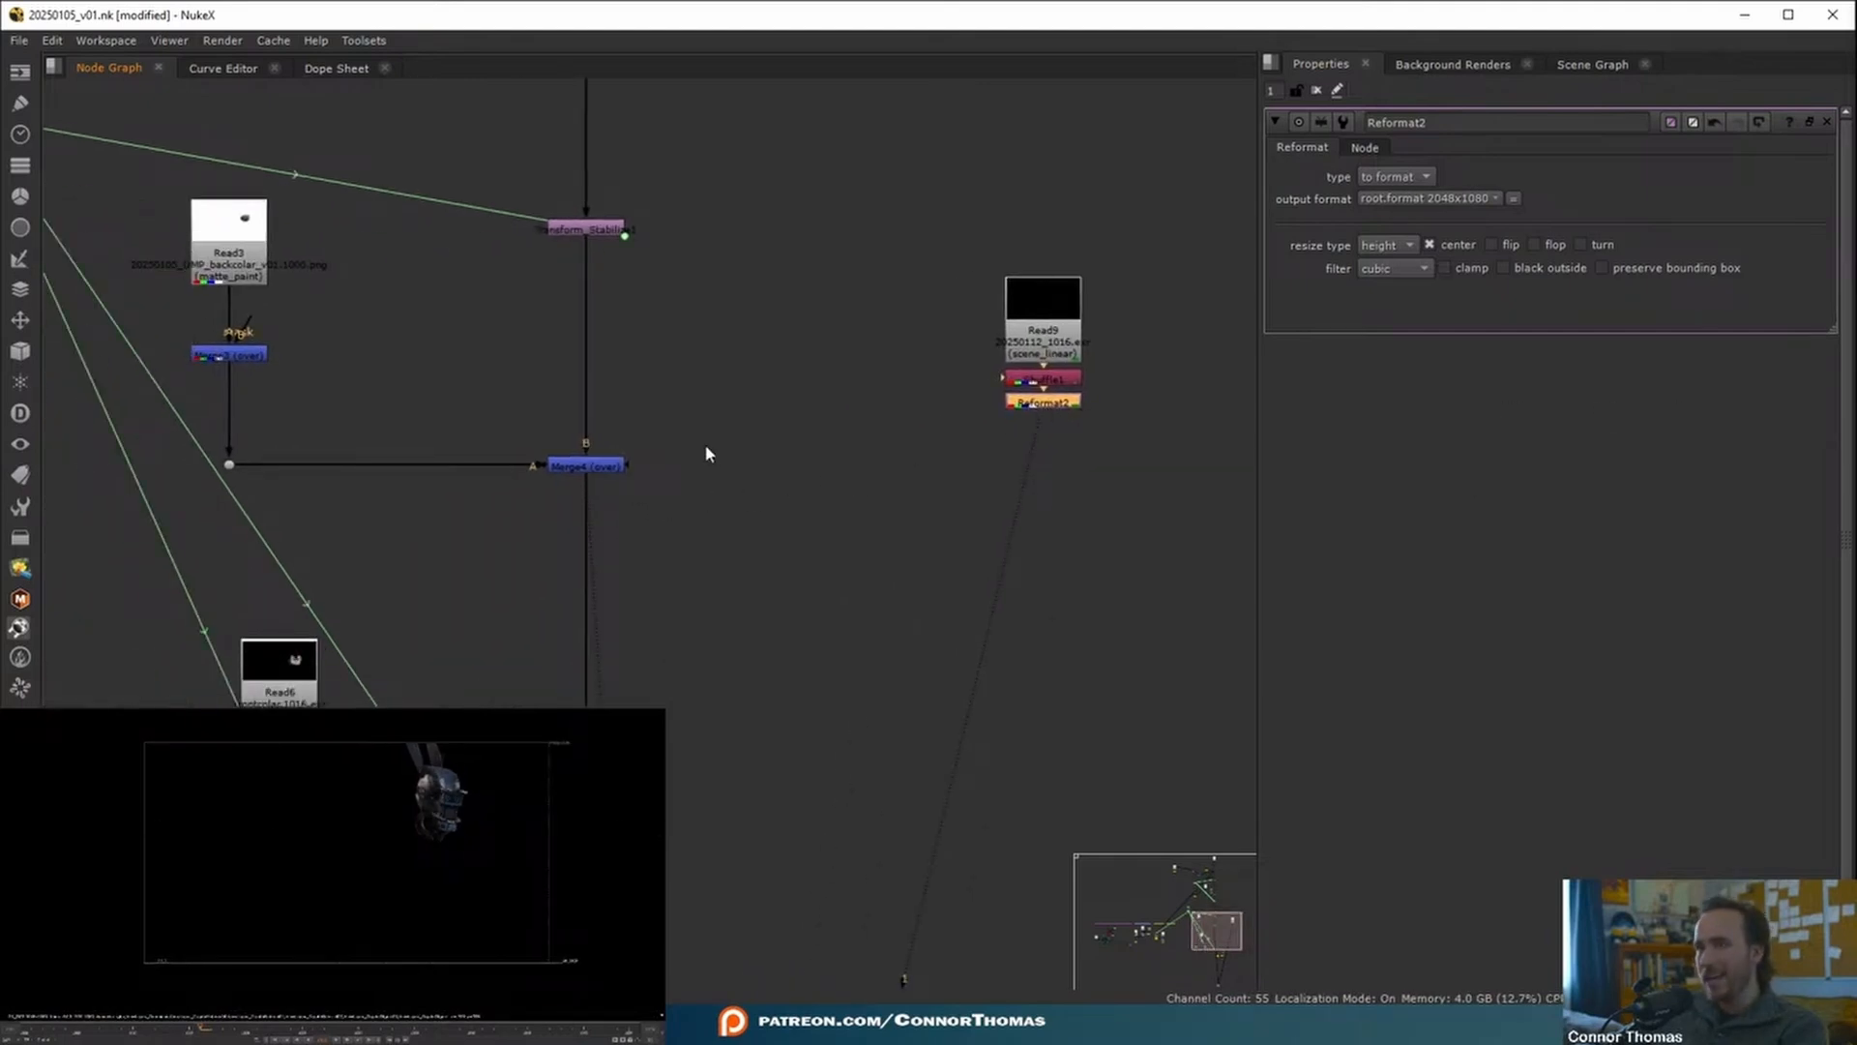
middle_drag(705, 448, 588, 516)
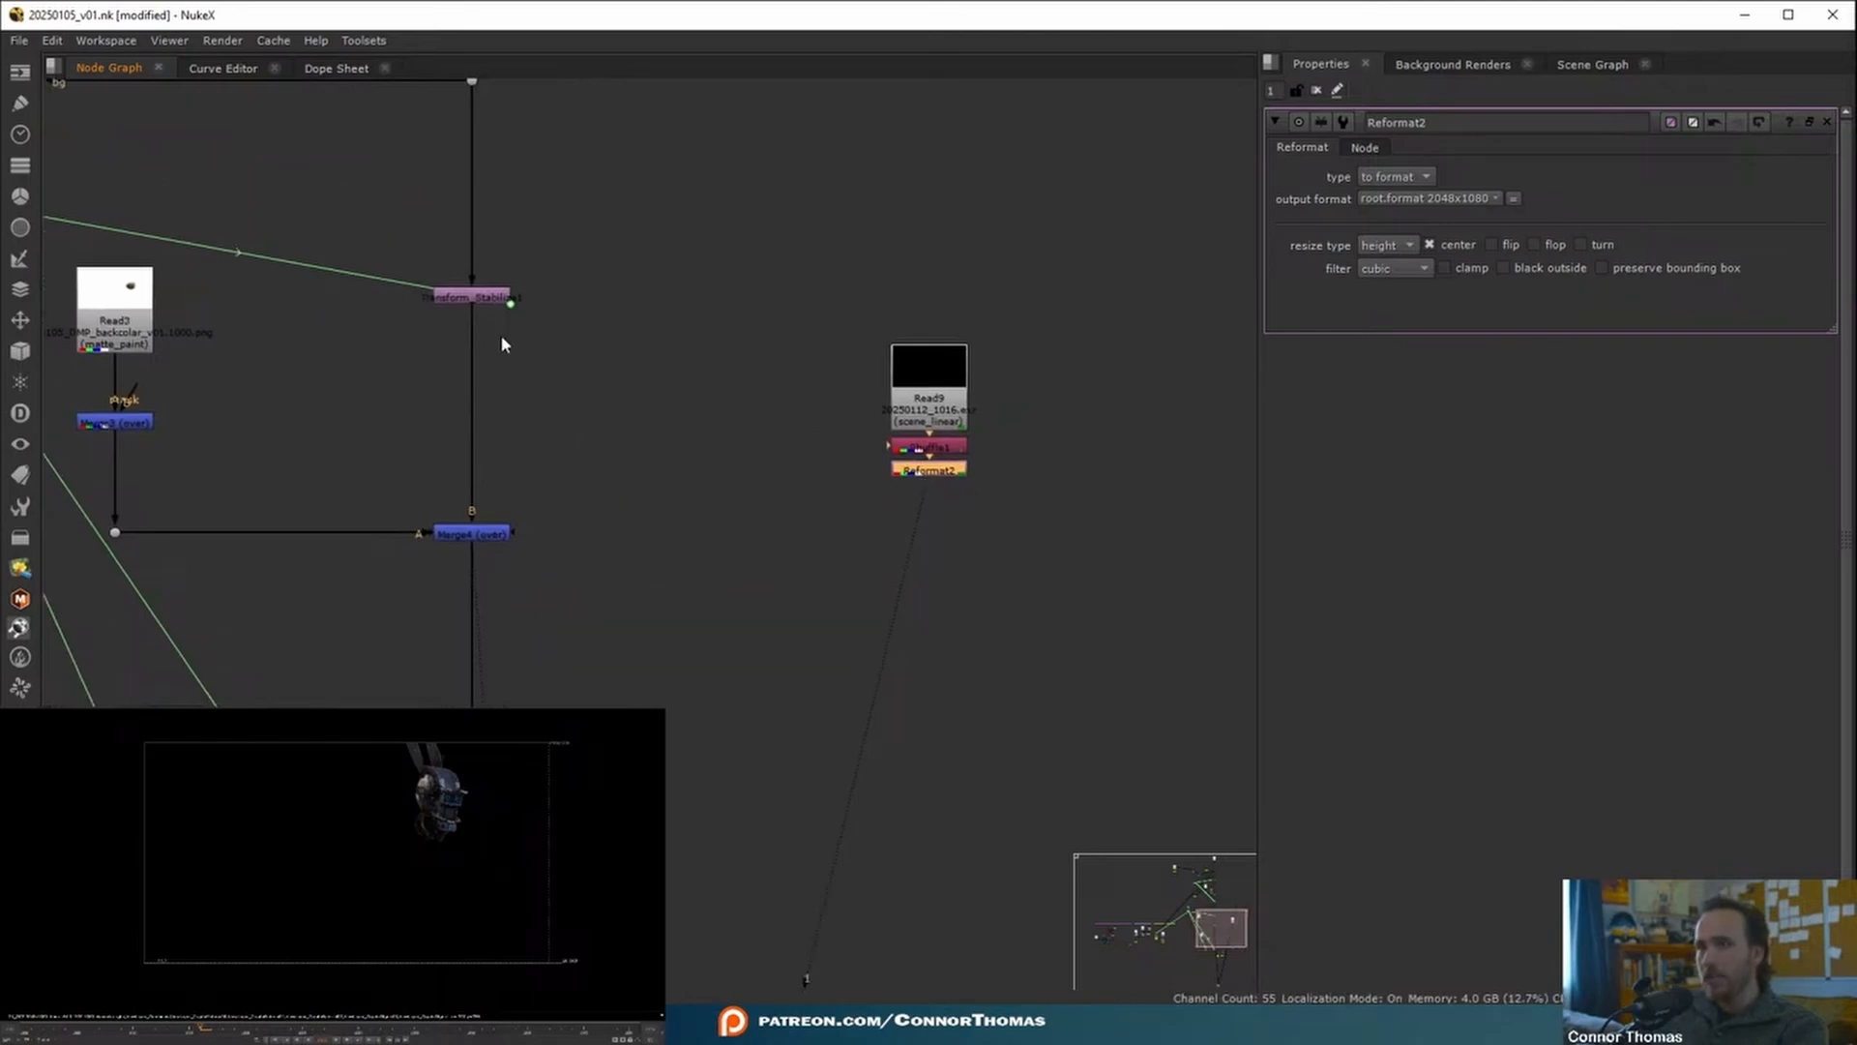
click(479, 300)
key(ctrl+c)
click(682, 468)
key(ctrl+v)
drag(695, 476, 471, 682)
key(m)
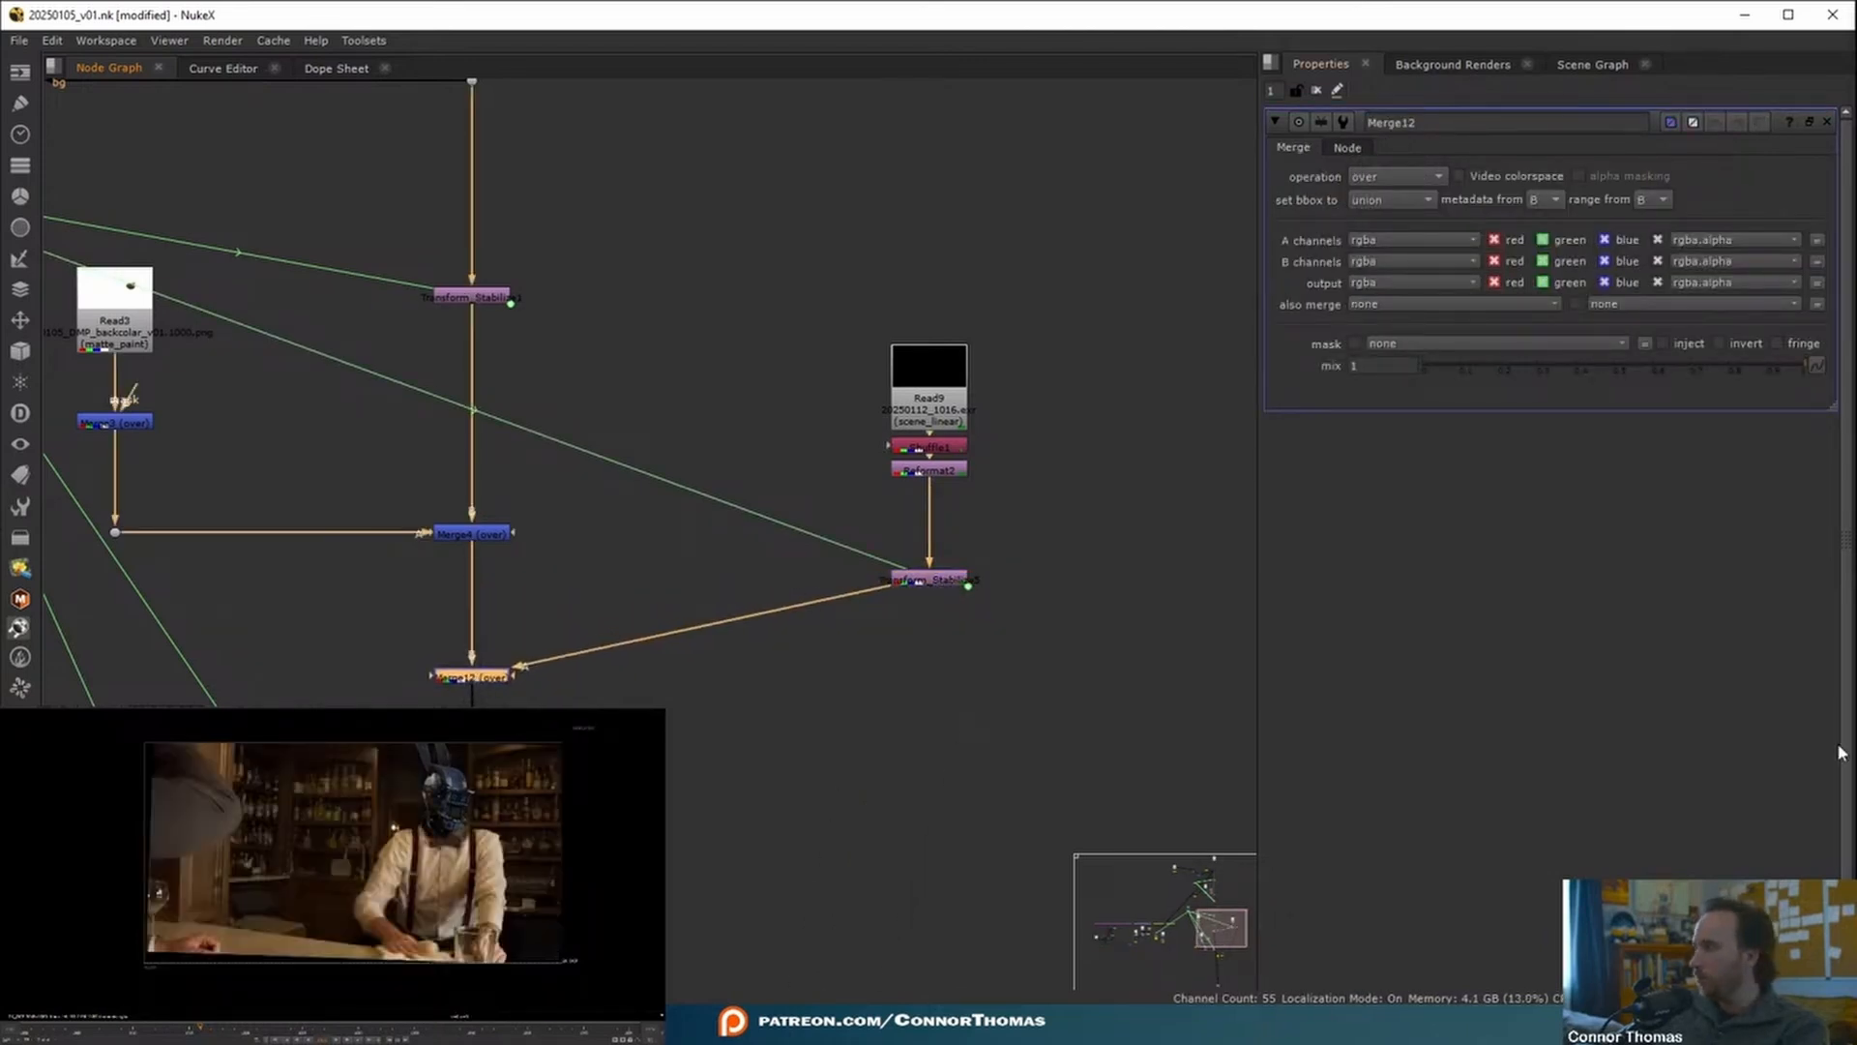
- Set the head render's Reformat resize type to width and close its properties
click(927, 473)
click(1408, 244)
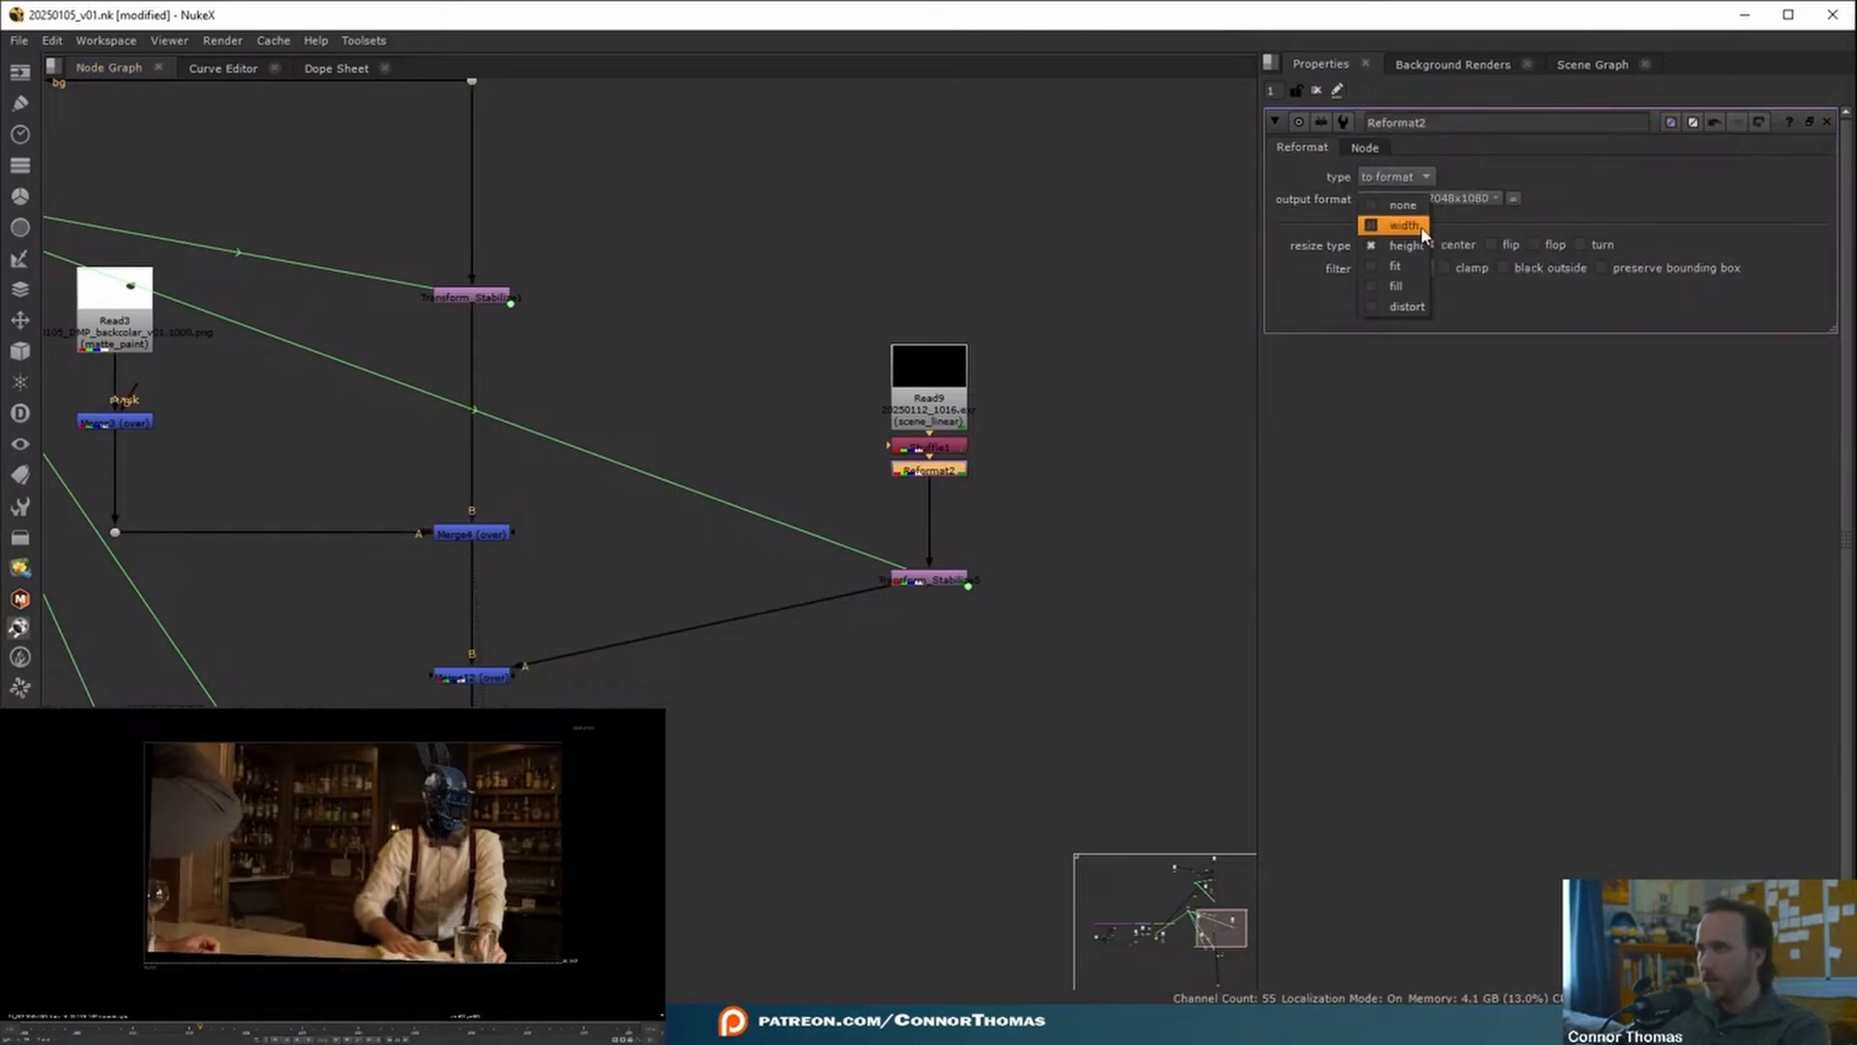
click(1420, 233)
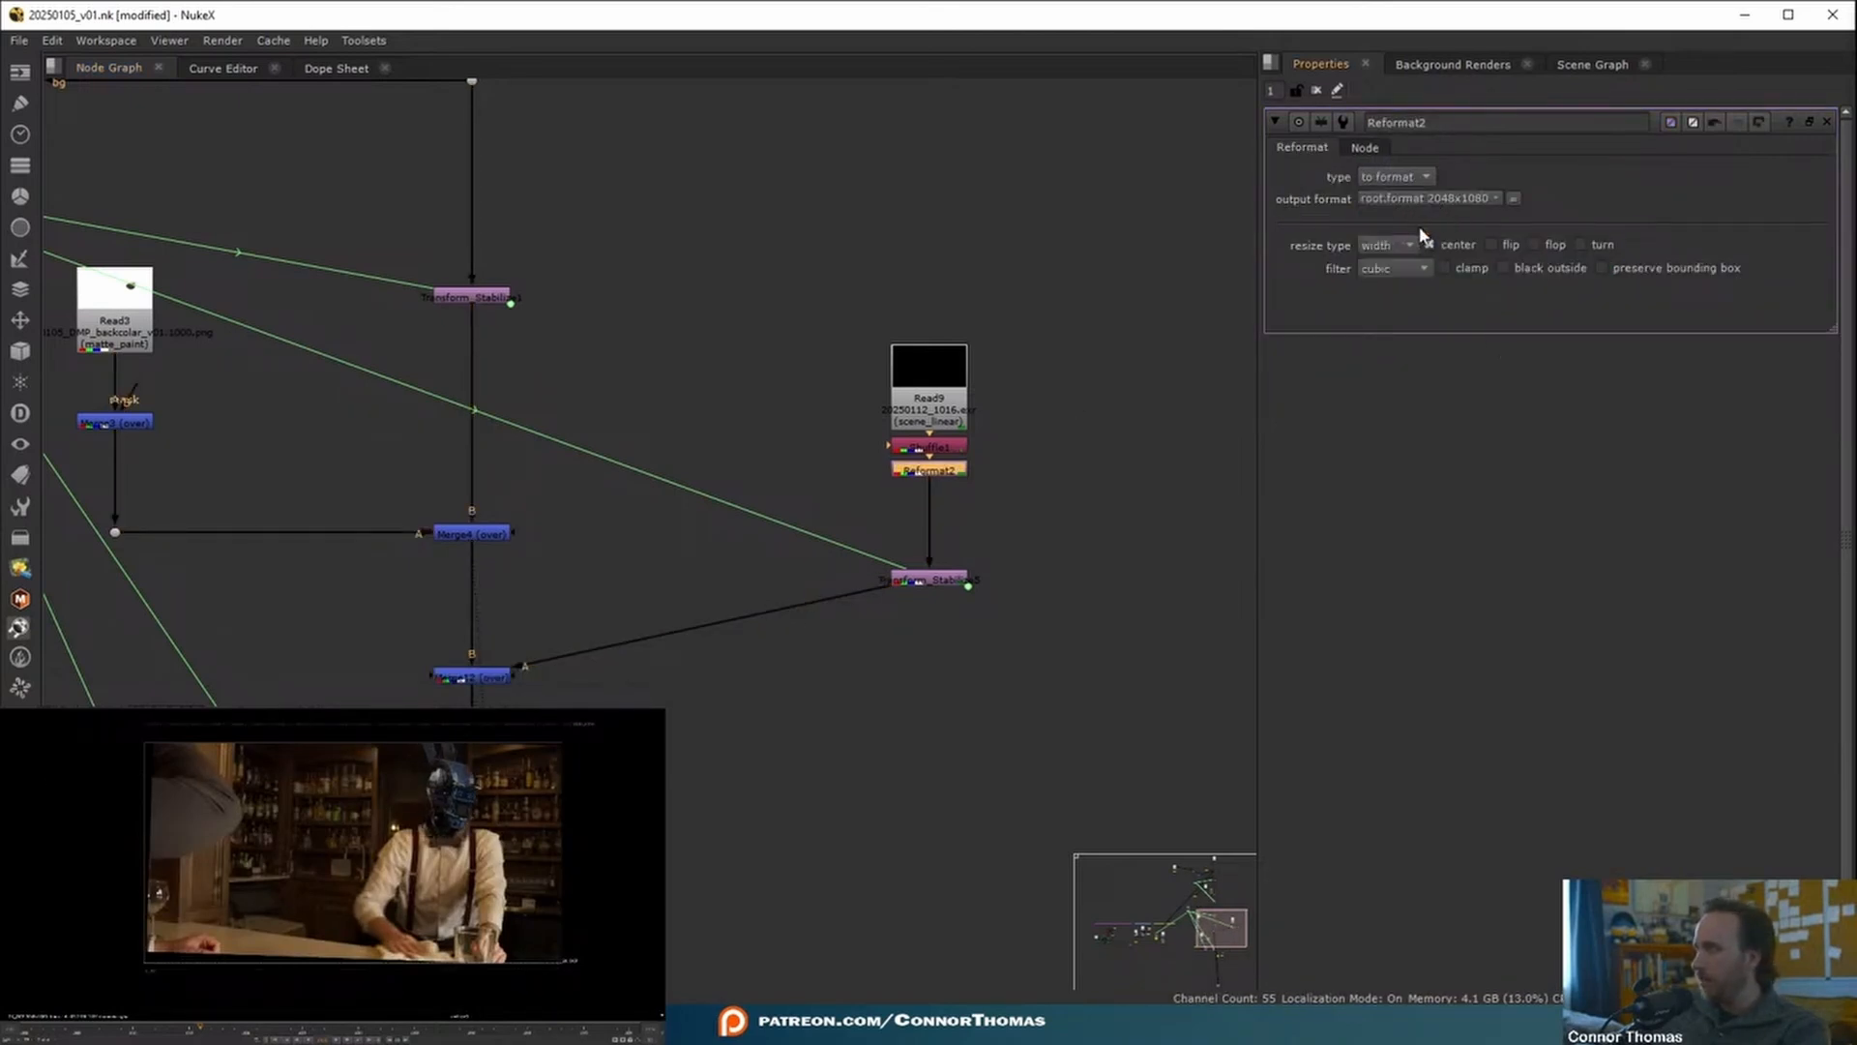
click(1041, 151)
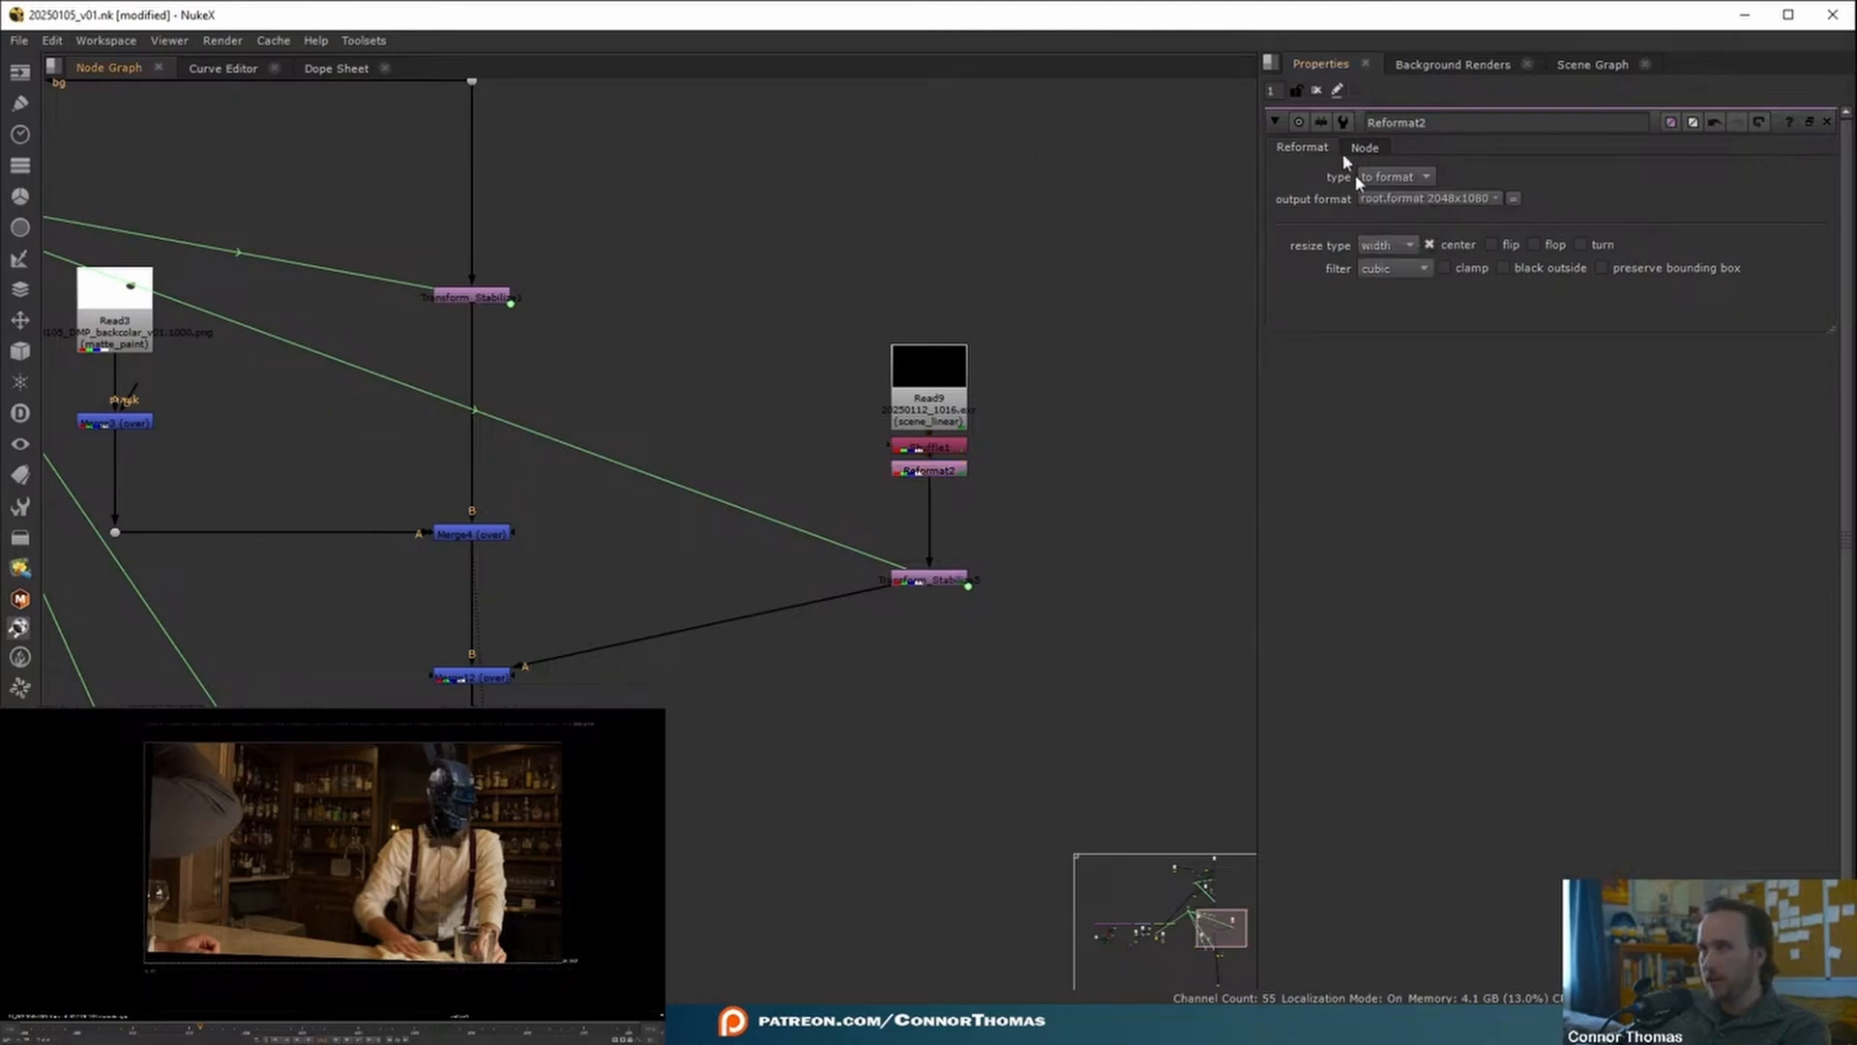
click(1317, 92)
- Review the head composited over the bartender plate, and view the Reformat output on its own
middle_drag(1094, 331, 1094, 390)
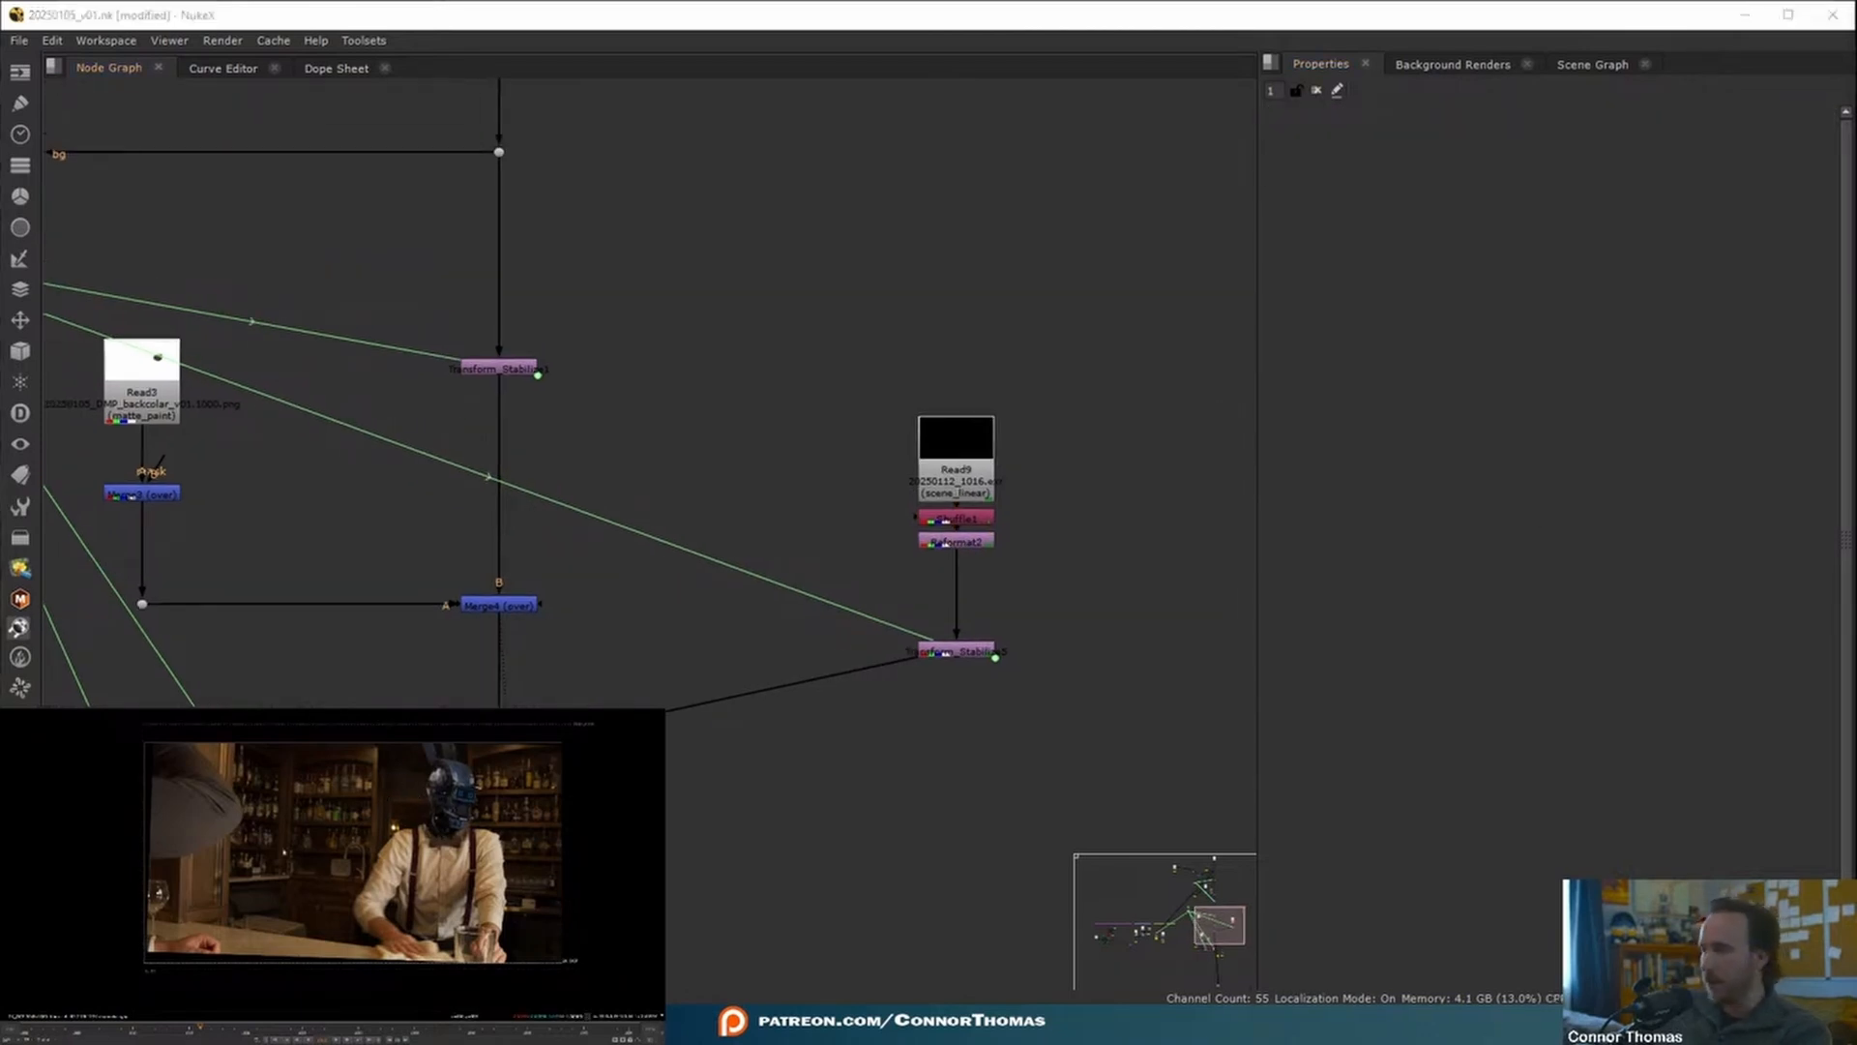
middle_drag(729, 607, 684, 498)
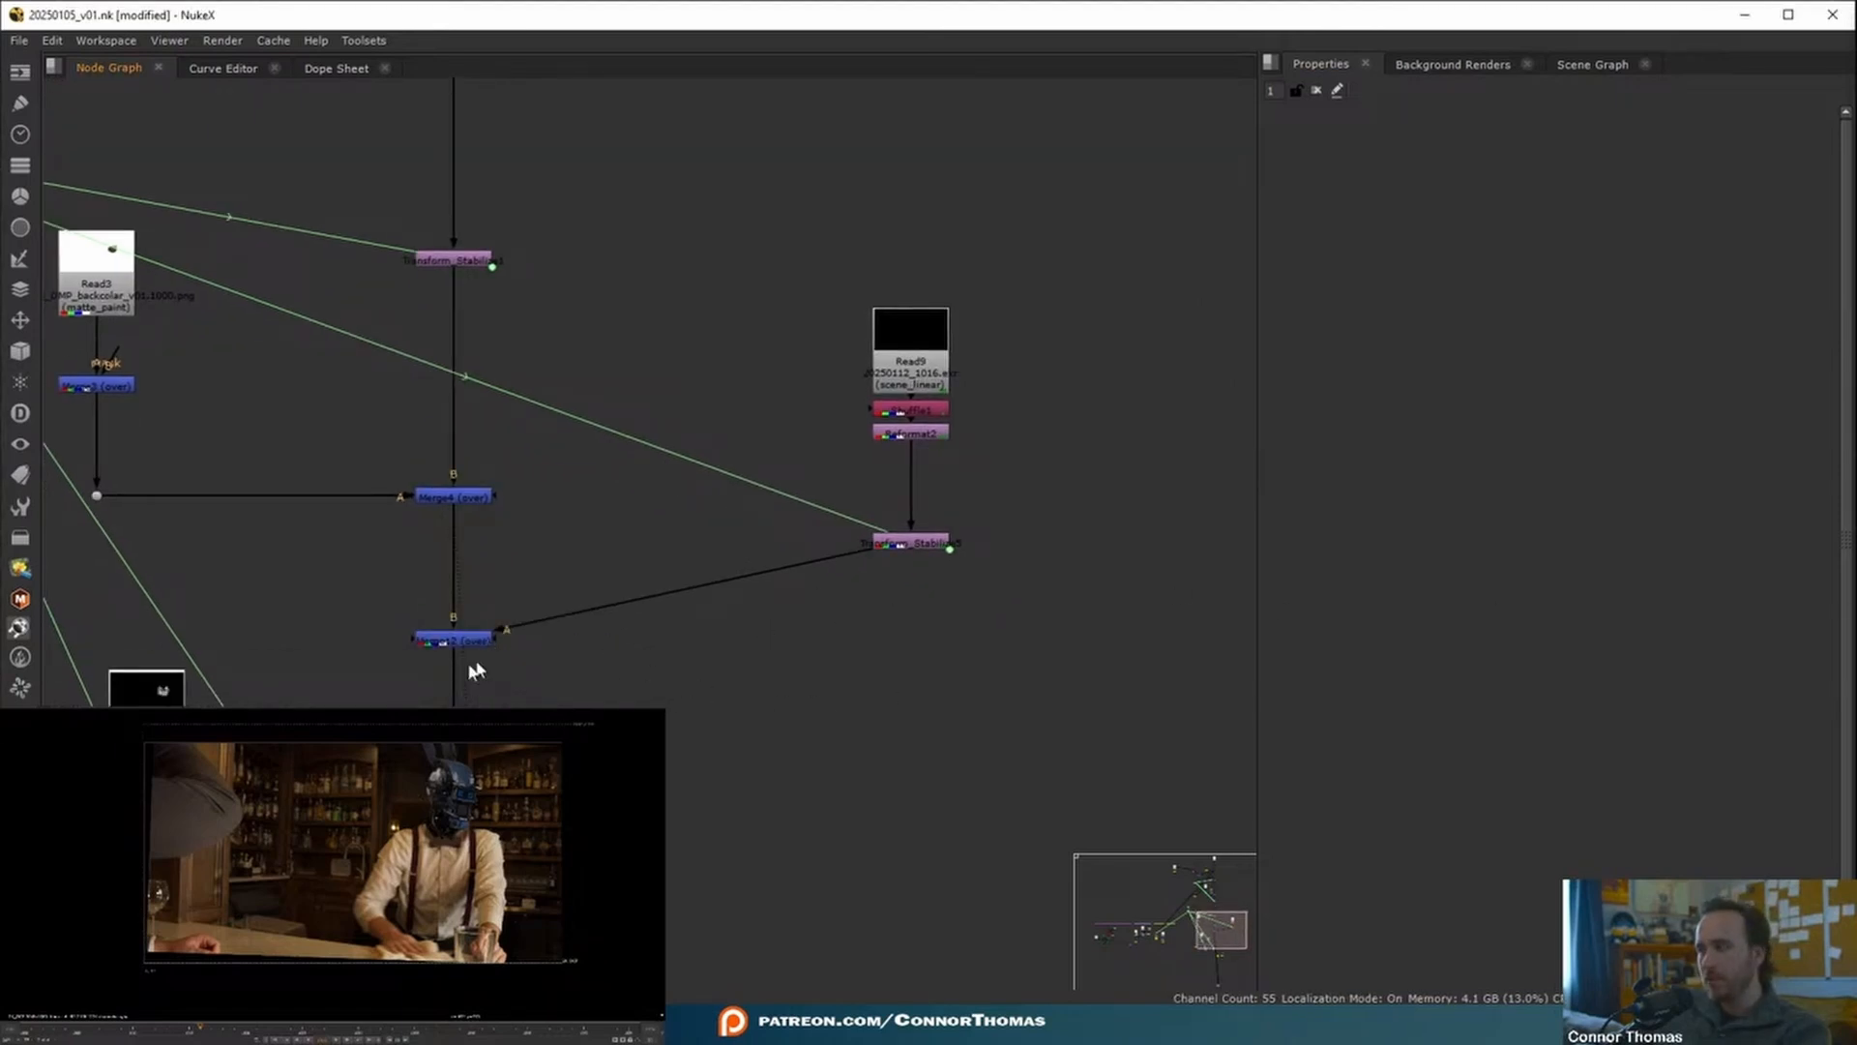
middle_drag(705, 622, 788, 638)
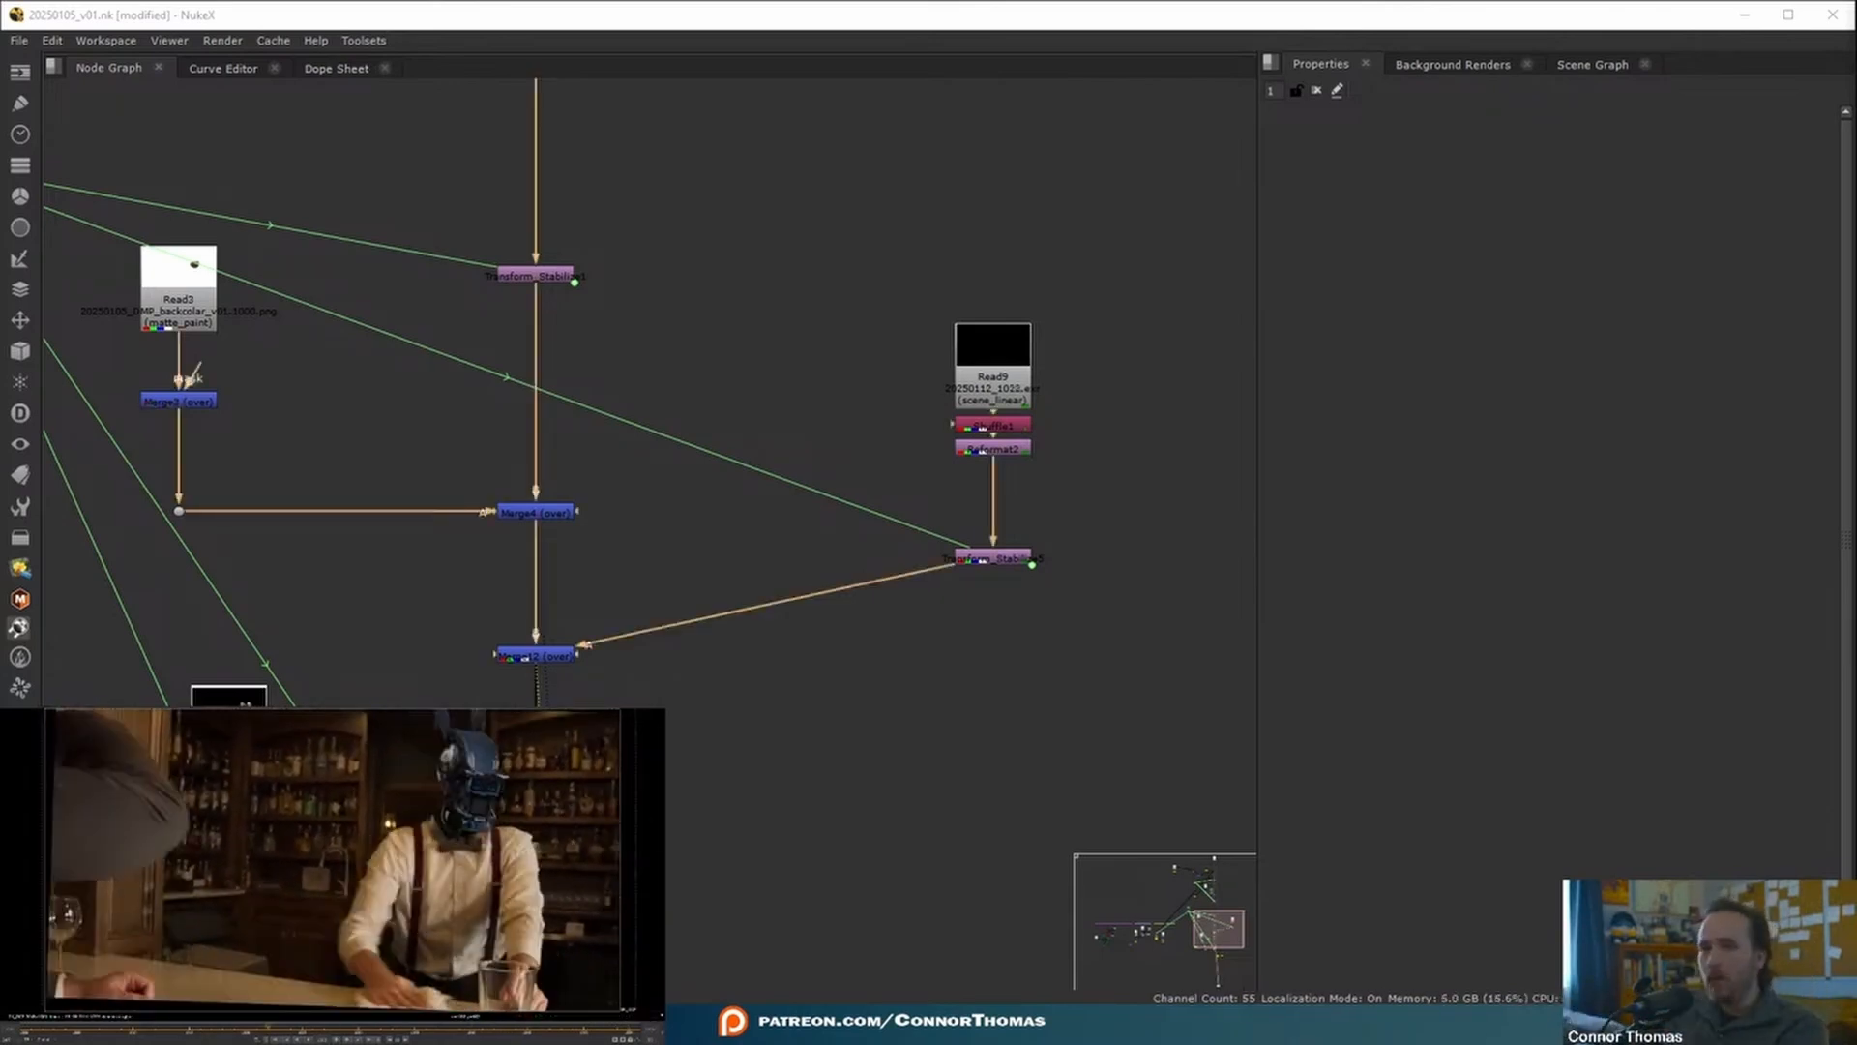
middle_drag(735, 541, 724, 322)
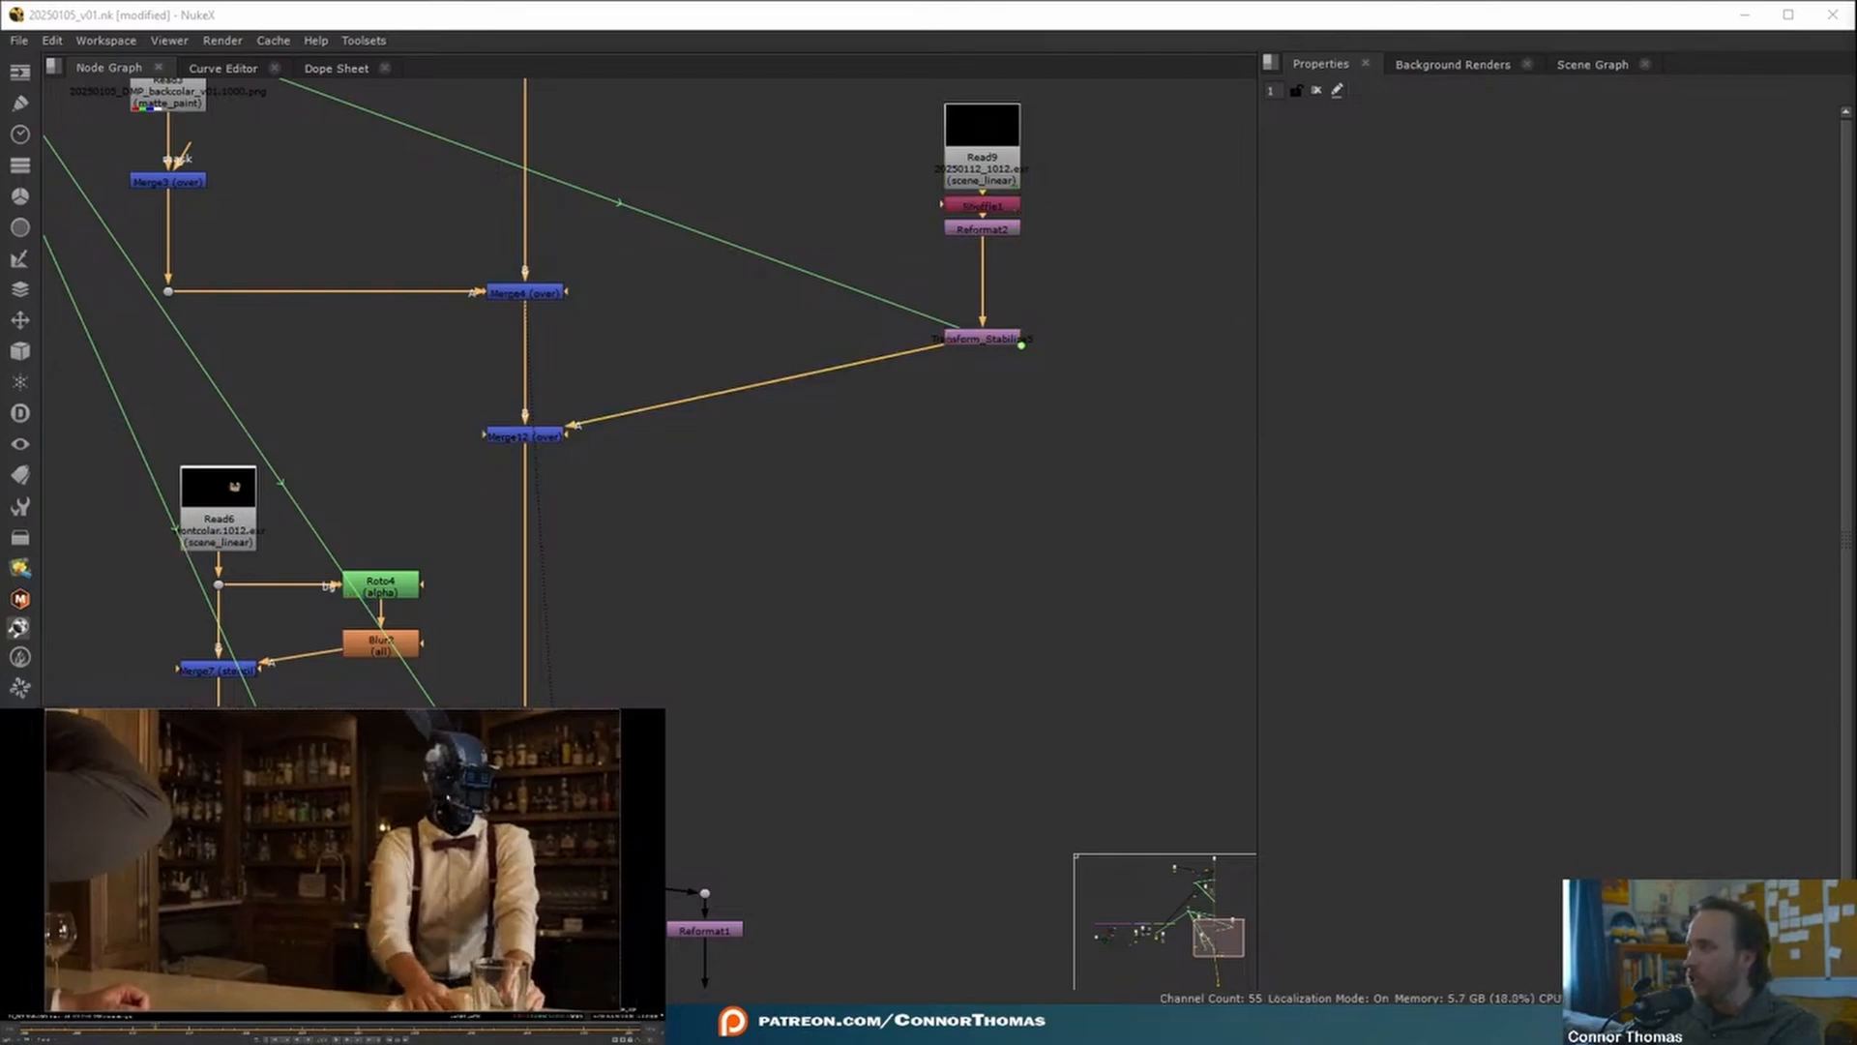
right_click(1007, 255)
click(995, 230)
key(1)
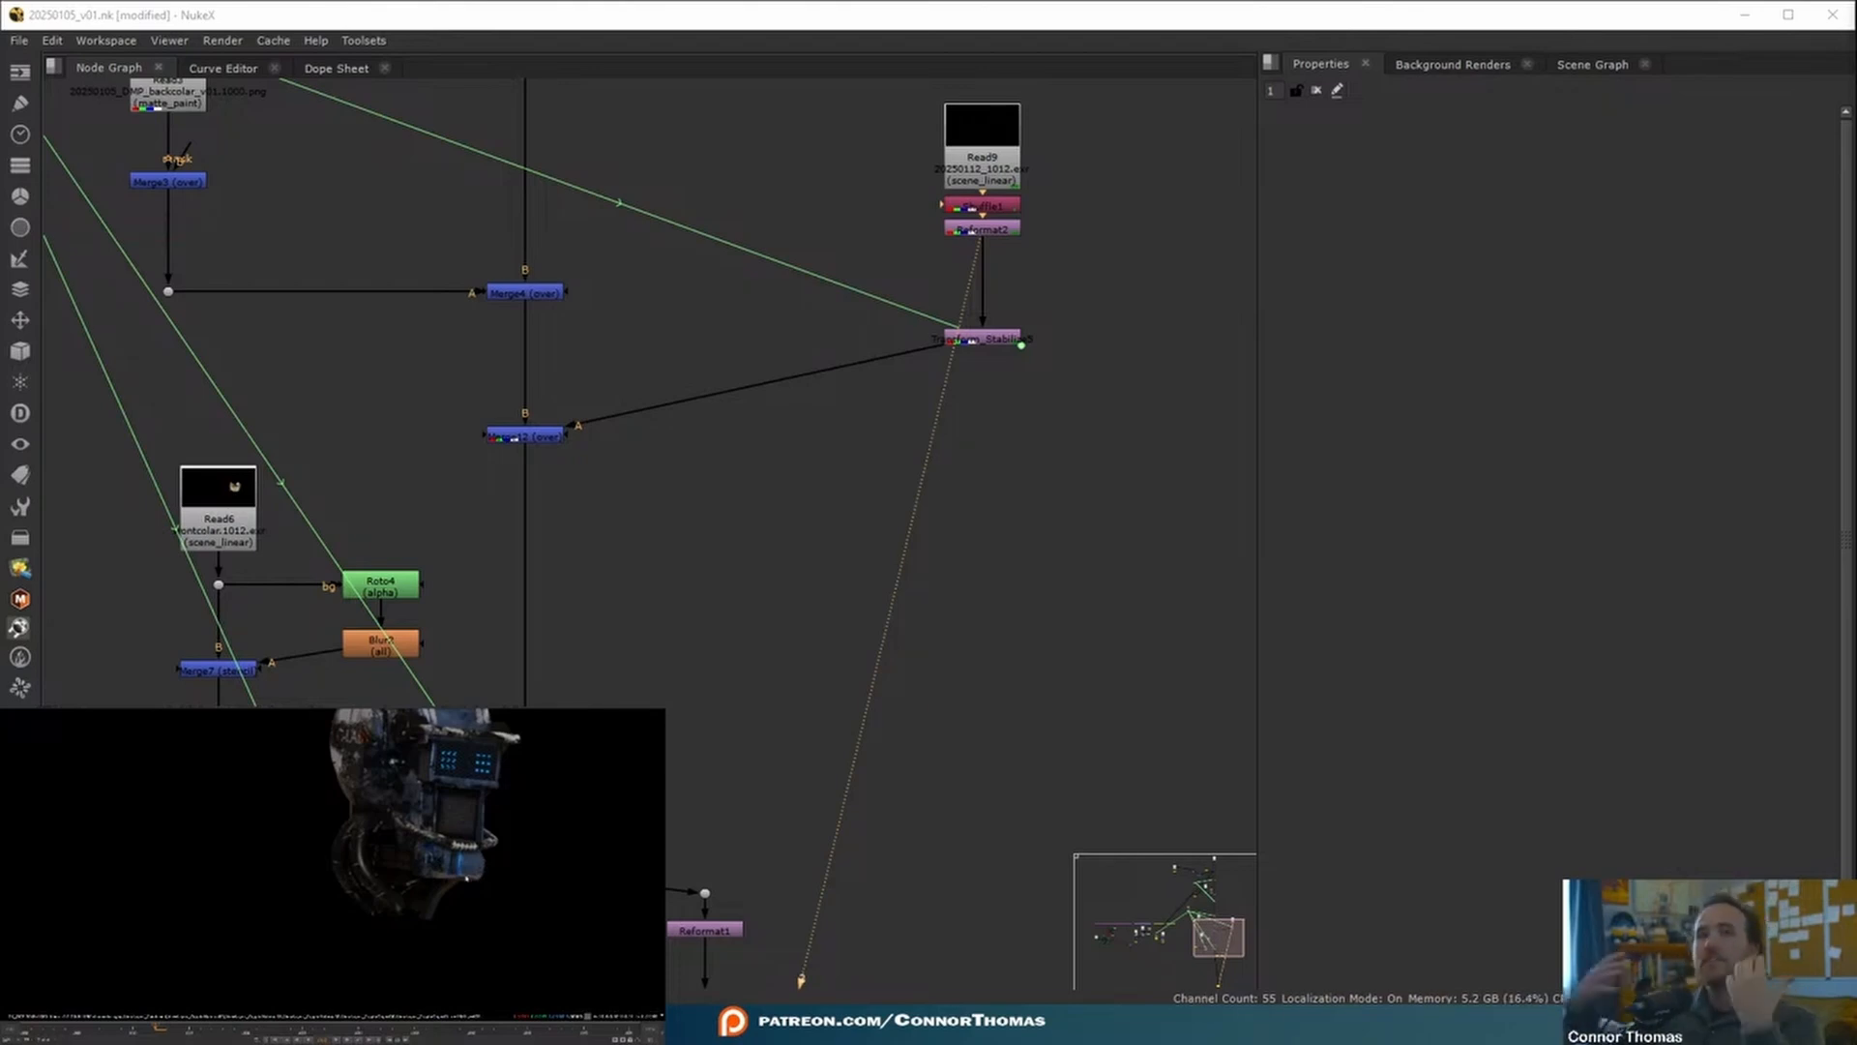
- Move the Reformat down from the Shuffle, add a Cryptomatte node fed by the Shuffle, and view its object mattes
middle_drag(1137, 268, 919, 379)
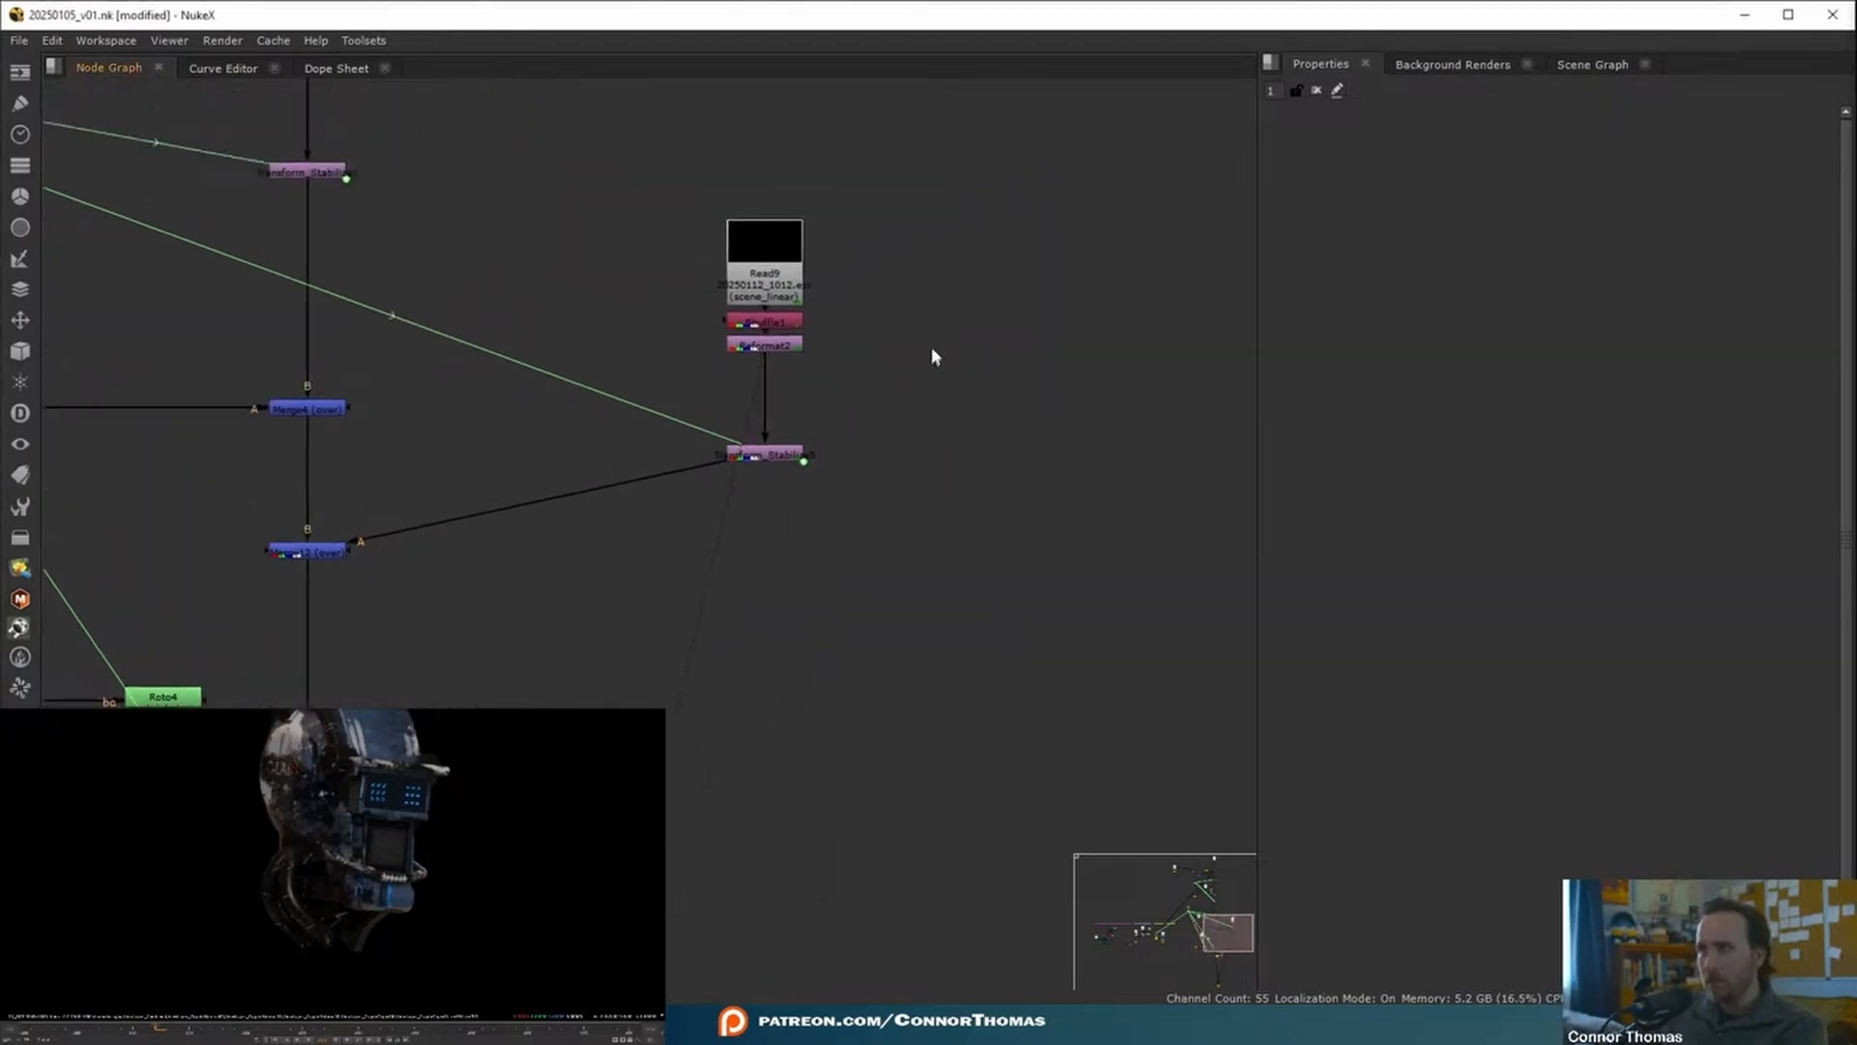
drag(778, 346, 778, 384)
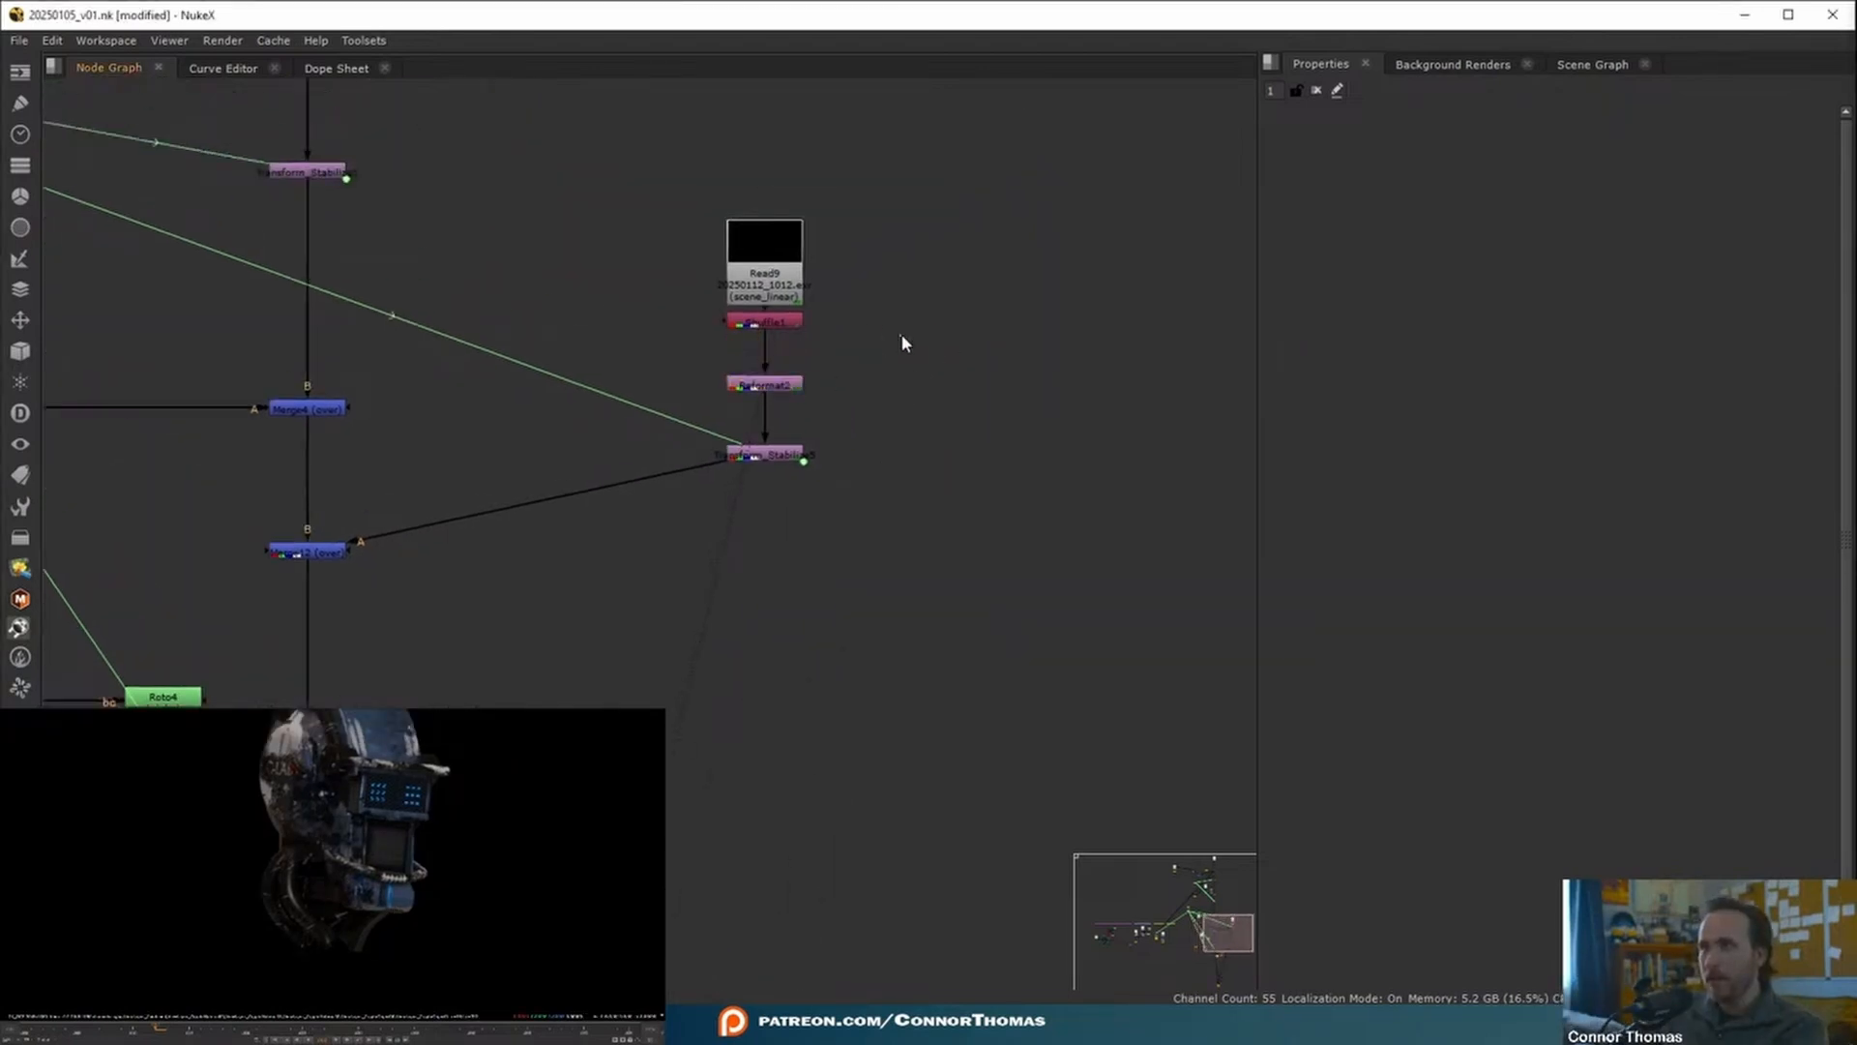
key(Tab)
text(cryp)
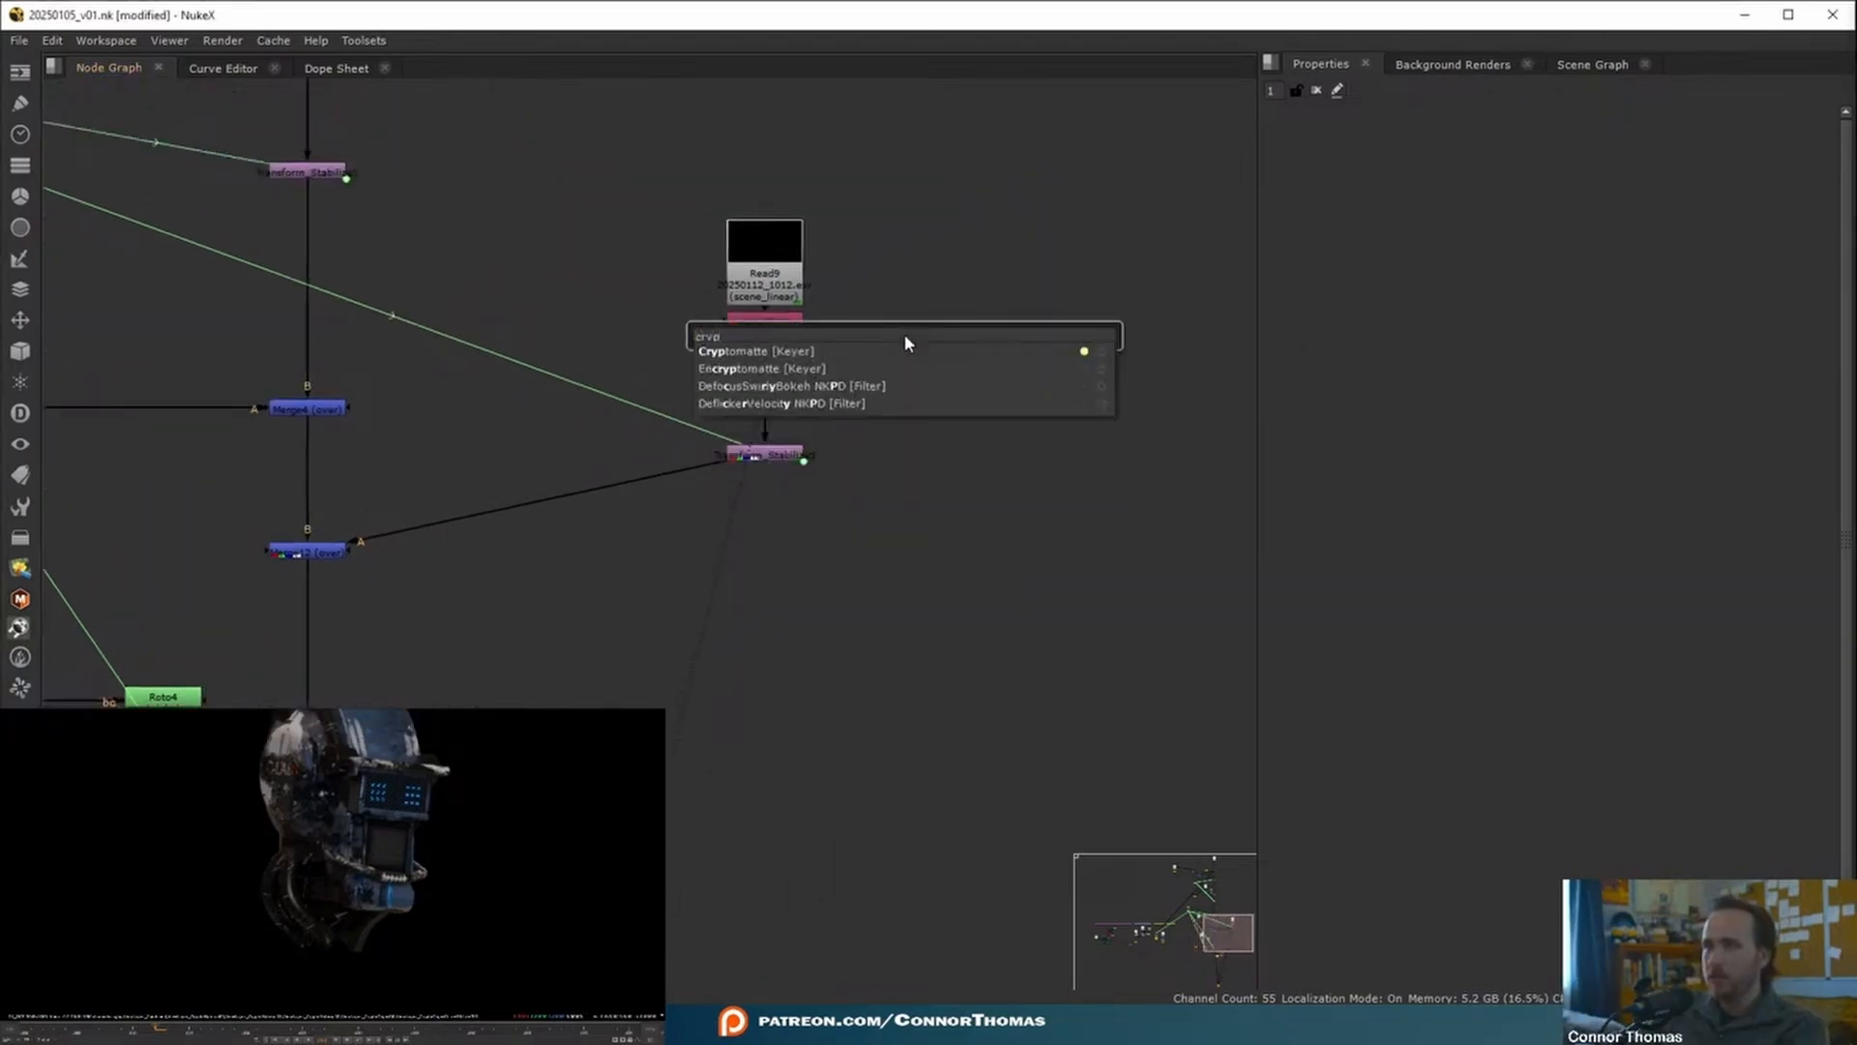
key(Return)
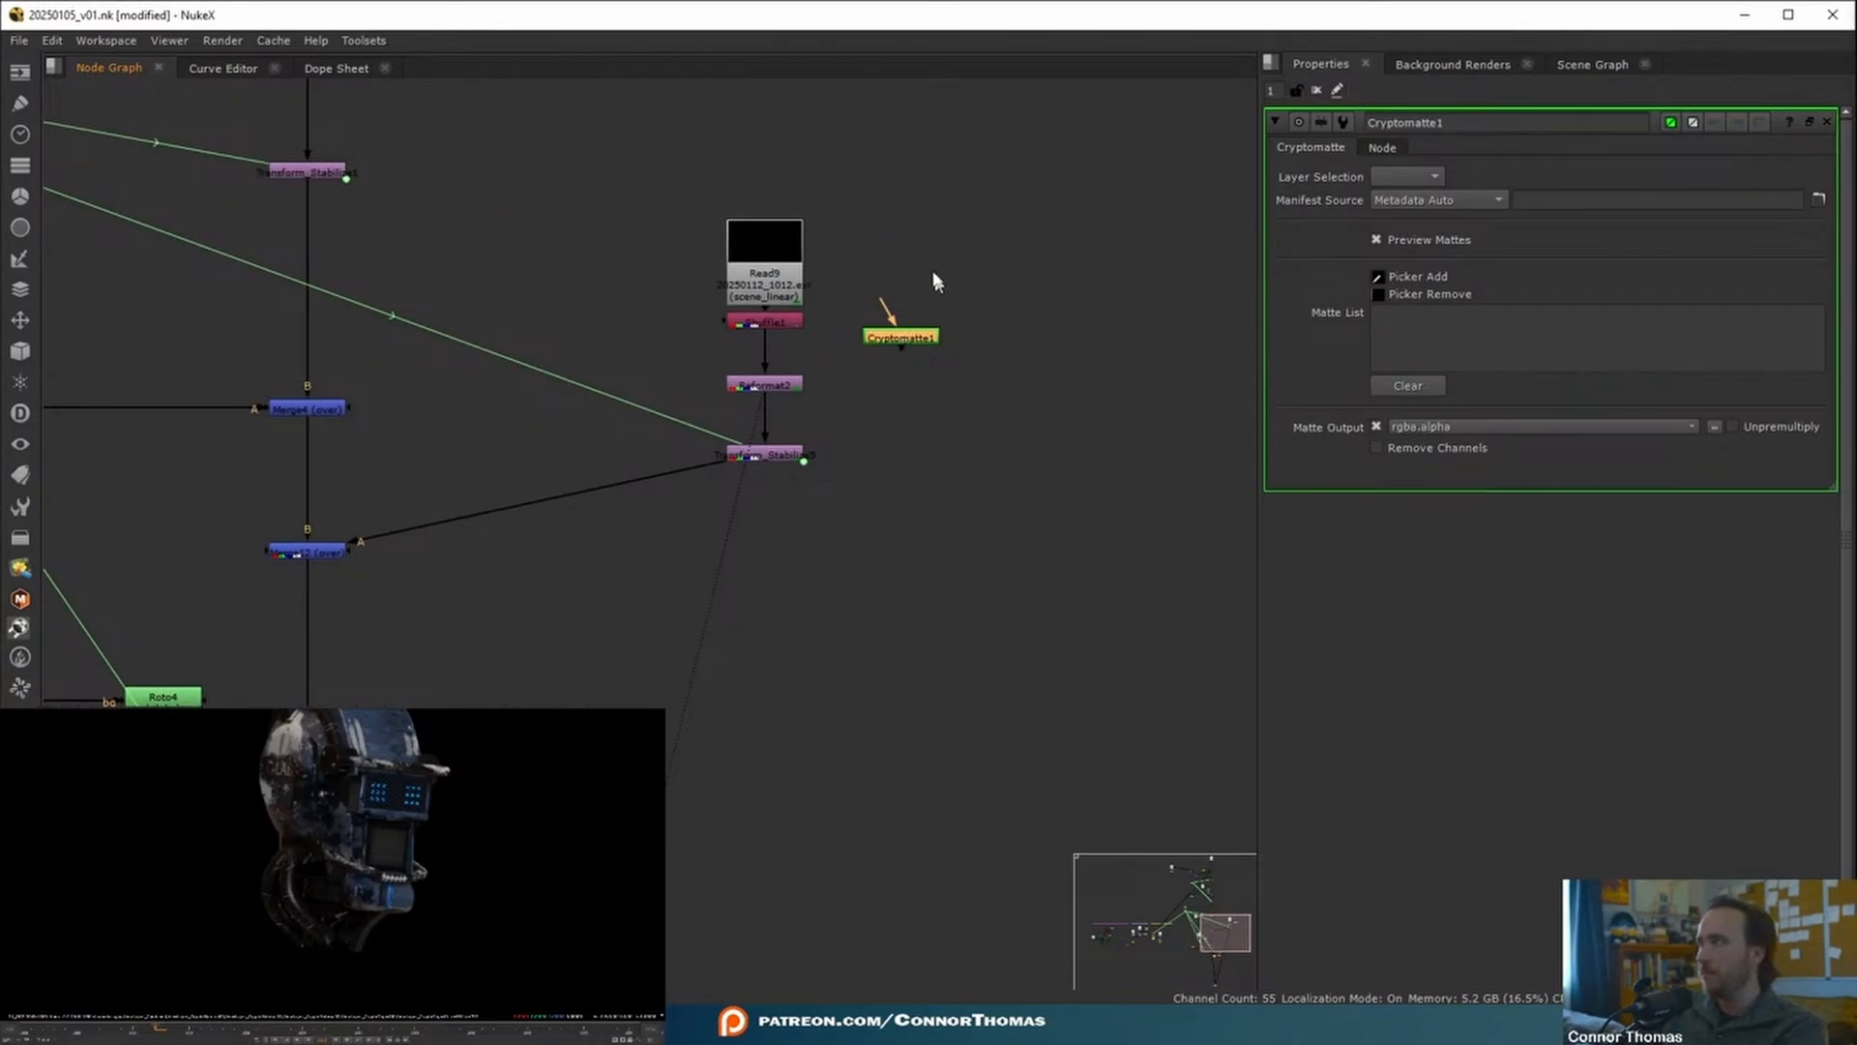
drag(846, 320, 926, 387)
click(908, 346)
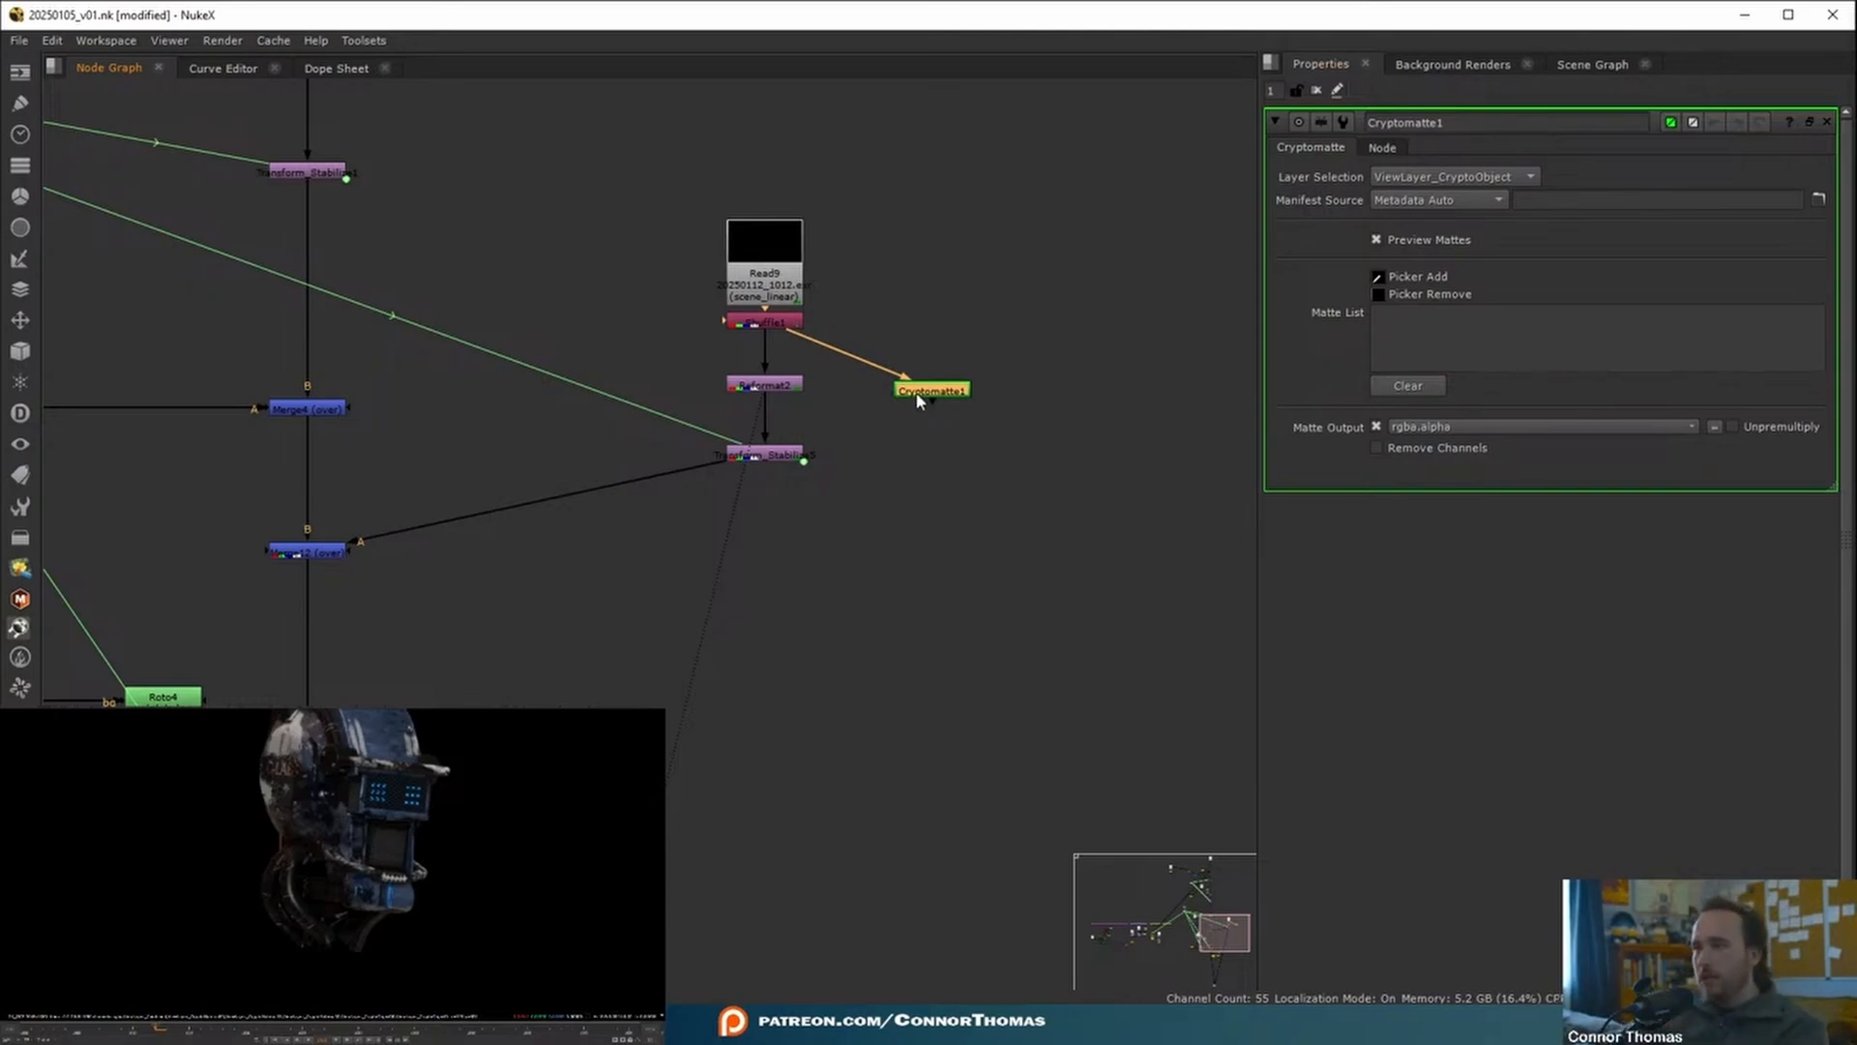
key(1)
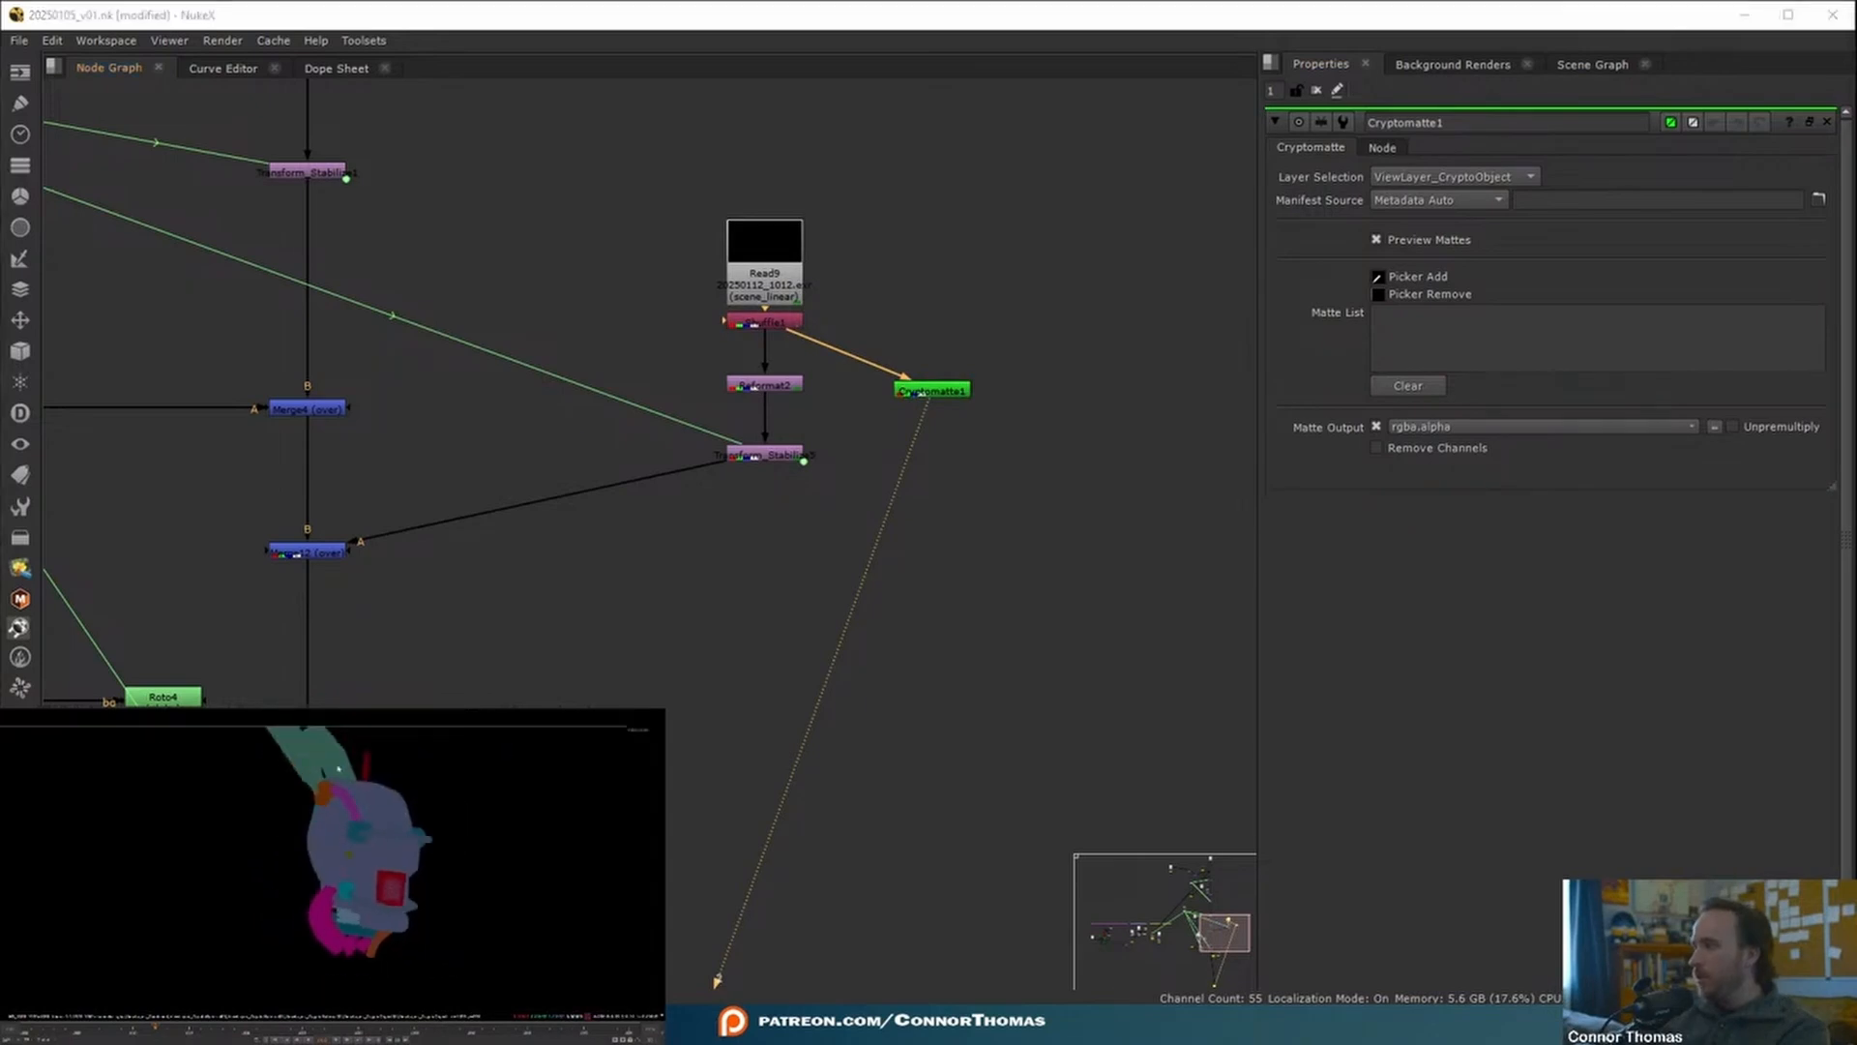
- Add the main head shell, Plane, to the Cryptomatte matte list and check the matte's alpha
middle_drag(360, 827, 369, 843)
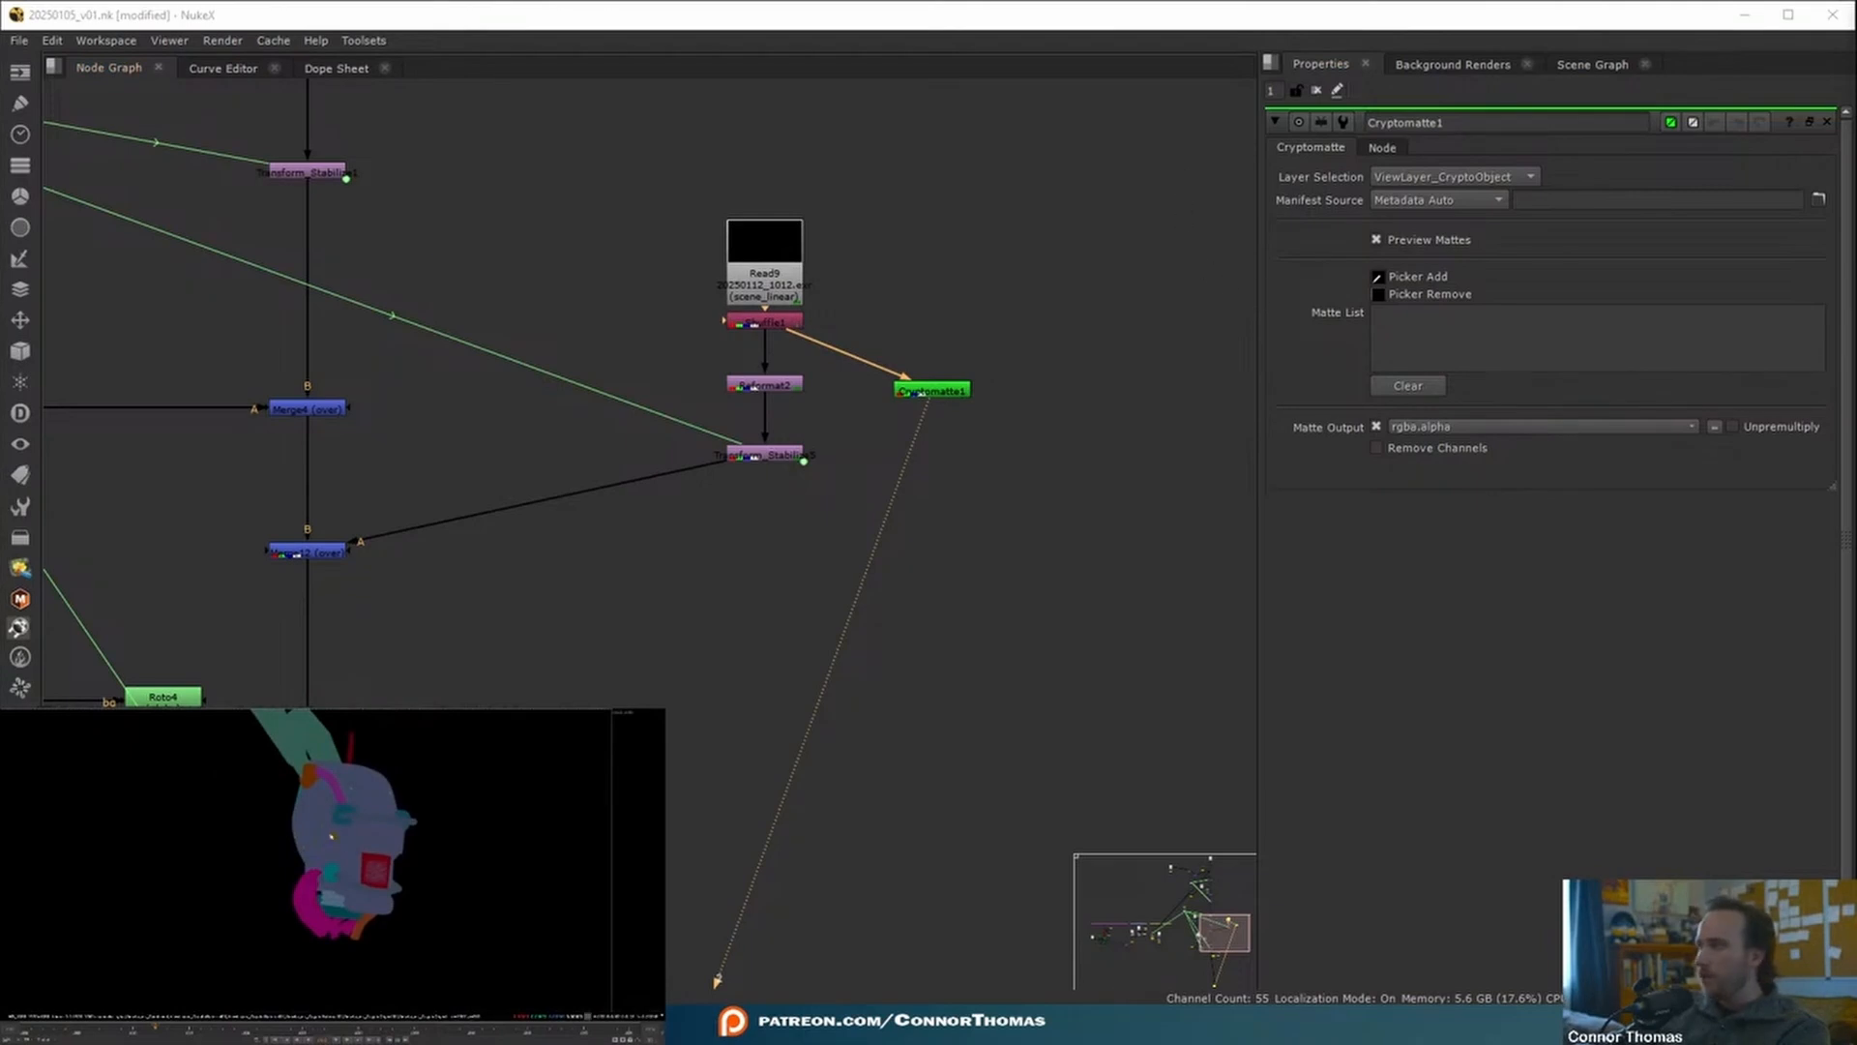
ctrl+click(331, 837)
key(a)
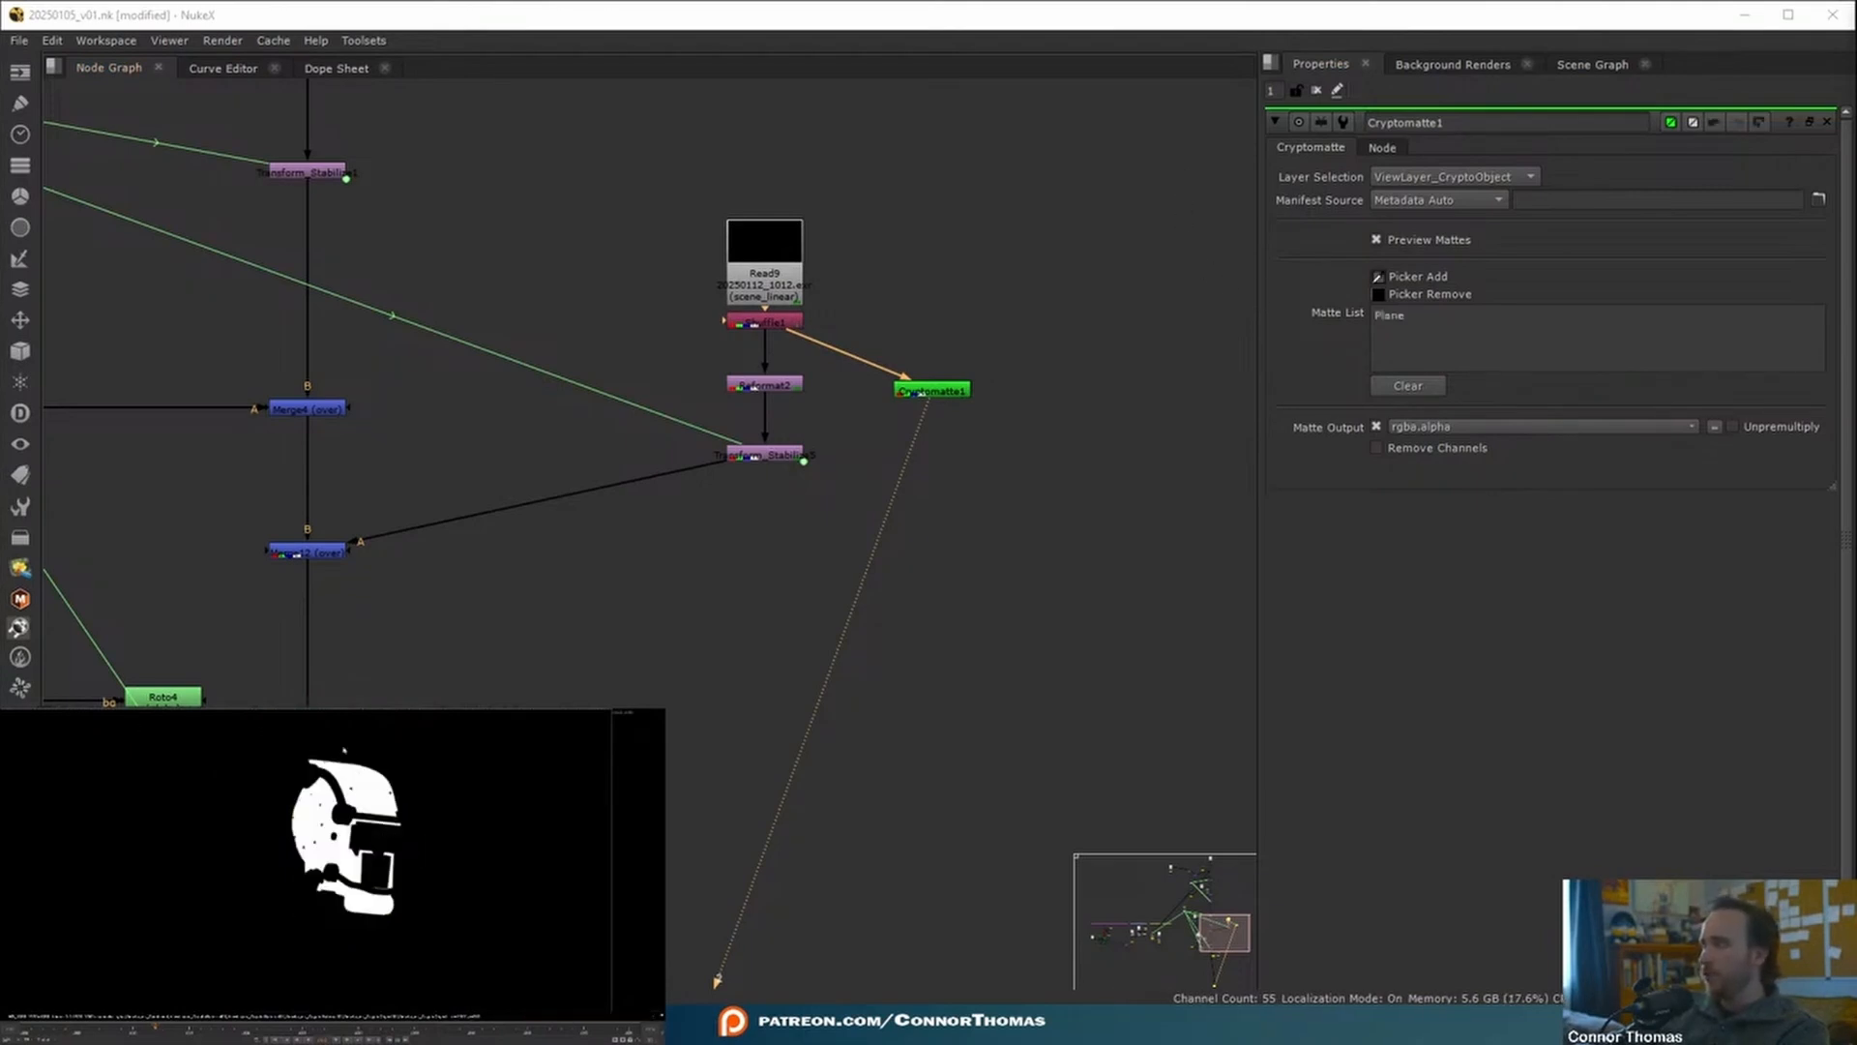
key(a)
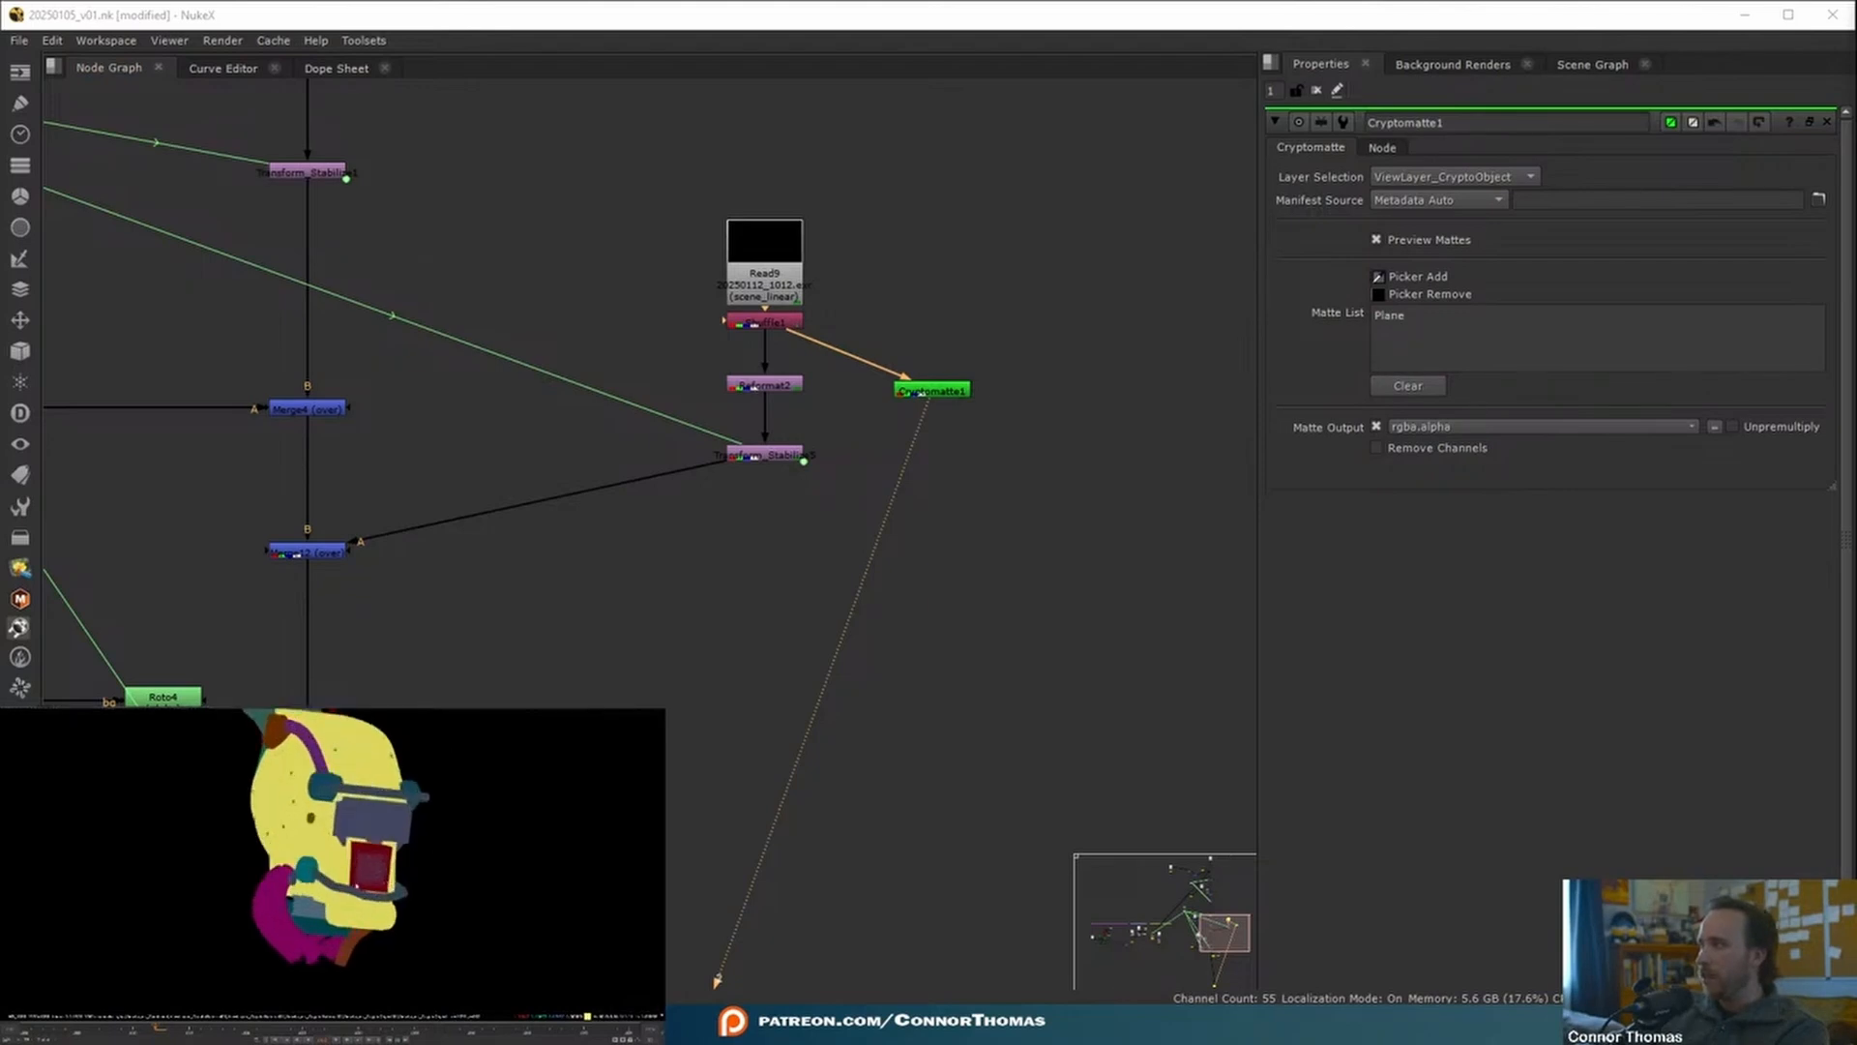
- Add the remaining upper head parts, including Plane.002, Cylinder.001, the bolts, visor, mouth screen and side tube, to the Cryptomatte matte
ctrl+click(321, 854)
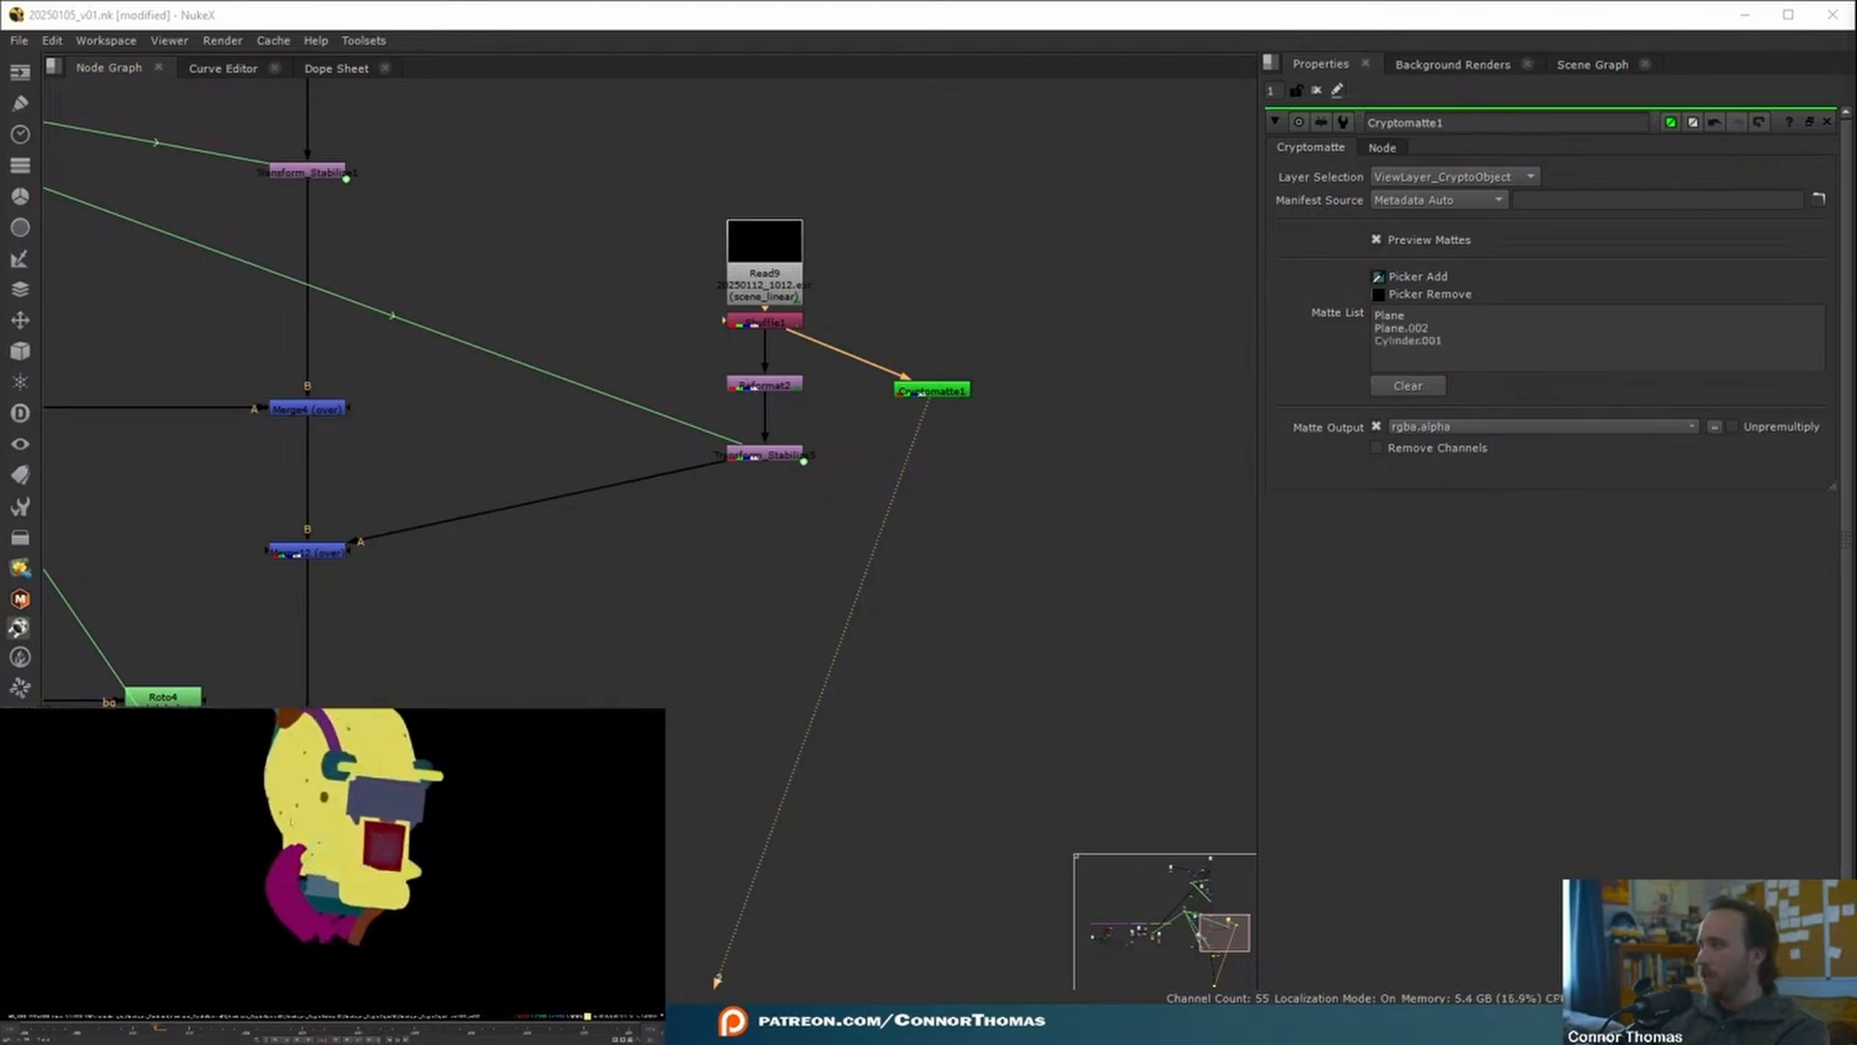
ctrl+click(320, 845)
ctrl+click(365, 805)
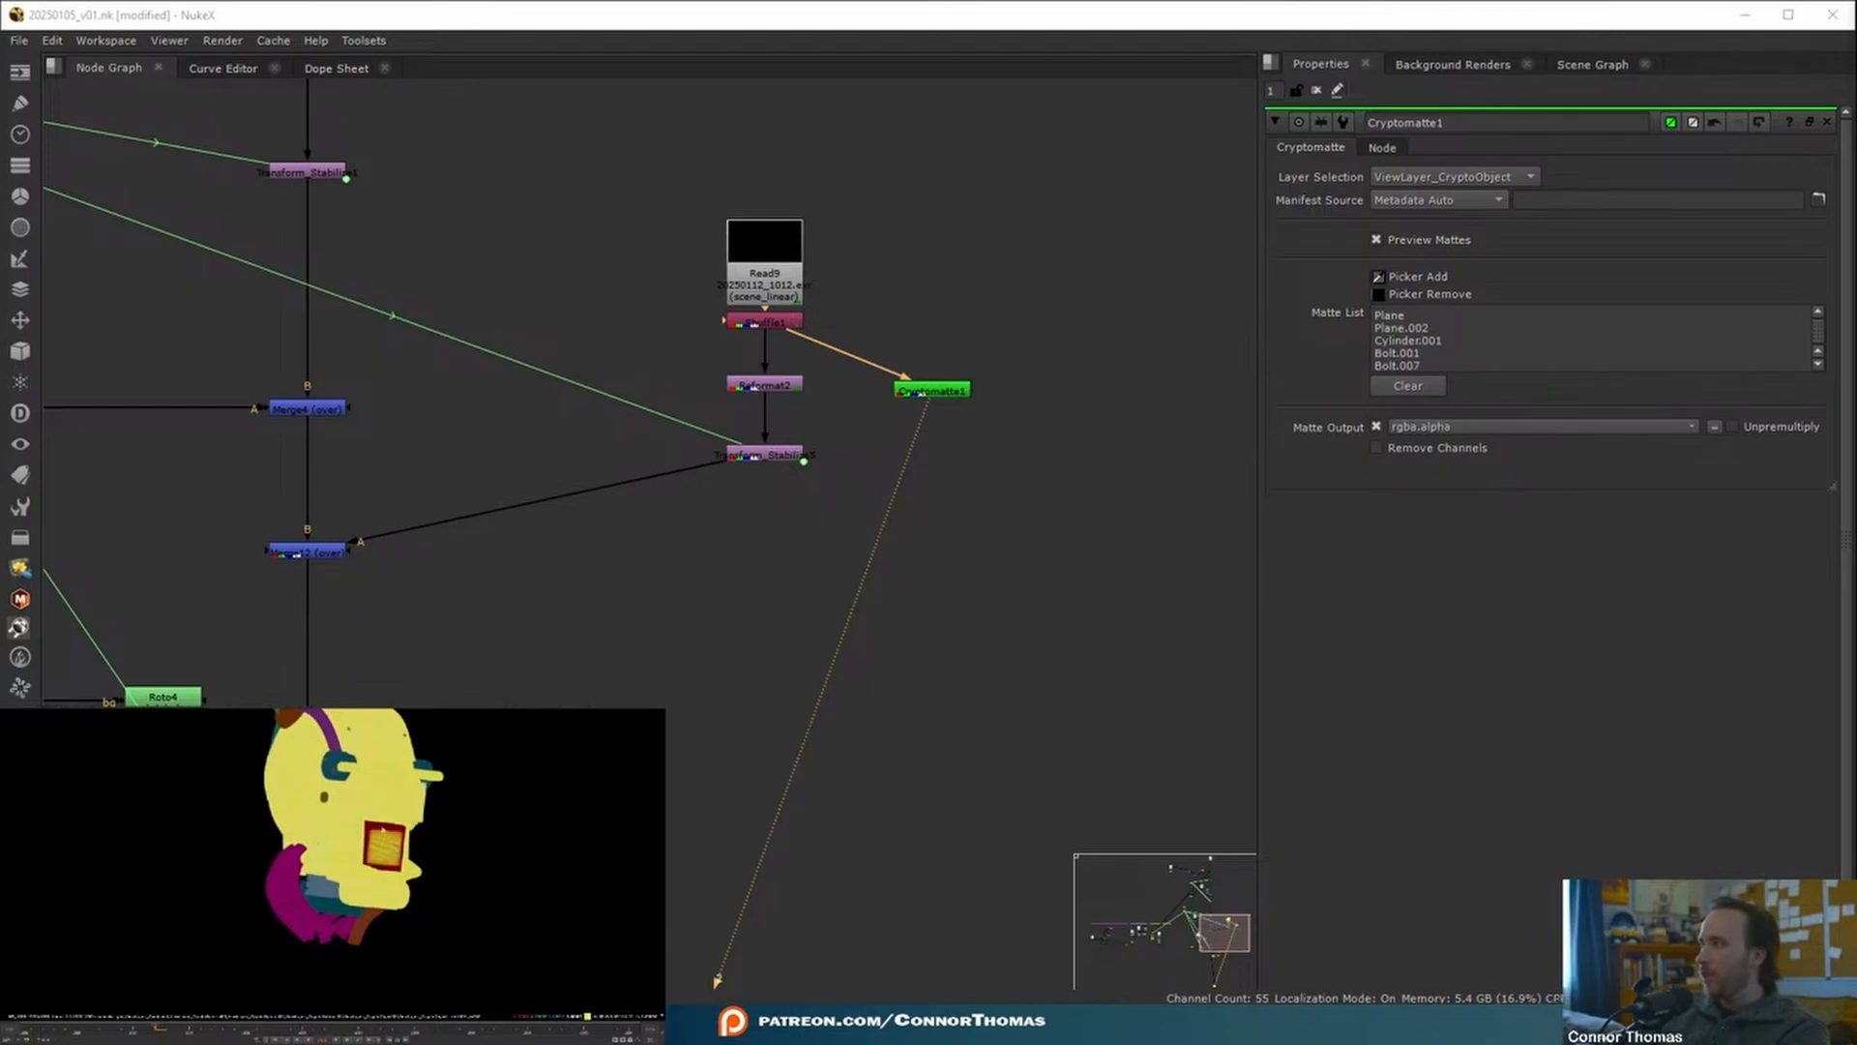
ctrl+click(384, 829)
middle_drag(384, 829, 356, 898)
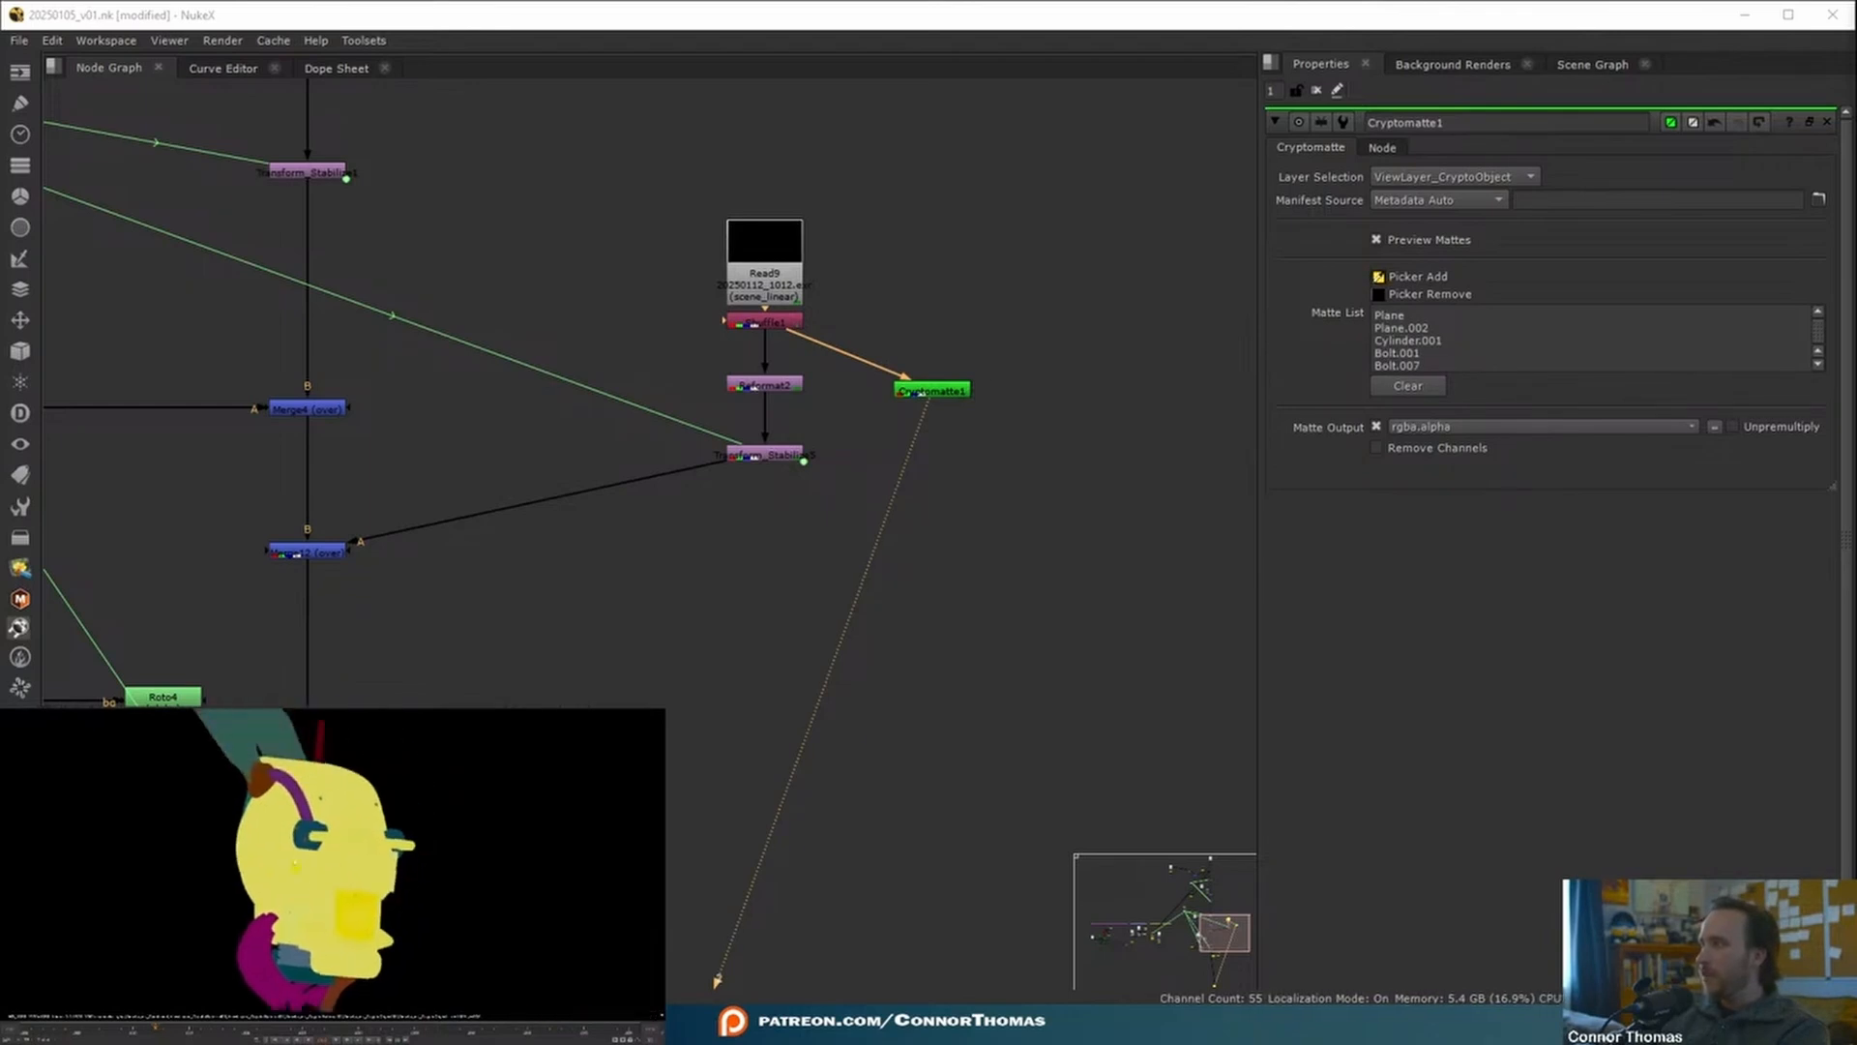
ctrl+click(307, 832)
ctrl+click(307, 815)
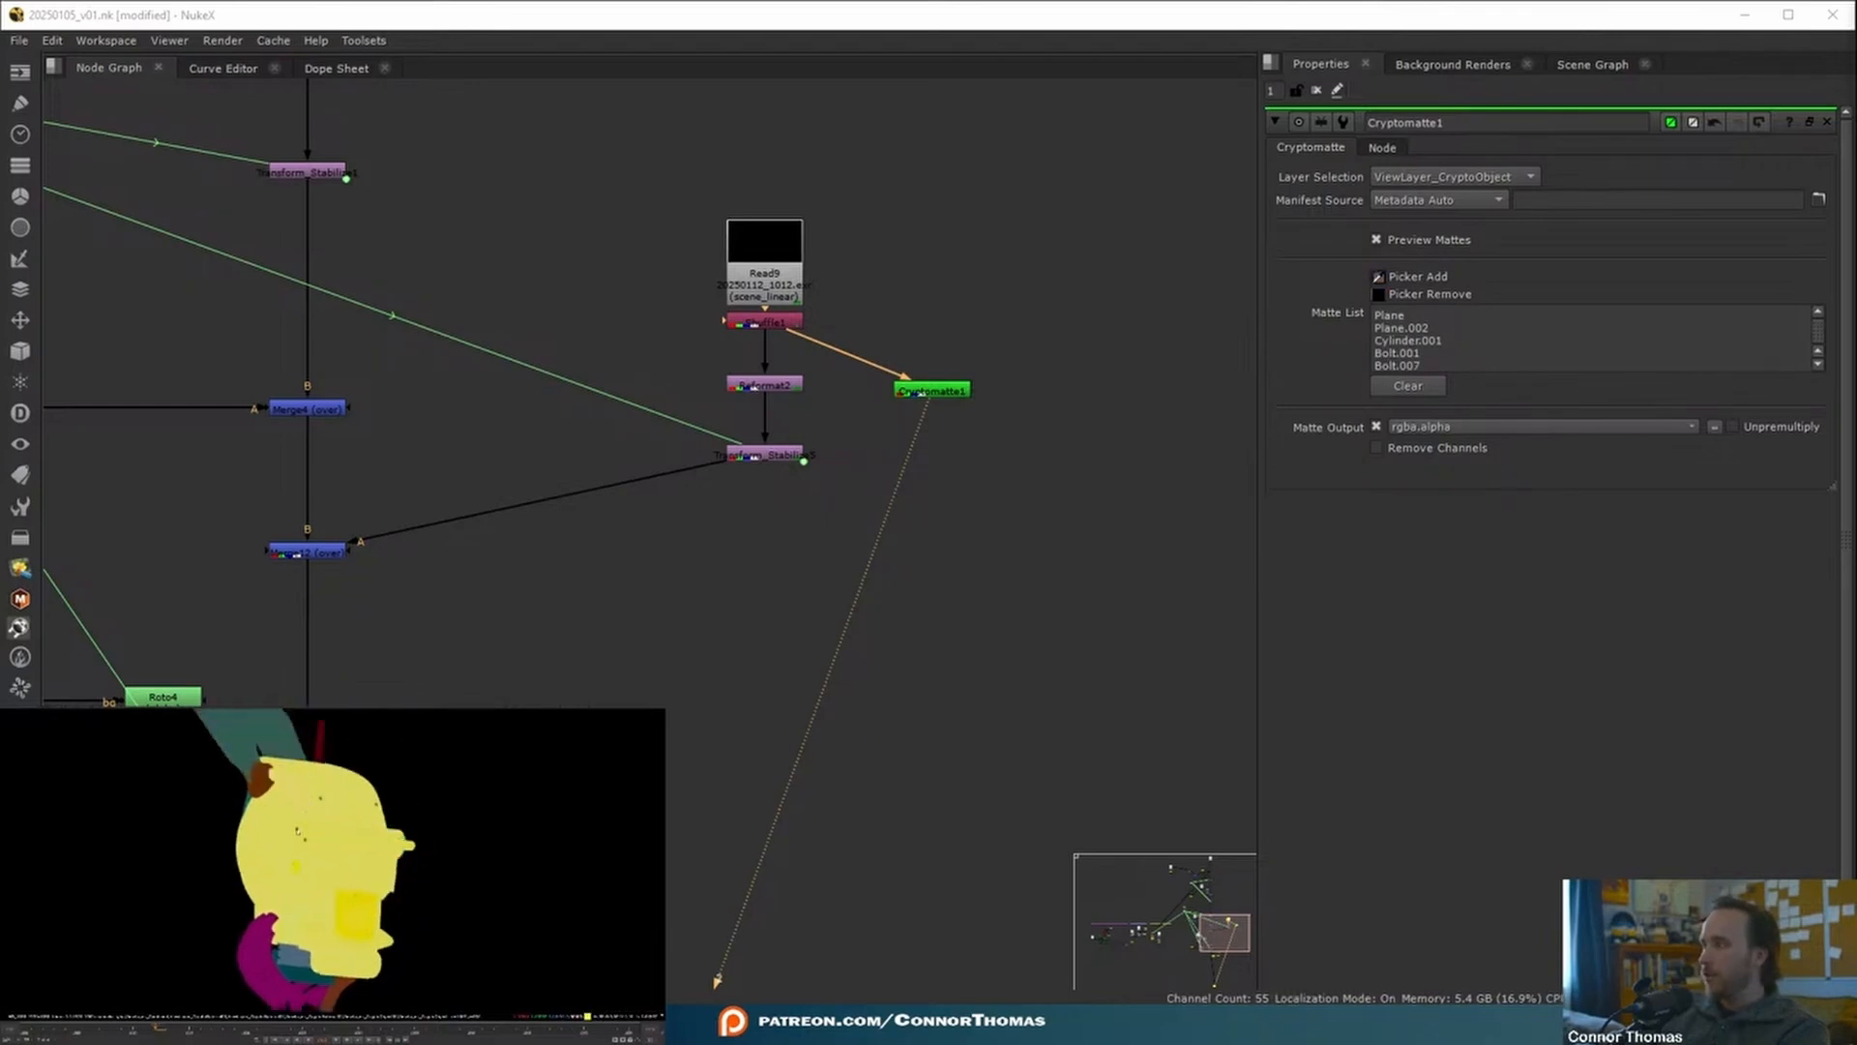
- Move the Cryptomatte node aside, add a Merge fed by the Shuffle with the Cryptomatte as its mask, and view the result
drag(929, 390, 1026, 397)
click(923, 462)
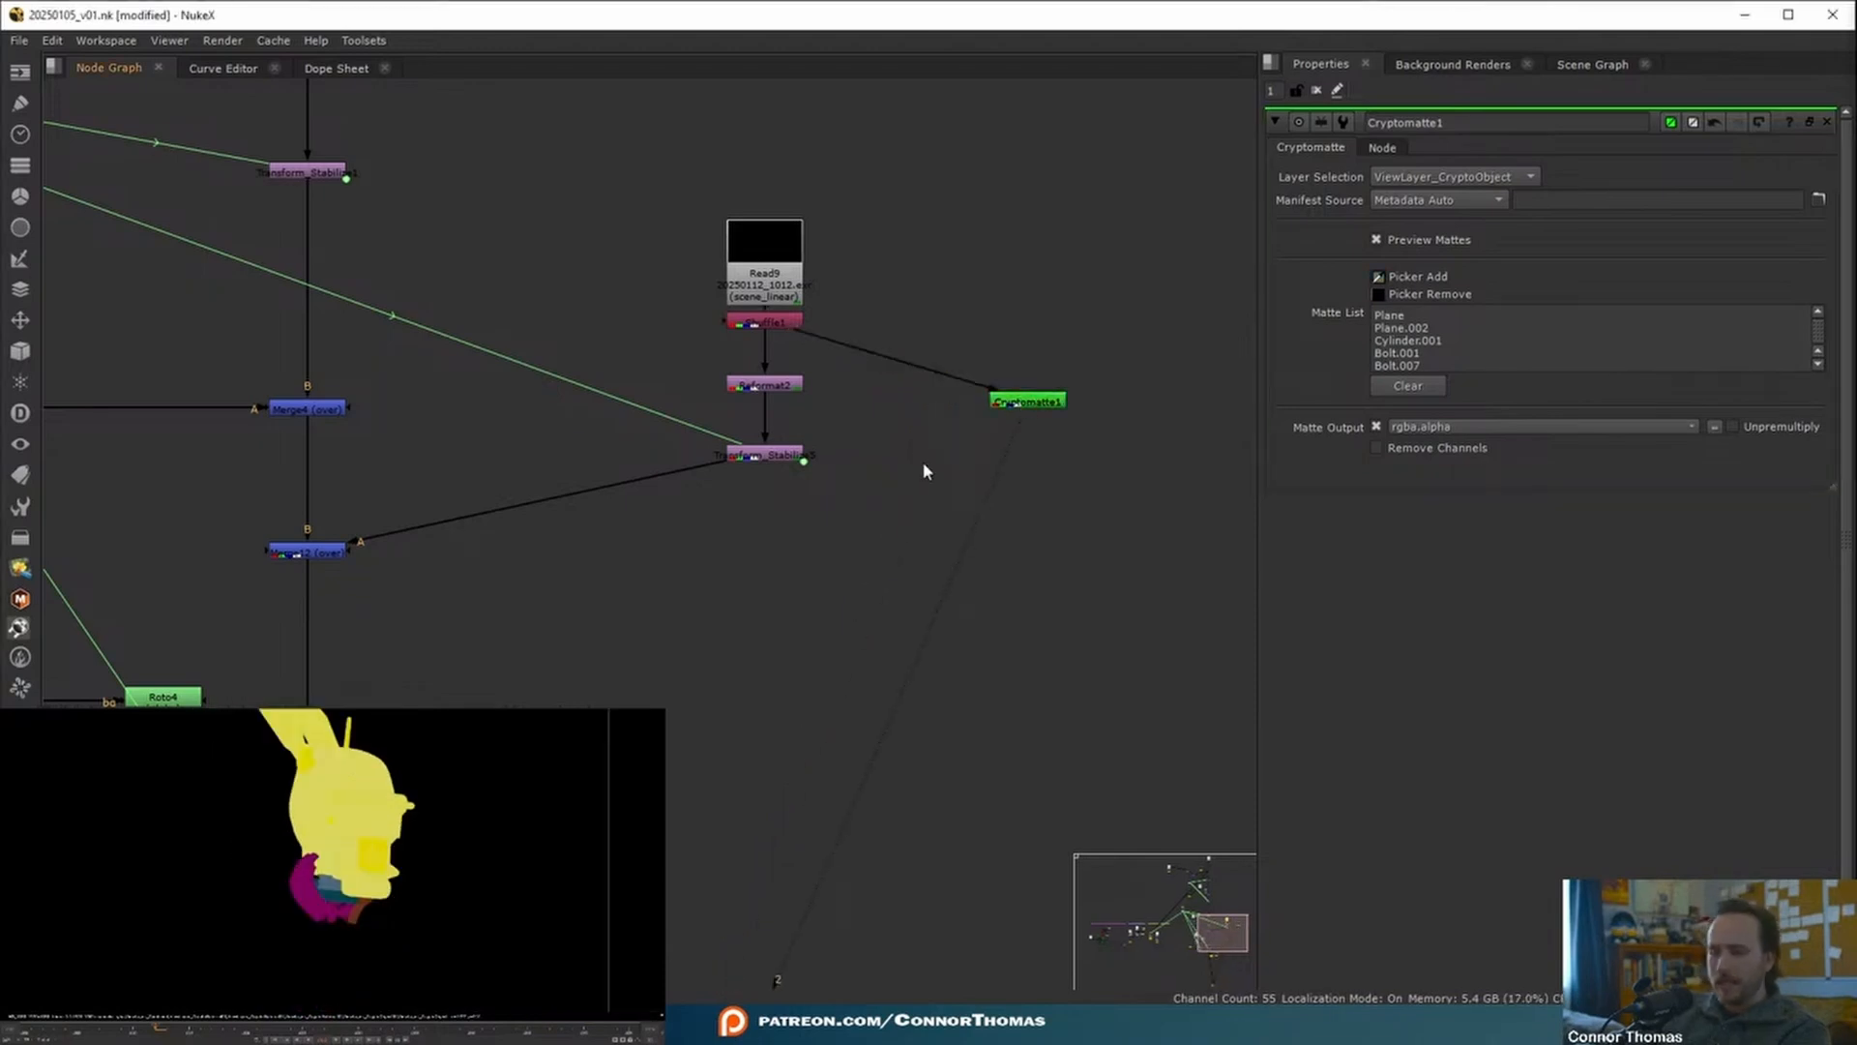
key(m)
drag(901, 440, 769, 324)
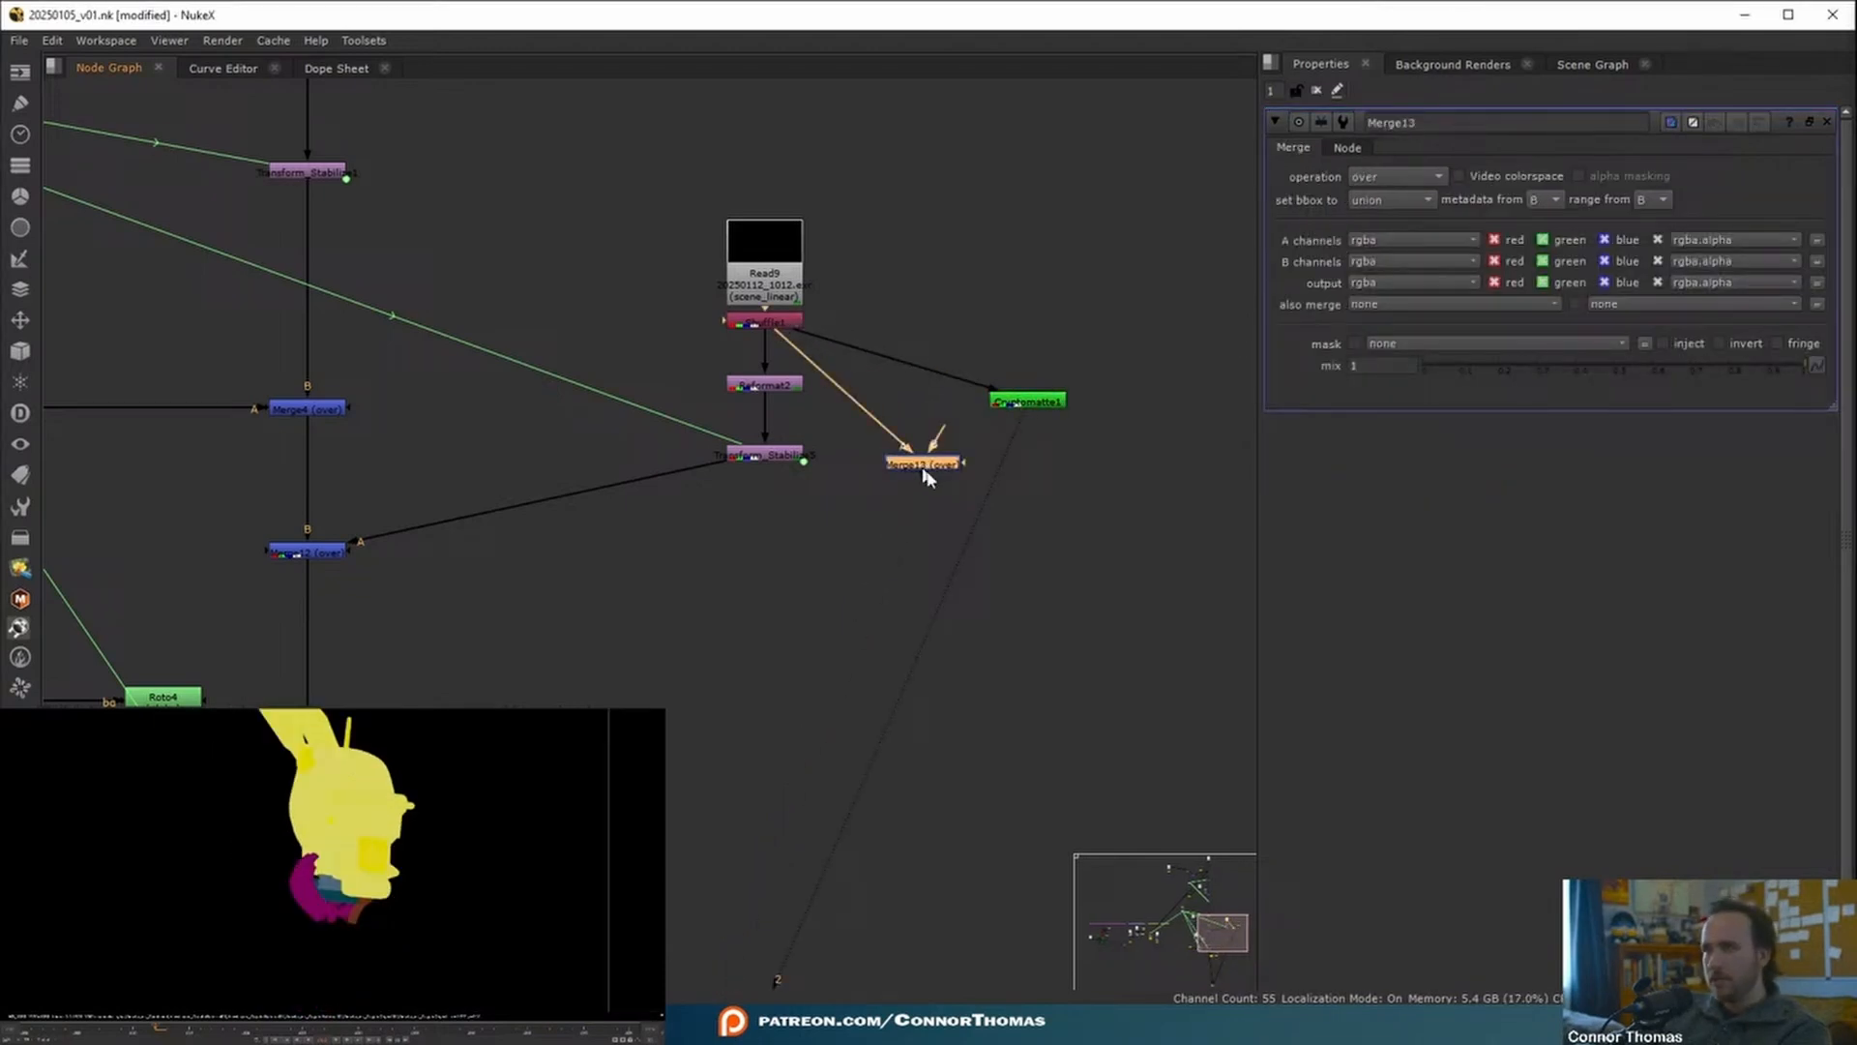
drag(1027, 414, 1024, 404)
key(1)
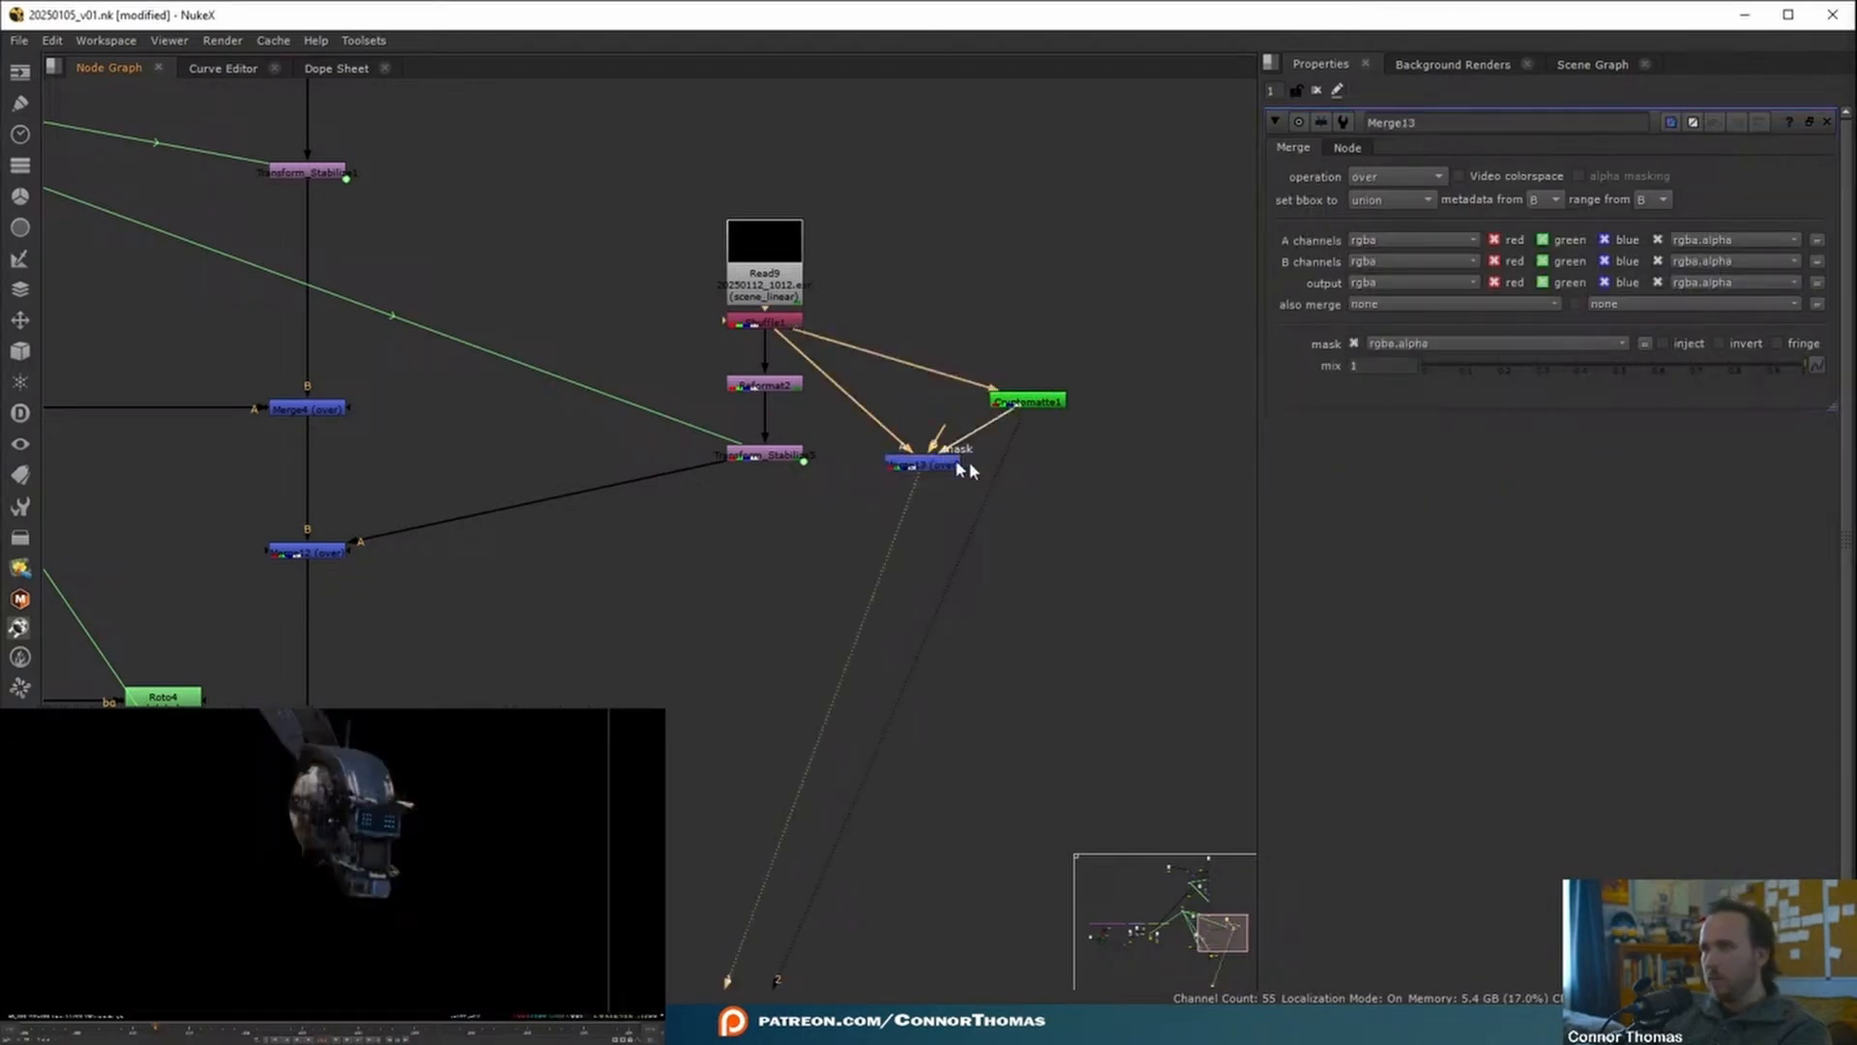
- Paste copies of the Reformat and the stabilizing Transform below the Merge masked by the Cryptomatte
click(764, 385)
key(2)
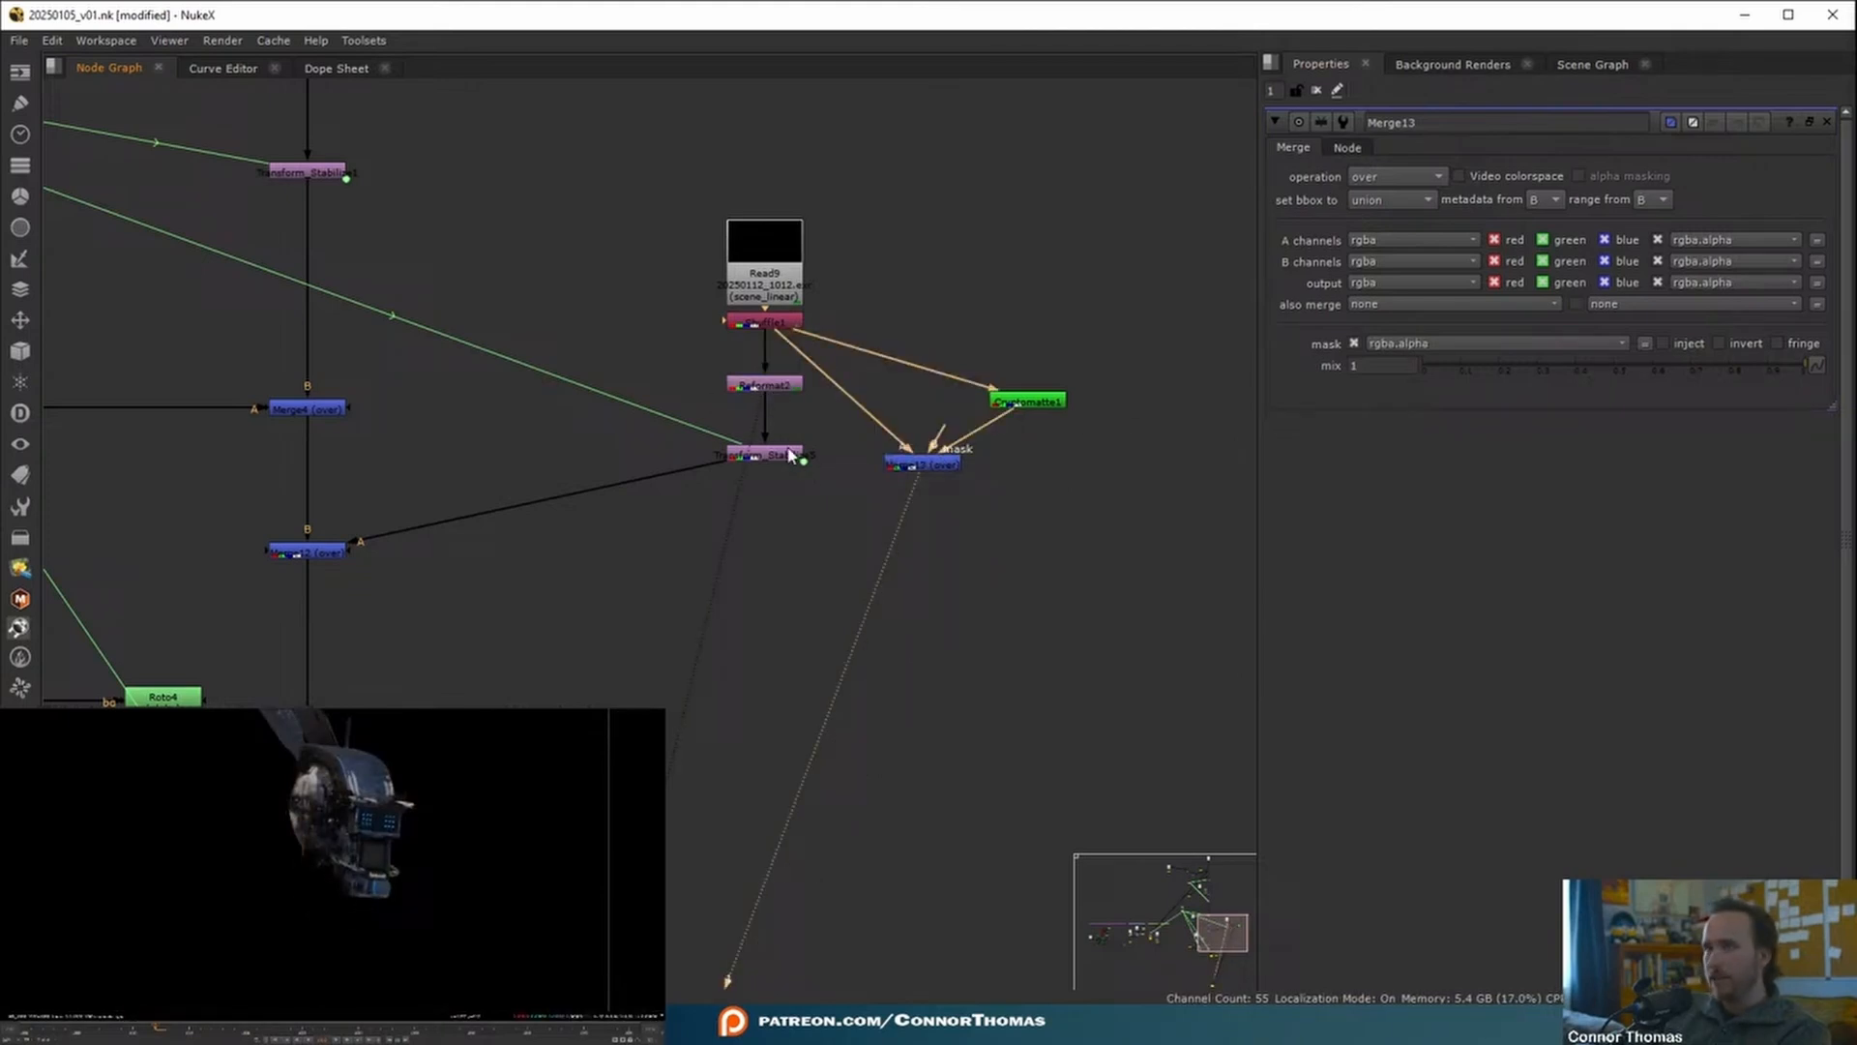
click(764, 385)
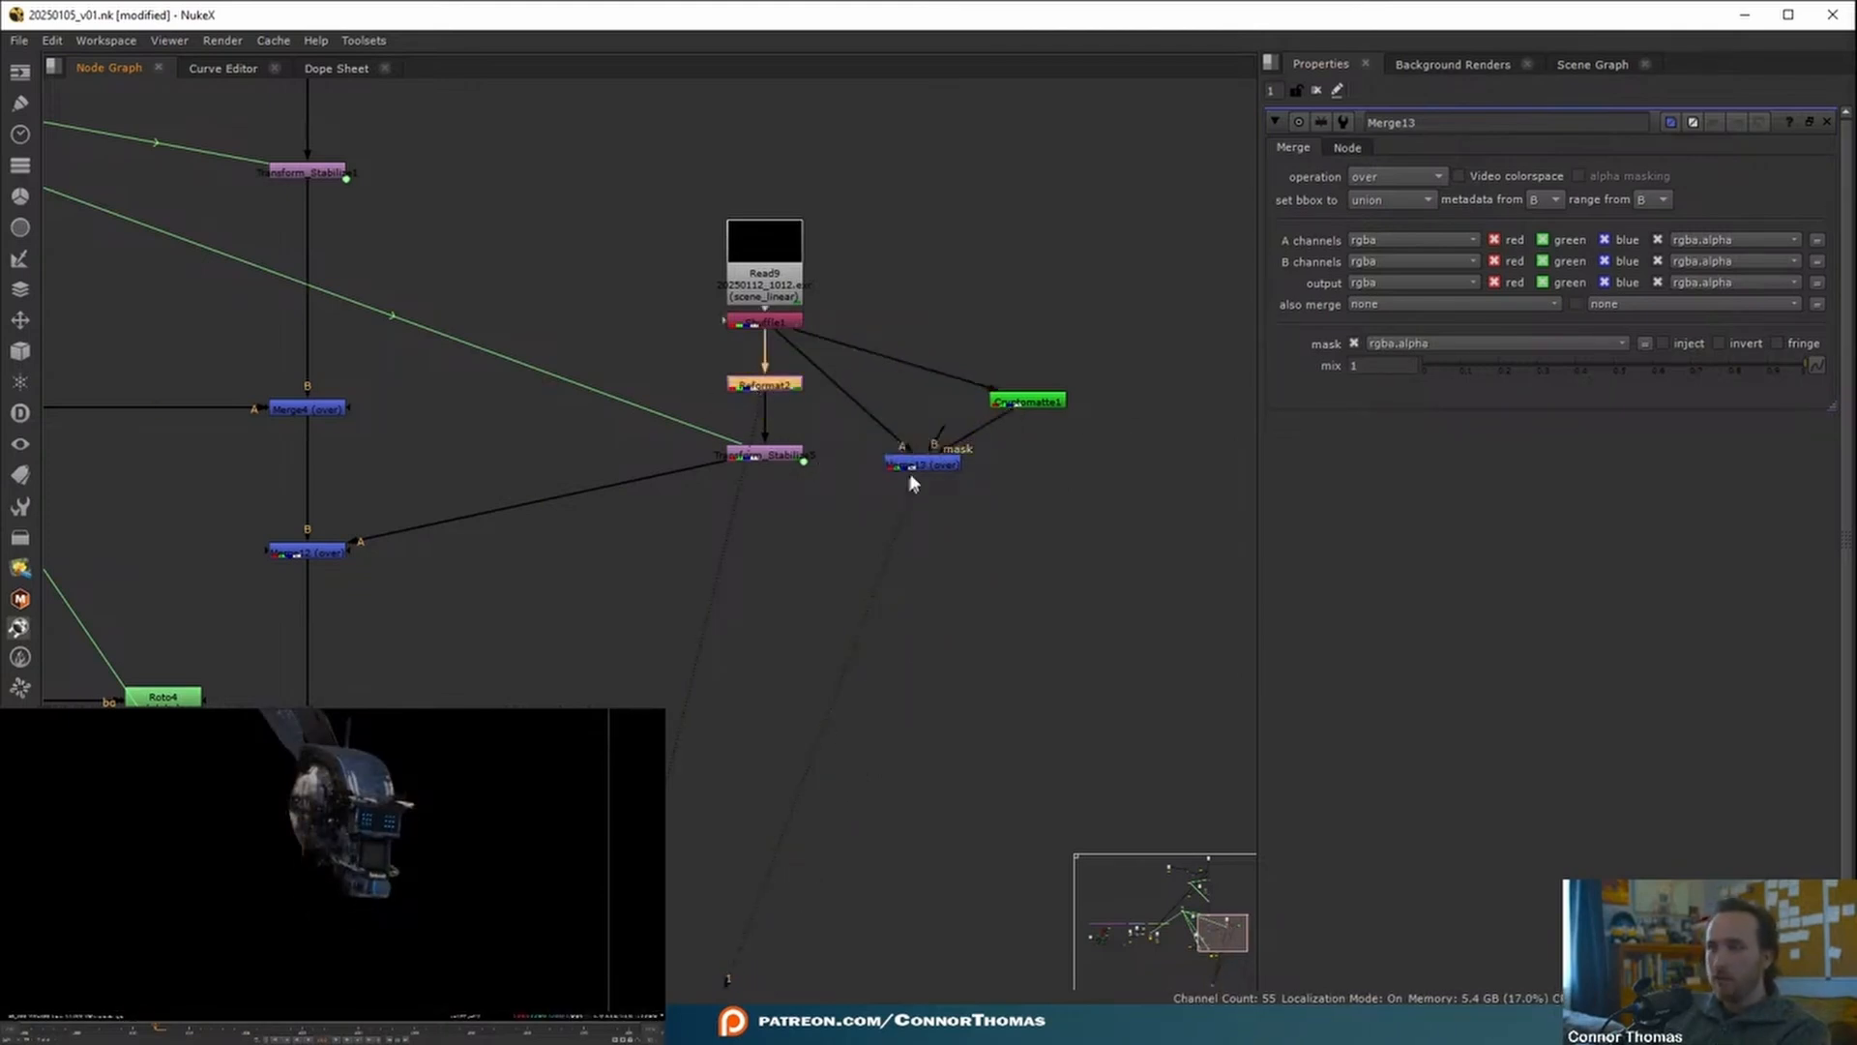
key(ctrl+v)
ctrl+shift+drag(788, 408, 943, 500)
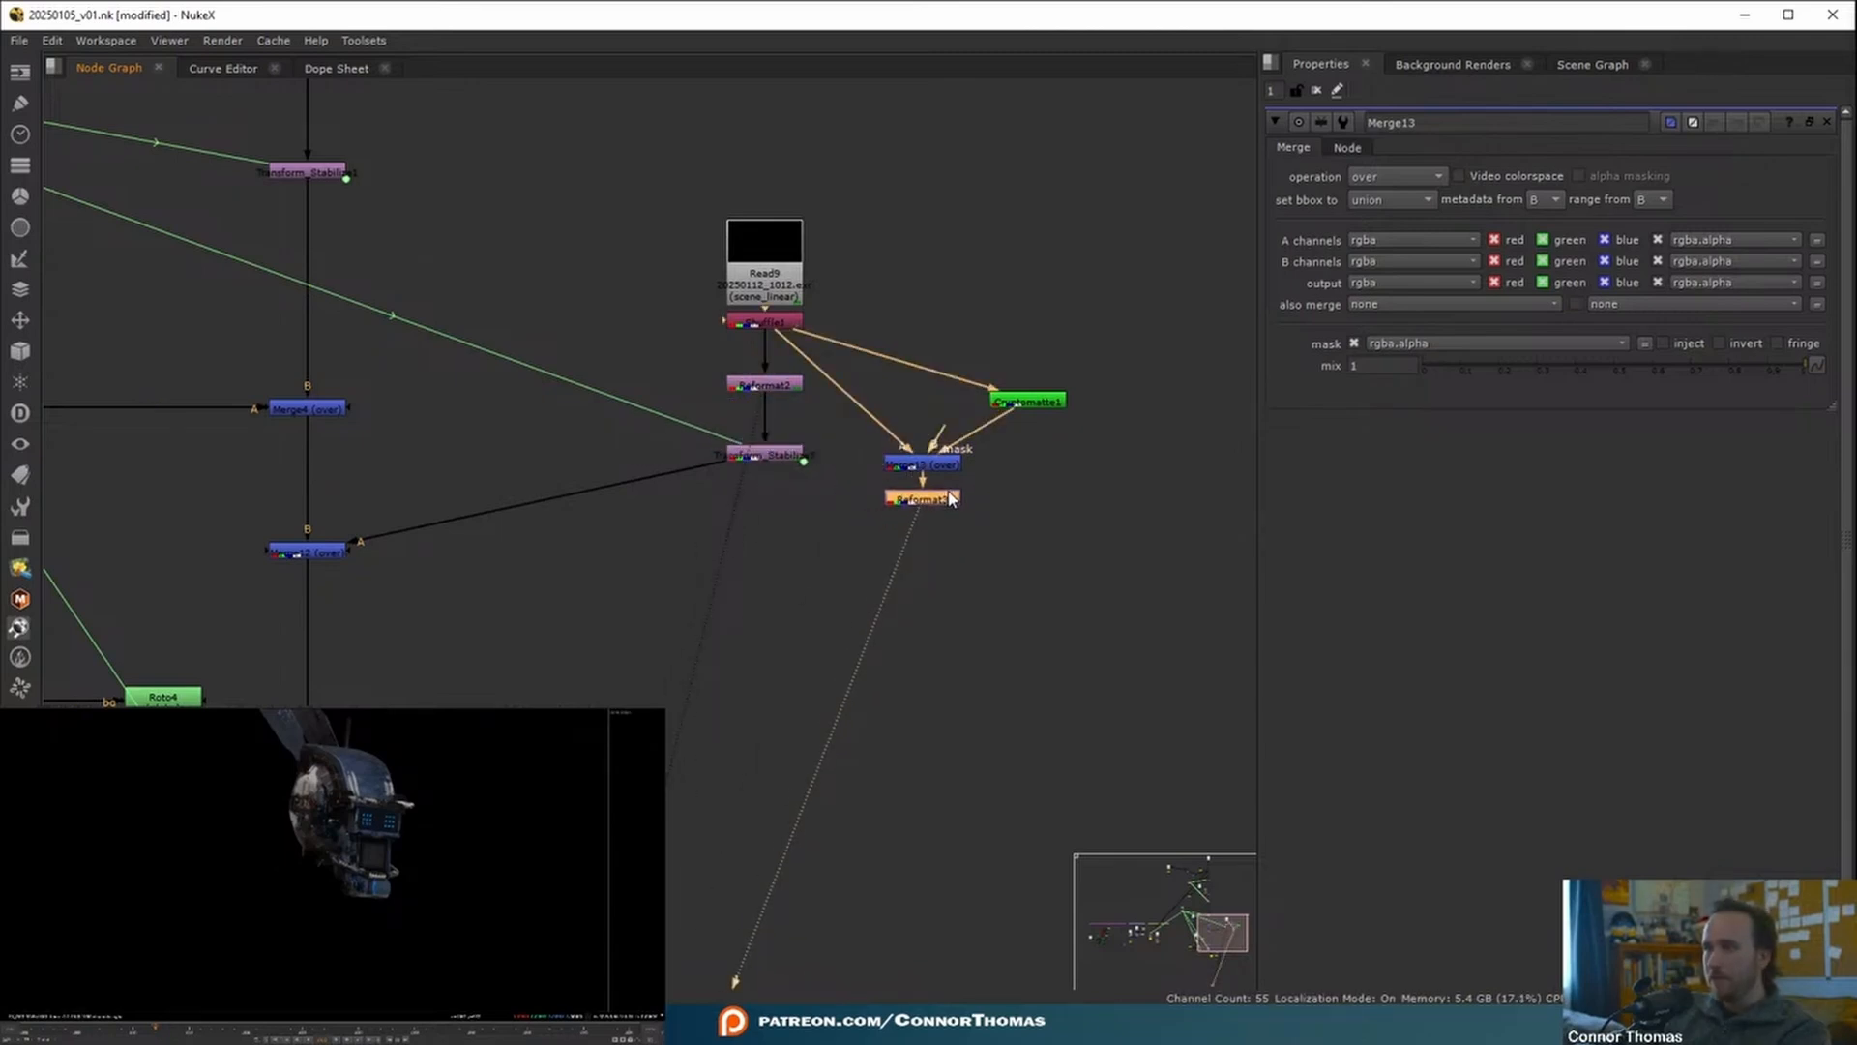
click(799, 456)
click(900, 501)
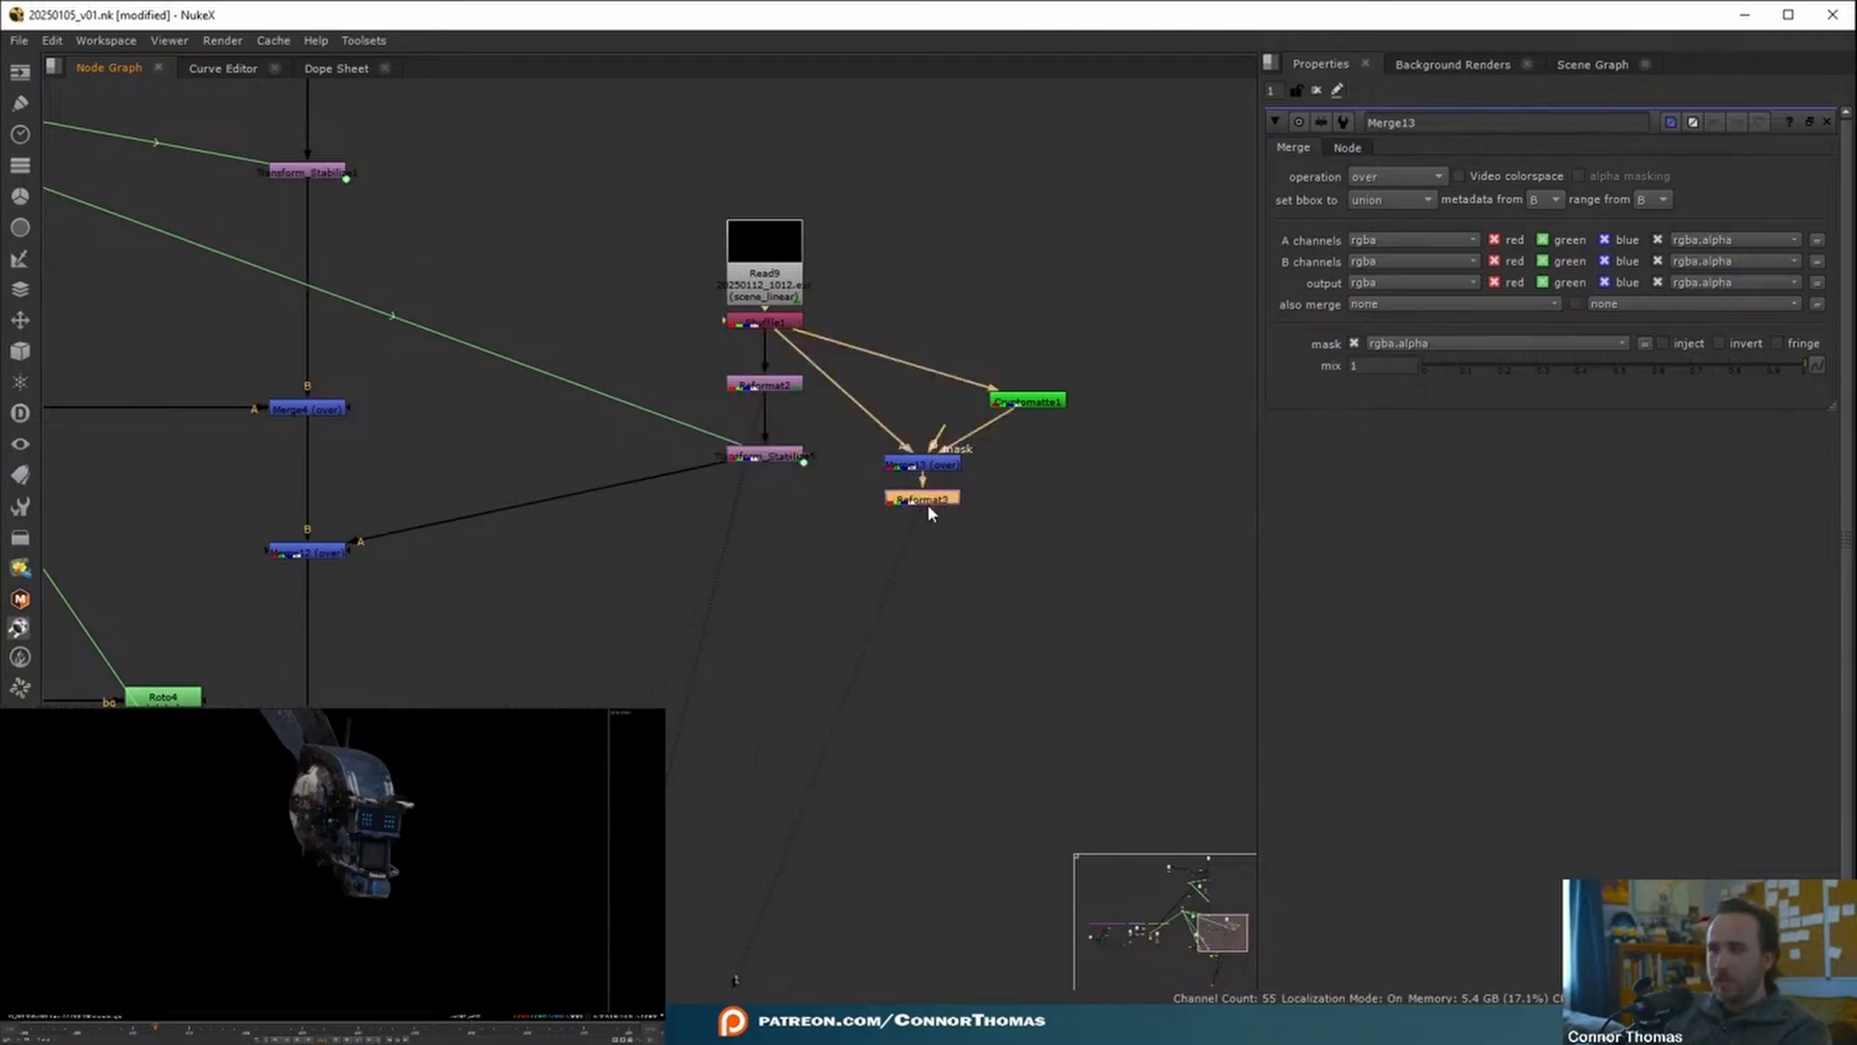
key(ctrl+v)
drag(926, 514, 928, 536)
- Check the composite at the head Merge, and move the nodes below the front-collar Merge down to make room
middle_drag(772, 602, 1018, 592)
click(549, 540)
middle_drag(690, 486, 700, 422)
key(1)
click(719, 676)
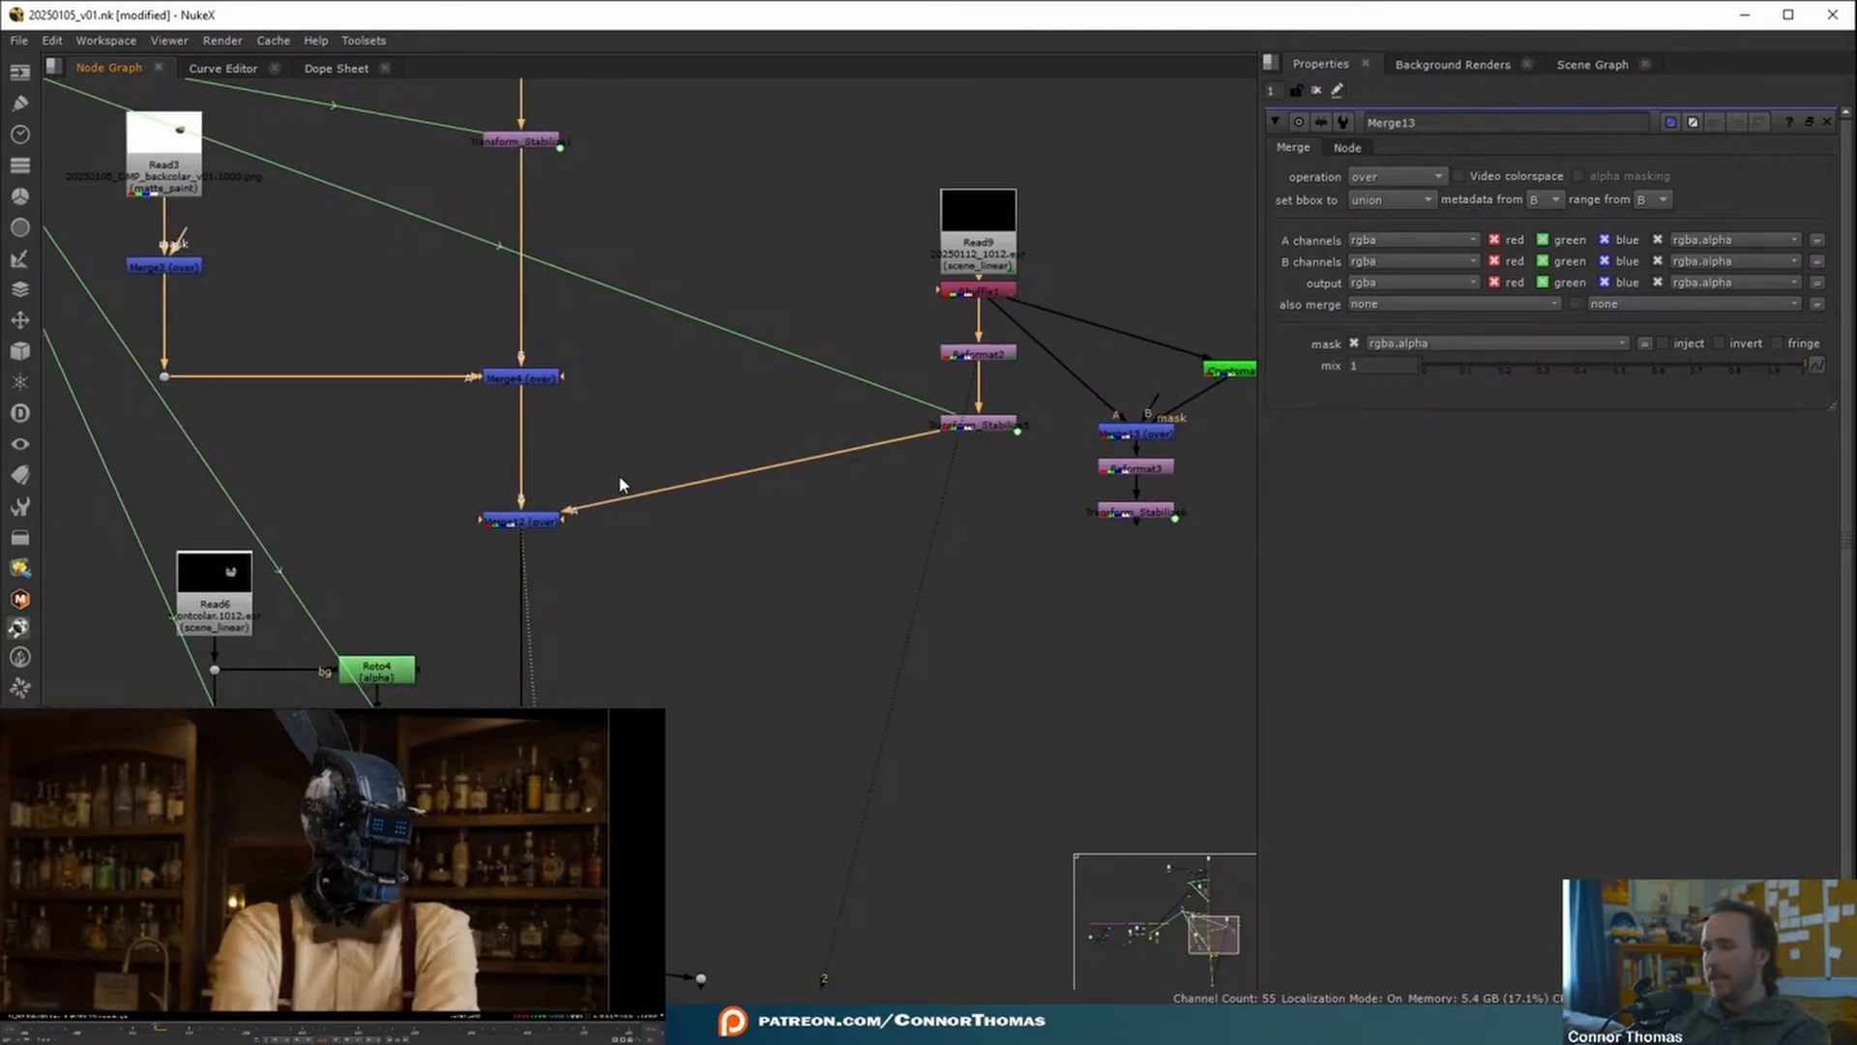
middle_drag(634, 484, 560, 385)
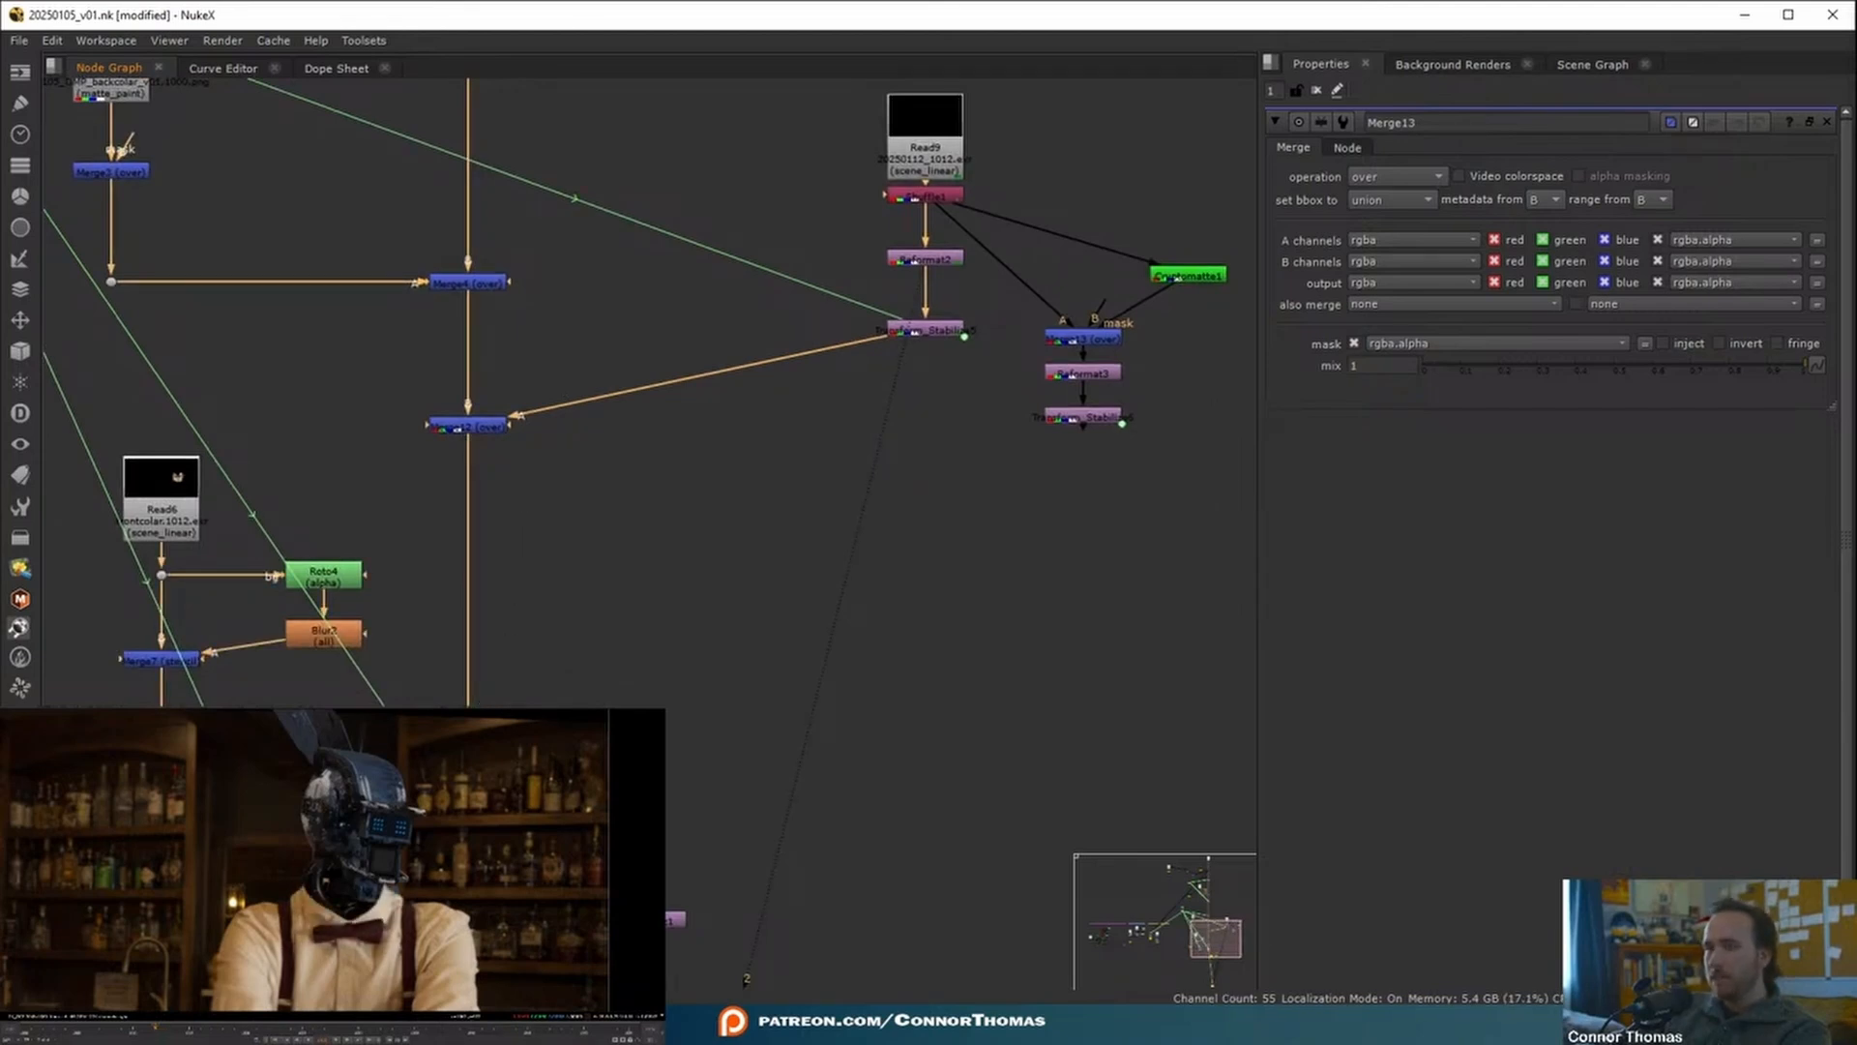
middle_drag(536, 644, 772, 579)
middle_drag(739, 755, 698, 572)
drag(587, 559, 1013, 943)
drag(674, 588, 673, 786)
- Add a Merge that places the stabilized, Cryptomatte-isolated head over the main pipe below the front-collar Merge
click(809, 453)
middle_drag(959, 259, 774, 435)
click(1079, 350)
middle_drag(1079, 357, 909, 507)
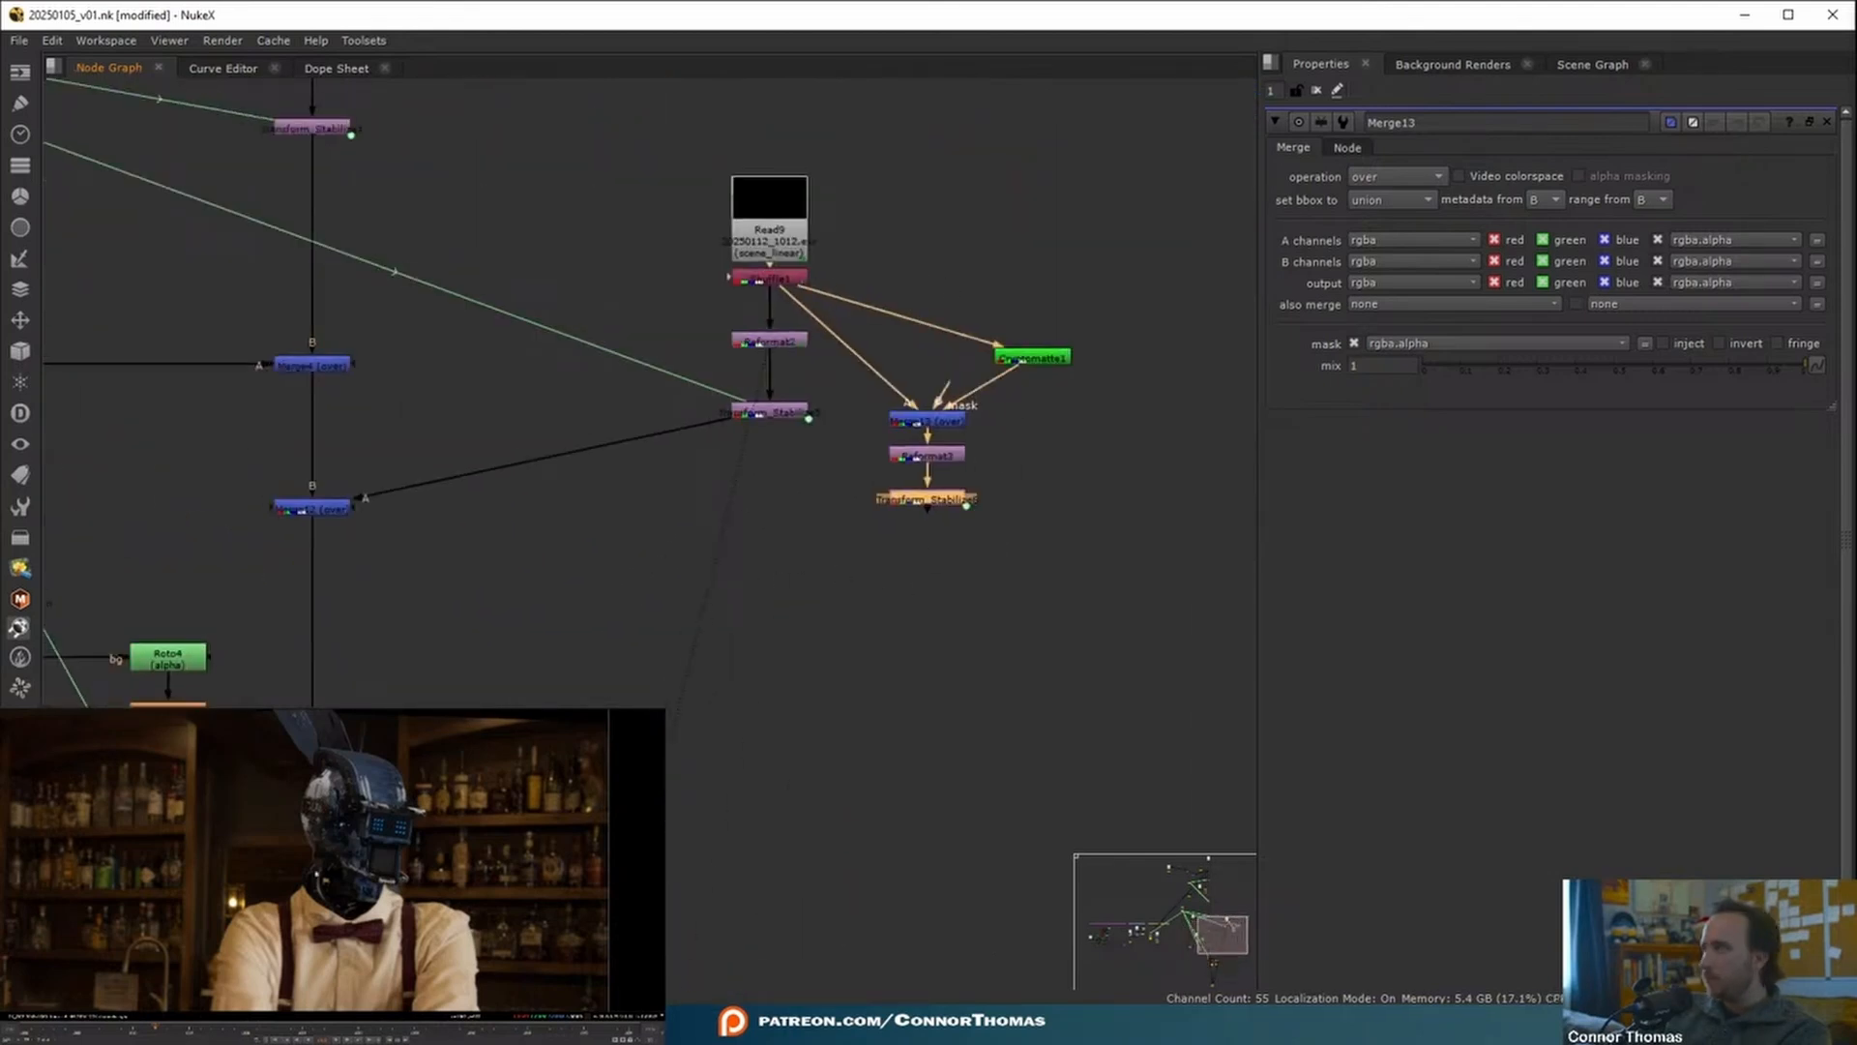
middle_drag(976, 669, 1117, 484)
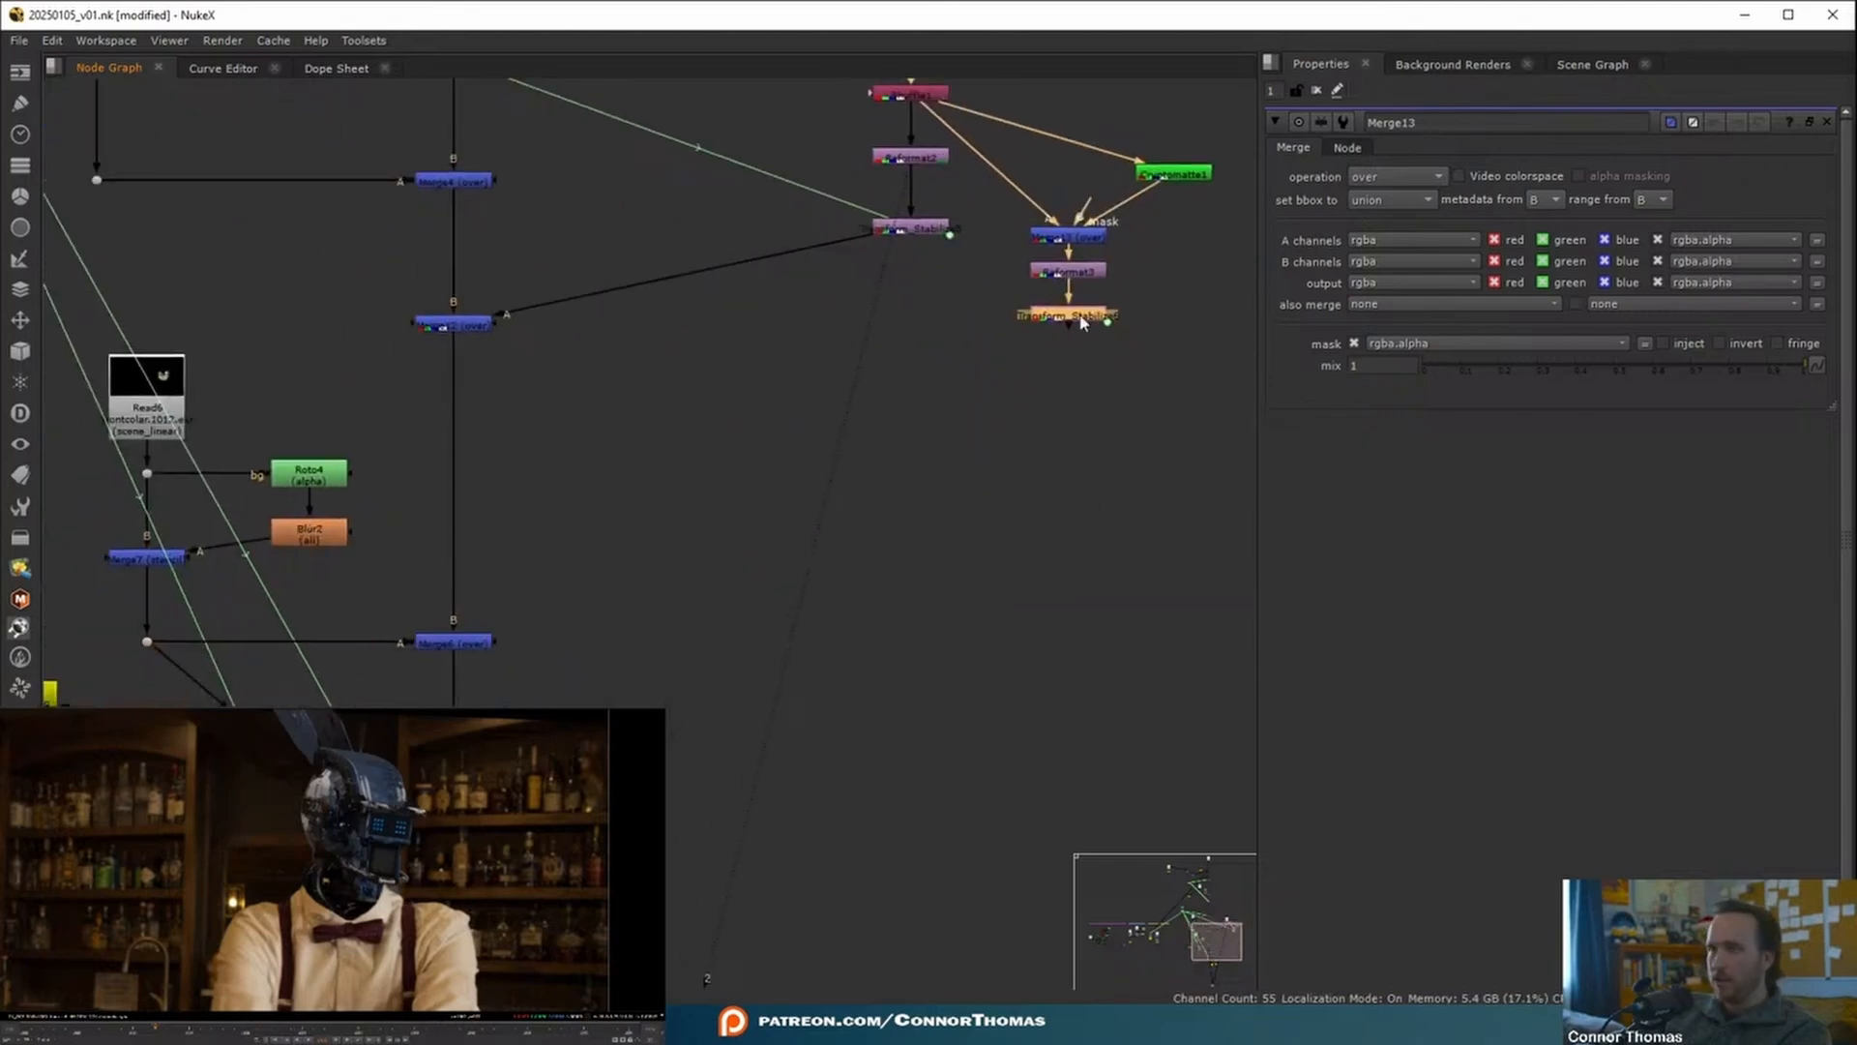
key(m)
drag(1168, 317, 454, 779)
middle_drag(735, 455, 834, 629)
- Compare the composite at the back-collar, full-head, front-collar and isolated-head Merges
click(573, 387)
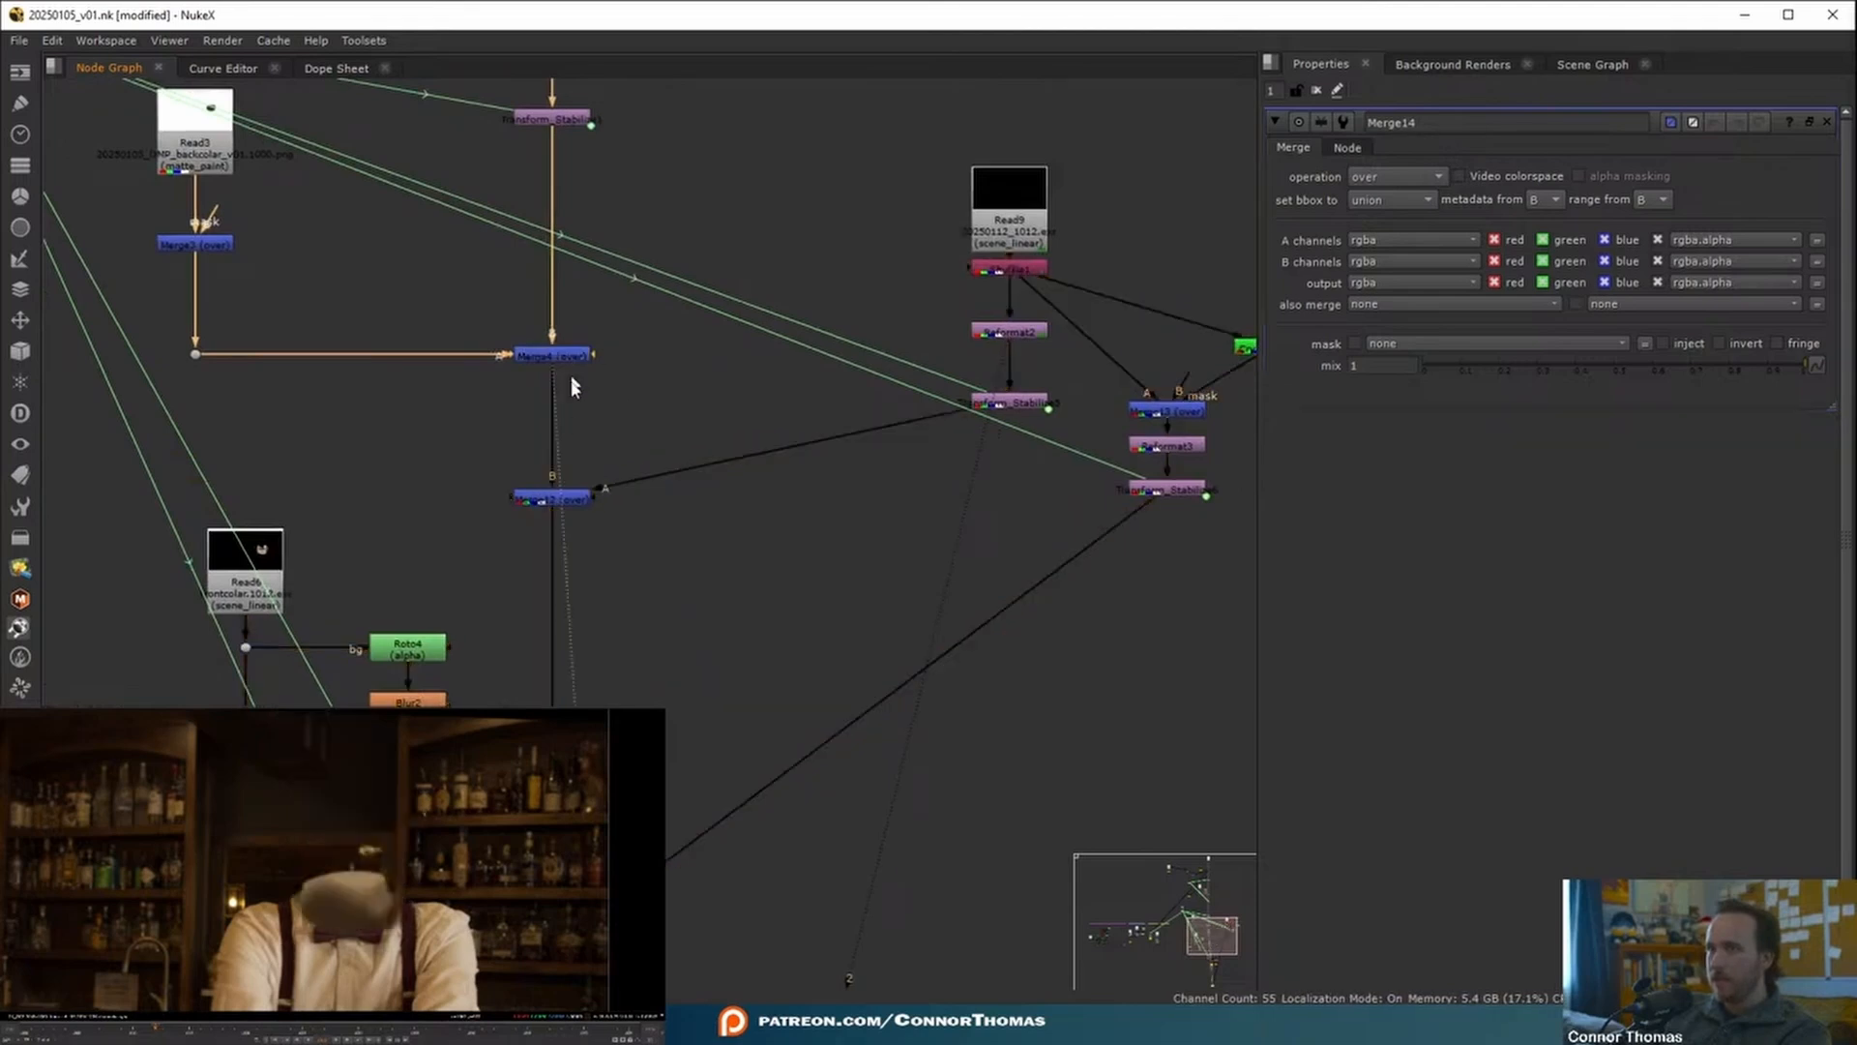
middle_drag(628, 621, 689, 321)
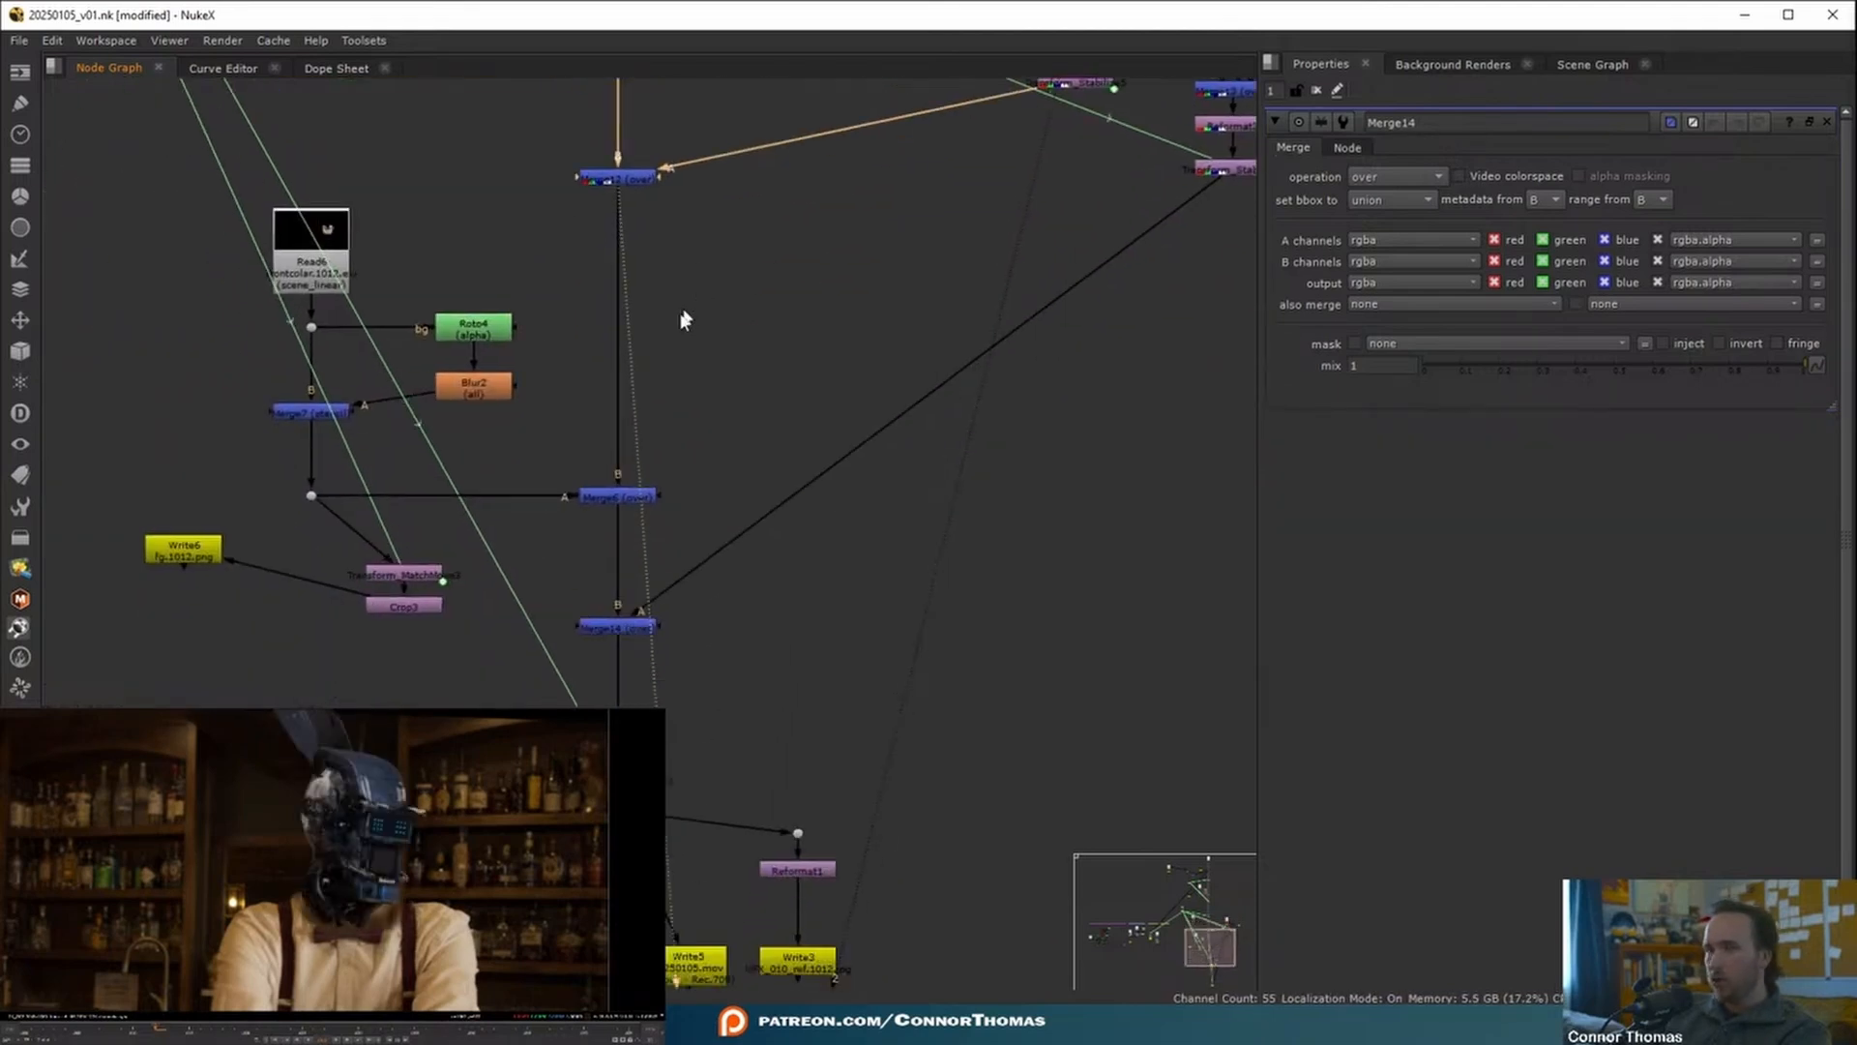
click(612, 496)
middle_drag(618, 506, 645, 476)
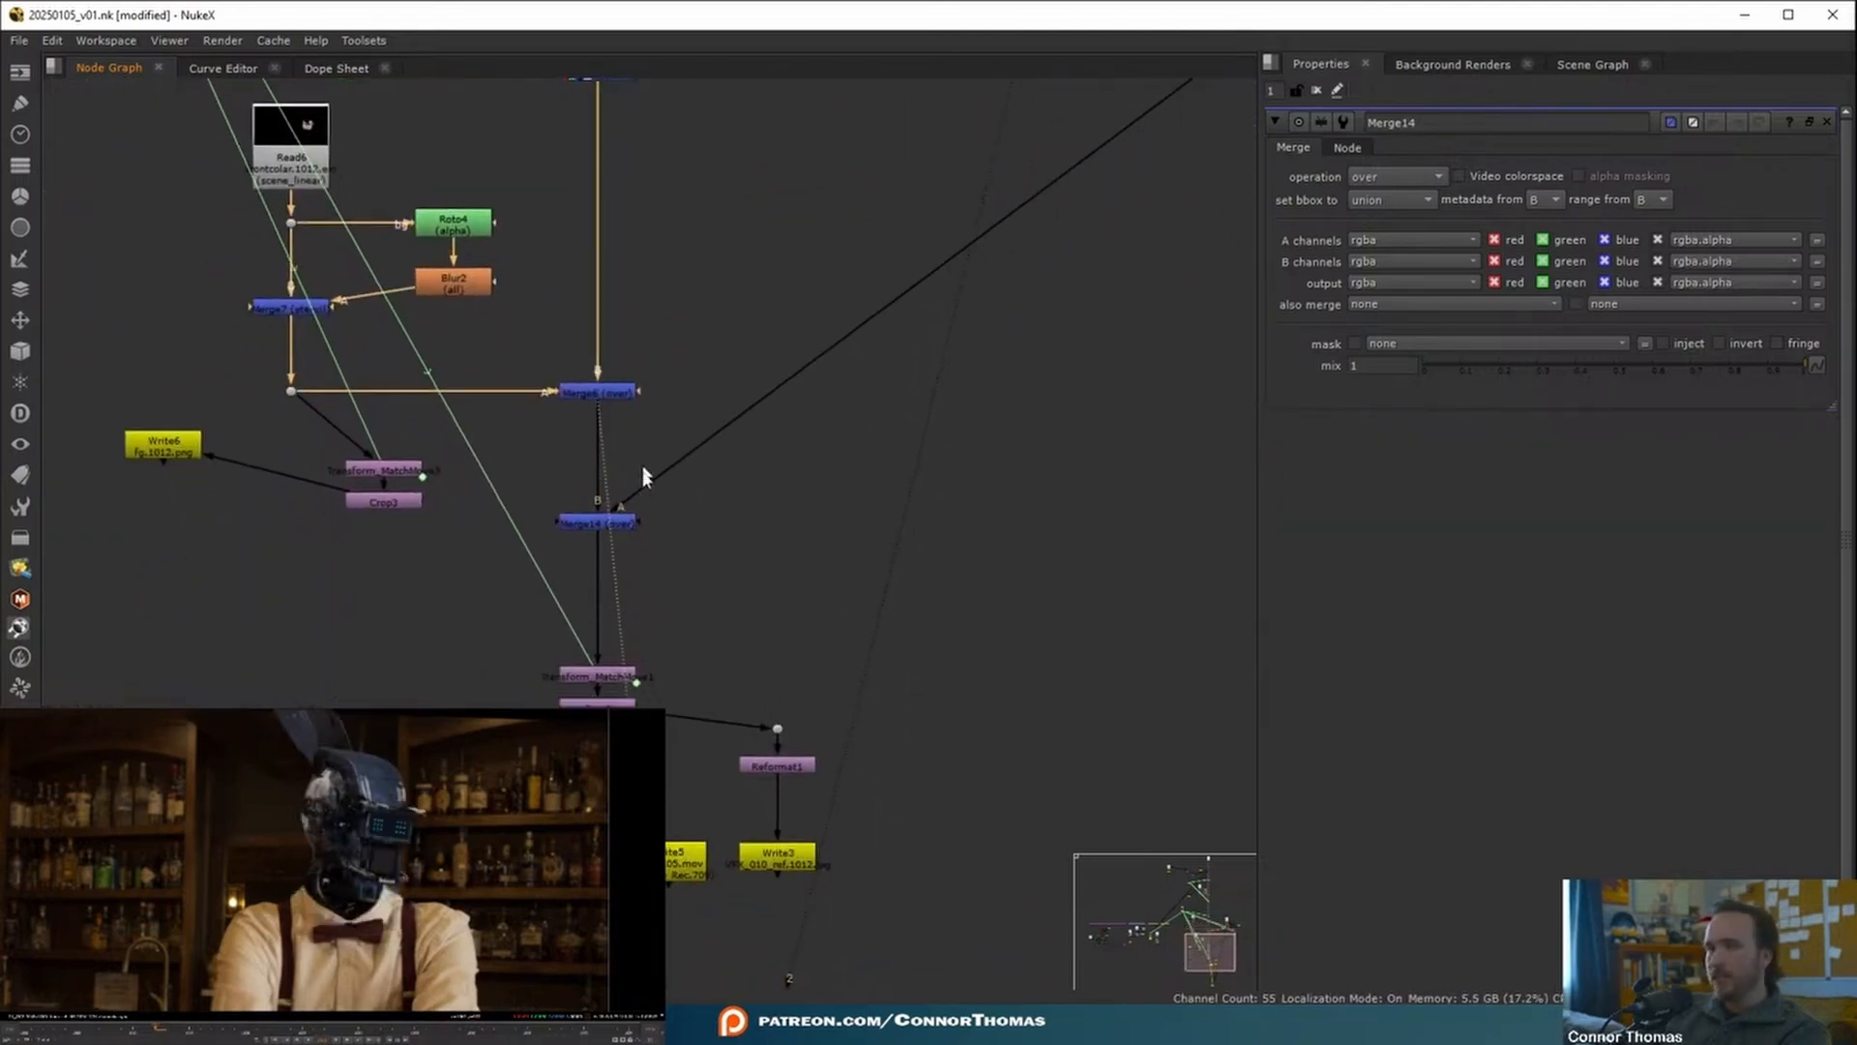
click(622, 529)
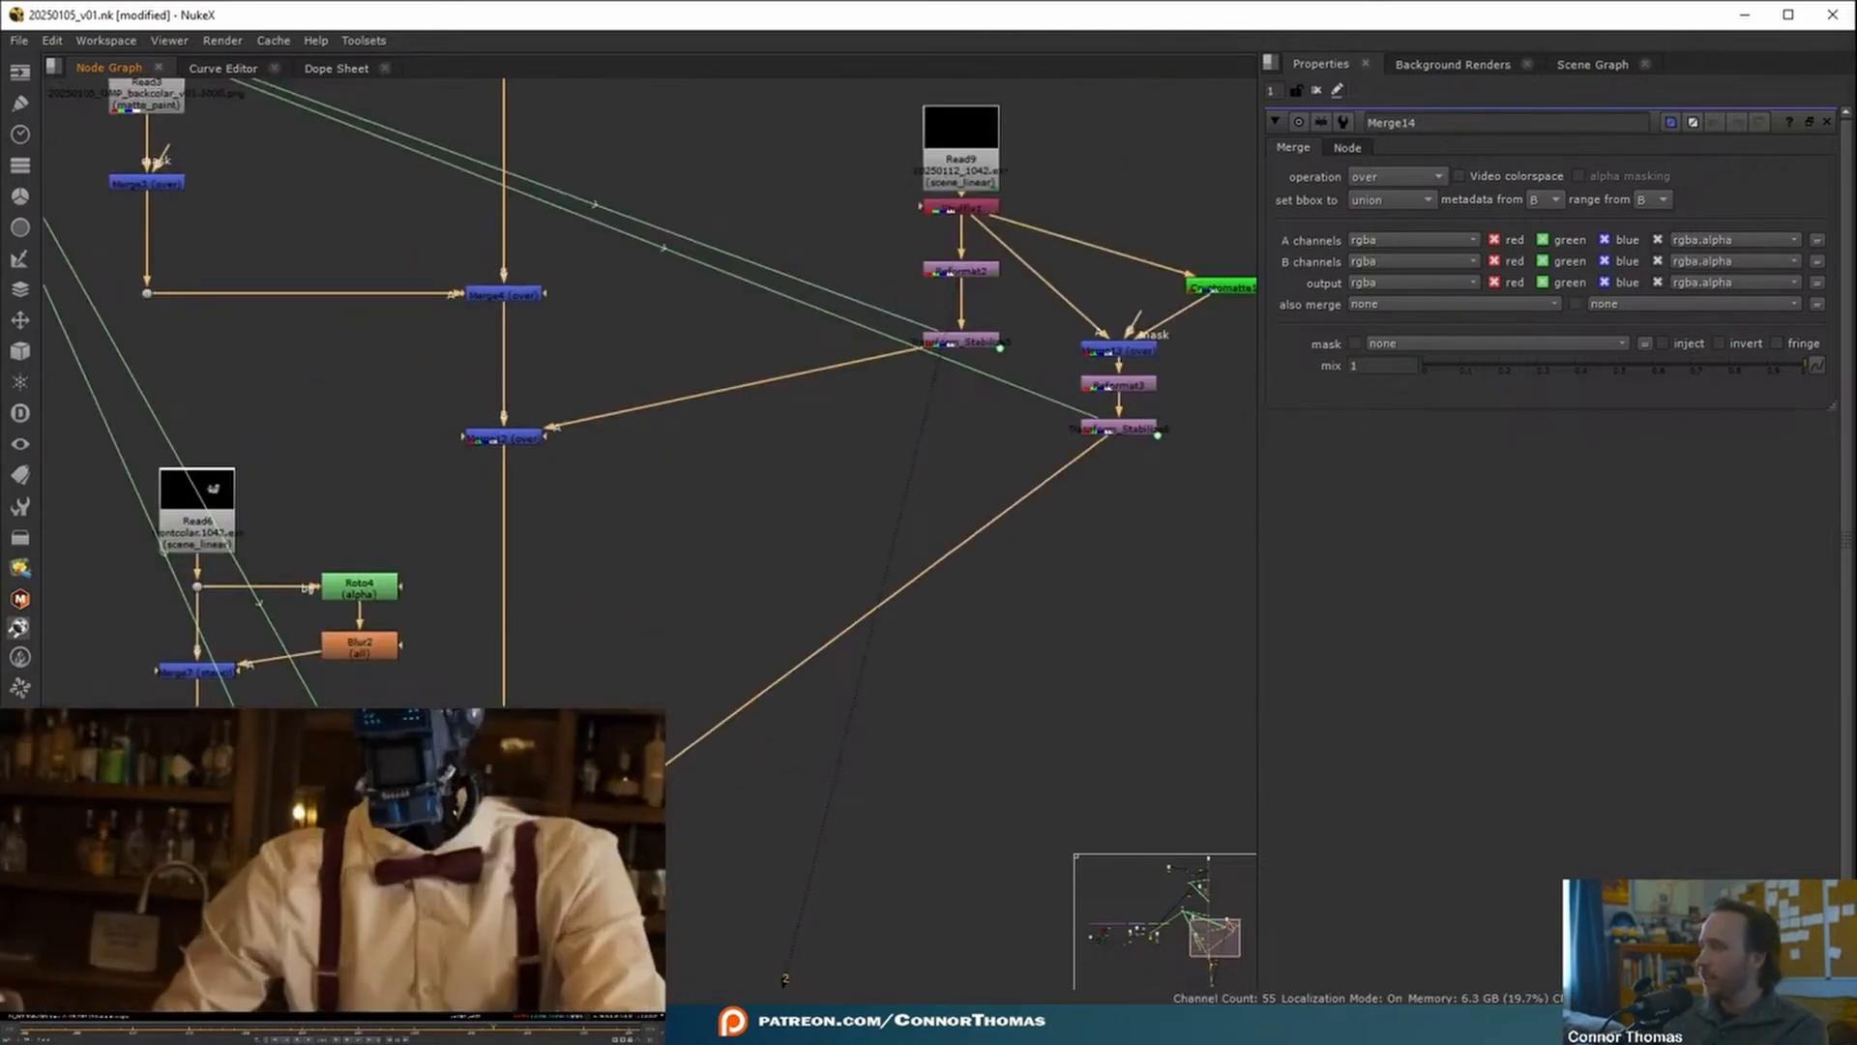
- View the back-collar Merge and add a Grade directly below it in the main pipe
middle_drag(517, 249, 638, 437)
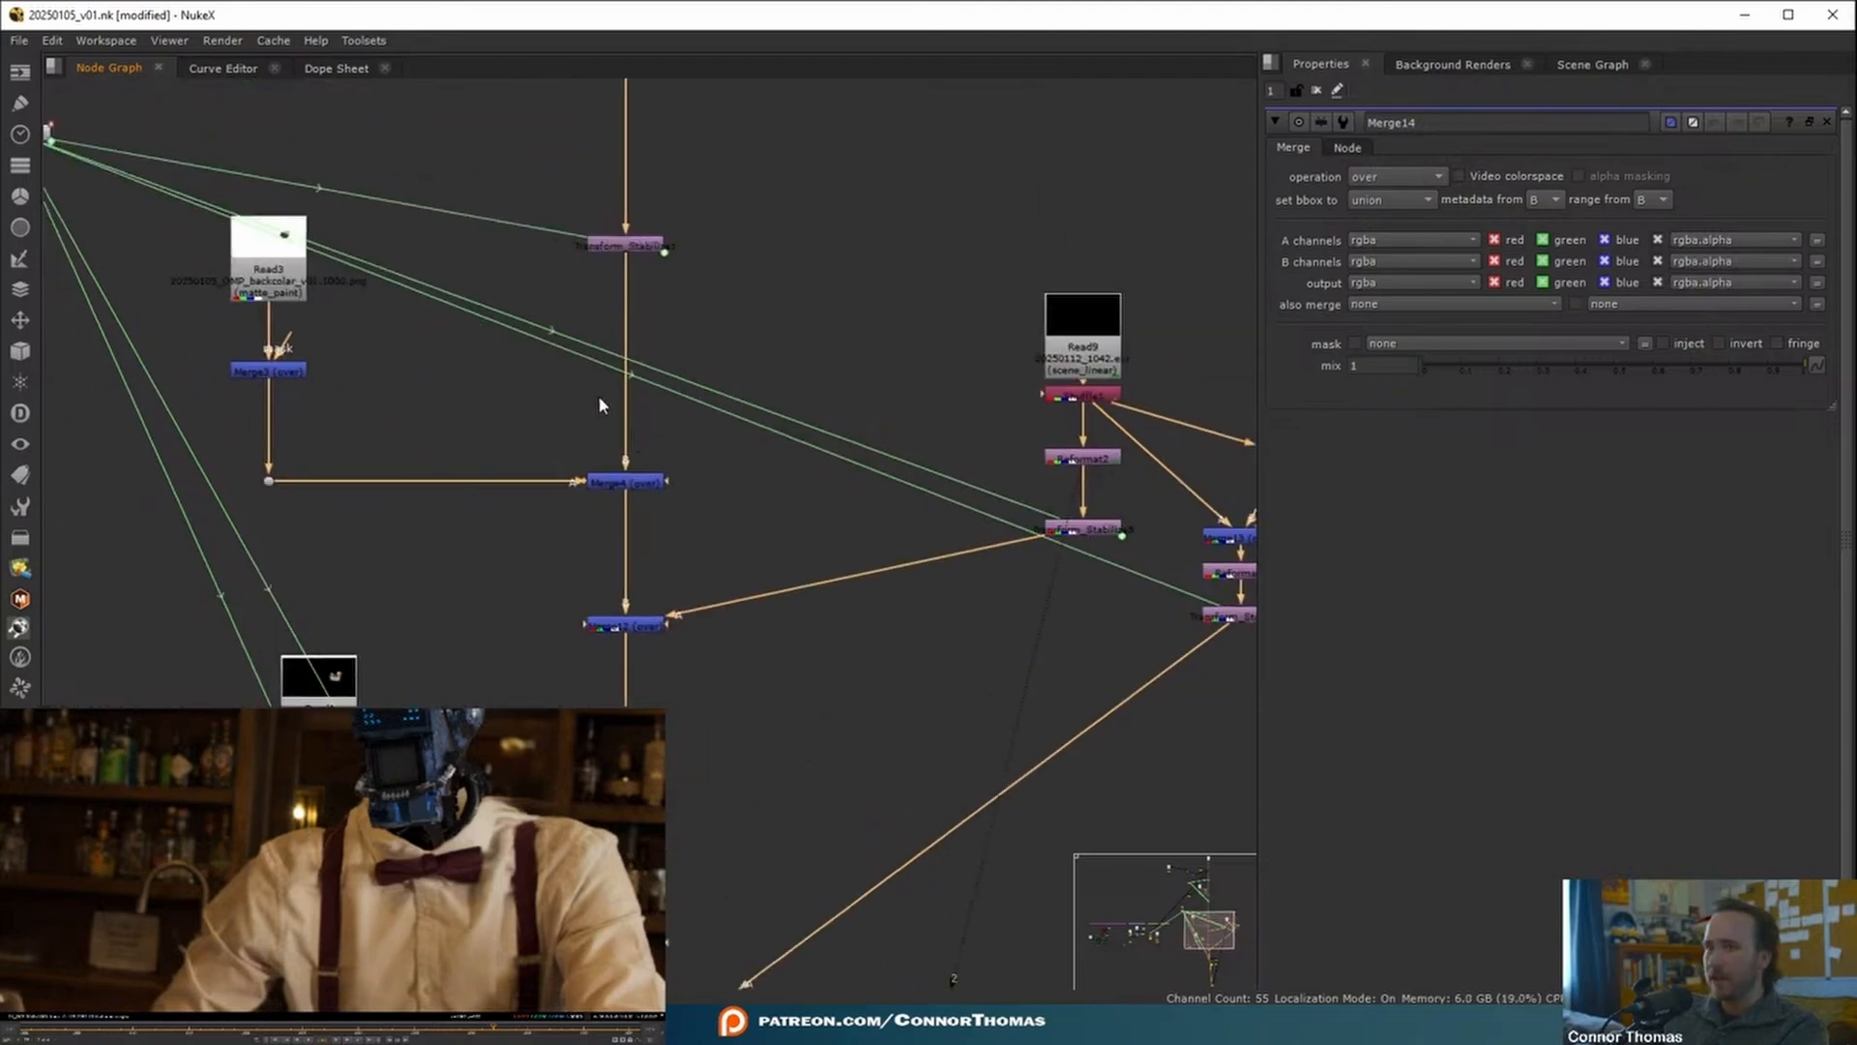
click(627, 480)
key(1)
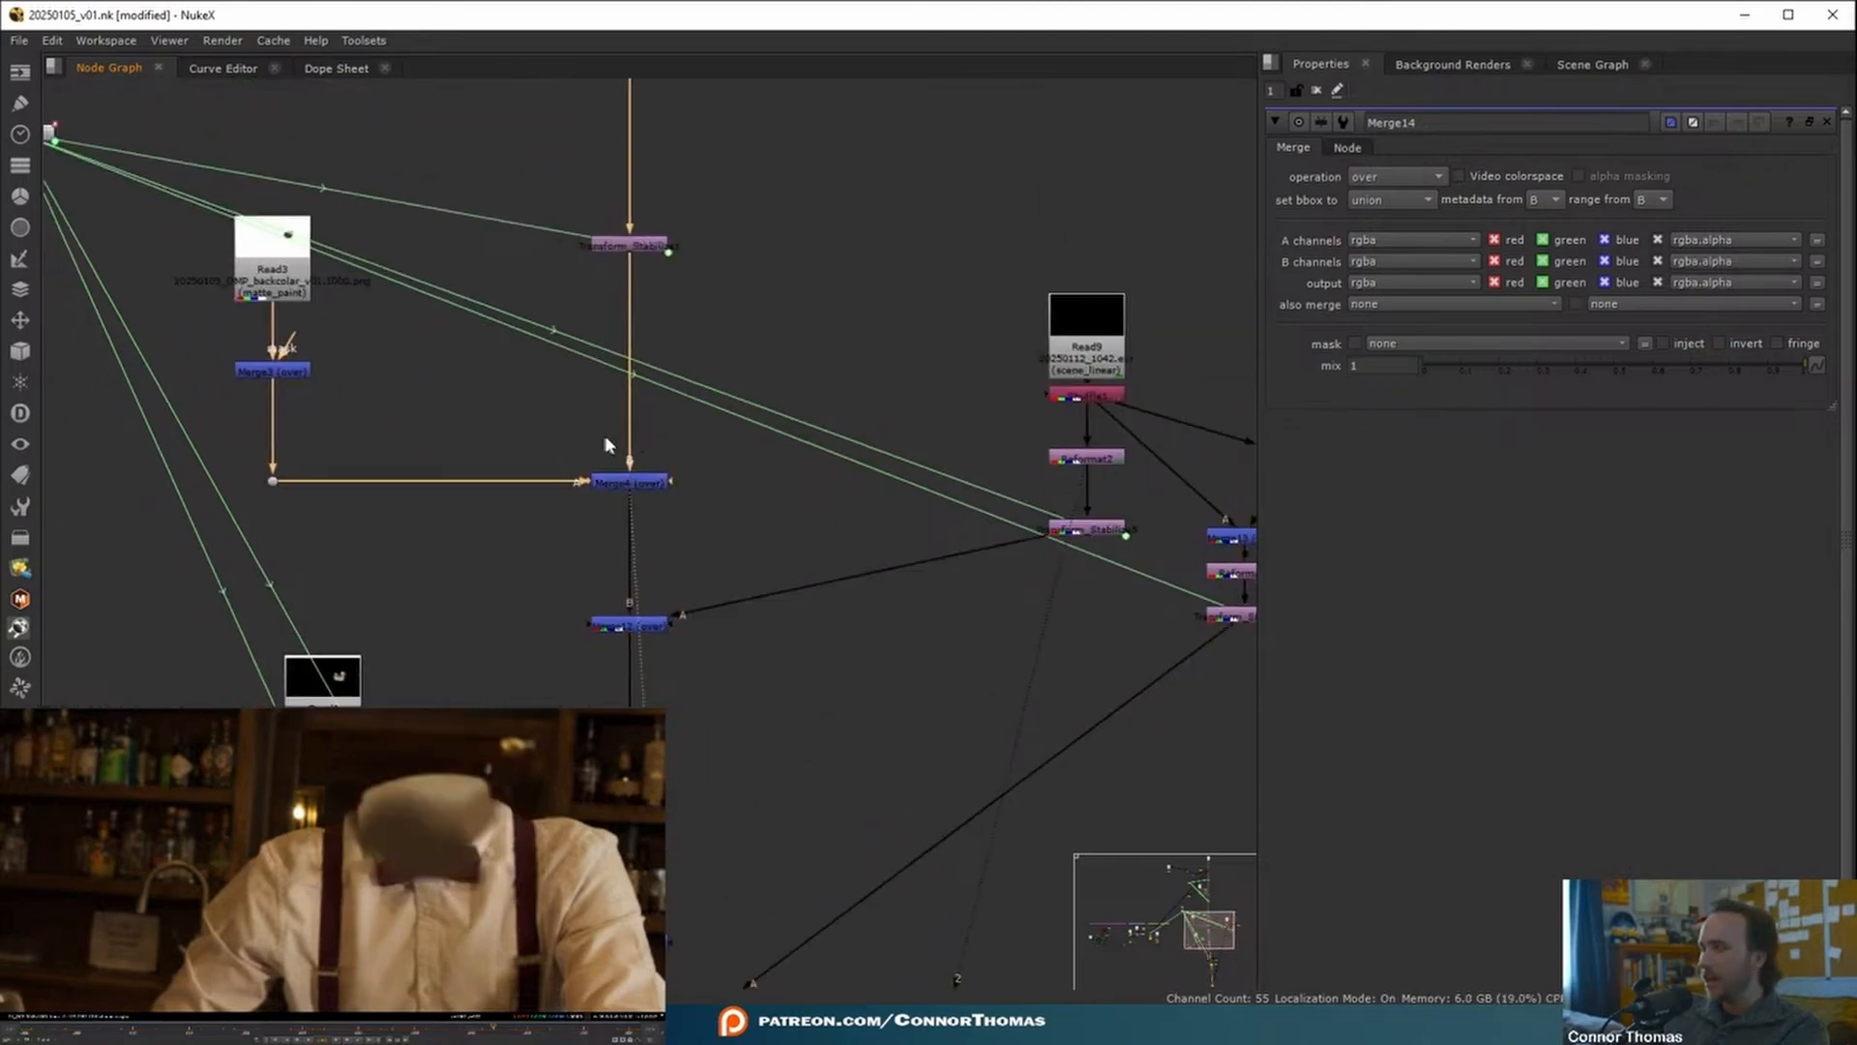
middle_drag(432, 463, 570, 494)
key(g)
drag(772, 538, 772, 567)
click(863, 518)
key(o)
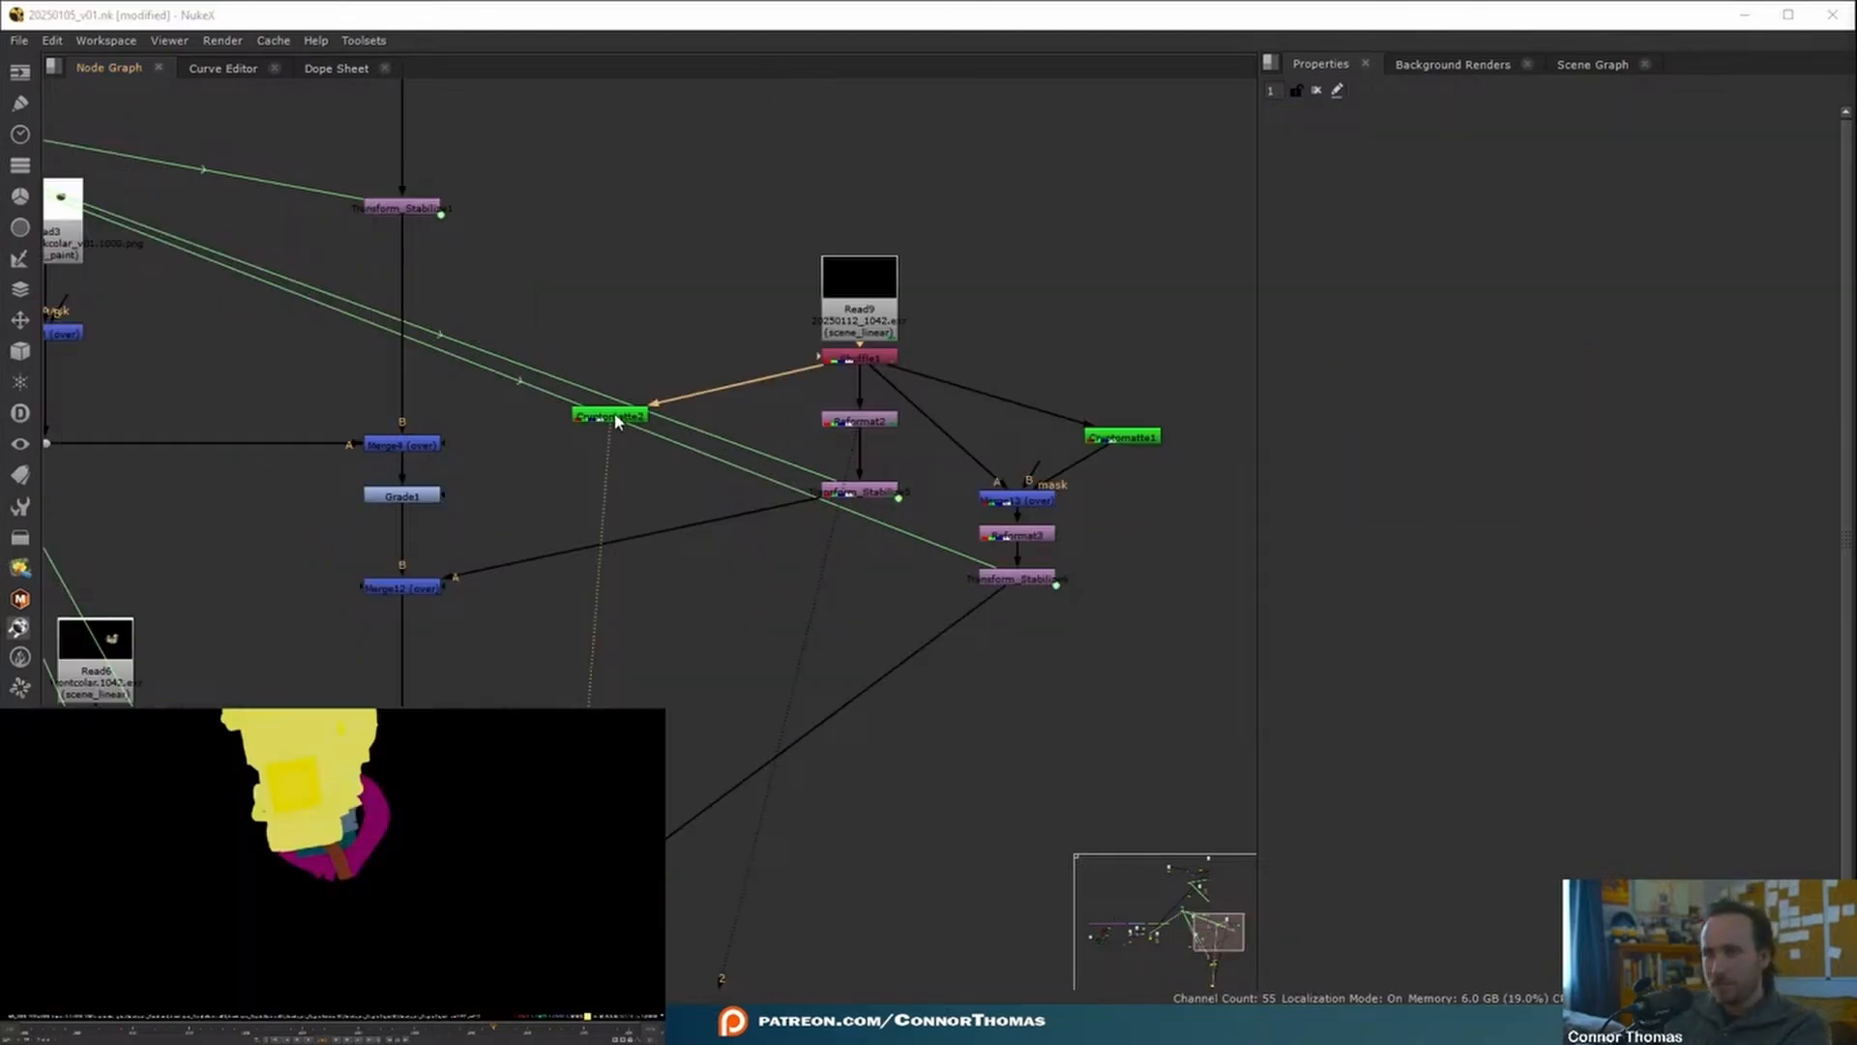
key(Delete)
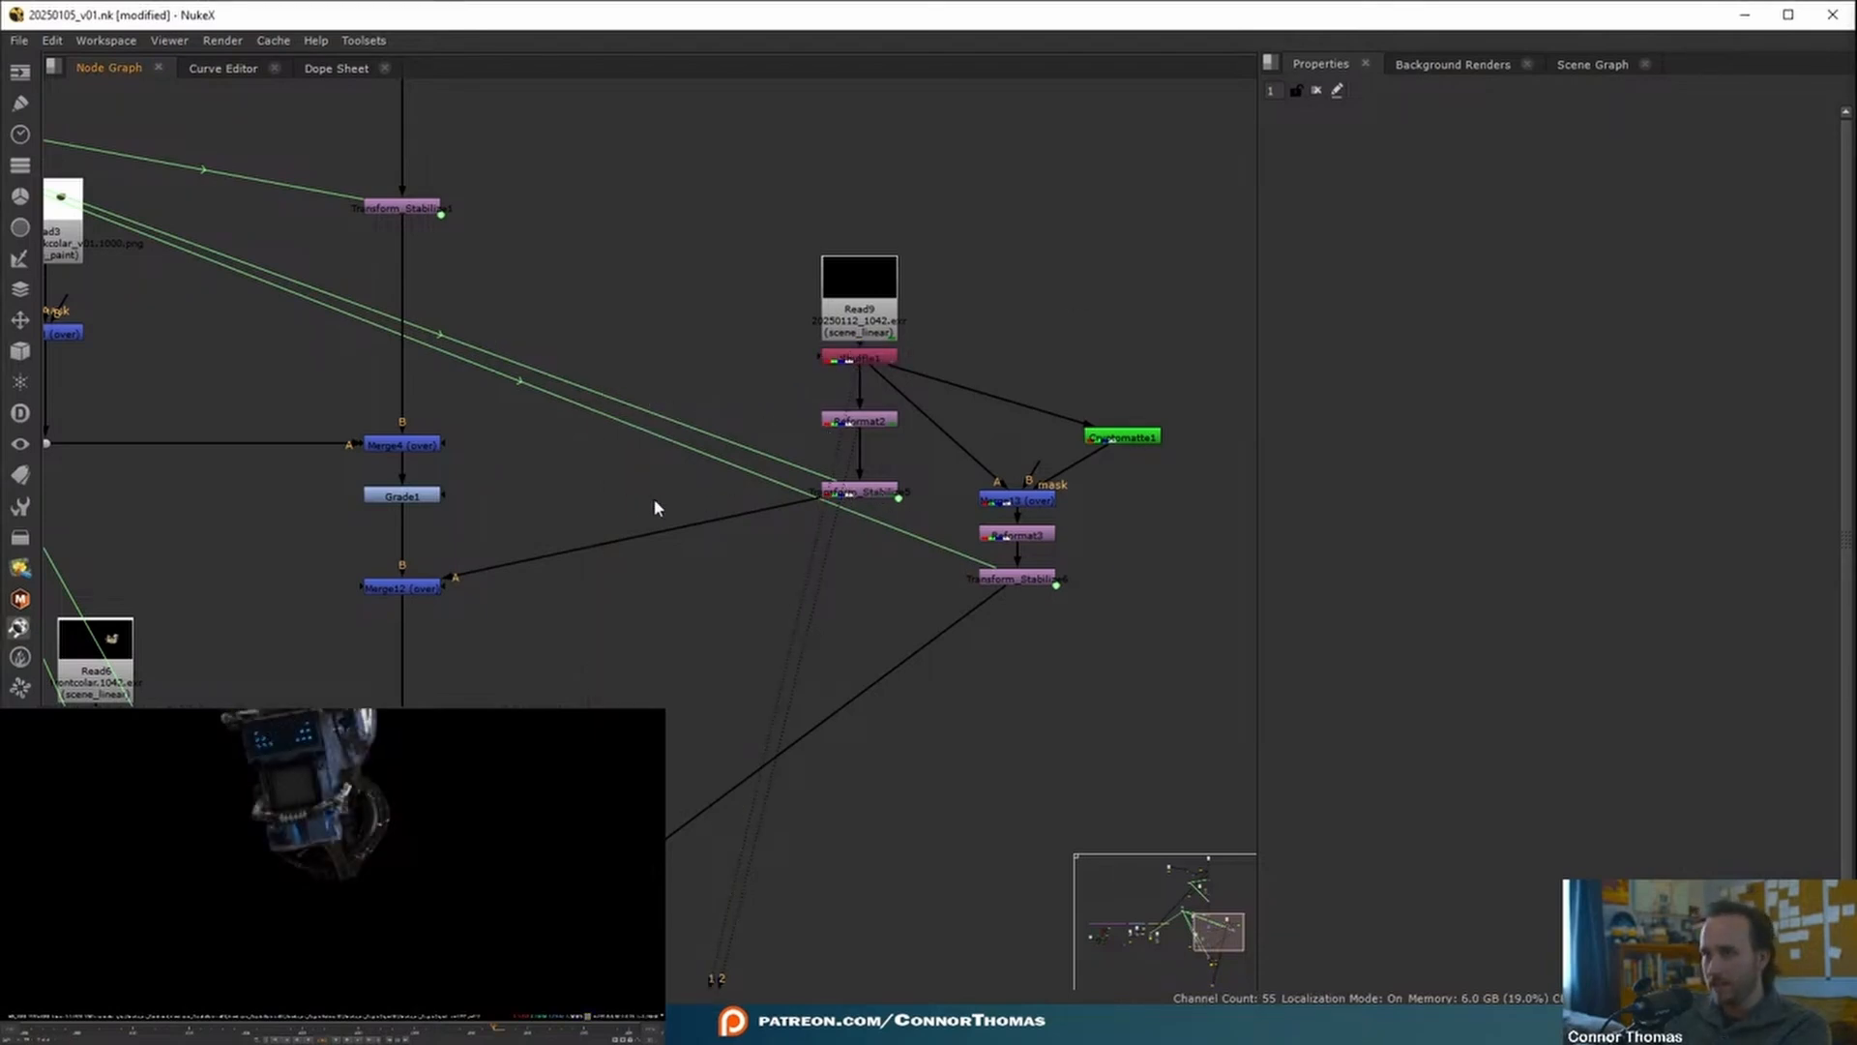
- Add a Blur of size 26 fed by the full head's stabilizing Transform and use it as the Grade's mask
key(b)
drag(639, 474, 859, 491)
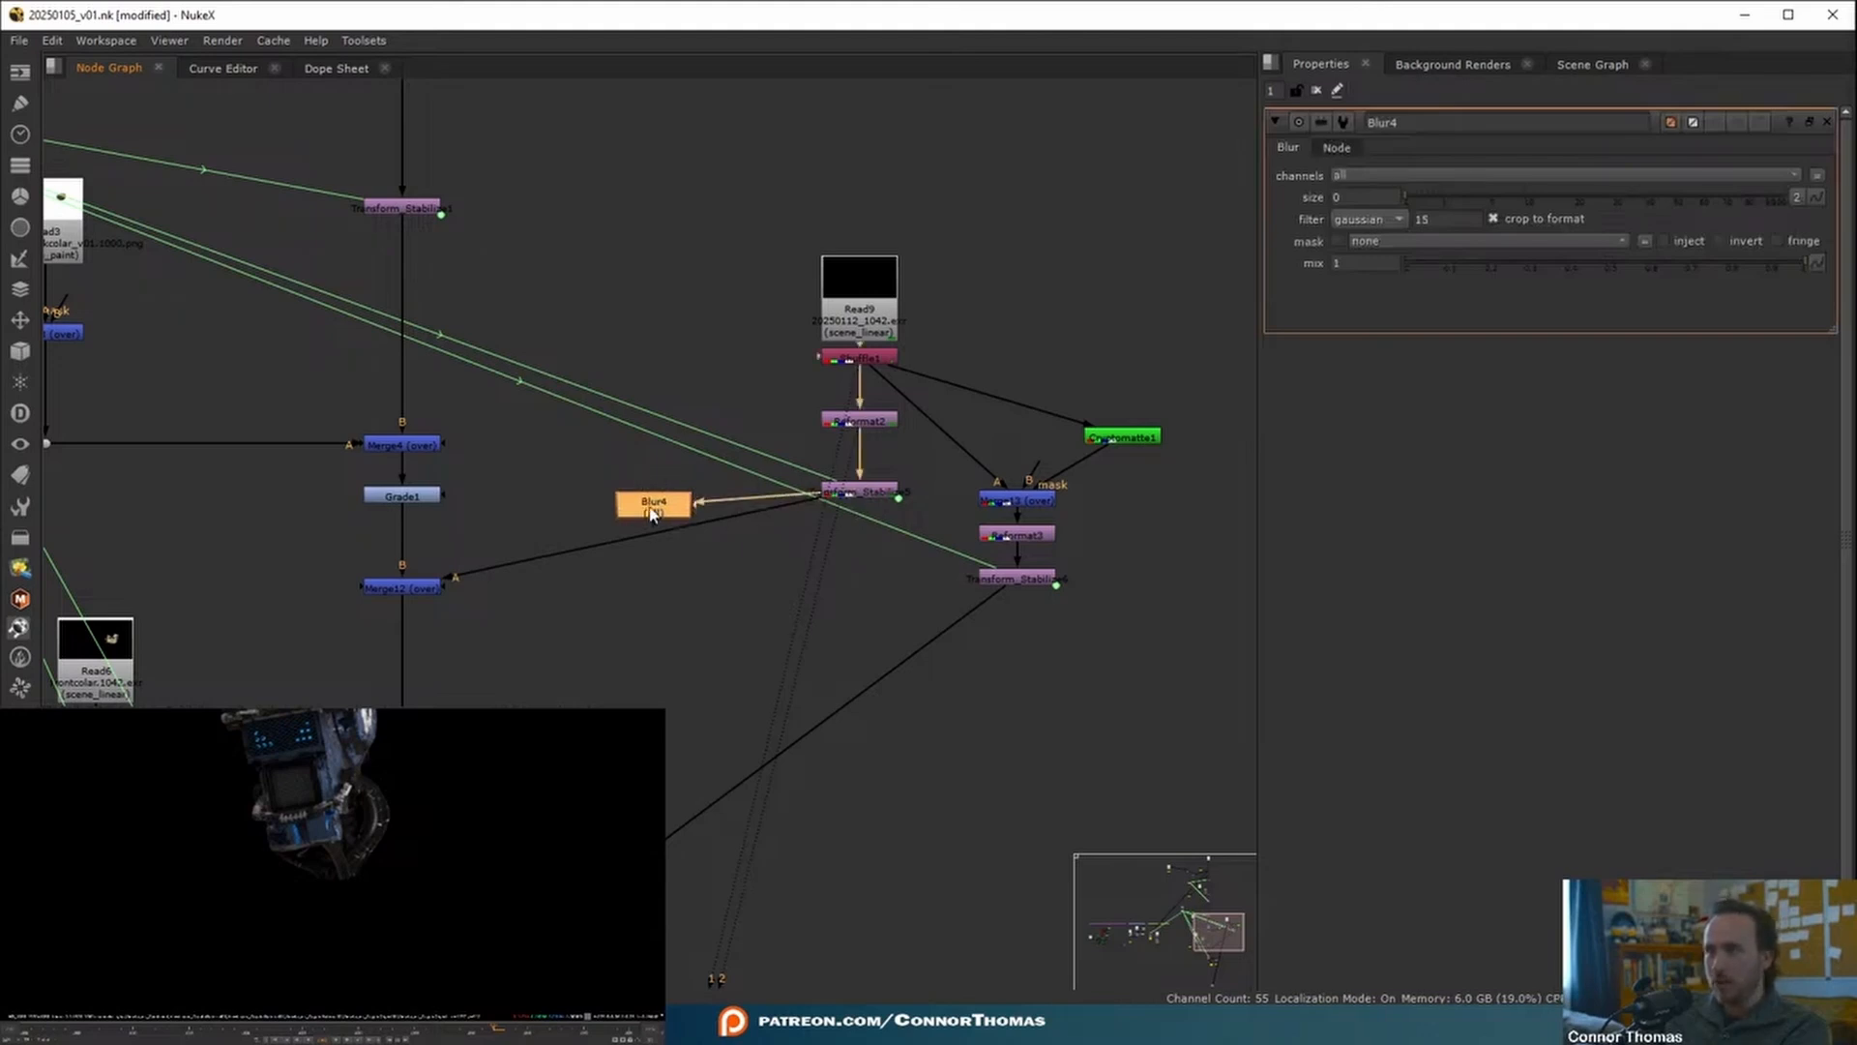
drag(651, 513, 613, 489)
key(1)
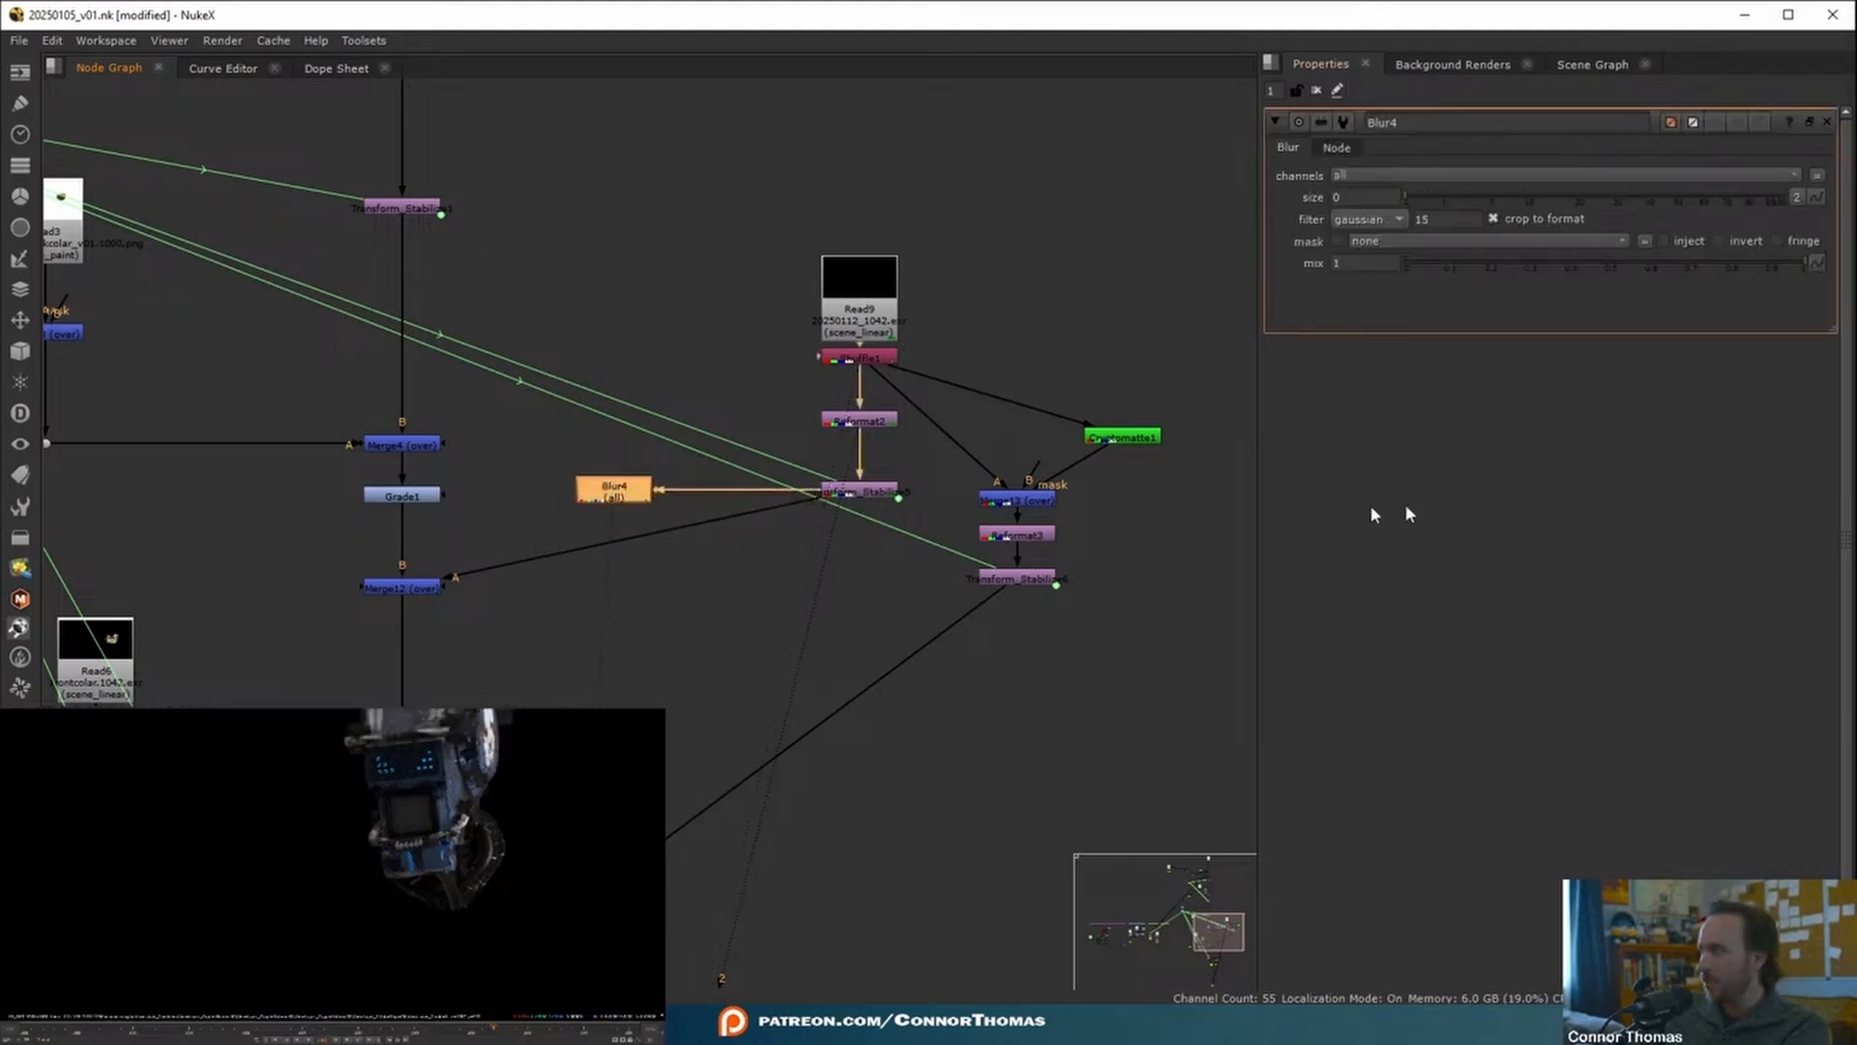
drag(1407, 199, 1599, 201)
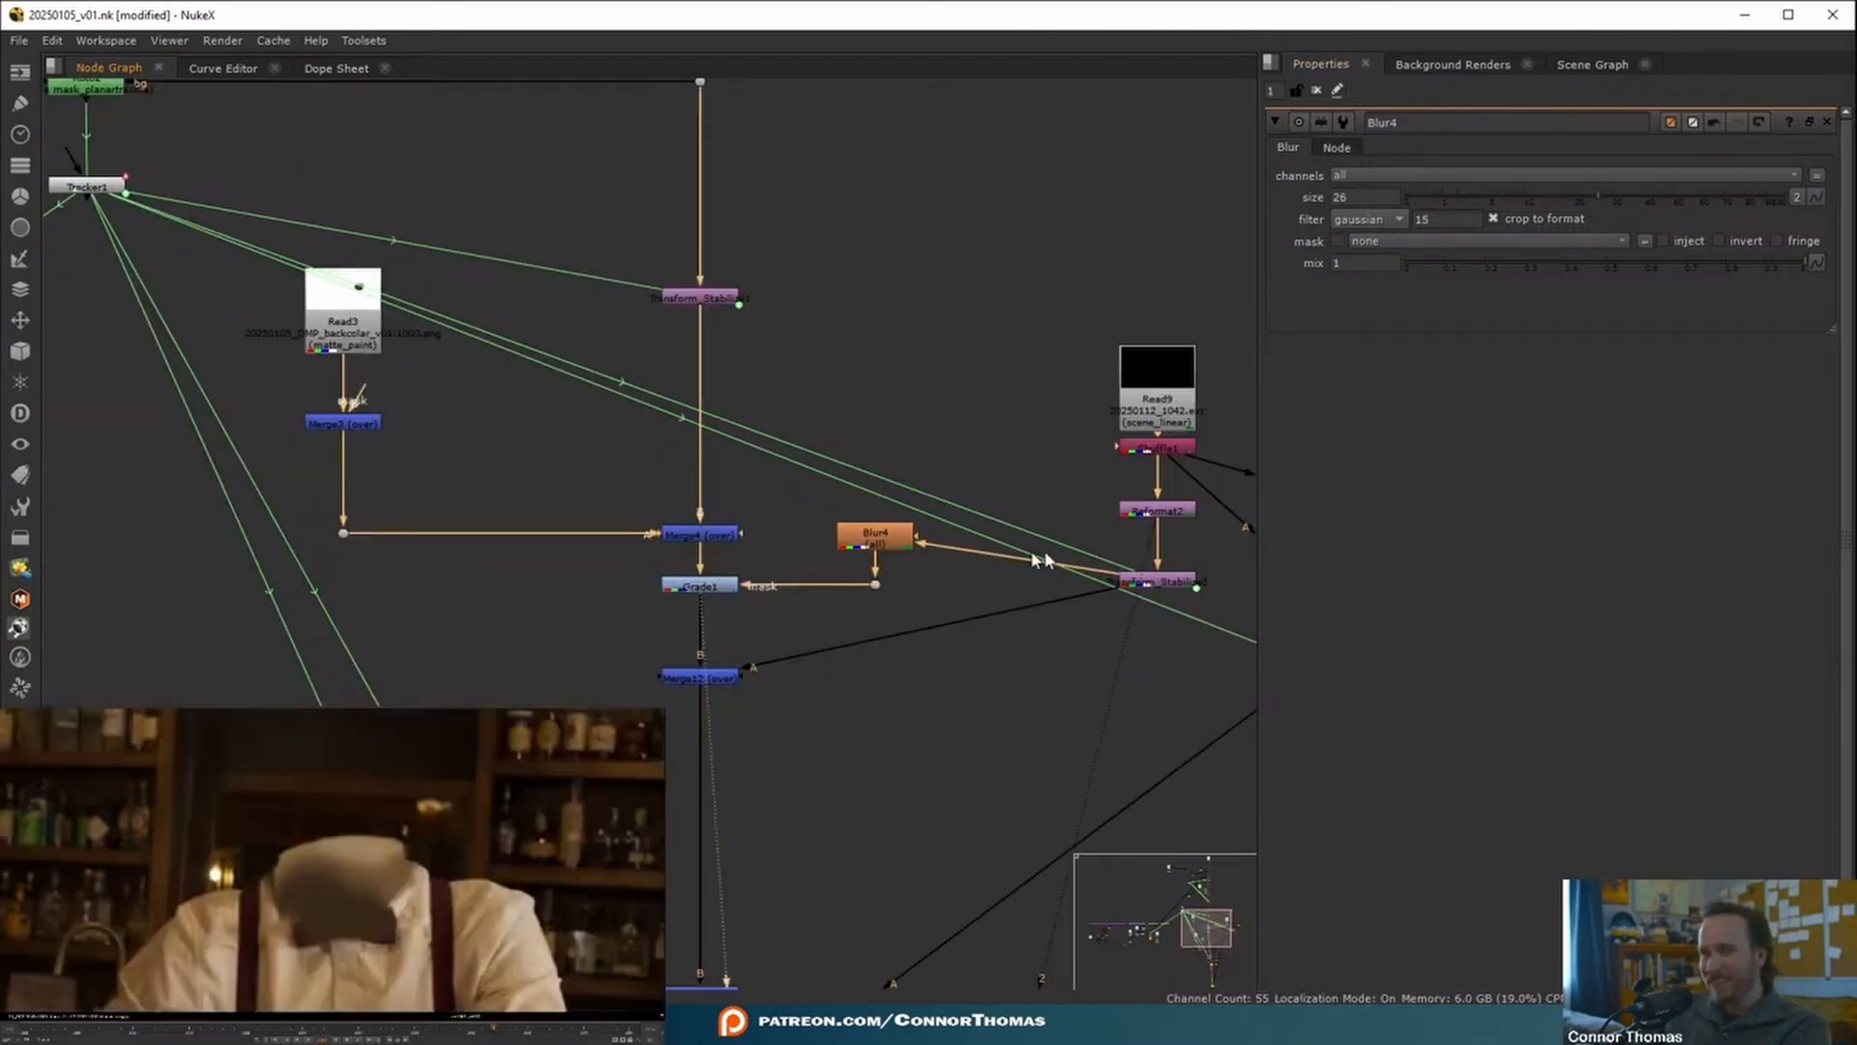
- Inspect the back-collar patch's alpha and add a Merge between the Blur and the Grade's mask, masked by that patch
click(343, 533)
key(1)
key(a)
key(a)
key(a)
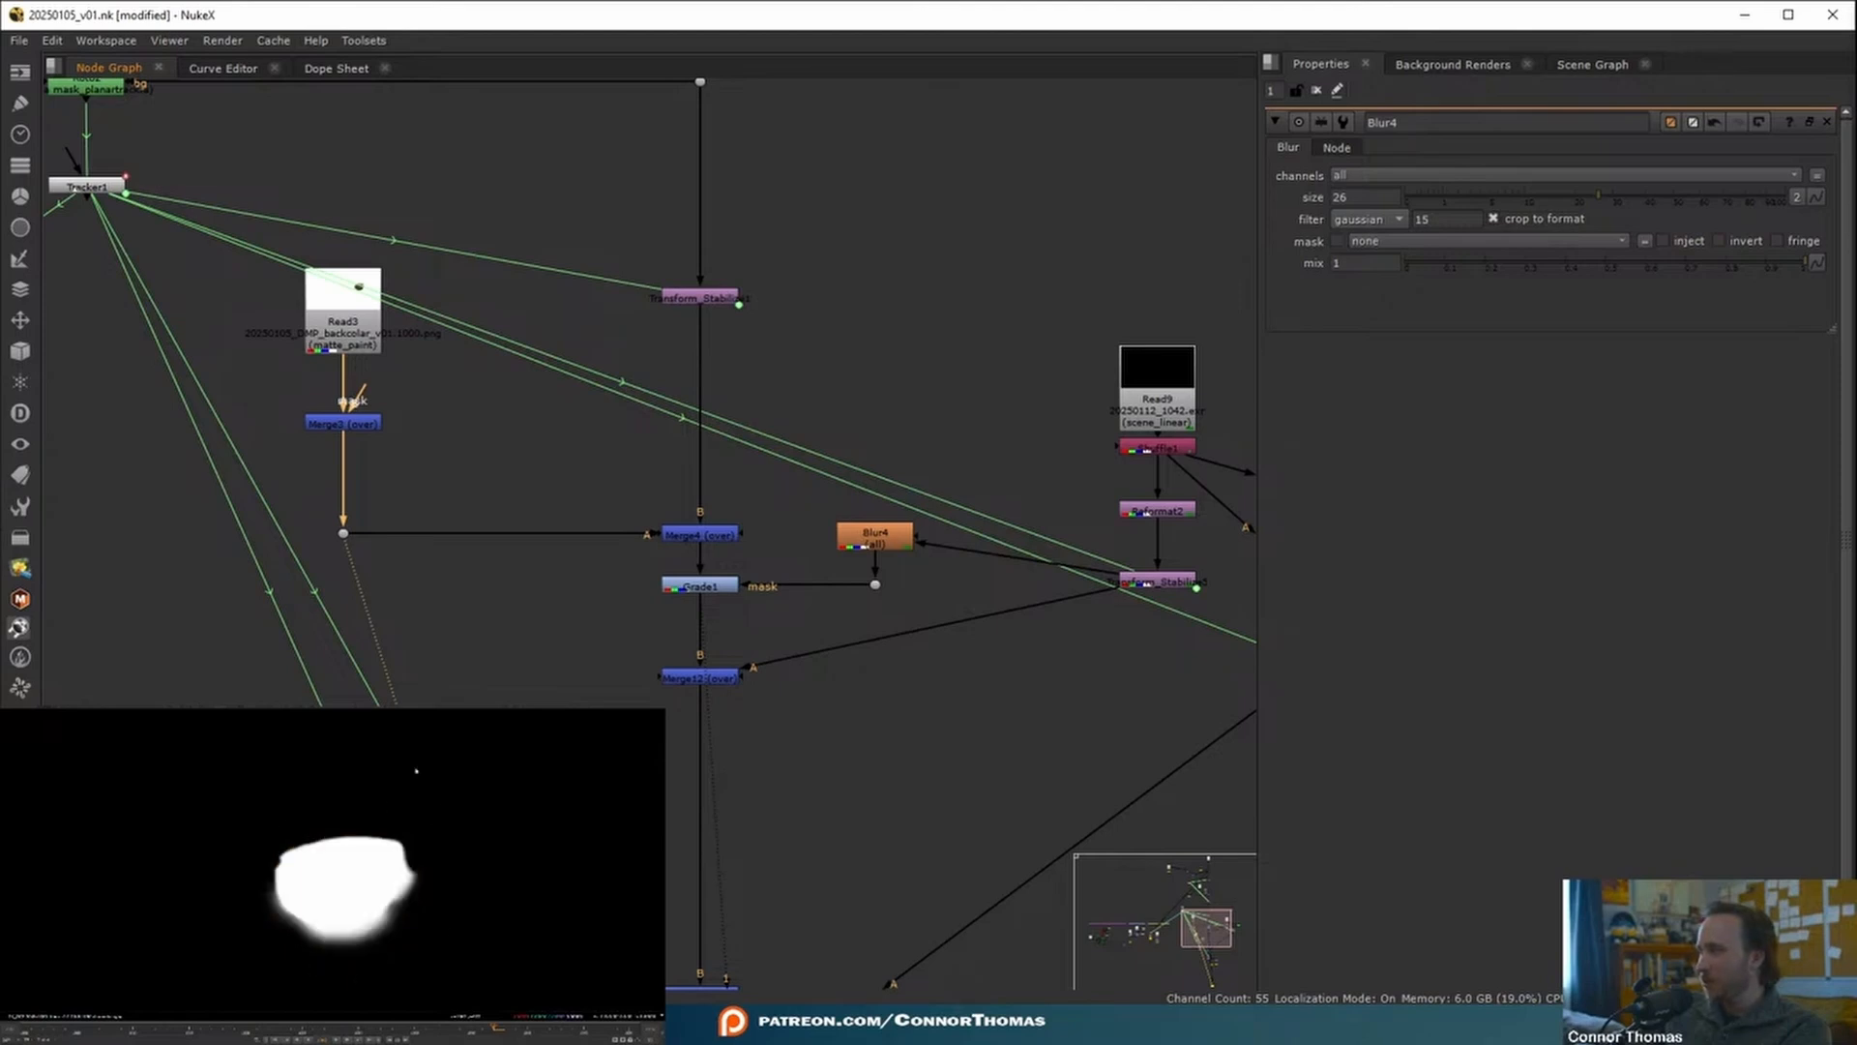
key(a)
drag(915, 537, 917, 491)
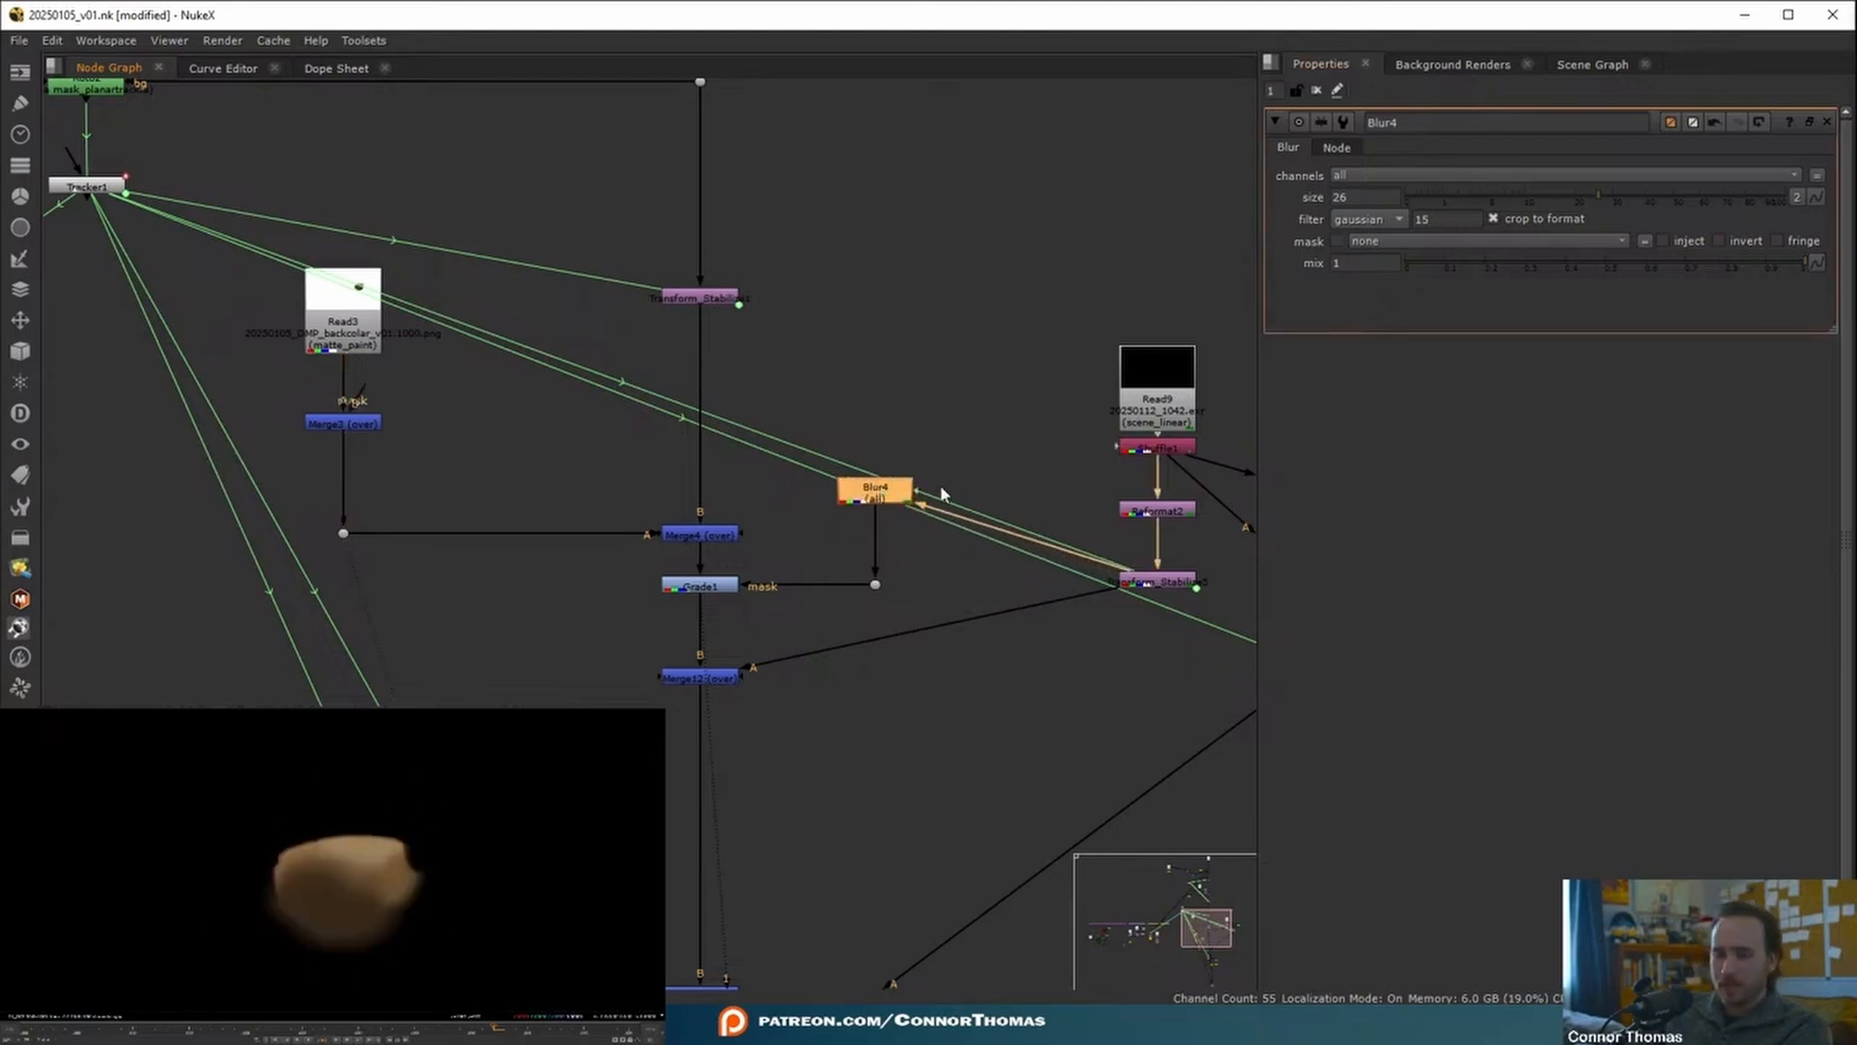
key(m)
drag(919, 549, 345, 533)
drag(698, 534, 699, 494)
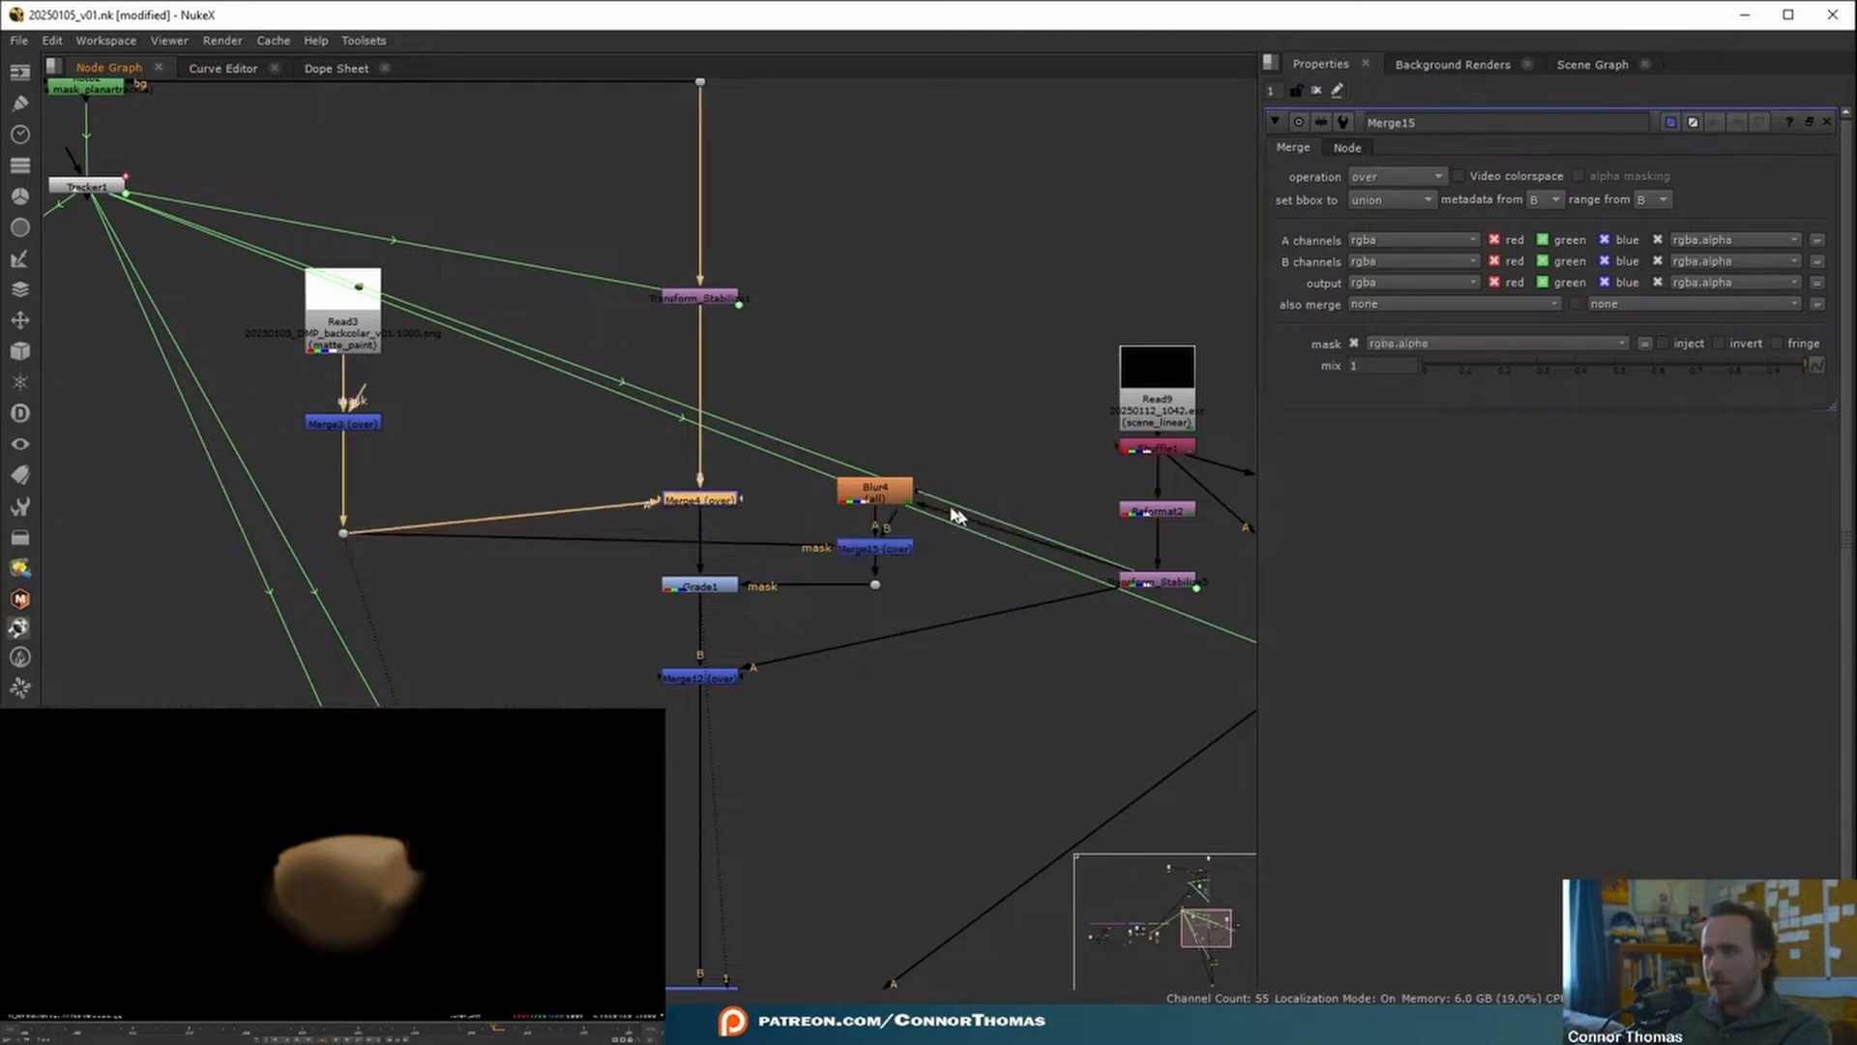
- Compare the alpha of the masked Merge with the Blur's alpha, and view the Grade's colour result
click(876, 547)
key(1)
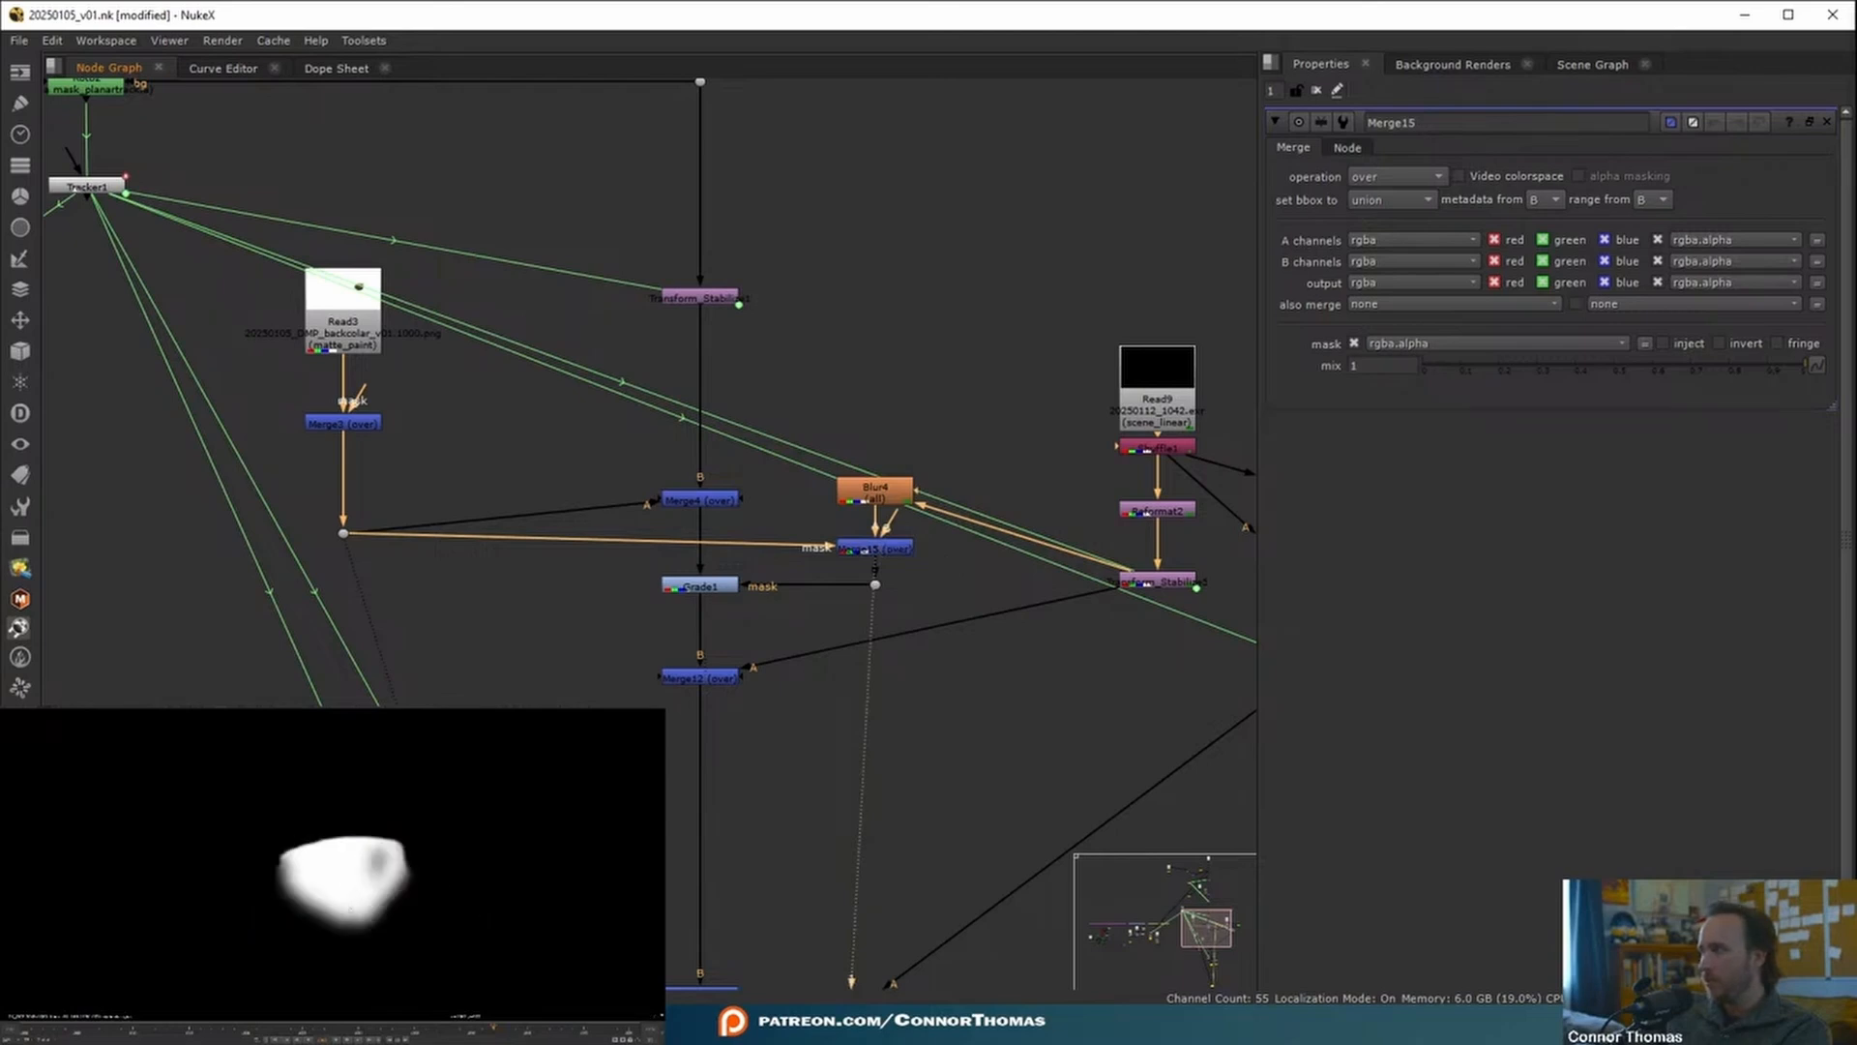
click(877, 496)
key(1)
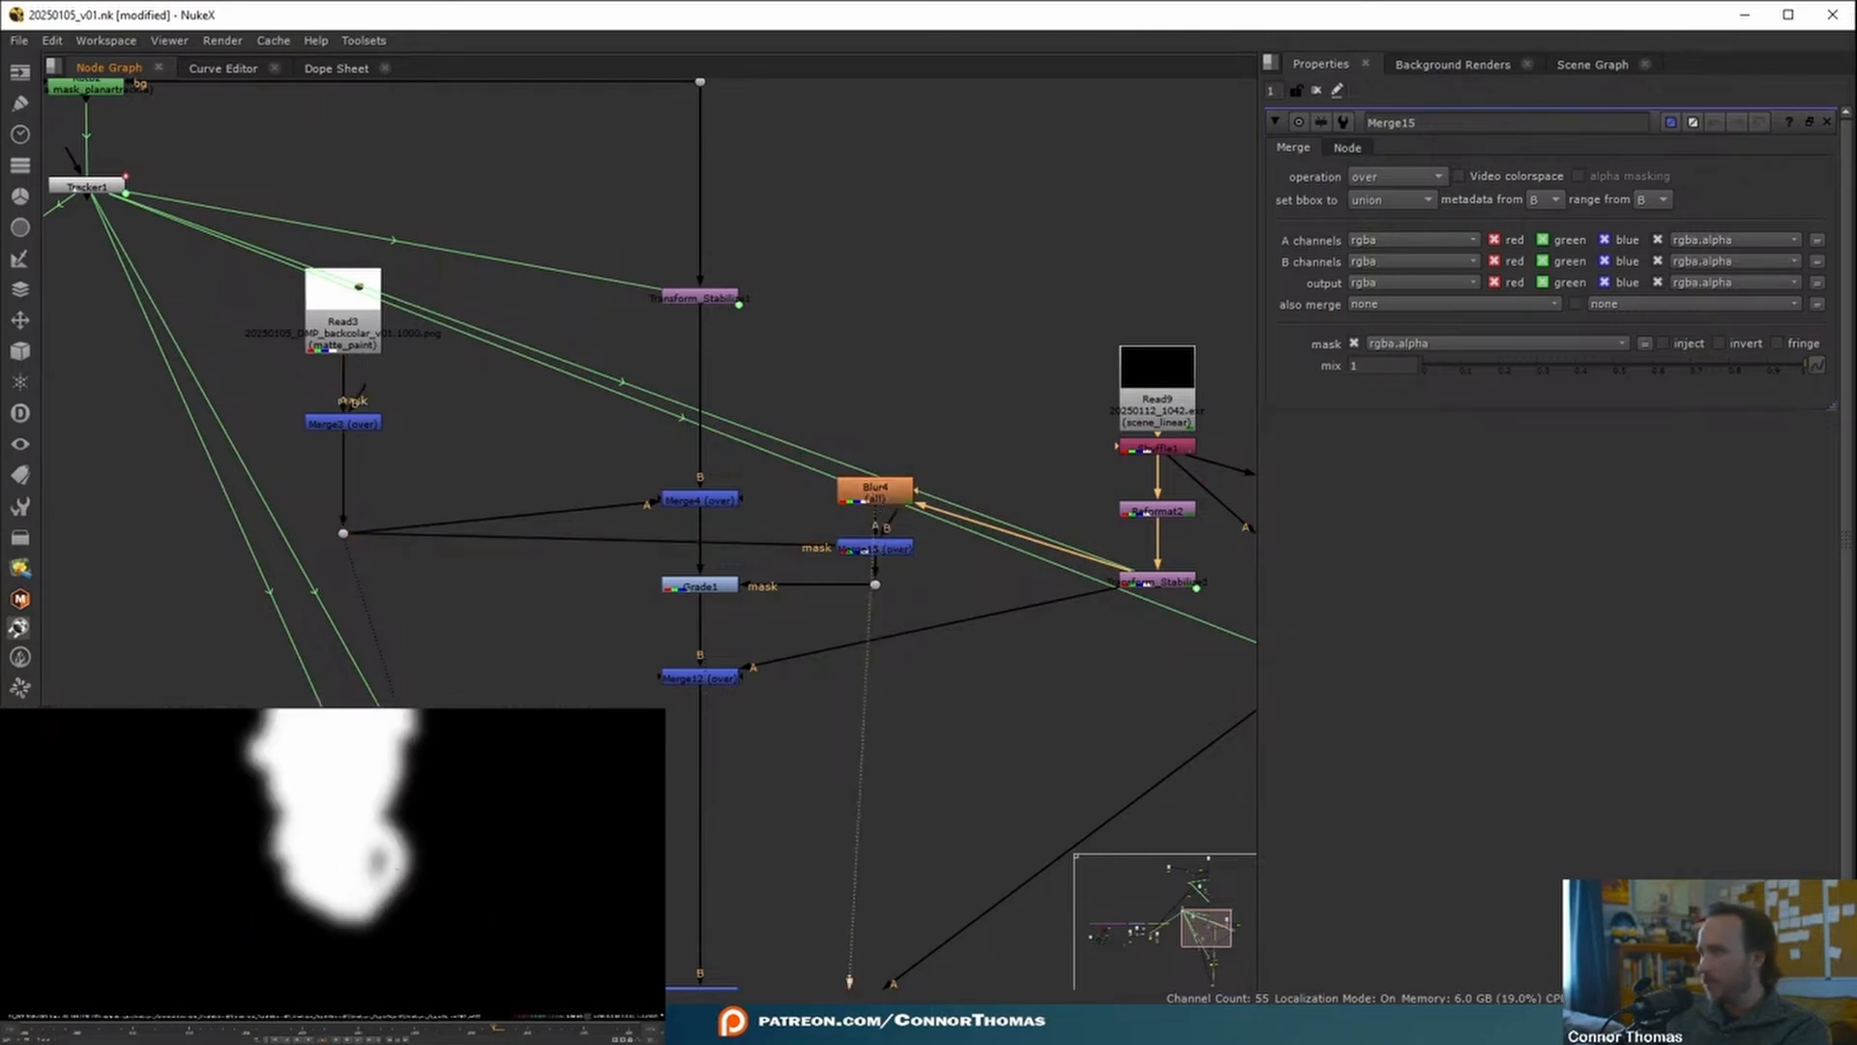
click(875, 584)
key(1)
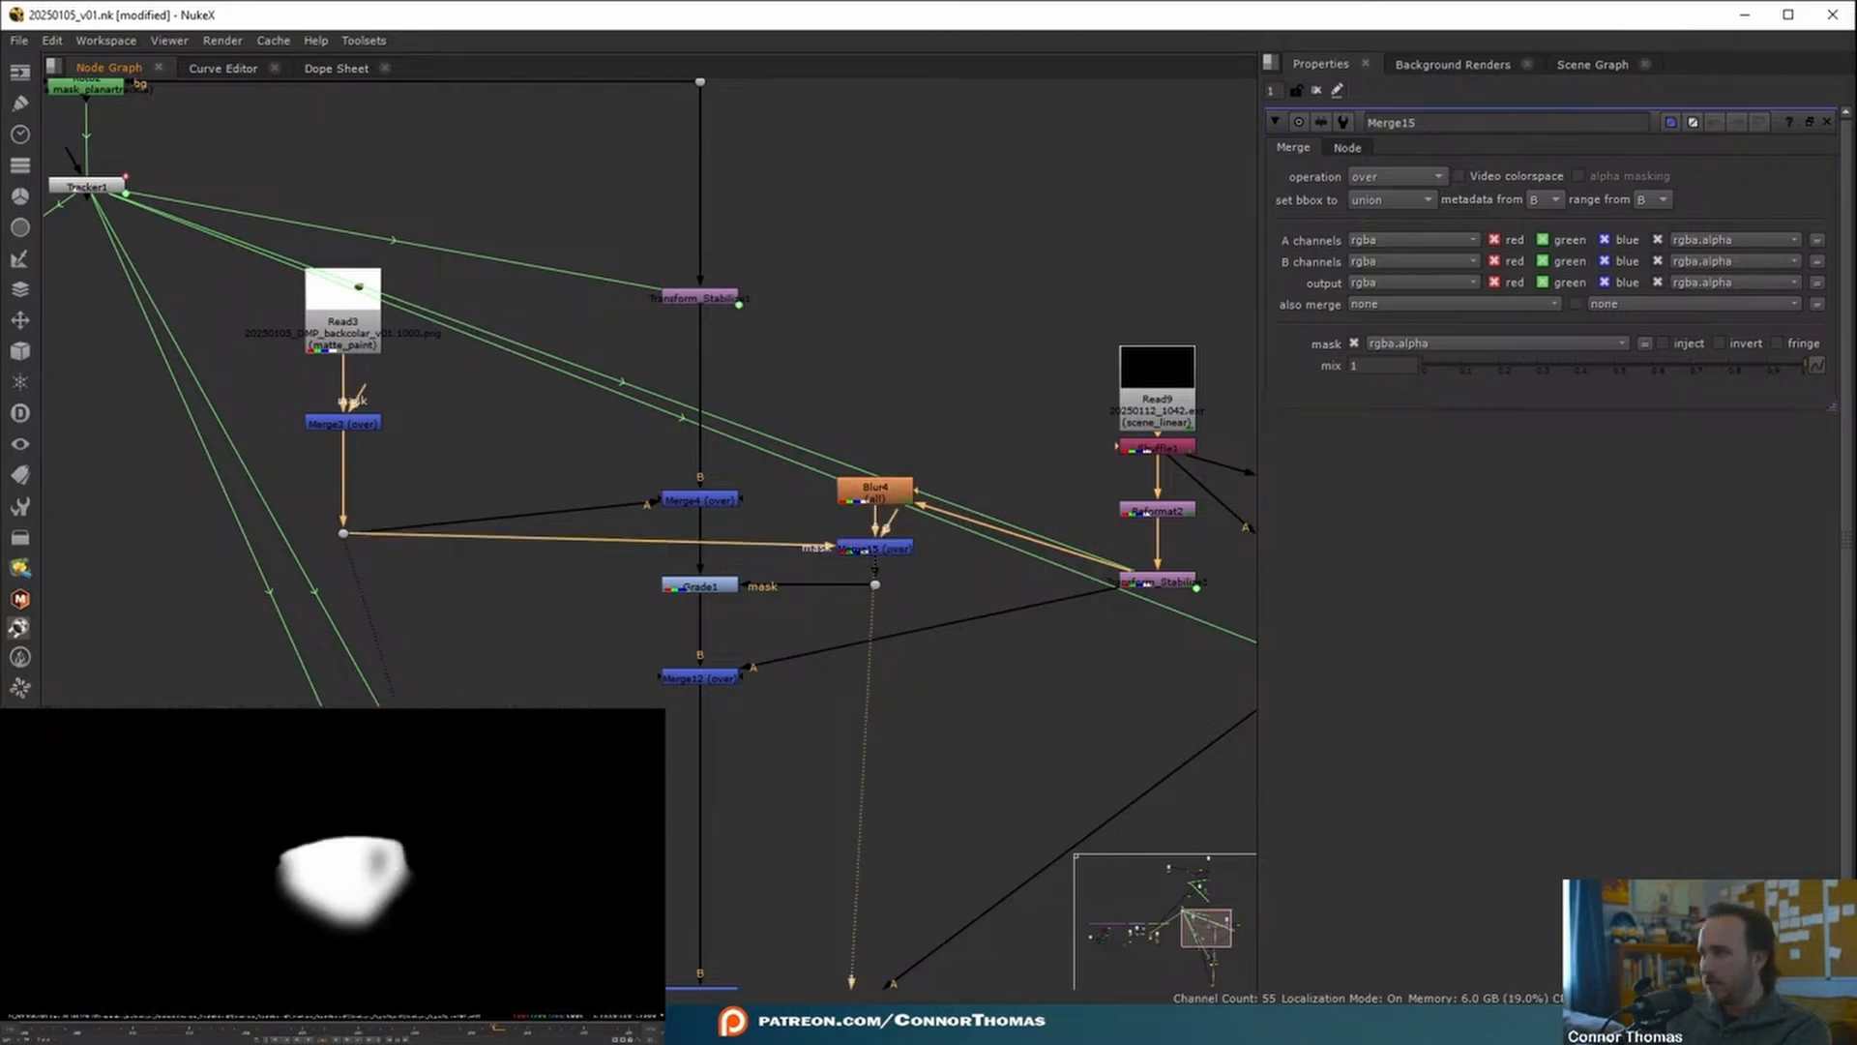
click(700, 588)
key(1)
key(a)
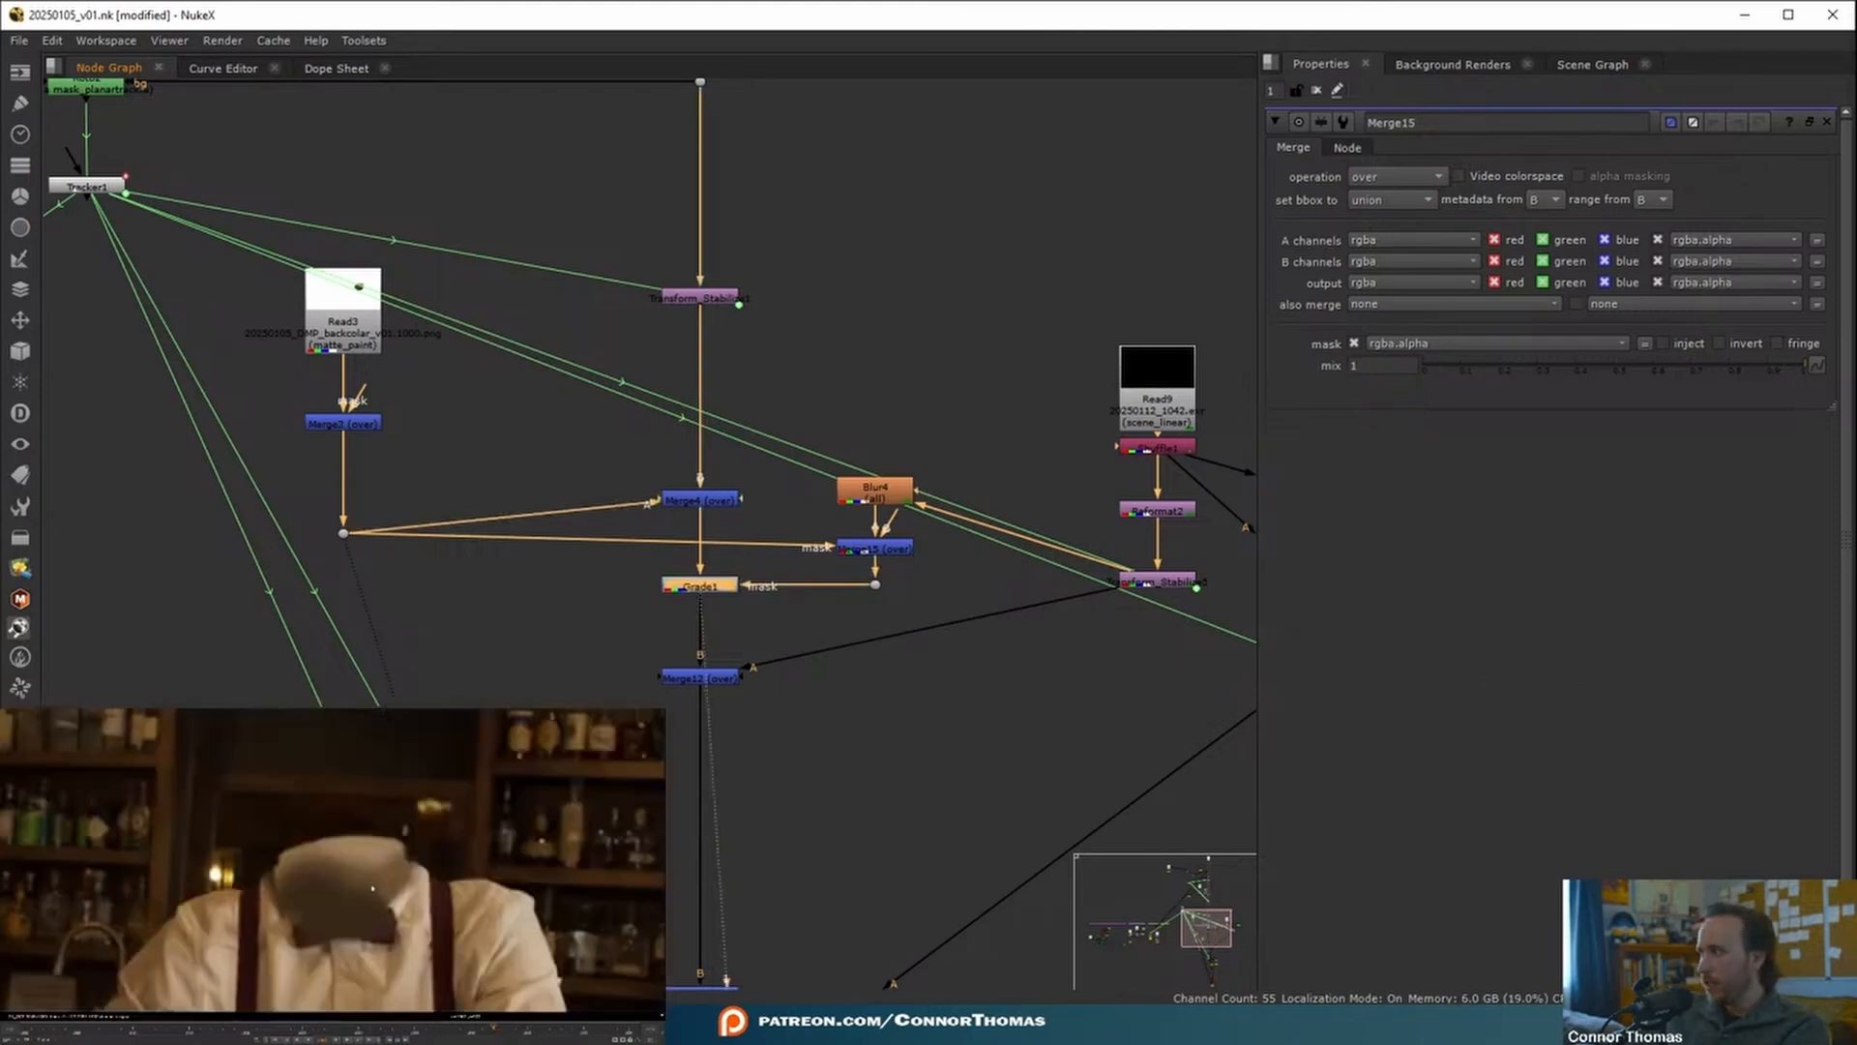
- Set the collar Grade's whitepoint to 2.32
double_click(714, 587)
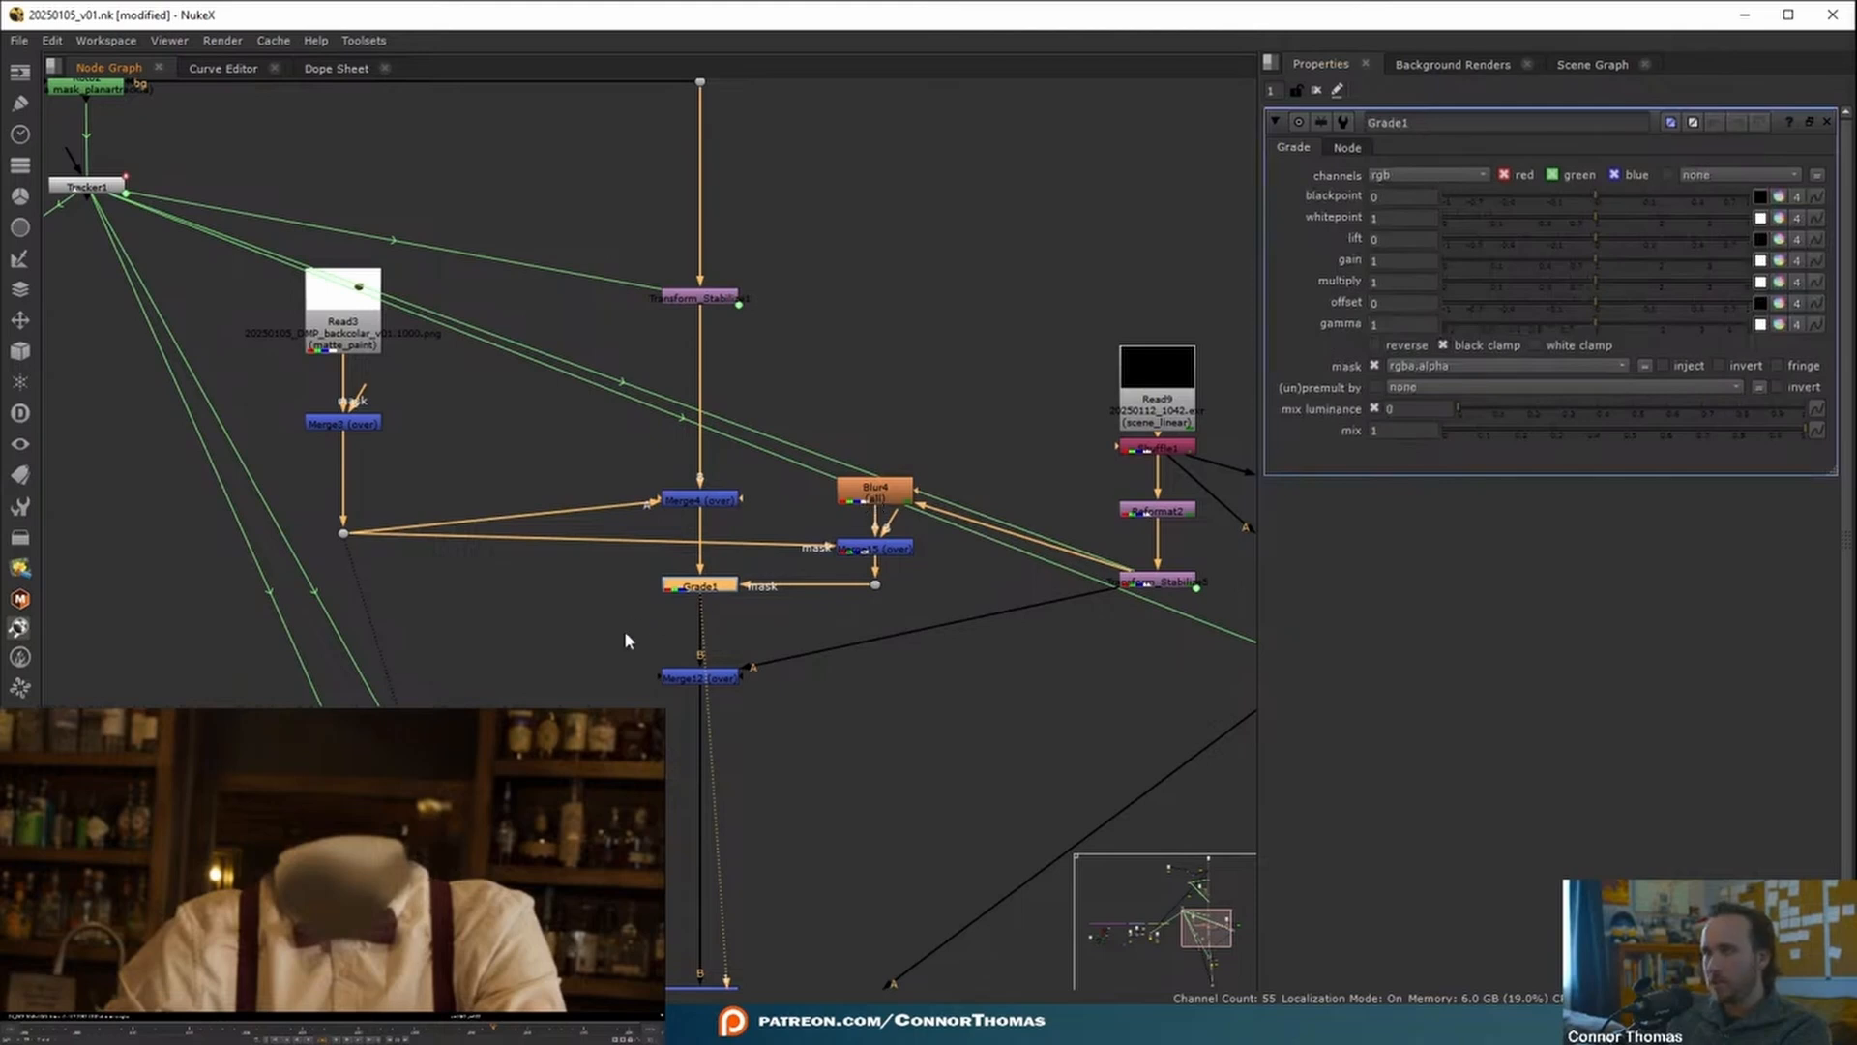
click(1655, 217)
click(1674, 217)
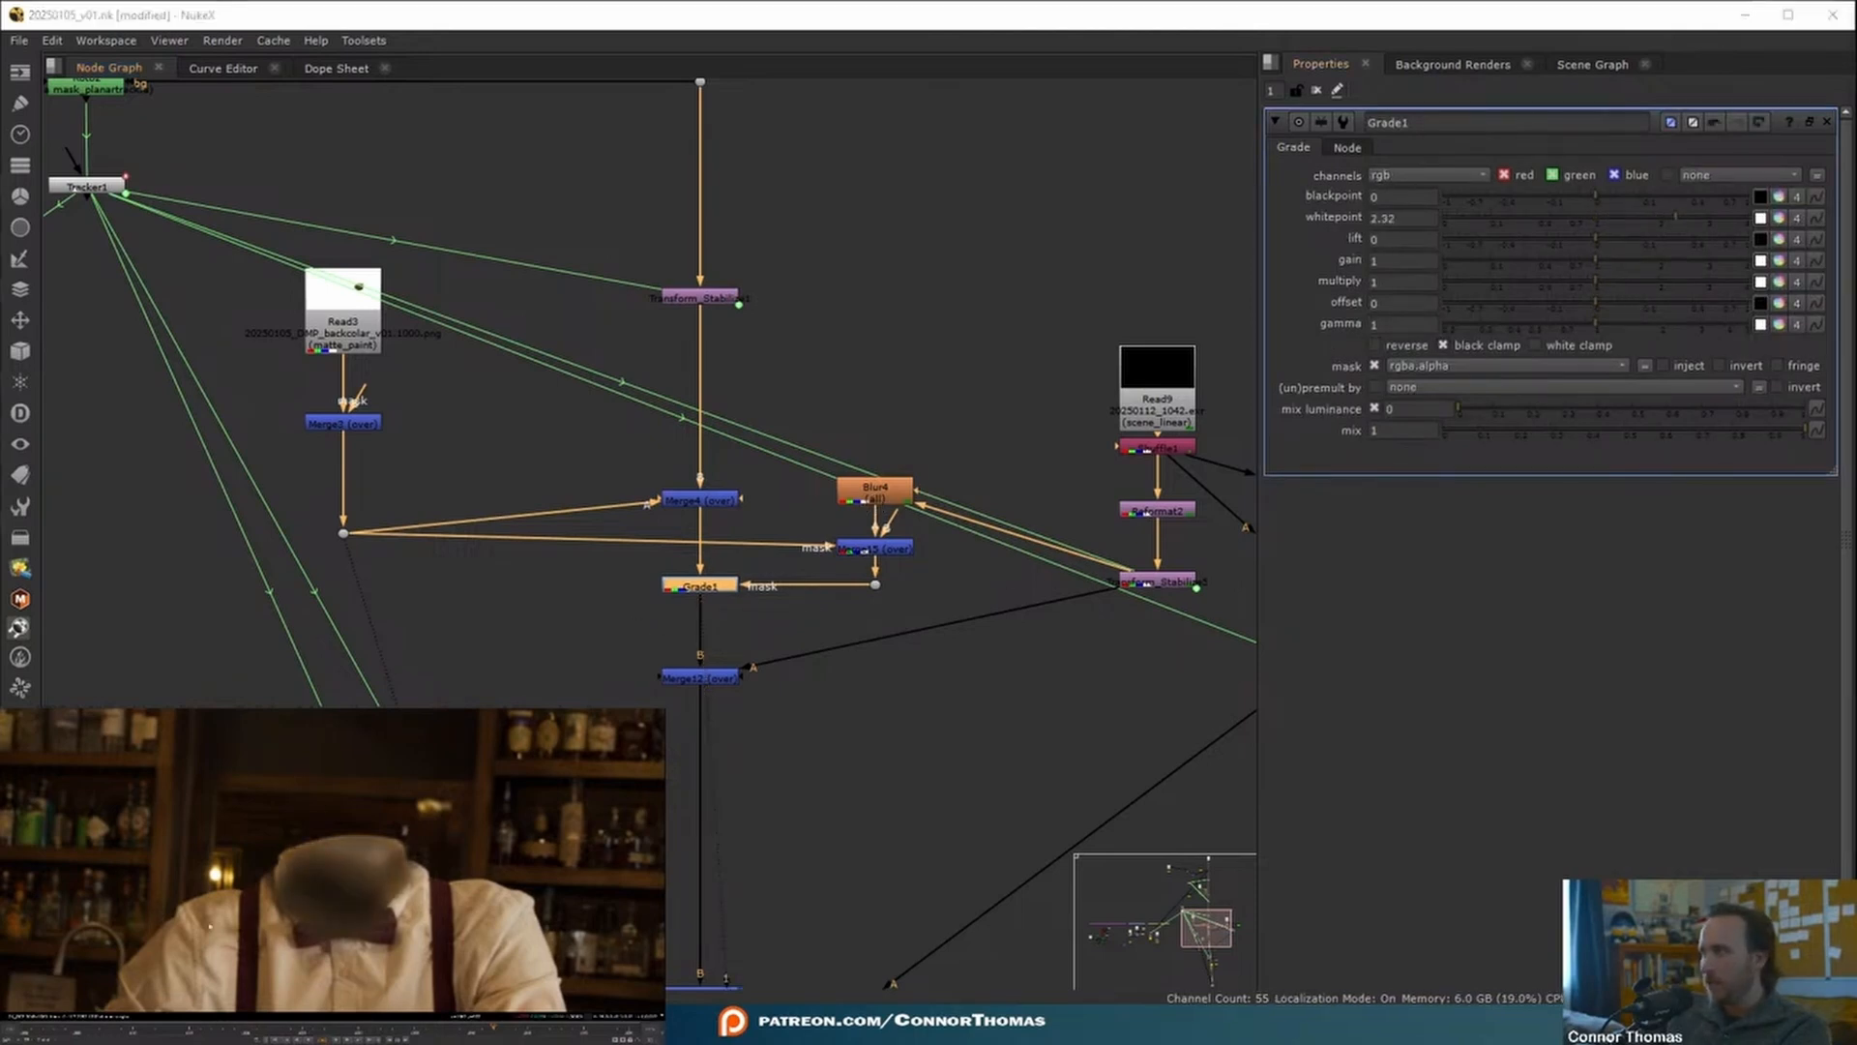
- Reduce the size of the Blur softening the Grade's head mask to 13.6
click(882, 498)
key(d)
double_click(882, 493)
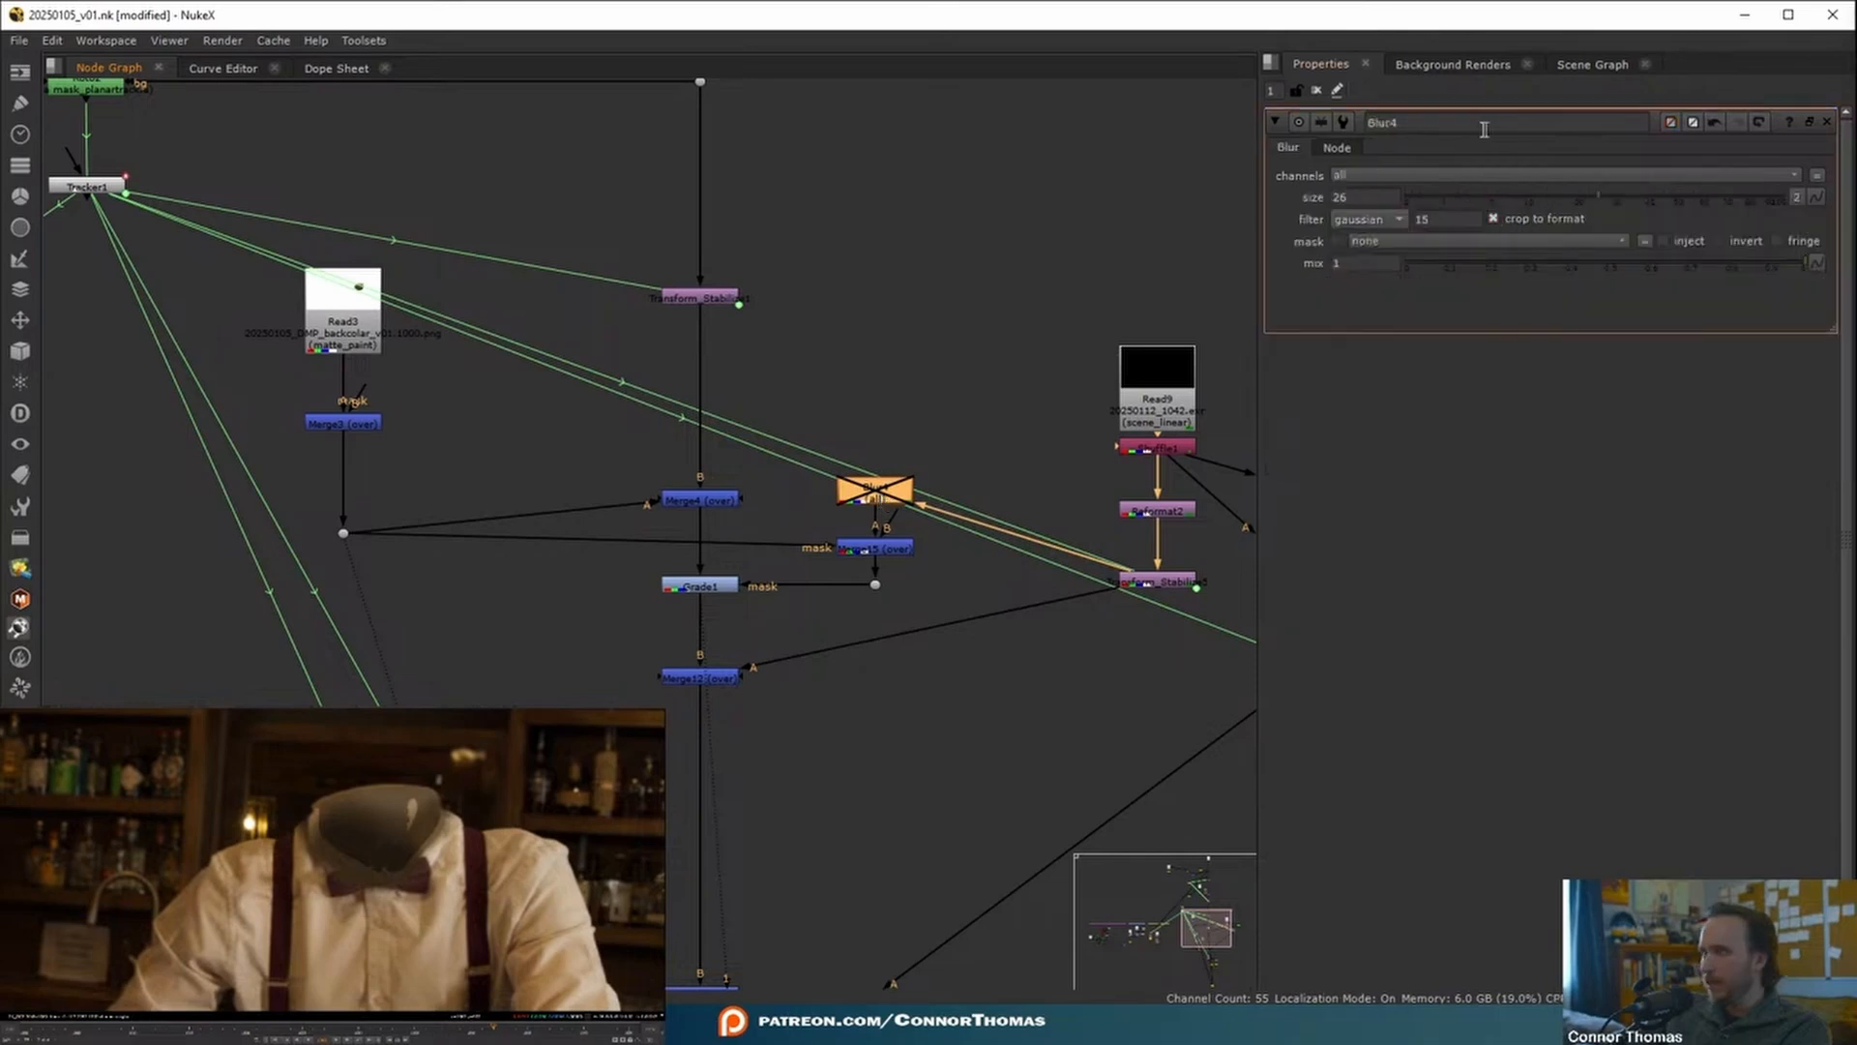
drag(1551, 207, 1546, 205)
key(d)
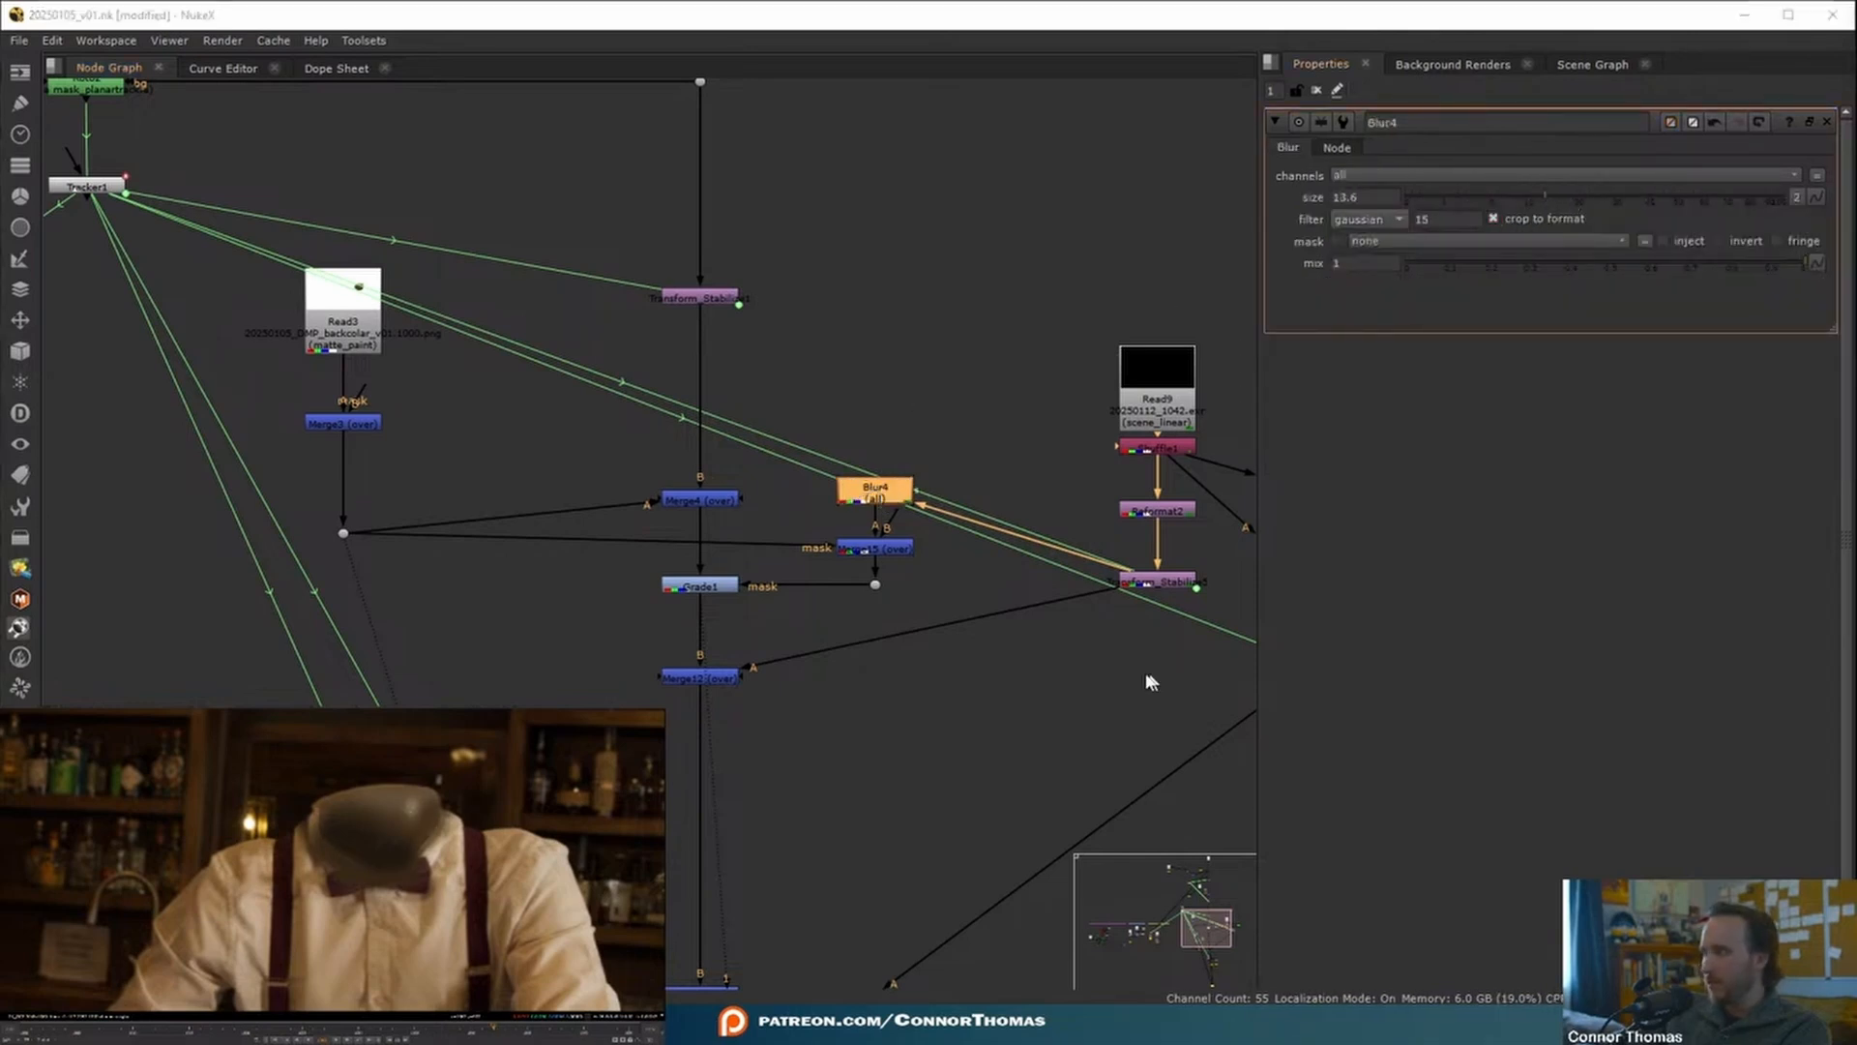
- View the composite at the full-head, front-collar and isolated-head Merges to check the graded collar in context
middle_drag(929, 734, 932, 625)
click(713, 571)
key(1)
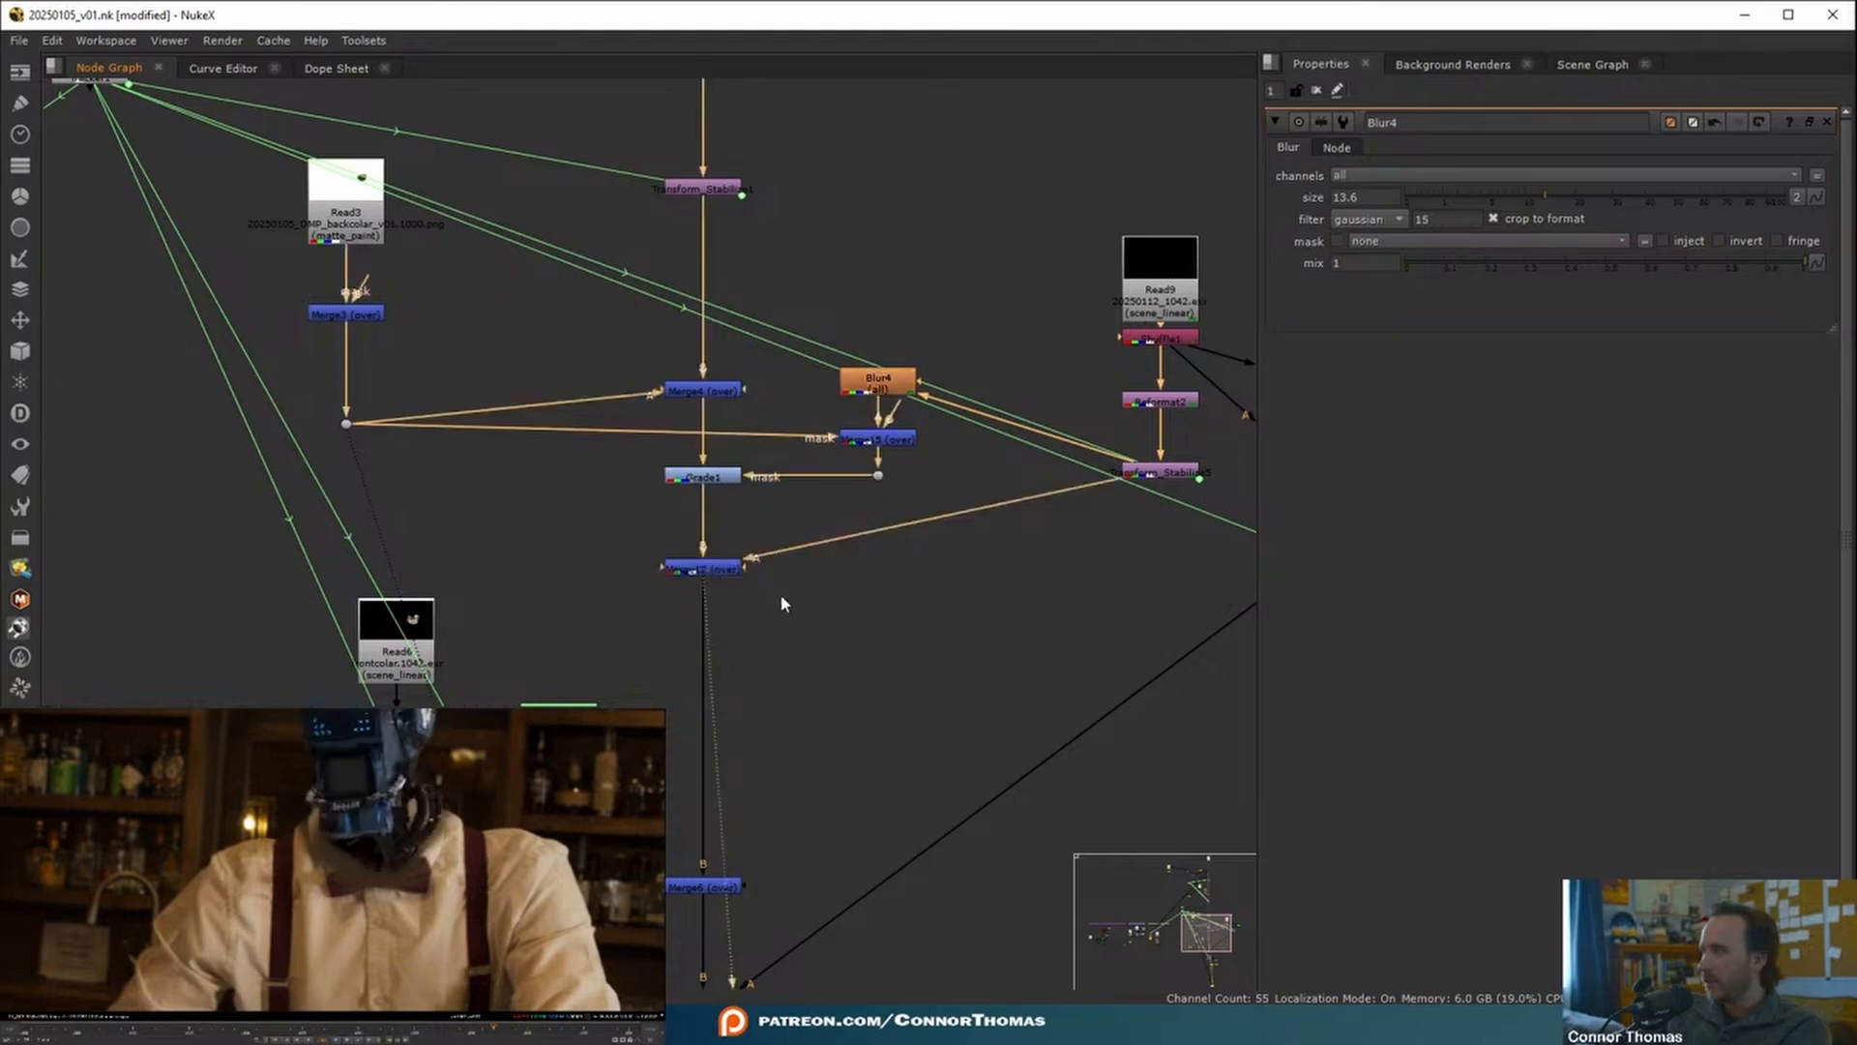
middle_drag(869, 733, 725, 642)
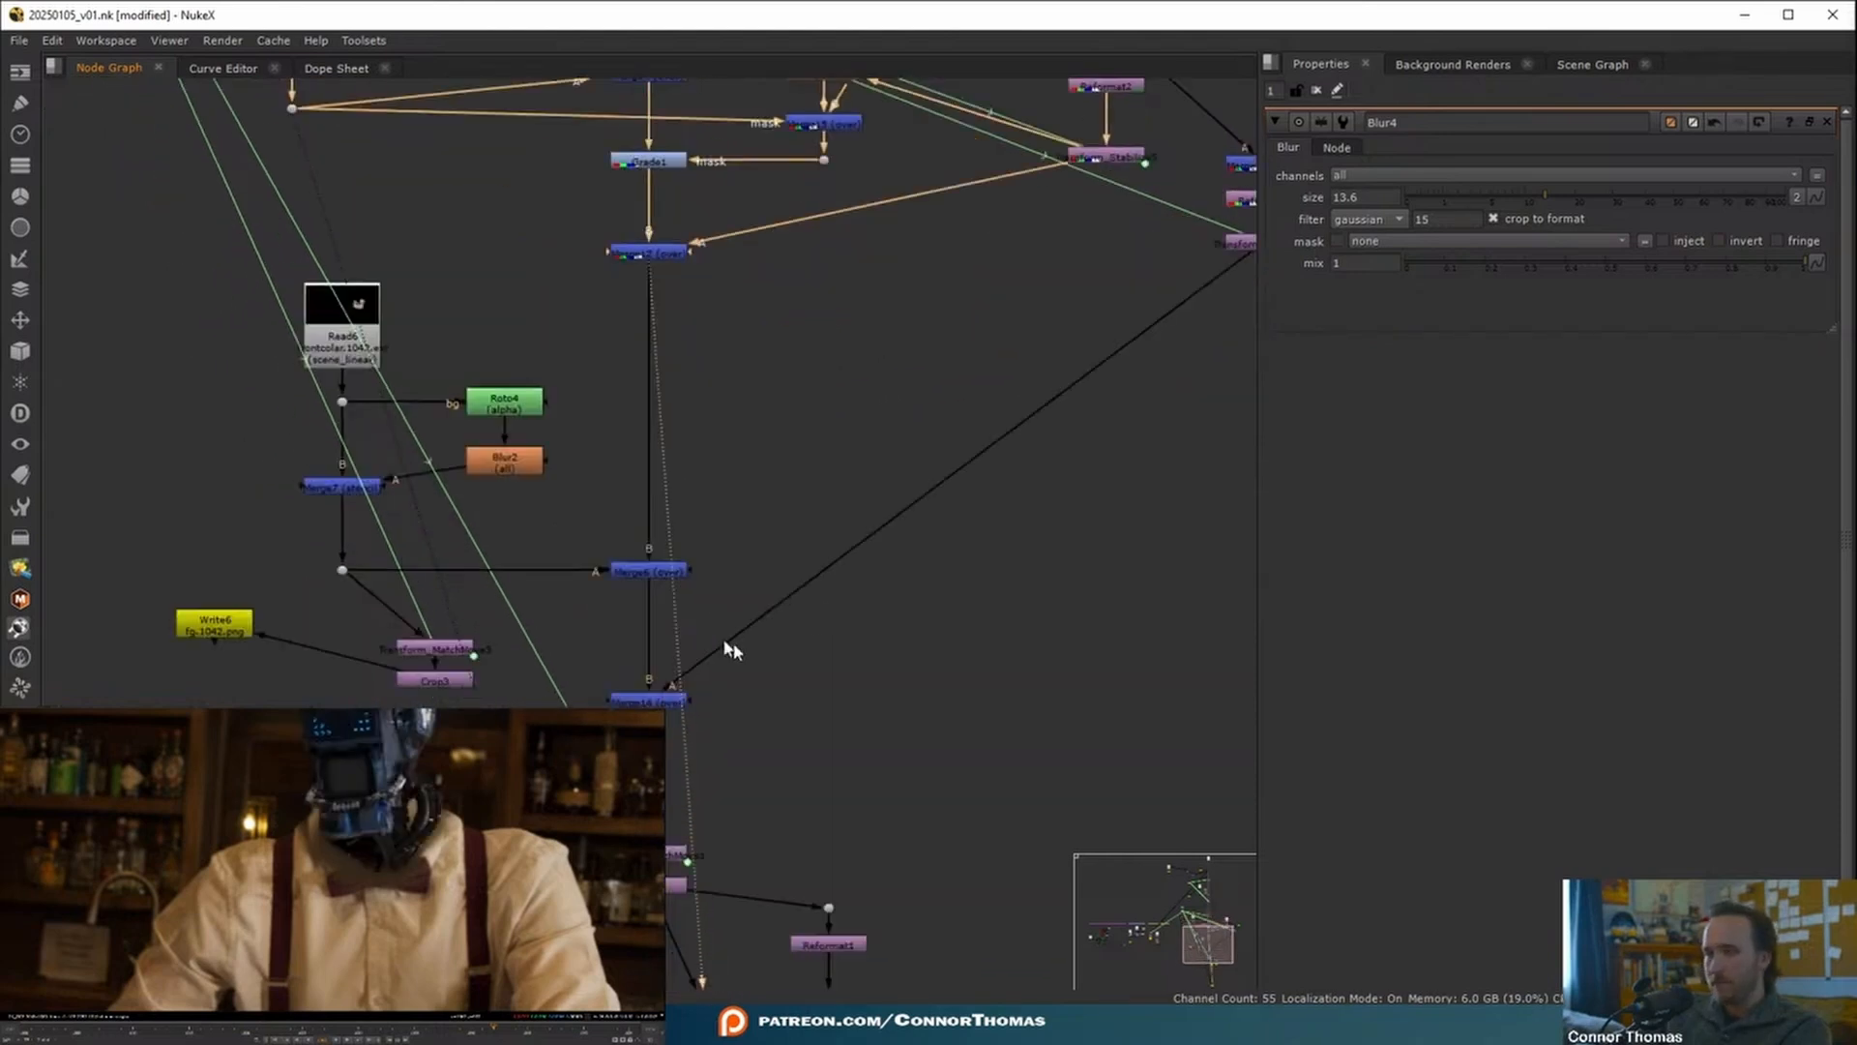
click(641, 572)
click(671, 707)
middle_drag(800, 537, 817, 717)
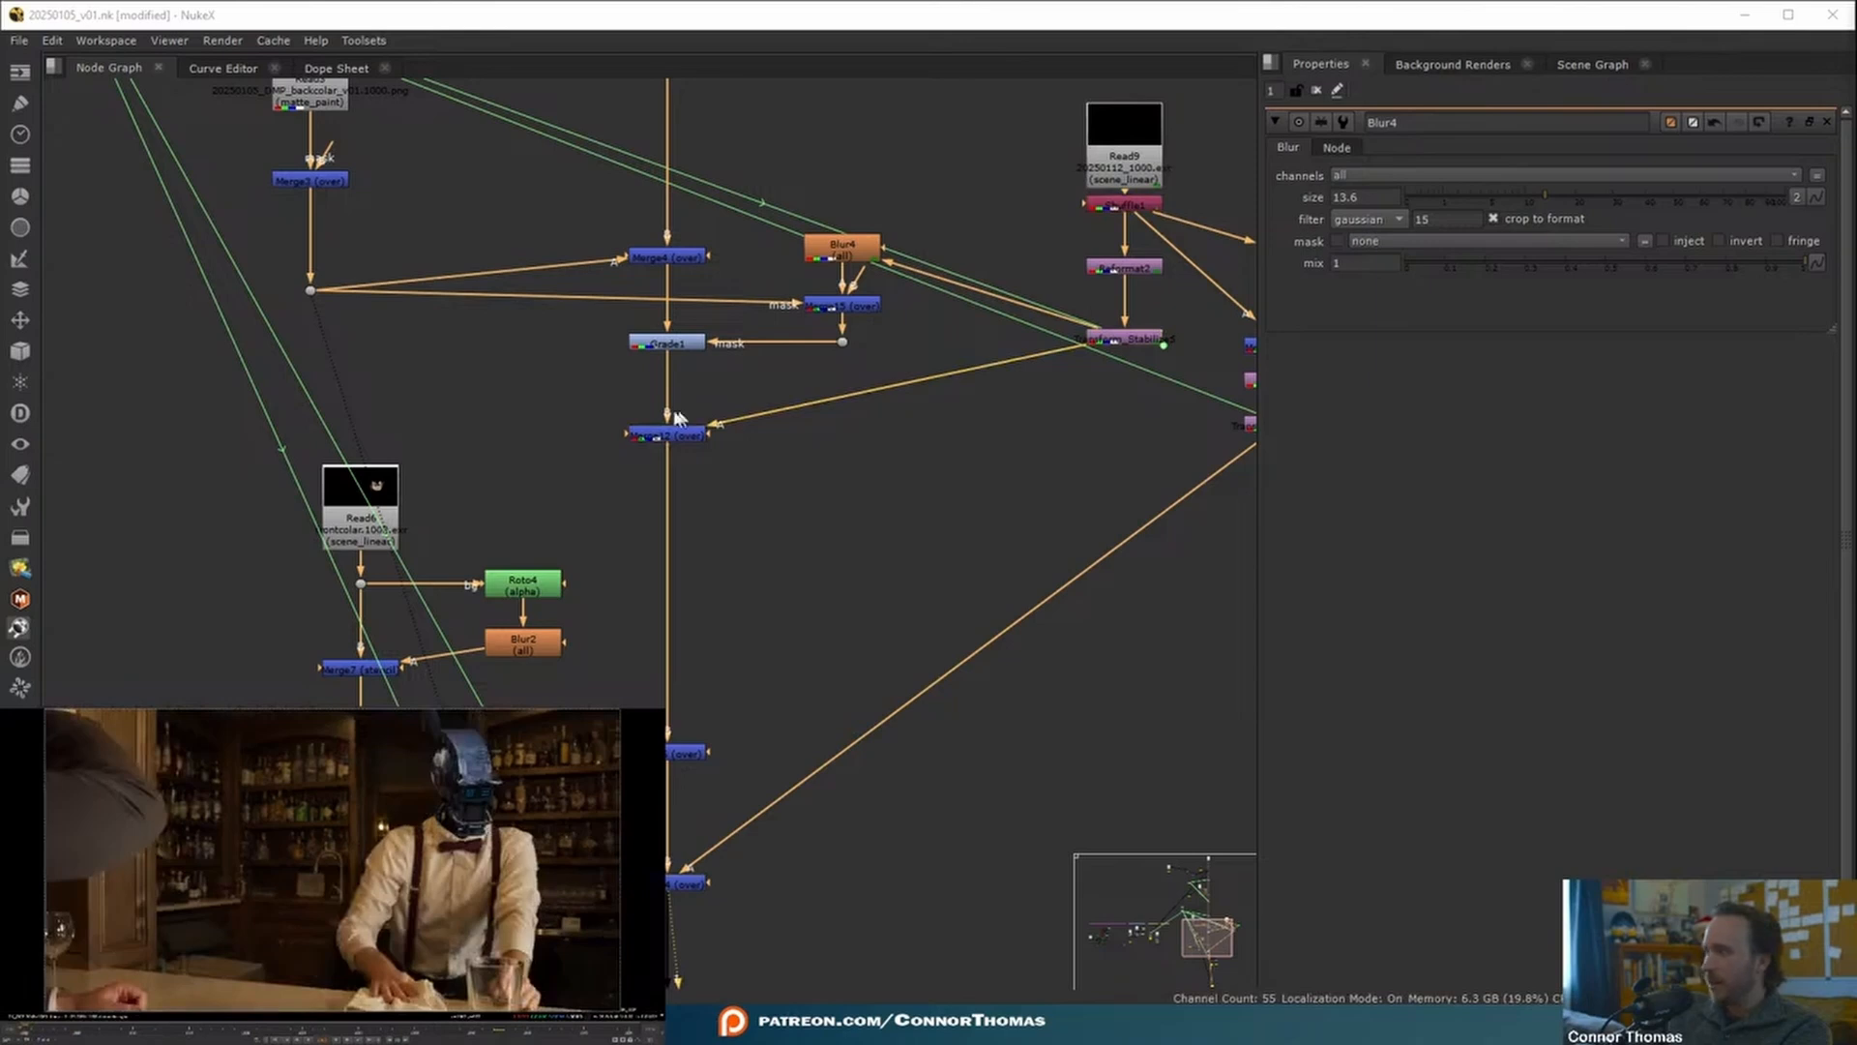
- Compare the composite with the collar Grade disabled and enabled, and open the Grade's properties
click(675, 345)
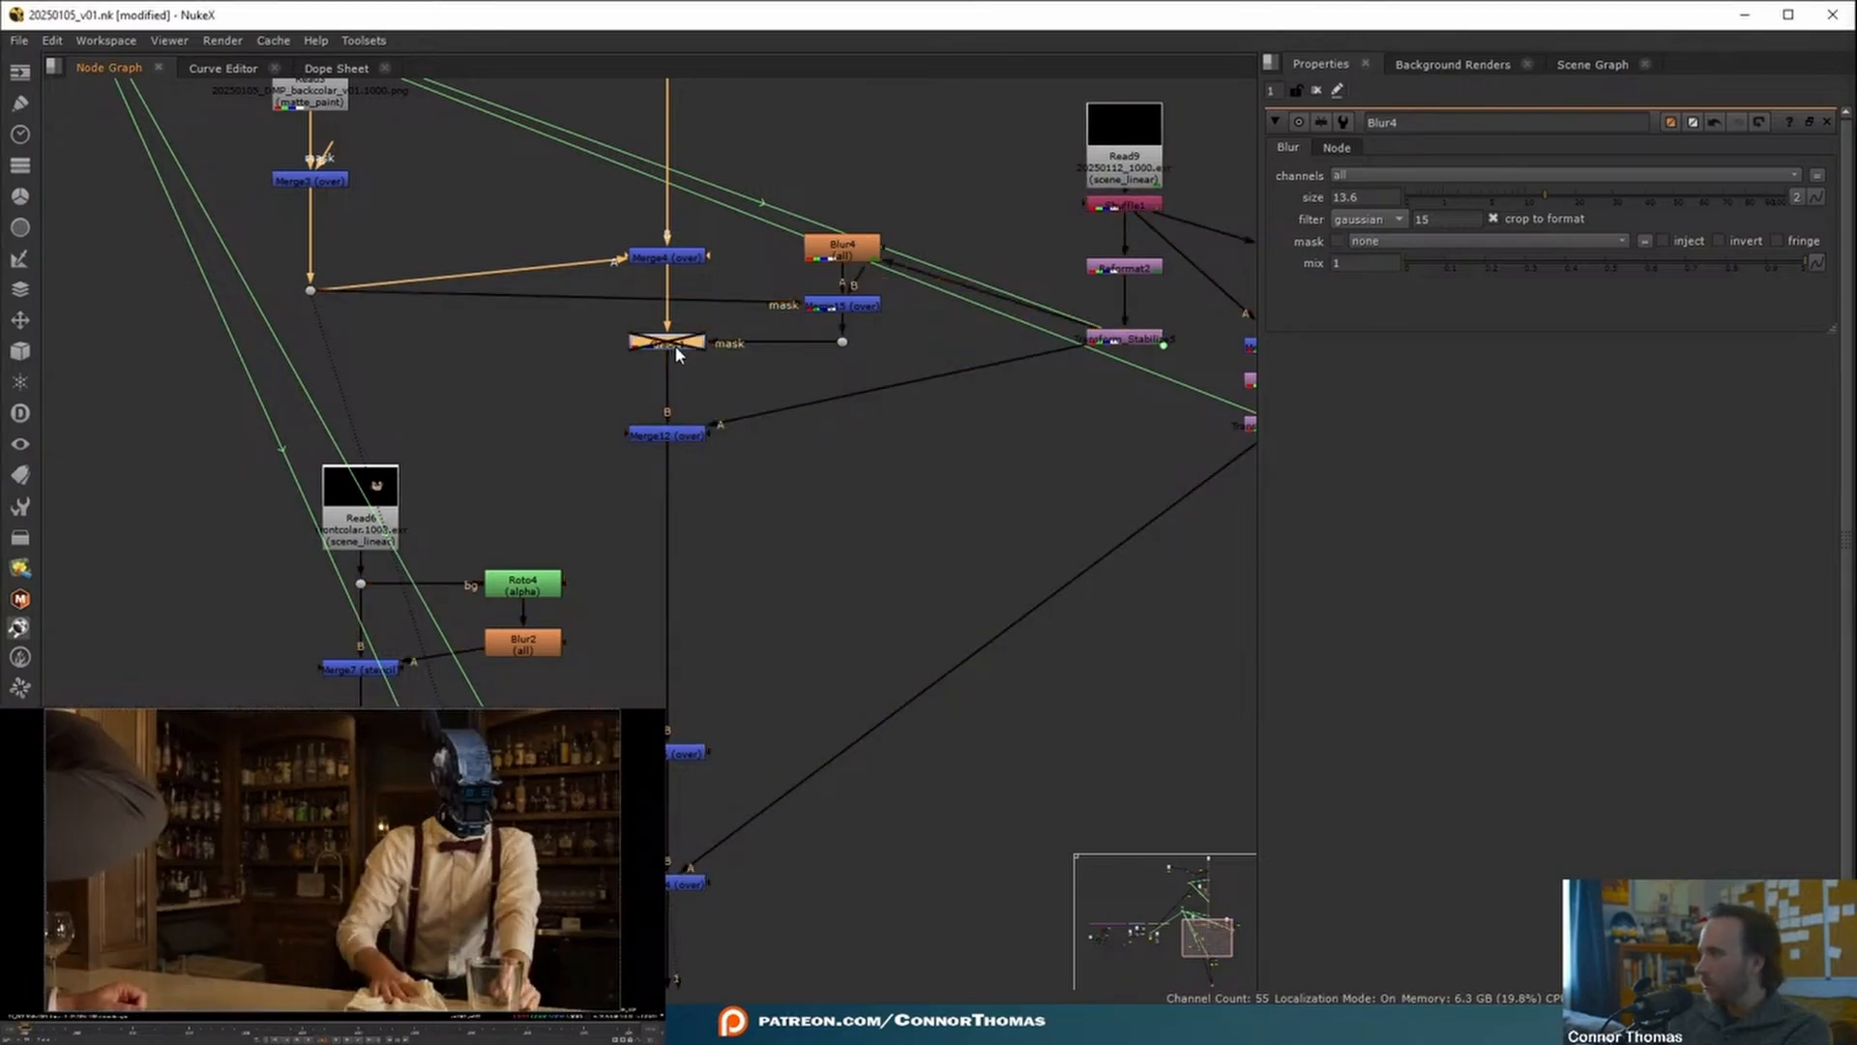
double_click(675, 345)
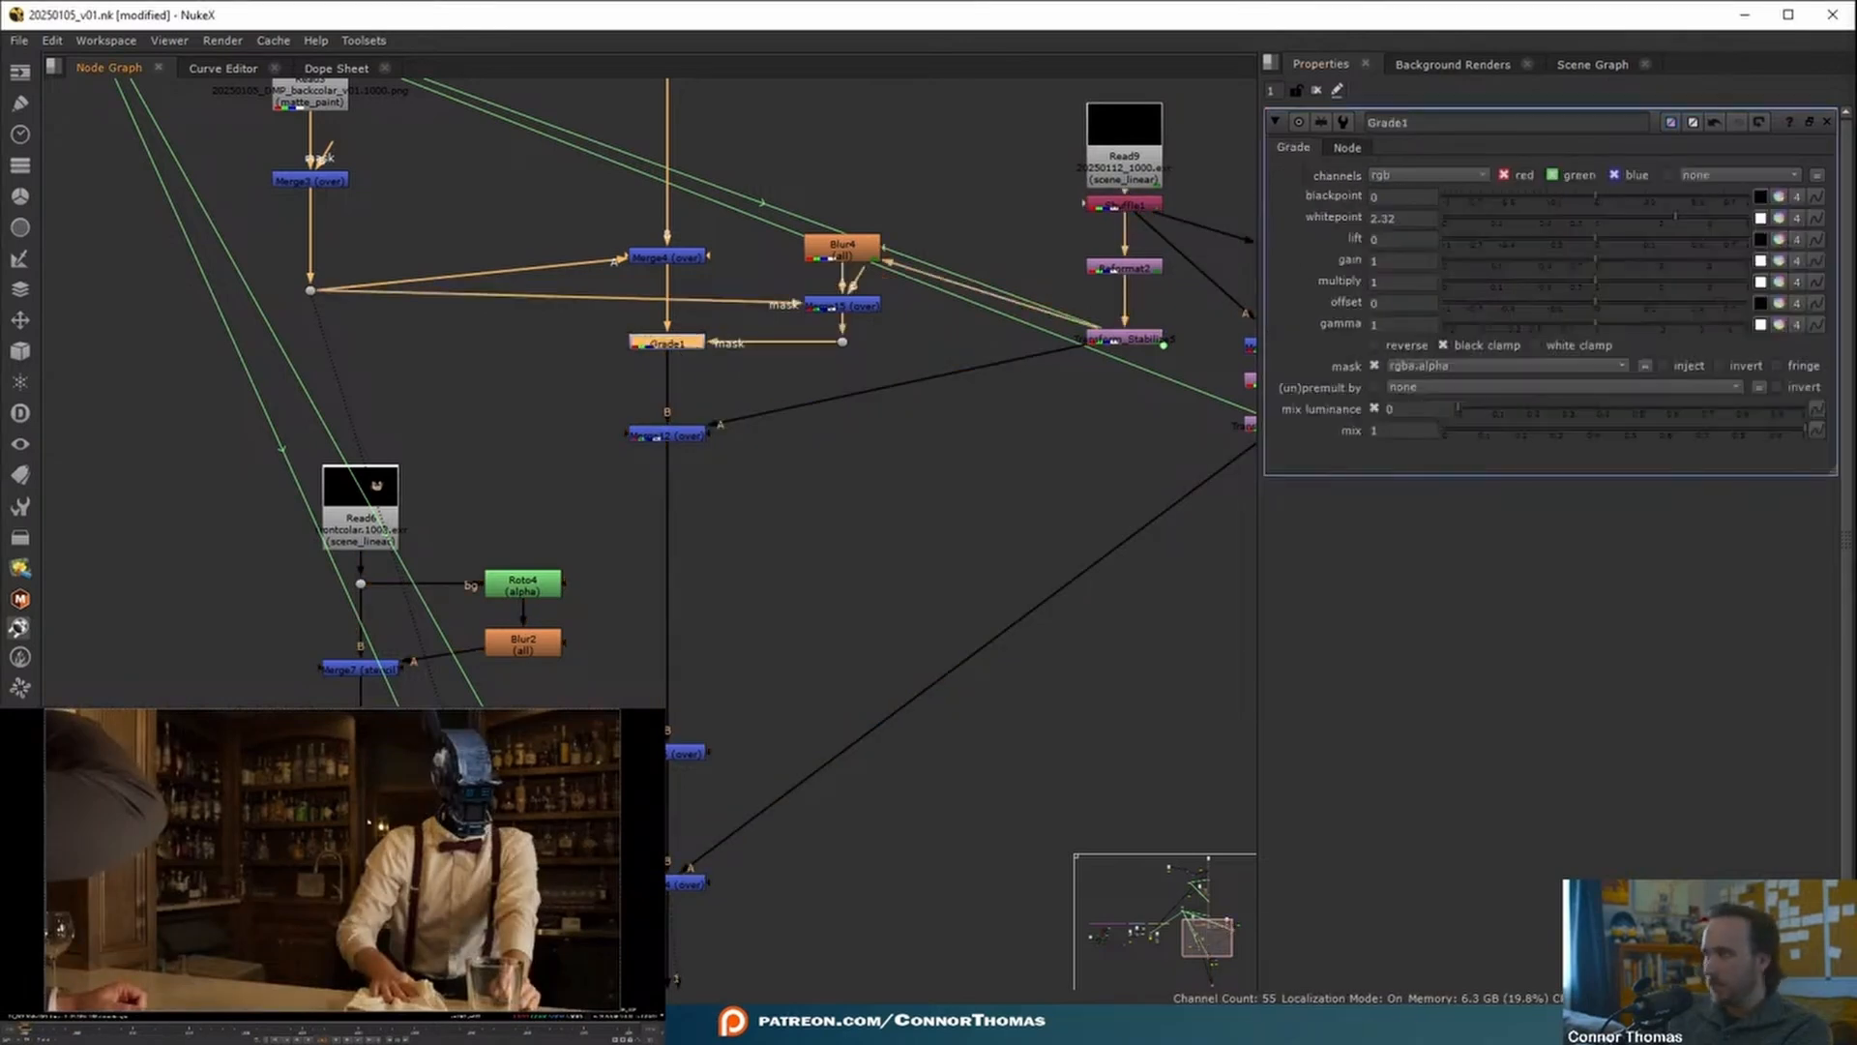
- Move the collar Grade and the full-head Merge down the main pipe, and tidy the head render's branches with Dots
middle_drag(755, 492, 679, 663)
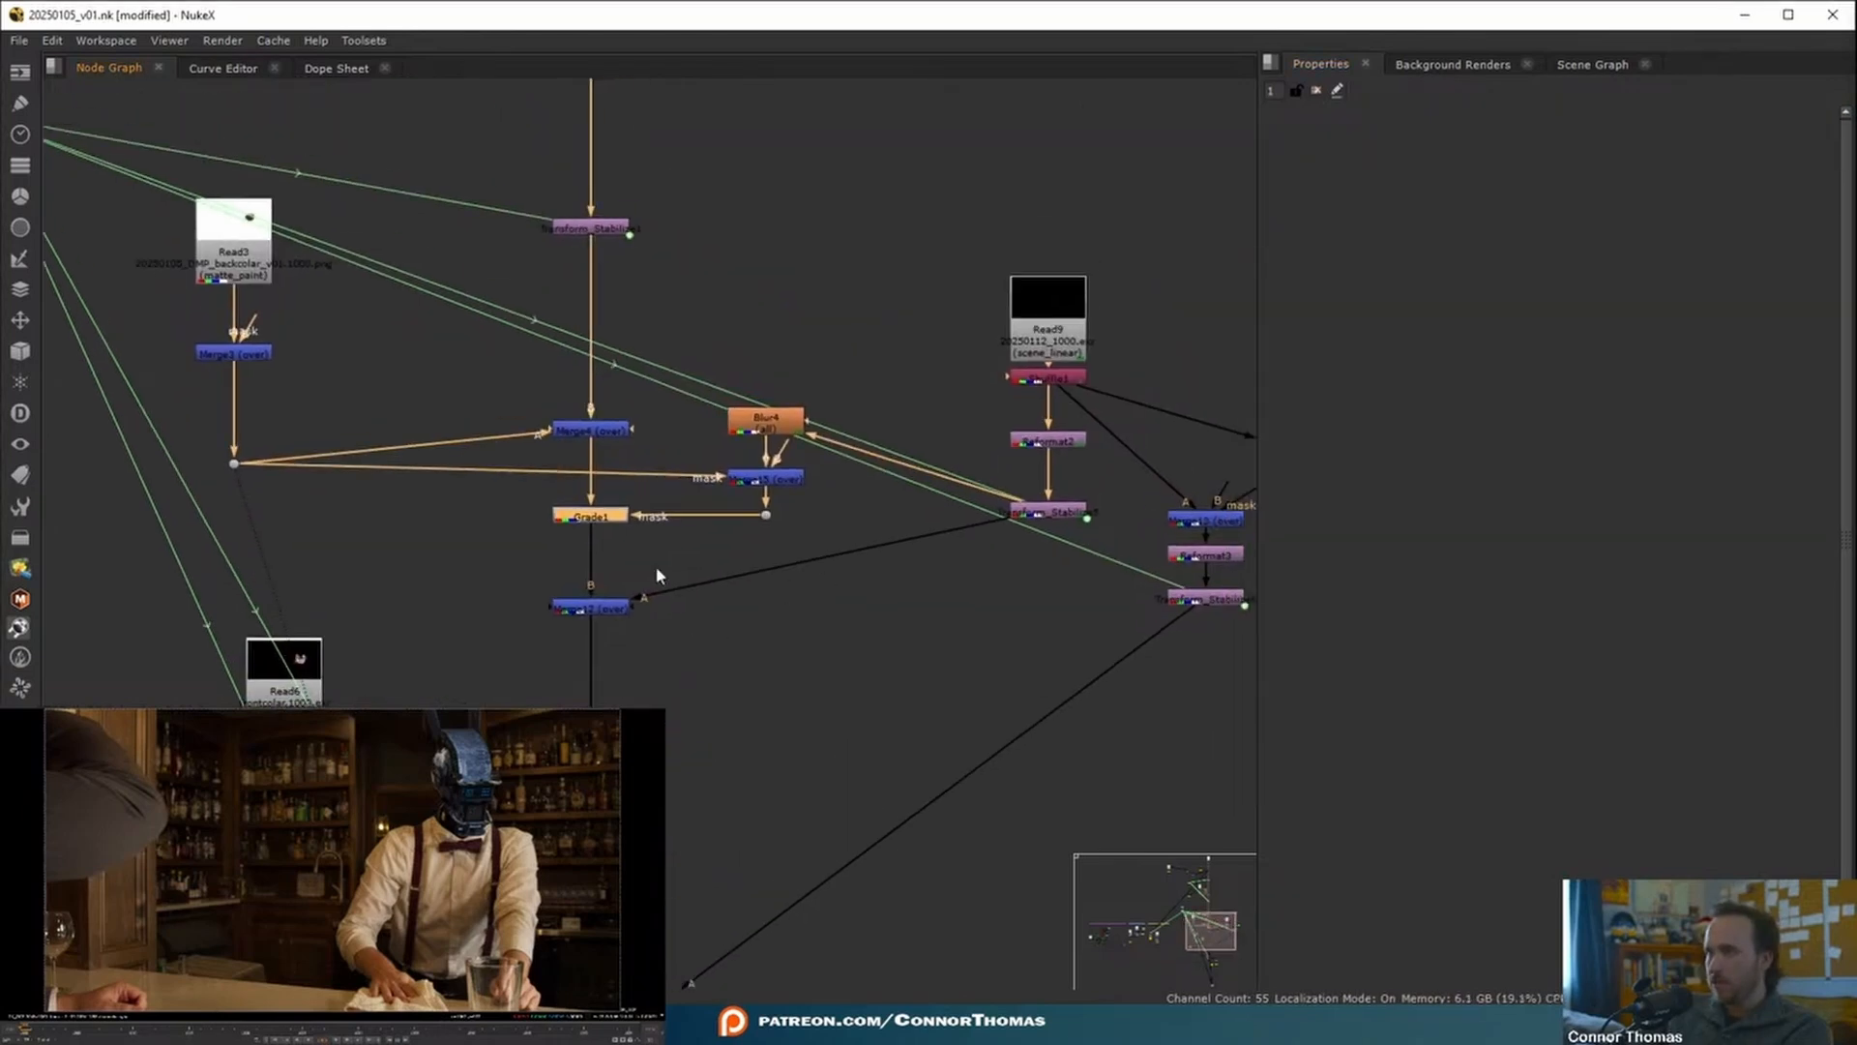
drag(620, 611, 620, 639)
drag(612, 519, 610, 540)
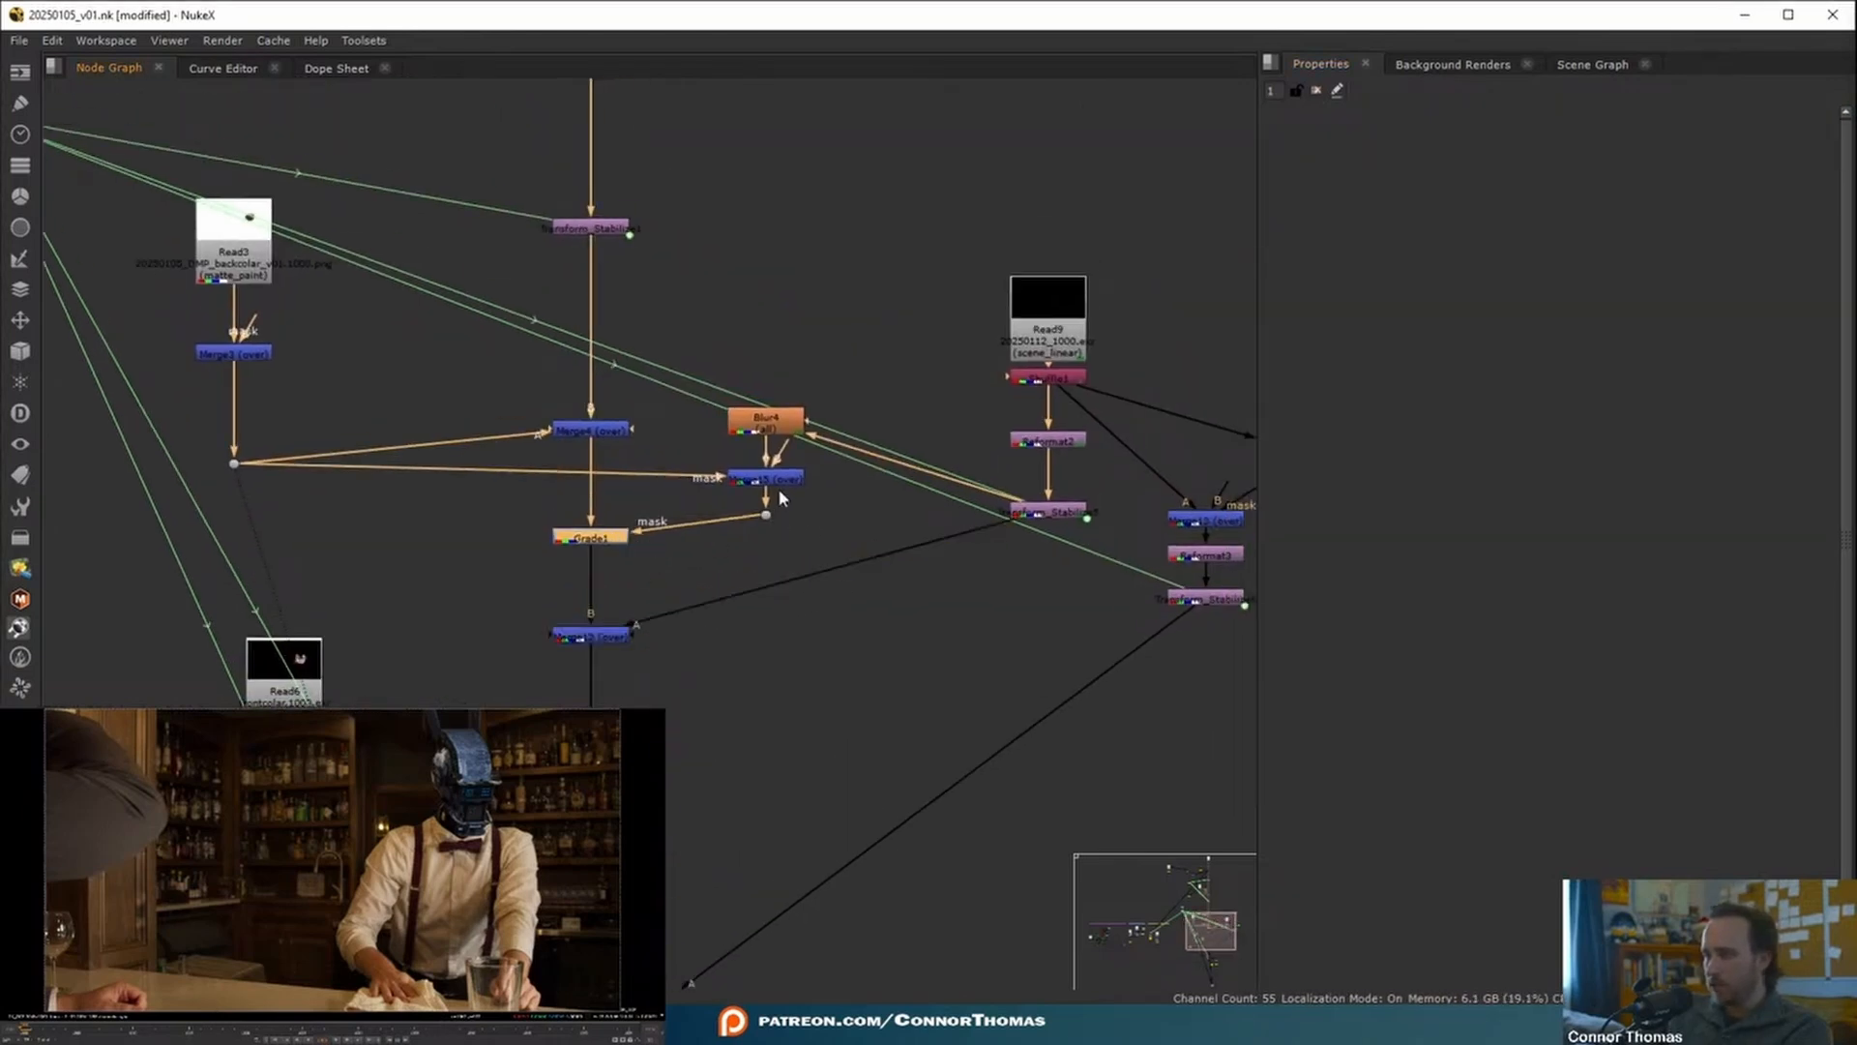
middle_drag(778, 490, 853, 541)
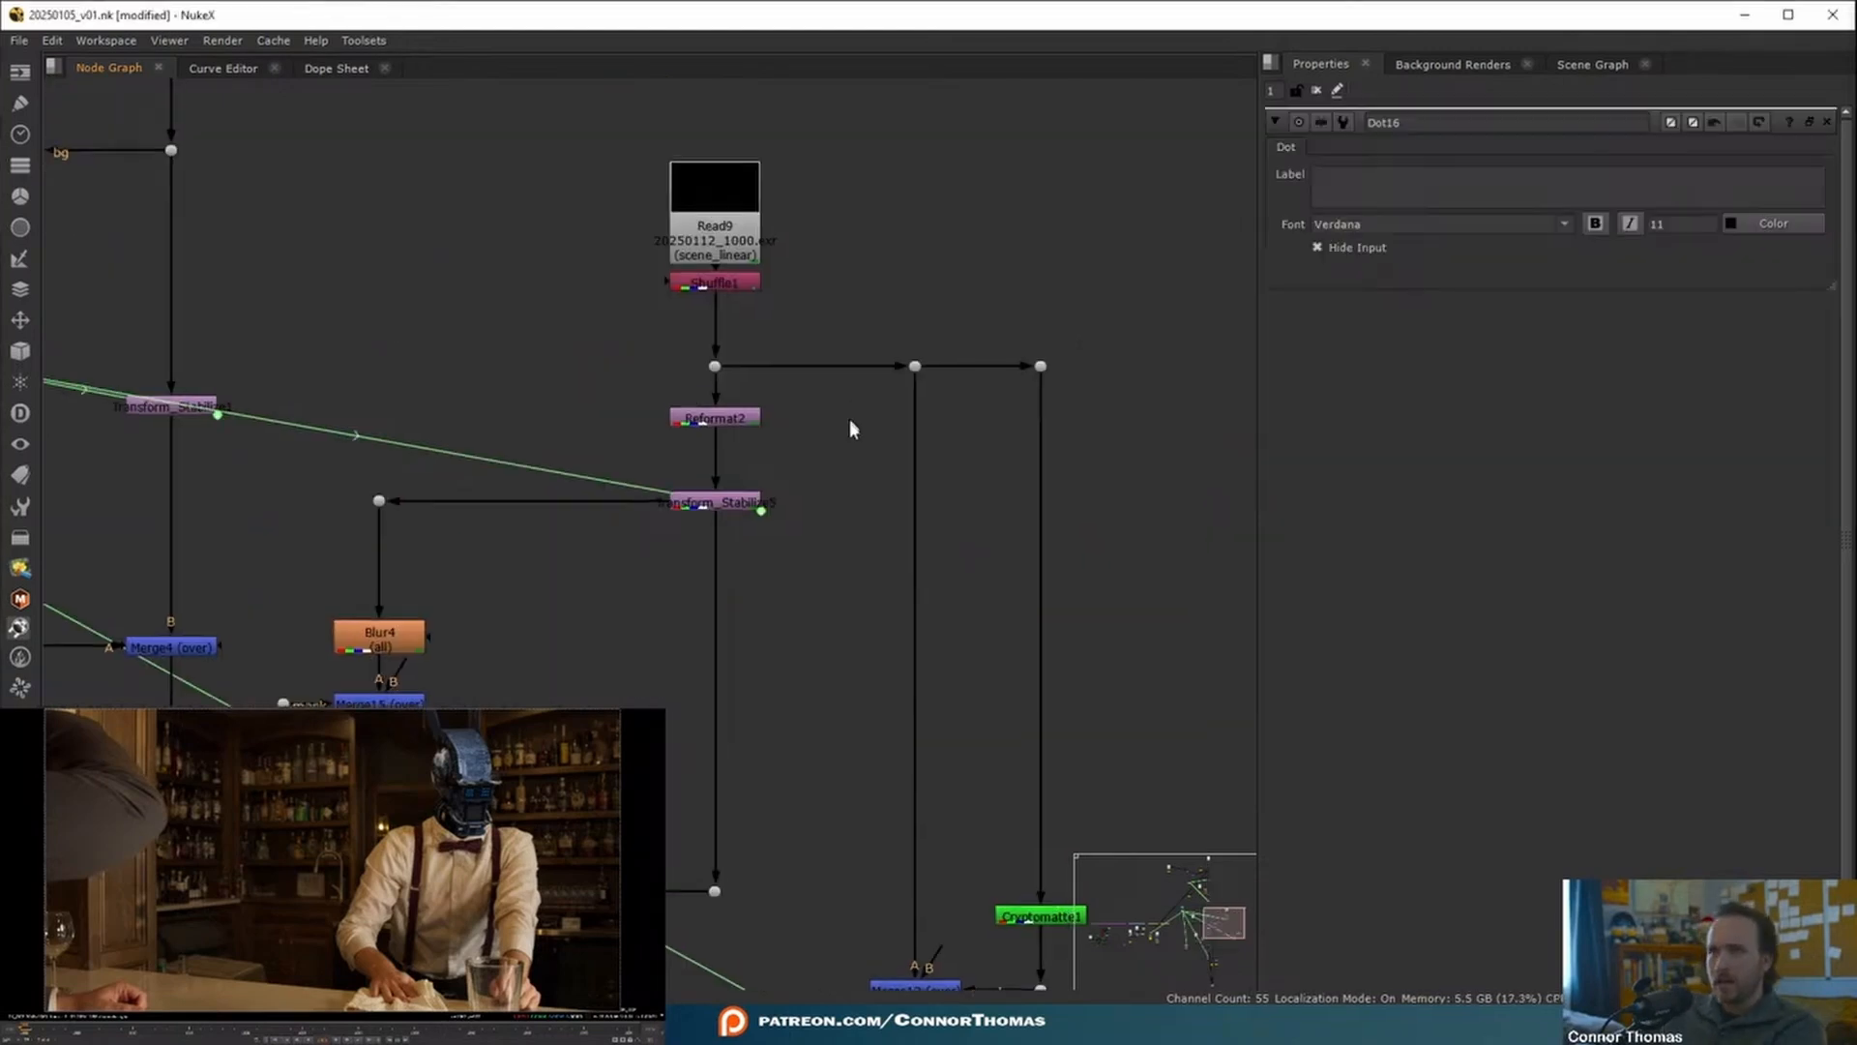
middle_drag(855, 398, 838, 517)
- Try a Grade with a whitepoint of 0.39 below the head render's Shuffle, and delete it
drag(597, 232, 745, 169)
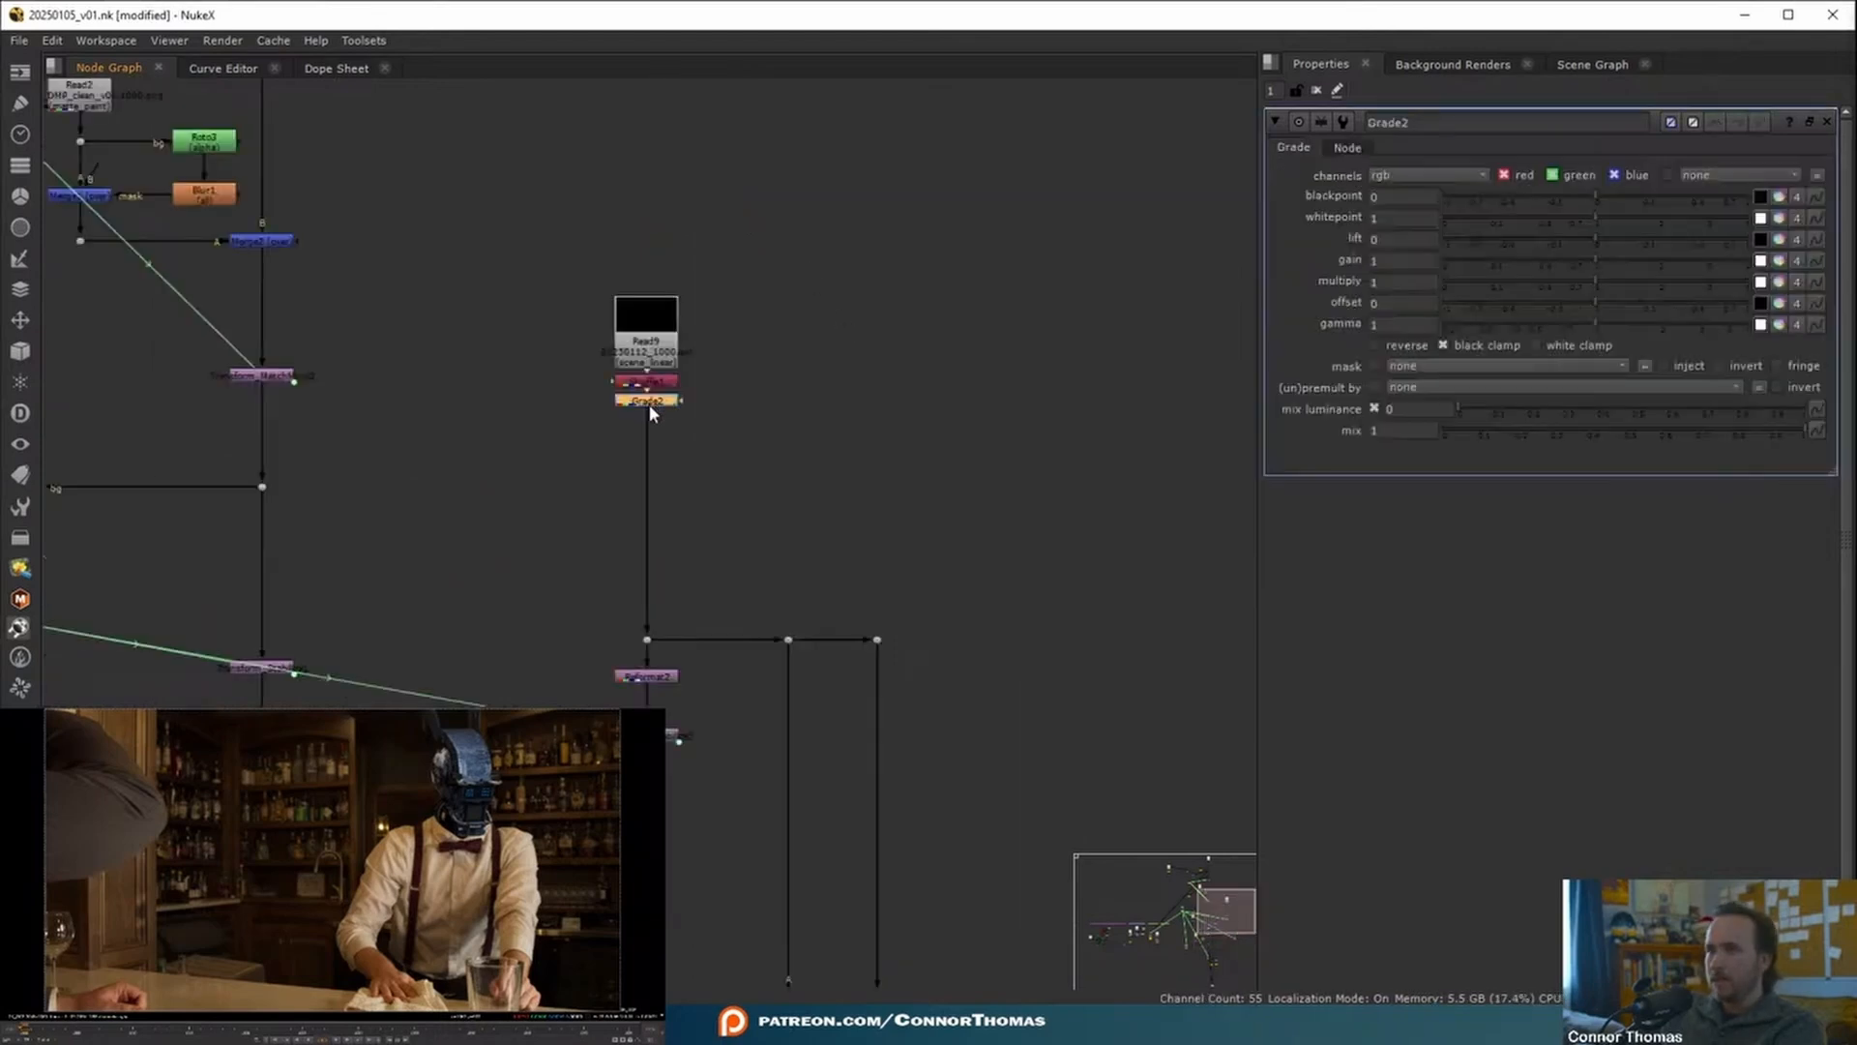
drag(650, 406, 650, 451)
drag(1653, 226, 1537, 225)
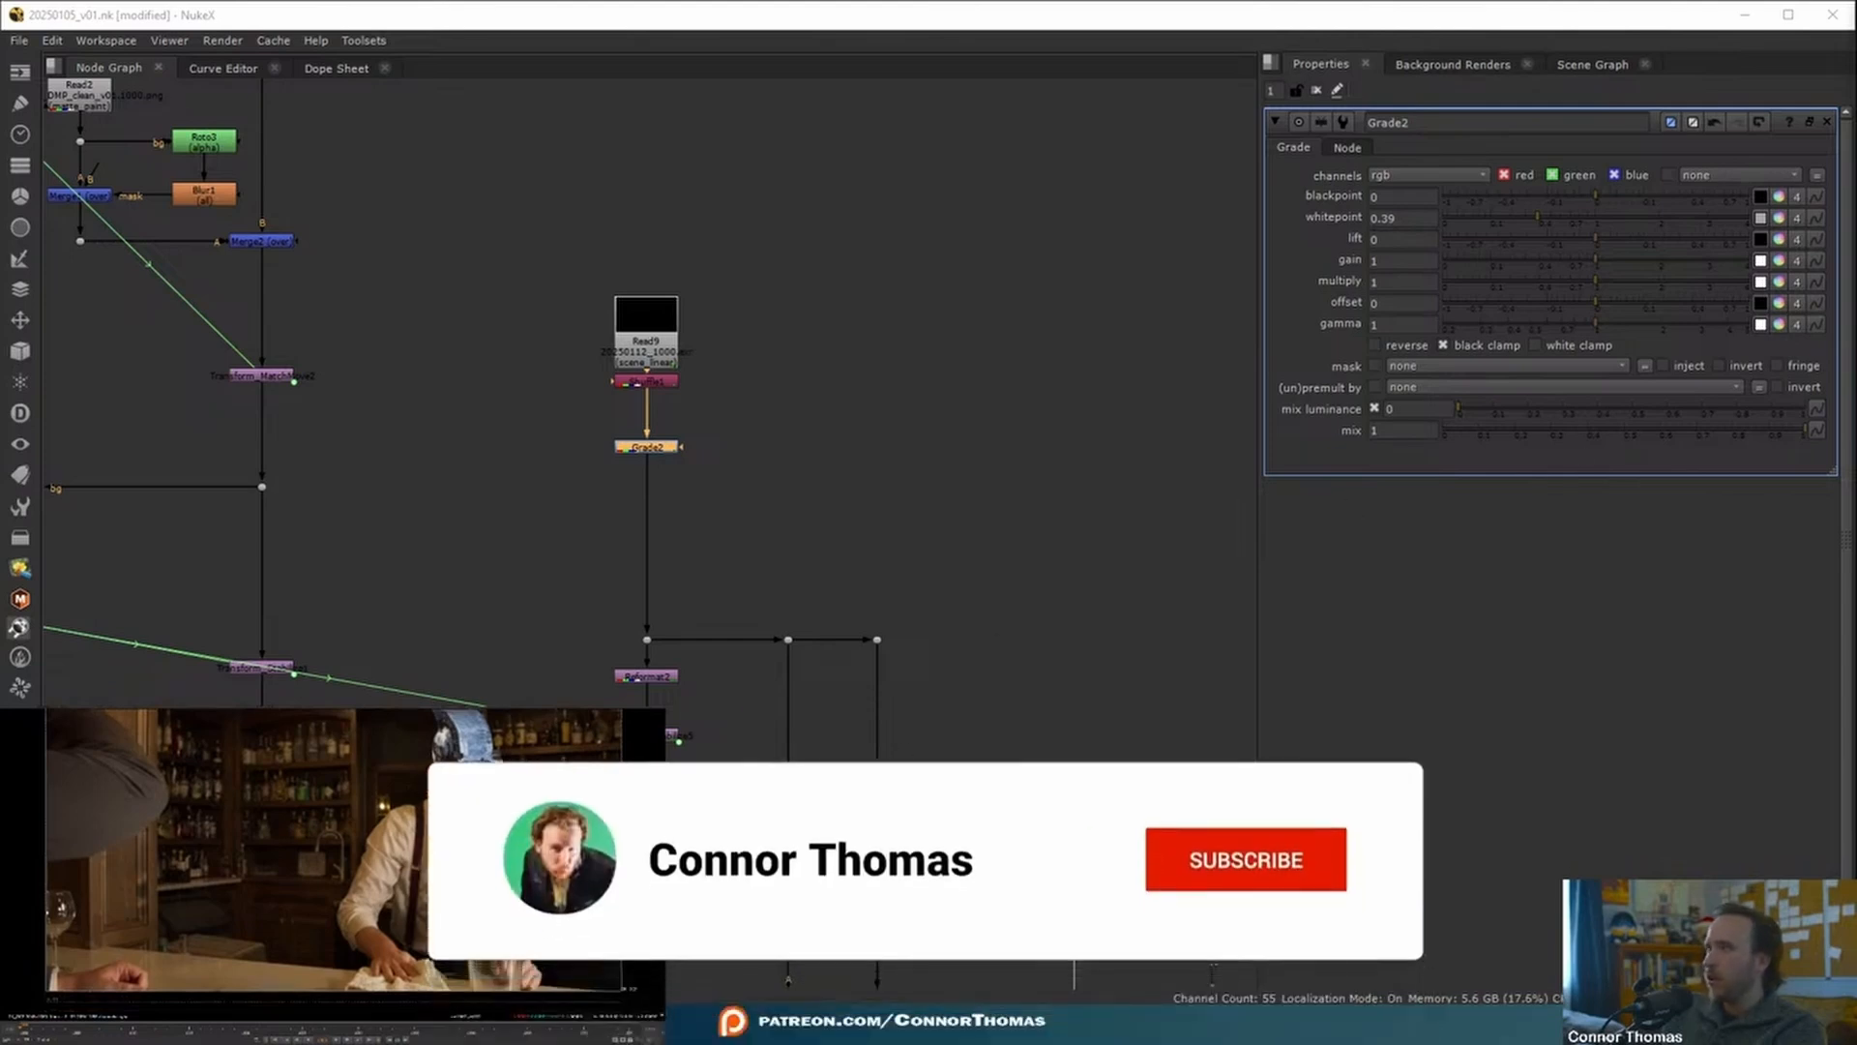
click(701, 543)
click(626, 448)
key(Delete)
- Insert a fresh Grade with default values between the head render's Shuffle and its first Dot
scroll(813, 249, down, 3)
scroll(749, 449, up, 3)
middle_drag(748, 443, 719, 336)
middle_drag(792, 472, 993, 69)
middle_drag(708, 435, 841, 243)
middle_drag(813, 554, 896, 281)
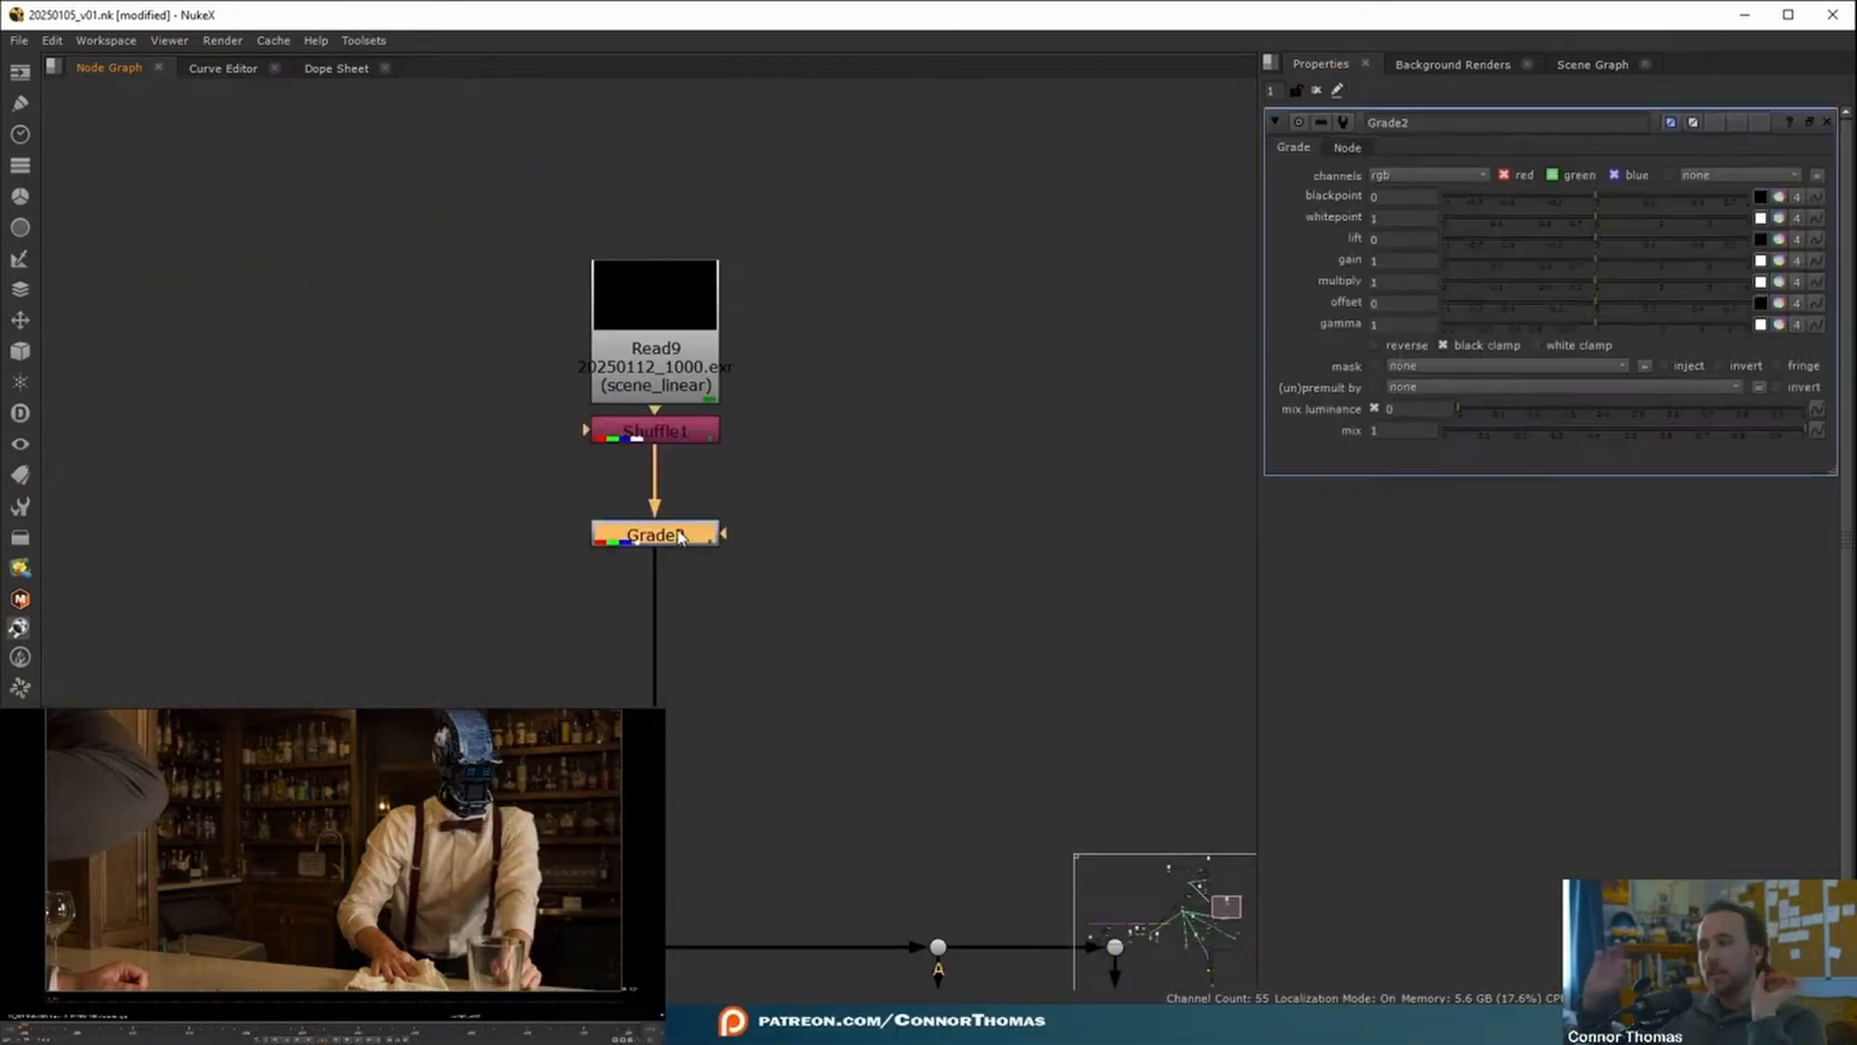
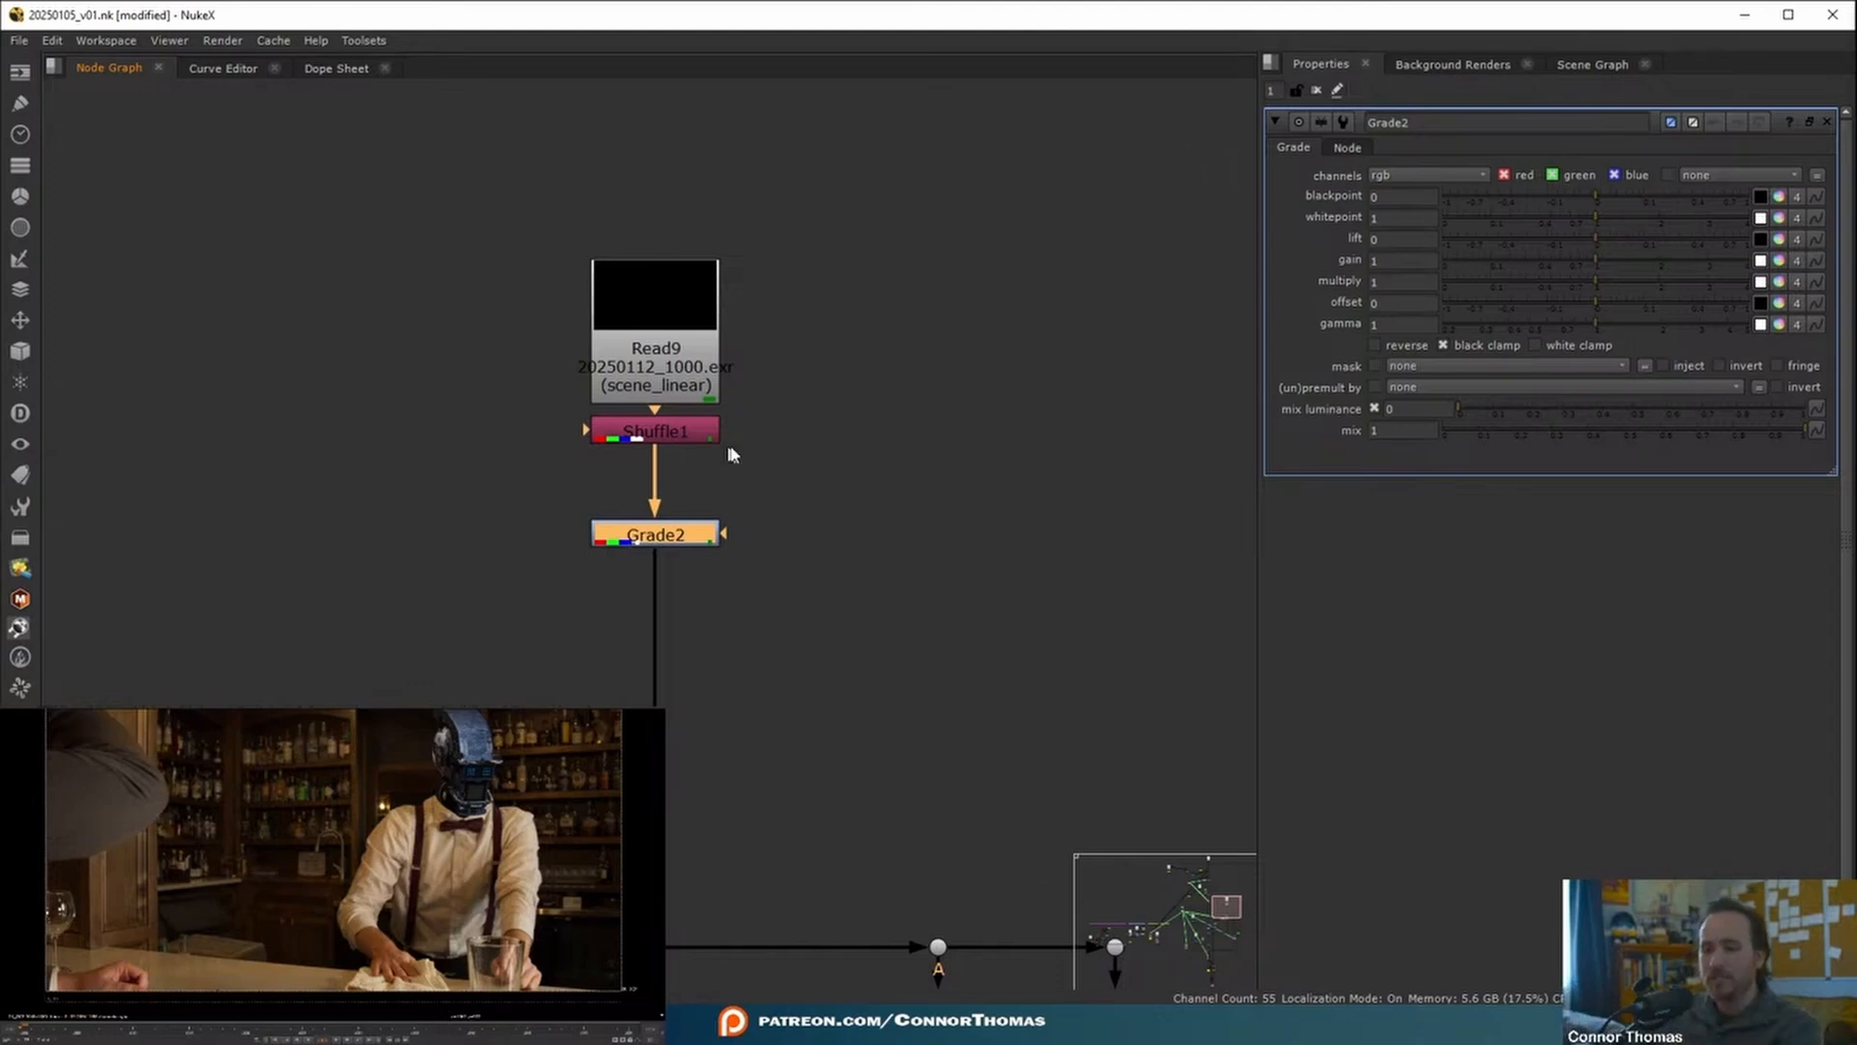
- View the new Grade's output and sample its blackpoint from a dark area of the head, giving 0.000104, 0.000102 and 0.000095
key(1)
click(764, 544)
scroll(456, 748, up, 5)
middle_drag(455, 748, 233, 768)
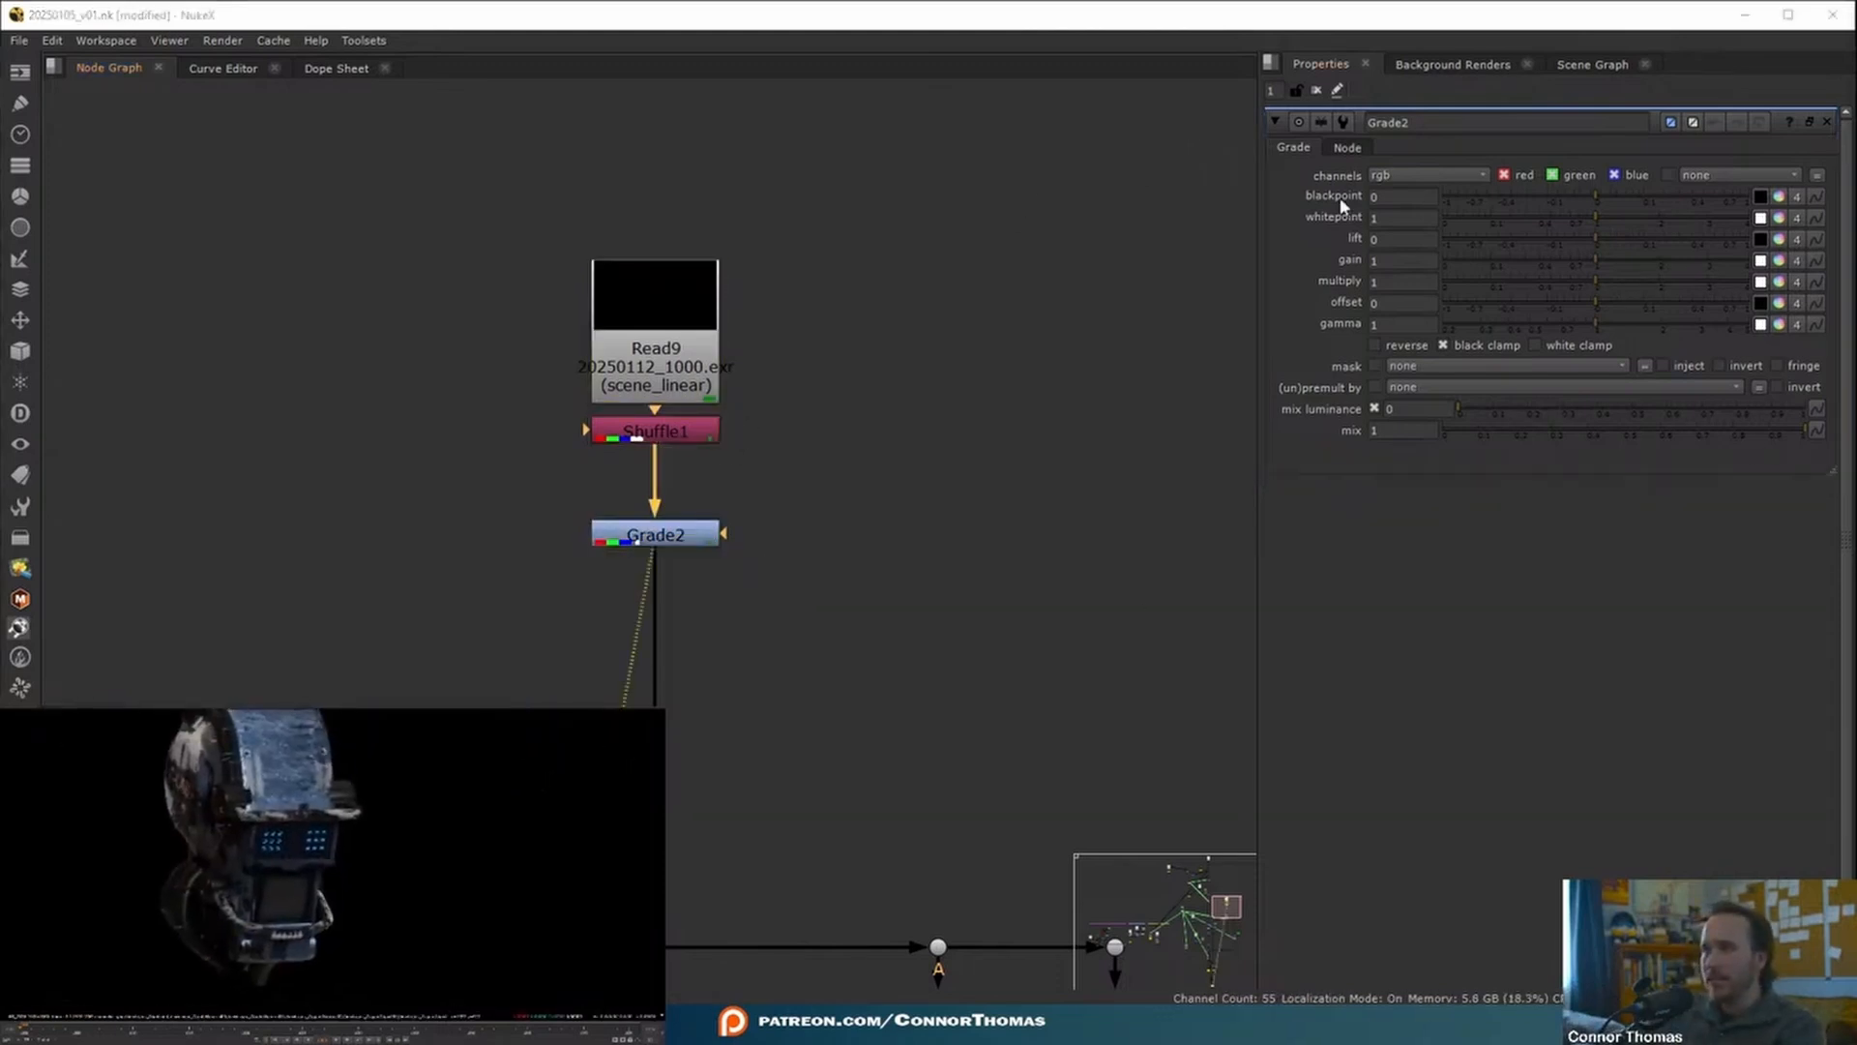
click(1763, 198)
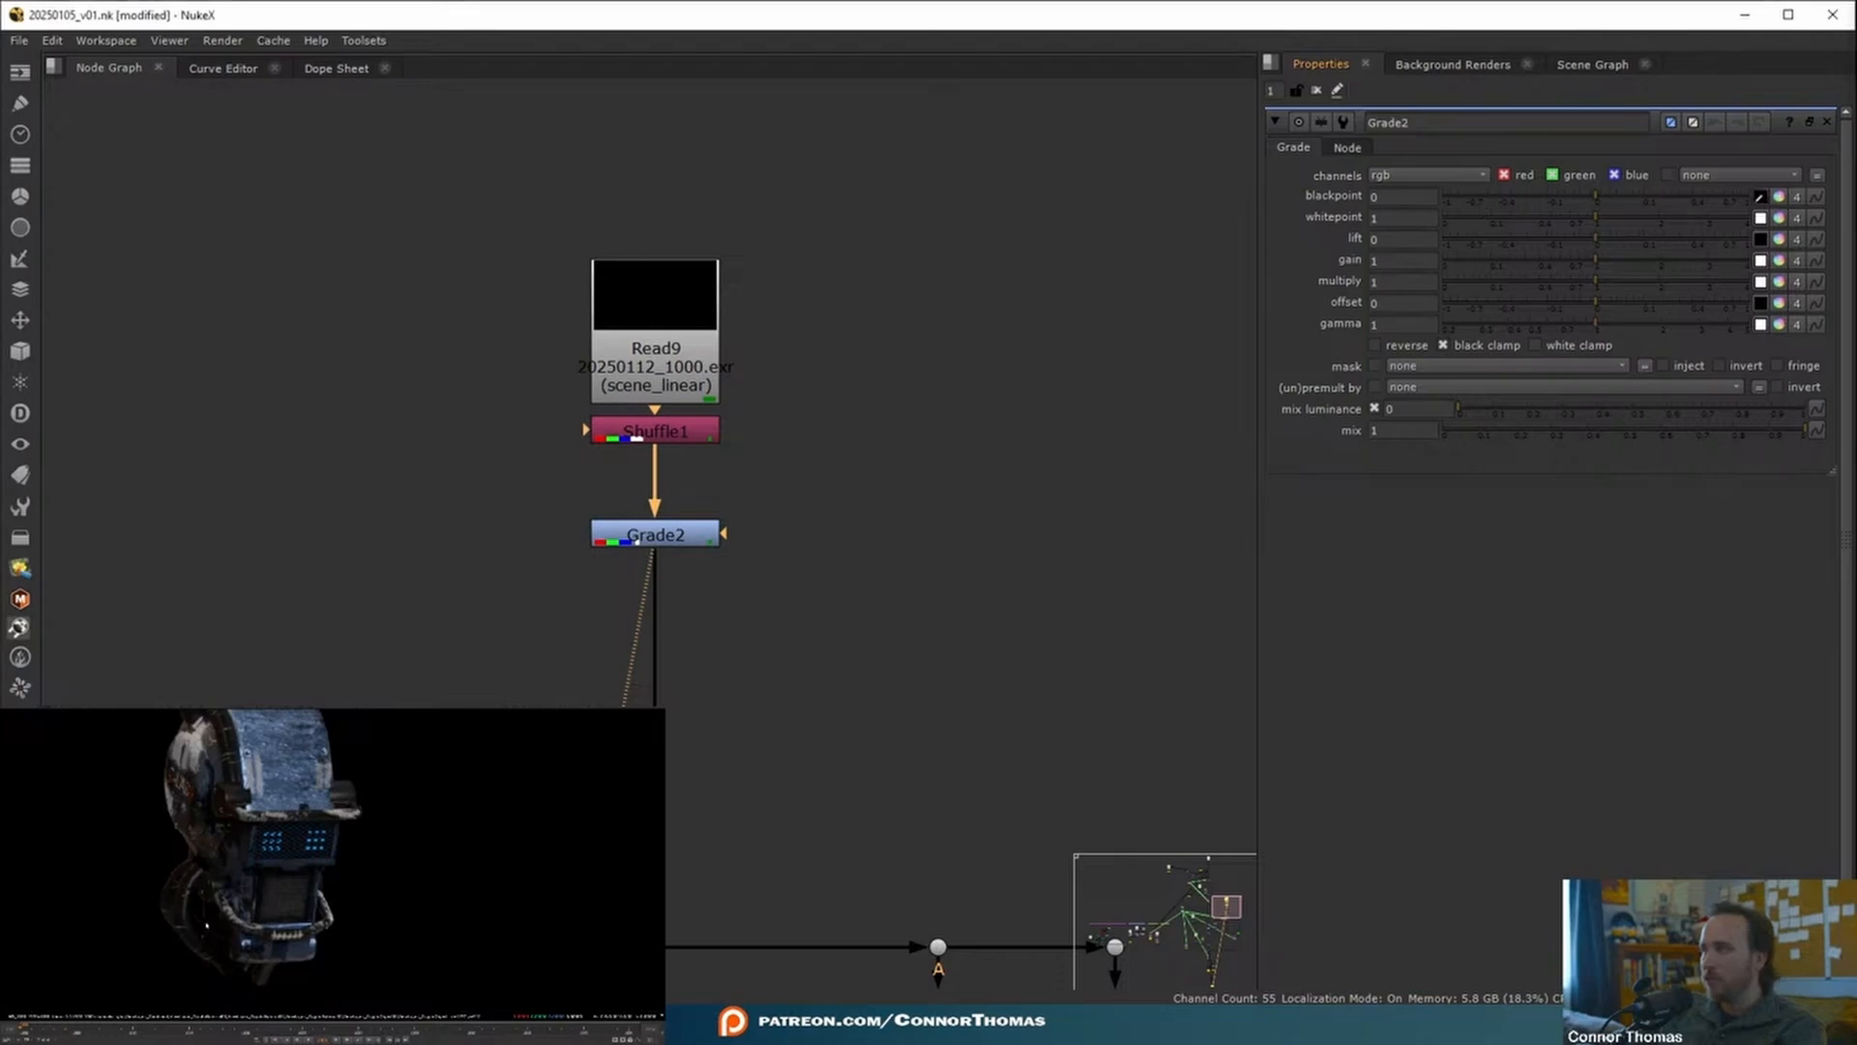
scroll(206, 926, up, 8)
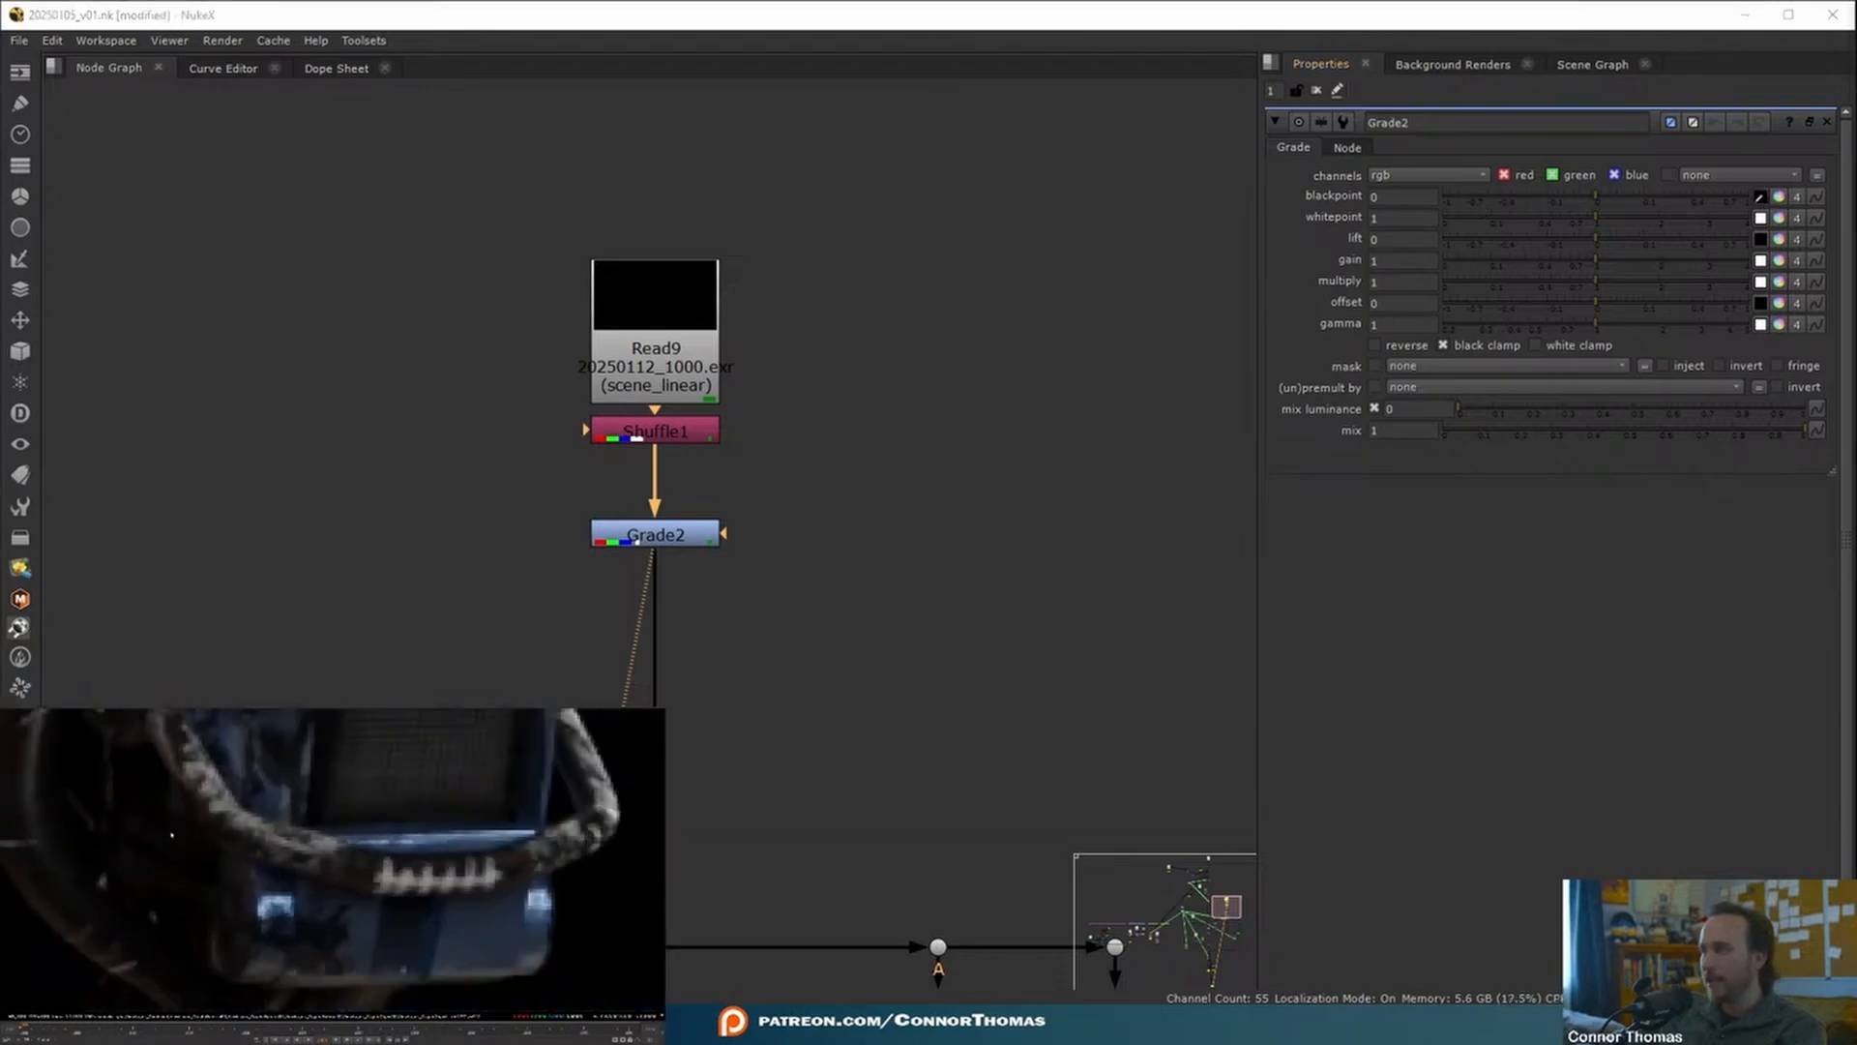
scroll(172, 836, down, 6)
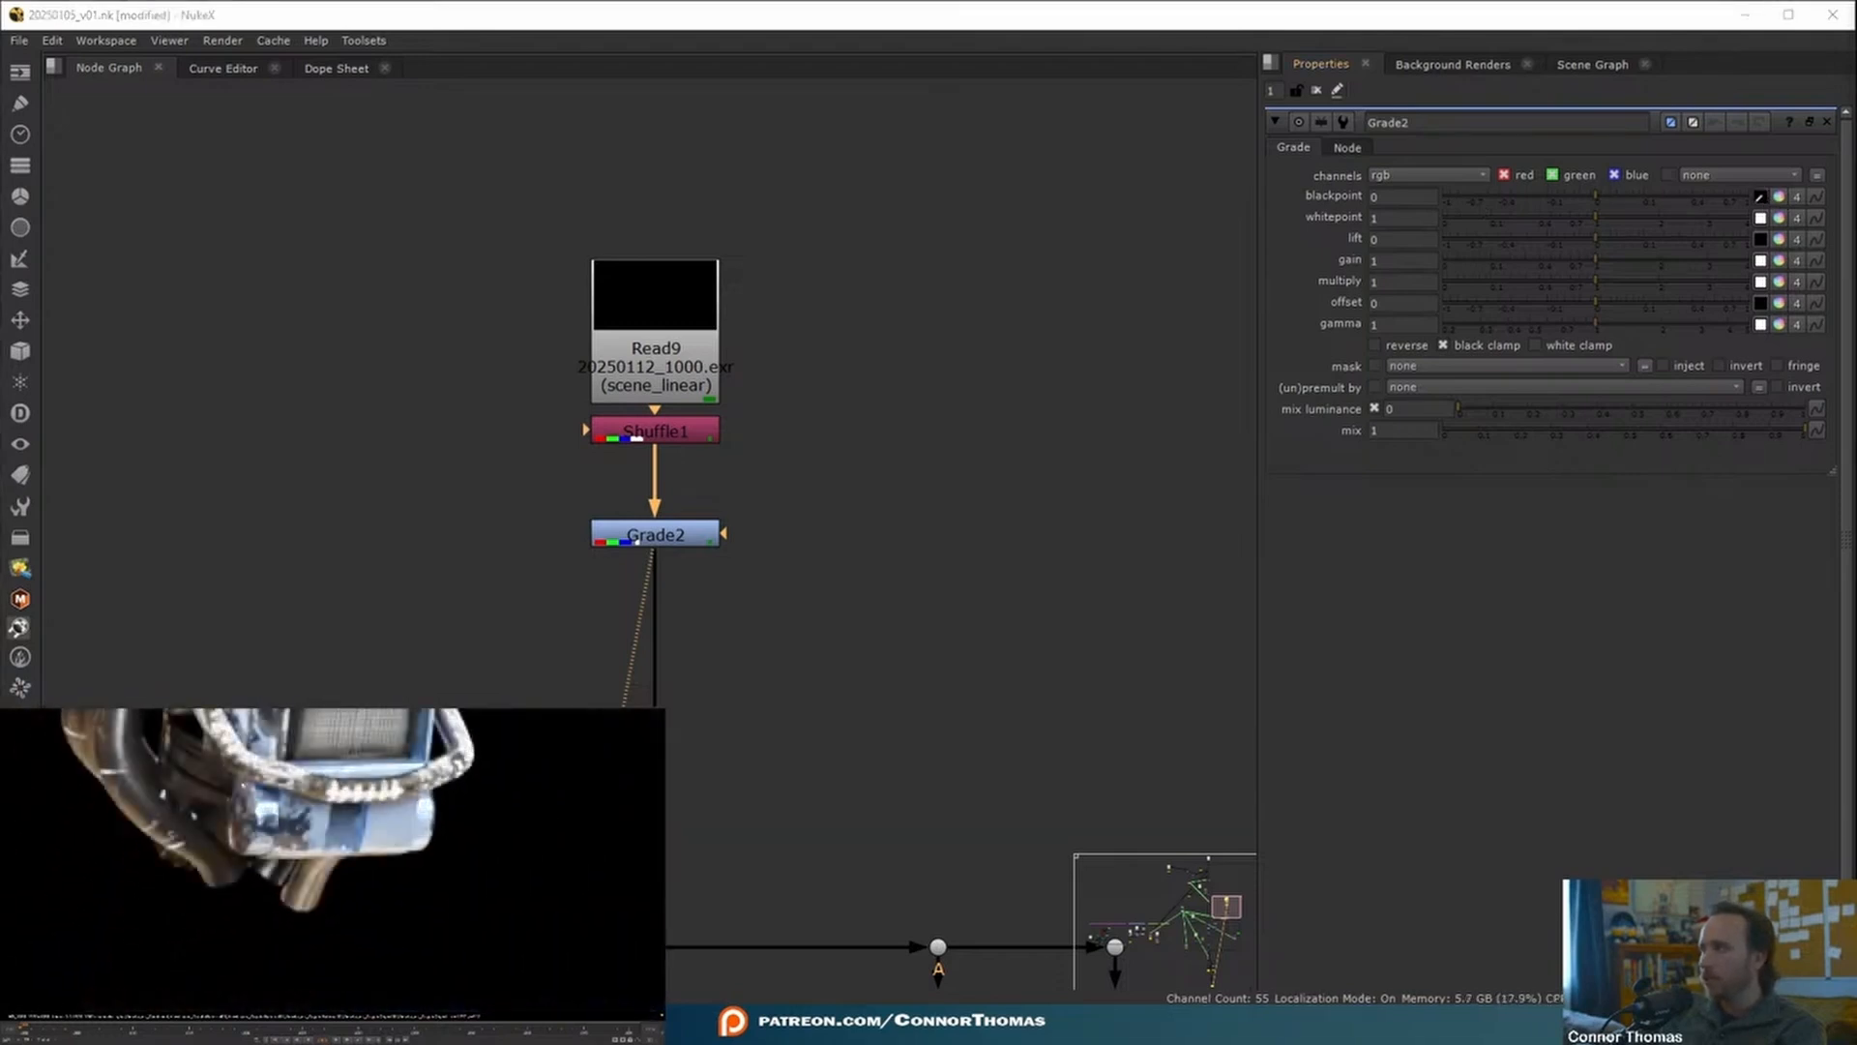
scroll(147, 772, up, 3)
ctrl+click(147, 771)
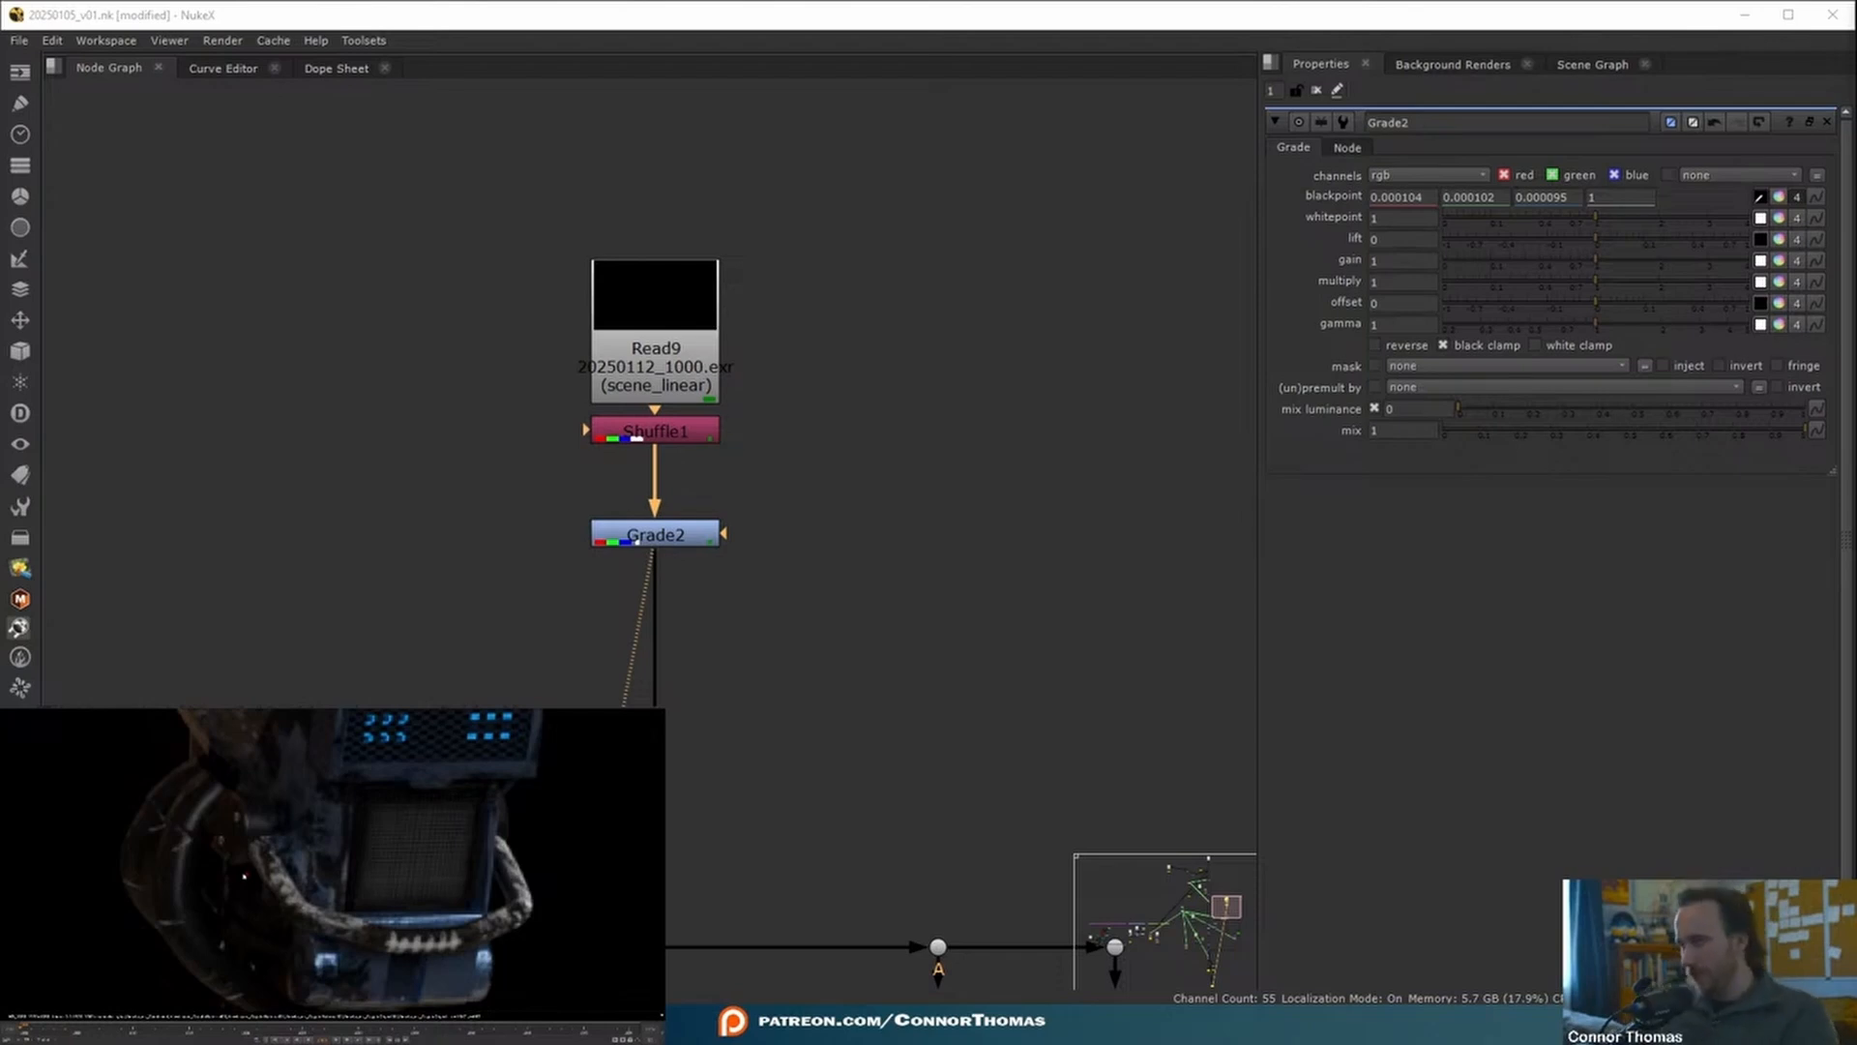
click(1760, 197)
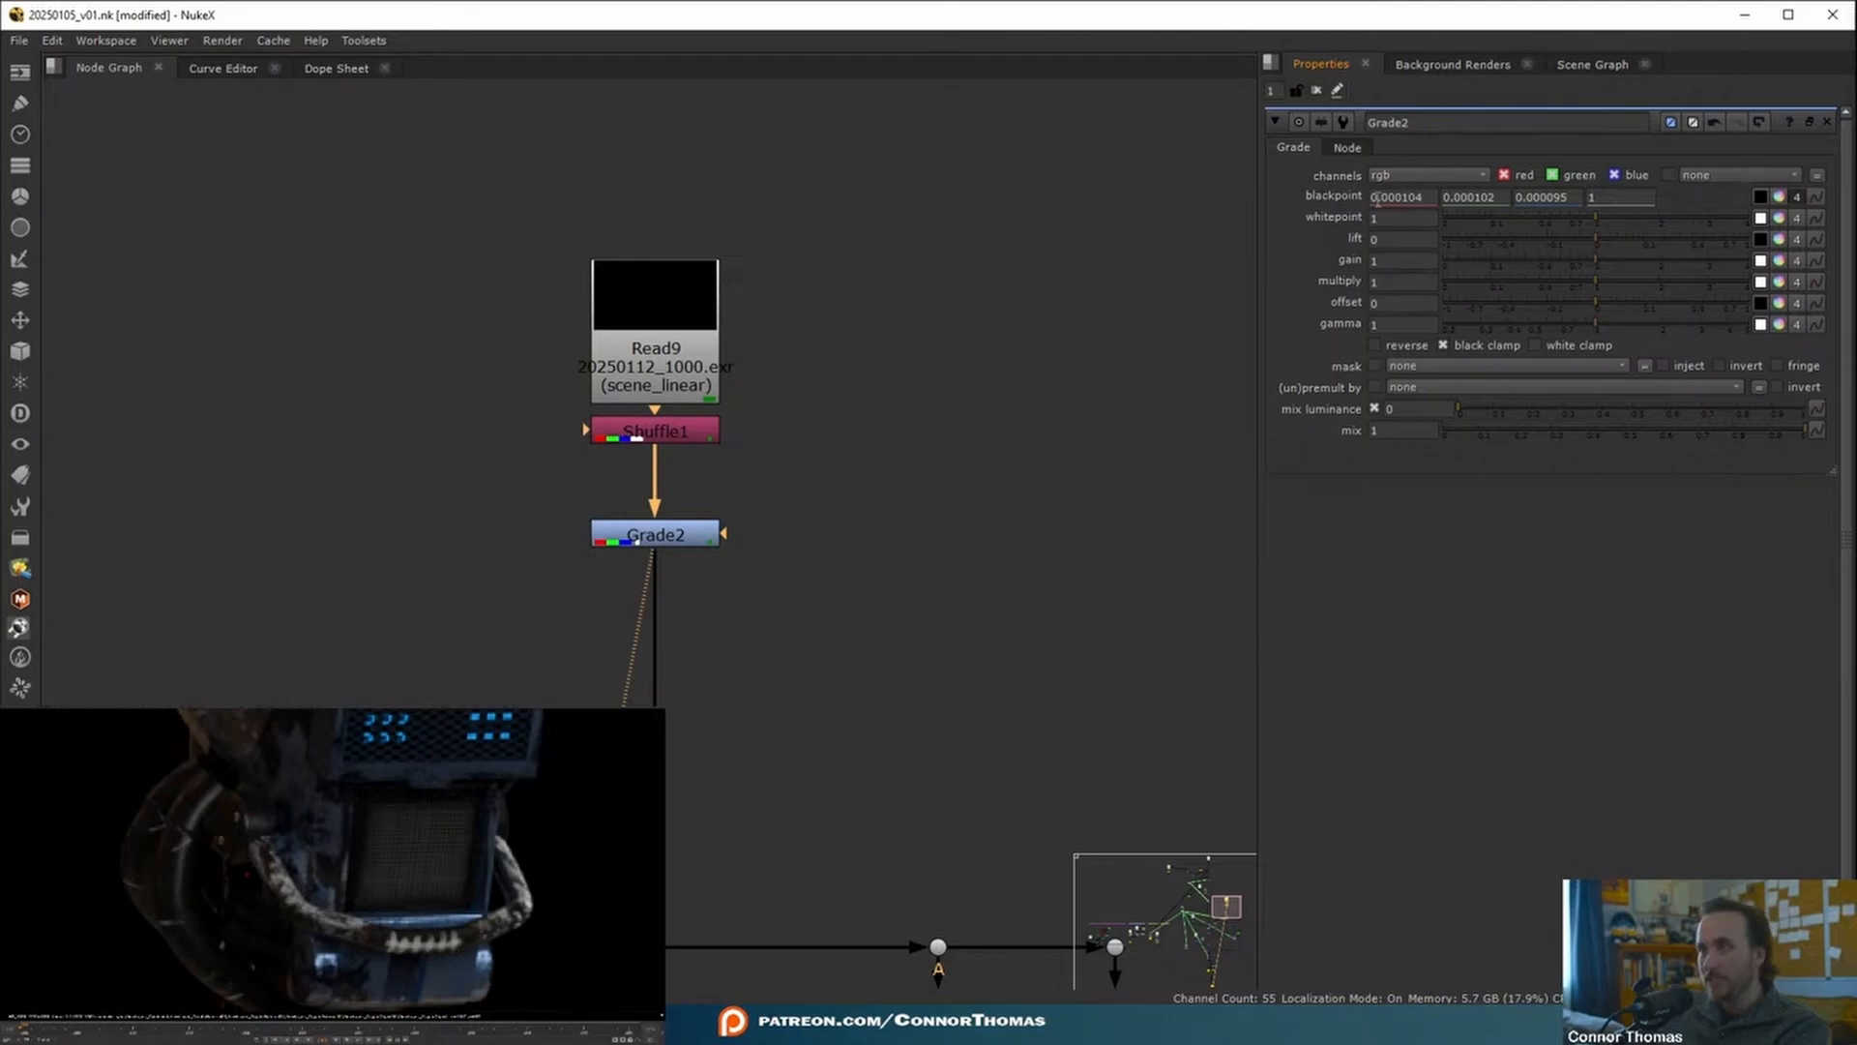
- Check the head against the bartender plate in the composite, and switch the view back to the head Grade
middle_drag(873, 728, 920, 526)
key(1)
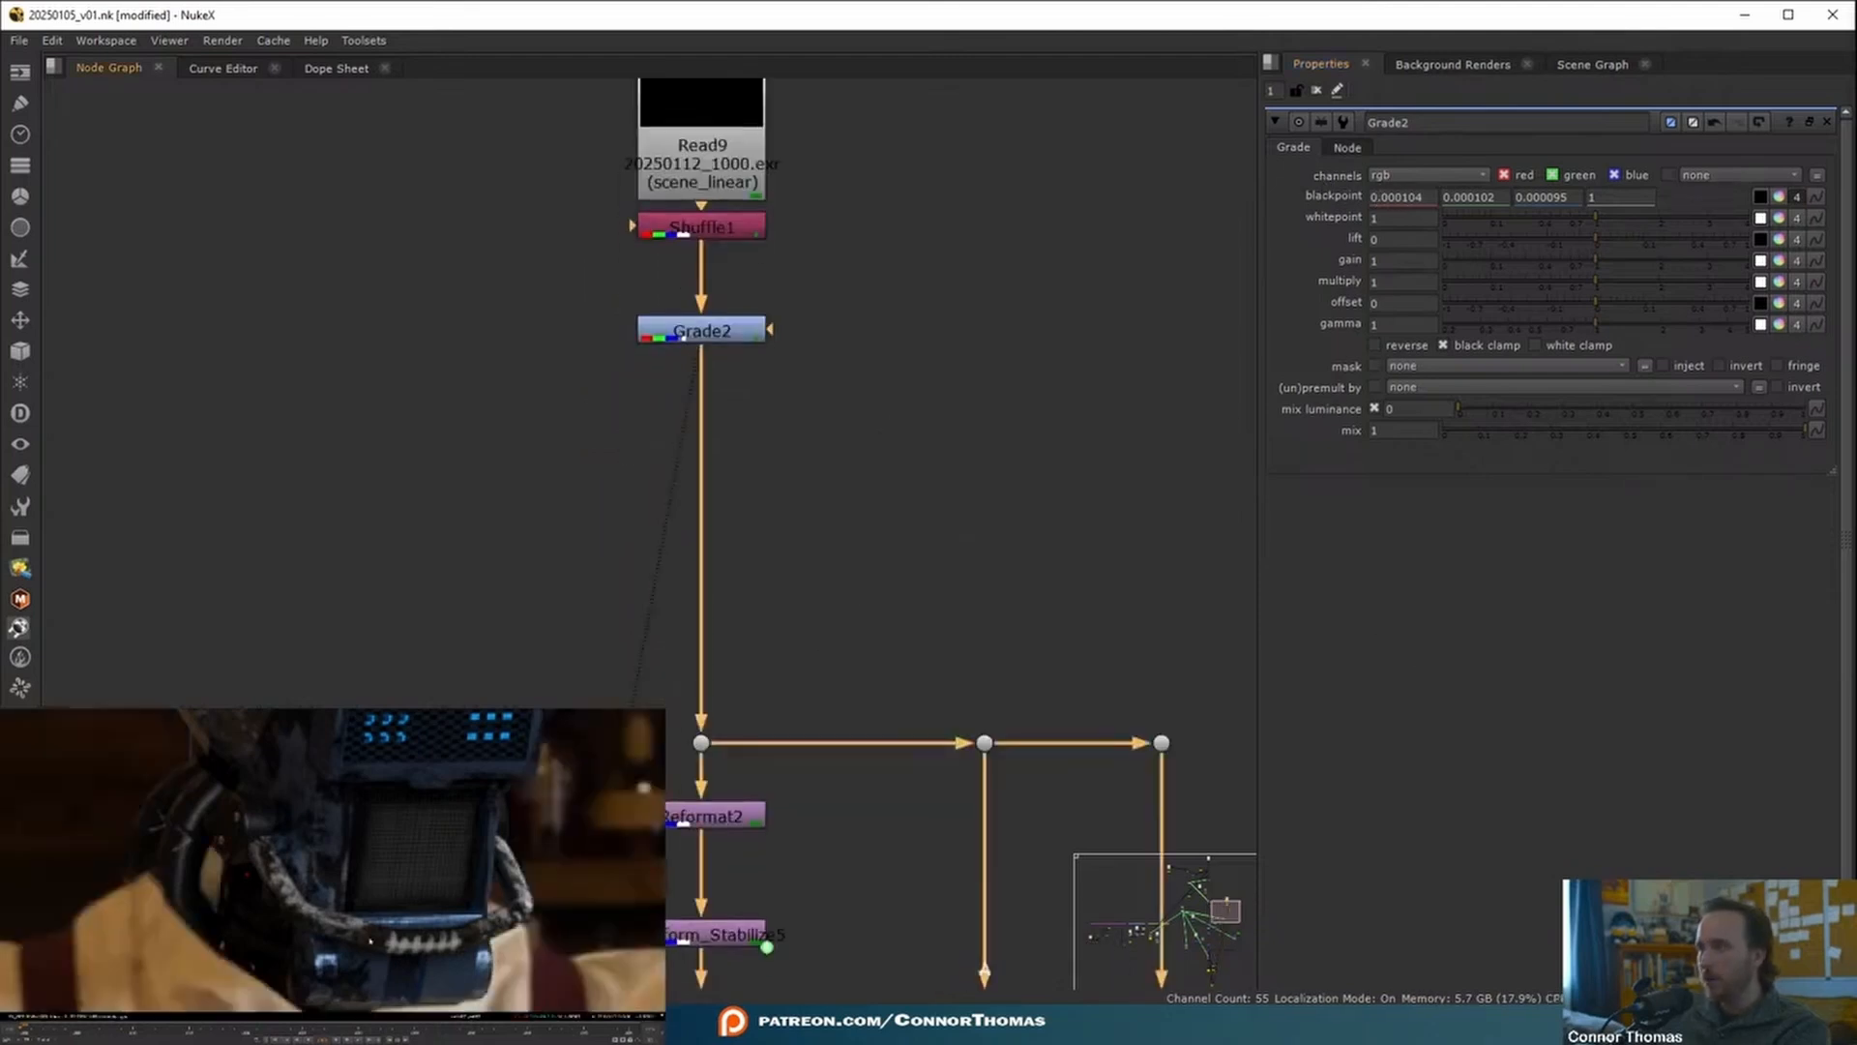
scroll(344, 914, down, 6)
middle_drag(384, 898, 460, 712)
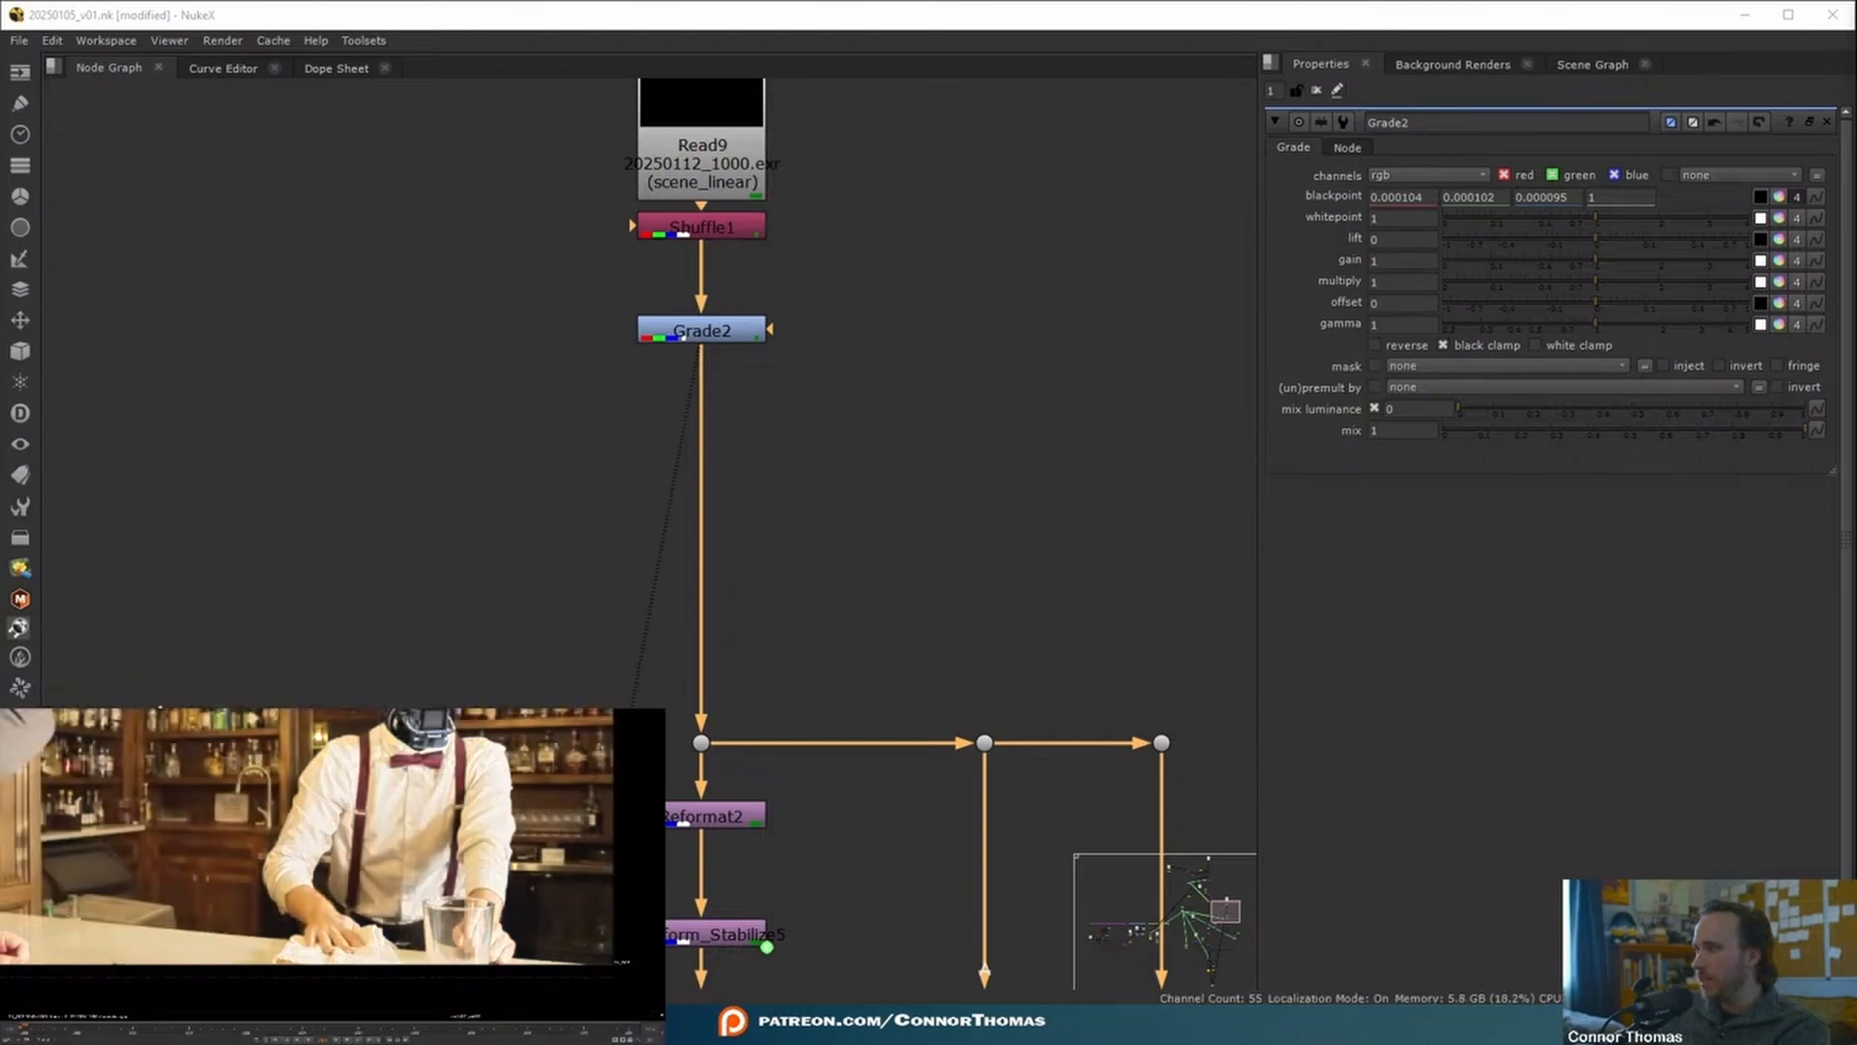
middle_drag(460, 822, 207, 856)
click(701, 330)
key(1)
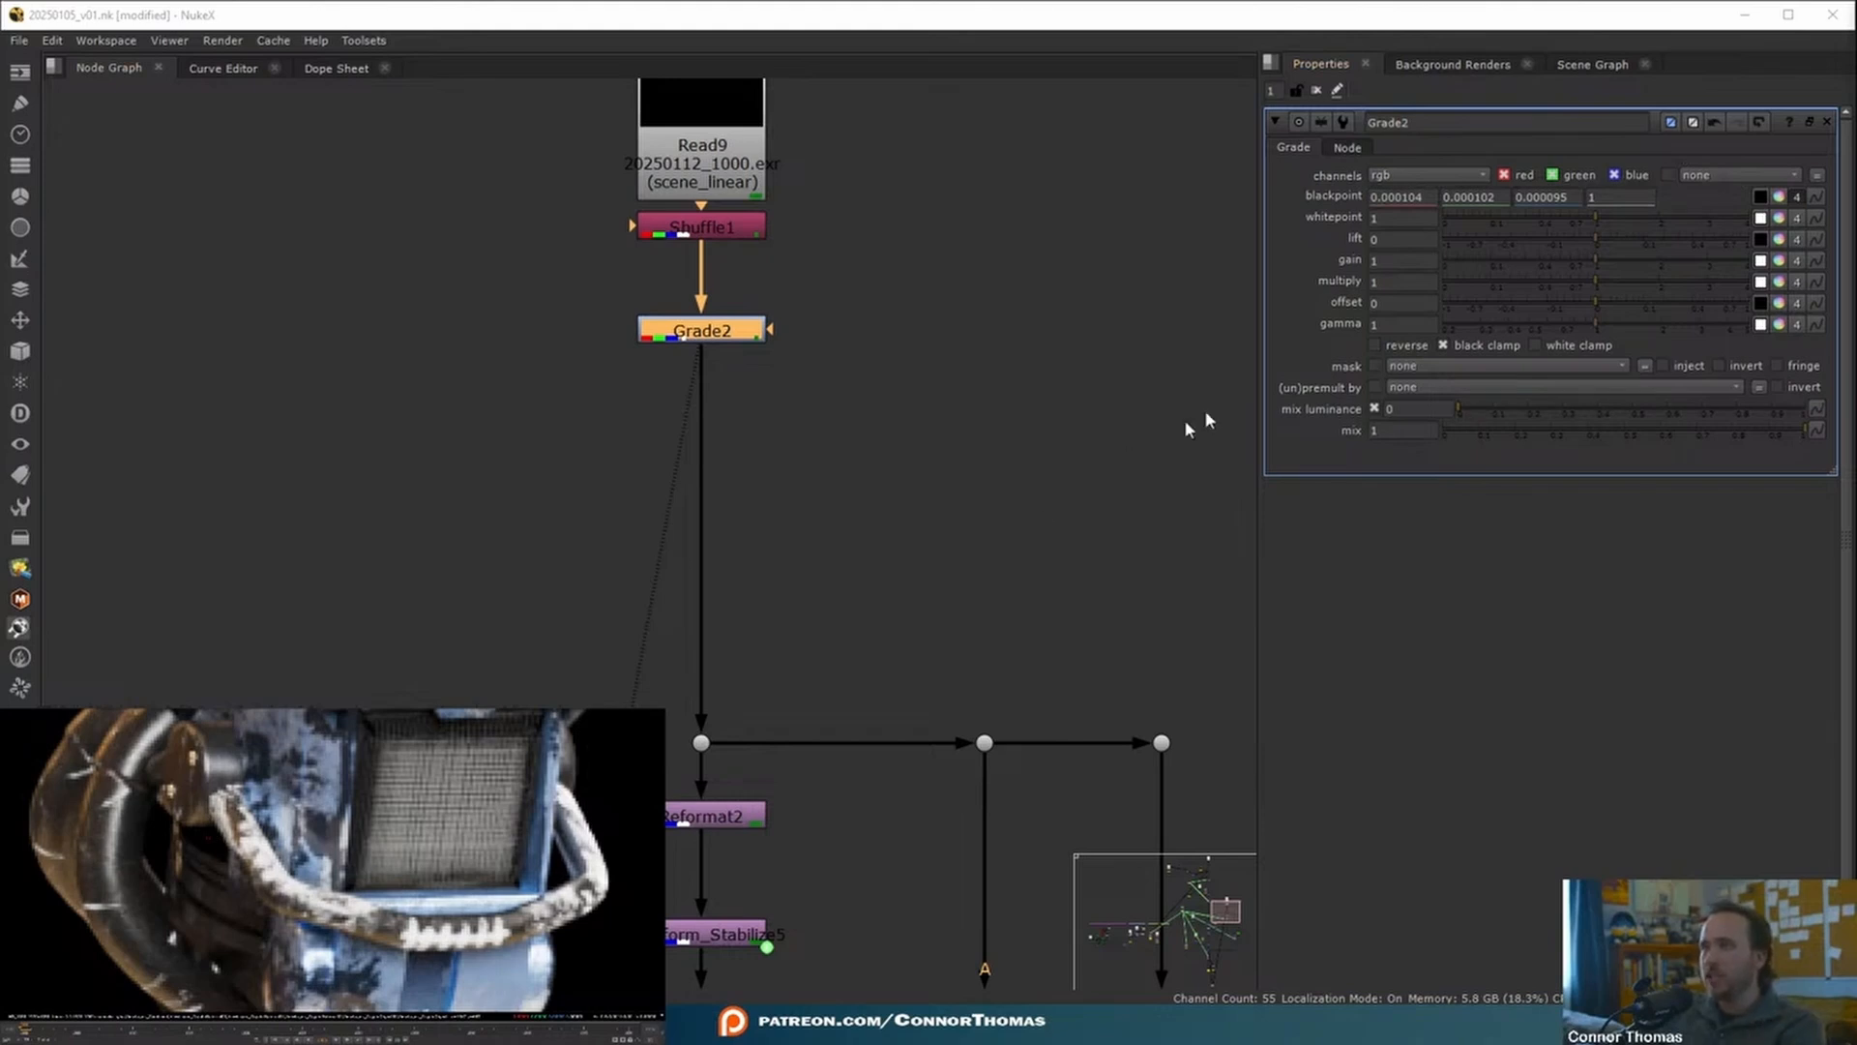
- Try sampling the head Grade's blackpoint from the brighter blue paint beside the mouth grille
click(1762, 196)
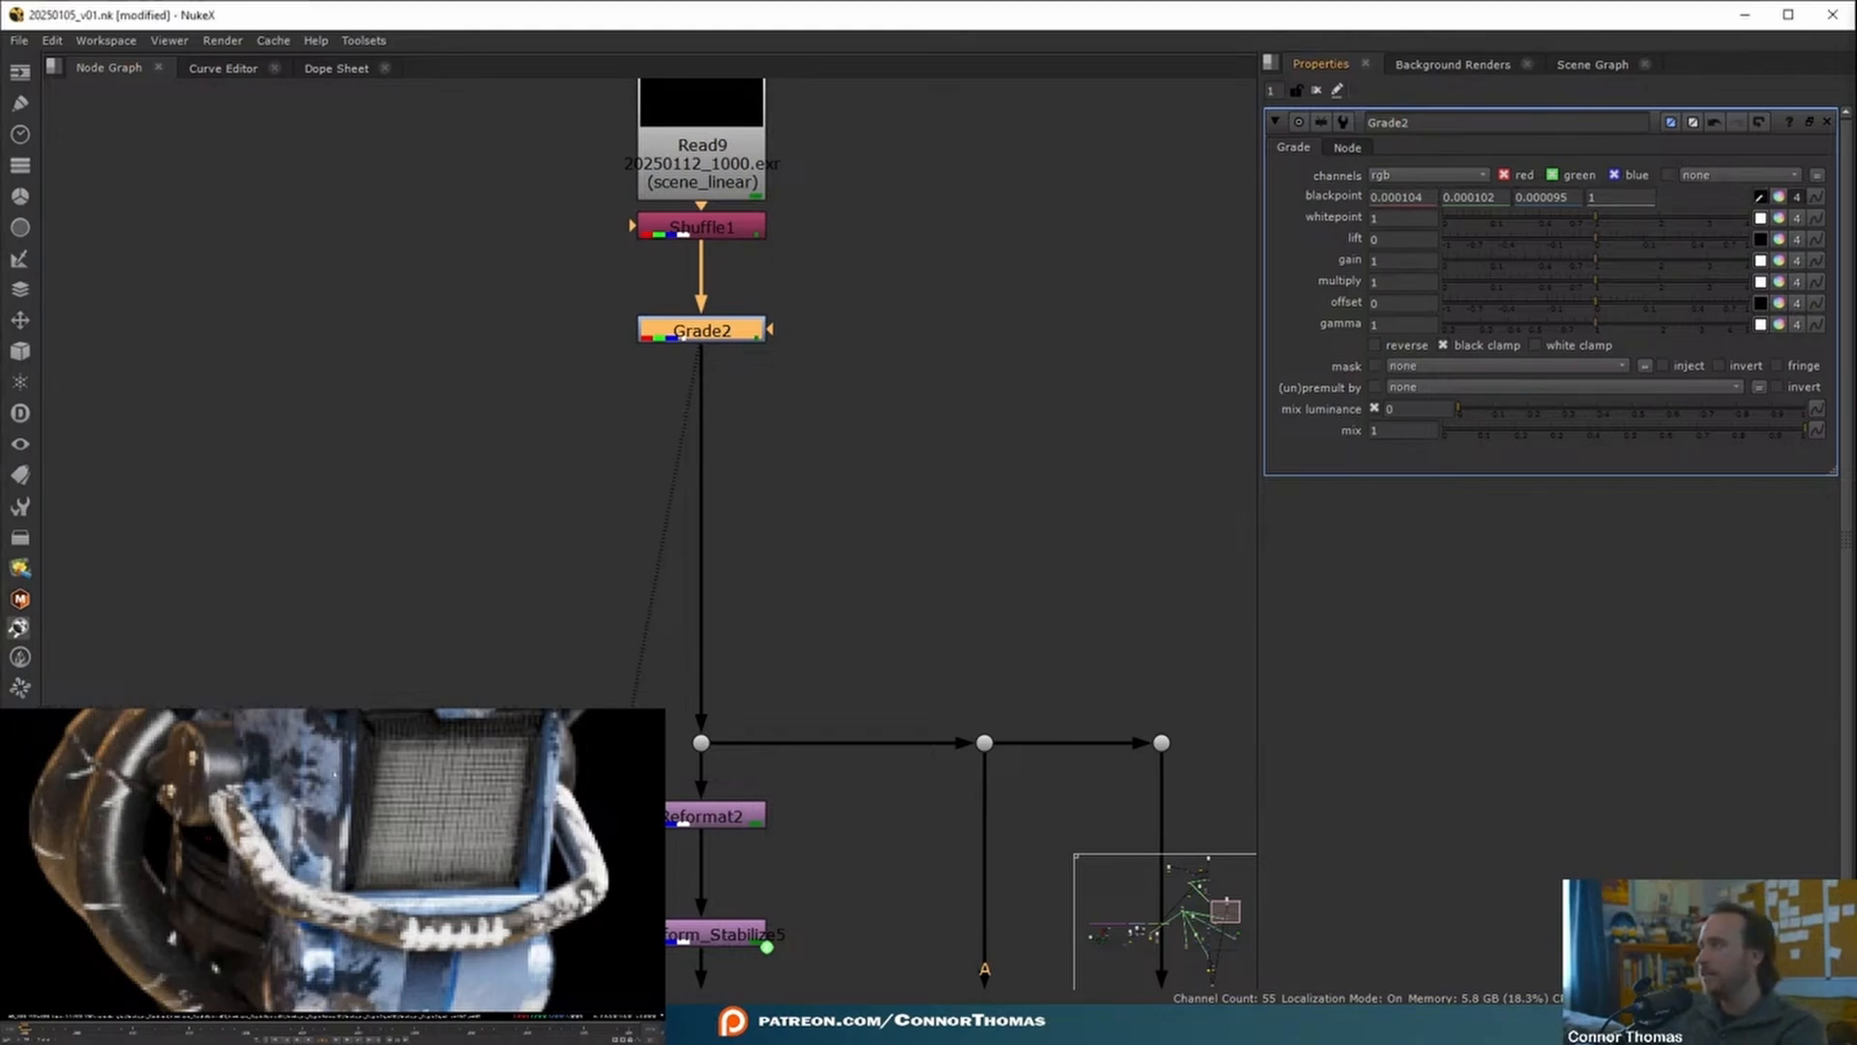
ctrl+click(335, 774)
scroll(327, 898, down, 6)
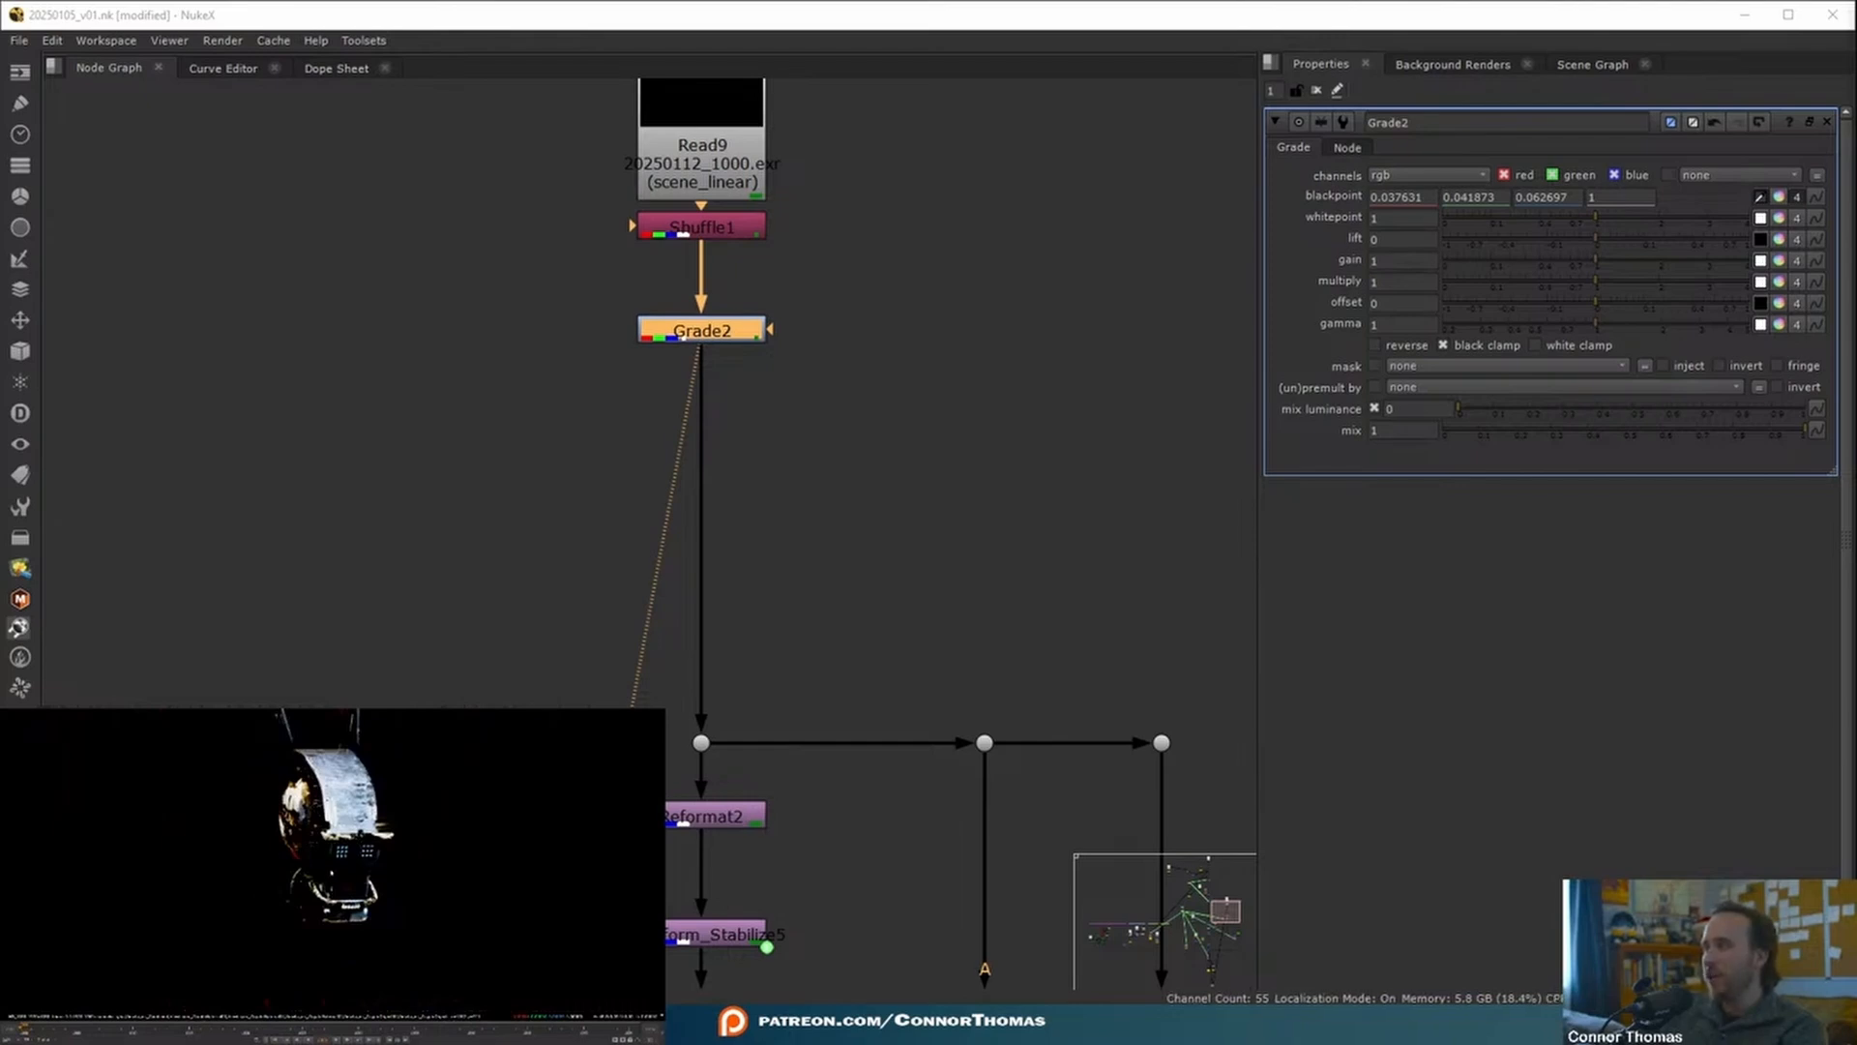
click(992, 368)
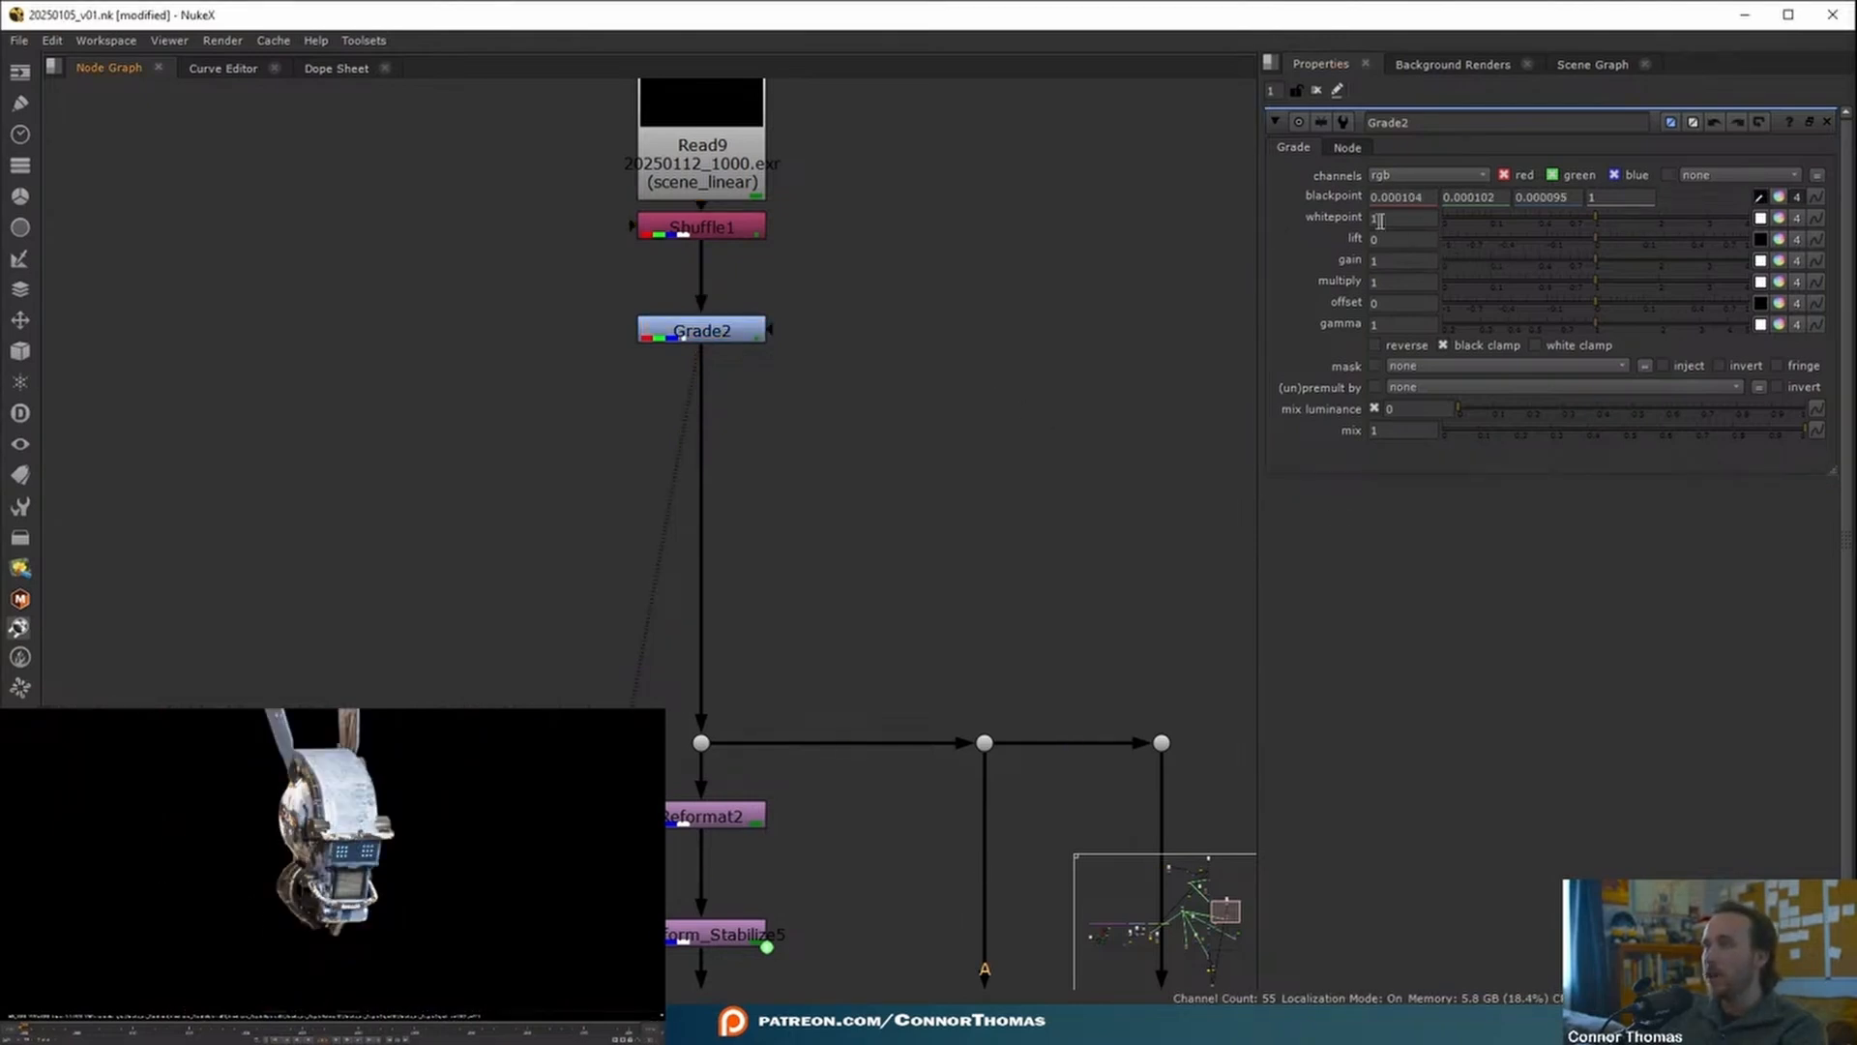
- Sample the head Grade's whitepoint from the white paint above the eye display with the Grade disabled, giving 0.316688, 0.311209 and 0.303693
scroll(259, 913, up, 6)
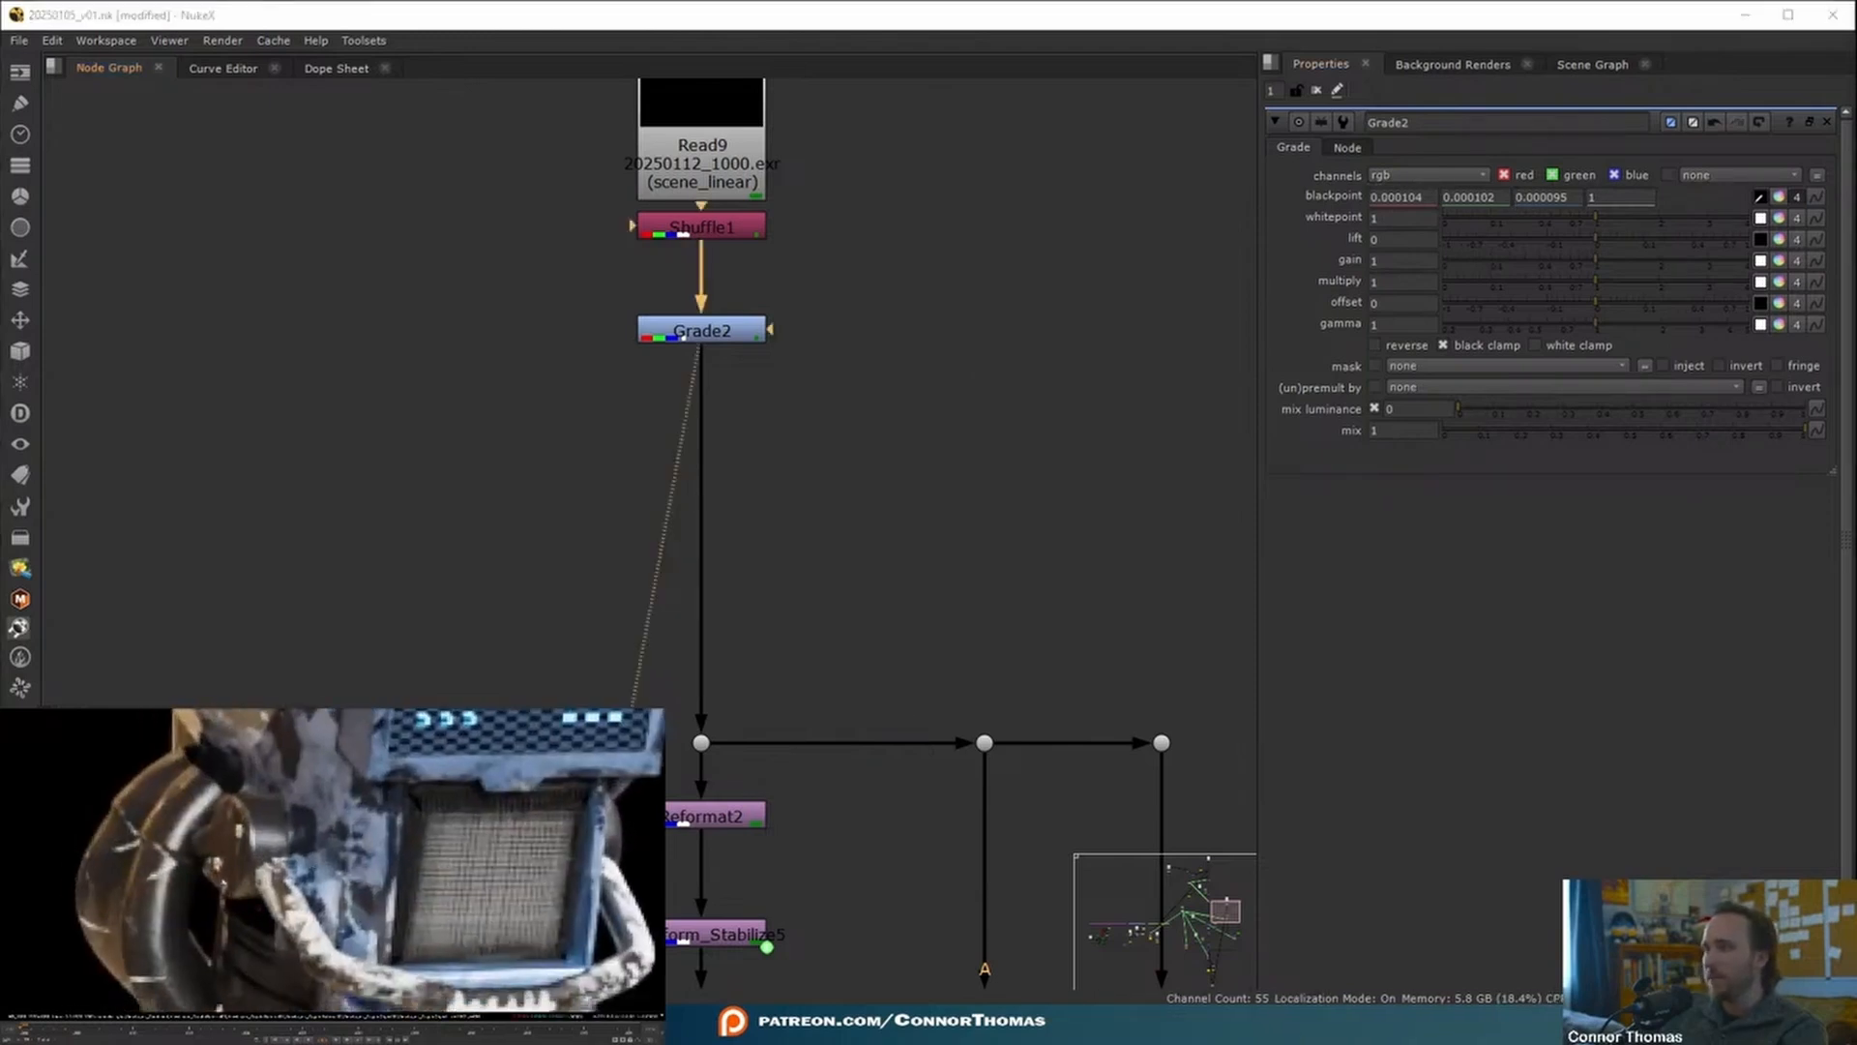
scroll(258, 912, down, 5)
mouse_move(167, 711)
mouse_down()
mouse_move(64, 709)
mouse_move(159, 707)
mouse_move(83, 707)
mouse_move(138, 708)
mouse_up()
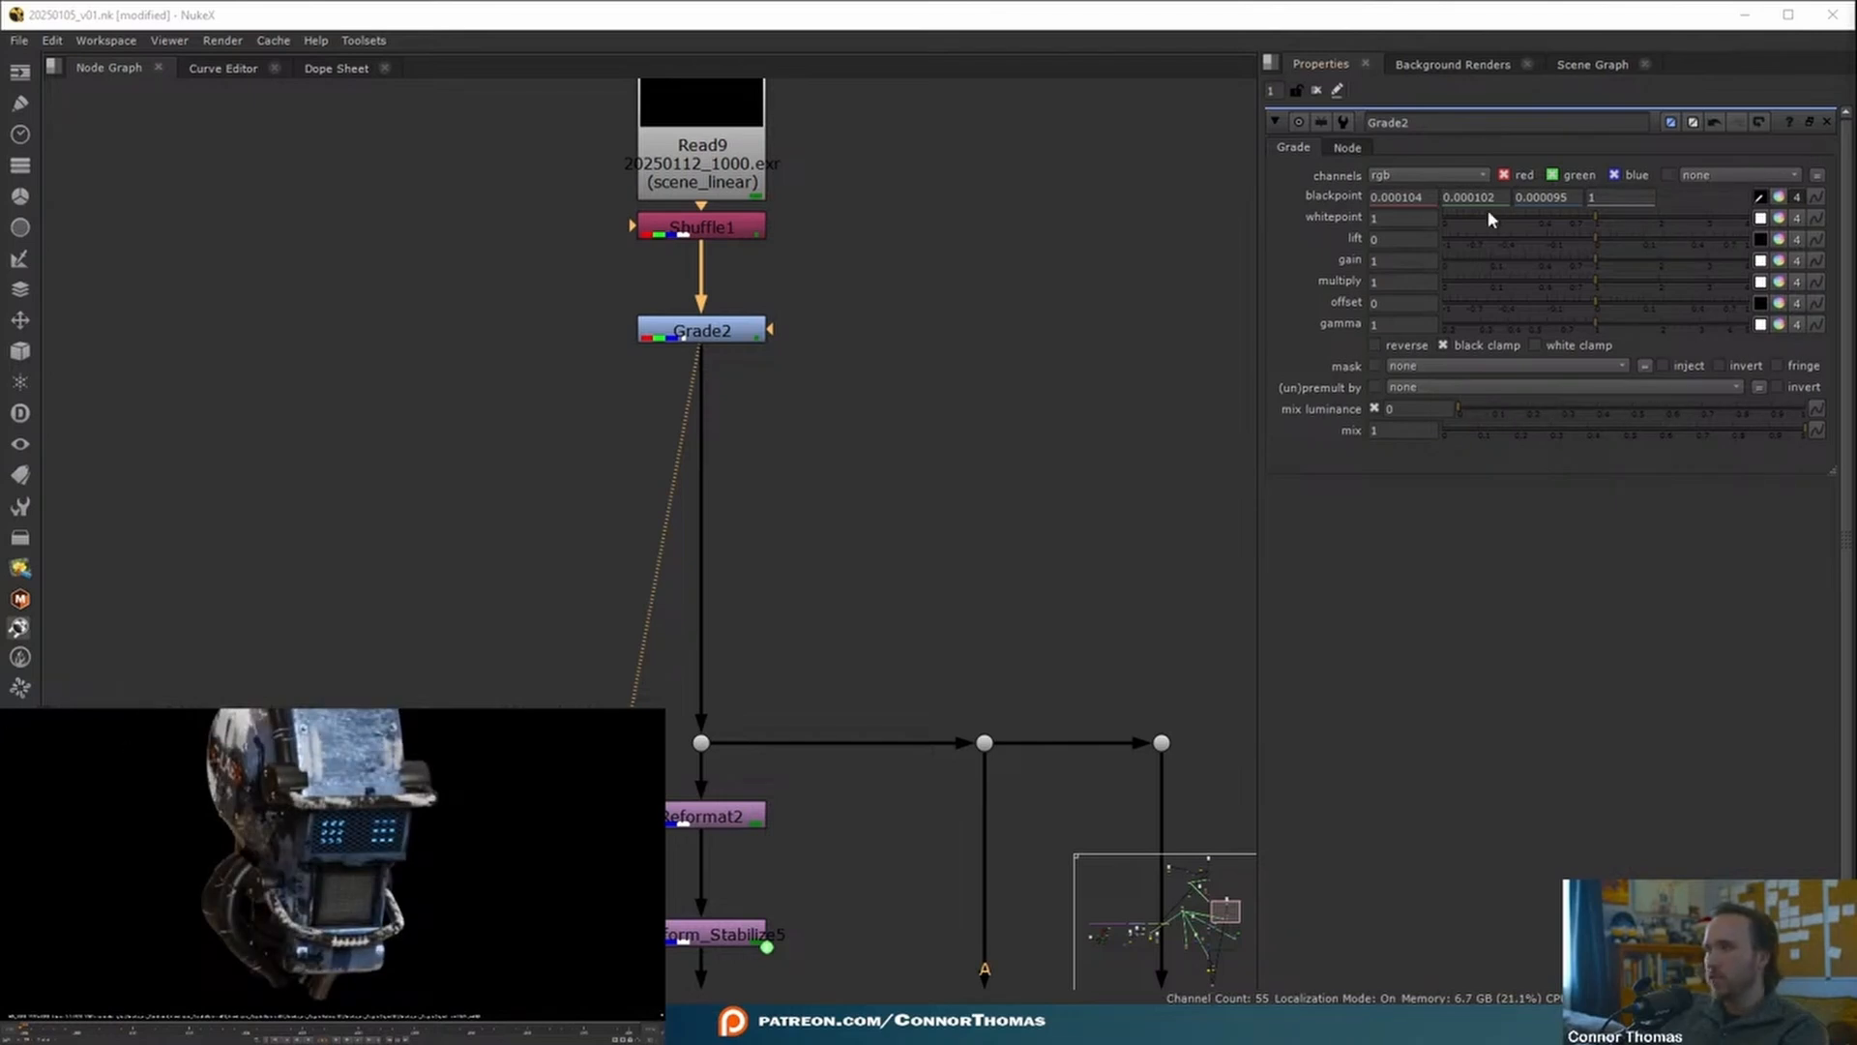
click(1762, 217)
scroll(360, 795, up, 8)
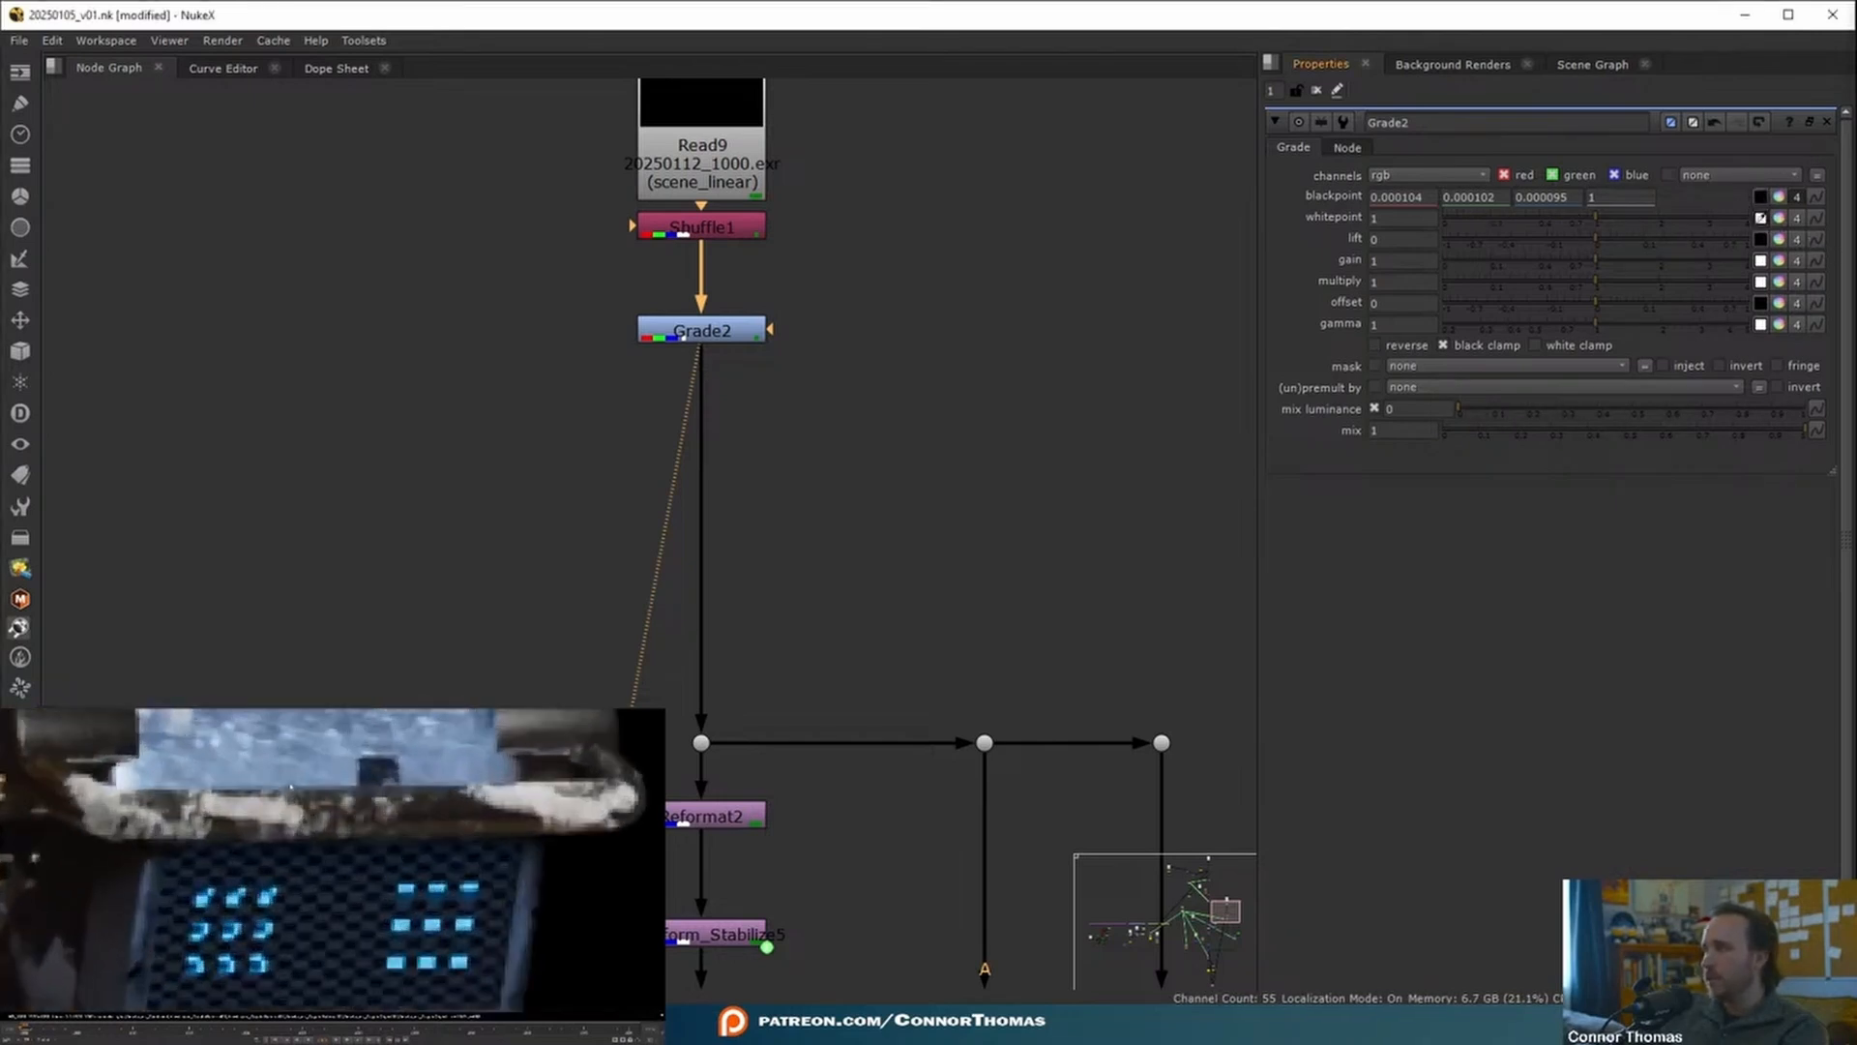
scroll(242, 842, up, 4)
ctrl+click(239, 842)
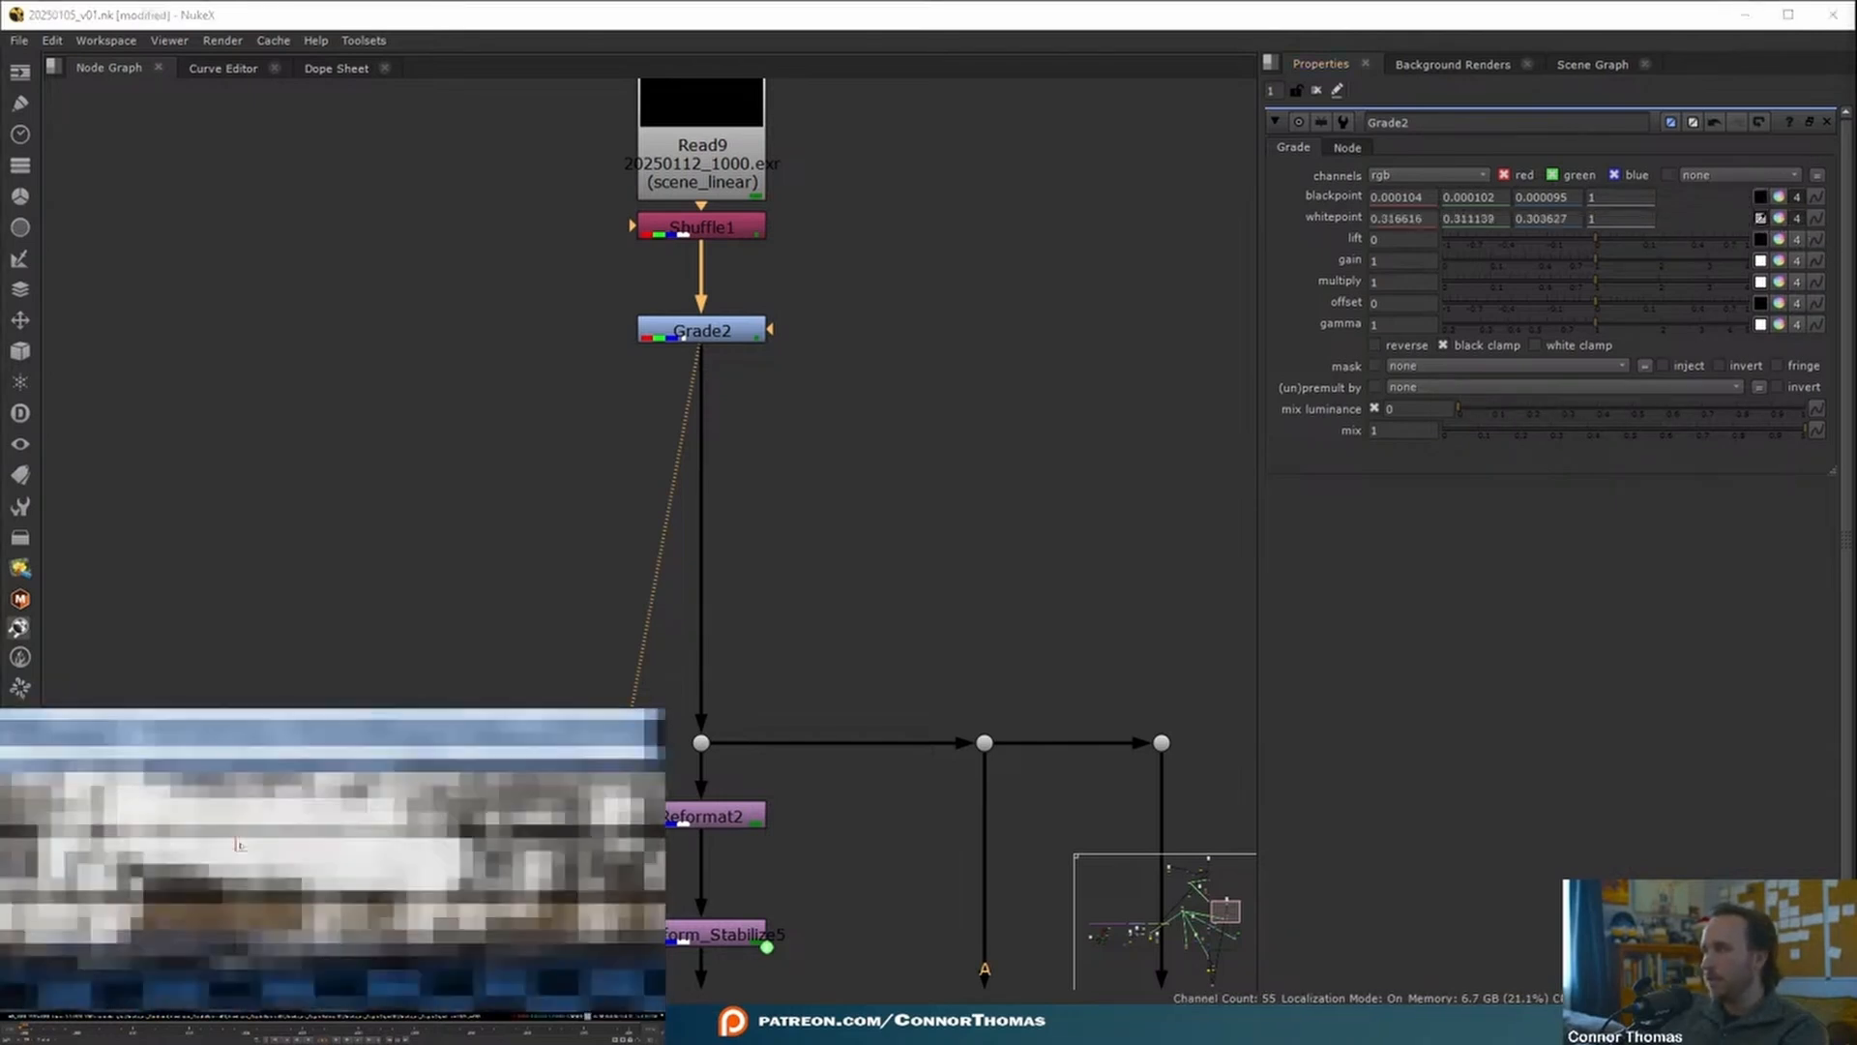
scroll(219, 891, down, 6)
key(d)
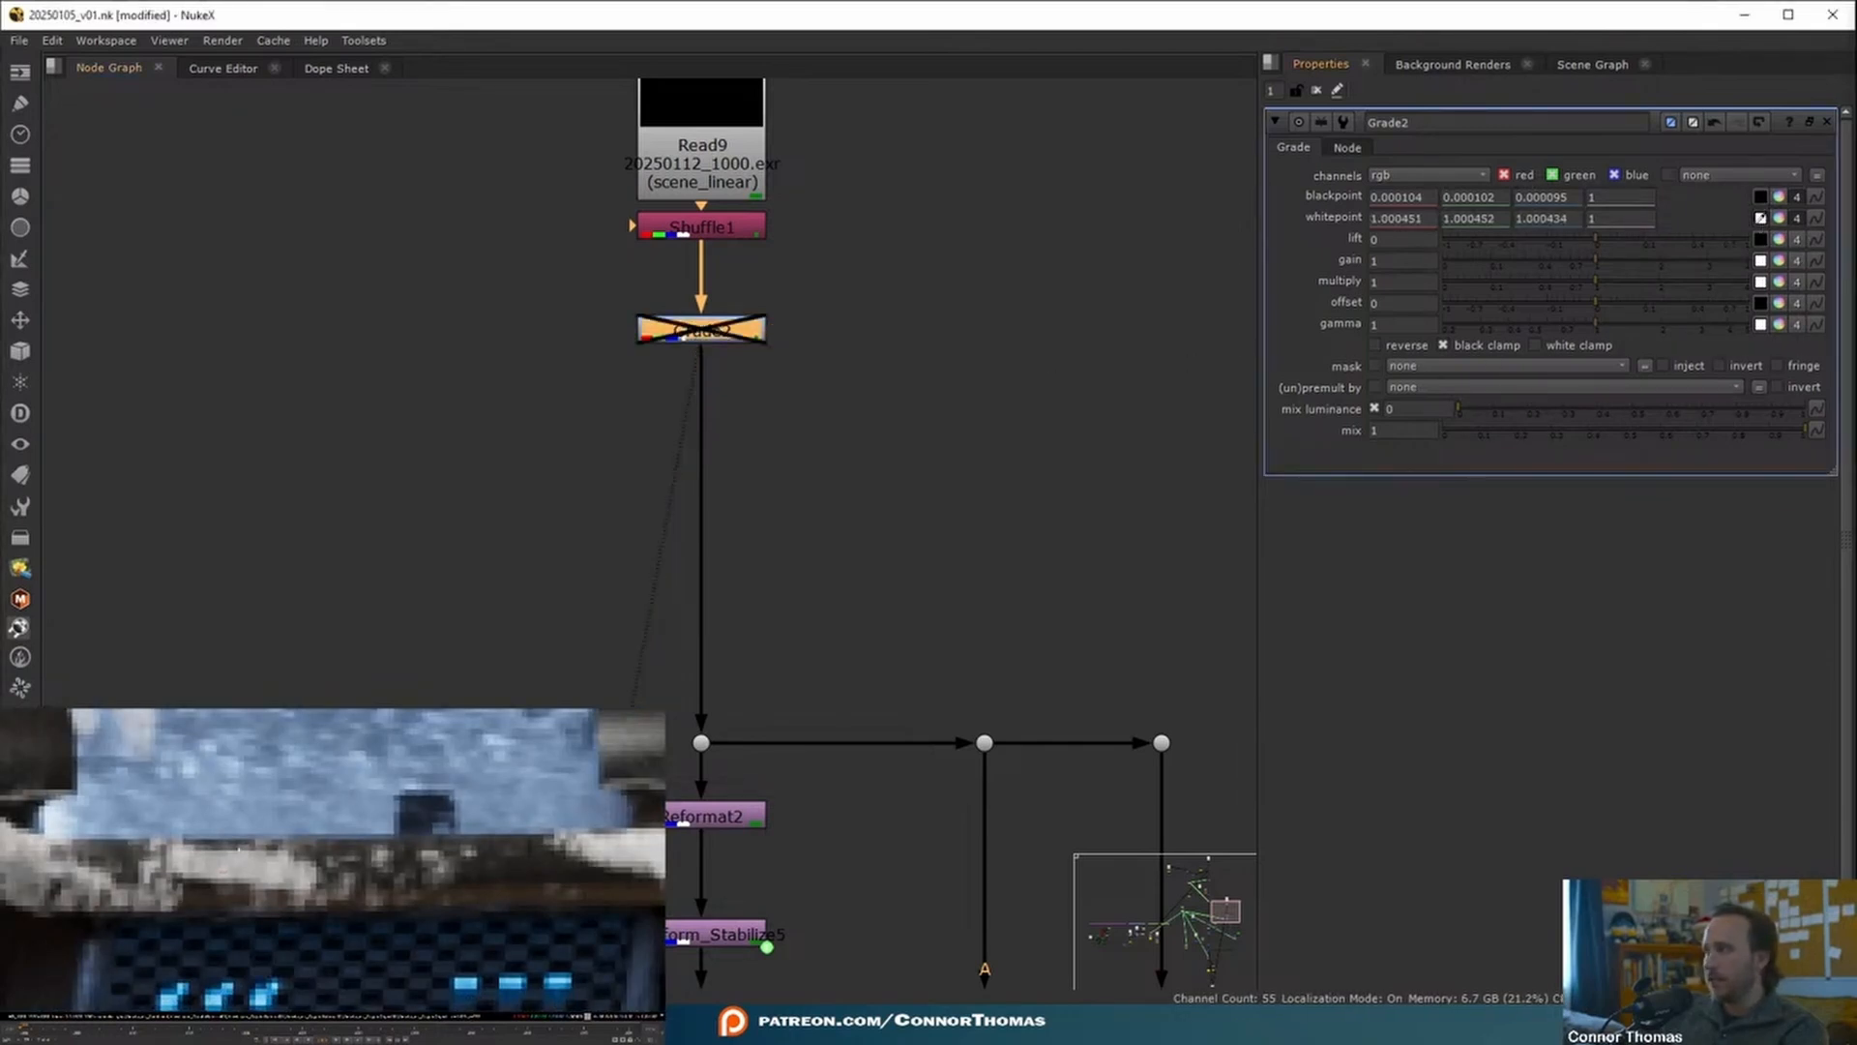
click(973, 370)
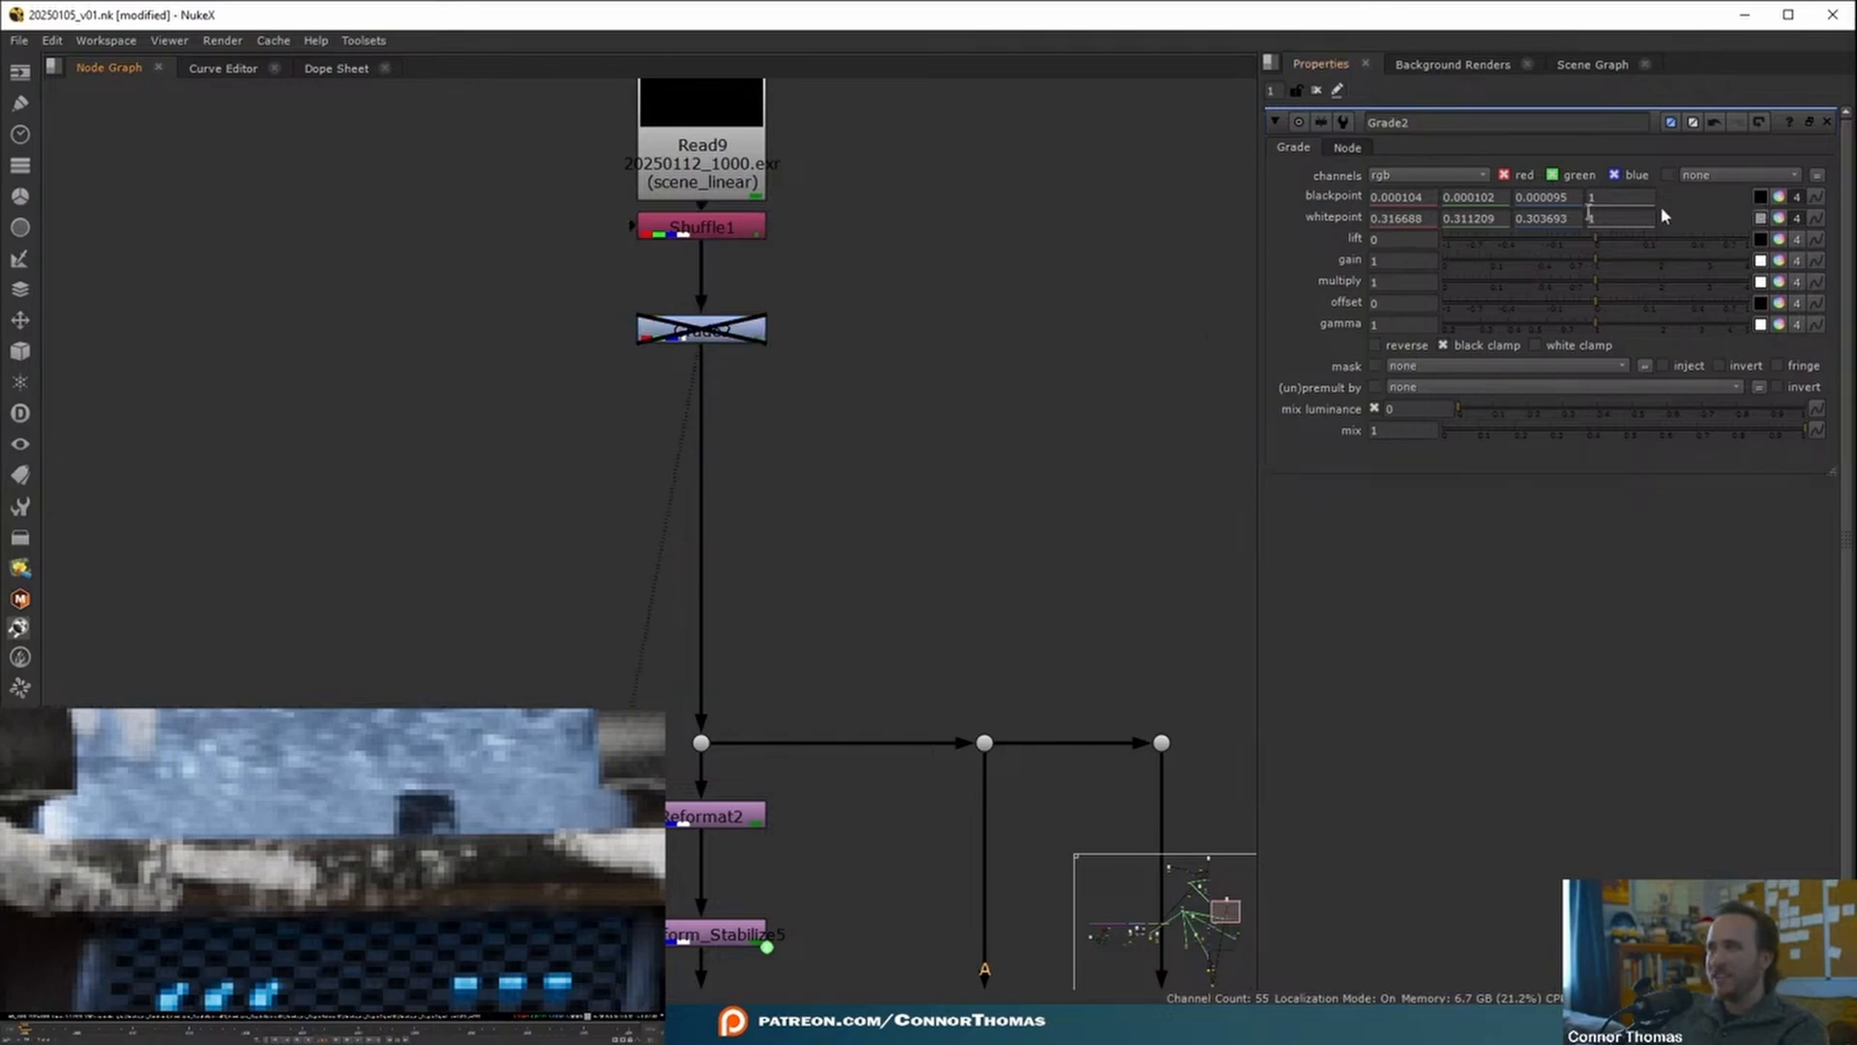
- Compare the head render with the Grade disabled and enabled, leaving the Grade enabled
click(762, 331)
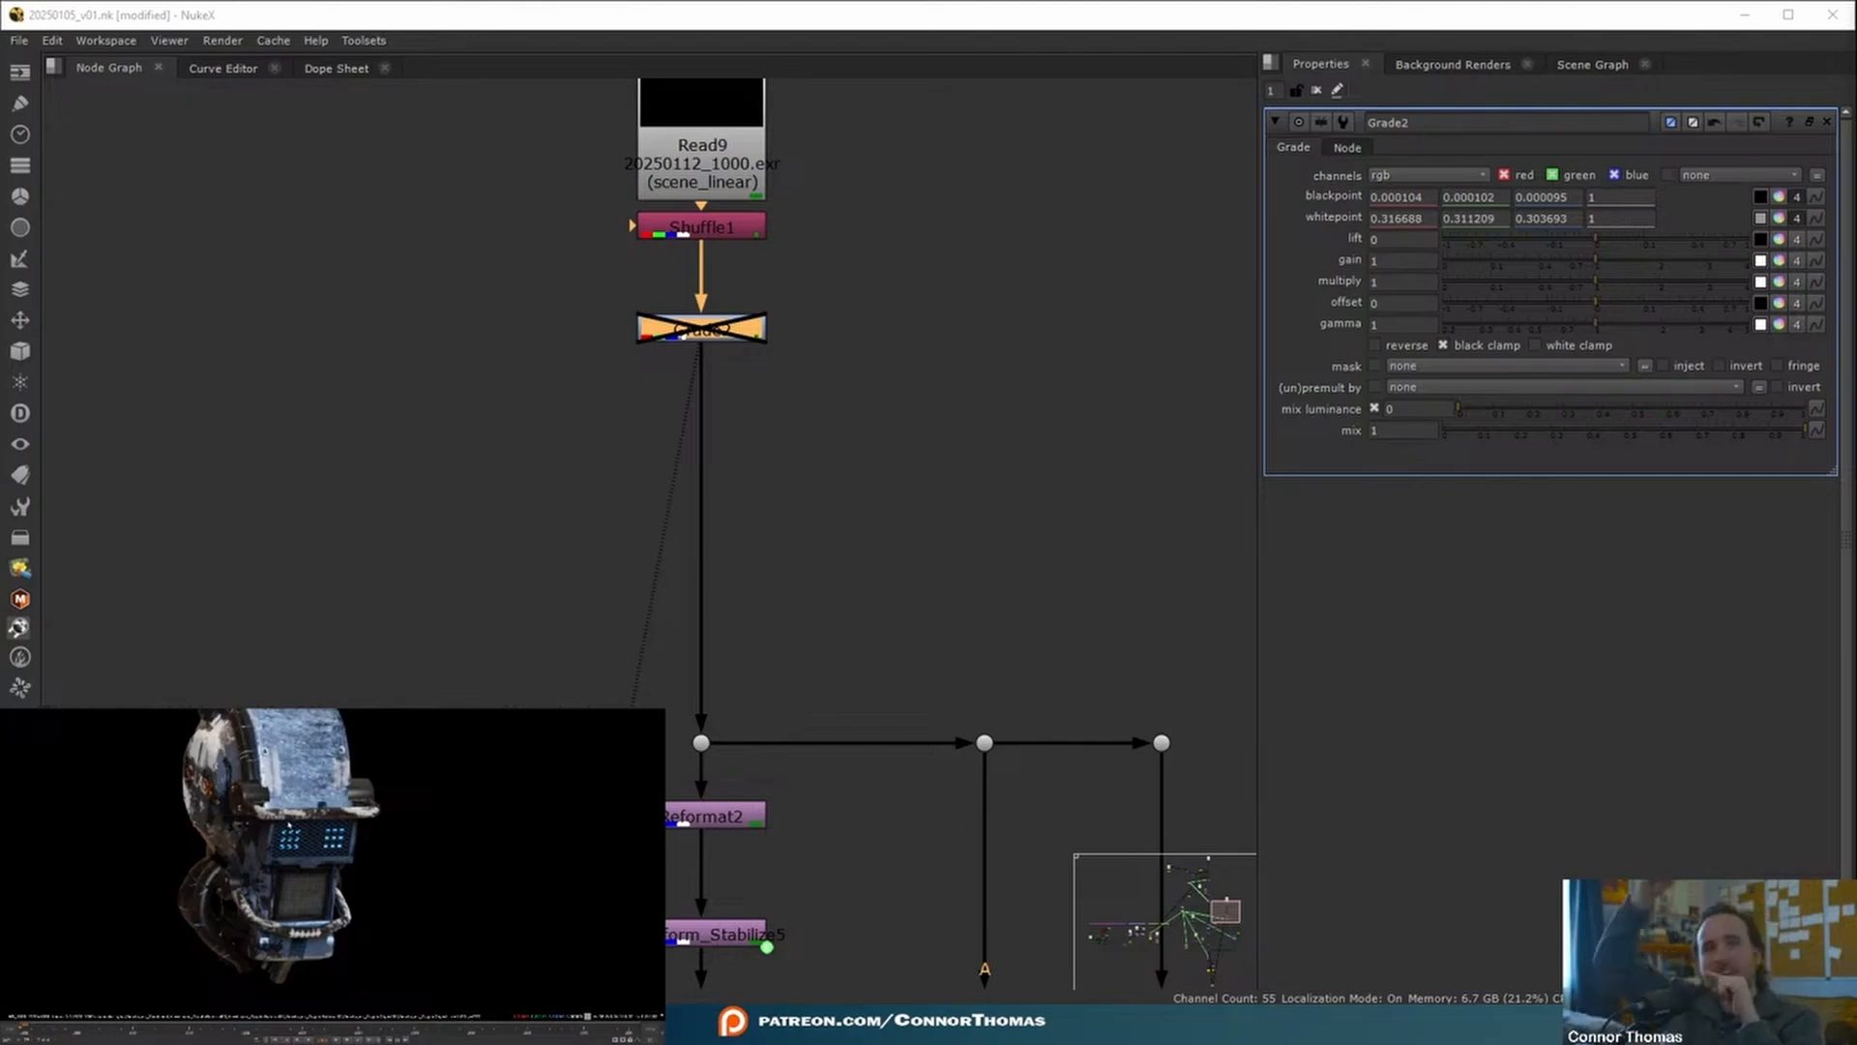
key(d)
key(d)
key(d)
key(d)
key(d)
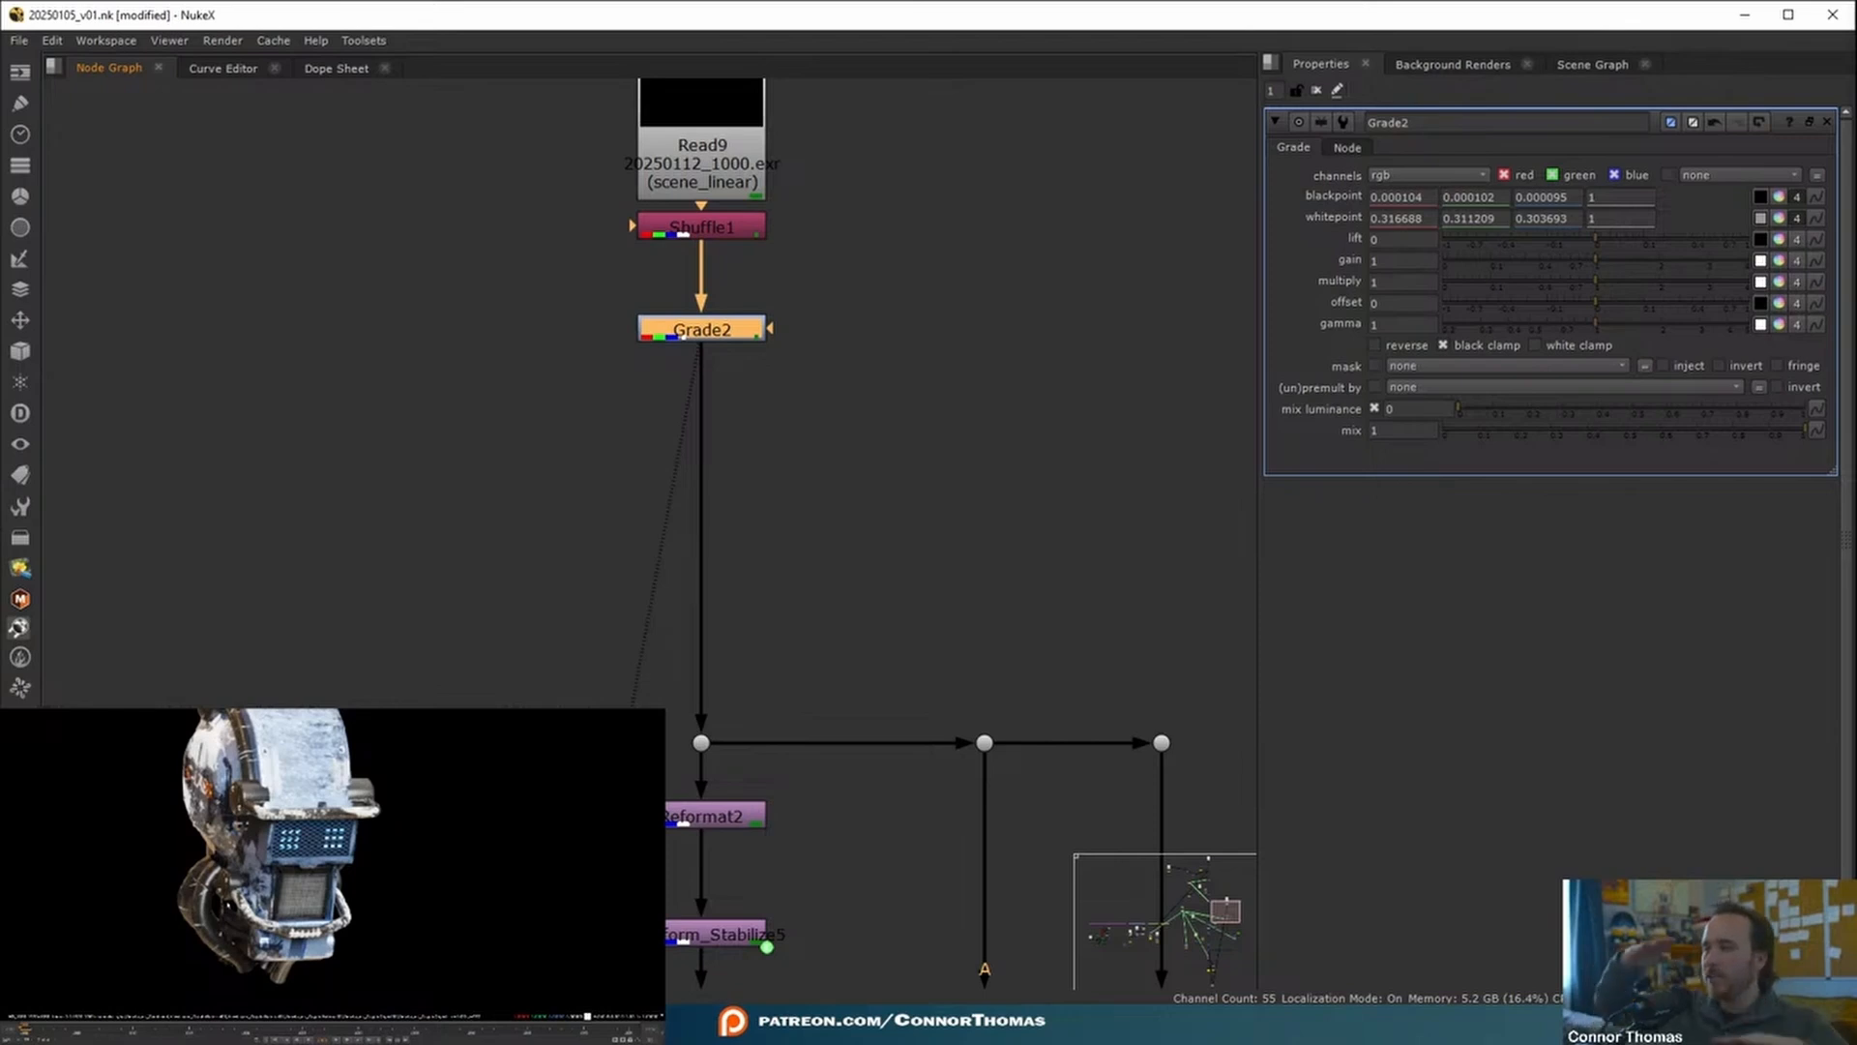
- View the composite with the graded head over the bartender plate
middle_drag(781, 511, 830, 410)
click(889, 411)
key(2)
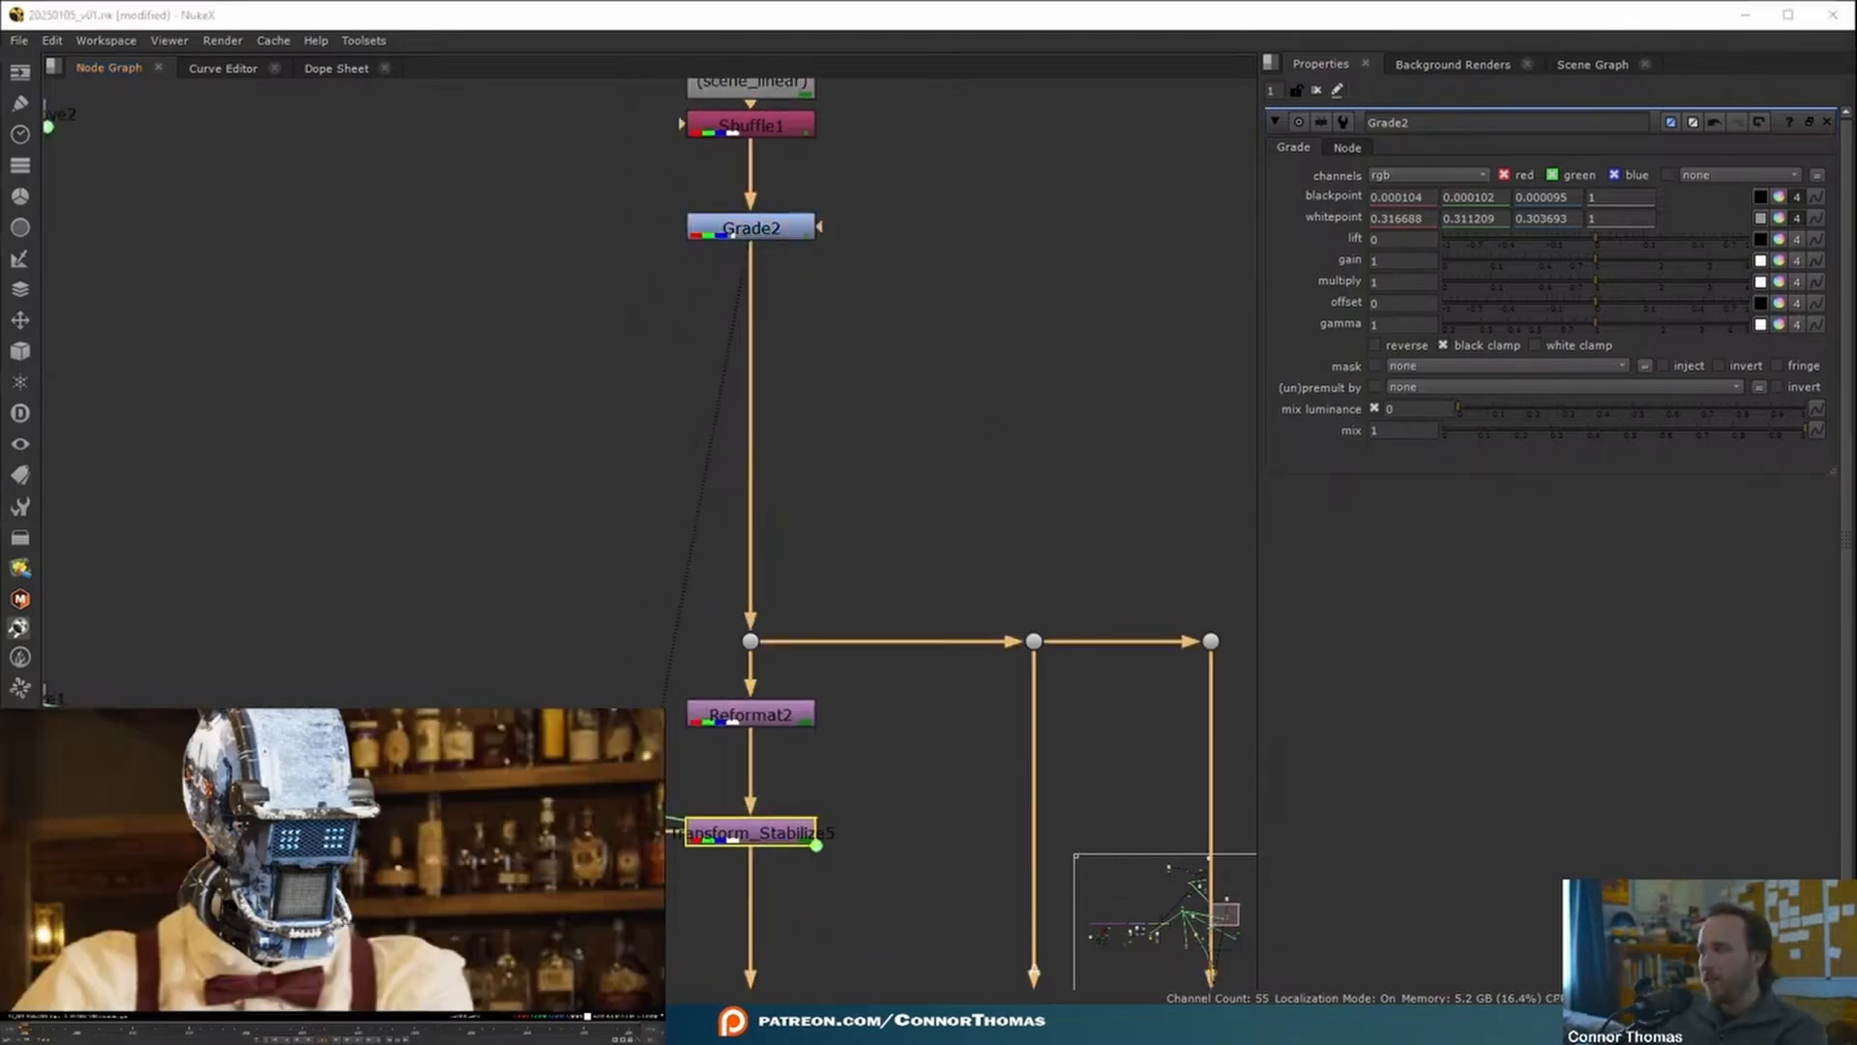
scroll(332, 859, down, 4)
middle_drag(79, 954, 181, 825)
key(1)
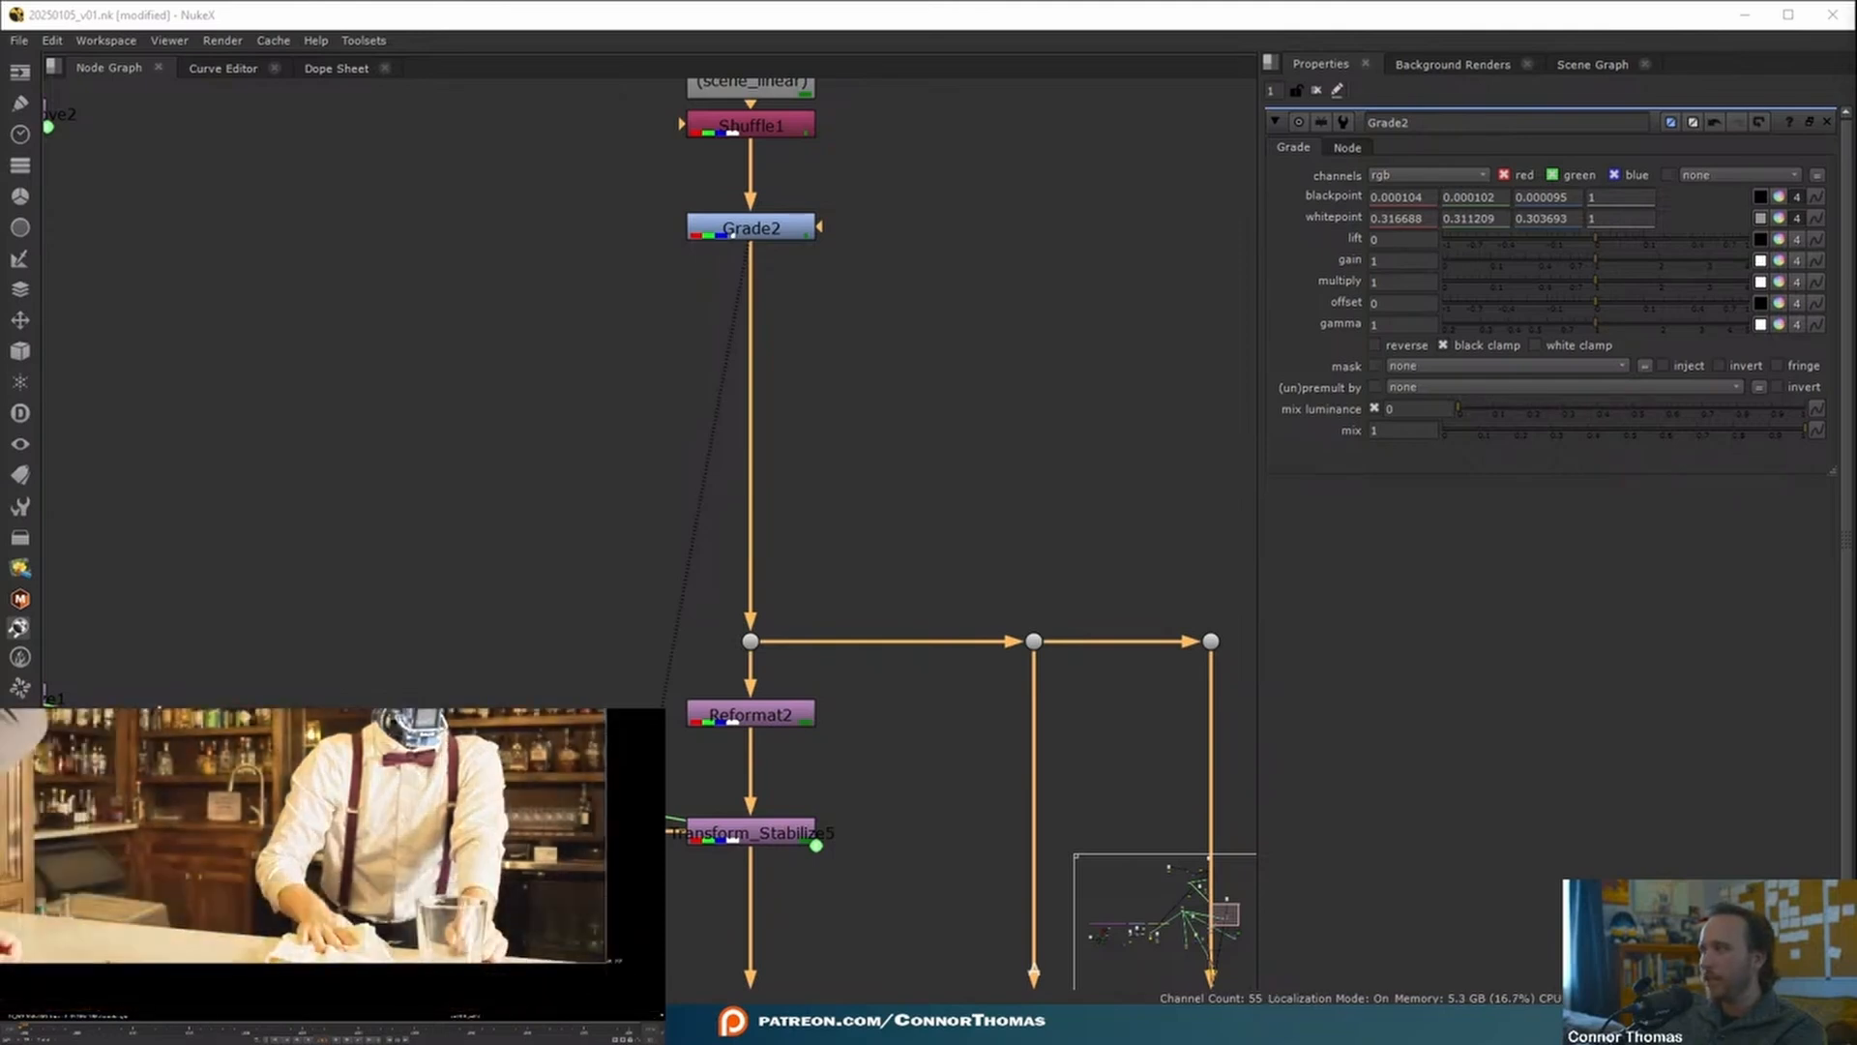
- Sample the head Grade's lift from the dark background beside the bartender's arm, giving 0.001989 for red, green and blue, and disable the Grade
scroll(296, 931, up, 2)
scroll(279, 919, up, 4)
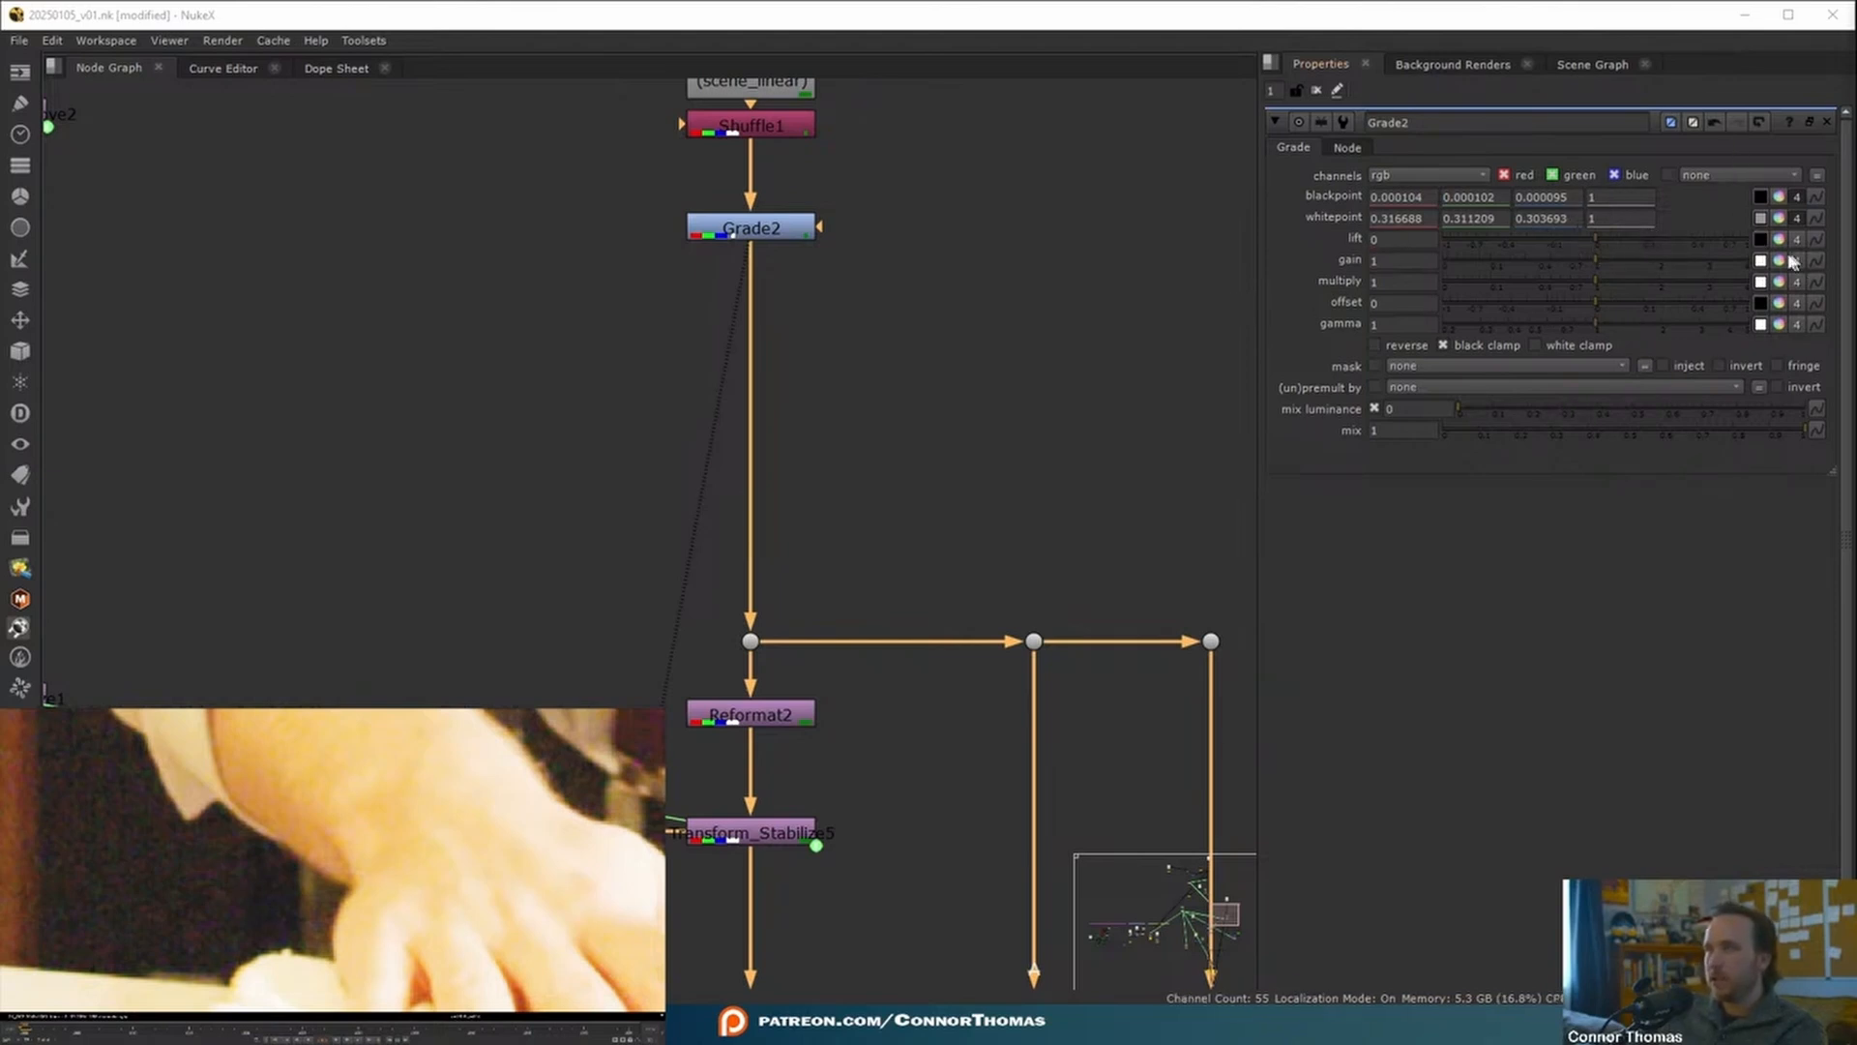
click(1760, 238)
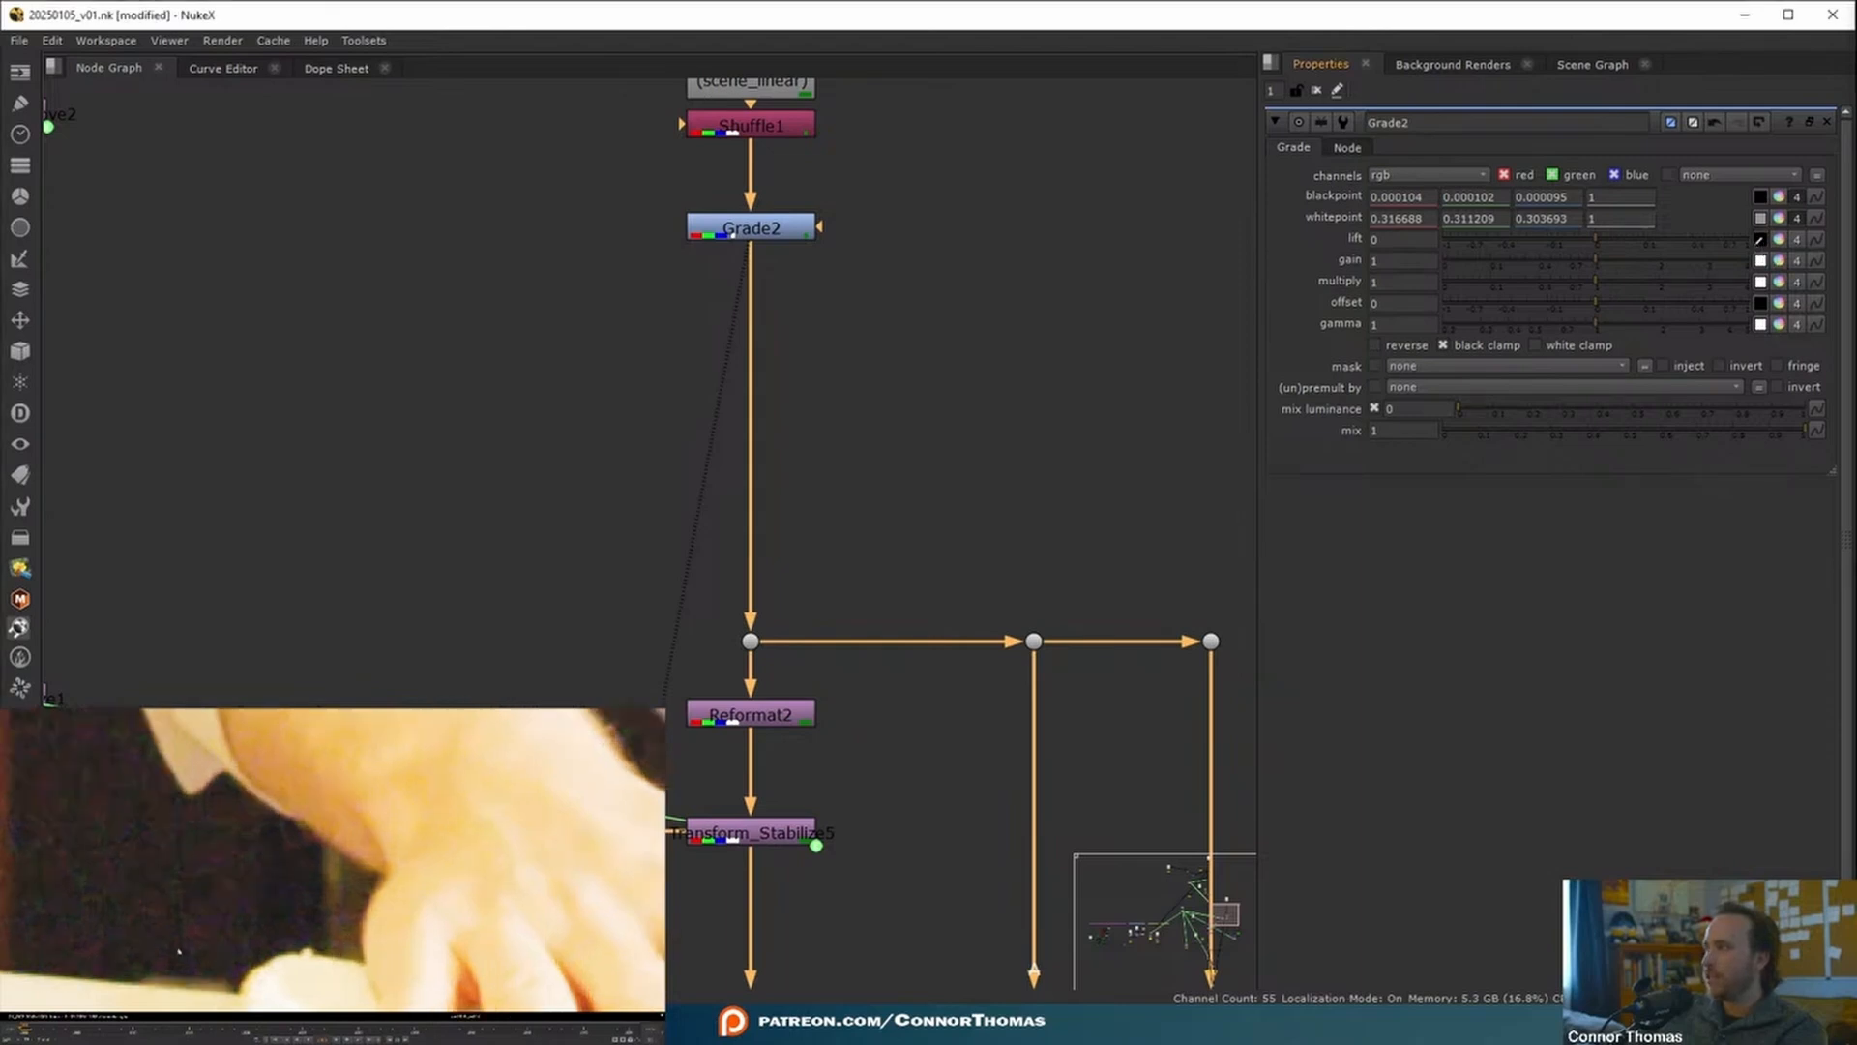
ctrl+click(338, 853)
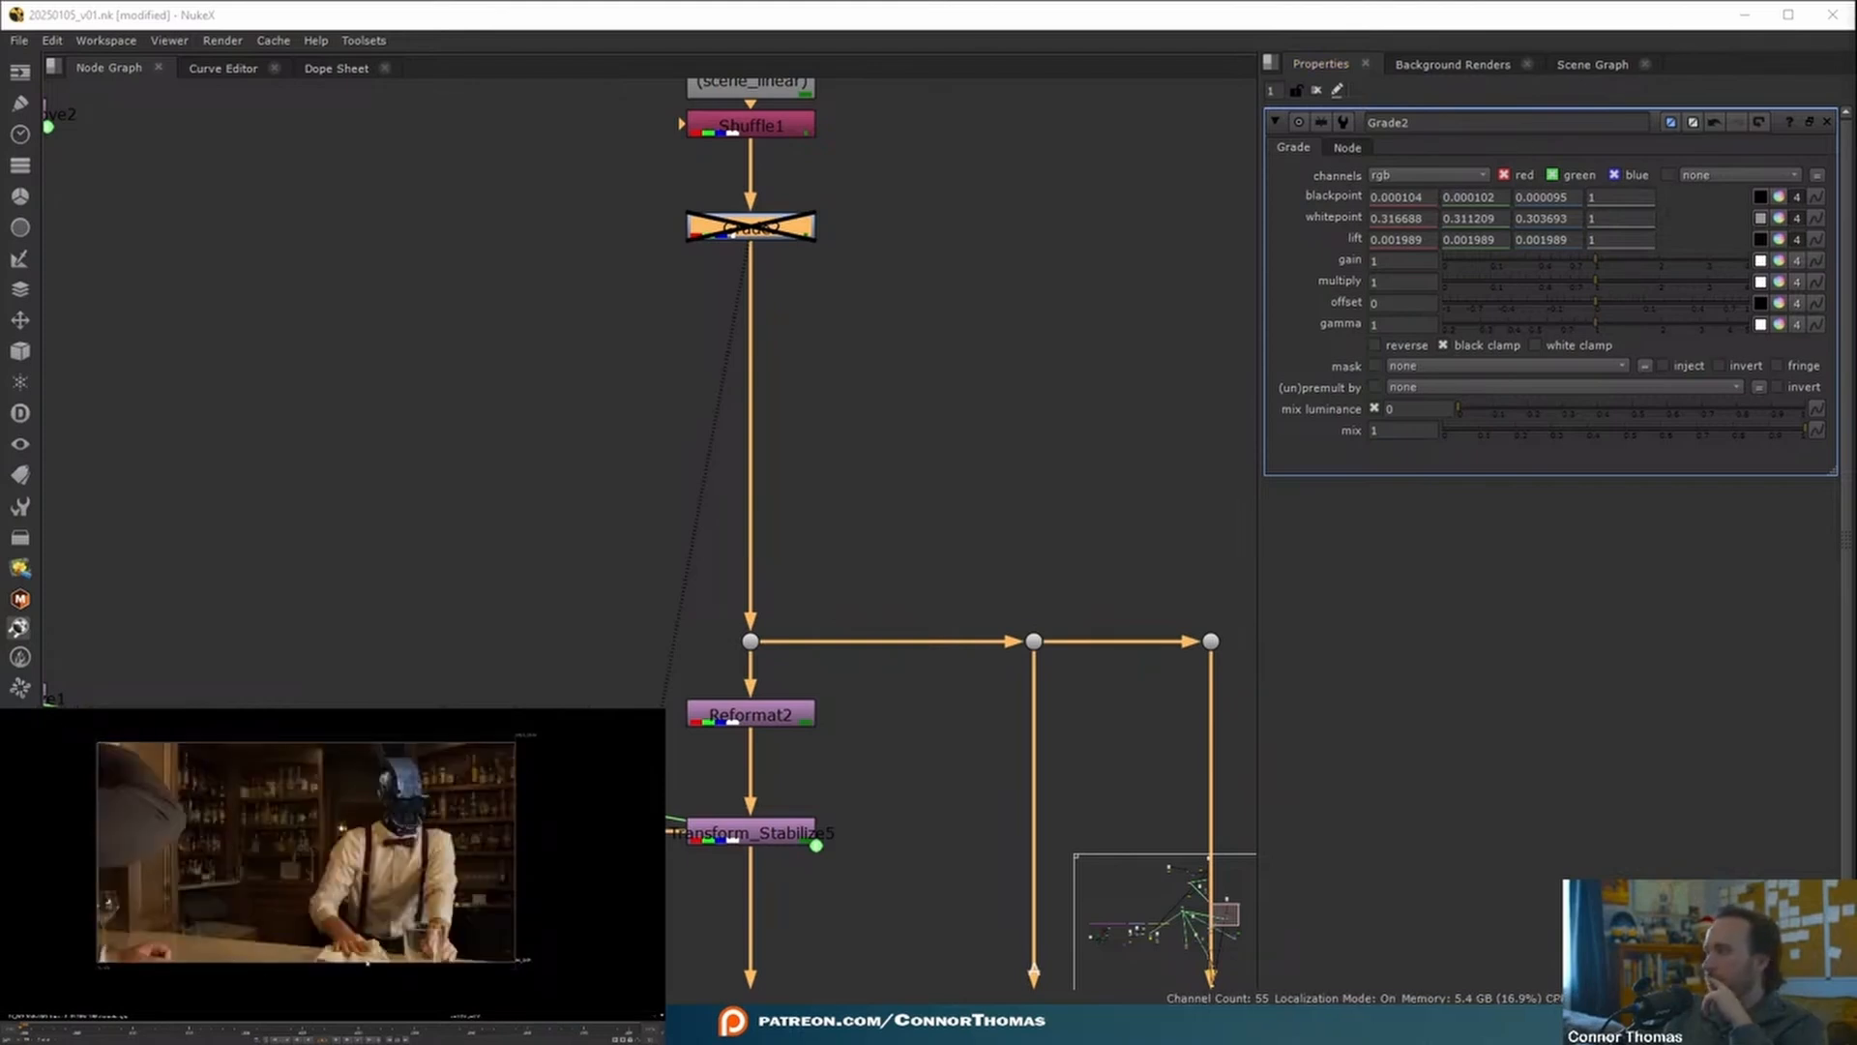
scroll(367, 964, up, 3)
scroll(208, 912, up, 3)
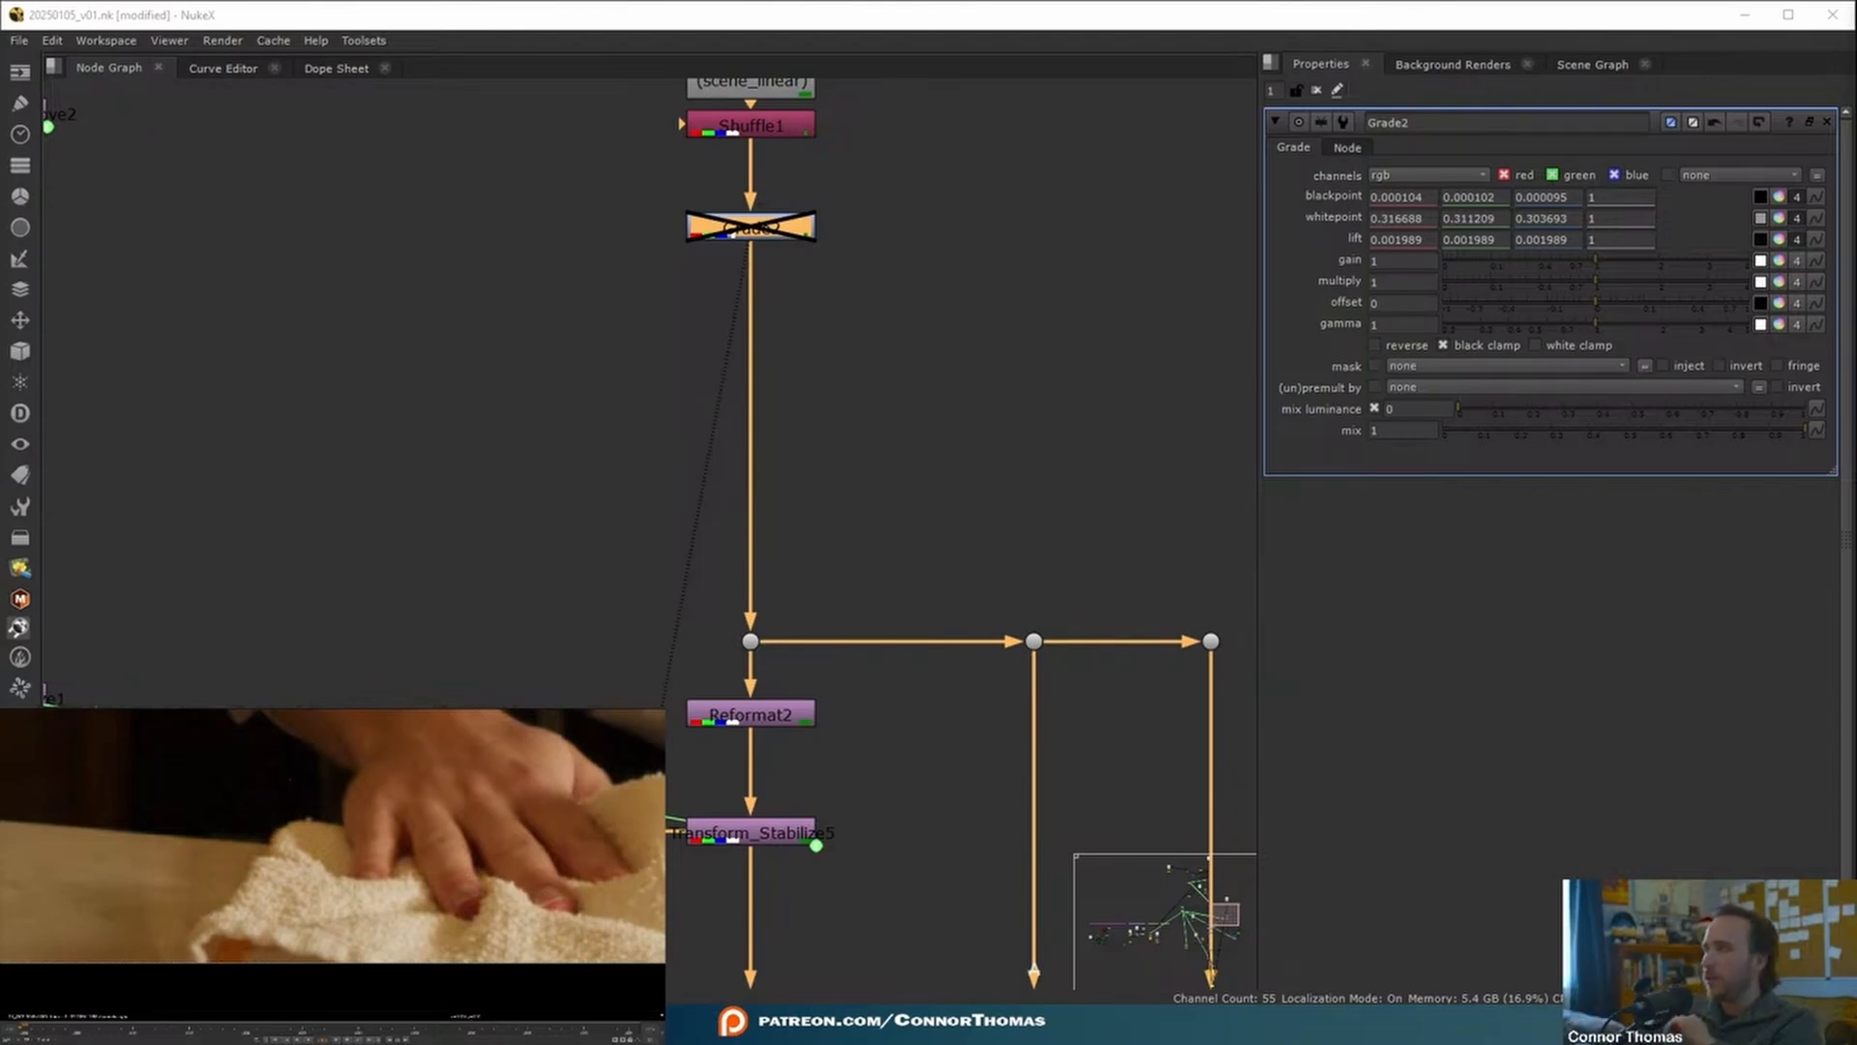
- Sample the head Grade's gain from the brightest area of the bartender's white towel, giving 0.796875, 0.680176 and 0.479004
middle_drag(512, 898, 258, 809)
scroll(151, 837, up, 3)
middle_drag(324, 859, 415, 902)
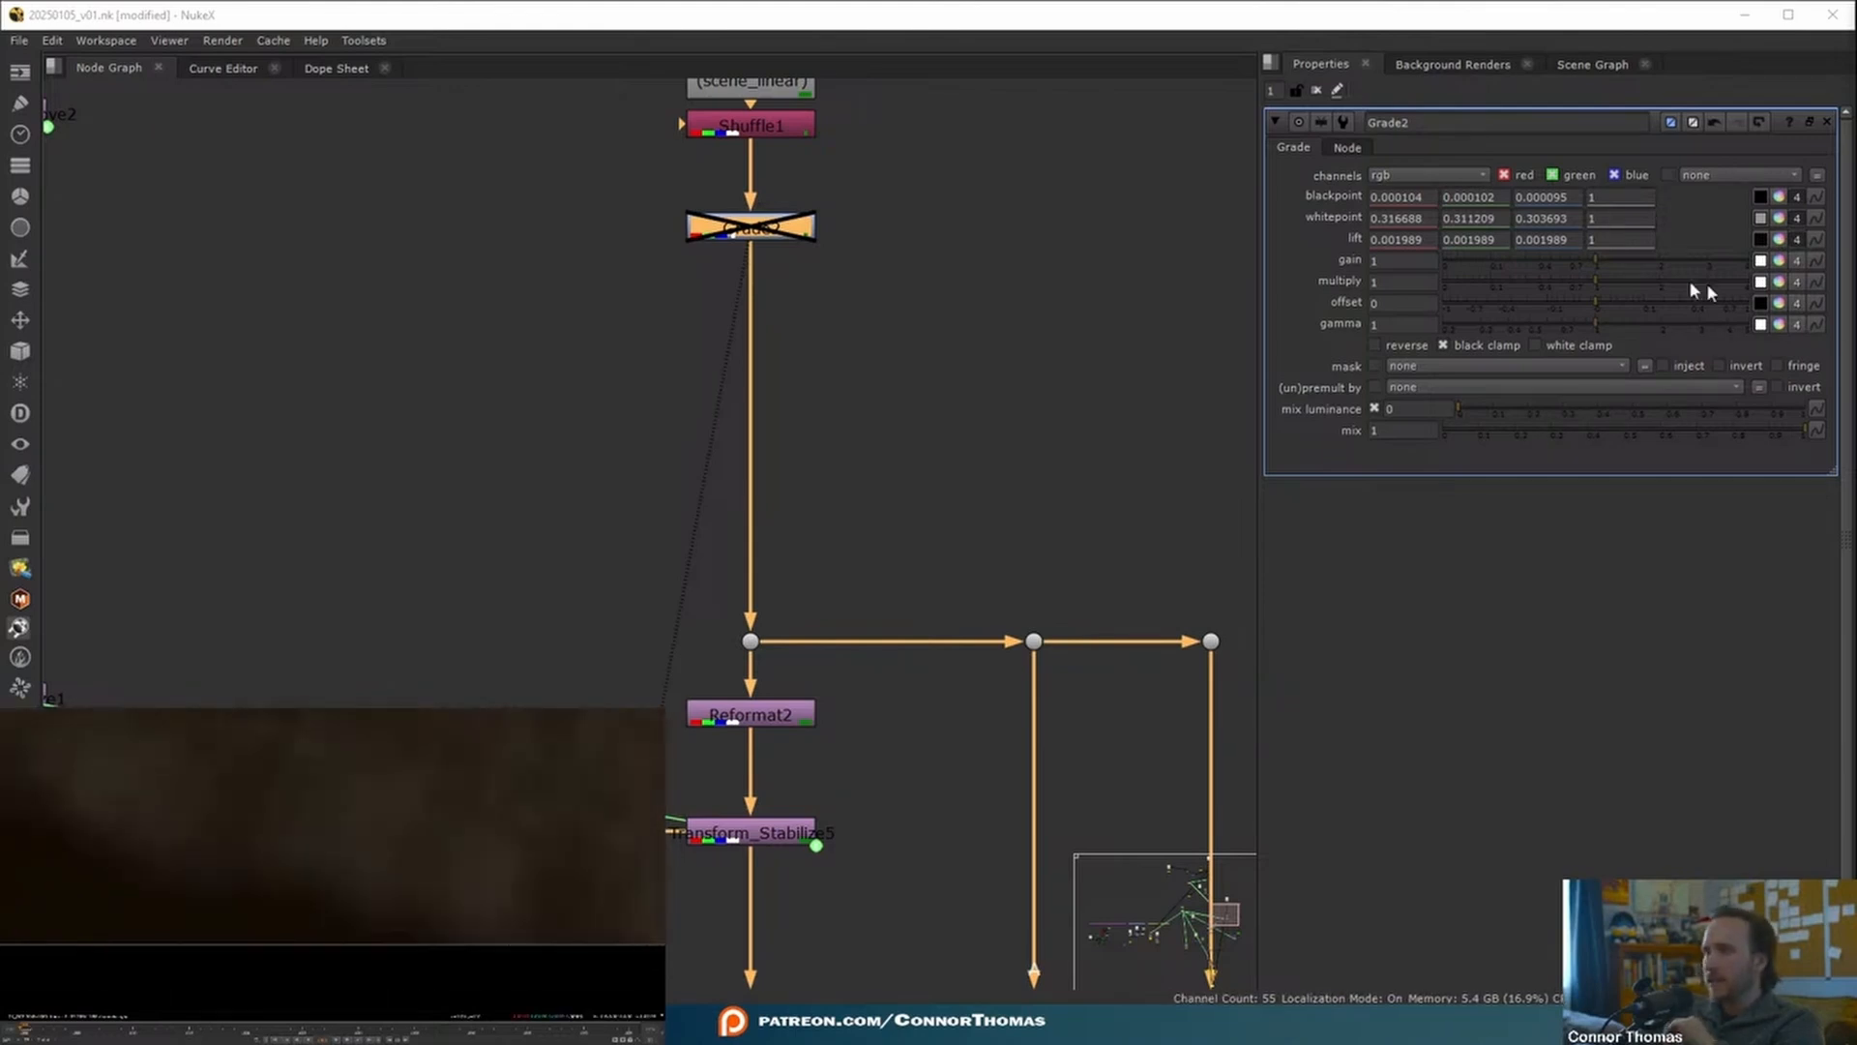
click(1760, 262)
middle_drag(251, 863, 212, 902)
ctrl+click(180, 881)
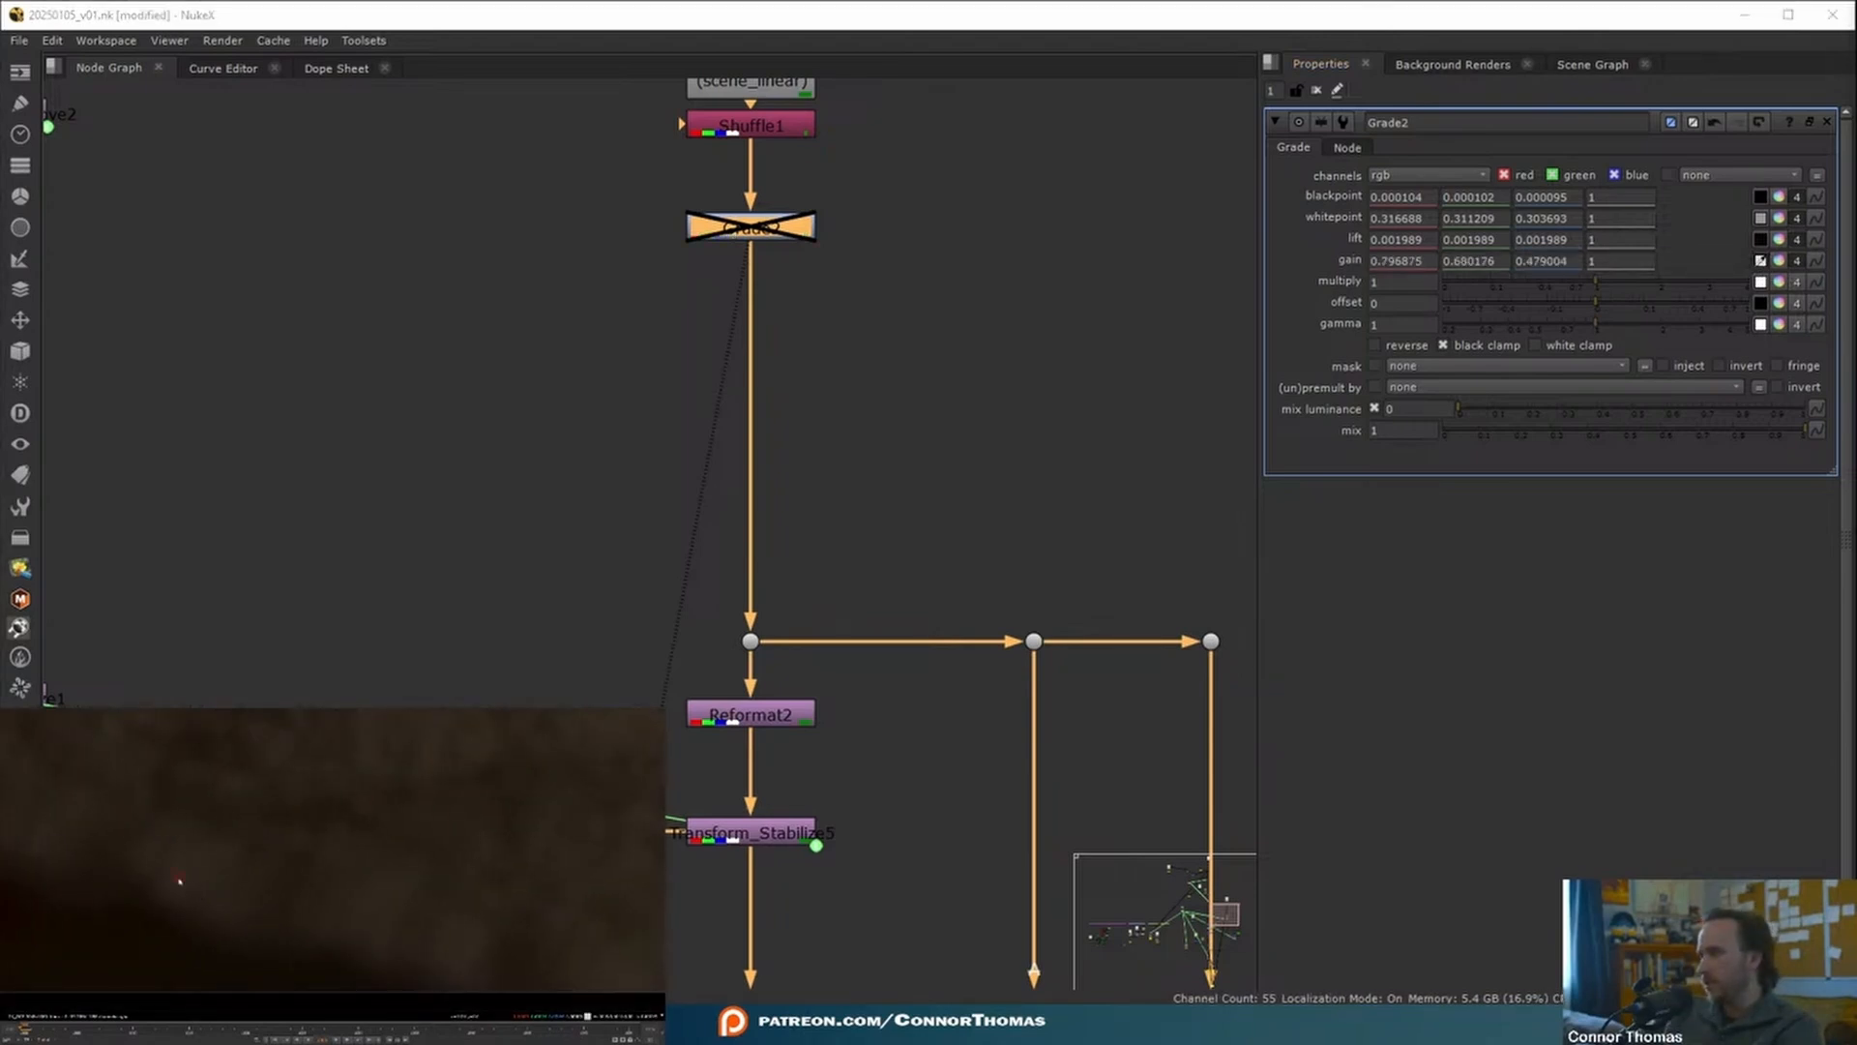
click(1760, 261)
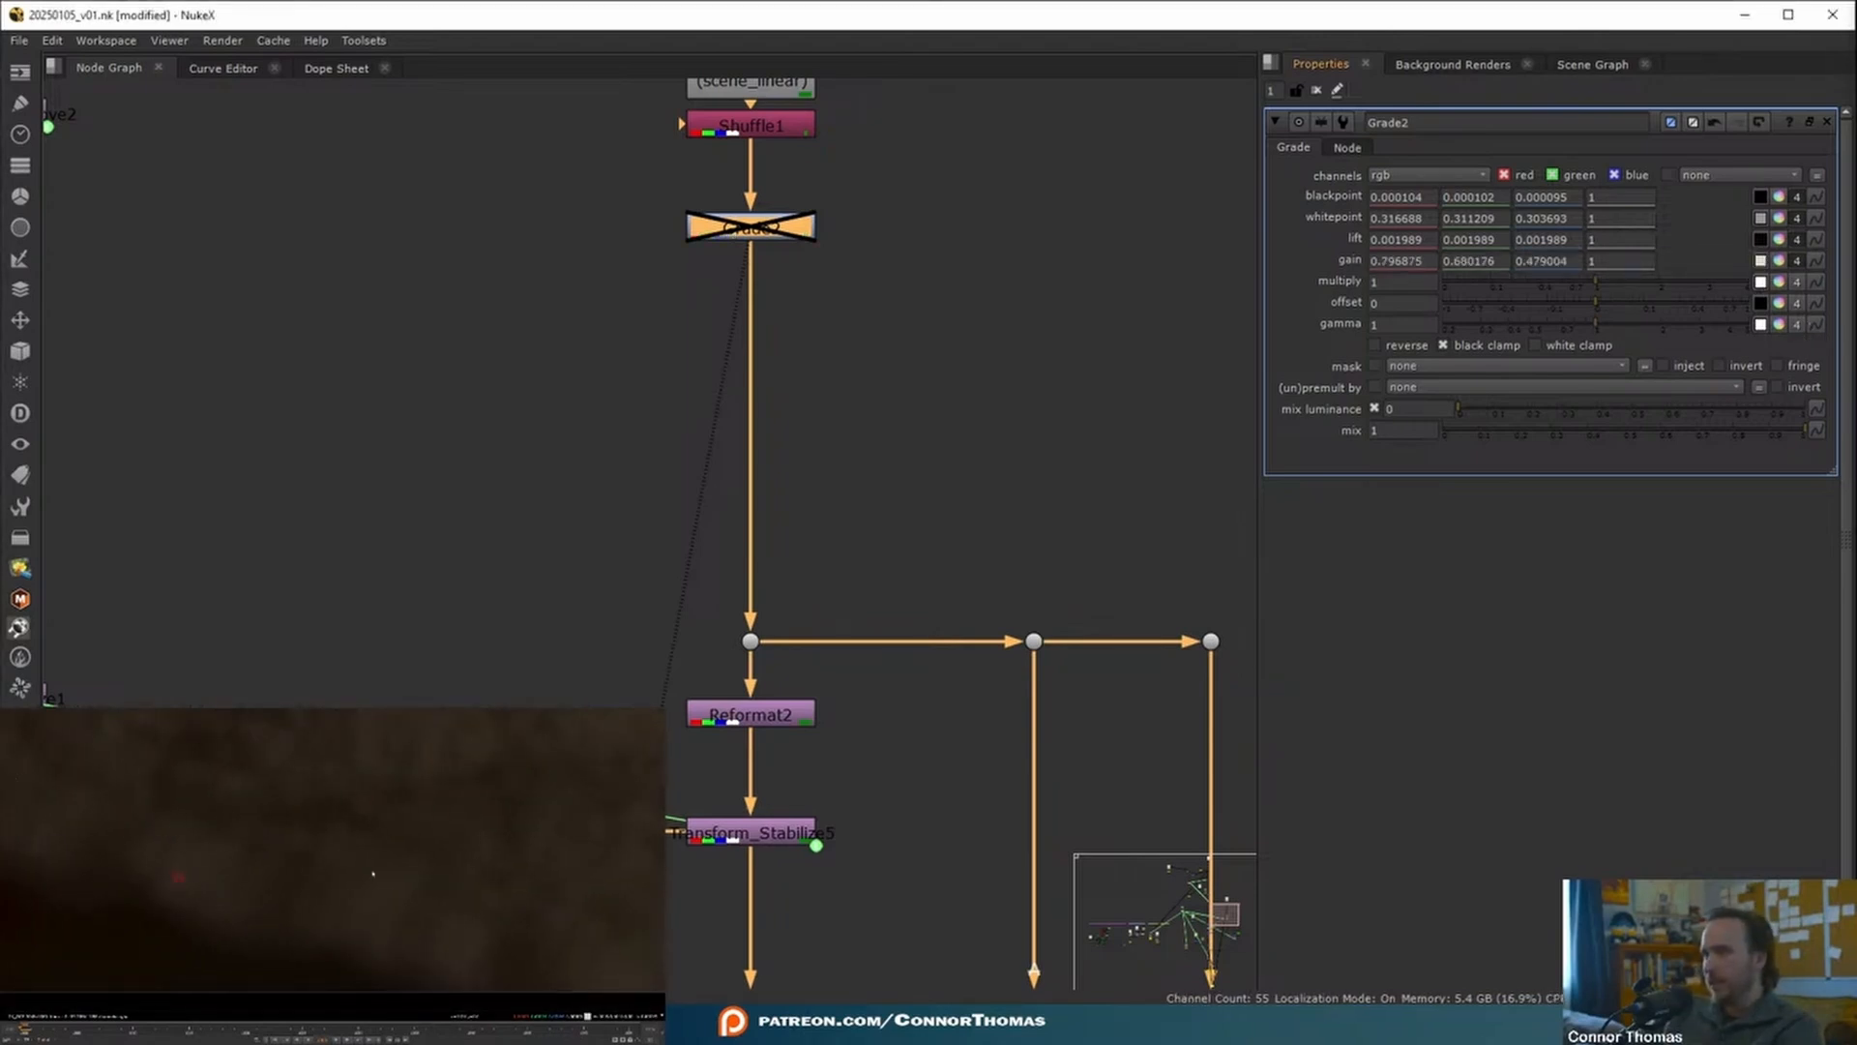
- Move the head Grade slightly farther below the Shuffle node and enable it to show the graded head in the full composite
scroll(299, 862, down, 4)
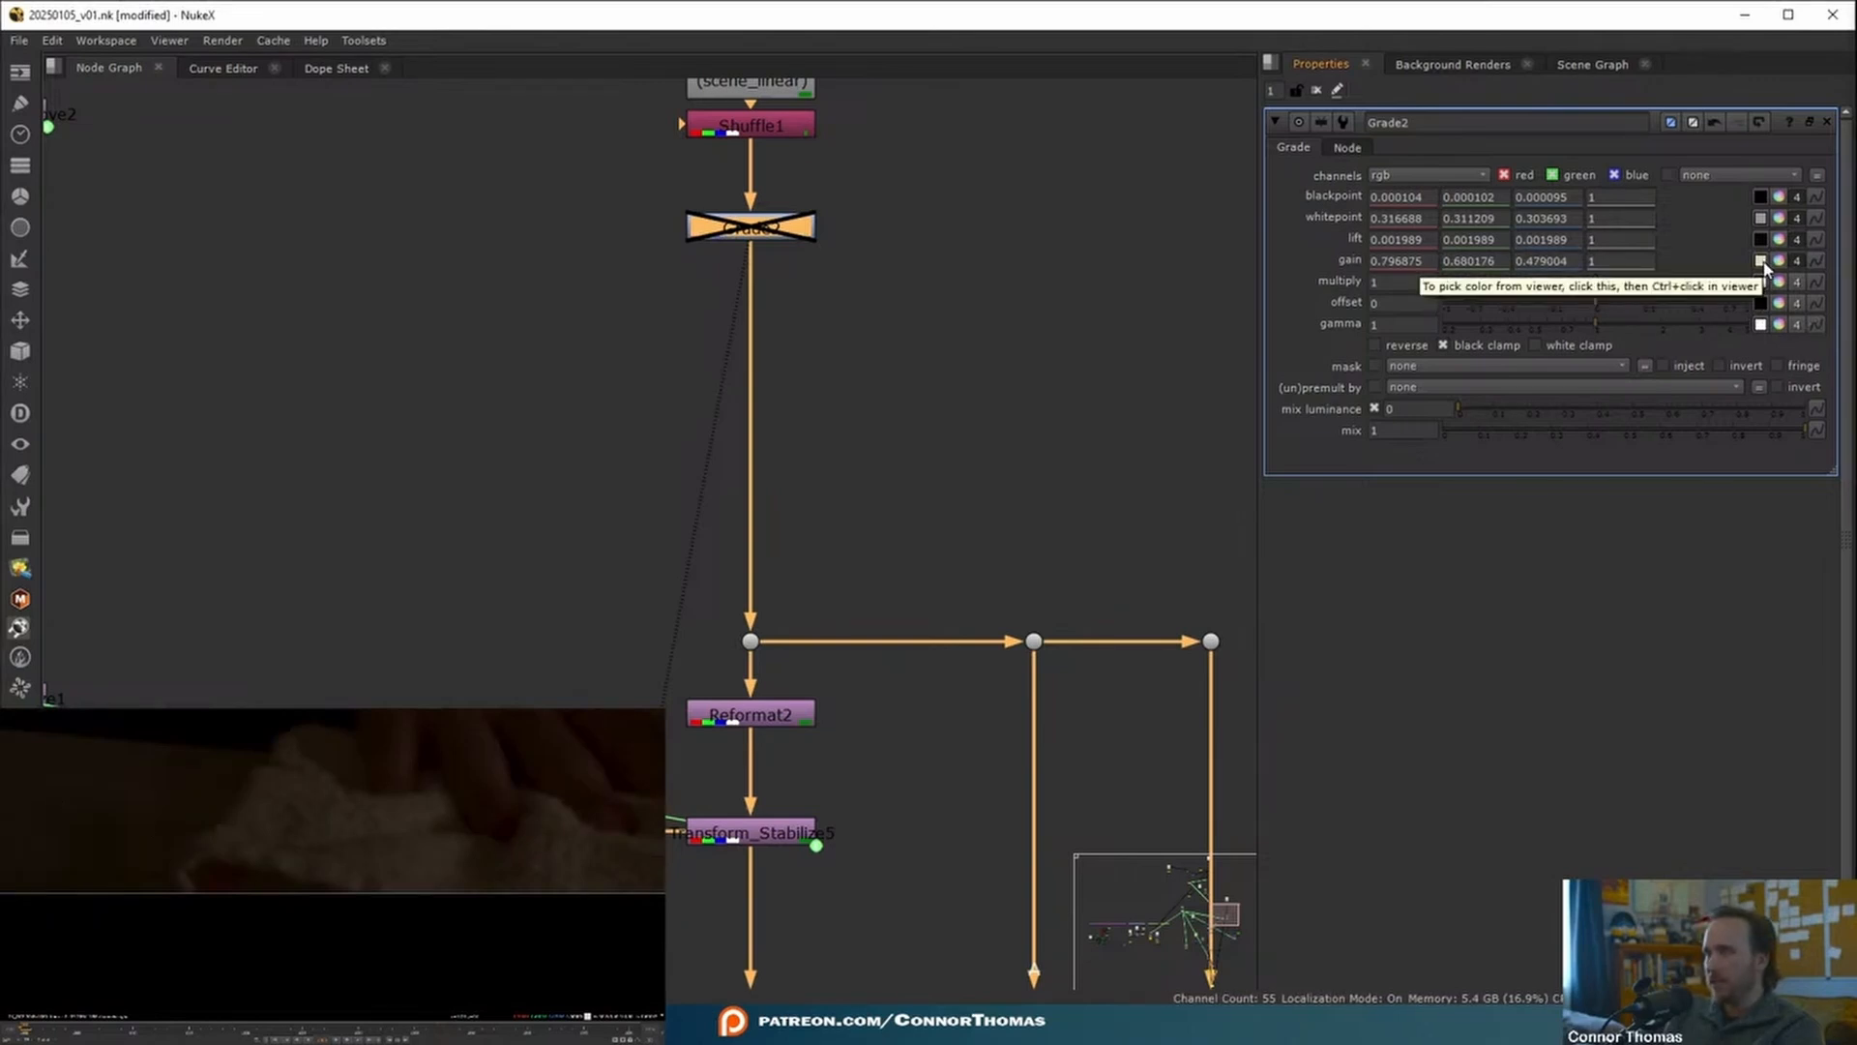
scroll(502, 746, down, 3)
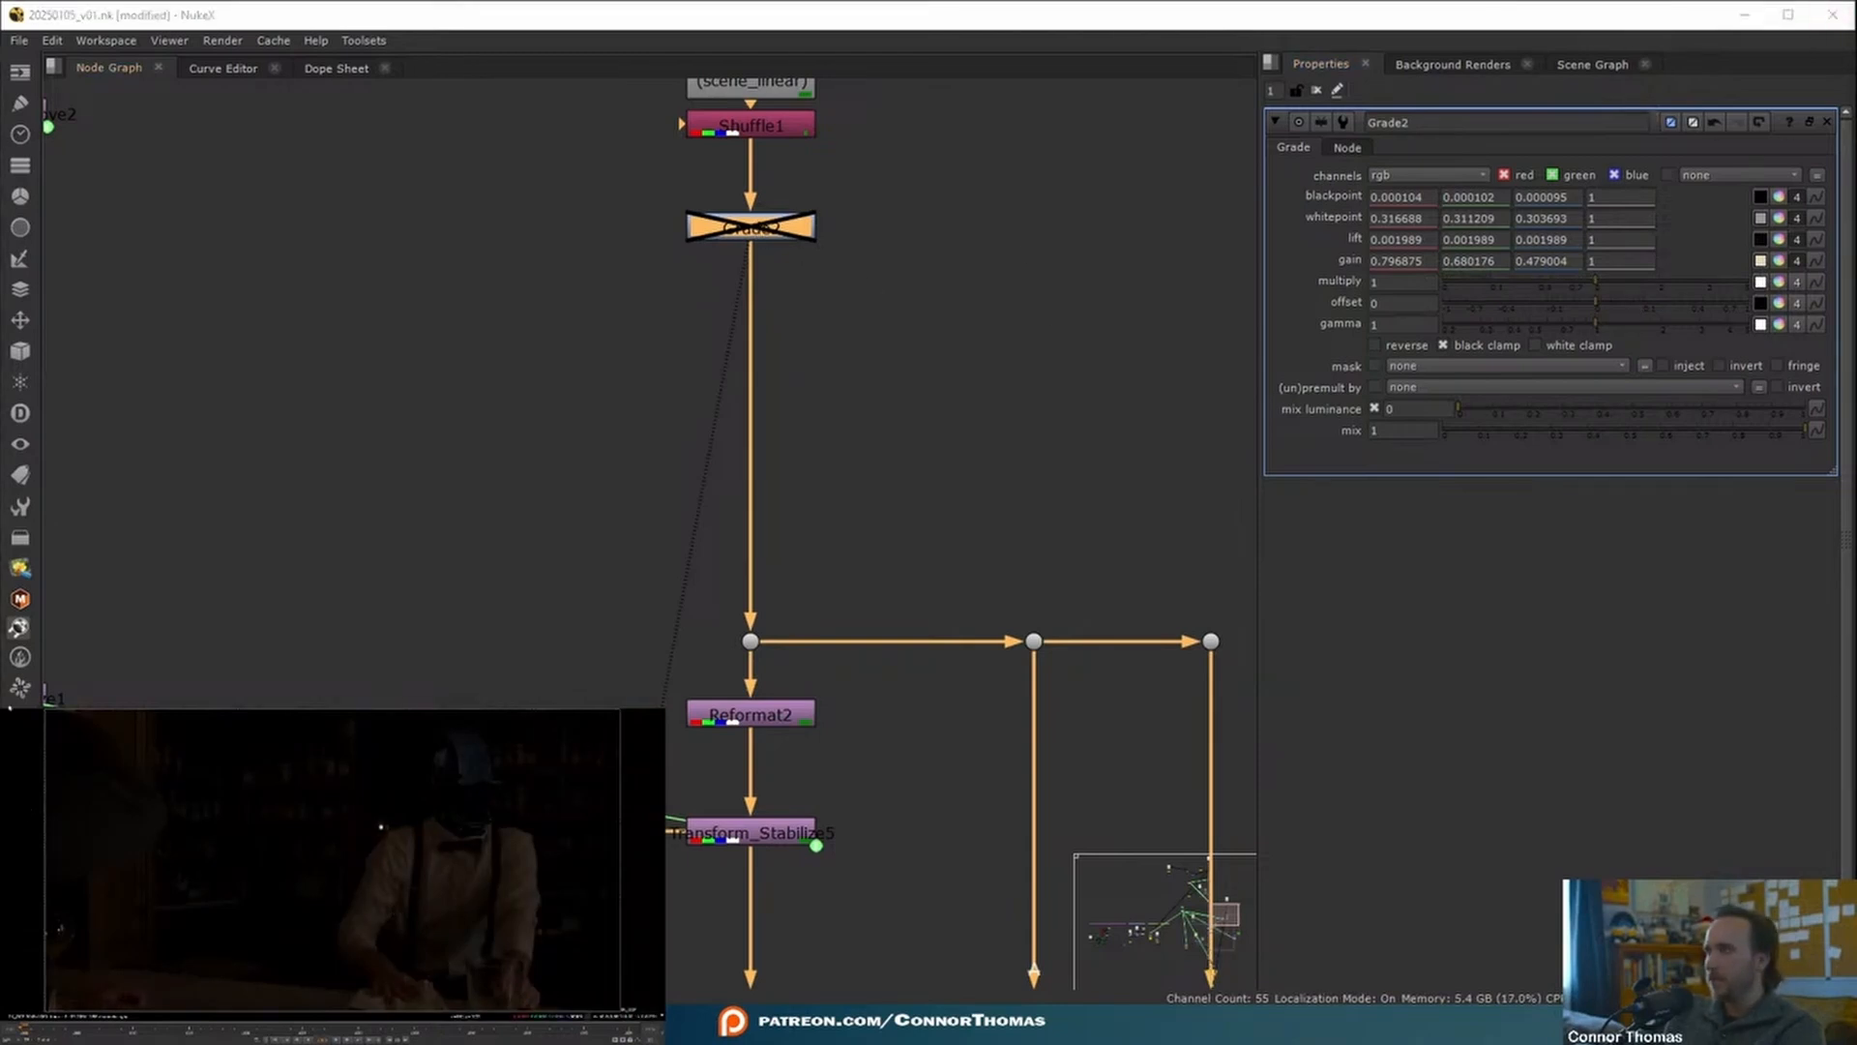
drag(761, 222, 763, 261)
key(d)
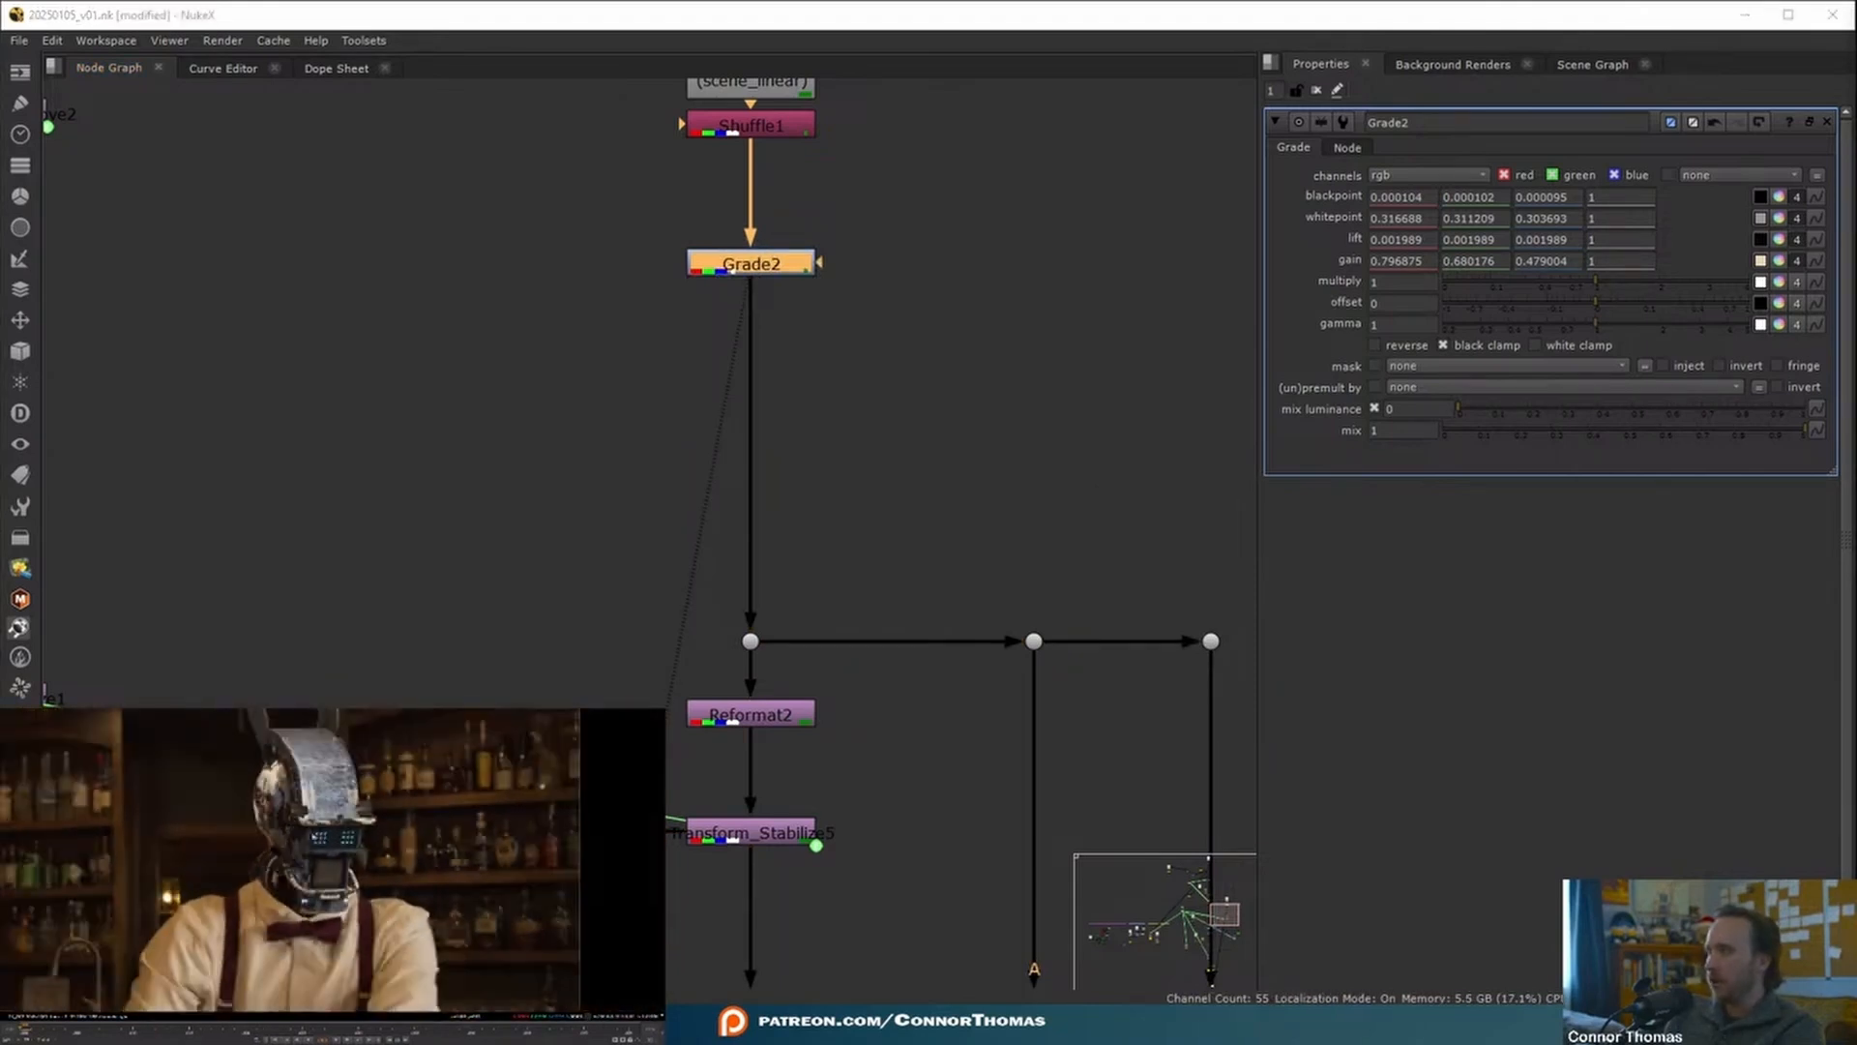
- Compare the bartender composite with the head Grade disabled and enabled, leaving the Grade enabled
key(d)
key(d)
key(d)
key(d)
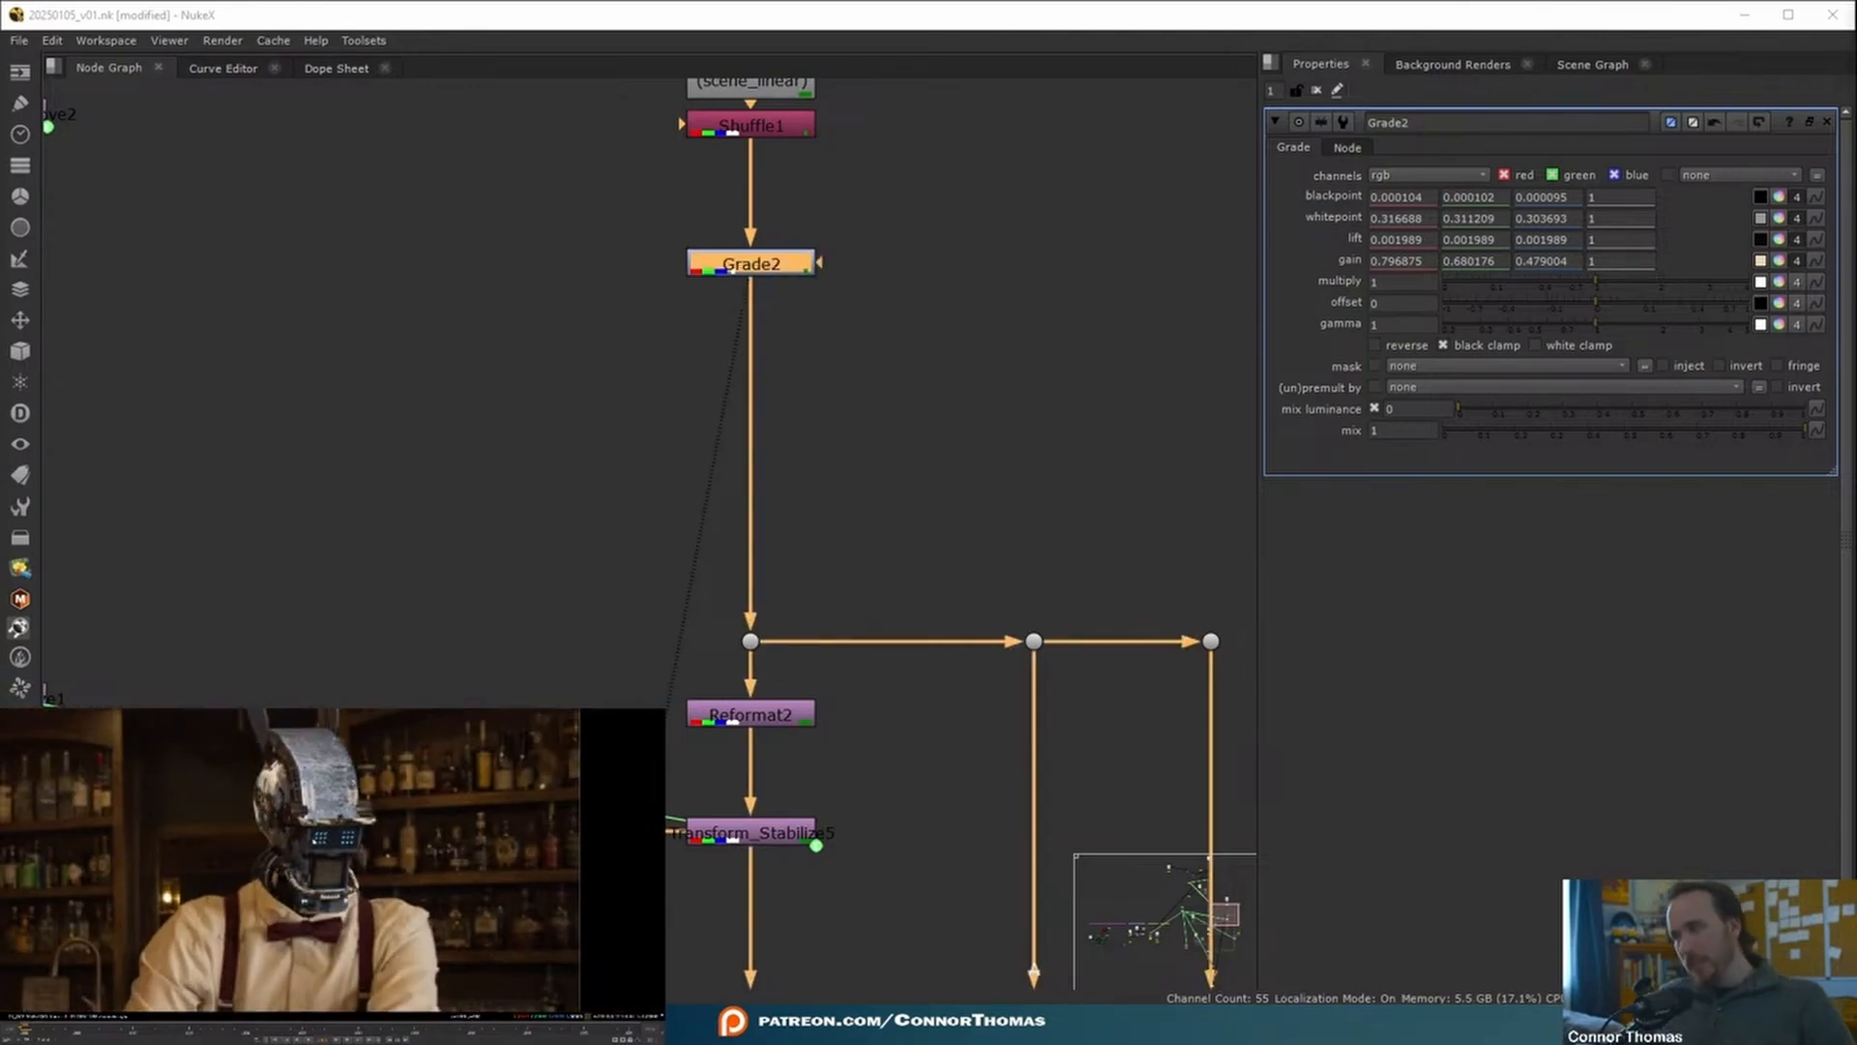
key(d)
key(d)
key(d)
key(d)
key(d)
key(d)
key(d)
key(d)
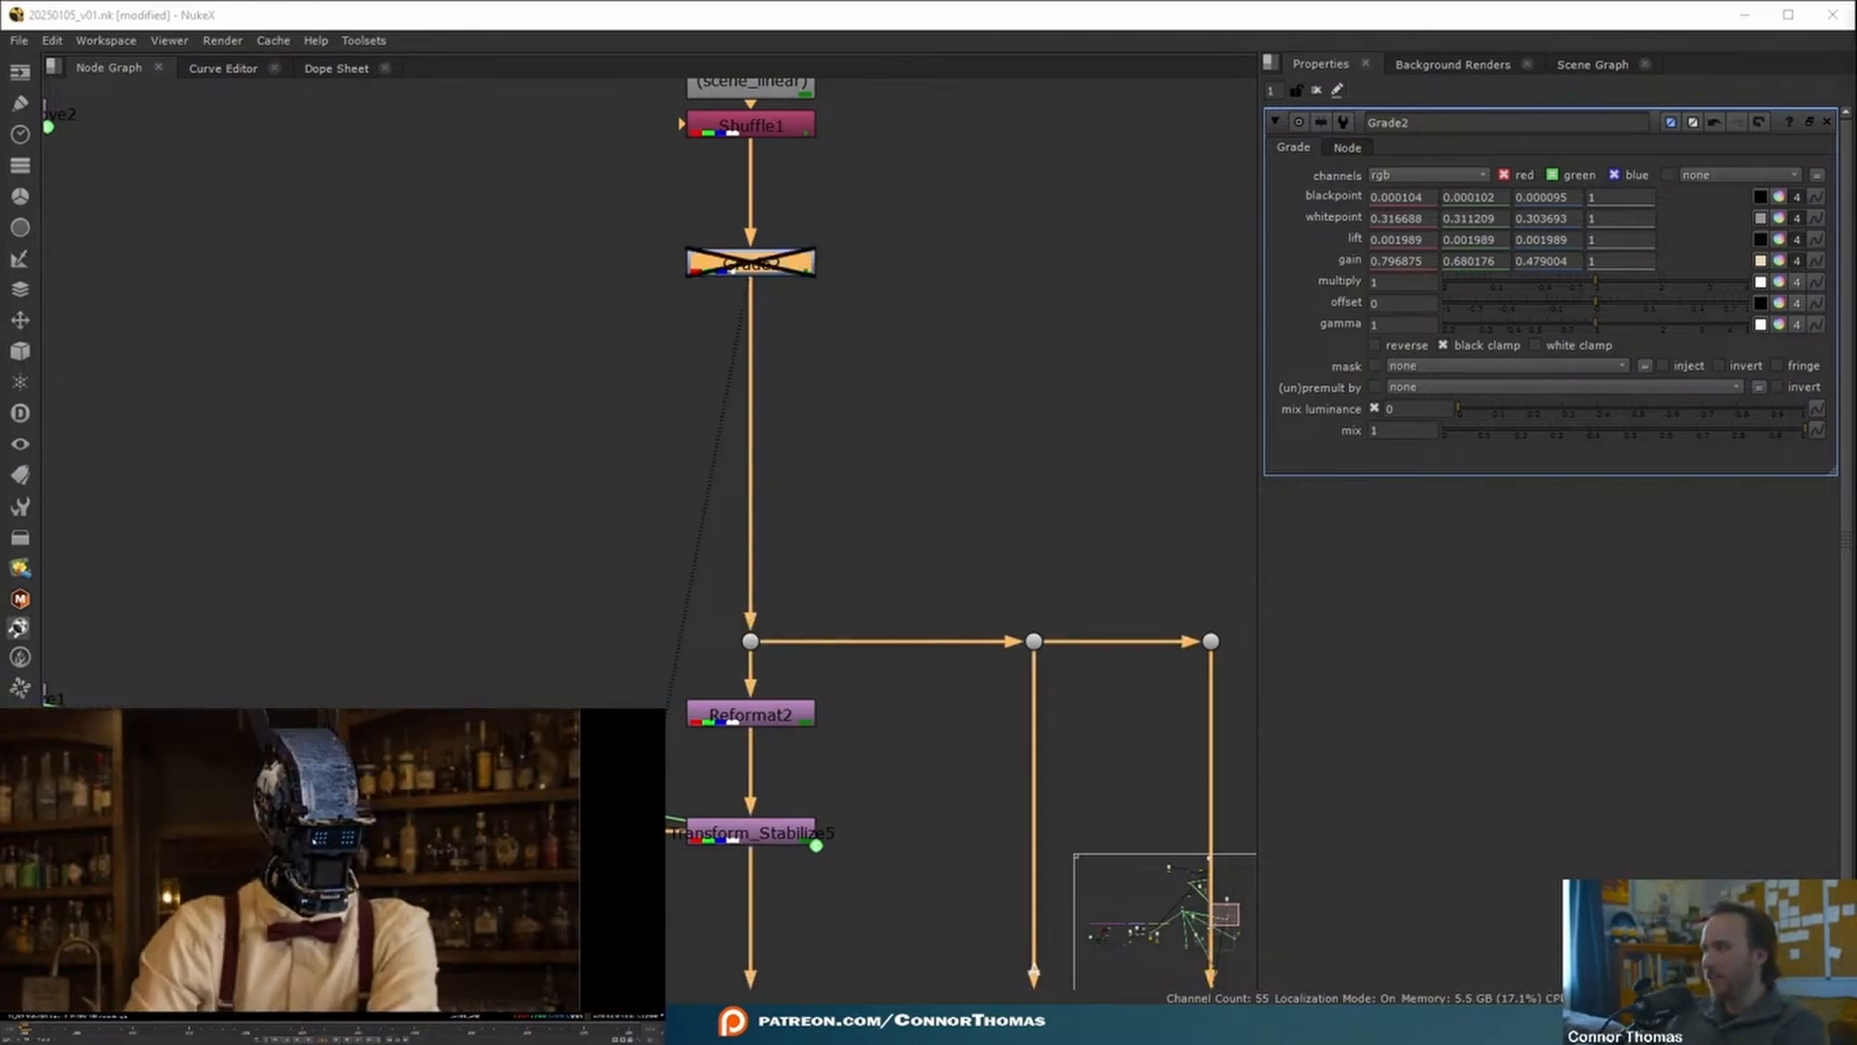
key(d)
key(d)
key(d)
key(d)
key(d)
key(d)
key(d)
key(d)
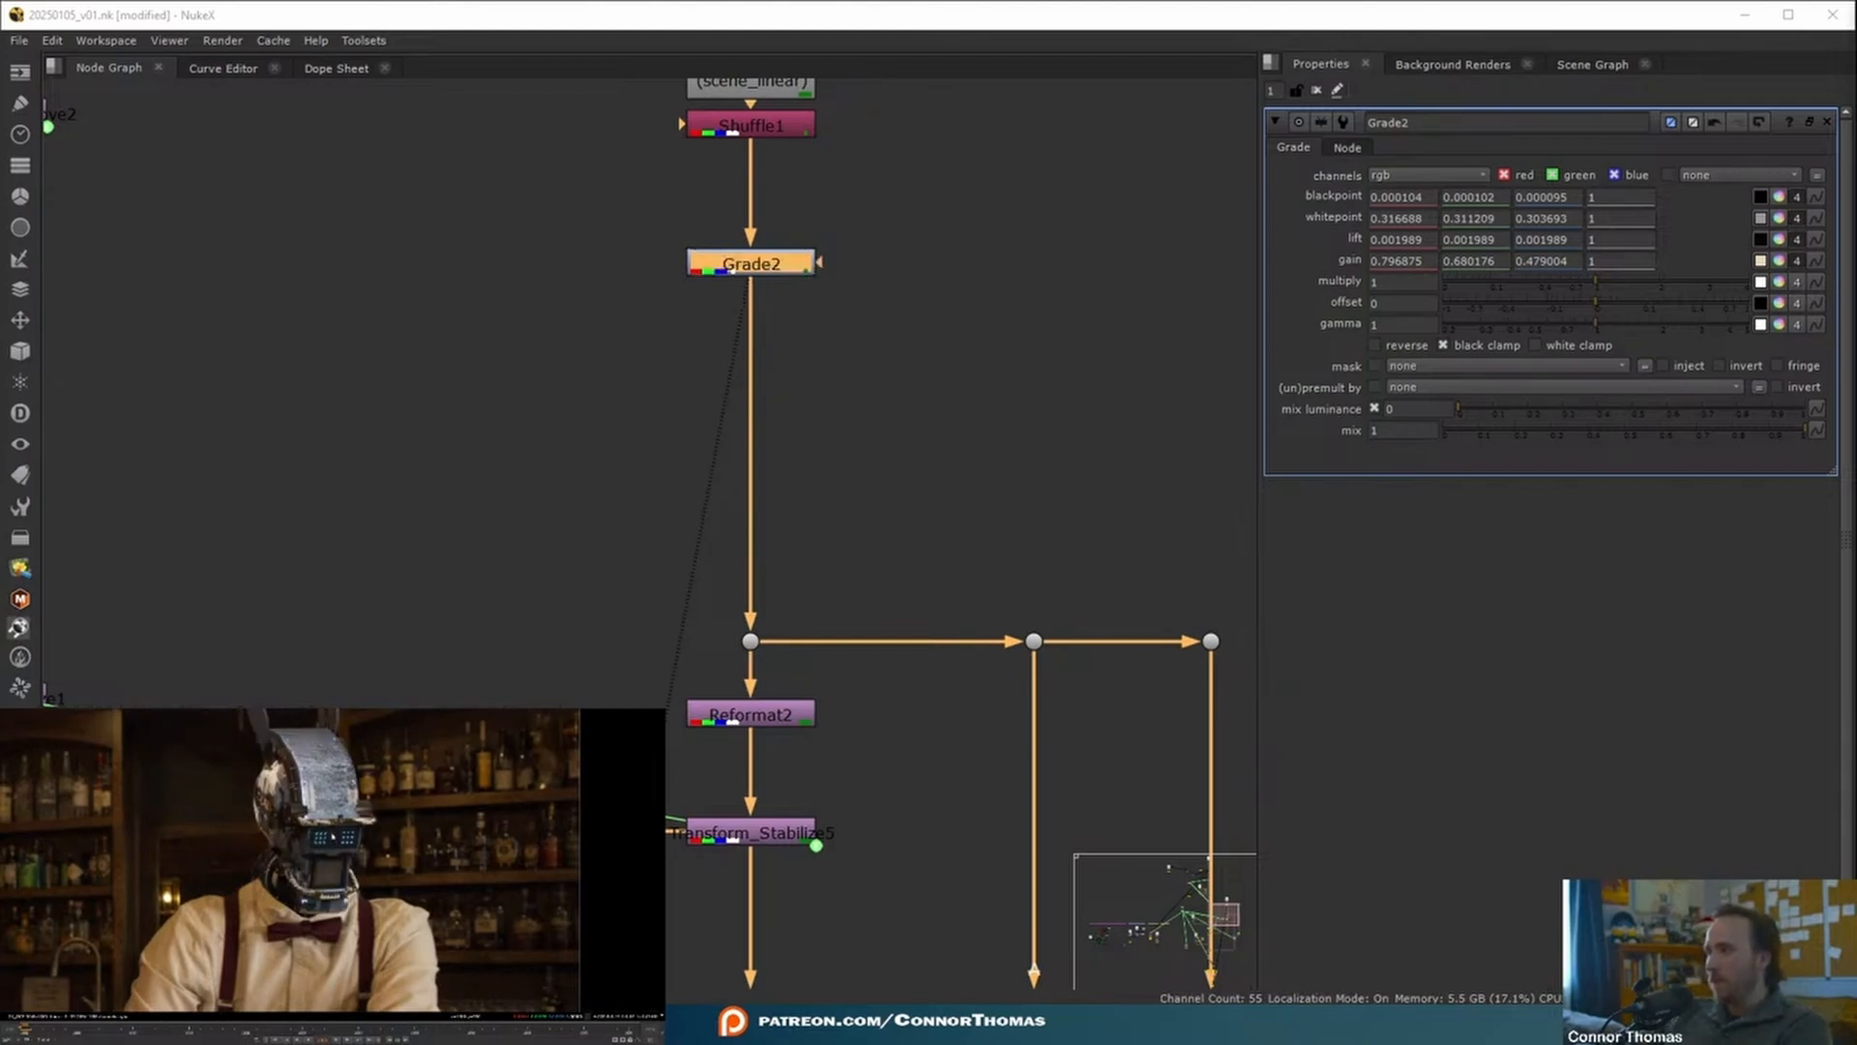
key(d)
key(d)
key(d)
key(d)
key(d)
key(d)
key(d)
key(d)
key(d)
key(d)
key(d)
key(d)
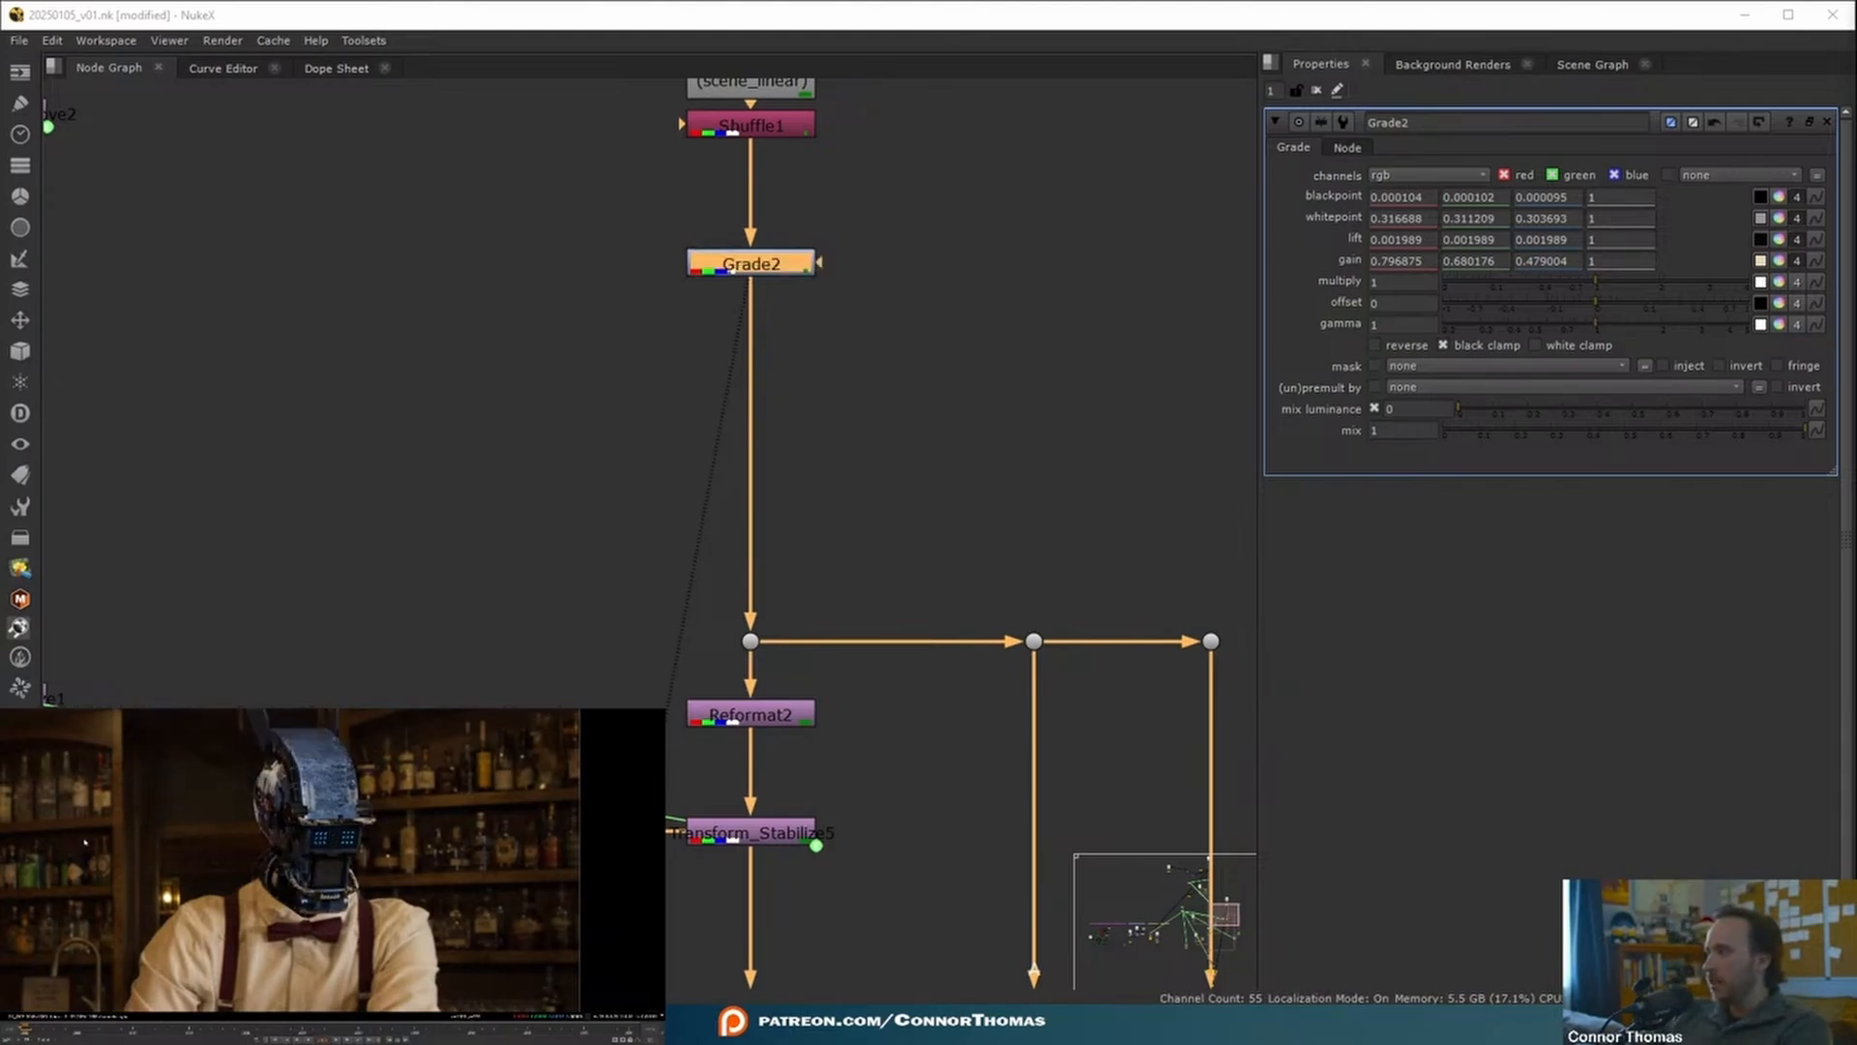
key(d)
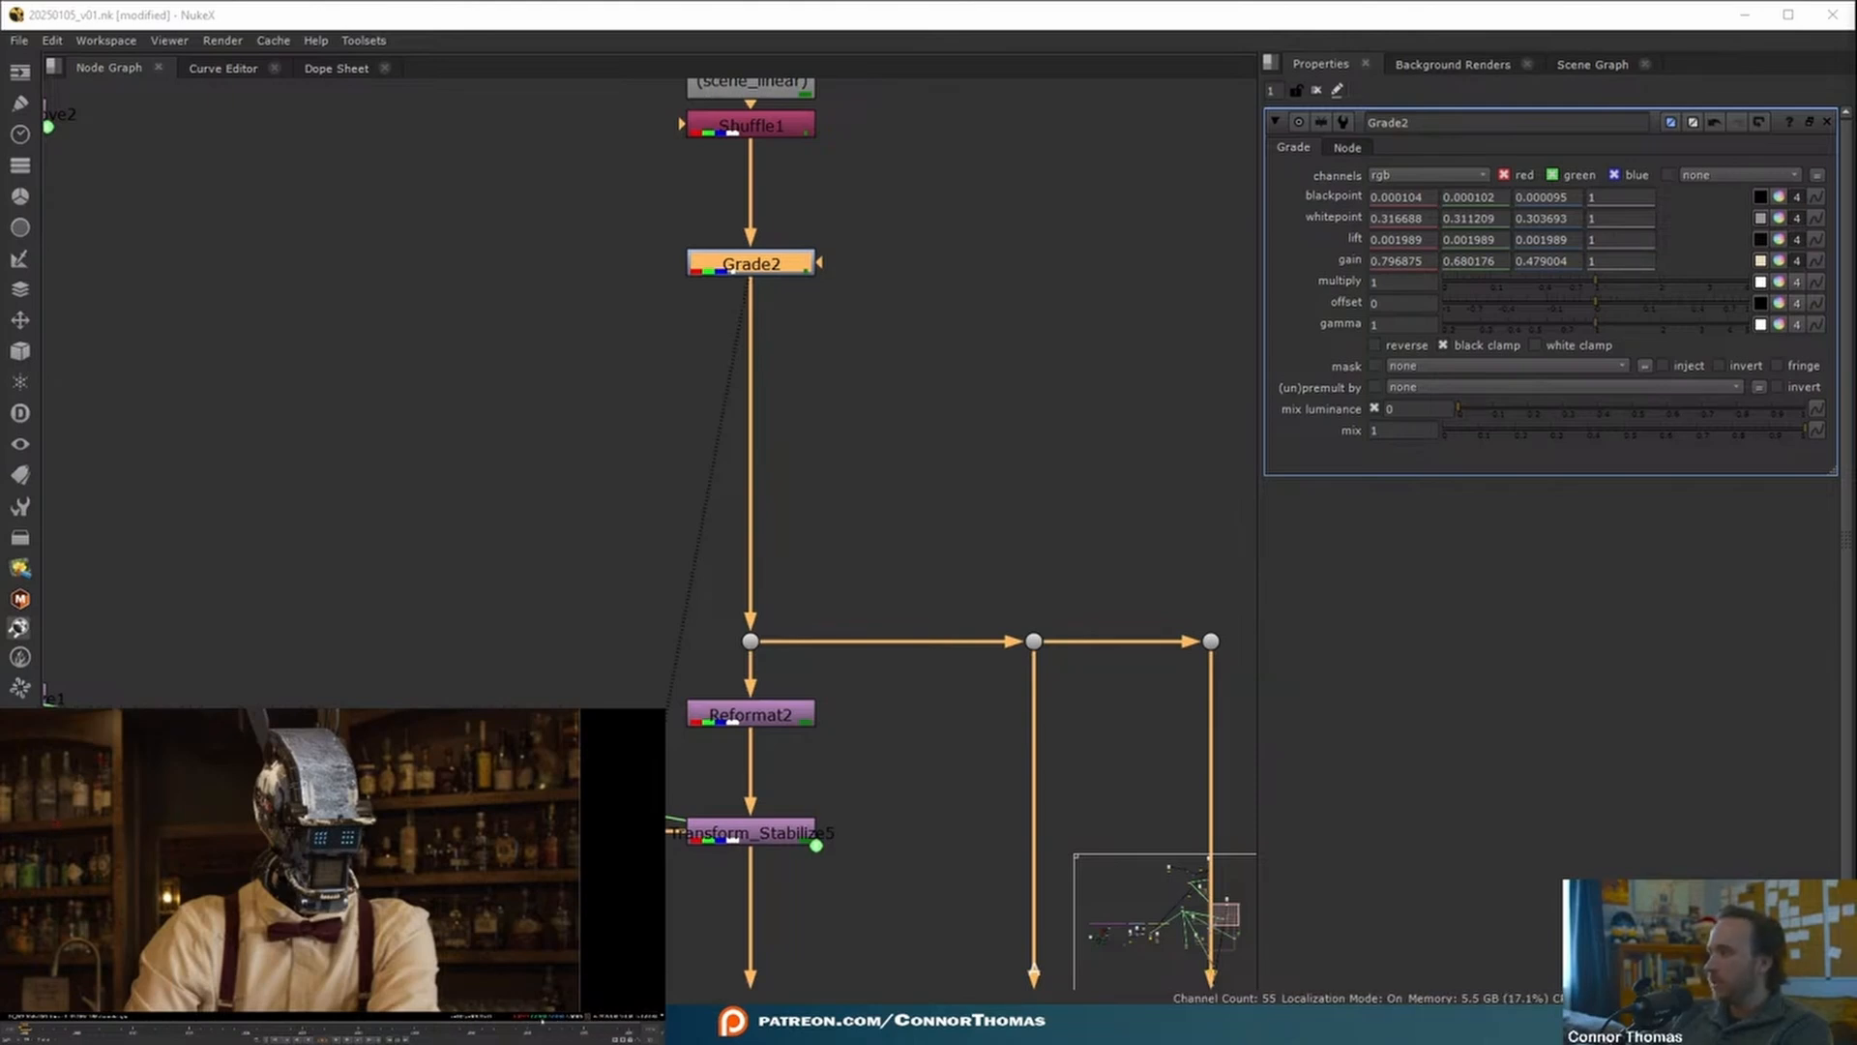
key(d)
key(d)
key(d)
key(d)
key(d)
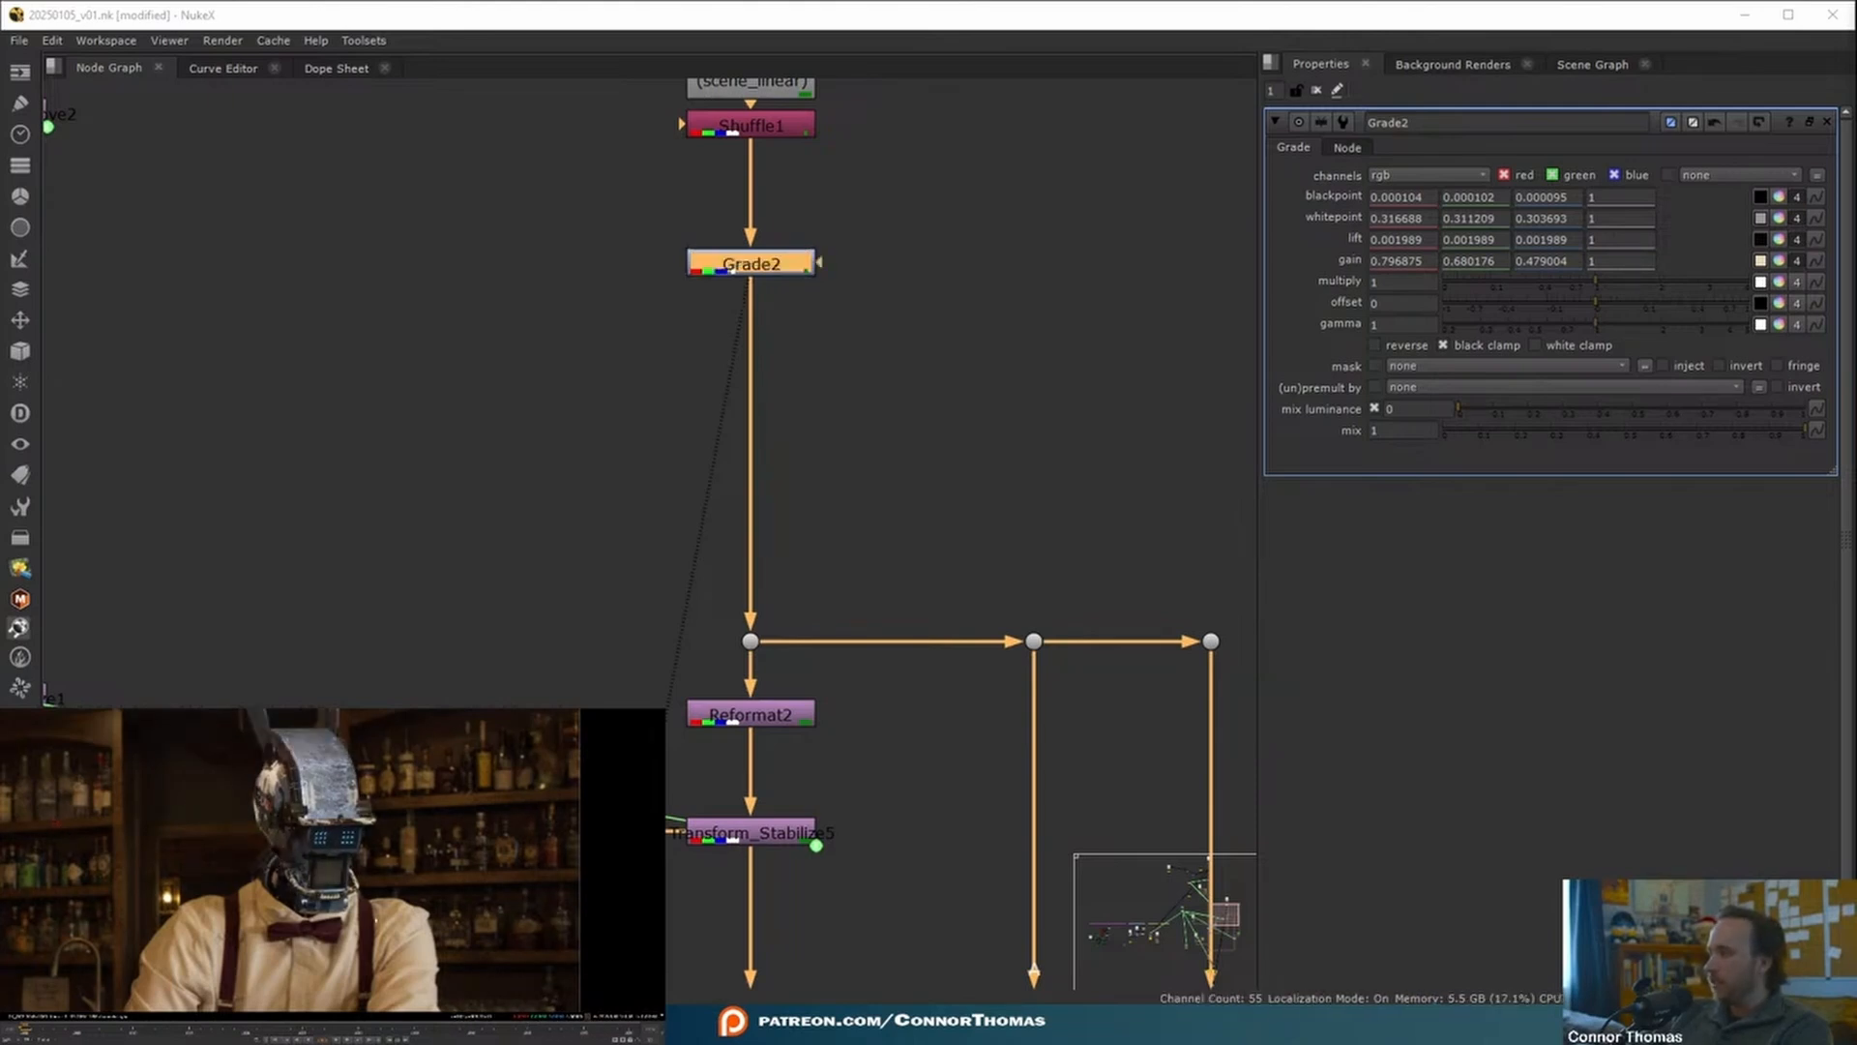
key(d)
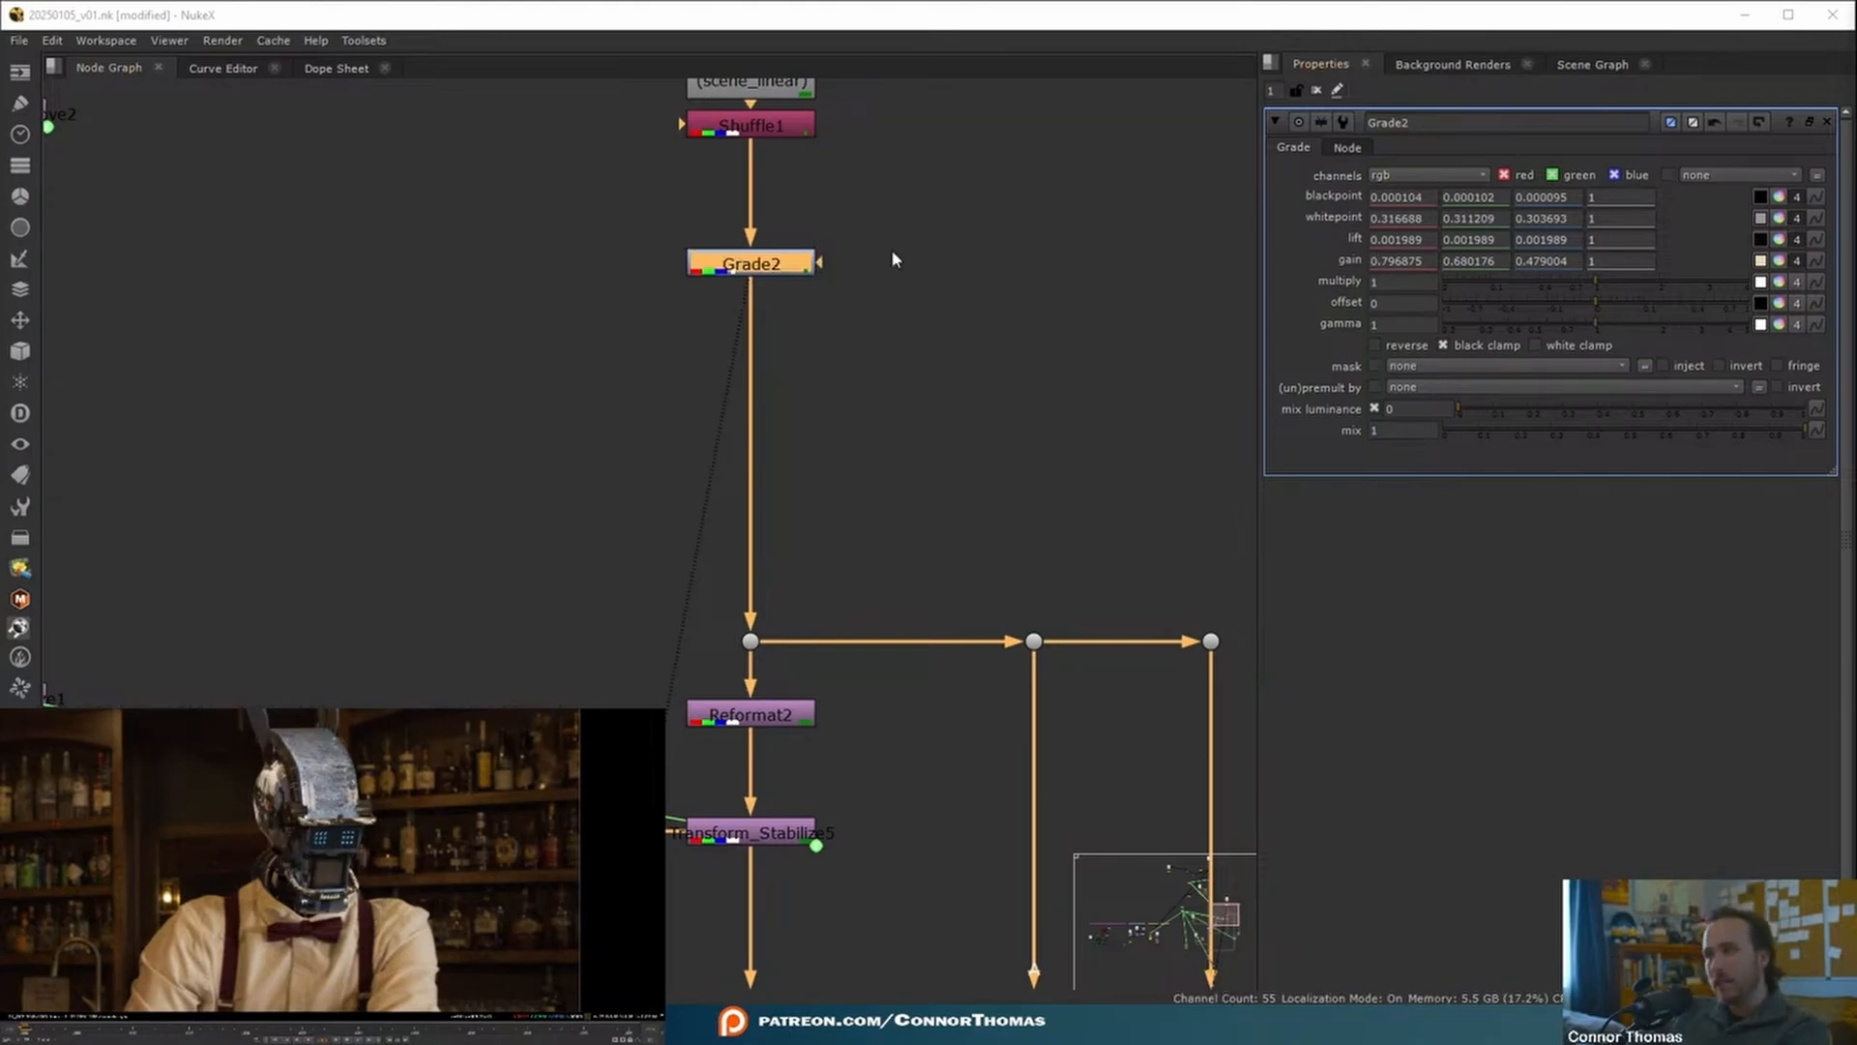
- Insert a Dot between Shuffle1 and the head Grade, and space the Grade farther below it
drag(793, 269, 795, 294)
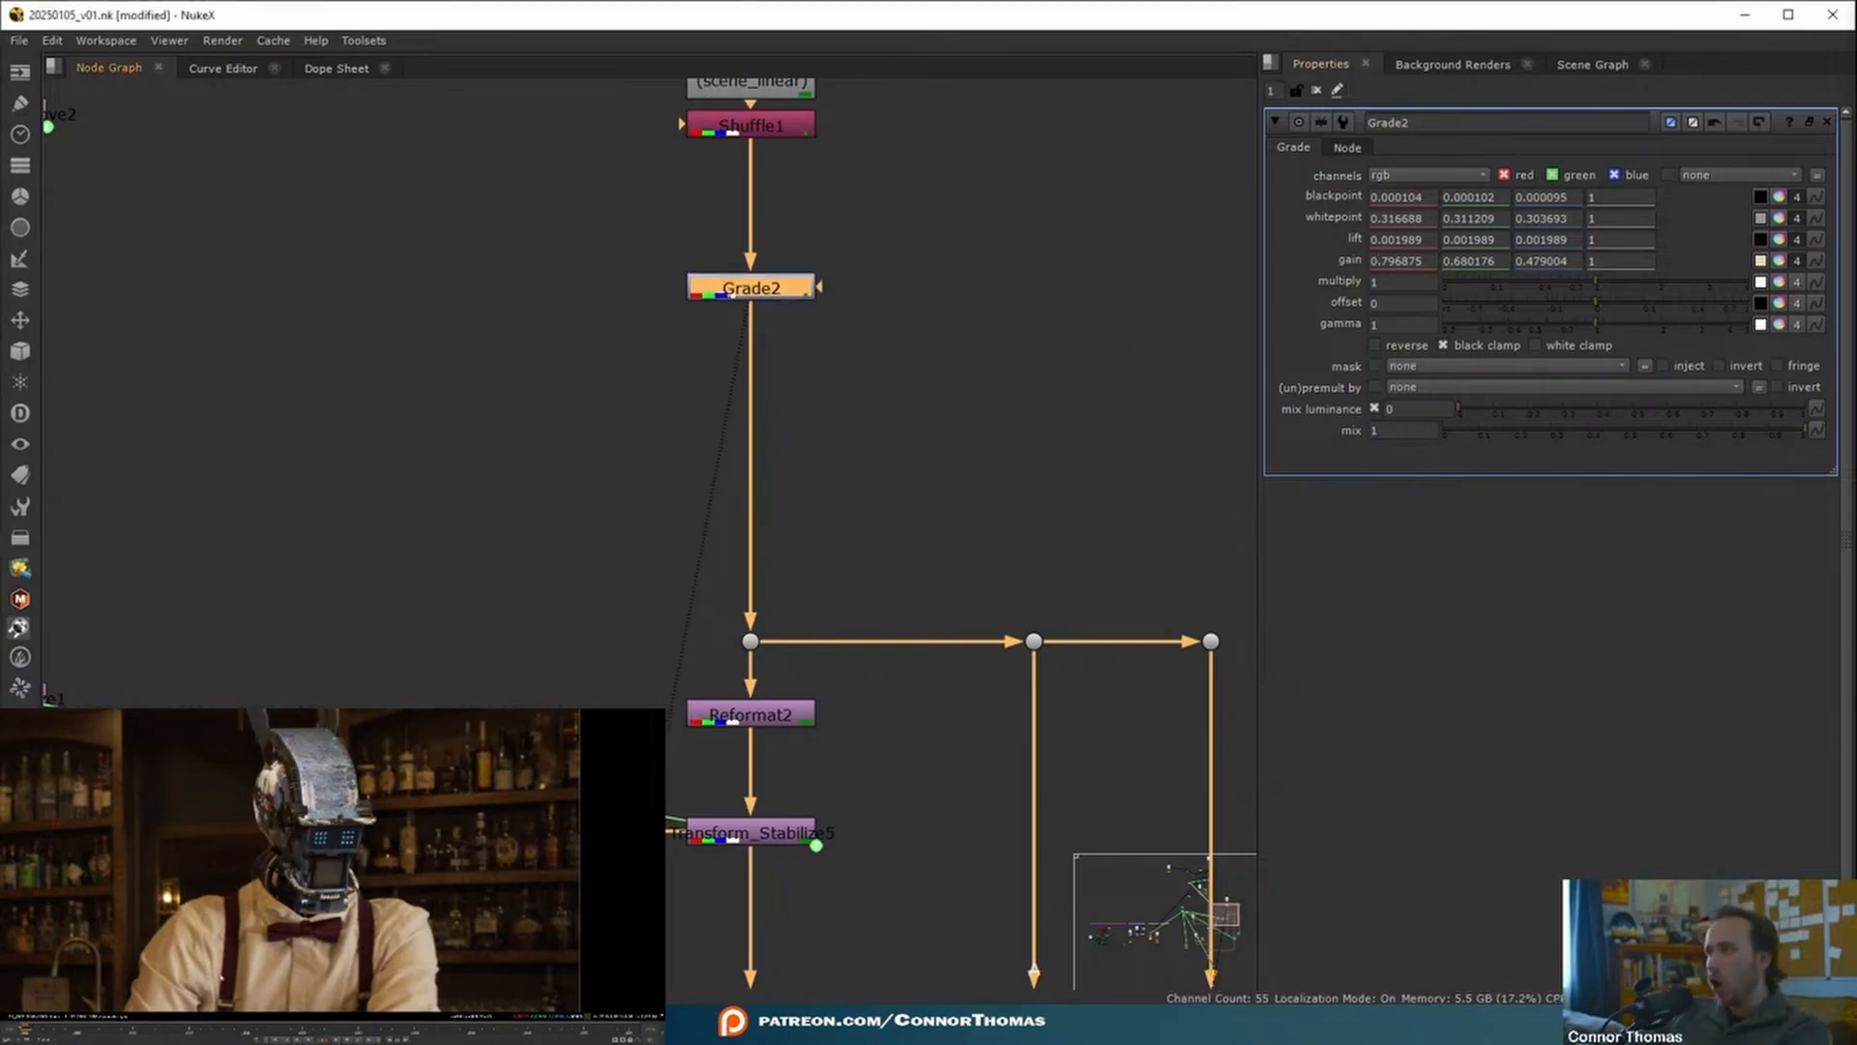
click(757, 135)
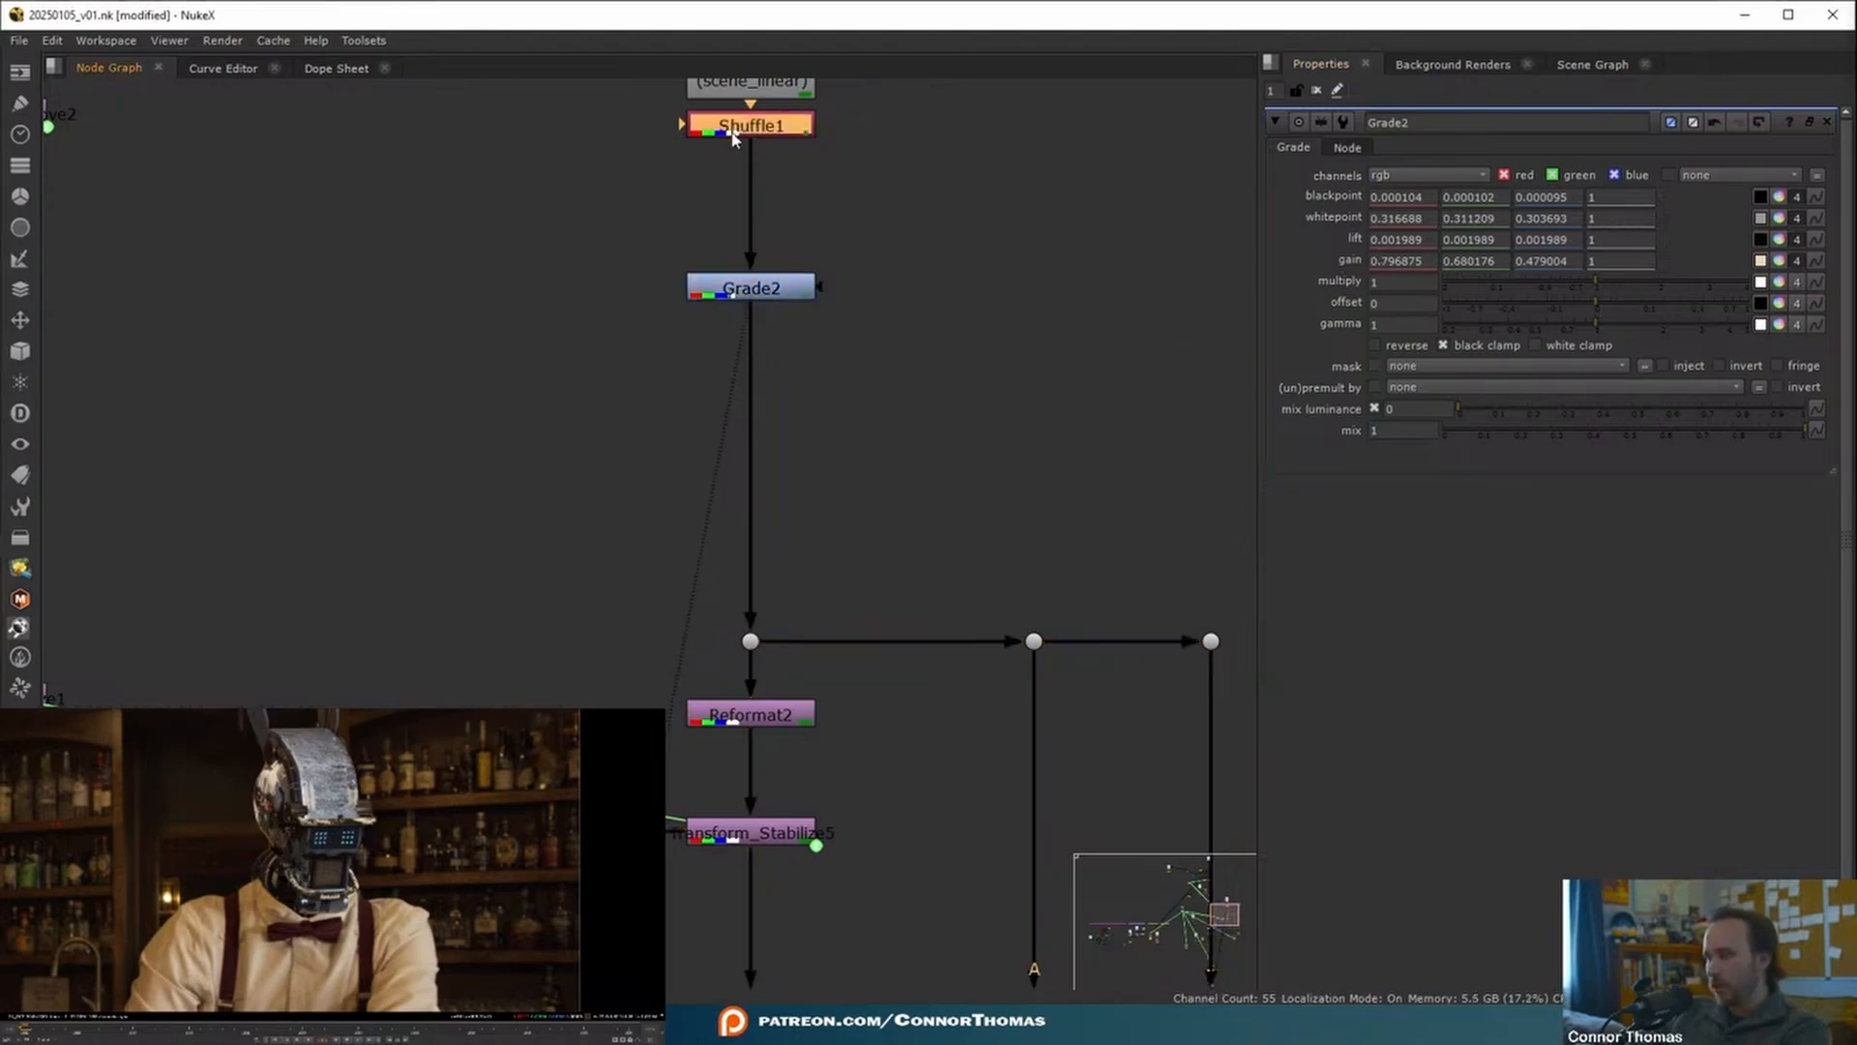
key(period)
drag(757, 159, 757, 189)
middle_drag(791, 264, 895, 383)
drag(854, 391, 854, 464)
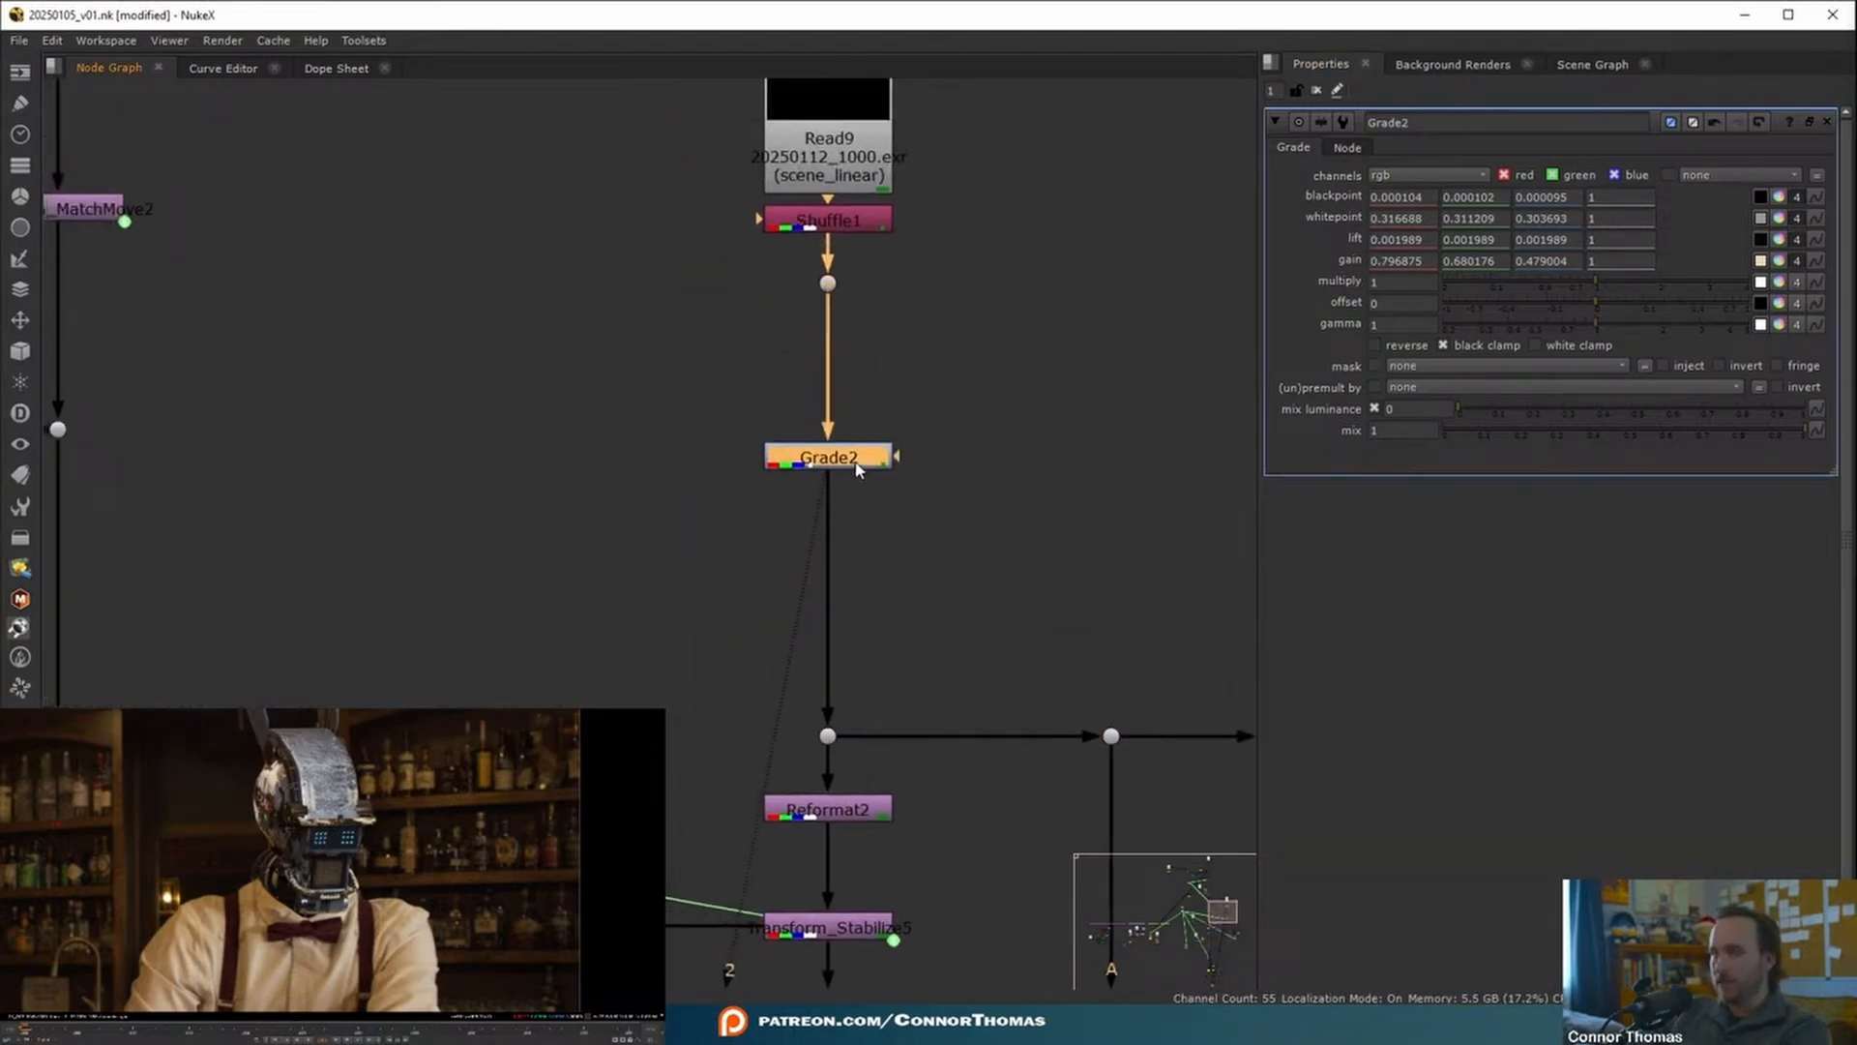
- Move the dot beneath Shuffle1 closer to Grade2 and connect Grade2's mask input to it
drag(836, 289, 836, 361)
drag(900, 461, 791, 379)
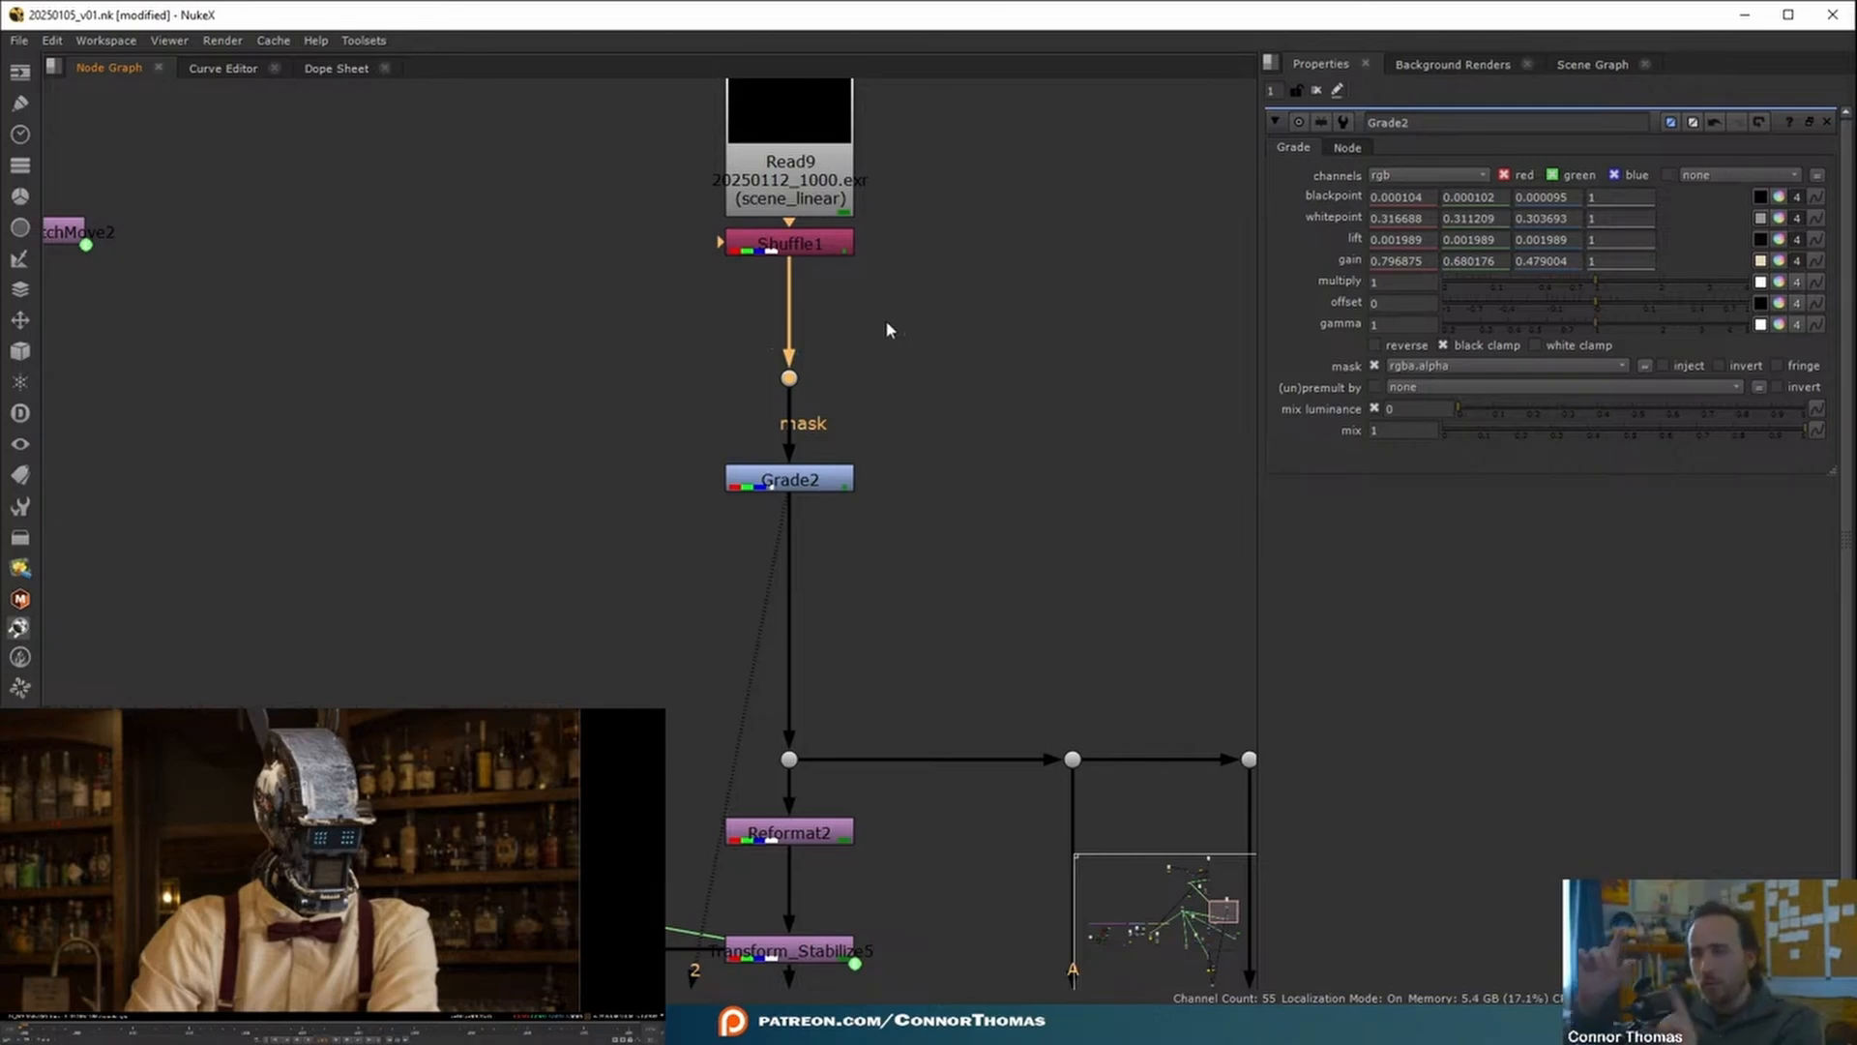
- Compare the robot with Grade2 disabled and enabled in the wide and close views, and check the effect of its mix
click(803, 481)
key(d)
key(d)
key(d)
key(d)
key(d)
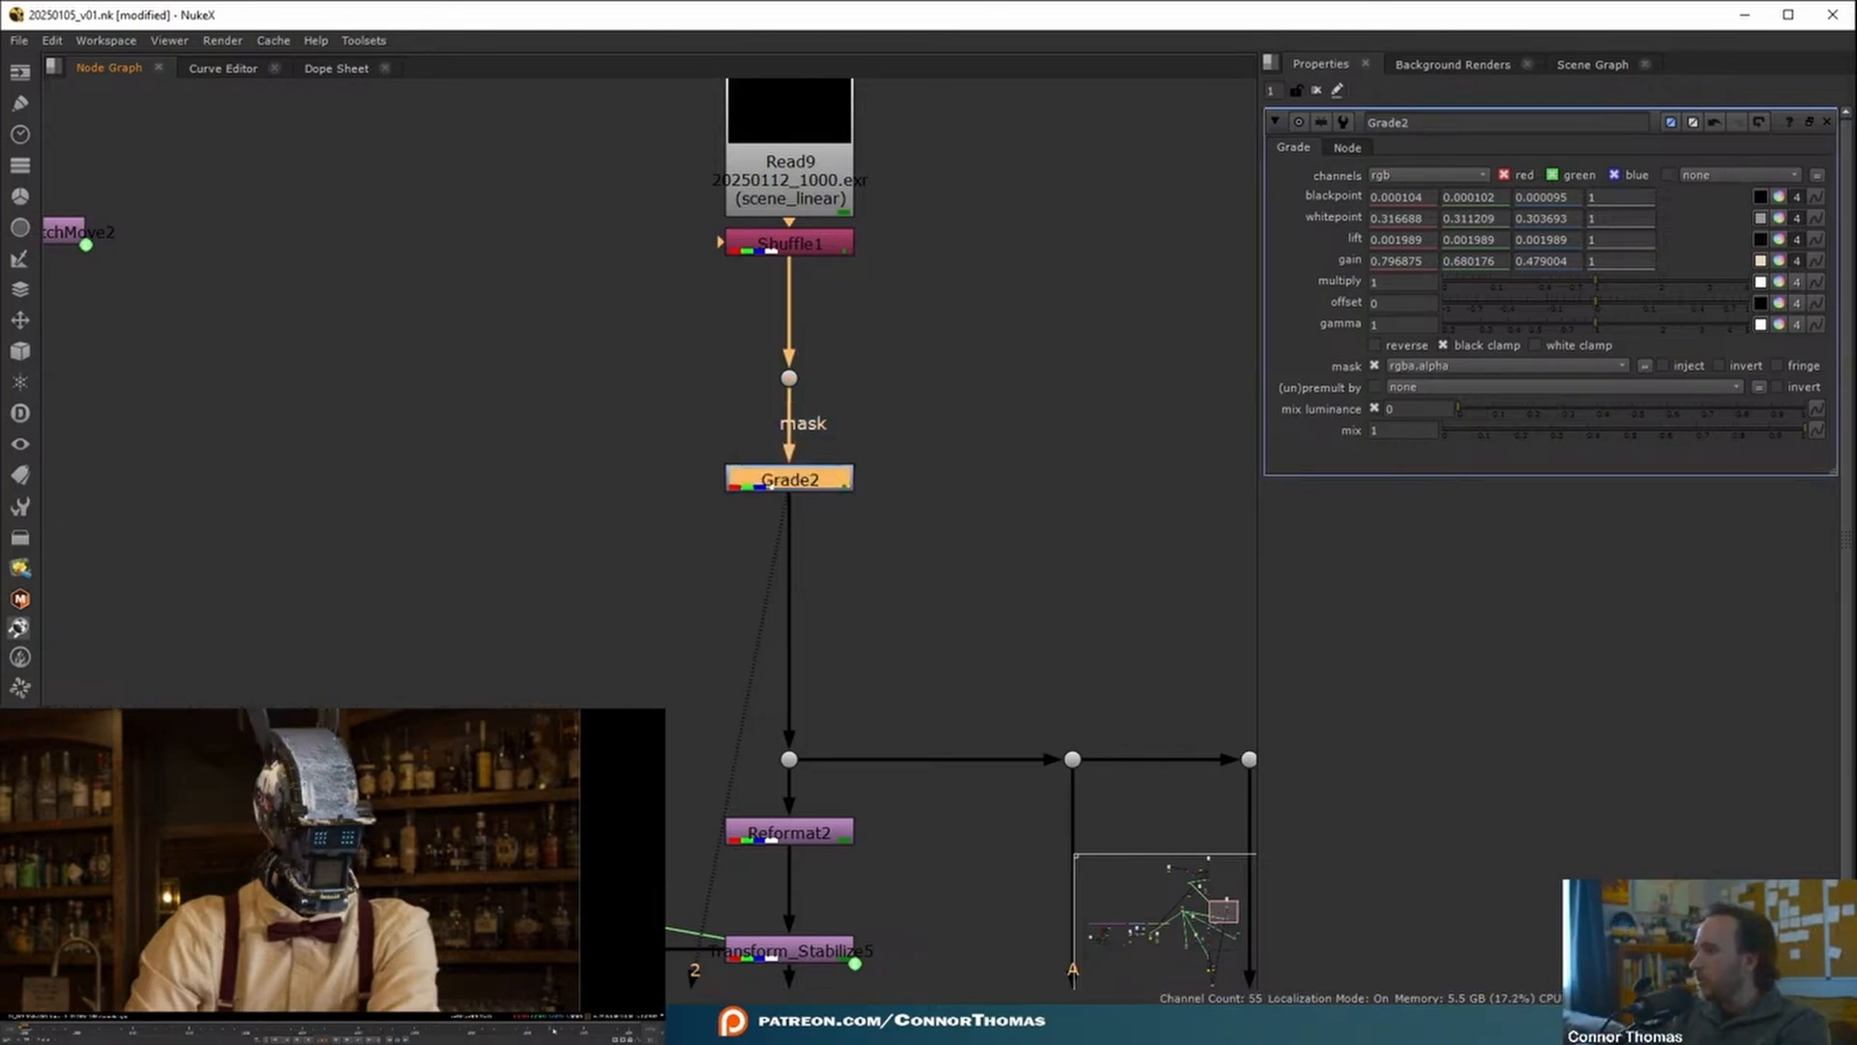
key(d)
key(d)
key(d)
key(d)
key(d)
key(d)
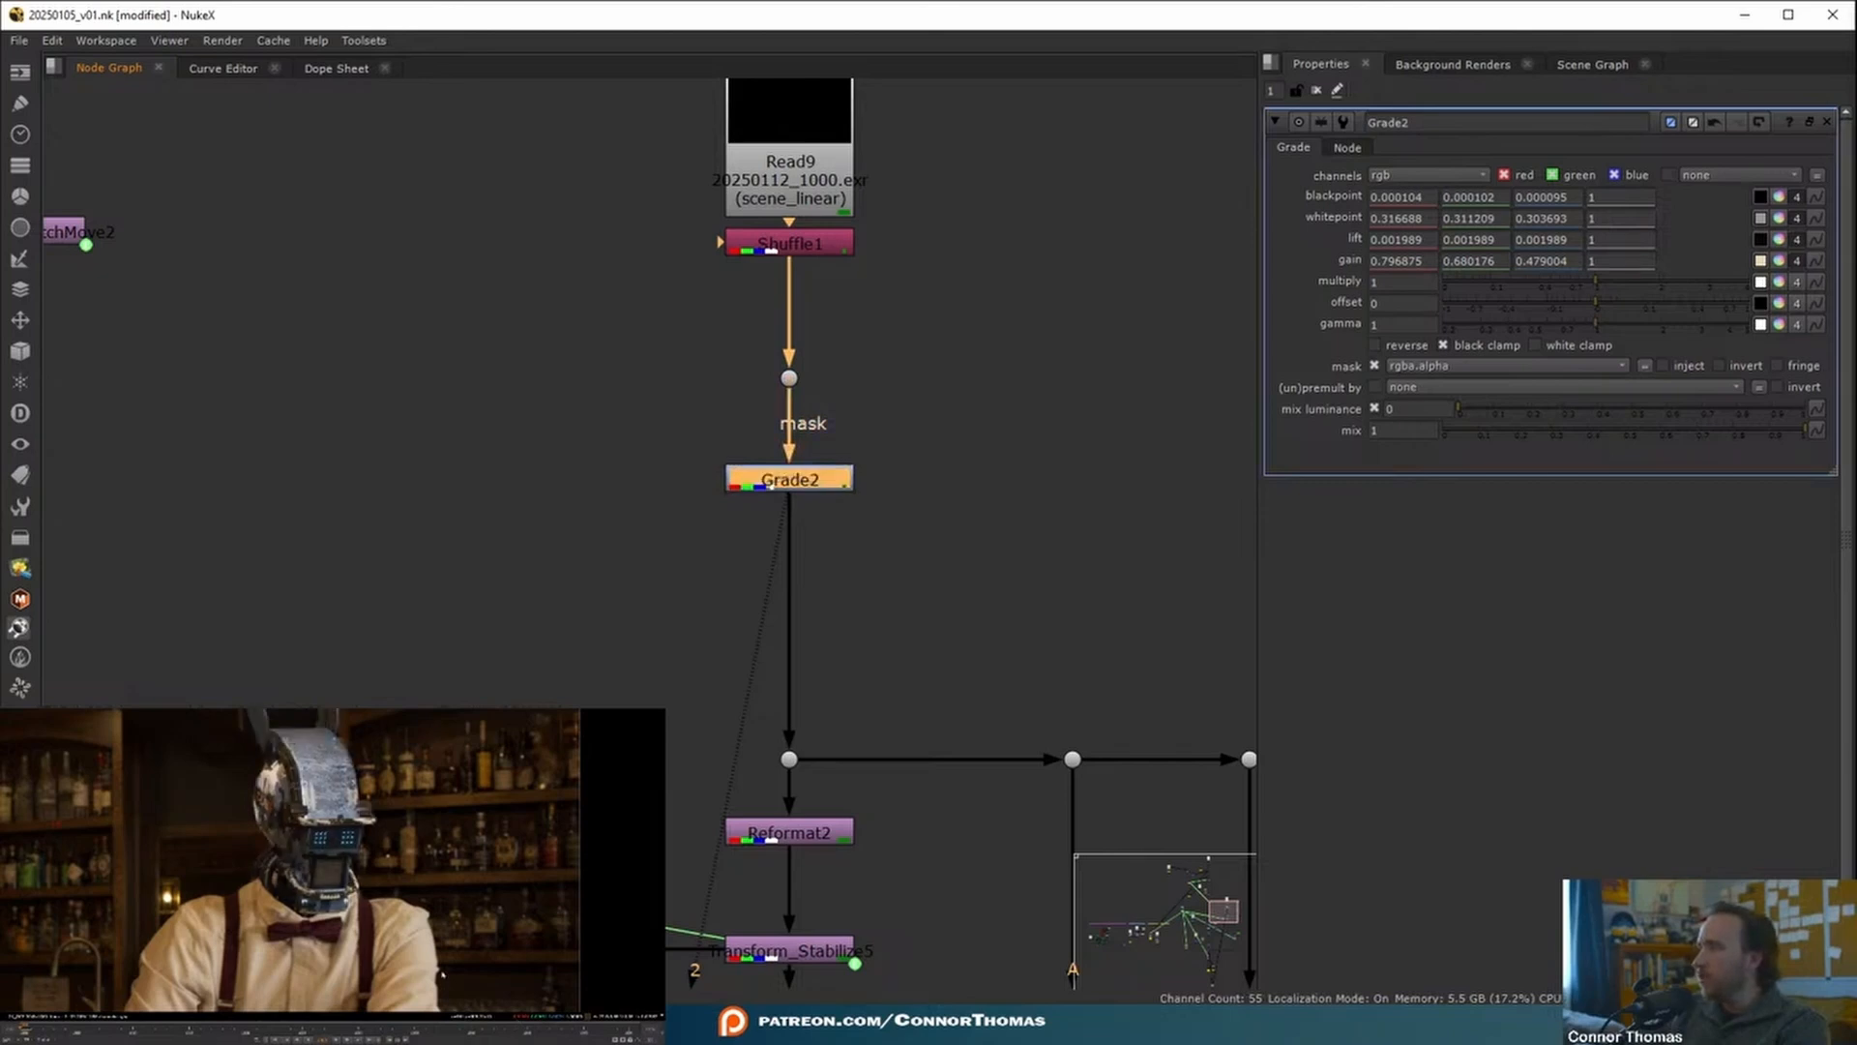
key(d)
key(f)
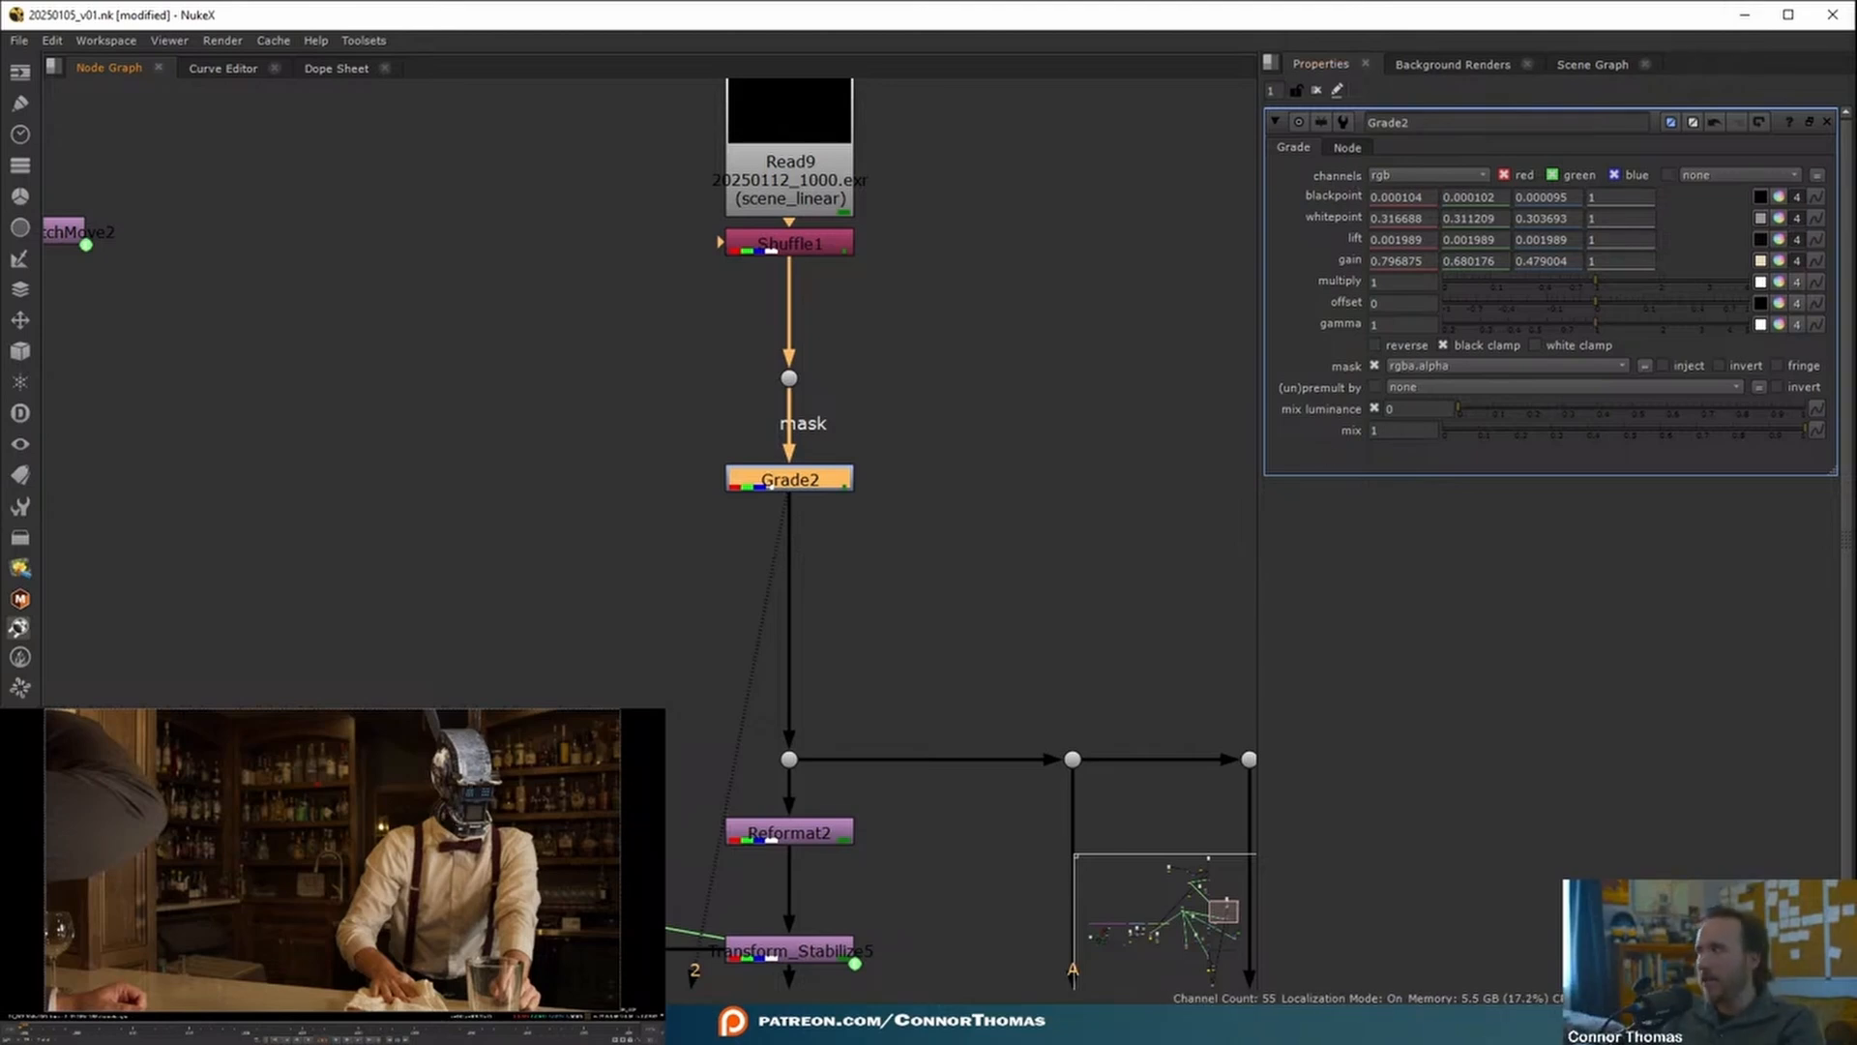
drag(1712, 433, 1805, 433)
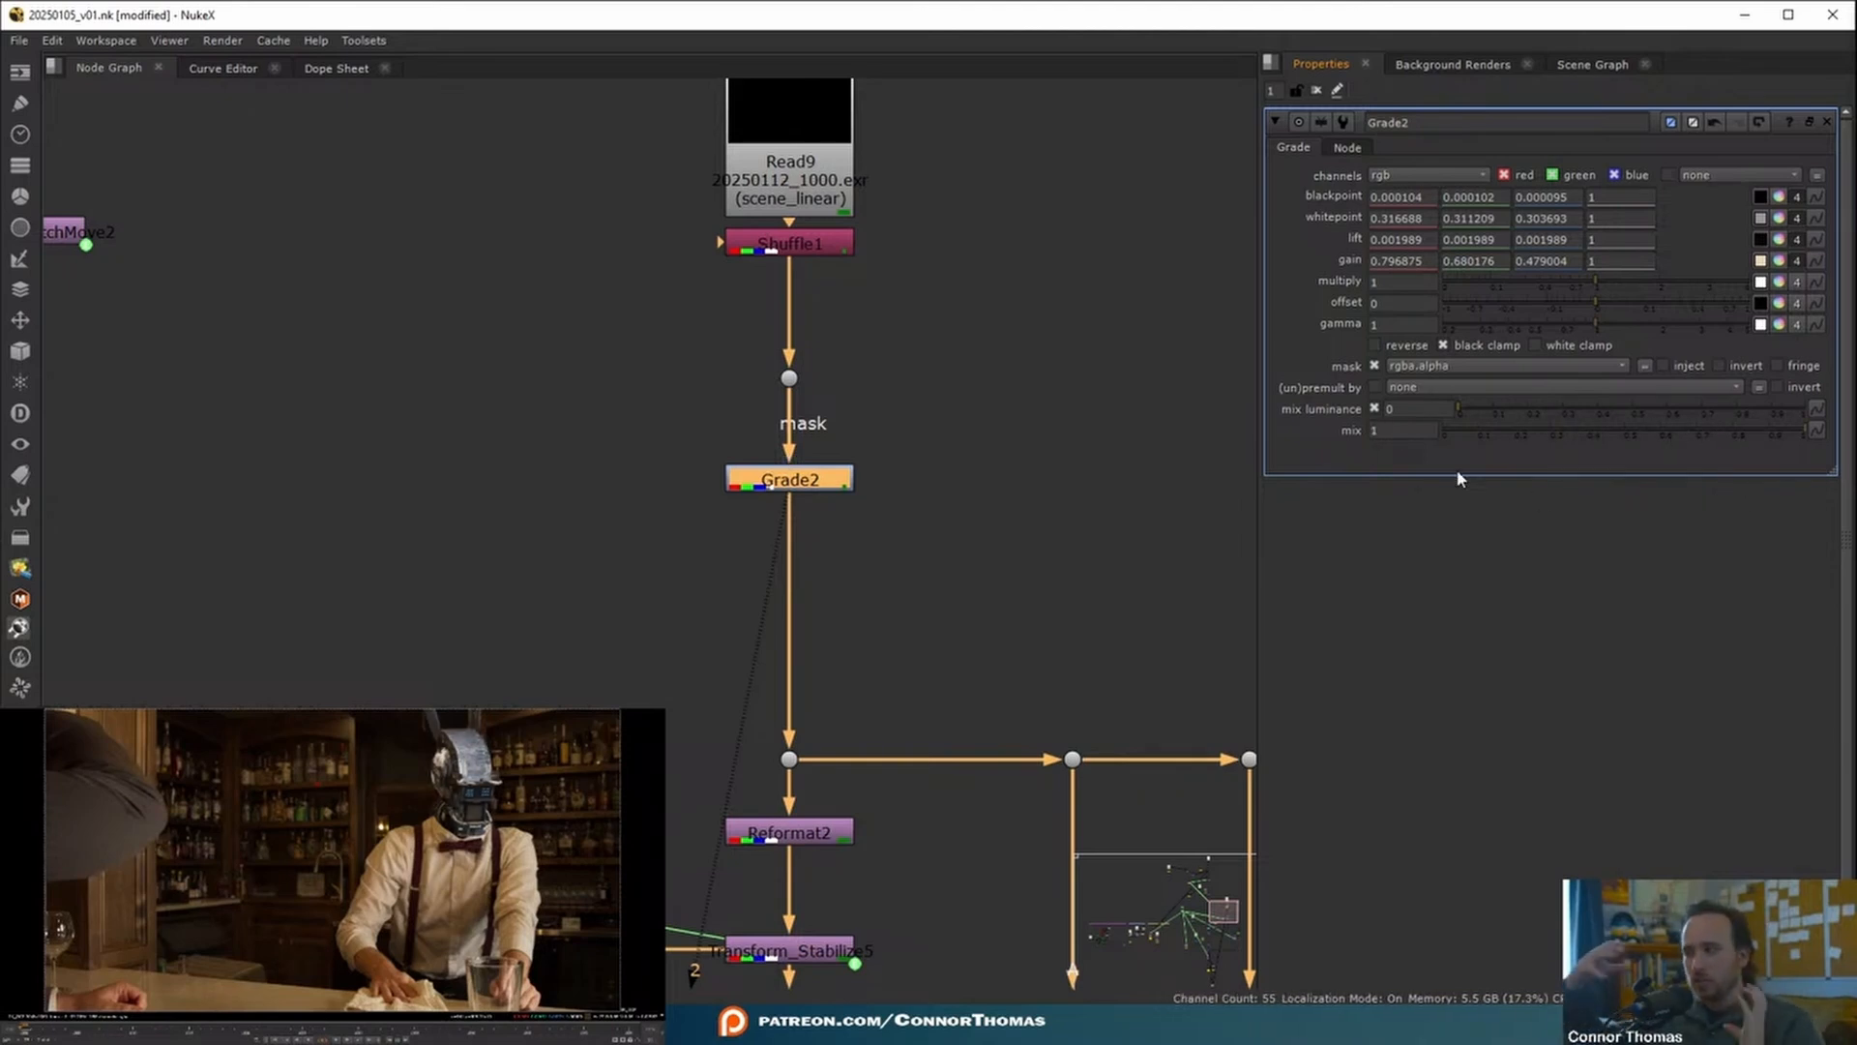
- Add a Grade node directly below Grade2 and limit it to the blue channel
key(g)
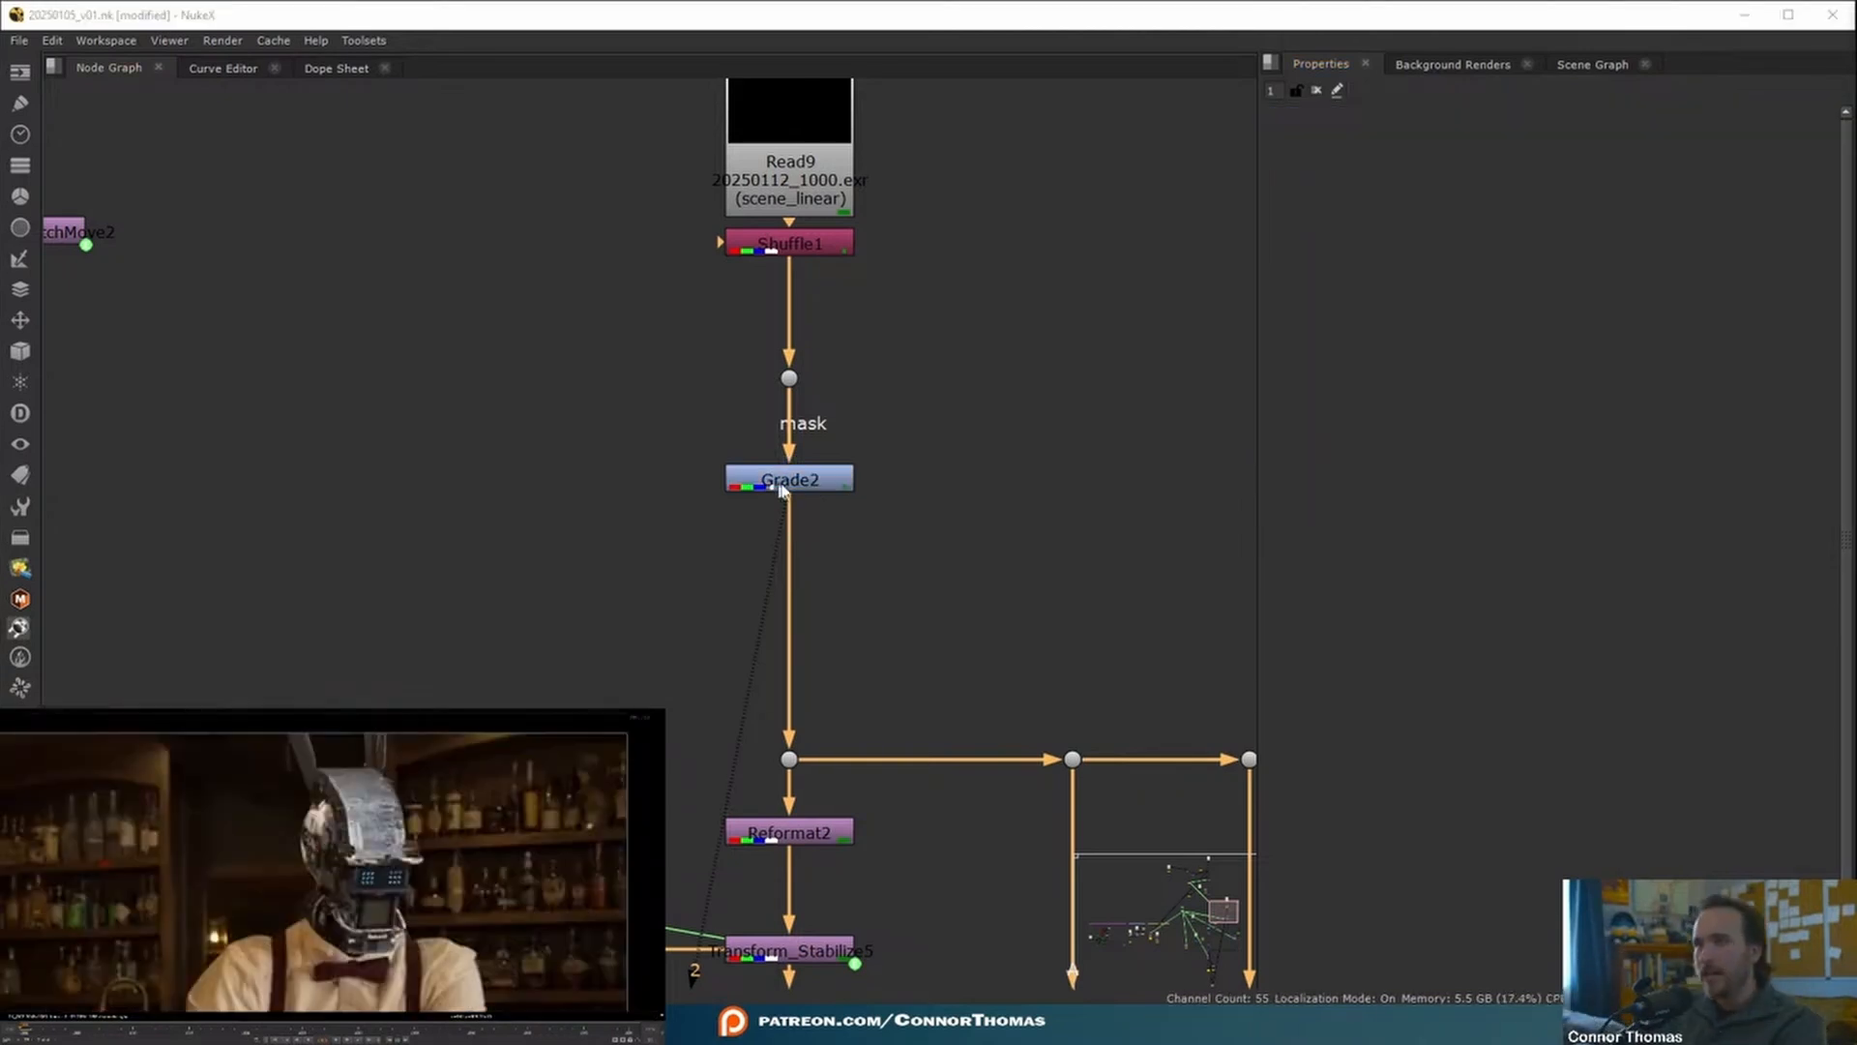
drag(797, 561, 797, 563)
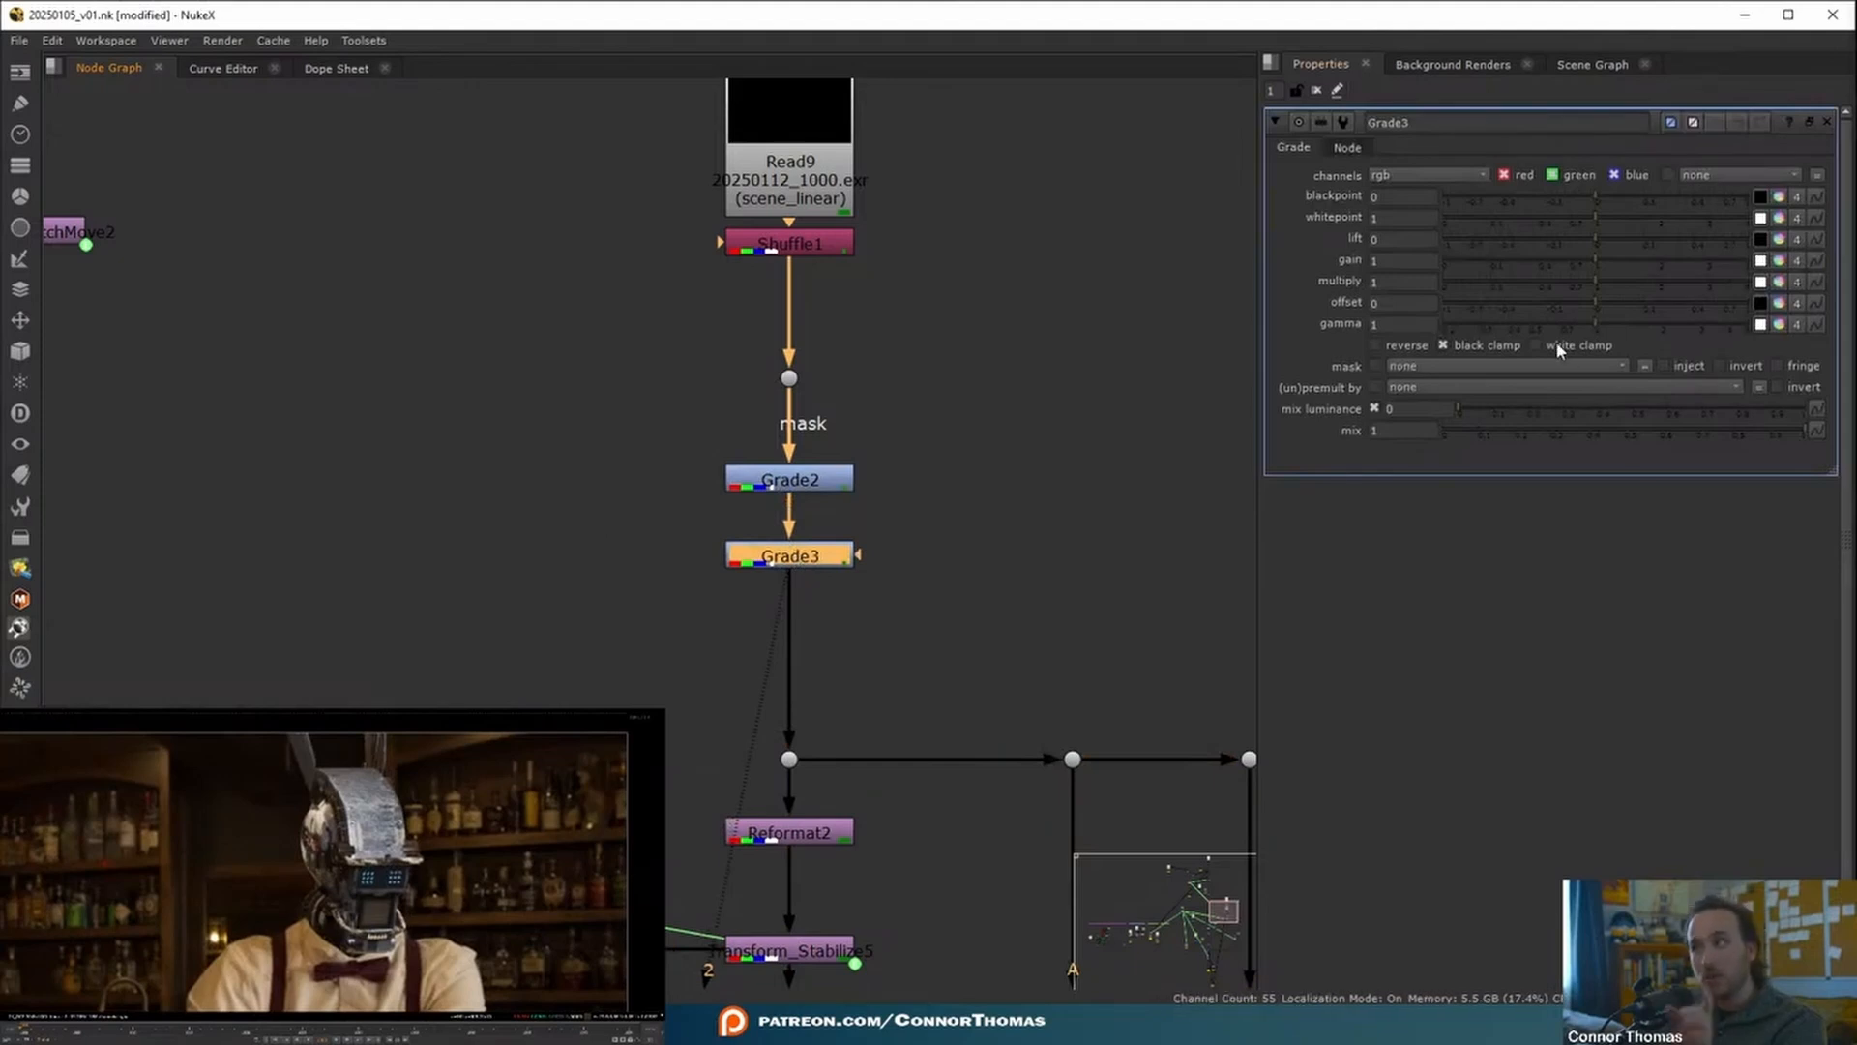
click(1553, 175)
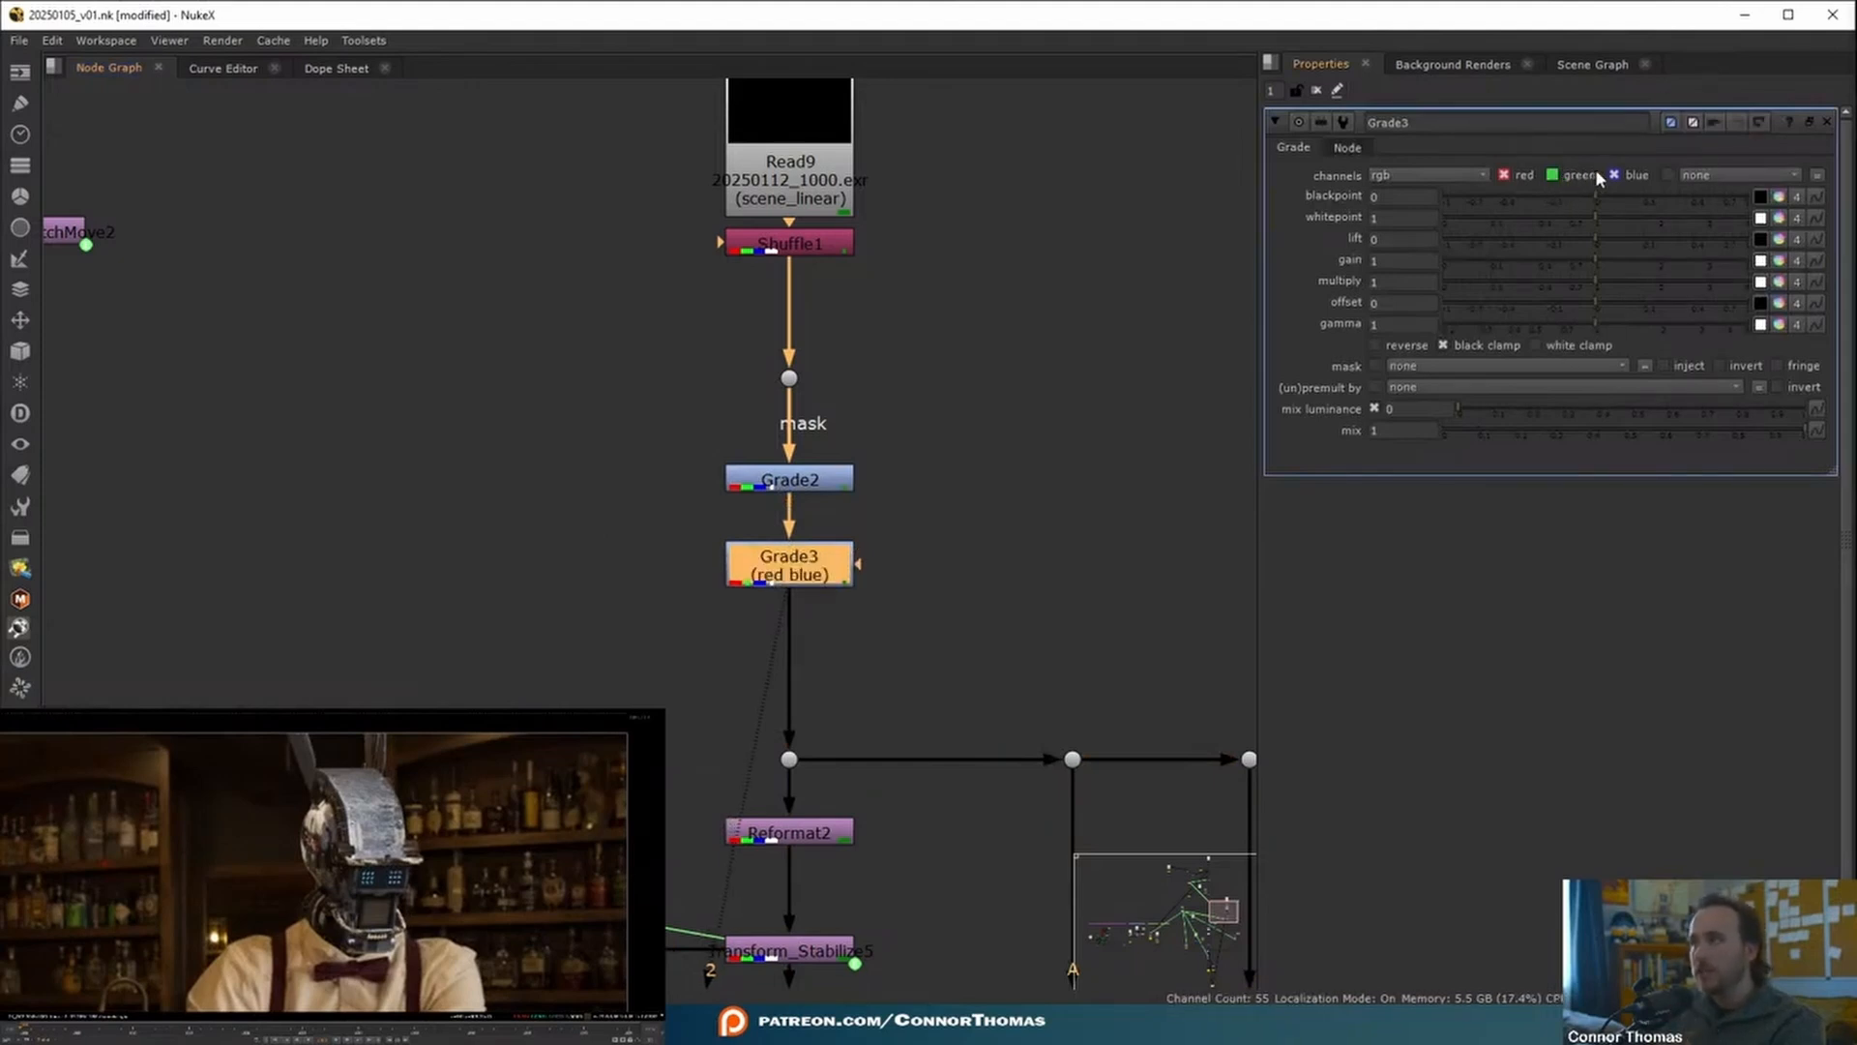
click(1615, 176)
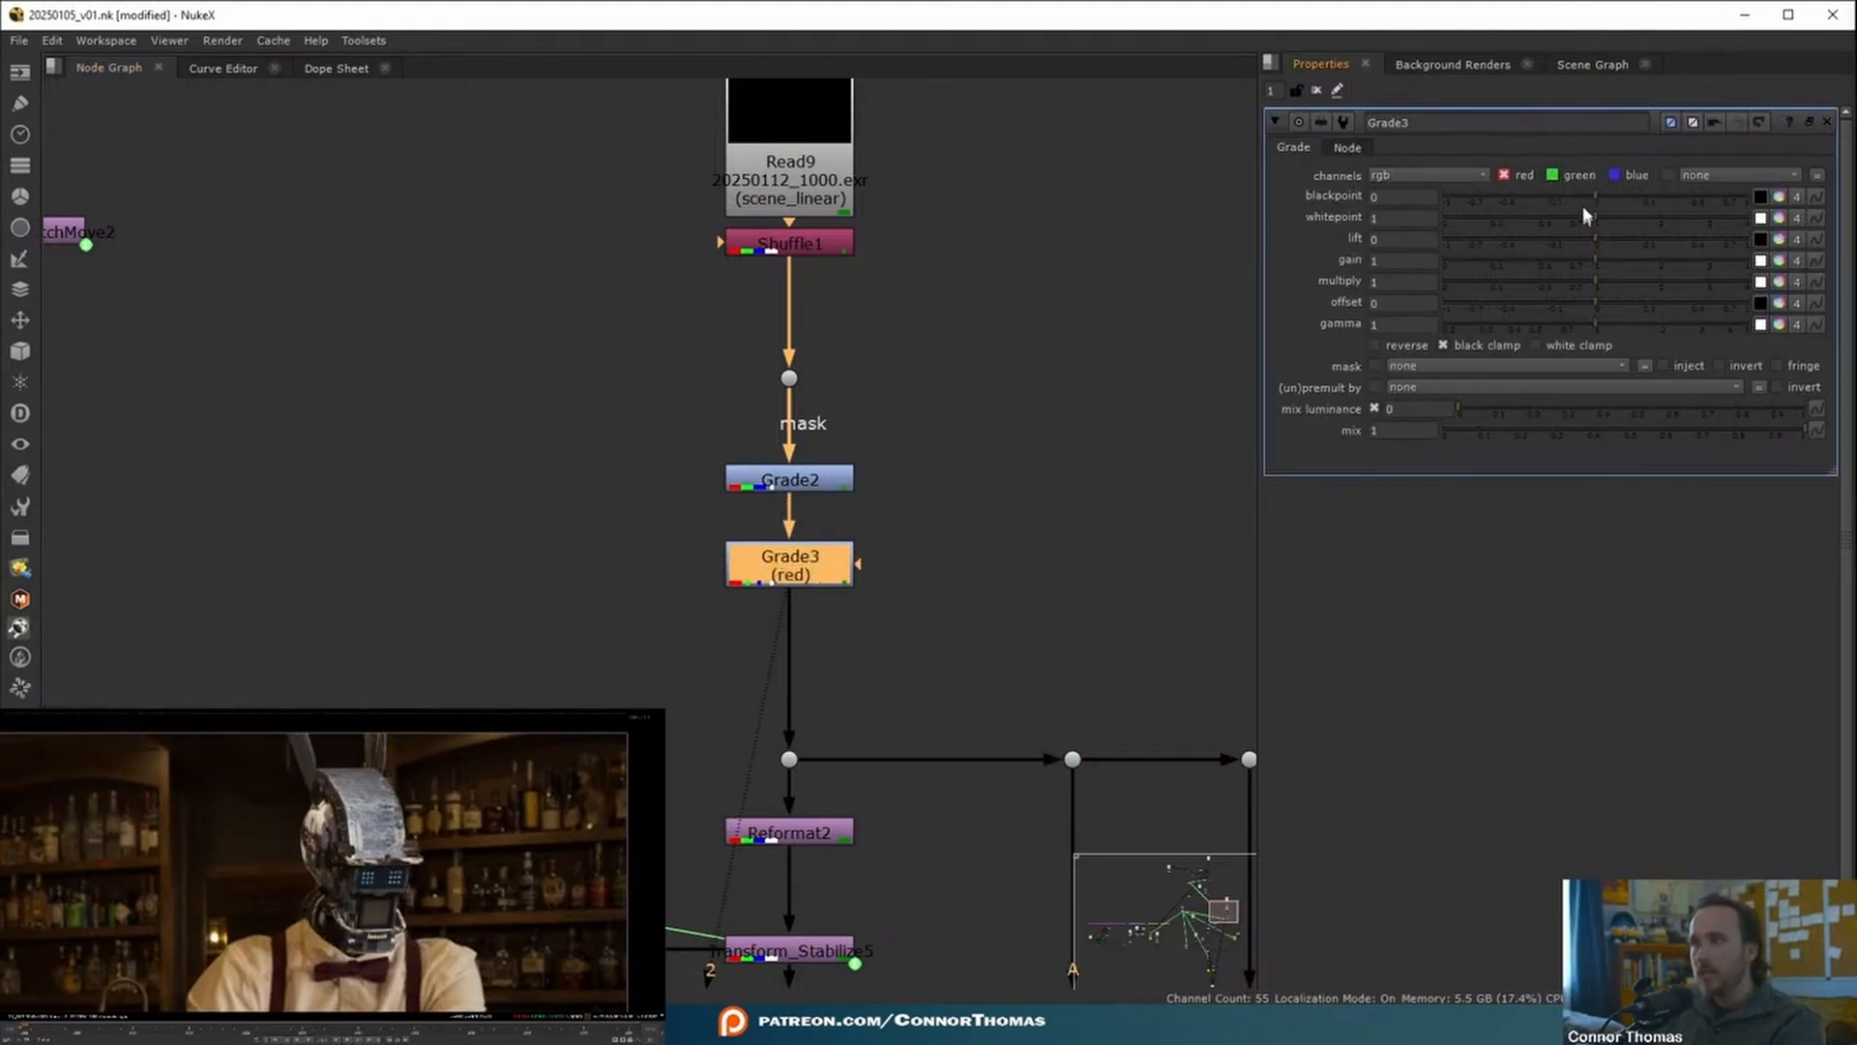
click(1505, 175)
click(1615, 176)
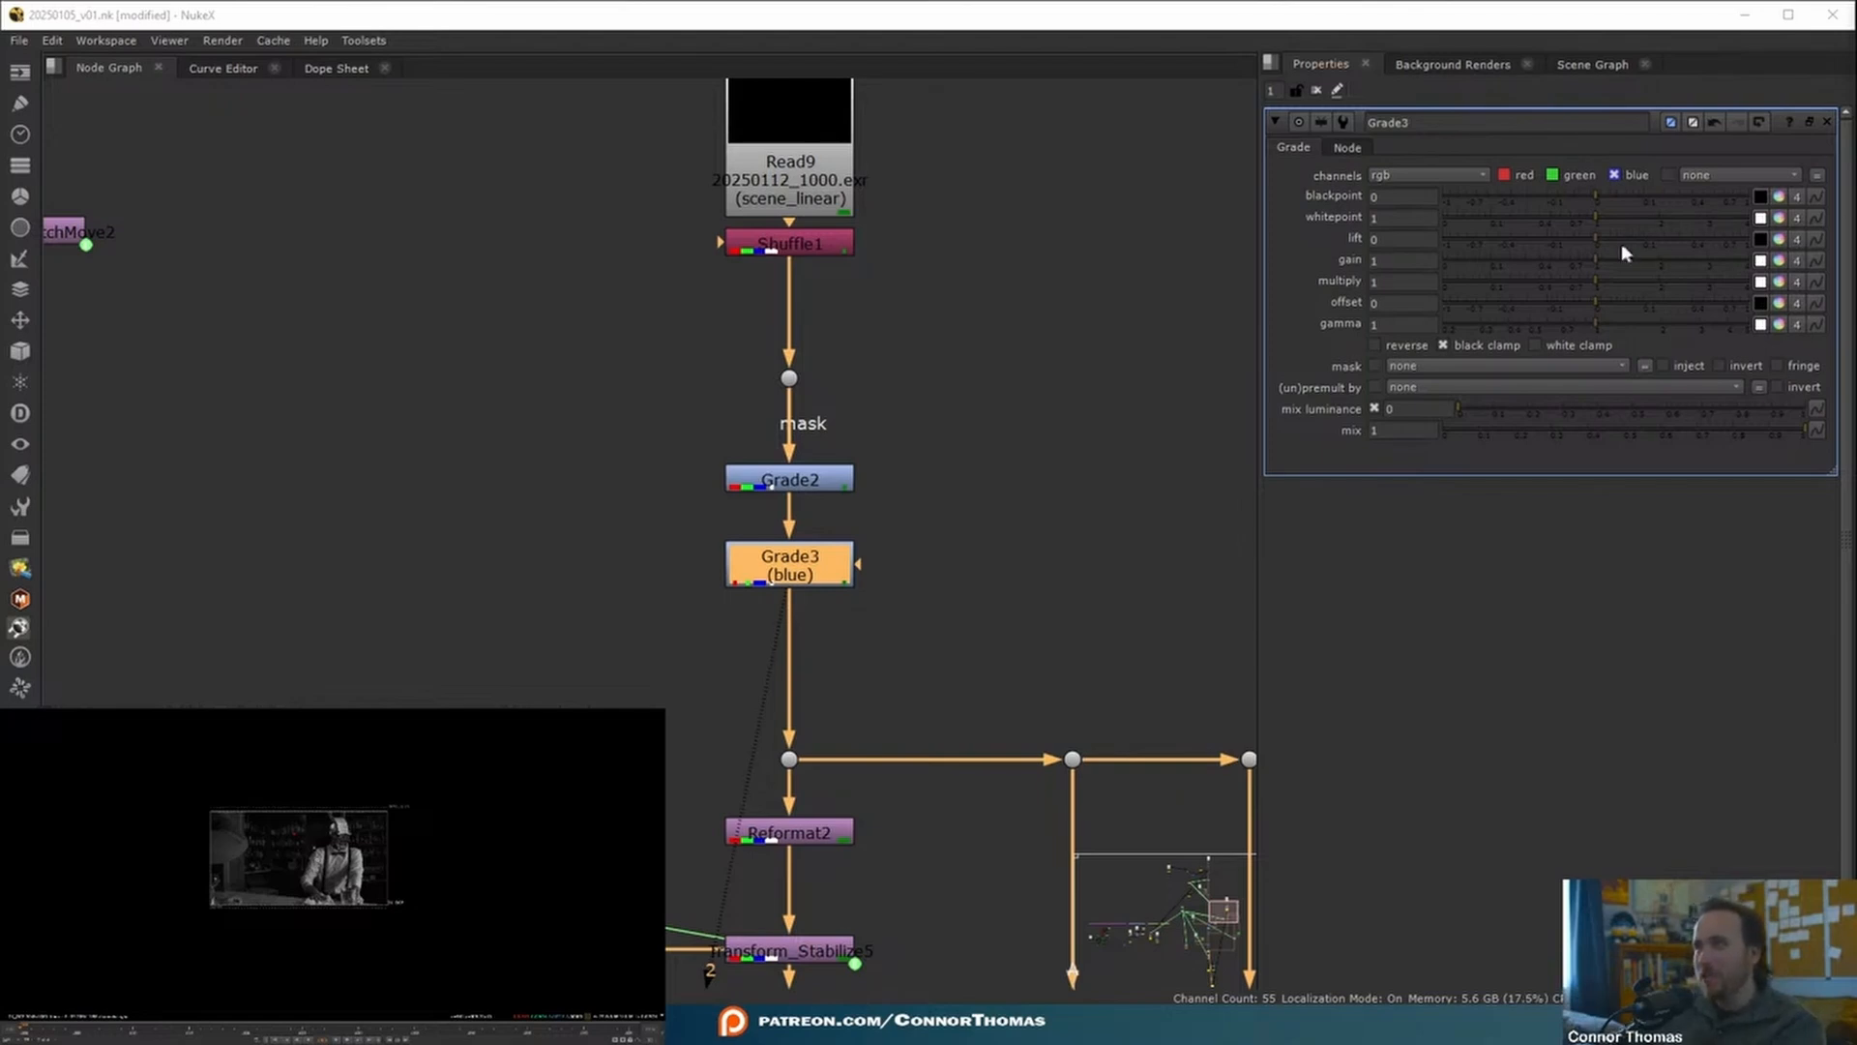
- Set the blue-channel Grade's whitepoint to 1.46, compare it disabled and enabled, and place the node closer under Grade2
drag(1596, 218, 1609, 221)
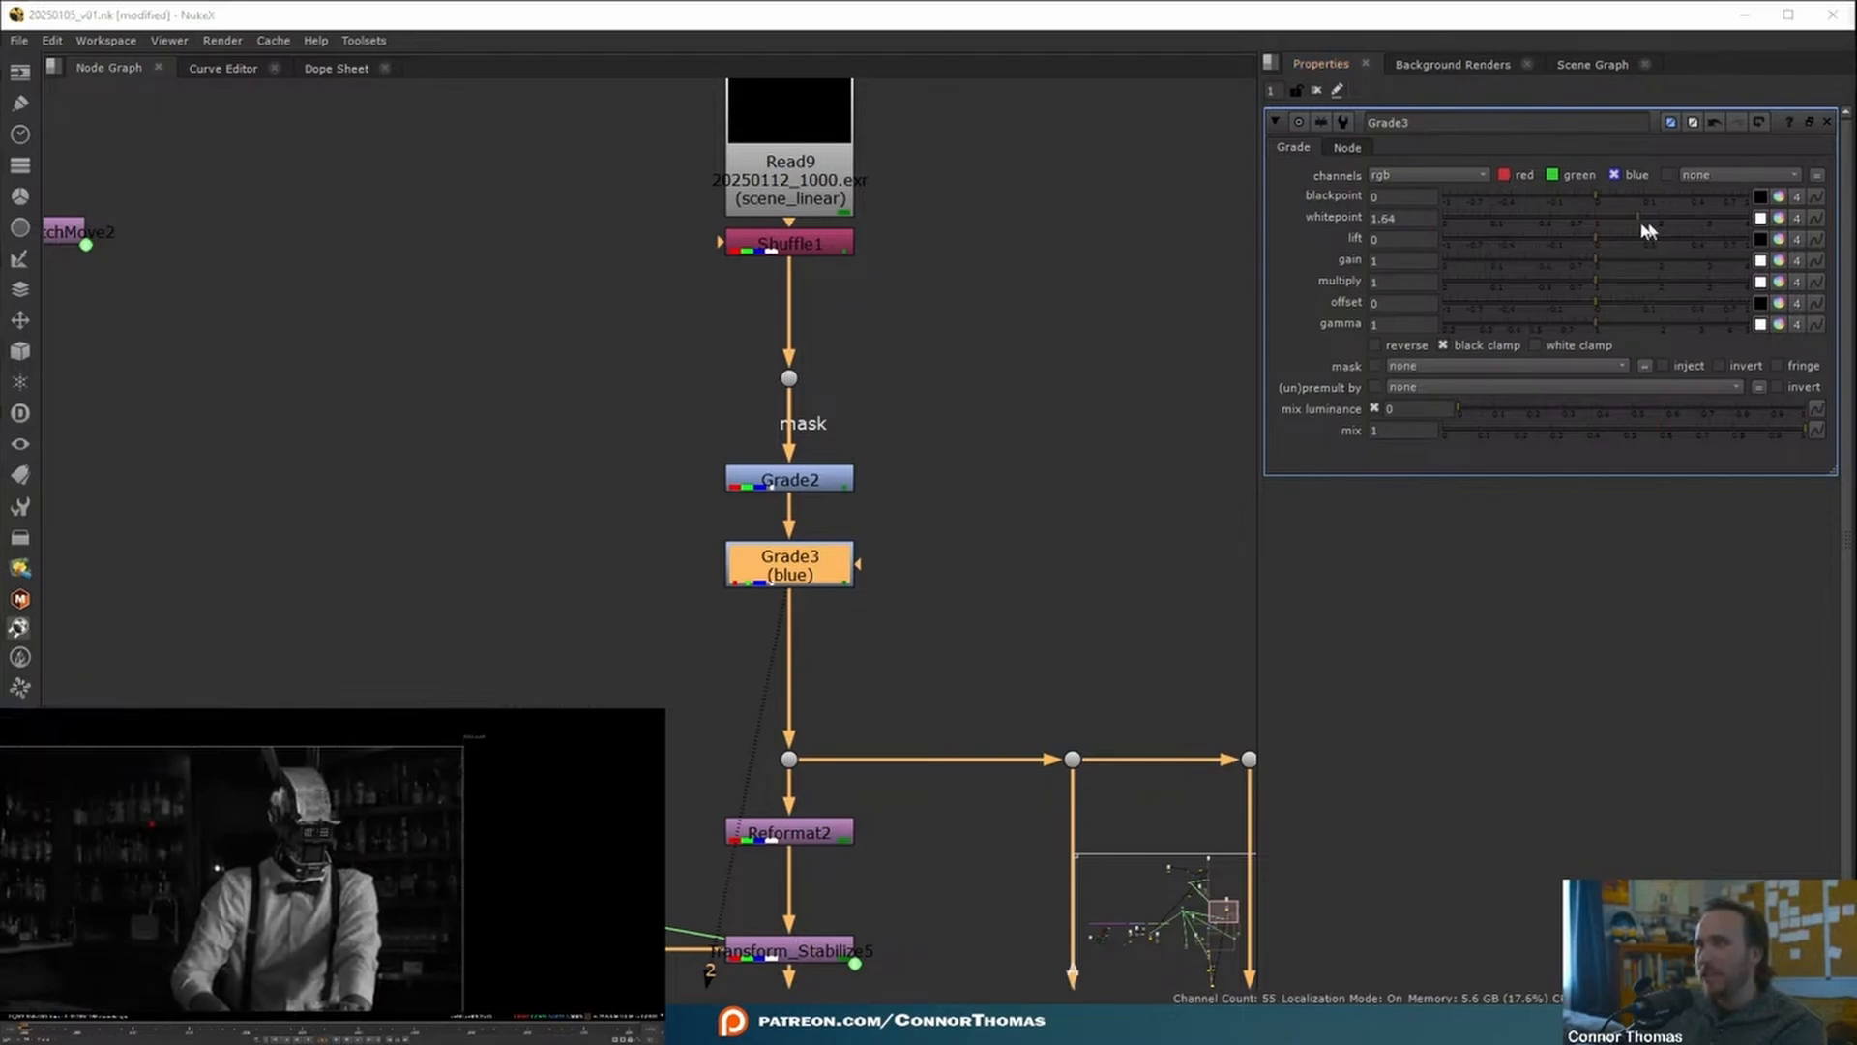
drag(1643, 218, 1629, 218)
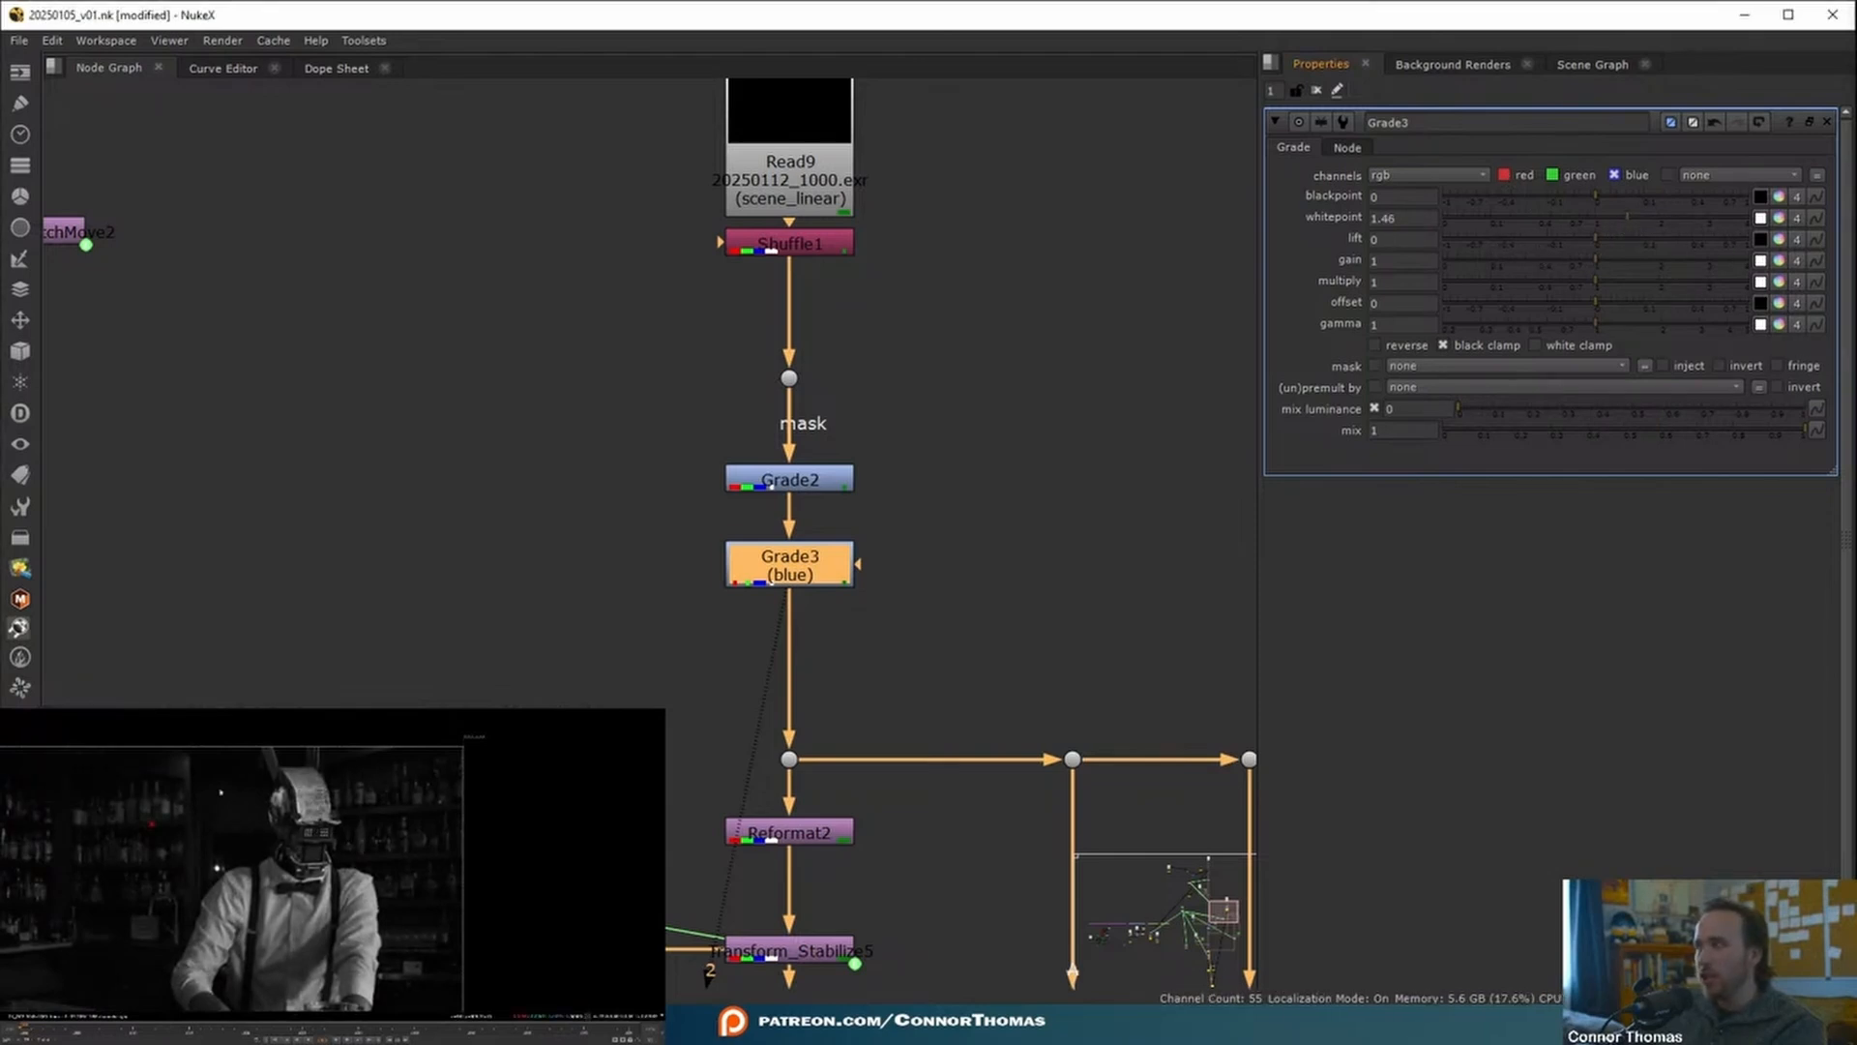
key(d)
key(d)
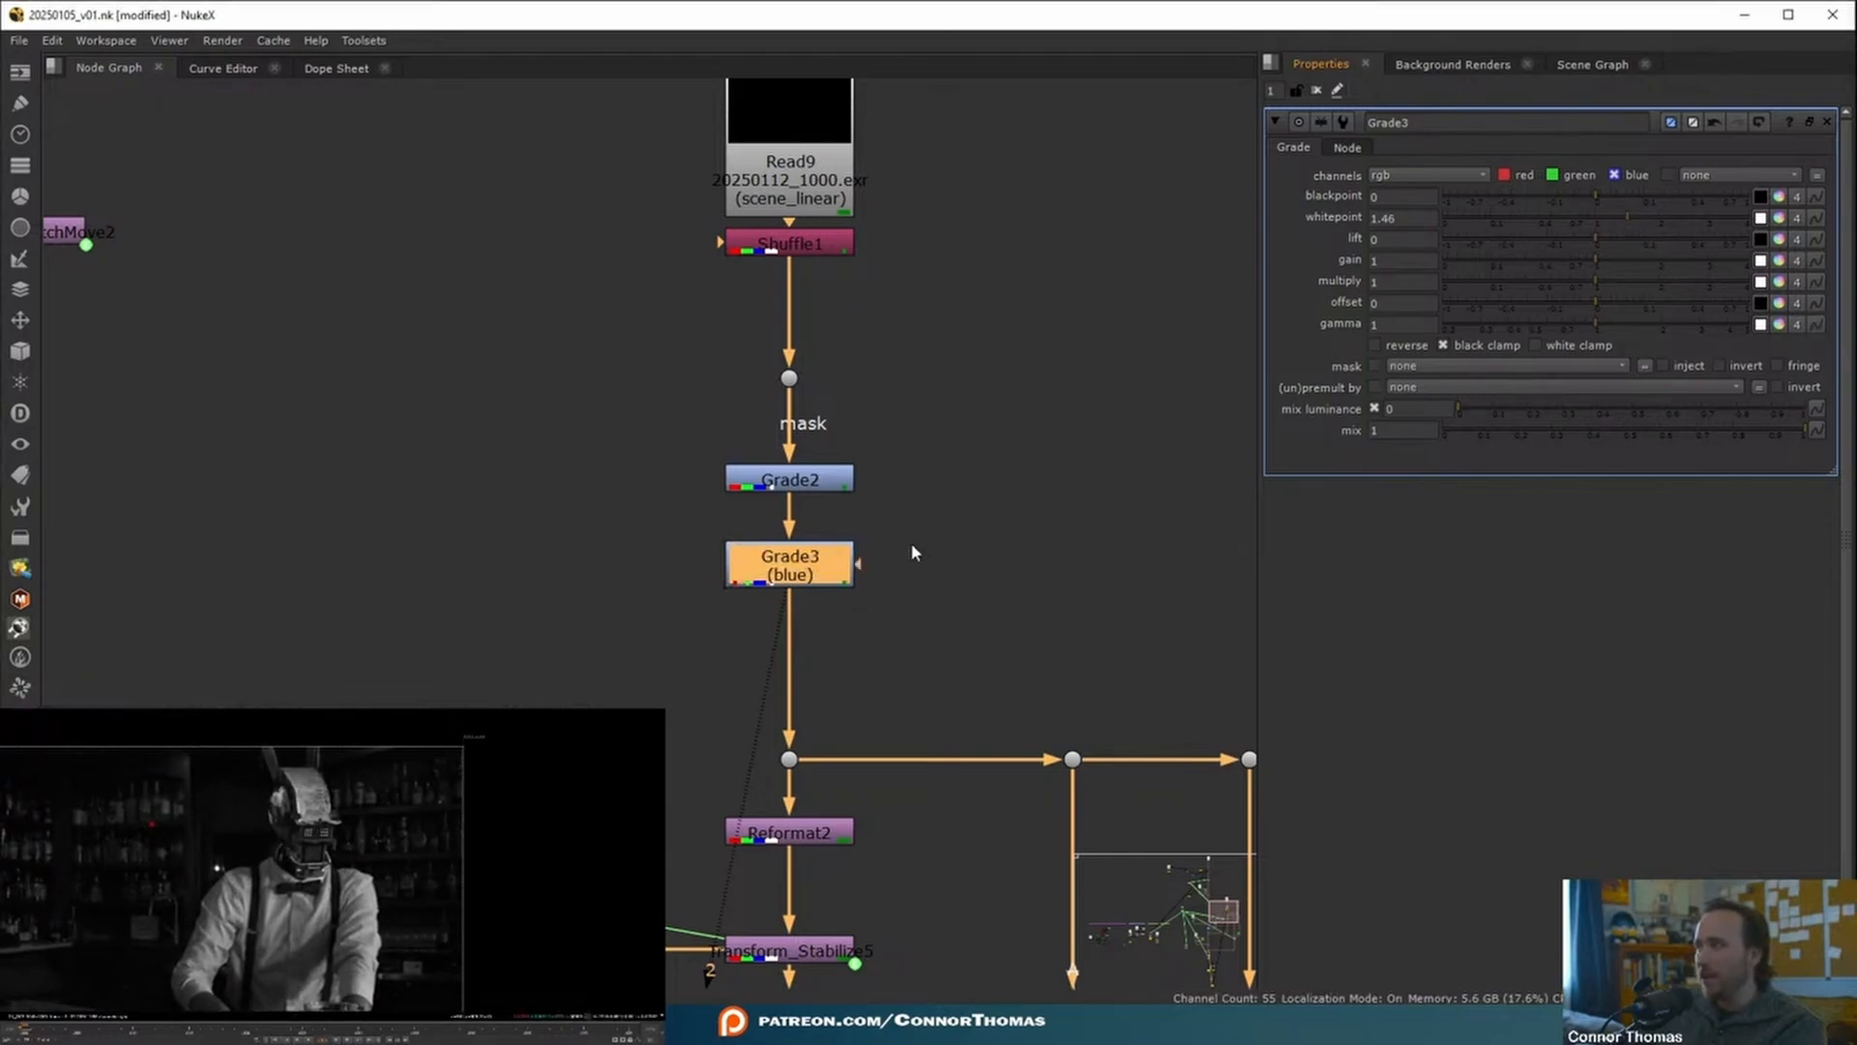
drag(801, 576, 801, 557)
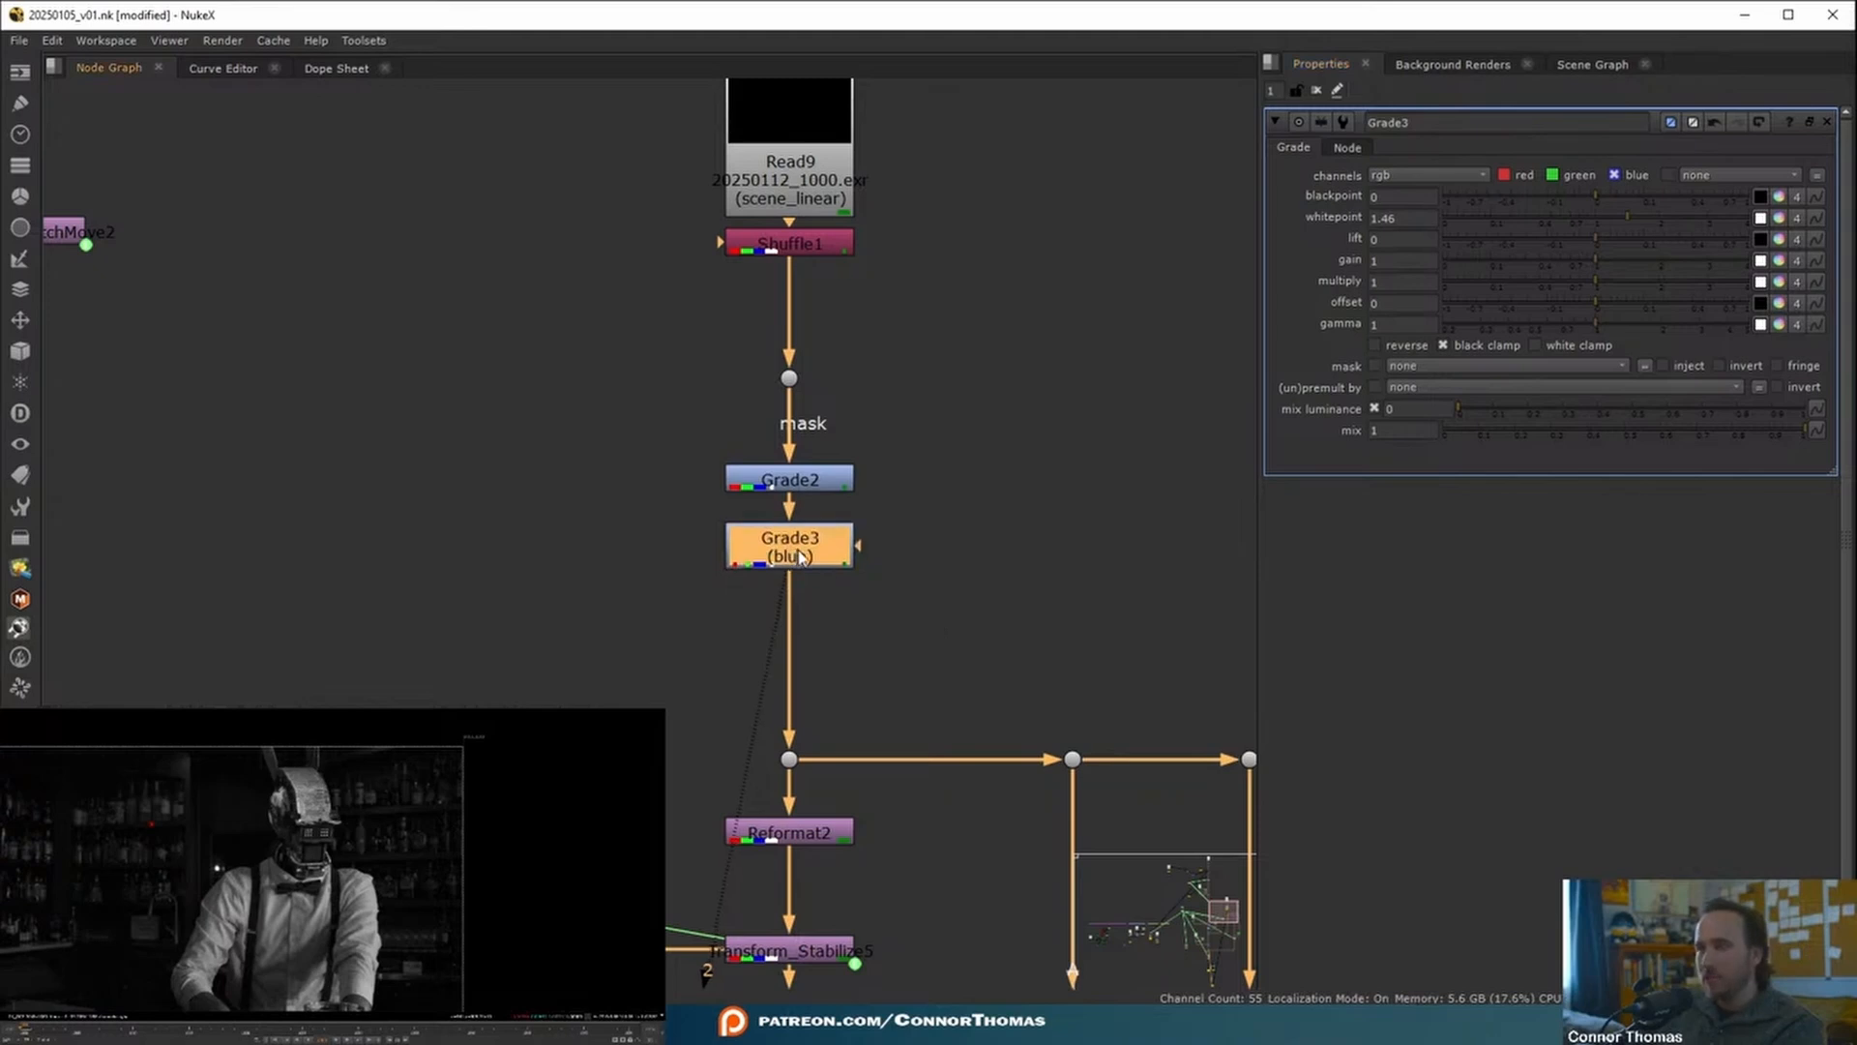
- Add a Grade below the blue-channel Grade, limit it to green, and set its whitepoint to 1.46
key(g)
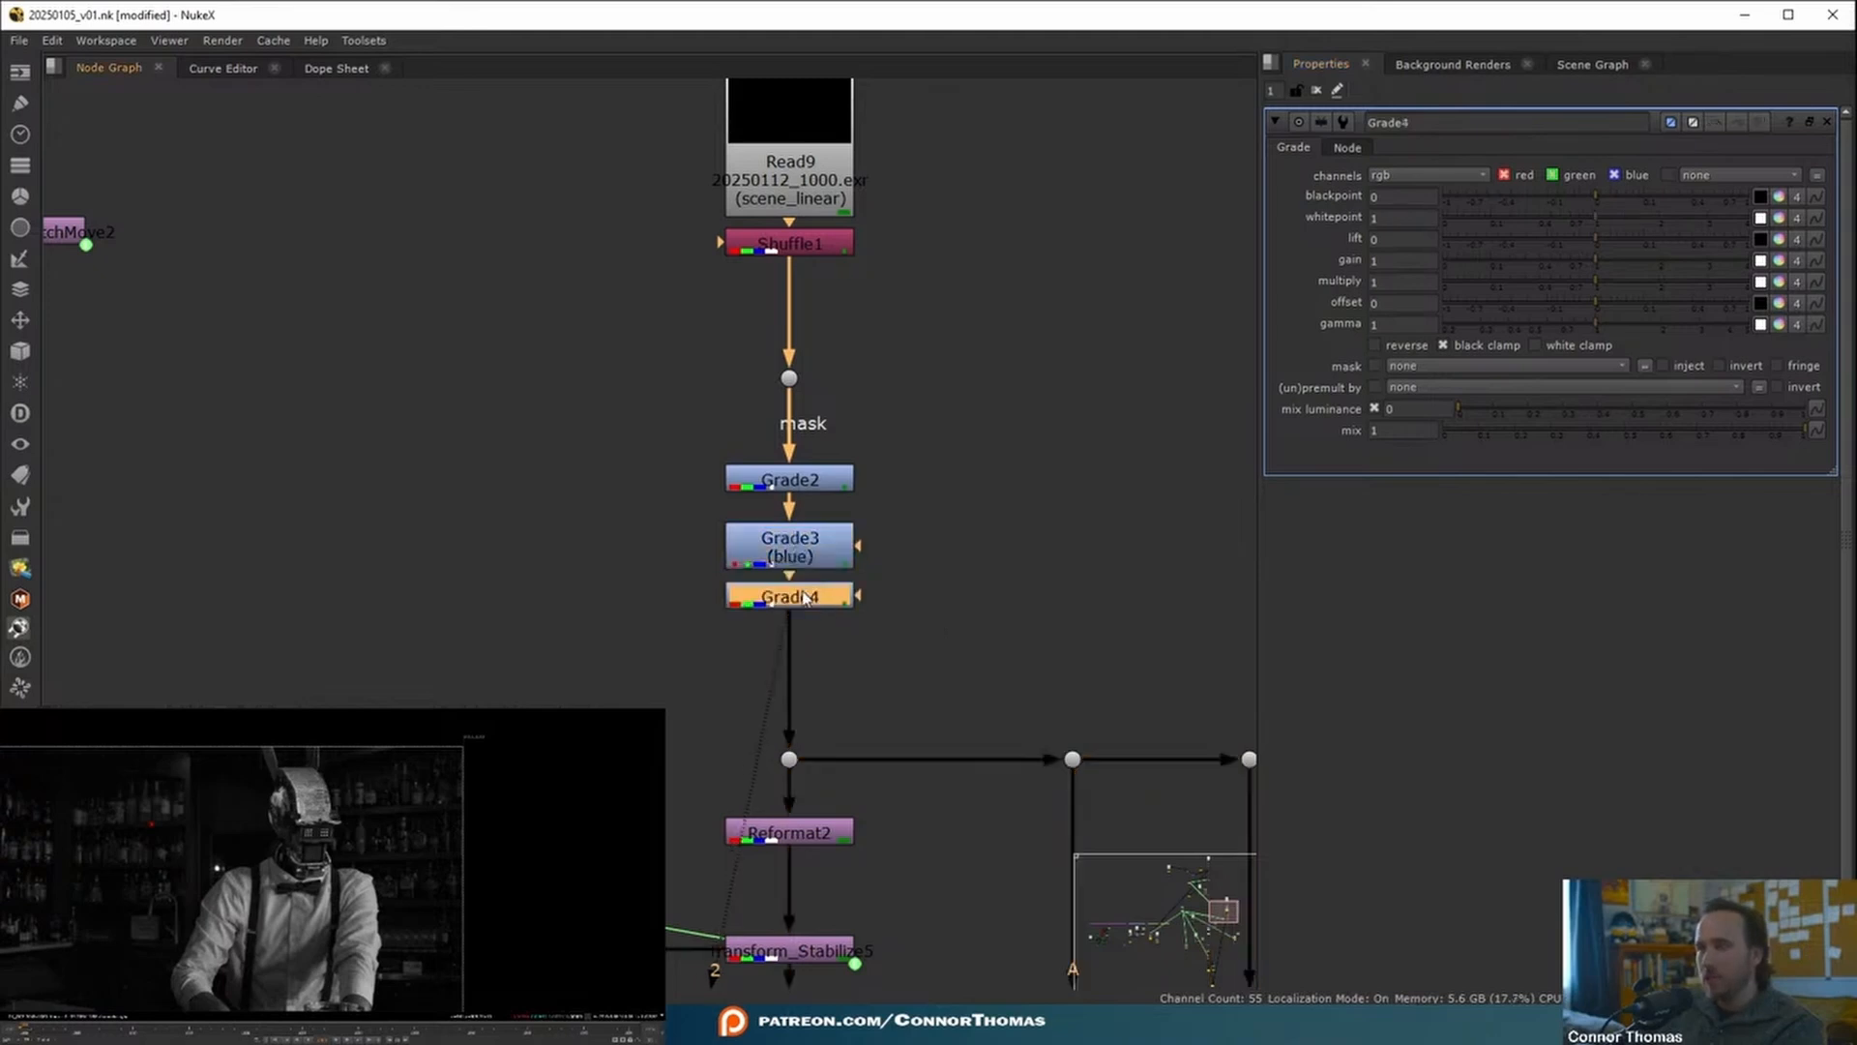
click(1614, 175)
click(1504, 175)
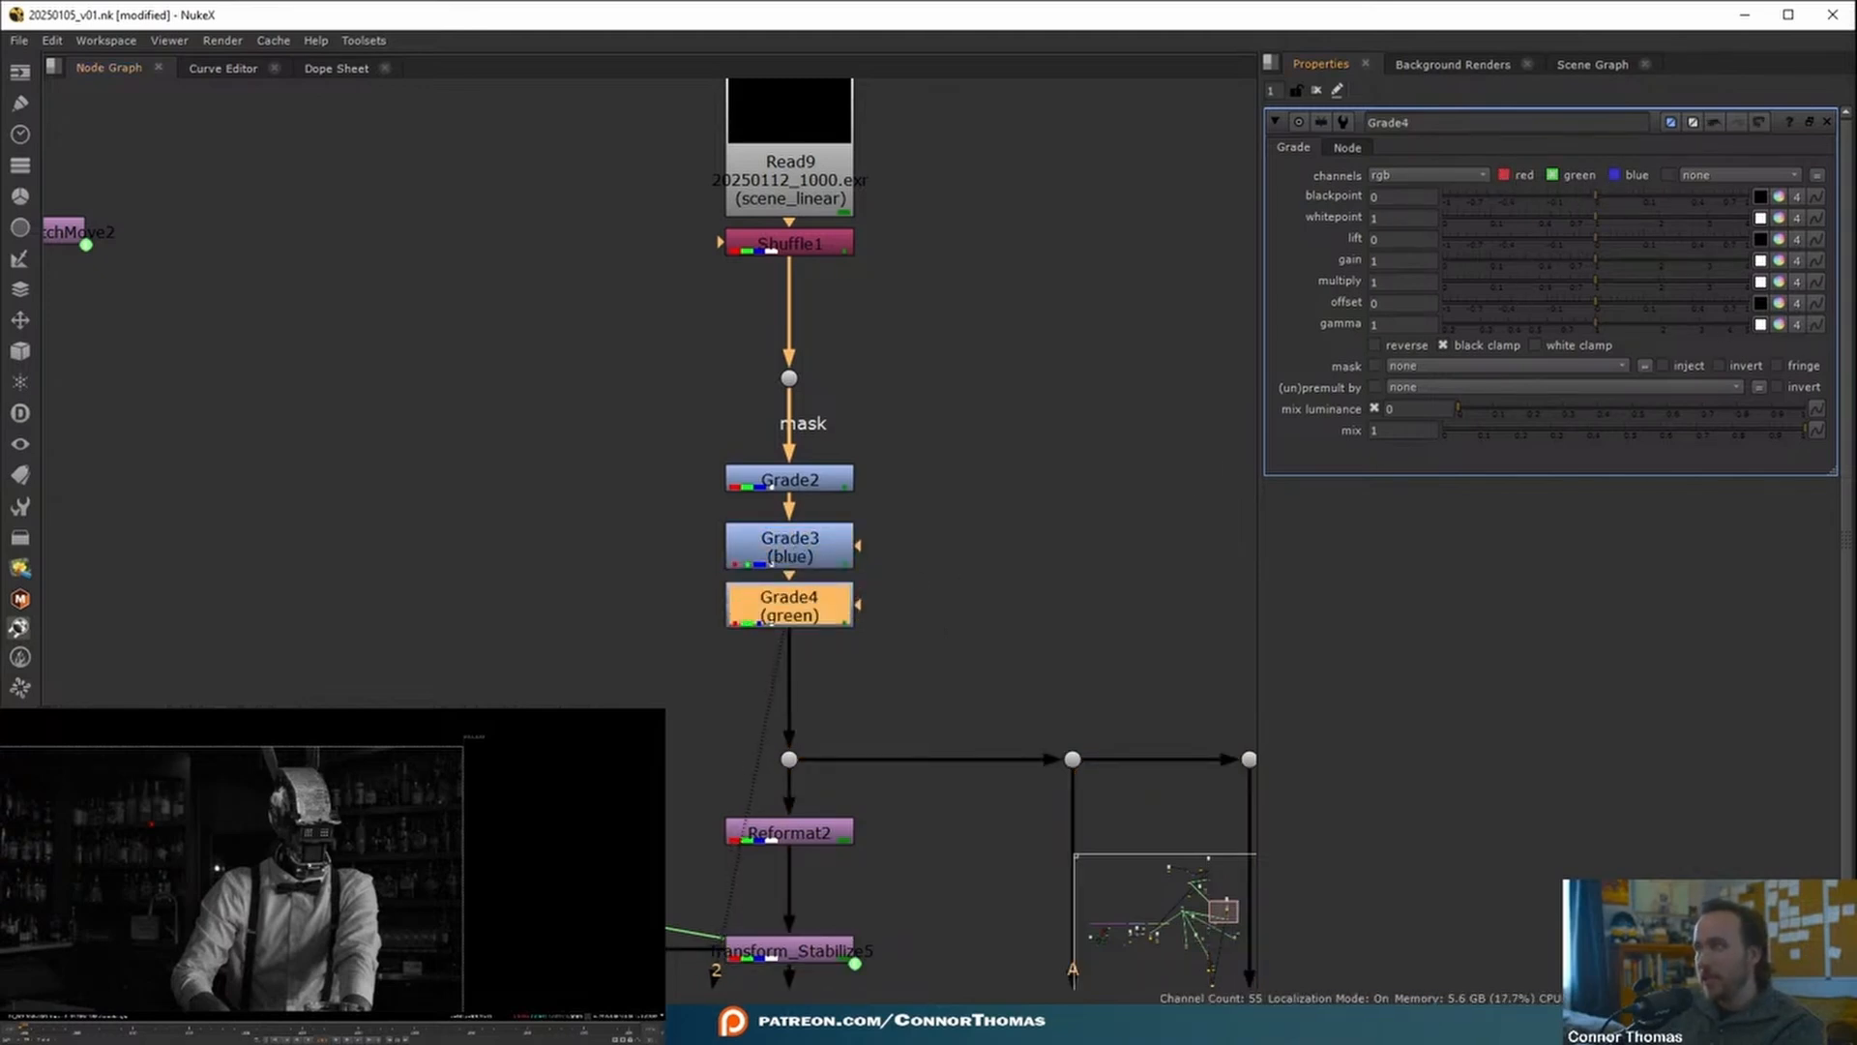
key(1)
click(1627, 217)
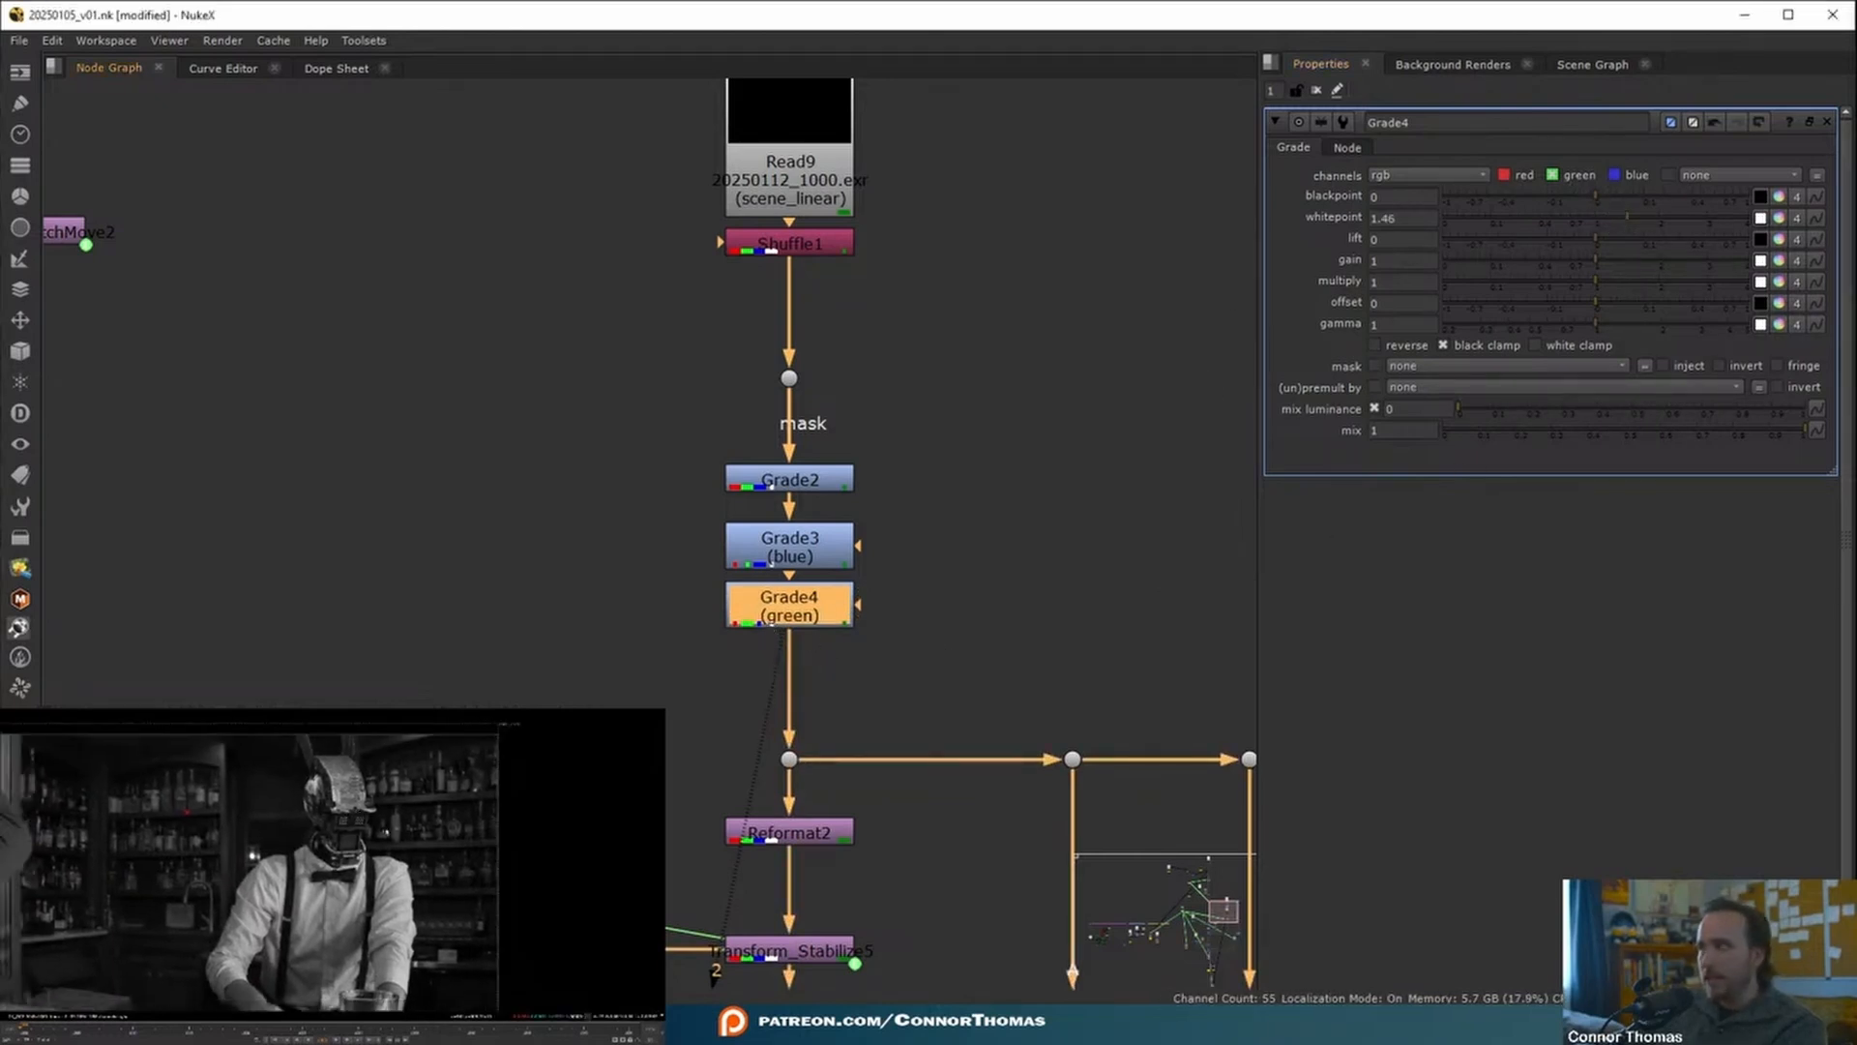
- Add a Grade below the green-channel Grade, limit it to red, and set its whitepoint to 1.34
key(g)
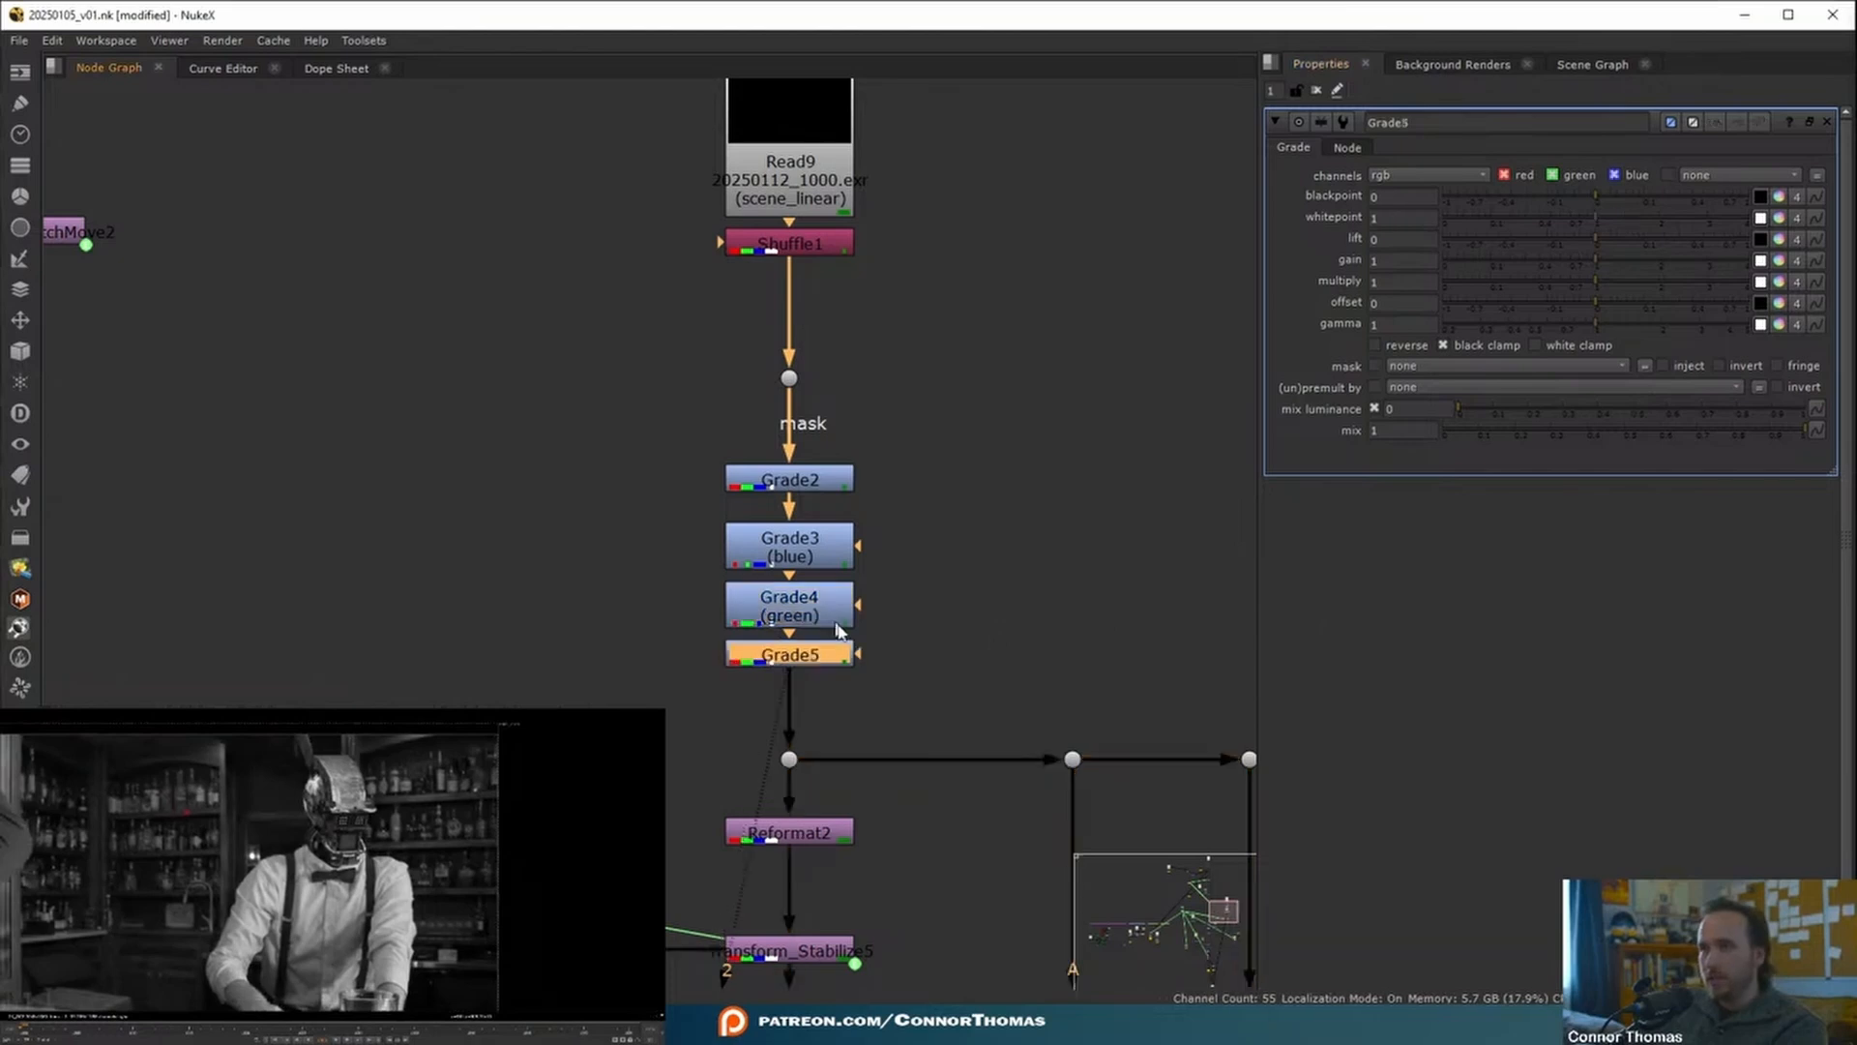
click(1615, 174)
click(1553, 174)
click(1620, 222)
click(1623, 222)
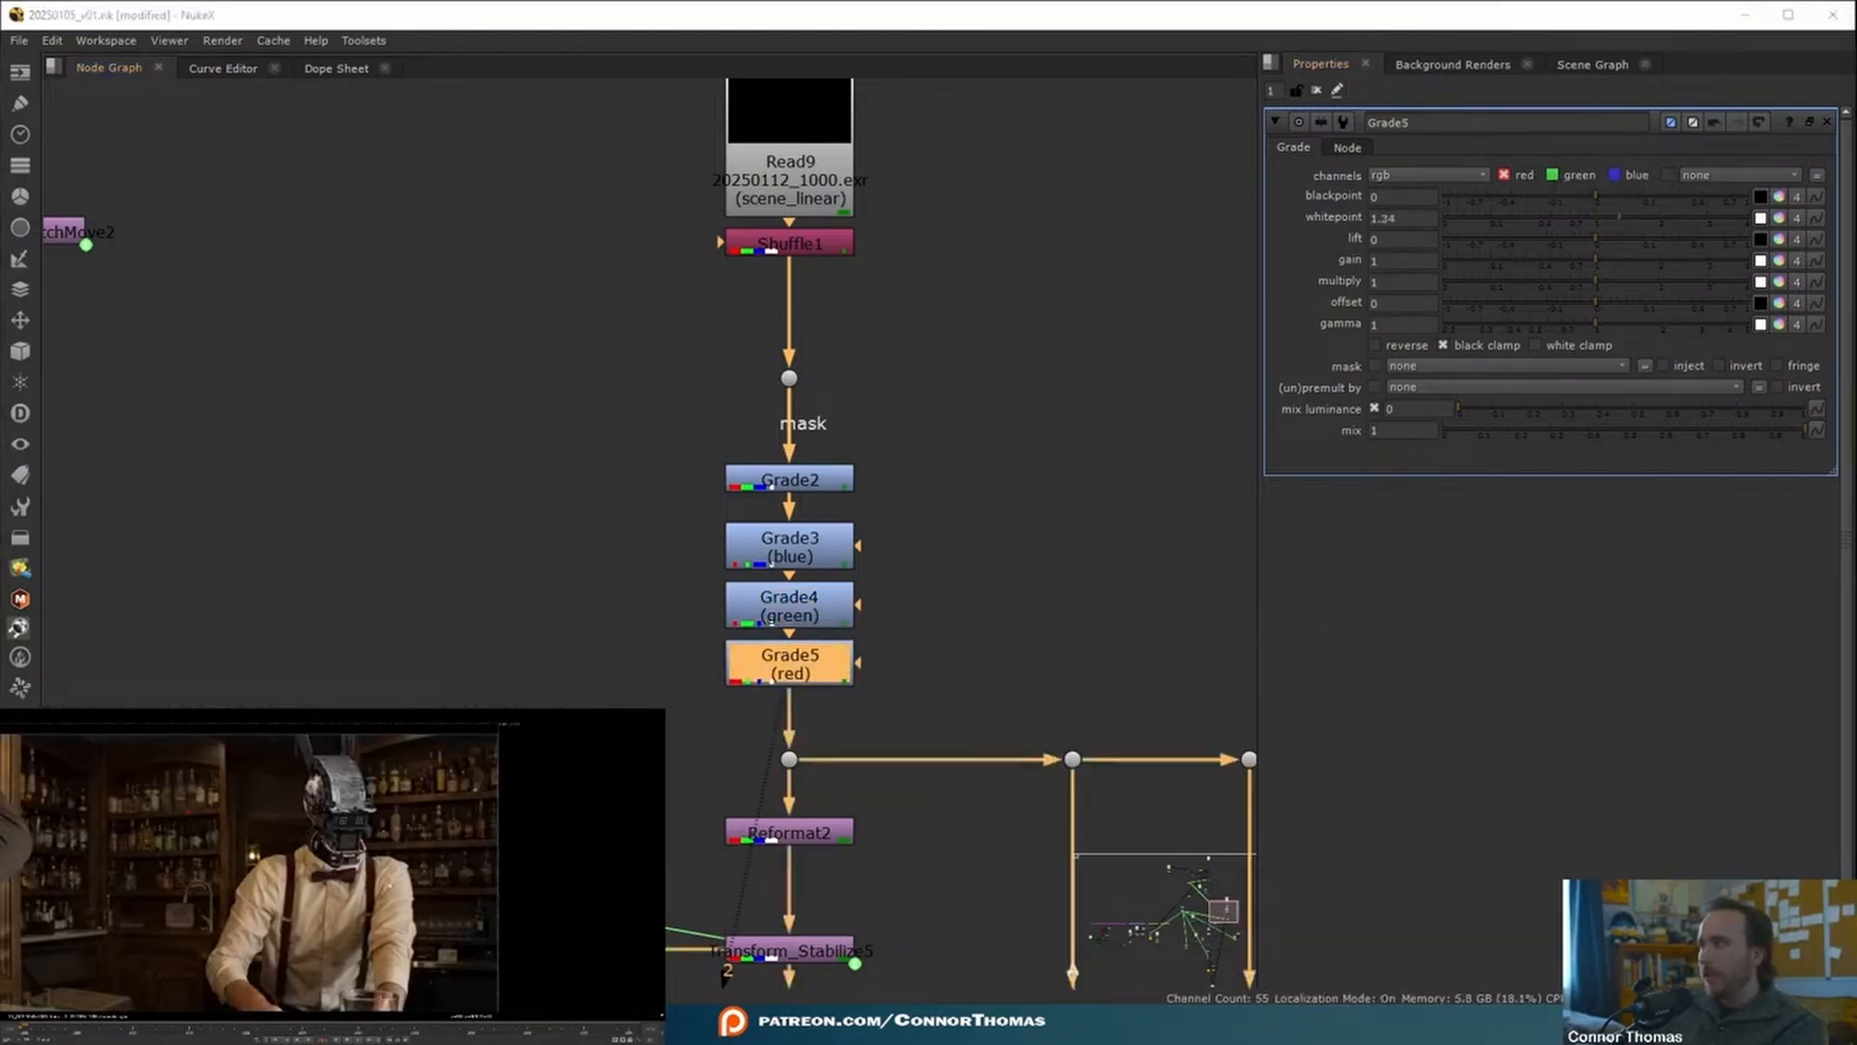
- Move the whole chain from Read9 to the red-channel Grade up, away from the branching dot
drag(916, 713, 628, 520)
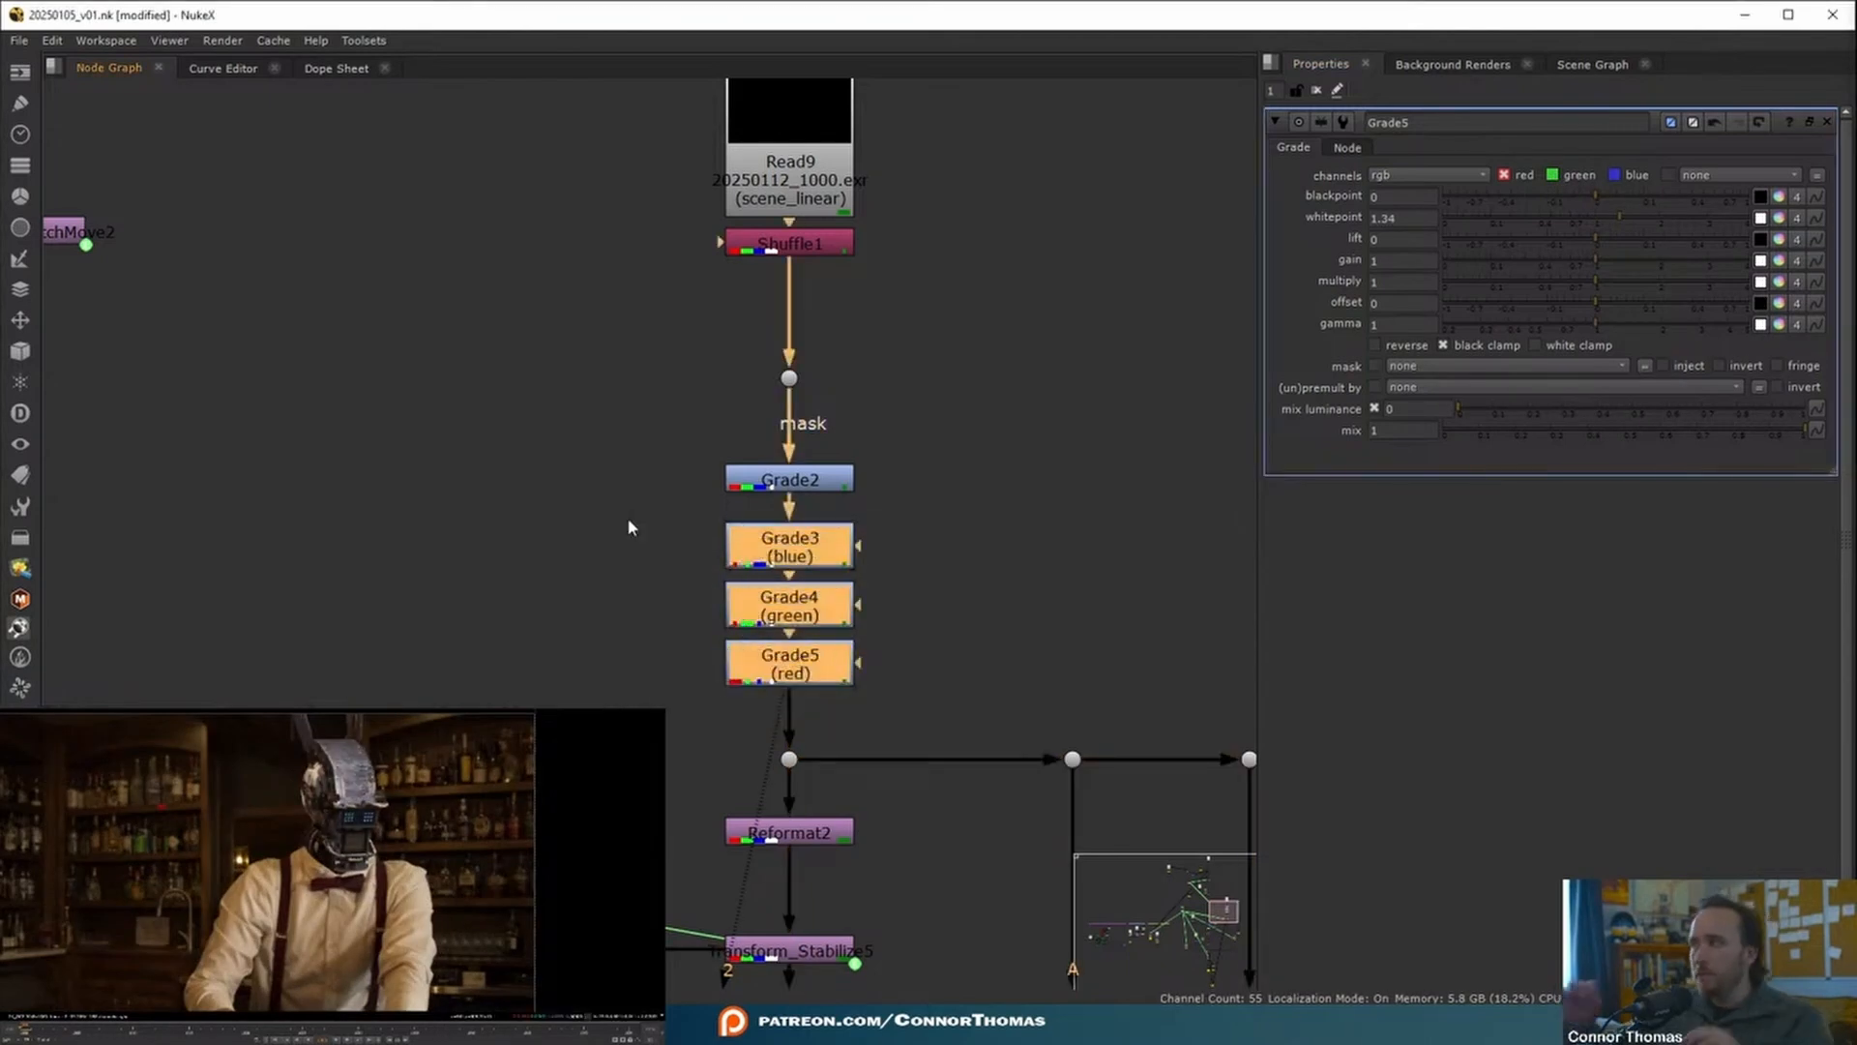
drag(497, 199, 773, 606)
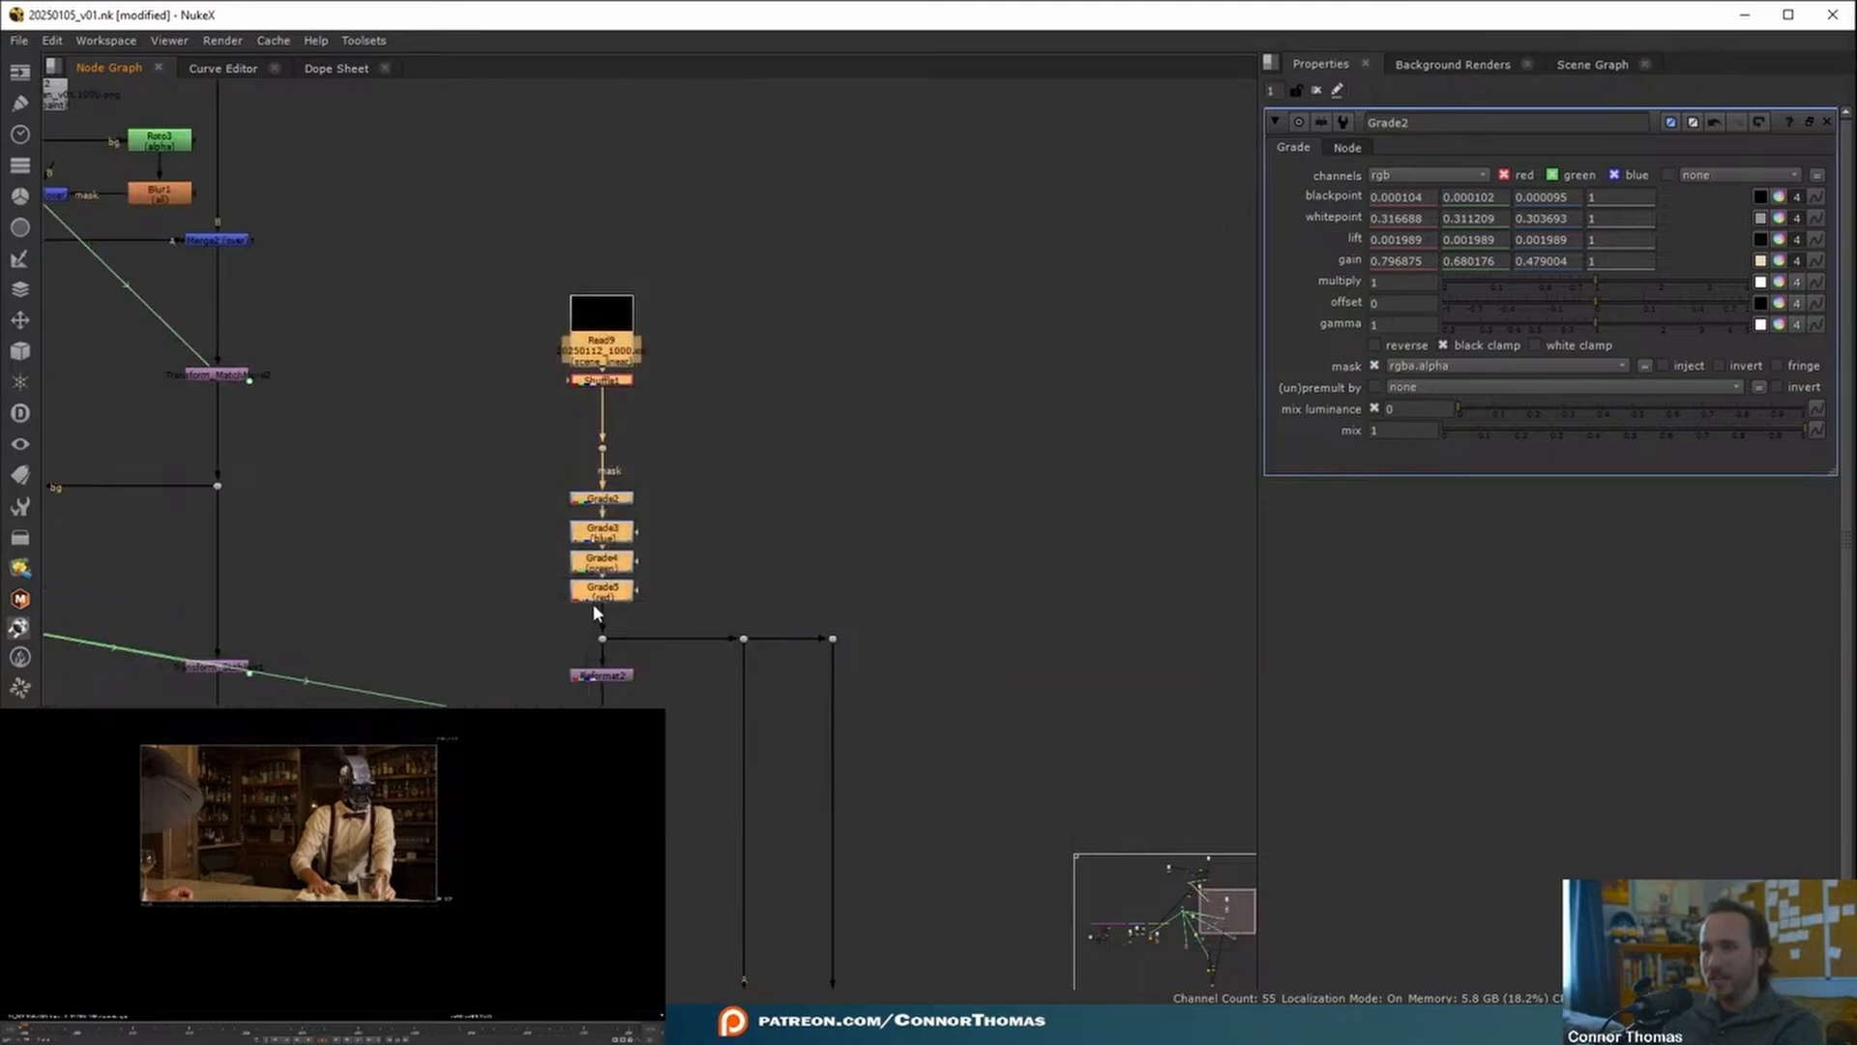
drag(594, 600, 590, 464)
click(1227, 564)
- Examine the graded robot against the bar background at several zoom levels
scroll(345, 777, up, 3)
scroll(353, 781, up, 4)
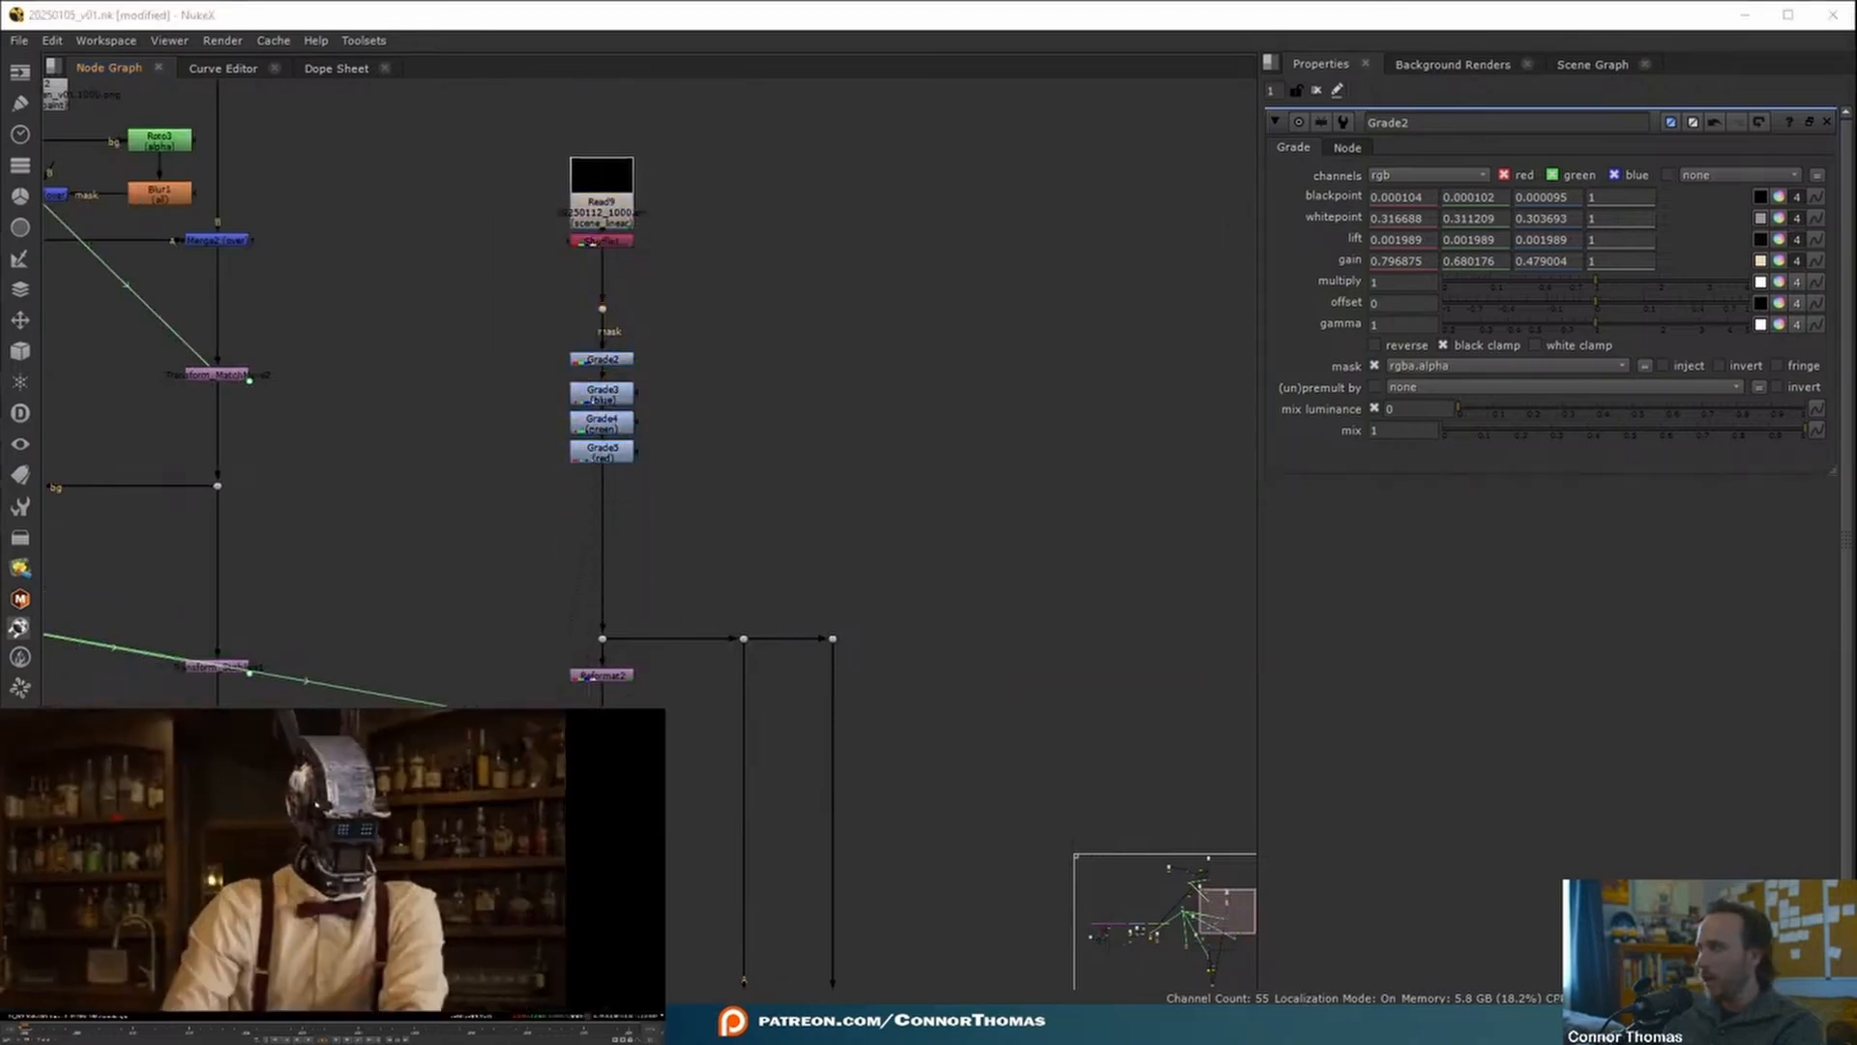
middle_drag(365, 837, 305, 827)
scroll(254, 815, down, 3)
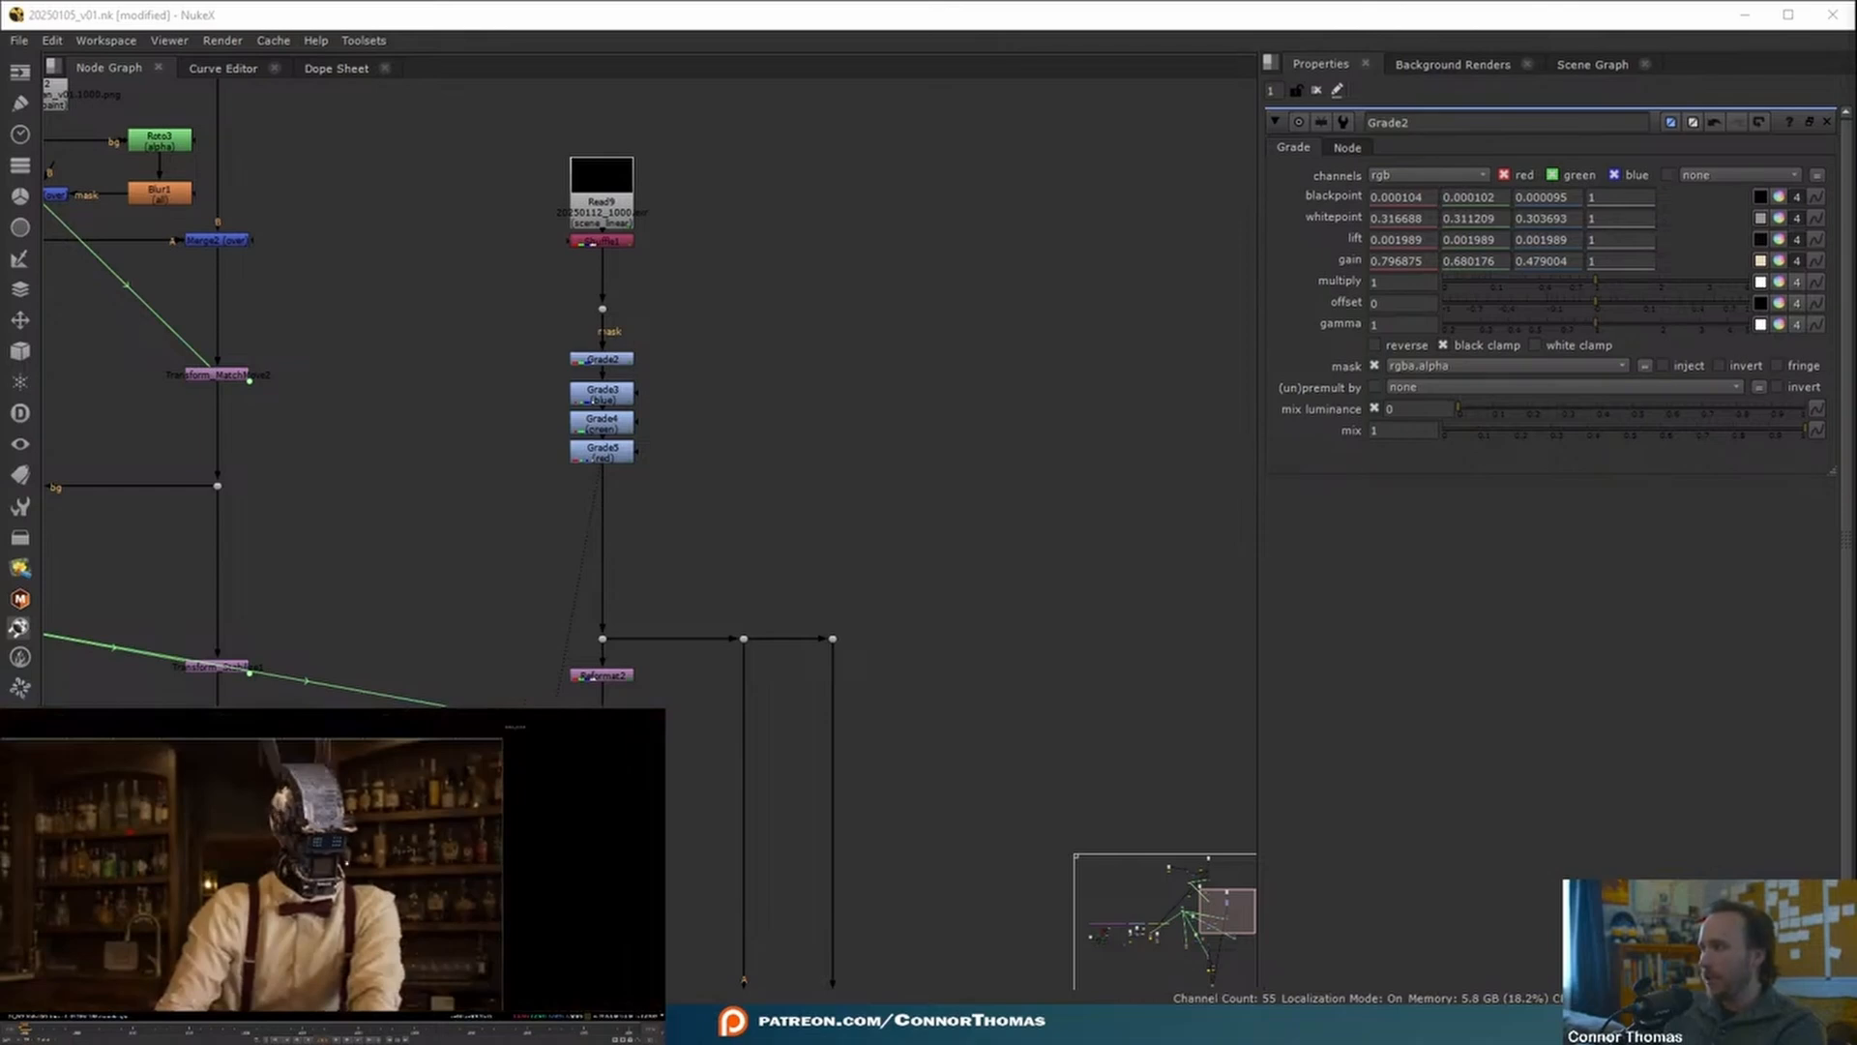
scroll(345, 898, up, 7)
middle_drag(344, 898, 343, 855)
scroll(302, 820, up, 2)
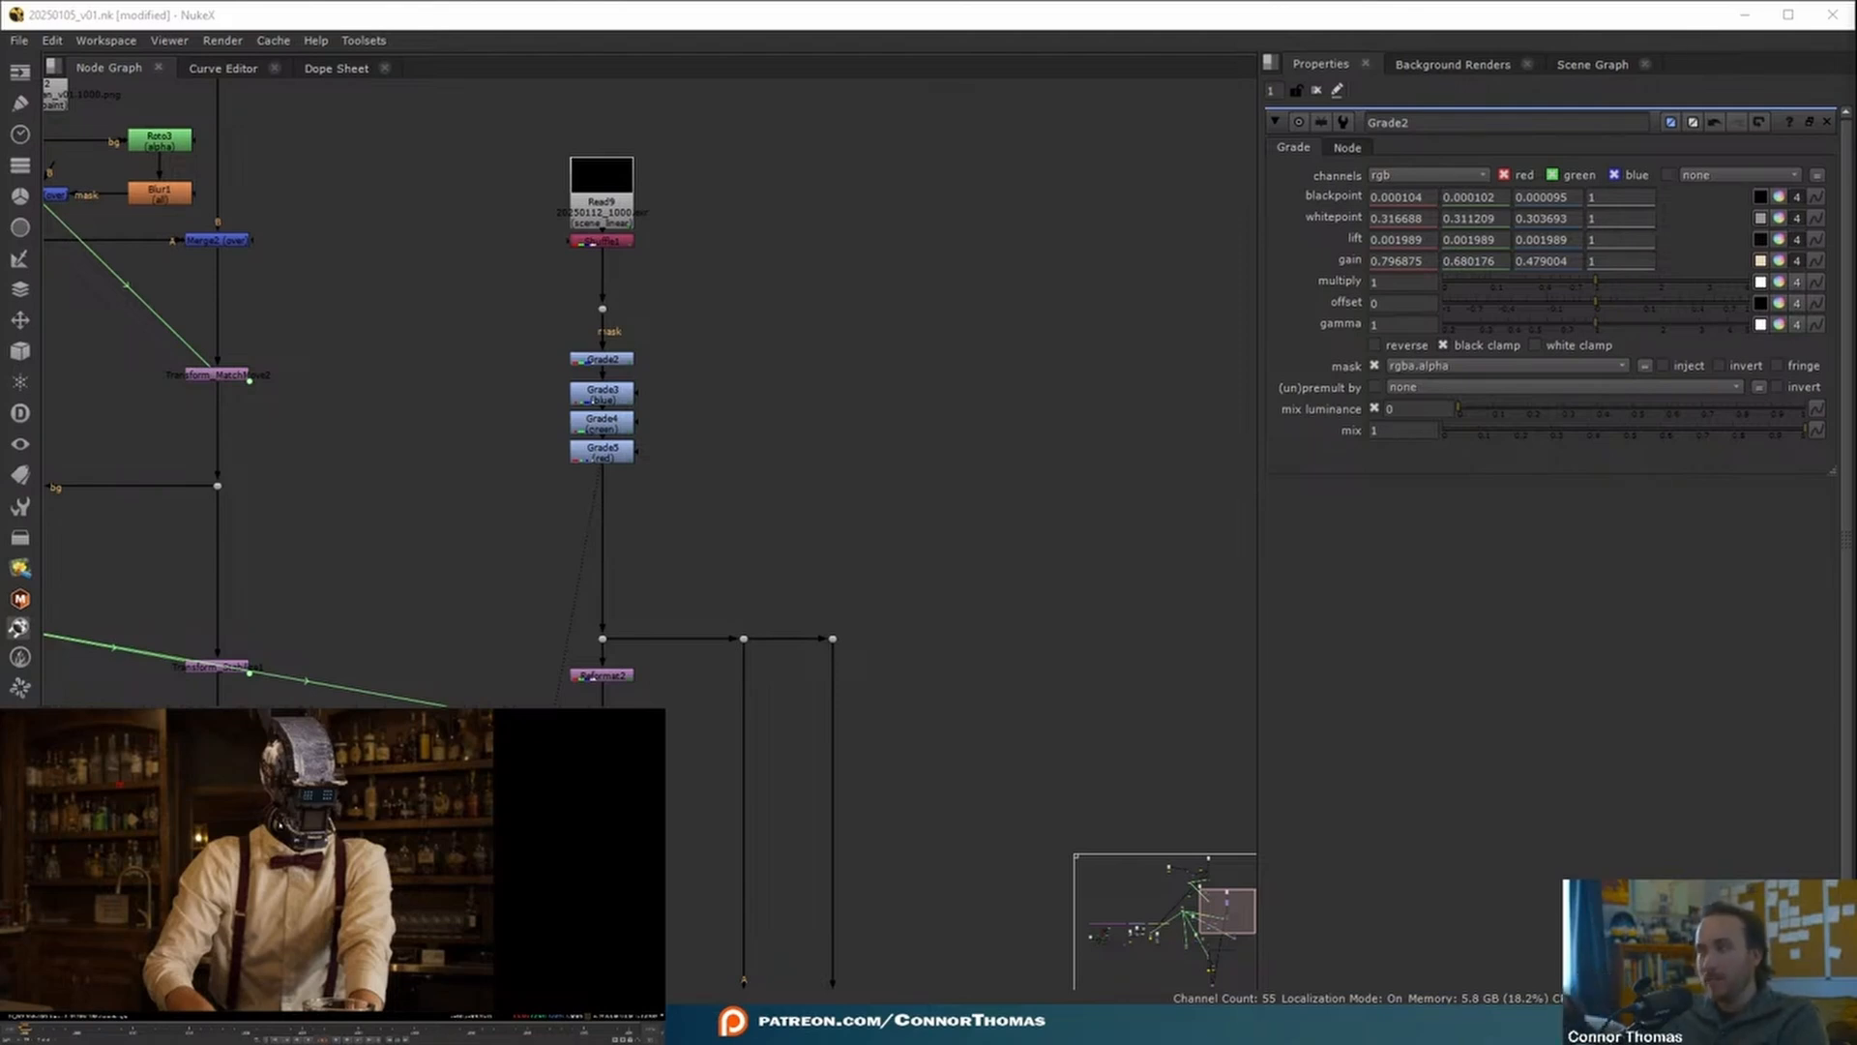
- Try a Blur of size 5.6 directly after the red-channel Grade, and remove it
click(602, 450)
scroll(607, 445, up, 5)
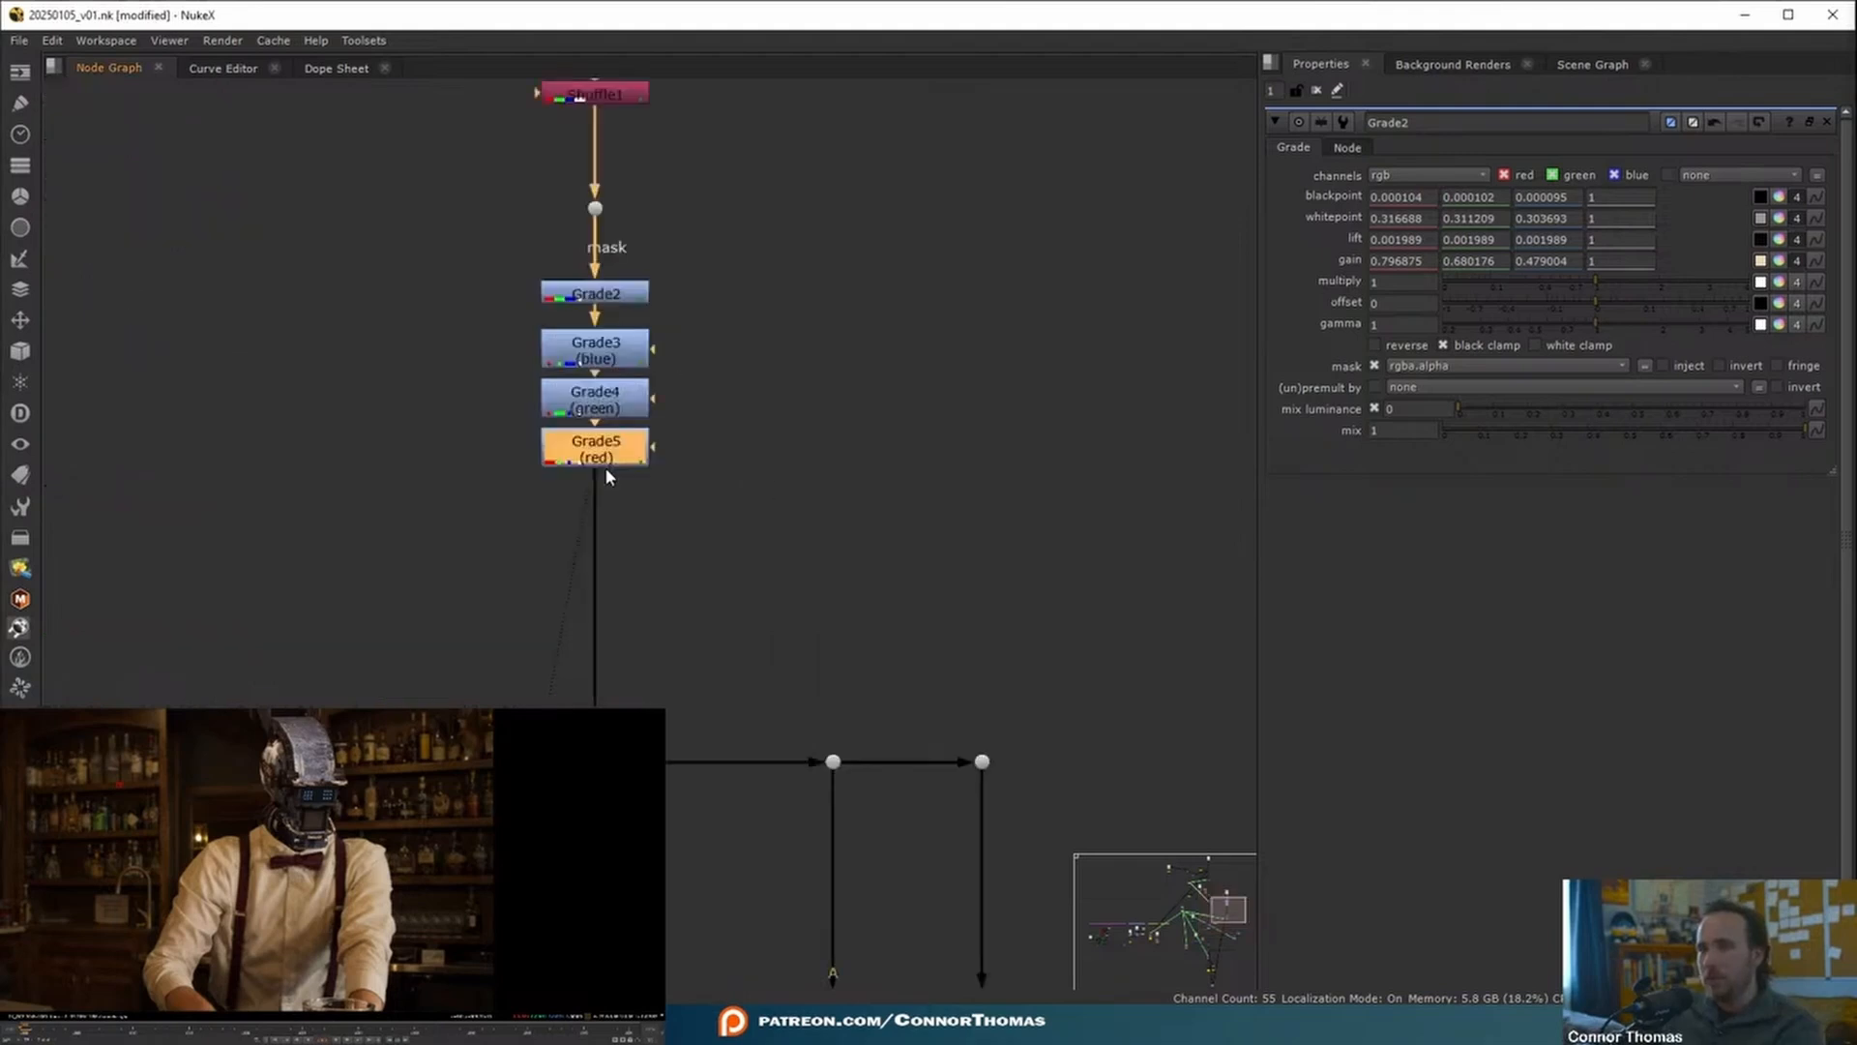
key(b)
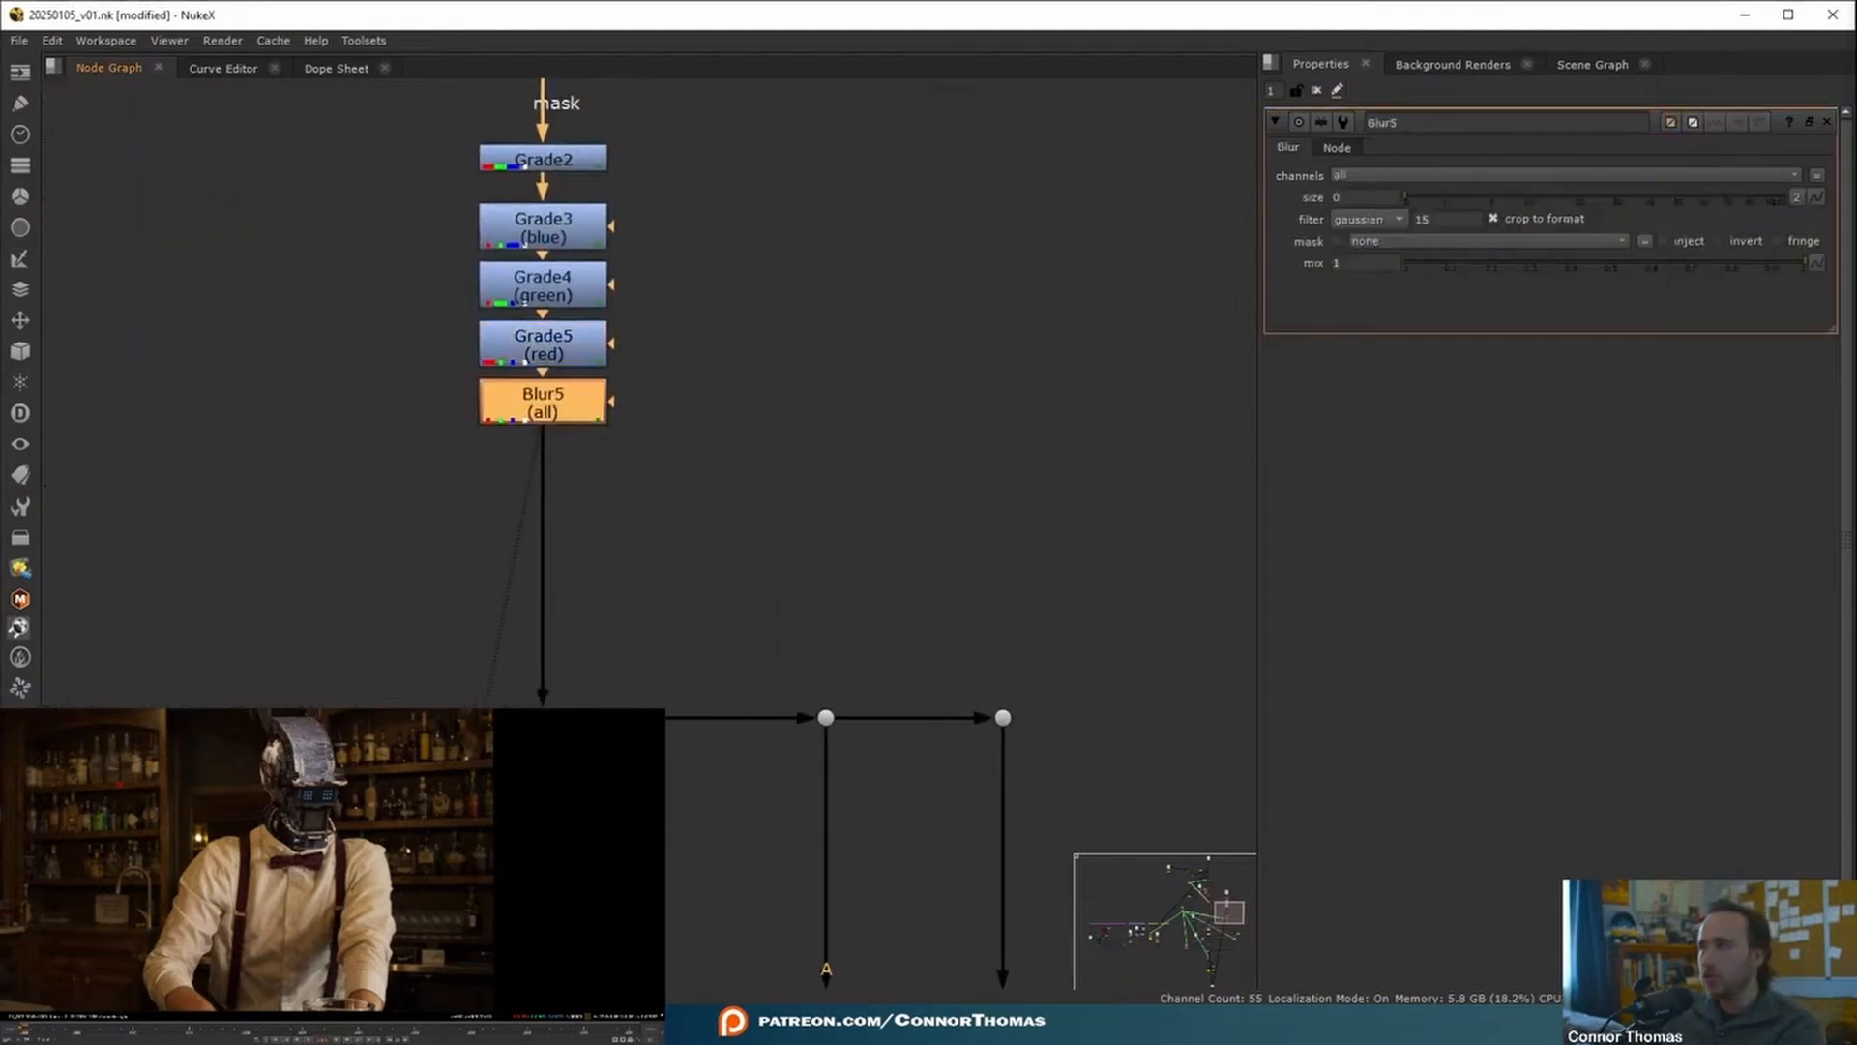
drag(1424, 196, 1493, 200)
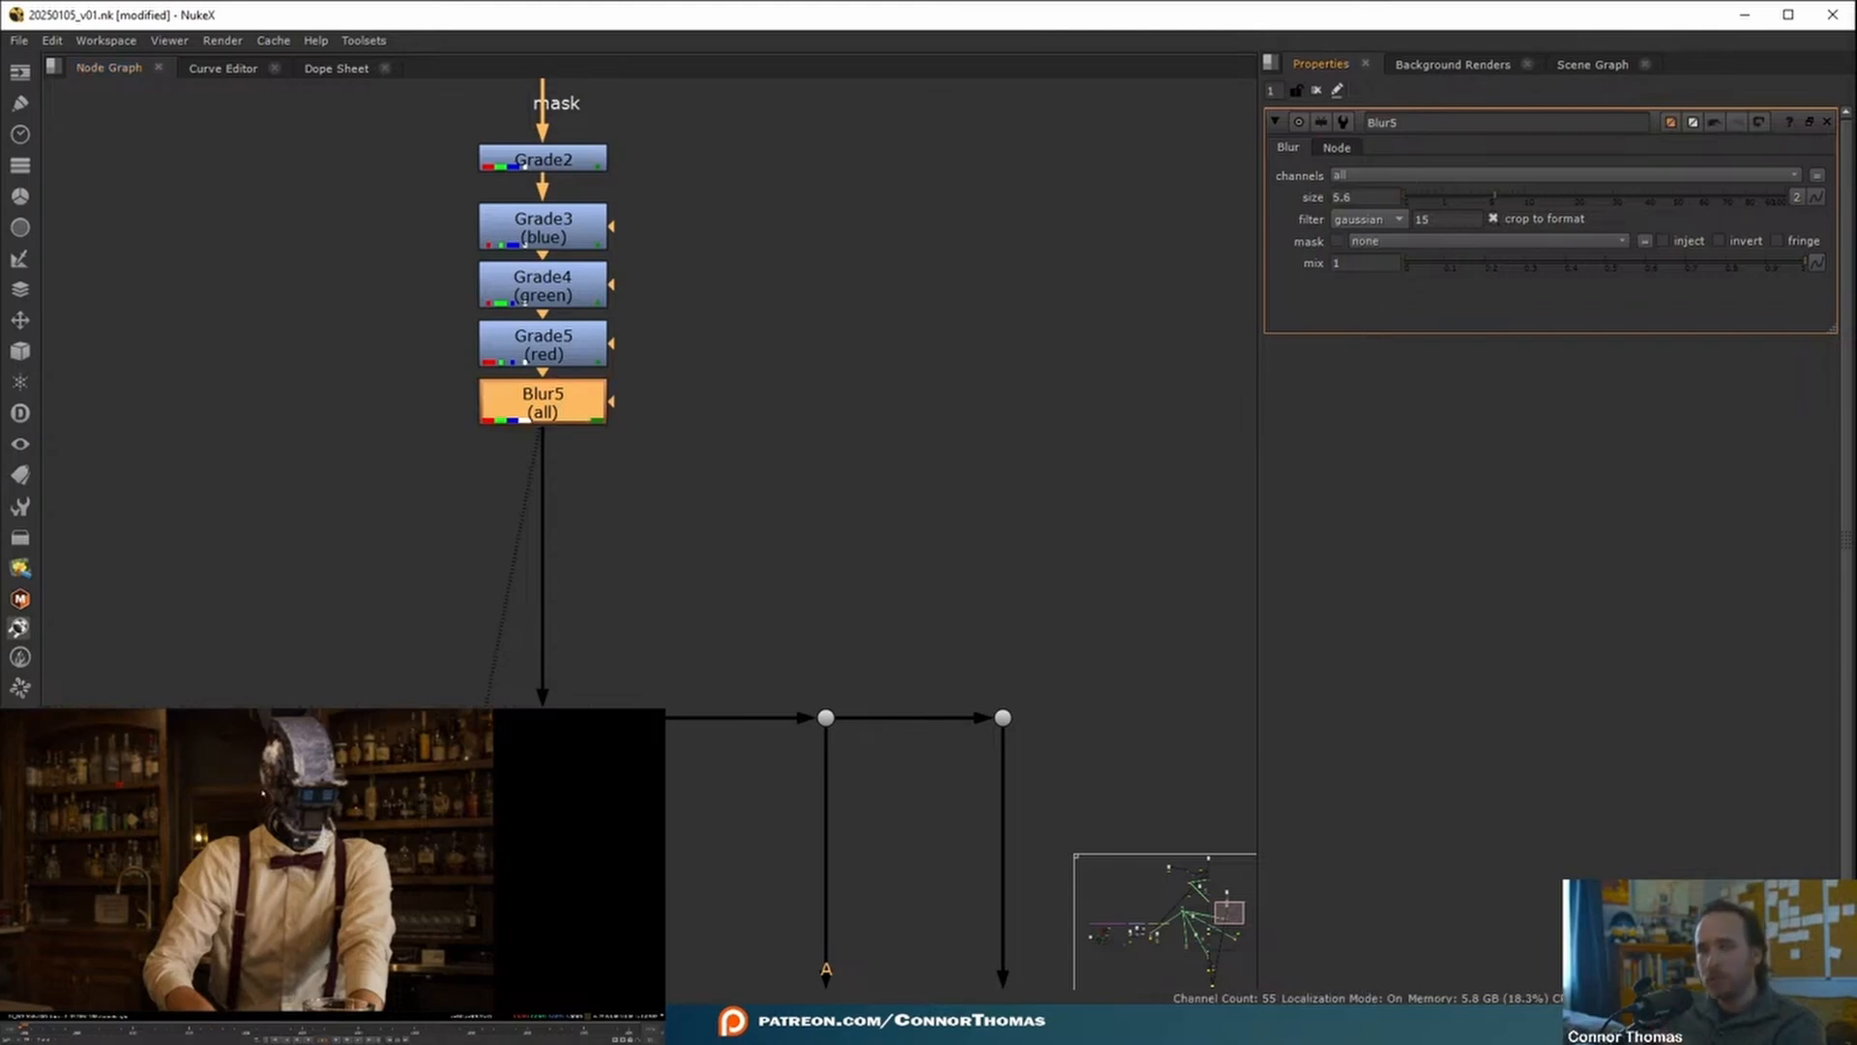
click(1313, 89)
middle_drag(822, 308, 786, 485)
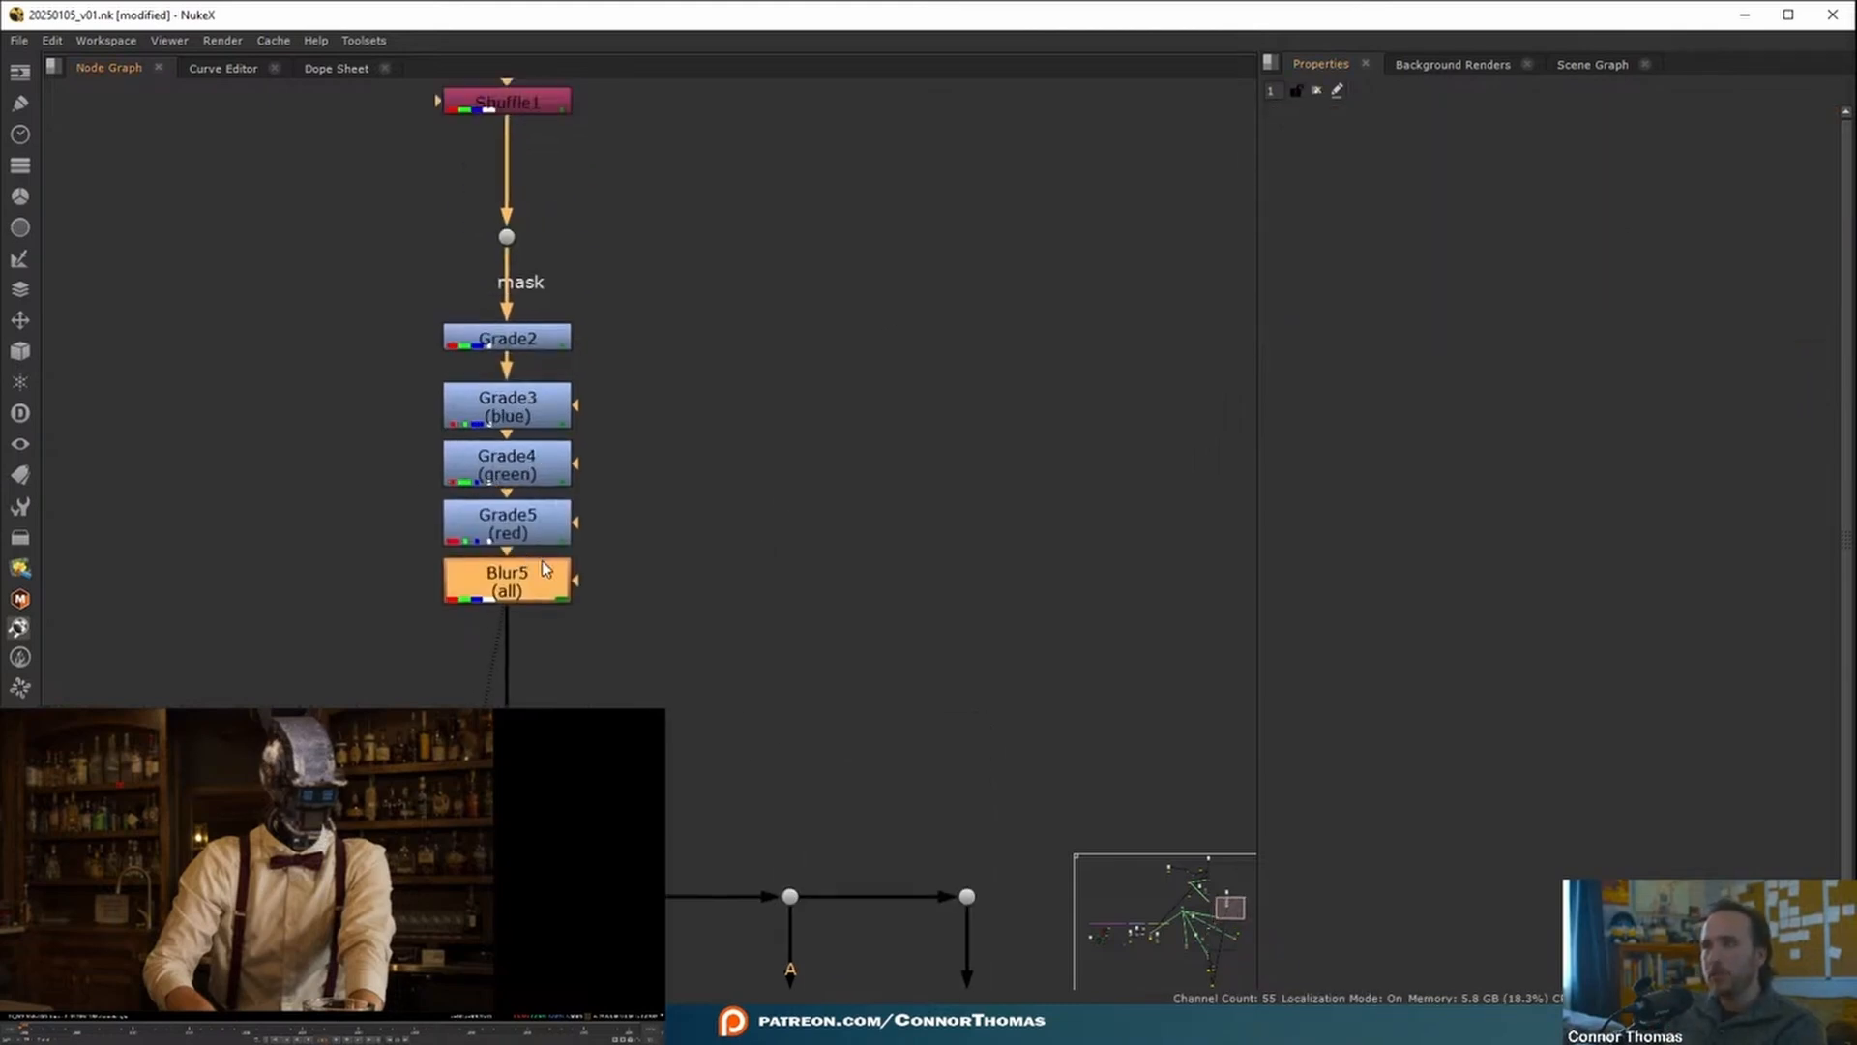
key(Delete)
- Add a ZDefocus node after the red-channel Grade and set its size to 1.36
key(Tab)
text(zd)
key(Return)
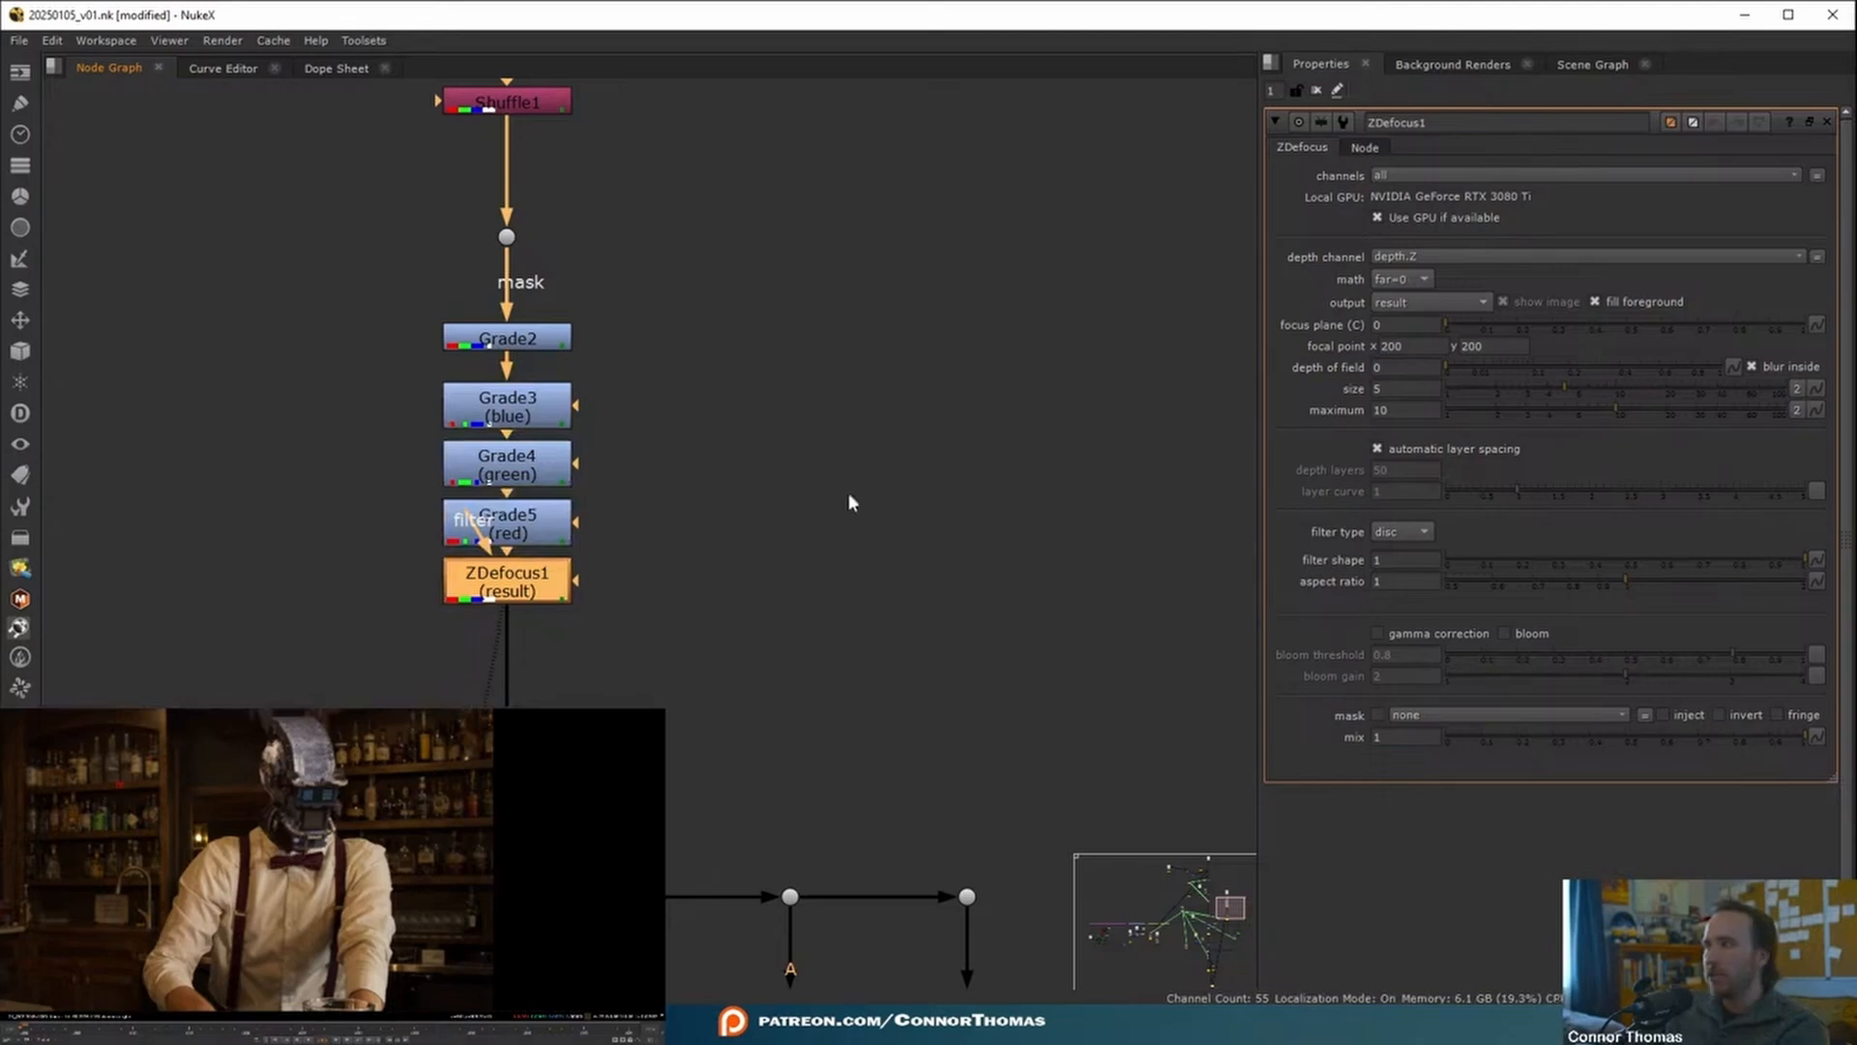
click(1466, 389)
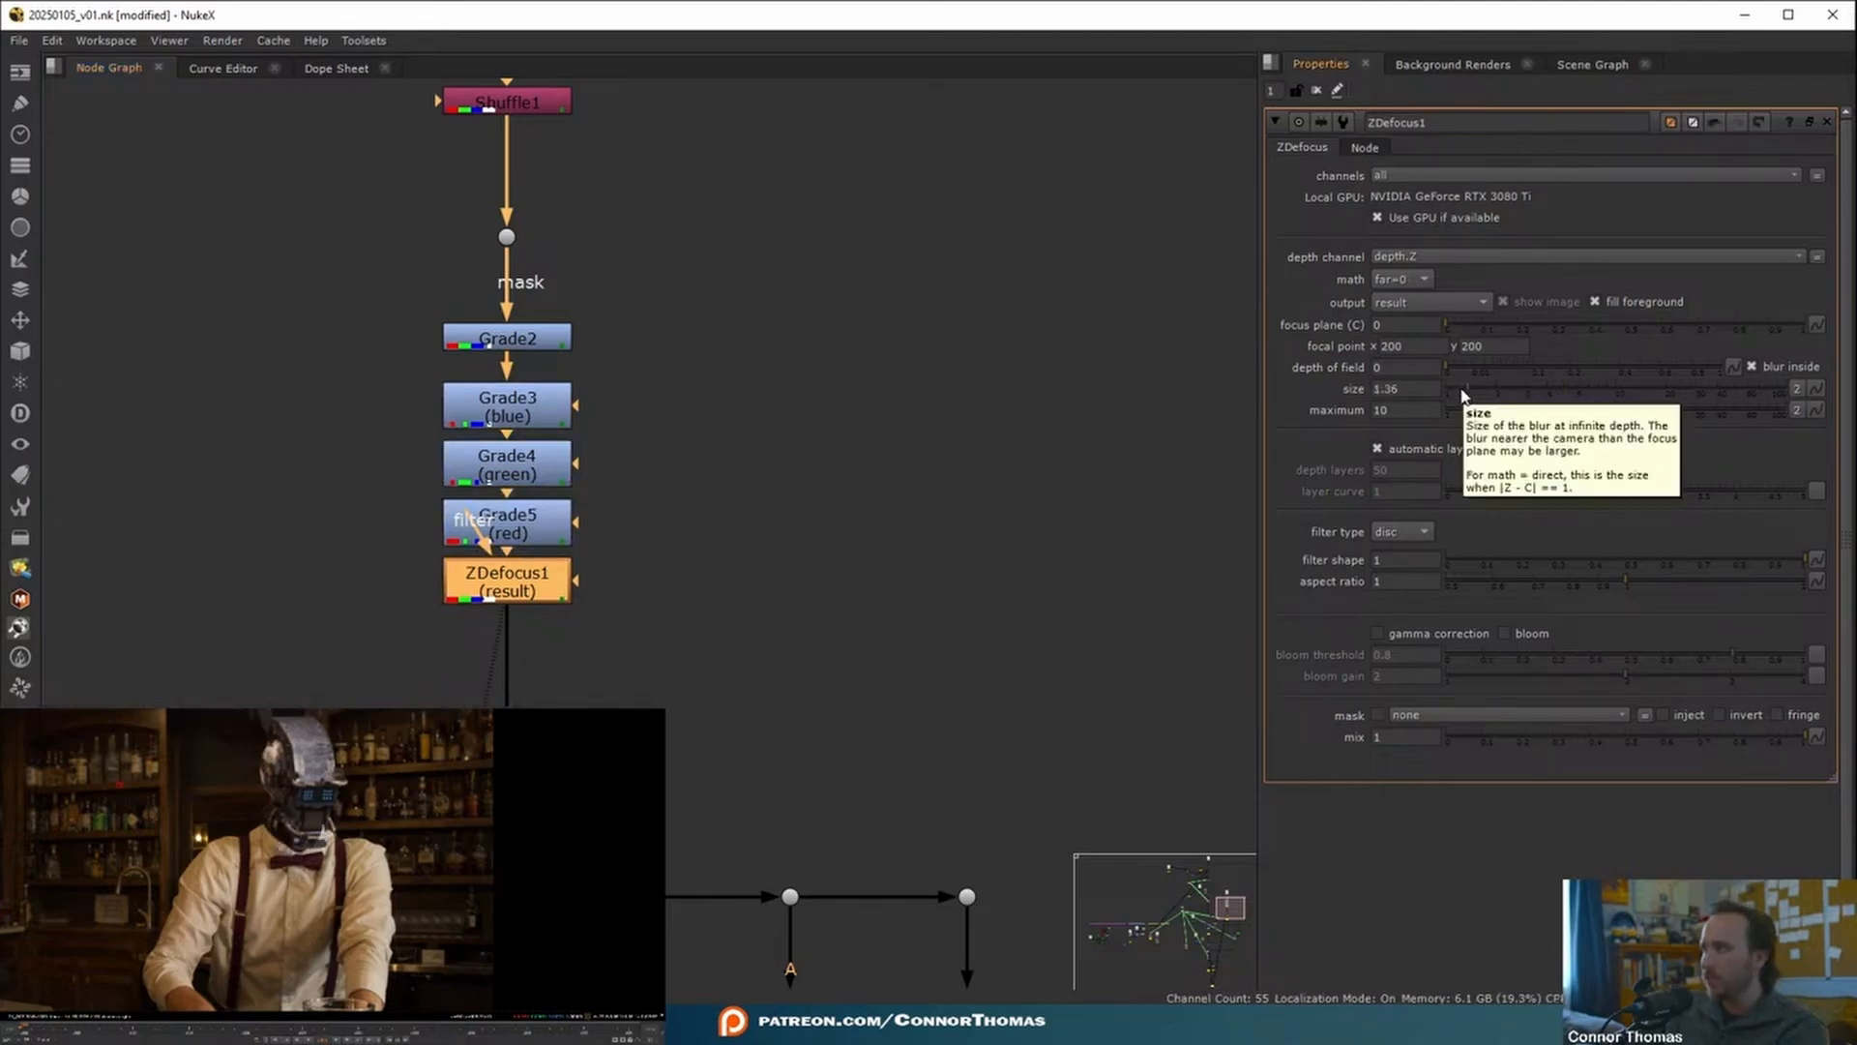
- Move the ZDefocus from beneath the Grades to directly after Transform_Stabilize5 and adjust its blur size
scroll(881, 625, down, 2)
middle_drag(623, 602, 717, 450)
drag(717, 450, 954, 542)
scroll(954, 542, down, 3)
middle_drag(931, 534, 919, 314)
scroll(960, 400, up, 2)
drag(934, 300, 850, 616)
middle_drag(887, 525, 885, 475)
key(Delete)
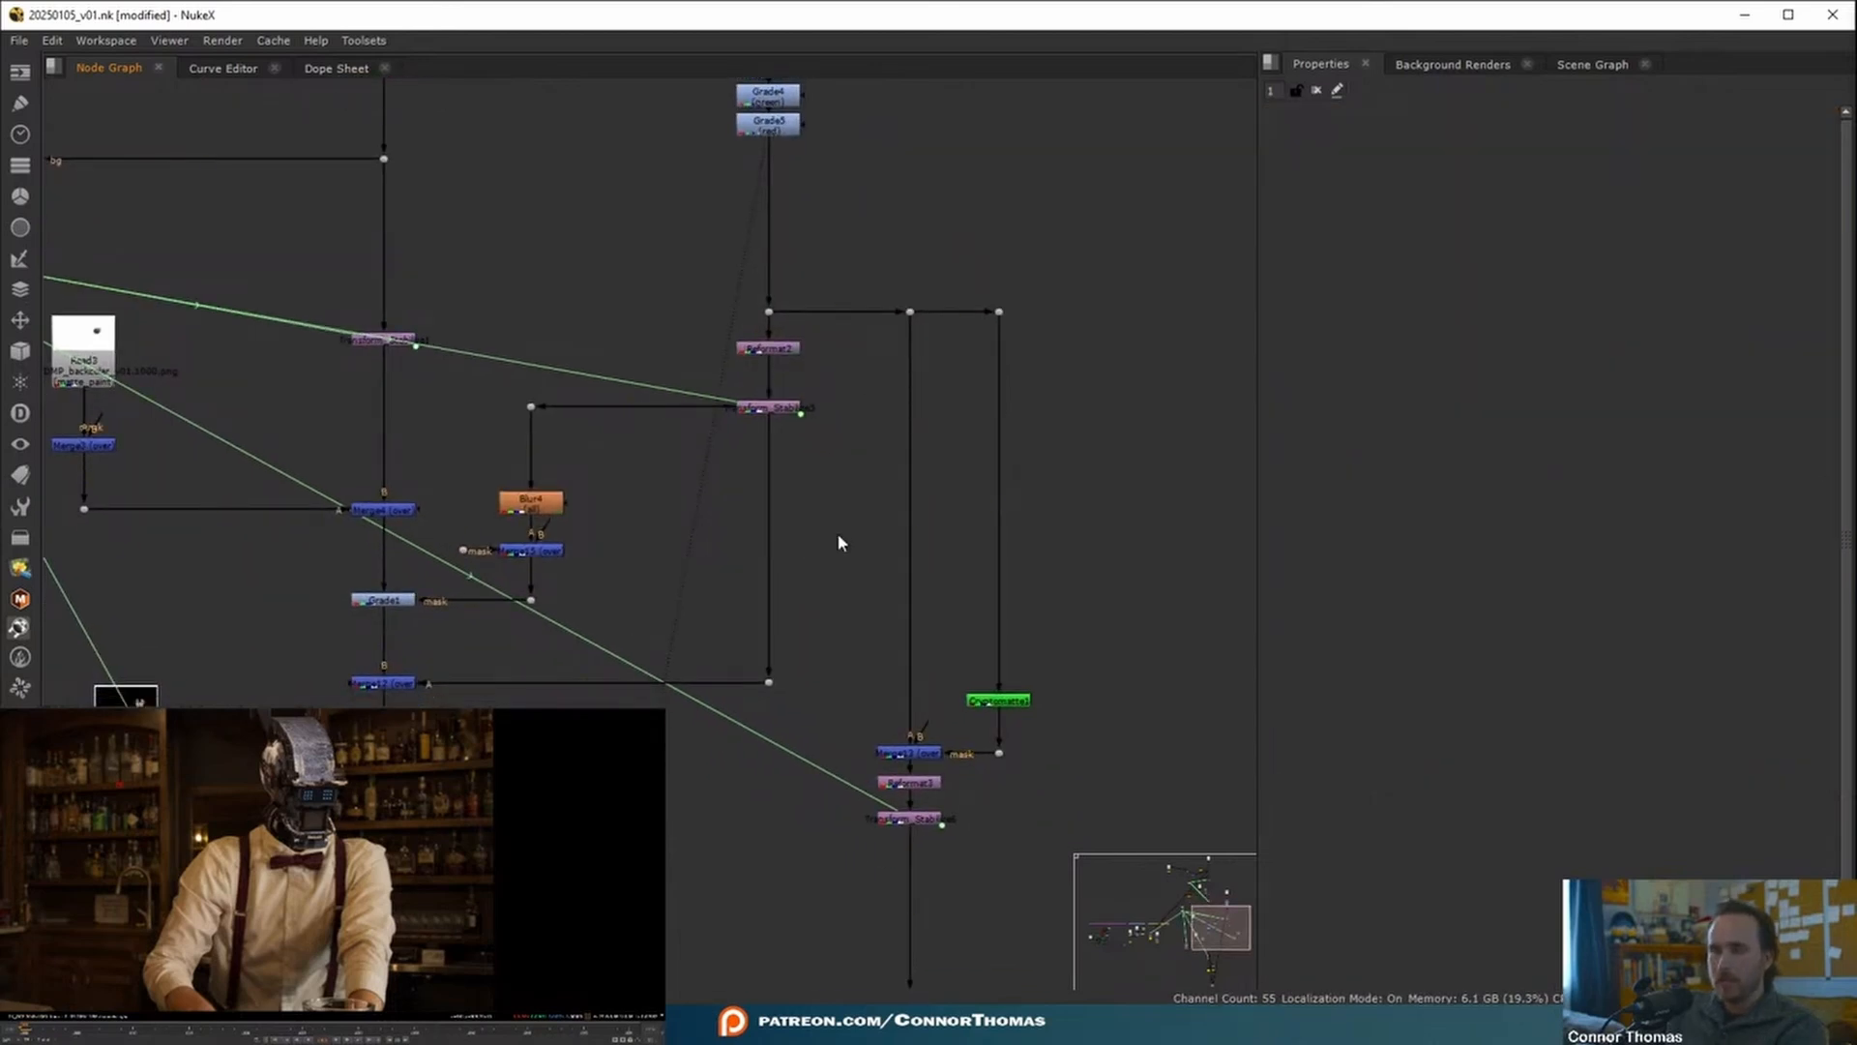
key(ctrl+v)
drag(766, 412, 768, 435)
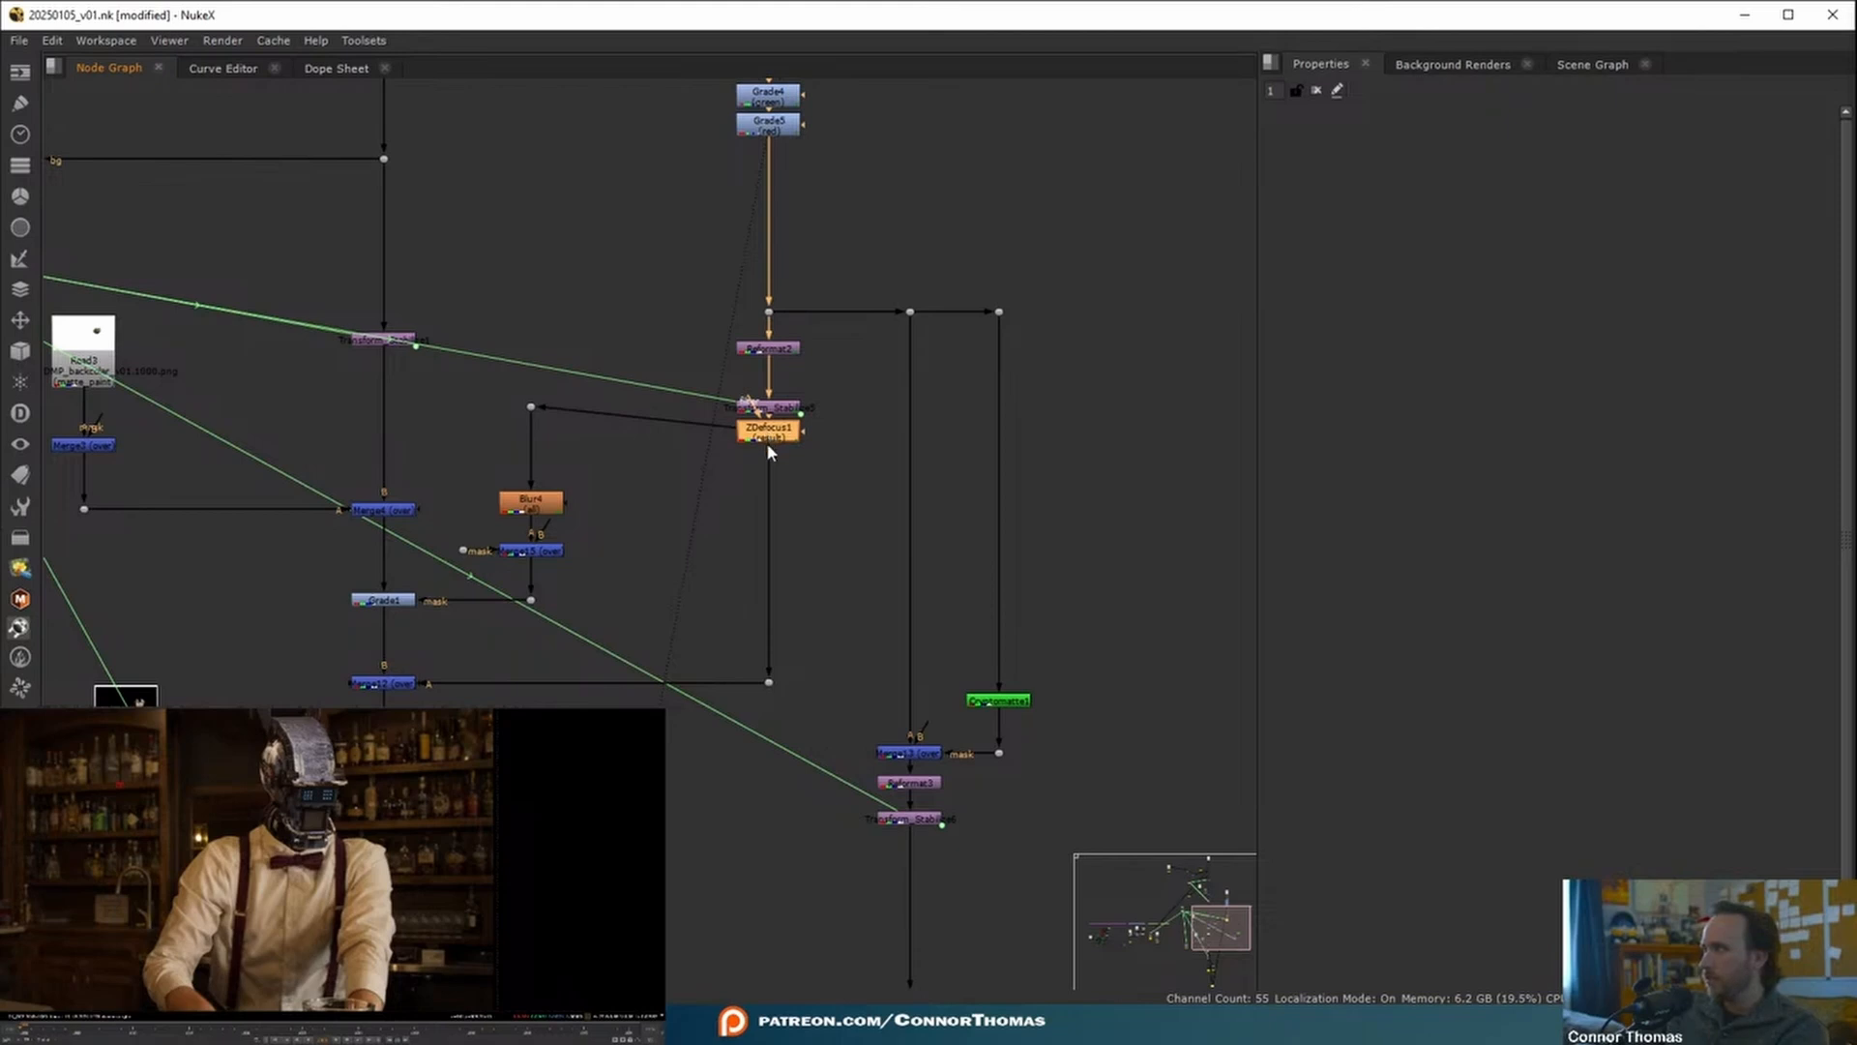
double_click(766, 434)
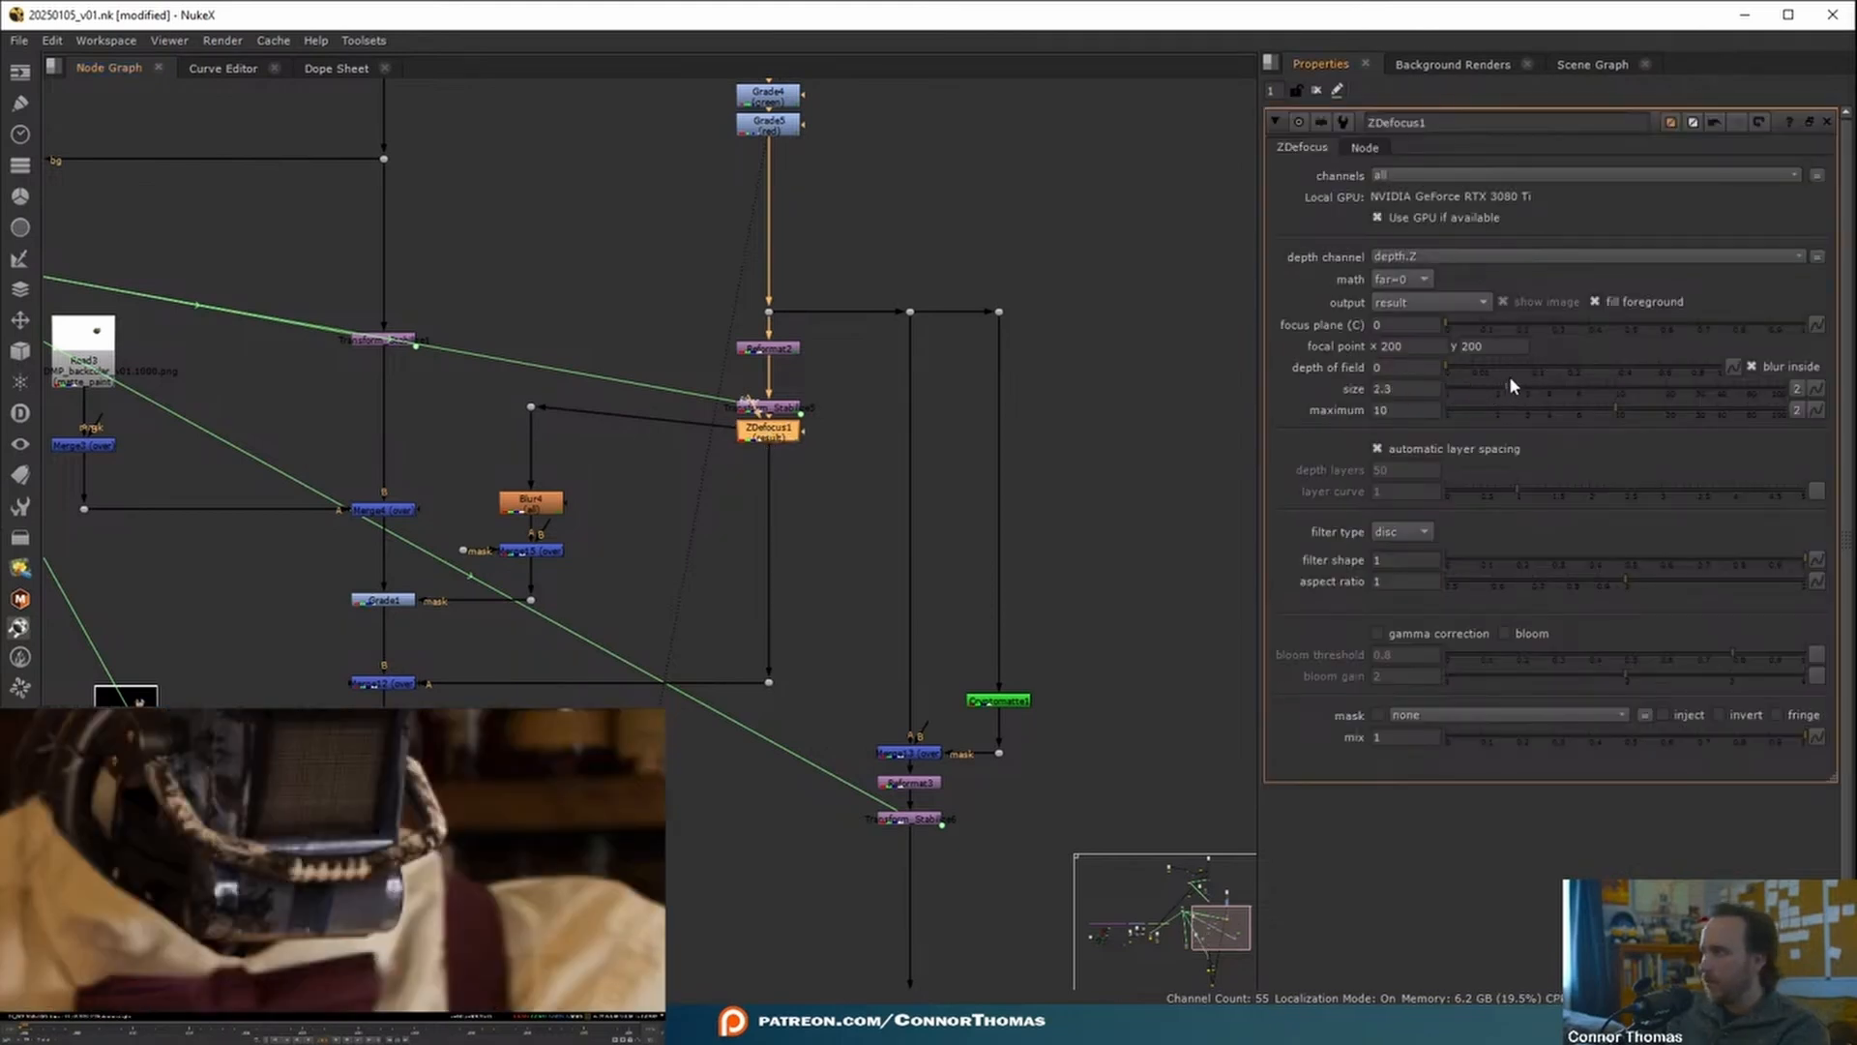
click(1534, 368)
- Insert a copy of the ZDefocus after the stabilize transform in the second branch and open its properties
middle_drag(858, 544, 718, 418)
drag(712, 636, 775, 751)
key(ctrl+v)
double_click(781, 745)
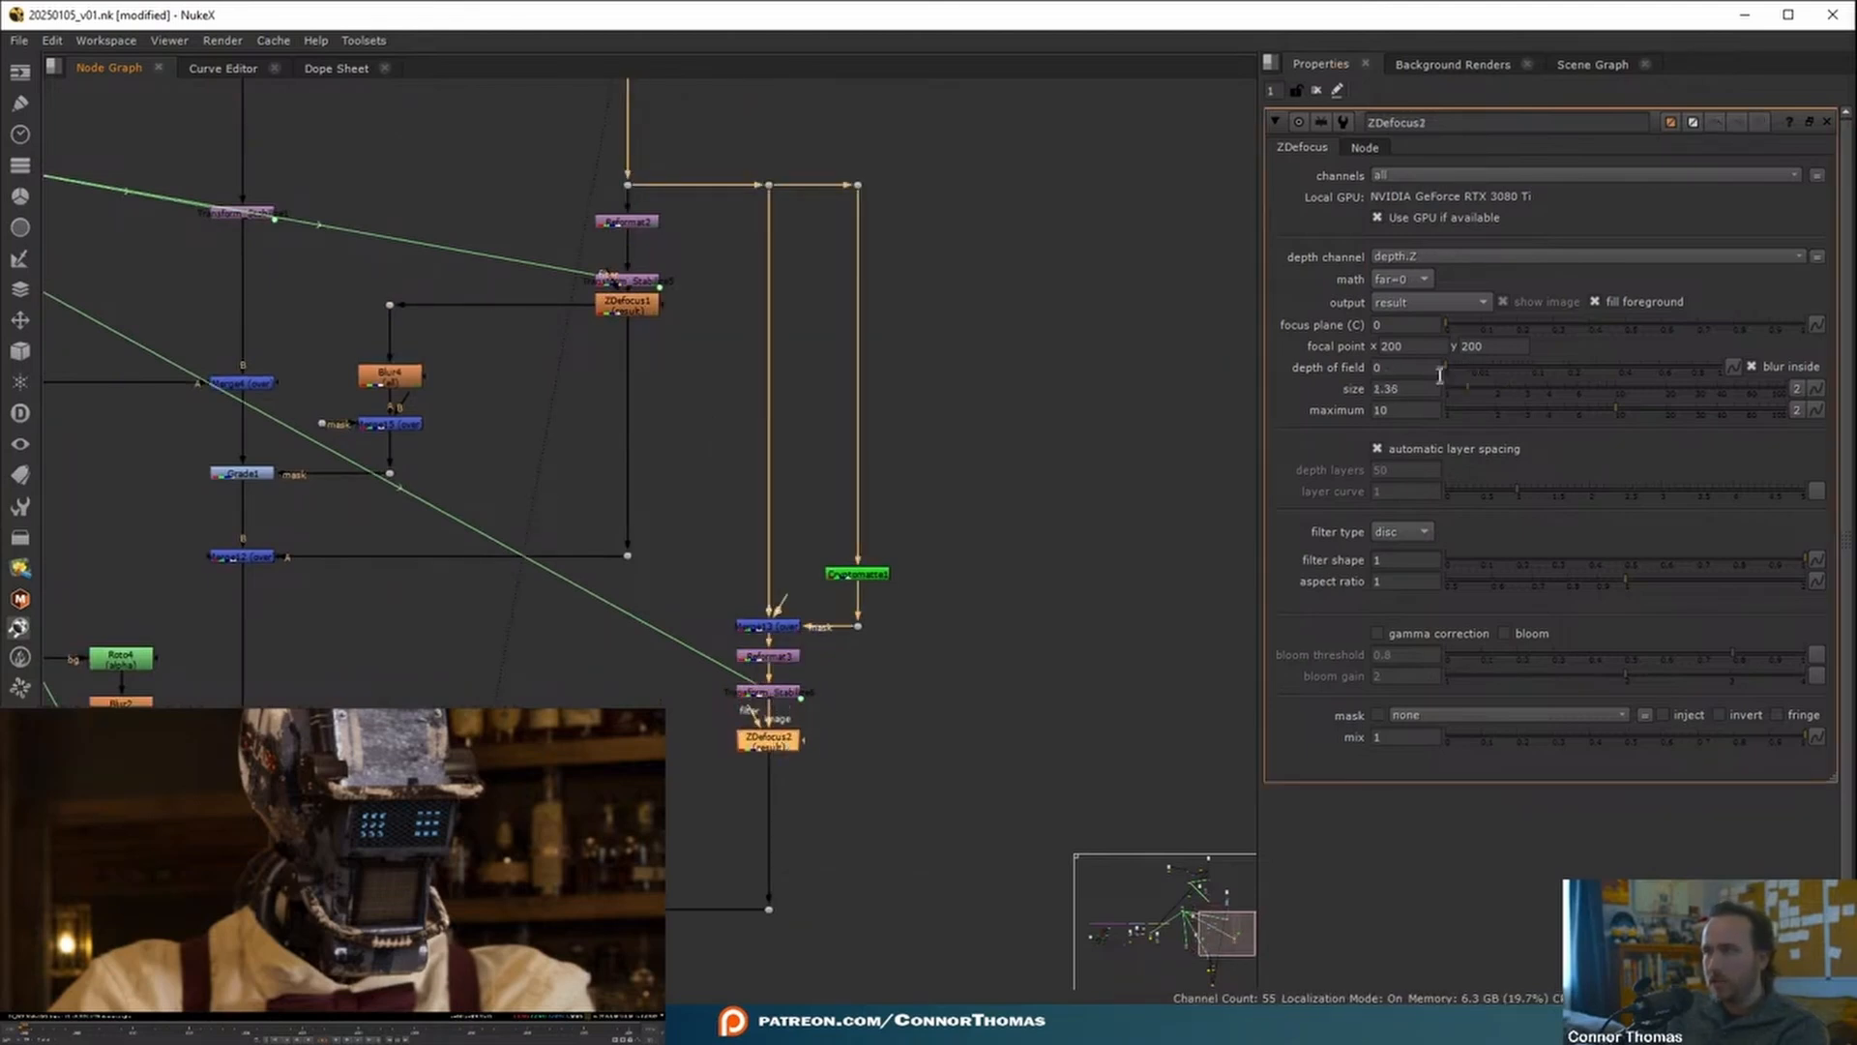
- Try to drive ZDefocus2's size with an expression referencing the size of ZDefocus1
right_click(1424, 389)
click(1509, 520)
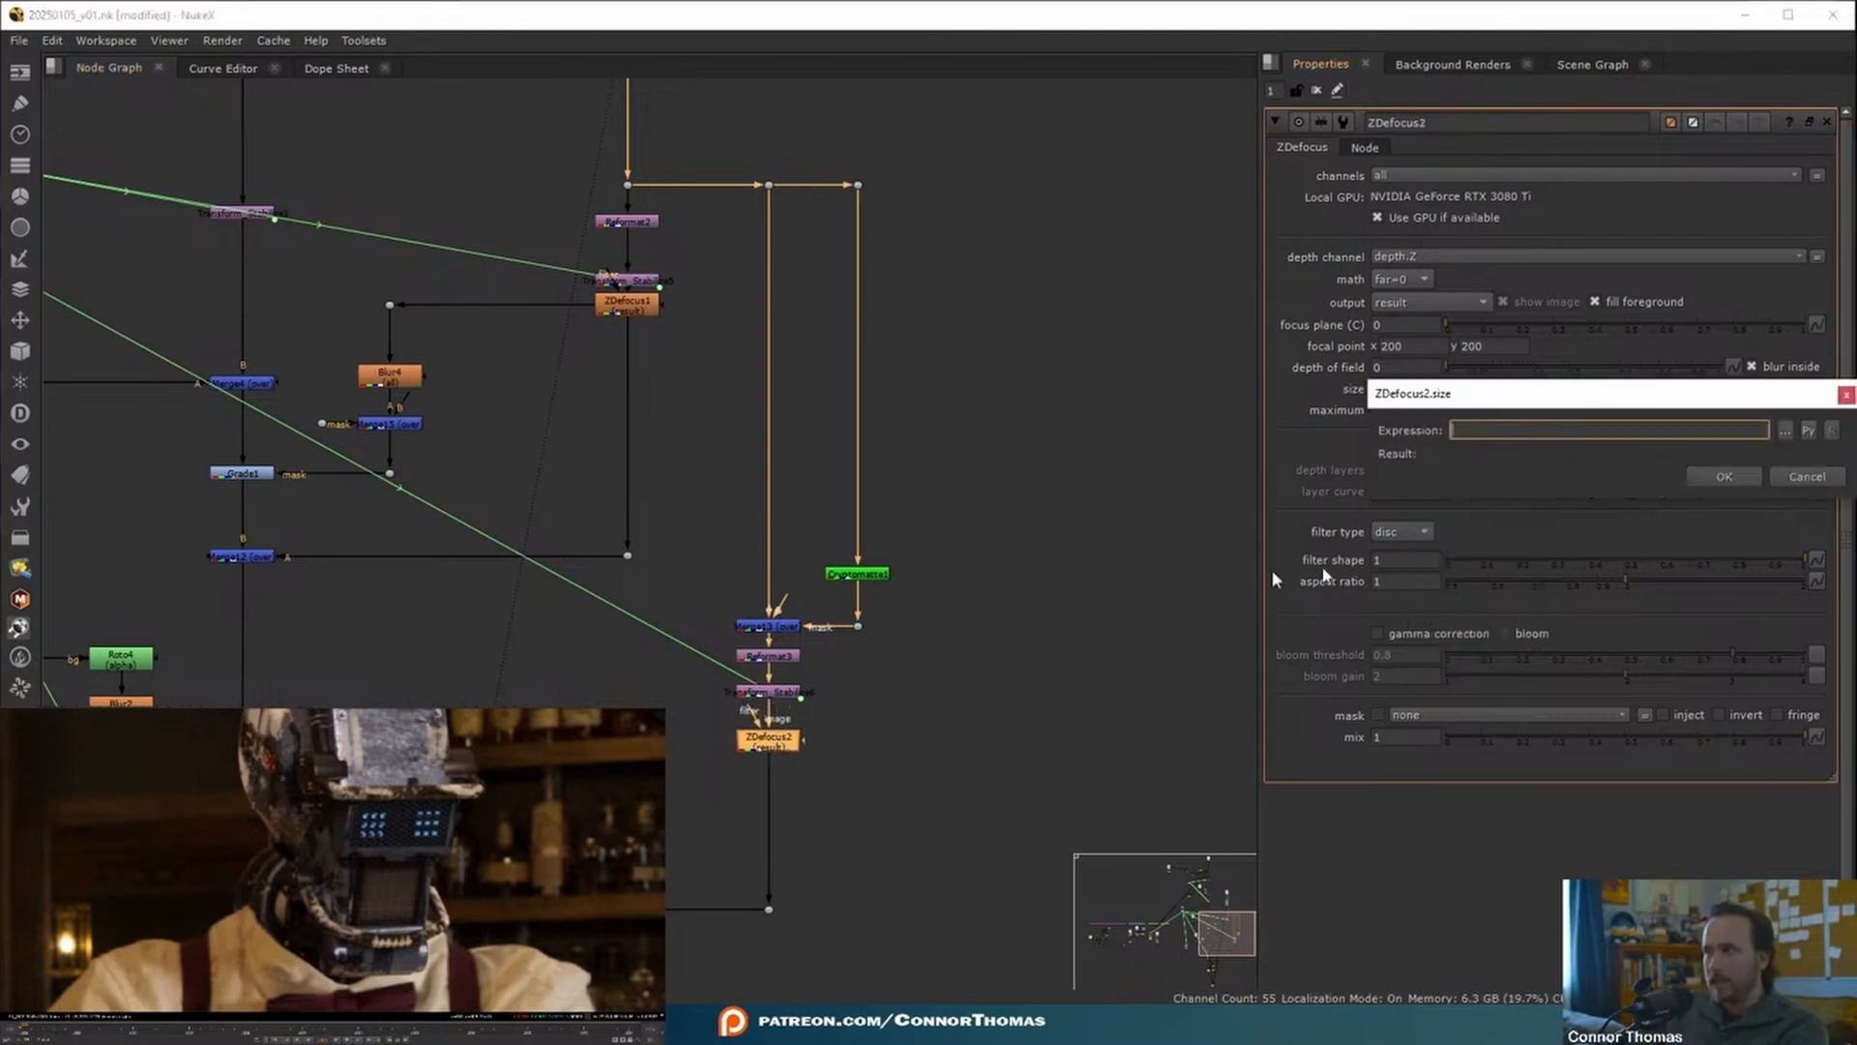
text(Zde)
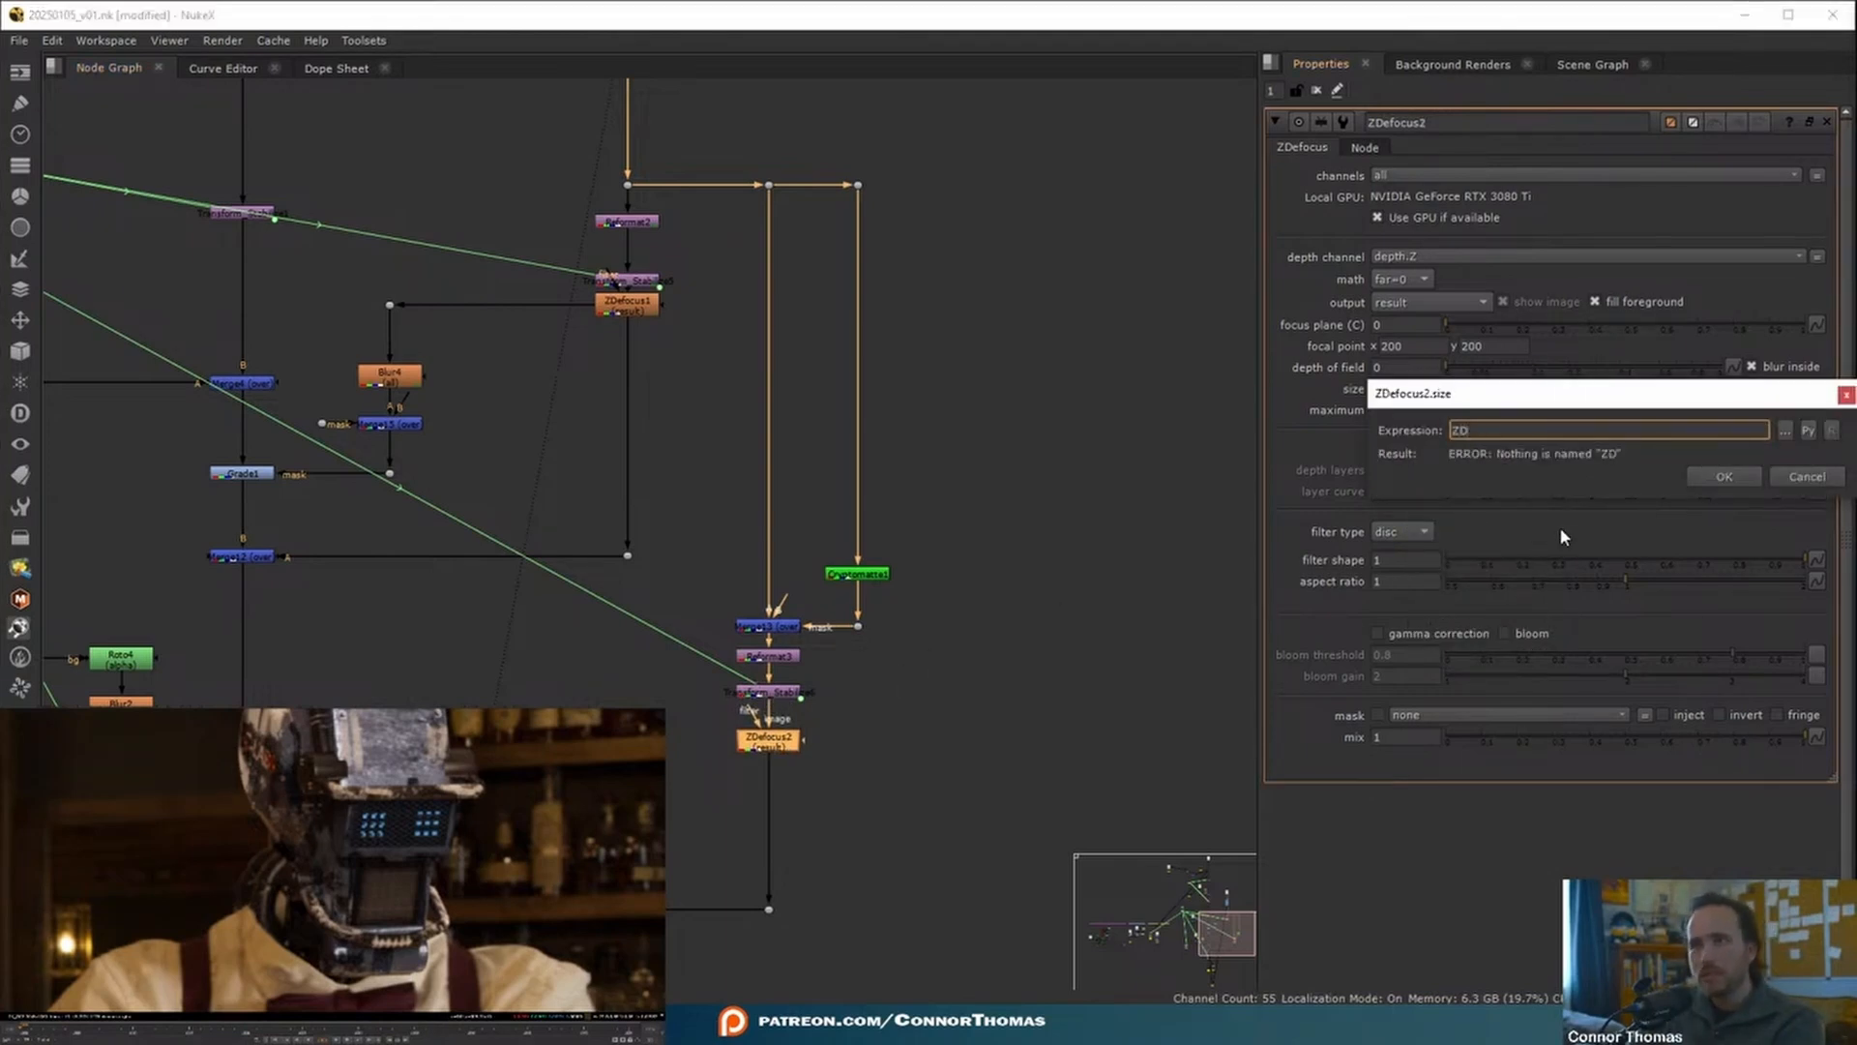
text(efocus1.)
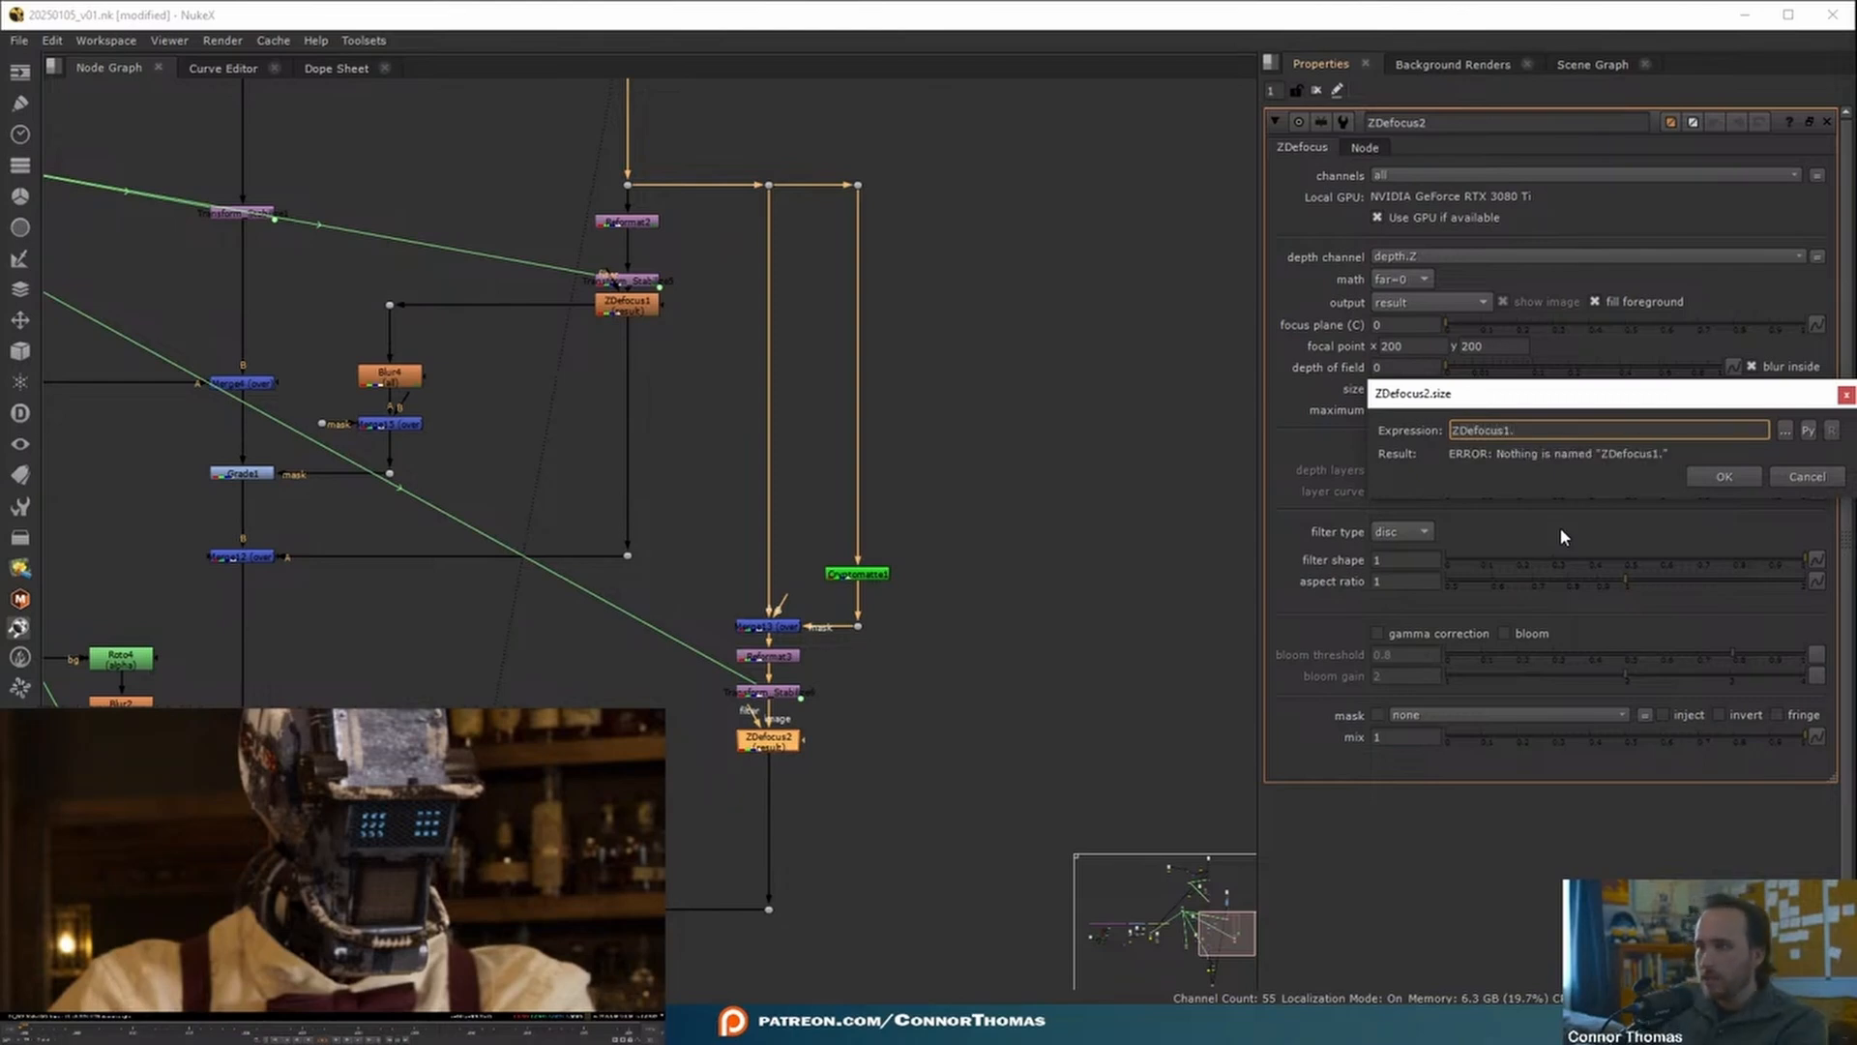
drag(1482, 398, 1419, 236)
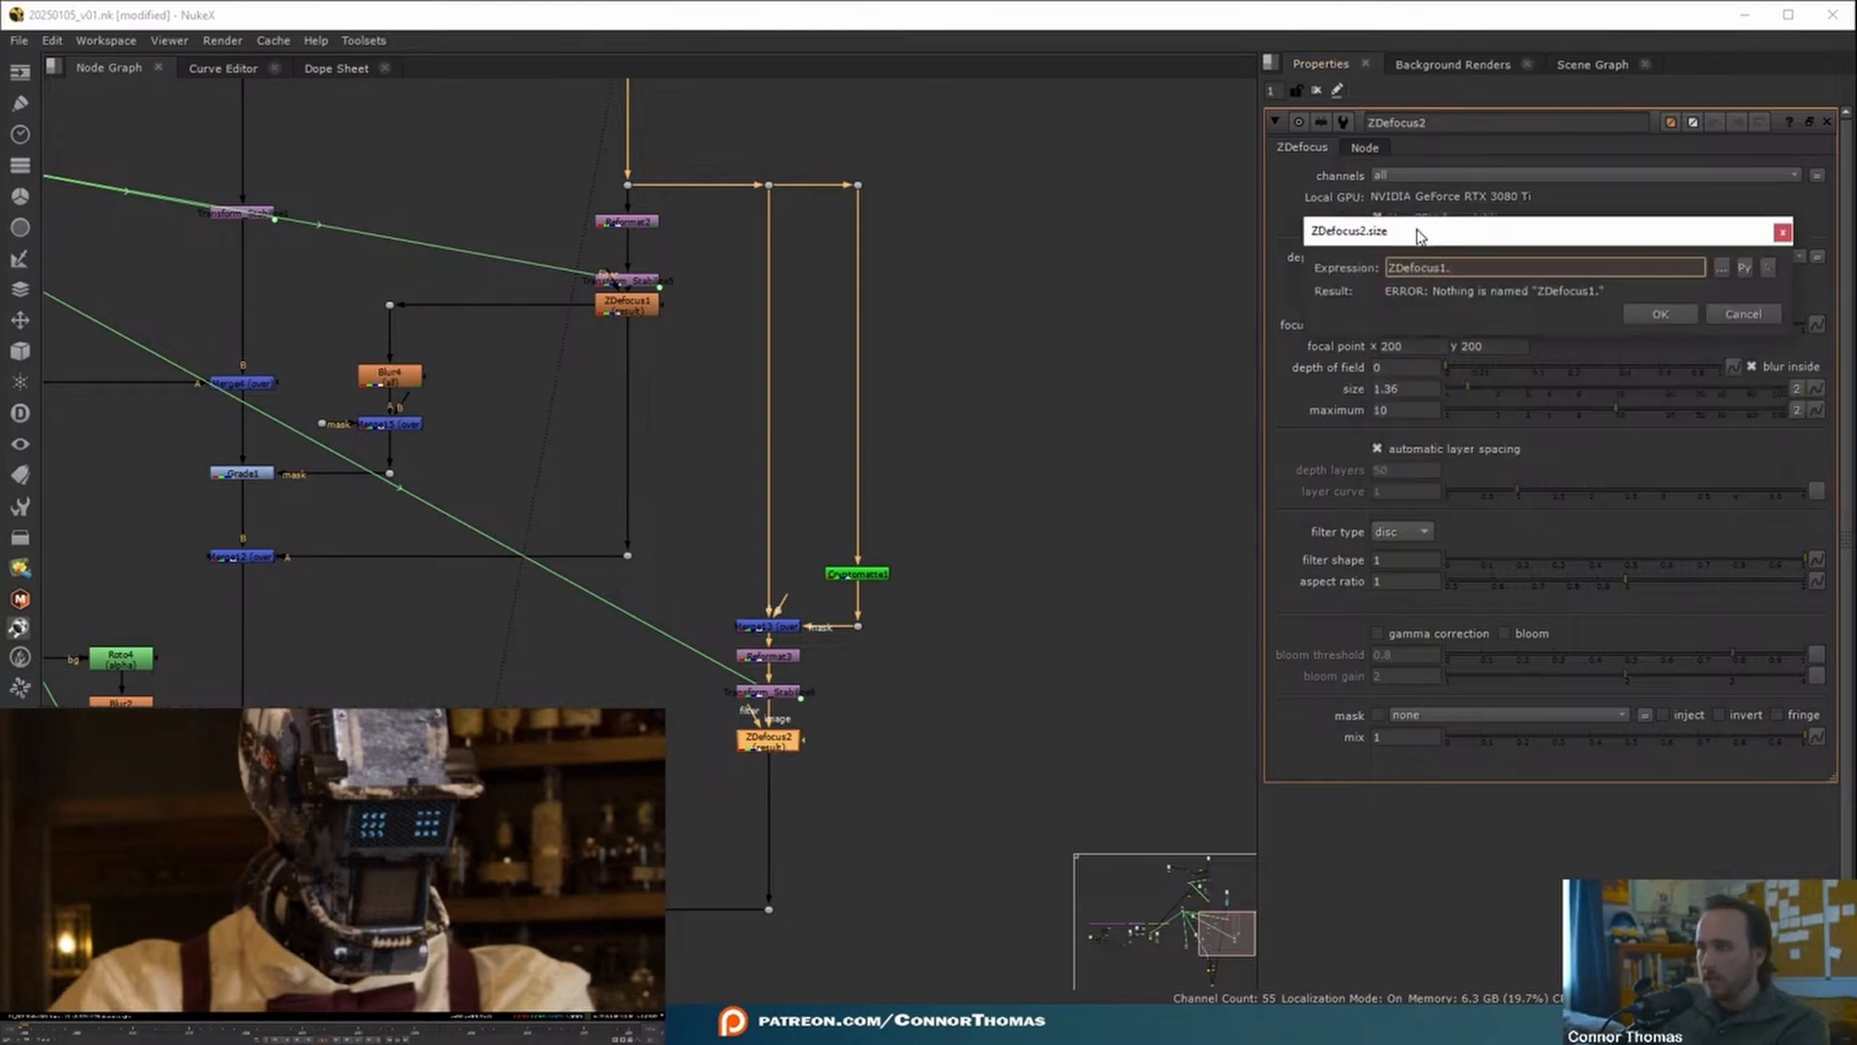
text(size)
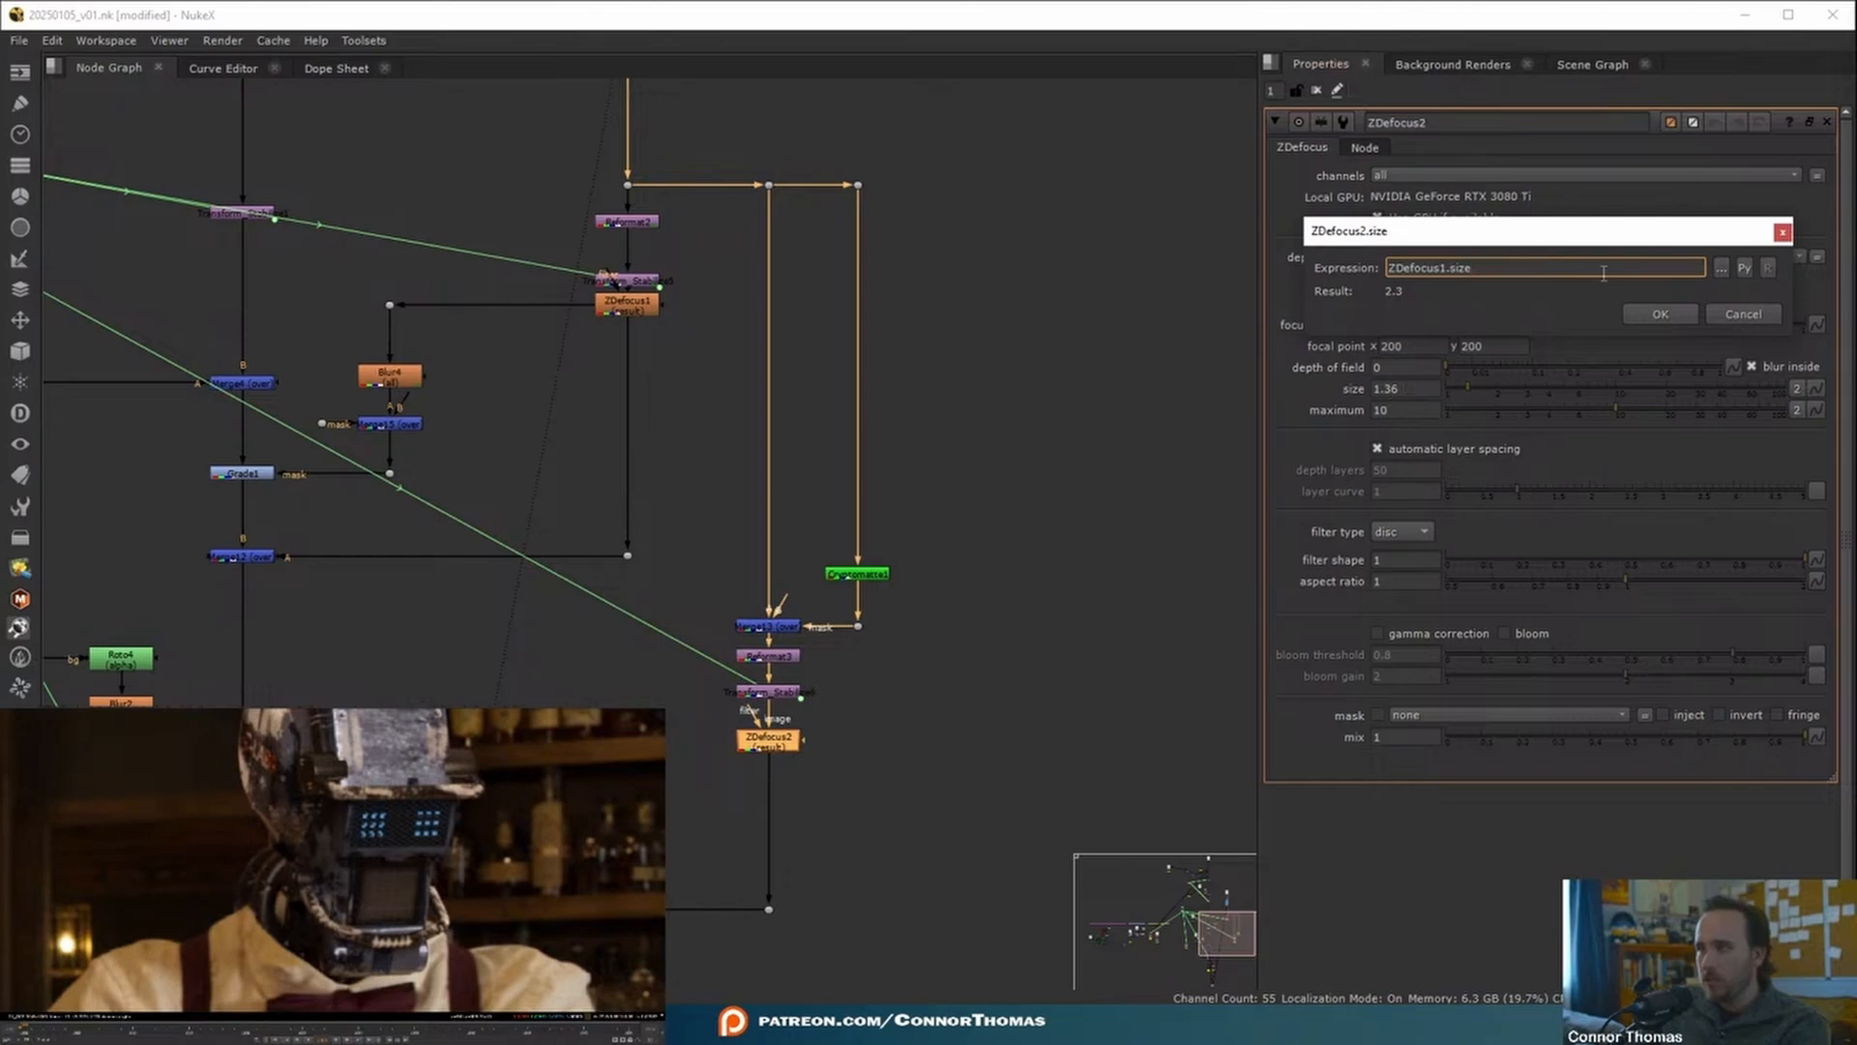
key(BackSpace)
key(BackSpace)
key(BackSpace)
key(Return)
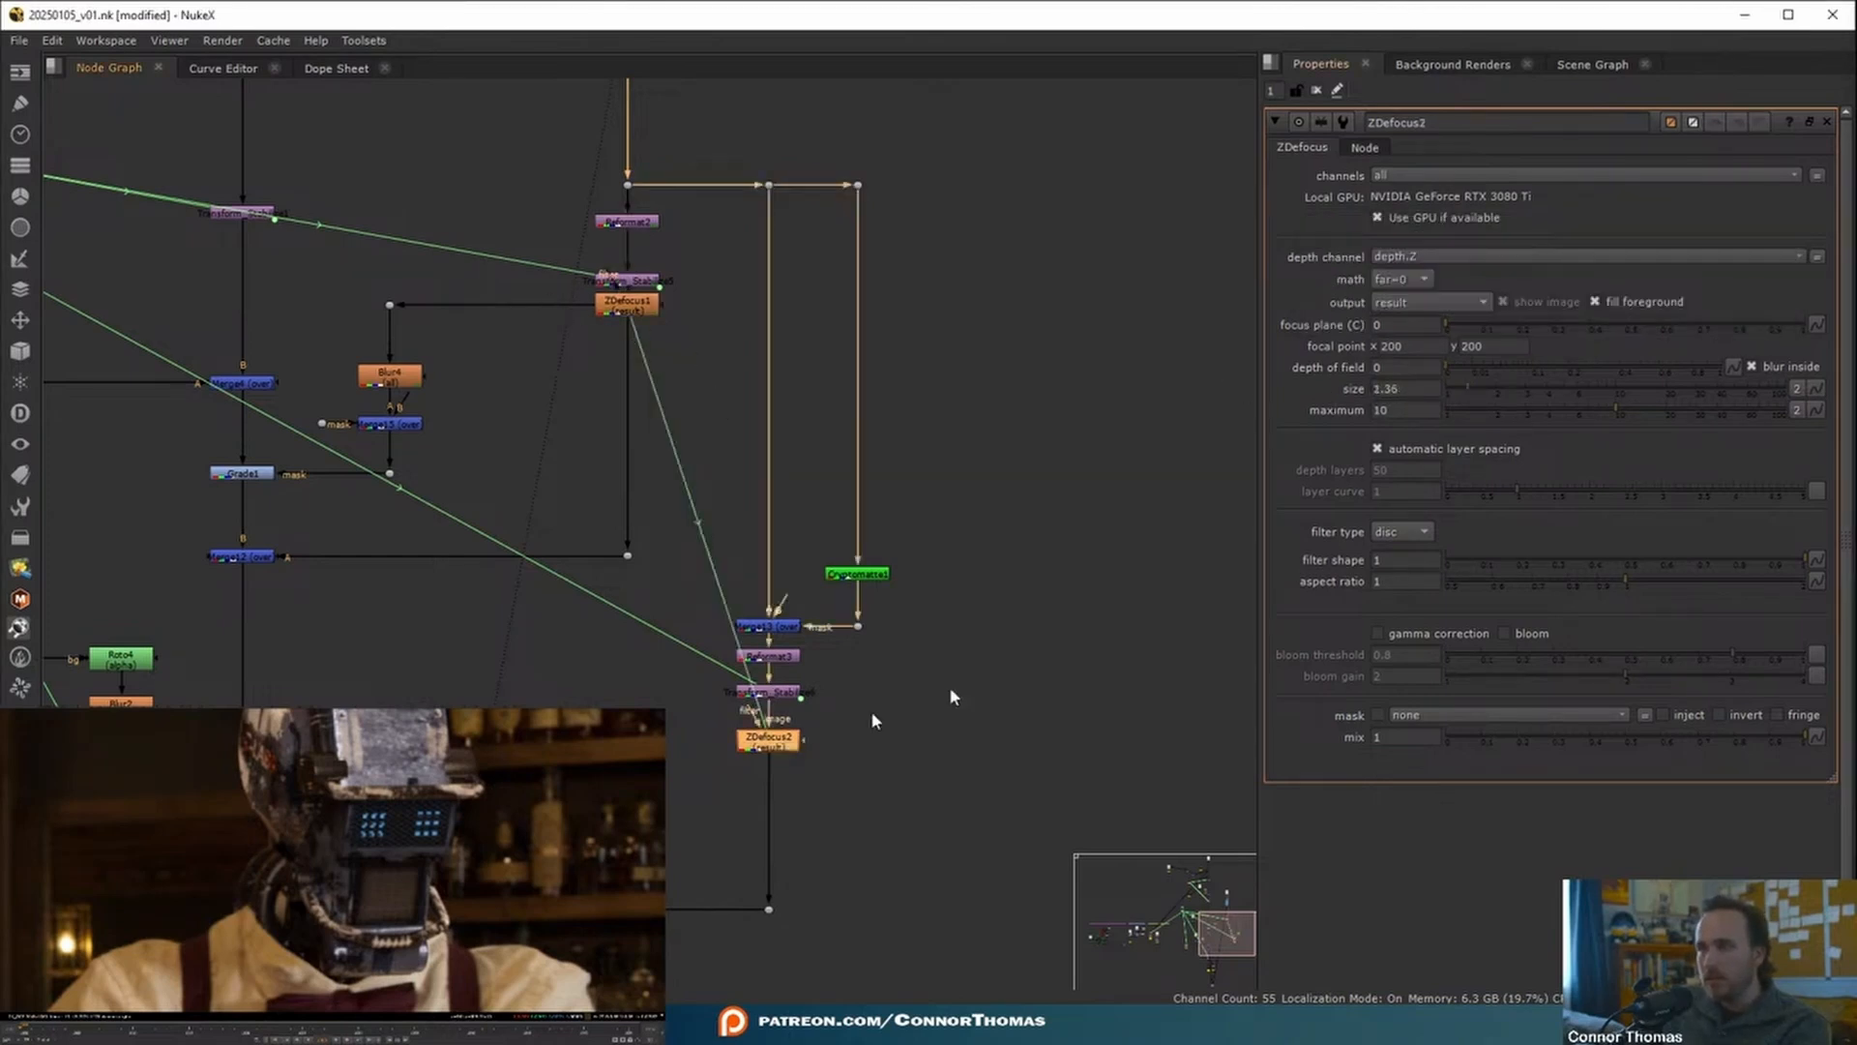
- Link ZDefocus2's size to the first defocus node with the expression ZDefocus1.size
right_click(1390, 386)
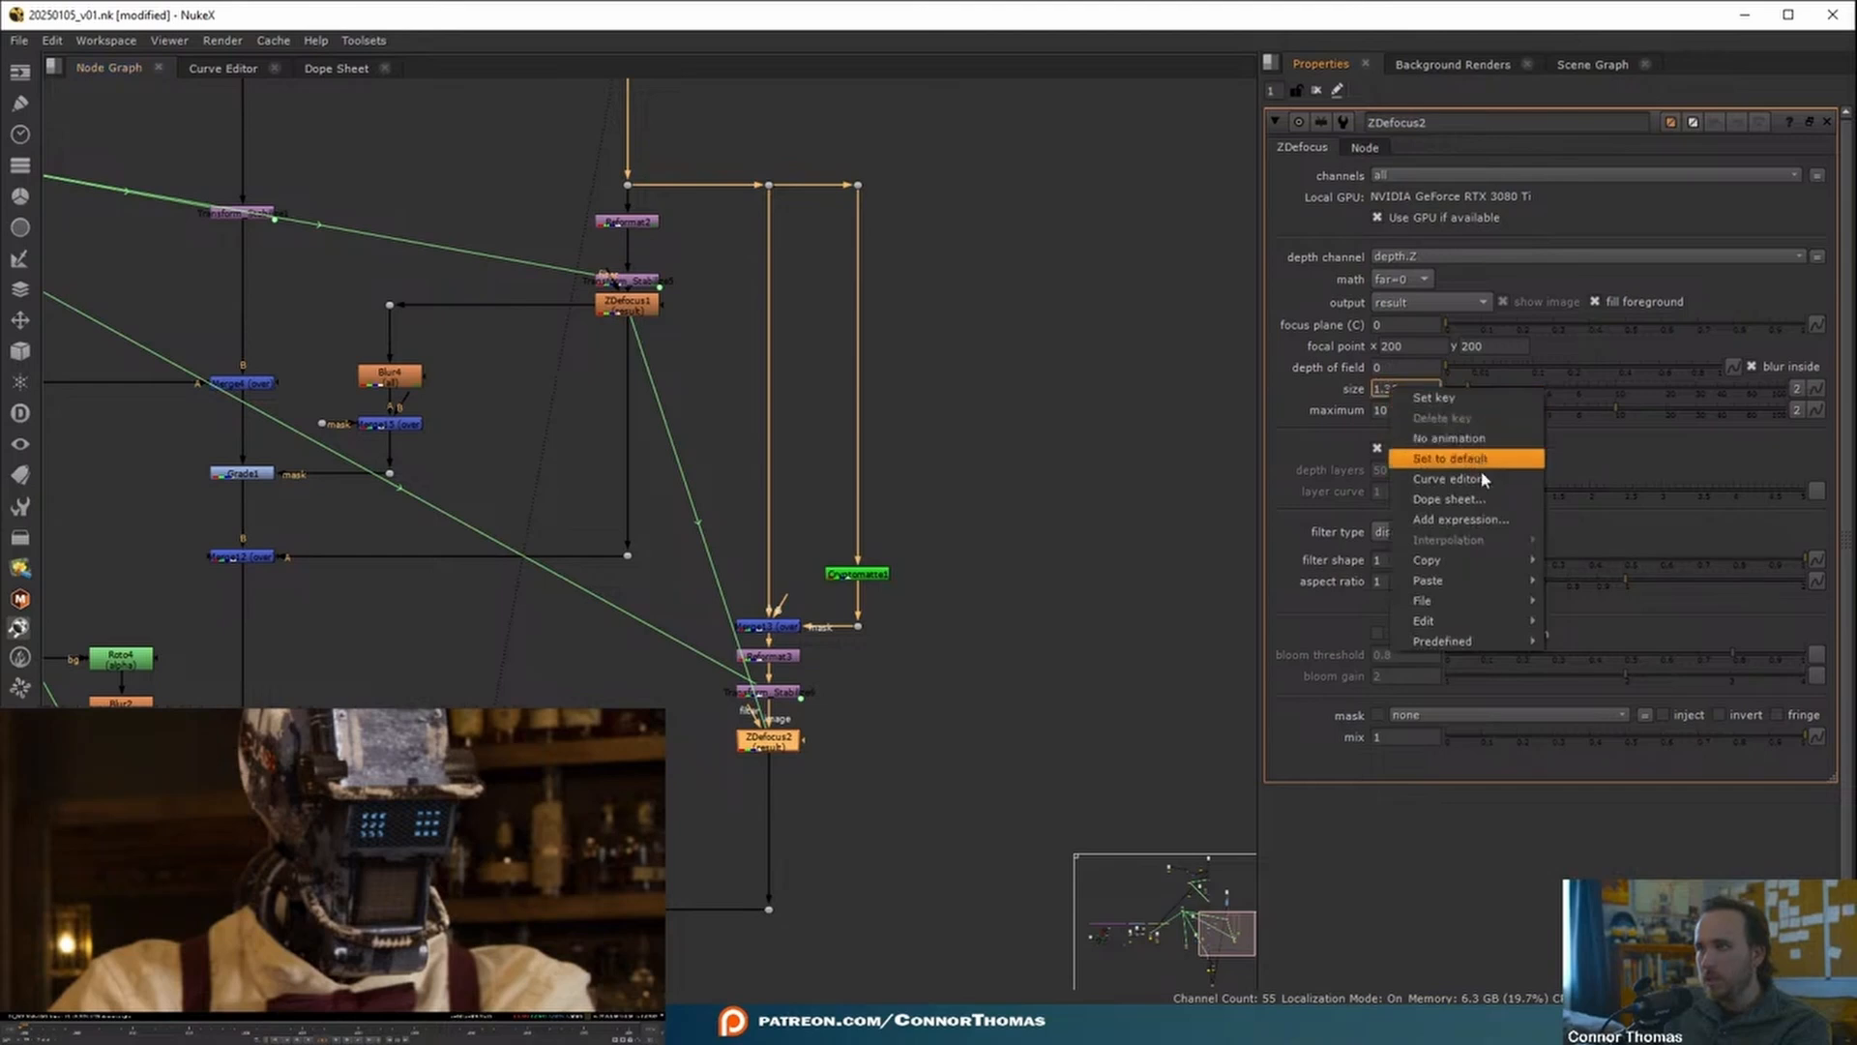
click(1470, 518)
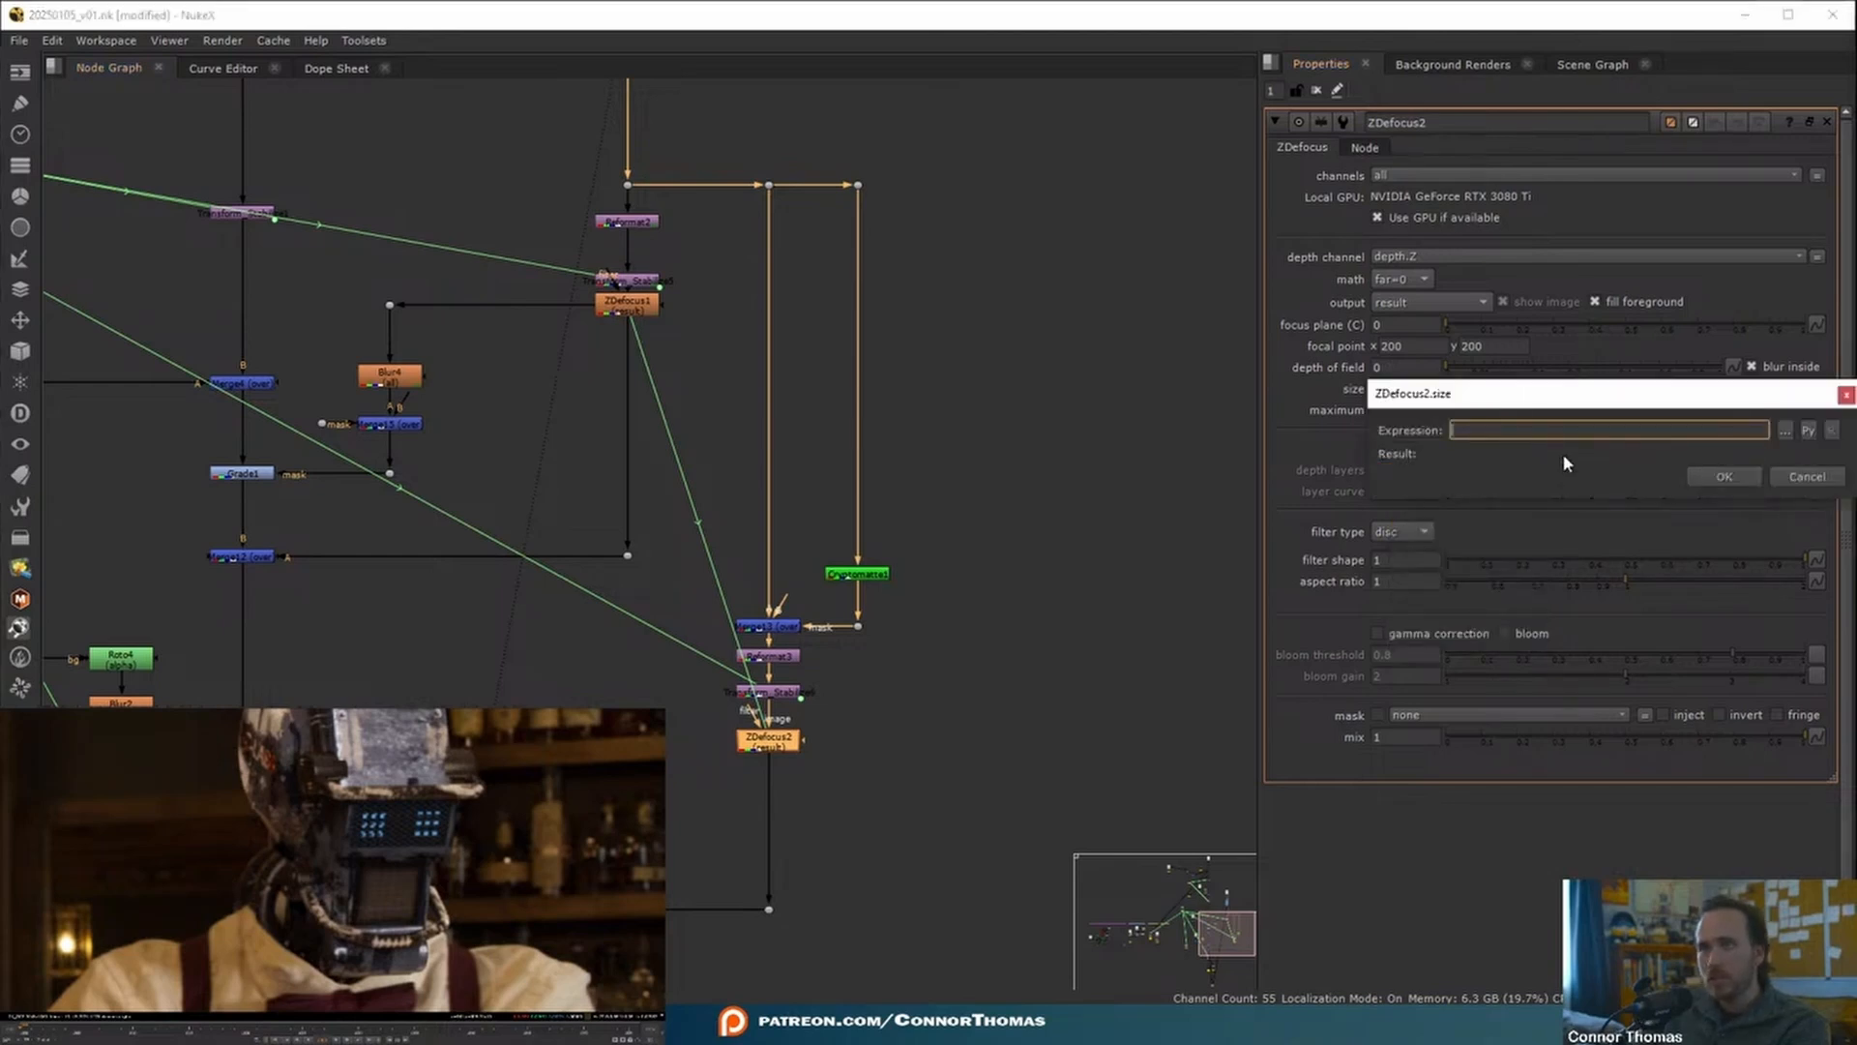
text(ZDefocus1.size)
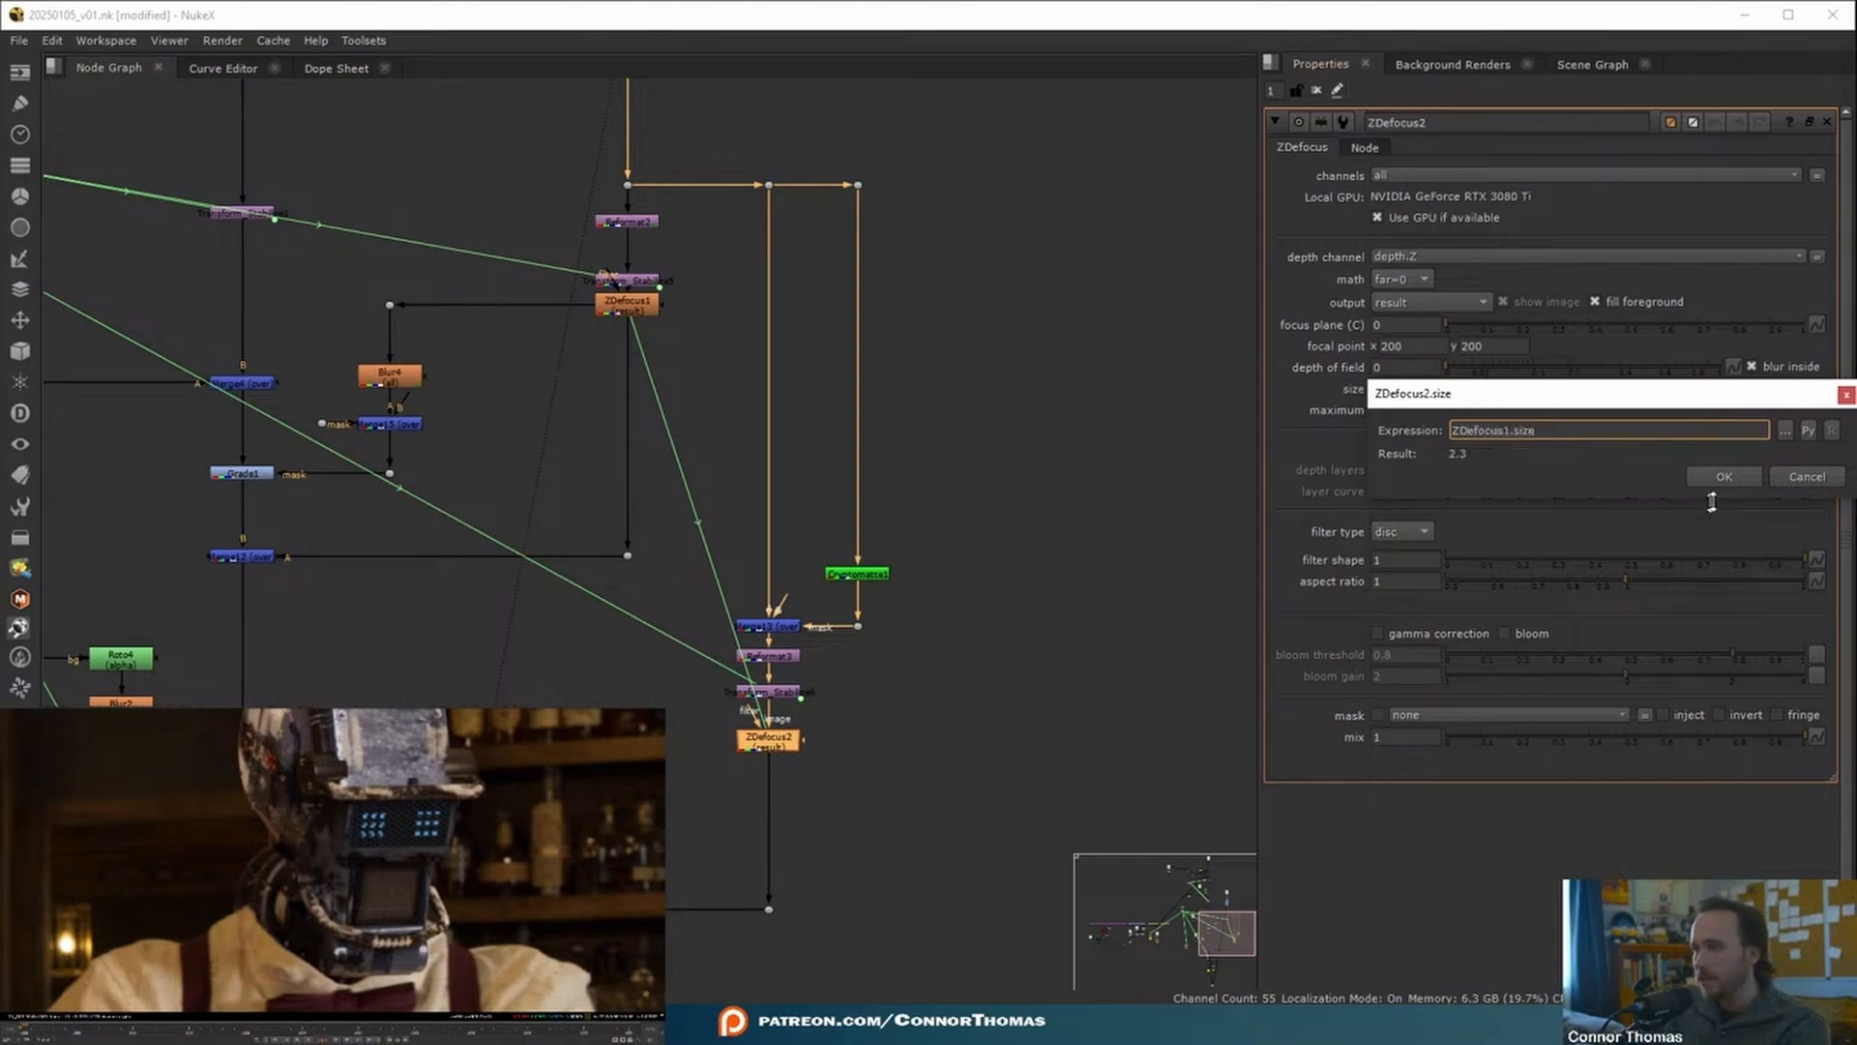
click(1721, 476)
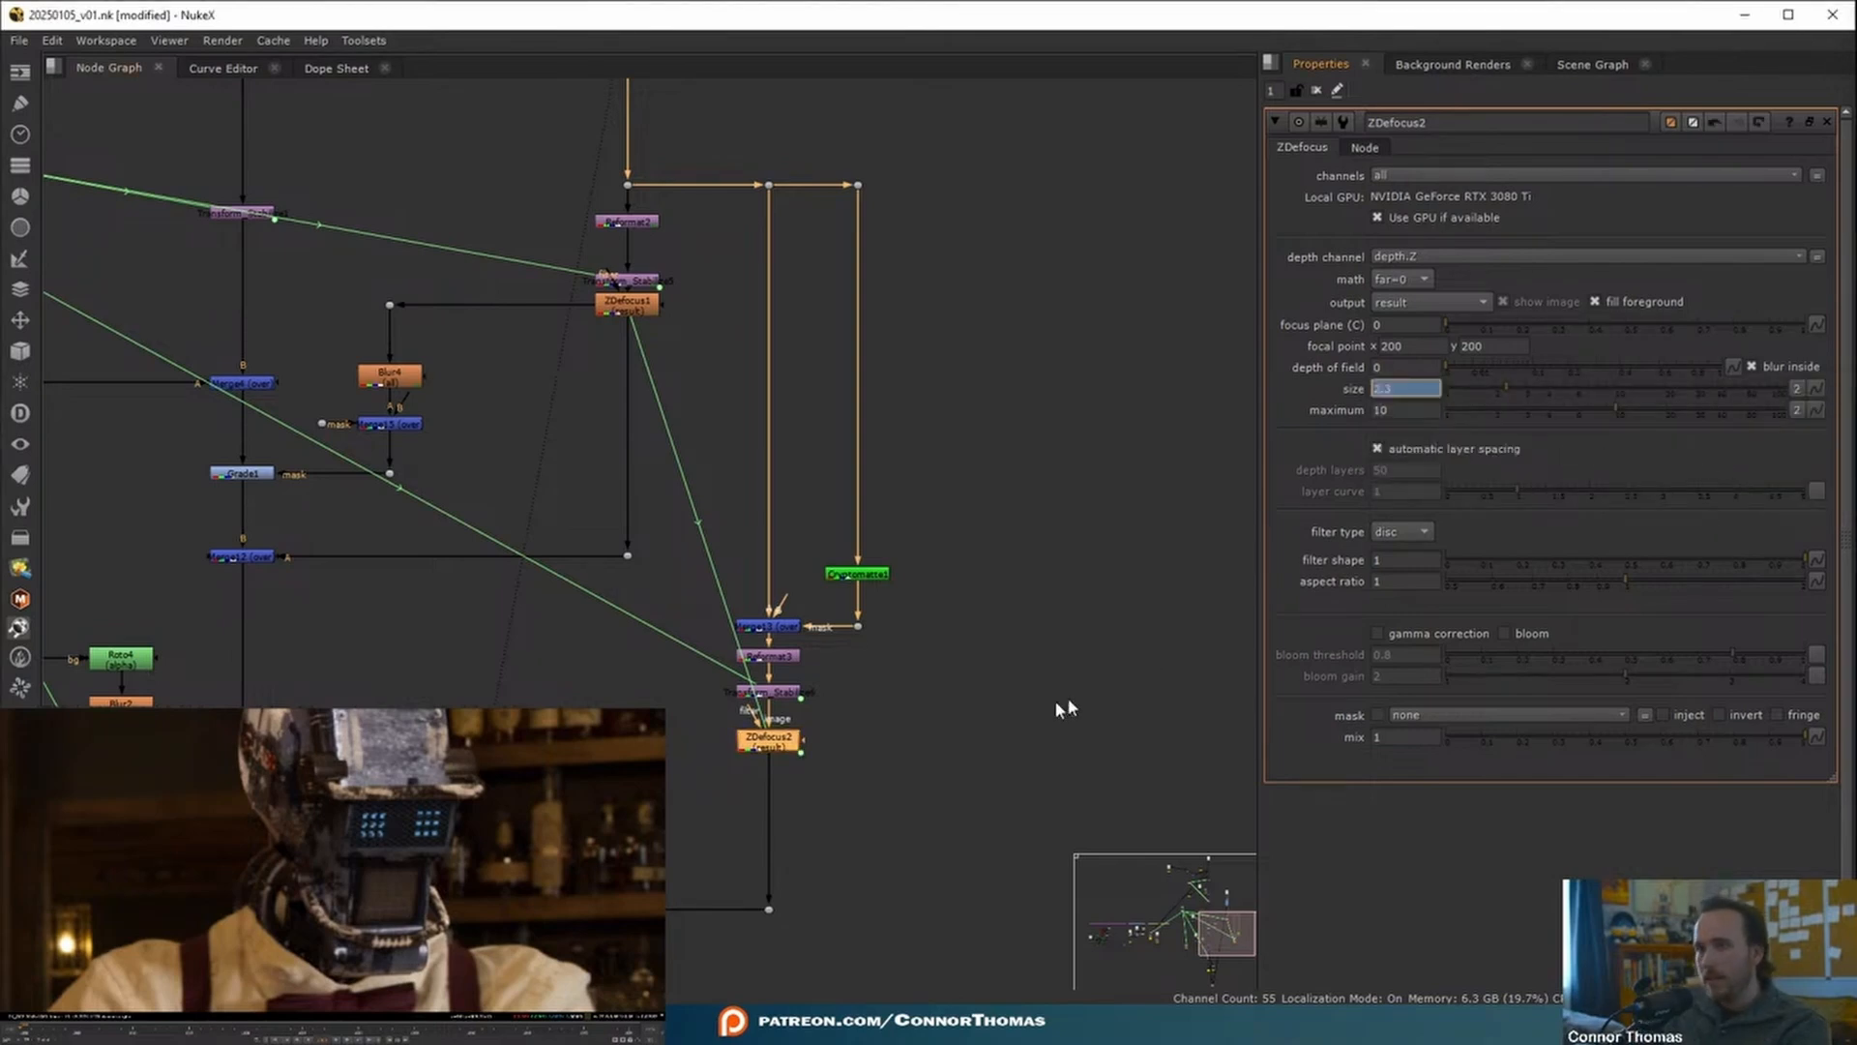
- Open ZDefocus1's properties and toggle both ZDefocus nodes off and on to compare the robot's neck with the plate
double_click(639, 304)
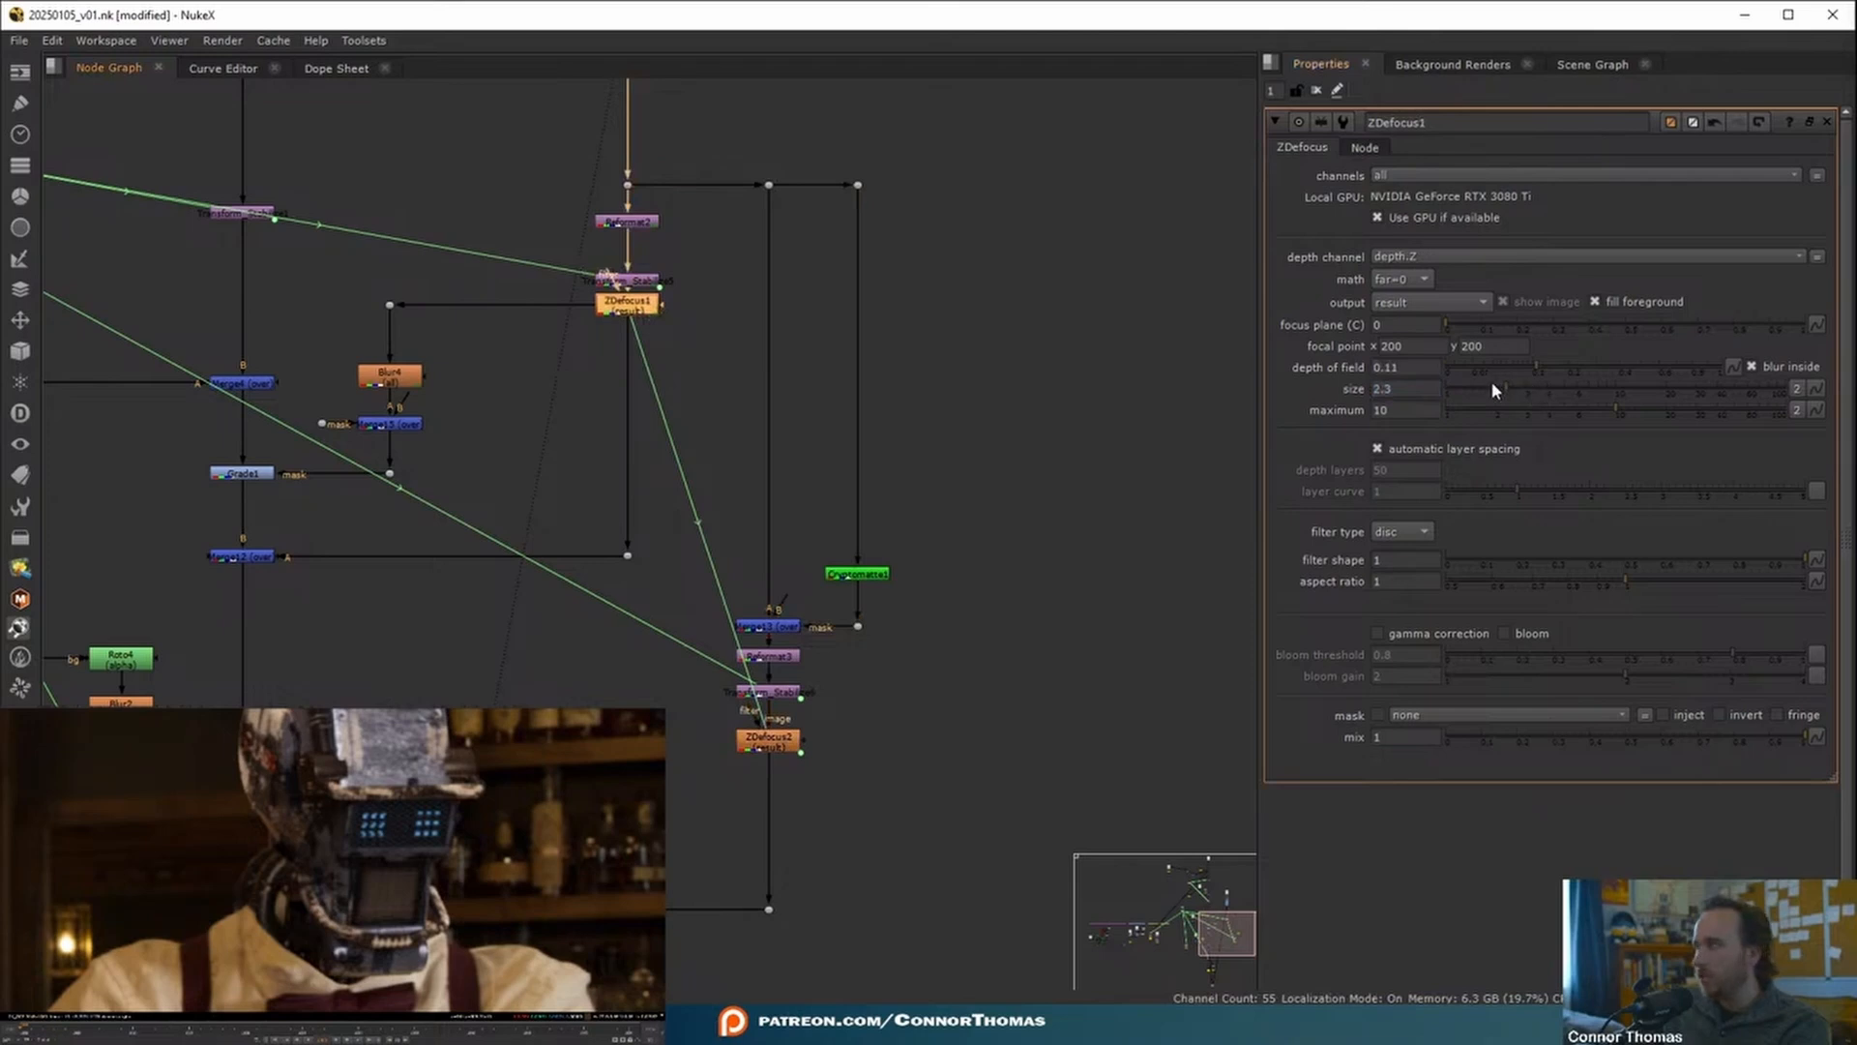
middle_drag(304, 913, 256, 849)
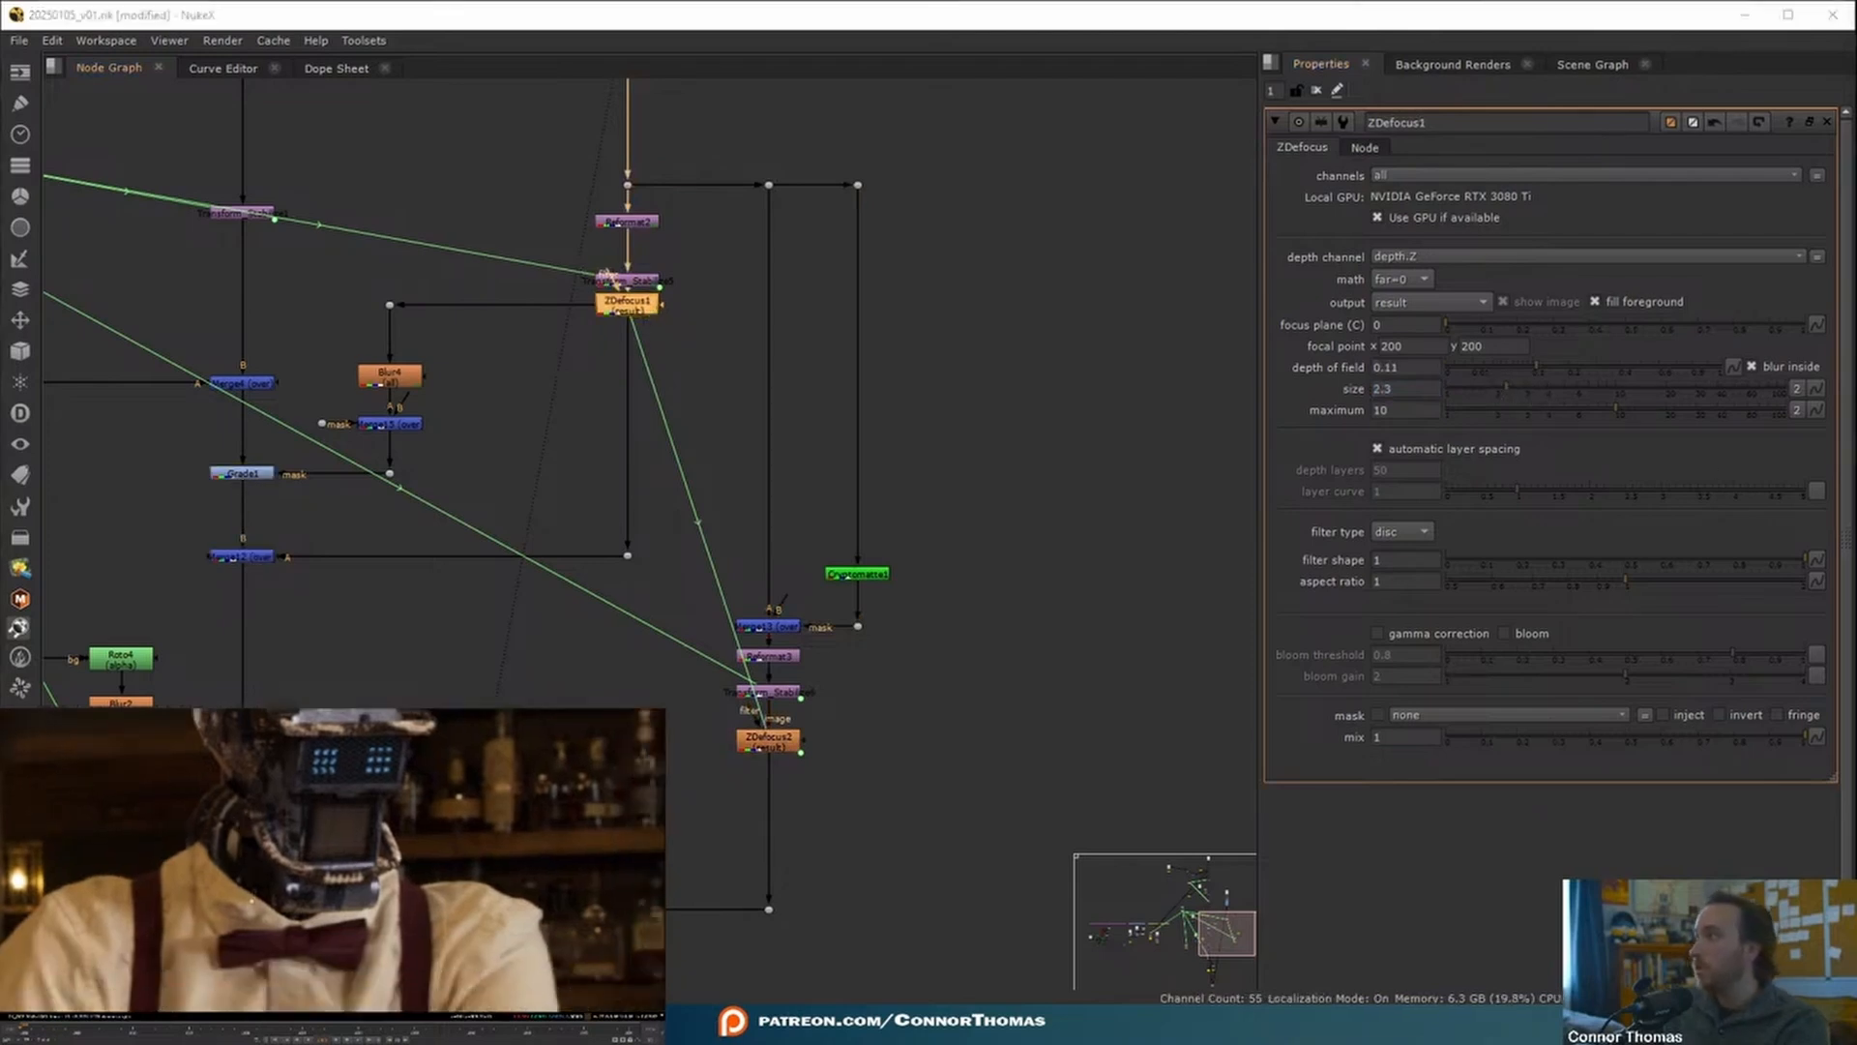
scroll(369, 918, up, 2)
middle_drag(369, 918, 329, 839)
middle_drag(465, 839, 409, 862)
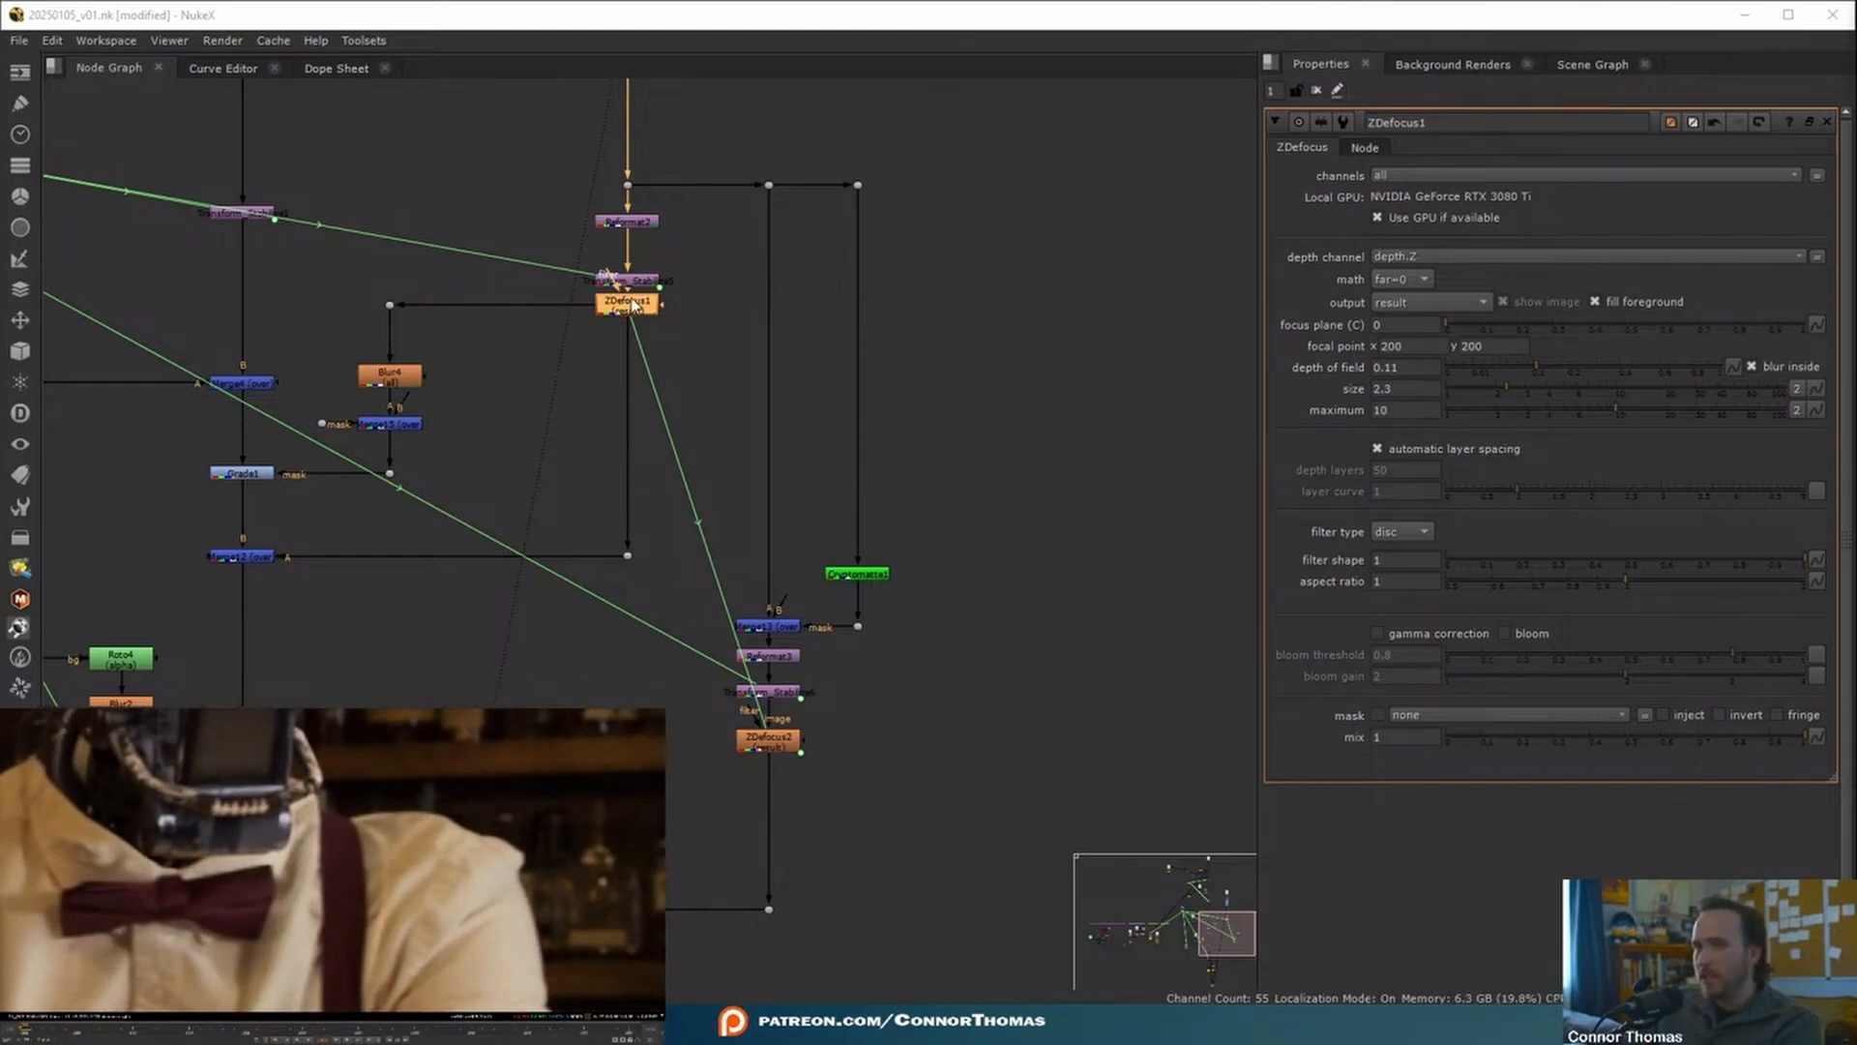
key(d)
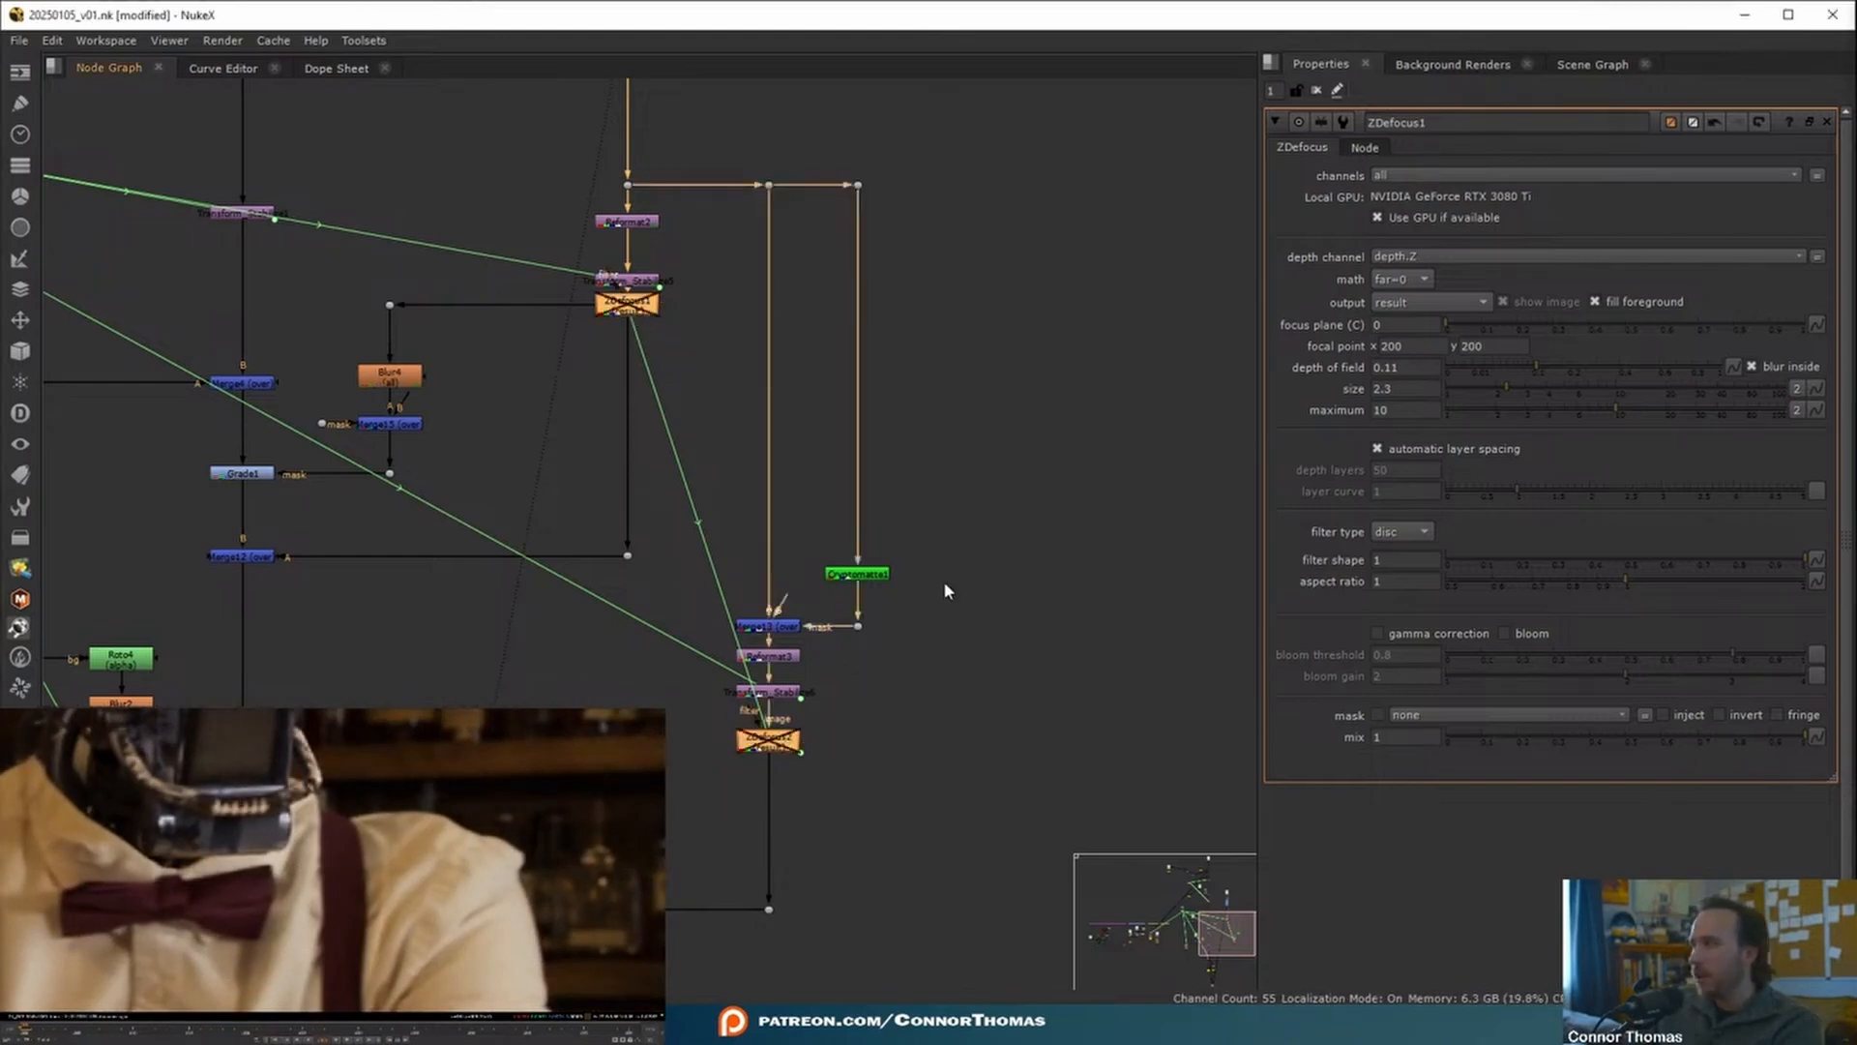
key(d)
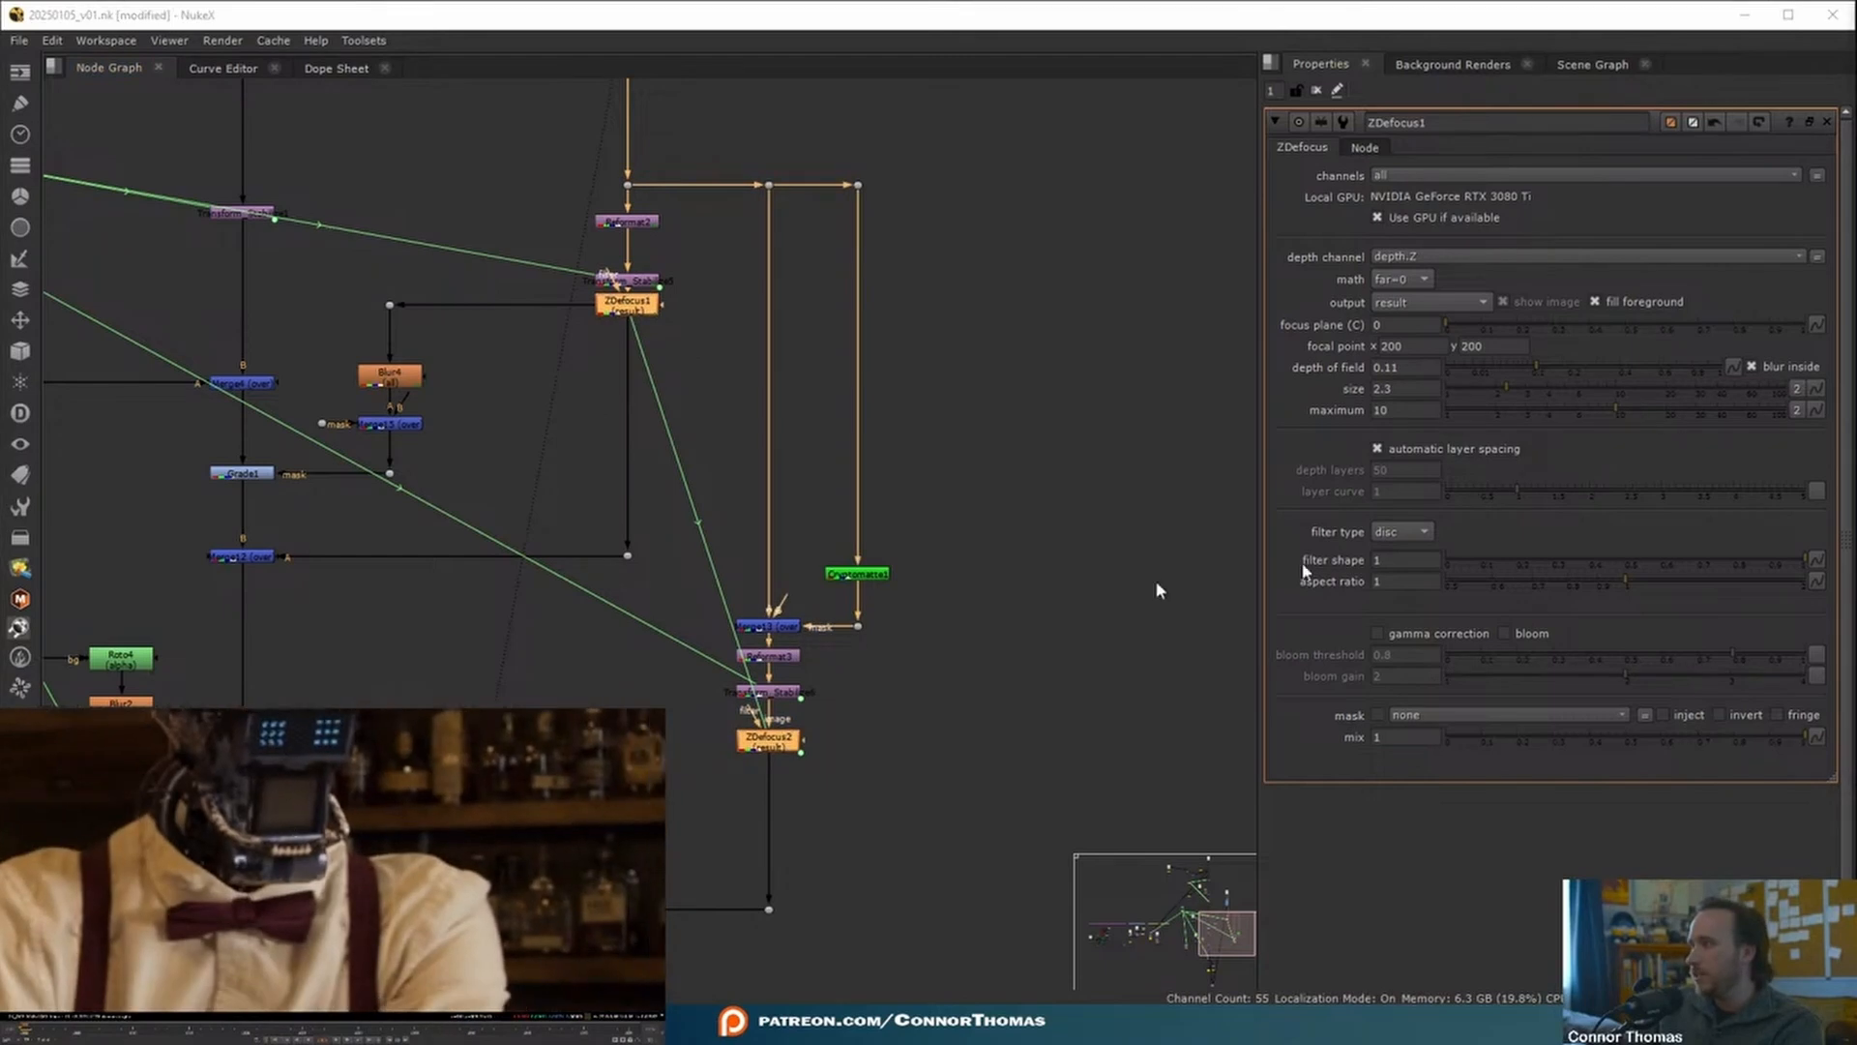
- Reduce ZDefocus1's size to about 1.85 and toggle the node off and on to compare the result
click(799, 408)
click(629, 307)
drag(1514, 400, 1492, 387)
key(d)
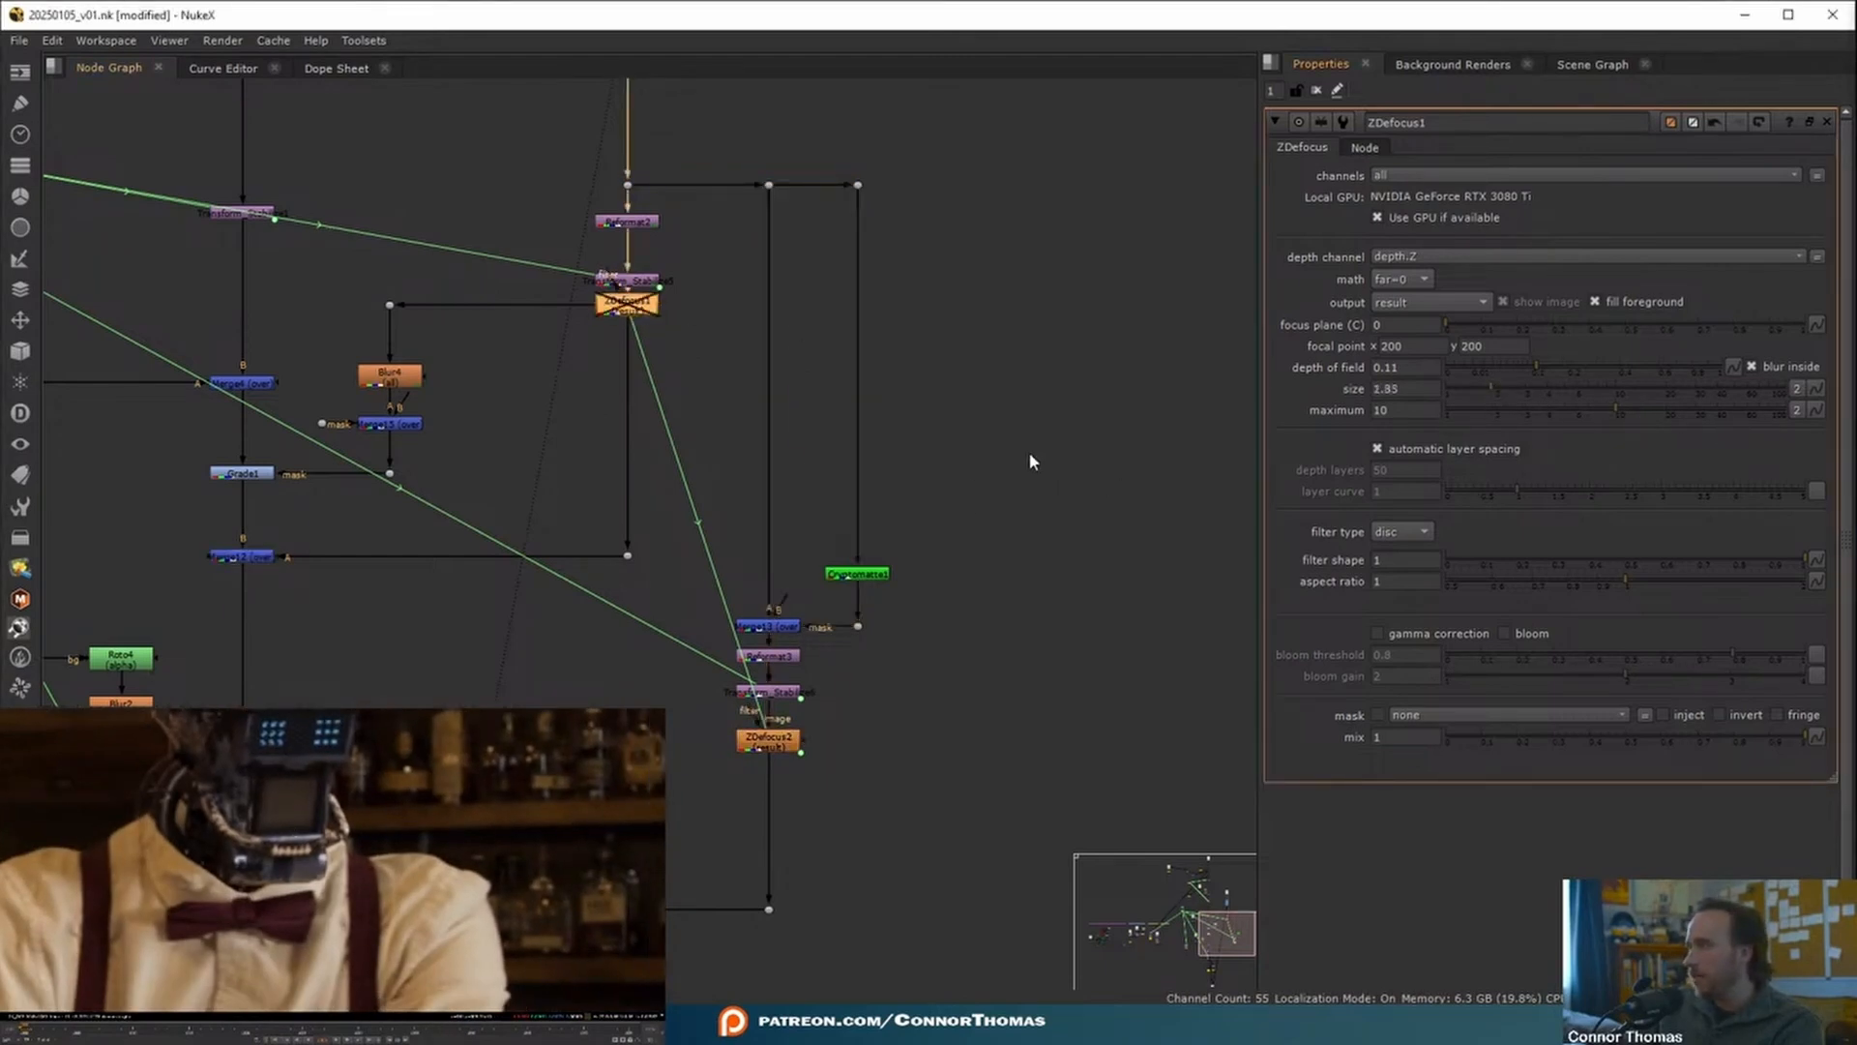
middle_drag(957, 355, 996, 433)
key(d)
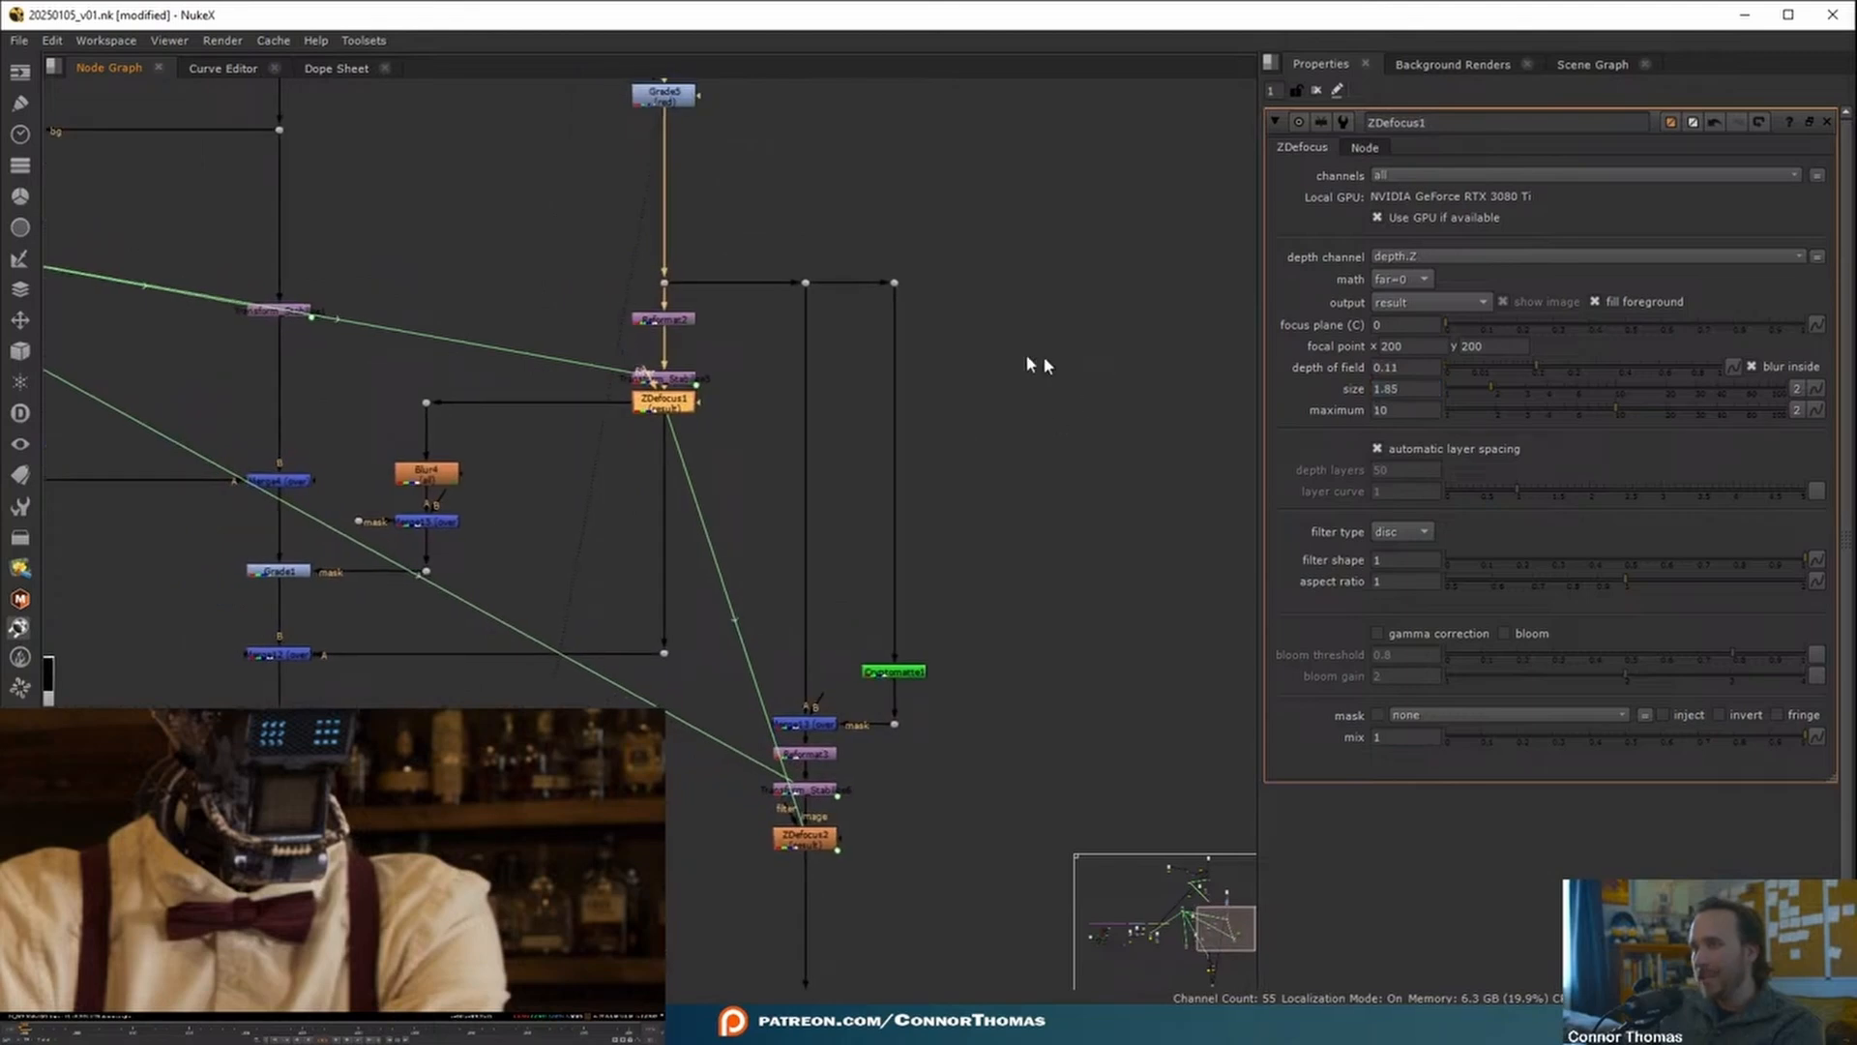
- Change ZDefocus1's filter type to bladed
middle_drag(883, 394, 816, 418)
scroll(662, 434, up, 2)
middle_drag(662, 435, 626, 357)
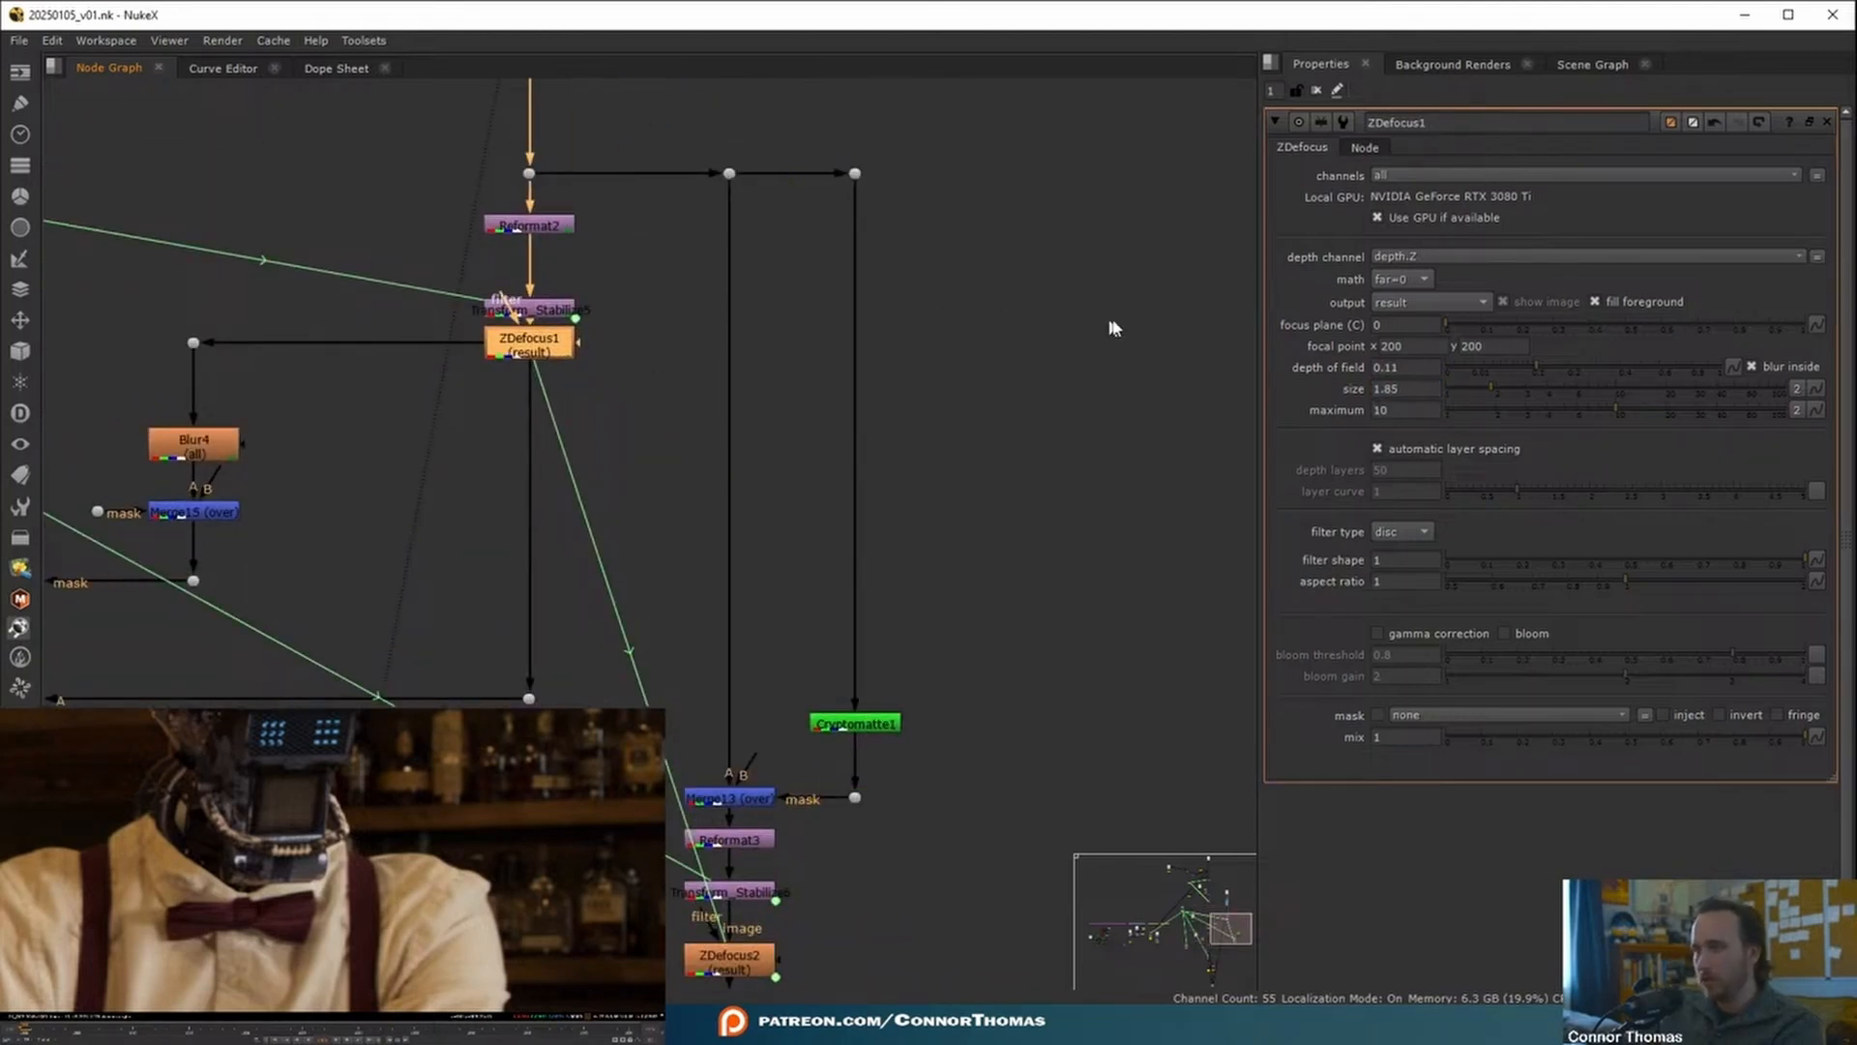
click(1394, 533)
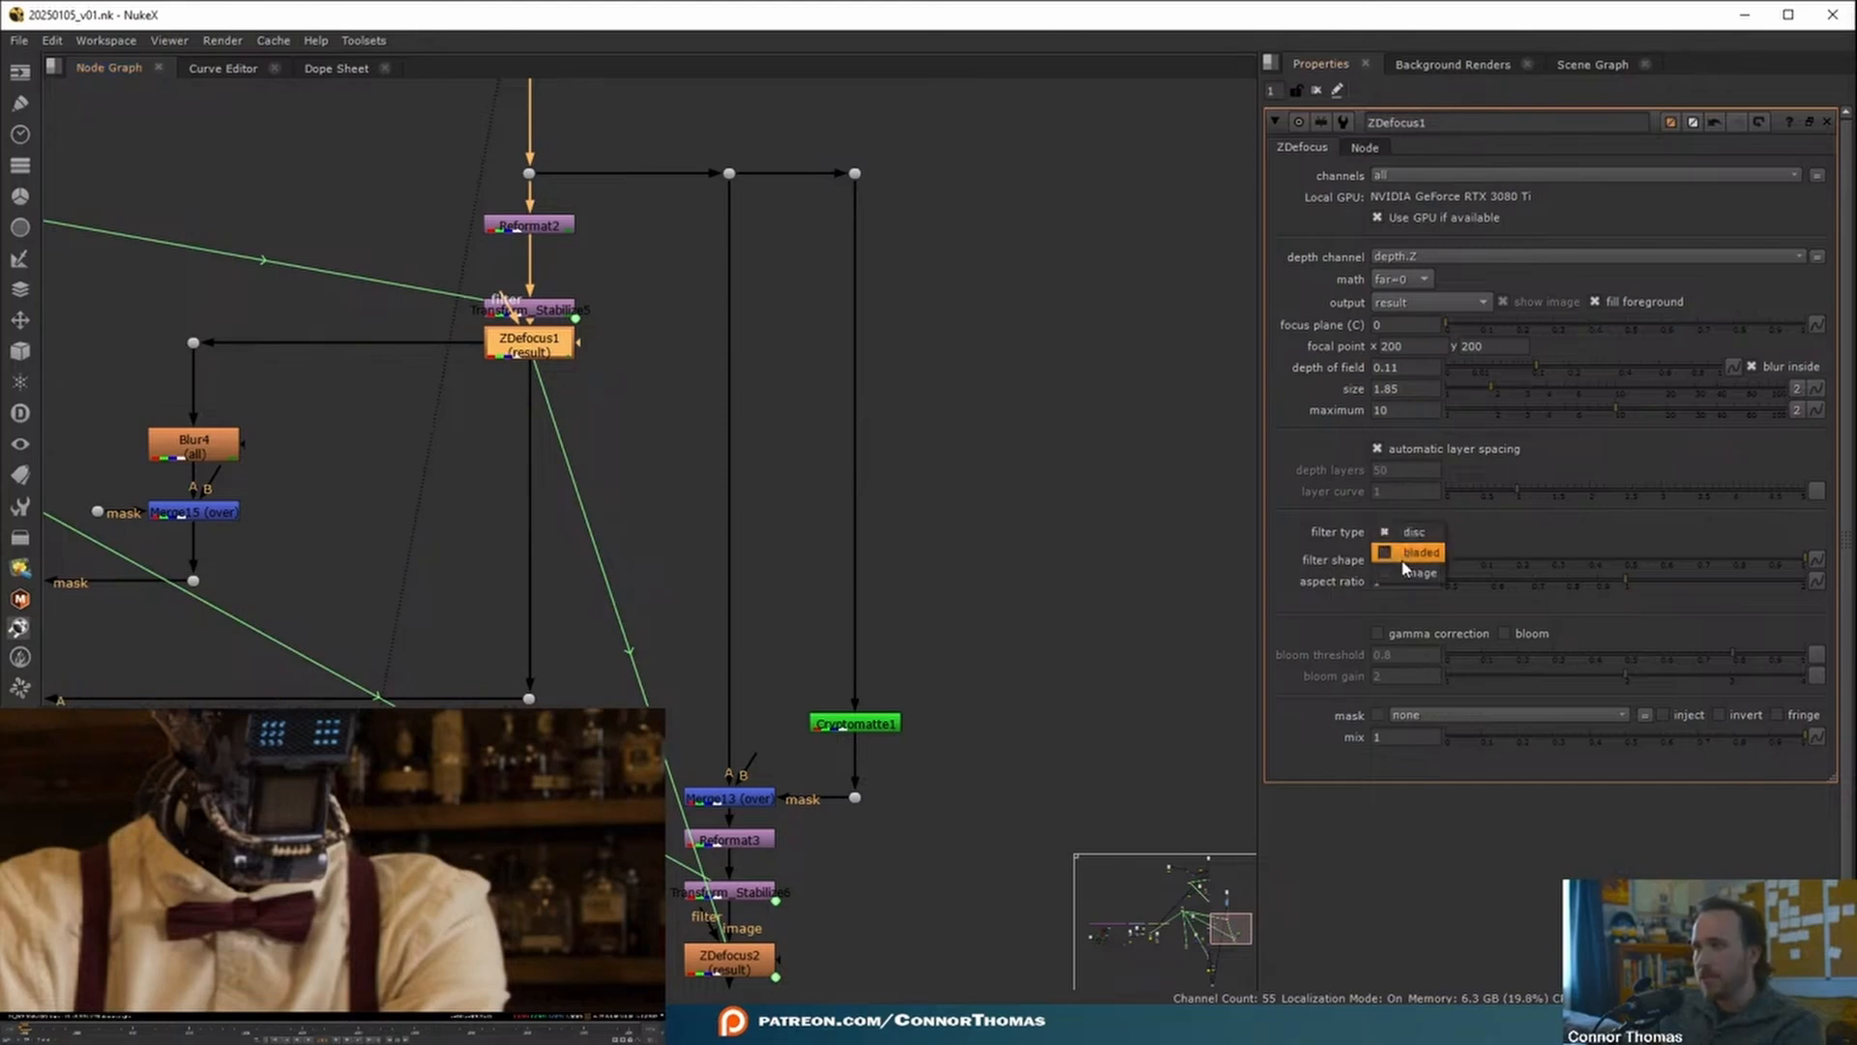
click(1405, 561)
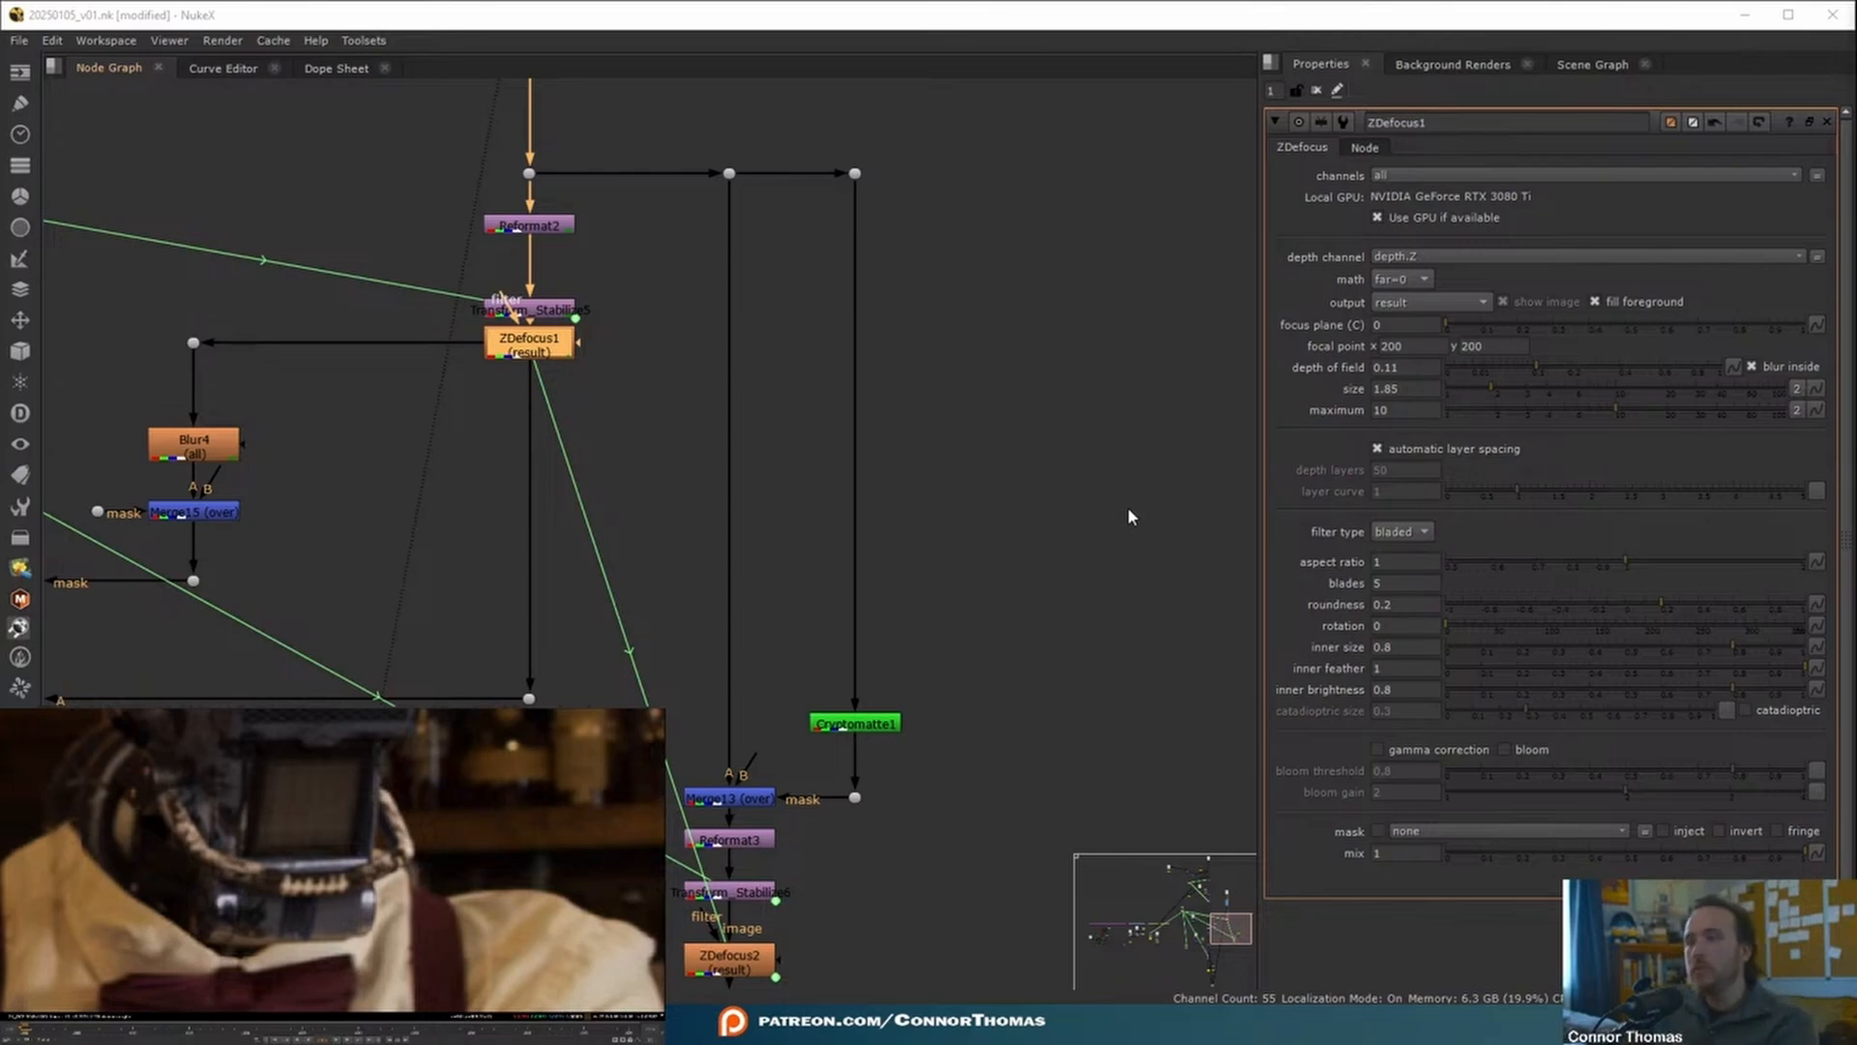
- Try an aspect ratio of 1.5 on ZDefocus1, and undo it
double_click(1395, 559)
text(1.5)
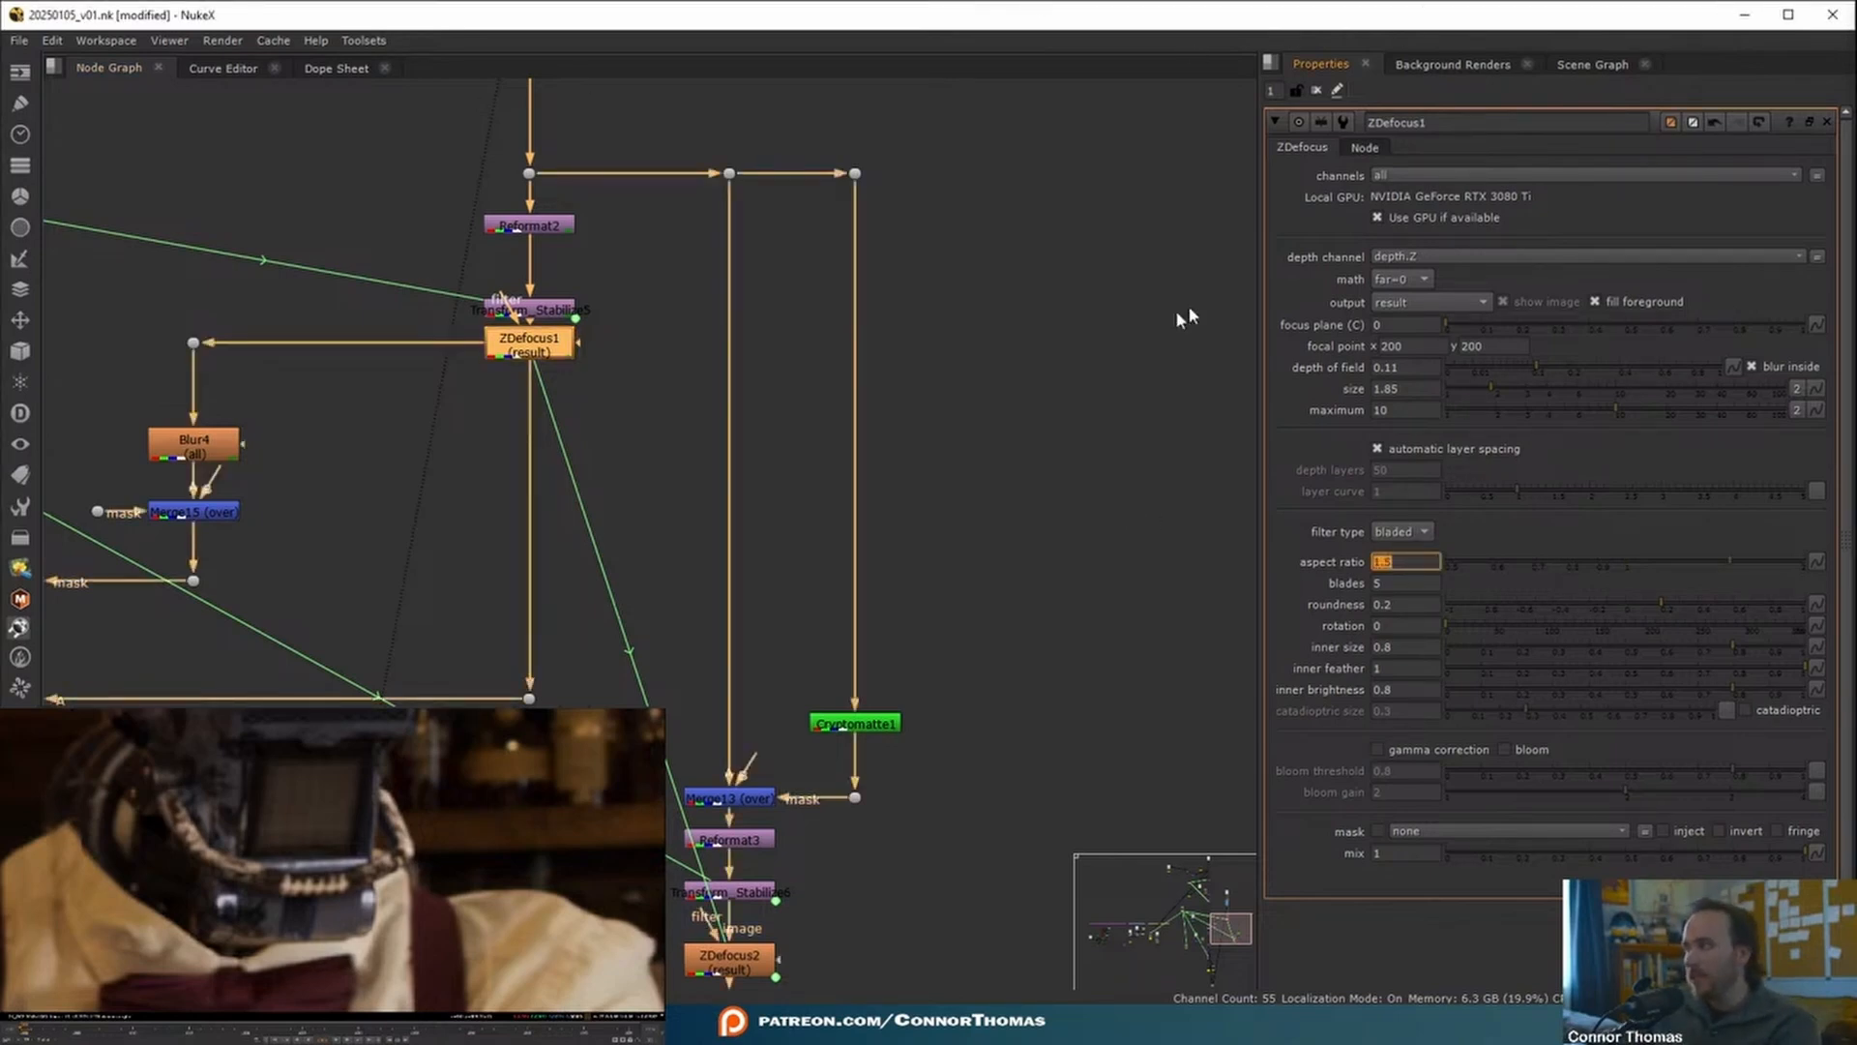
key(ctrl+z)
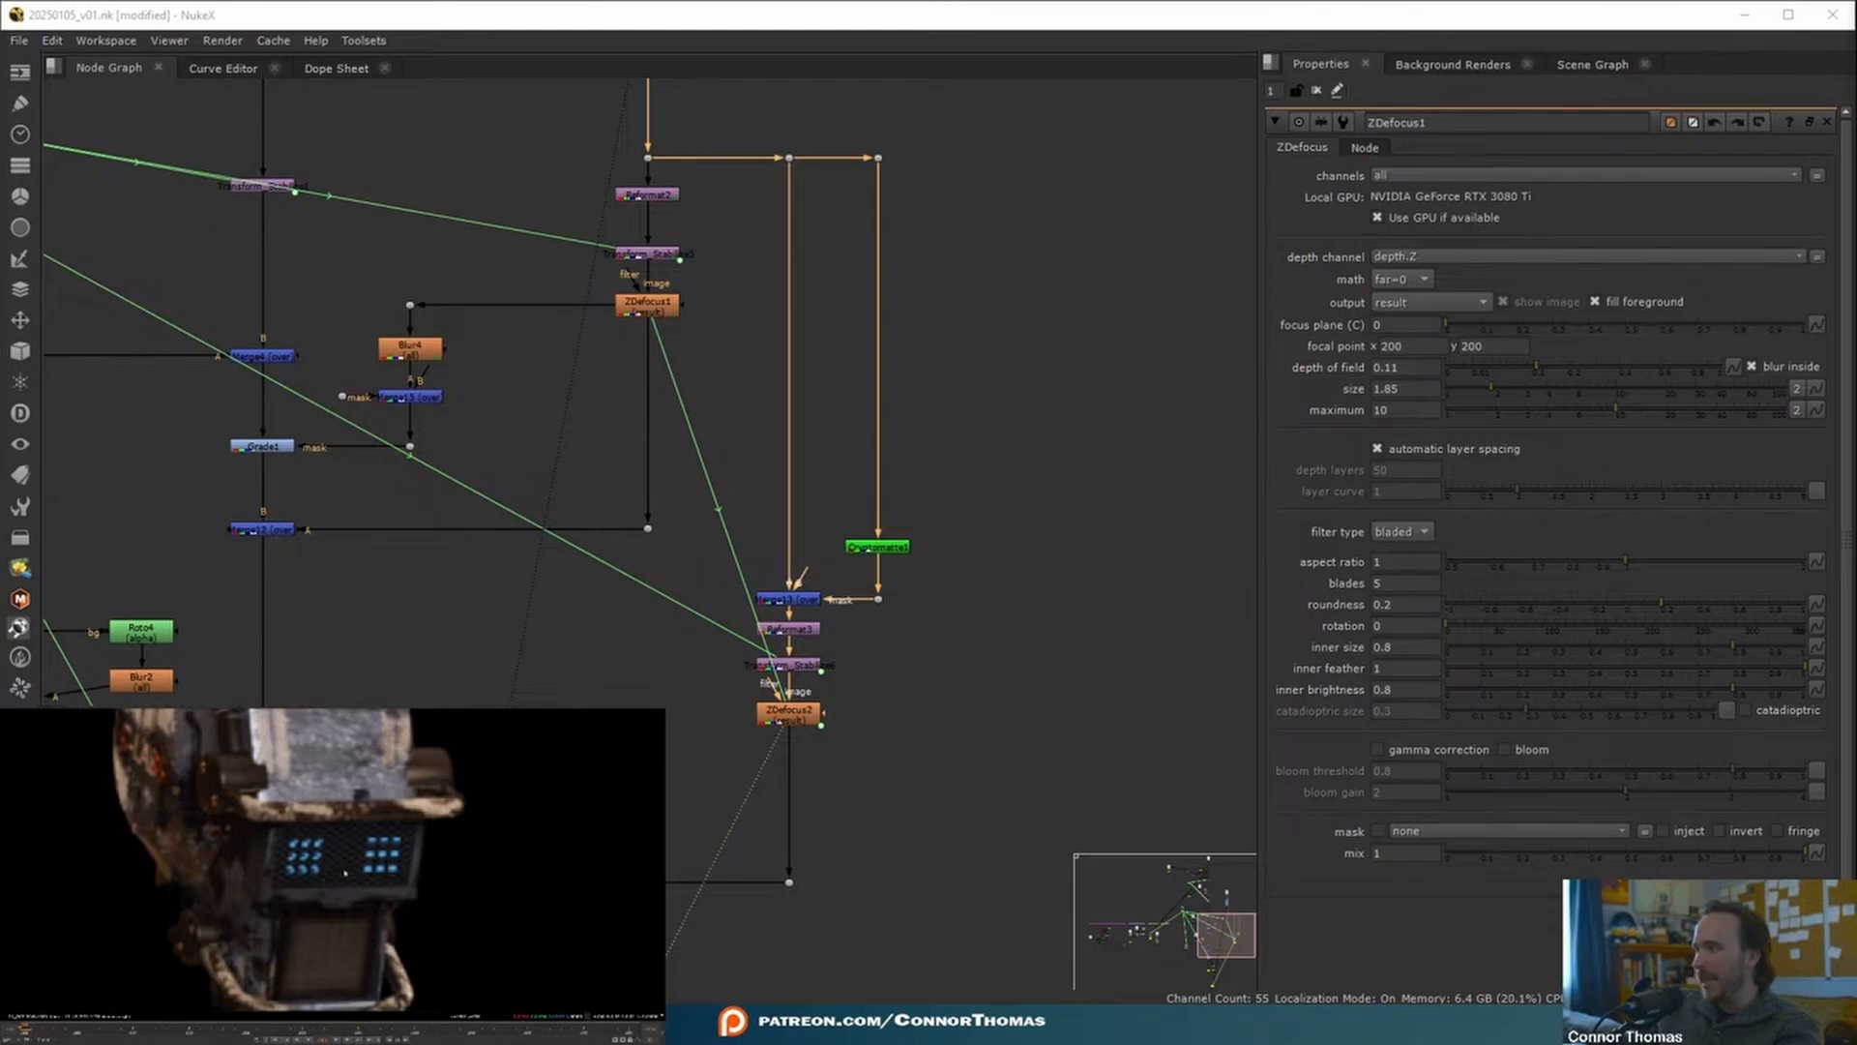
- Examine the isolated defocused head, and compare it with the full composite at the last Merge of the main branch
scroll(321, 881, down, 2)
middle_drag(320, 881, 318, 954)
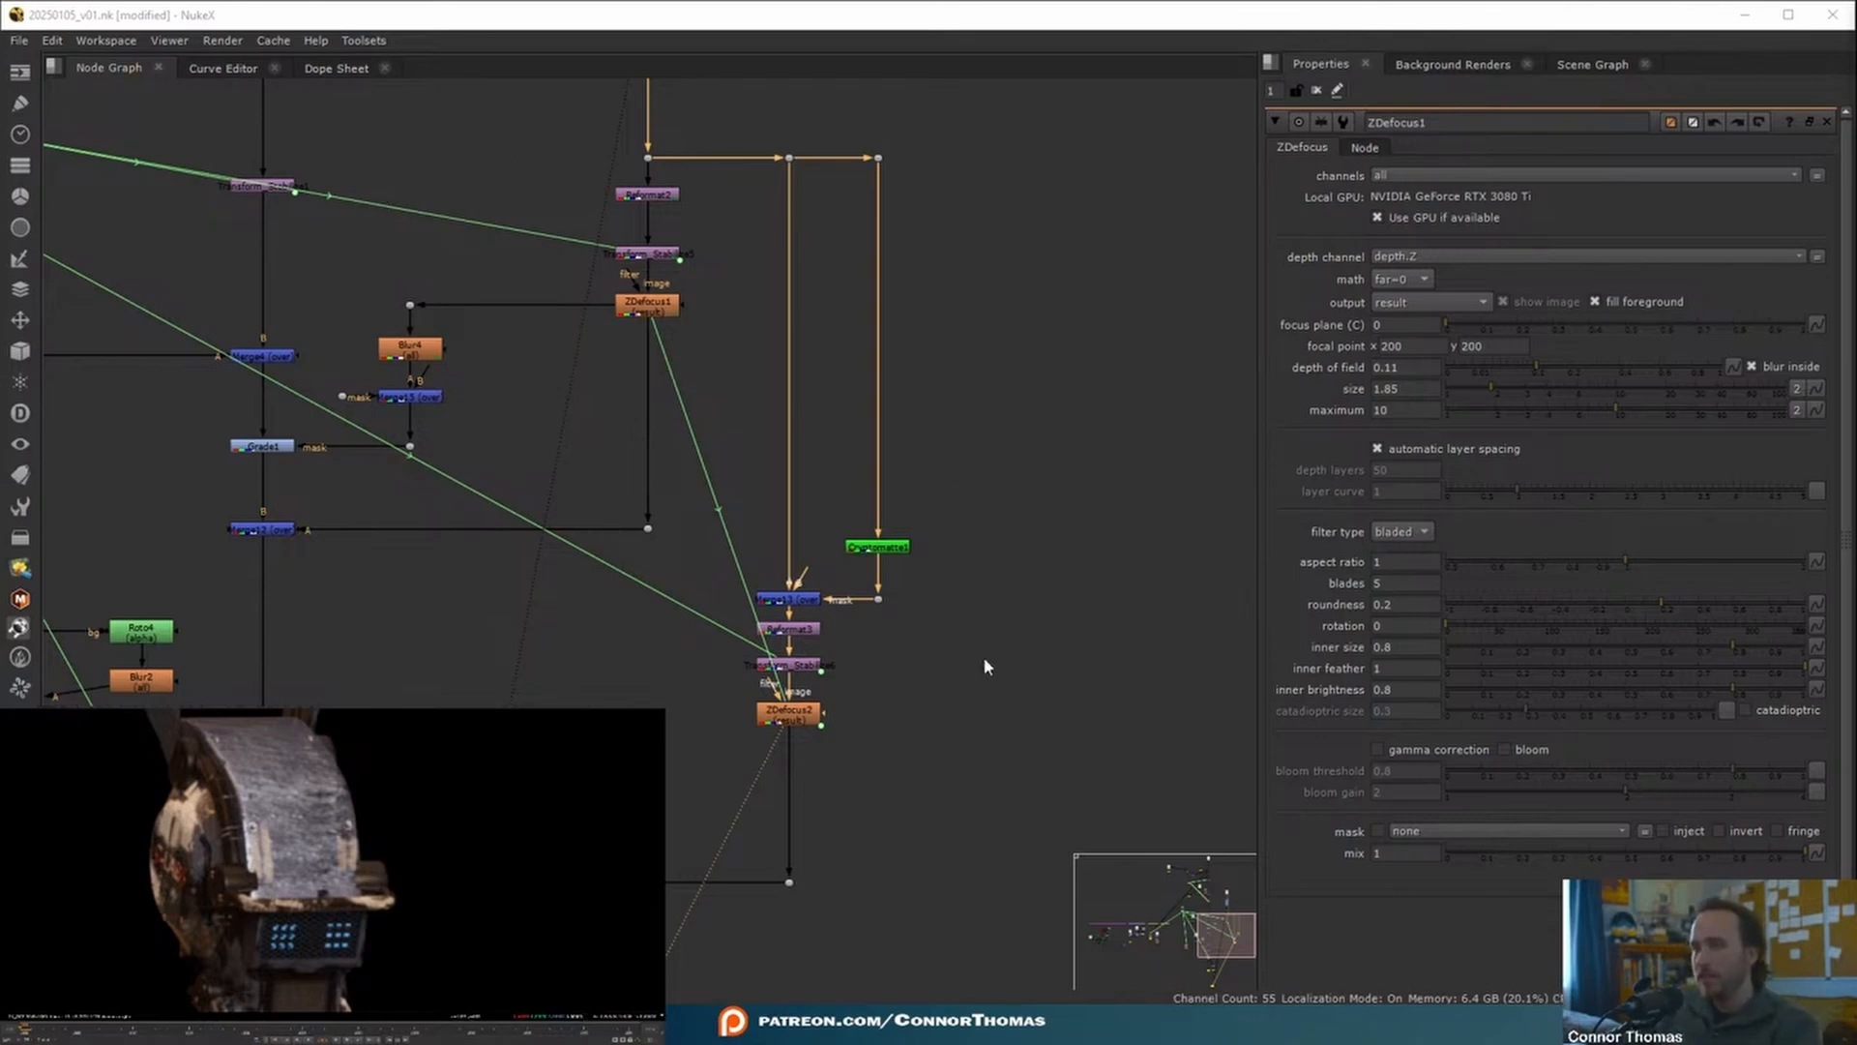
scroll(909, 658, down, 2)
middle_drag(909, 658, 1018, 351)
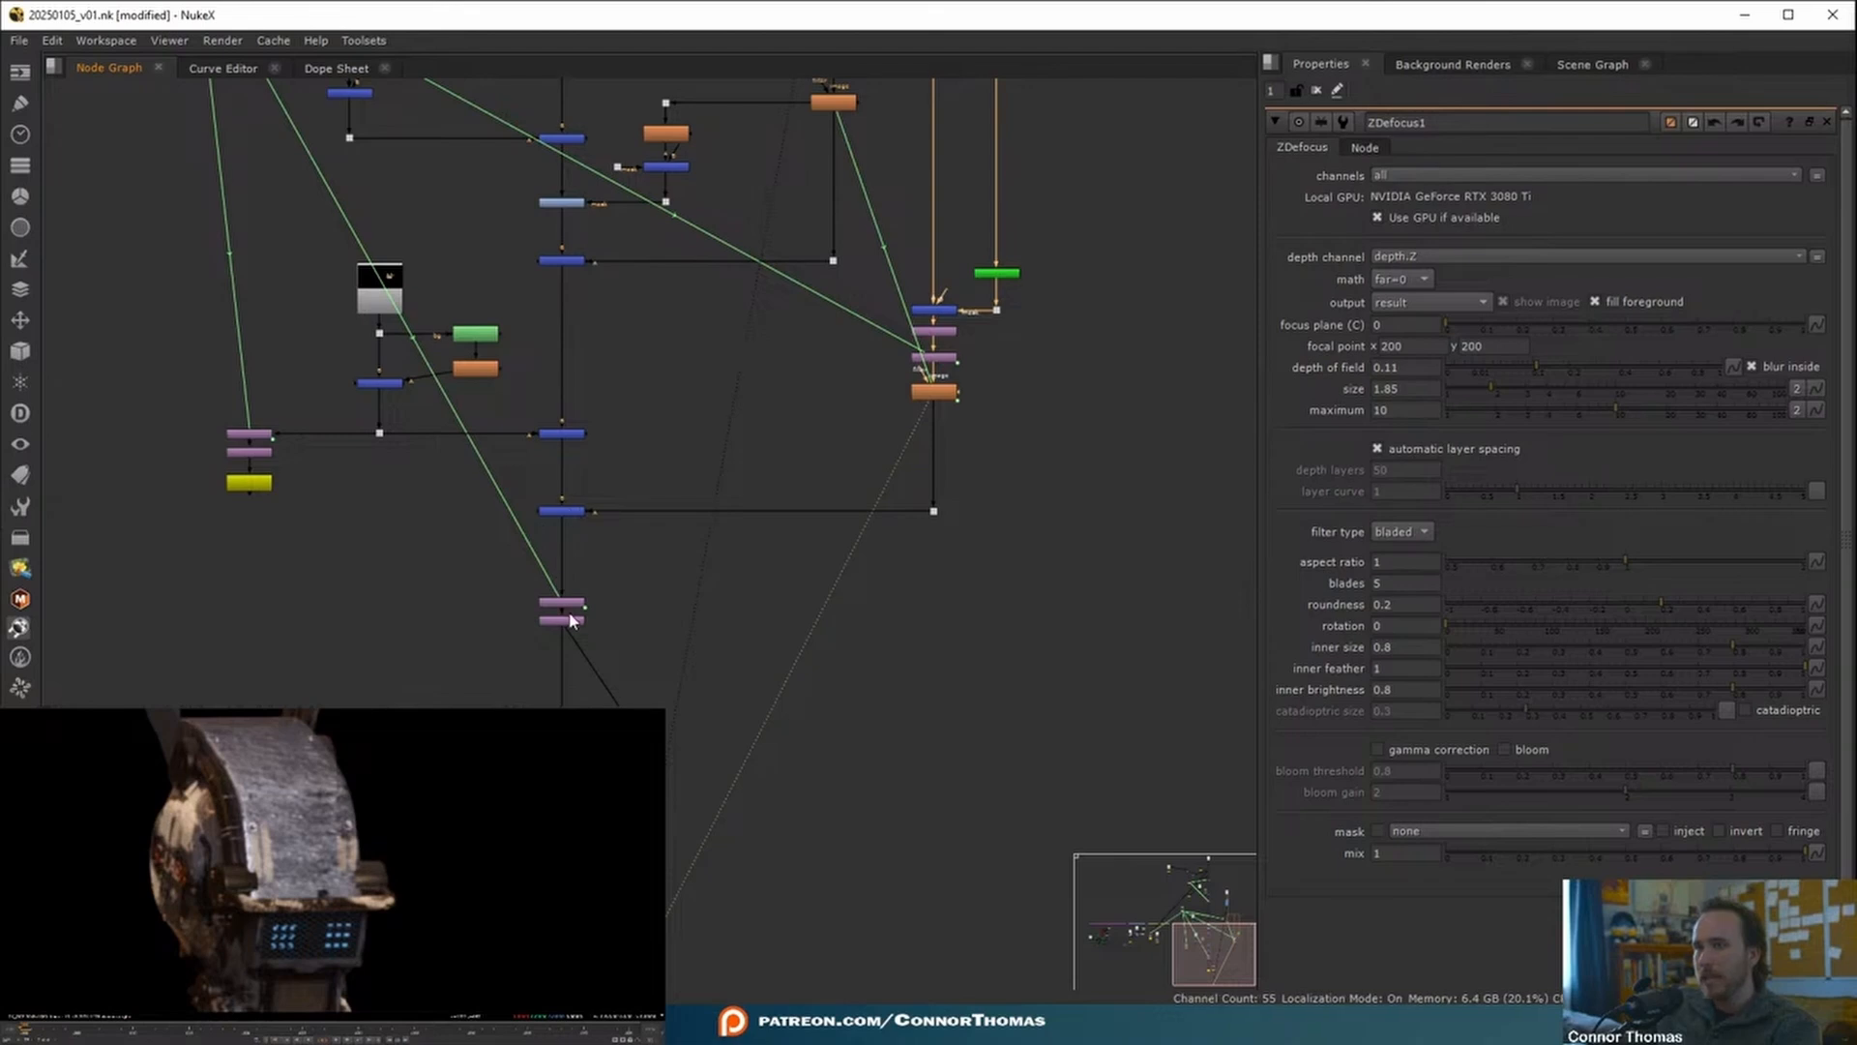
click(580, 511)
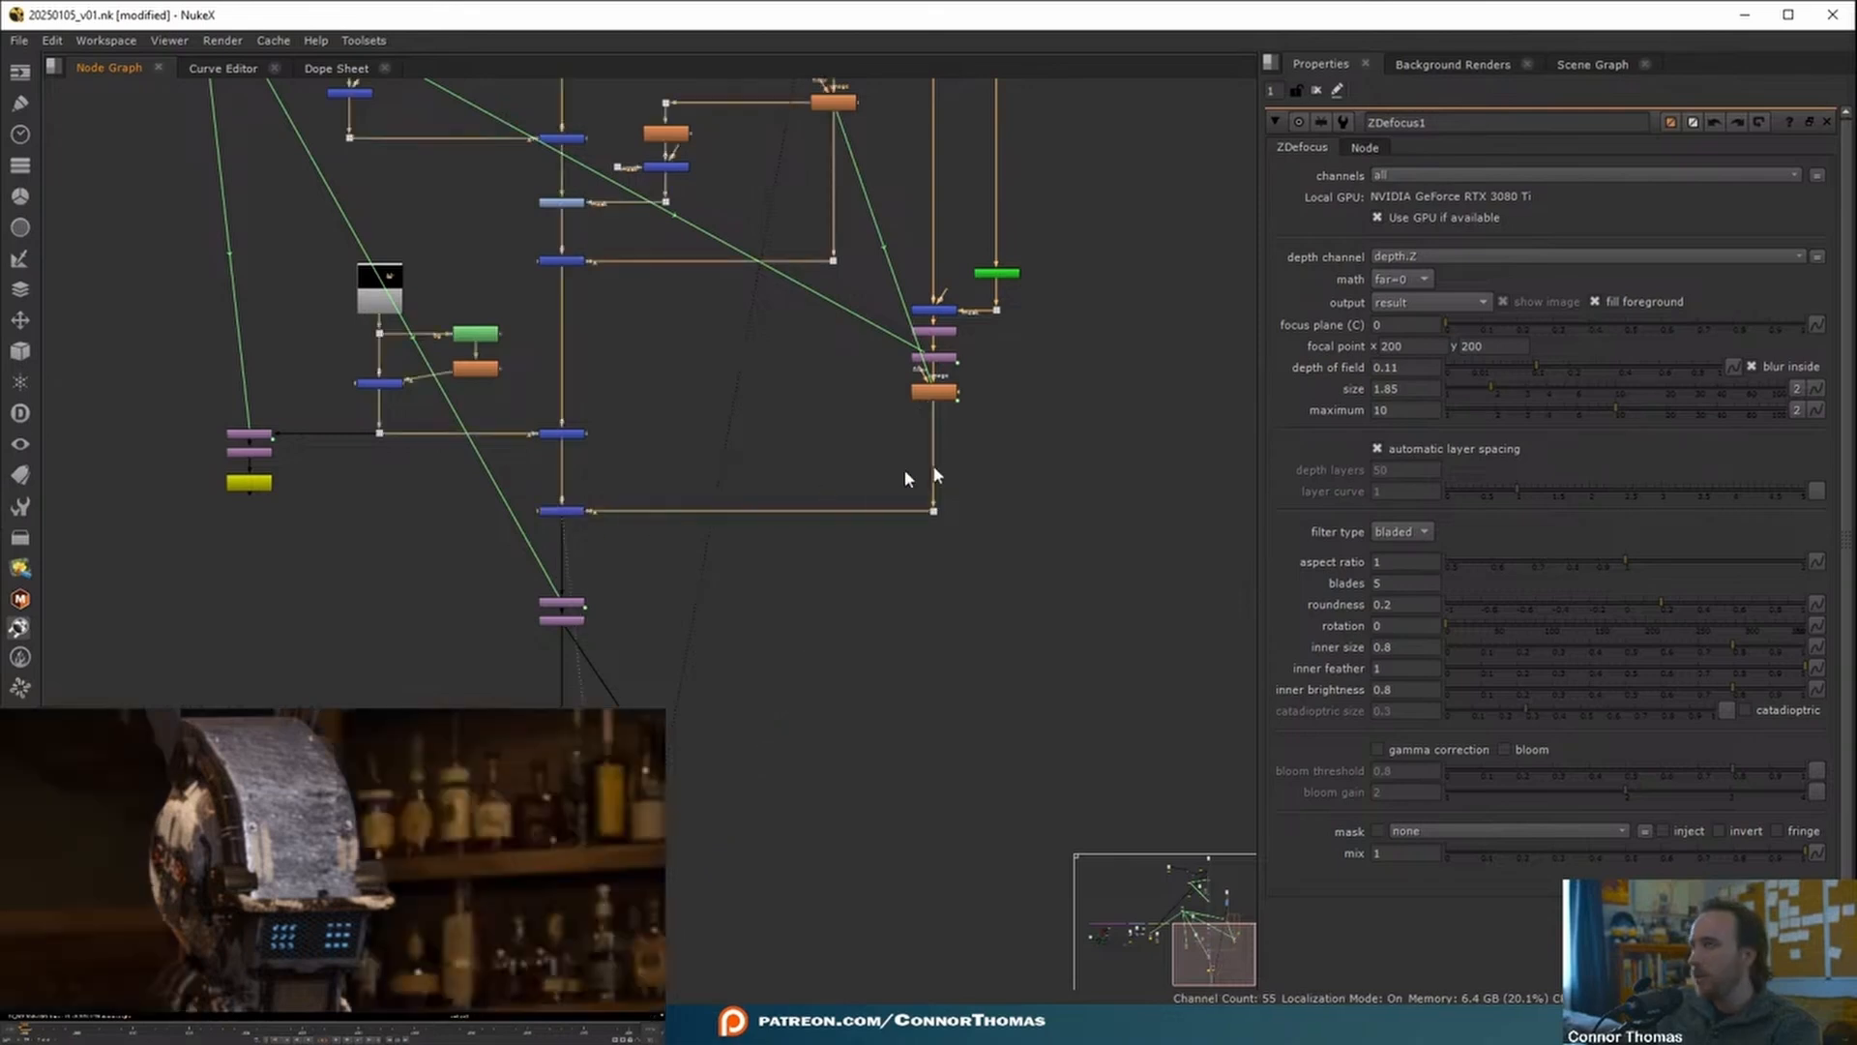
middle_drag(369, 688, 493, 733)
scroll(332, 861, down, 3)
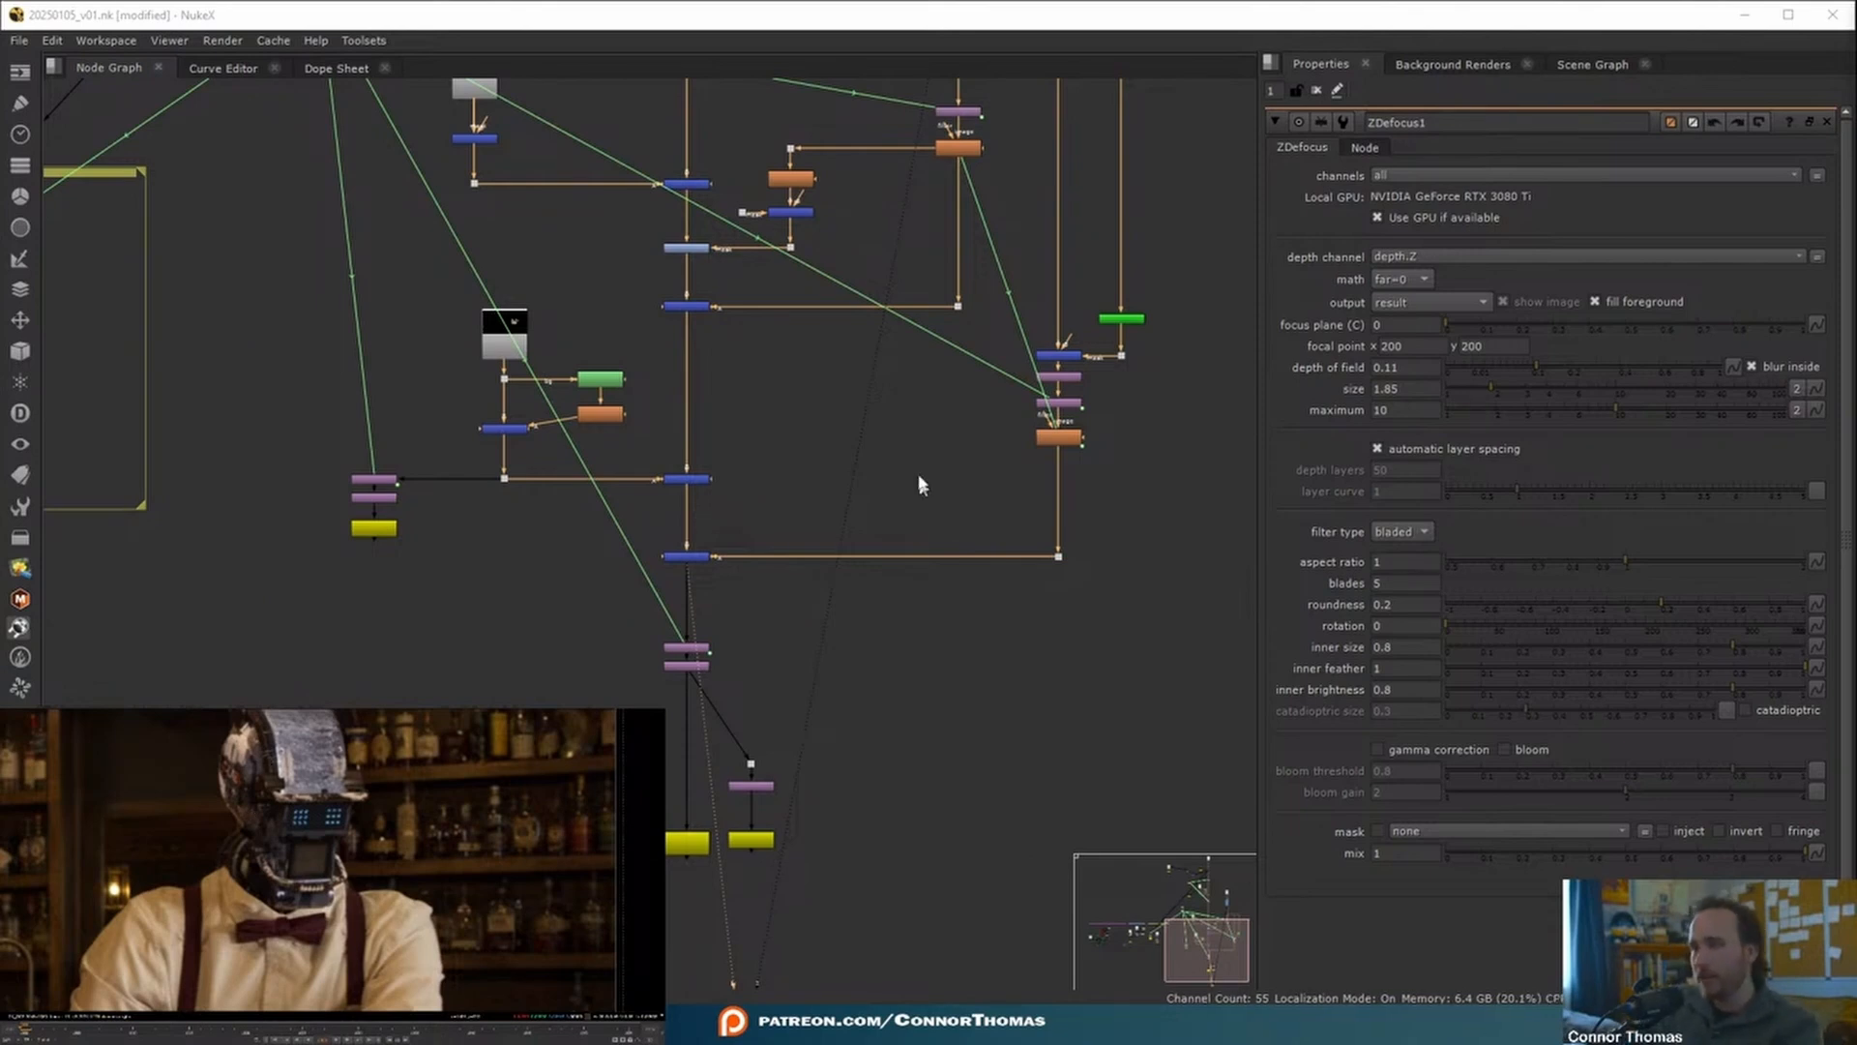
- Add a Glow node beside the second branch and connect its input to ZDefocus2
middle_drag(875, 453, 829, 470)
scroll(993, 530, up, 5)
middle_drag(1258, 547, 995, 490)
key(Tab)
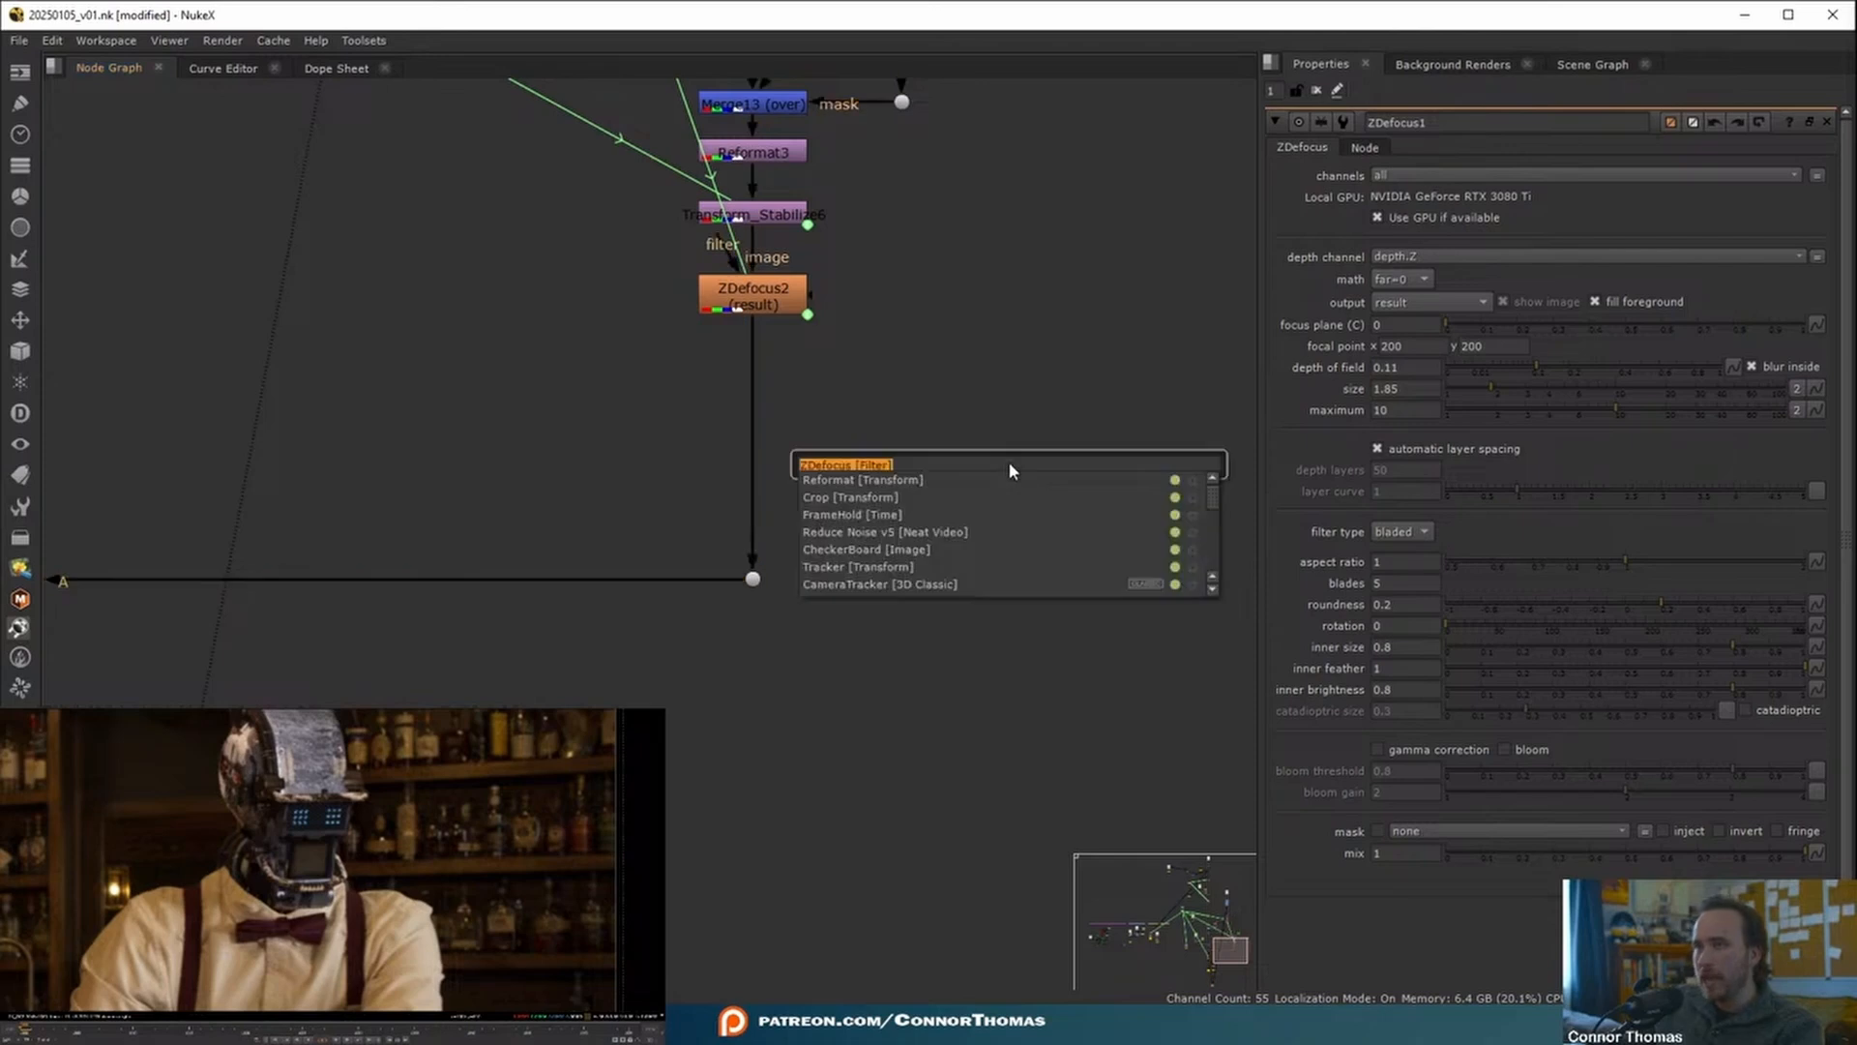
text(glow)
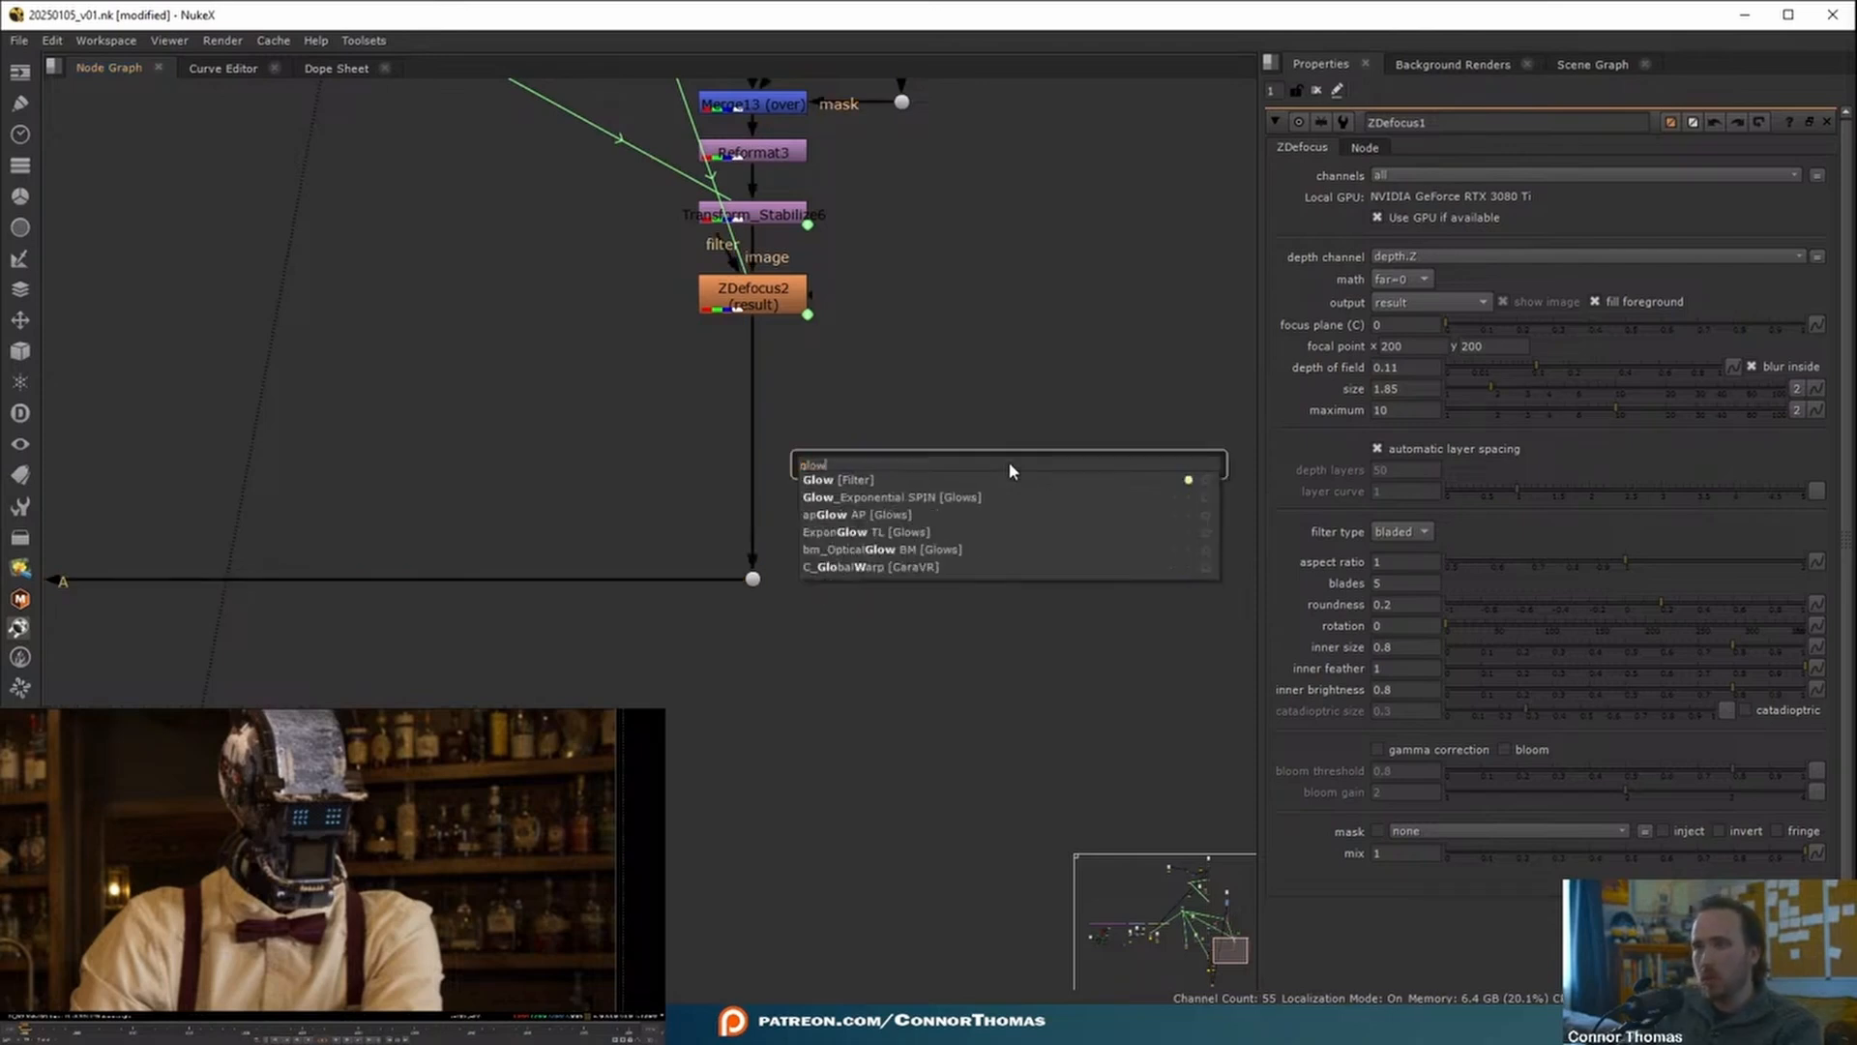
key(Return)
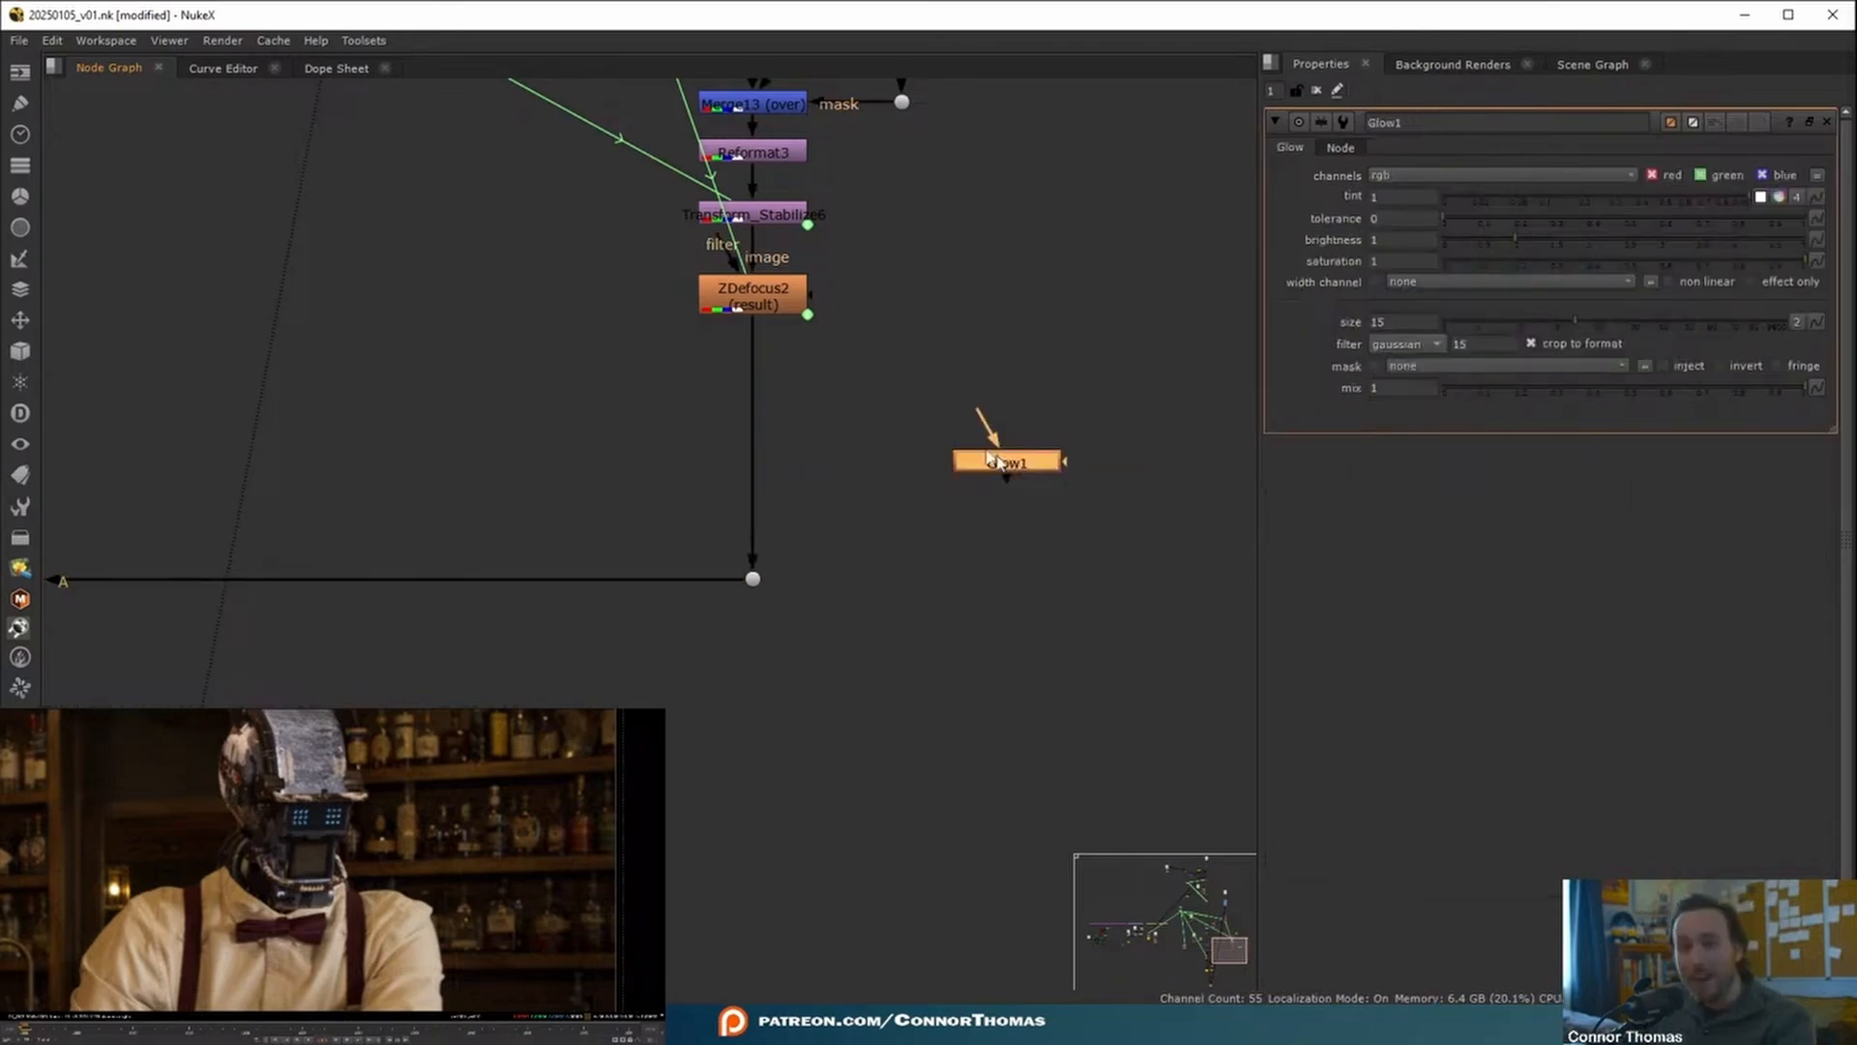
drag(995, 435, 792, 286)
- View the Glow1 output and insert a Dot on the connection between ZDefocus2 and Glow1
middle_drag(999, 394, 1019, 489)
scroll(634, 531, down, 5)
scroll(995, 551, up, 5)
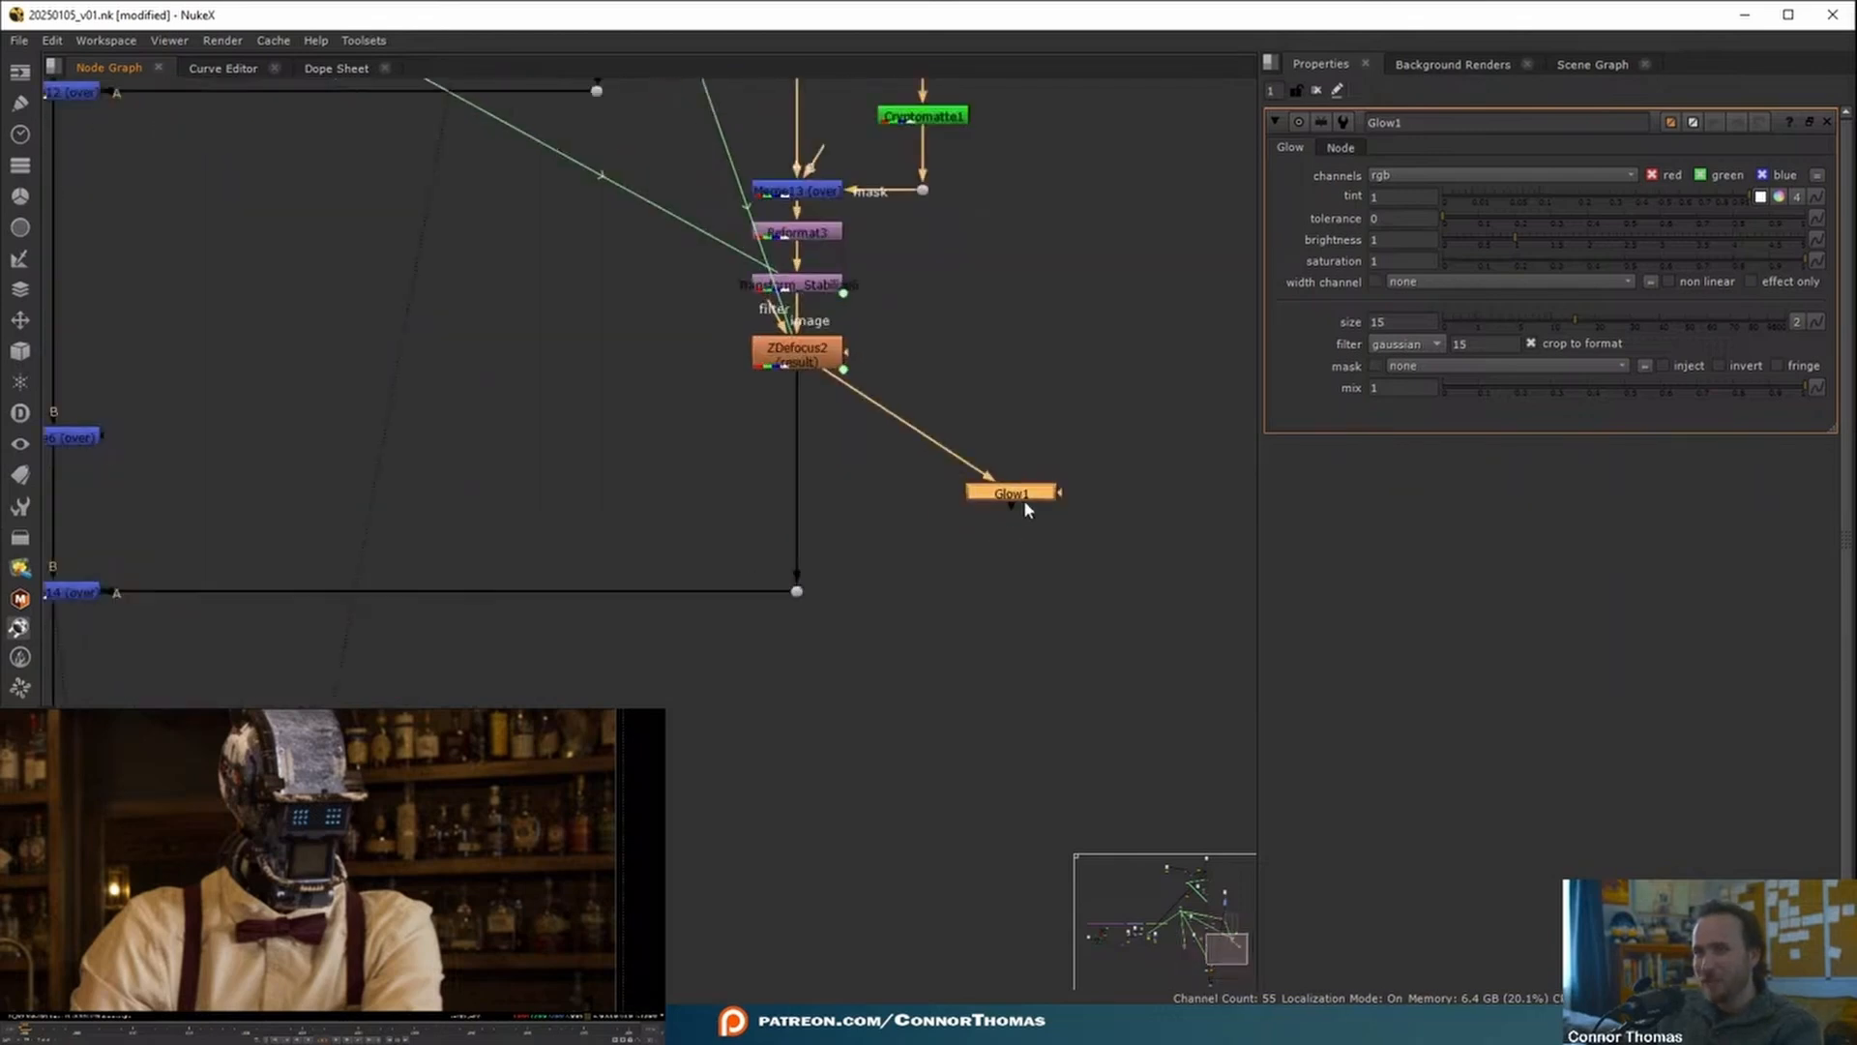
key(1)
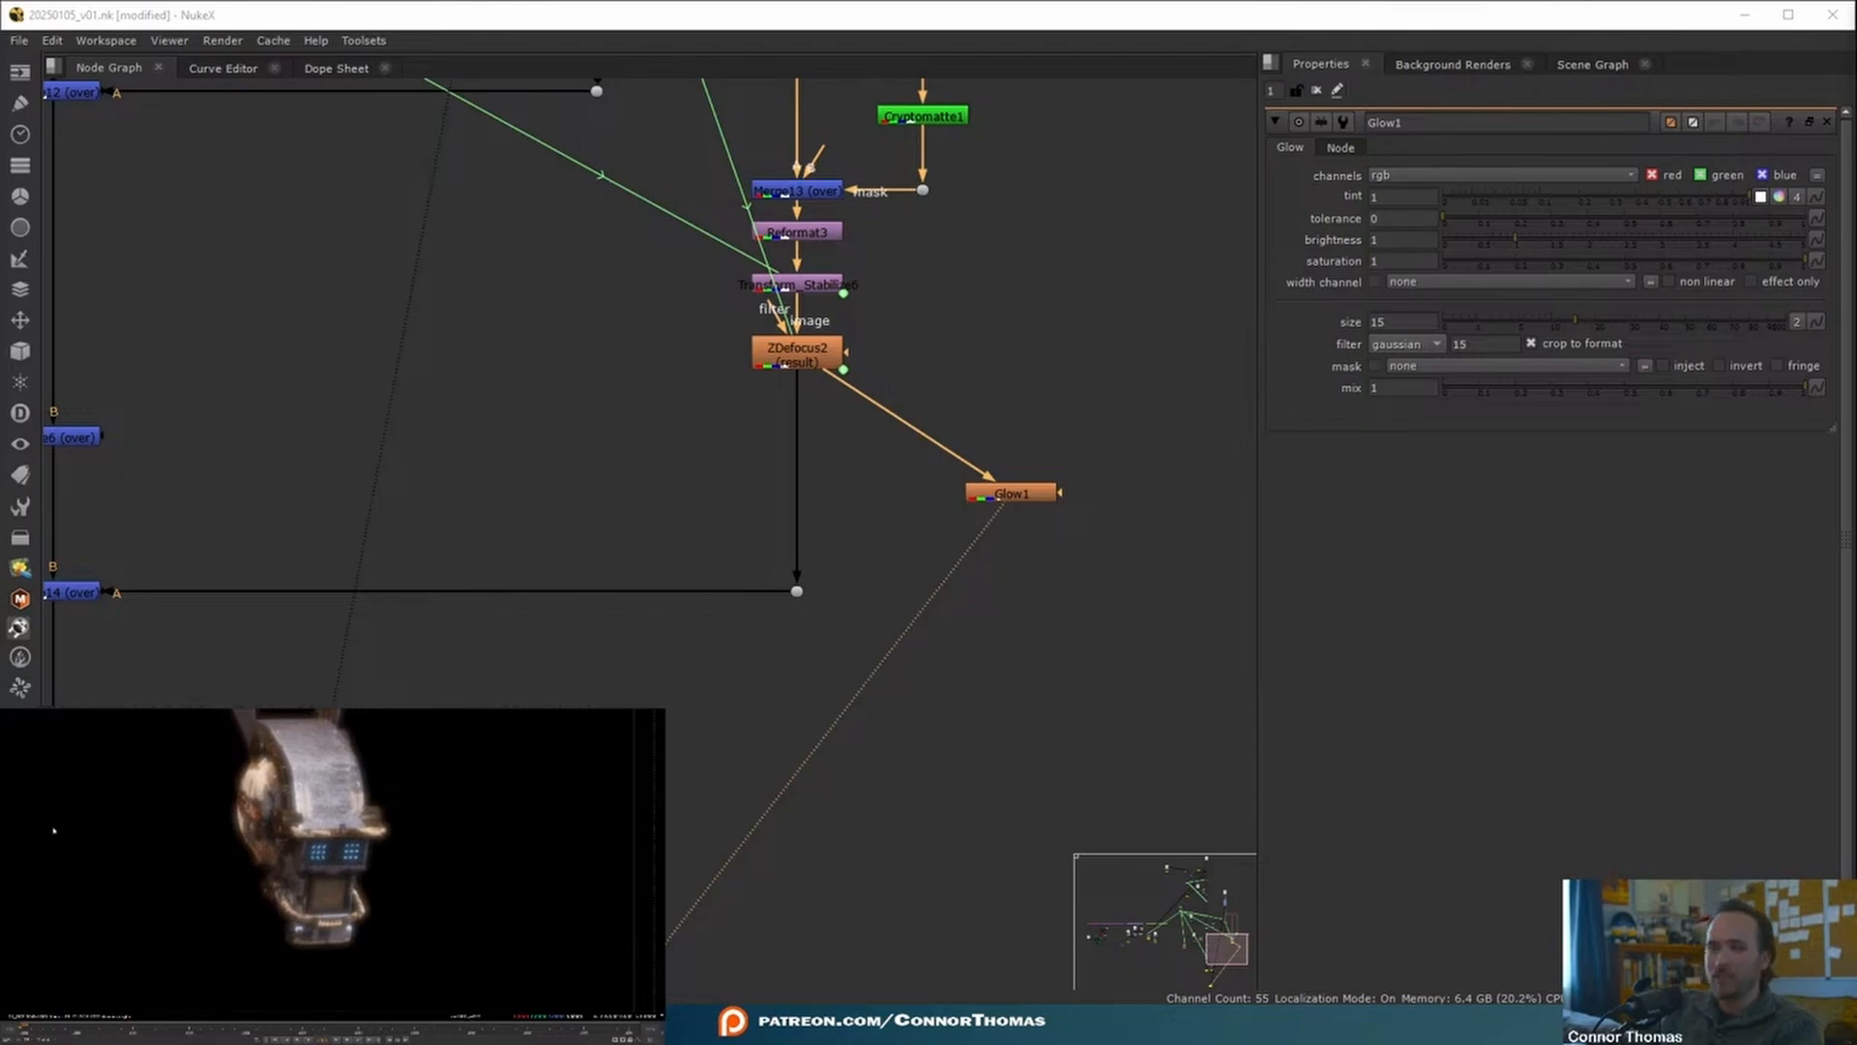
middle_drag(929, 420, 764, 453)
ctrl+drag(744, 461, 847, 465)
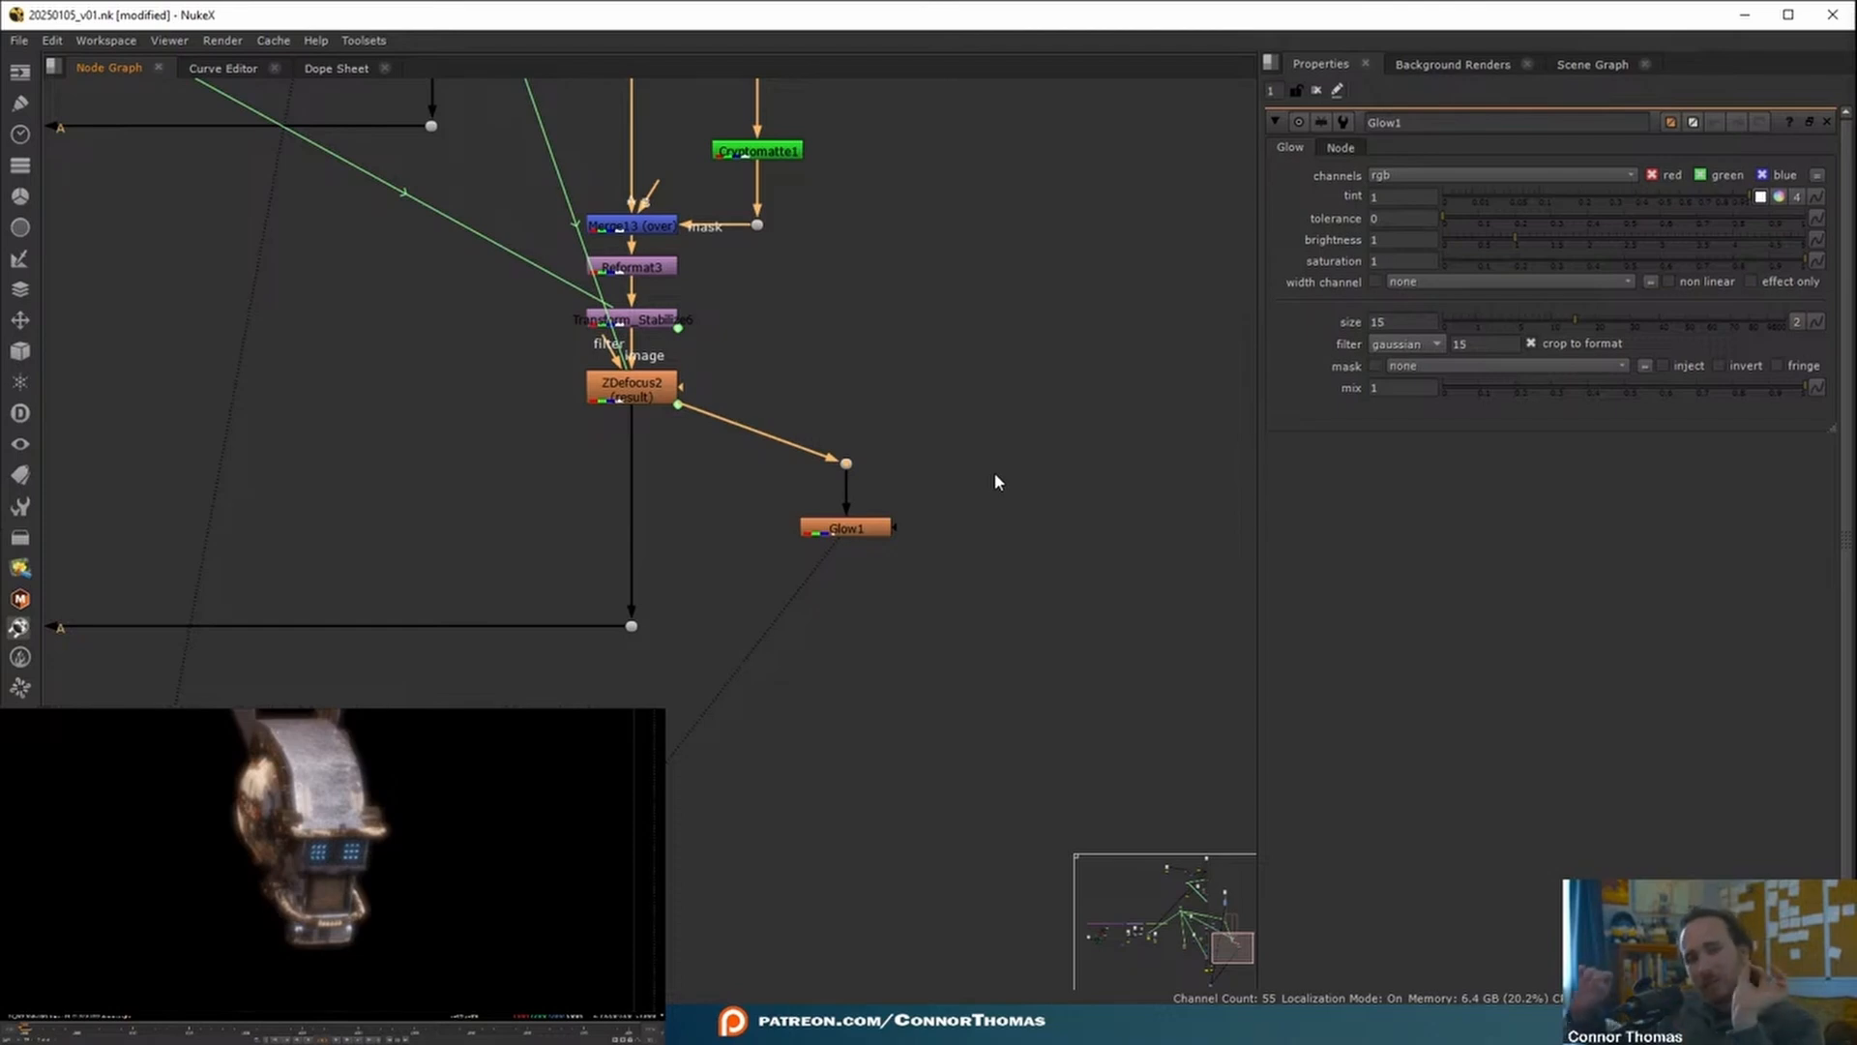
- Set Glow1 to output the effect only and raise its tolerance to 0.44
click(1750, 281)
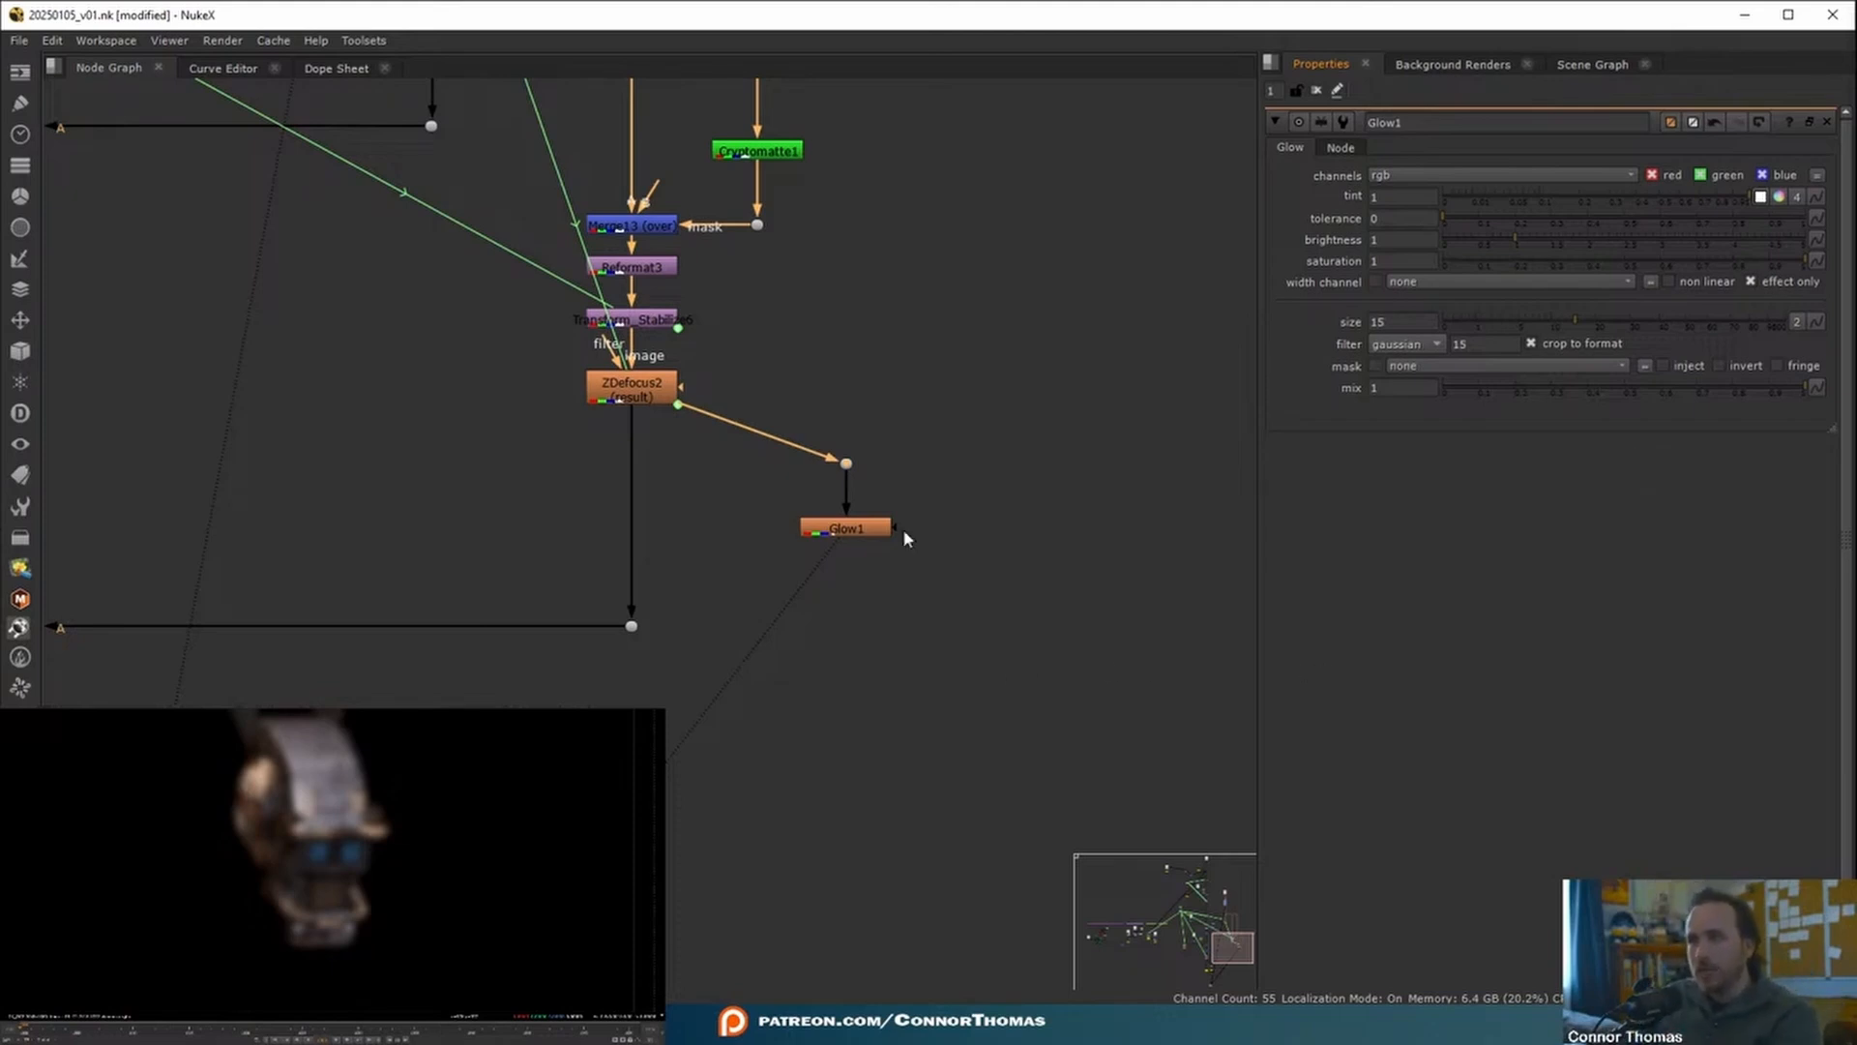
click(863, 535)
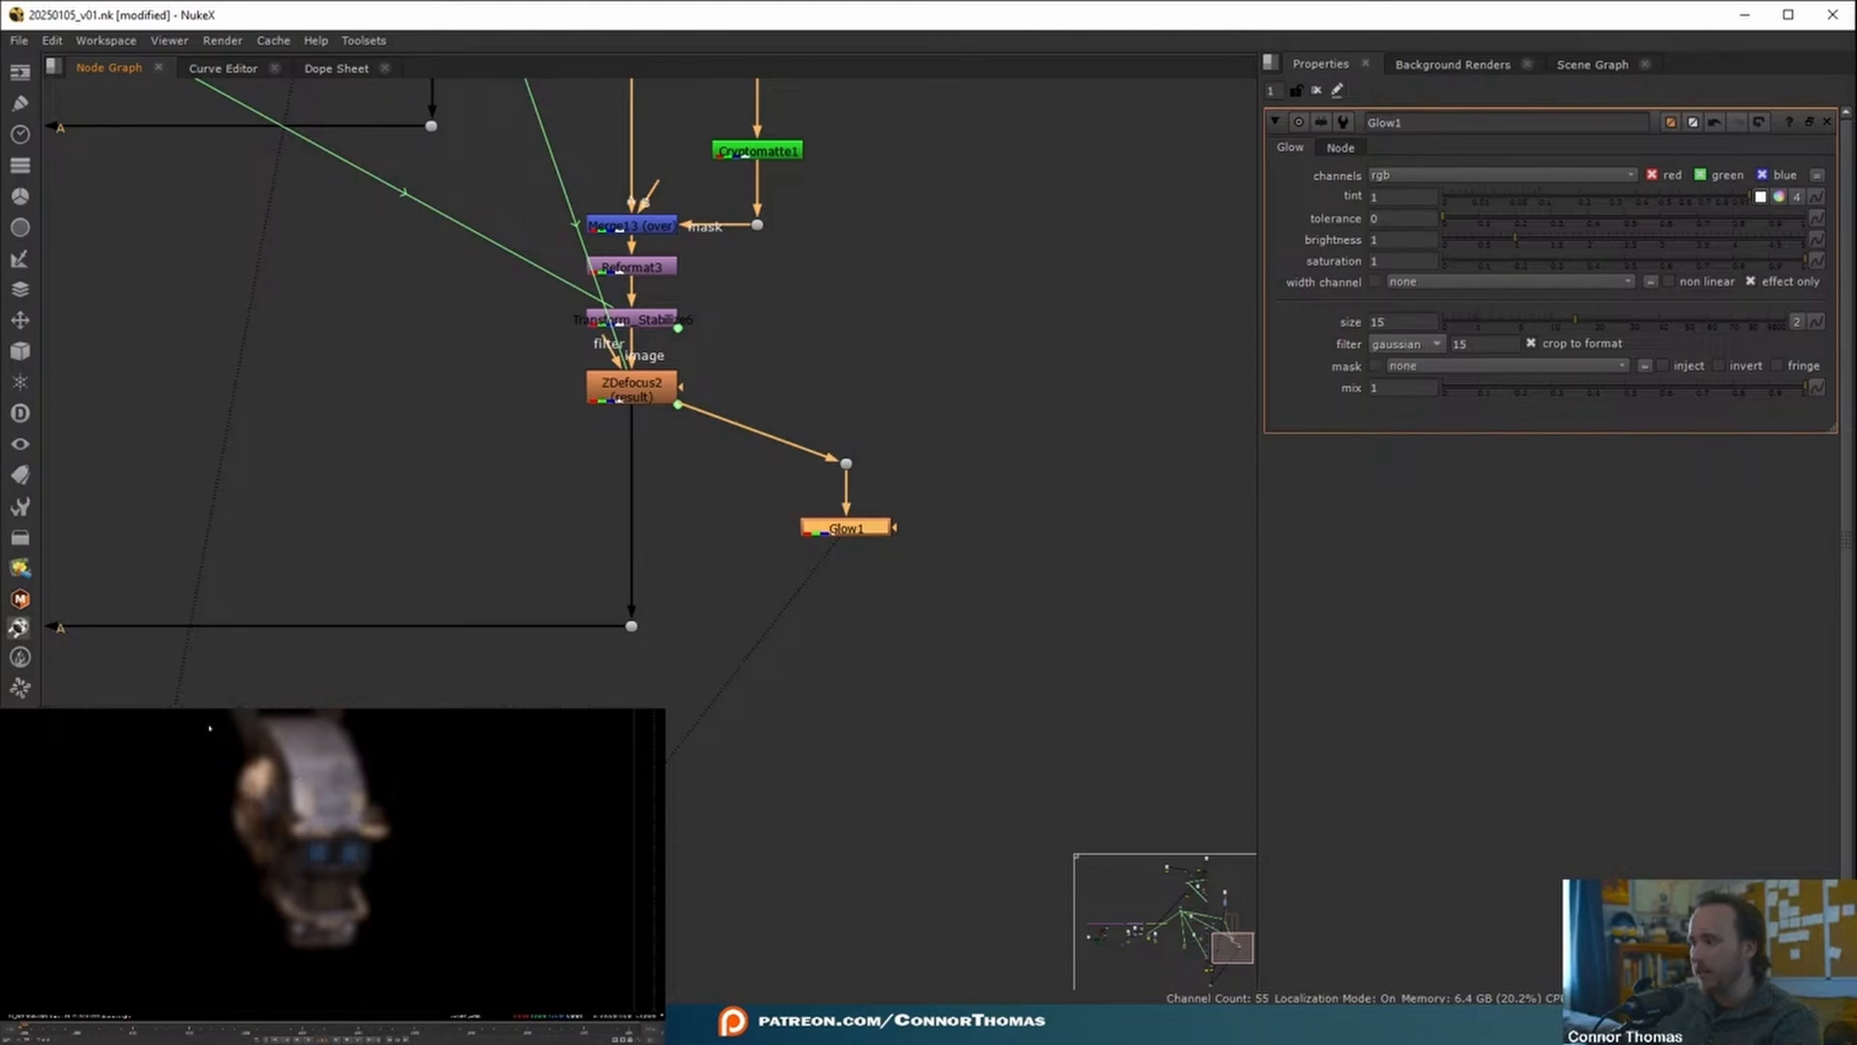
drag(1515, 219, 1602, 235)
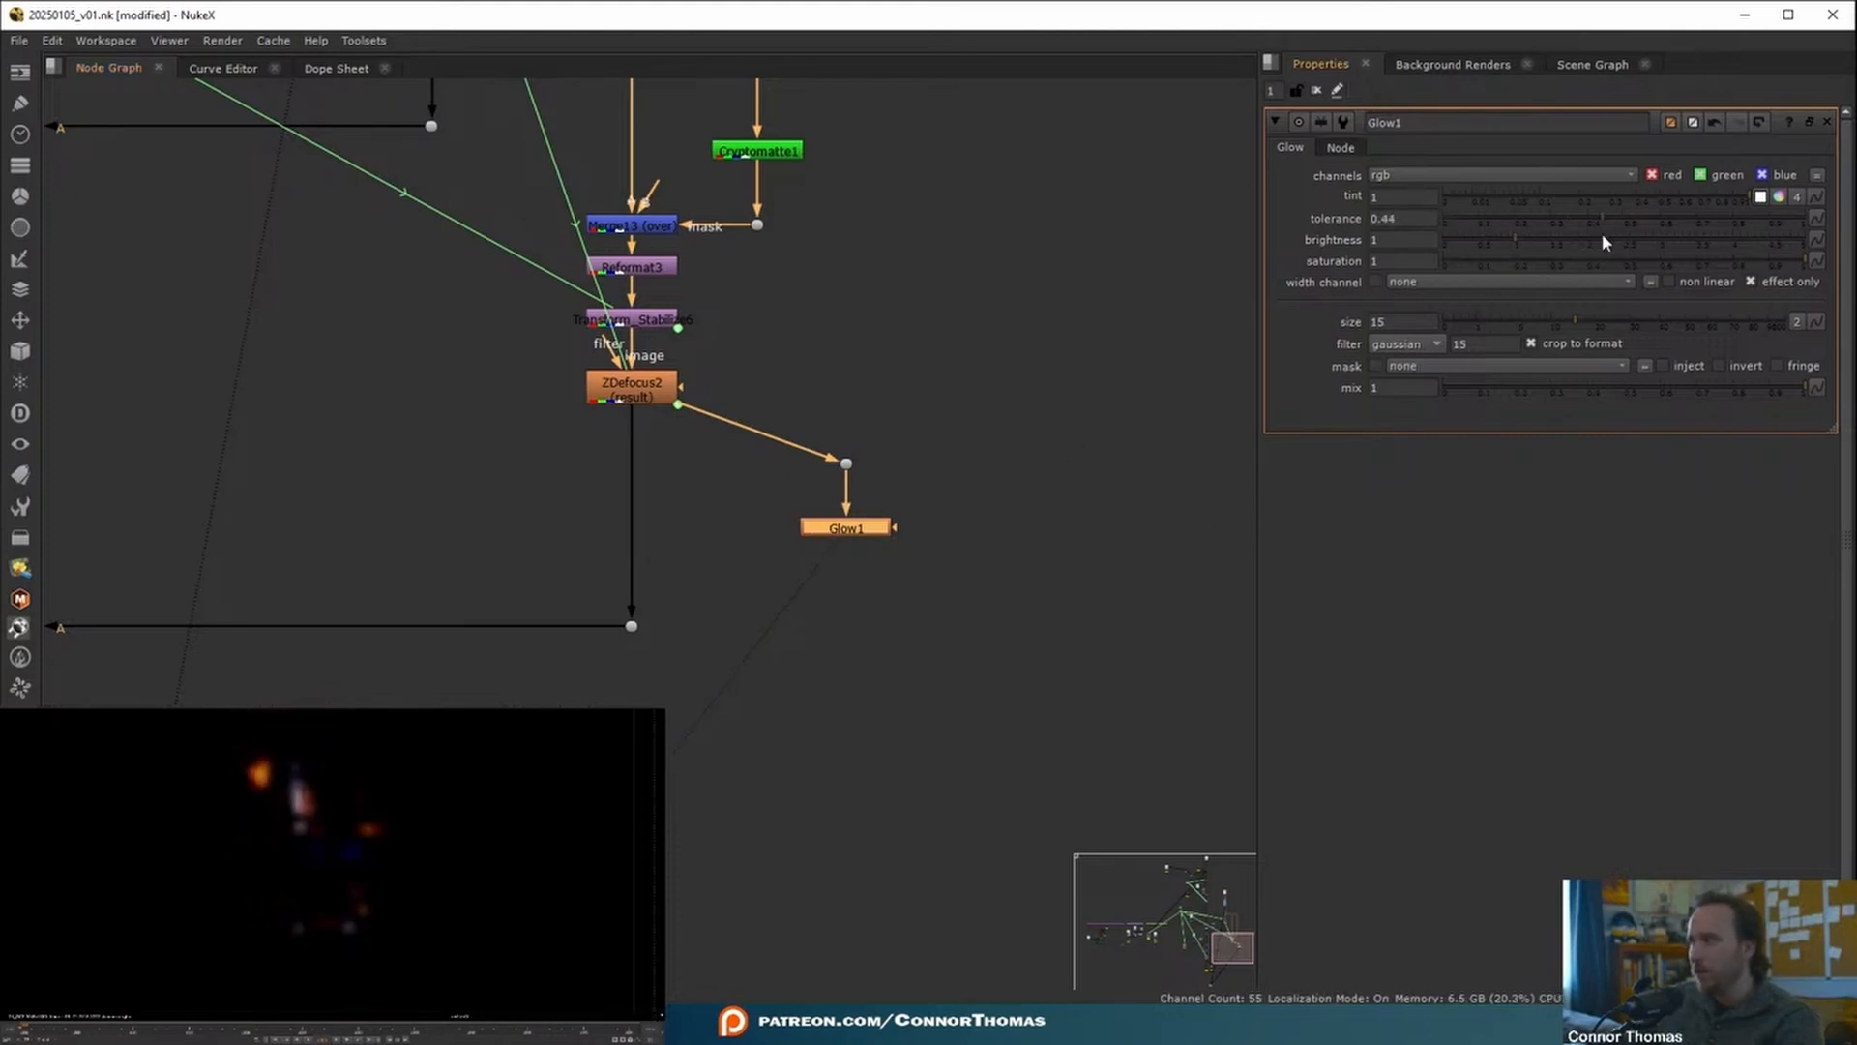
- Set the tolerance of Glow1 to 0.5
double_click(1393, 219)
text(0.5)
key(Return)
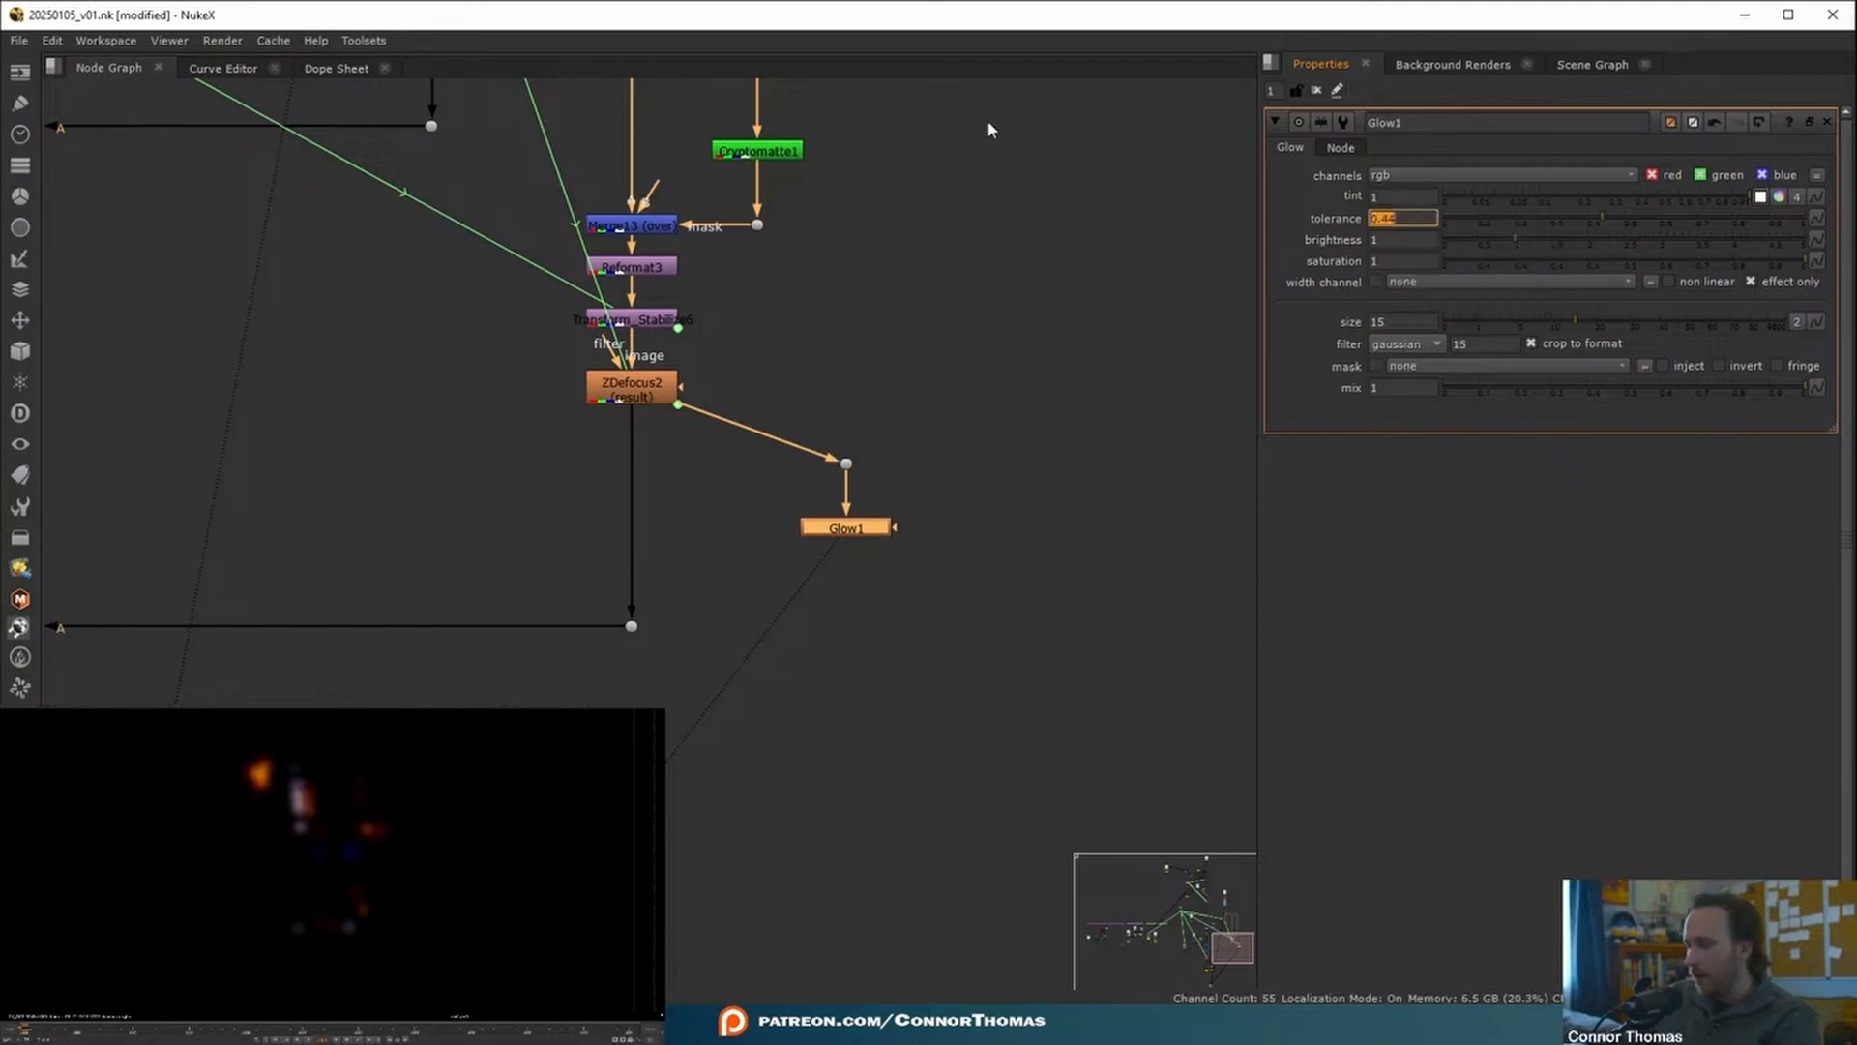
click(348, 760)
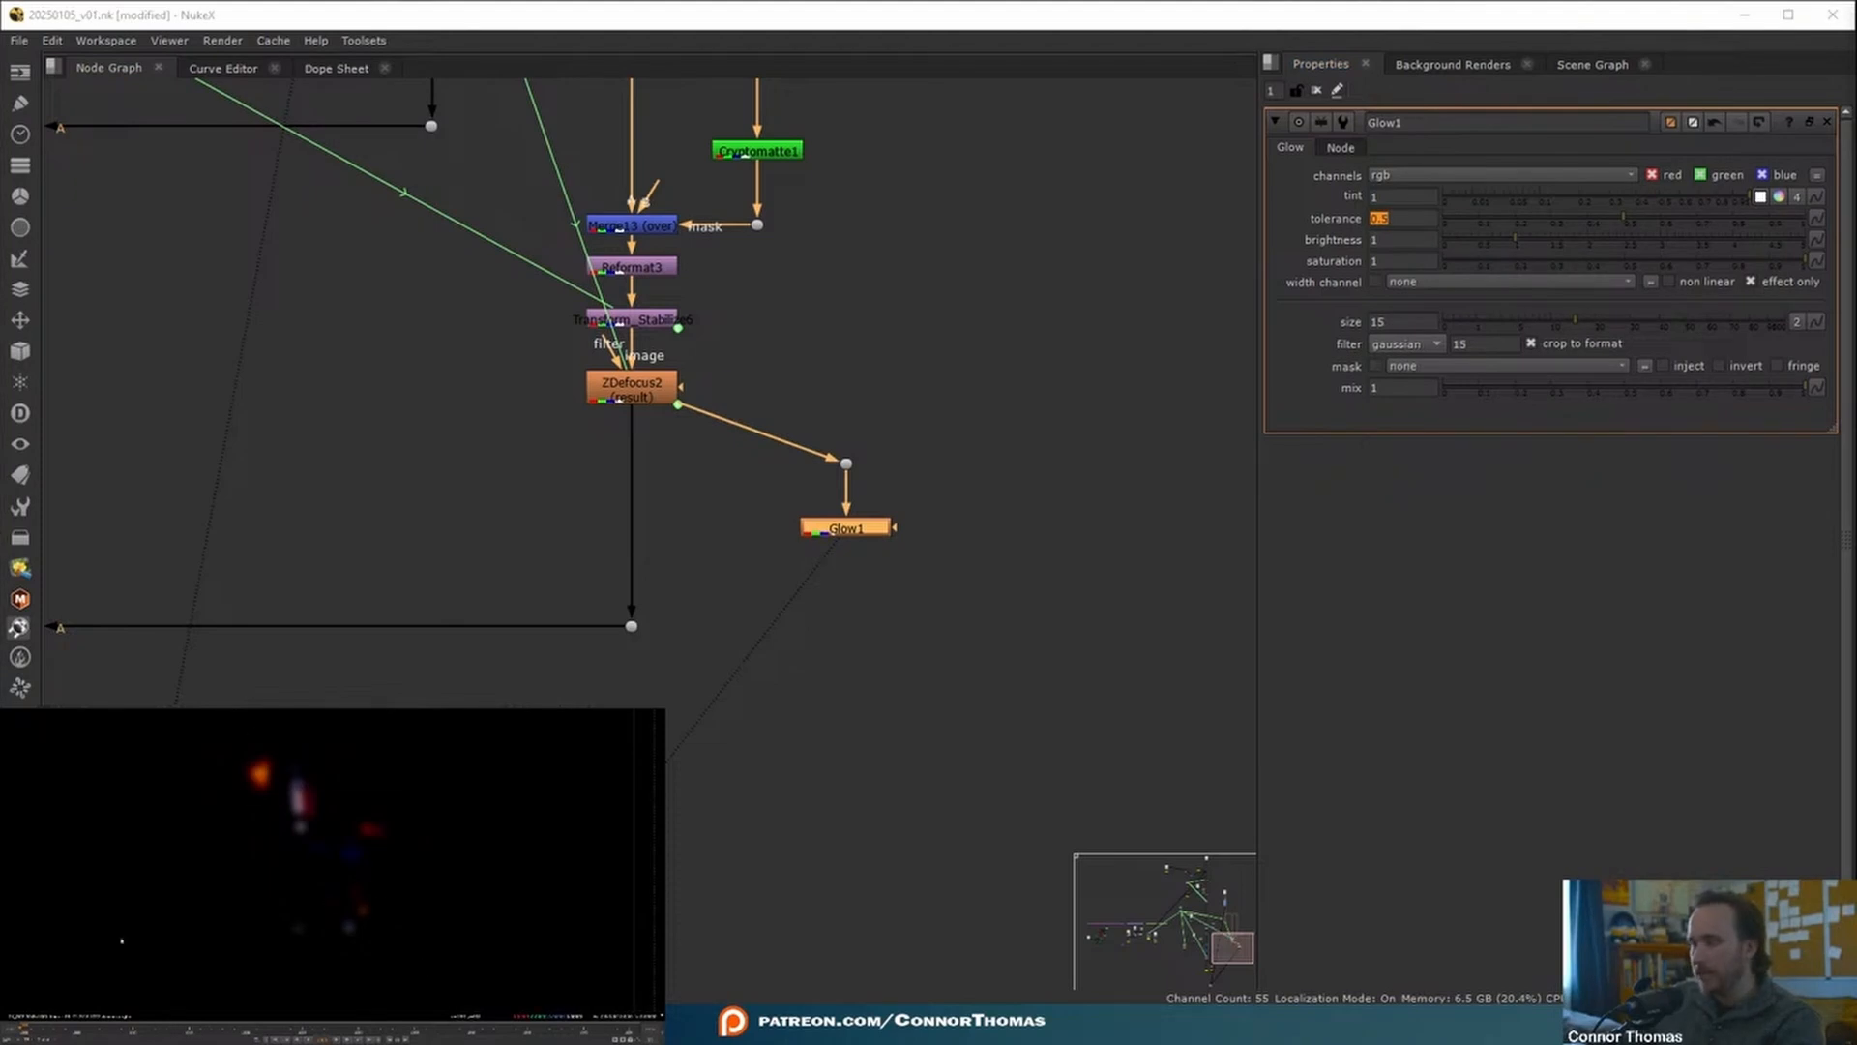
- Lower the brightness of Glow1 to 0.75
click(1355, 539)
click(1393, 238)
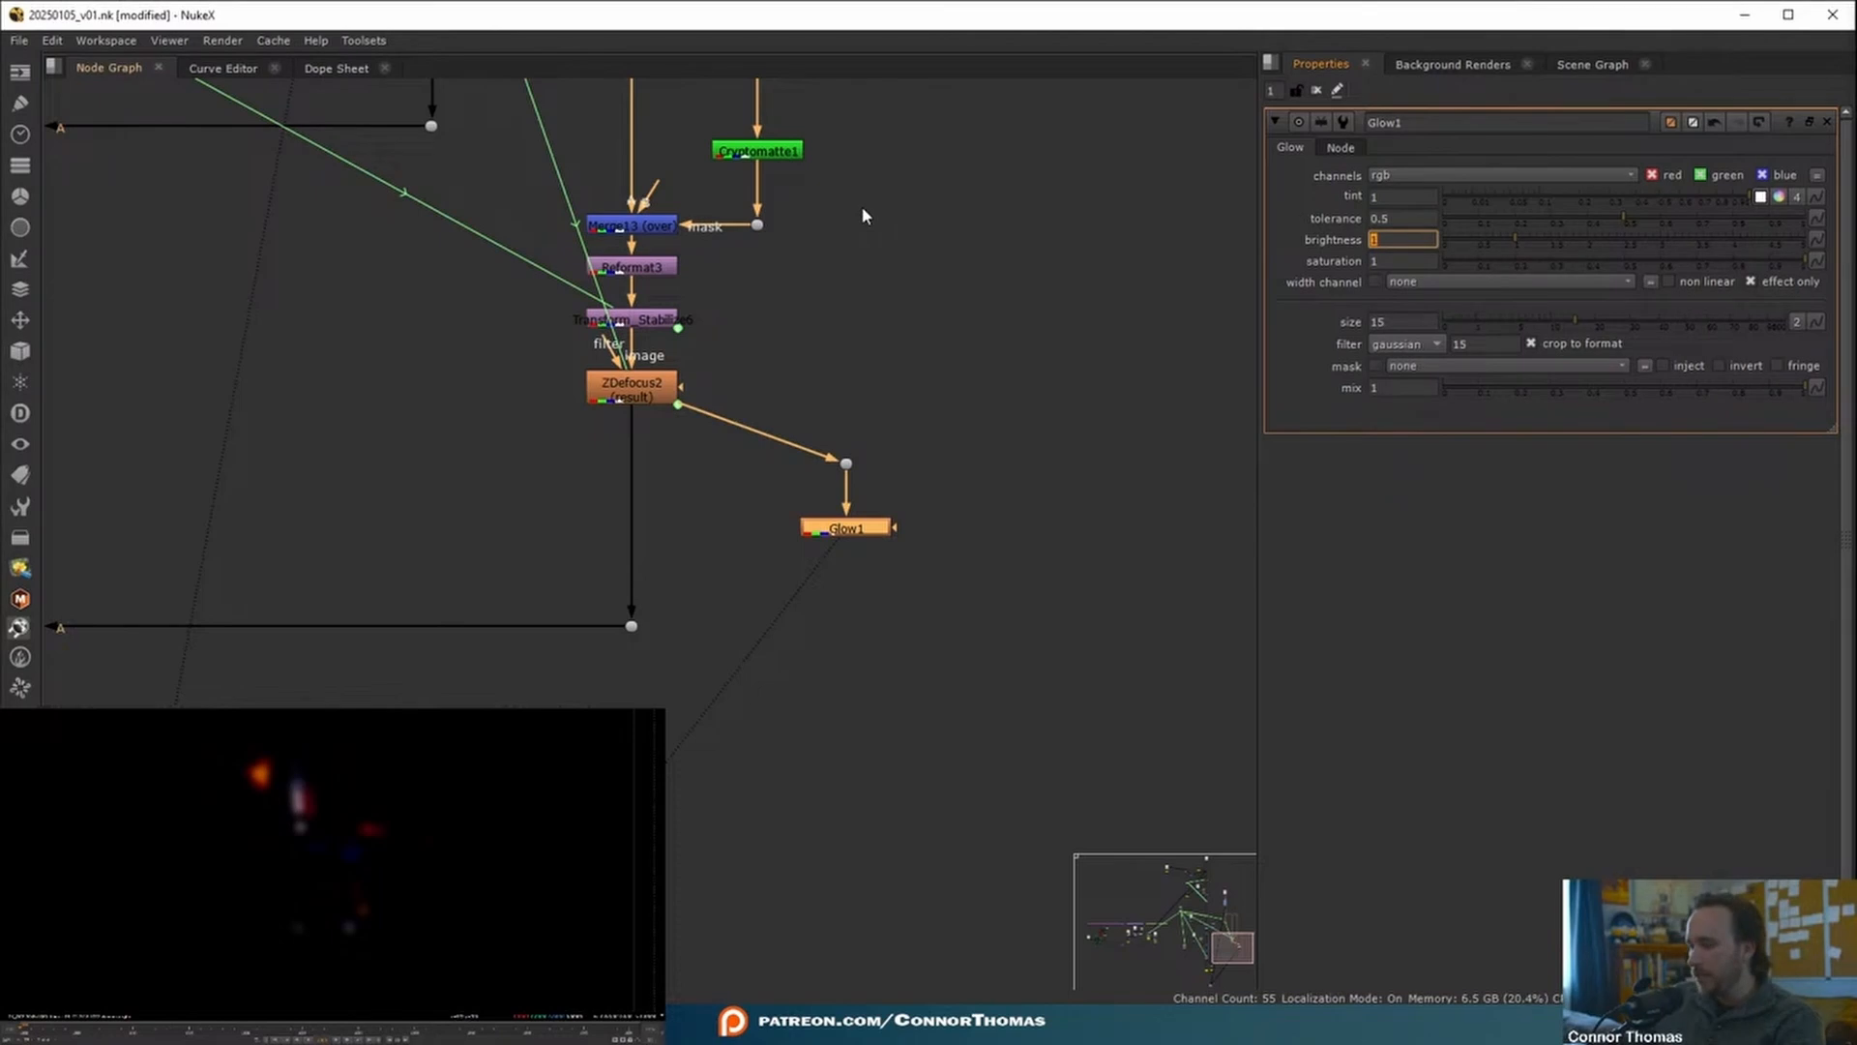
click(1454, 593)
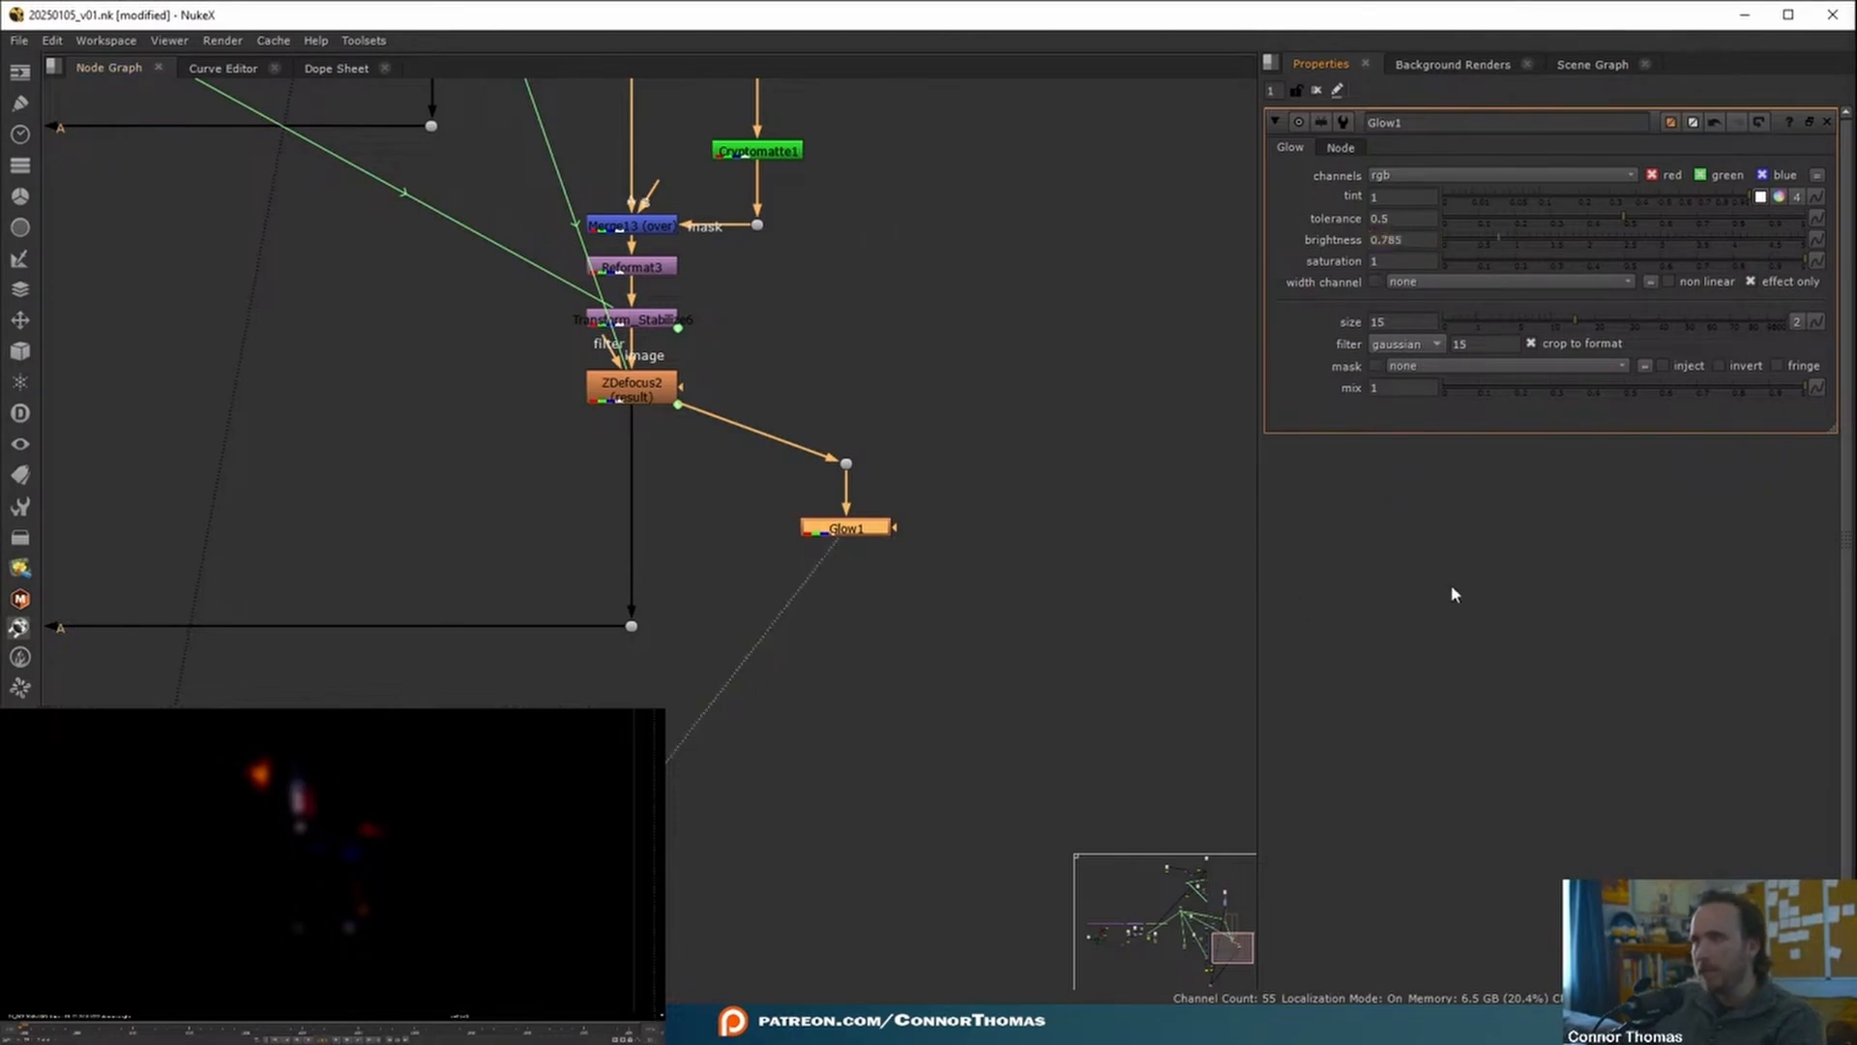
click(1410, 240)
key(BackSpace)
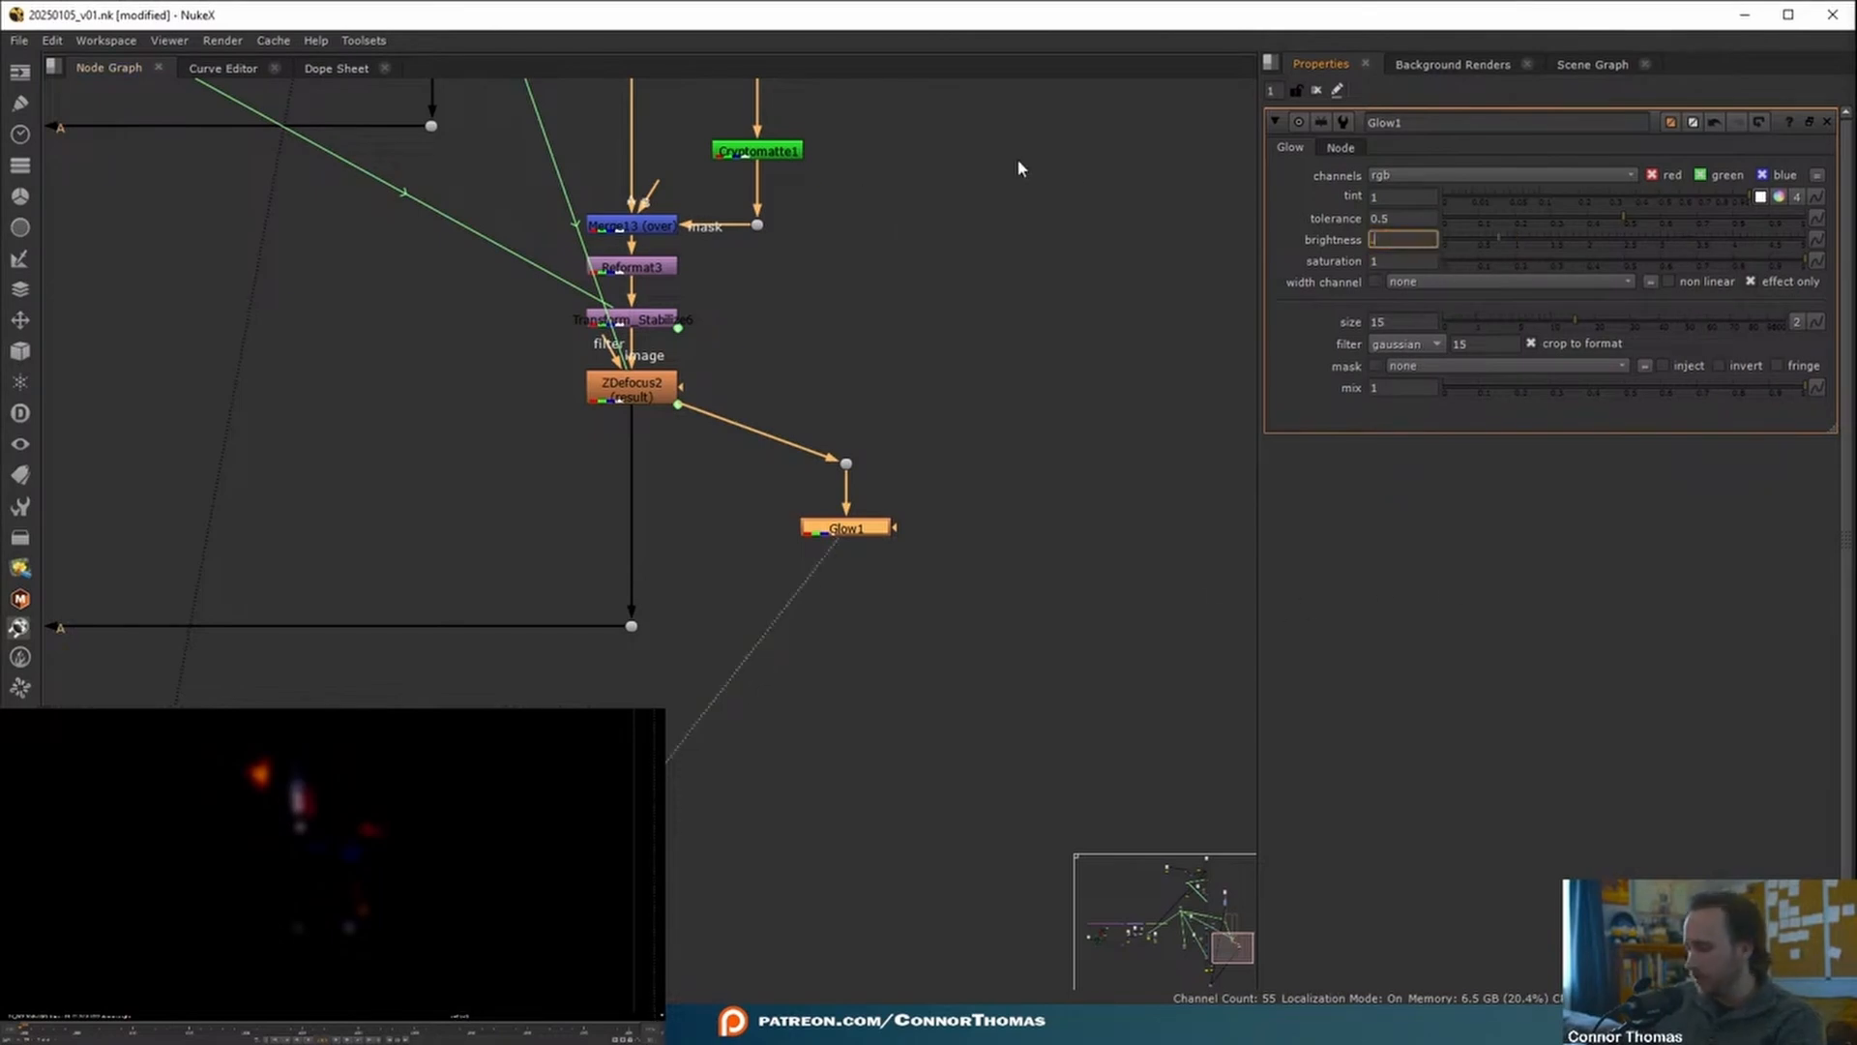
text(.75)
click(1408, 602)
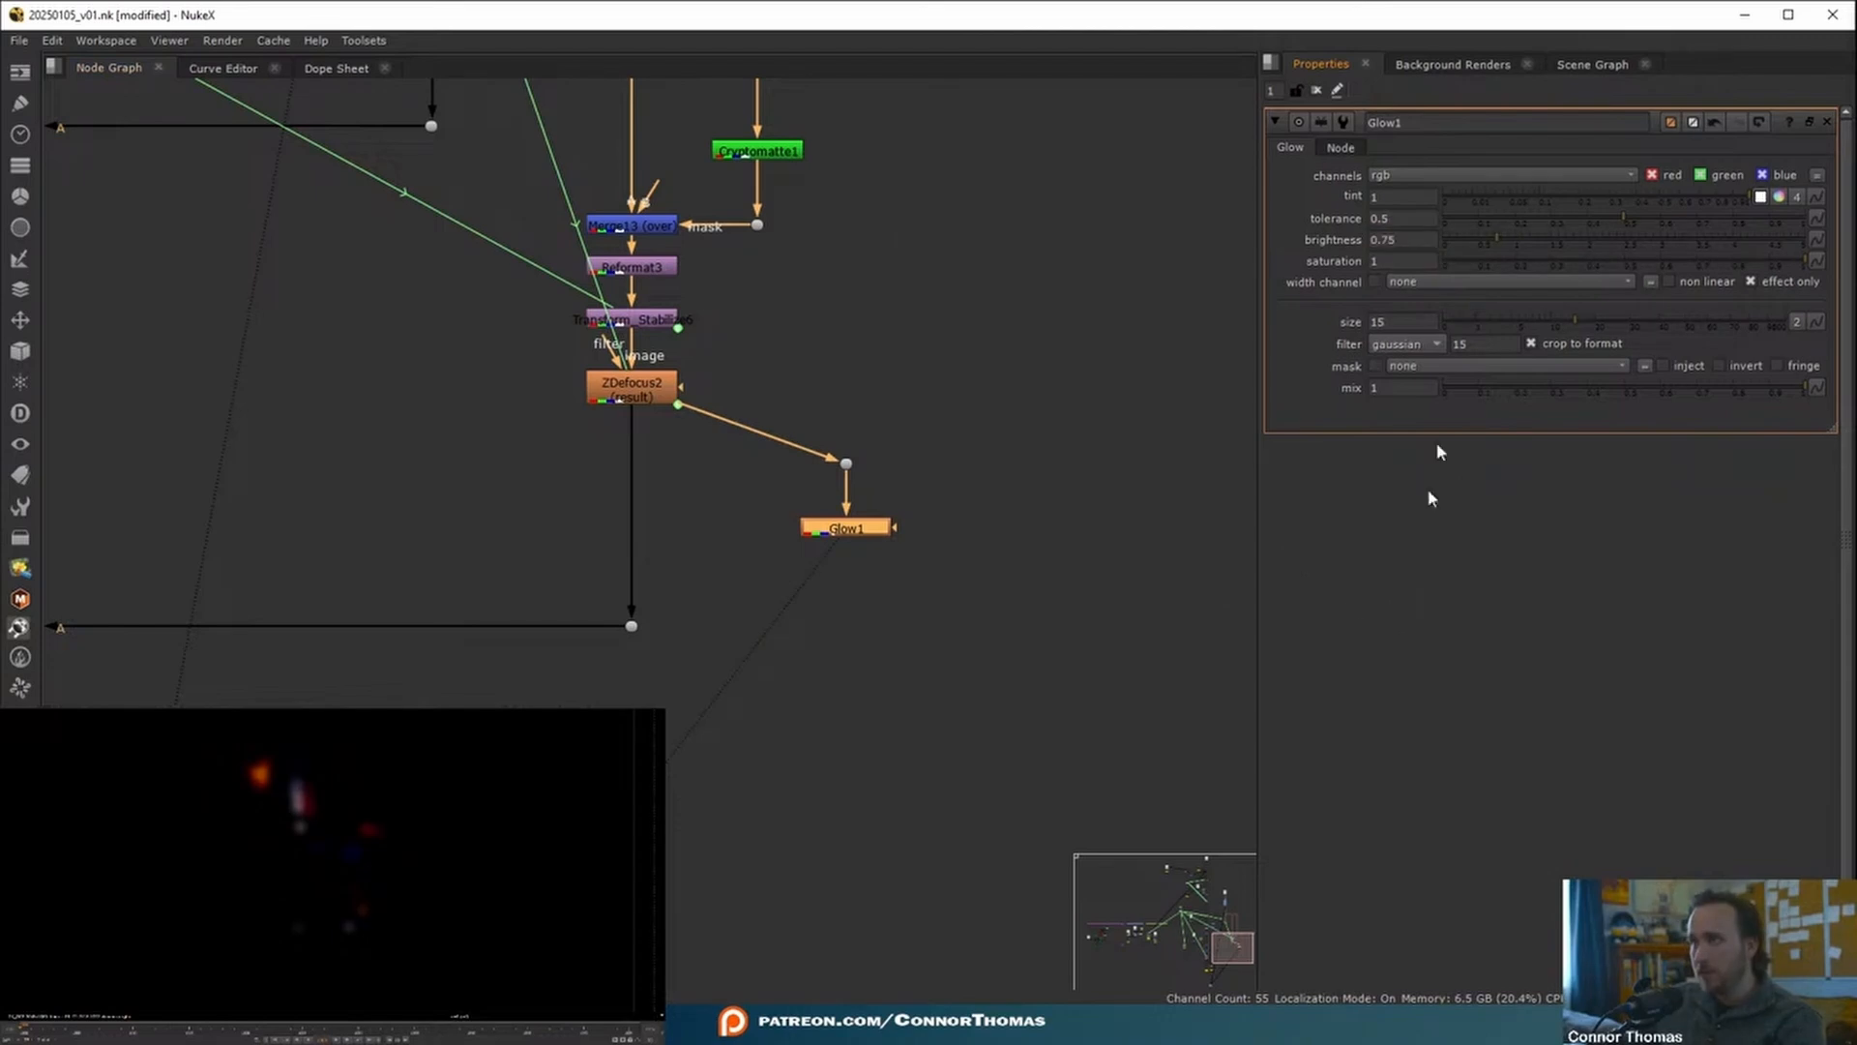
- Reduce the saturation of Glow1 to 0.75 and its size to 5
click(1407, 257)
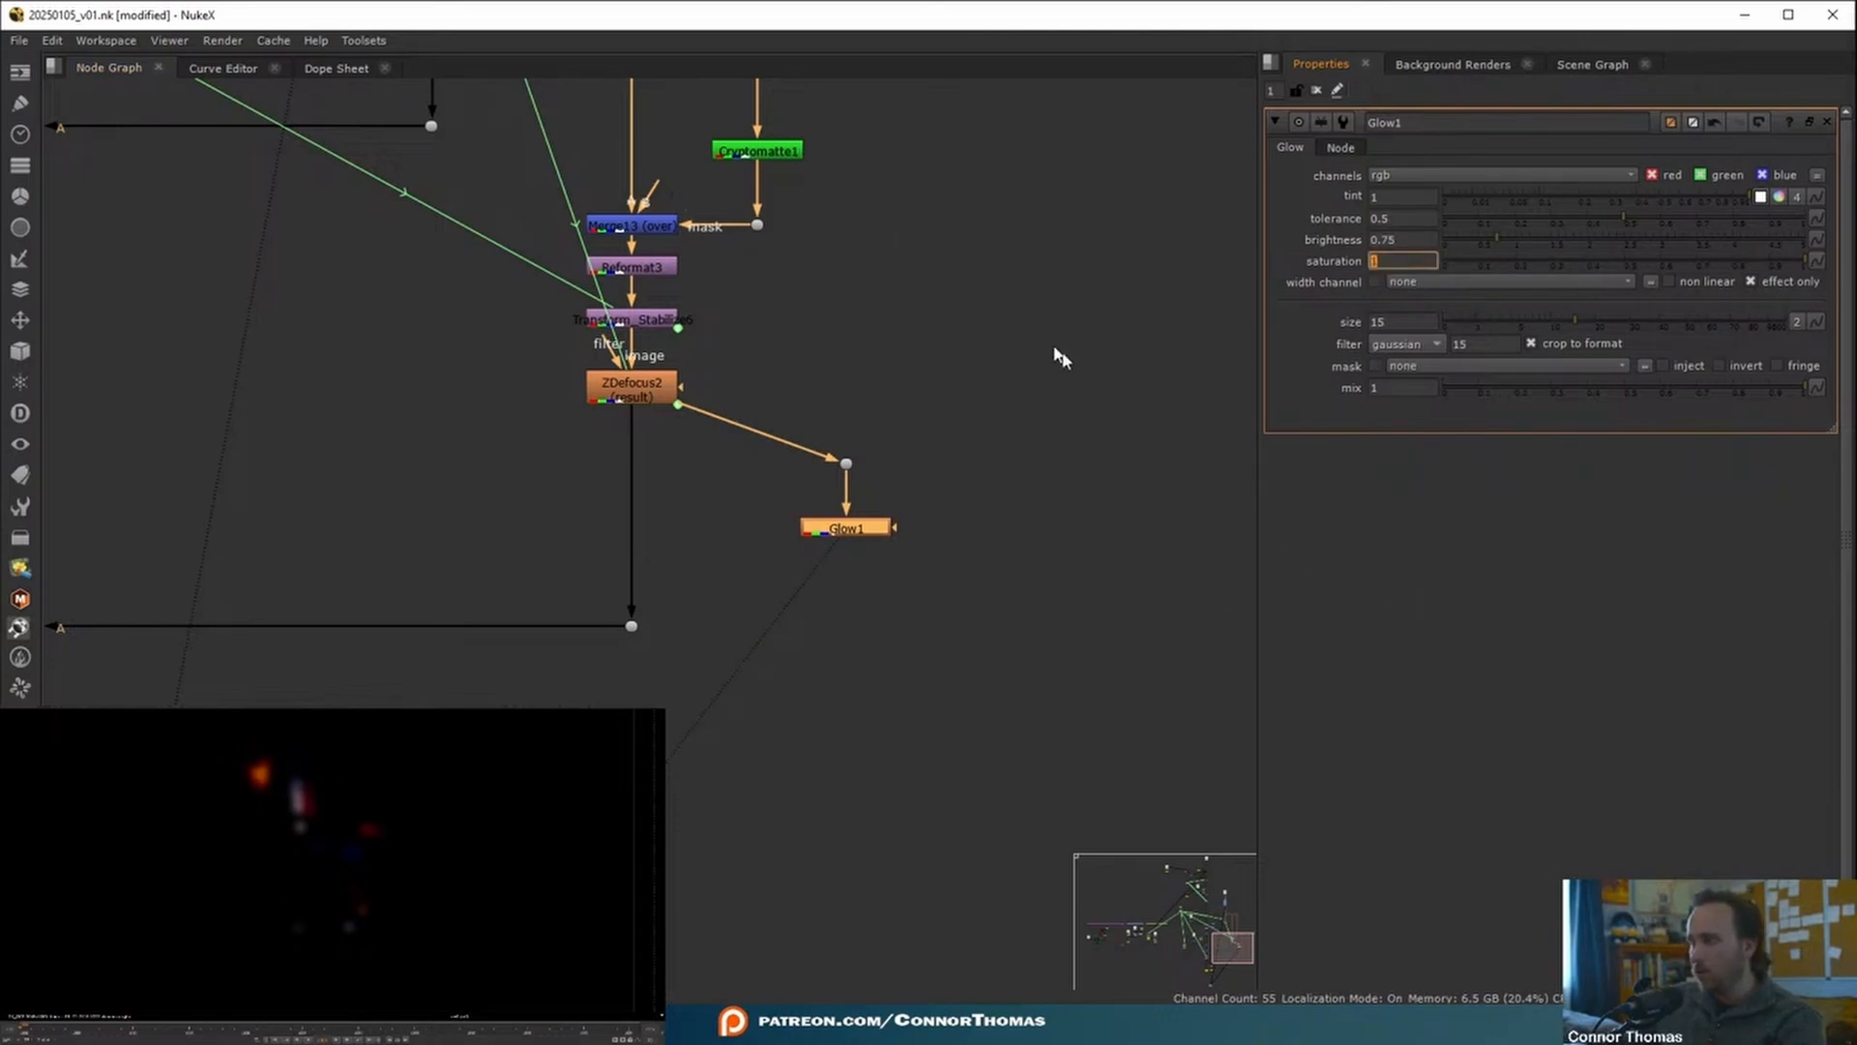
text(3)
key(ctrl+z)
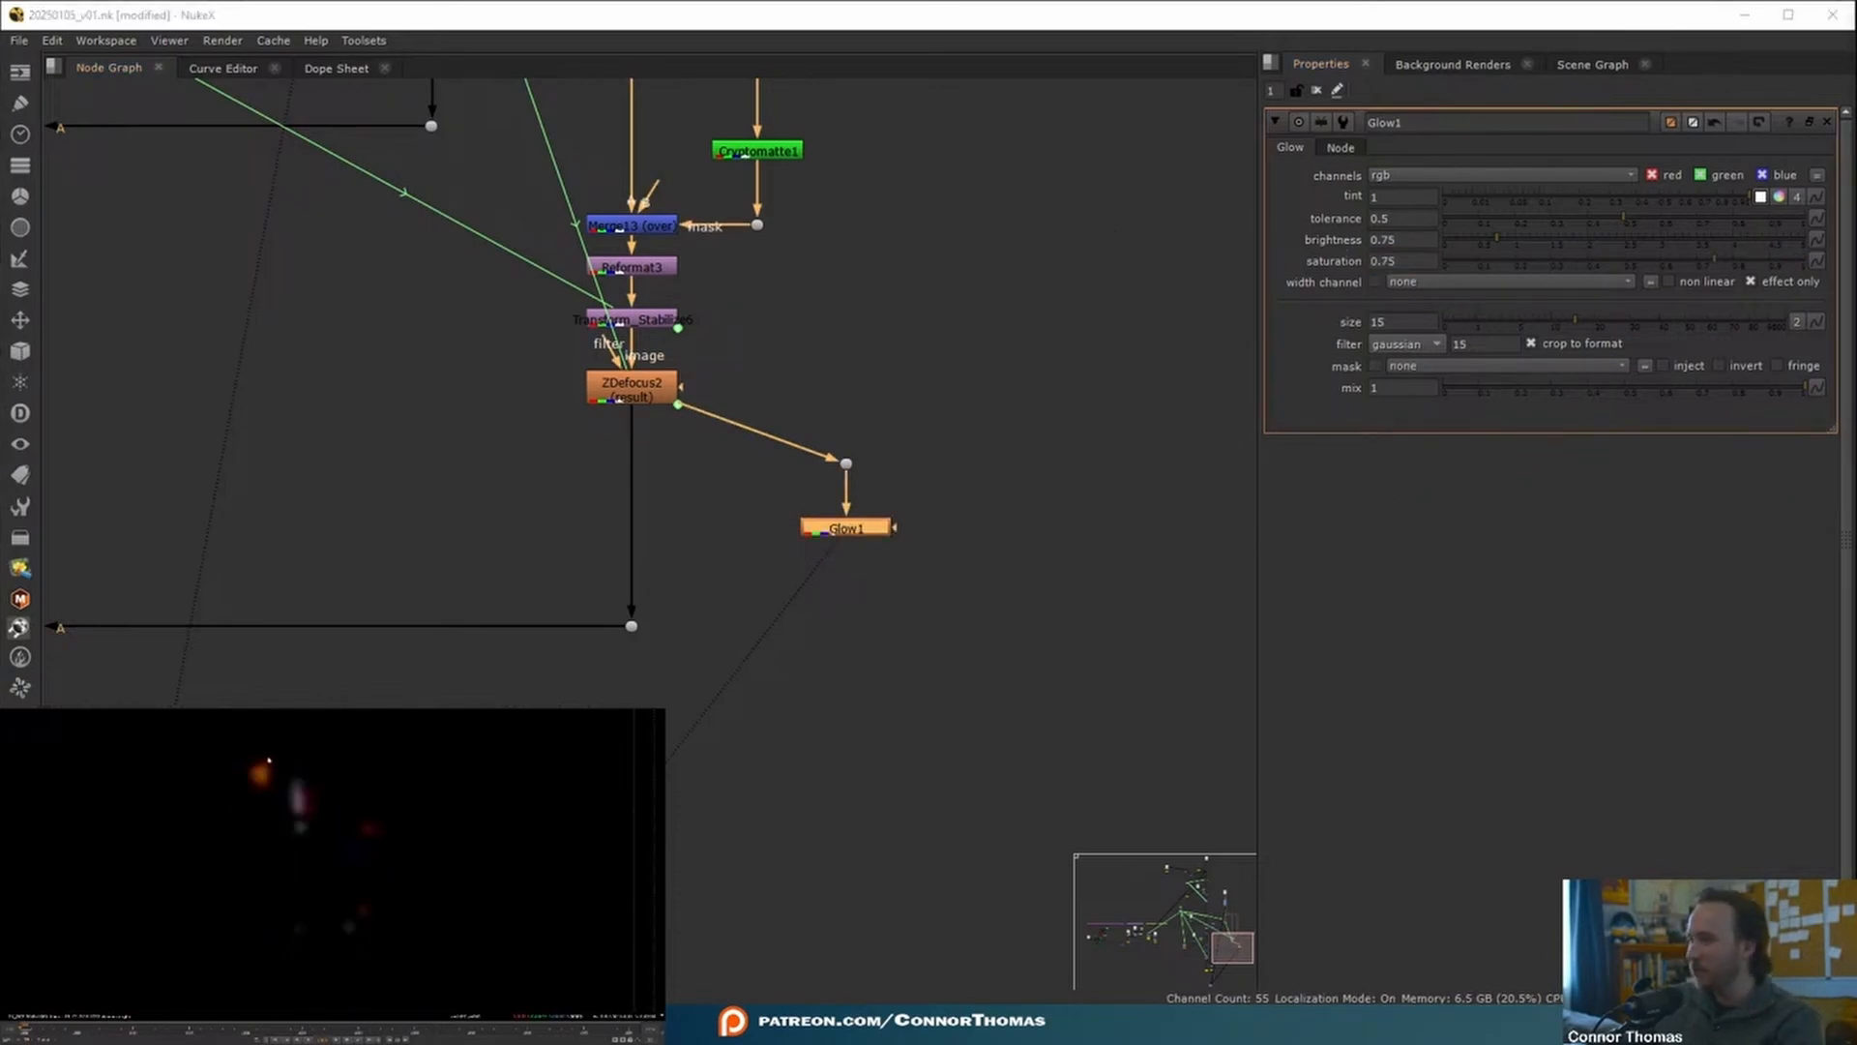
click(1398, 320)
text(5)
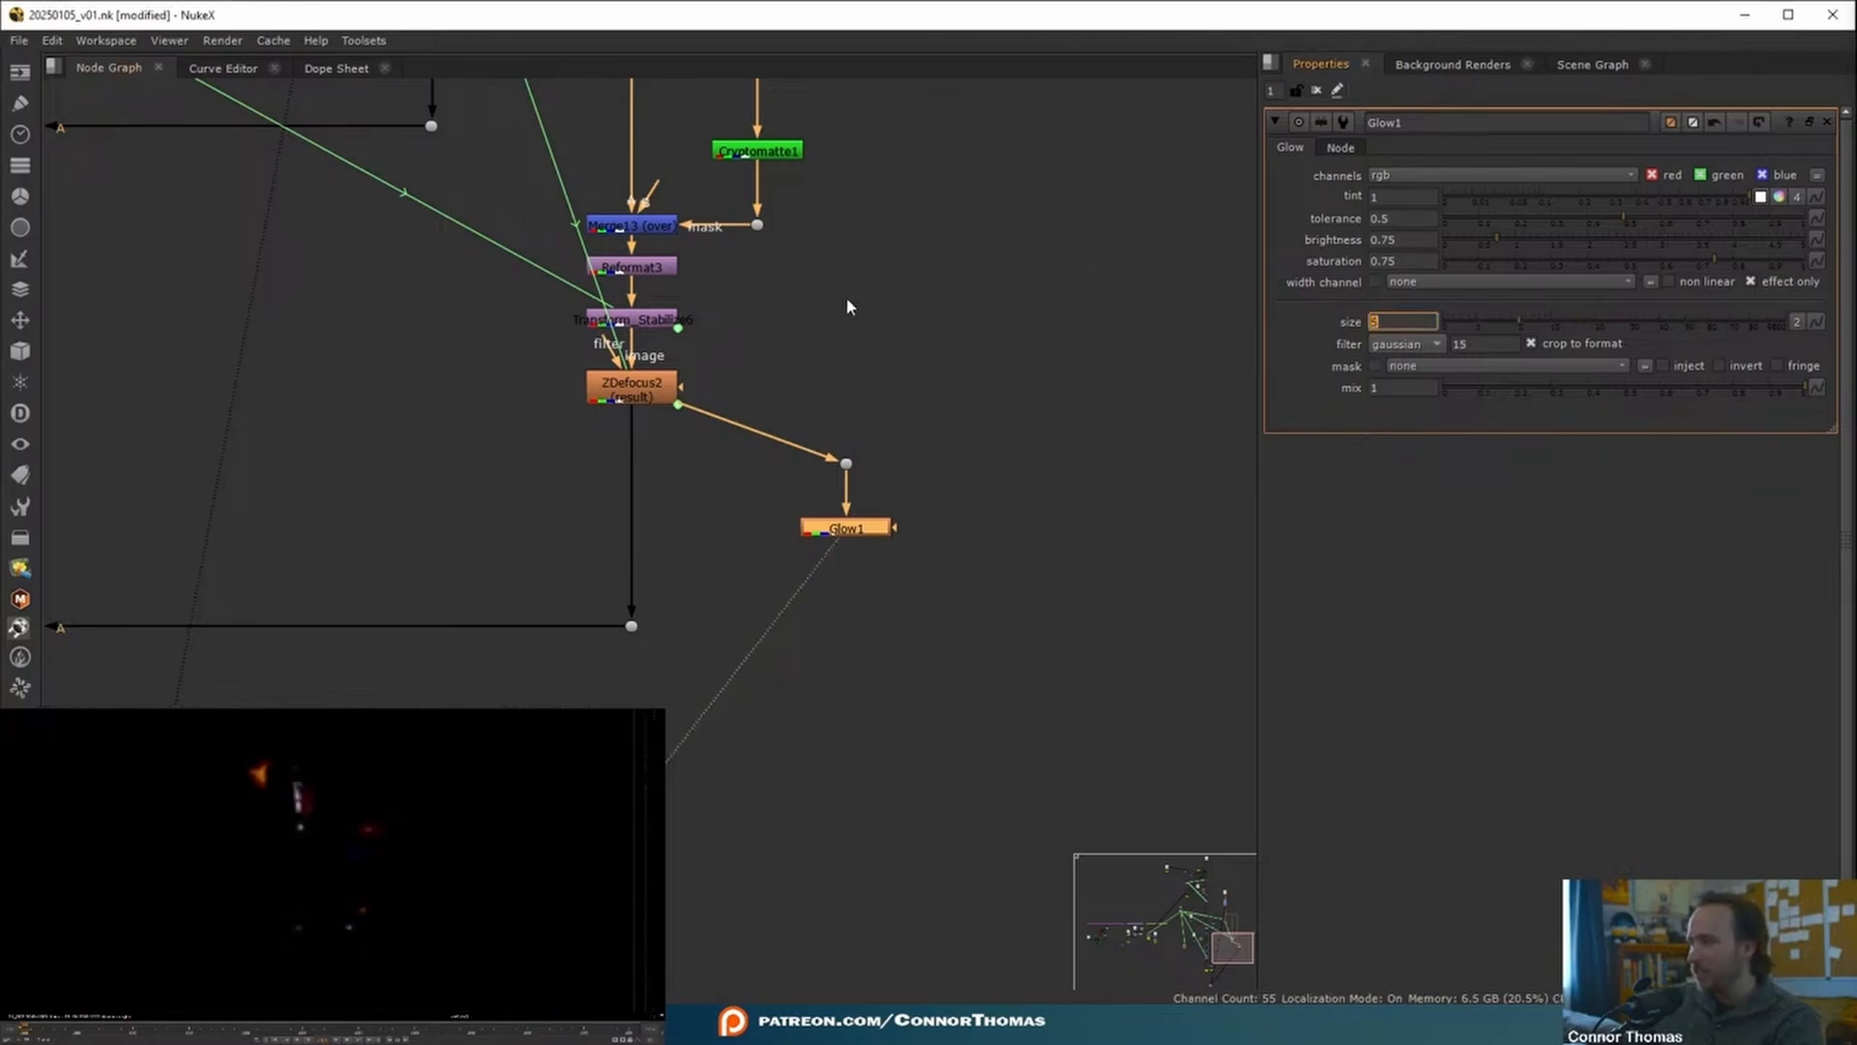
- Create a Merge with Glow1 as its A input and insert it in the main branch below the last Merge
click(815, 518)
click(824, 530)
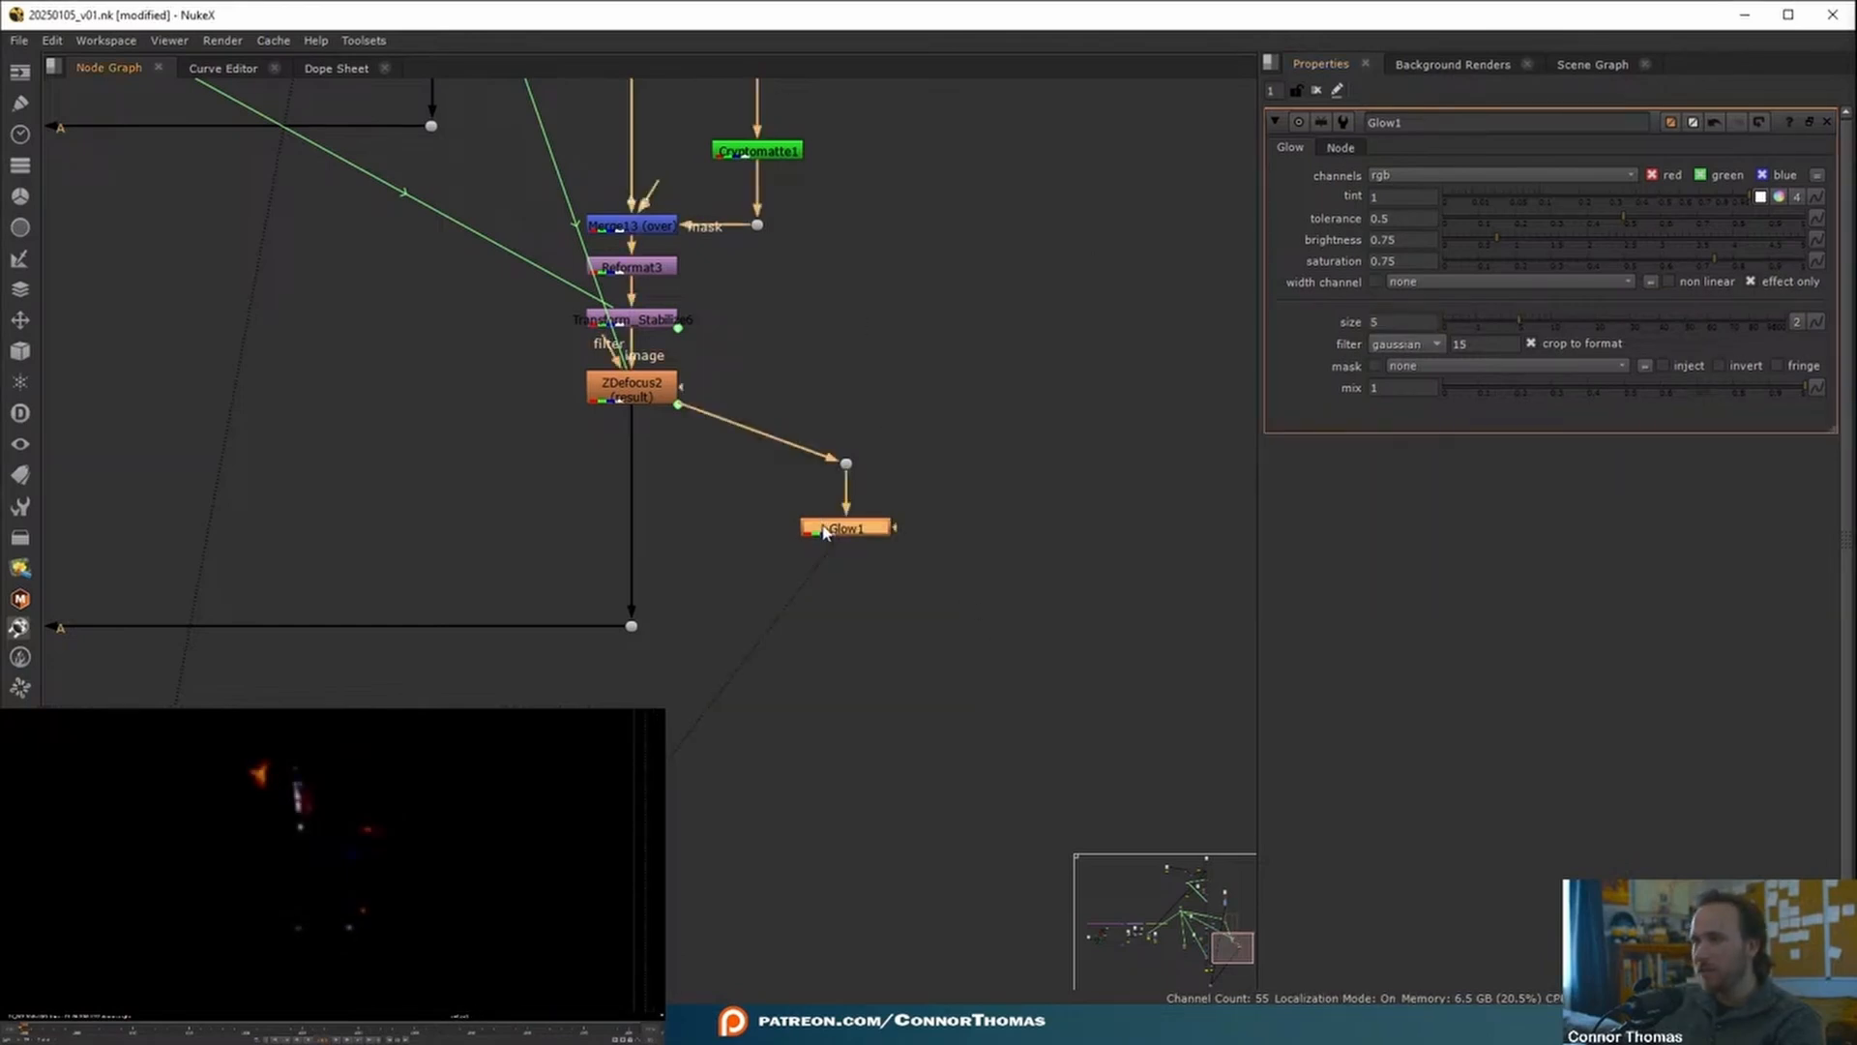
key(m)
scroll(929, 493, down, 3)
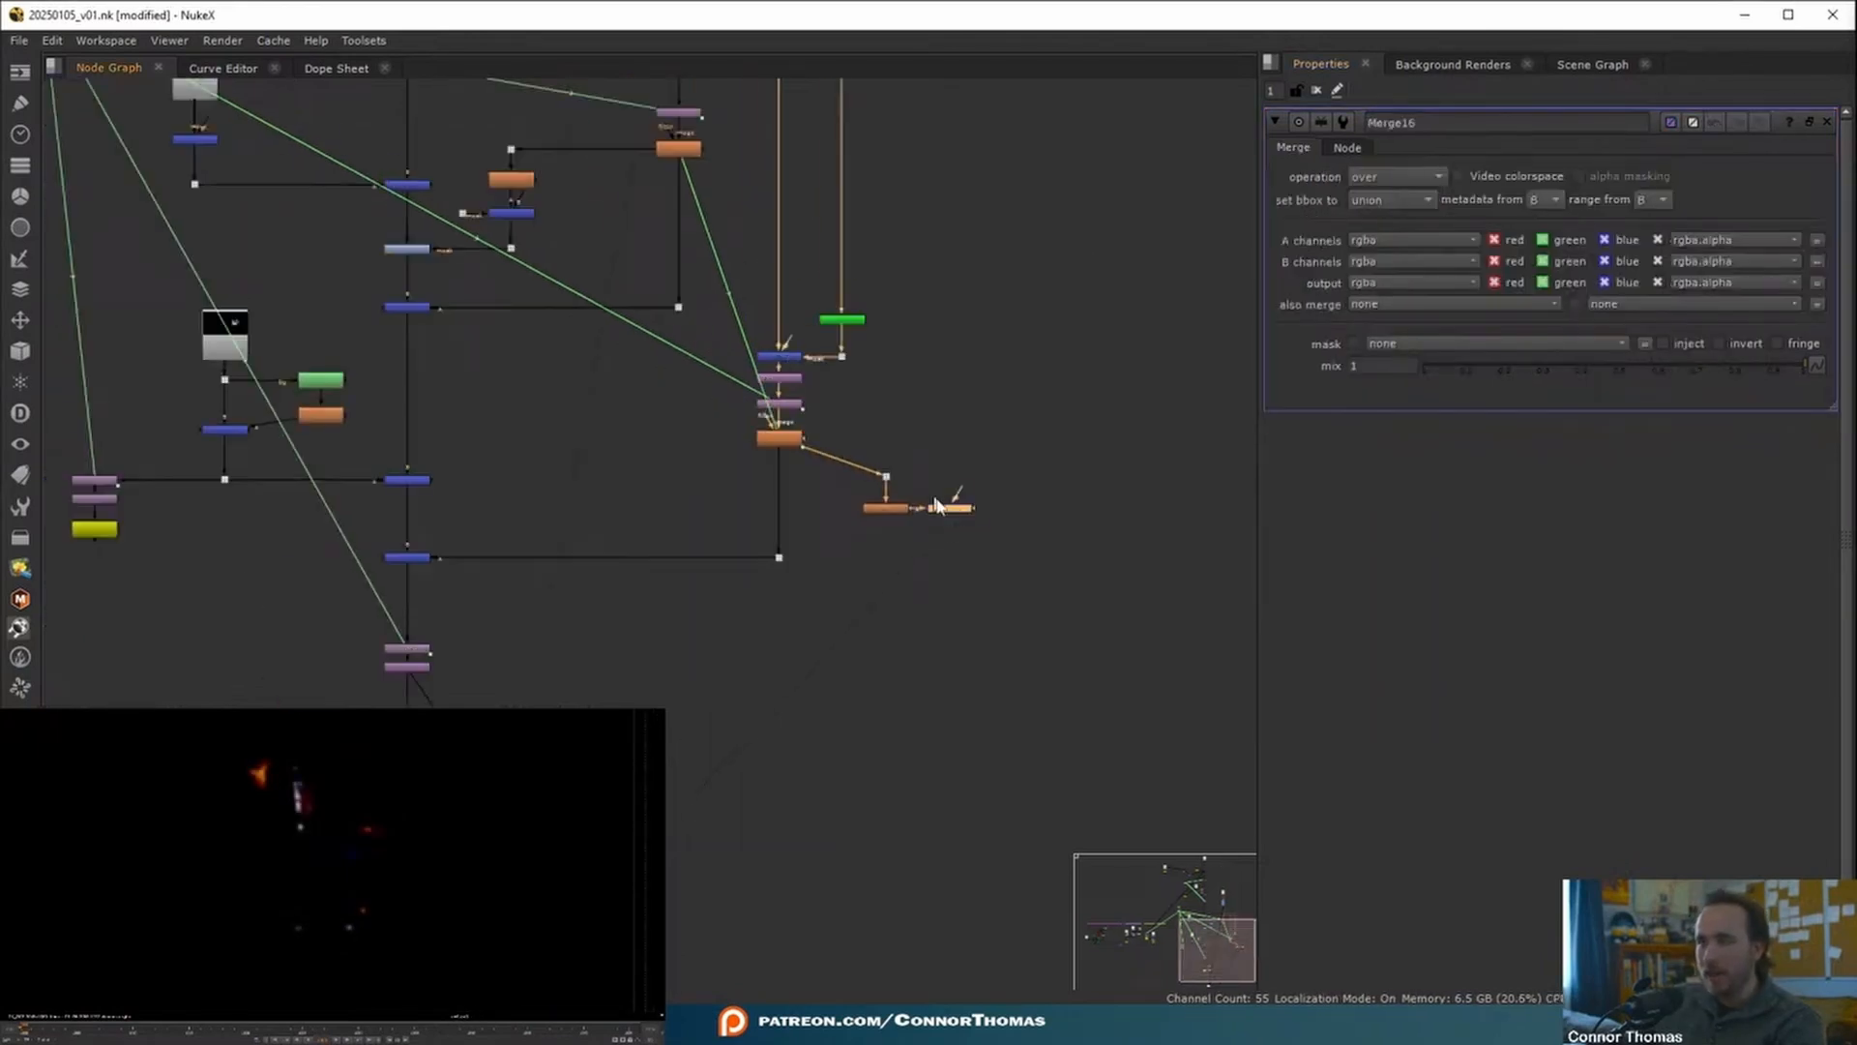
scroll(881, 438, up, 5)
middle_drag(881, 438, 798, 432)
scroll(945, 568, down, 5)
middle_drag(918, 598, 962, 436)
scroll(962, 438, up, 4)
drag(1011, 428, 107, 583)
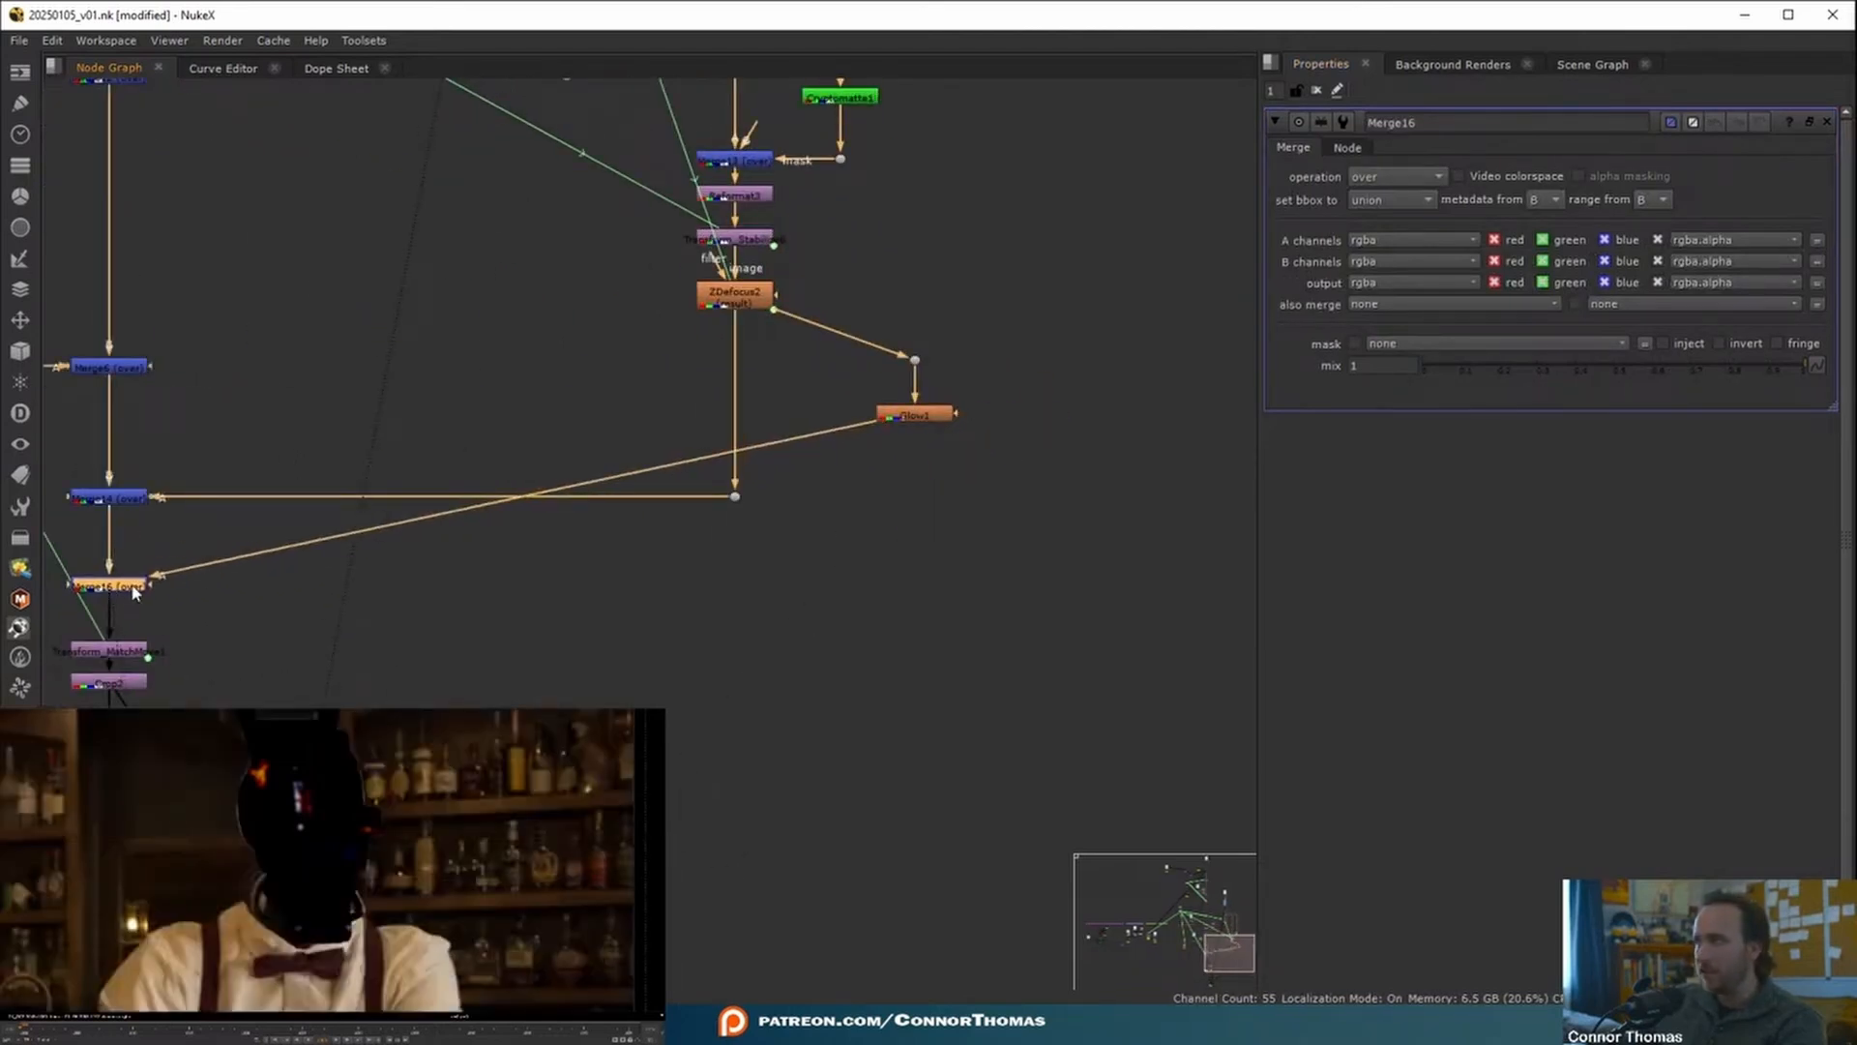
- Set the glow Merge's operation to plus and compare the robot head with and without the glow
middle_drag(247, 568, 494, 563)
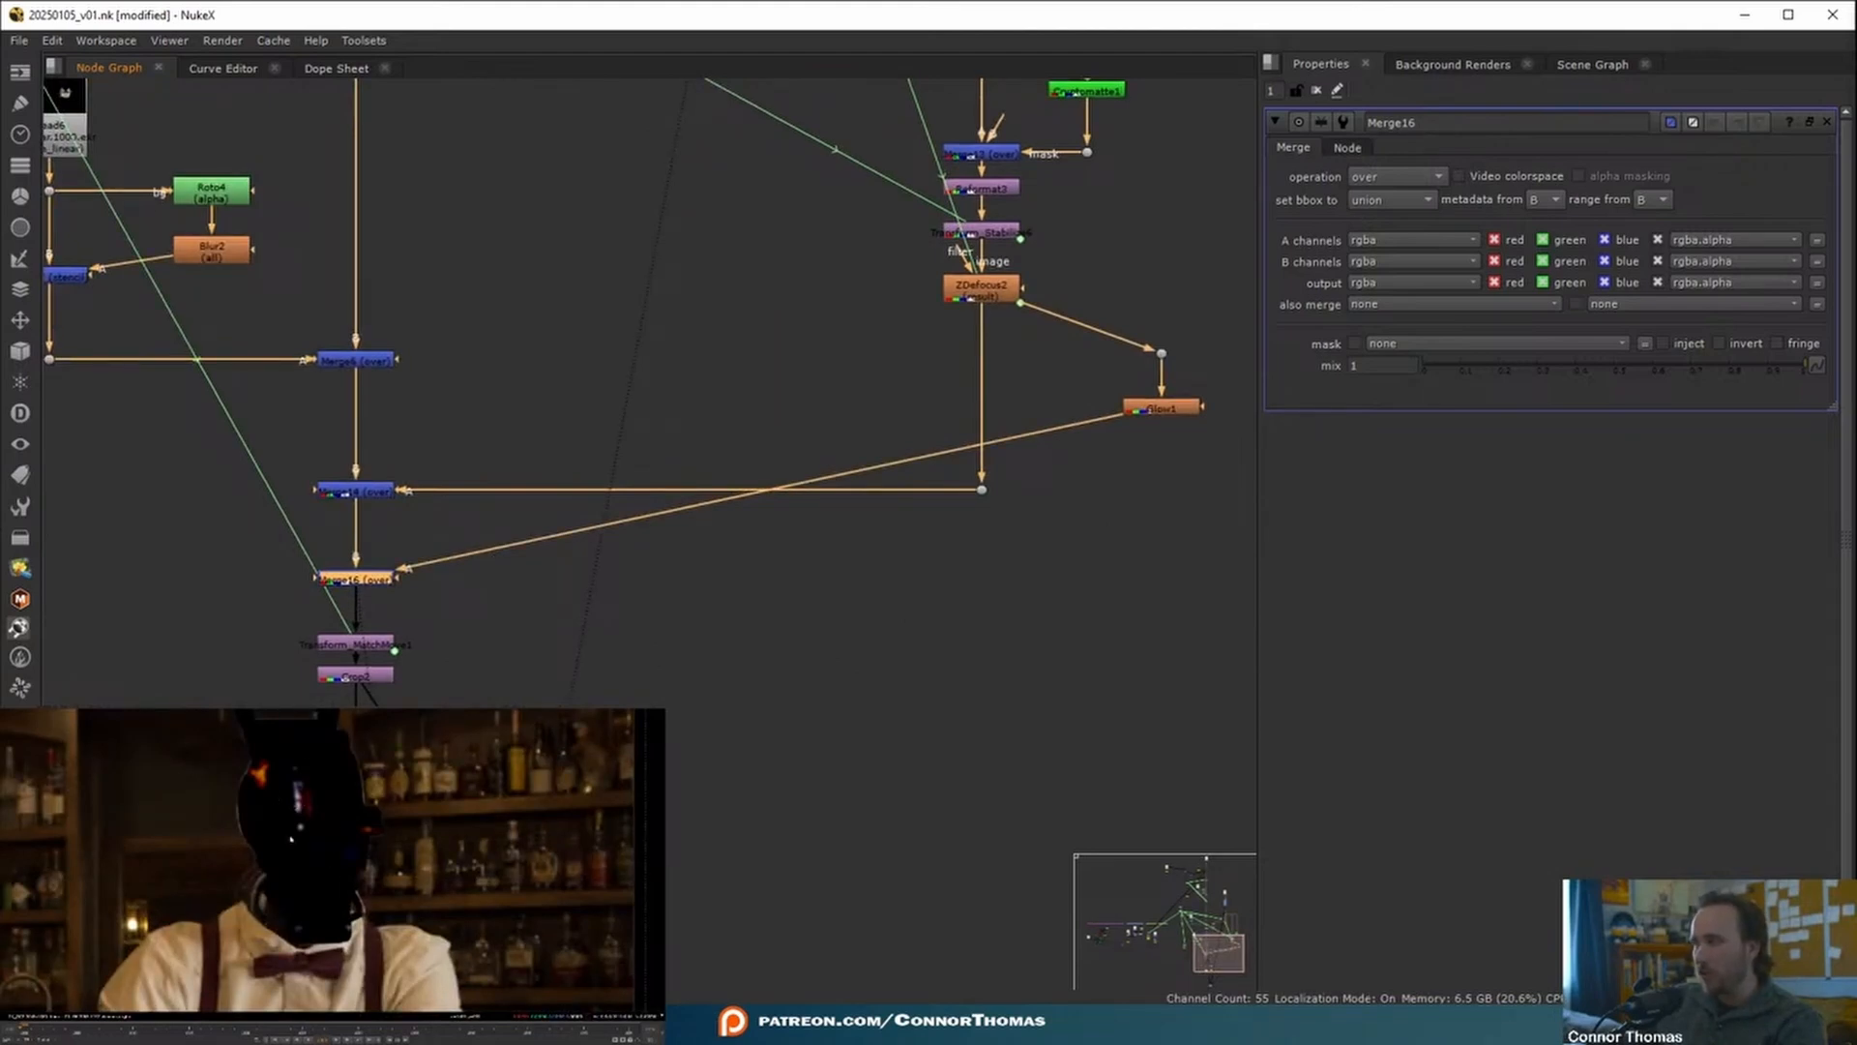
click(1365, 180)
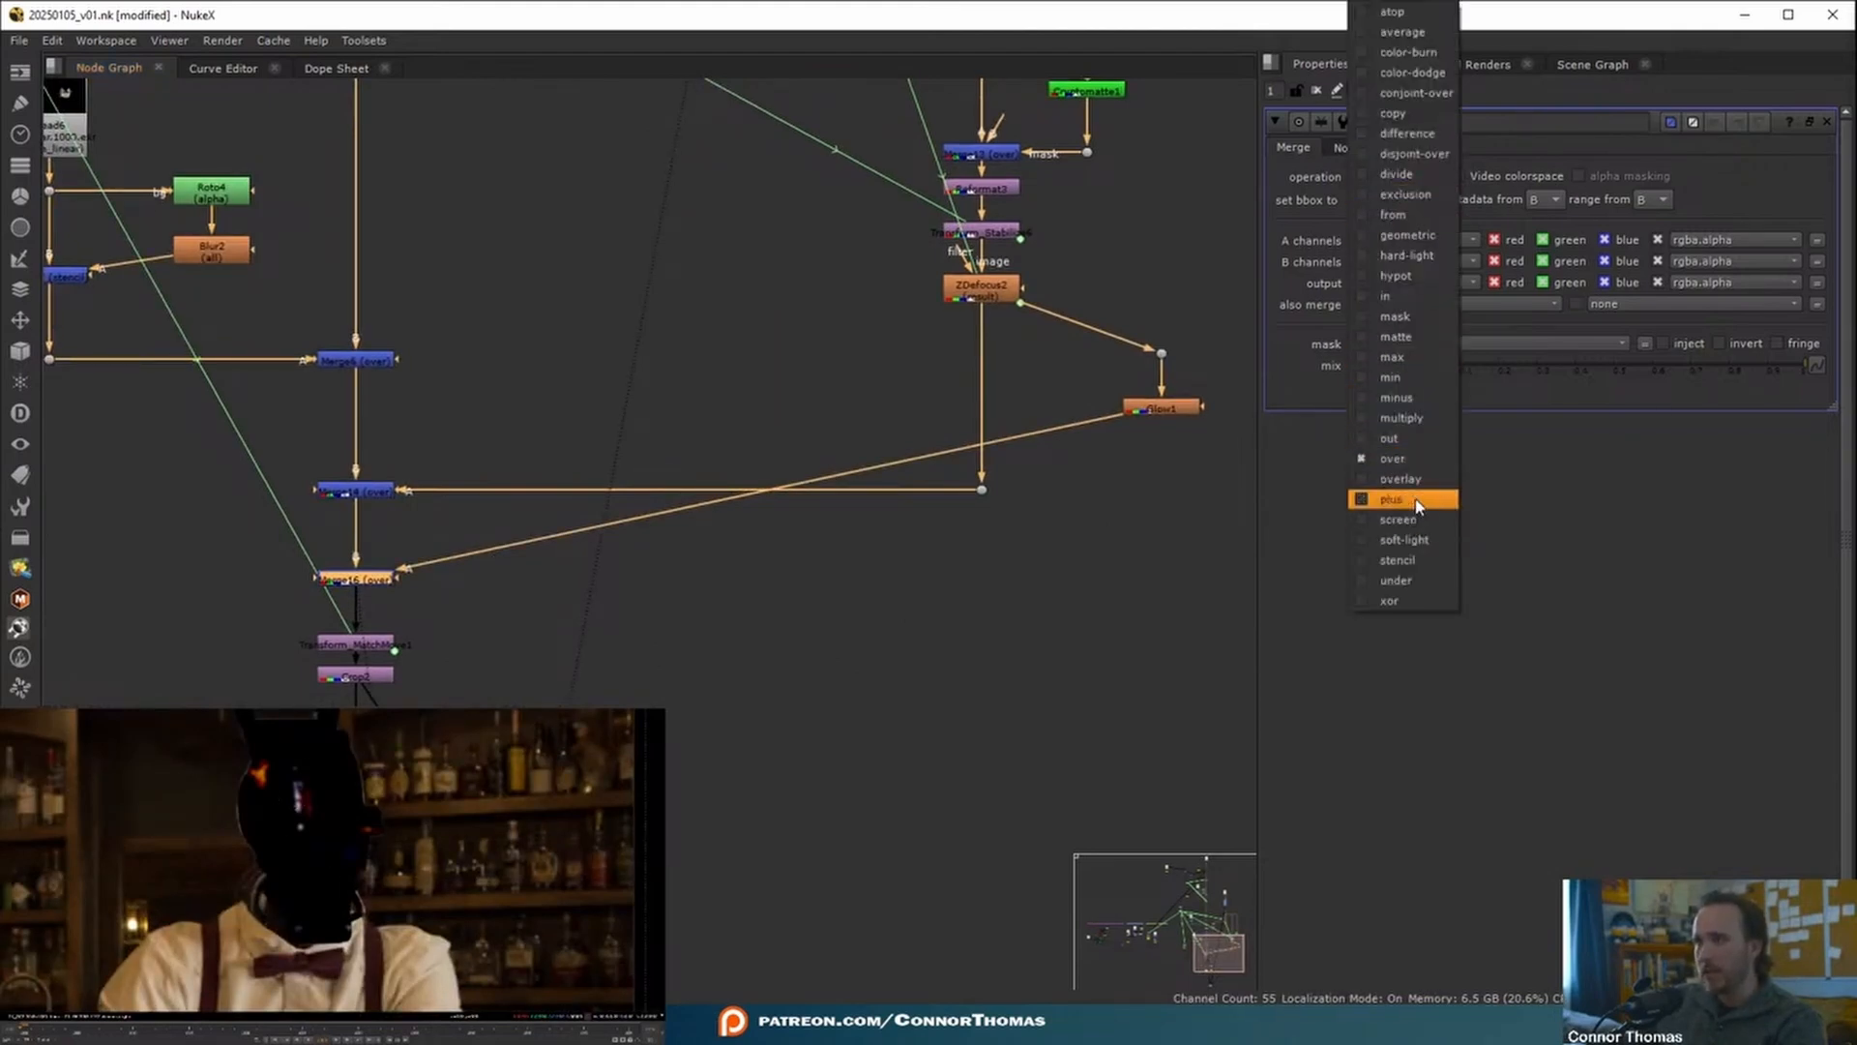
click(1416, 501)
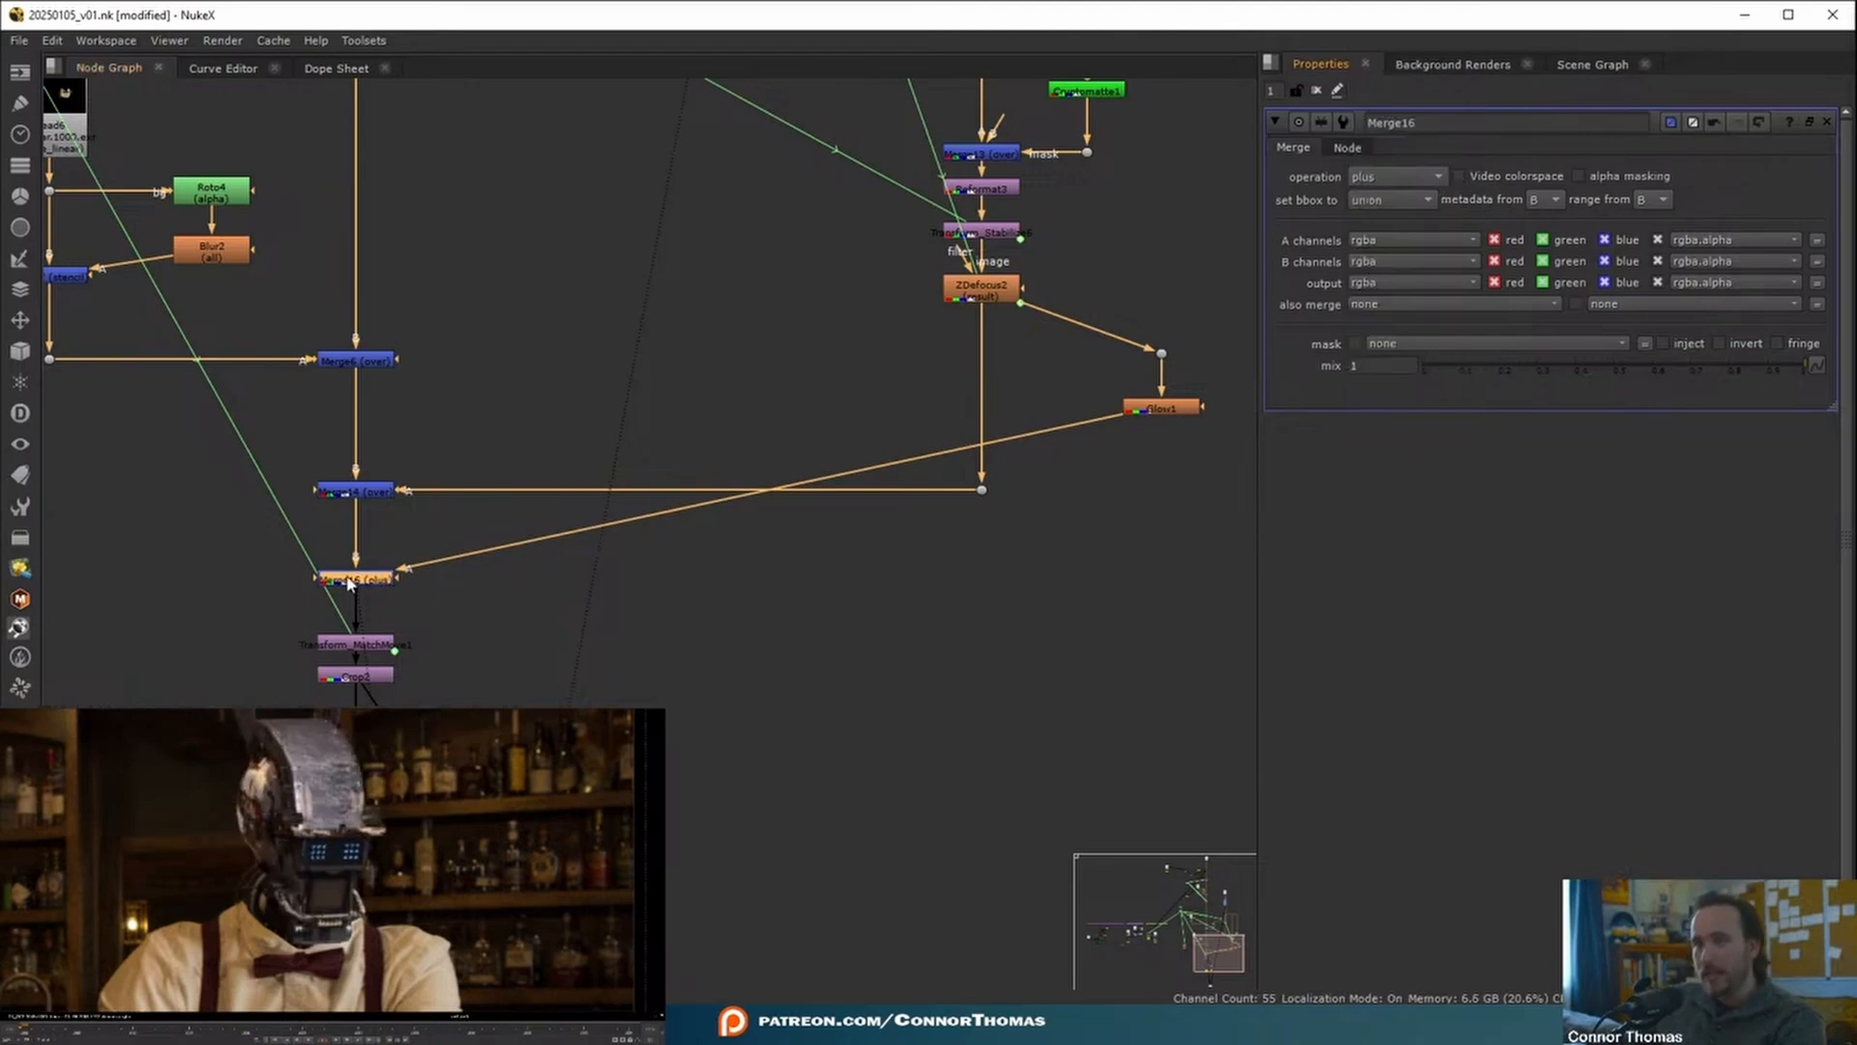
scroll(336, 769, up, 4)
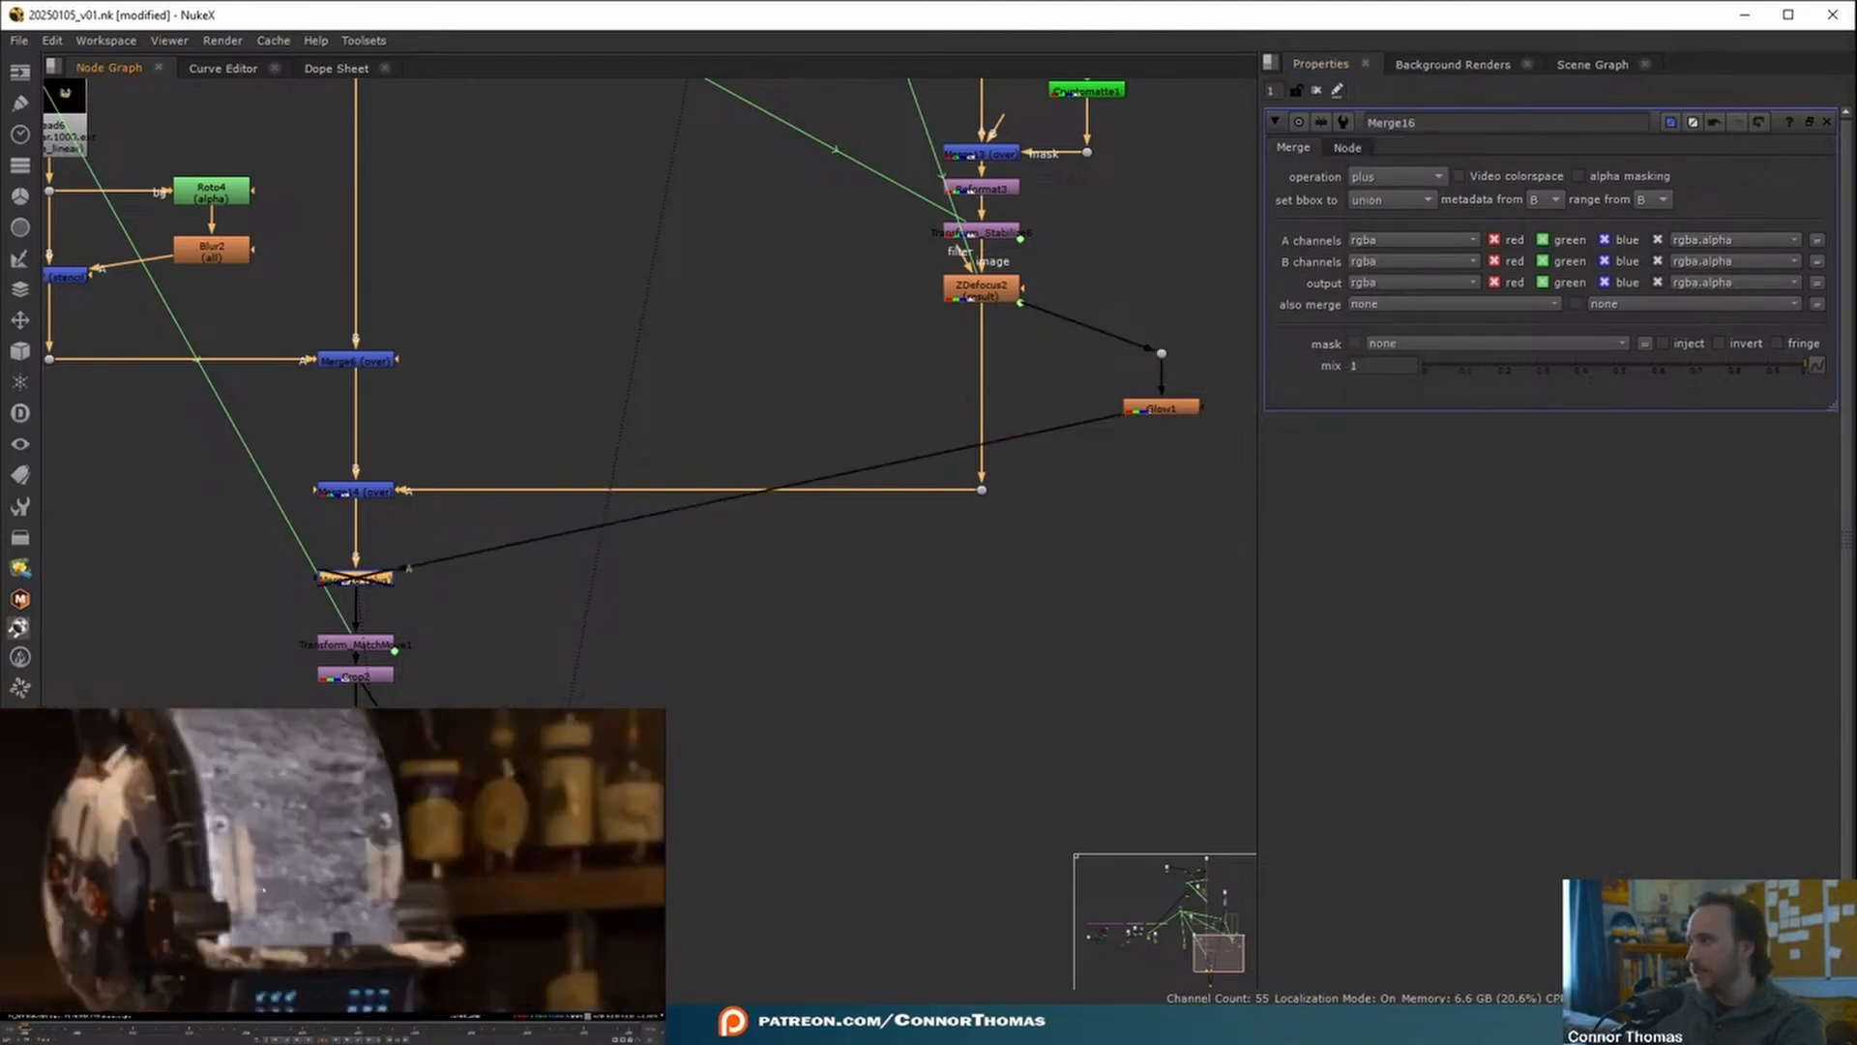
scroll(335, 770, up, 3)
scroll(334, 770, down, 6)
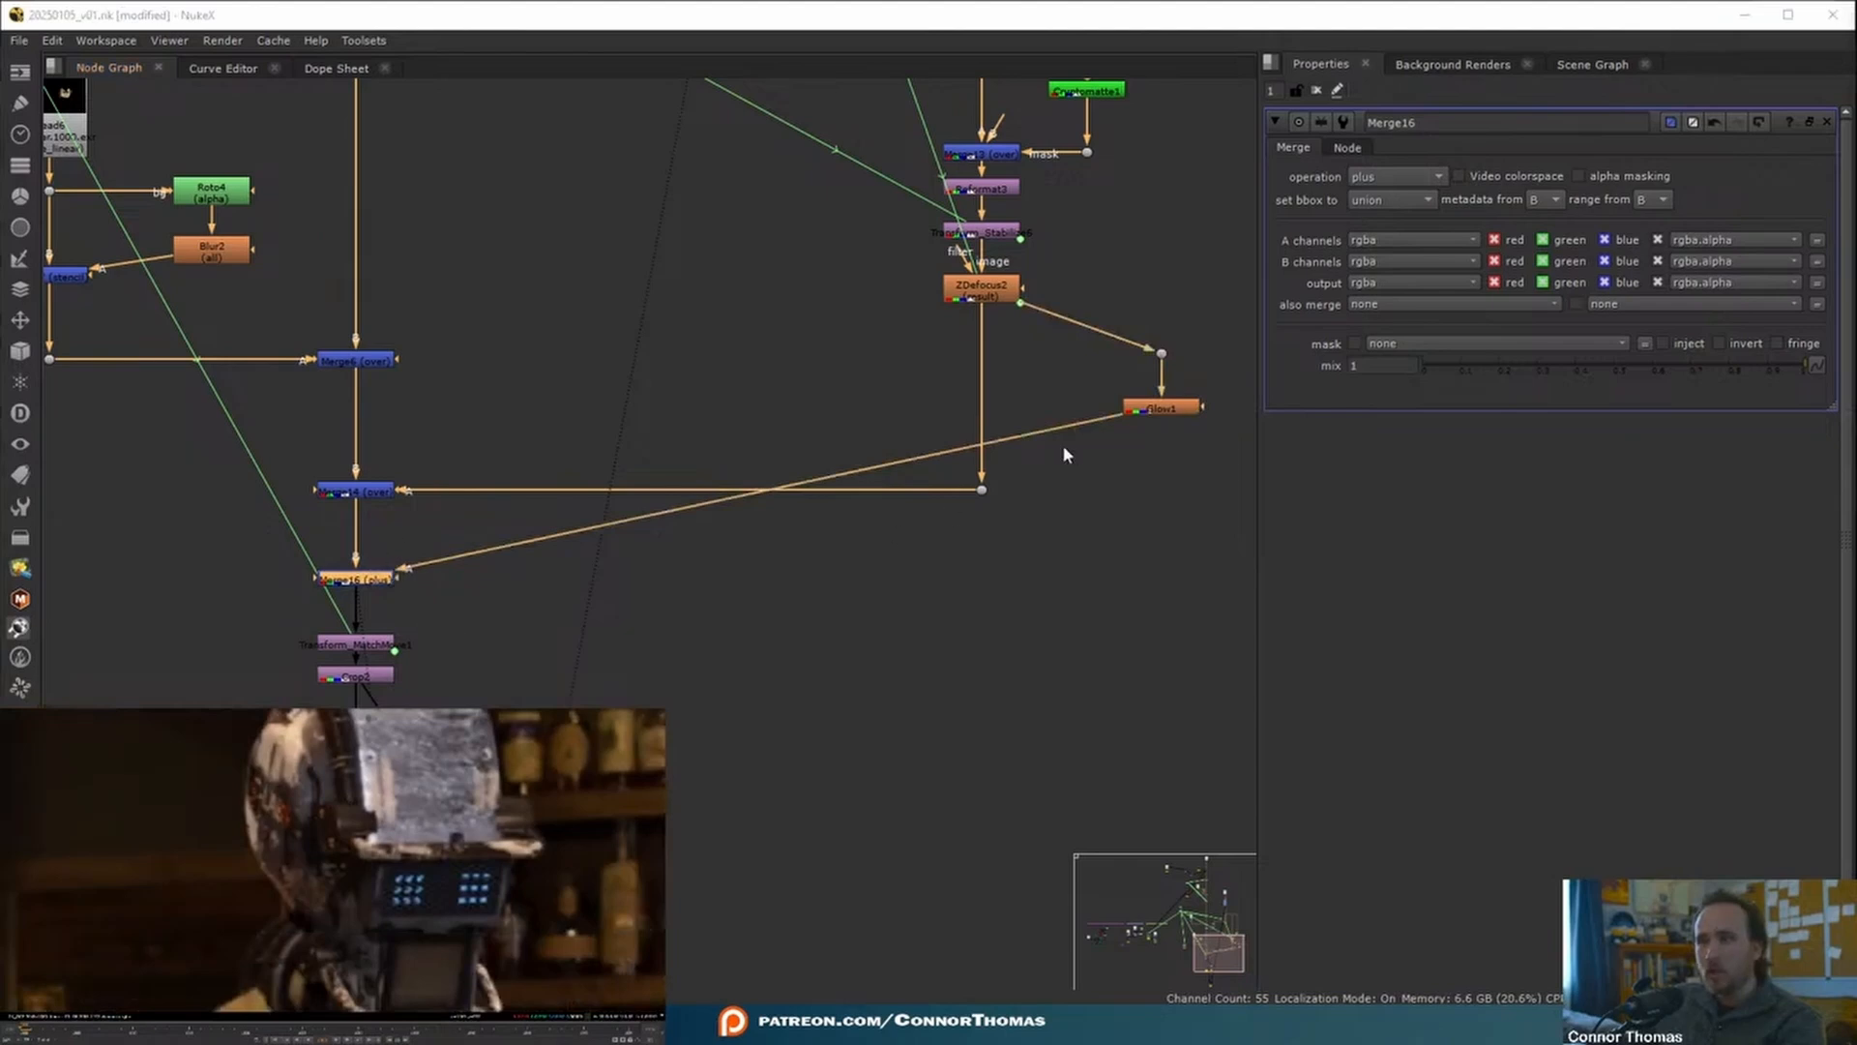
- Move Glow1 down so it lines up with the corner Dot below ZDefocus2
drag(979, 385, 979, 481)
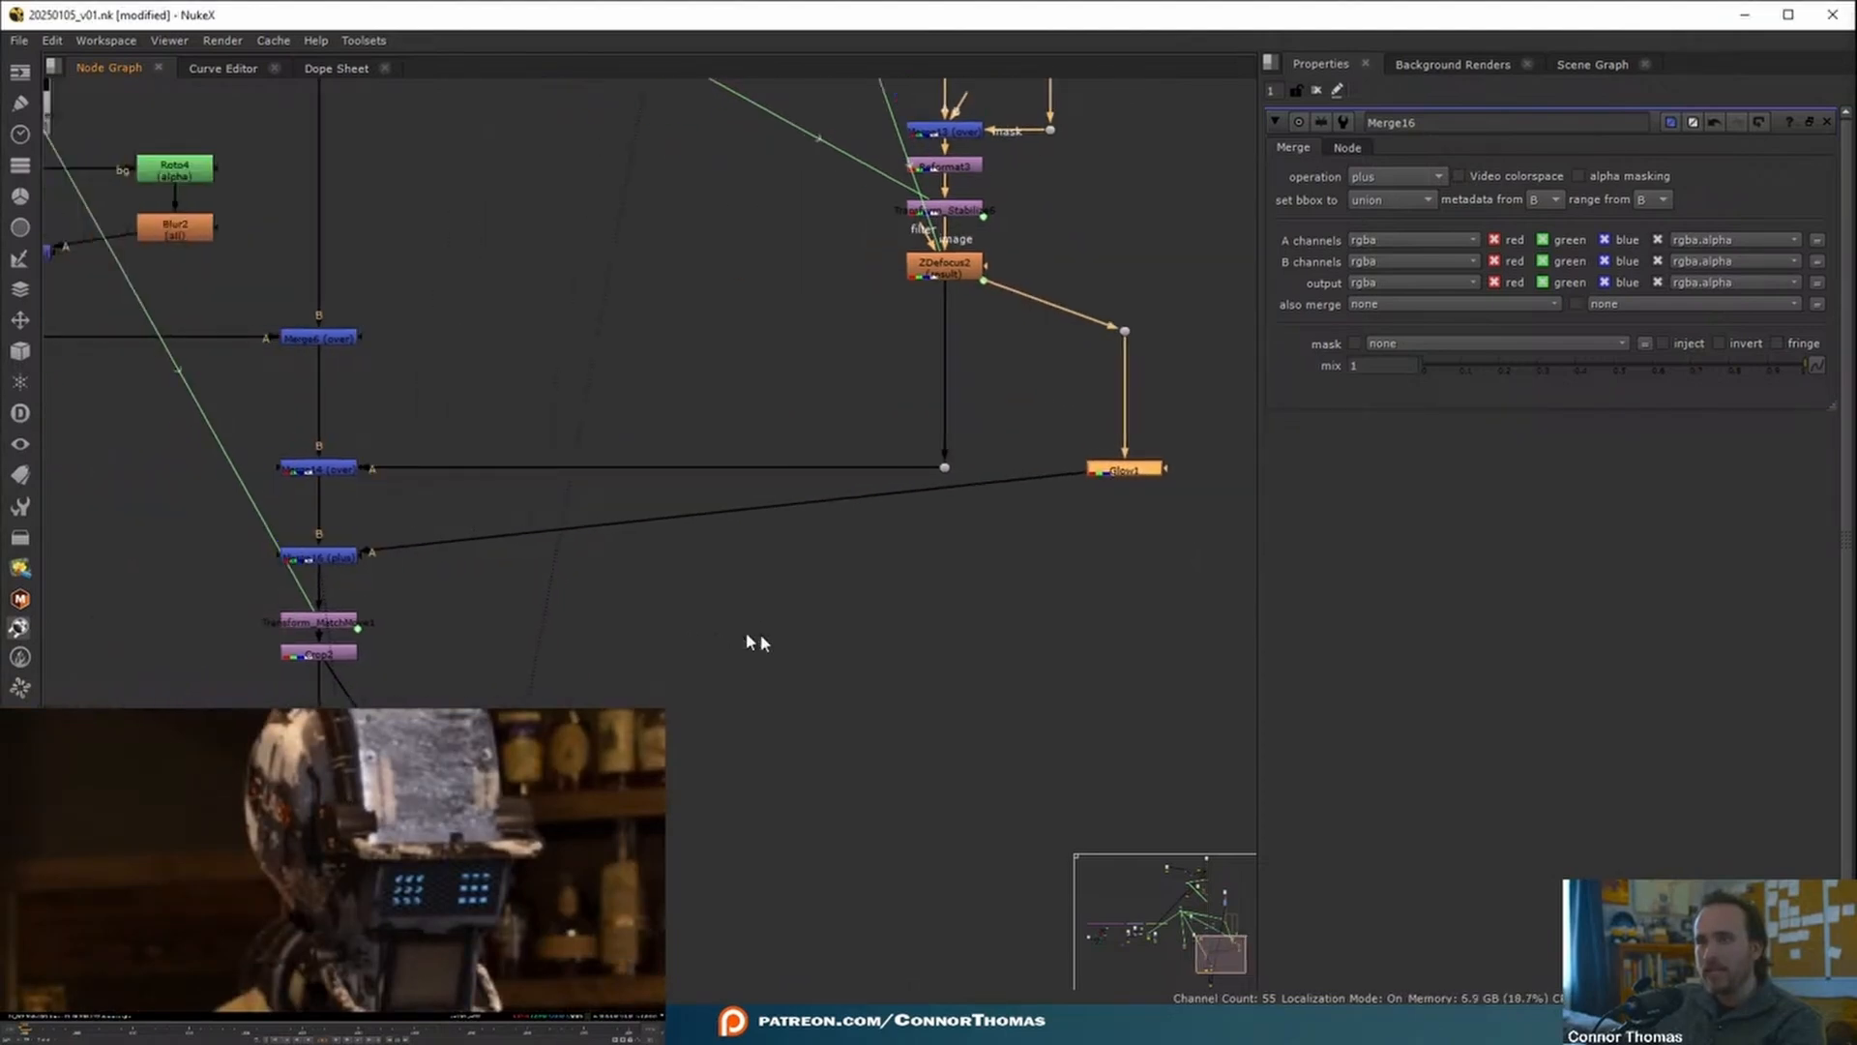
middle_drag(652, 514, 604, 542)
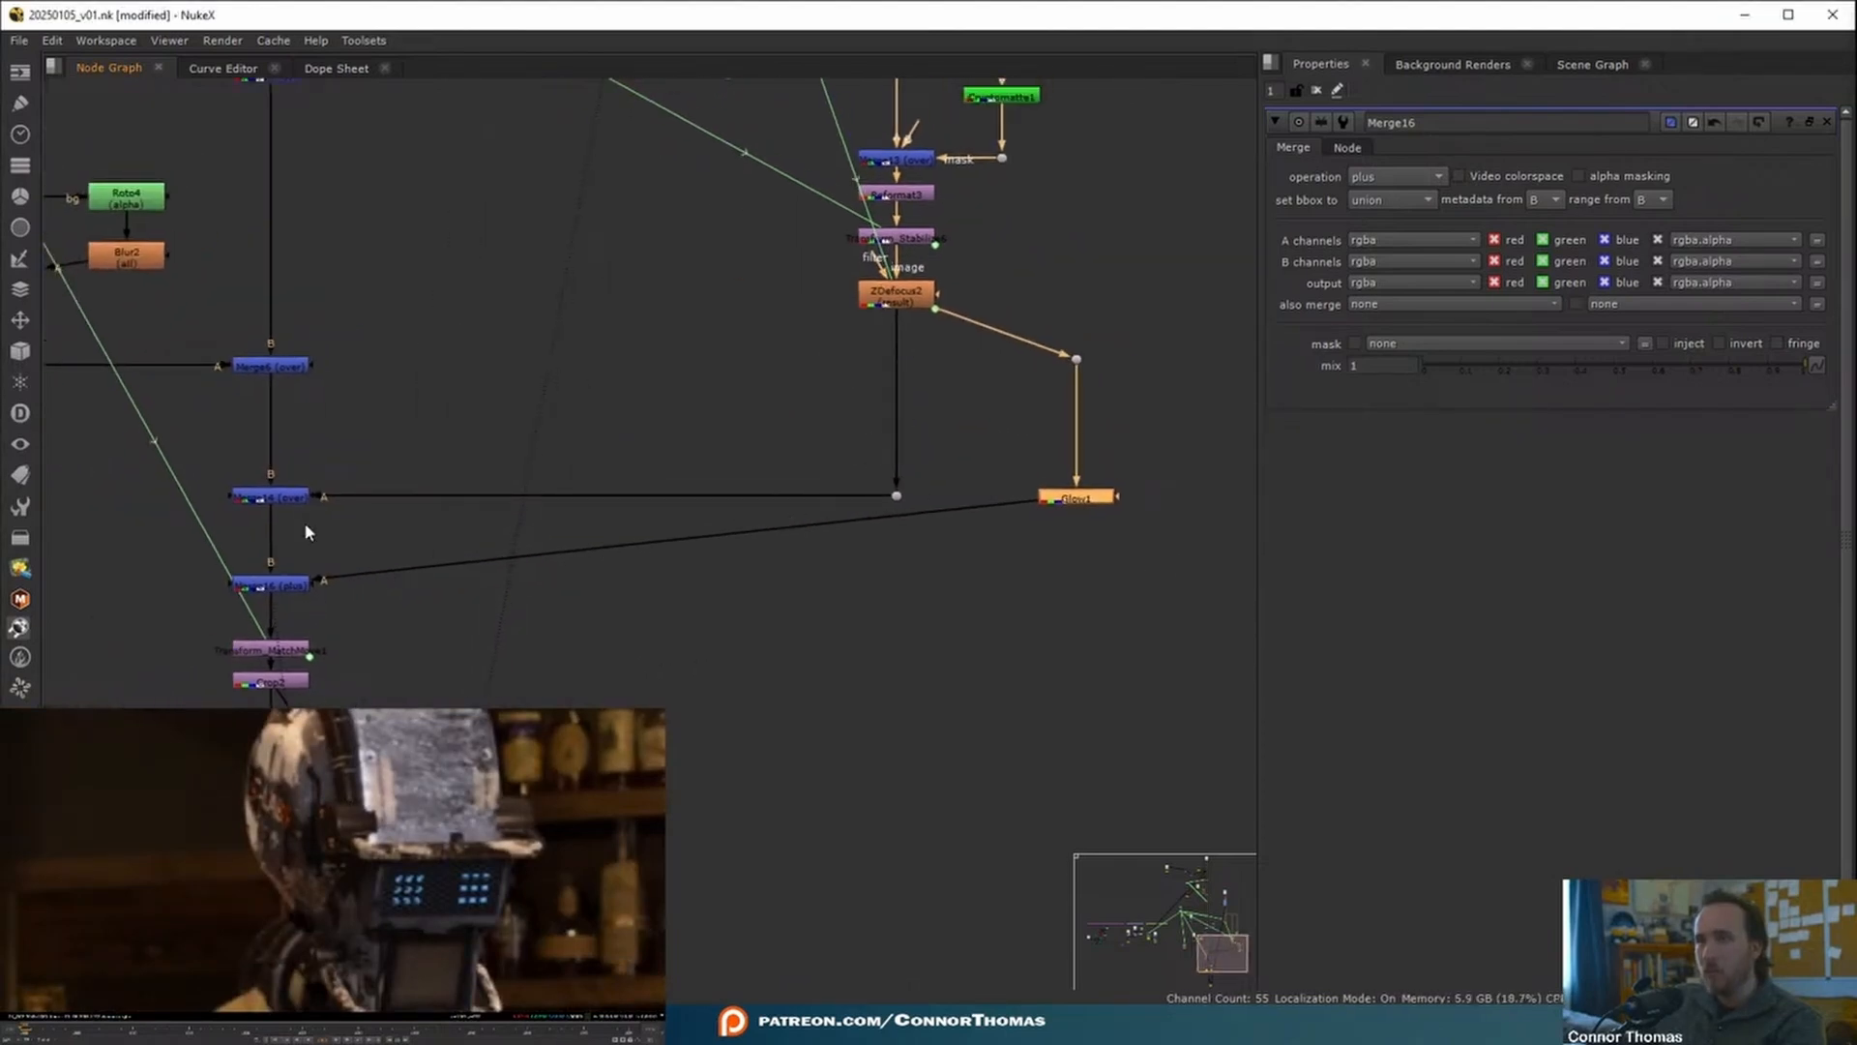
middle_drag(406, 560, 455, 550)
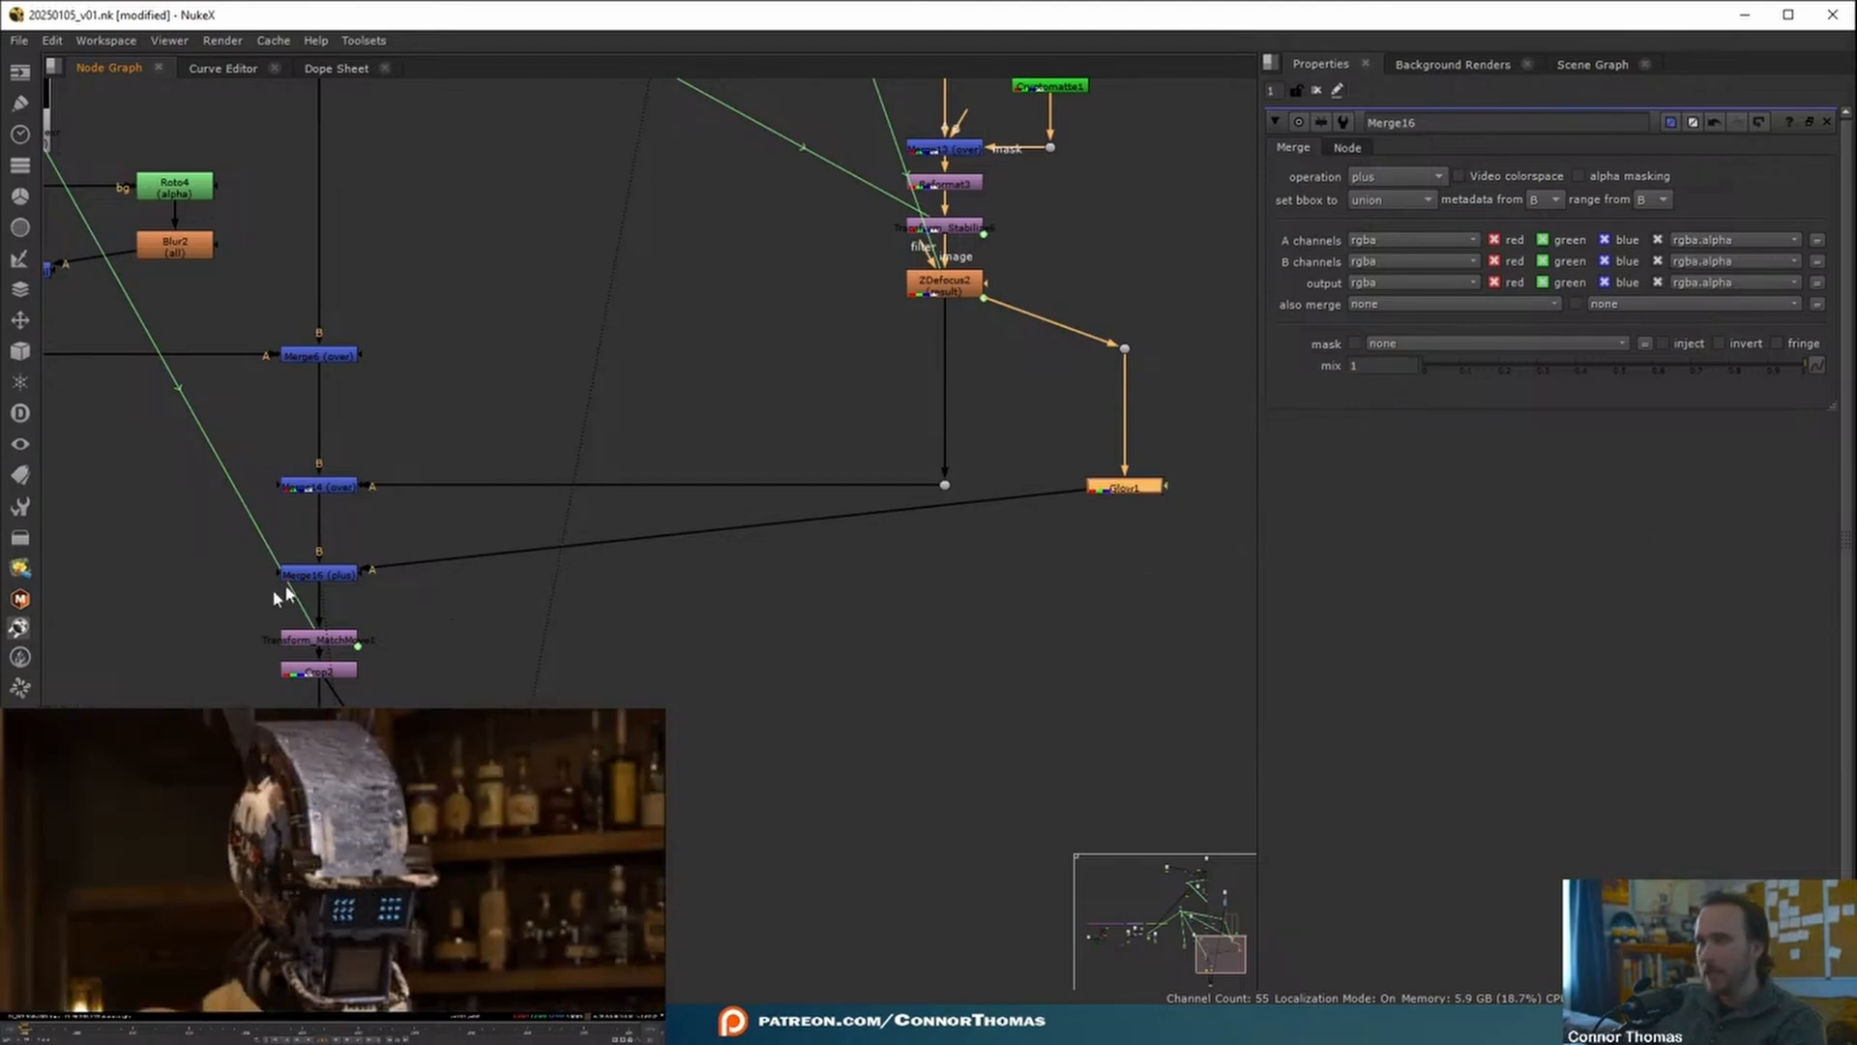
- Lower the mix of the glow Merge to 0.72
click(348, 574)
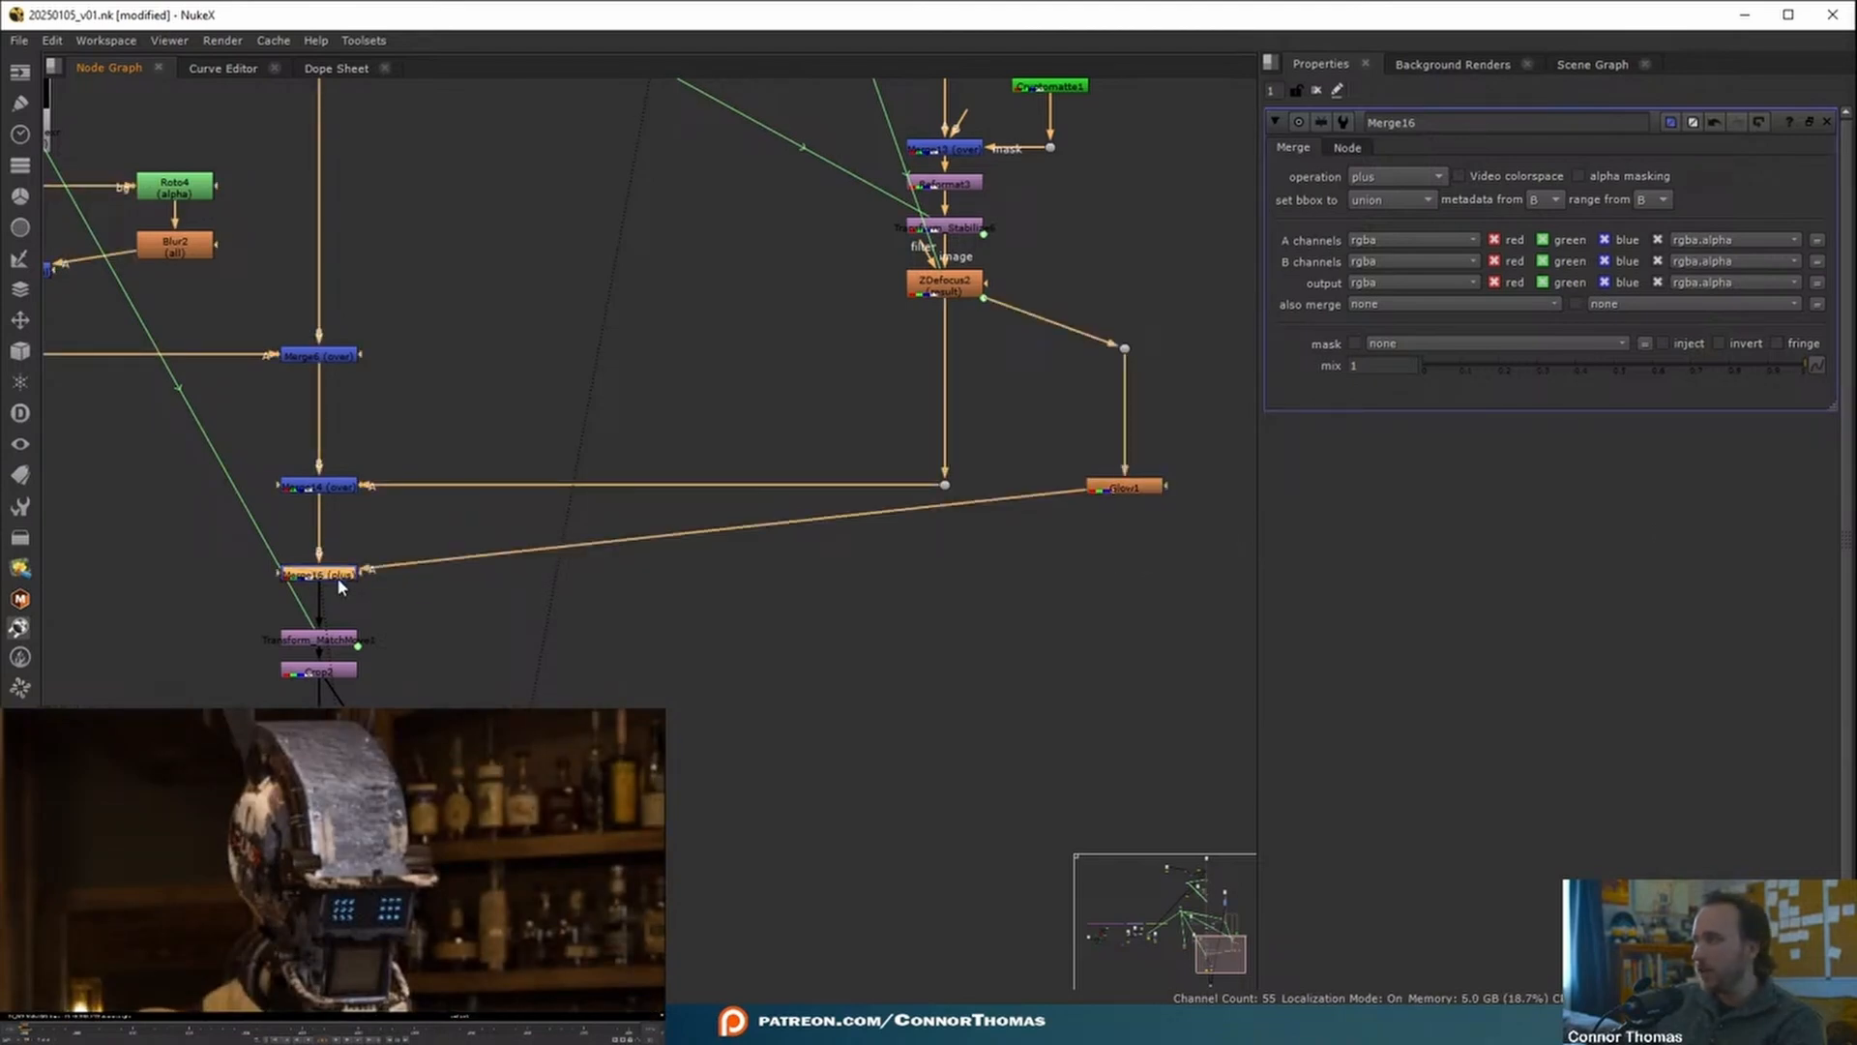
click(1588, 375)
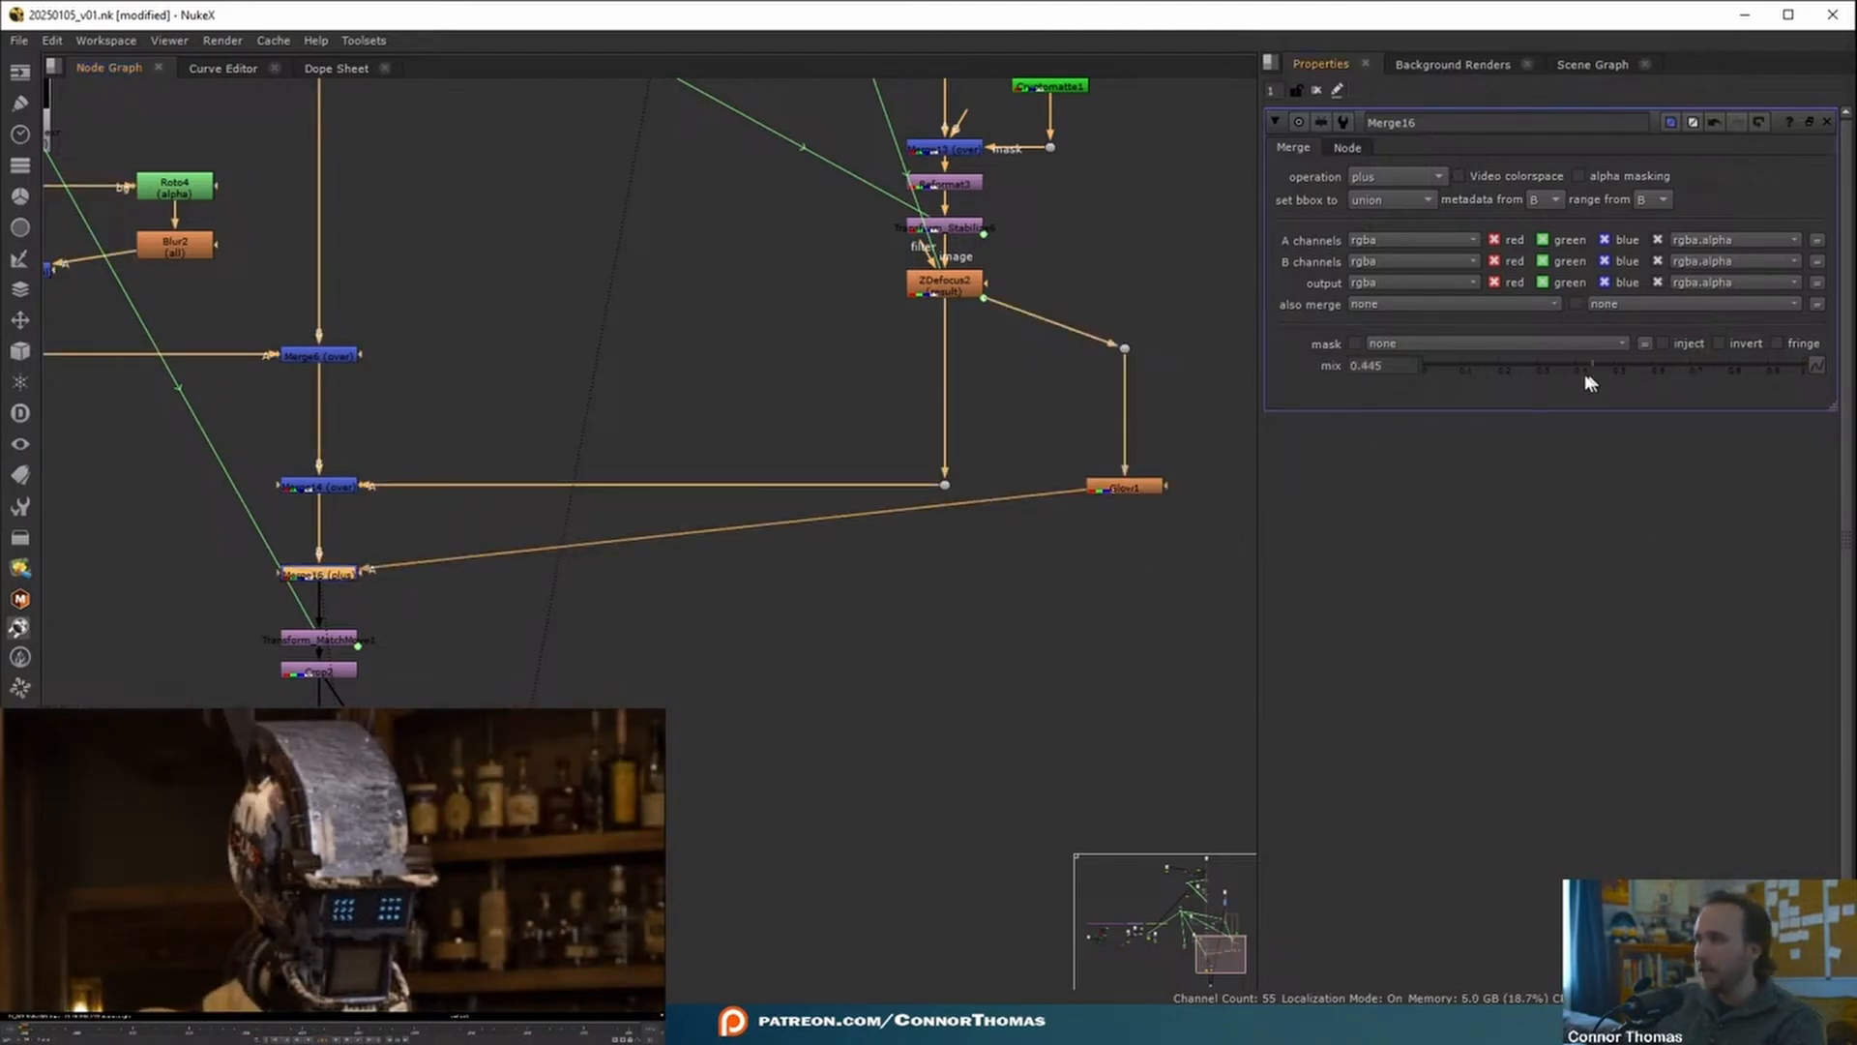
drag(1577, 376, 1688, 385)
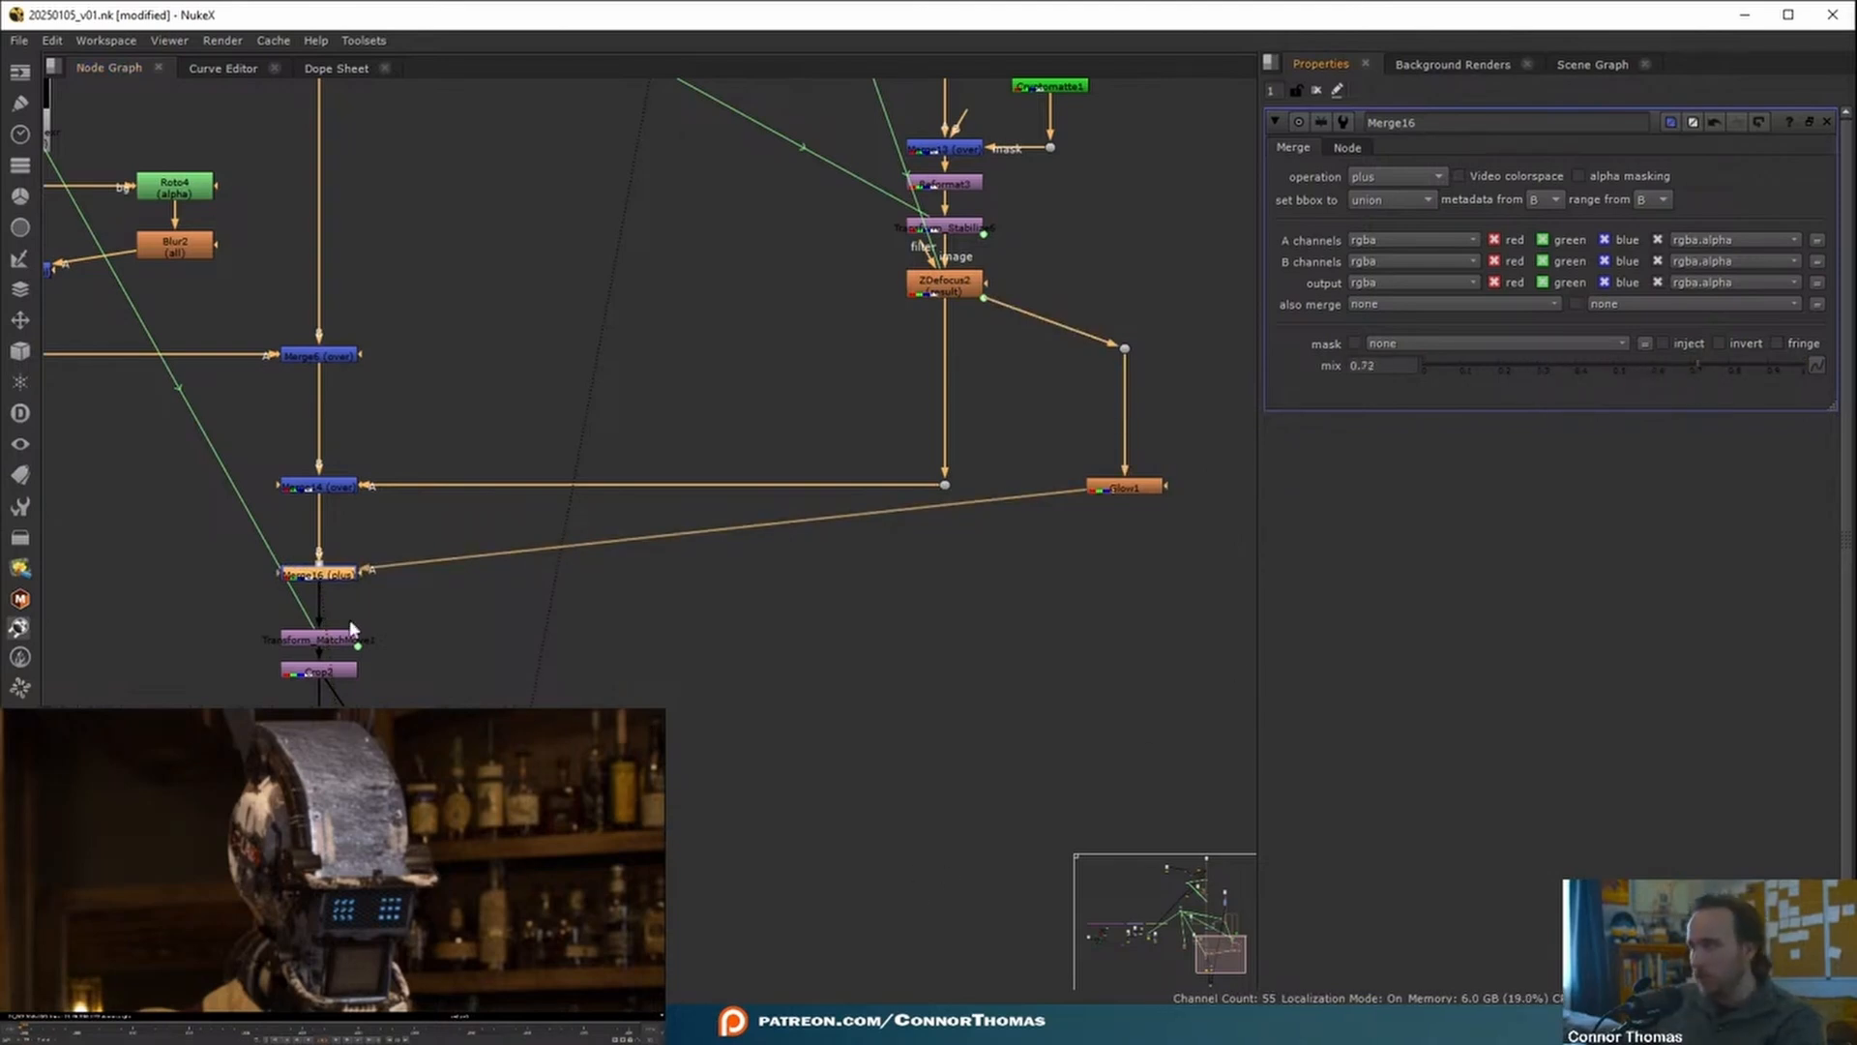
- Examine the glow on the robot head up close and in the full bar composite
scroll(308, 835, up, 4)
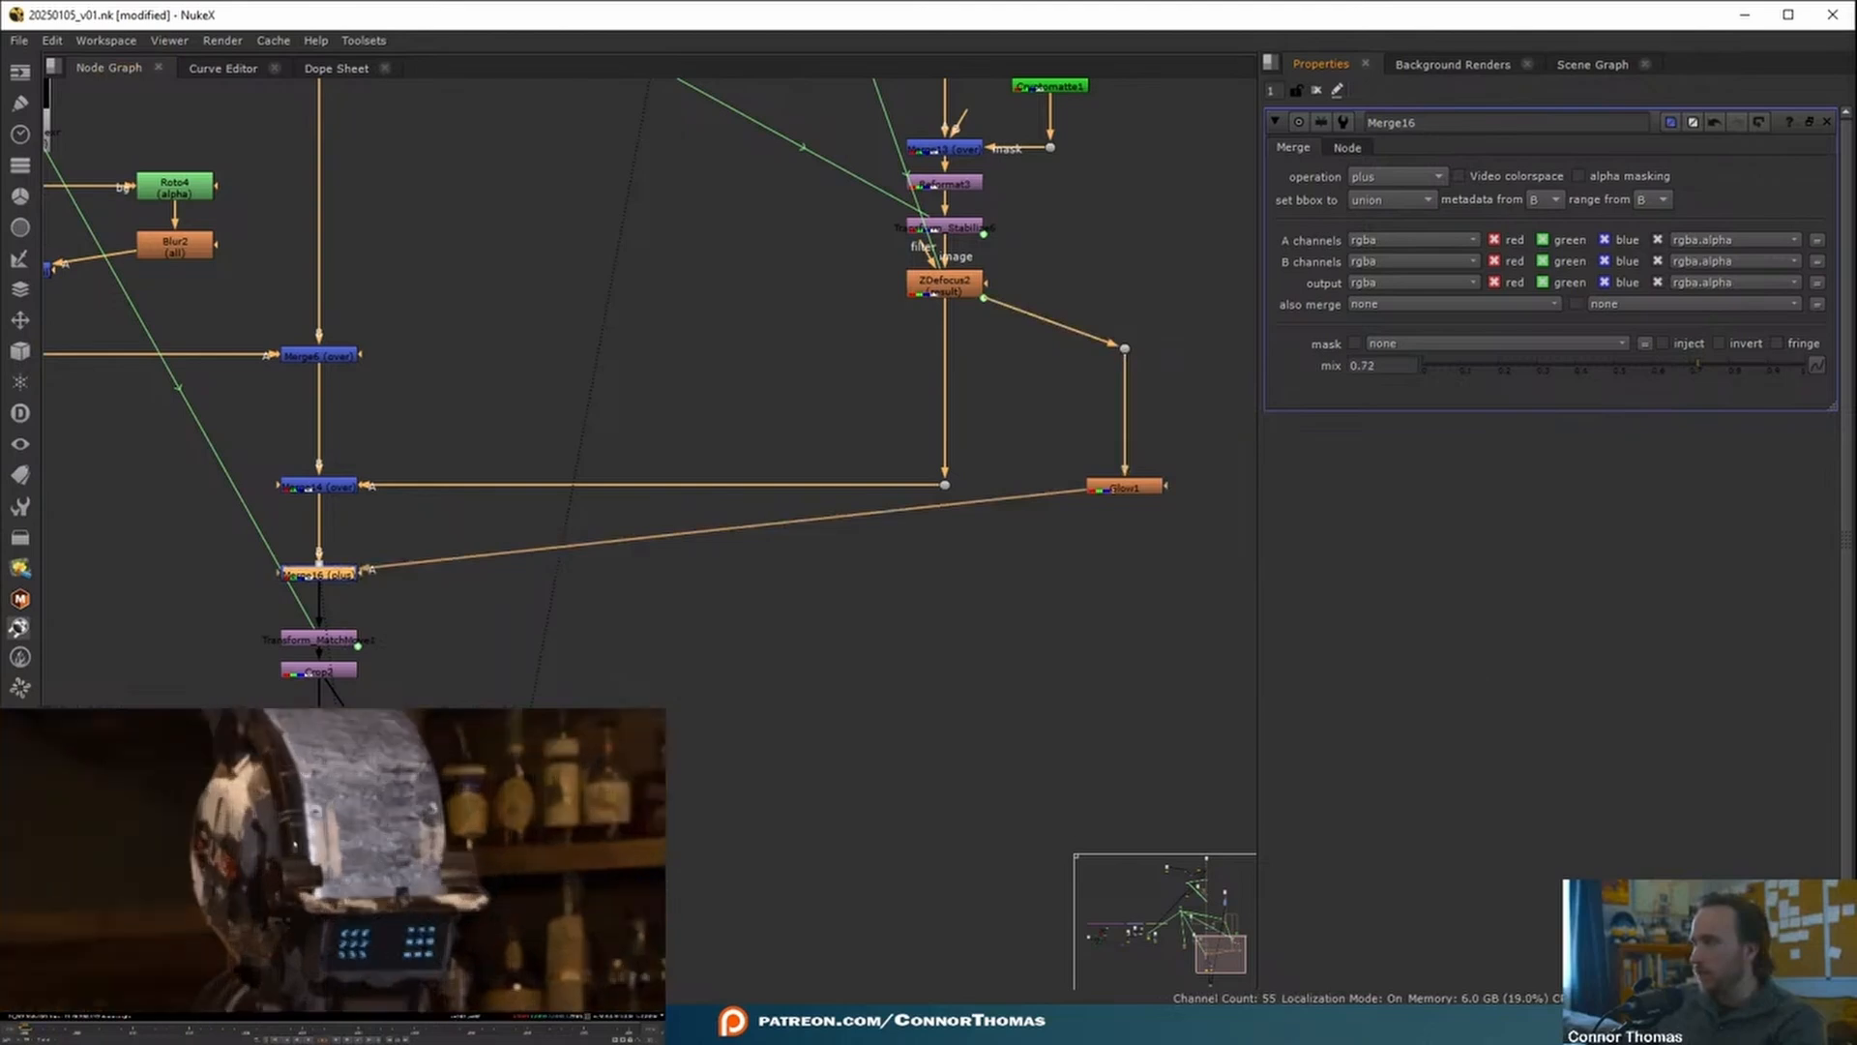
scroll(316, 869, down, 8)
scroll(327, 871, up, 4)
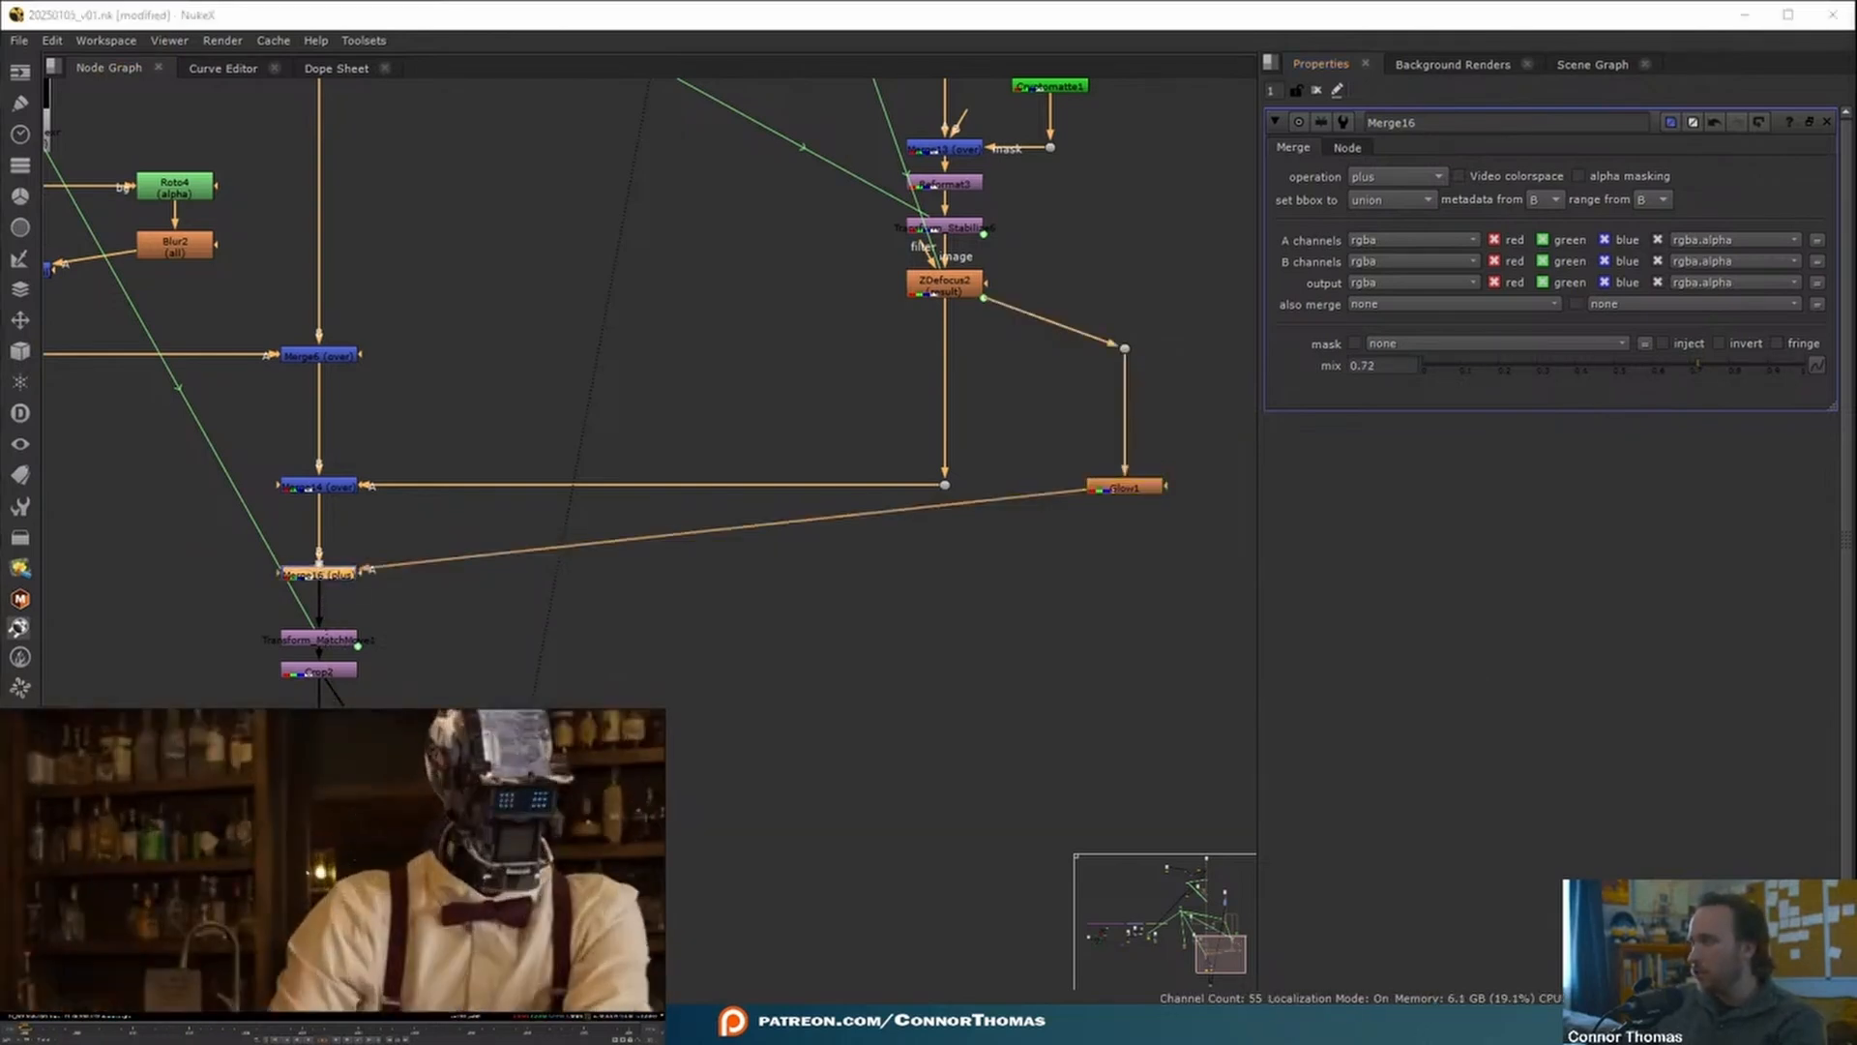
scroll(354, 860, down, 3)
middle_drag(116, 977, 218, 814)
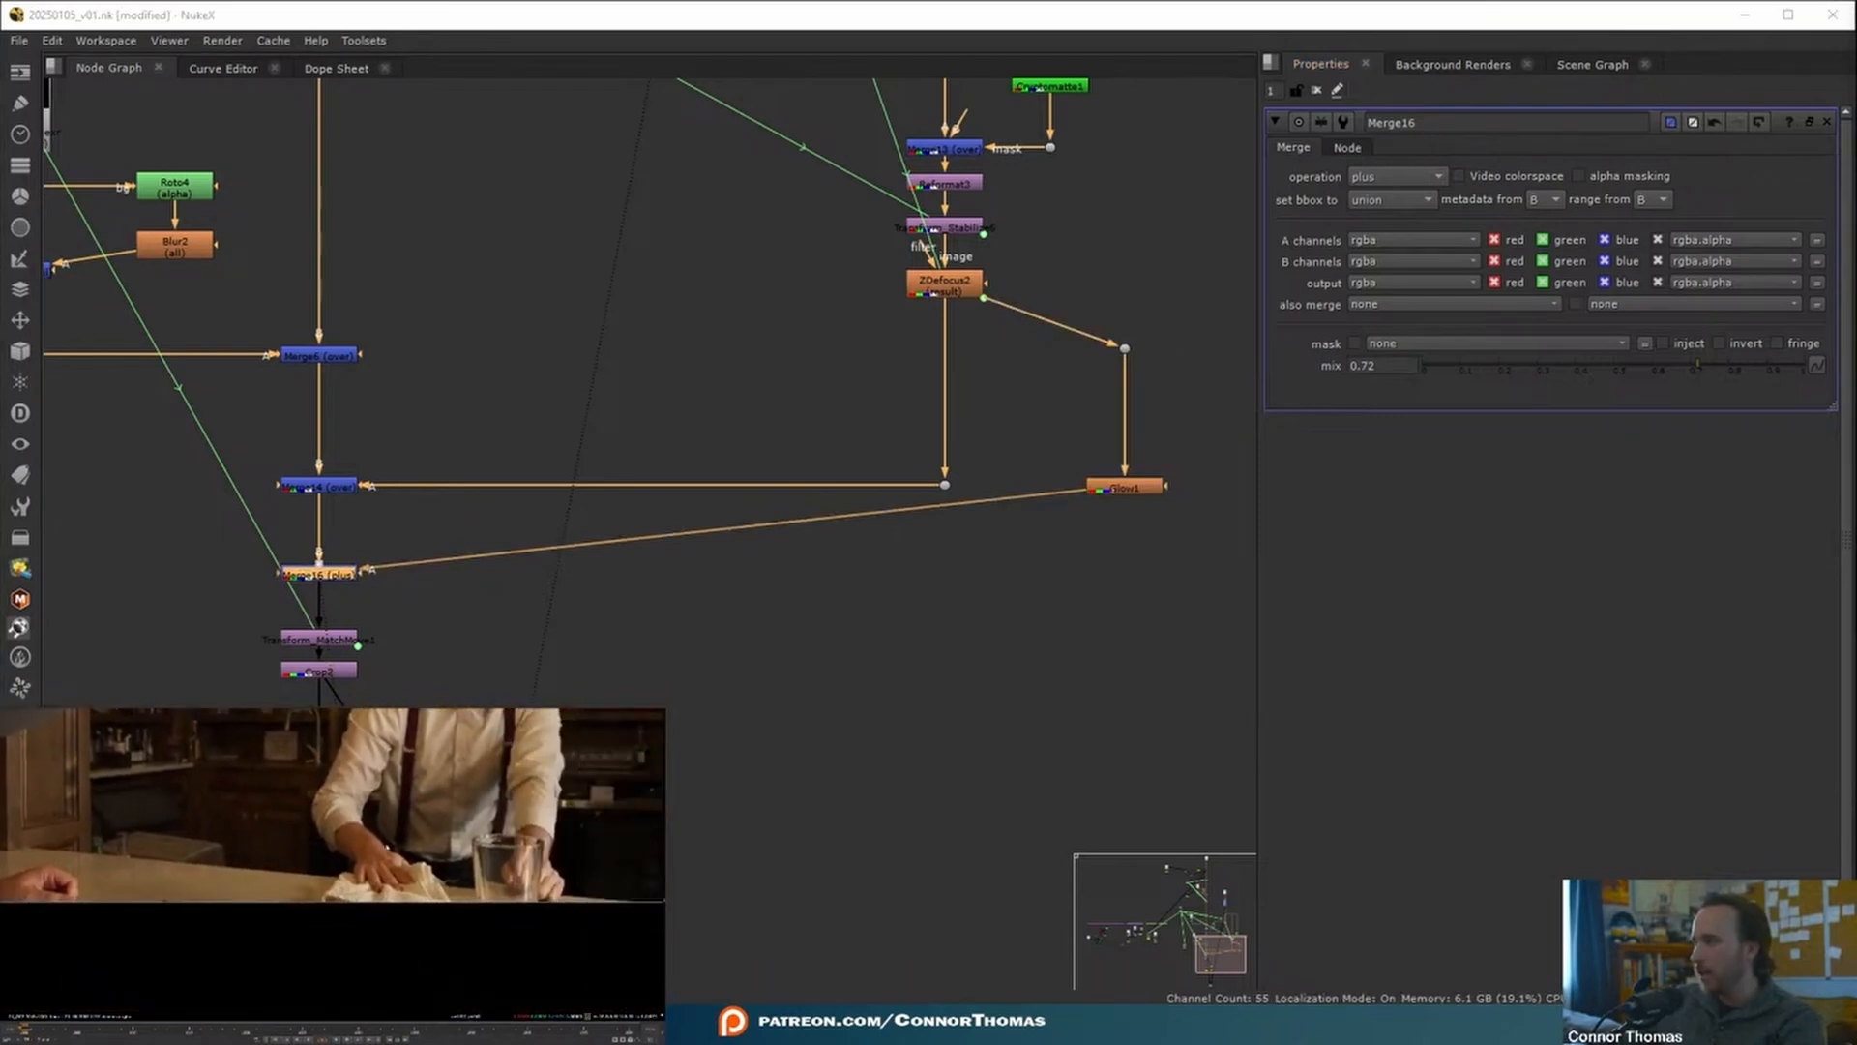
scroll(553, 851, up, 3)
scroll(242, 855, down, 3)
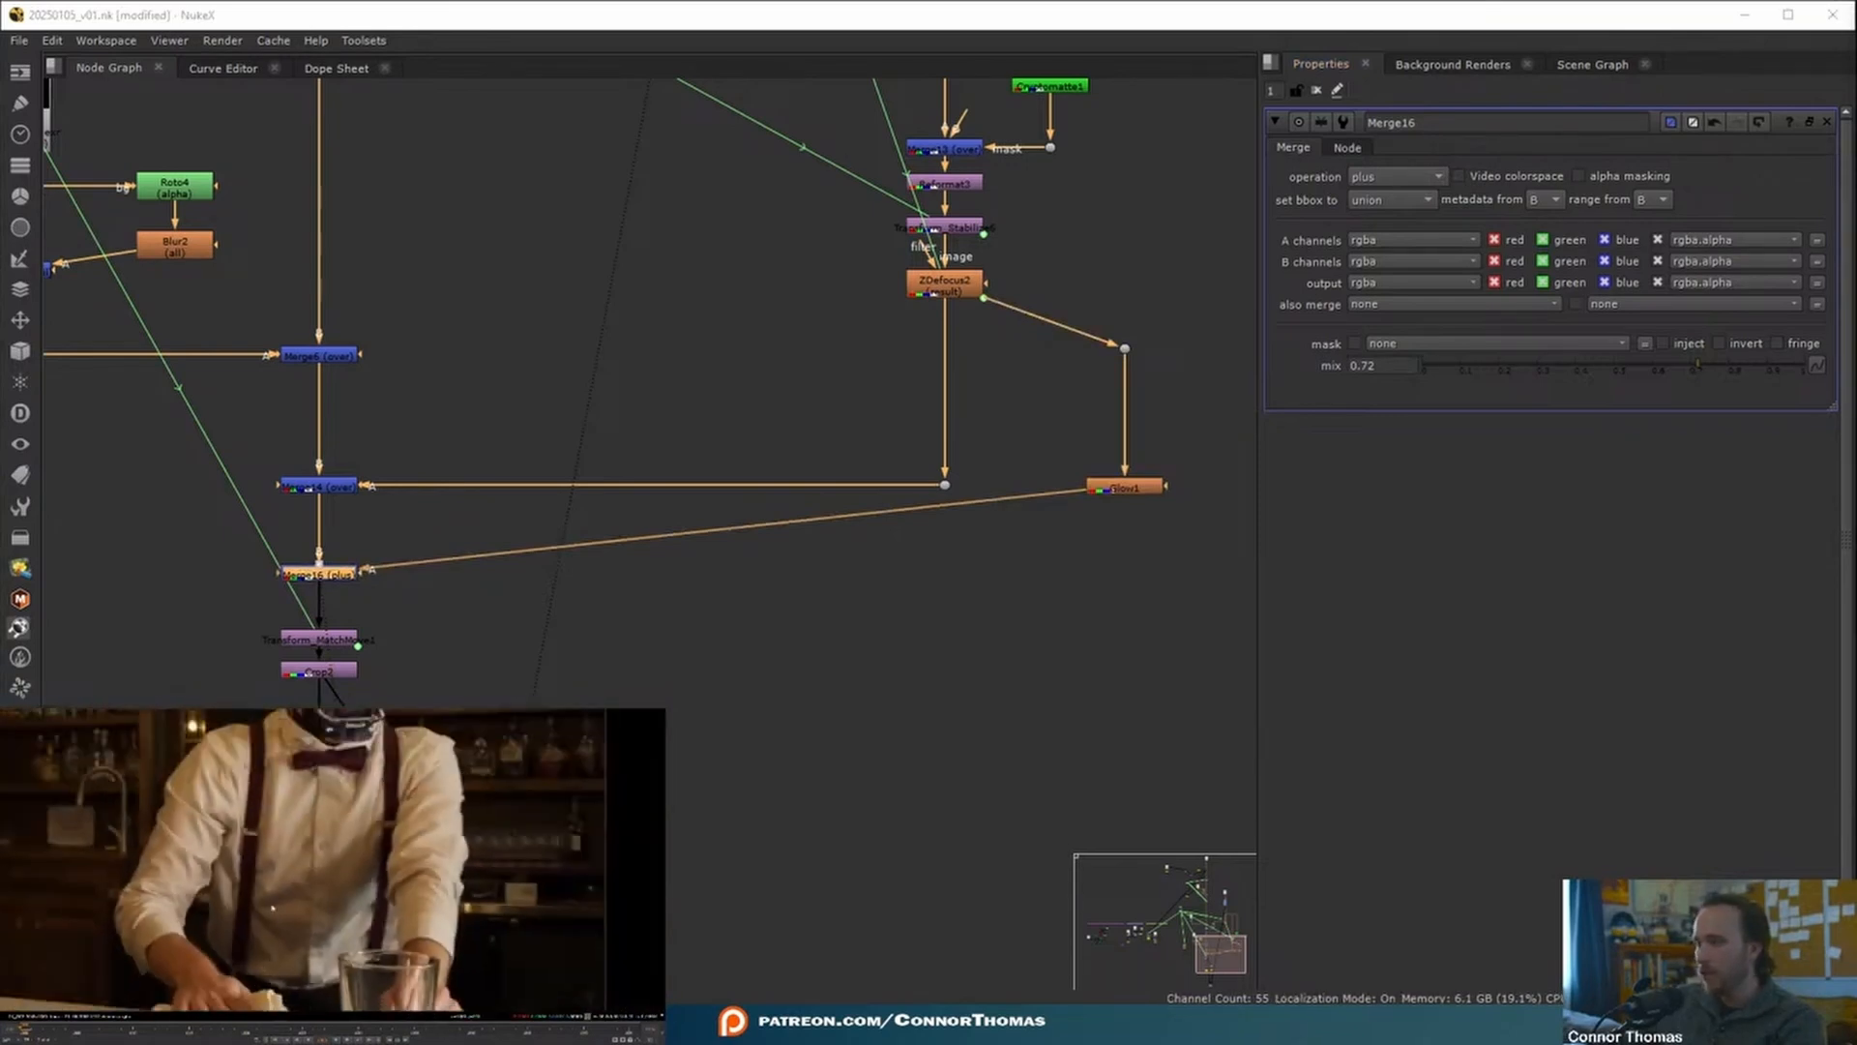
middle_drag(243, 856, 245, 939)
- Add a second Glow node beside Glow1 and connect its input to the Dot above Glow1
middle_drag(1082, 439, 837, 377)
click(973, 418)
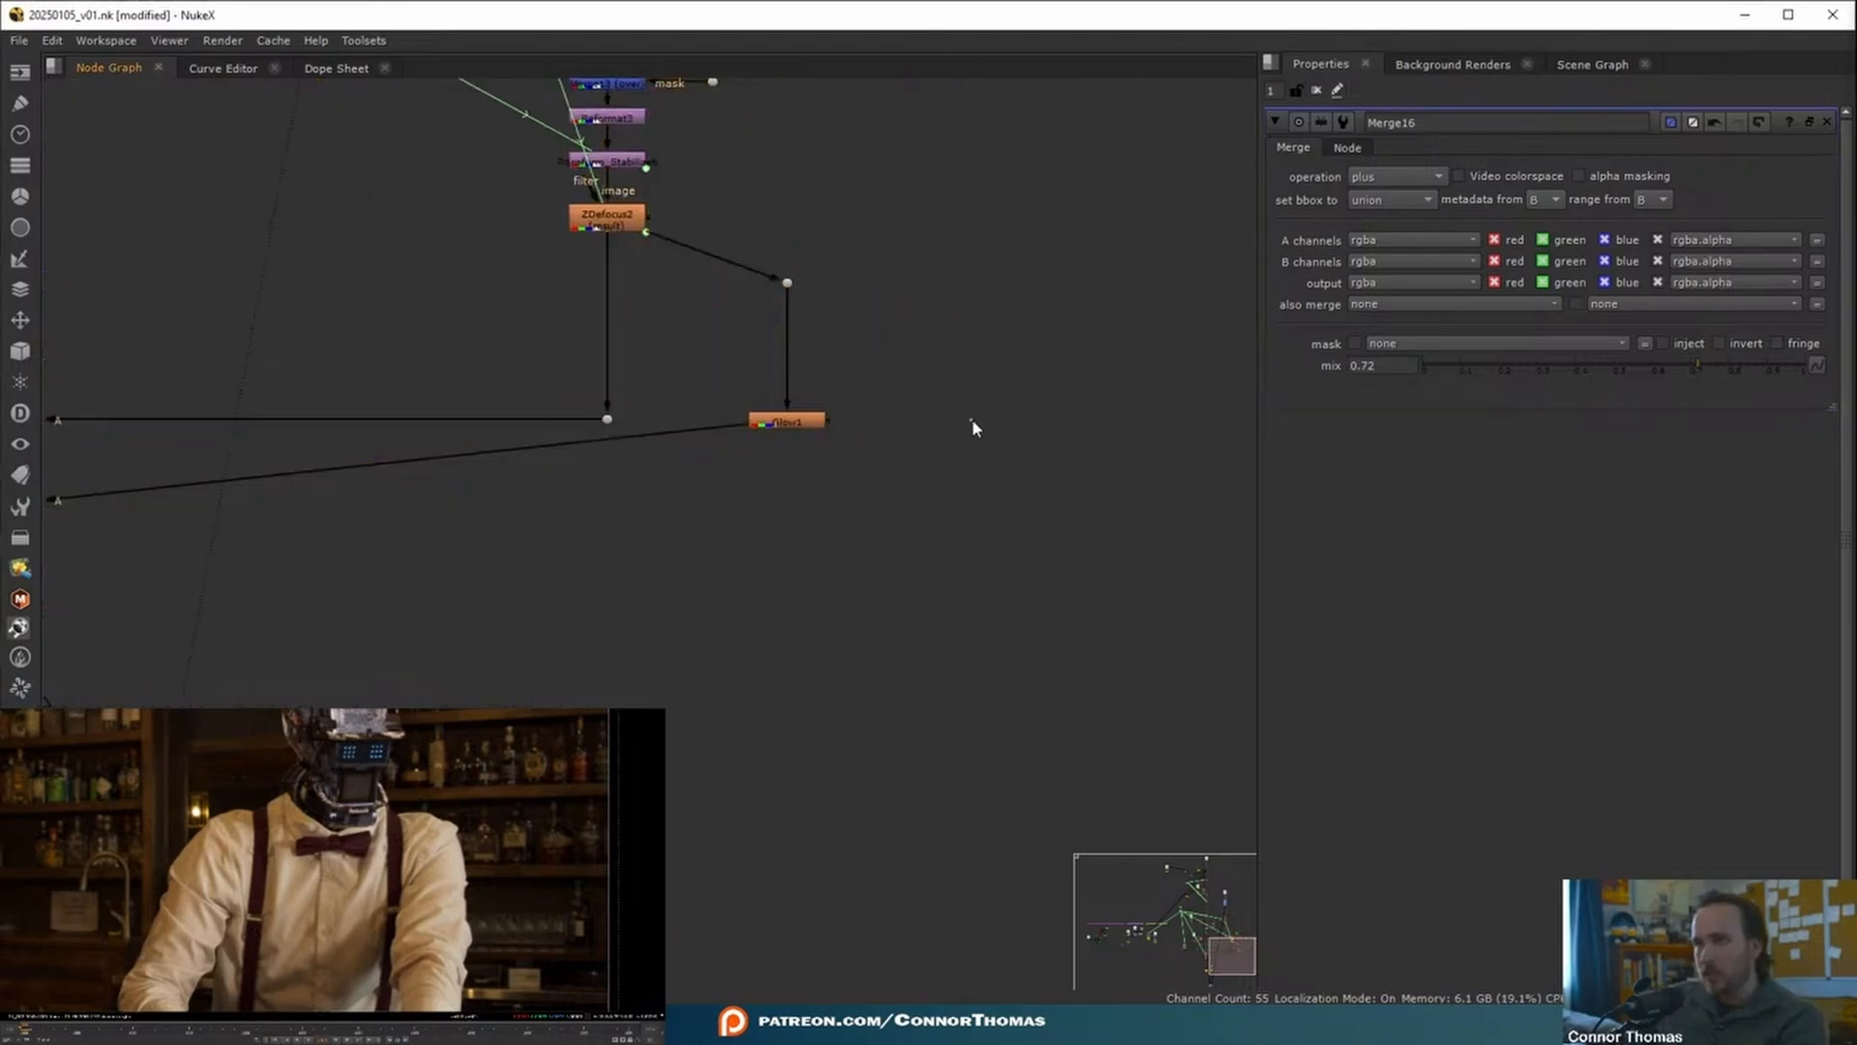
key(Tab)
text(glow)
key(Return)
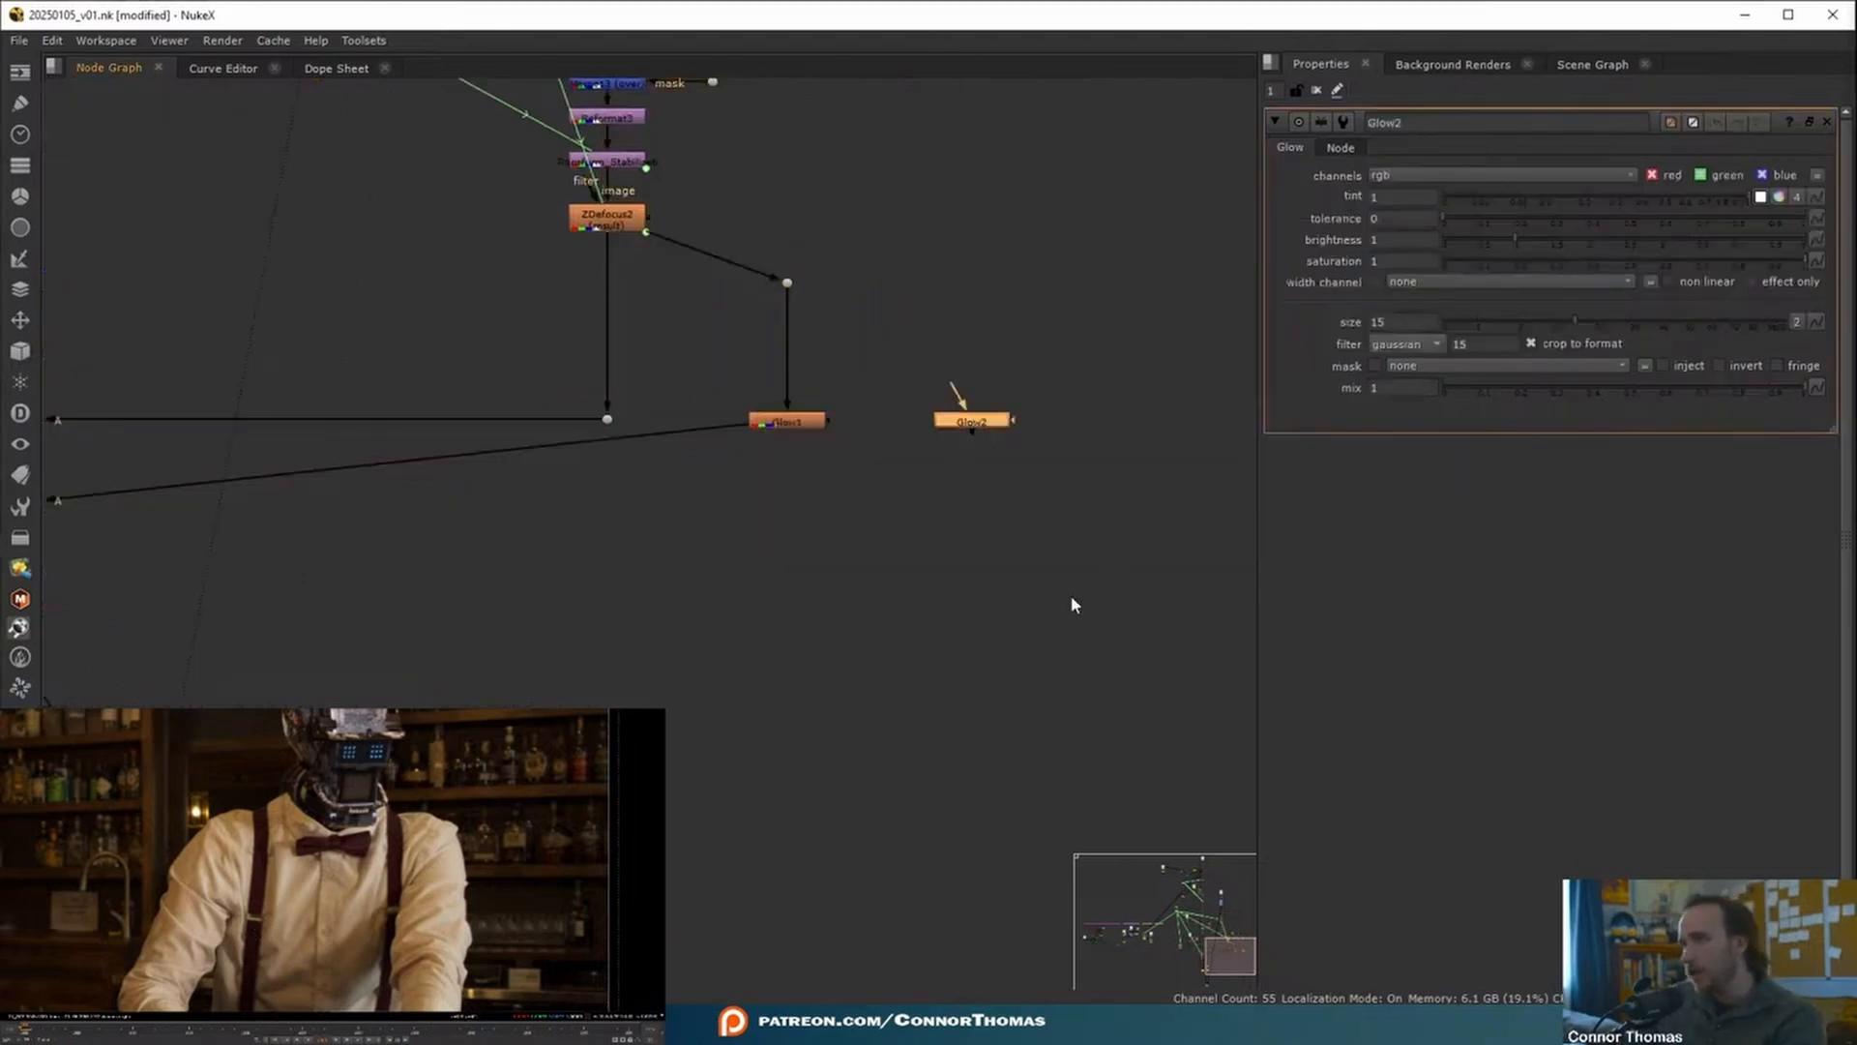
drag(955, 406, 964, 456)
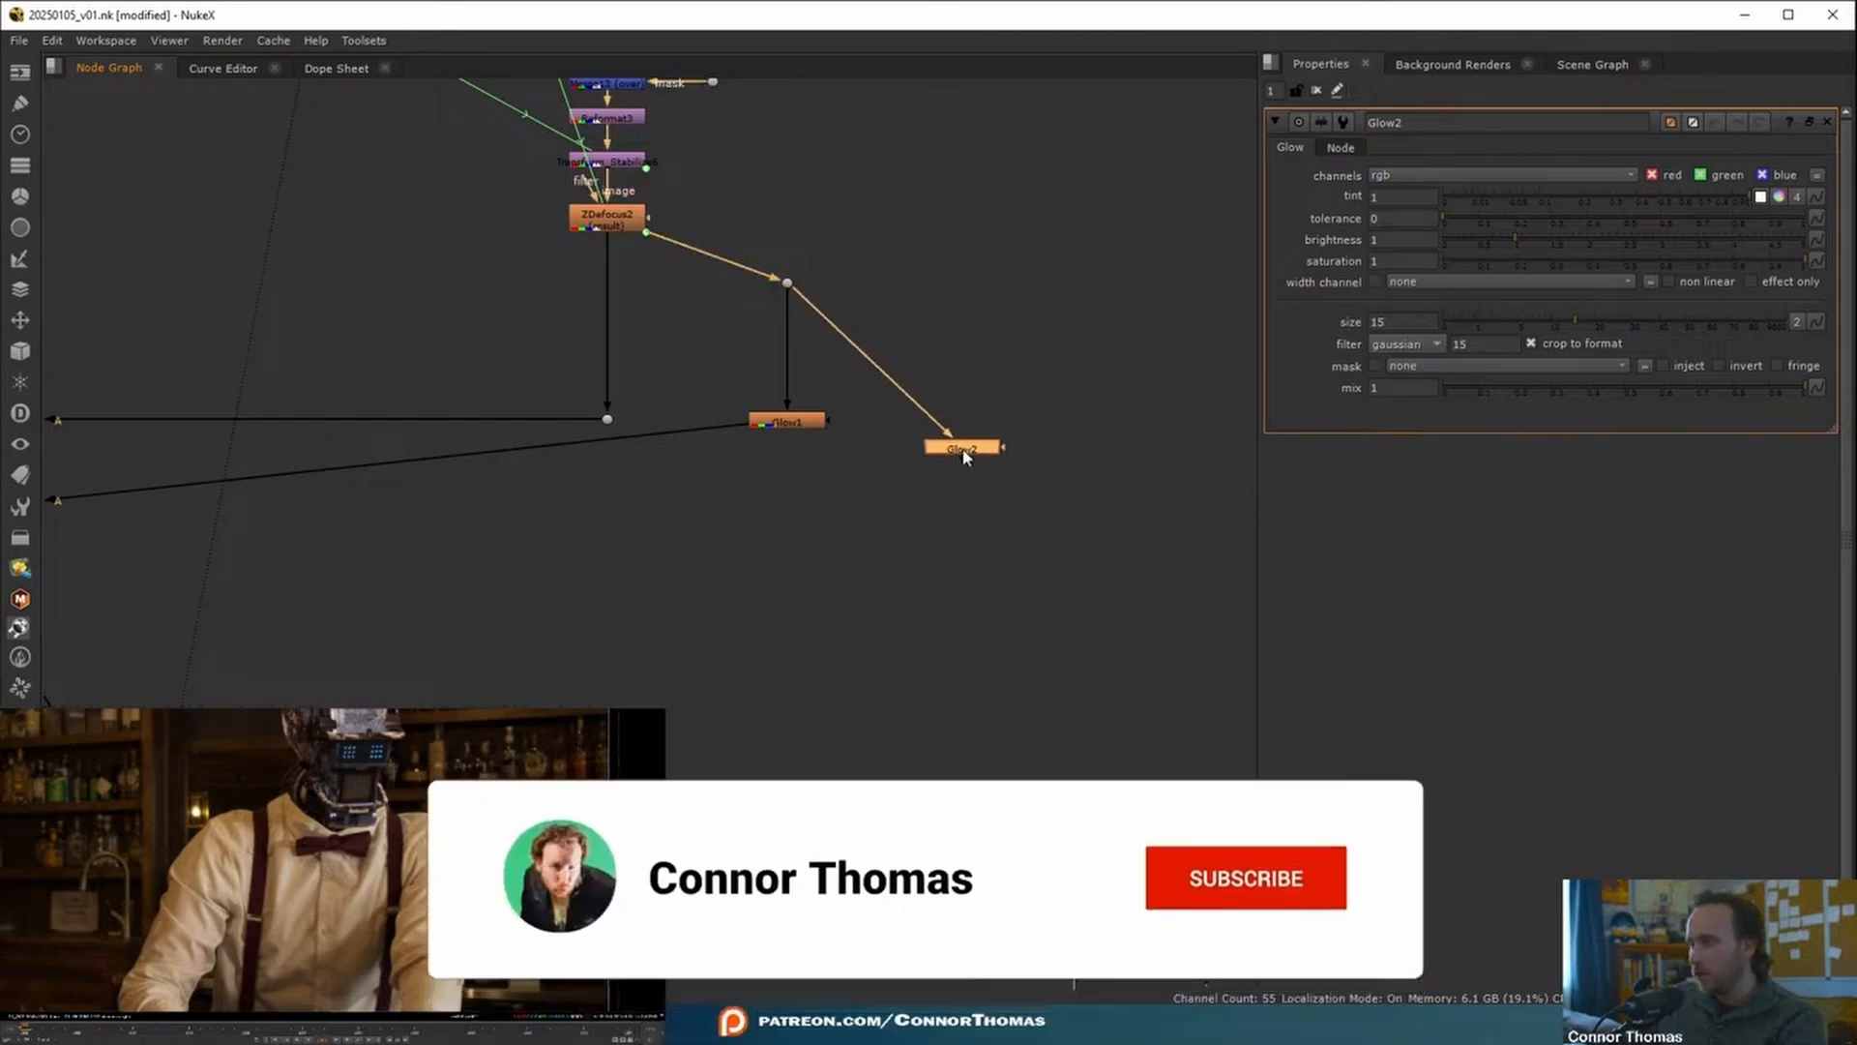
- View the Glow2 output, raise its tolerance to 0.51, and set it to output the effect only
key(1)
drag(1490, 221, 1627, 207)
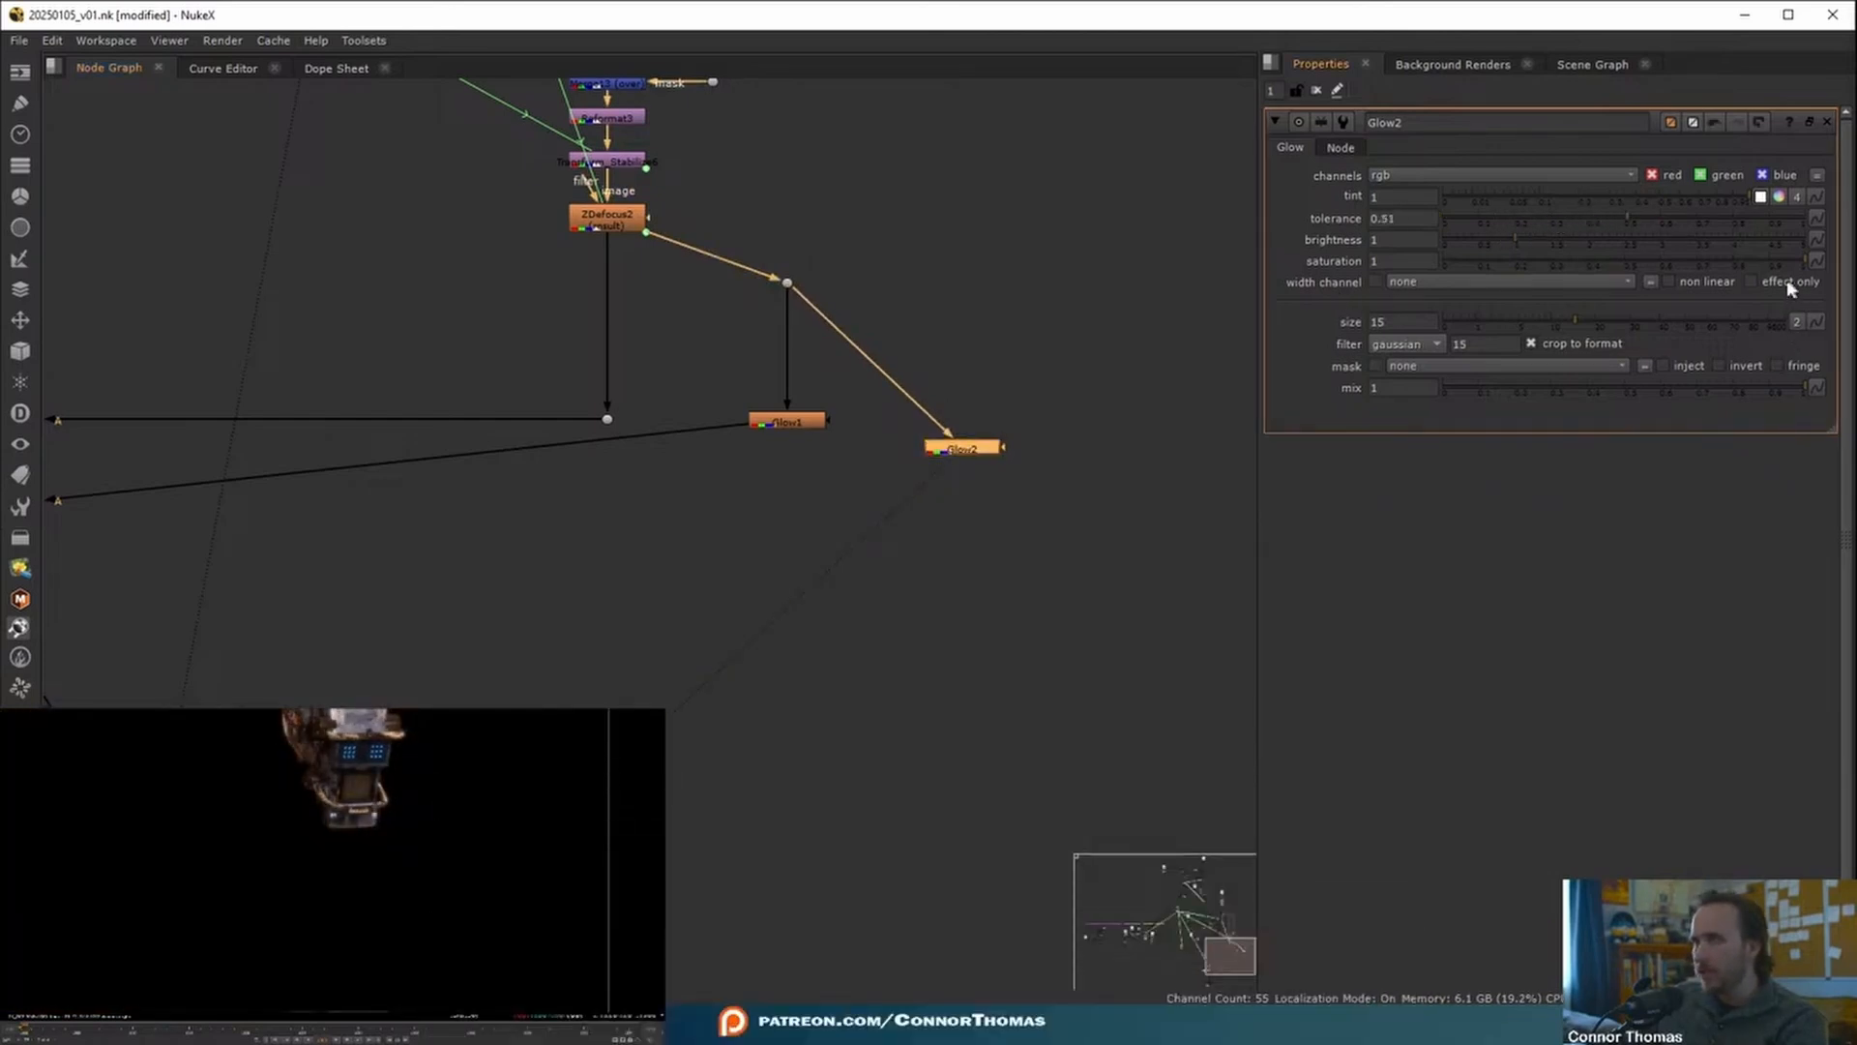
click(1750, 281)
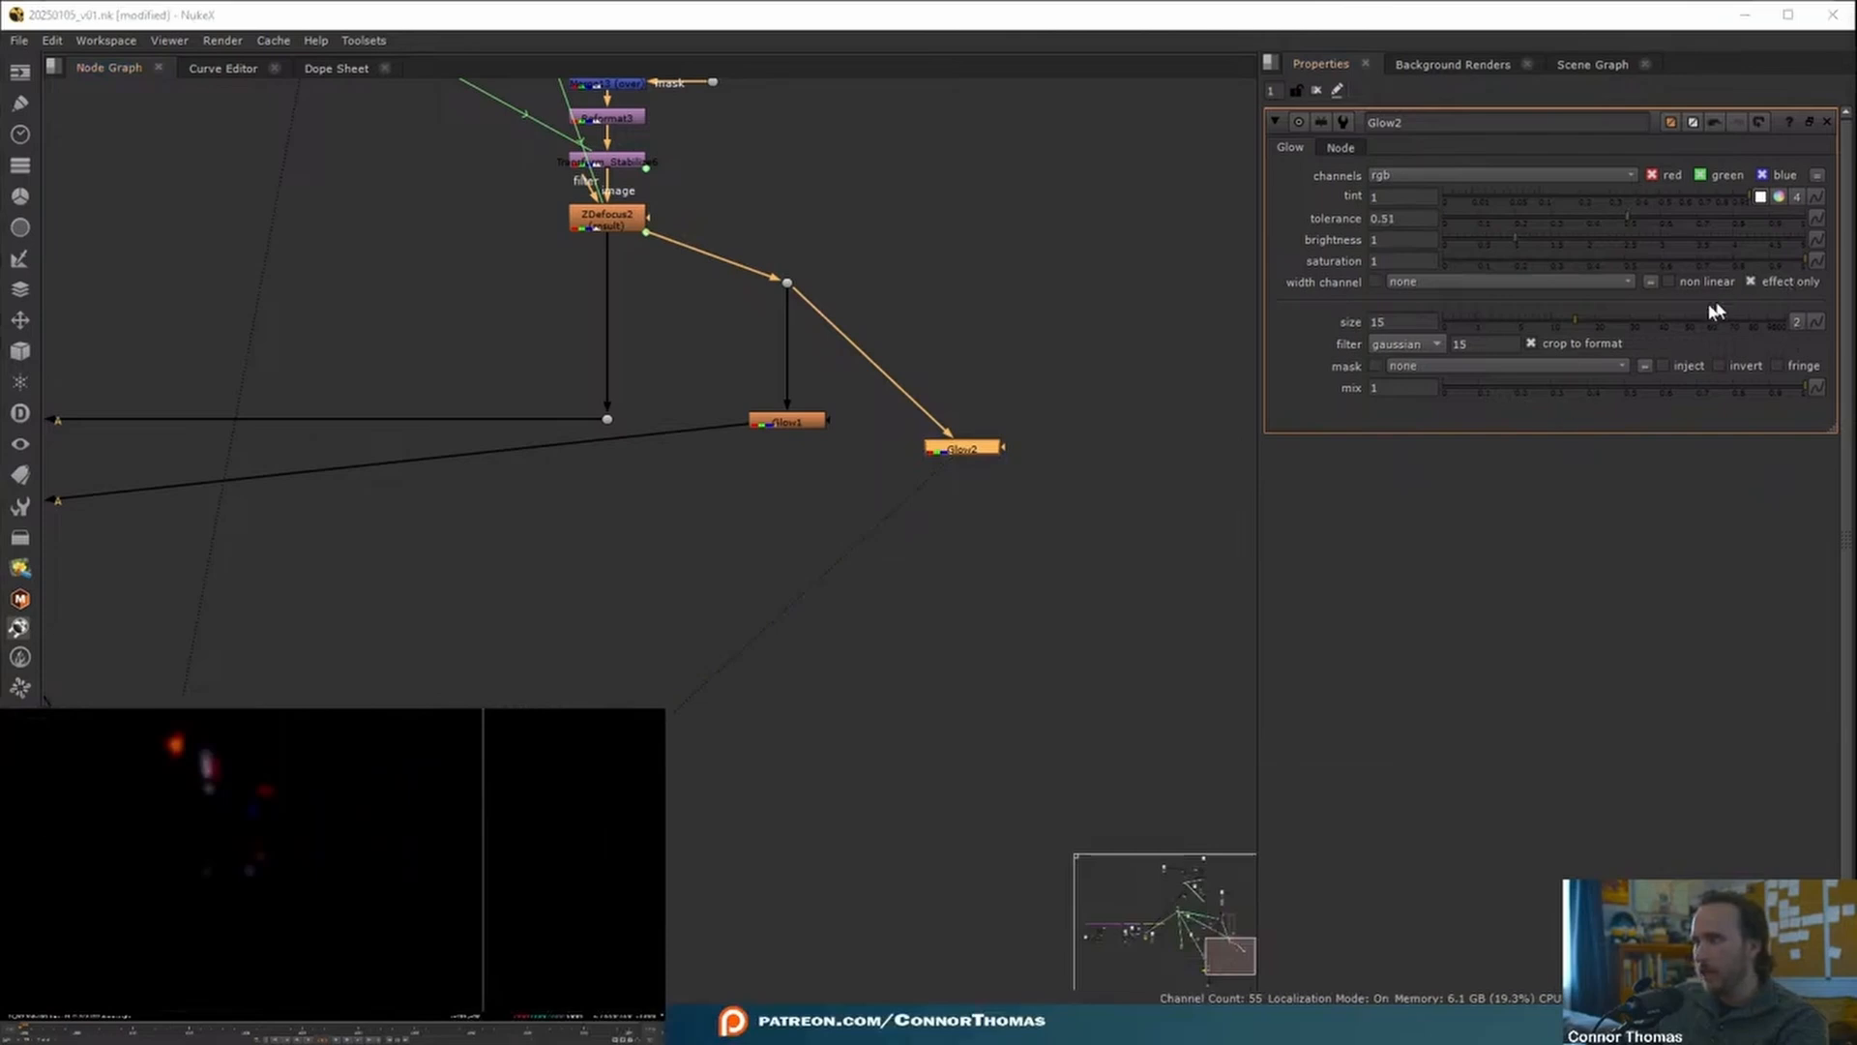
- Try a size of 0.6 on Glow2, undo it, and set the tolerance to 0.02
drag(1564, 326, 1469, 312)
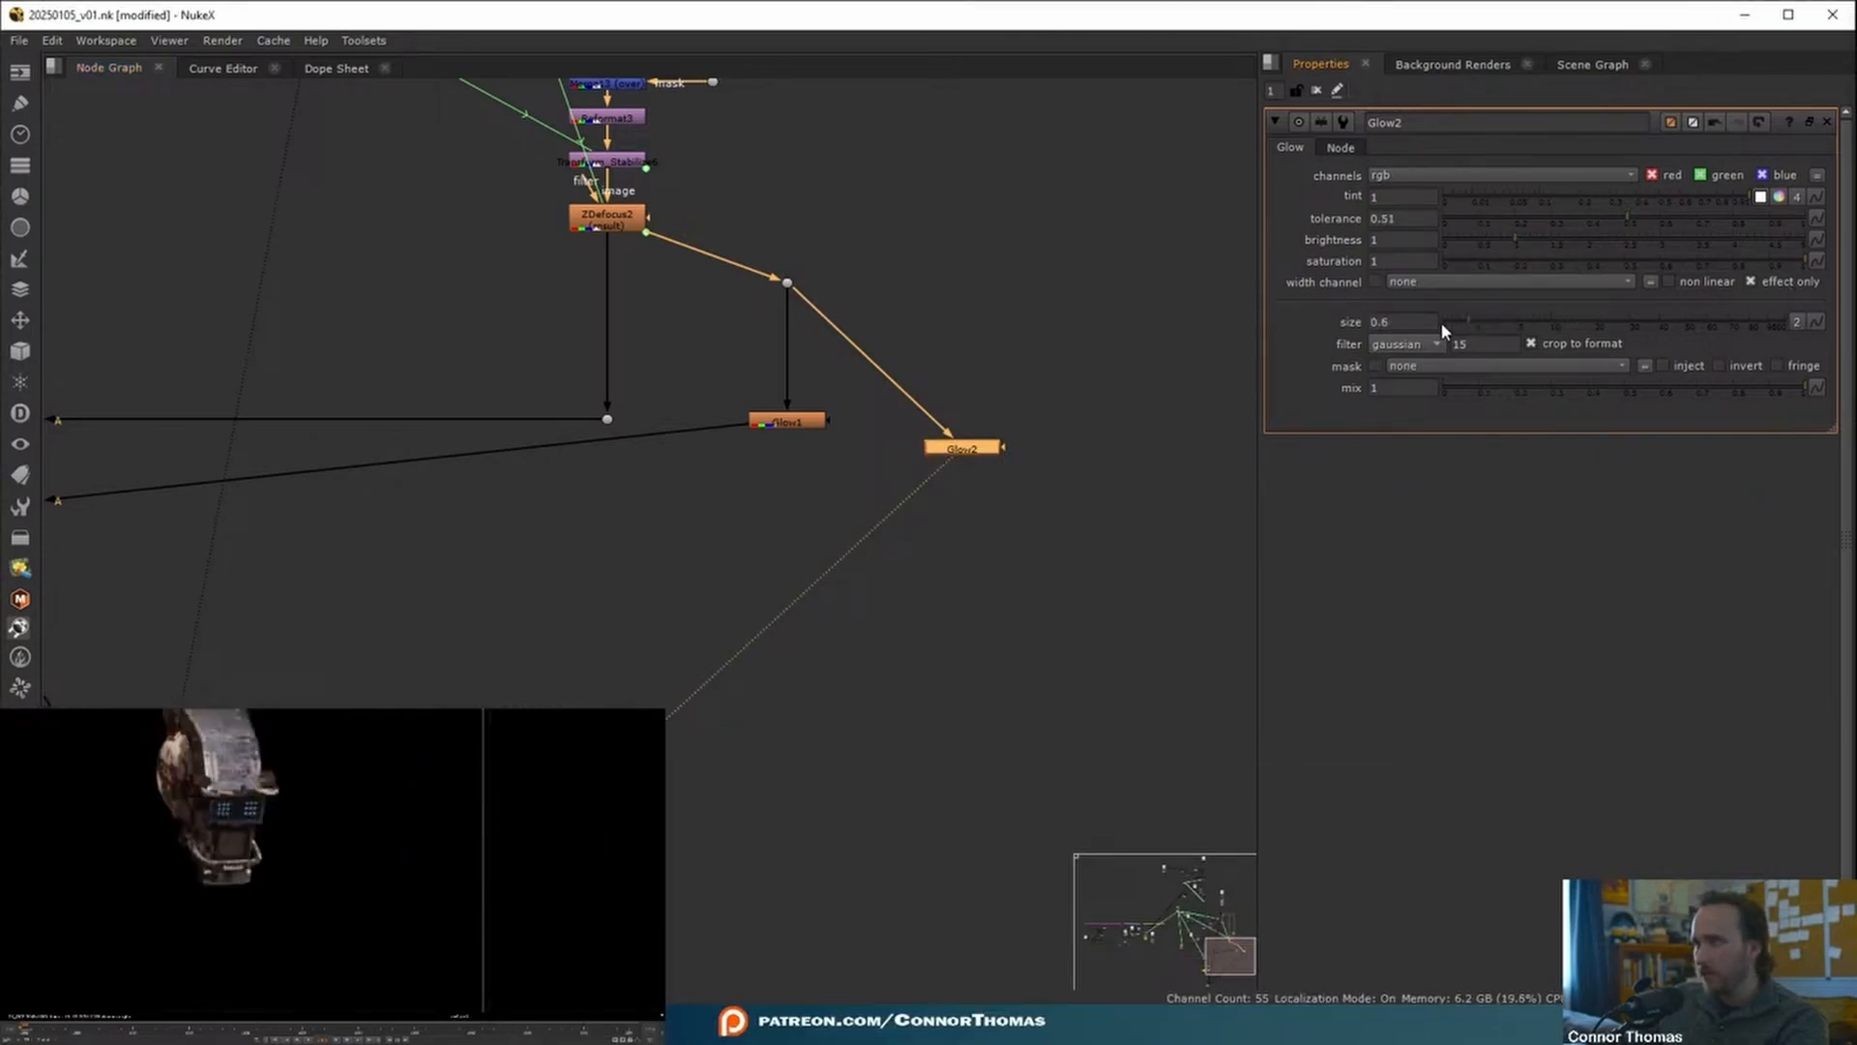
key(ctrl+z)
text(.0)
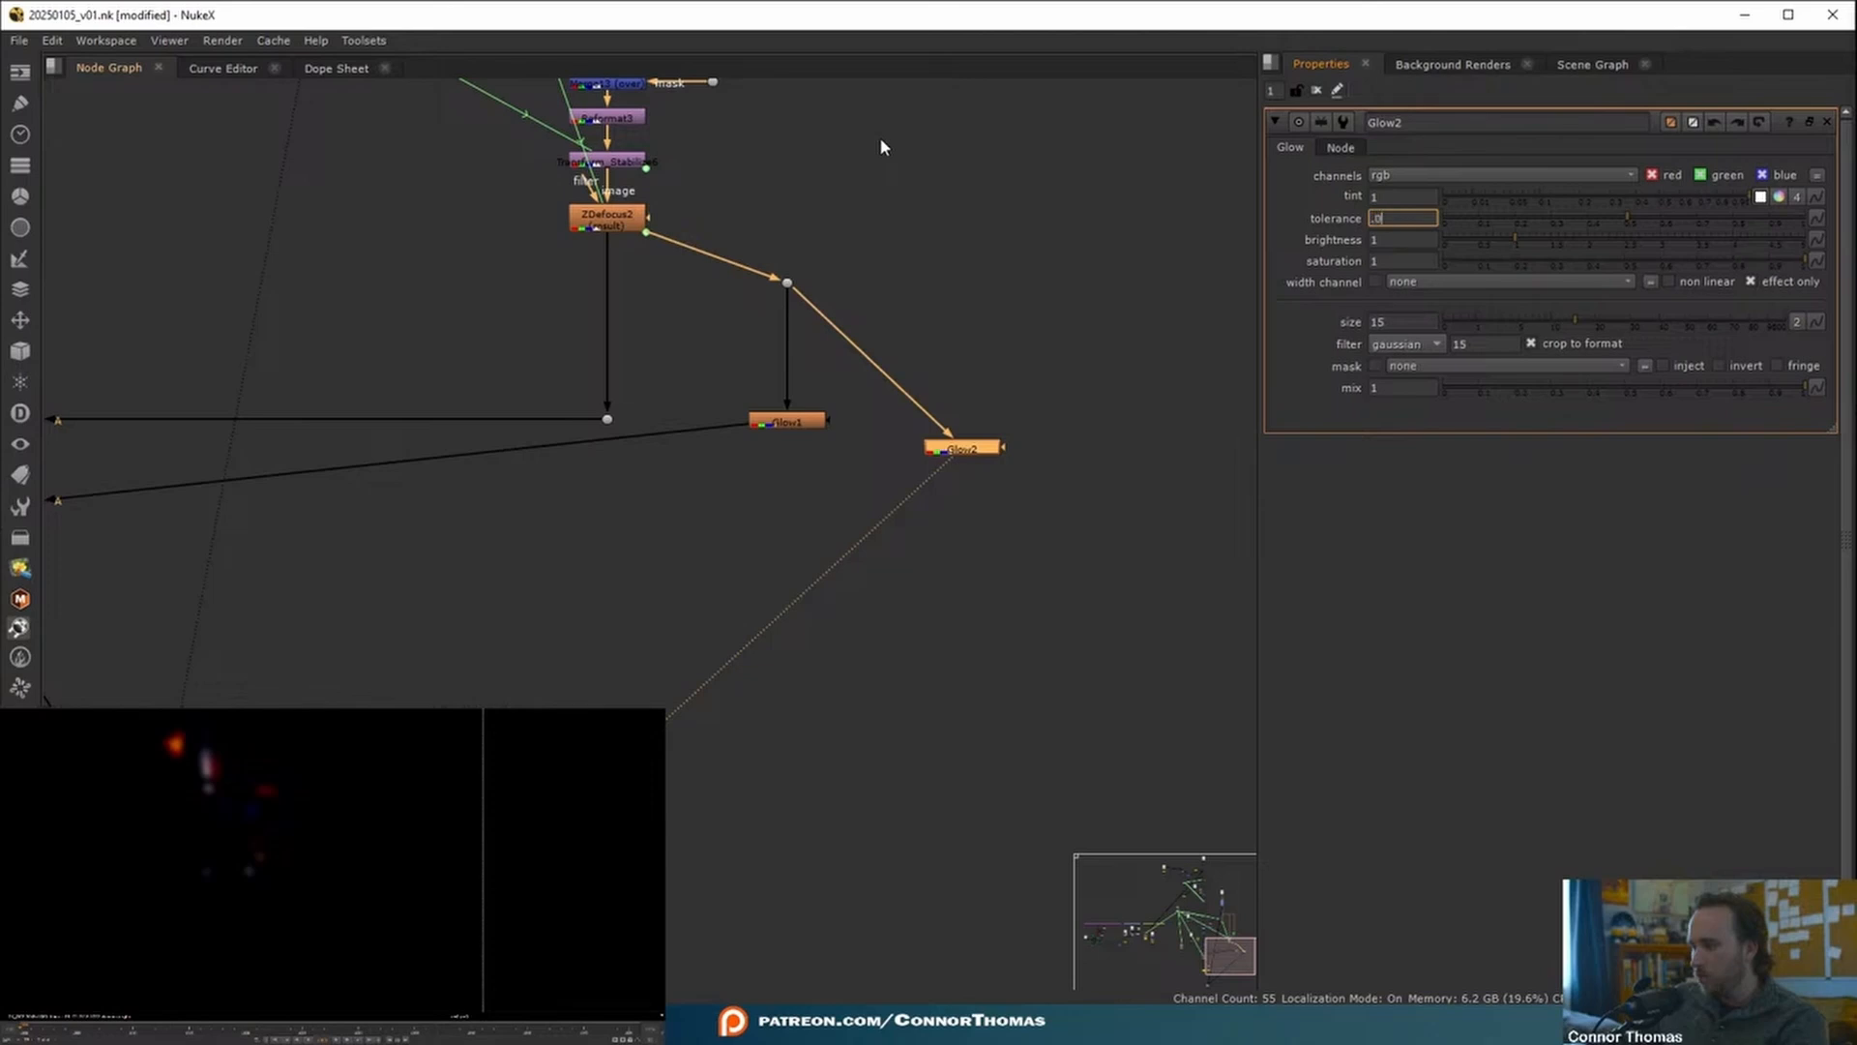
text(2)
key(Return)
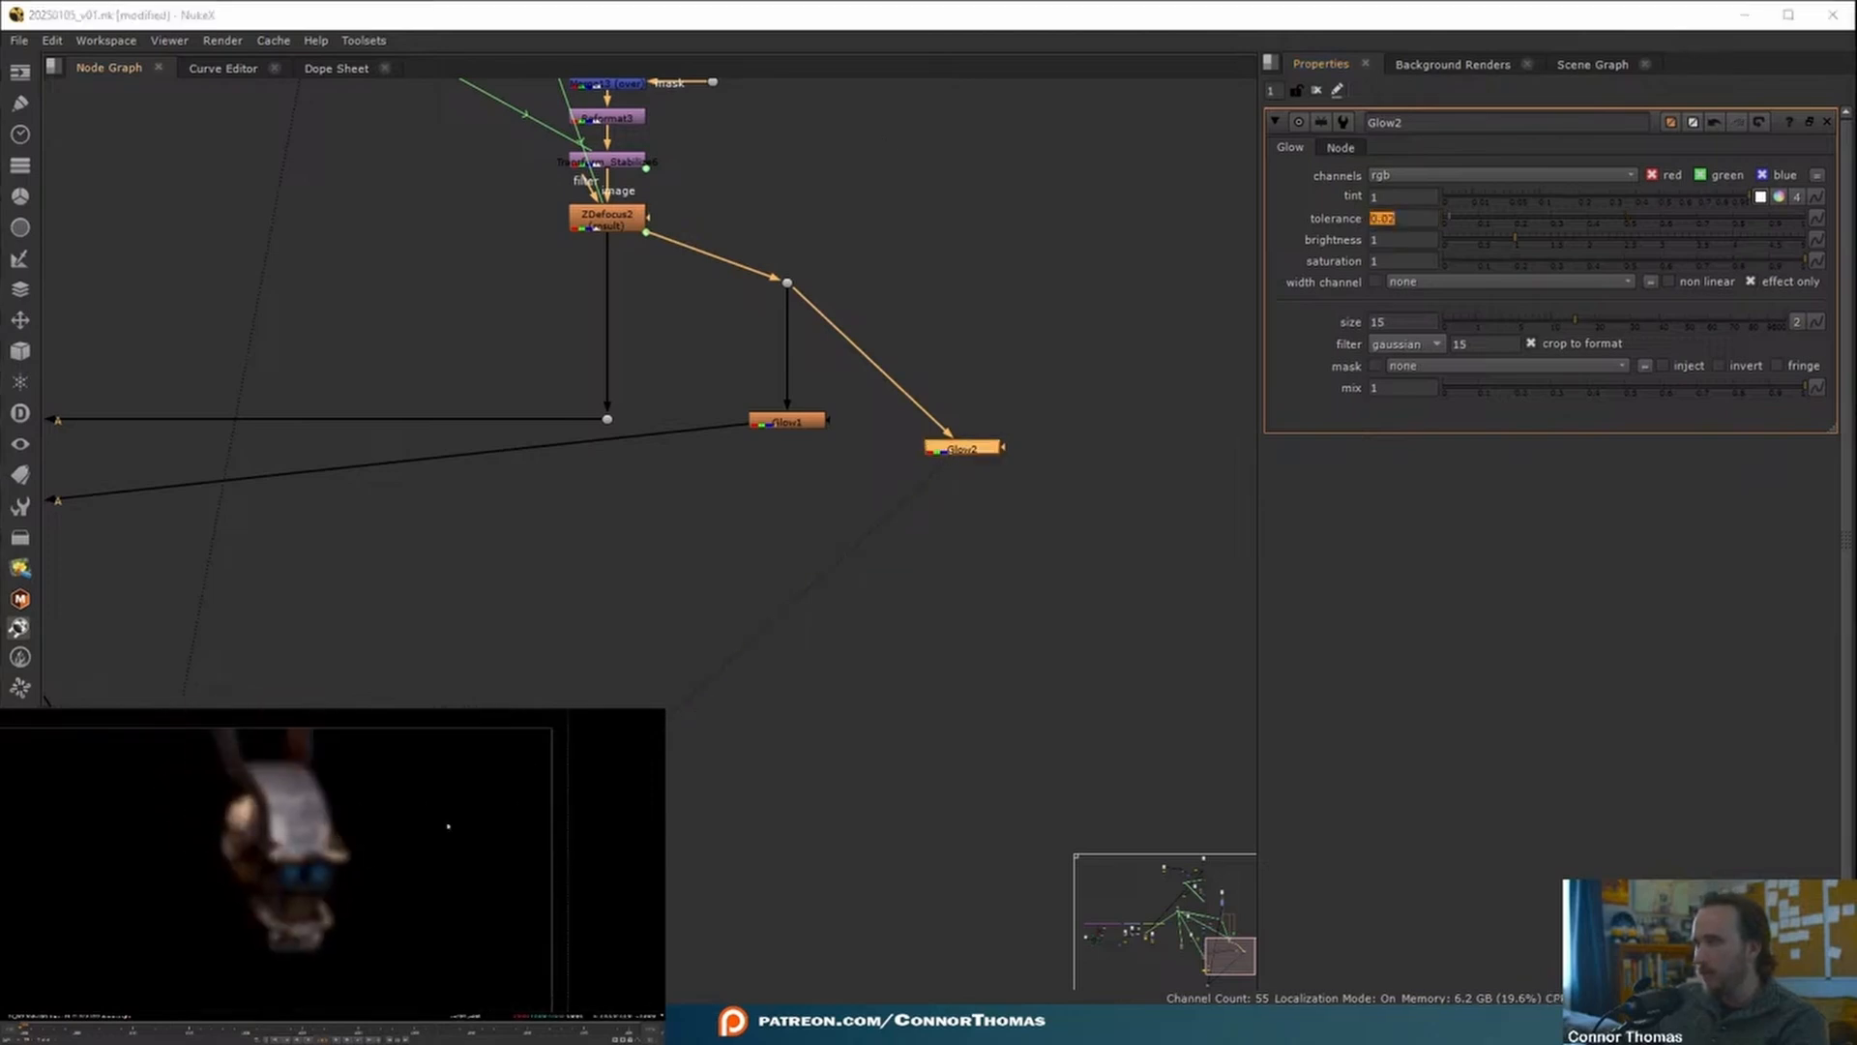
- Set Glow2's brightness and saturation to 0.5 and its size to 20
click(1395, 241)
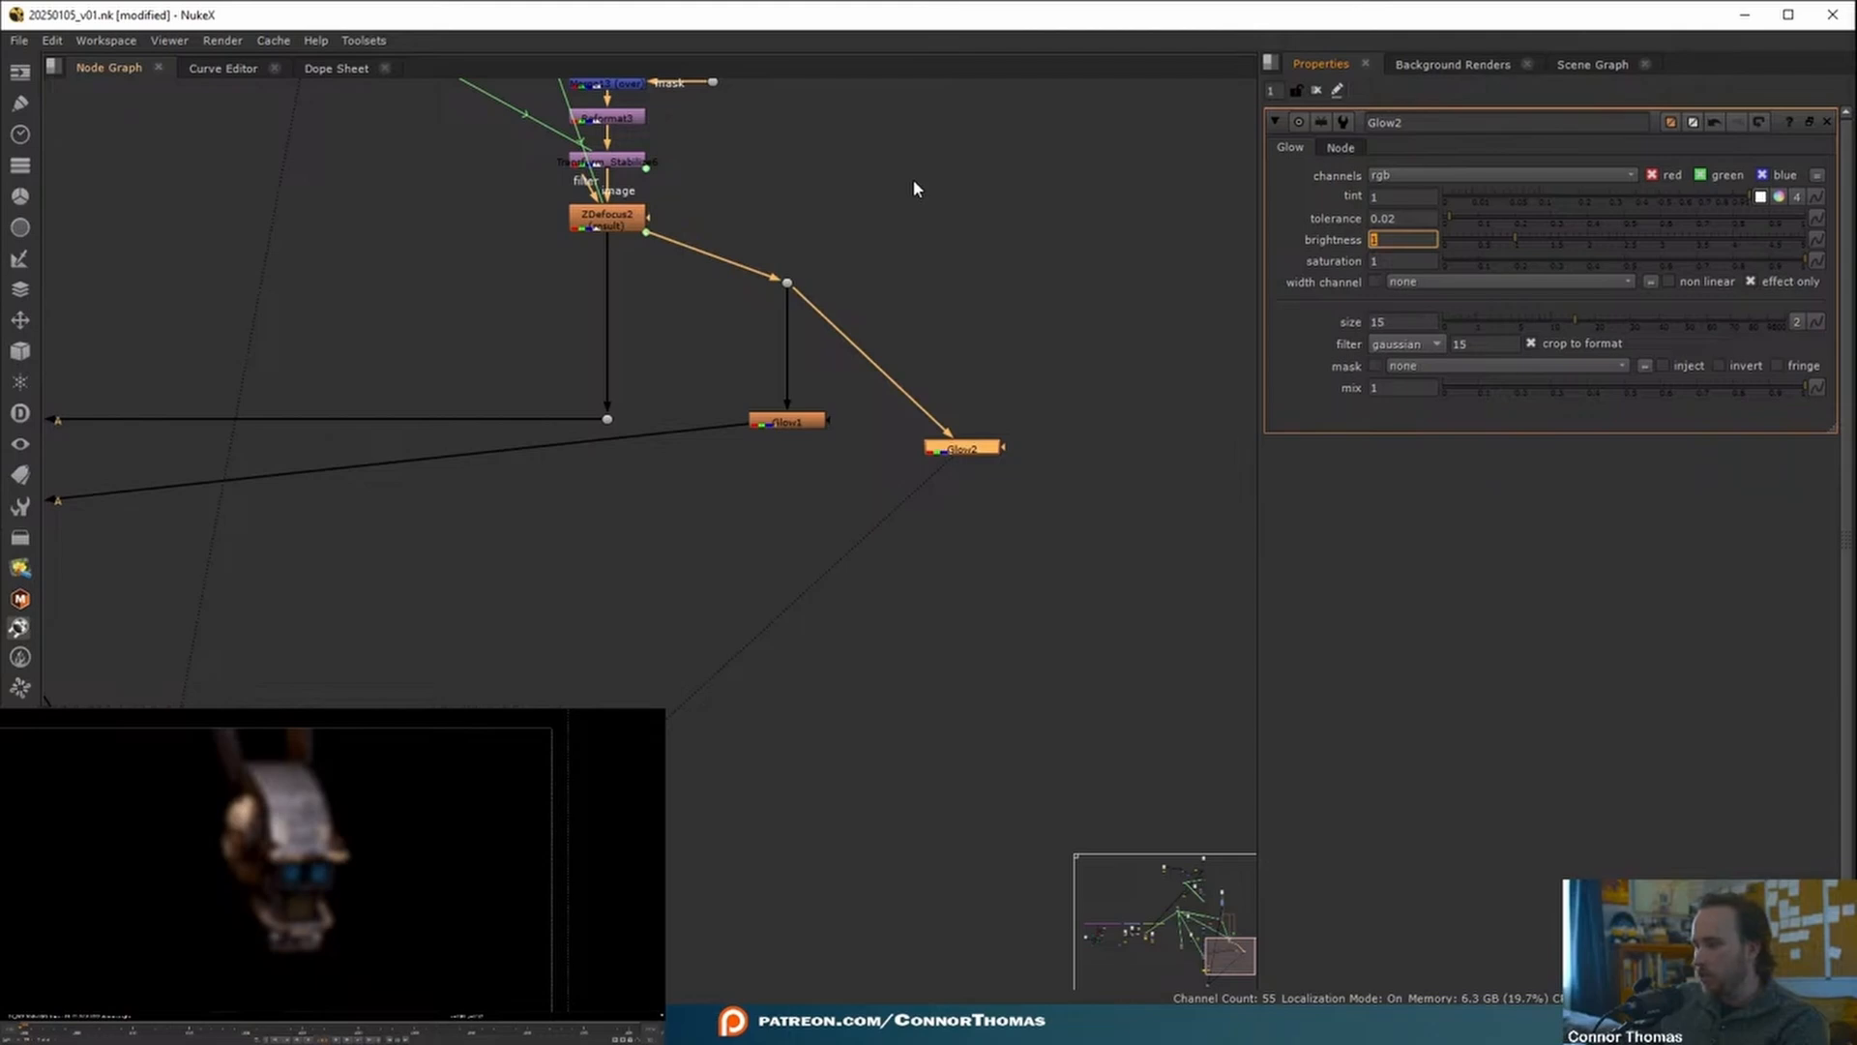
text(0.5)
key(Return)
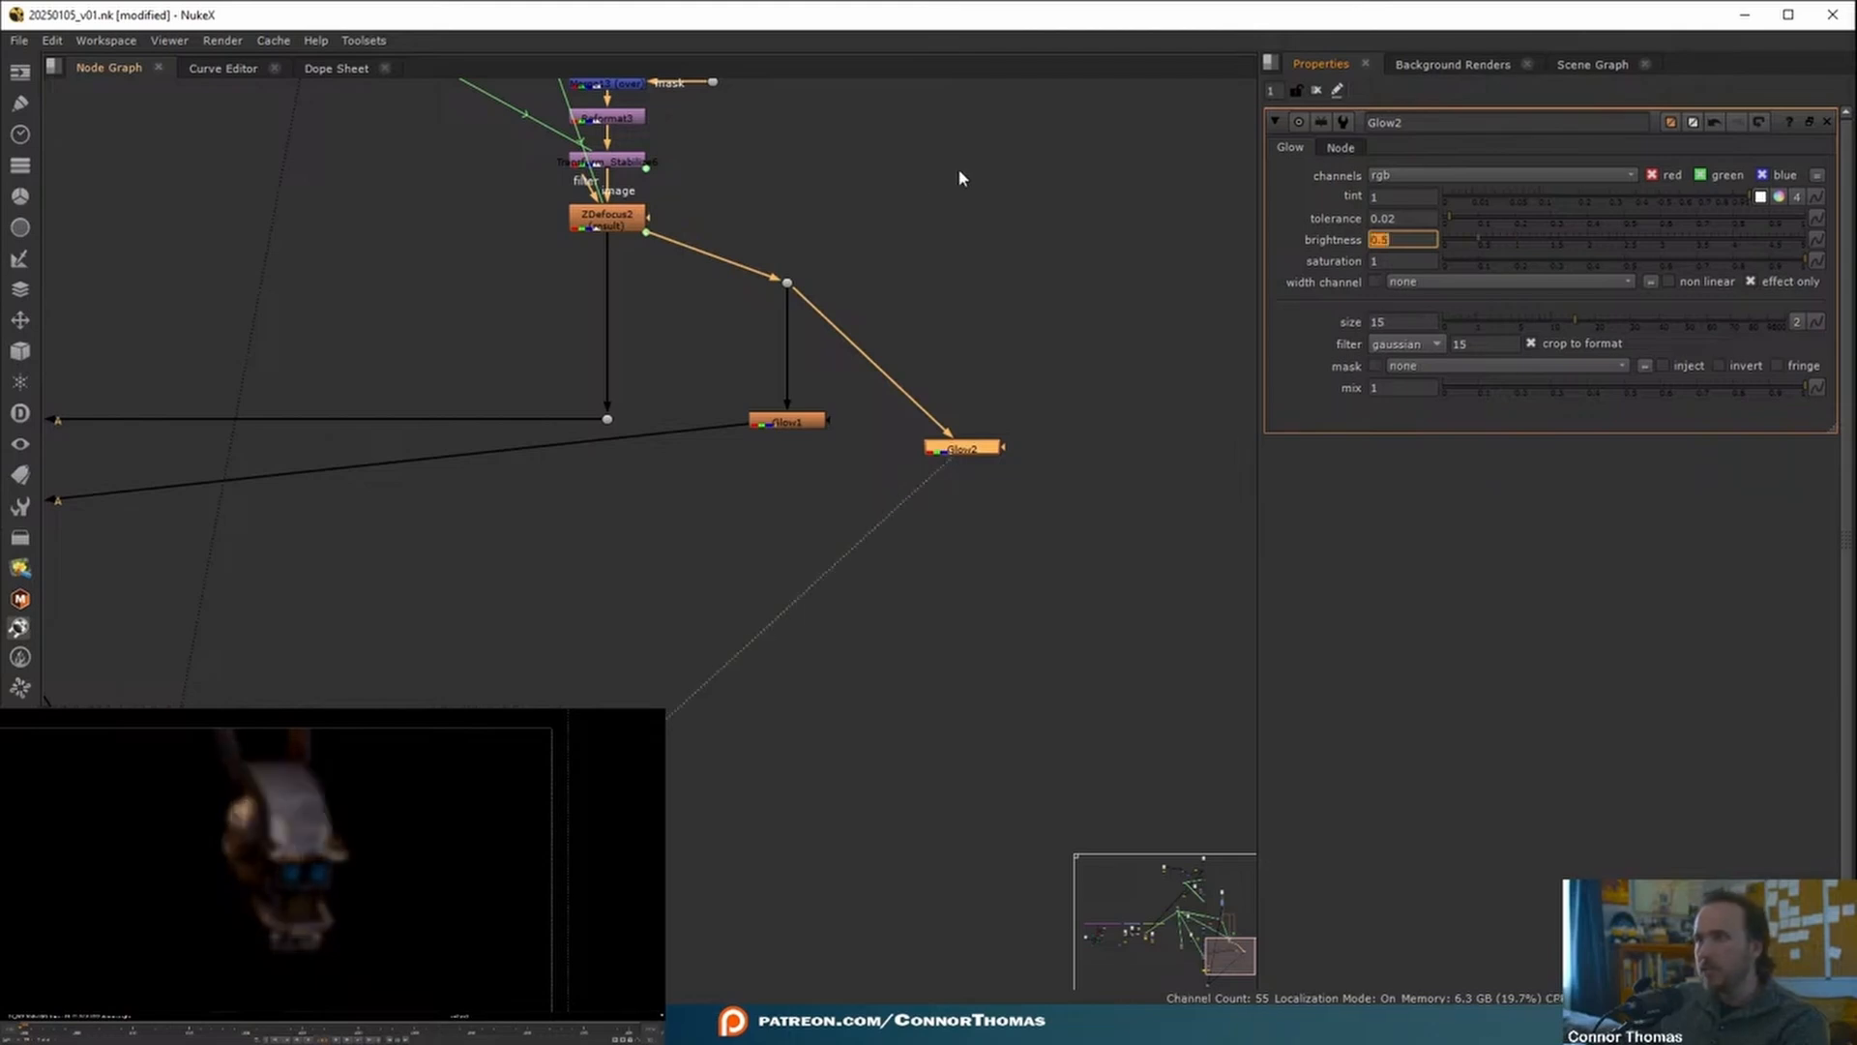
click(1399, 259)
text(0.5)
key(Return)
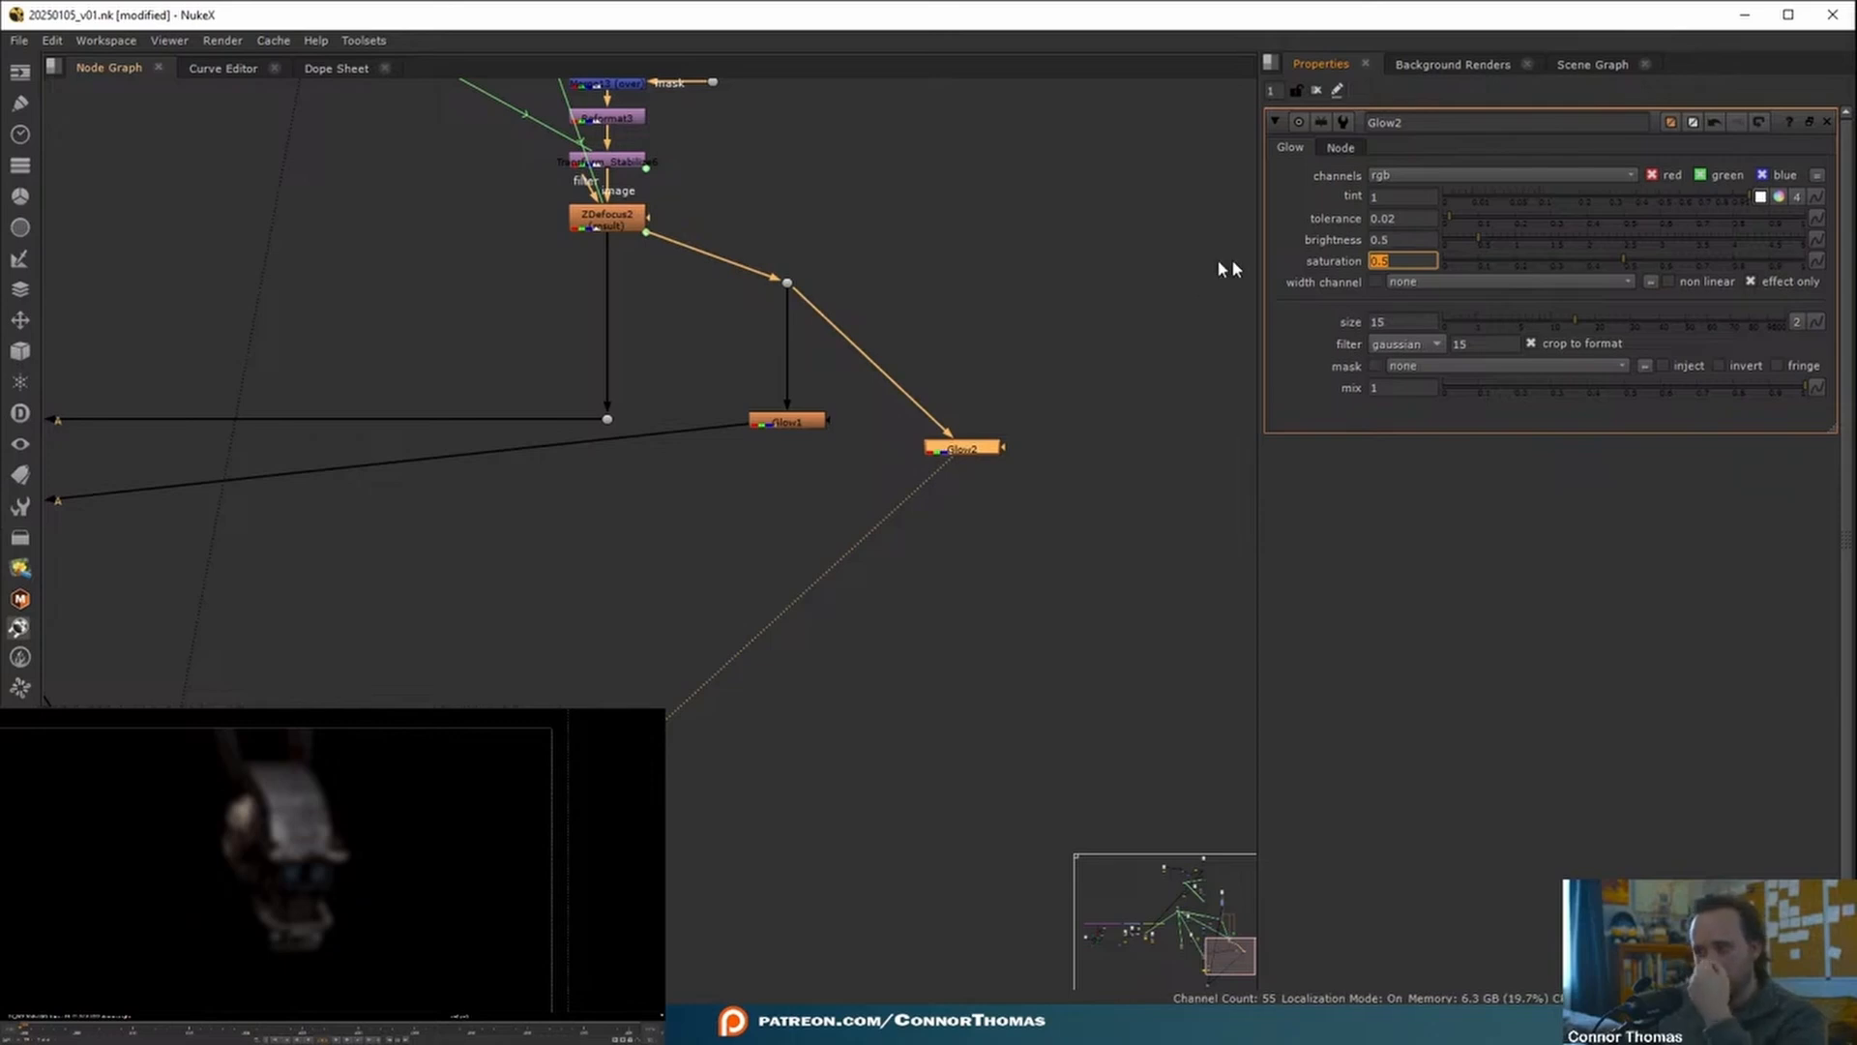
key(Tab)
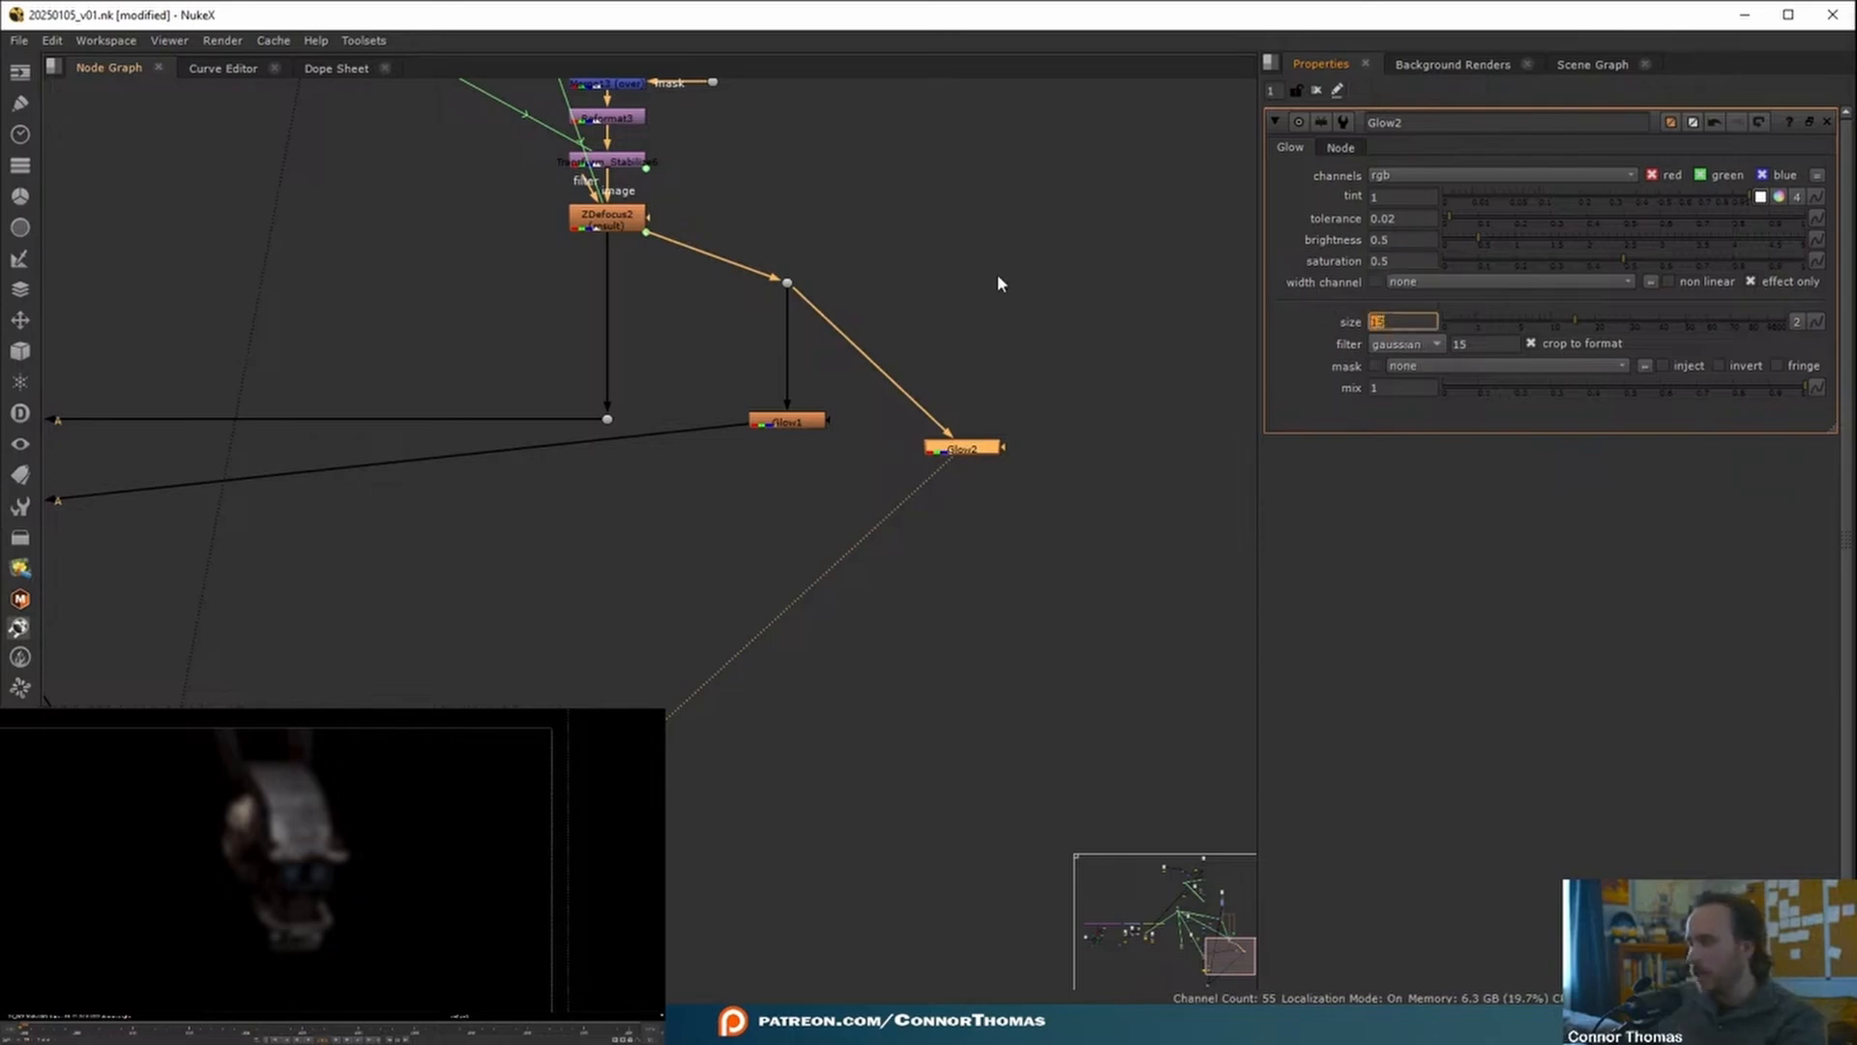
key(Return)
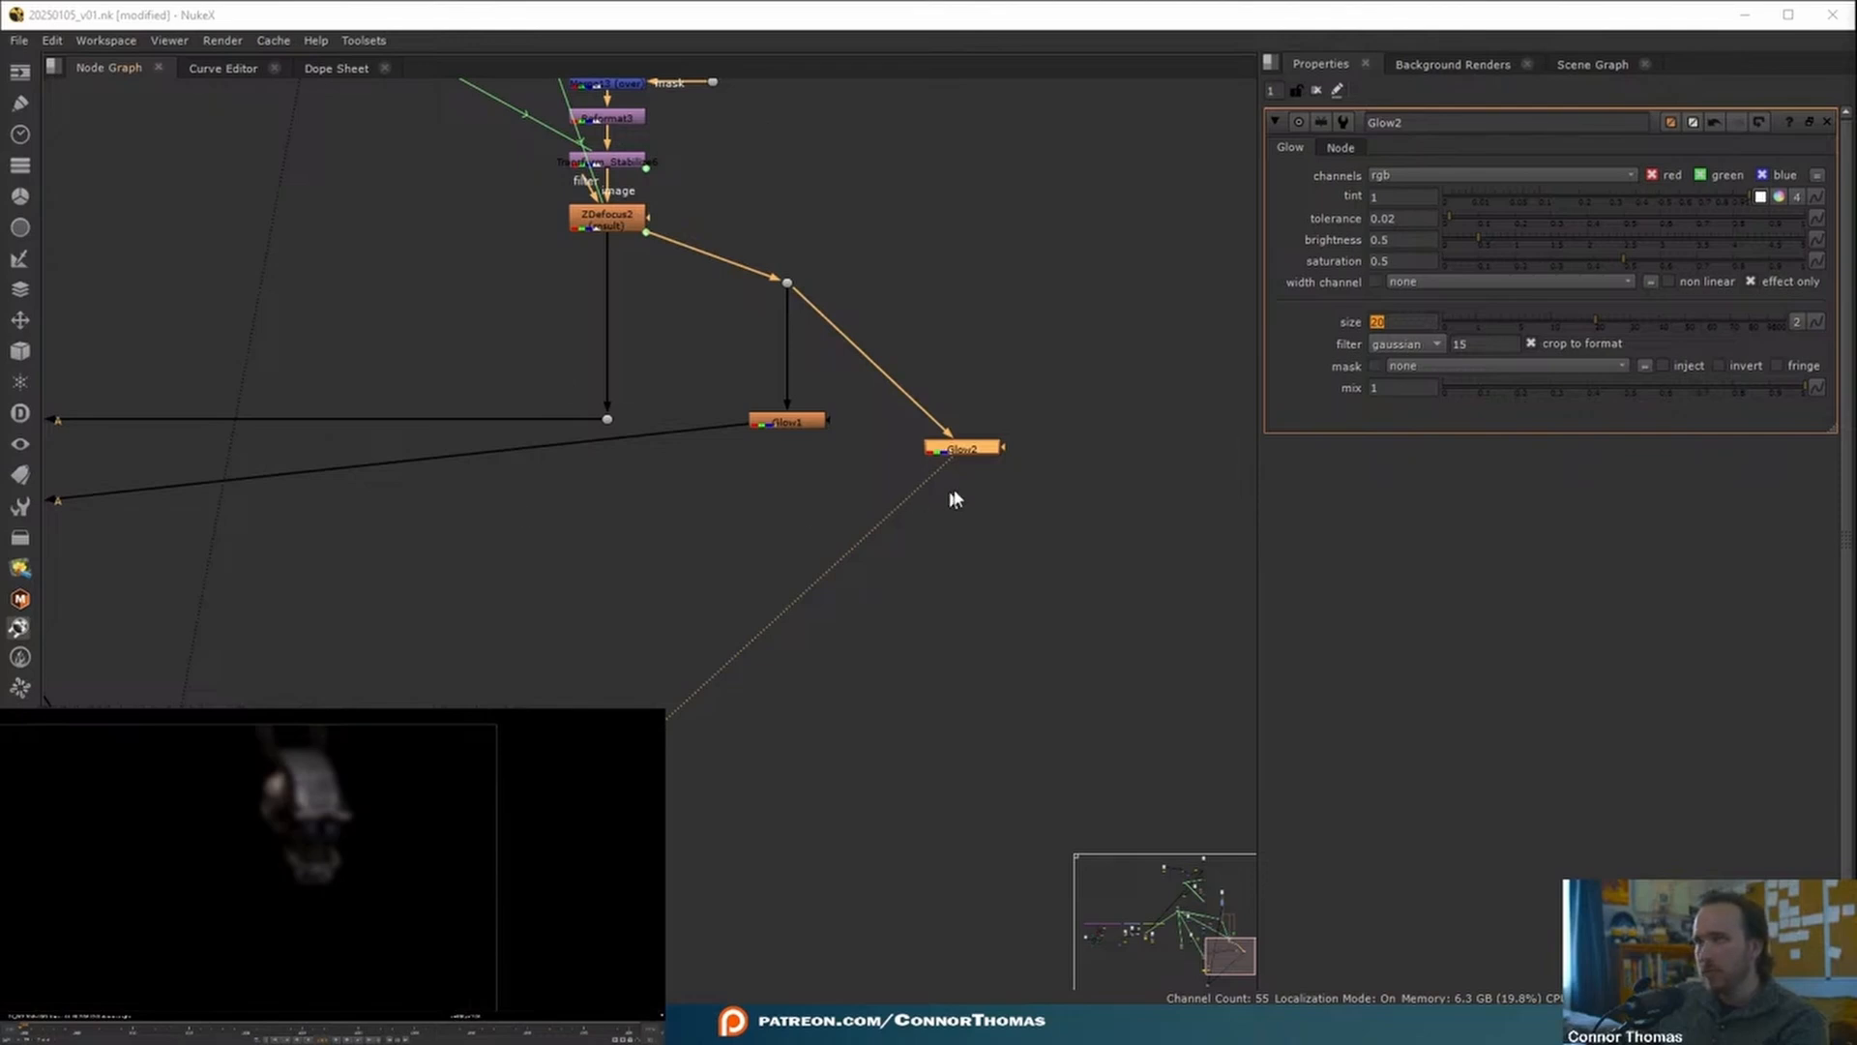
- Merge Glow2 into the main pipe just above the Glow1 merge, using the plus operation
middle_drag(943, 459, 1126, 436)
click(1085, 373)
key(m)
drag(1054, 468, 302, 618)
middle_drag(302, 618, 508, 679)
drag(508, 679, 365, 507)
click(1434, 175)
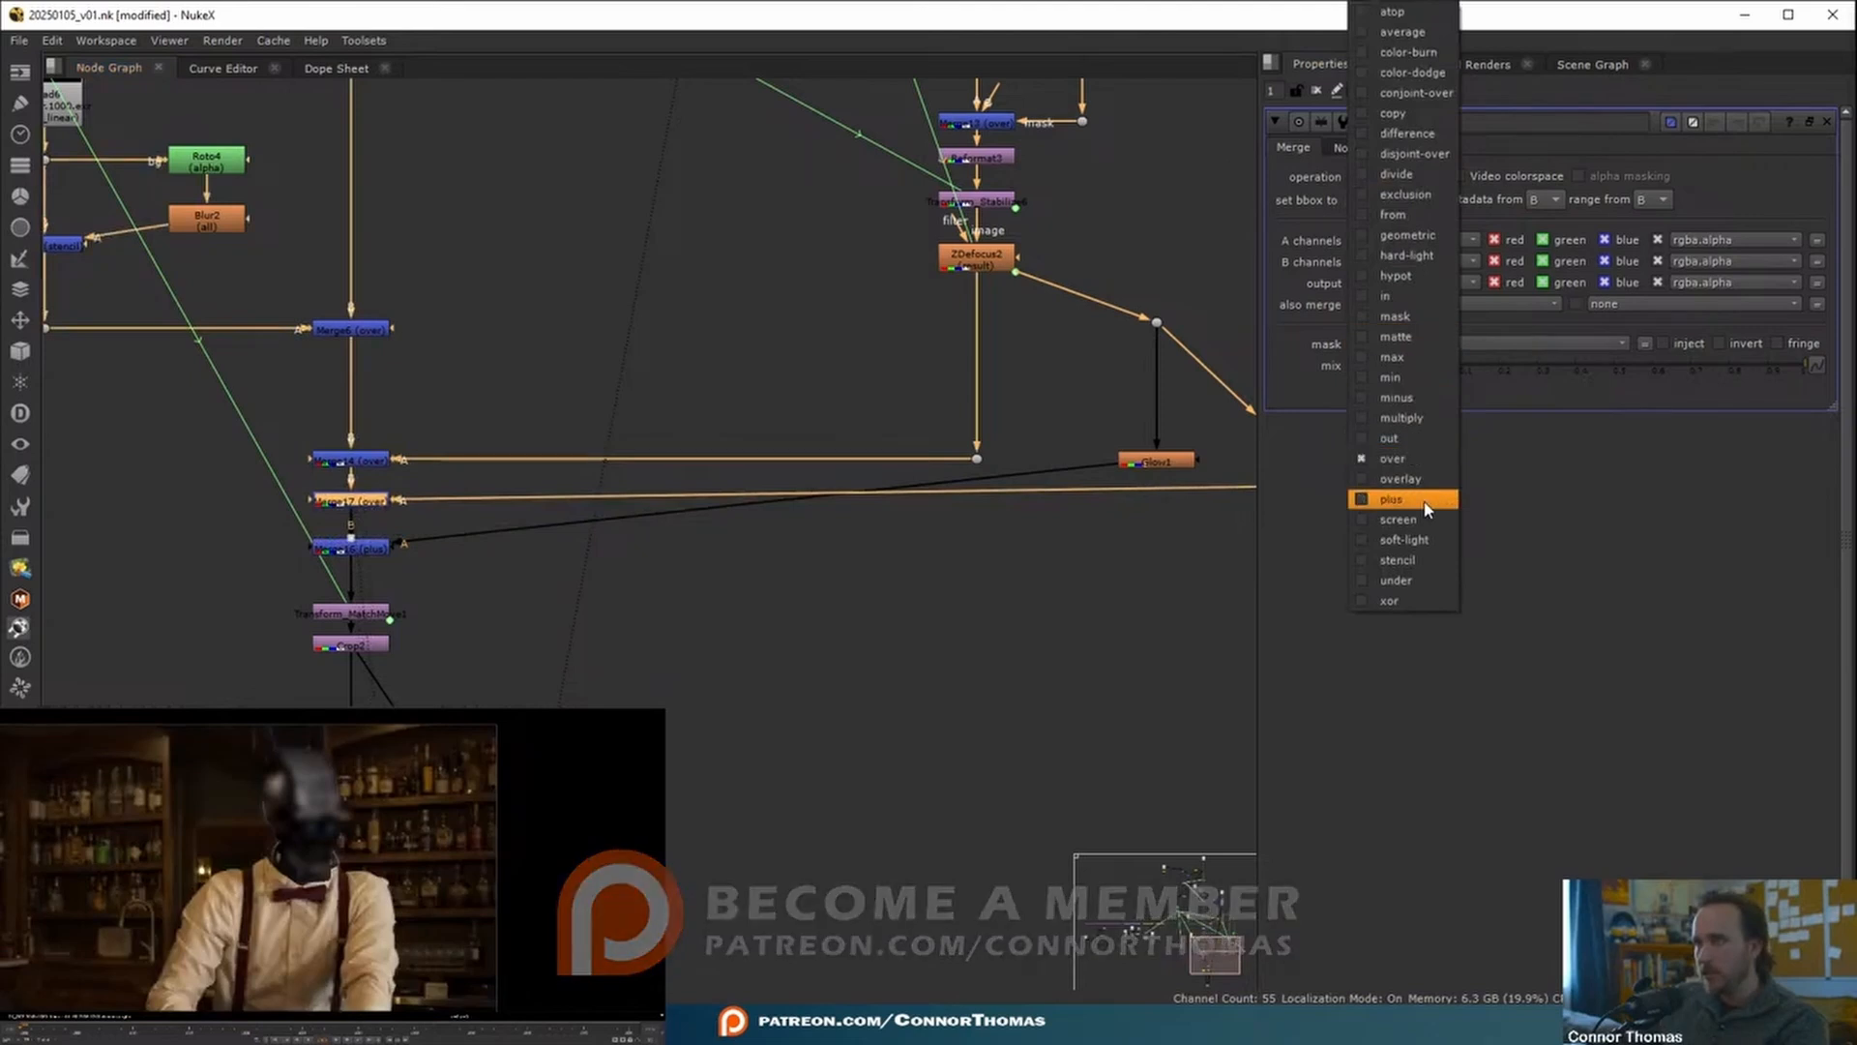
click(1393, 498)
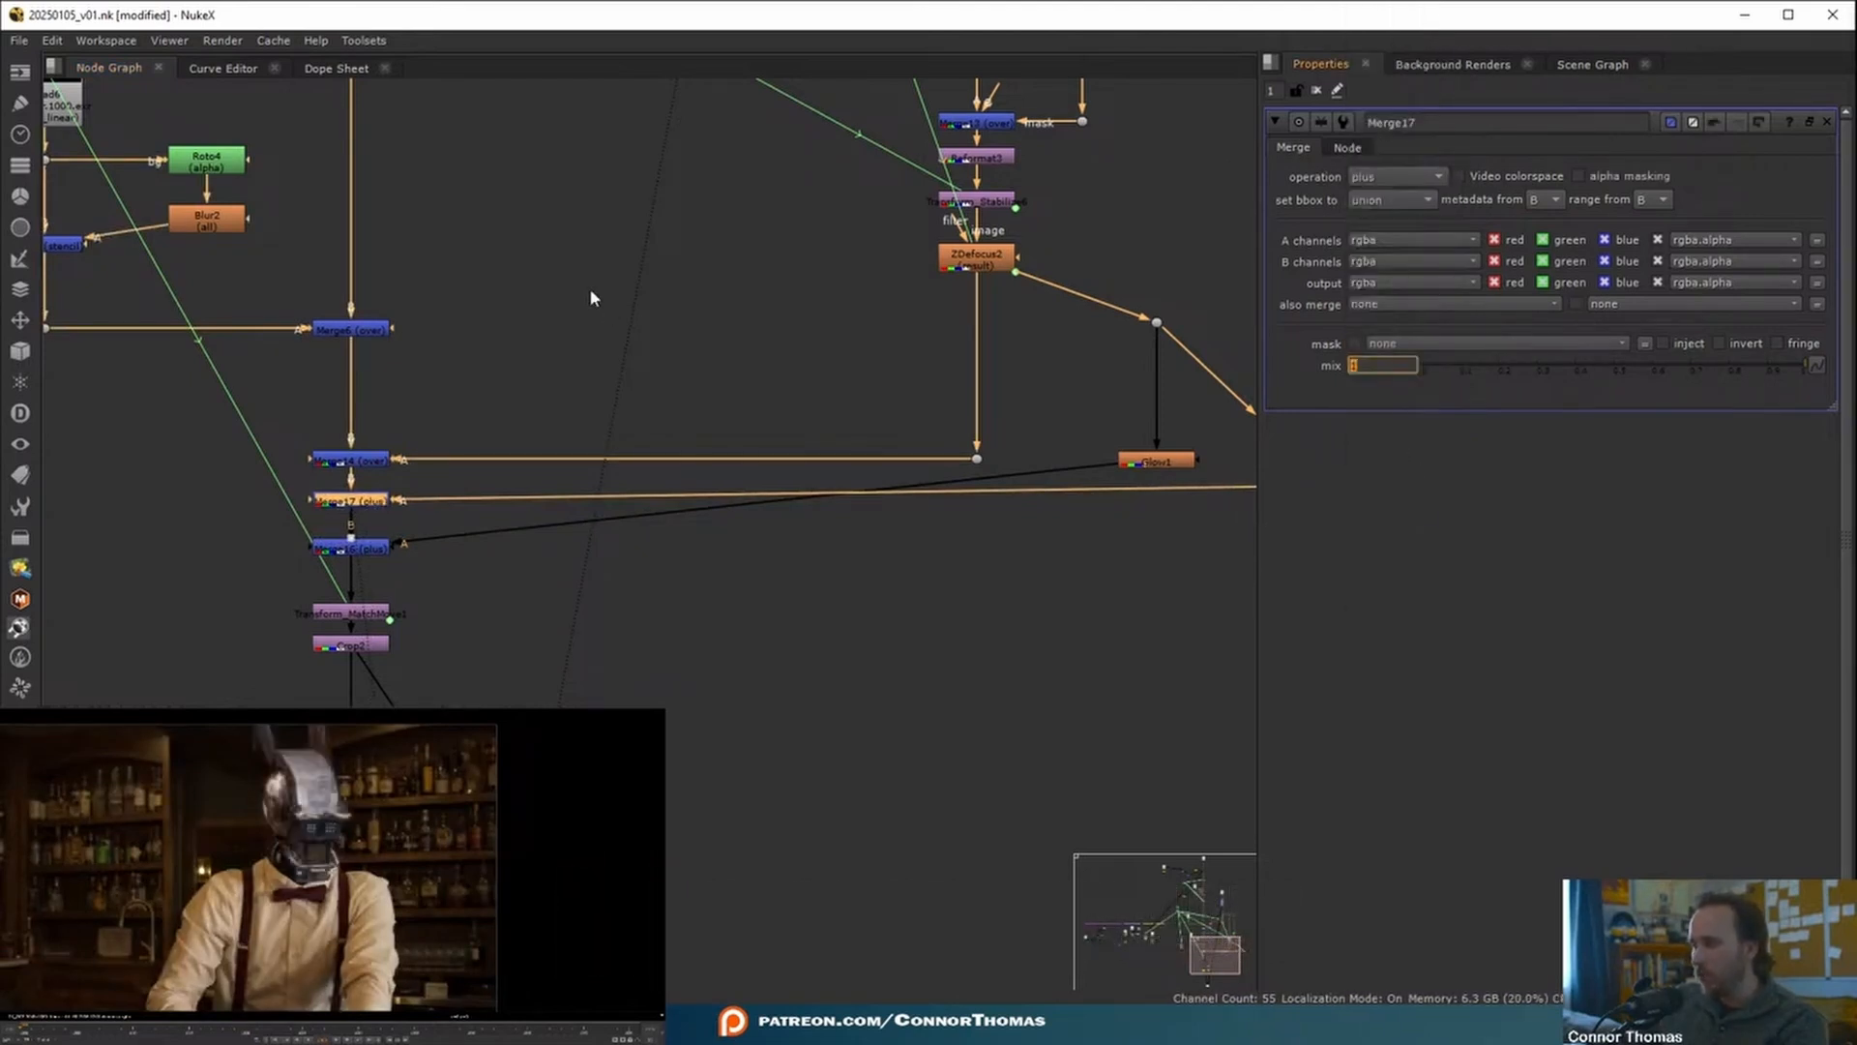
- Set the mix of the Glow2 merge to 0.5, reduce it to 0.105, and check the head in the composite
text(0.5)
key(Return)
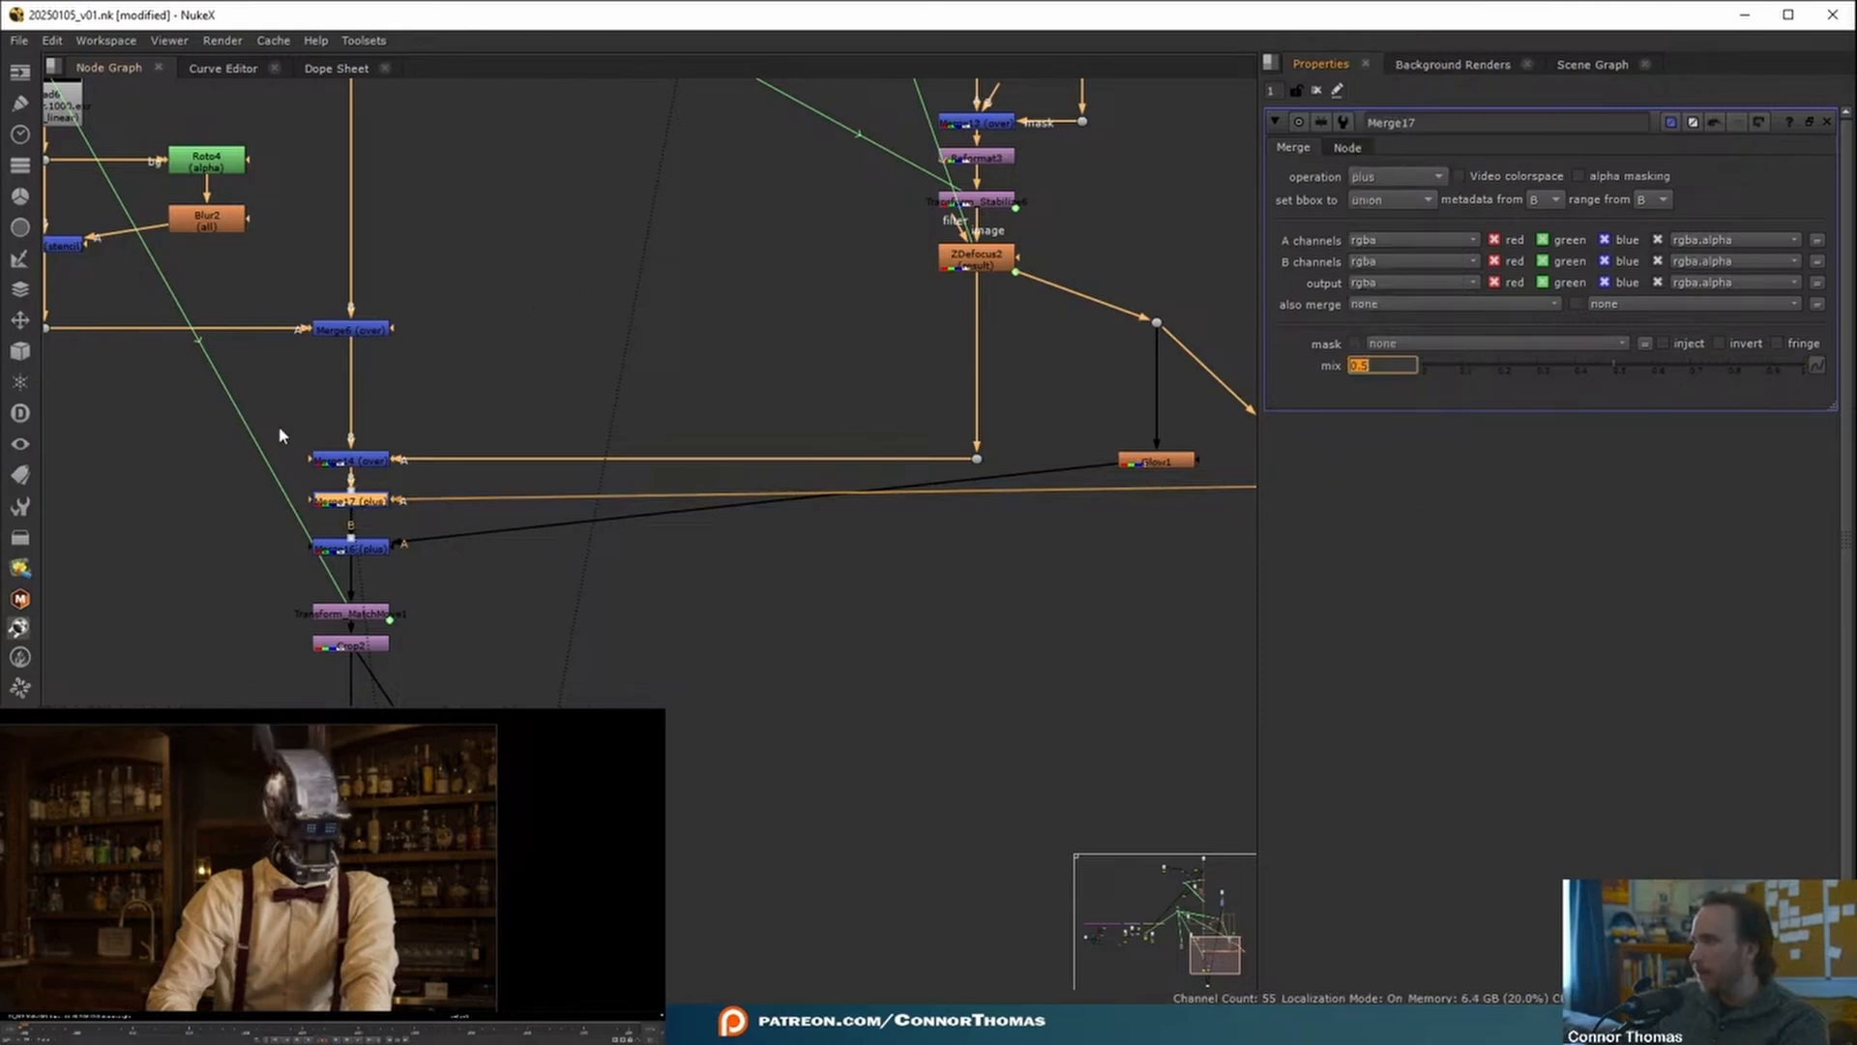
click(639, 614)
click(365, 502)
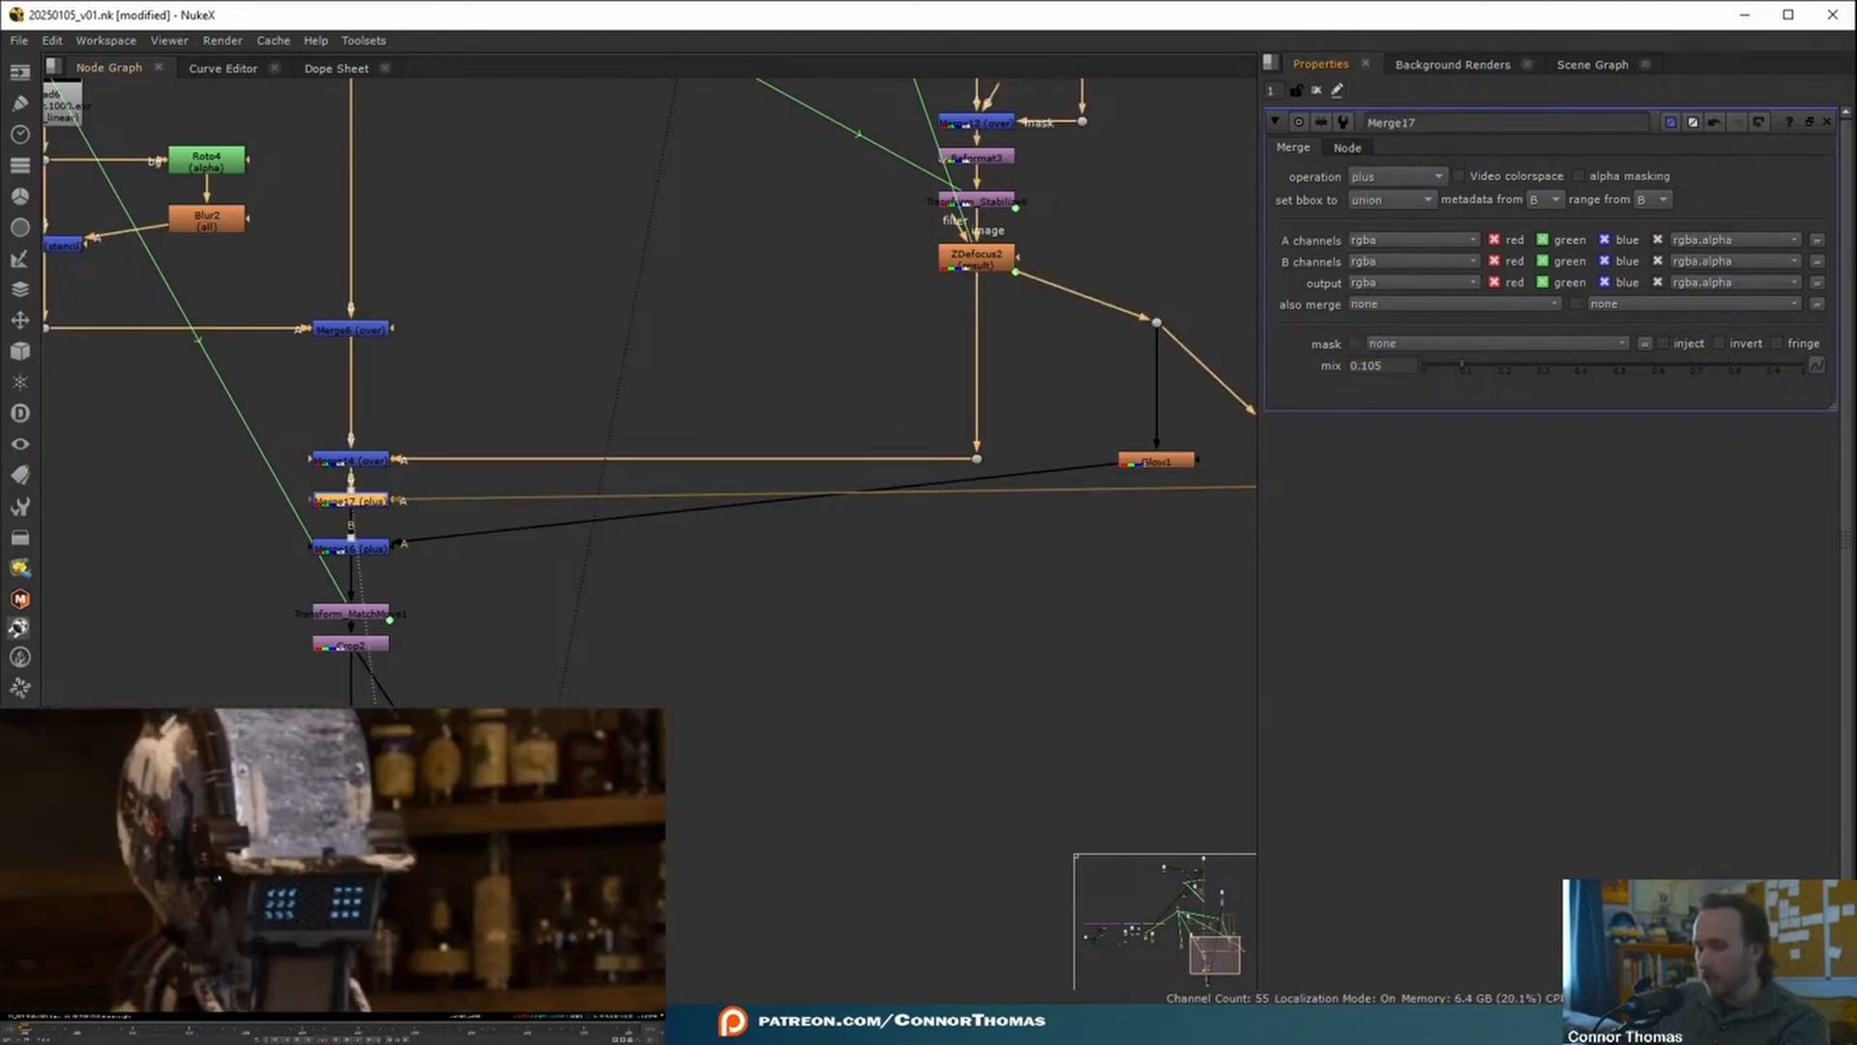
key(f)
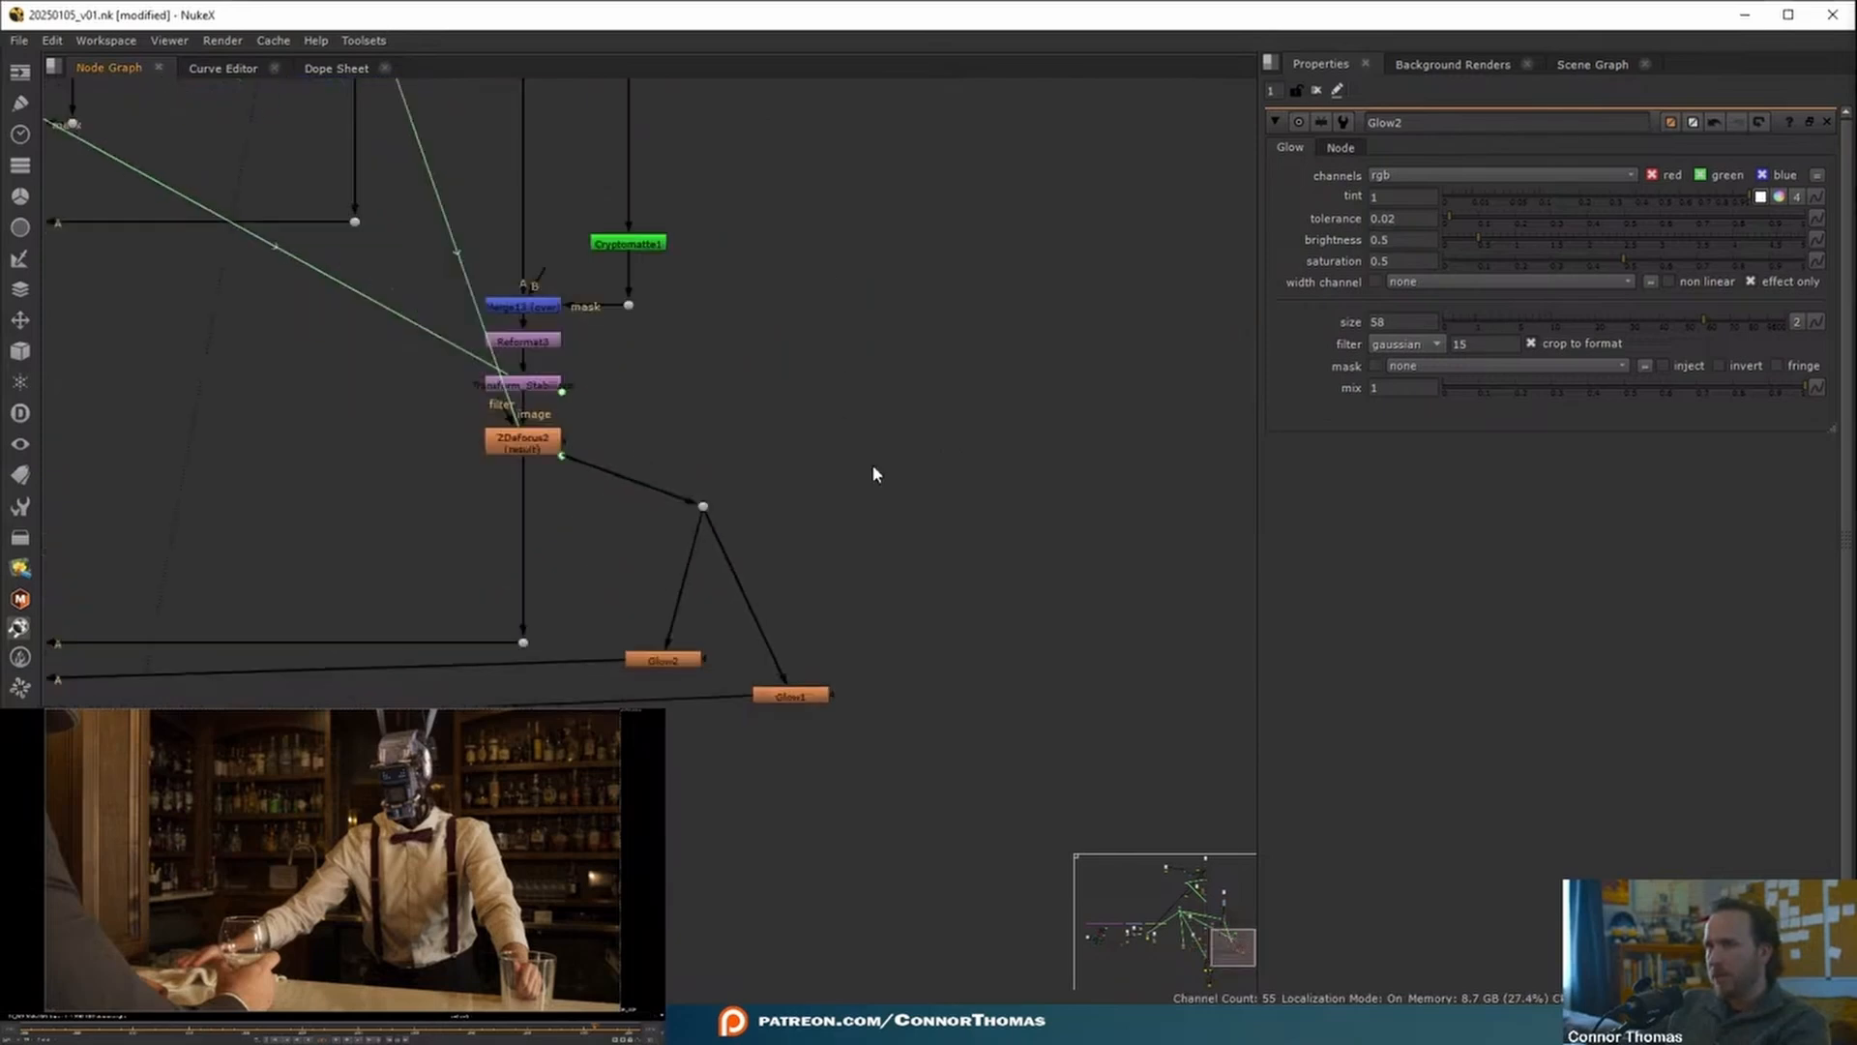
- Add a second Cryptomatte node and connect its input to the last Dot in the row above Cryptomatte1
scroll(873, 468, down, 3)
middle_drag(724, 348, 570, 558)
scroll(779, 476, up, 4)
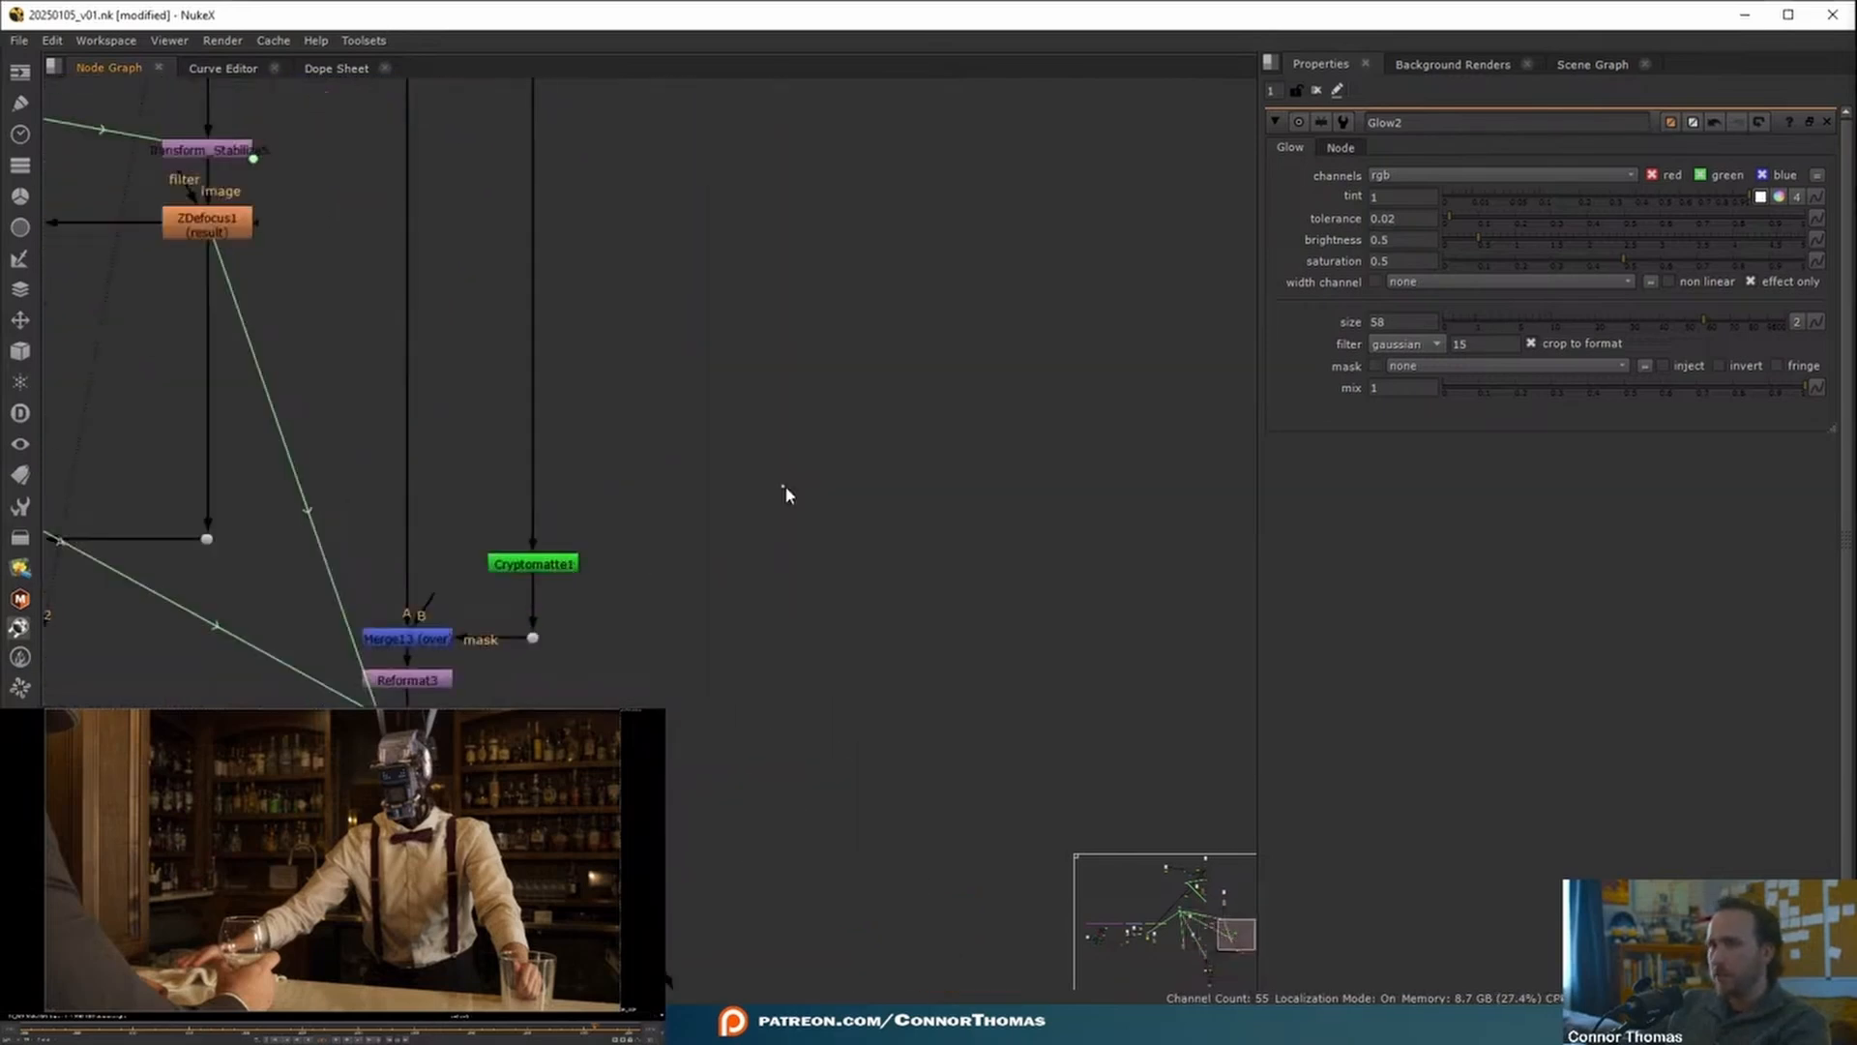
key(Tab)
text(crypto)
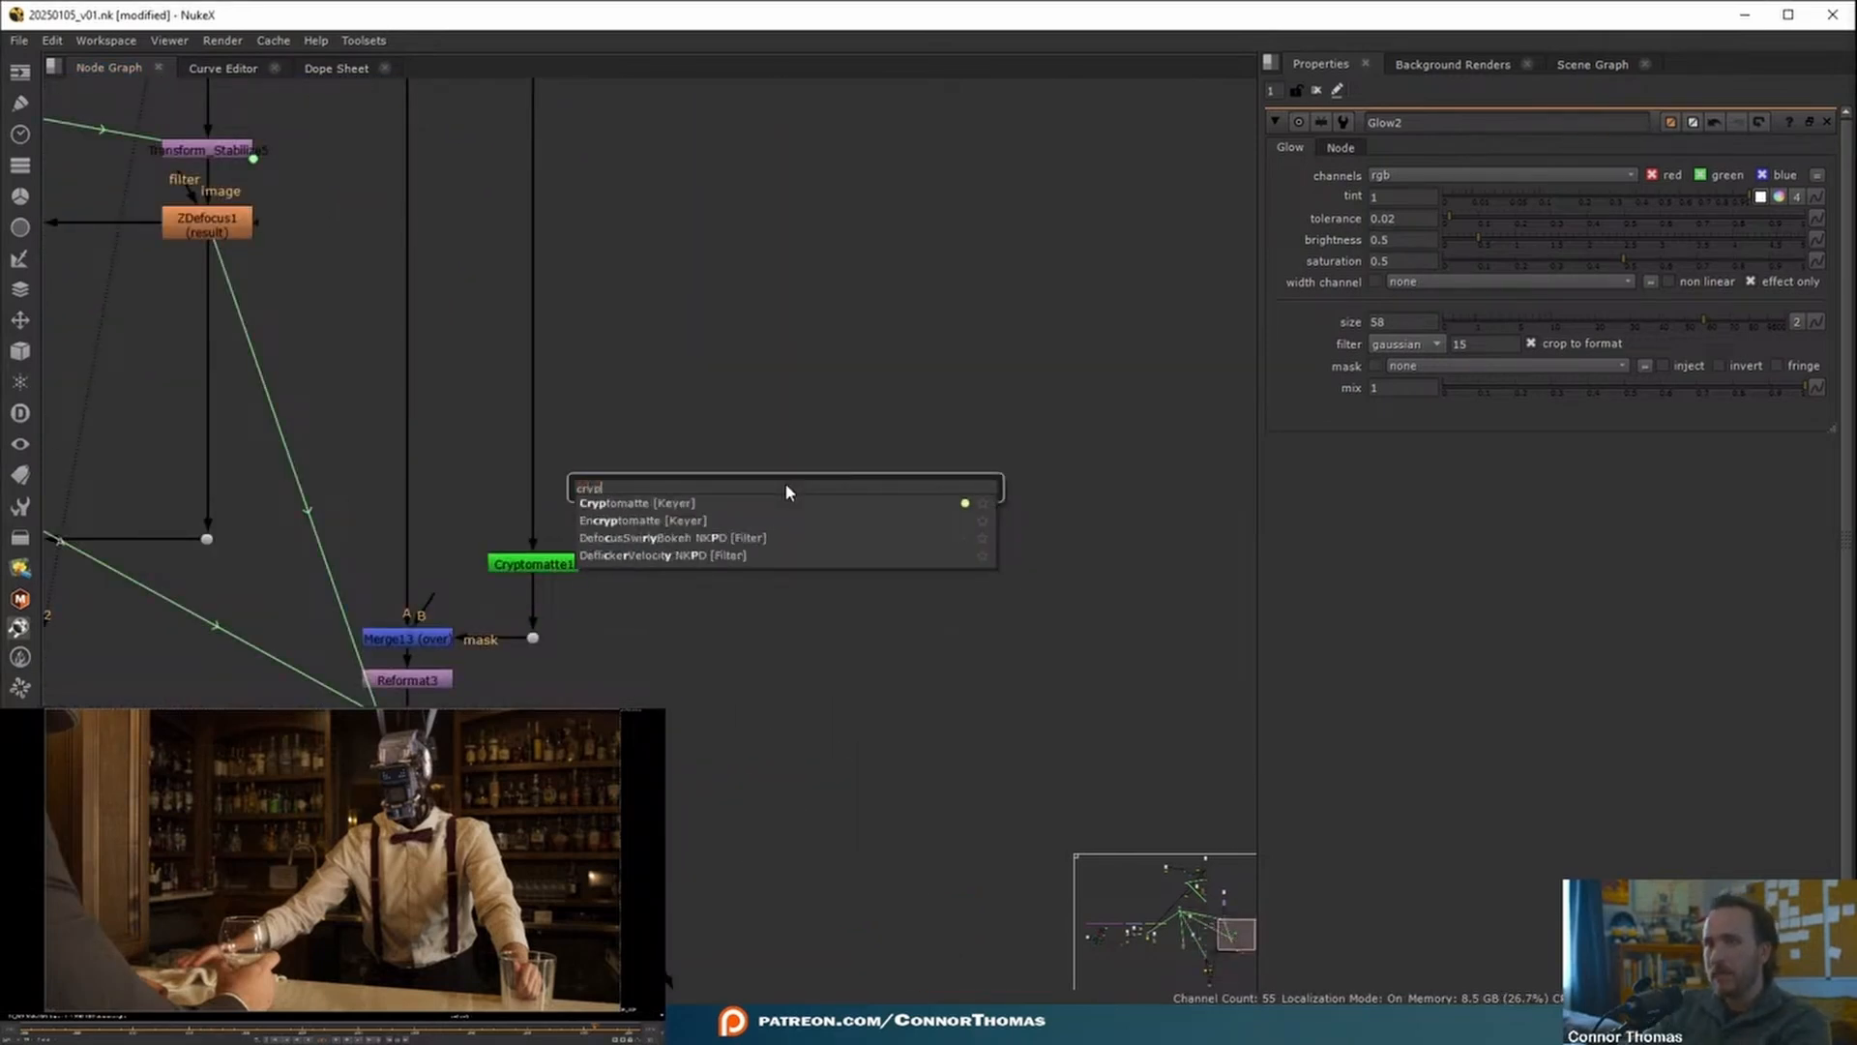
key(Return)
scroll(992, 481, up, 1)
middle_drag(993, 528, 1020, 708)
scroll(1020, 708, down, 1)
drag(788, 643, 560, 211)
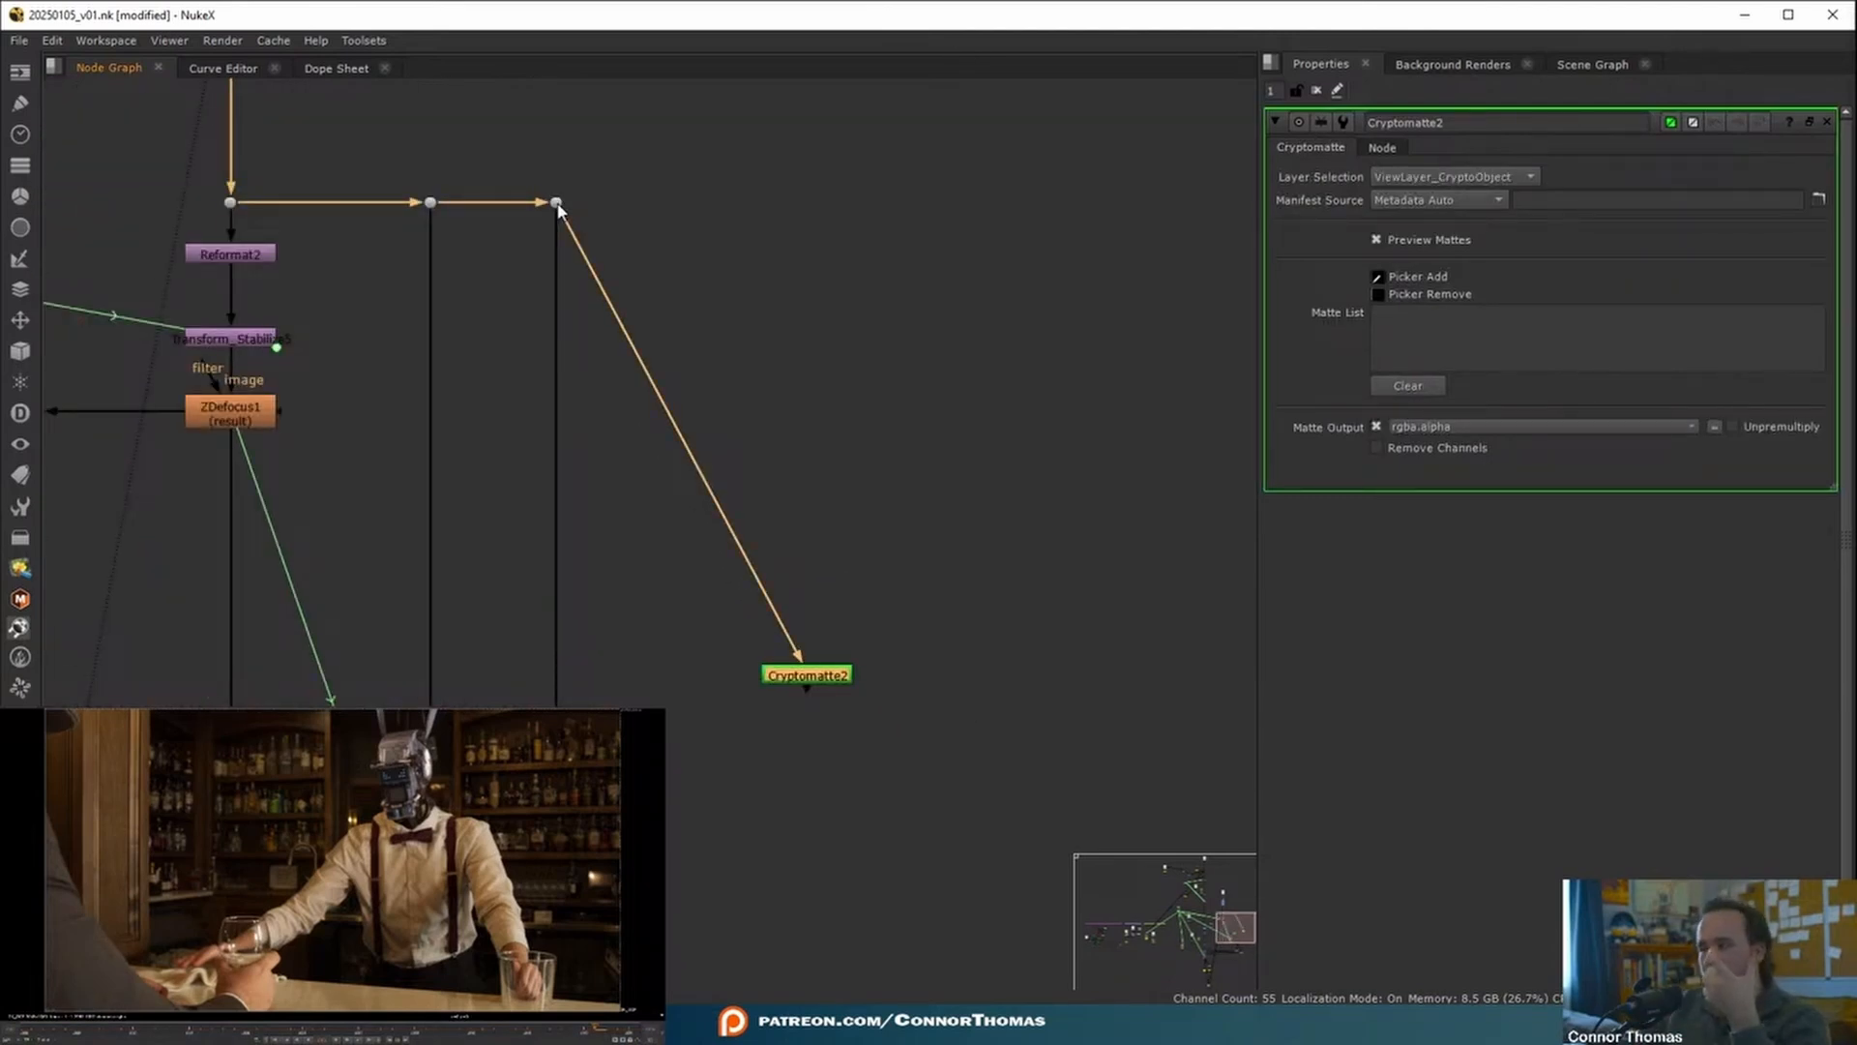
- View Cryptomatte2, choose the ViewLayer_CryptoMaterial layer, and pick the Eyes material as the matte
middle_drag(818, 686, 705, 626)
key(1)
scroll(411, 757, up, 6)
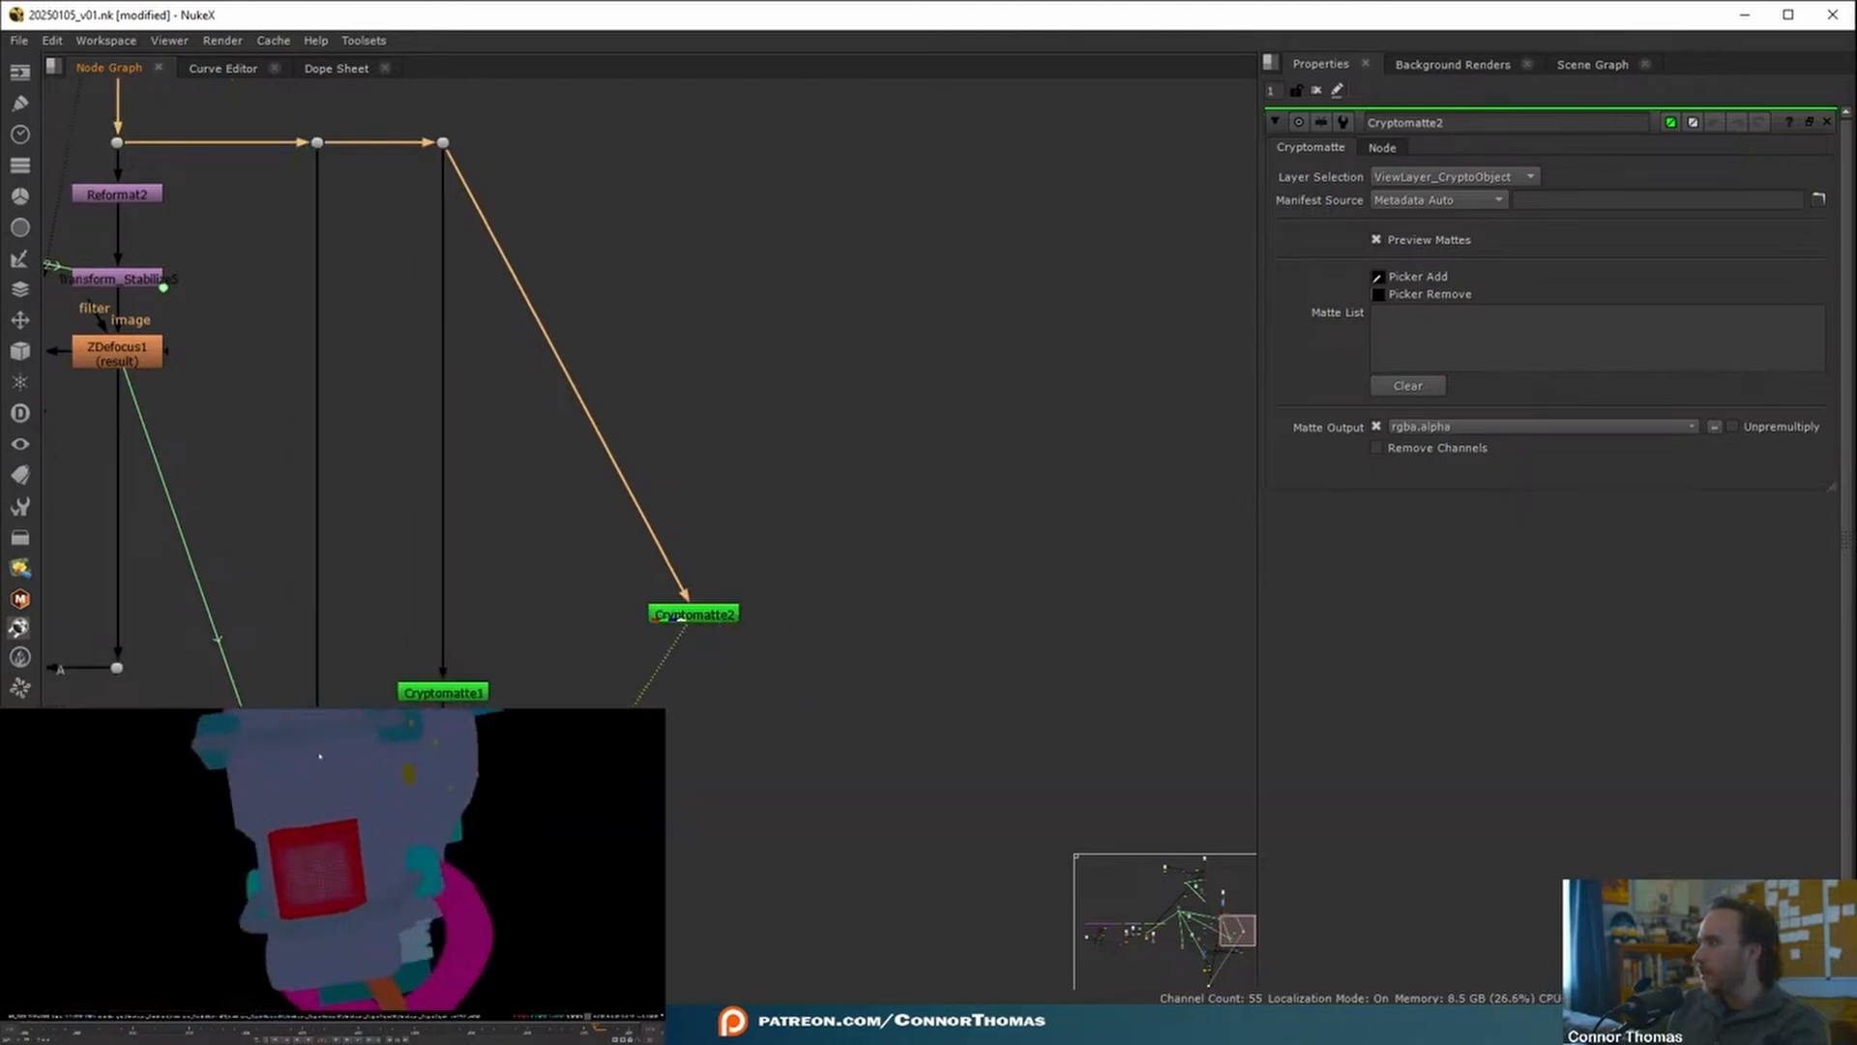
click(1456, 177)
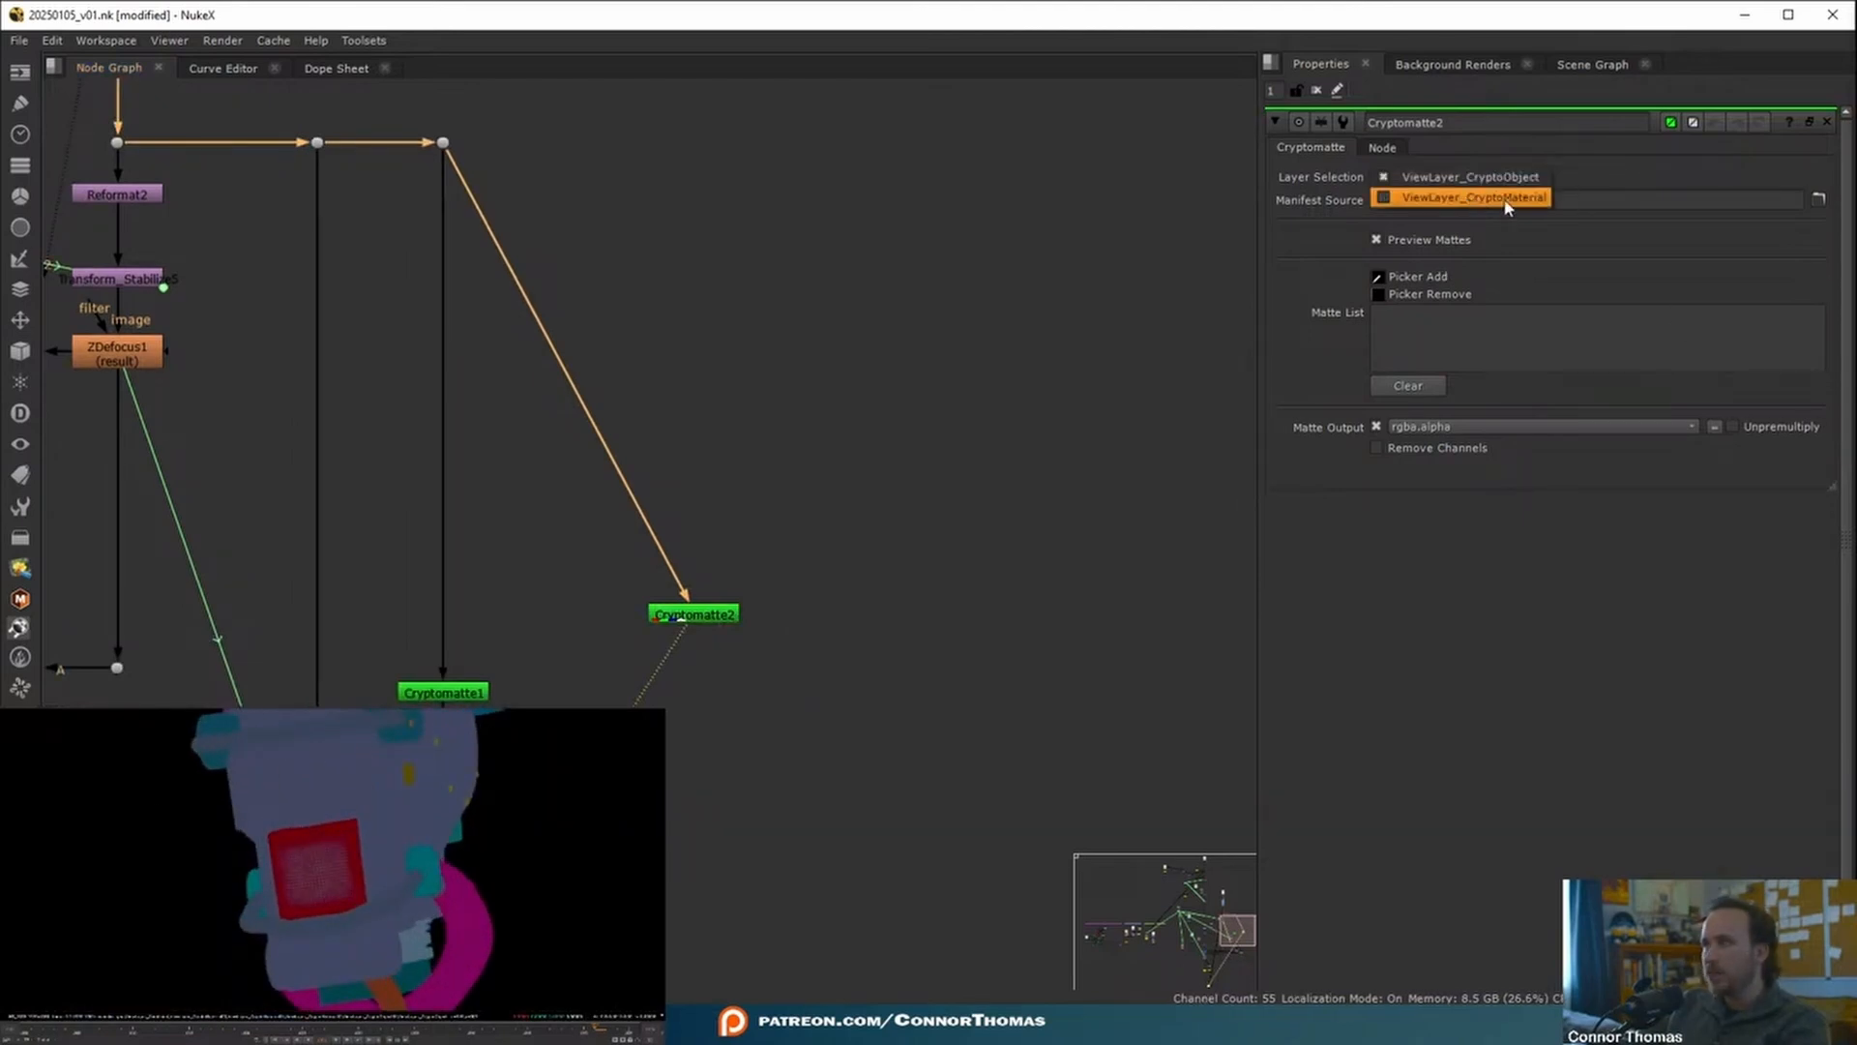
click(1451, 195)
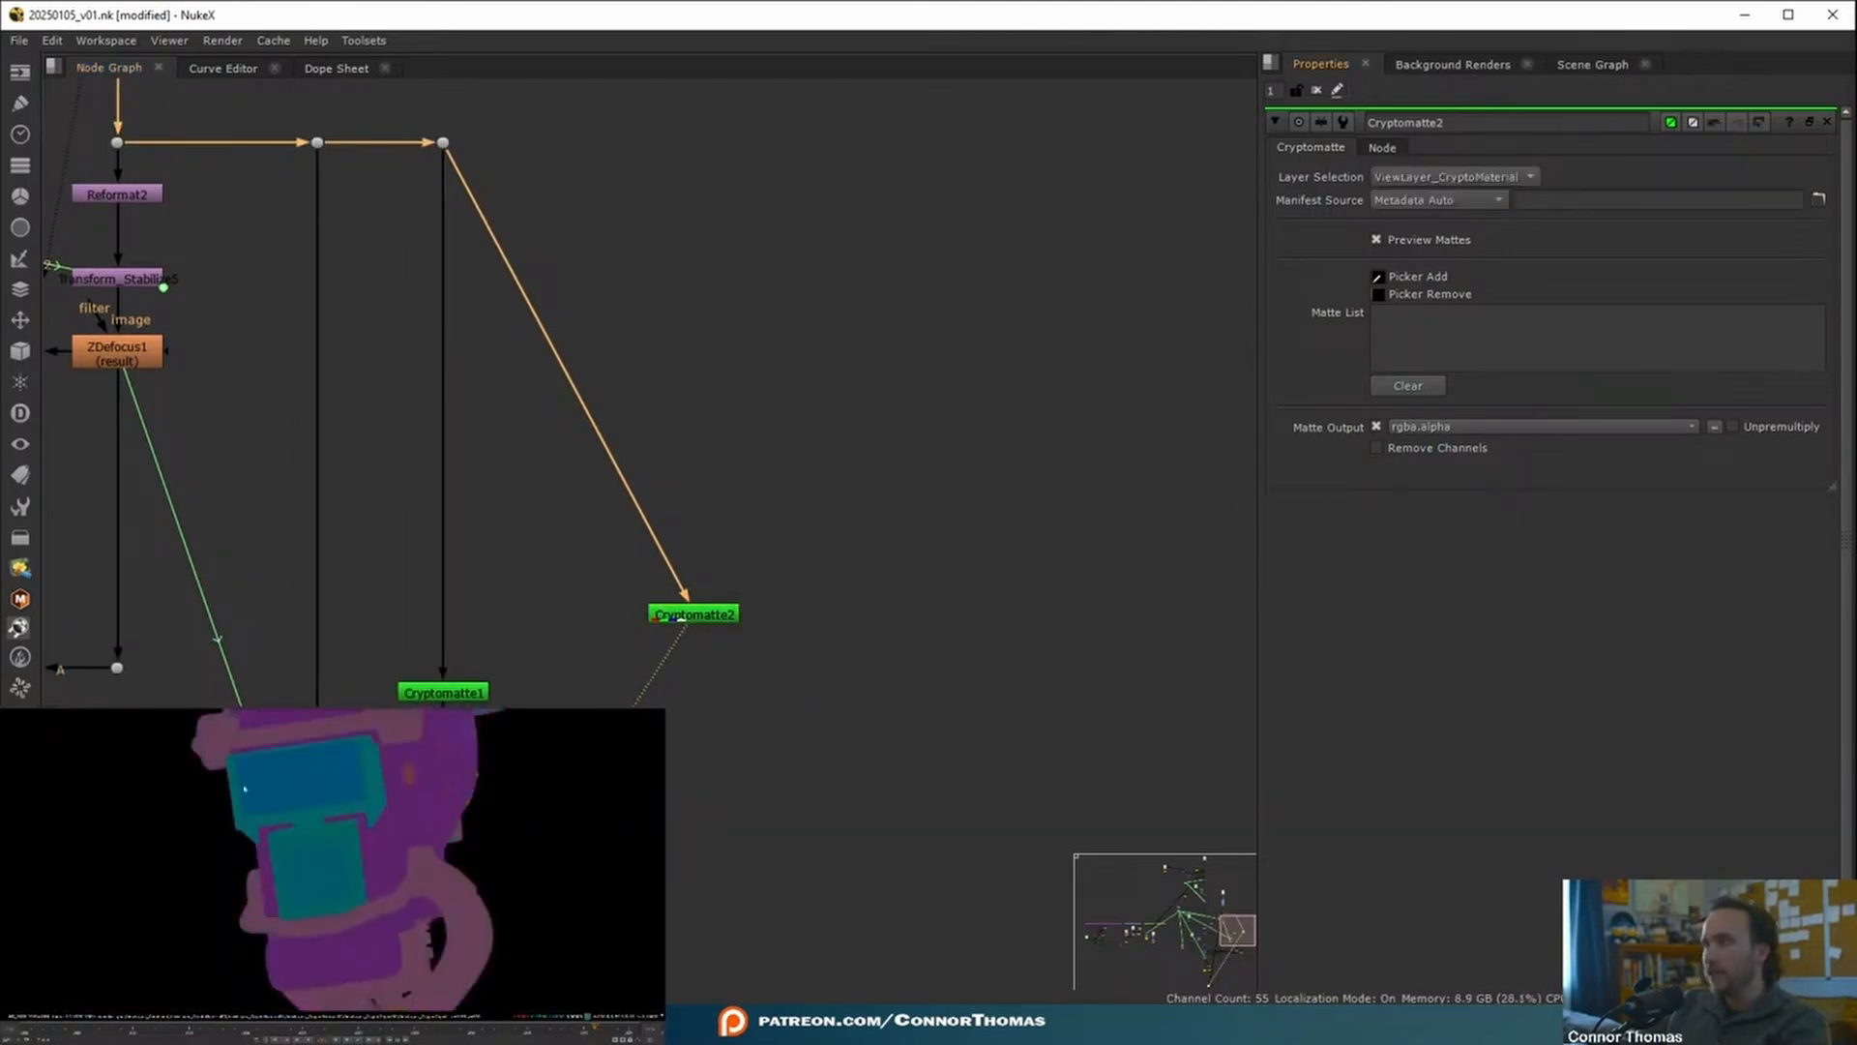
ctrl+click(283, 780)
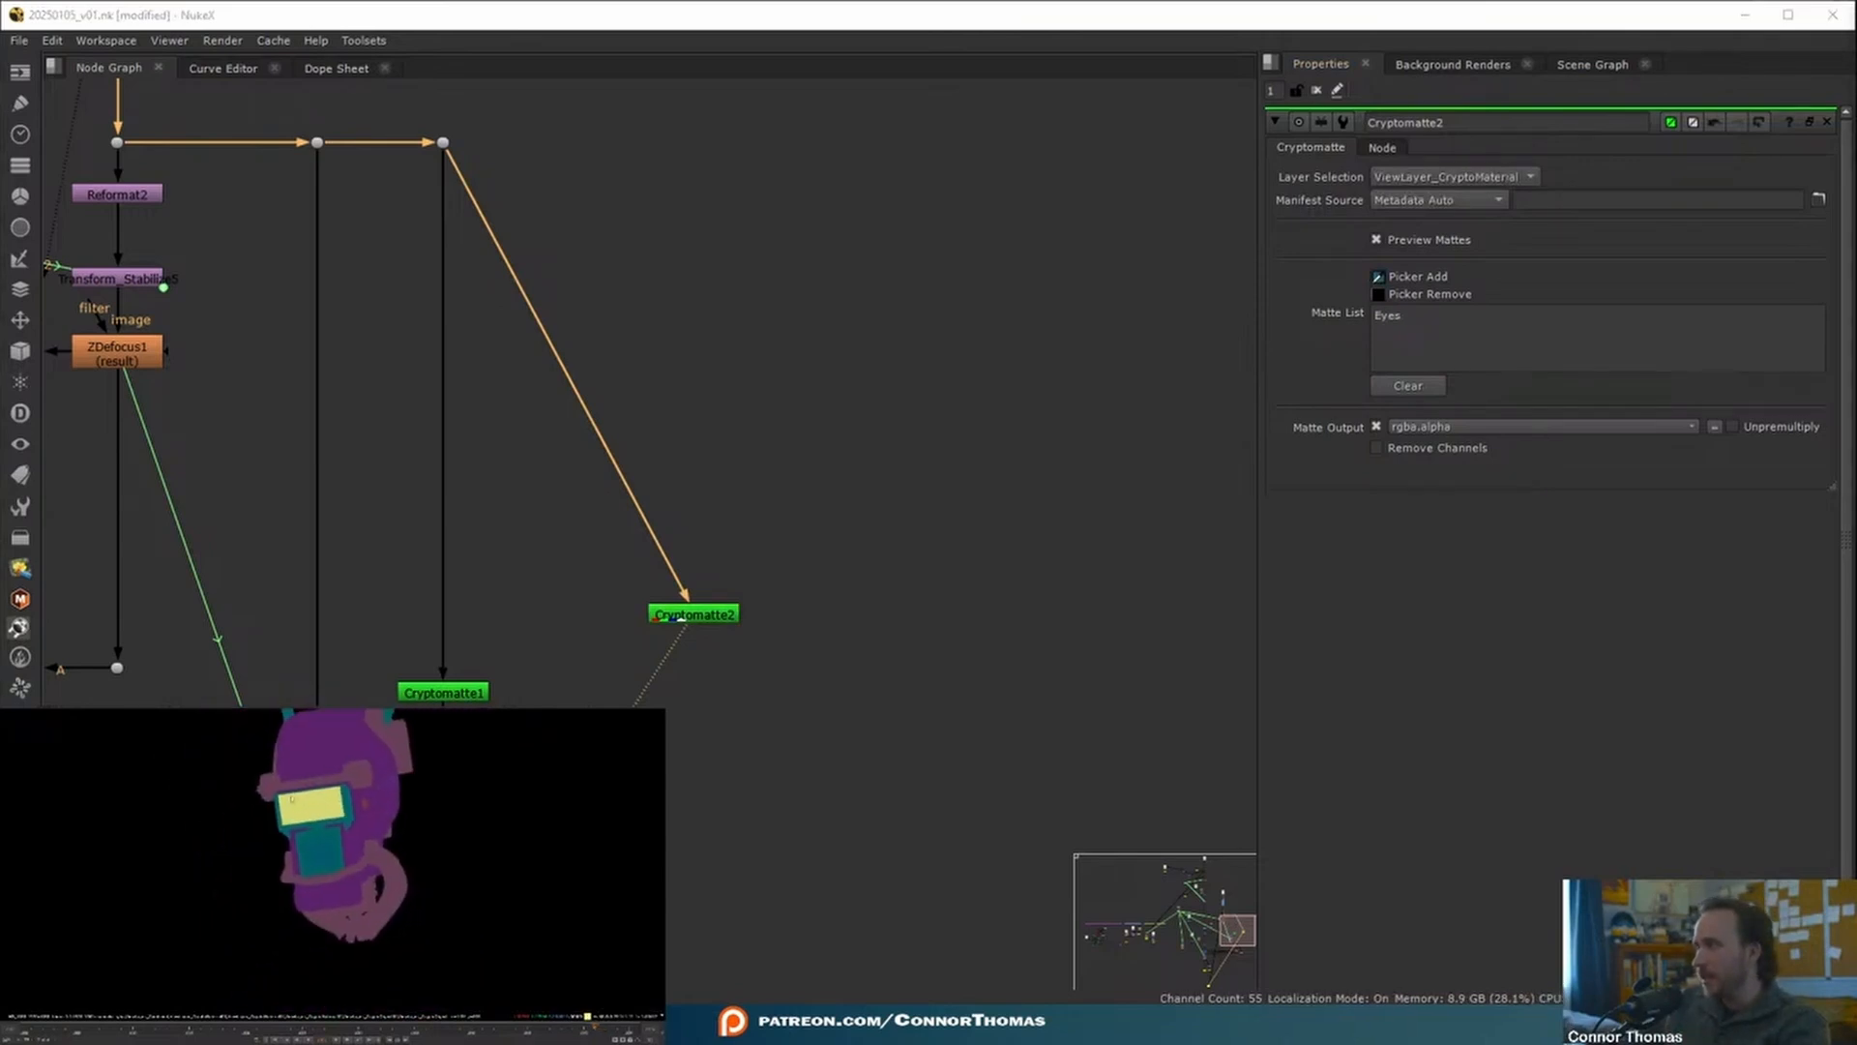
- Move Cryptomatte2 farther from the glow branch, check its alpha, and close its properties
middle_drag(698, 623, 785, 425)
drag(785, 425, 995, 546)
middle_drag(903, 568, 871, 518)
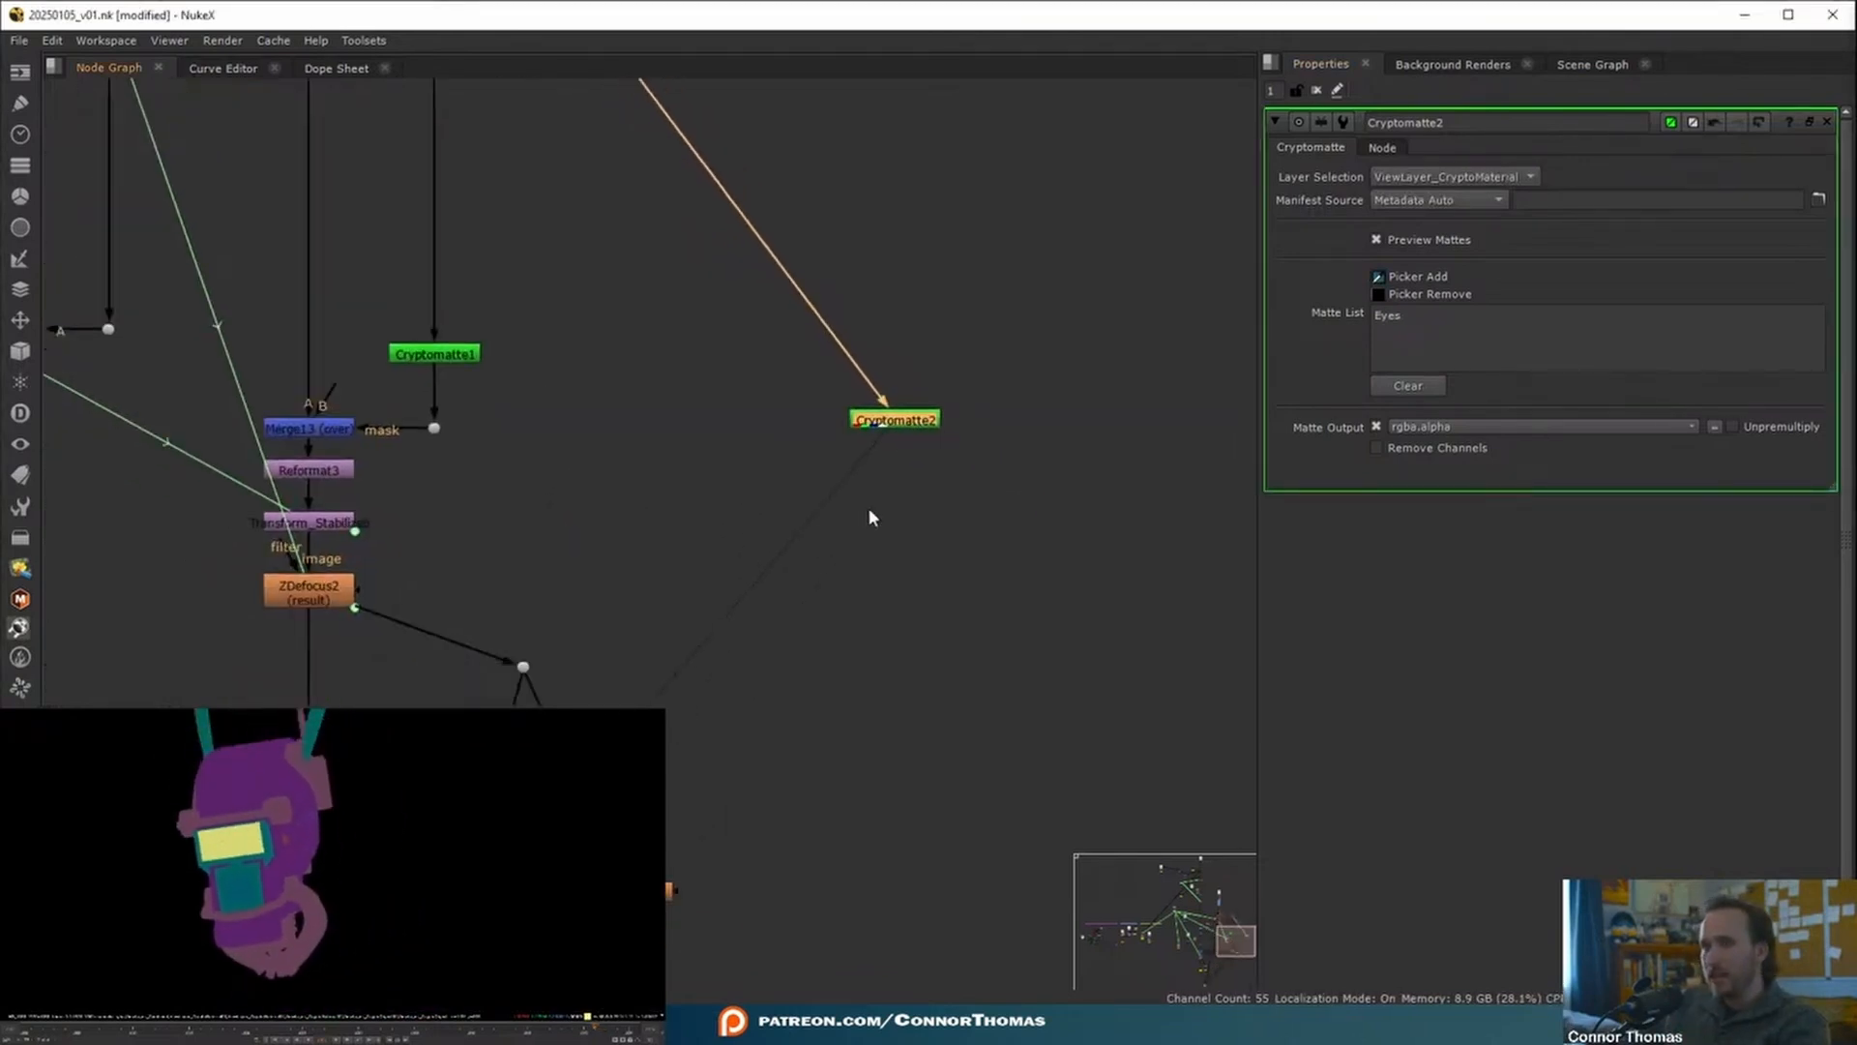
key(a)
key(a)
click(1317, 90)
mouse_move(780, 661)
middle_down()
mouse_move(761, 526)
mouse_move(814, 650)
middle_up()
click(765, 660)
key(g)
key(Delete)
- Duplicate Glow1, connect the copy to the Dot below ZDefocus2, and set its tolerance to 0.14
click(684, 851)
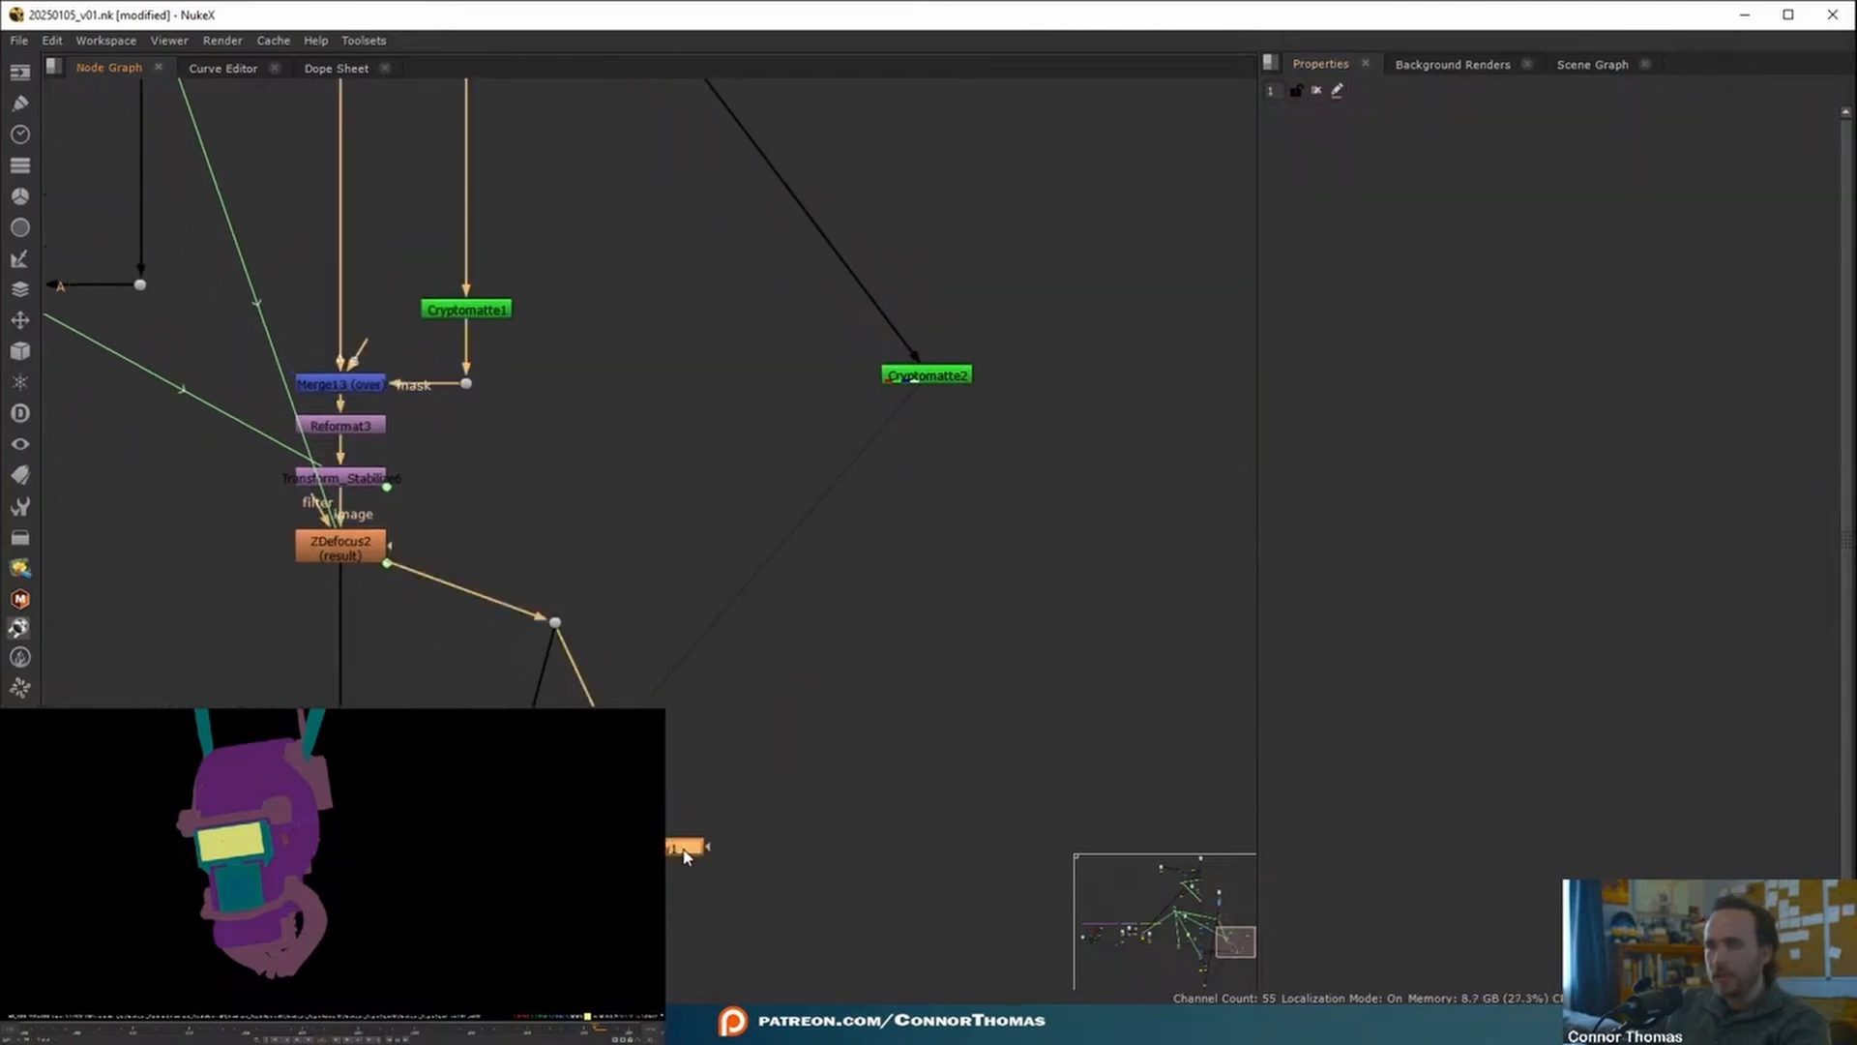
key(ctrl+c)
key(ctrl+v)
drag(799, 747, 554, 622)
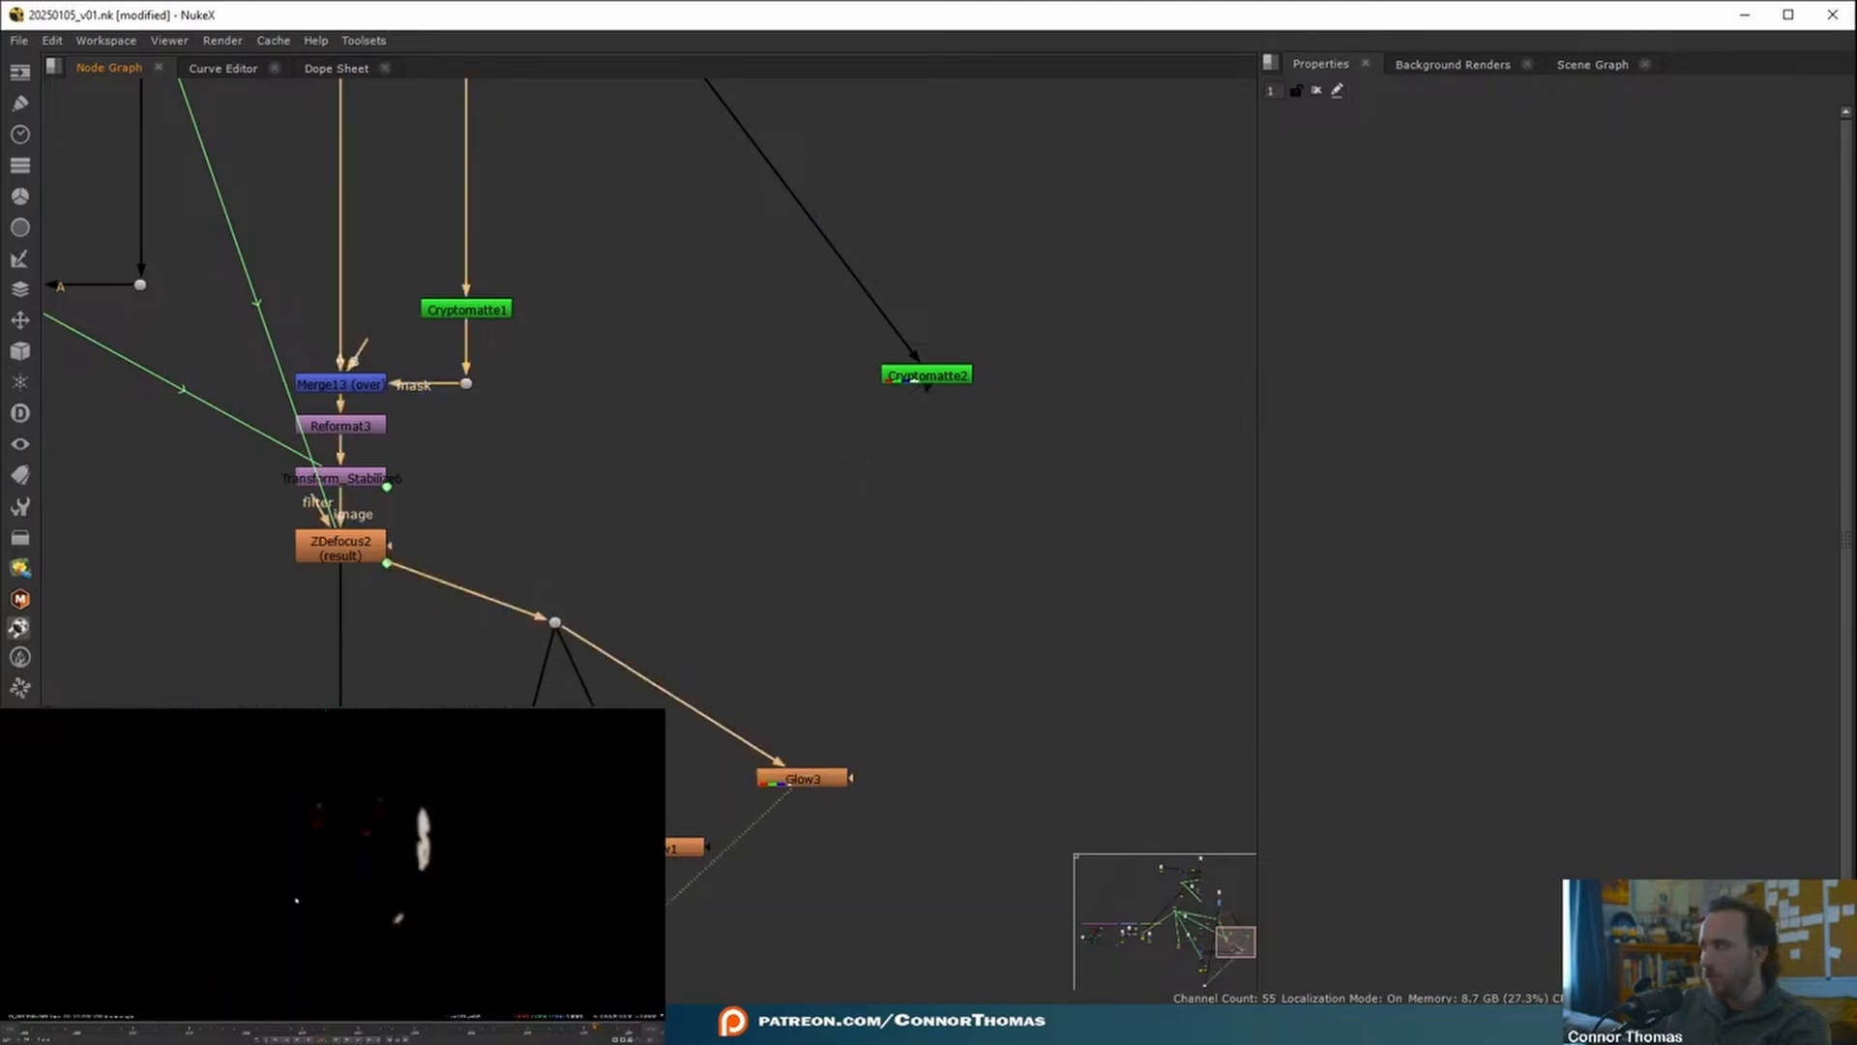
double_click(820, 781)
mouse_move(1474, 218)
mouse_down()
mouse_move(1509, 211)
mouse_move(1491, 218)
mouse_up()
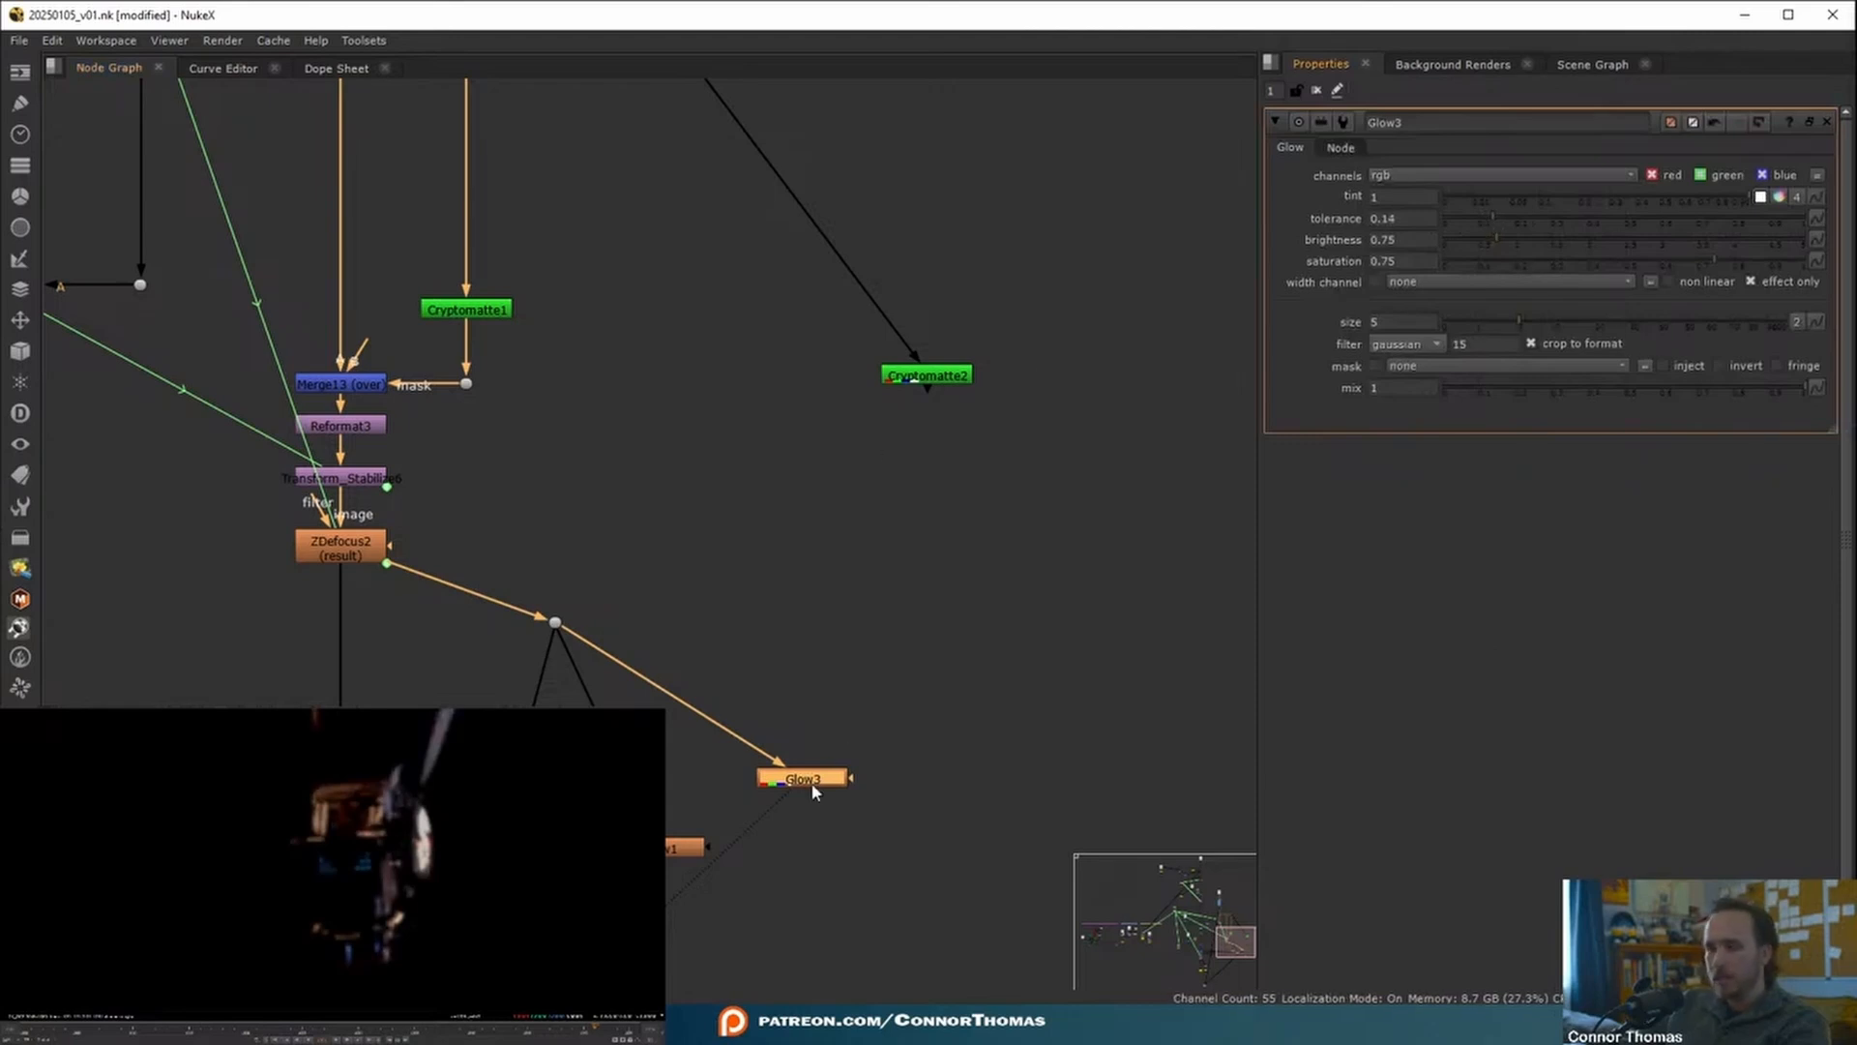
- Add a Merge below Glow3 masked by Cryptomatte2, and insert copies of Reformat3 and its stabilise Transform under Cryptomatte2
key(m)
drag(896, 791, 927, 377)
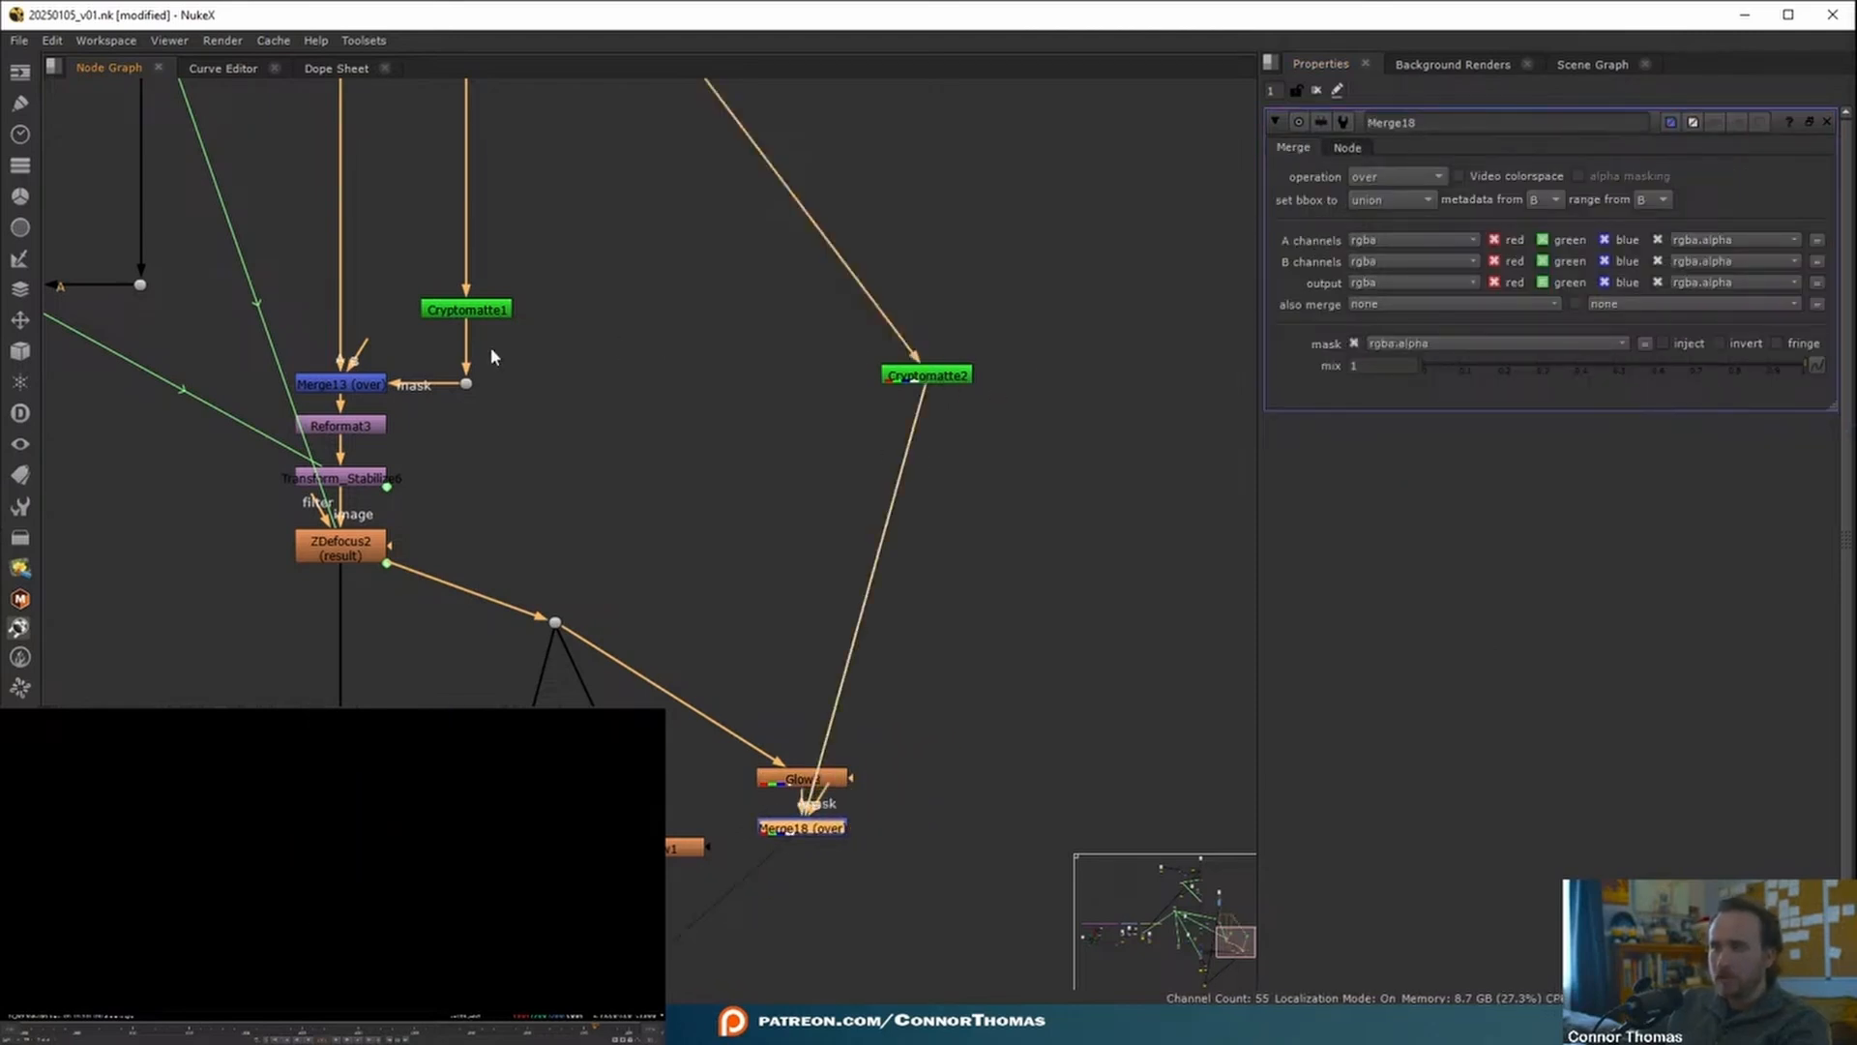
click(338, 427)
key(ctrl+c)
click(927, 375)
key(ctrl+v)
middle_drag(965, 667, 1027, 609)
click(263, 892)
key(a)
key(a)
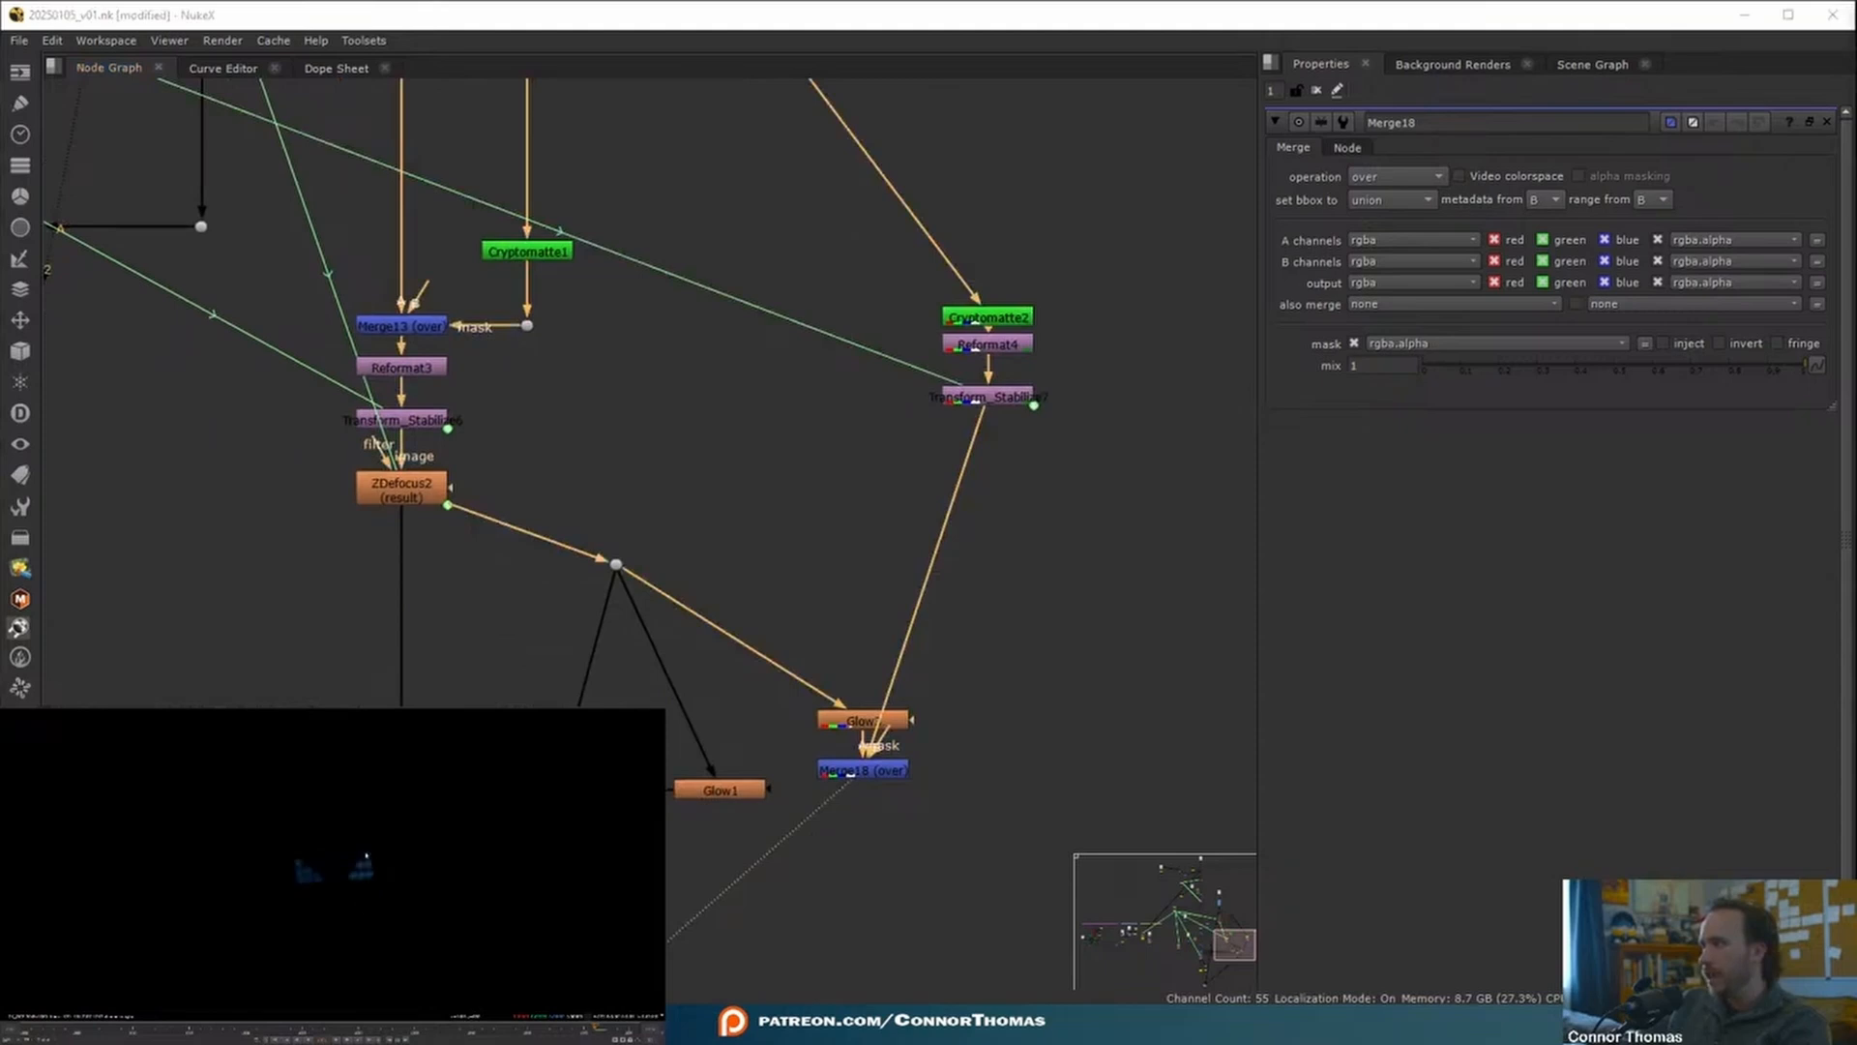
- Set Glow3's size to 8 and its brightness to 1.16 while viewing the masked eye glow
scroll(369, 857, up, 5)
middle_drag(1006, 754, 1035, 638)
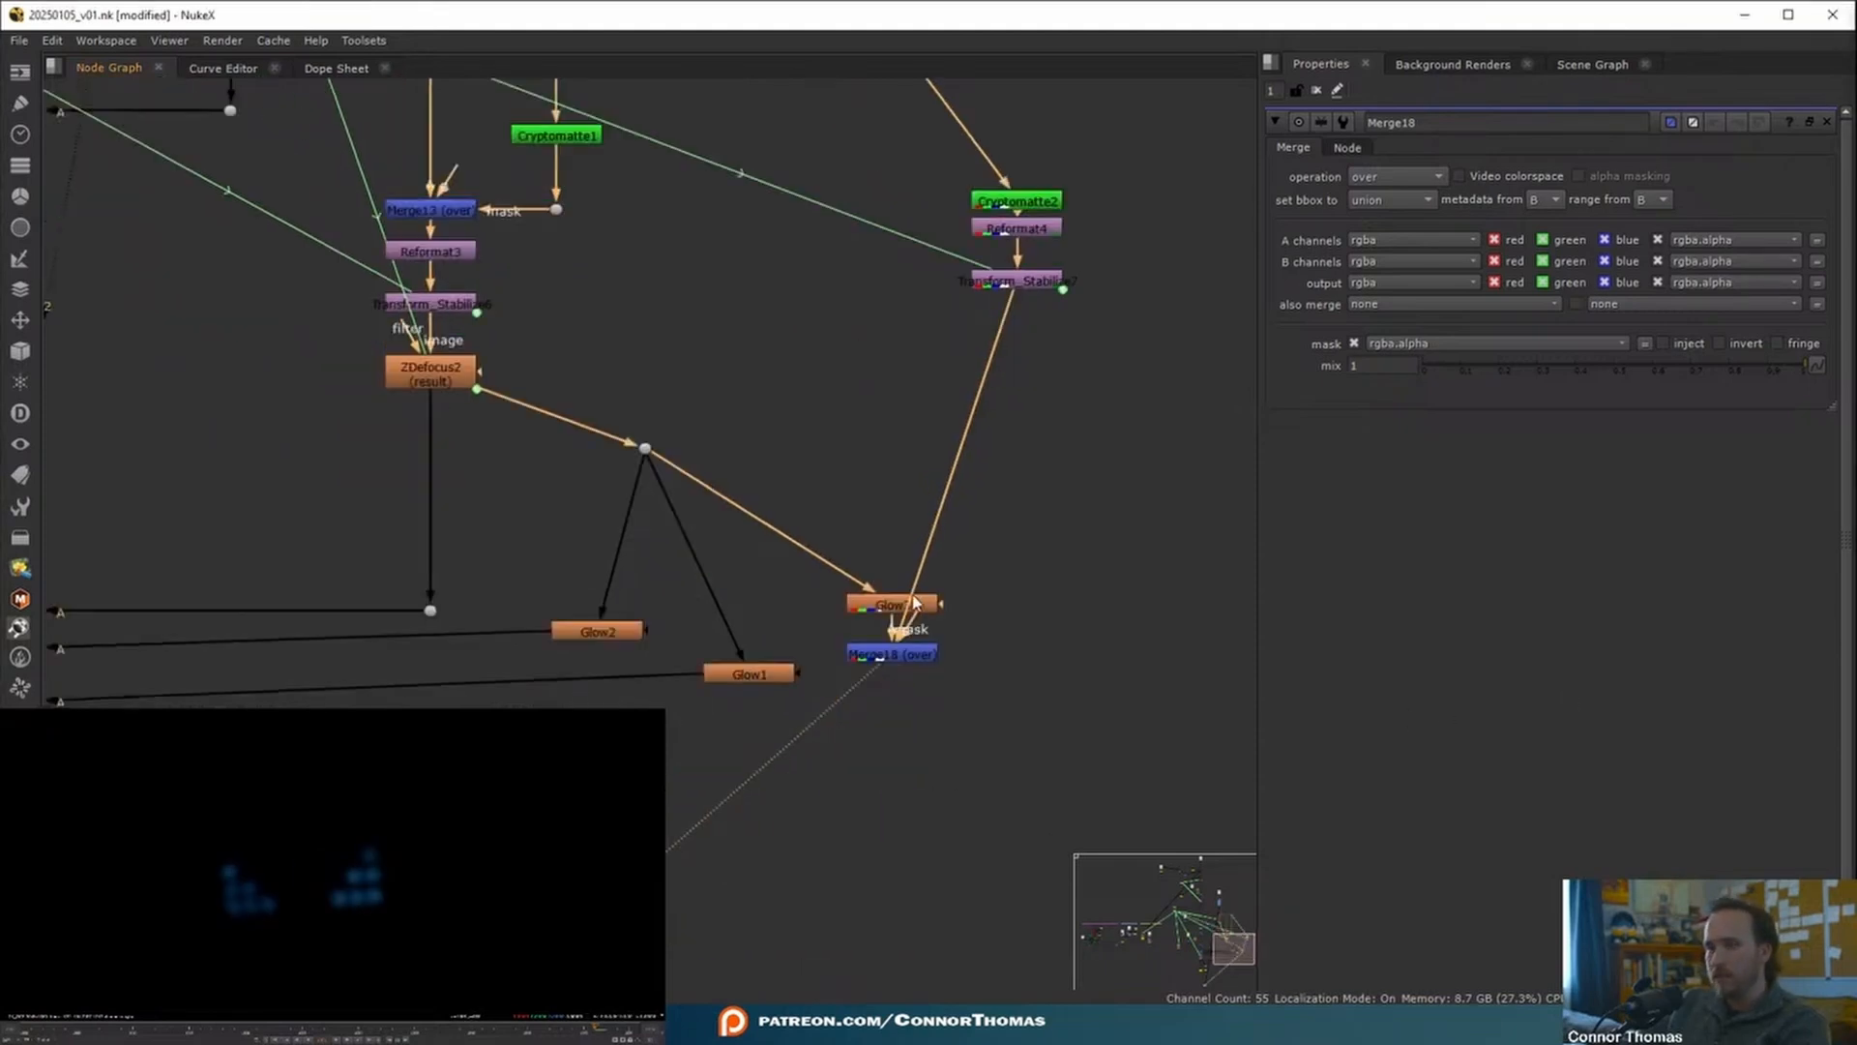
double_click(891, 607)
mouse_move(1536, 332)
mouse_down()
mouse_move(1567, 331)
mouse_move(1544, 328)
mouse_up()
drag(1519, 238, 1527, 238)
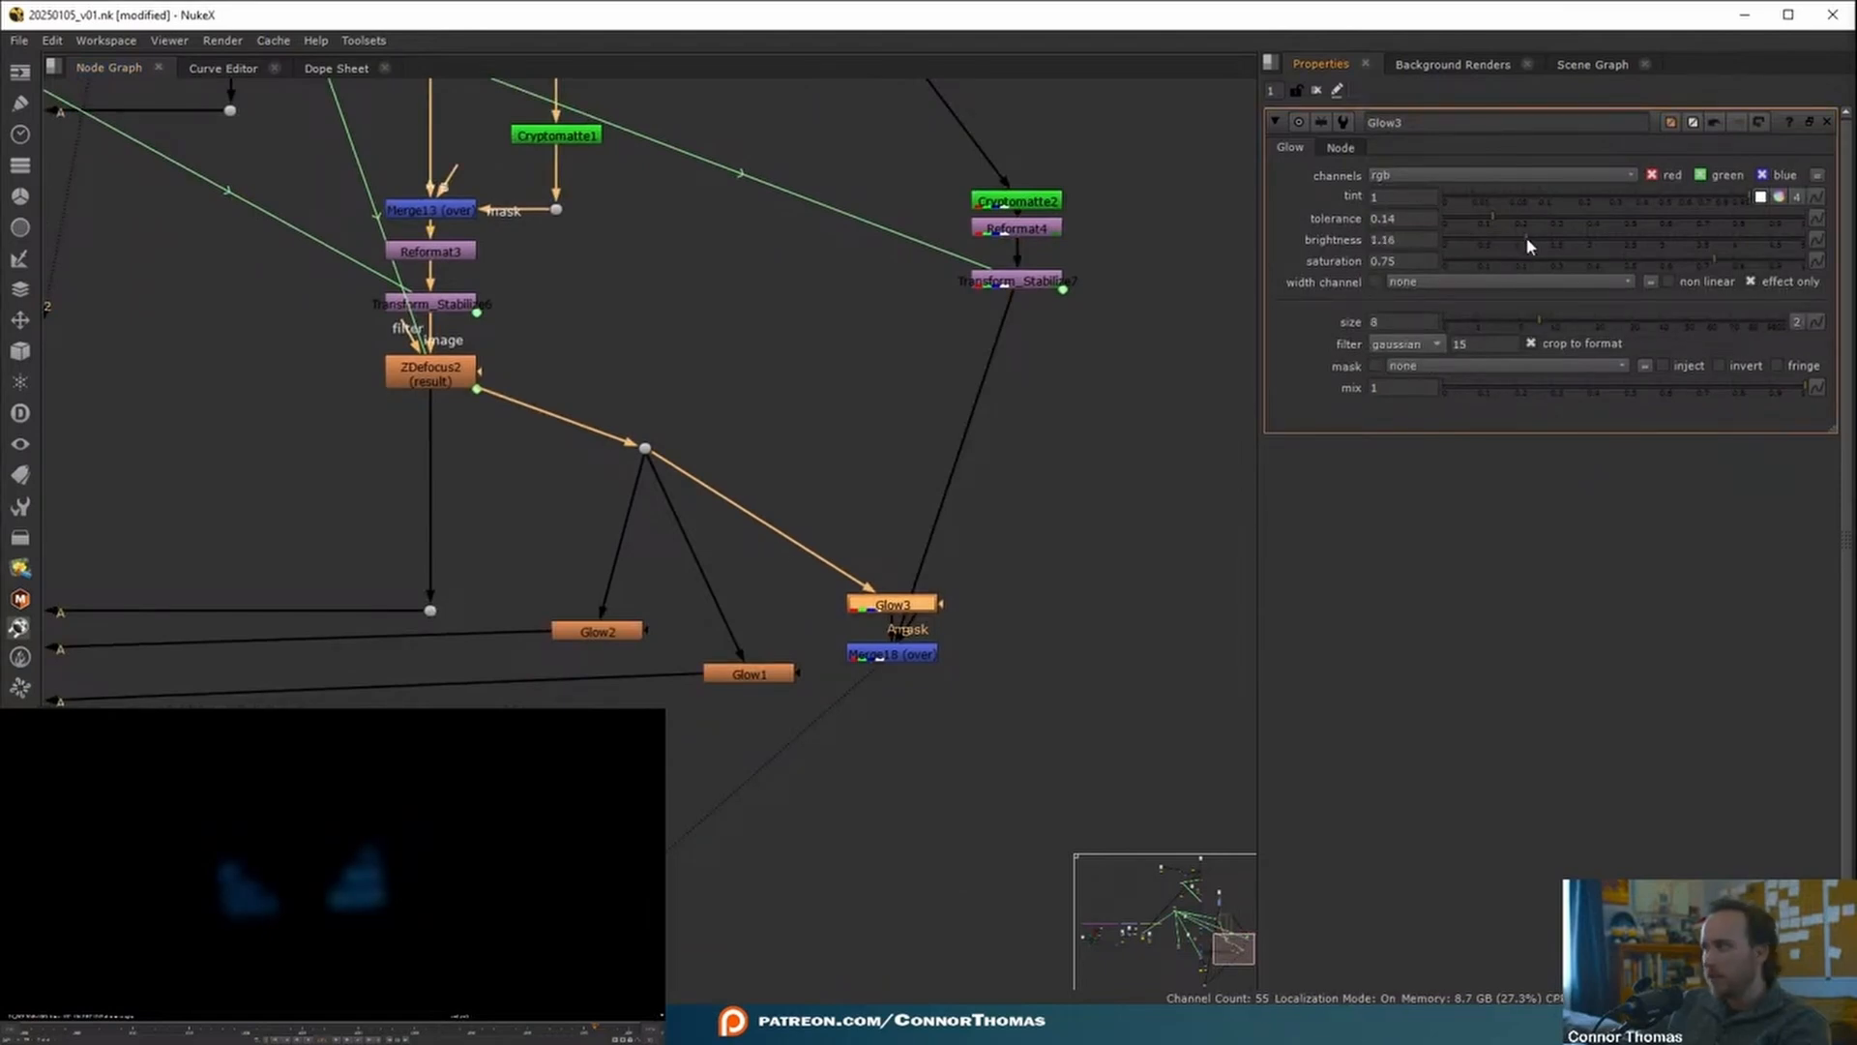
- Merge the masked eye glow into the main pipe below the Glow1 merge, using the plus operation
scroll(917, 483, down, 5)
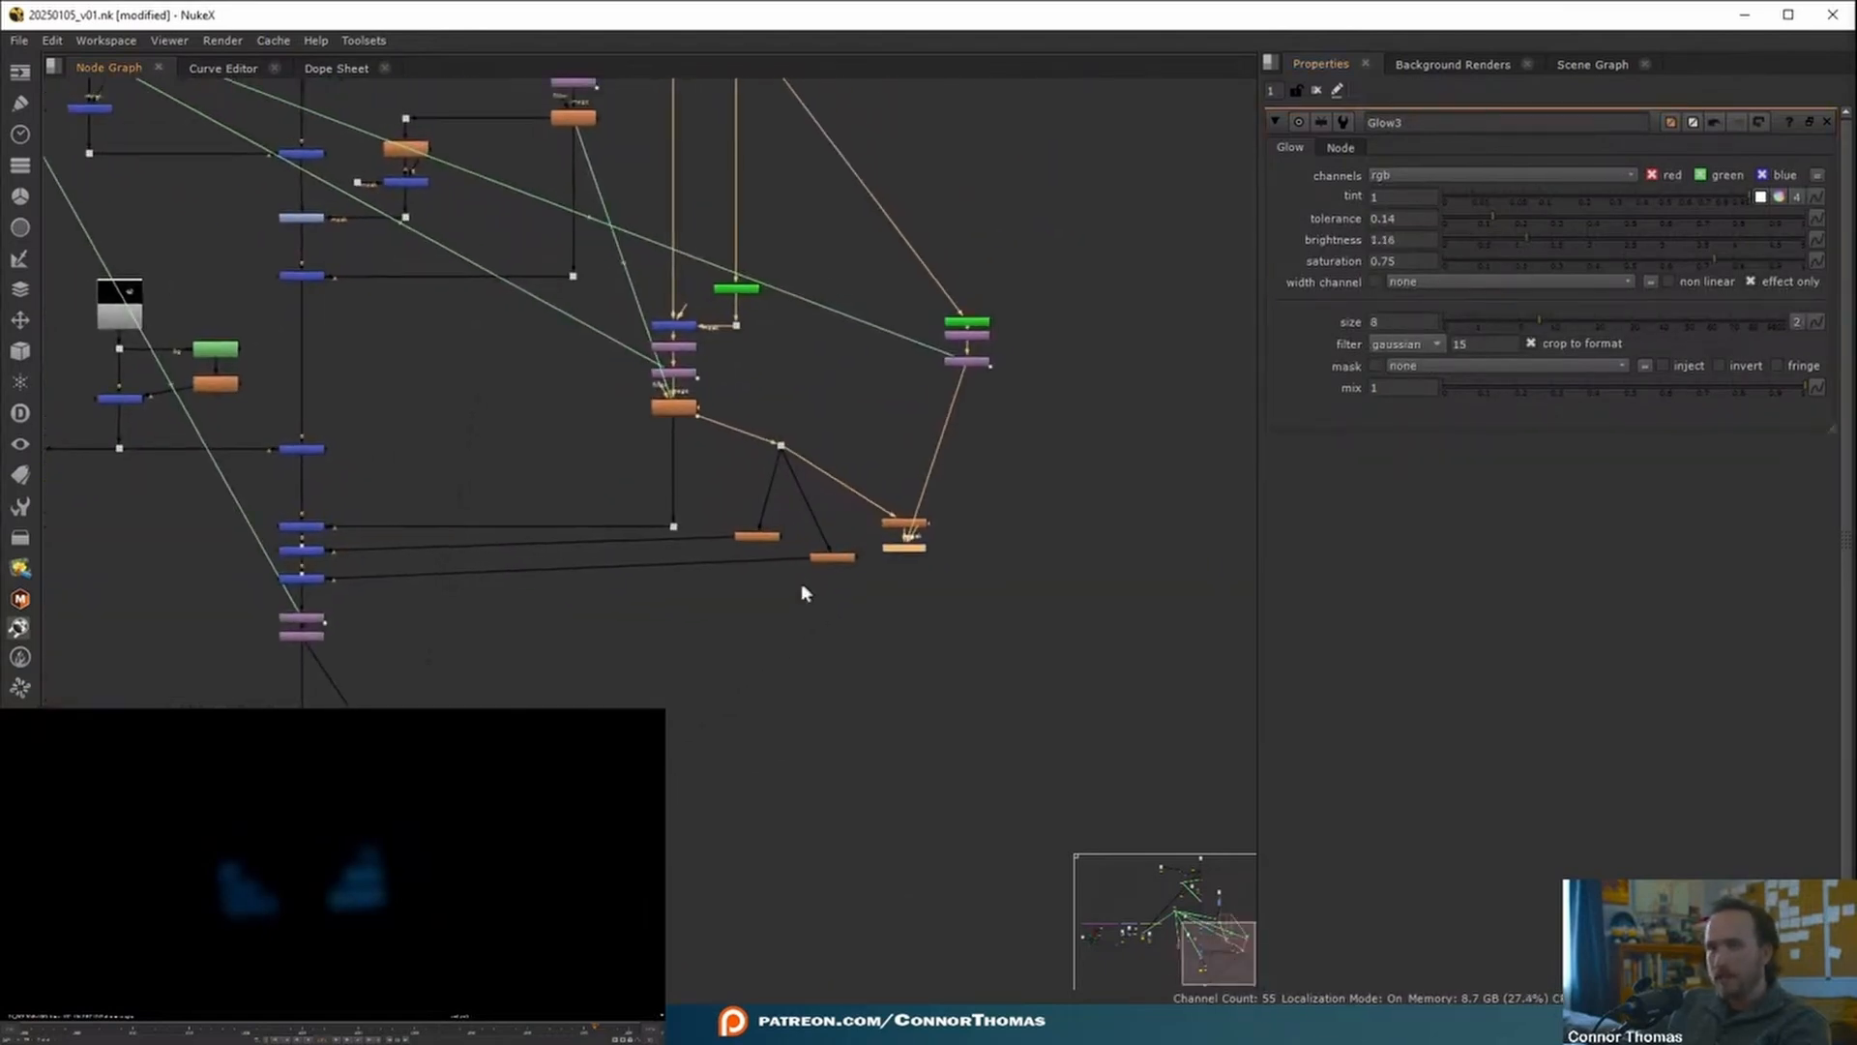
scroll(803, 583, up, 2)
key(m)
drag(1025, 531, 114, 612)
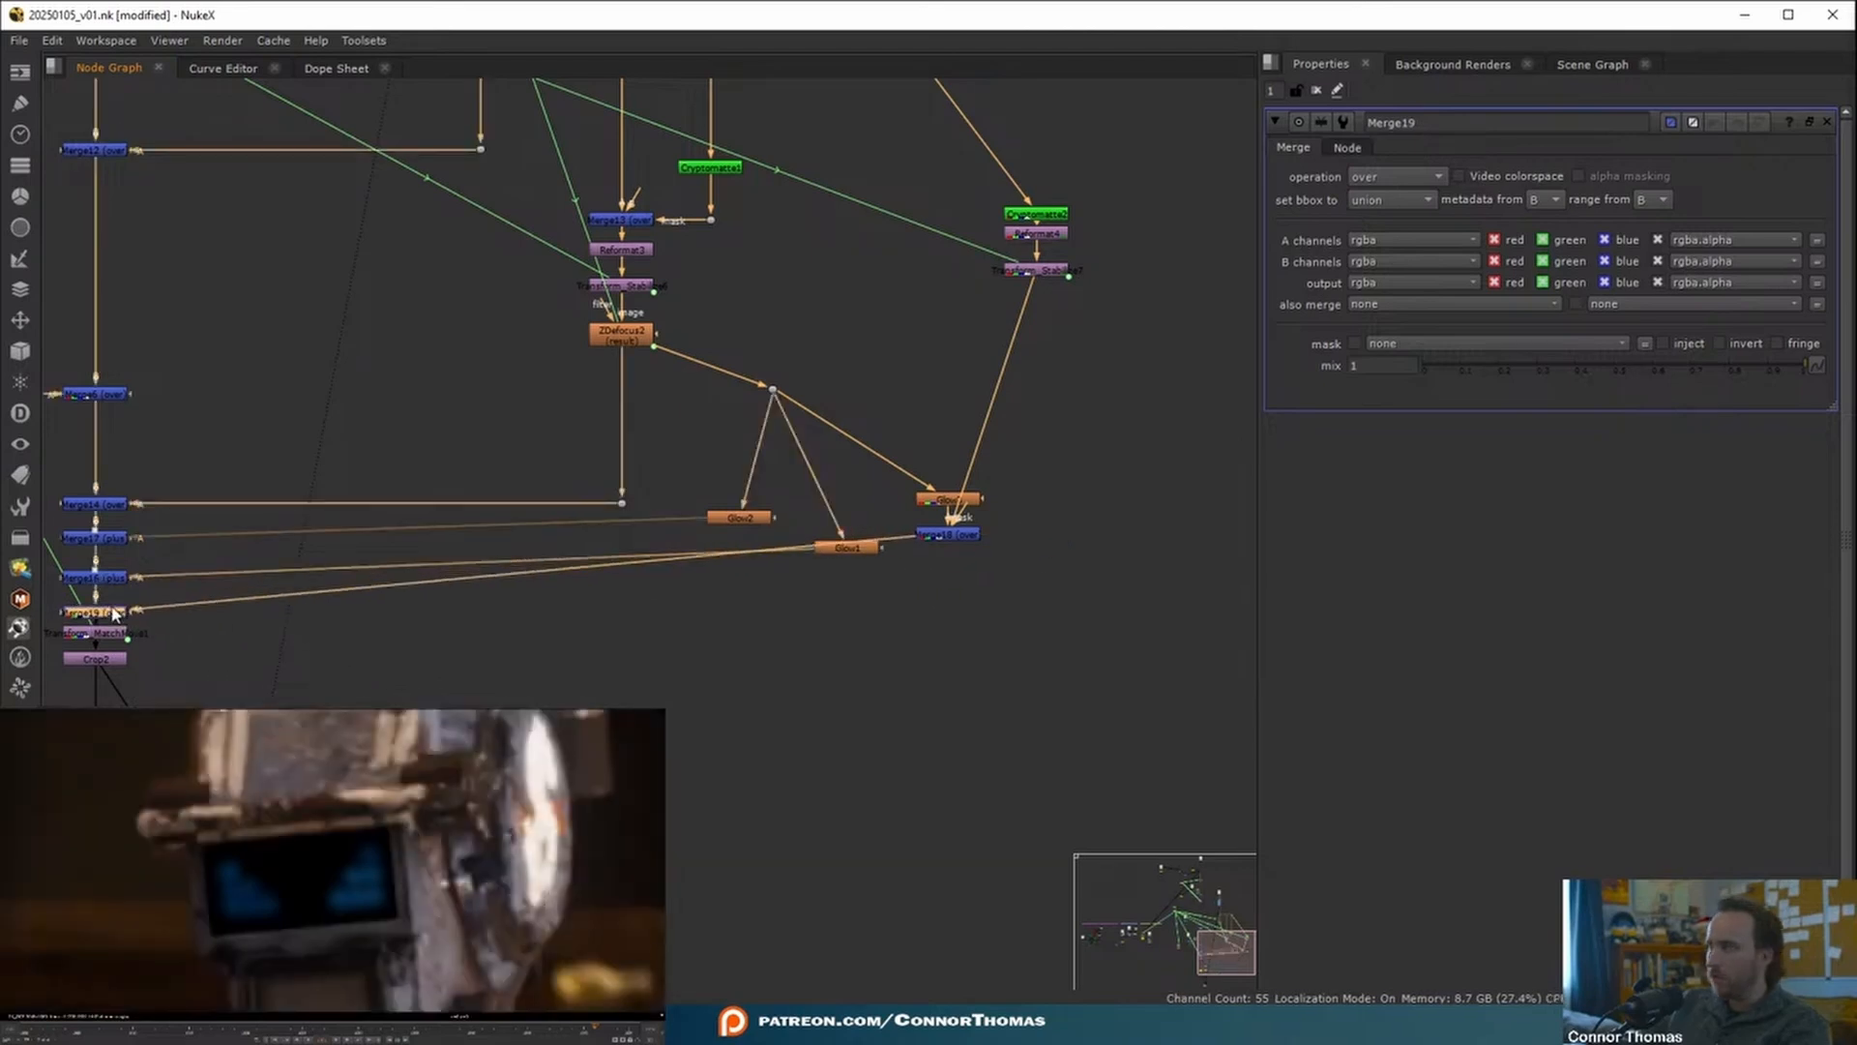
click(1395, 176)
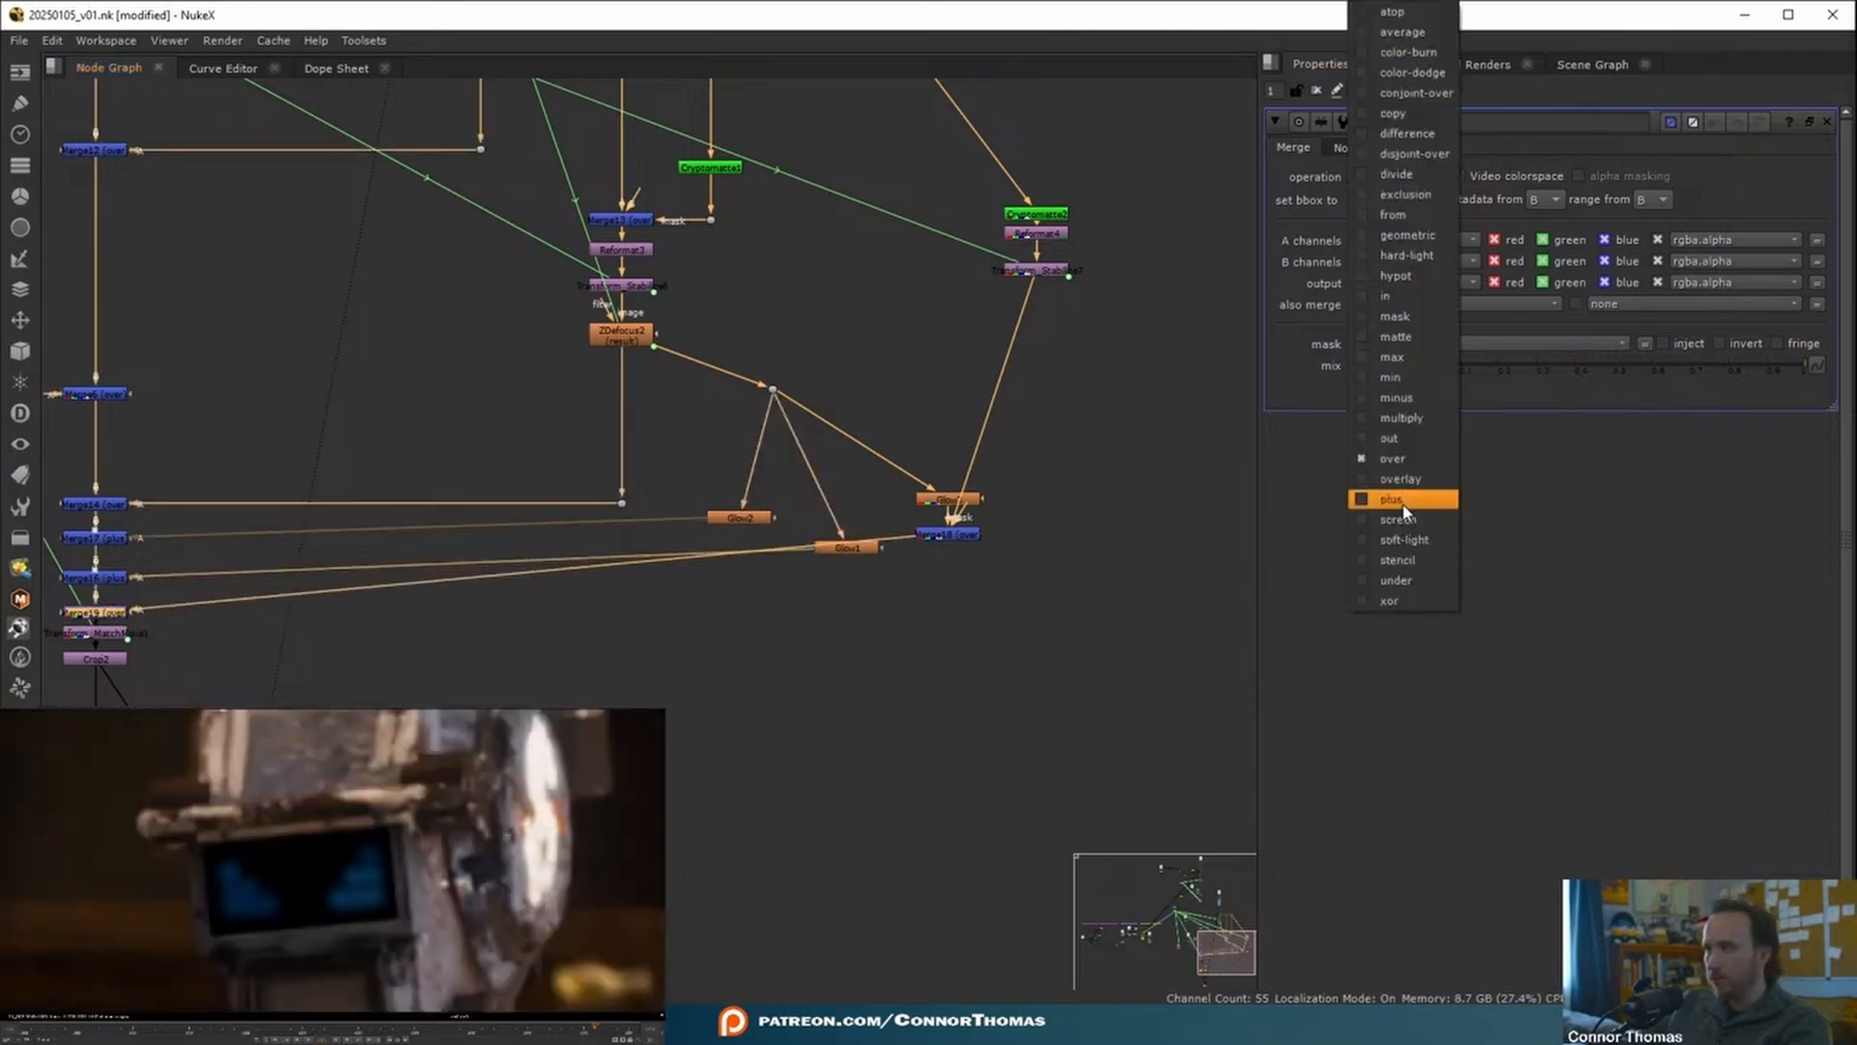
click(1393, 505)
- Move Glow3 and its masked Merge lower so that Glow3 lines up with Glow1
scroll(504, 601, up, 4)
click(566, 484)
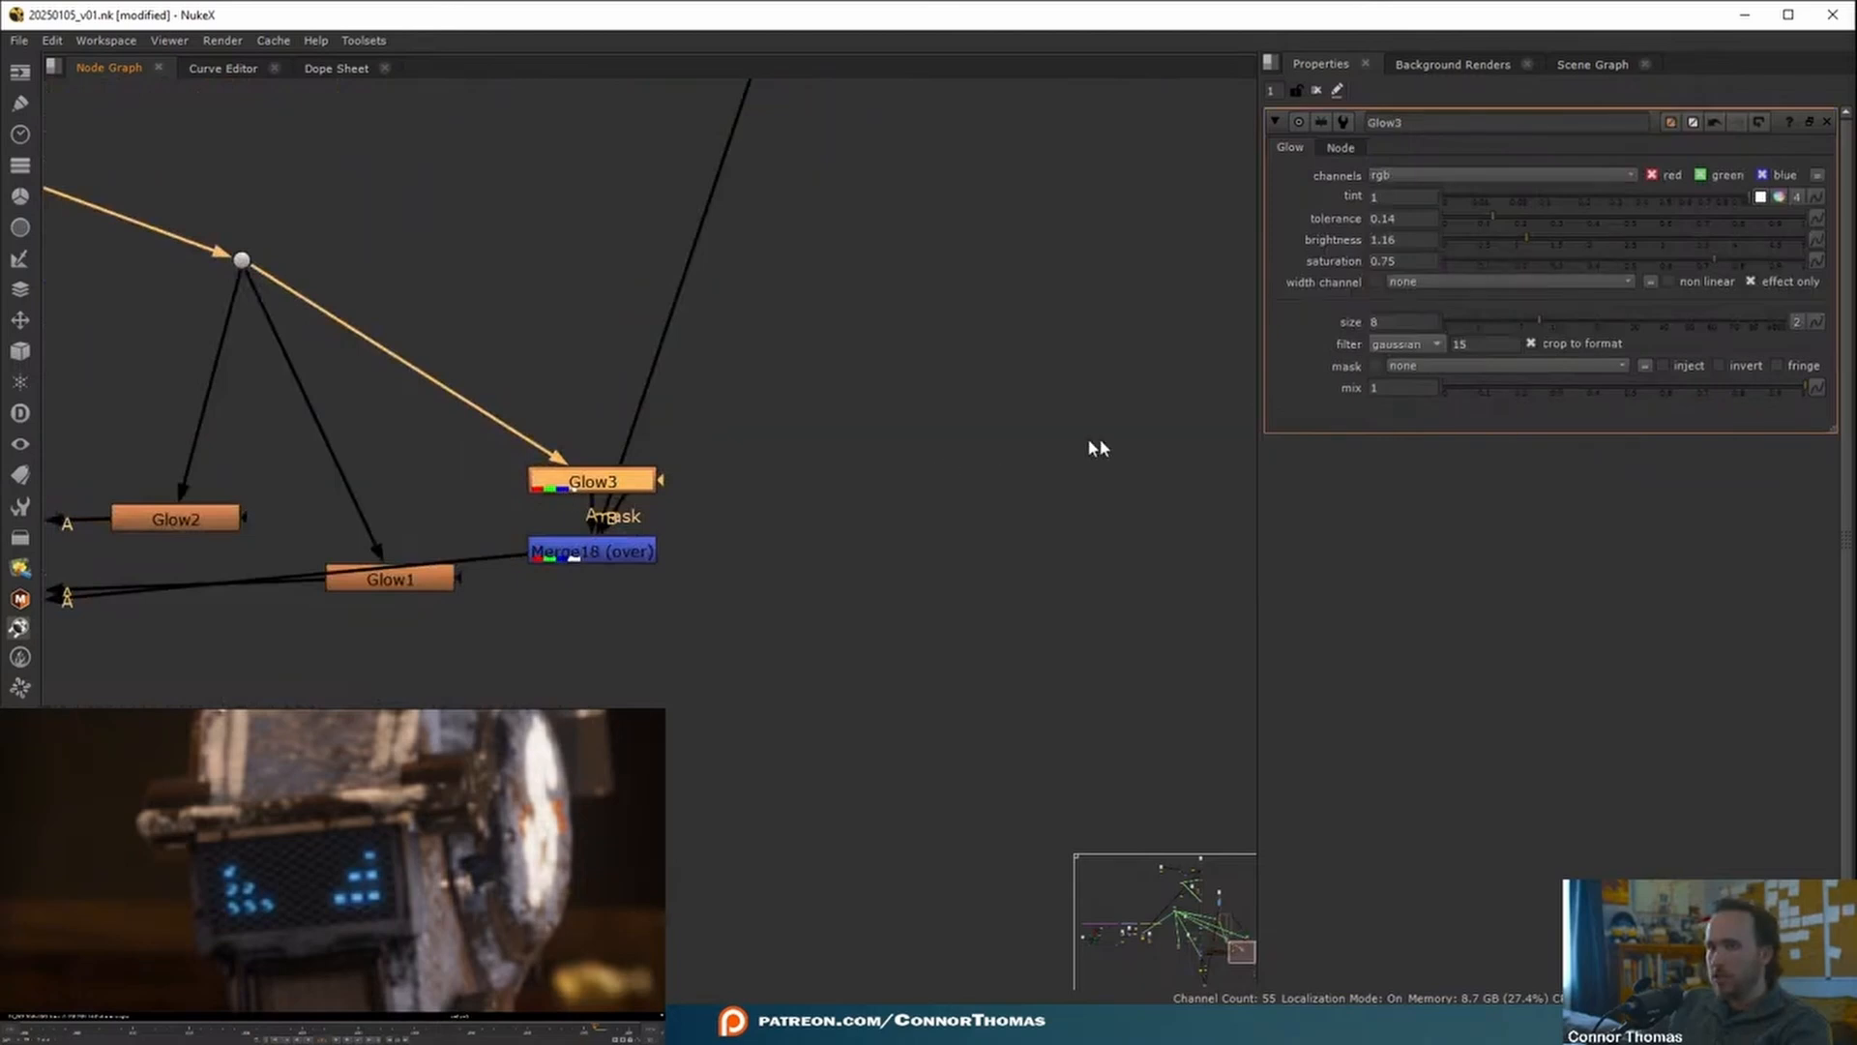
middle_drag(647, 585, 725, 599)
drag(821, 651, 708, 605)
click(960, 684)
scroll(805, 634, down, 3)
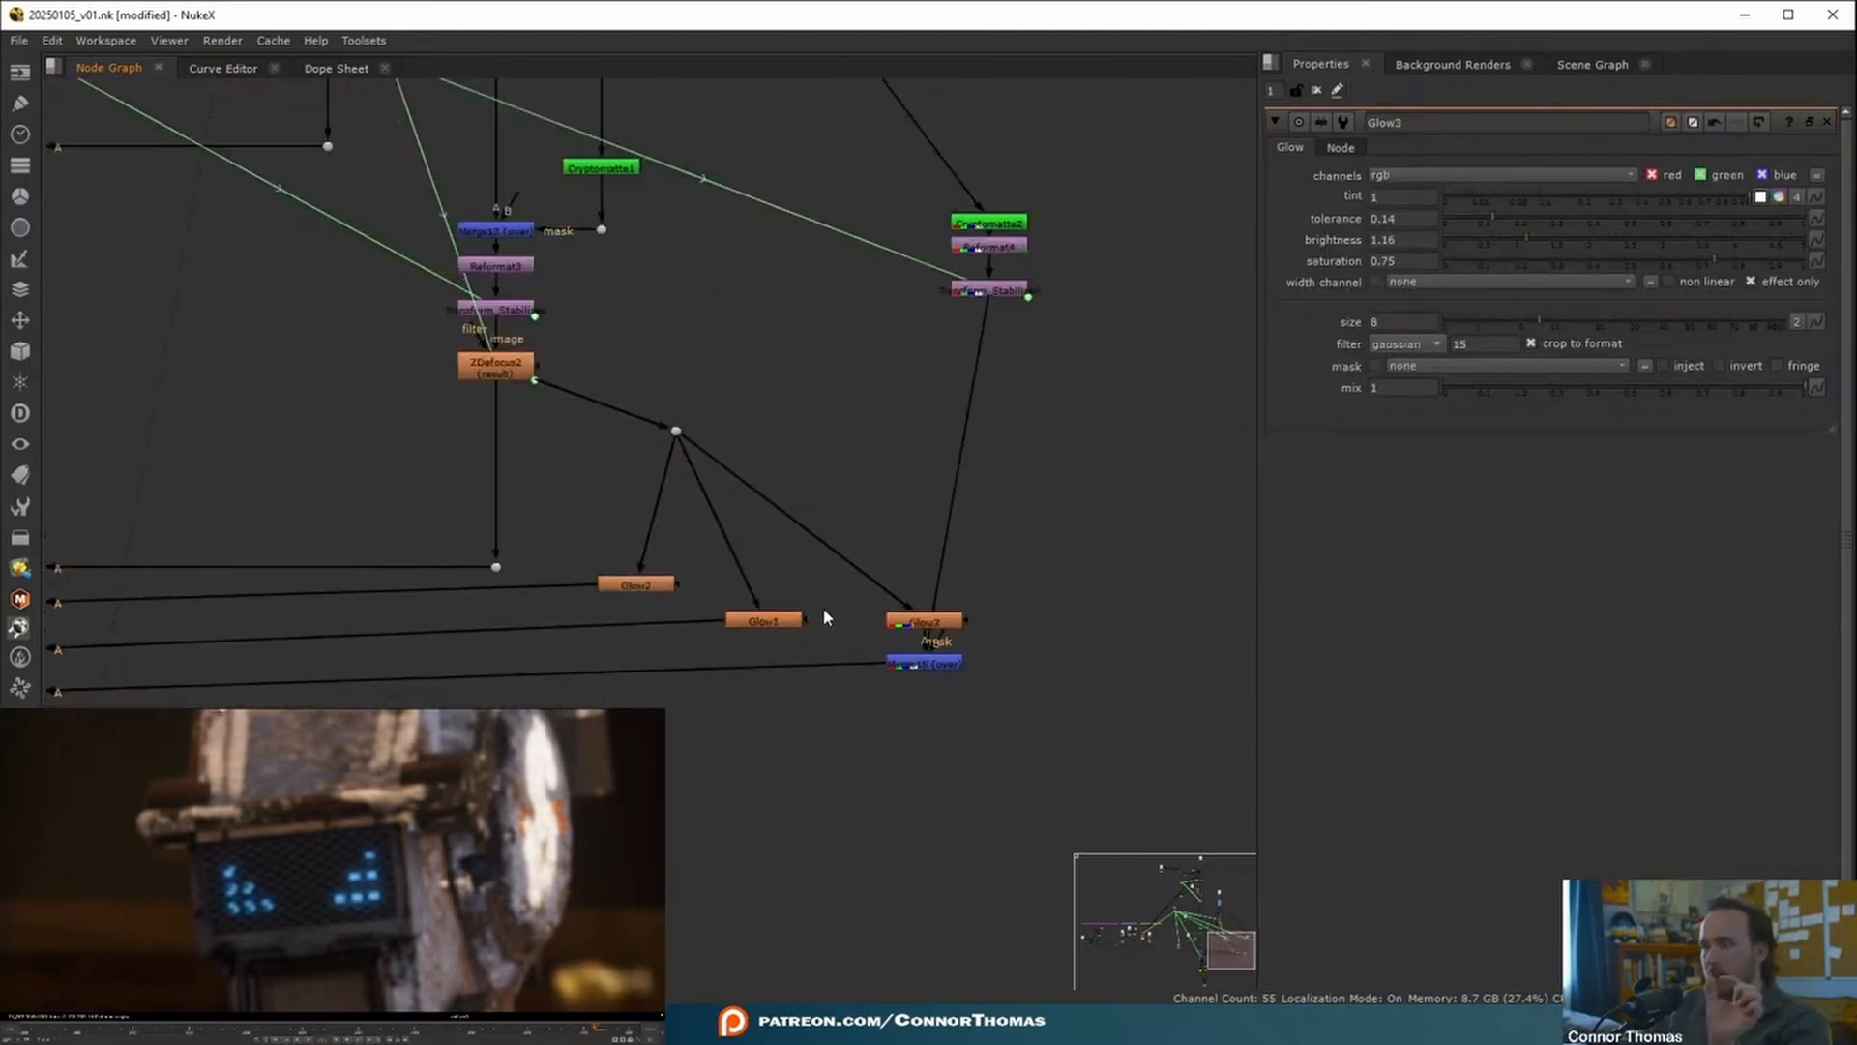
scroll(847, 449, down, 2)
scroll(910, 599, up, 3)
drag(889, 565, 892, 594)
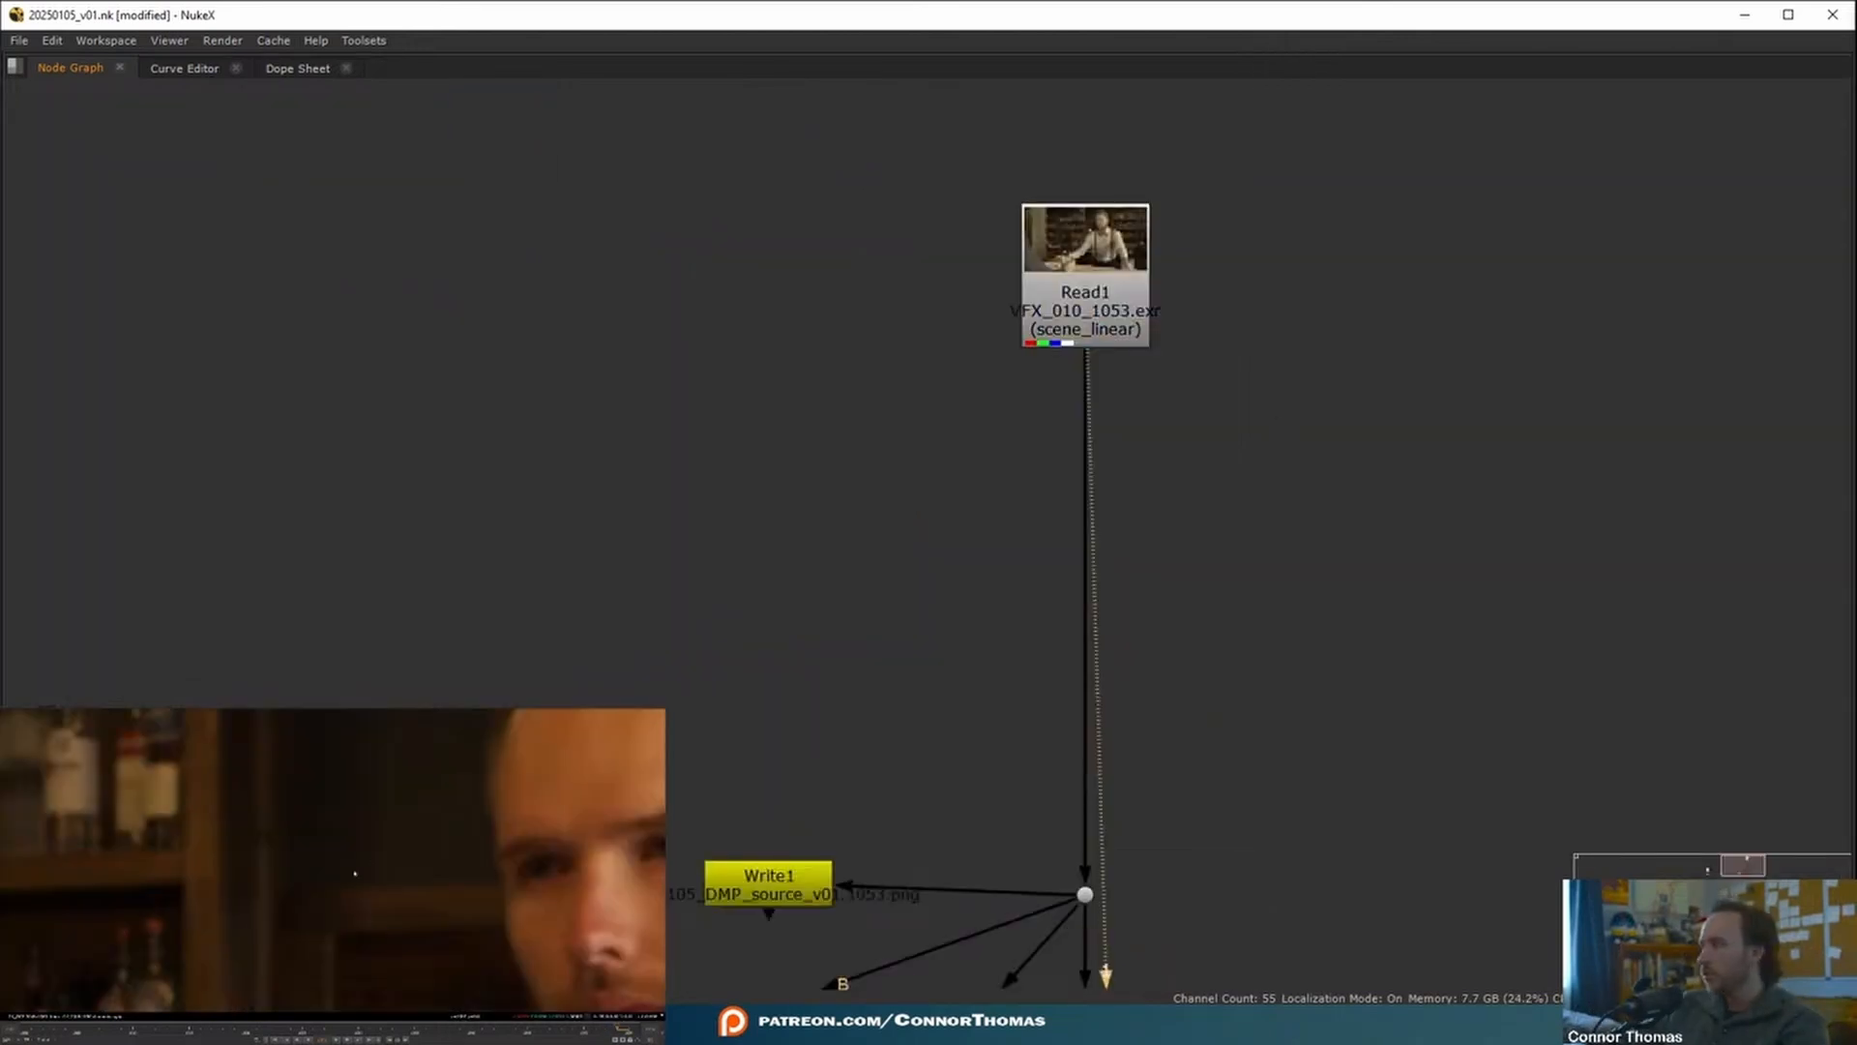
- Check the original Read1 plate around the bartender's face and add a Reduce Noise v5 node beside it
scroll(378, 895, down, 4)
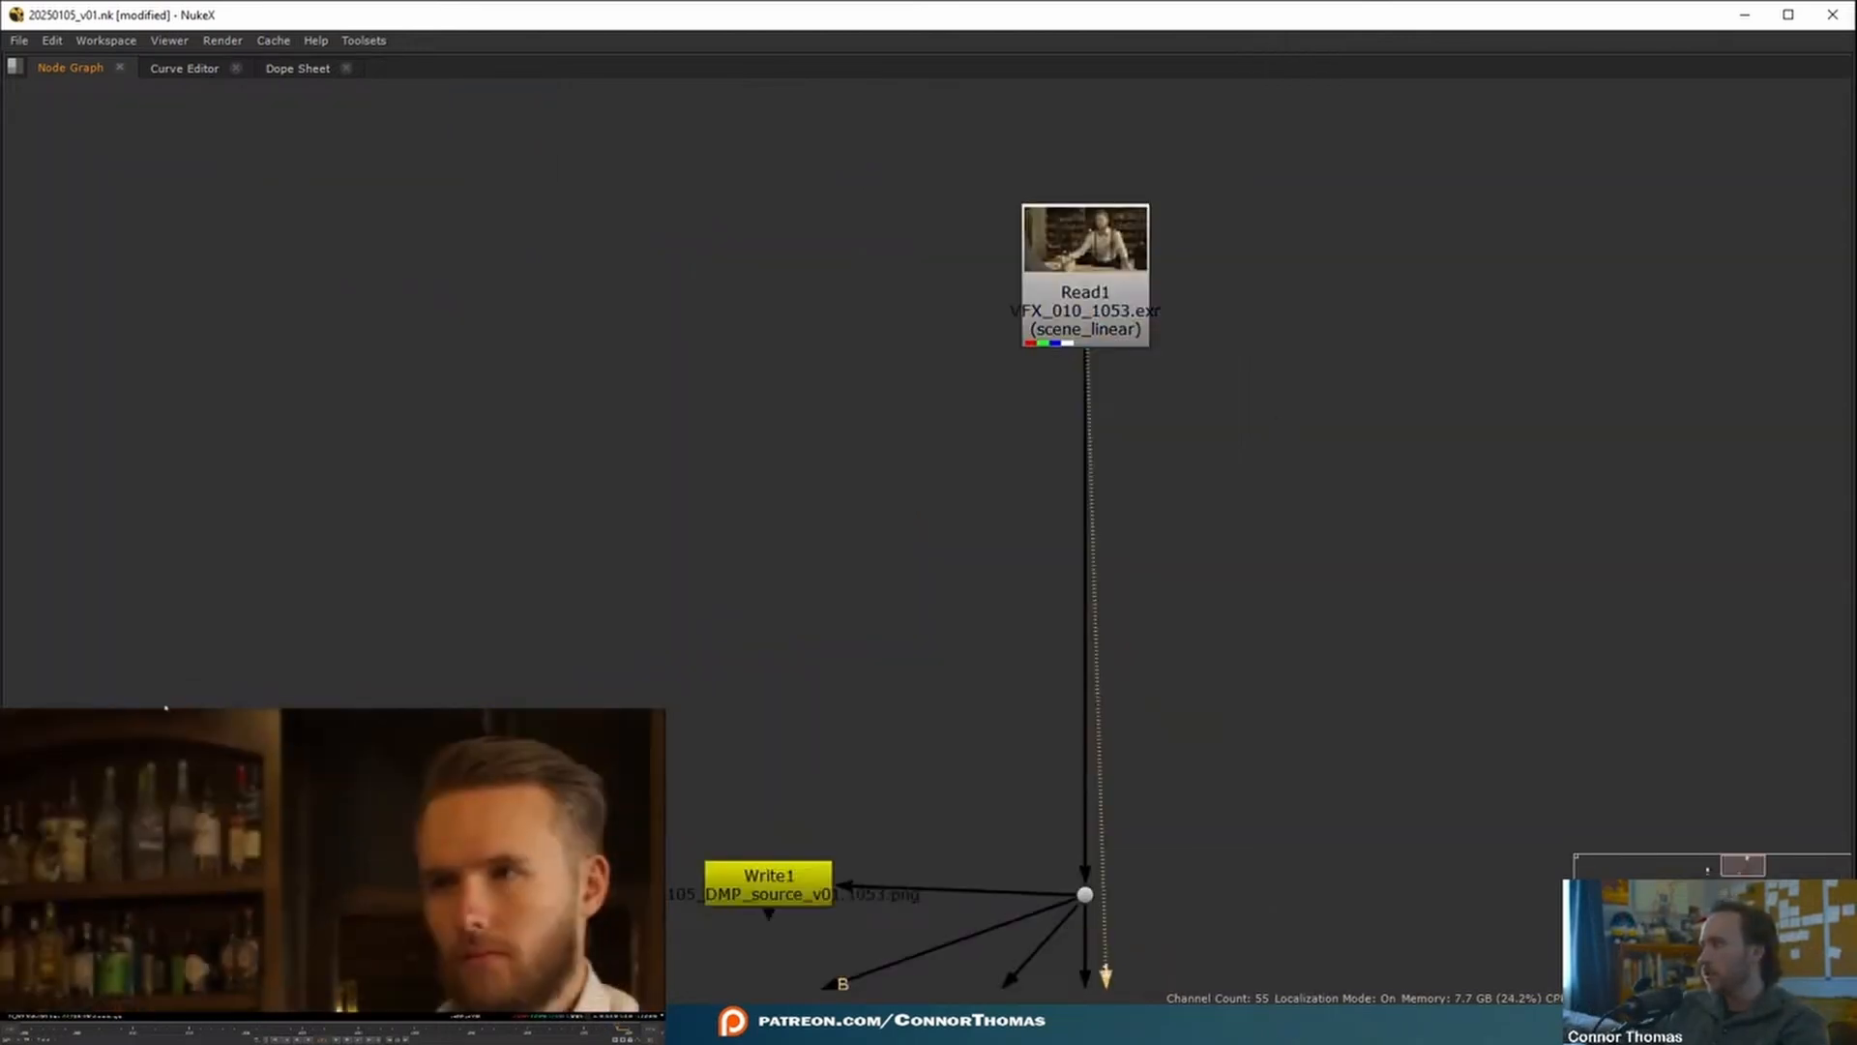
click(400, 915)
click(1112, 344)
middle_drag(1222, 480, 950, 498)
click(1169, 456)
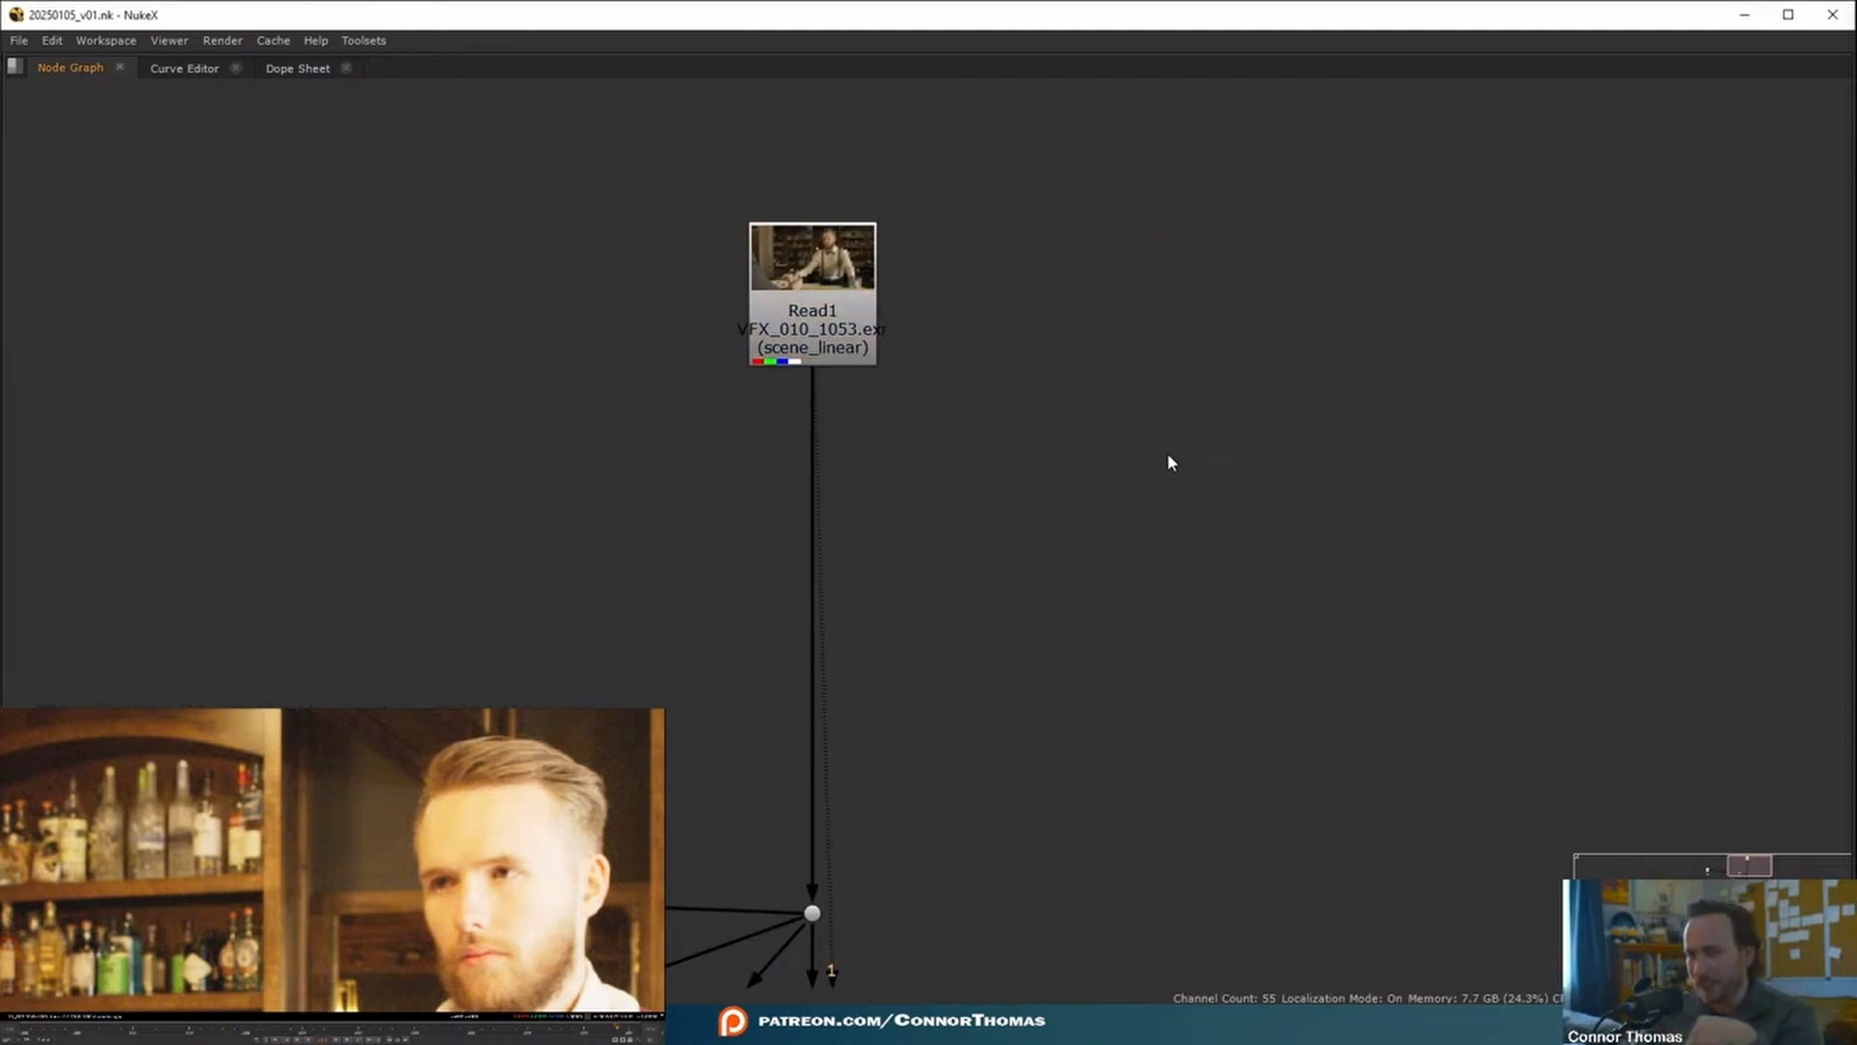
key(Tab)
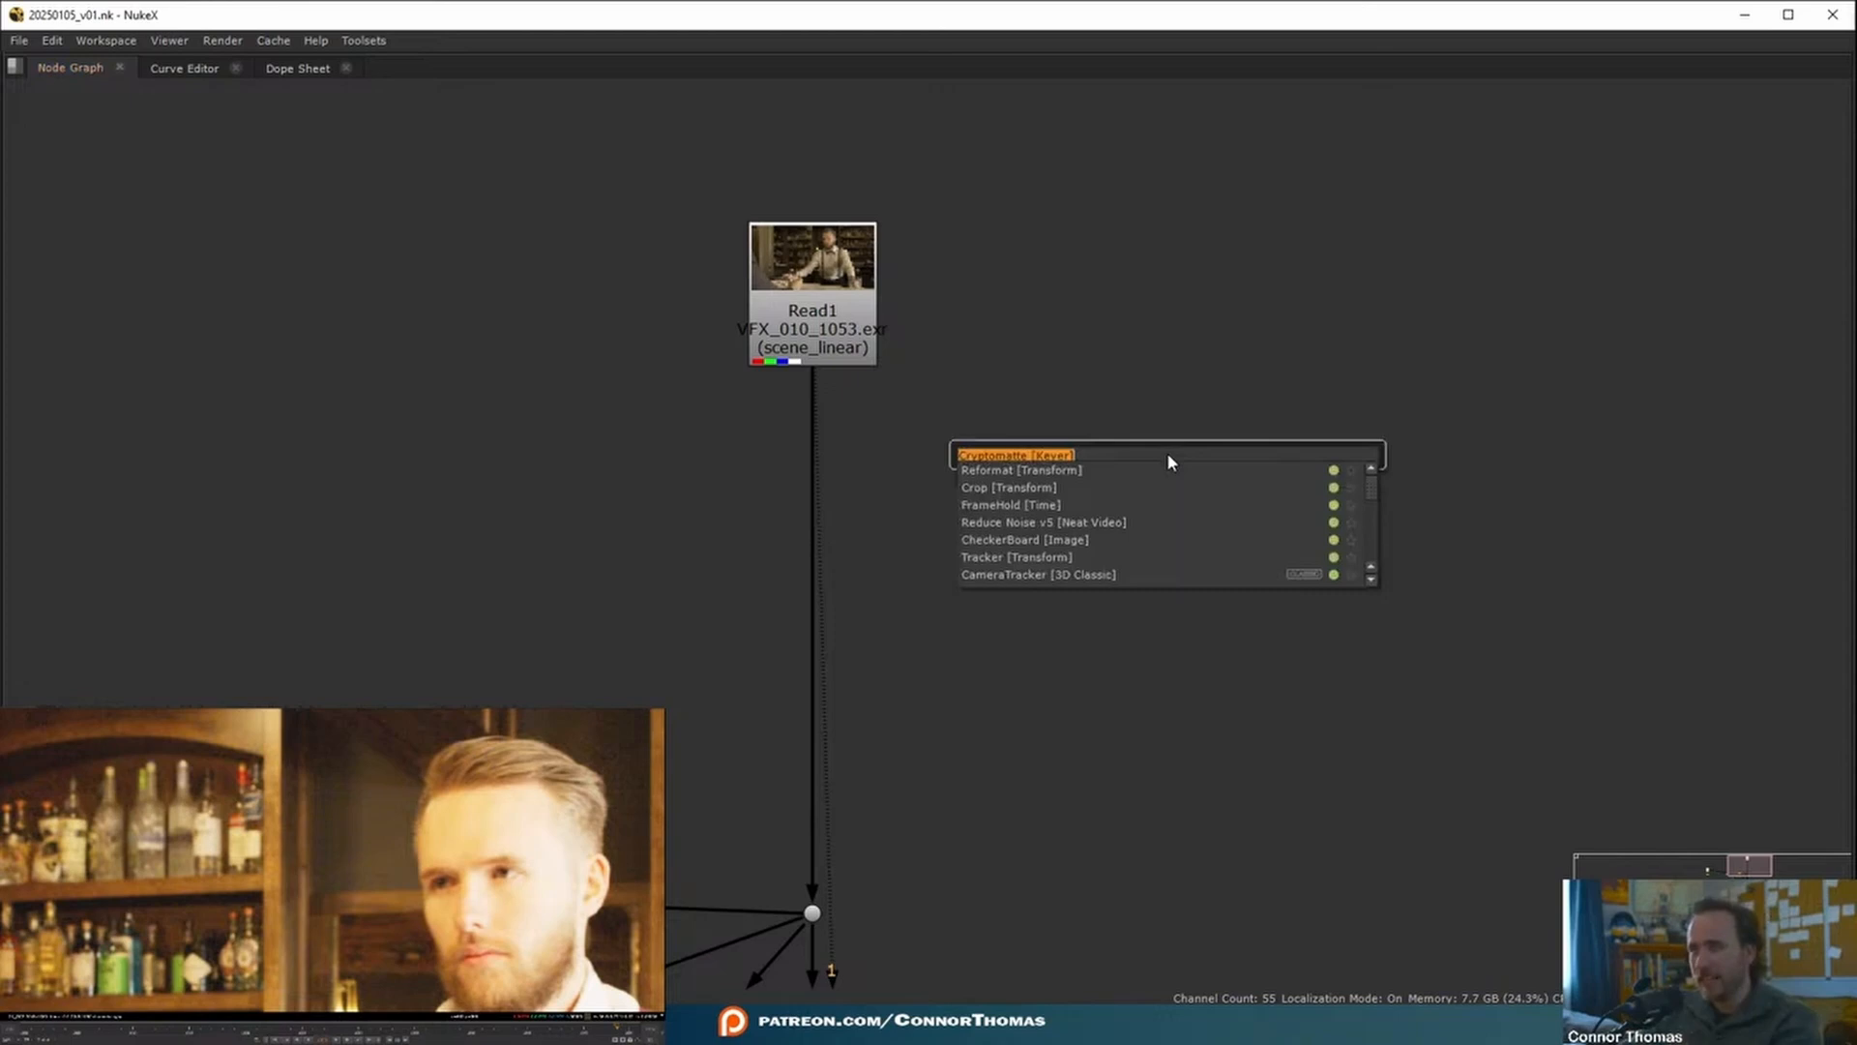
text(redu)
key(Return)
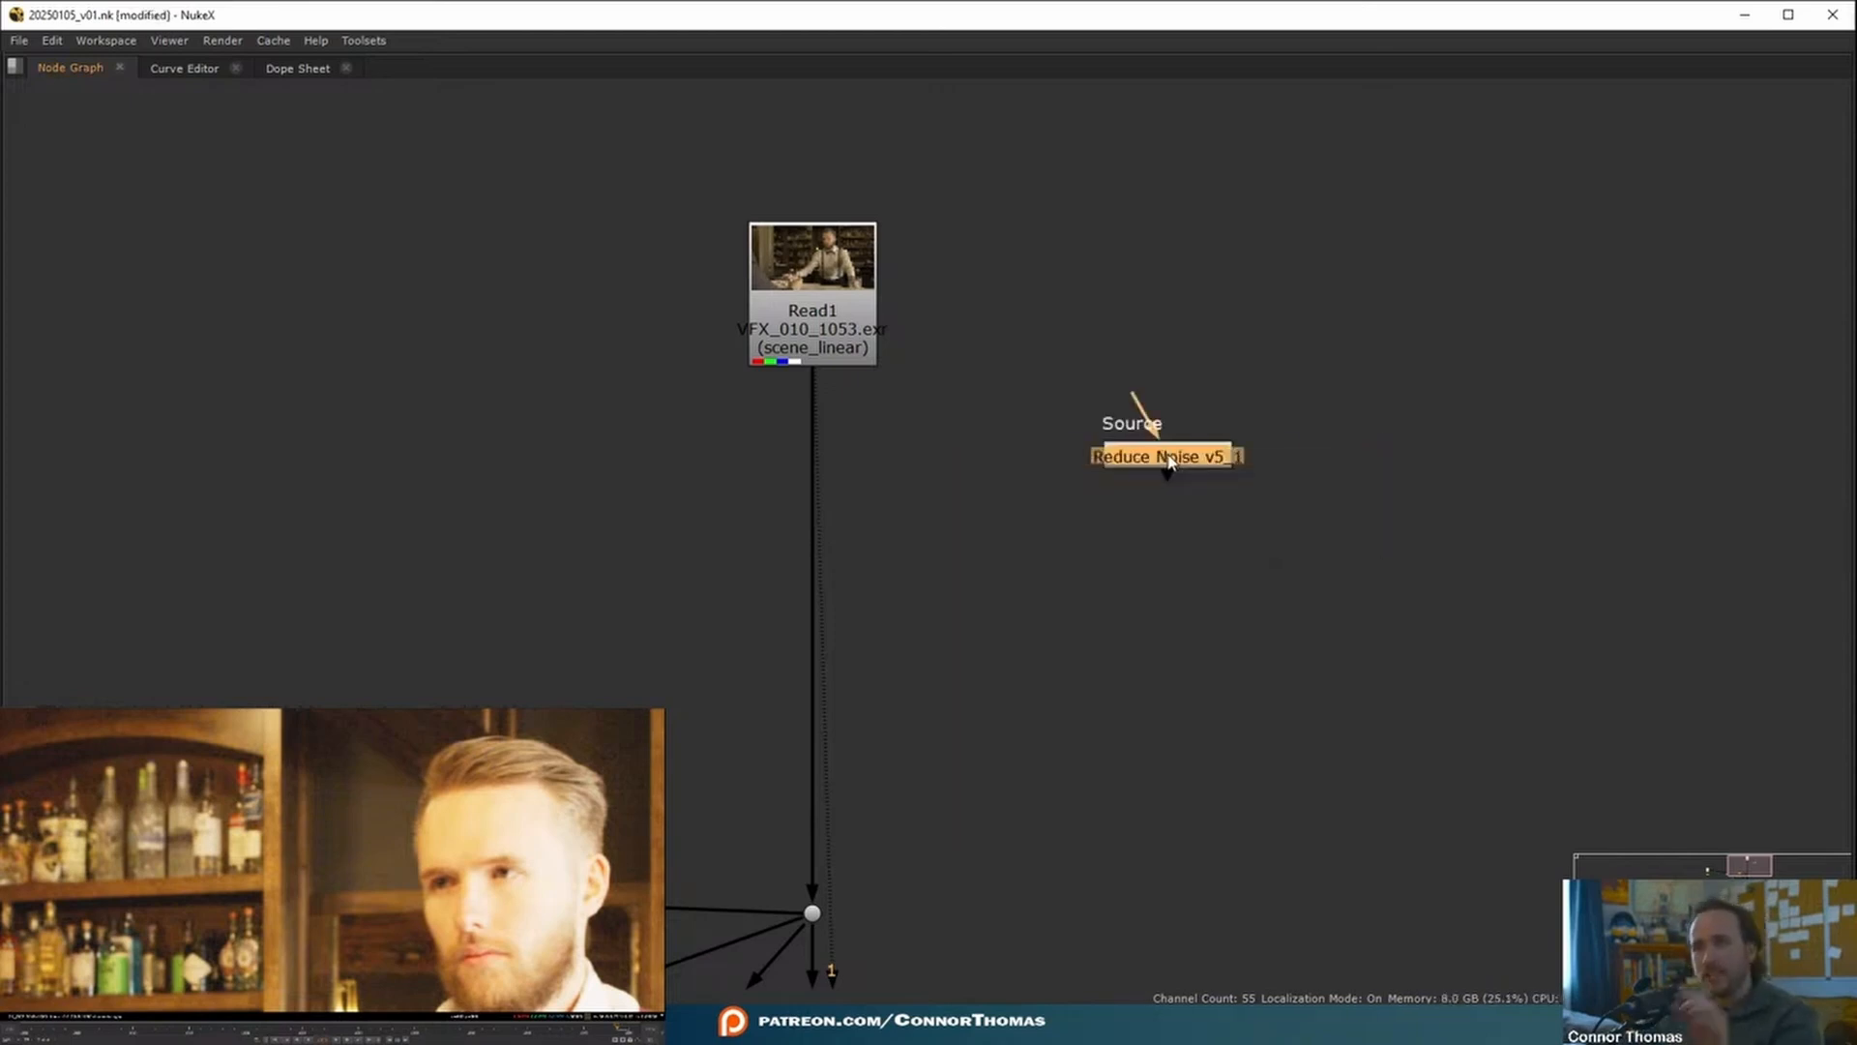
- Insert the Reduce Noise v5 node below Read1, build an automatic noise profile from the plate and apply it
drag(1169, 462, 809, 495)
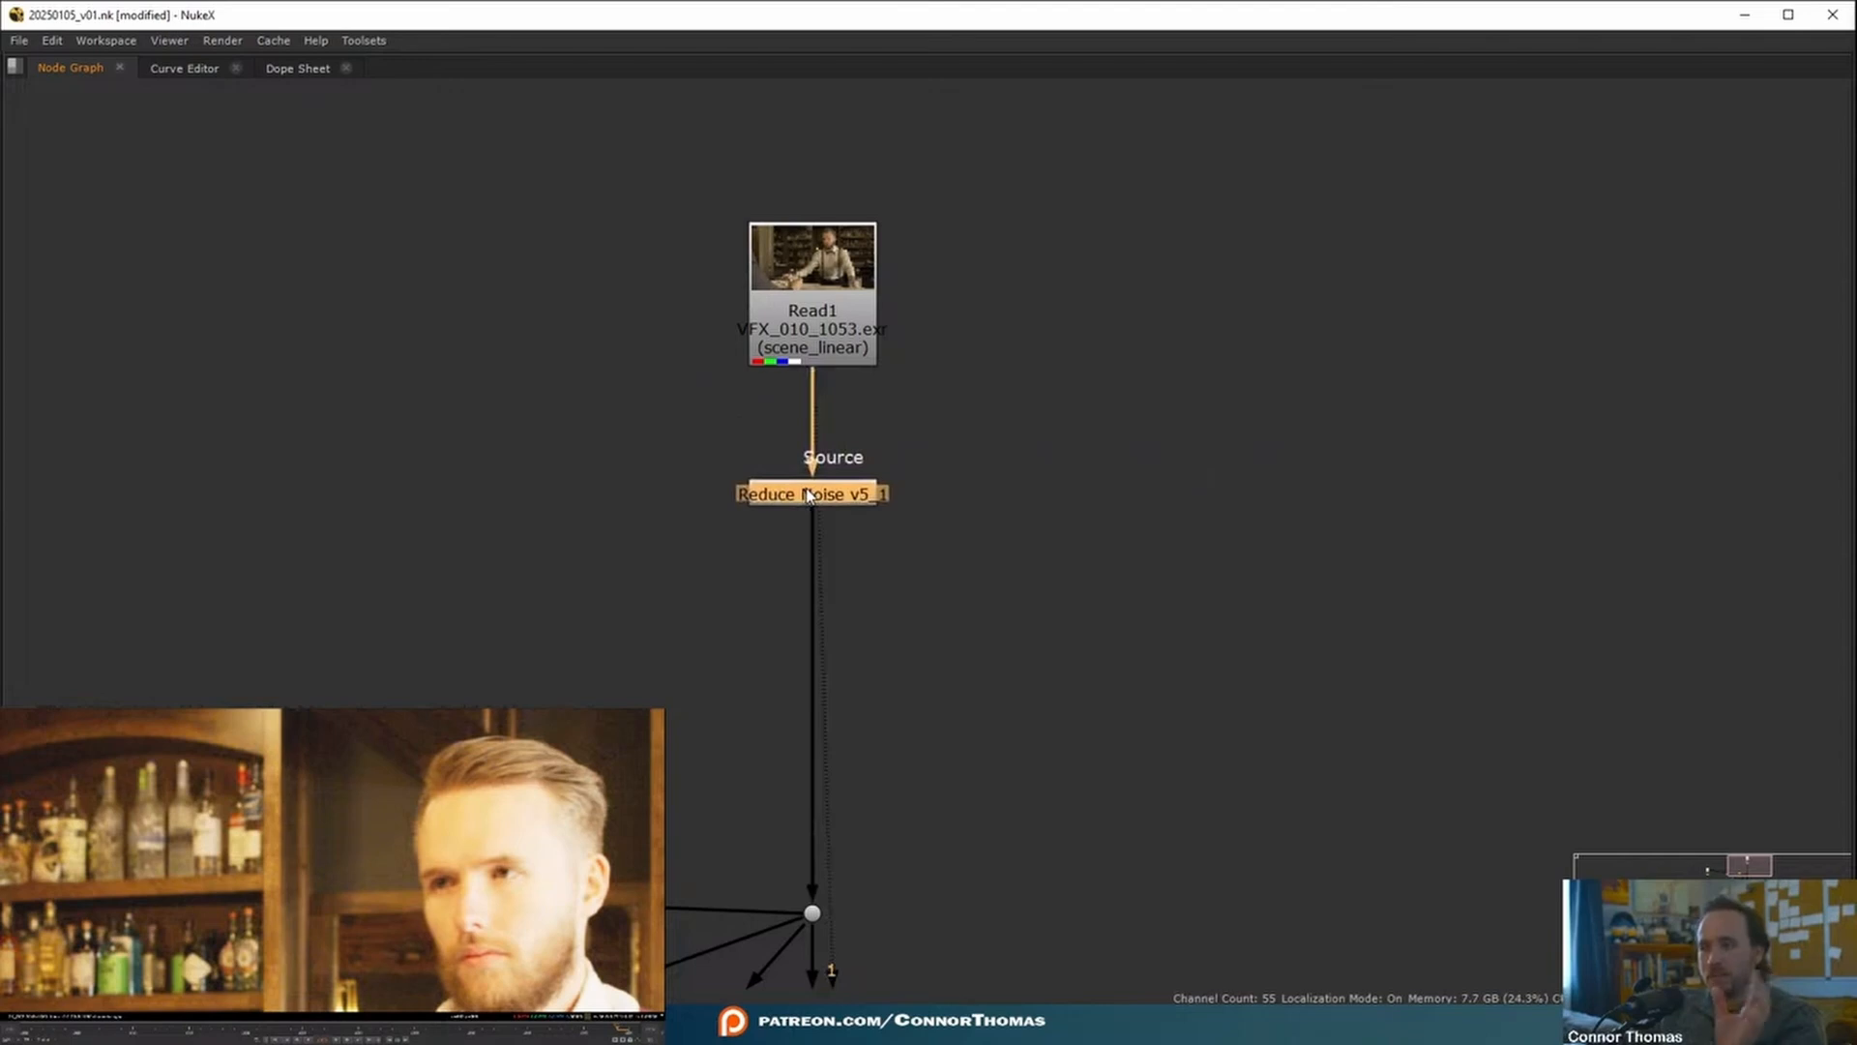
key(space)
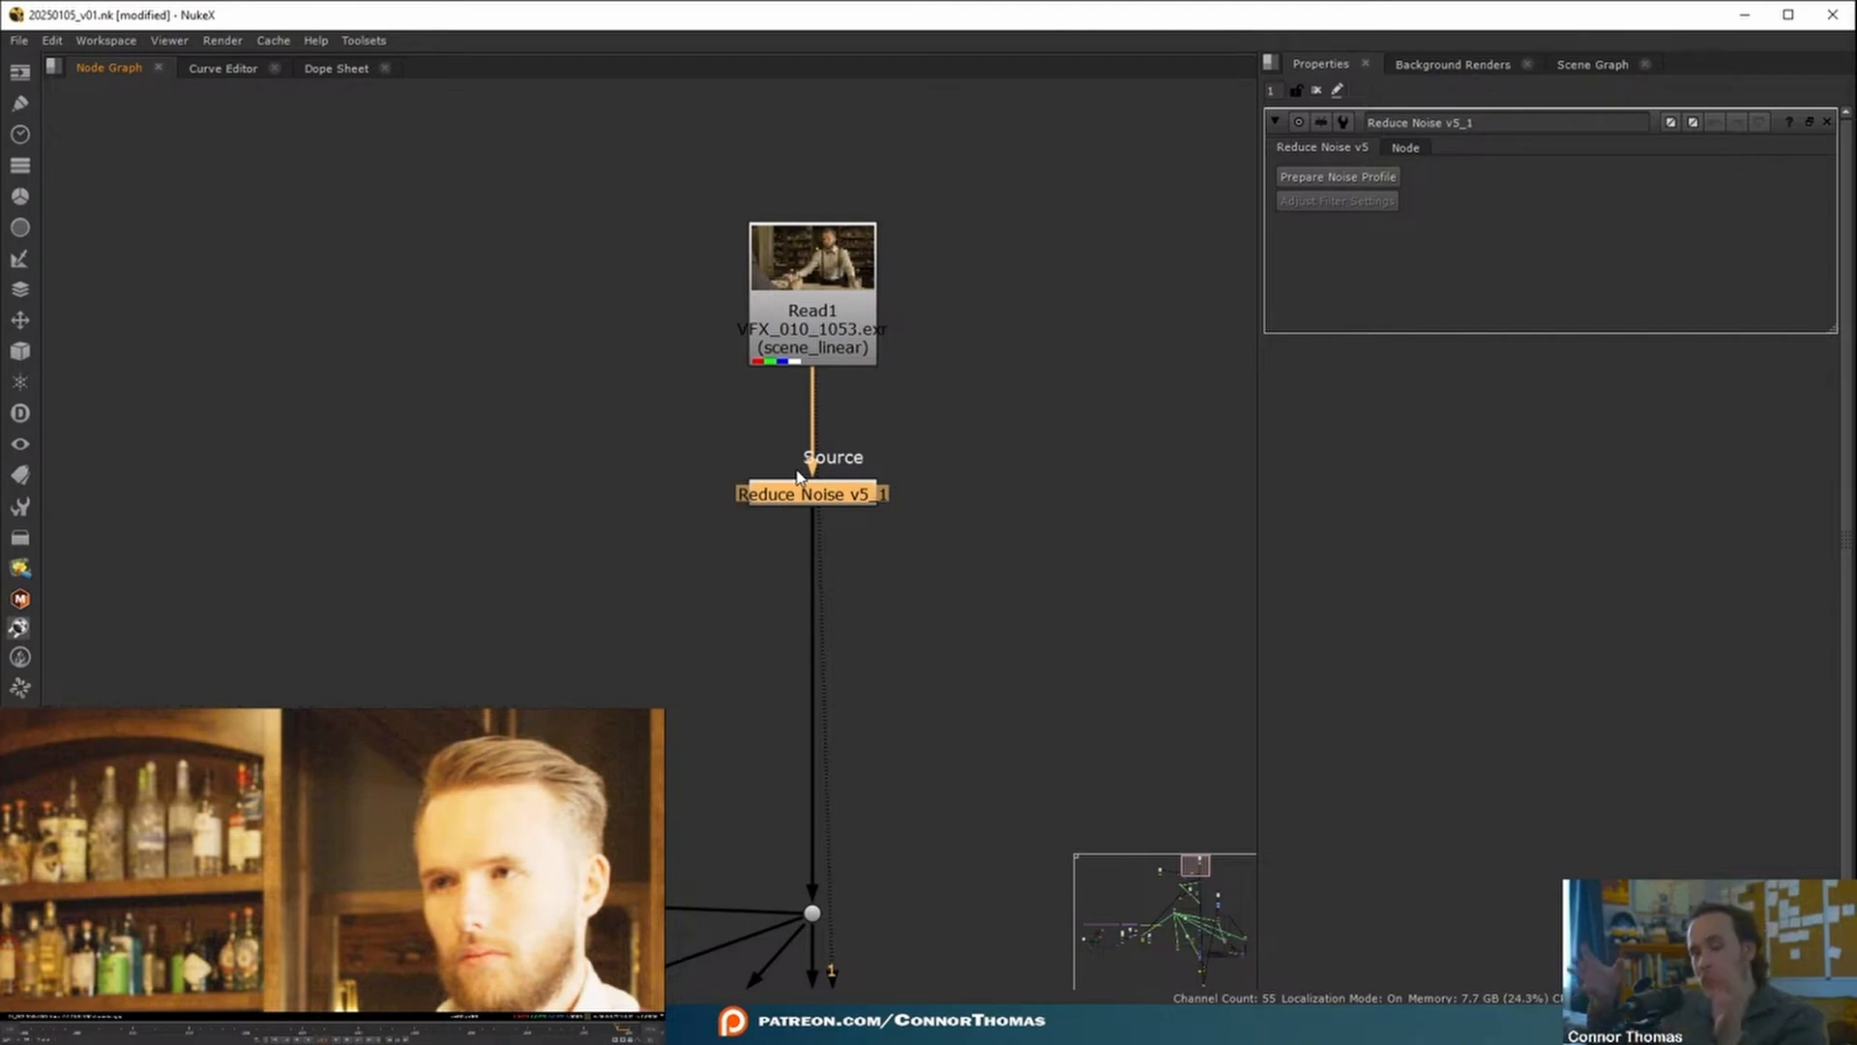
click(1337, 176)
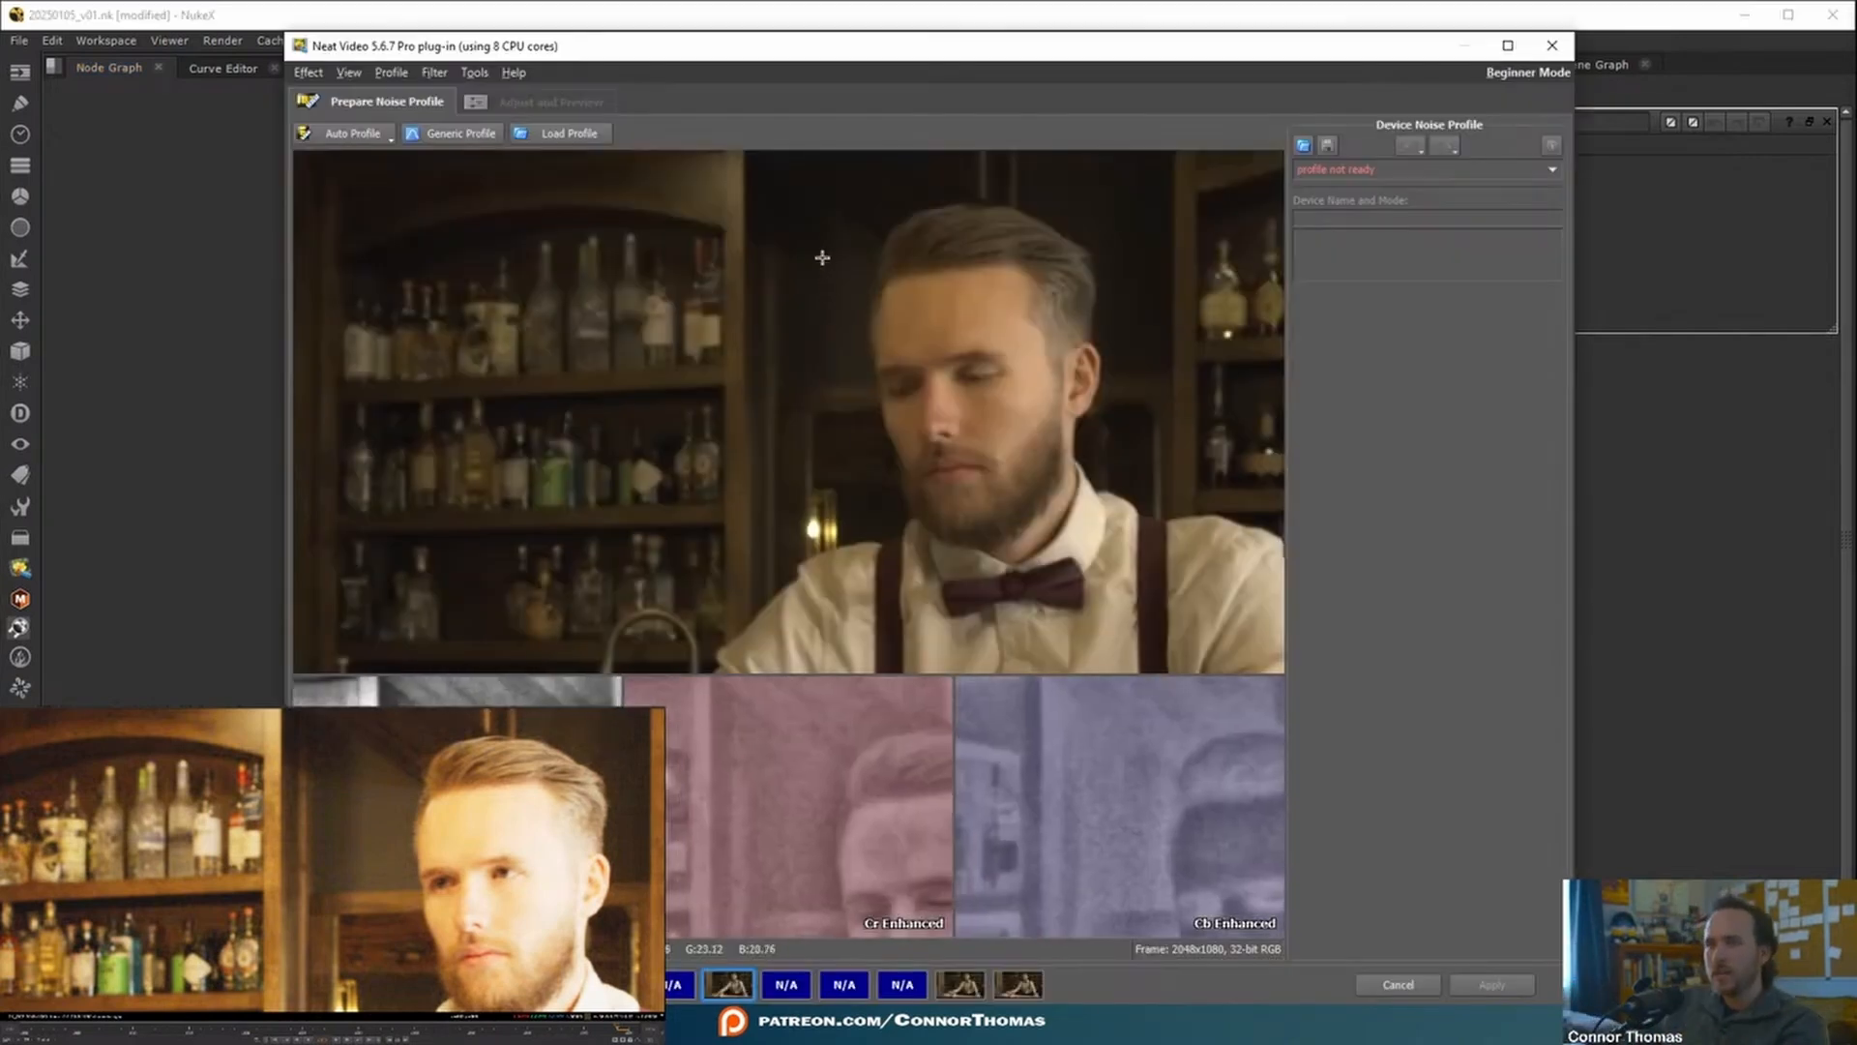
click(346, 132)
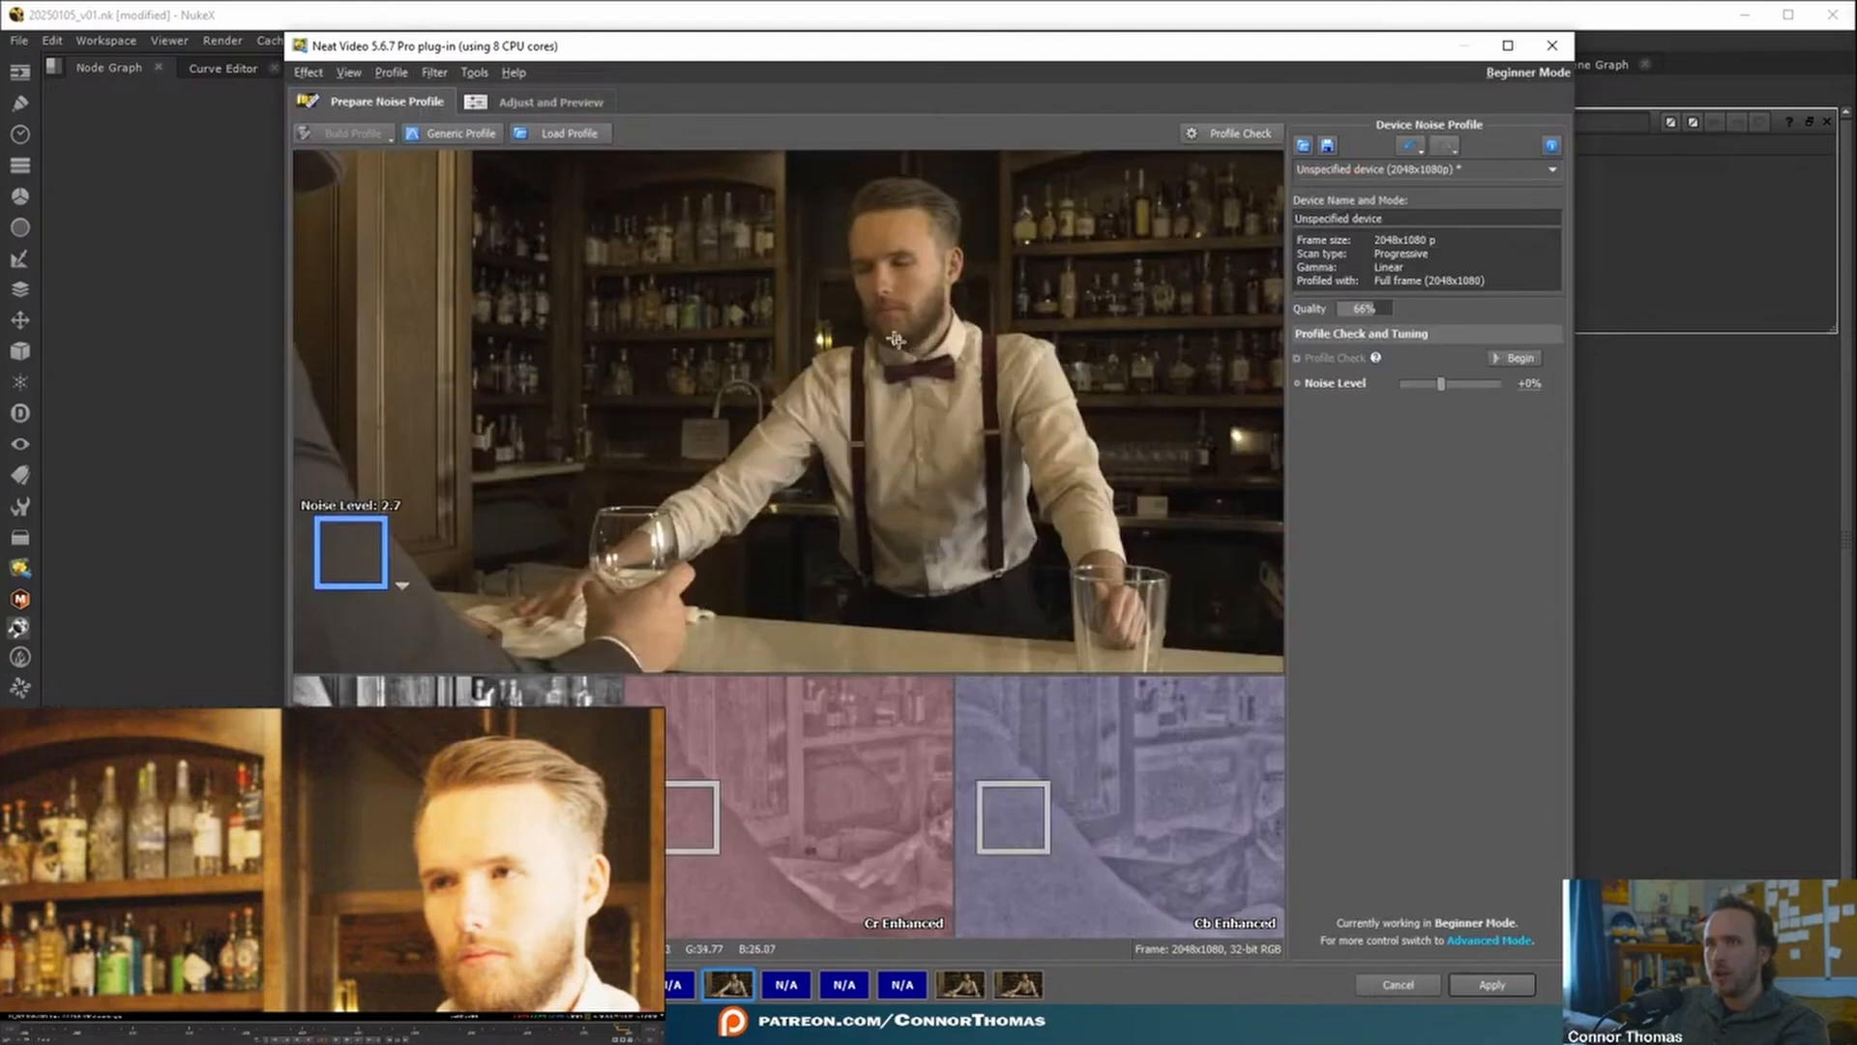
scroll(503, 480, down, 1)
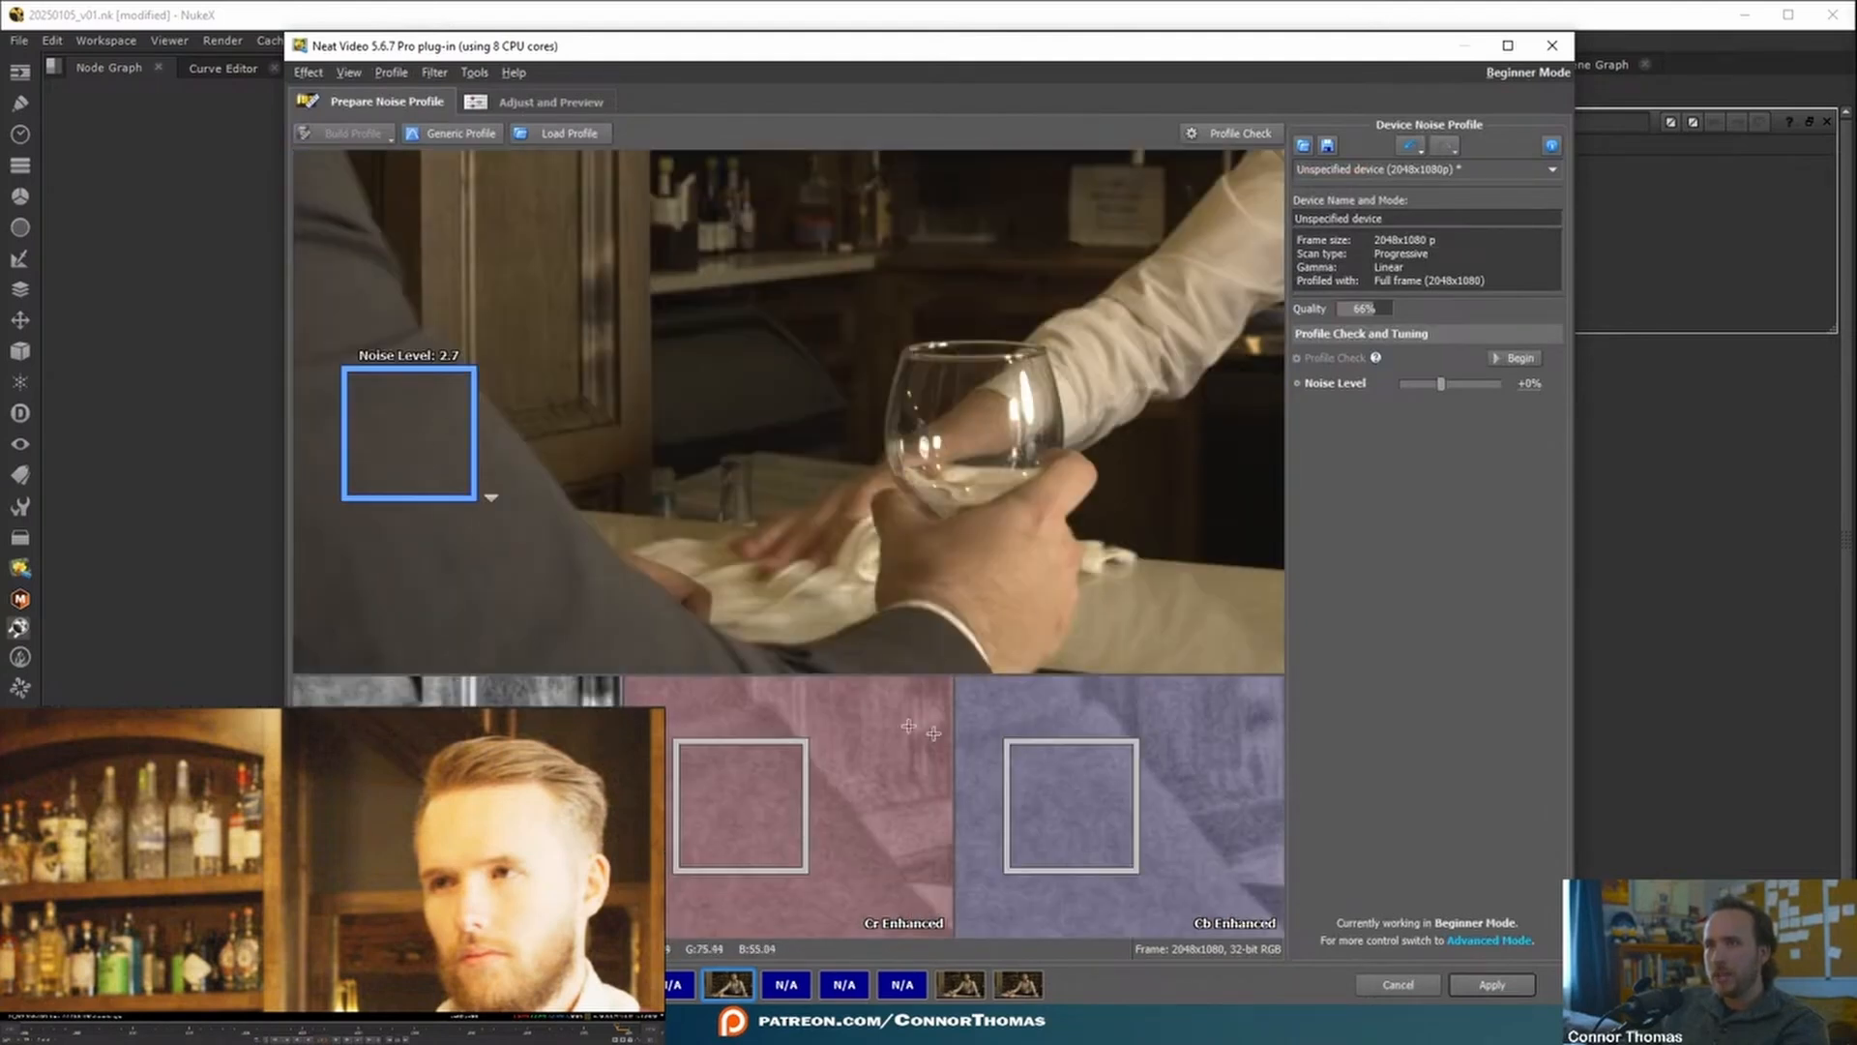
click(1492, 984)
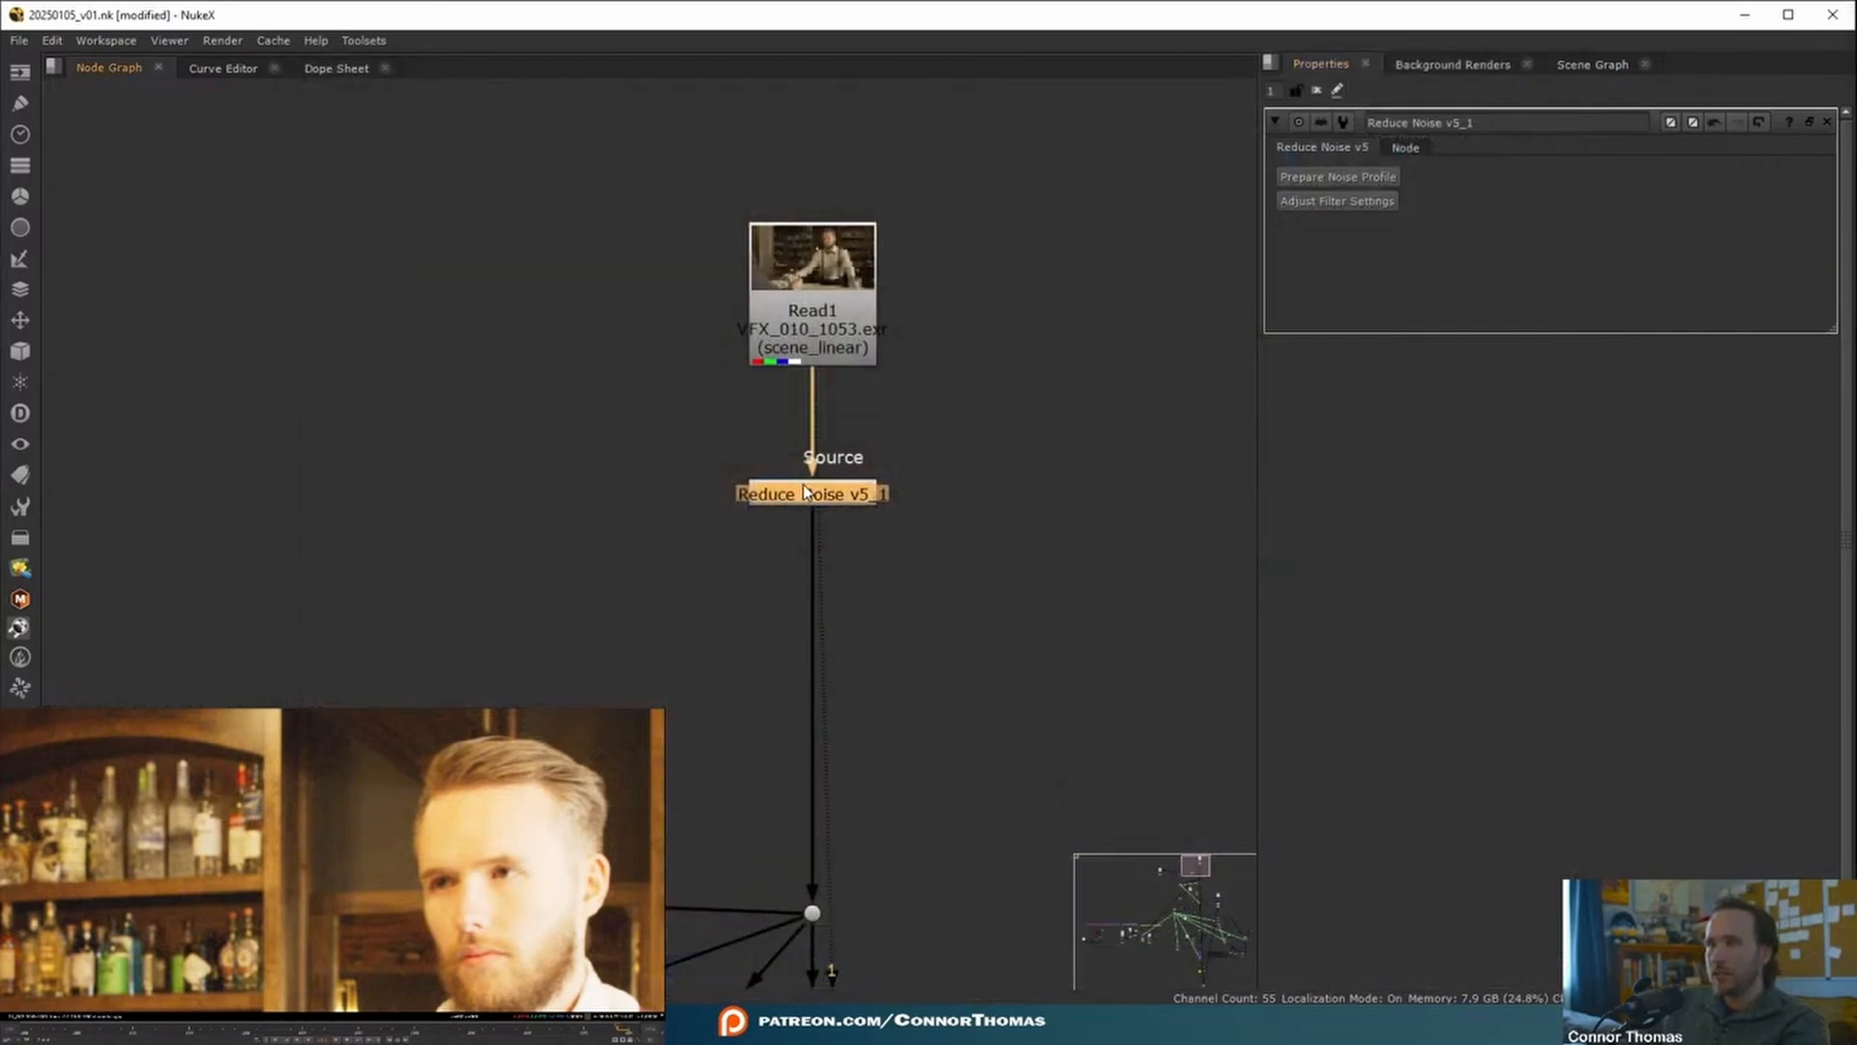
- View the Reduce Noise output and compare the bartender's face and the shelves with the noise reduction enabled and disabled
key(1)
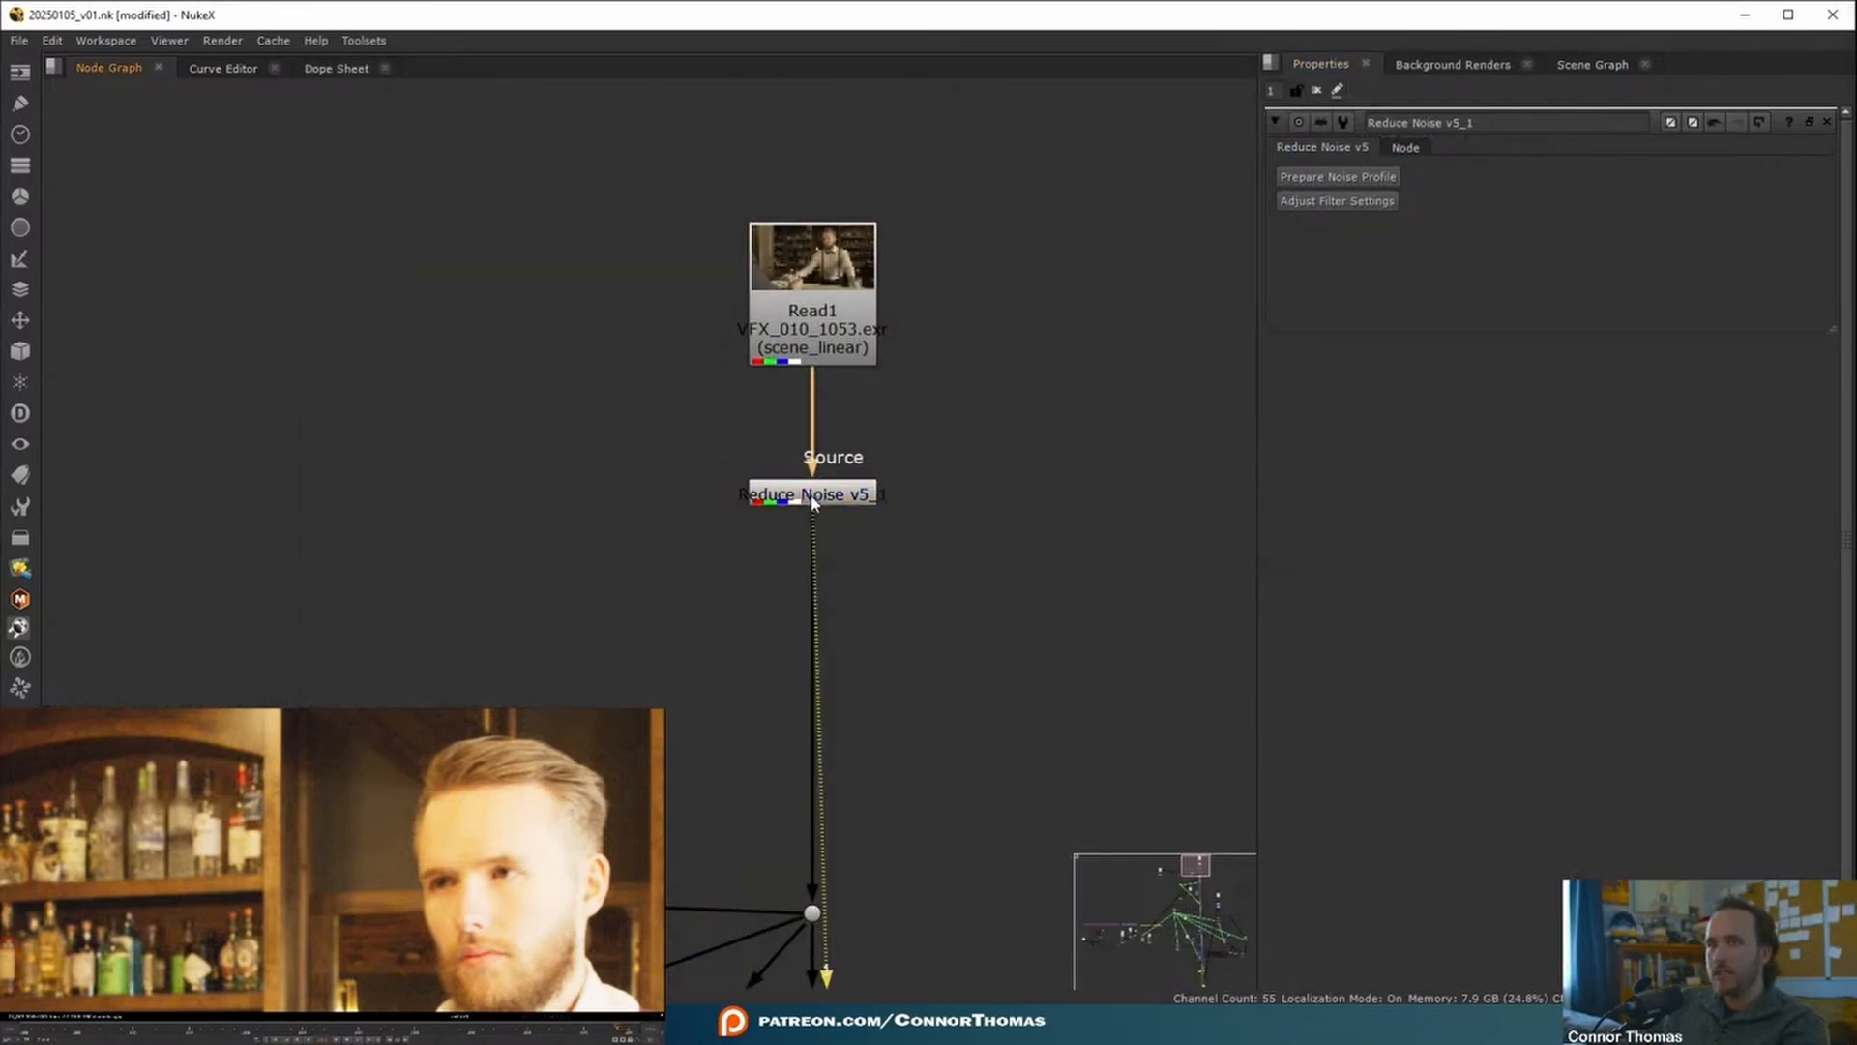
key(d)
key(d)
middle_drag(377, 903, 242, 819)
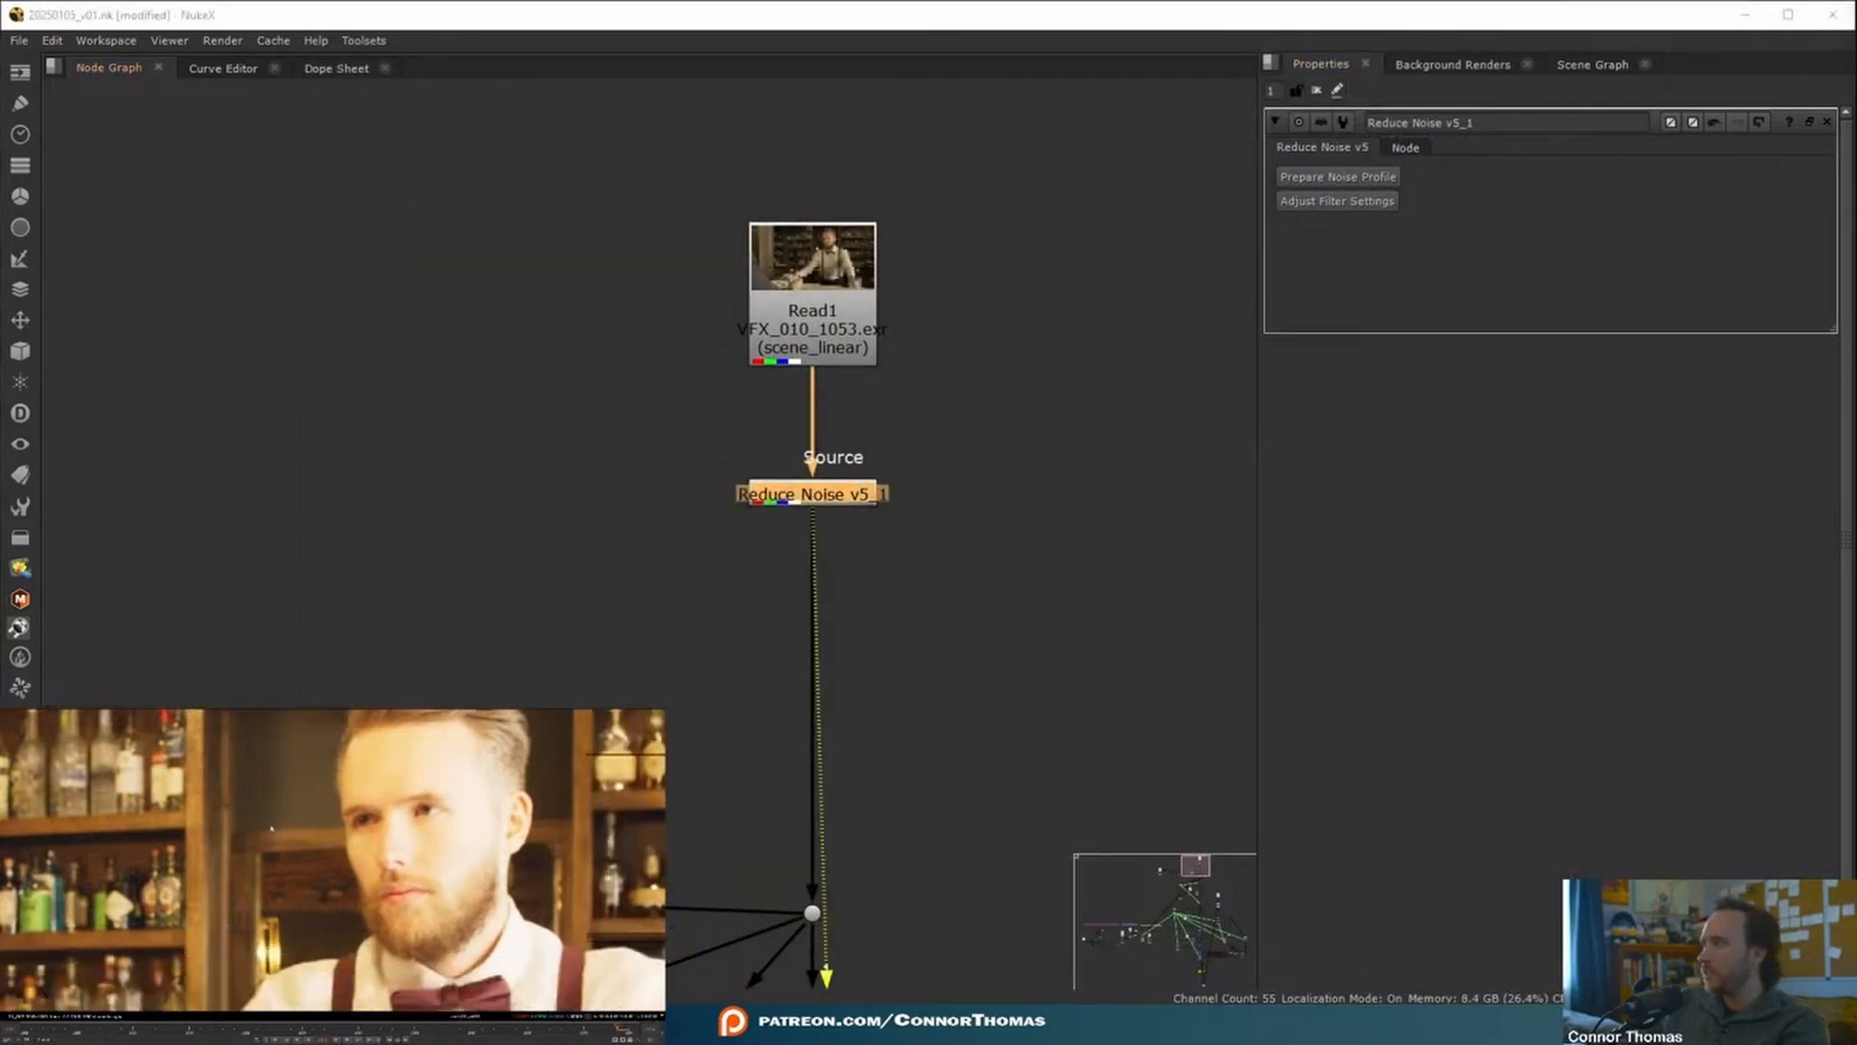
key(d)
key(d)
key(d)
key(d)
middle_drag(200, 716, 242, 808)
key(d)
key(d)
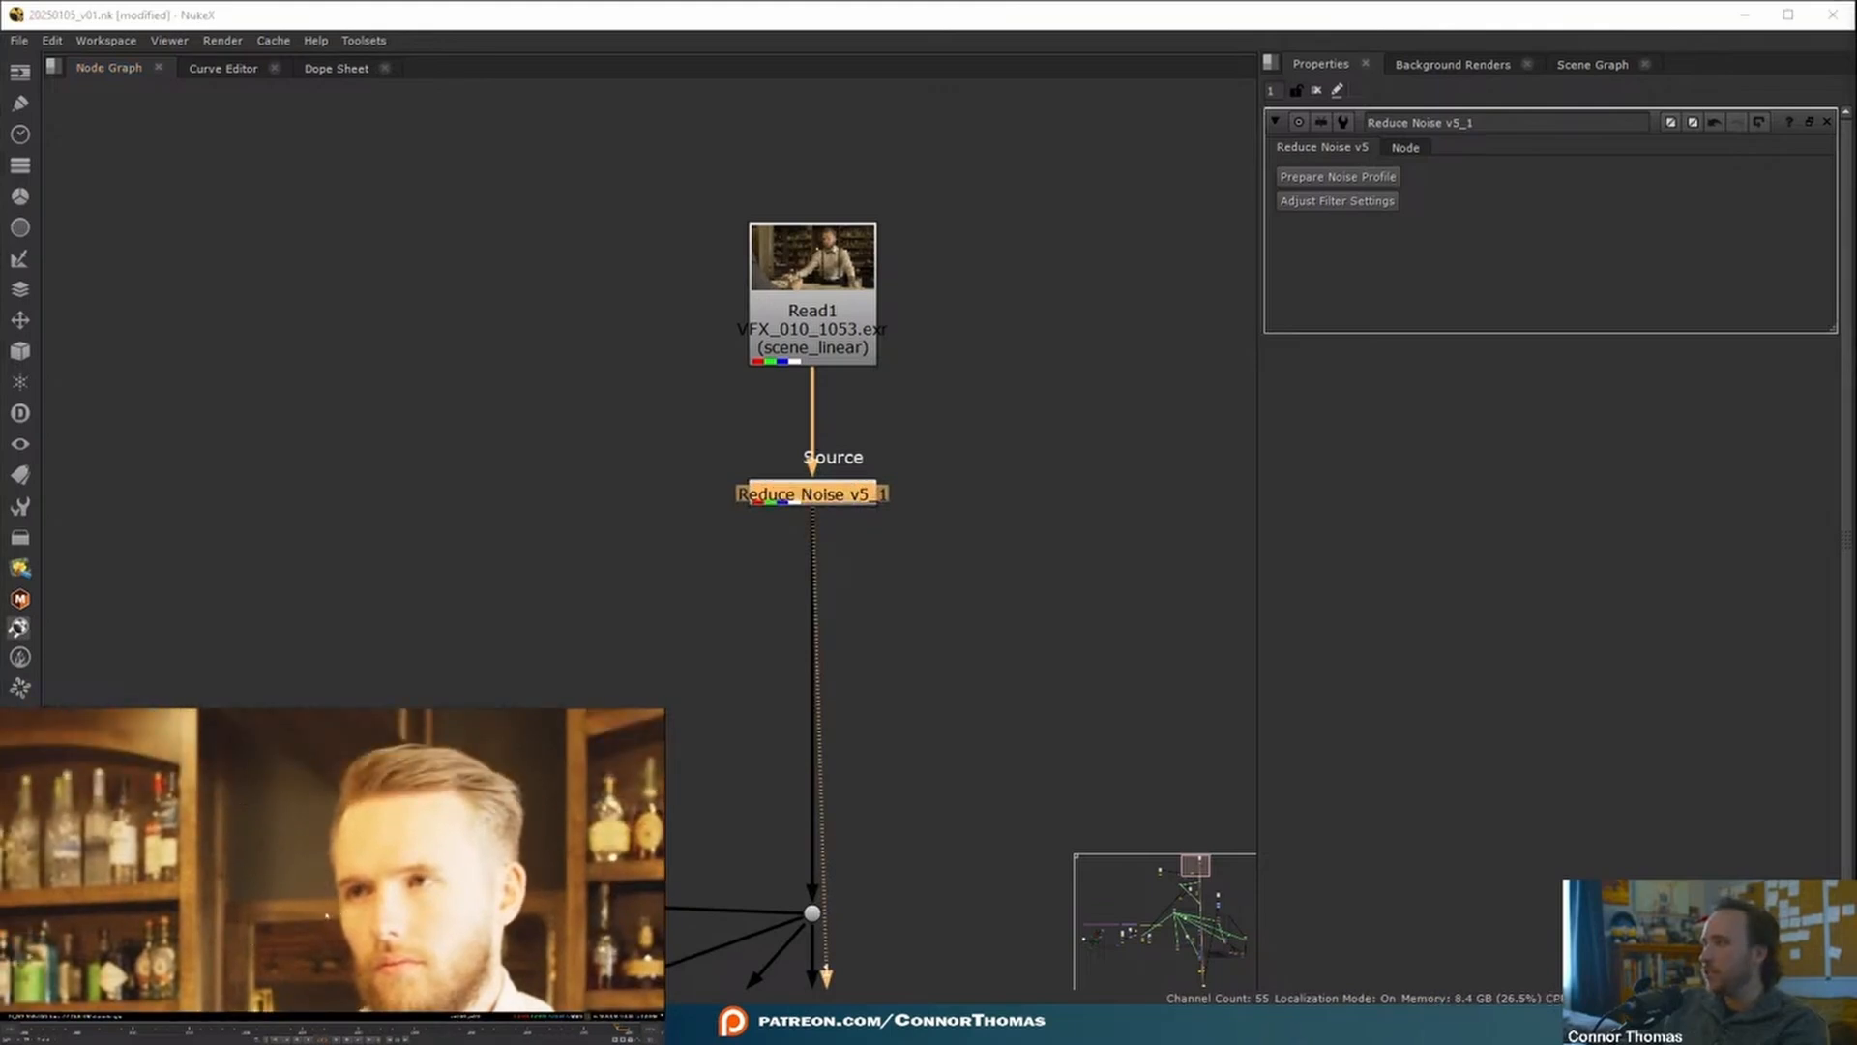
middle_drag(338, 900, 280, 852)
scroll(279, 852, down, 3)
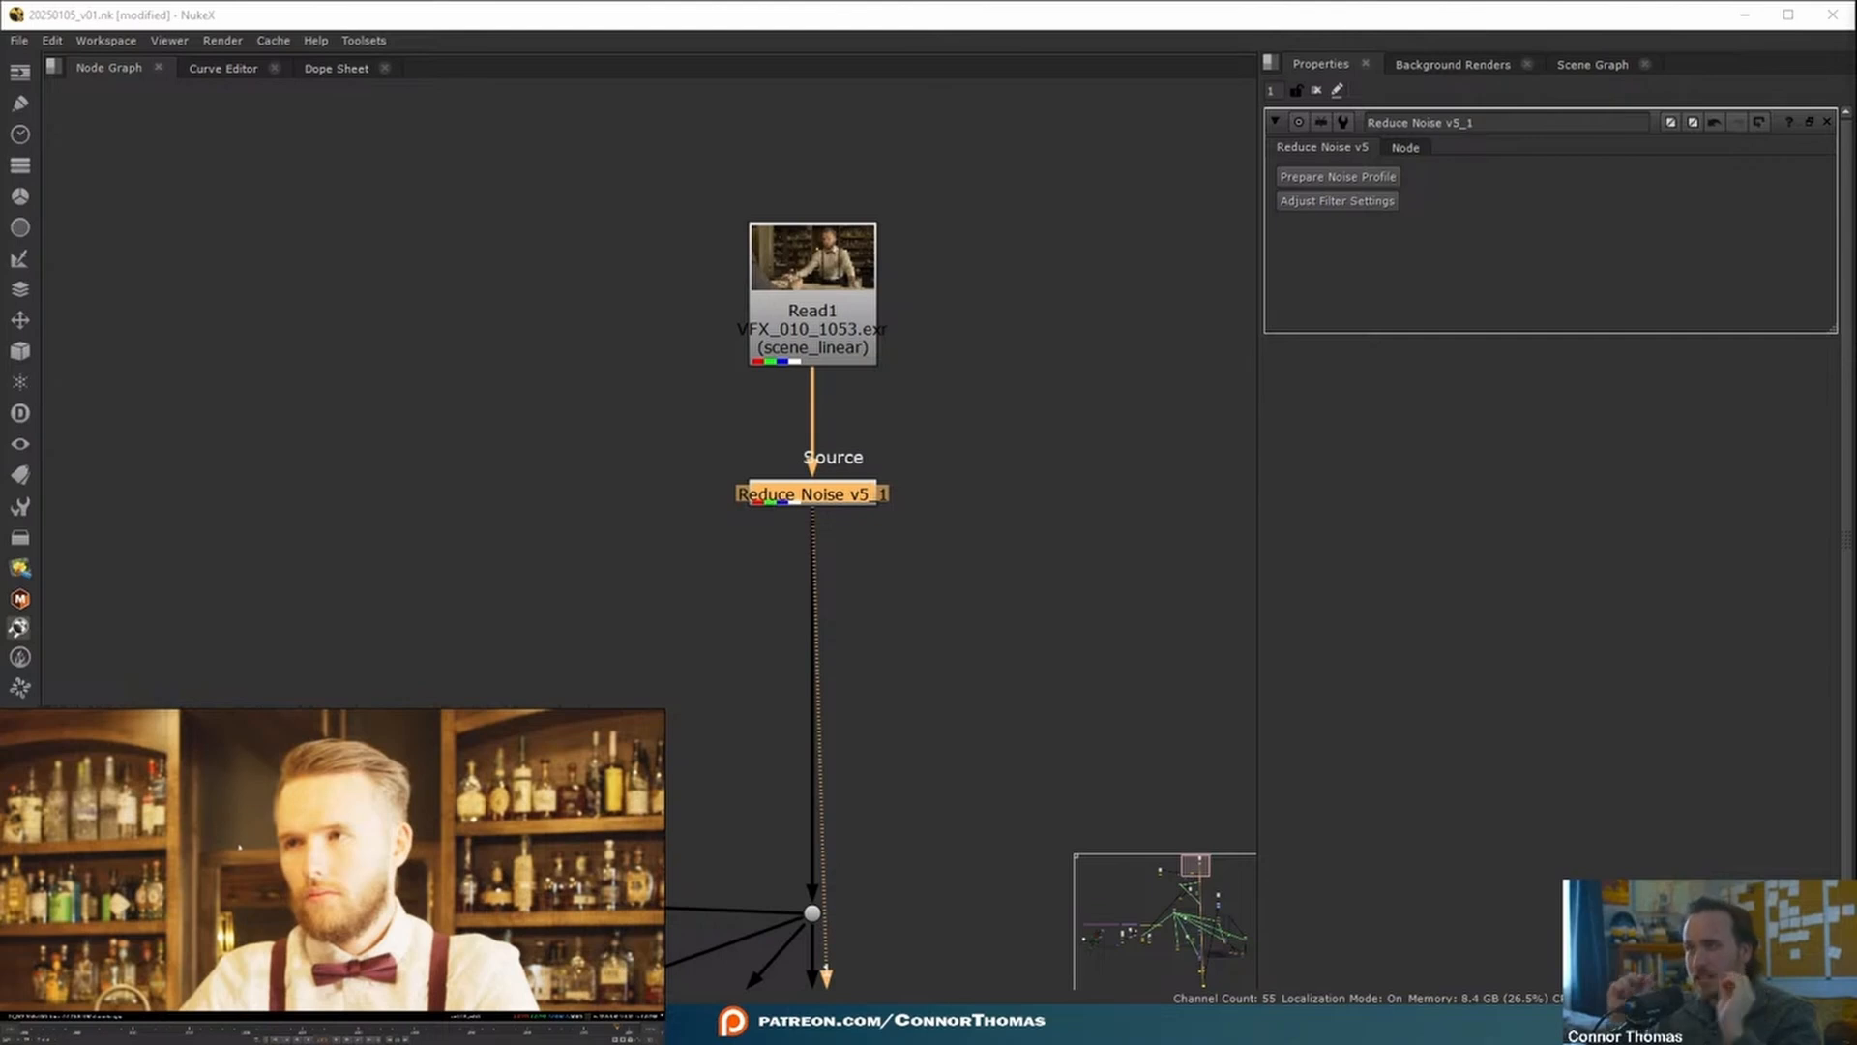
- Add a Write node below Reduce Noise and render the denoised plate to prerender/denoise as denoise.####.exr
middle_drag(909, 524, 891, 493)
click(953, 504)
click(830, 474)
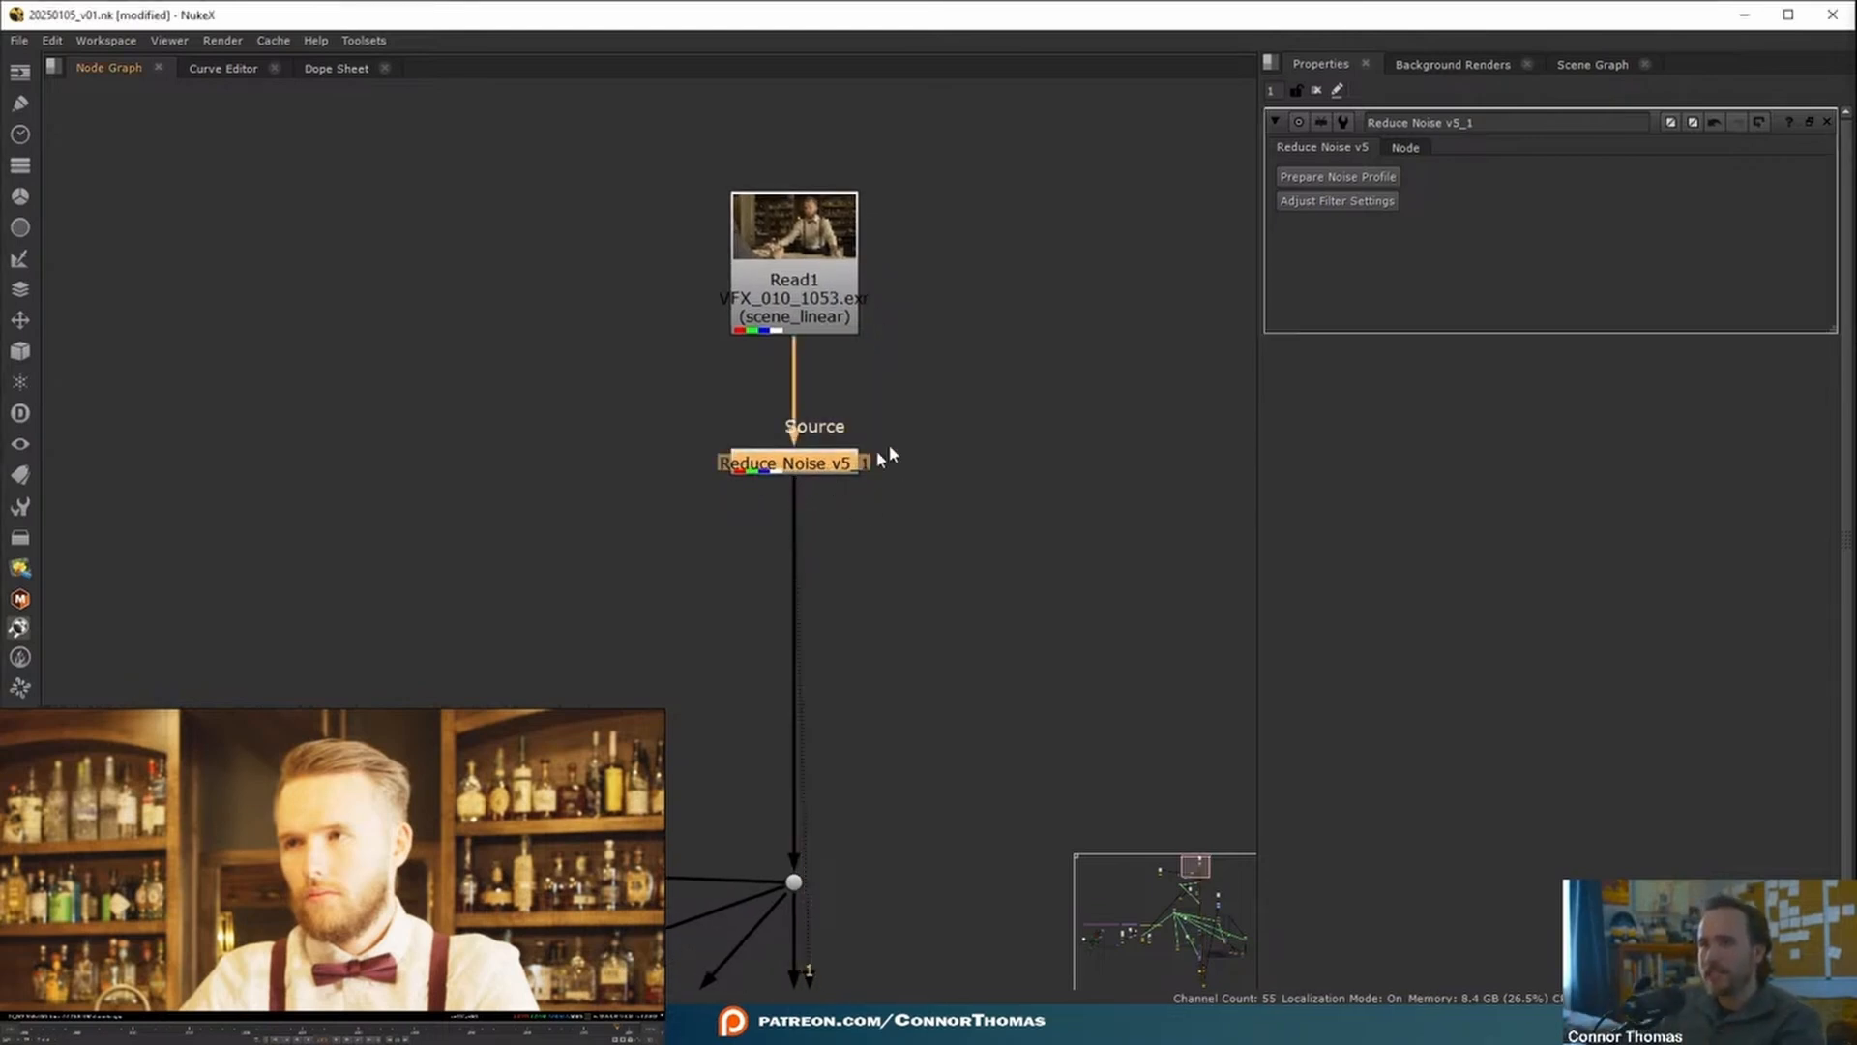
middle_drag(667, 430, 652, 452)
drag(709, 495, 719, 434)
click(958, 473)
click(832, 426)
key(w)
drag(812, 470, 868, 497)
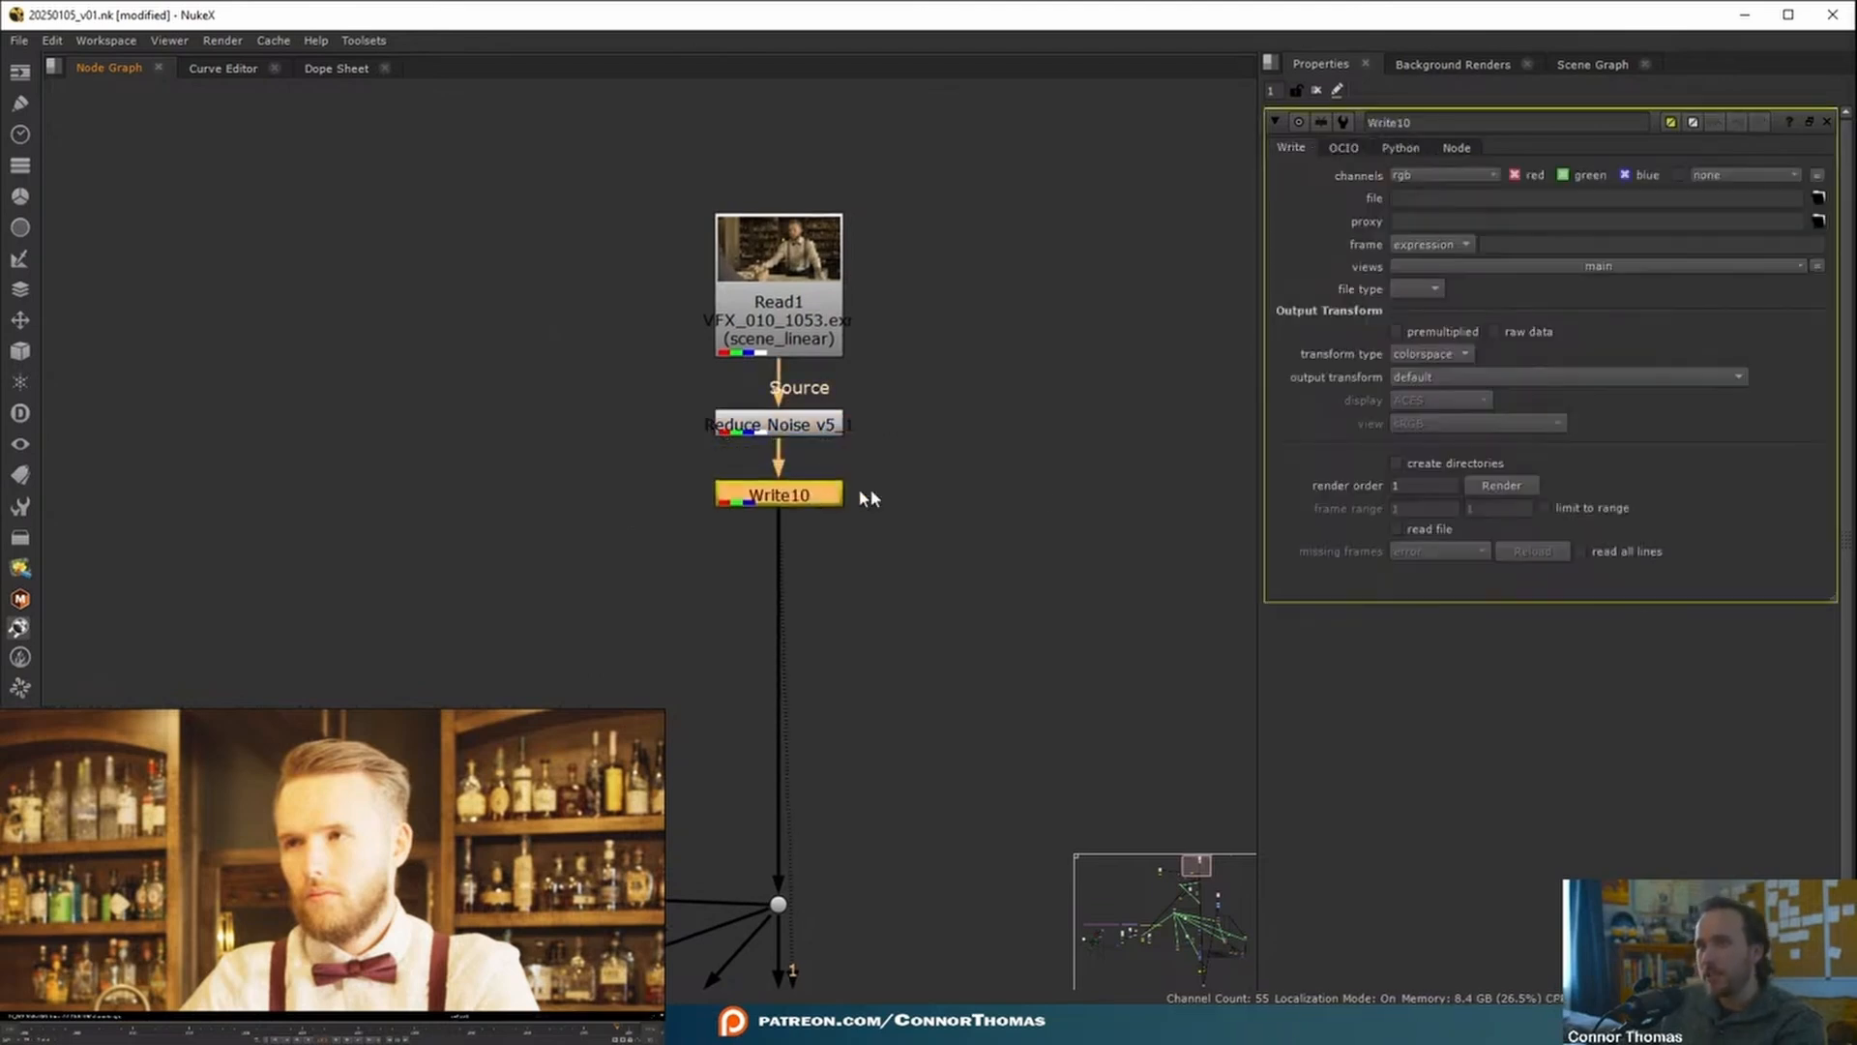
click(1815, 199)
click(536, 137)
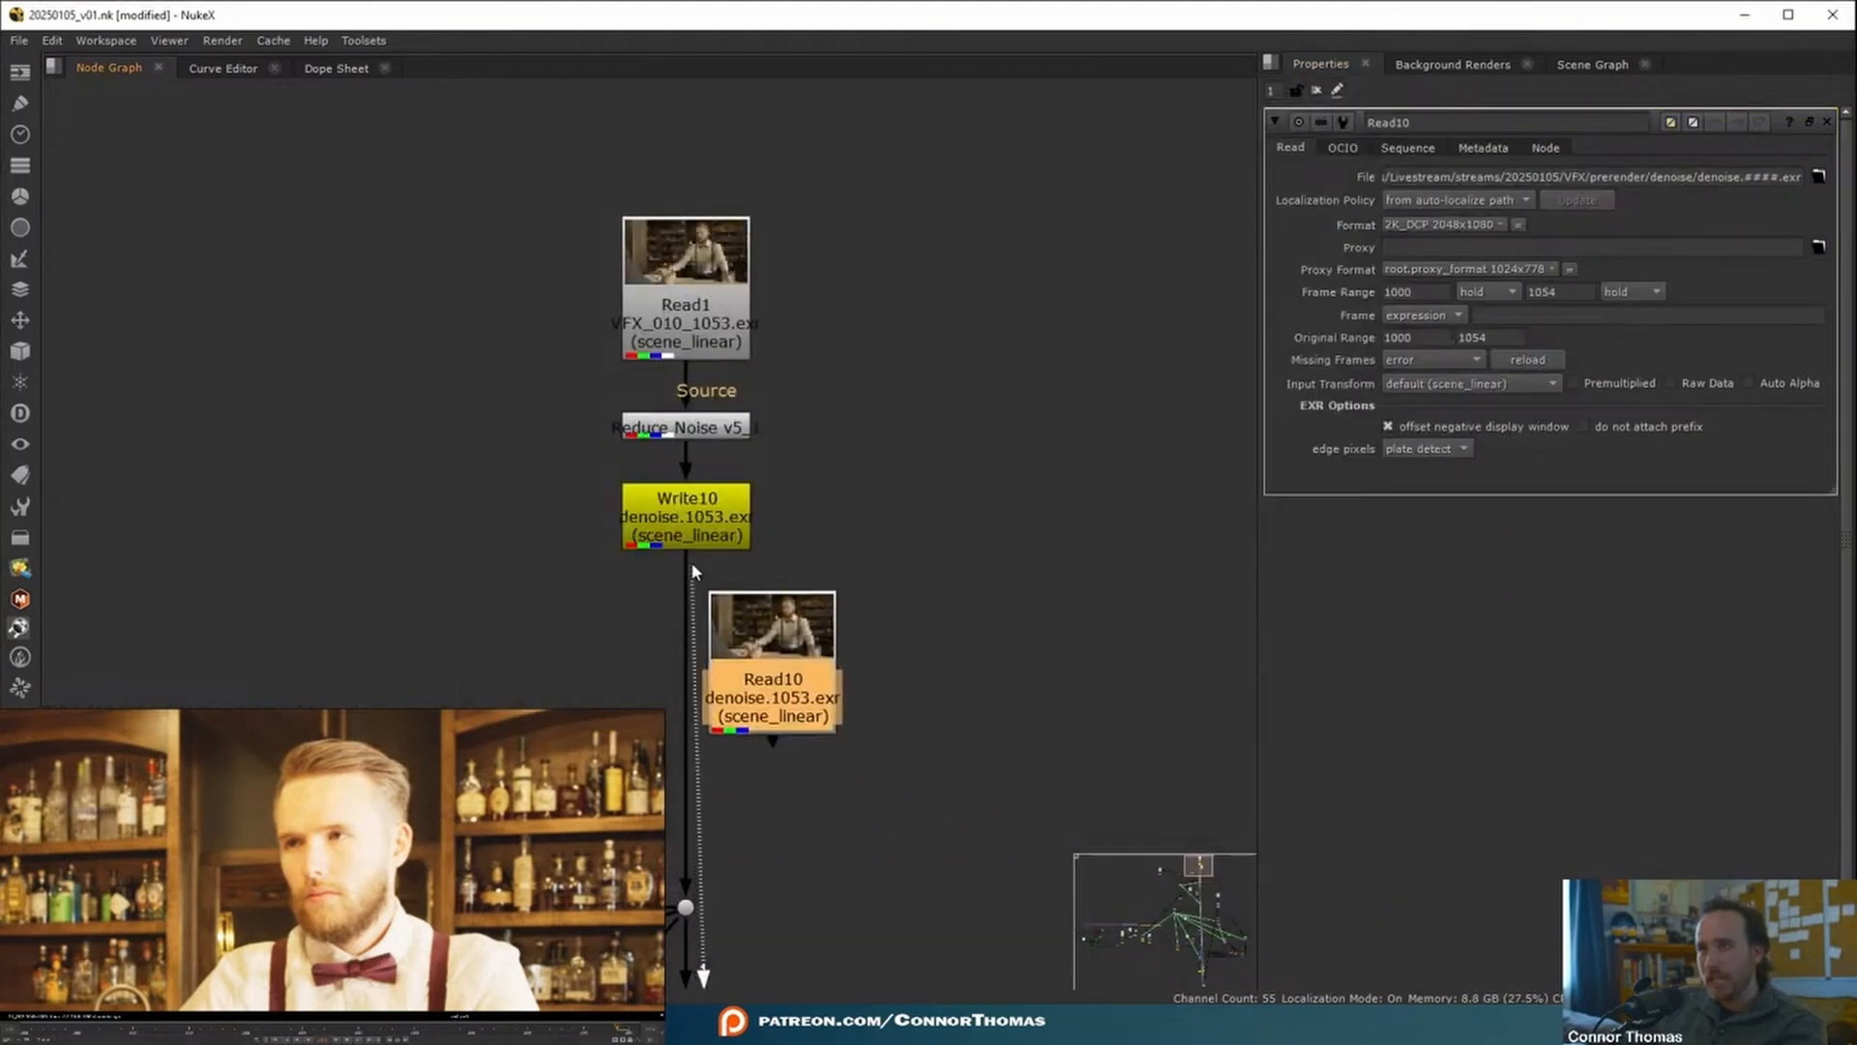
- Put the Read10 denoised plate at the top of the main pipe and move the Read1 denoise chain down near the tree's end
drag(777, 697, 690, 709)
middle_drag(690, 709, 753, 588)
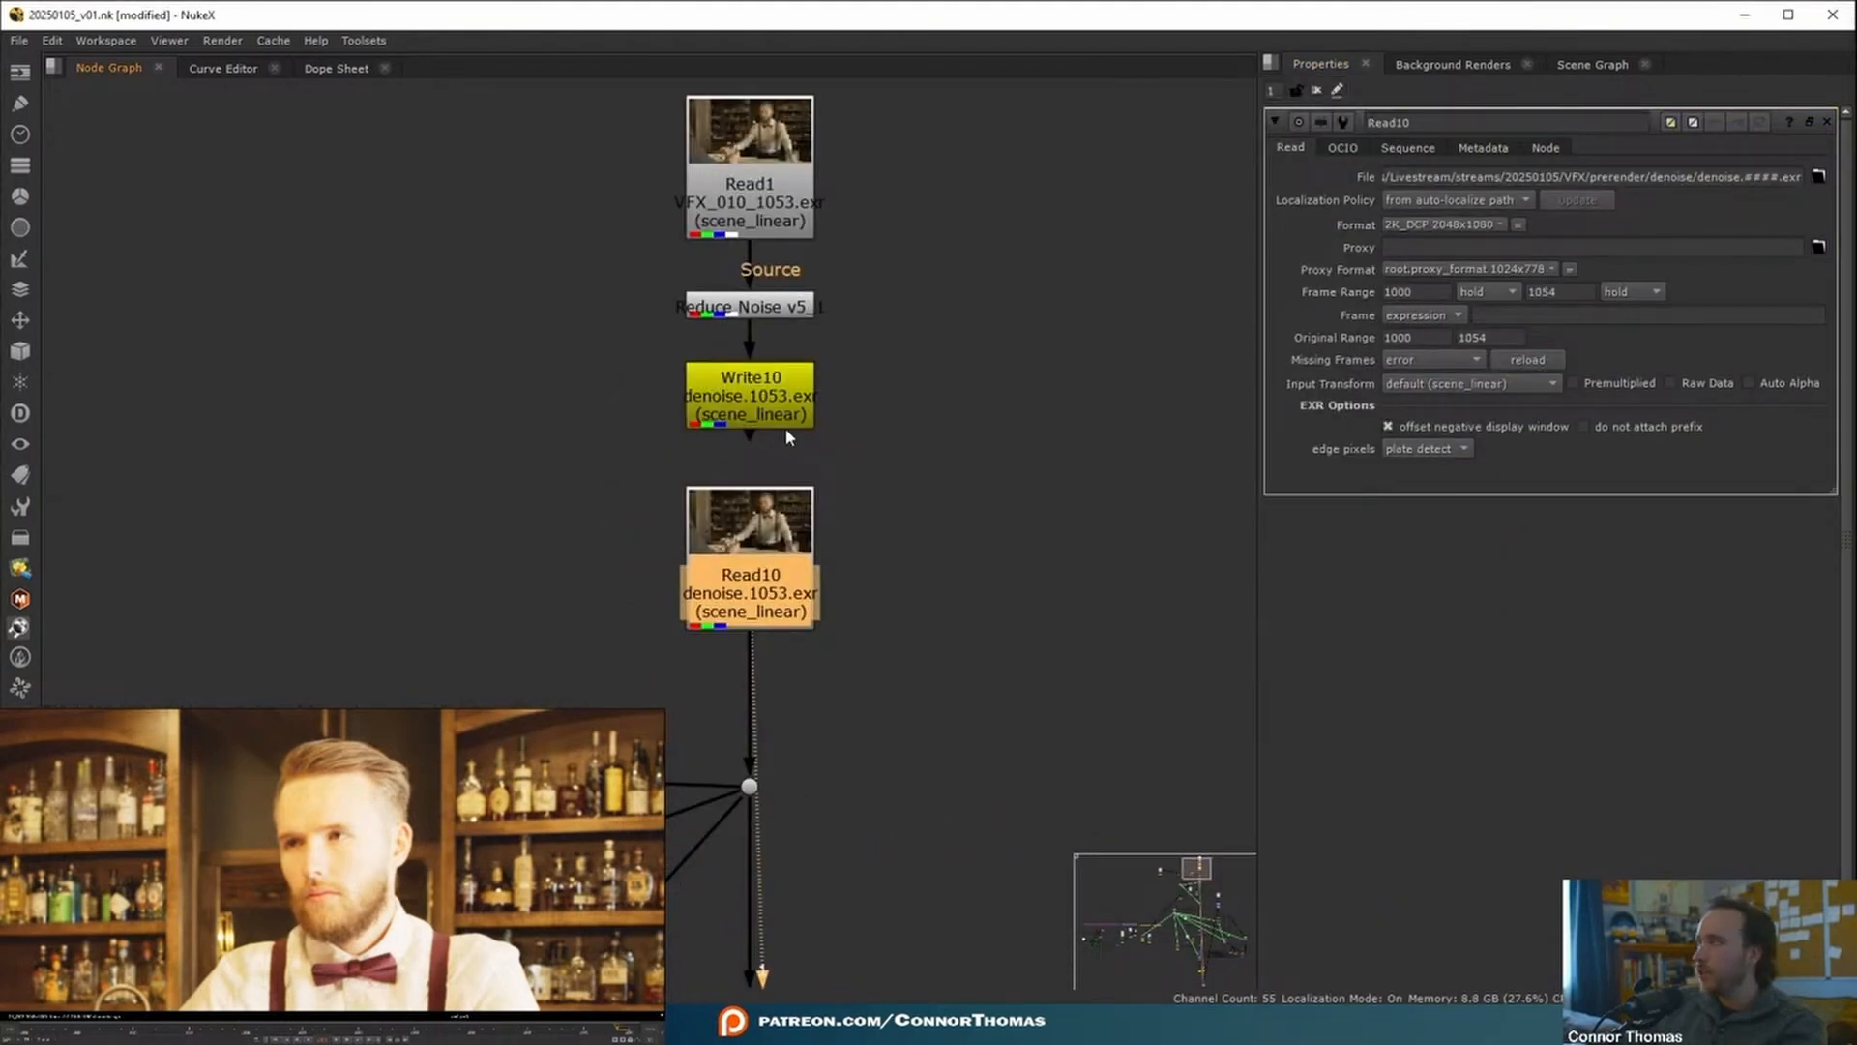
middle_drag(821, 354, 818, 447)
scroll(830, 178, down, 5)
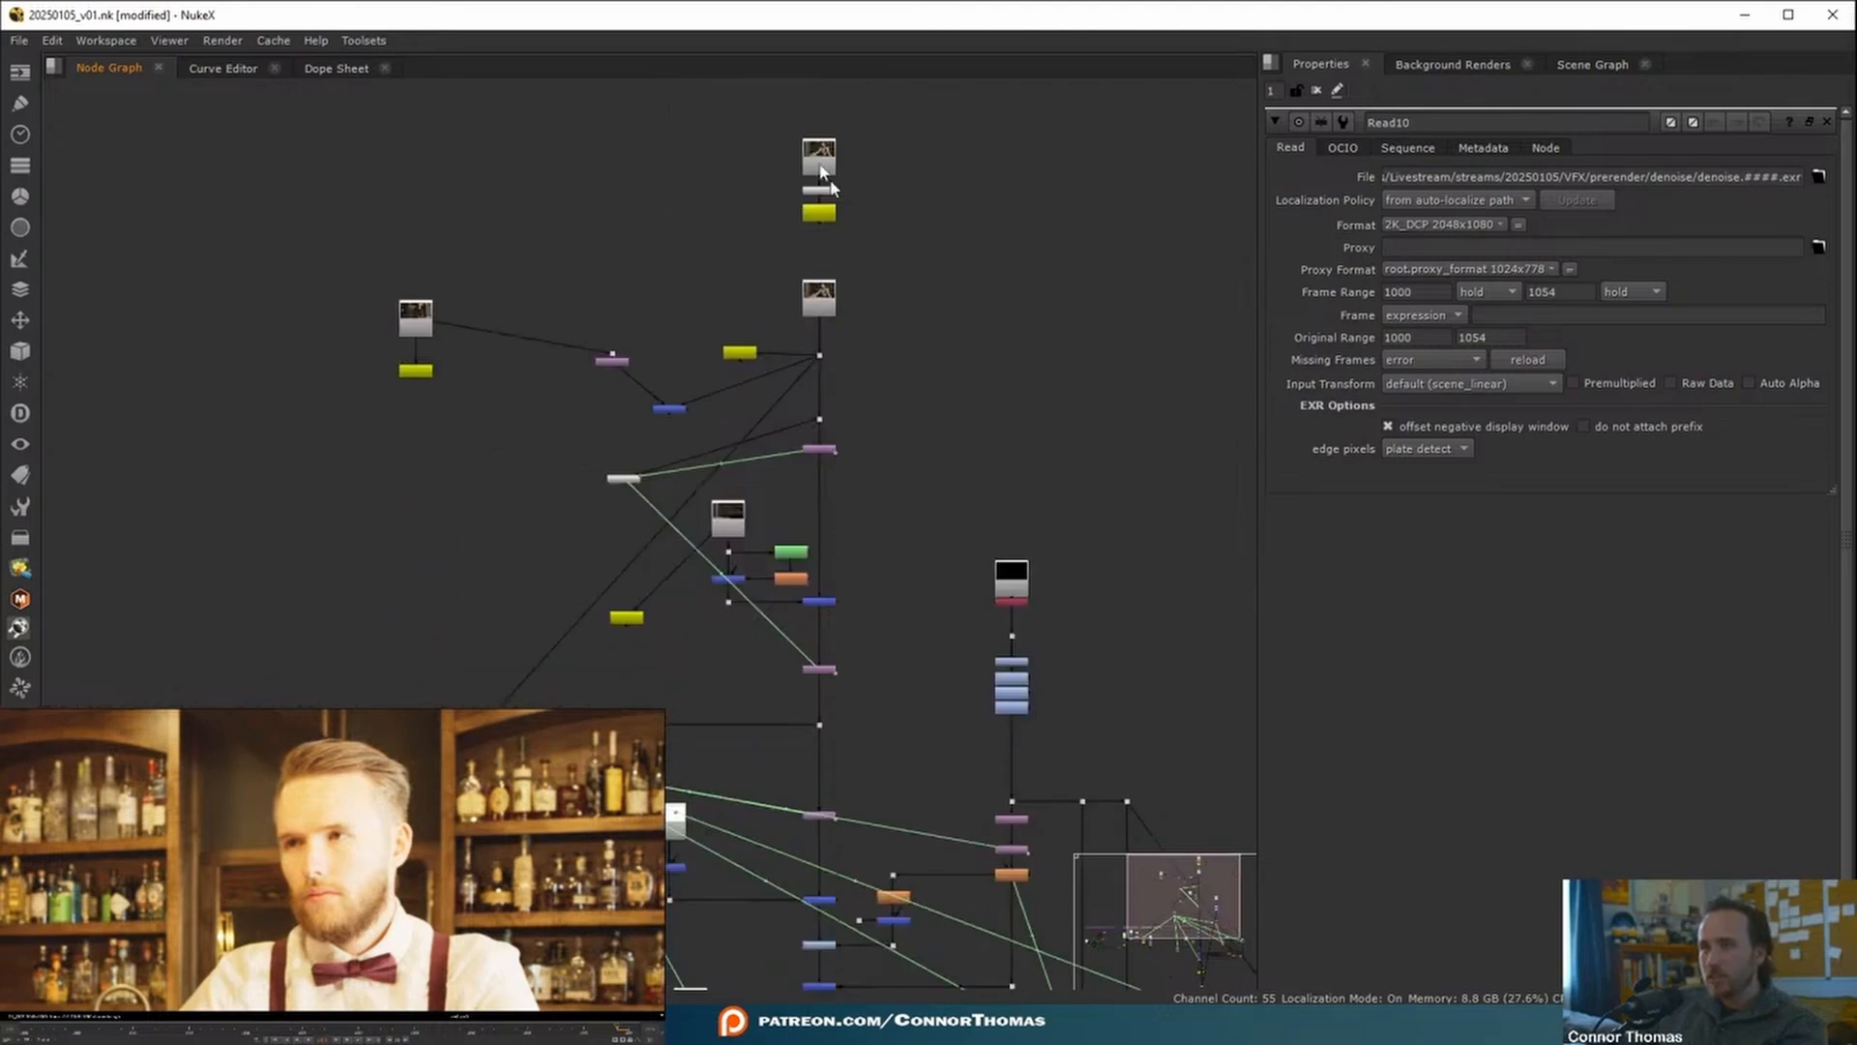
drag(774, 96, 983, 370)
drag(762, 106, 908, 250)
middle_drag(903, 299, 909, 240)
scroll(910, 240, down, 2)
drag(850, 172, 696, 829)
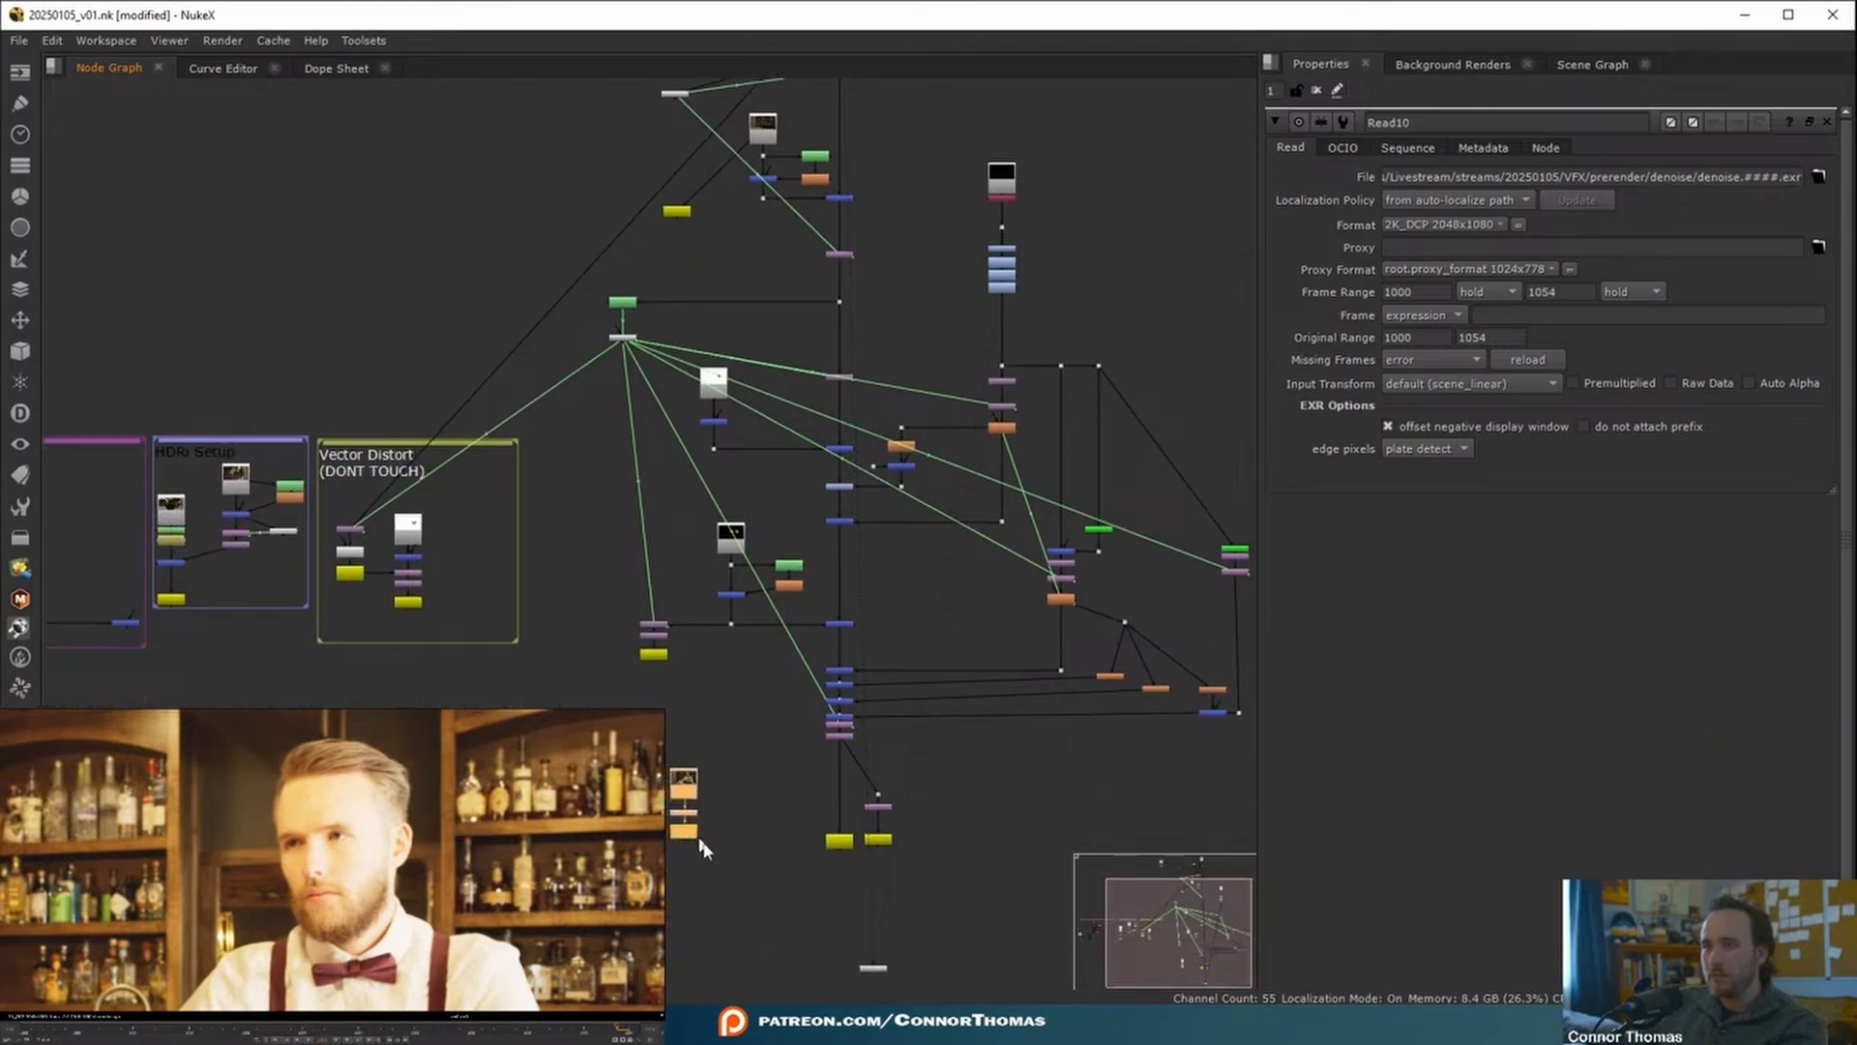
- Move the final Reformat and Write nodes well below Crop2 and set the Viewer node out of their way
middle_drag(697, 829, 796, 629)
scroll(803, 644, up, 3)
click(886, 226)
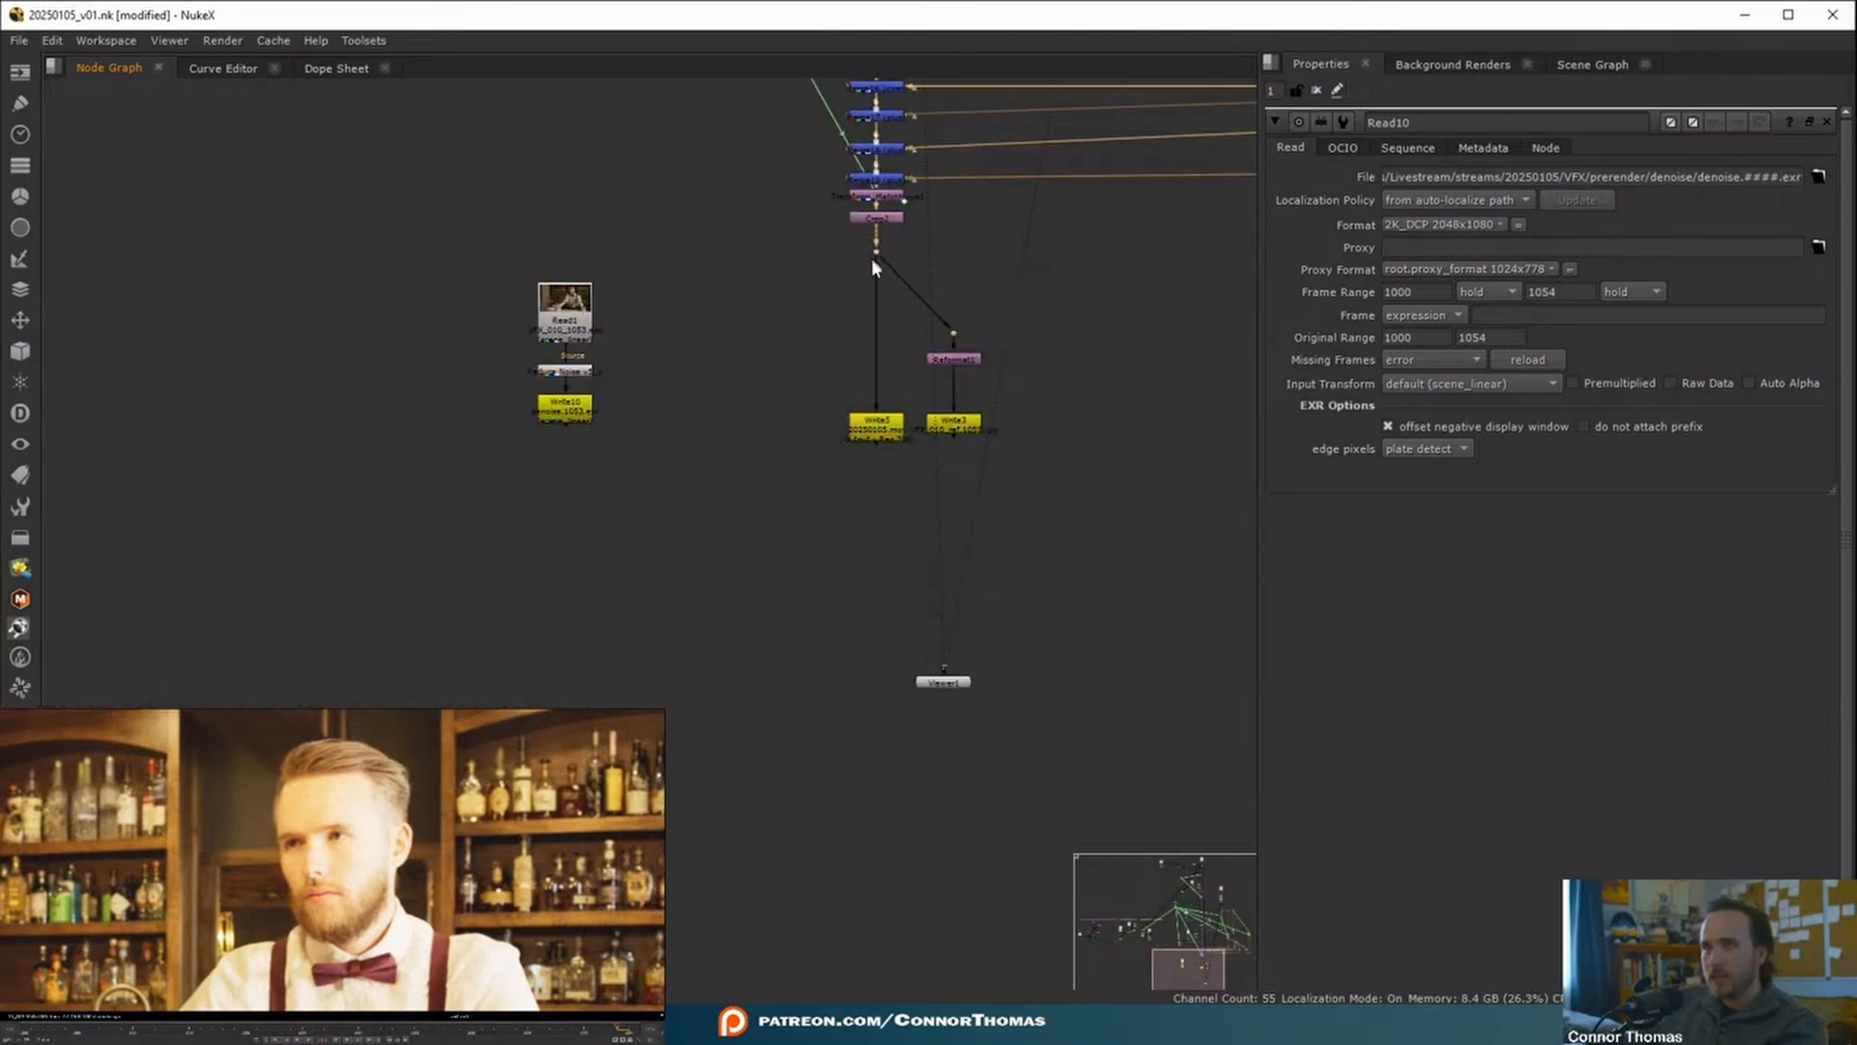
drag(867, 331, 1016, 497)
drag(970, 364, 970, 895)
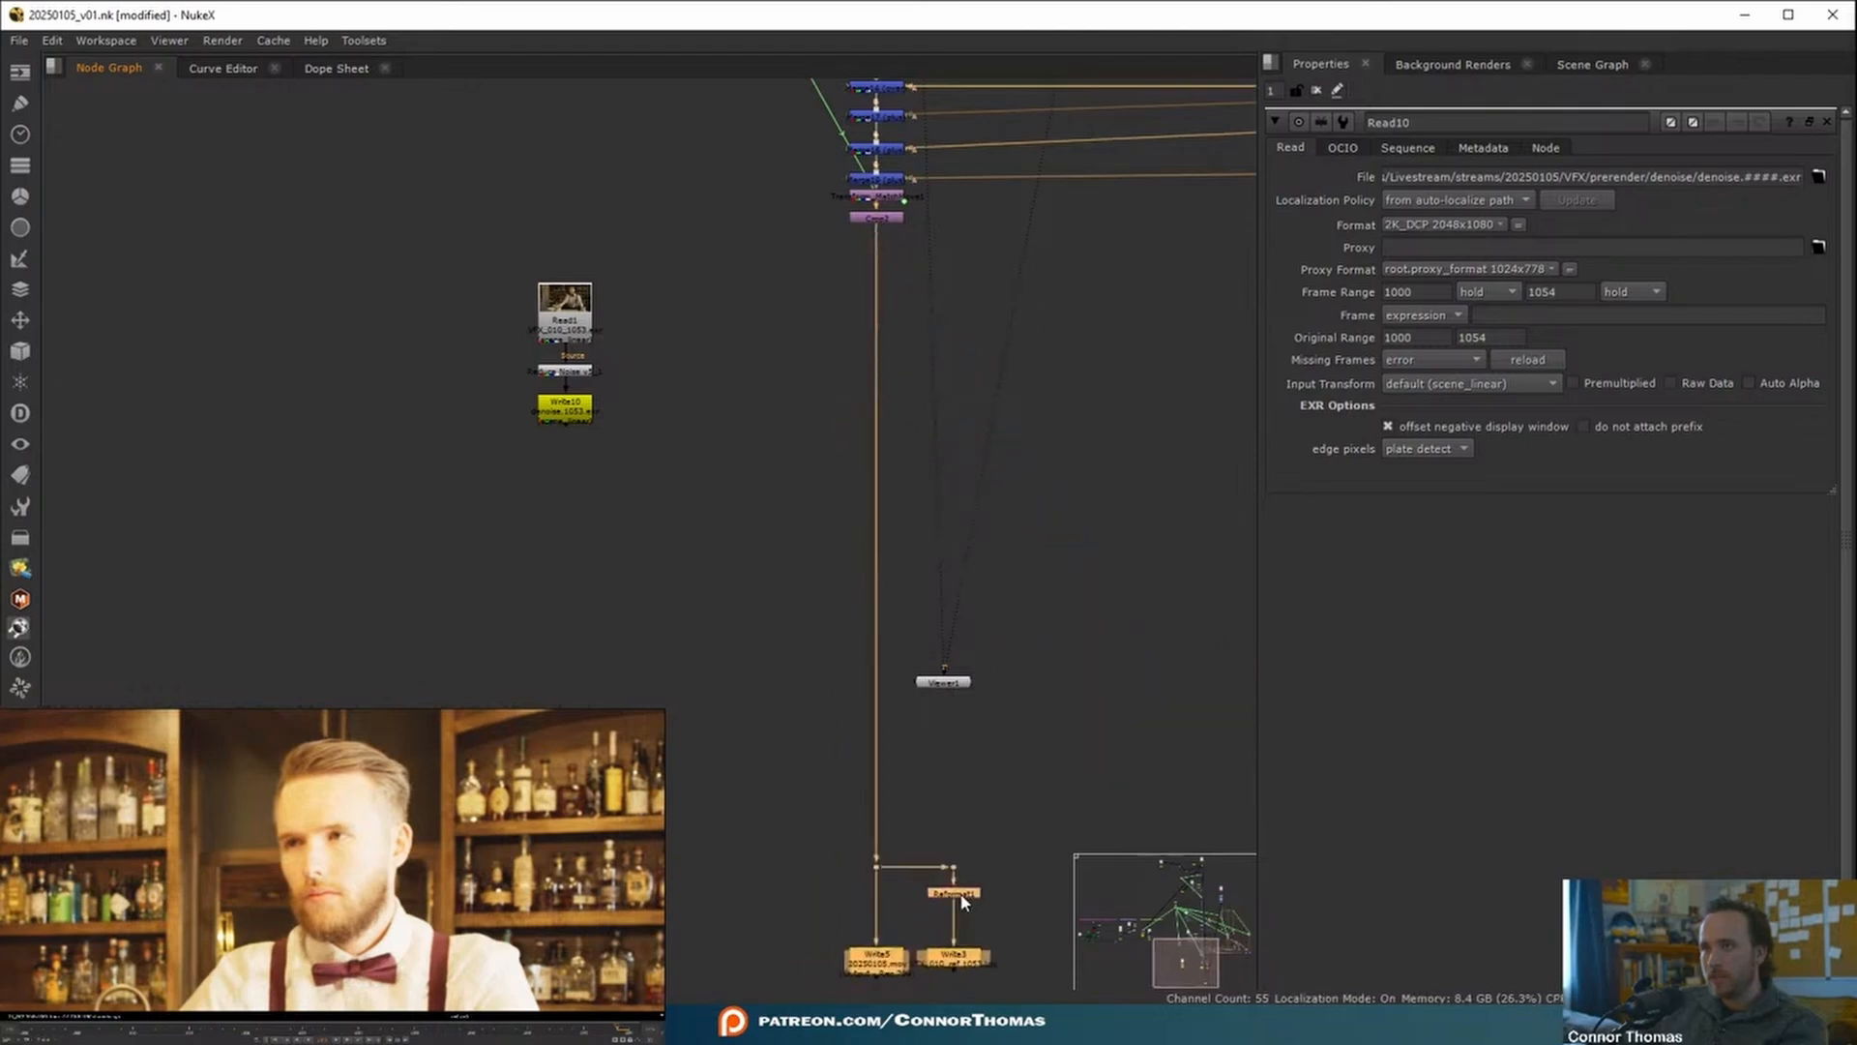
click(981, 365)
drag(953, 683, 465, 773)
- Move the Read1, Reduce Noise and Write10 chain closer to the main pipe below Crop2
middle_drag(1057, 438, 1057, 423)
middle_drag(931, 279, 888, 706)
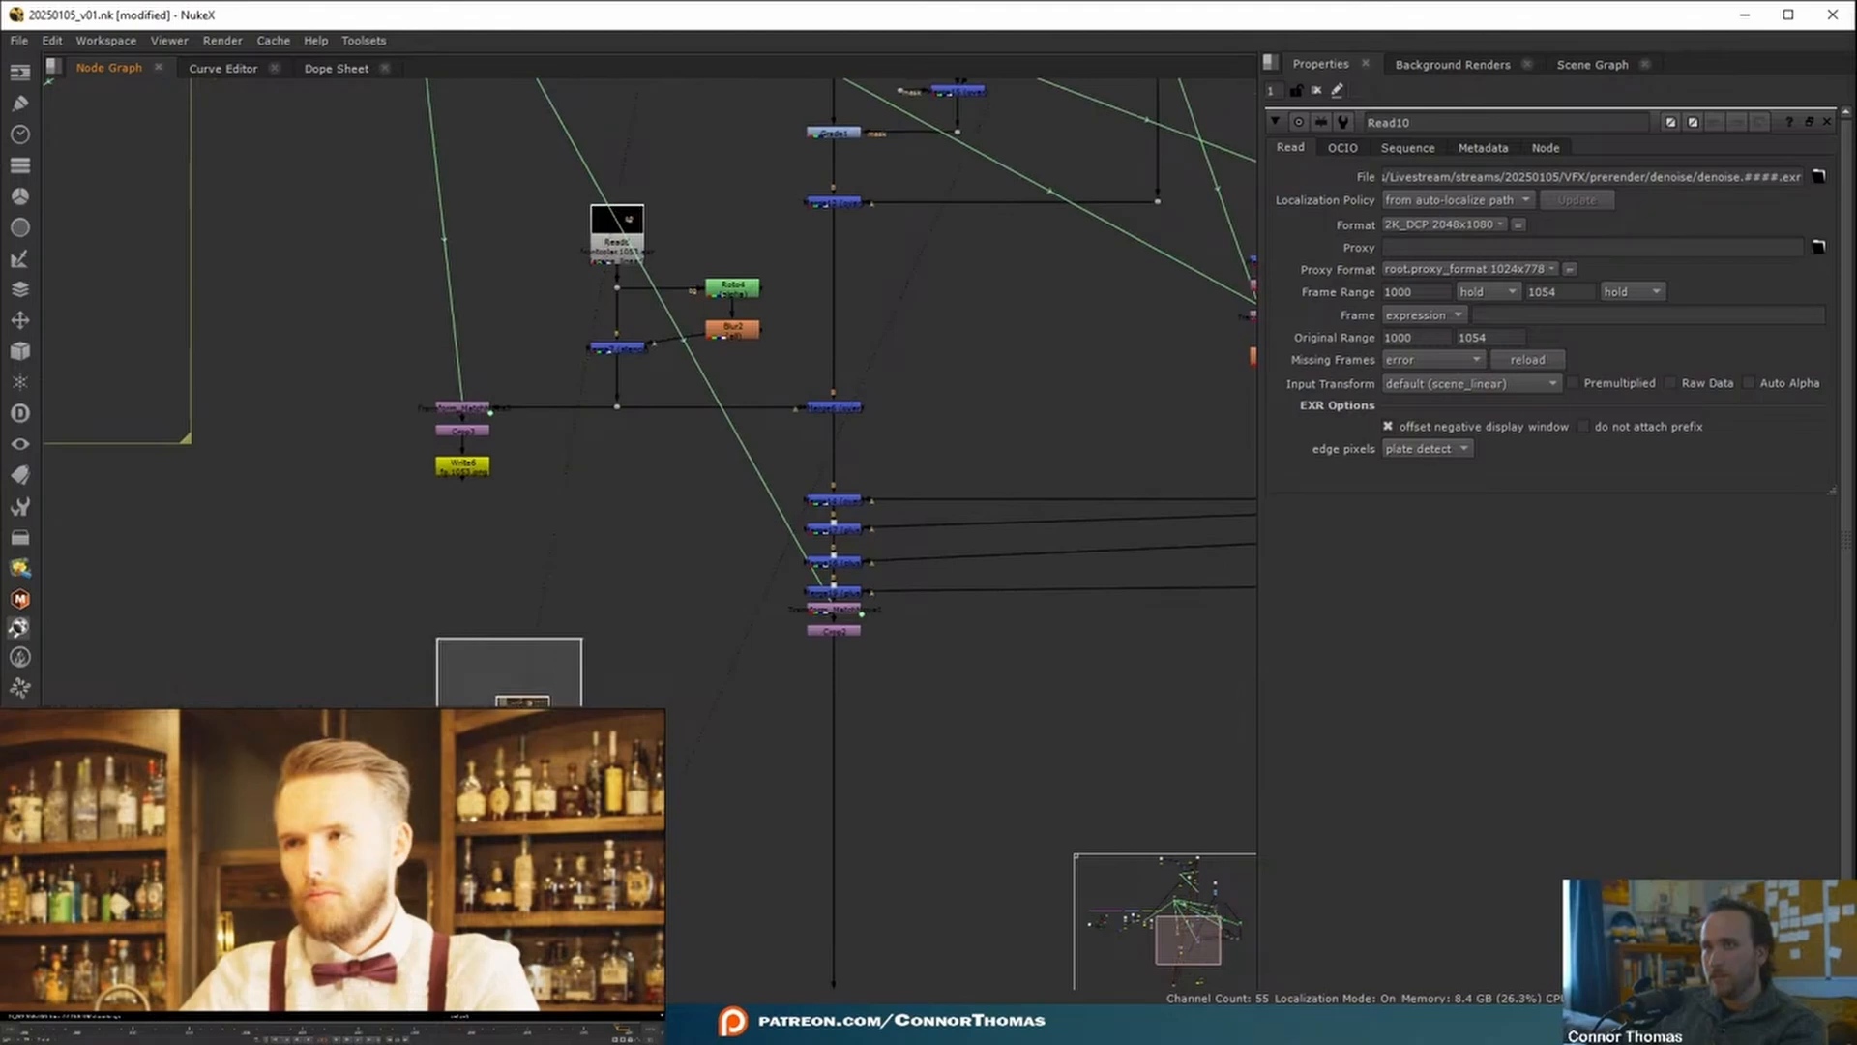
middle_drag(956, 790, 1093, 696)
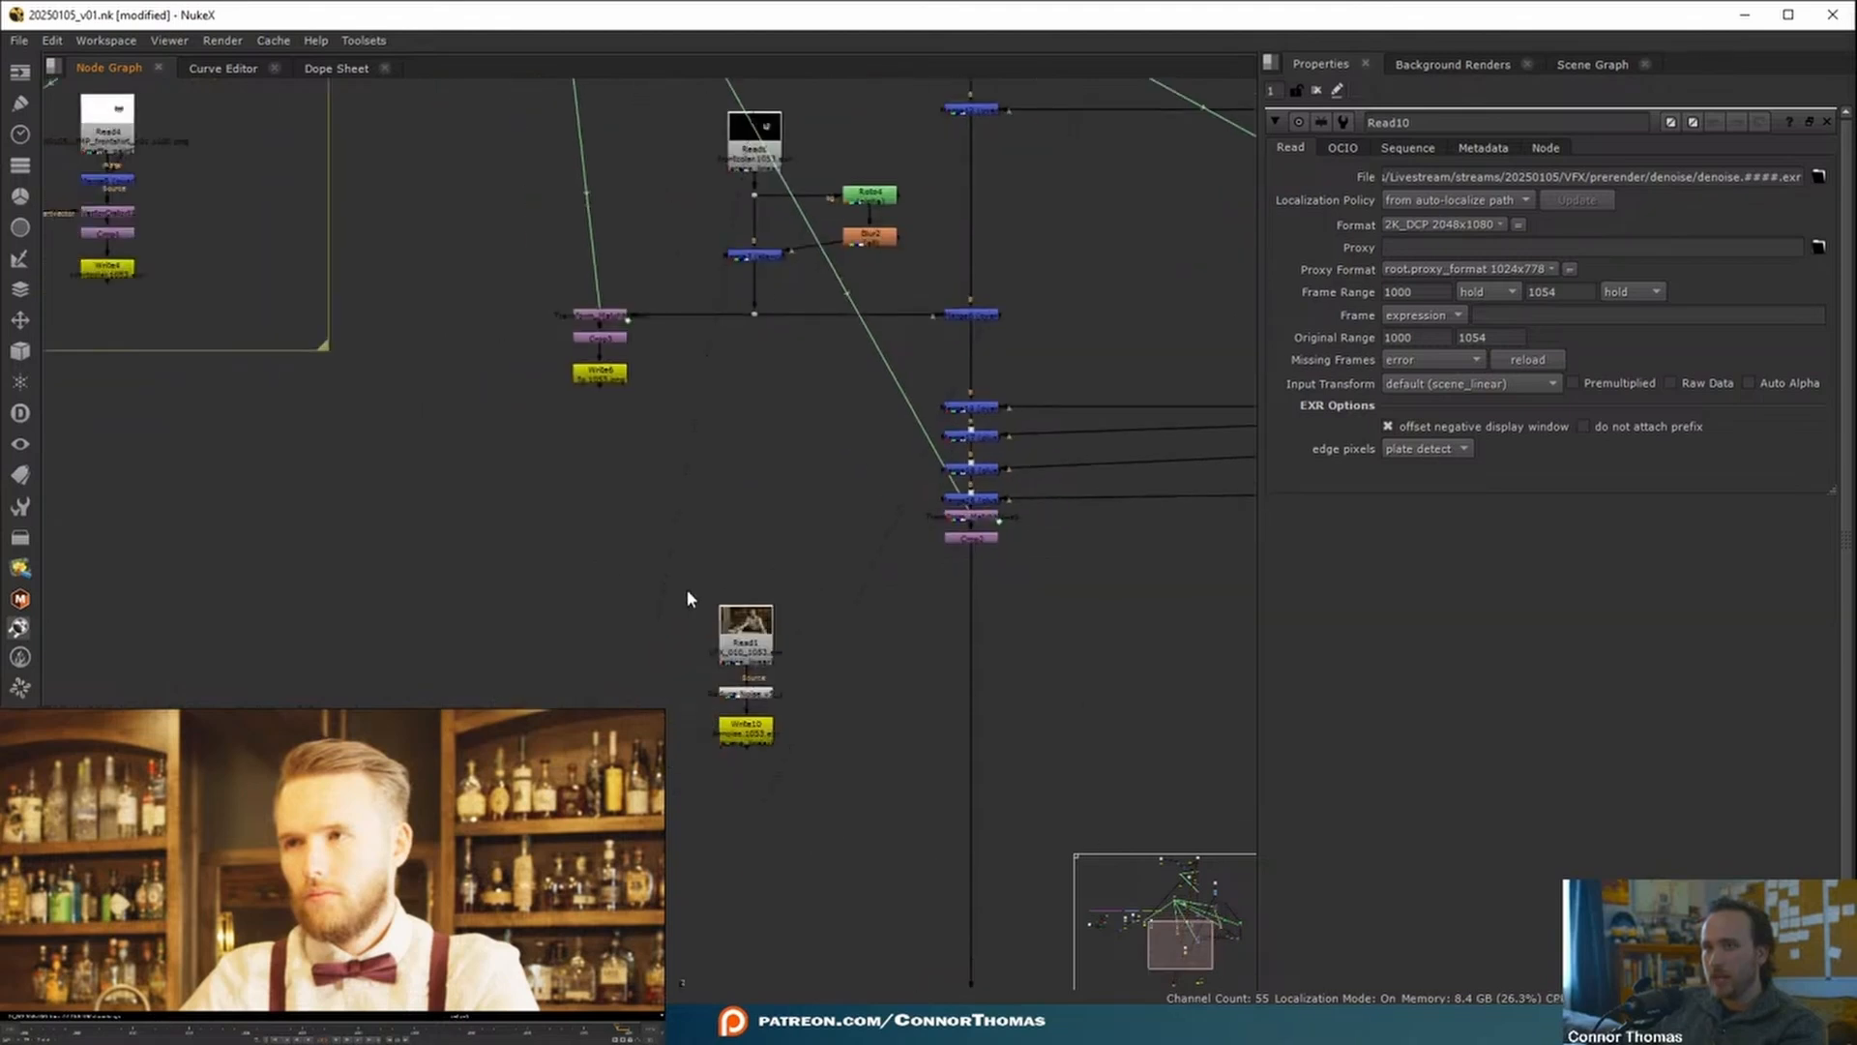
drag(660, 566, 795, 745)
scroll(795, 739, up, 5)
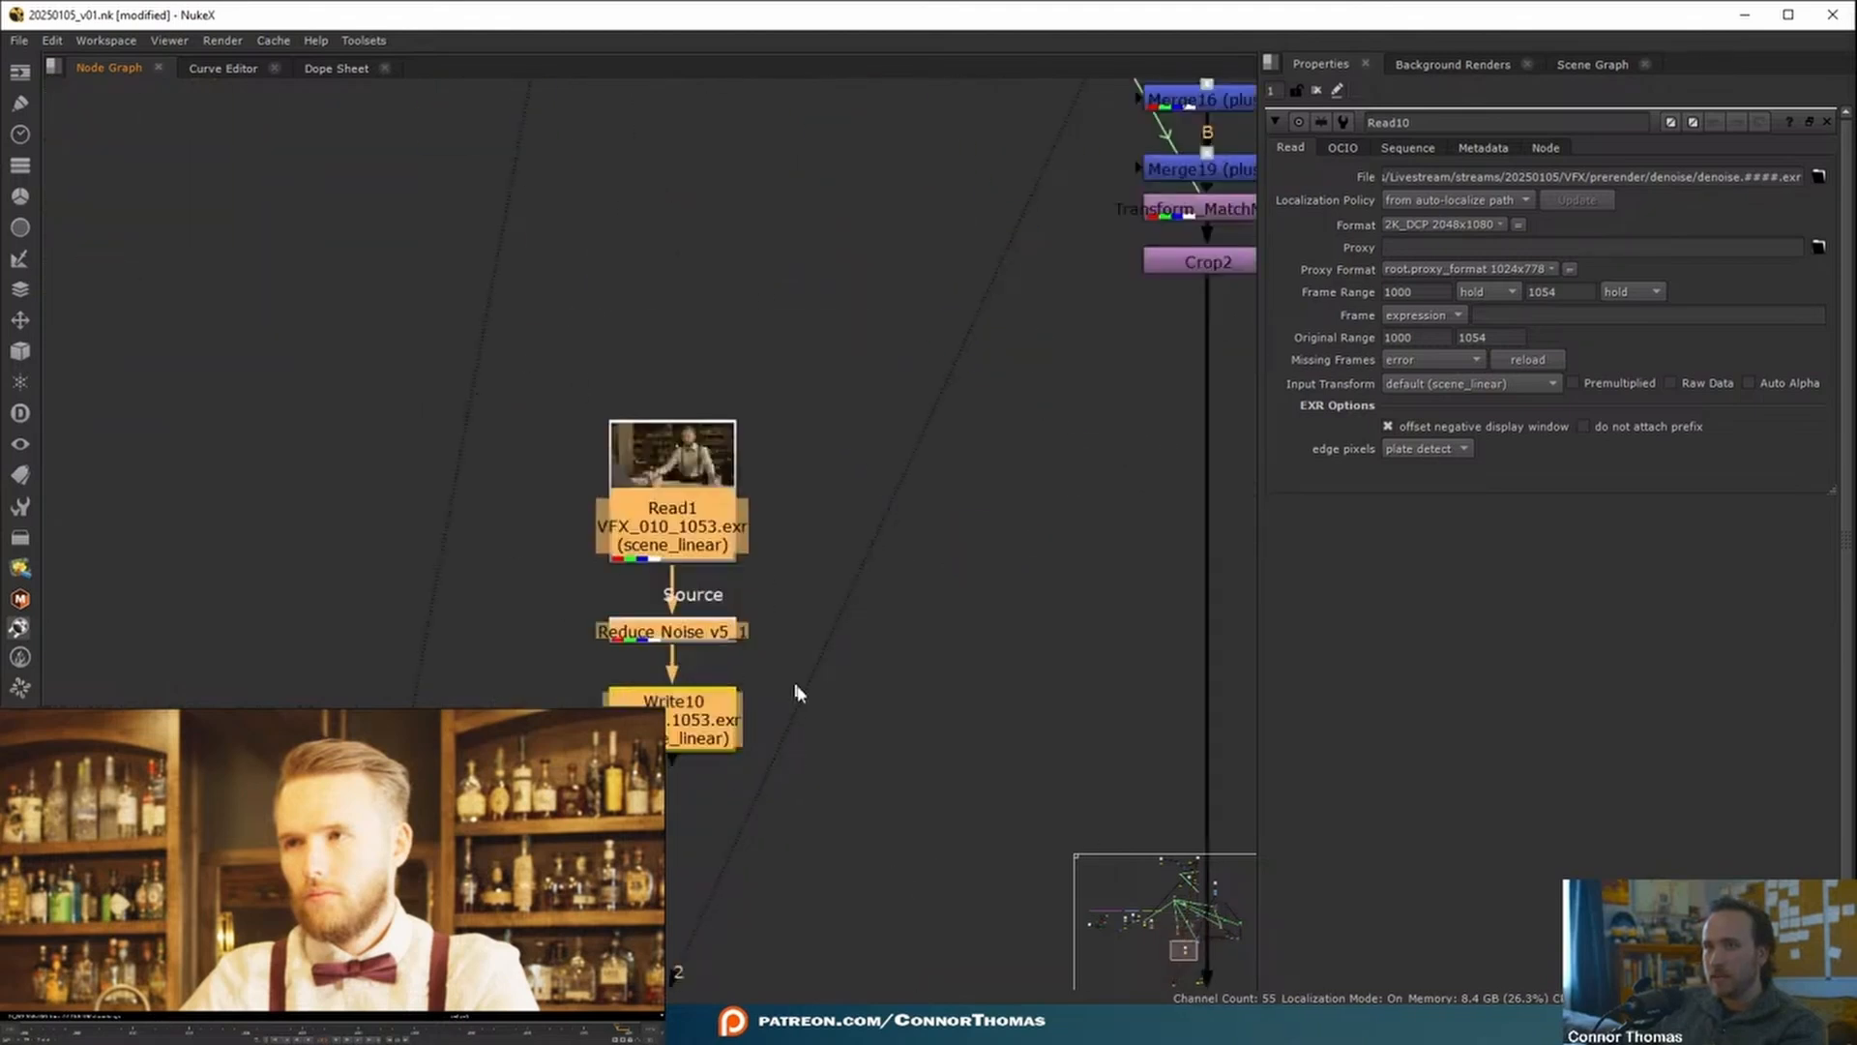
click(921, 613)
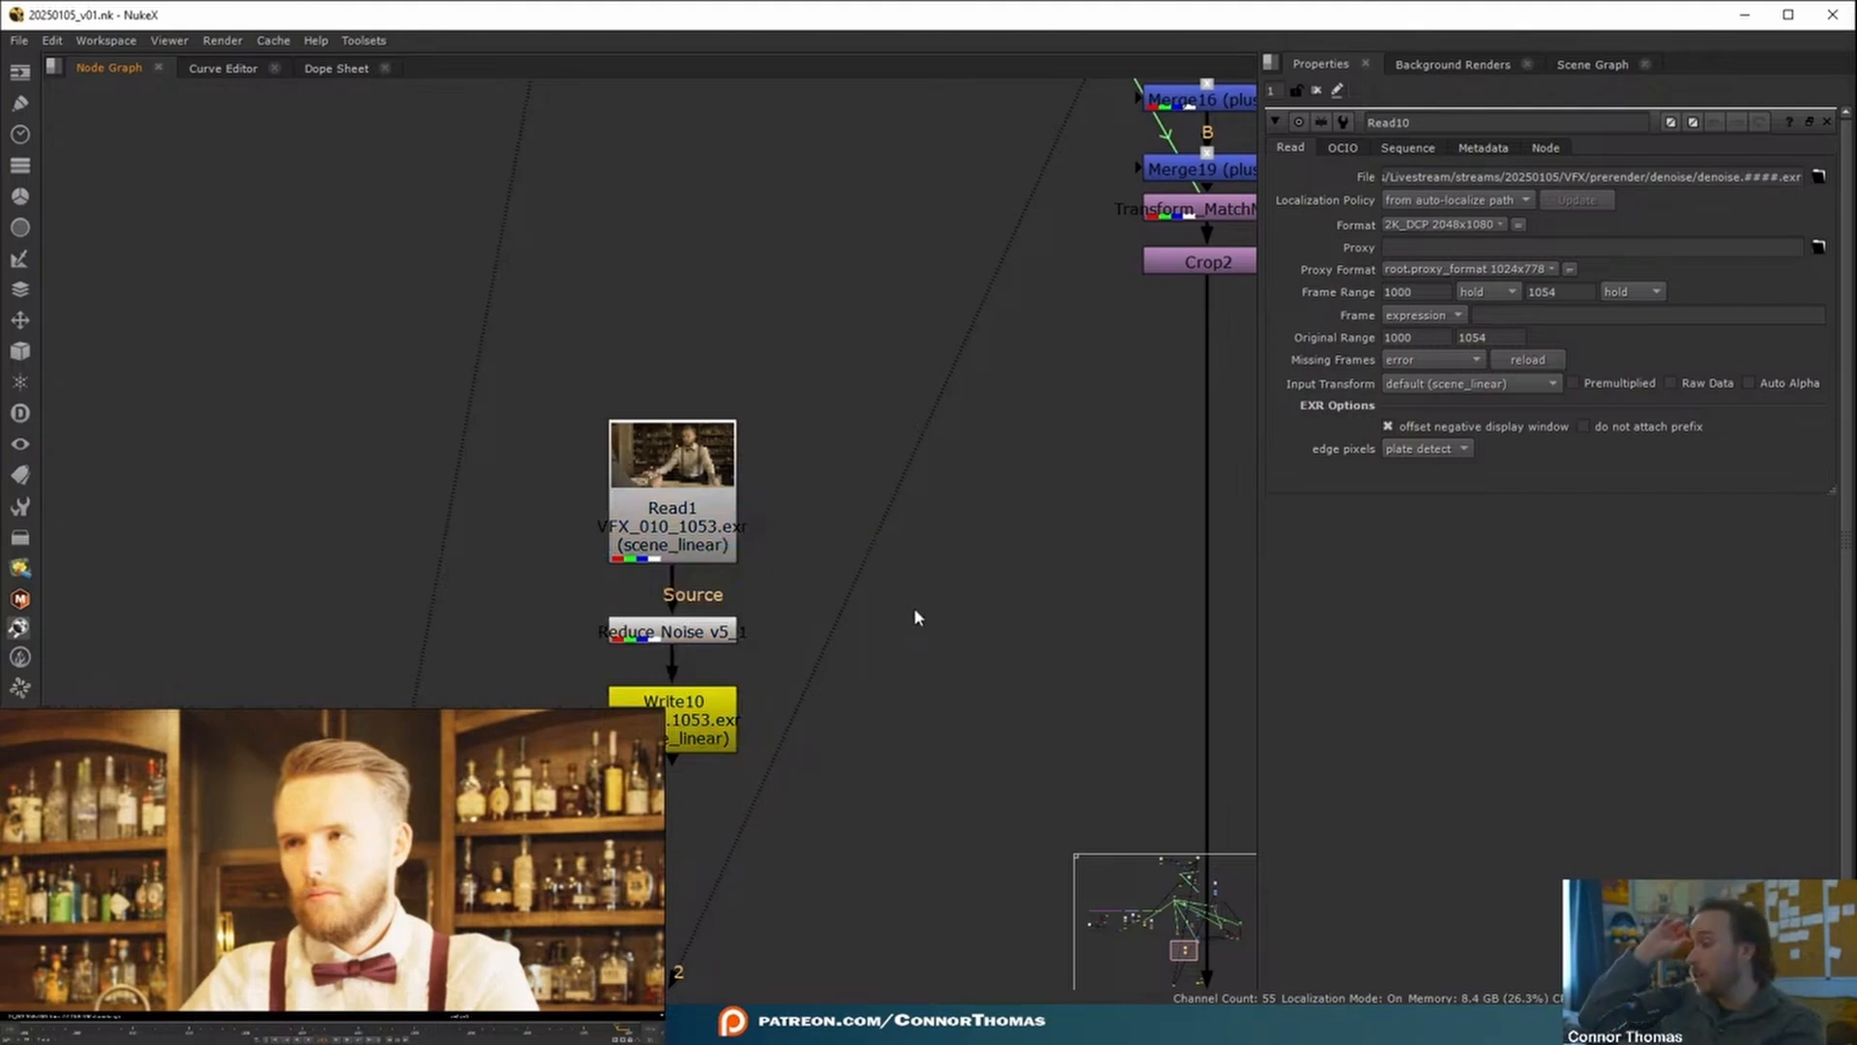
- Add a DasGrain node in the main pipe below Crop2, leaving a gap between the two
middle_drag(927, 637, 691, 624)
click(1006, 253)
key(Tab)
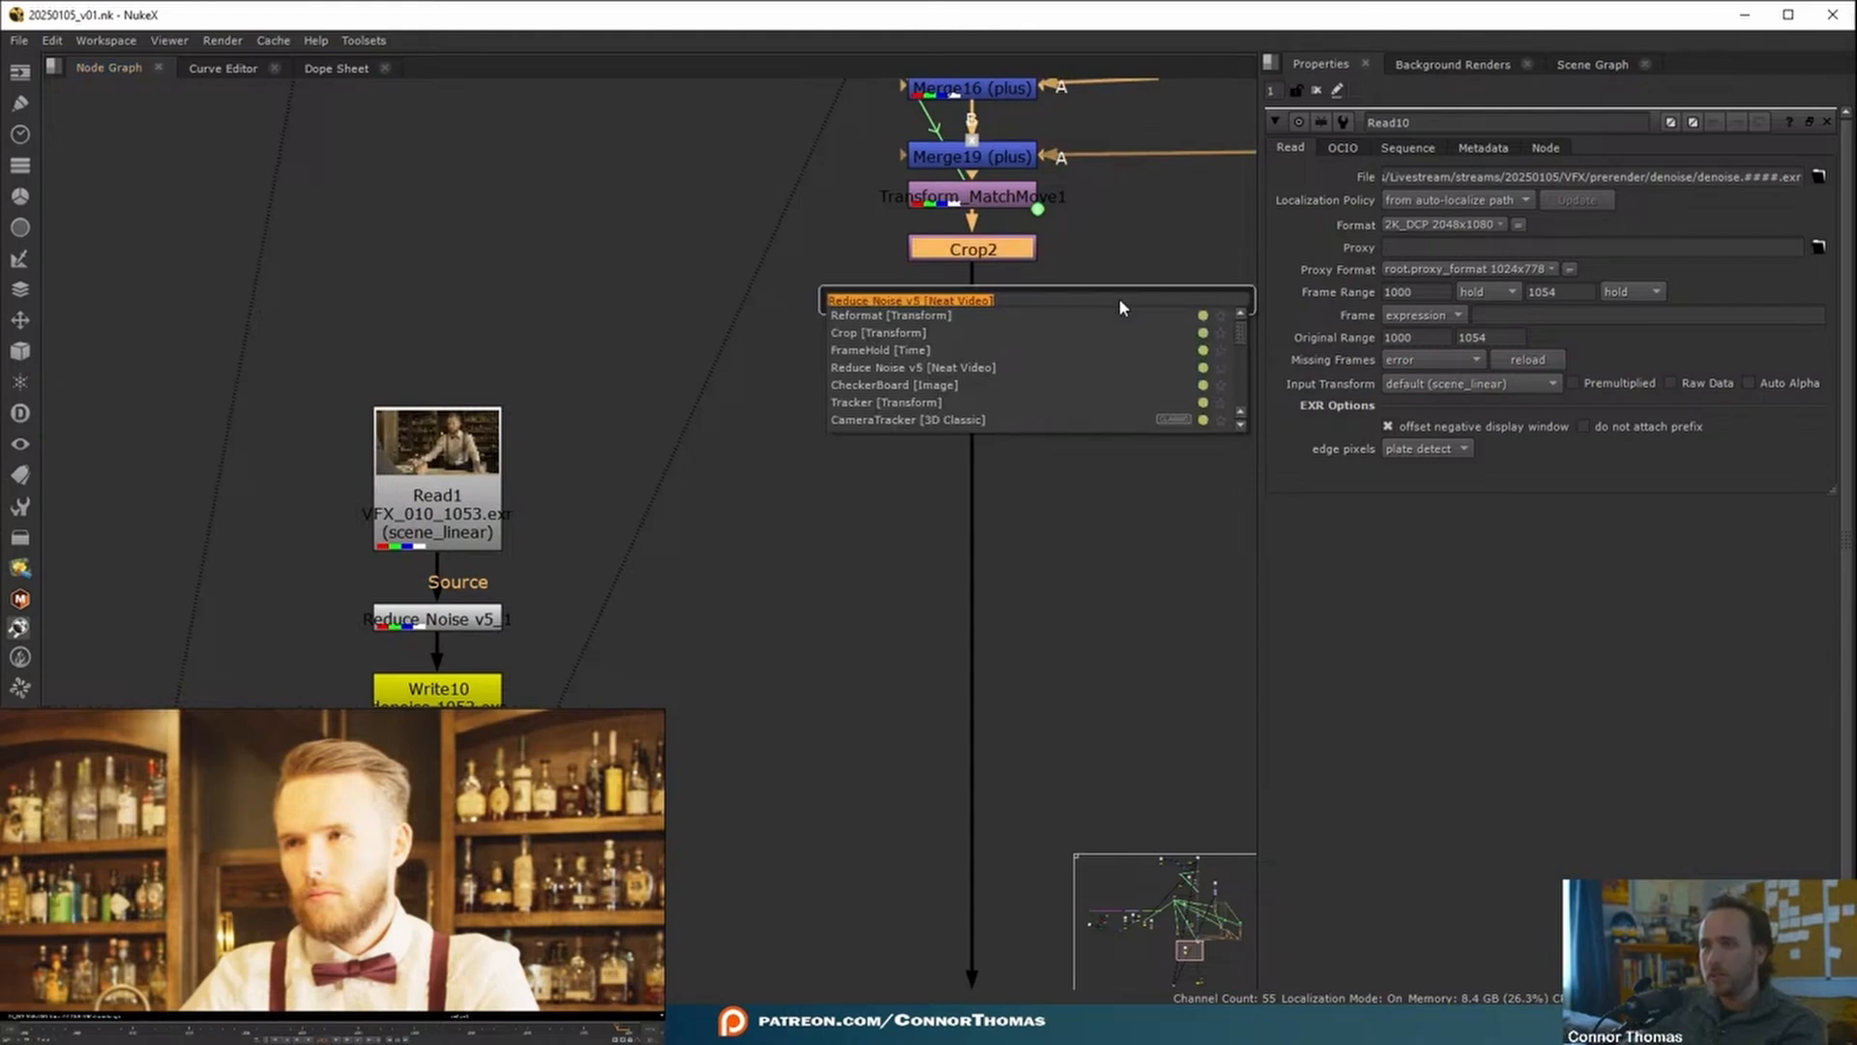
text(das)
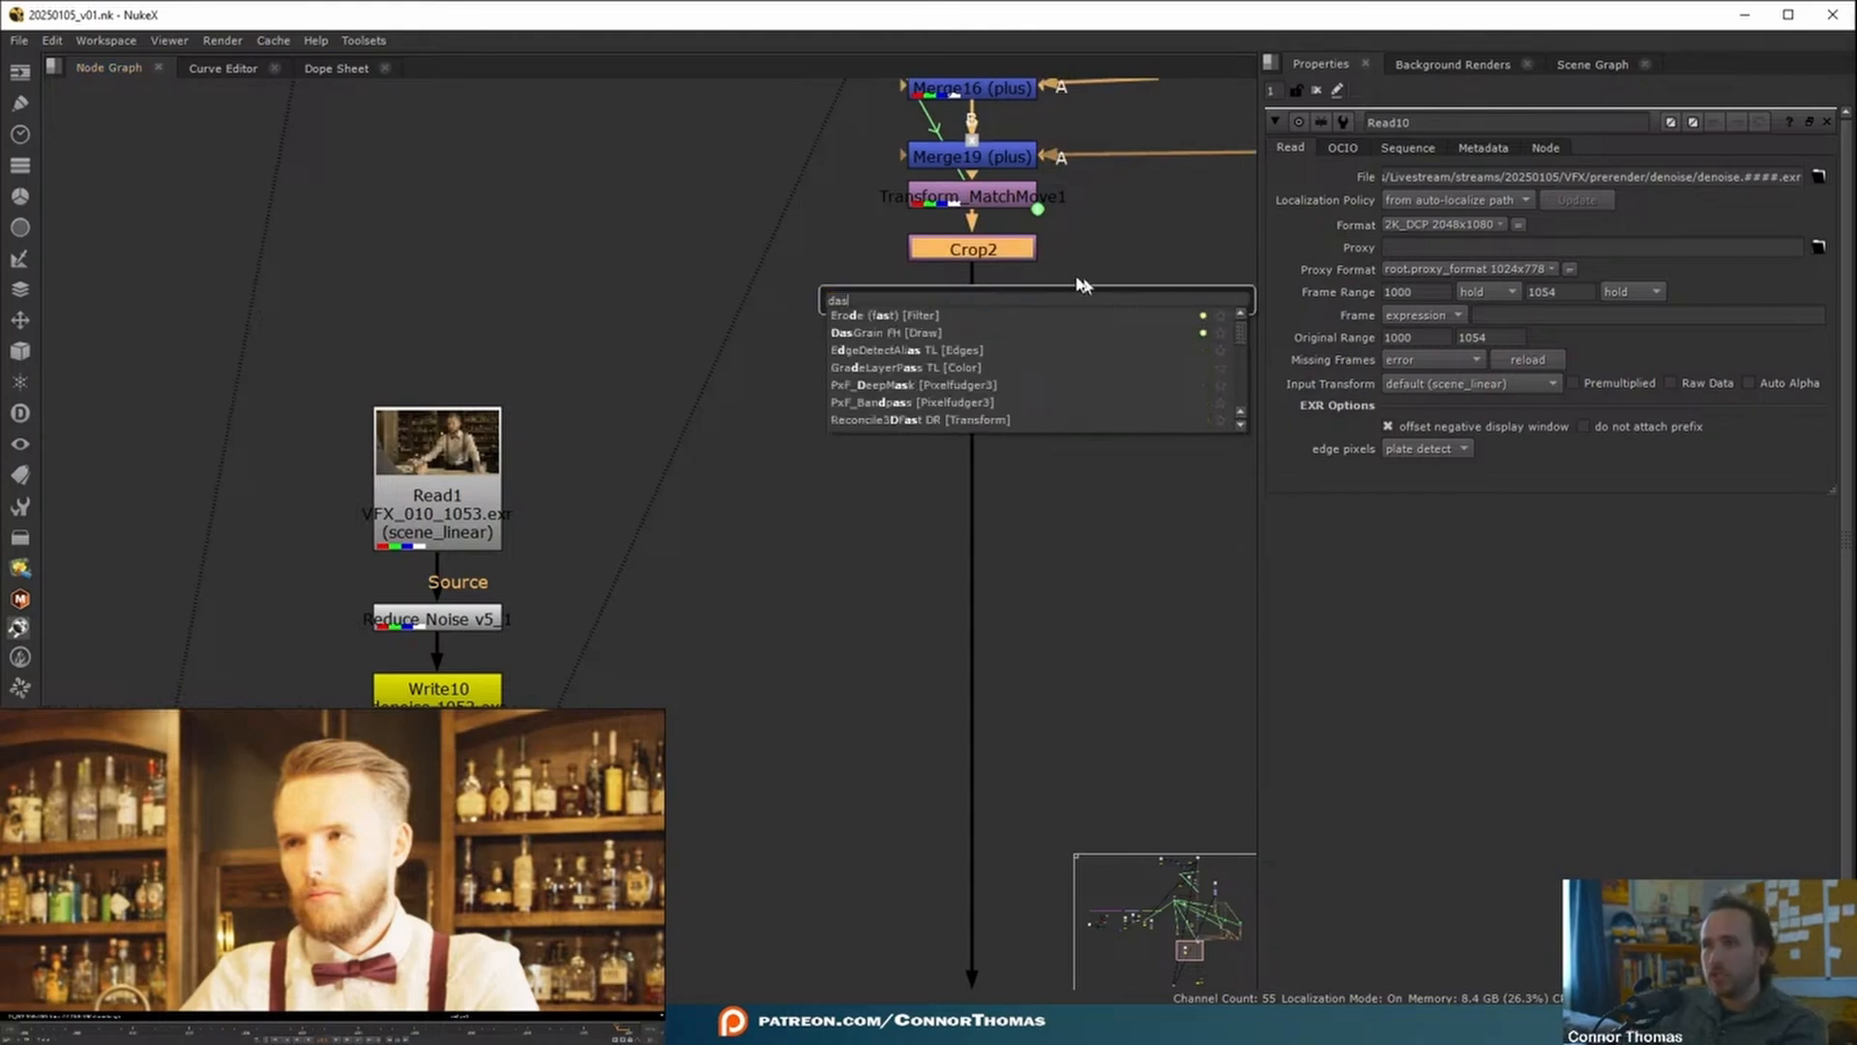
click(882, 333)
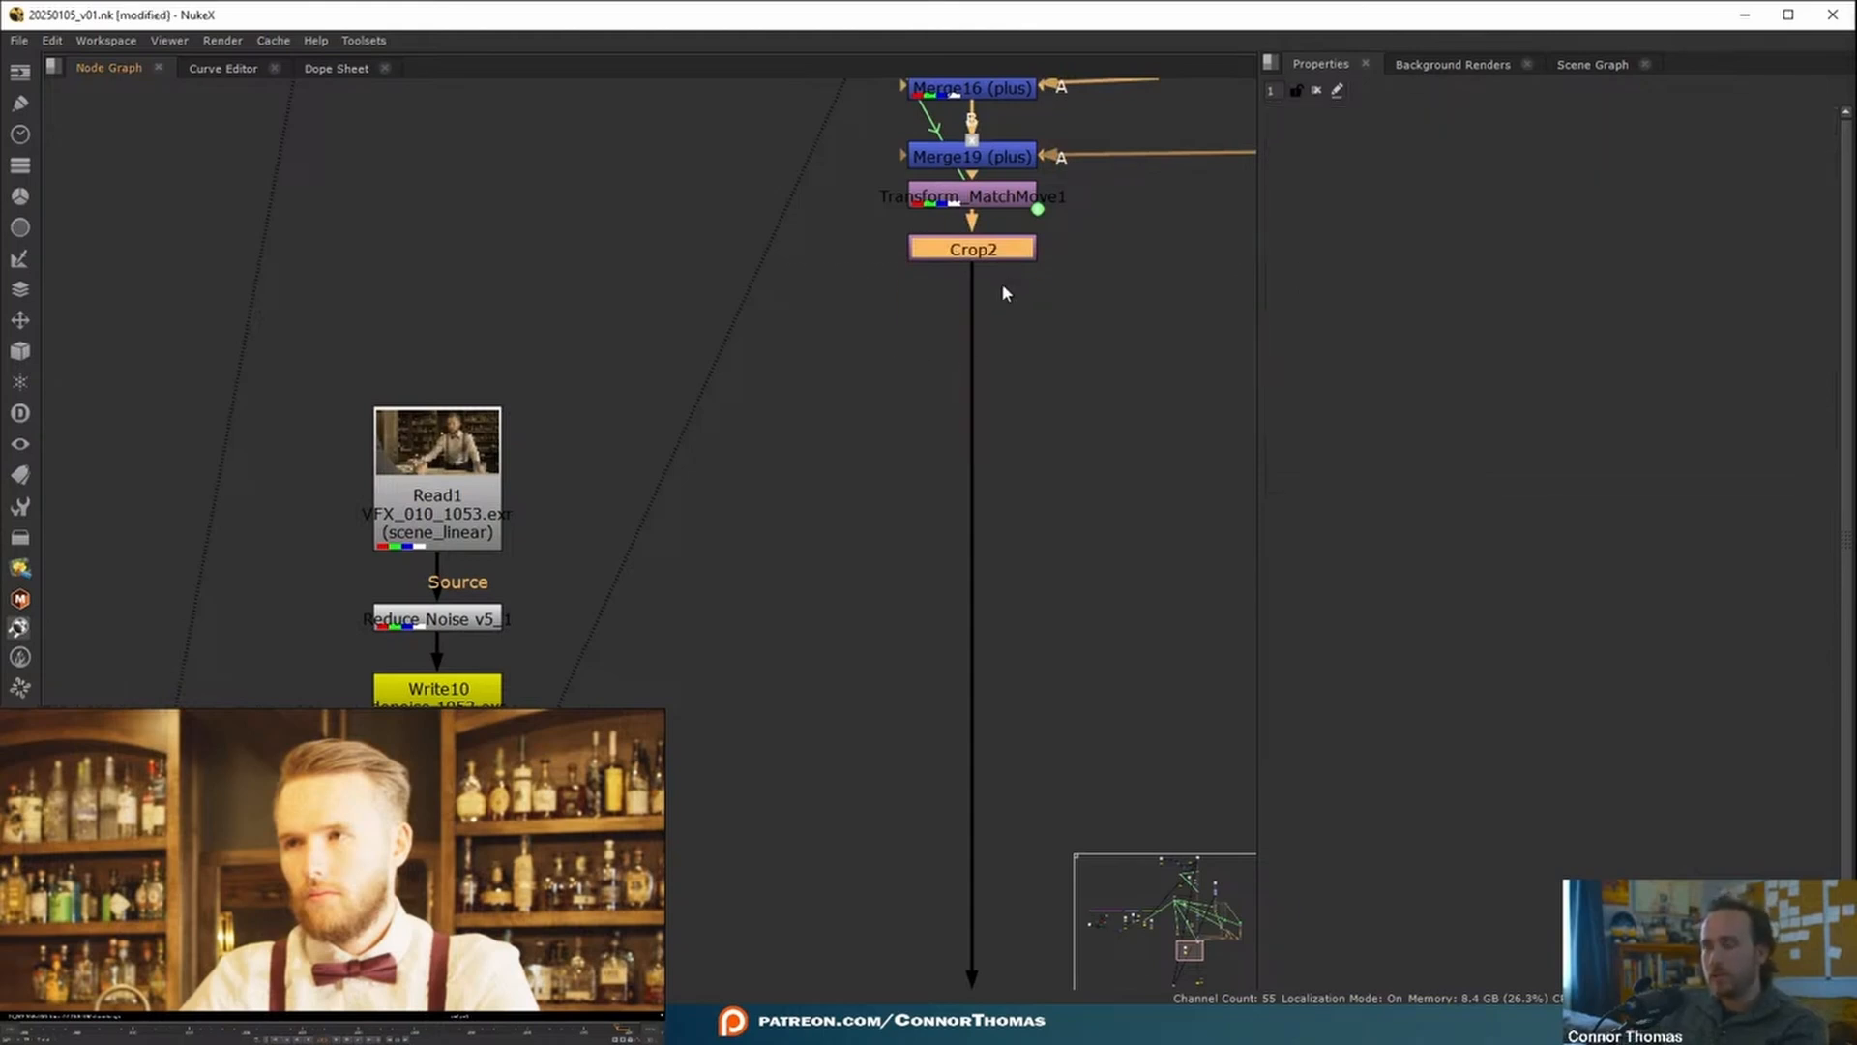
drag(973, 432, 973, 511)
middle_drag(1089, 372, 667, 390)
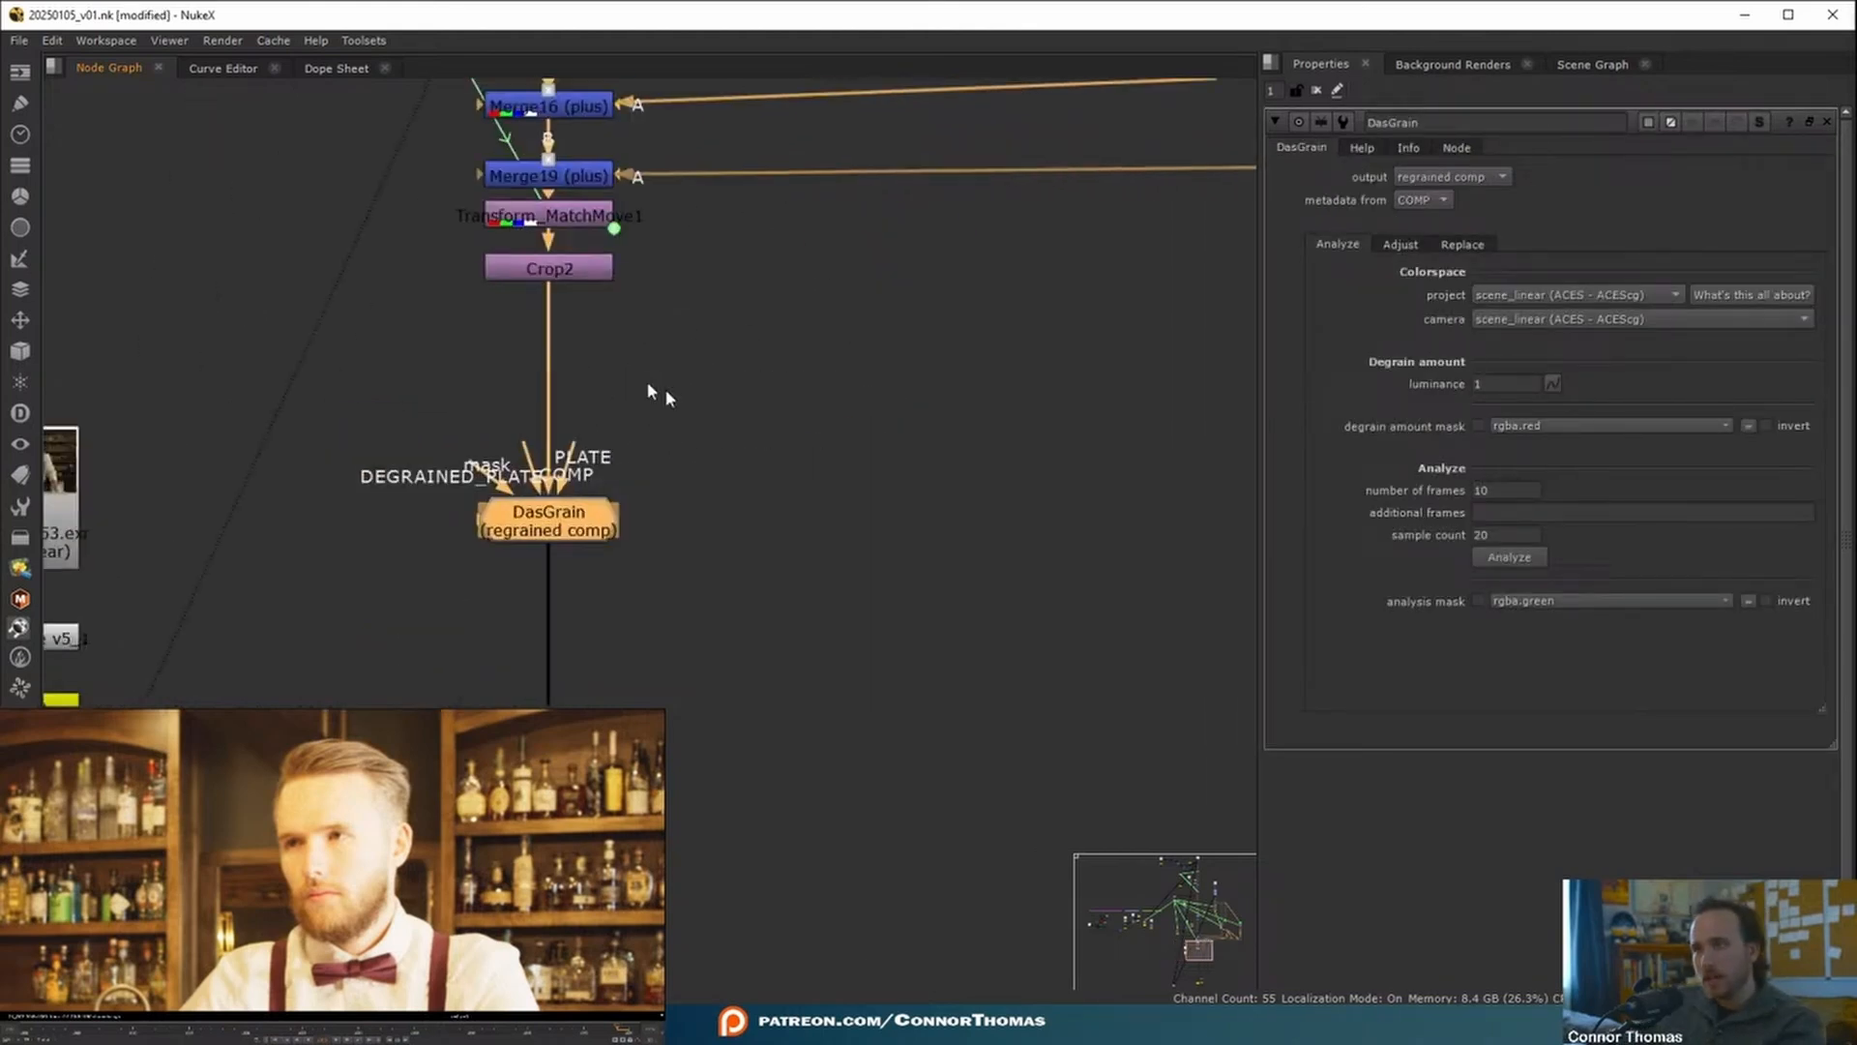
- Create a Dot beside DasGrain, connect the DEGRAINED_PLATE input to it, and connect the PLATE input to Read1
click(920, 496)
key(period)
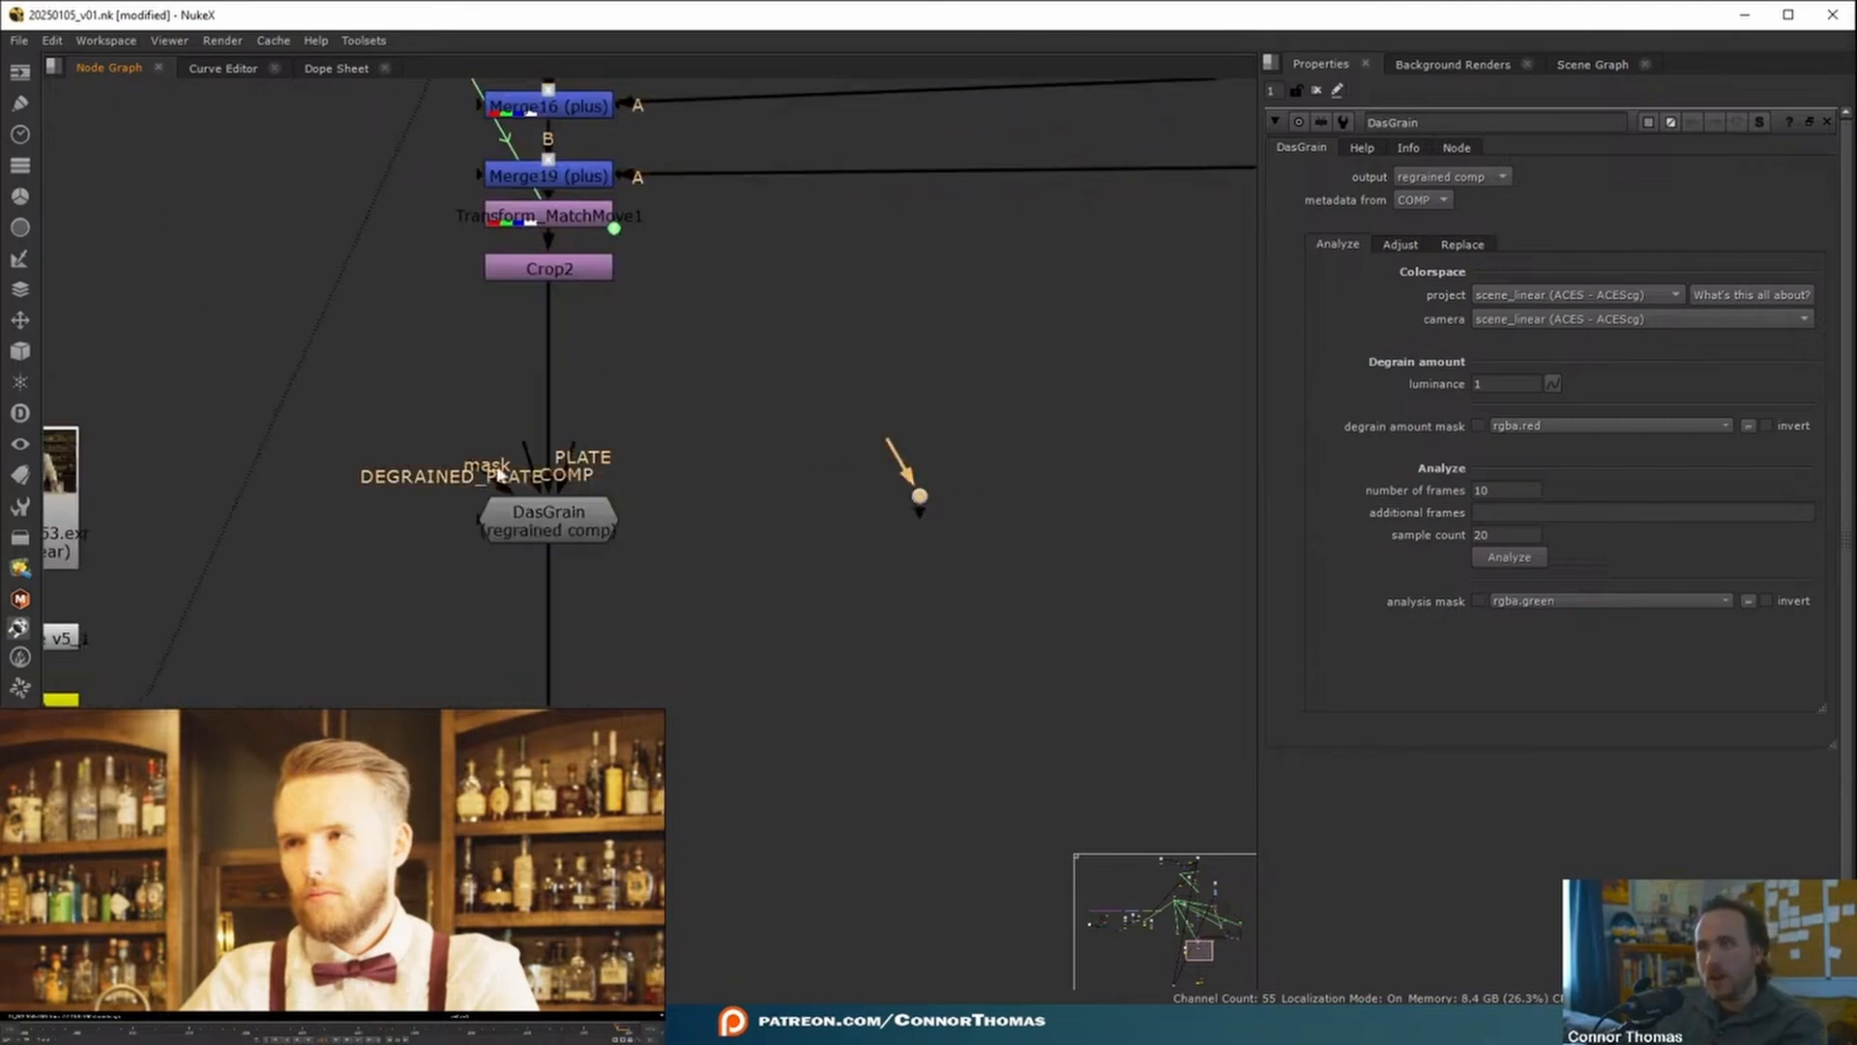
drag(475, 474, 266, 557)
drag(537, 465, 970, 518)
middle_drag(691, 479, 1007, 525)
drag(890, 494, 324, 527)
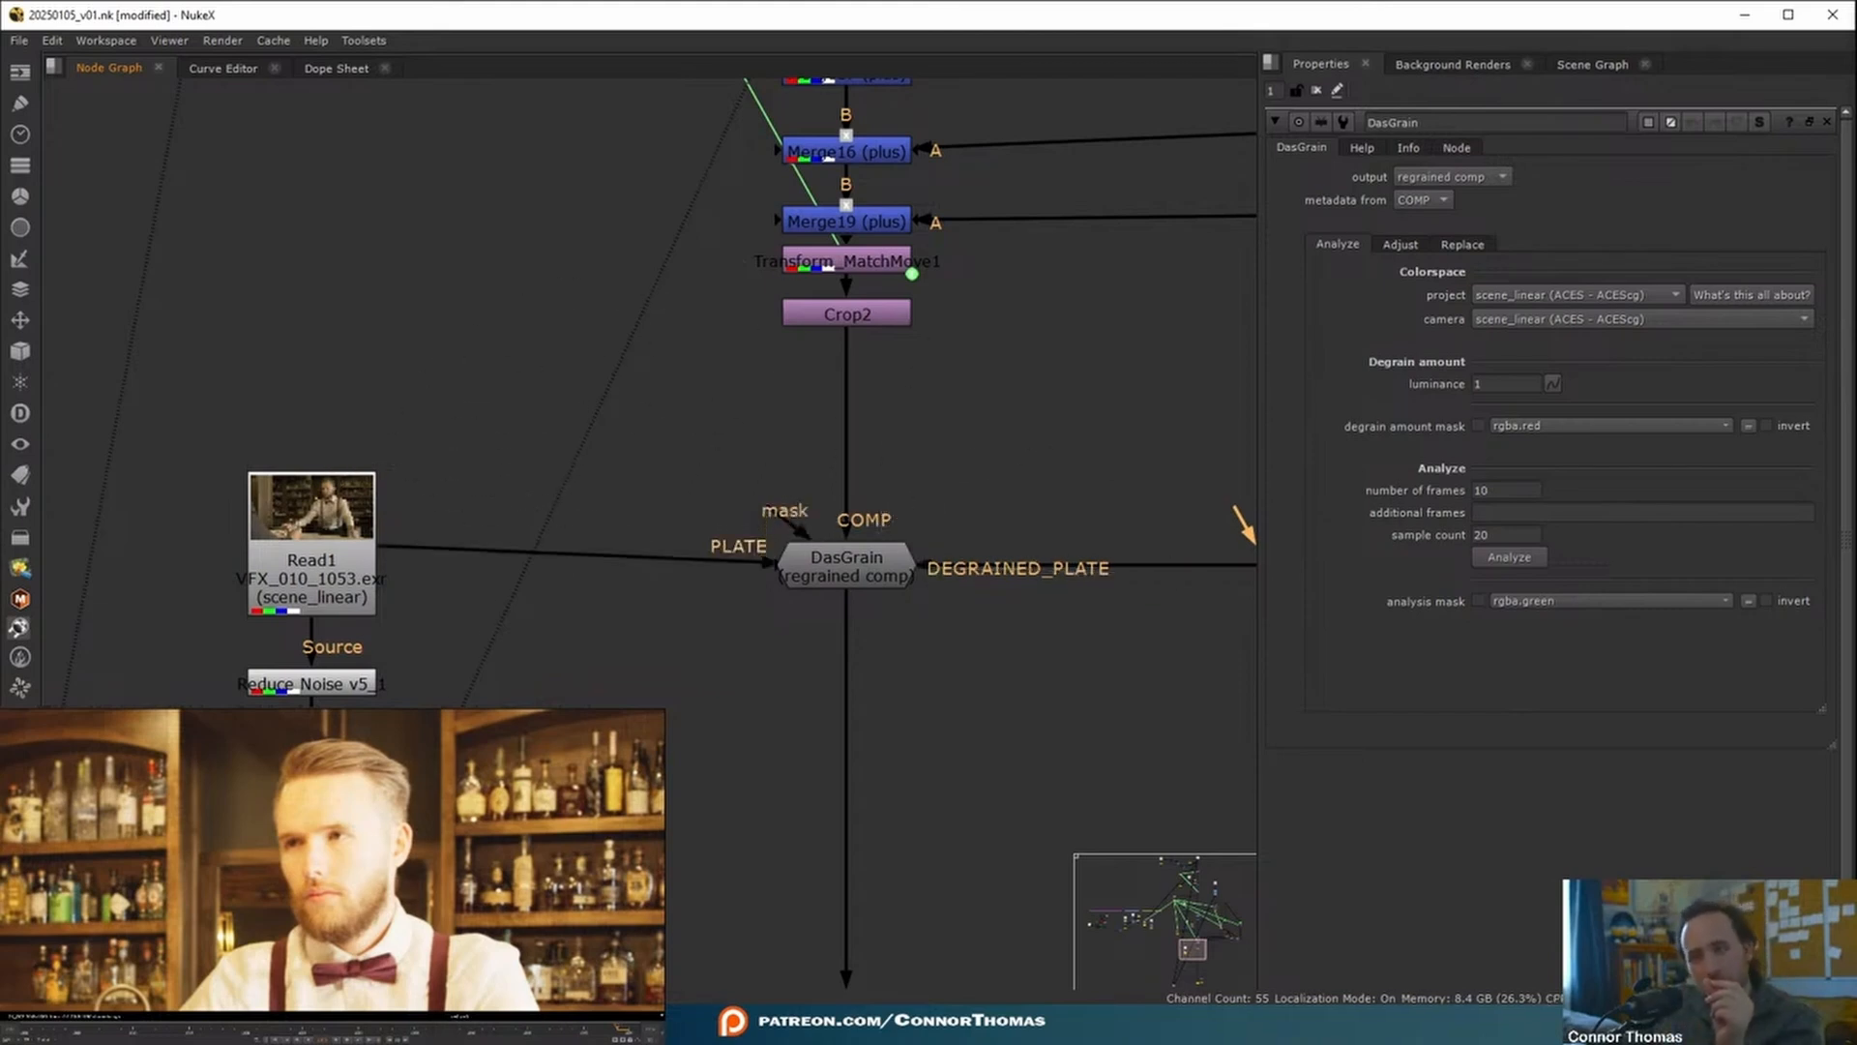
- Level the Read1 chain with DasGrain and connect the new Dot to the denoised plate's Dot below Read10
drag(248, 405, 434, 720)
drag(196, 378, 408, 716)
scroll(716, 779, down, 3)
scroll(747, 774, down, 3)
scroll(829, 902, up, 2)
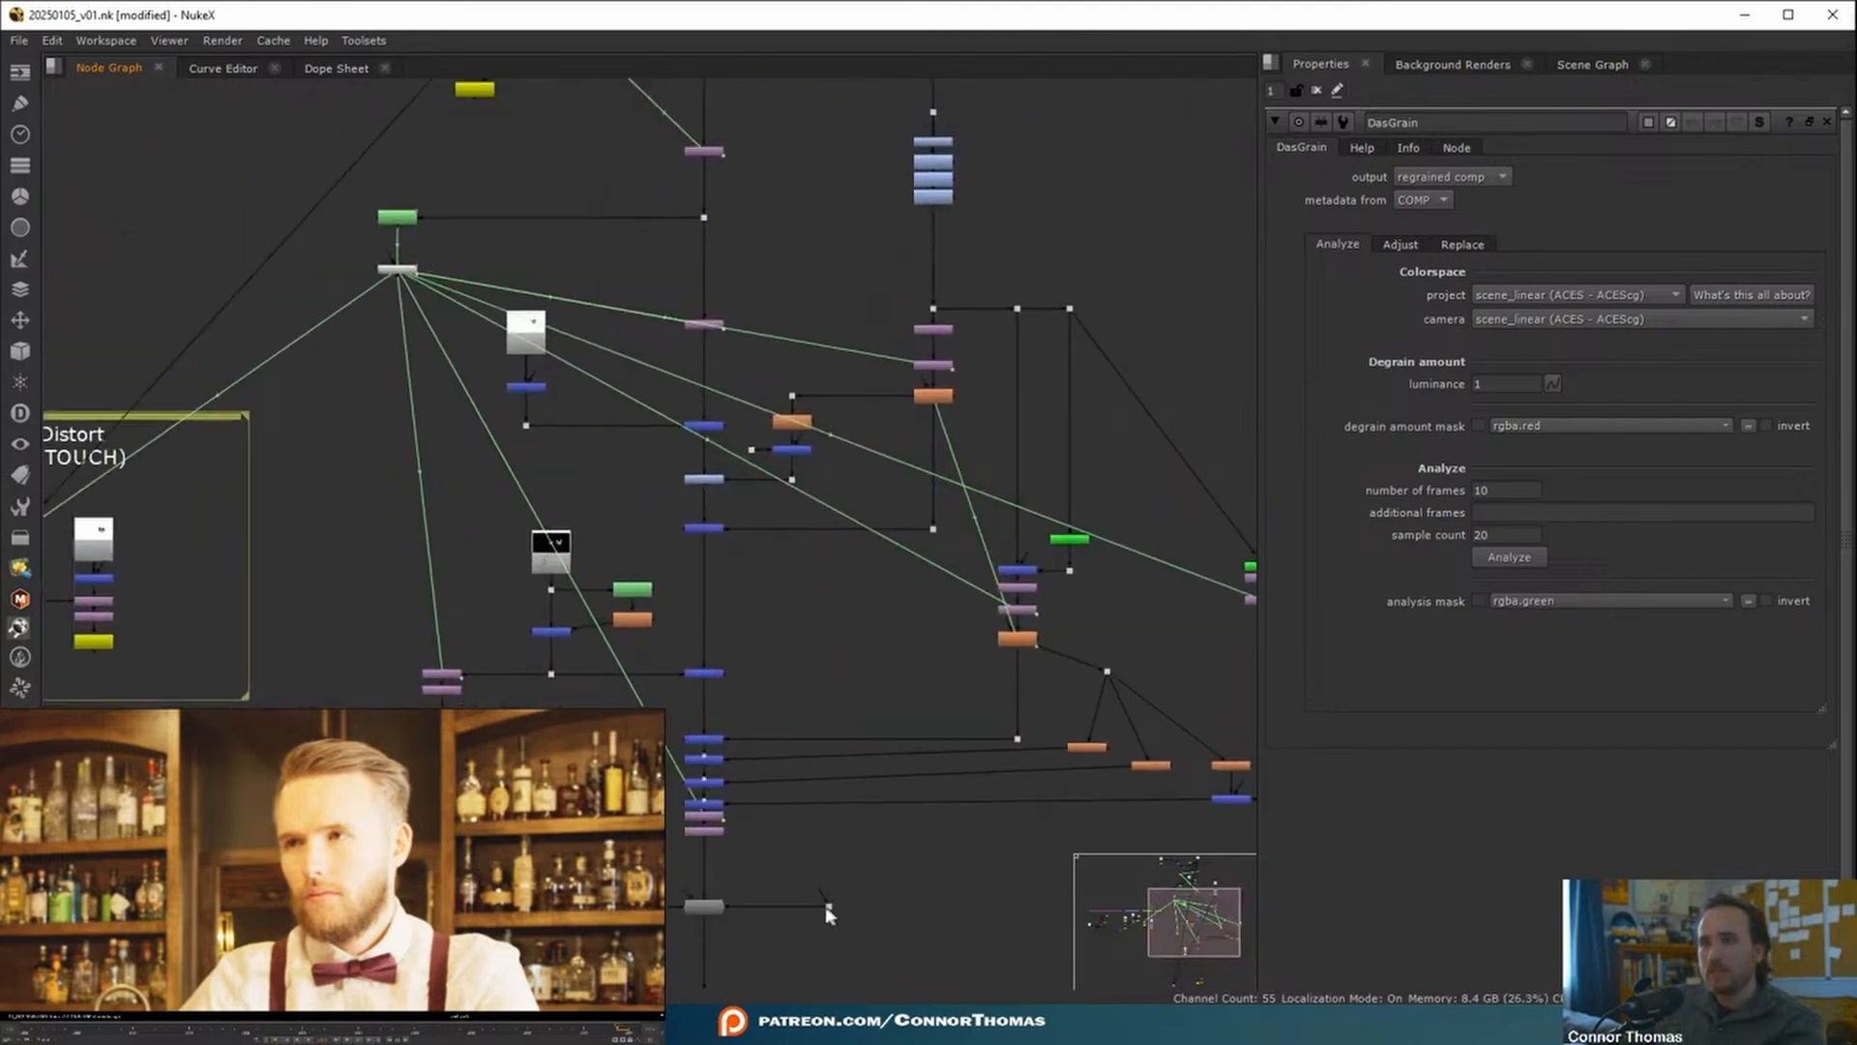
scroll(830, 665, up, 5)
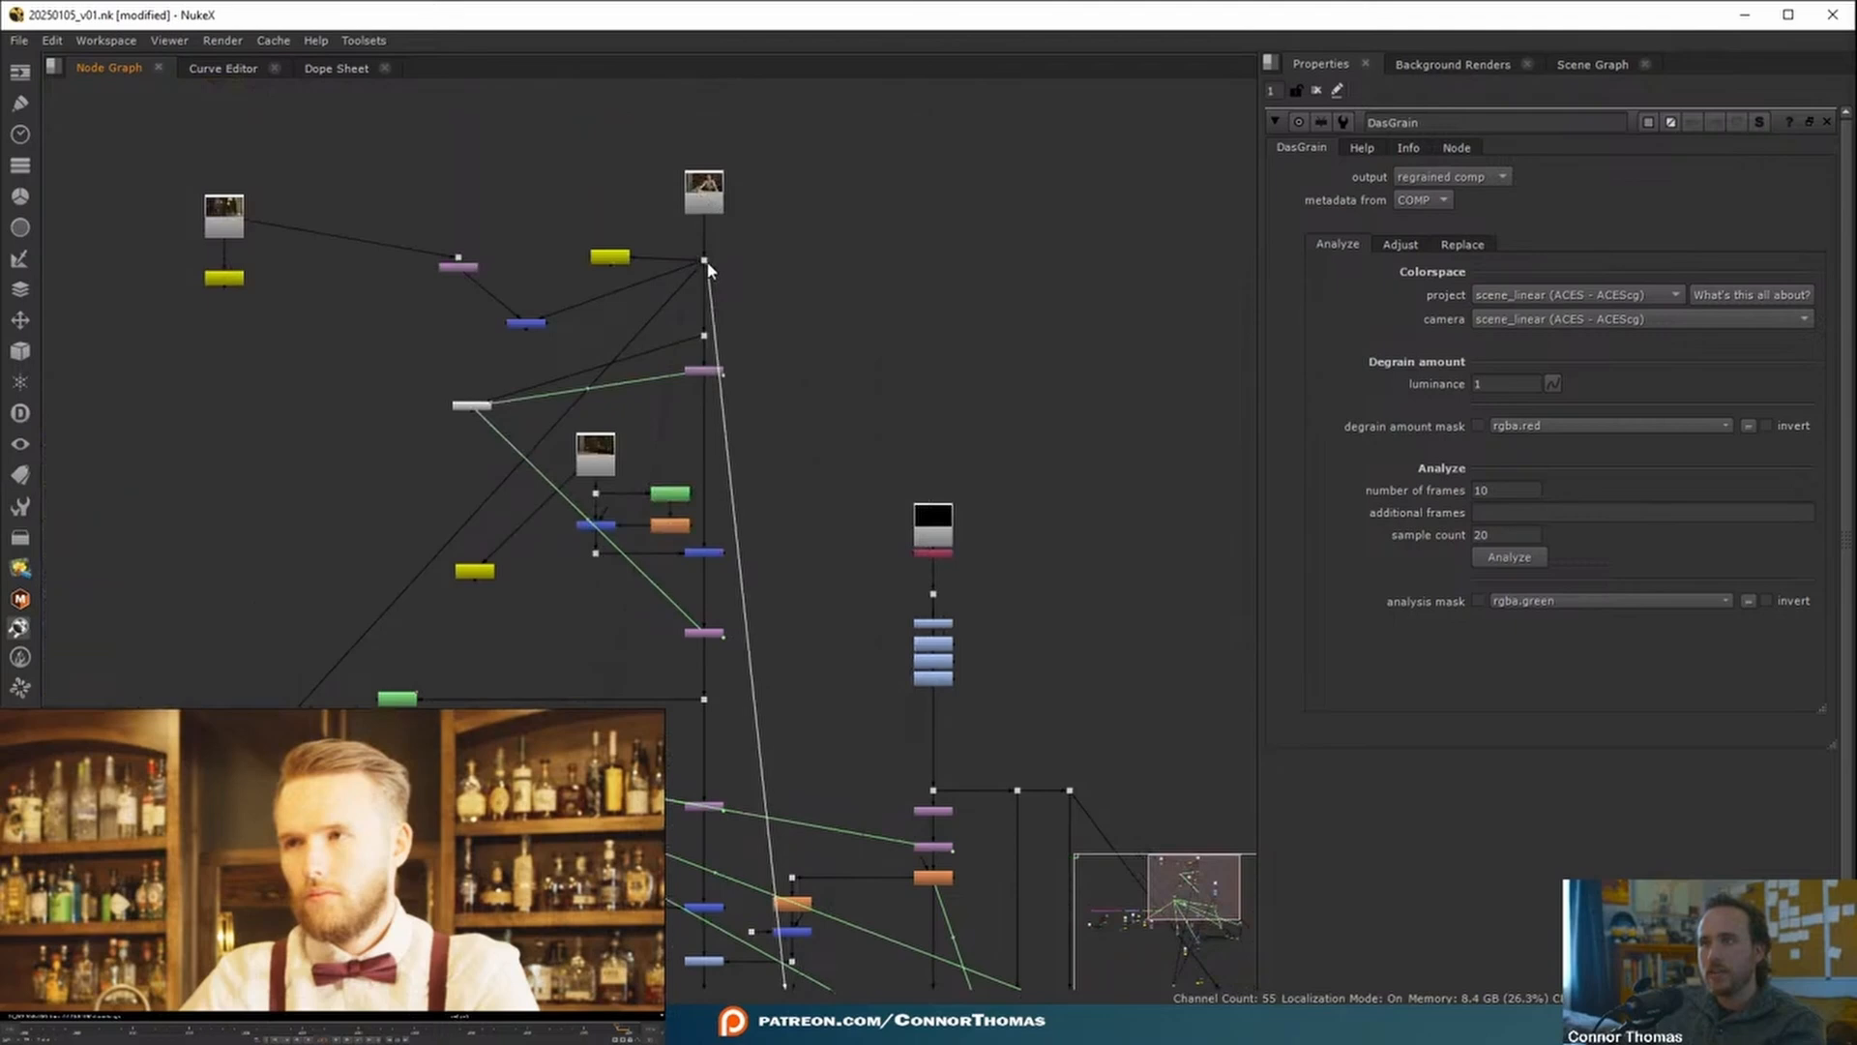
- View the DasGrain output on the robot head, and compare it with the original Read1 plate
key(f)
key(1)
middle_drag(796, 544, 977, 607)
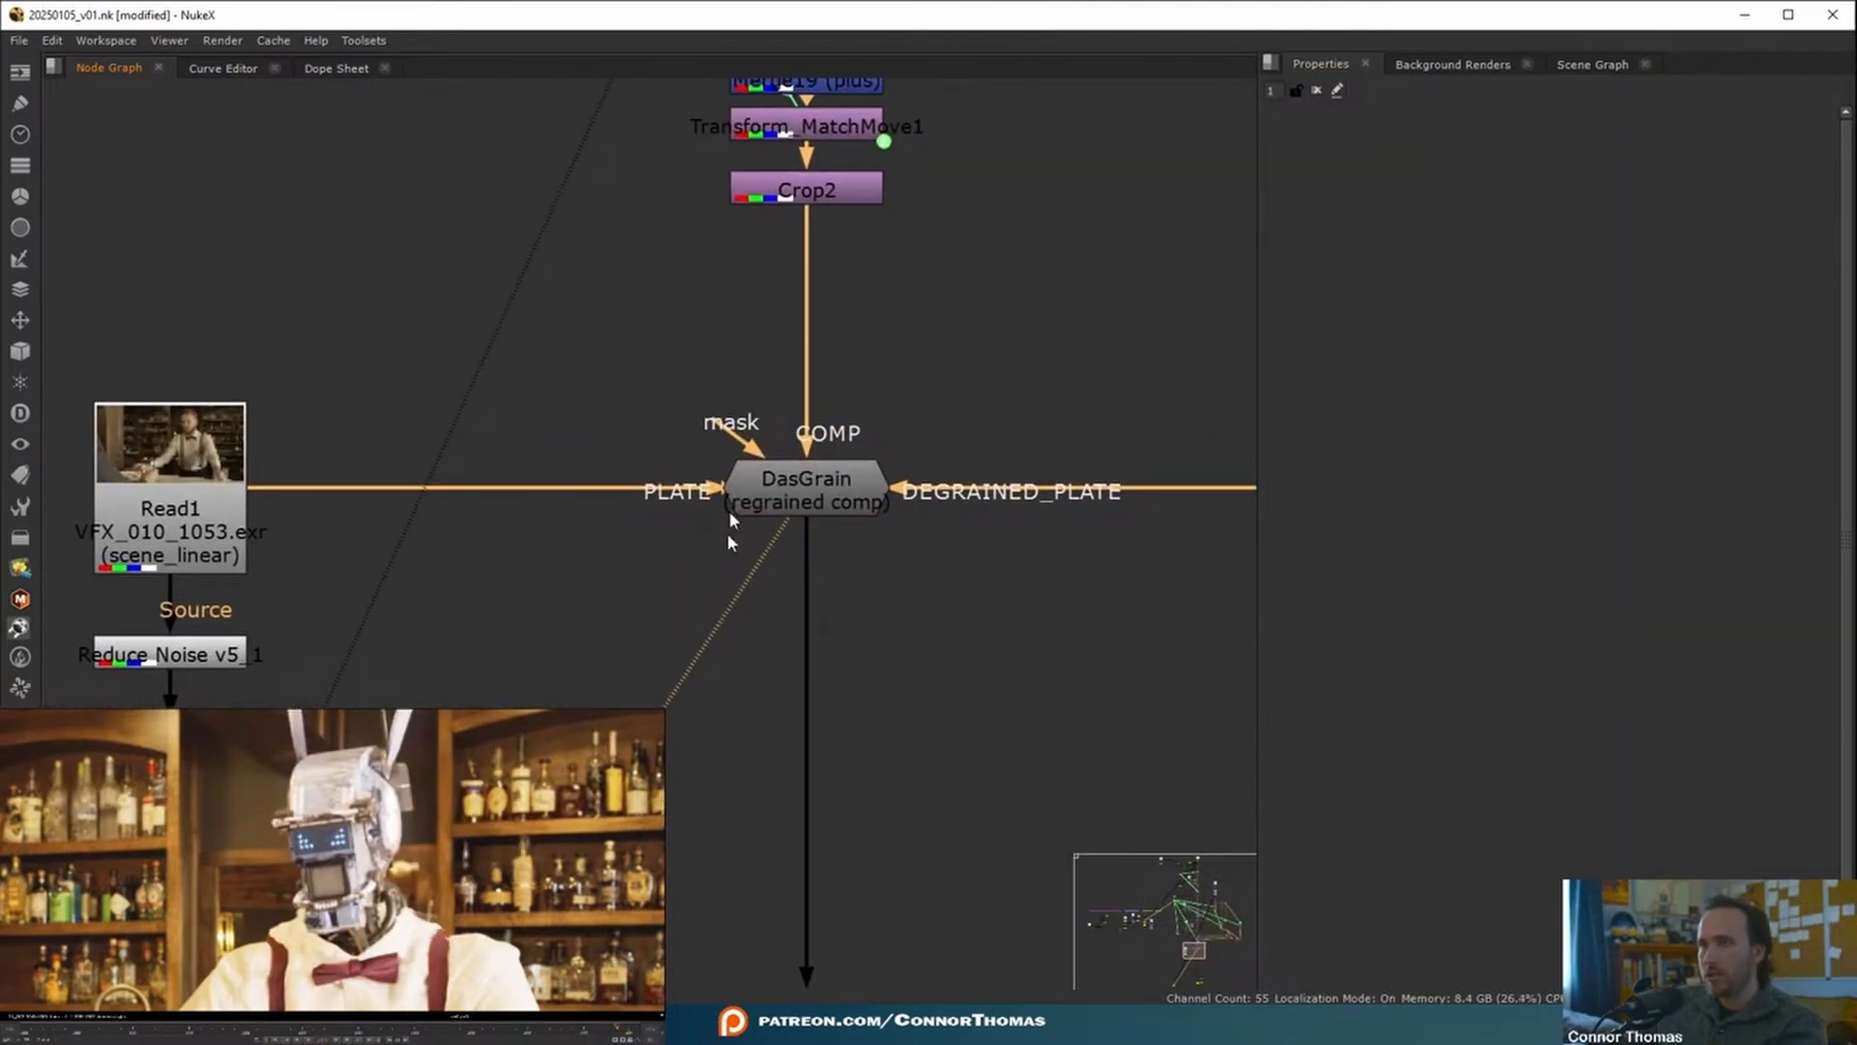
key(1)
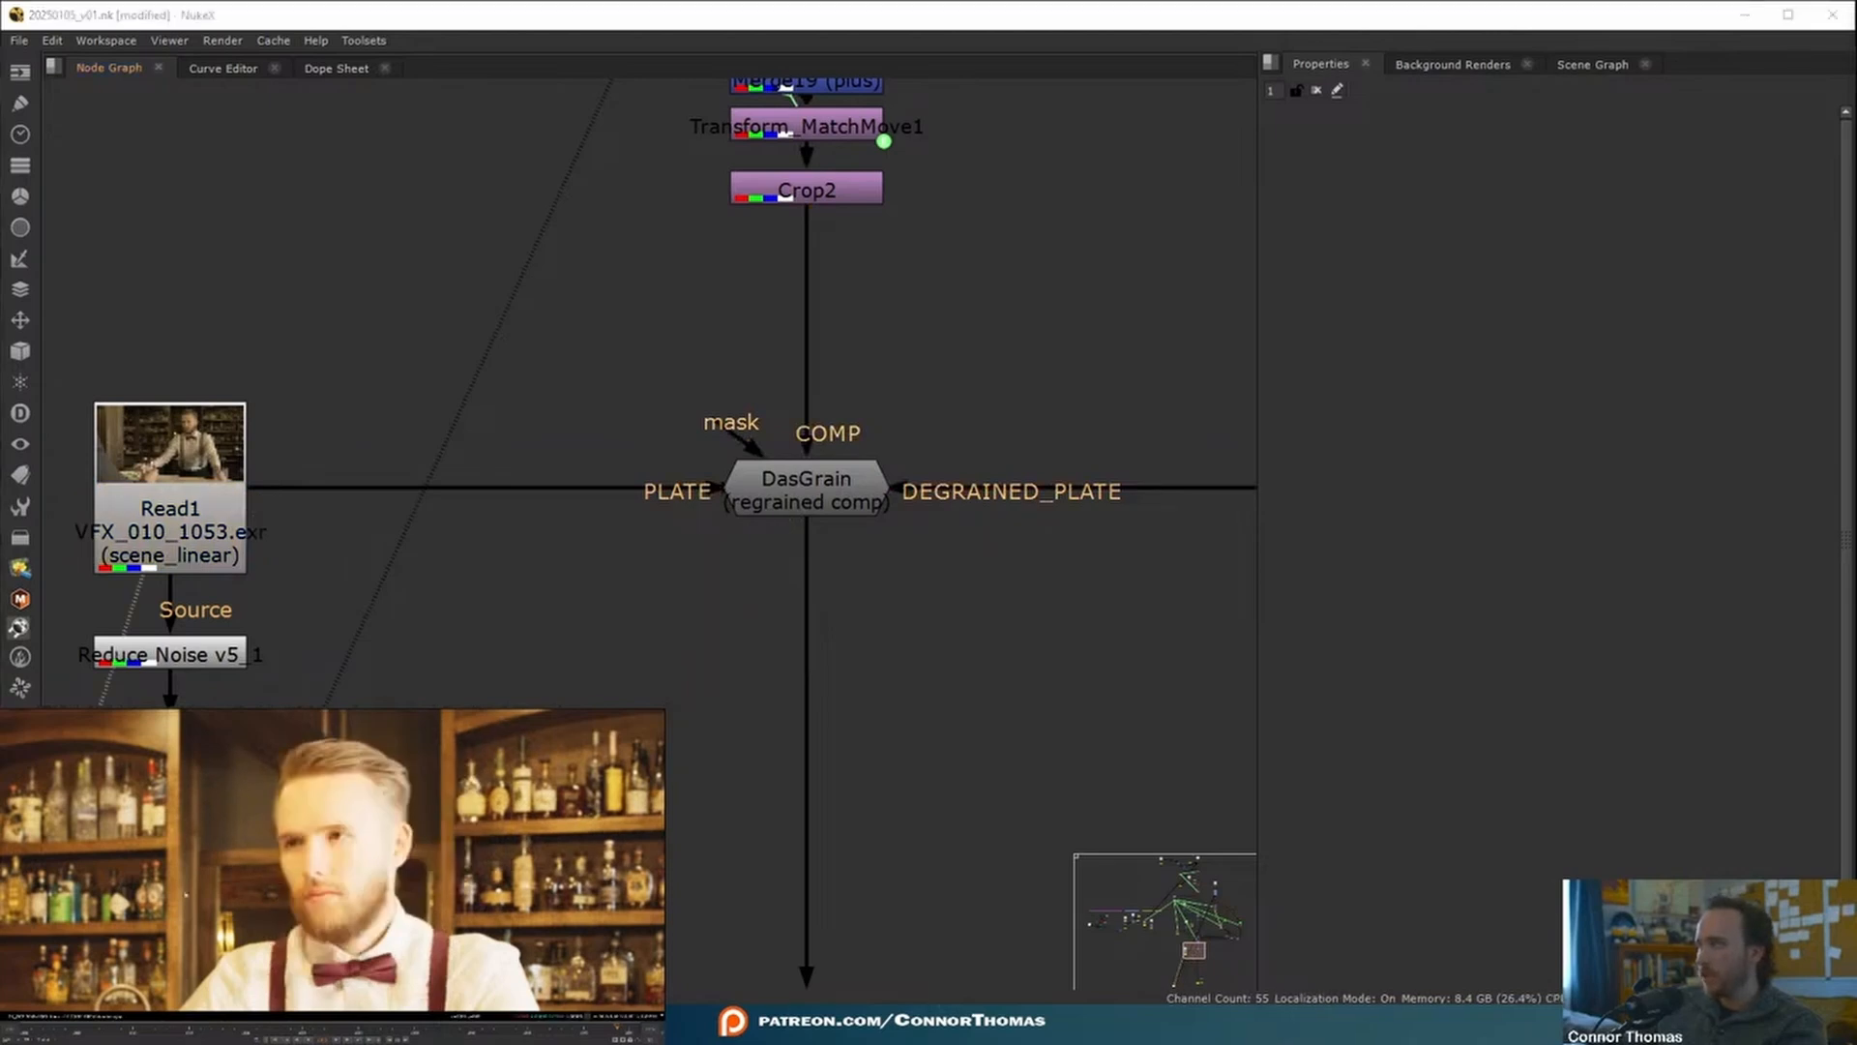
scroll(380, 624, down, 3)
click(302, 646)
- Look through the node tree from the glow and defocus branches up to the Read2 clean-plate patch and its Roto3 mask
scroll(474, 356, down, 3)
middle_drag(474, 356, 528, 948)
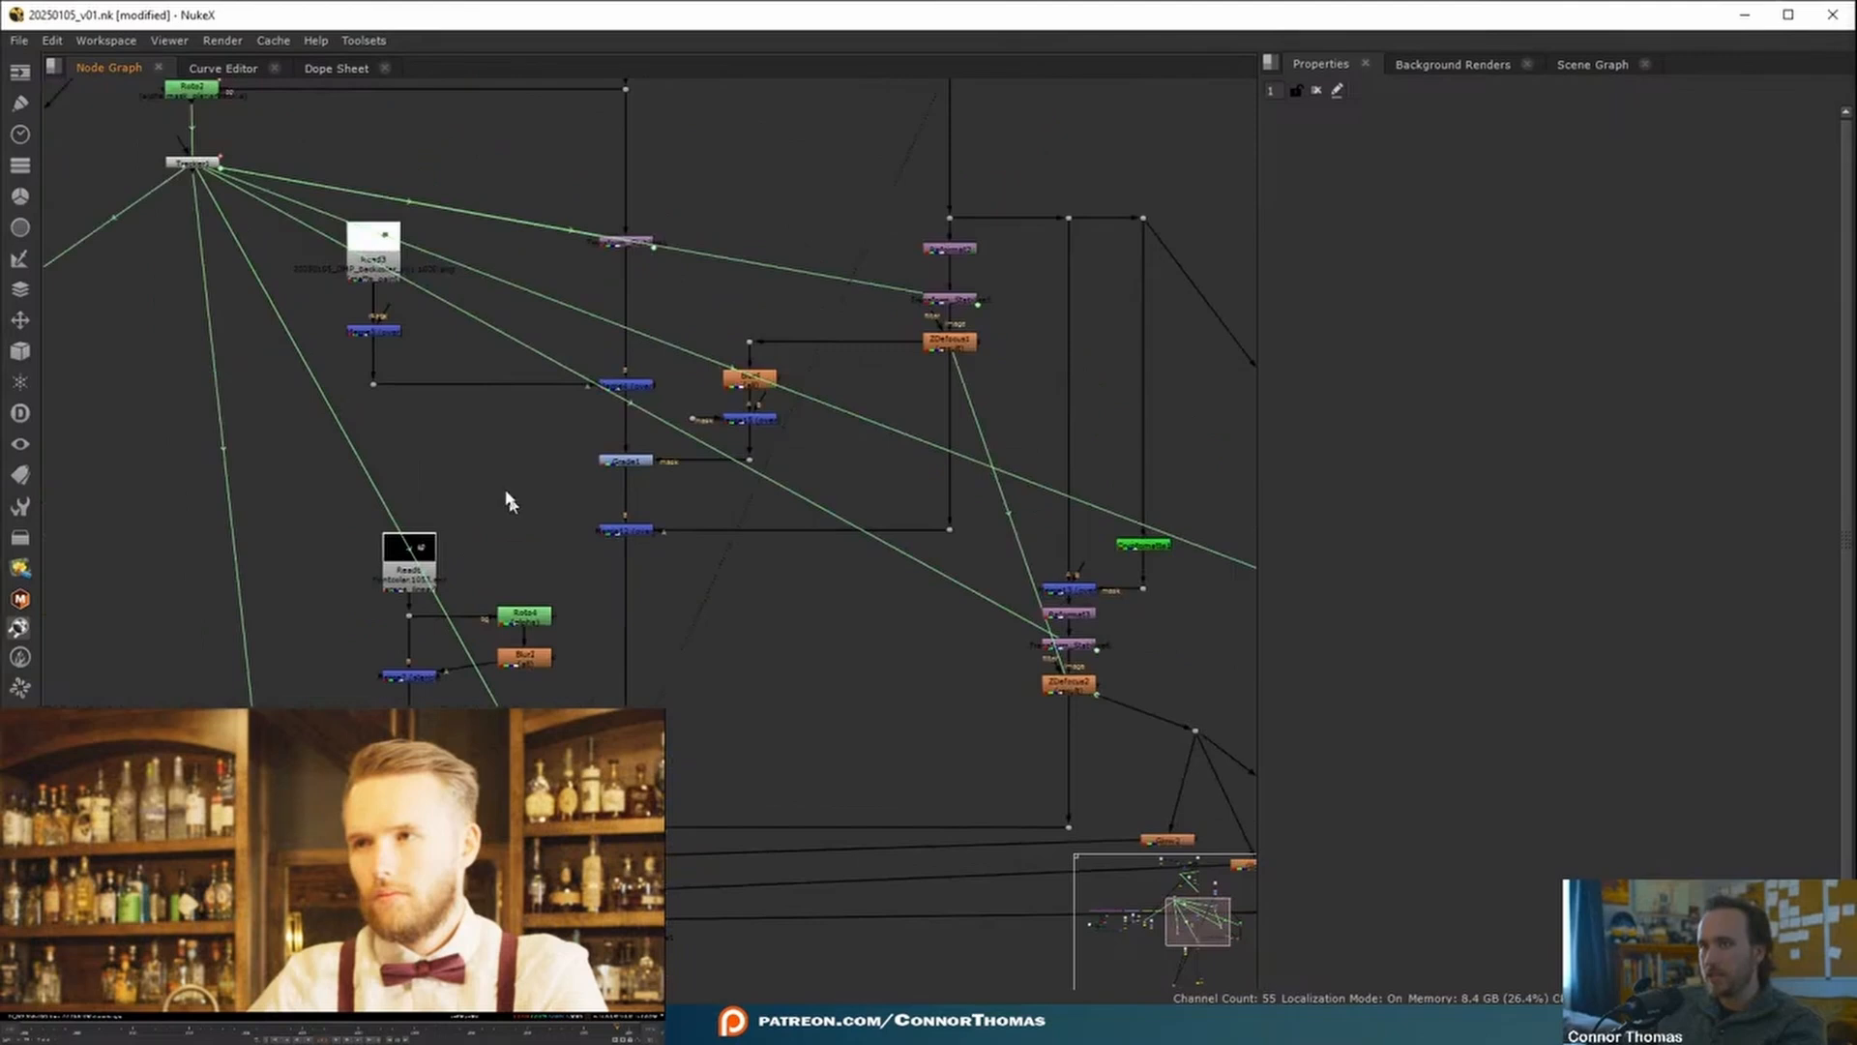
middle_drag(506, 498, 660, 618)
middle_drag(1105, 230, 741, 445)
middle_drag(875, 688, 779, 447)
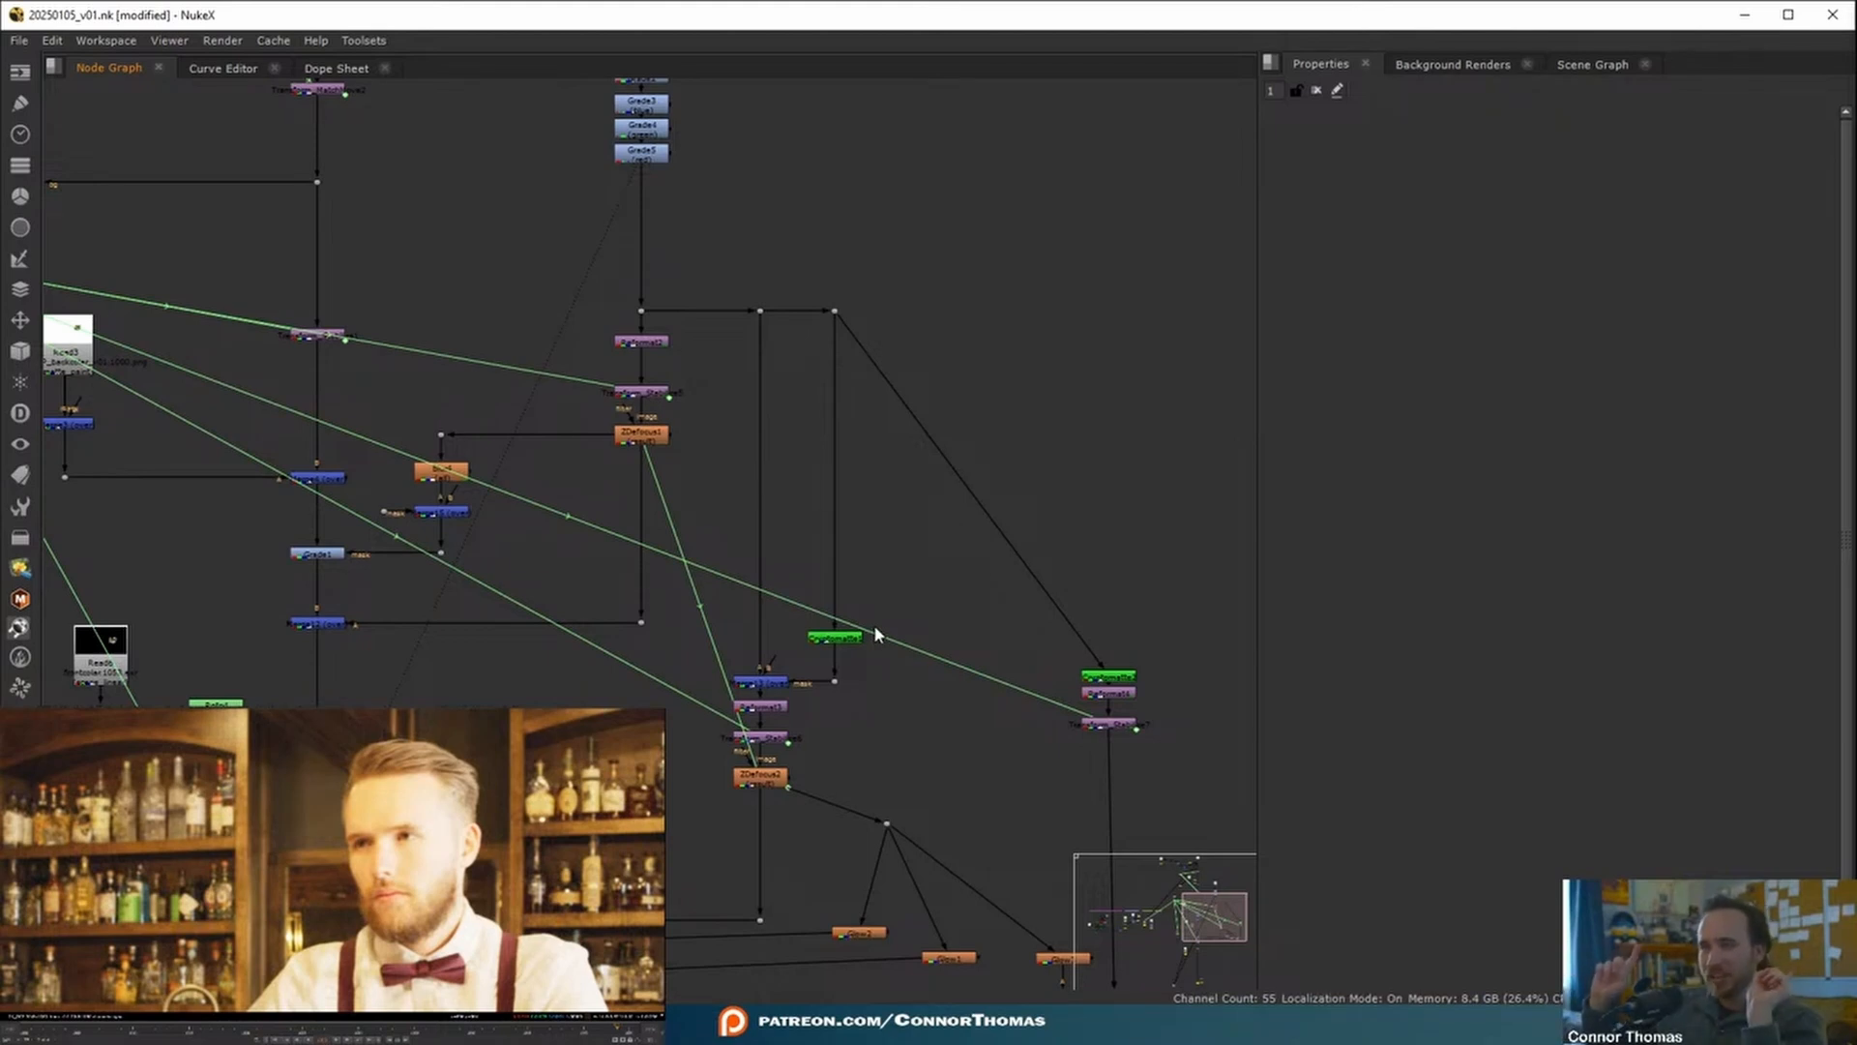
middle_drag(329, 499, 903, 419)
middle_drag(972, 493, 446, 610)
middle_drag(709, 529, 439, 909)
middle_drag(616, 484, 644, 858)
scroll(605, 757, up, 5)
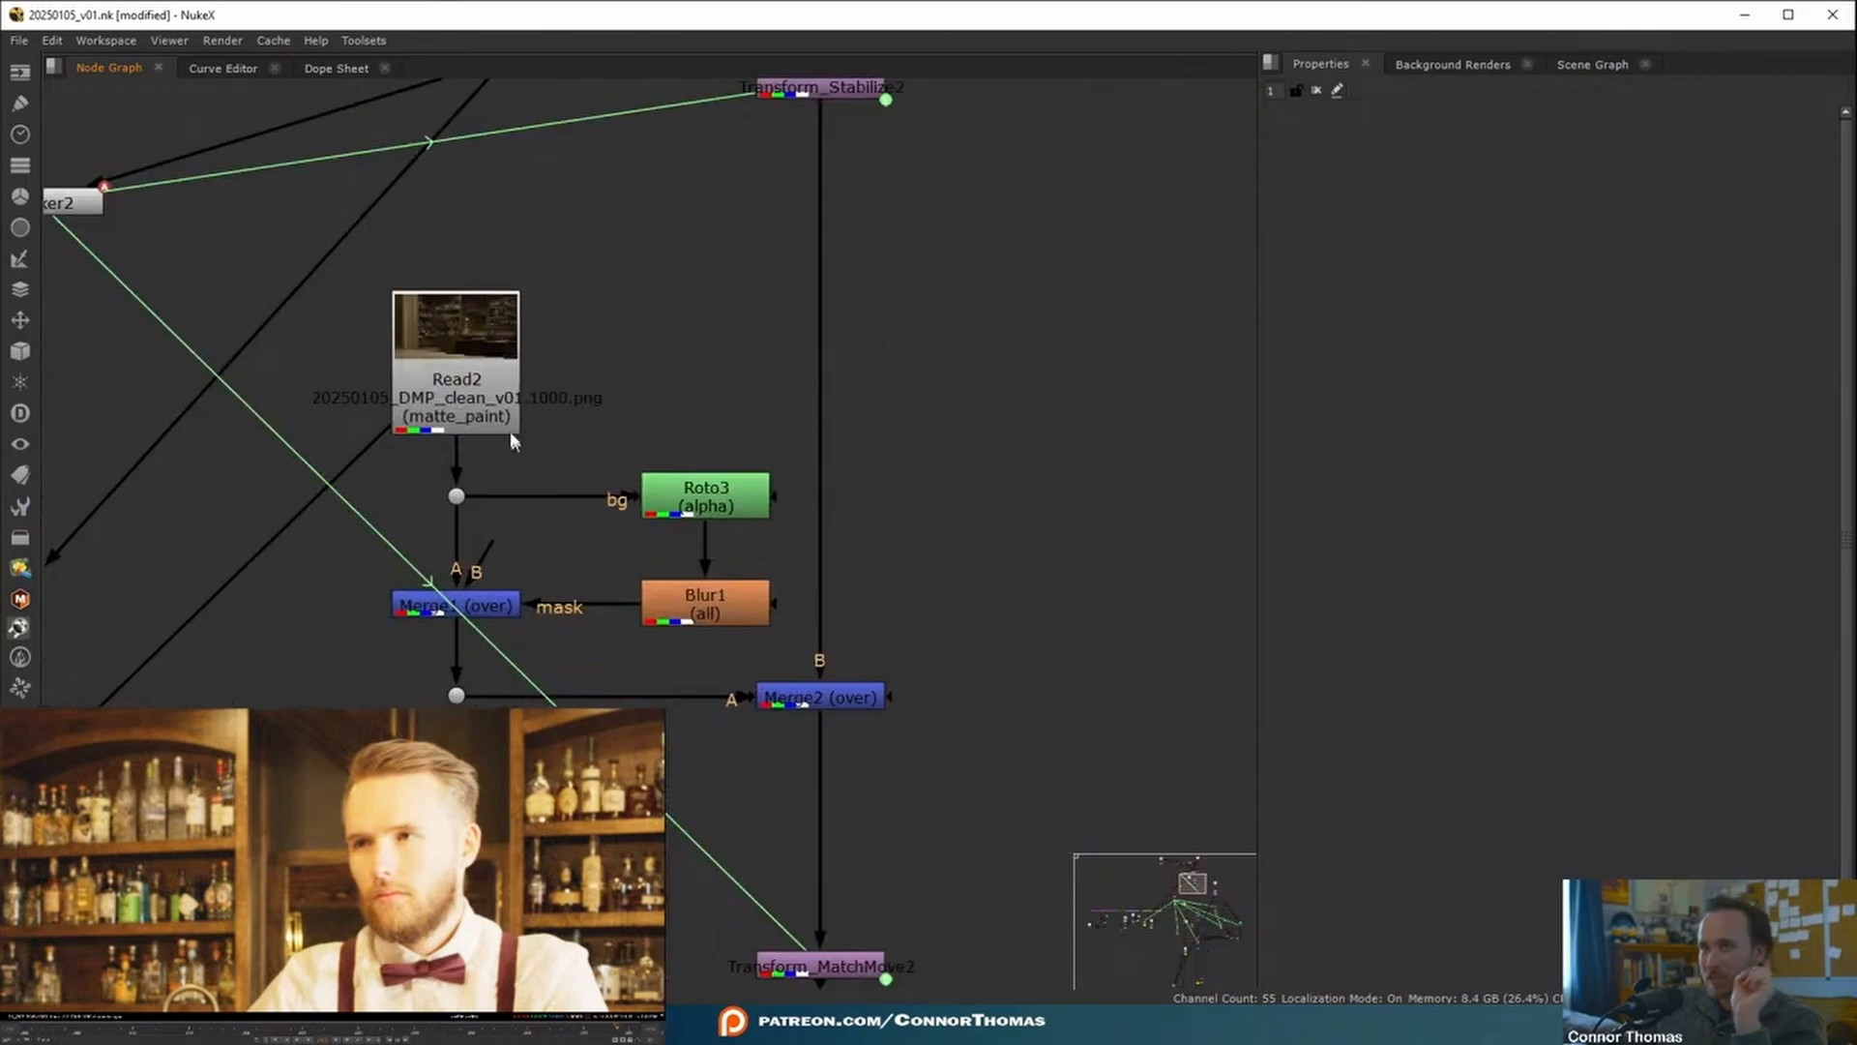
- View the Read2 clean plate, try a pasted Reduce Noise node on it, and insert a FrameRange node directly below Read2
click(512, 392)
key(1)
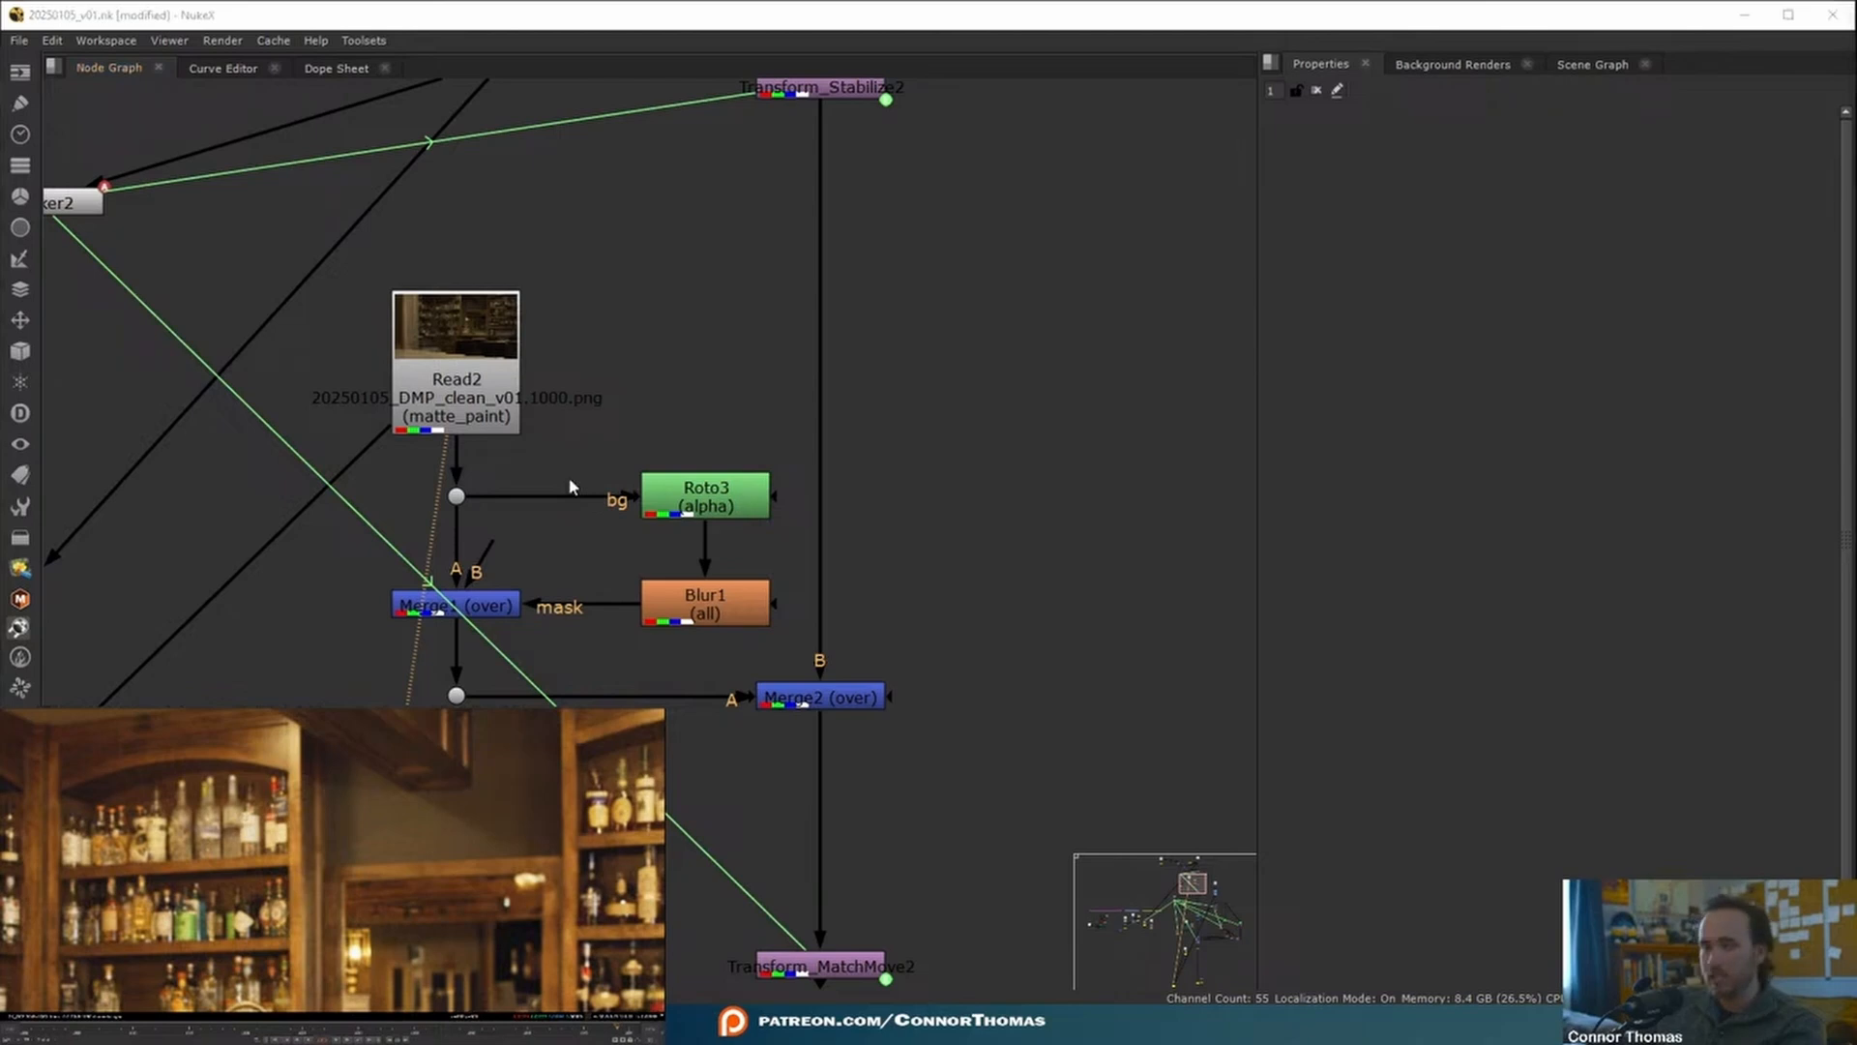
drag(465, 395, 465, 309)
key(ctrl+v)
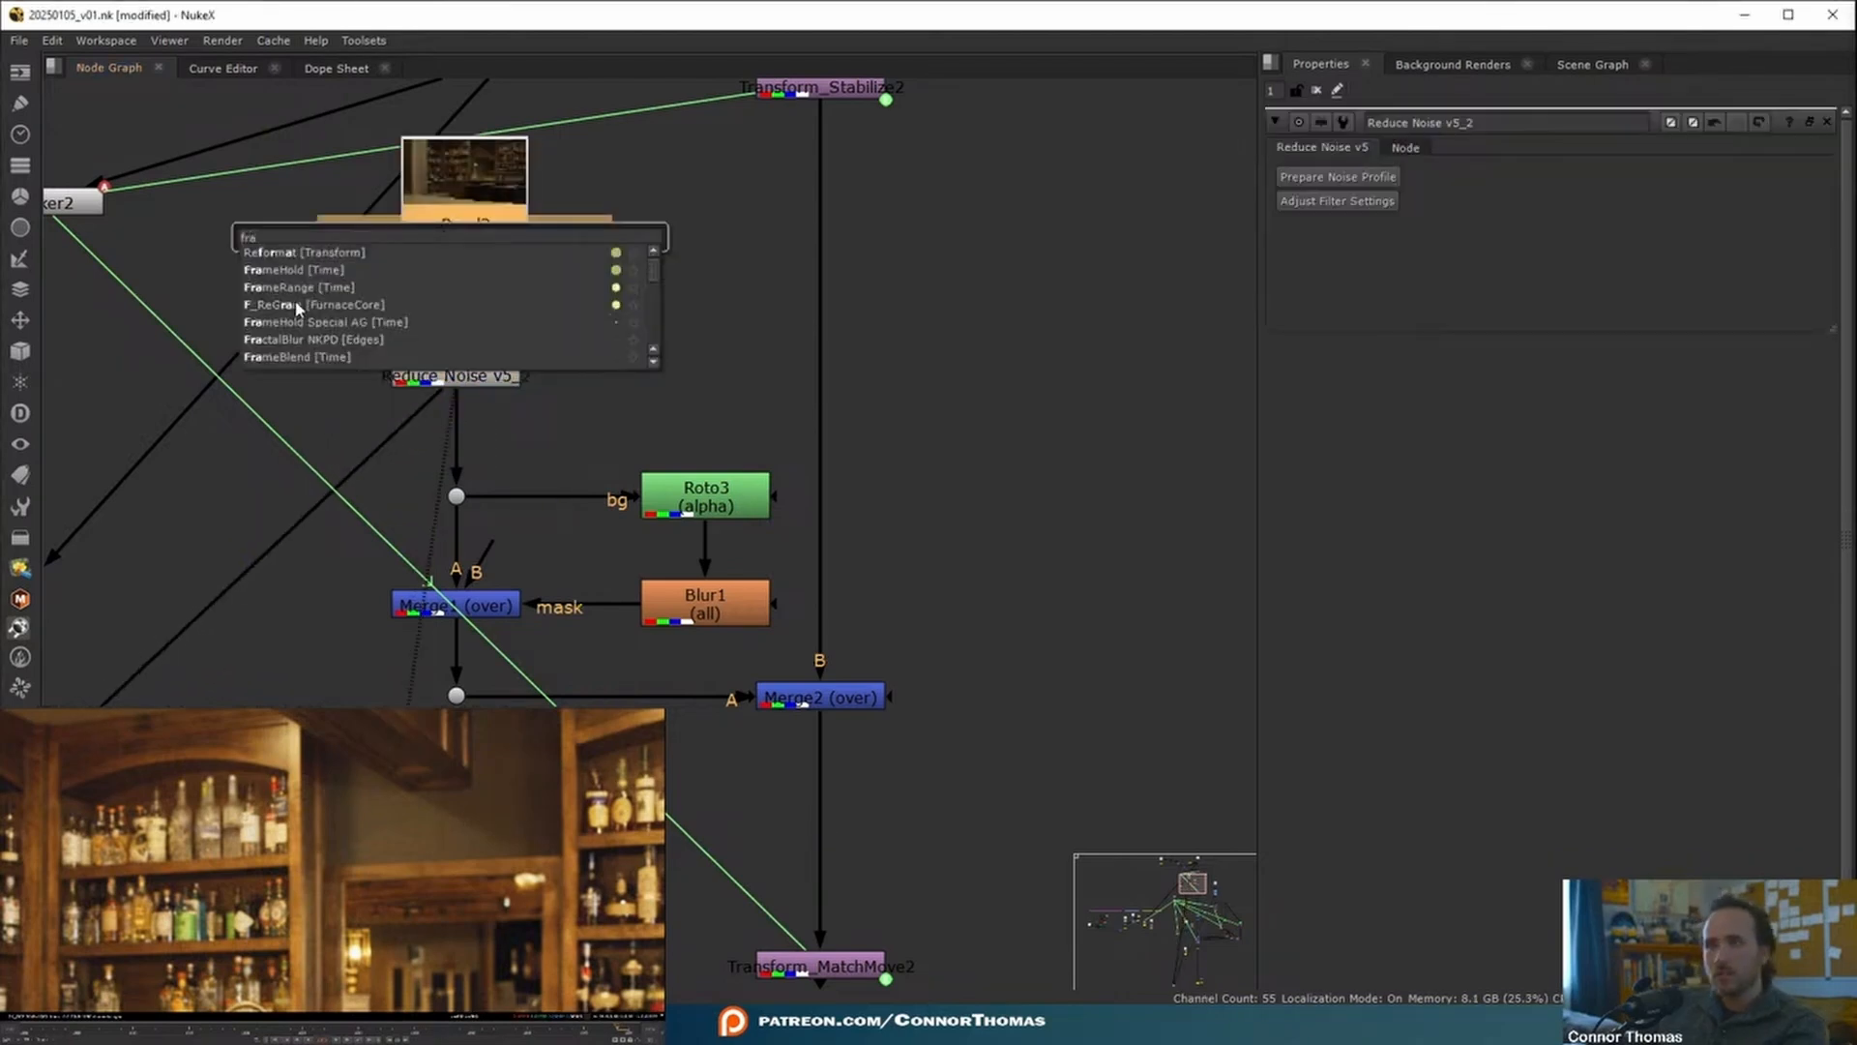
click(299, 287)
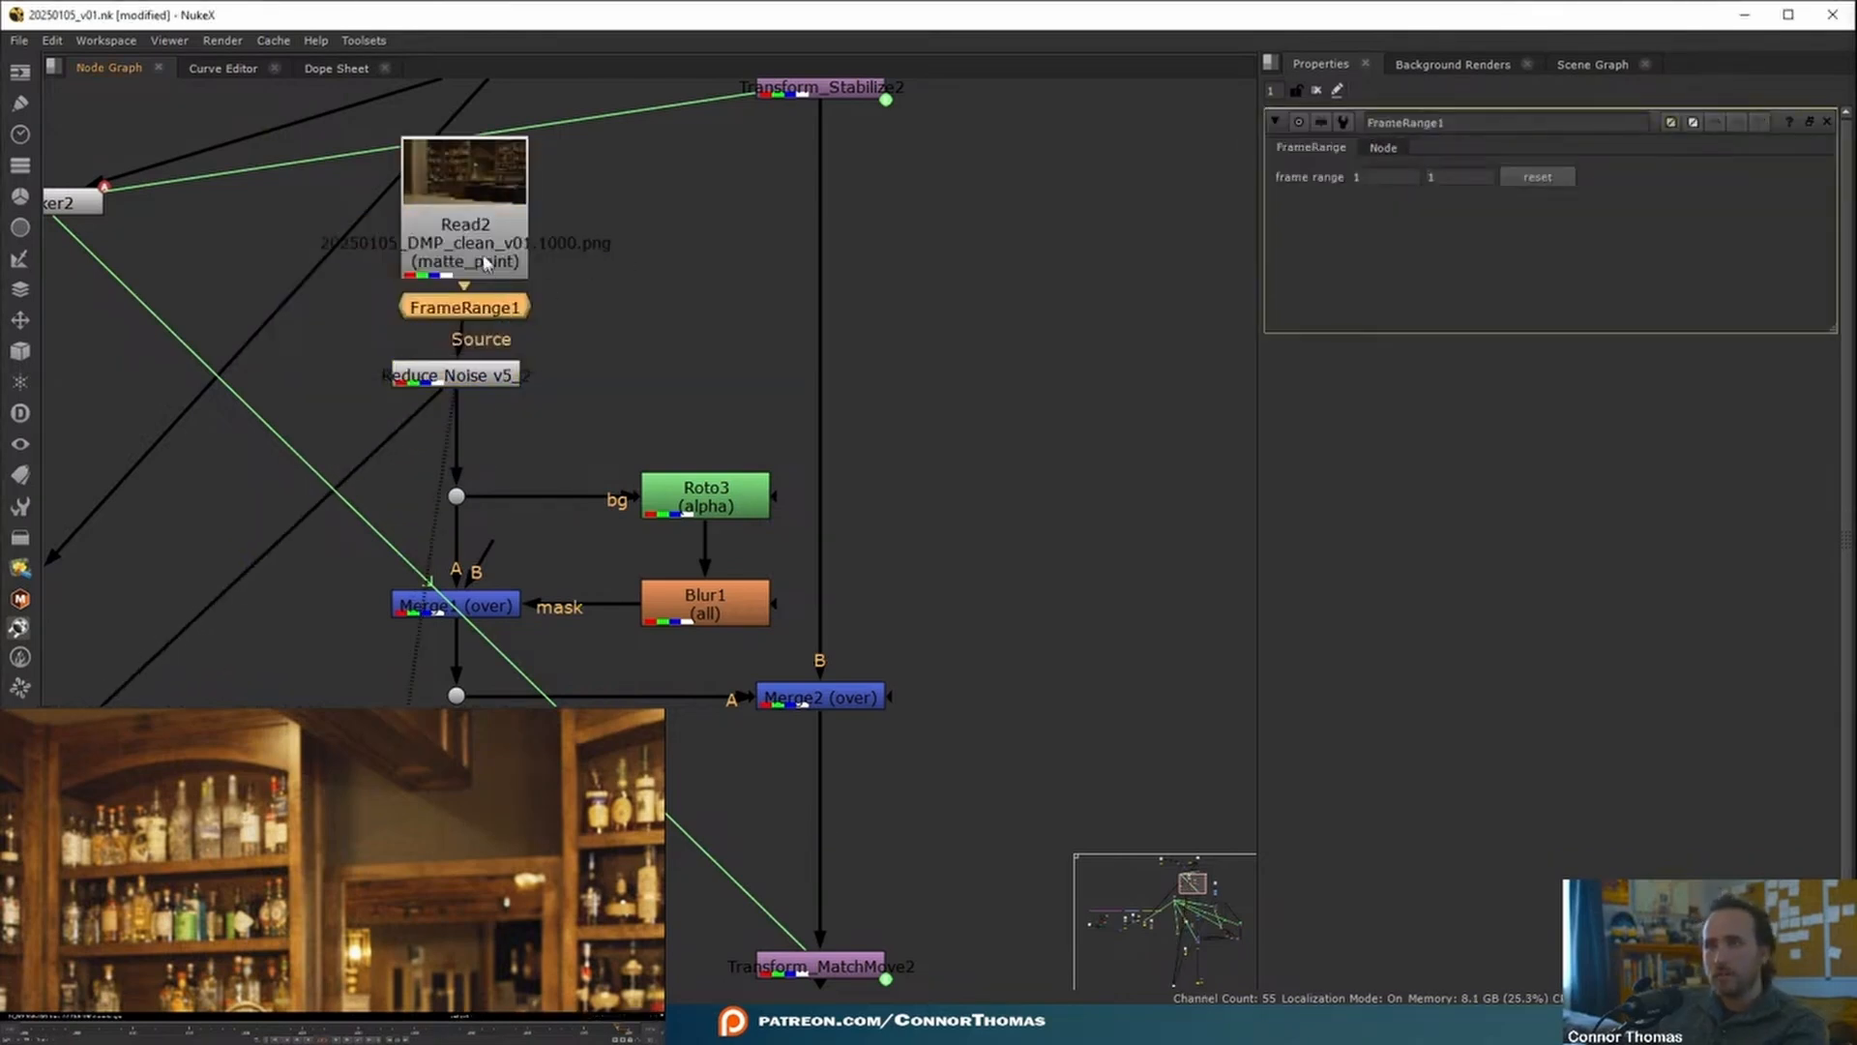
key(d)
scroll(401, 416, up, 1)
key(d)
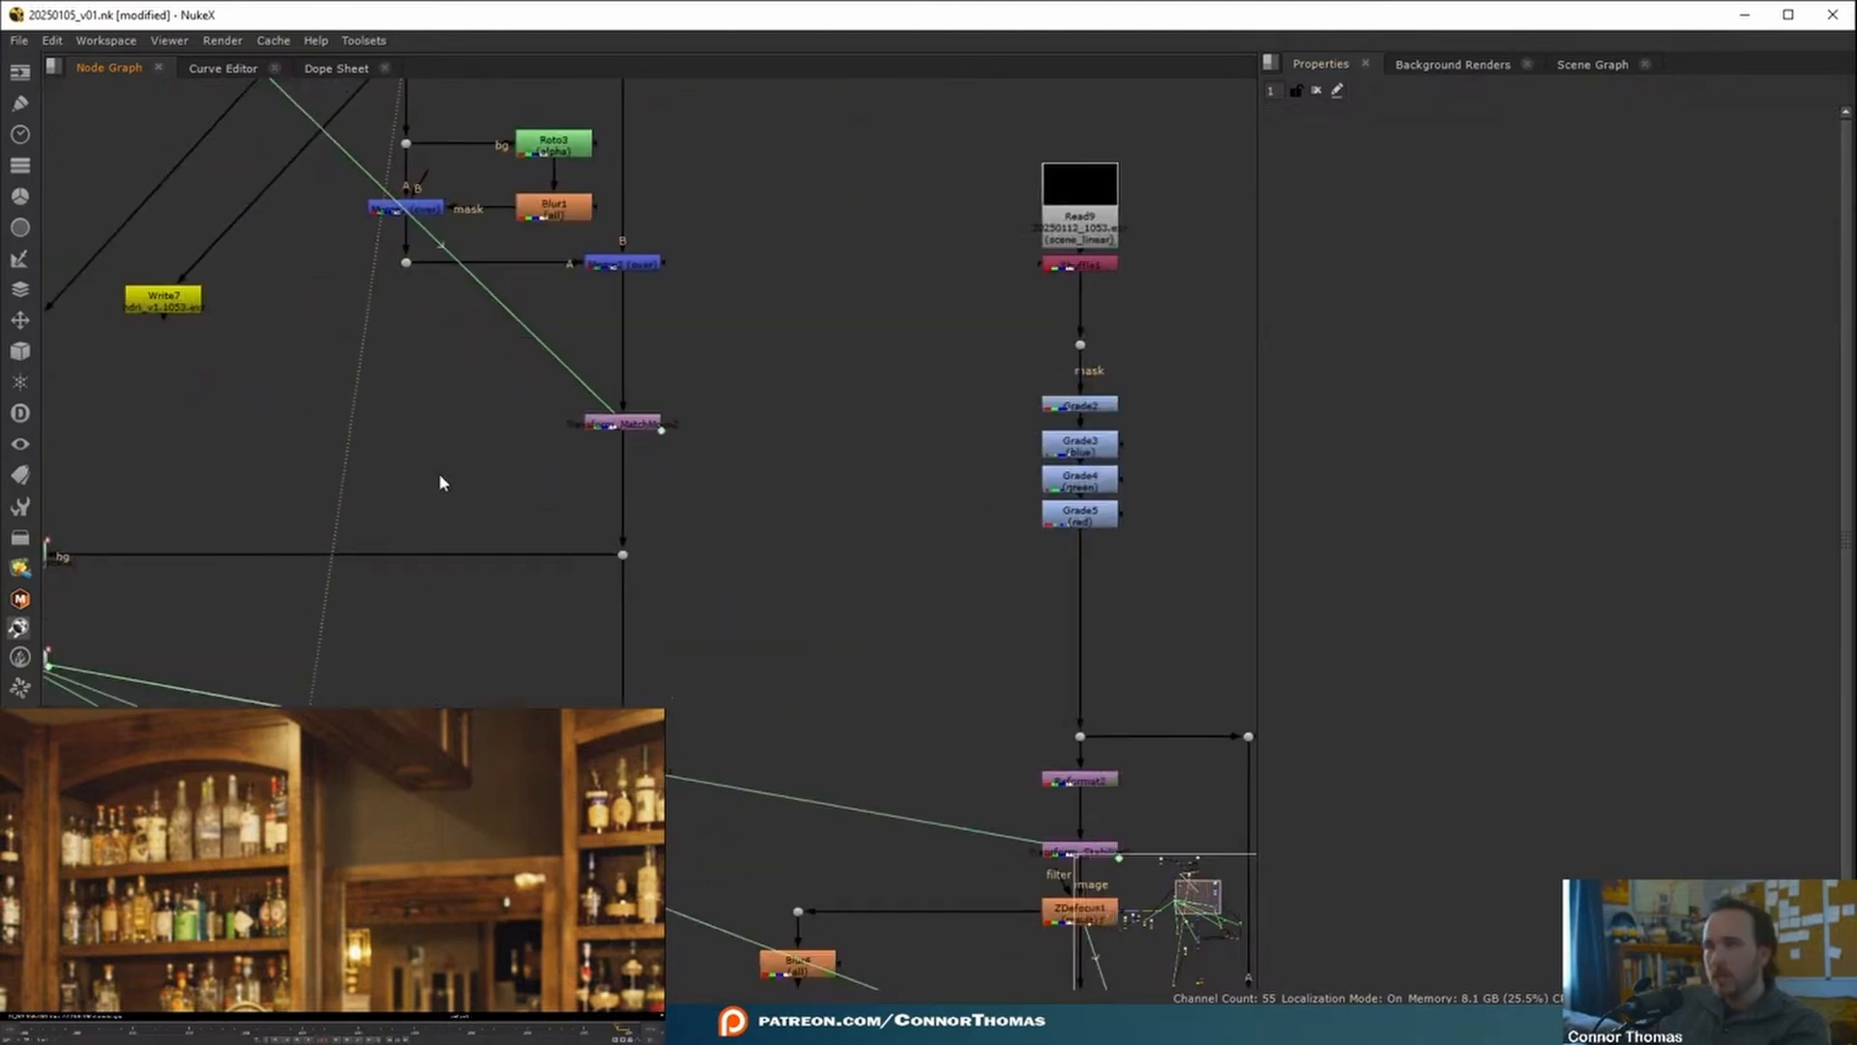
- View the Write1 node beside the denoised plate, open its DMP source output settings, and move it further from the Dot
middle_drag(439, 474, 706, 372)
scroll(274, 928, down, 4)
middle_drag(278, 927, 334, 805)
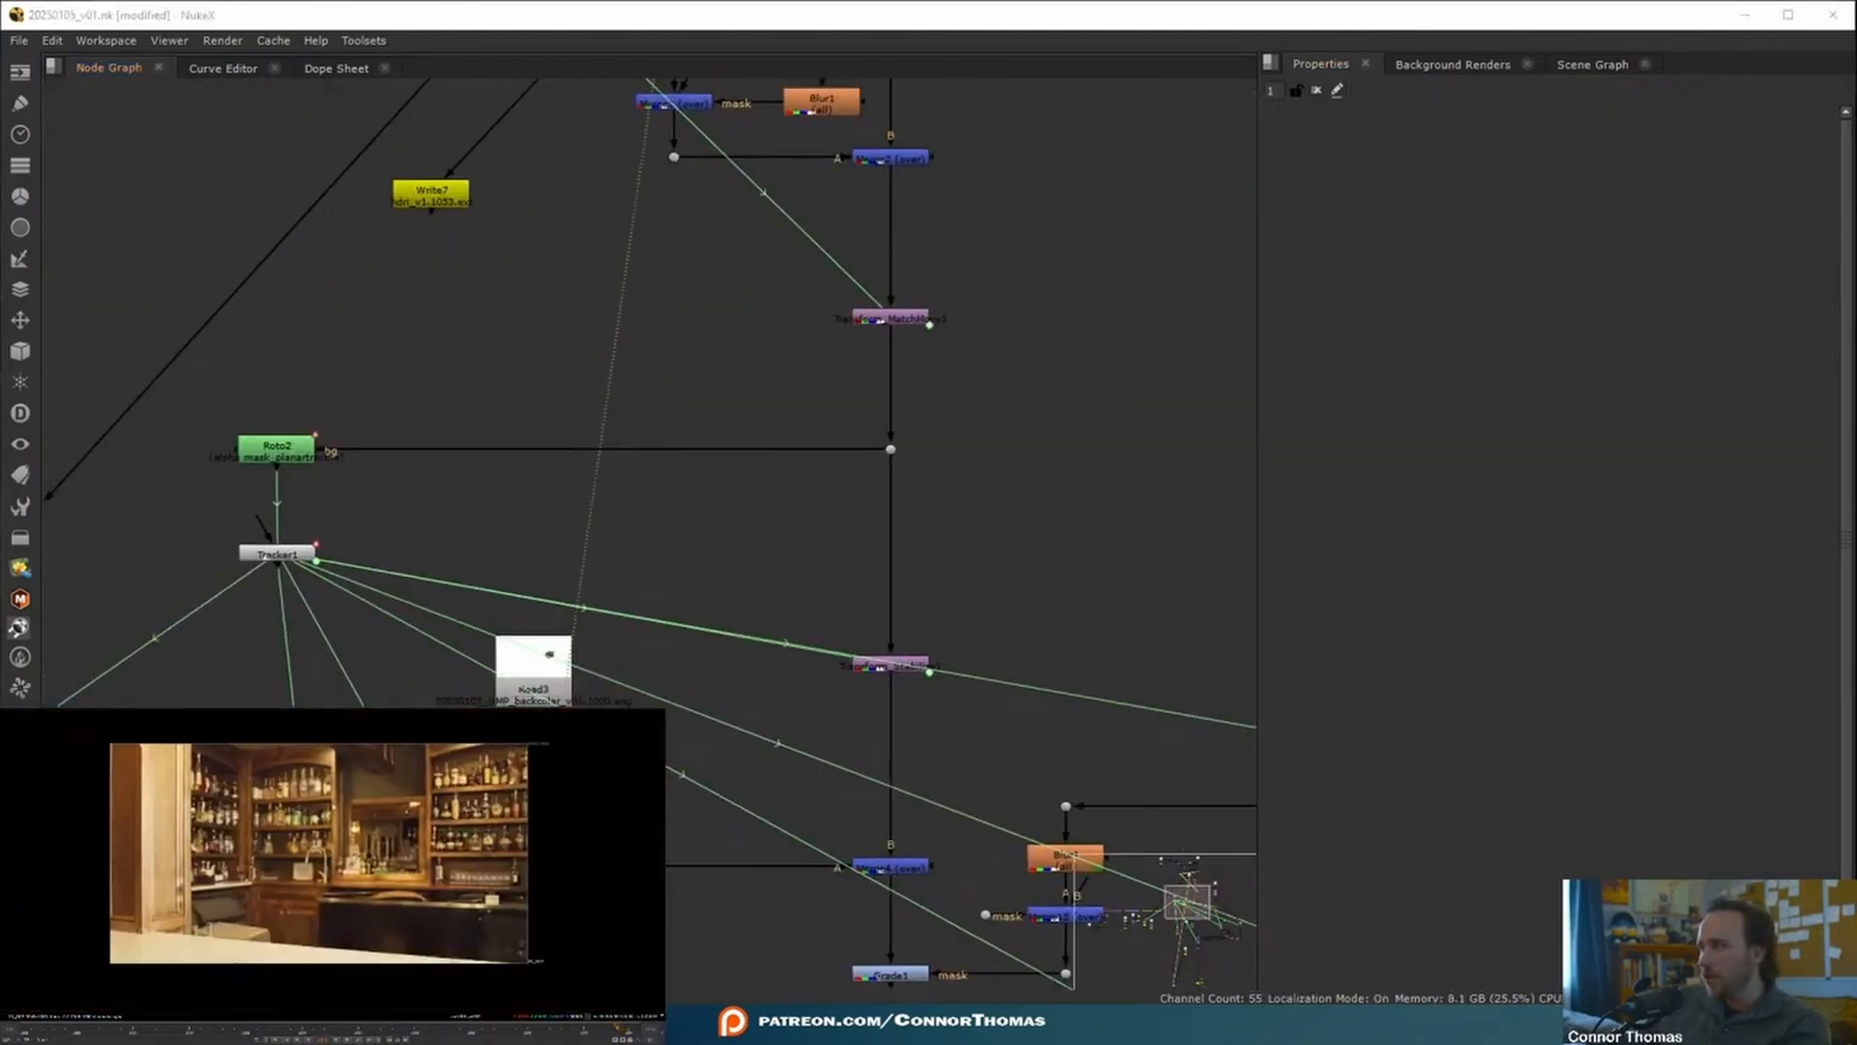
scroll(334, 805, up, 2)
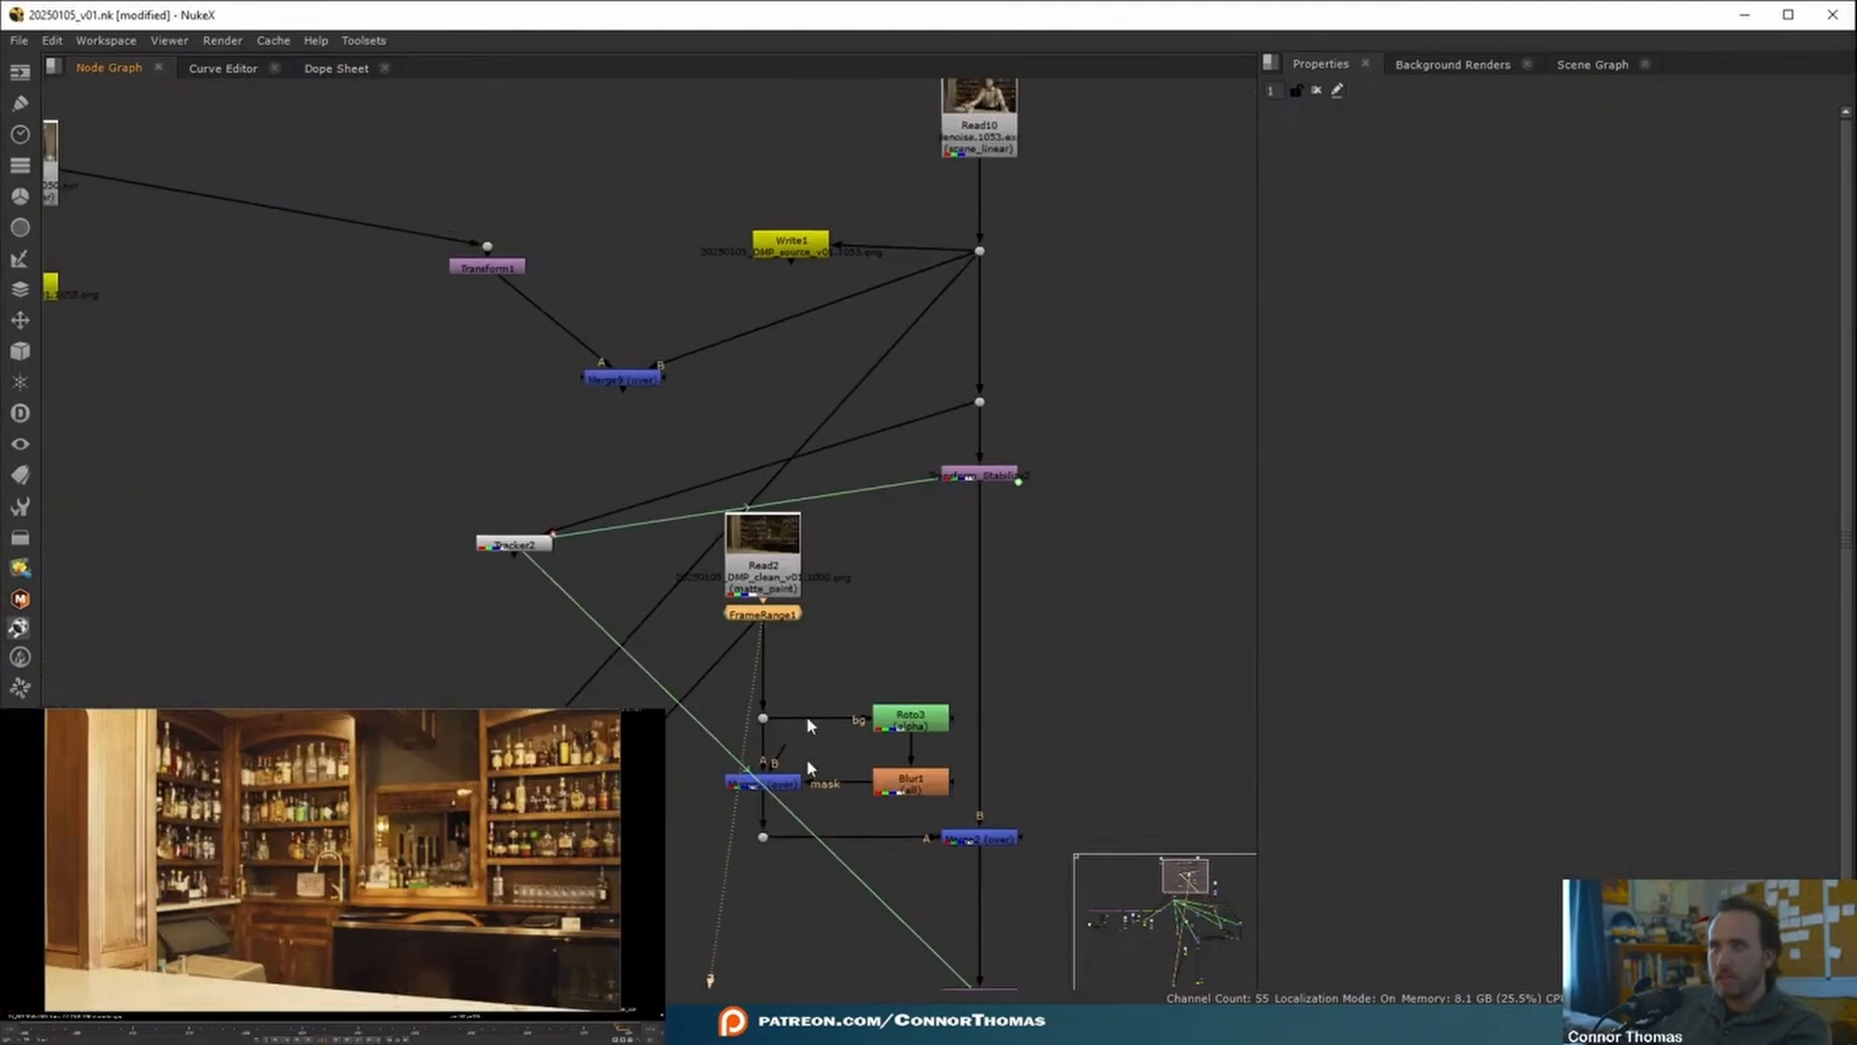
scroll(867, 472, up, 2)
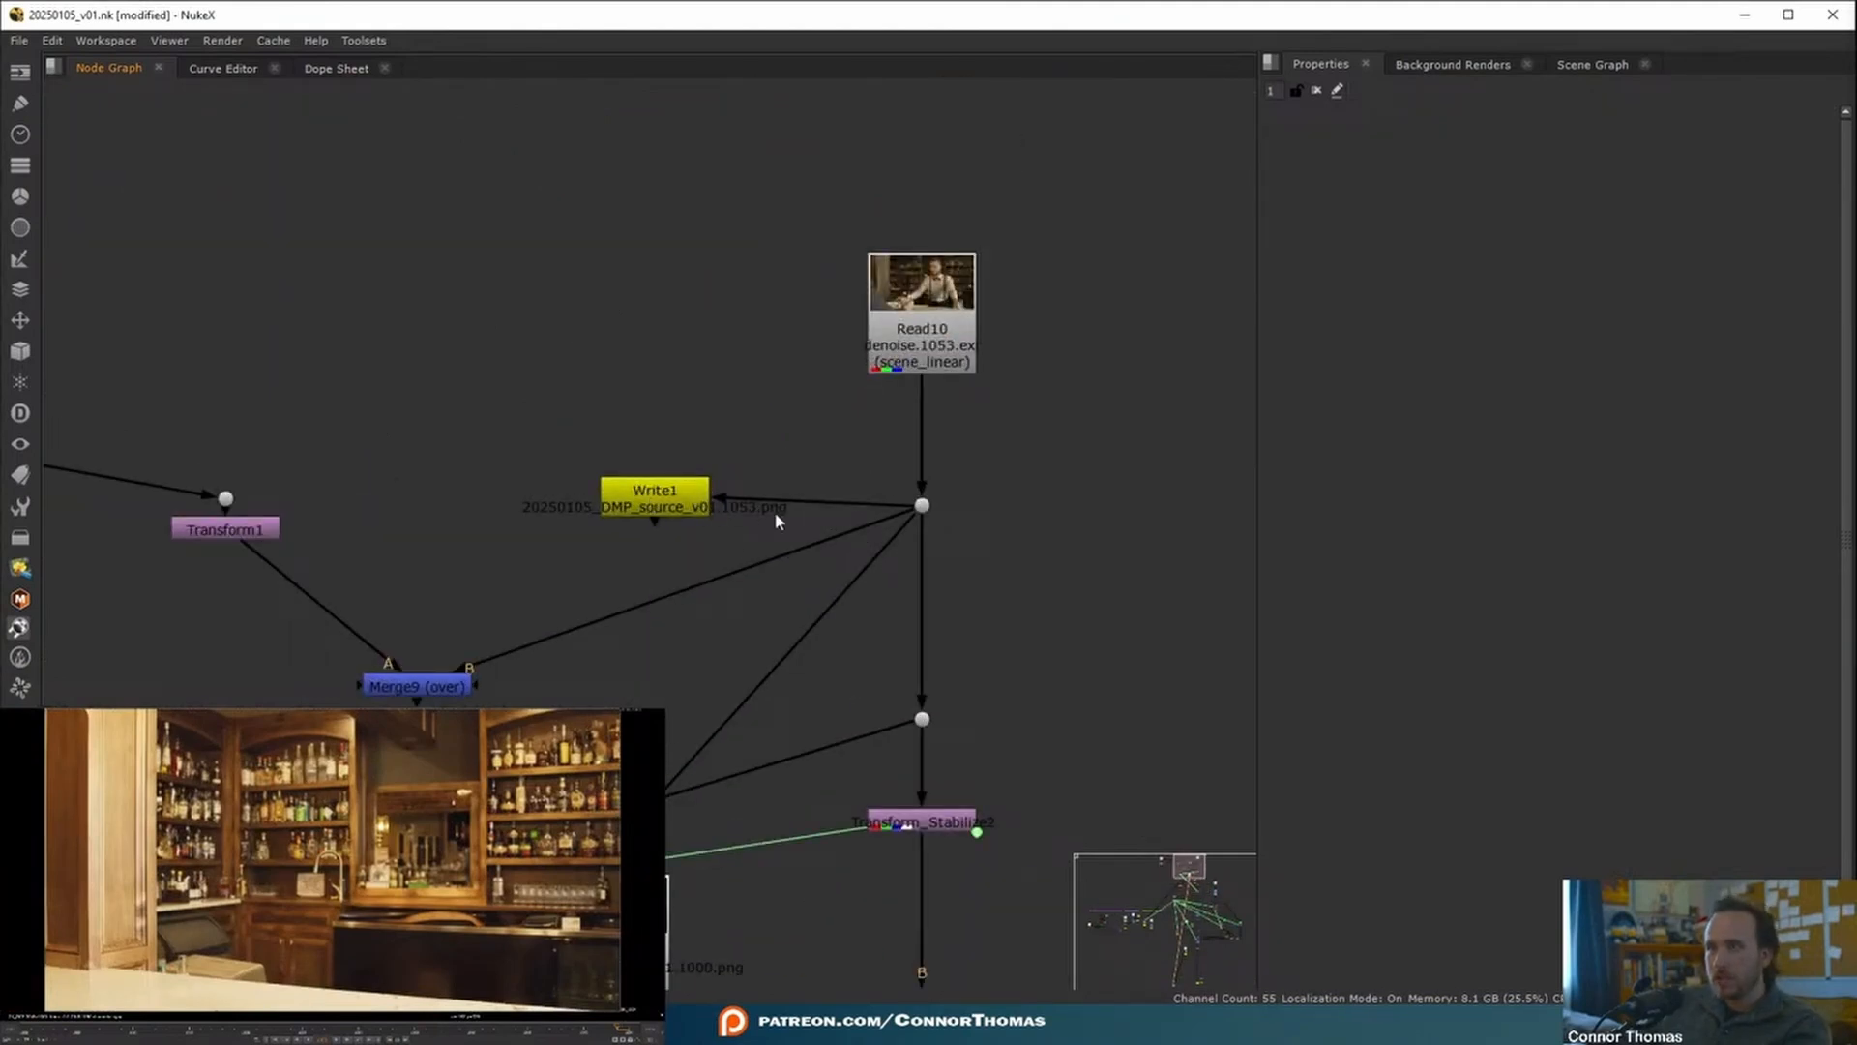
click(655, 493)
key(1)
double_click(667, 507)
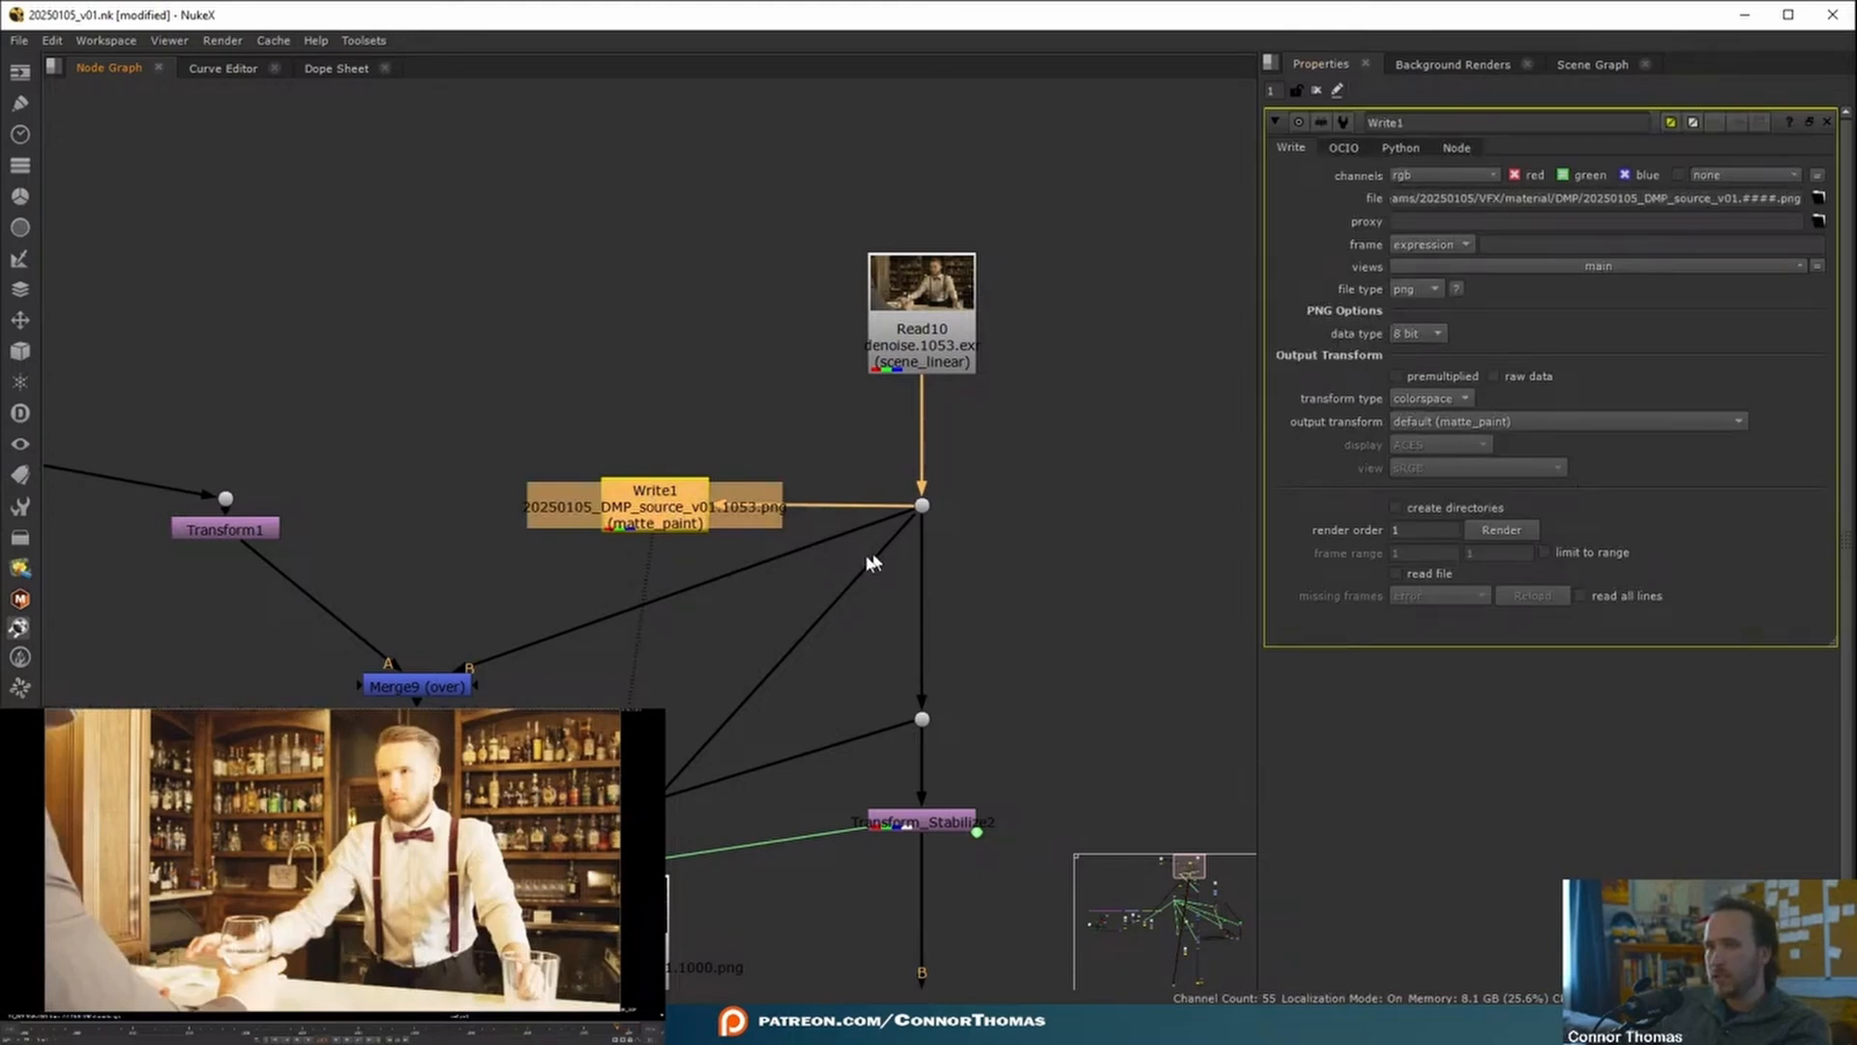
drag(641, 514, 583, 516)
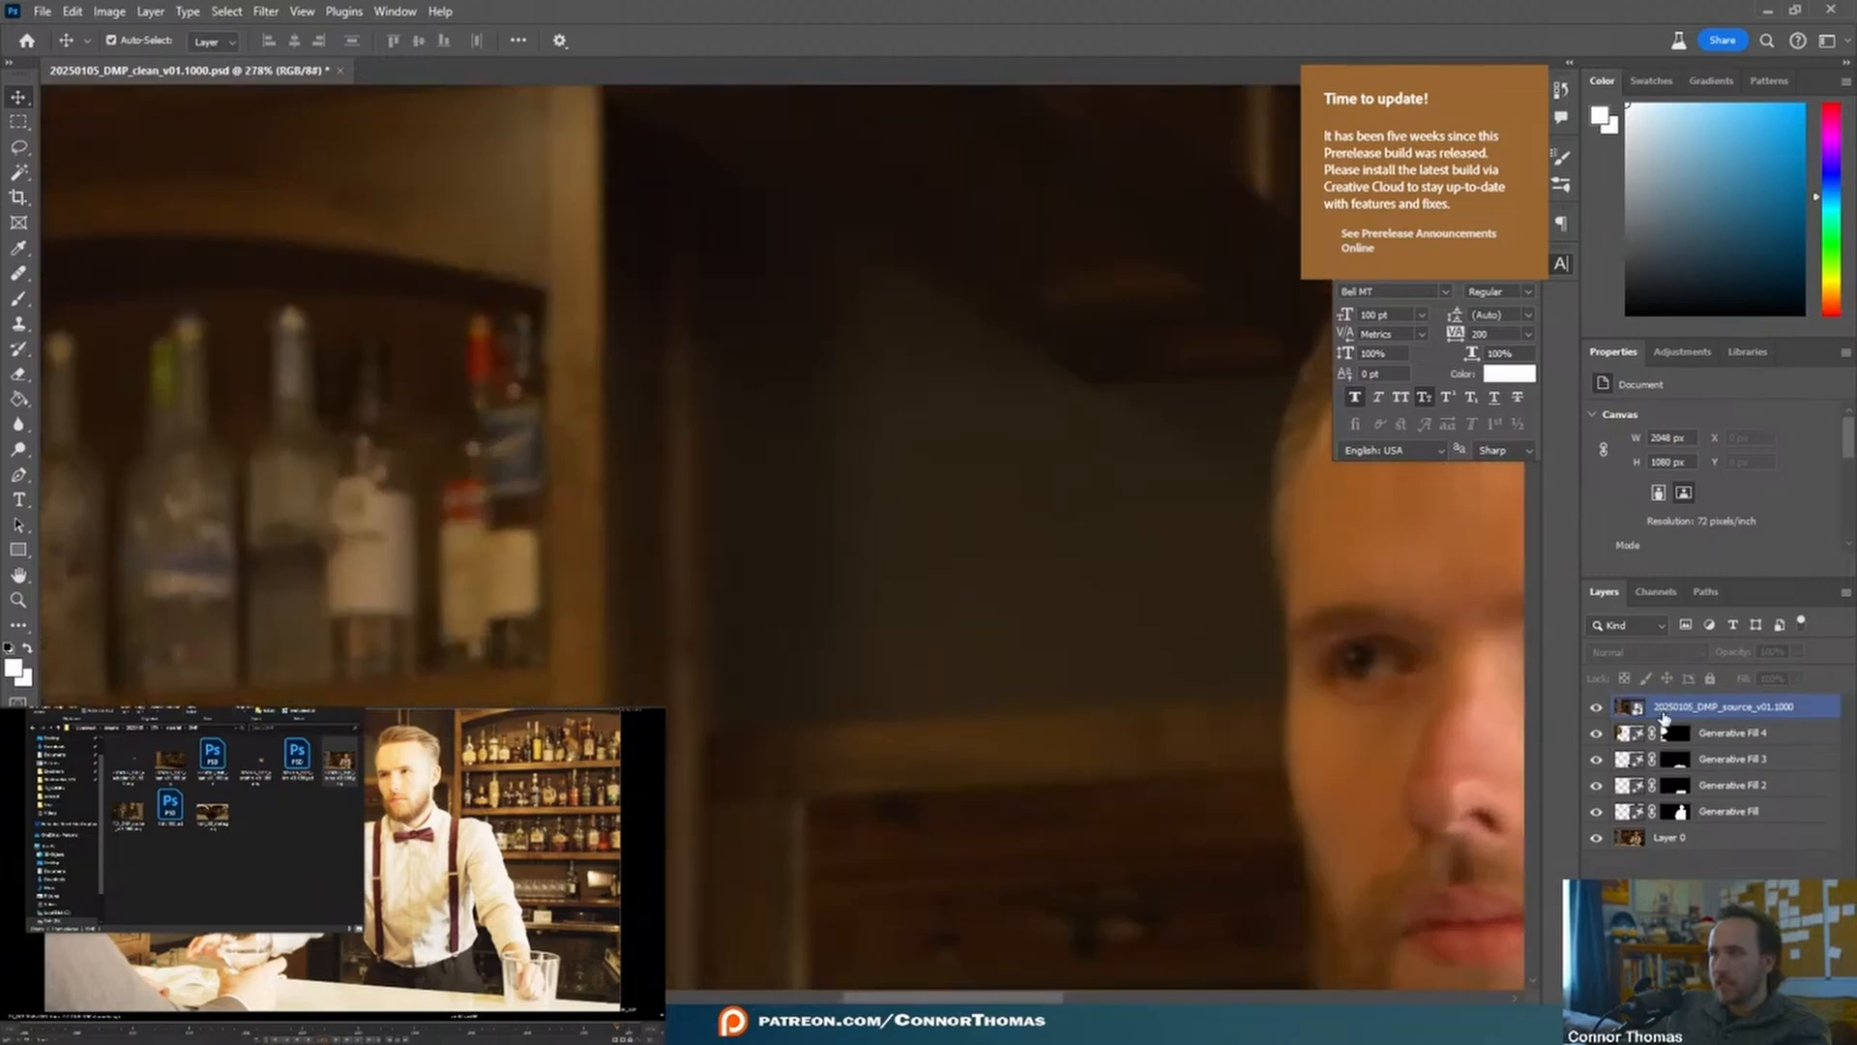
- In Photoshop, move the 20250105_DMP_source_v01.1000 layer beneath the four Generative Fill layers
drag(1663, 716, 1692, 822)
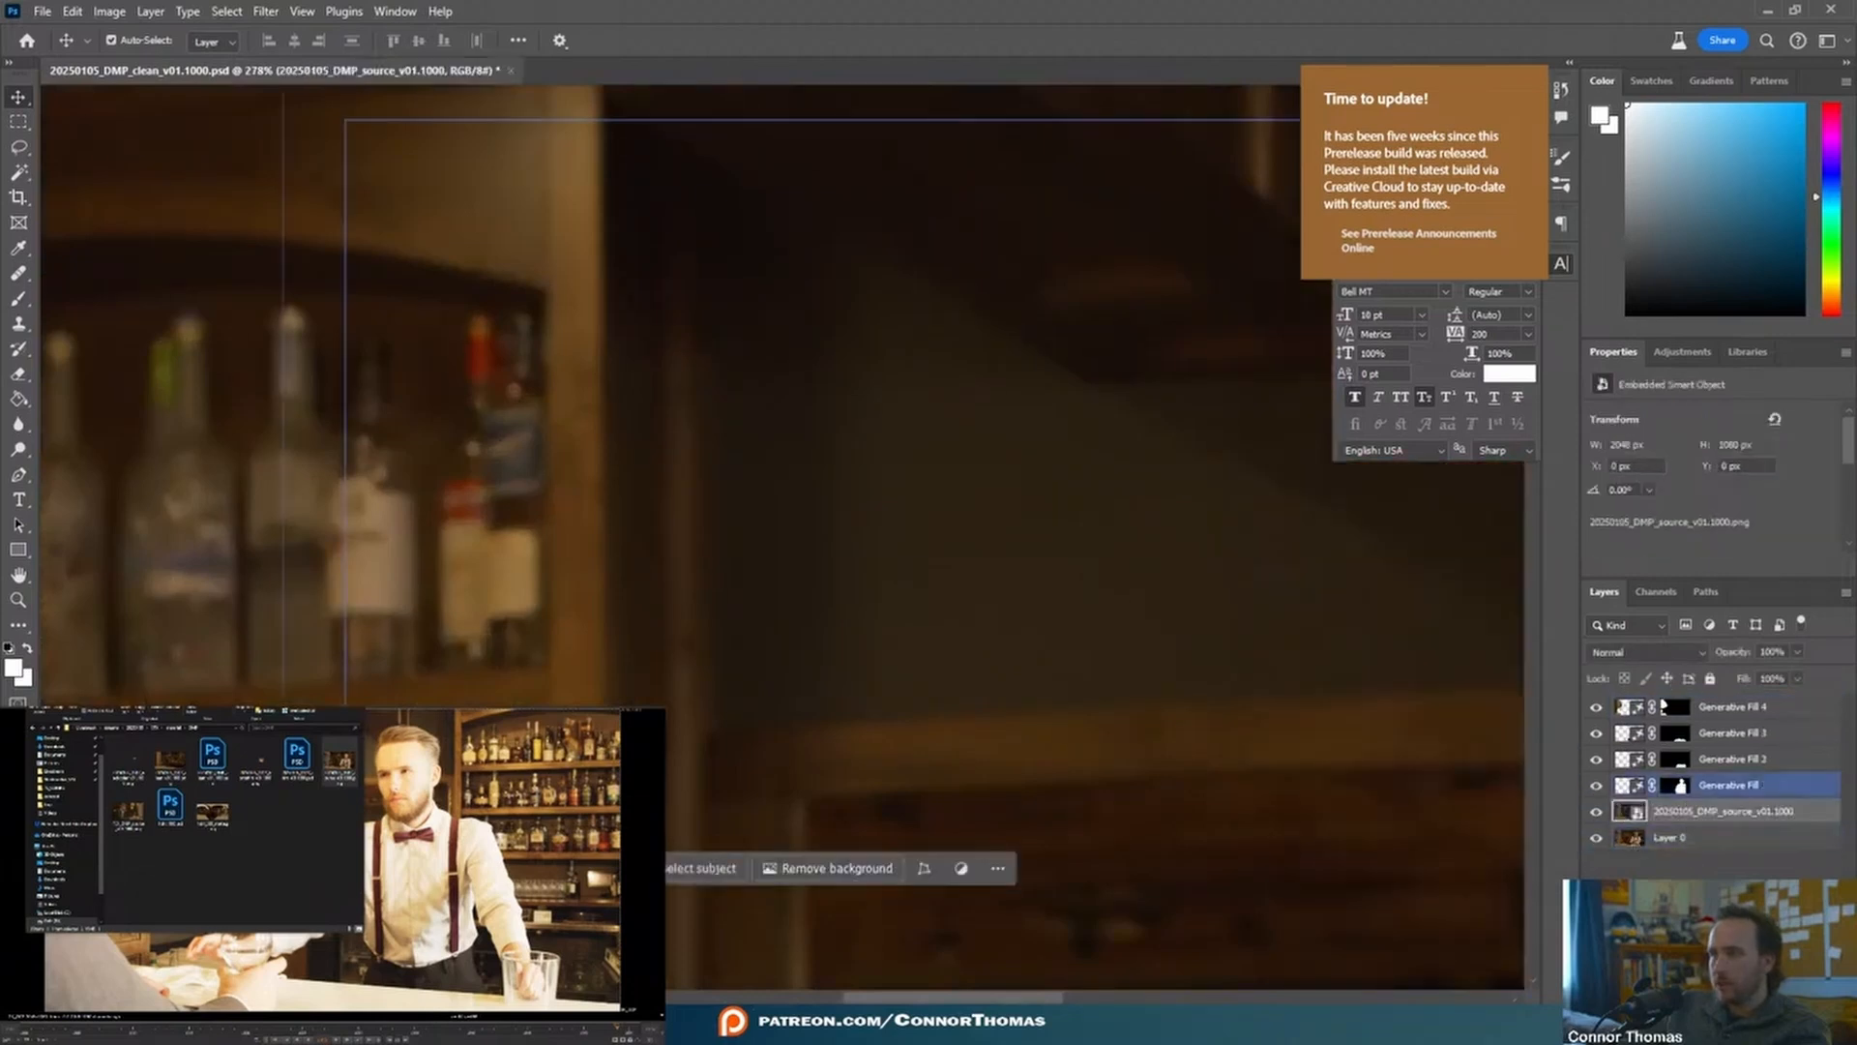
alt+scroll(858, 677, down, 5)
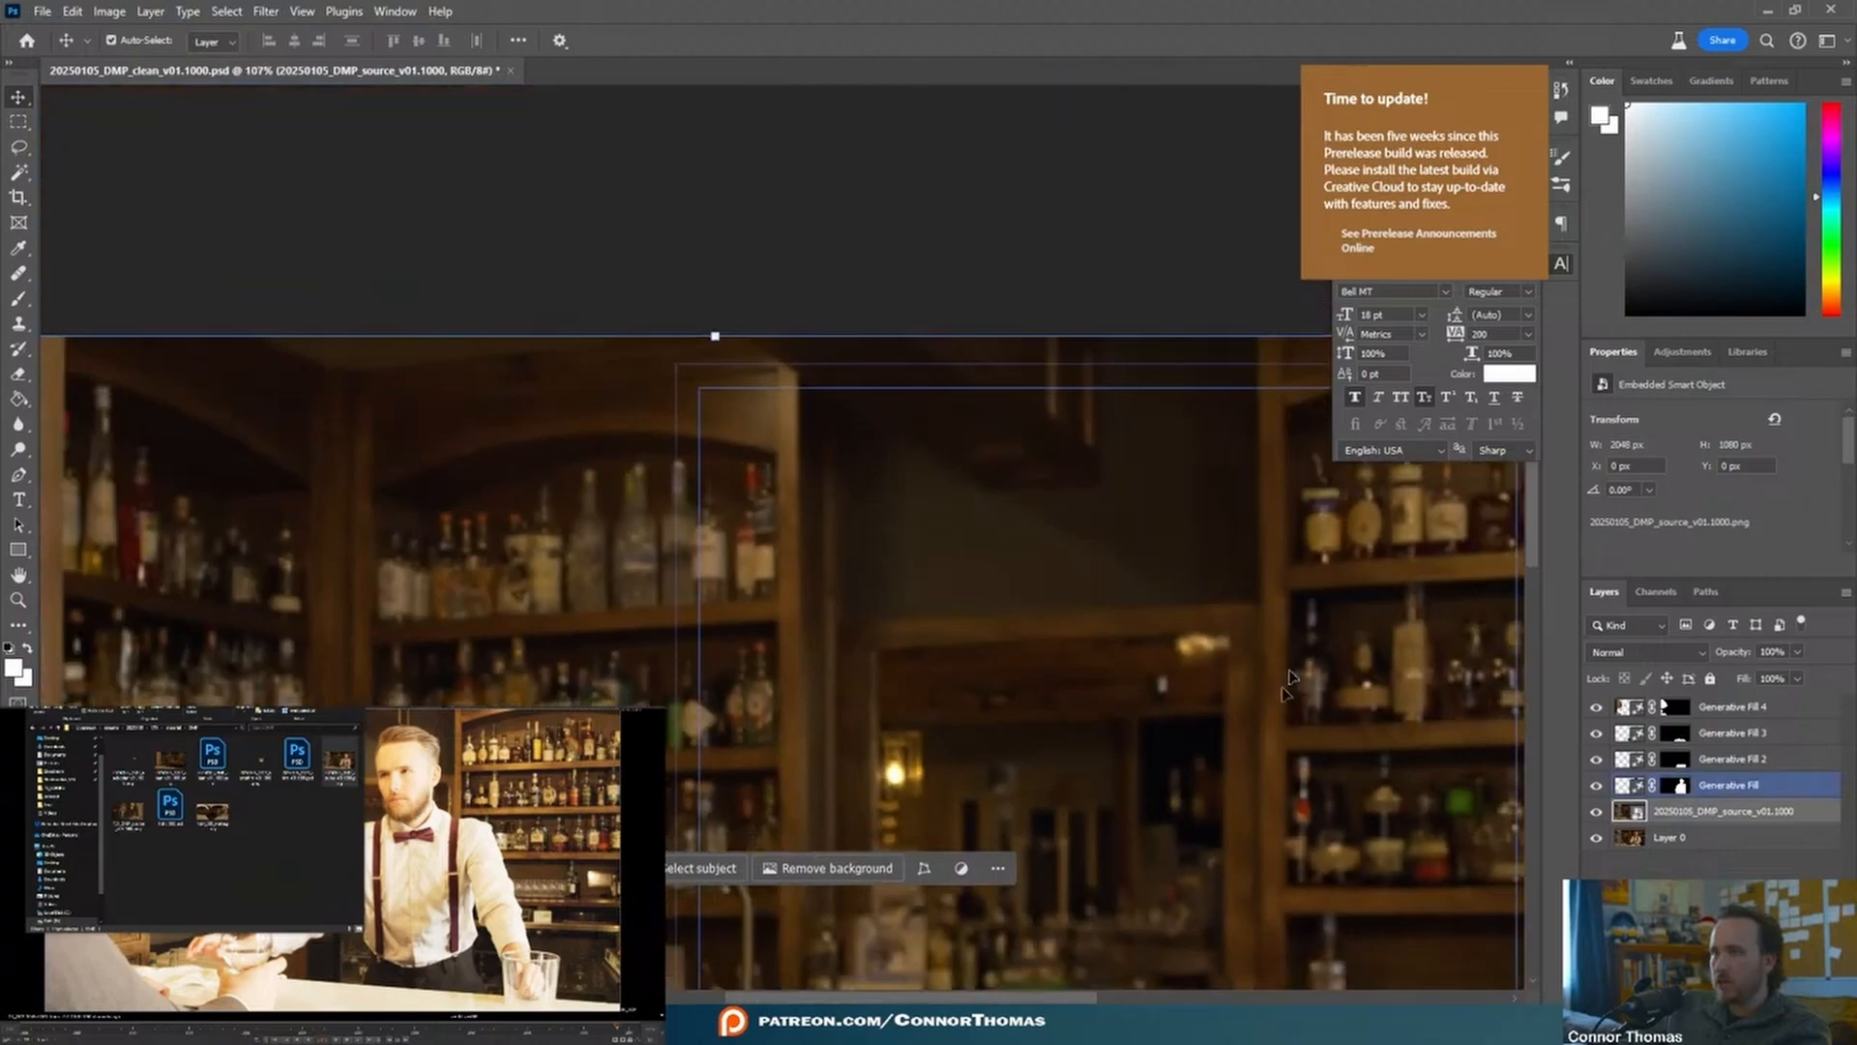
scroll(1112, 580, down, 3)
- Select the lowest Generative Fill layer and switch its fill of the bartender area to a different variation
click(1686, 786)
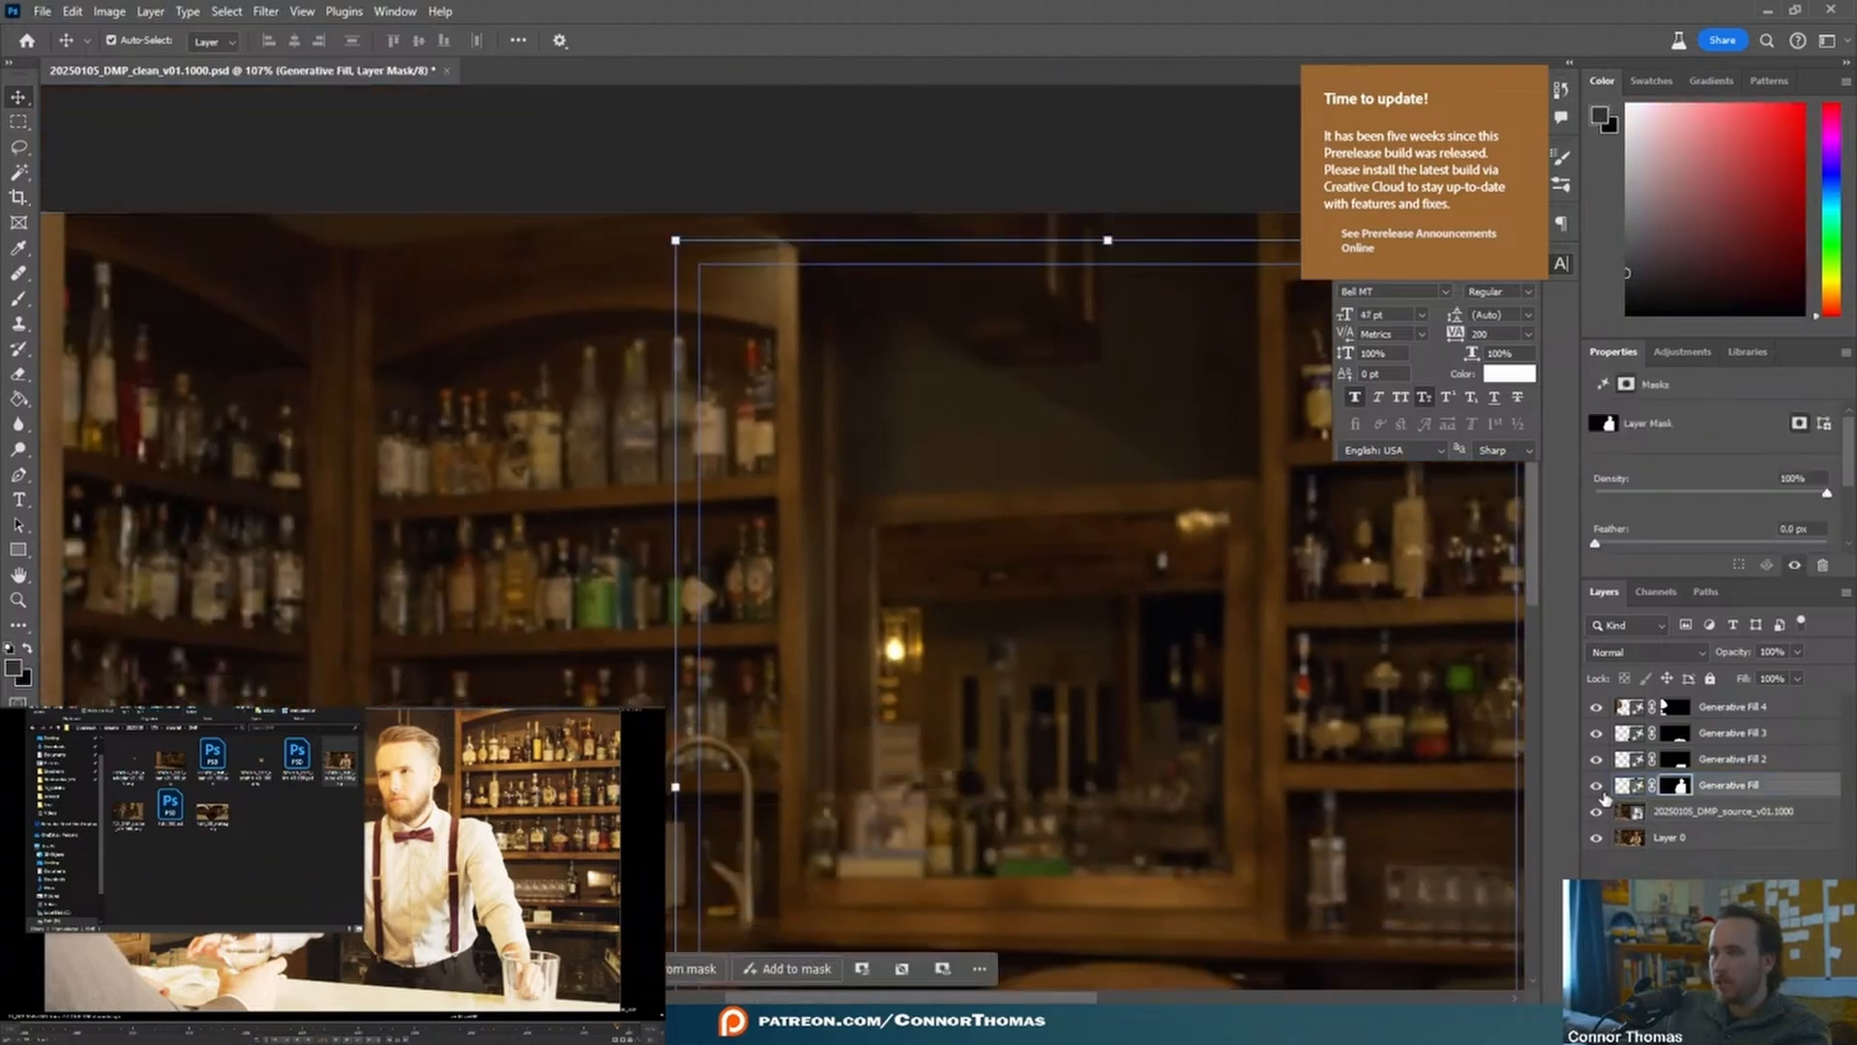
click(929, 748)
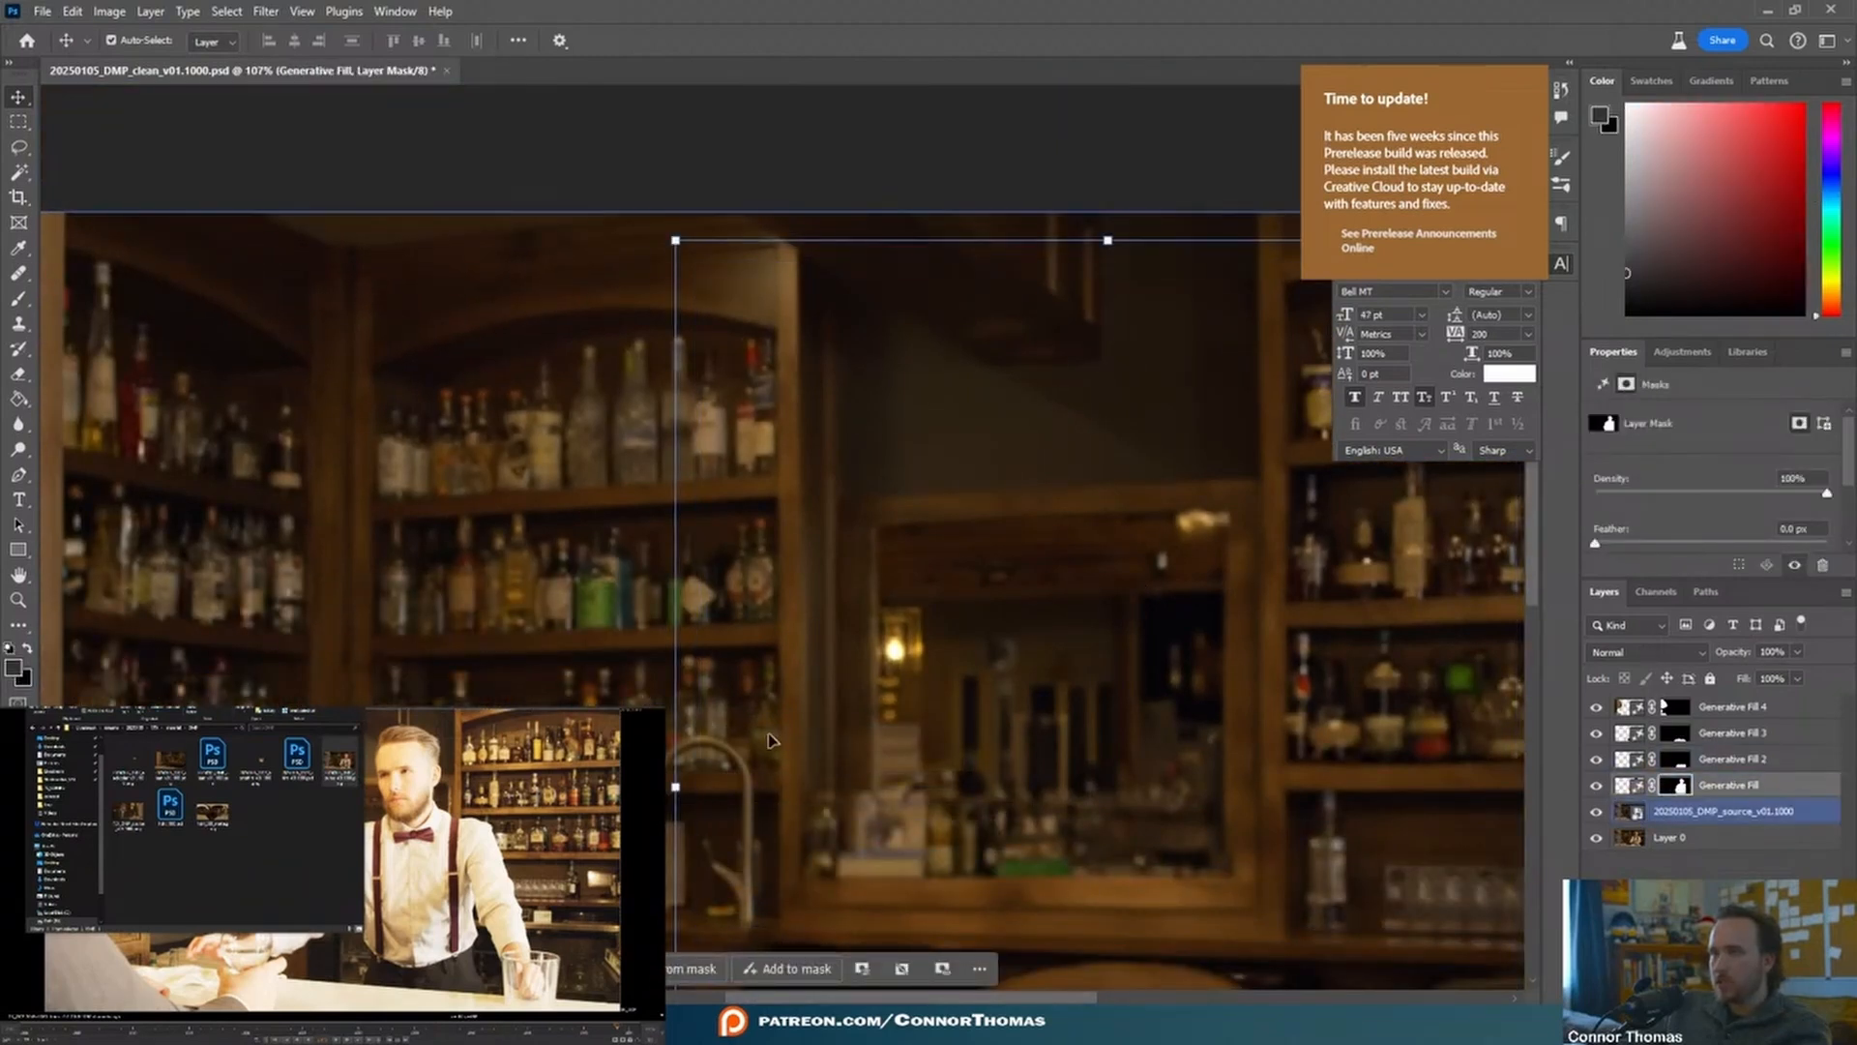
alt+scroll(756, 749, down, 4)
scroll(755, 751, down, 3)
click(1635, 789)
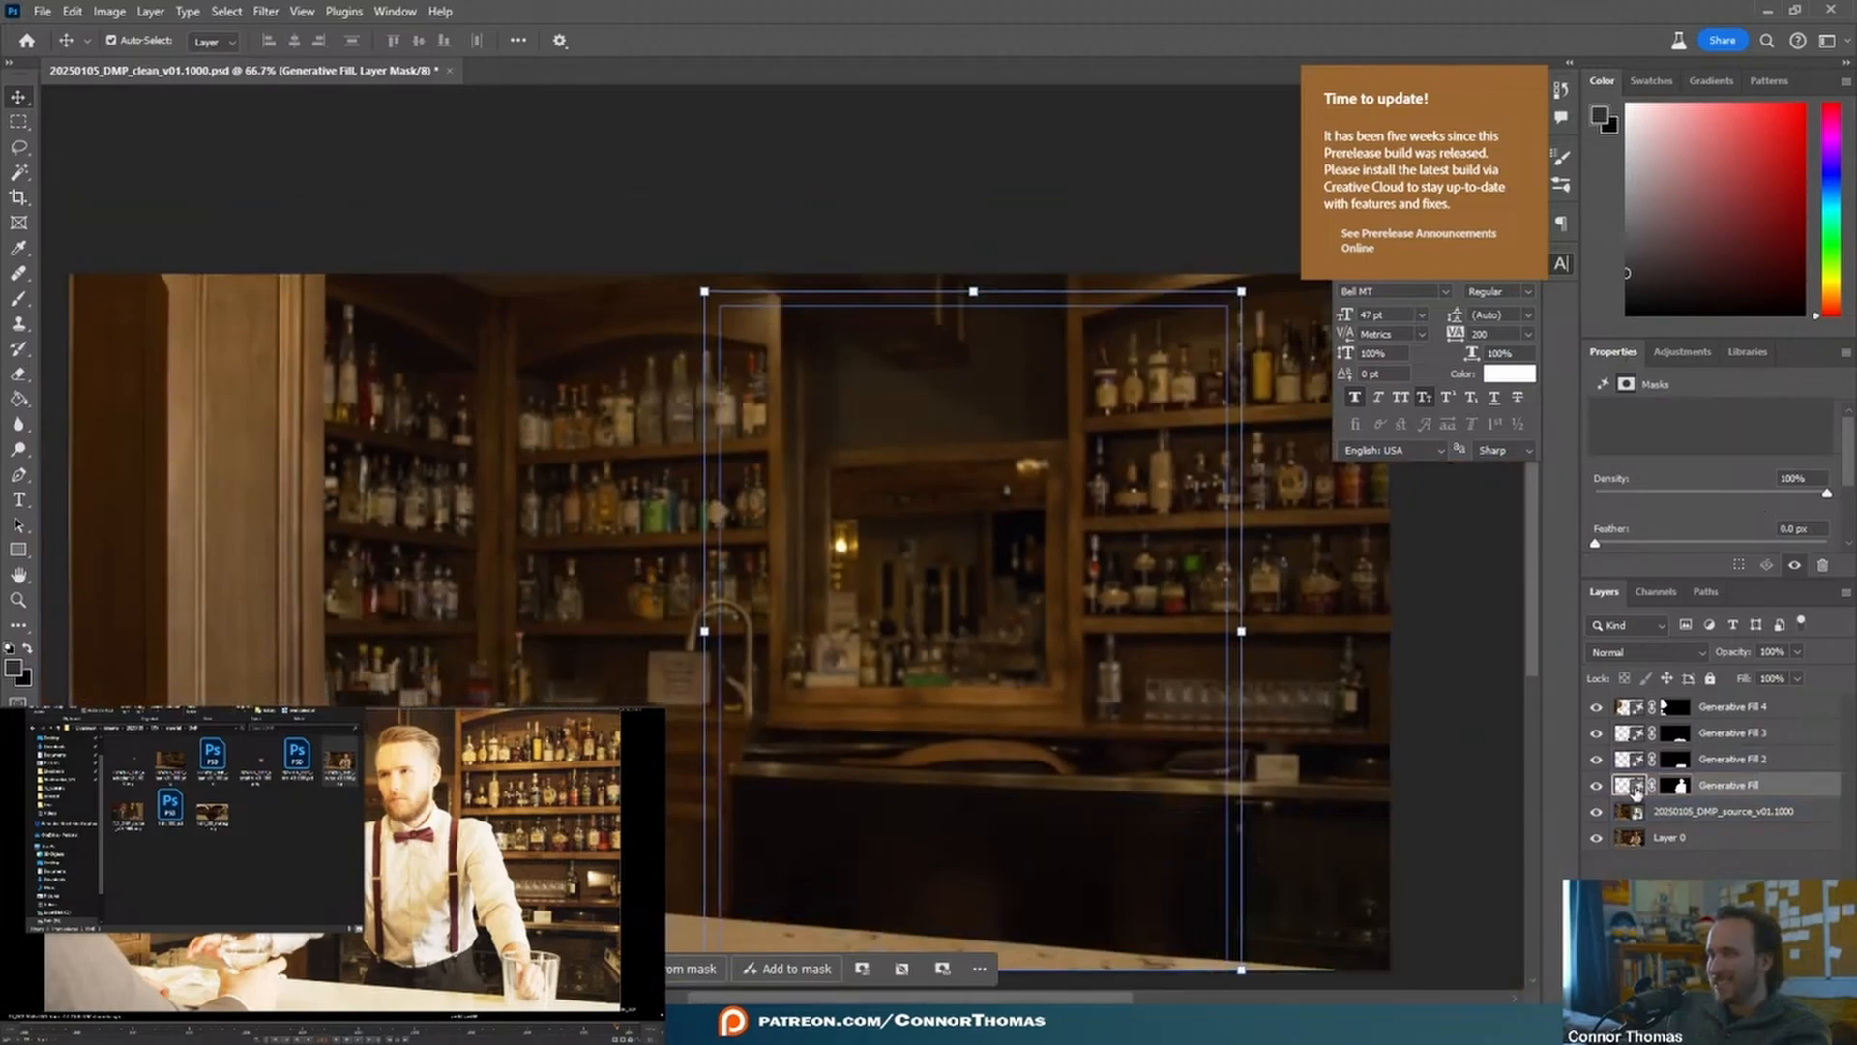
click(1795, 513)
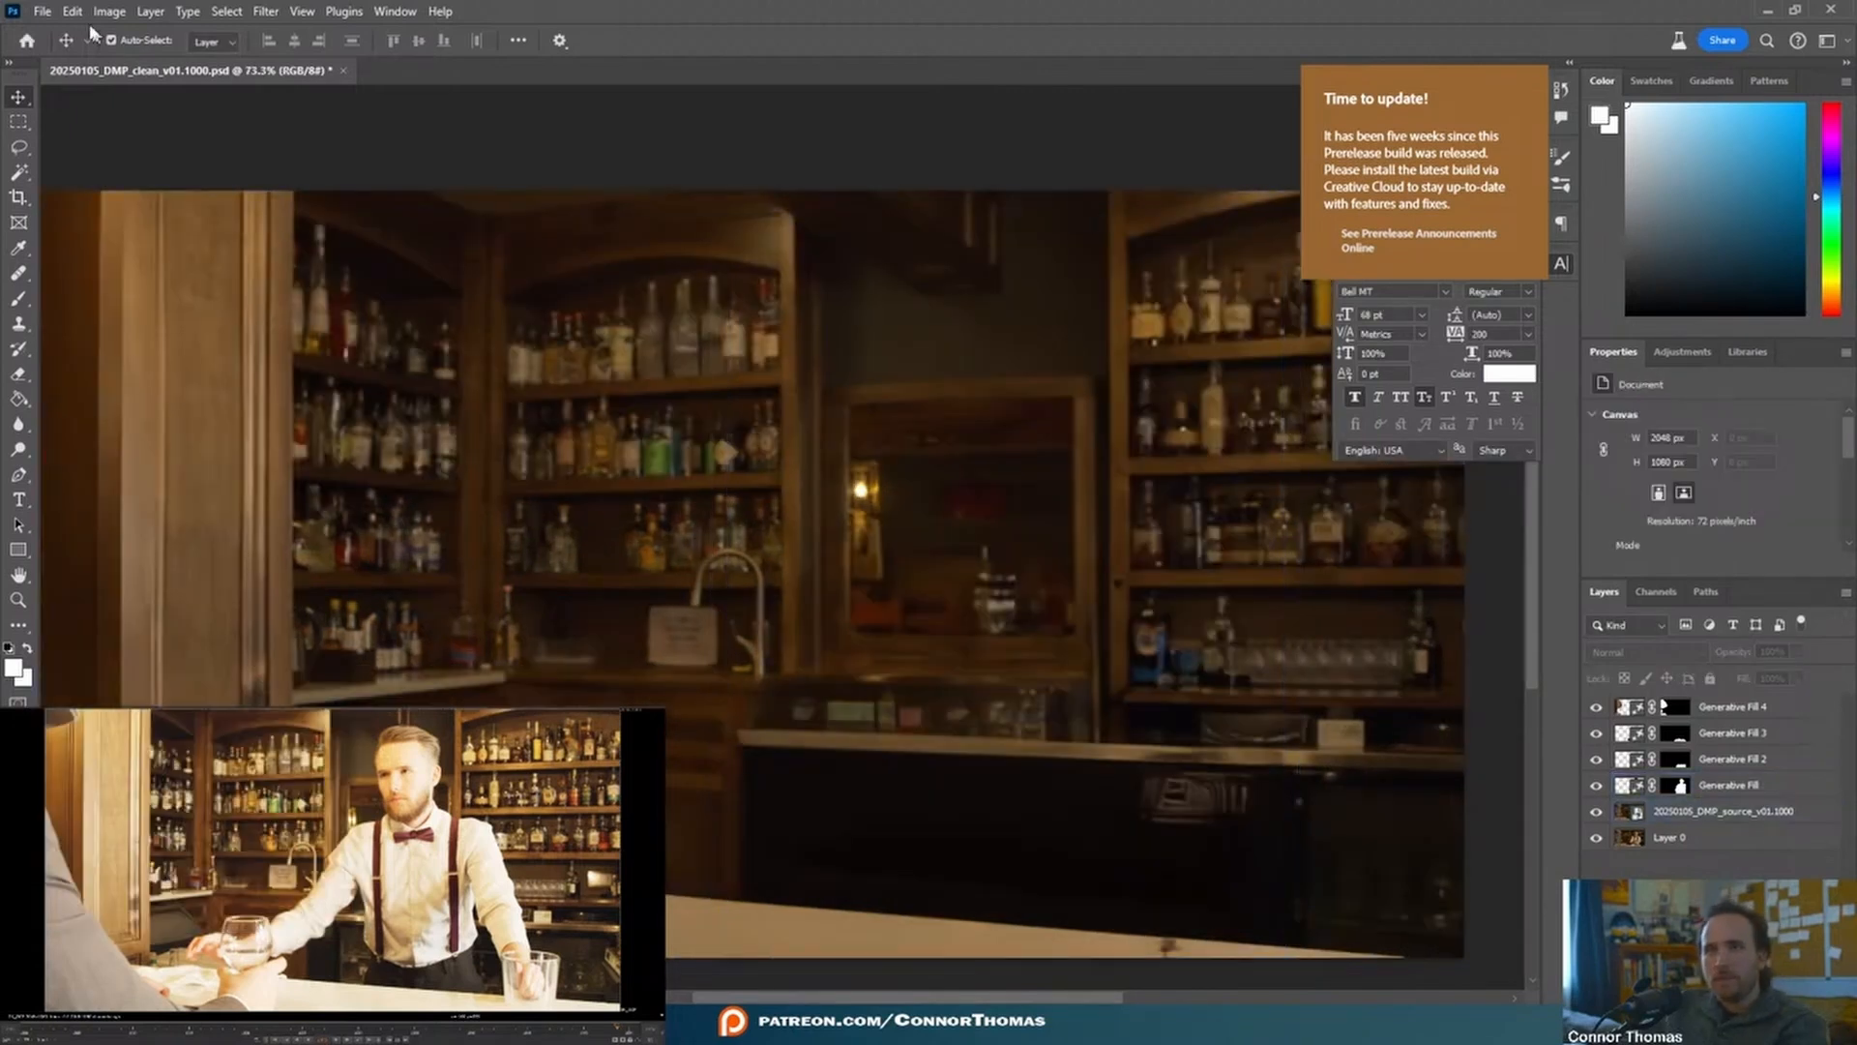
- Quick-export the cleaned plate as the PNG 20250105_DMP_clean_v02.1000.png and return to Nuke
click(42, 20)
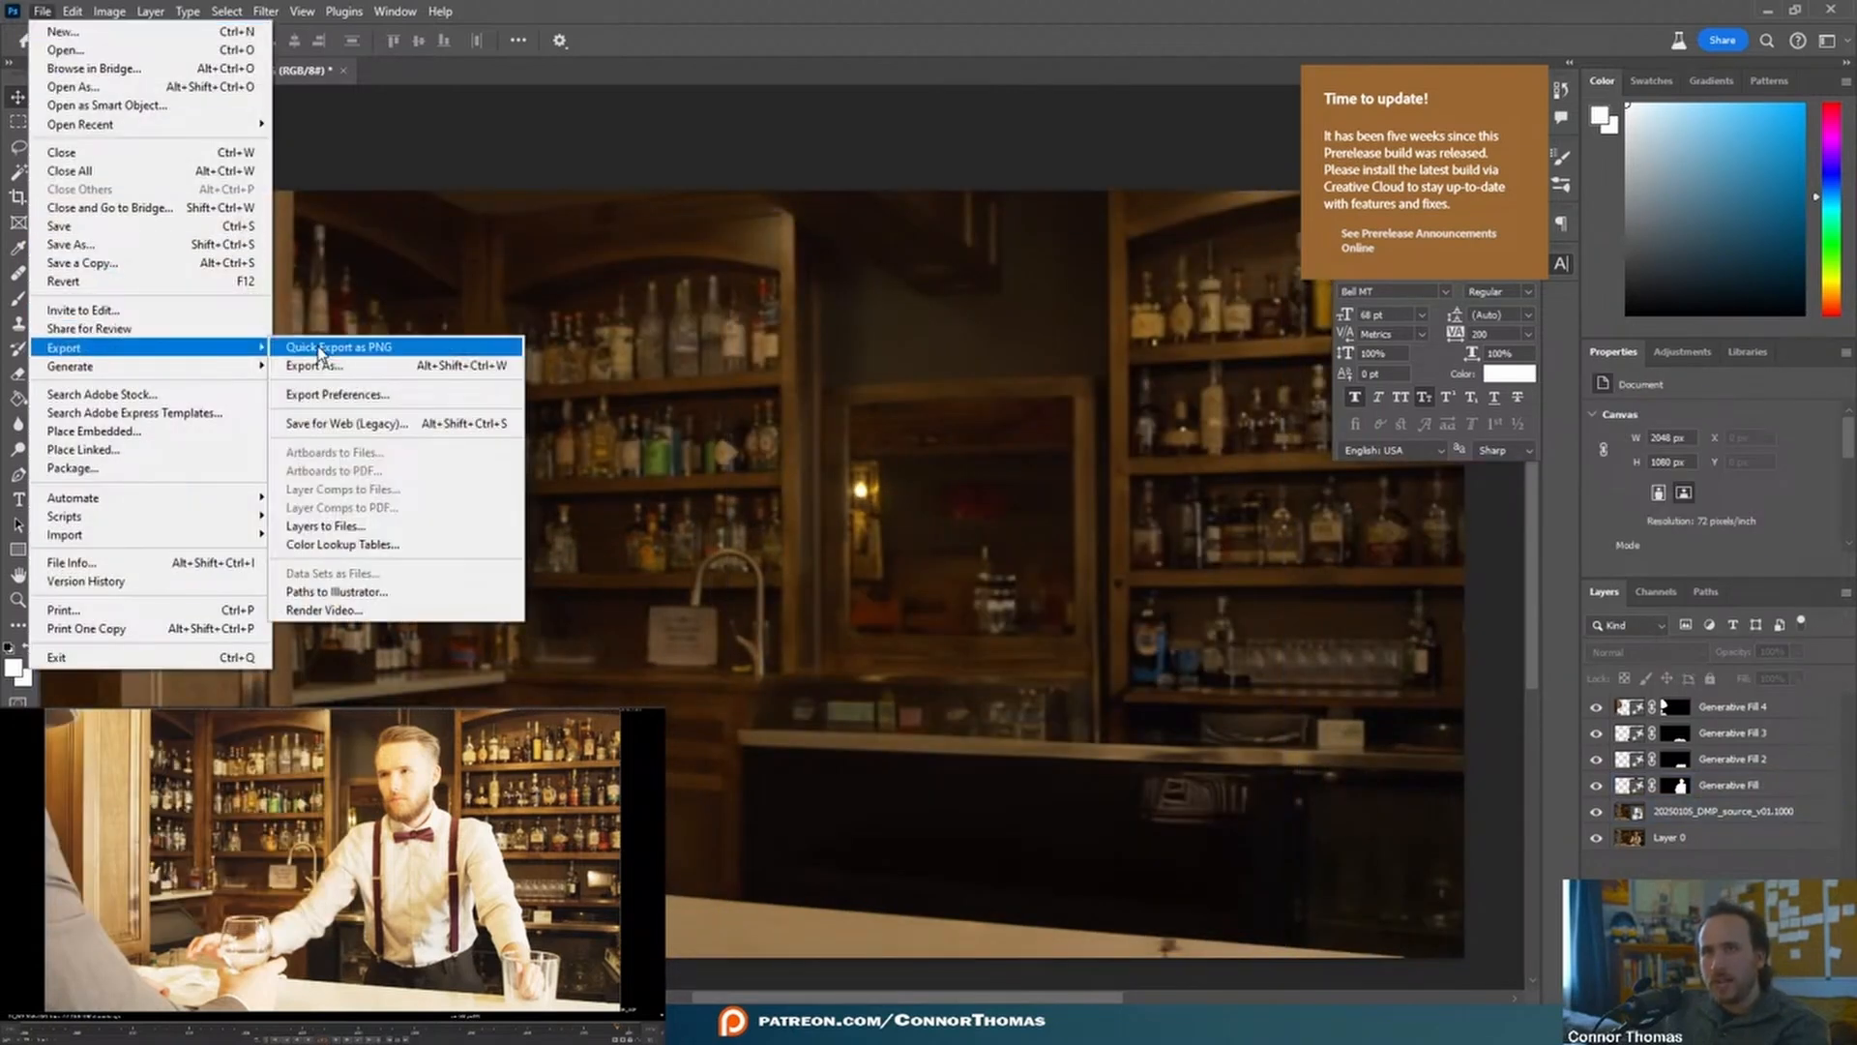
click(978, 440)
click(1002, 389)
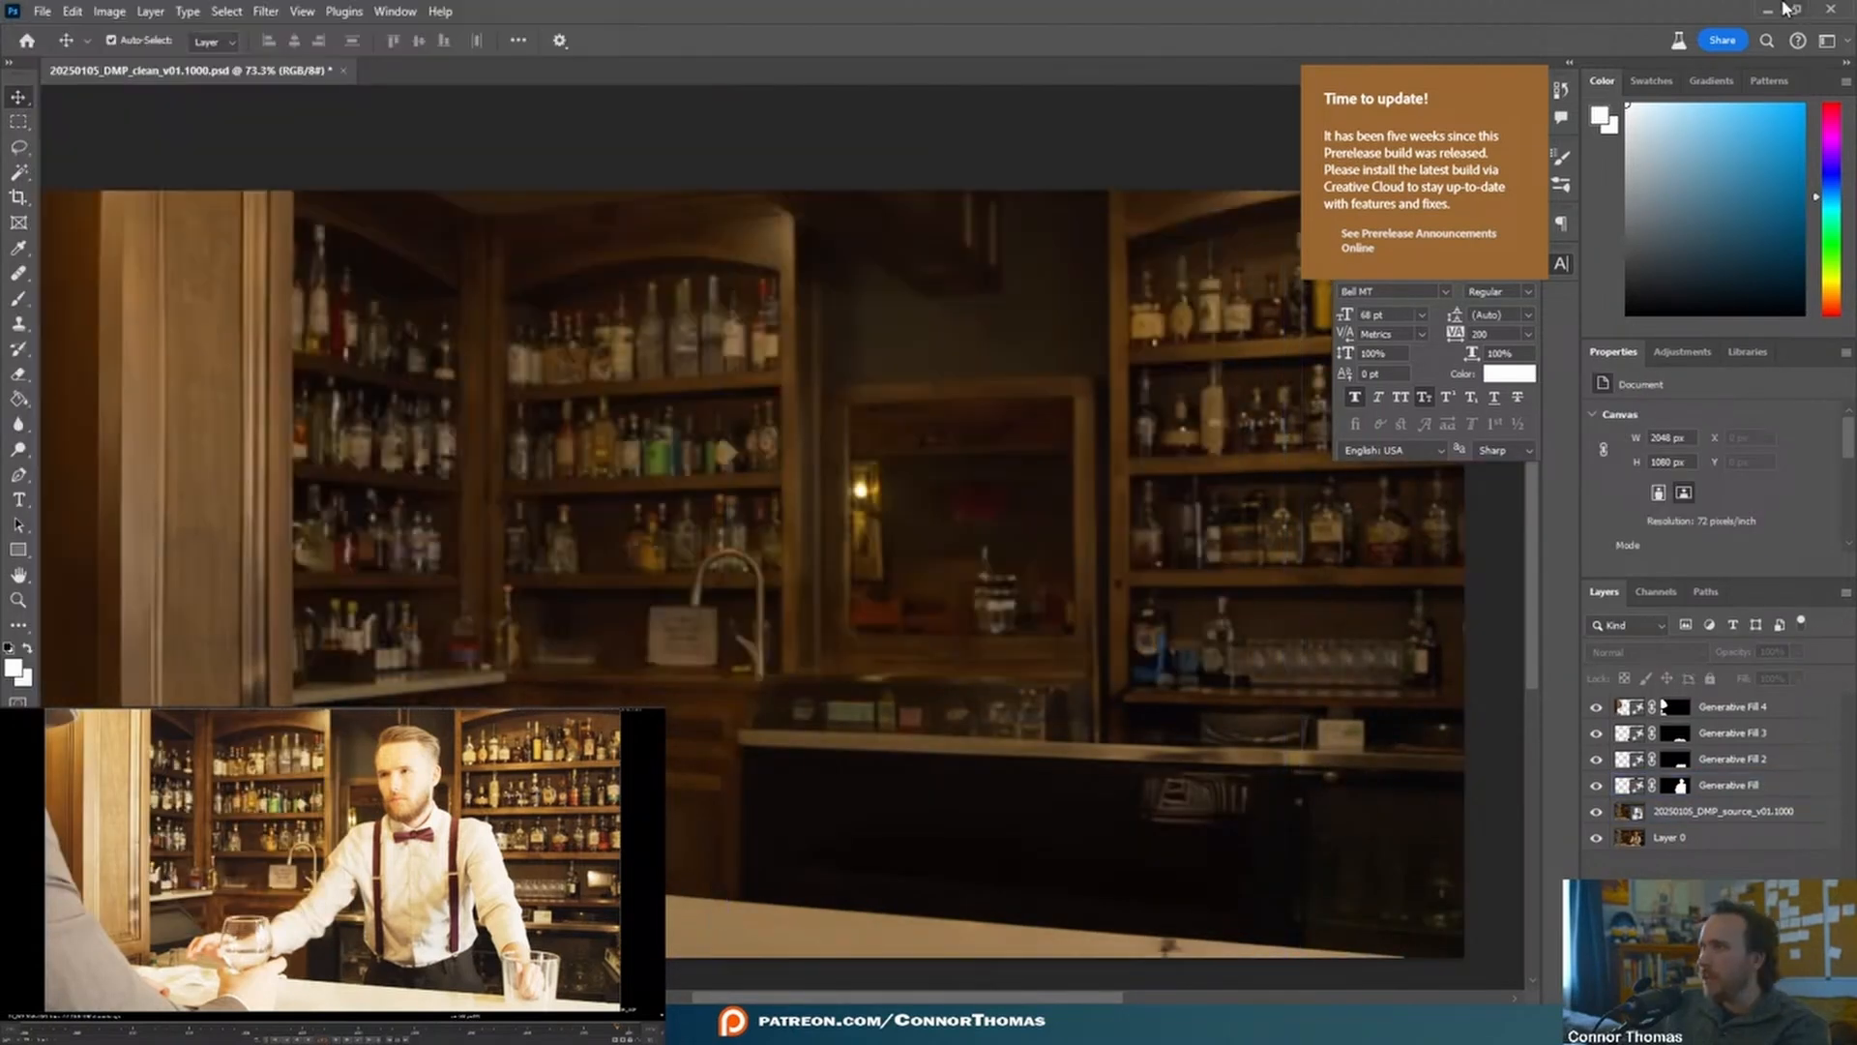
click(1770, 8)
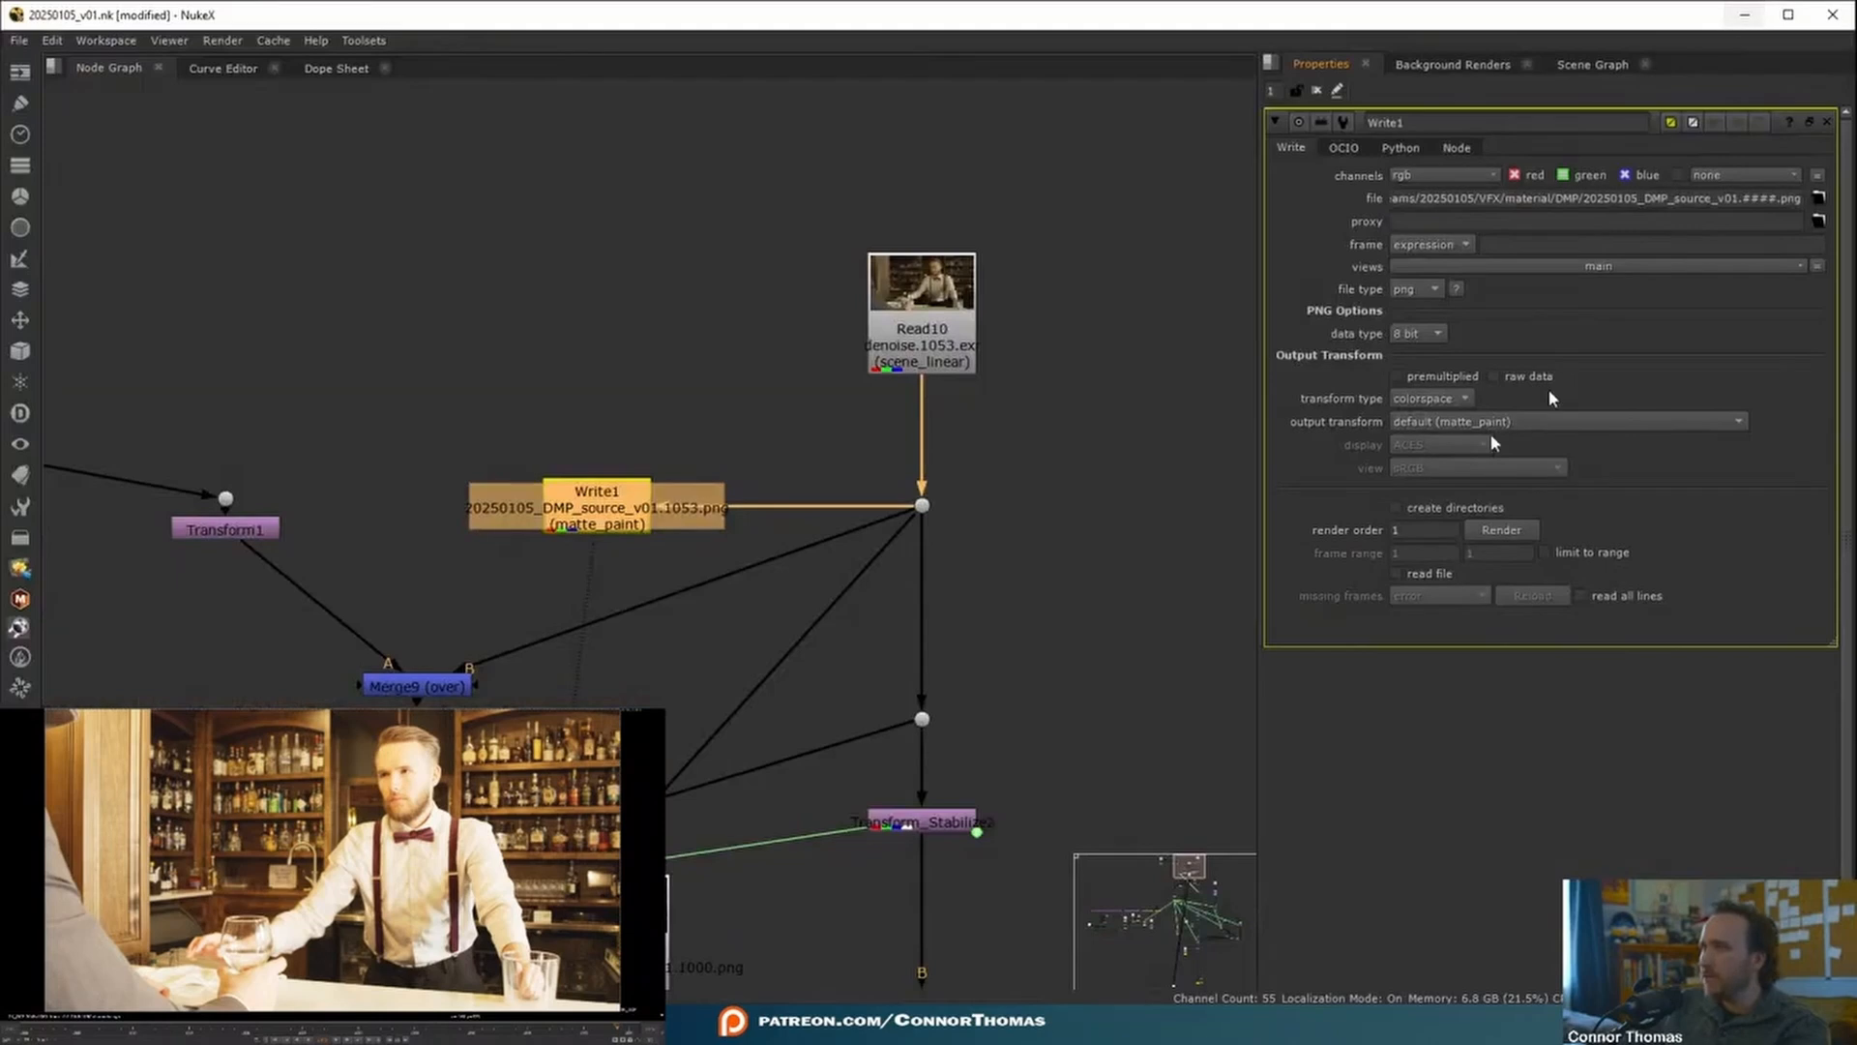
- Read in 20250105_DMP_clean_v02.1000.png beside Read2 and place the new Read node with the FrameRange1 branch
click(1048, 558)
scroll(904, 589, down, 2)
middle_drag(811, 877, 827, 667)
scroll(827, 667, up, 4)
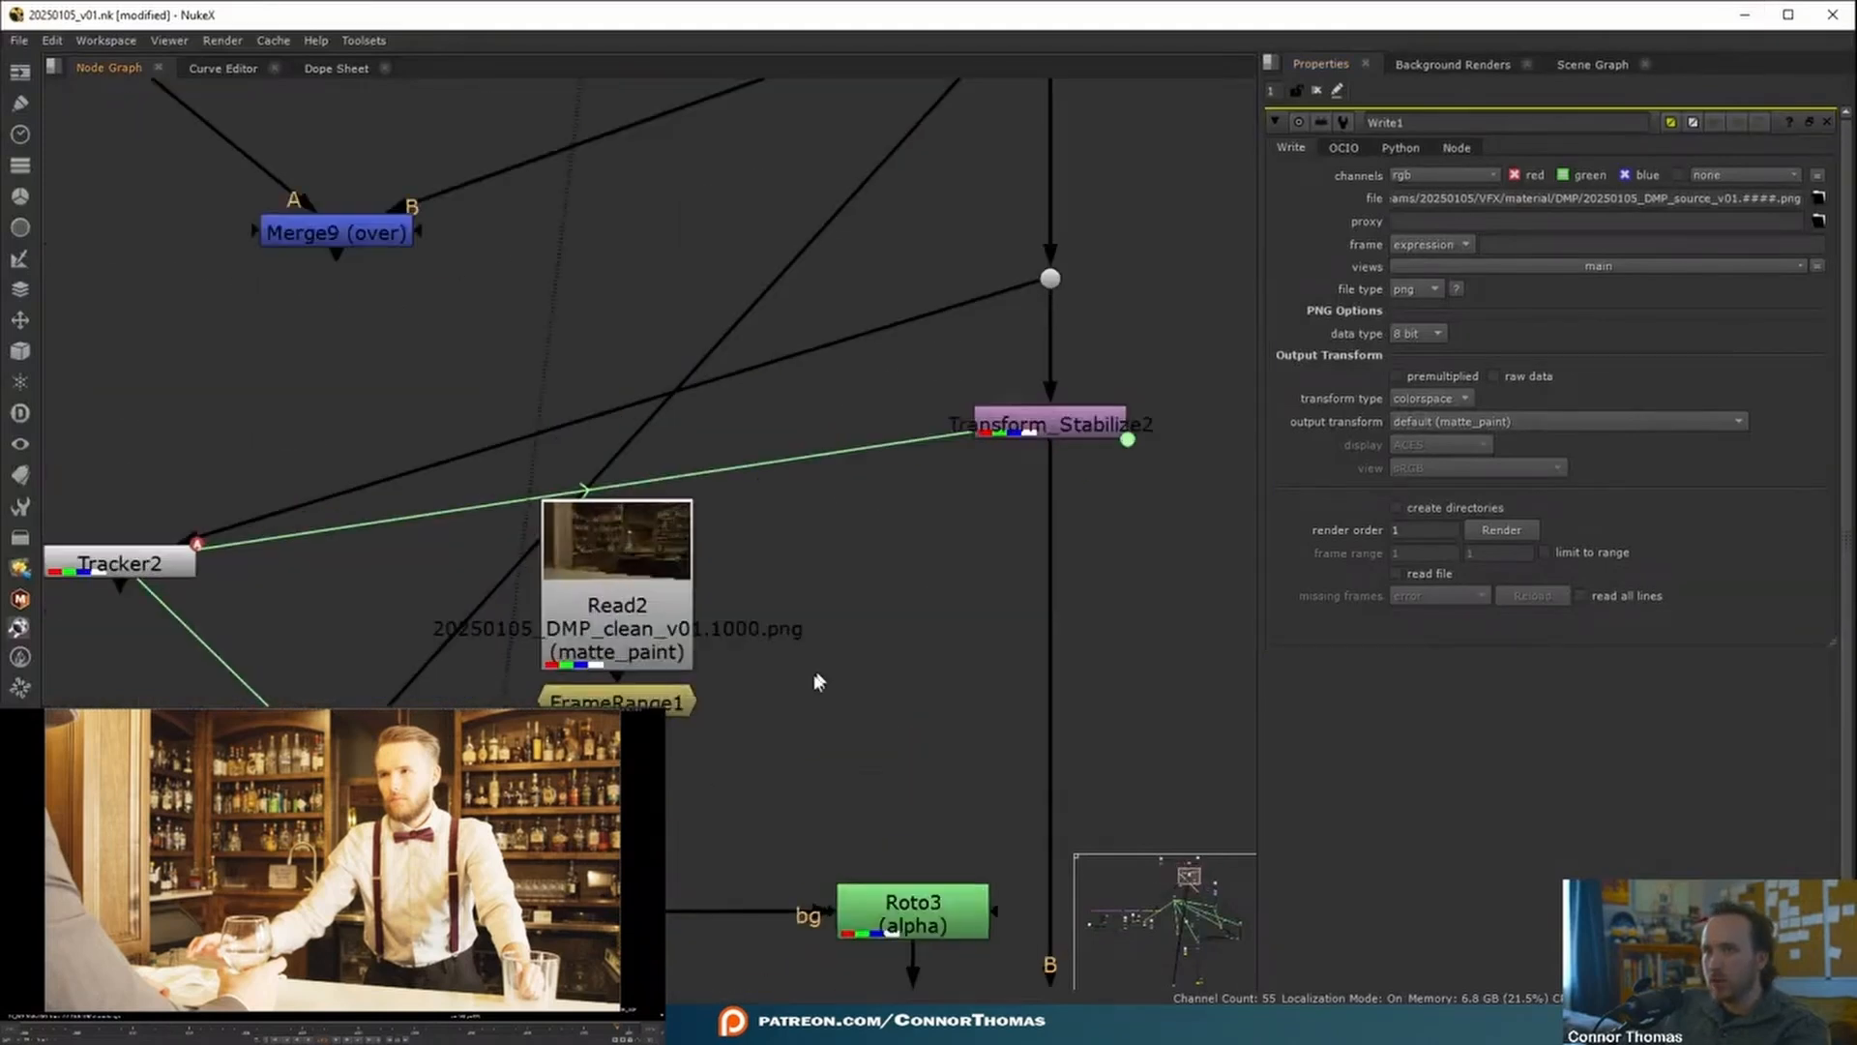
middle_drag(792, 585, 780, 452)
click(691, 501)
key(r)
double_click(837, 337)
drag(604, 571, 658, 451)
- View the robot head comp at Crop2, just ahead of DasGrain
scroll(669, 446, down, 4)
middle_drag(746, 528, 597, 97)
middle_drag(852, 958, 871, 194)
scroll(729, 526, up, 2)
click(684, 558)
click(823, 331)
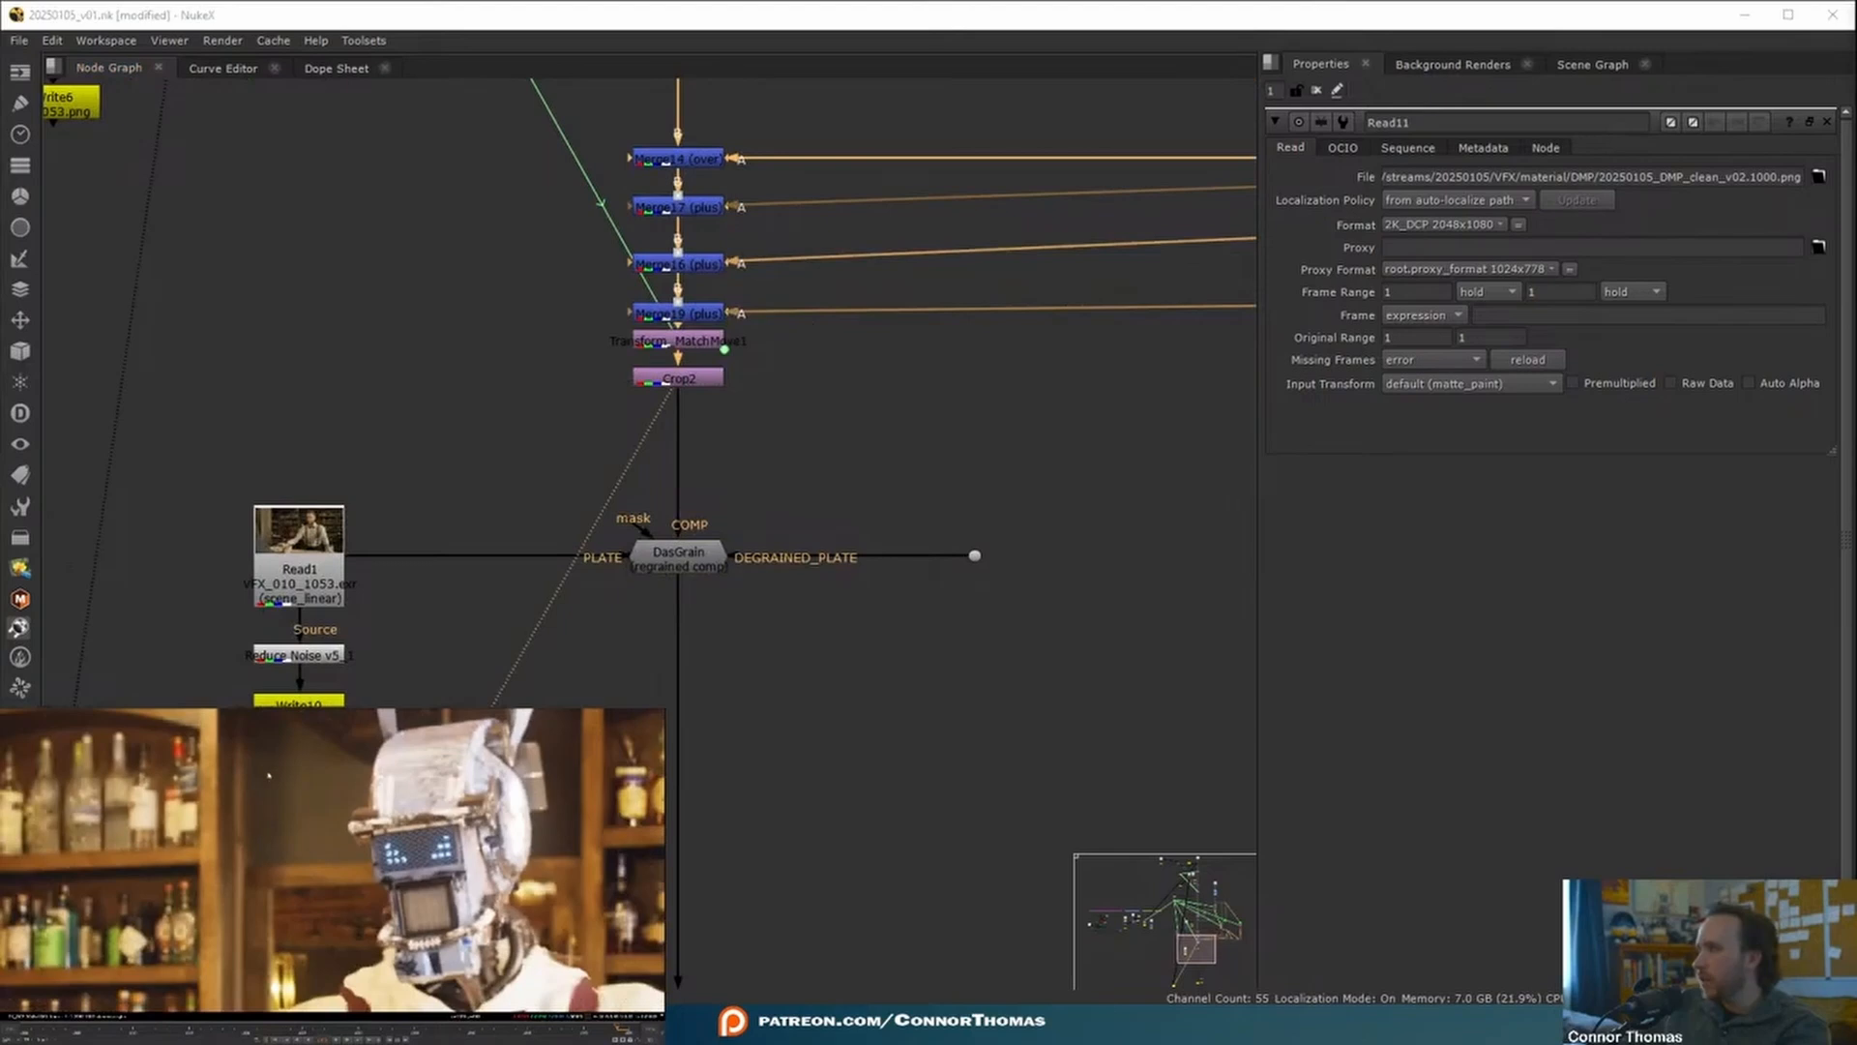
- Check the merge chain above DasGrain and open the DasGrain settings
scroll(916, 270, down, 4)
middle_drag(916, 270, 956, 691)
mouse_move(763, 245)
middle_down()
mouse_move(808, 581)
mouse_move(789, 672)
middle_up()
scroll(794, 386, up, 4)
drag(642, 426, 785, 418)
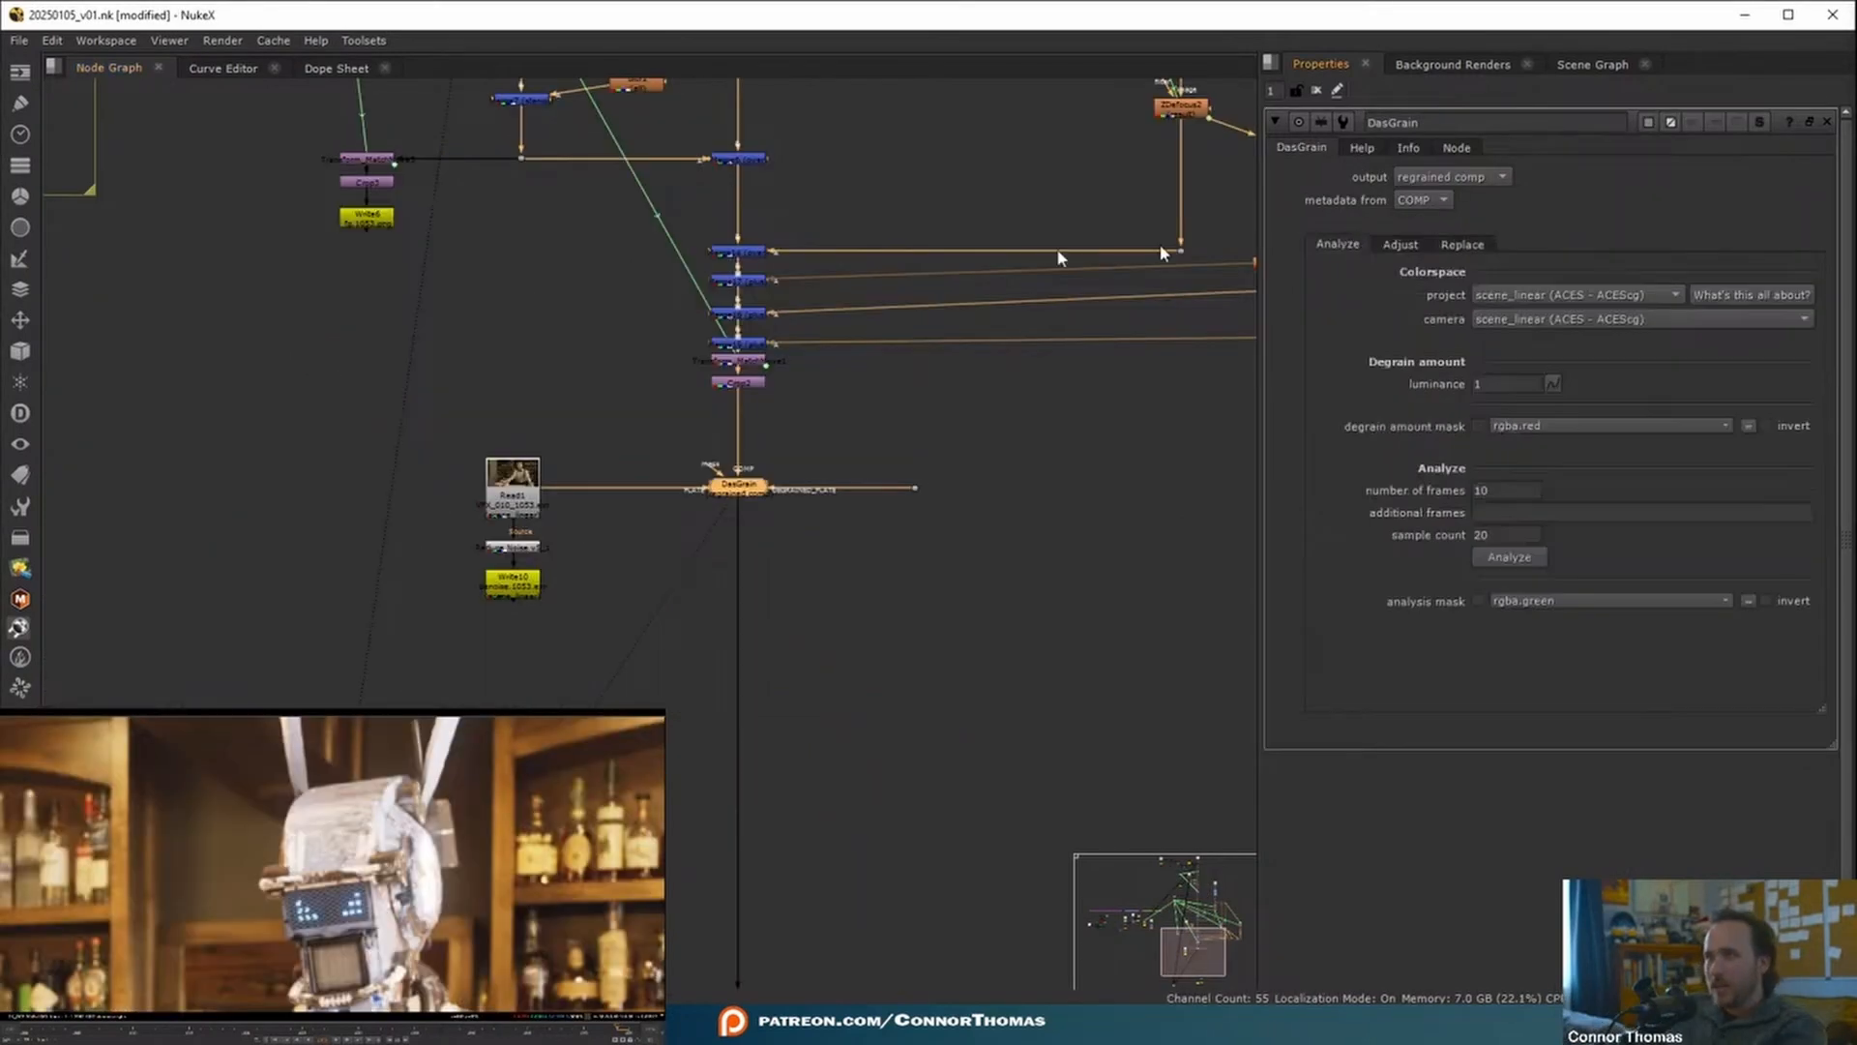
scroll(750, 503, up, 3)
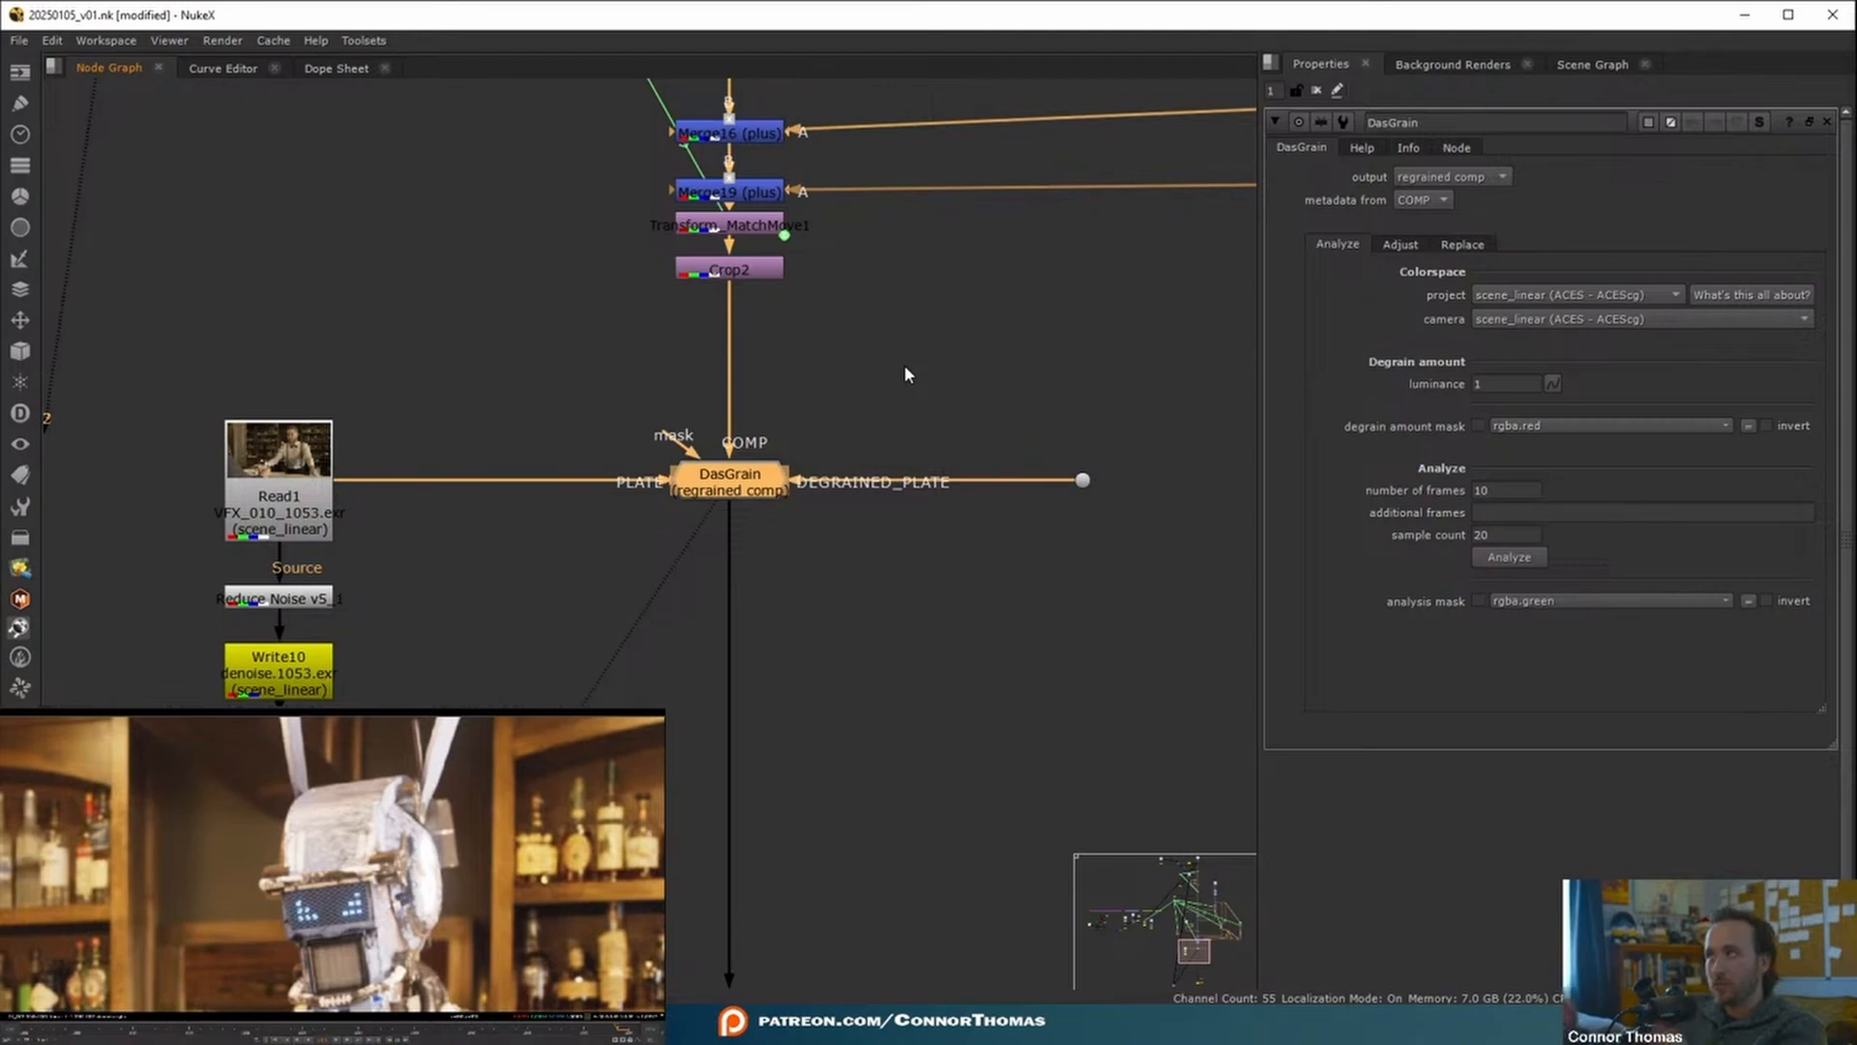
middle_drag(846, 362, 957, 488)
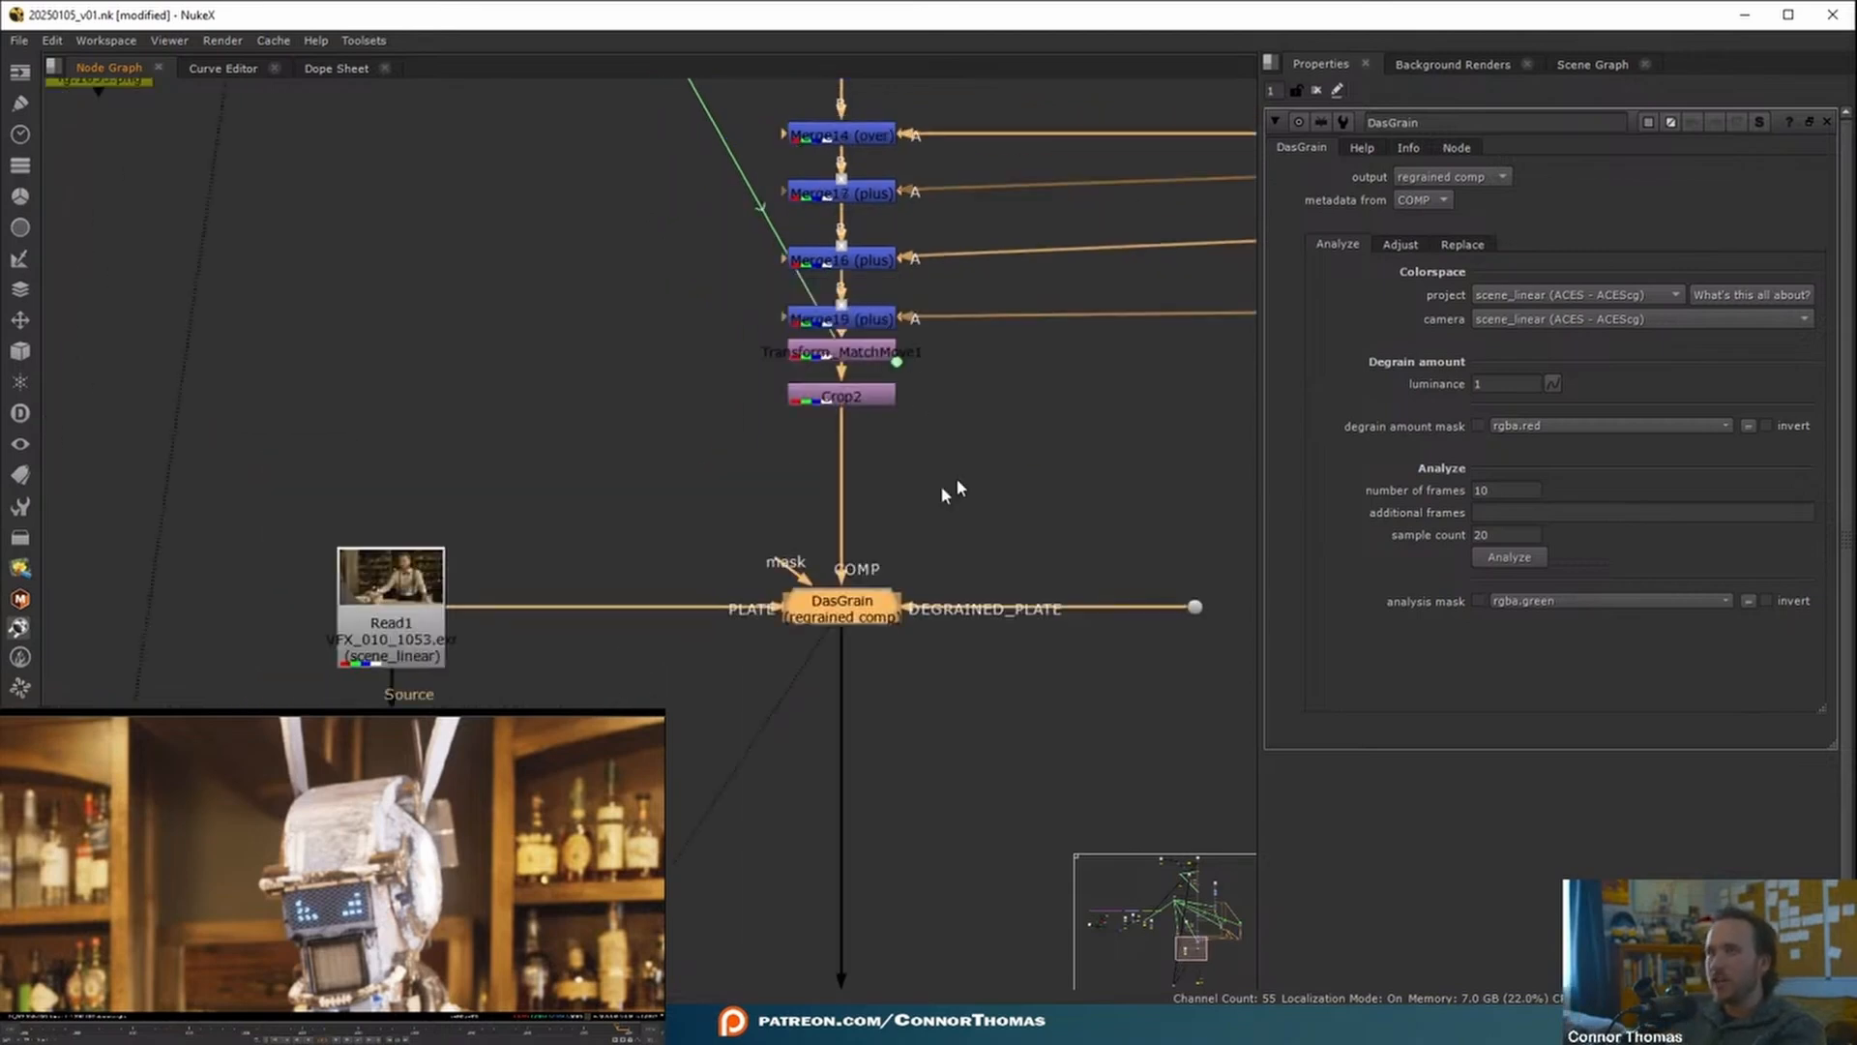
- Compare the grain of the Read1 plate with the DasGrain output, toggling DasGrain off and on
click(390, 634)
key(1)
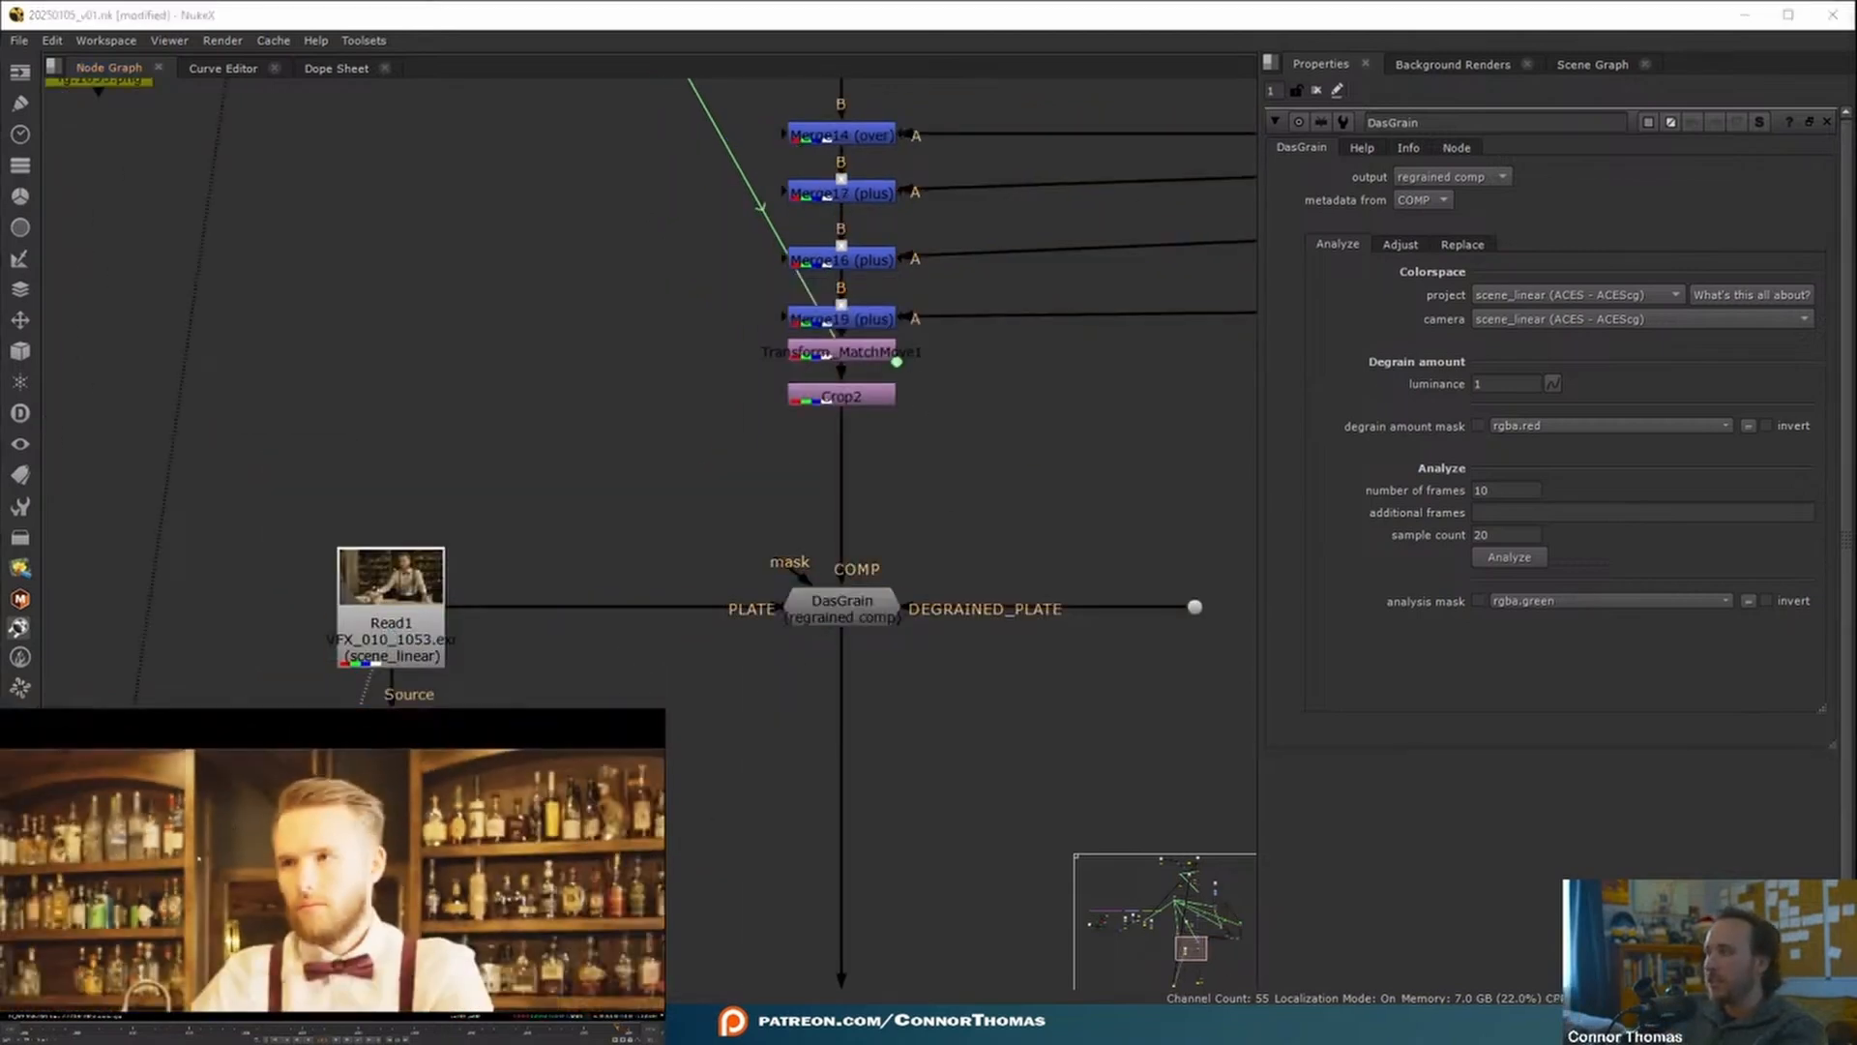
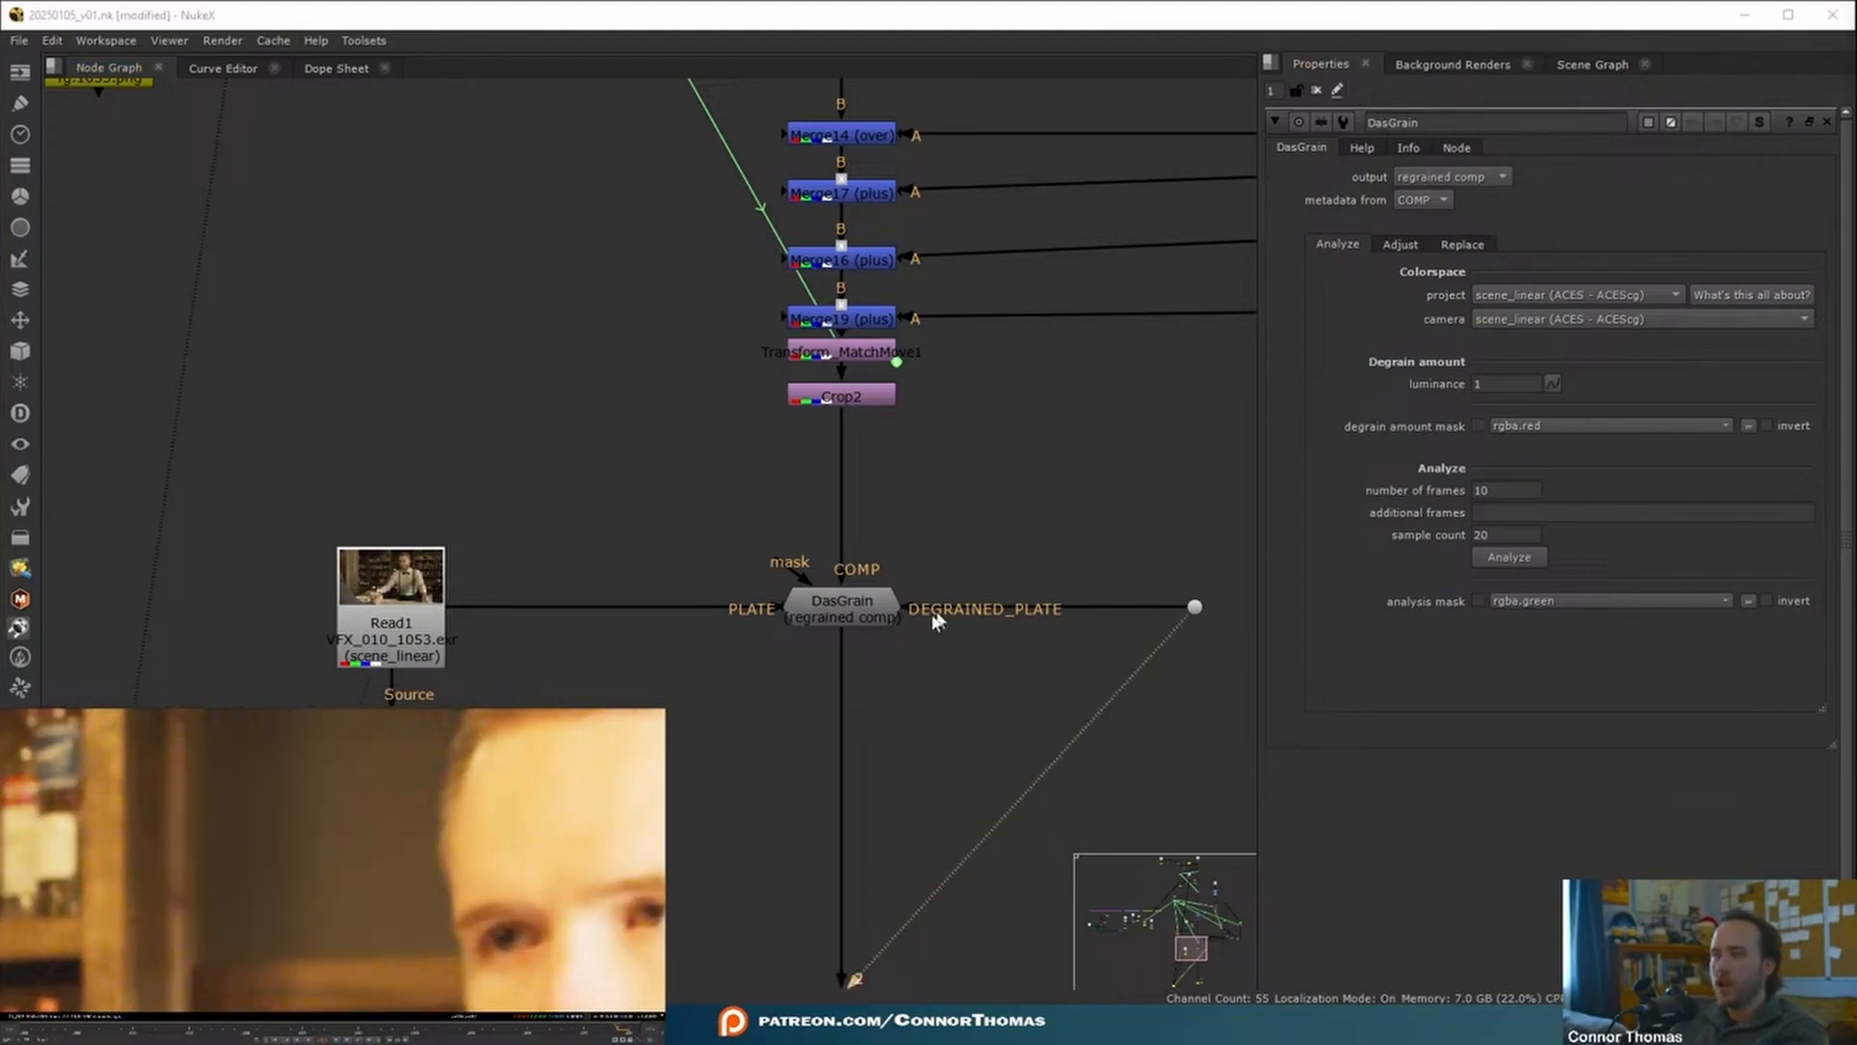
click(857, 617)
key(1)
key(d)
key(d)
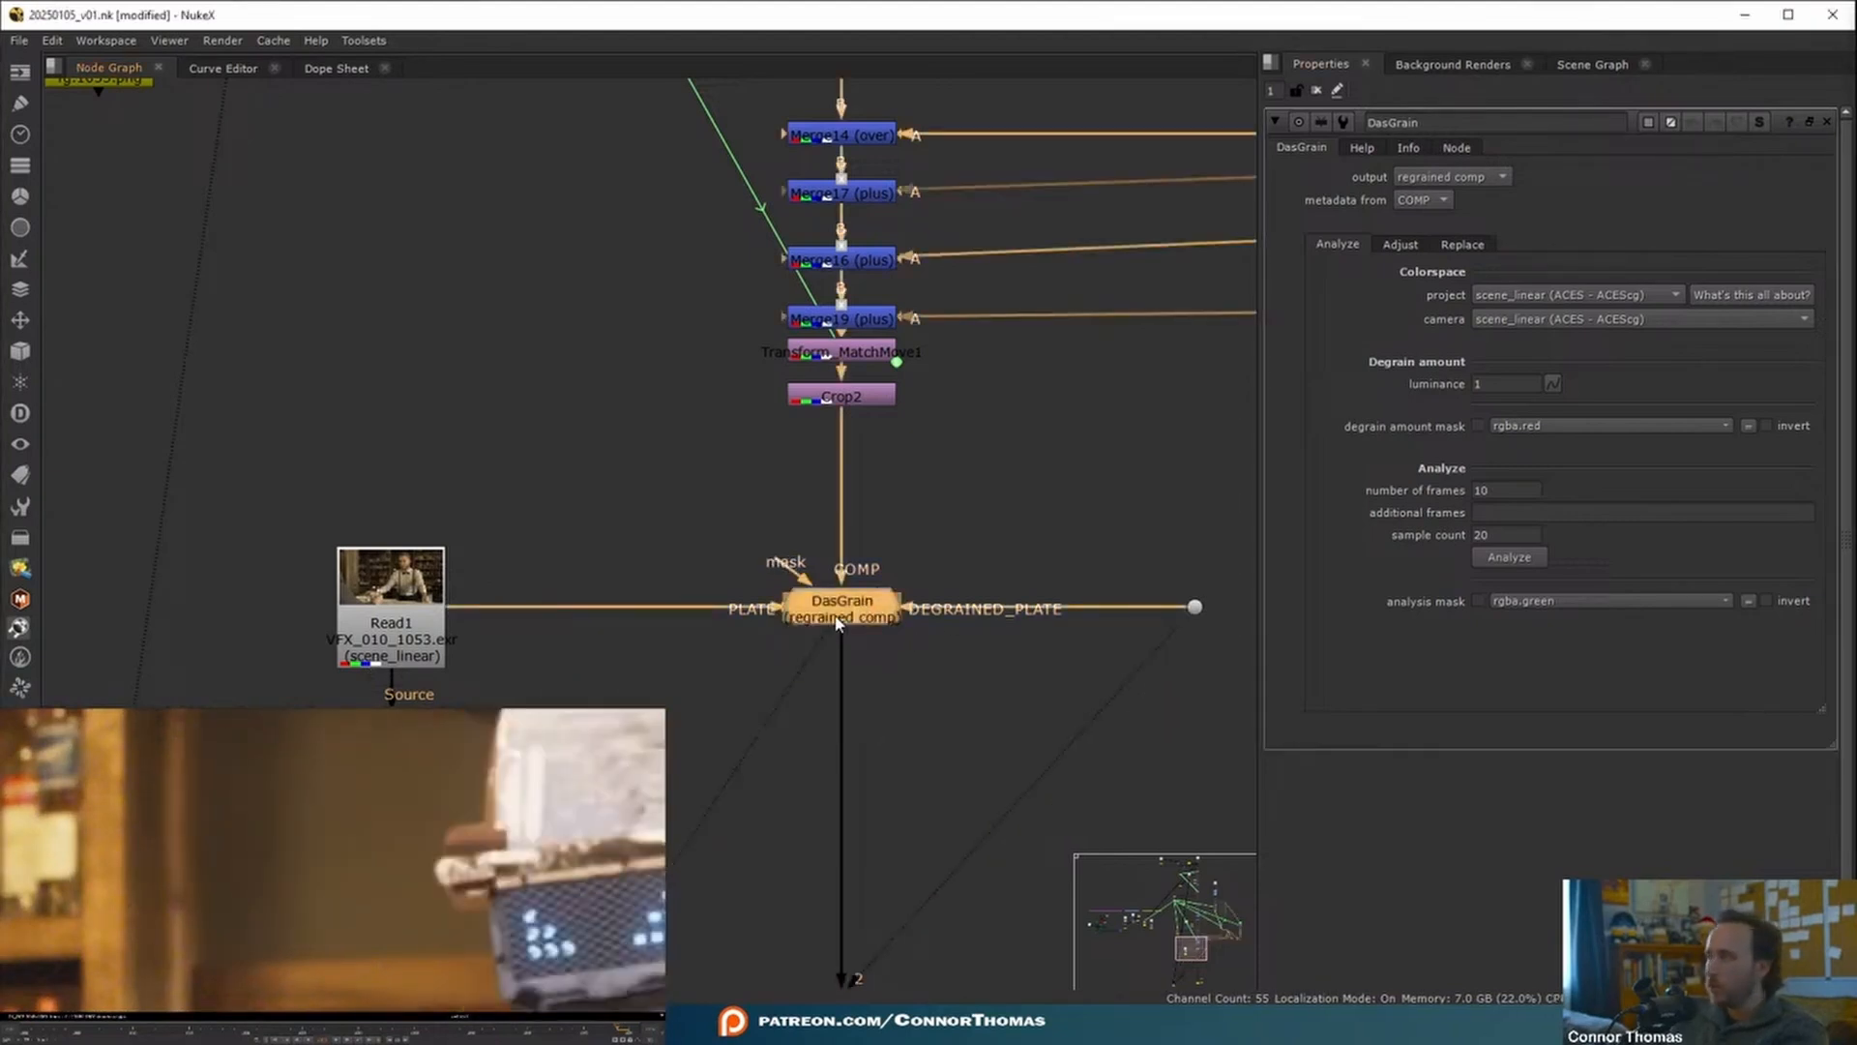
- Activate DasGrain's Scatter replacement and fit its sample box to the plain dark wall at x 1058, y 849, r 1165, t 973
scroll(331, 853, down, 8)
middle_drag(331, 853, 331, 793)
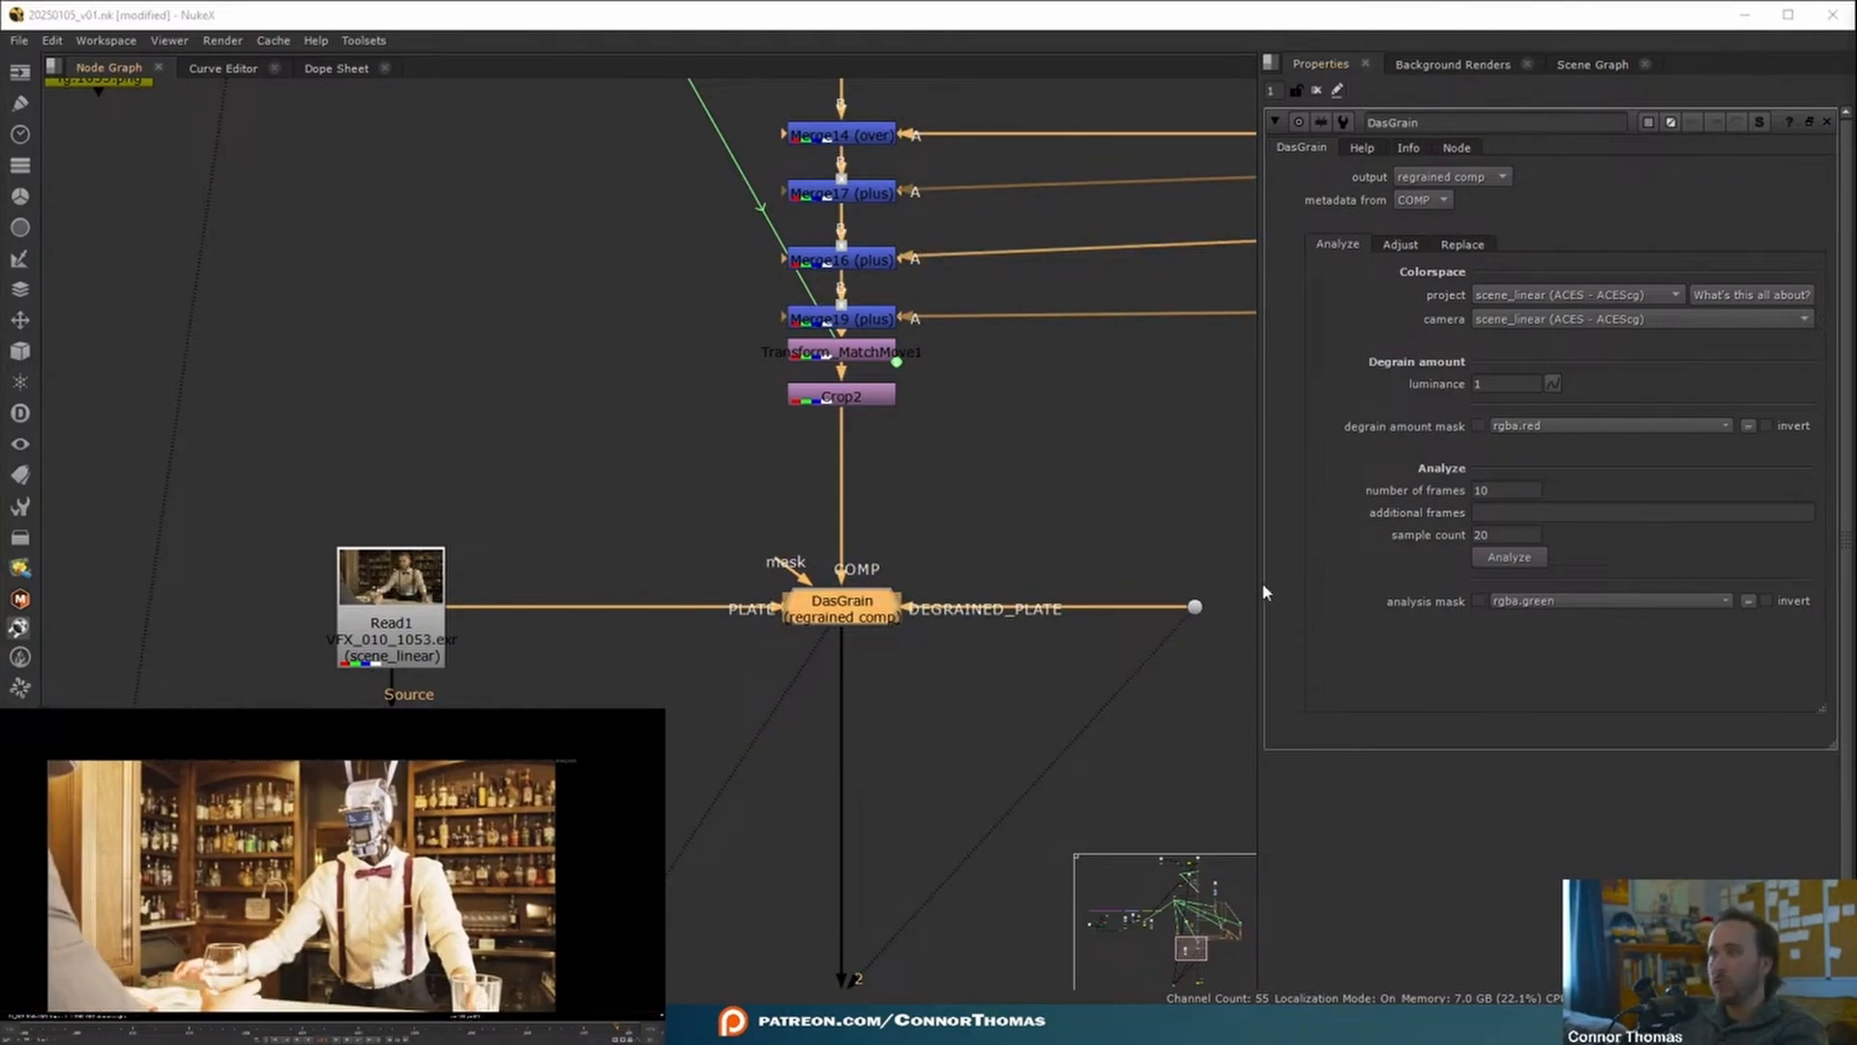
click(1451, 246)
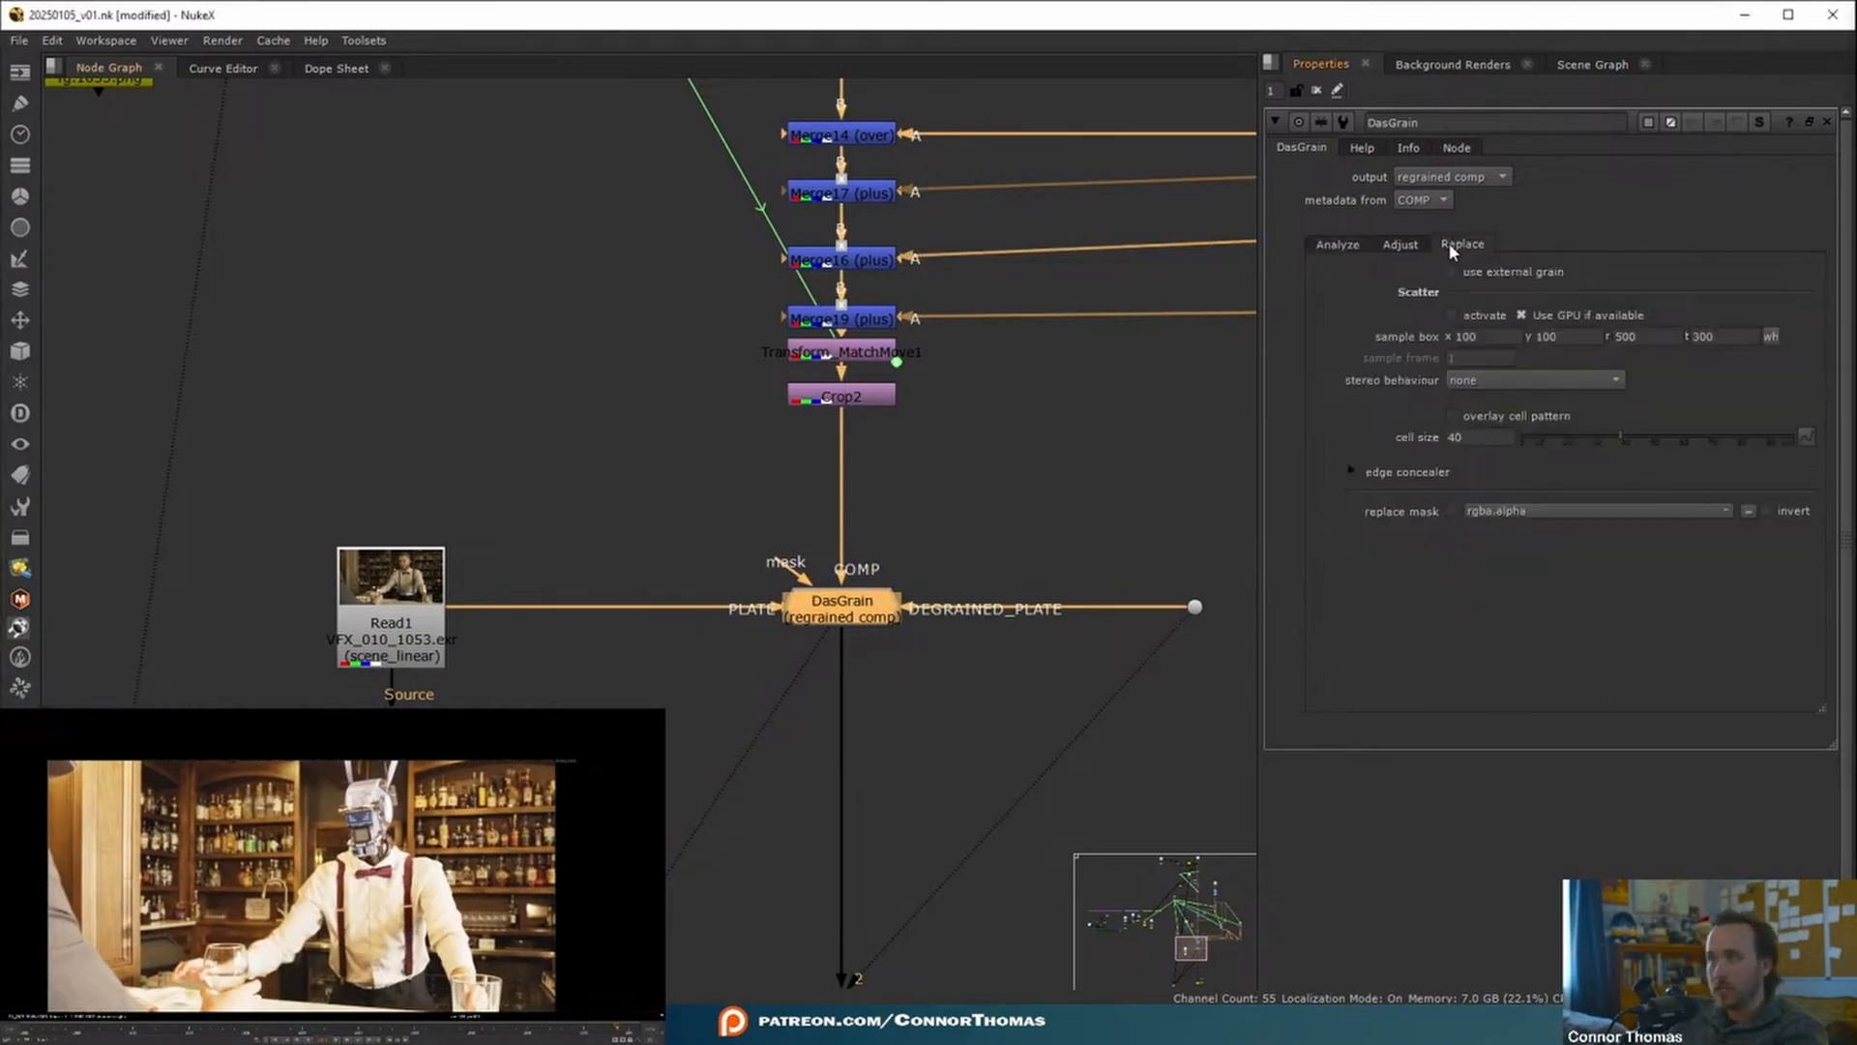
click(1472, 318)
drag(125, 962, 342, 803)
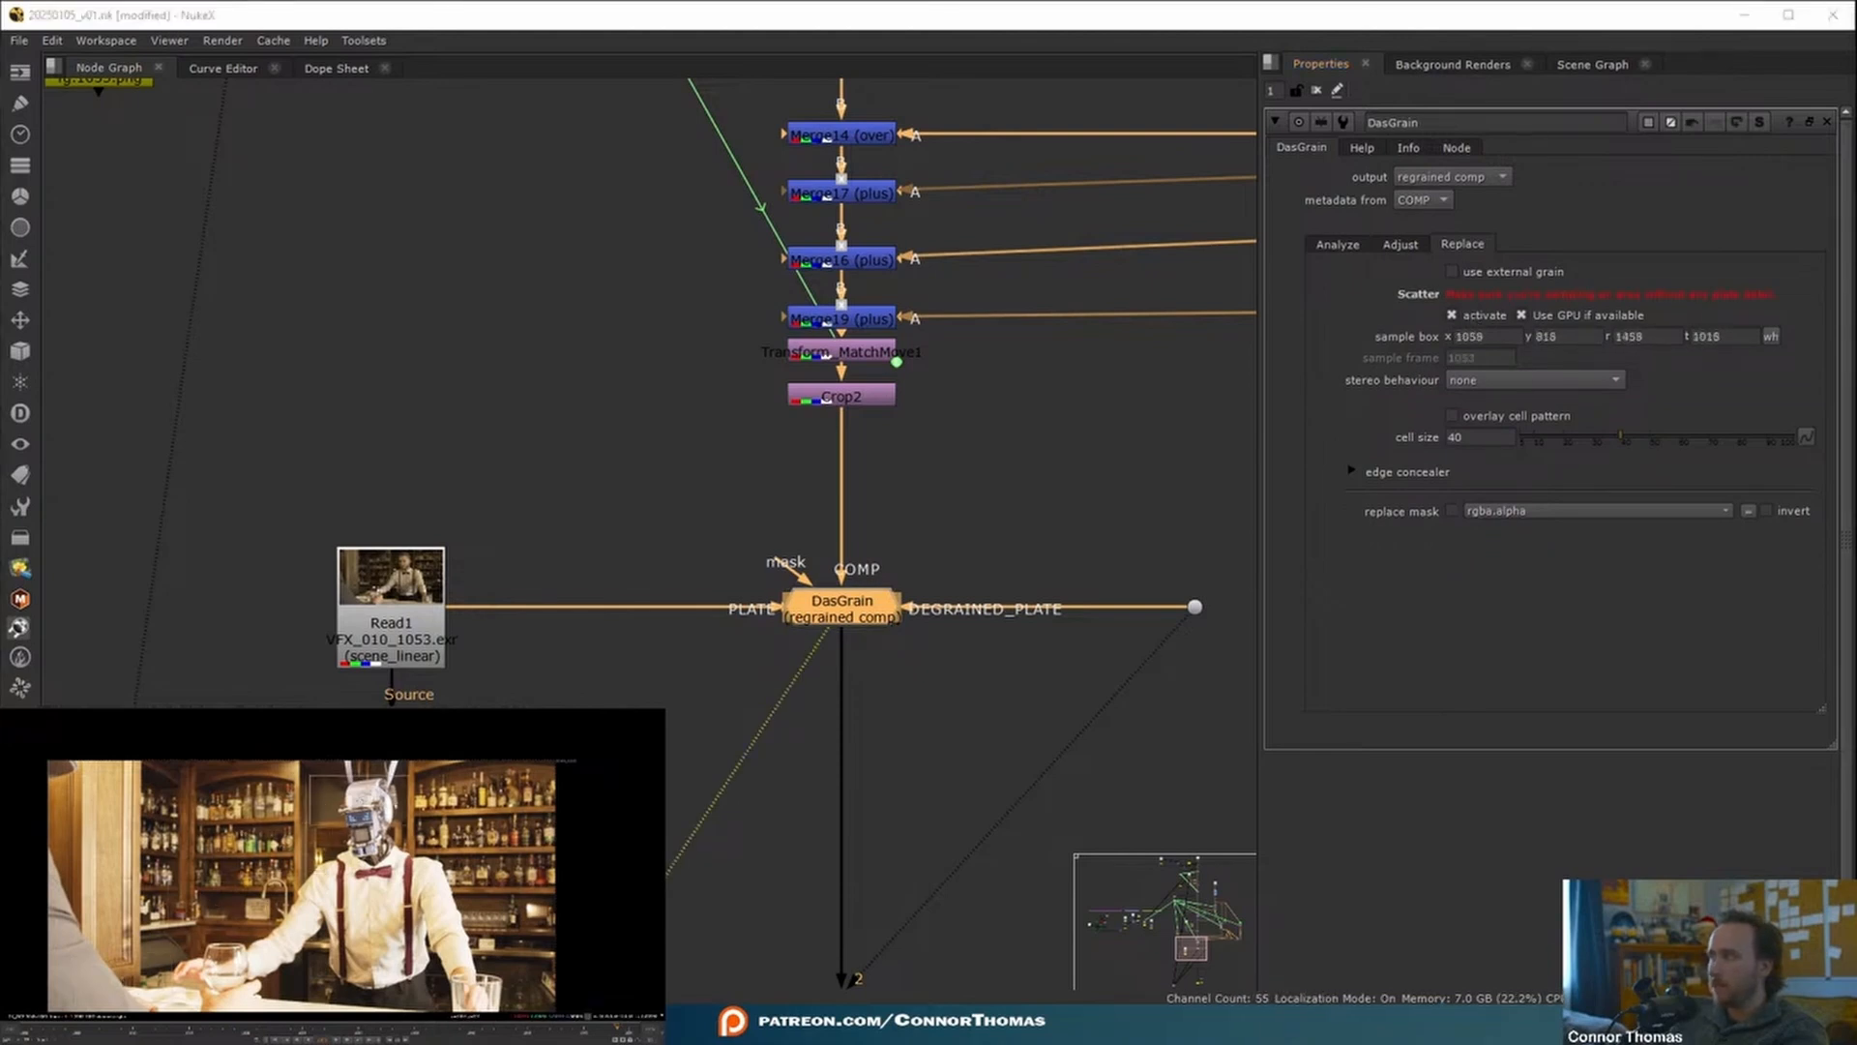
drag(409, 800, 329, 822)
scroll(329, 803, up, 6)
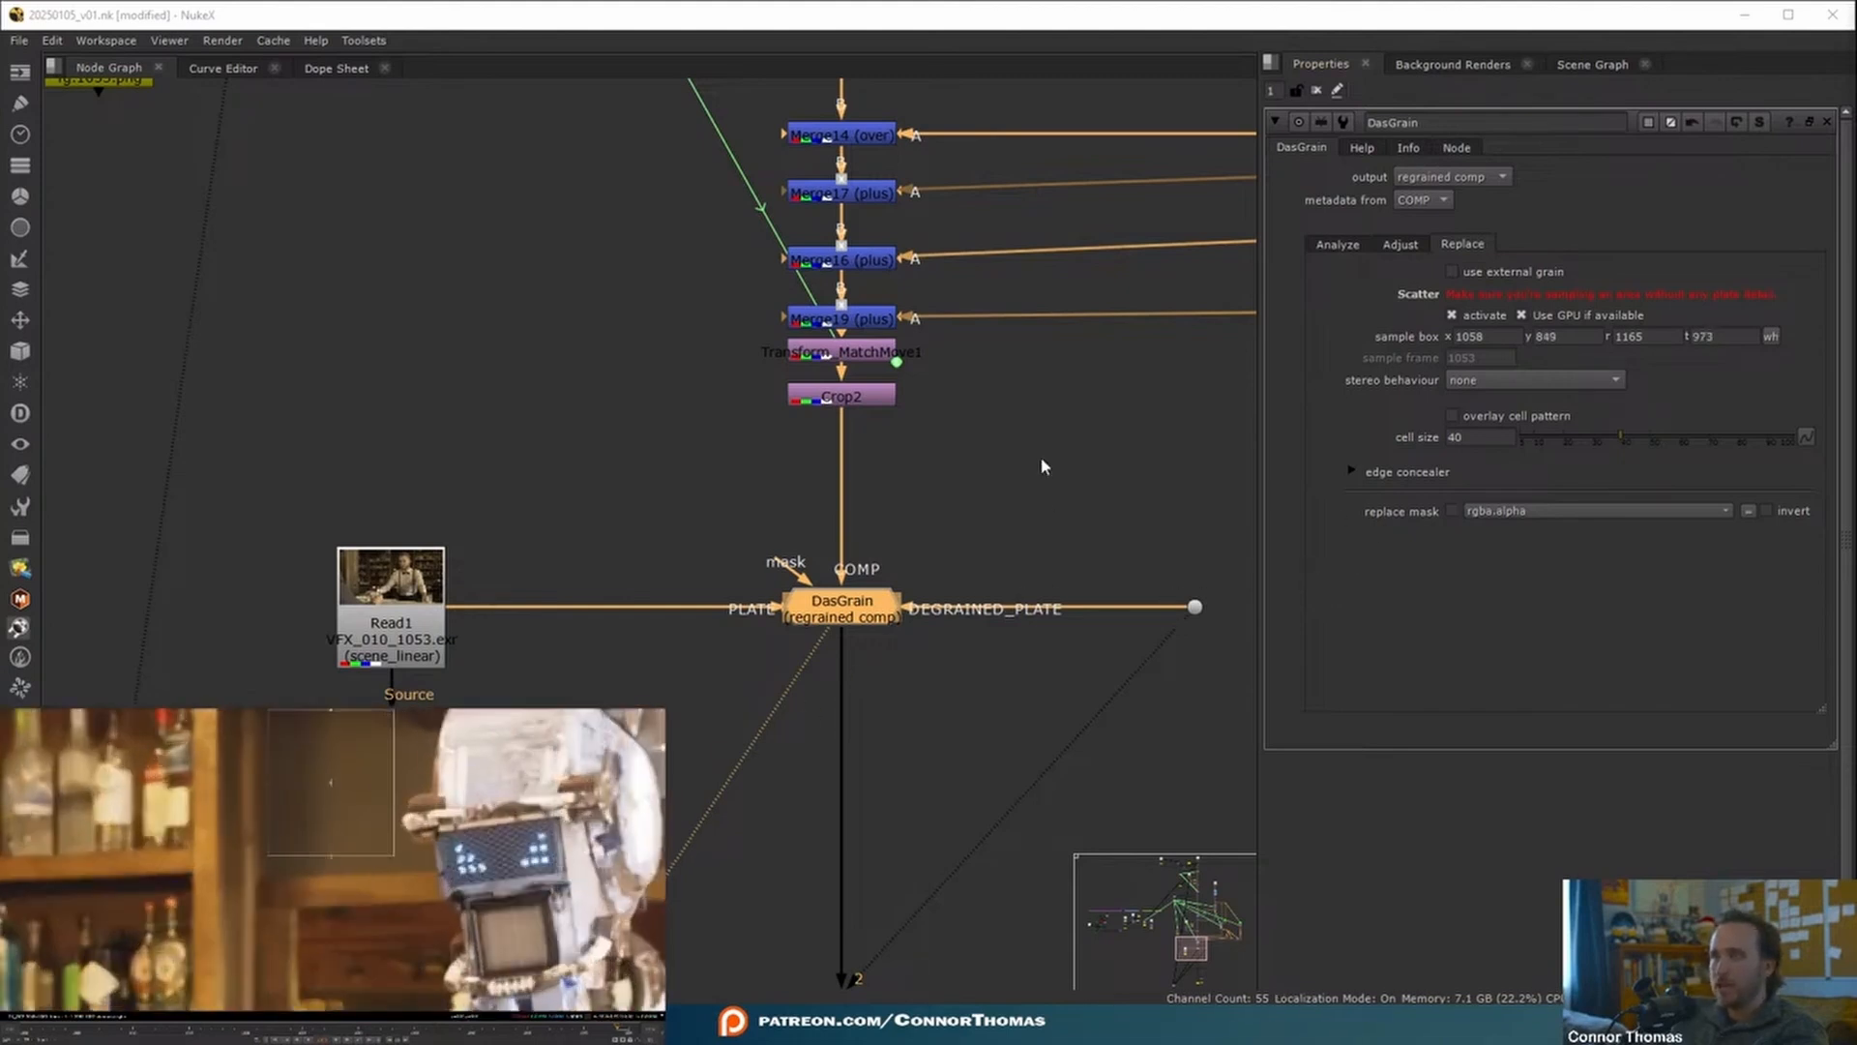
- Run the DasGrain grain analysis with 10 frames and a sample count of 20
middle_drag(1043, 466, 958, 507)
click(1326, 246)
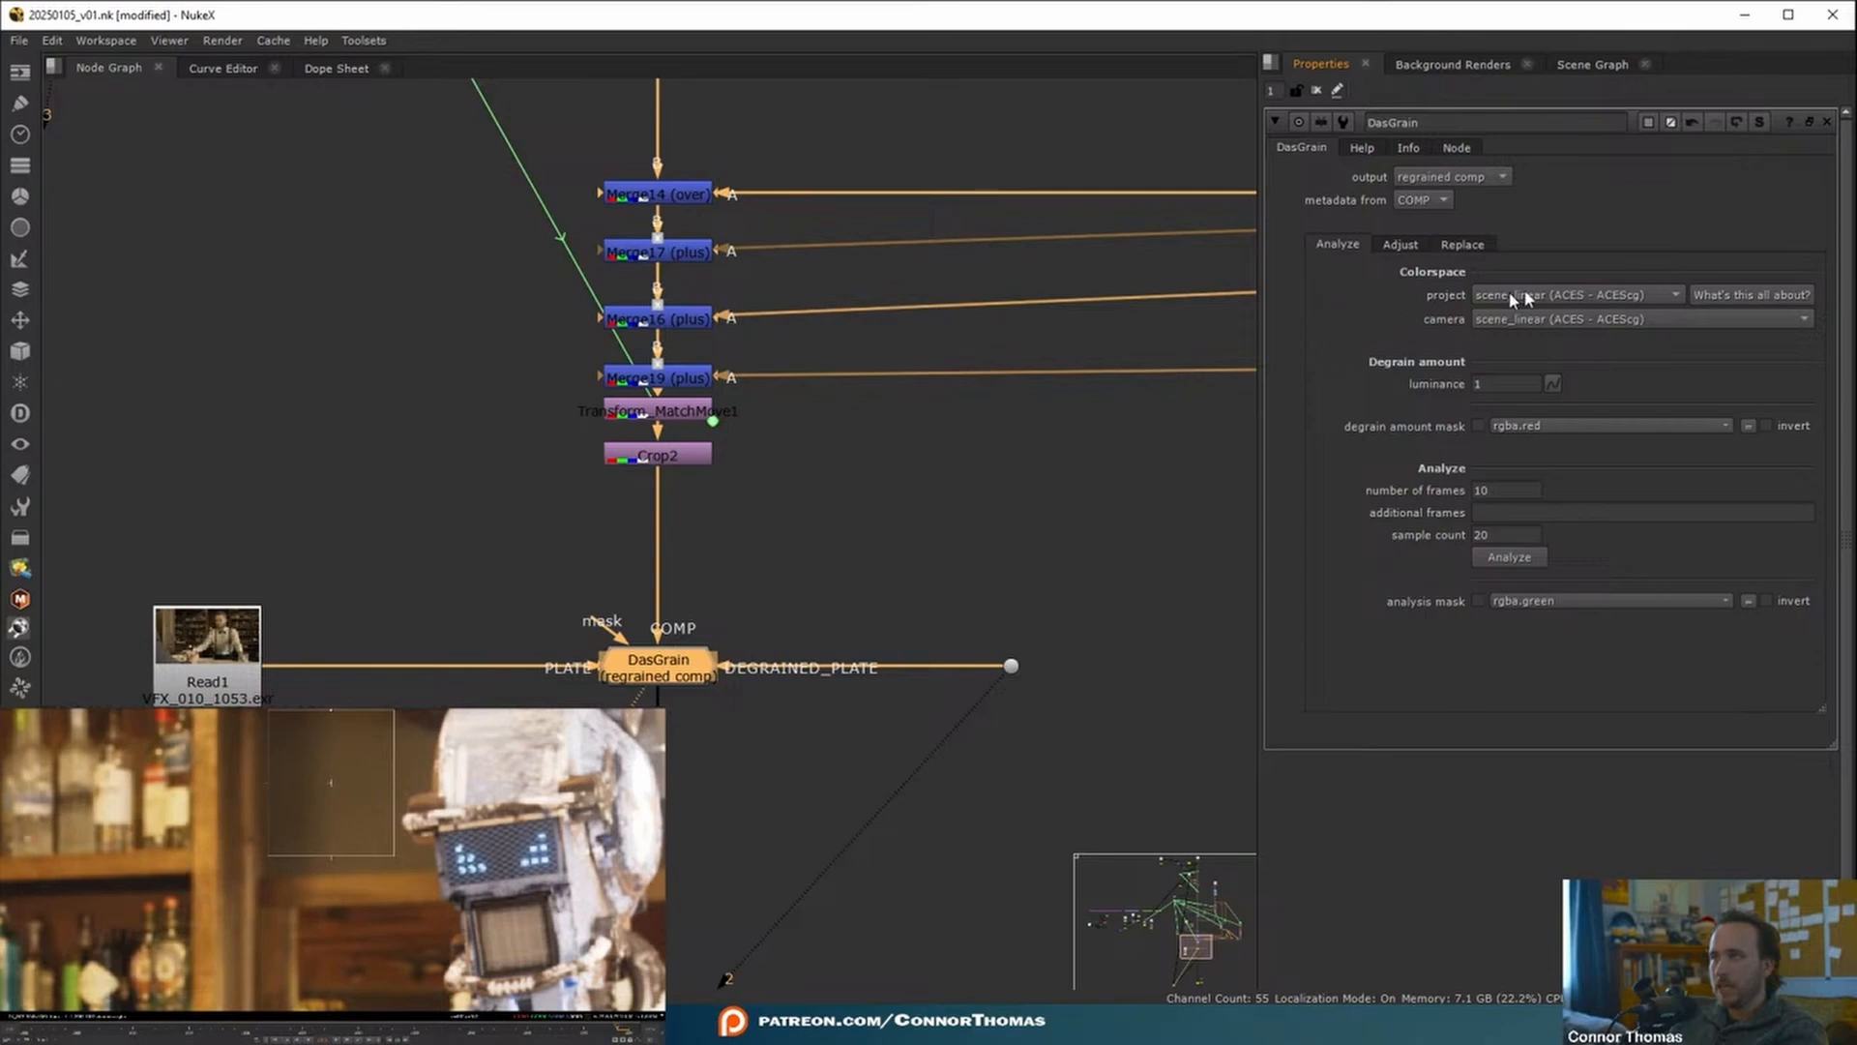
click(1505, 561)
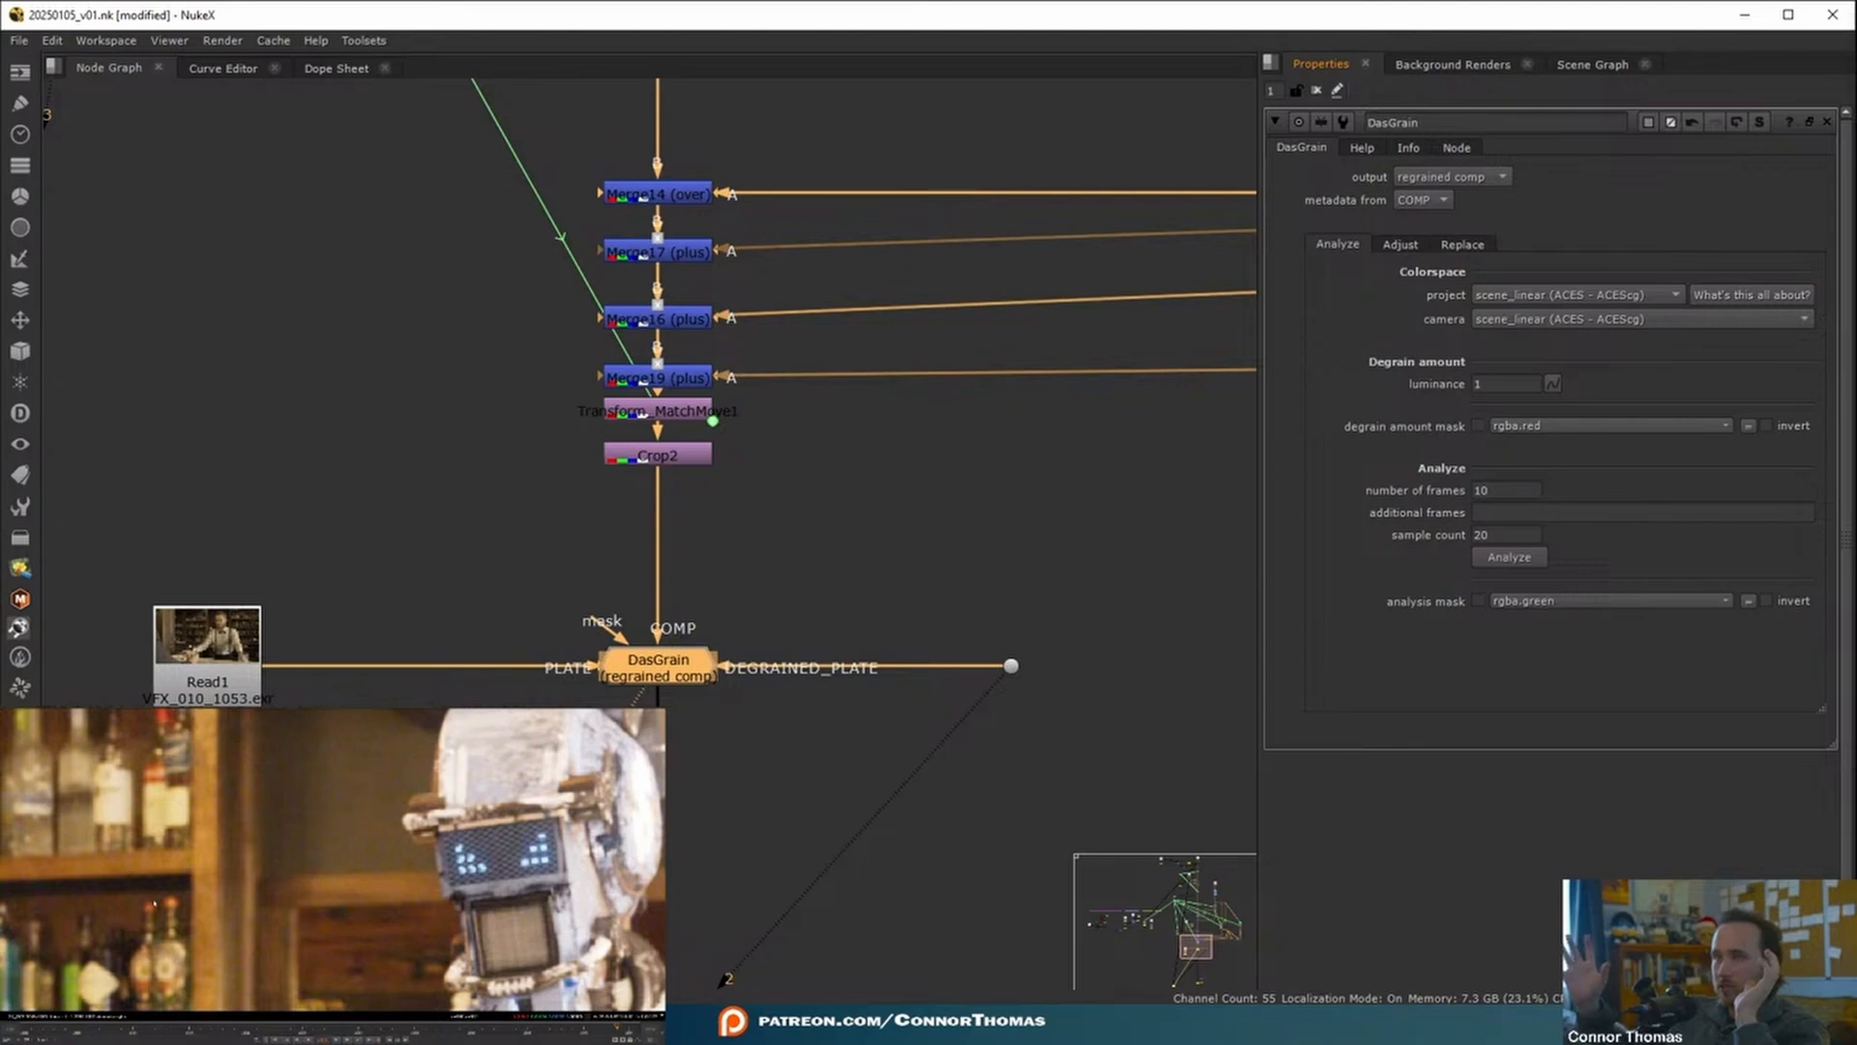
- View the analyzed DasGrain result around the robot head and switch between it and the original Read1 plate
click(1012, 556)
click(681, 674)
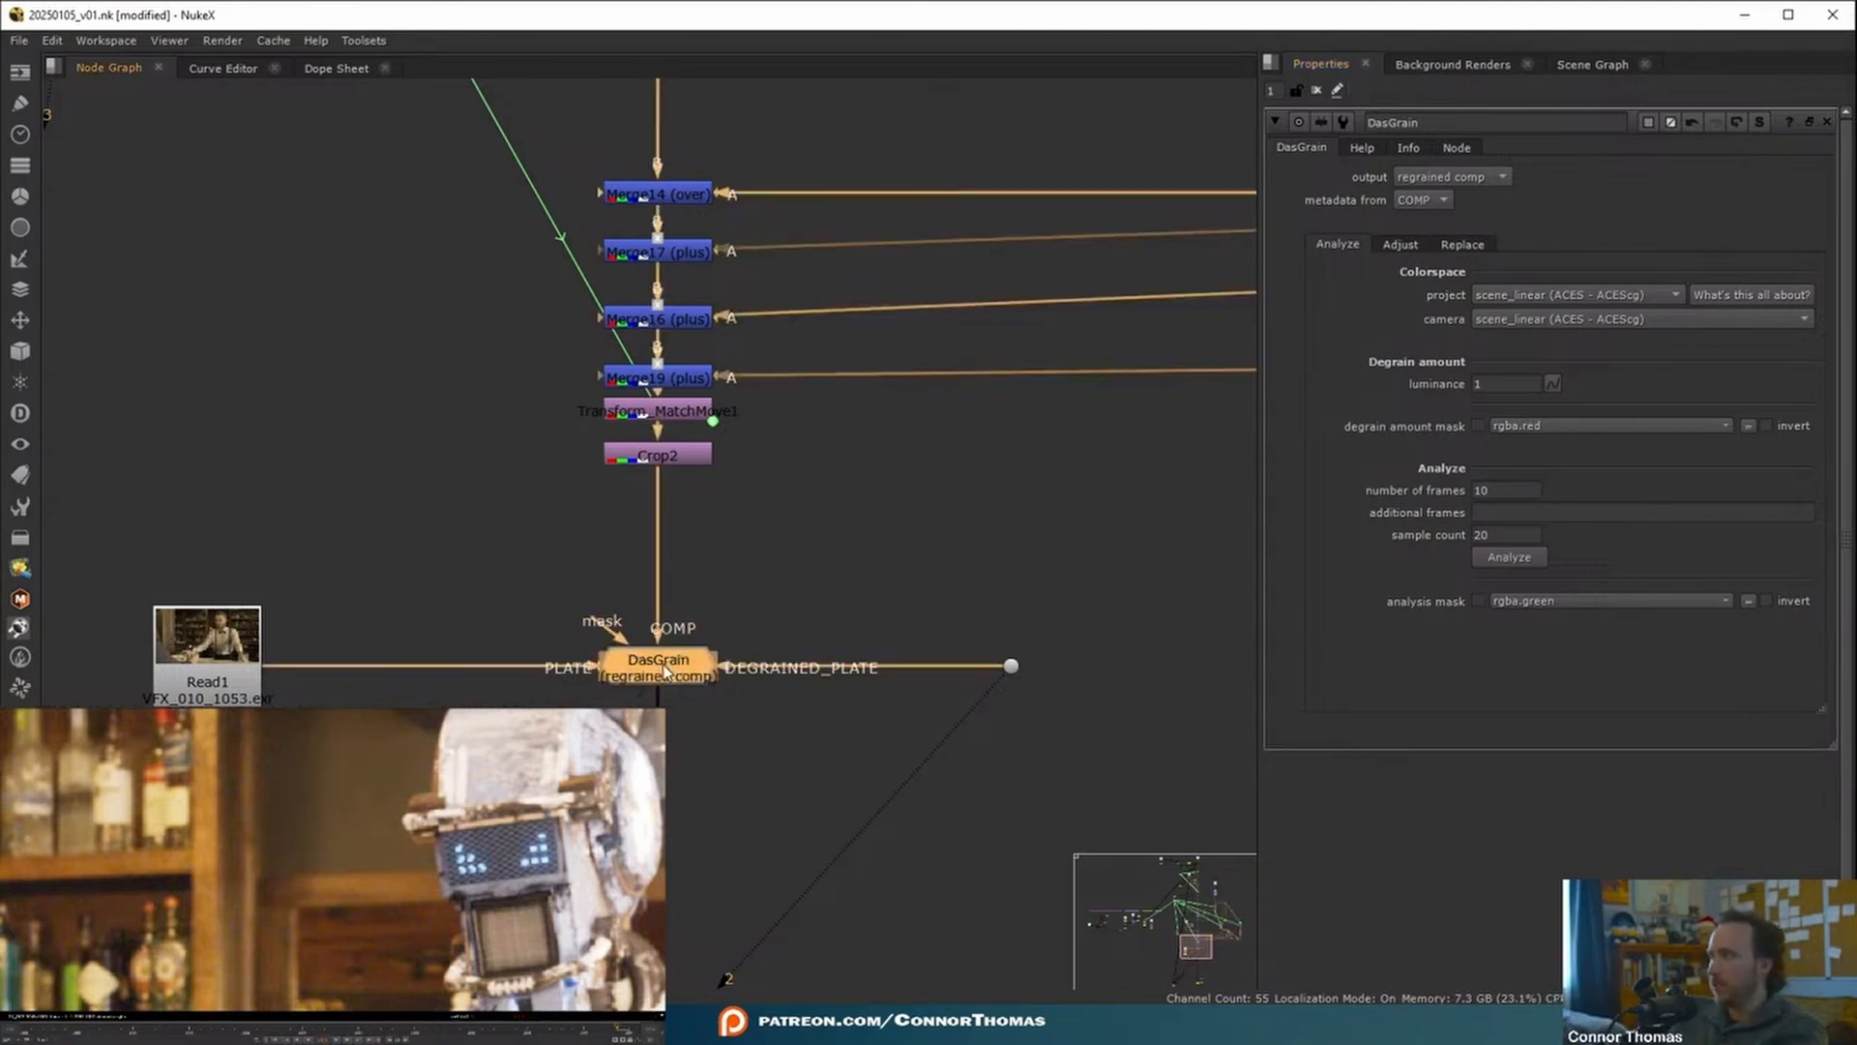
middle_drag(355, 790, 291, 816)
click(209, 665)
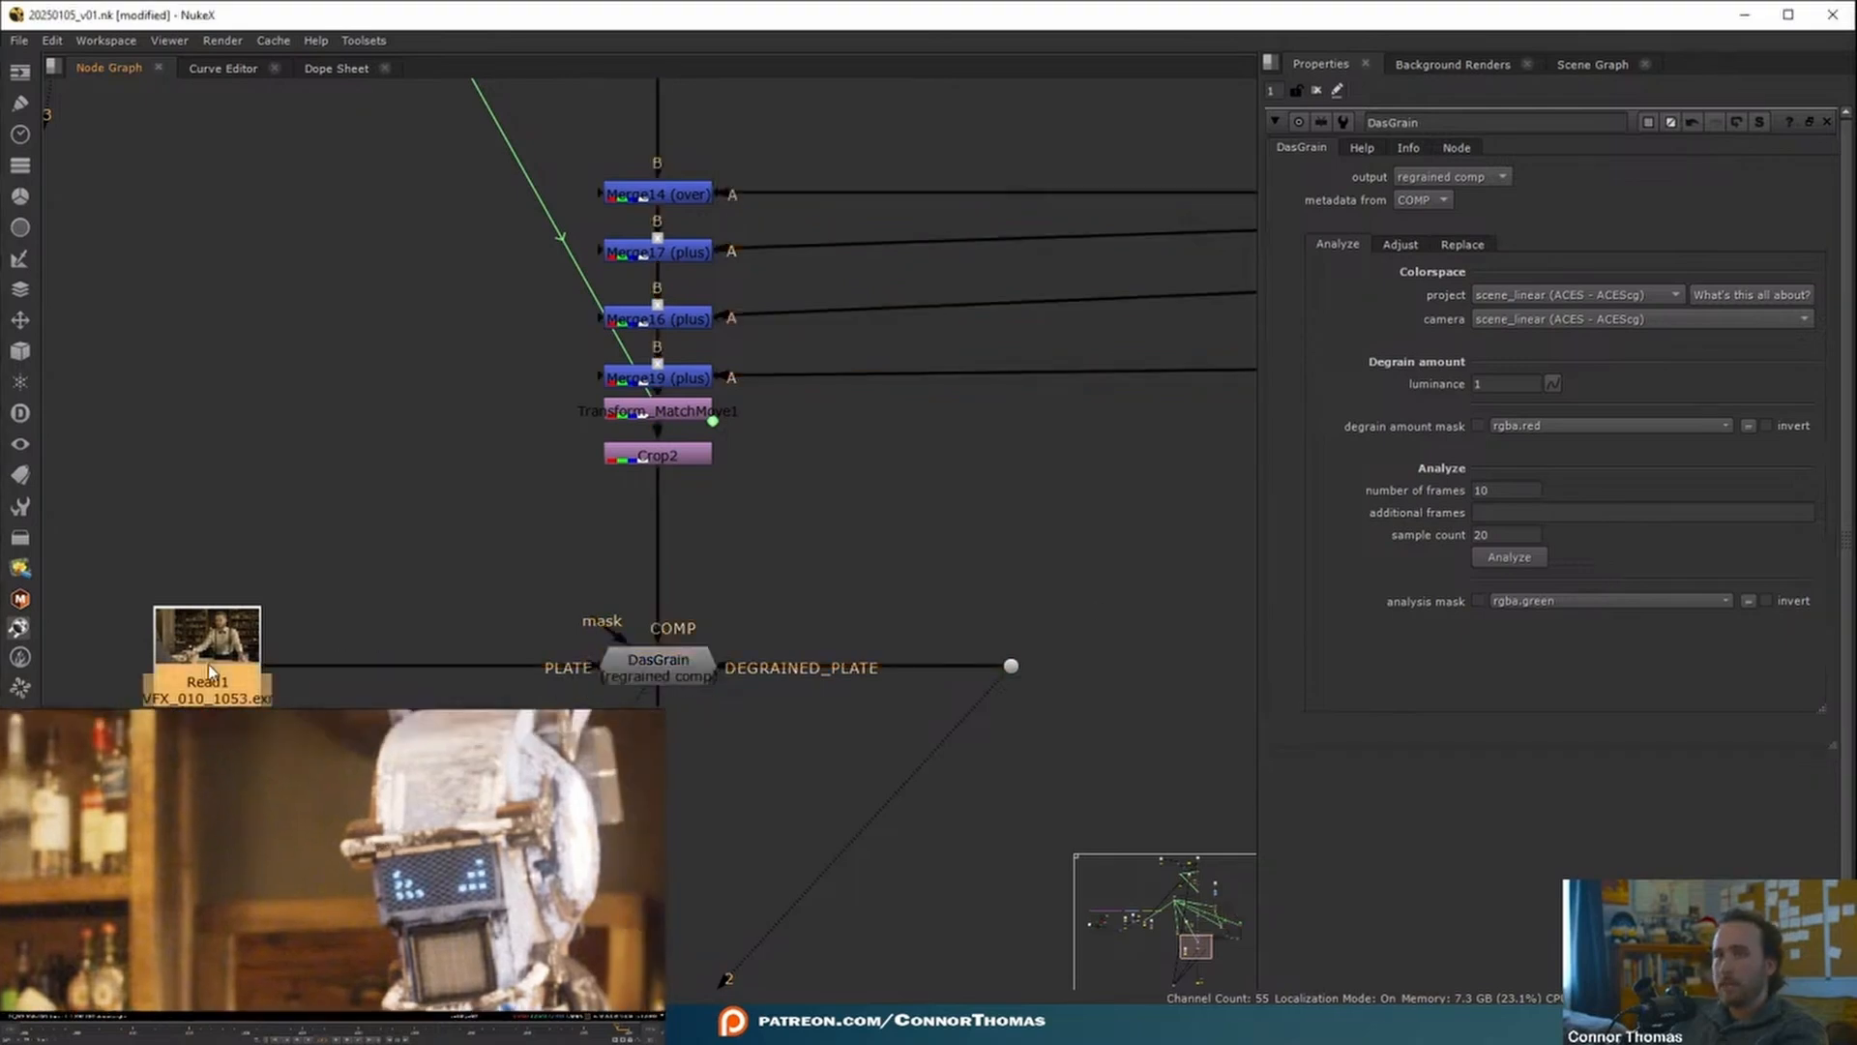
key(2)
click(388, 560)
key(1)
key(2)
key(1)
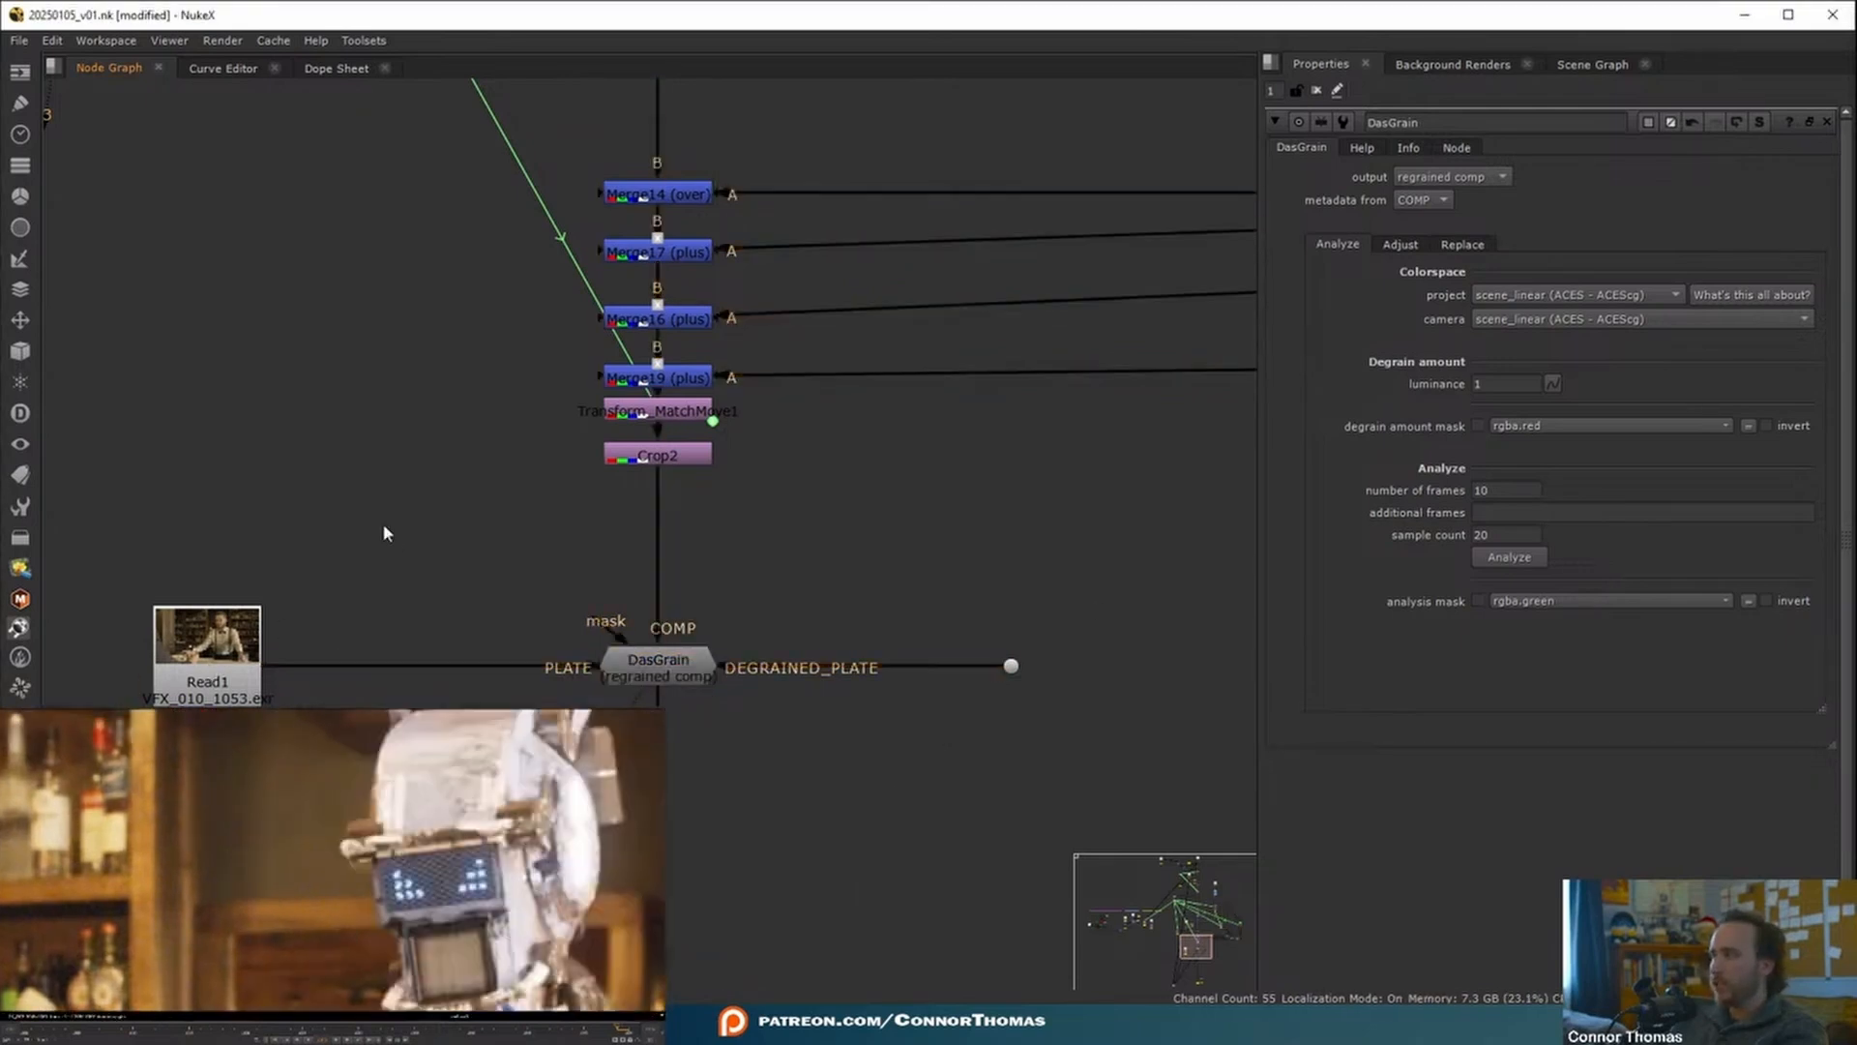
- Compare the grain on the robot head by alternating repeatedly between the two viewer inputs
key(2)
key(1)
key(2)
key(1)
key(2)
key(1)
key(2)
key(1)
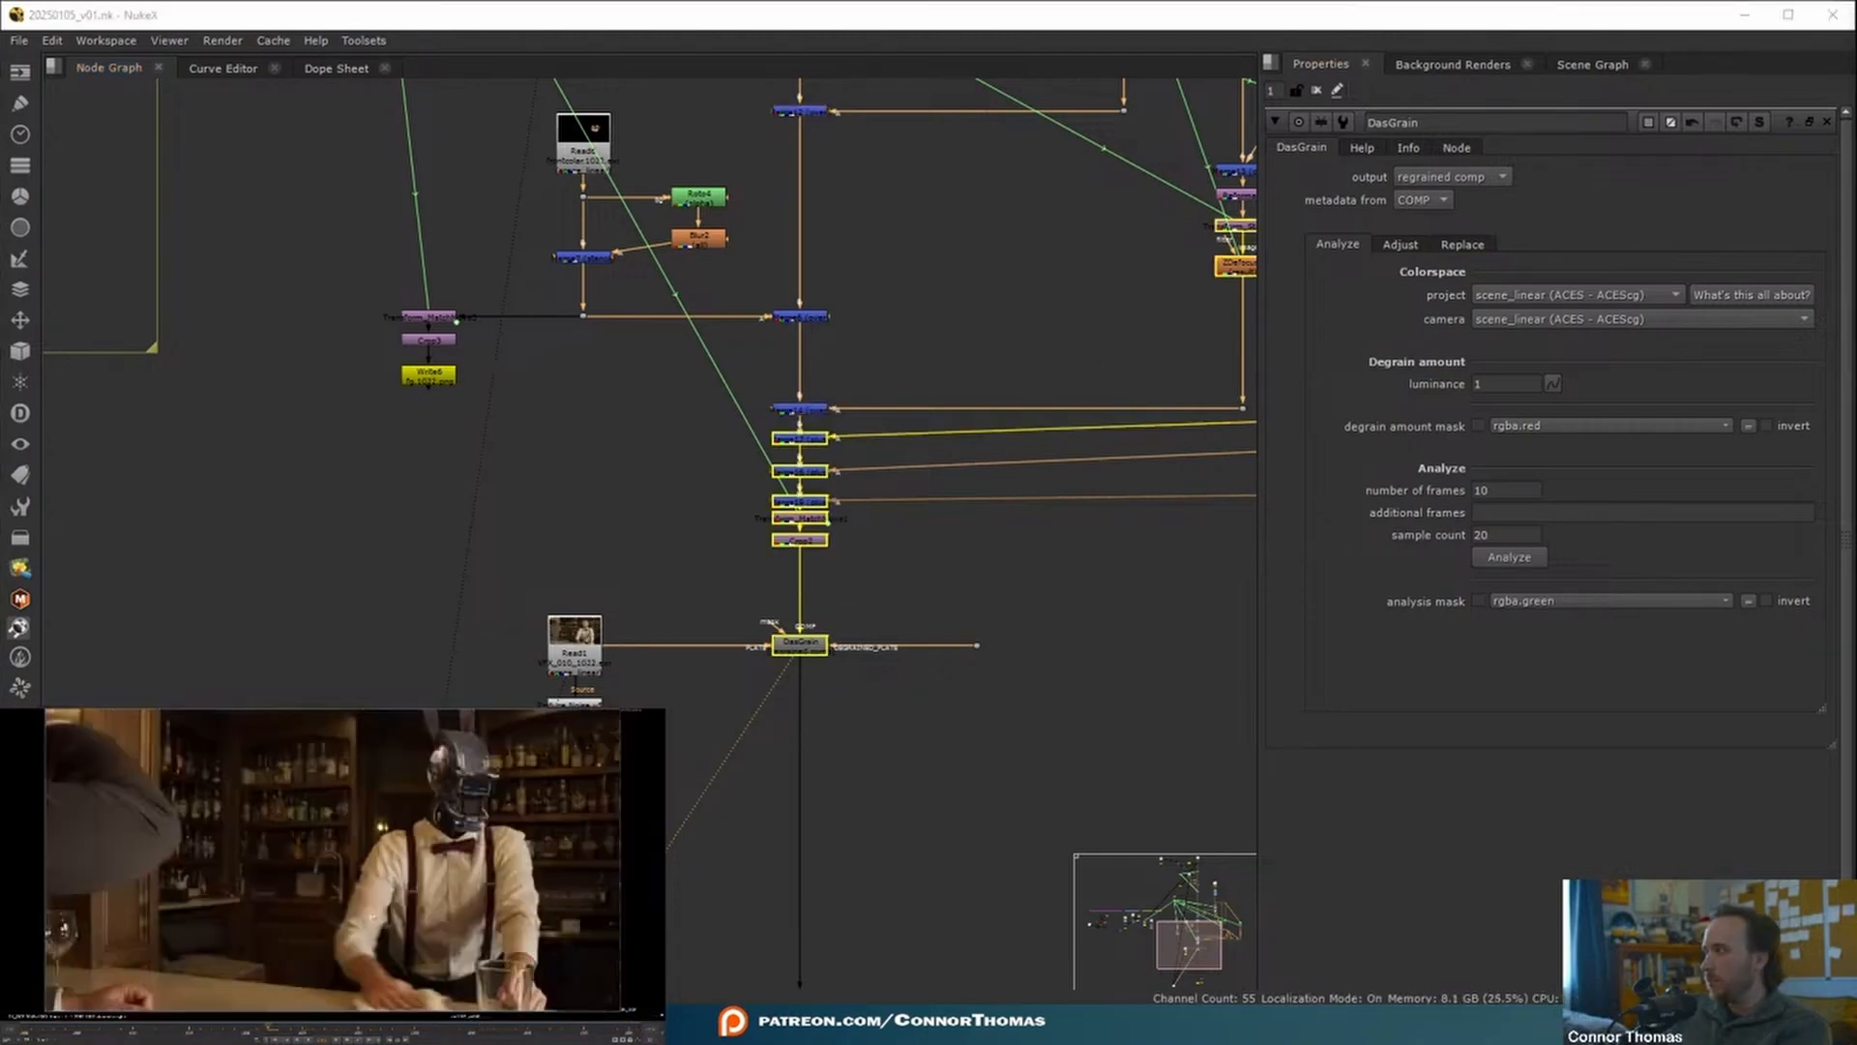
- Try a Roto-masked merge between Crop2 and DasGrain with the Roto's premultiply set to rgba, and view its alpha before and after Expression1
middle_drag(920, 685, 883, 531)
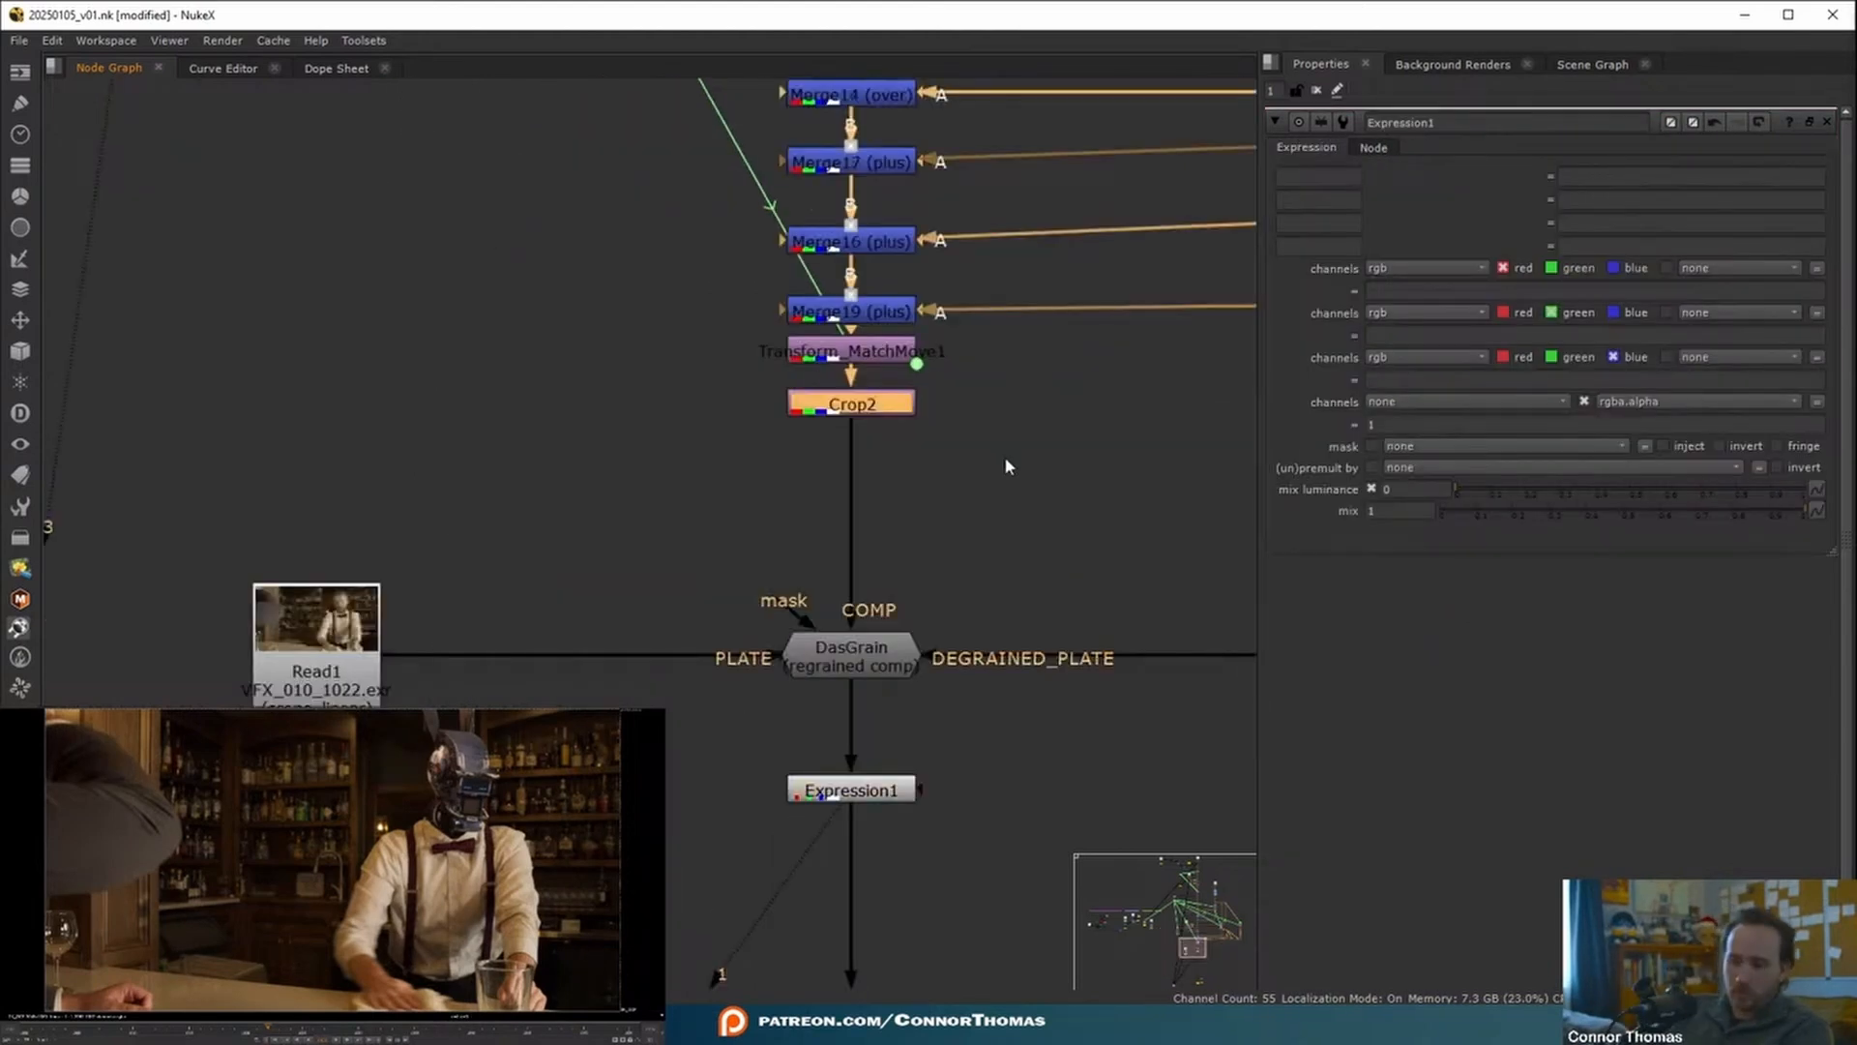
key(o)
drag(918, 529, 1035, 488)
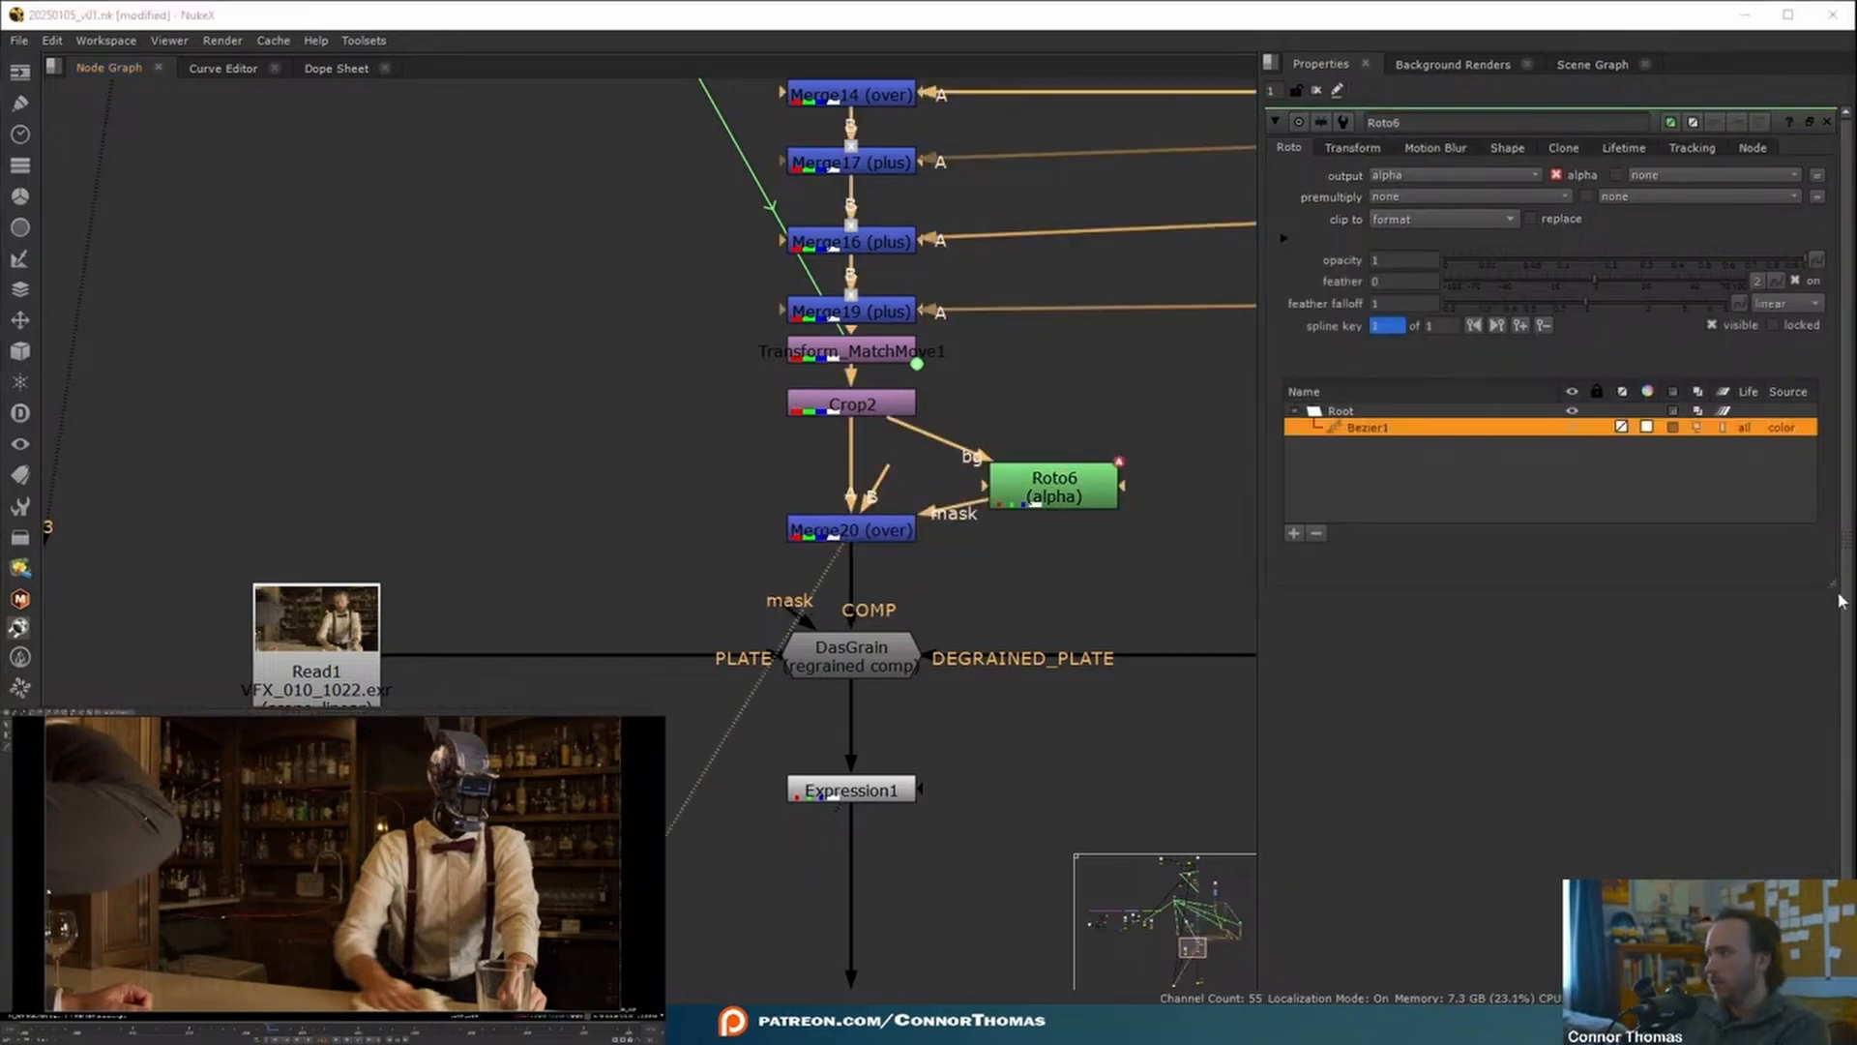
click(1419, 201)
click(1404, 255)
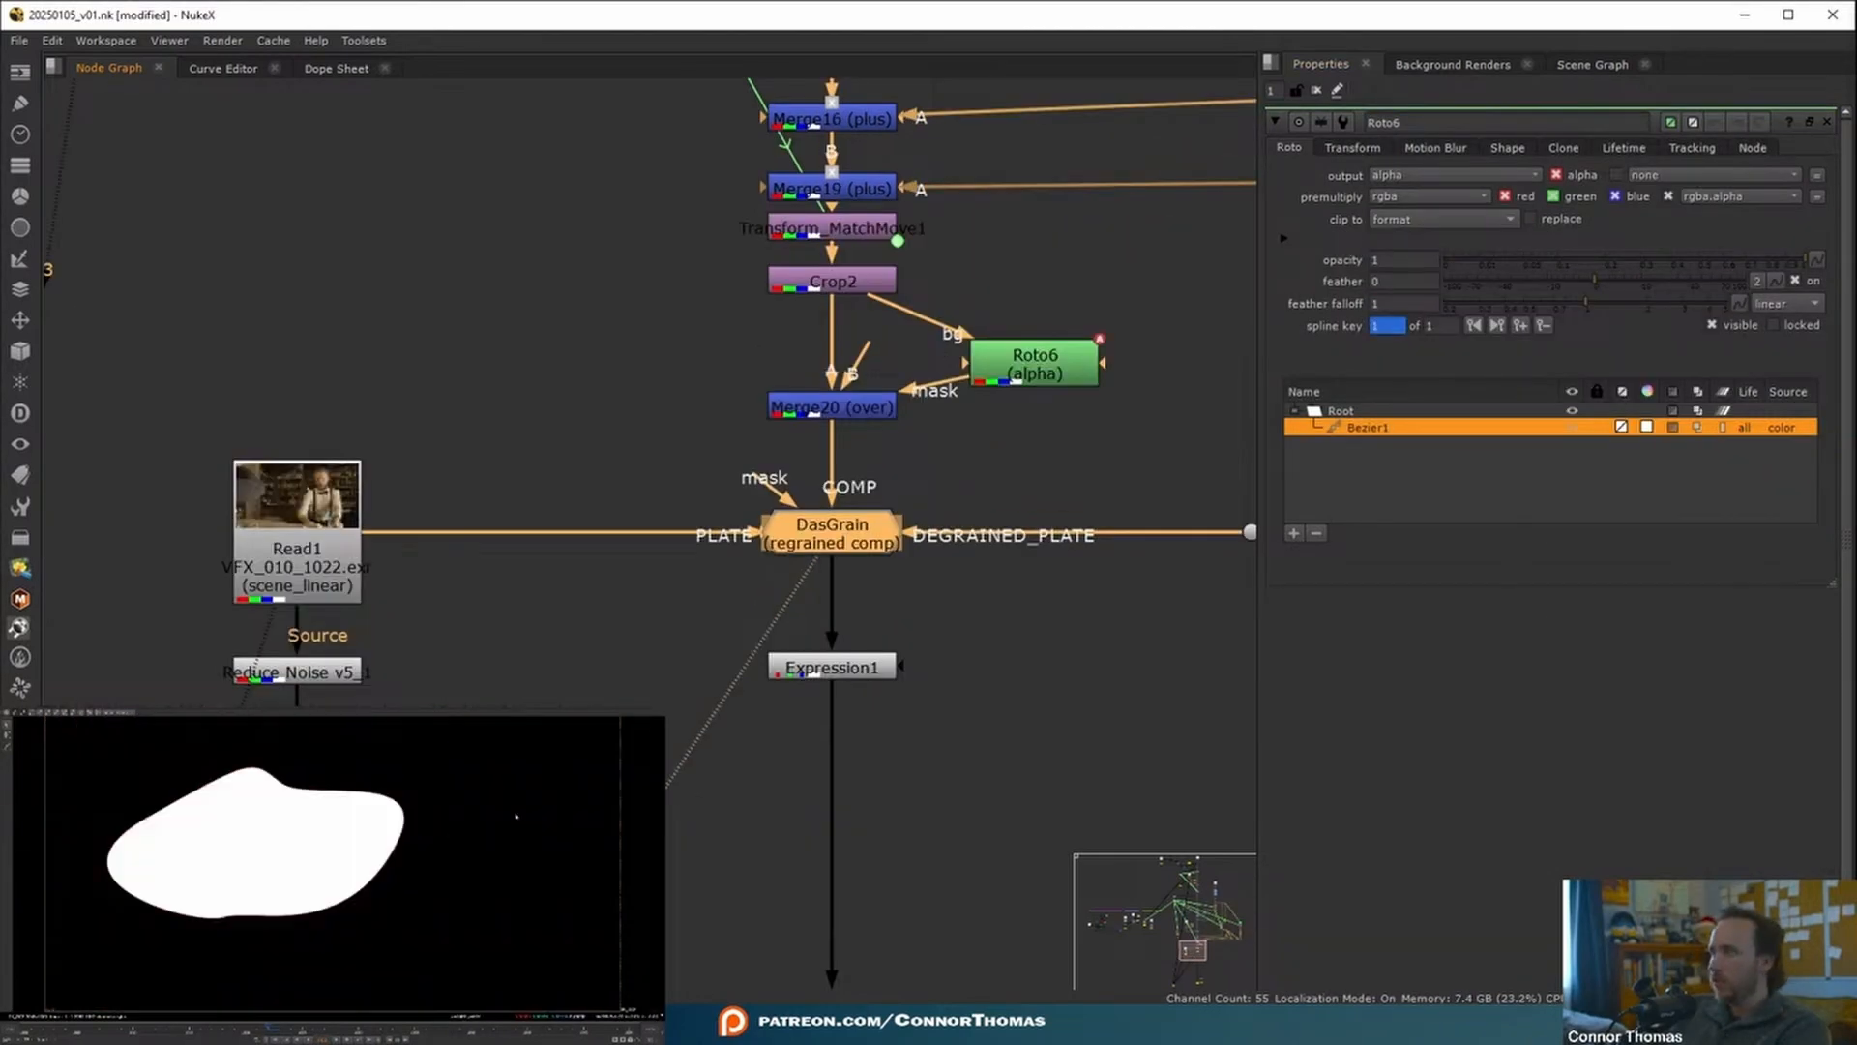
click(1316, 91)
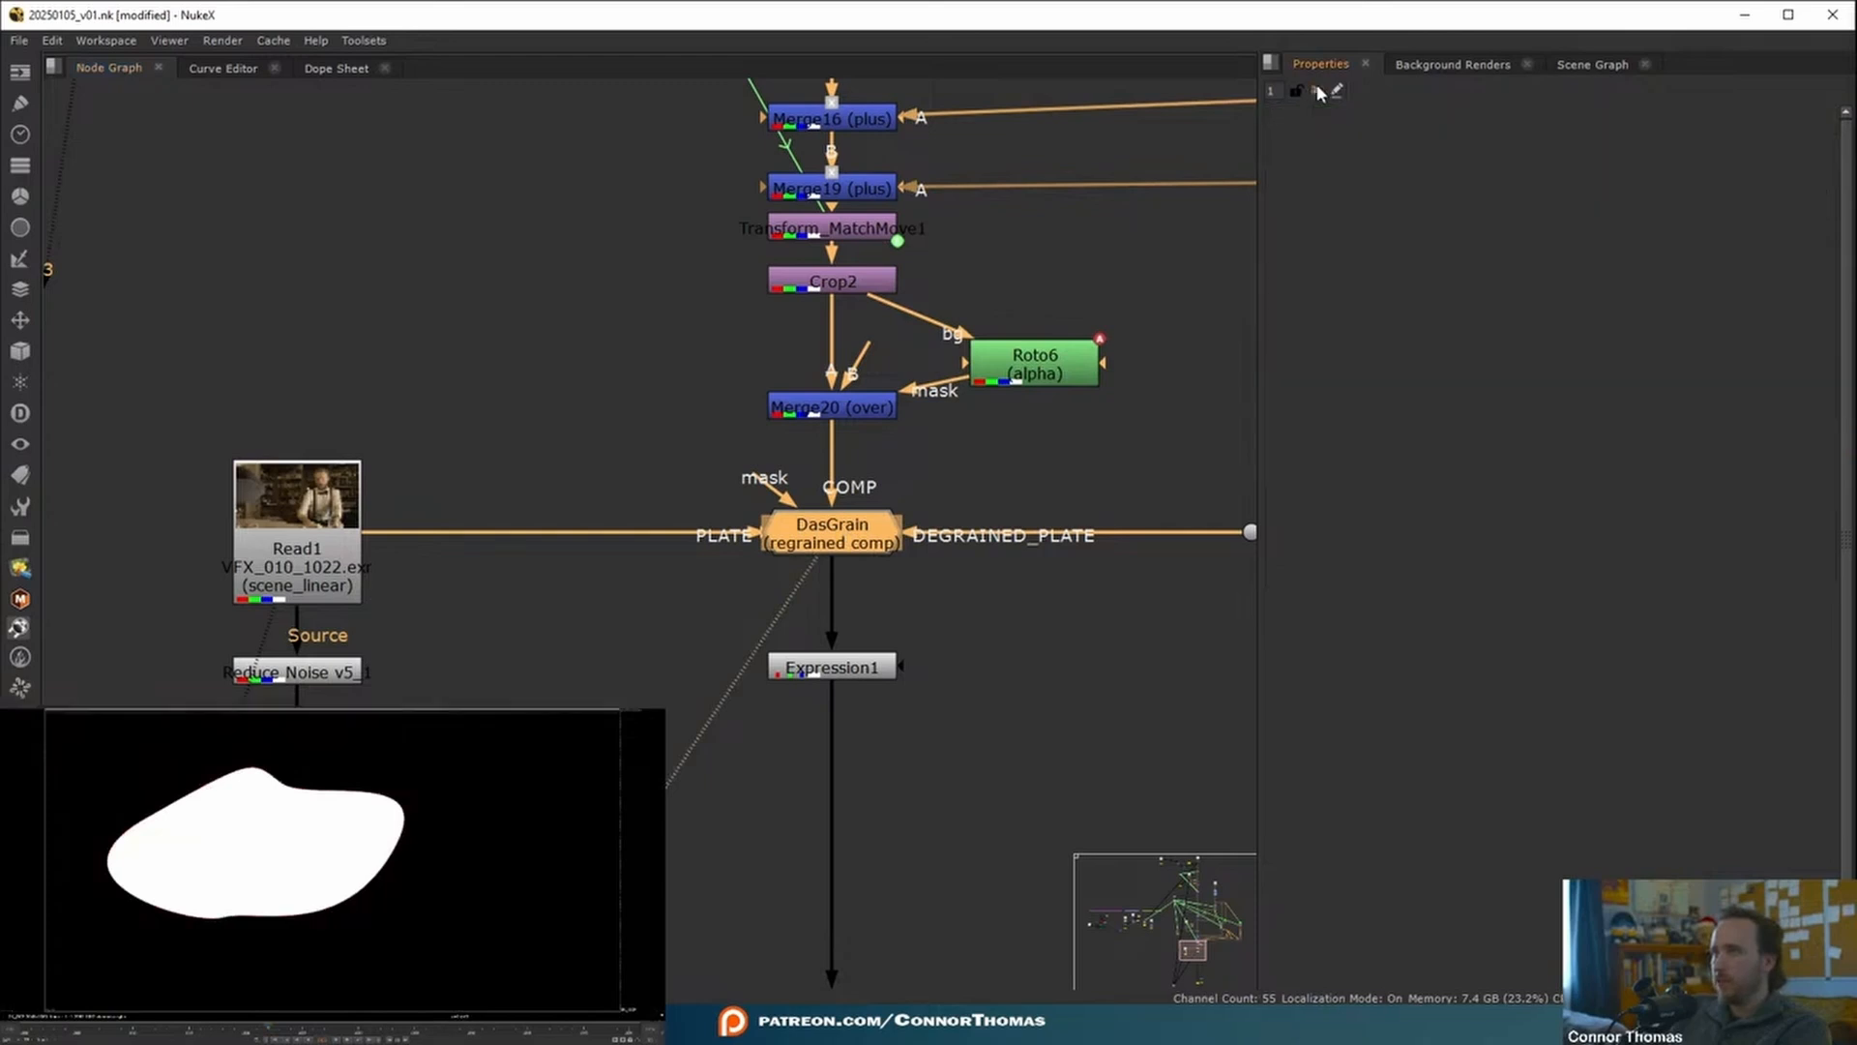
click(803, 677)
key(1)
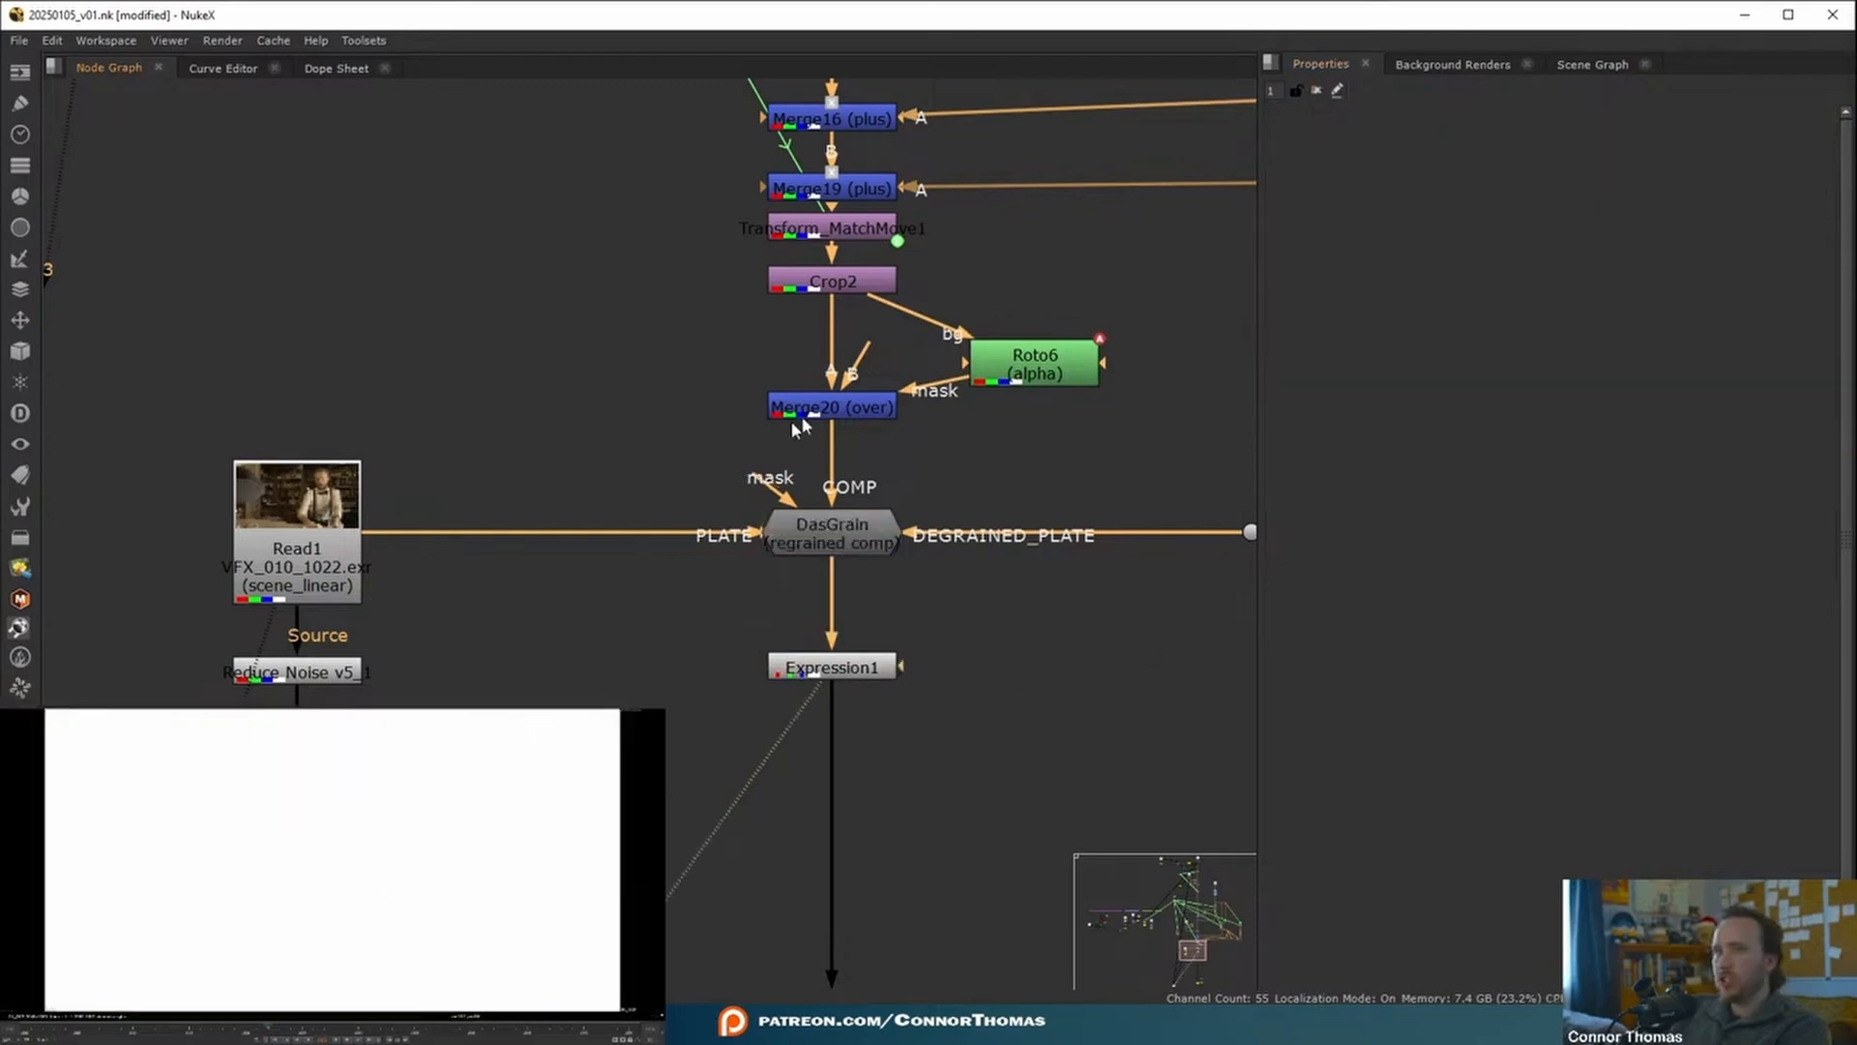
- Delete the test Merge20 and Roto6 nodes and reconnect DasGrain's COMP input to Crop2
click(780, 410)
key(Delete)
click(1035, 363)
key(Delete)
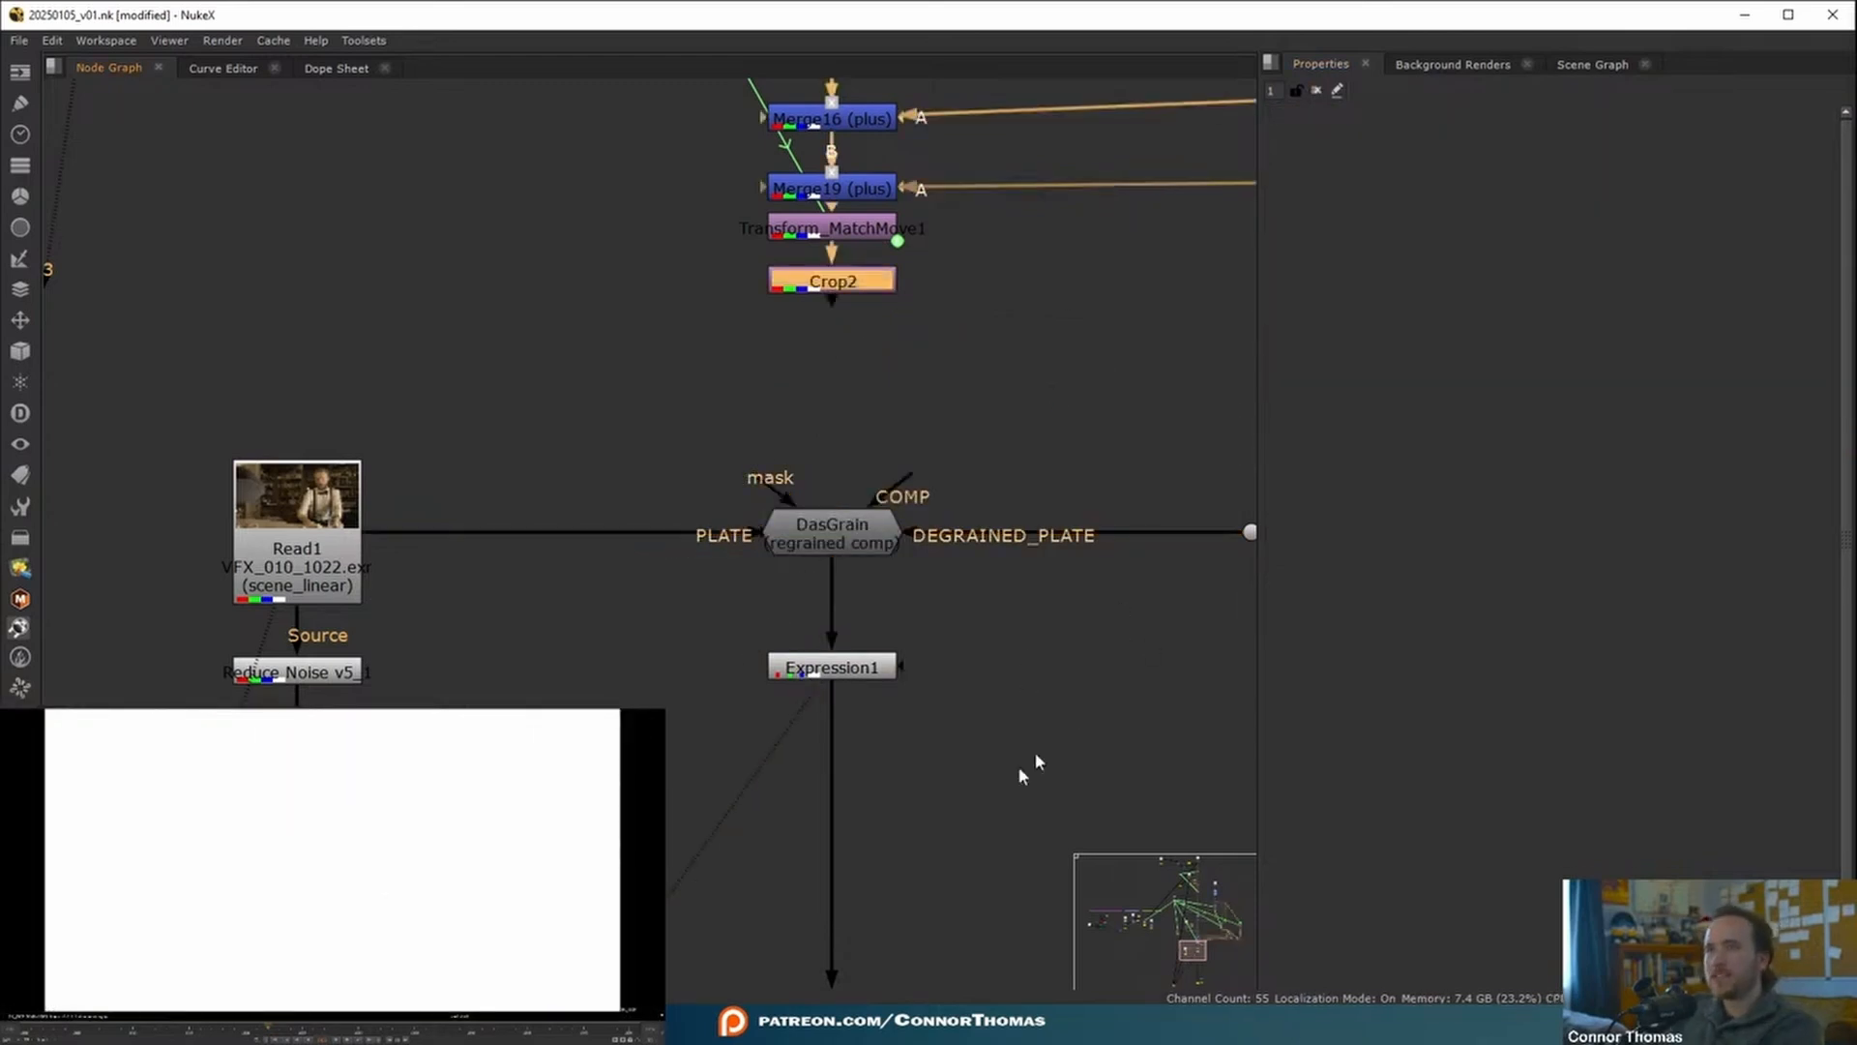
drag(916, 478, 830, 283)
- Review the Expression1 settings and add a Write node at the end of the main branch
double_click(832, 668)
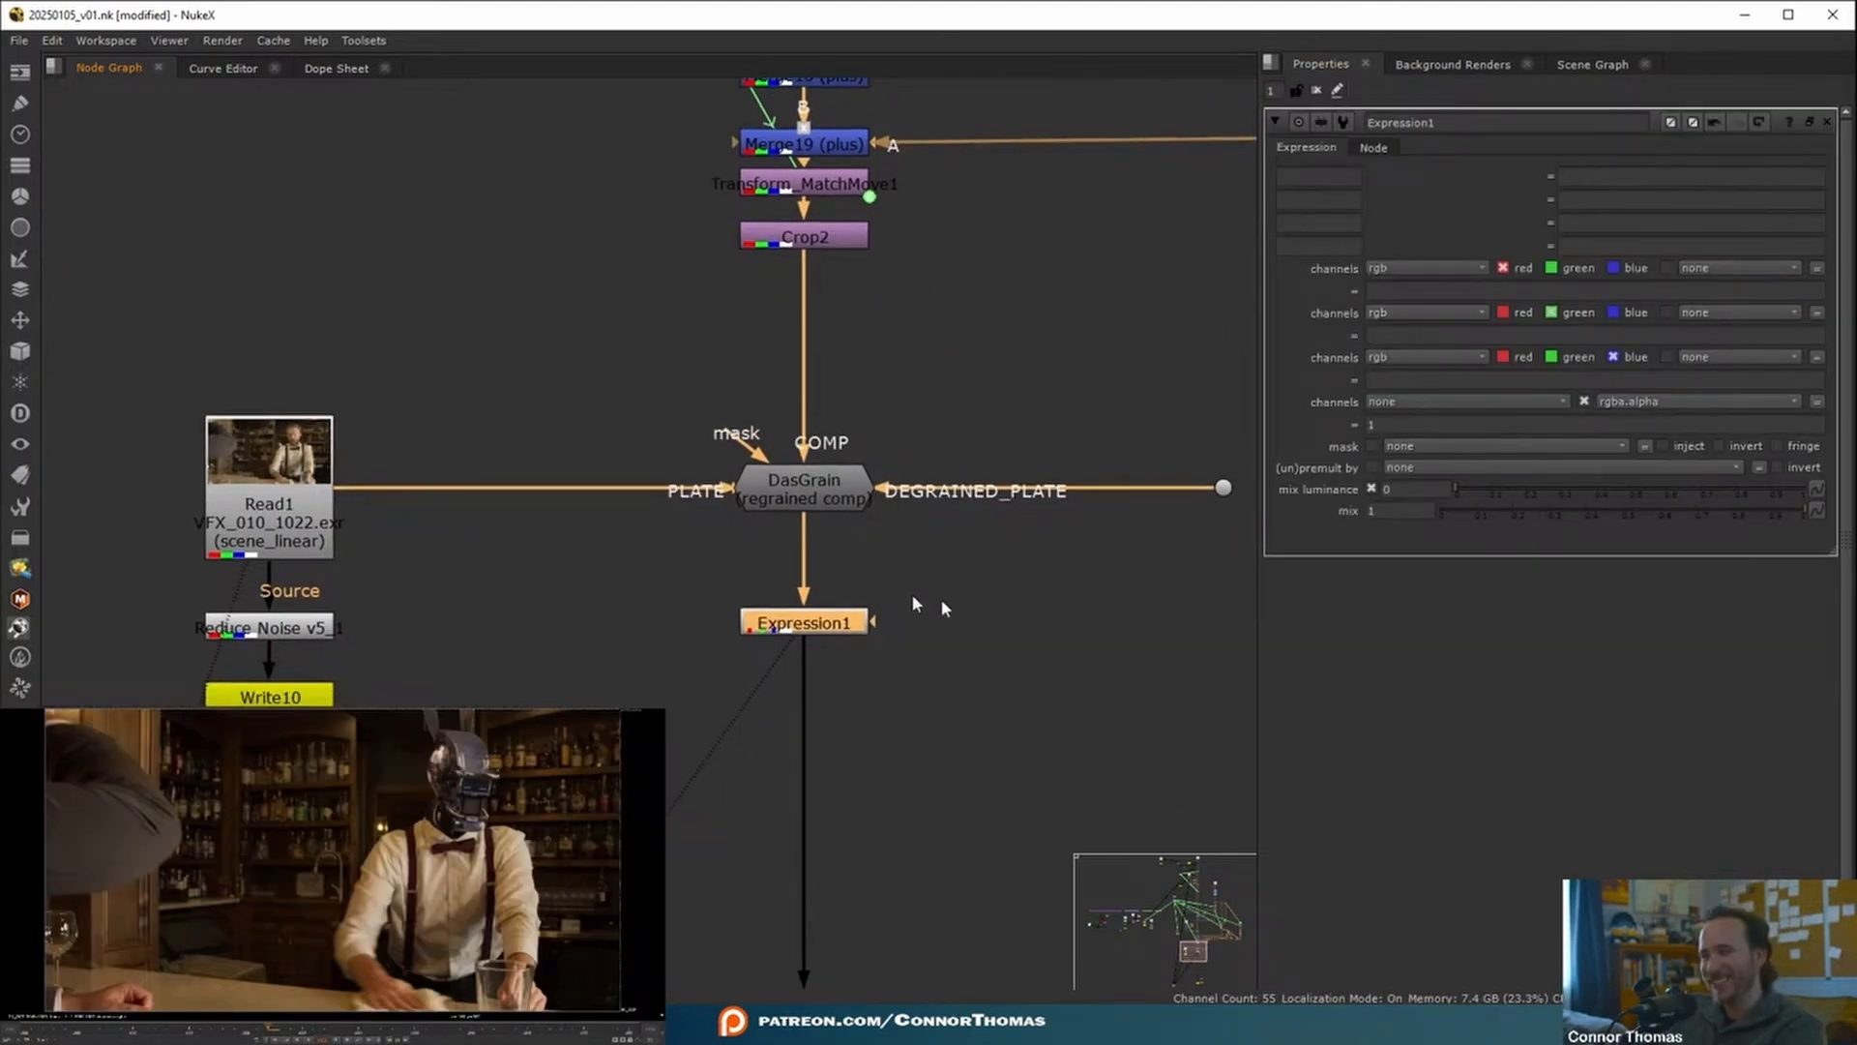
click(993, 753)
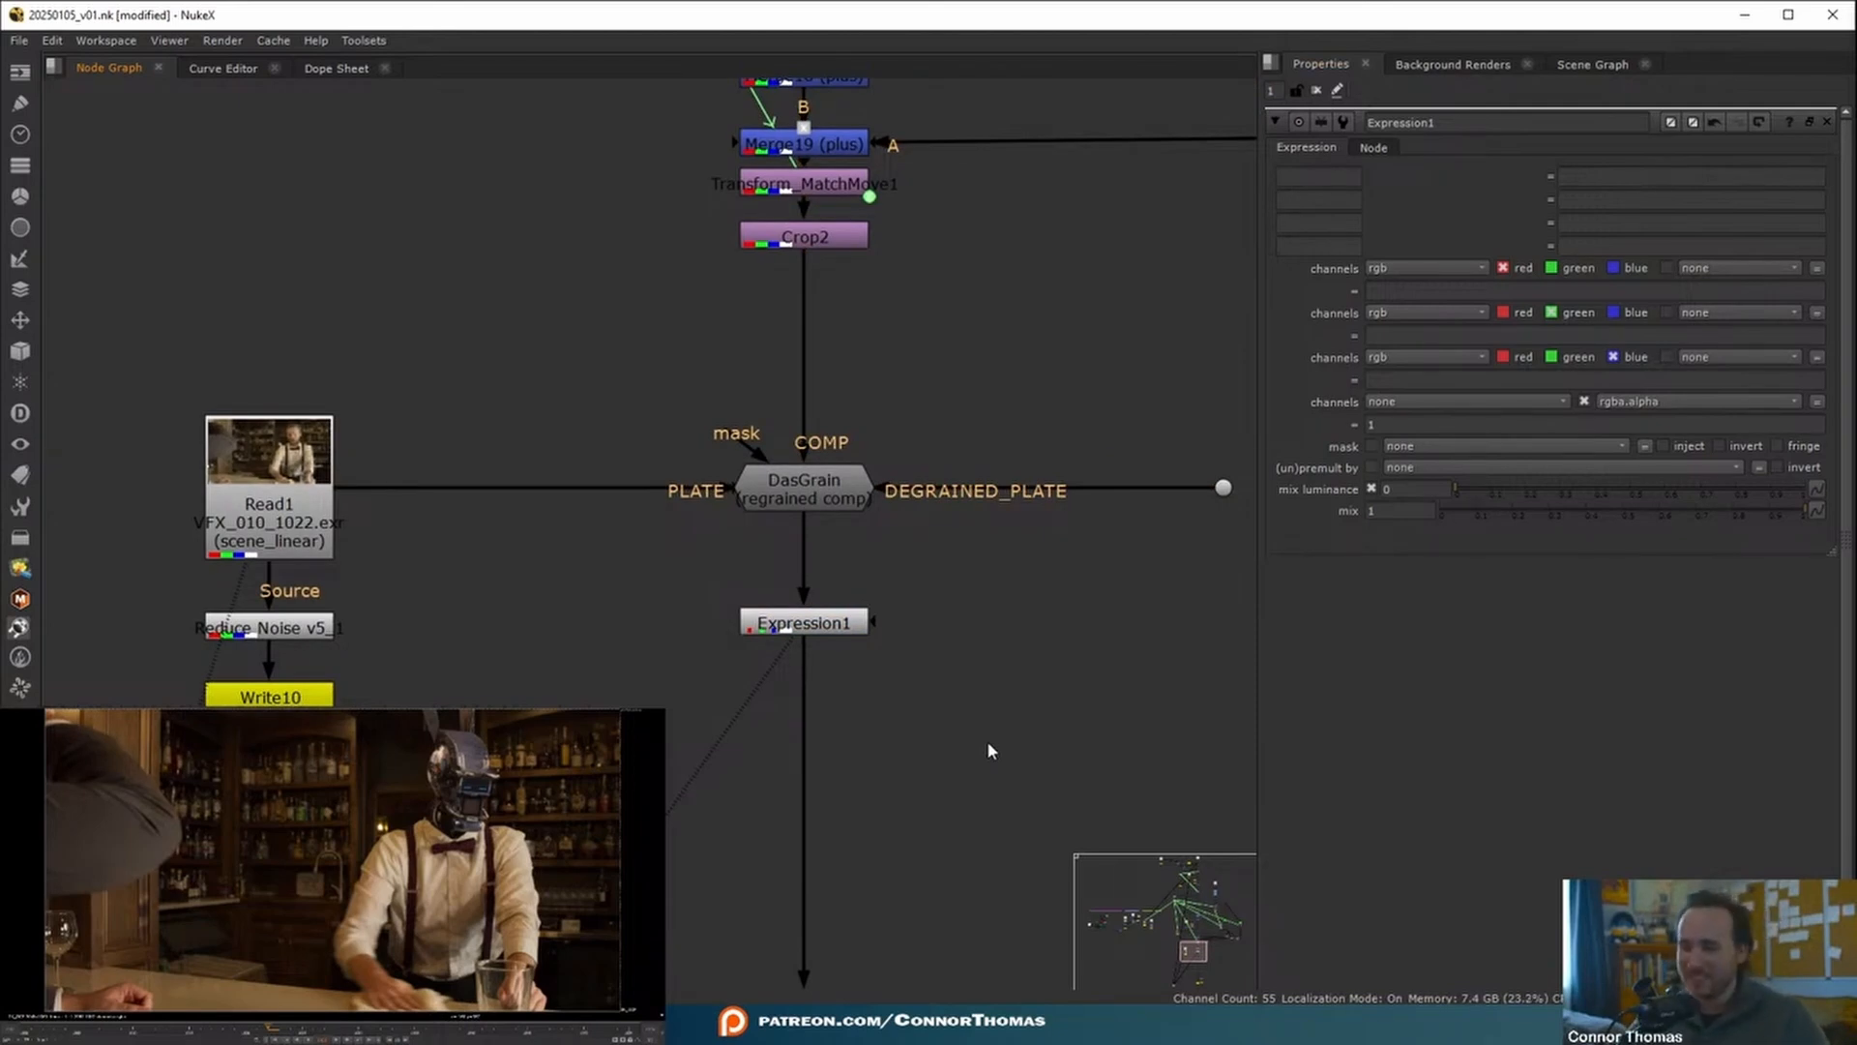
key(w)
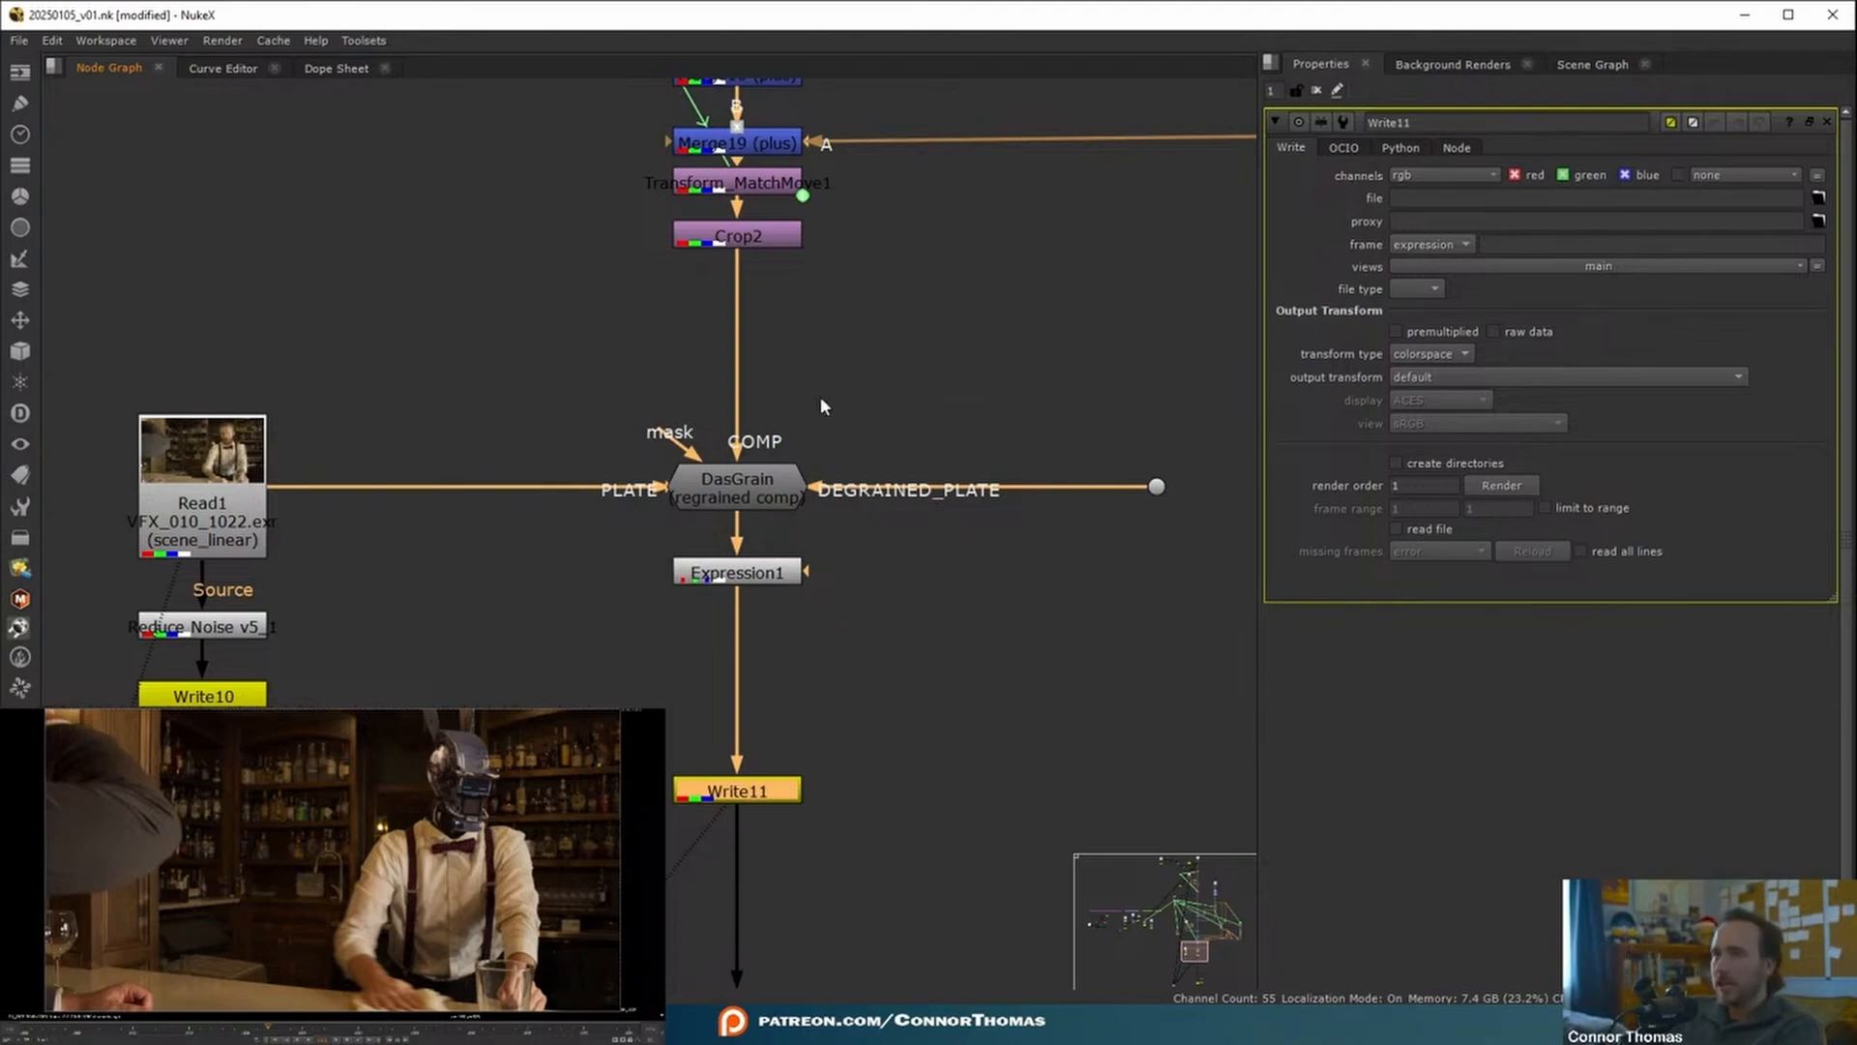
- Insert a Shuffle node between Expression1 and the Write node
click(719, 578)
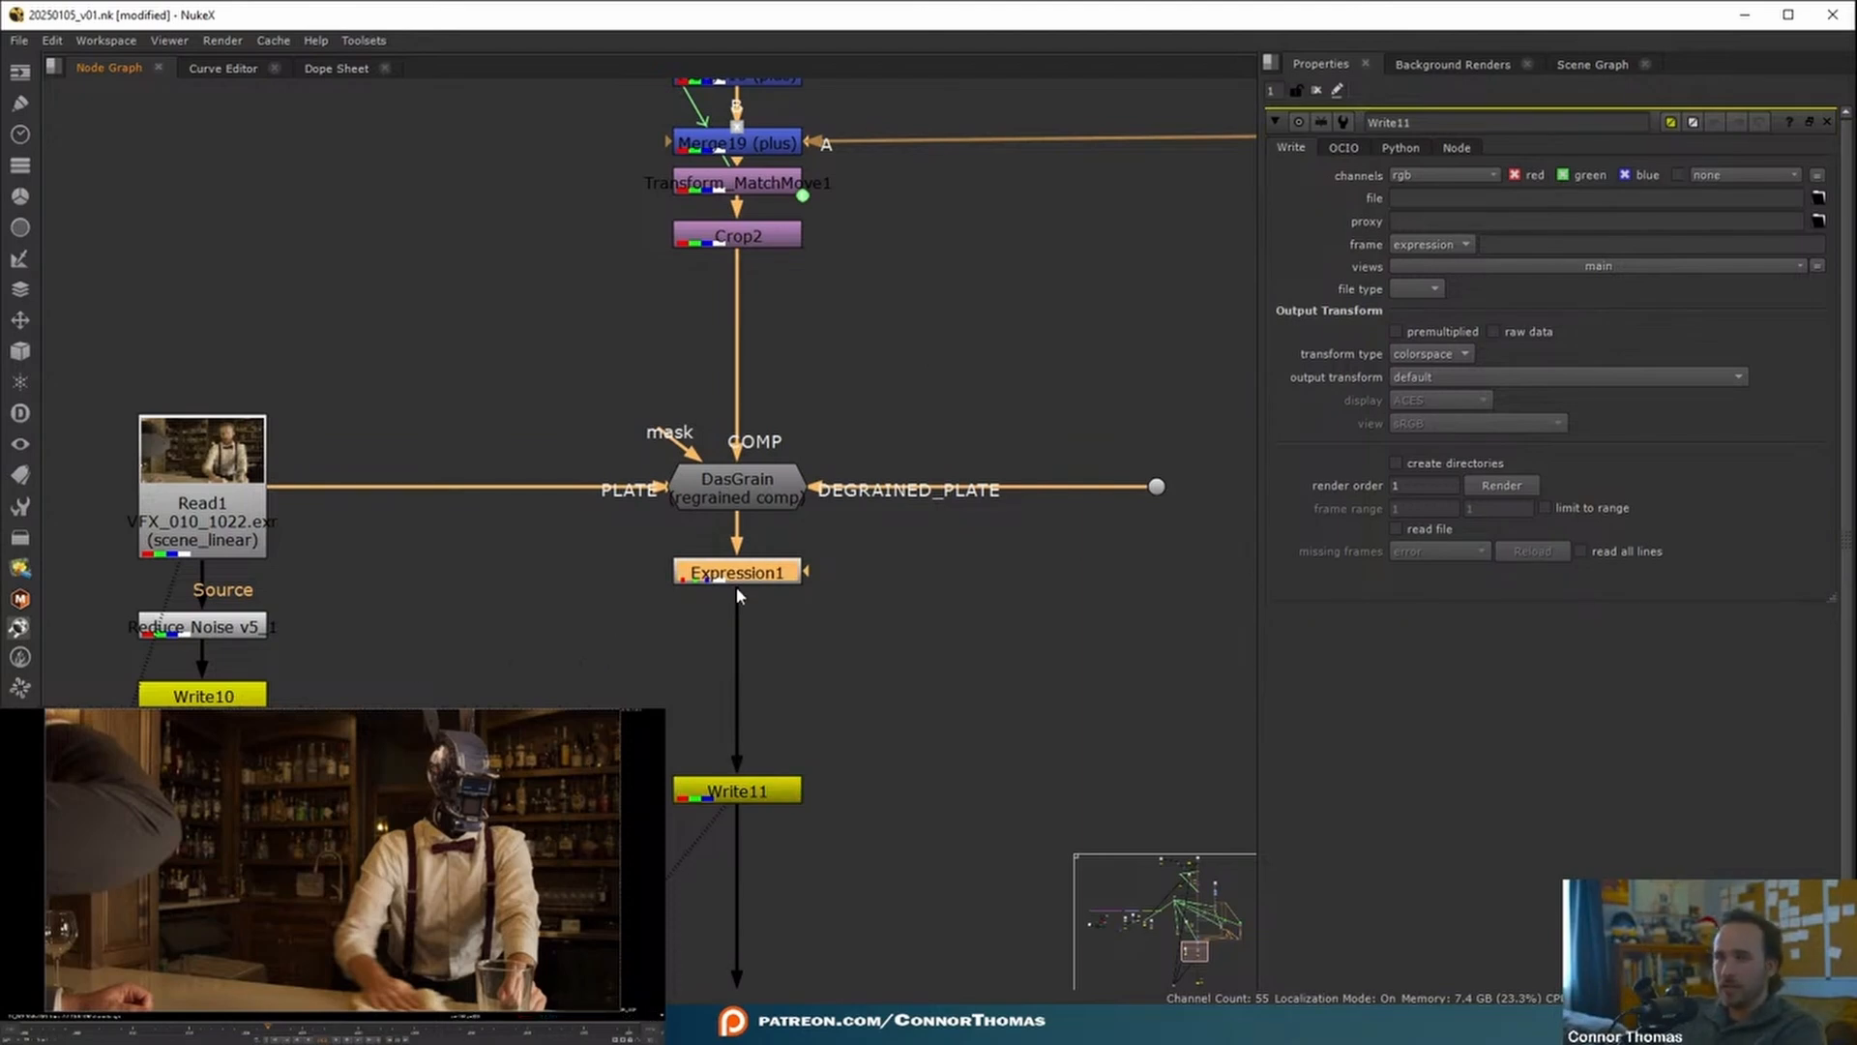
key(Tab)
text(shuf)
key(Down)
key(Return)
middle_drag(841, 652, 727, 708)
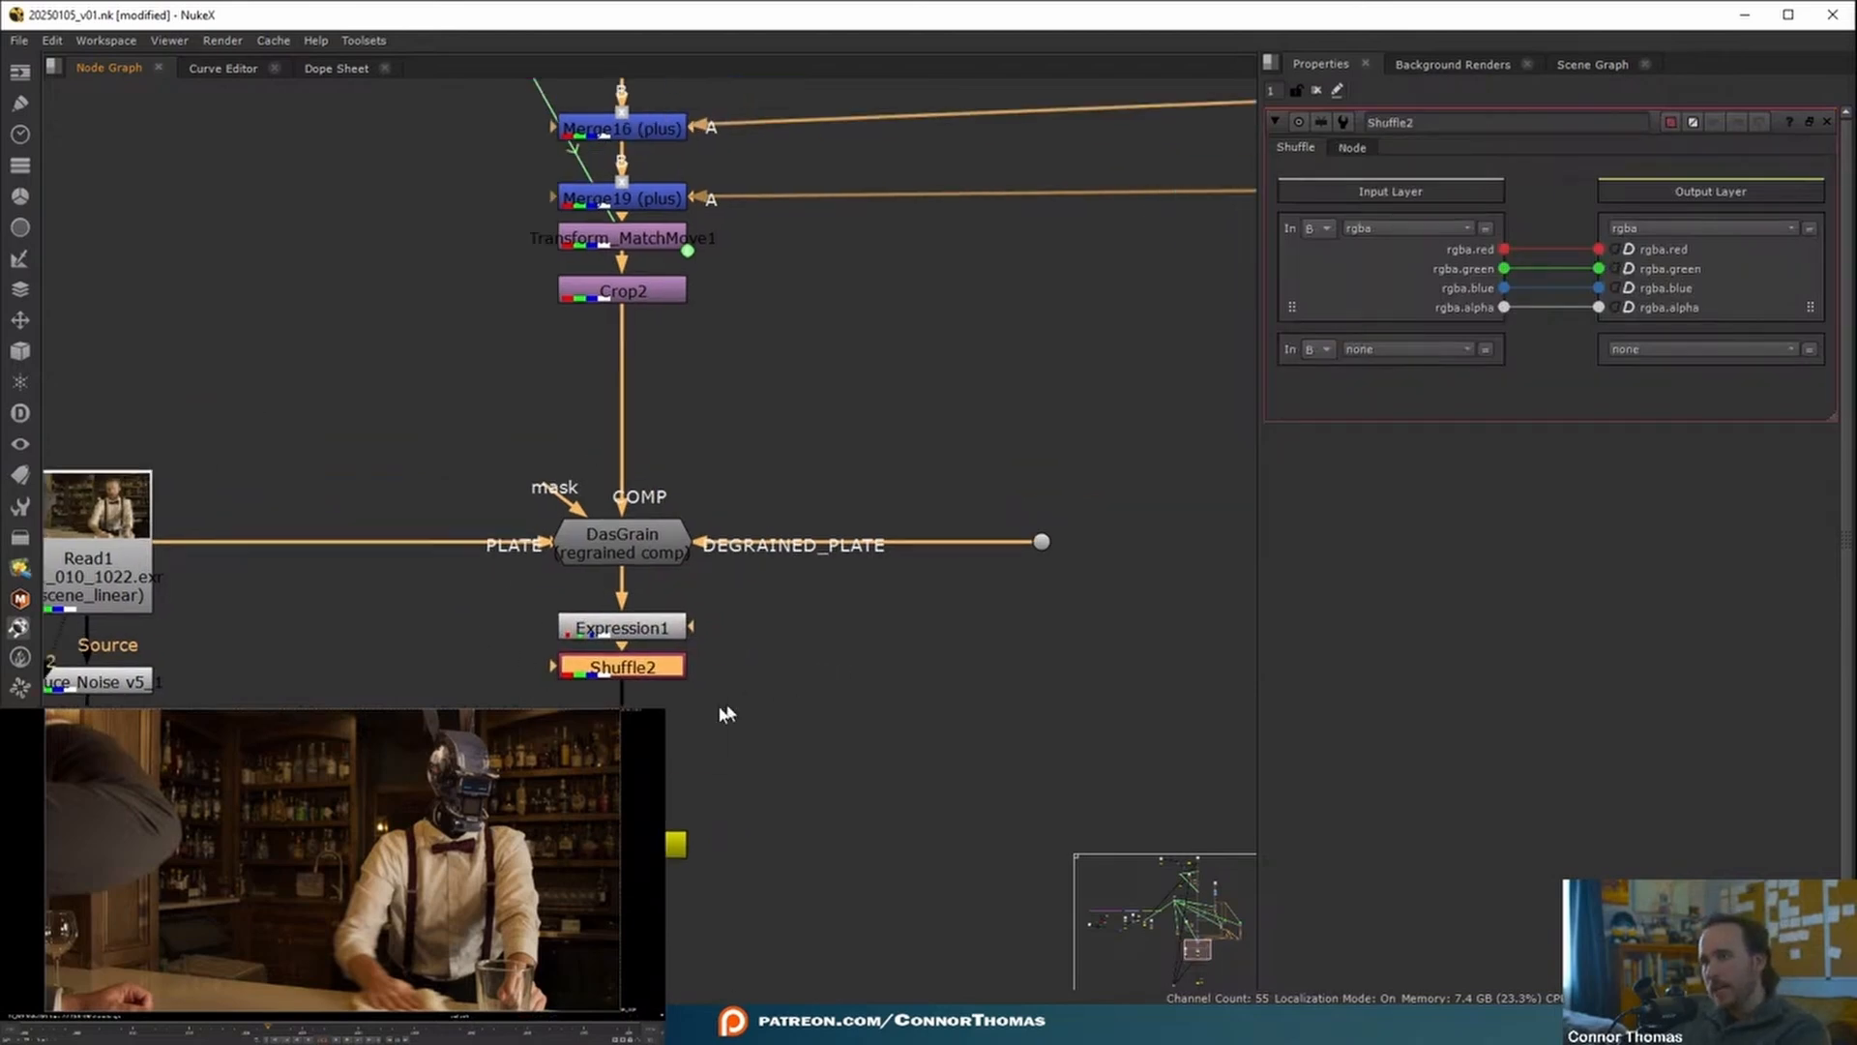
- Add a dot beside the tree to carry the Shuffle's A input toward the CG branches
scroll(726, 714, down, 3)
drag(672, 702, 838, 718)
key(period)
drag(673, 702, 1227, 597)
middle_drag(1020, 635, 780, 768)
scroll(803, 736, down, 1)
middle_drag(1083, 542, 726, 769)
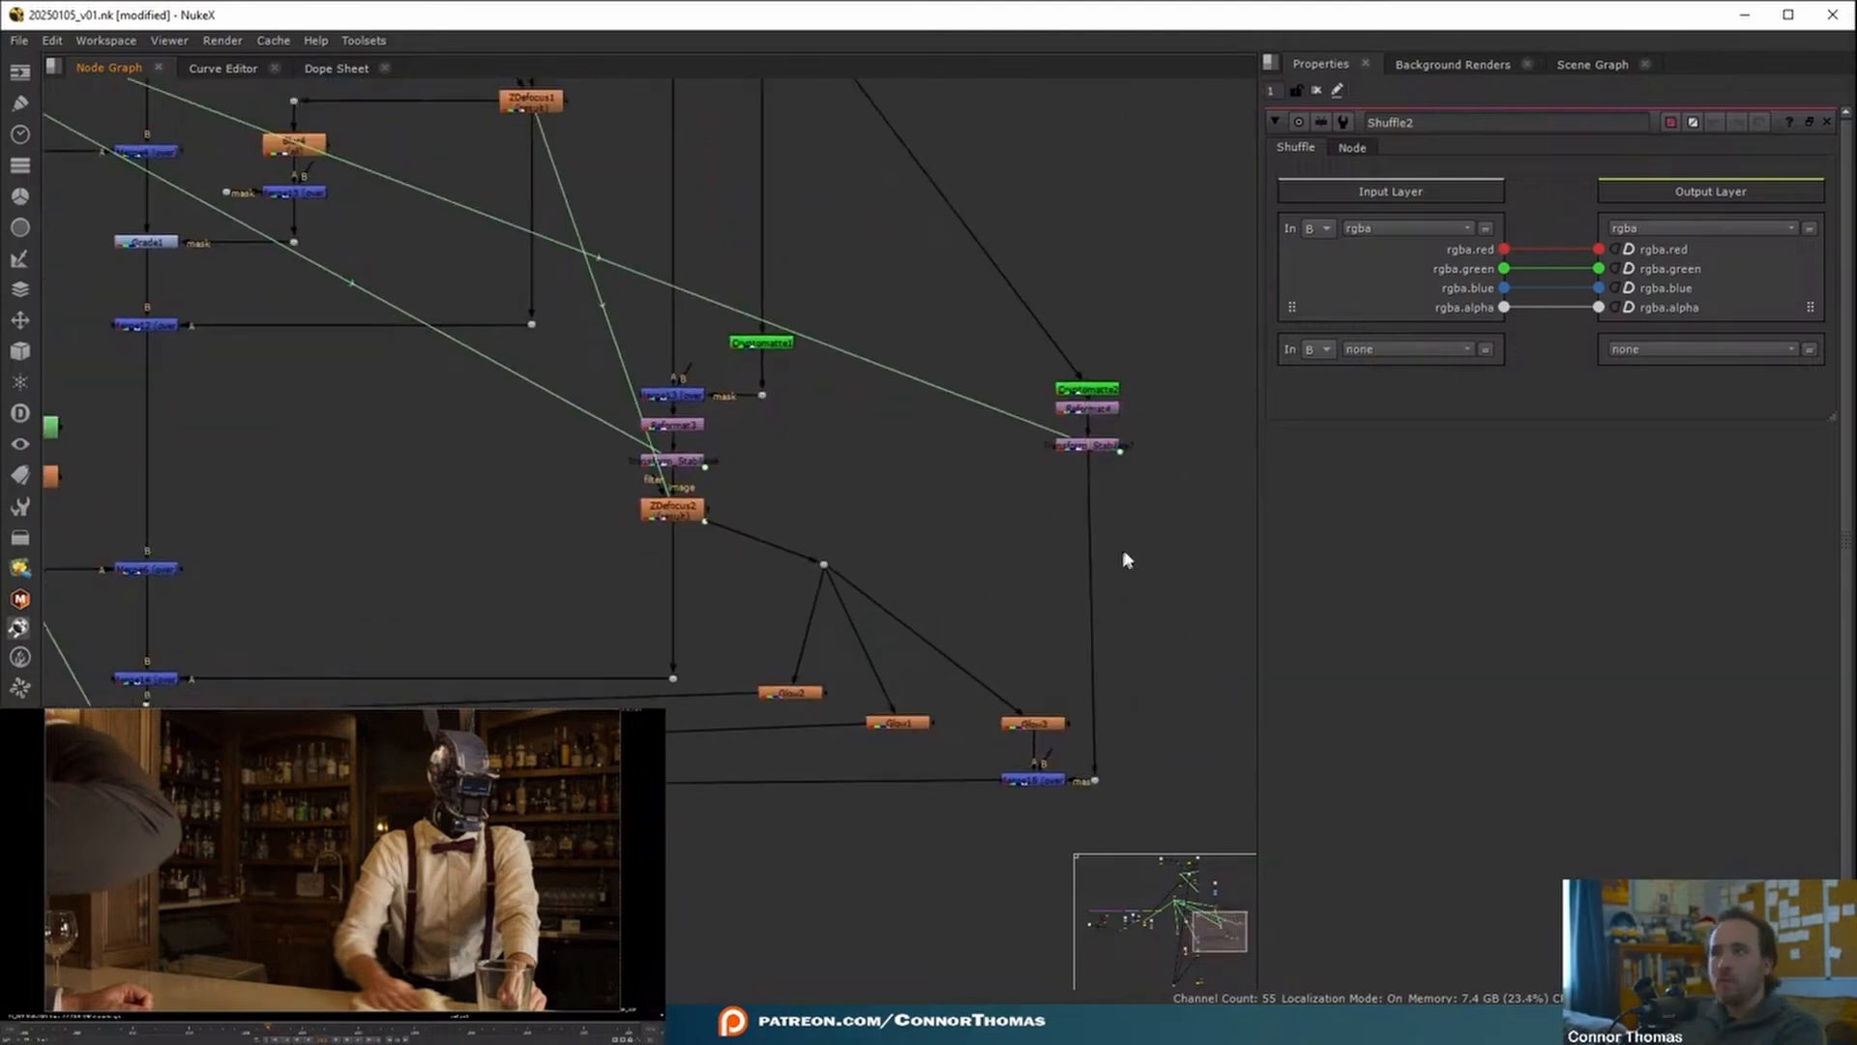
- Examine the color and alpha of the stabilized screen matte, and view the Cryptomatte1 output
click(1098, 445)
key(1)
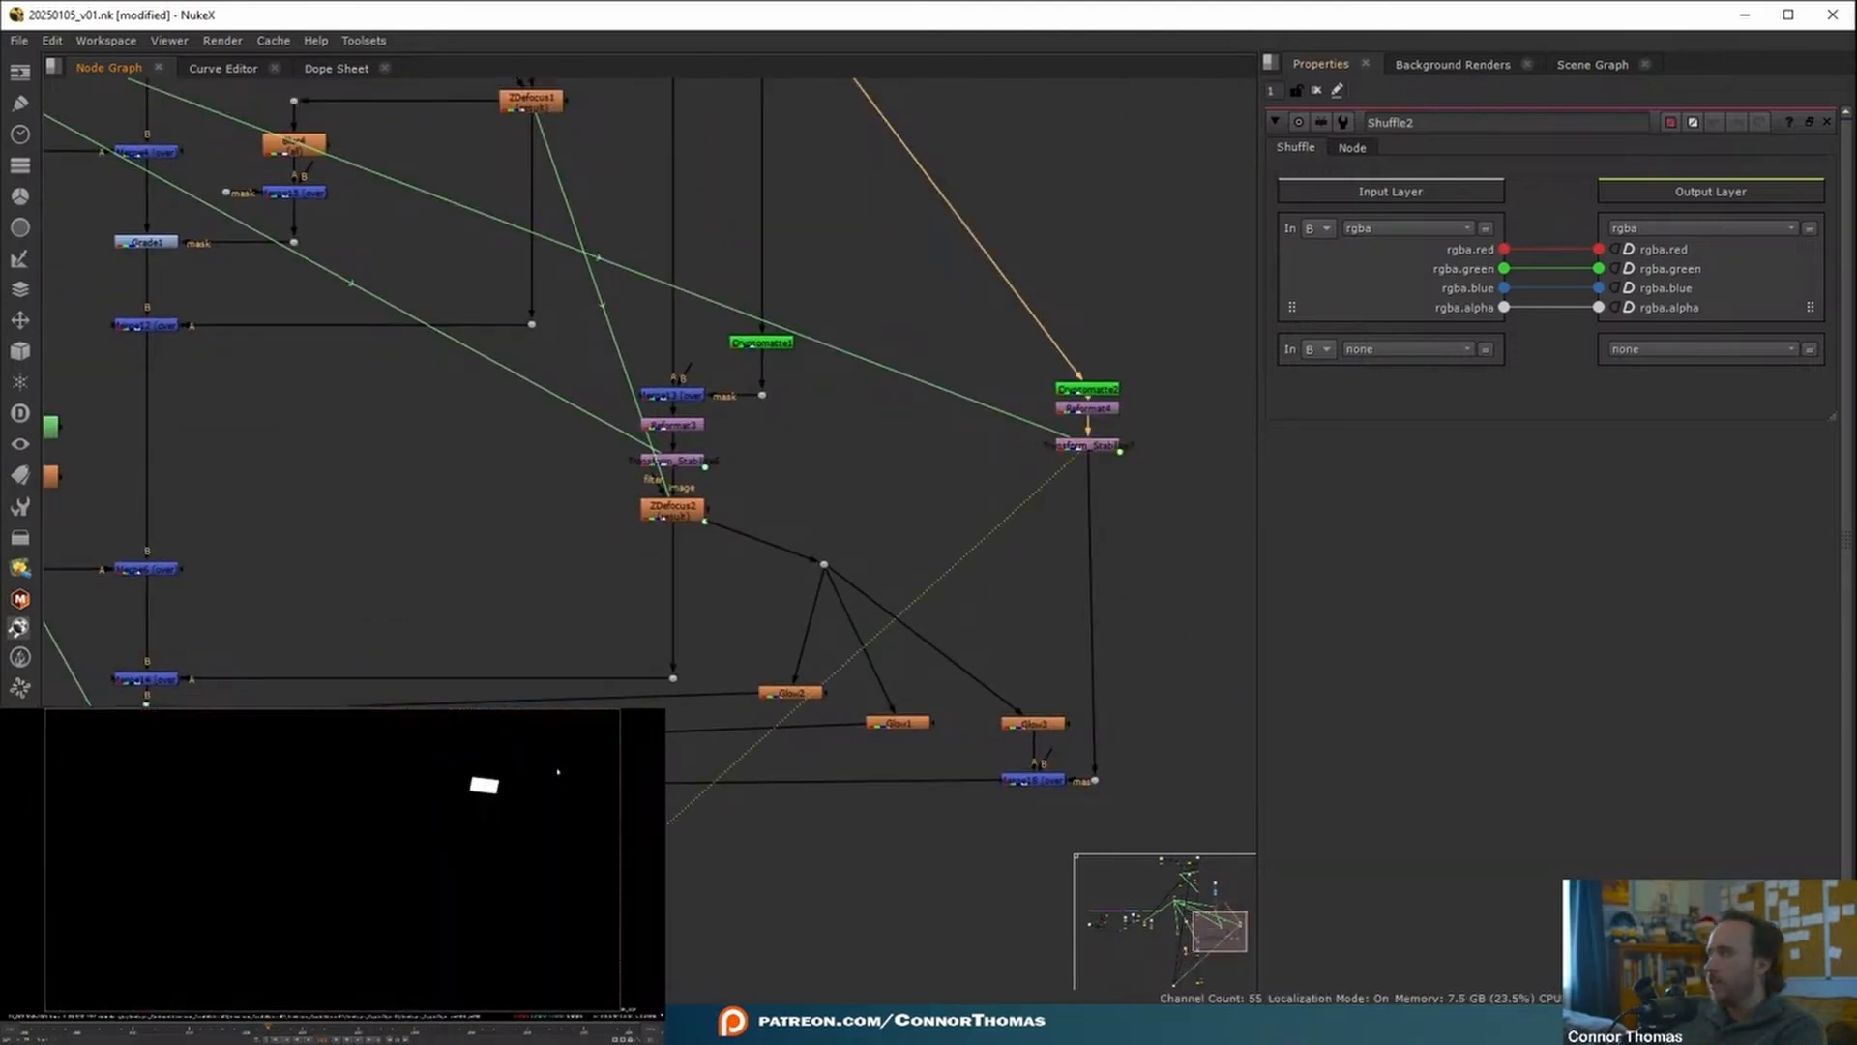
key(a)
key(a)
key(a)
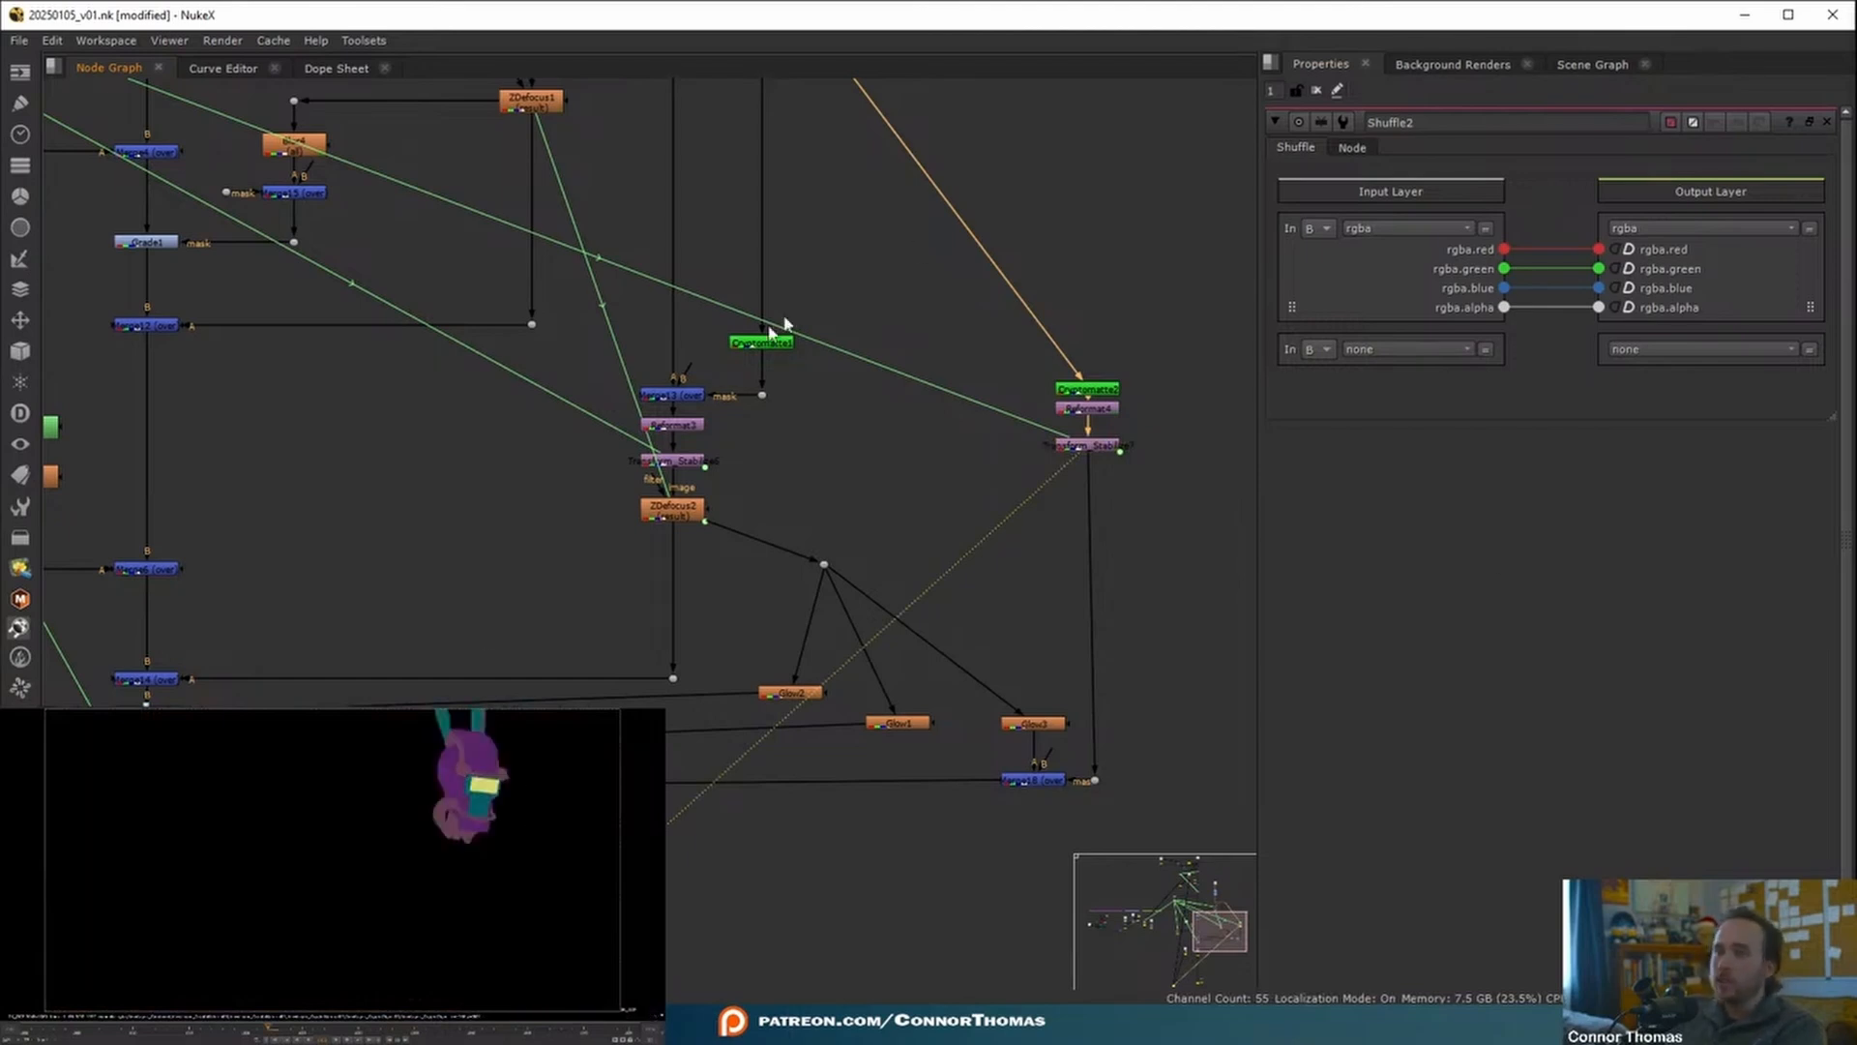
key(1)
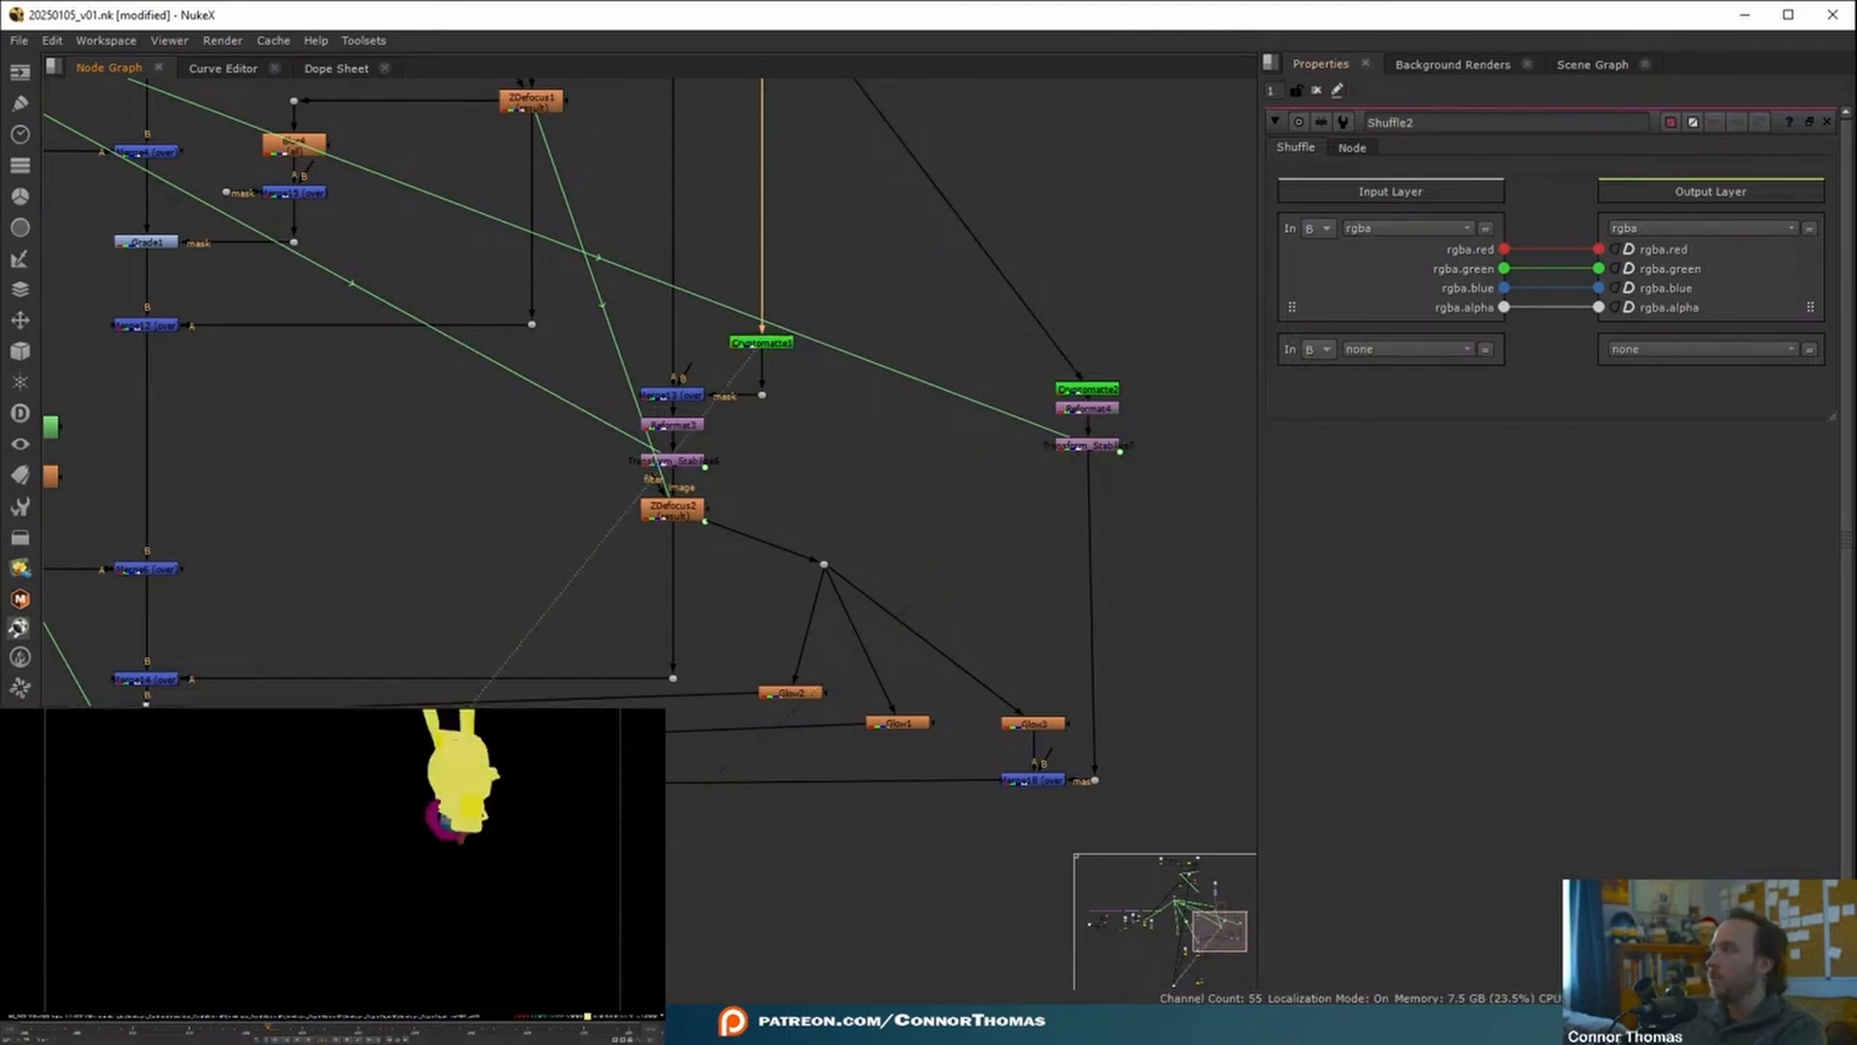
middle_drag(772, 595, 795, 472)
scroll(795, 474, down, 1)
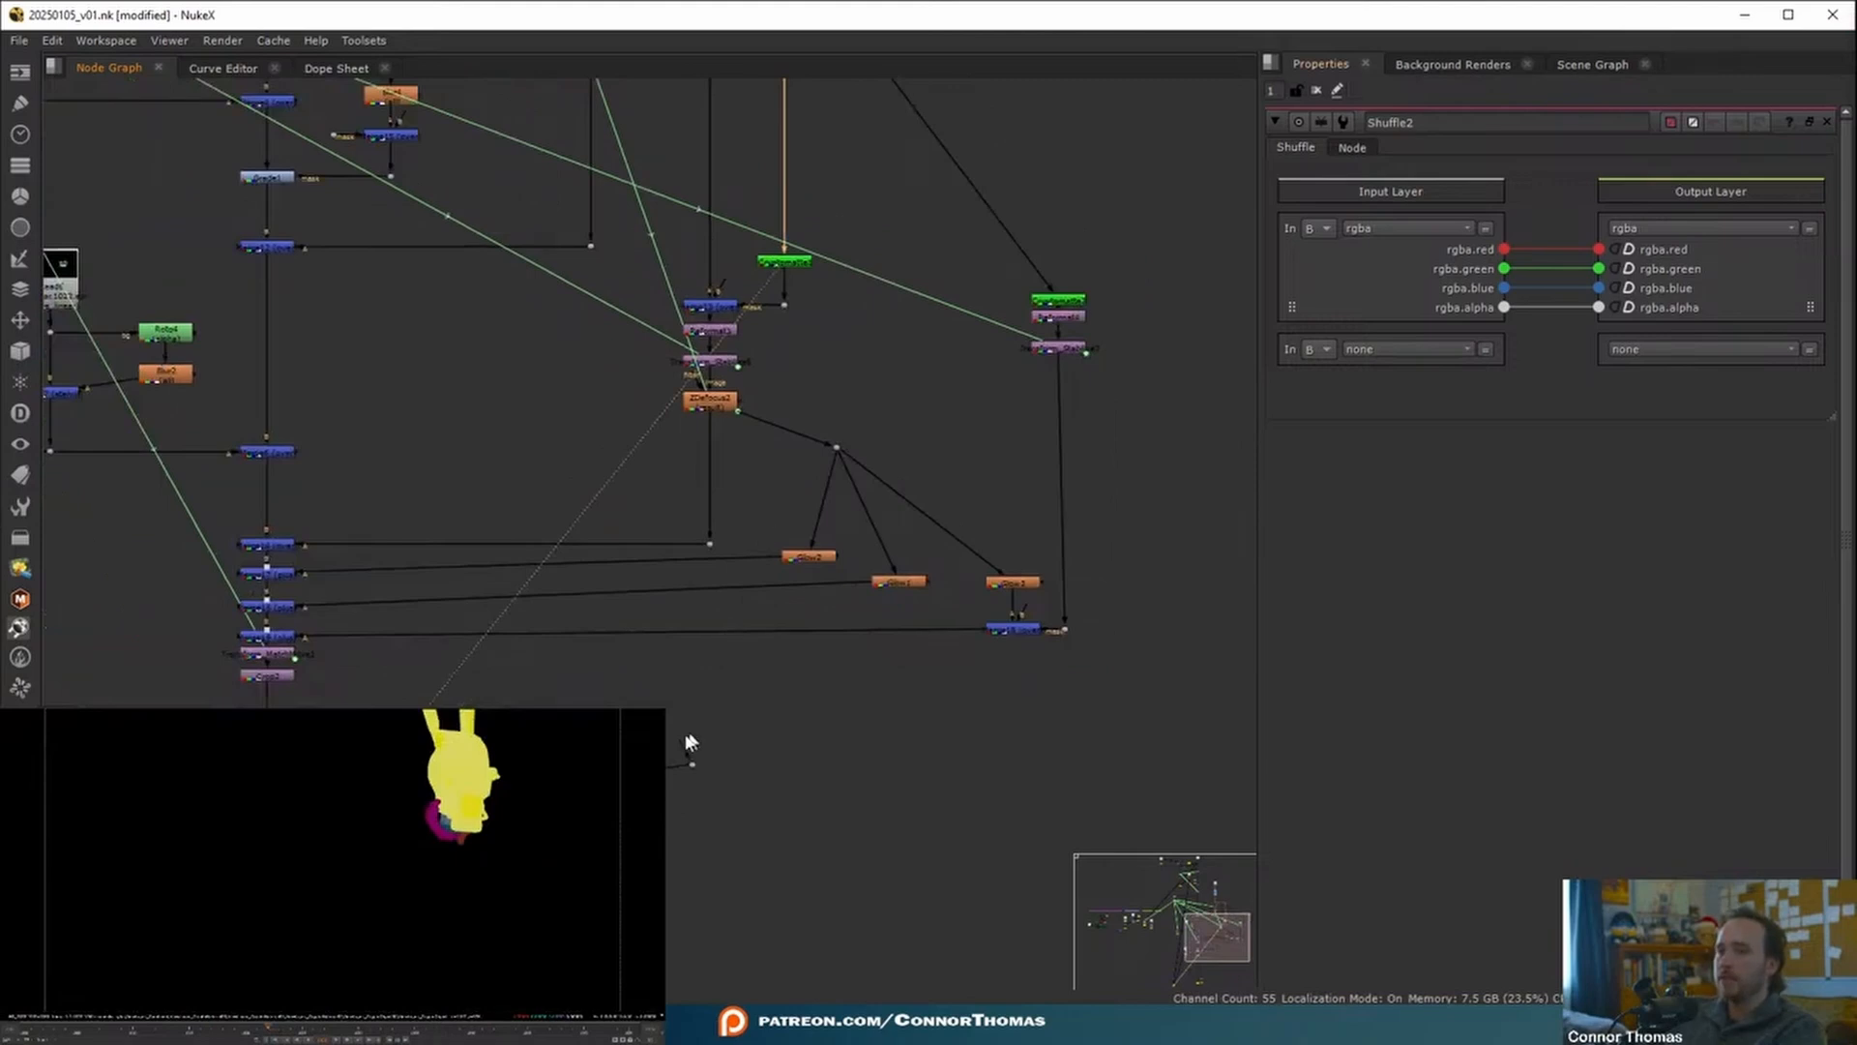
- Connect the dot feeding the Shuffle's A input to the CG robot render and check its color and alpha
drag(676, 742, 788, 195)
middle_drag(818, 647, 838, 548)
middle_drag(638, 804, 693, 560)
scroll(699, 577, down, 1)
click(758, 658)
key(1)
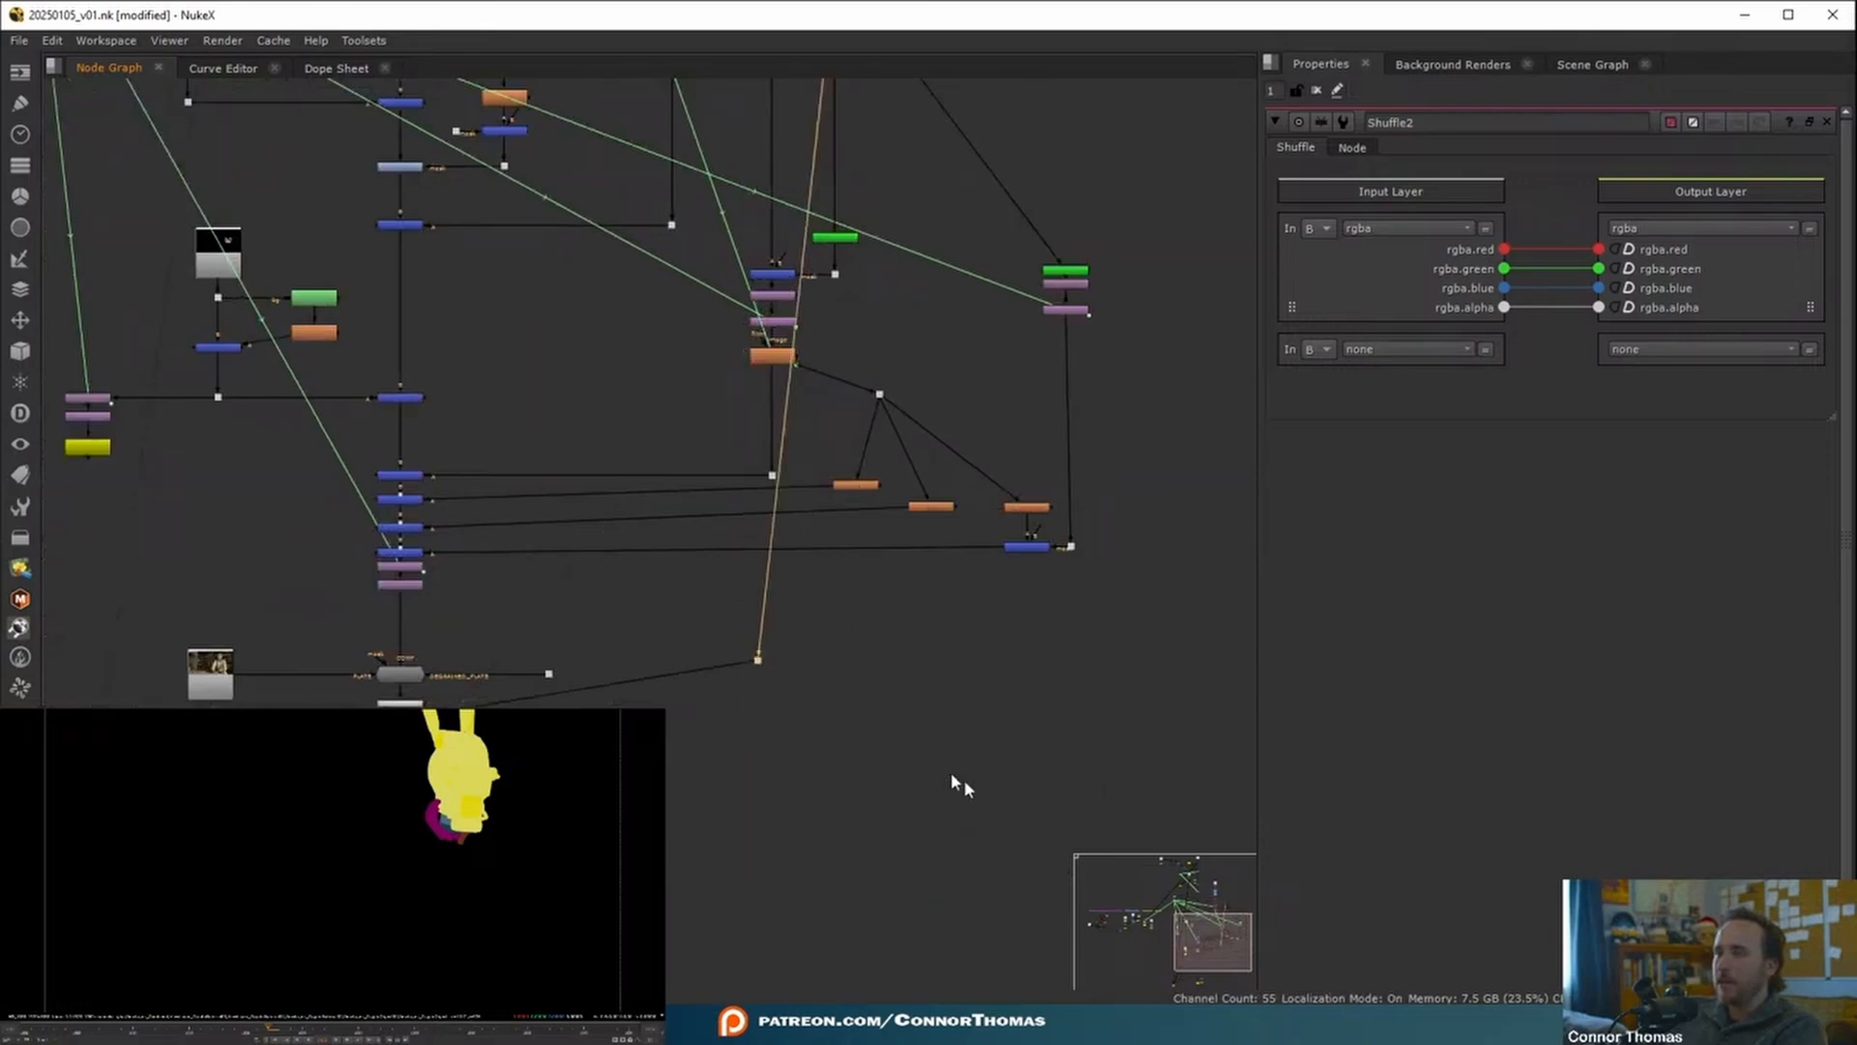
key(a)
key(a)
key(a)
key(a)
key(a)
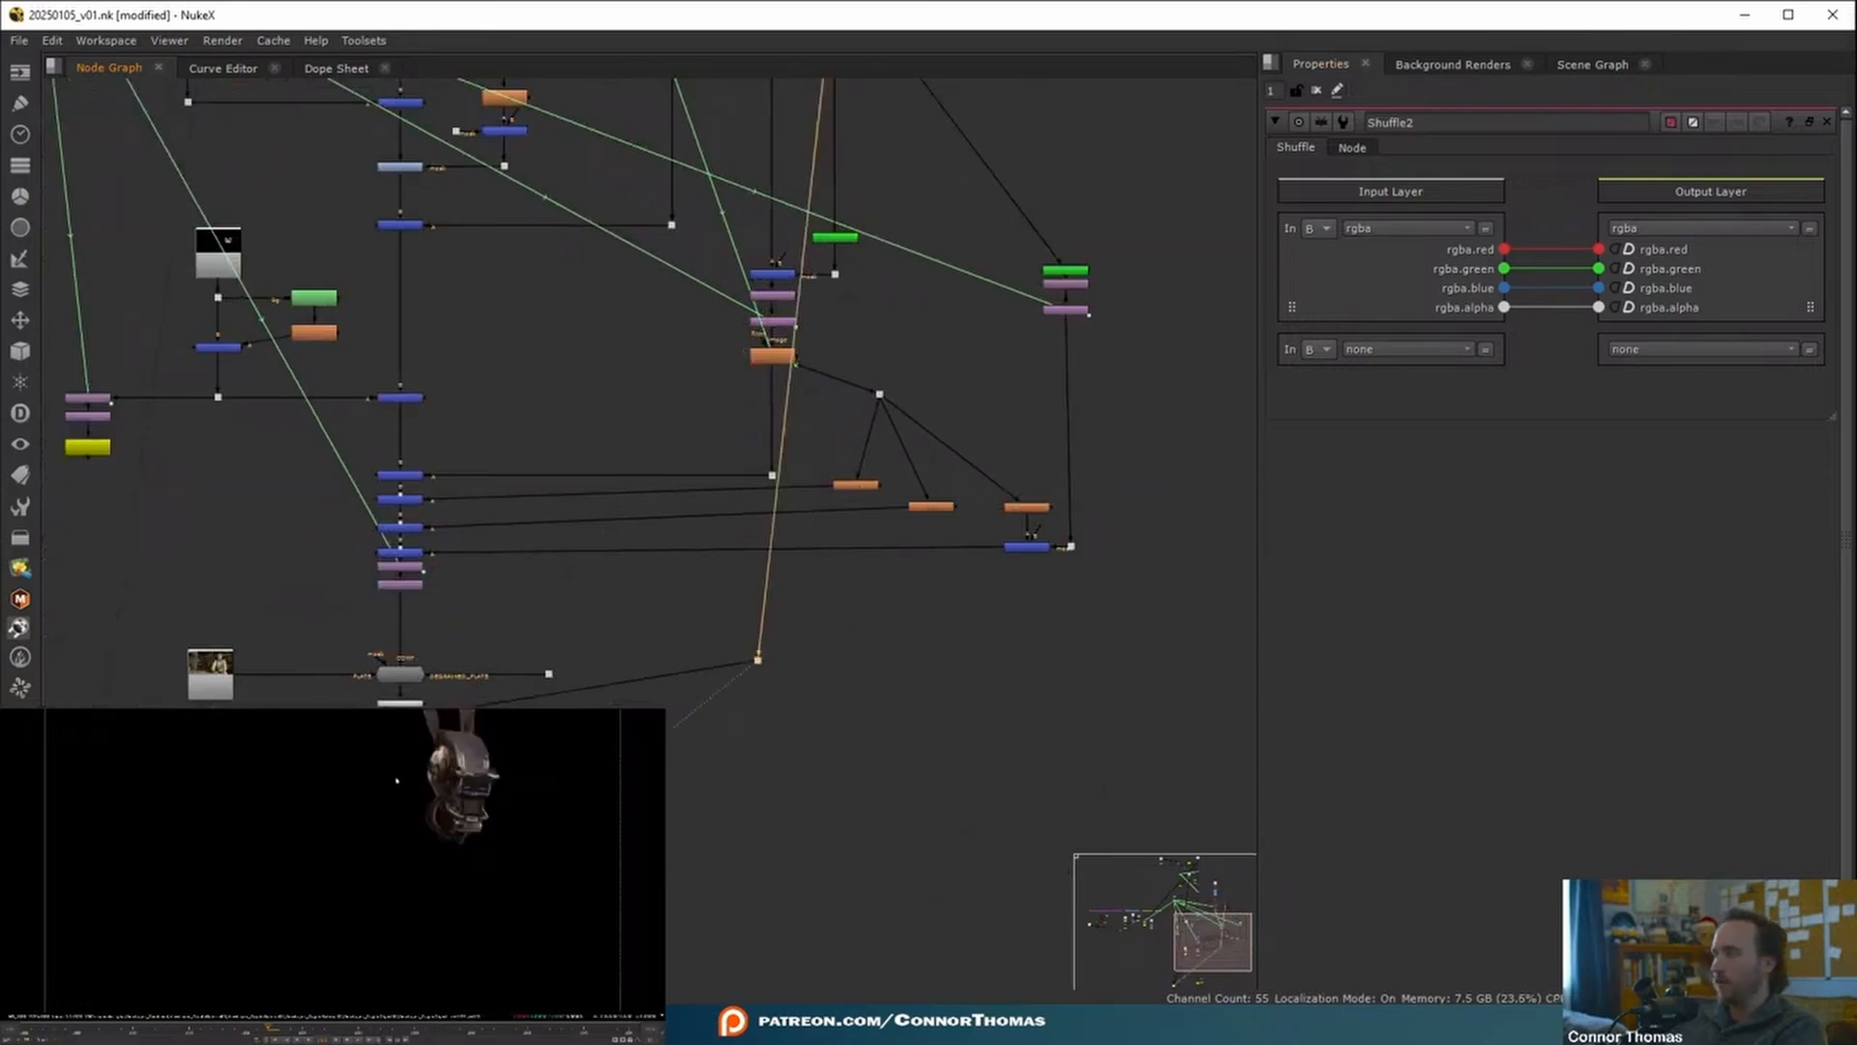
key(a)
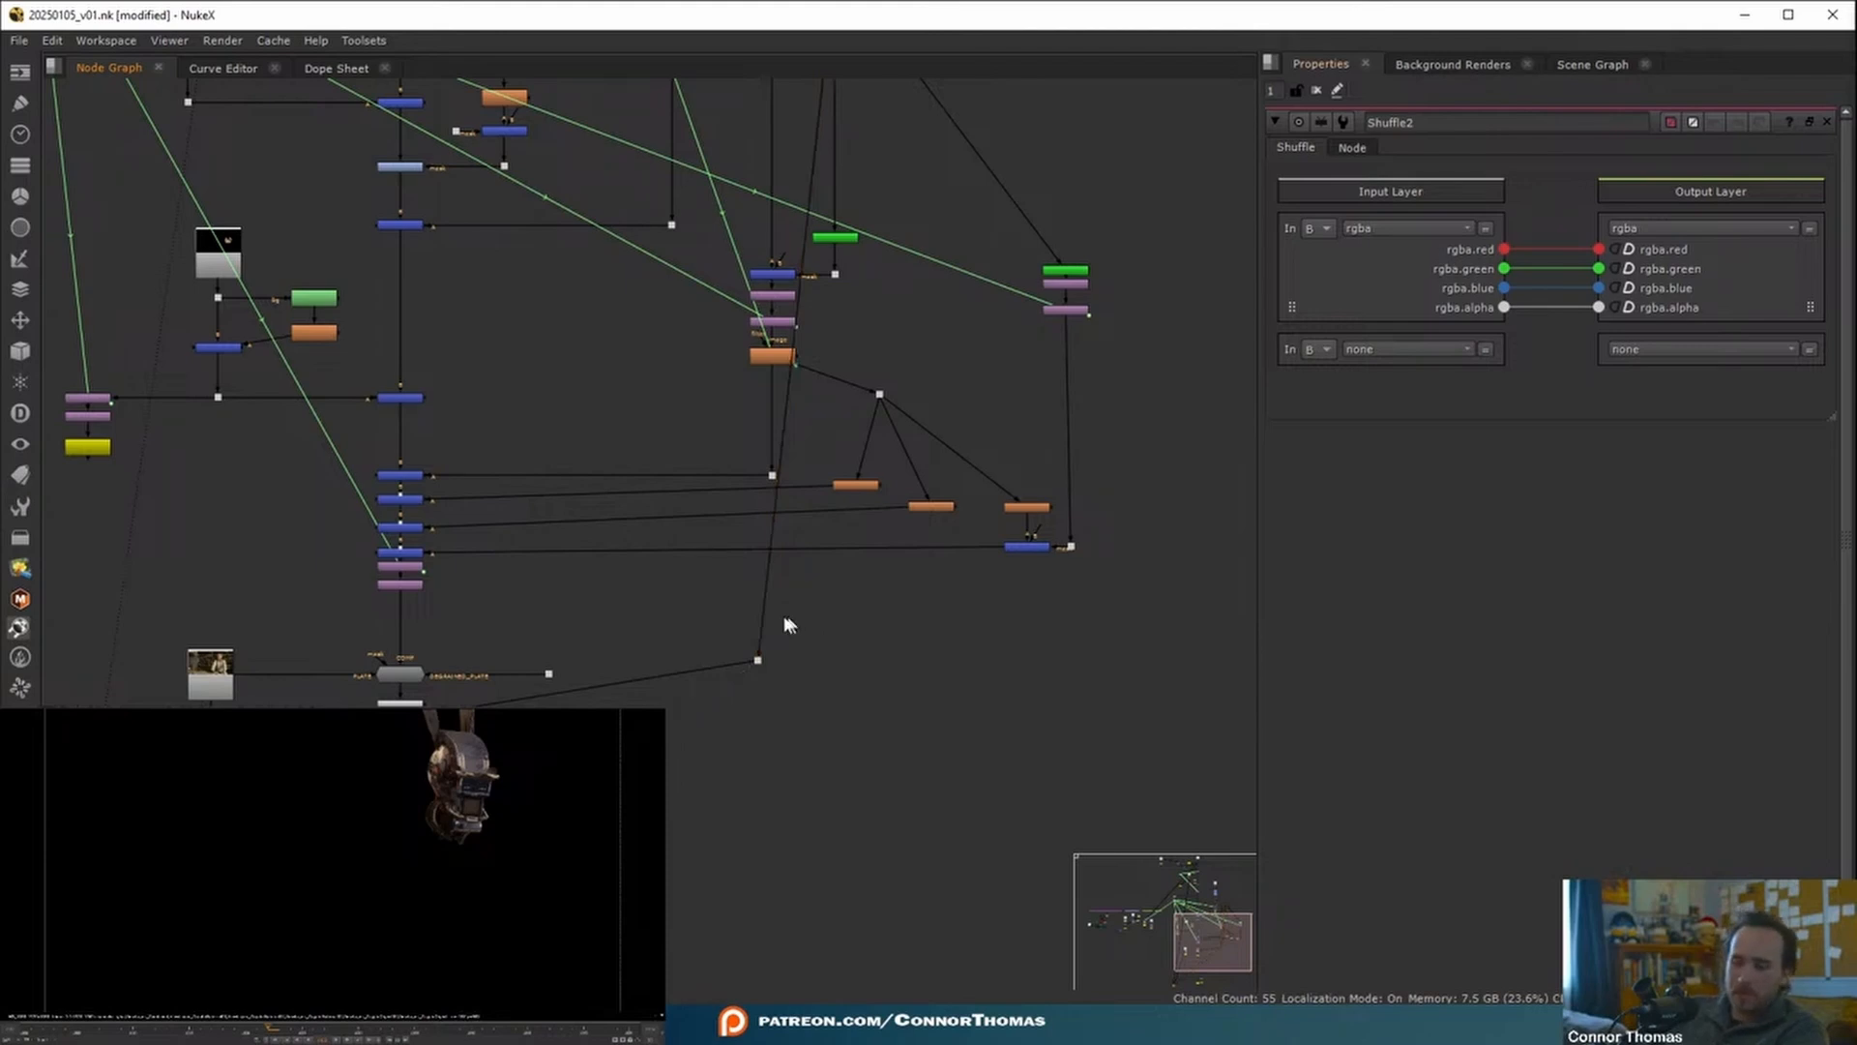
- Insert a Merge node on the pipe between the CG robot render and the Shuffle's dot
key(m)
scroll(774, 612, up, 3)
middle_drag(973, 605, 1014, 718)
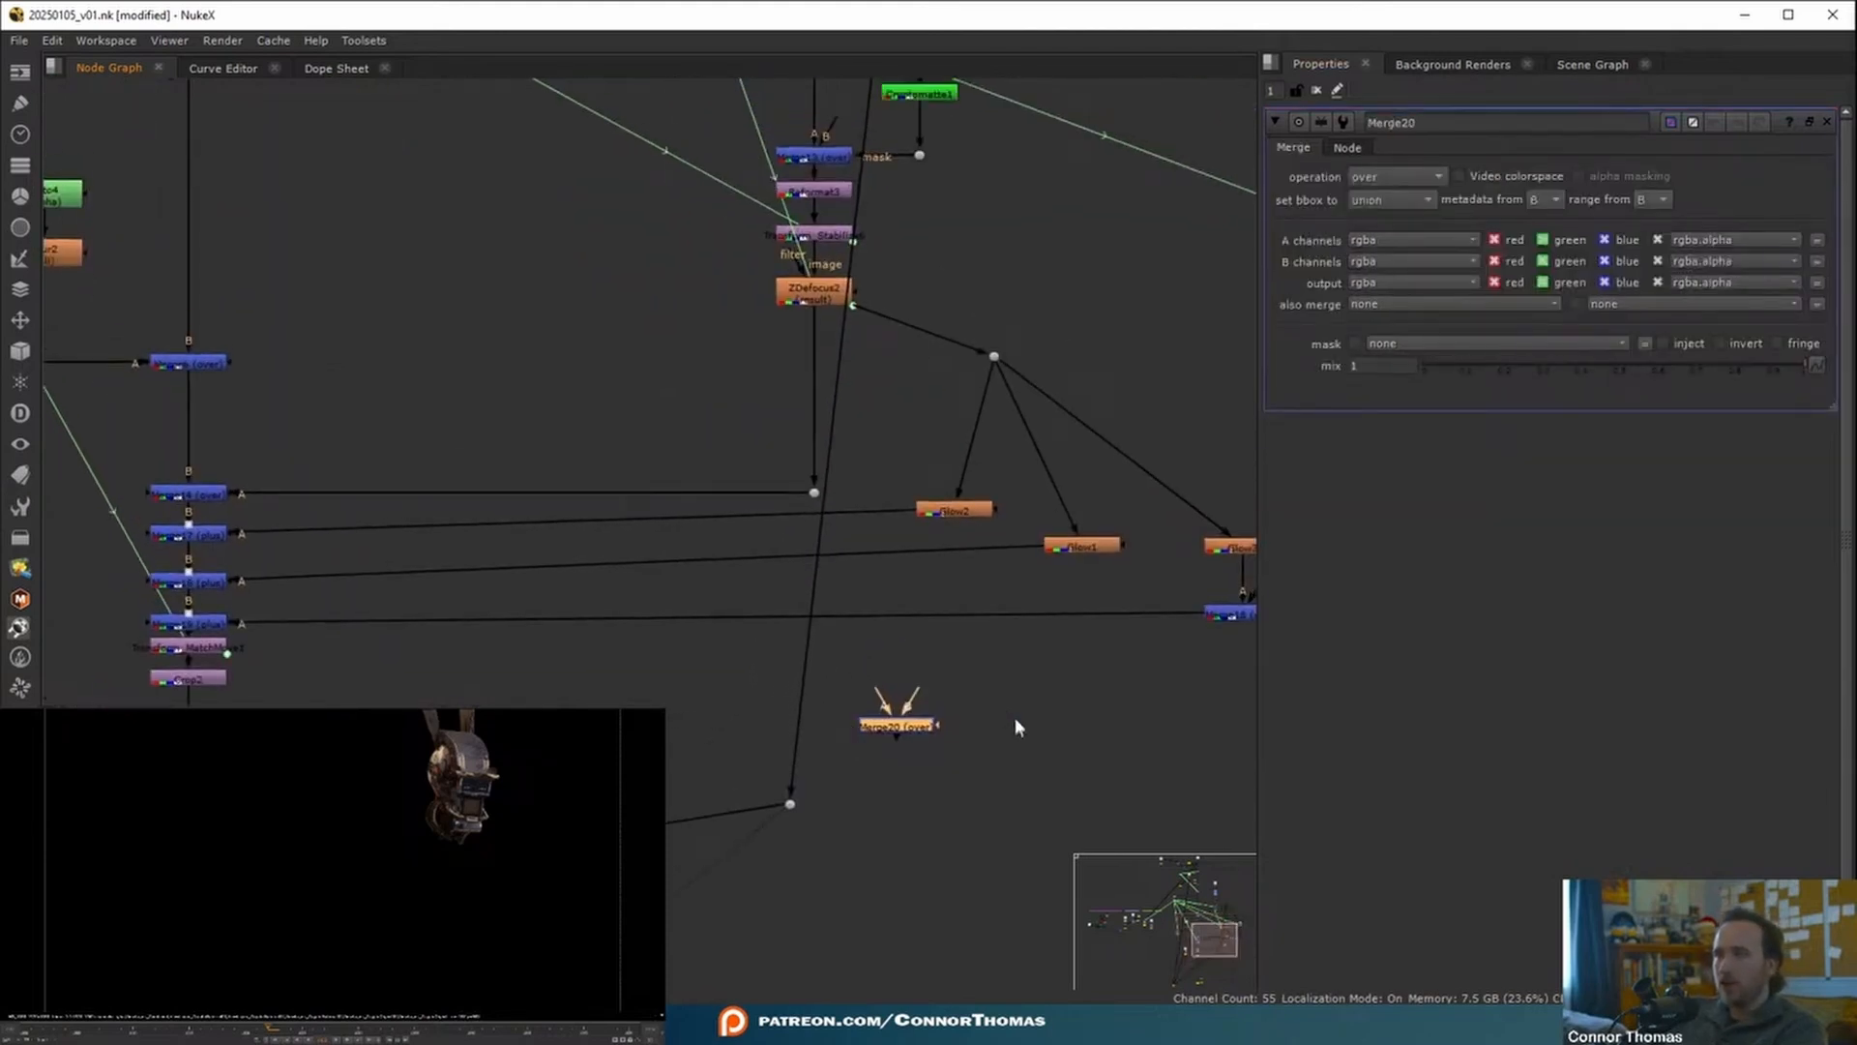
drag(915, 732, 803, 752)
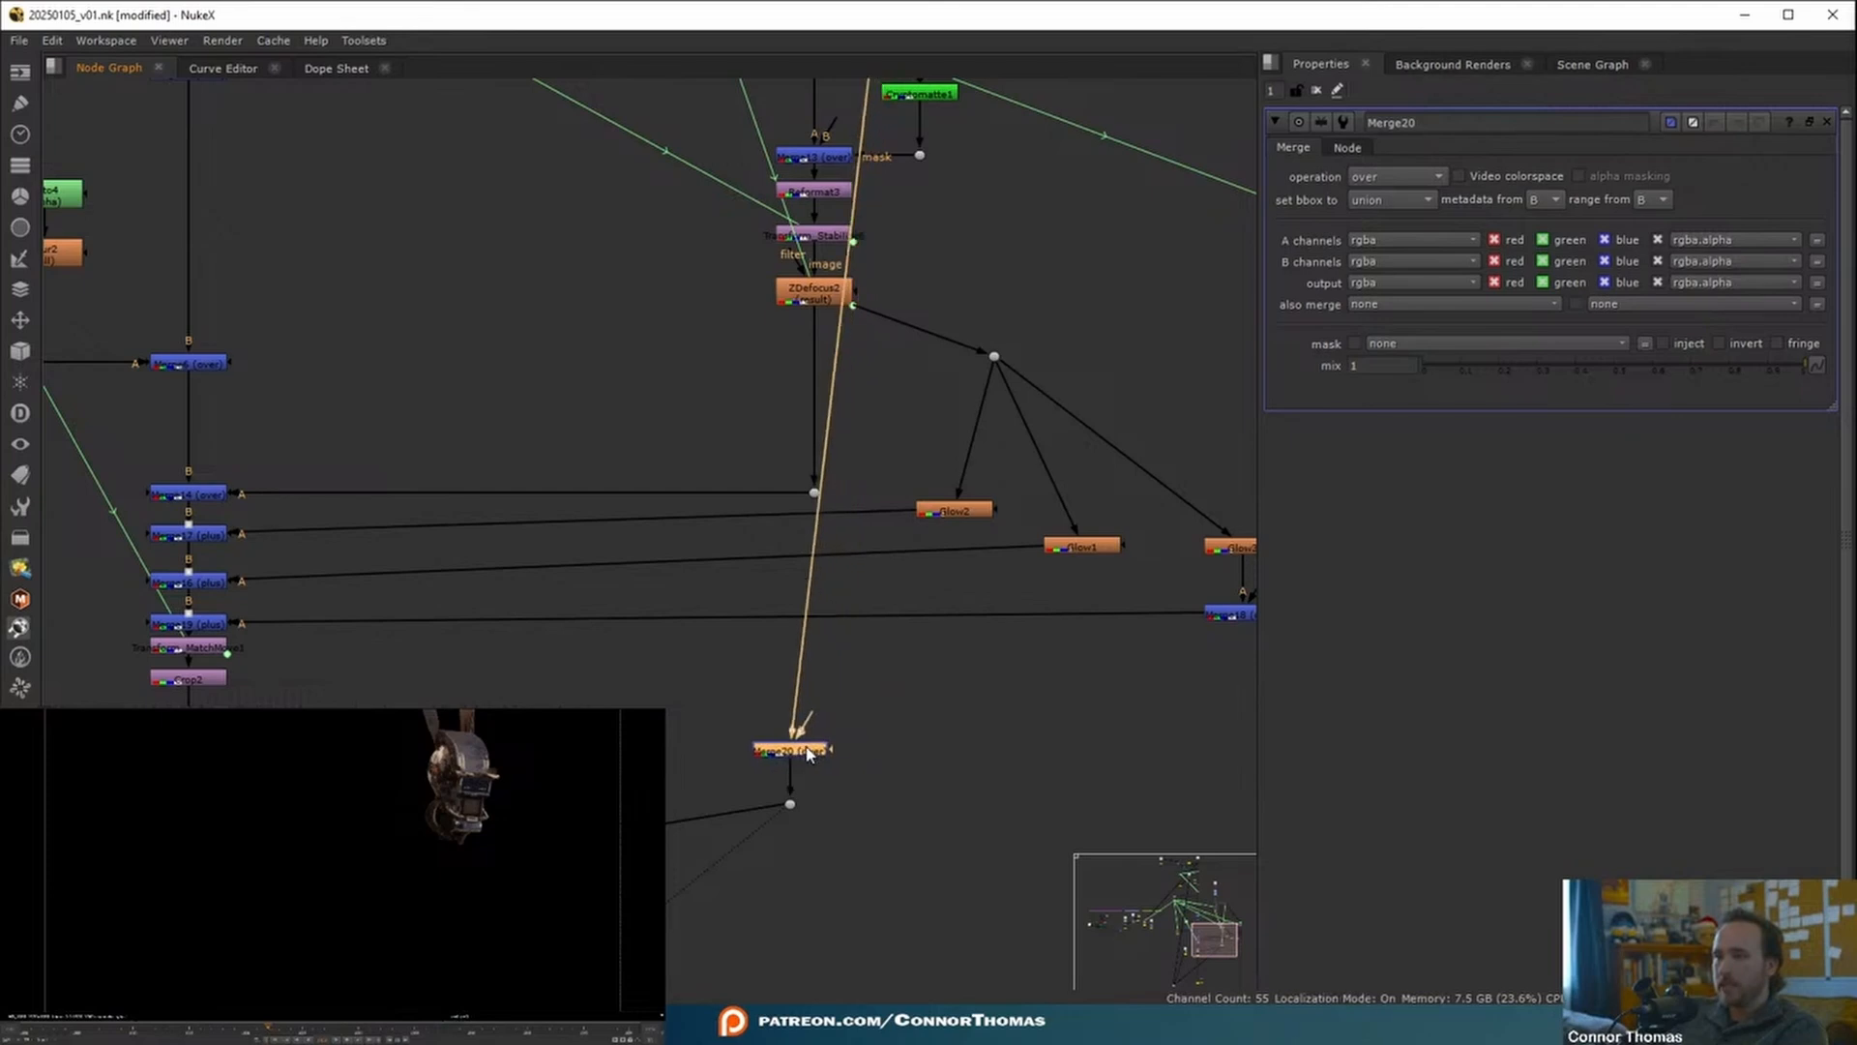
scroll(909, 727, down, 3)
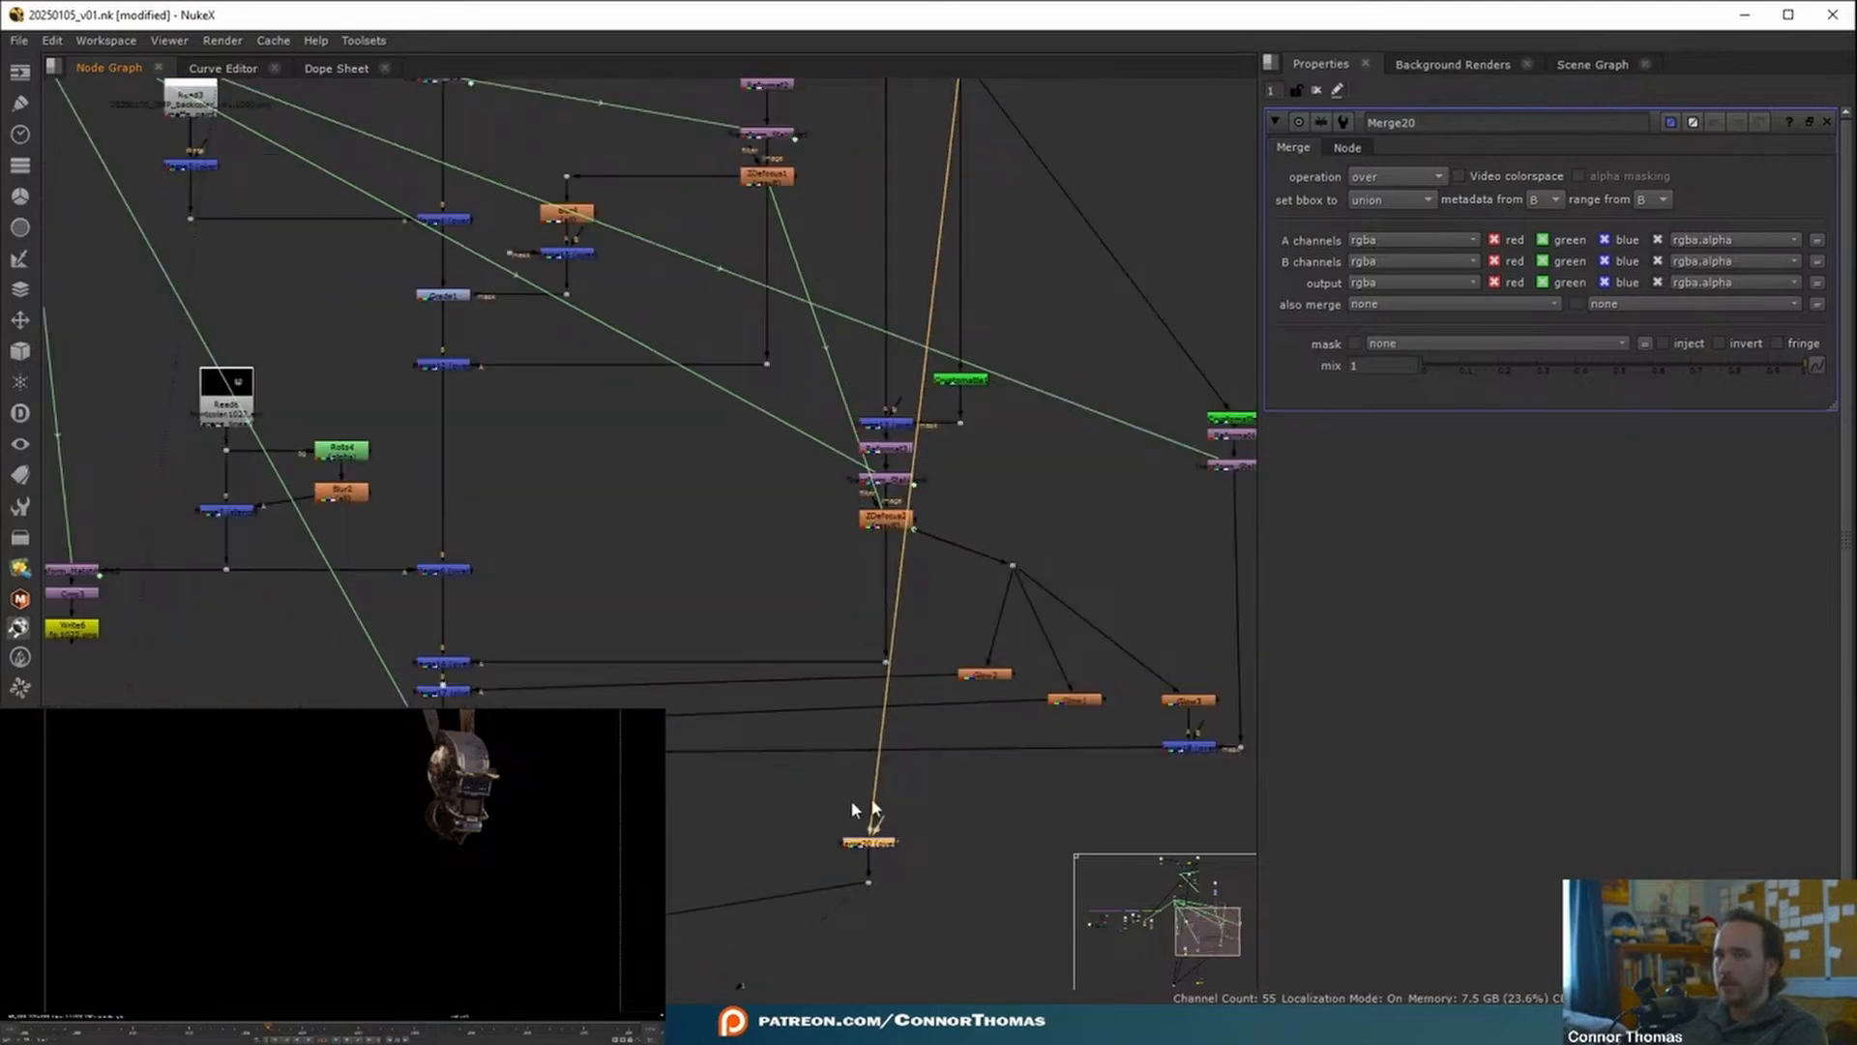
drag(906, 846, 996, 925)
- Copy the Reformat and Transform_Stabilize nodes from above ZDefocus2 onto the Shuffle's alpha branch and feed them the CG robot render
click(898, 512)
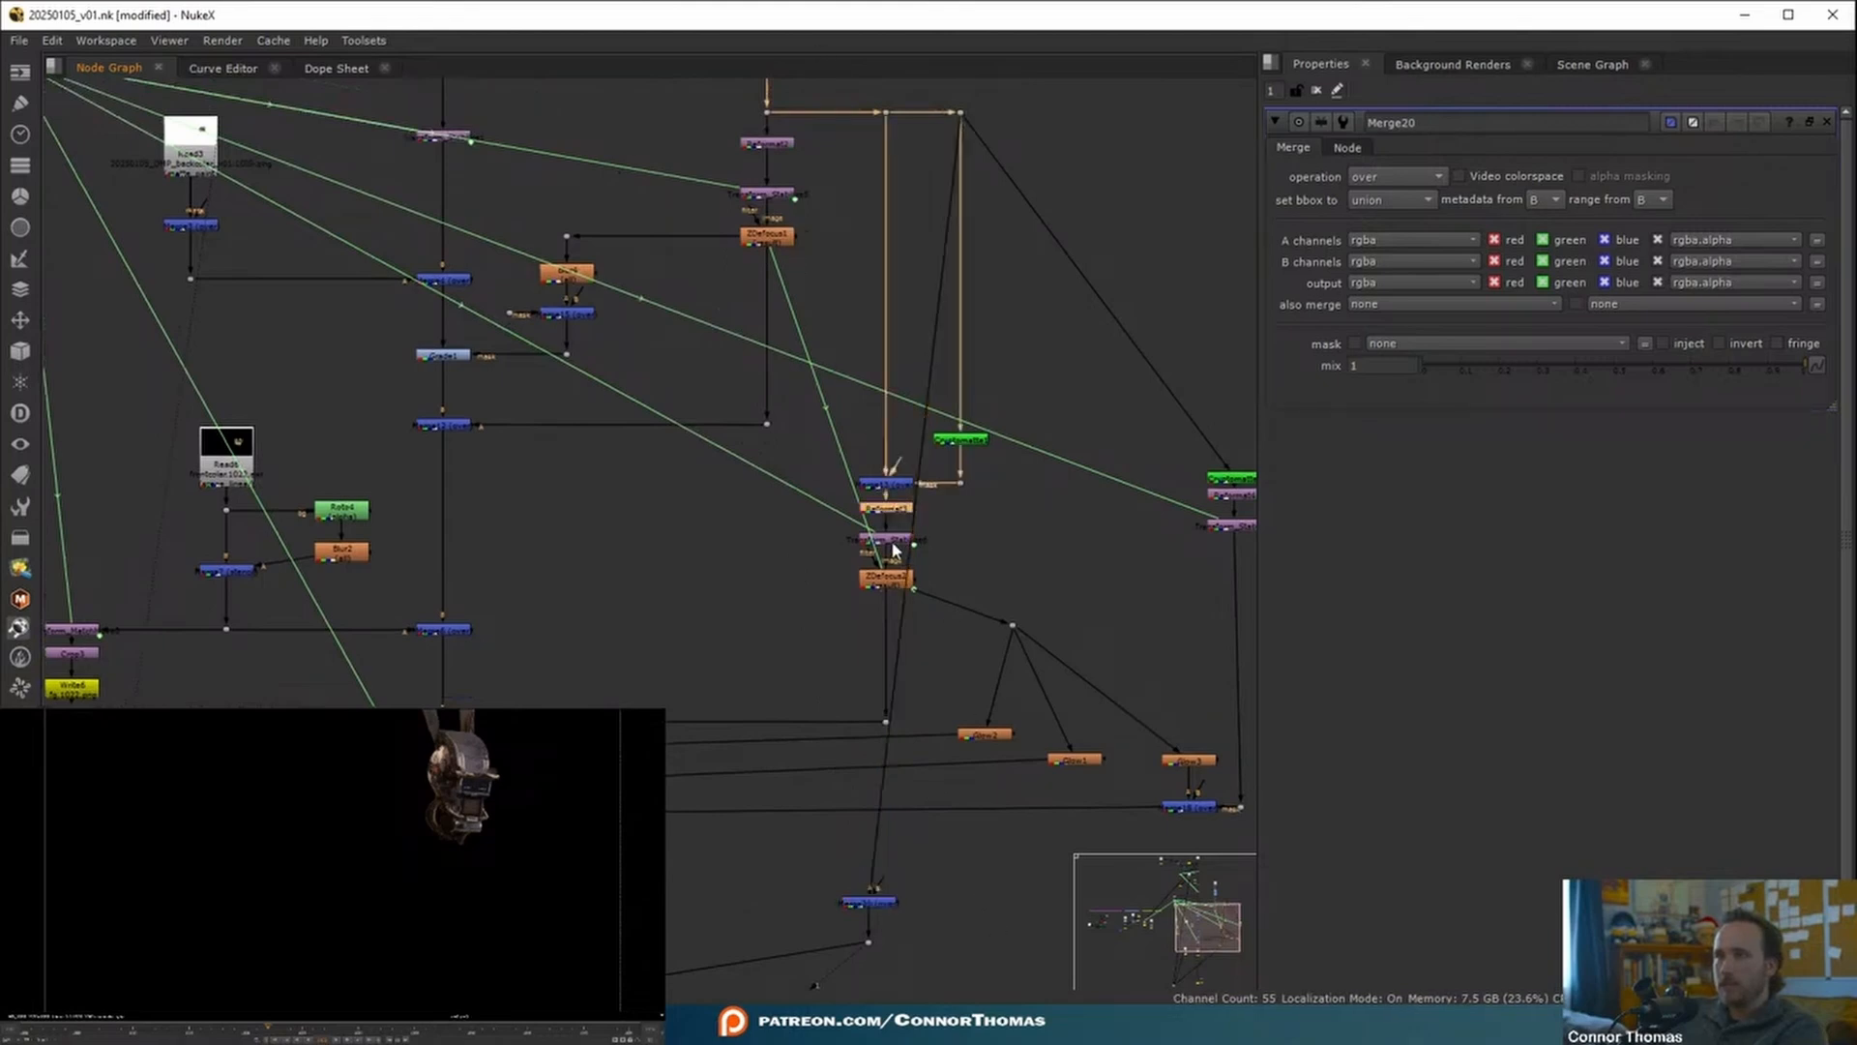
middle_drag(908, 843, 872, 677)
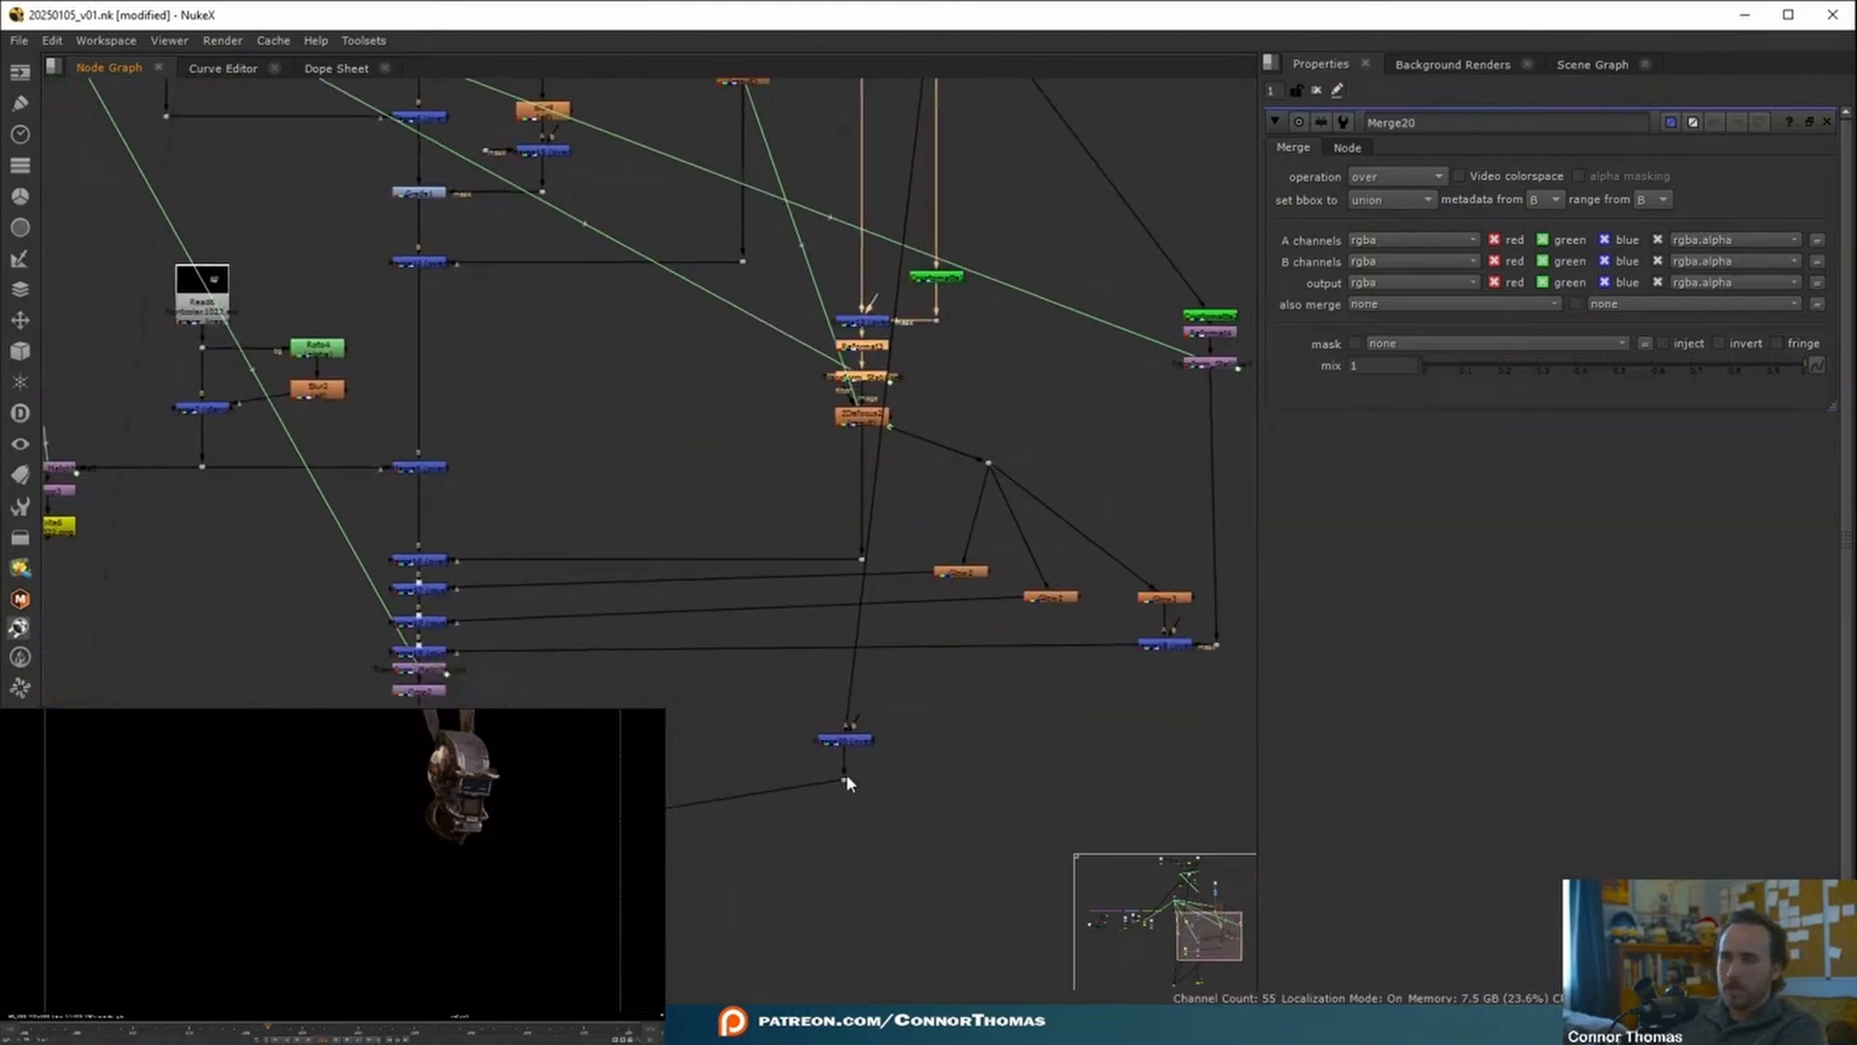
key(ctrl+v)
click(859, 741)
drag(857, 743, 934, 115)
- Add a dot on the pipe above the pasted Reformat and hide its input
middle_drag(909, 865, 928, 614)
ctrl+drag(897, 370, 866, 624)
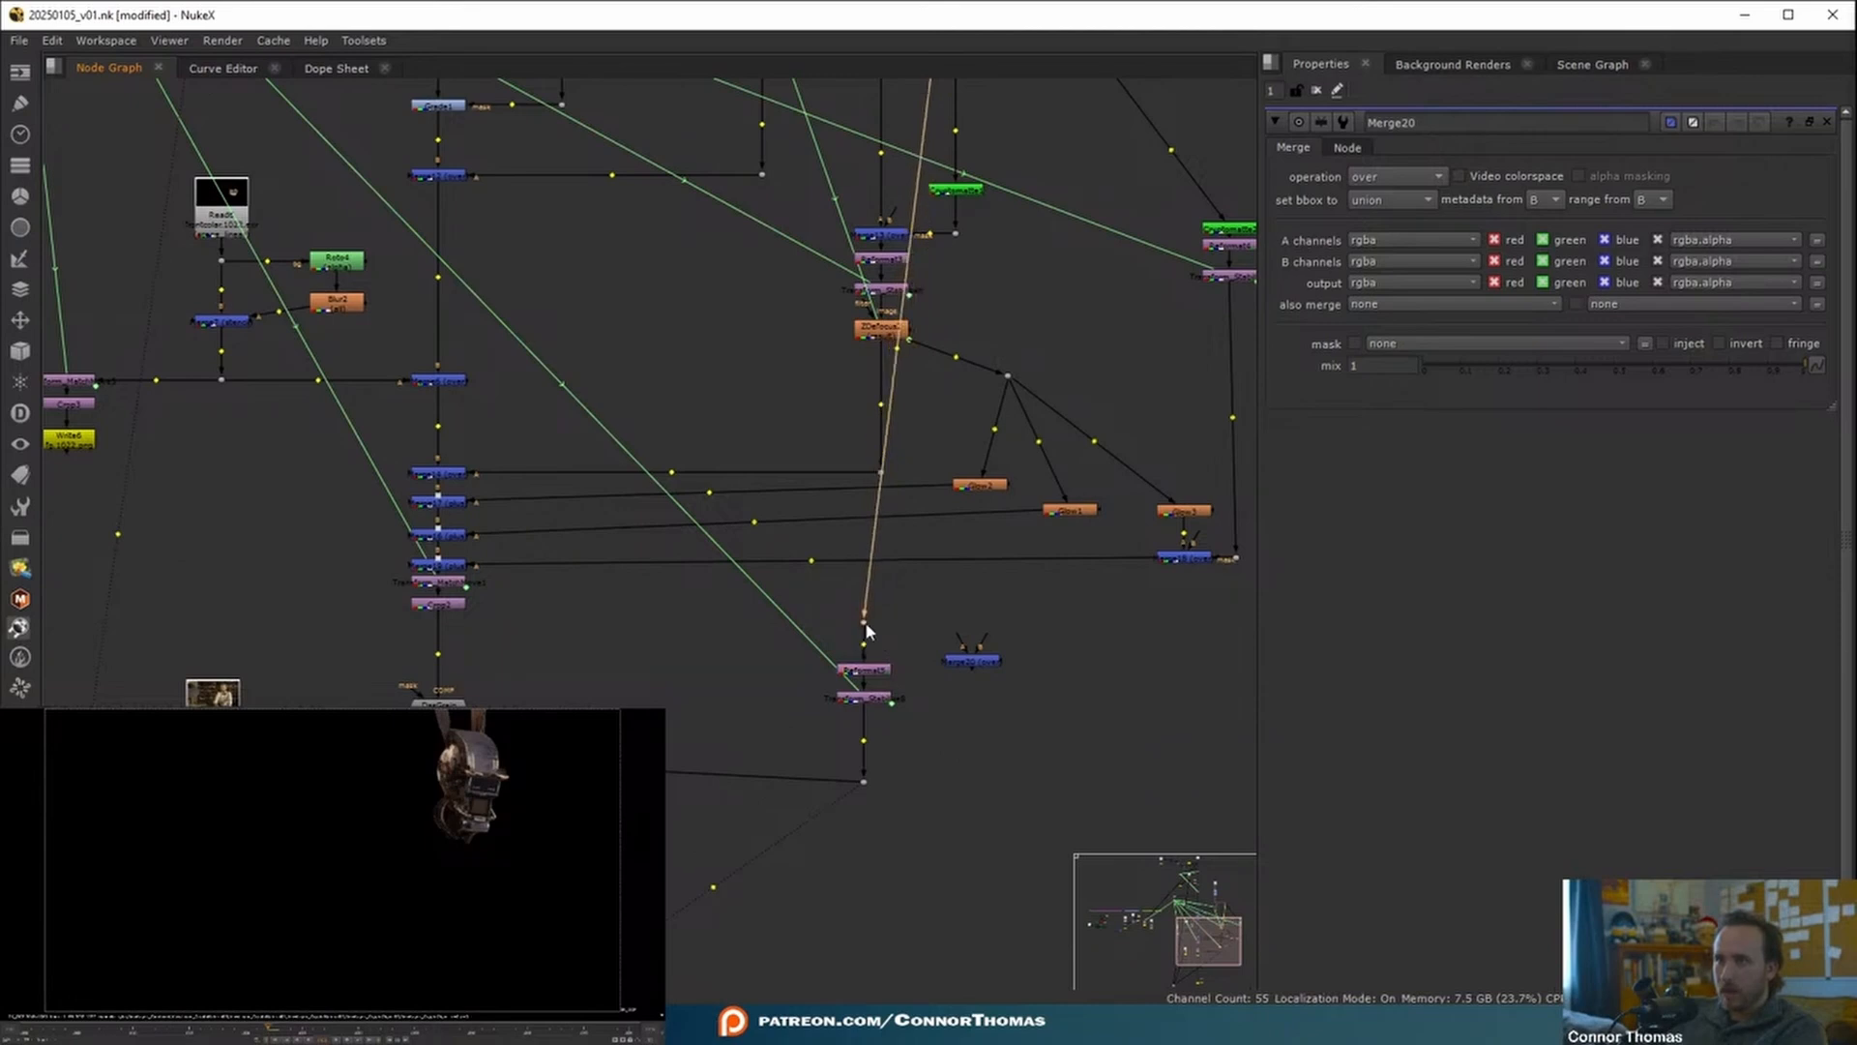
double_click(865, 624)
click(1317, 248)
- Insert Merge20 below the pasted Transform_Stabilize and connect its mask to the output of the Read6 foreground branch
scroll(958, 770, up, 4)
drag(1006, 550, 788, 727)
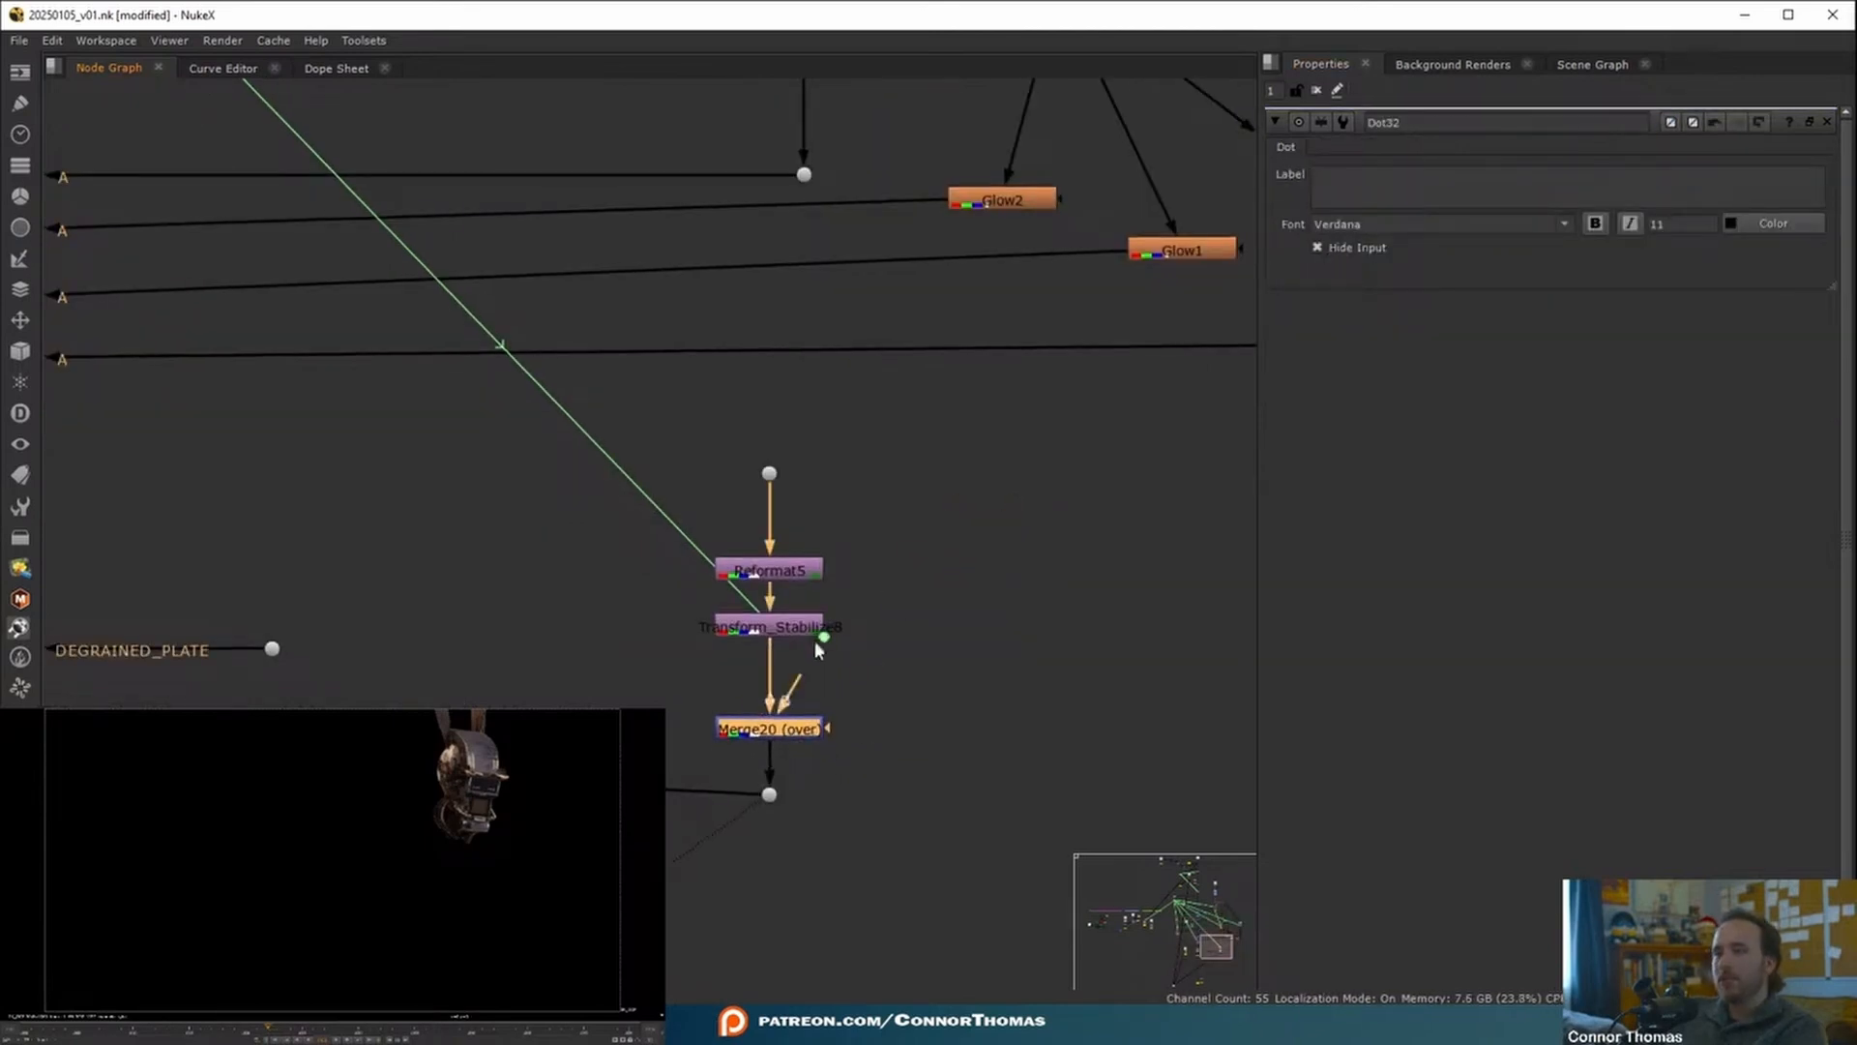
scroll(817, 639, down, 2)
drag(940, 834, 189, 590)
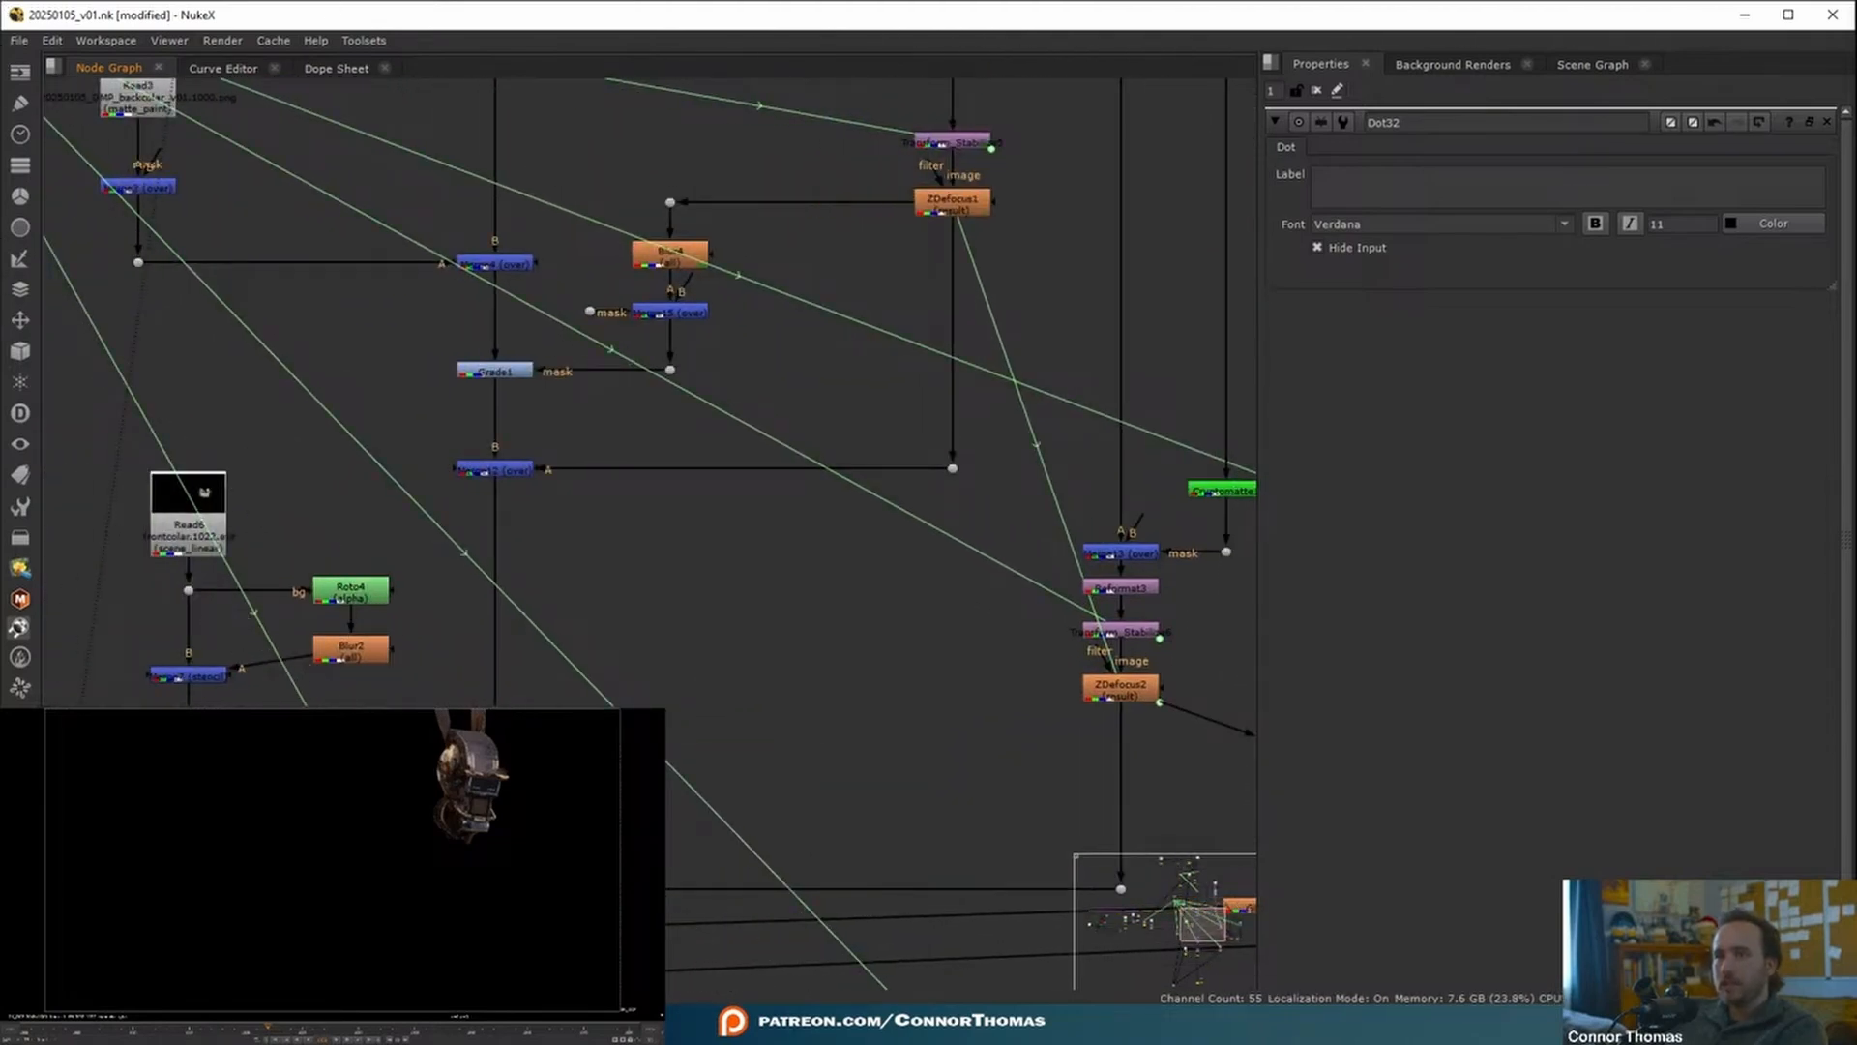
middle_drag(782, 910, 714, 782)
scroll(943, 977, down, 1)
middle_drag(943, 977, 624, 580)
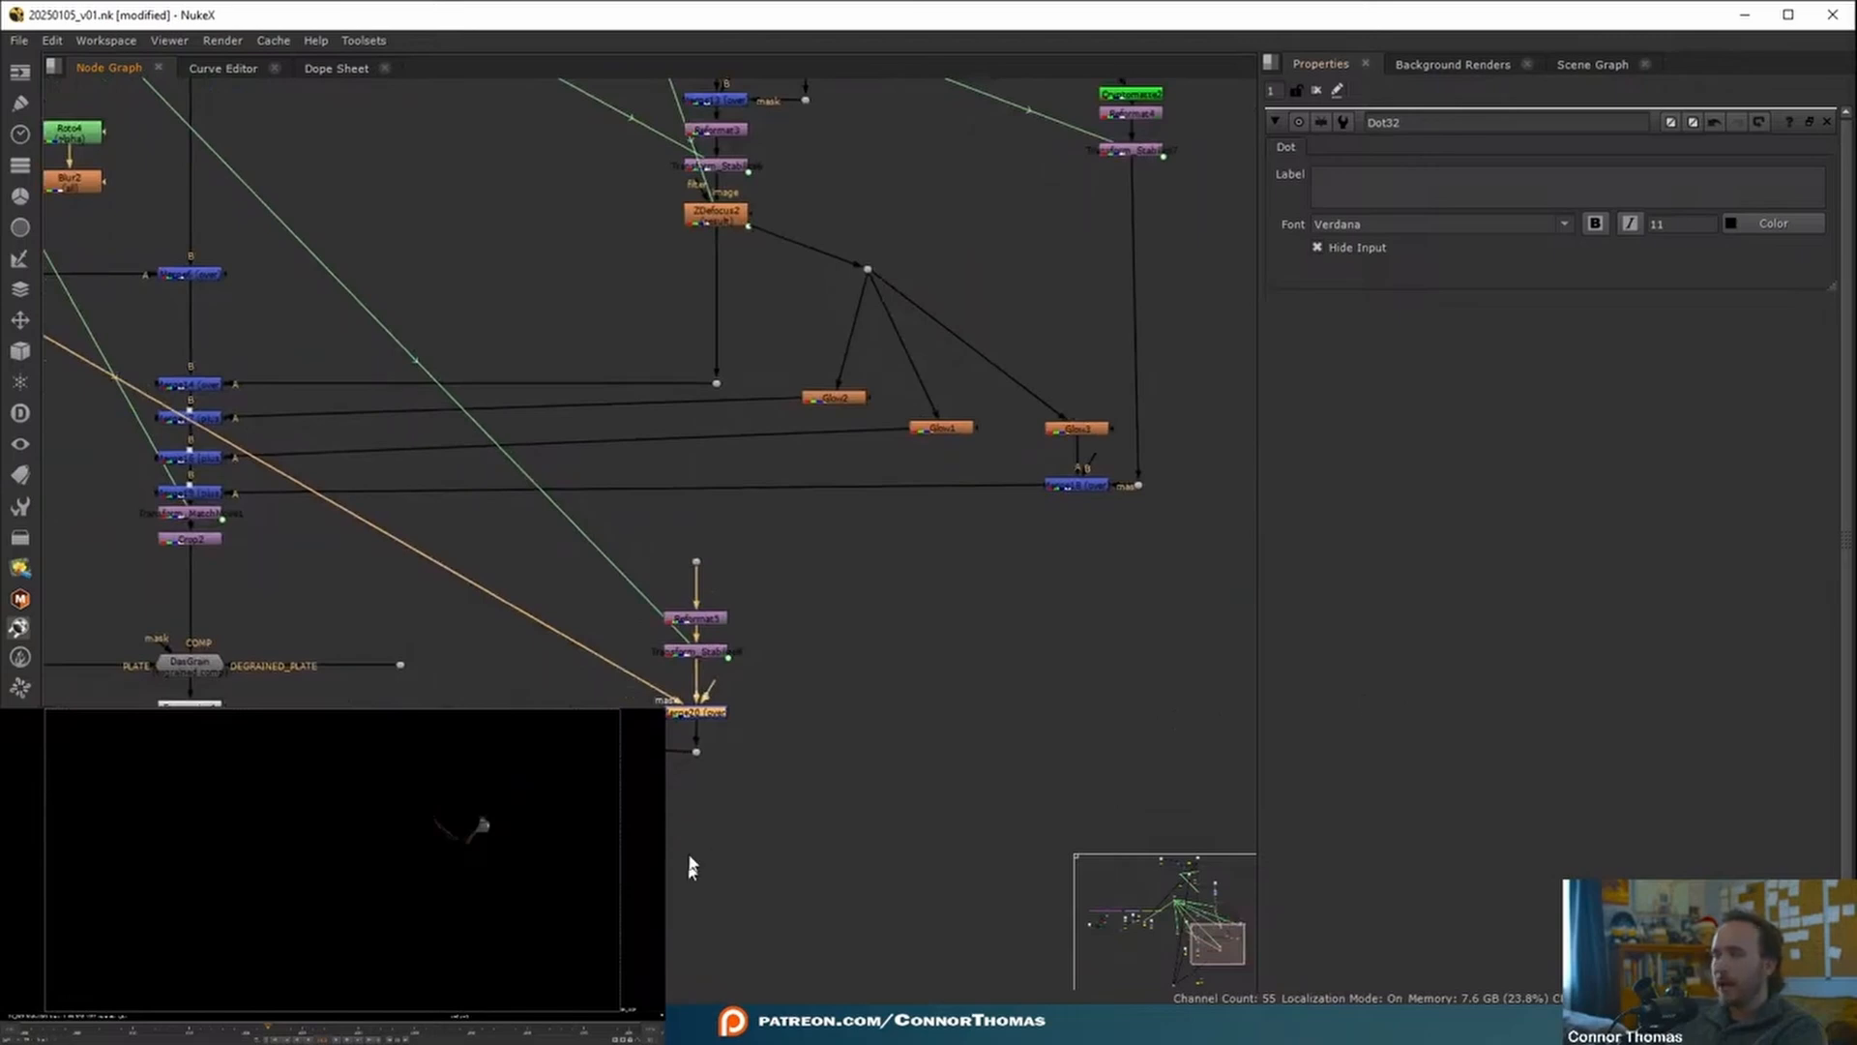
- Invert Merge20's mask and check the masked robot head's color and alpha
scroll(719, 768, up, 4)
double_click(696, 660)
click(1728, 343)
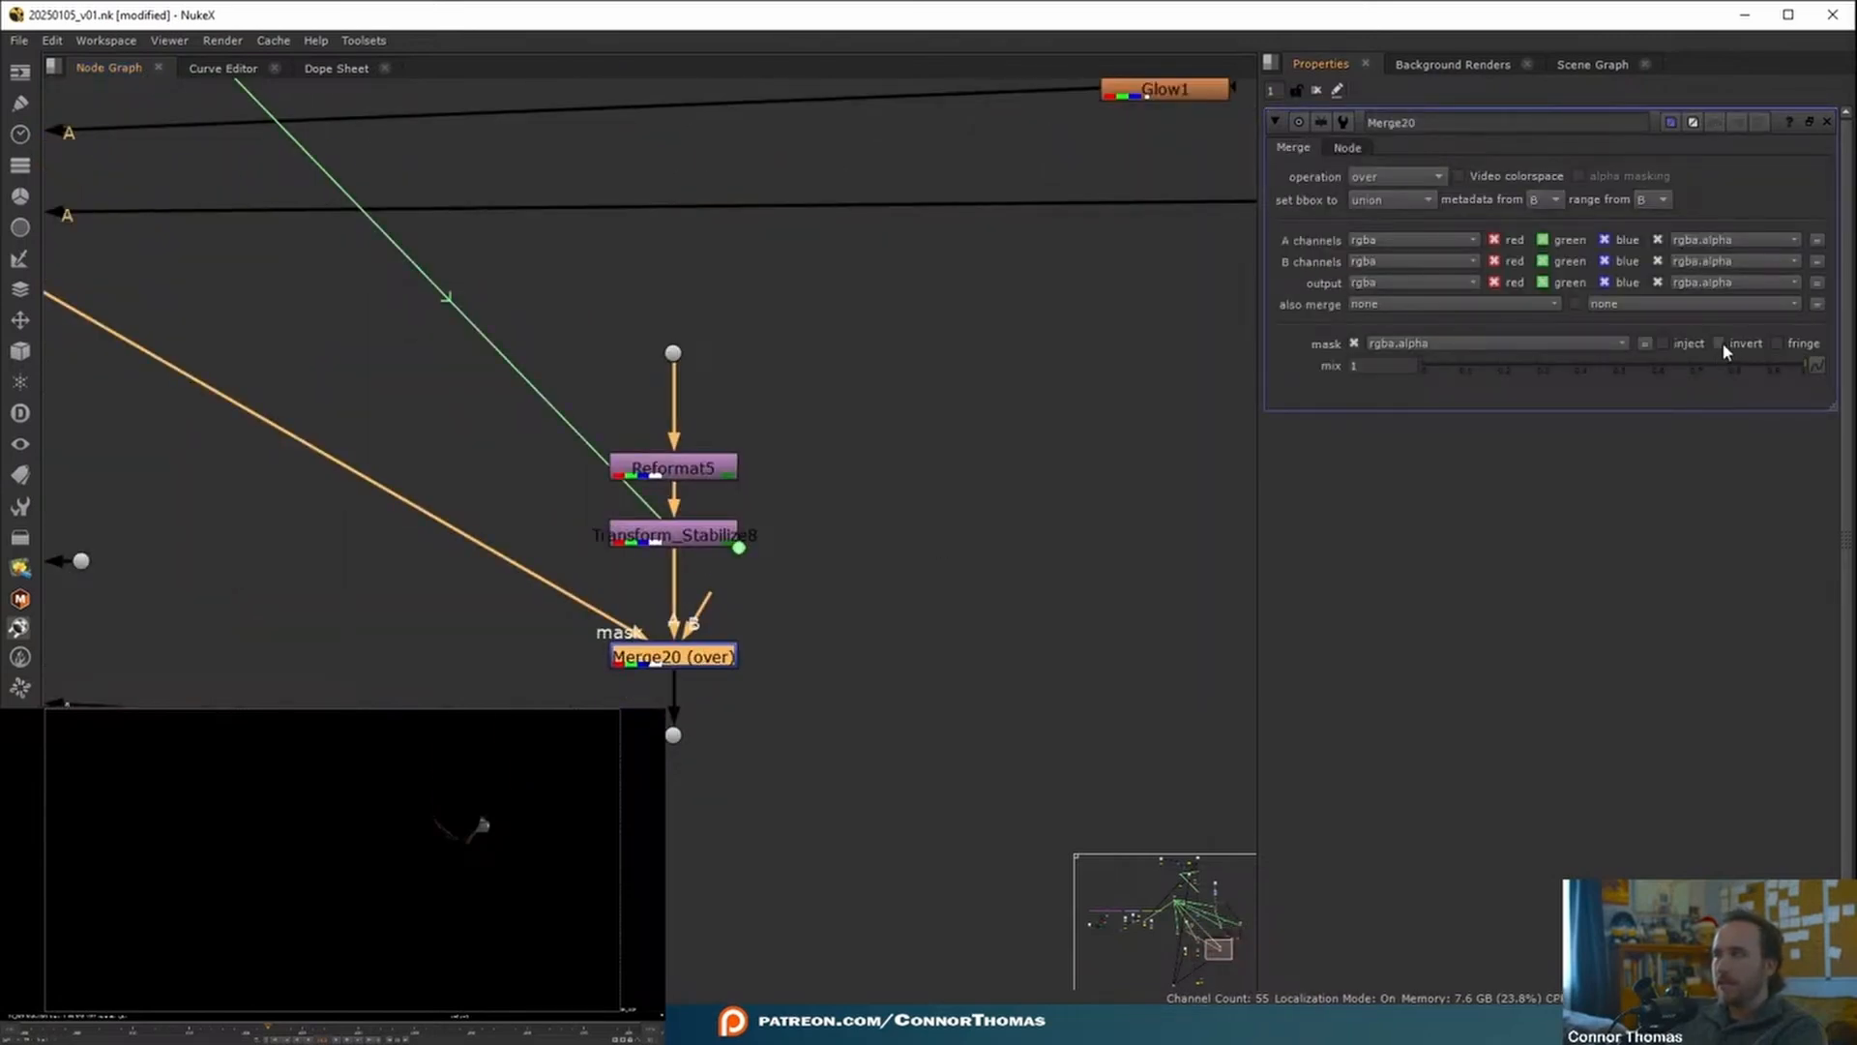
key(a)
scroll(477, 782, up, 4)
key(a)
key(a)
key(a)
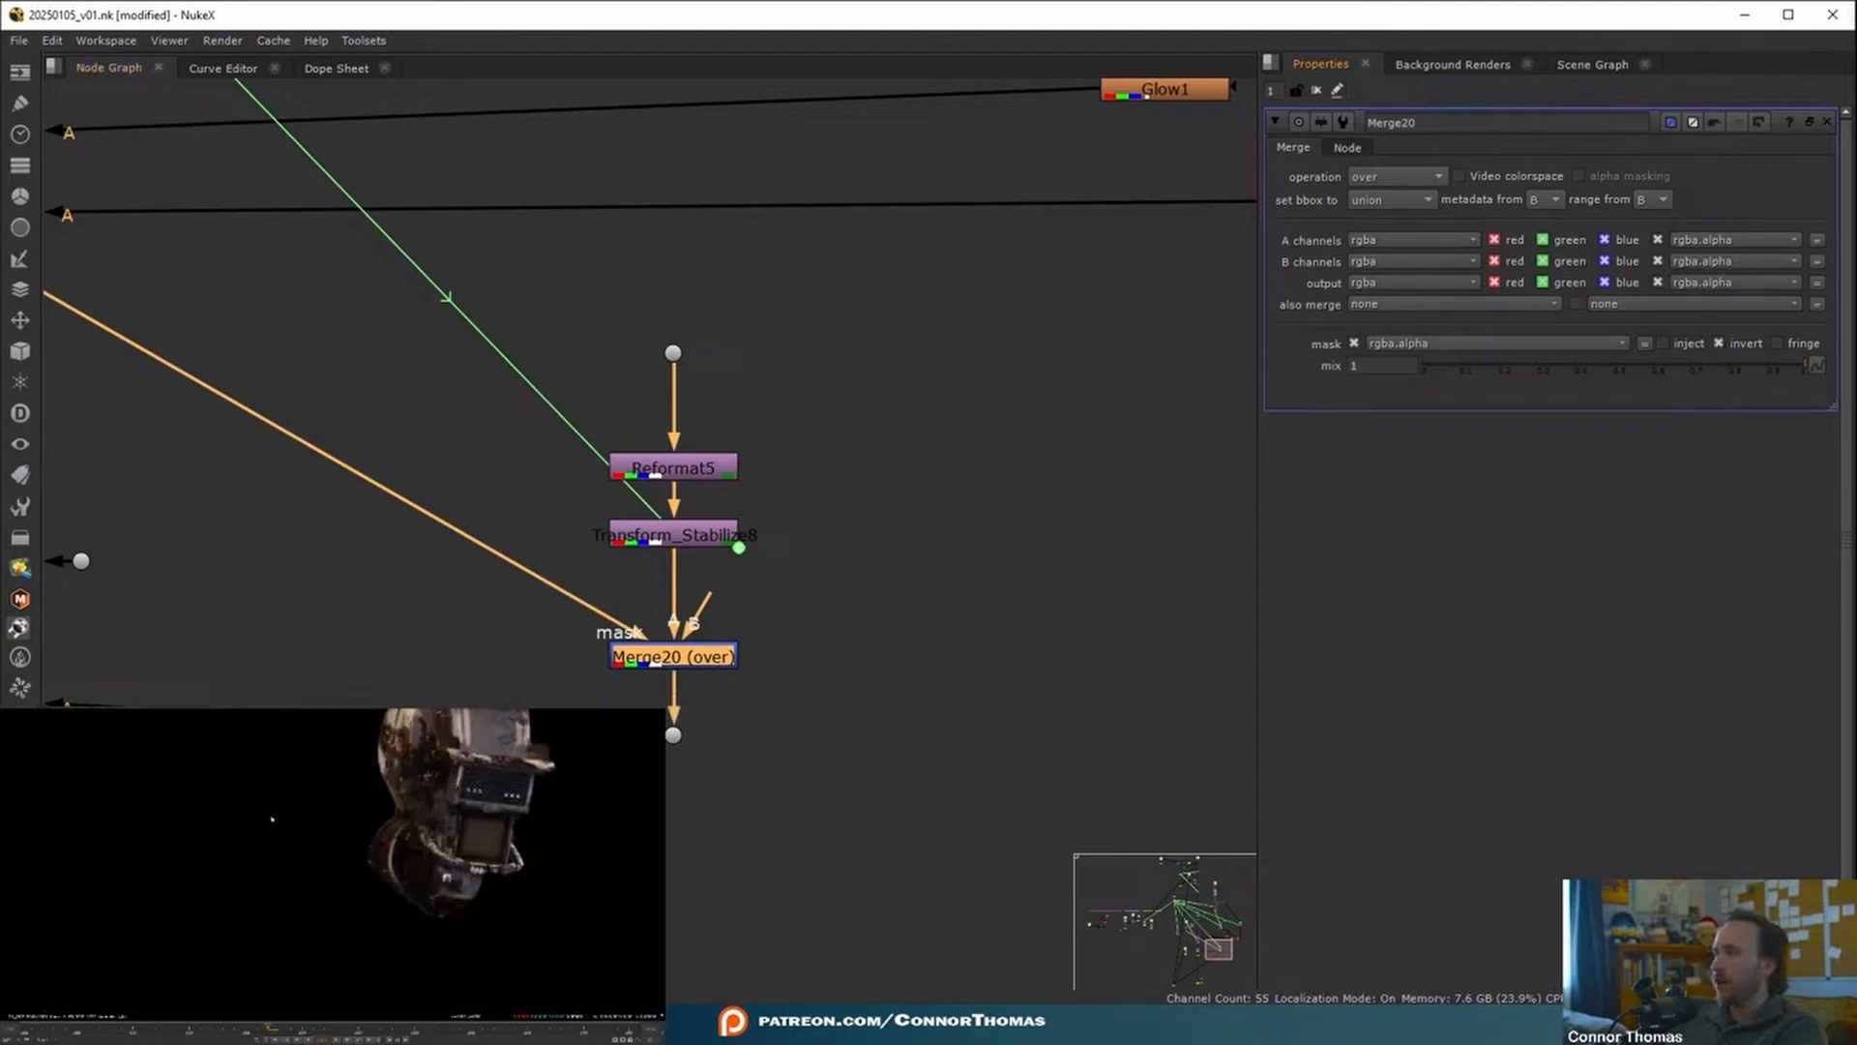
click(1317, 90)
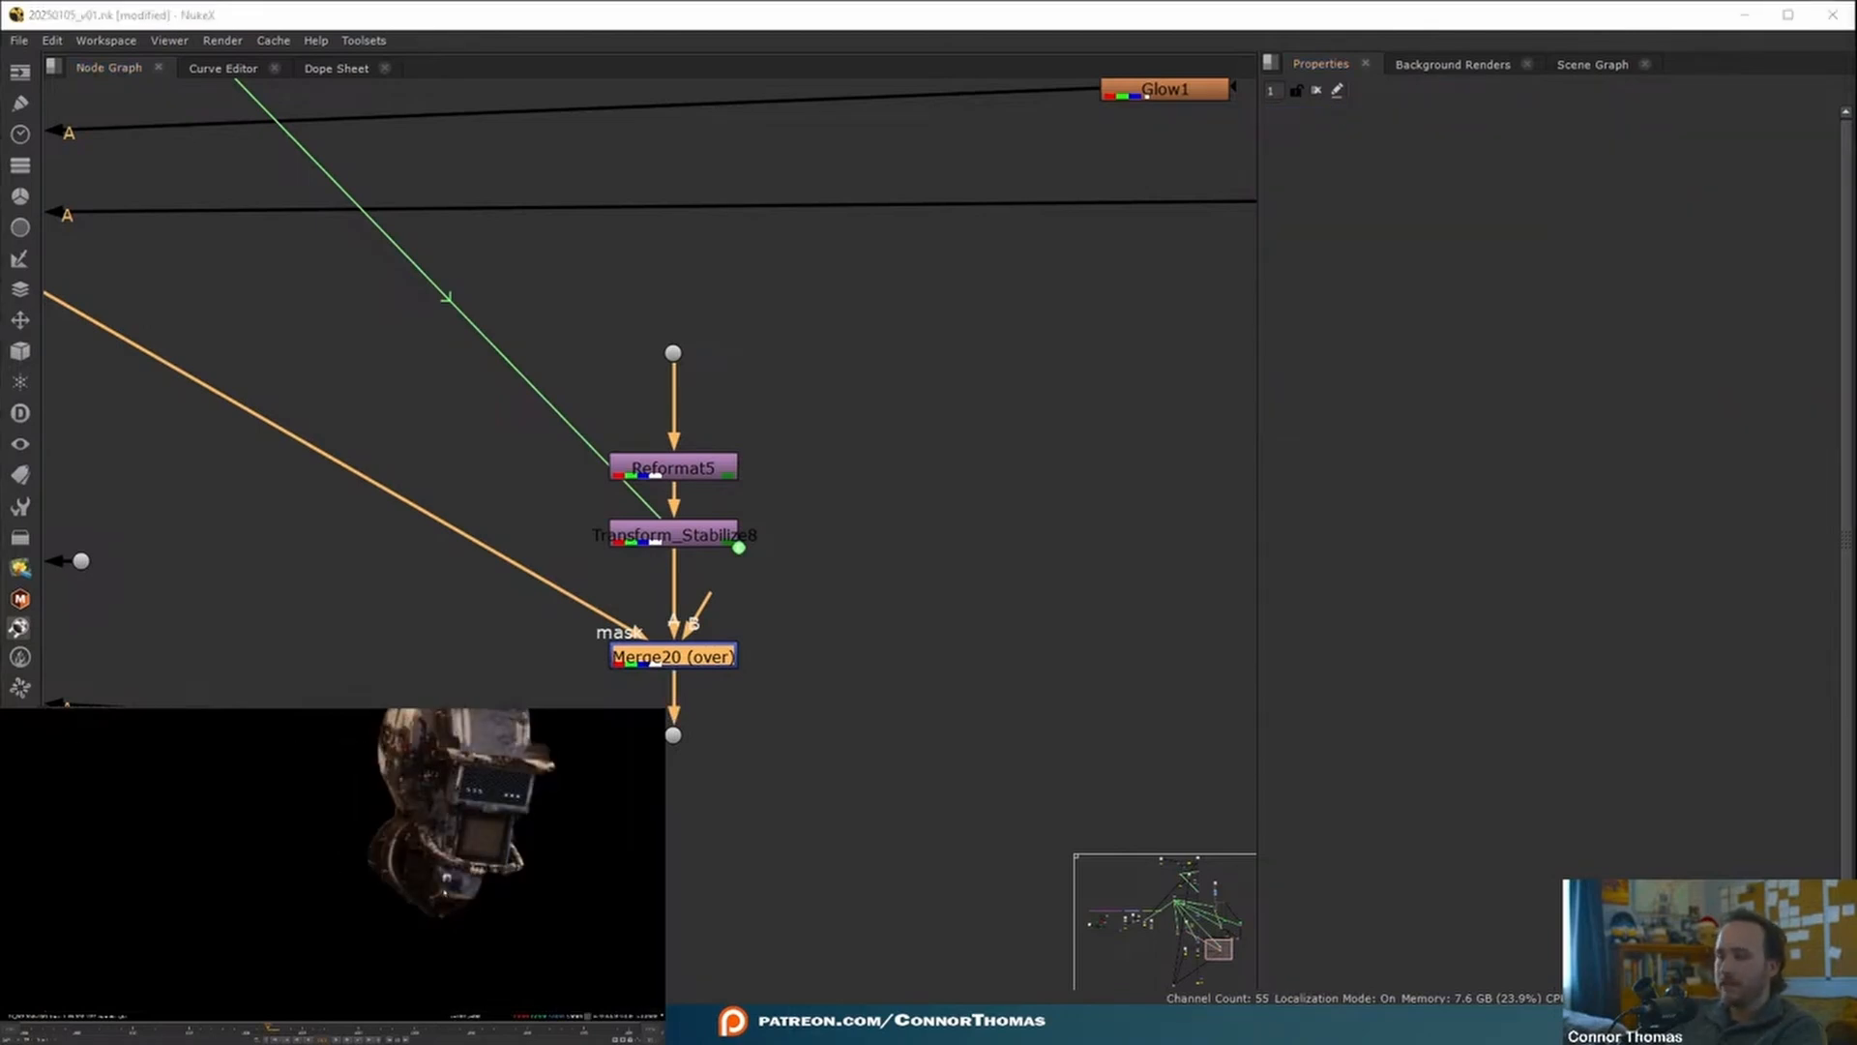
- Copy the Transform_MatchMove node from above Crop2 and paste it below Merge20 on the alpha branch
middle_drag(785, 764, 1123, 780)
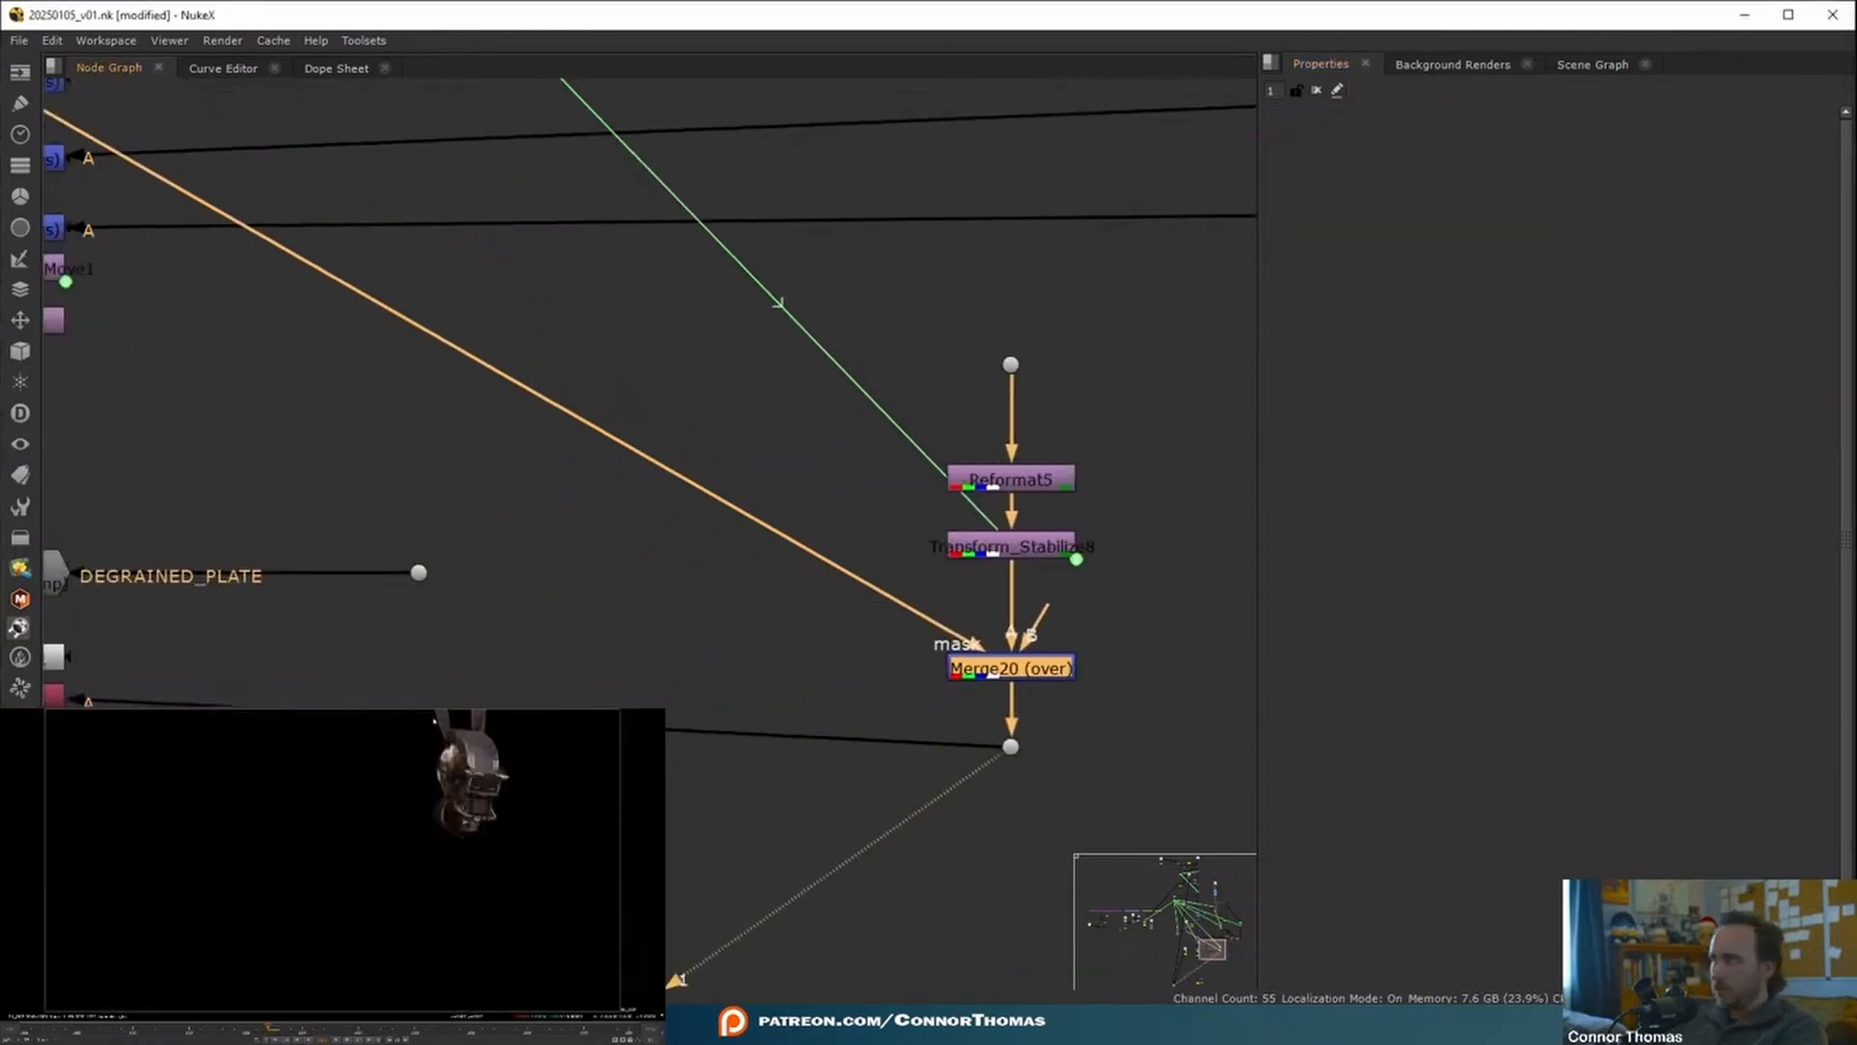
scroll(1017, 655, down, 4)
middle_drag(619, 503, 650, 658)
scroll(640, 658, up, 2)
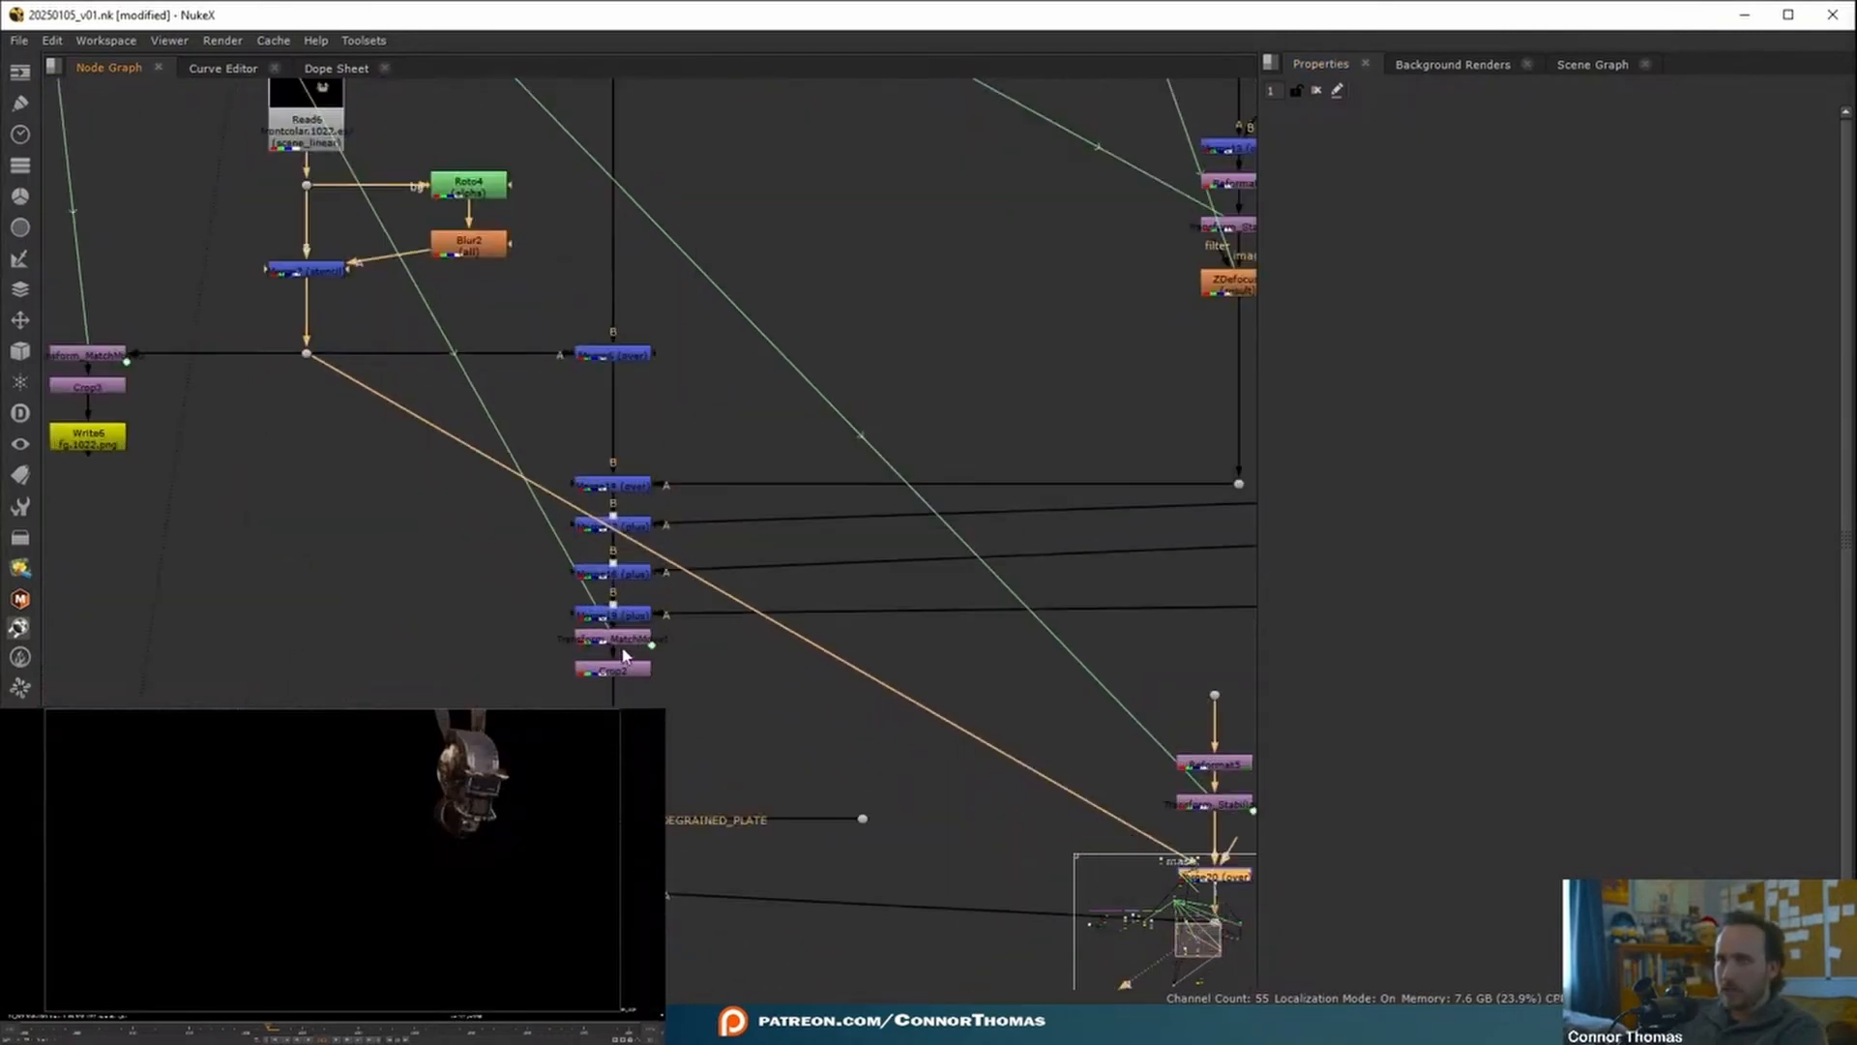
click(624, 670)
middle_drag(779, 703, 433, 497)
click(869, 694)
middle_drag(975, 708, 1017, 672)
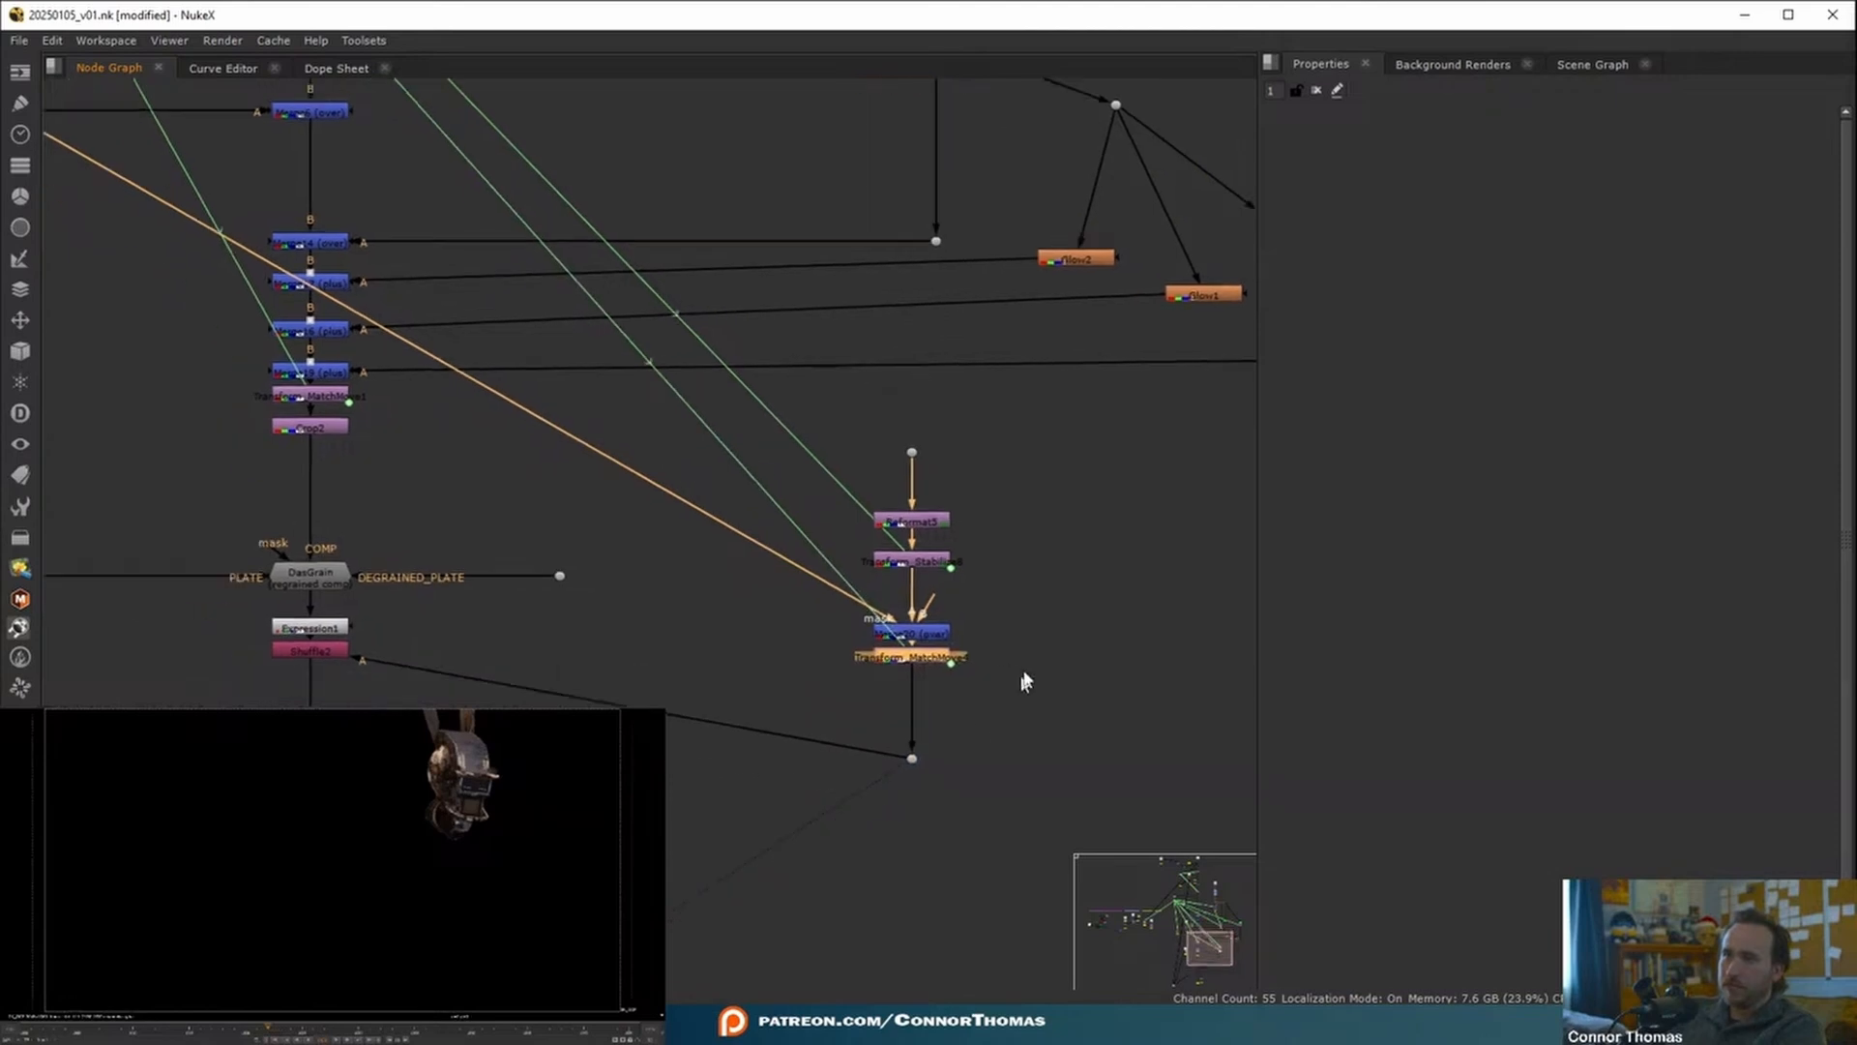
- Space the pasted Transform_MatchMove lower below Merge20 and move Shuffle2 down the main pipe, level with the alpha branch's dot
click(888, 666)
drag(904, 659, 905, 678)
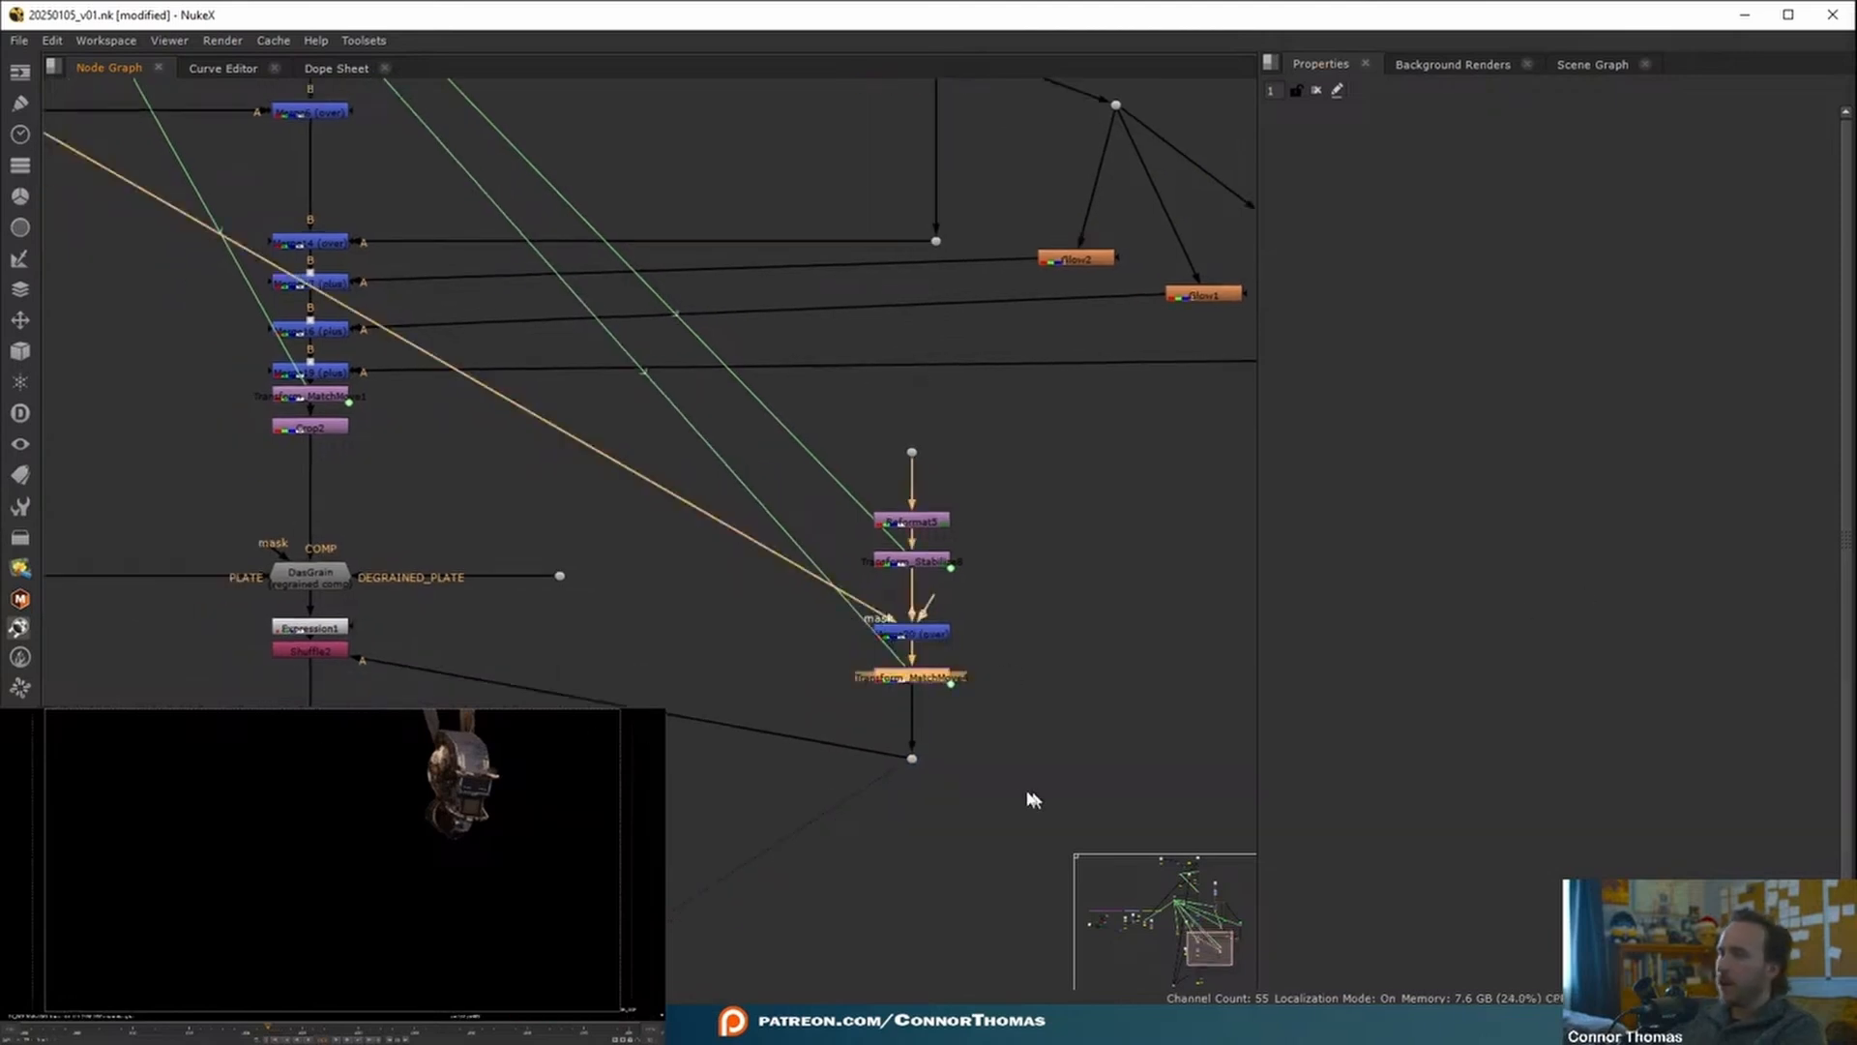
middle_drag(846, 782, 947, 733)
drag(431, 602, 429, 710)
- View Shuffle2 and set its second input layer to alpha from input A
key(1)
double_click(430, 710)
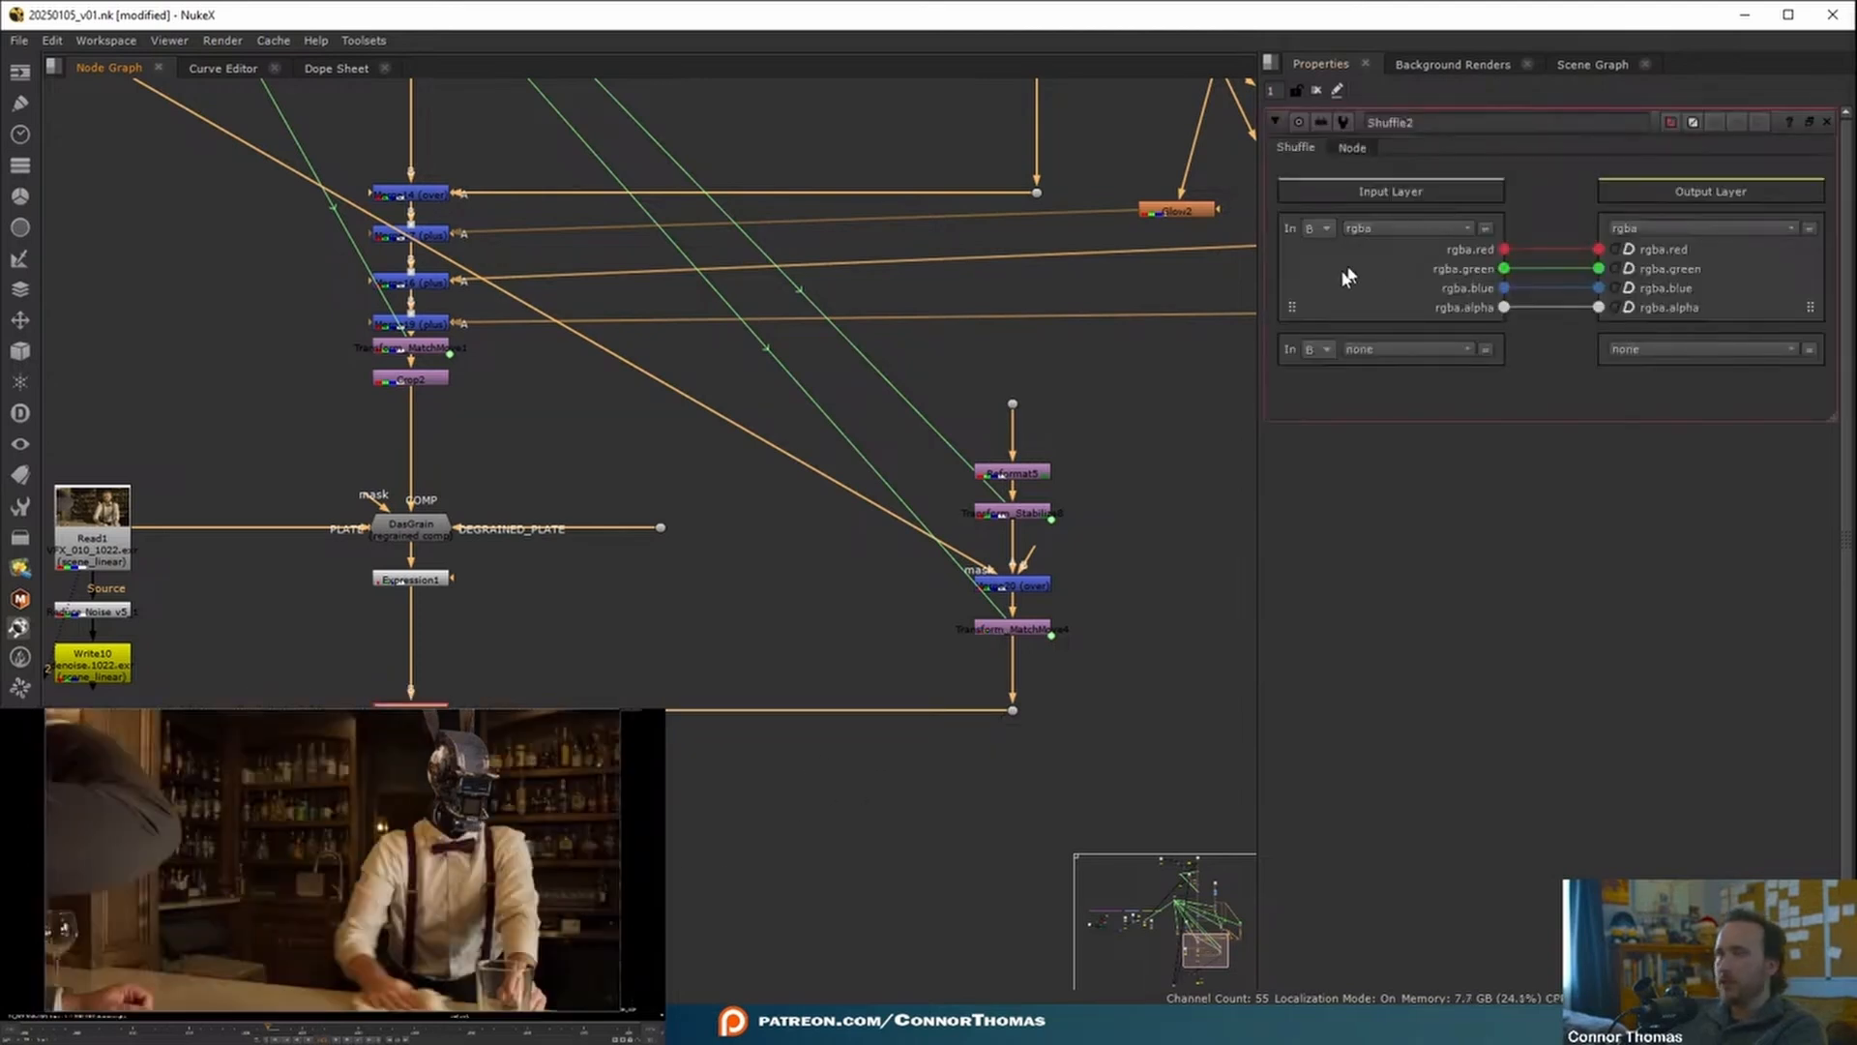
click(1316, 349)
click(1340, 372)
click(1376, 351)
click(1402, 430)
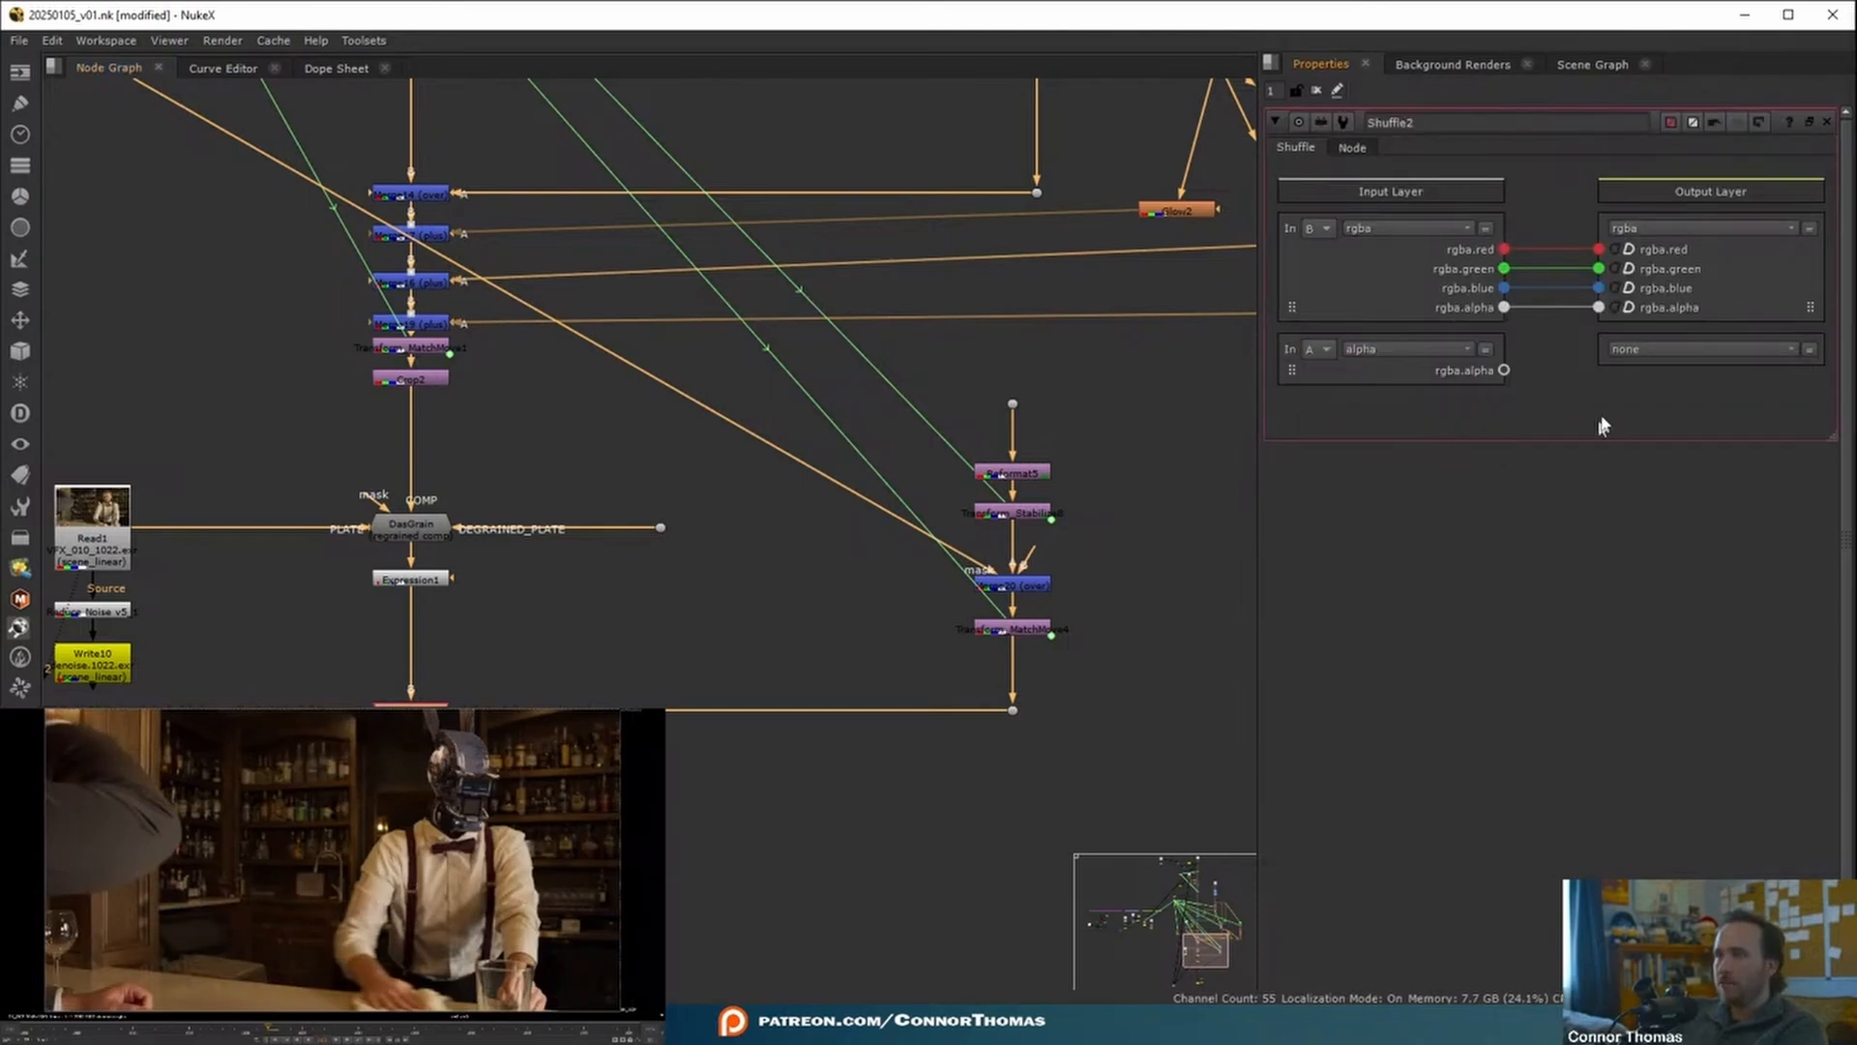
- Create a new layer named robothead with an alpha channel as Shuffle2's second output layer
click(1641, 356)
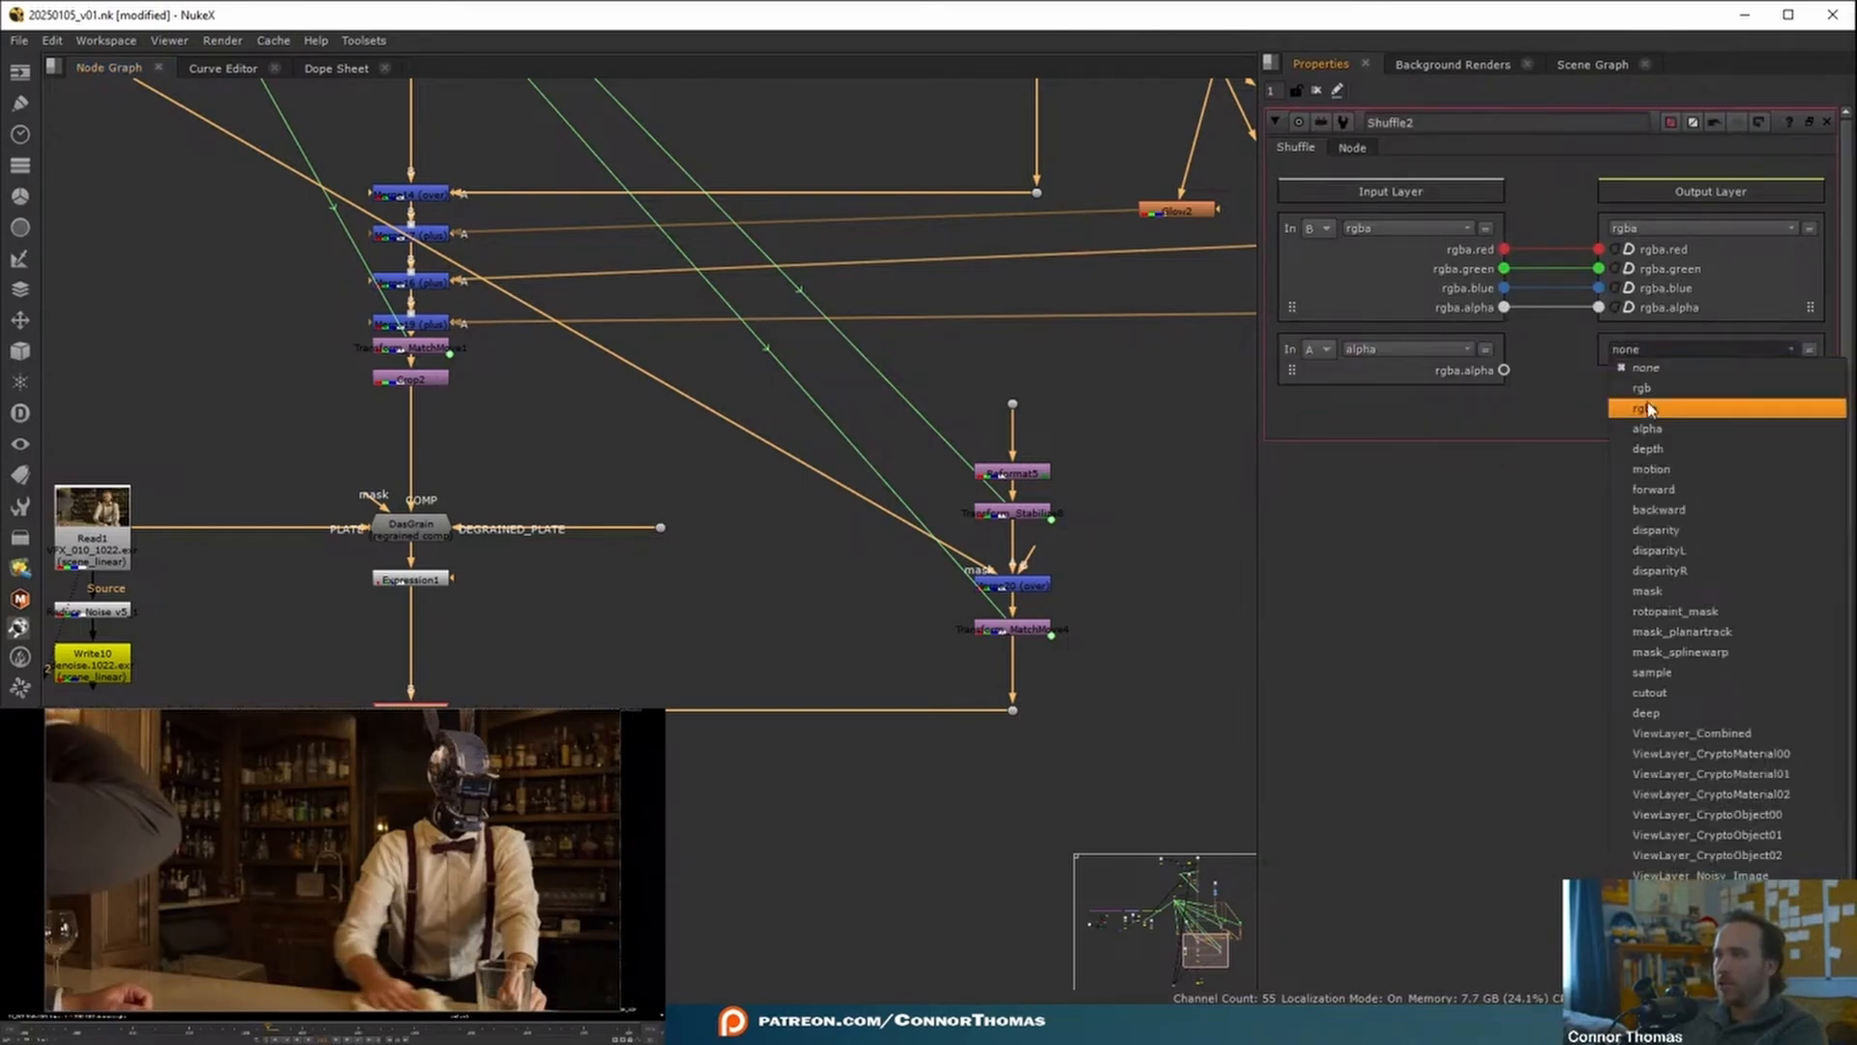
click(1659, 967)
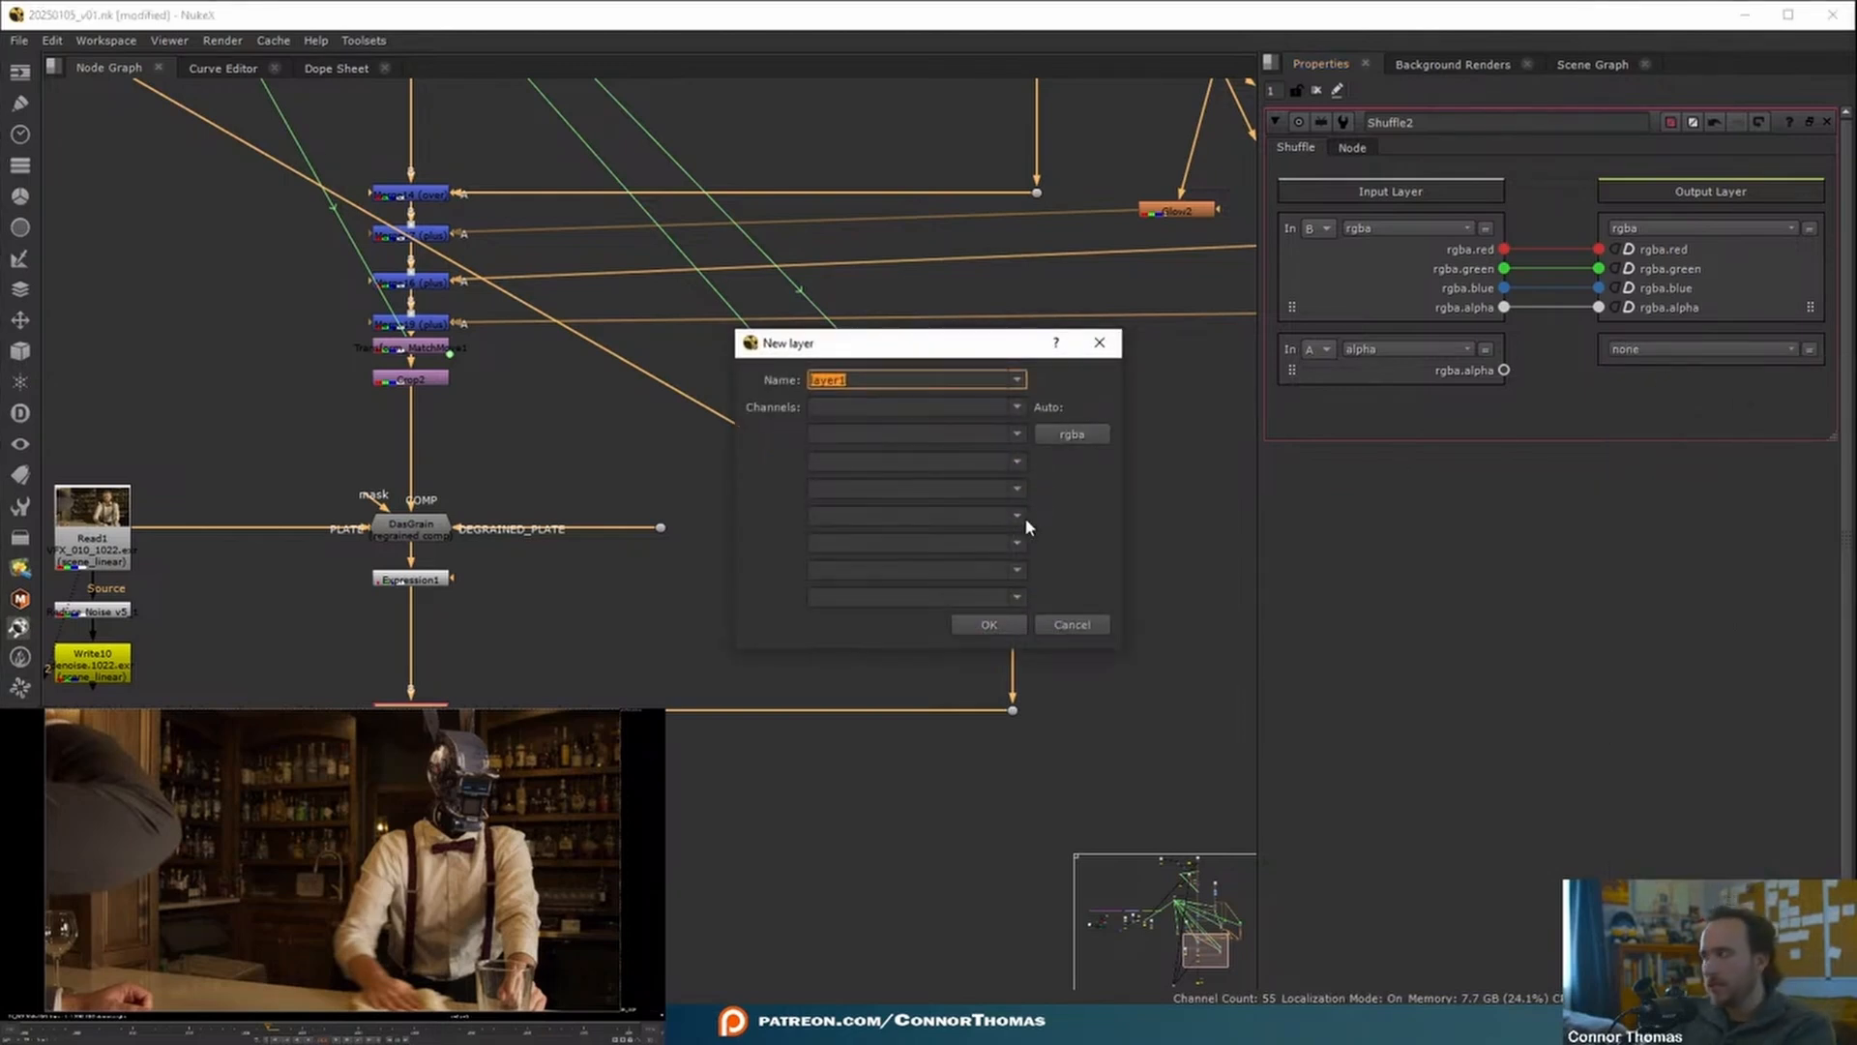
text(robothead)
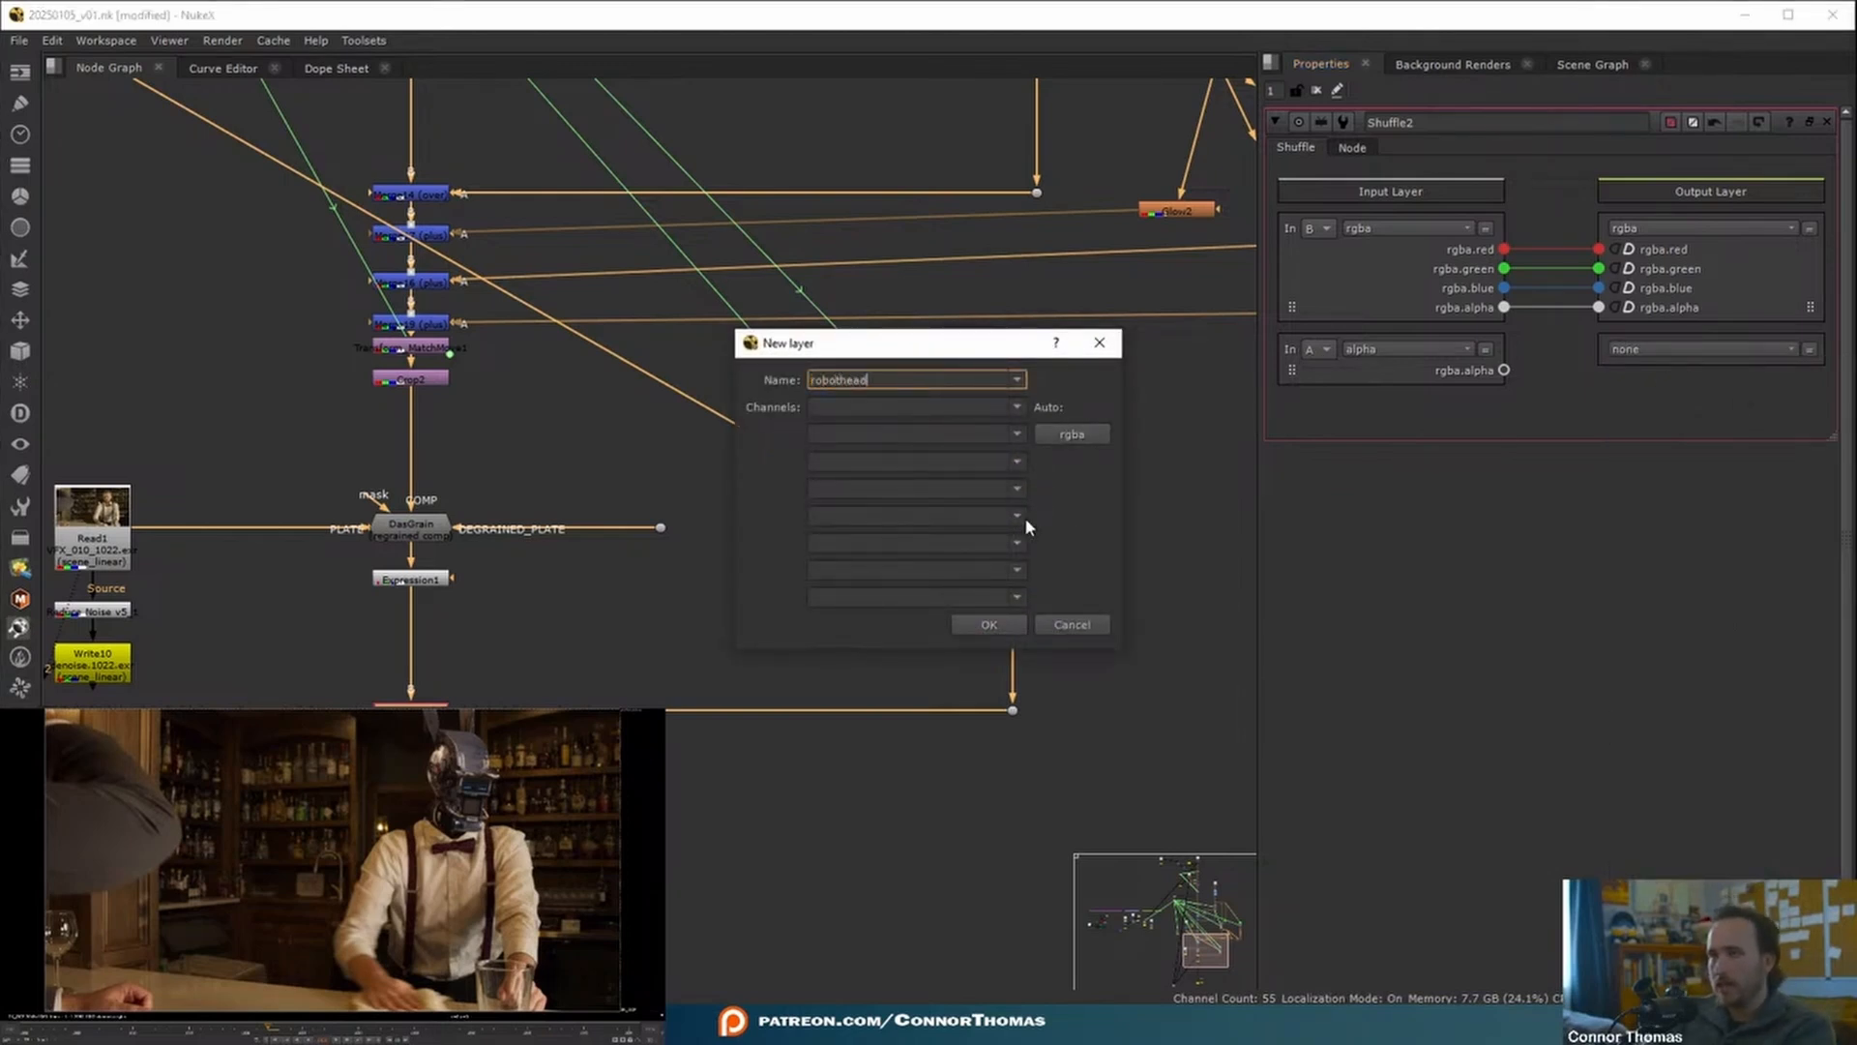
key(Tab)
text(alpha)
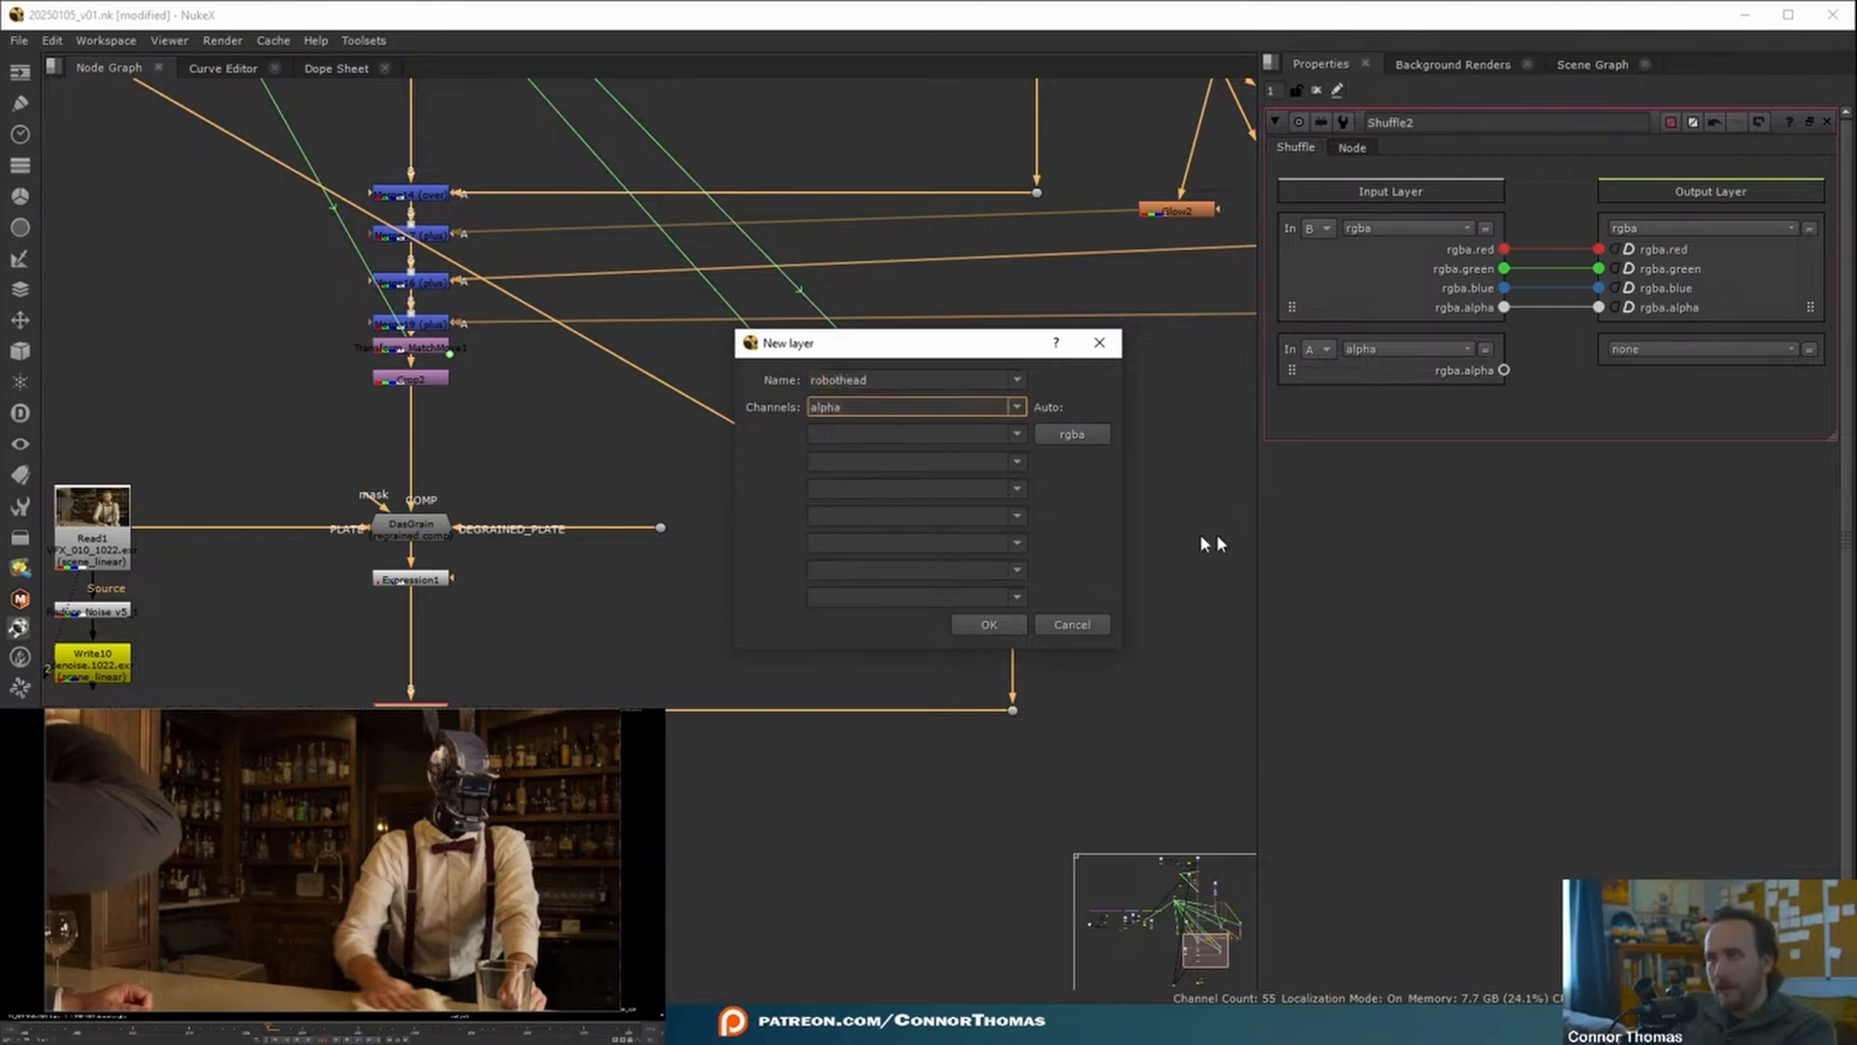
click(960, 629)
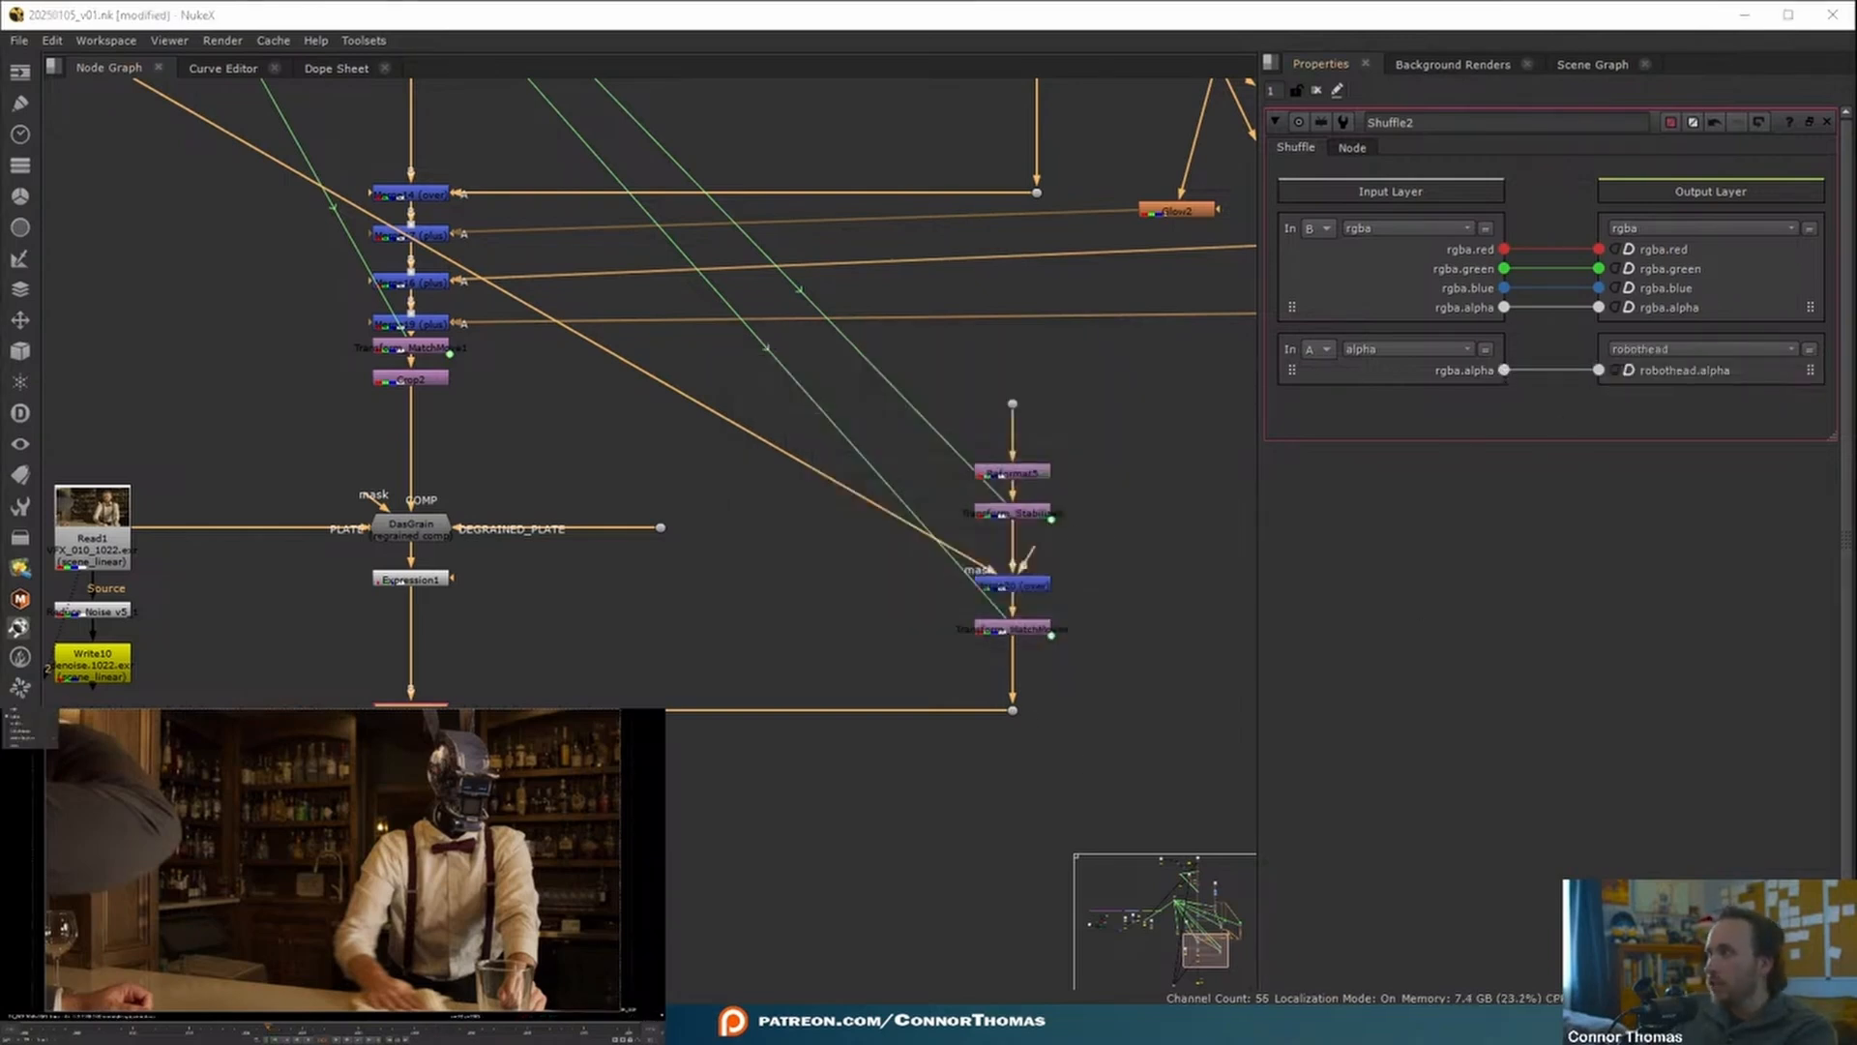
- Check the robothead layer in the viewer and switch the viewer back to the color image
click(22, 737)
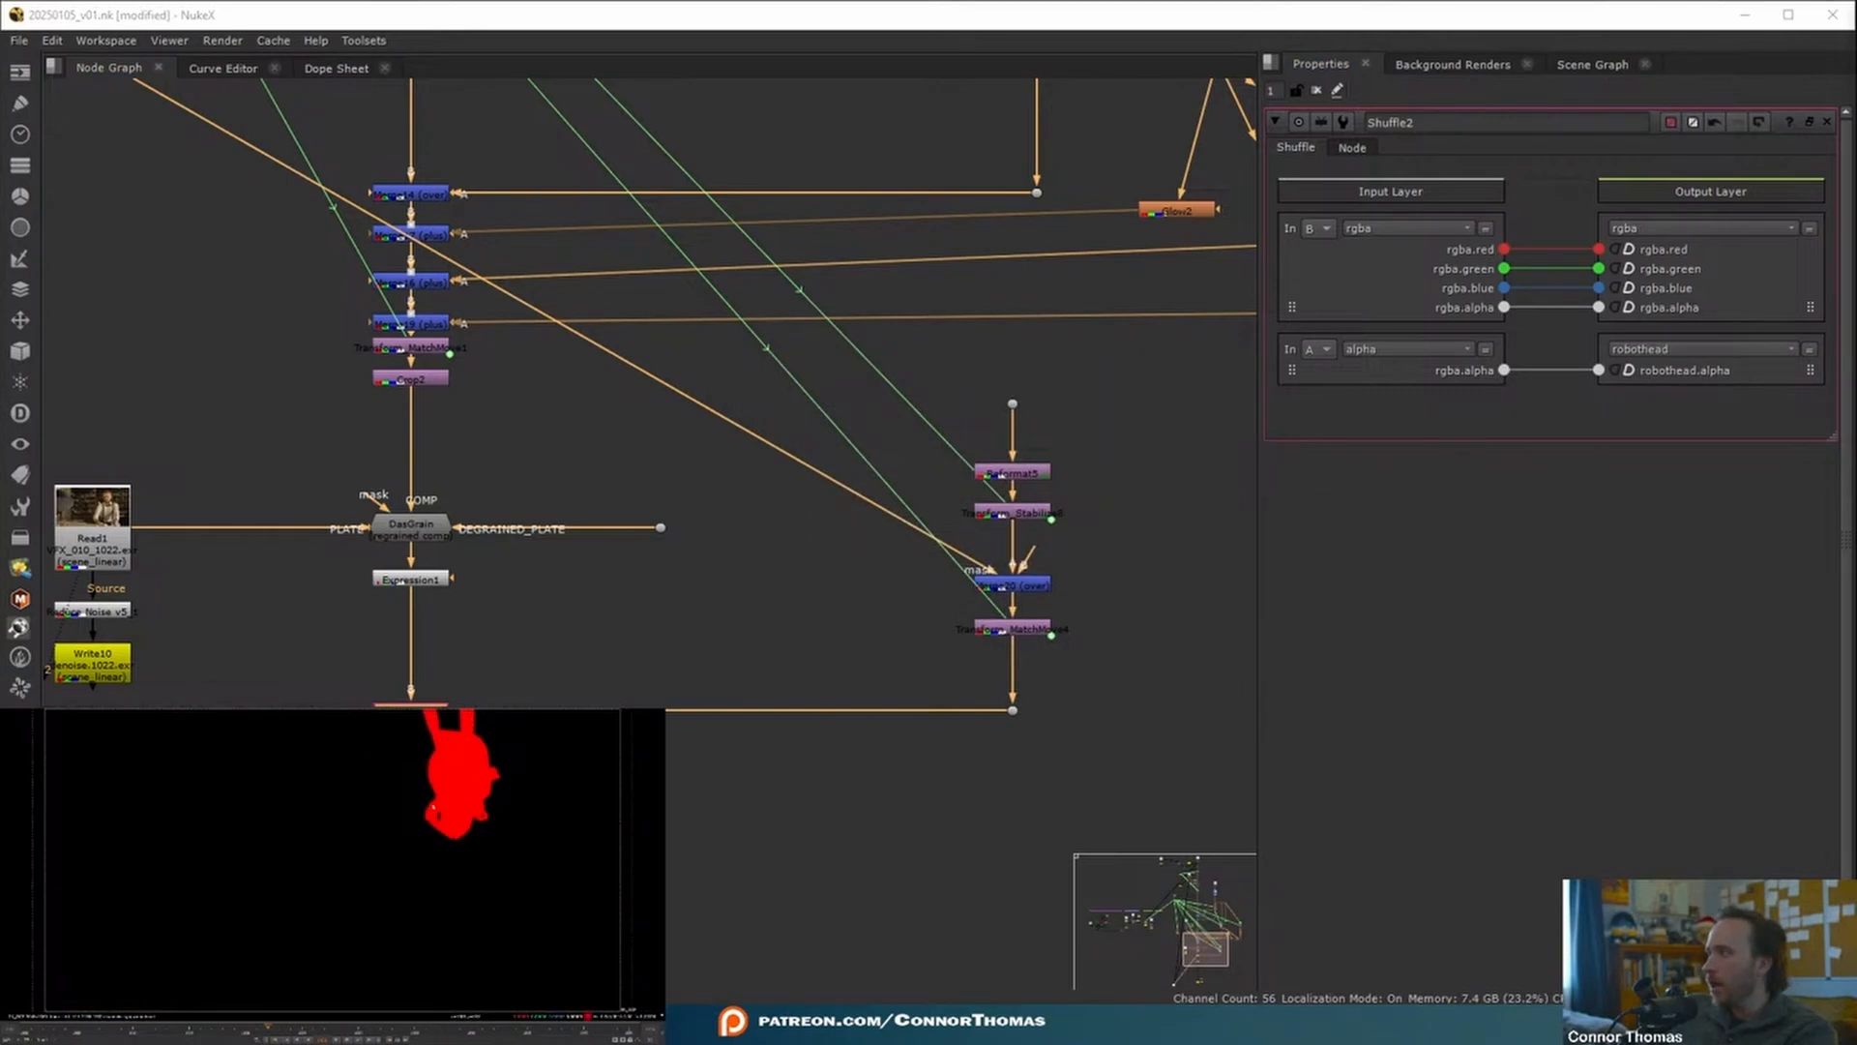
click(22, 710)
click(22, 716)
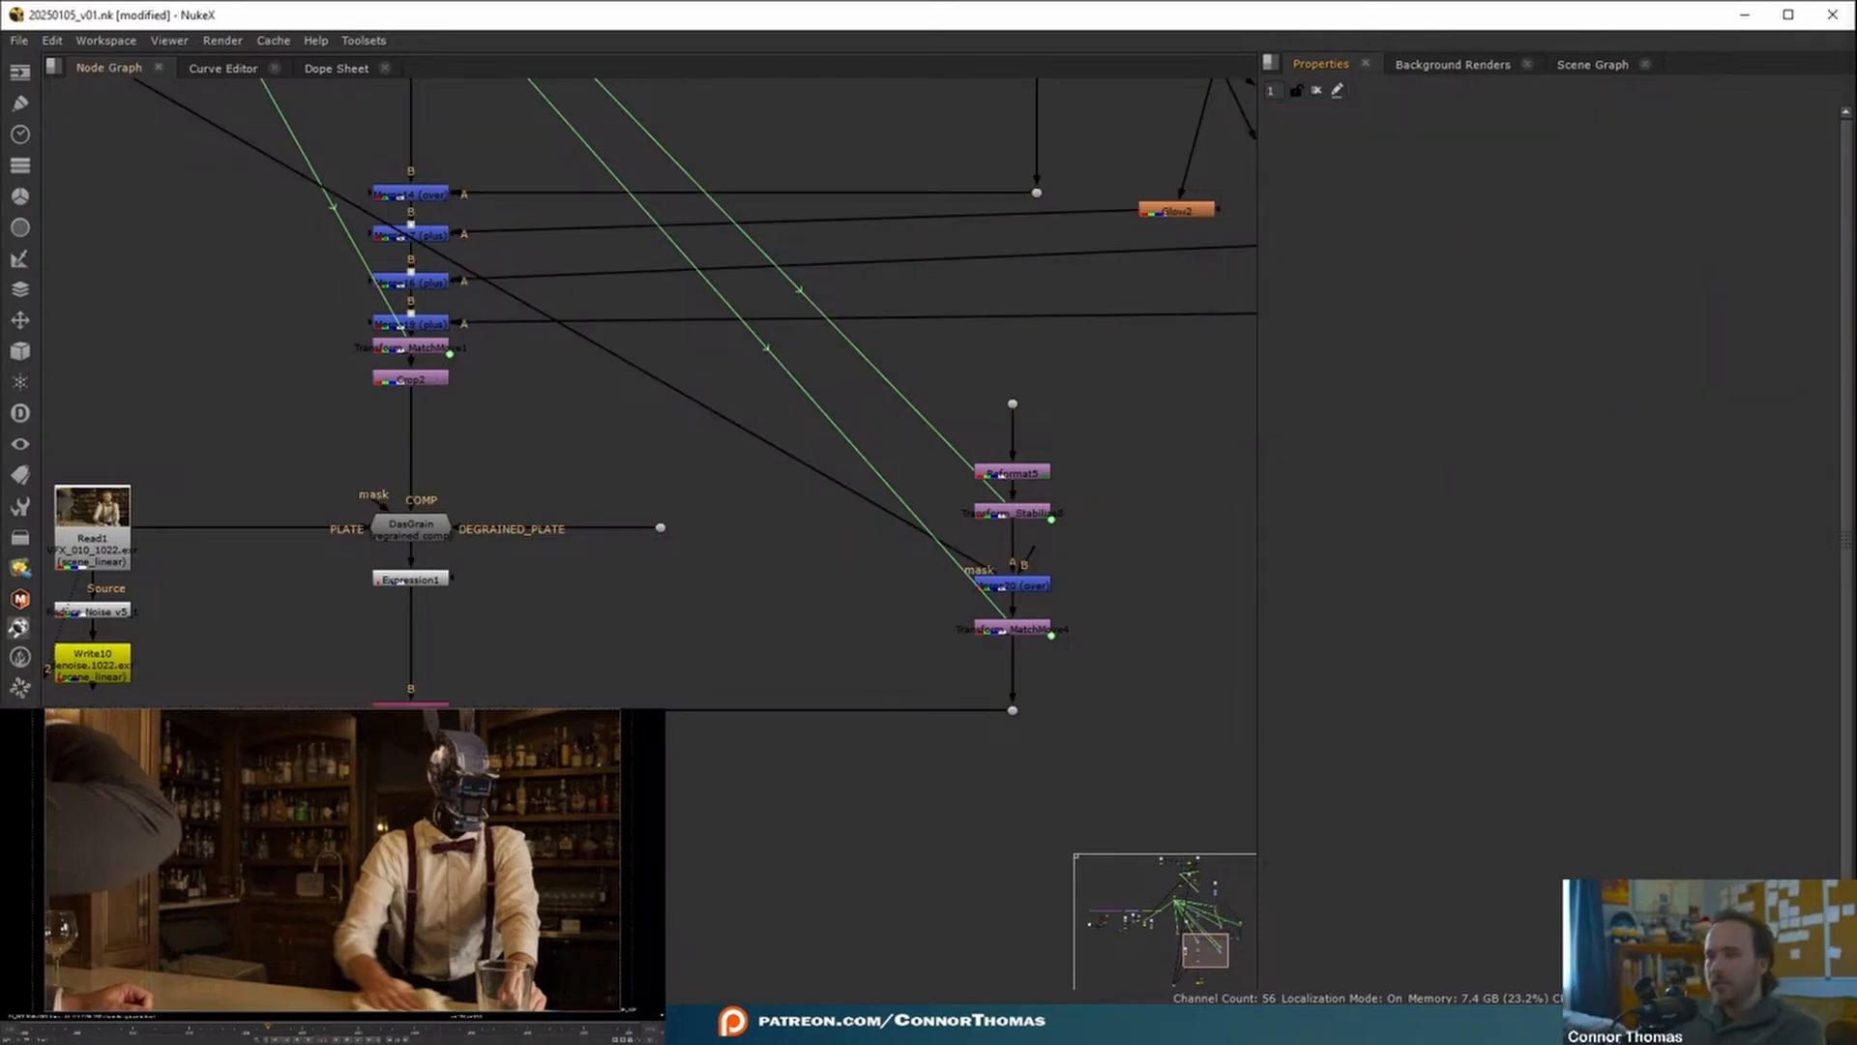
- Add a Write node at the end of the comp with its output file in the VFX folder at VFX_comp/v01/VFX_010_####.exr
key(w)
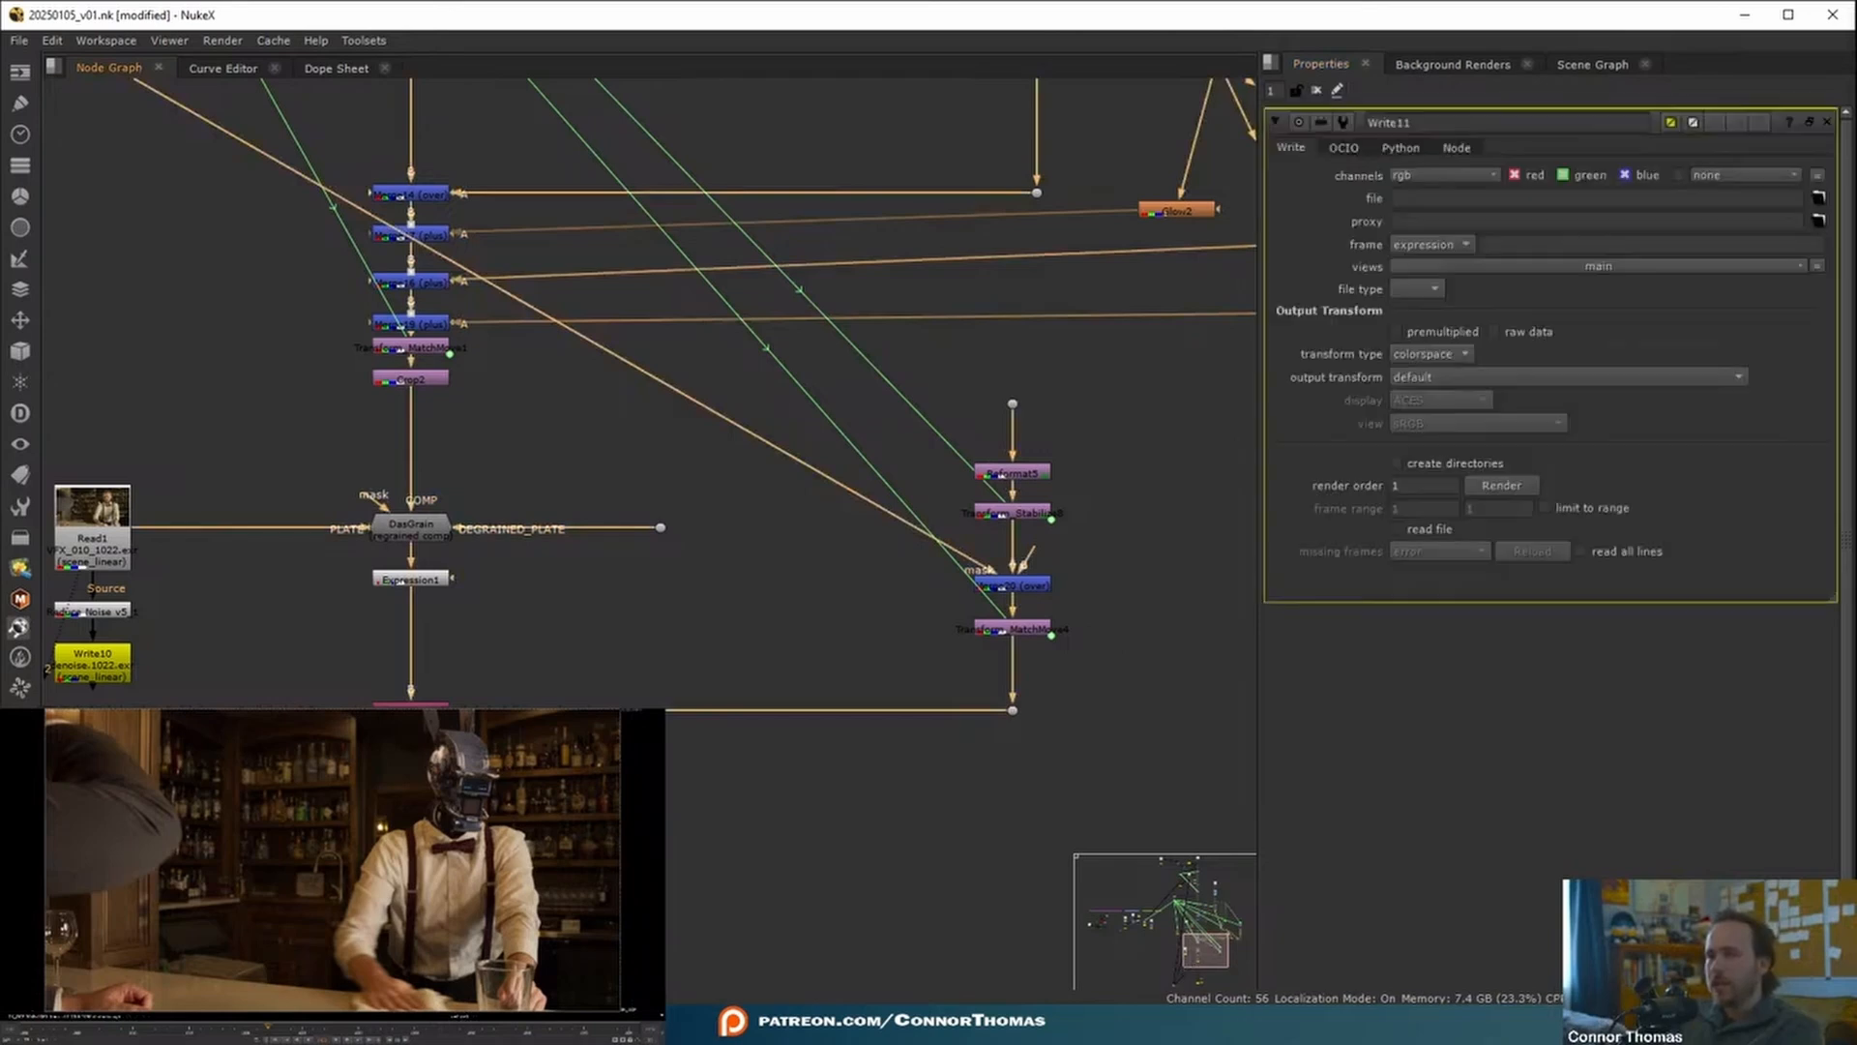
click(1817, 200)
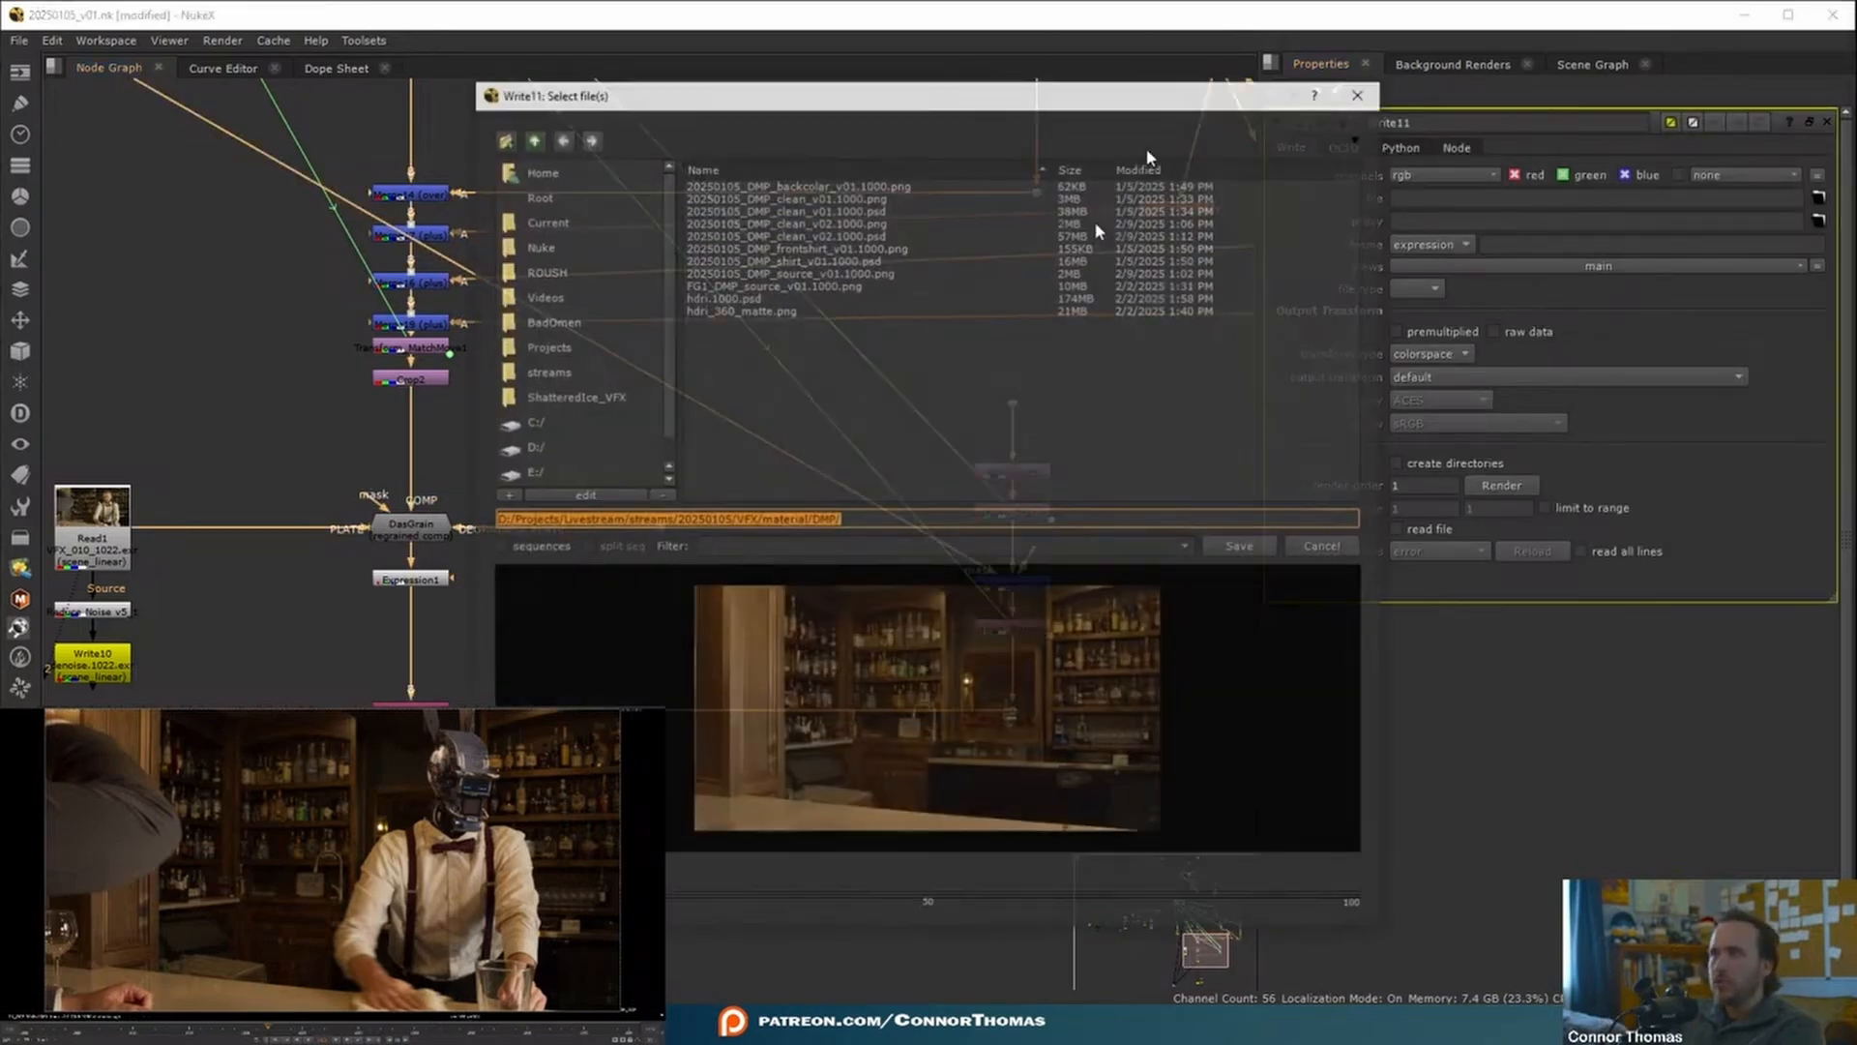
click(531, 138)
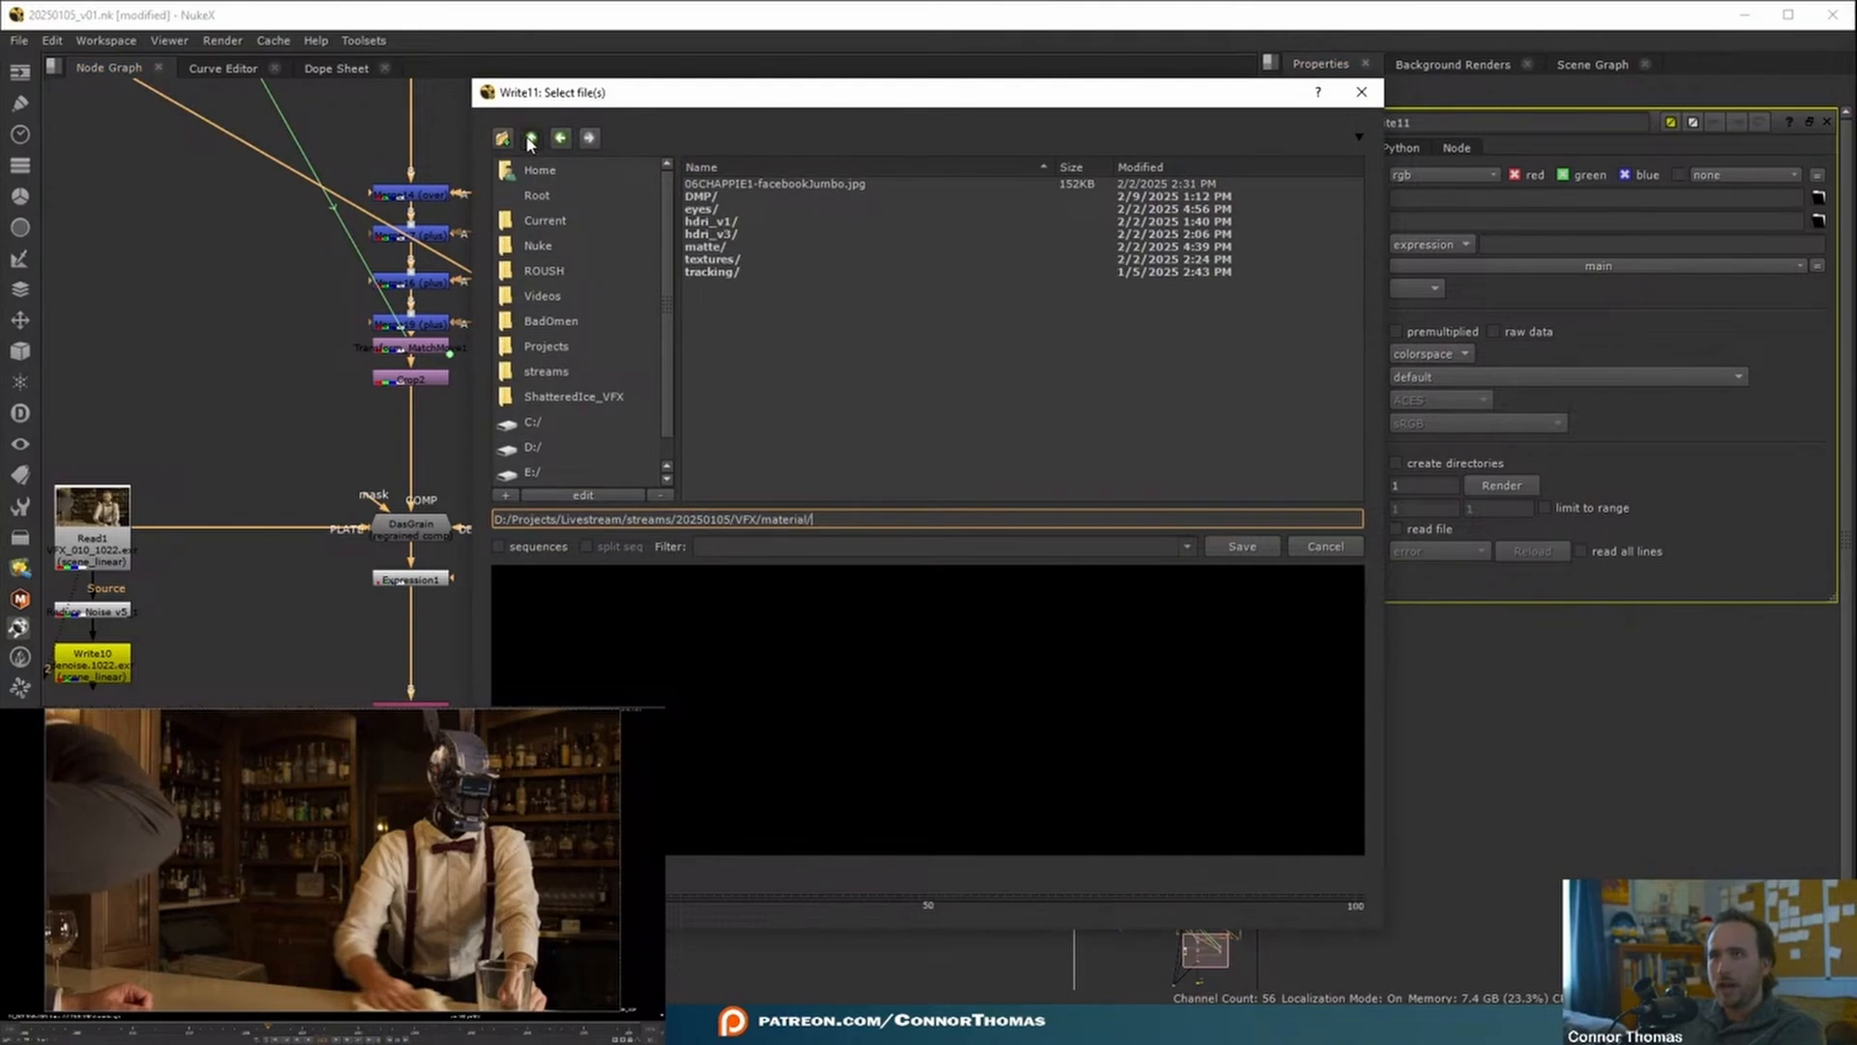
click(531, 138)
click(502, 138)
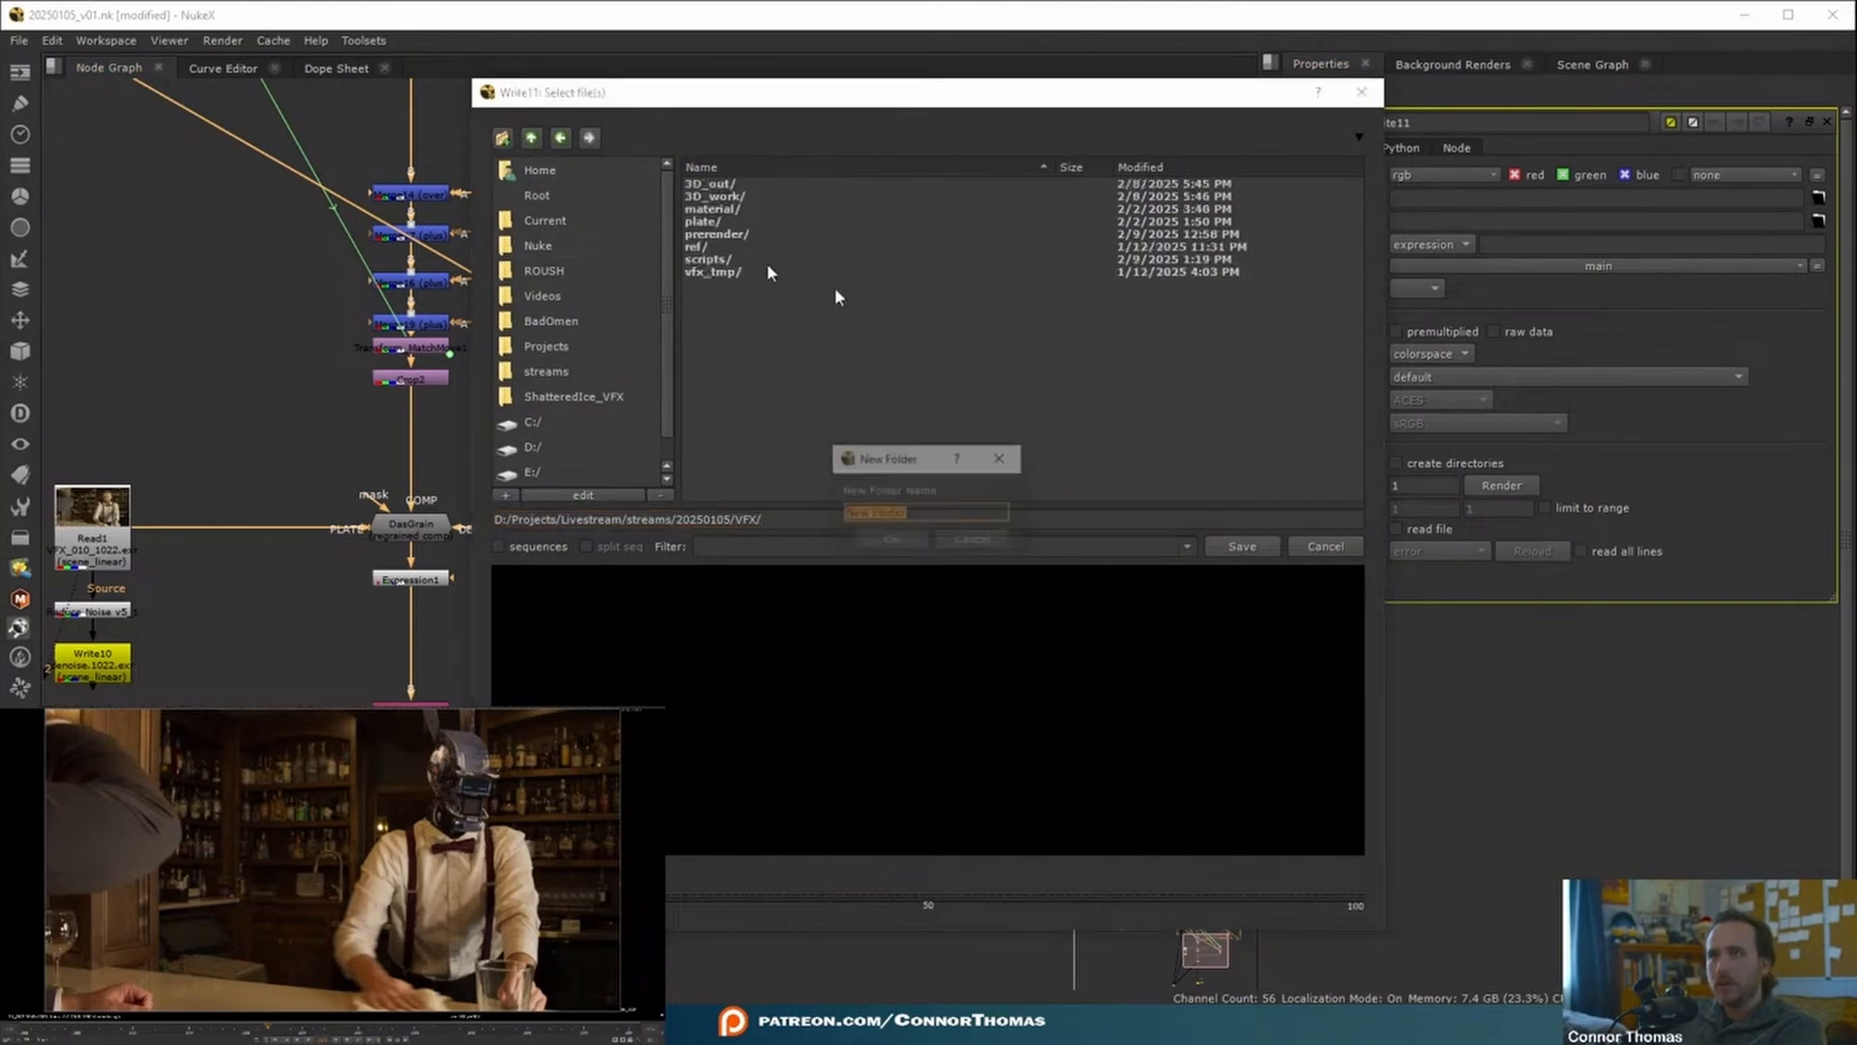
text(o)
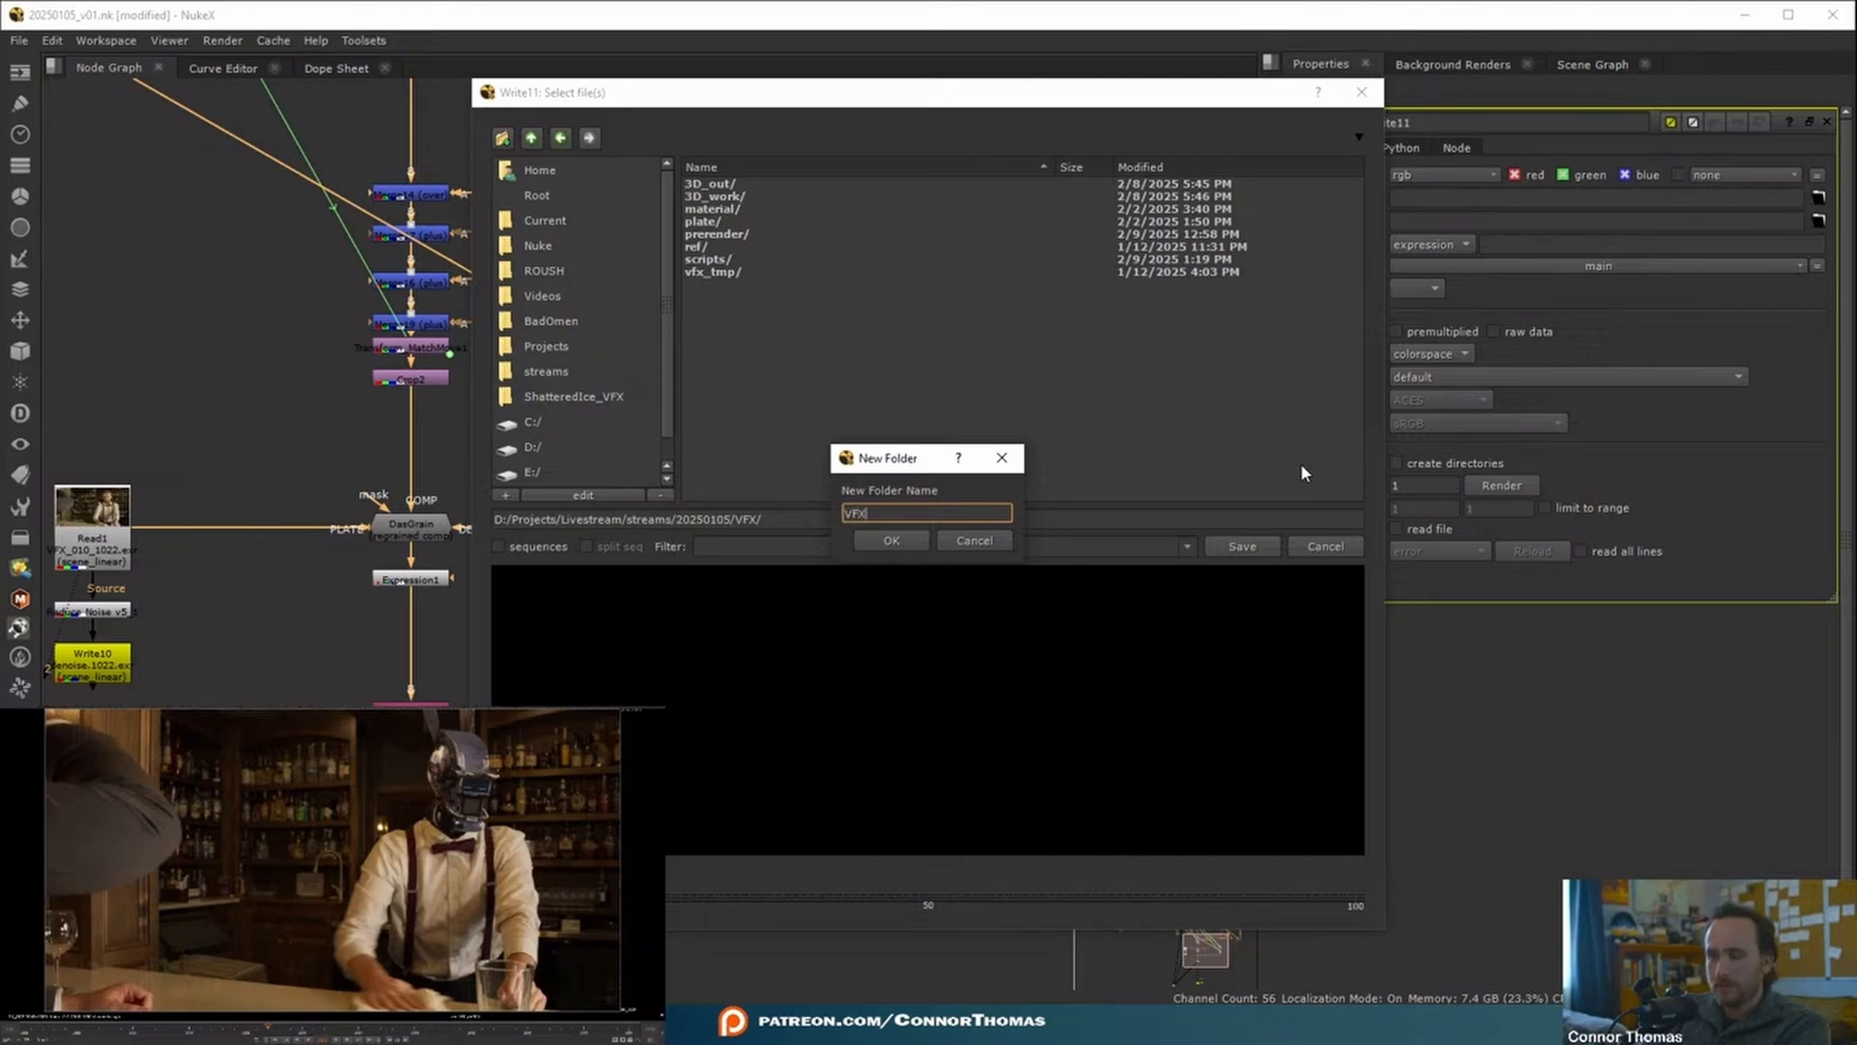
text(FX_comp/v01/VFX_010_####.exr)
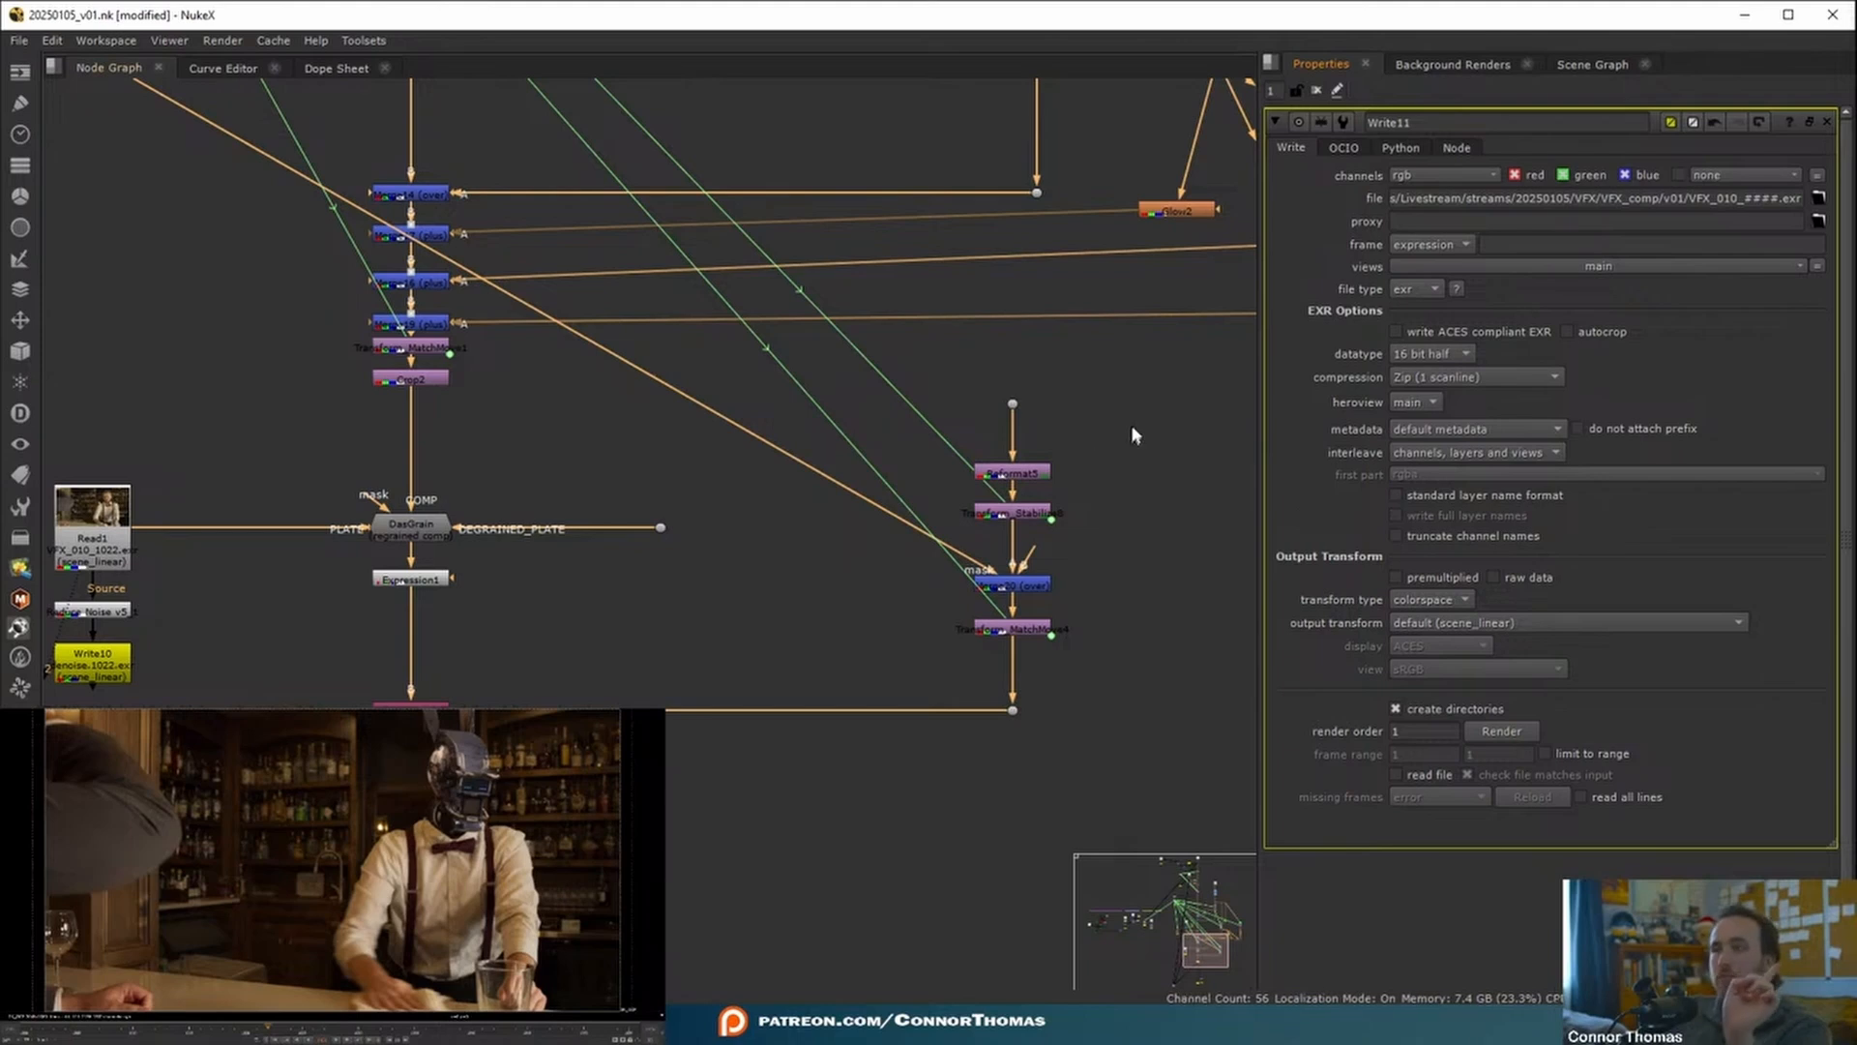
- Insert a Crop node at the 2048 x 1080 format near the end of the main comp pipe and close the open node properties
mouse_move(23, 731)
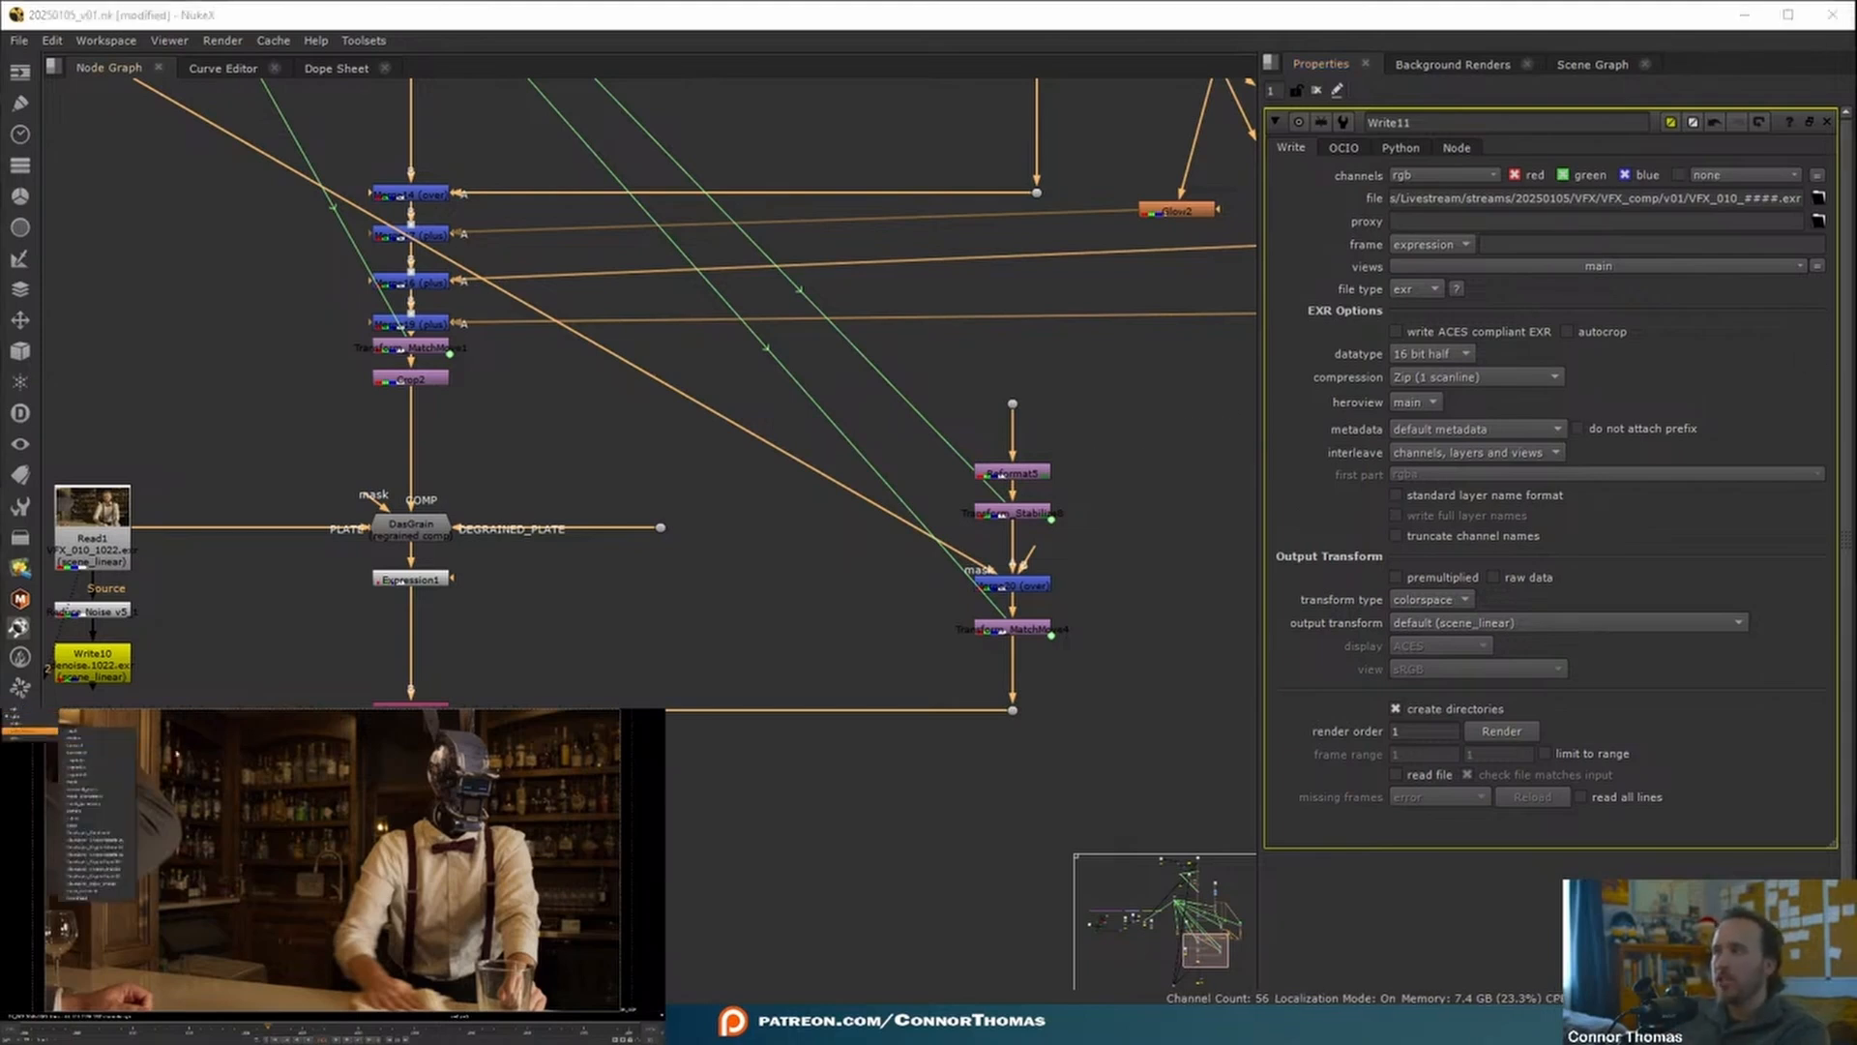
key(Escape)
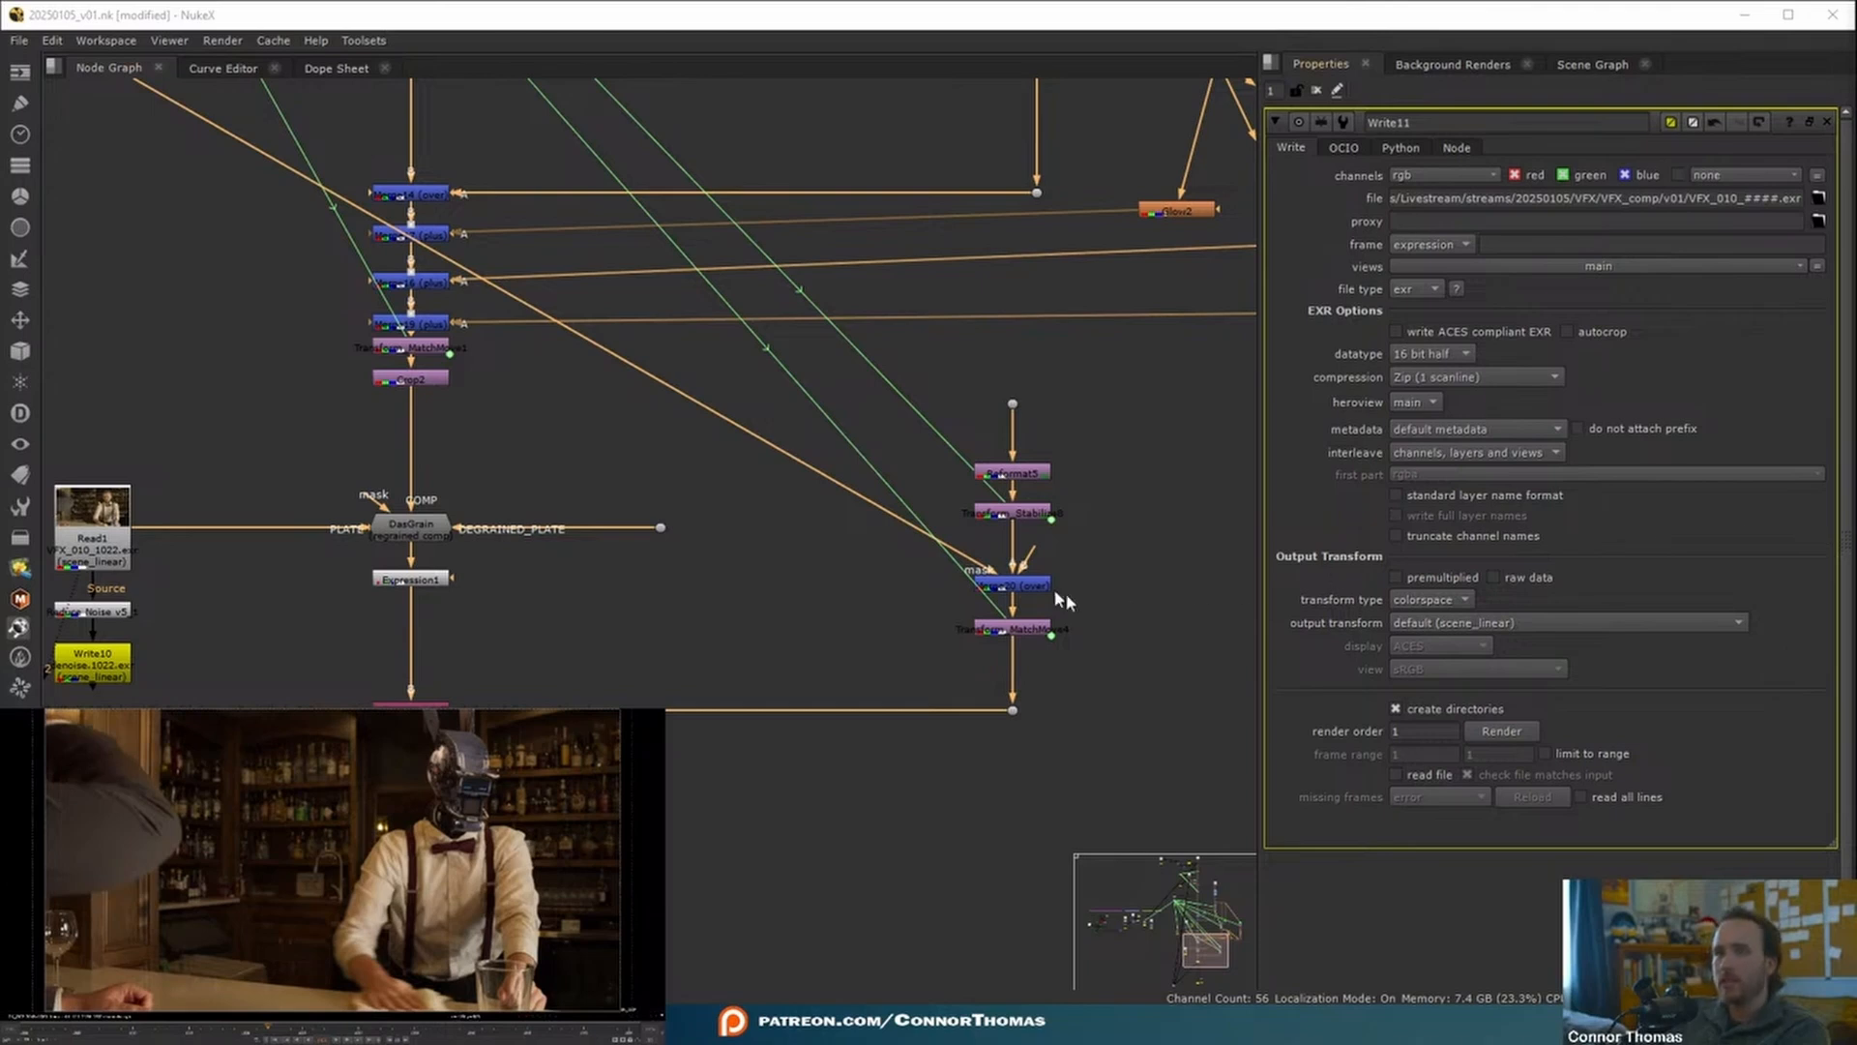
click(453, 785)
key(Tab)
text(crop)
key(Return)
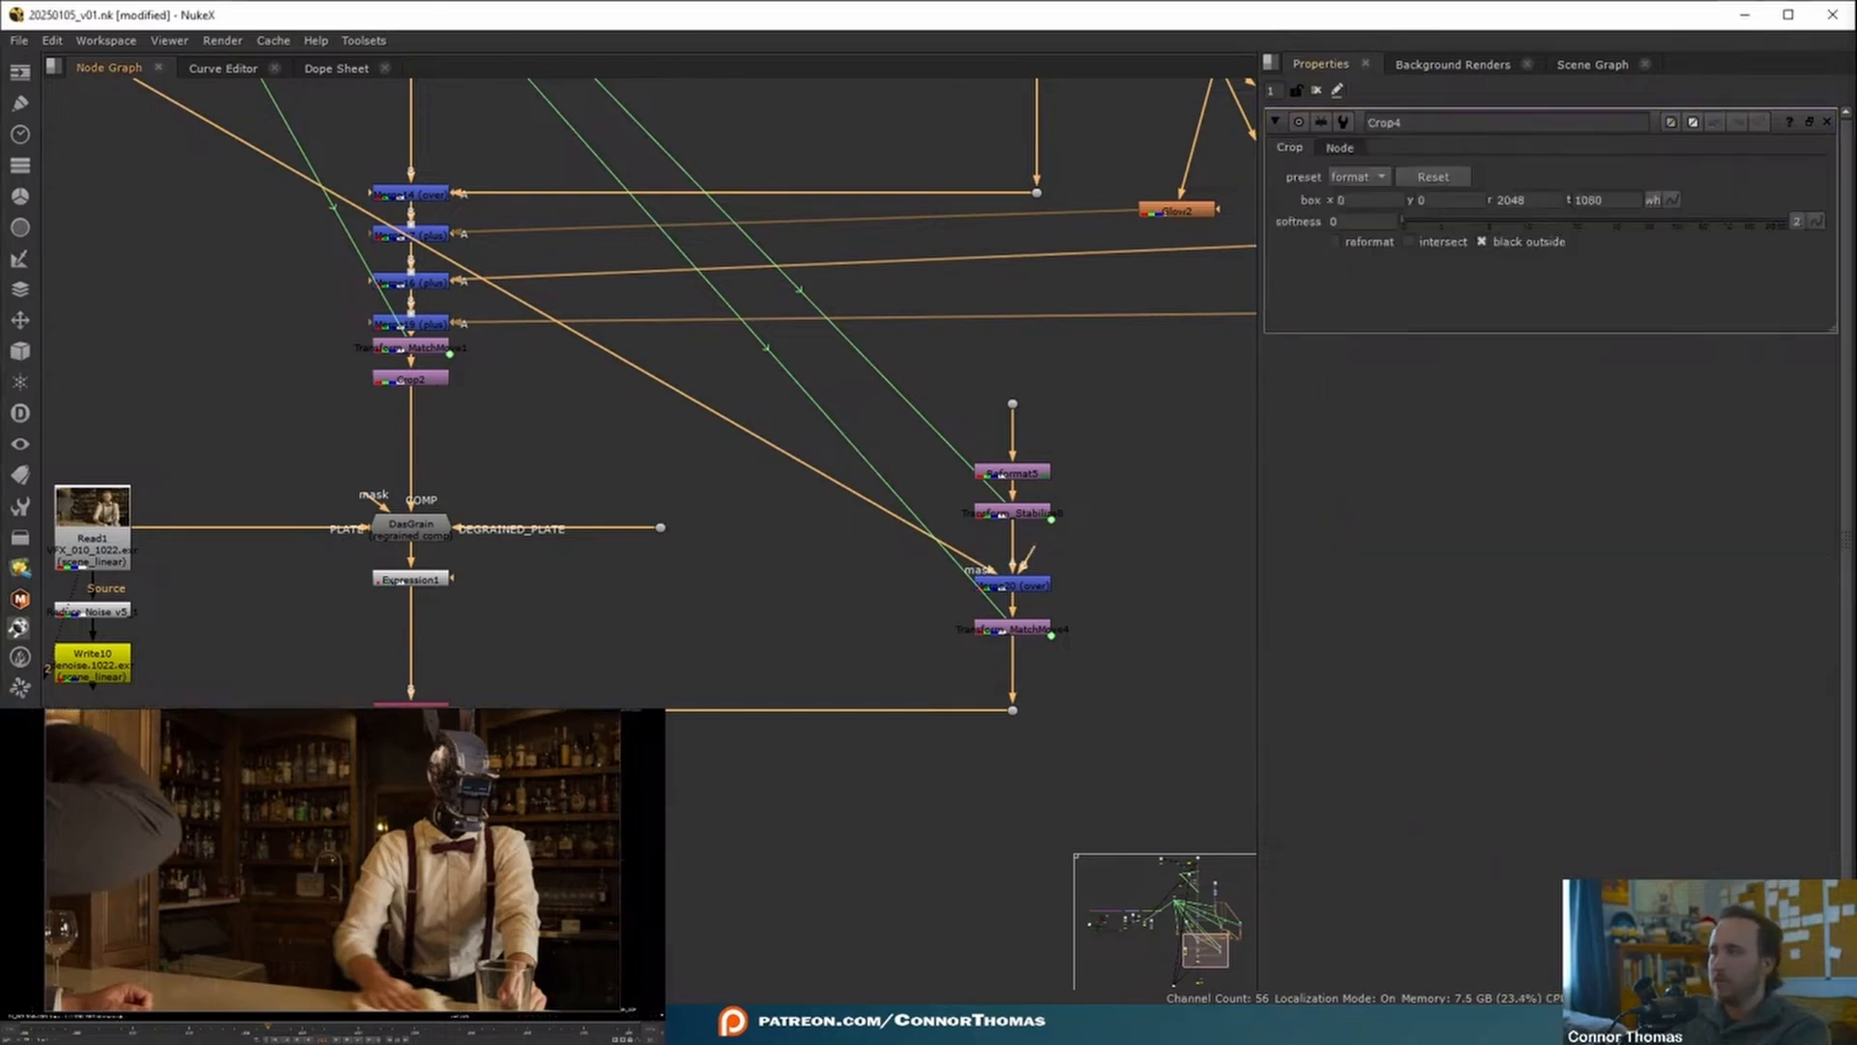
click(1318, 90)
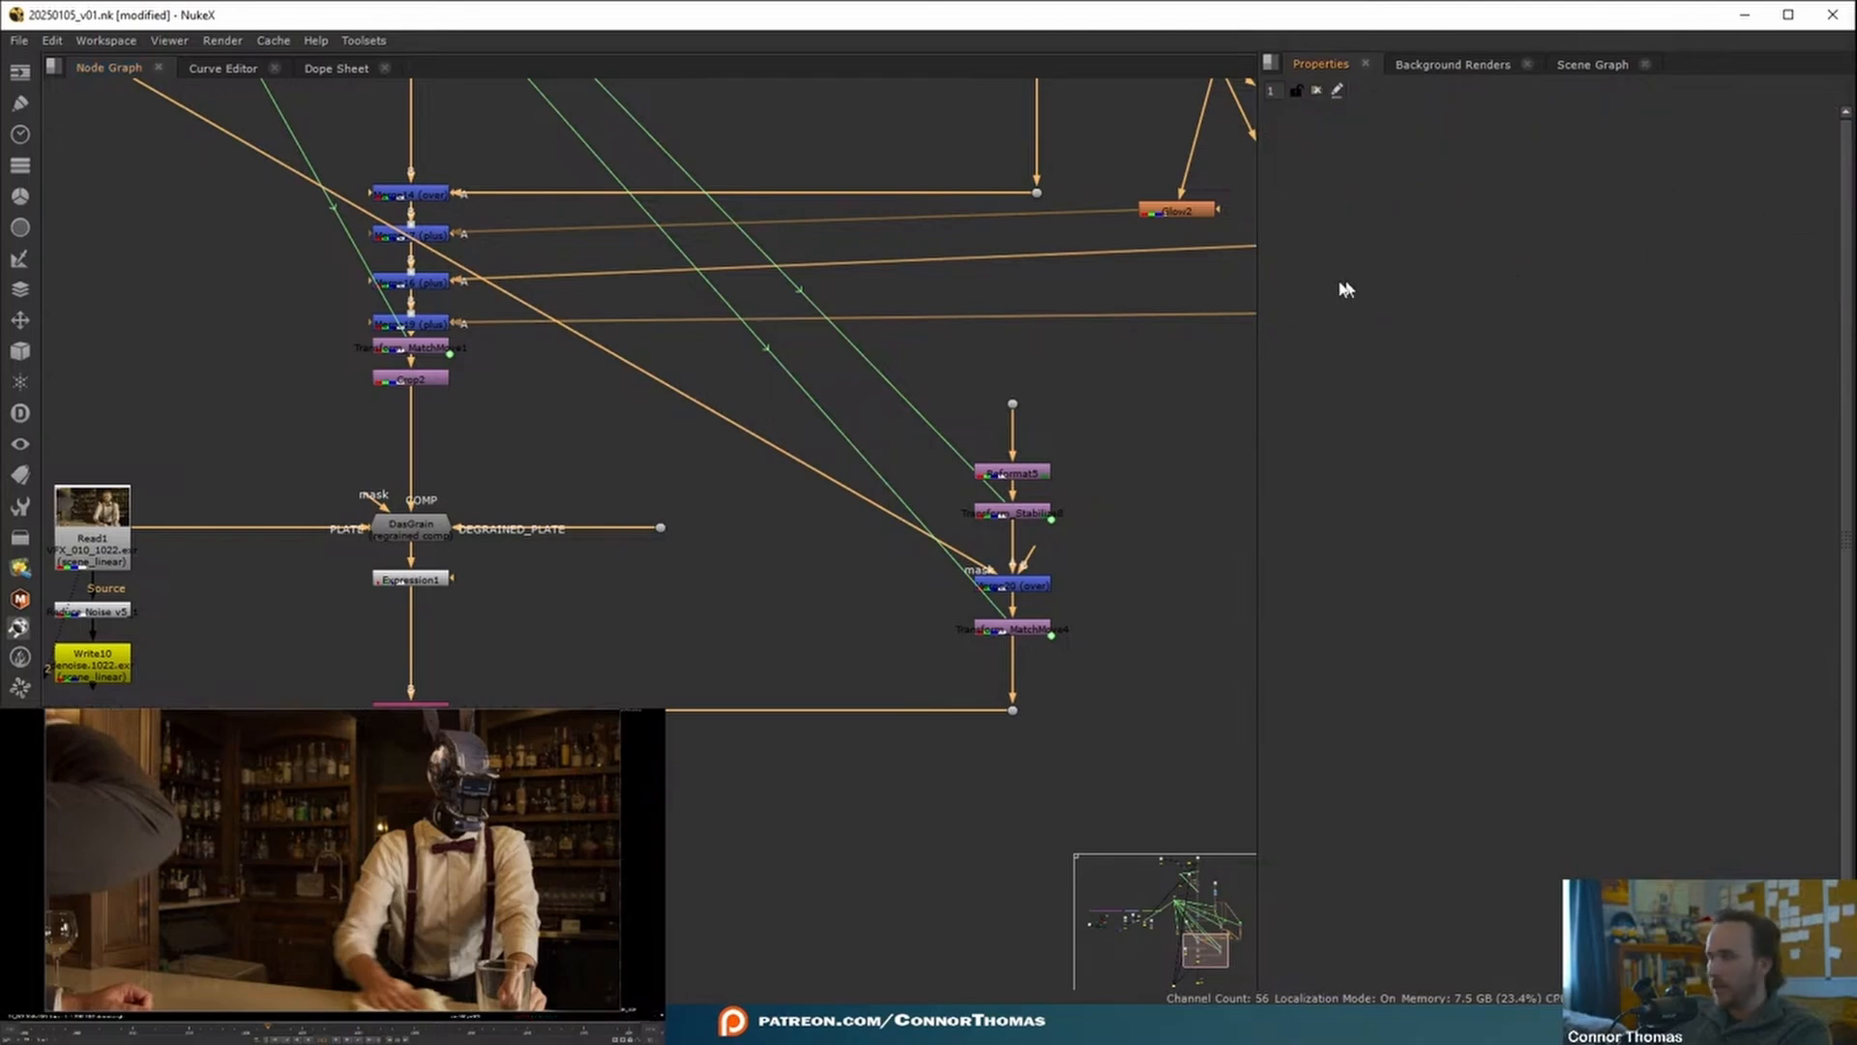
- Reopen the final Write node and set its channels to all
key(Return)
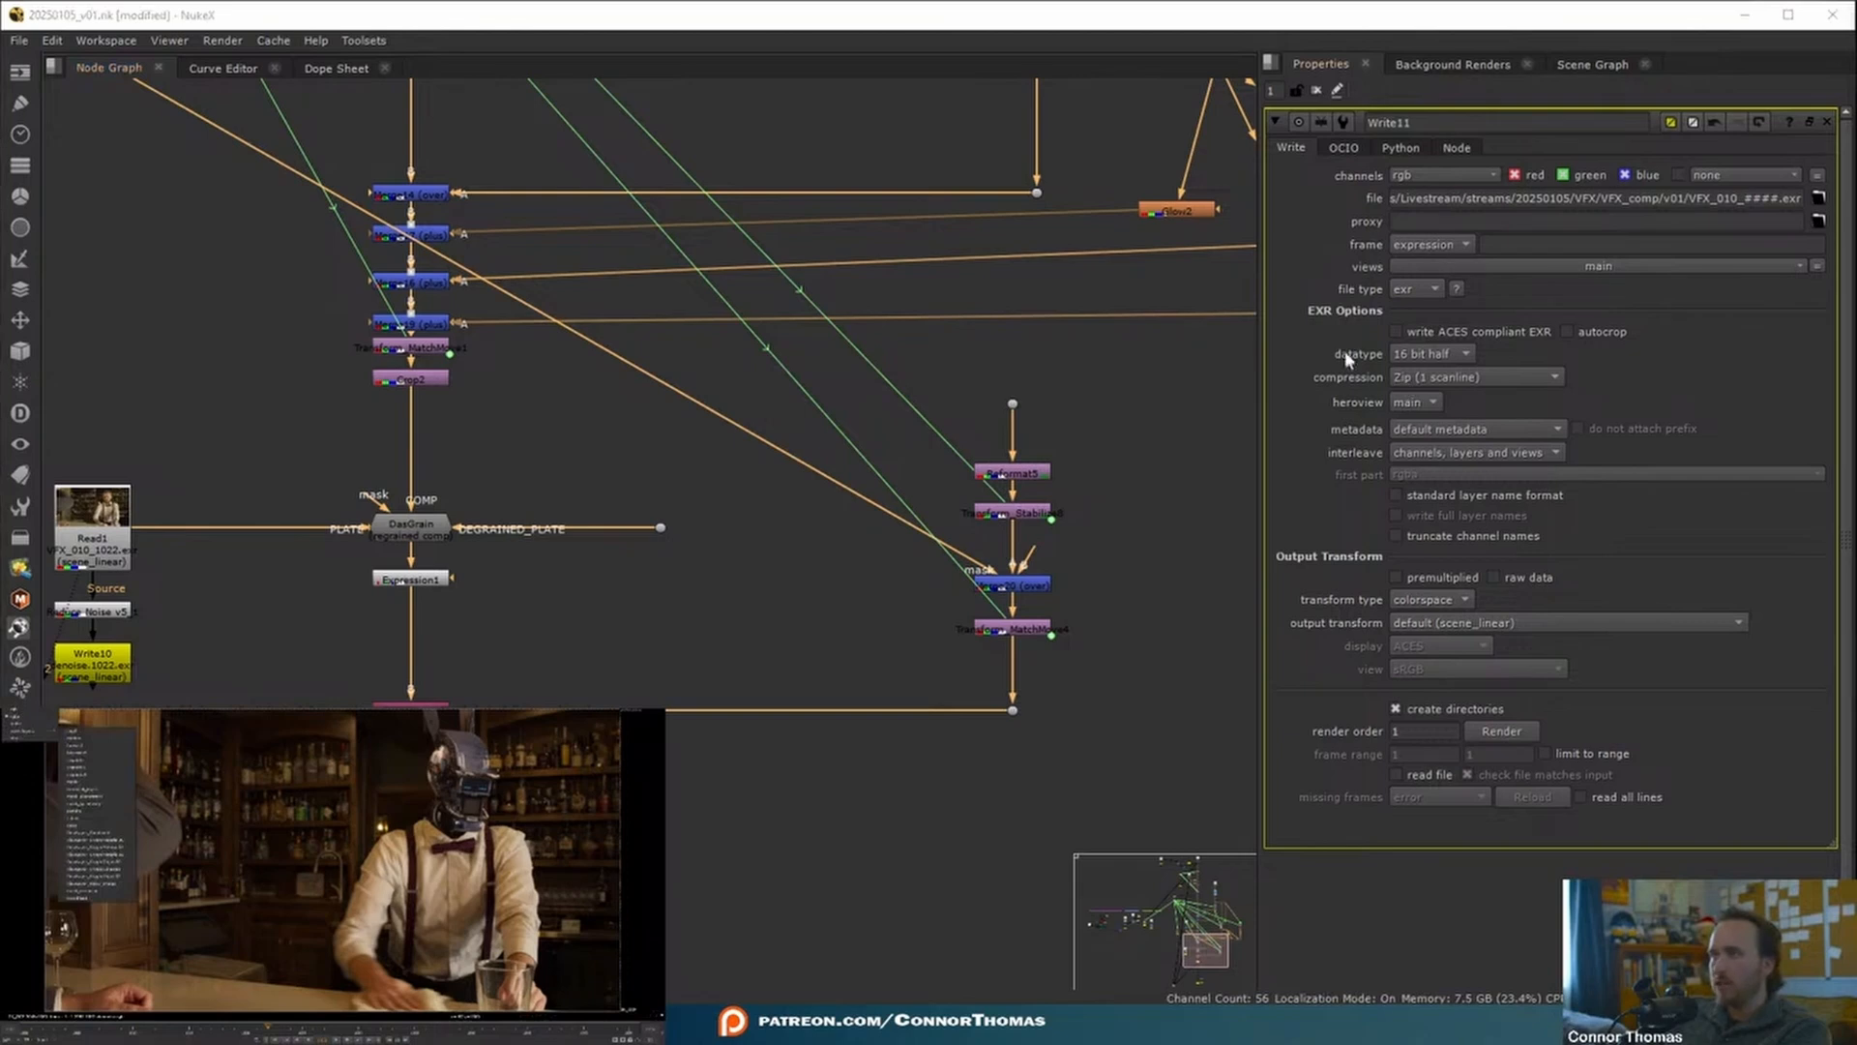
click(1679, 306)
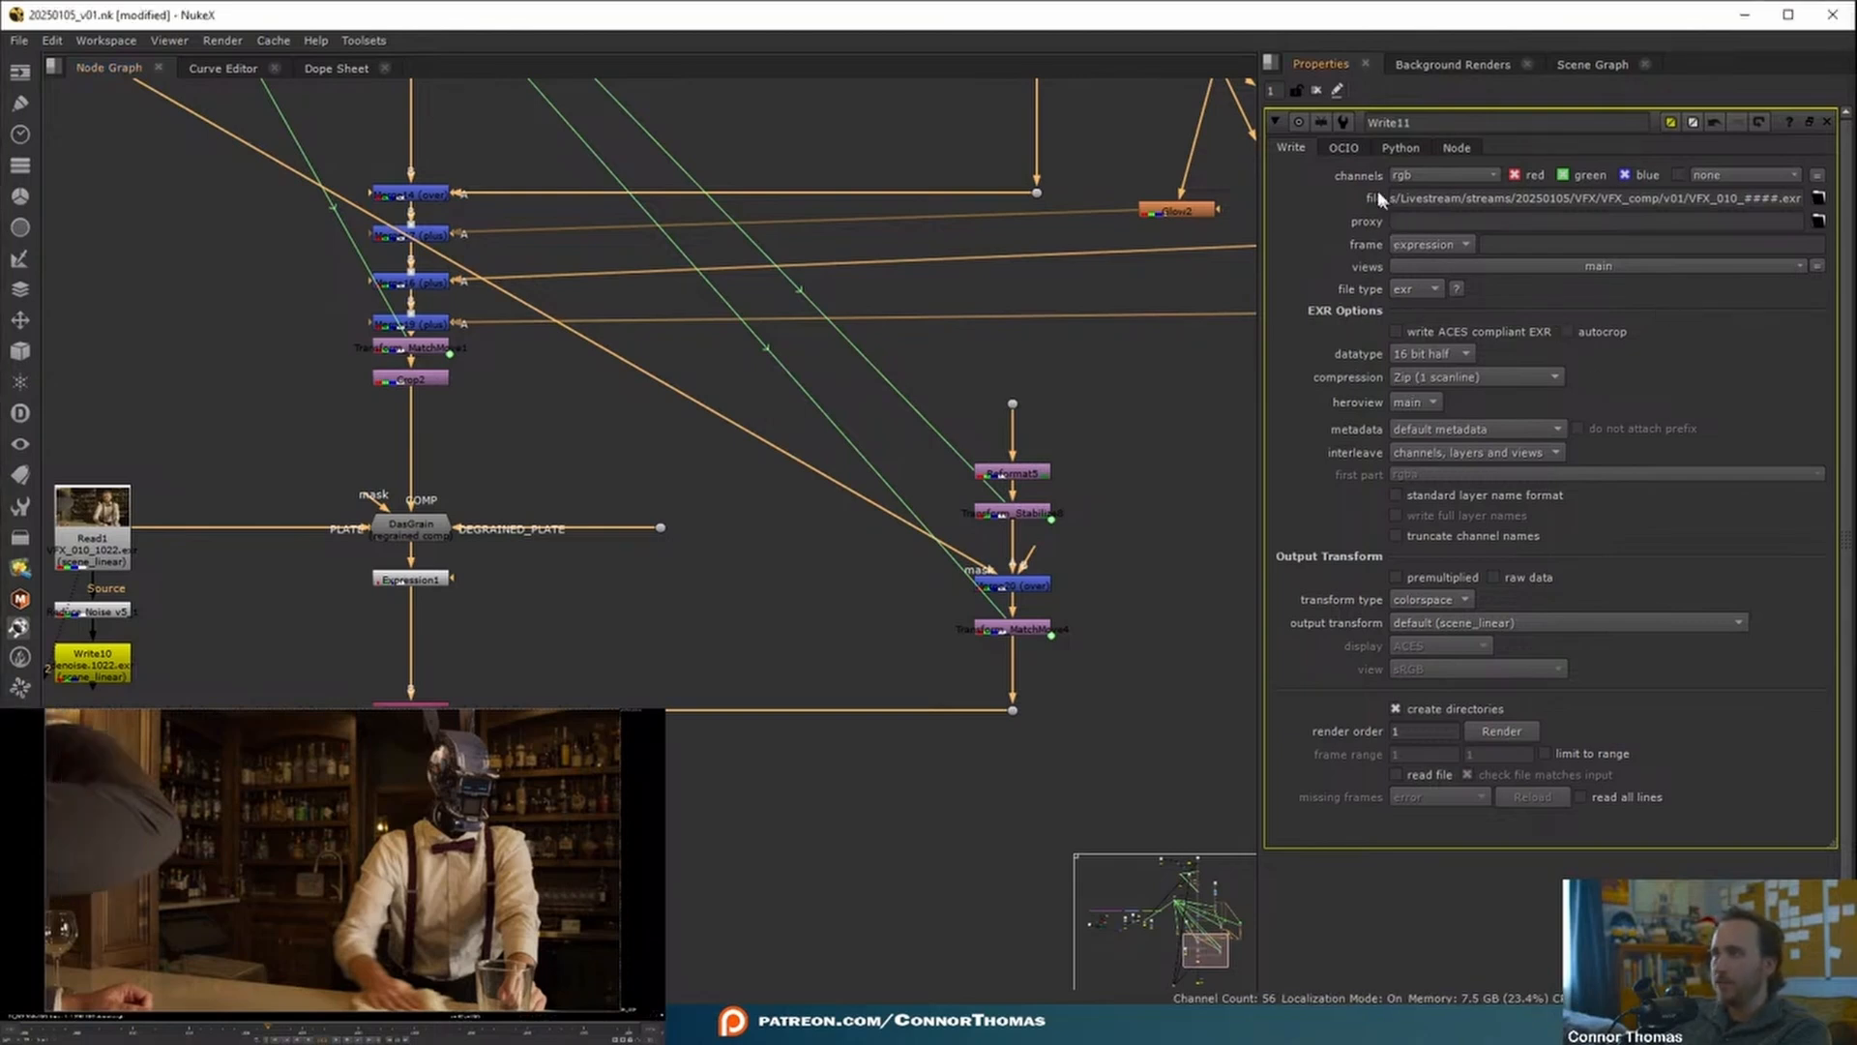
click(1403, 175)
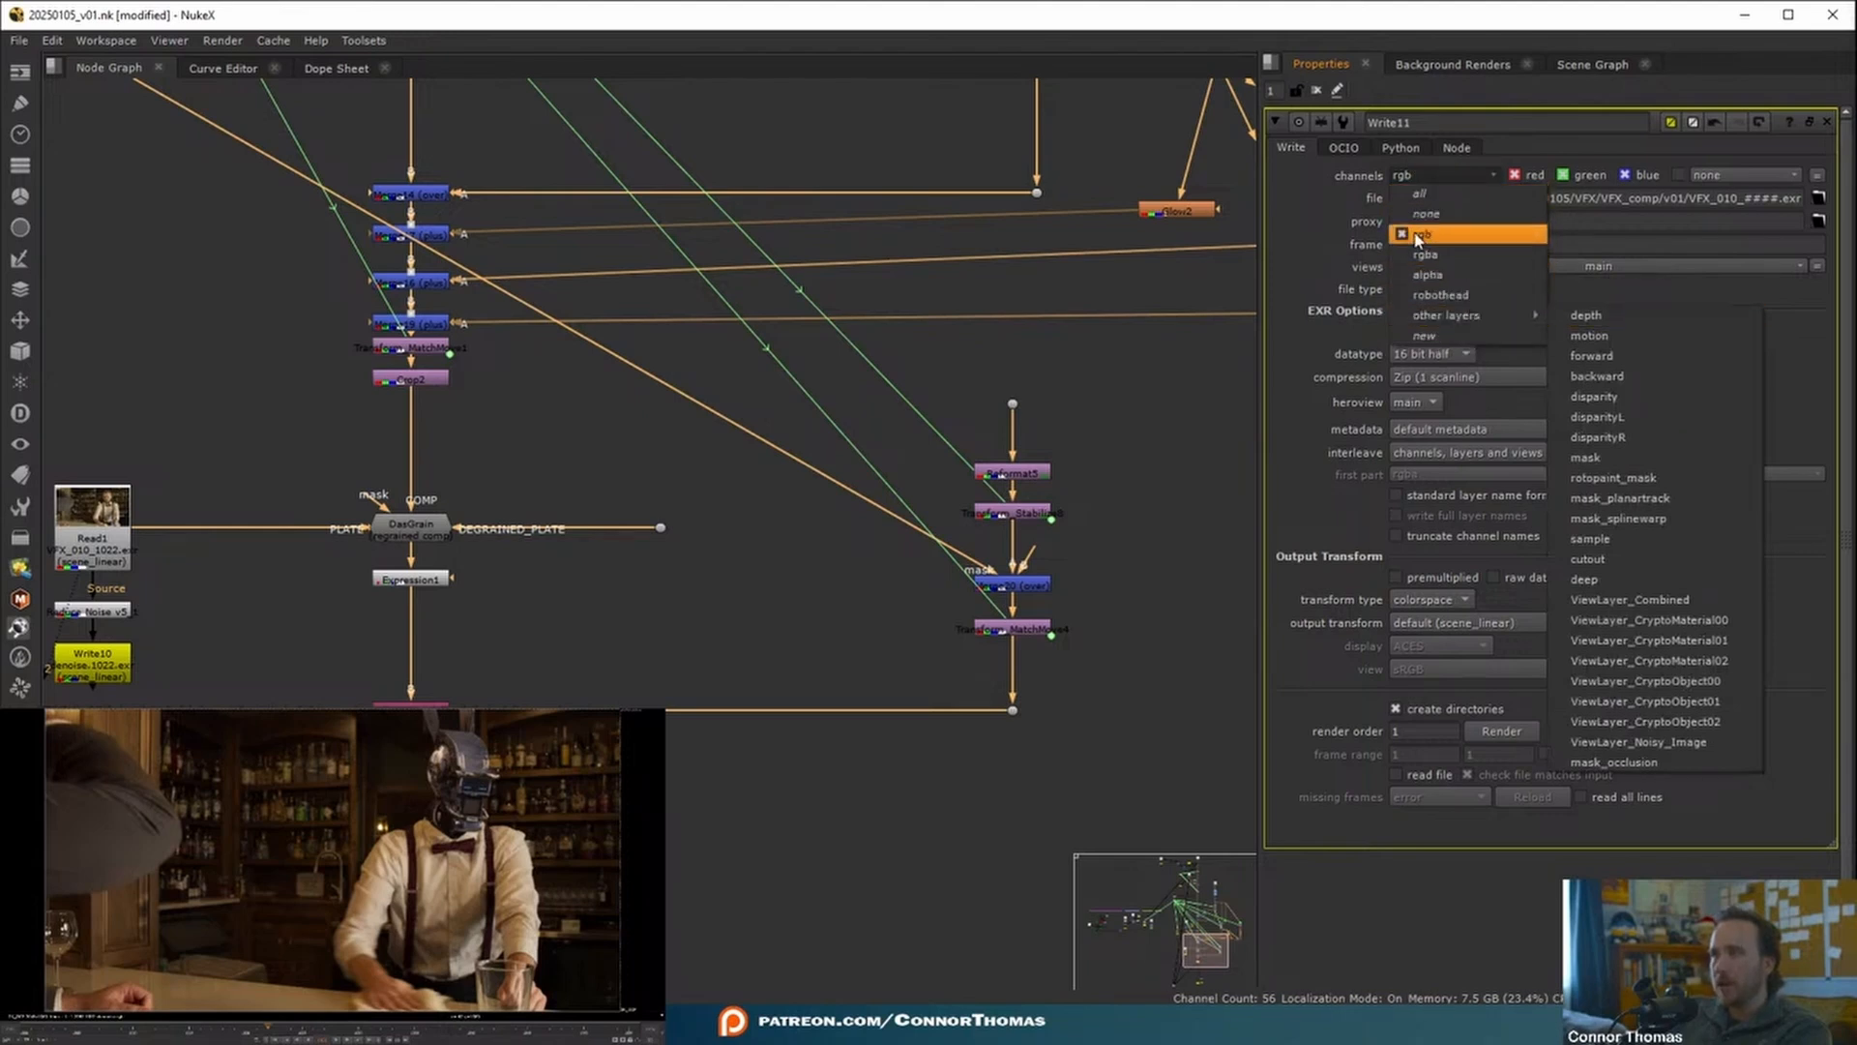
click(1422, 194)
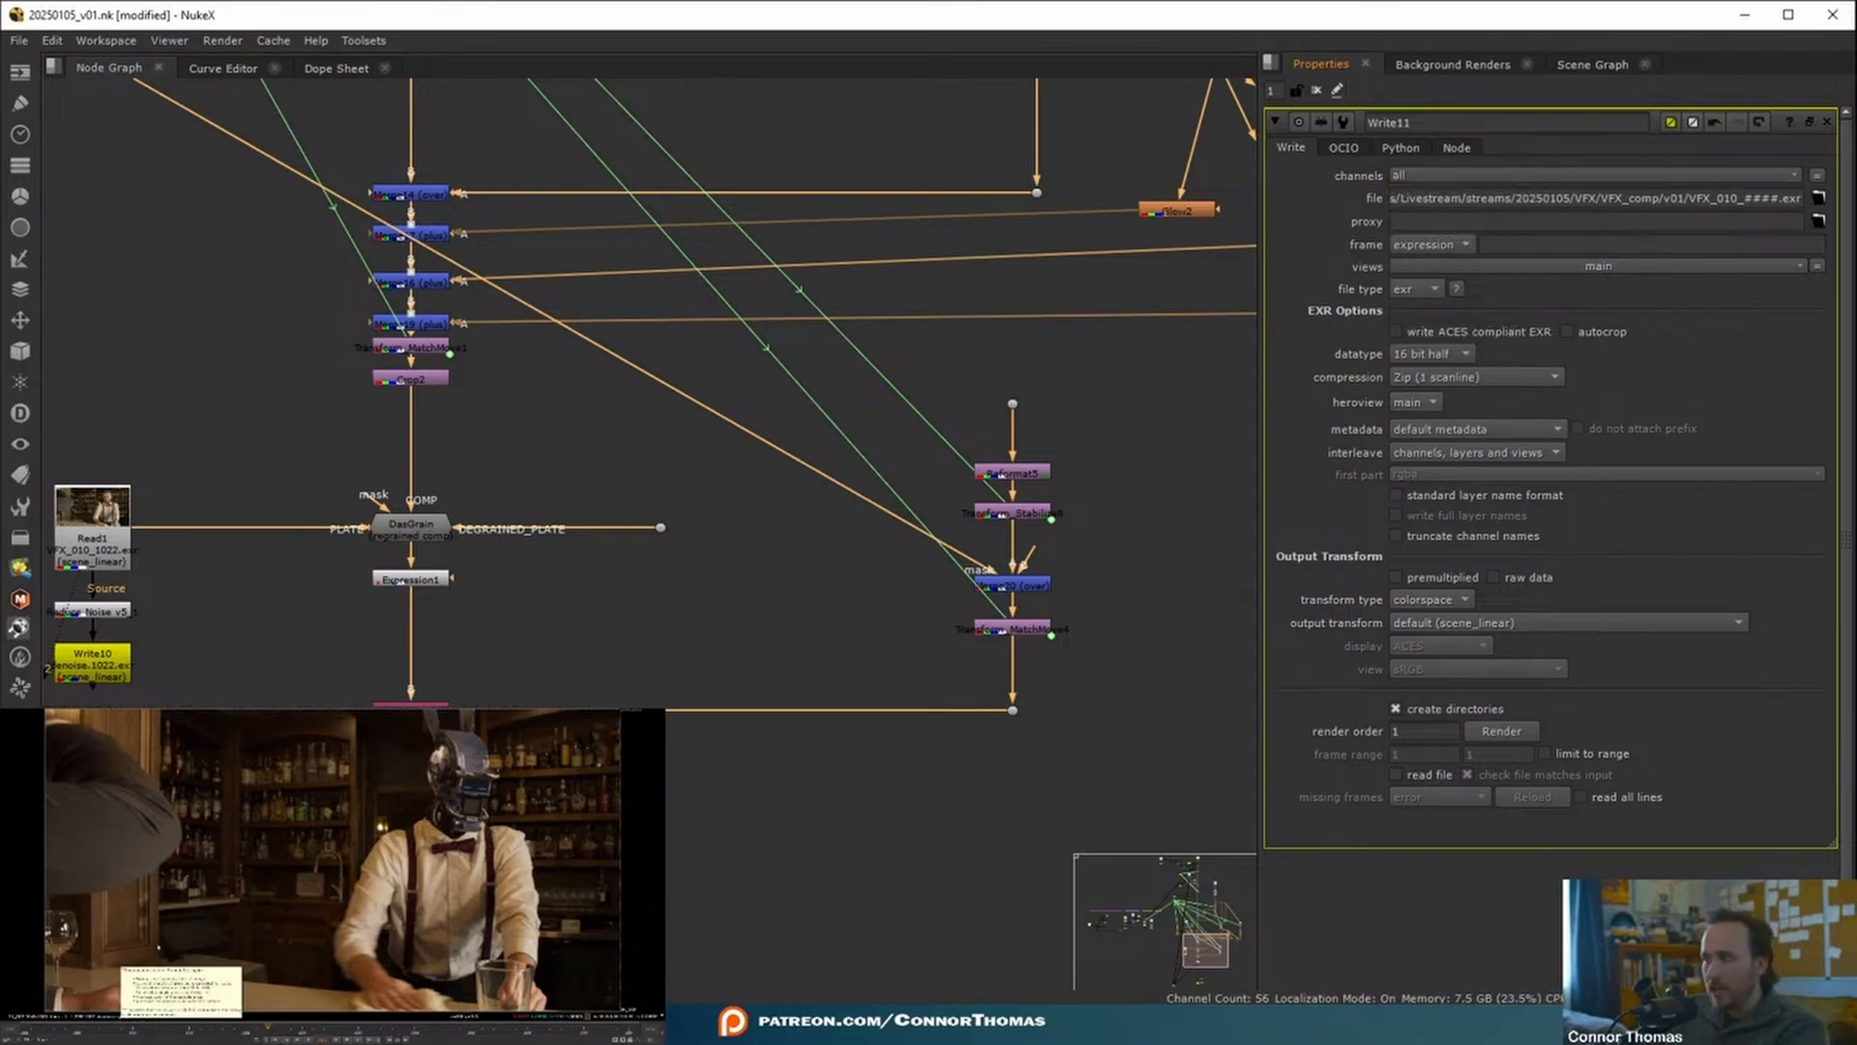
key(Tab)
text(...)
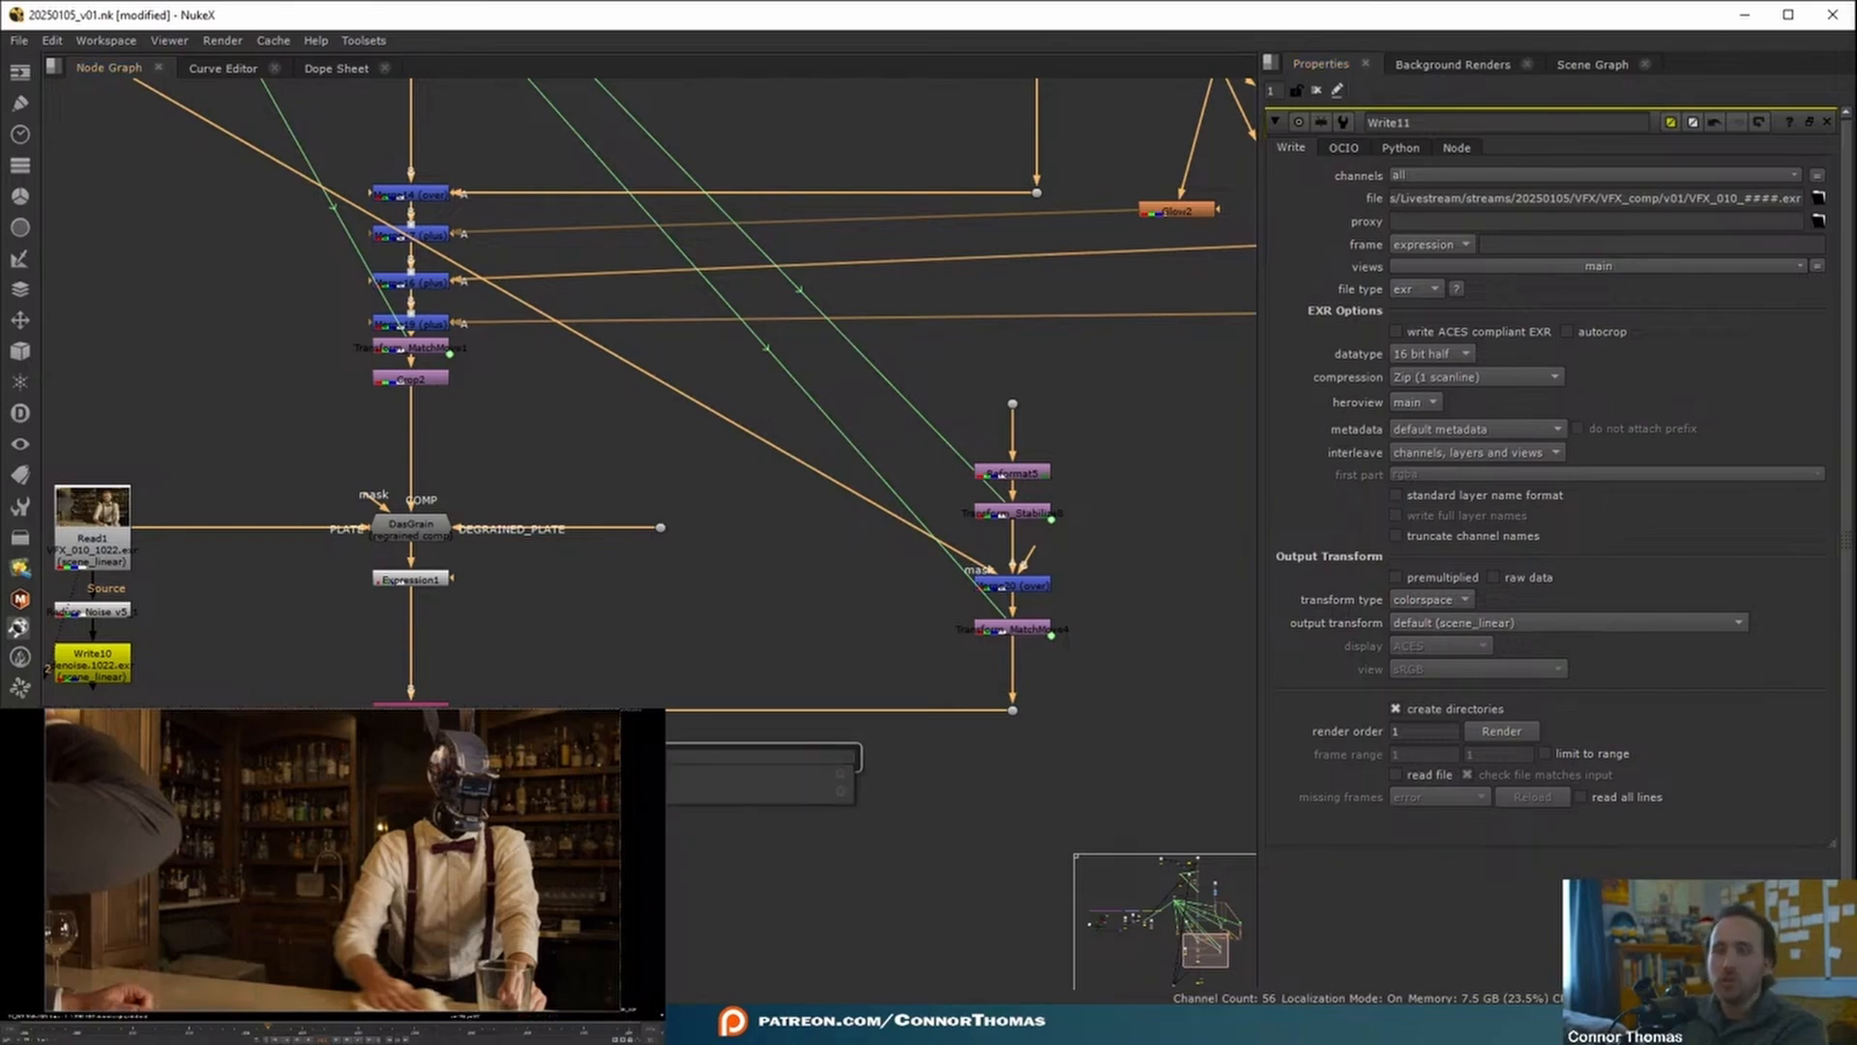
key(Down)
key(Return)
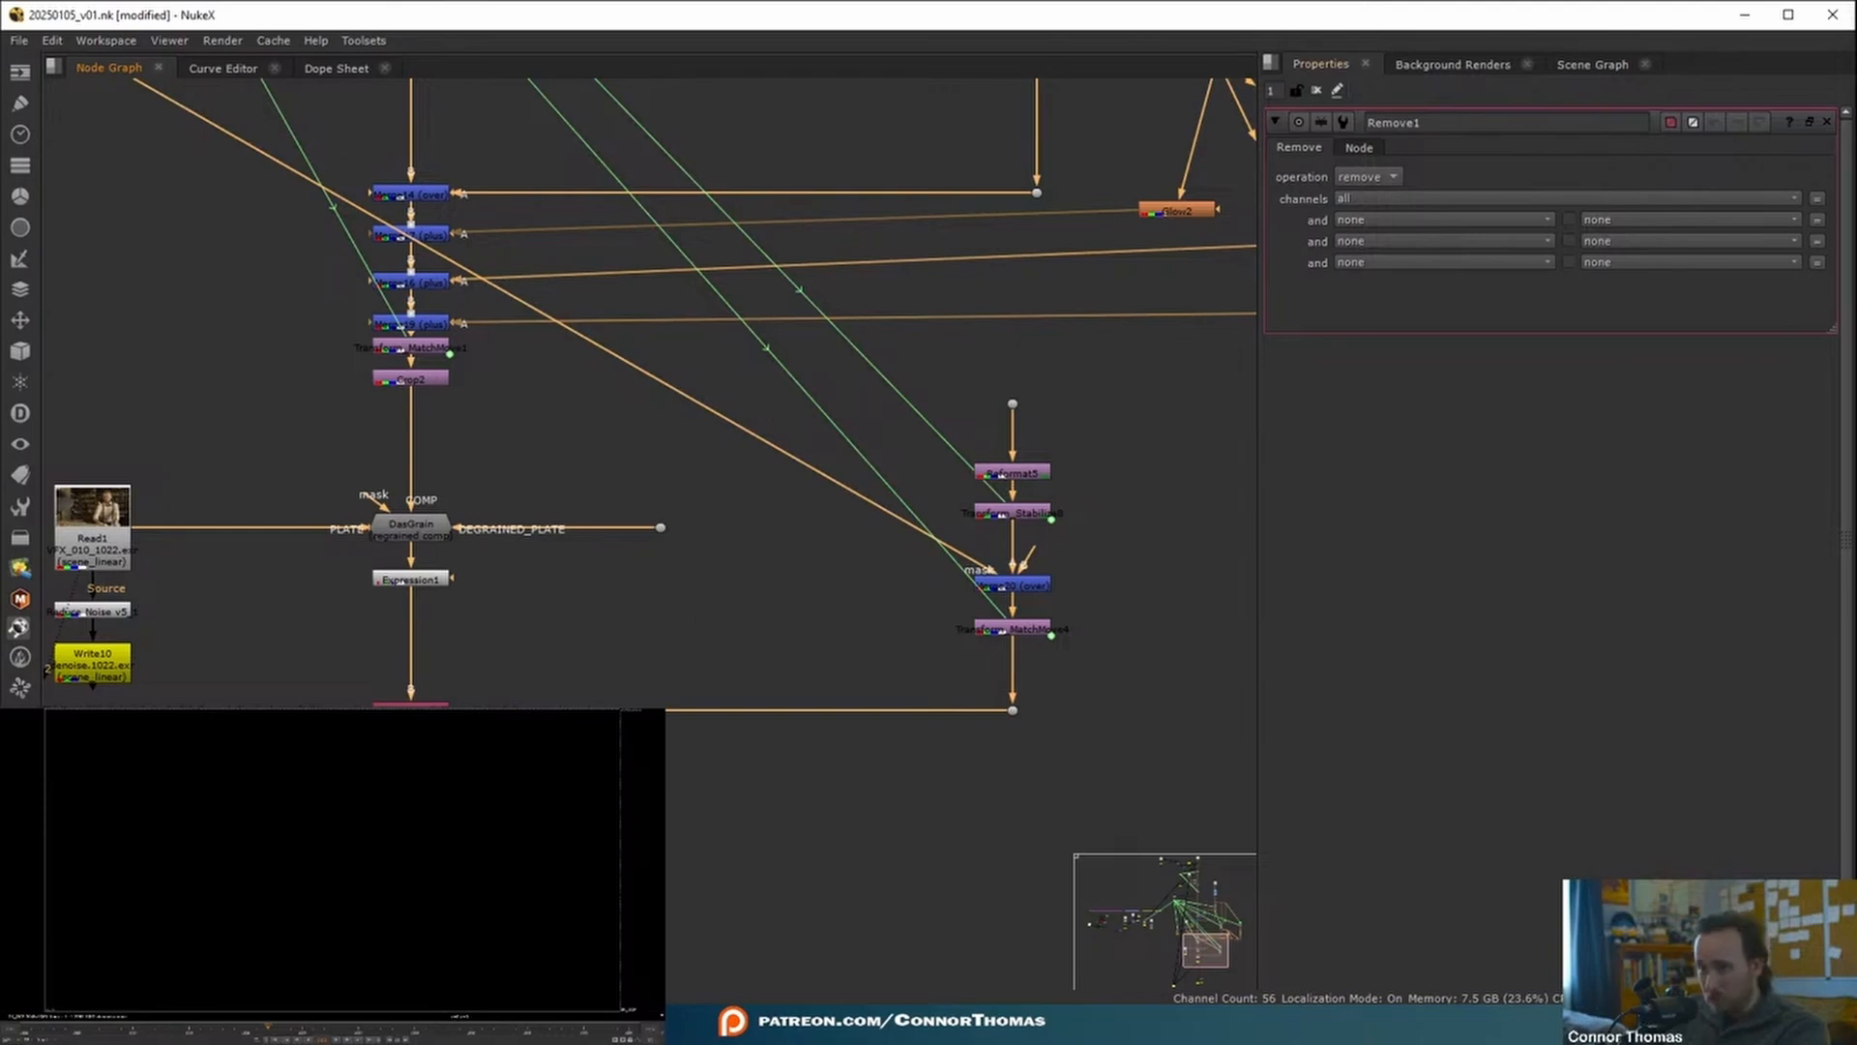
key(Delete)
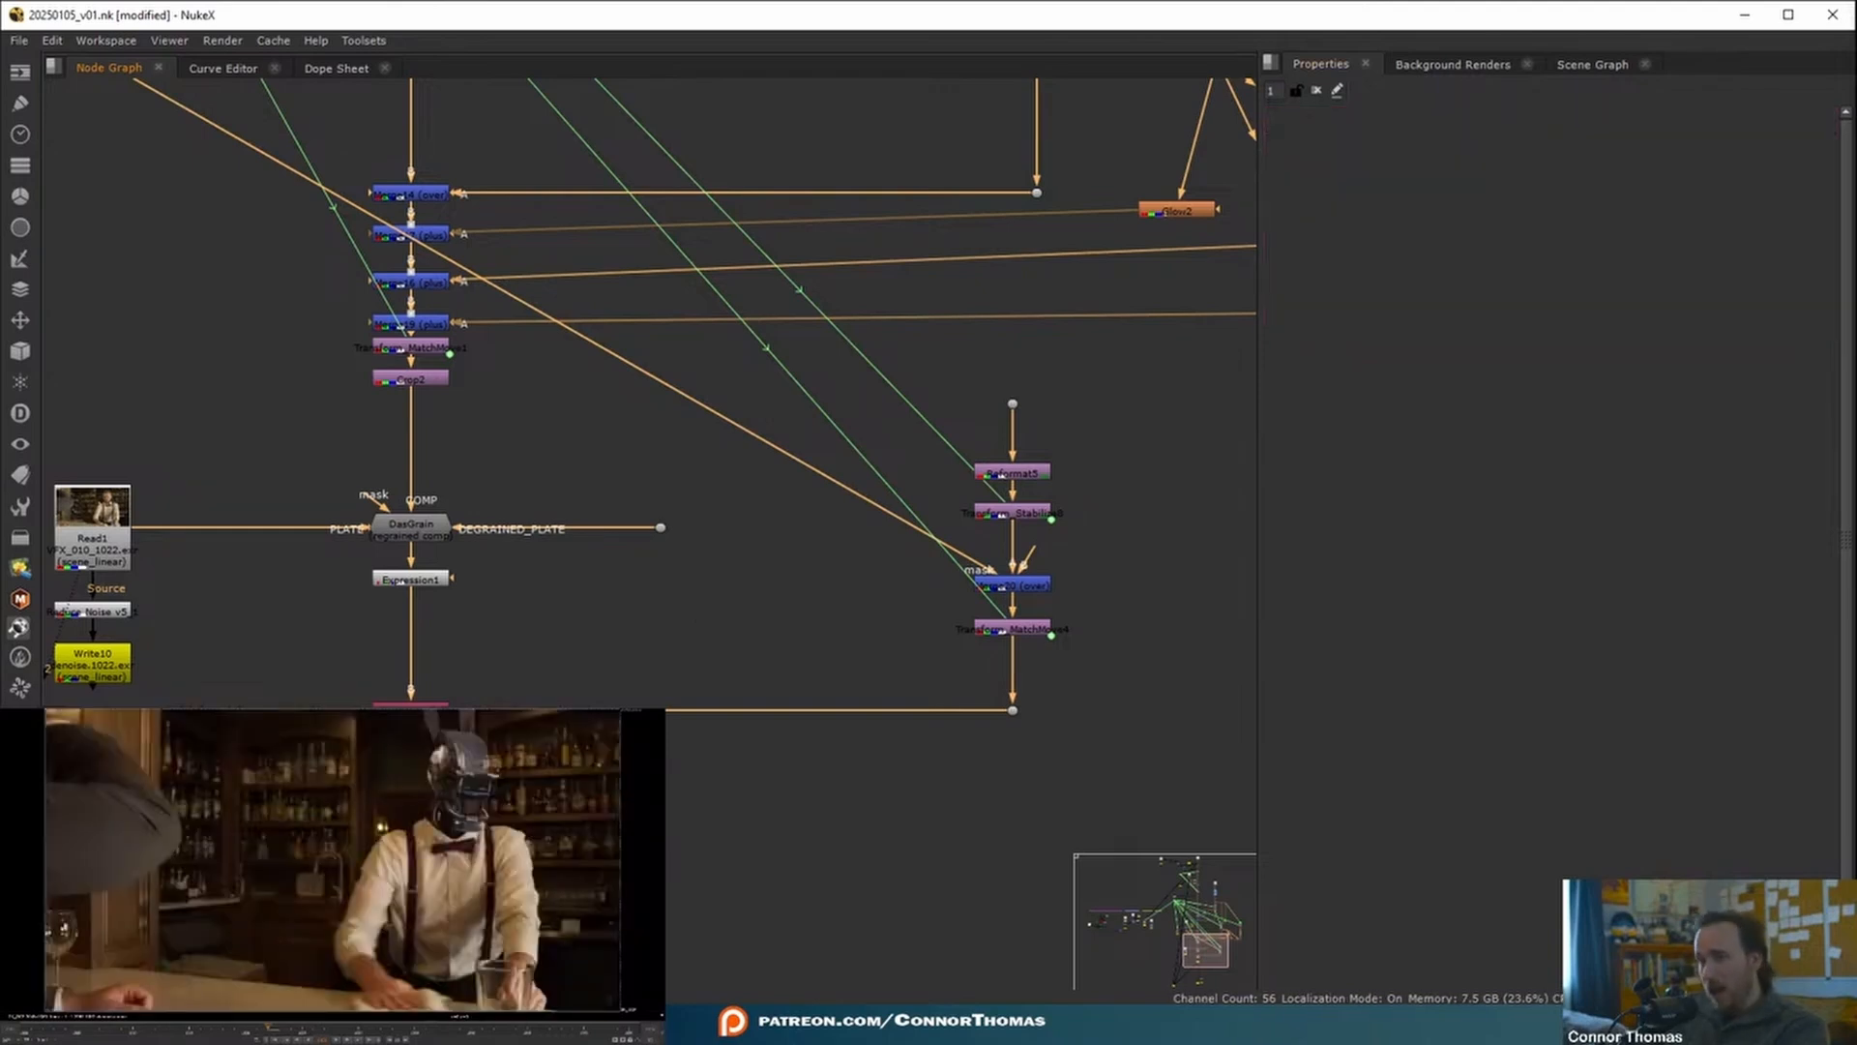
- Reopen the final Write node and render the comp as an EXR sequence
click(338, 698)
double_click(411, 842)
middle_drag(954, 825, 1135, 708)
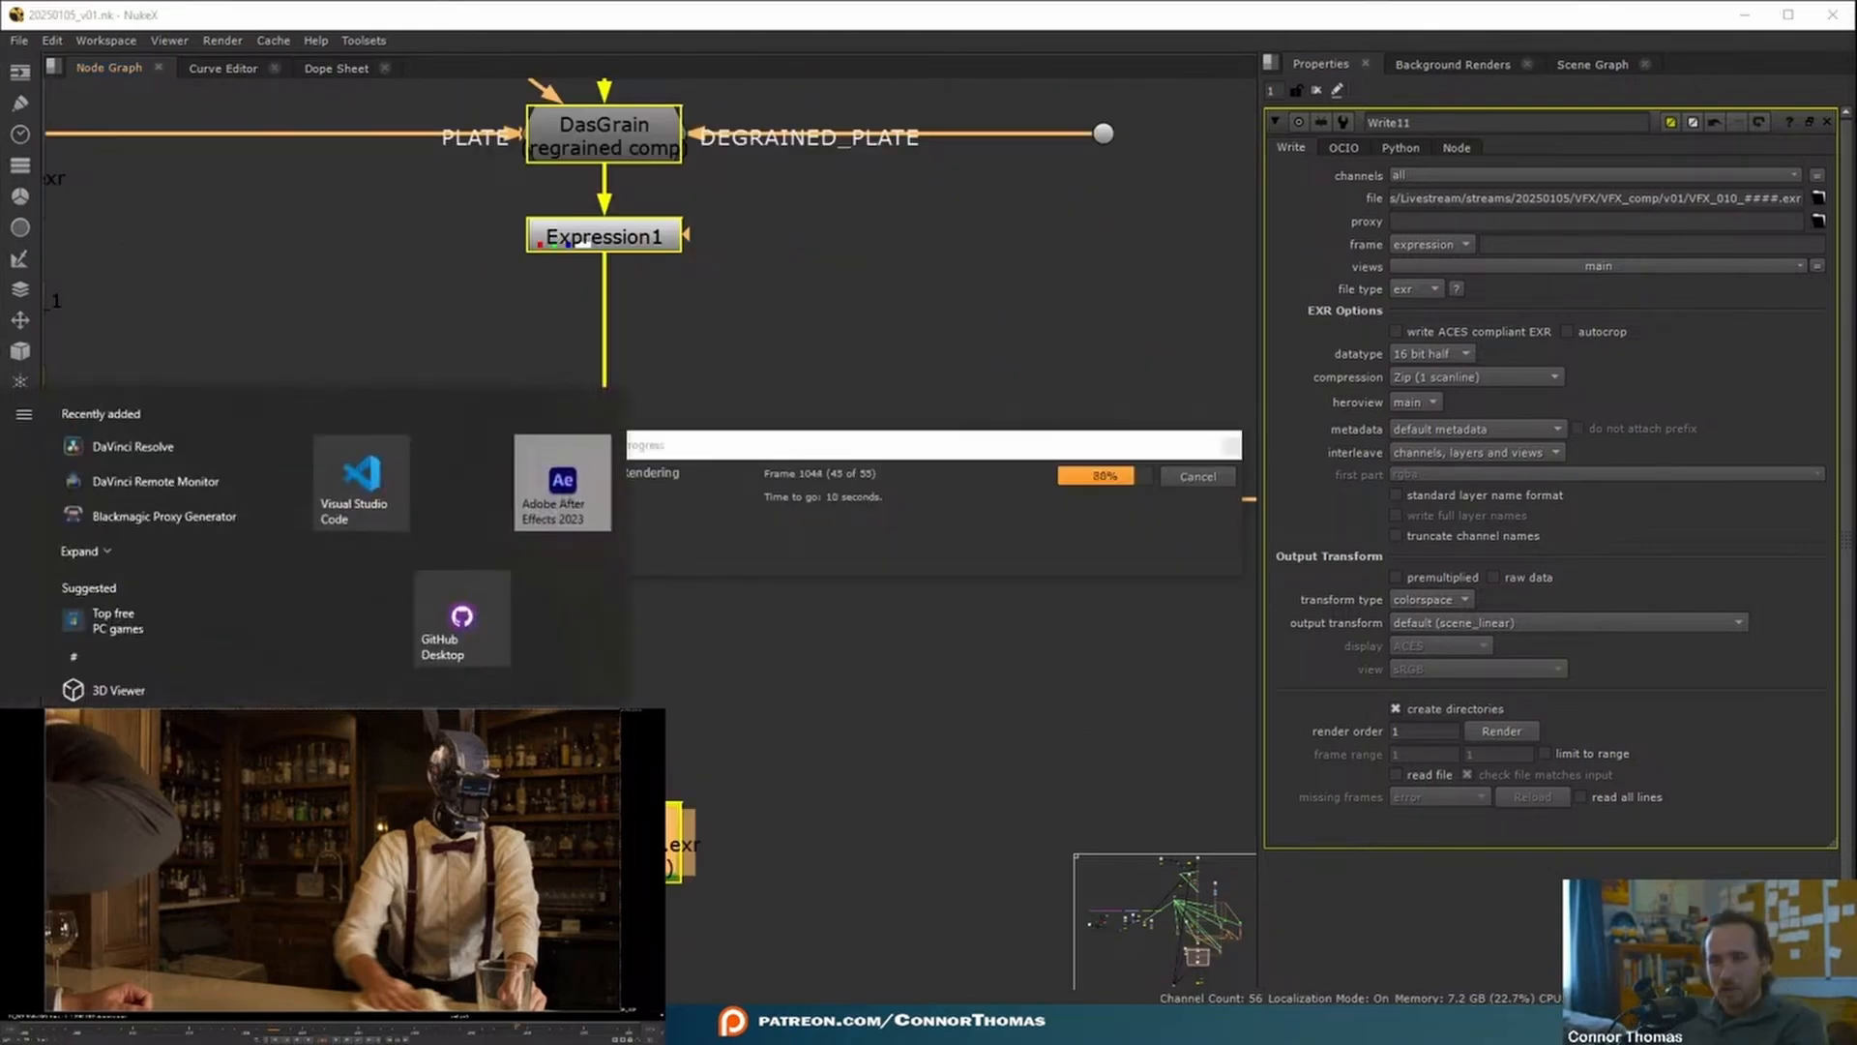
- Switch to the BarScene project in DaVinci Resolve and clear the in and out range on Timeline 1
click(562, 482)
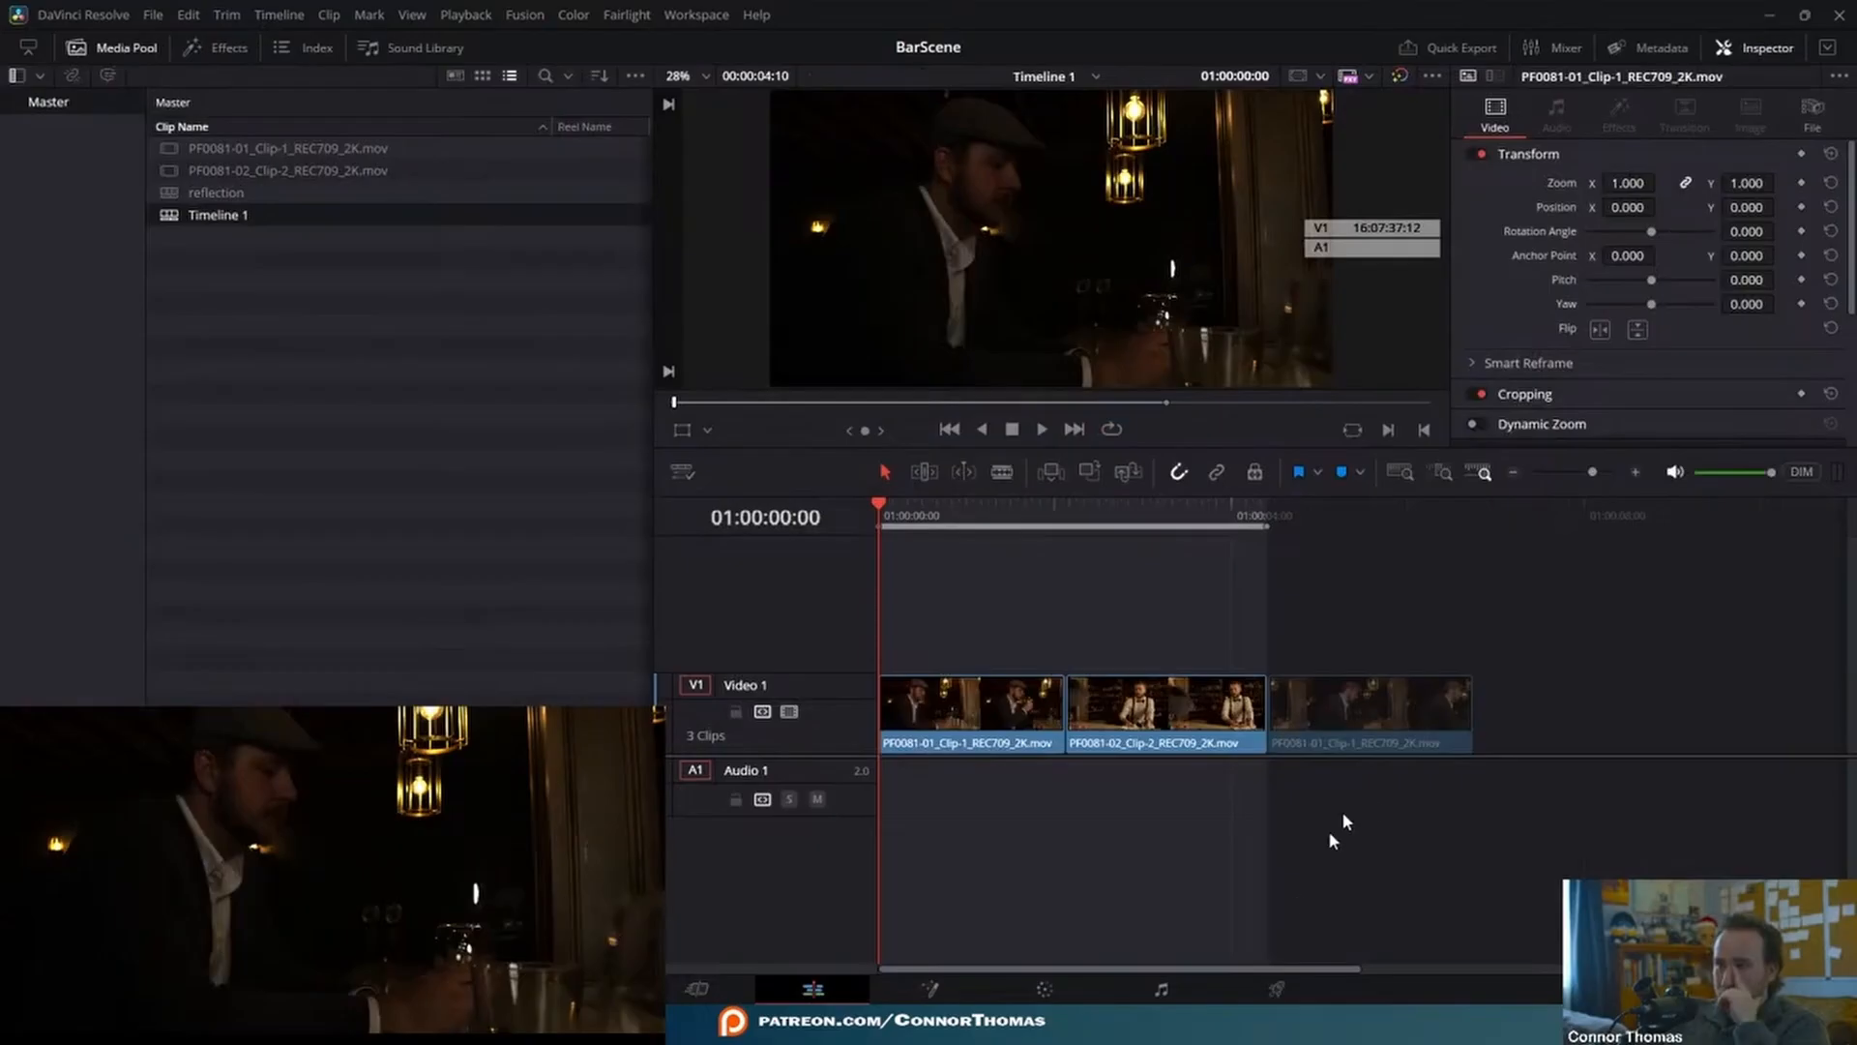
drag(1345, 820, 1259, 682)
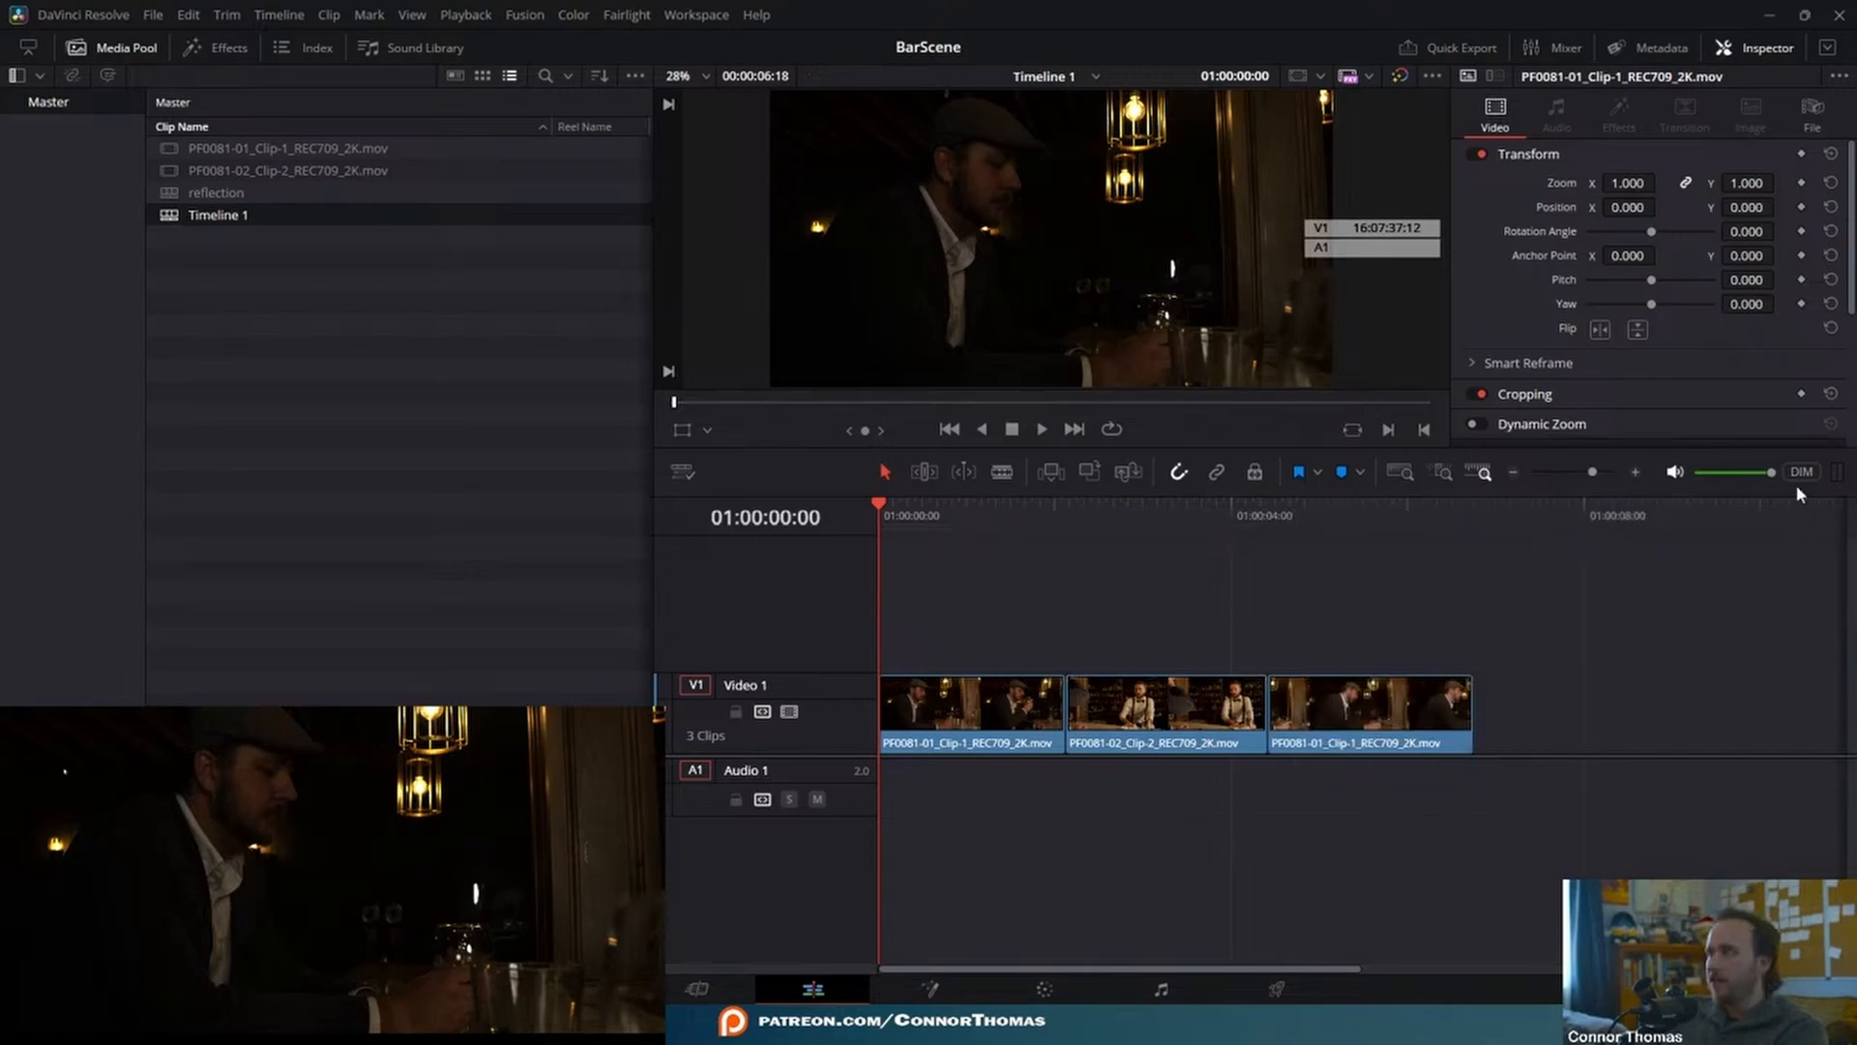
- Set the project's ACES Output Transform to Rec.709 in the color management settings and save
key(shift+9)
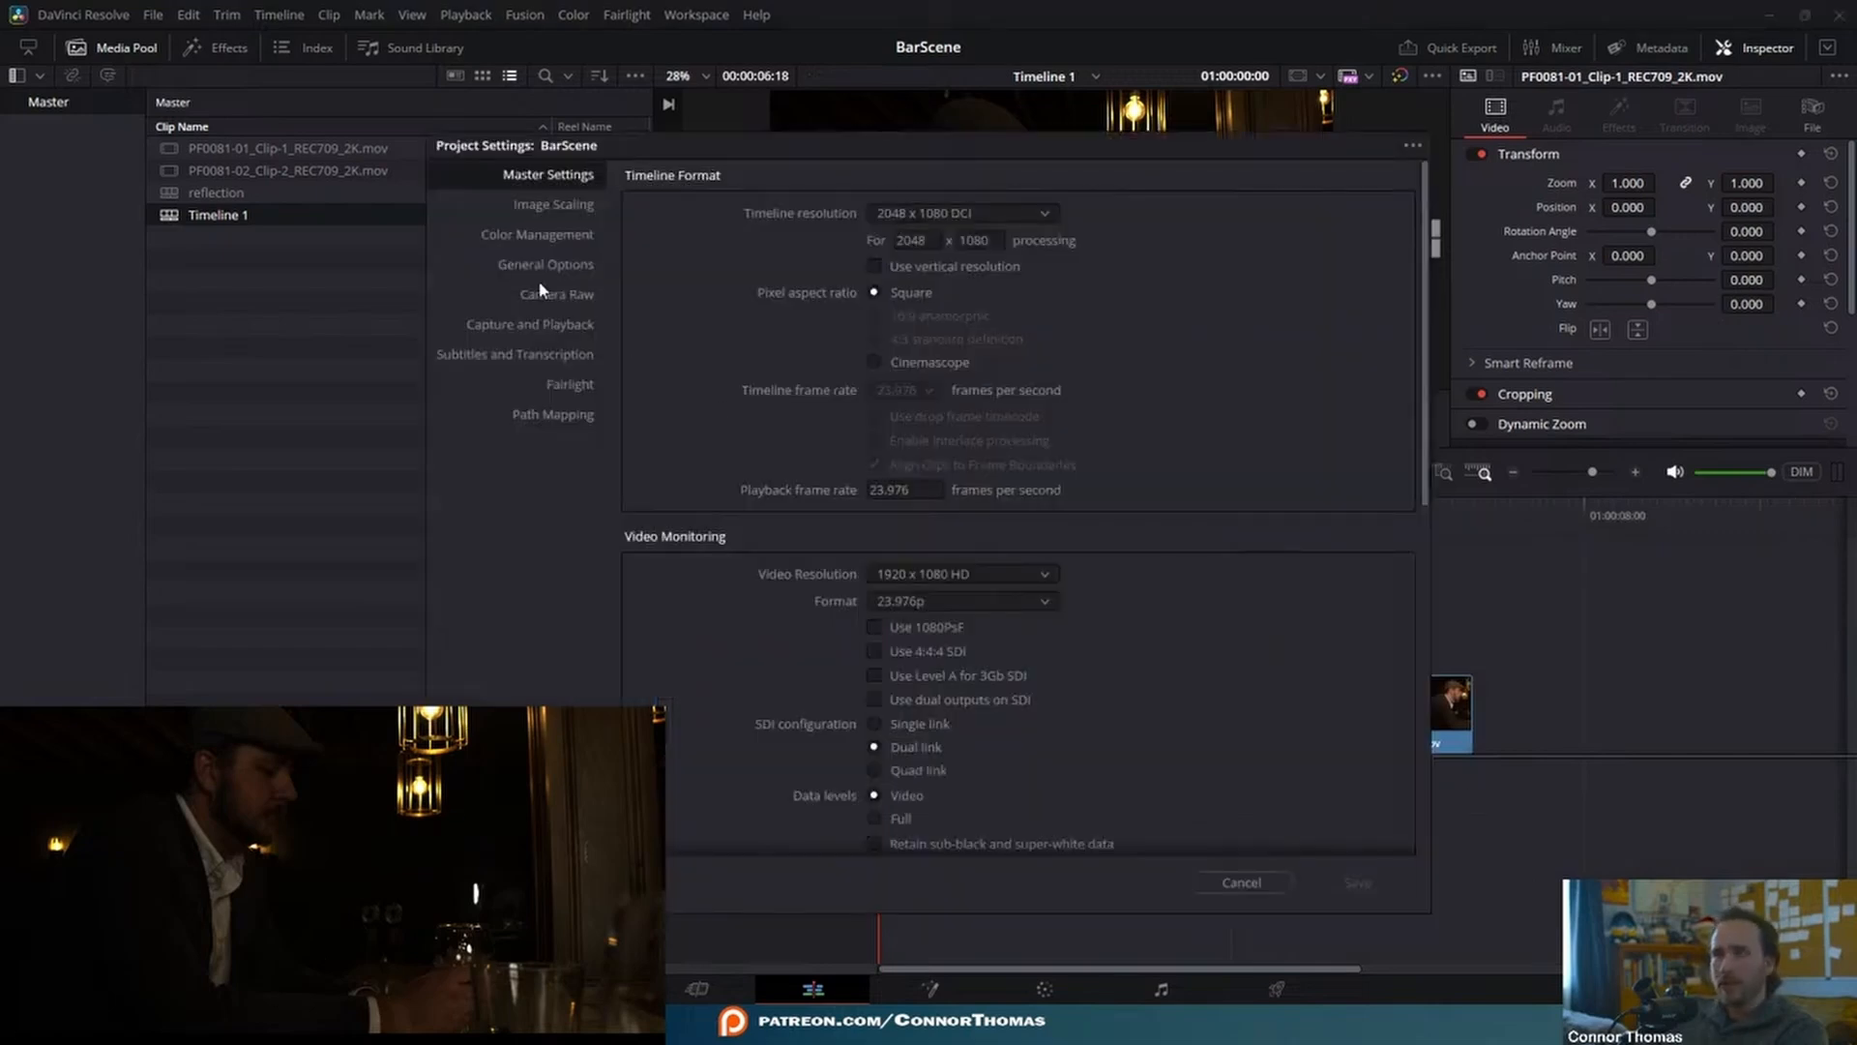
click(523, 237)
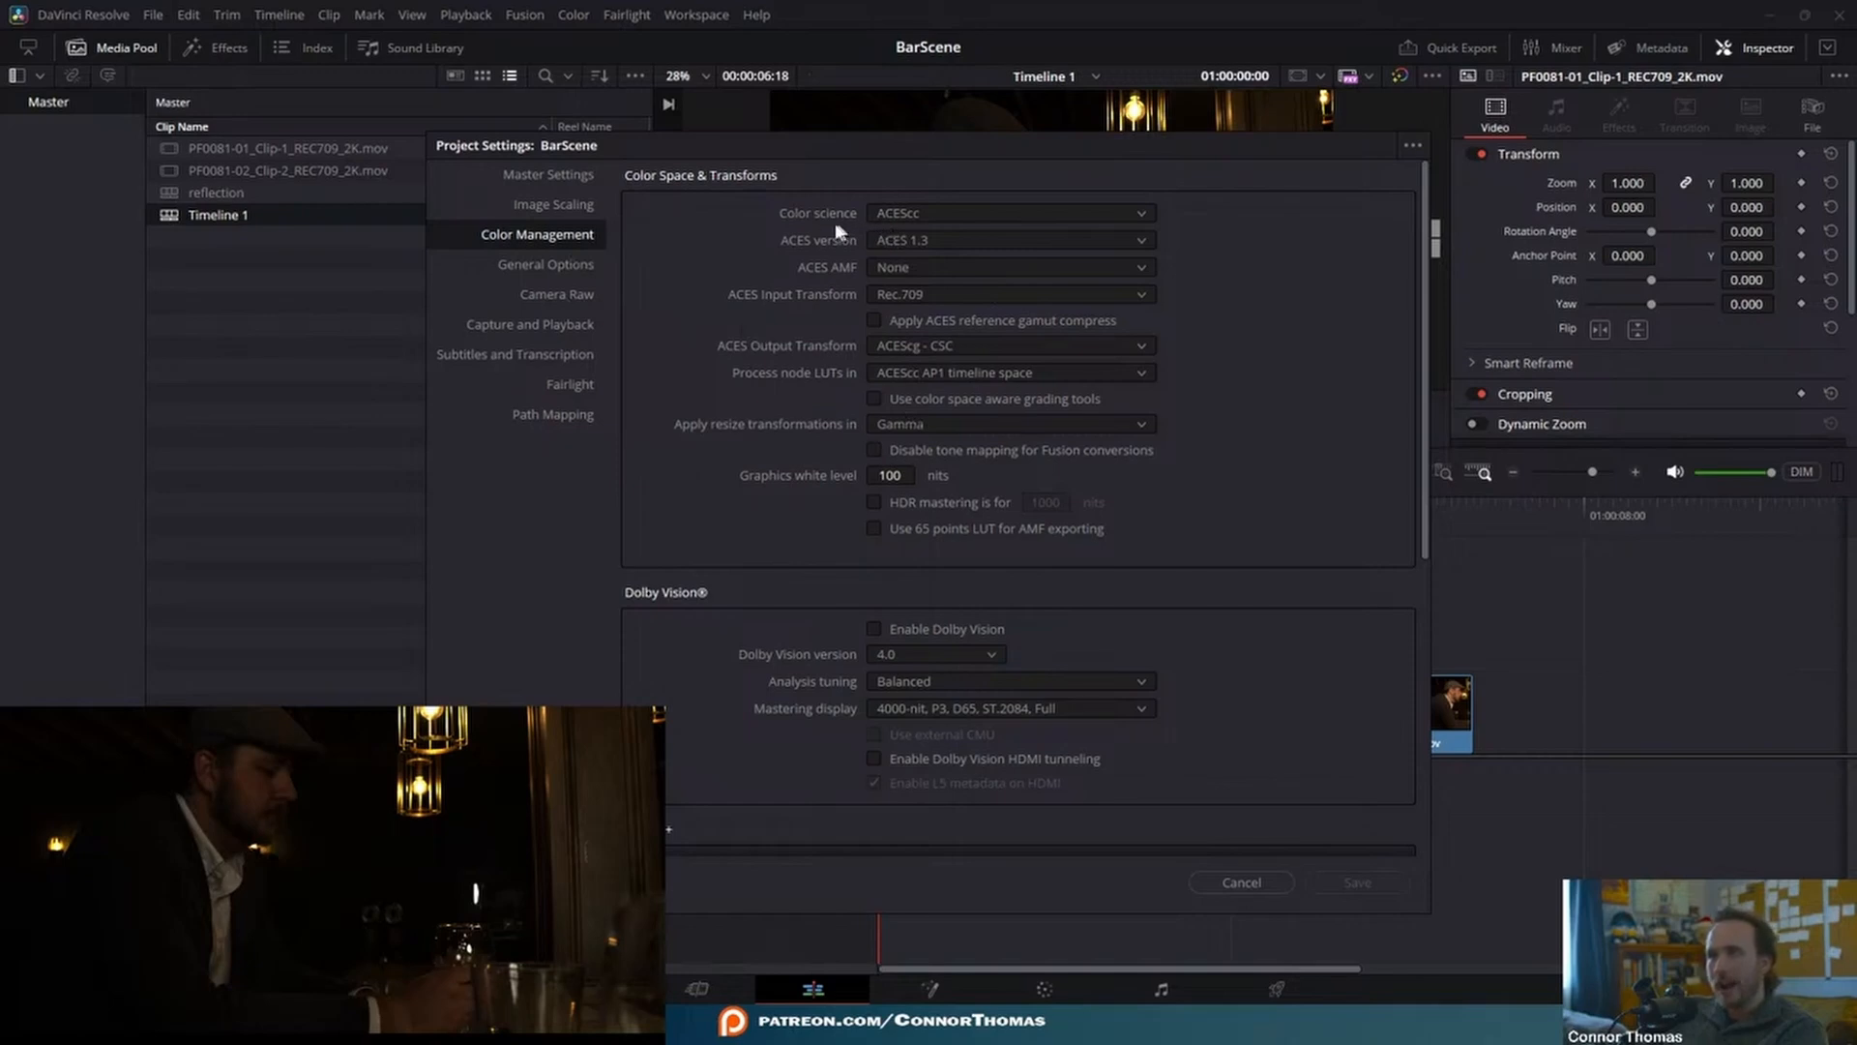
click(946, 348)
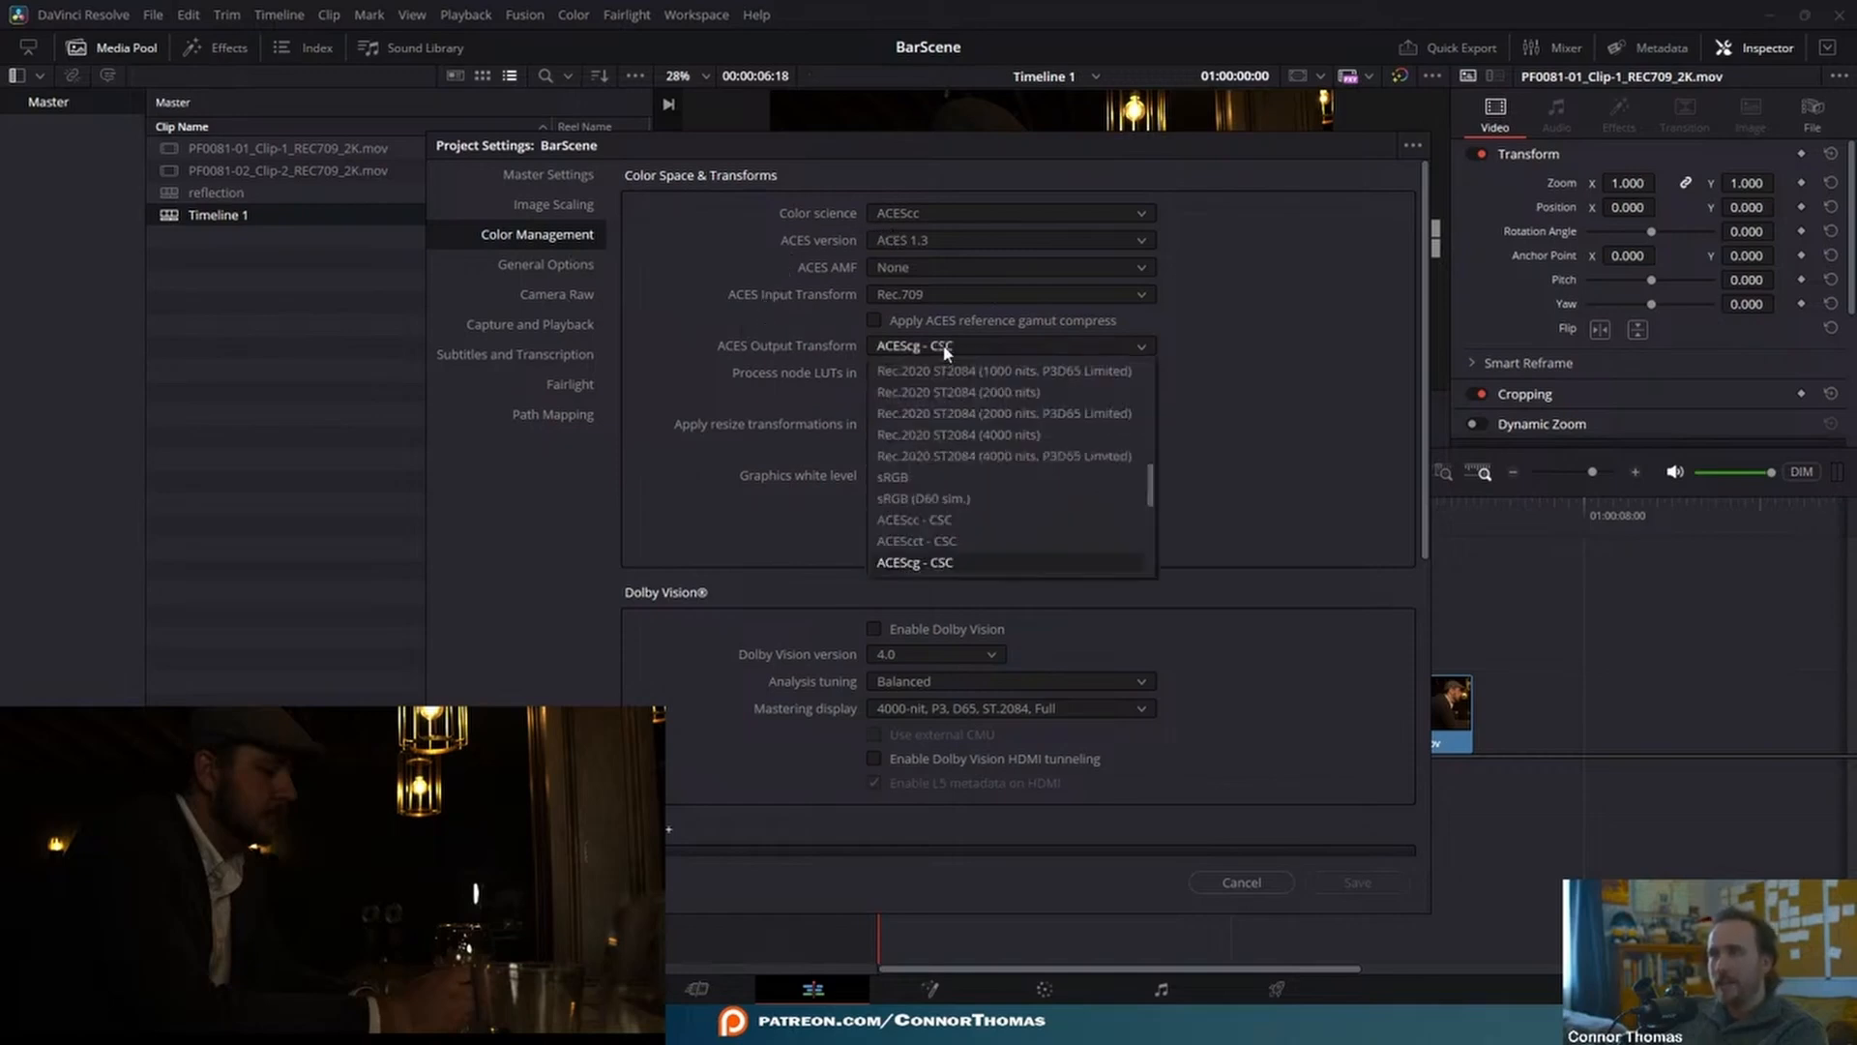
scroll(983, 489, down, 4)
scroll(988, 484, up, 5)
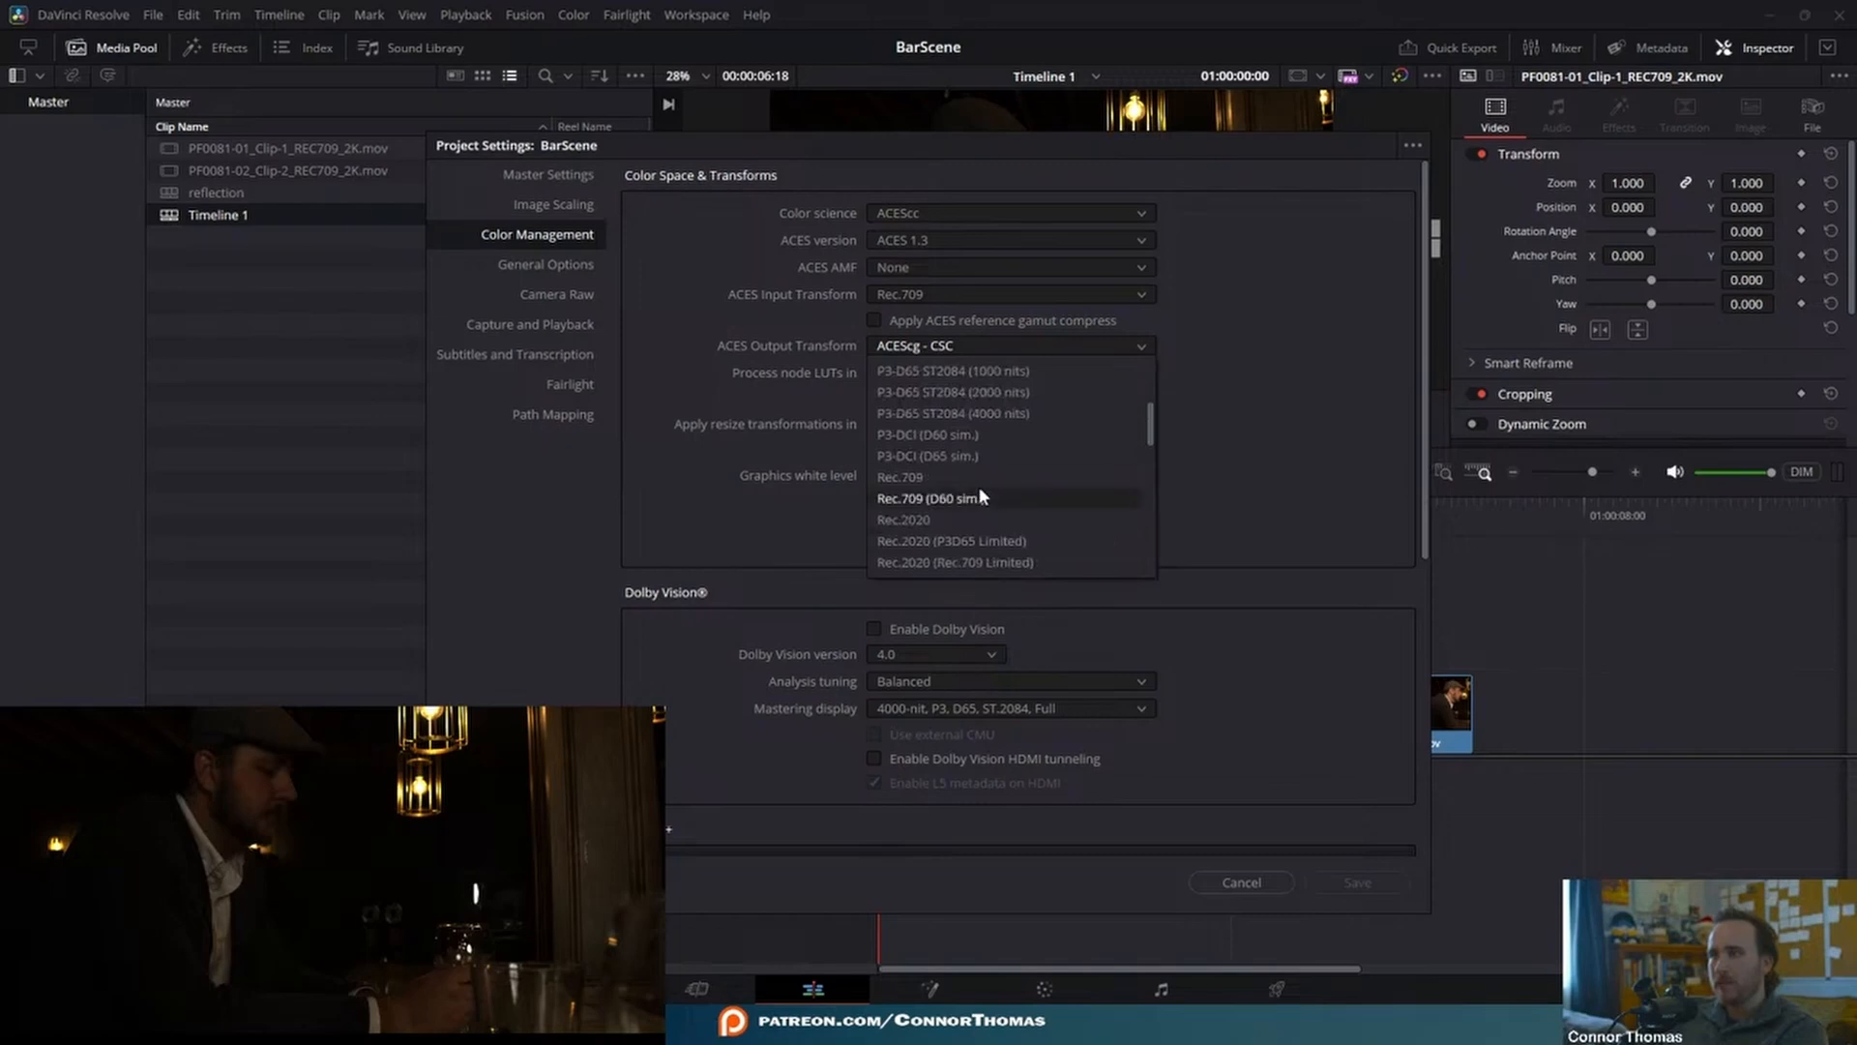
click(977, 477)
click(1389, 885)
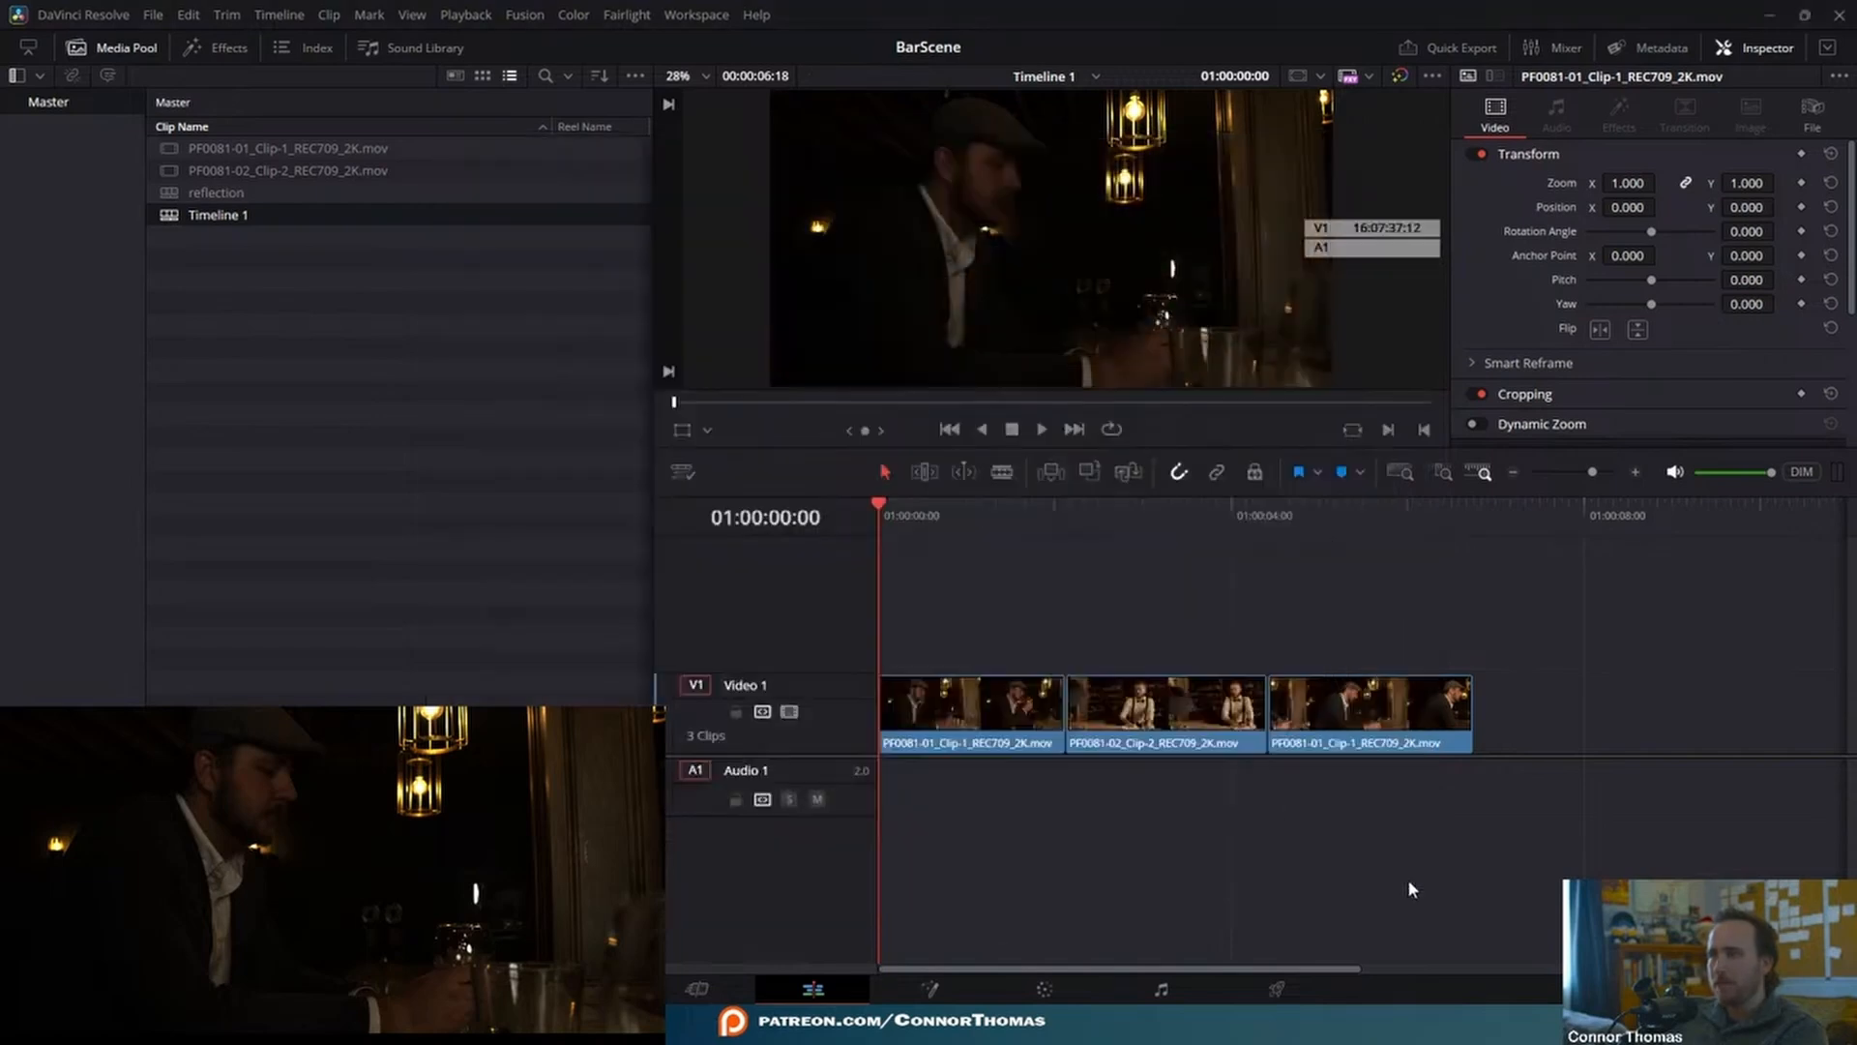
- Play back Timeline 1 and park the playhead at 01:00:03:14 on the bartender clip
key(space)
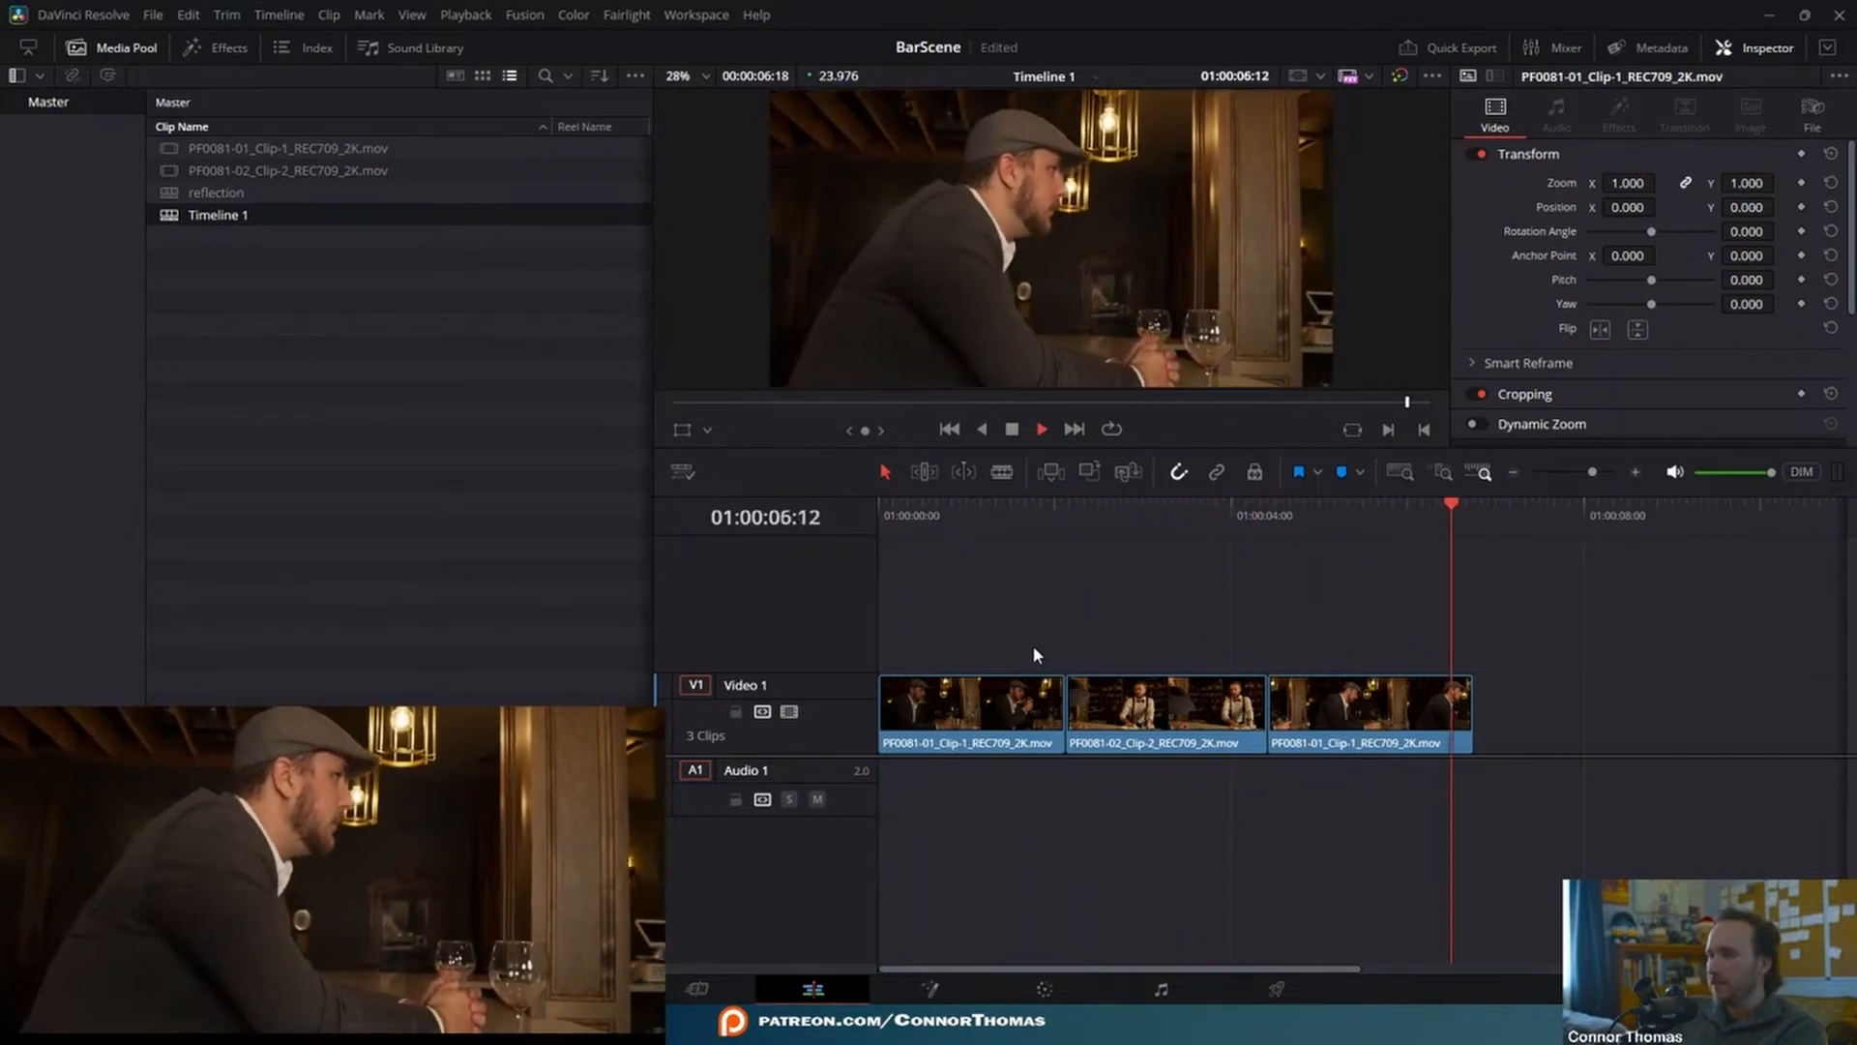
drag(1072, 578, 1194, 629)
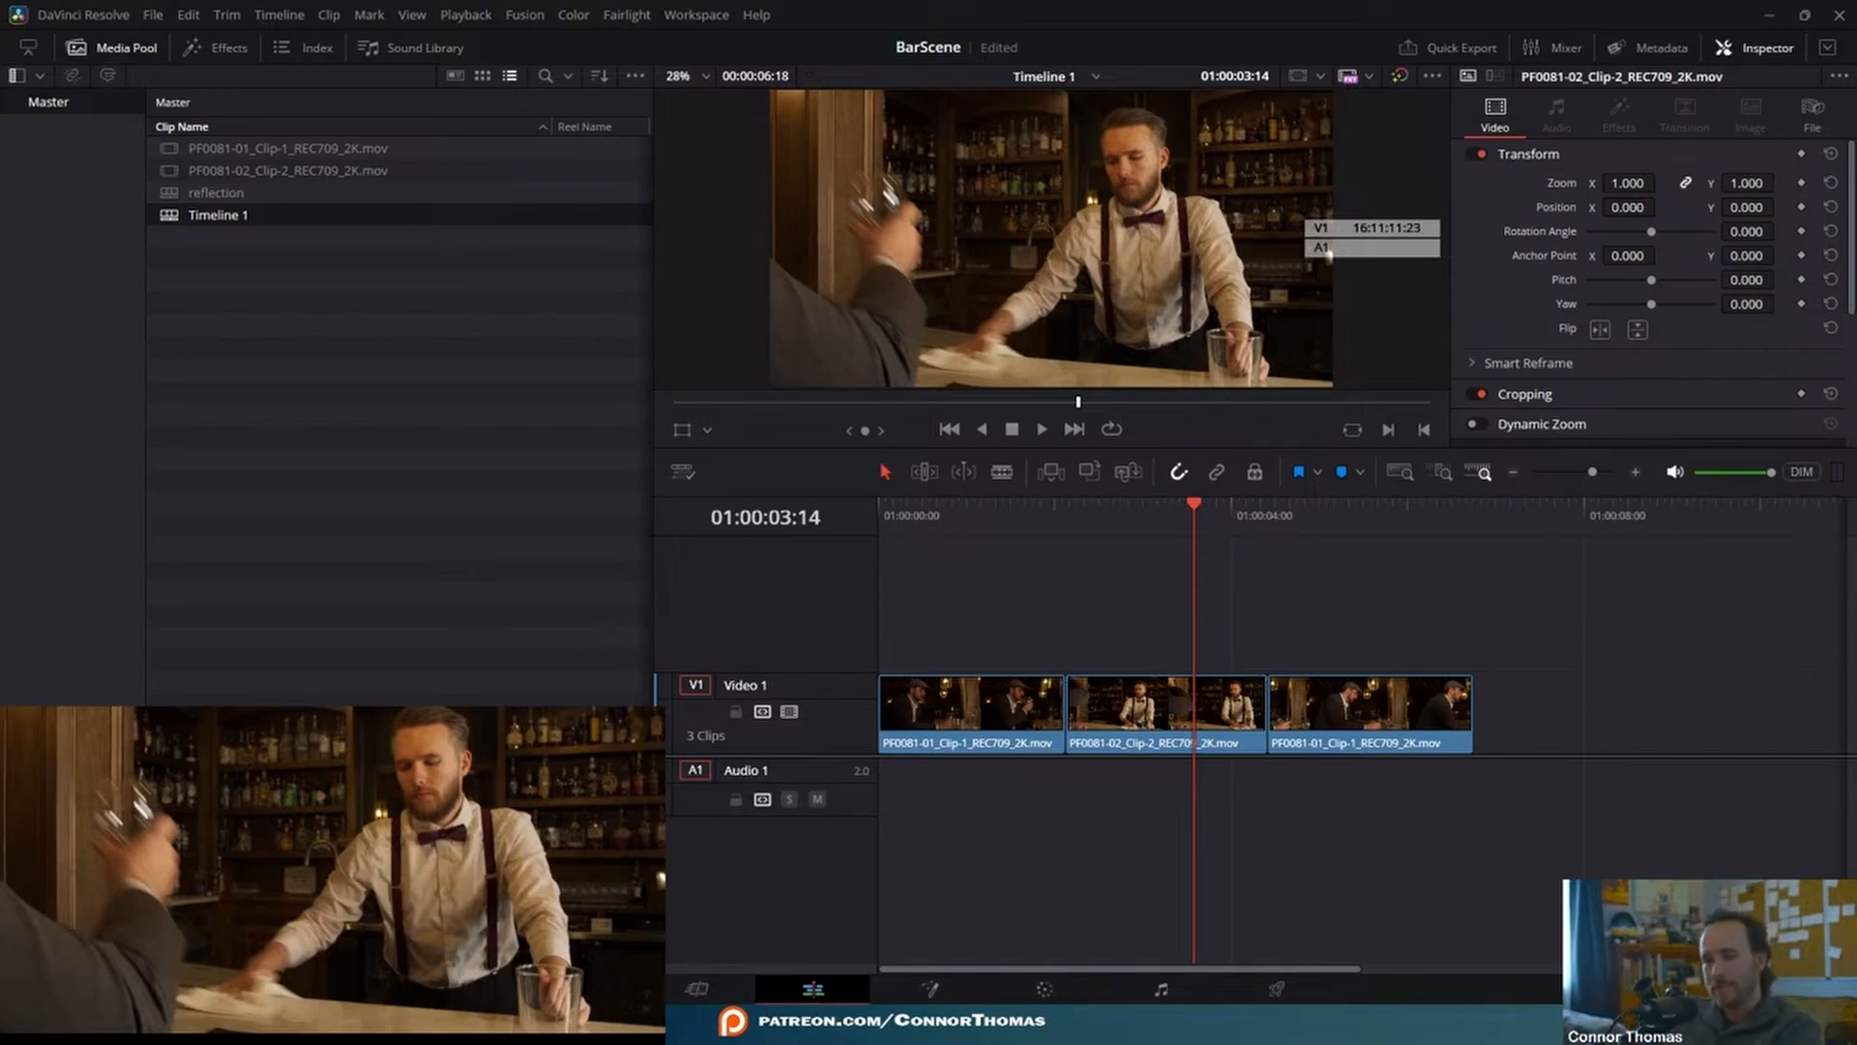
- Import VFX_010_[1000-1054].exr from the VFX_comp v01 folder and place it on a new Video 2 track above the bartender clip
key(shift+2)
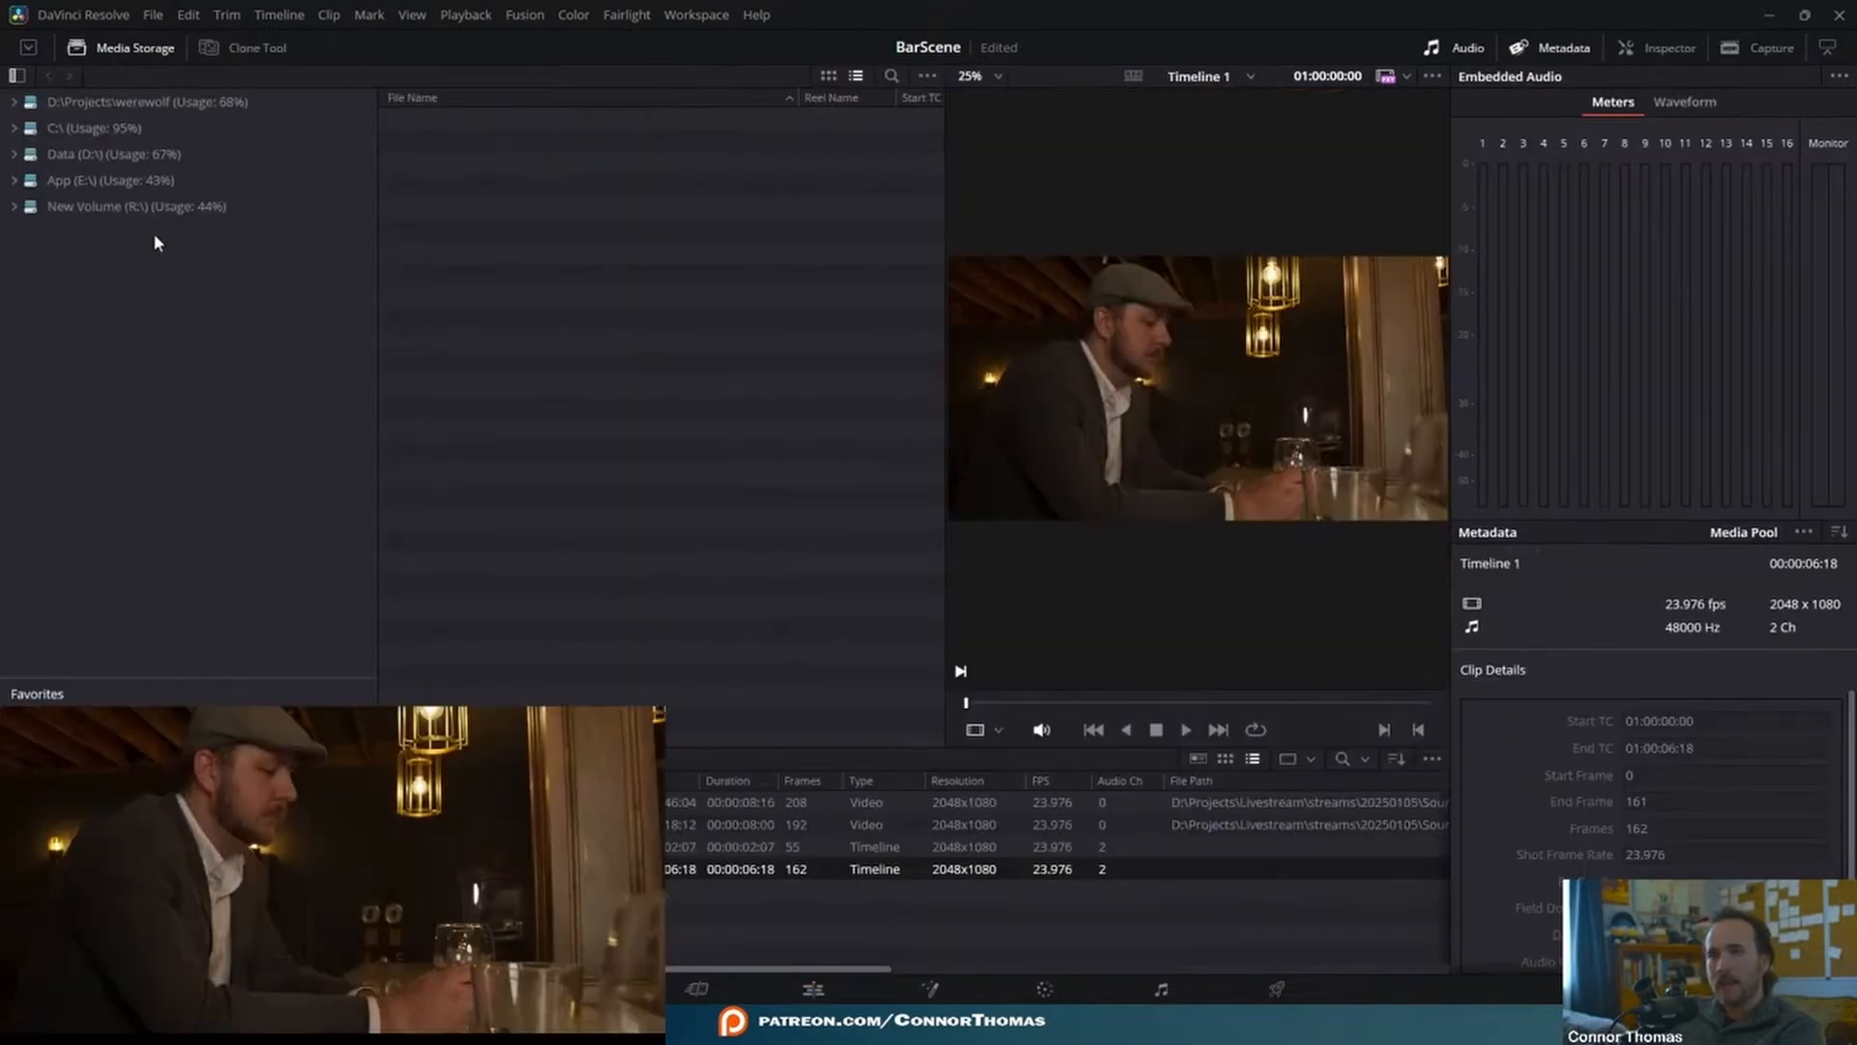
click(126, 155)
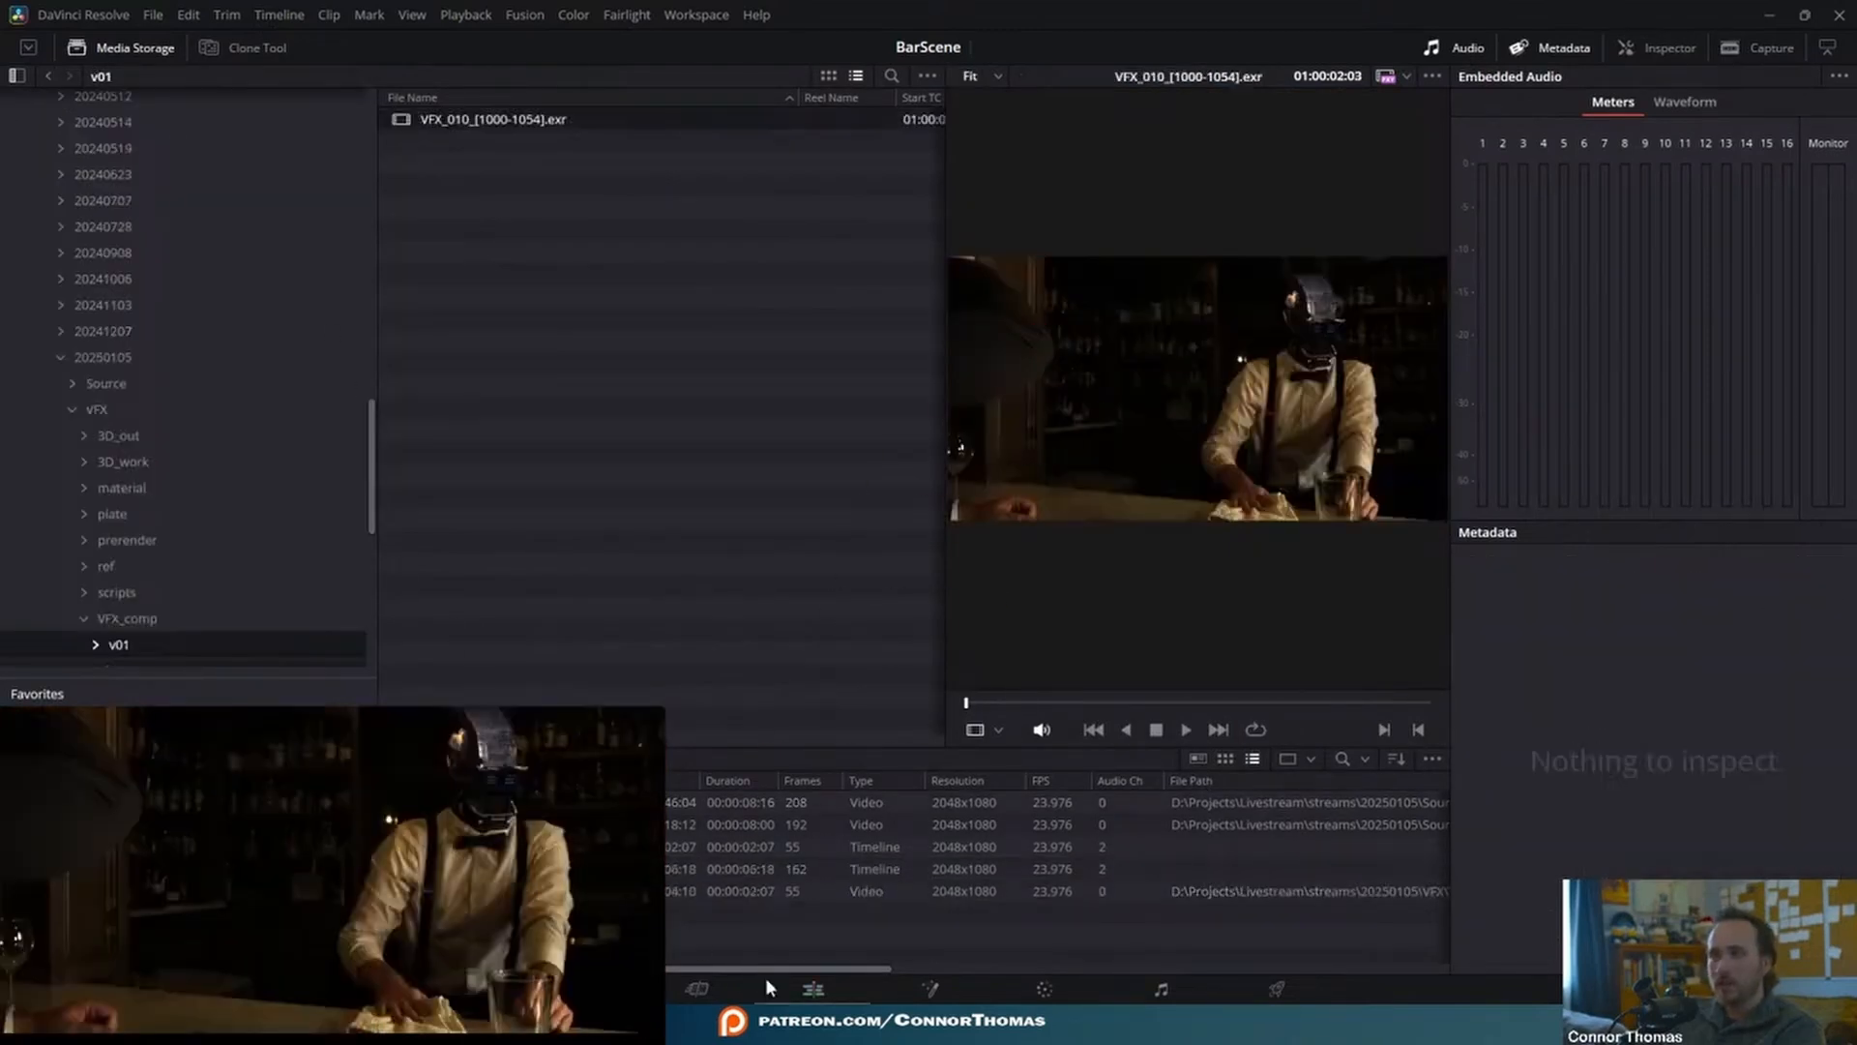
click(813, 987)
drag(235, 242, 1068, 643)
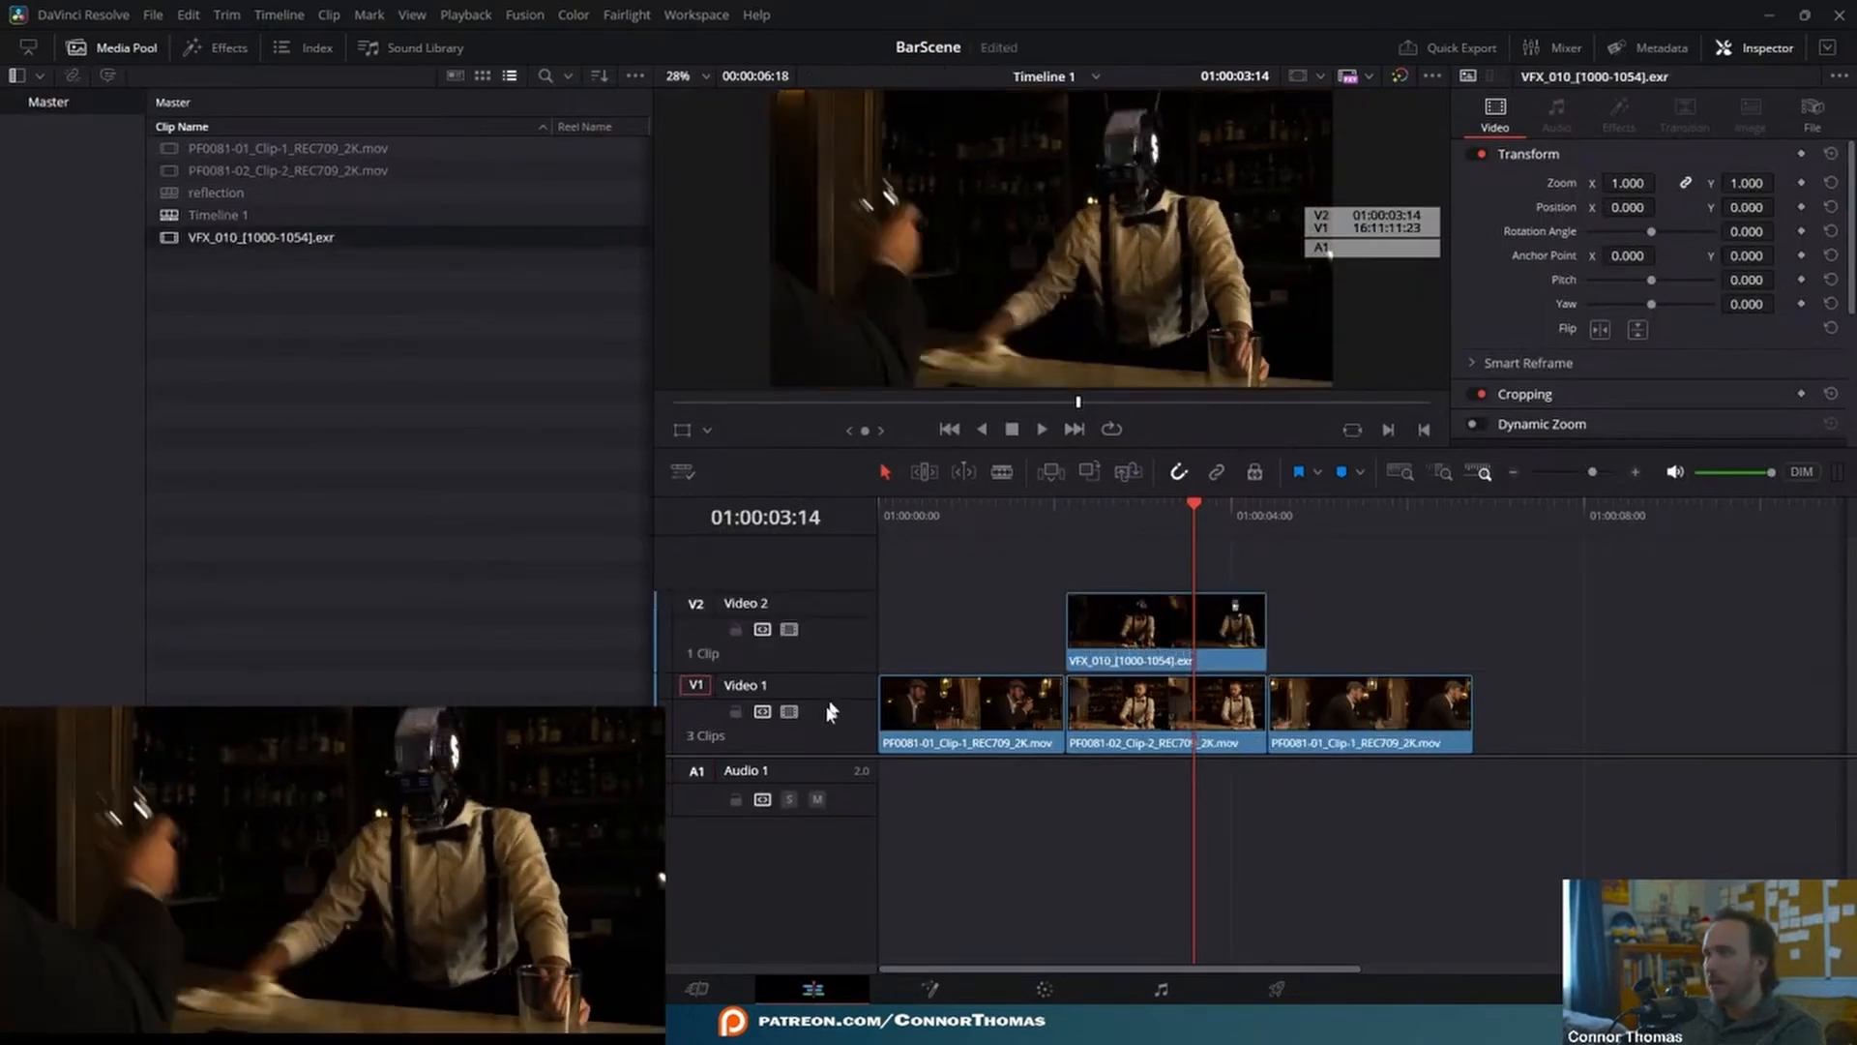
- Toggle the Video 2 track off and on to compare the robot head comp with the original plate
click(786, 630)
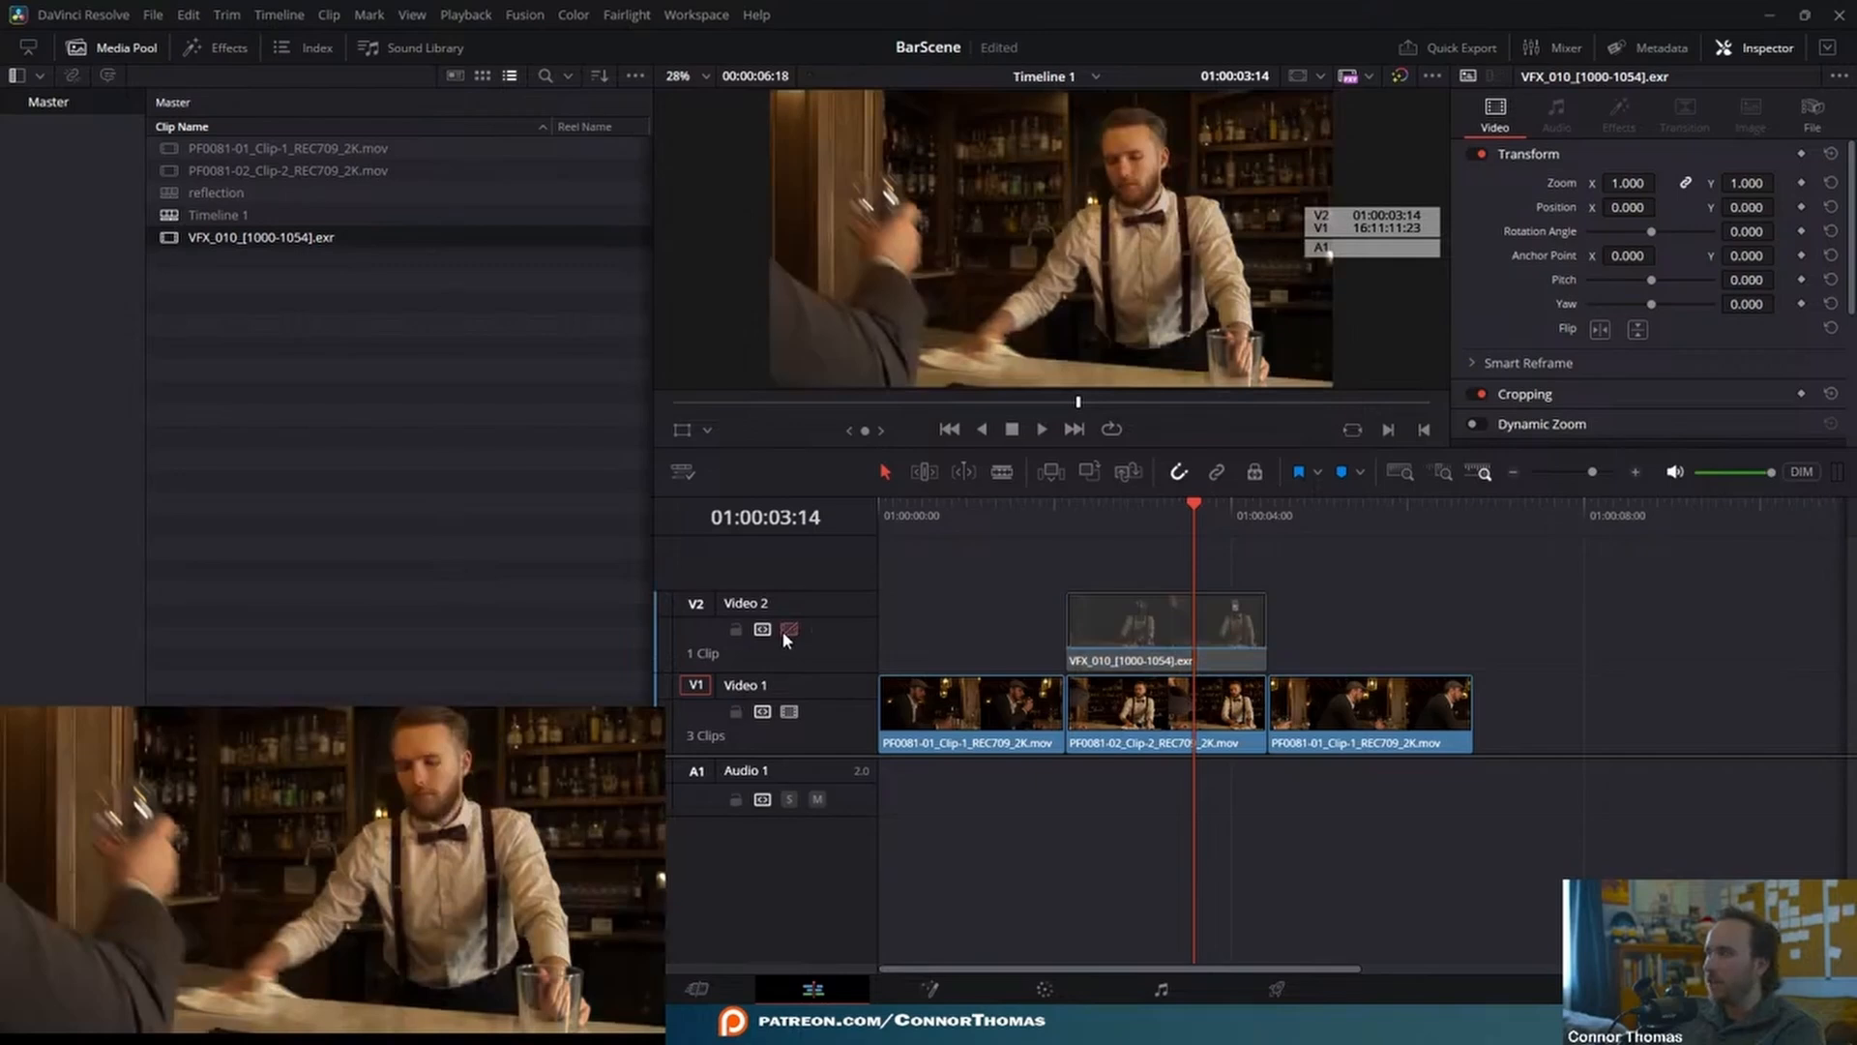
click(788, 629)
click(786, 630)
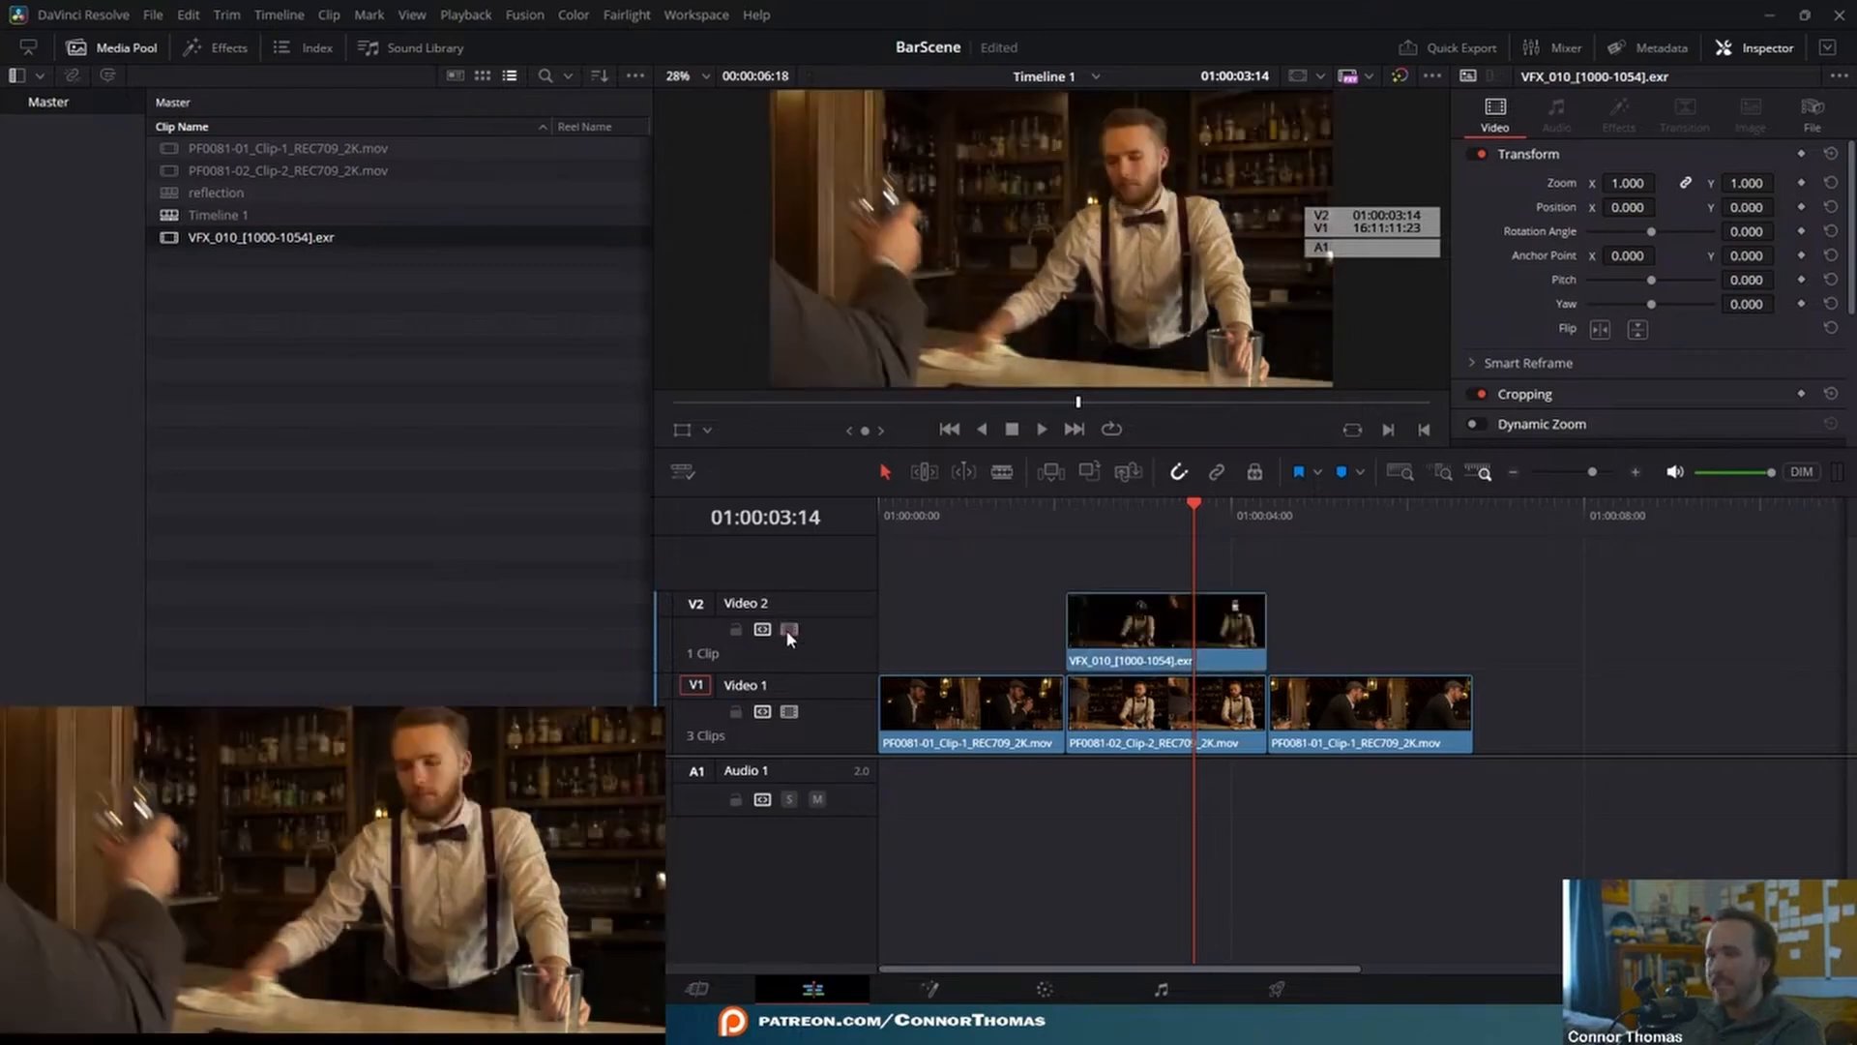
click(786, 630)
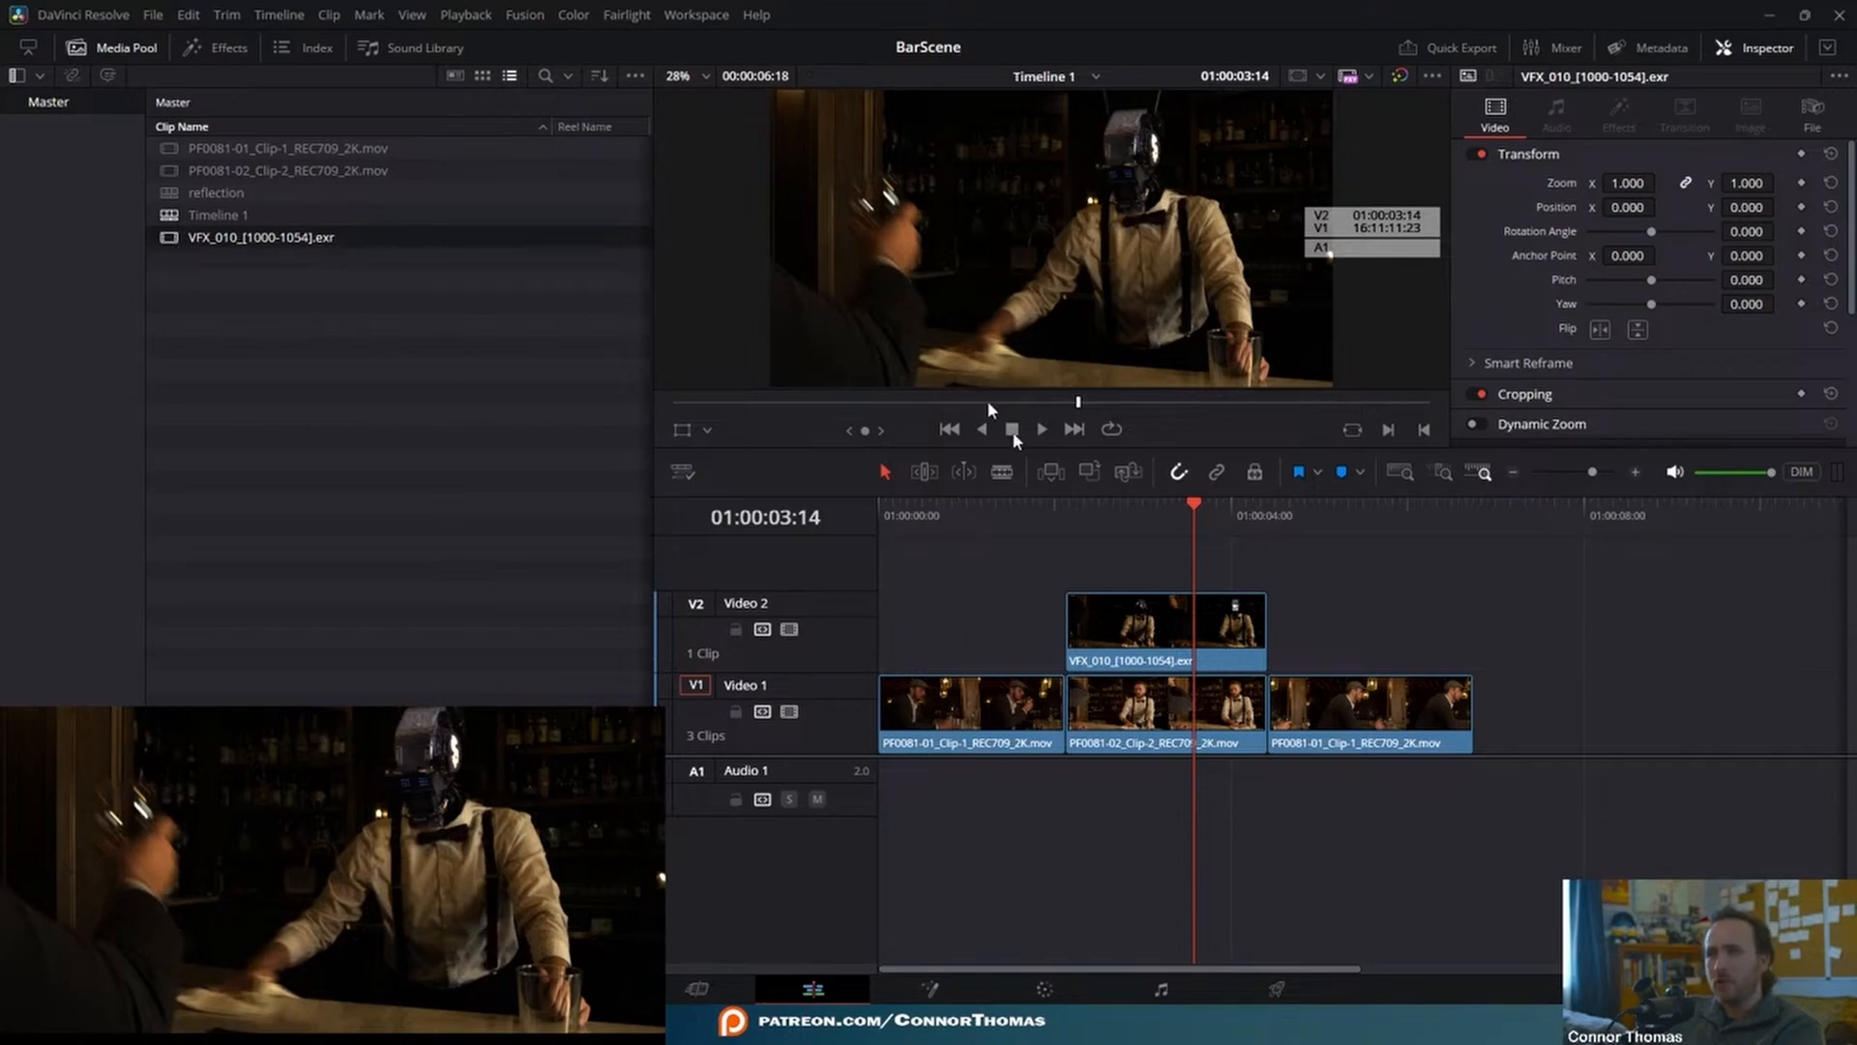
- Check the ACES Input Transform options of the VFX_010_[1000-1054].exr clip
click(1225, 654)
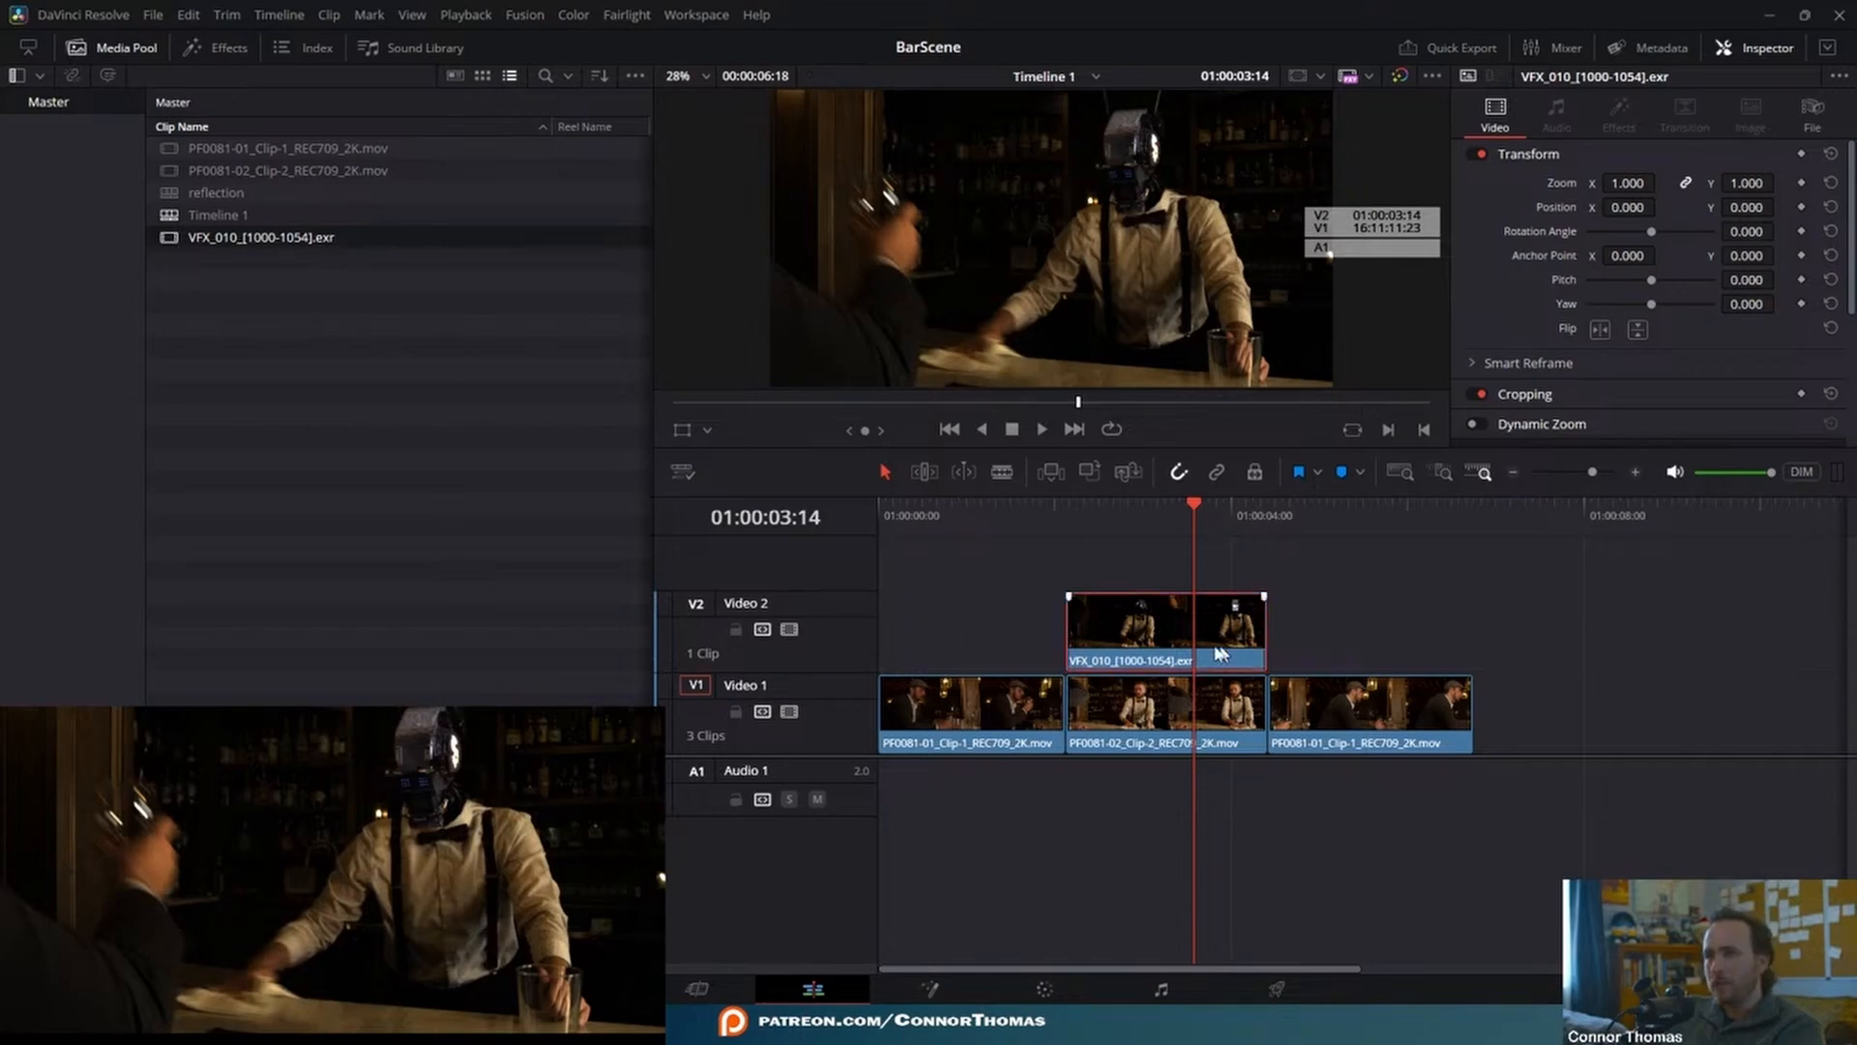
right_click(247, 241)
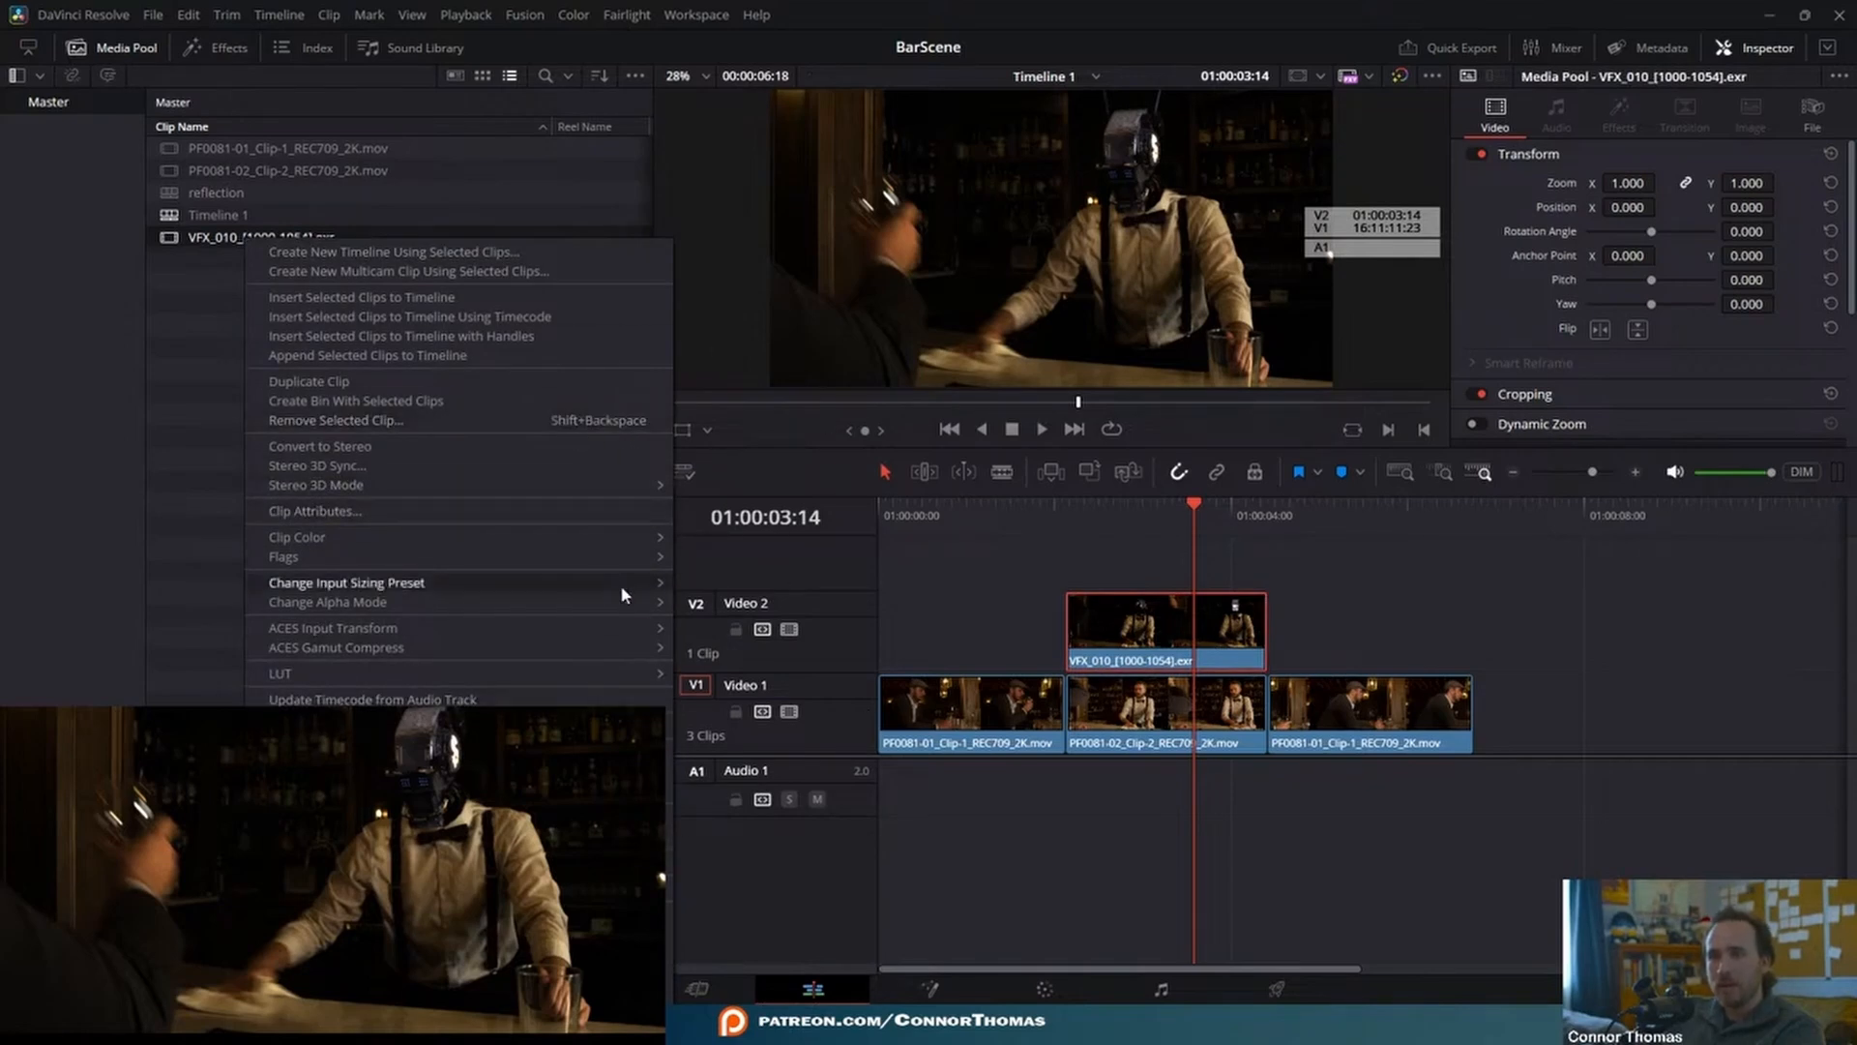
mouse_move(507, 627)
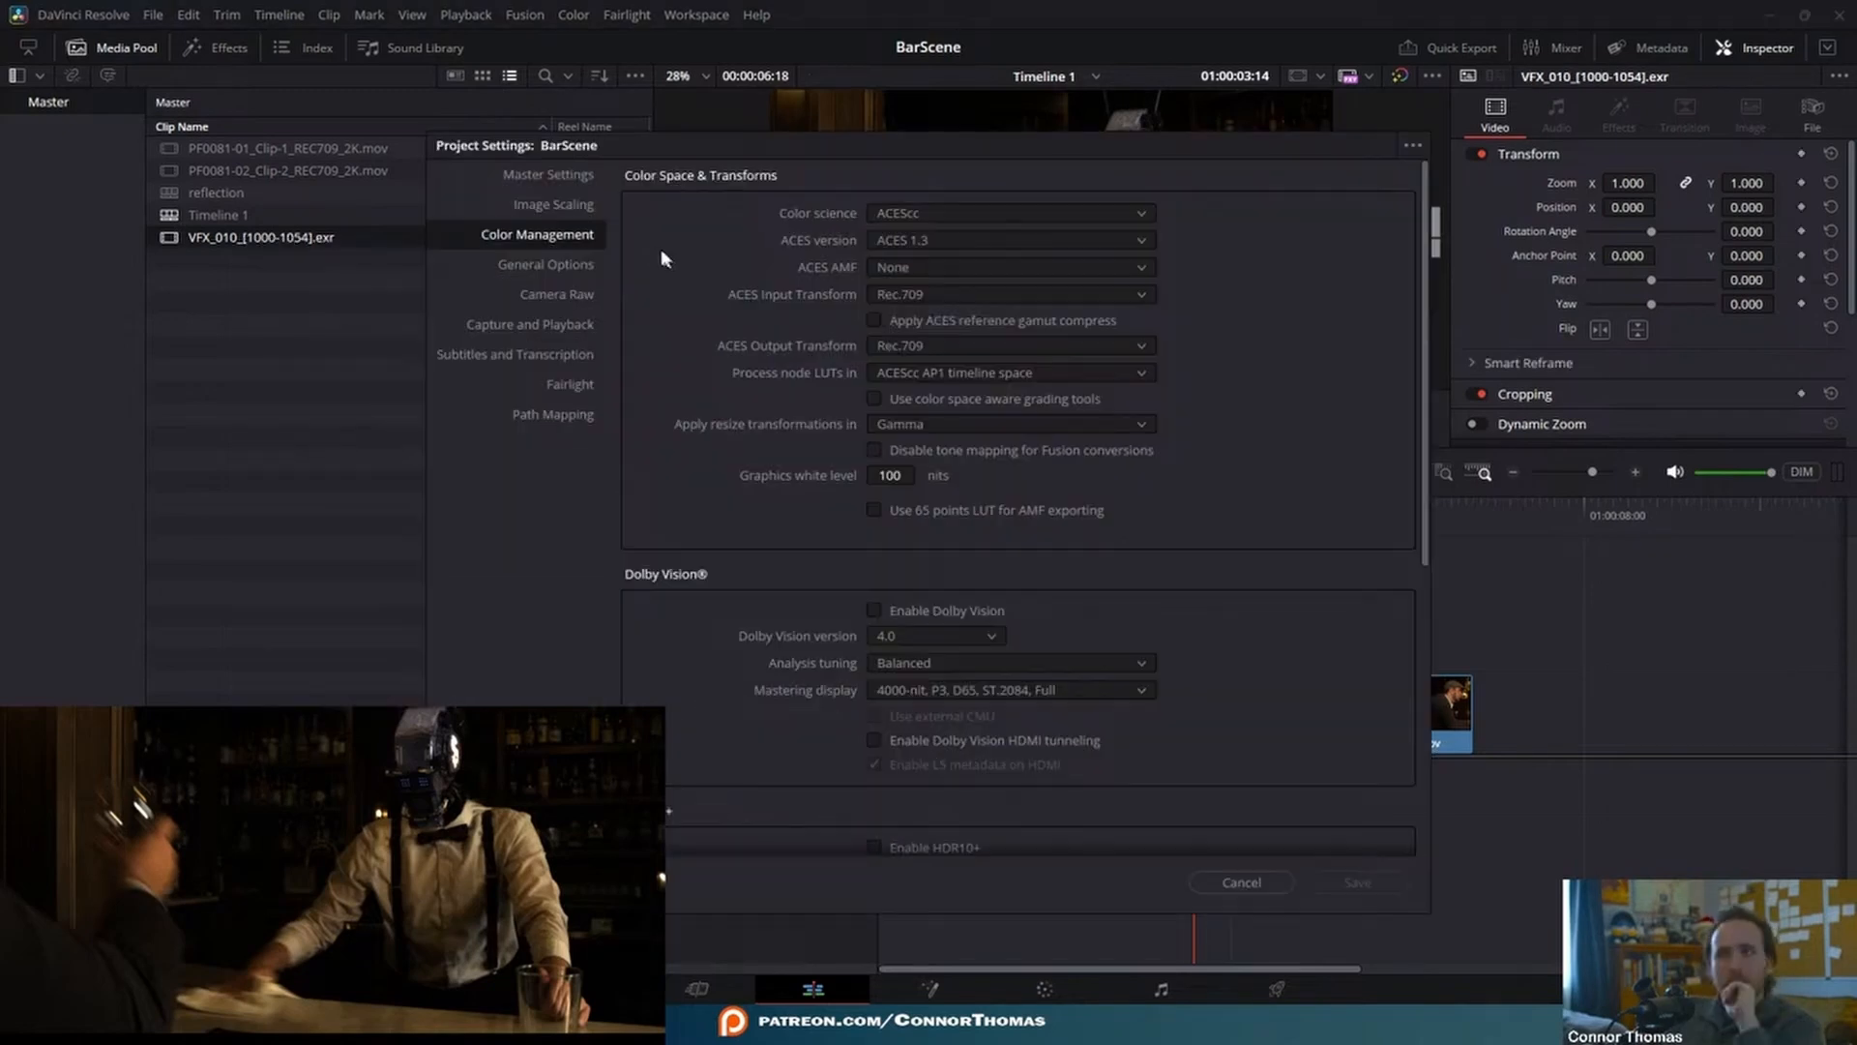
- Set the project's color science to DaVinci YRGB Color Managed without automatic color management, output Rec.709 Gamma 2.4, and save
click(979, 213)
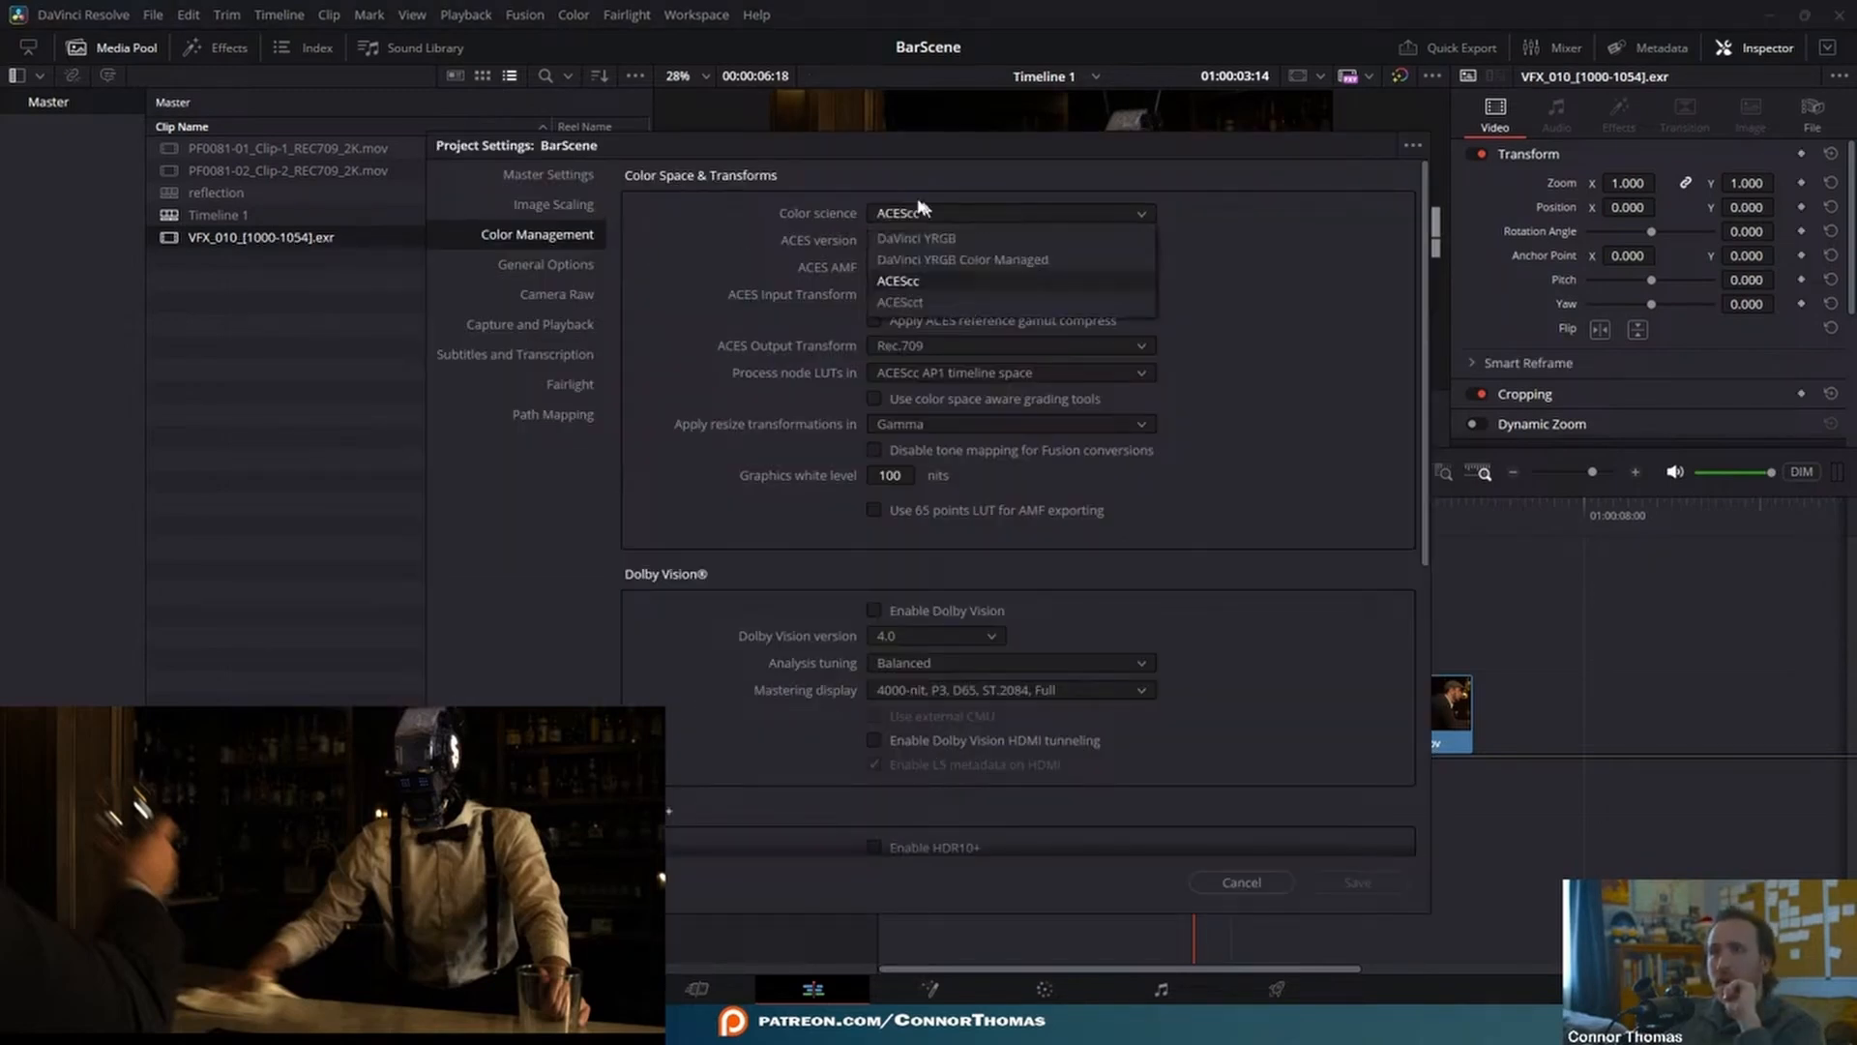
click(1051, 257)
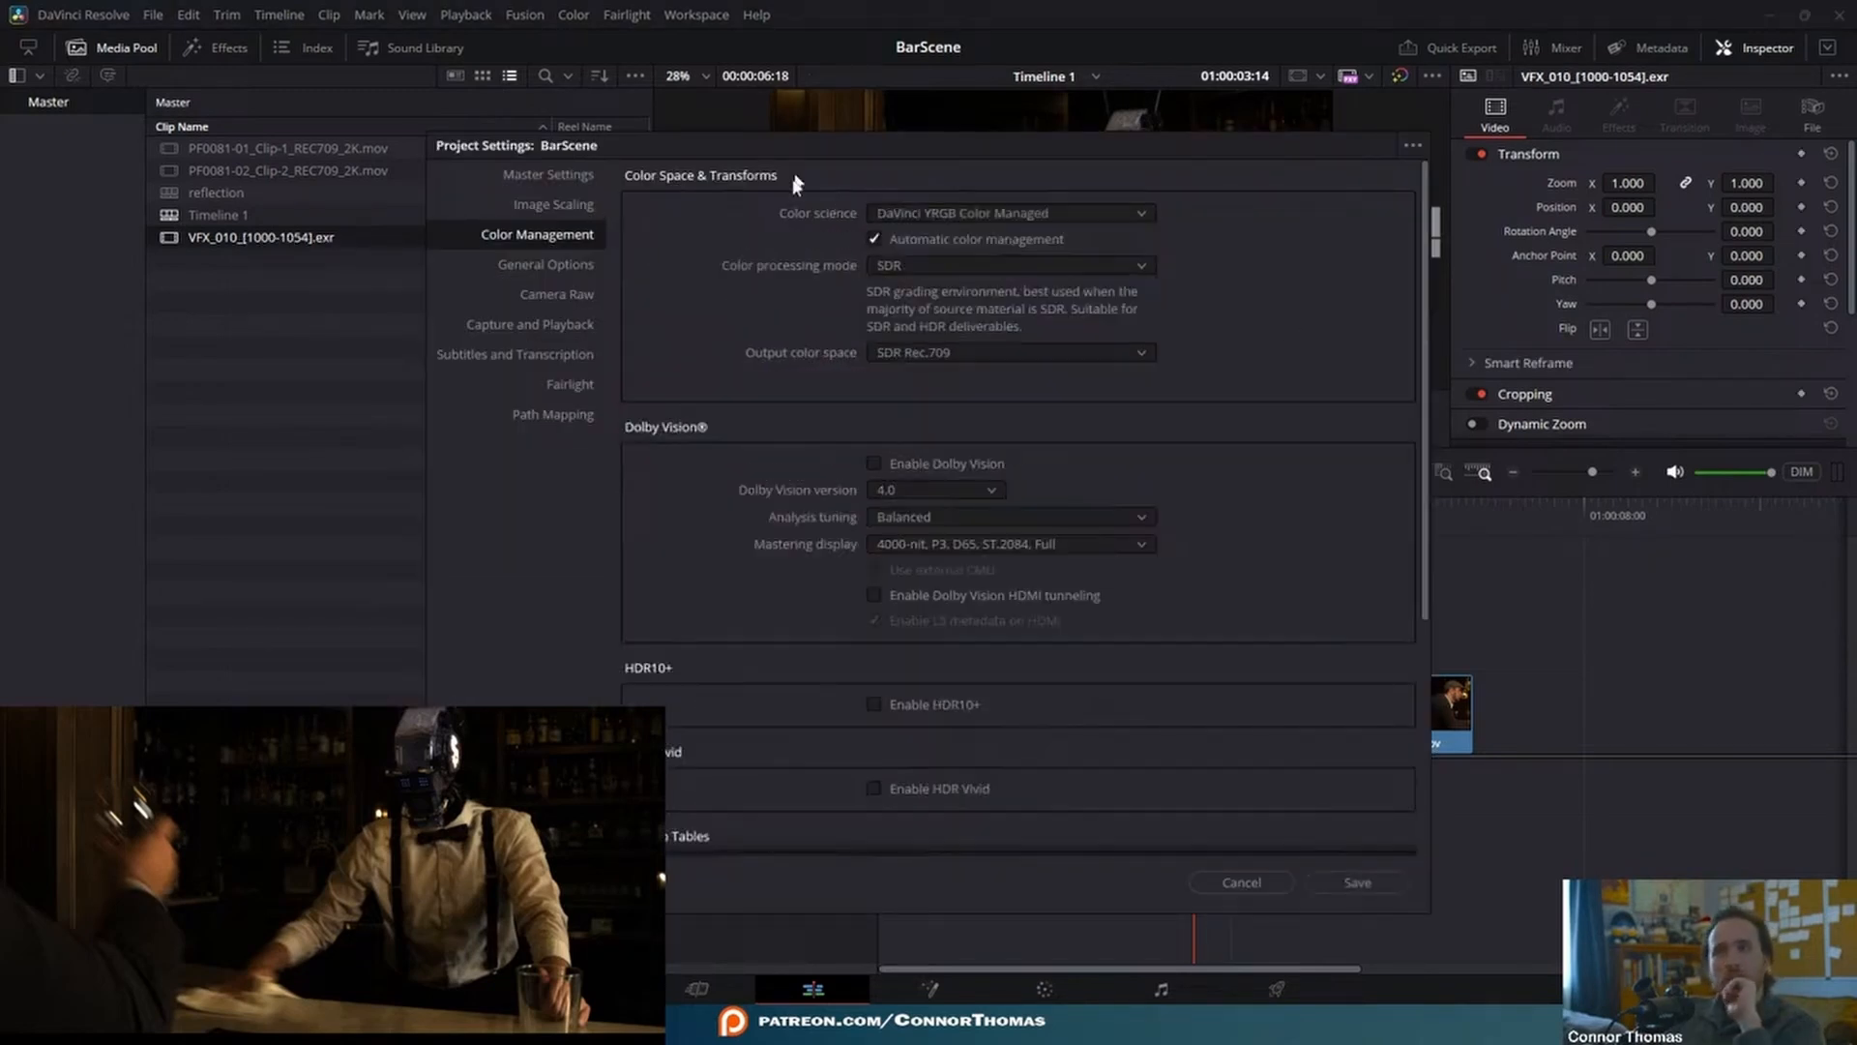
click(993, 241)
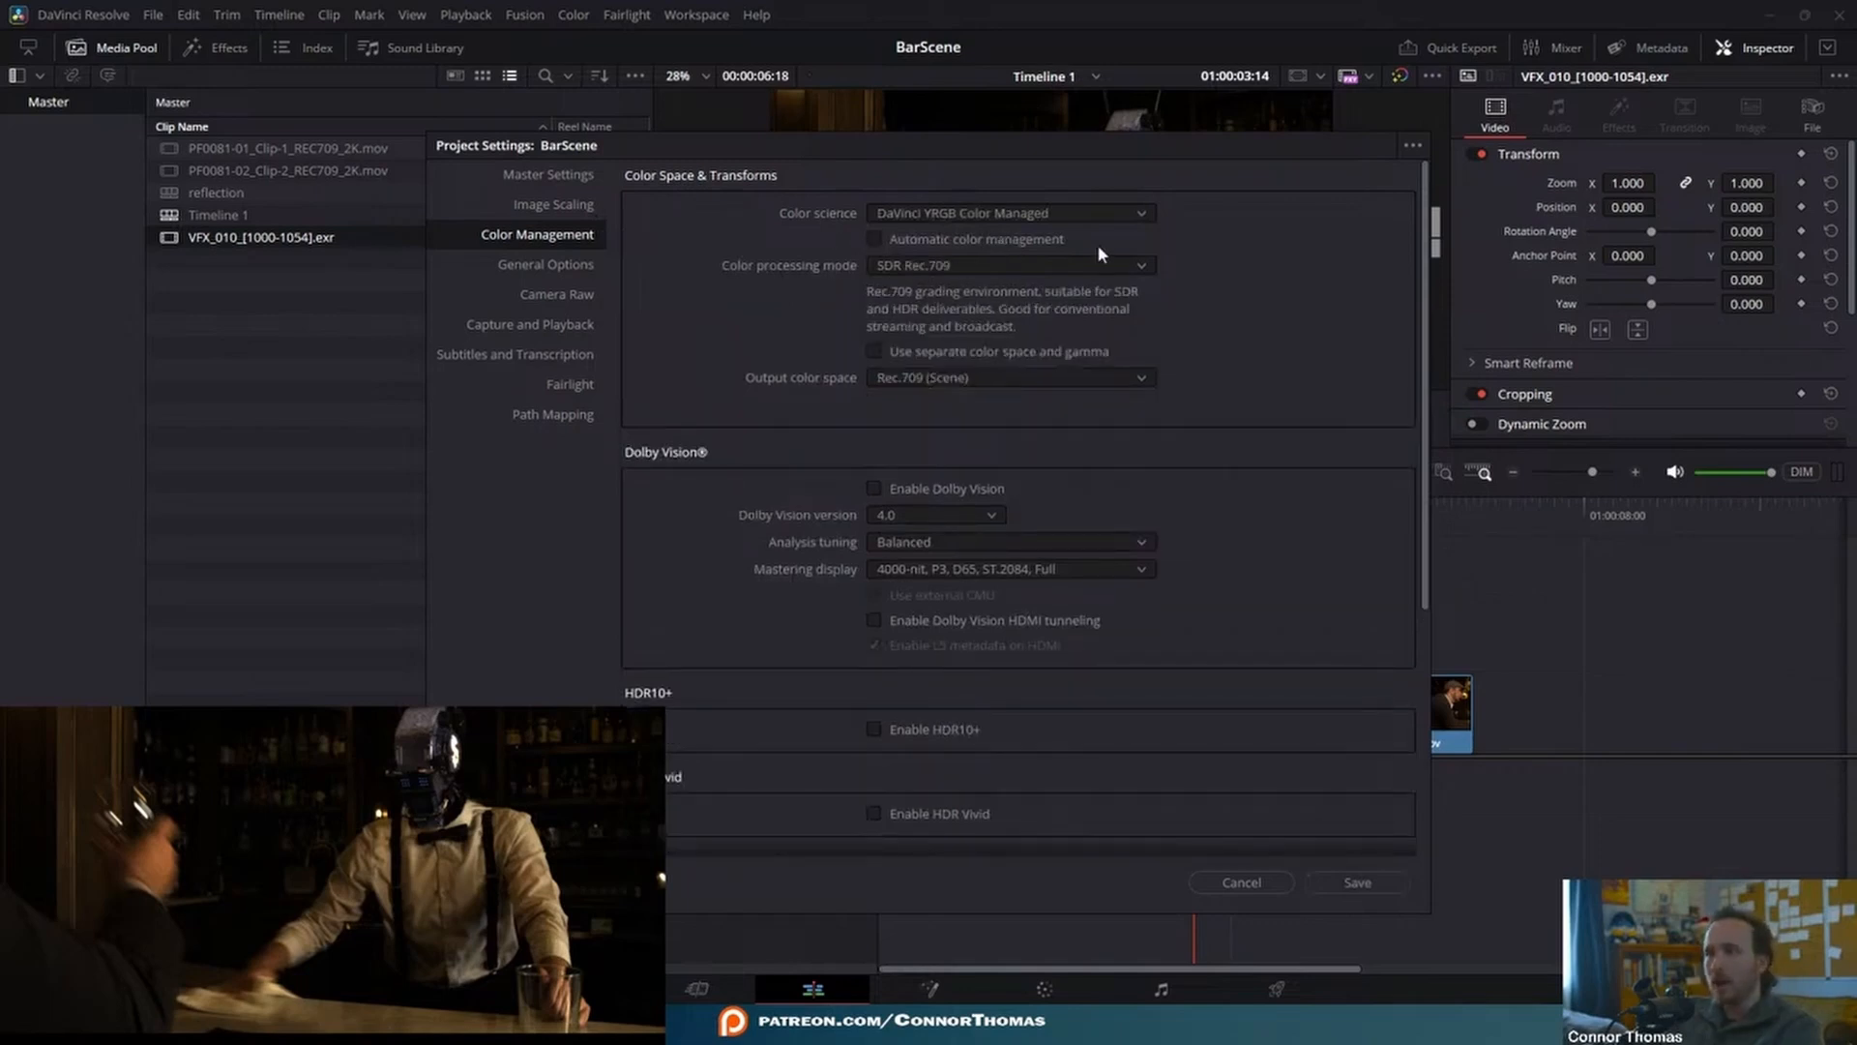
click(904, 382)
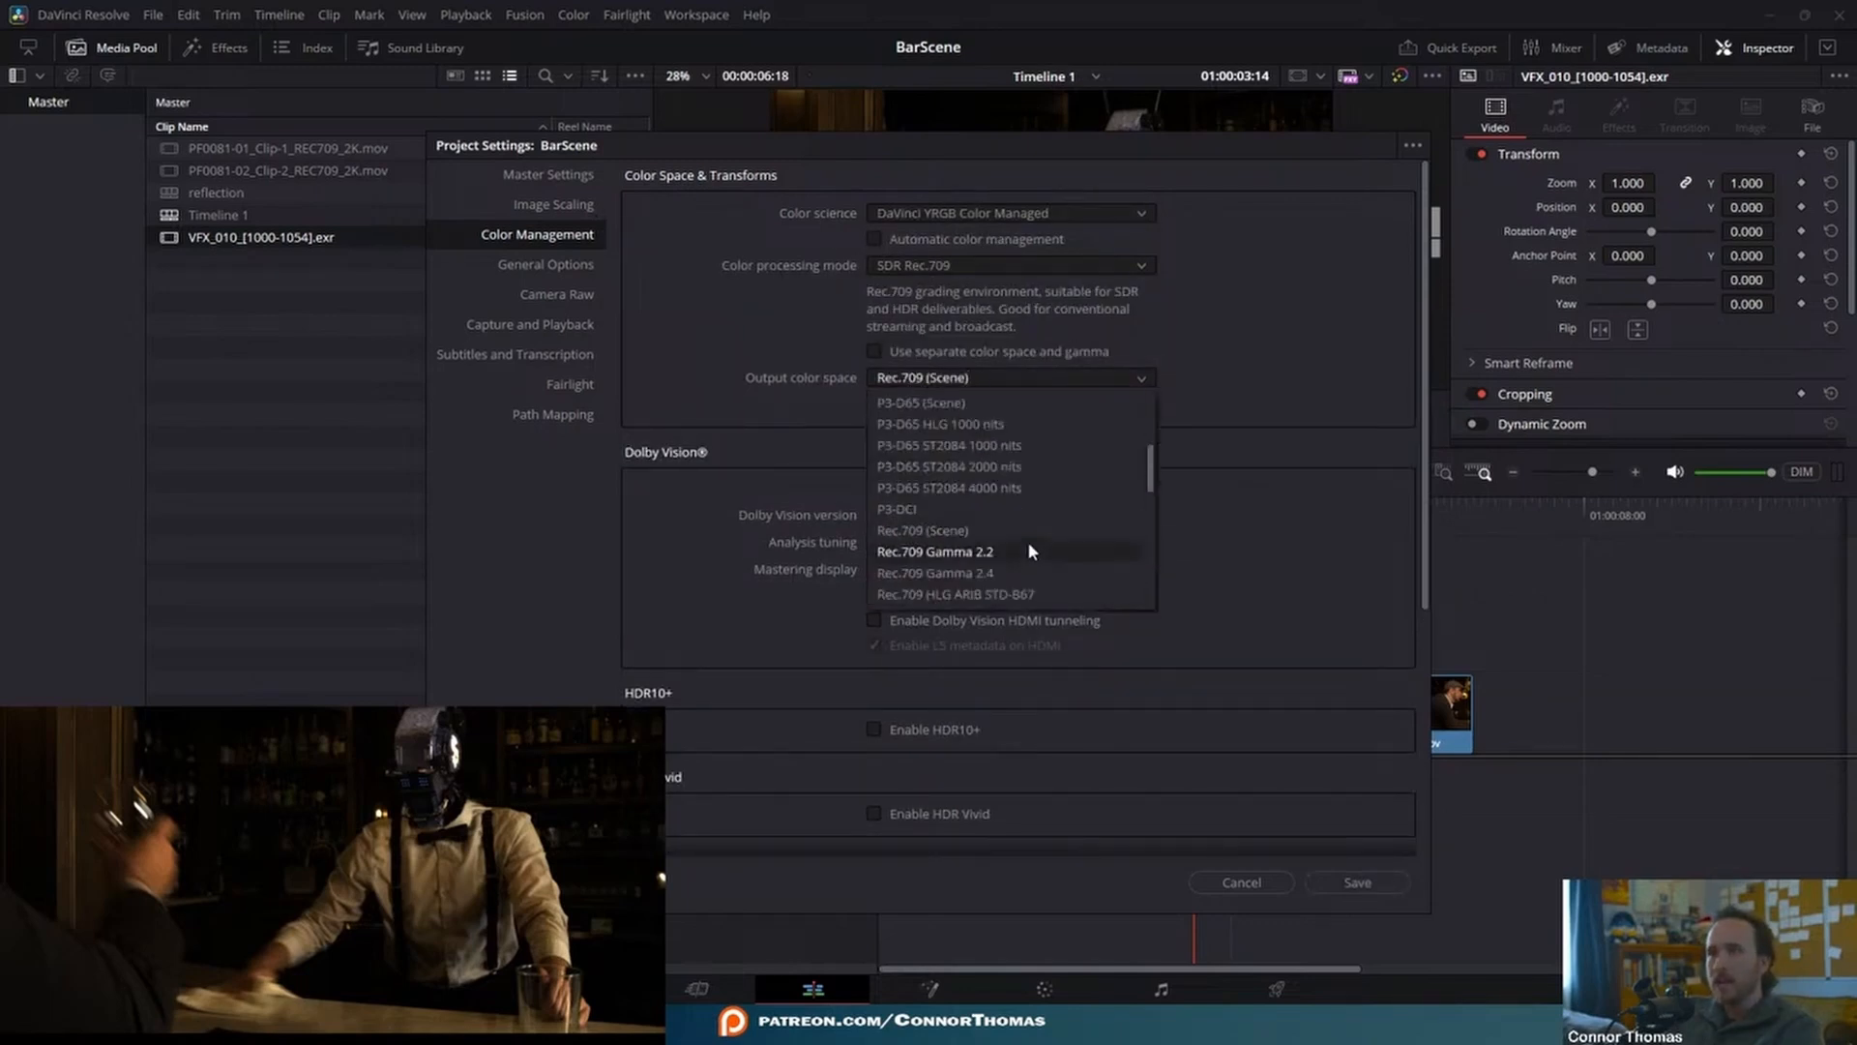
click(936, 574)
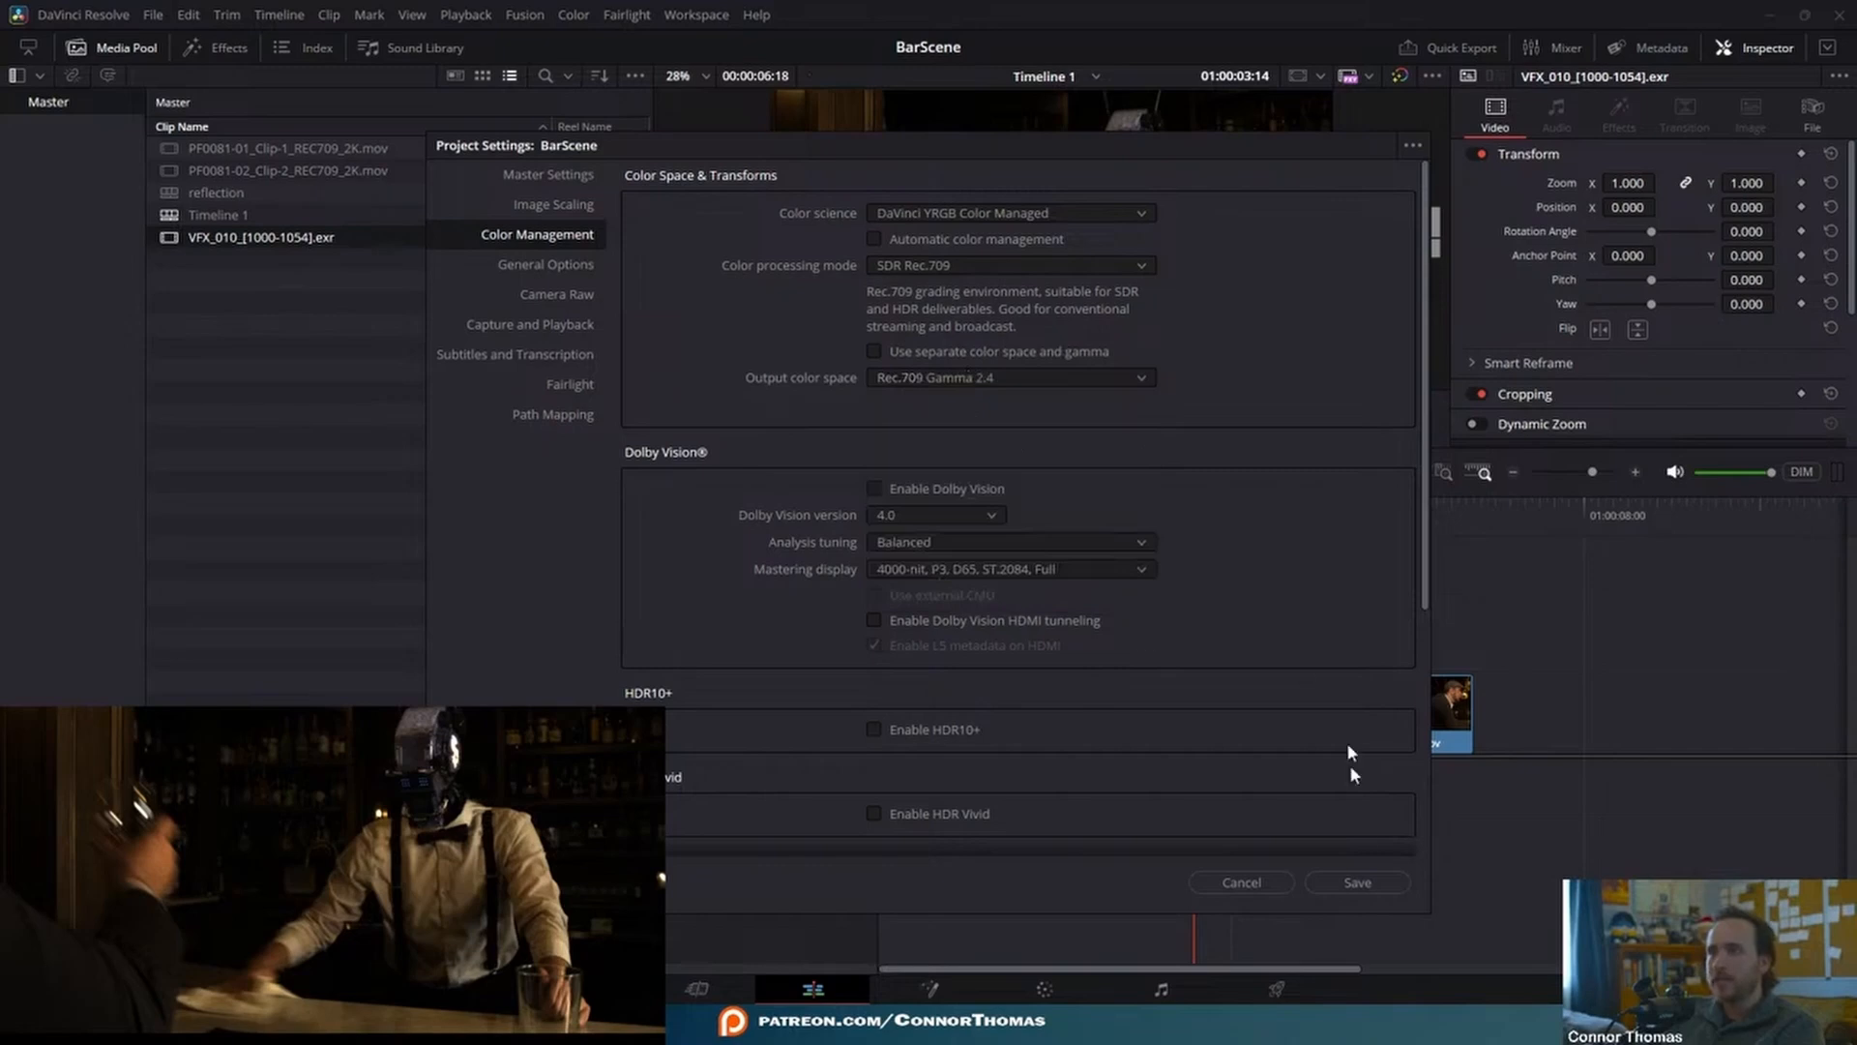
click(1357, 882)
- View the first clip on the timeline and check the input color space assigned to PF0081-01_Clip-1_REC709_2K.mov
click(993, 527)
click(955, 513)
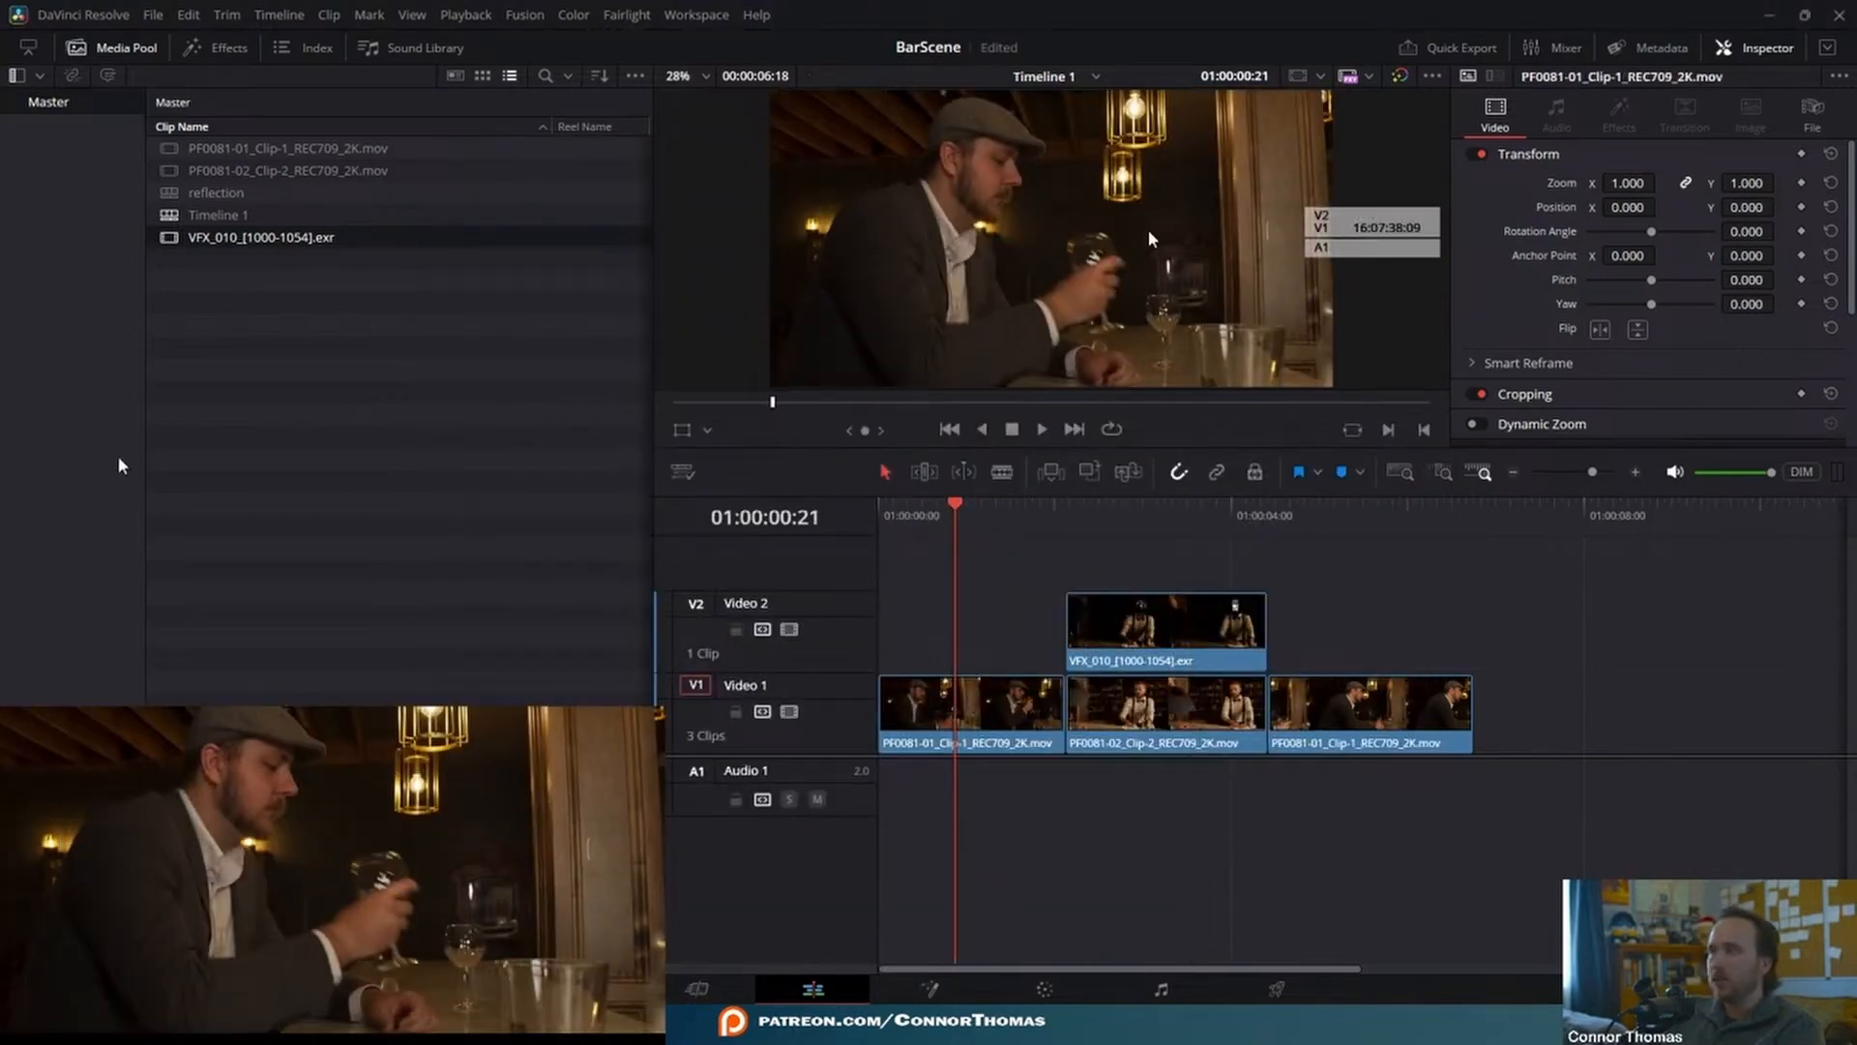
right_click(226, 151)
mouse_move(406, 537)
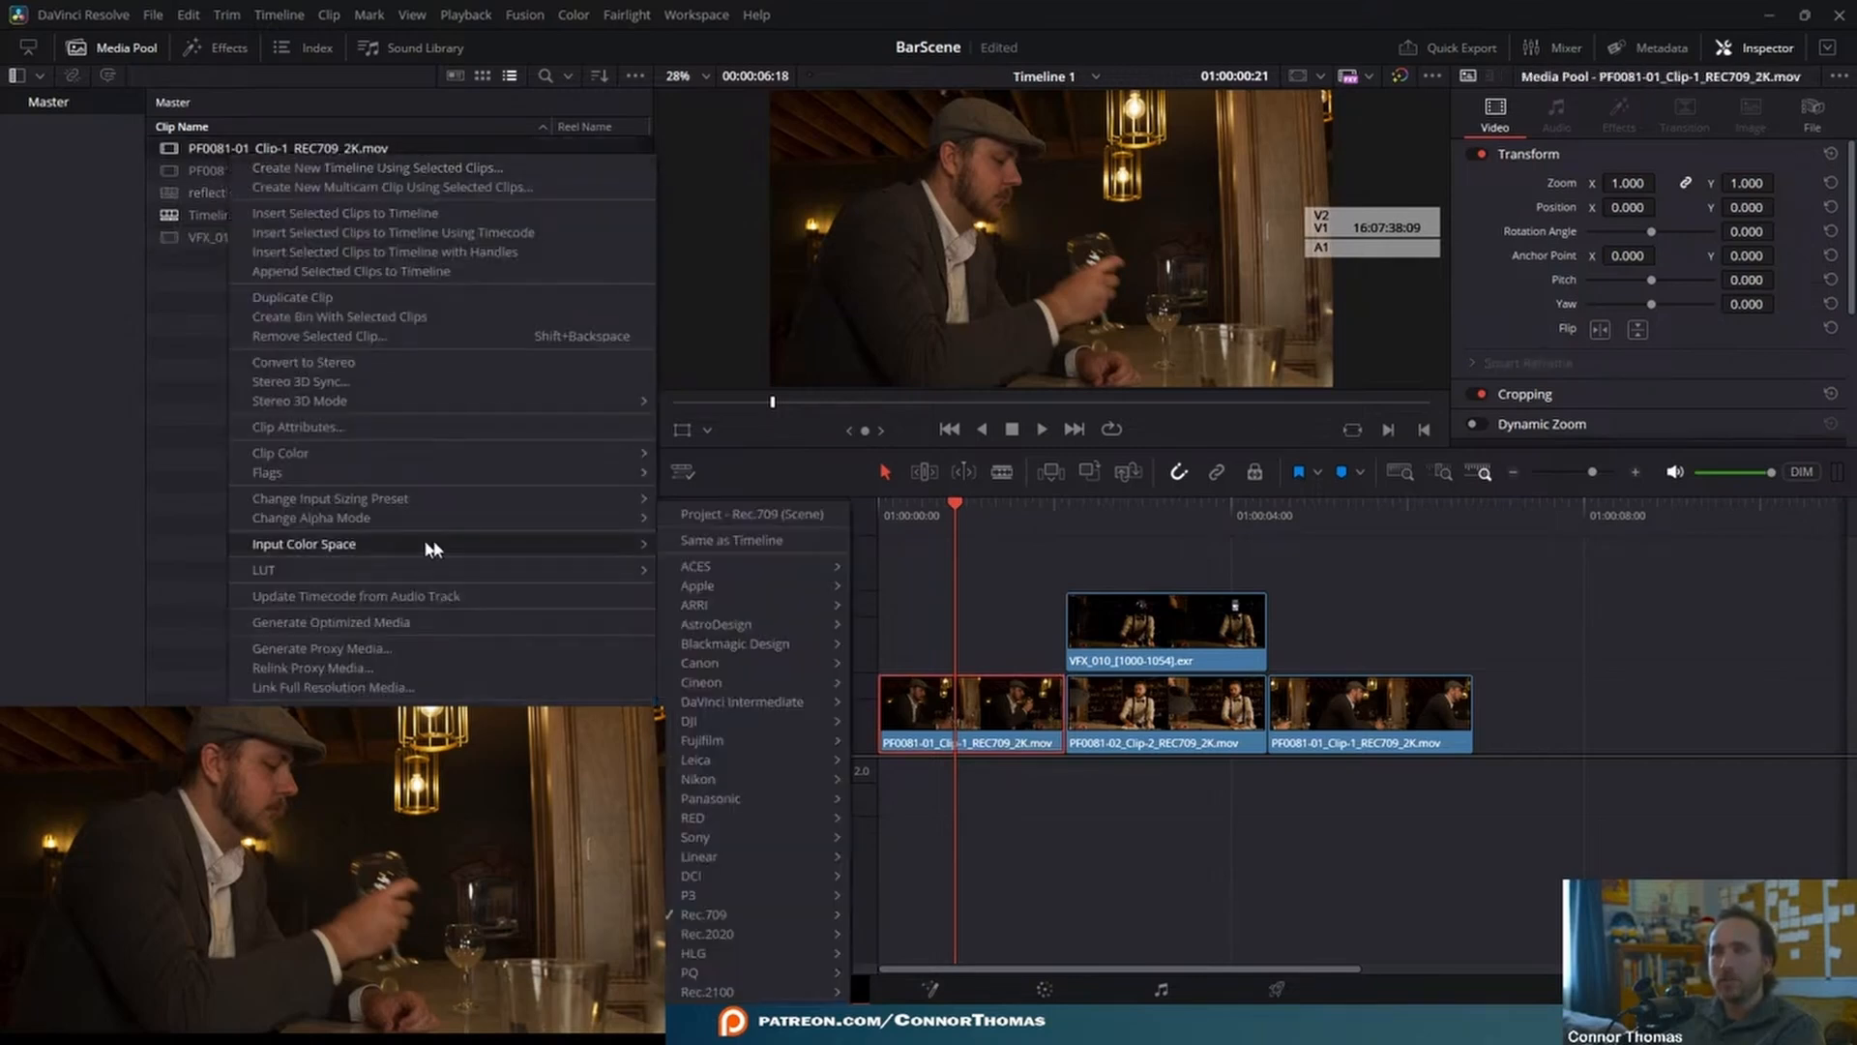
mouse_move(746, 917)
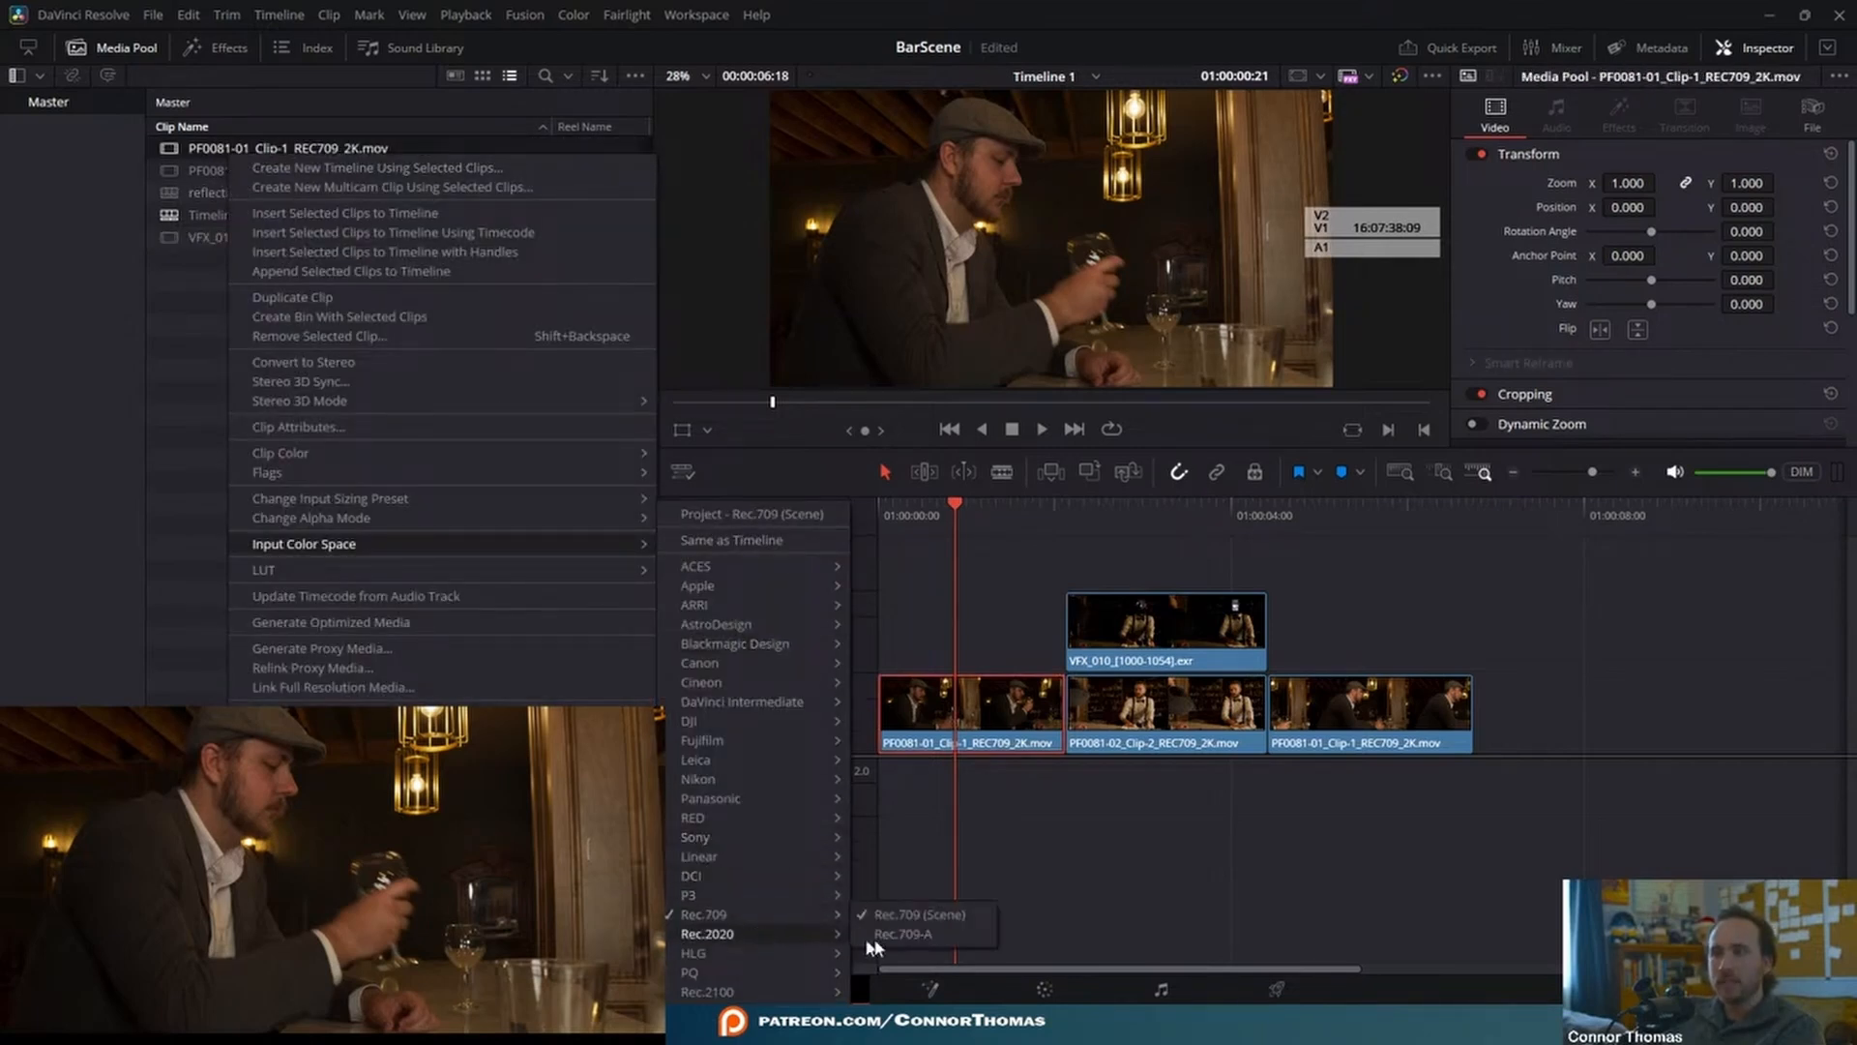
click(1082, 558)
- Set the input color space of VFX_010_[1000-1054].exr to ACEScg while viewing the comp shot
click(1178, 518)
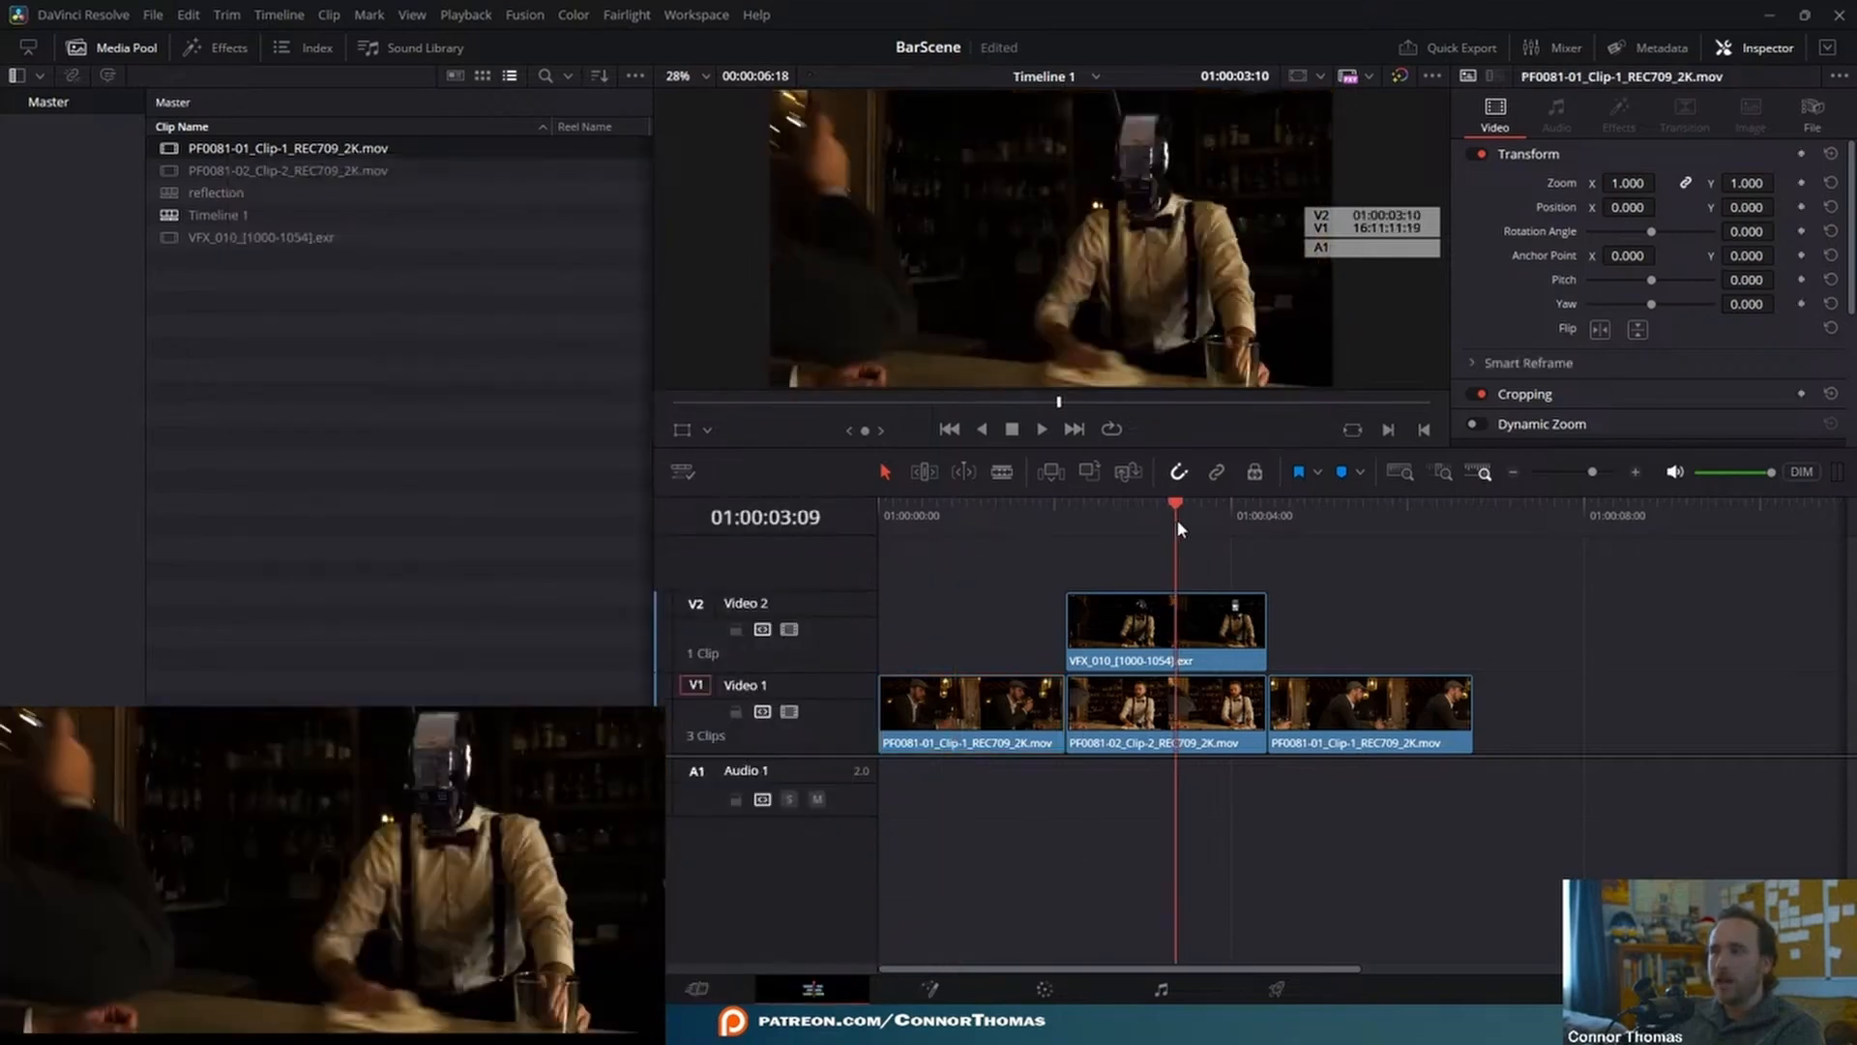
click(1157, 629)
drag(1137, 519, 1088, 521)
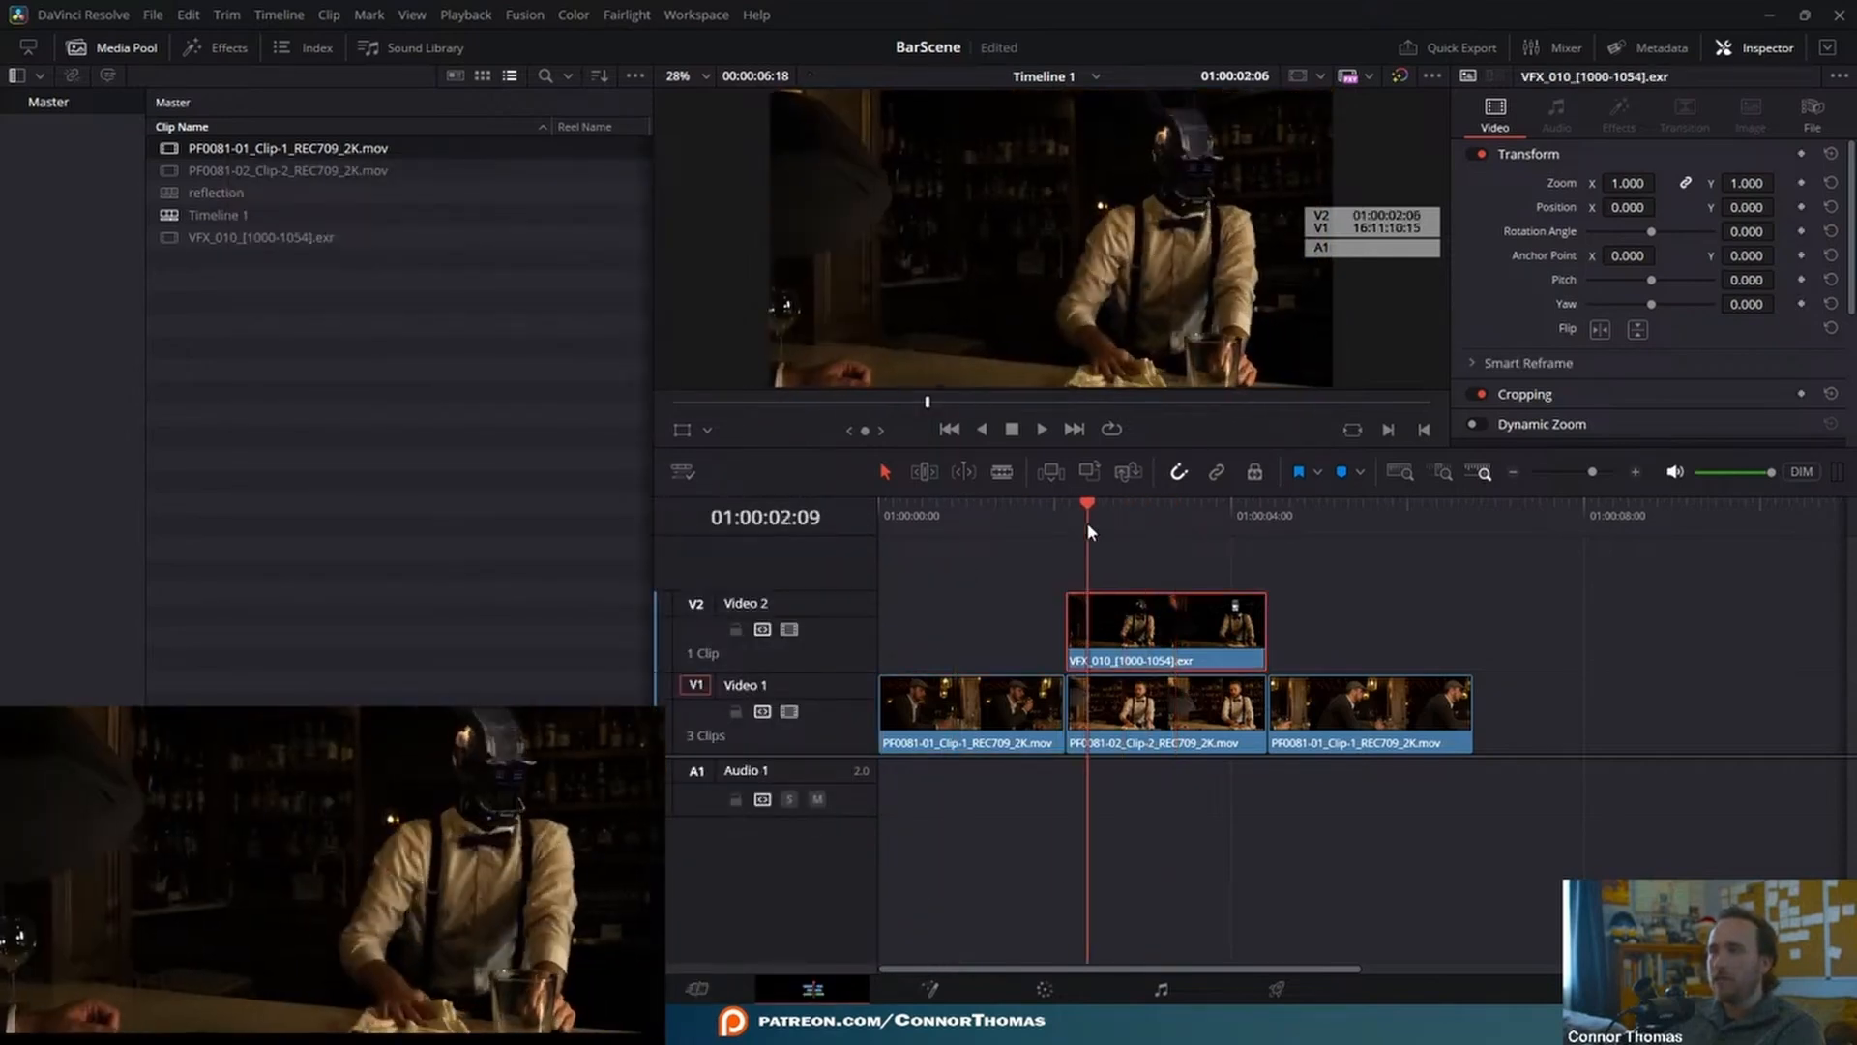
right_click(184, 238)
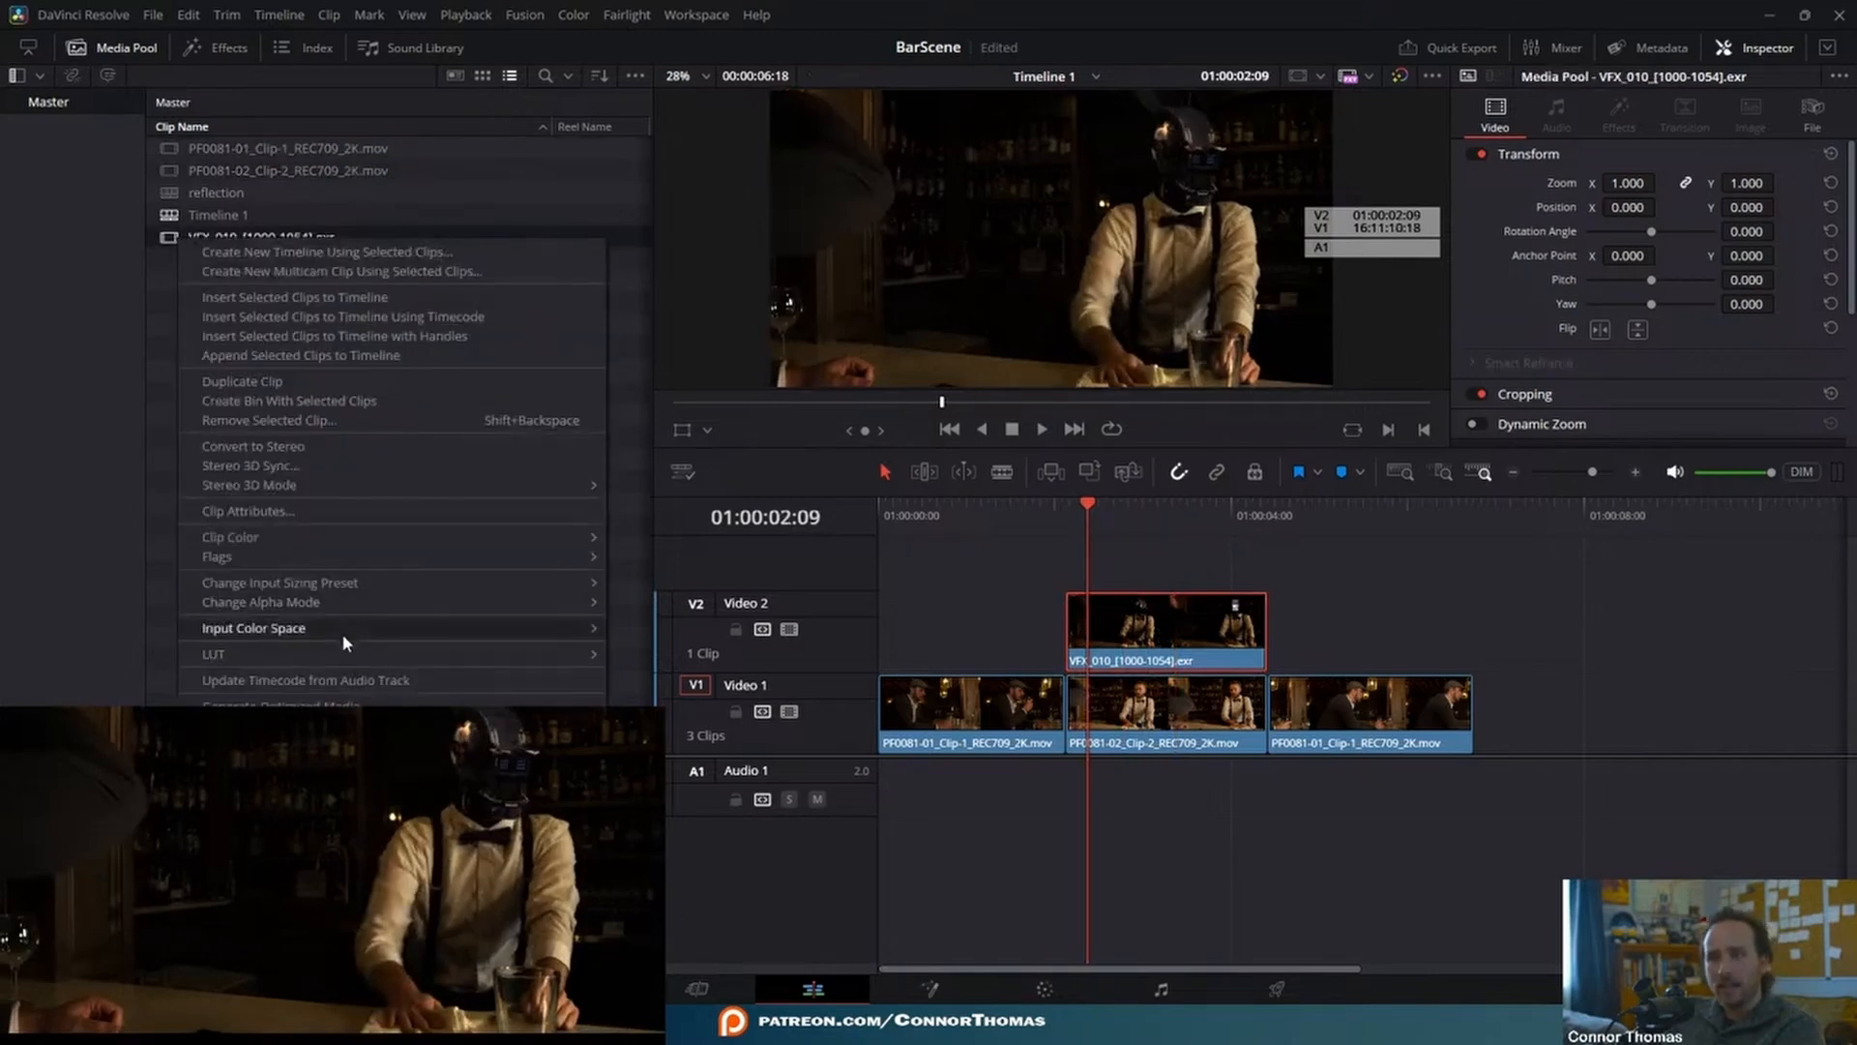
mouse_move(342, 635)
mouse_move(711, 570)
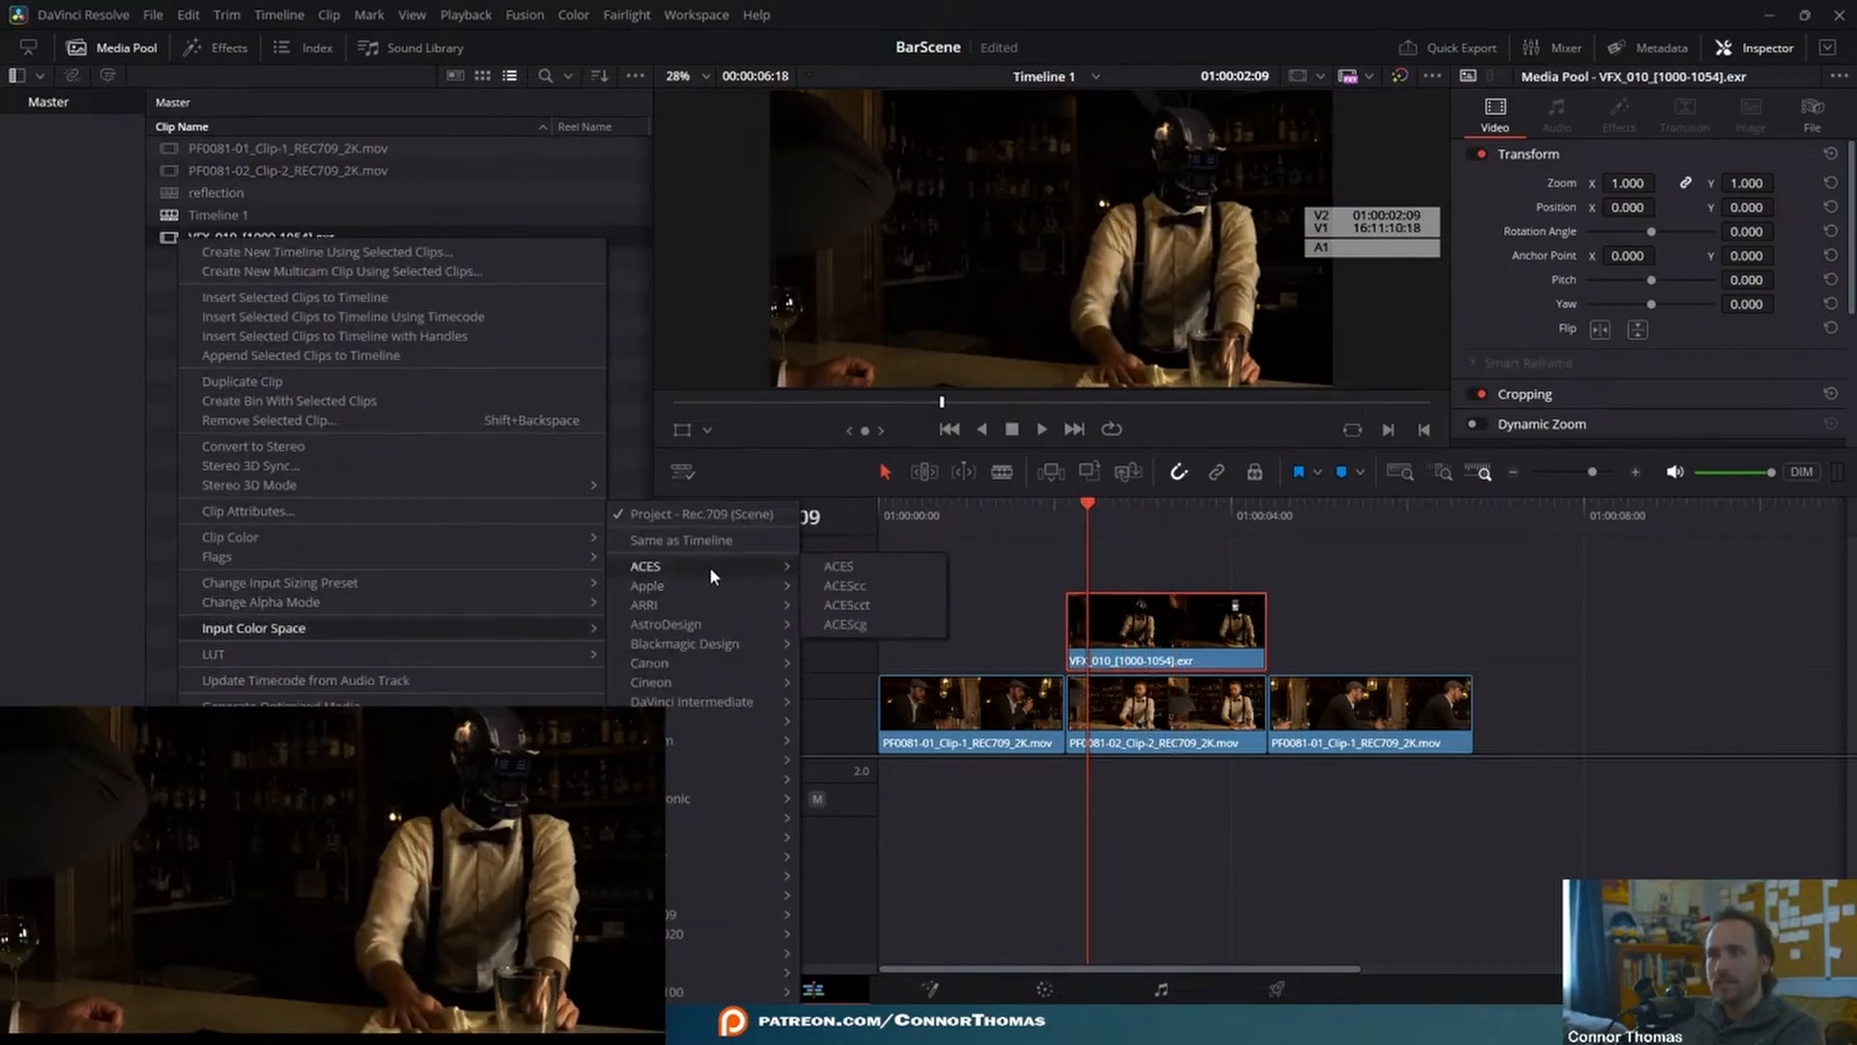
click(851, 623)
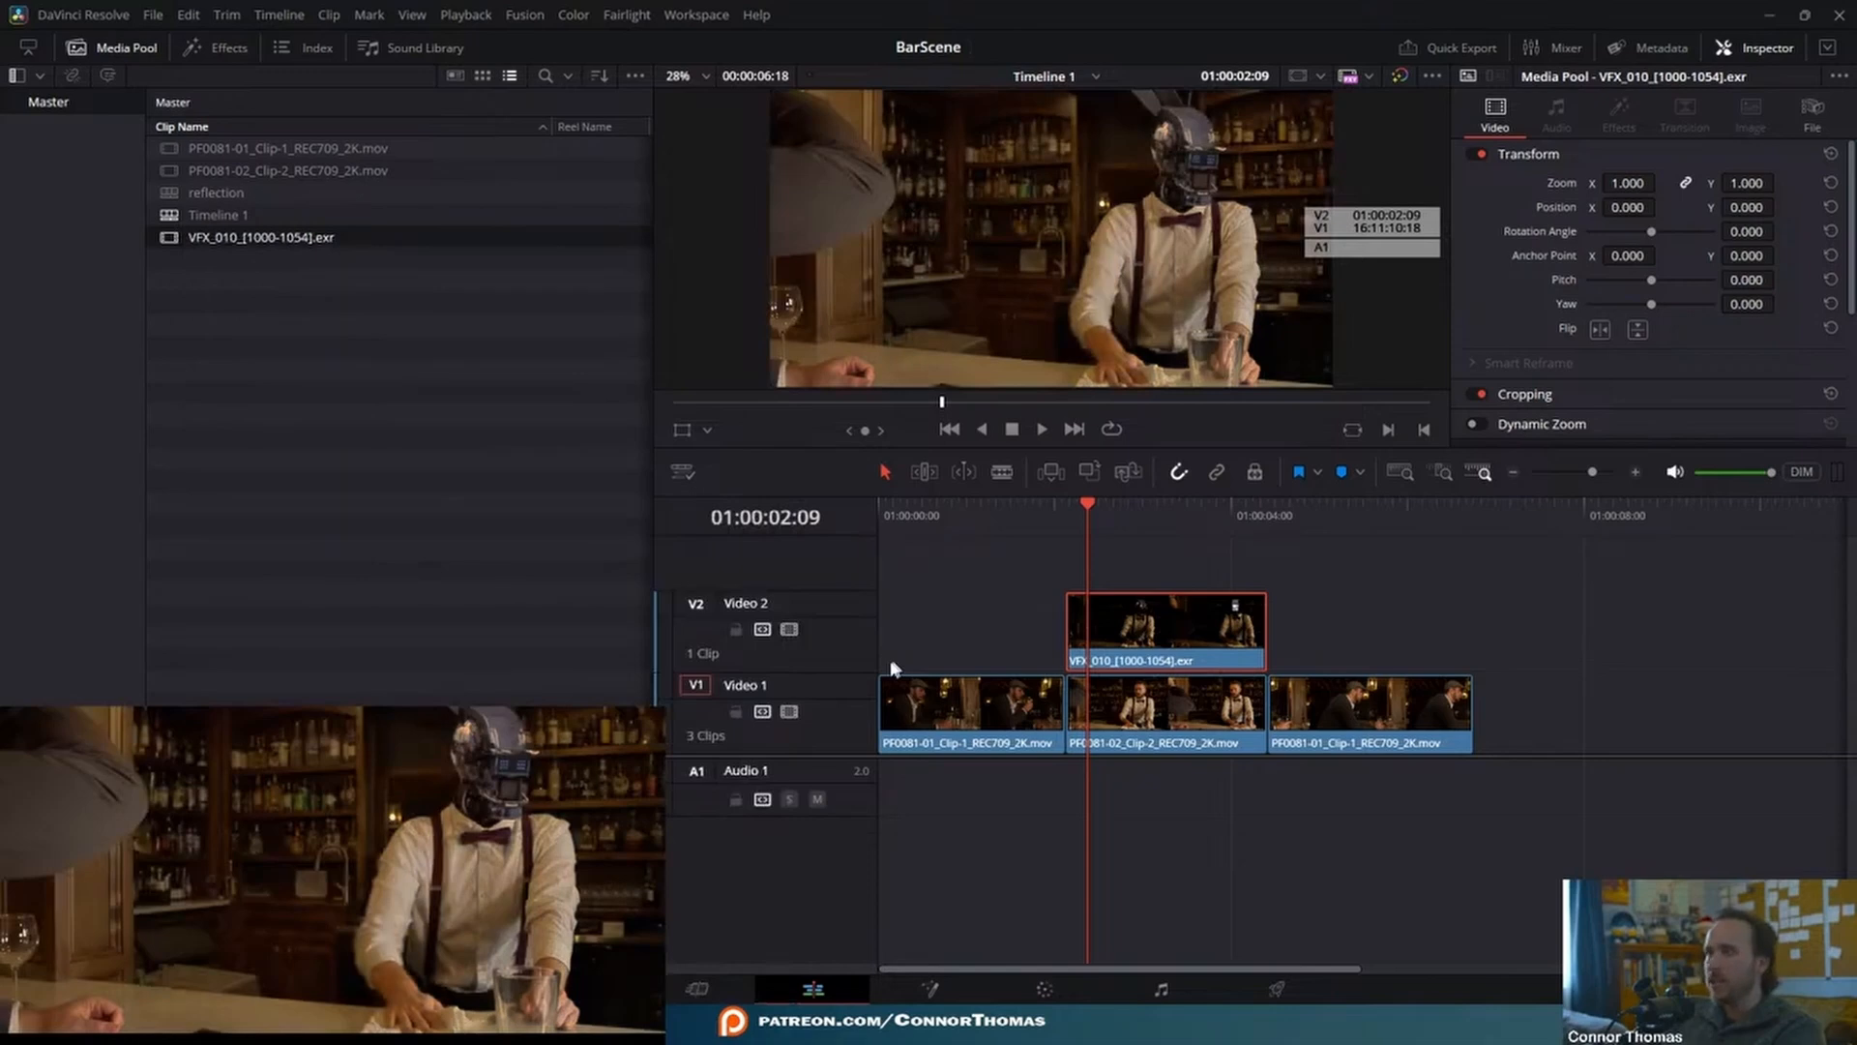
- Toggle Video 2 repeatedly to compare the ACEScg comp with the bartender plate, leaving the track disabled
click(798, 631)
click(798, 630)
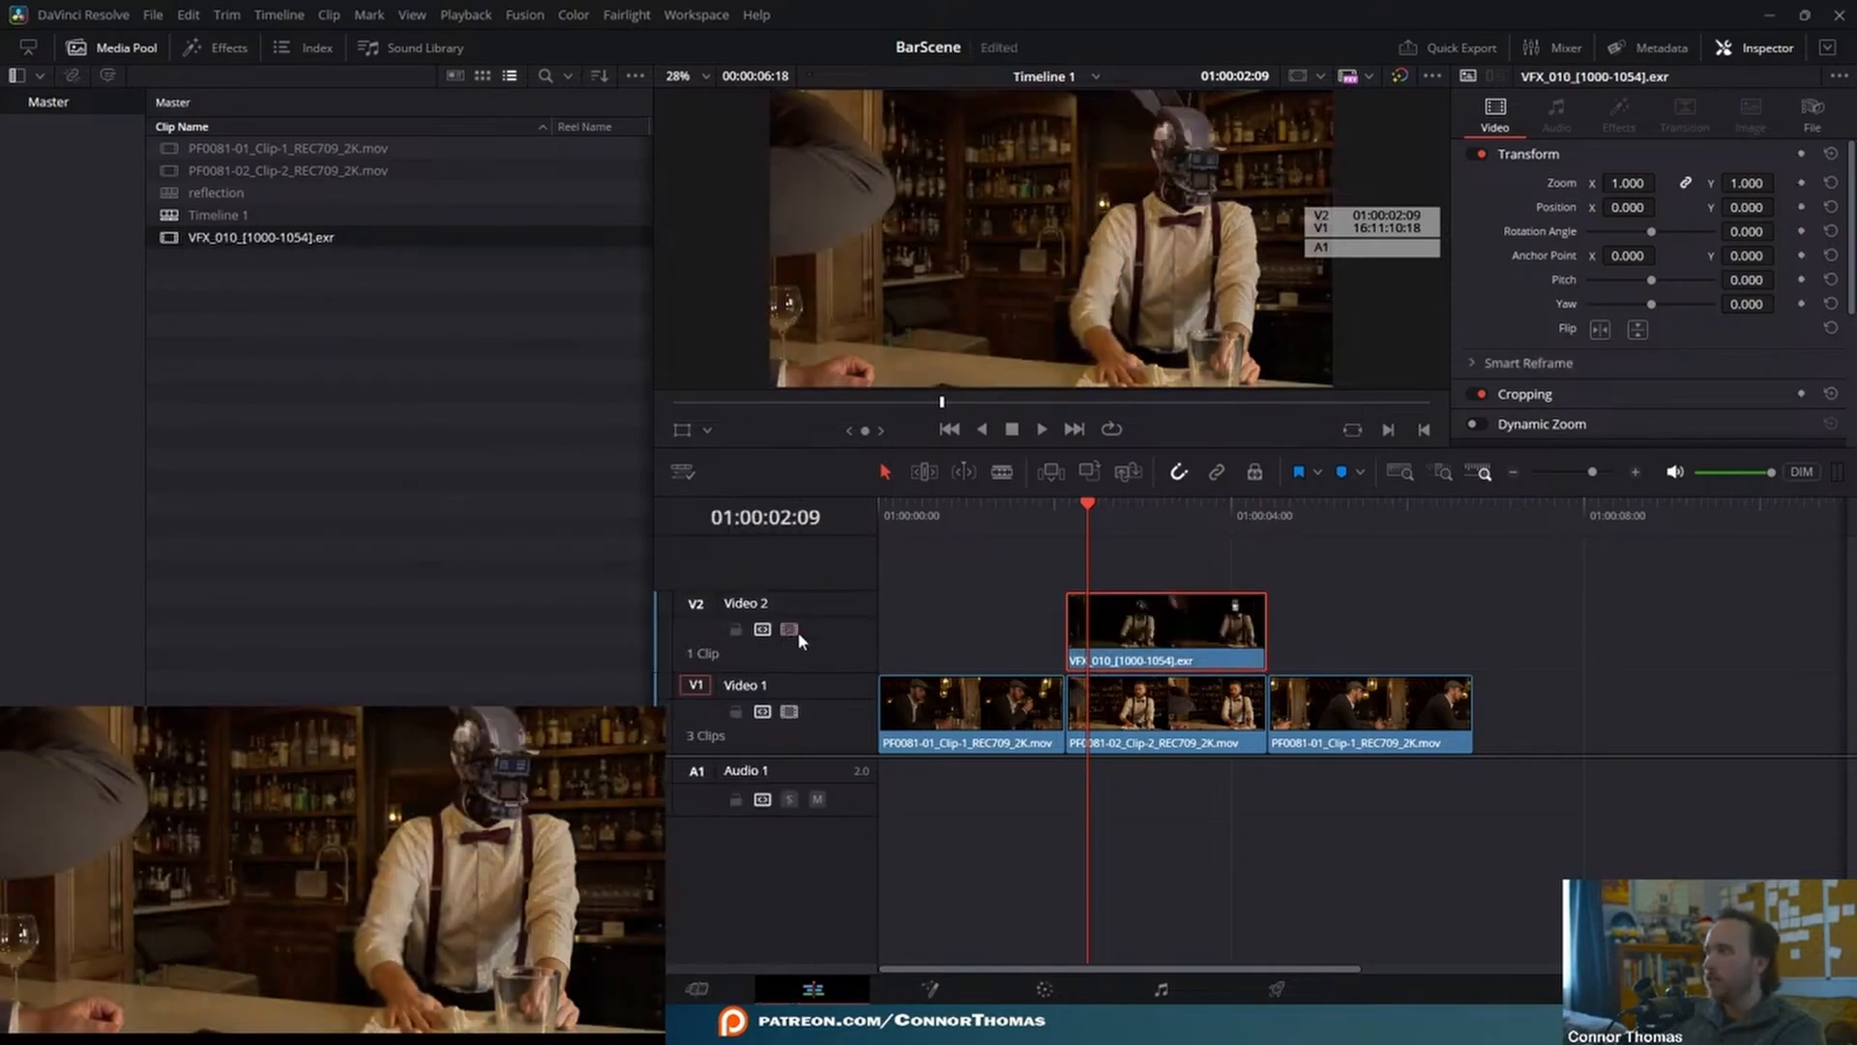
click(793, 631)
click(793, 631)
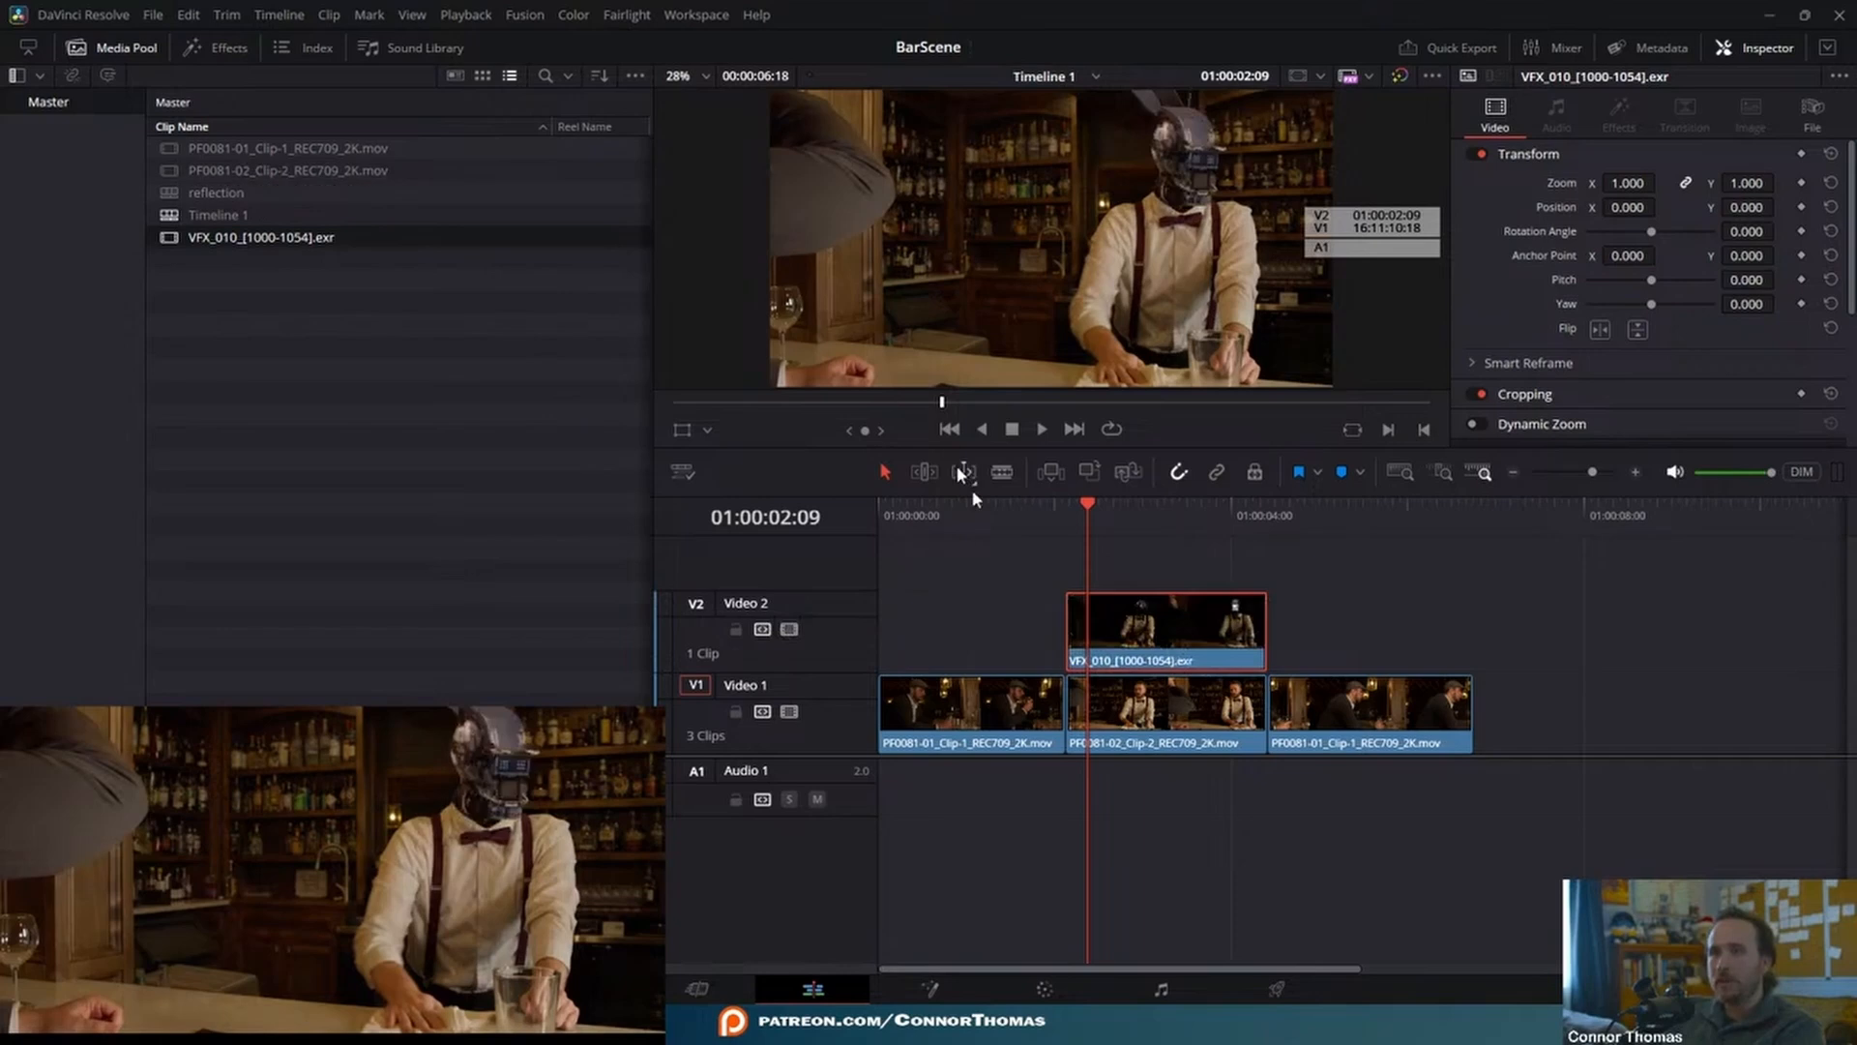
click(789, 629)
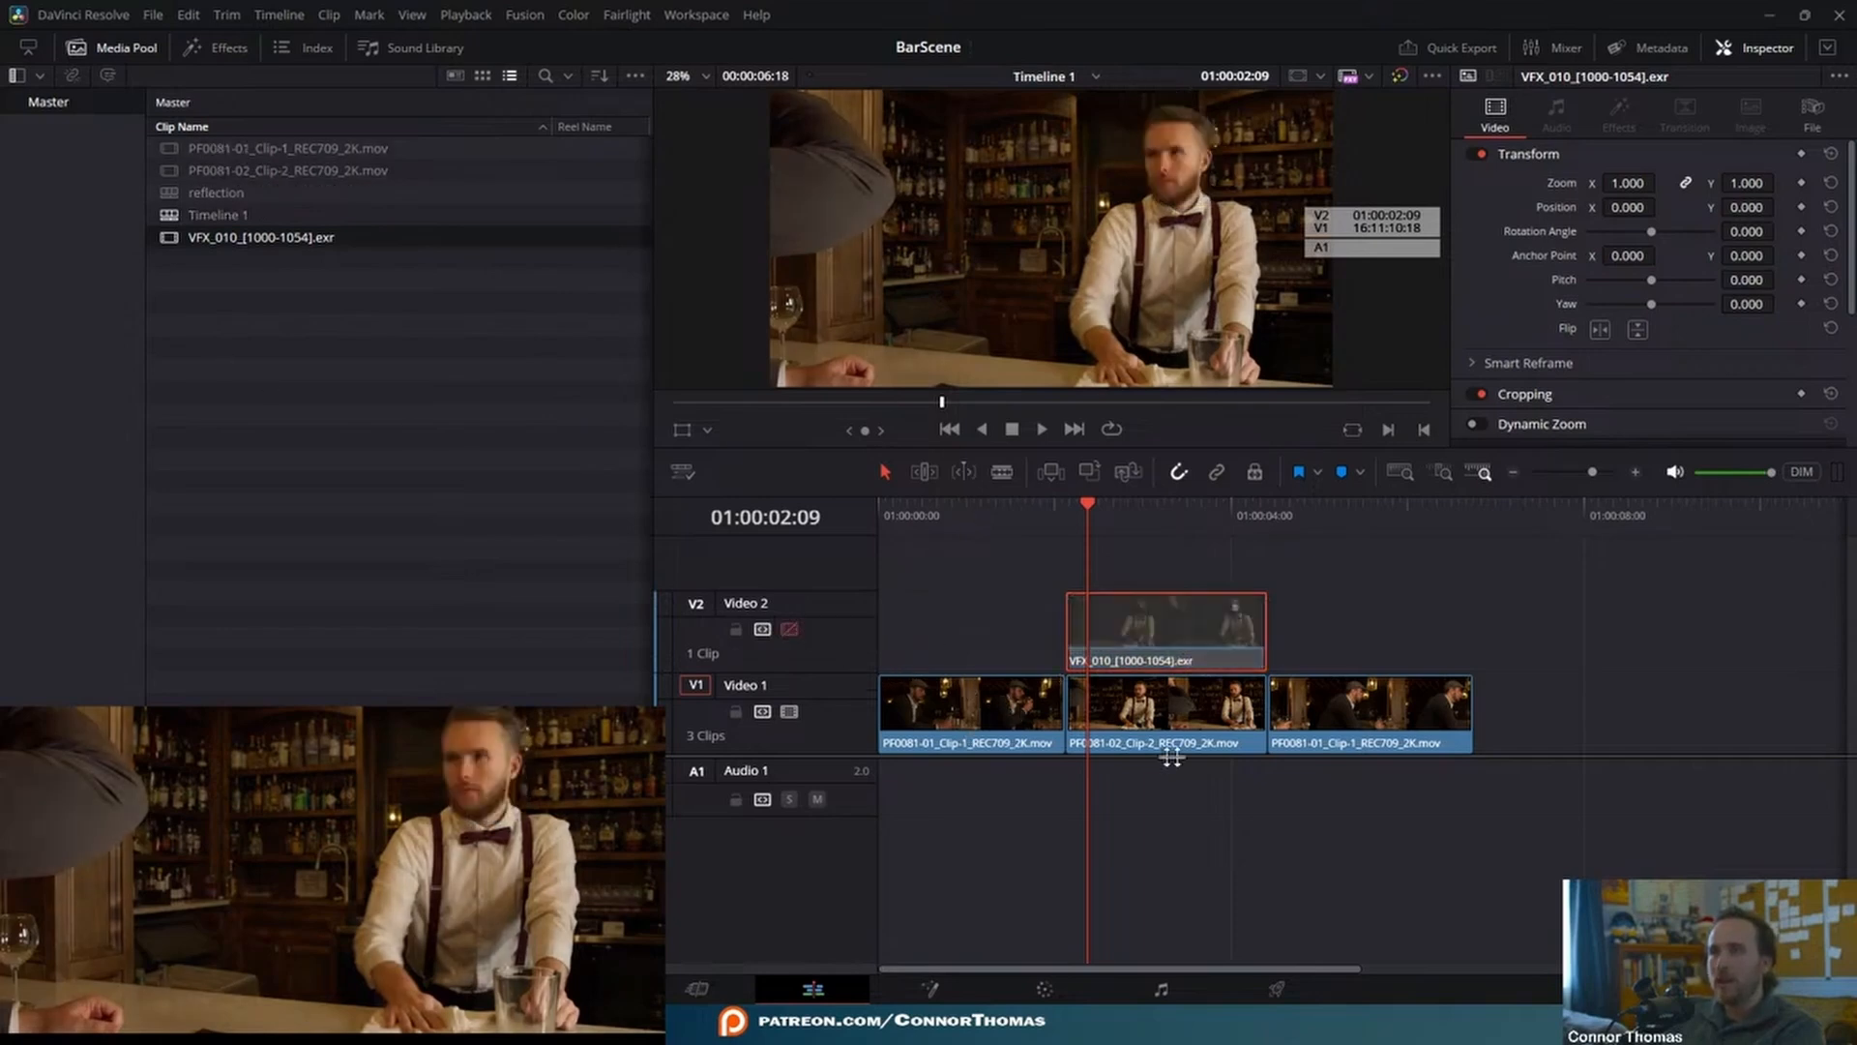
- Set the input color space of PF0081-02_Clip-2_REC709_2K.mov and PF0081-01_Clip-1_REC709_2K.mov to Rec.709 Gamma 2.4
click(1200, 714)
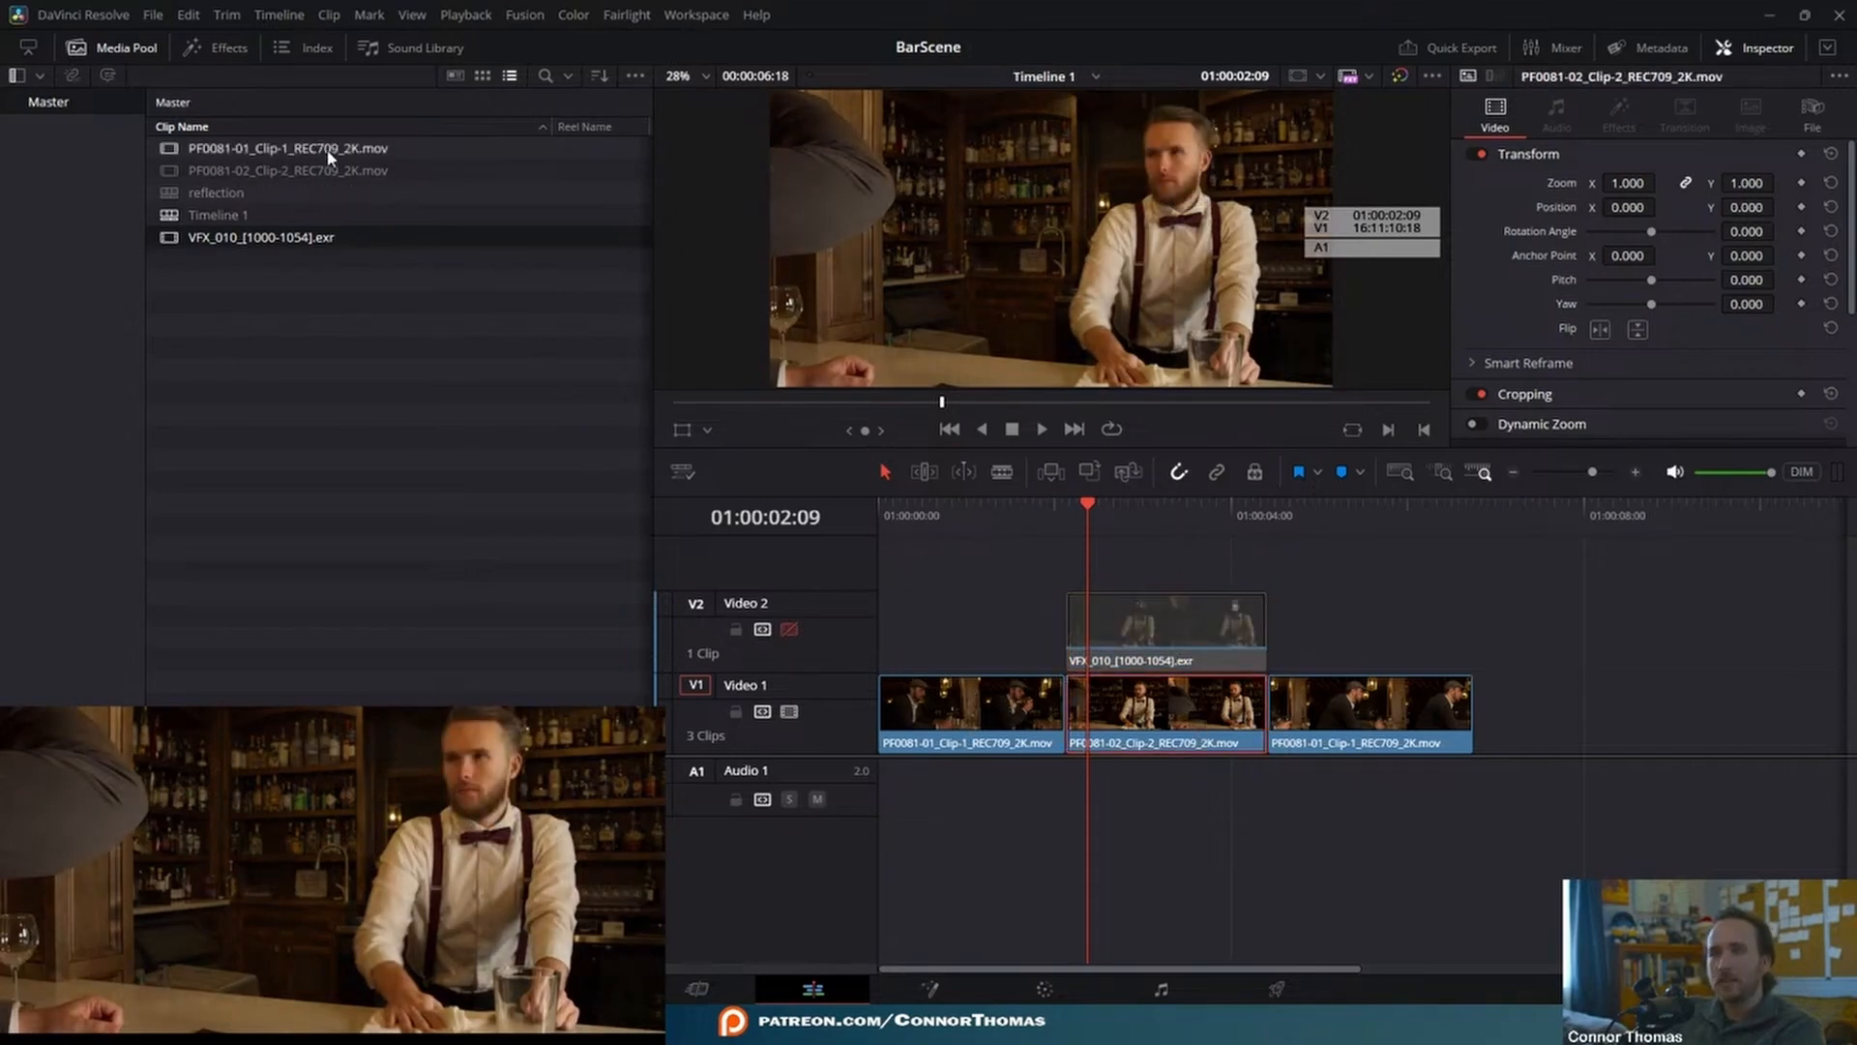
right_click(302, 170)
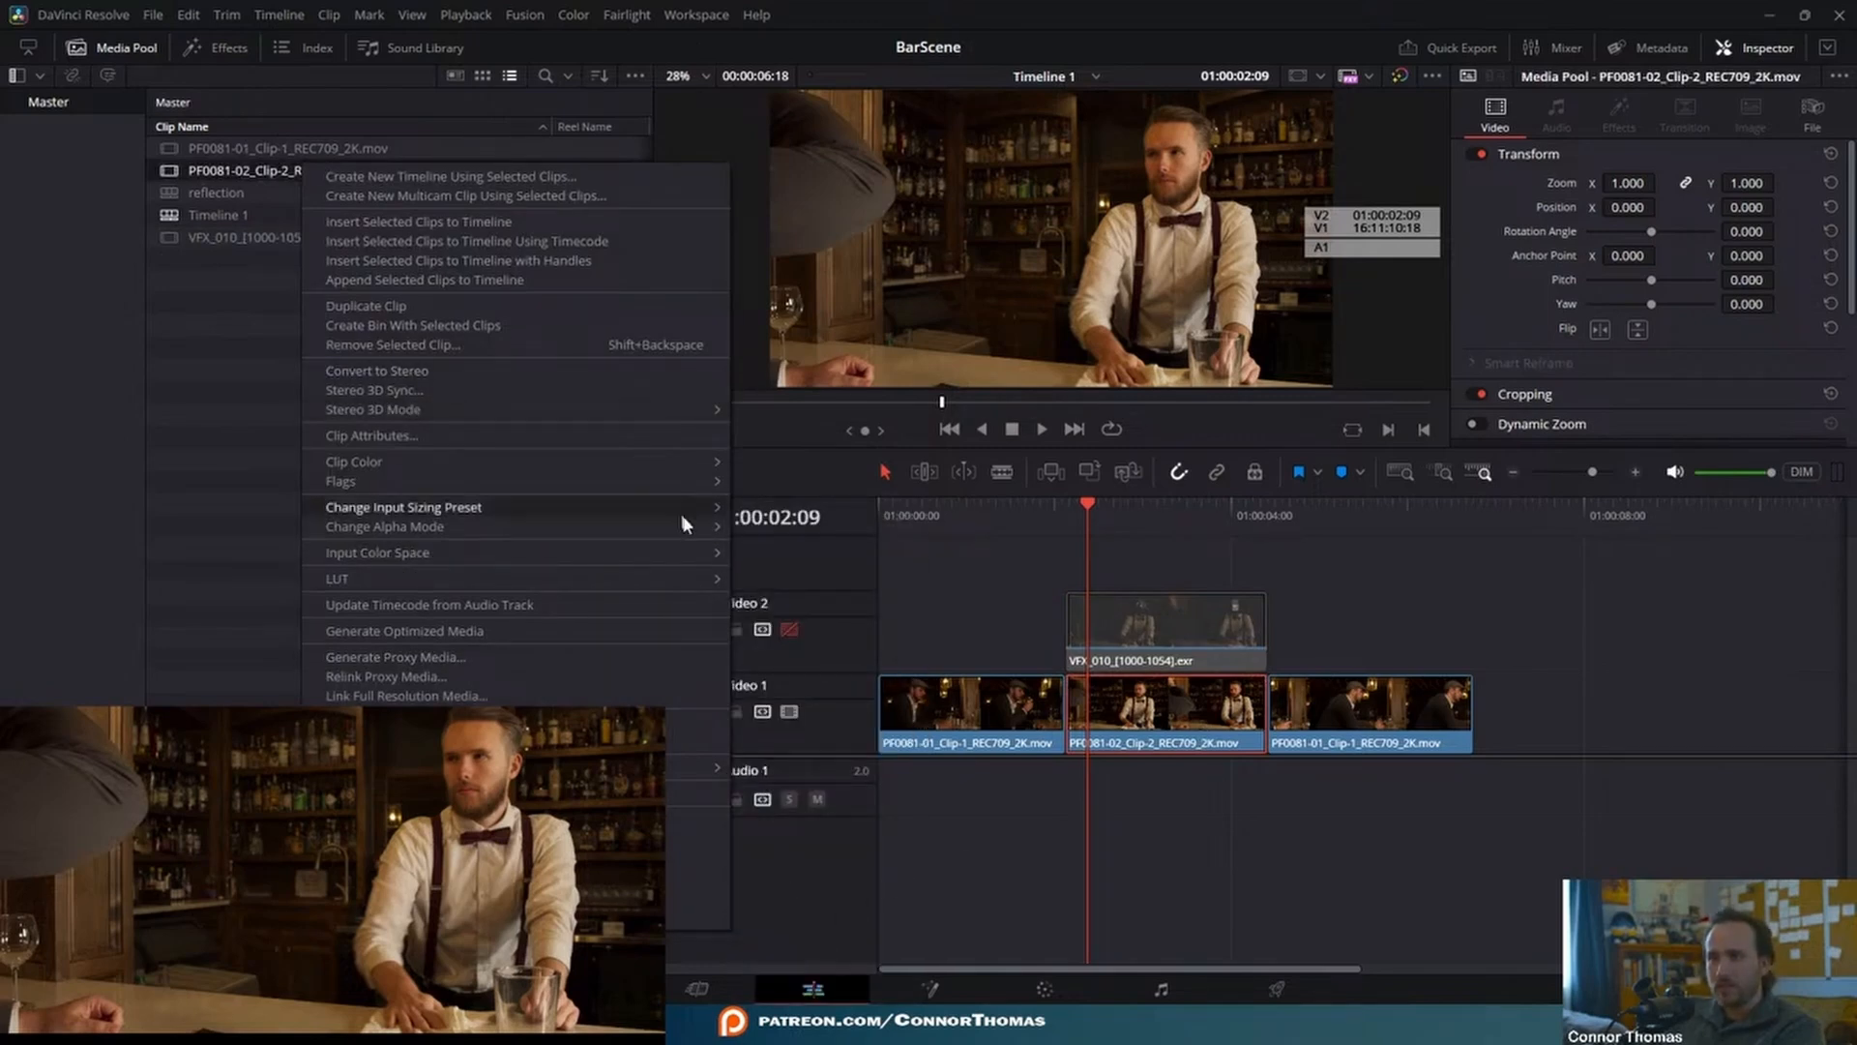
mouse_move(654, 553)
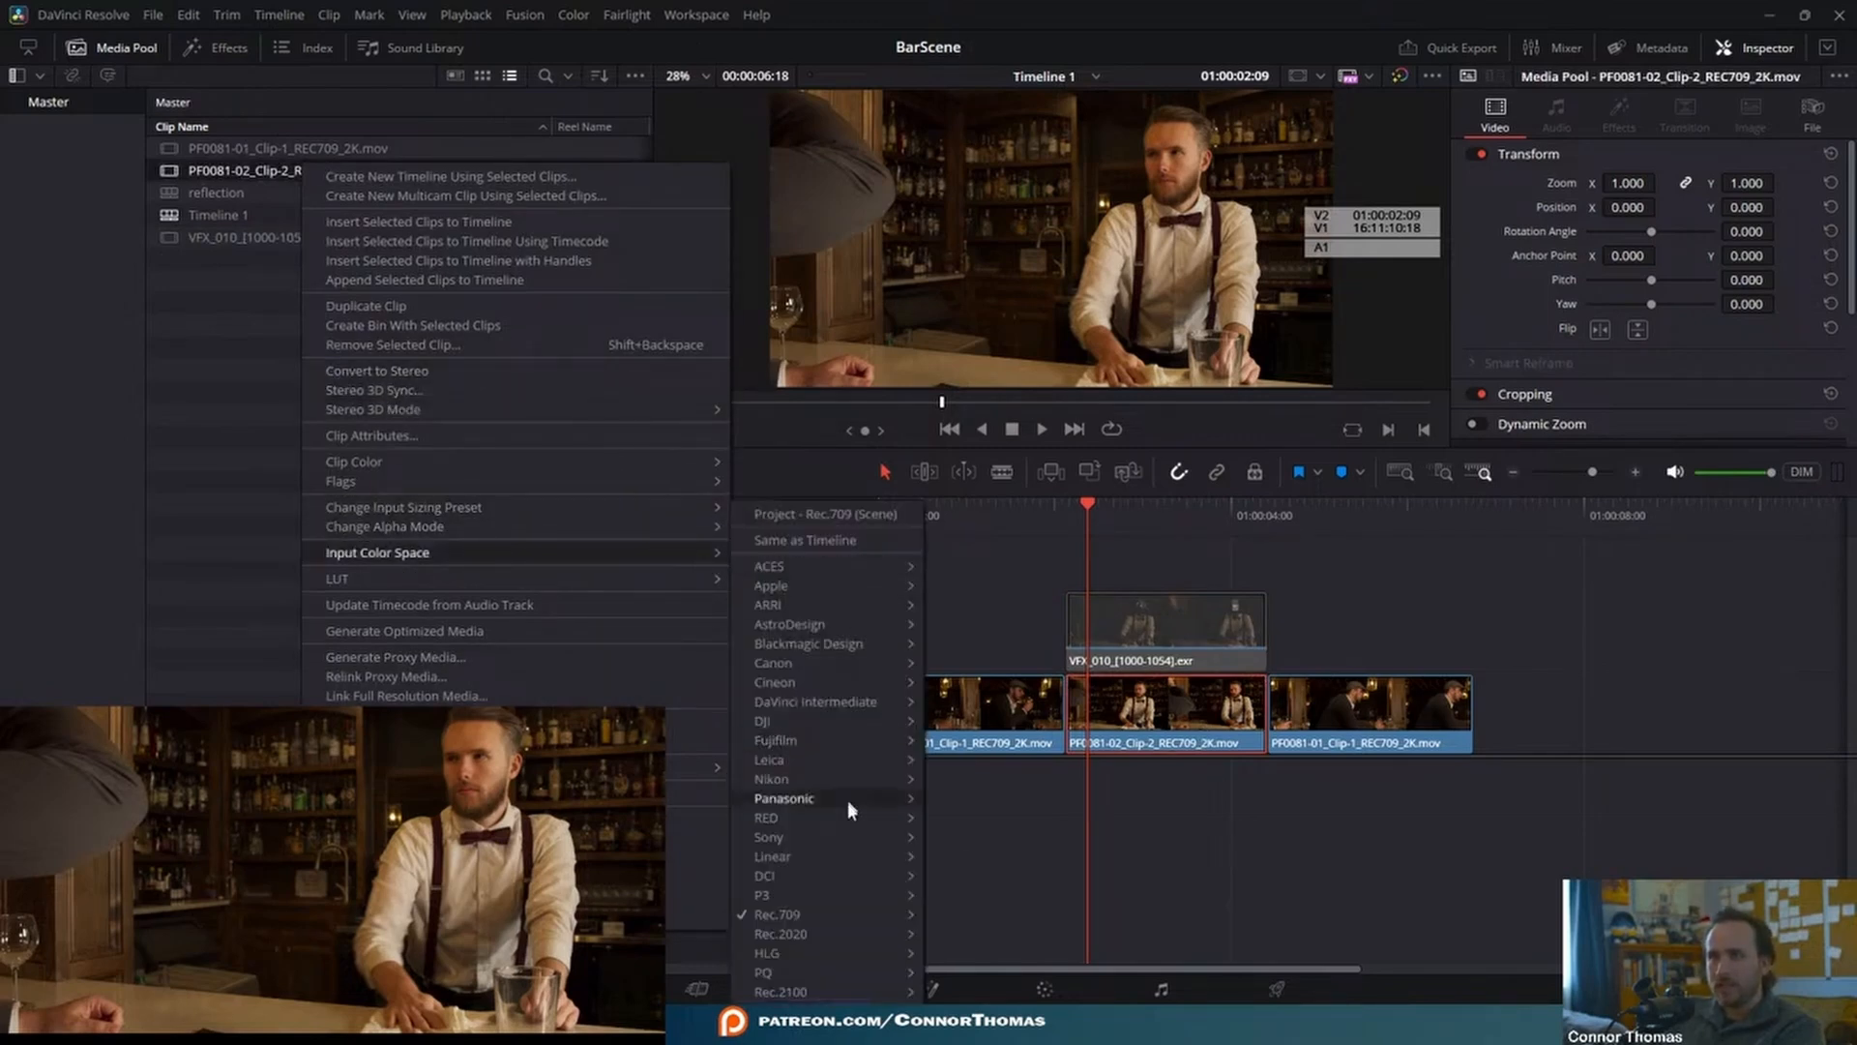
mouse_move(896, 914)
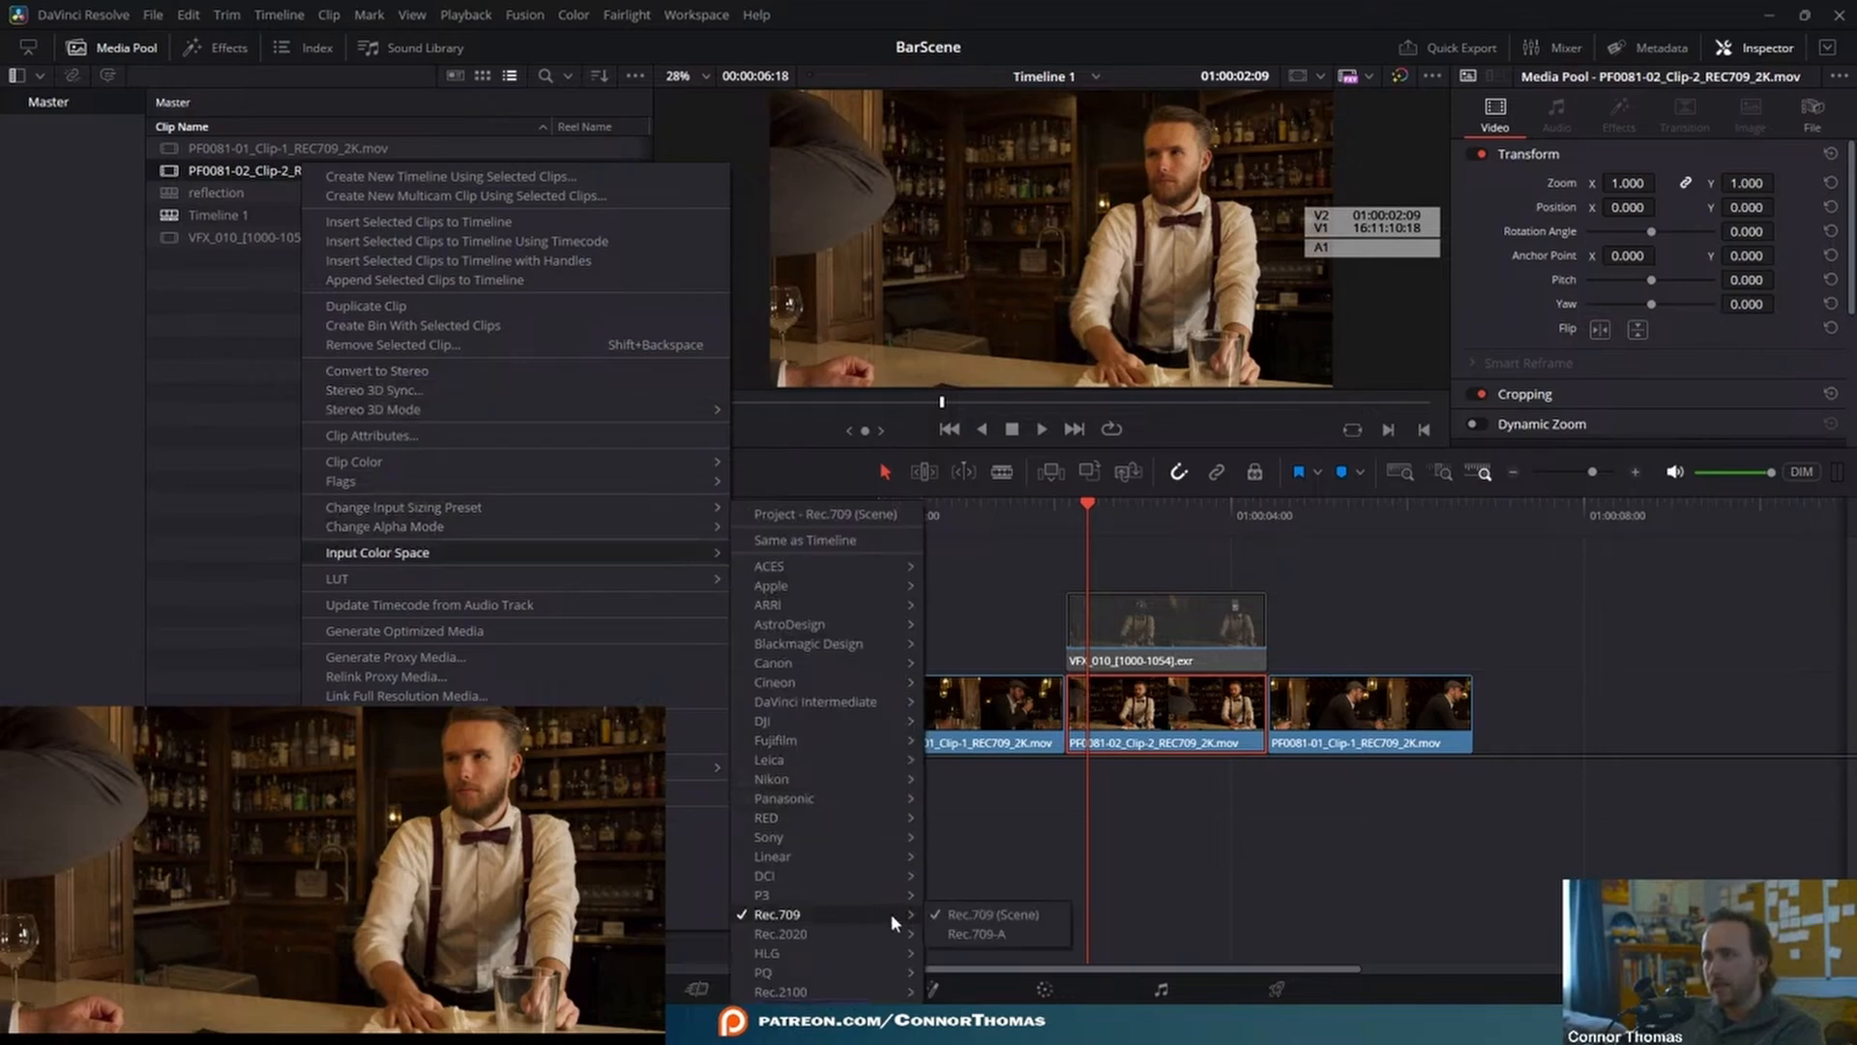
click(1106, 952)
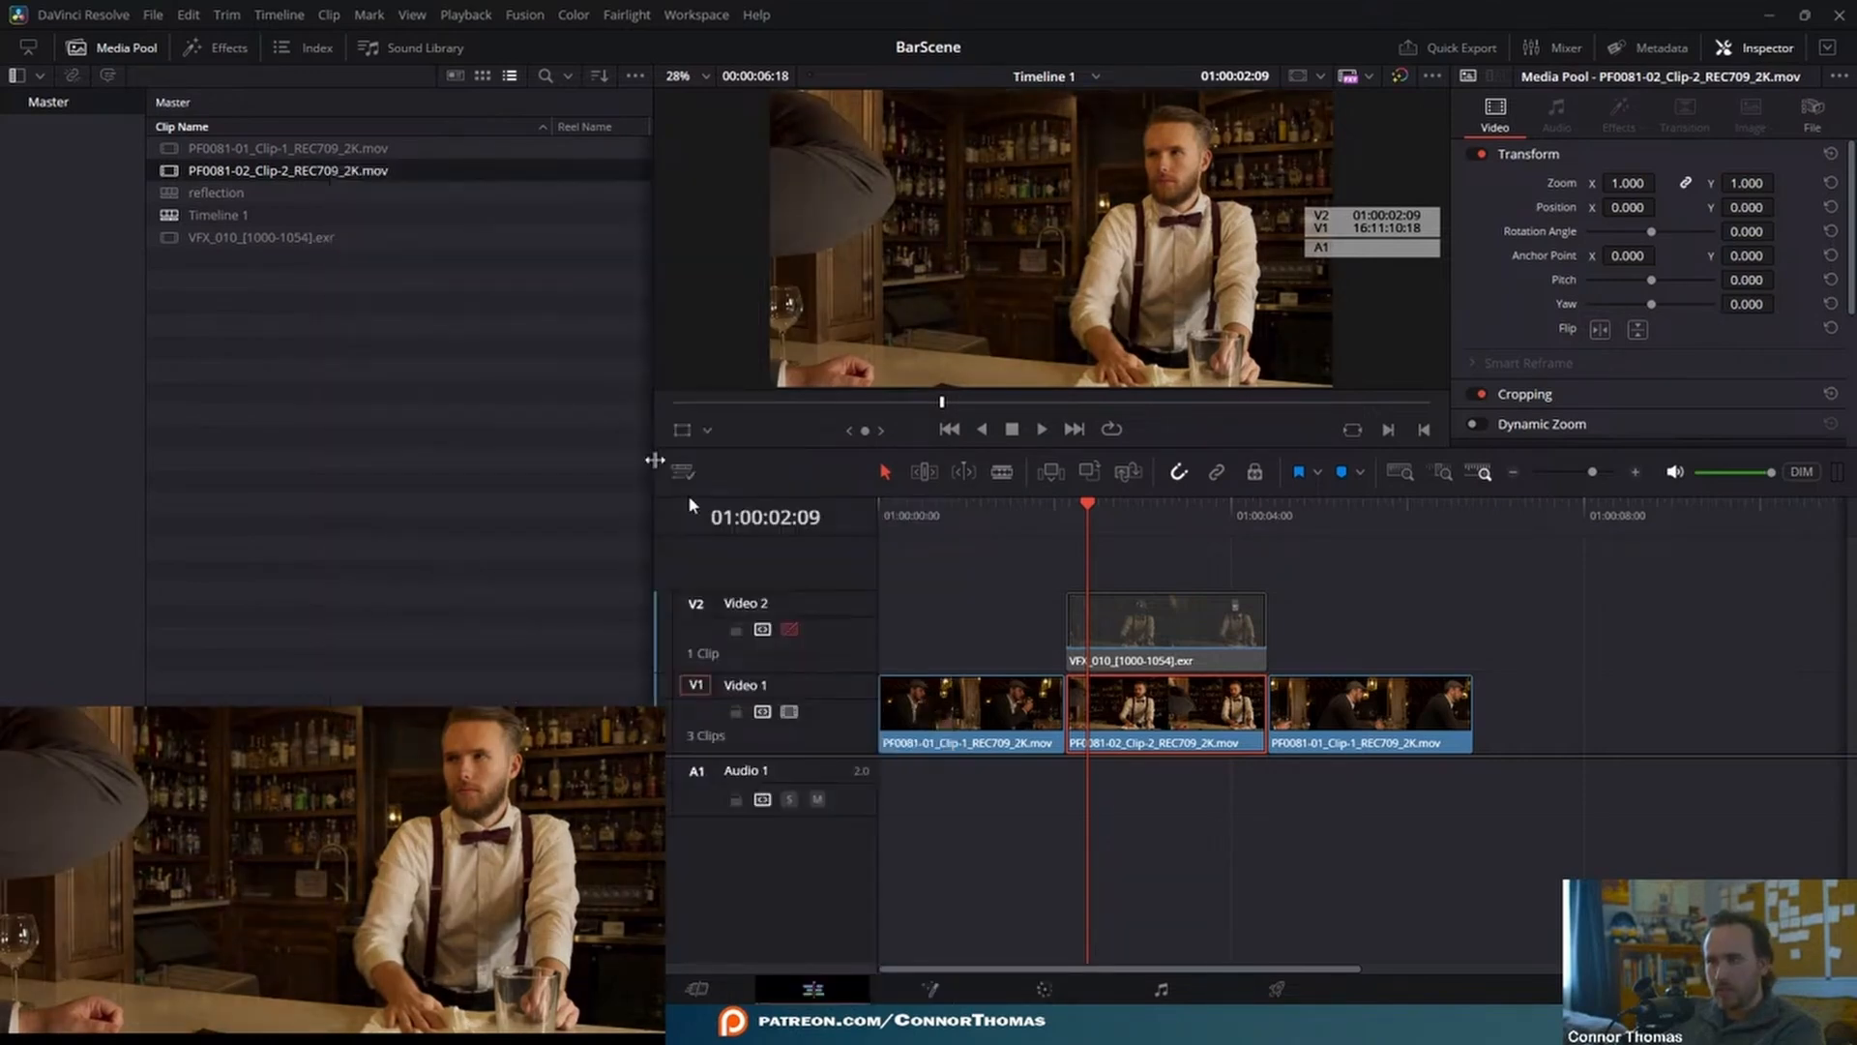
right_click(249, 155)
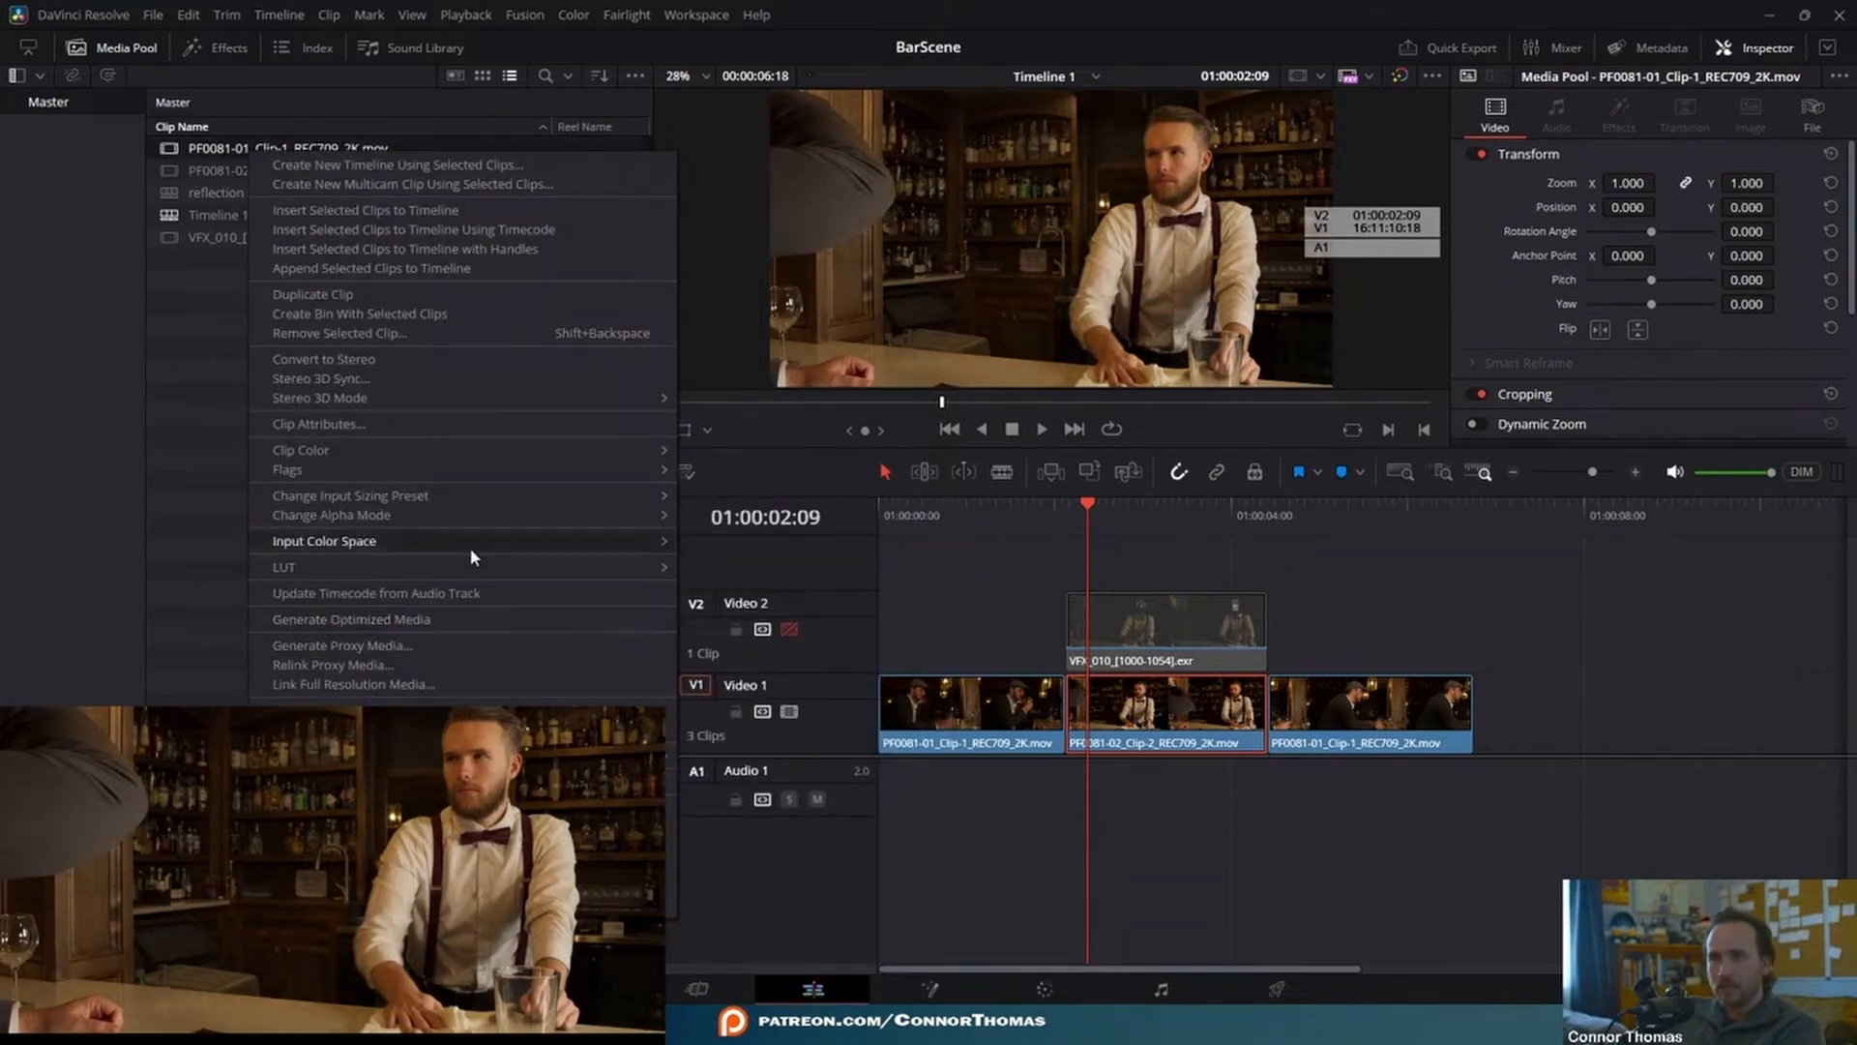
mouse_move(470, 544)
mouse_move(735, 914)
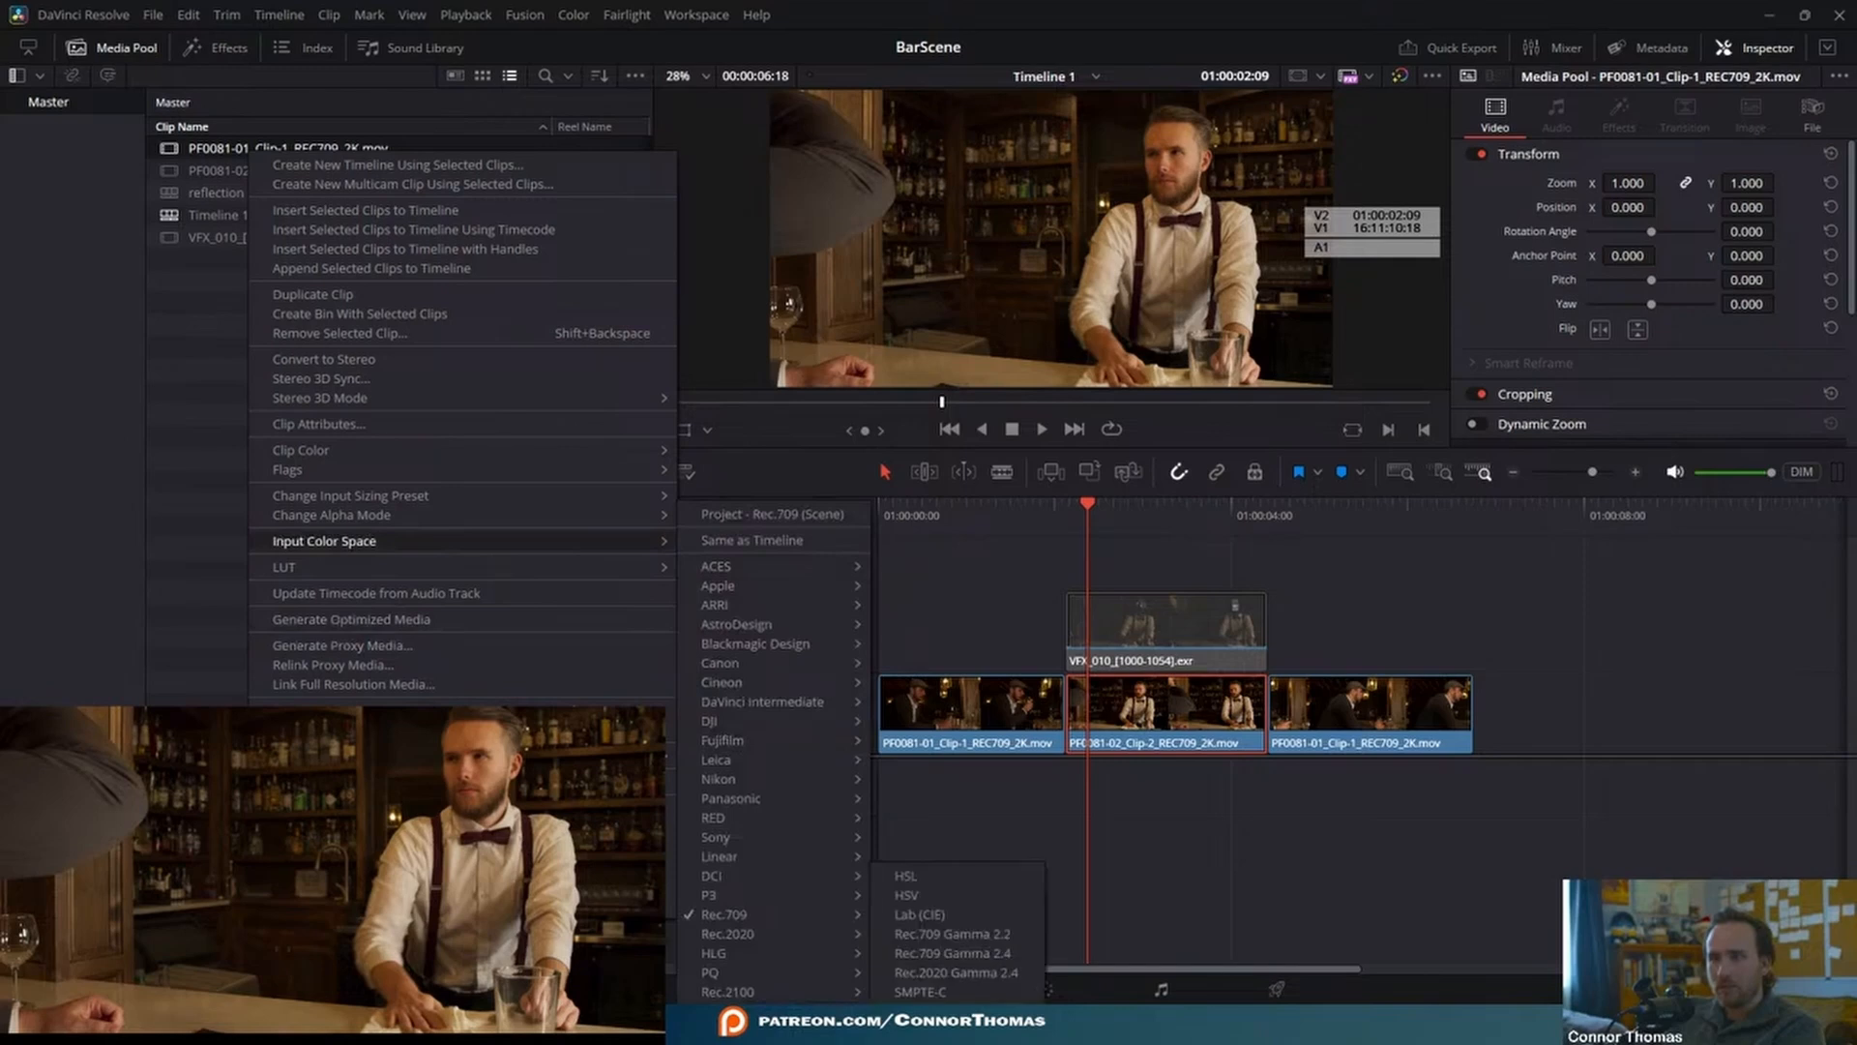
click(1027, 950)
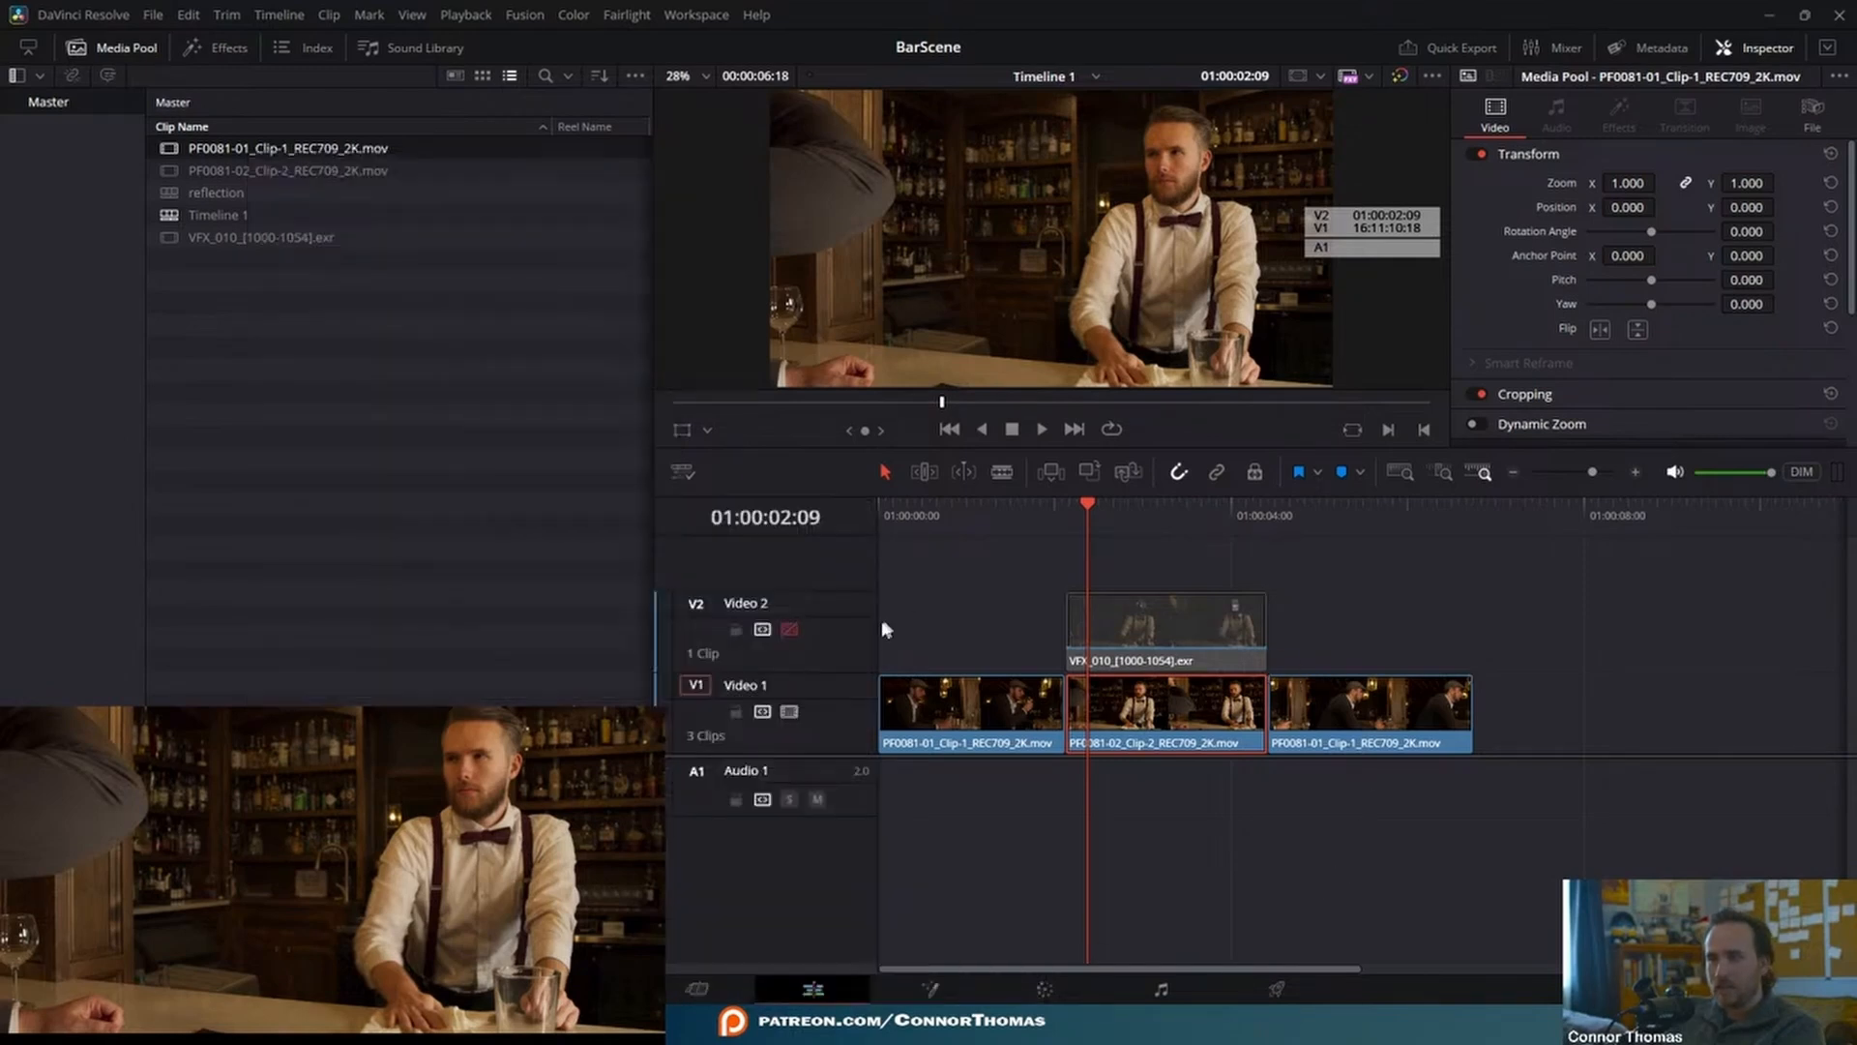
- Toggle Video 2 to compare the robot comp with the bartender plate, leaving the track enabled
click(785, 629)
click(786, 630)
click(786, 629)
click(785, 628)
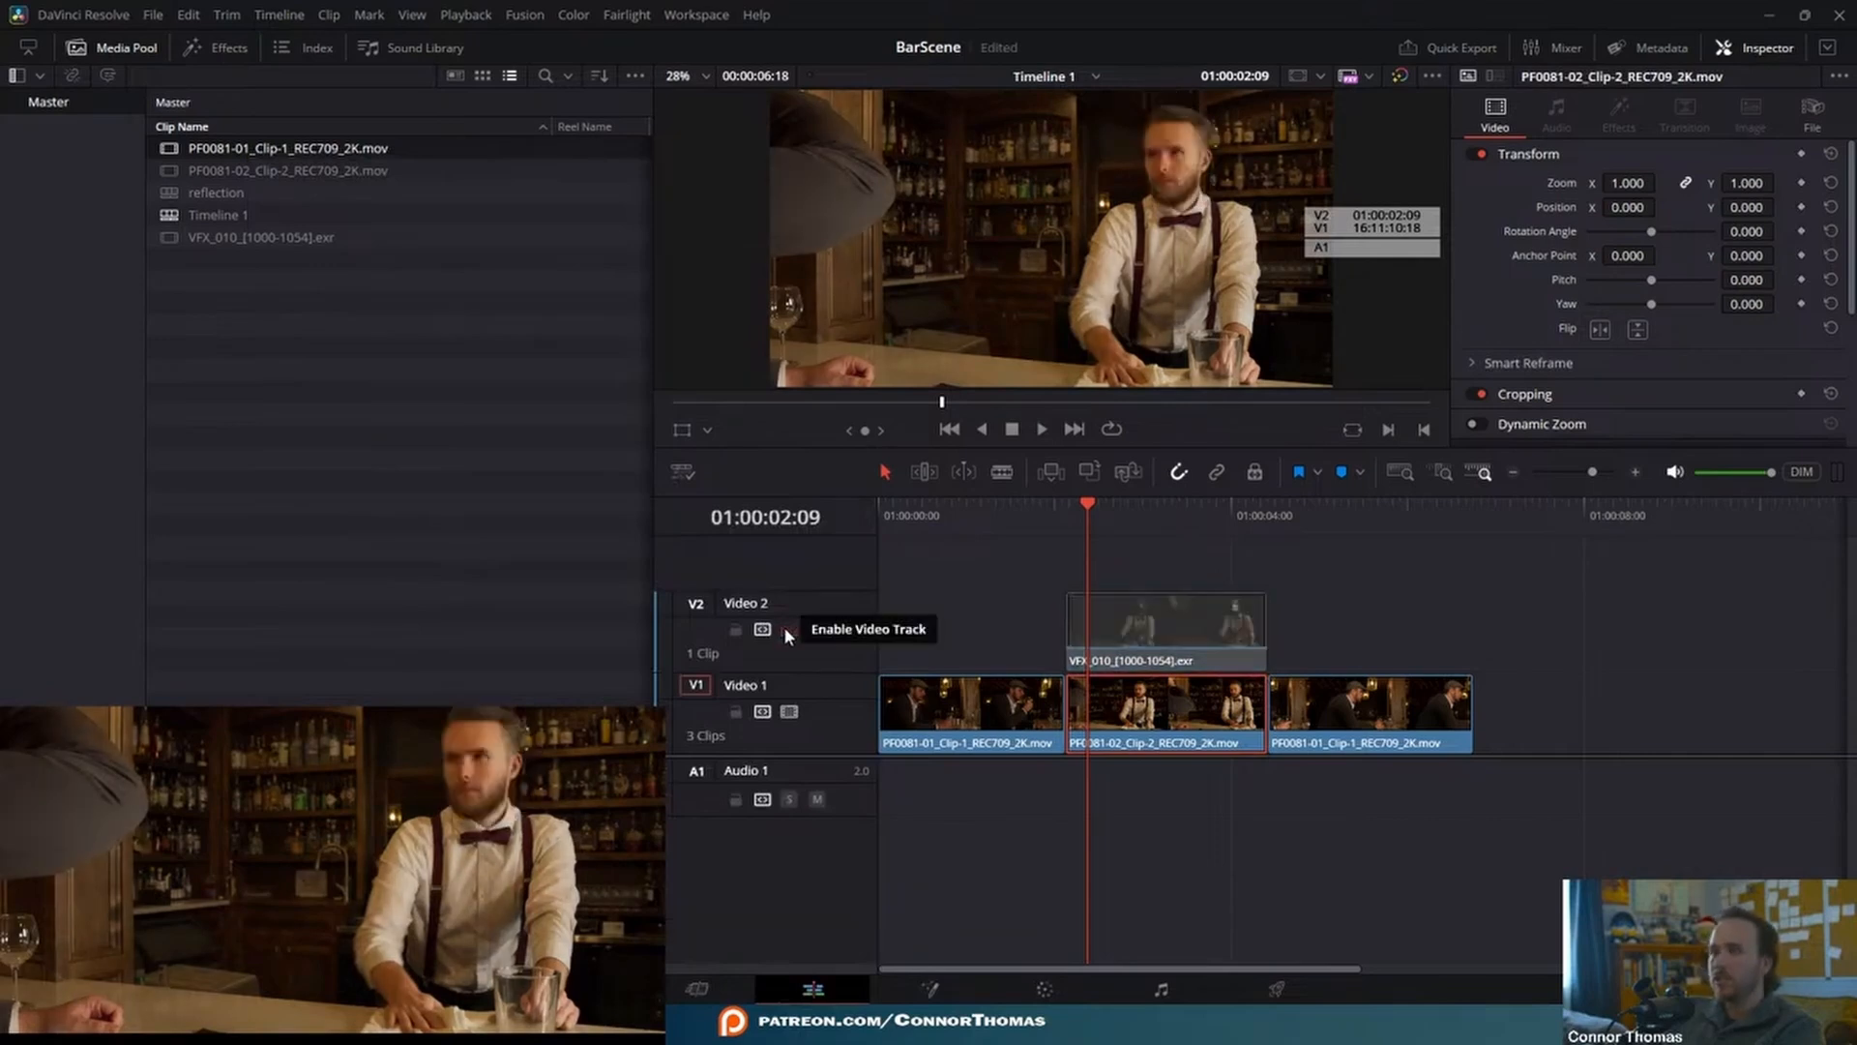
click(786, 630)
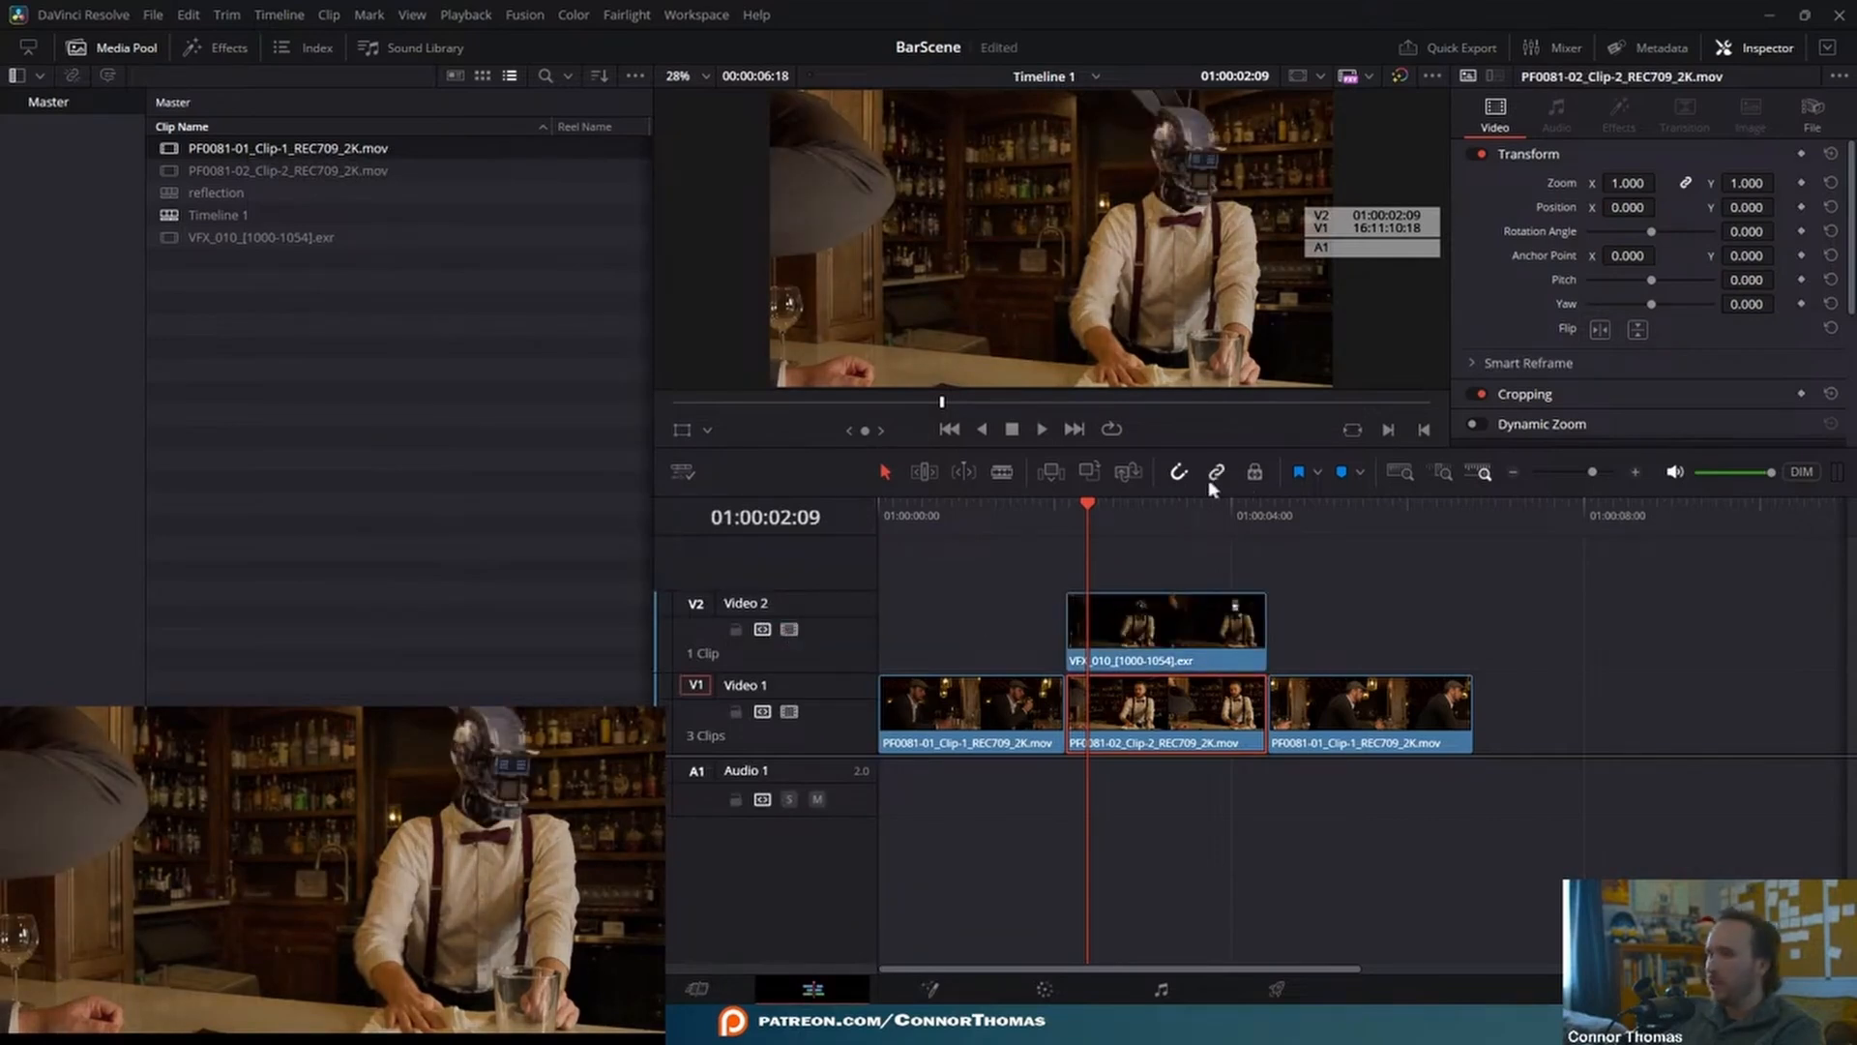
- Check the opening shot, then play the timeline from its start to review the robot comp in the edit
drag(1070, 512, 923, 632)
click(1049, 842)
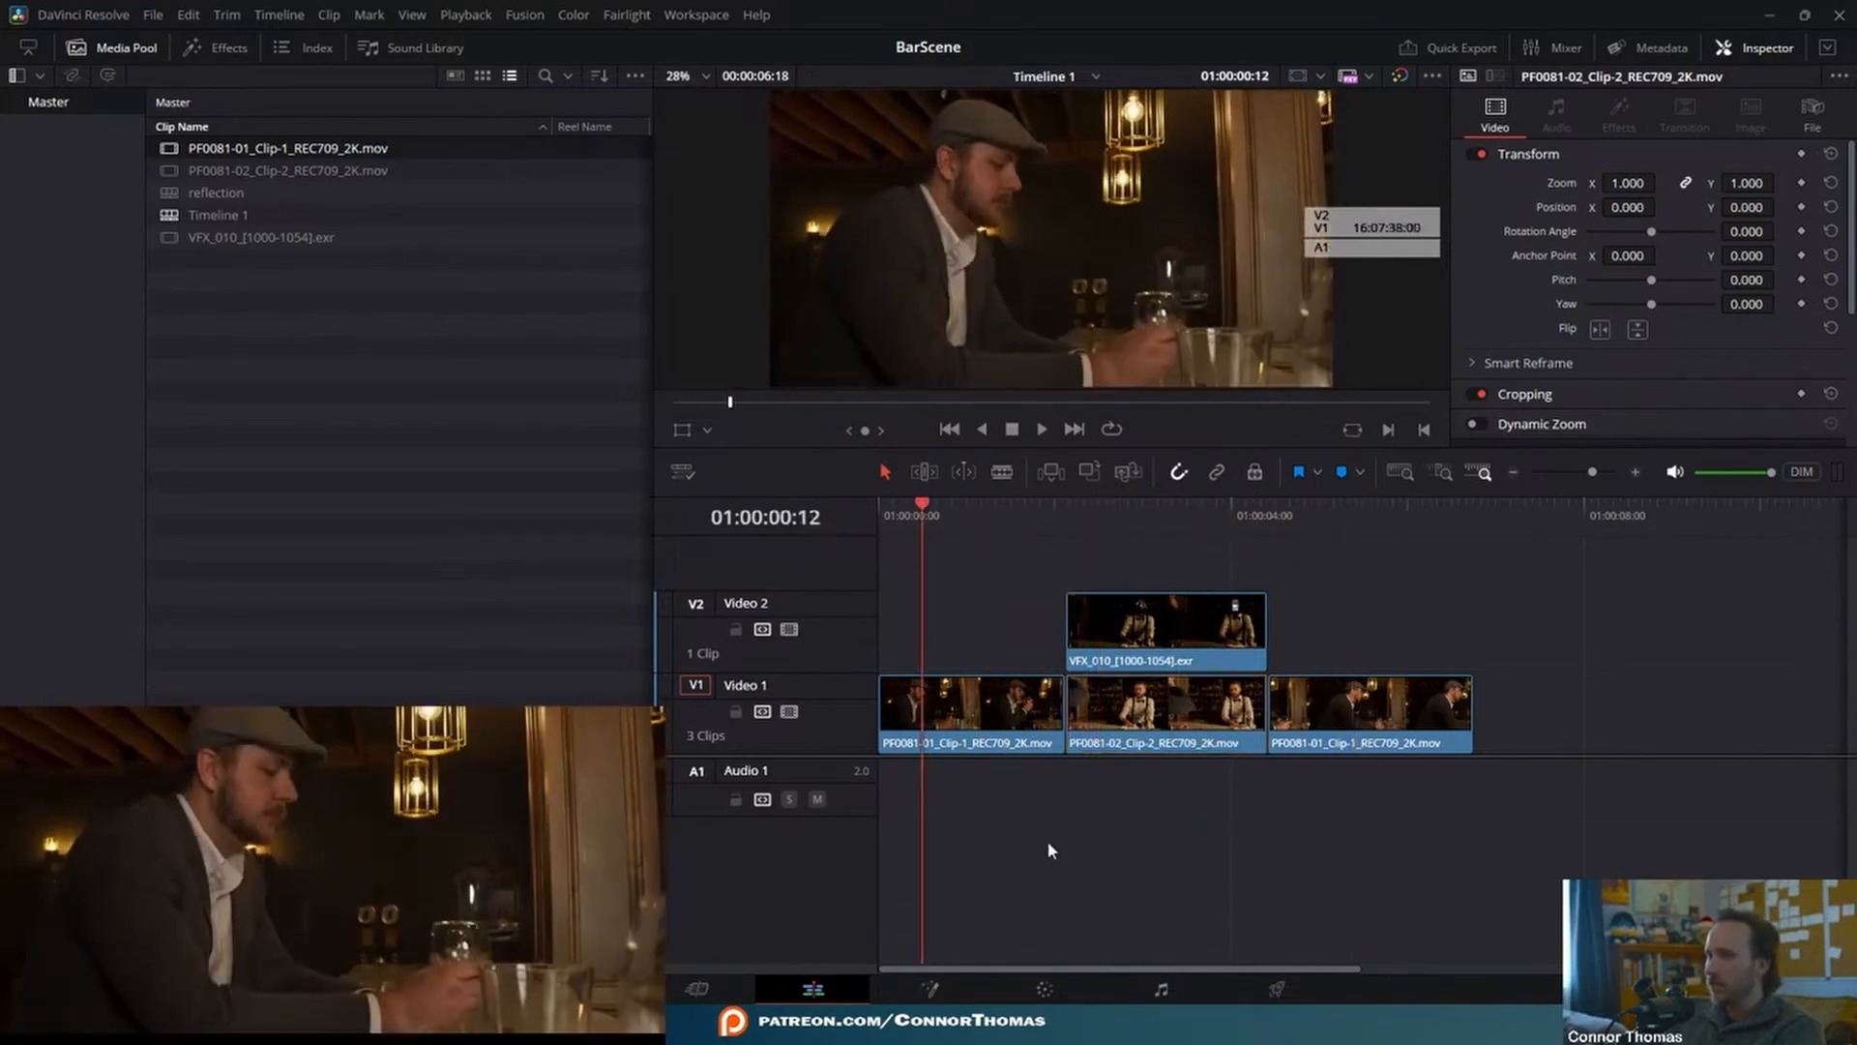
click(875, 509)
key(space)
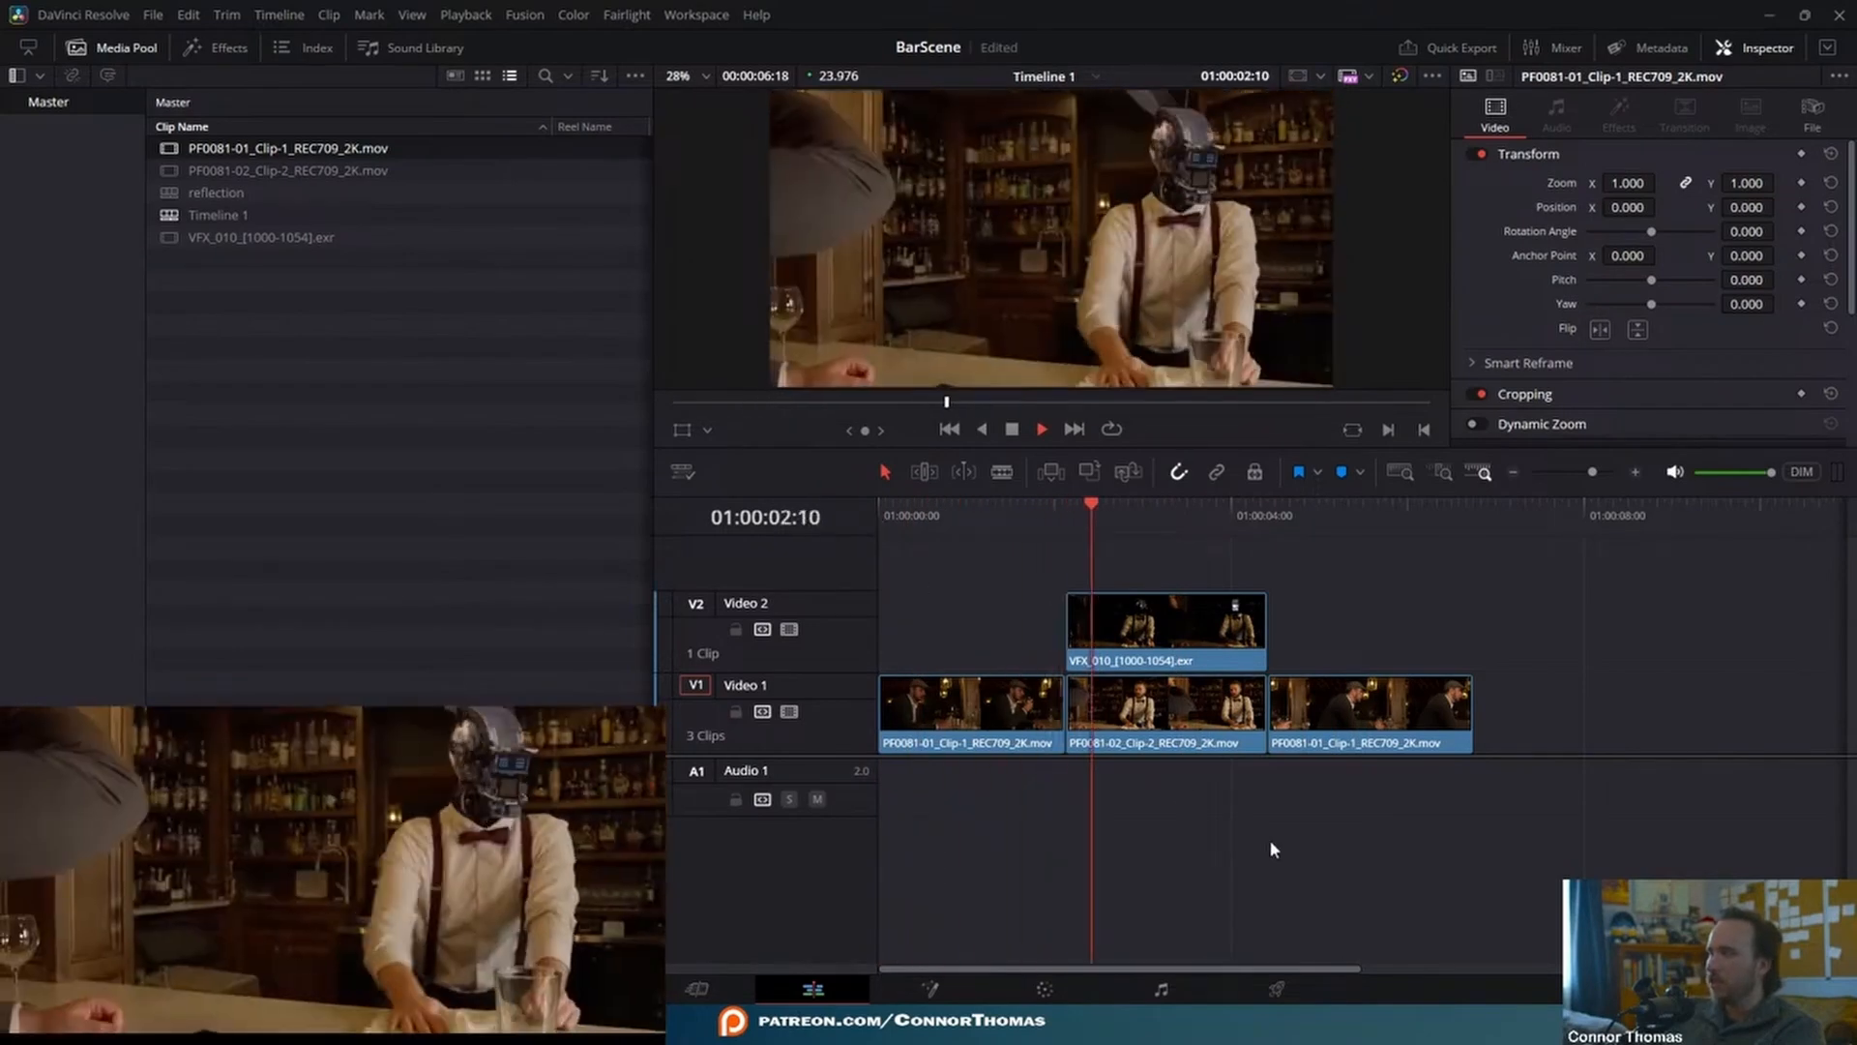
scroll(1269, 839, down, 2)
key(space)
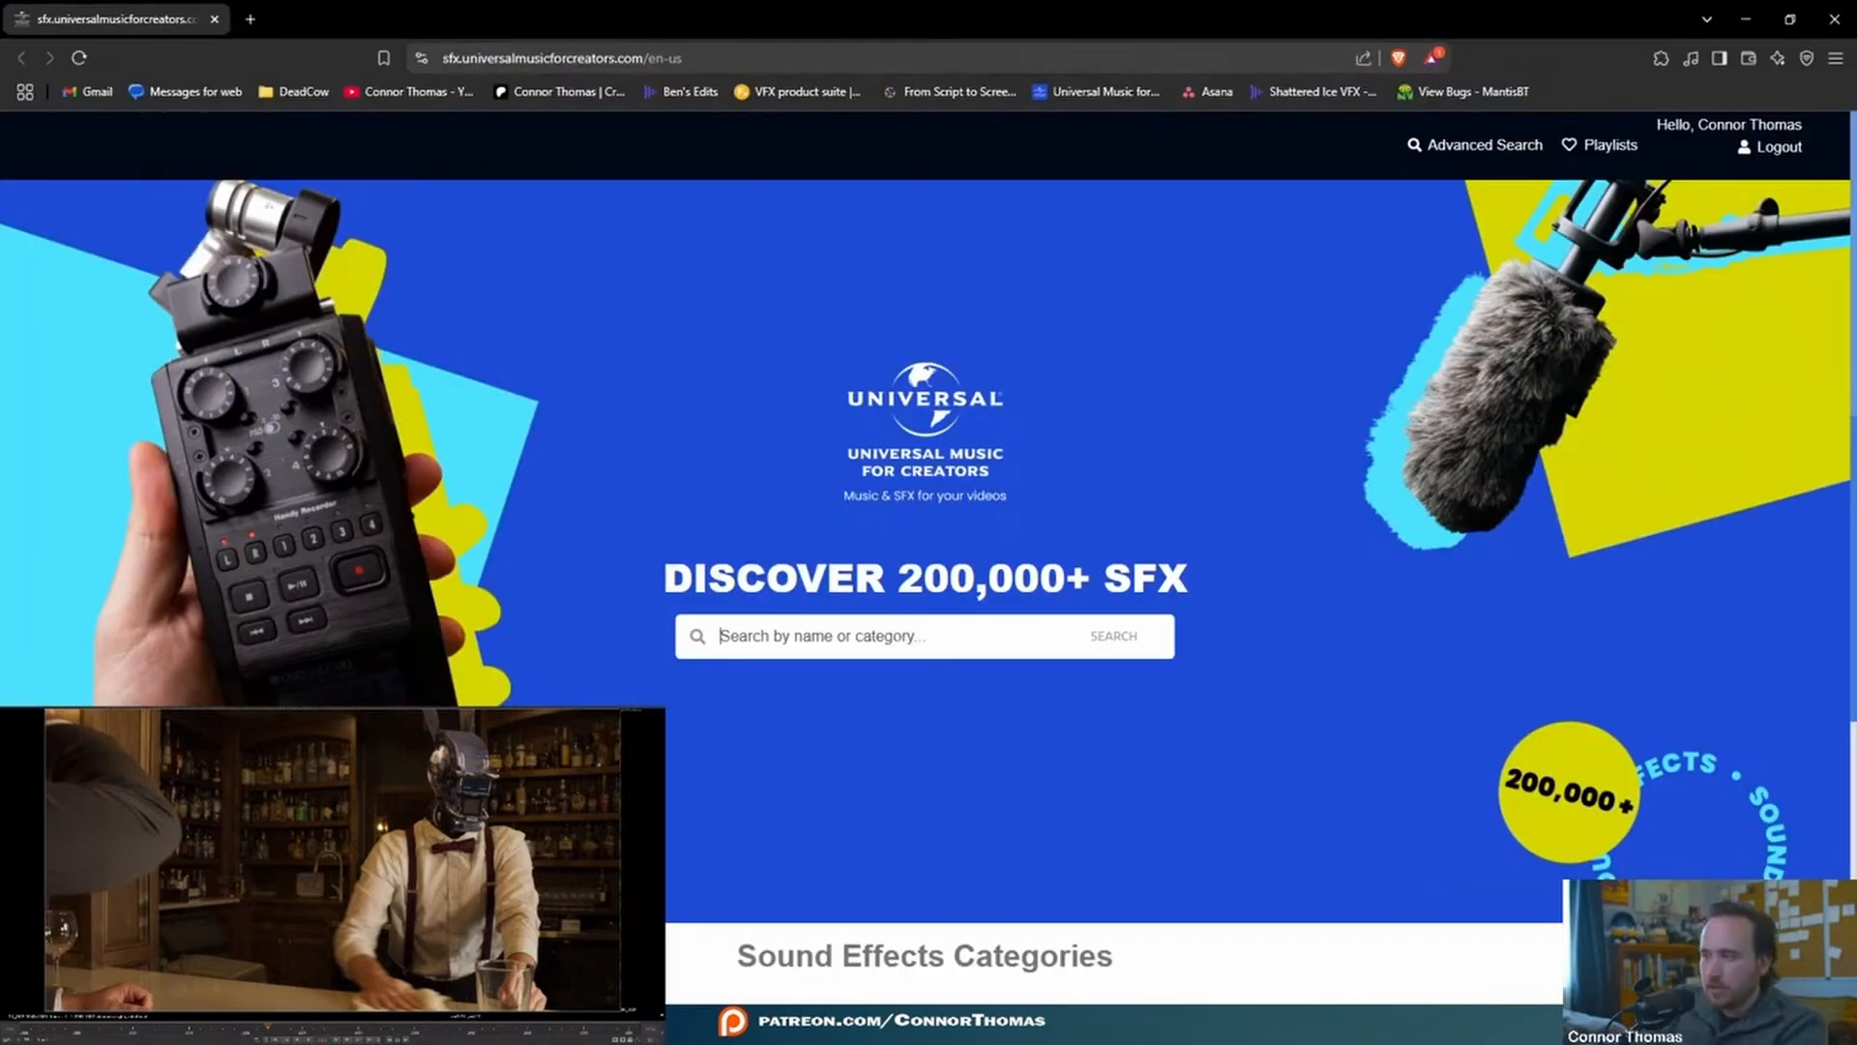
- On the Universal Music for Creators SFX site, search "bar", download Bar Background Beer Bottles Glass Clinks Heavy, and search for "disco music"
text(bar)
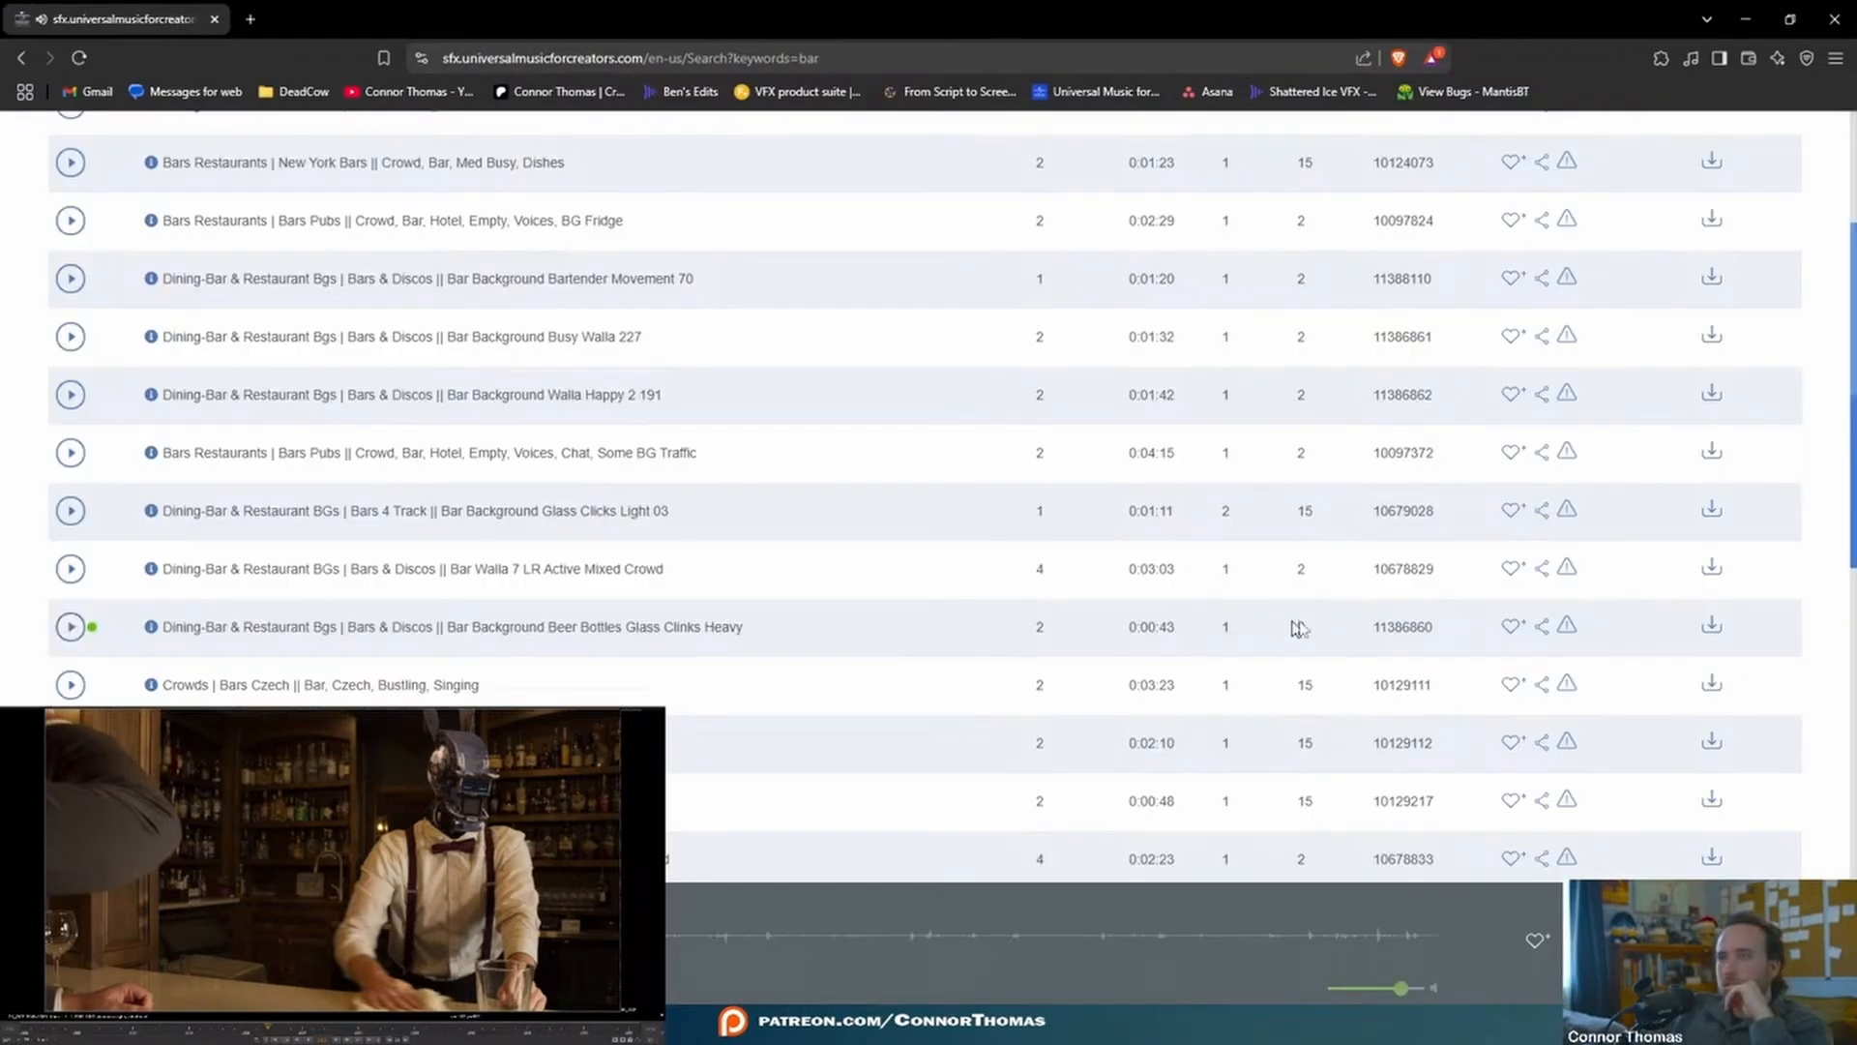
click(1714, 625)
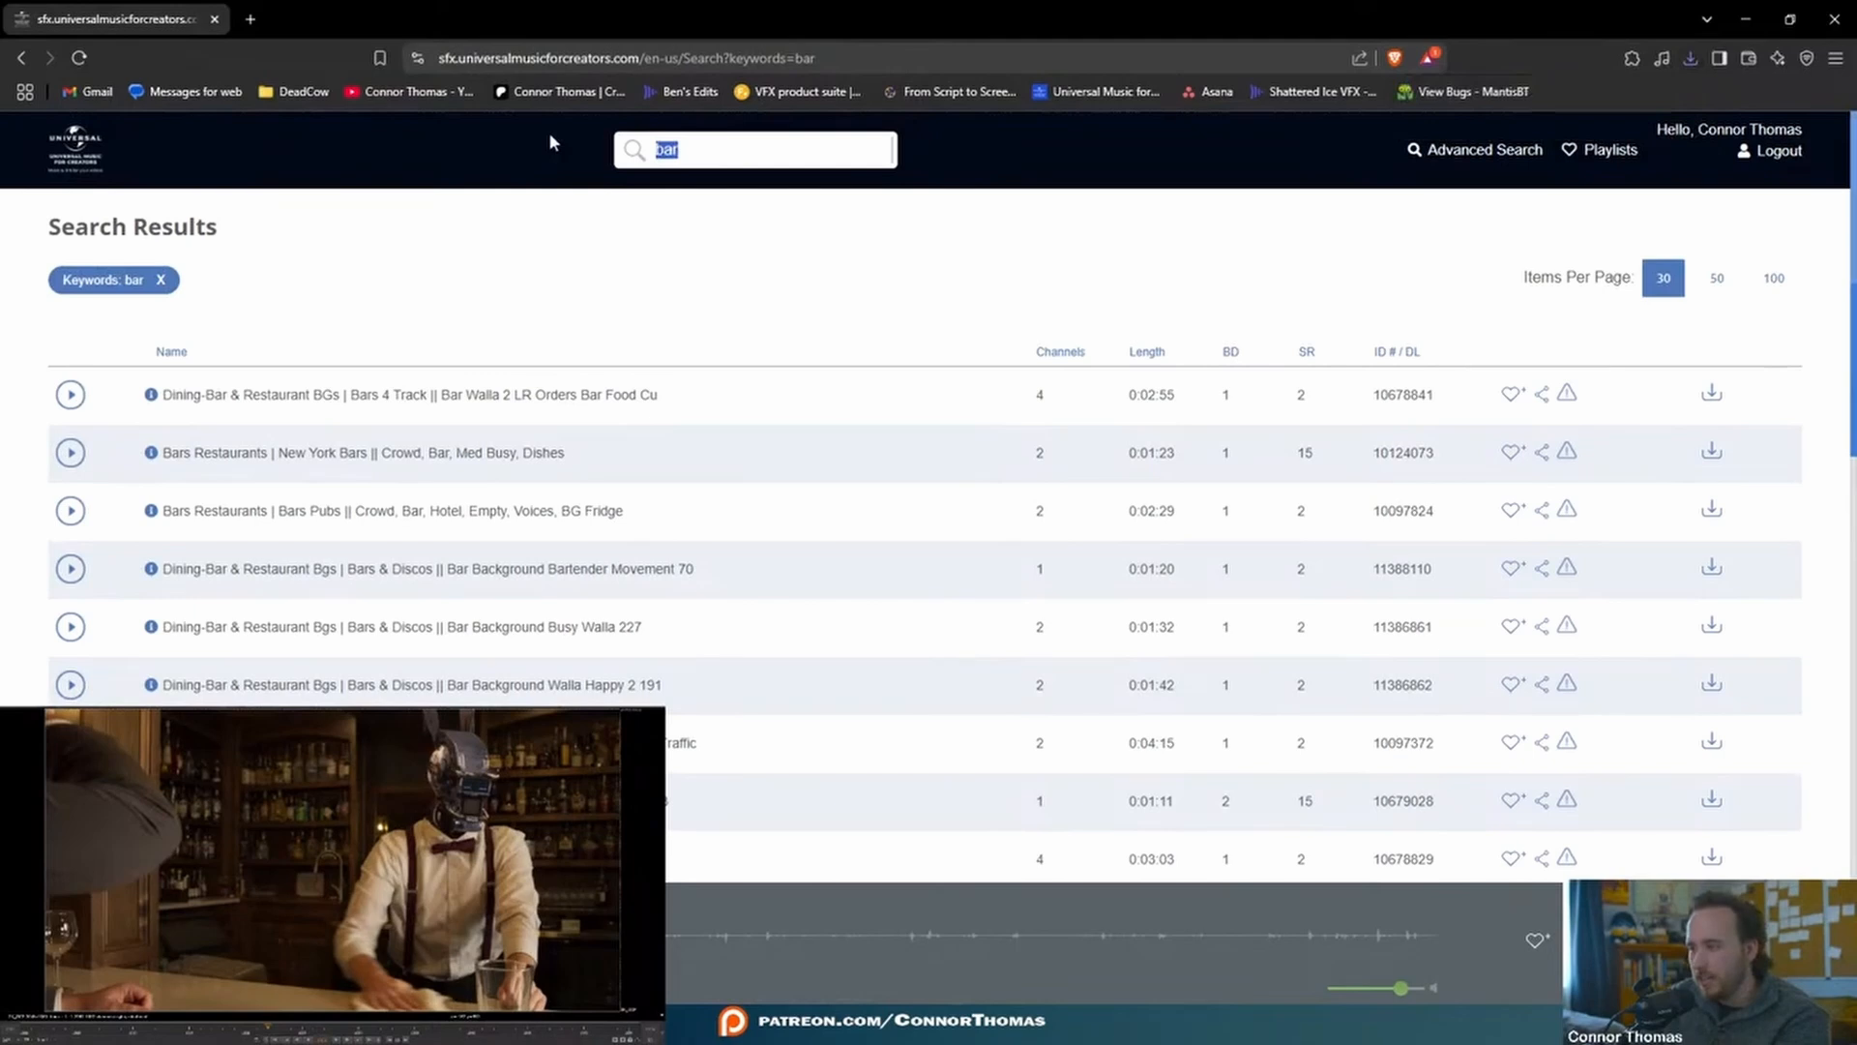
text(disco music )
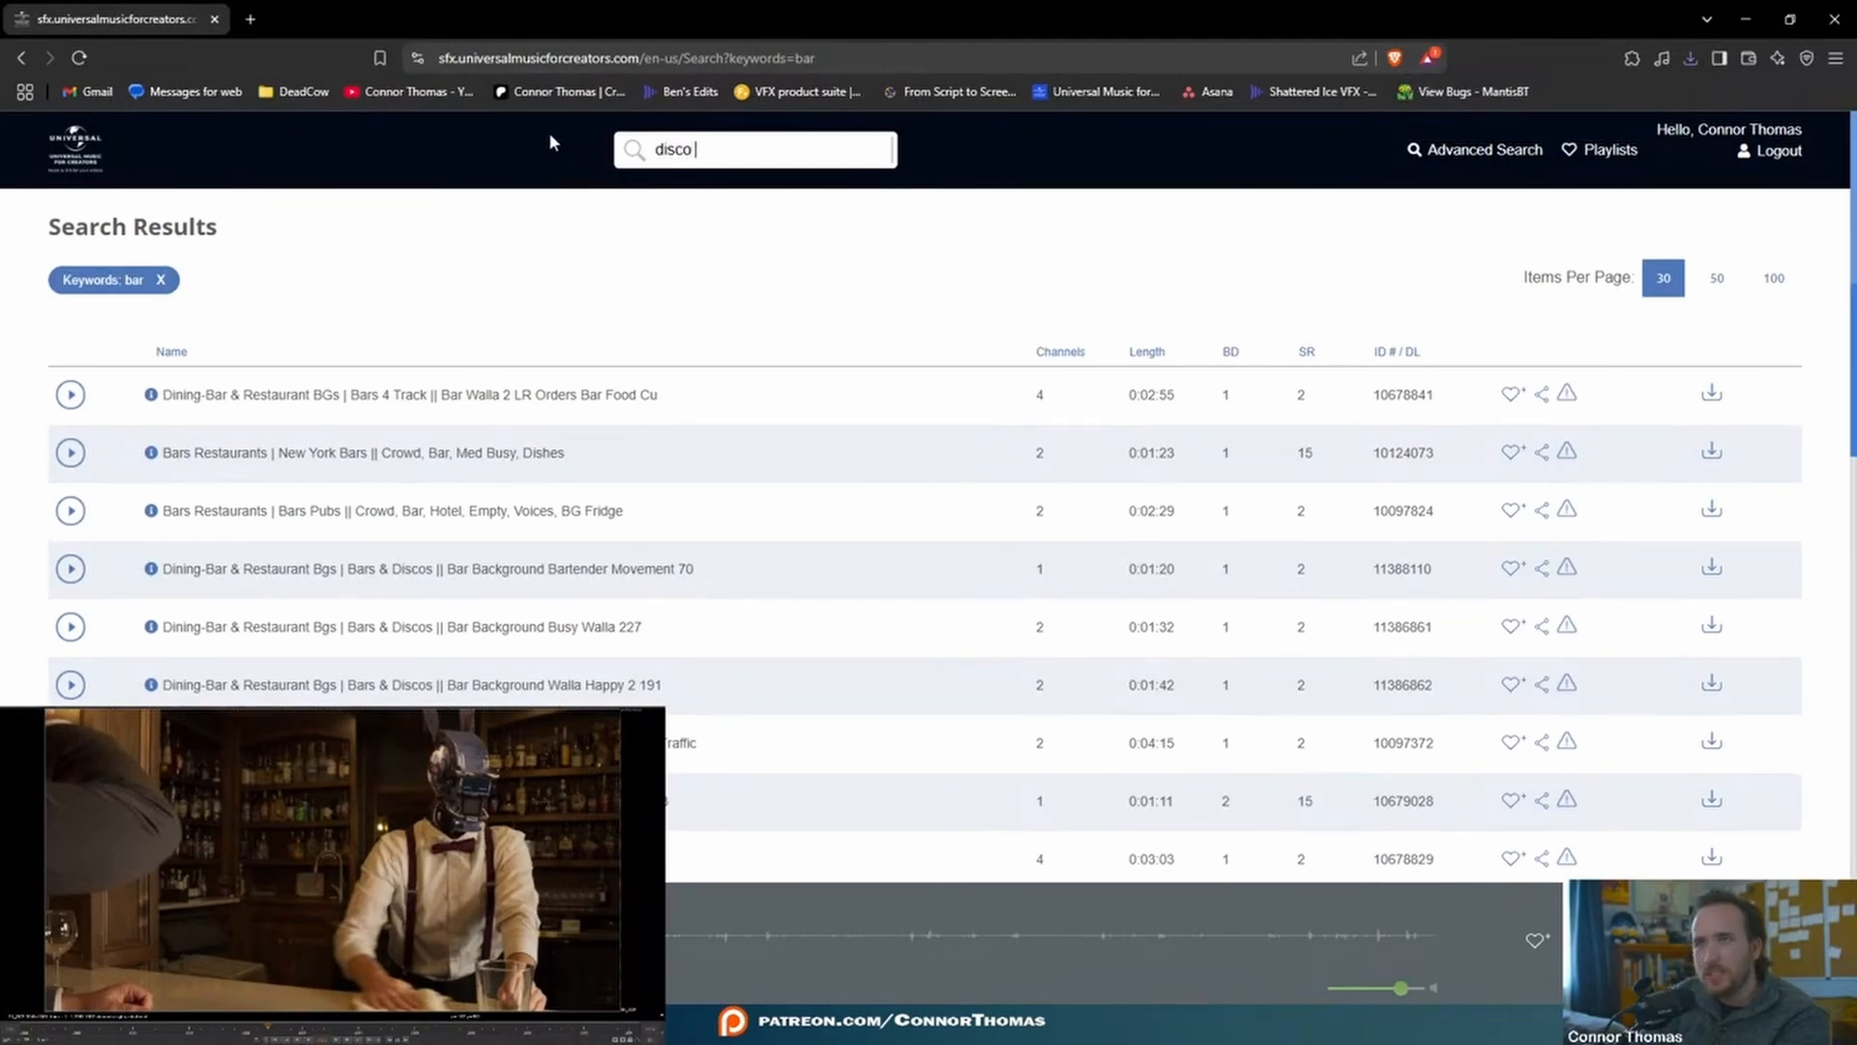
text(background)
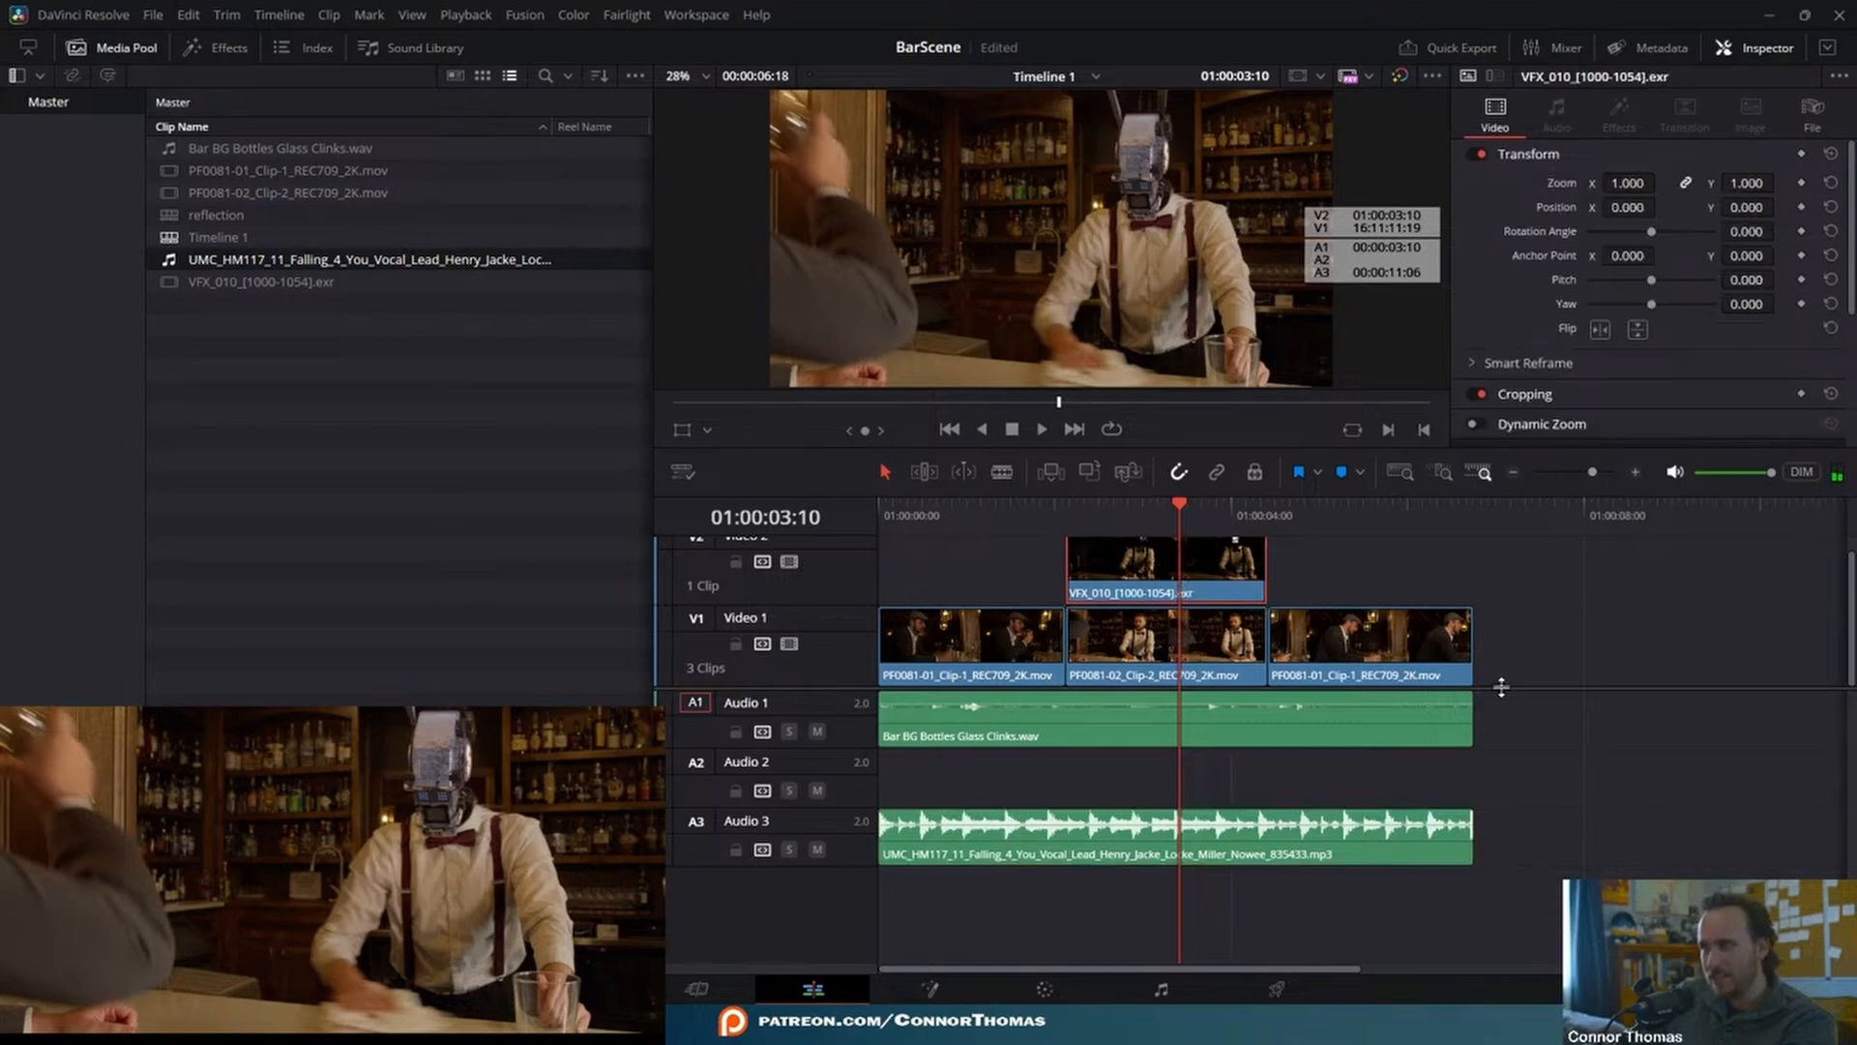
- In DaVinci Resolve, set the render cache to User and enable render cache color output for VFX_010_[1000-1054].exr
drag(1501, 687, 1502, 782)
click(466, 15)
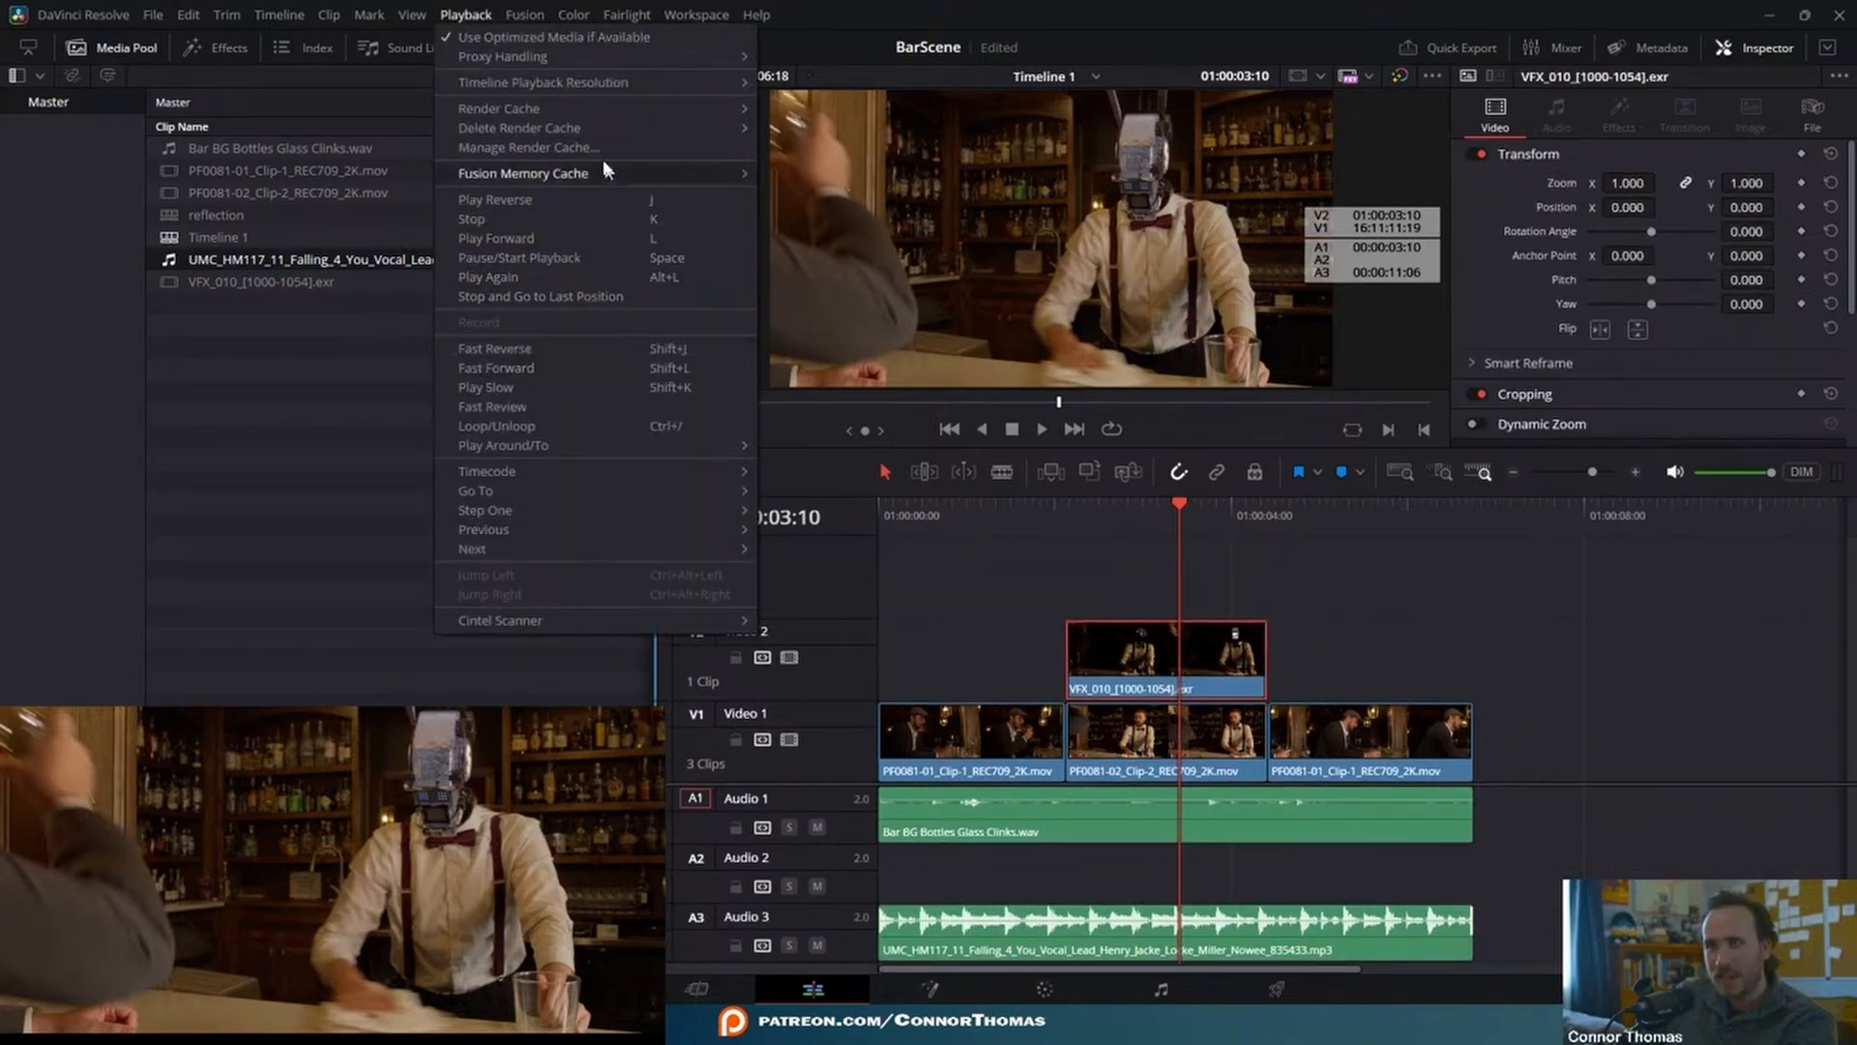
mouse_move(602, 103)
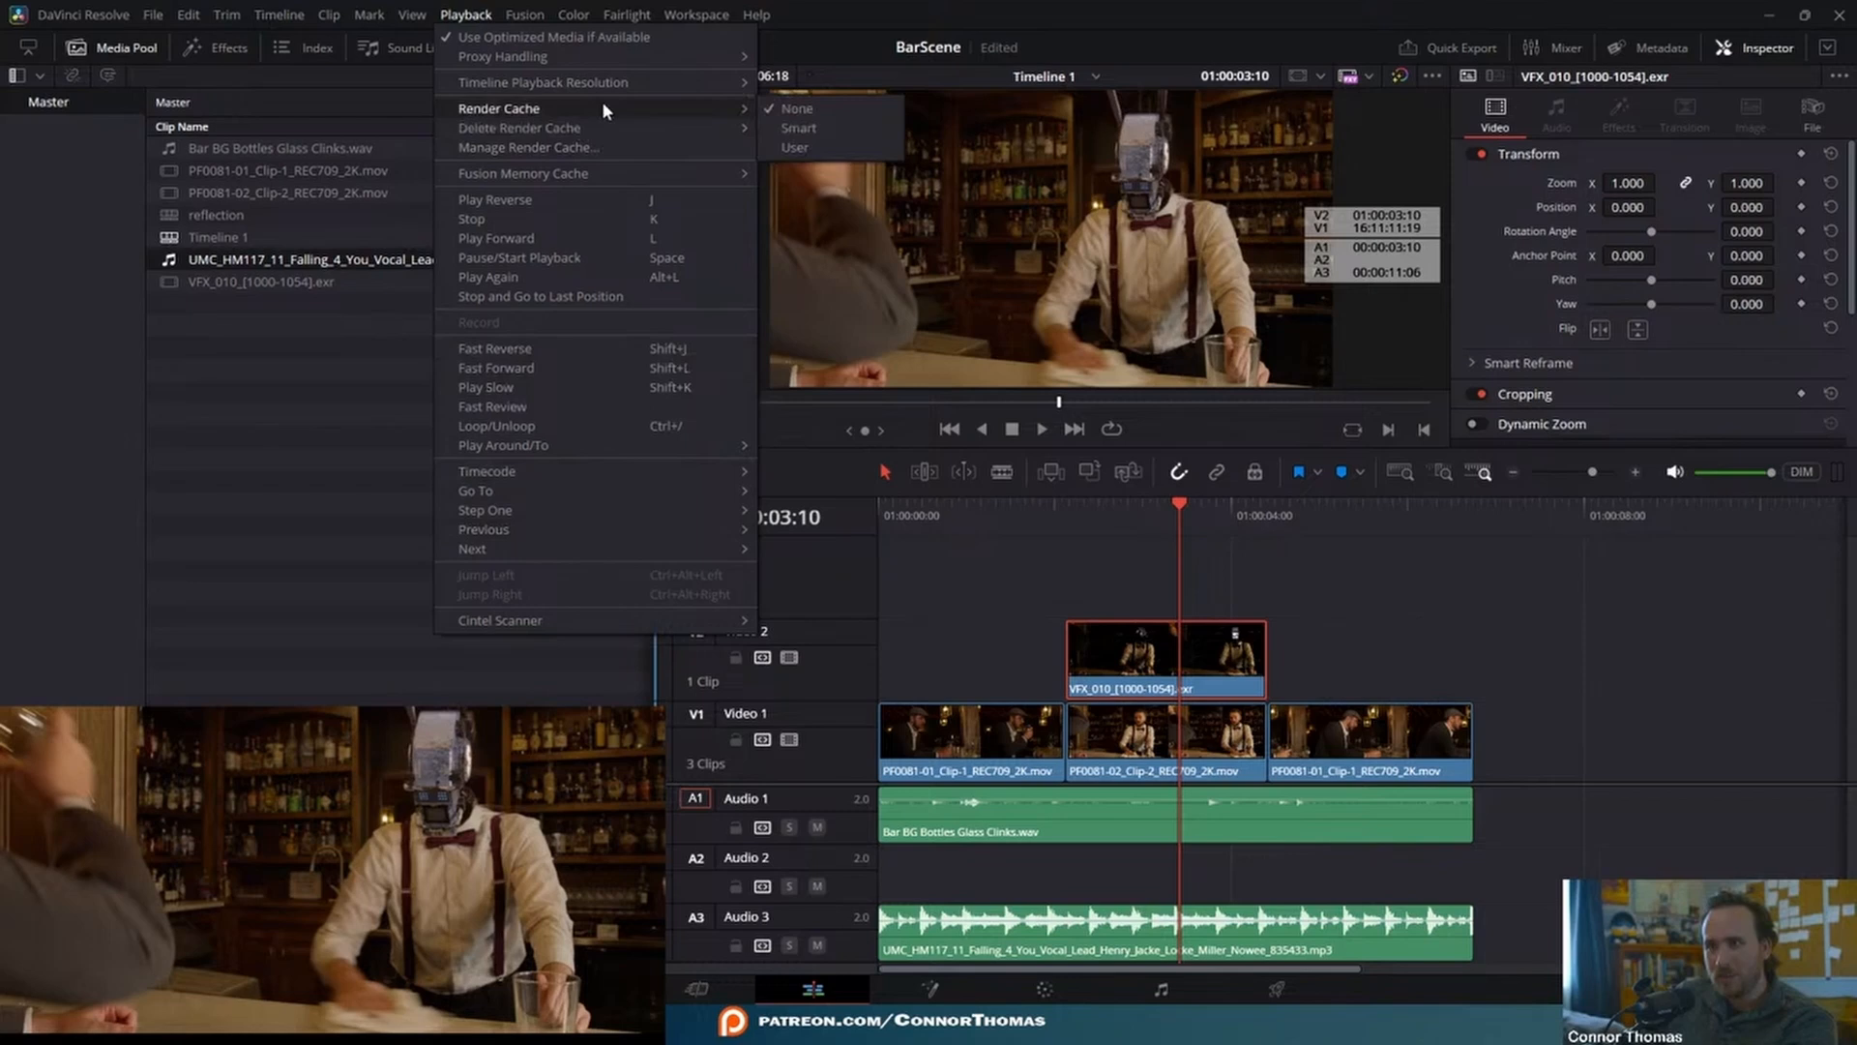
click(812, 150)
right_click(1200, 673)
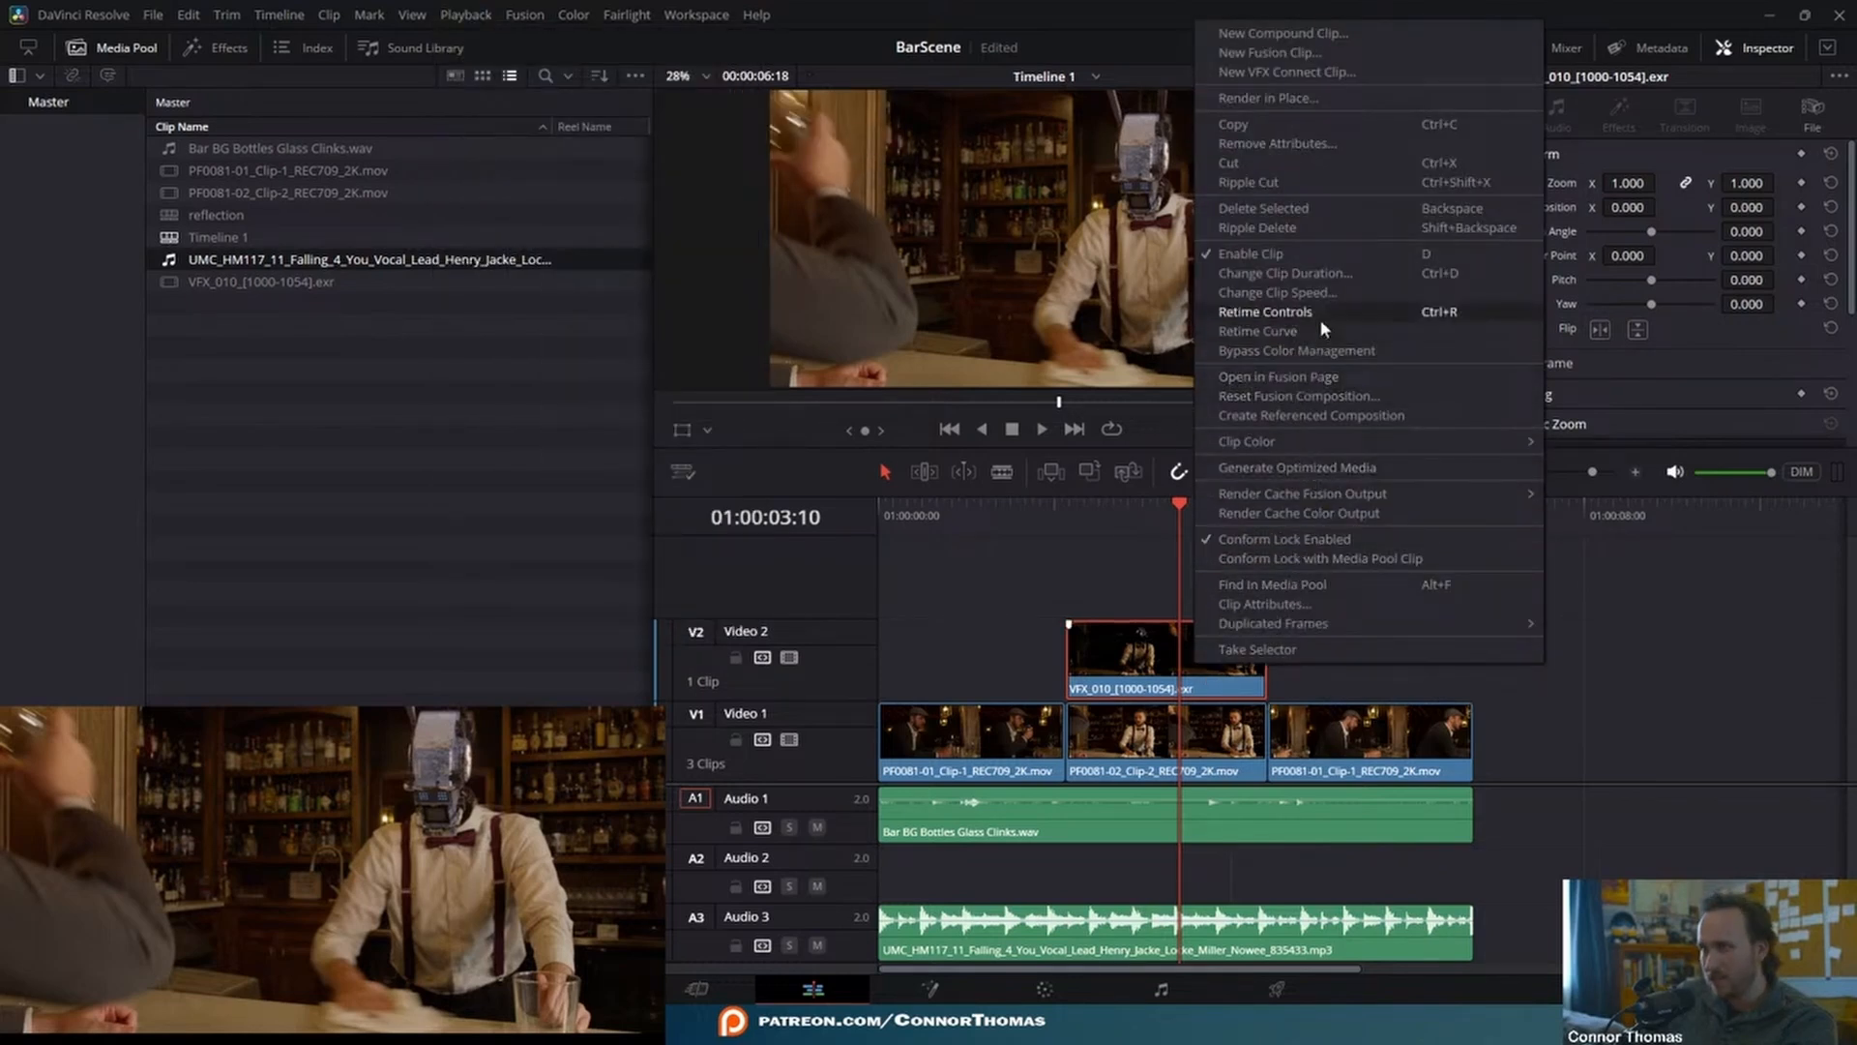
click(1378, 514)
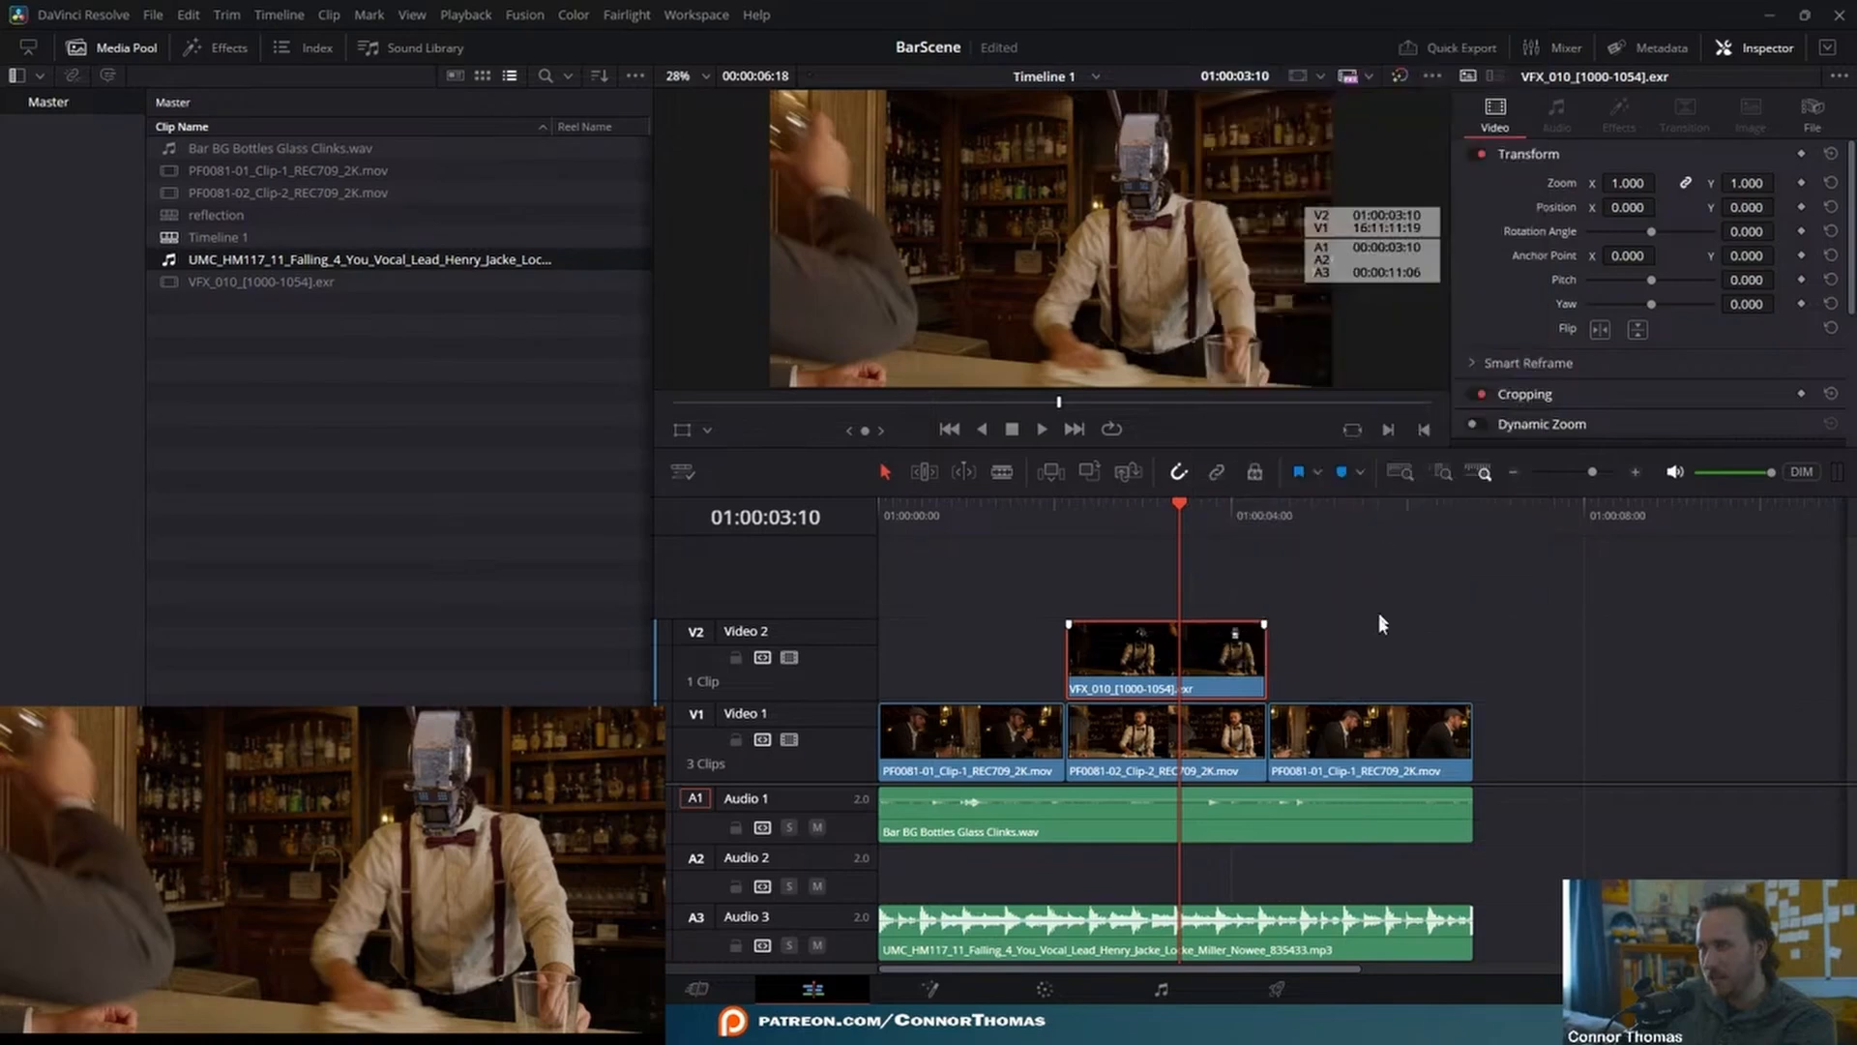
- Play the timeline from its start to hear the bar ambience and the music
key(Home)
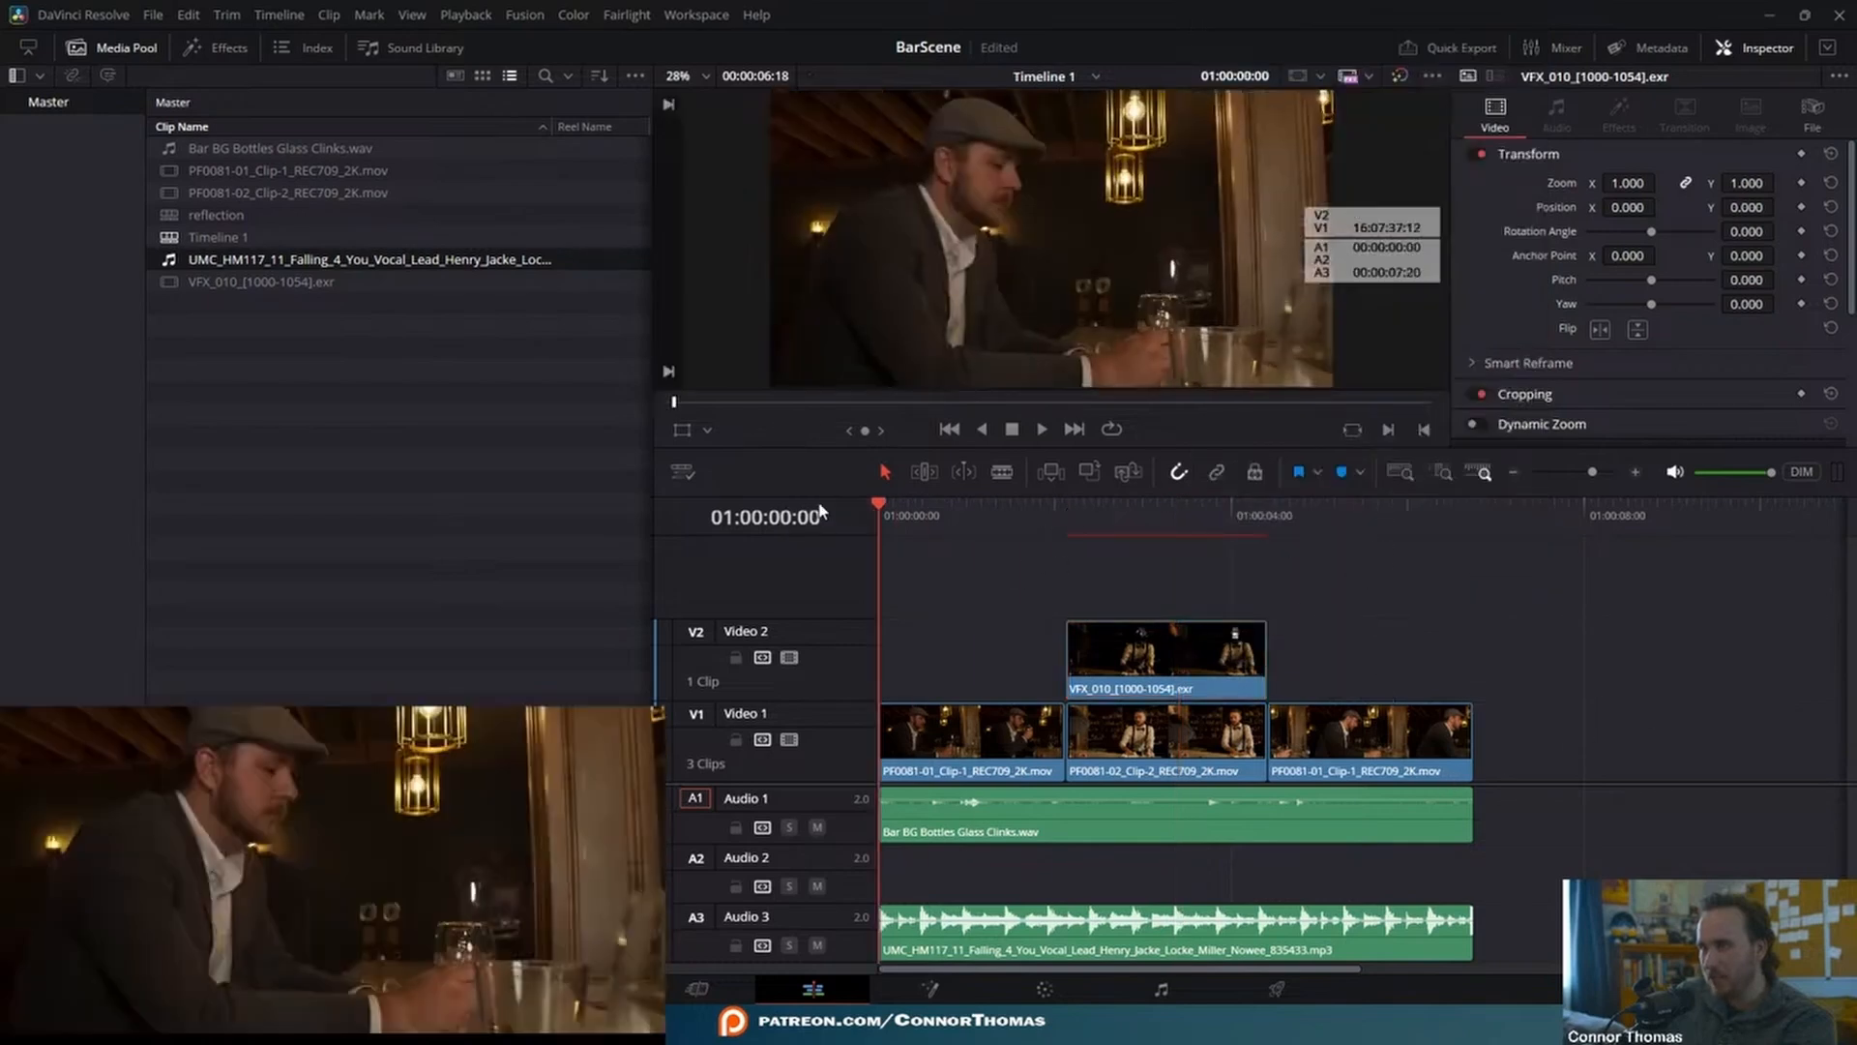
key(space)
- Select the music clip on Audio 3 and open the effects library on the Fairlight page
click(1124, 955)
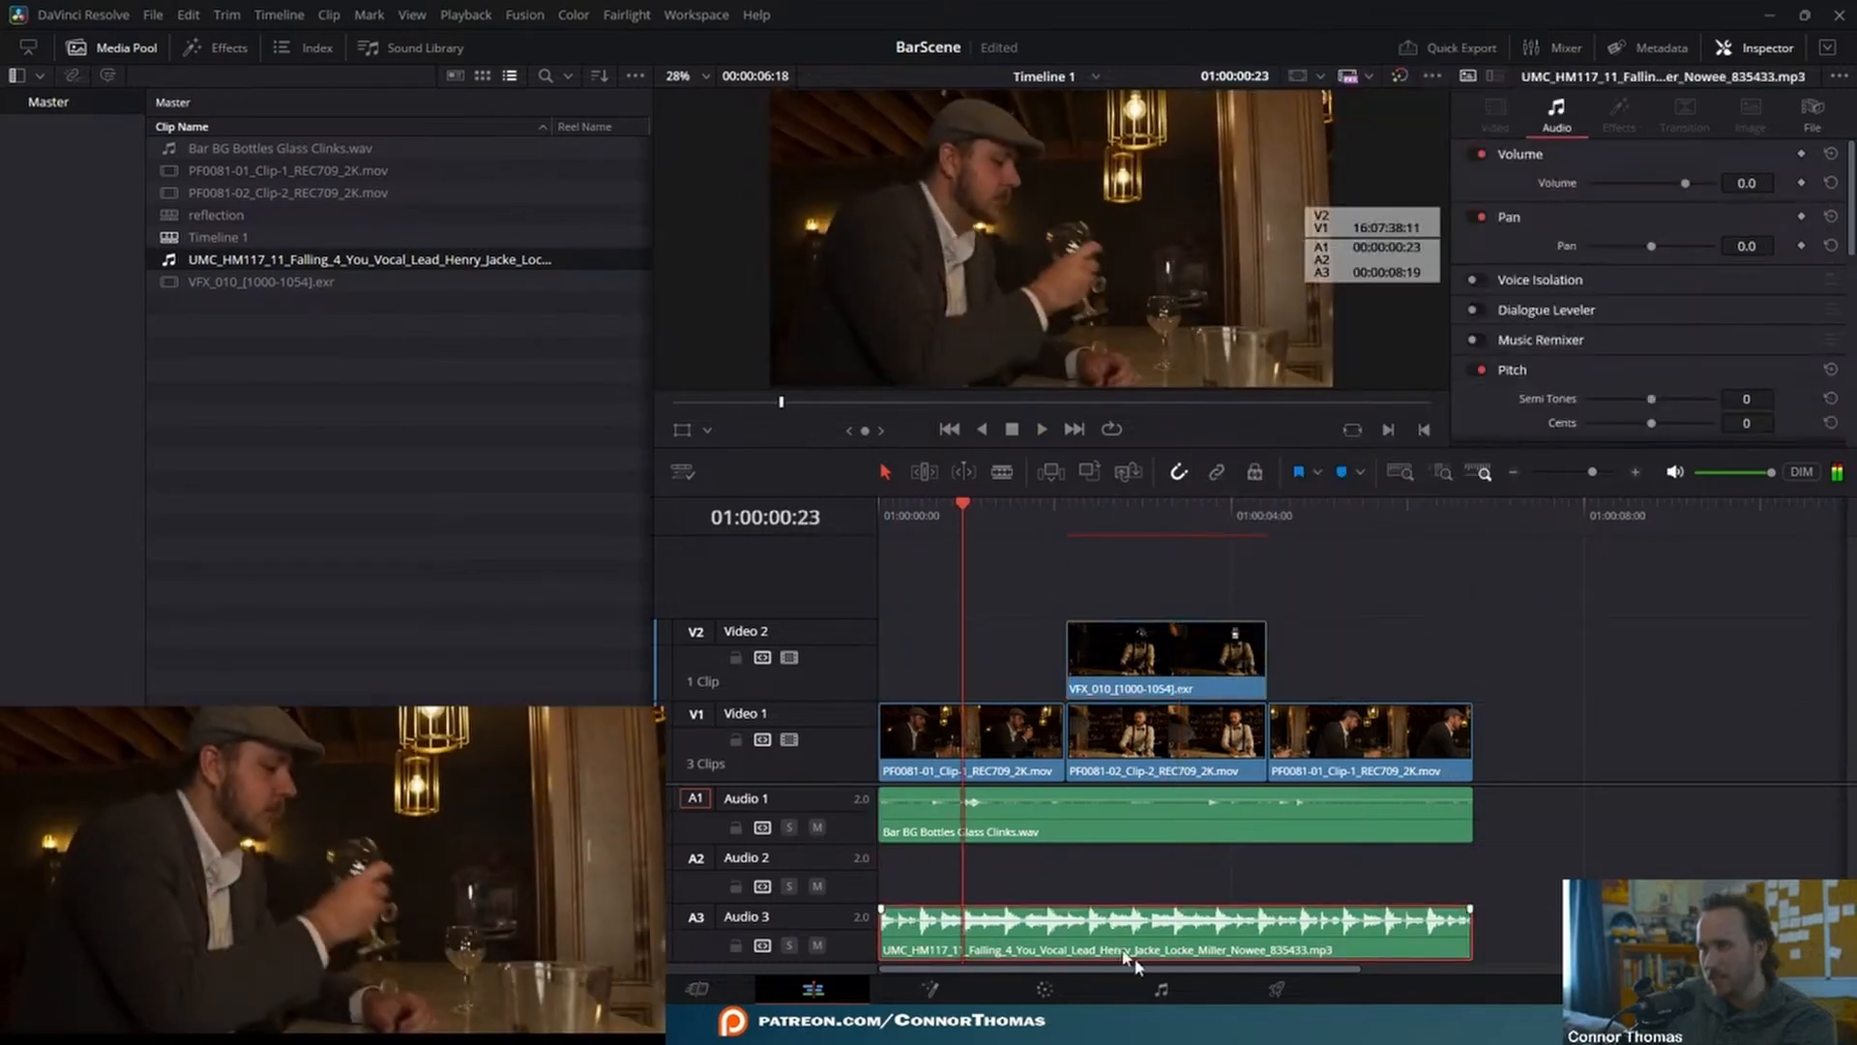
click(1184, 994)
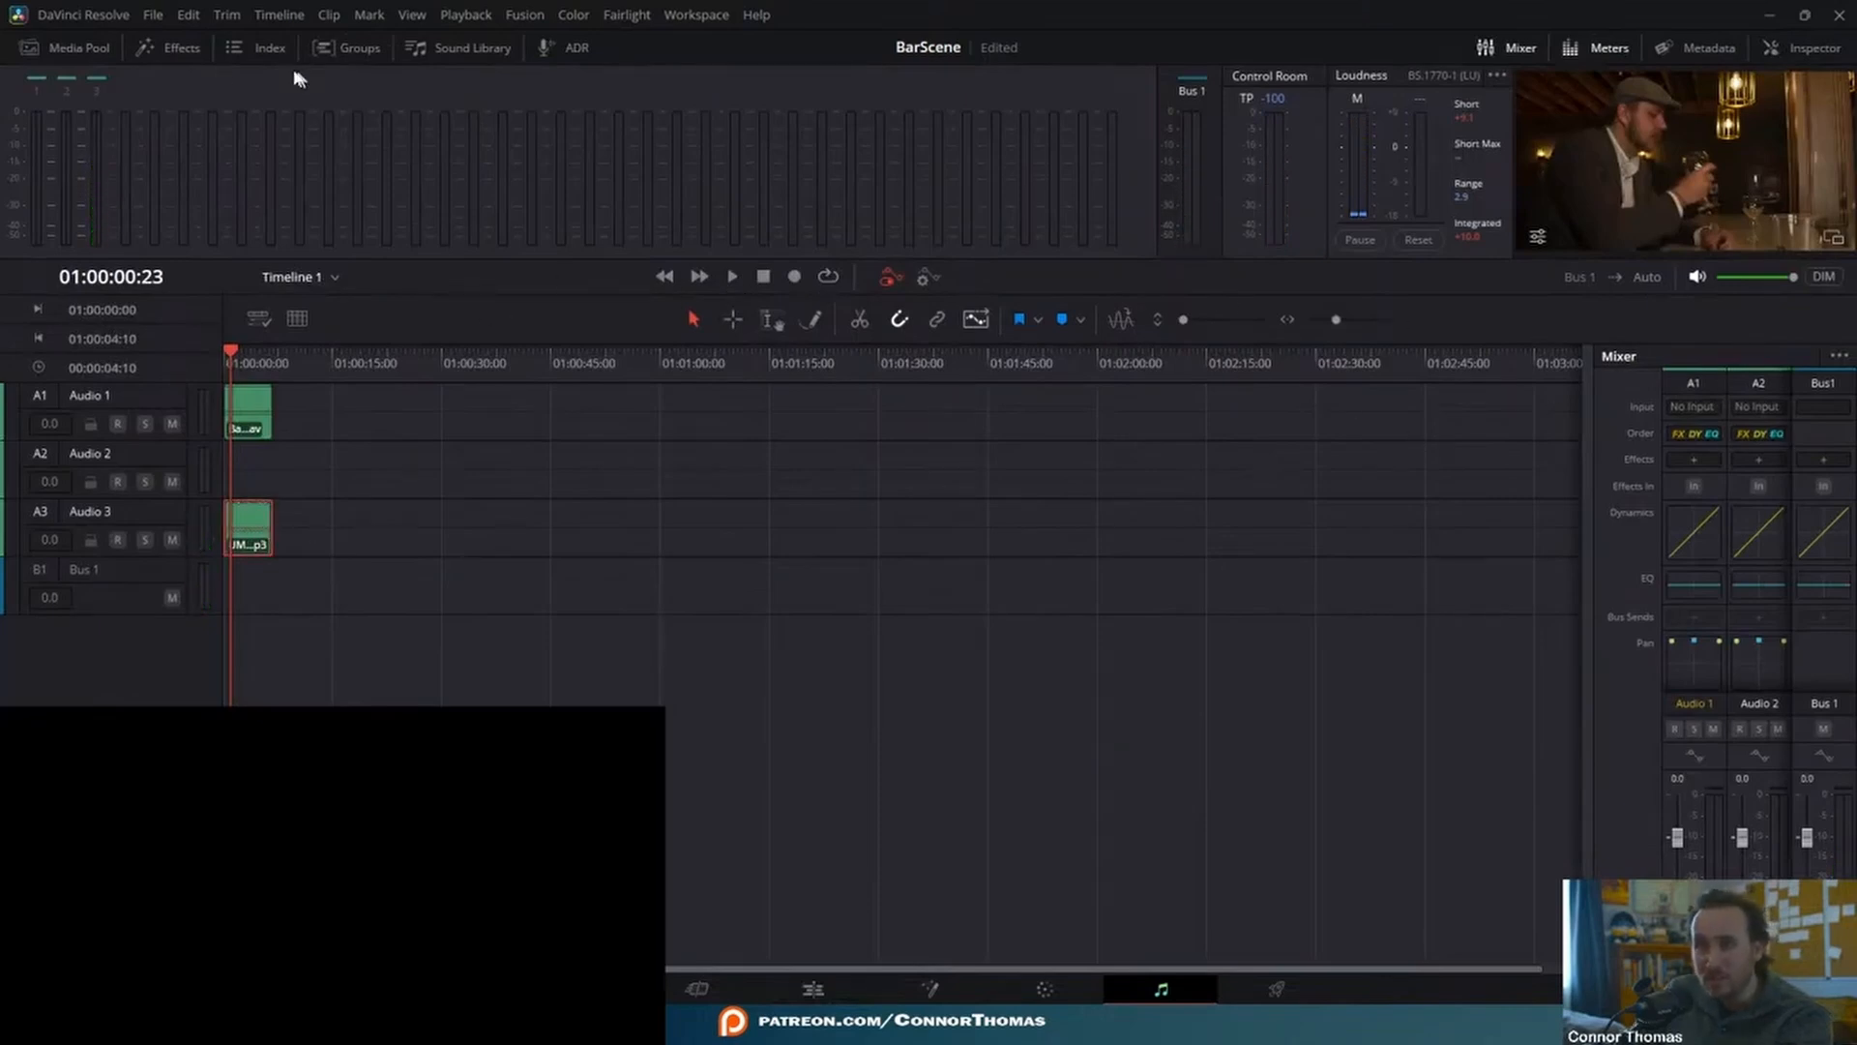
click(189, 46)
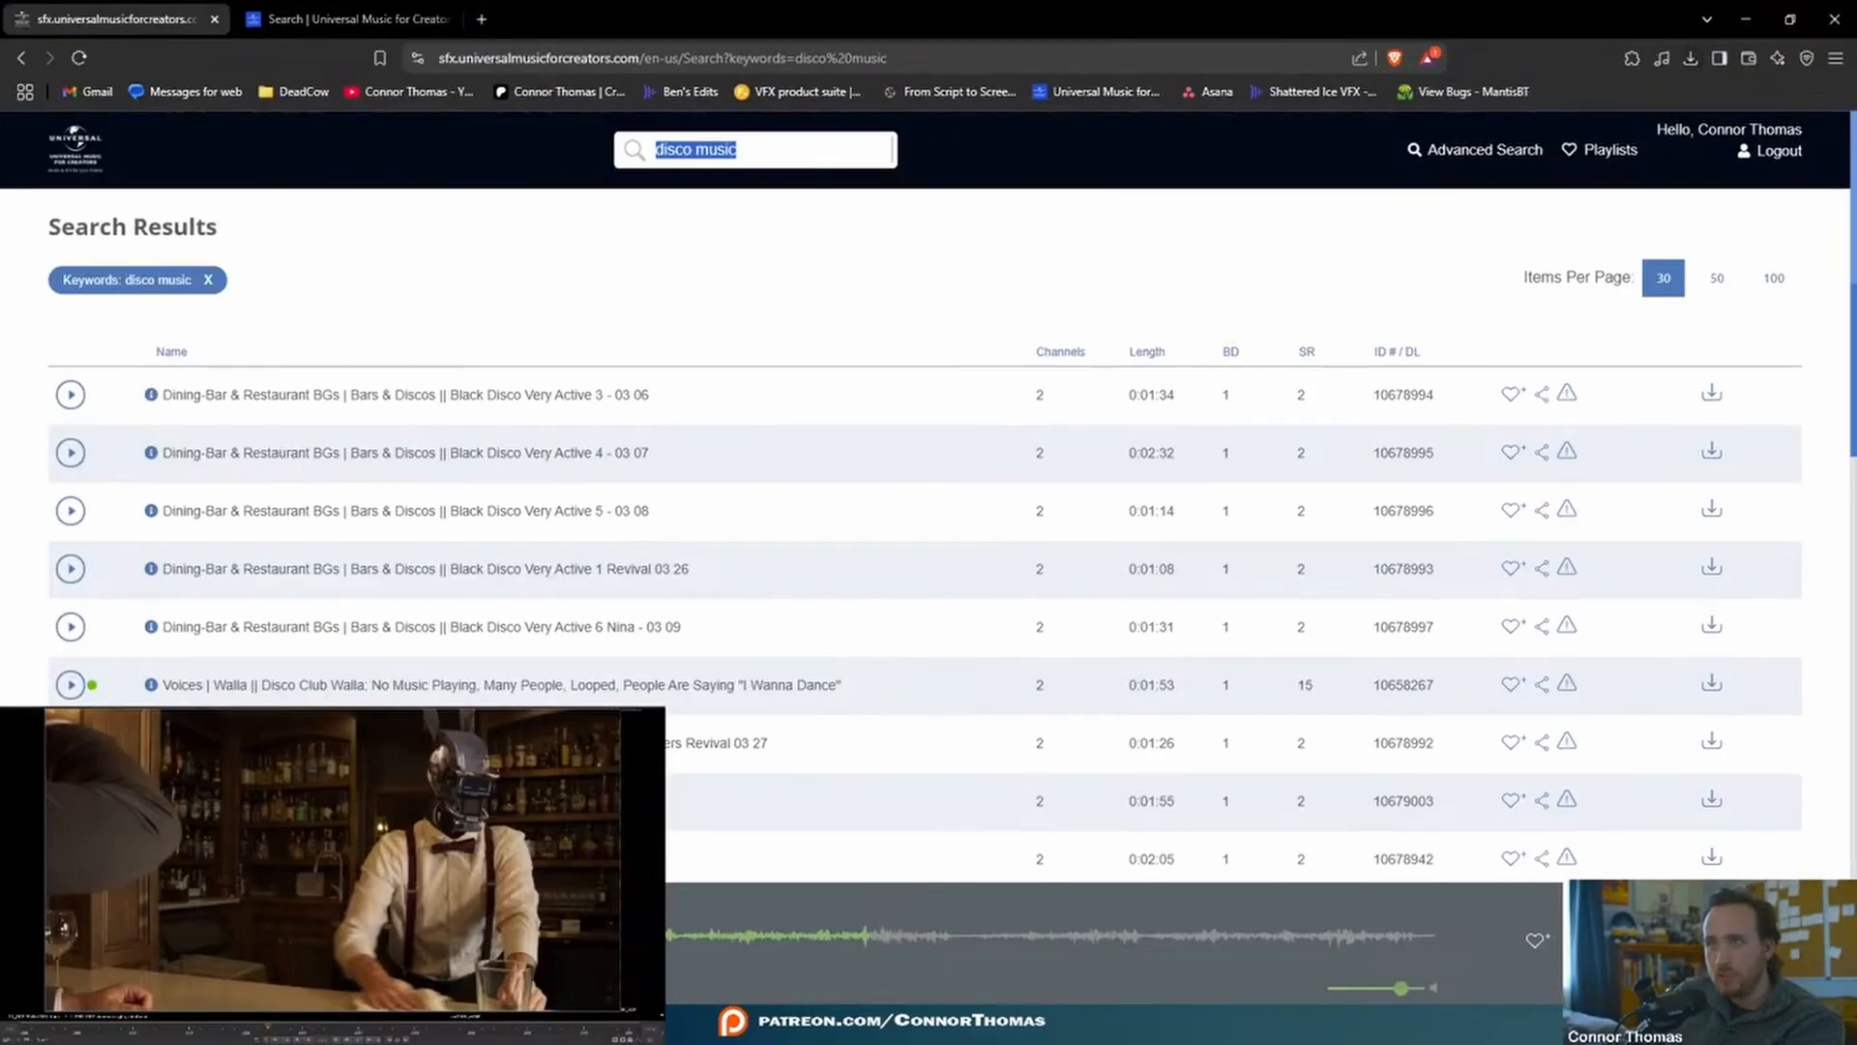
- Switch to the sound effects site in the browser and search for "wiping counter"
text(whiping cou)
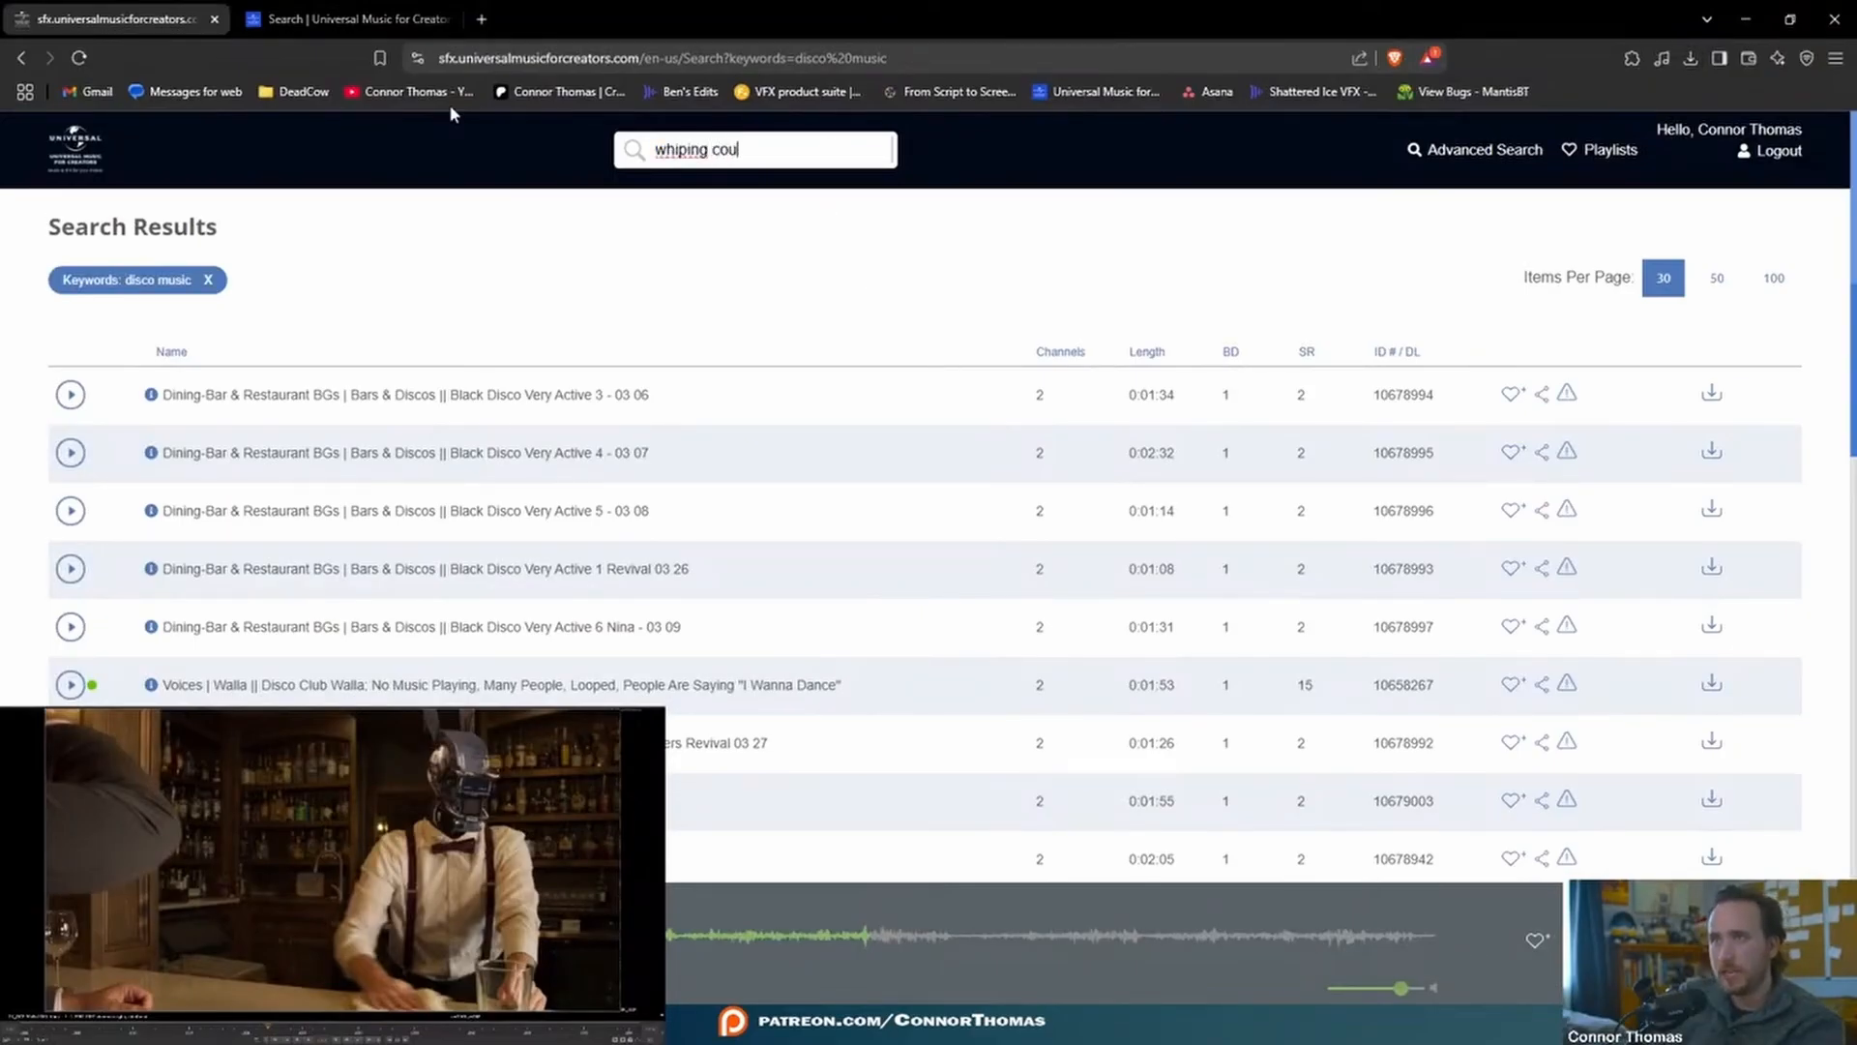
key(BackSpace)
key(BackSpace)
key(BackSpace)
key(BackSpace)
key(BackSpace)
key(BackSpace)
key(BackSpace)
key(BackSpace)
key(BackSpace)
key(BackSpace)
text(iping counte)
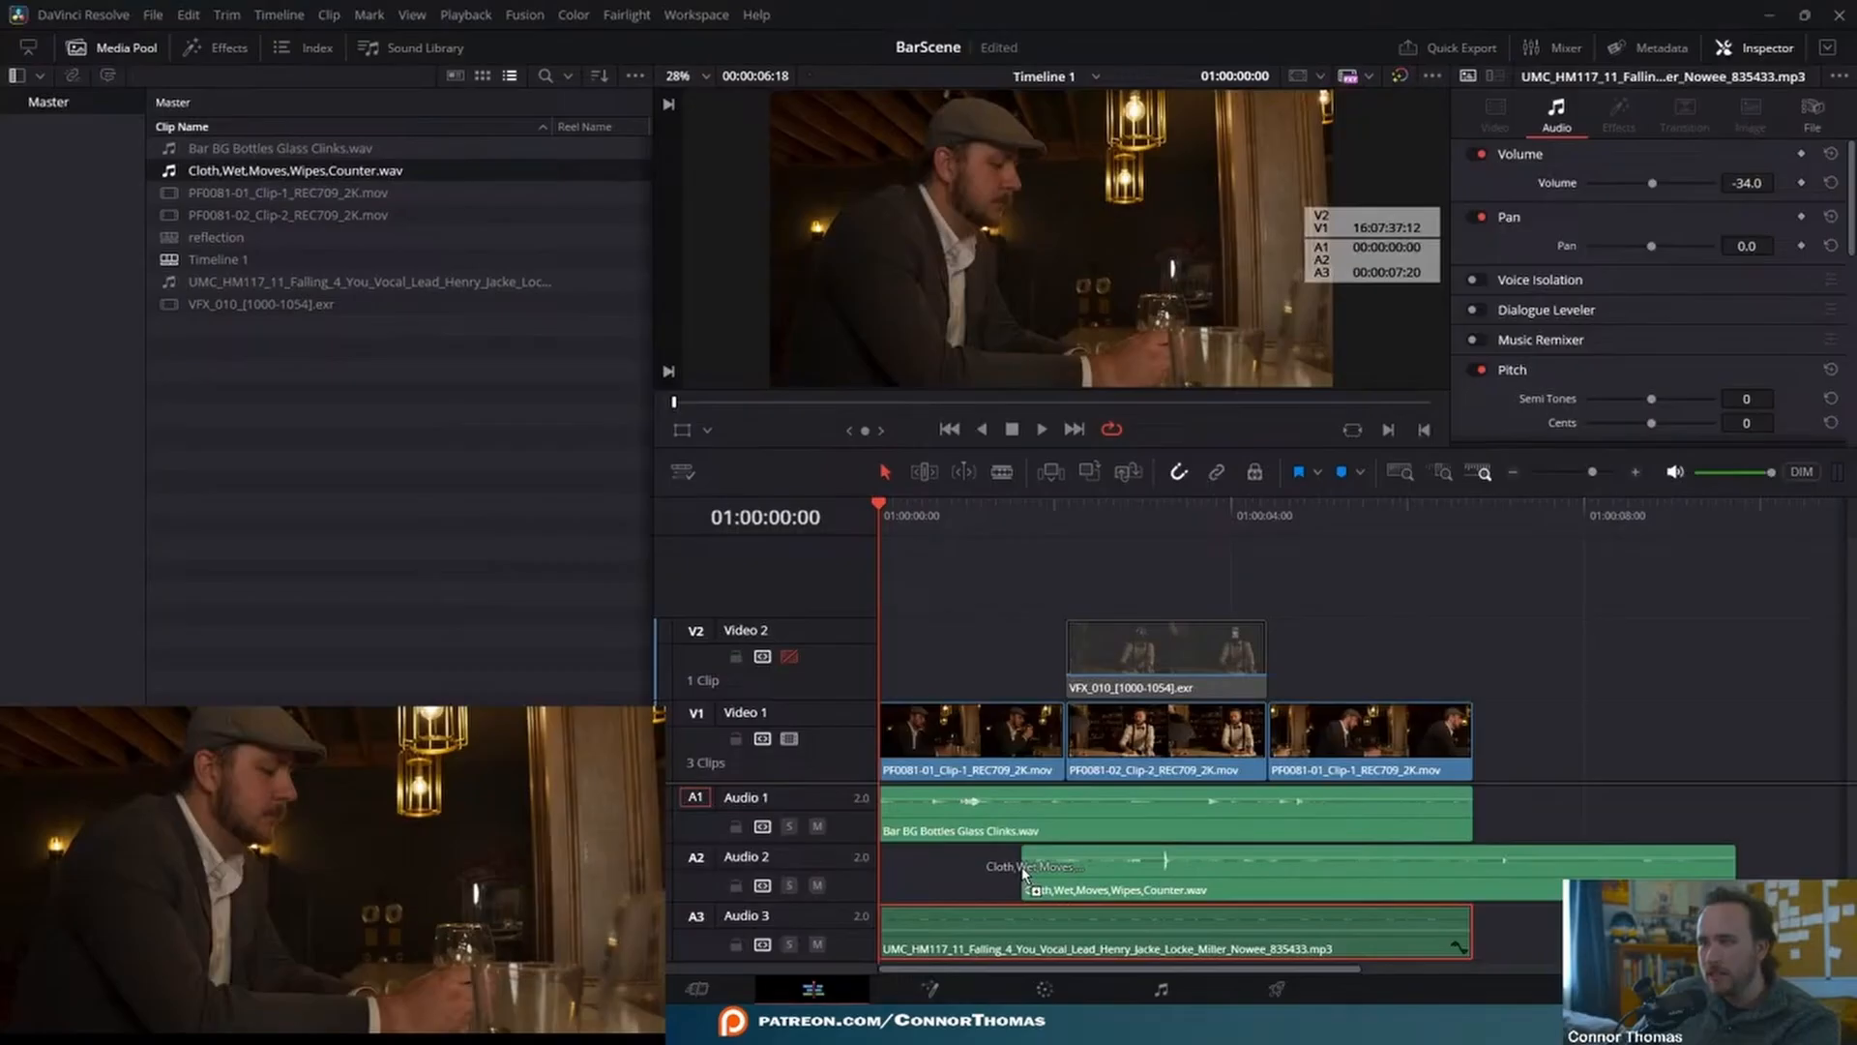
- In DaVinci Resolve, place Cloth,Wet,Moves,Wipes,Counter.wav on Audio 2 starting slightly before the second video clip, and play the timeline
drag(1016, 885, 976, 890)
key(space)
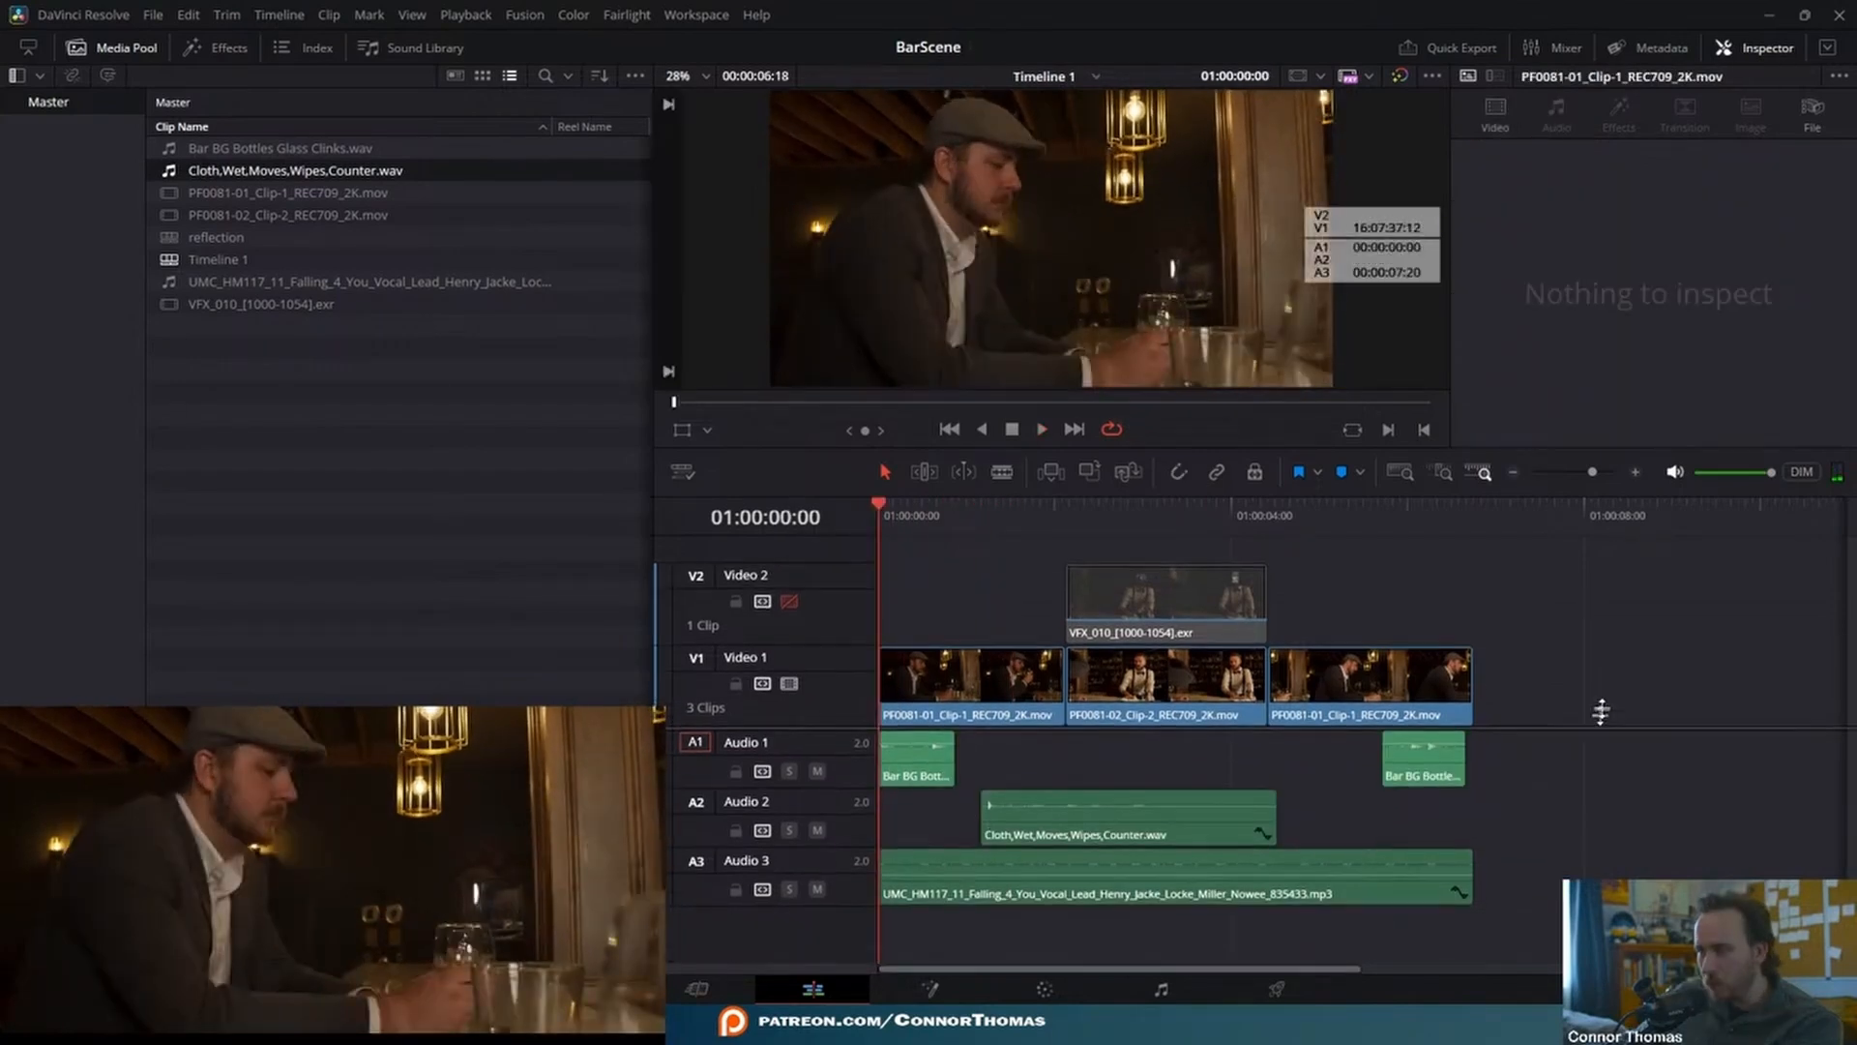
scroll(1596, 642, down, 3)
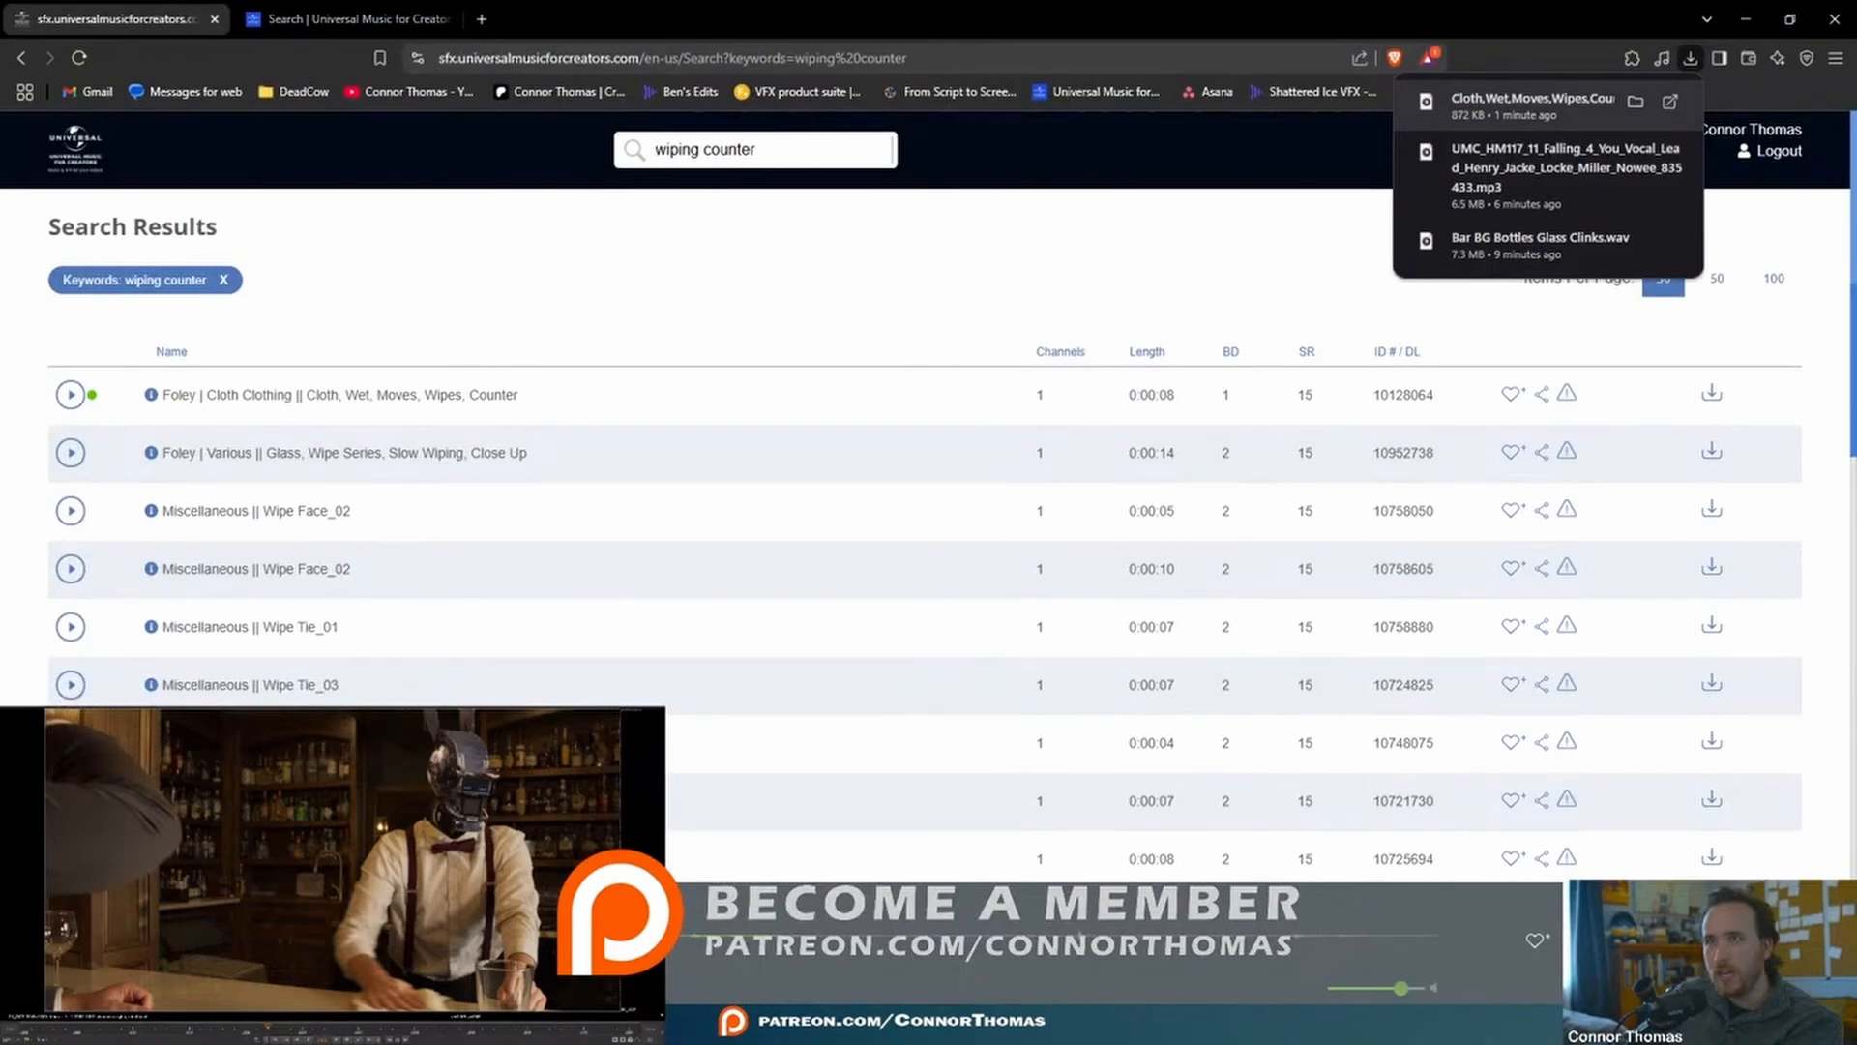
- On the sound effects site, replace the search text with a new query starting with "hy"
drag(765, 149, 331, 122)
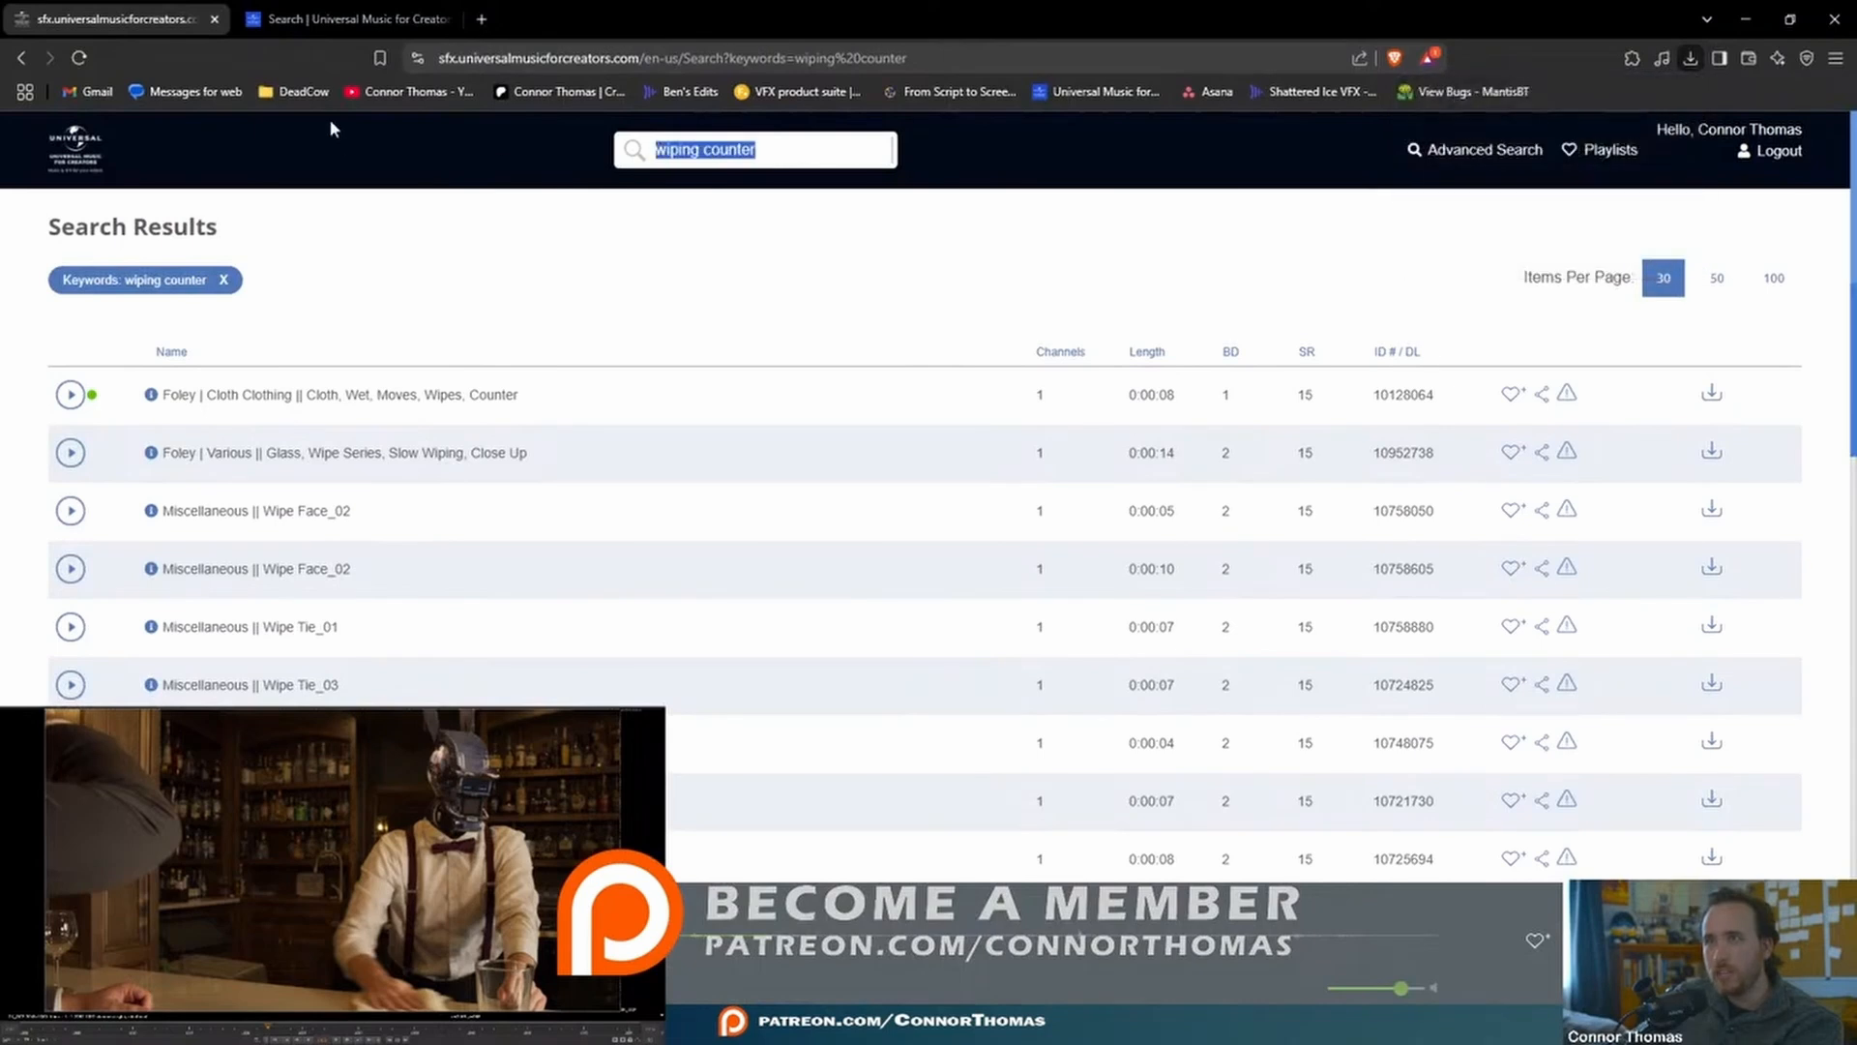
text(hy)
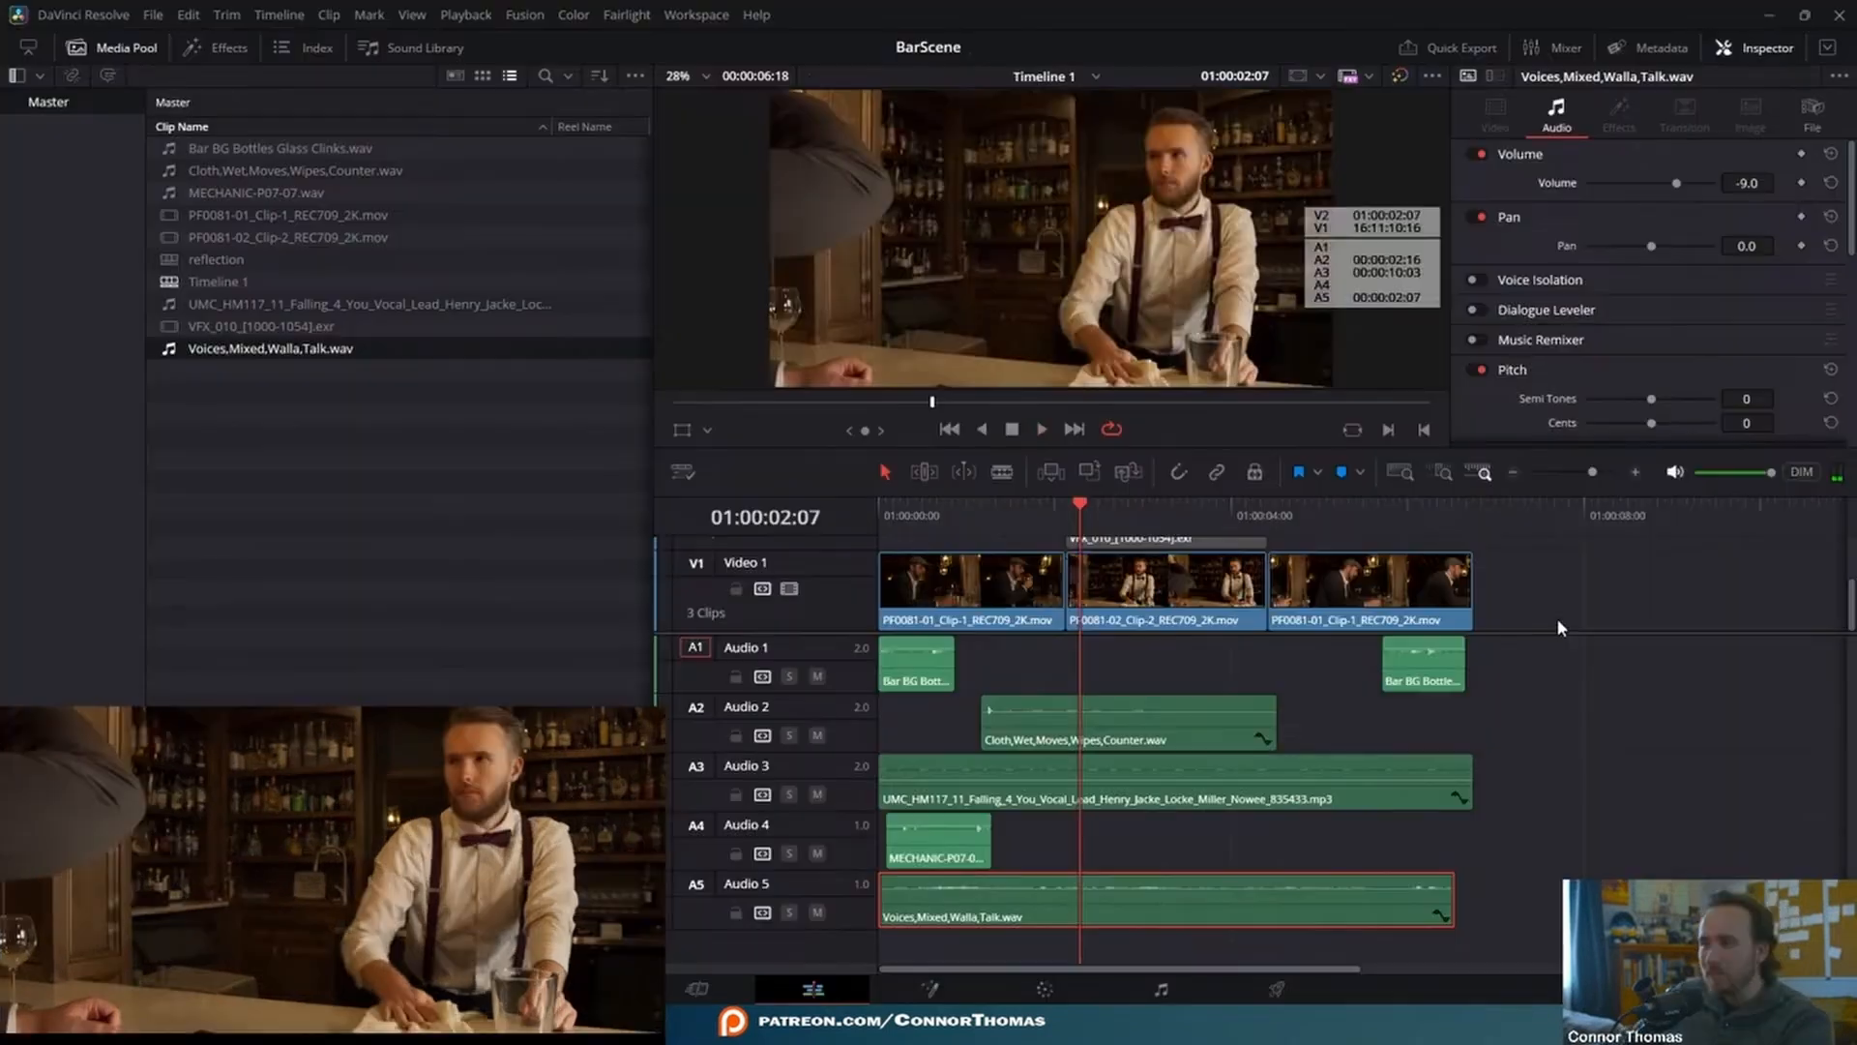
- In DaVinci Resolve, apply a widescreen output blanking to the timeline to letterbox the picture
drag(1558, 631, 1590, 758)
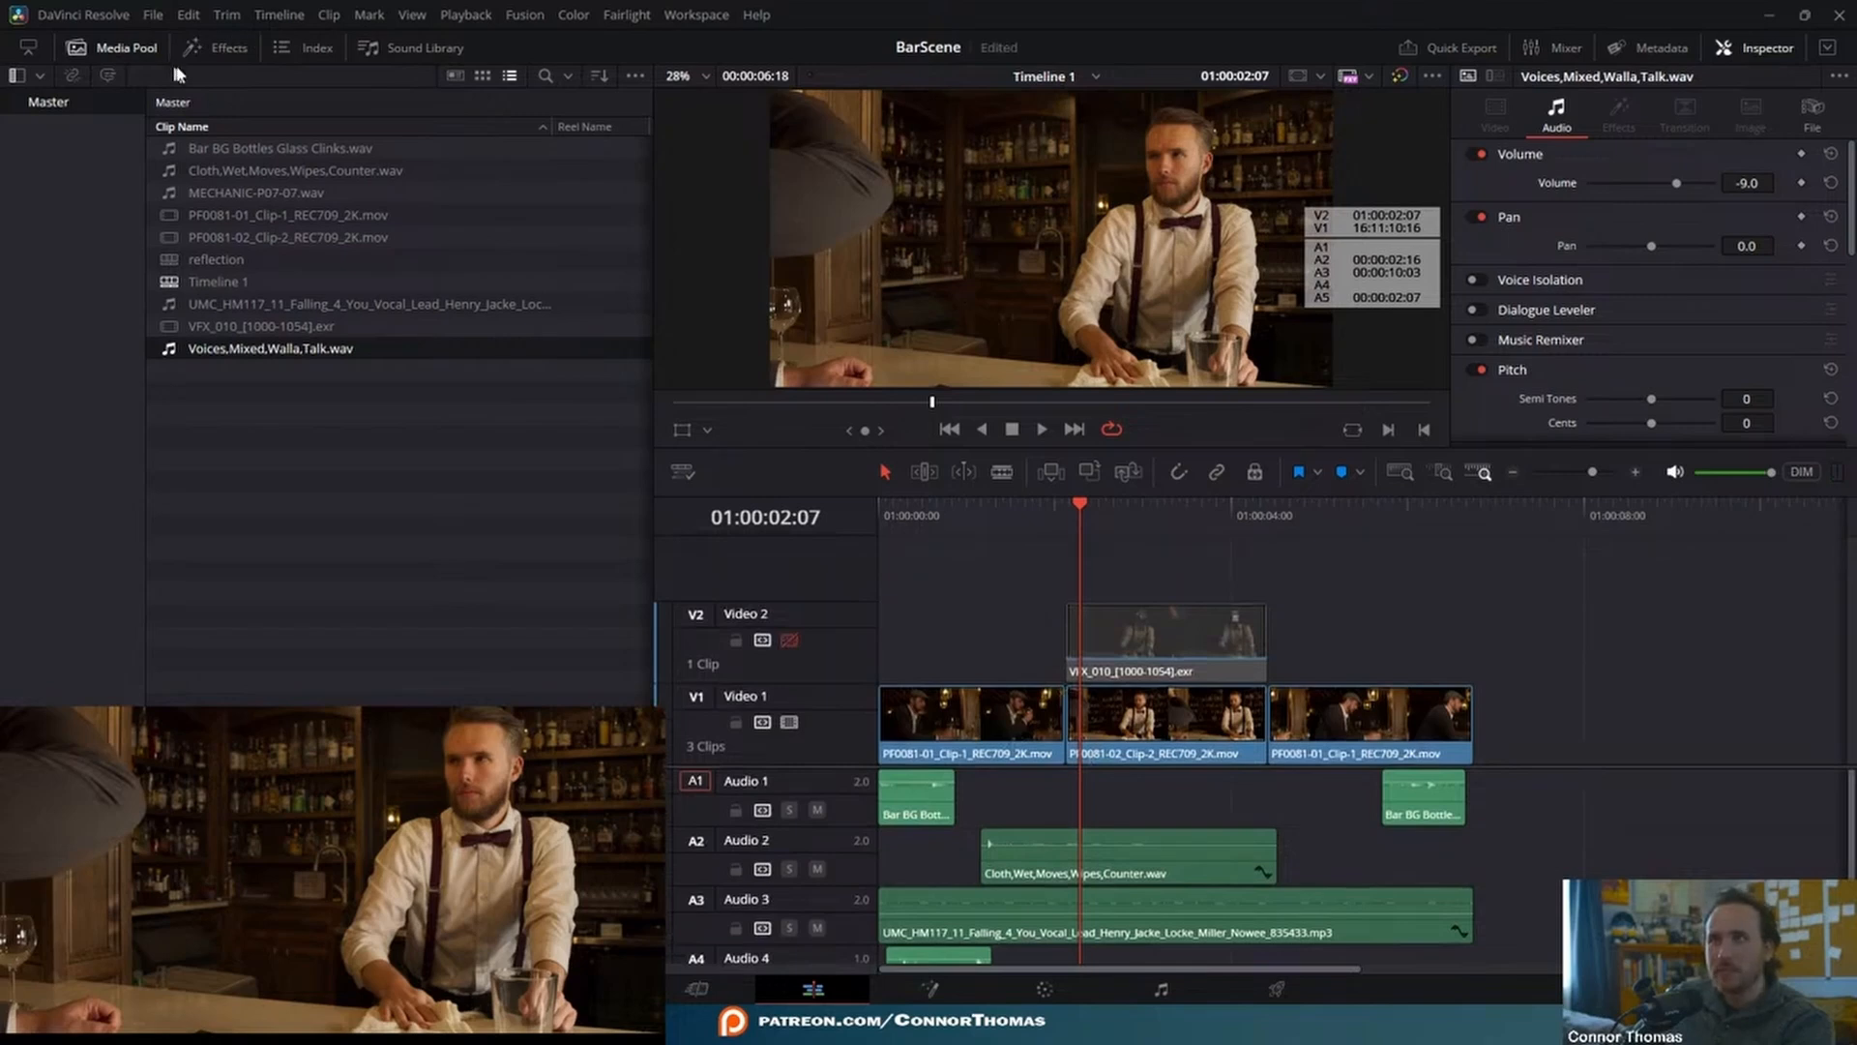
click(443, 19)
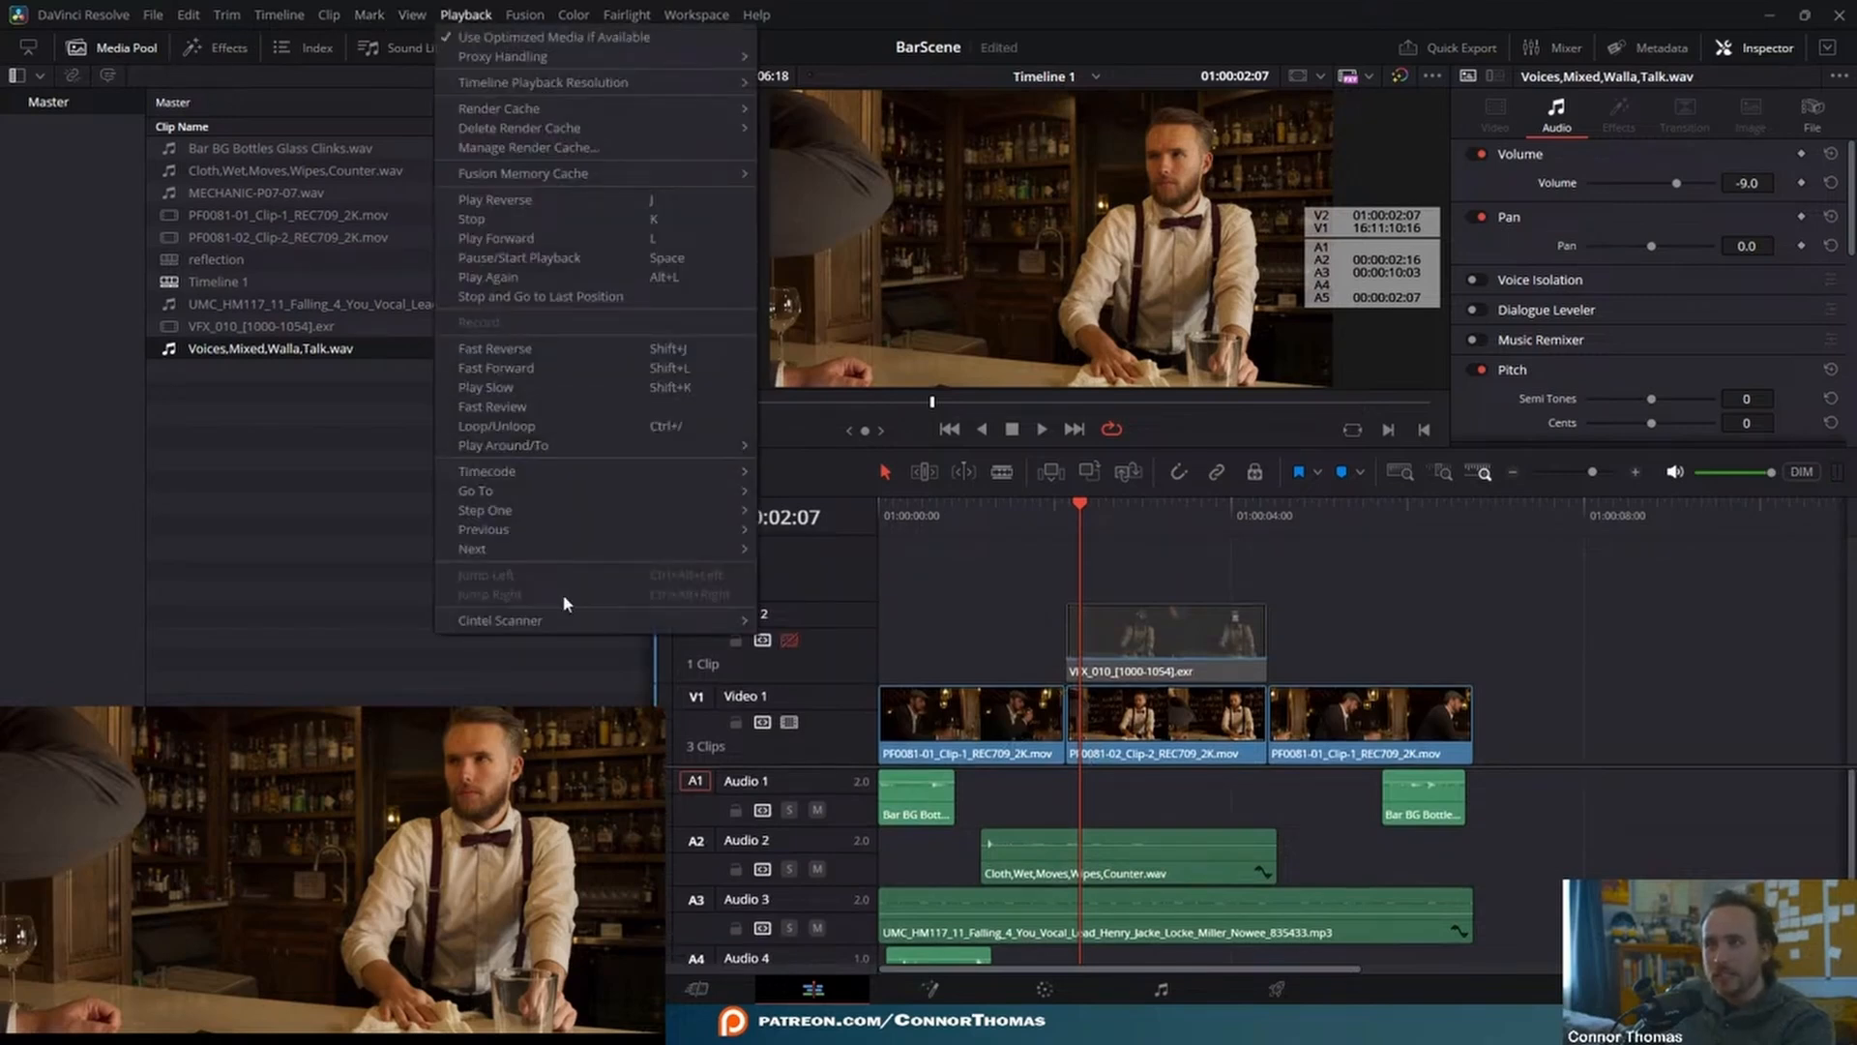
mouse_move(281, 18)
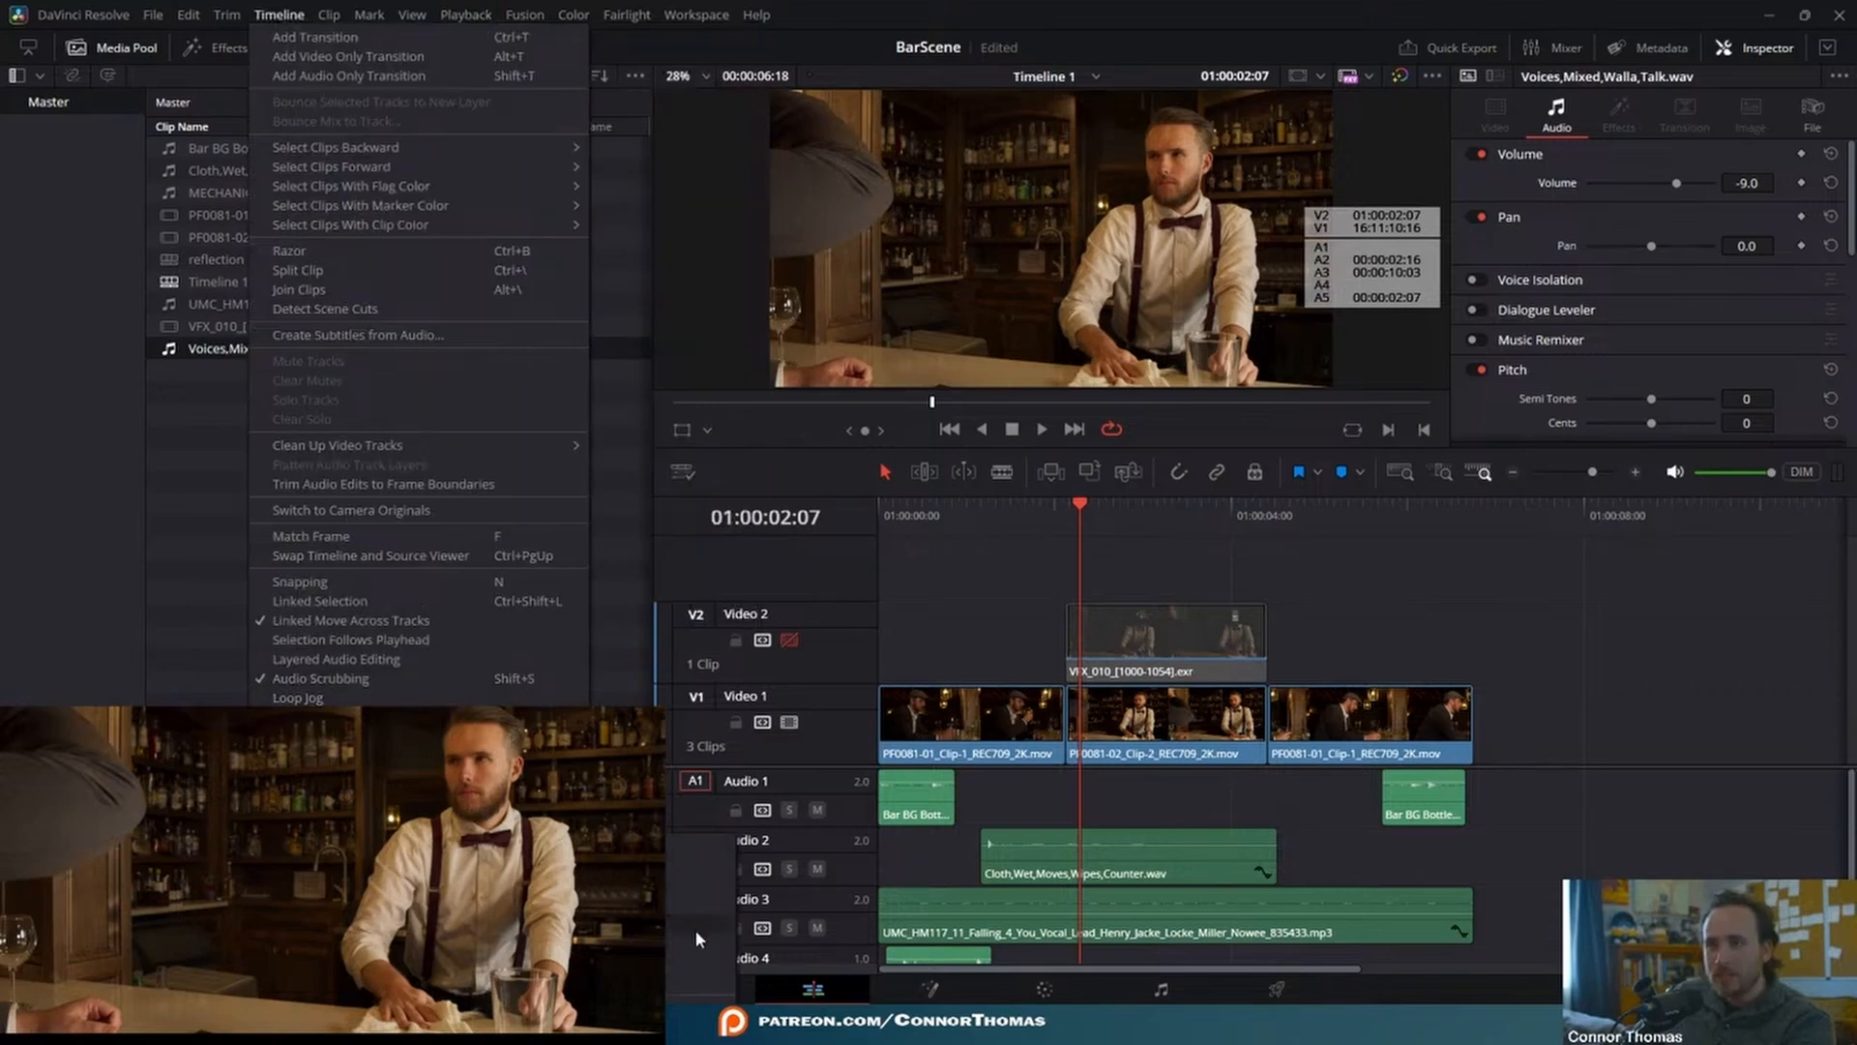
click(688, 956)
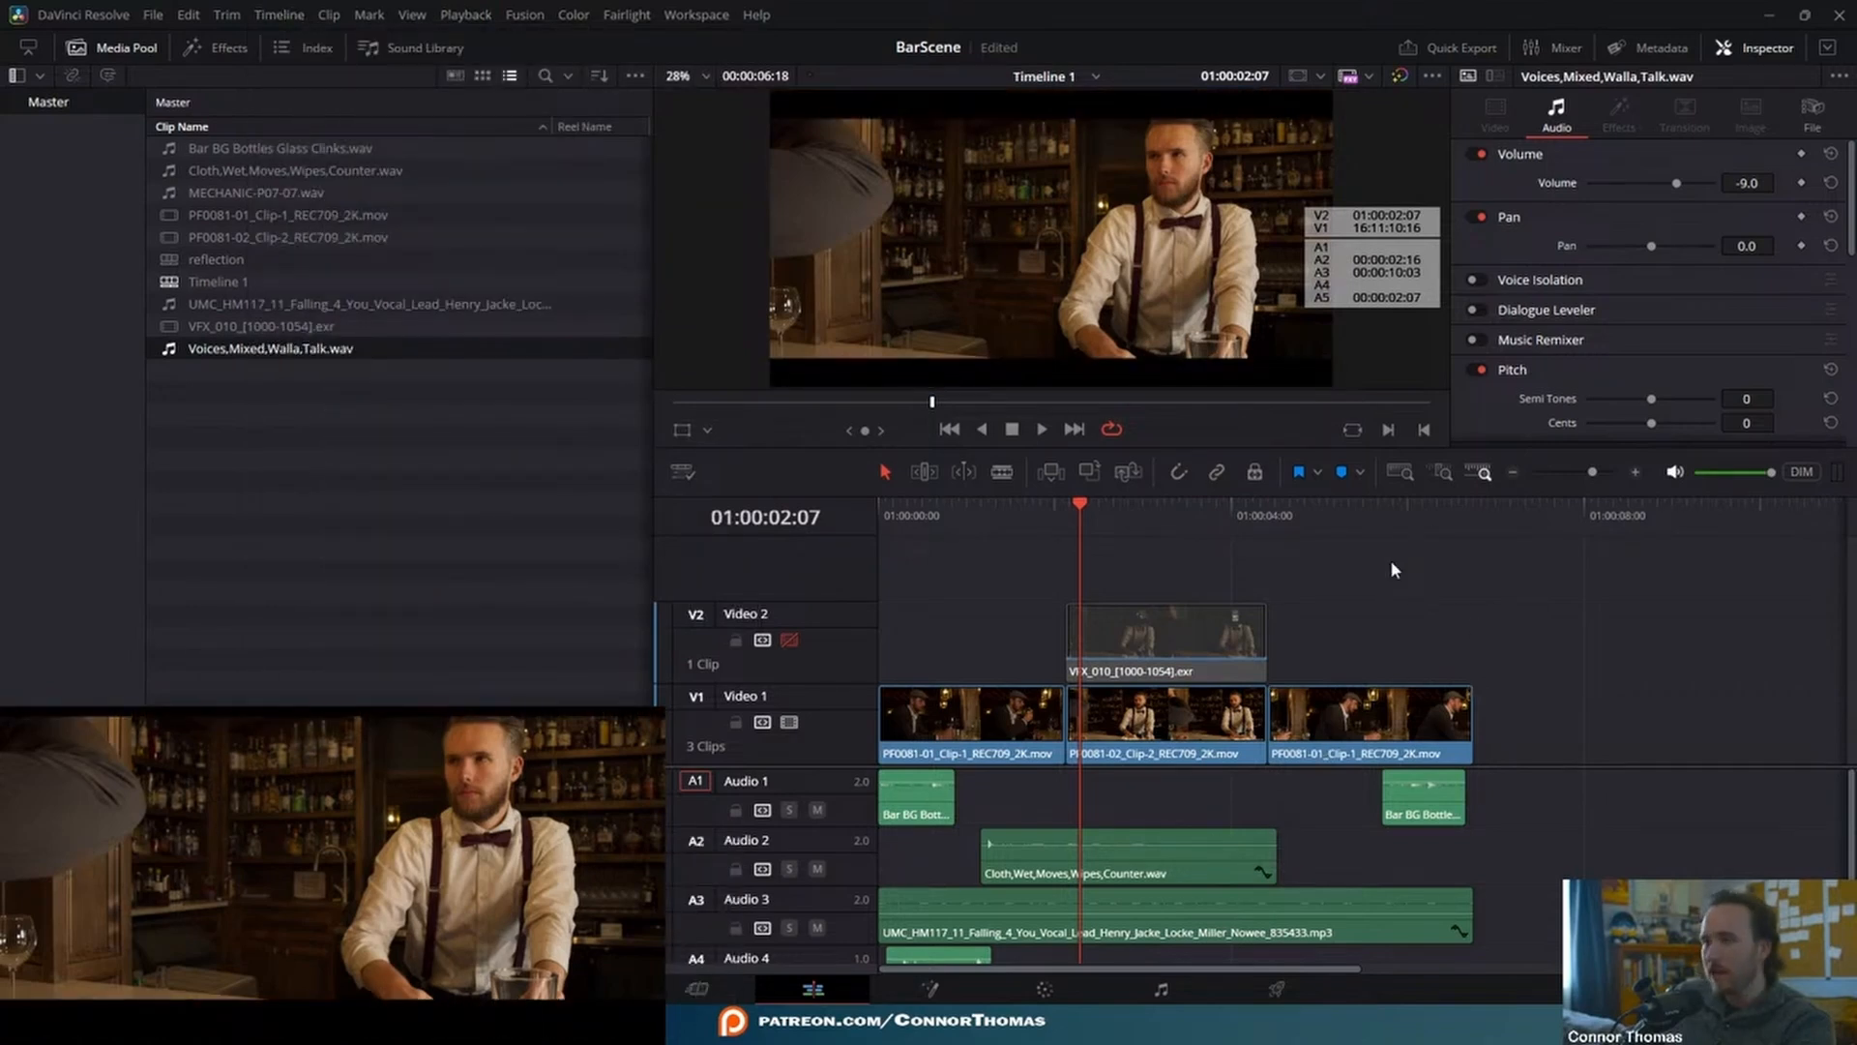
- Select the bartender shot's clips, move the playhead further into the shot, and adjust the Y position to reframe within the letterbox
click(1190, 628)
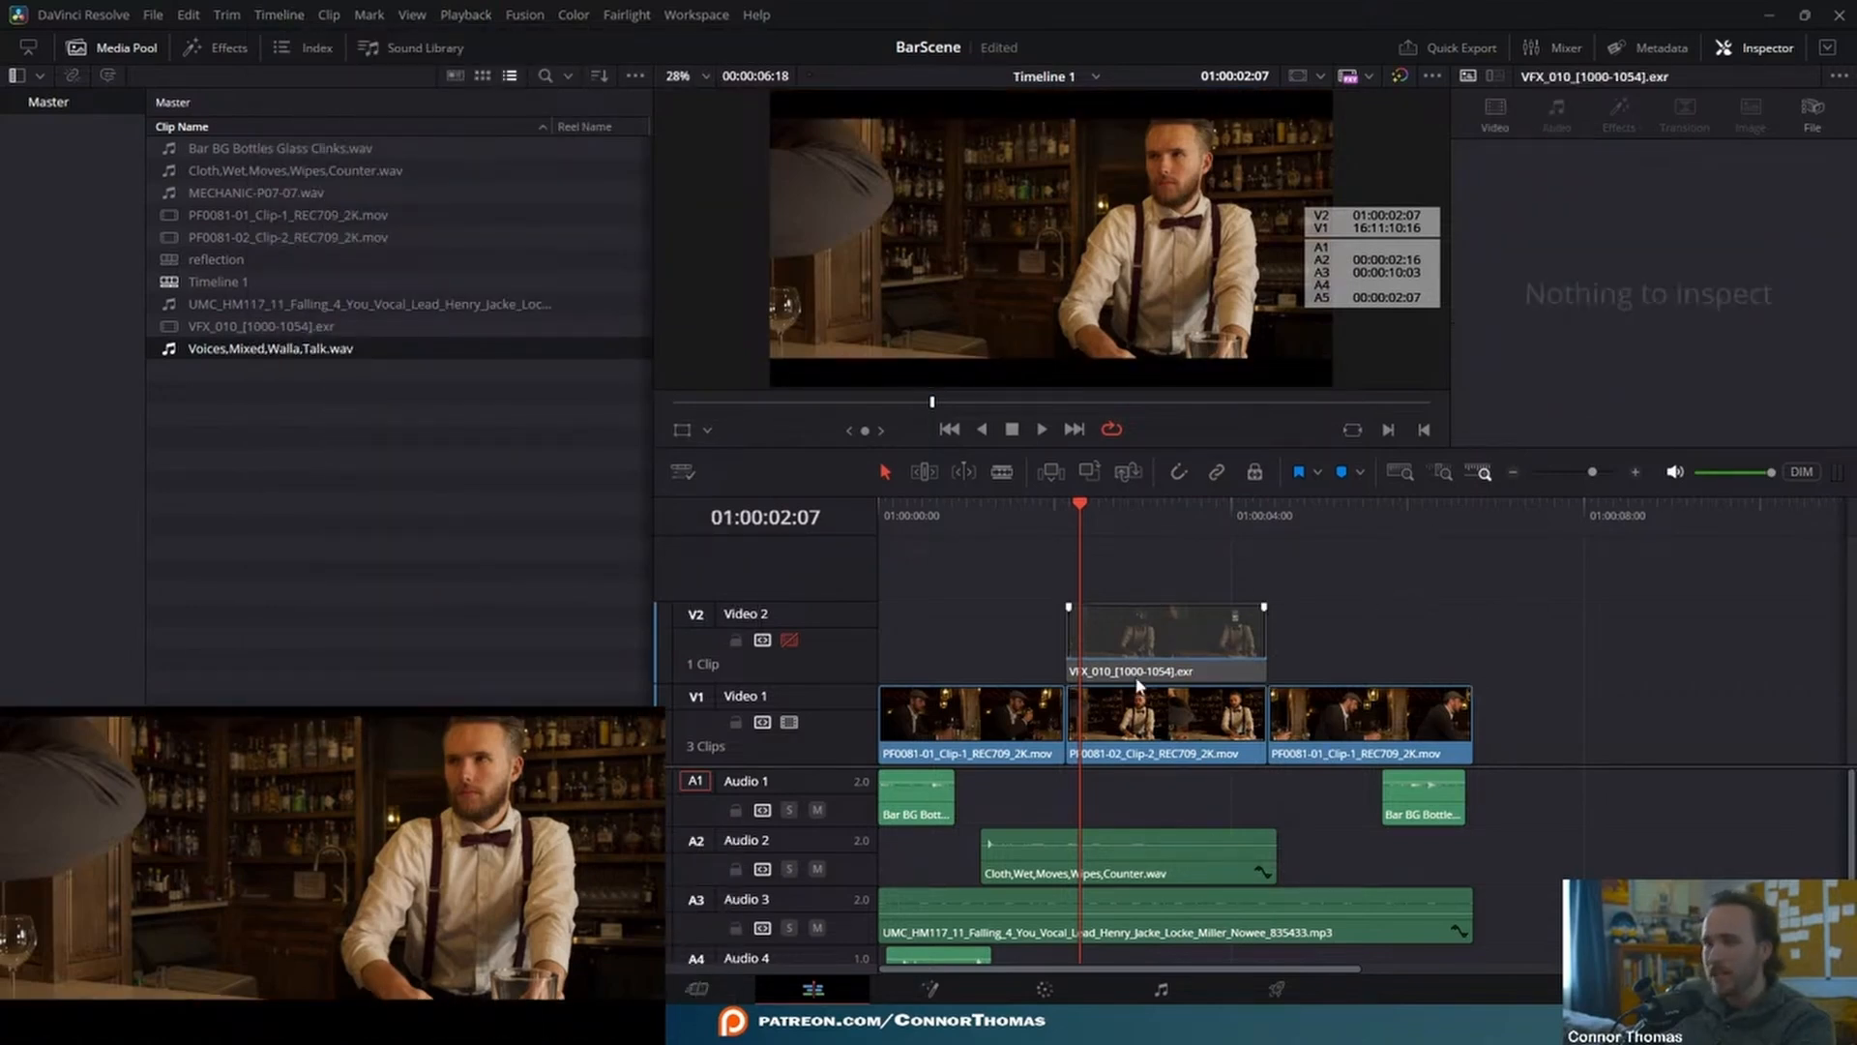
click(1178, 733)
click(1164, 648)
drag(1125, 514, 1152, 510)
mouse_move(1747, 207)
mouse_down()
mouse_move(1670, 207)
mouse_move(1752, 203)
mouse_up()
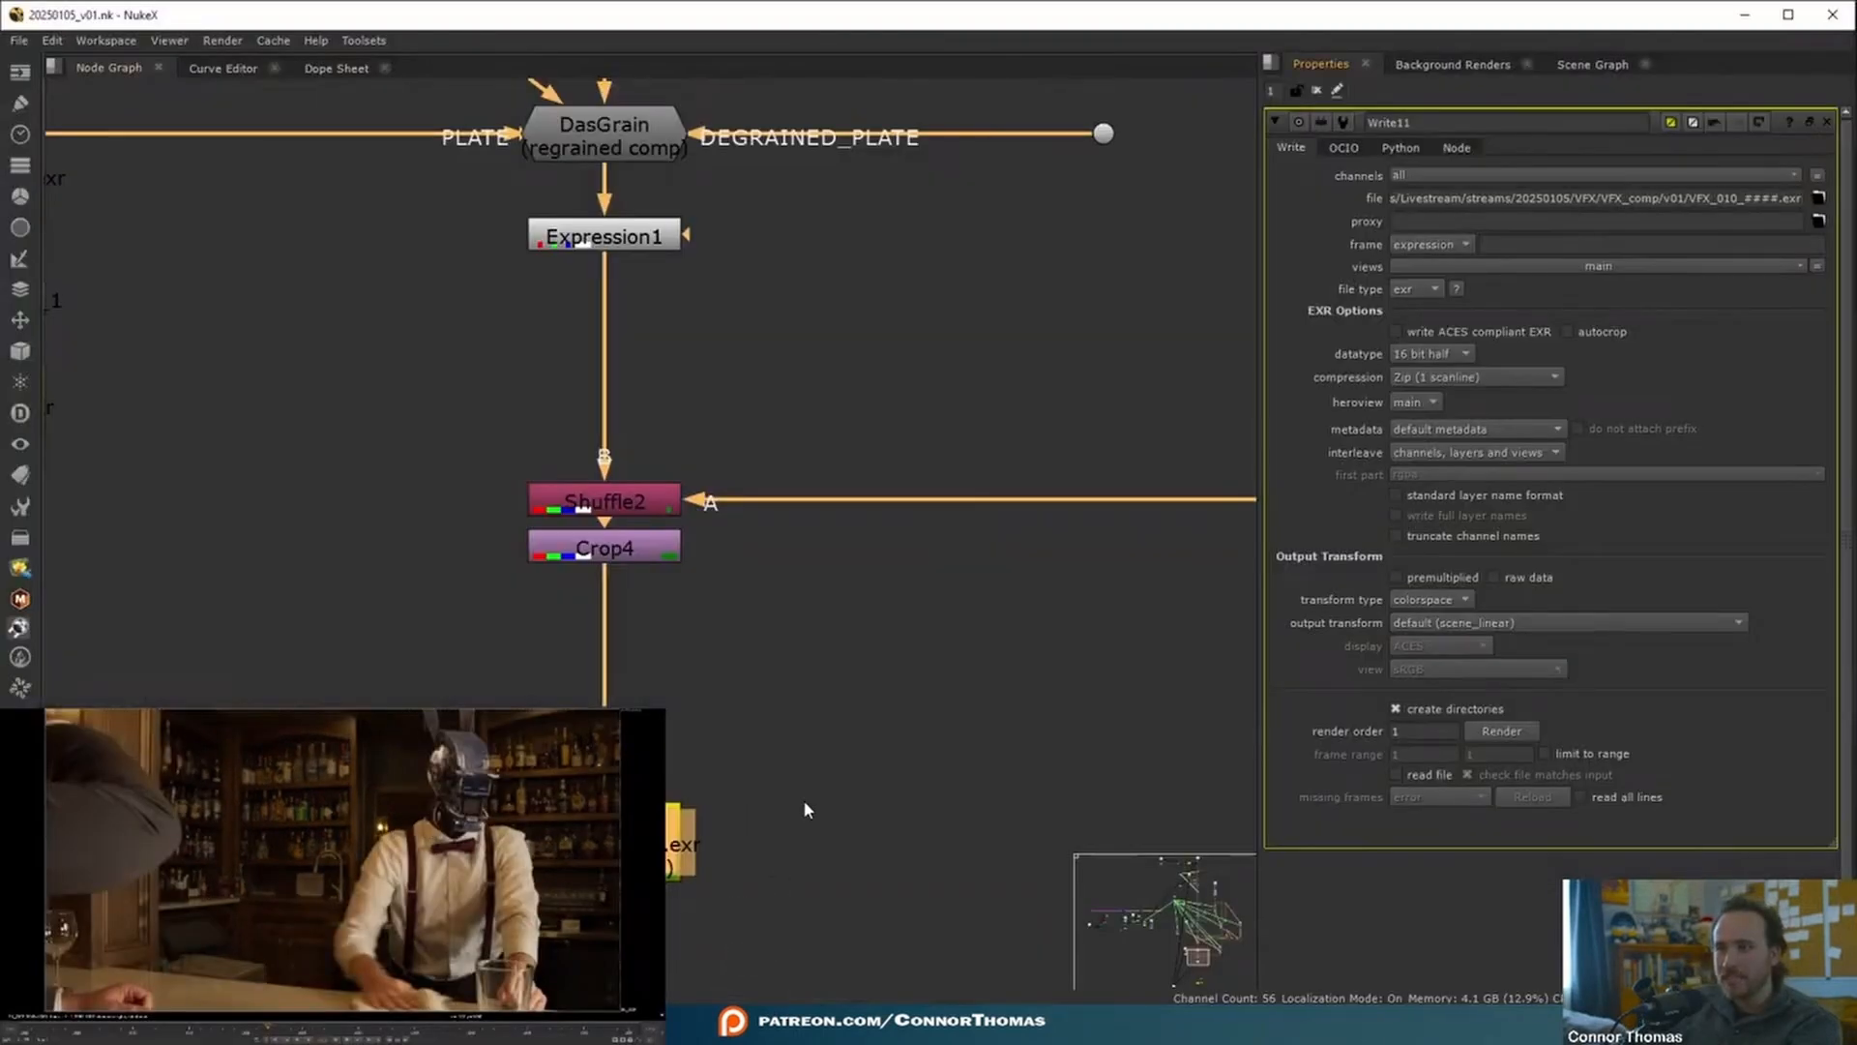
- In Nuke, add a second Write node beside the existing EXR Write, connect it to Crop4 and view it
middle_drag(805, 802, 758, 654)
scroll(759, 653, down, 1)
key(w)
click(754, 678)
drag(780, 705, 595, 440)
drag(752, 700, 761, 679)
key(1)
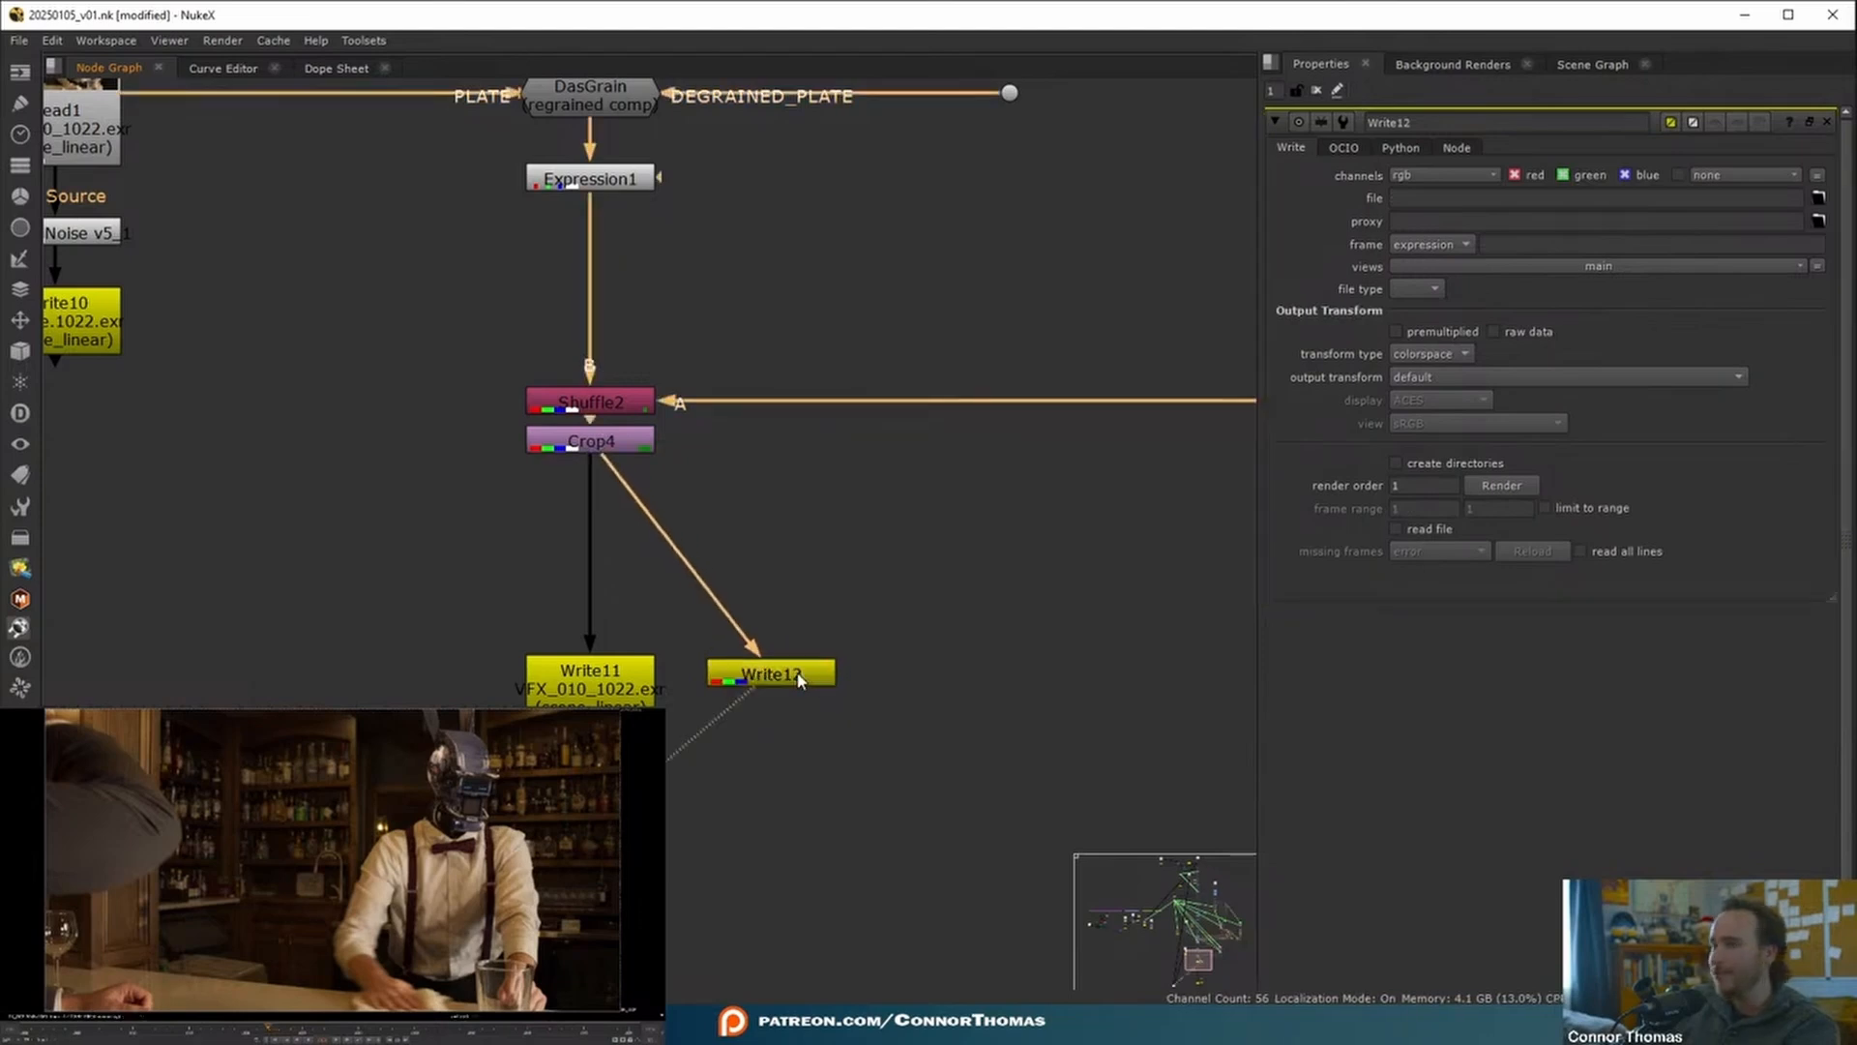
- Set the new Write node's output file to D:/Projects/Livestream/streams/20250105/VFX/VFX_comp/proxy.mov
click(1819, 197)
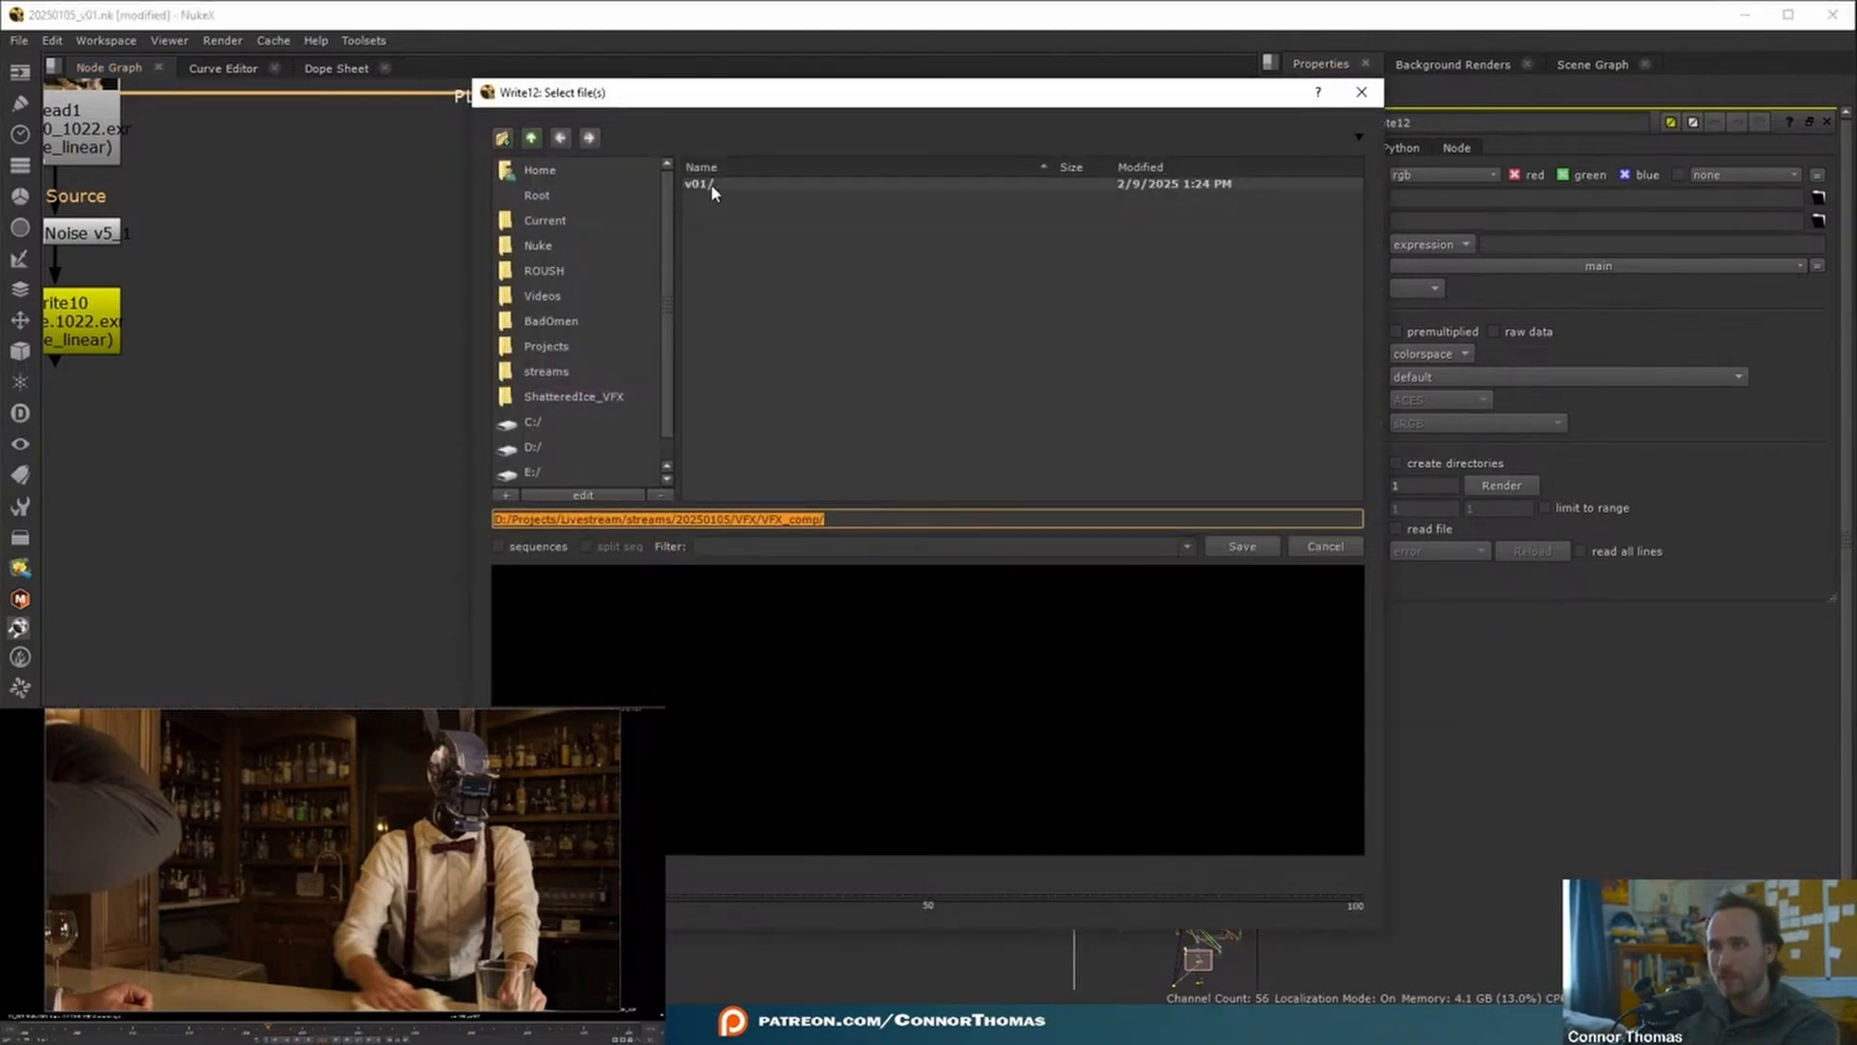
click(856, 519)
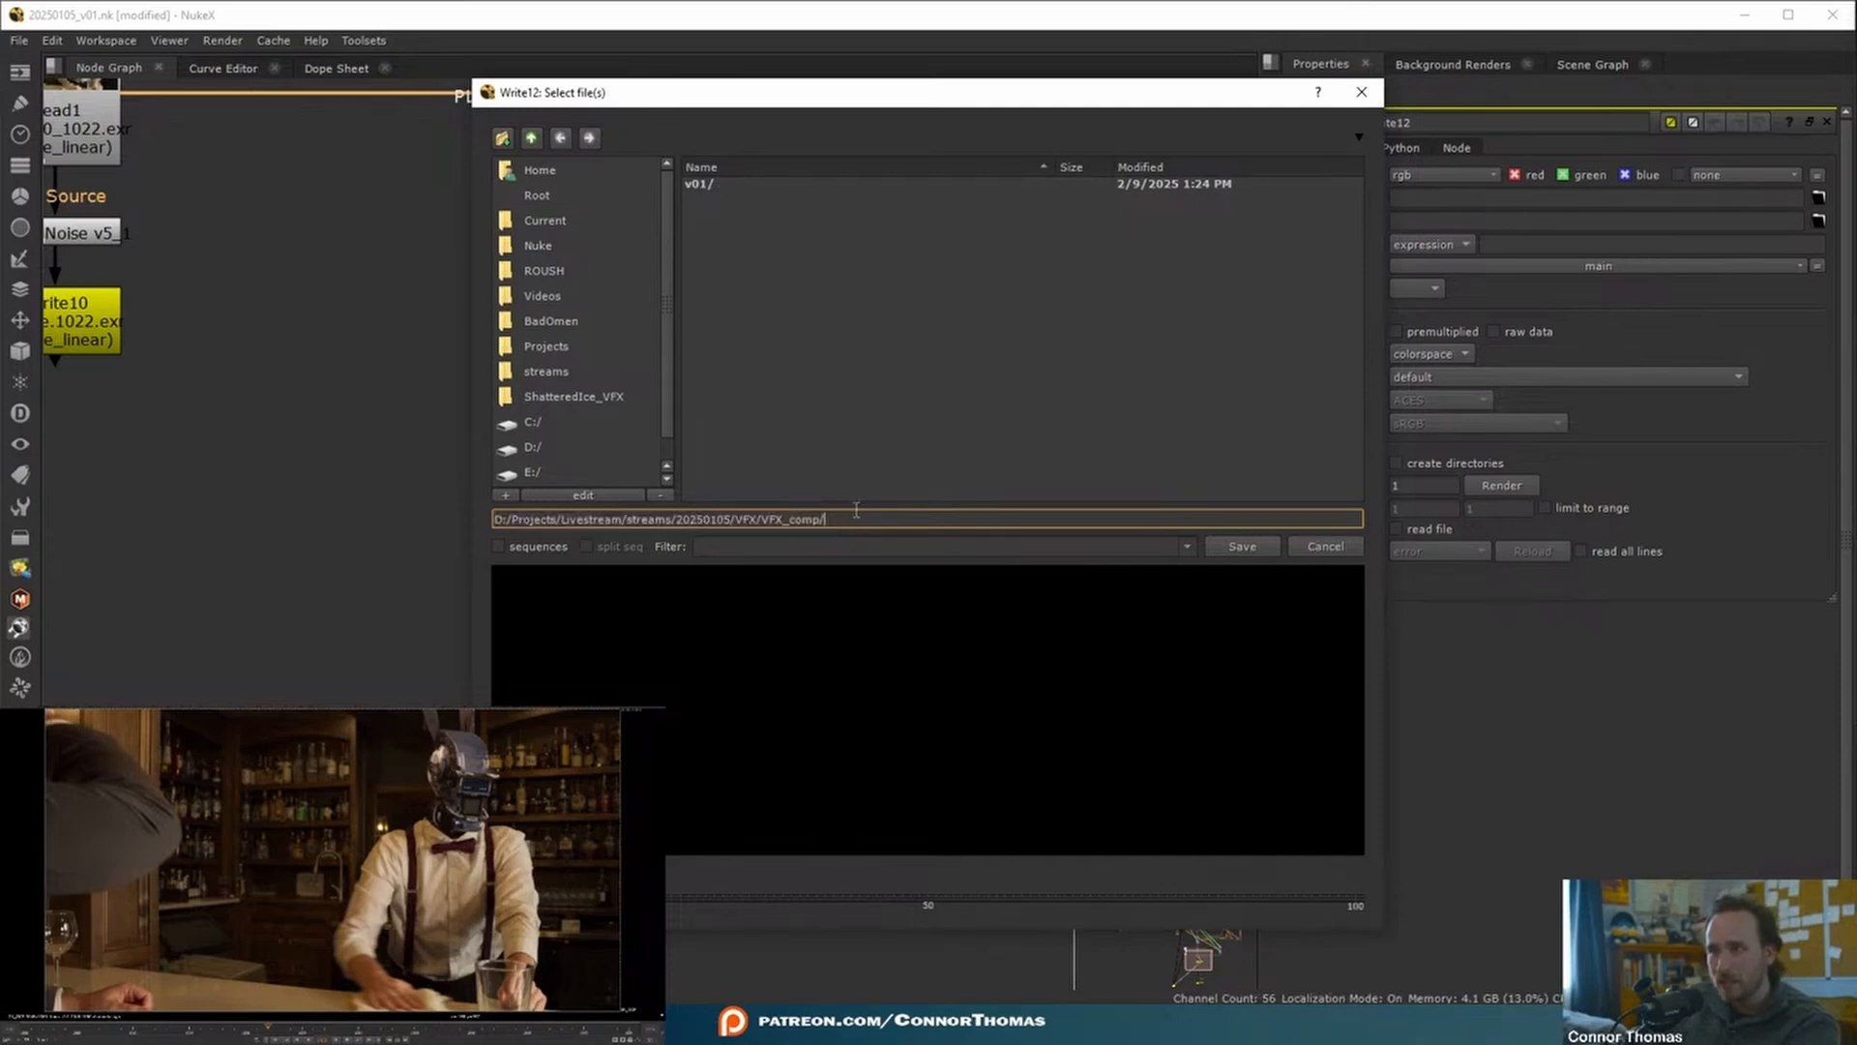
text(p)
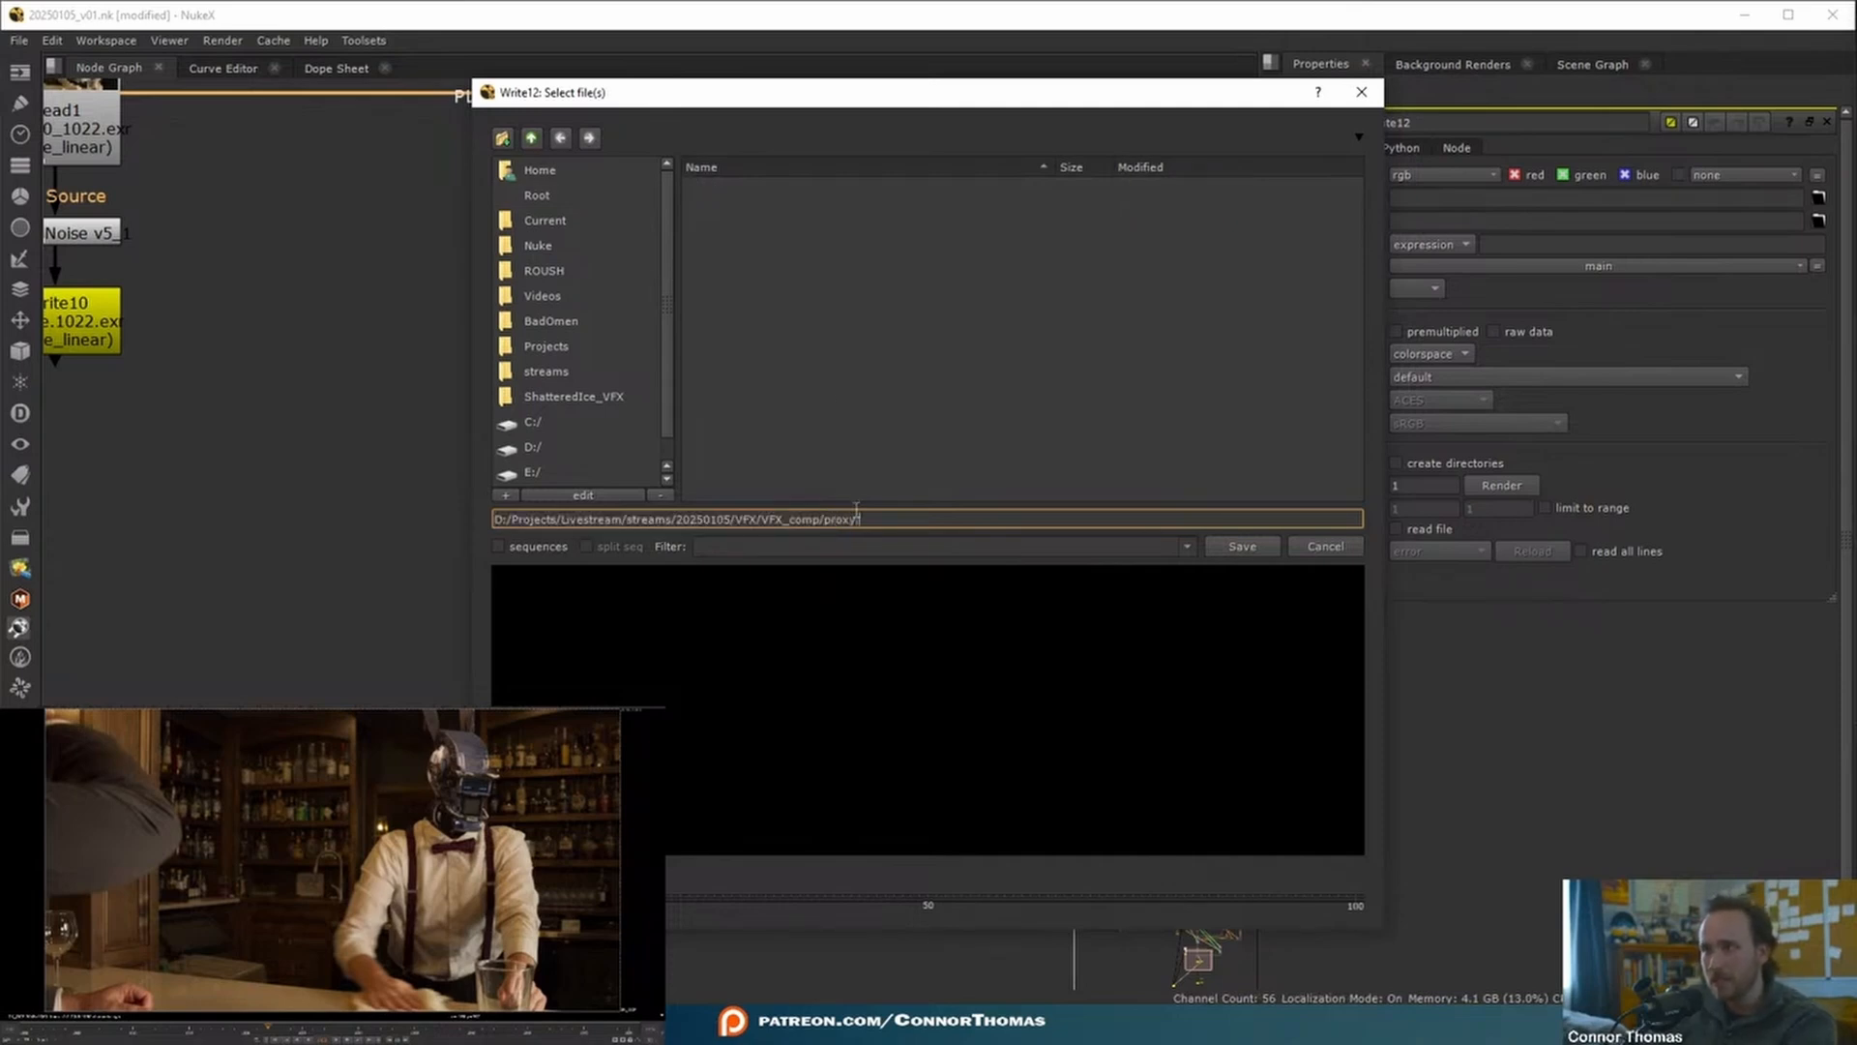
text(roxy.mov)
key(Return)
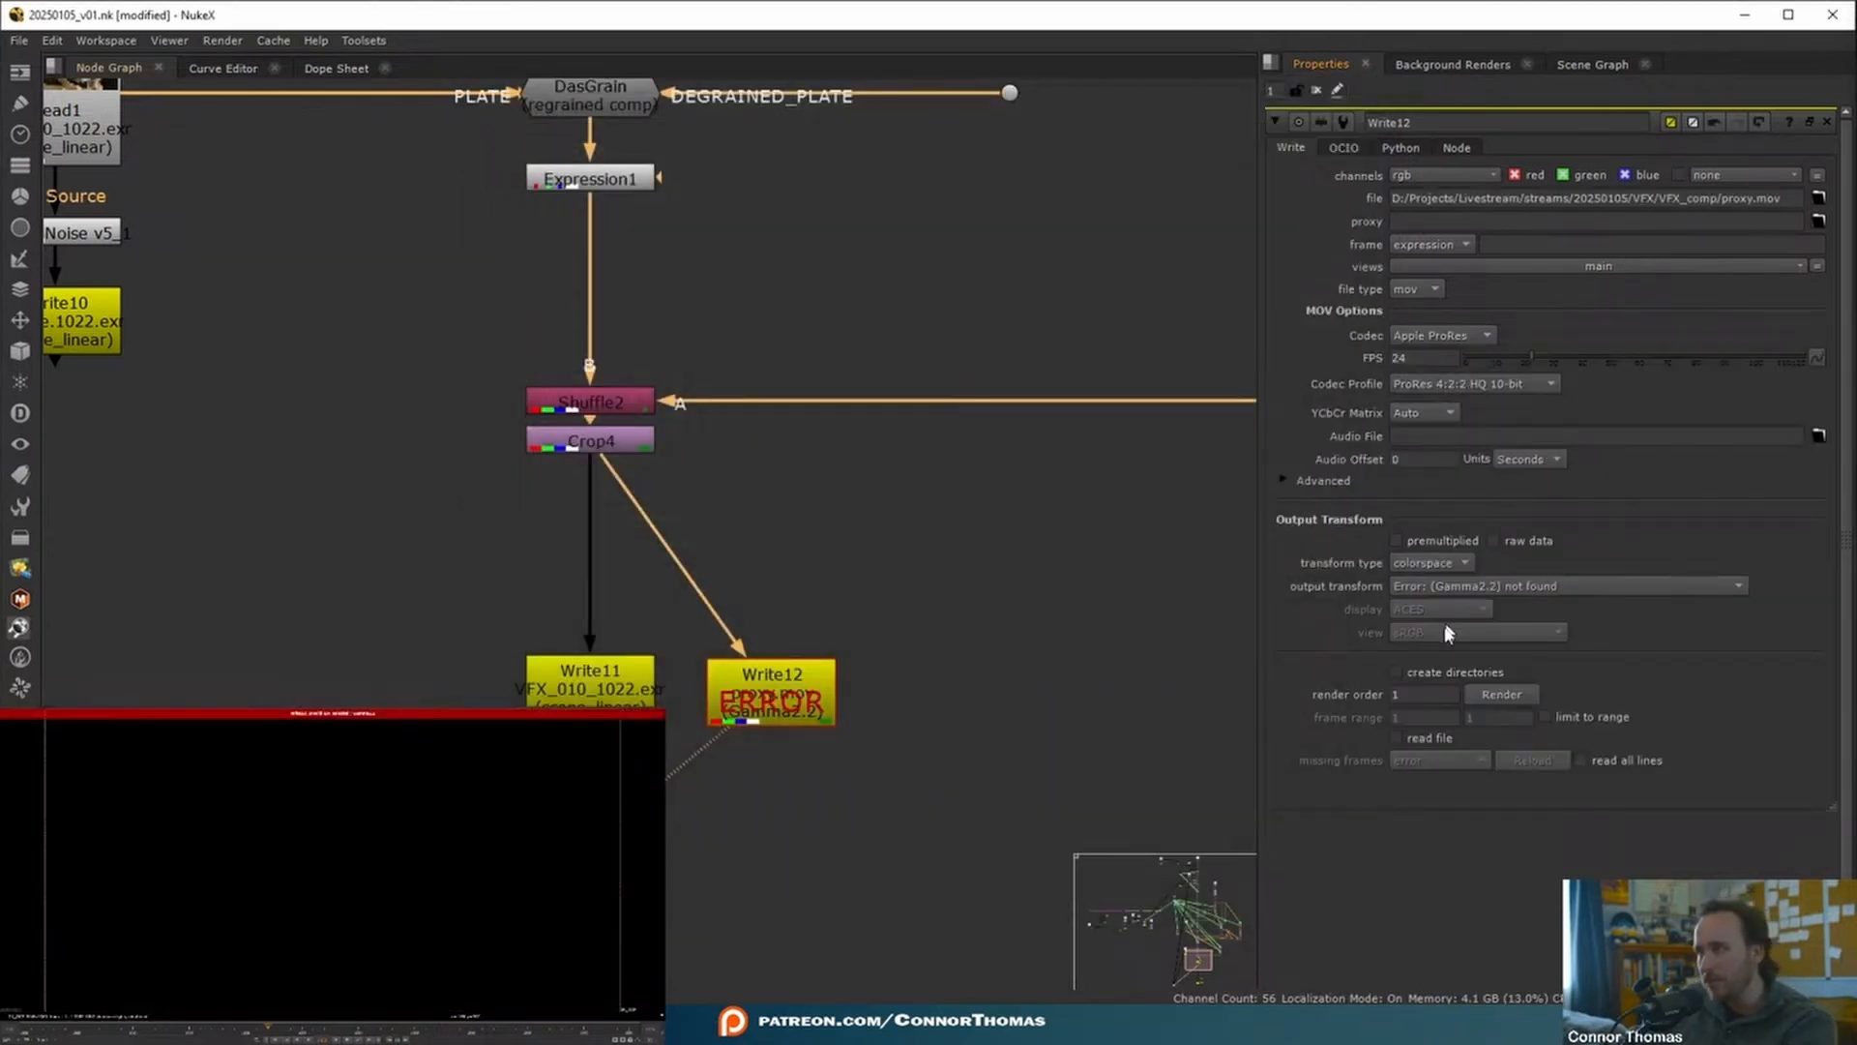
- Set the proxy Write node's output transform to Output - Rec.709 and render global frames 1000-1054
click(1463, 588)
mouse_move(1407, 910)
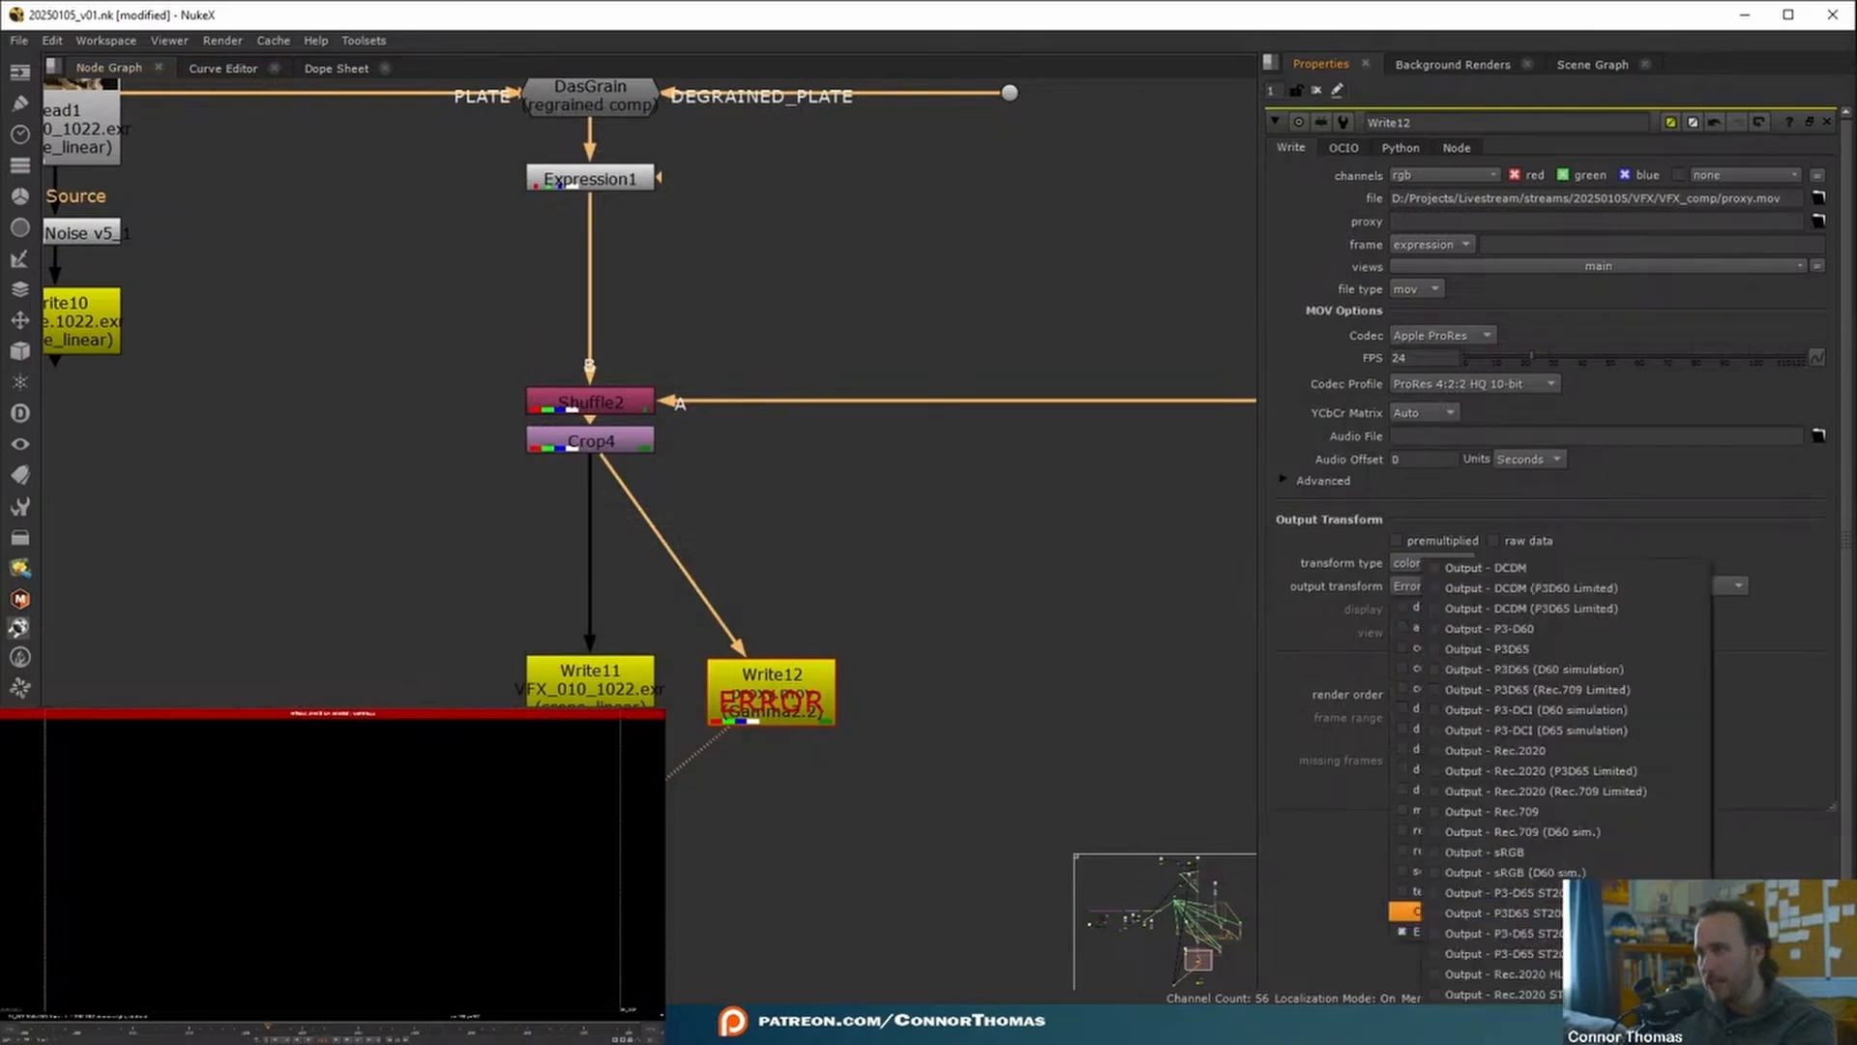
click(1555, 817)
click(1502, 694)
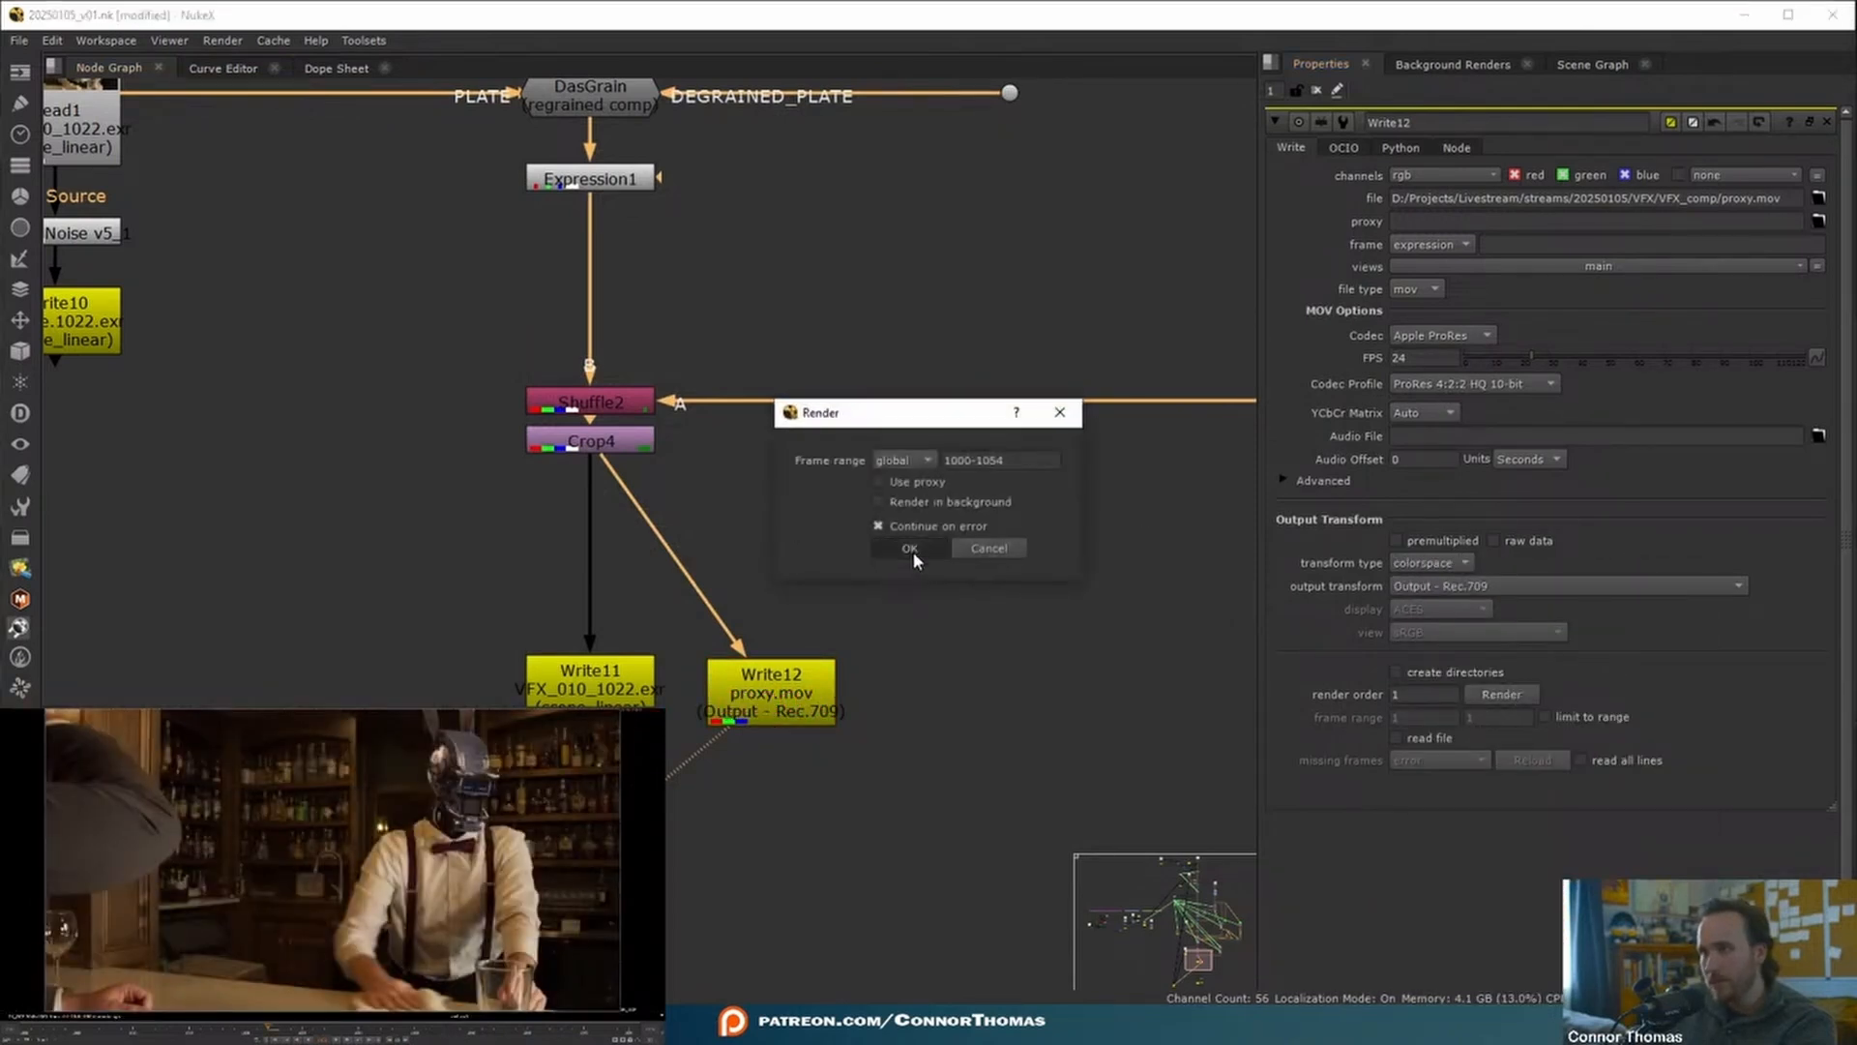
click(910, 549)
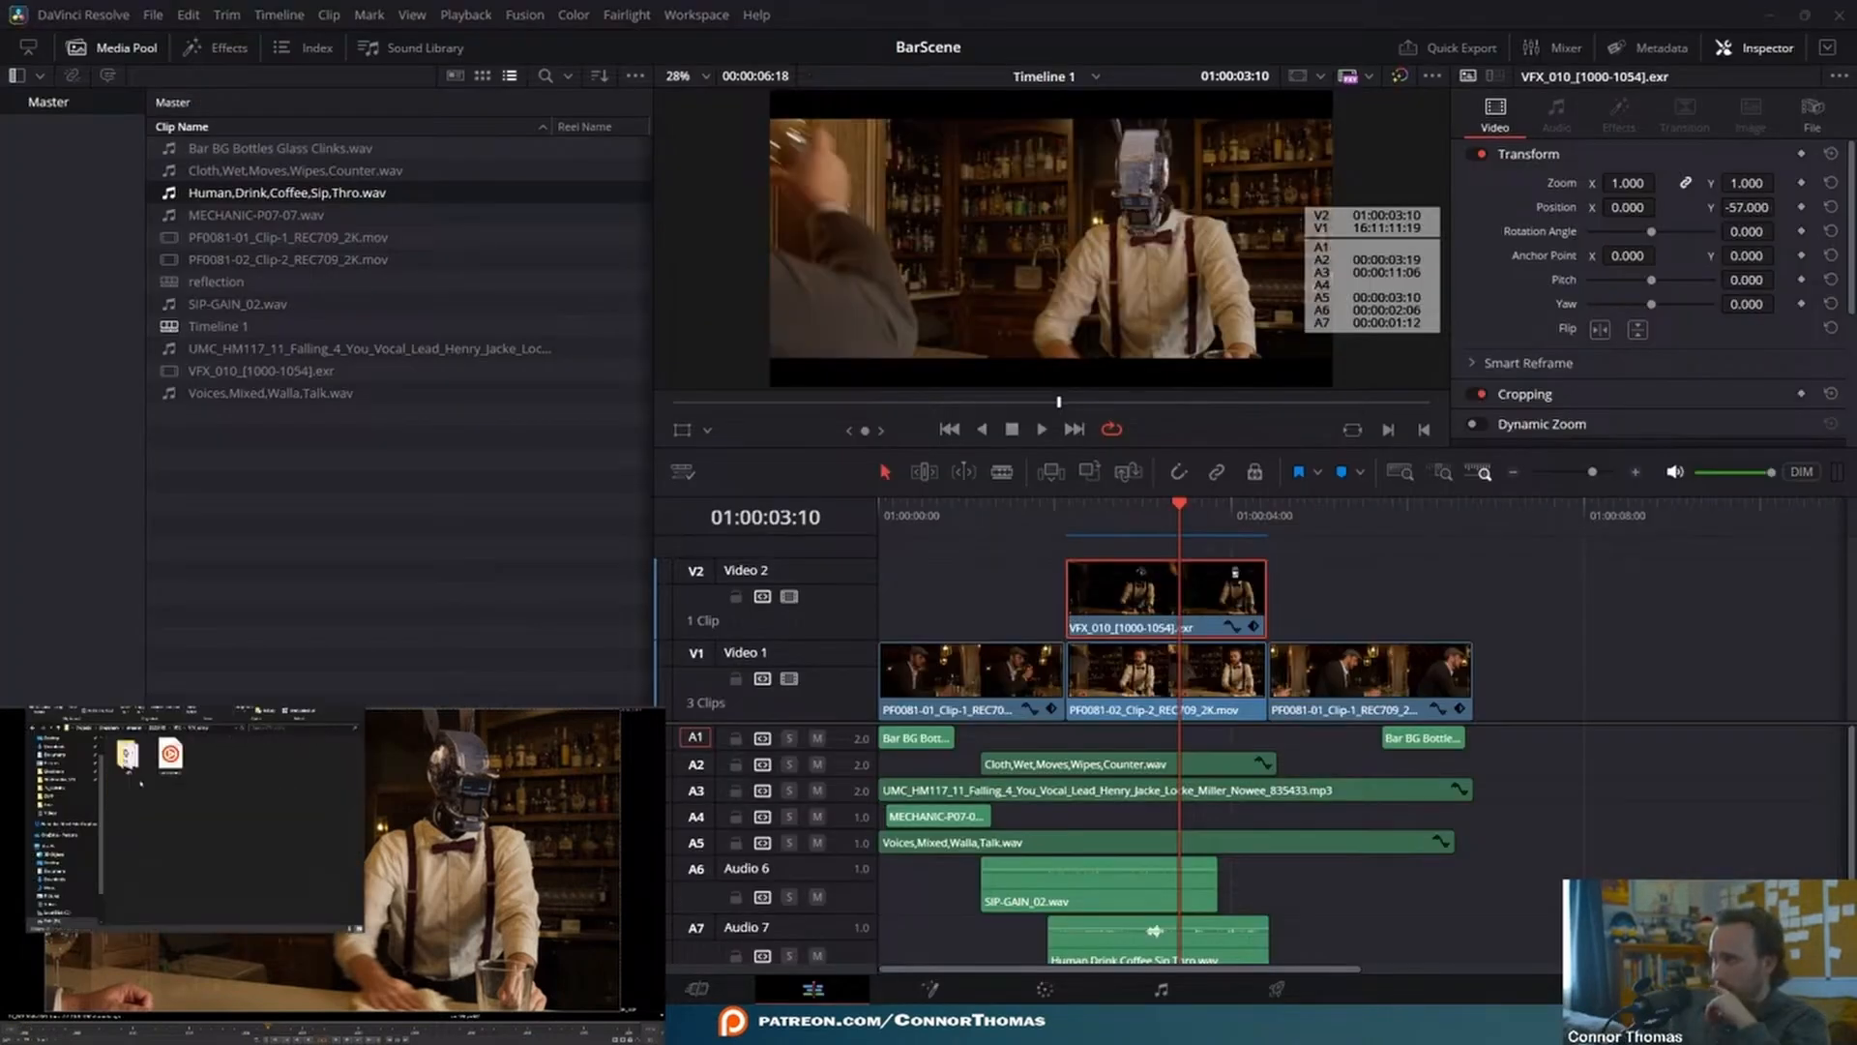
- In DaVinci Resolve, import the rendered proxy.mov and place it on Video 3 above the bartender shot
drag(170, 760, 1243, 481)
drag(1550, 588, 1166, 584)
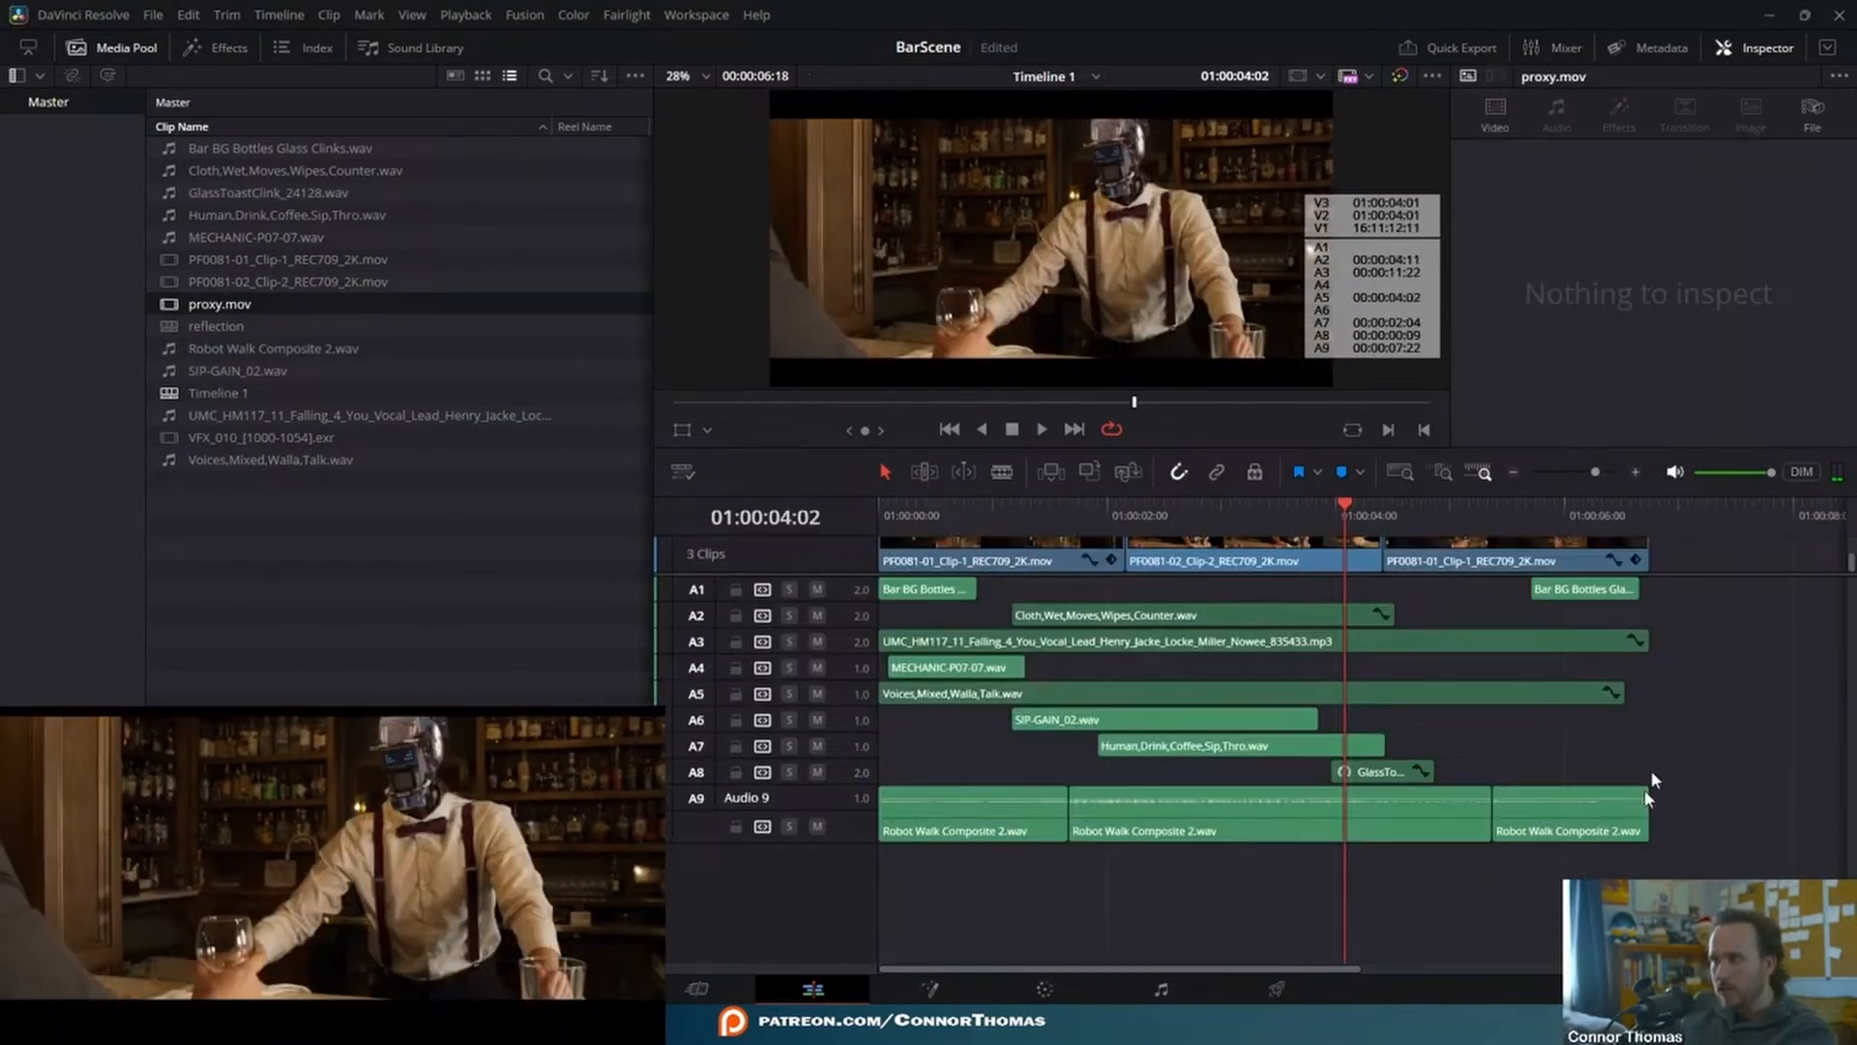
- Isolate a short piece of Robot Walk Composite 2.wav on a new Audio 10 track and start it at 01:00:03:05 under the bartender shot
drag(1651, 769, 1738, 820)
scroll(1221, 867, right, 5)
key(Delete)
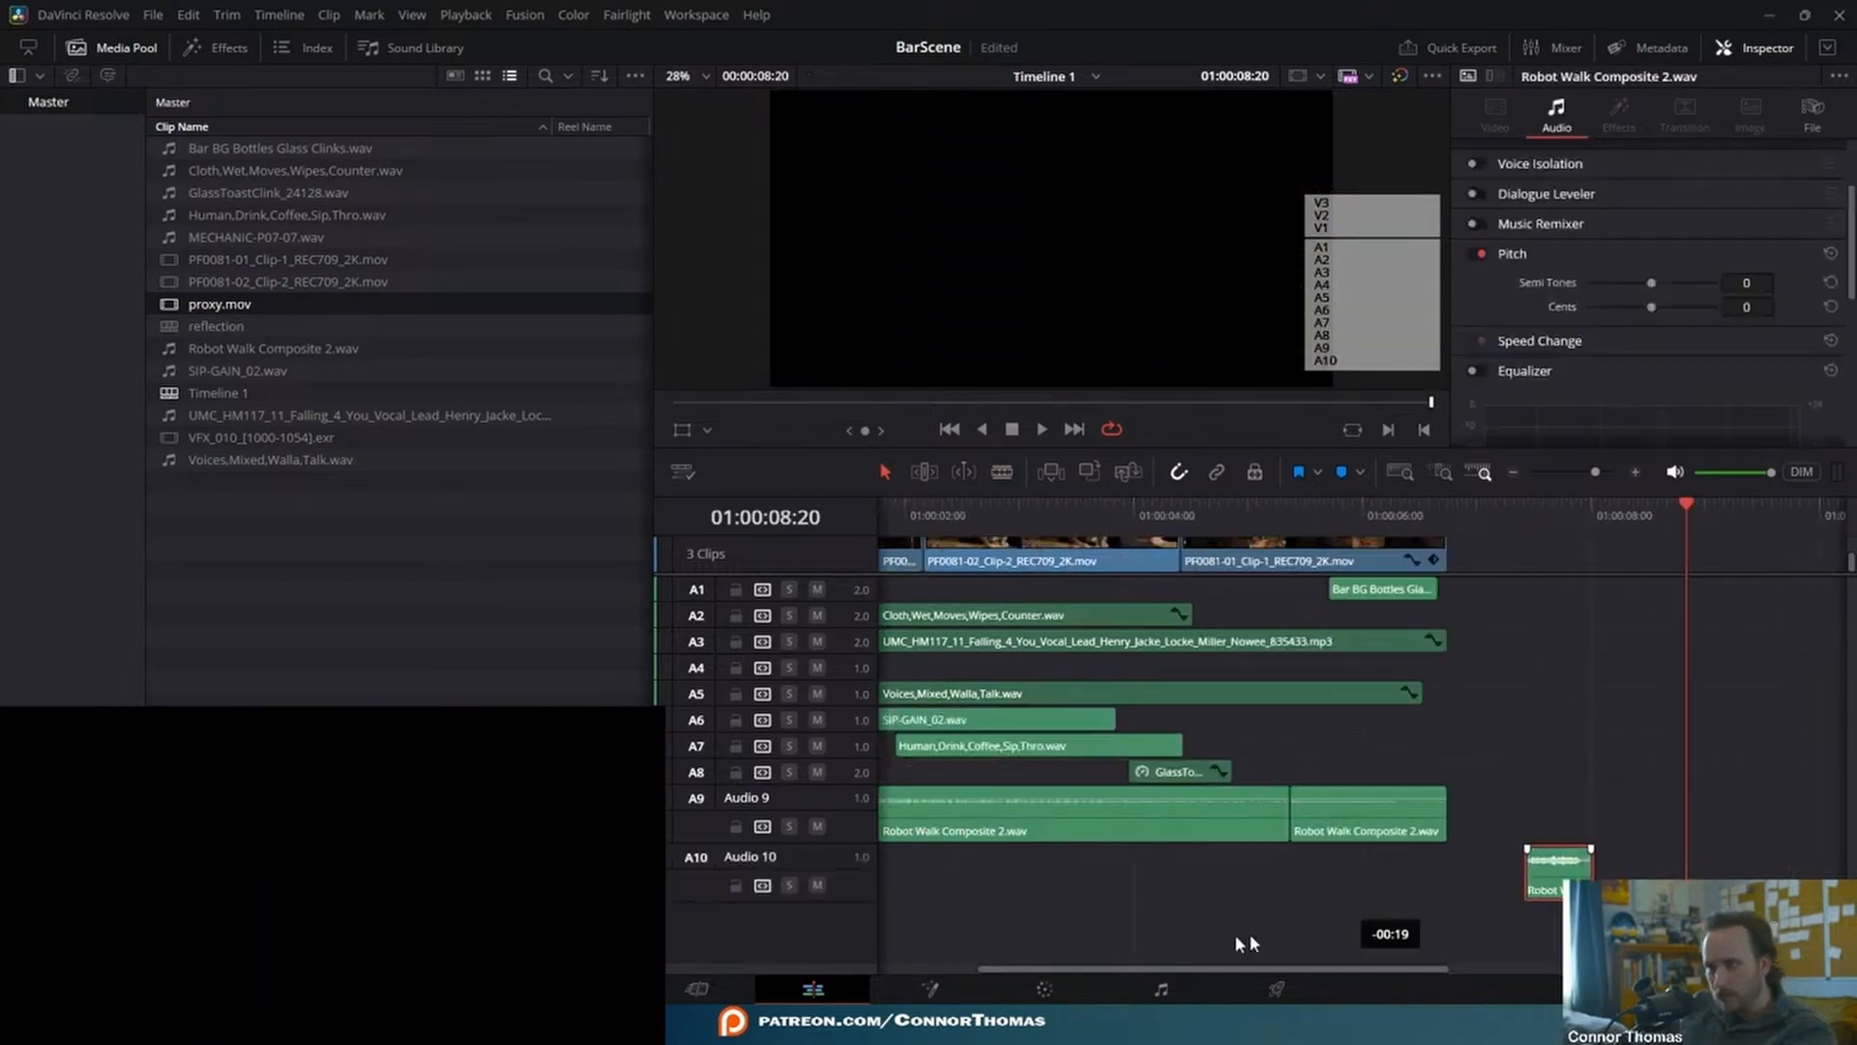
drag(1234, 932, 1173, 895)
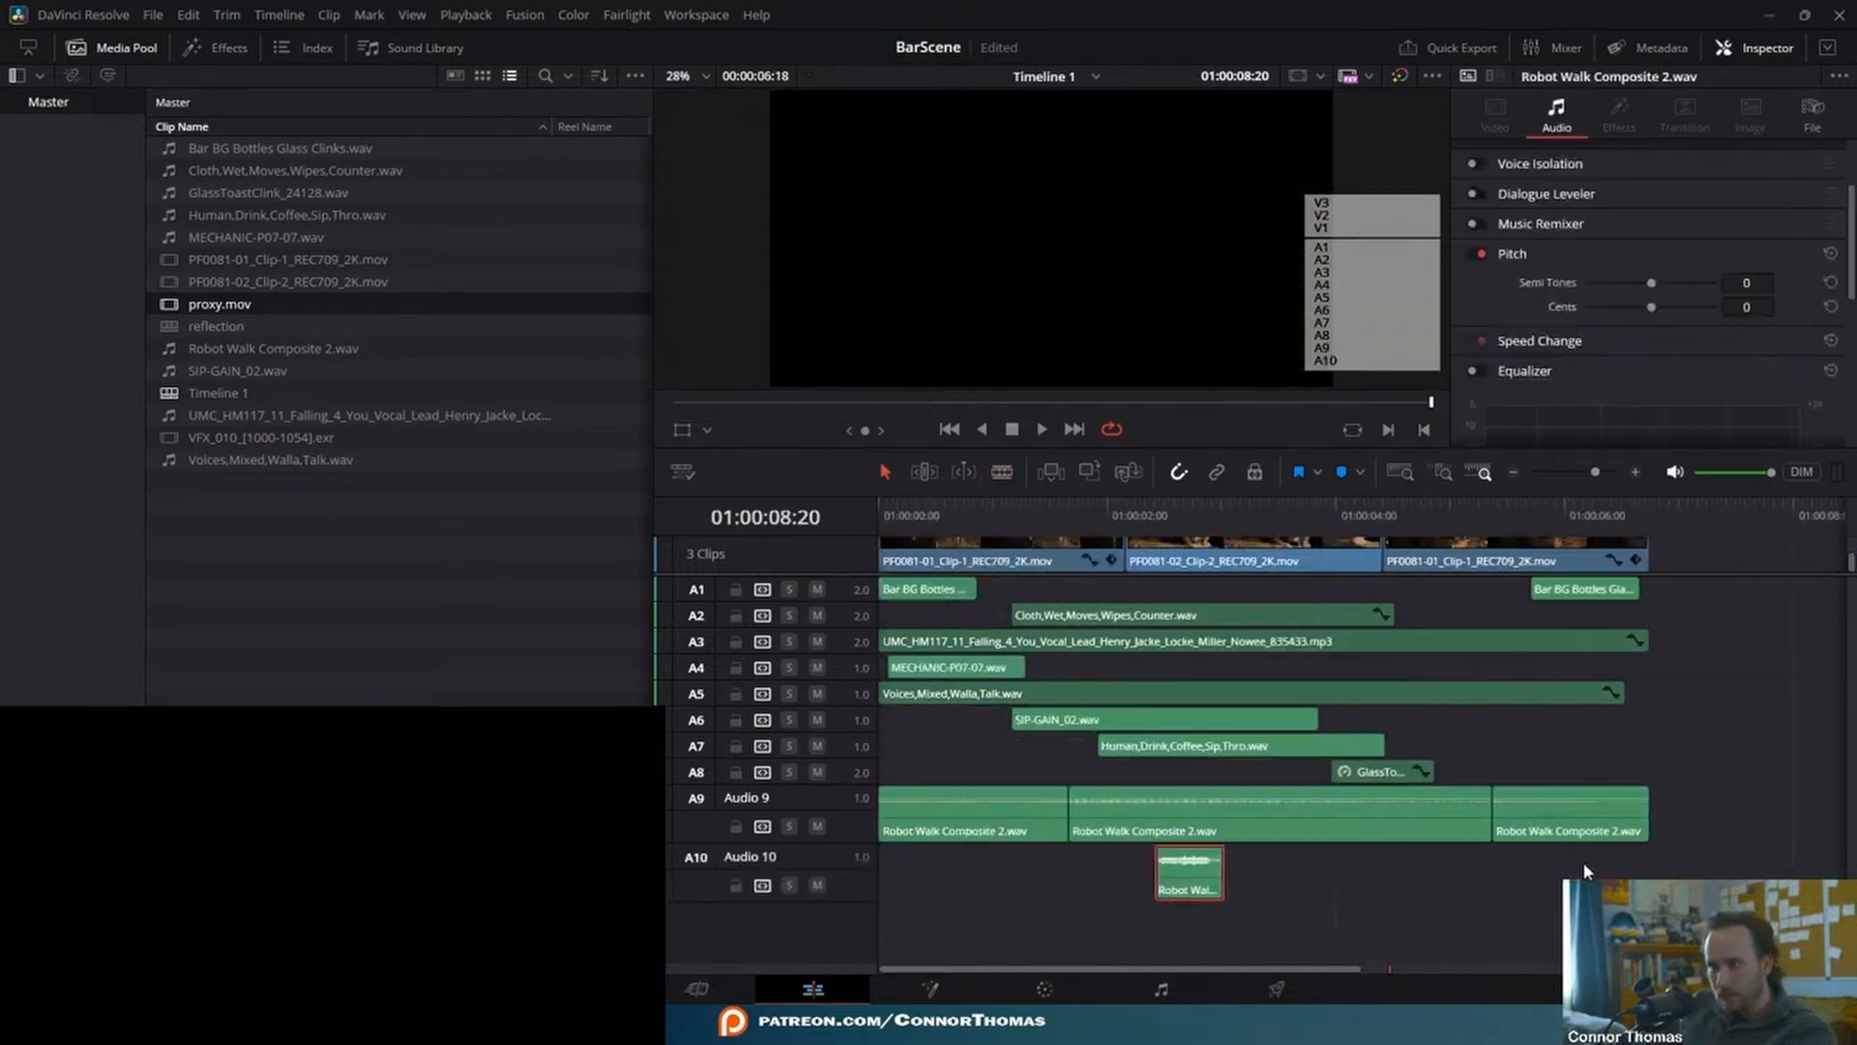
drag(1191, 513, 1249, 523)
drag(1181, 885, 1269, 900)
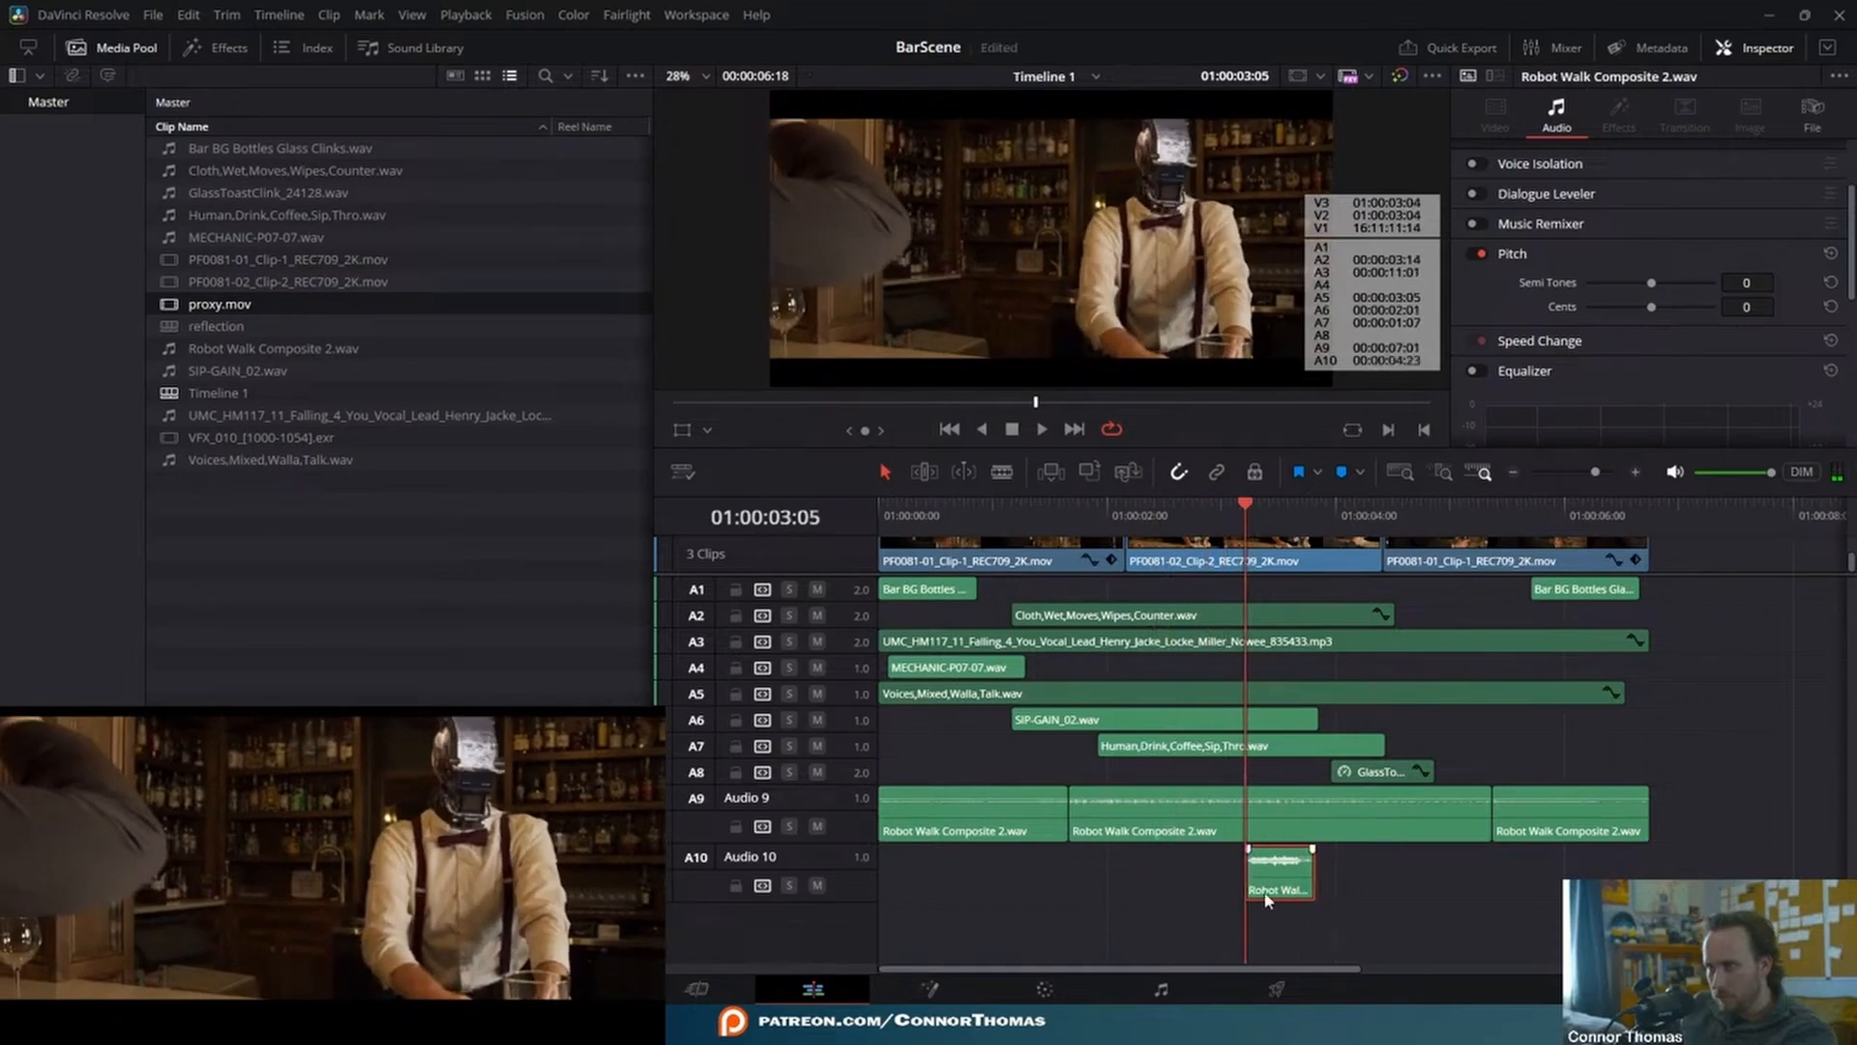
- Play back the short robot walk piece on Audio 10 against the picture and change its clip speed
key(space)
key(space)
right_click(1293, 882)
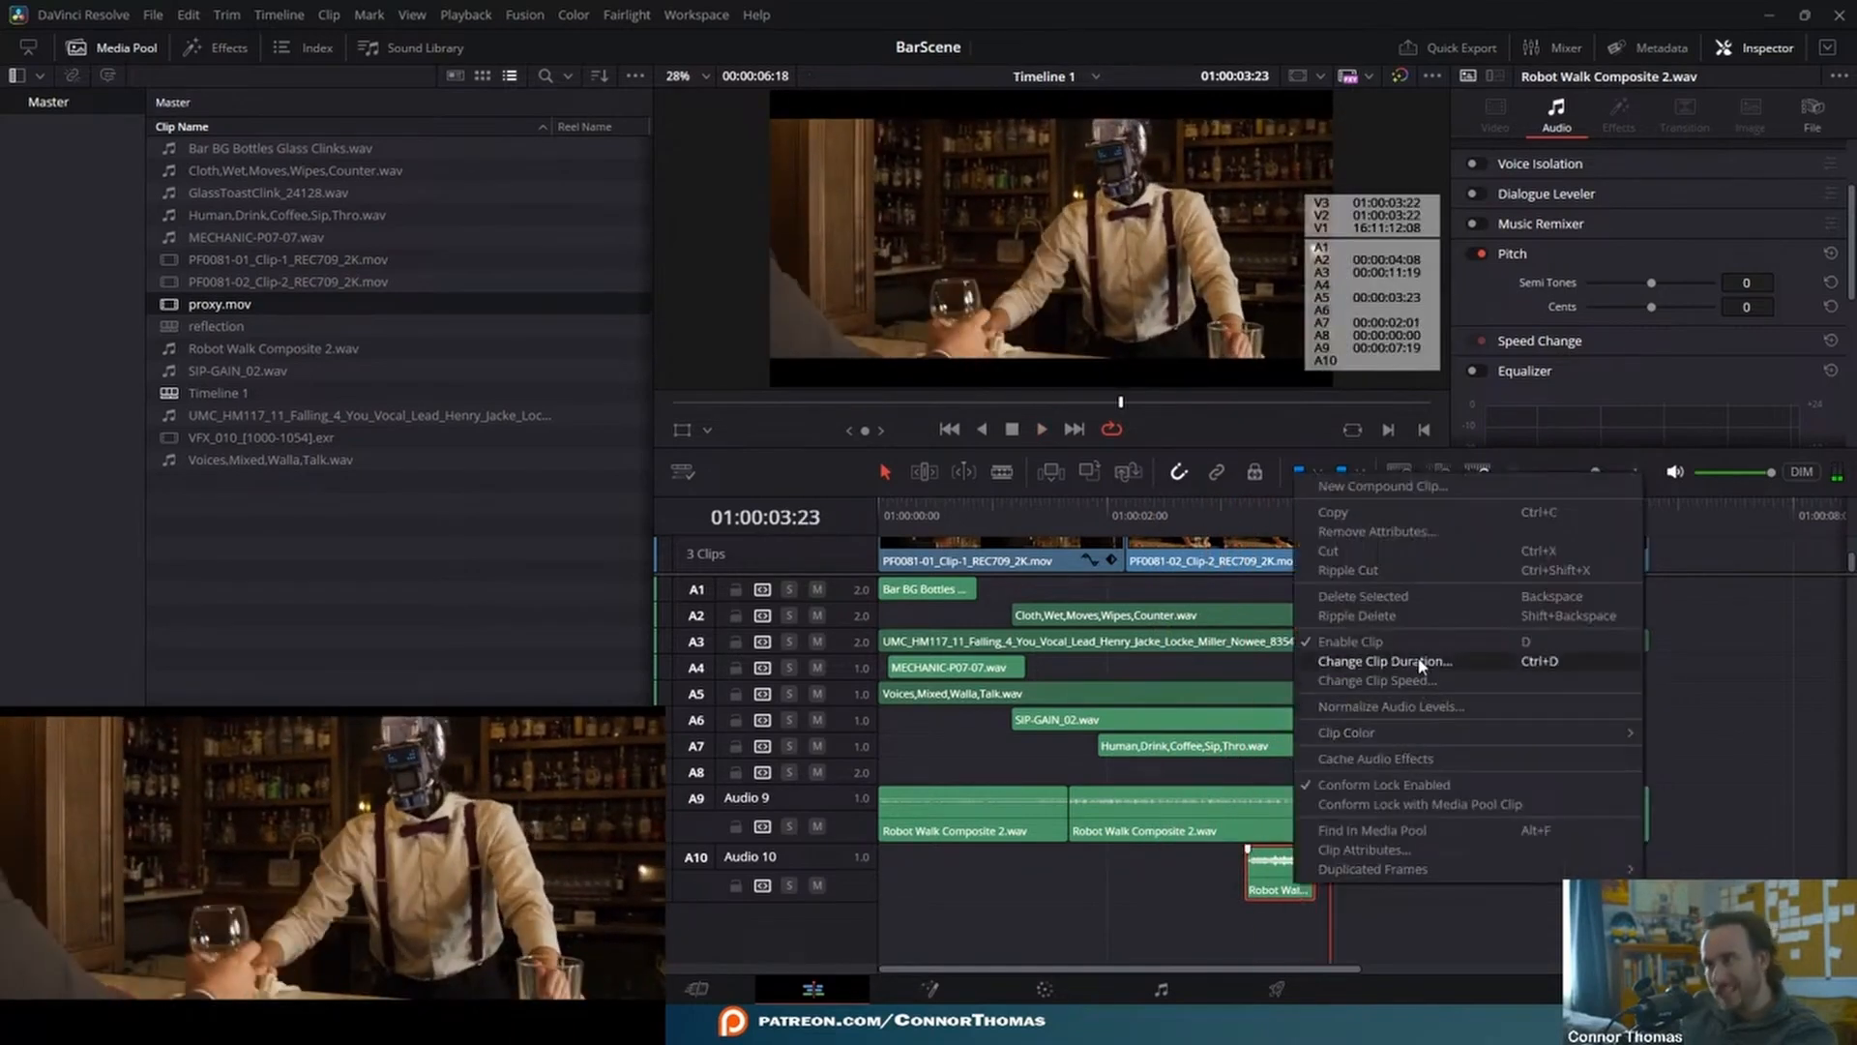
click(1516, 680)
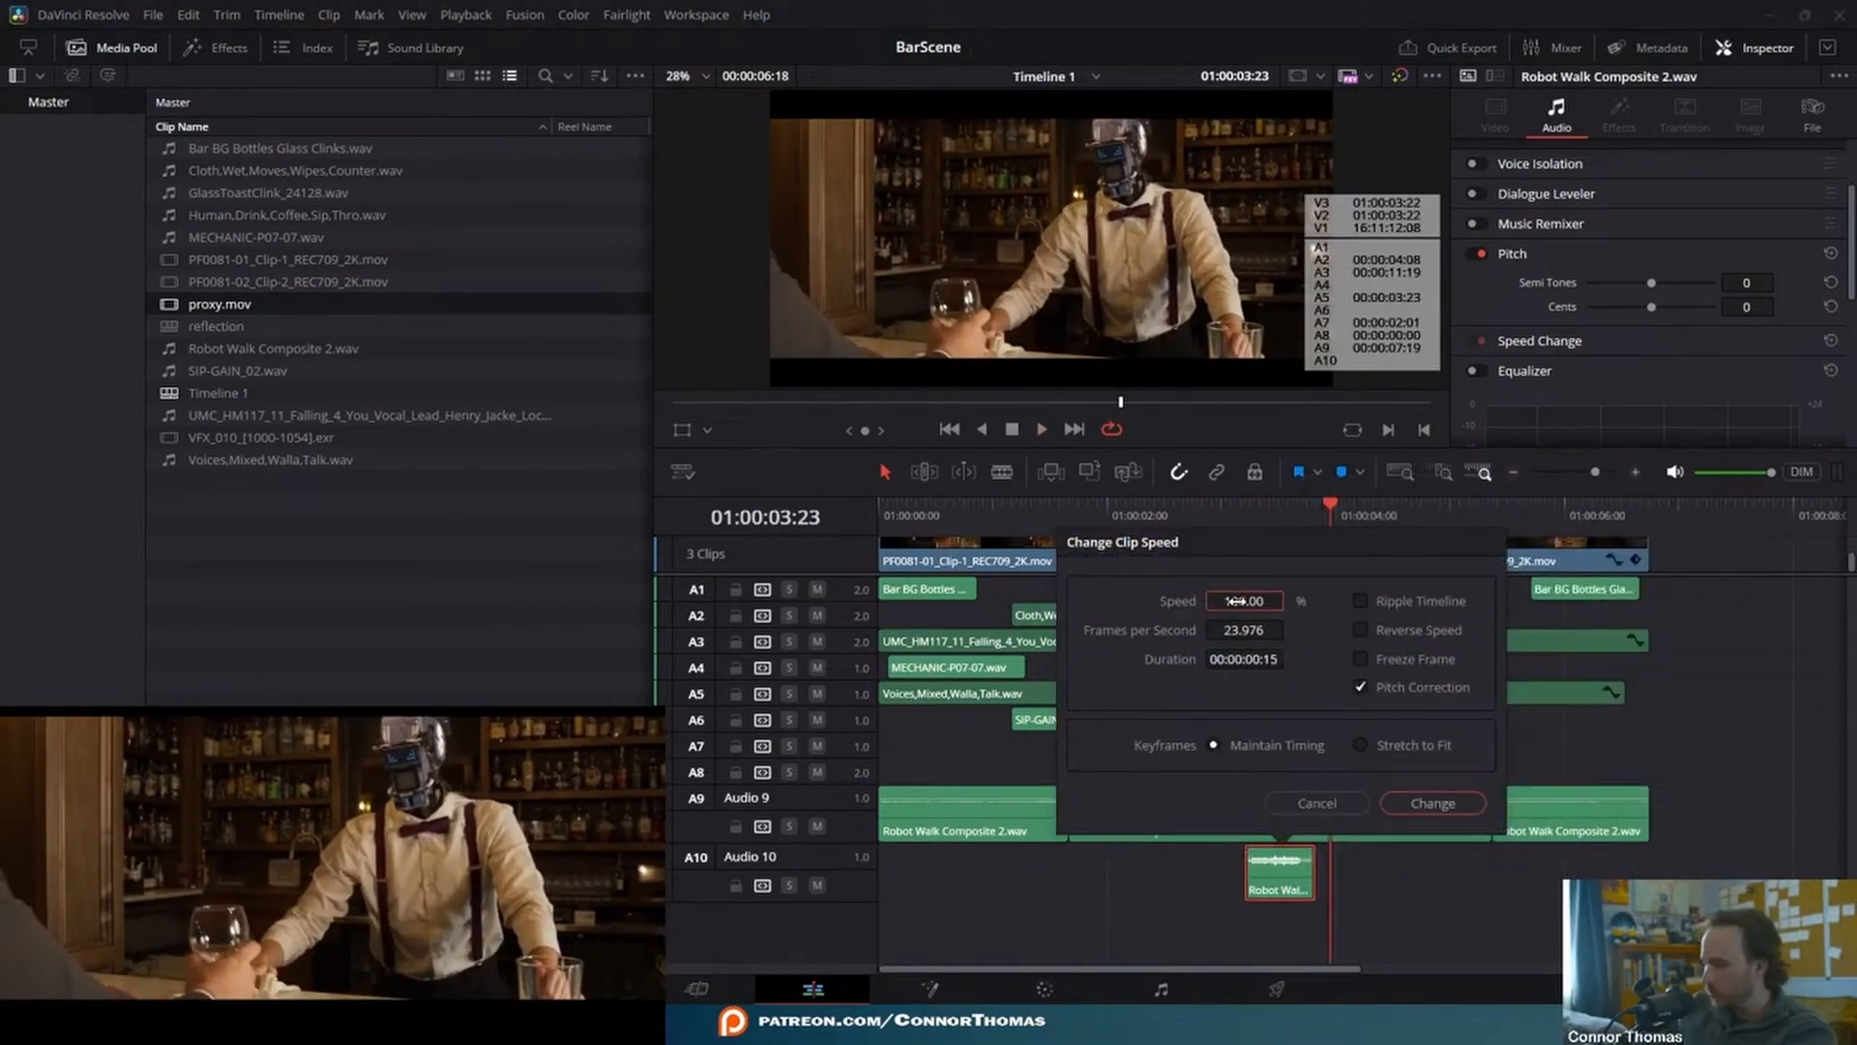
key(Return)
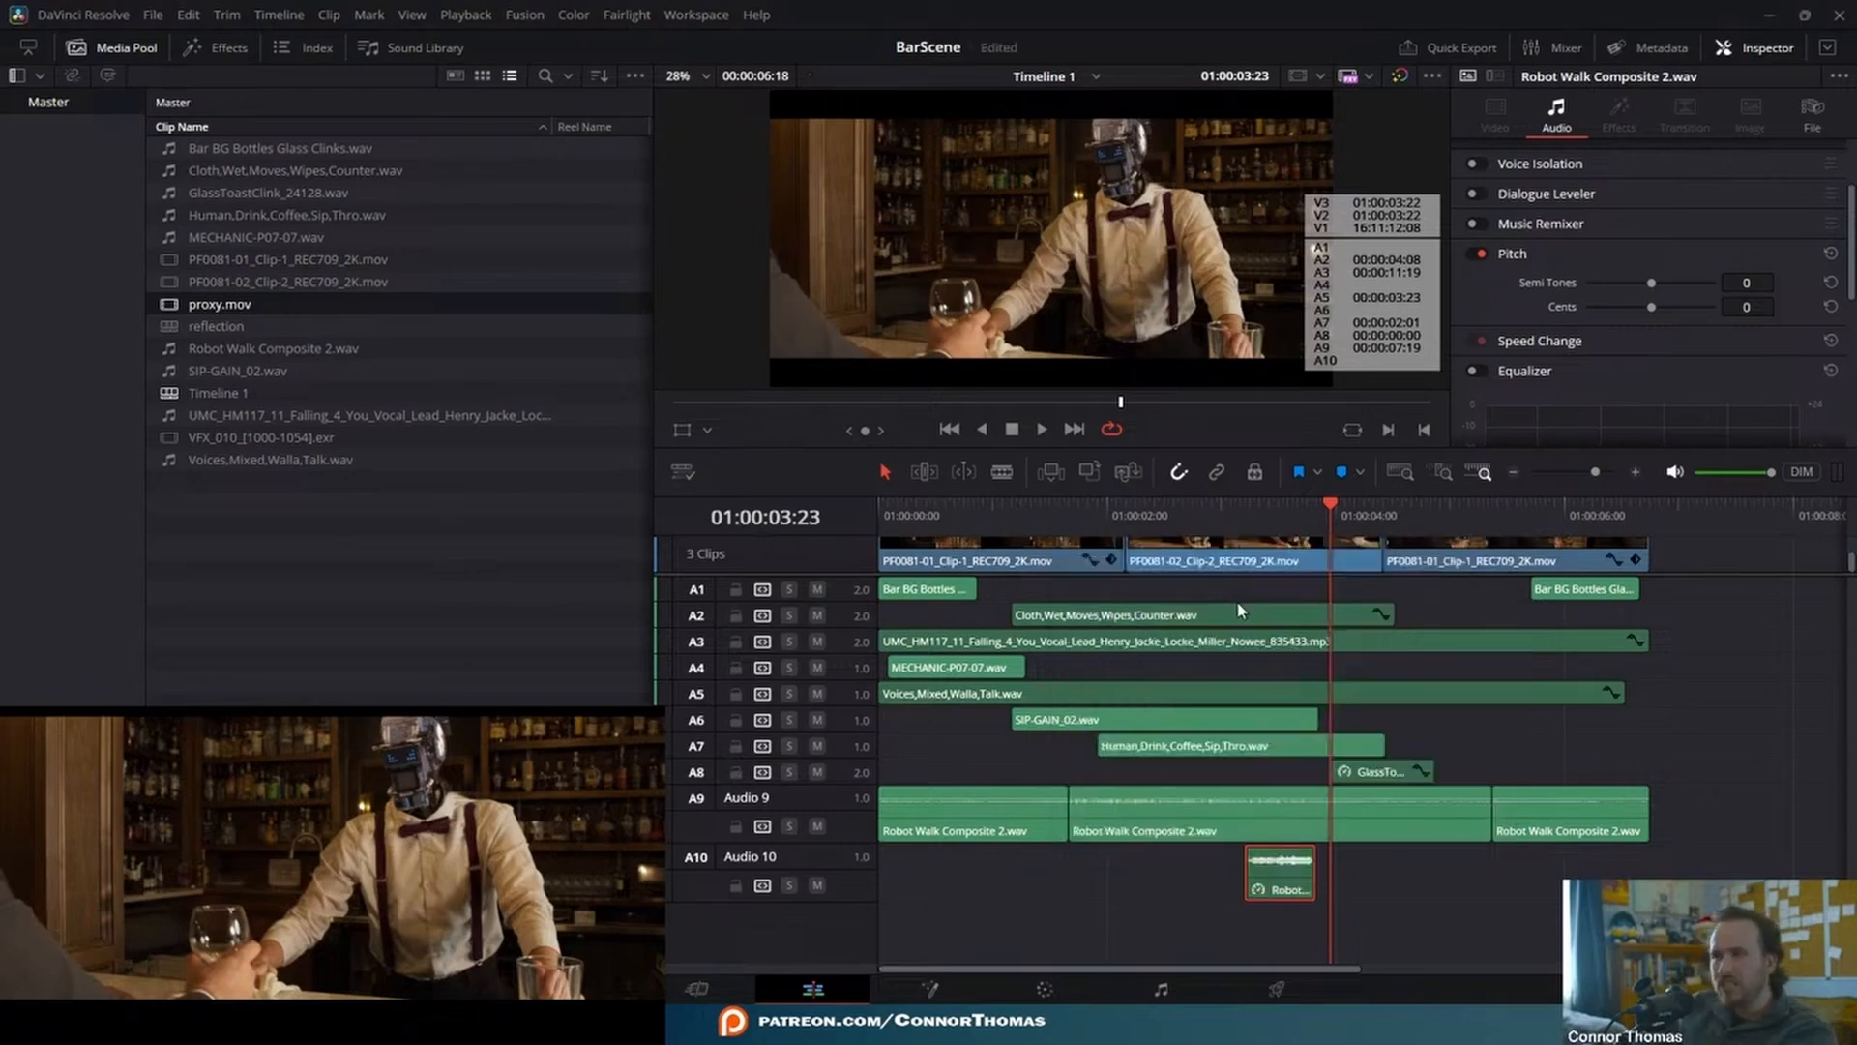
- Preview the retimed robot sound on Audio 10, lengthen the clip and set its volume to -8.0
click(1235, 519)
key(space)
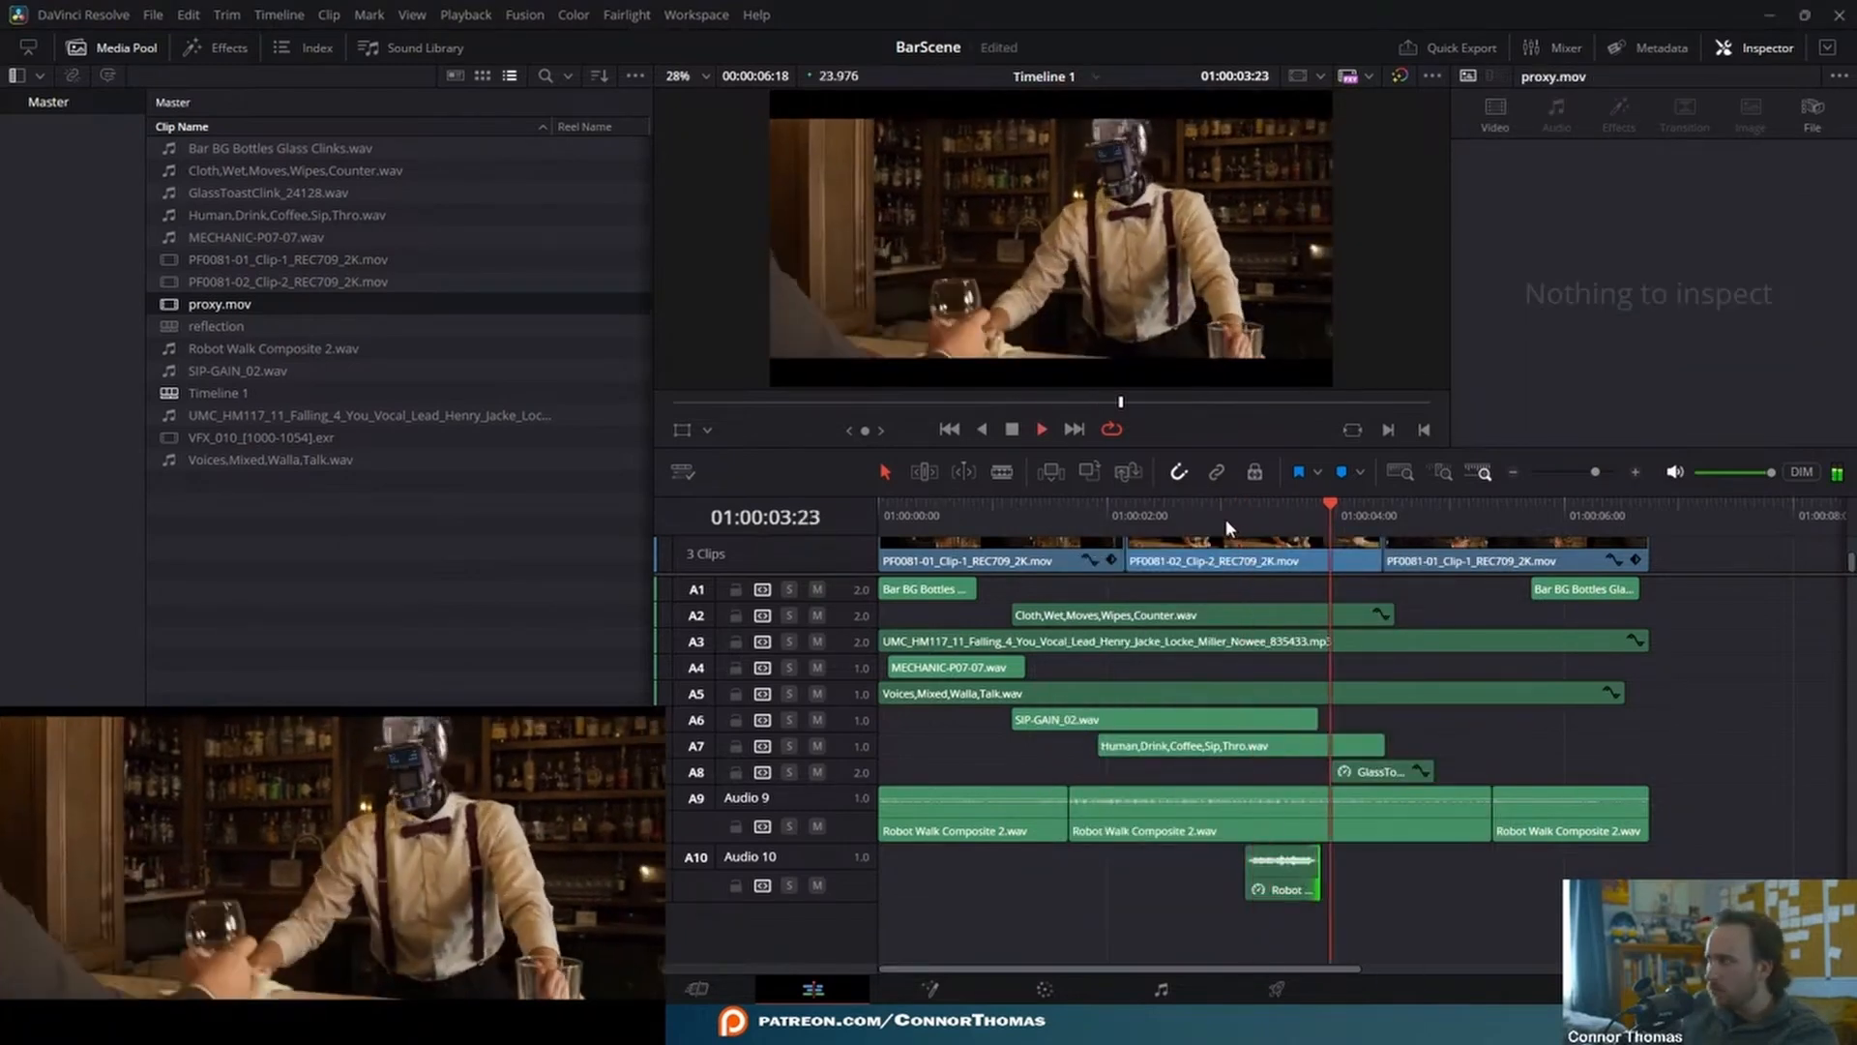
key(space)
right_click(1272, 883)
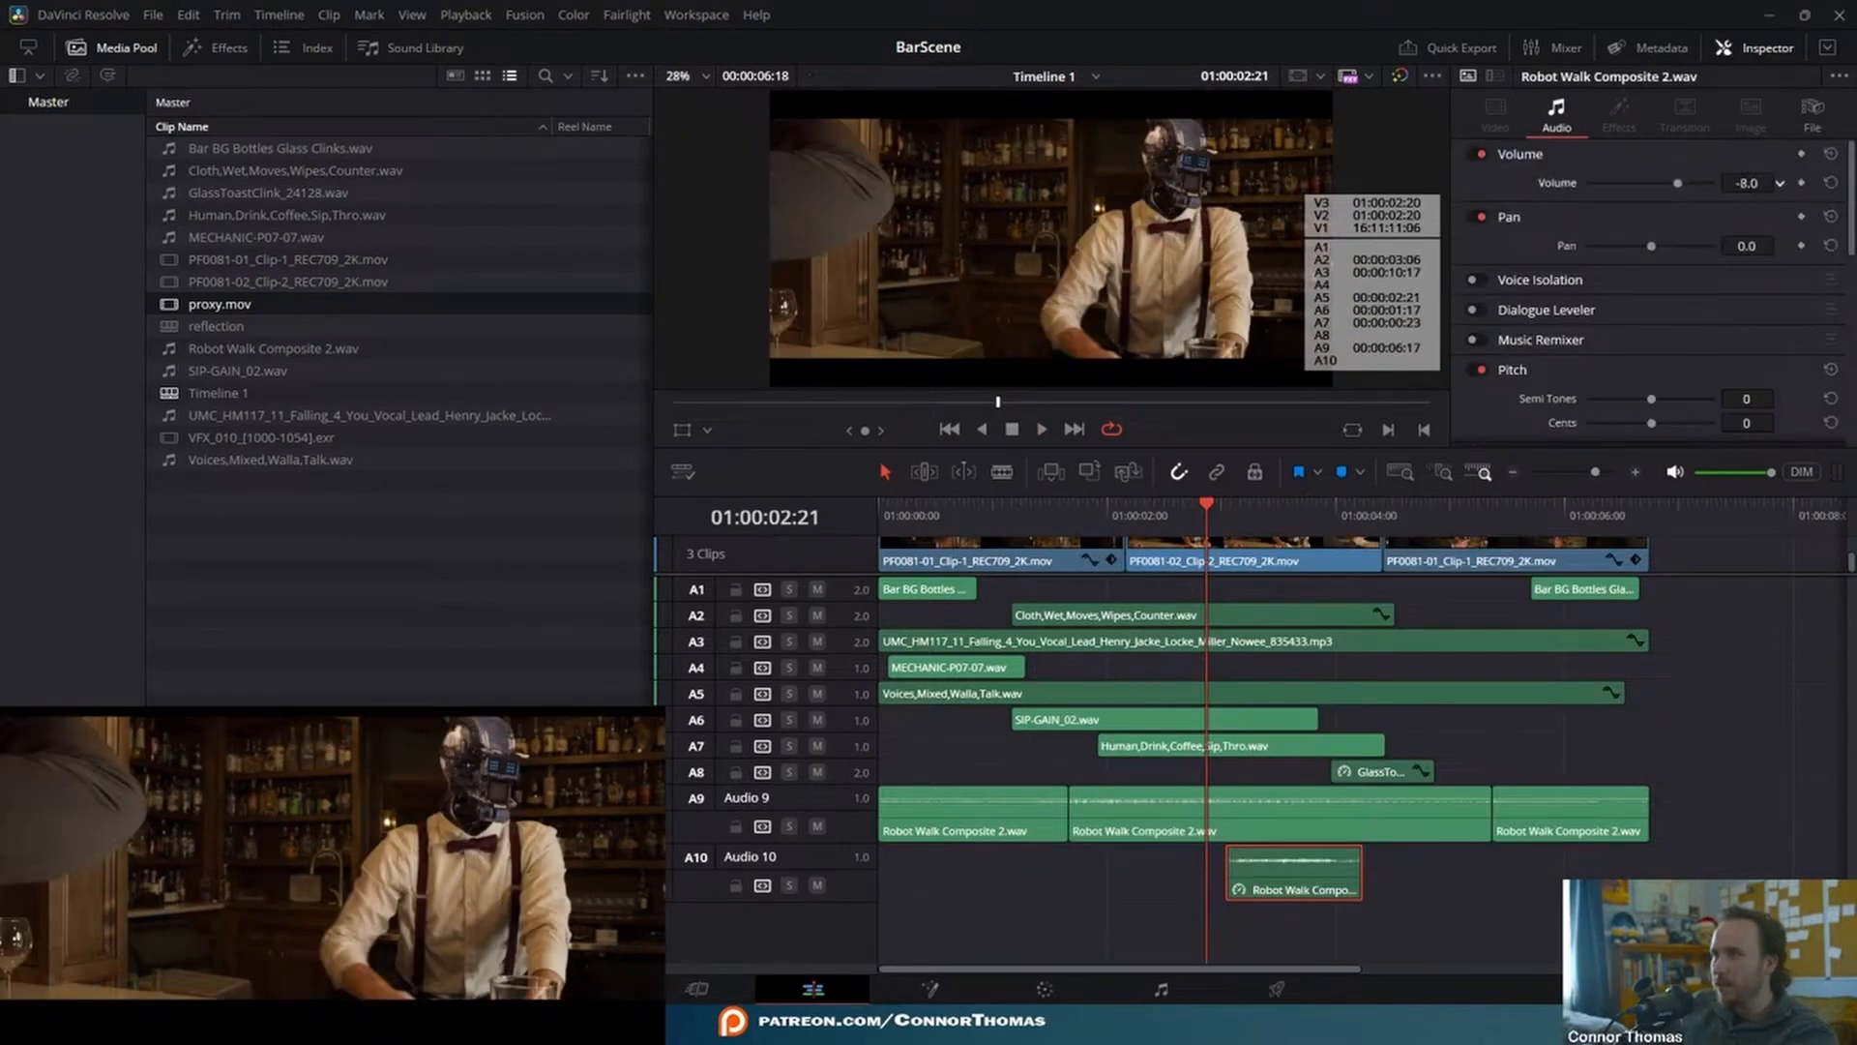
key(space)
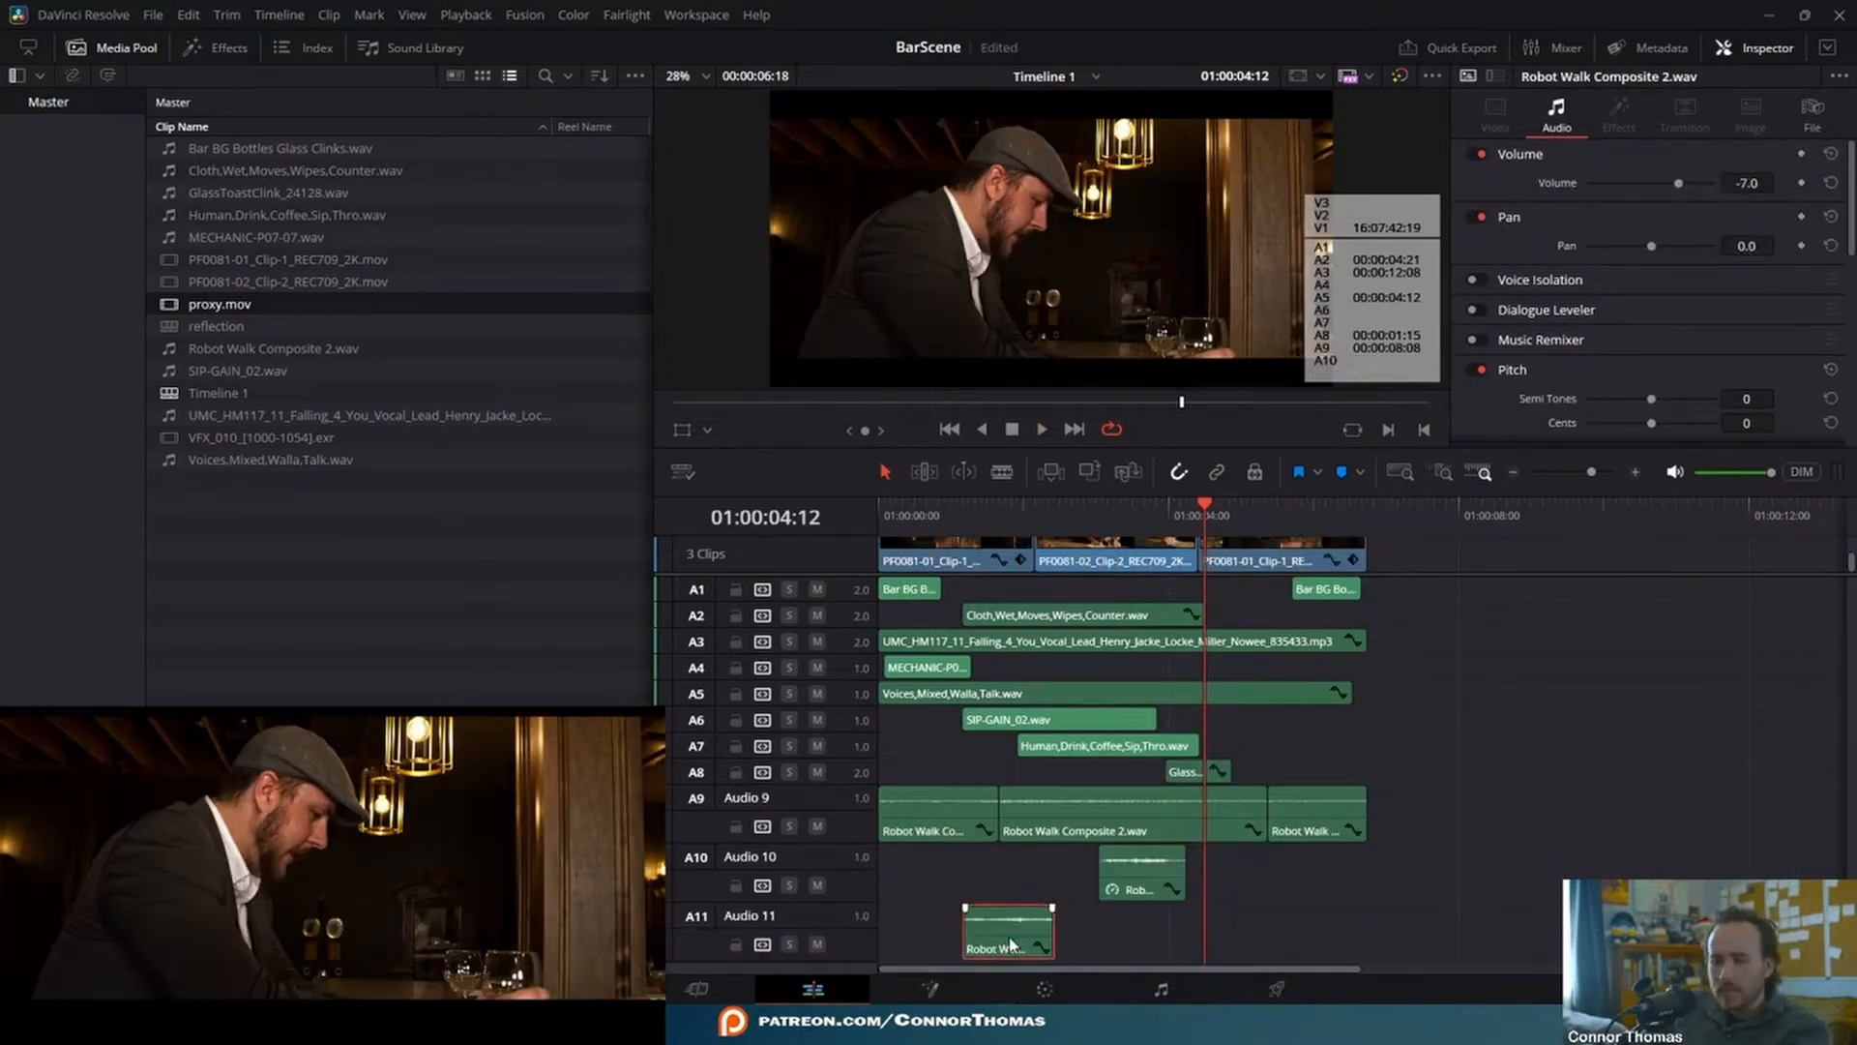
- Move the second short robot walk clip from Audio 11 up to Audio 10, show the video tracks and play back the edit
drag(1011, 943, 1008, 885)
click(1521, 564)
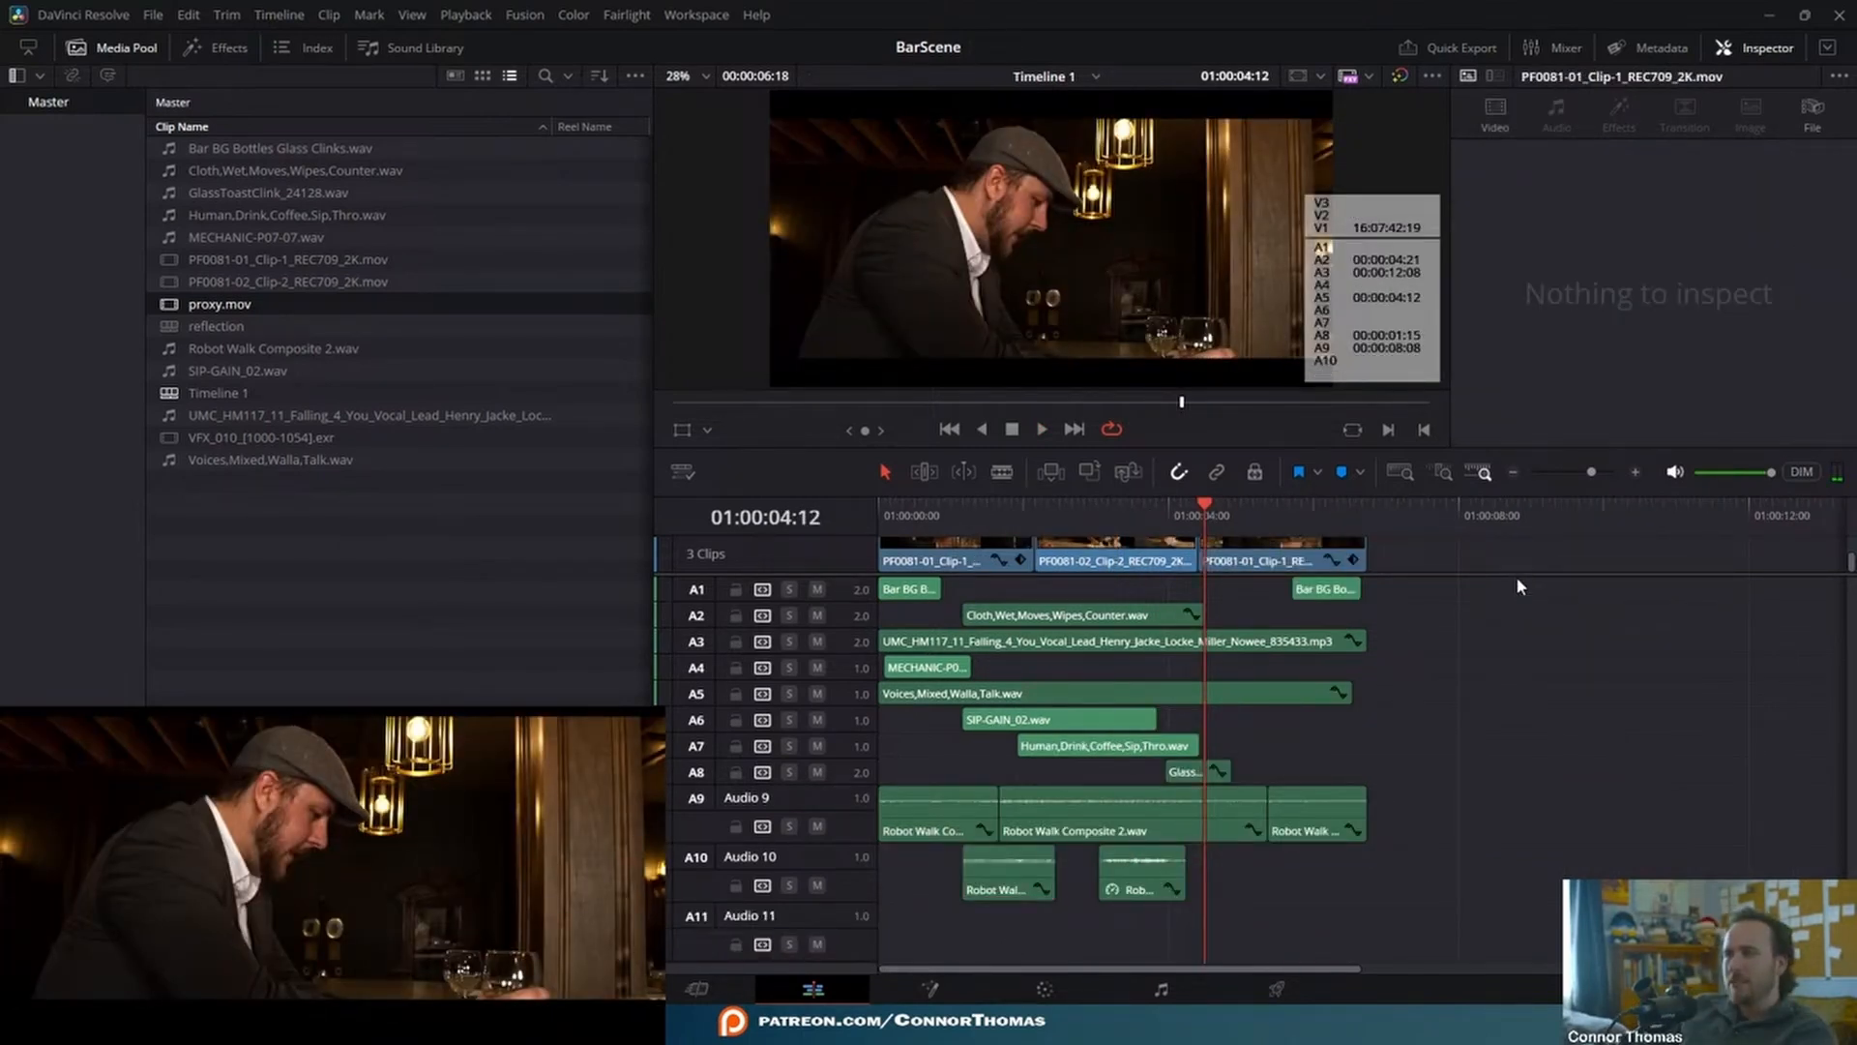
drag(1512, 574, 1510, 818)
key(space)
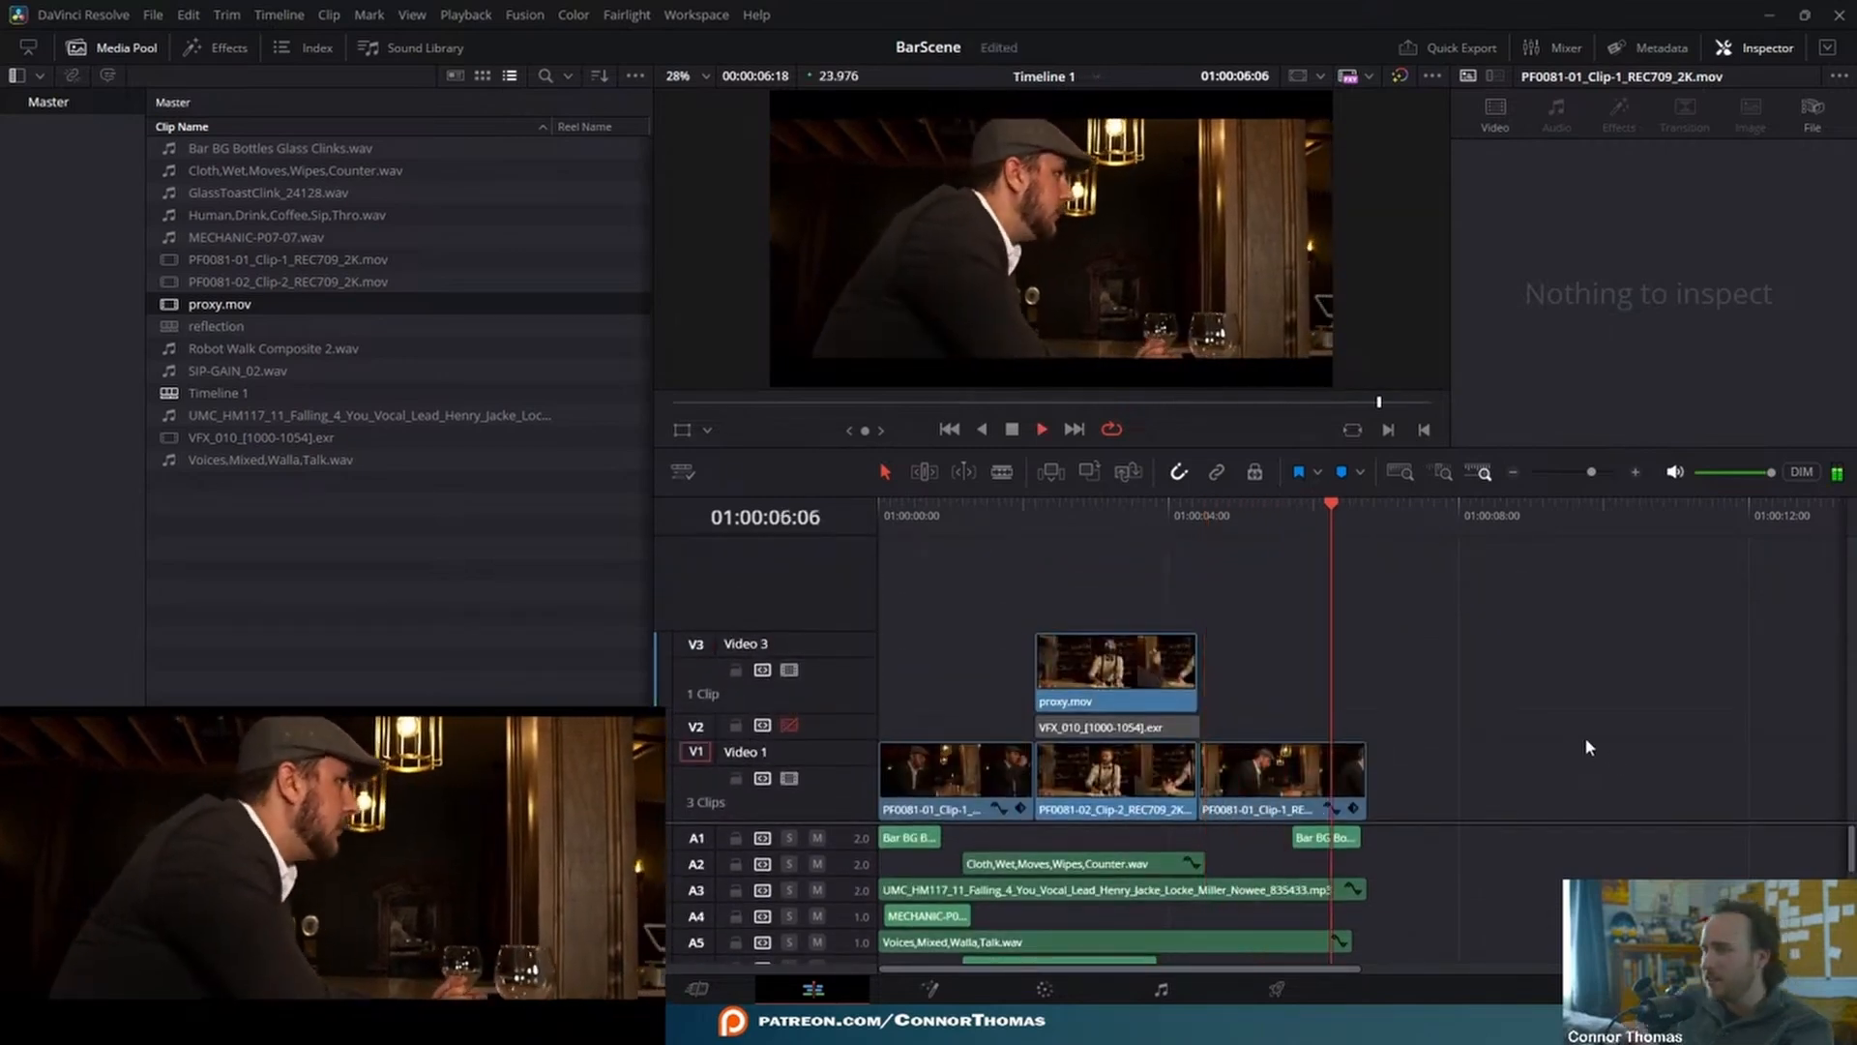